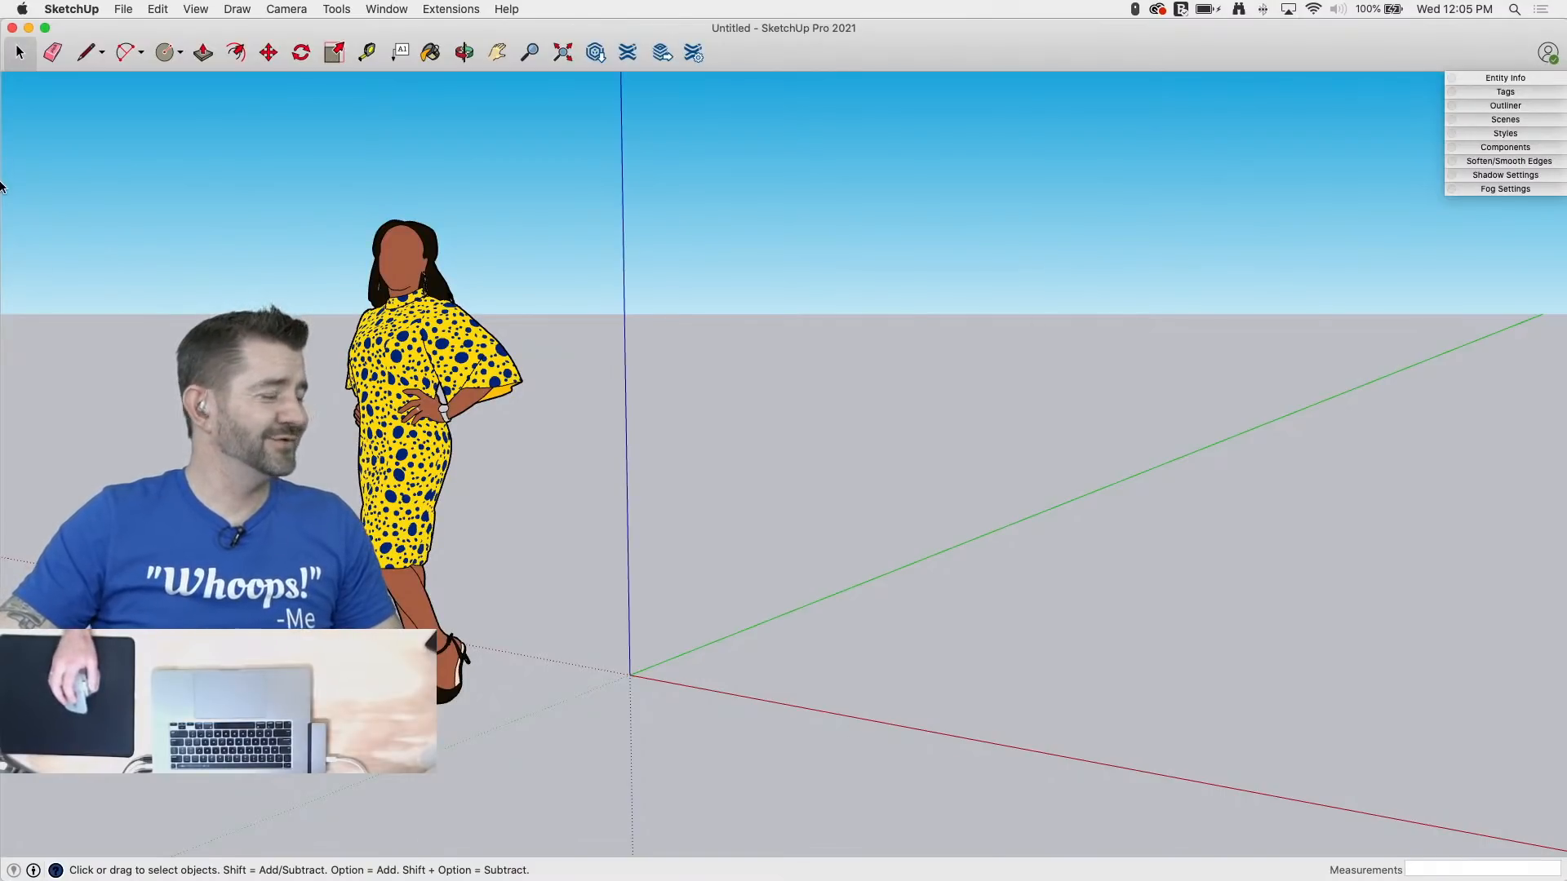
pyautogui.moveTo(2, 190)
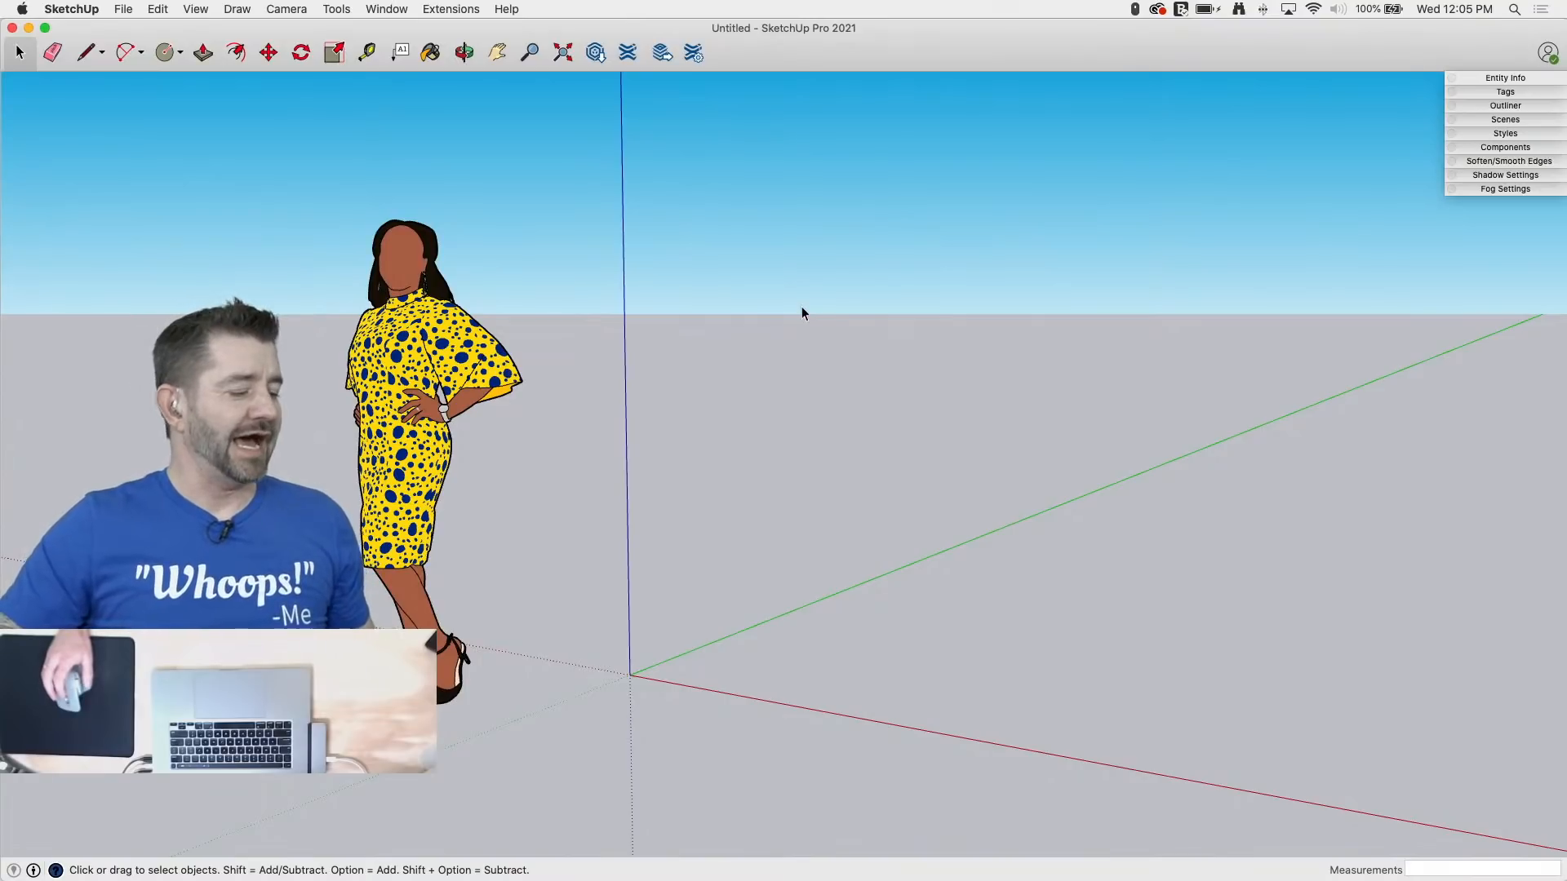
pyautogui.moveTo(713, 490)
pyautogui.mouseDown(button='middle')
pyautogui.moveTo(857, 472)
pyautogui.moveTo(718, 489)
pyautogui.mouseUp(button='middle')
pyautogui.scroll(3, 167, 723)
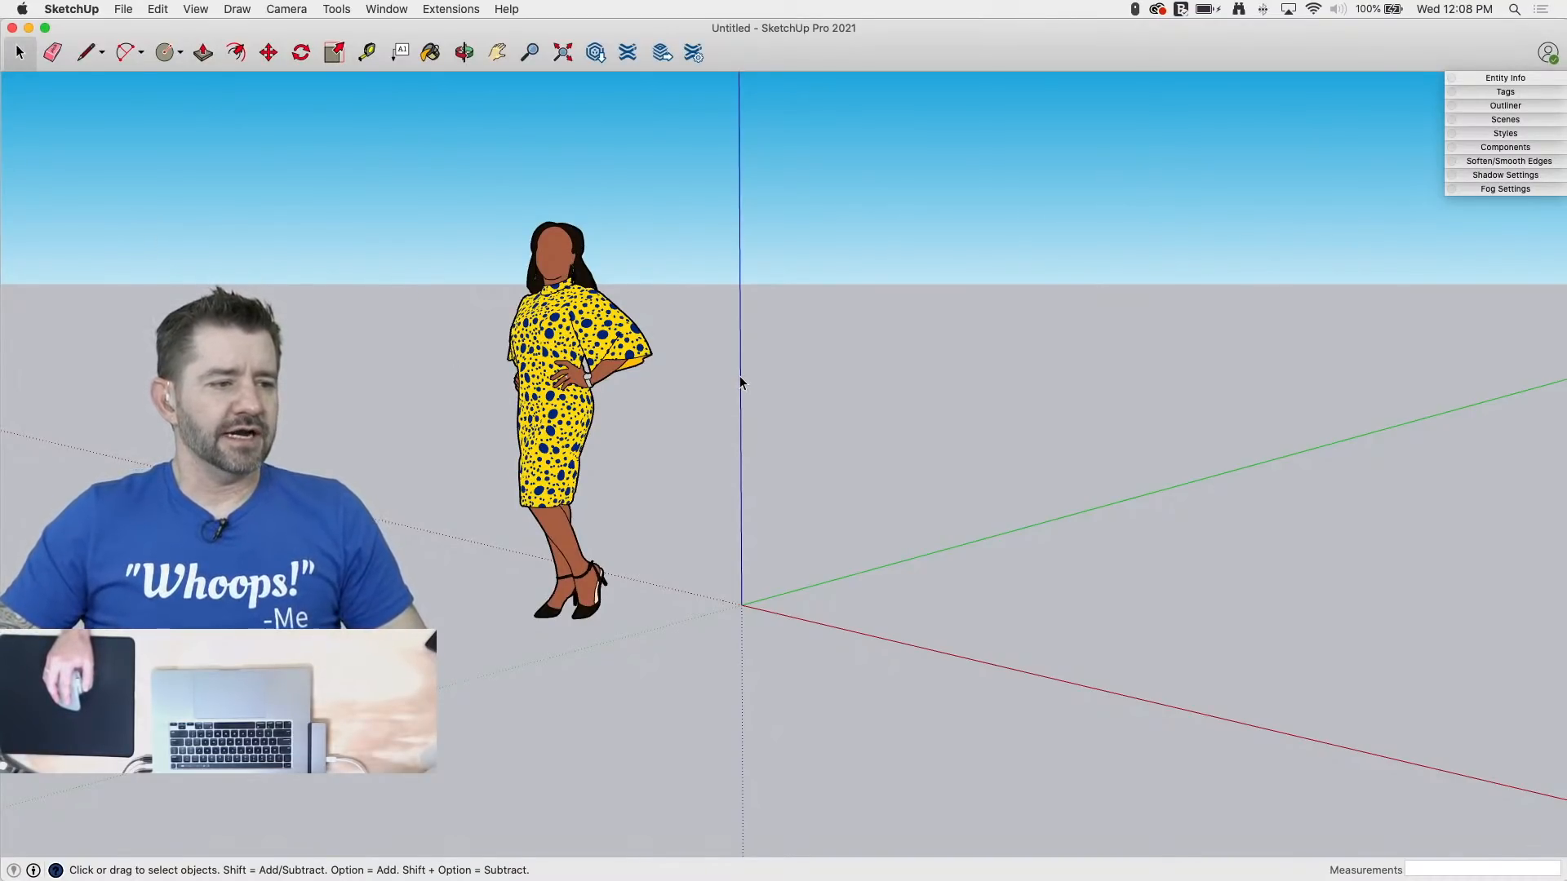
pyautogui.moveTo(736, 380); pyautogui.dragTo(746, 435, button='middle')
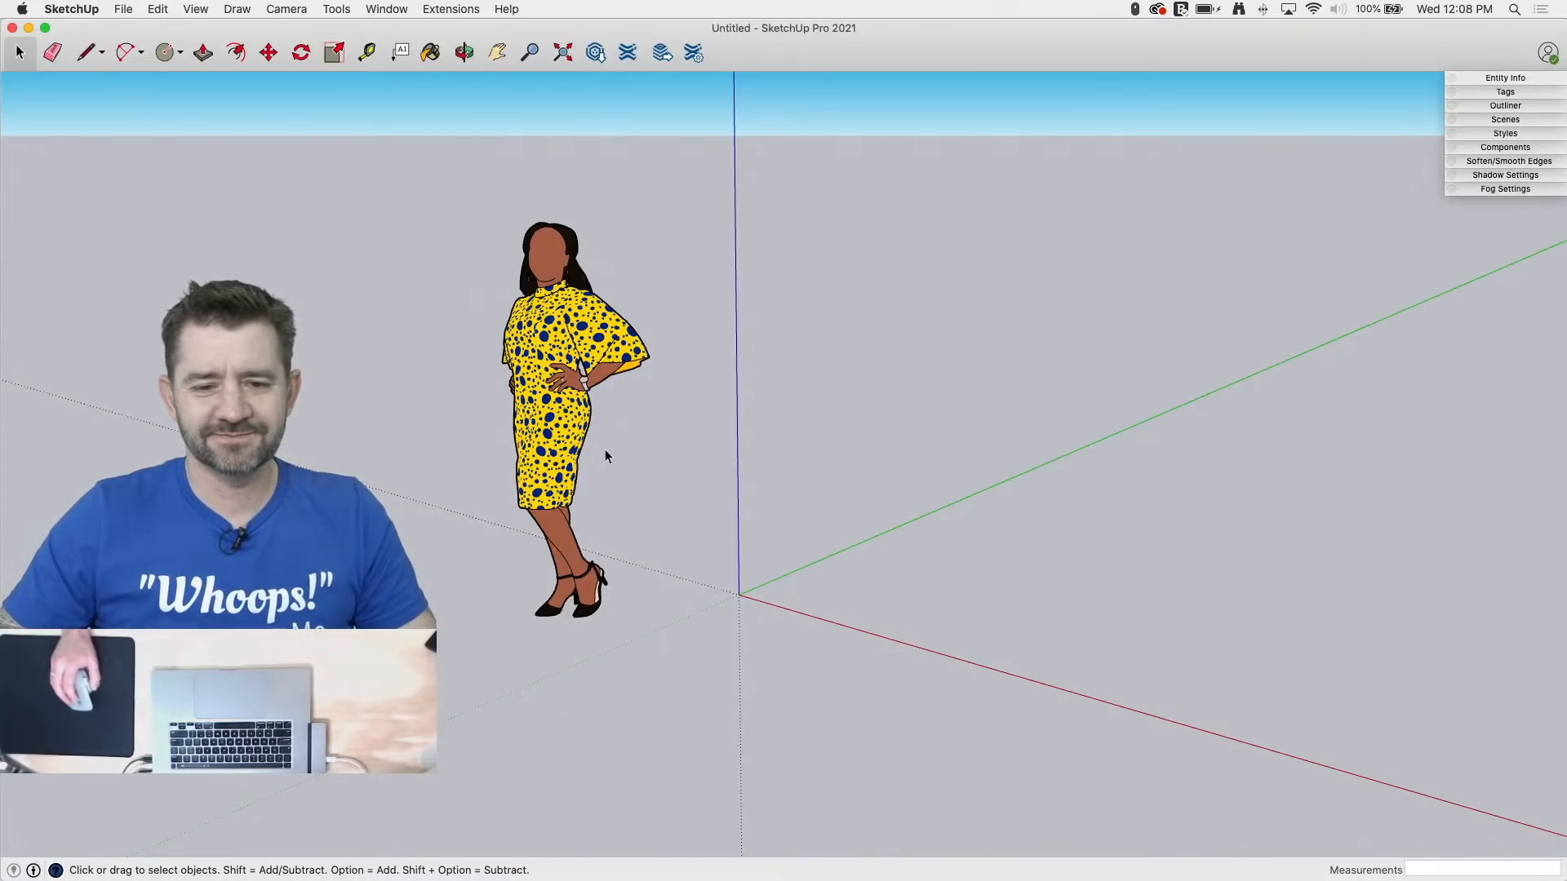
pyautogui.moveTo(693, 443); pyautogui.dragTo(757, 408, button='middle')
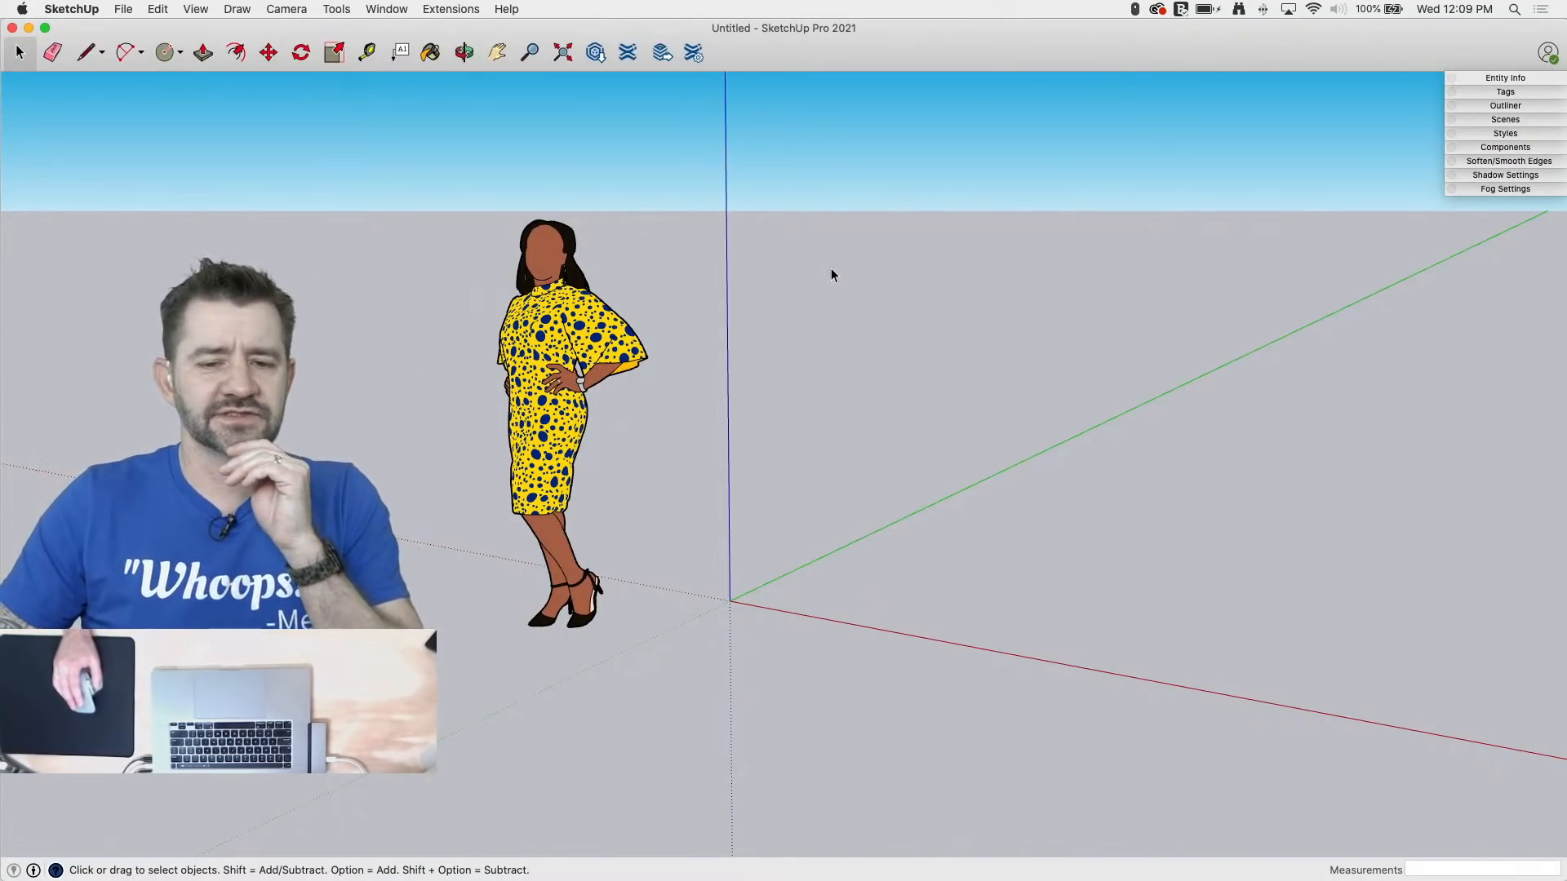
pyautogui.click(549, 375)
pyautogui.rightClick(550, 380)
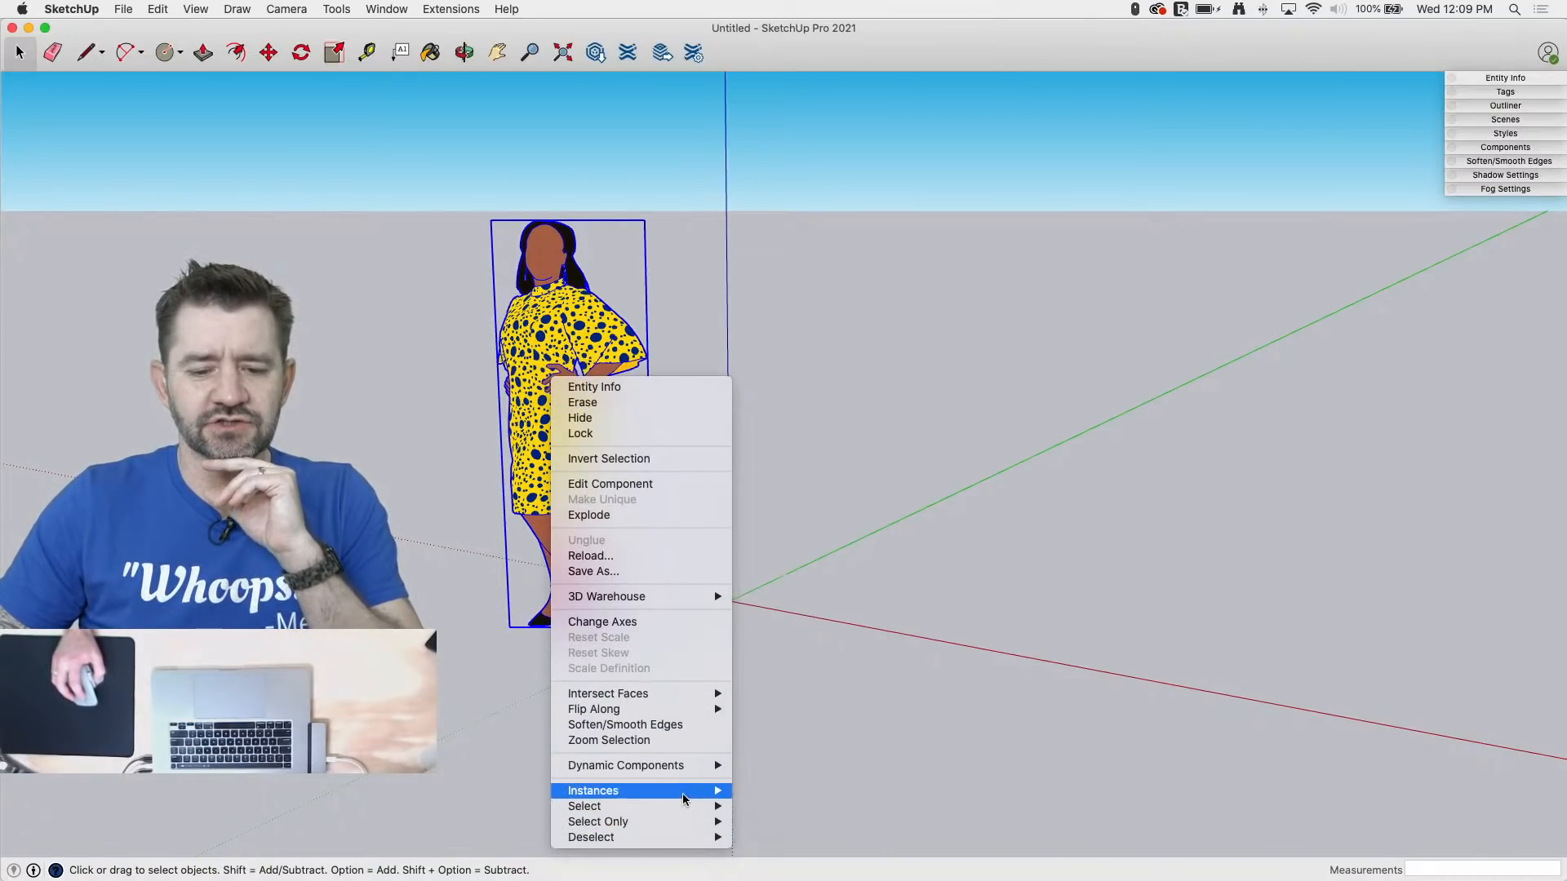
pyautogui.moveTo(698, 834)
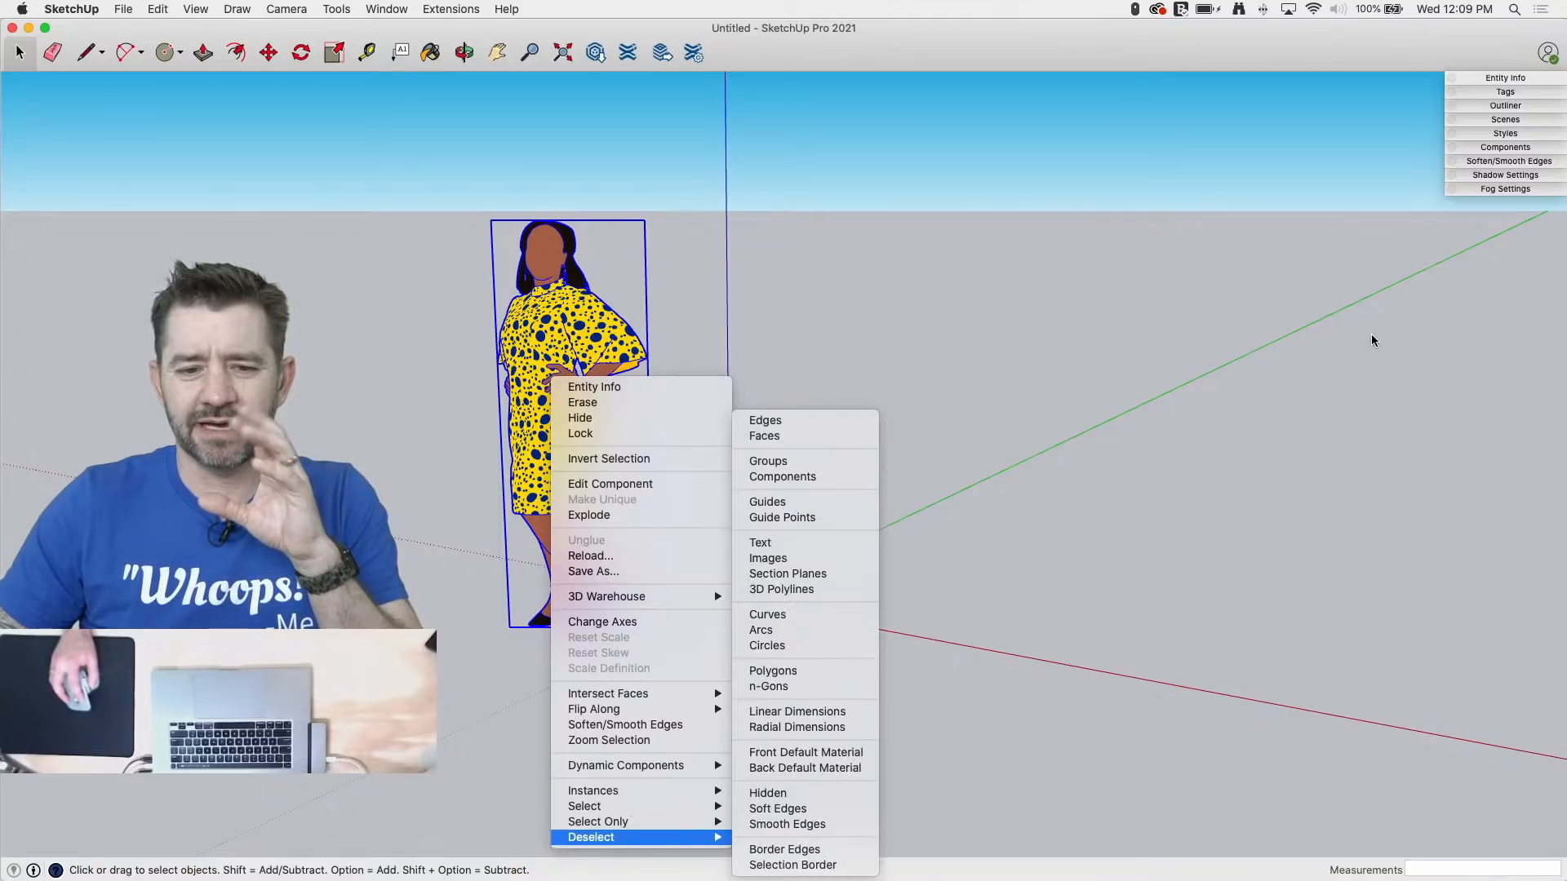
pyautogui.click(1222, 338)
pyautogui.click(951, 325)
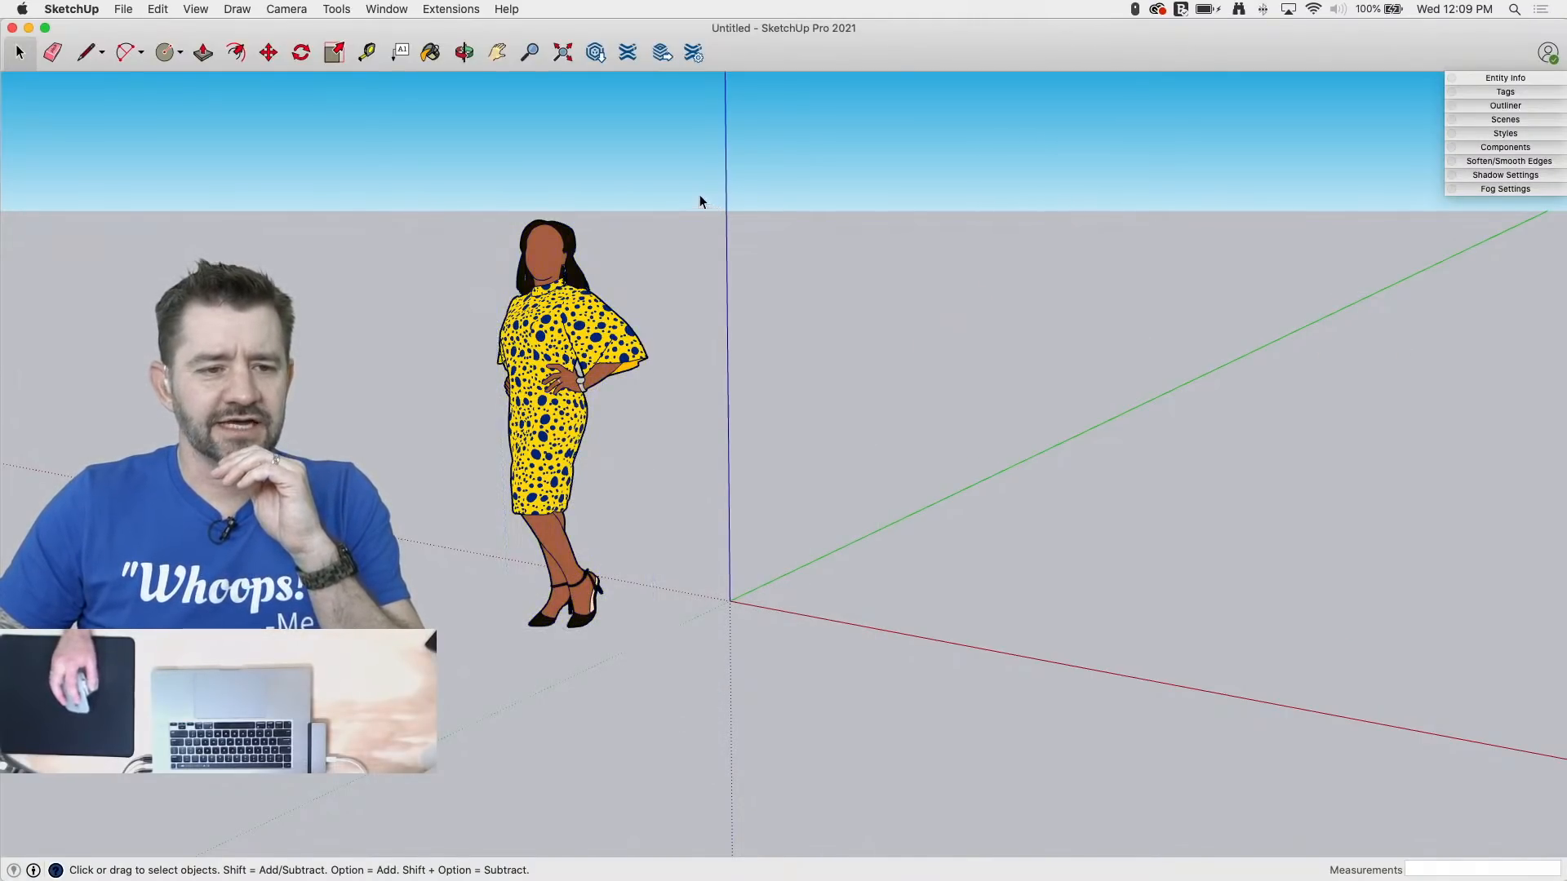
# Step: Import the CAD drawing Dishwasher 1.dwg from the Desktop folder and dismiss the import results
pyautogui.moveTo(124, 9); pyautogui.dragTo(164, 301)
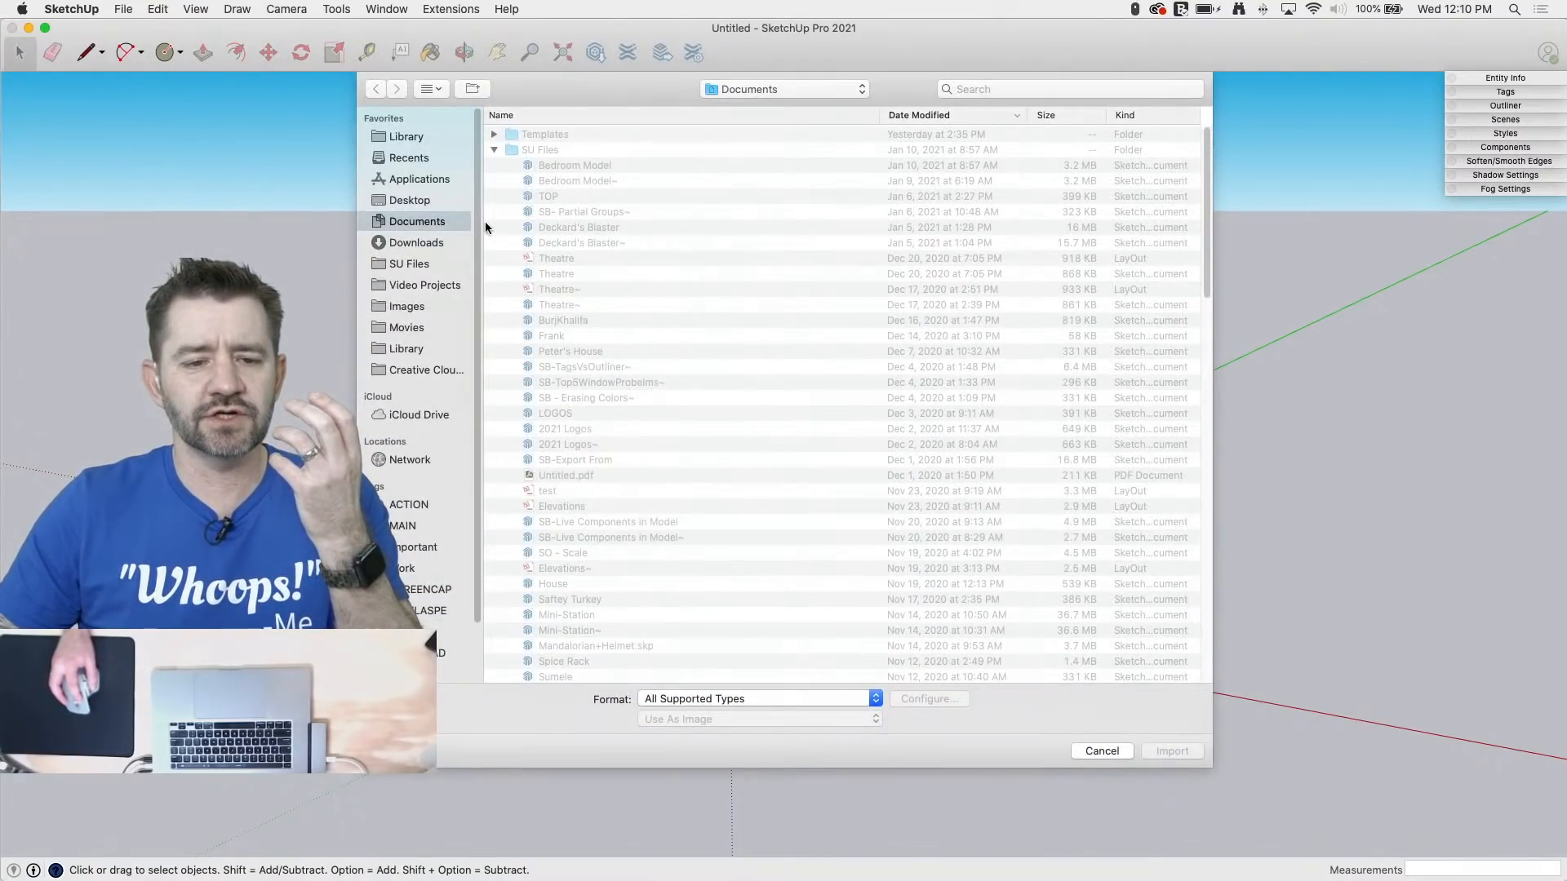
pyautogui.click(410, 201)
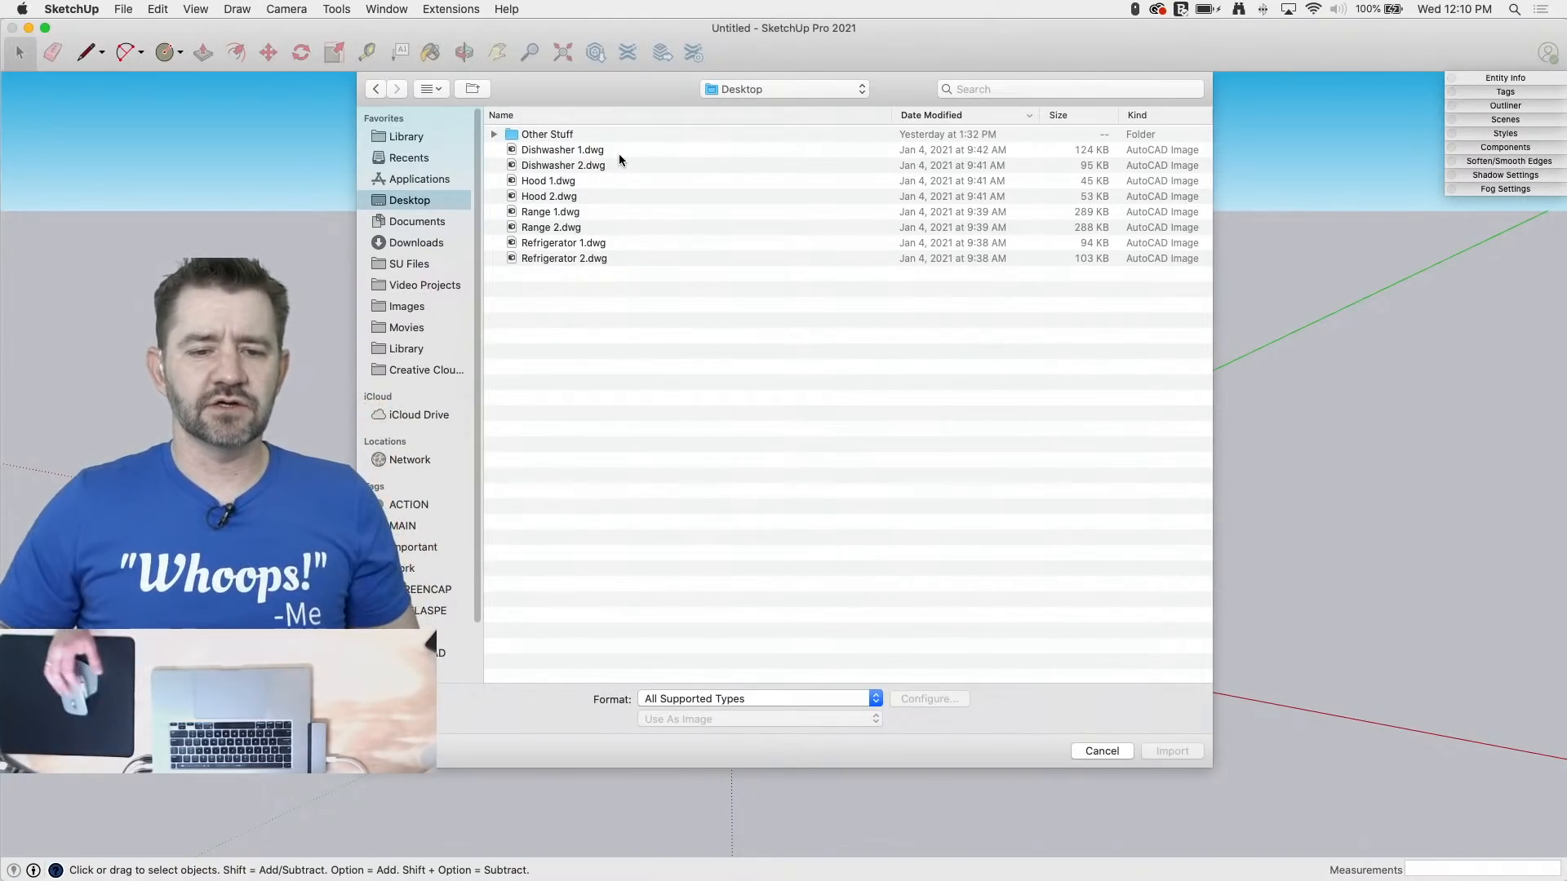
pyautogui.click(576, 151)
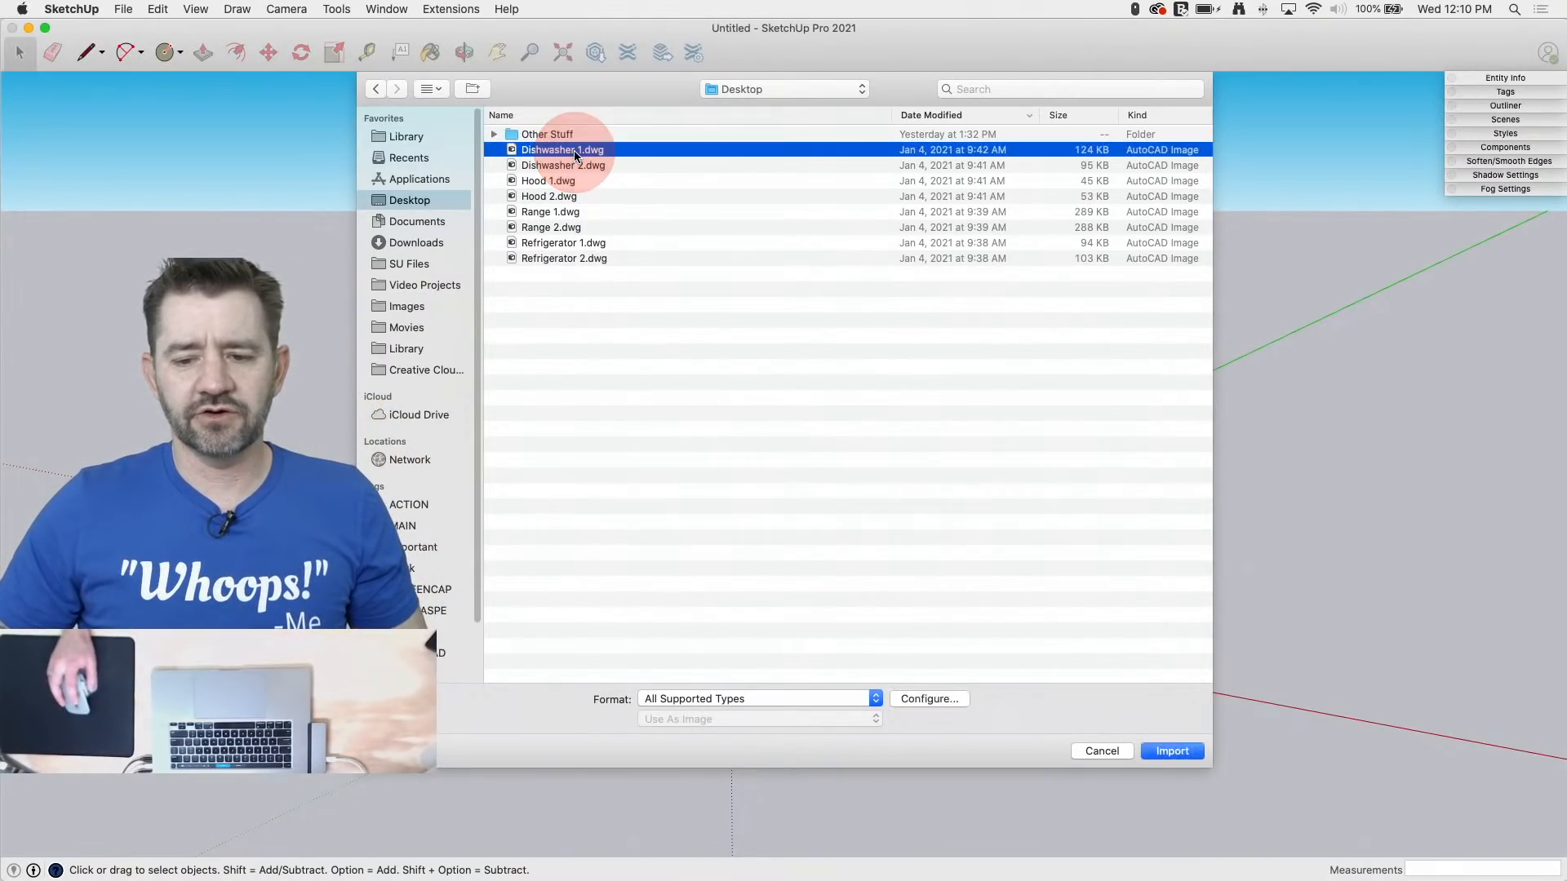
pyautogui.click(1171, 751)
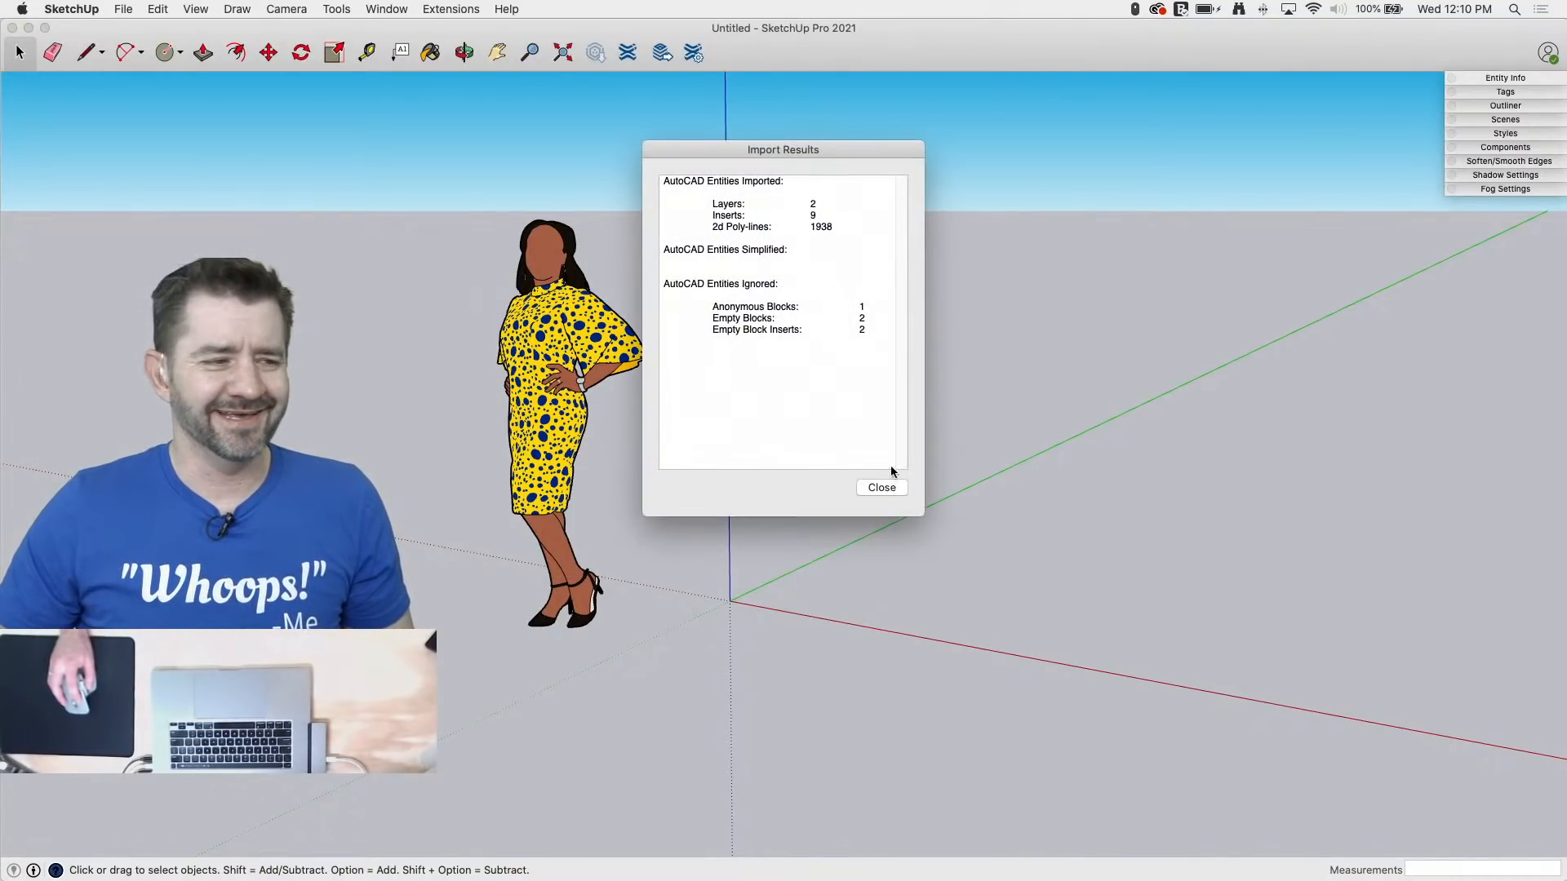
pyautogui.click(883, 488)
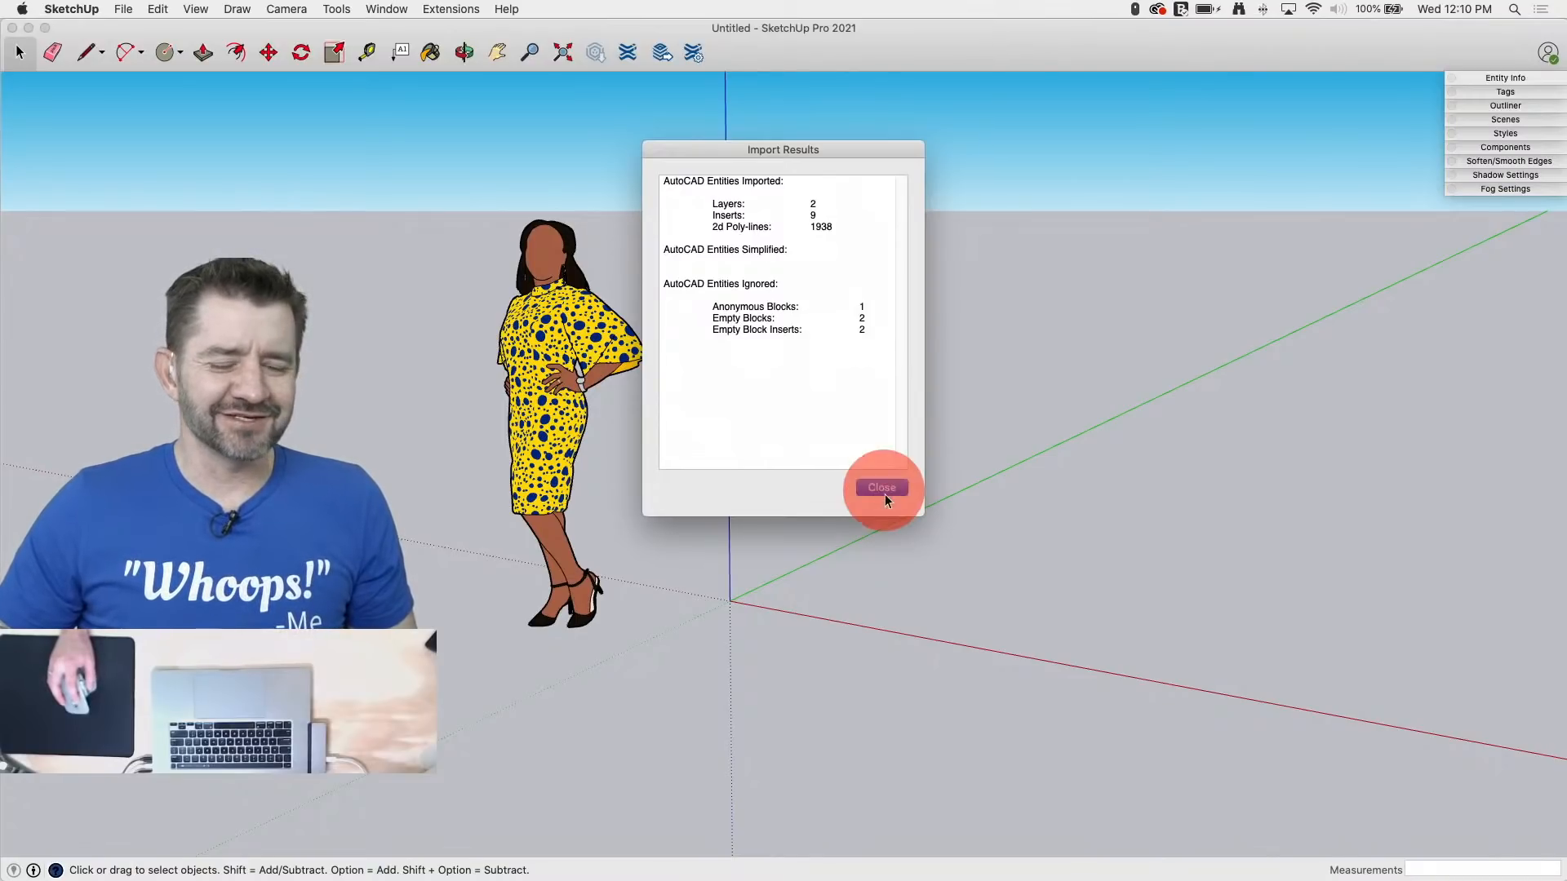
# Step: Move the imported dishwasher plan by its rear corner on the green axis so that corner sits on the origin
pyautogui.scroll(-2, 776, 546)
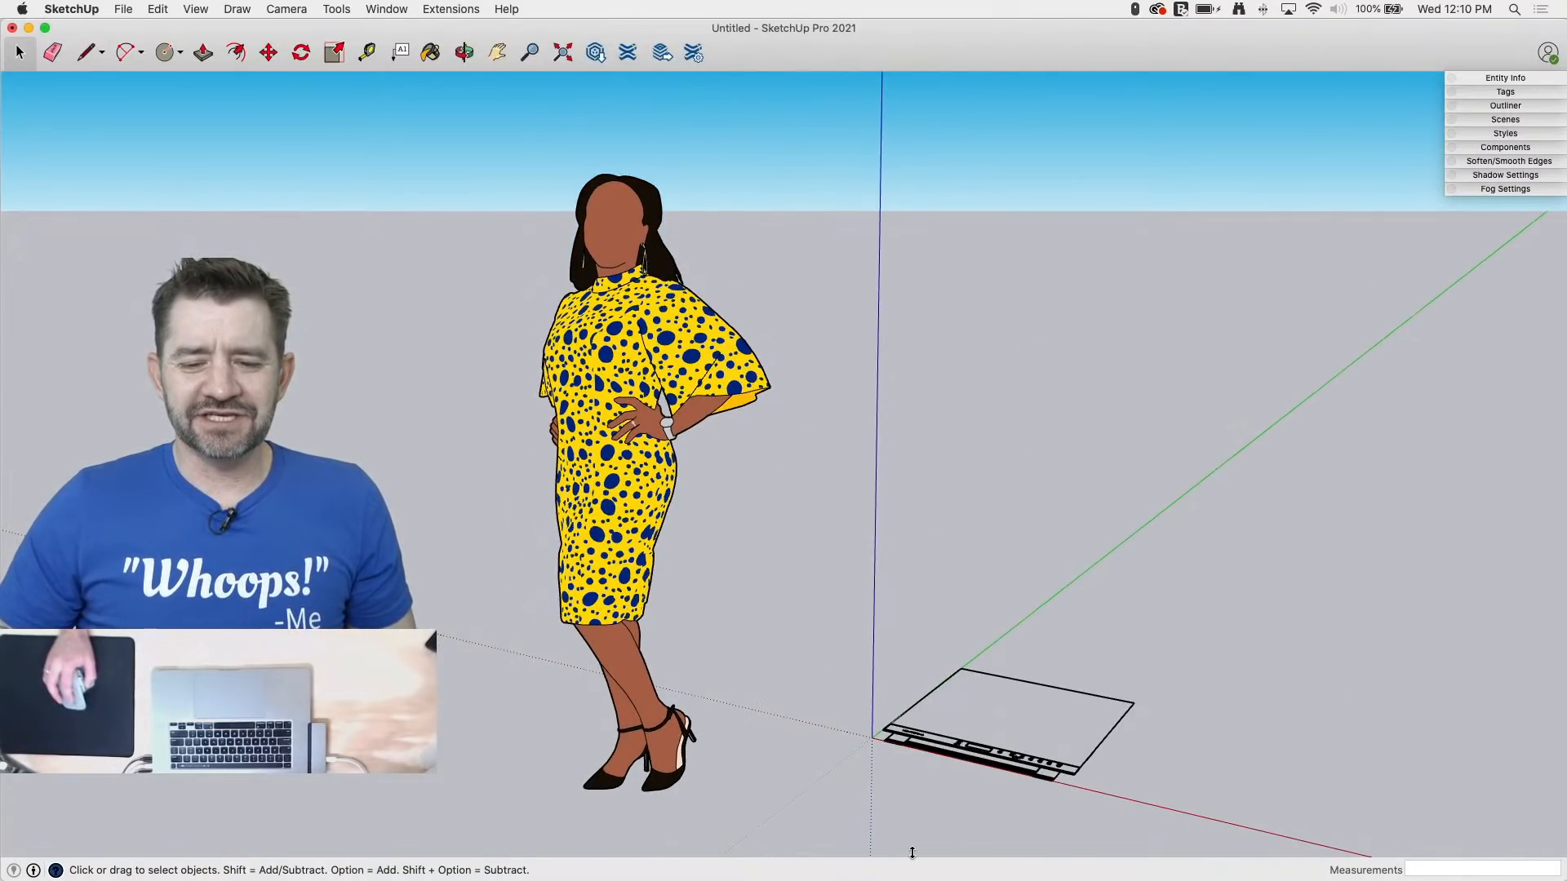
pyautogui.scroll(3, 946, 779)
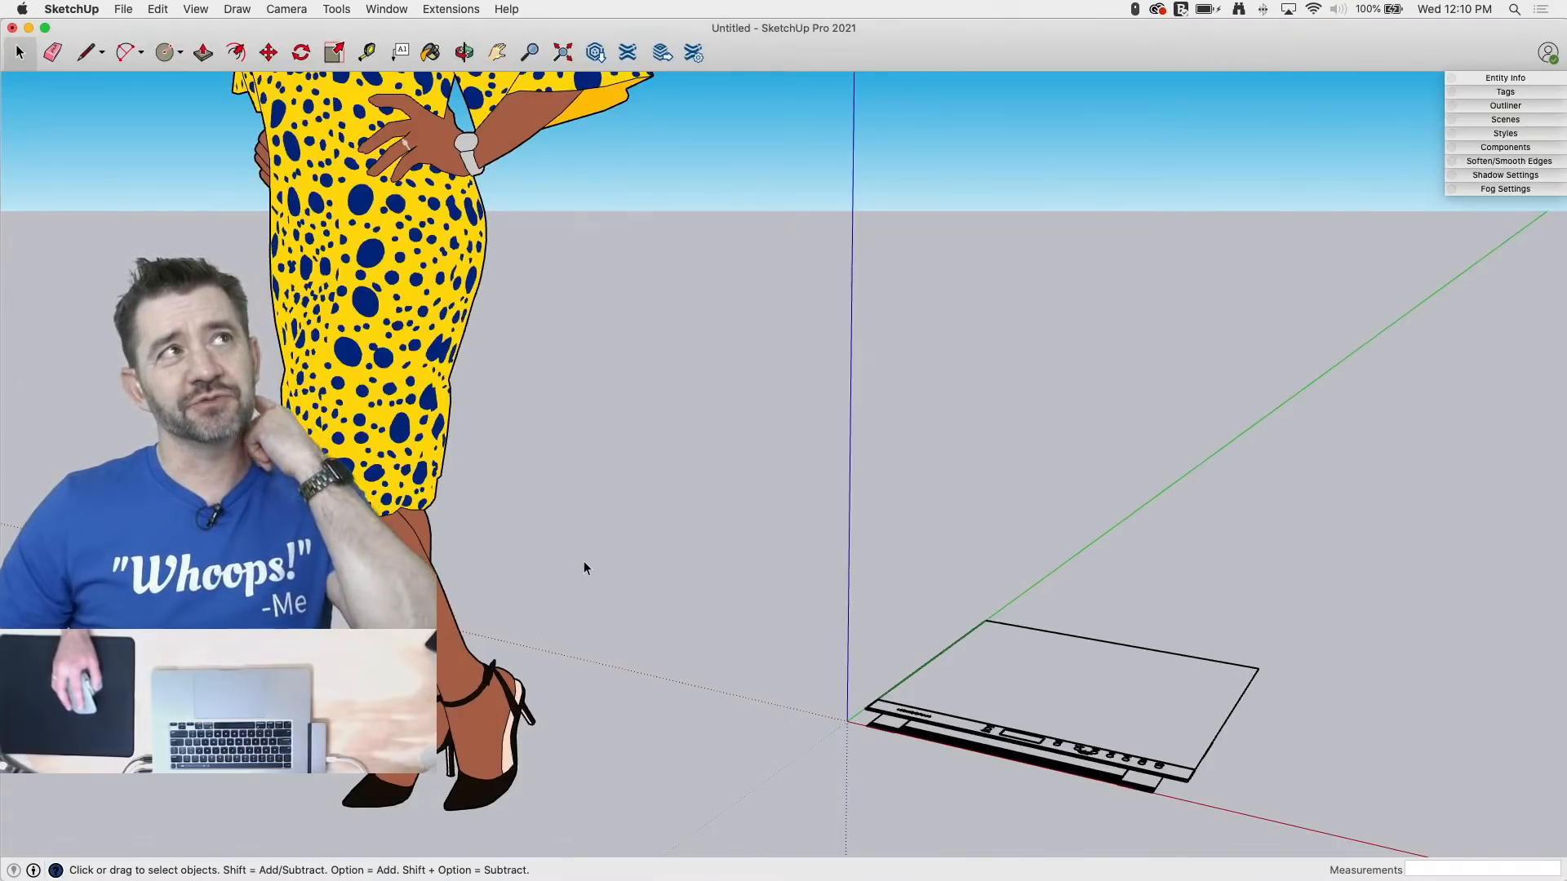
pyautogui.scroll(-2, 610, 482)
pyautogui.scroll(3, 854, 657)
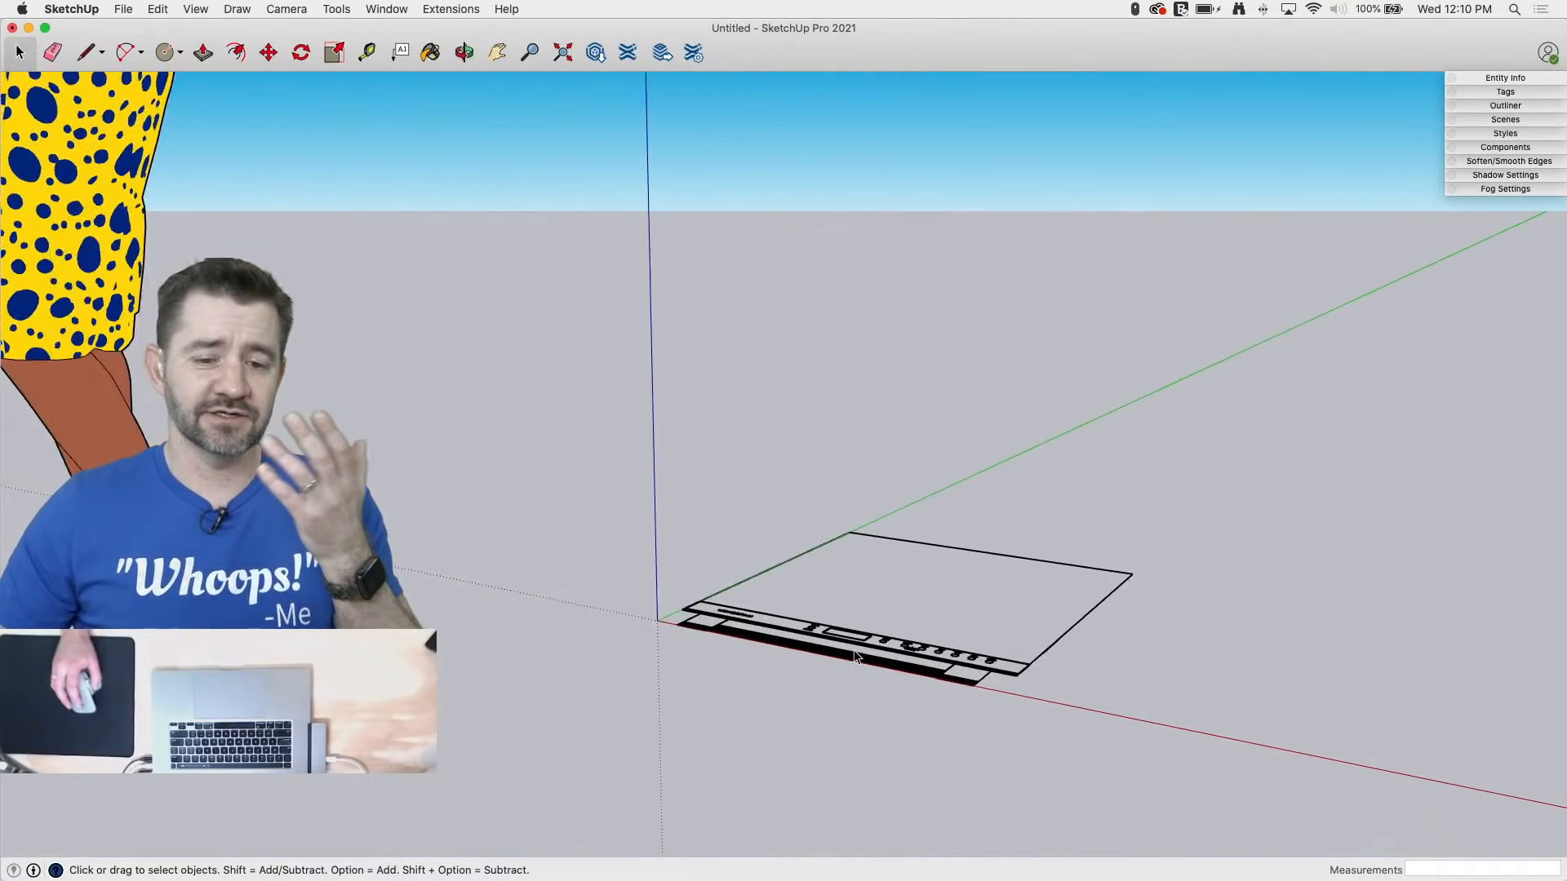
pyautogui.scroll(3, 841, 658)
pyautogui.moveTo(864, 524); pyautogui.dragTo(705, 694, button='middle')
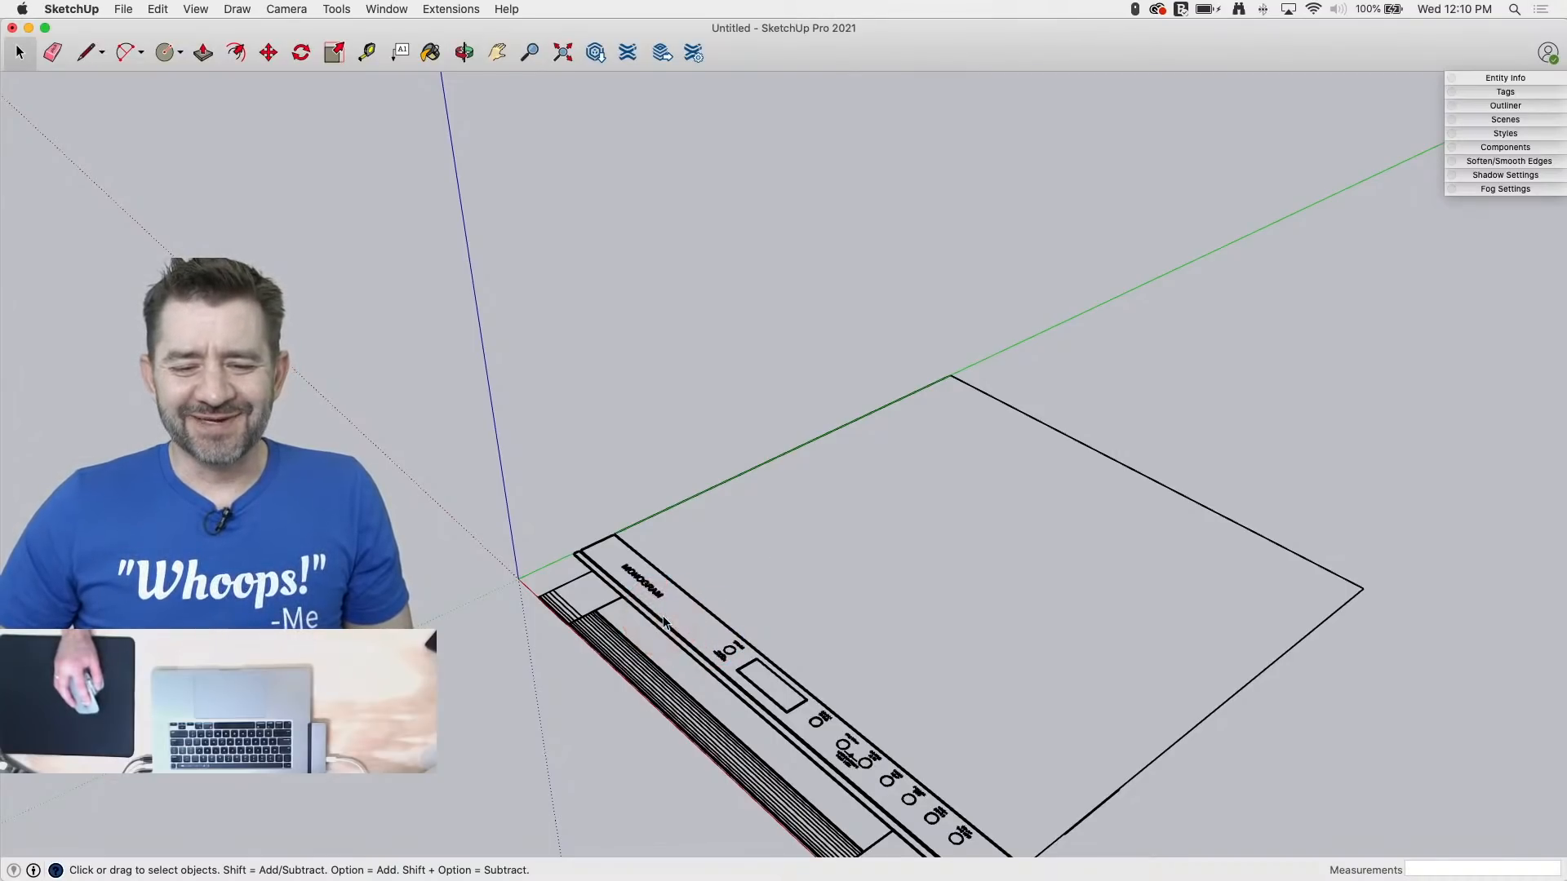
pyautogui.click(683, 595)
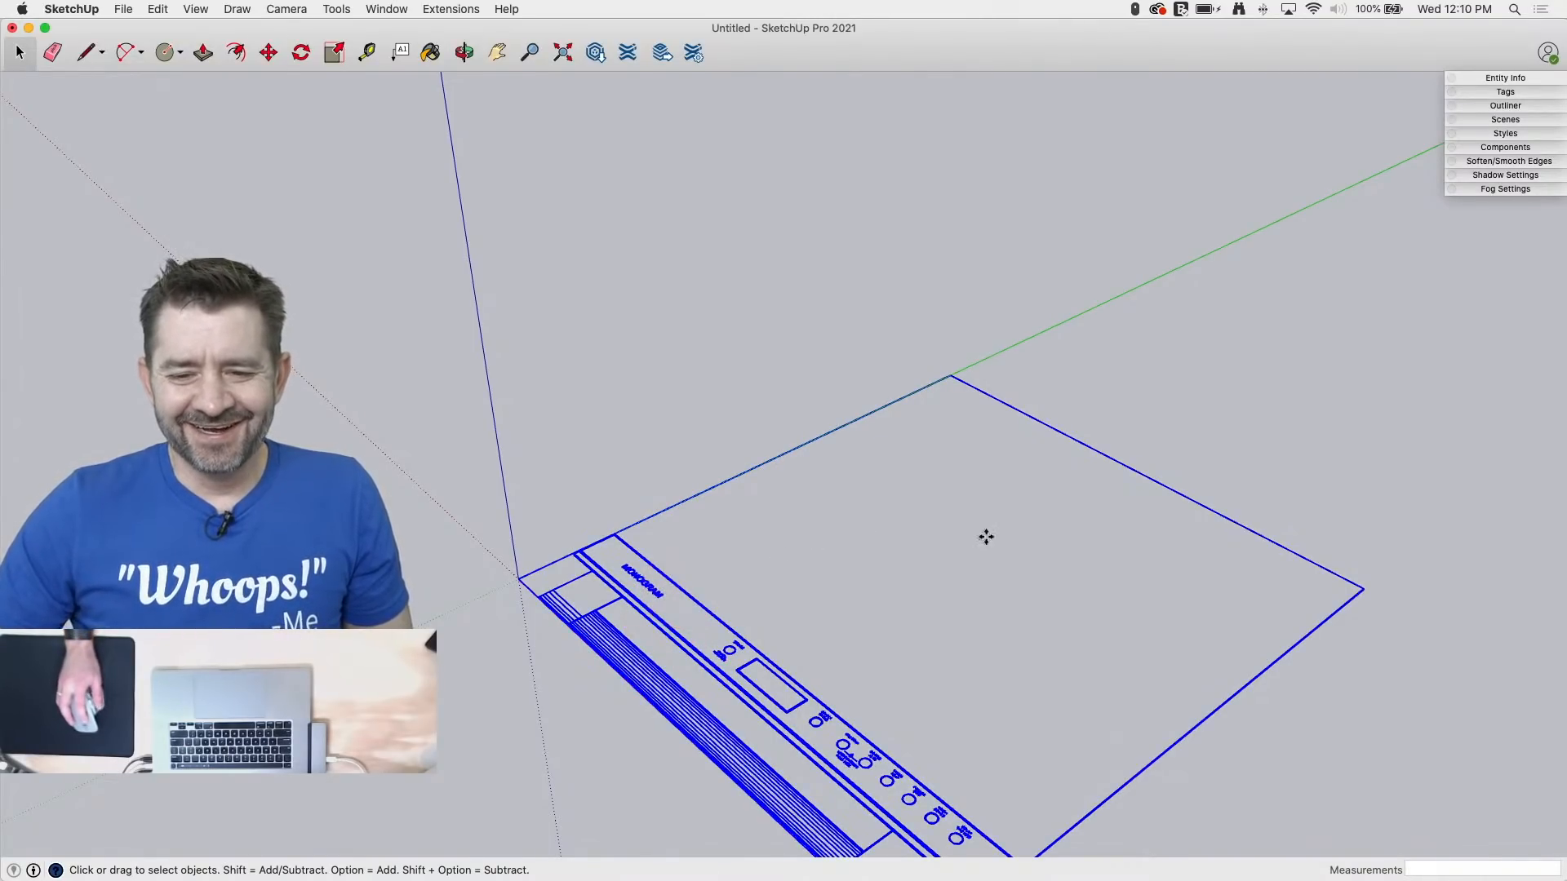
pyautogui.press('m')
pyautogui.click(948, 375)
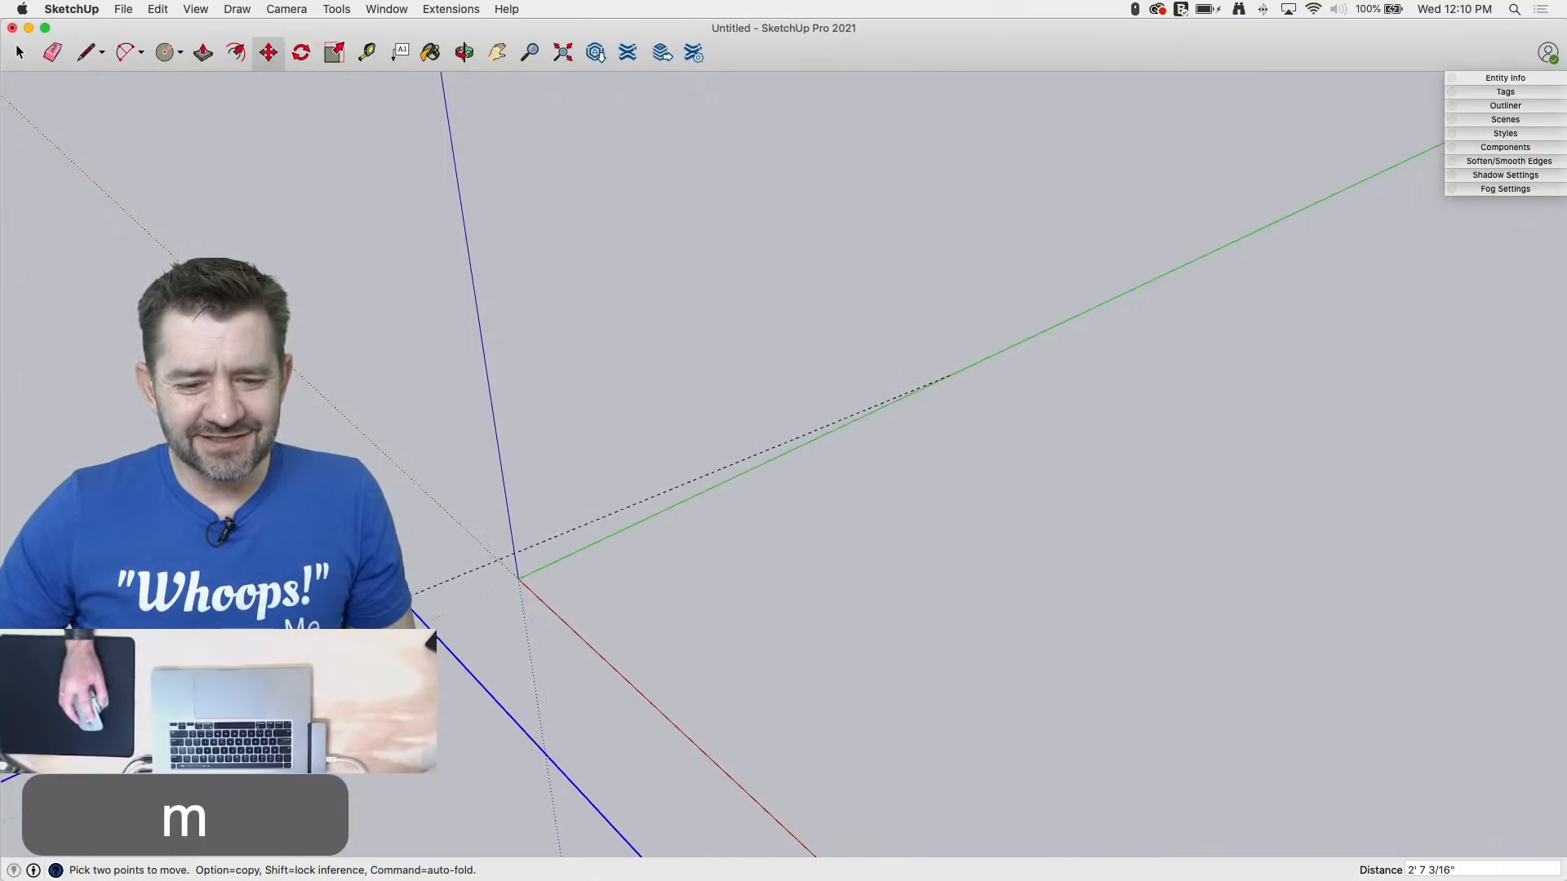
pyautogui.click(516, 577)
# Step: Import Dishwasher 2.dwg from the Desktop as the front elevation, dismiss the import results and clear the selection
pyautogui.scroll(-2, 1257, 256)
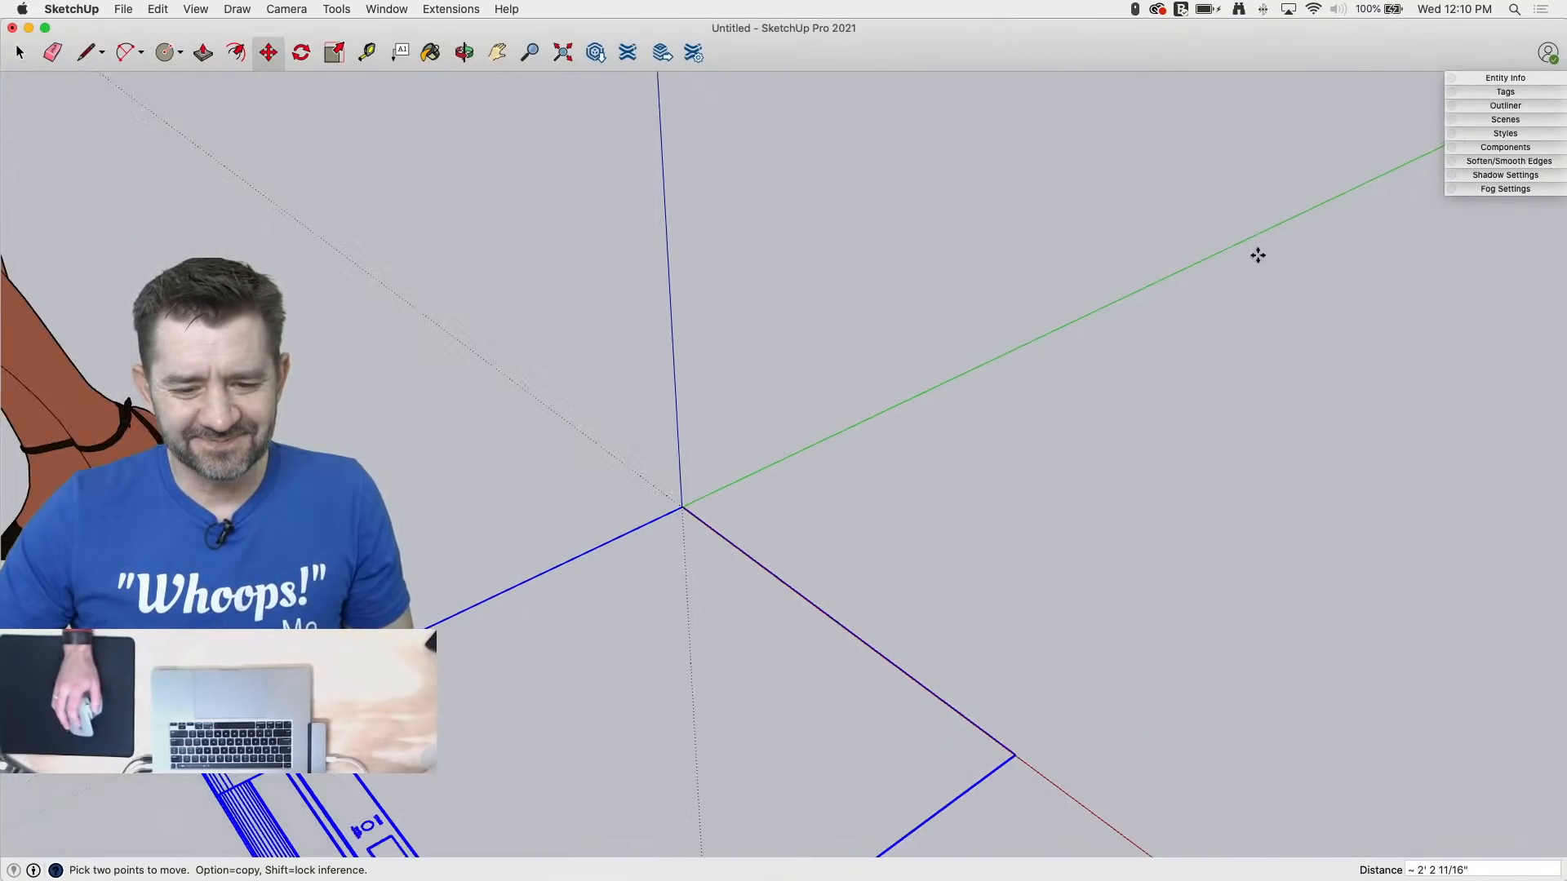
pyautogui.scroll(-1, 1251, 257)
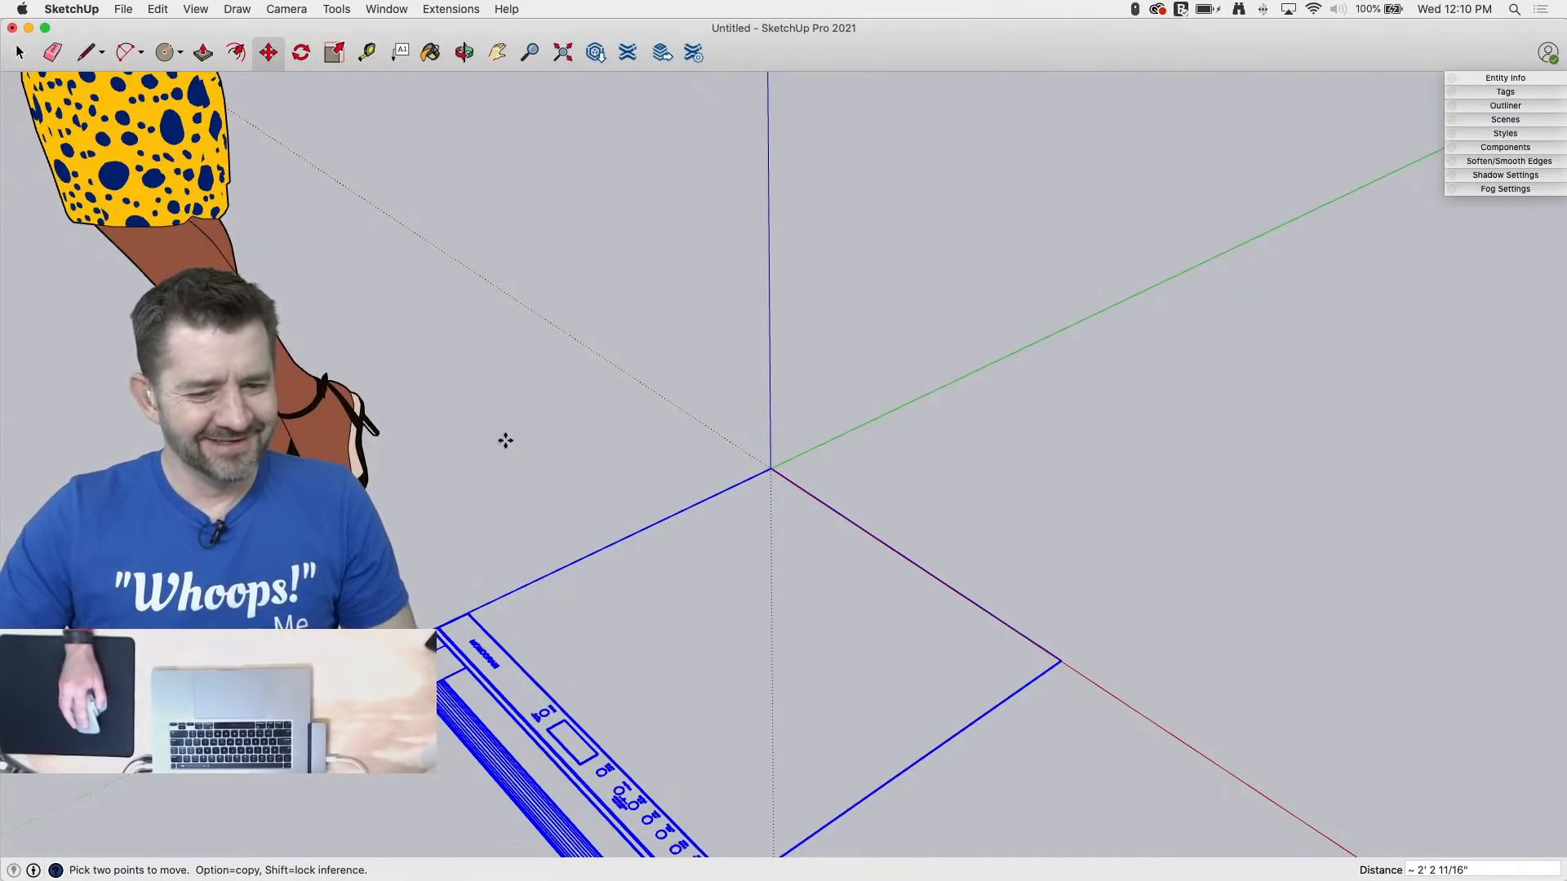
pyautogui.scroll(-5, 505, 441)
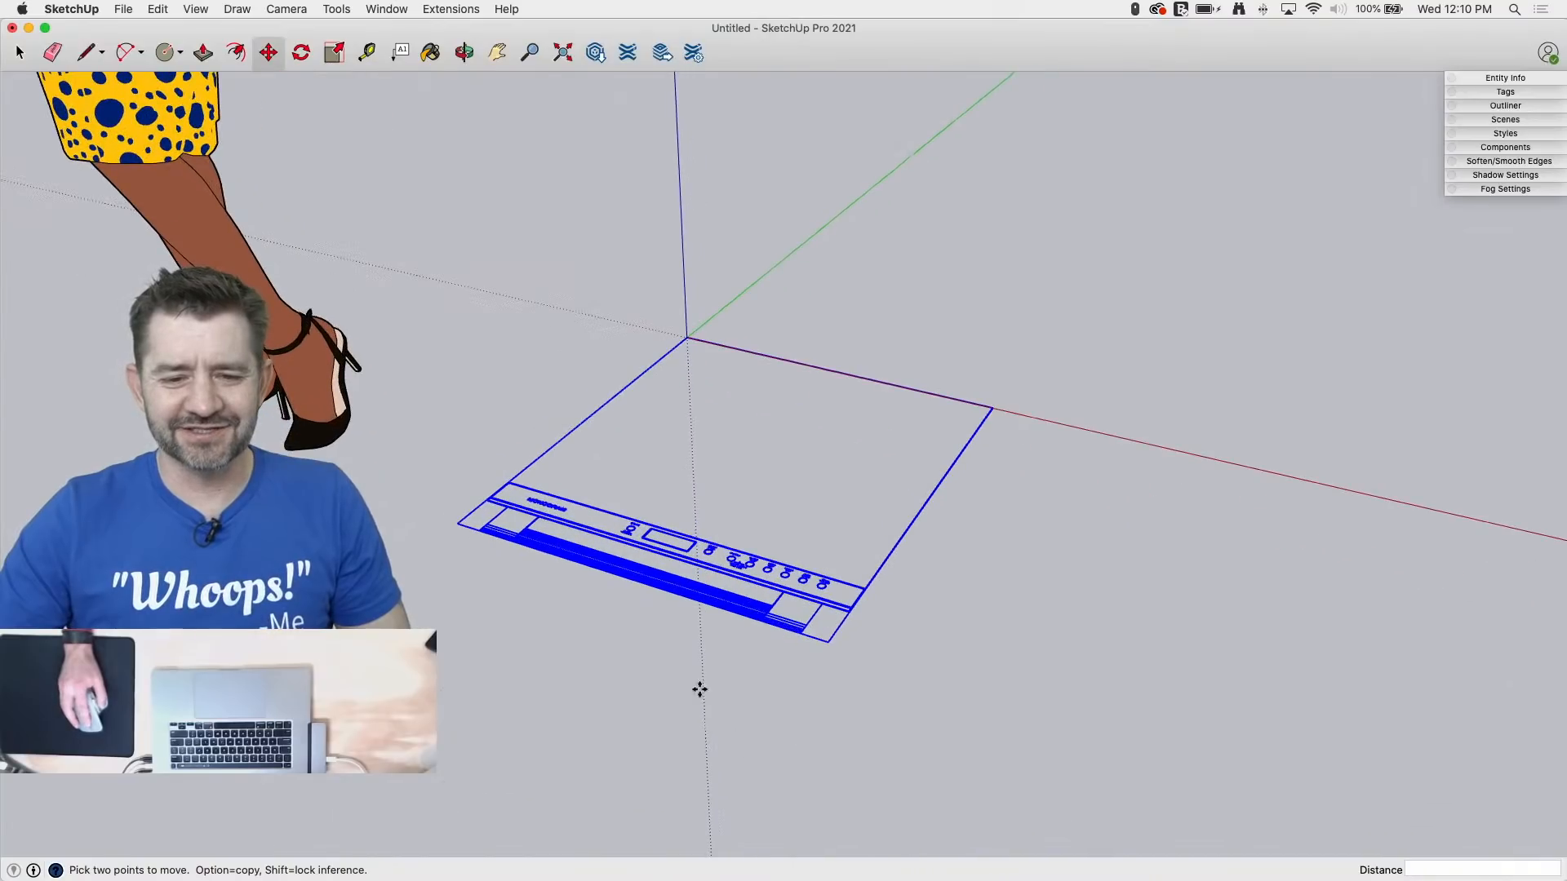
pyautogui.scroll(-2, 1137, 682)
pyautogui.scroll(5, 340, 598)
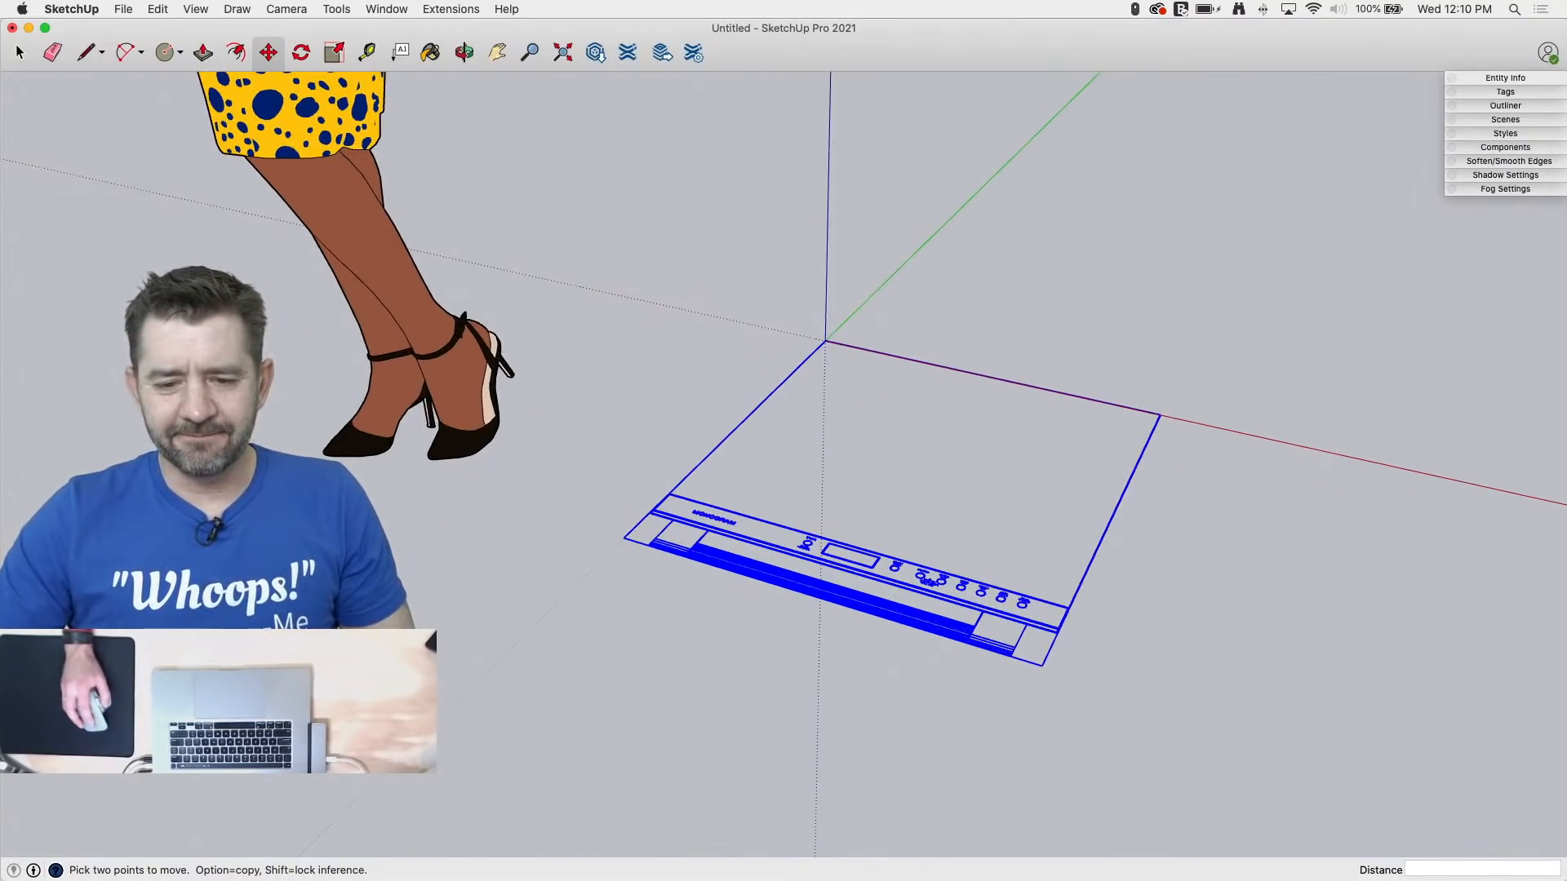
pyautogui.moveTo(835, 590); pyautogui.dragTo(810, 730, button='middle')
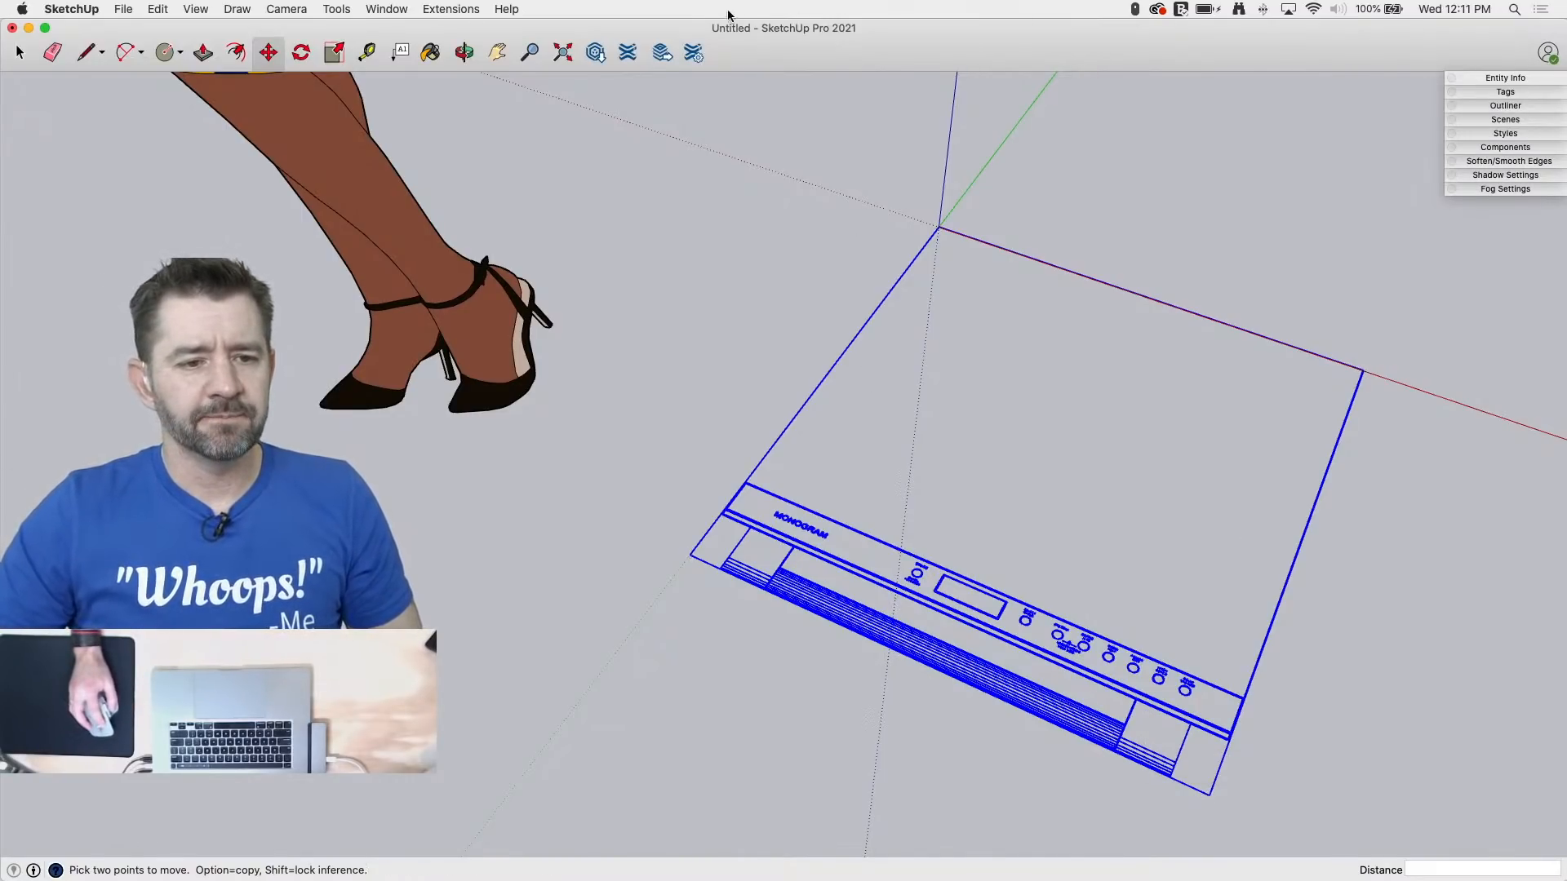
pyautogui.click(123, 9)
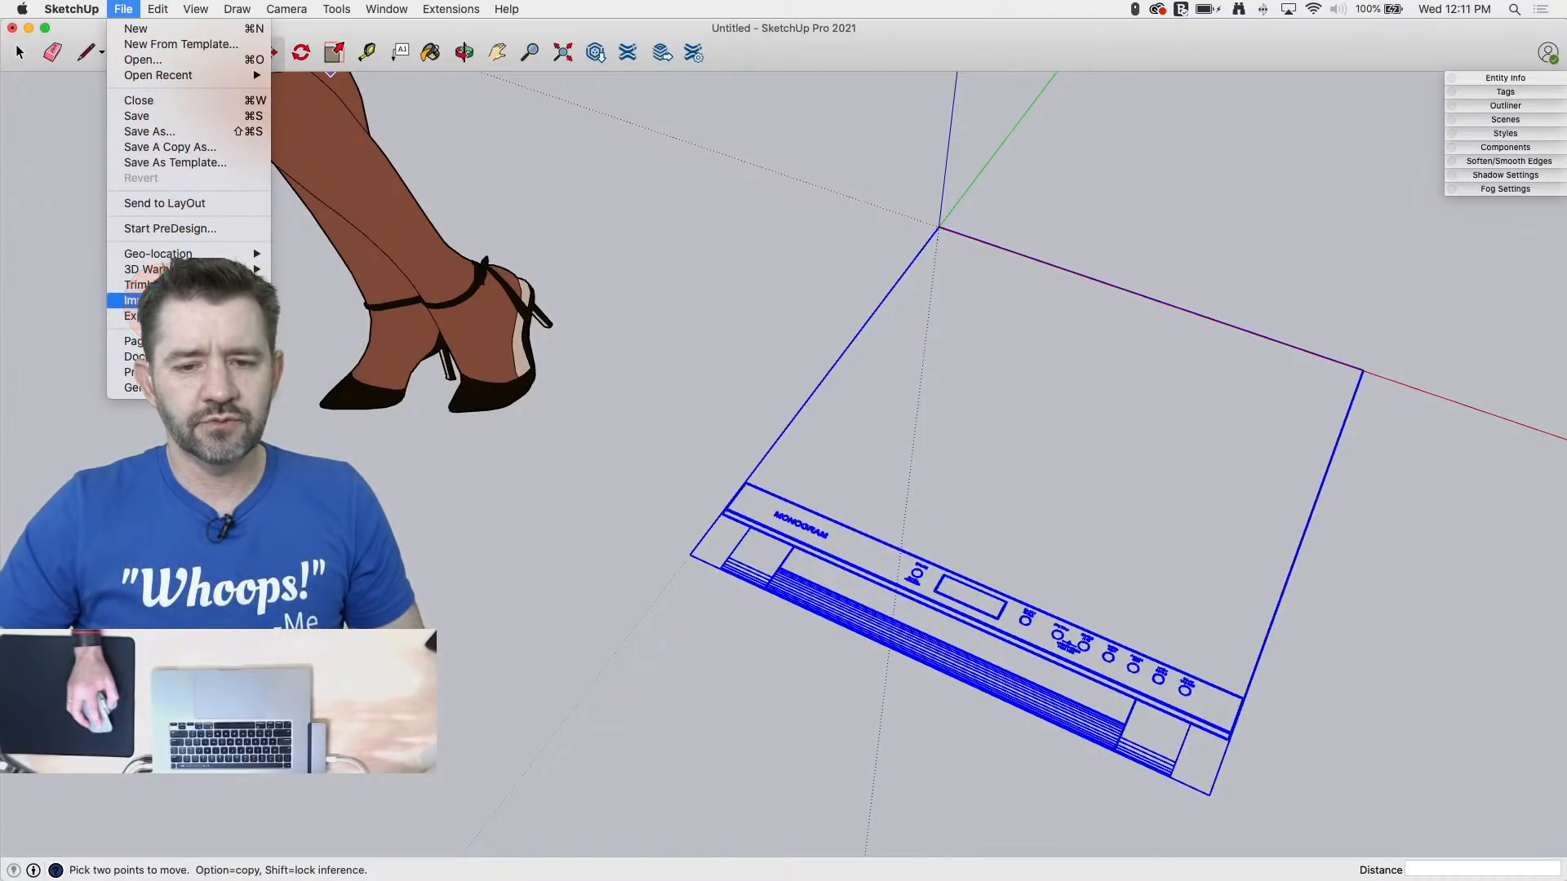
pyautogui.click(145, 299)
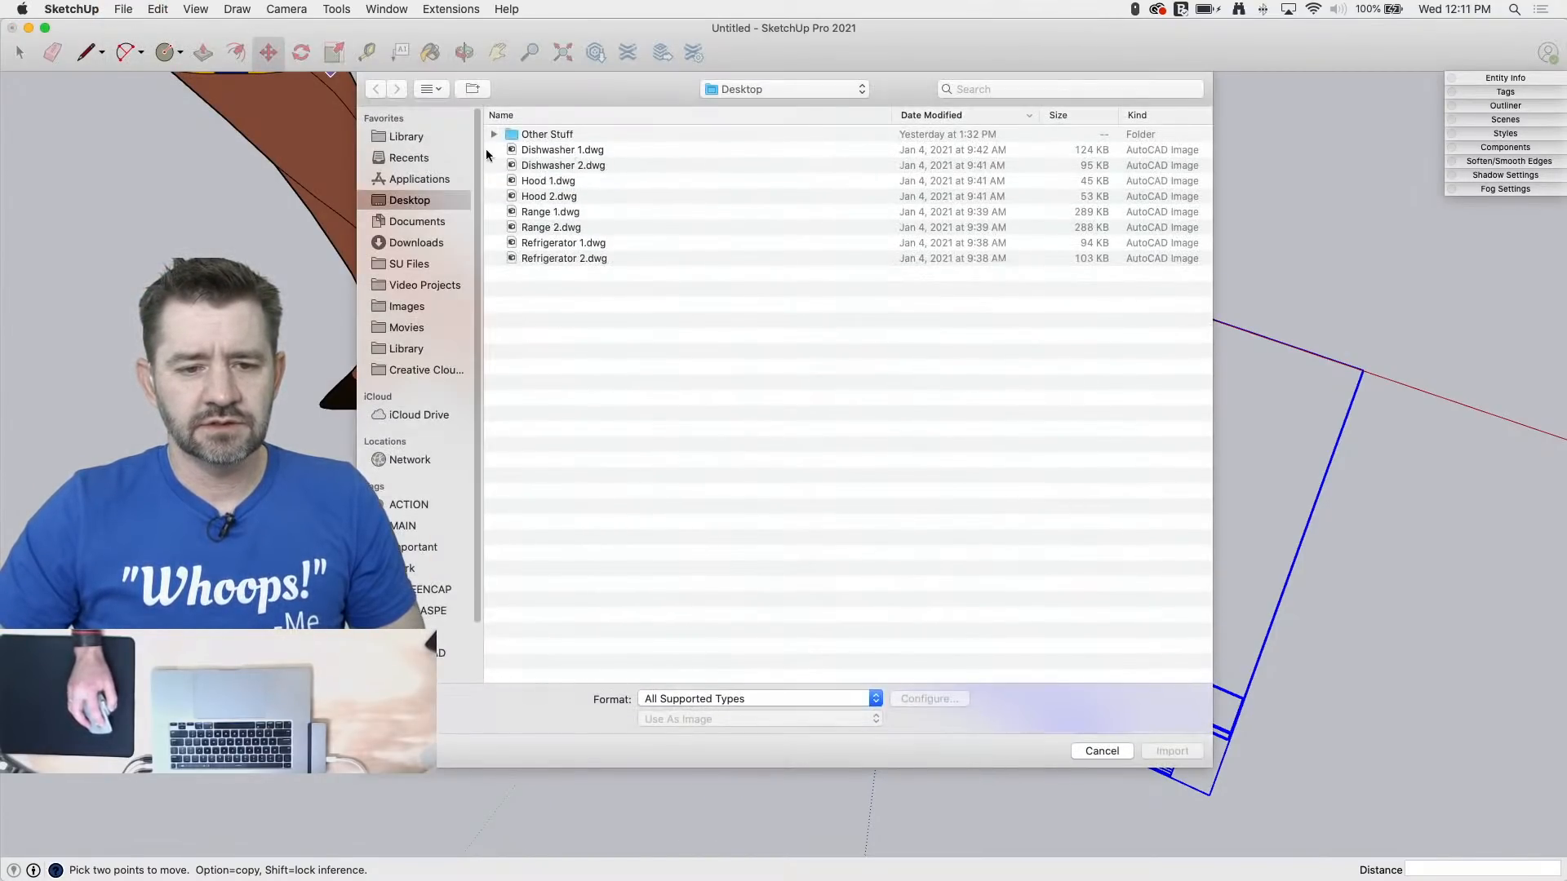
pyautogui.doubleClick(543, 151)
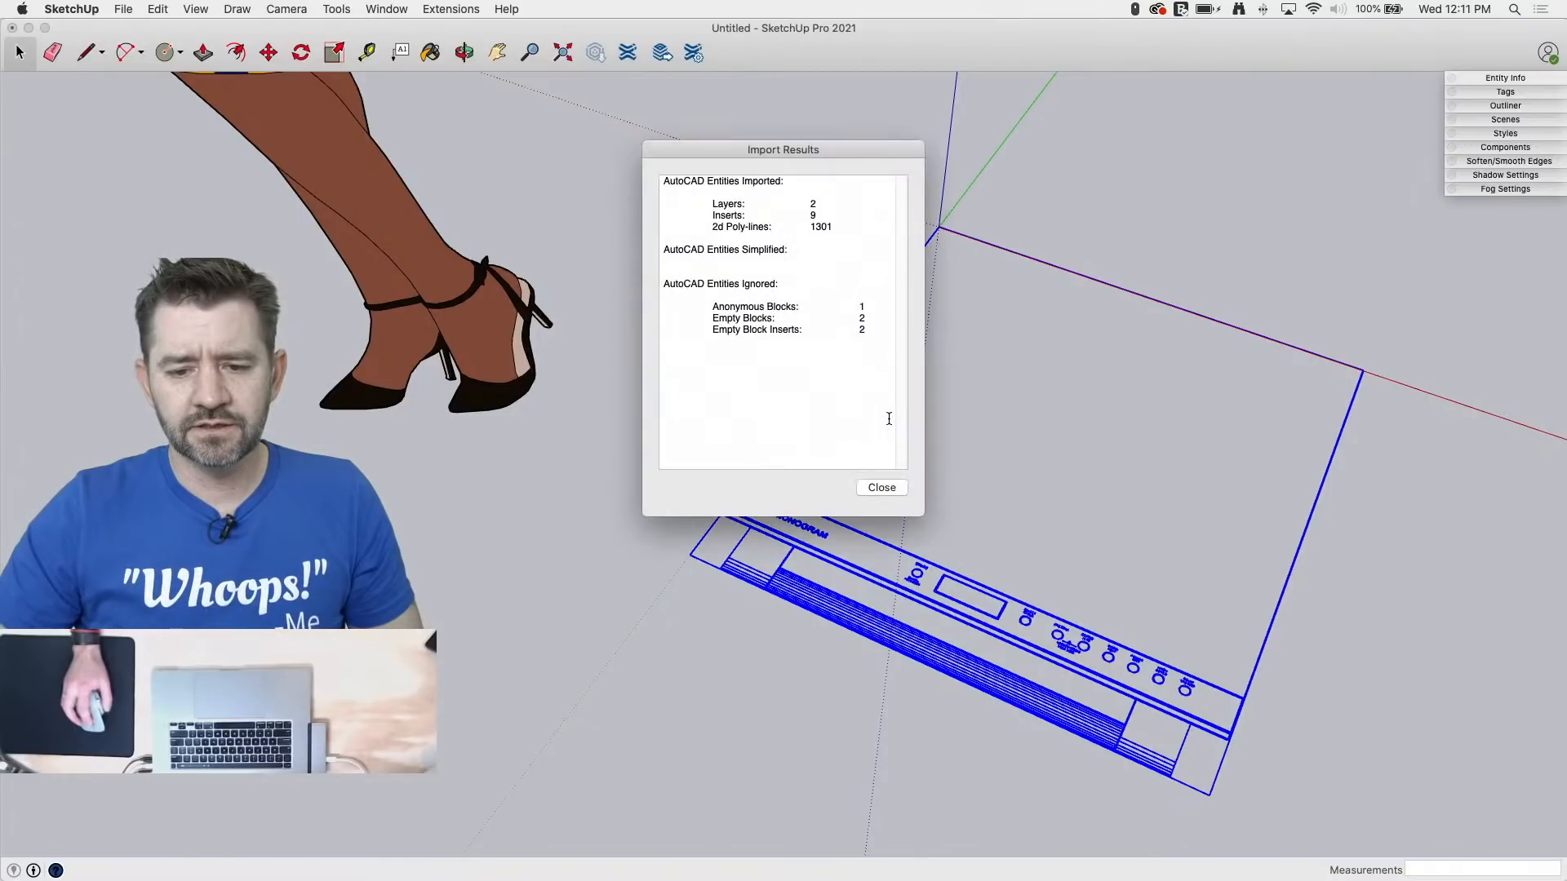
pyautogui.click(882, 487)
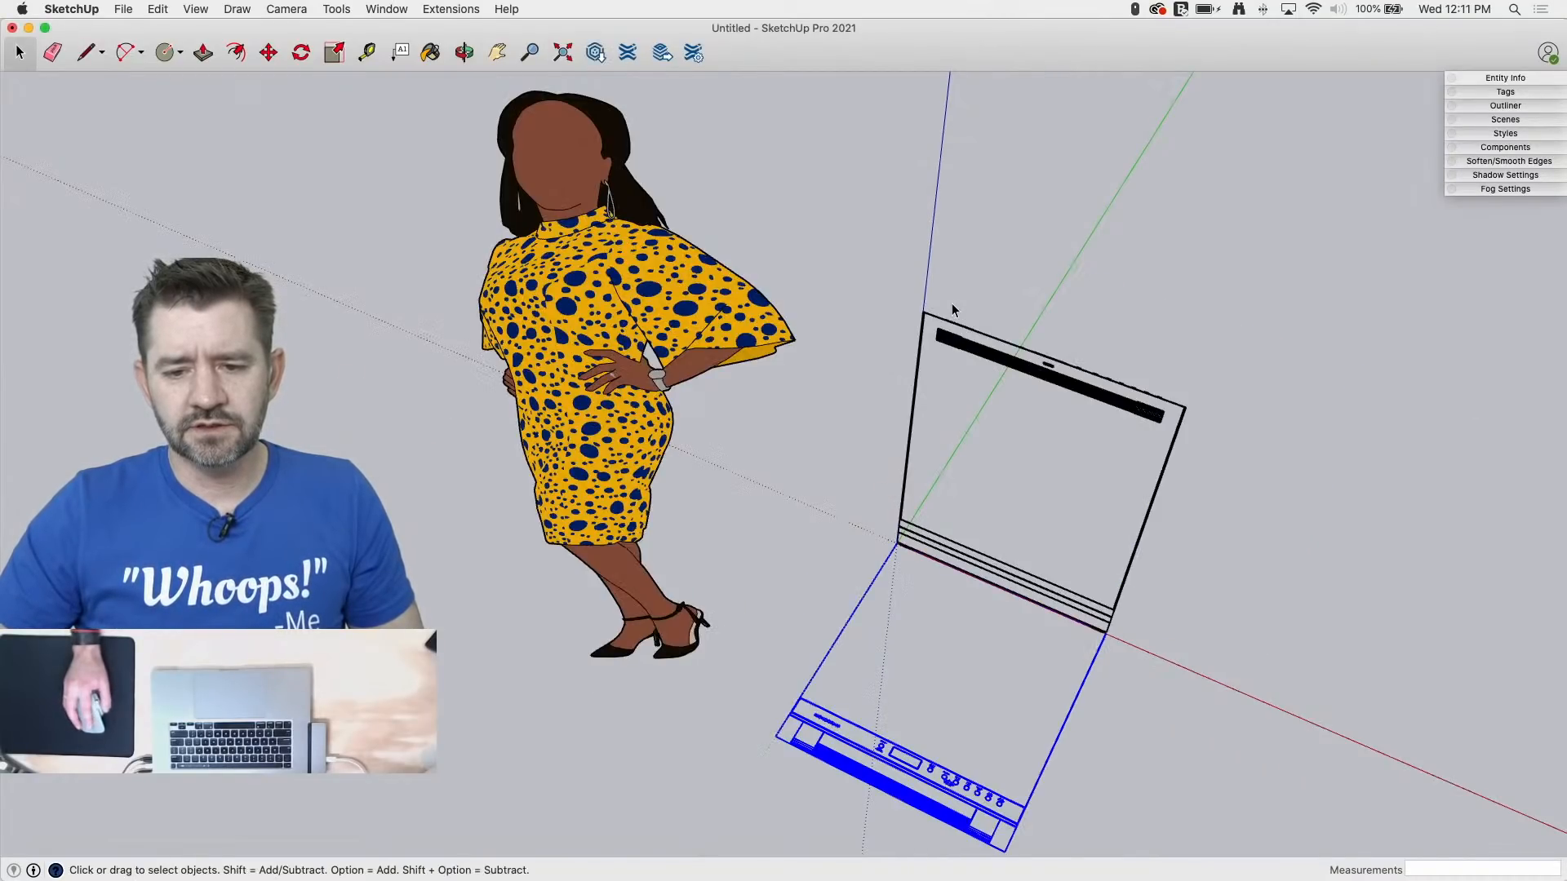
pyautogui.click(1286, 643)
# Step: Examine from several angles how the upright dishwasher elevation and the flat plan meet along the red axis
pyautogui.moveTo(1286, 643); pyautogui.dragTo(892, 511, button='middle')
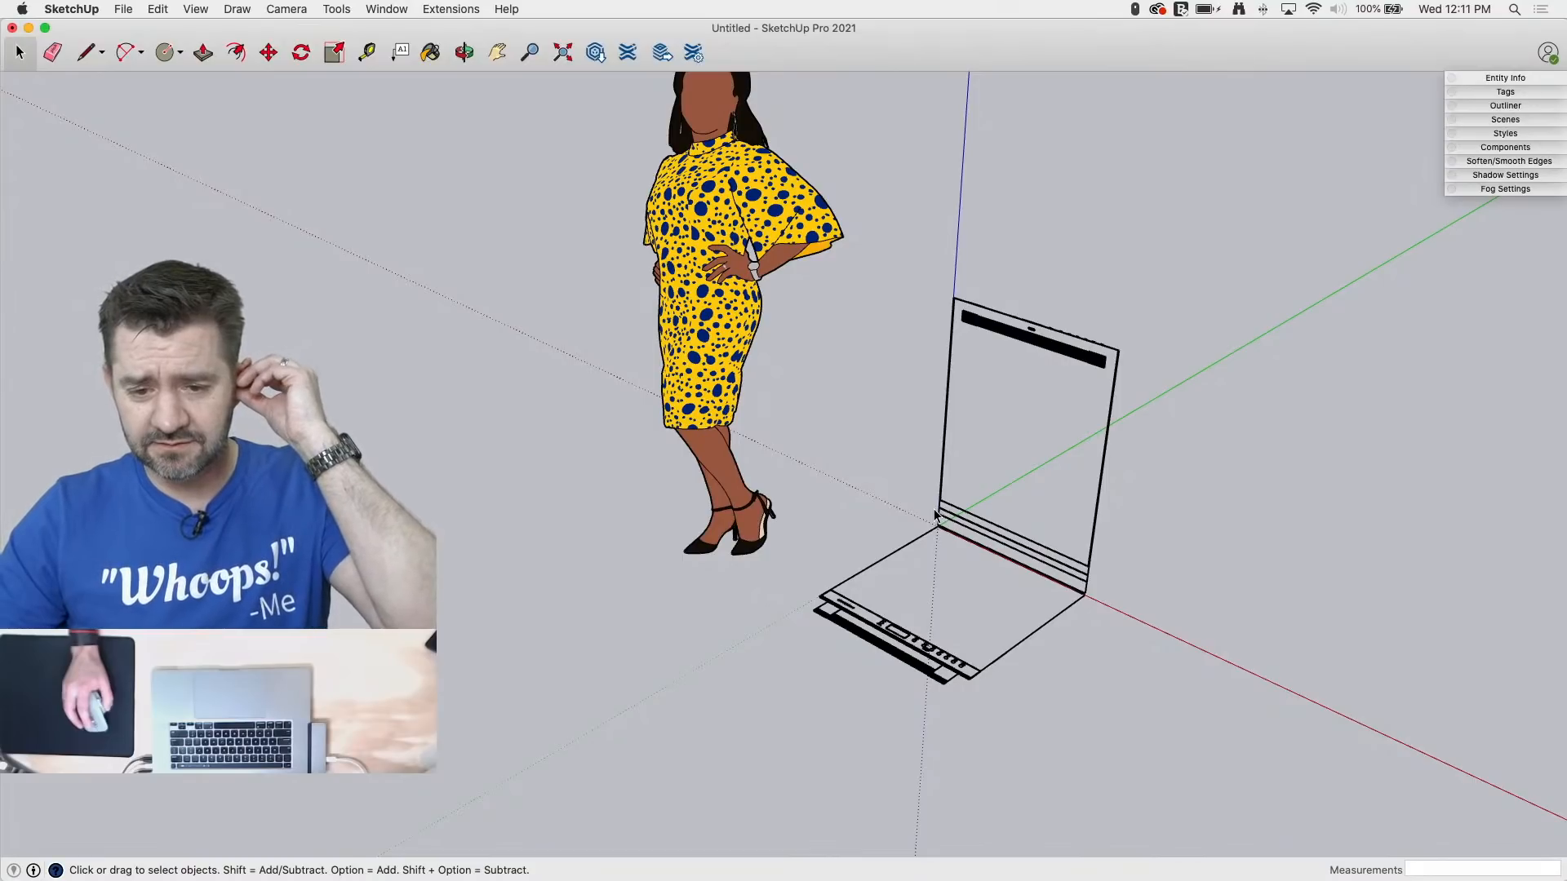
pyautogui.moveTo(1099, 506)
pyautogui.mouseDown(button='middle')
pyautogui.moveTo(1140, 500)
pyautogui.moveTo(1121, 493)
pyautogui.mouseUp(button='middle')
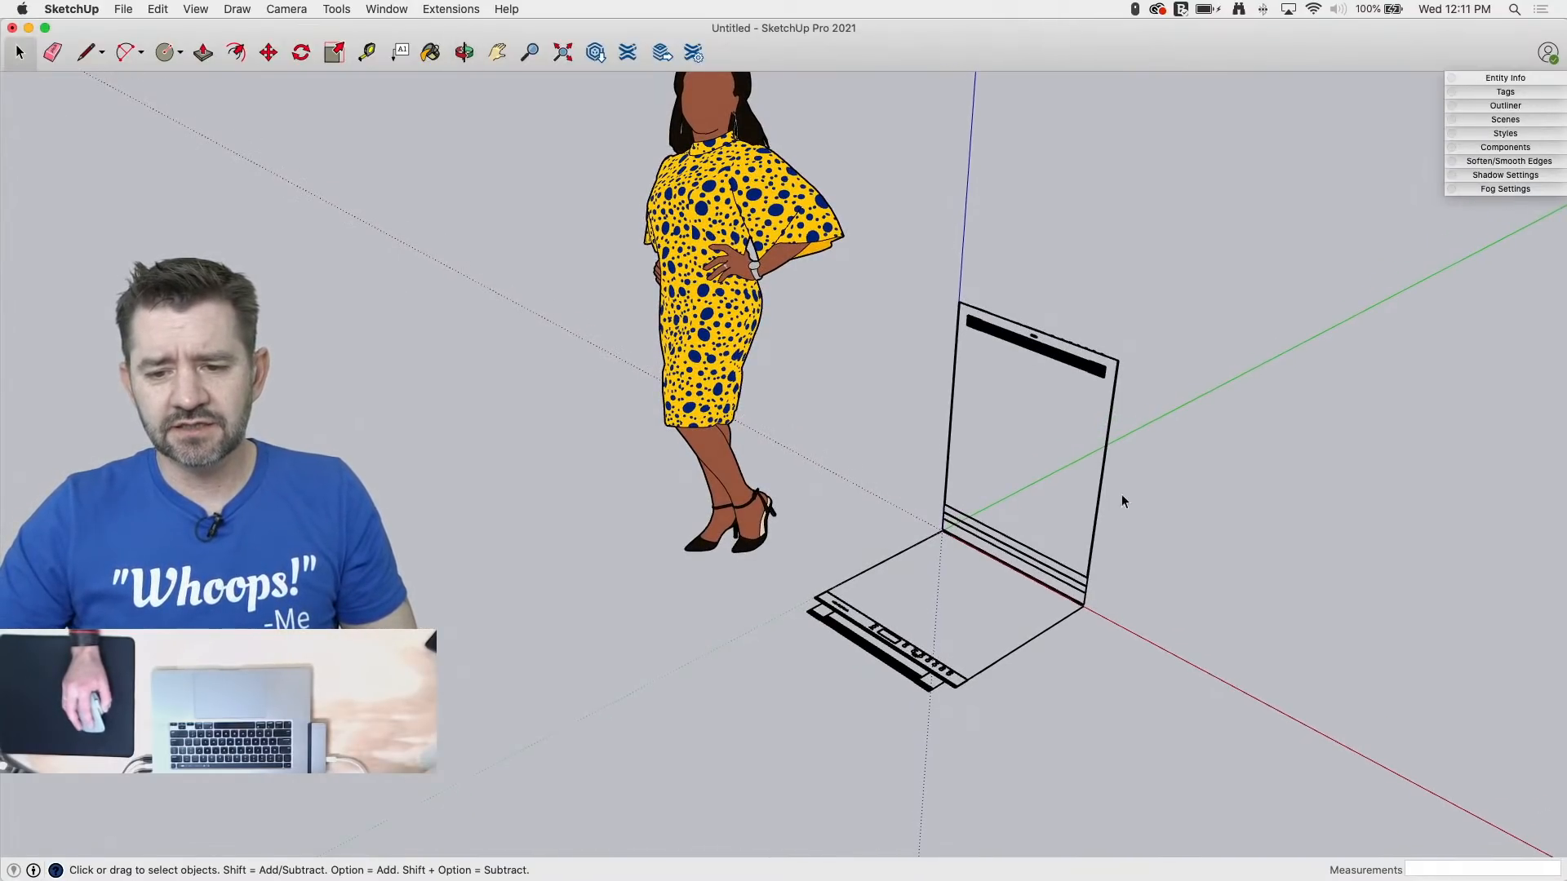
pyautogui.scroll(6, 1099, 522)
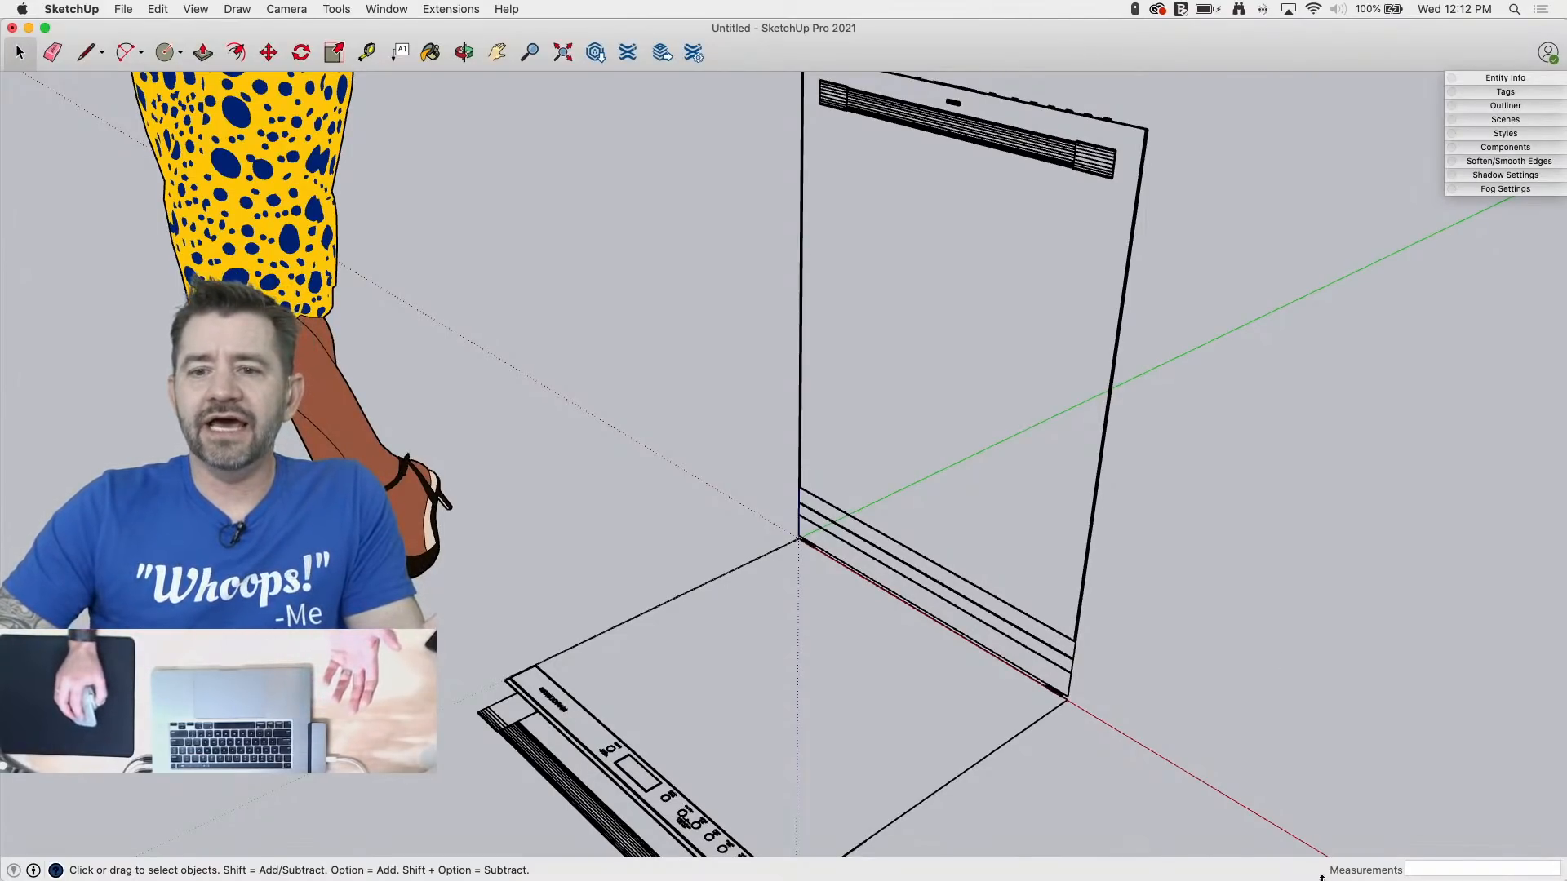
pyautogui.moveTo(608, 534); pyautogui.dragTo(678, 584, button='middle')
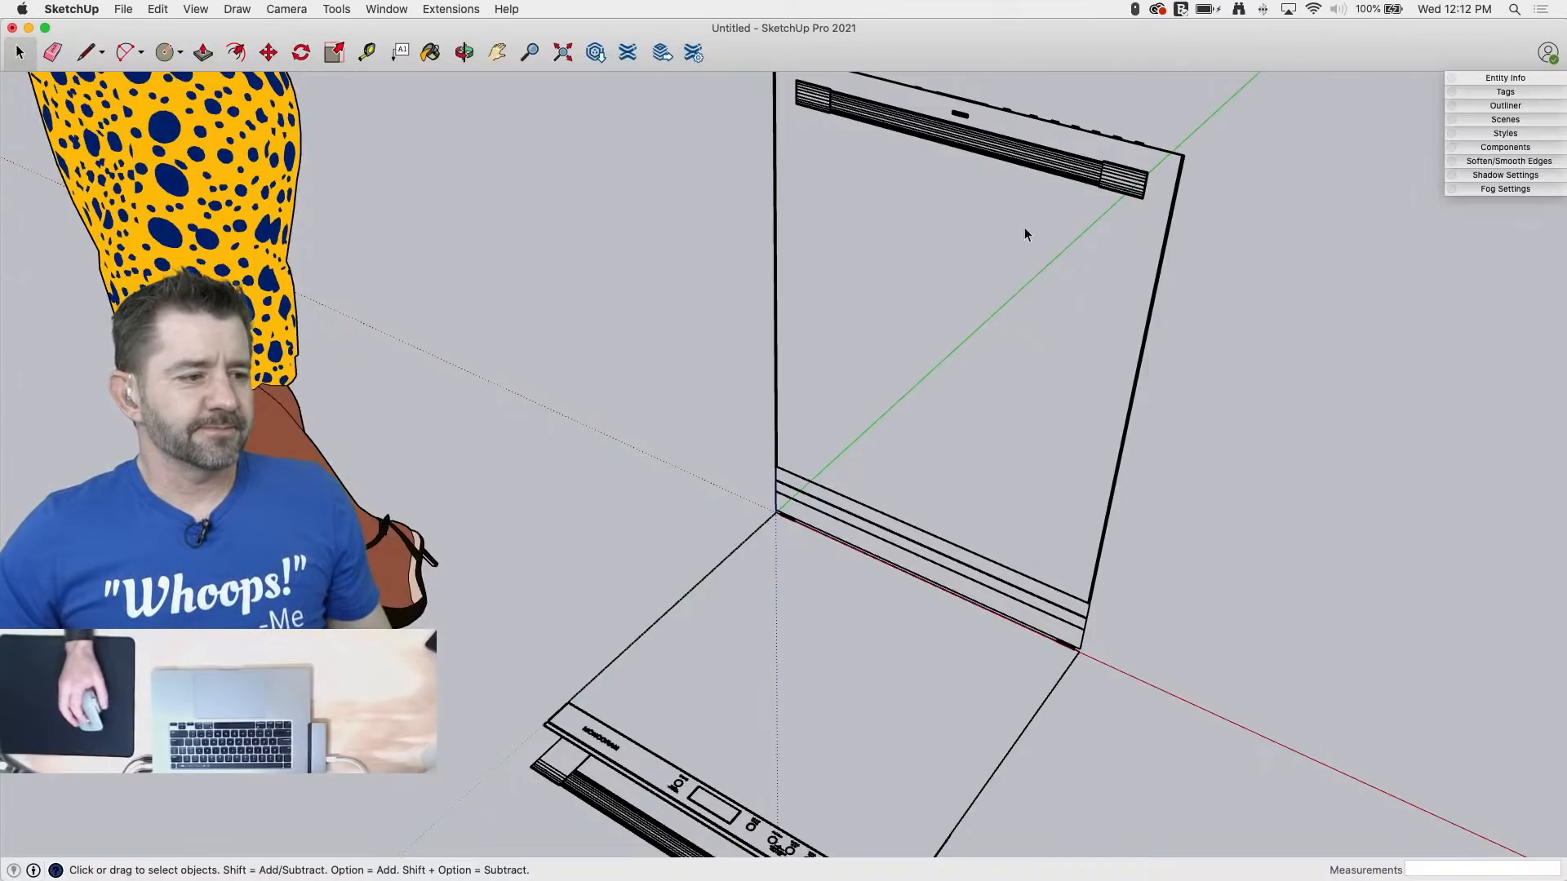
pyautogui.scroll(-3, 997, 284)
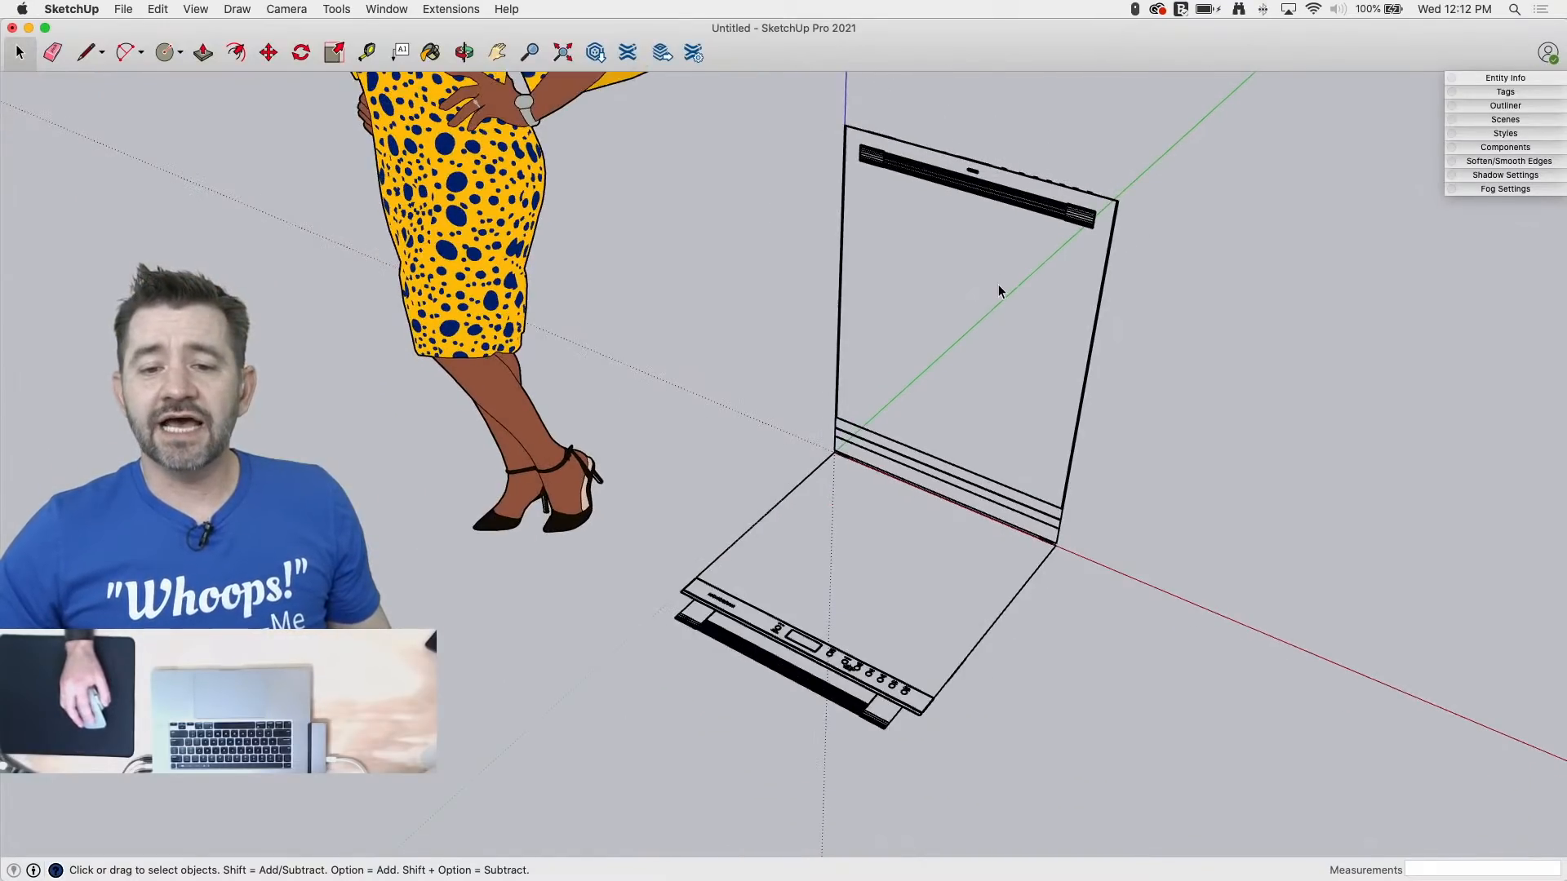
pyautogui.moveTo(776, 339); pyautogui.dragTo(891, 178, button='middle')
pyautogui.scroll(-6, 891, 178)
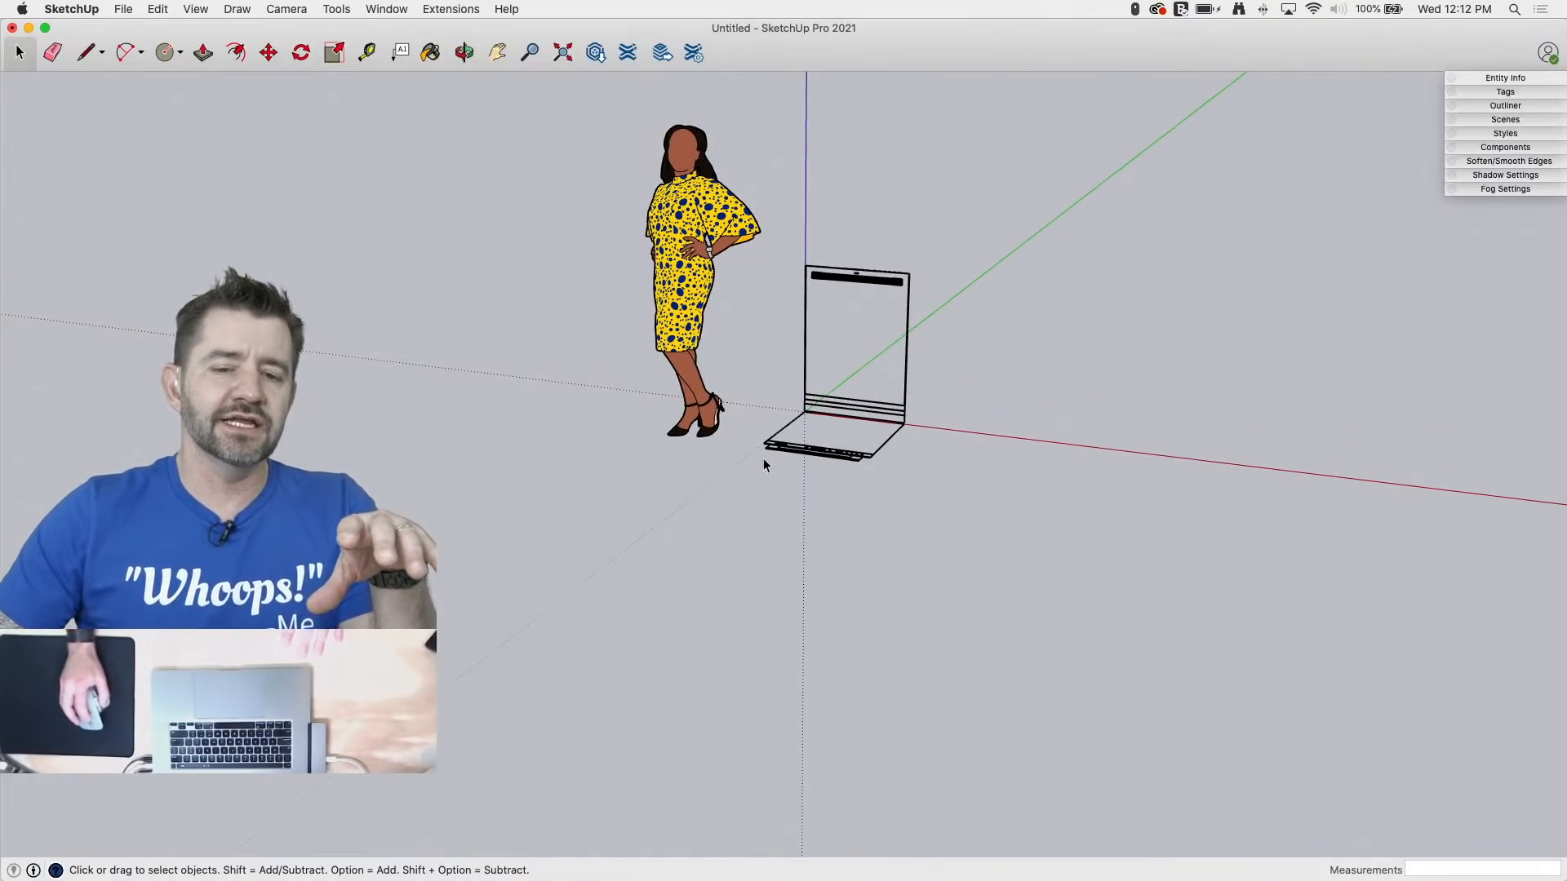
pyautogui.scroll(3, 762, 457)
pyautogui.moveTo(732, 413); pyautogui.dragTo(865, 350, button='middle')
pyautogui.scroll(-1, 827, 663)
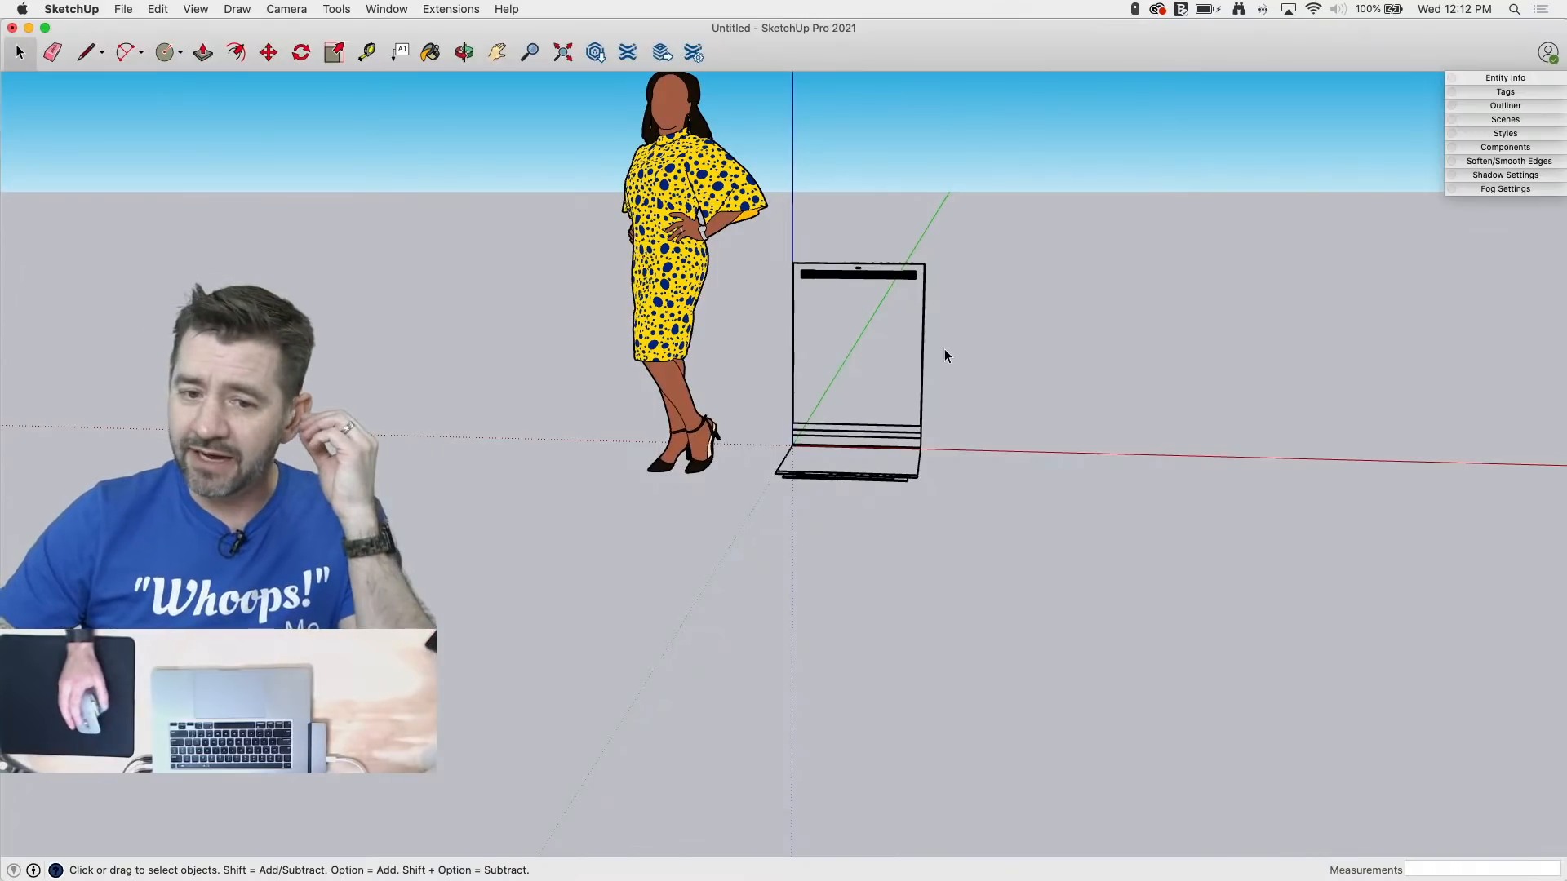
pyautogui.scroll(5, 944, 282)
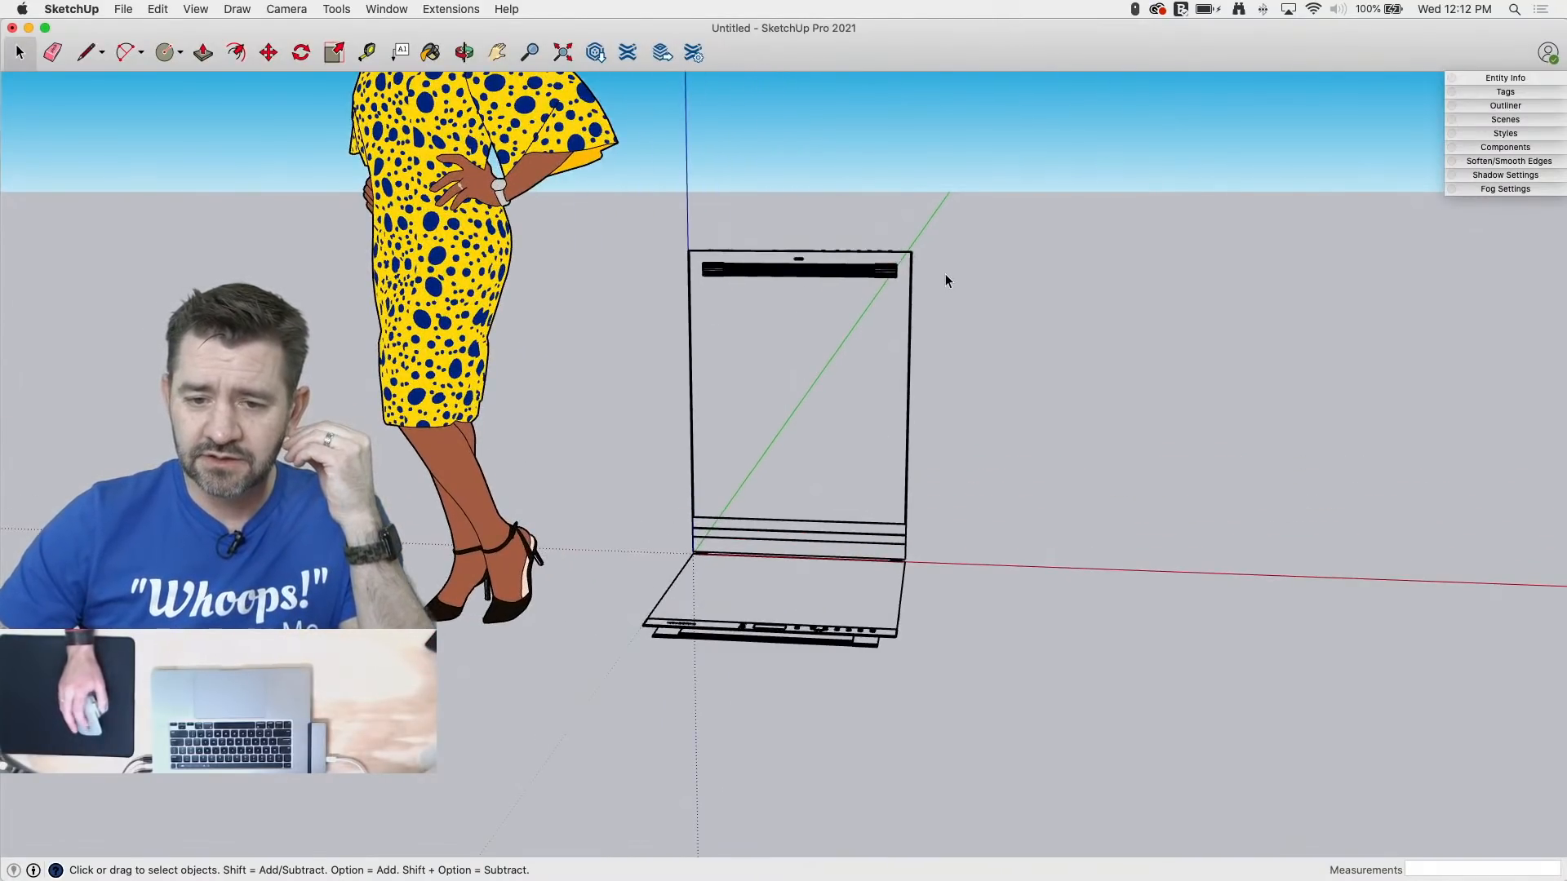
# Step: Measure the elevation's height with a temporary line from its upper right corner straight down the blue axis direction to the red axis
pyautogui.scroll(6, 914, 260)
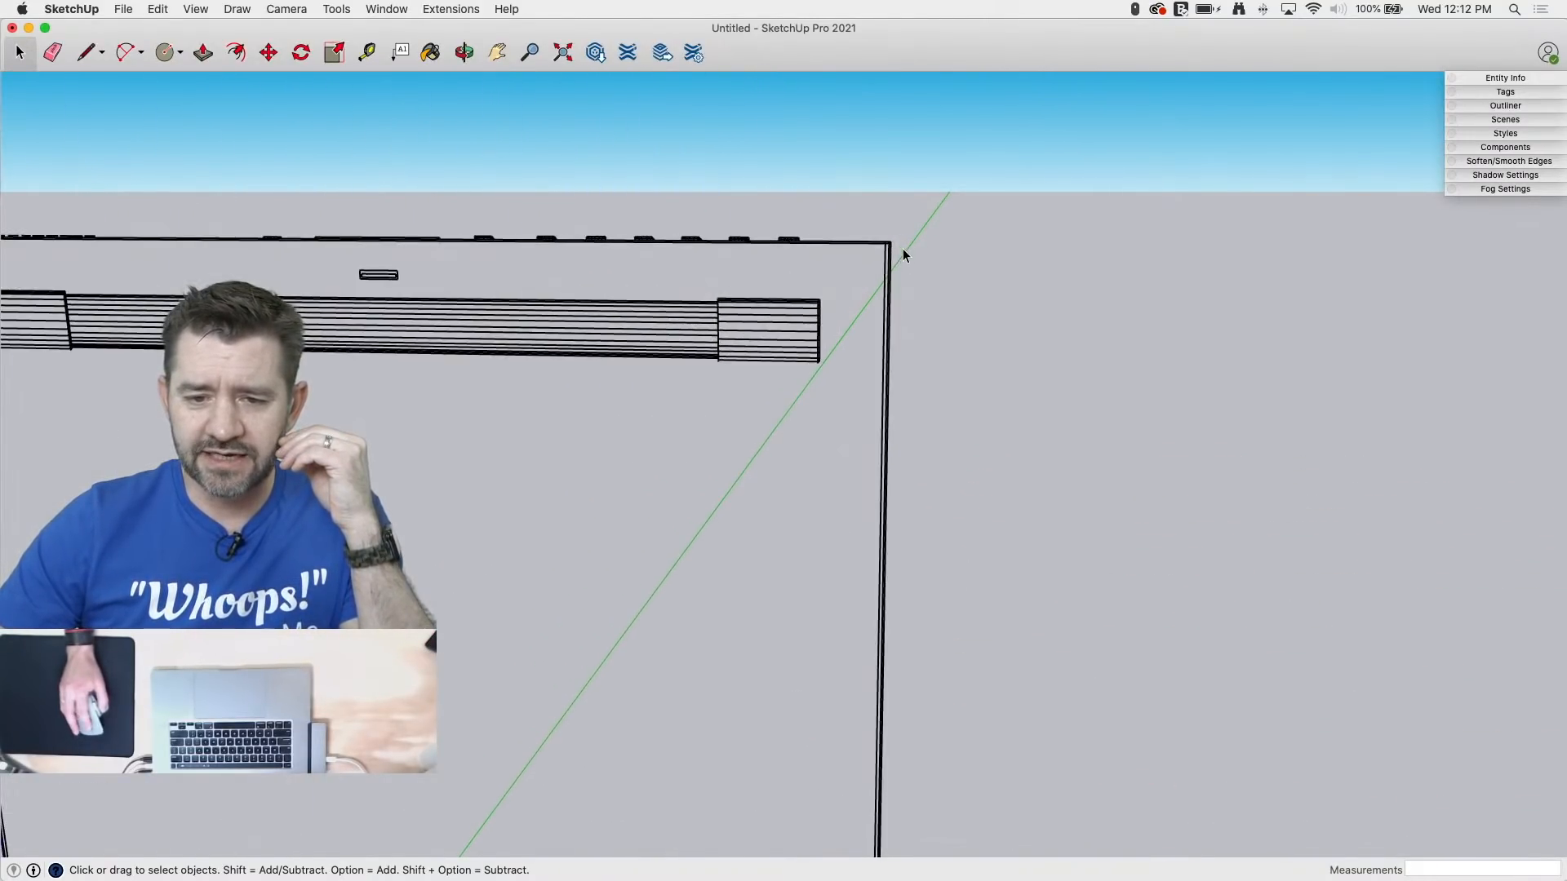
pyautogui.scroll(4, 889, 235)
pyautogui.press('l')
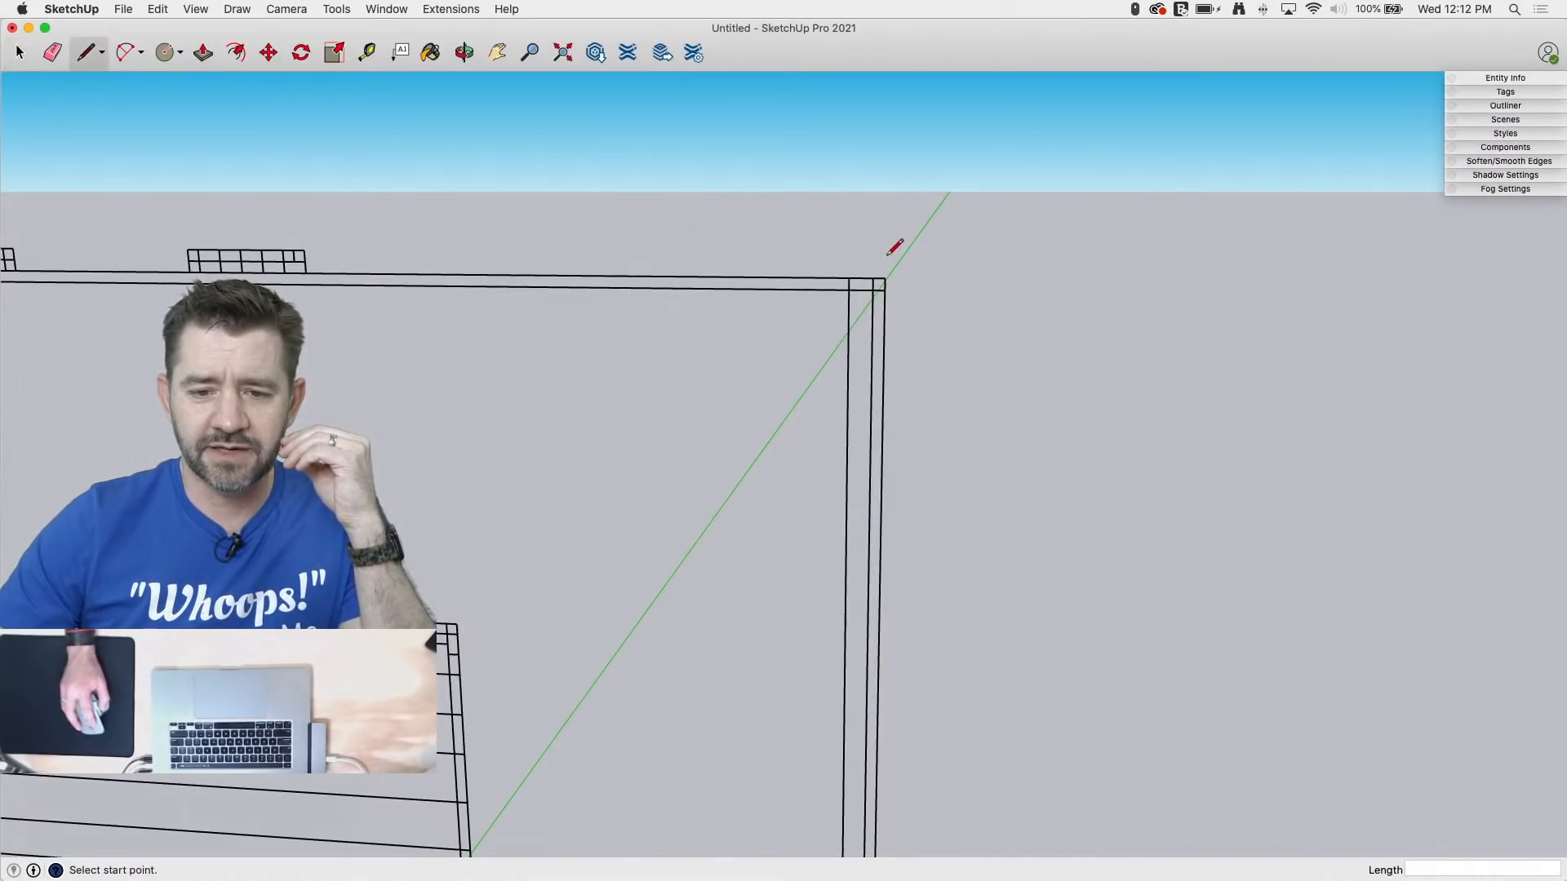
pyautogui.click(874, 281)
pyautogui.press('Escape')
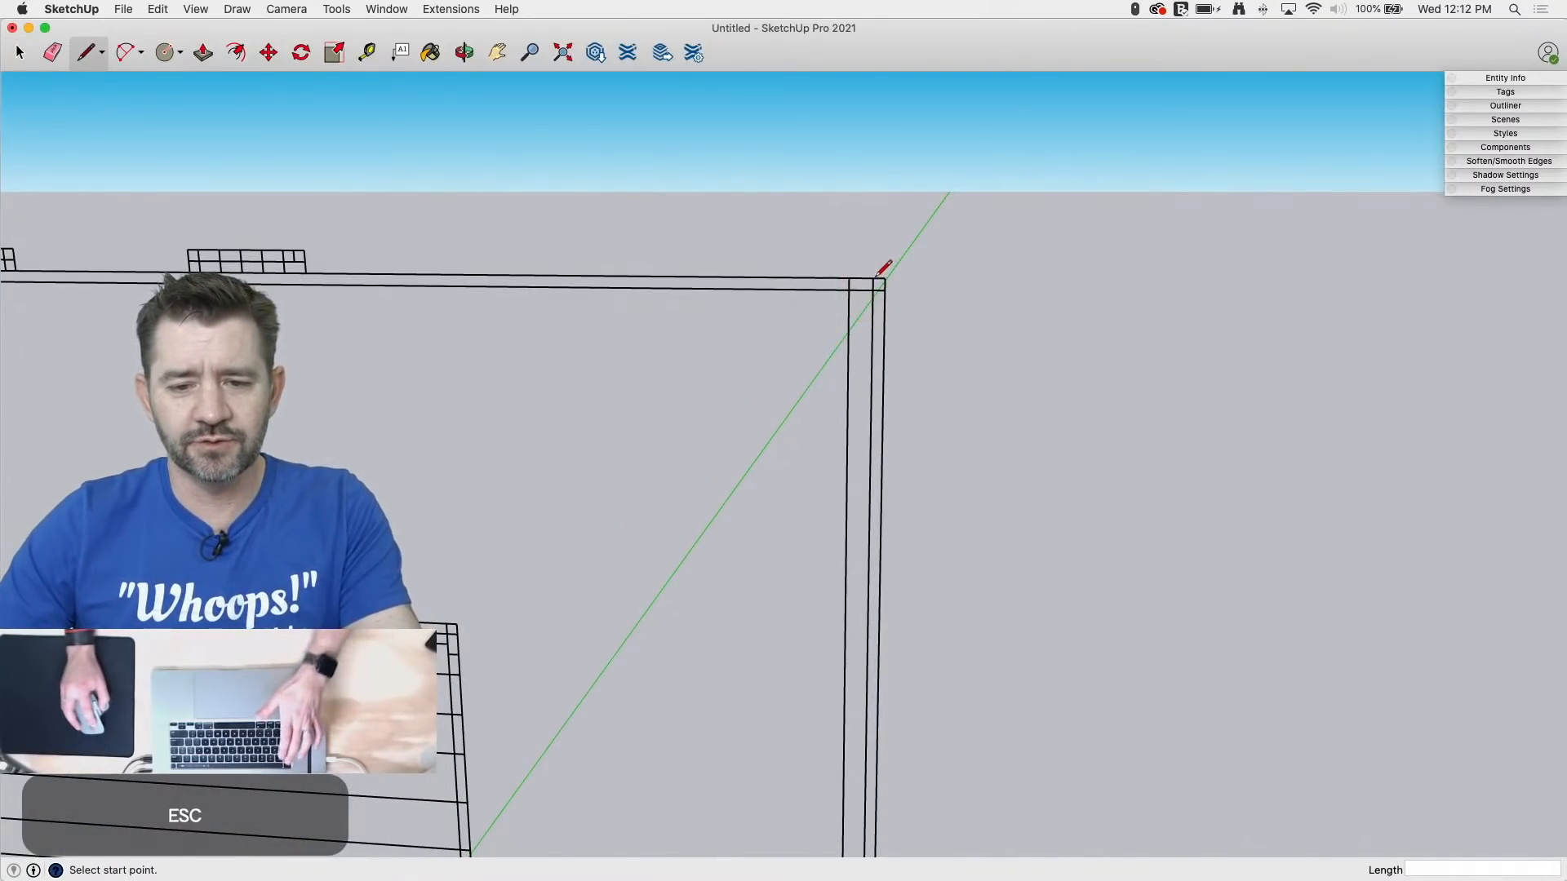
pyautogui.click(874, 278)
pyautogui.scroll(-5, 778, 137)
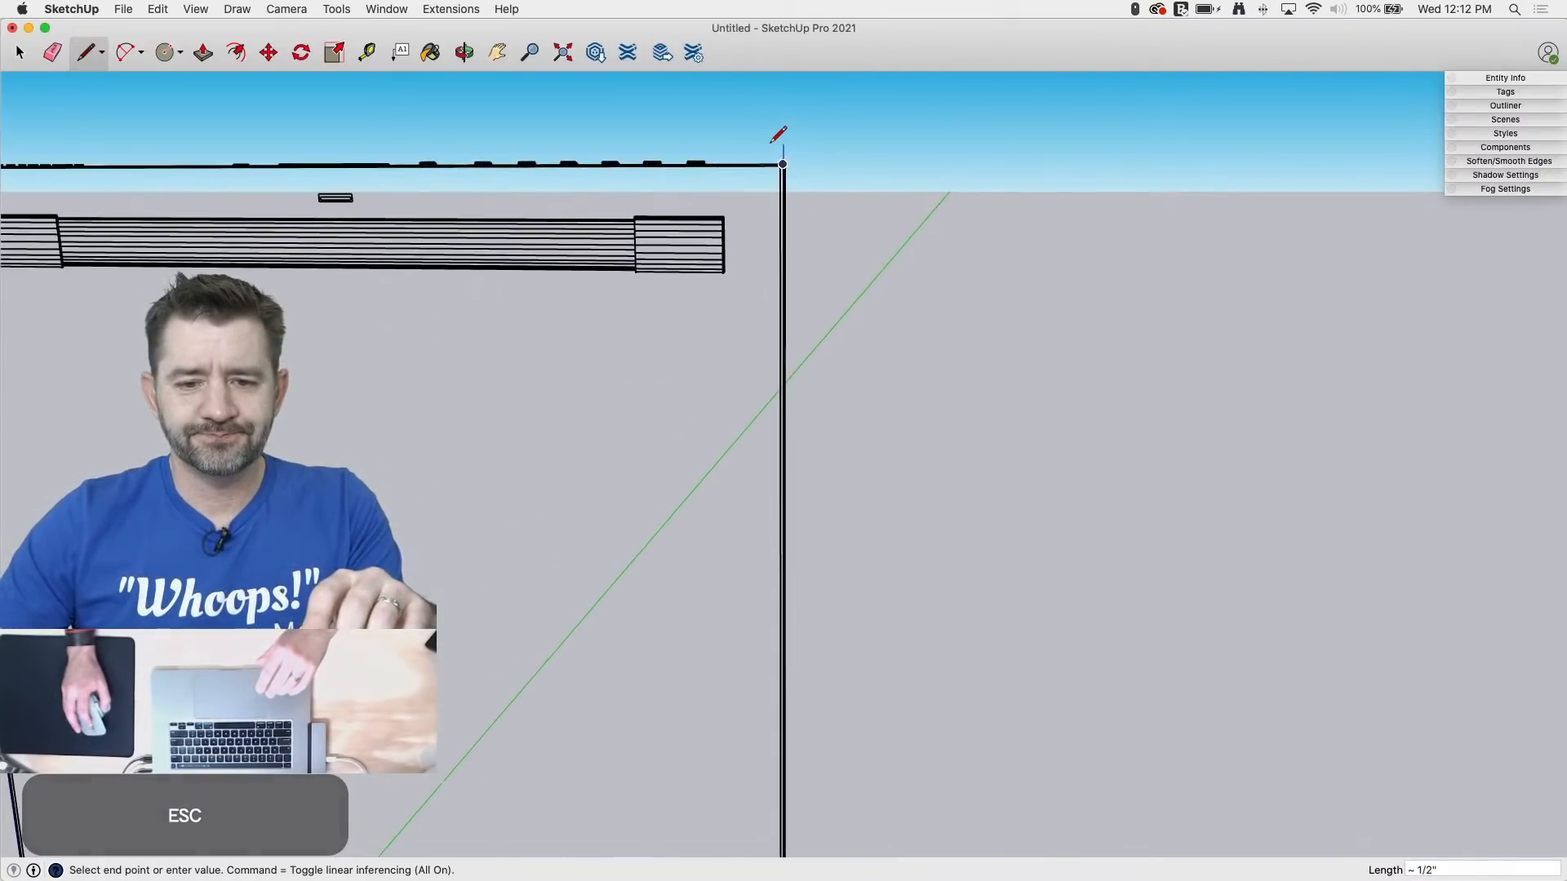
pyautogui.scroll(-4, 778, 133)
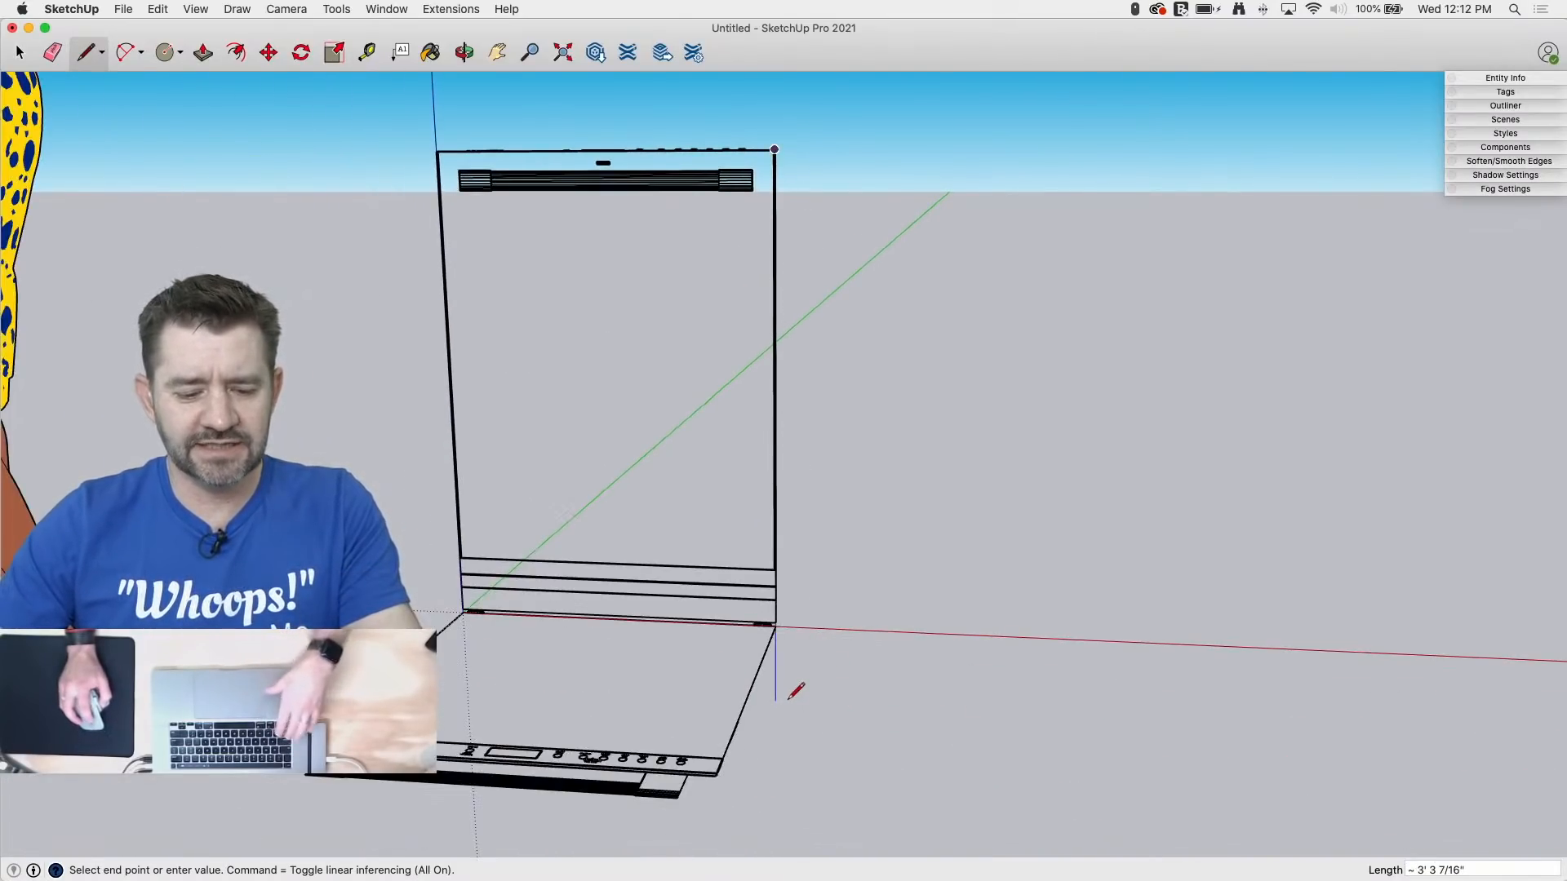
pyautogui.click(776, 626)
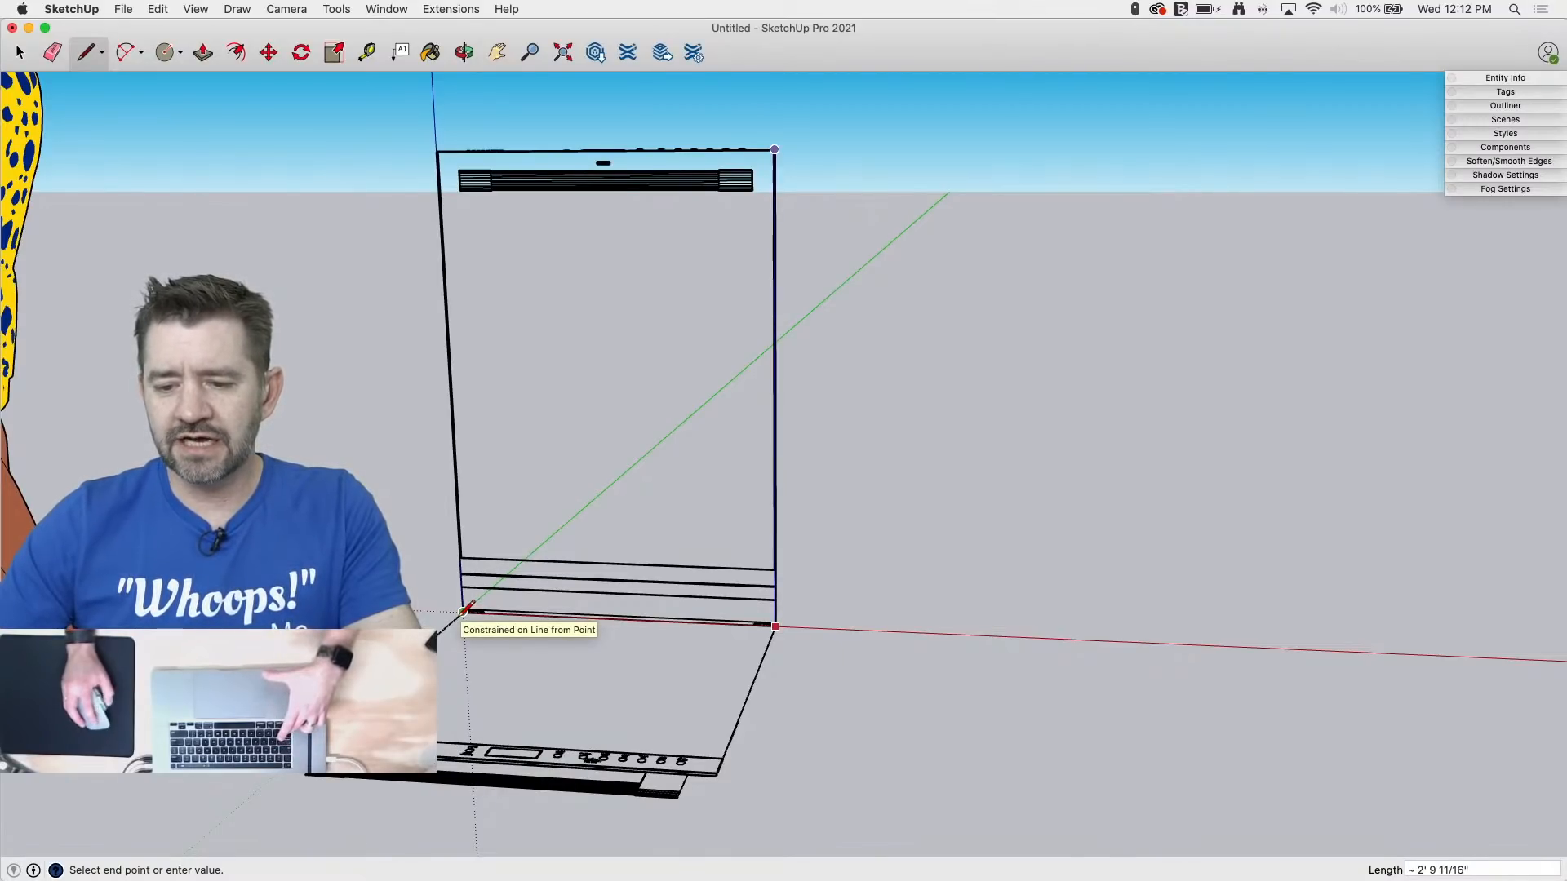
pyautogui.press('space')
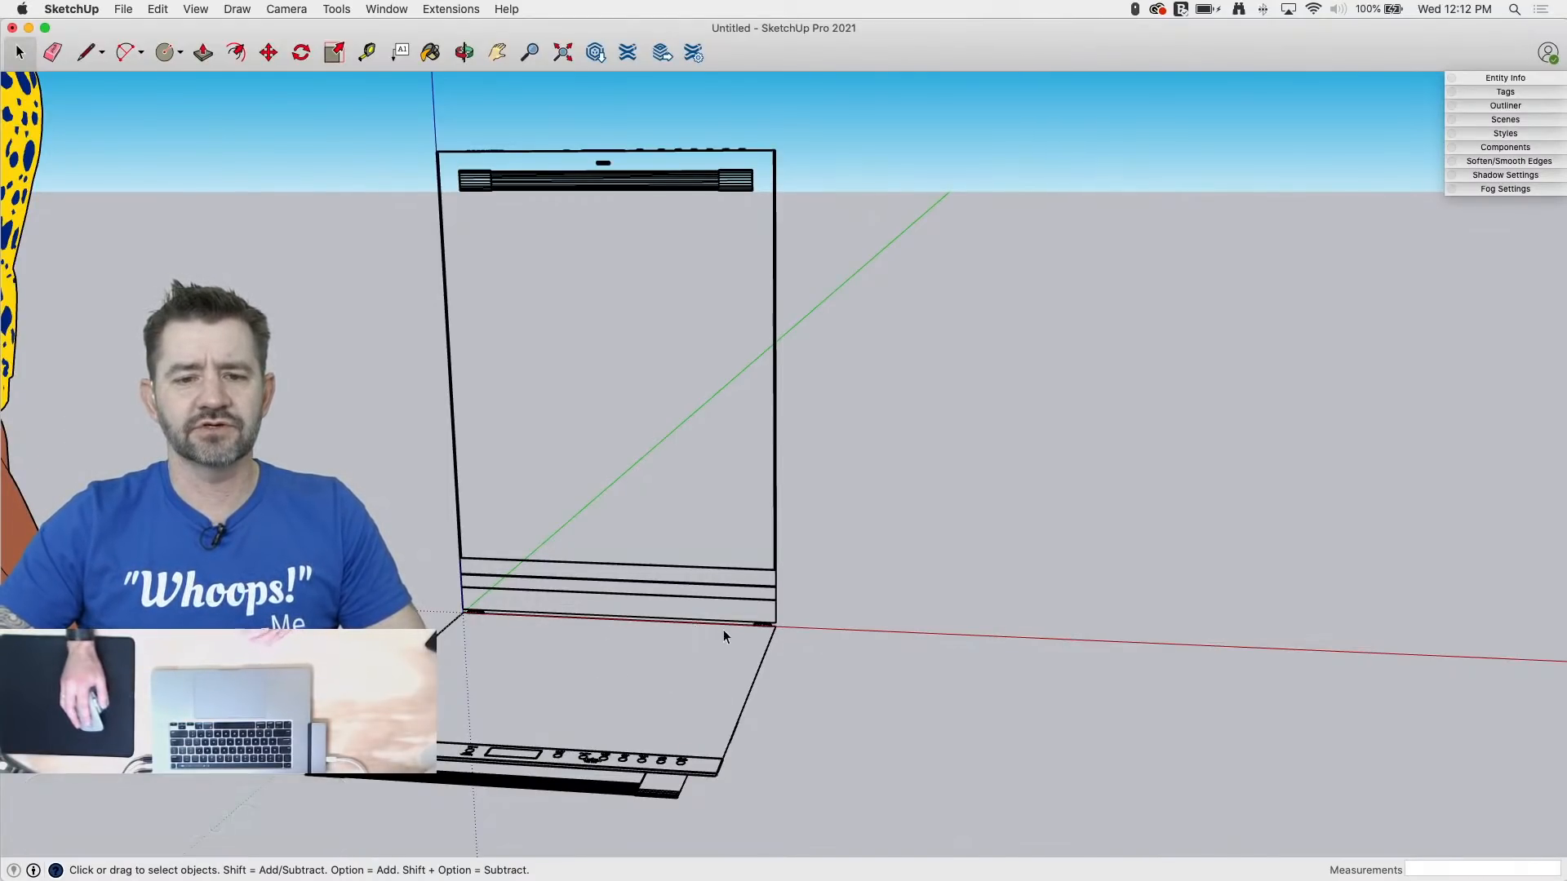
# Step: Examine the nested edge lines at the elevation's upper corner on the blue axis and the handle and control details beside it
pyautogui.scroll(-3, 801, 710)
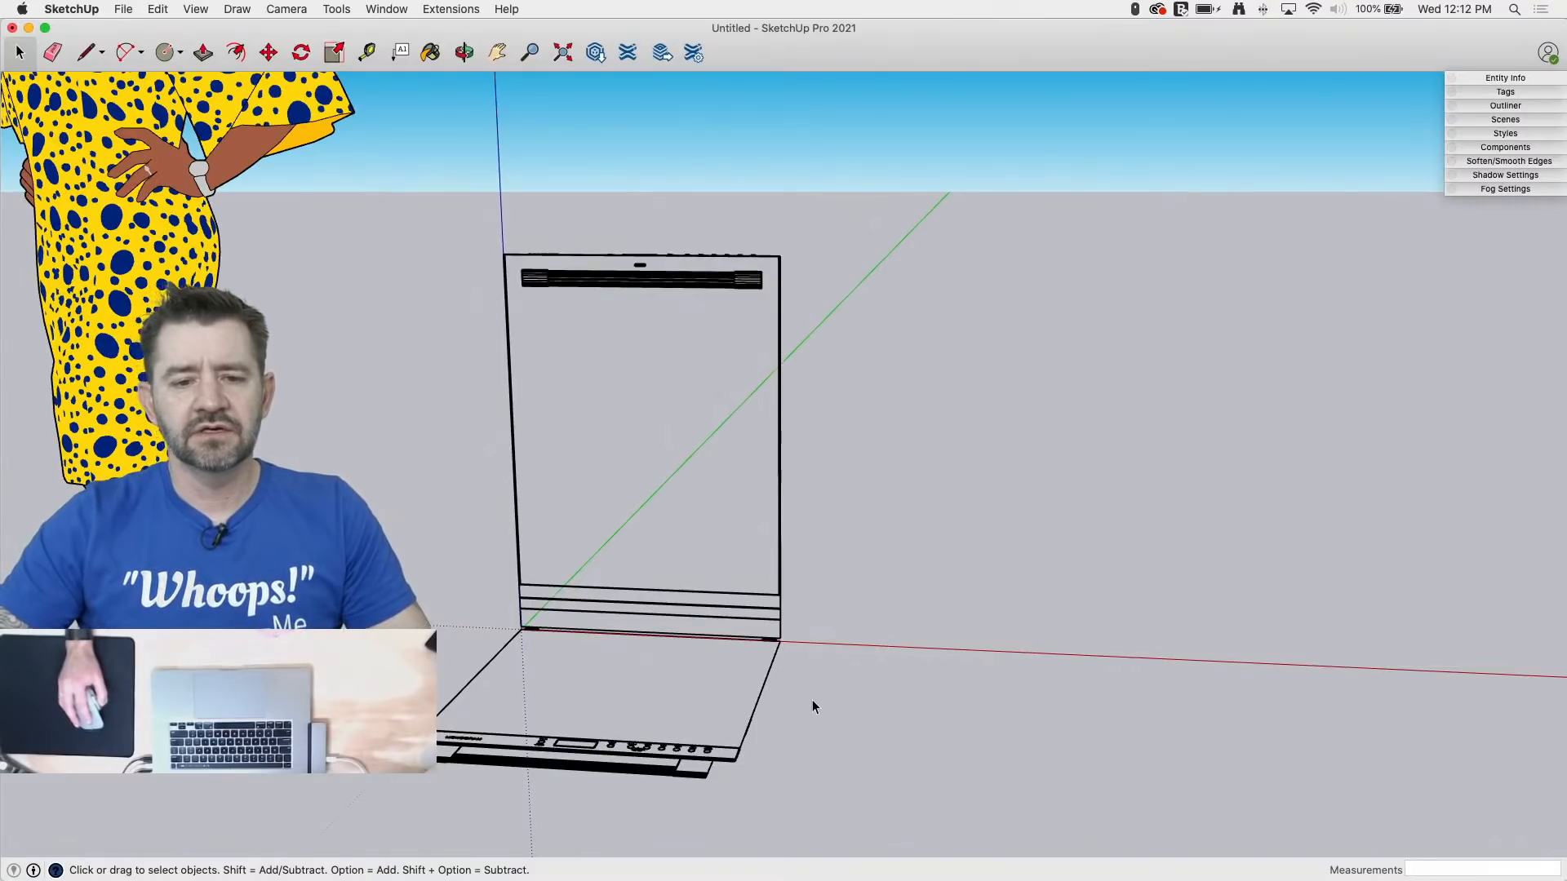
pyautogui.moveTo(731, 336); pyautogui.dragTo(708, 362, button='middle')
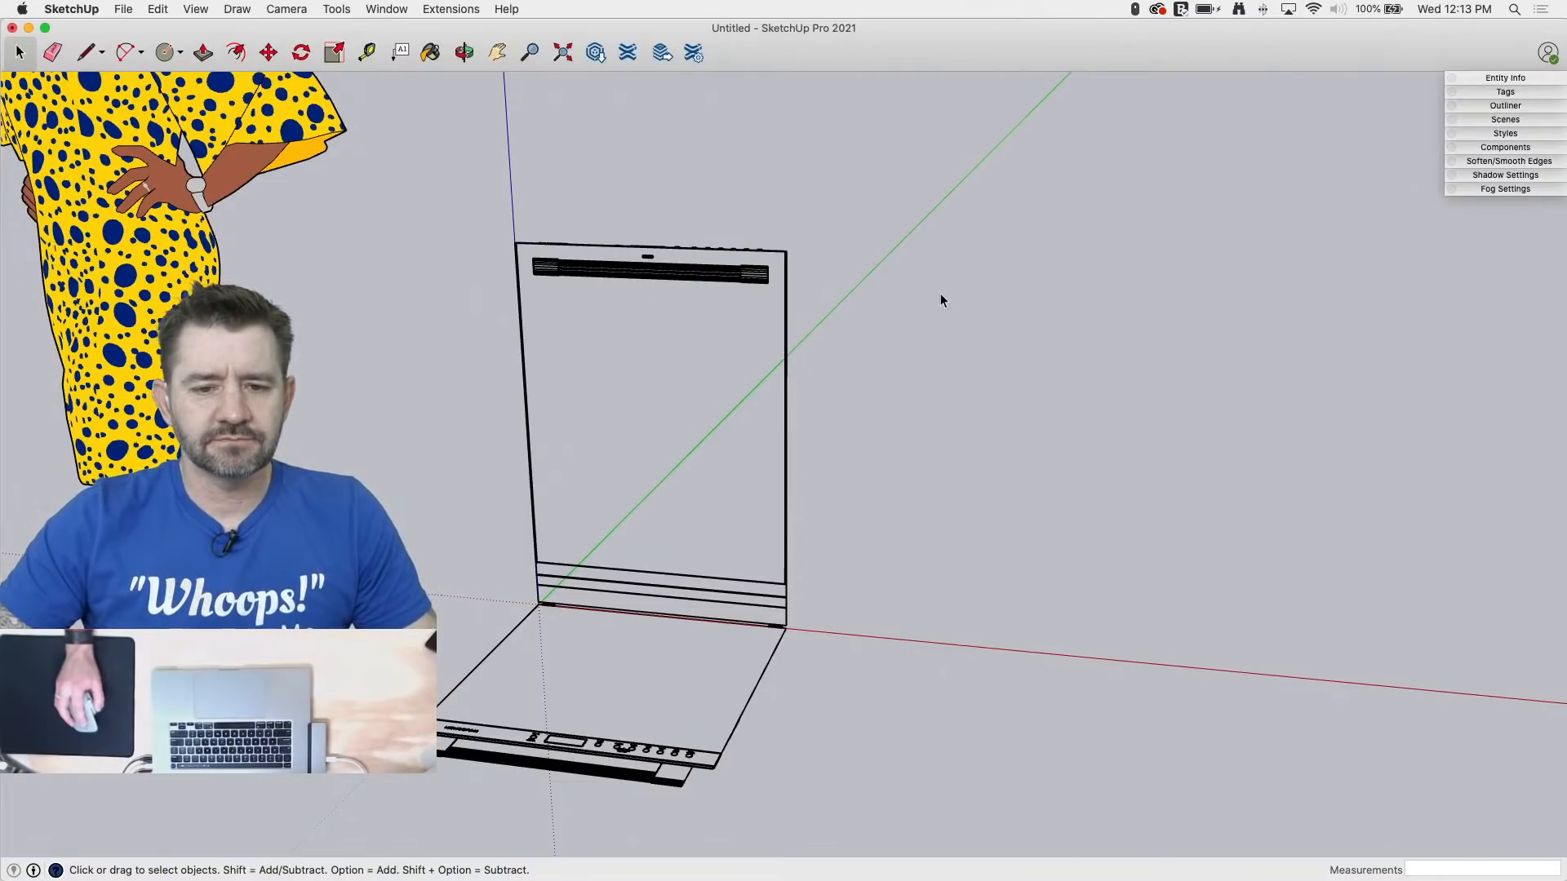
pyautogui.moveTo(941, 297); pyautogui.dragTo(675, 311, button='middle')
pyautogui.scroll(5, 616, 310)
pyautogui.scroll(5, 617, 320)
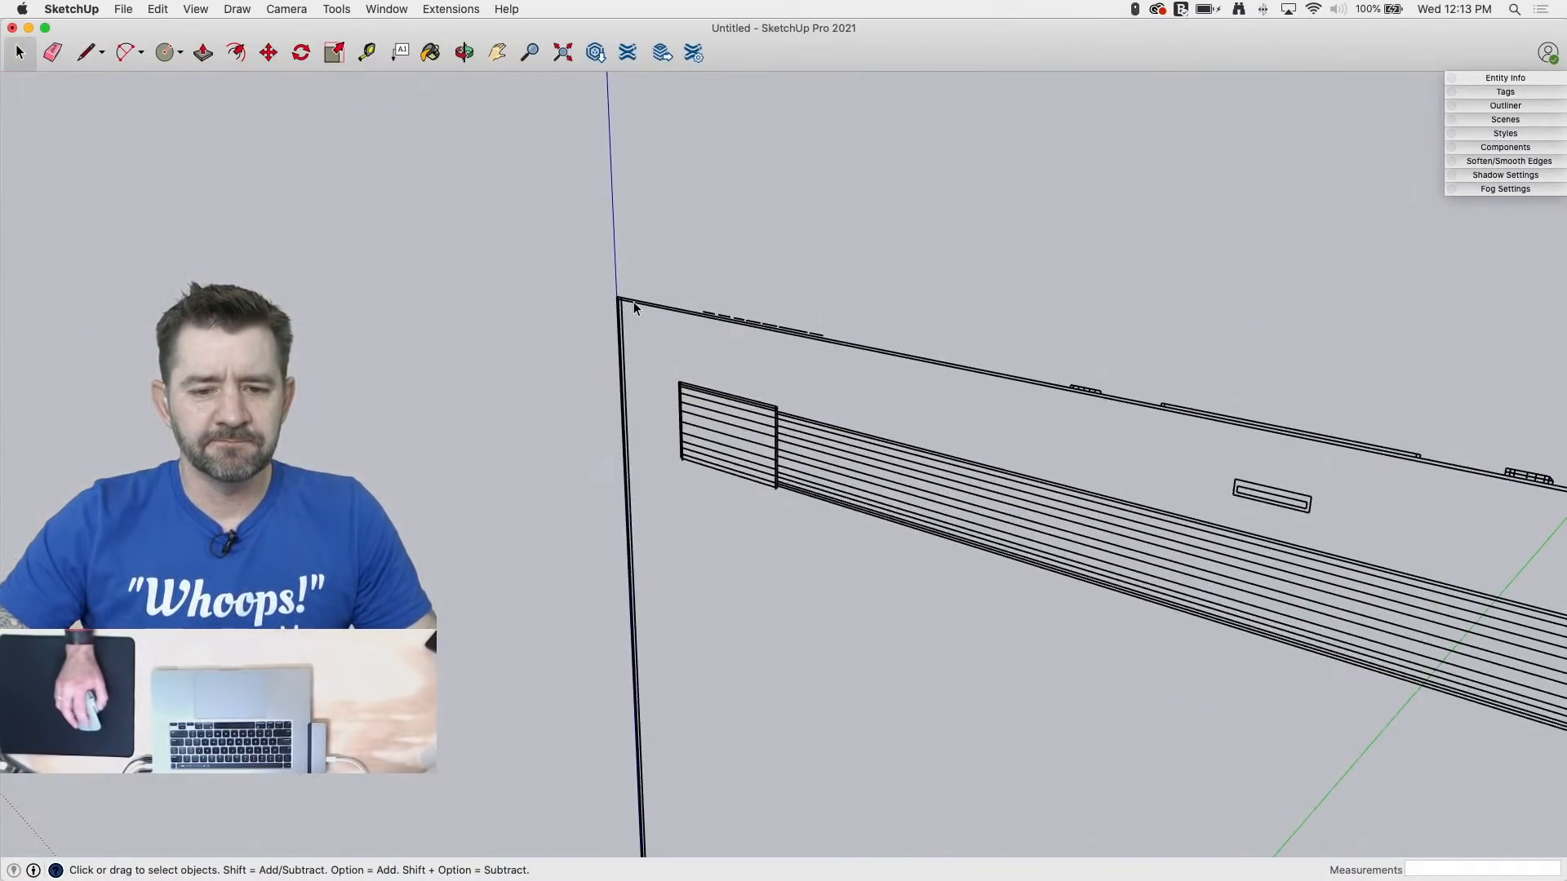
pyautogui.scroll(4, 615, 319)
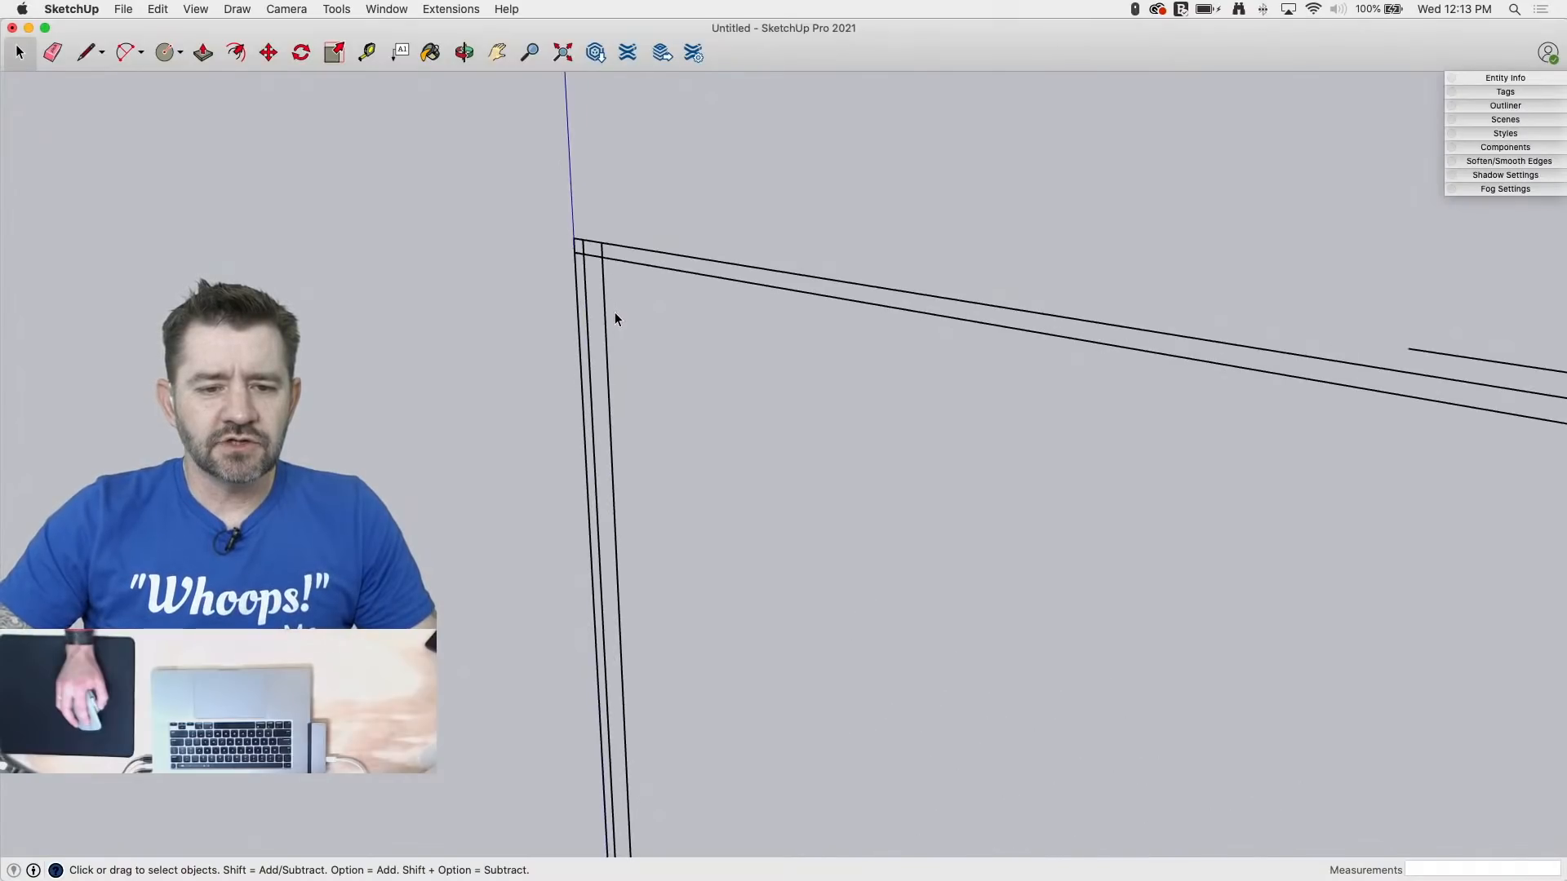
pyautogui.scroll(-5, 523, 221)
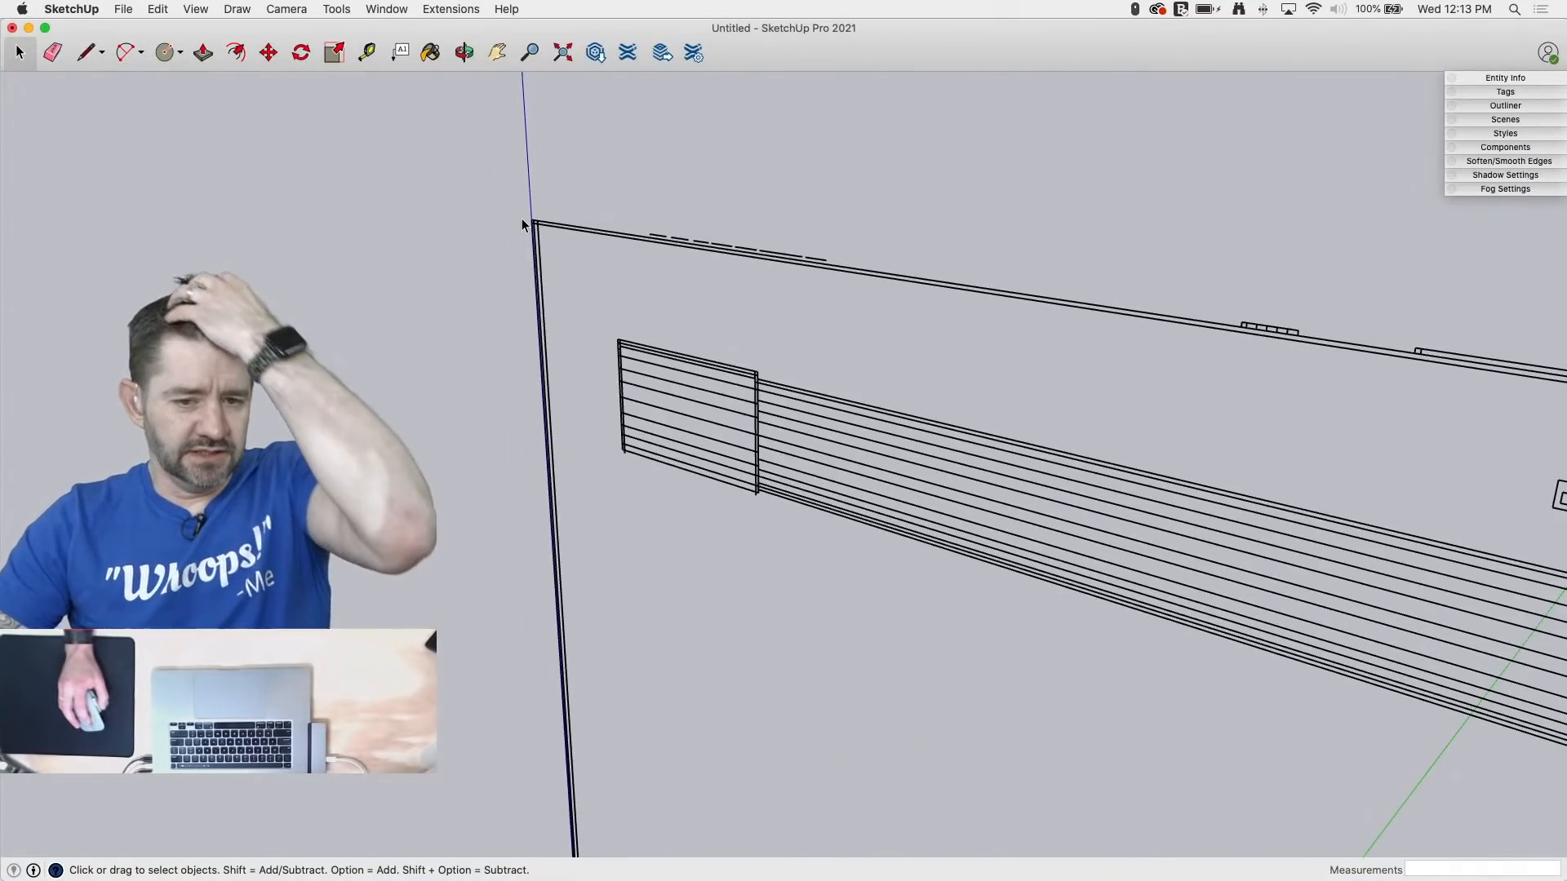
pyautogui.scroll(-3, 525, 220)
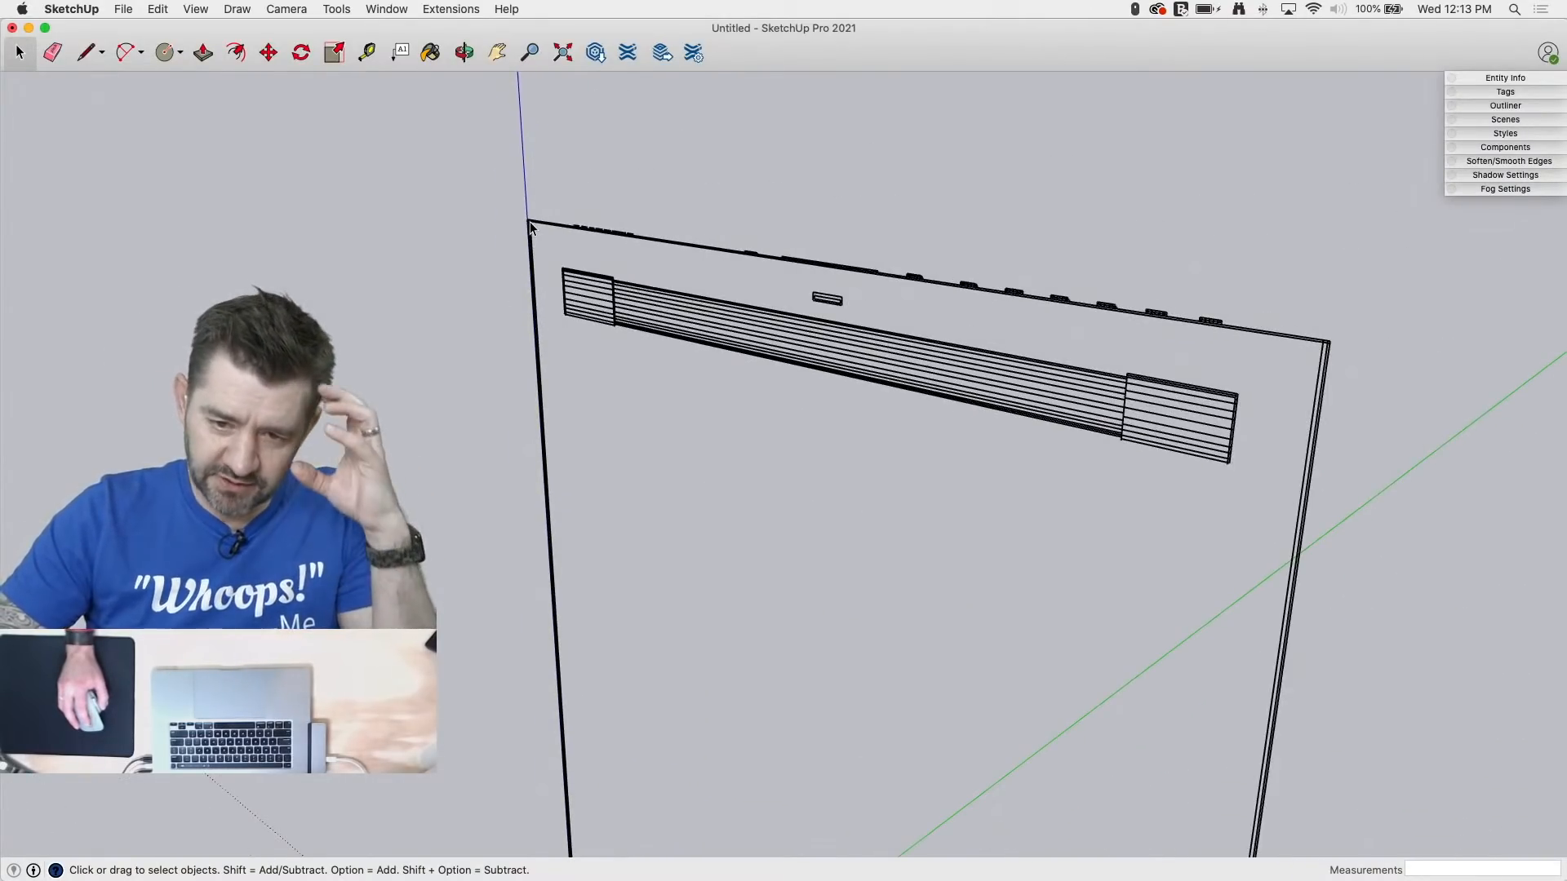
pyautogui.scroll(-3, 634, 229)
pyautogui.moveTo(648, 381); pyautogui.dragTo(762, 342, button='middle')
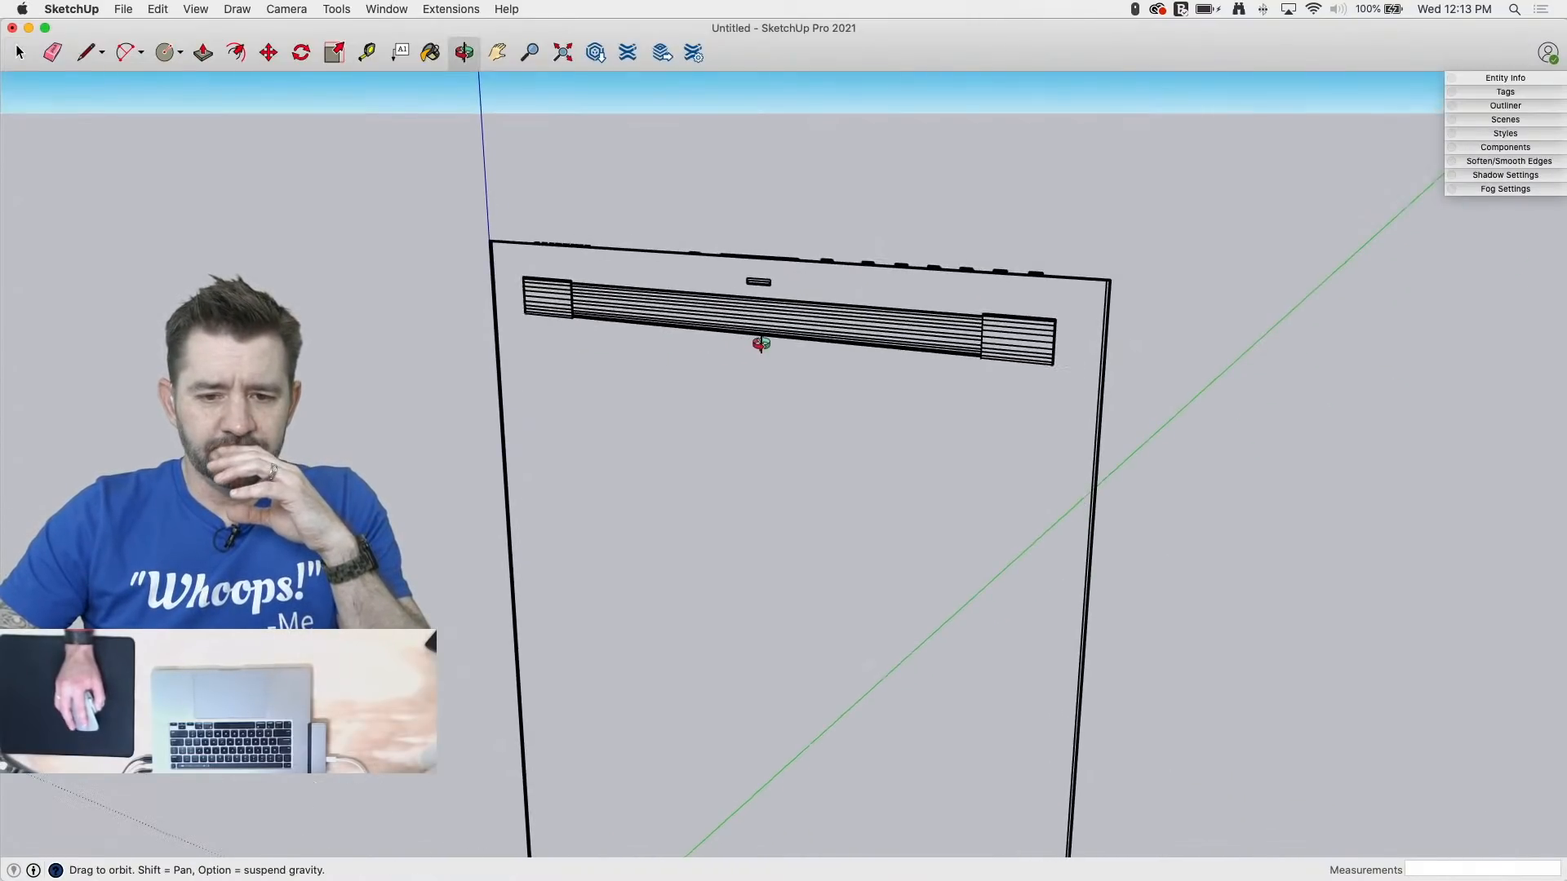
pyautogui.scroll(-4, 770, 252)
# Step: Examine the elevation's base lines and how they line up with the flat plan at the origin and along the red axis
pyautogui.moveTo(791, 511); pyautogui.dragTo(757, 358, button='middle')
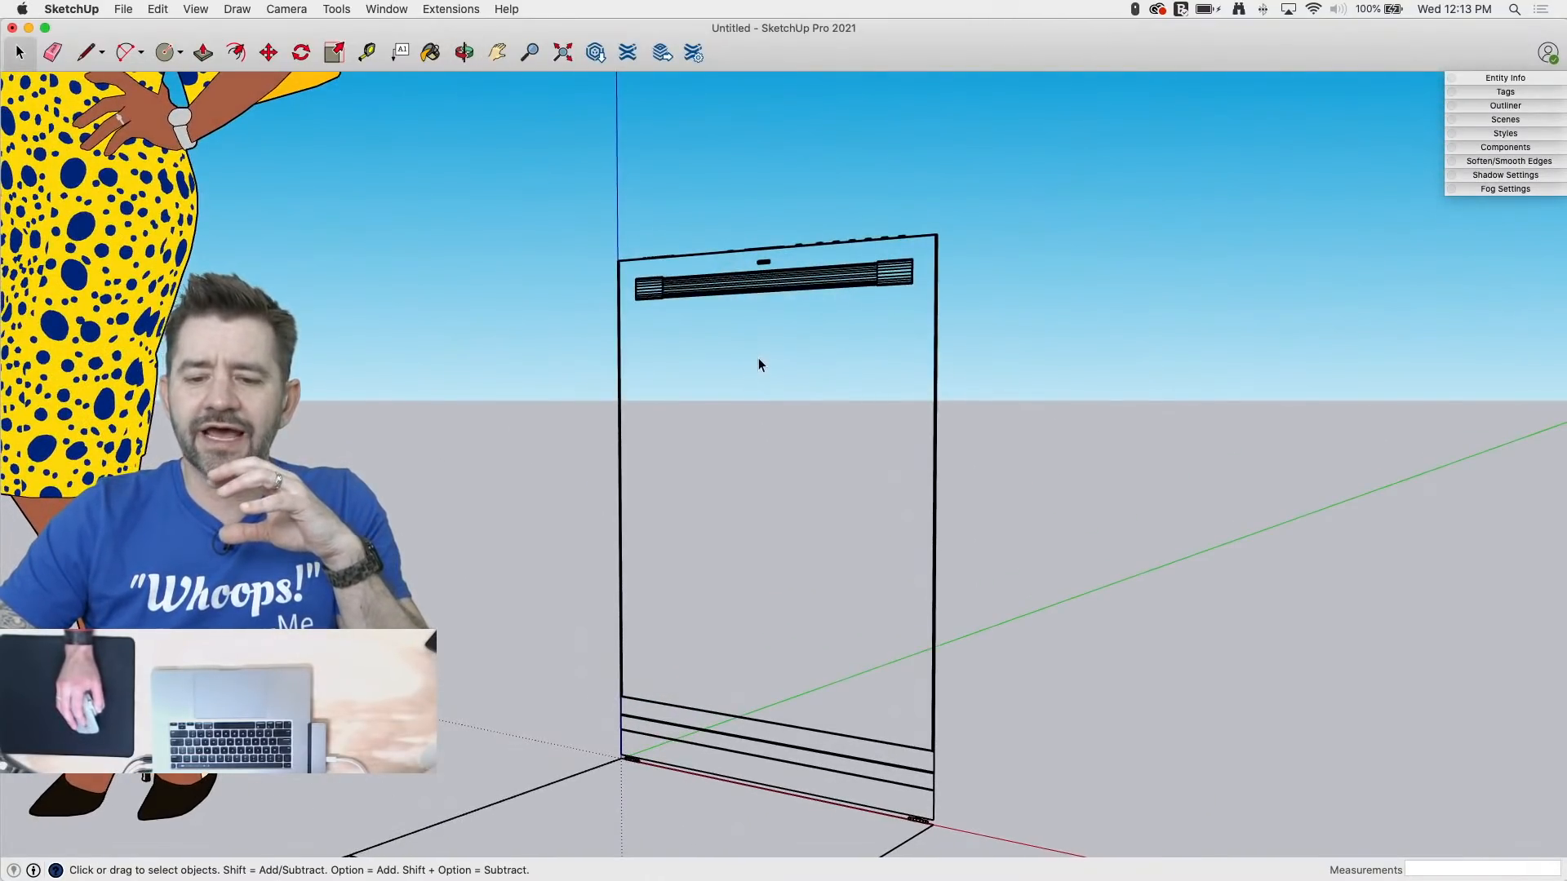
pyautogui.scroll(-3, 786, 394)
pyautogui.scroll(6, 814, 613)
pyautogui.moveTo(852, 553); pyautogui.dragTo(501, 547, button='middle')
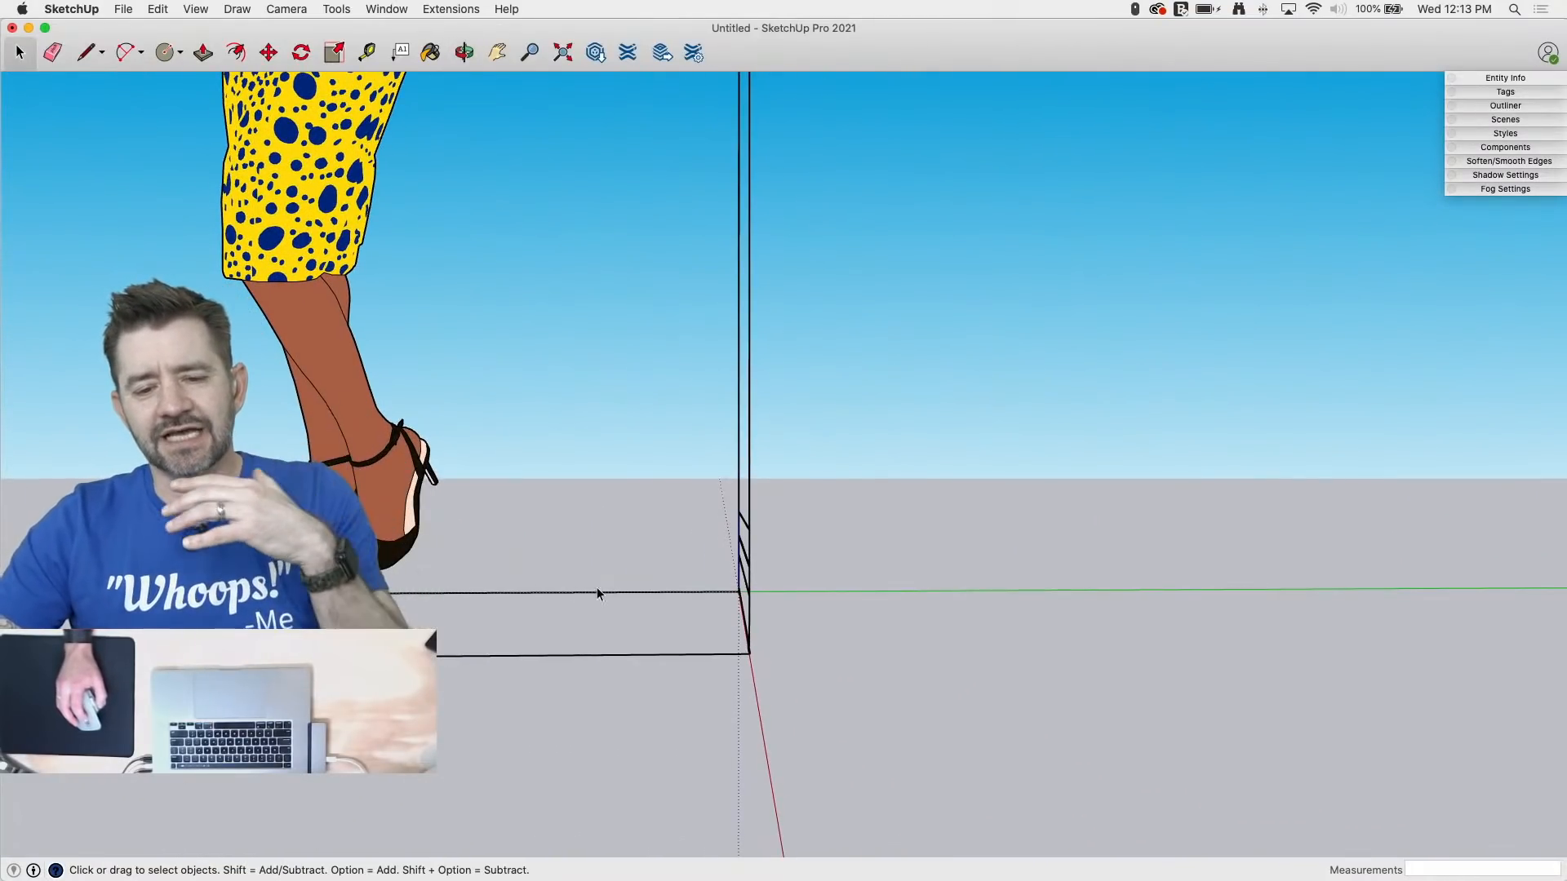
pyautogui.moveTo(596, 586); pyautogui.dragTo(1015, 570, button='middle')
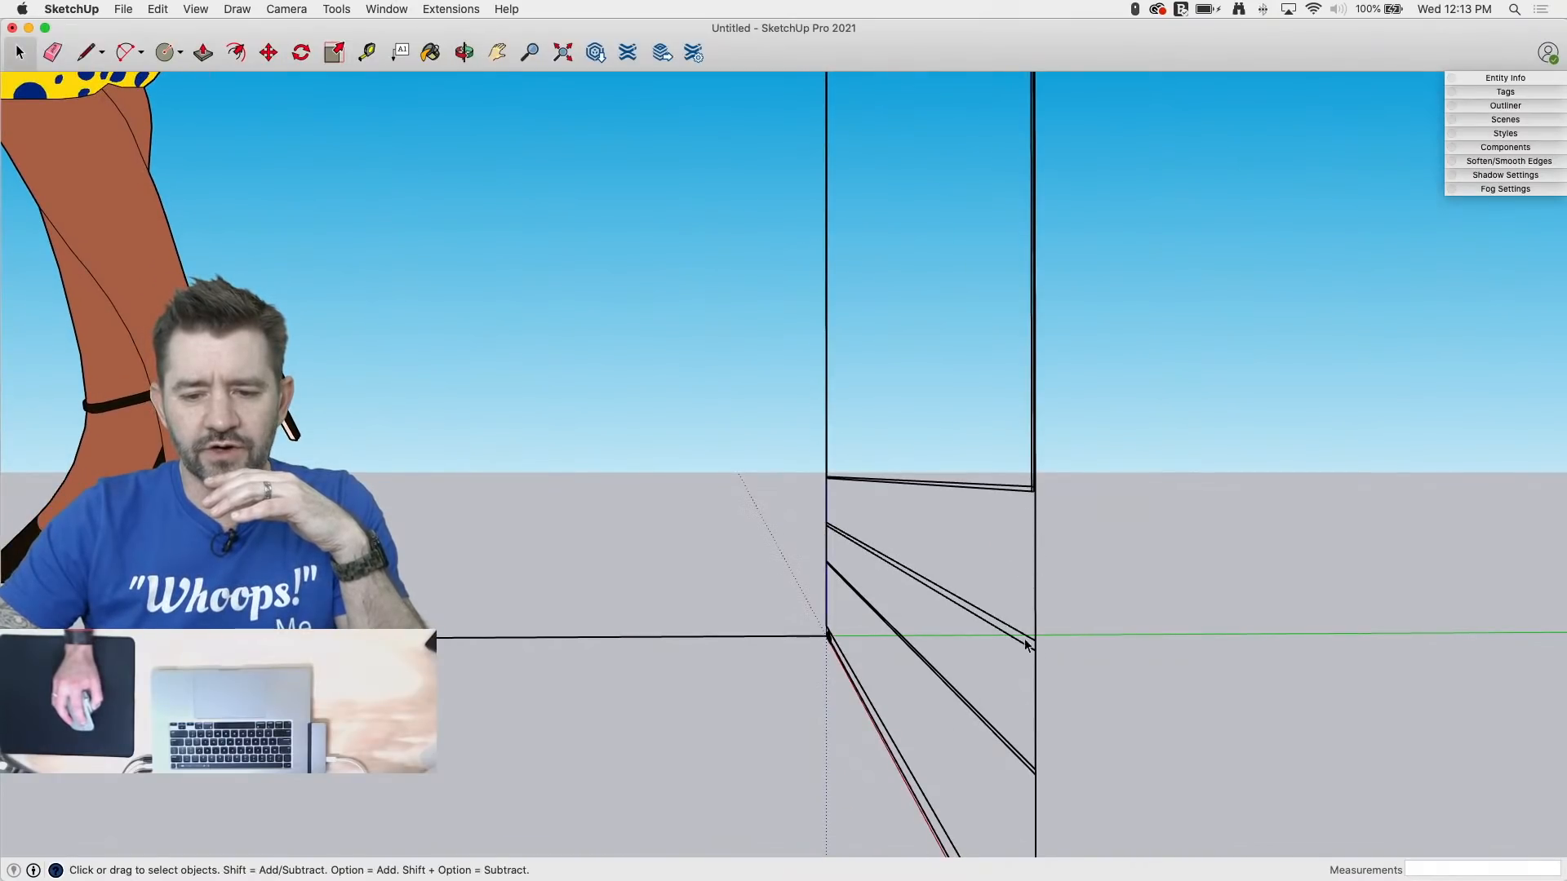
pyautogui.scroll(-5, 1140, 563)
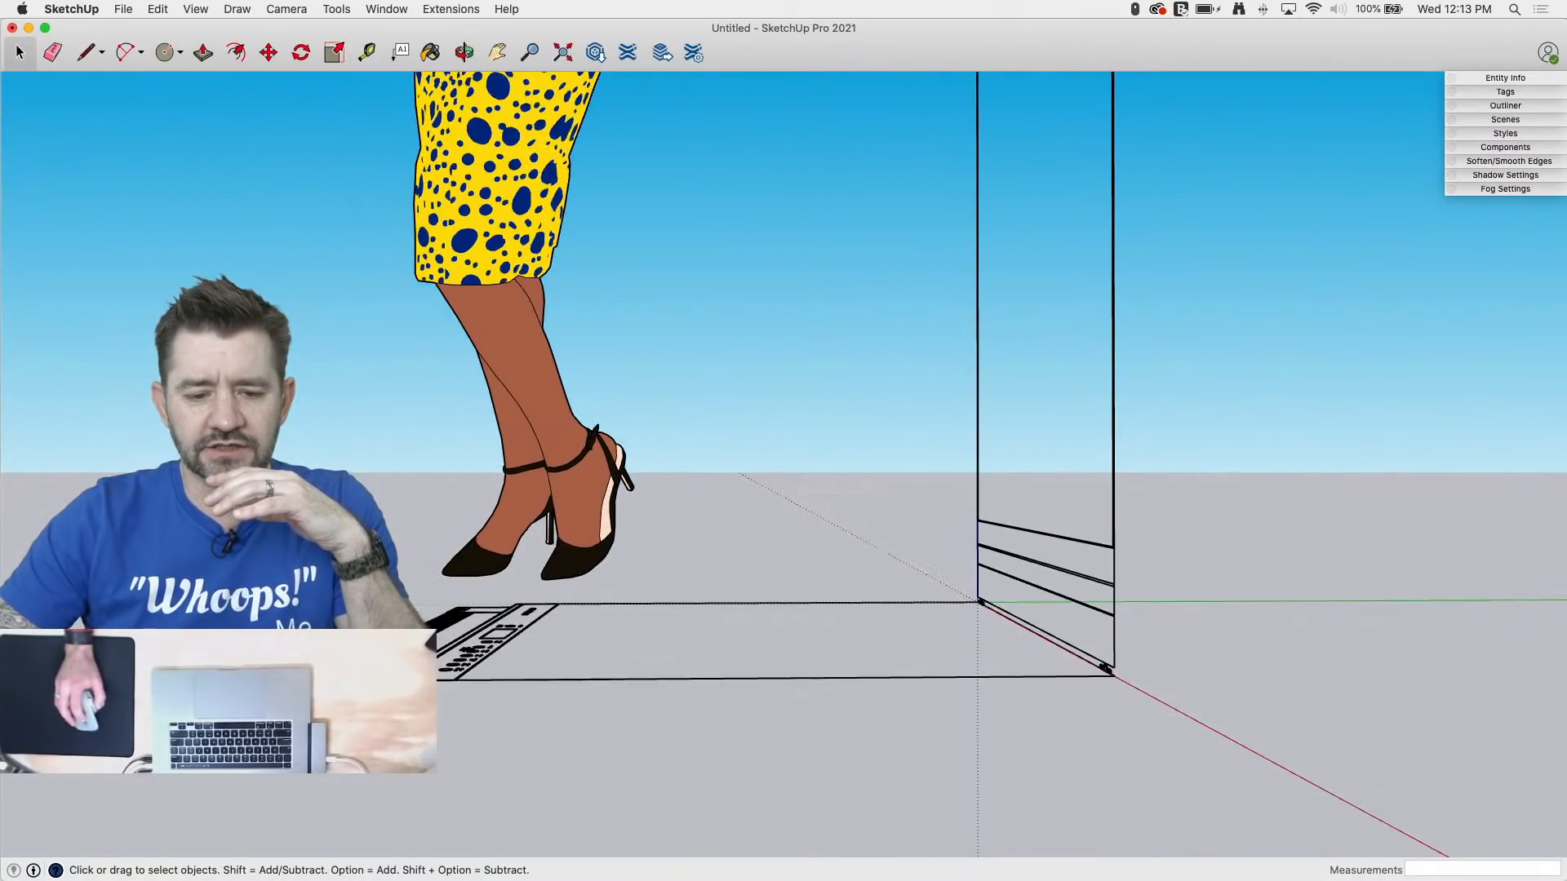
pyautogui.scroll(4, 488, 646)
pyautogui.scroll(-2, 673, 622)
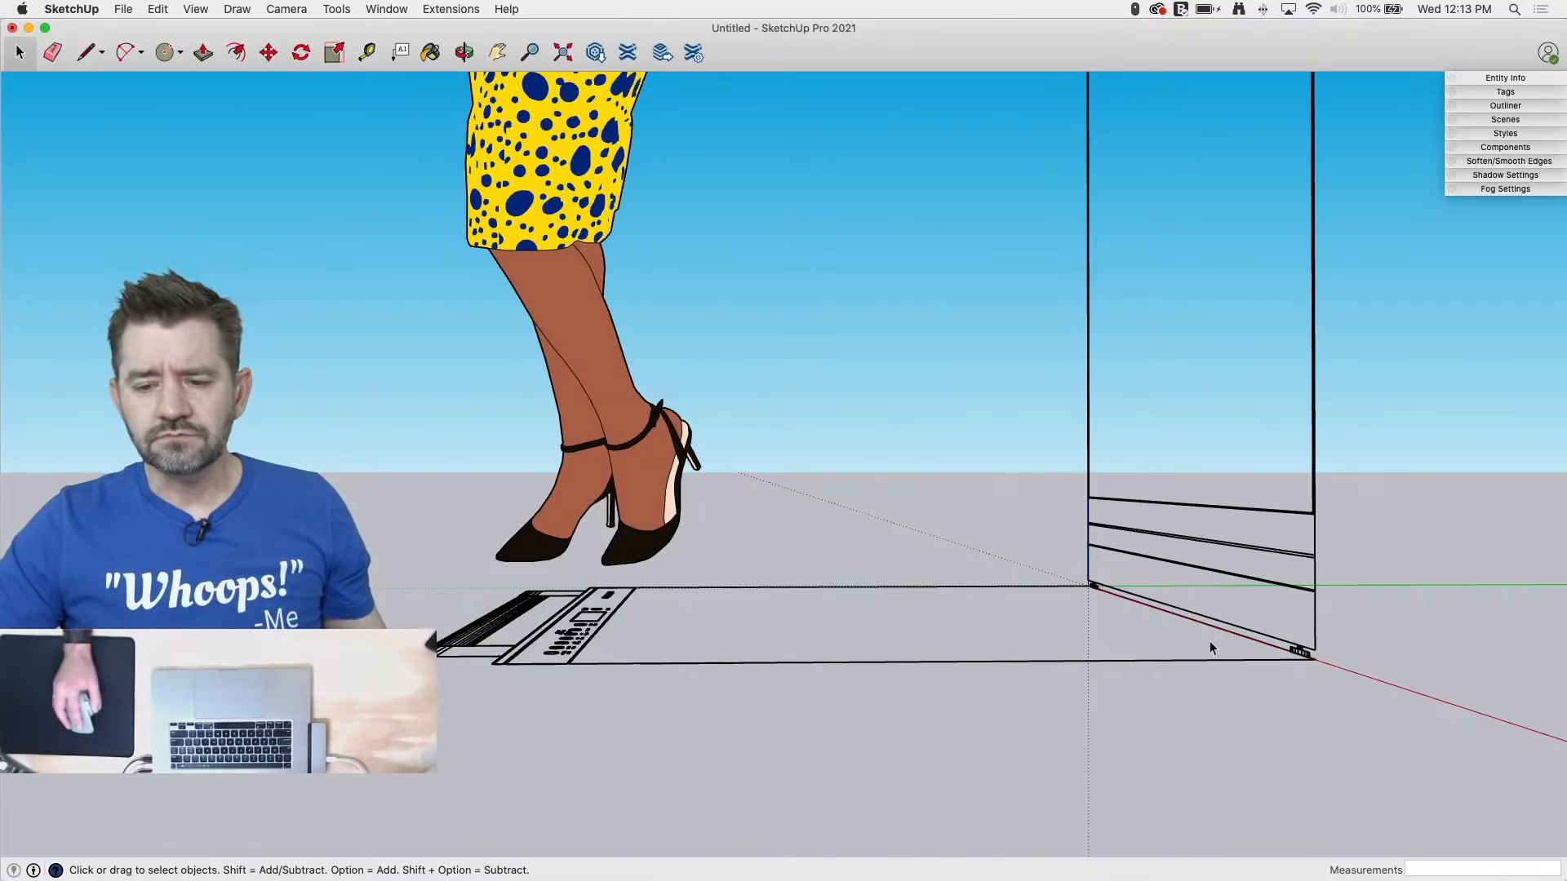
pyautogui.scroll(-3, 1118, 563)
pyautogui.moveTo(1107, 553); pyautogui.dragTo(1216, 675, button='middle')
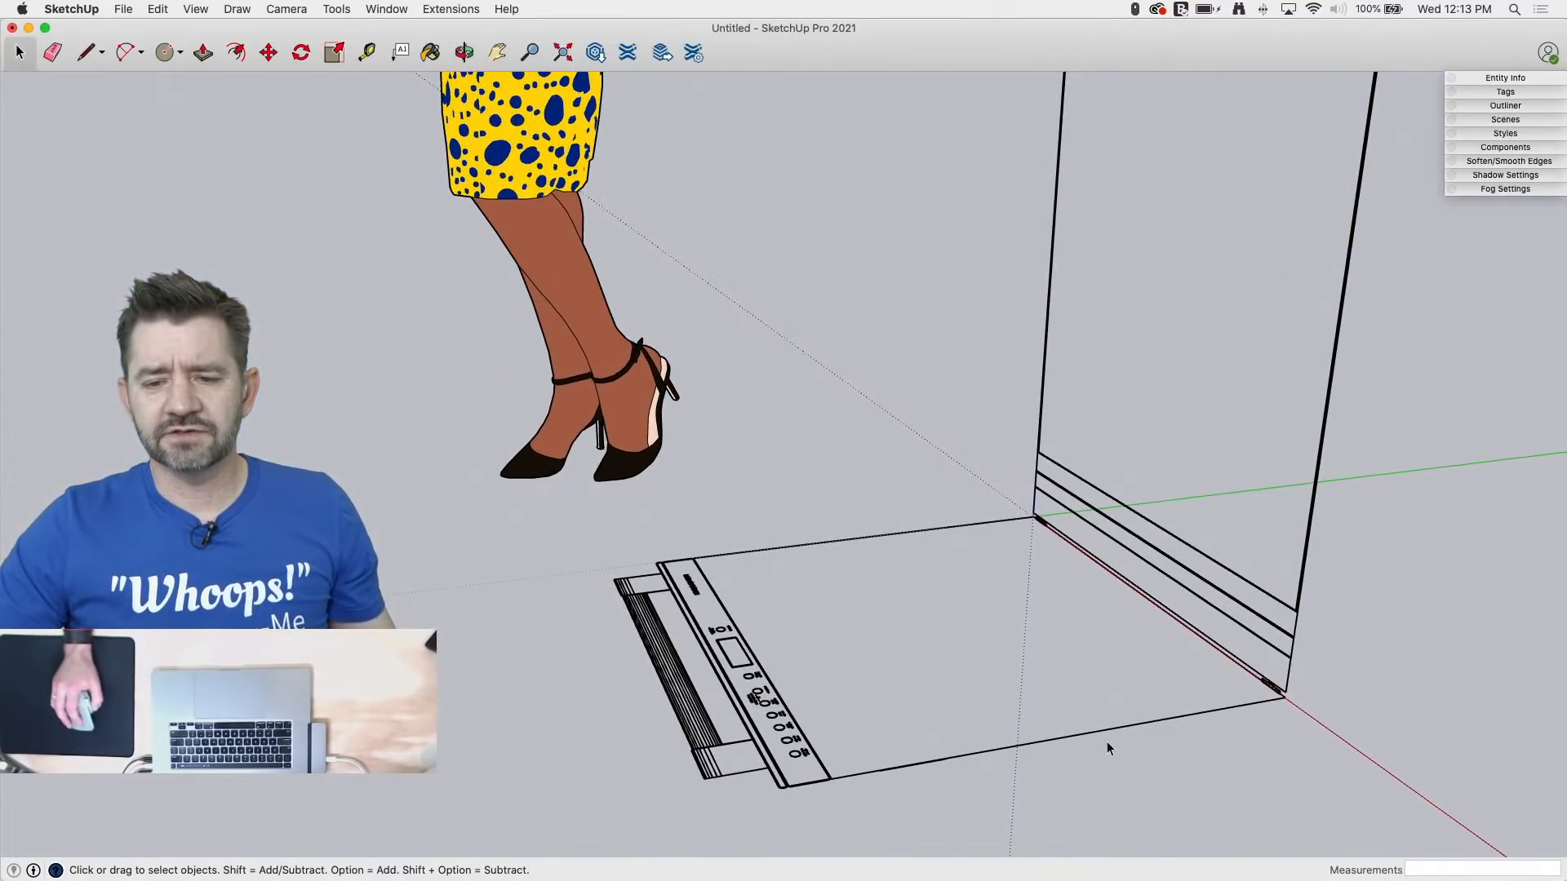
pyautogui.scroll(-3, 1106, 741)
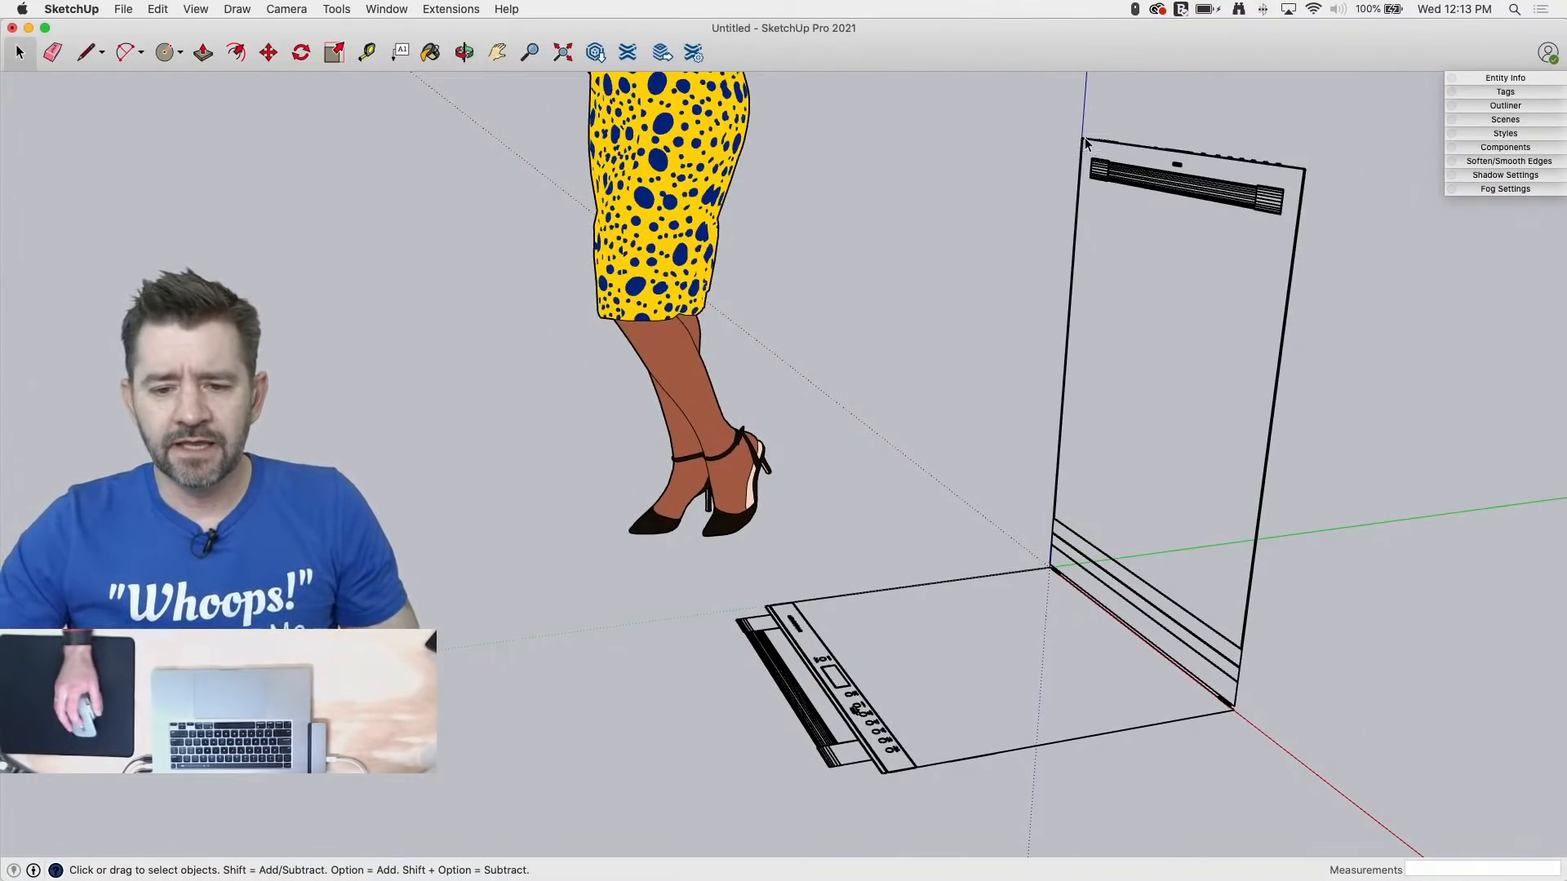
pyautogui.scroll(3, 1090, 129)
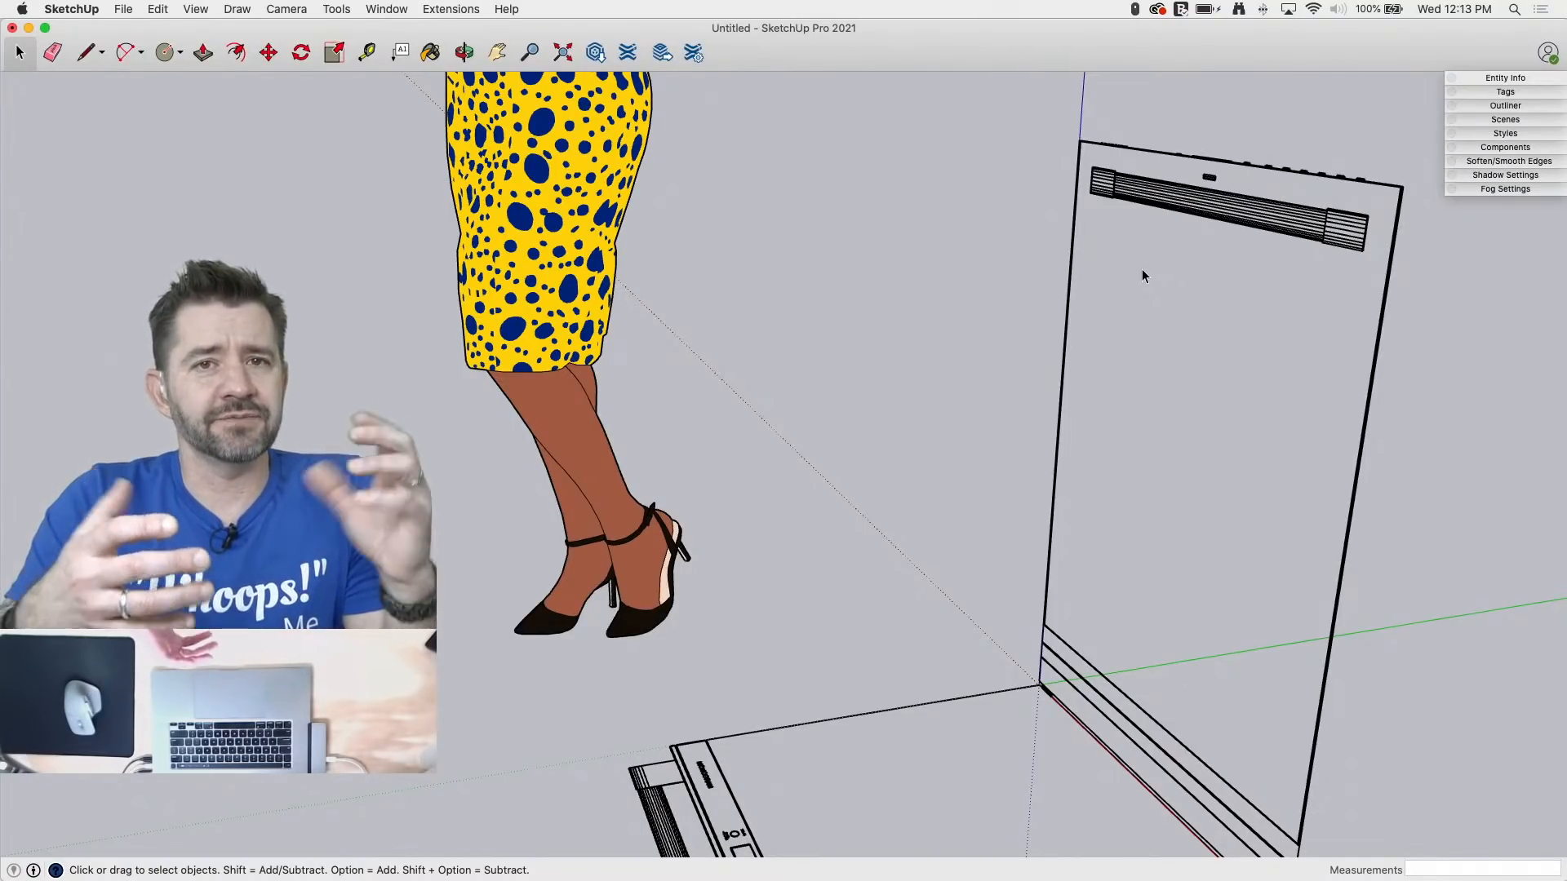
pyautogui.click(1180, 183)
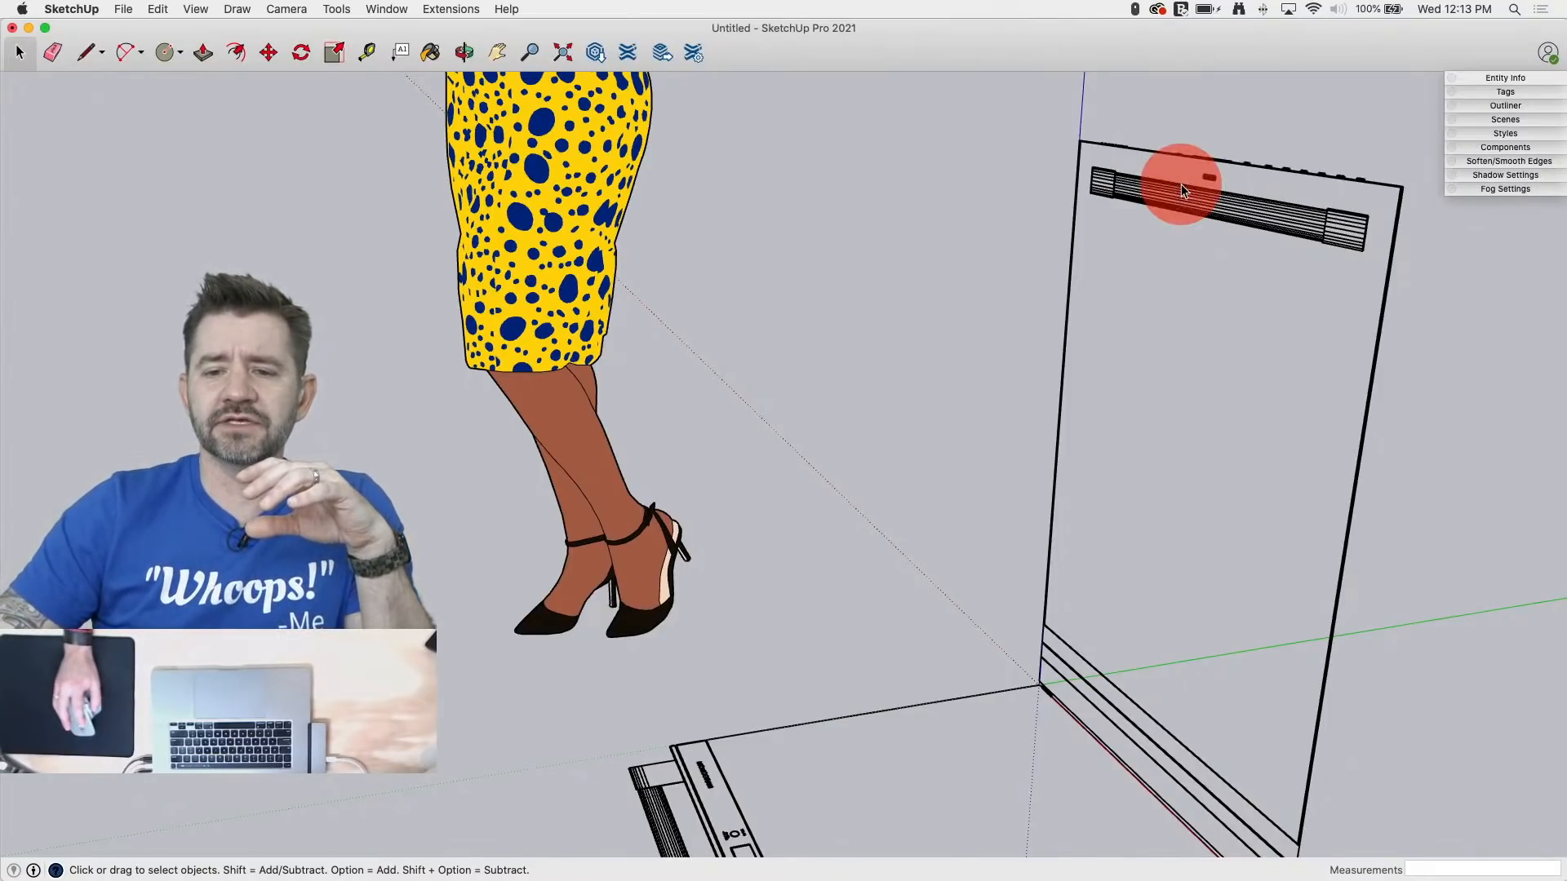
pyautogui.rightClick(1181, 182)
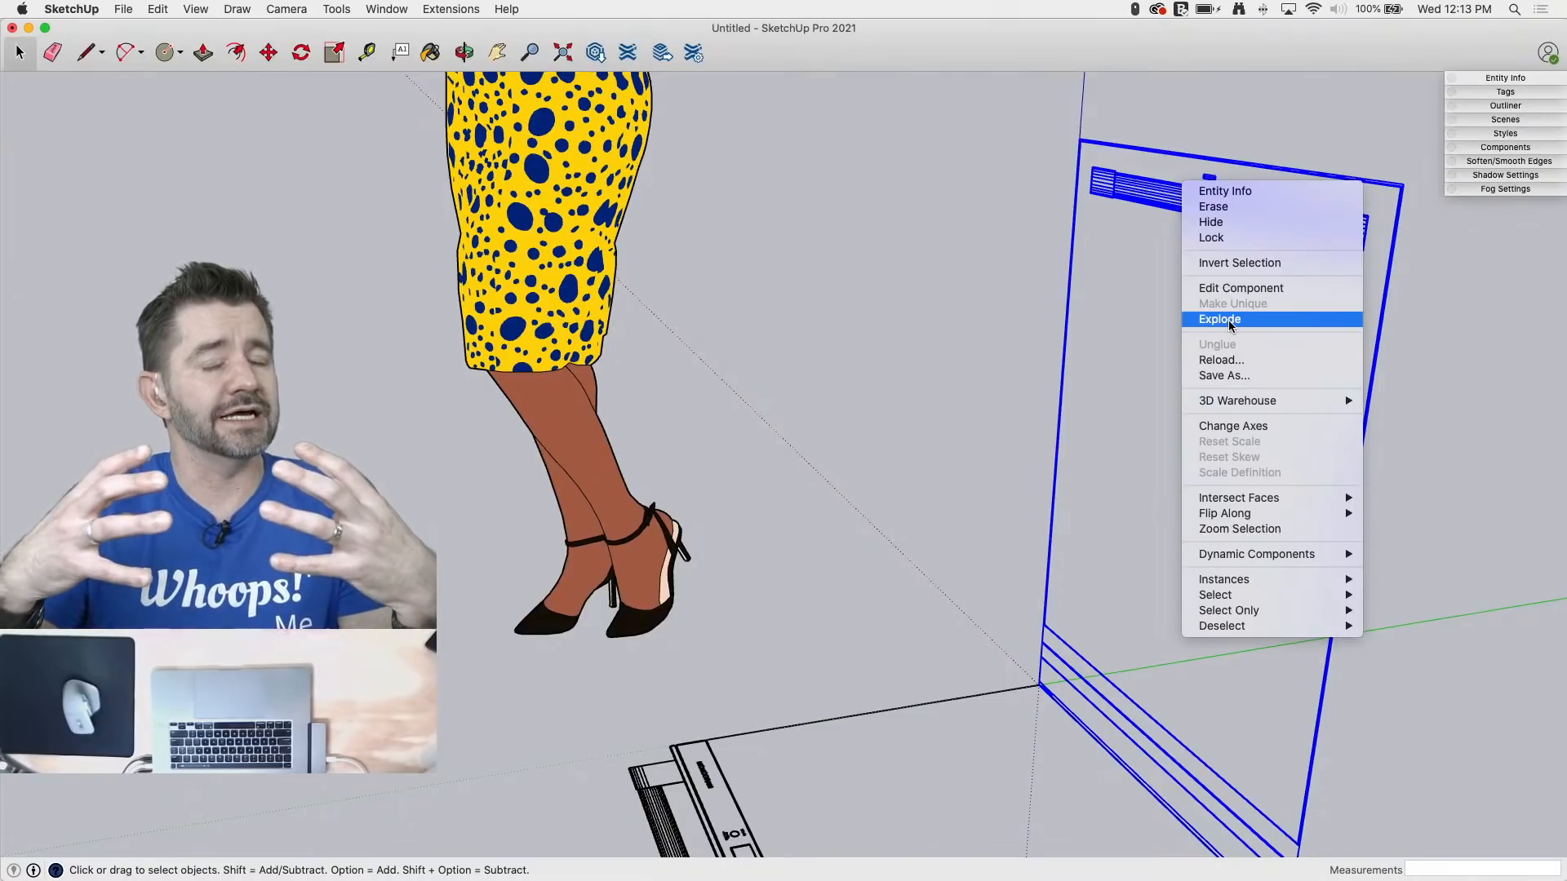
pyautogui.click(979, 365)
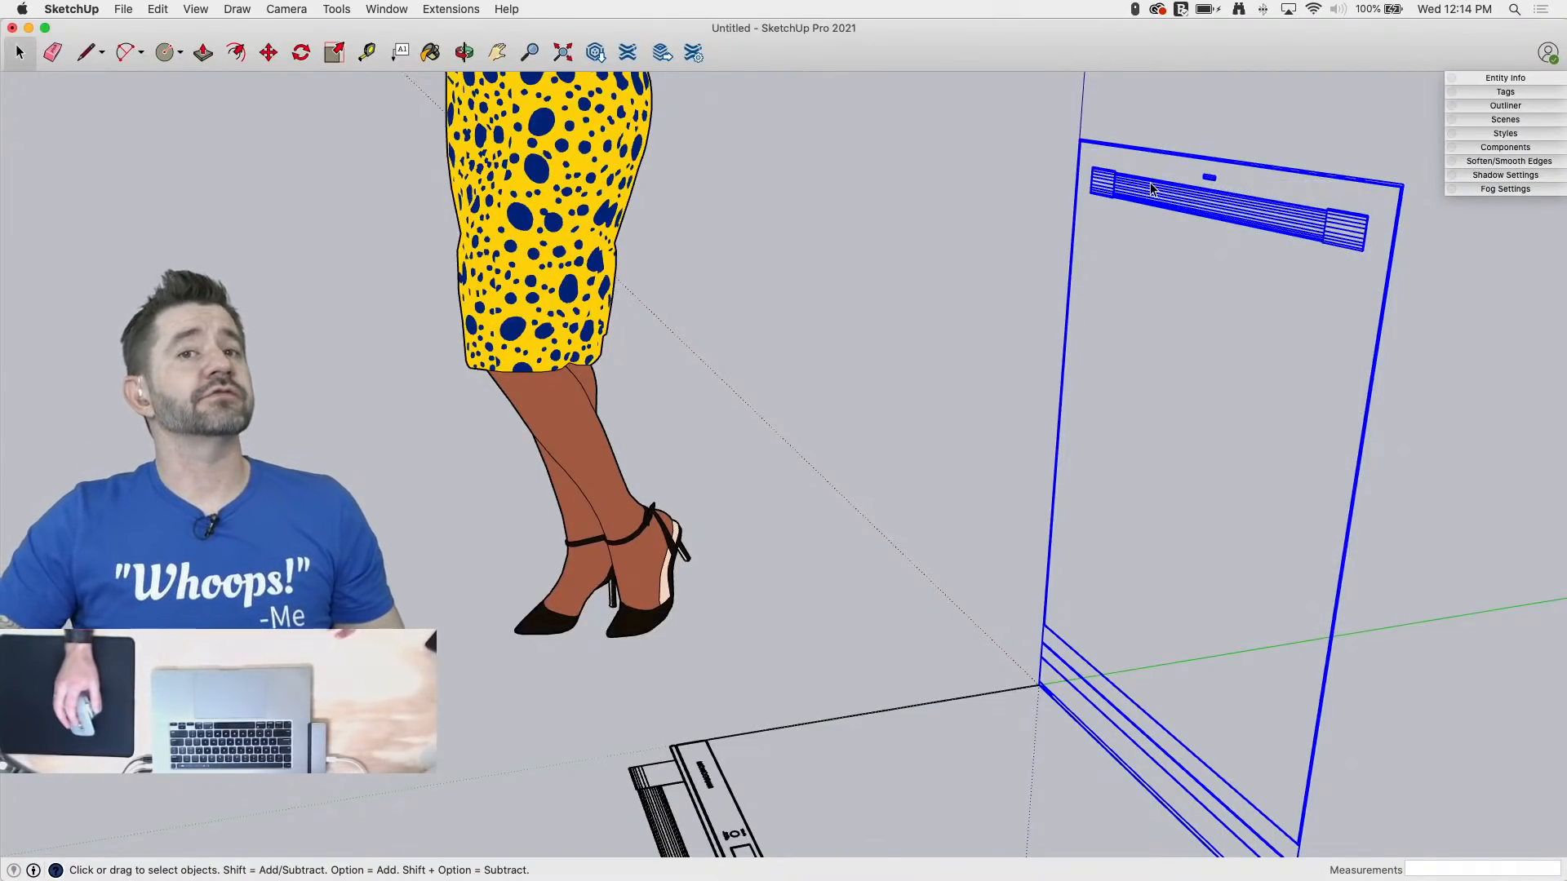
pyautogui.moveTo(1045, 287); pyautogui.dragTo(1143, 279, button='middle')
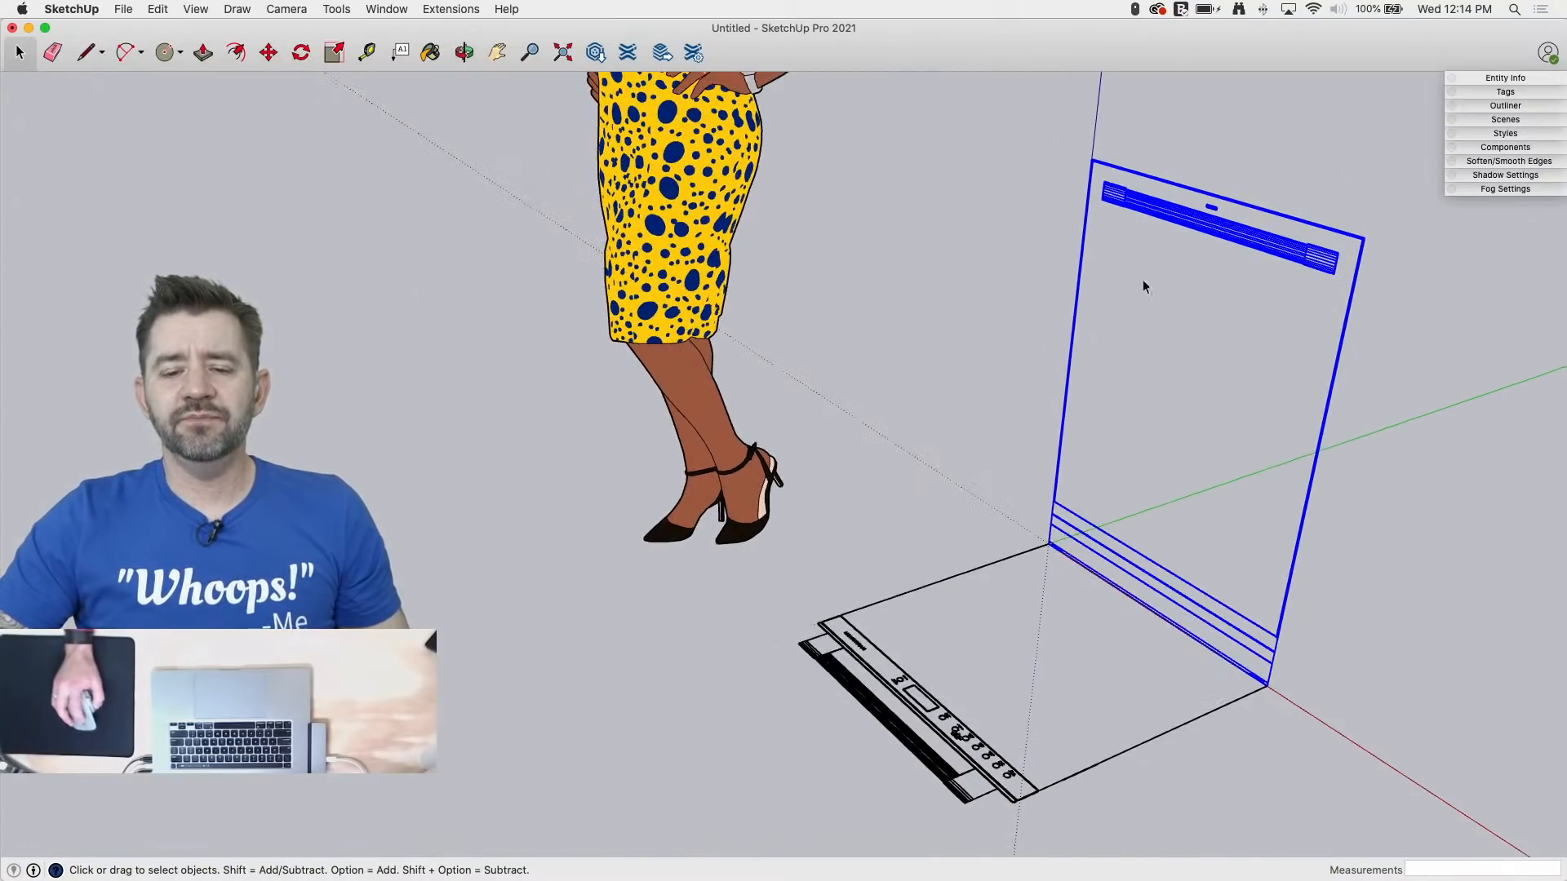
pyautogui.click(1202, 341)
pyautogui.click(1261, 250)
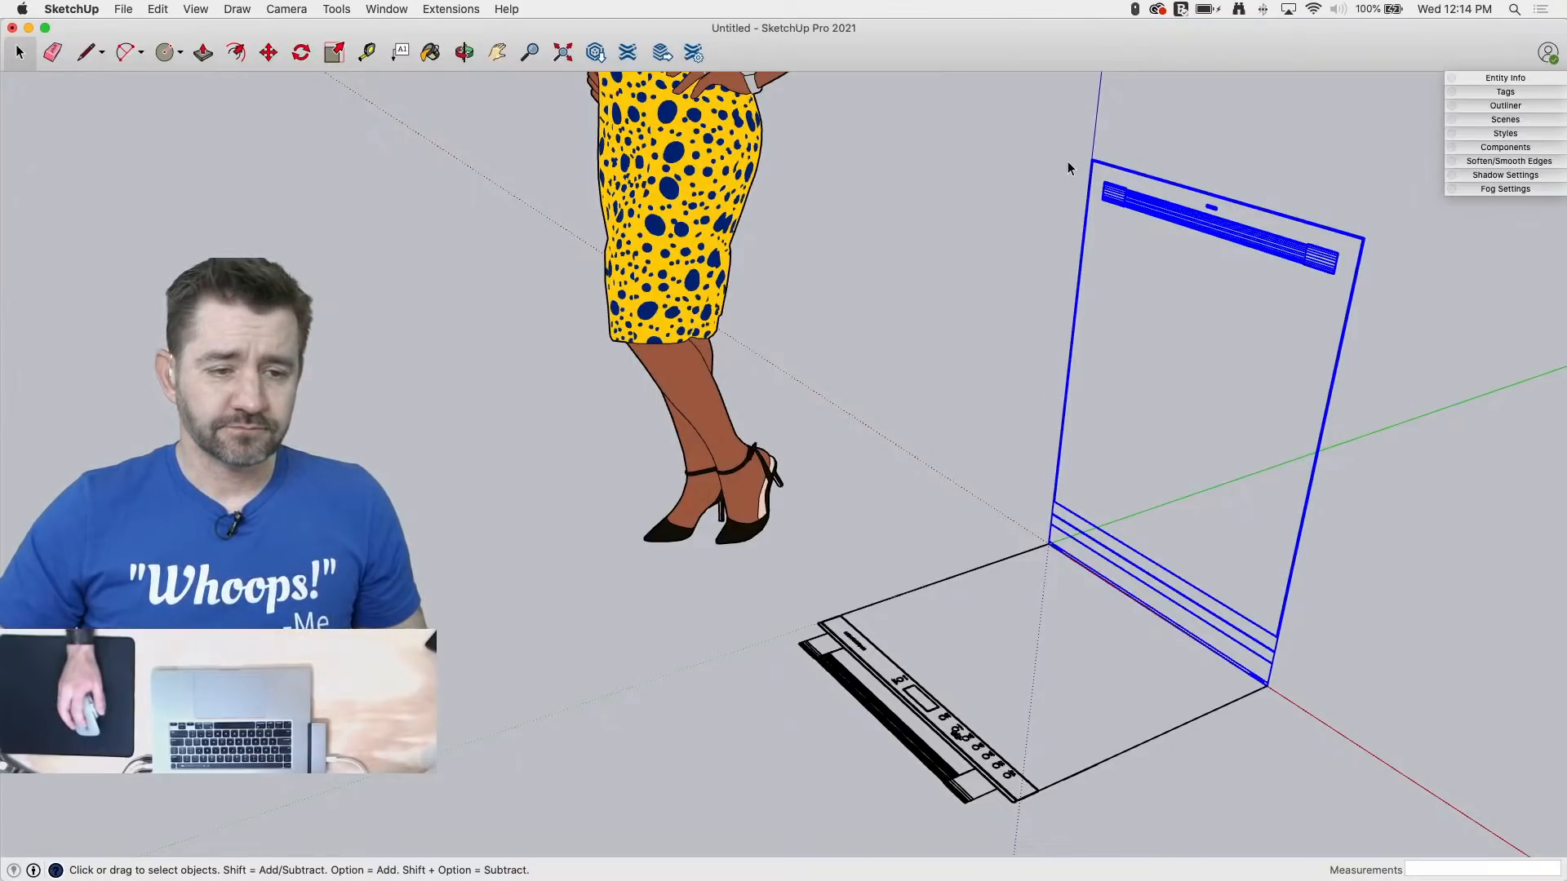
pyautogui.scroll(5, 1068, 160)
pyautogui.click(1140, 163)
# Step: Draw a rectangle about 1' 11 3/4" by 2' 6 5/8" from the elevation's upper corner on the blue axis to the far end of the second base line
pyautogui.scroll(10, 1137, 156)
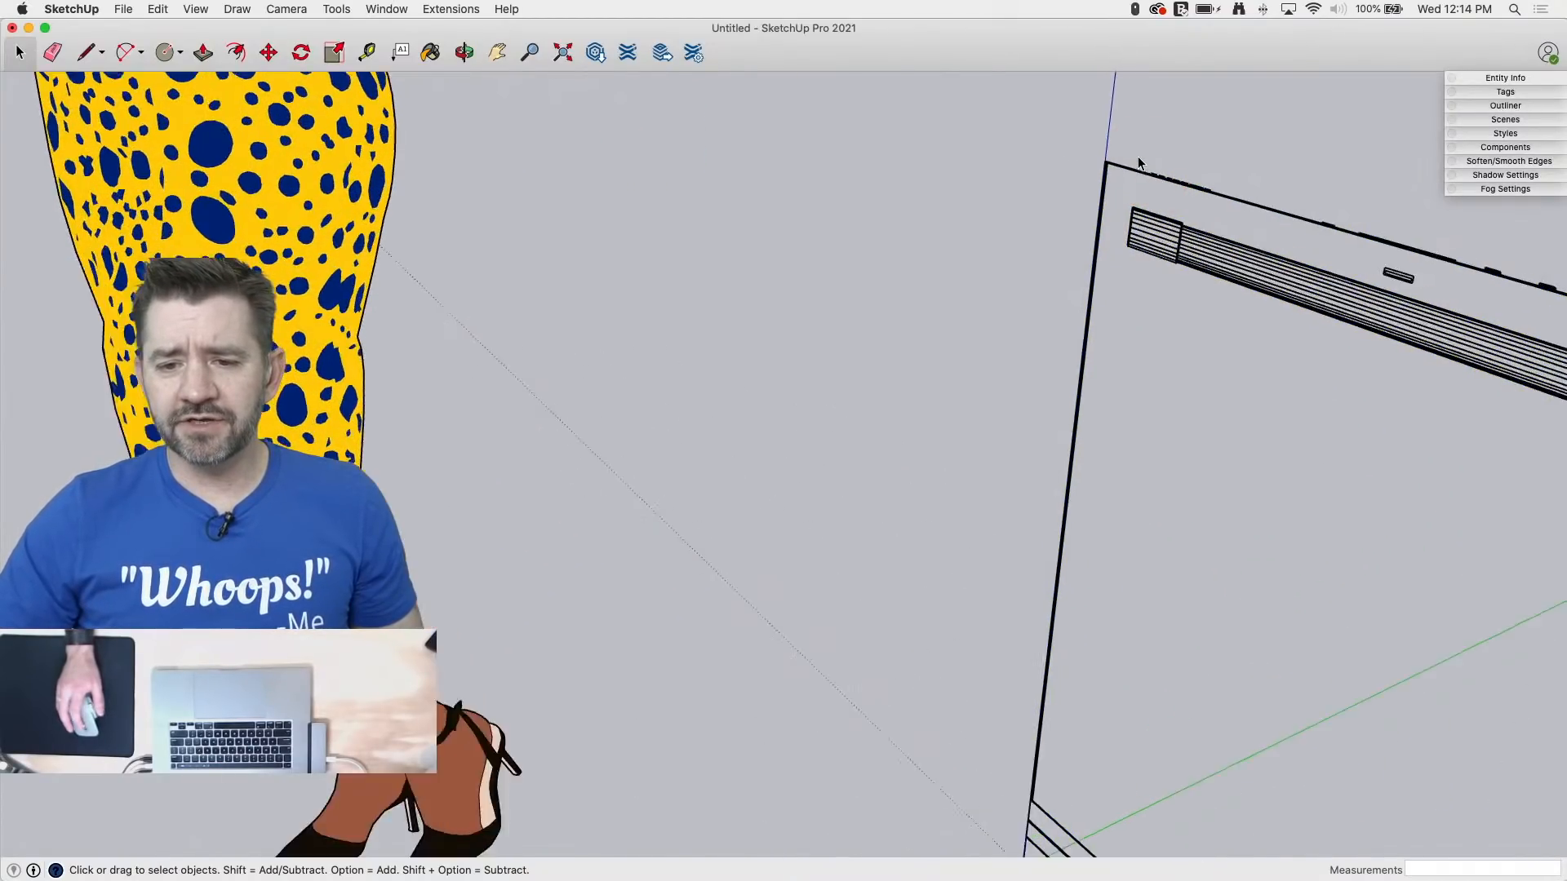
pyautogui.press('r')
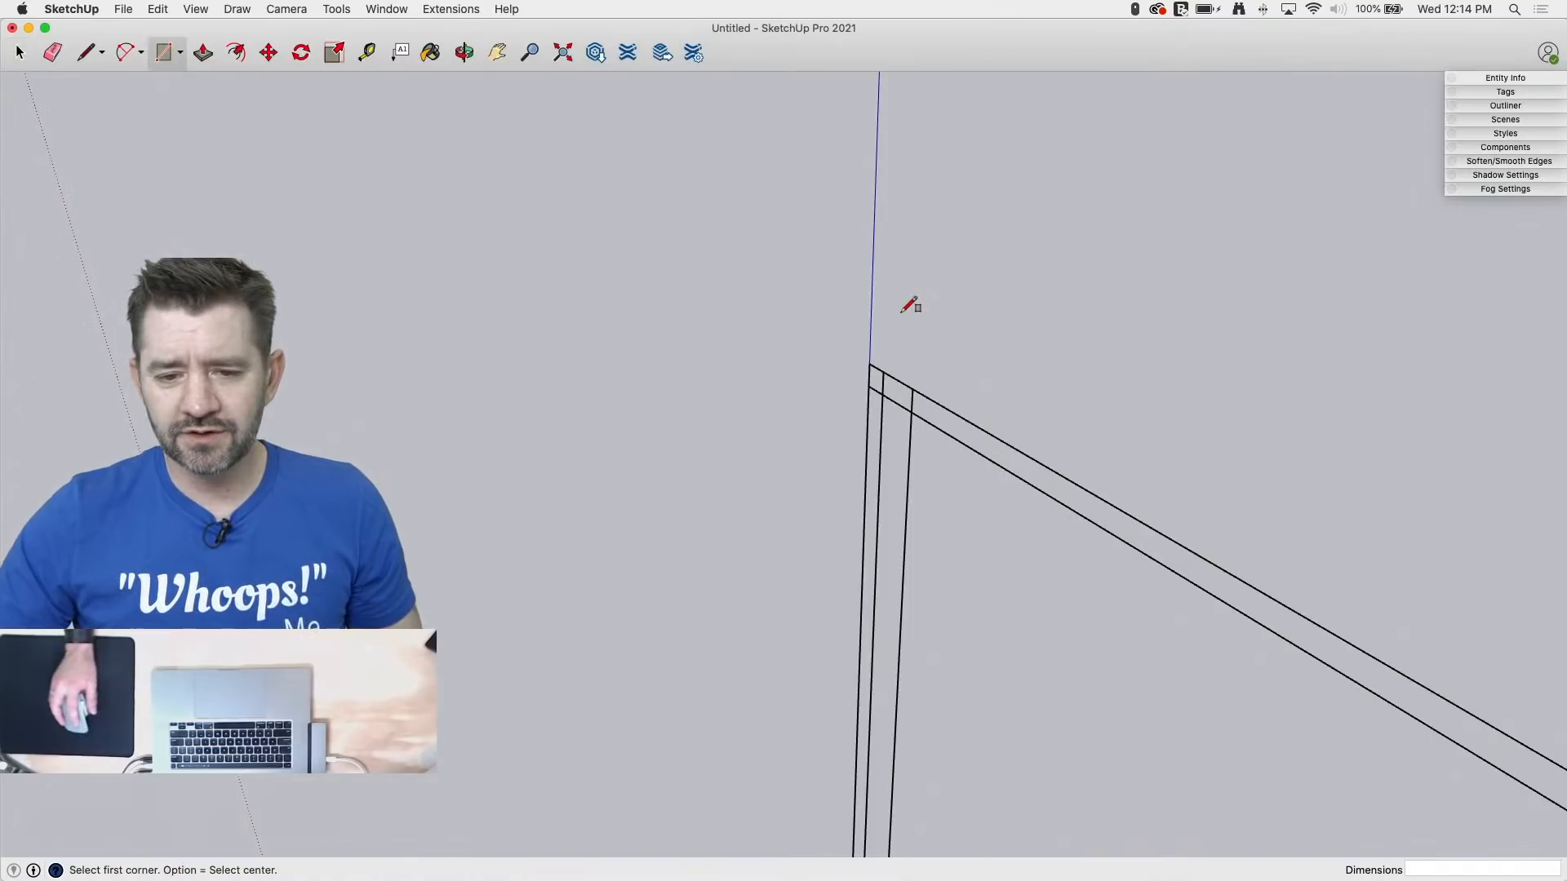
pyautogui.click(870, 364)
pyautogui.scroll(-10, 574, 161)
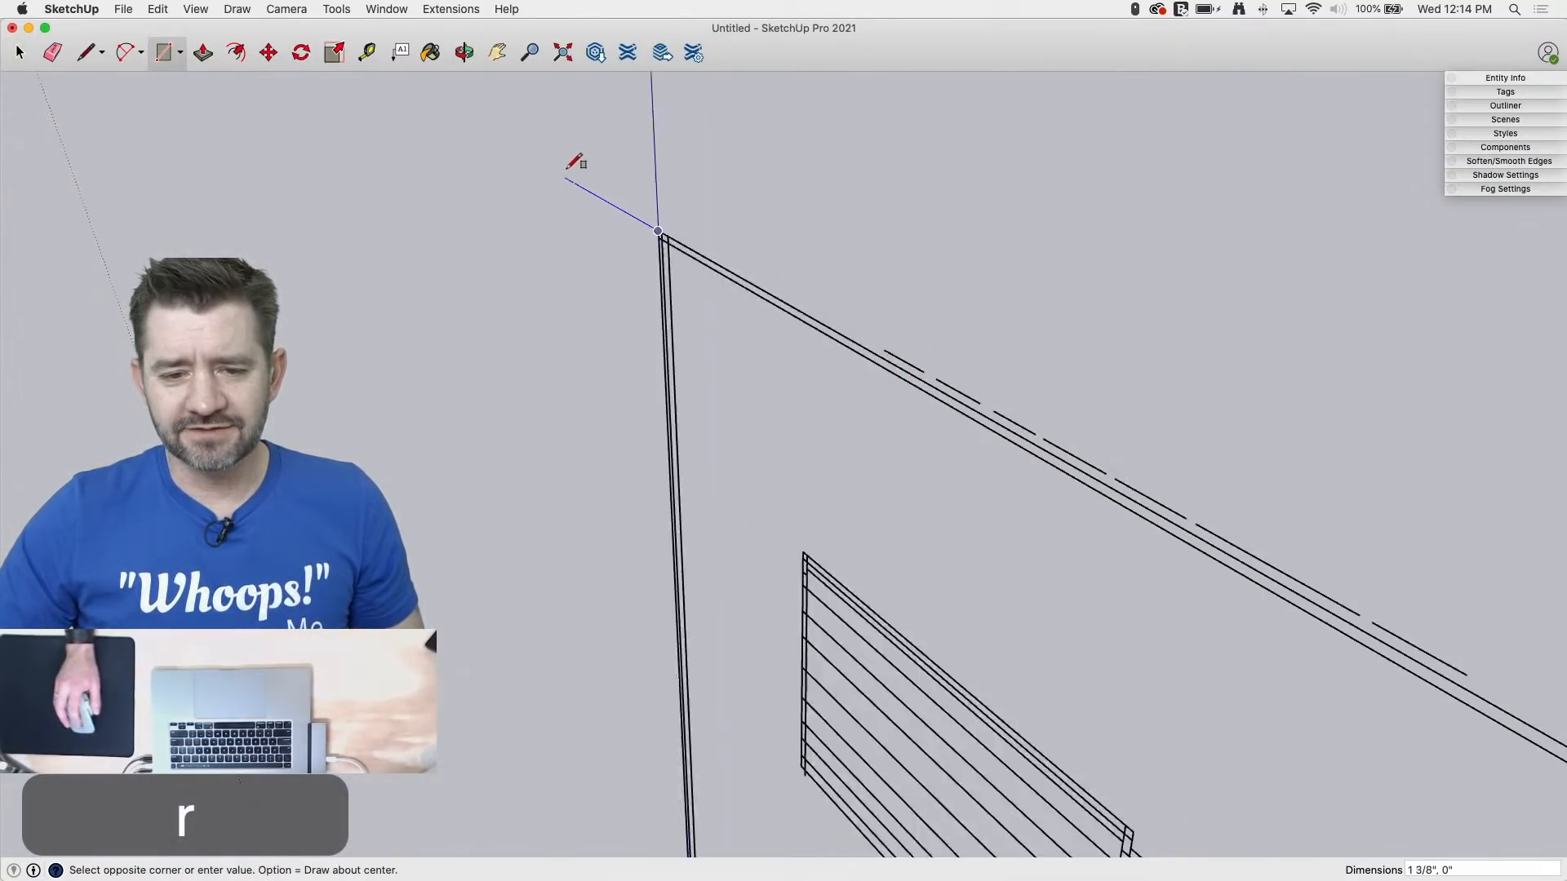
pyautogui.scroll(-7, 704, 109)
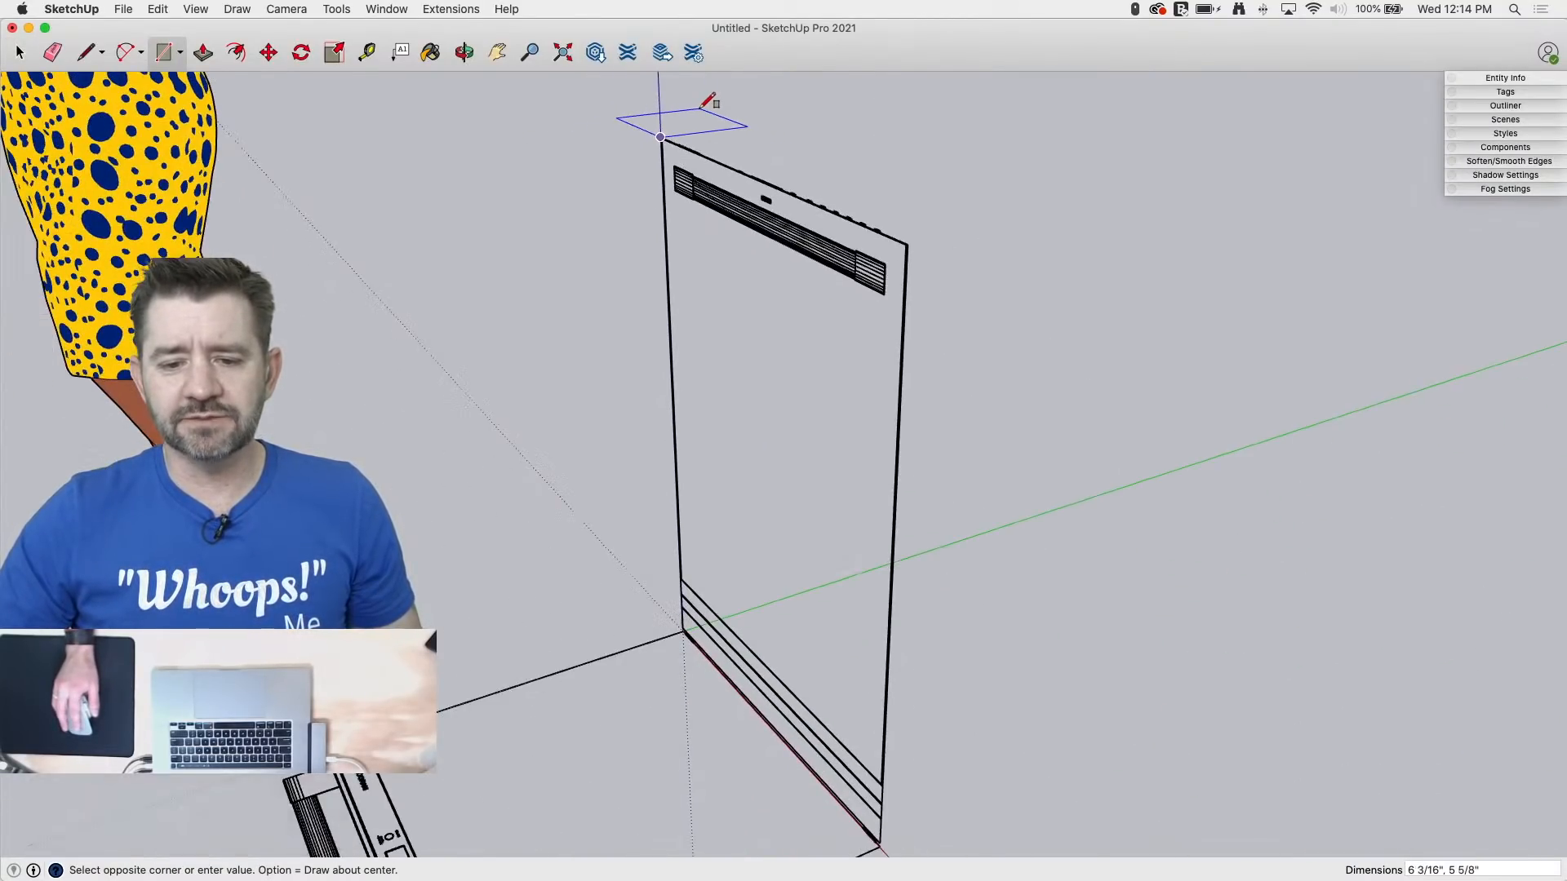
pyautogui.scroll(5, 850, 738)
pyautogui.scroll(5, 892, 654)
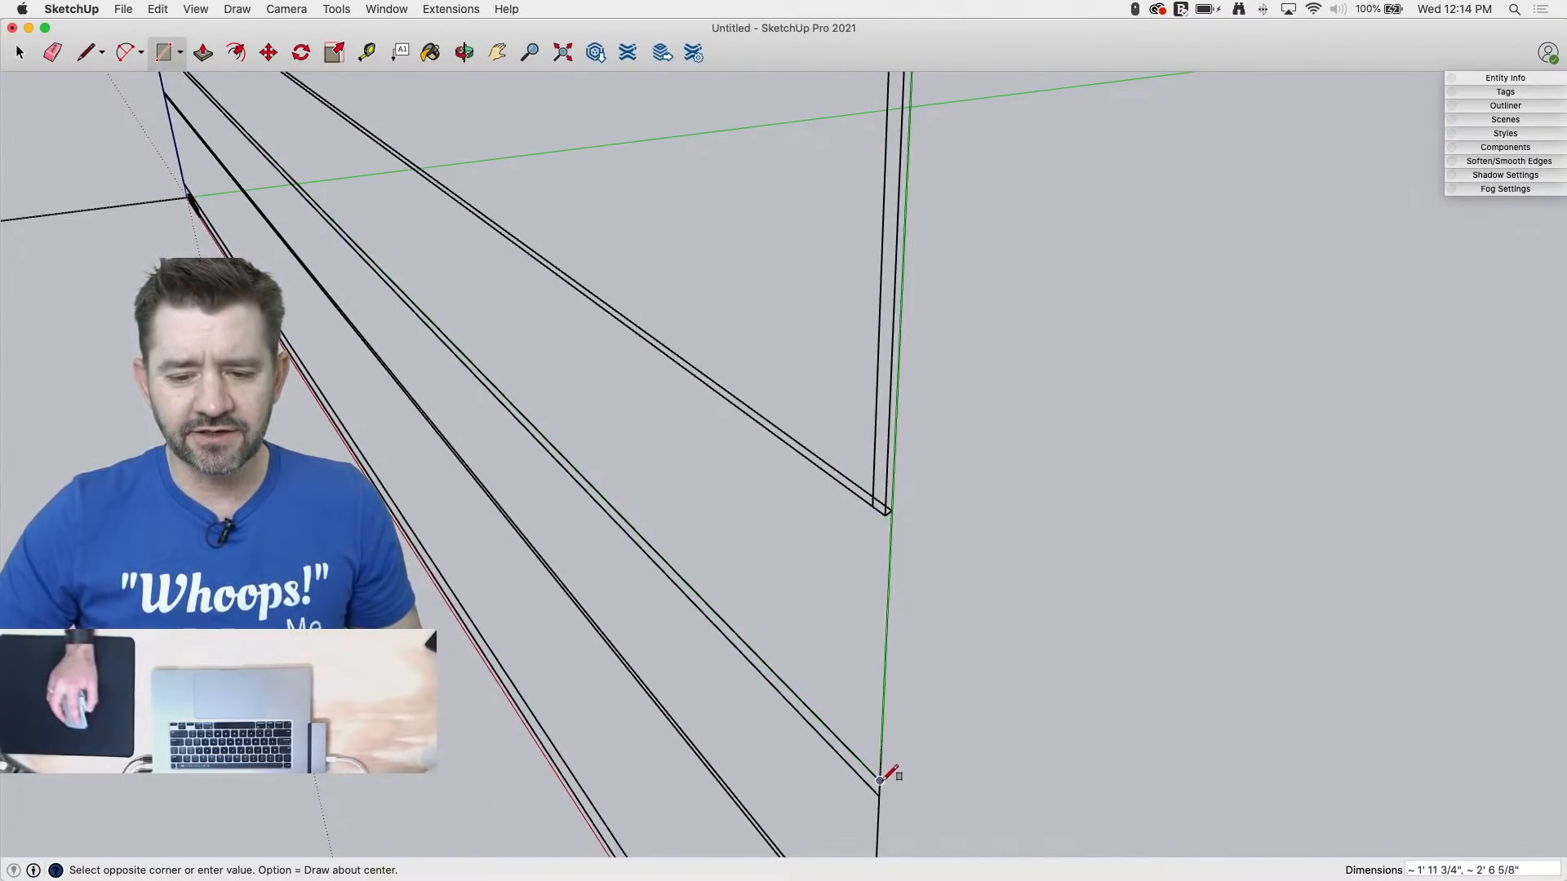
pyautogui.click(886, 777)
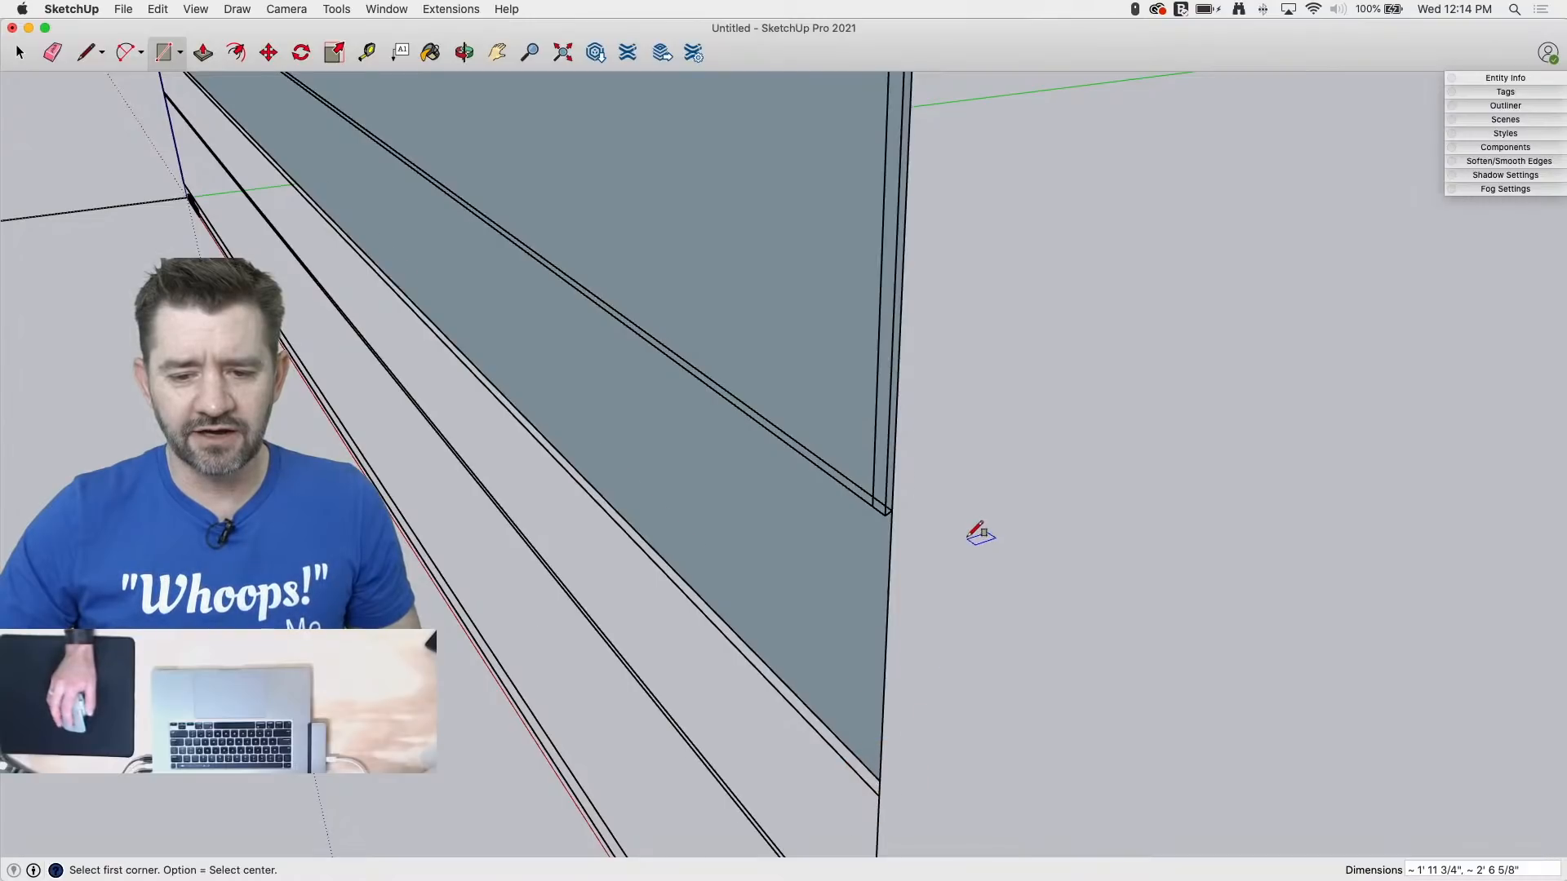
# Step: Push/Pull the new rectangle 1' 10 7/16" forward over the plan, up to the rear edge of the control panel
pyautogui.scroll(-5, 980, 510)
pyautogui.scroll(-3, 983, 507)
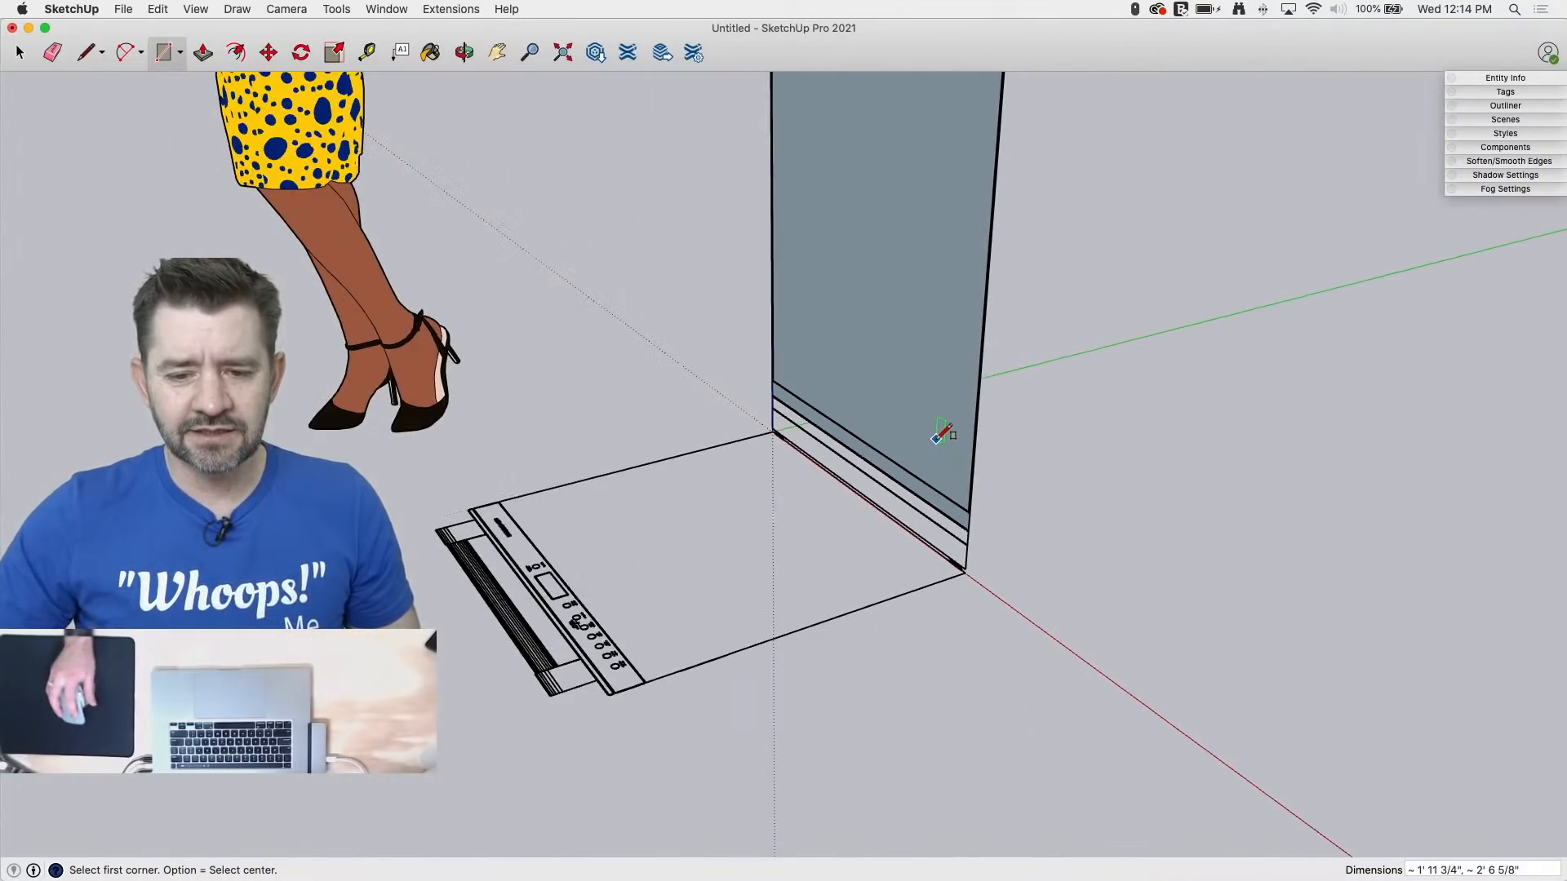
pyautogui.press('p')
pyautogui.moveTo(933, 447); pyautogui.dragTo(652, 713)
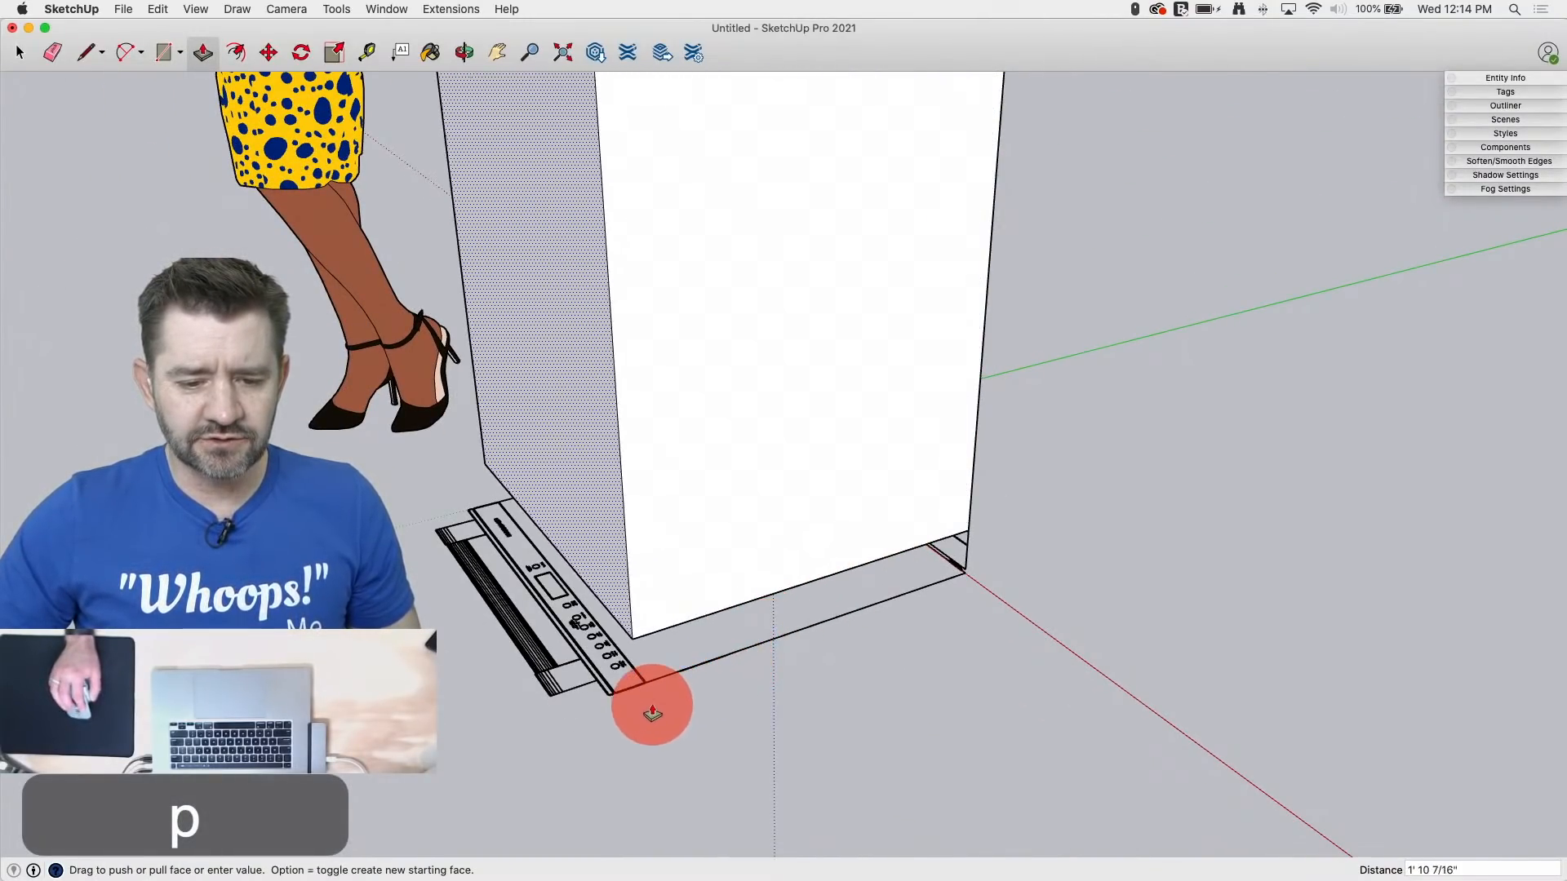
# Step: Push/Pull the body forward about 1' 9 13/16", matching its depth to the control panel's rear corner on the flat plan
pyautogui.scroll(10, 652, 712)
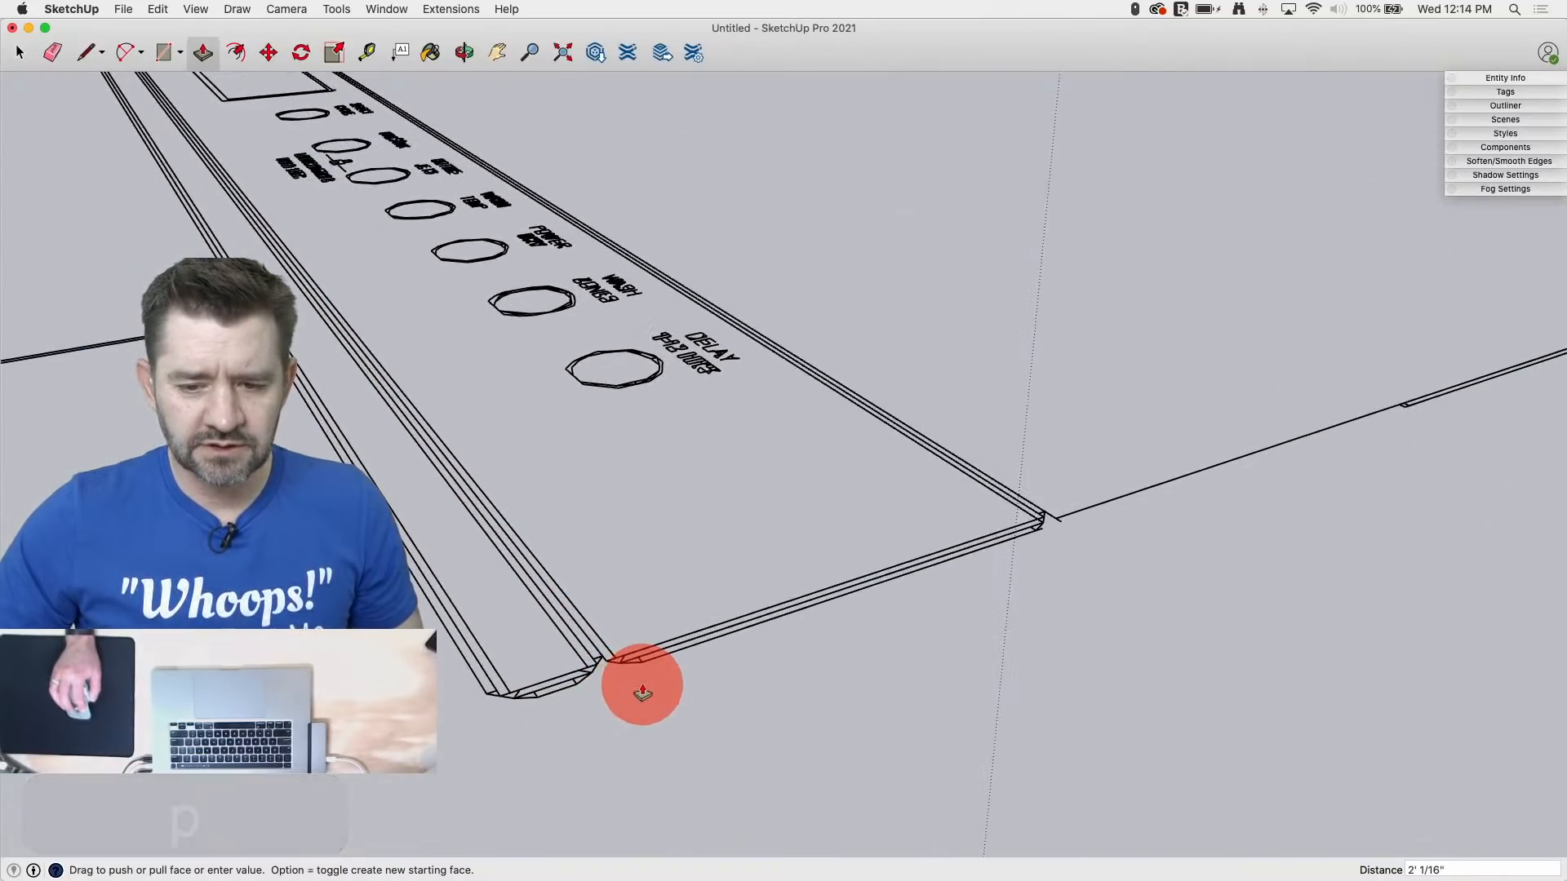
pyautogui.moveTo(643, 685); pyautogui.dragTo(1058, 528)
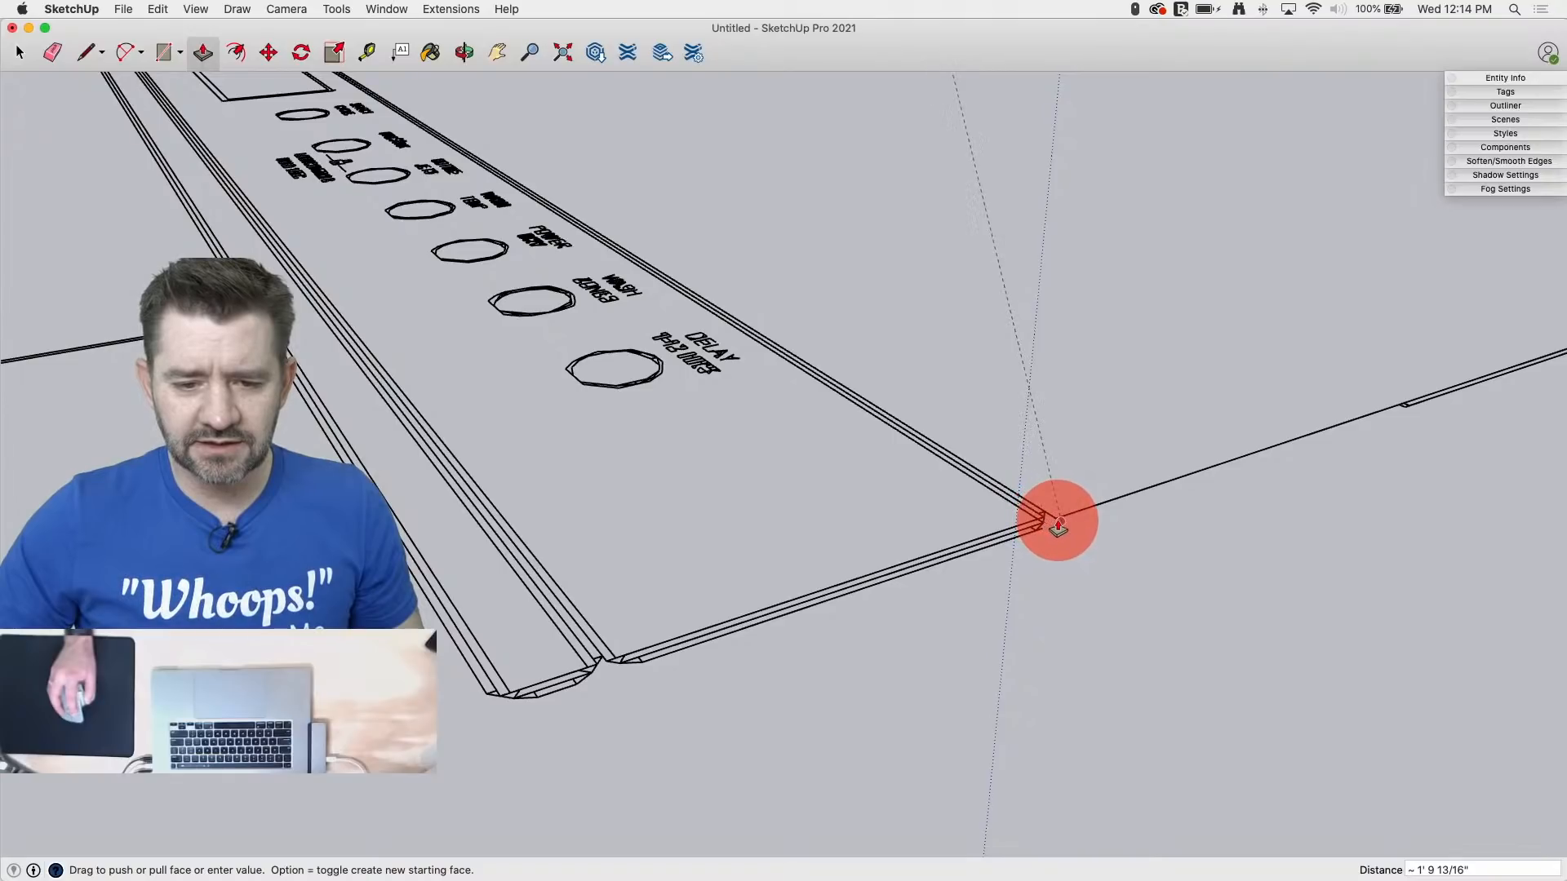
pyautogui.click(1058, 522)
# Step: Examine how the body's lower front edge lines up with the control panel and handle outlines on the flat plan
pyautogui.scroll(-8, 744, 670)
pyautogui.moveTo(564, 602); pyautogui.dragTo(436, 624, button='middle')
pyautogui.scroll(-5, 676, 691)
pyautogui.scroll(-3, 790, 584)
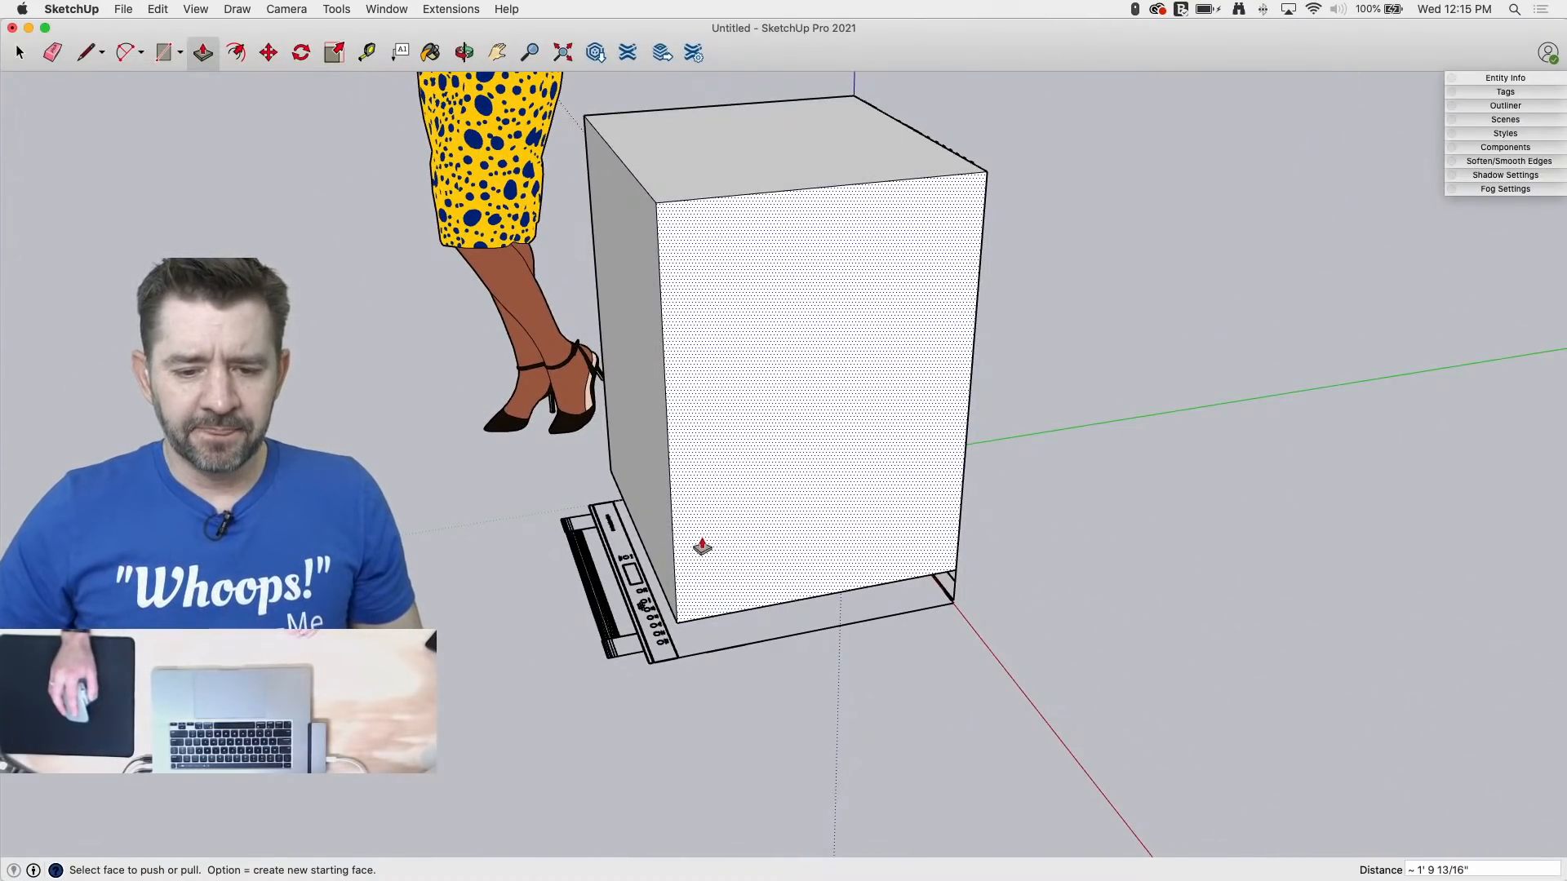
pyautogui.moveTo(702, 546); pyautogui.dragTo(812, 500, button='middle')
pyautogui.scroll(6, 752, 685)
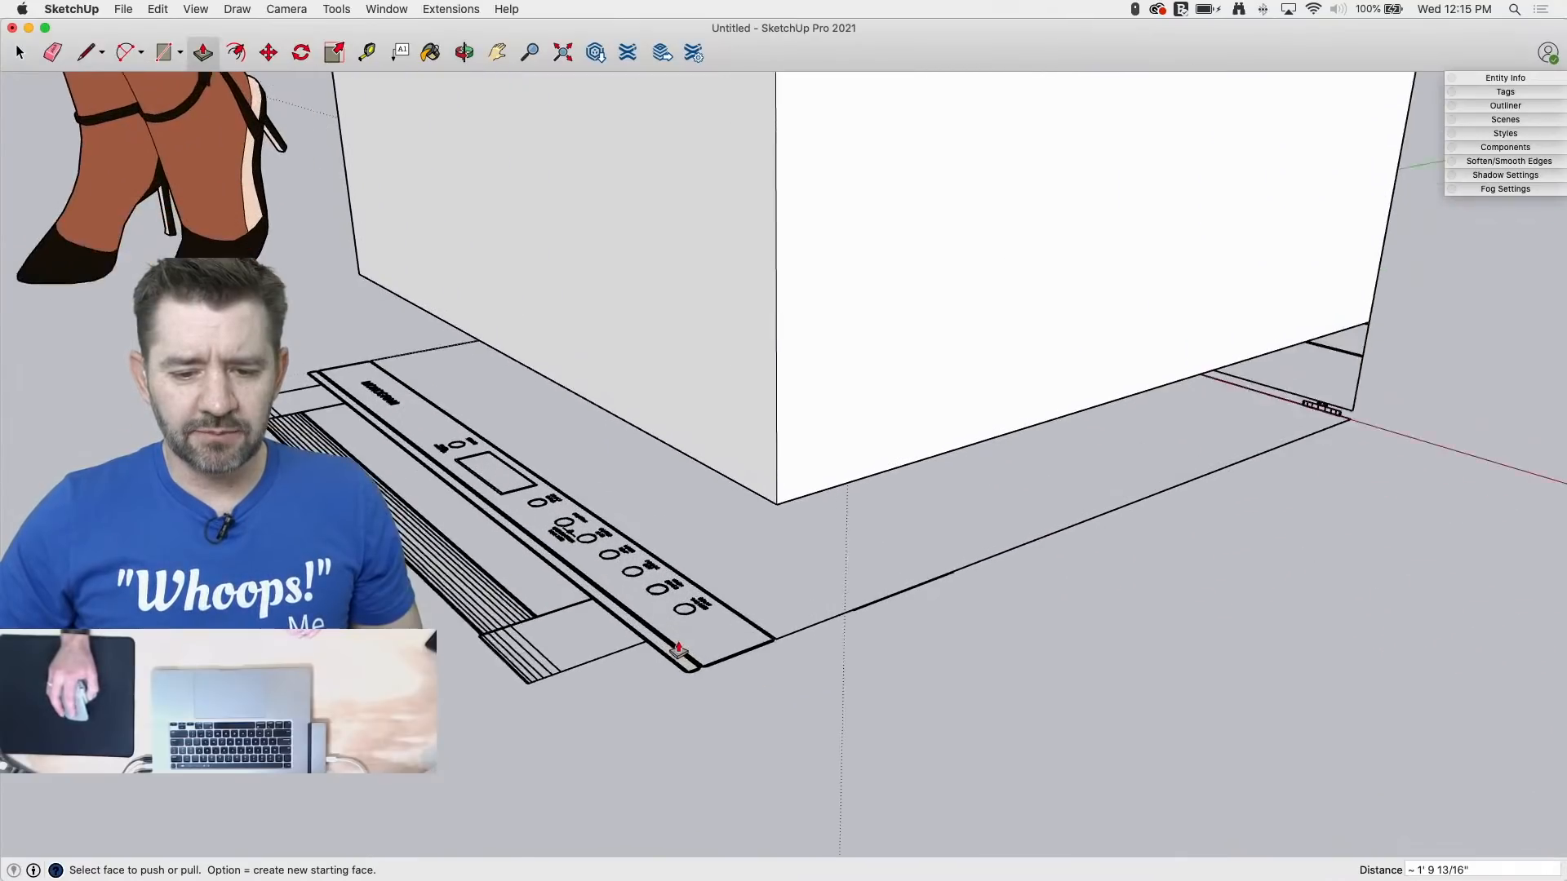
pyautogui.scroll(1, 678, 649)
pyautogui.scroll(2, 742, 647)
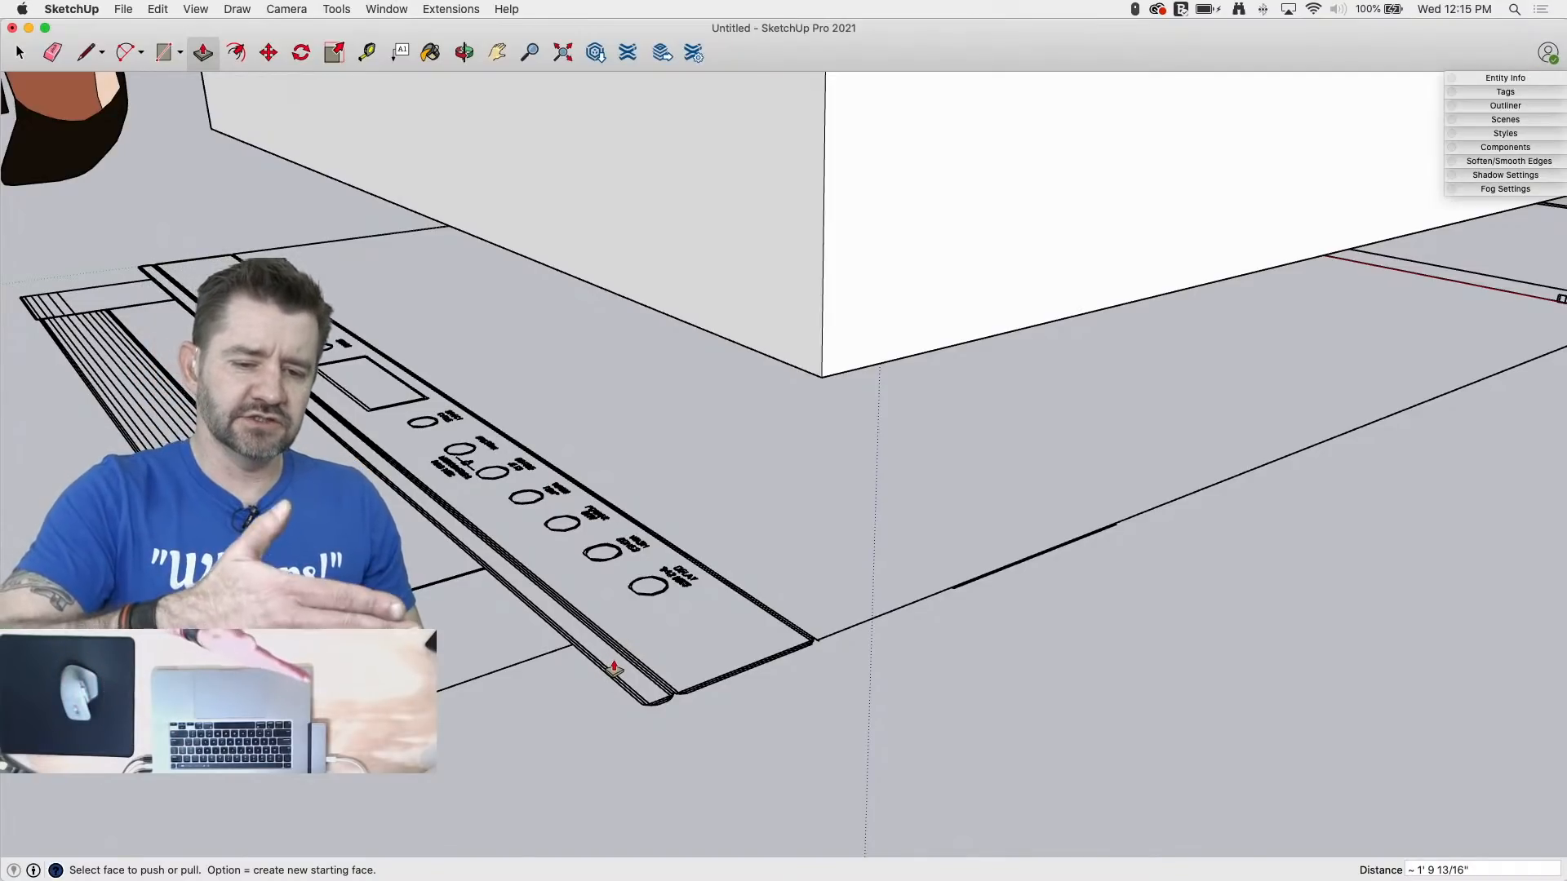
pyautogui.scroll(-3, 560, 668)
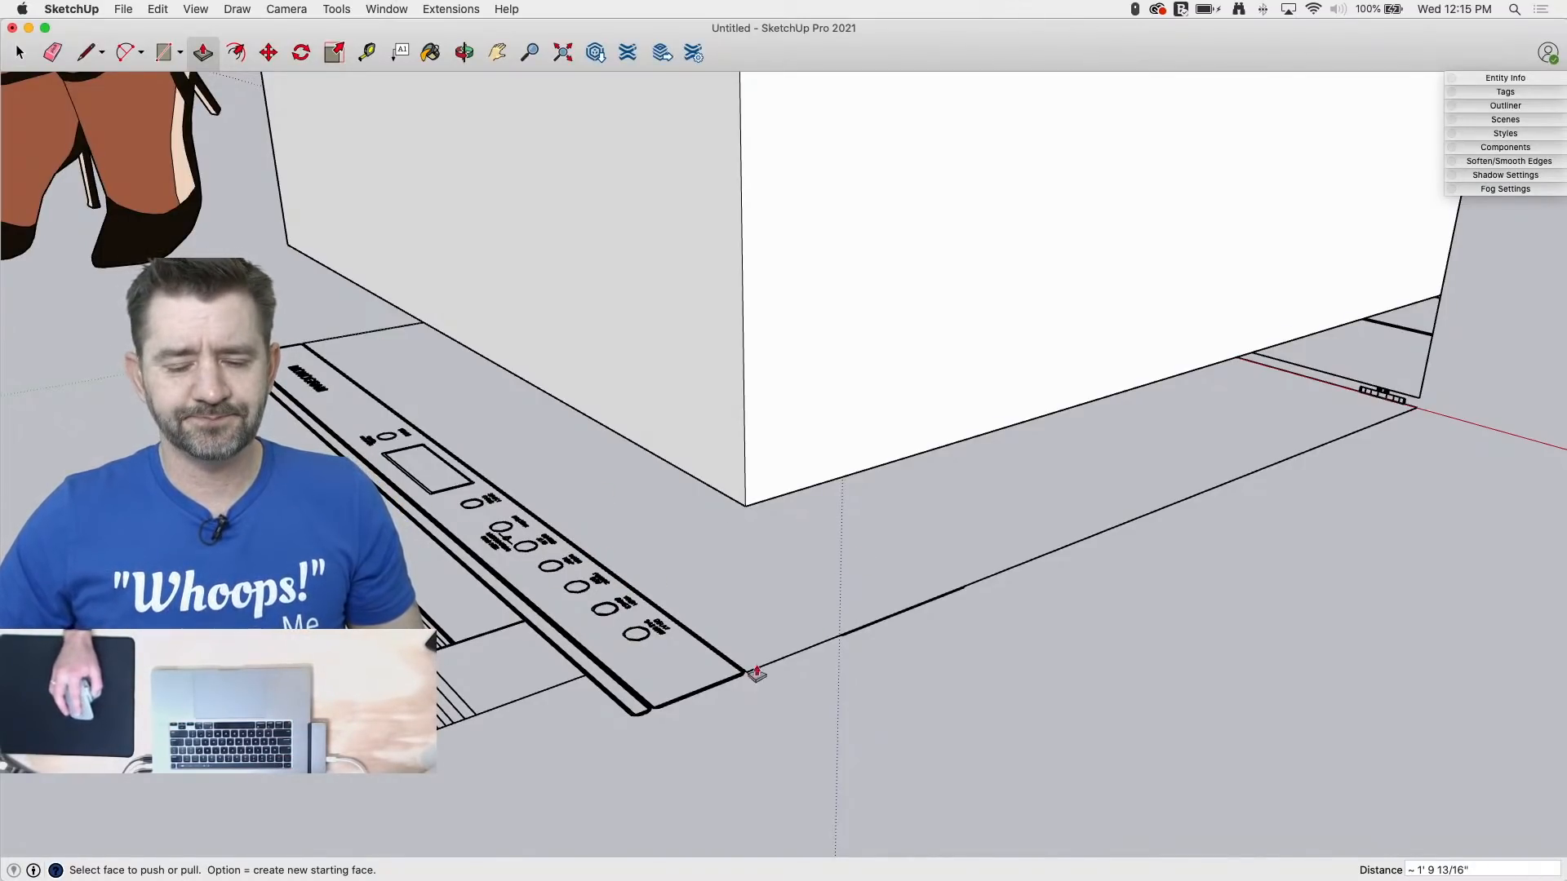
# Step: Make the whole extruded dishwasher body, with all its faces and edges, a group
pyautogui.scroll(-5, 756, 673)
pyautogui.press('space')
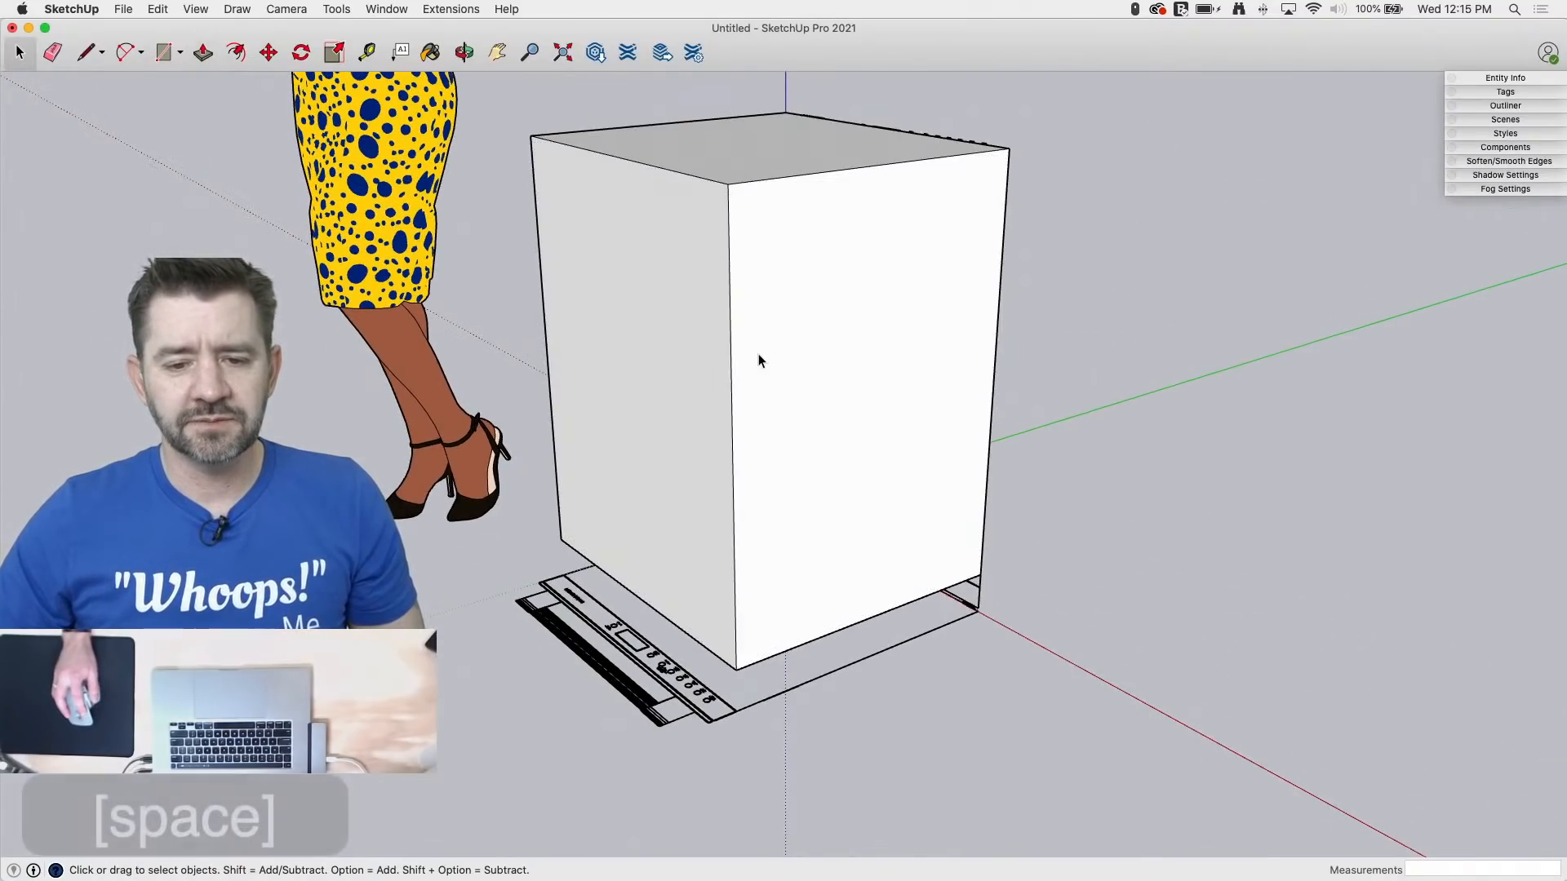
pyautogui.tripleClick(758, 356)
pyautogui.rightClick(758, 355)
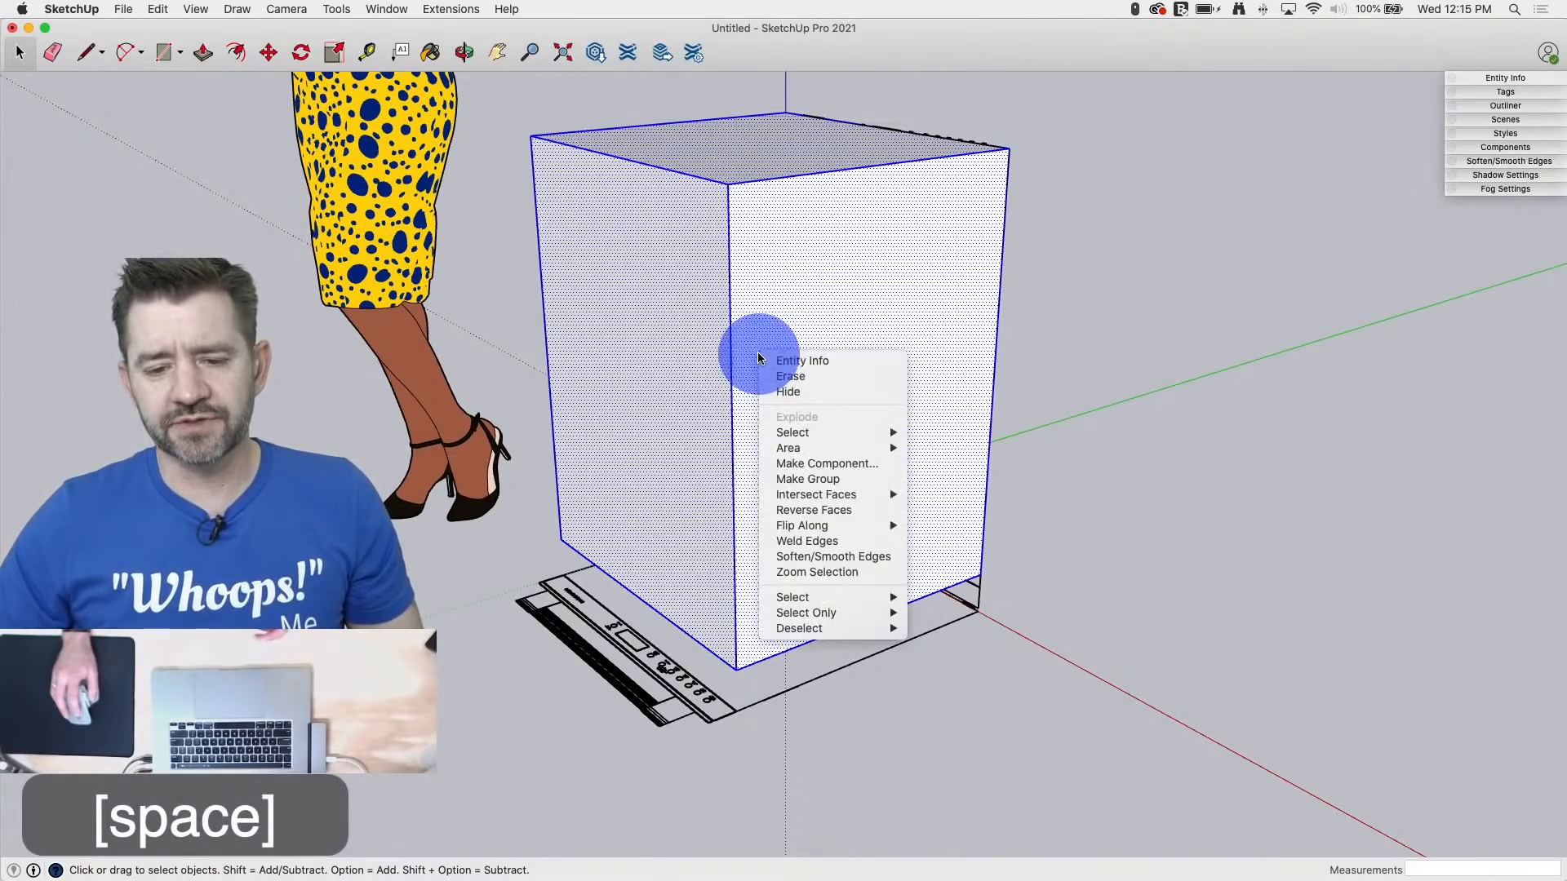
pyautogui.click(841, 480)
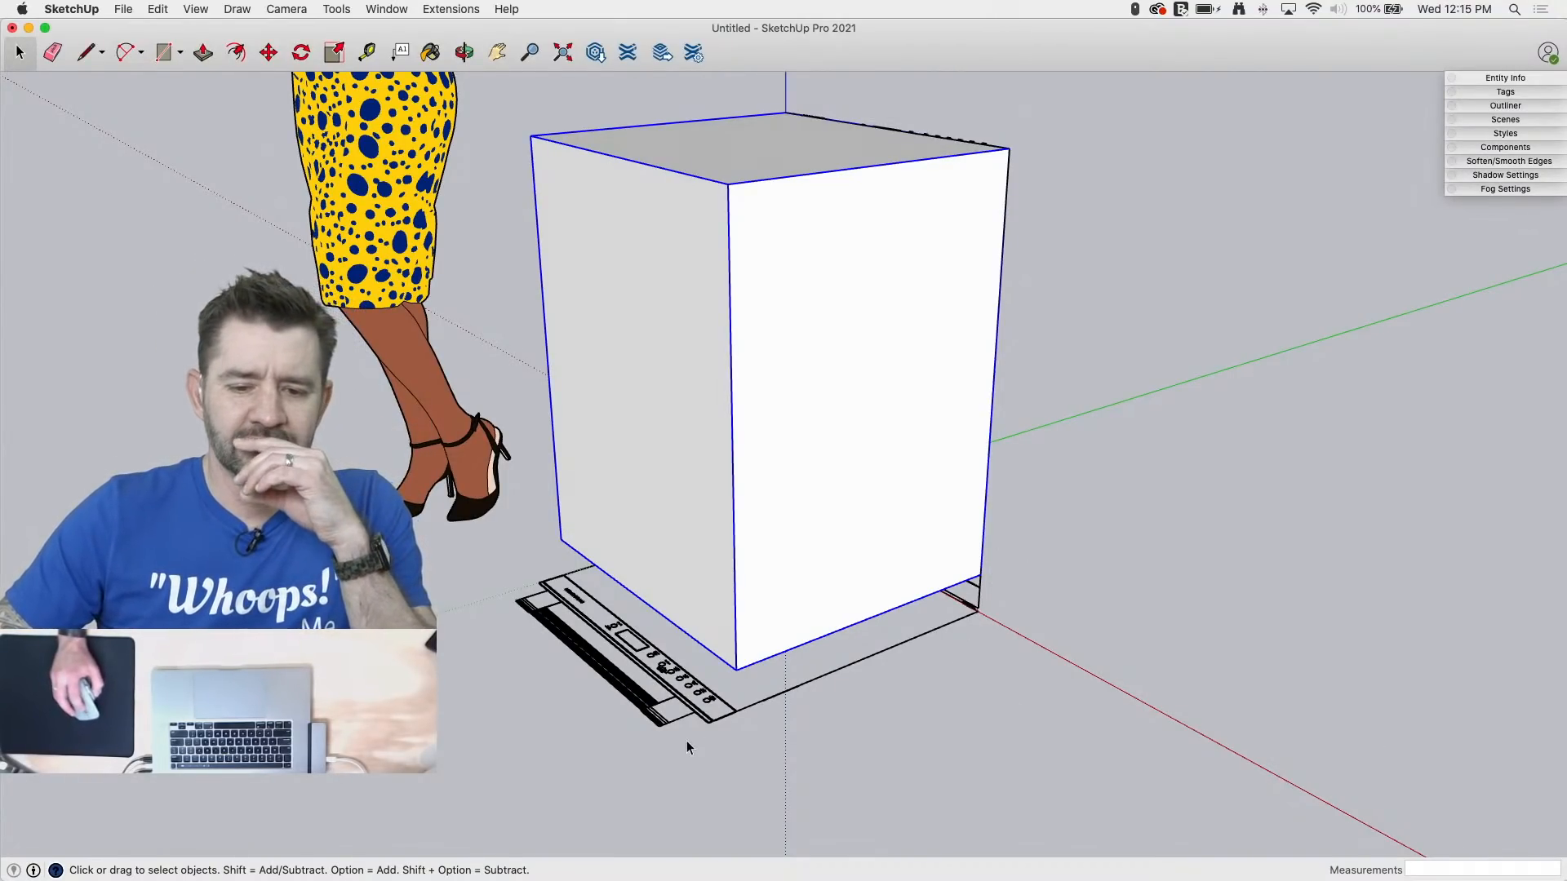
# Step: Draw a rectangle about 1' 11 3/4" by 2' 5 3/8" on the body's front face, from its upper corner to the elevation's door bottom line
pyautogui.scroll(5, 676, 700)
pyautogui.moveTo(951, 740); pyautogui.dragTo(761, 596, button='middle')
pyautogui.scroll(6, 701, 758)
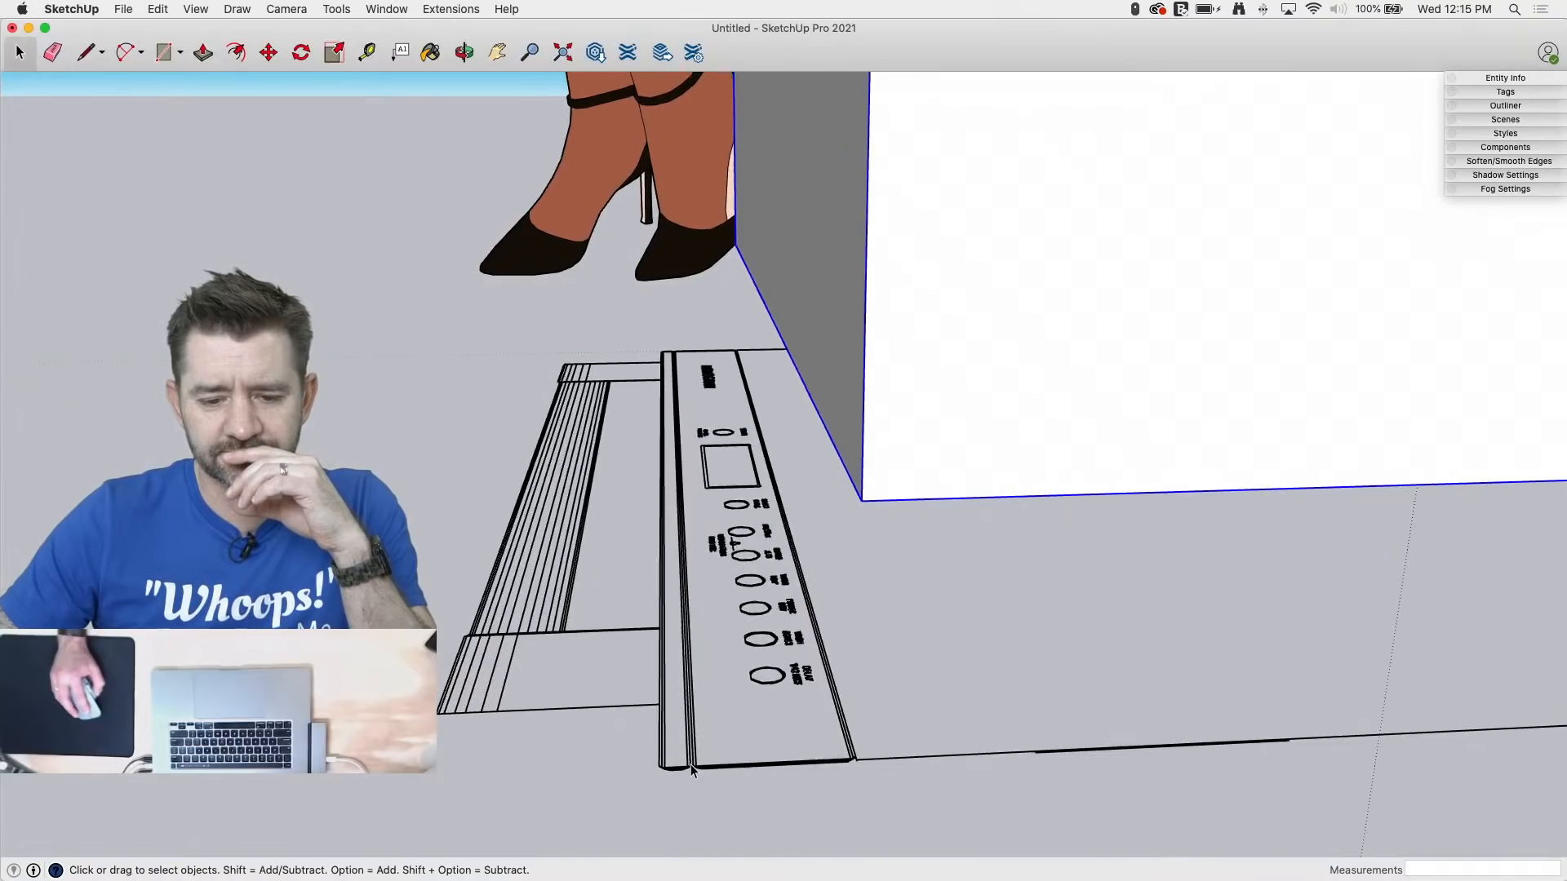
pyautogui.scroll(-8, 665, 771)
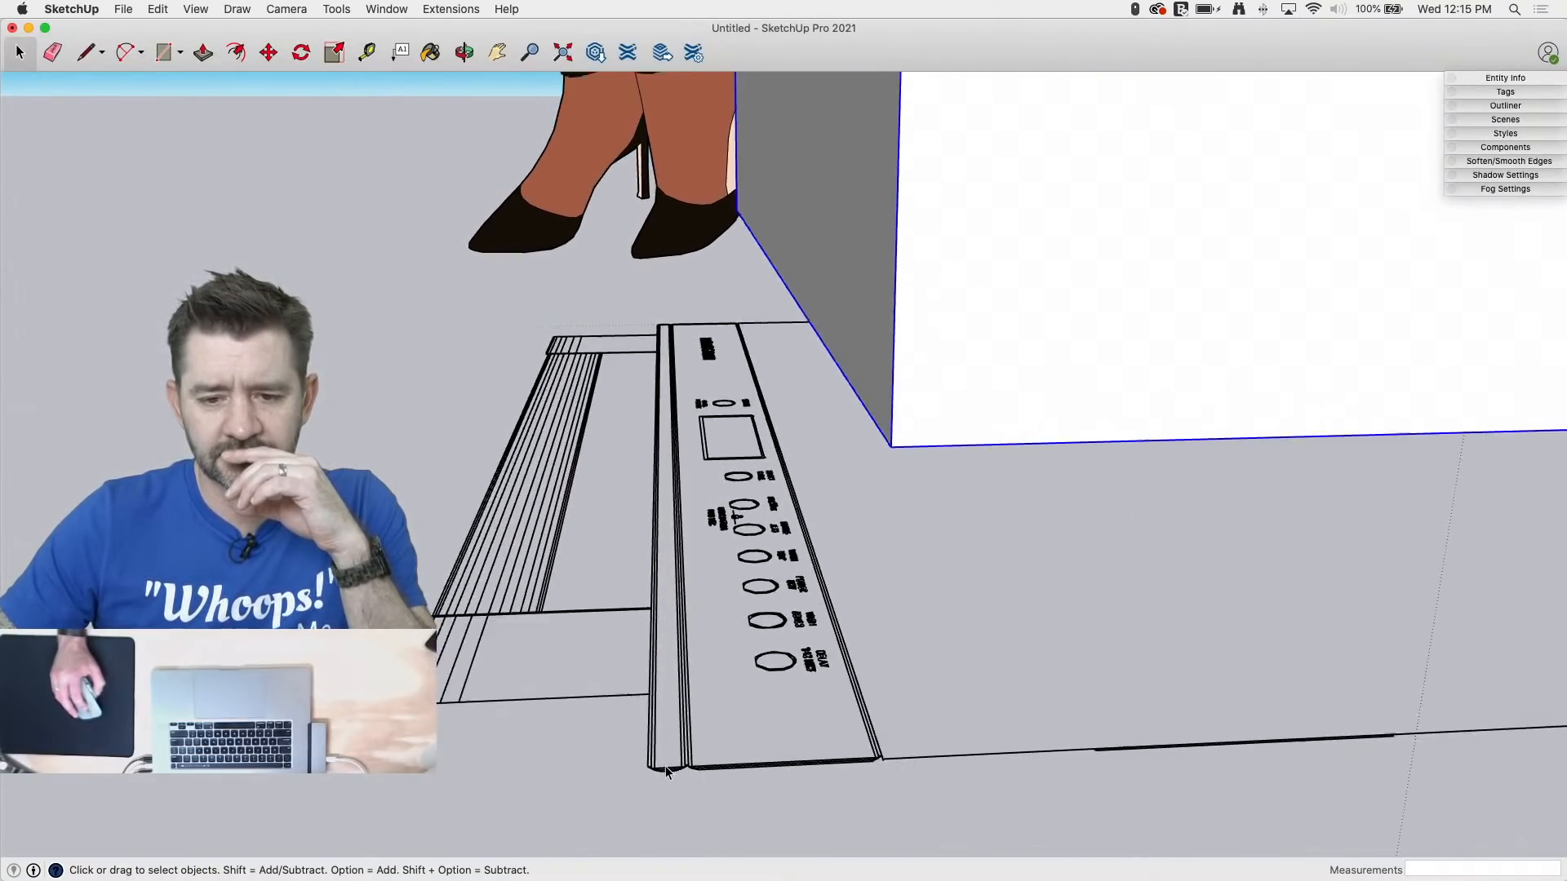
pyautogui.scroll(-3, 665, 772)
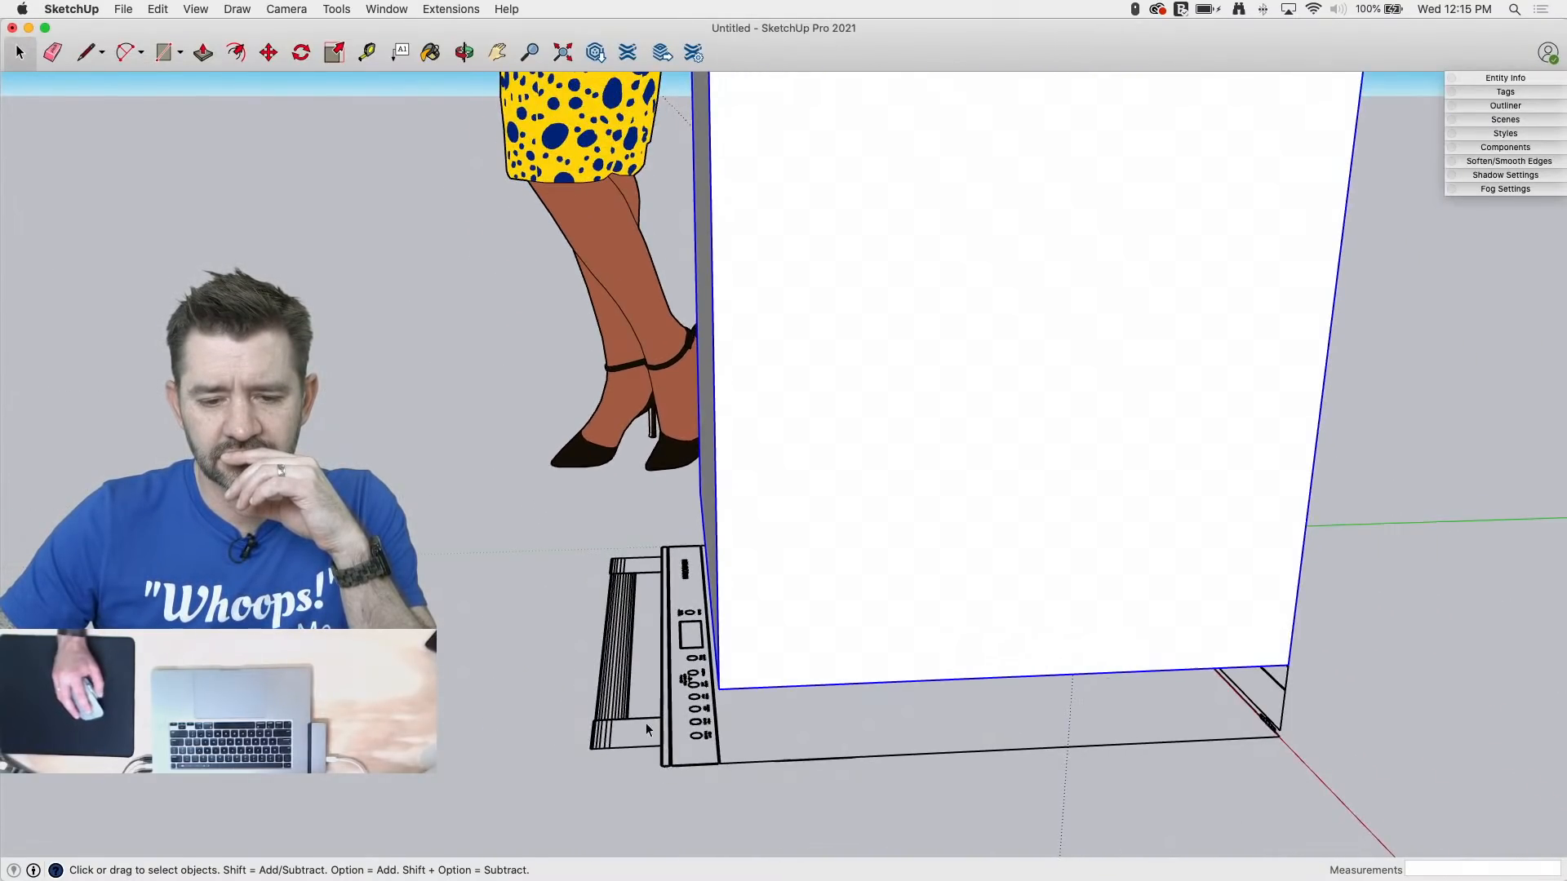
pyautogui.moveTo(629, 700); pyautogui.dragTo(889, 794, button='middle')
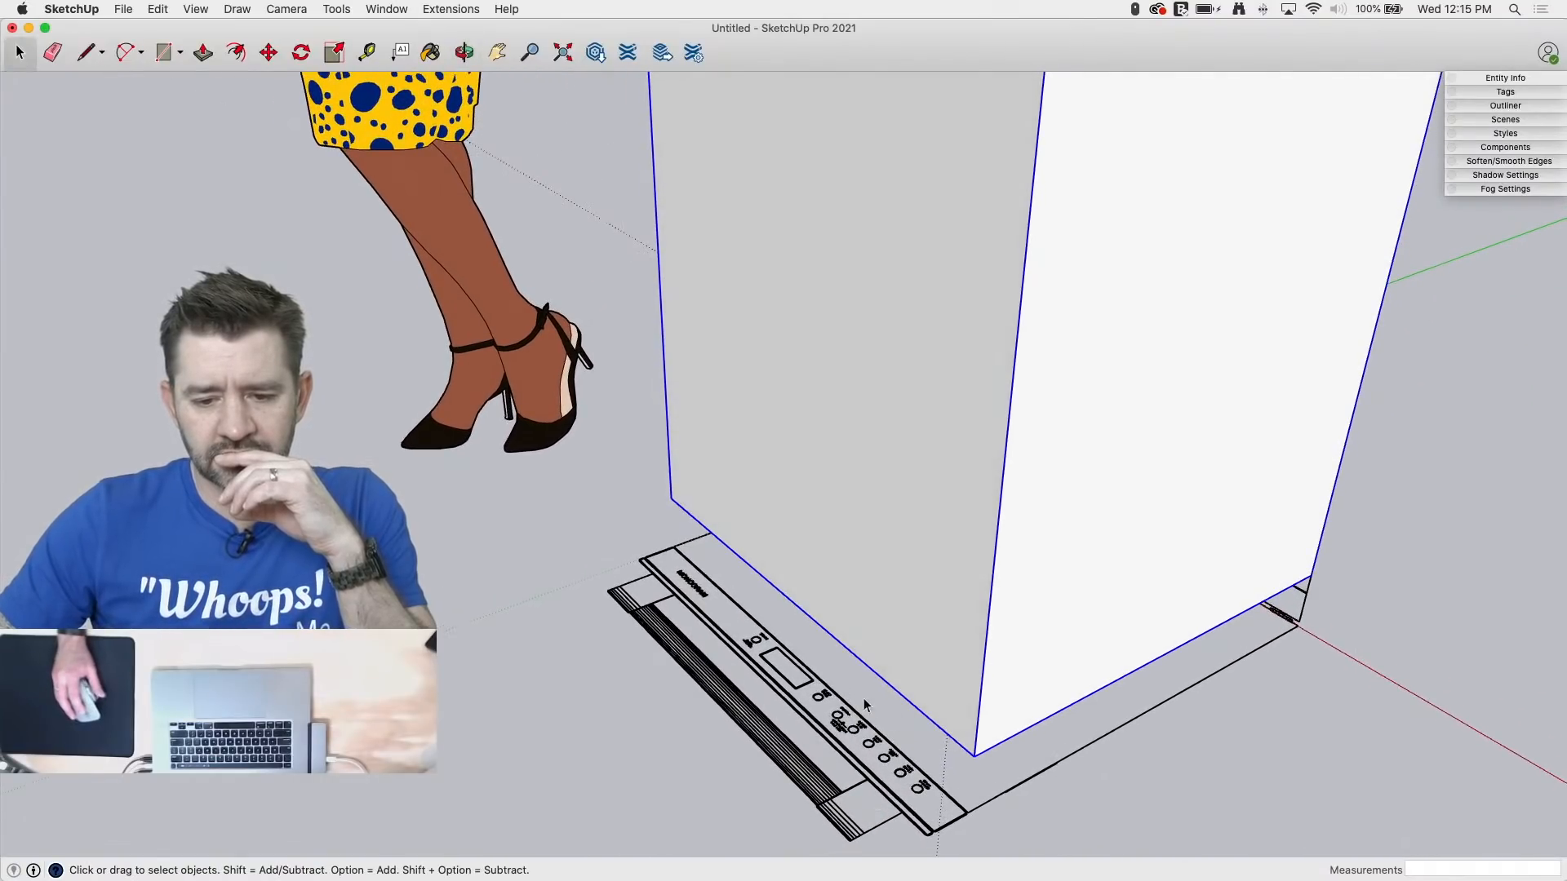
pyautogui.press('r')
pyautogui.scroll(-3, 811, 653)
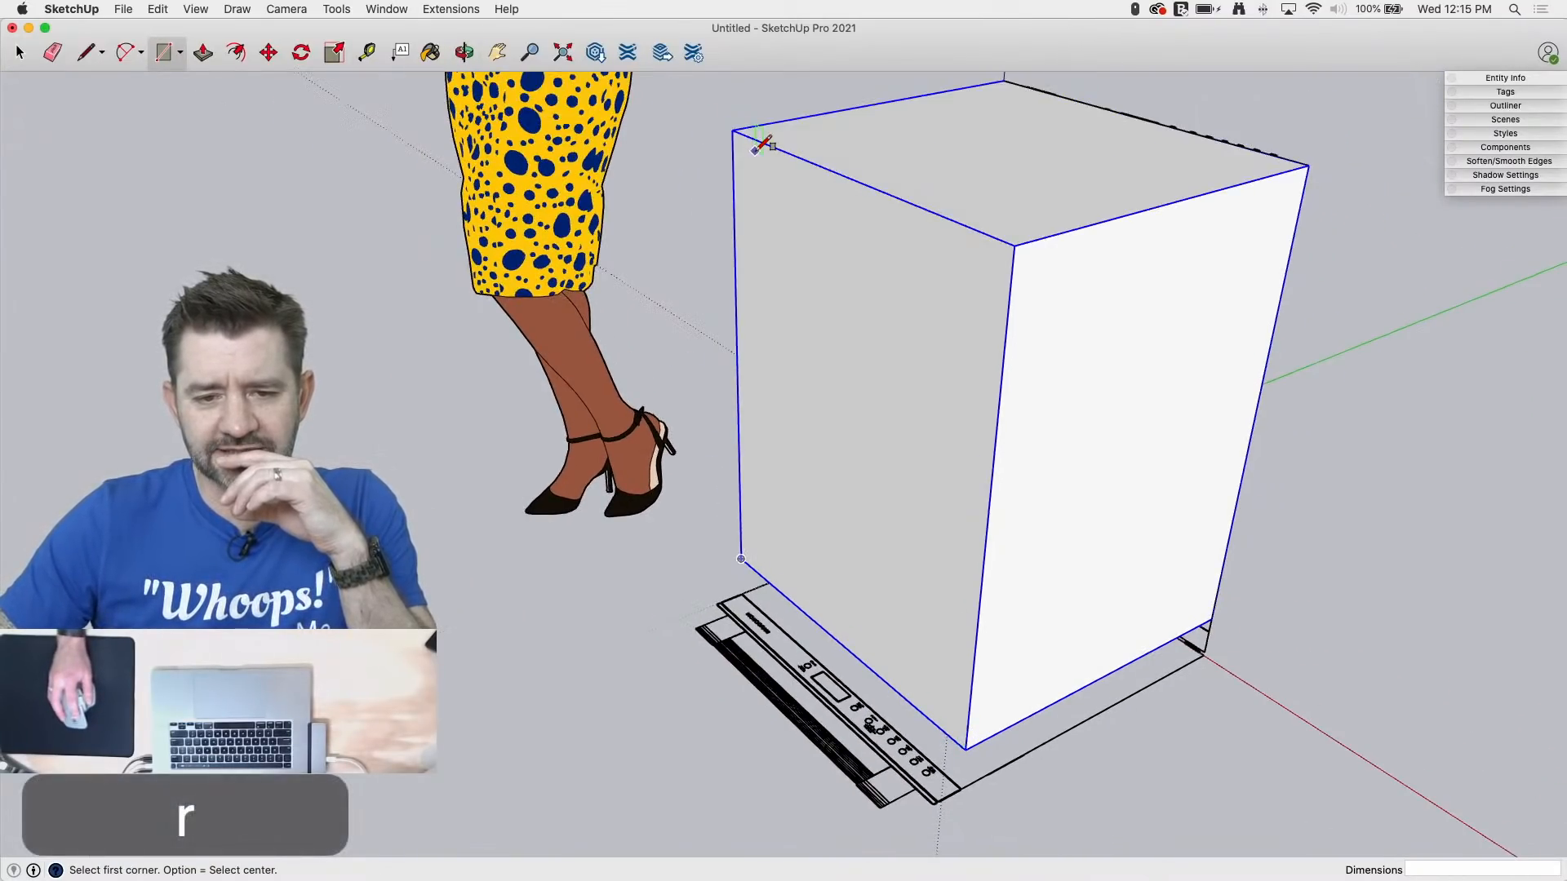
pyautogui.click(734, 130)
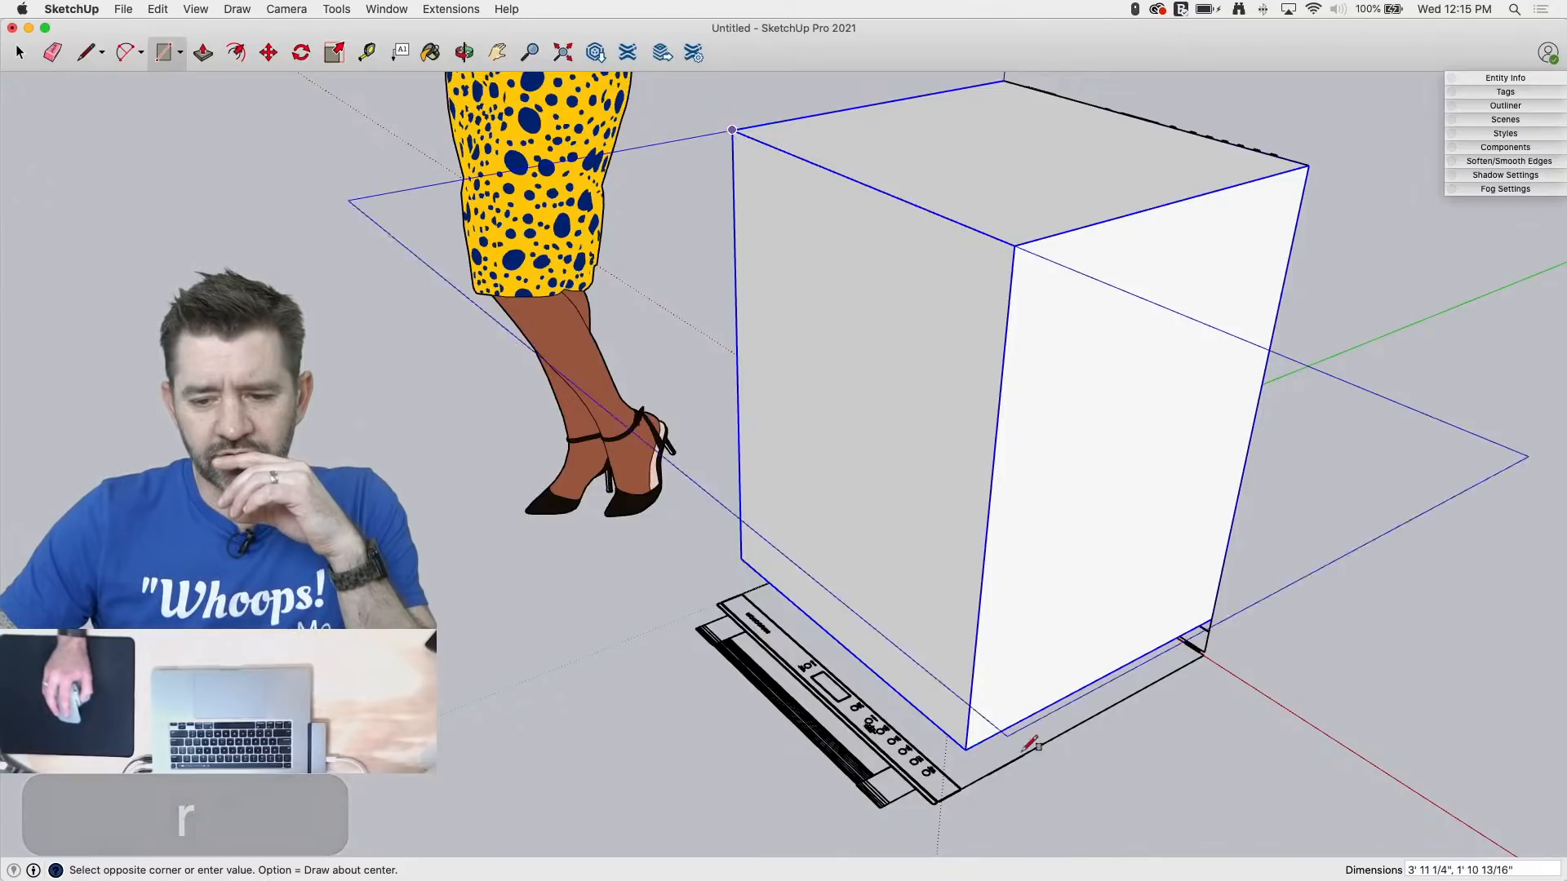
pyautogui.moveTo(1031, 745); pyautogui.dragTo(528, 528, button='middle')
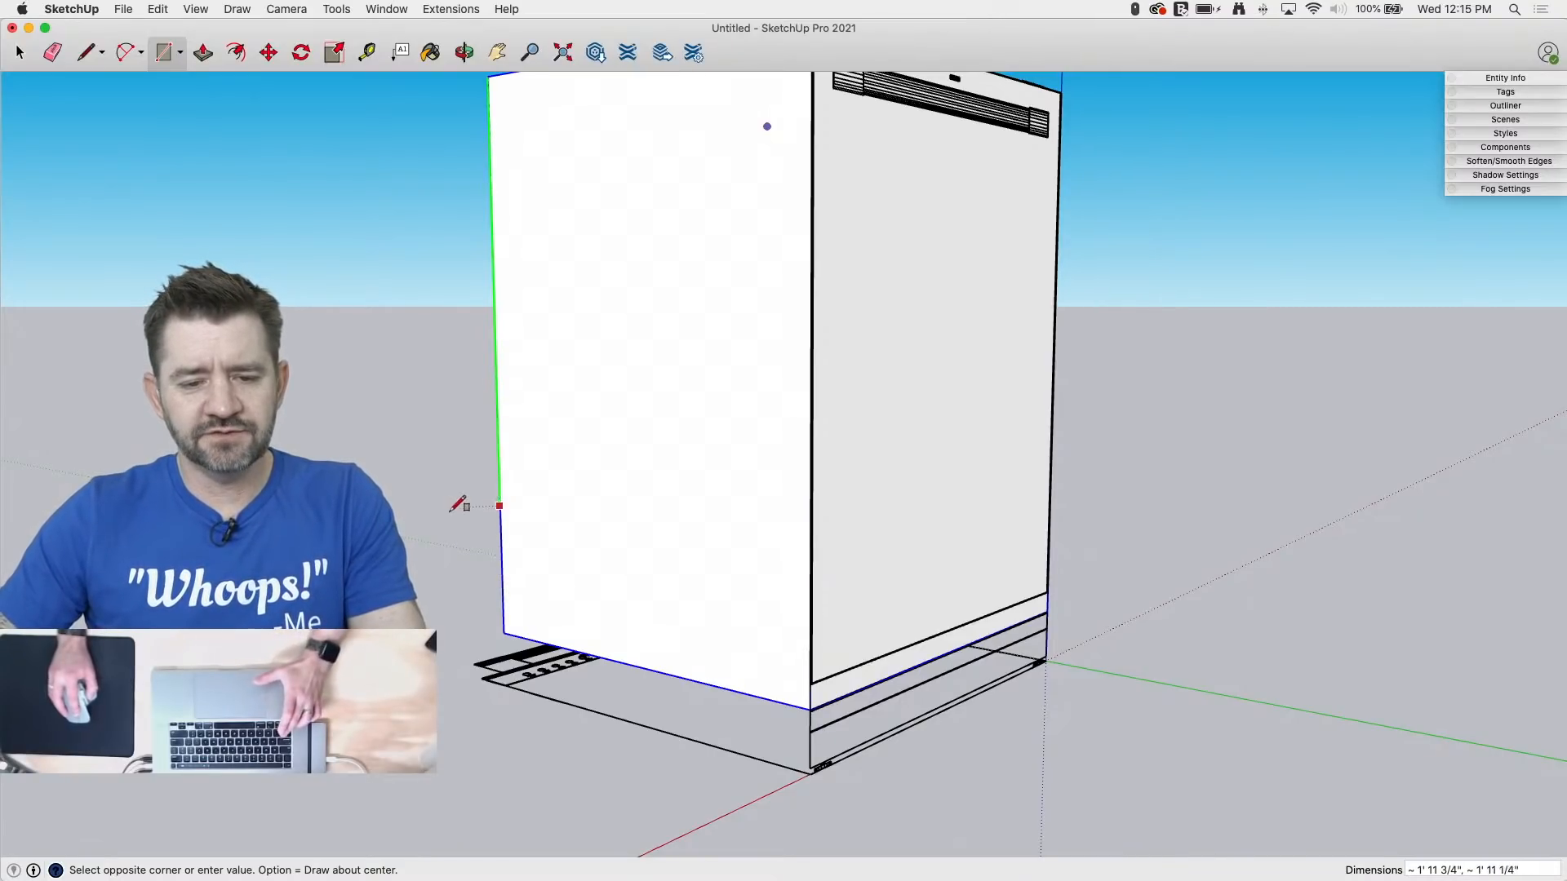
pyautogui.moveTo(458, 506); pyautogui.dragTo(799, 629, button='middle')
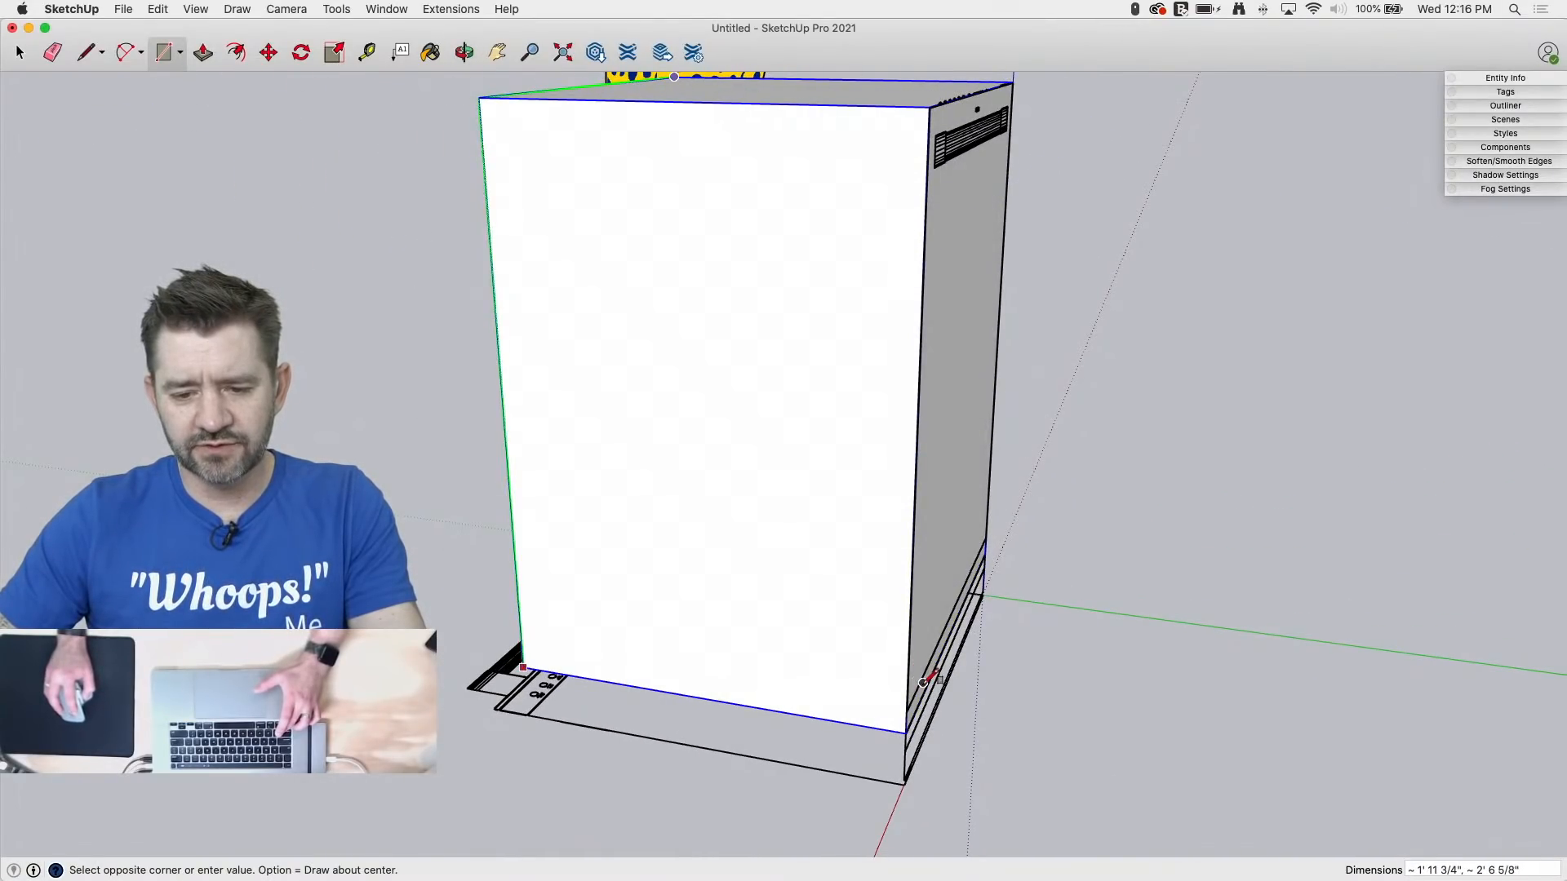
pyautogui.click(907, 710)
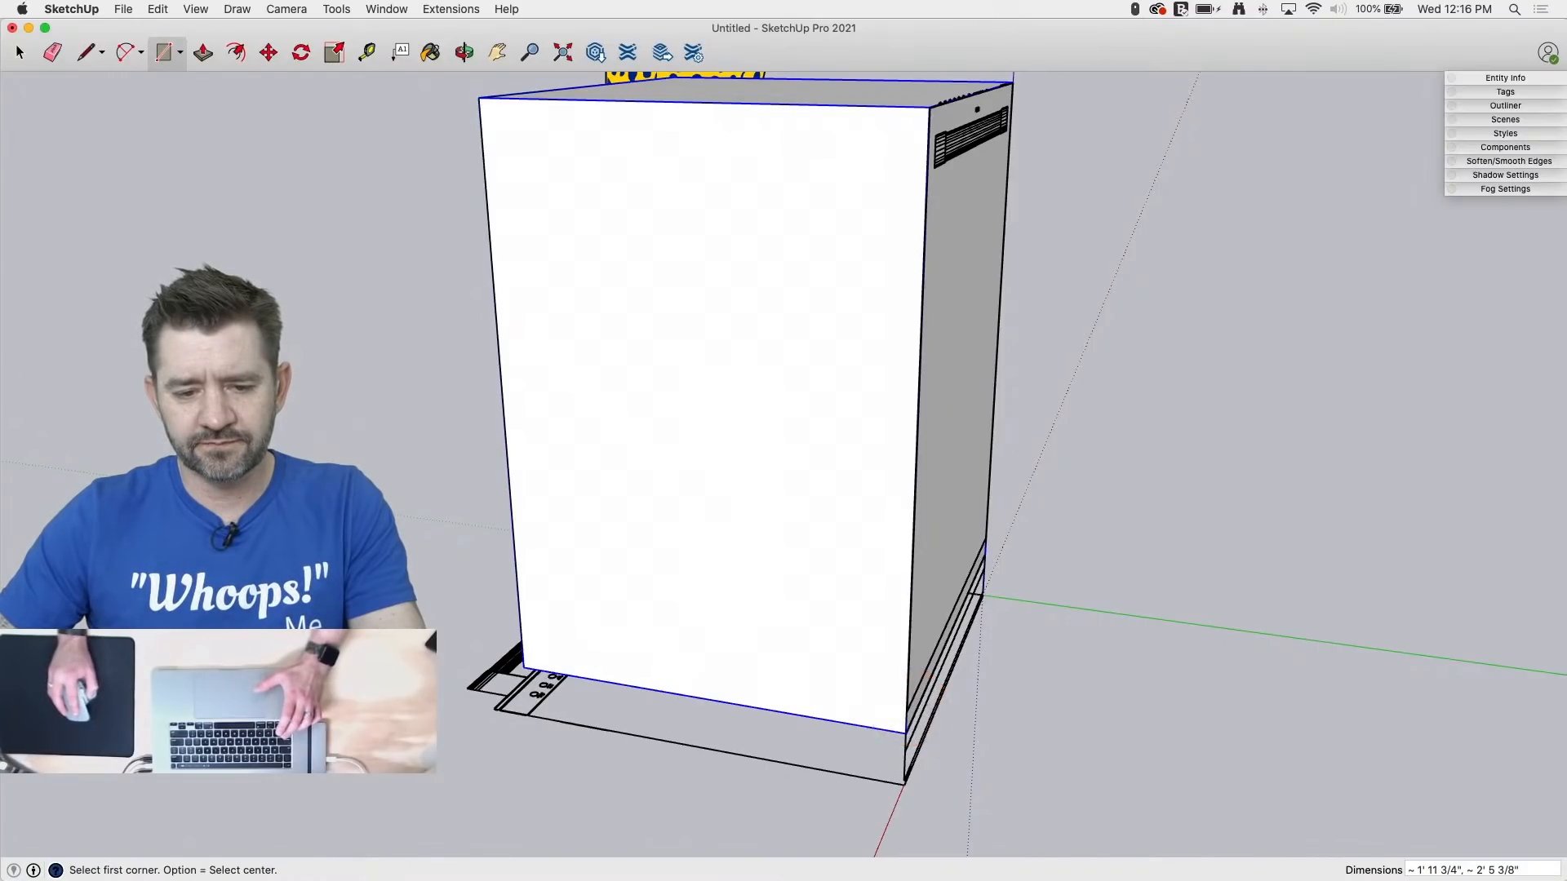
# Step: Push/Pull the door rectangle about 1 13/16" forward to the front corner of the control panel on the flat plan
pyautogui.moveTo(908, 710); pyautogui.dragTo(668, 596, button='middle')
pyautogui.press('p')
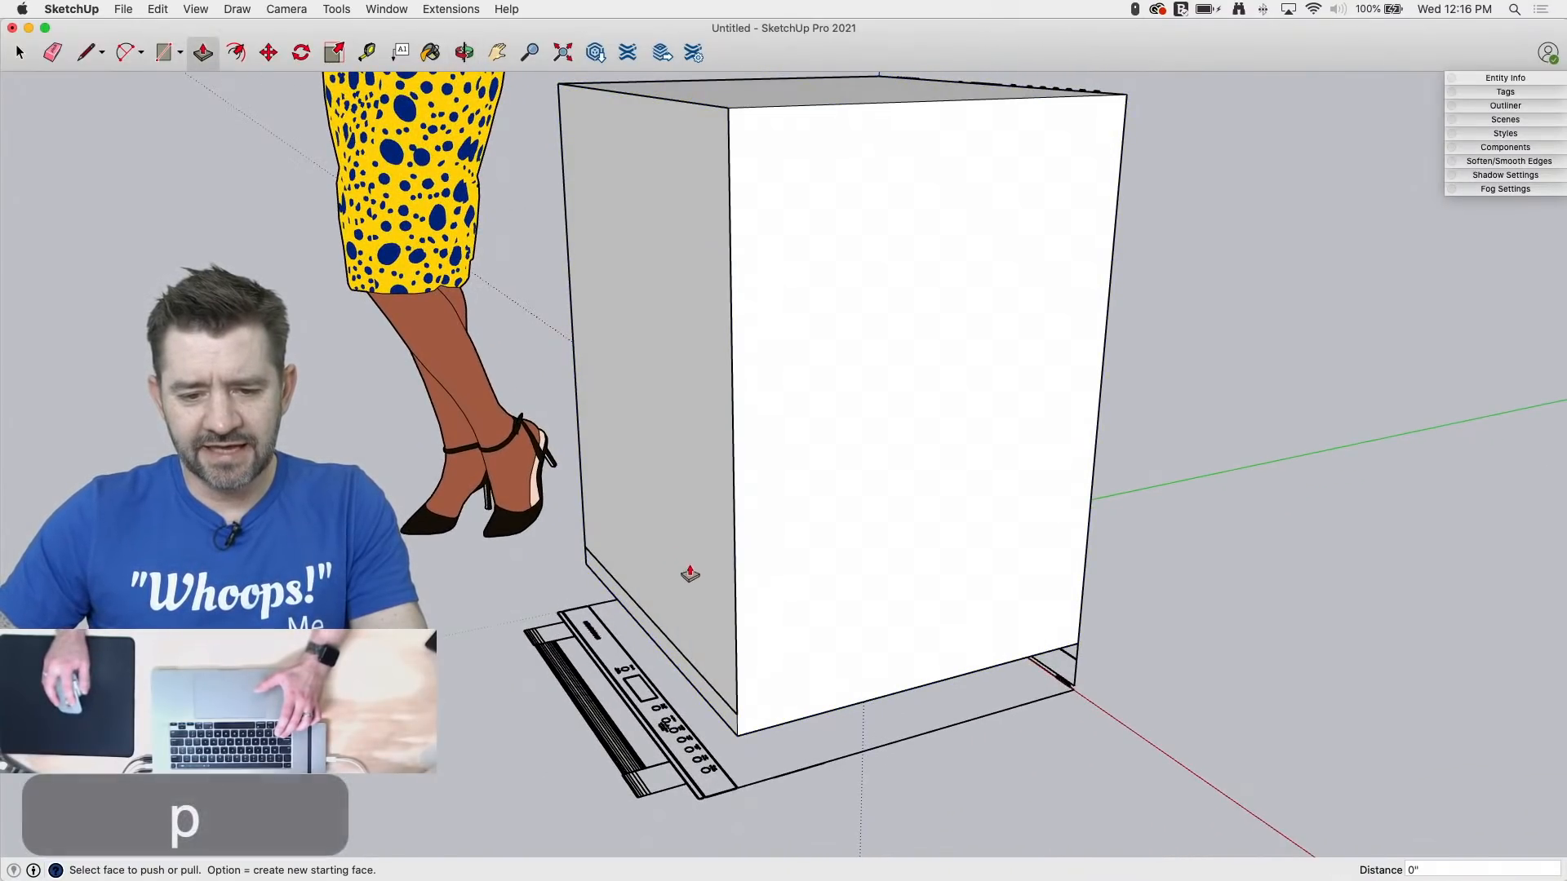
pyautogui.moveTo(708, 589); pyautogui.dragTo(658, 790)
pyautogui.scroll(5, 718, 815)
pyautogui.scroll(5, 700, 804)
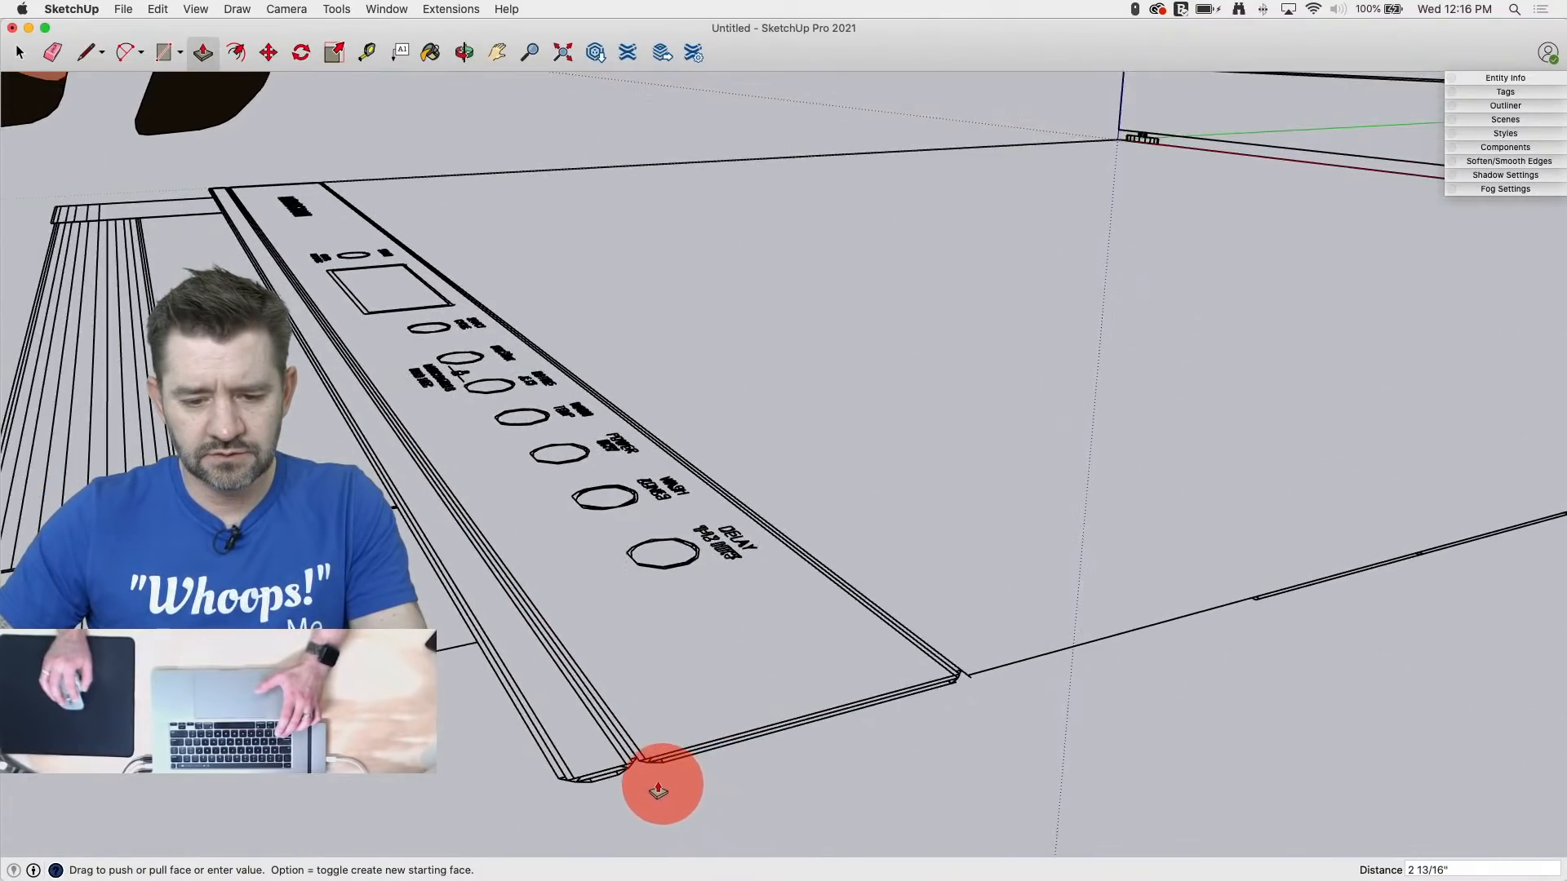
pyautogui.scroll(5, 643, 775)
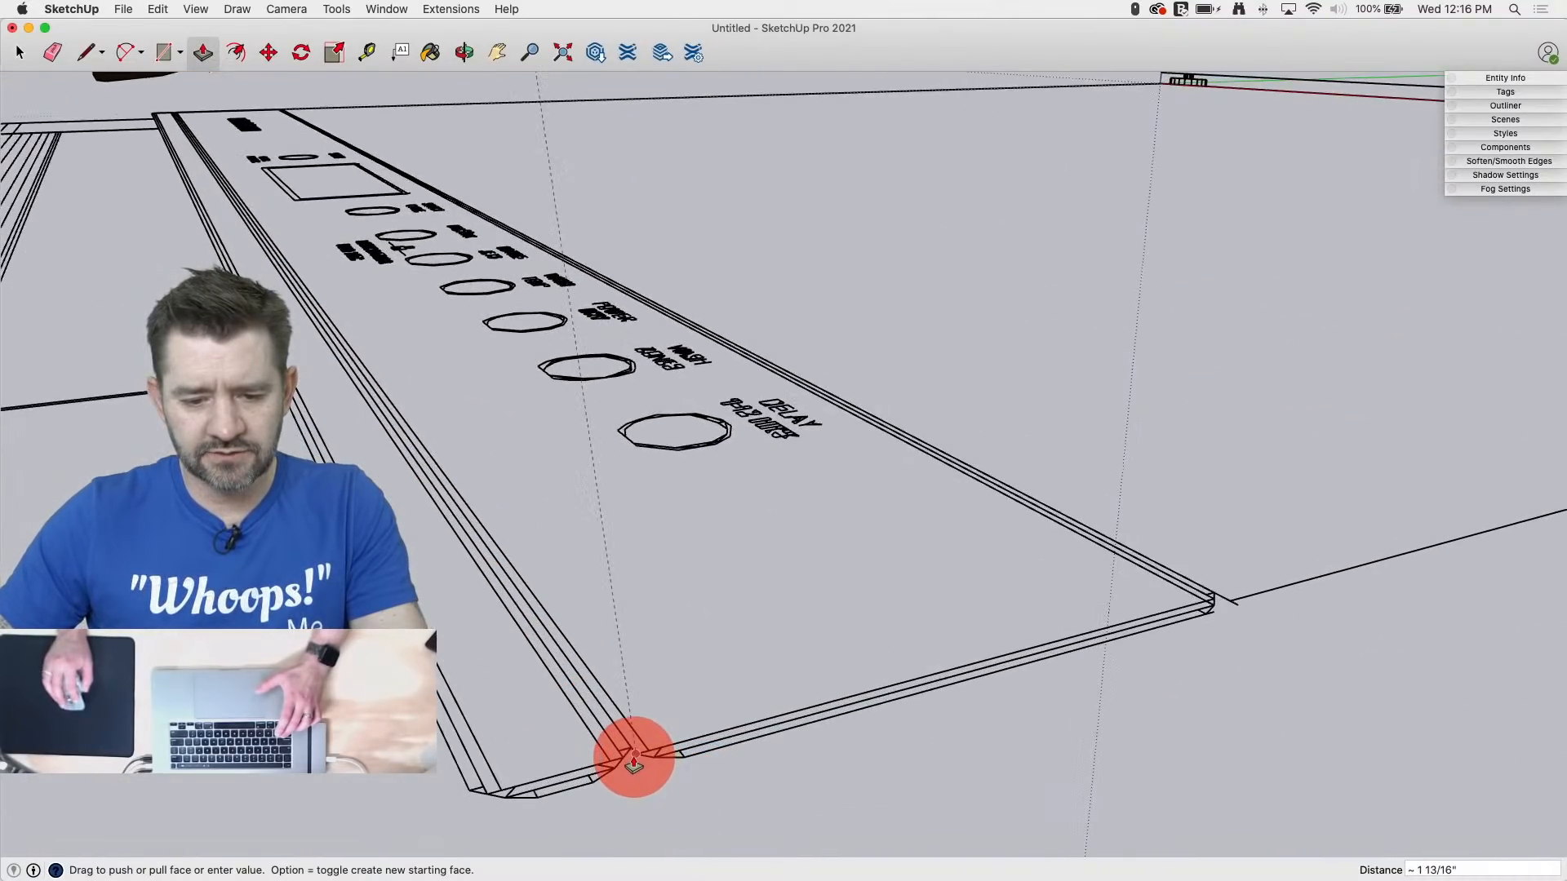
pyautogui.click(633, 763)
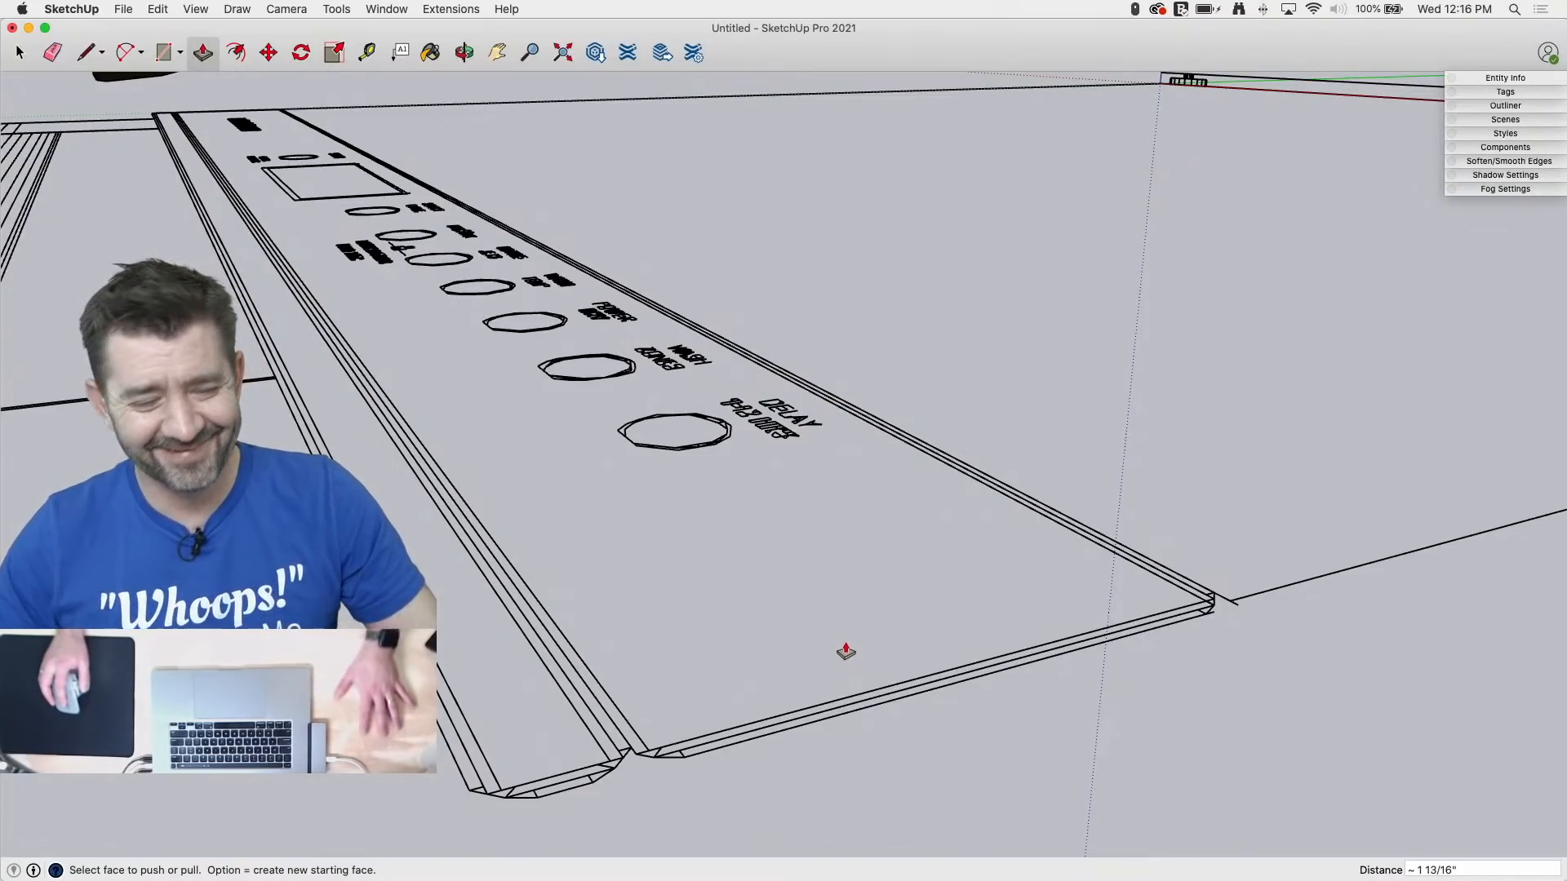
# Step: Make the extruded door slab on the front of the body its own group
pyautogui.scroll(-8, 762, 735)
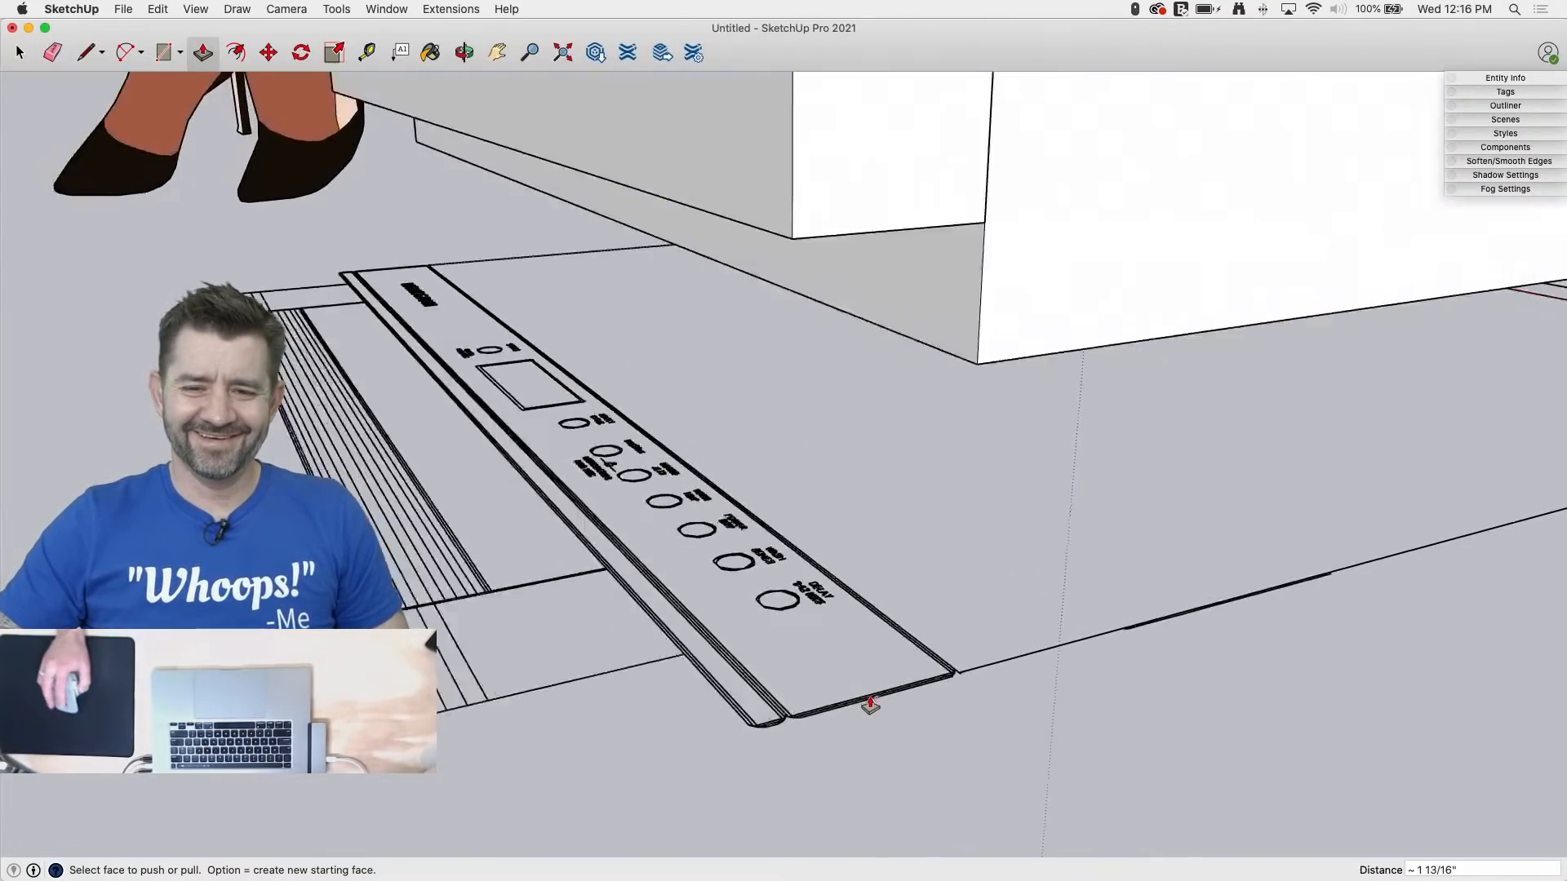
pyautogui.moveTo(986, 628); pyautogui.dragTo(990, 688, button='middle')
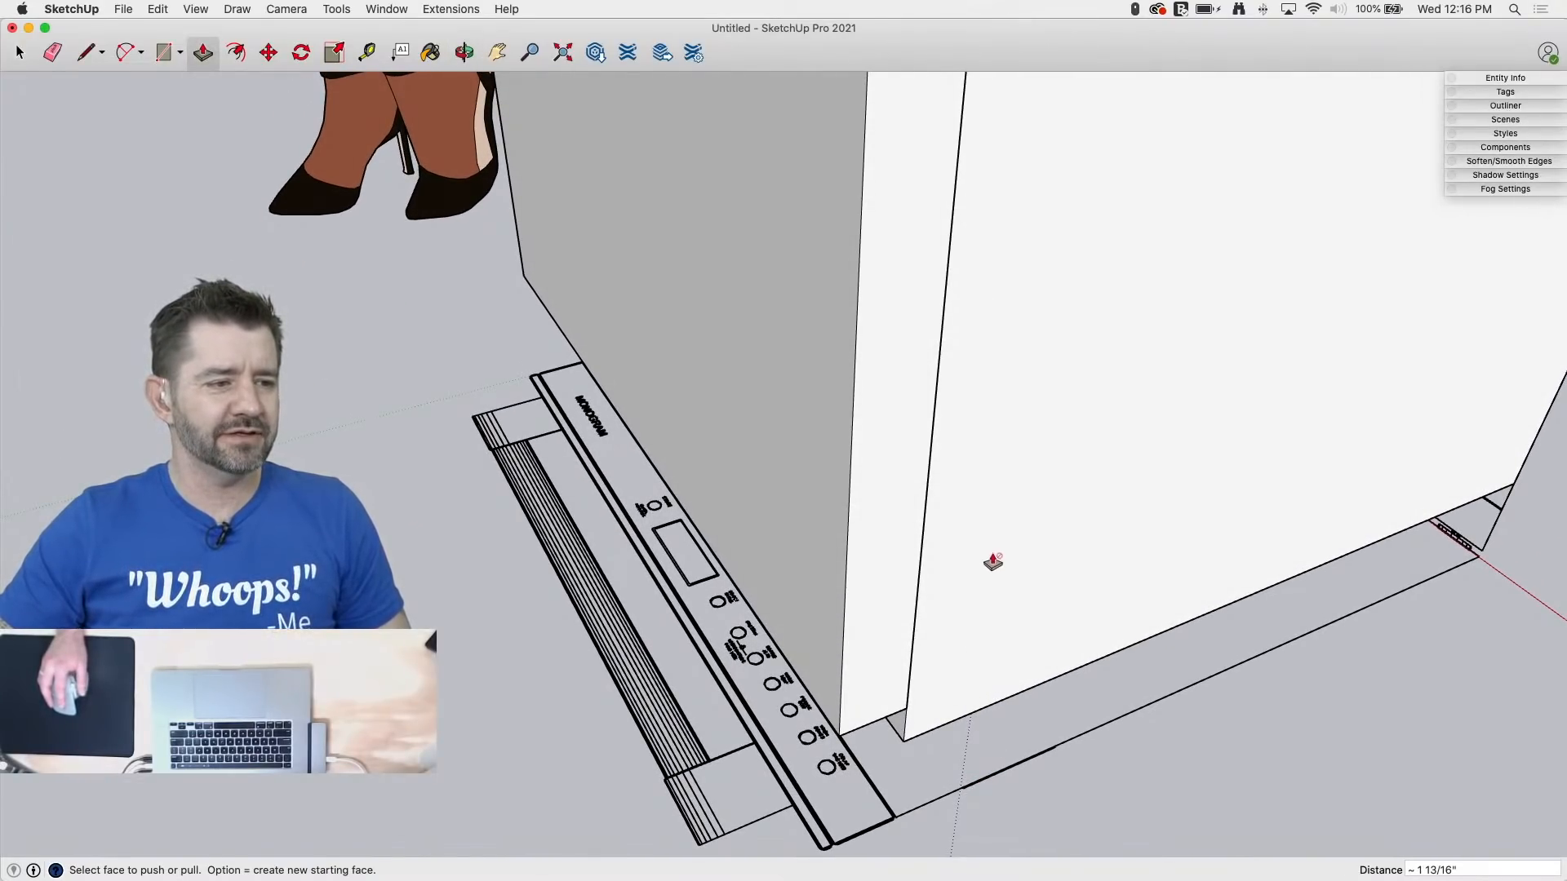
pyautogui.scroll(-10, 984, 557)
pyautogui.press('space')
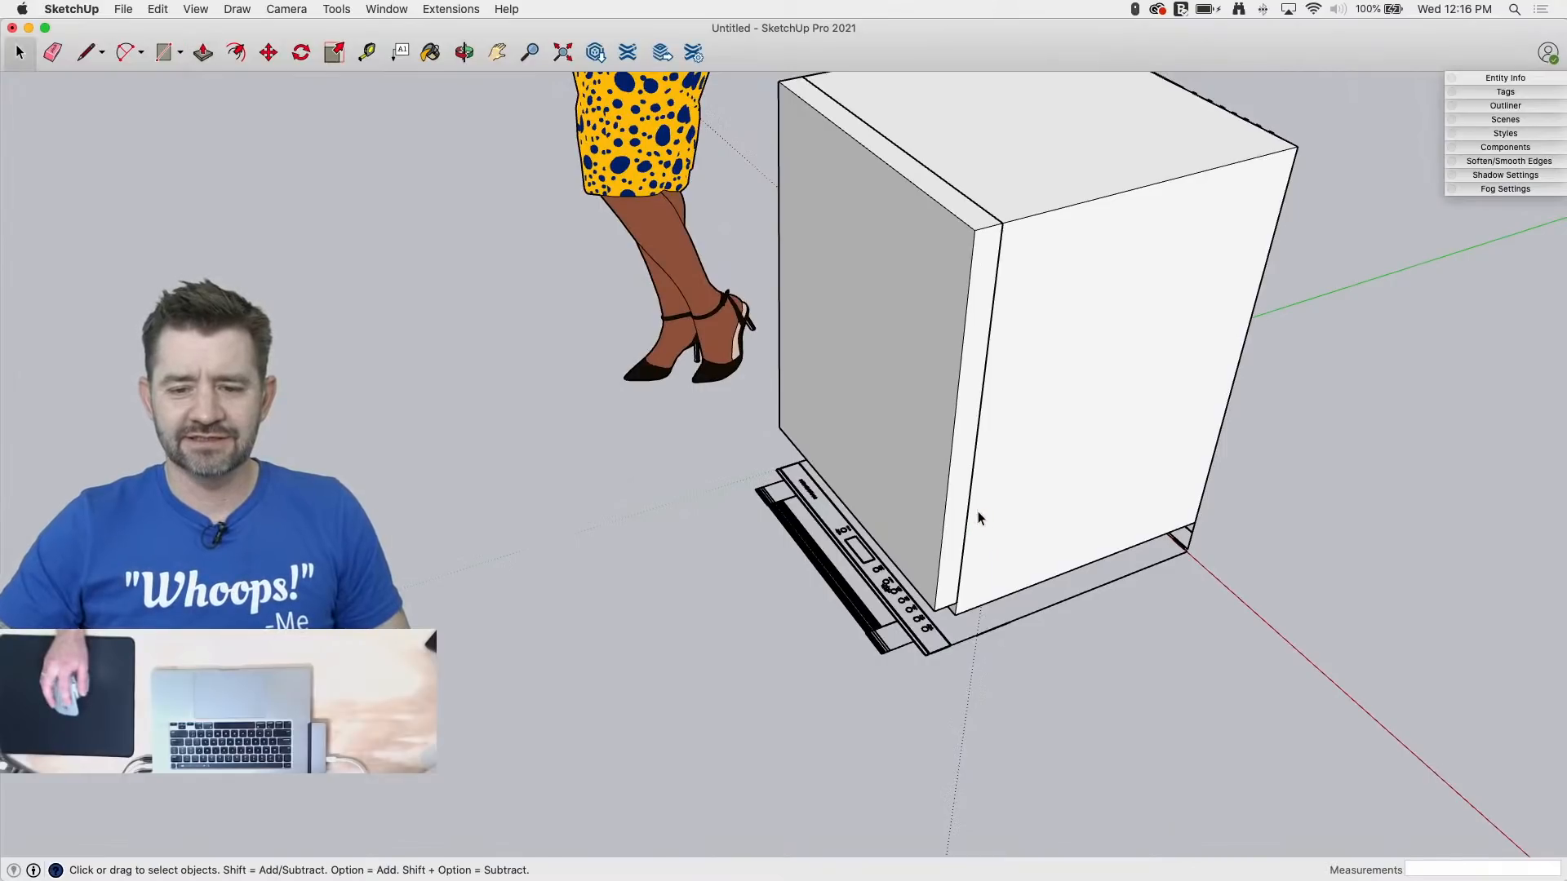
pyautogui.click(932, 512)
pyautogui.doubleClick(932, 513)
pyautogui.rightClick(932, 513)
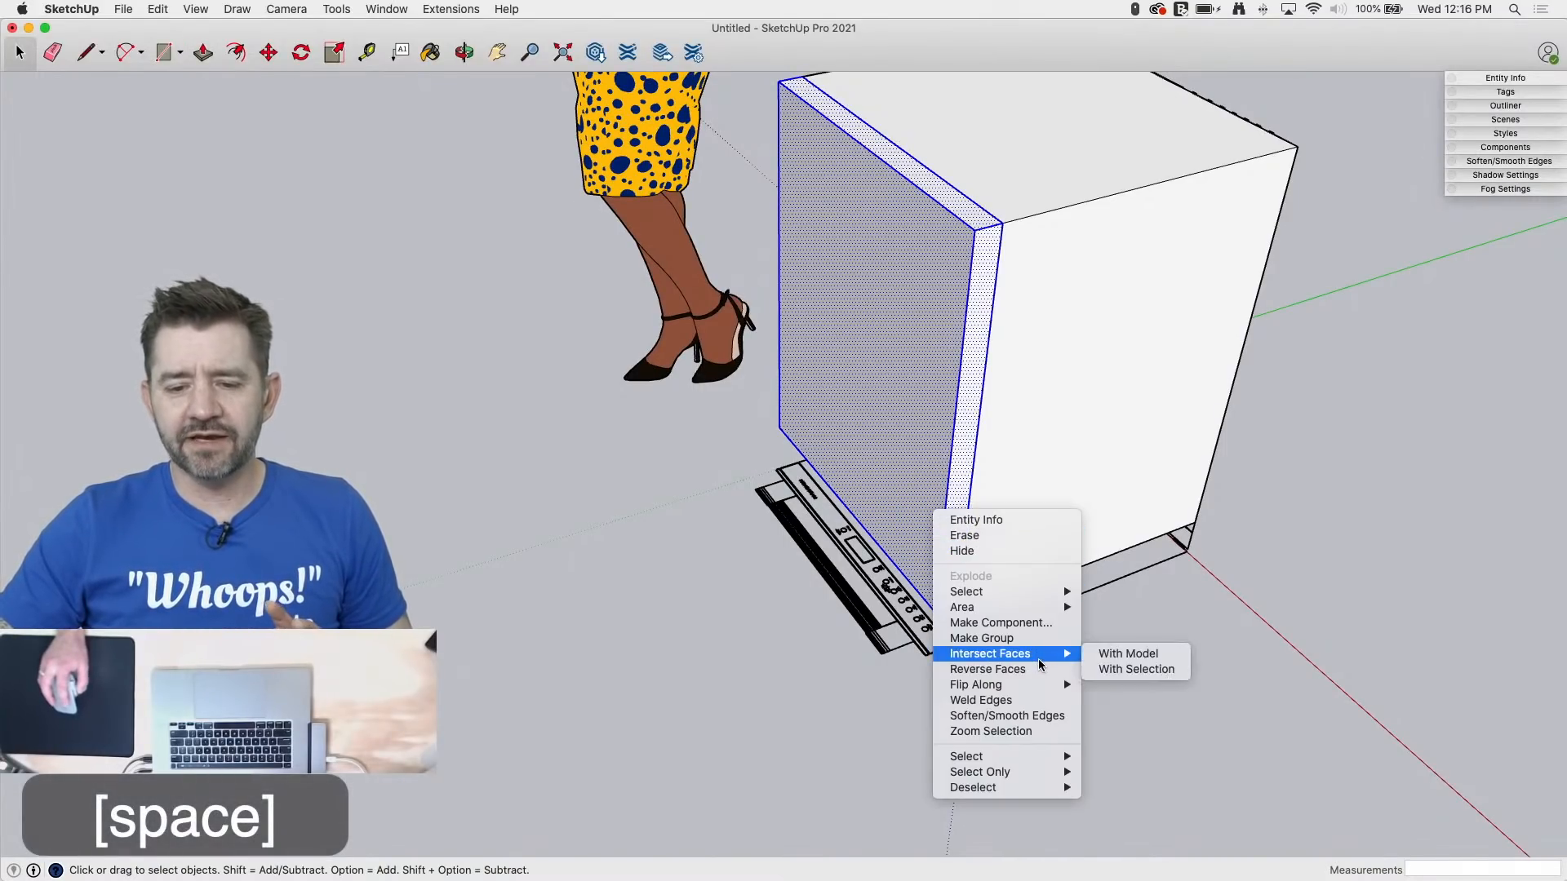
pyautogui.click(1029, 639)
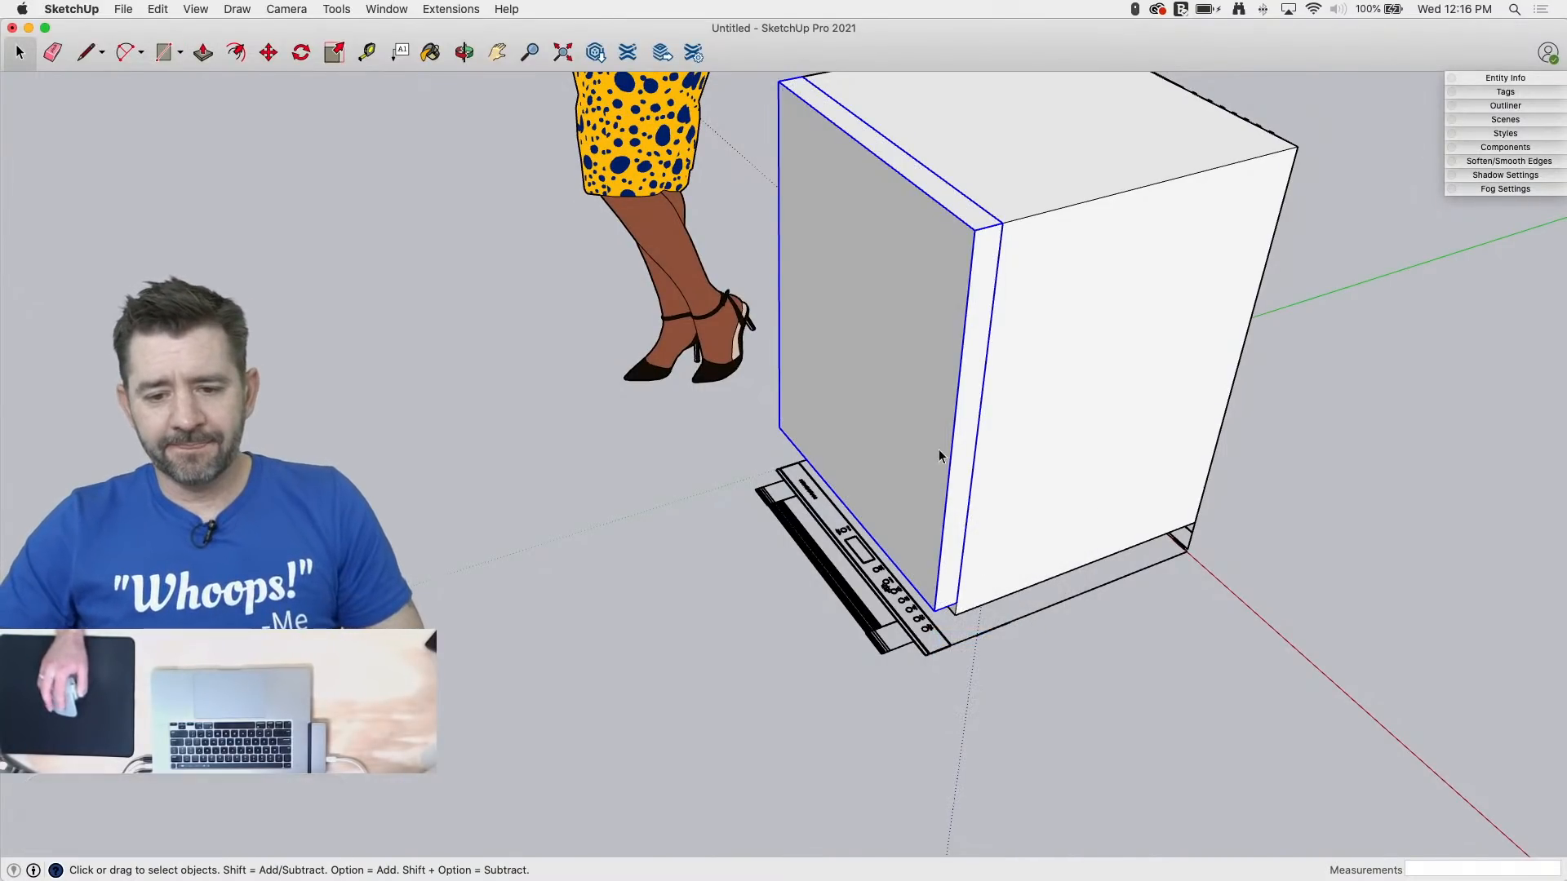
# Step: Draw a rectangle about 1' 11 3/4" by 15/16" between the two elevation lines just below the body
pyautogui.scroll(5, 938, 453)
pyautogui.moveTo(952, 843); pyautogui.dragTo(587, 511, button='middle')
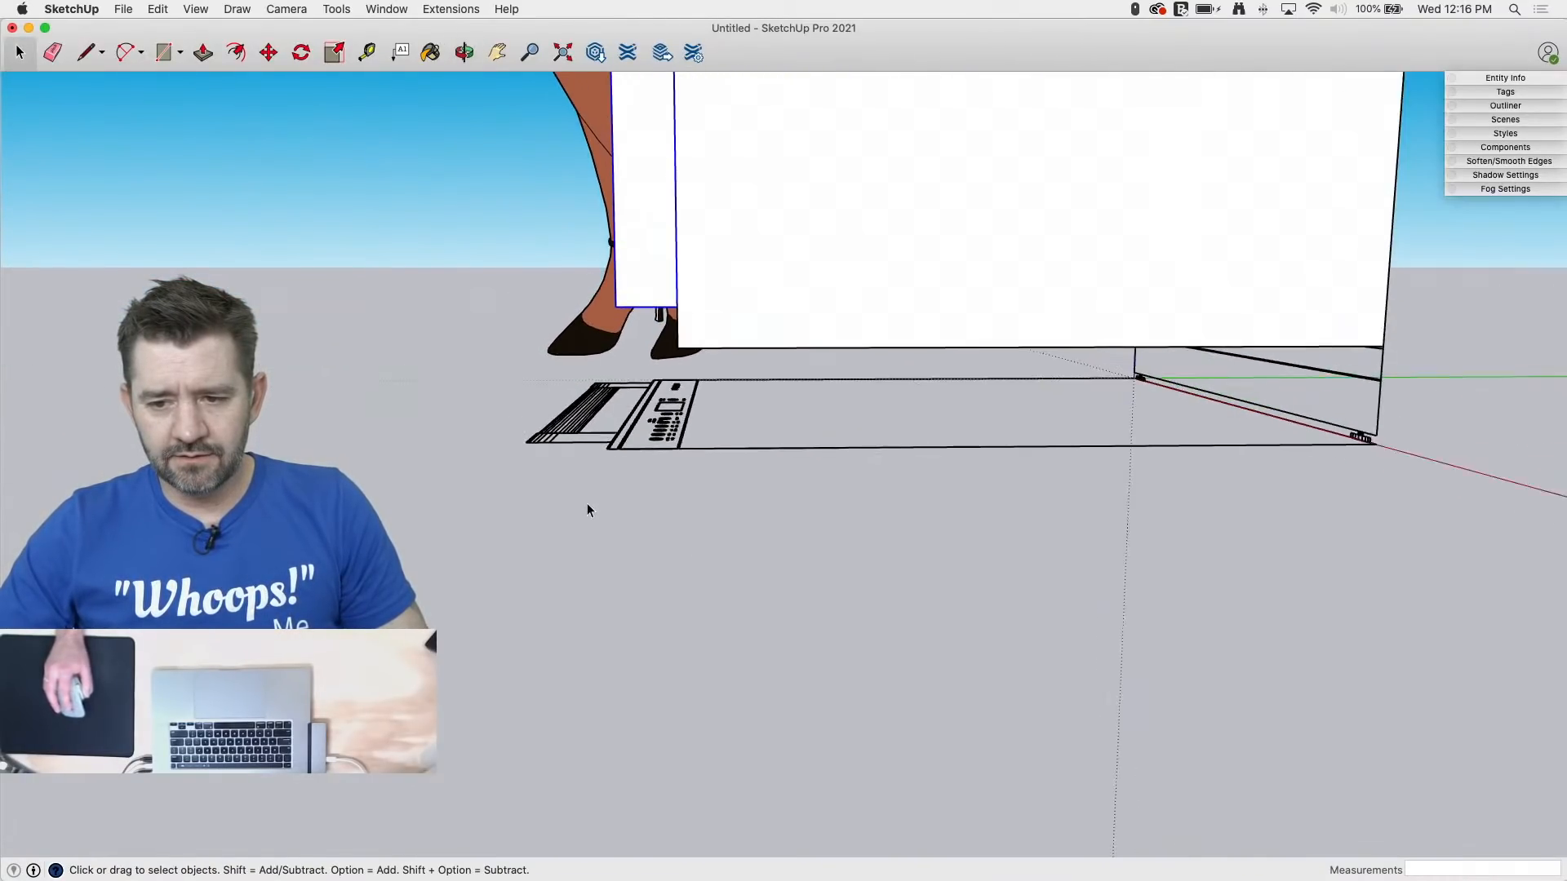
pyautogui.moveTo(1207, 405); pyautogui.dragTo(1334, 358, button='middle')
pyautogui.scroll(6, 1334, 352)
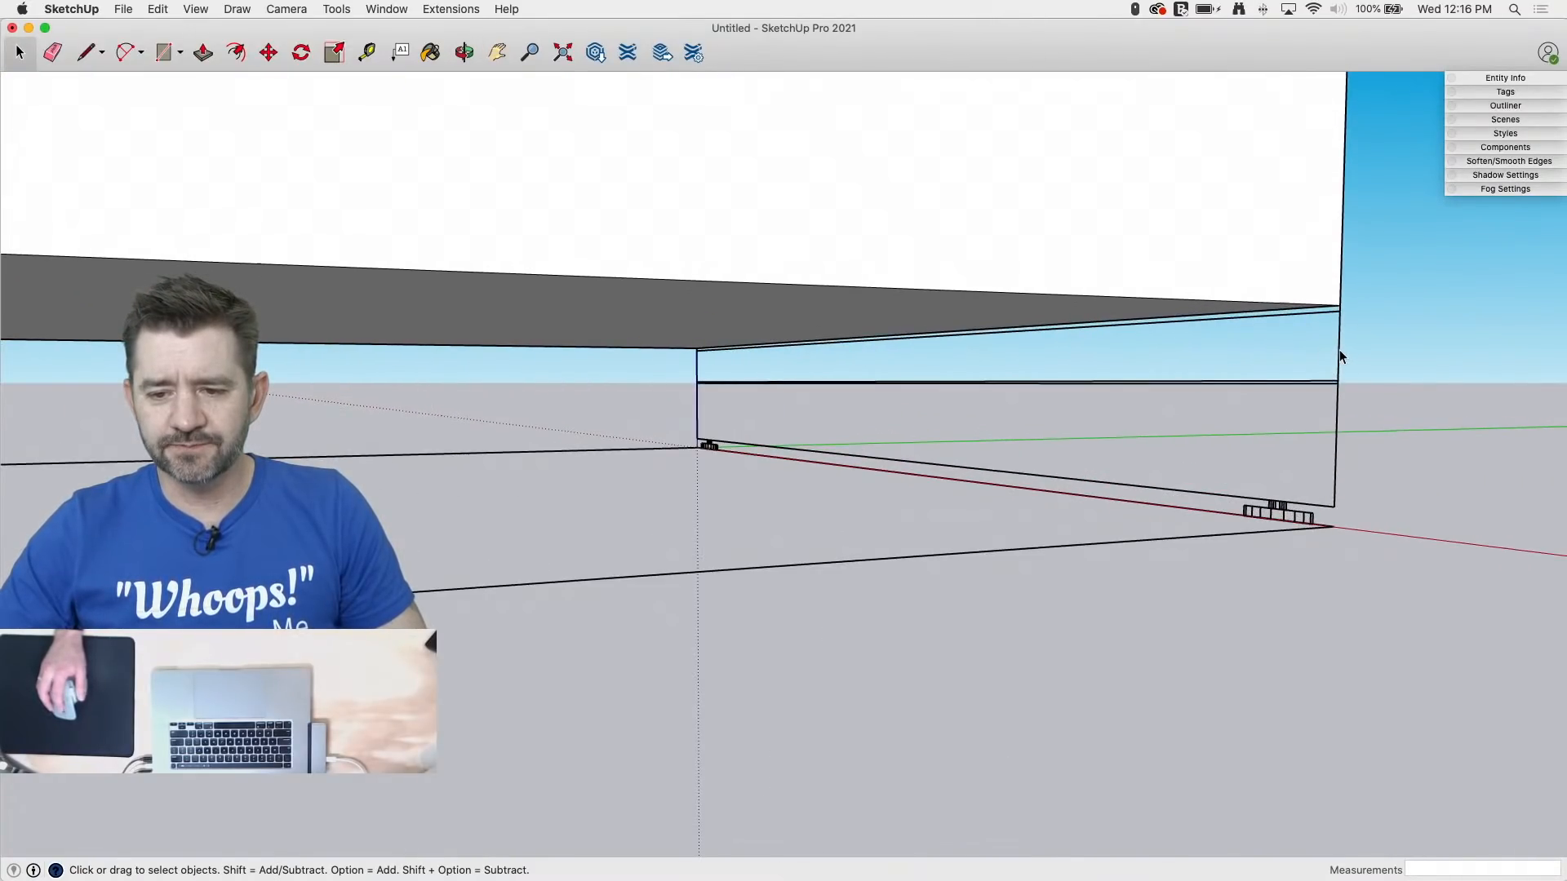
pyautogui.scroll(2, 1341, 357)
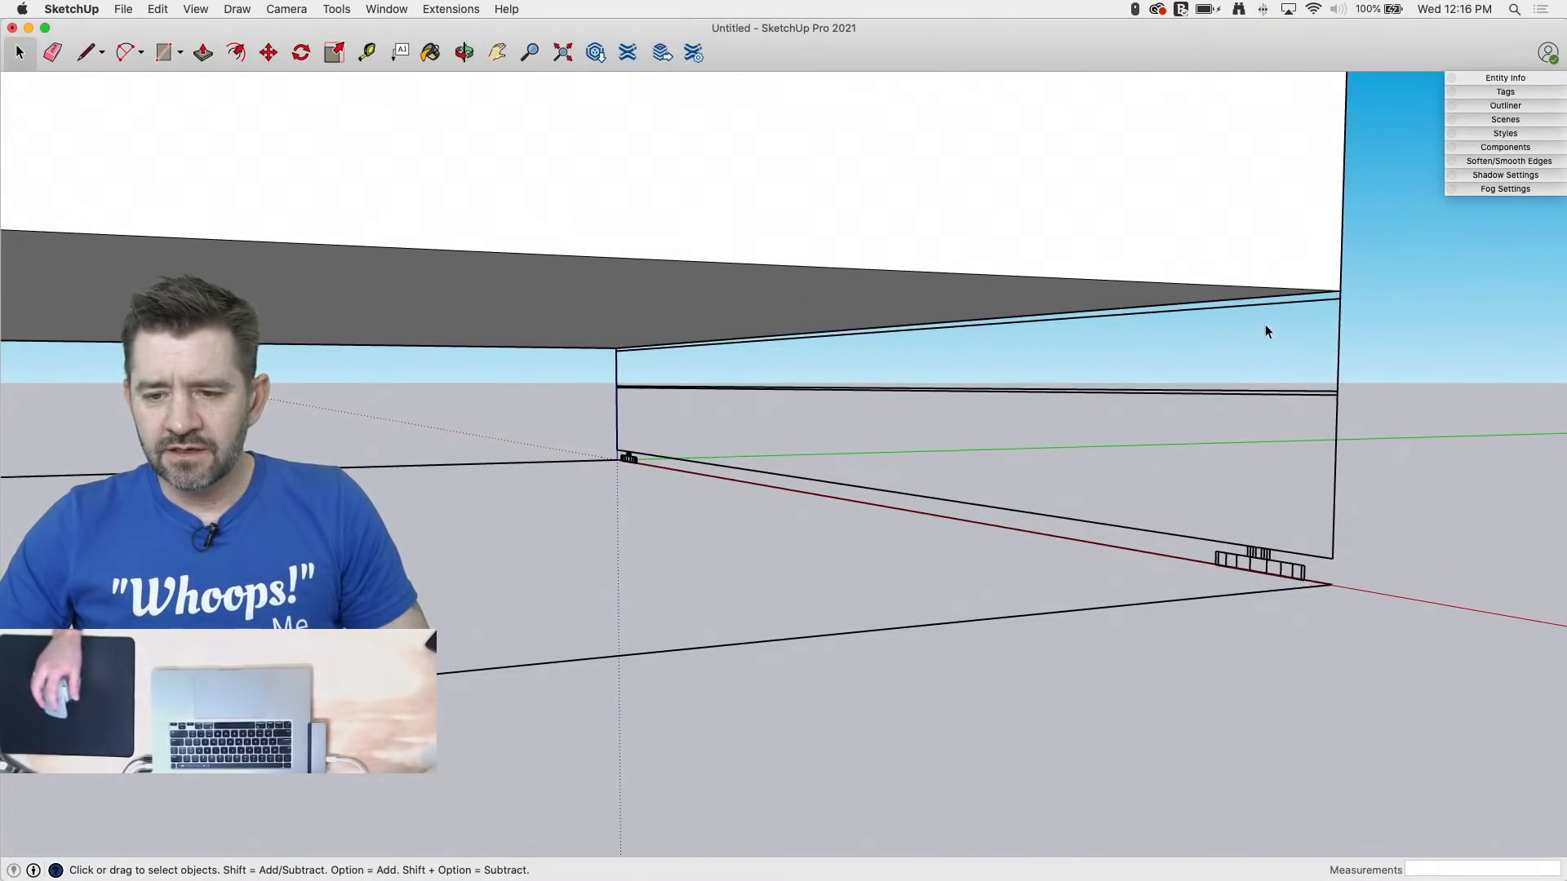
pyautogui.press('r')
pyautogui.click(1339, 298)
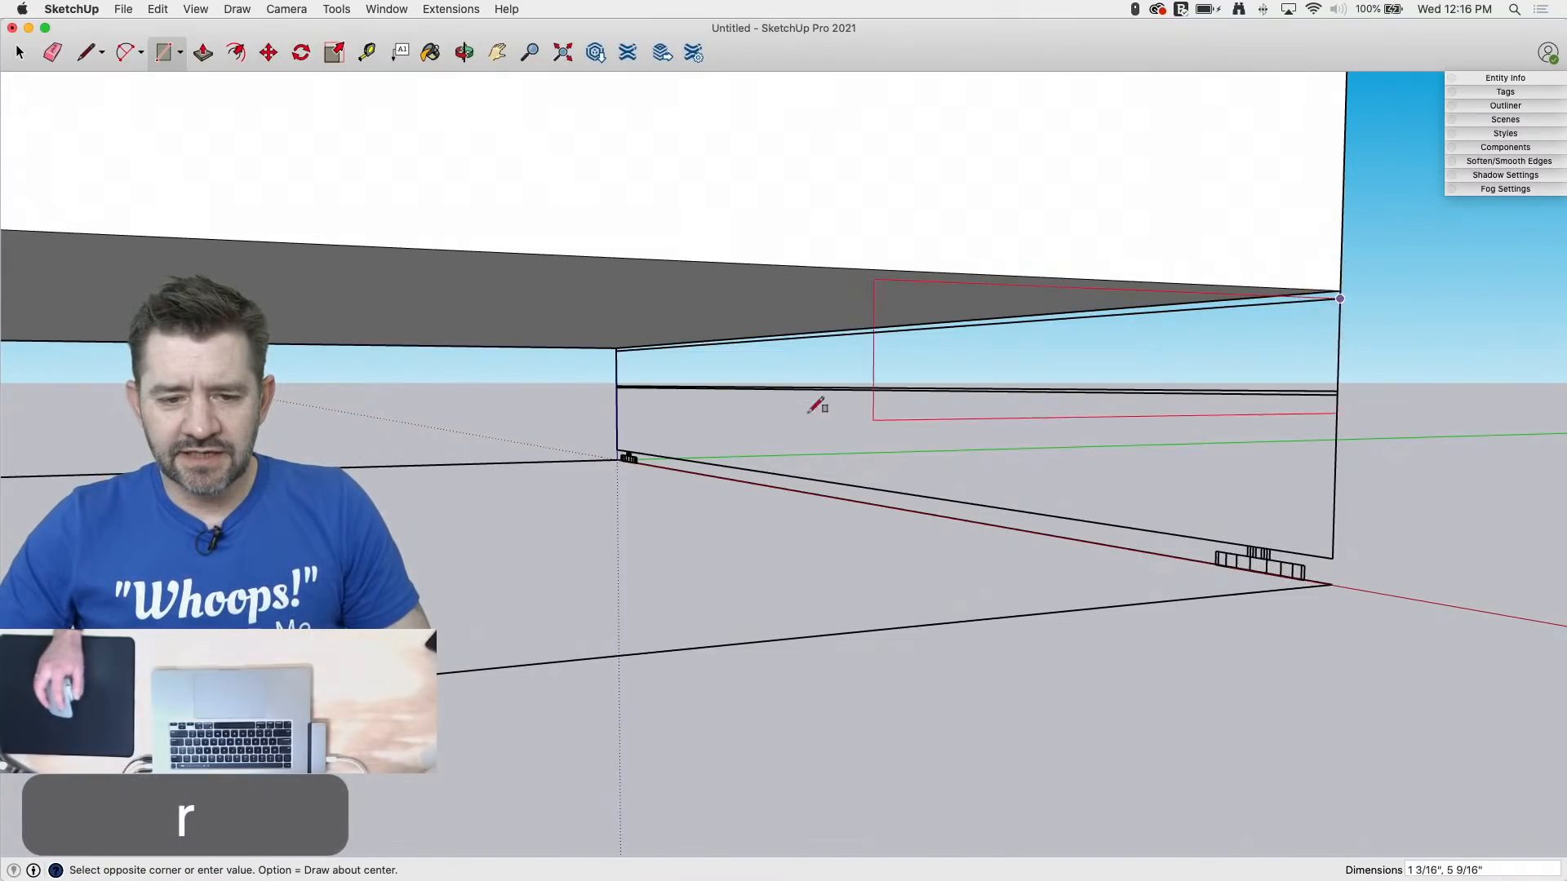
pyautogui.click(616, 385)
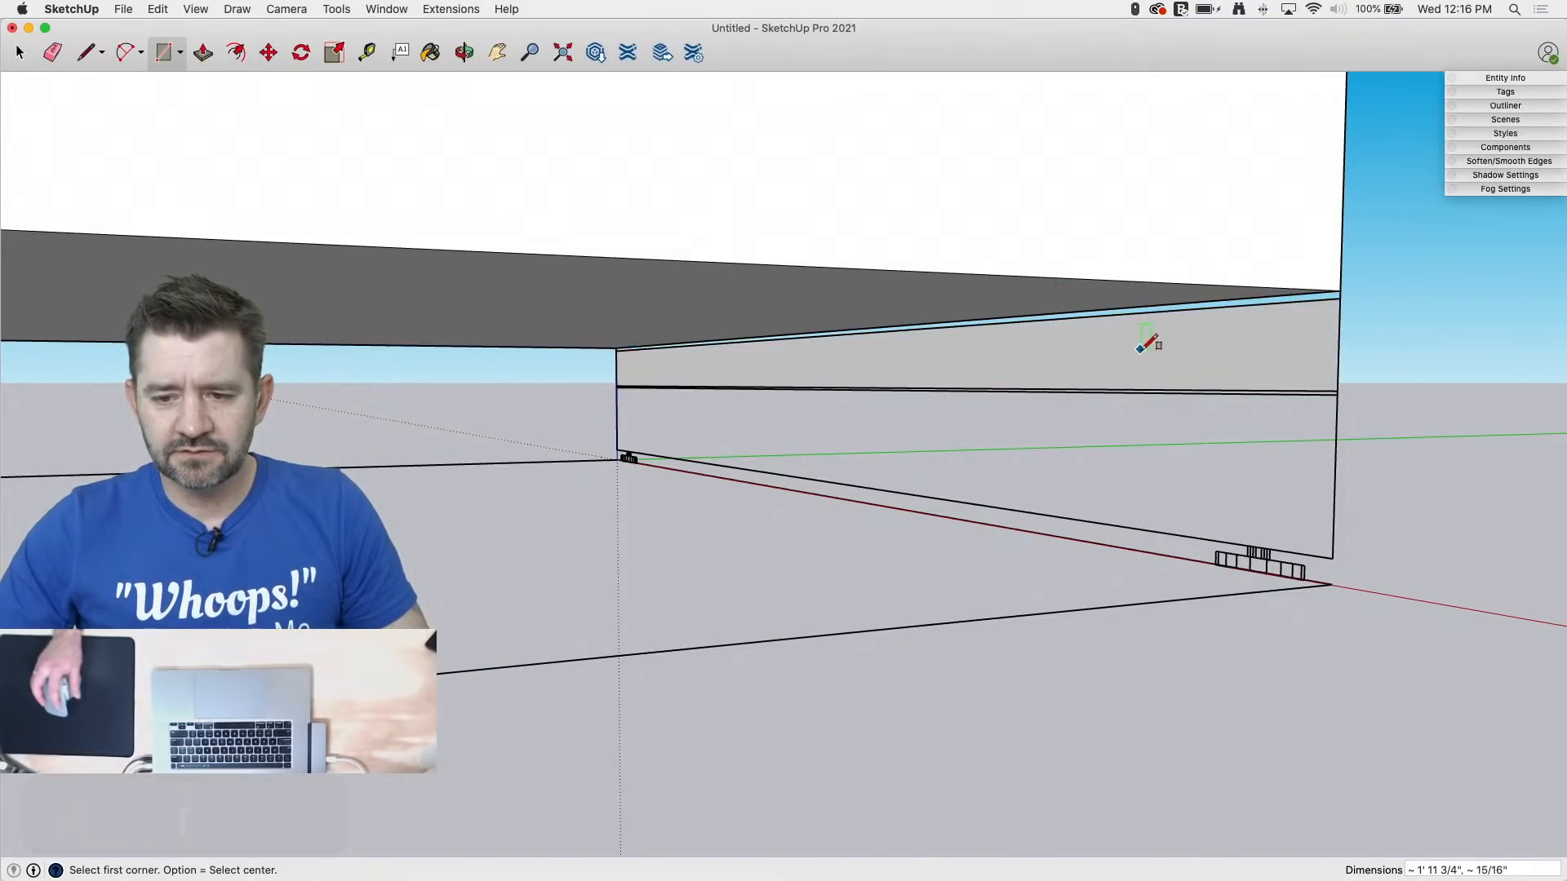
# Step: Push/Pull the base band about 1' 9 13/16" forward, flush with the body's front edge
pyautogui.press('p')
pyautogui.moveTo(1147, 351); pyautogui.dragTo(1463, 394)
pyautogui.scroll(-5, 1461, 392)
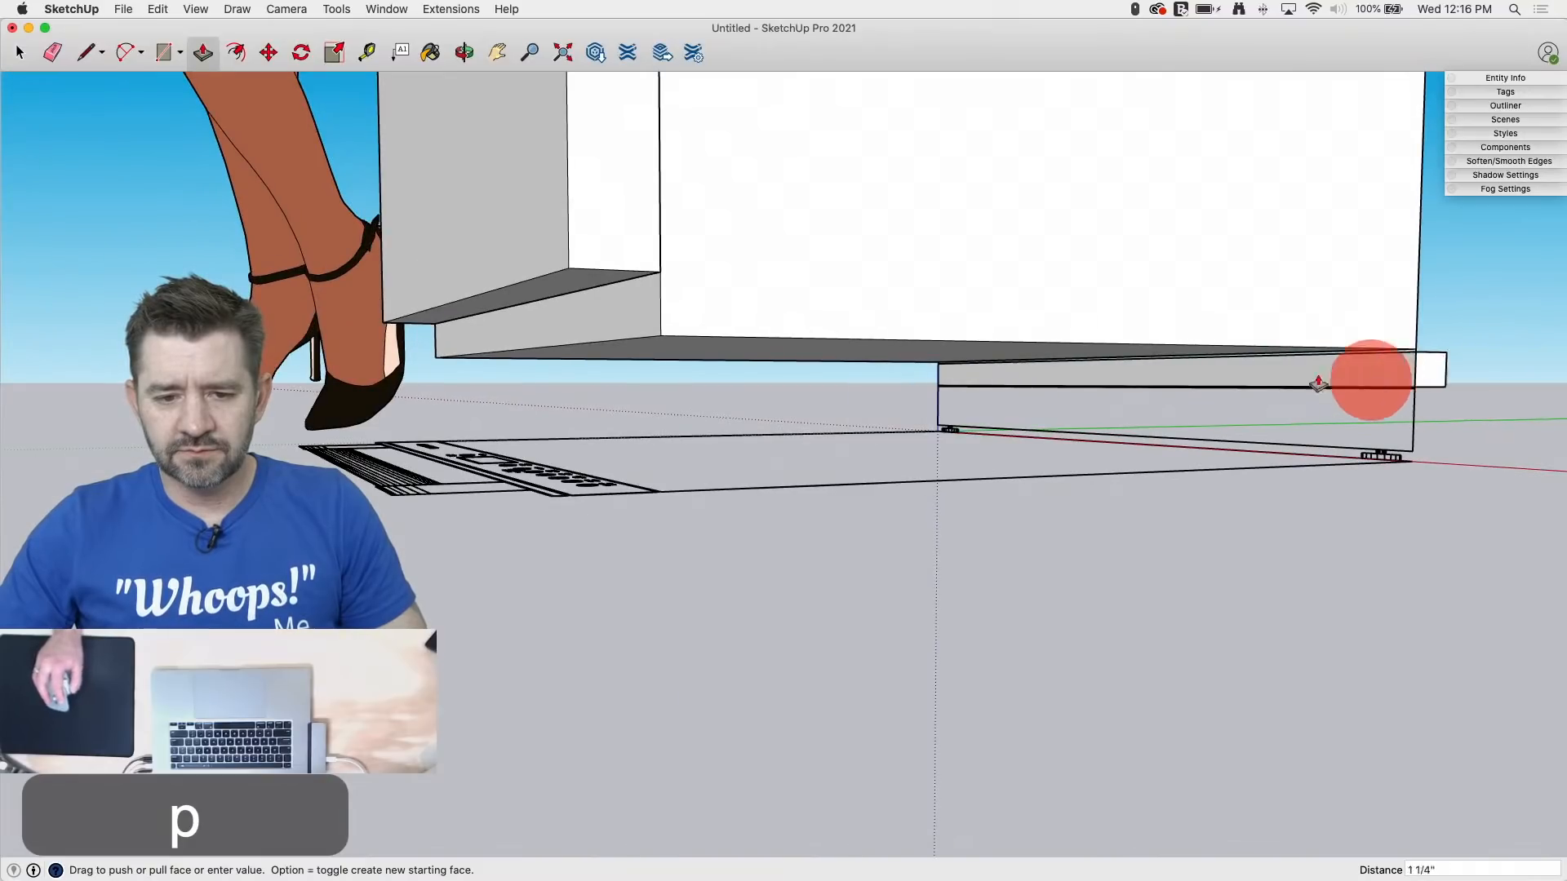
pyautogui.moveTo(653, 361)
pyautogui.mouseDown()
pyautogui.moveTo(553, 273)
pyautogui.moveTo(570, 268)
pyautogui.moveTo(655, 349)
pyautogui.moveTo(657, 335)
pyautogui.mouseUp()
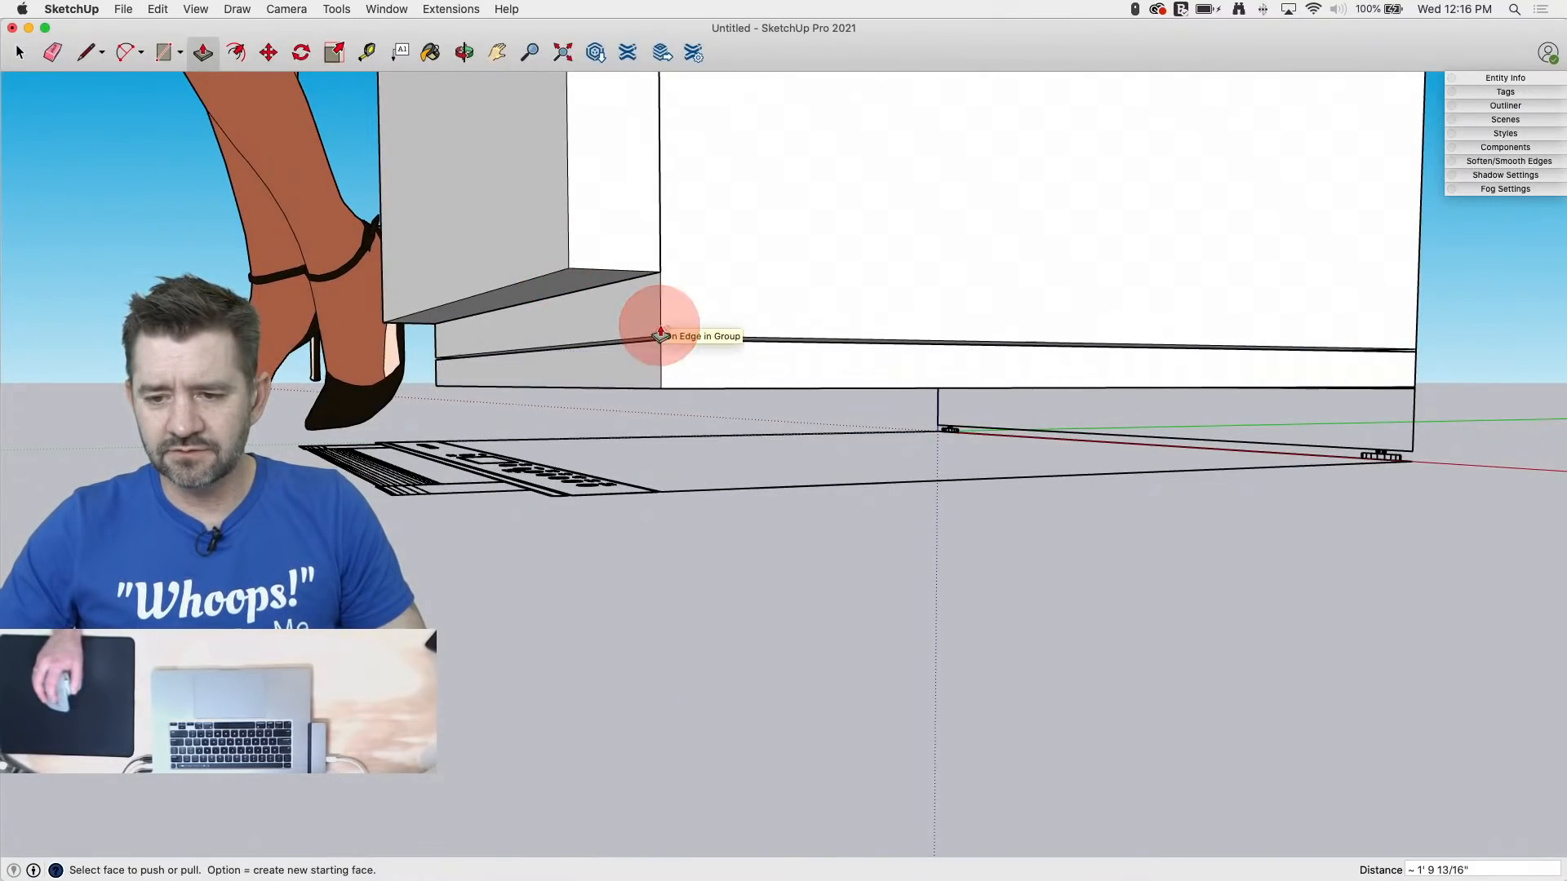
# Step: Draw a rectangle on the back elevation from the base band's underside down to the line just above the feet
pyautogui.scroll(3, 1313, 440)
pyautogui.press('r')
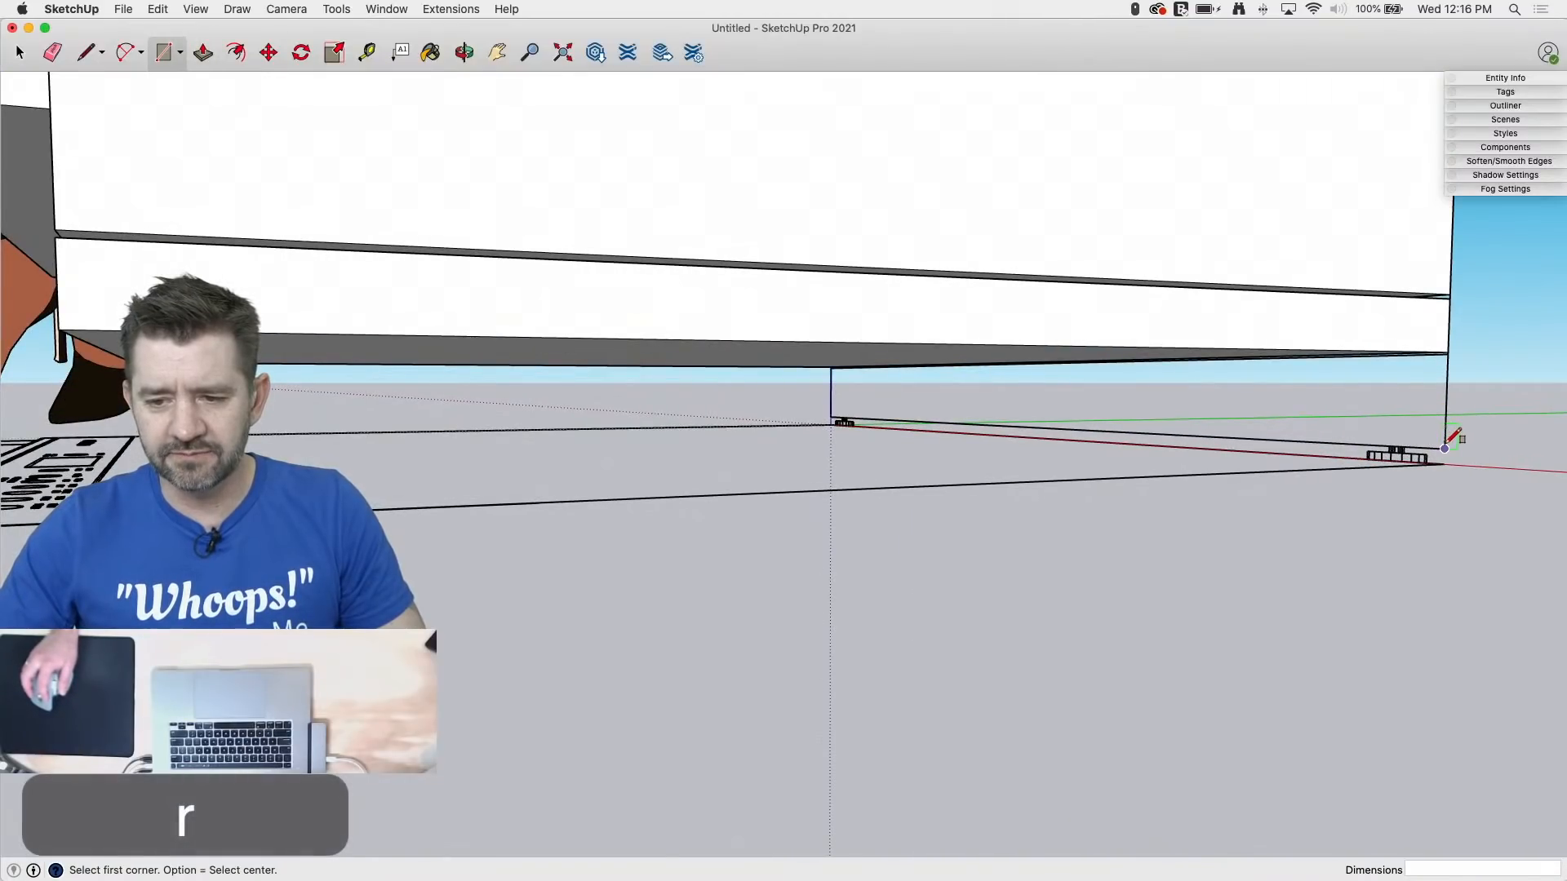
pyautogui.click(1445, 445)
pyautogui.moveTo(707, 437)
pyautogui.mouseDown(button='middle')
pyautogui.moveTo(804, 403)
pyautogui.moveTo(779, 408)
pyautogui.mouseUp(button='middle')
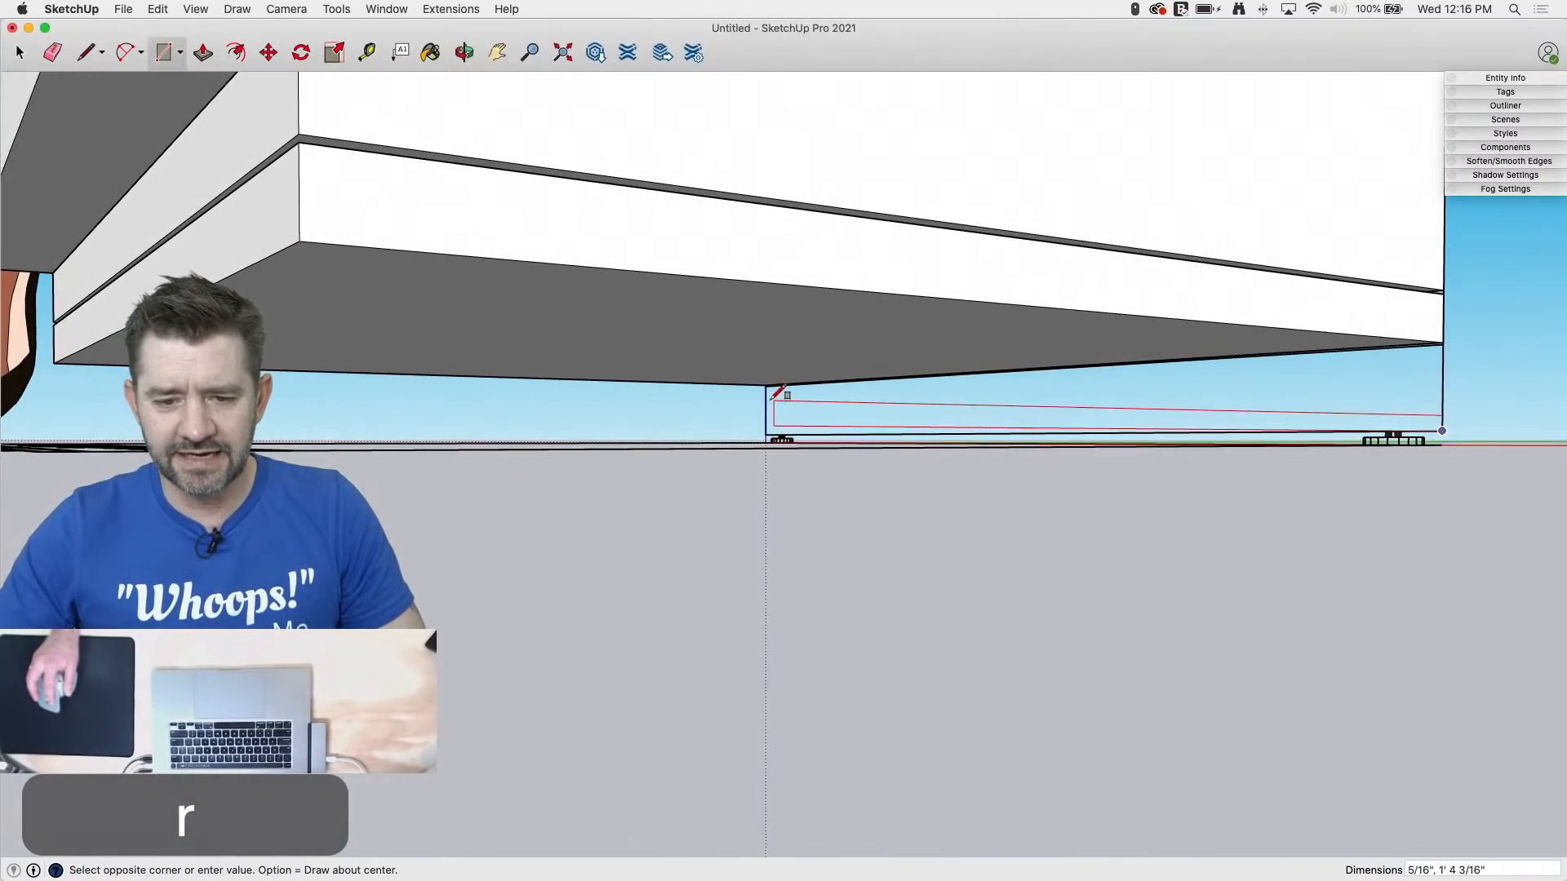
pyautogui.click(767, 390)
# Step: Push/Pull the lower base rectangle about 1' 9 13/16" forward, flush with the base band's front corner
pyautogui.press('p')
pyautogui.moveTo(933, 419); pyautogui.dragTo(295, 237)
pyautogui.moveTo(297, 257); pyautogui.dragTo(975, 373, button='middle')
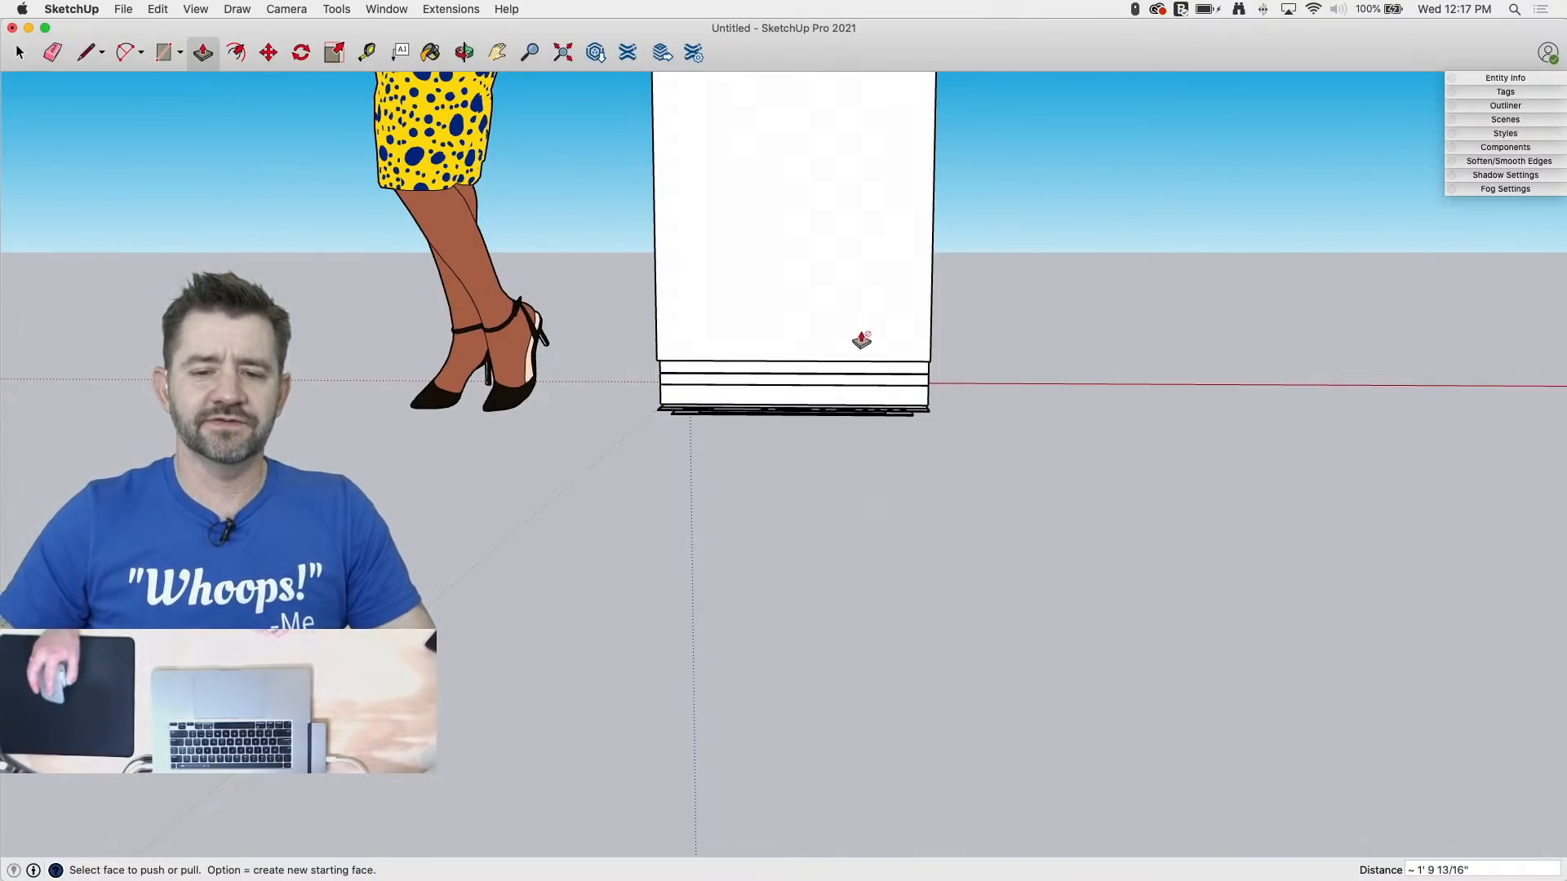
pyautogui.moveTo(861, 339); pyautogui.dragTo(403, 335, button='middle')
pyautogui.scroll(3, 825, 396)
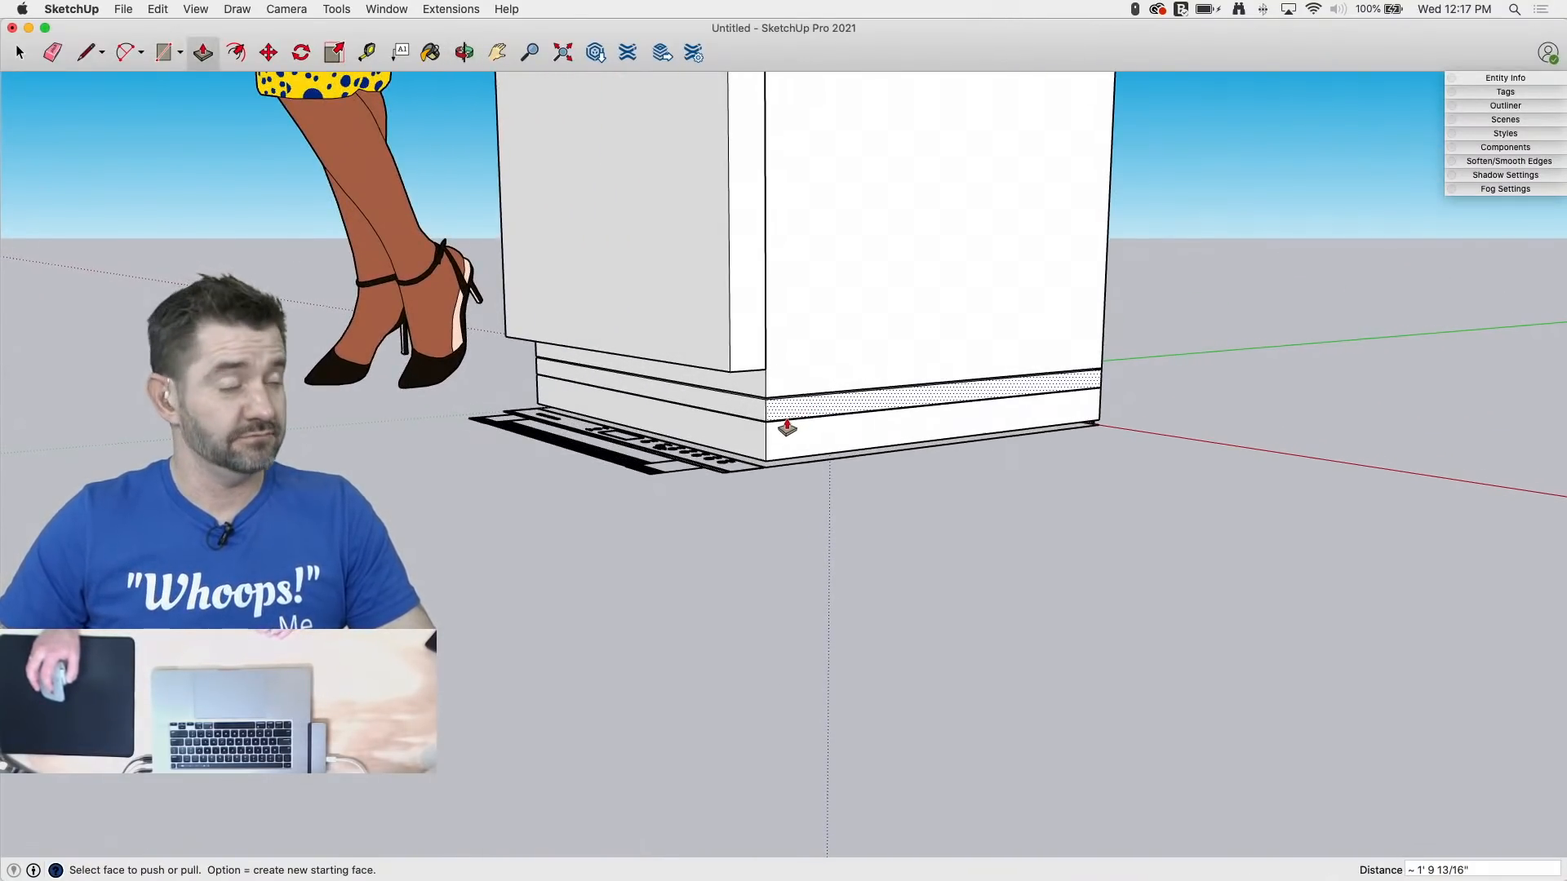
pyautogui.scroll(2, 668, 421)
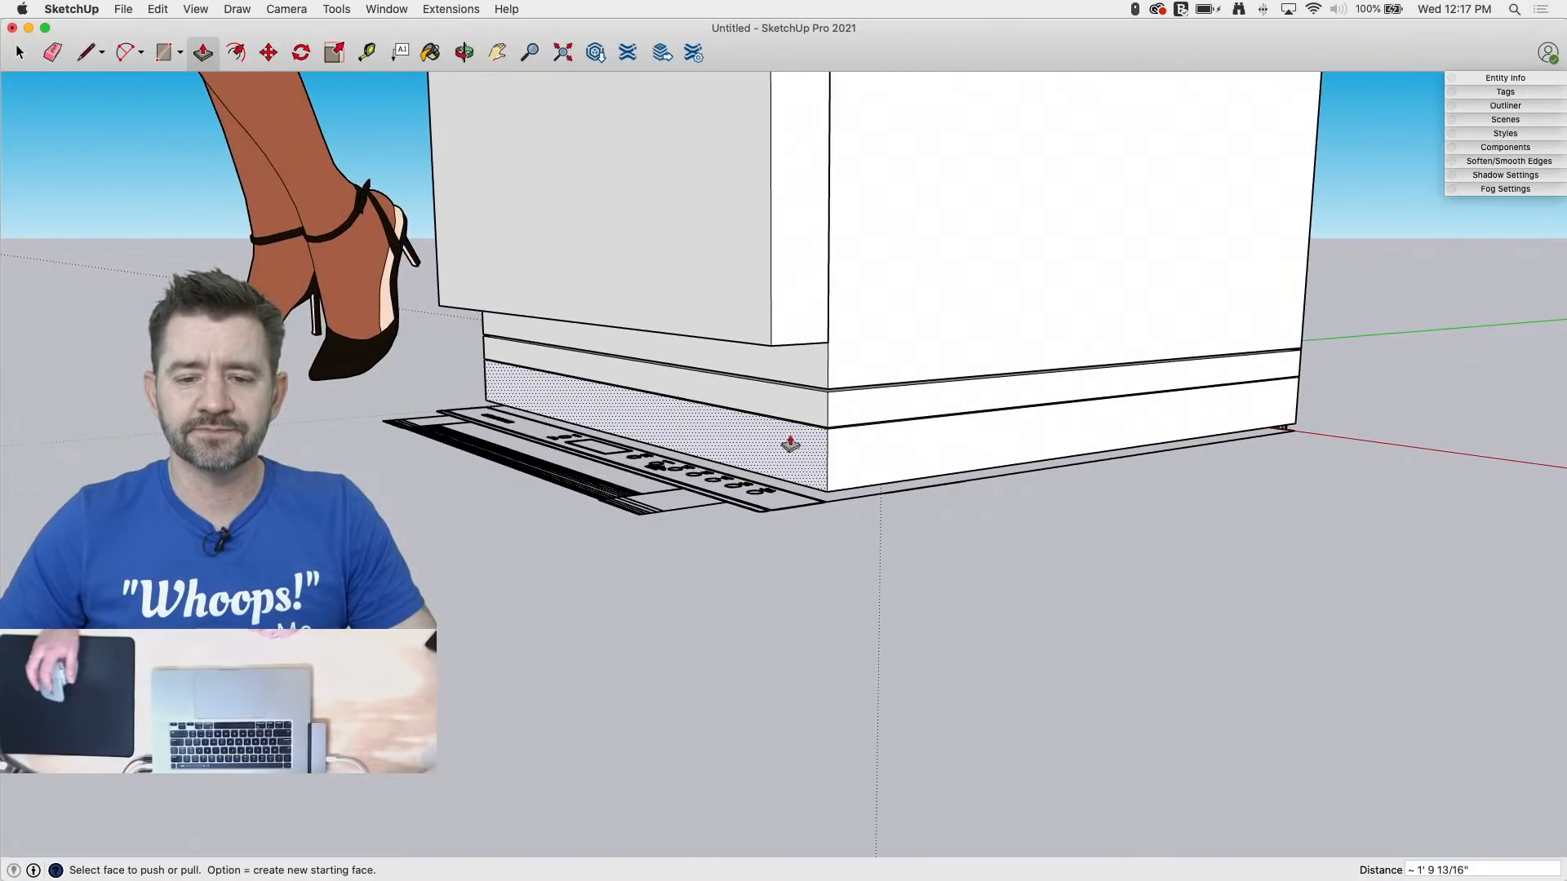
# Step: Group the two extruded base sections below the body together as one group
pyautogui.press('r')
pyautogui.scroll(3, 857, 405)
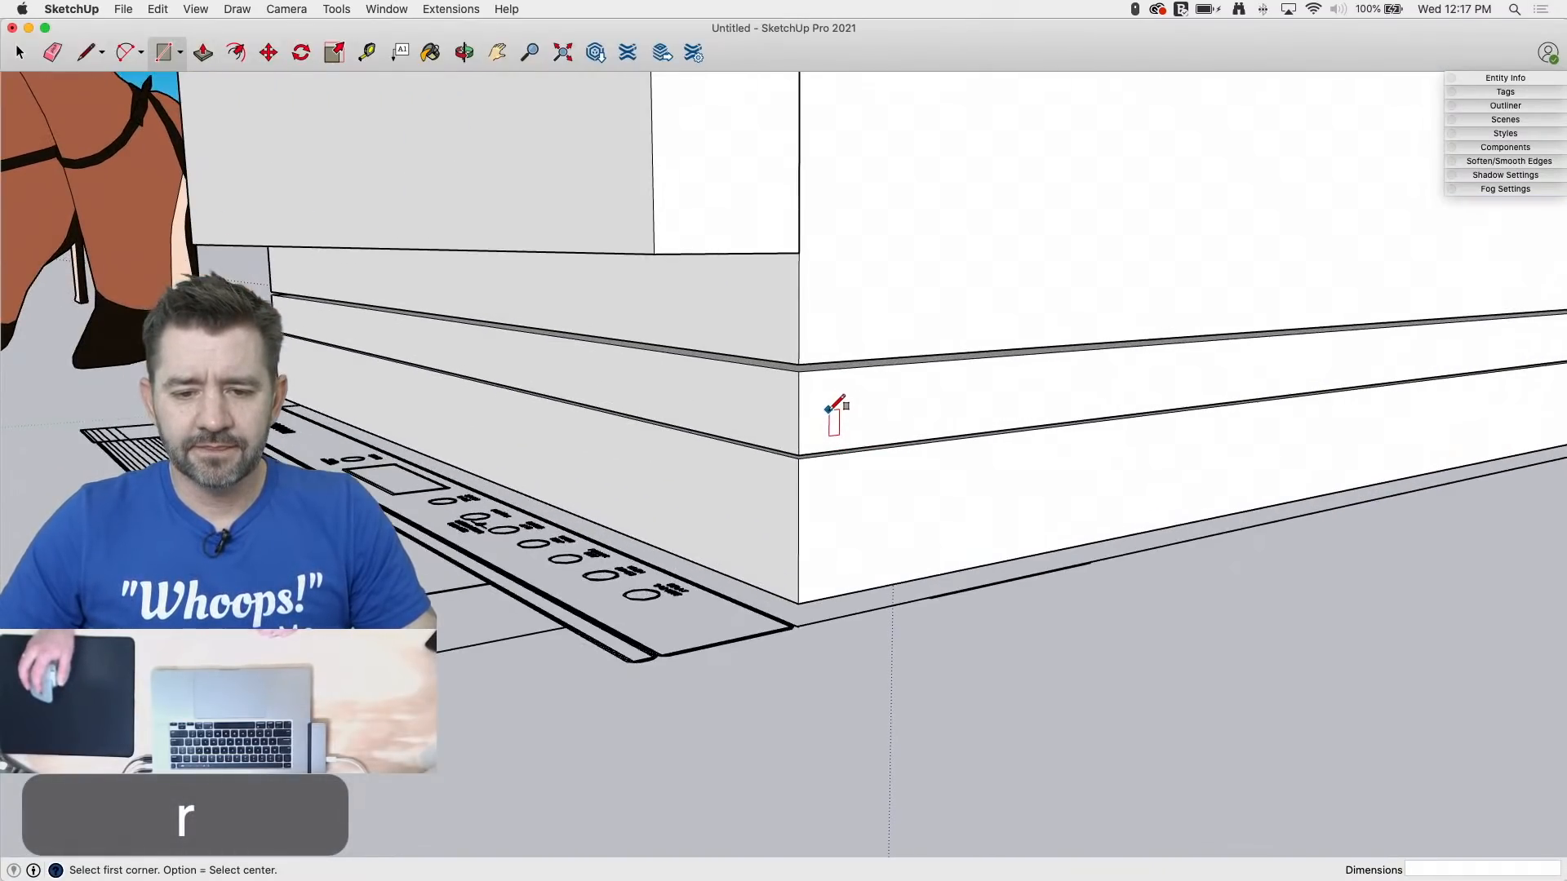
pyautogui.scroll(-1, 832, 404)
pyautogui.press('space')
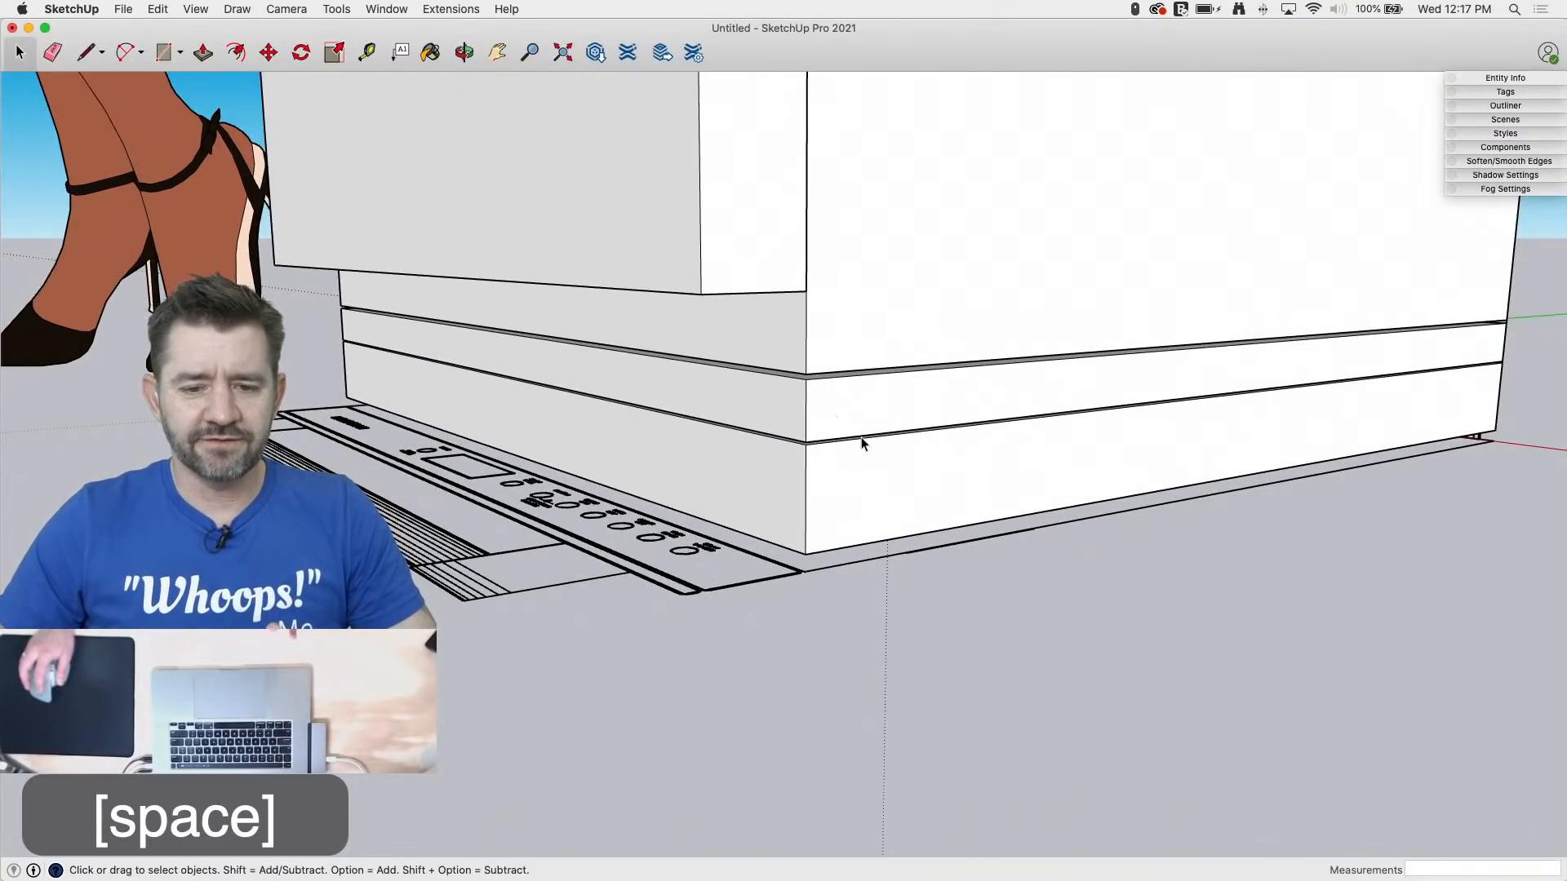
pyautogui.tripleClick(854, 520)
pyautogui.rightClick(853, 517)
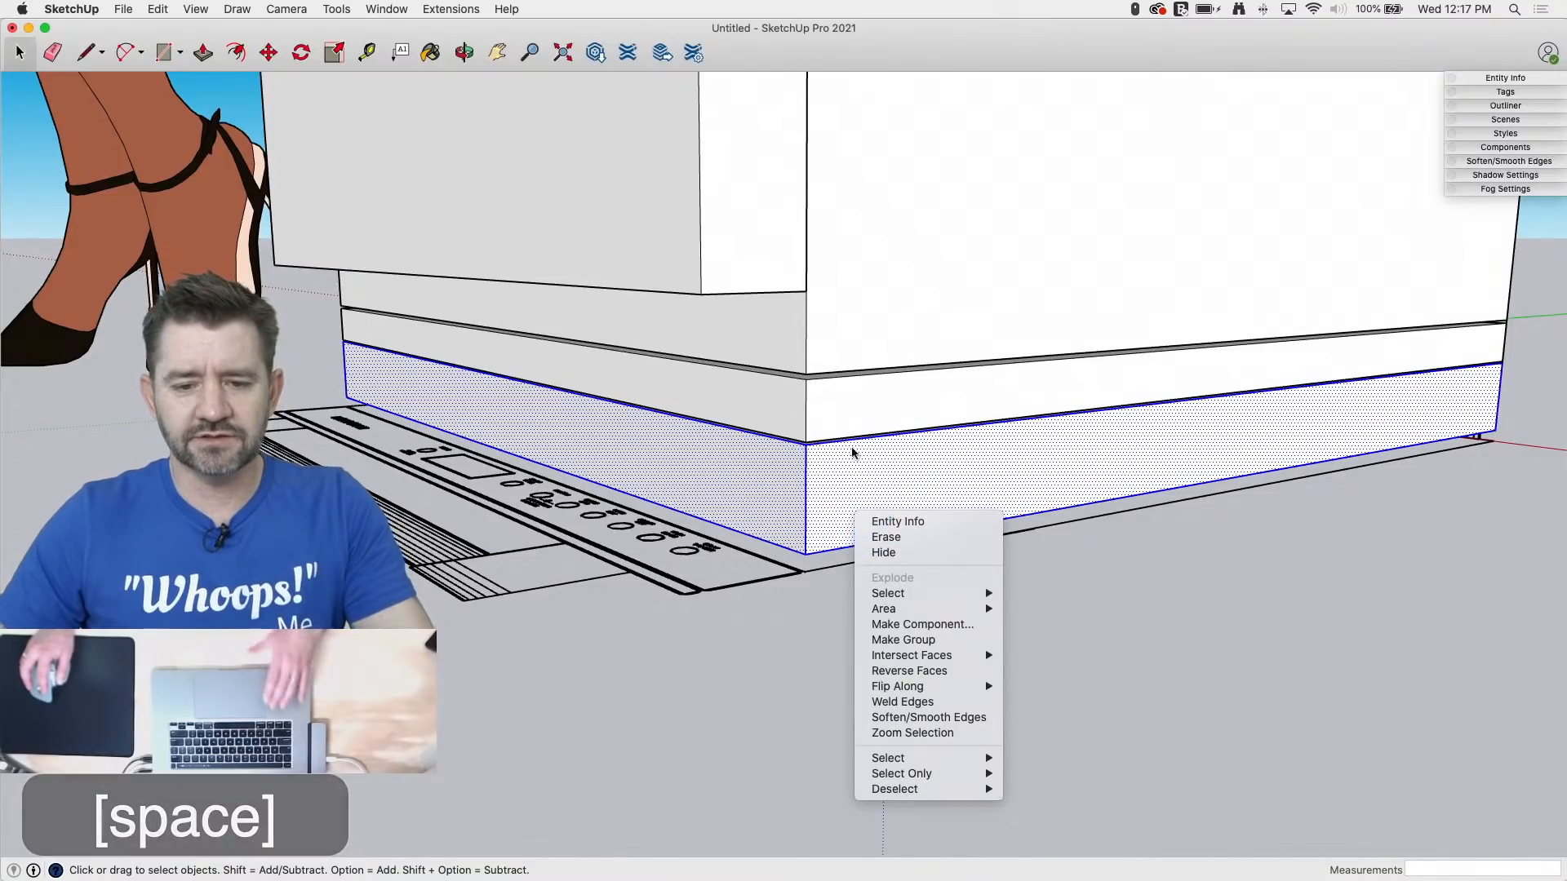
pyautogui.keyDown('shift'); pyautogui.doubleClick(831, 414); pyautogui.keyUp('shift')
pyautogui.click(858, 506)
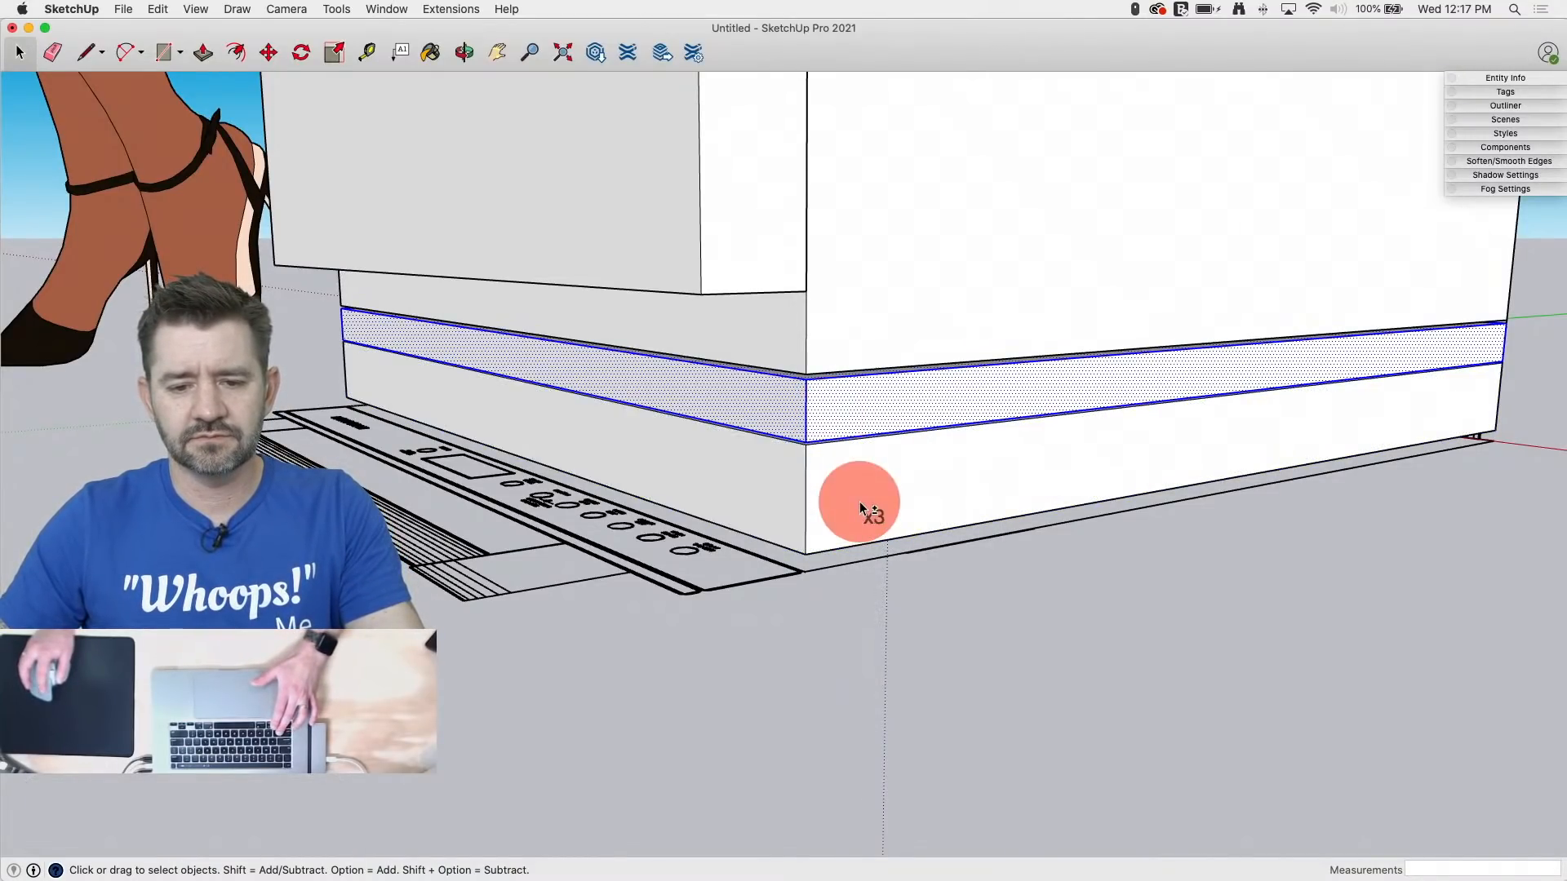
pyautogui.tripleClick(859, 506)
pyautogui.rightClick(860, 502)
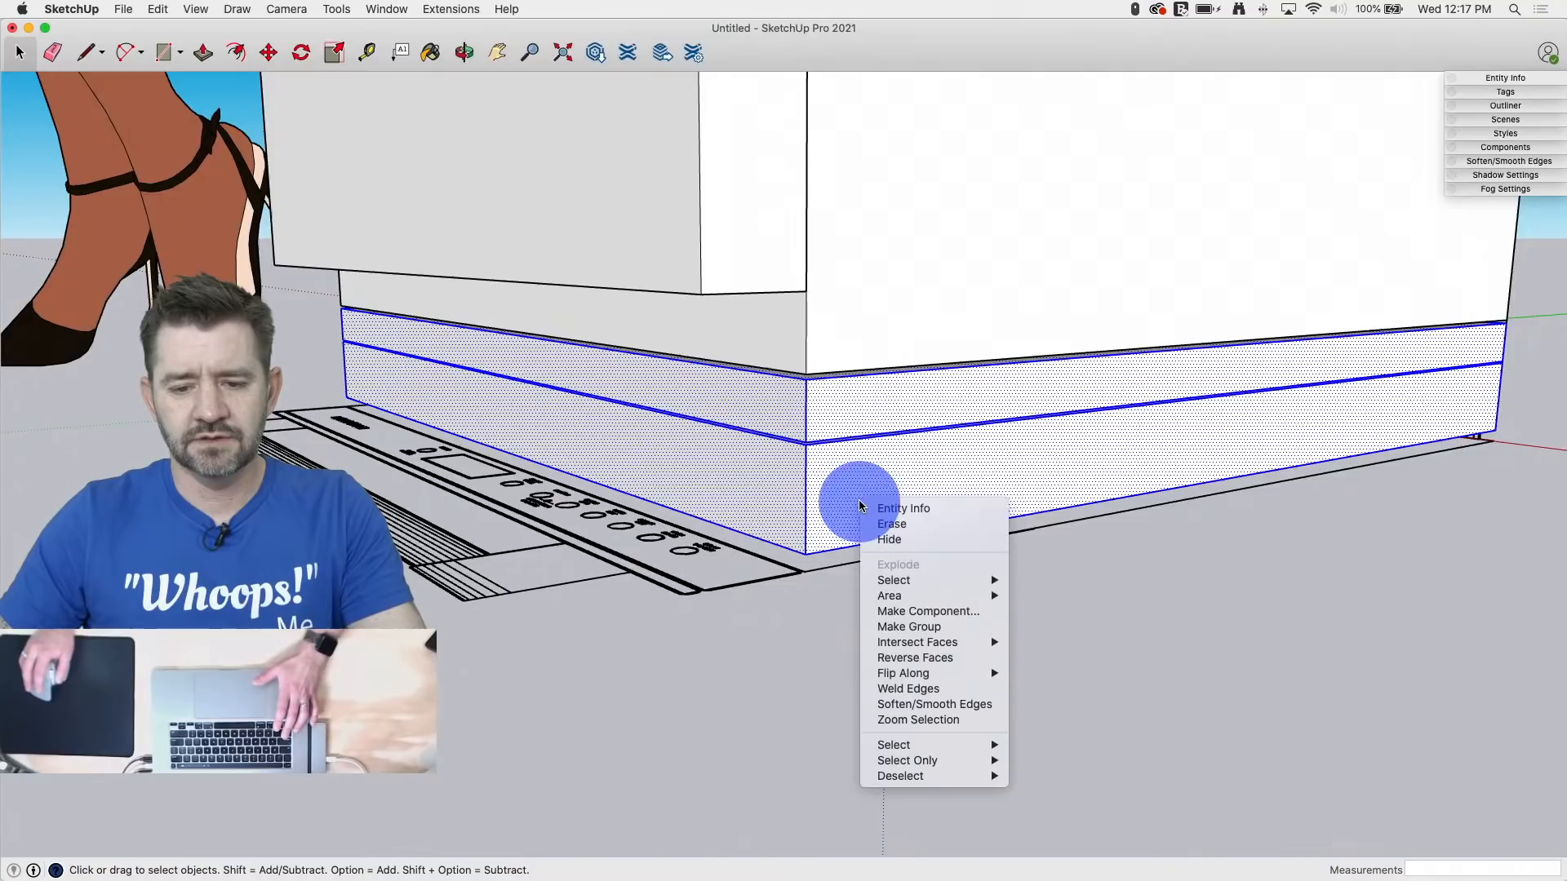
pyautogui.click(908, 627)
# Step: Select the body and the base in turn, and examine how the door and base meet at the front corner
pyautogui.click(764, 233)
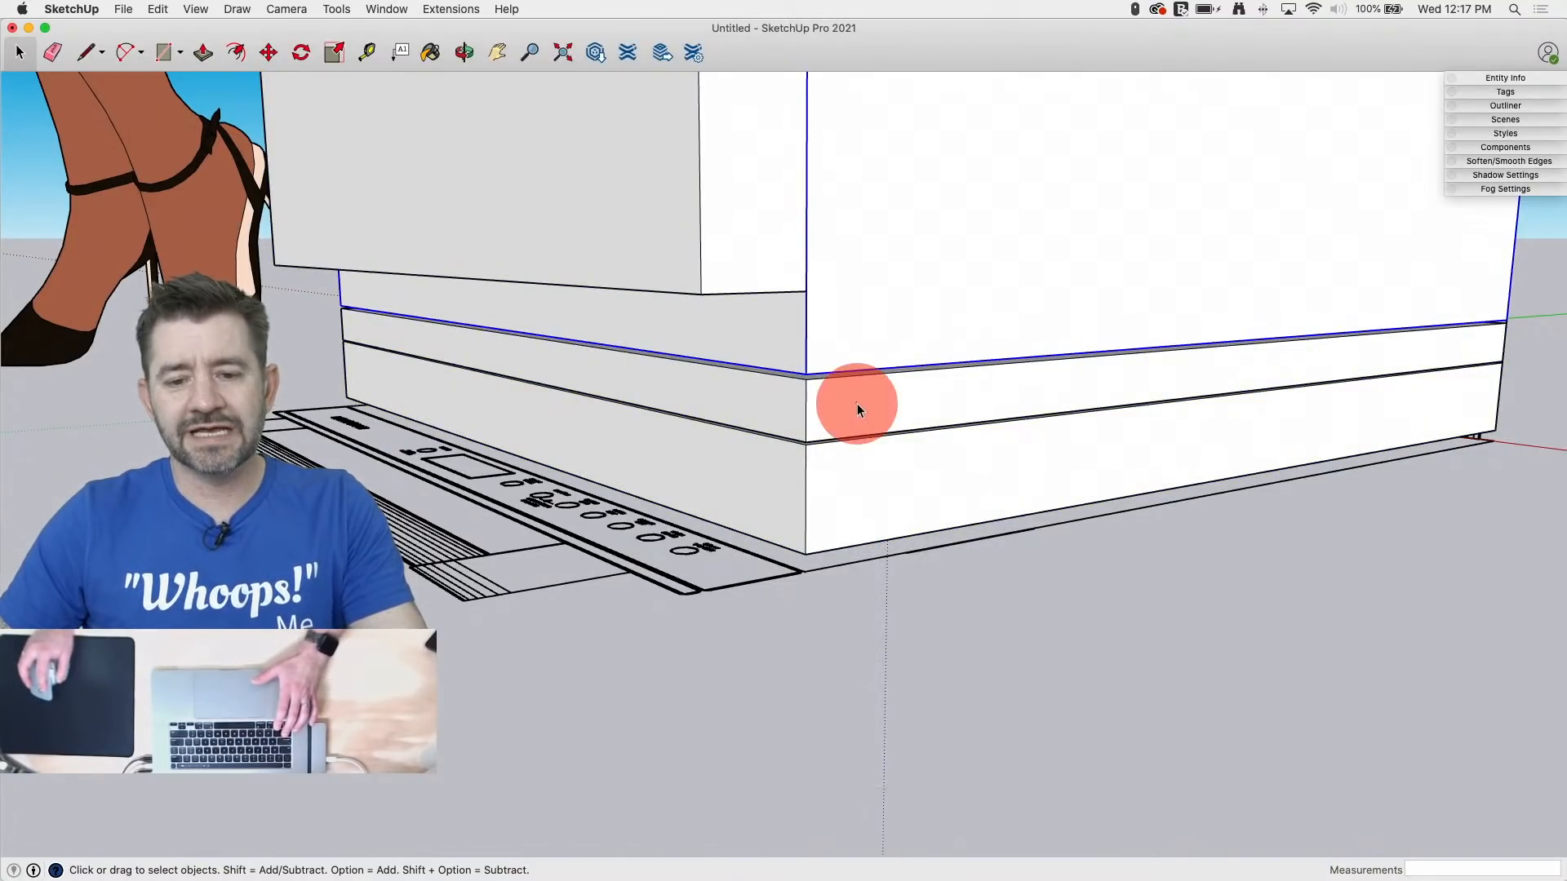
pyautogui.click(879, 488)
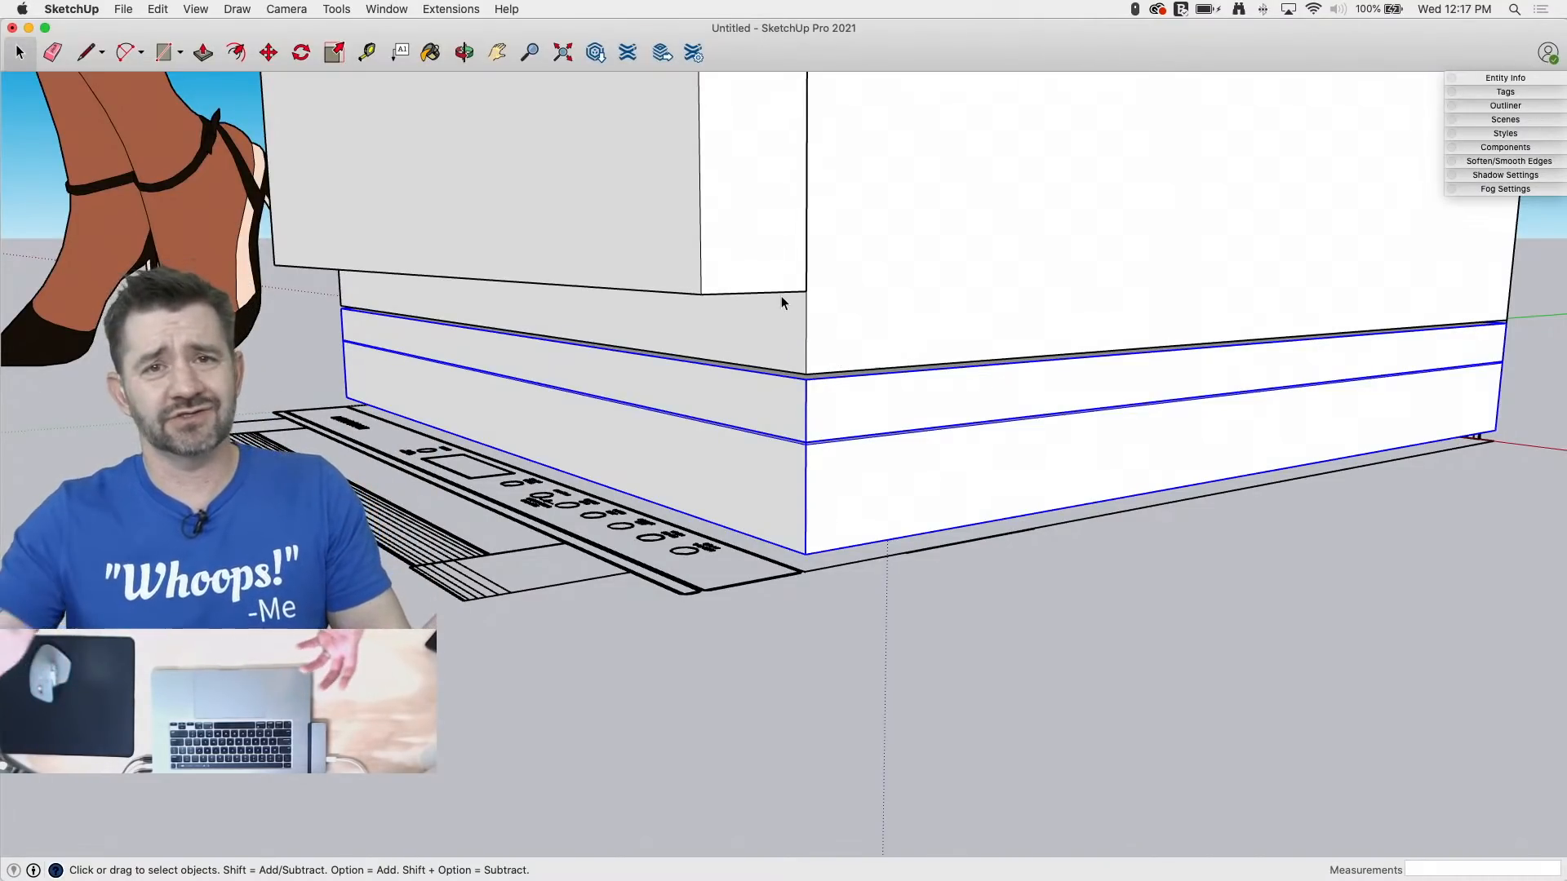
pyautogui.moveTo(777, 298); pyautogui.dragTo(808, 486, button='middle')
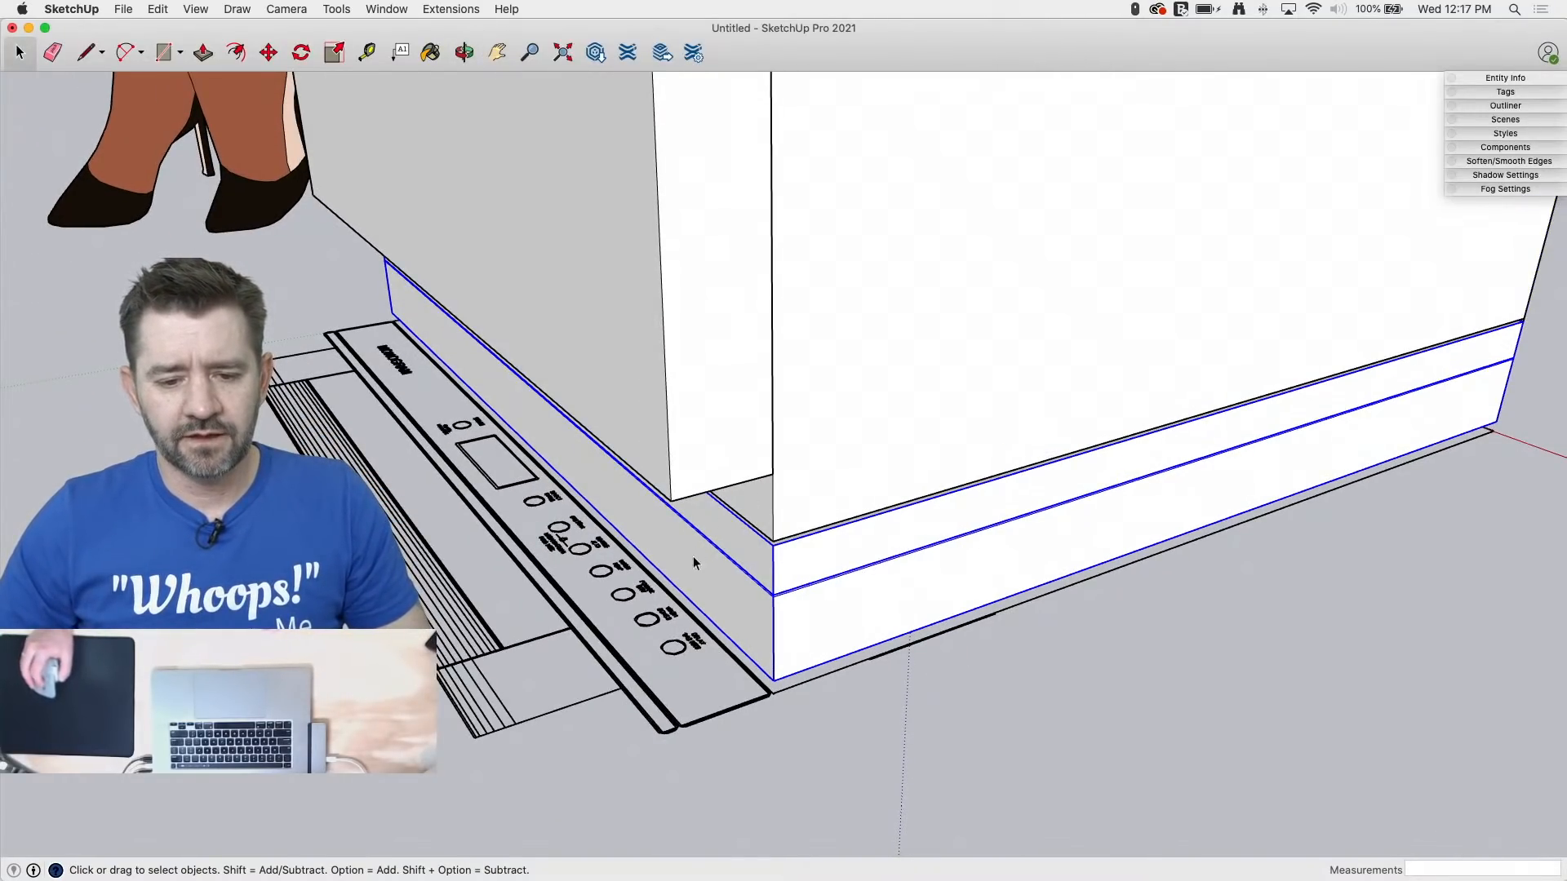
pyautogui.scroll(-6, 590, 434)
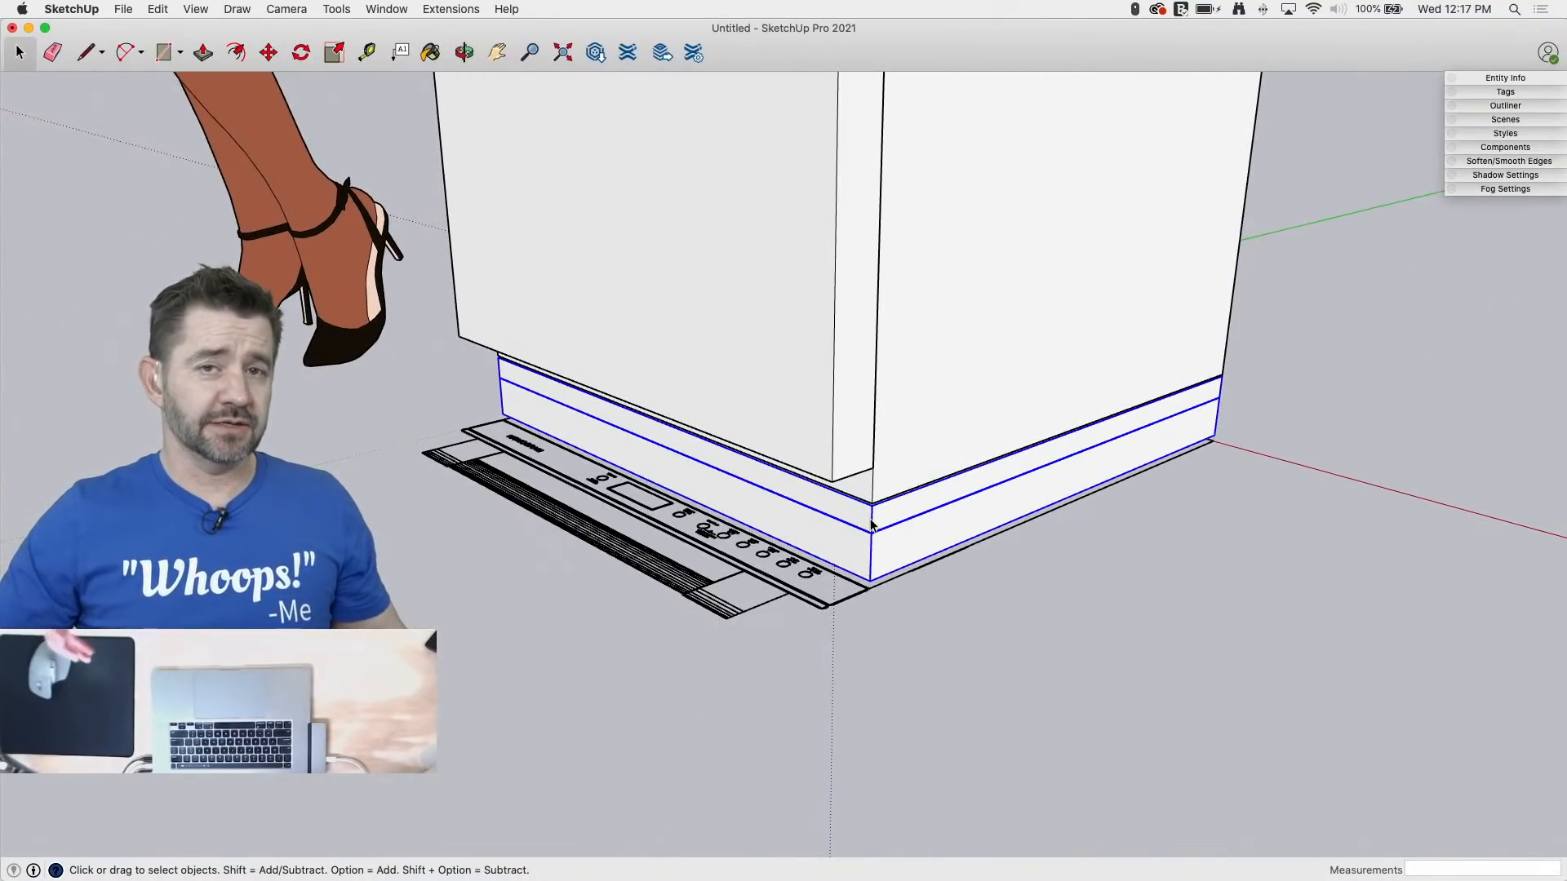
pyautogui.scroll(-2, 938, 777)
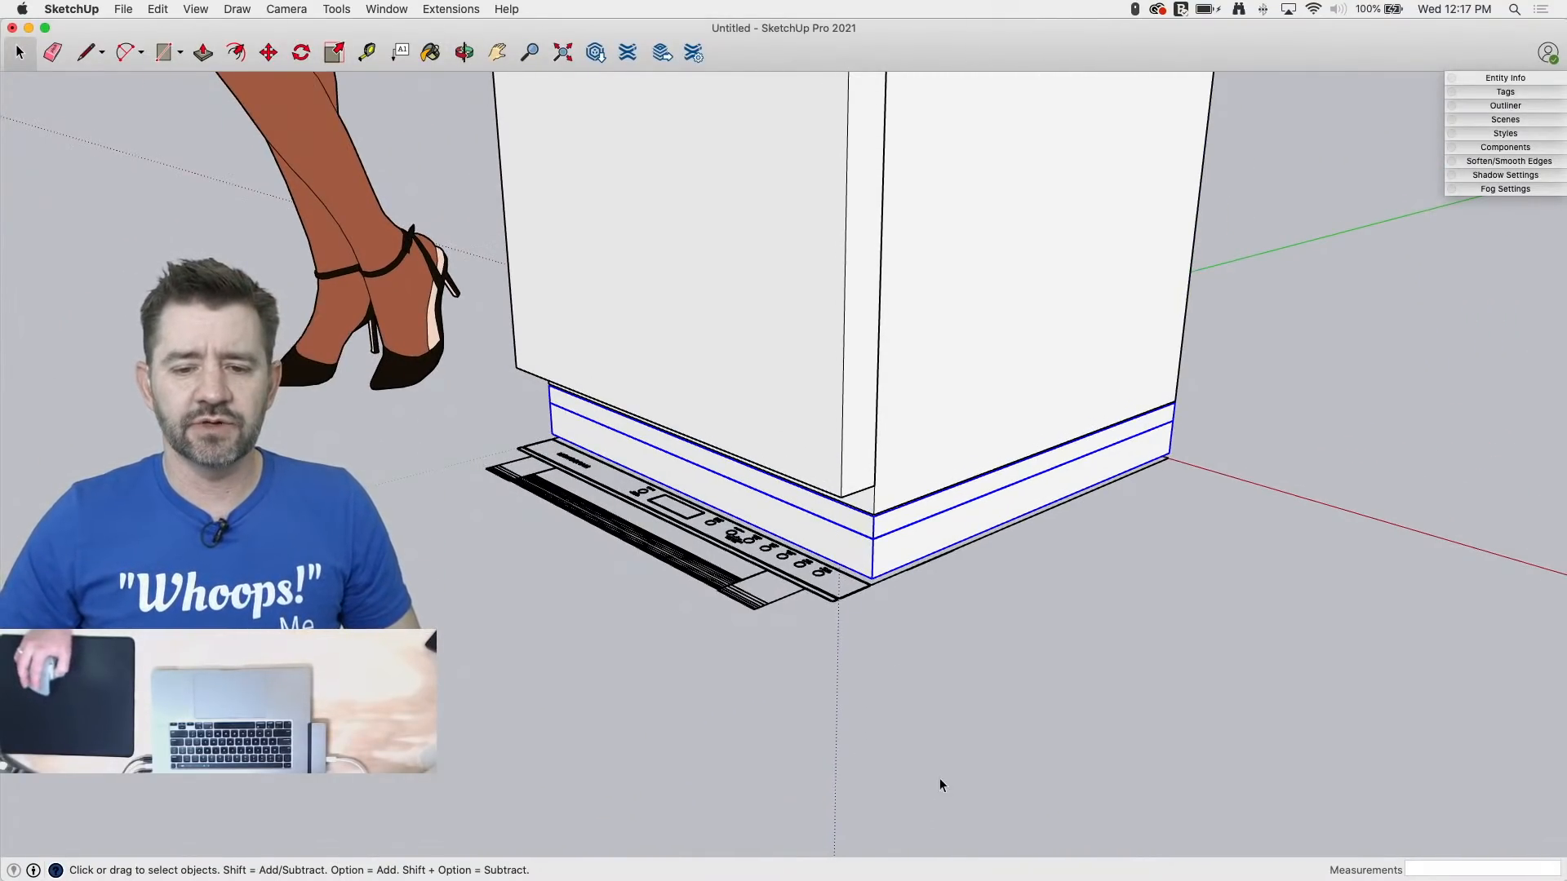
pyautogui.scroll(-2, 1165, 713)
pyautogui.scroll(3, 1071, 238)
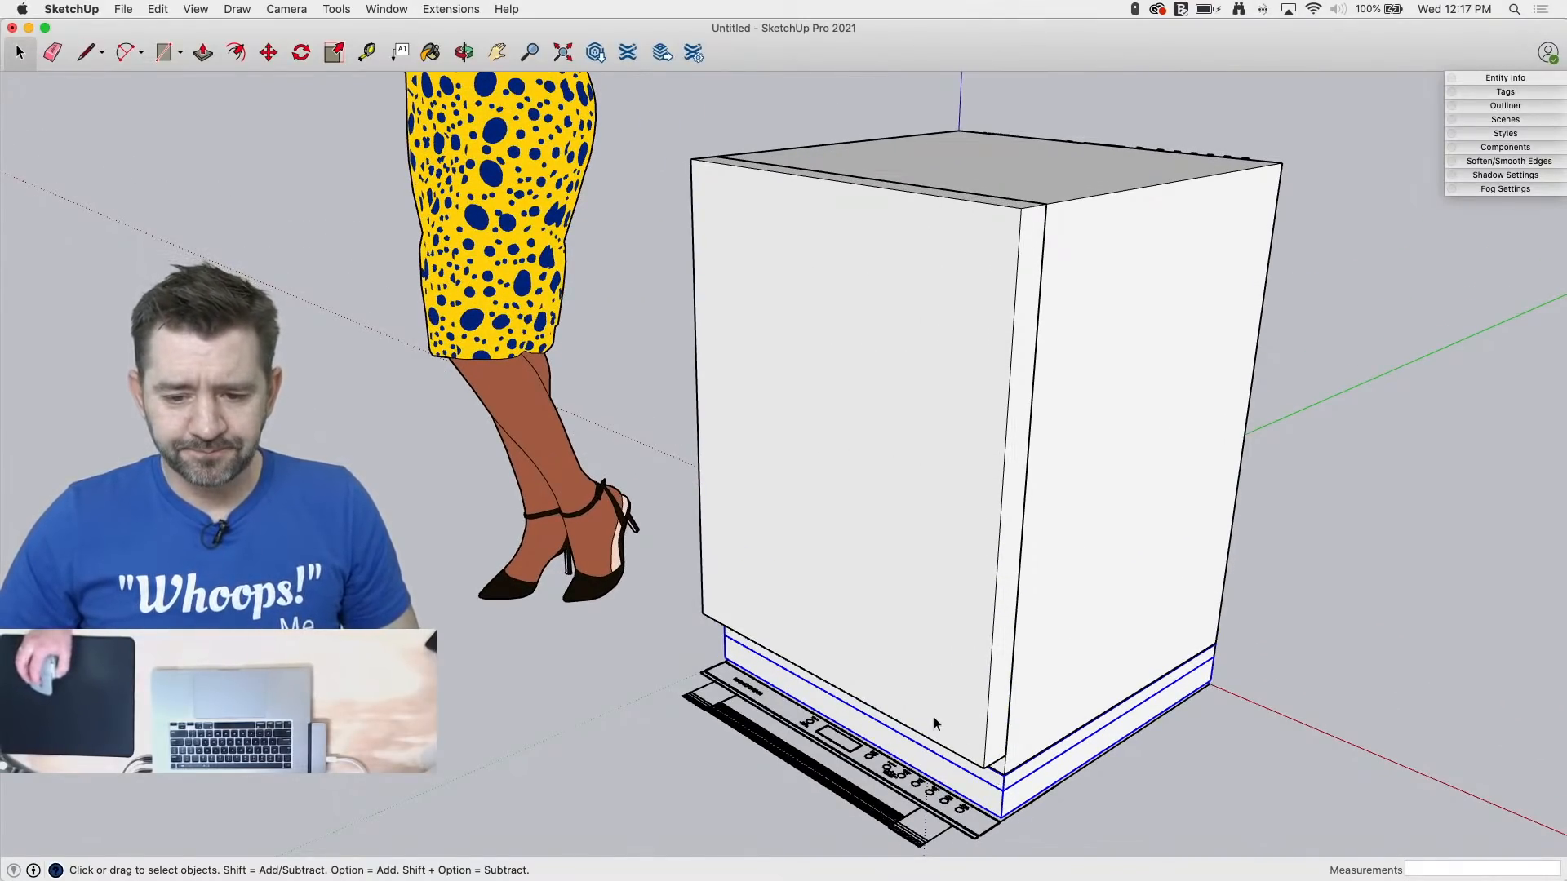
pyautogui.scroll(5, 987, 849)
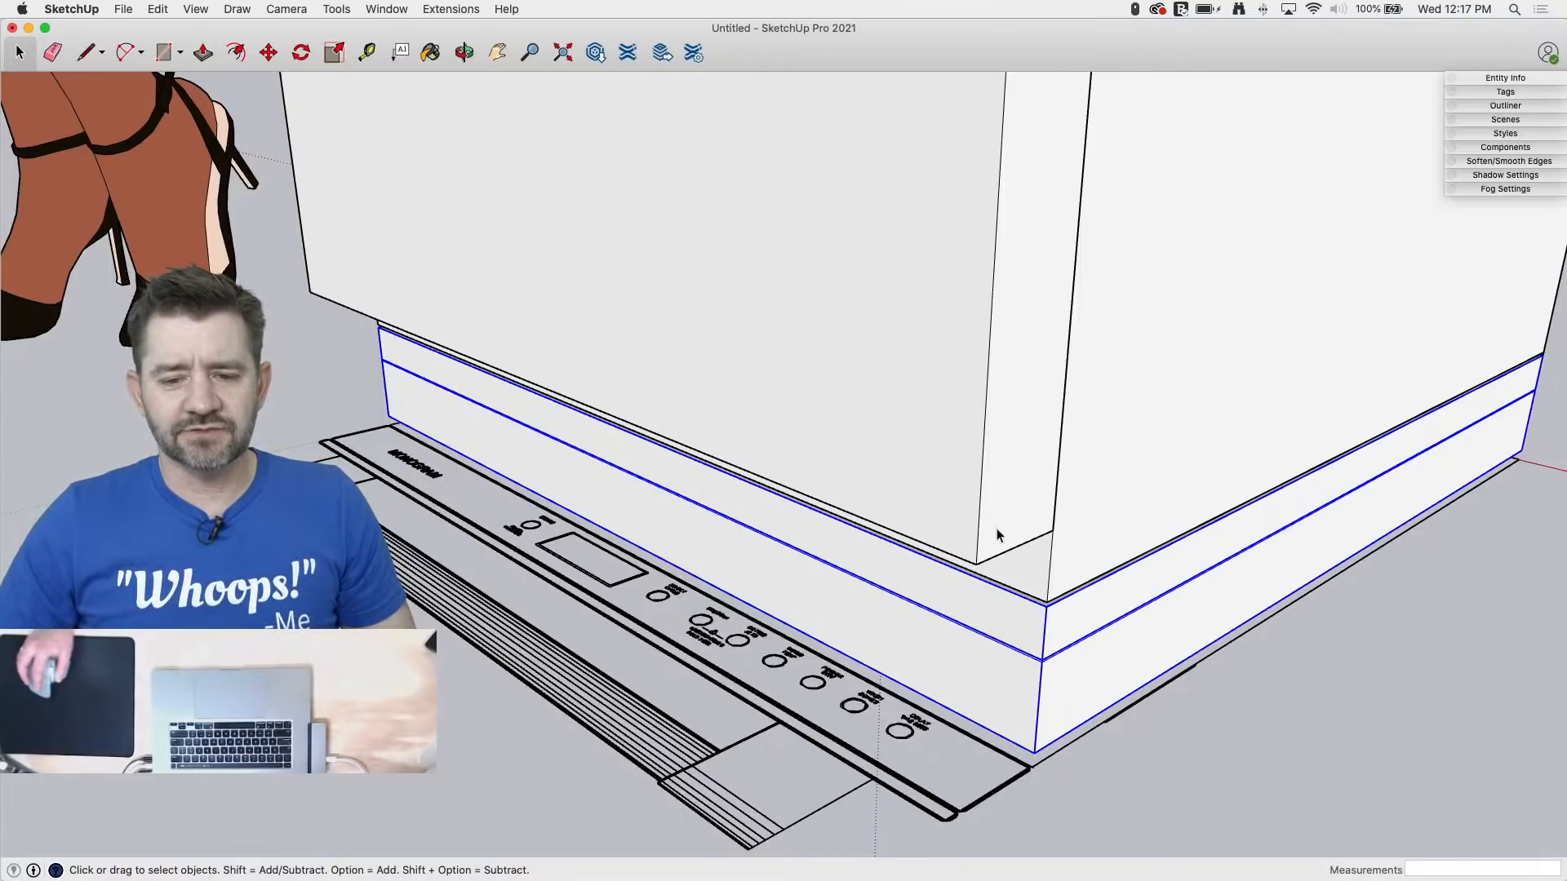
pyautogui.scroll(-2, 996, 529)
pyautogui.scroll(-5, 1046, 726)
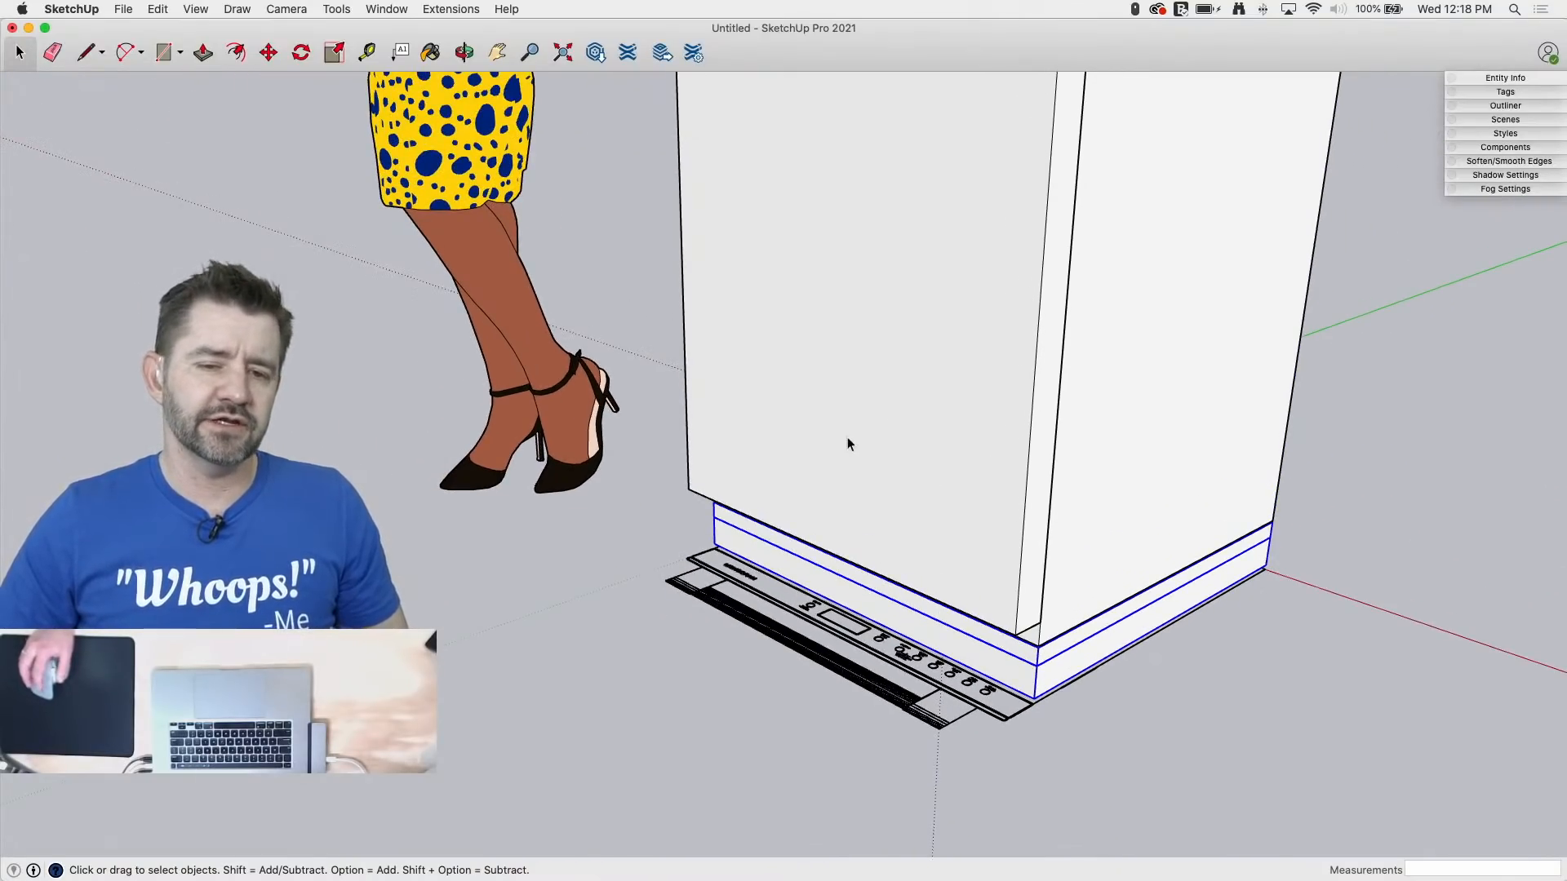
pyautogui.scroll(-1, 1021, 741)
# Step: Draw a rectangle over the door slab's whole front face, from its upper corner to the diagonally opposite lower corner
pyautogui.press('r')
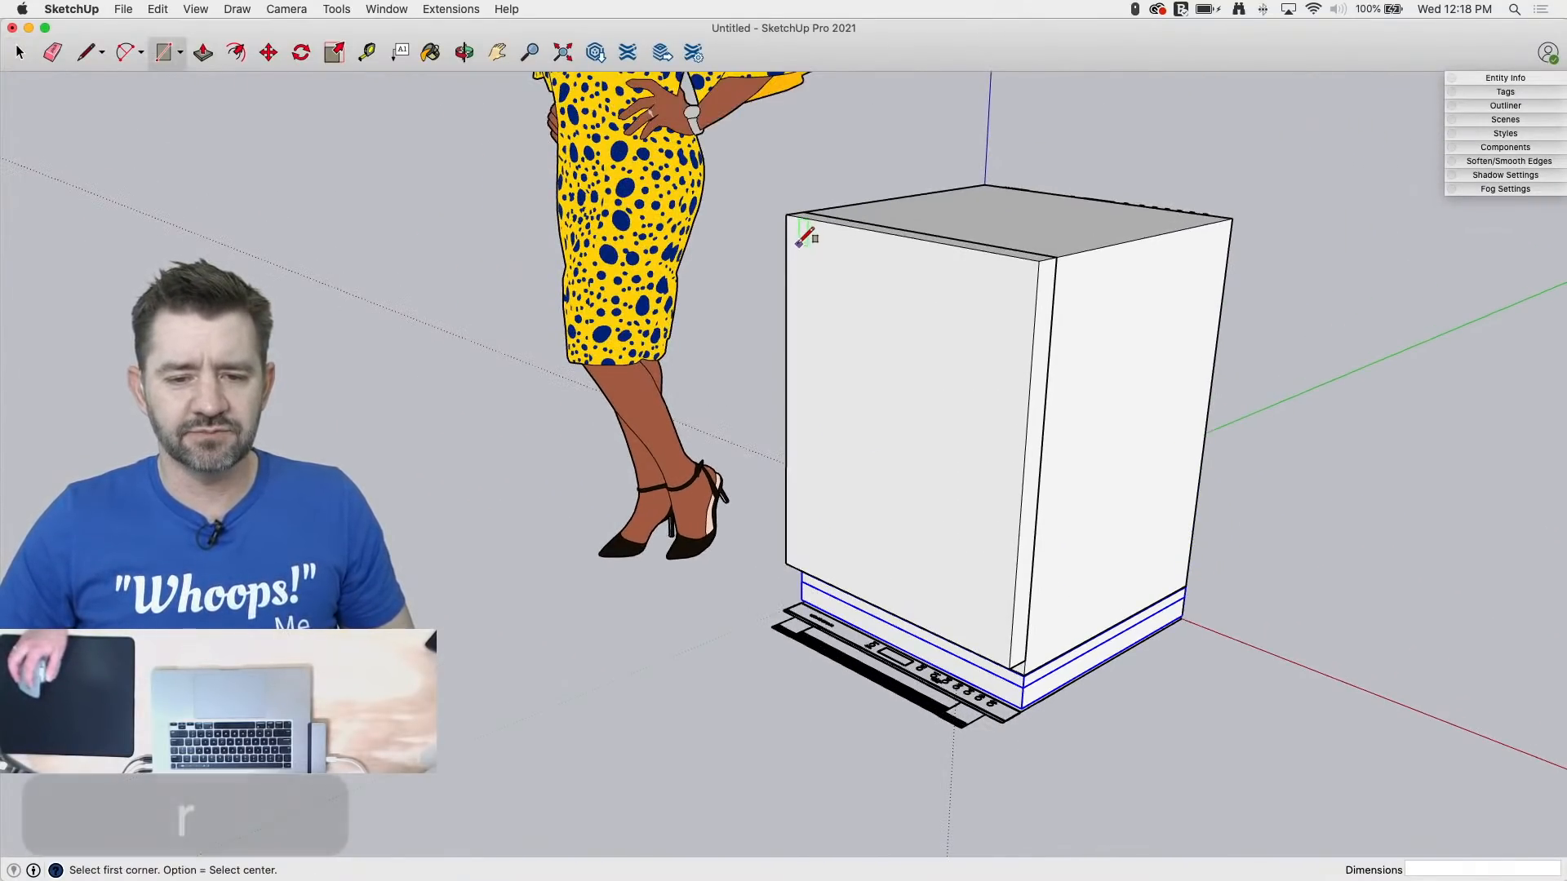
pyautogui.click(787, 215)
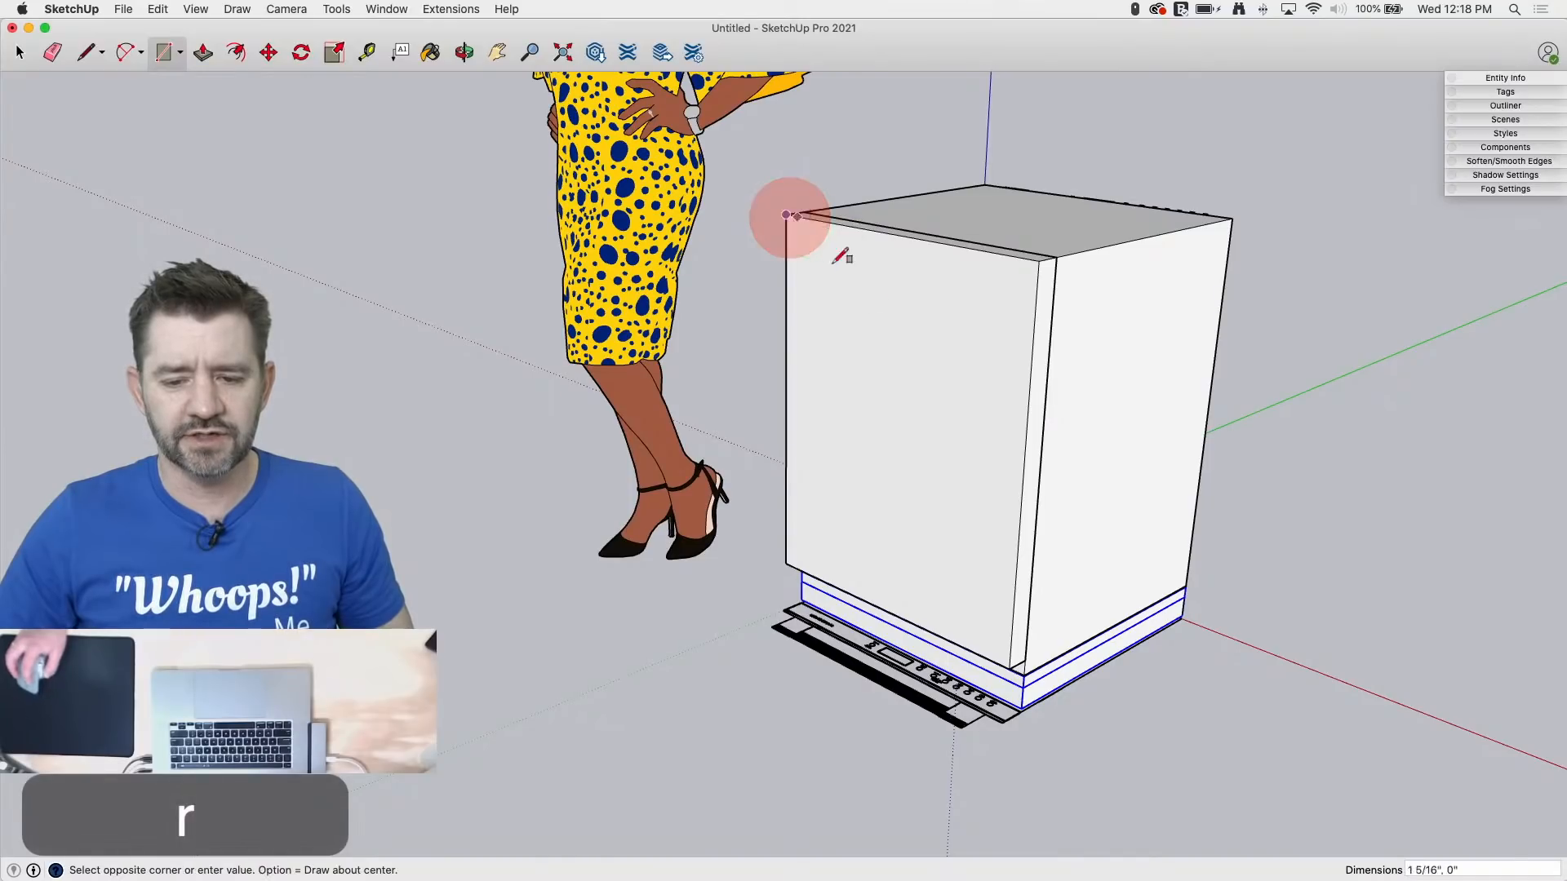
pyautogui.click(1009, 662)
# Step: Push/Pull the door's front rectangle about 3/8" forward to the outer edge of the control panel strip on the flat plan
pyautogui.press('p')
pyautogui.moveTo(948, 537); pyautogui.dragTo(992, 733)
pyautogui.scroll(4, 992, 733)
pyautogui.scroll(8, 992, 741)
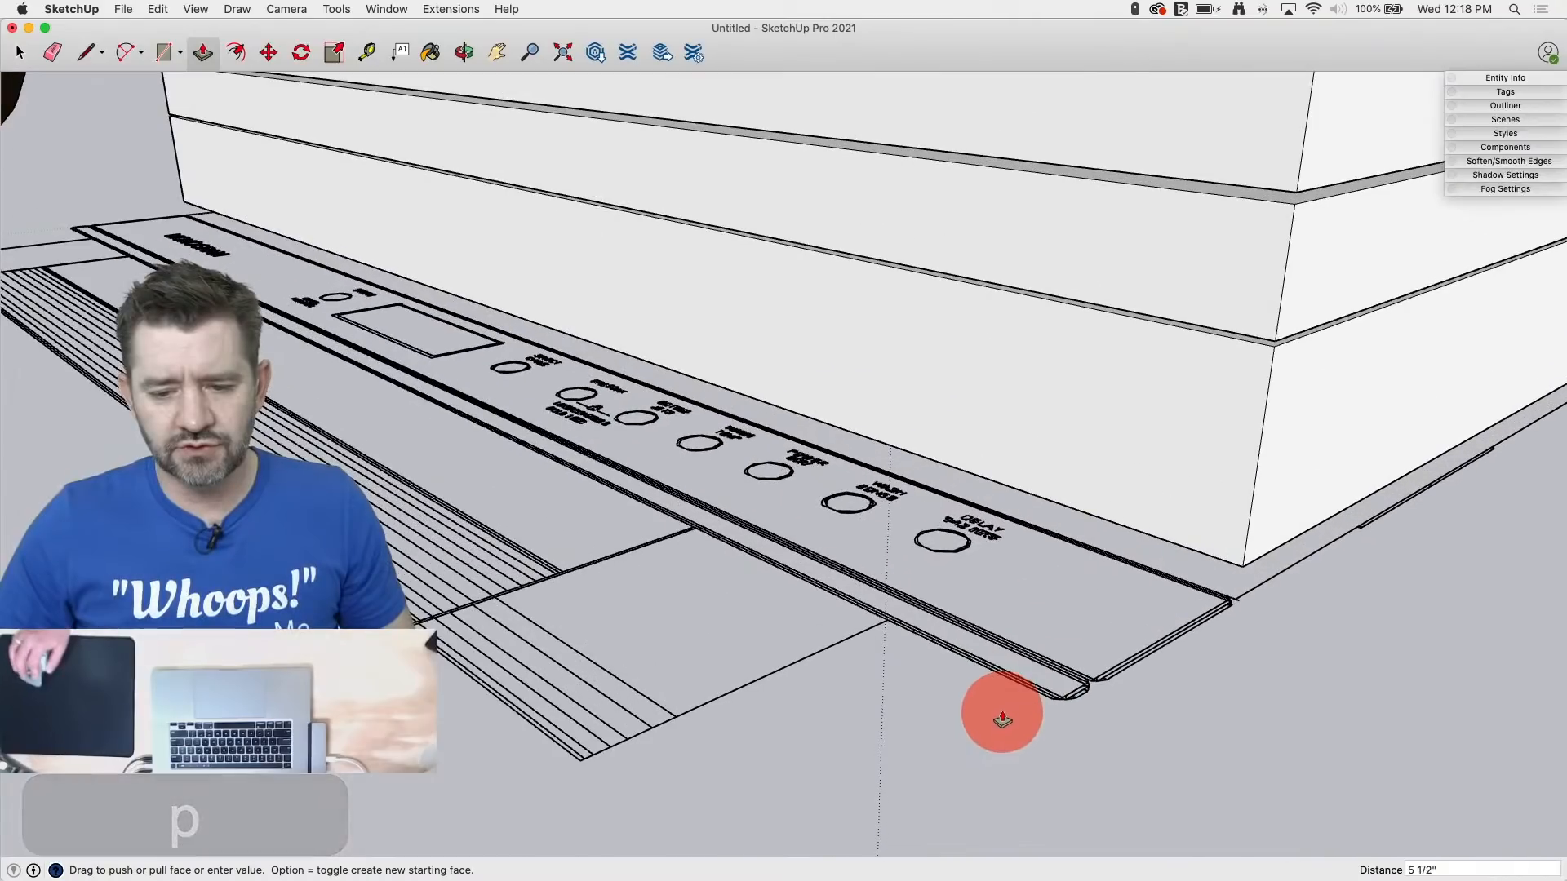
pyautogui.scroll(3, 1000, 692)
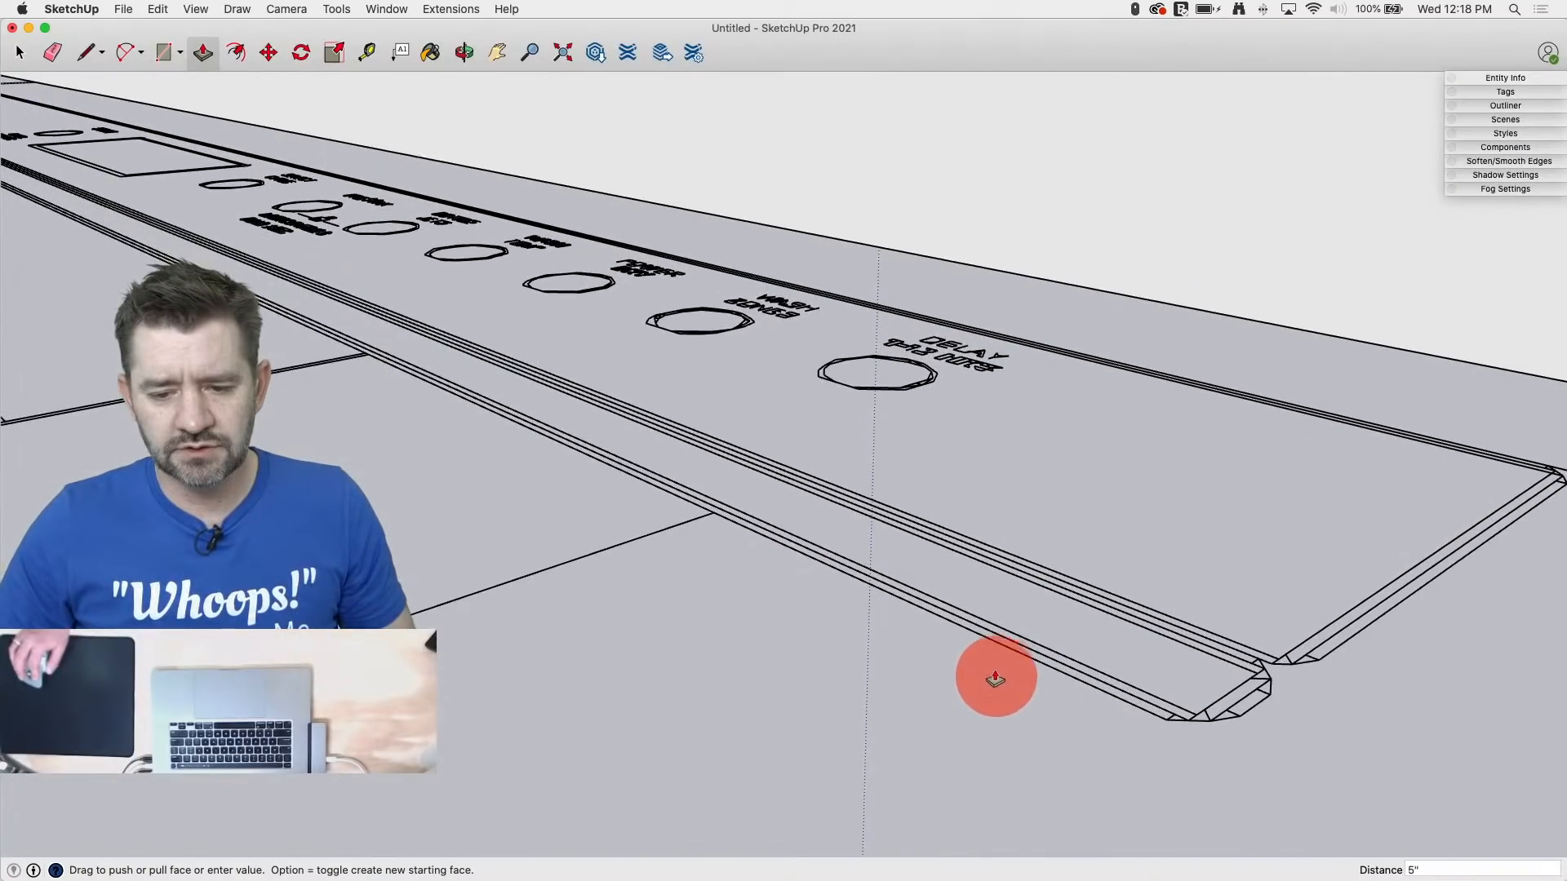
pyautogui.click(983, 638)
pyautogui.scroll(-10, 1183, 635)
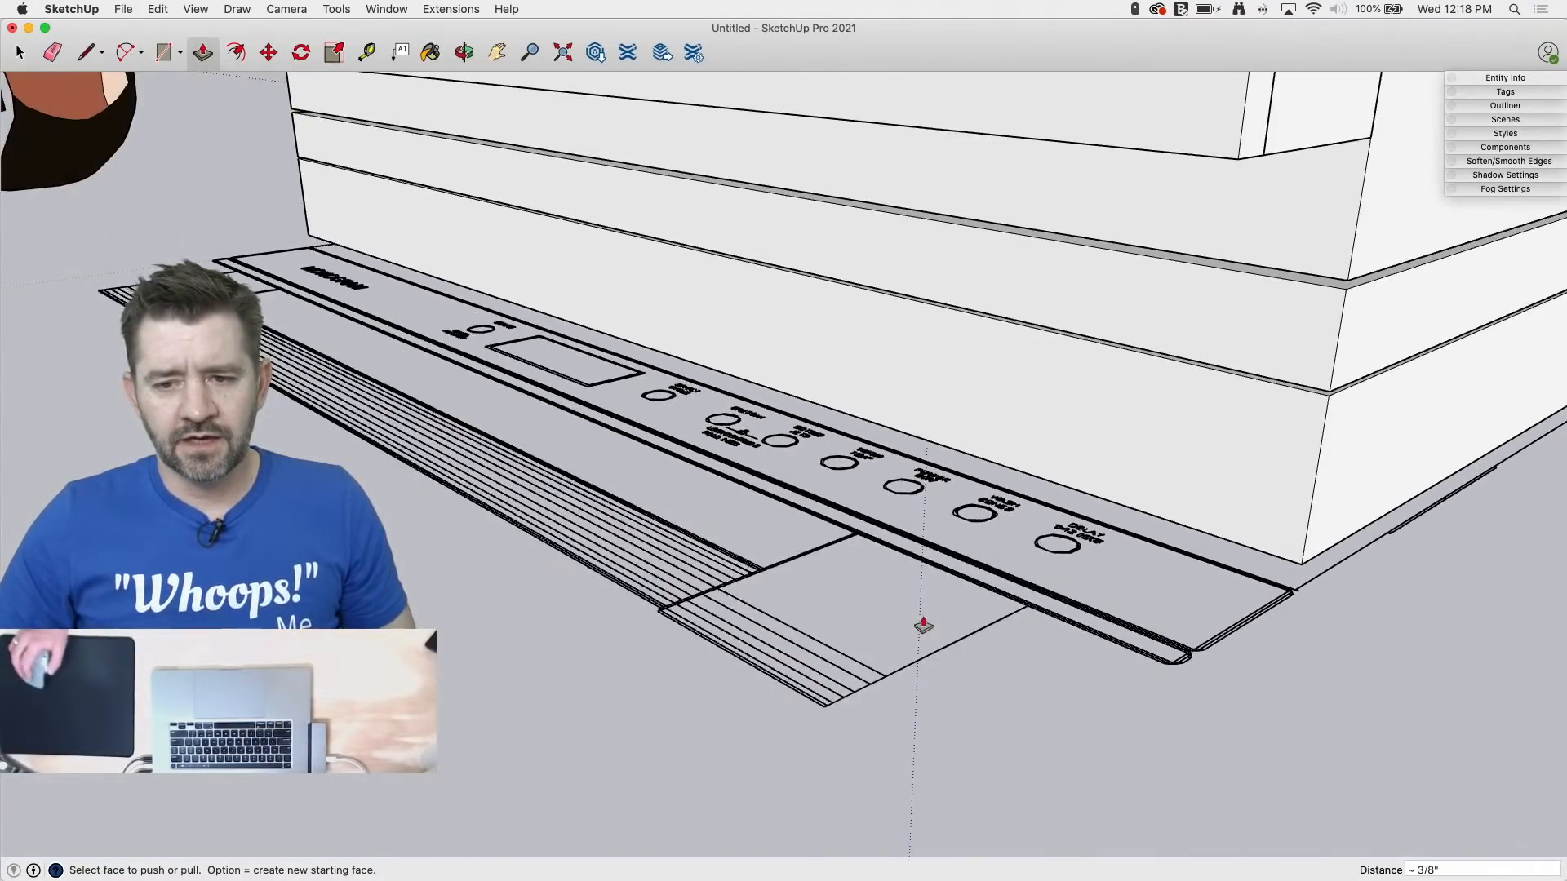
# Step: Examine the door's layers against the control panel's front corner on the flat plan, and the body's lower back corner
pyautogui.scroll(-4, 915, 628)
pyautogui.moveTo(1007, 364); pyautogui.dragTo(955, 525, button='middle')
pyautogui.scroll(-5, 1007, 541)
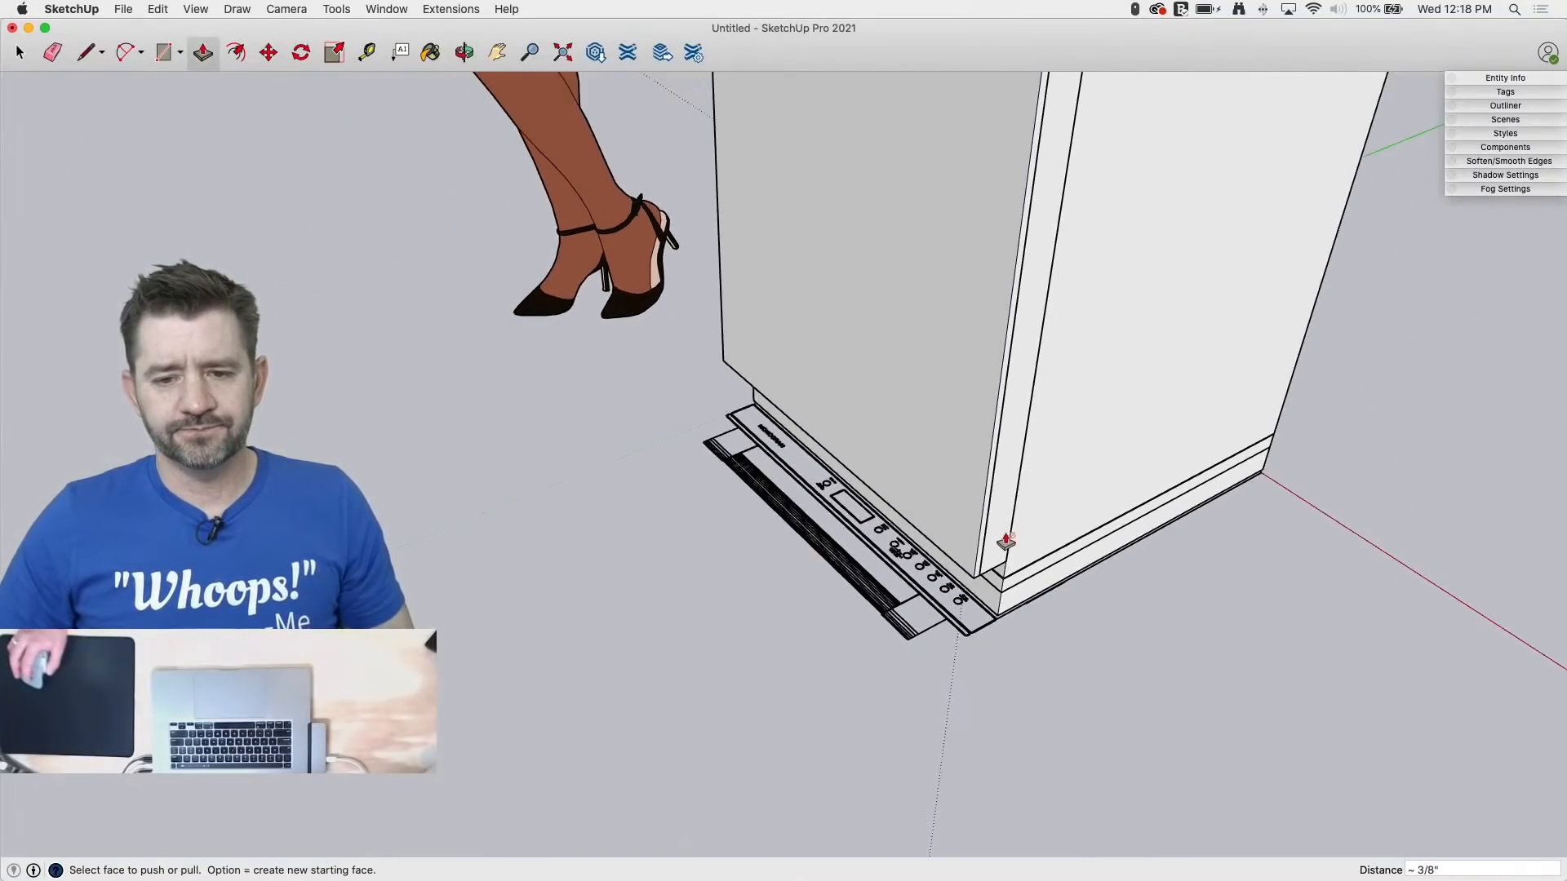
pyautogui.scroll(-5, 978, 560)
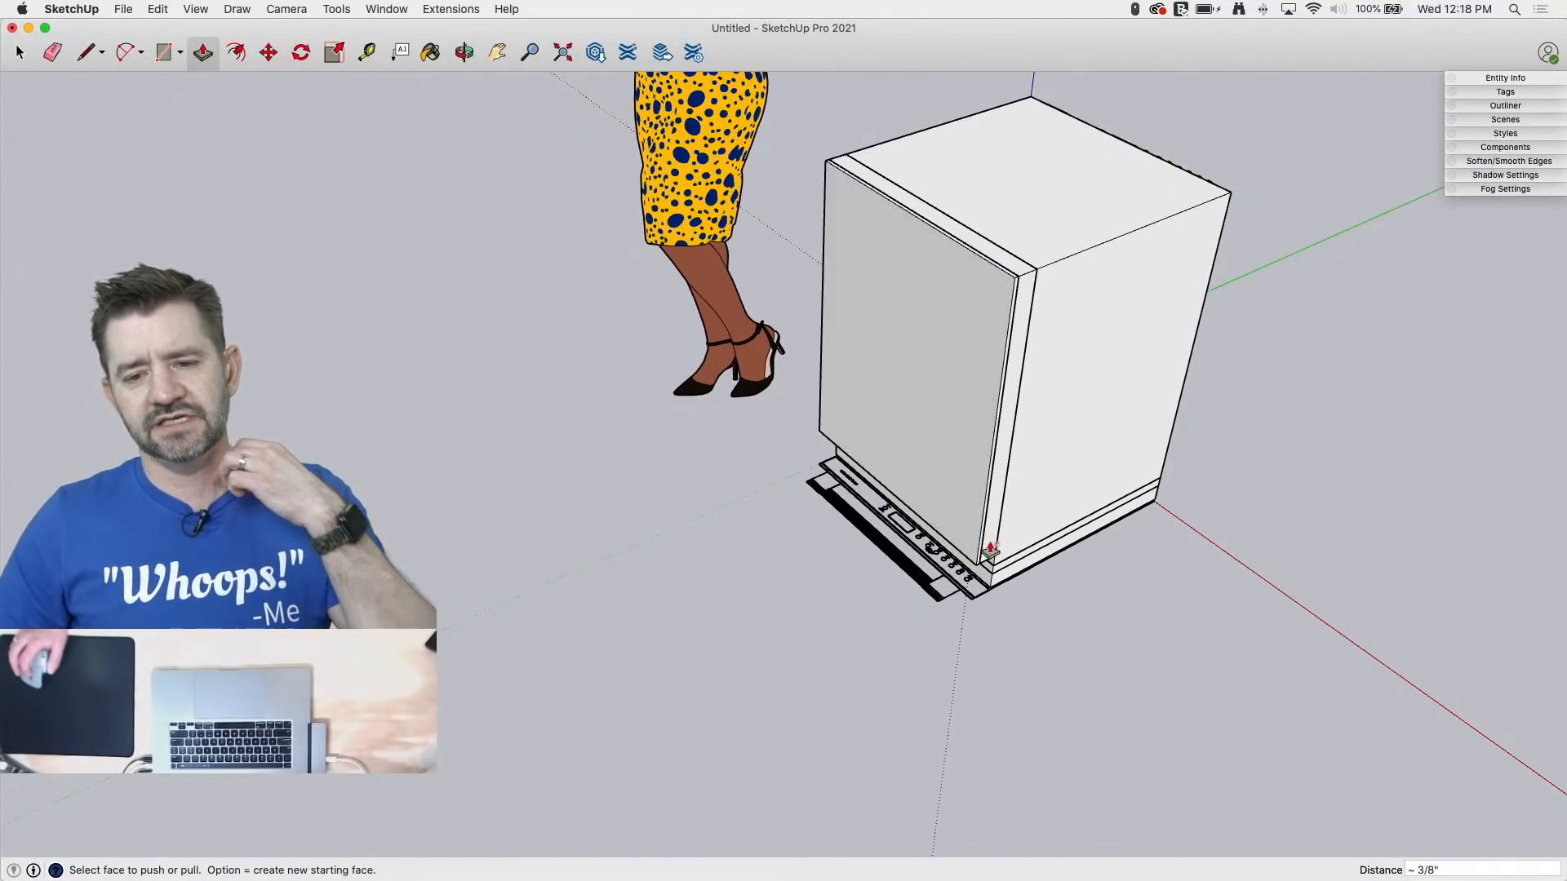
pyautogui.scroll(3, 990, 545)
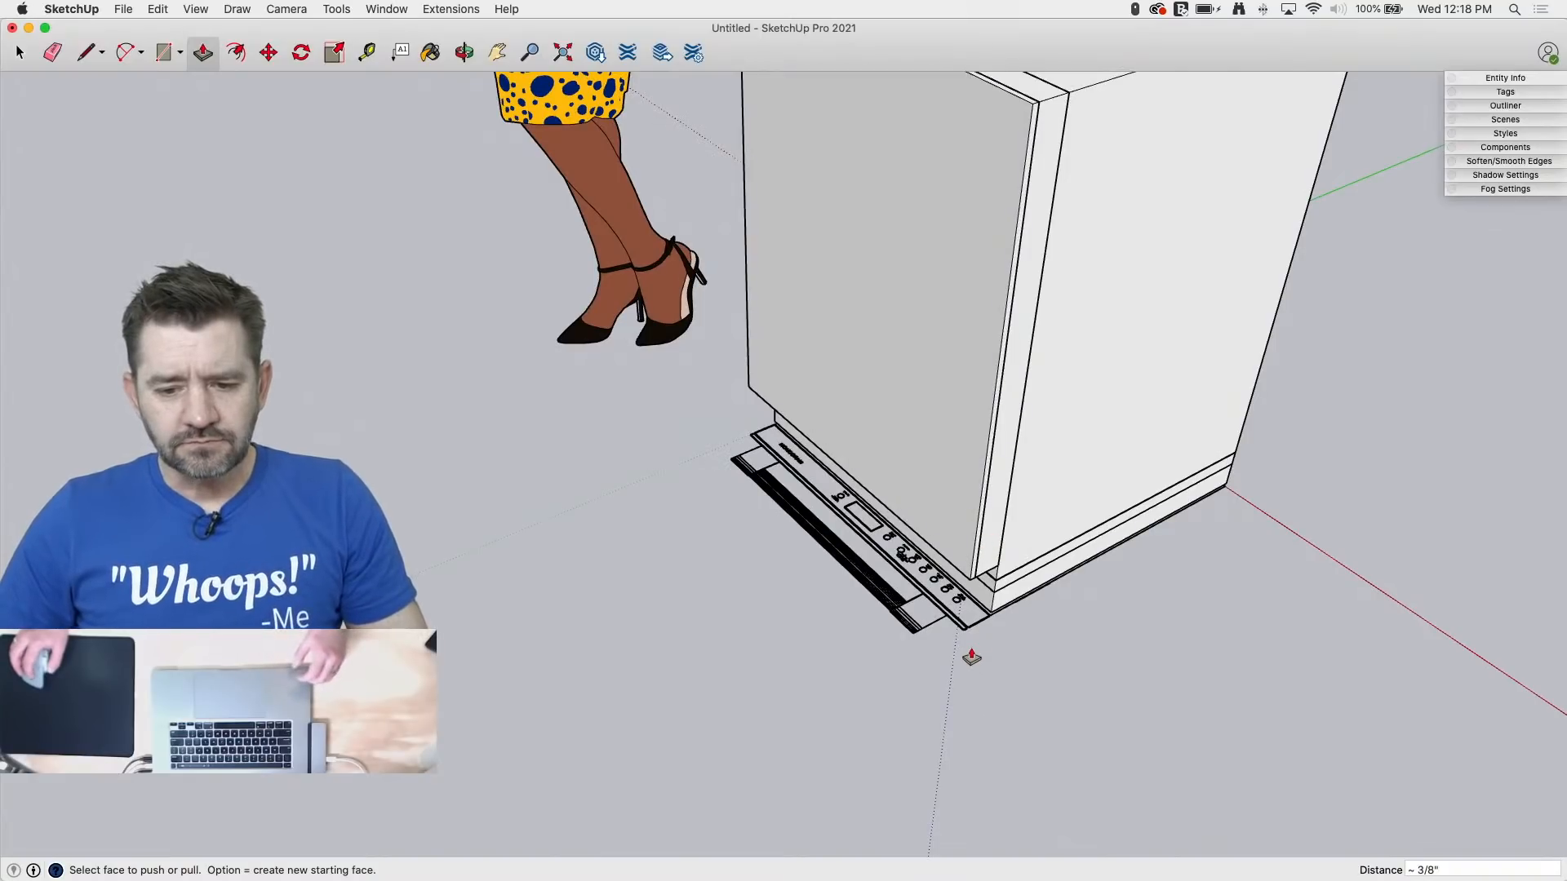
pyautogui.scroll(8, 971, 656)
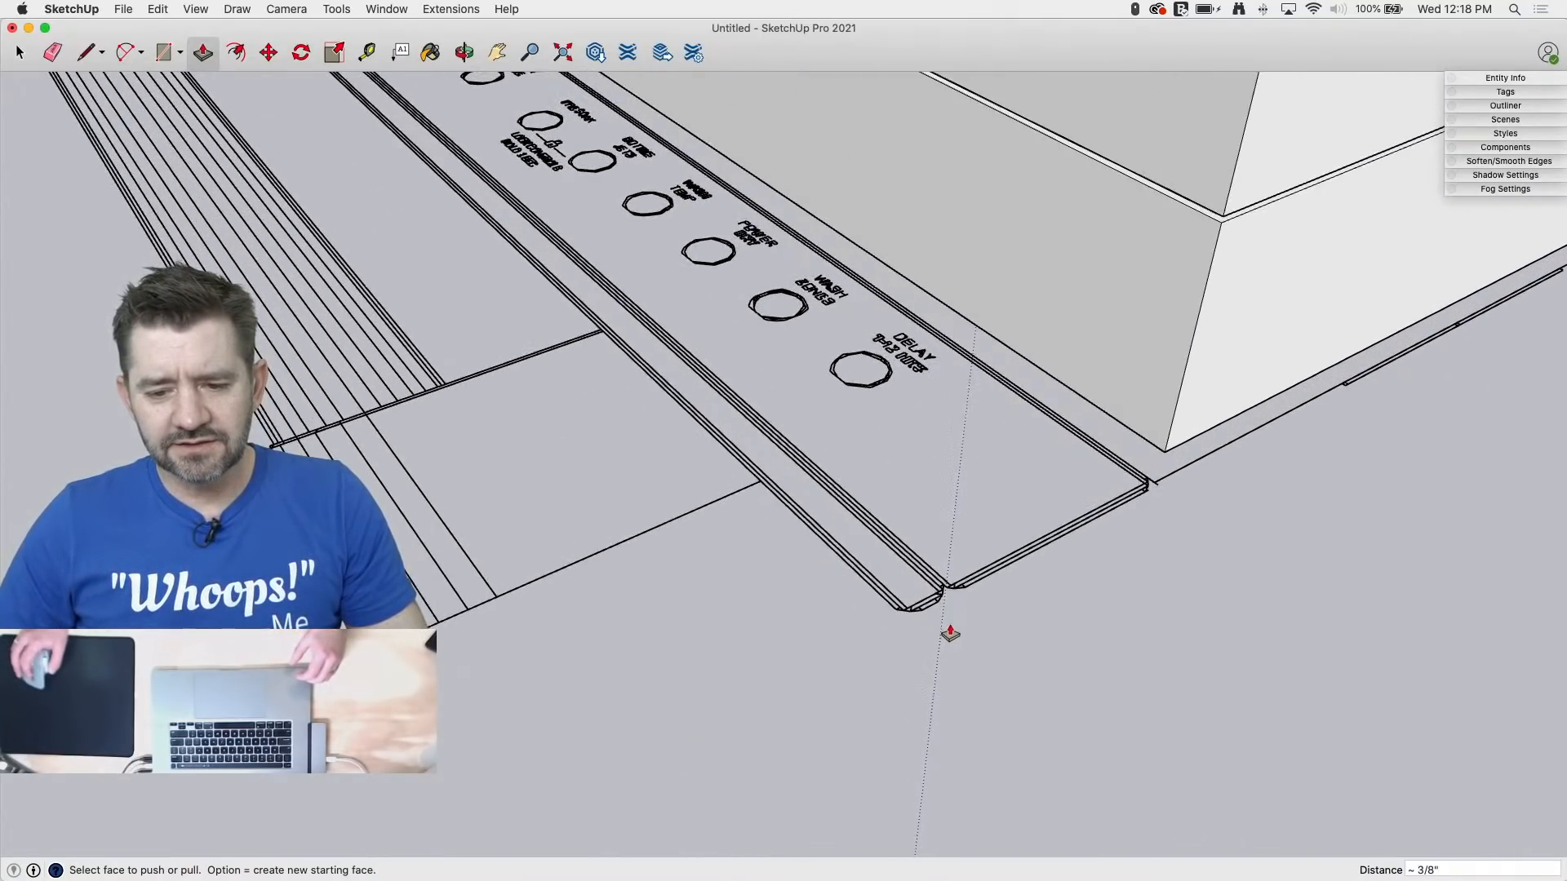
pyautogui.scroll(2, 940, 594)
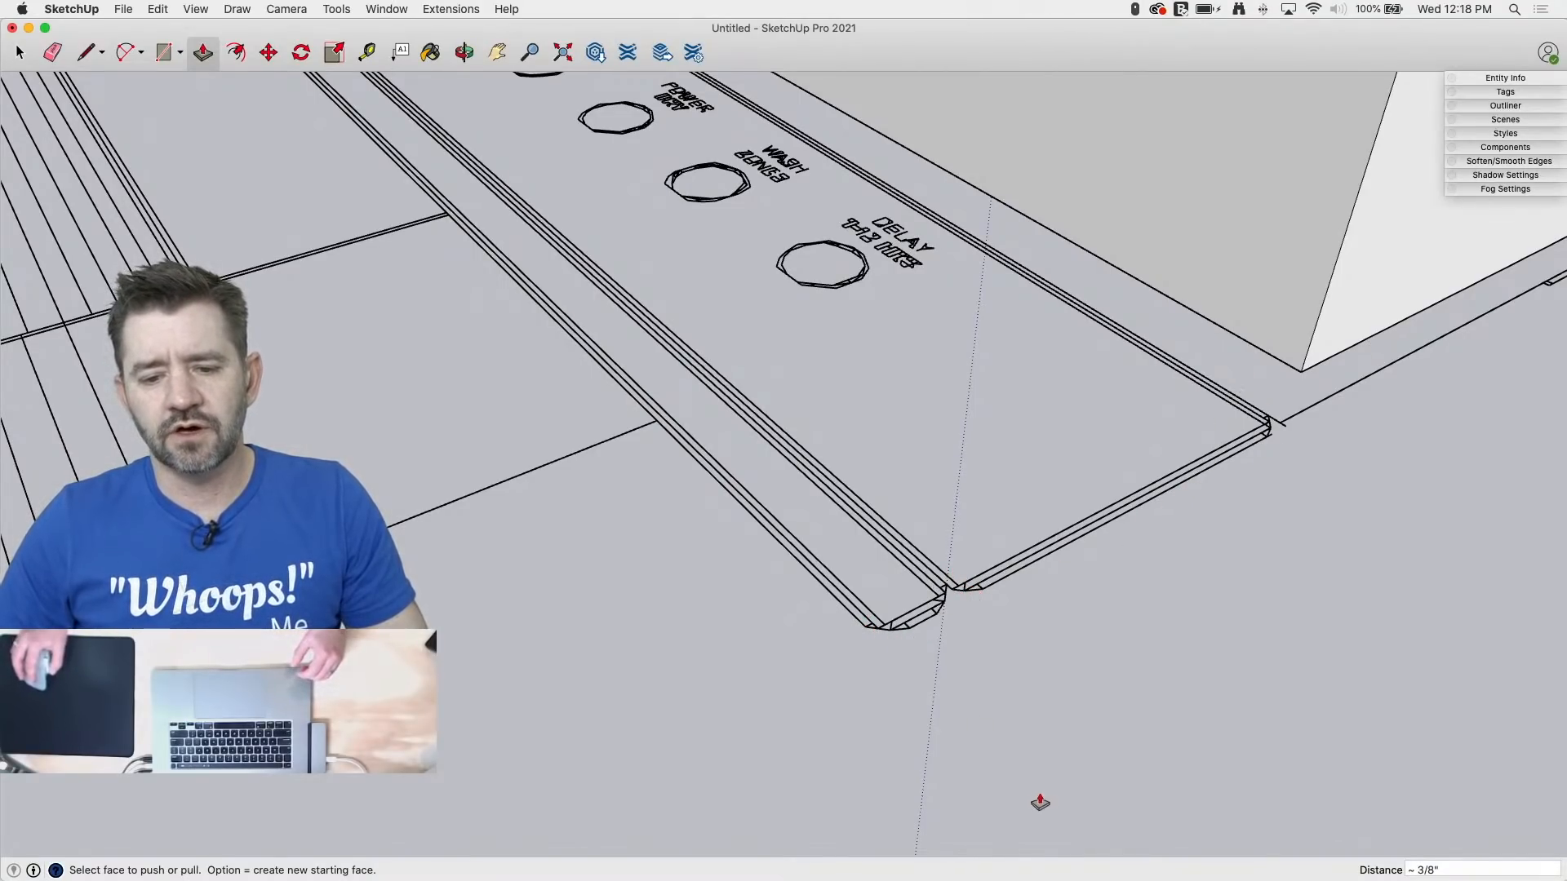
pyautogui.scroll(-6, 981, 695)
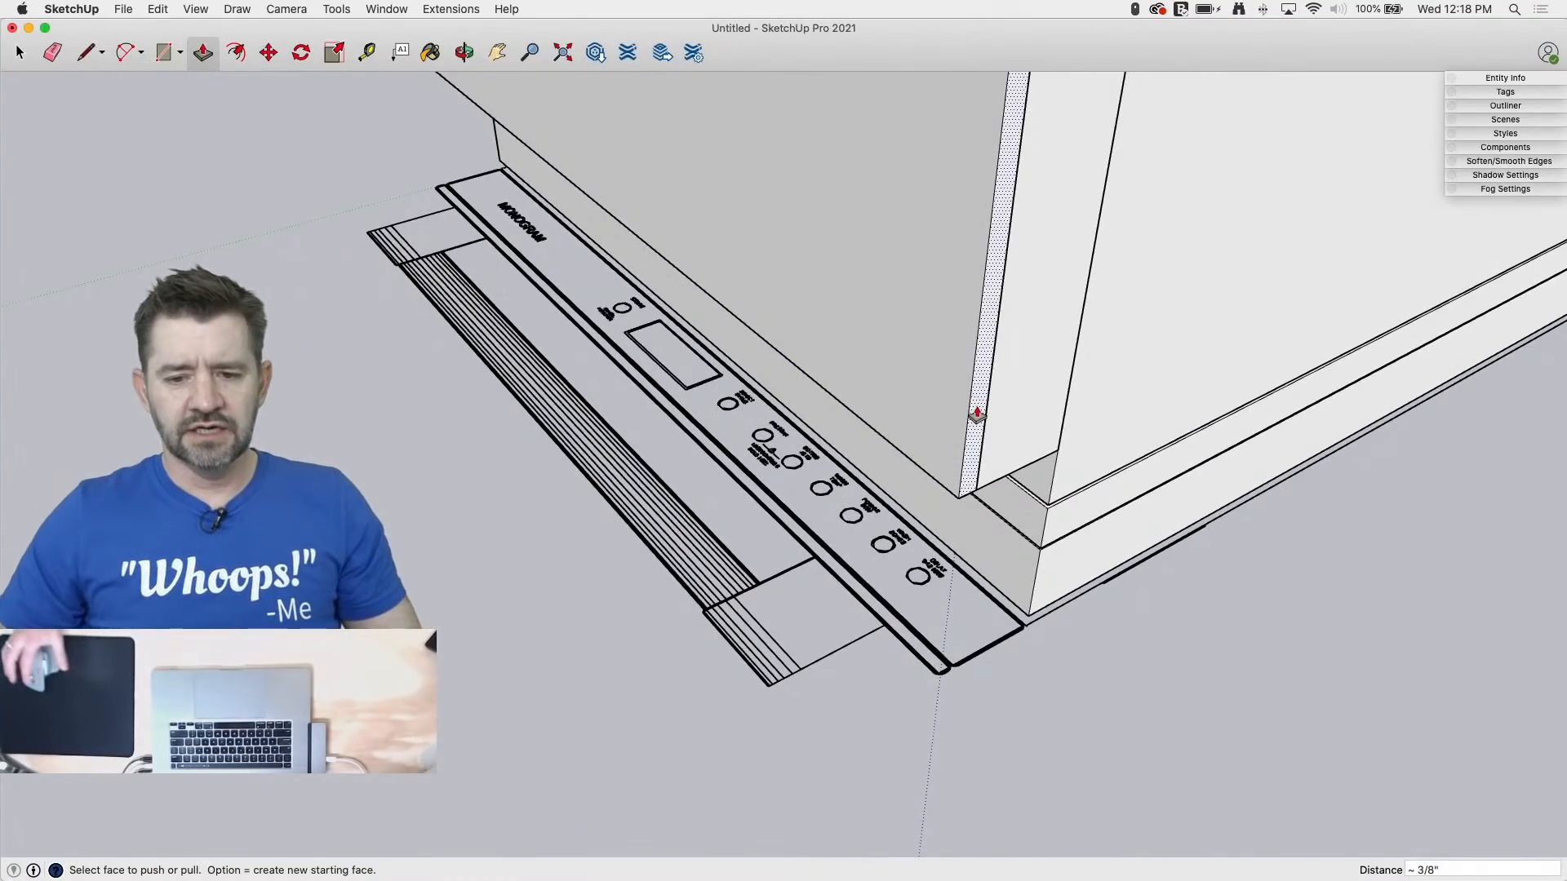
pyautogui.scroll(6, 768, 650)
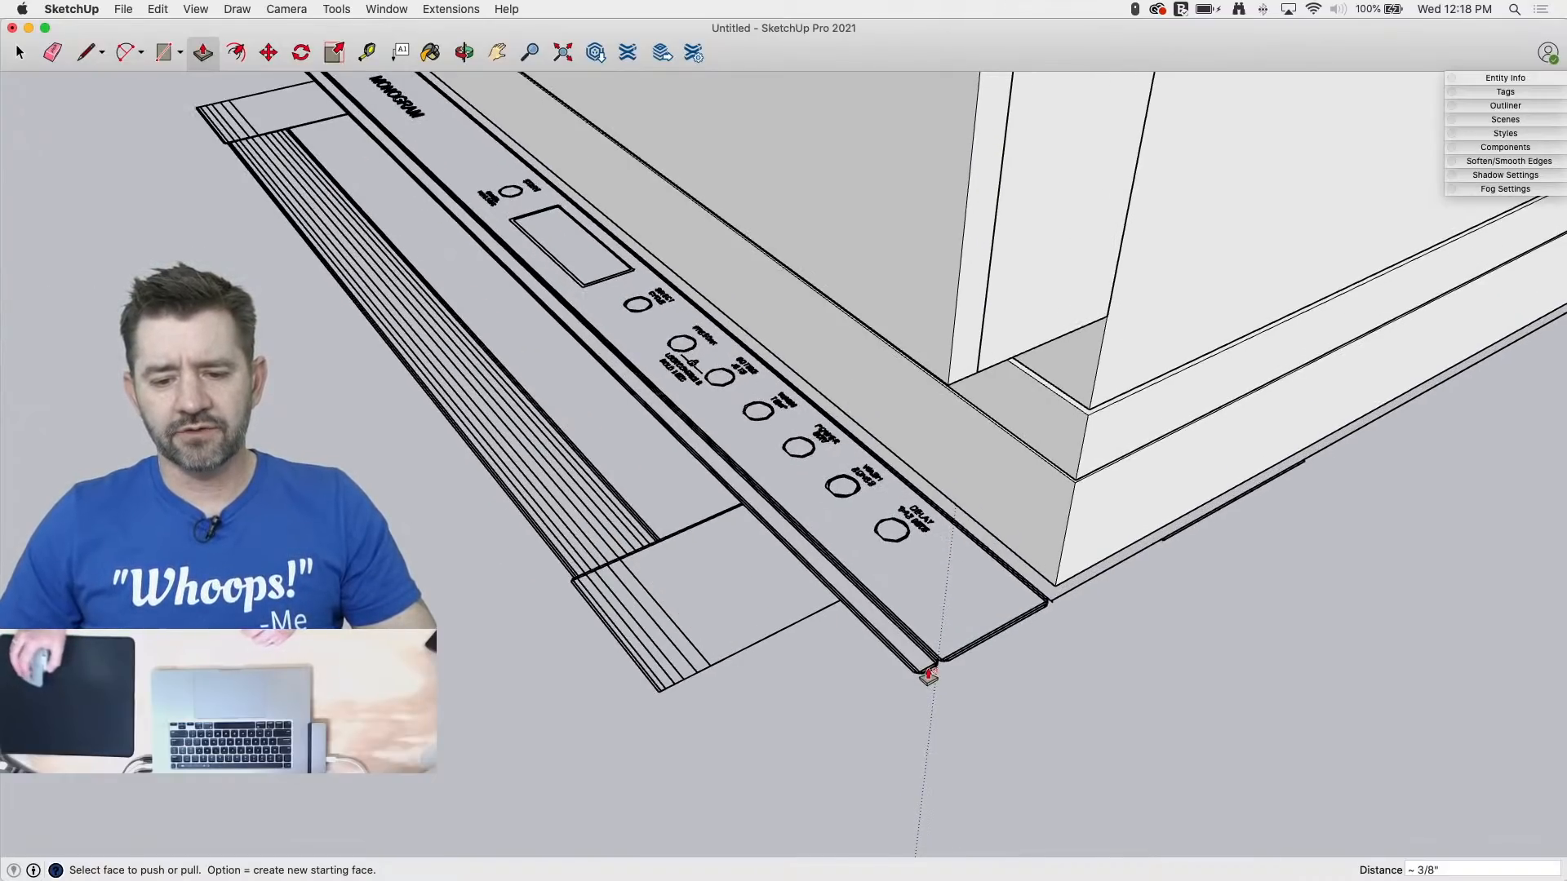
pyautogui.scroll(2, 900, 682)
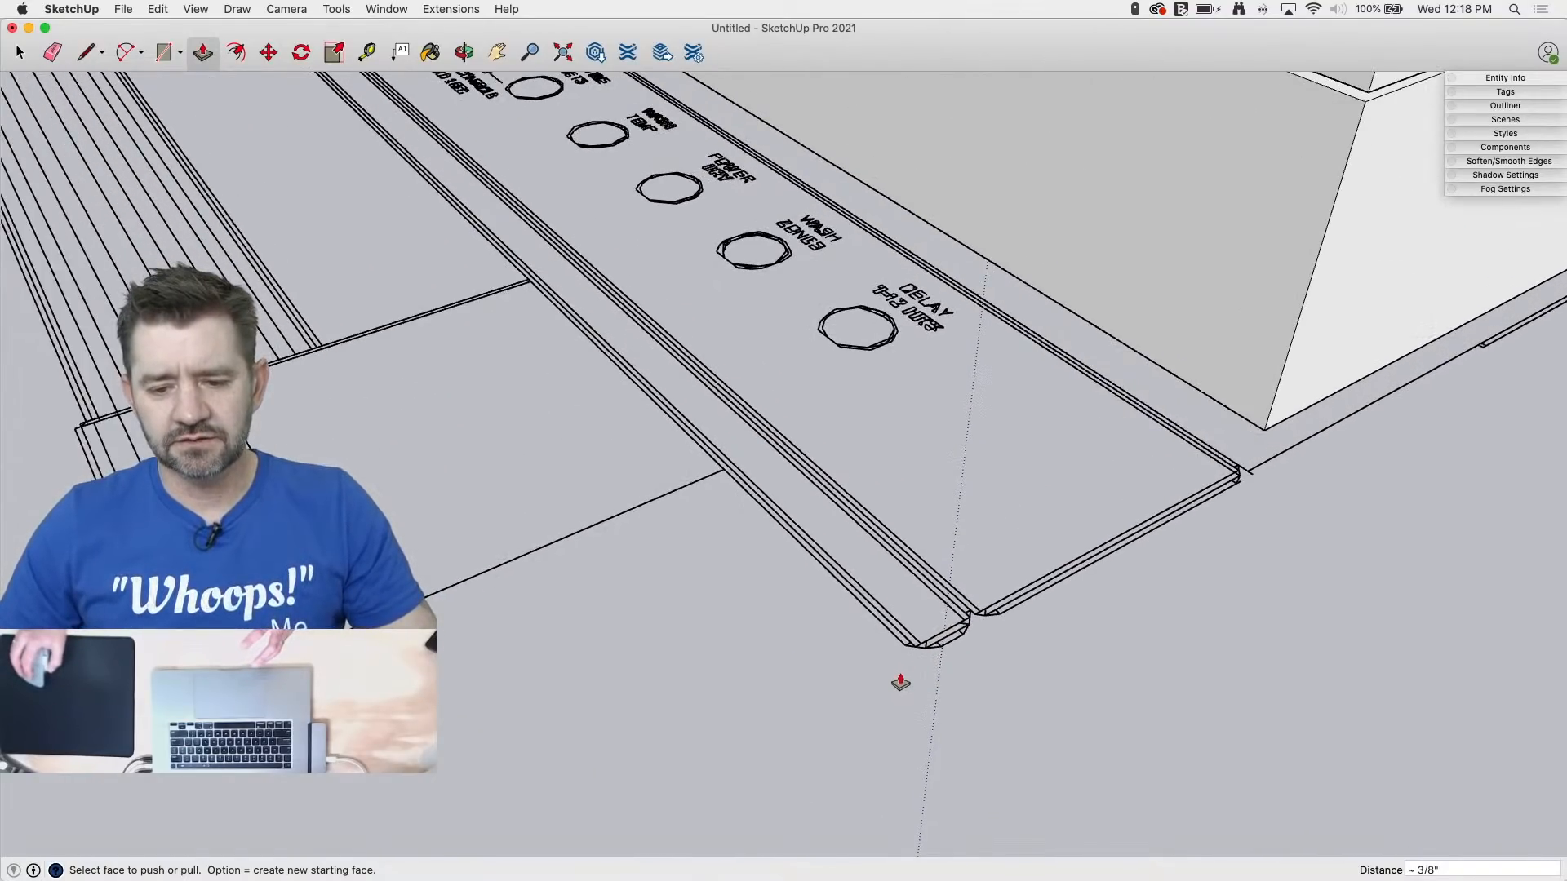
pyautogui.scroll(2, 900, 682)
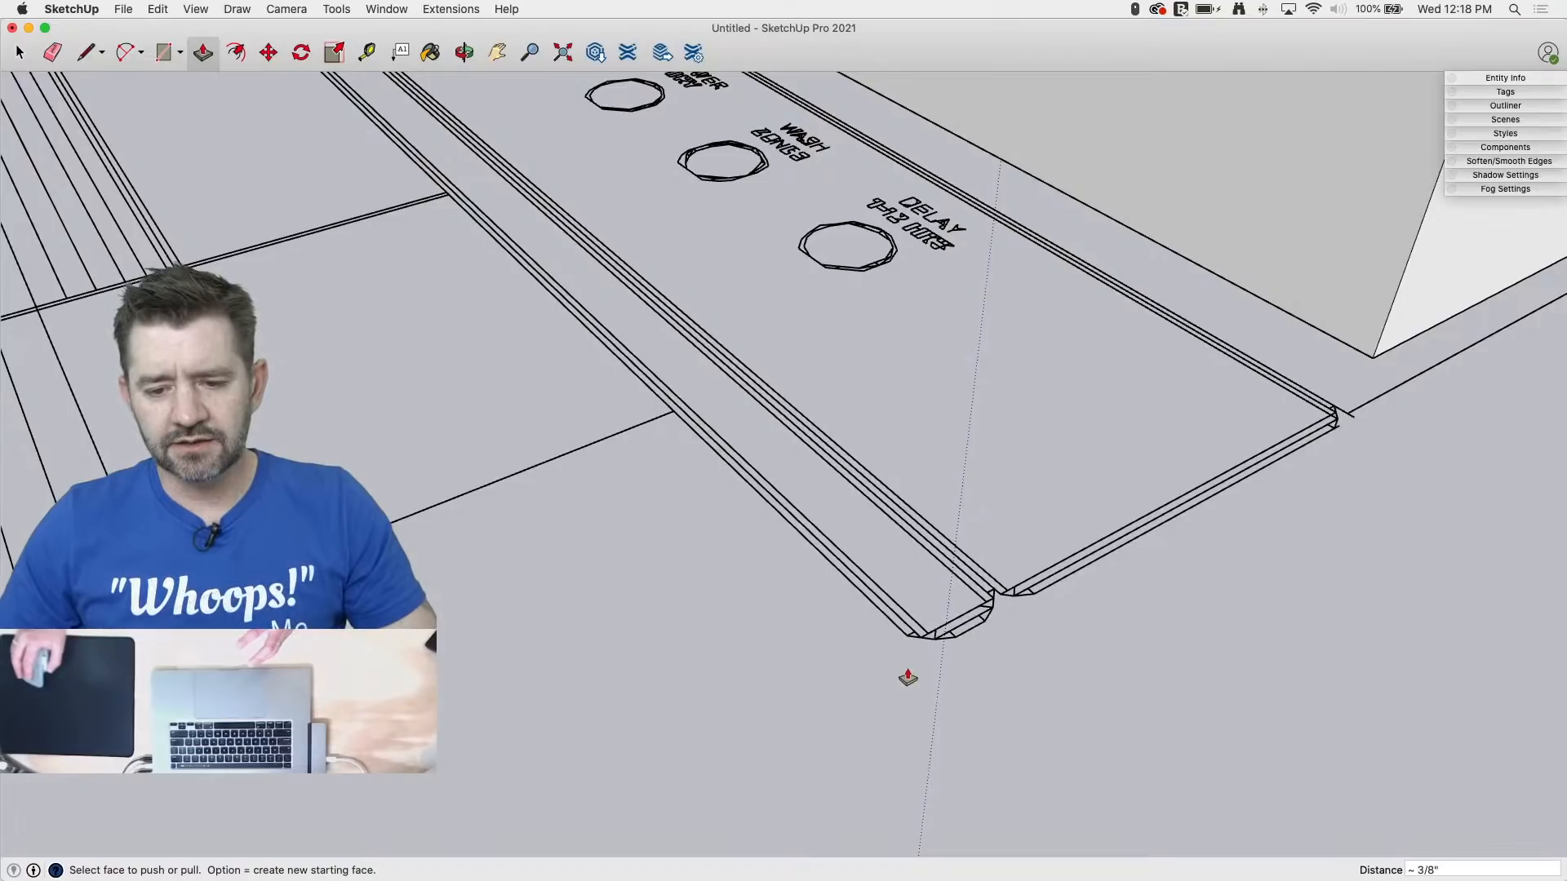
pyautogui.scroll(-10, 907, 677)
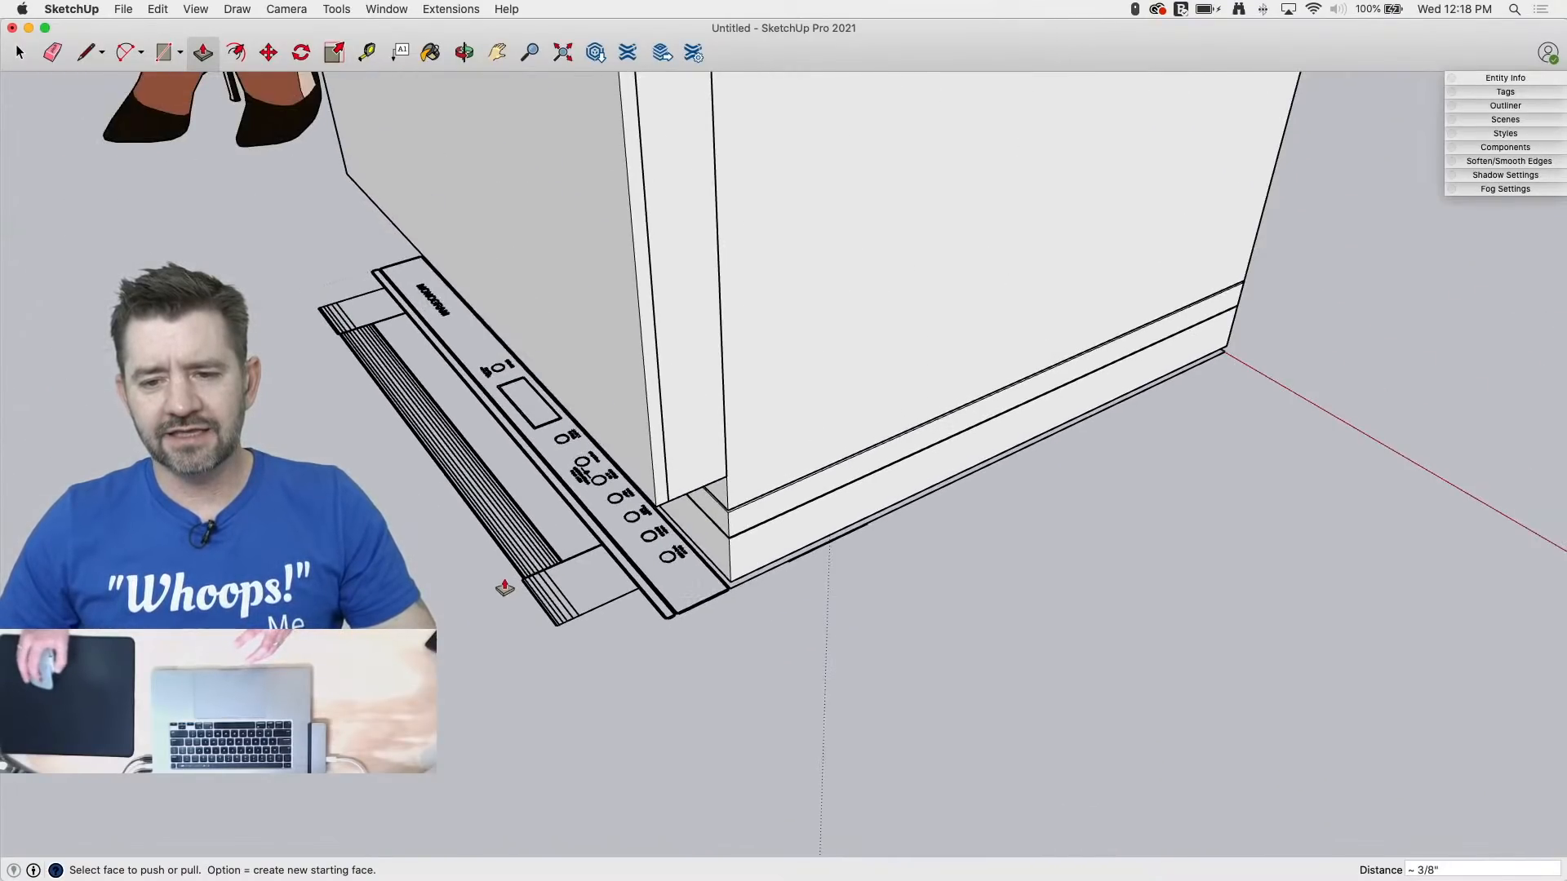
pyautogui.scroll(-3, 1180, 402)
pyautogui.moveTo(1344, 289); pyautogui.dragTo(467, 438, button='middle')
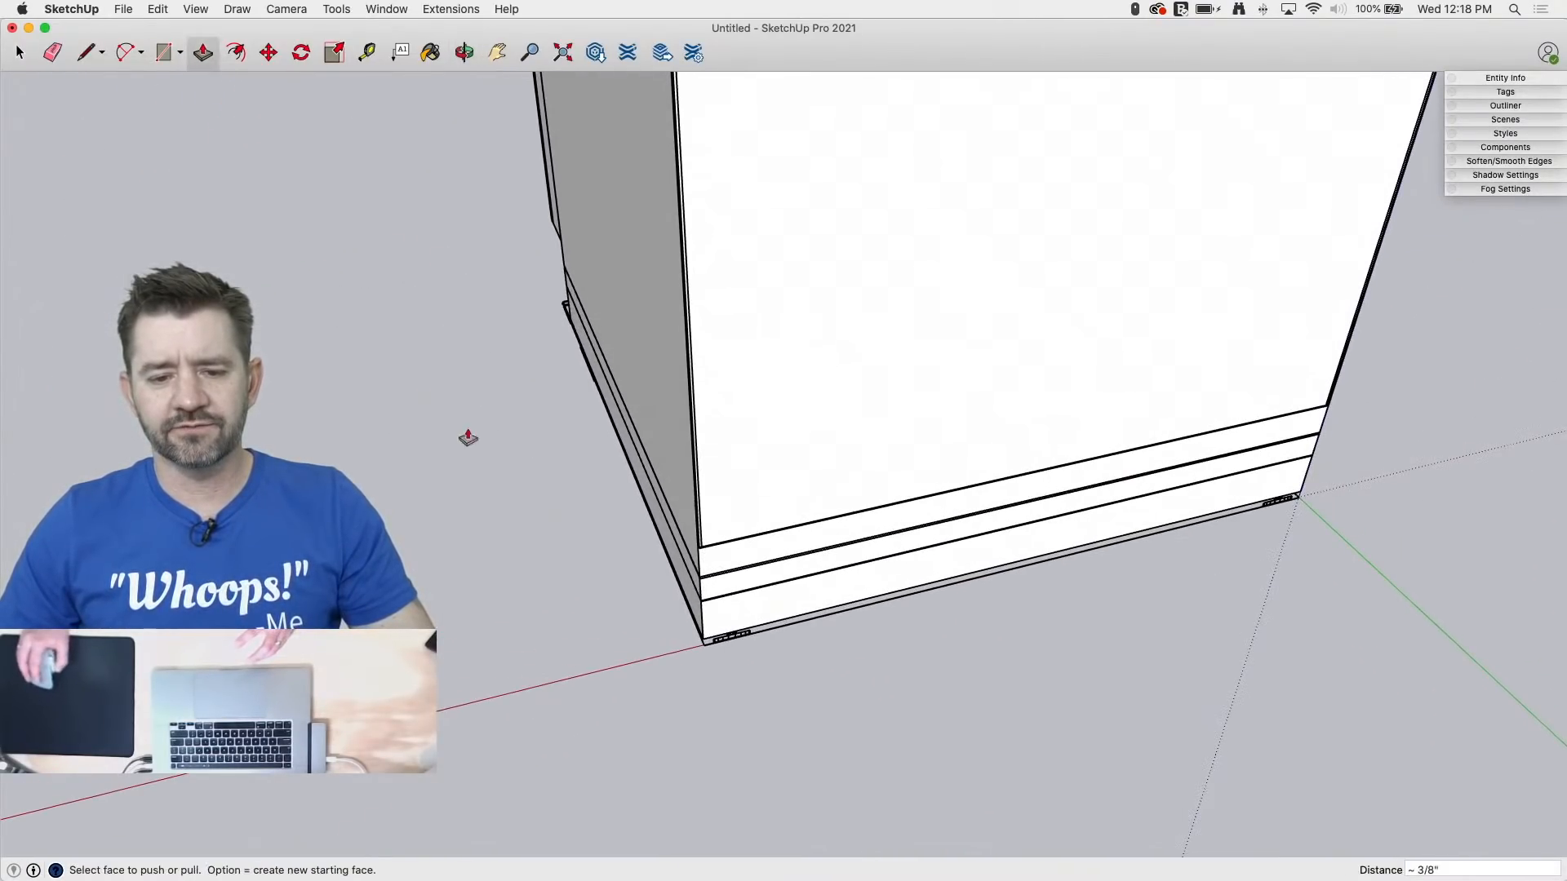
pyautogui.scroll(5, 693, 541)
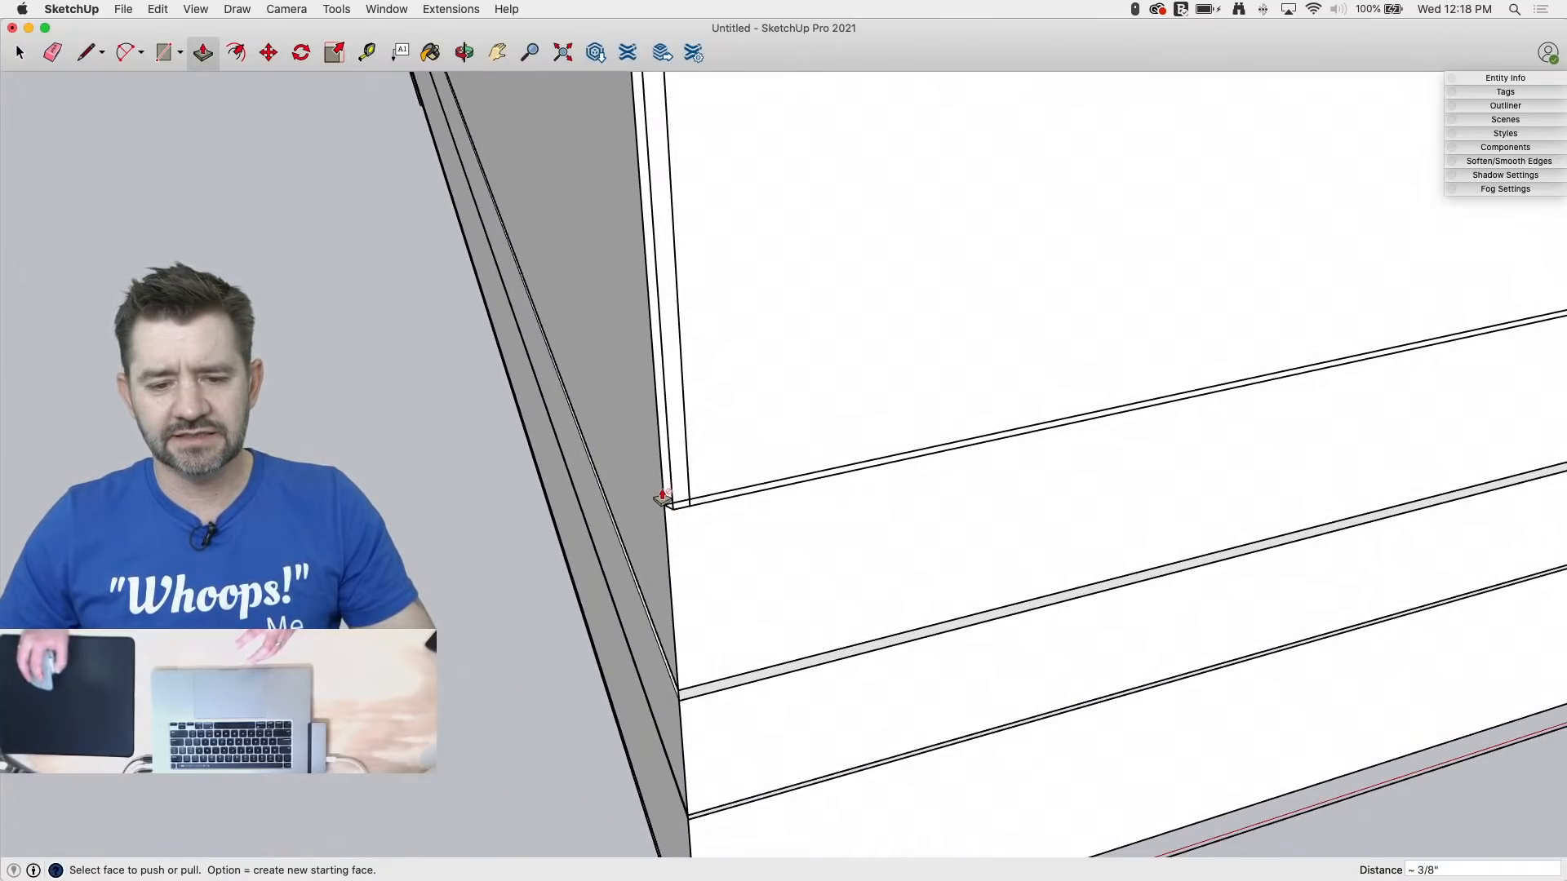
# Step: Examine the door and base from several sides, along with the control panel's corner on the flat plan
pyautogui.scroll(-3, 824, 528)
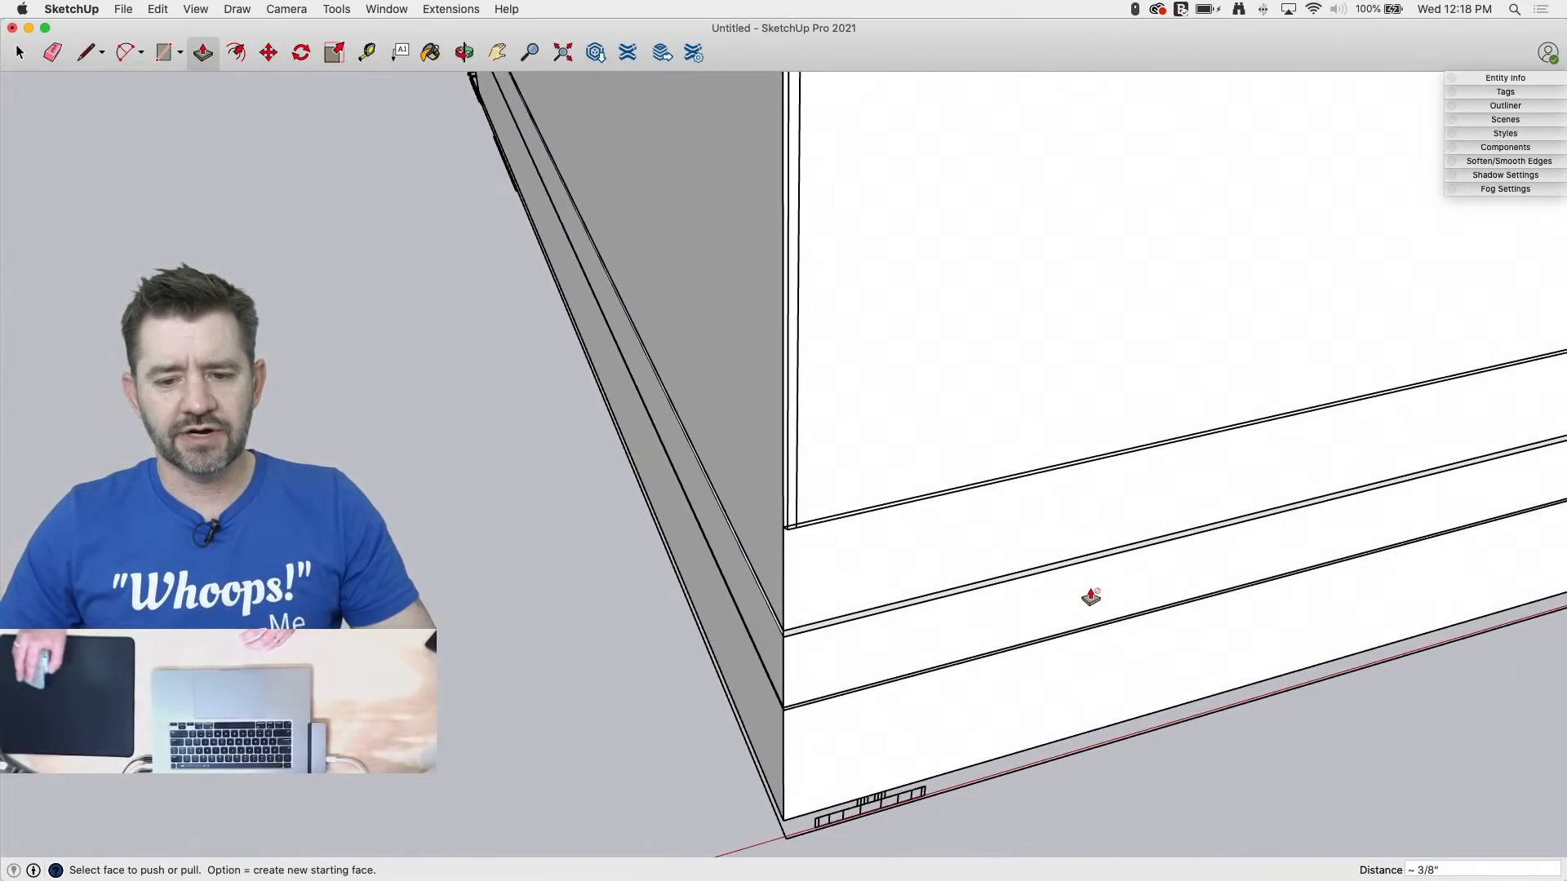
pyautogui.moveTo(1091, 601); pyautogui.dragTo(1397, 430, button='middle')
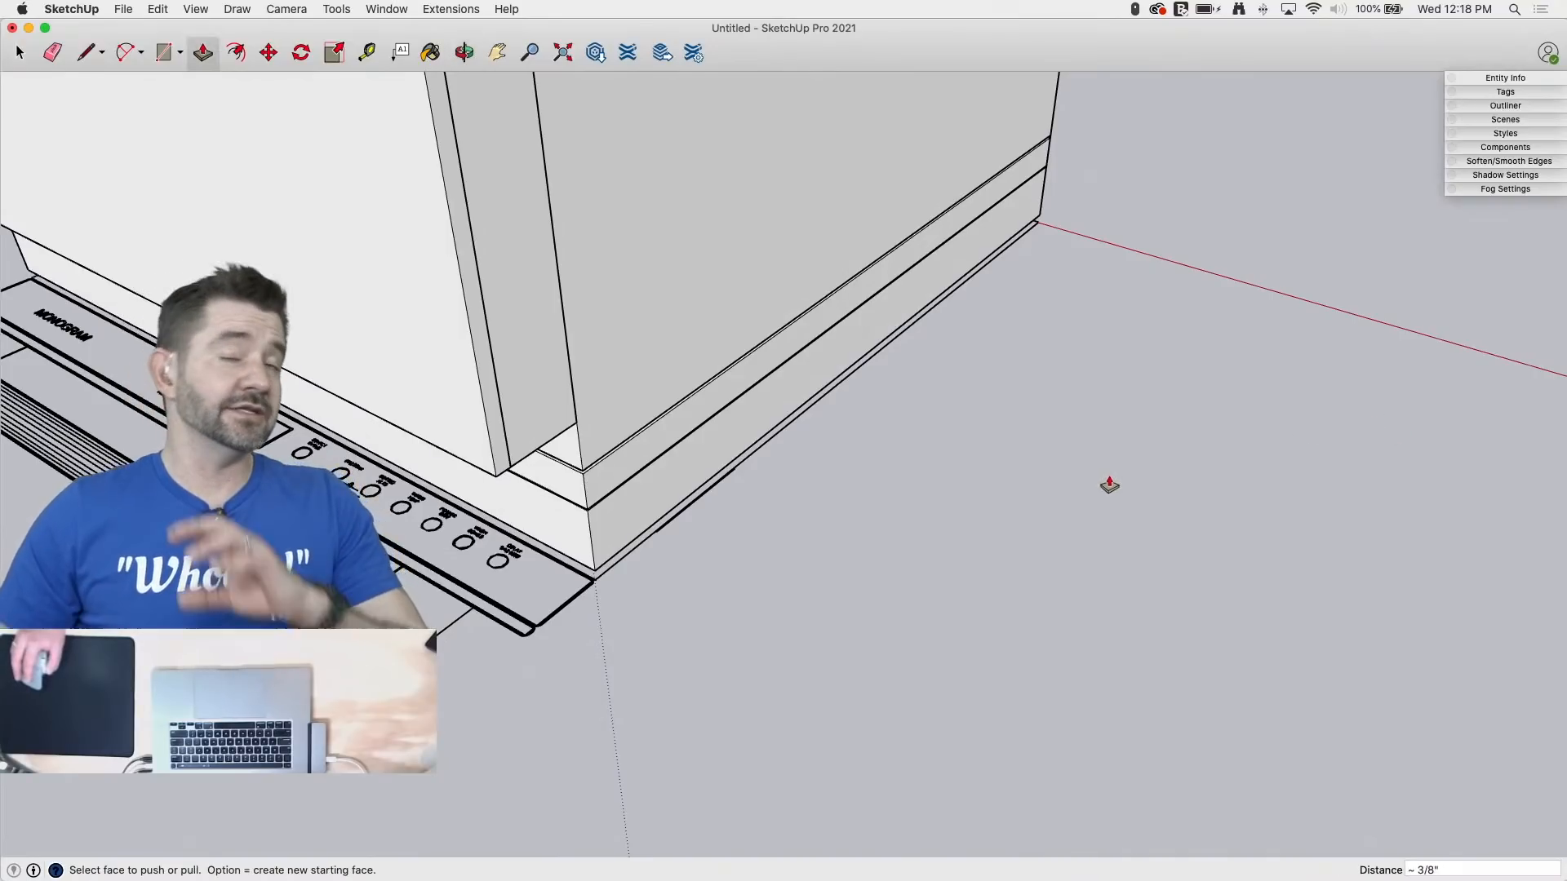
pyautogui.moveTo(1110, 483); pyautogui.dragTo(1289, 511, button='middle')
pyautogui.scroll(-2, 1300, 511)
pyautogui.scroll(-2, 1300, 510)
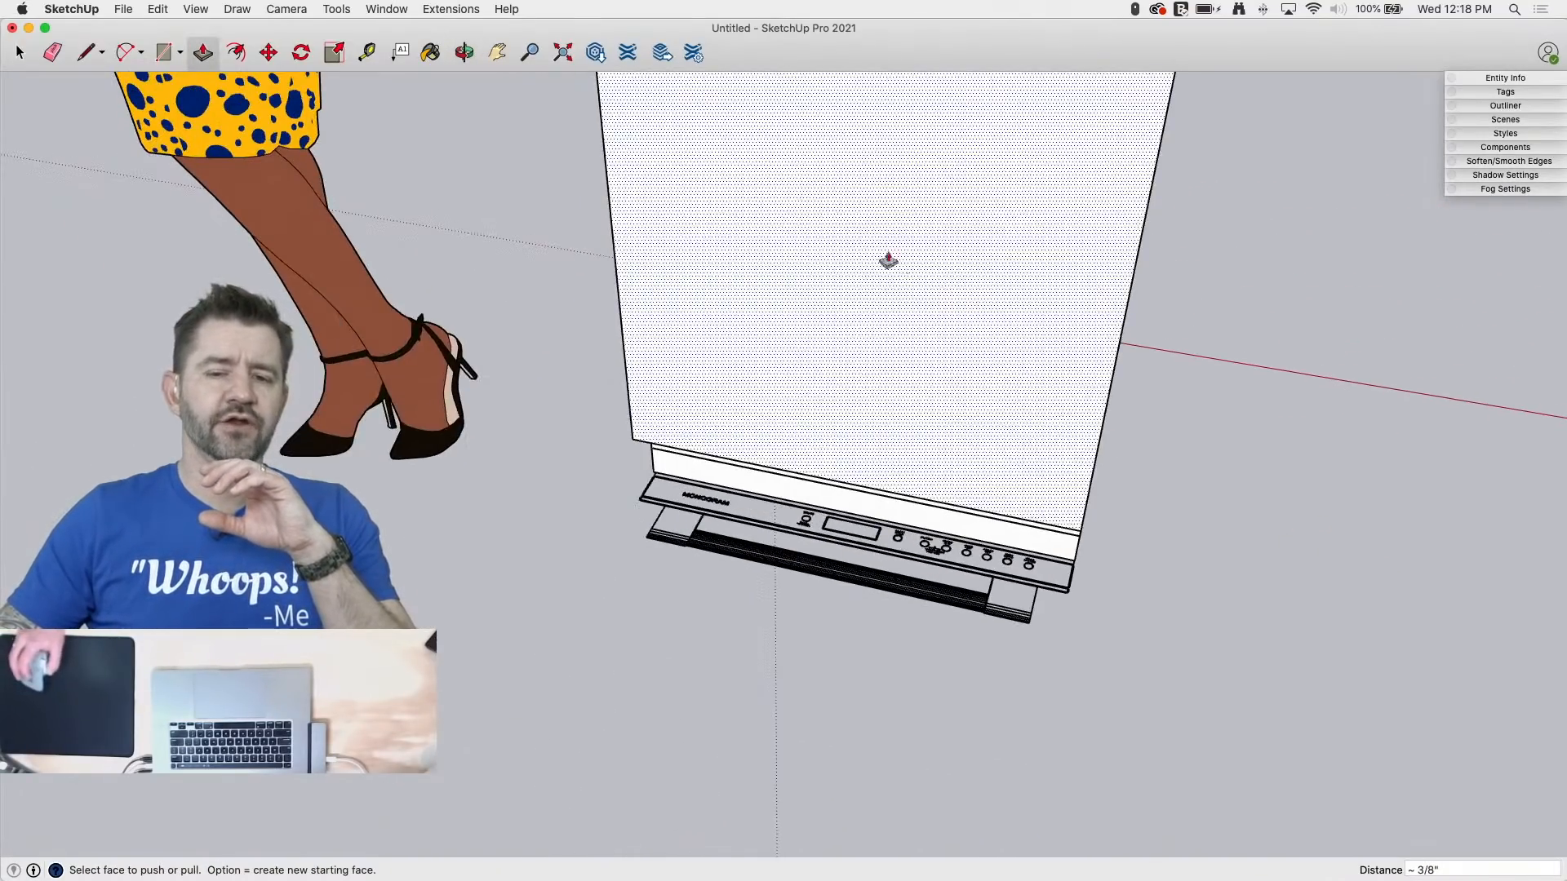
pyautogui.moveTo(941, 675); pyautogui.dragTo(833, 301, button='middle')
pyautogui.scroll(3, 832, 301)
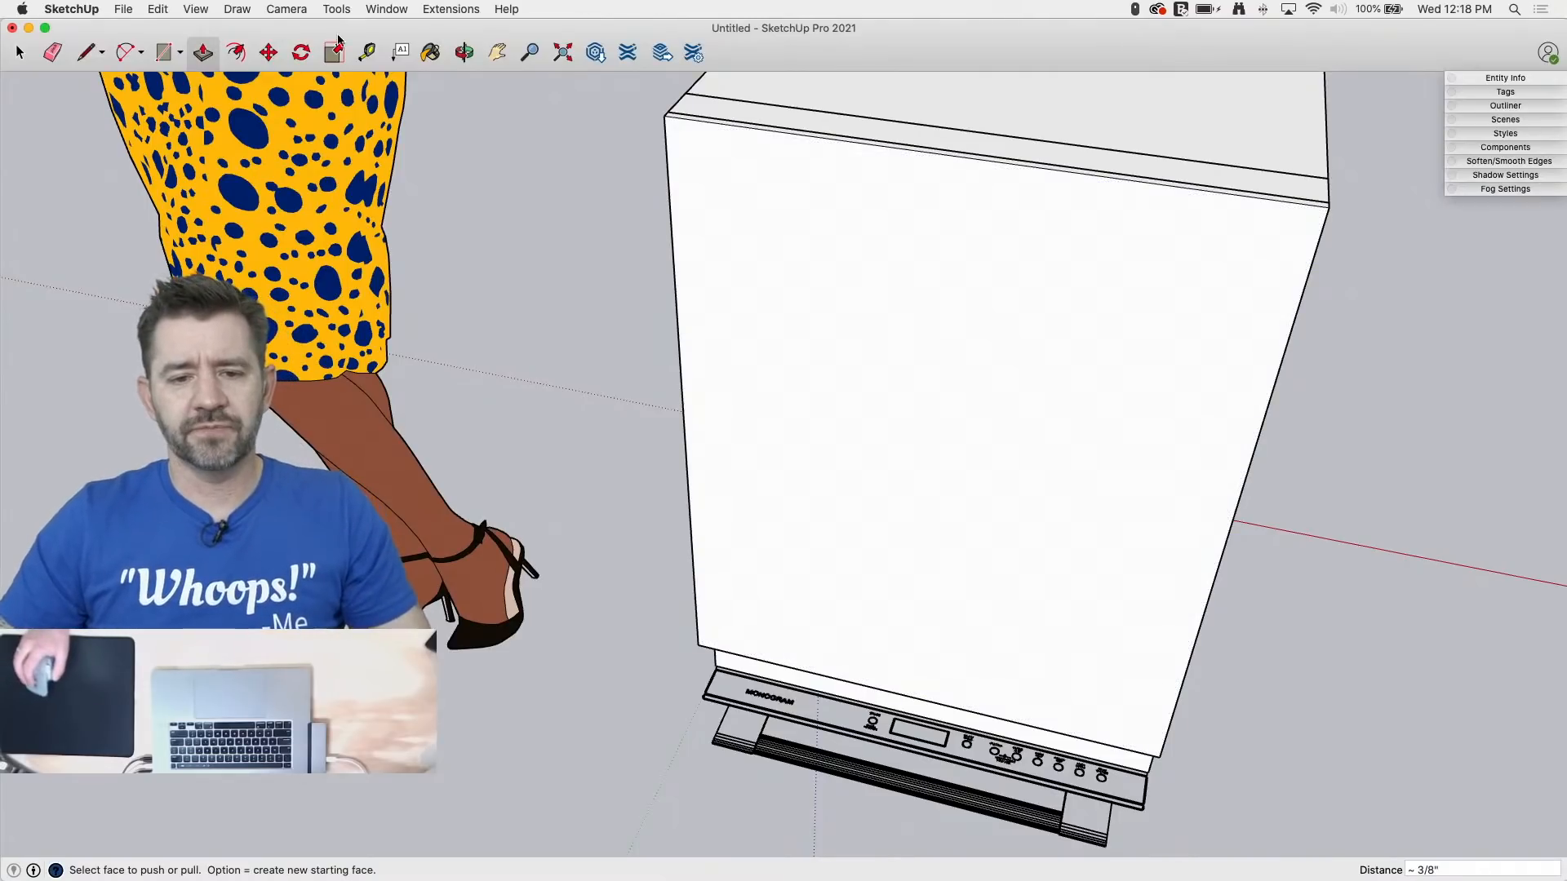
pyautogui.moveTo(621, 128); pyautogui.dragTo(721, 389, button='middle')
pyautogui.scroll(5, 685, 103)
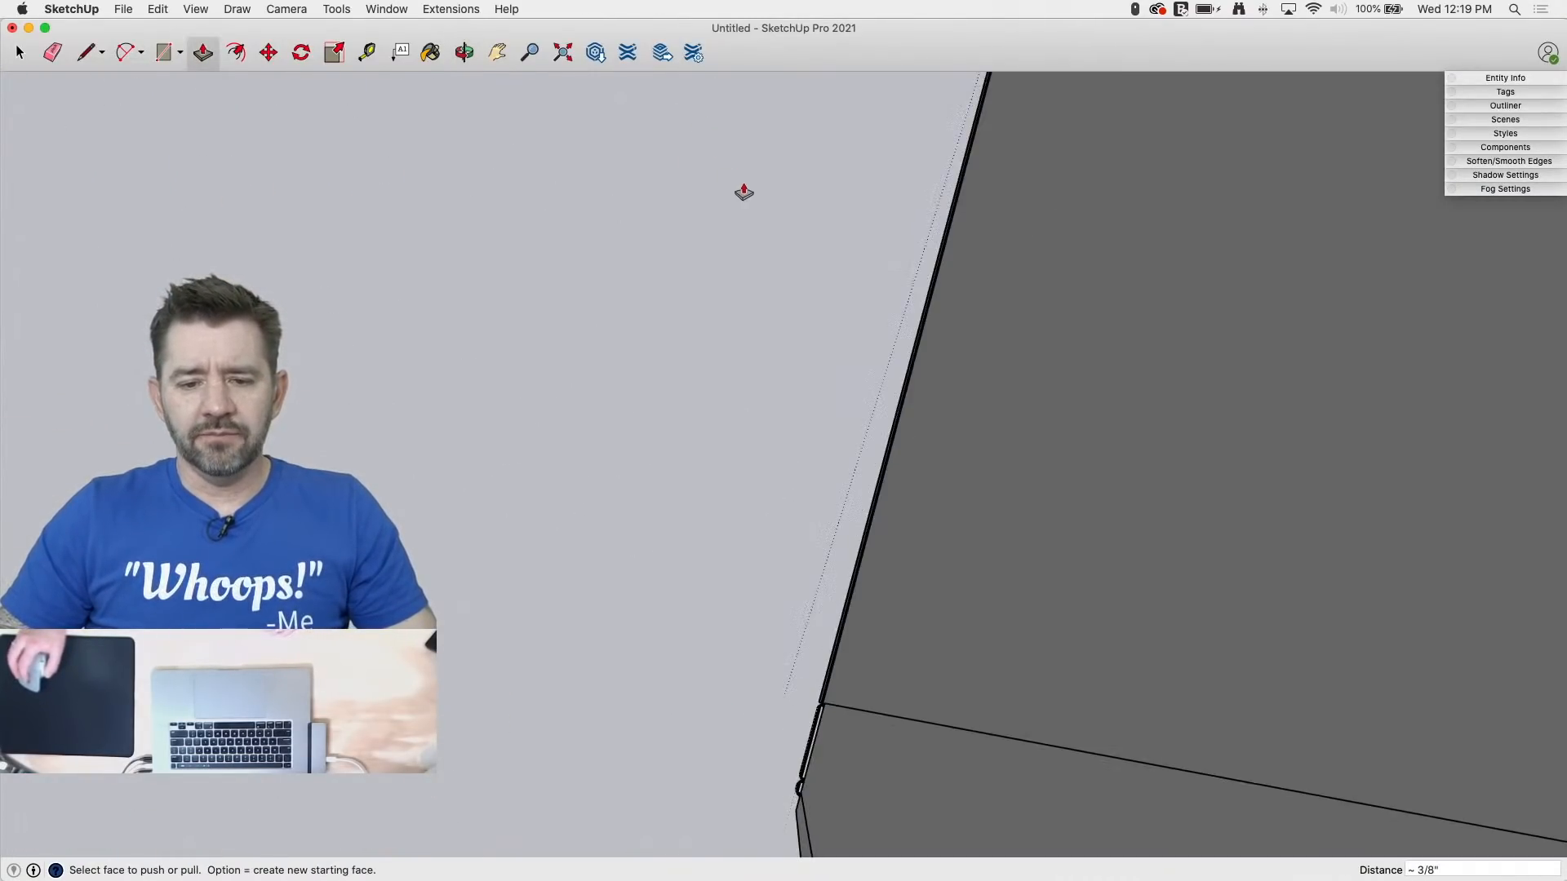
# Step: Measure the front panel's thickness with the Line tool along the short side of its top face
pyautogui.scroll(-5, 742, 193)
pyautogui.scroll(1, 740, 199)
pyautogui.press('l')
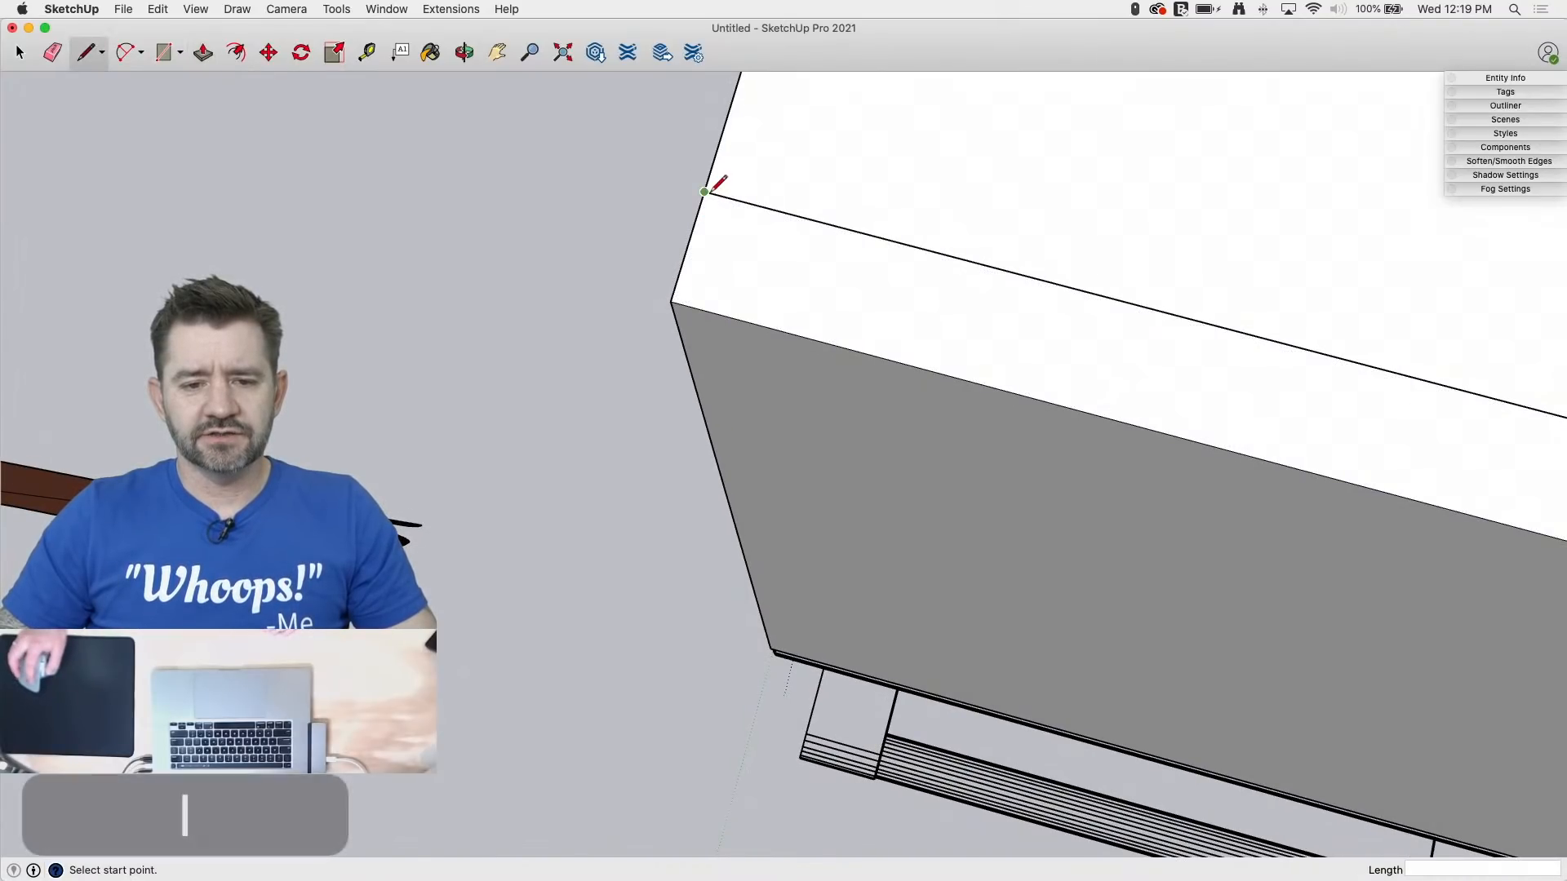
pyautogui.click(705, 192)
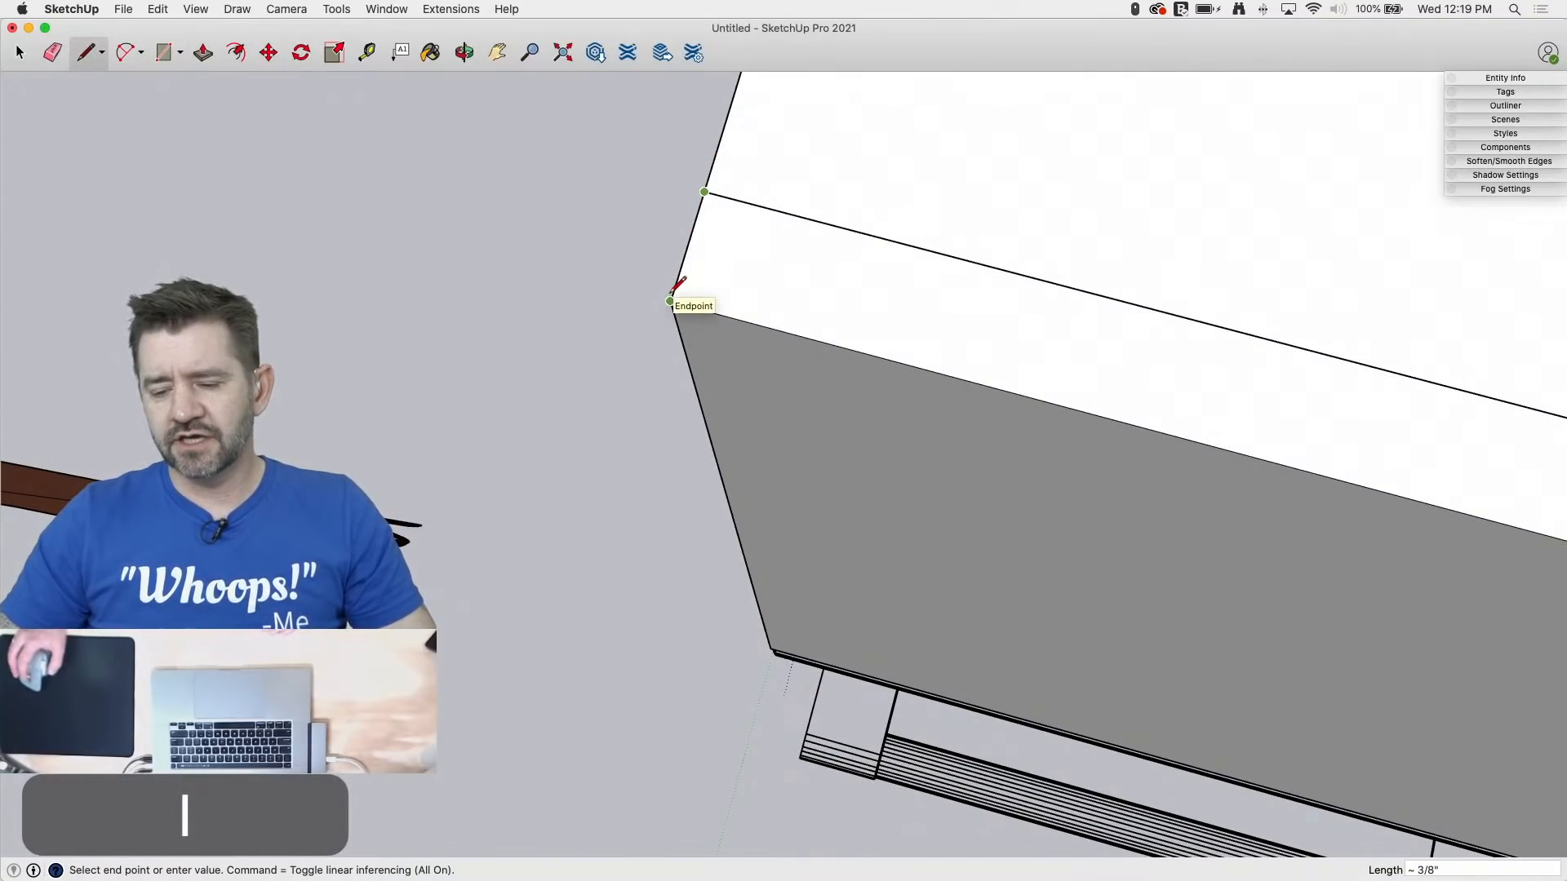
pyautogui.click(669, 301)
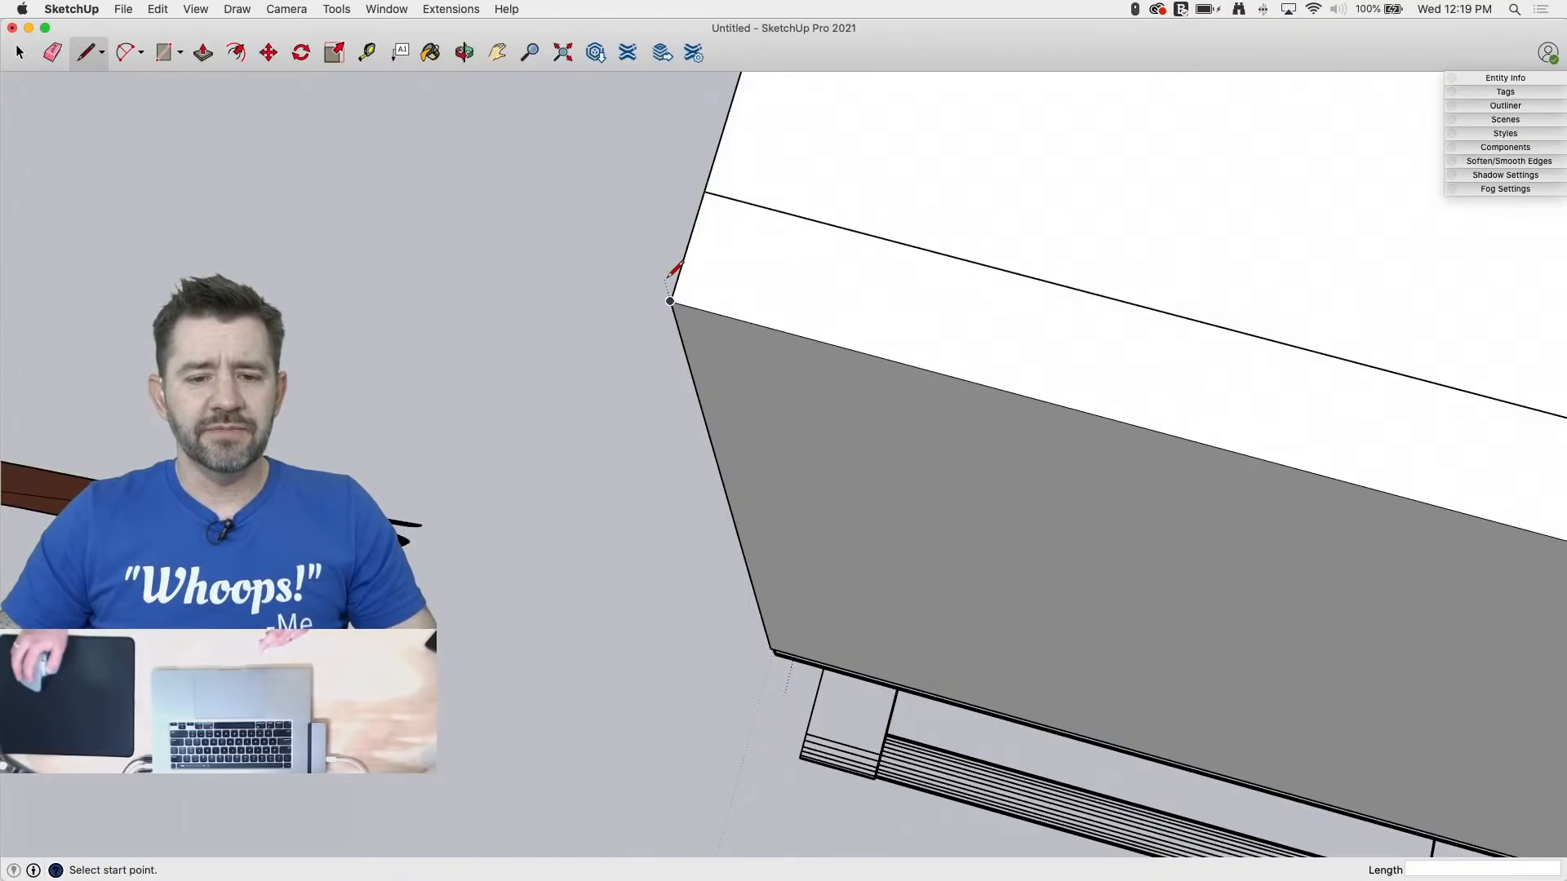
# Step: Draw 1/8" lines from the panel's upper front corner along the side and front edges of its top face
pyautogui.press('l')
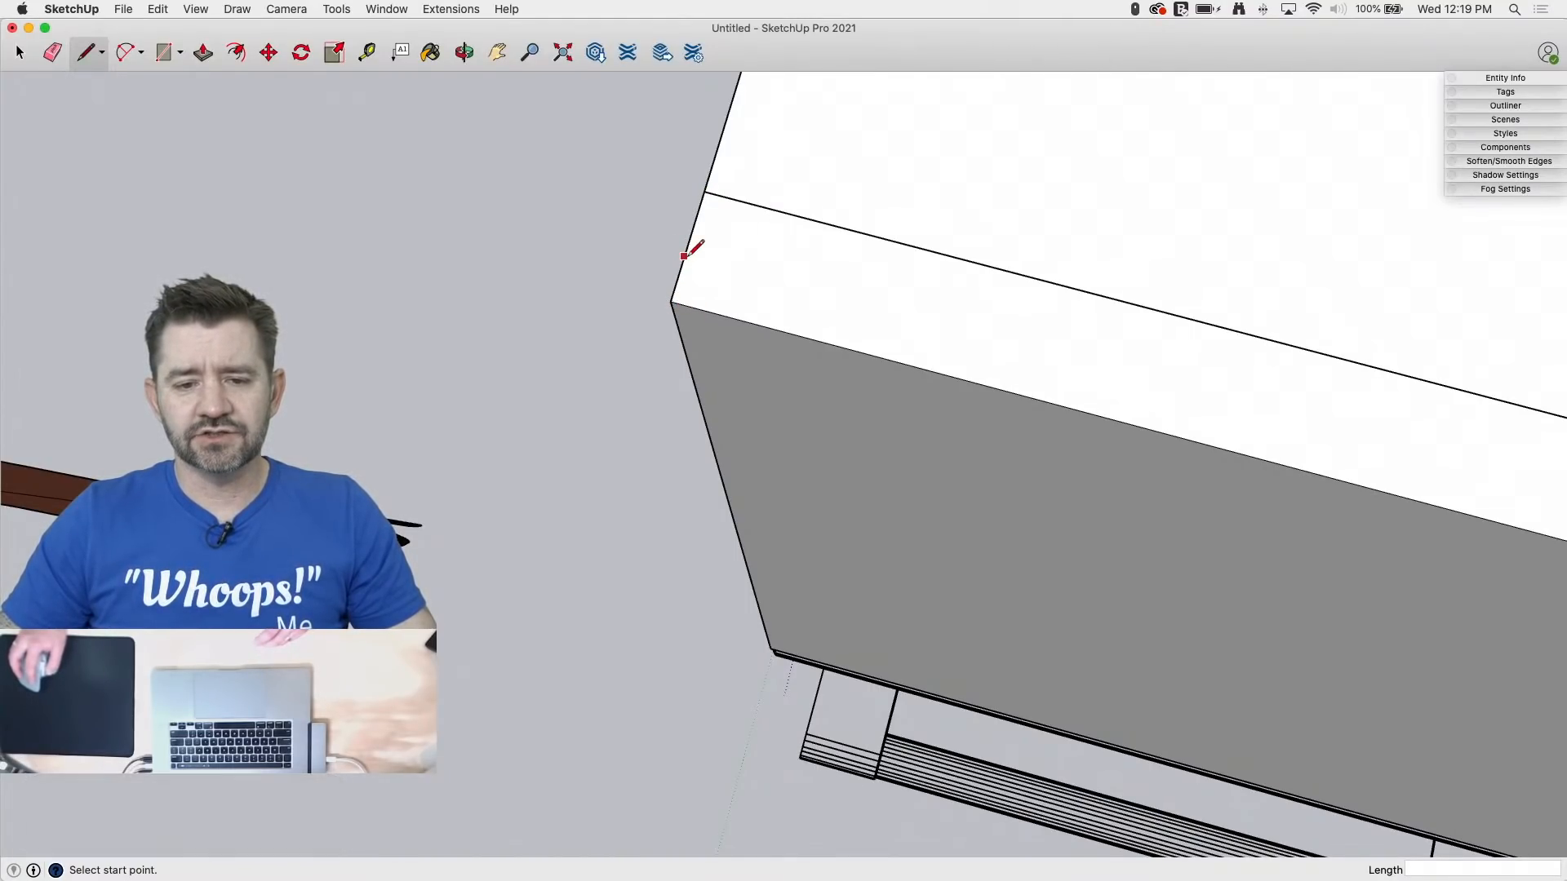
pyautogui.moveTo(700, 252); pyautogui.dragTo(691, 269, button='middle')
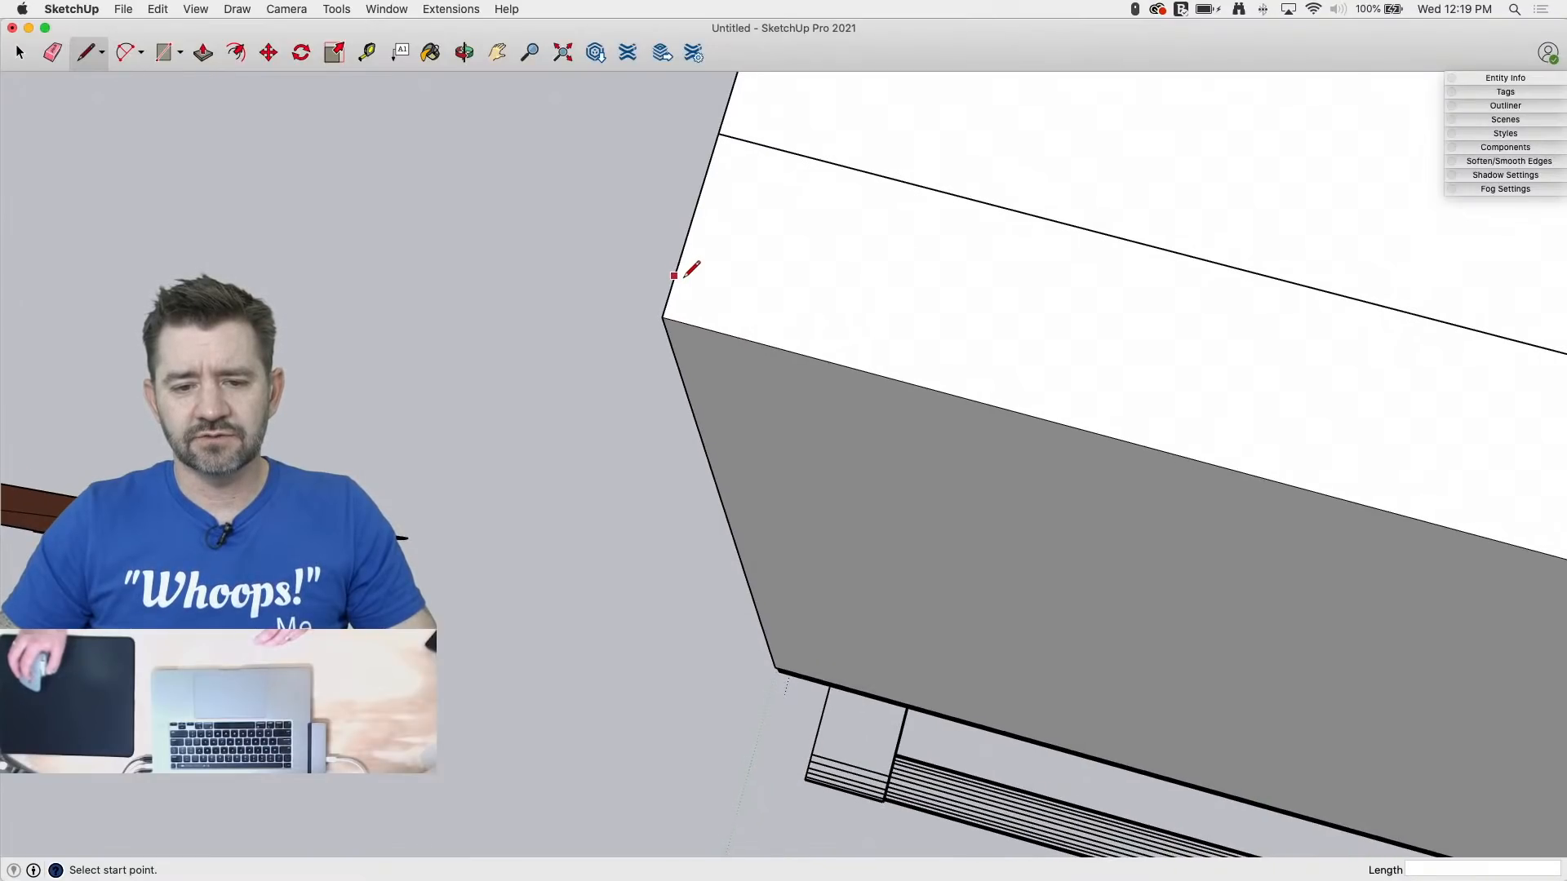
pyautogui.press('l')
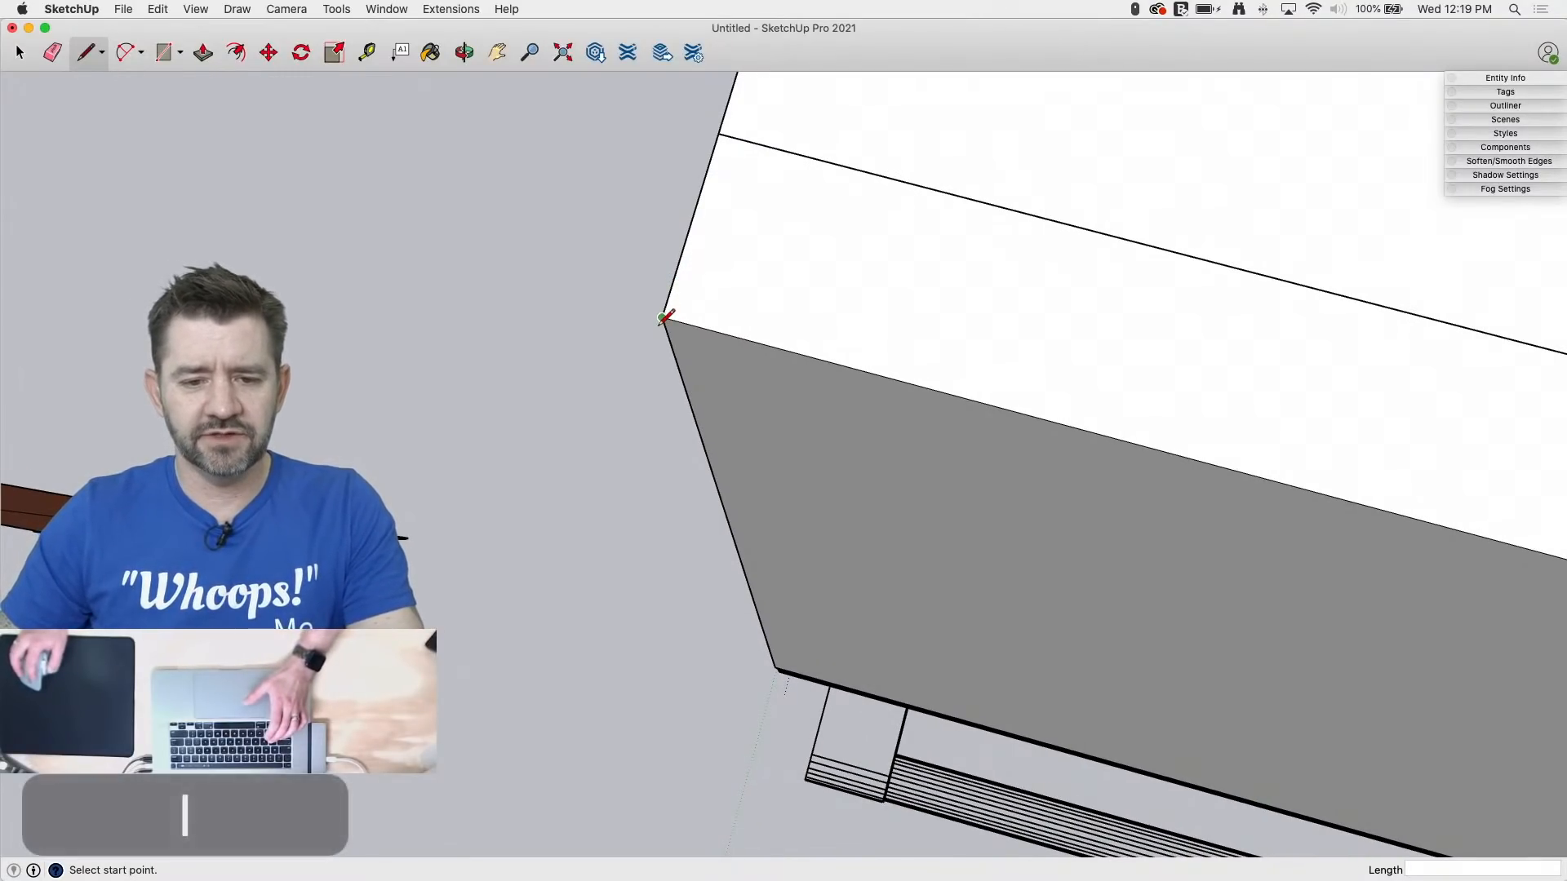
pyautogui.click(662, 317)
pyautogui.click(684, 254)
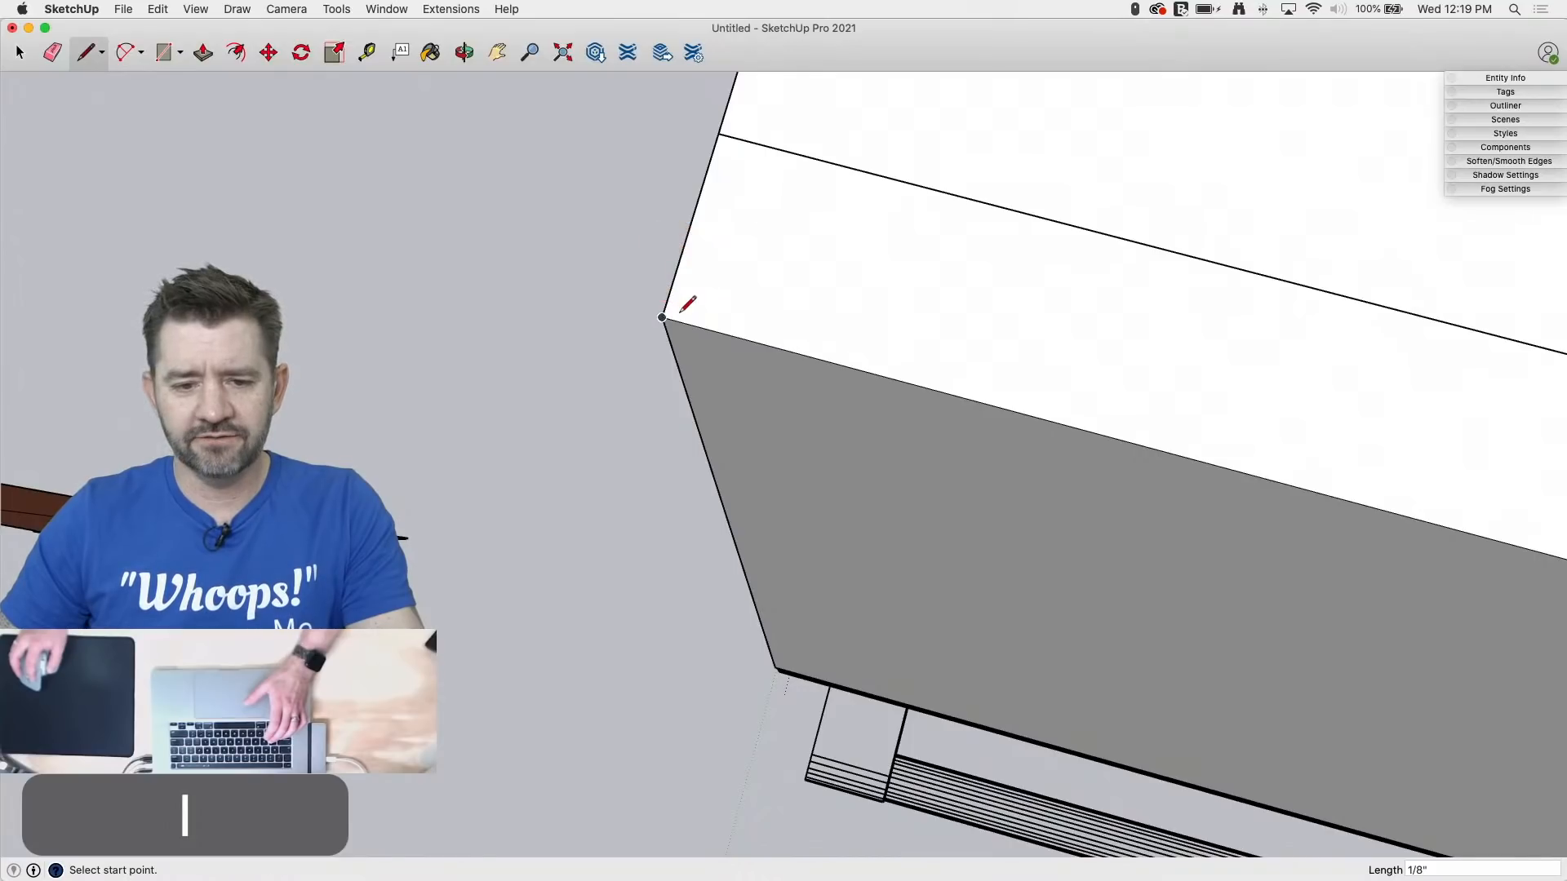
pyautogui.click(661, 317)
pyautogui.click(726, 333)
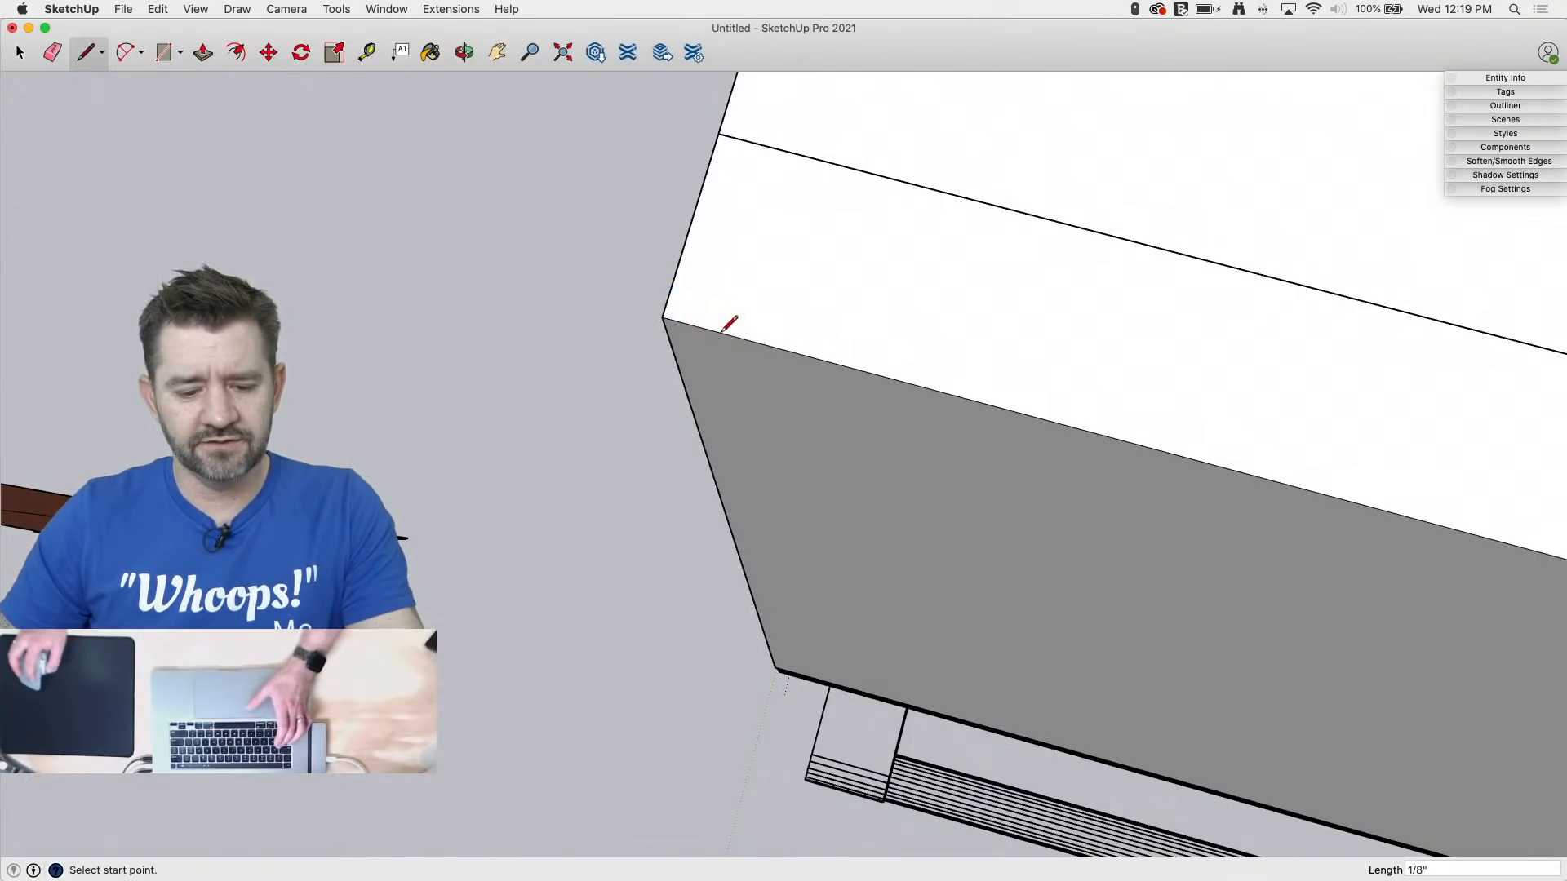
# Step: Draw an arc across the front corner of the panel's top face, joining the two 1/8" endpoints
pyautogui.press('a')
pyautogui.click(727, 335)
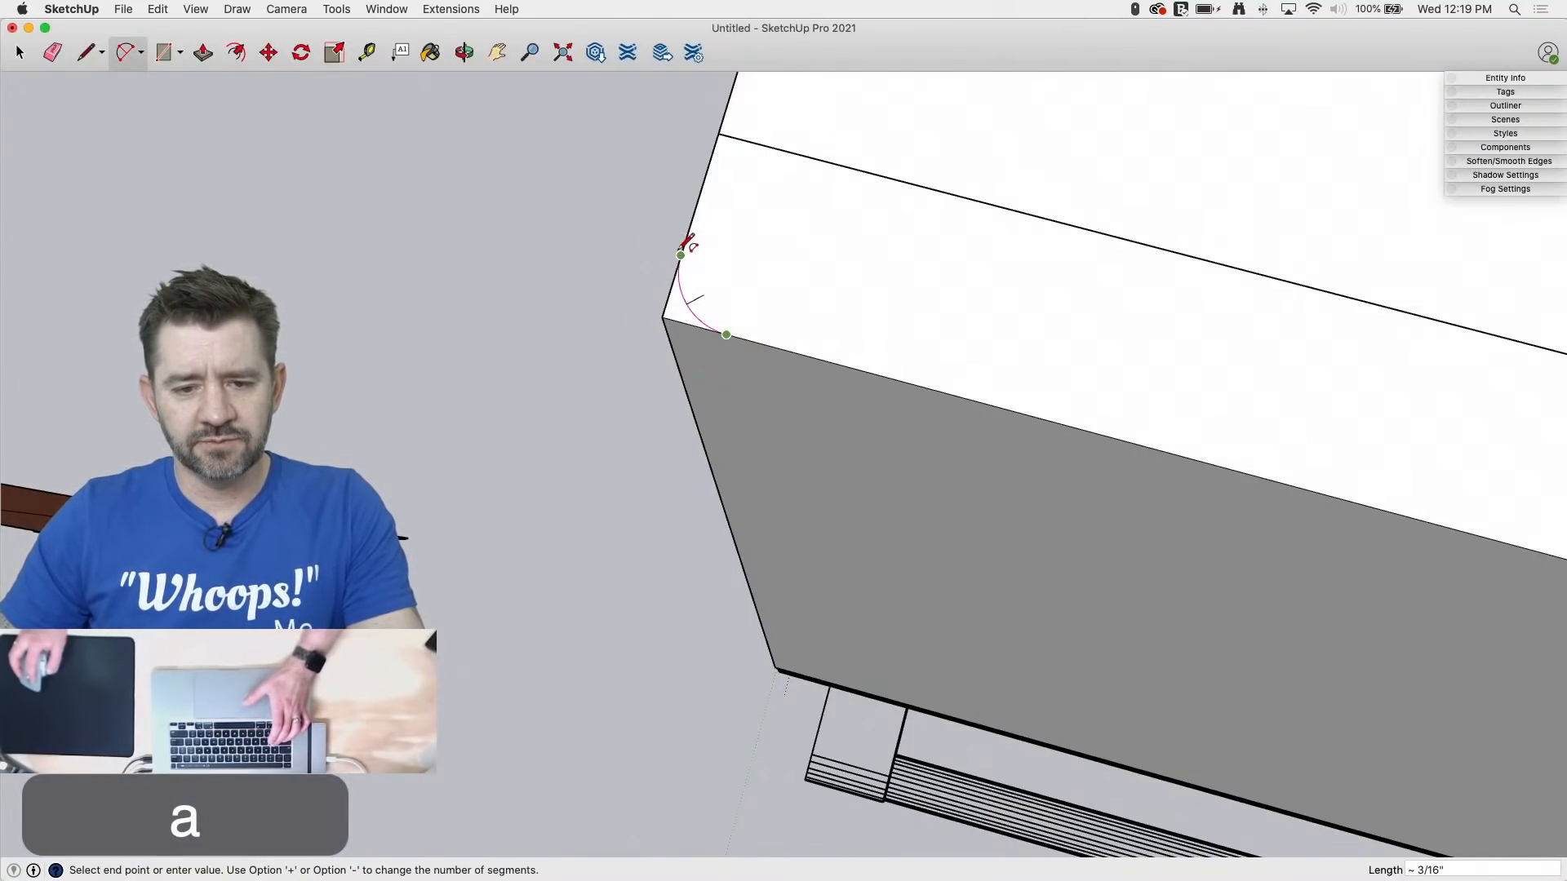
pyautogui.click(680, 255)
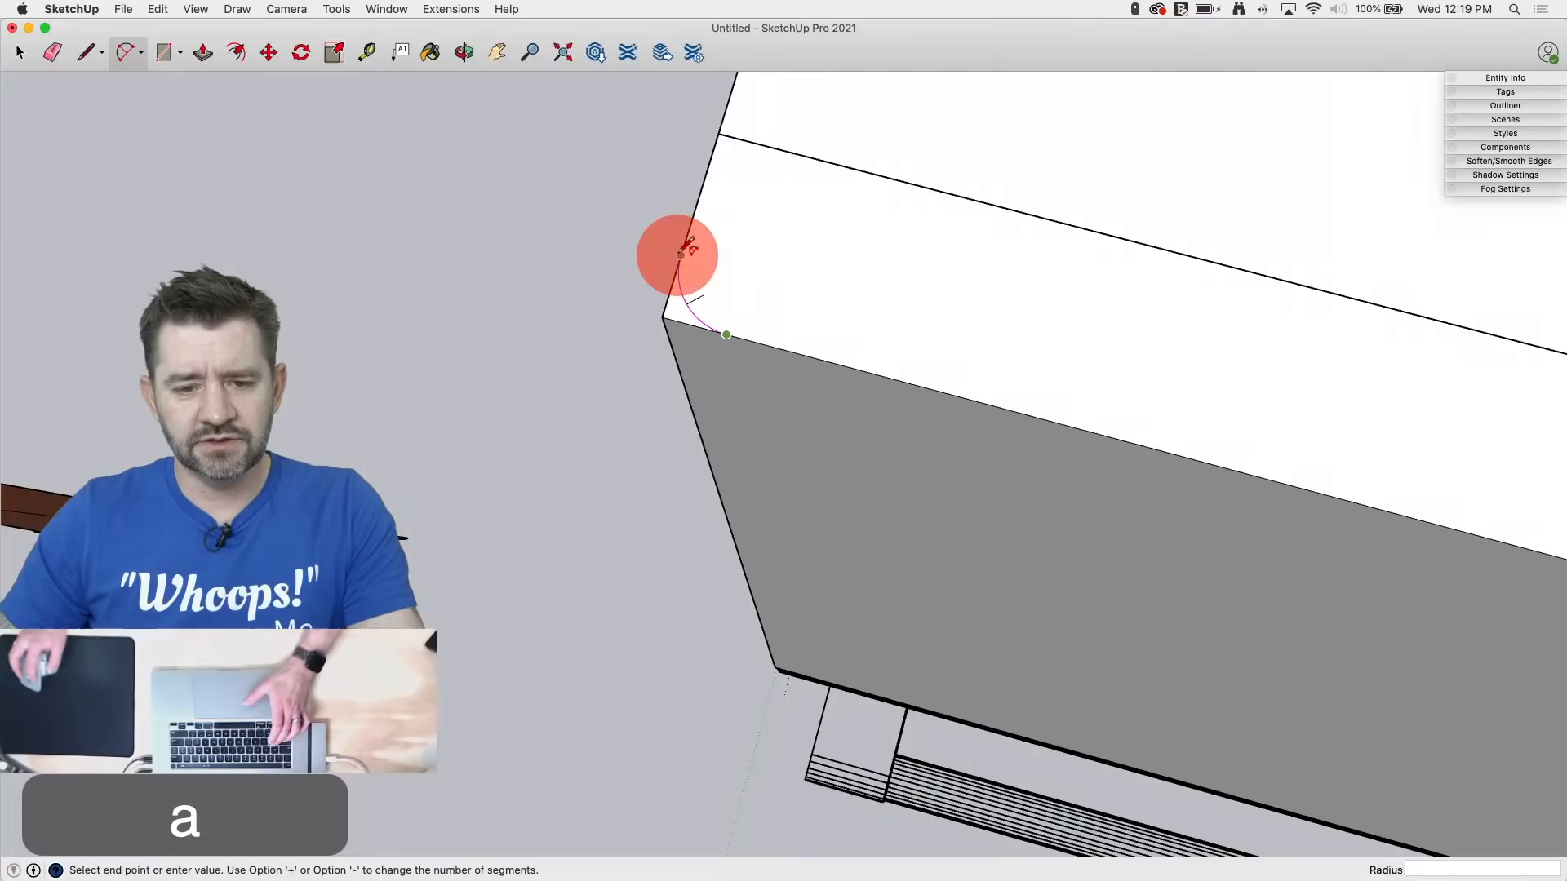
pyautogui.click(732, 325)
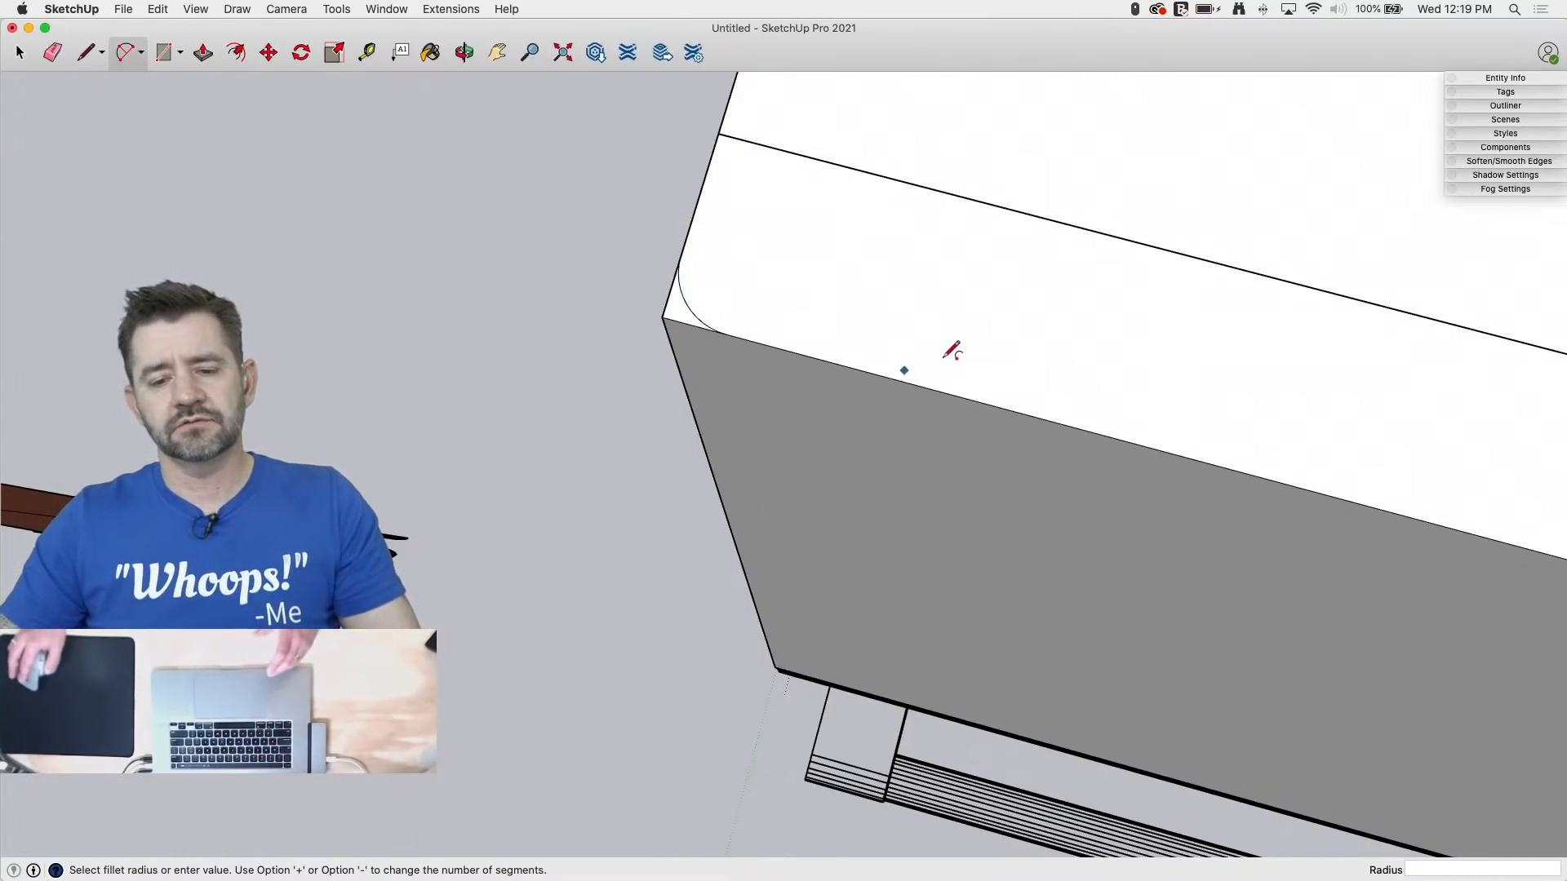
# Step: Compare the arc with the control panel's corner on the flat plan, and undo the arc
pyautogui.moveTo(952, 351)
pyautogui.mouseDown(button='middle')
pyautogui.moveTo(700, 686)
pyautogui.moveTo(881, 517)
pyautogui.moveTo(963, 373)
pyautogui.mouseUp(button='middle')
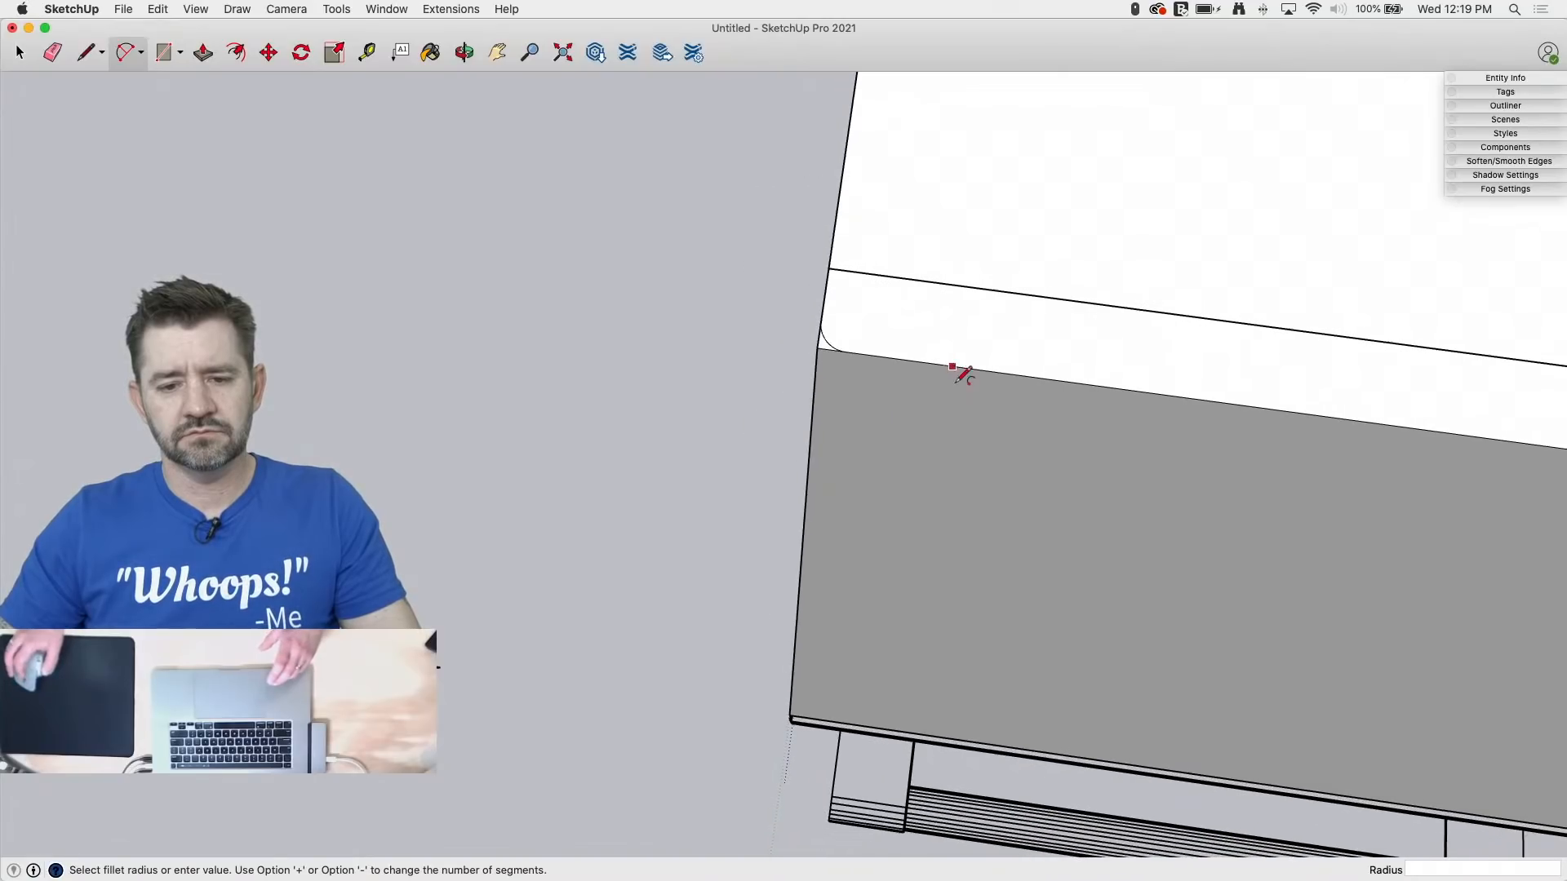
pyautogui.scroll(4, 822, 804)
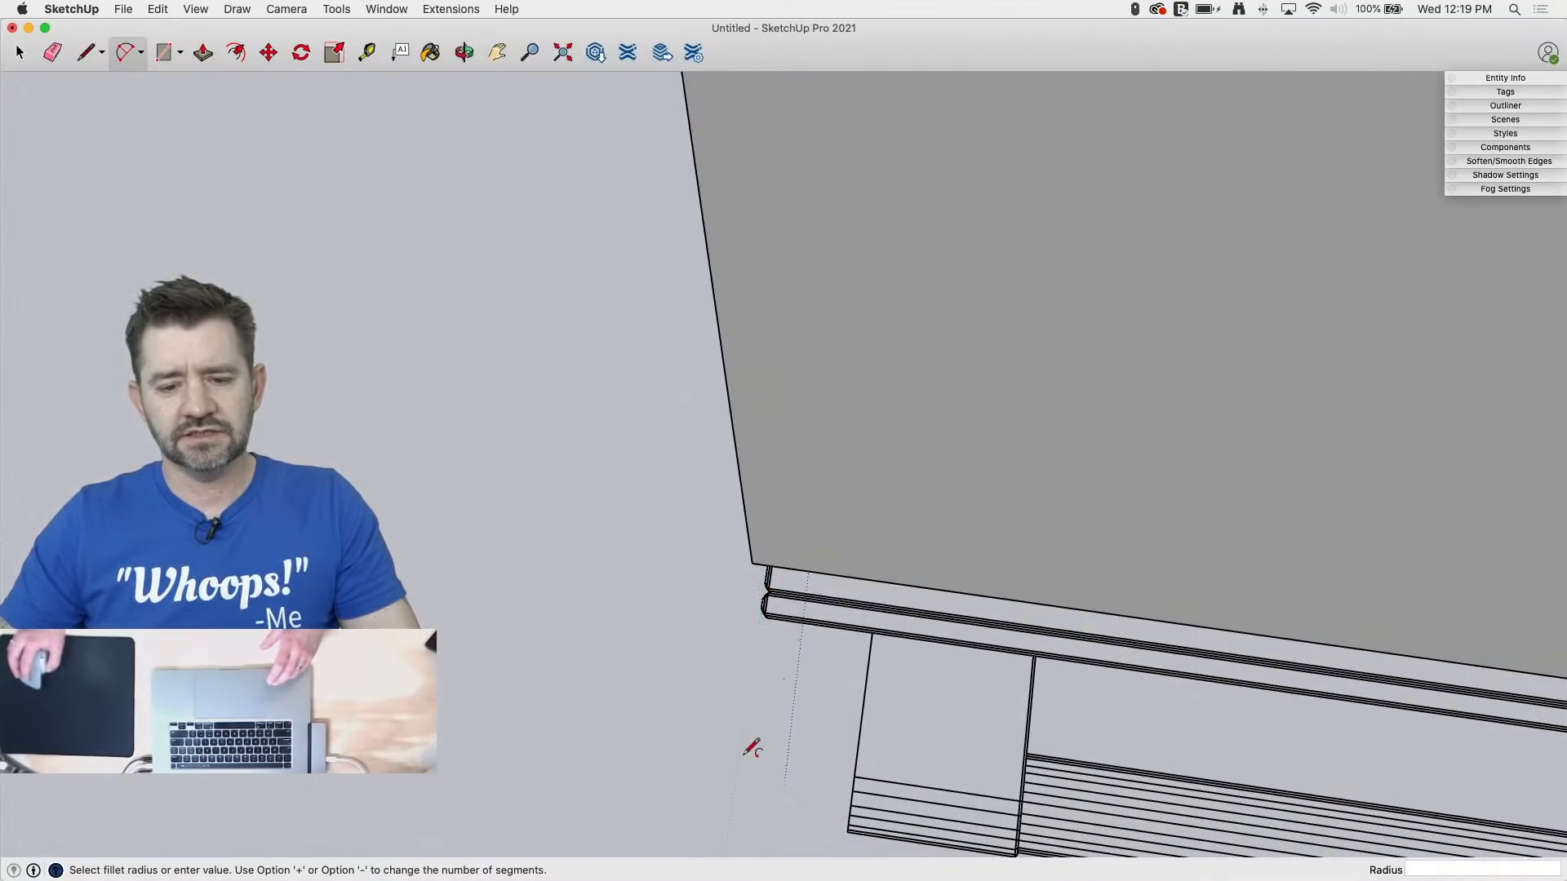
pyautogui.scroll(-5, 737, 745)
pyautogui.scroll(4, 700, 555)
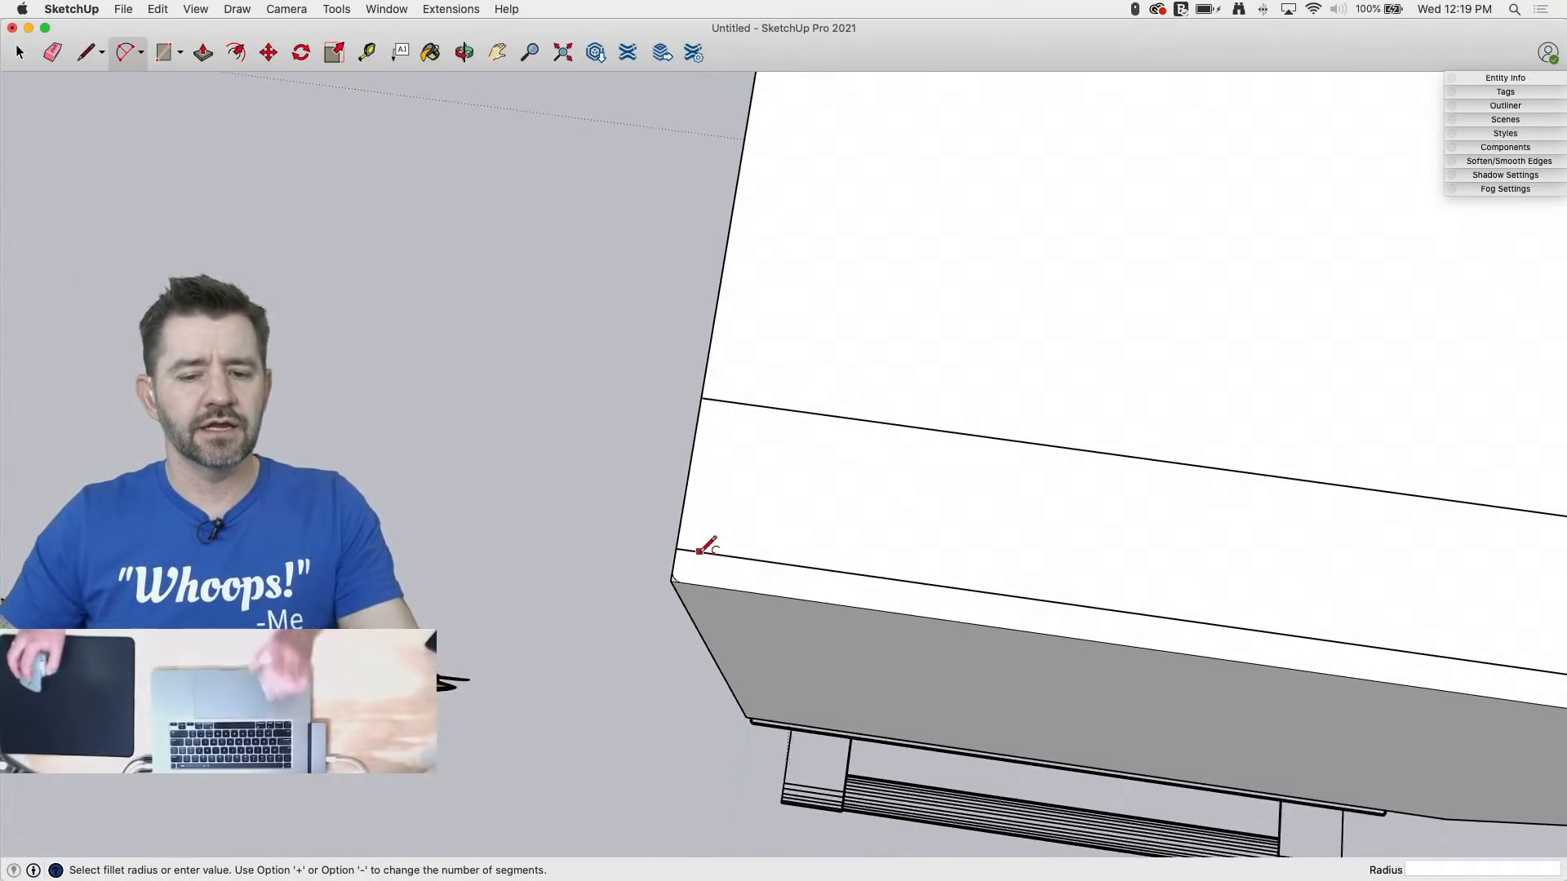
pyautogui.scroll(3, 647, 598)
pyautogui.scroll(-4, 657, 584)
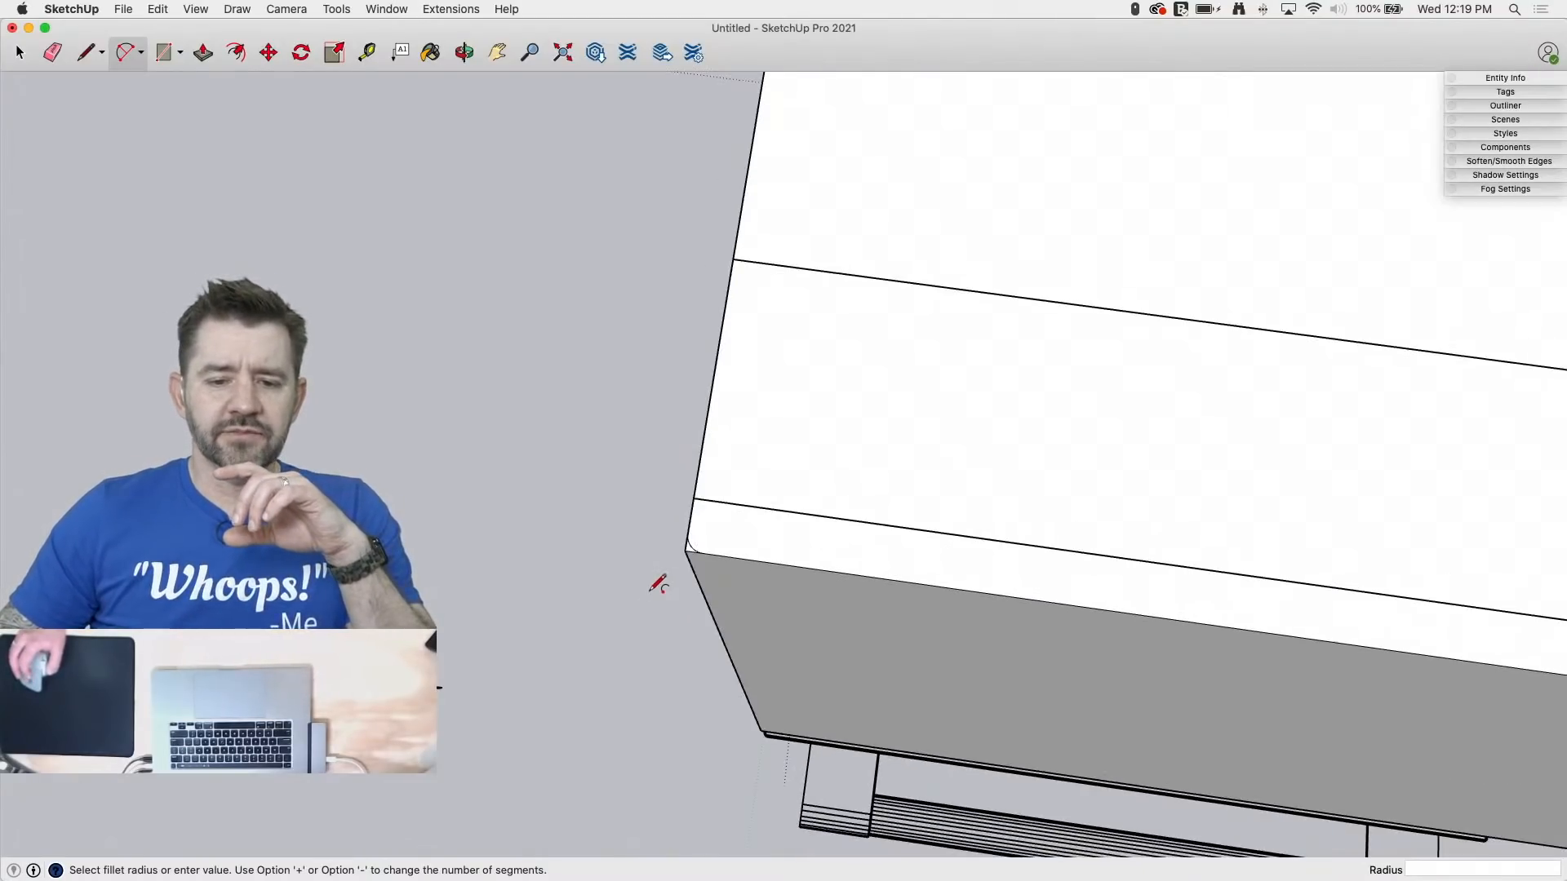
pyautogui.scroll(3, 676, 553)
pyautogui.scroll(-2, 677, 553)
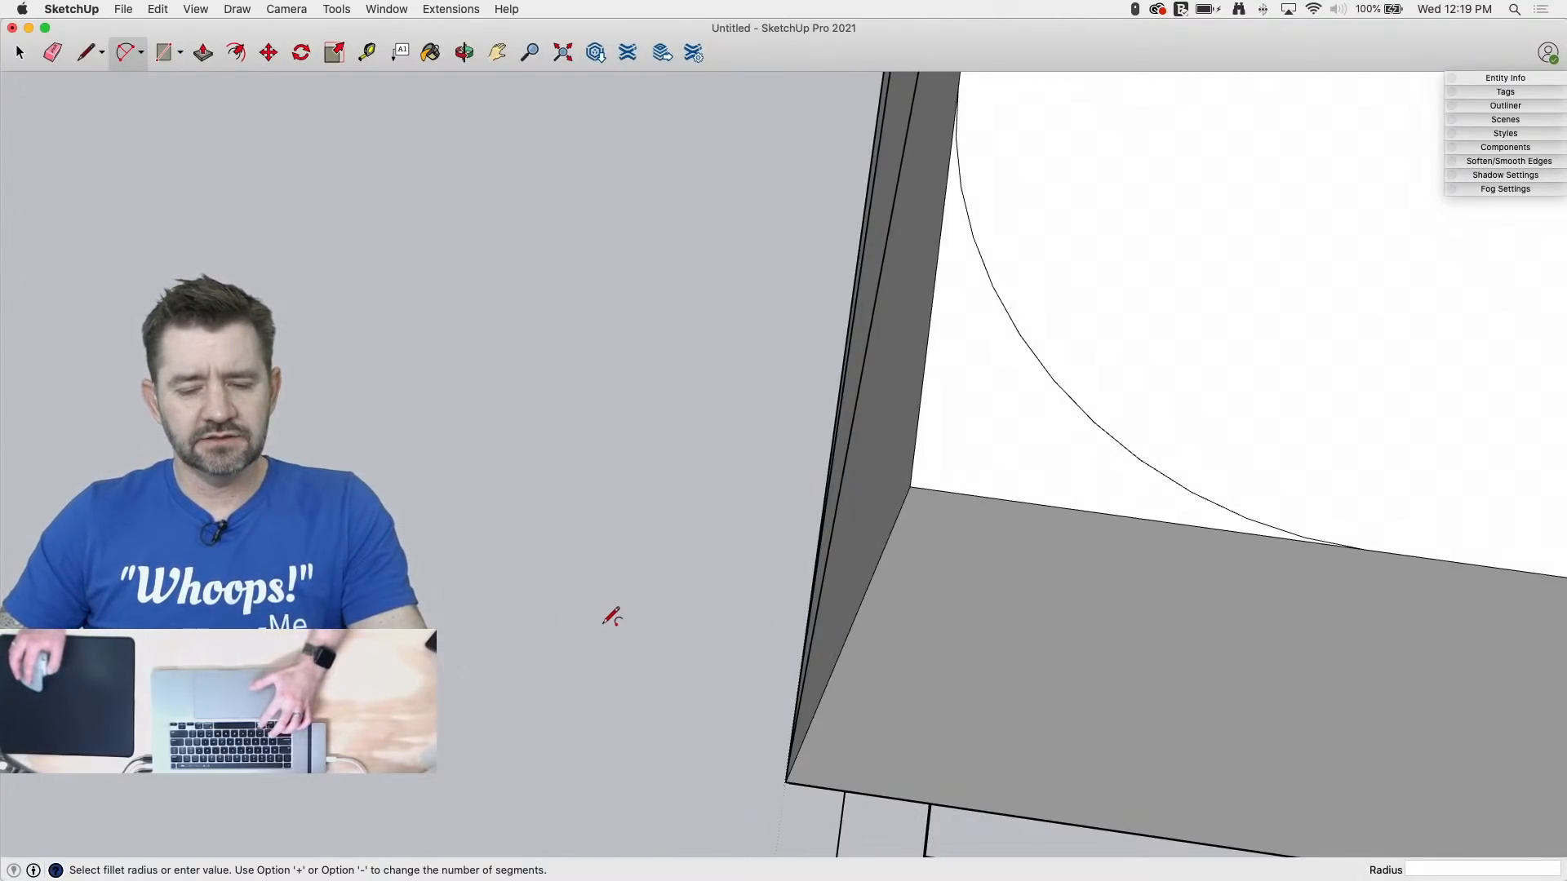
pyautogui.scroll(-1, 604, 624)
pyautogui.press('super+z')
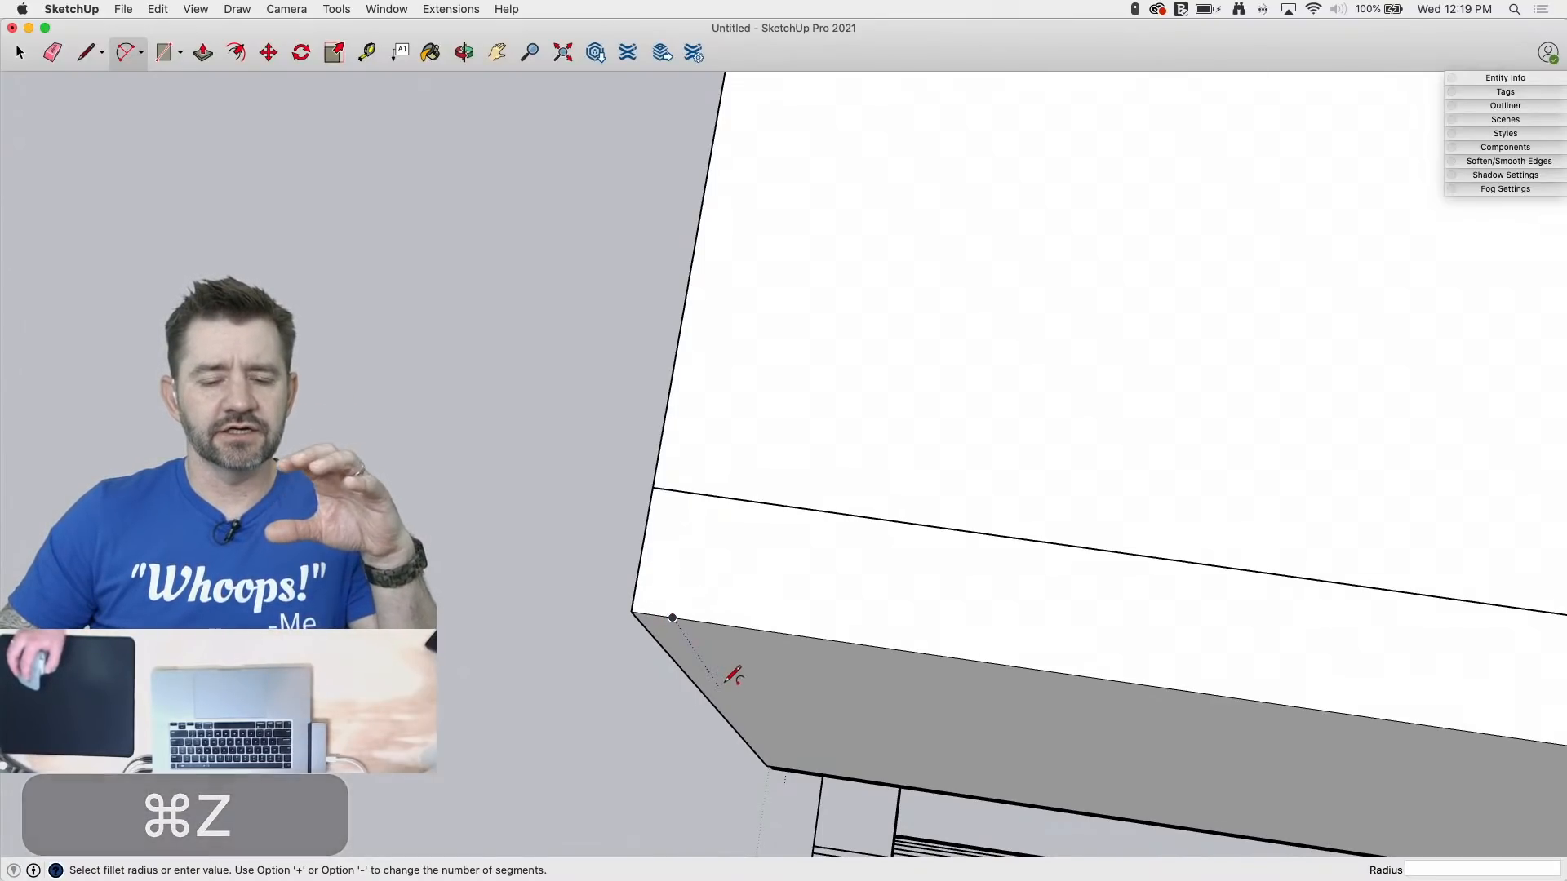
# Step: Set the Arc tool to 6 sides for rounding the corners of the panel's front face
pyautogui.moveTo(731, 674); pyautogui.dragTo(731, 231, button='middle')
pyautogui.scroll(-2, 1027, 302)
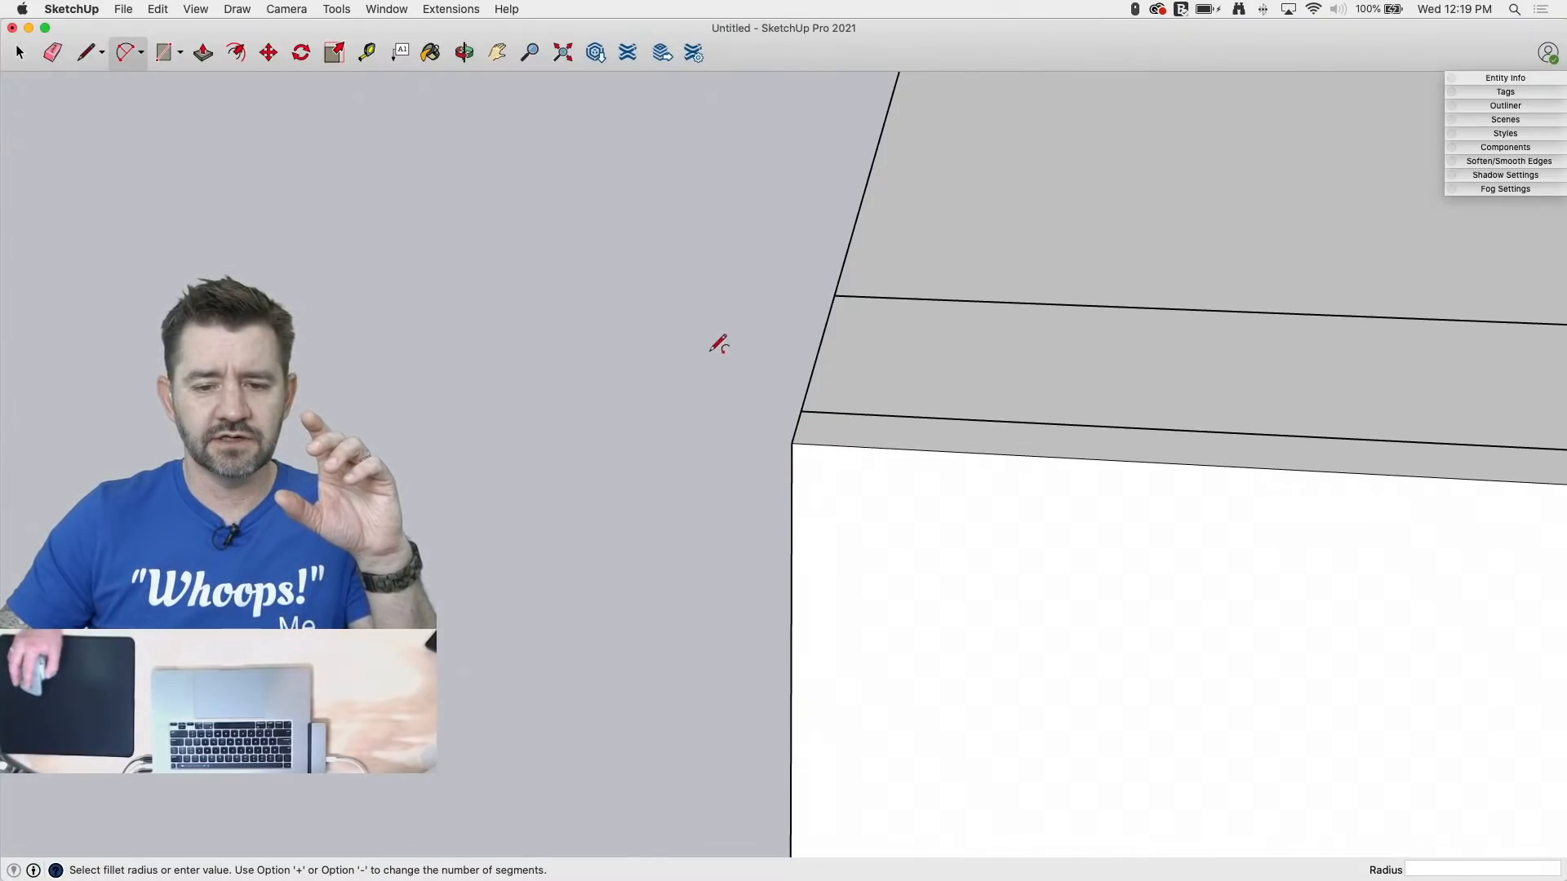
pyautogui.scroll(-1, 718, 344)
pyautogui.scroll(1, 763, 426)
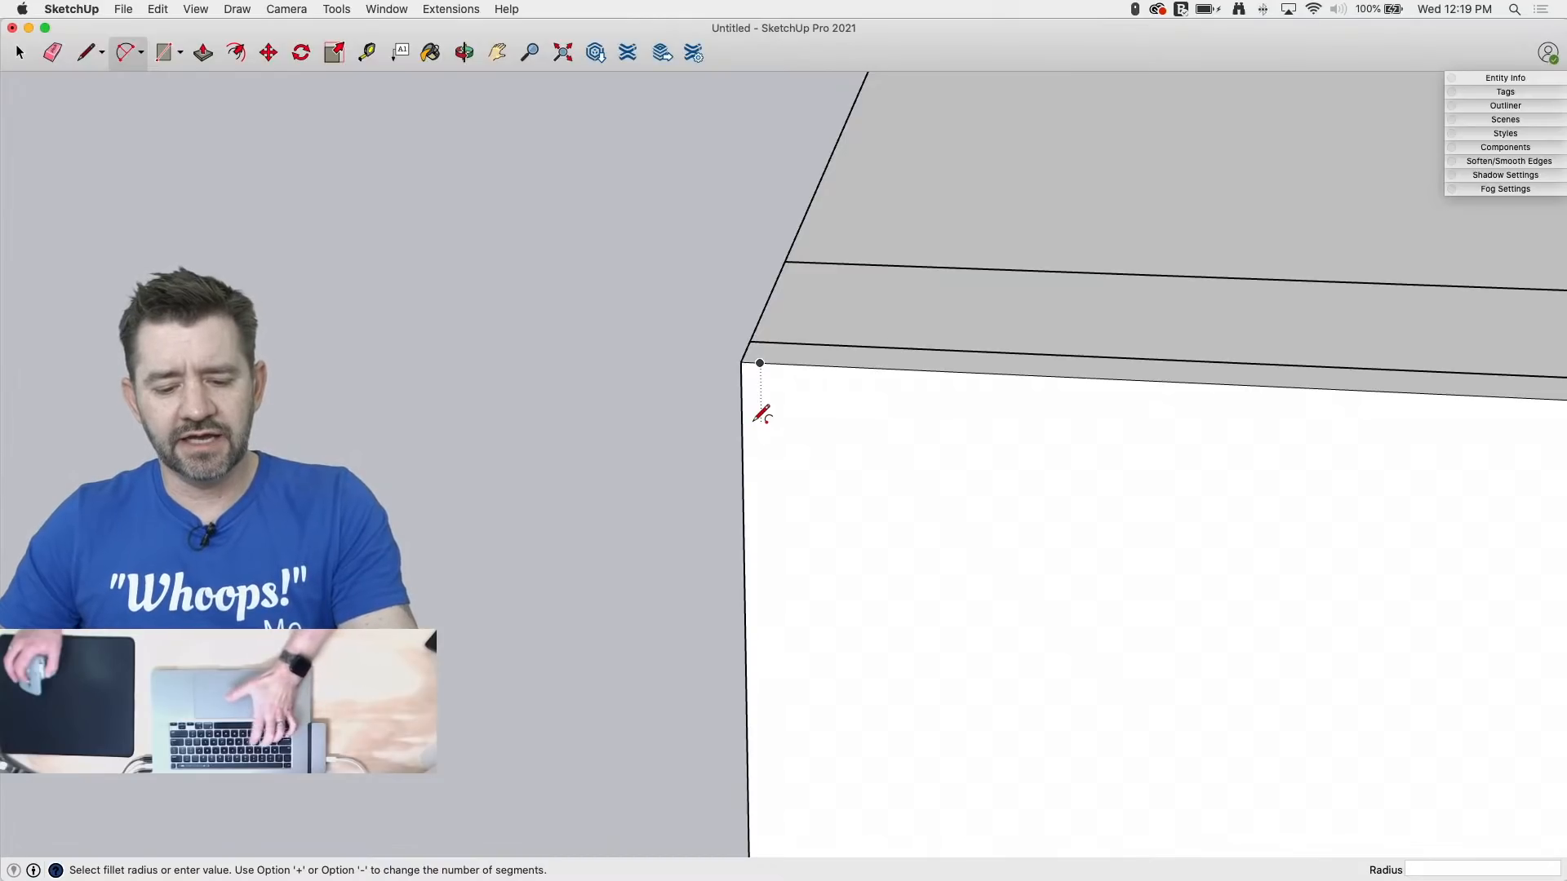
pyautogui.press('c')
pyautogui.press('a')
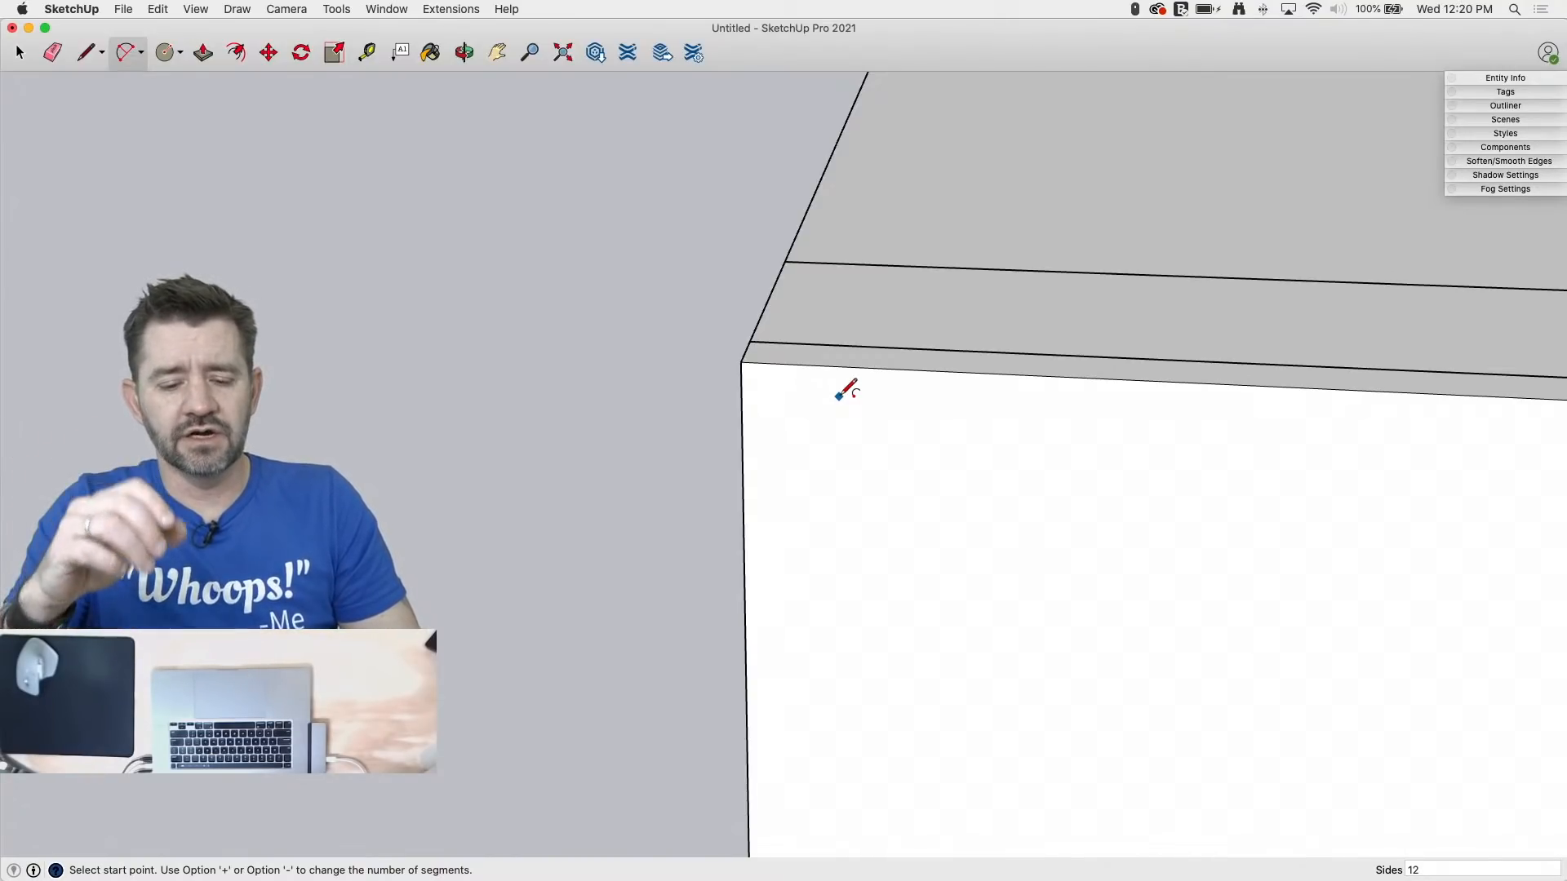
pyautogui.write('6')
pyautogui.press('Return')
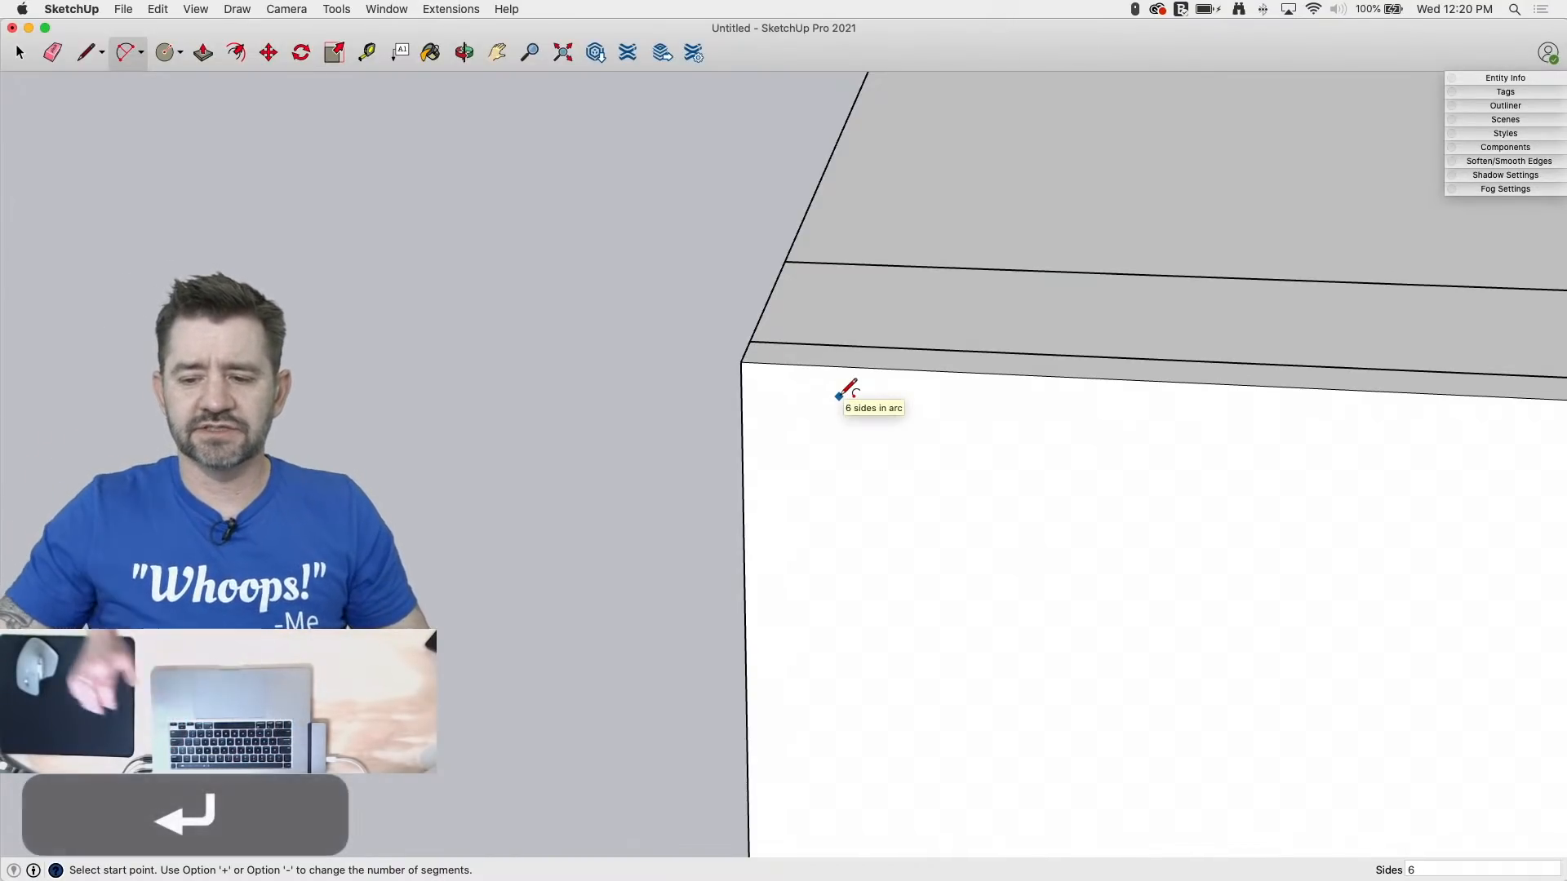
# Step: Draw a 1/8" line from the upper corner of the panel's front face down its vertical edge
pyautogui.press('l')
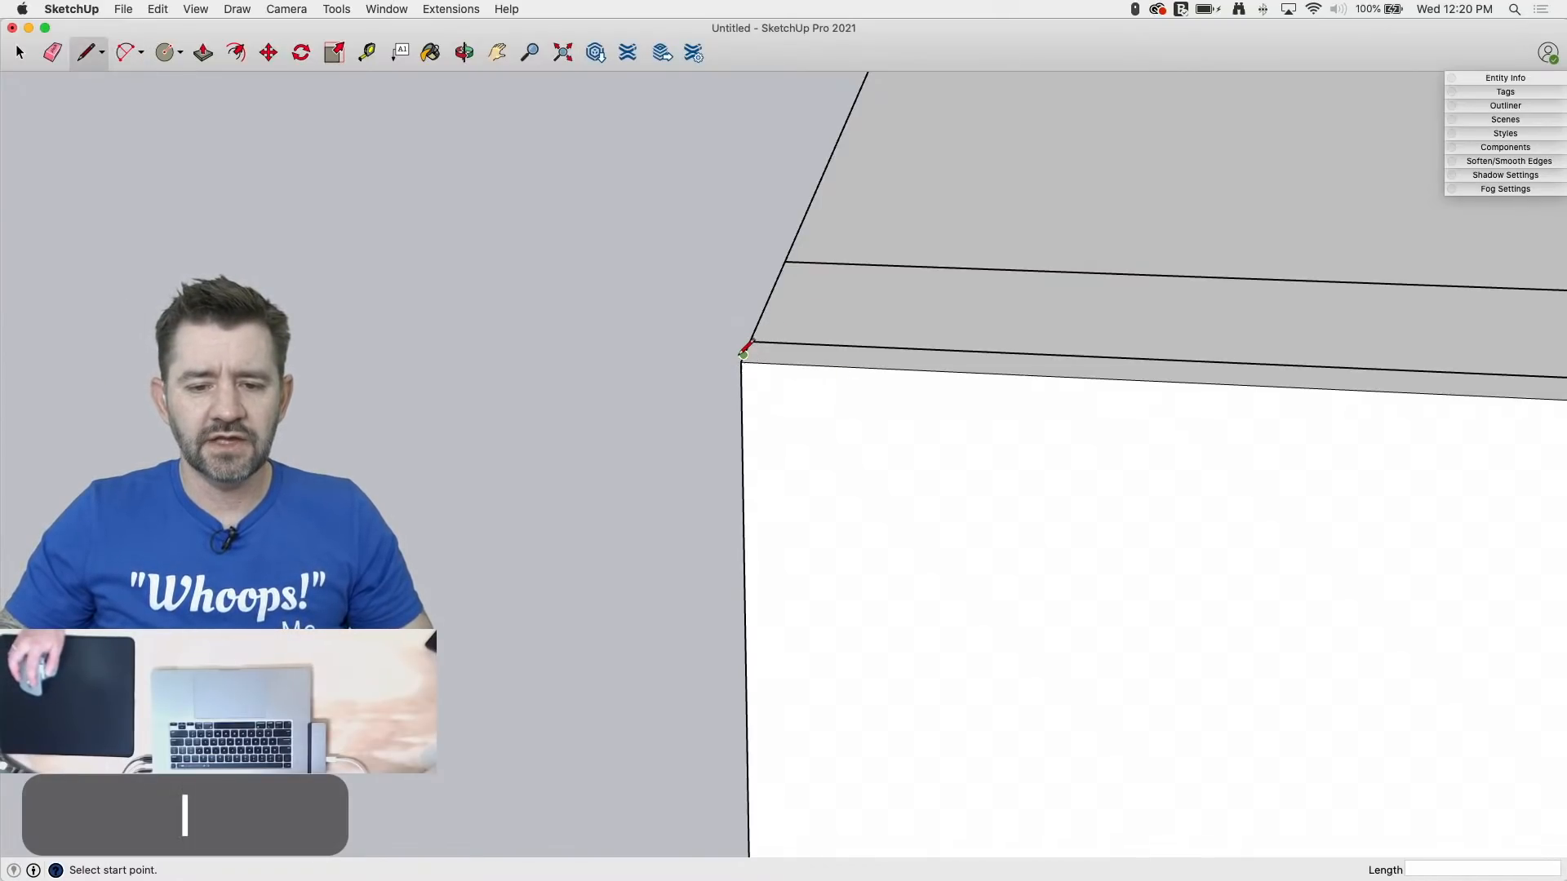
pyautogui.click(741, 362)
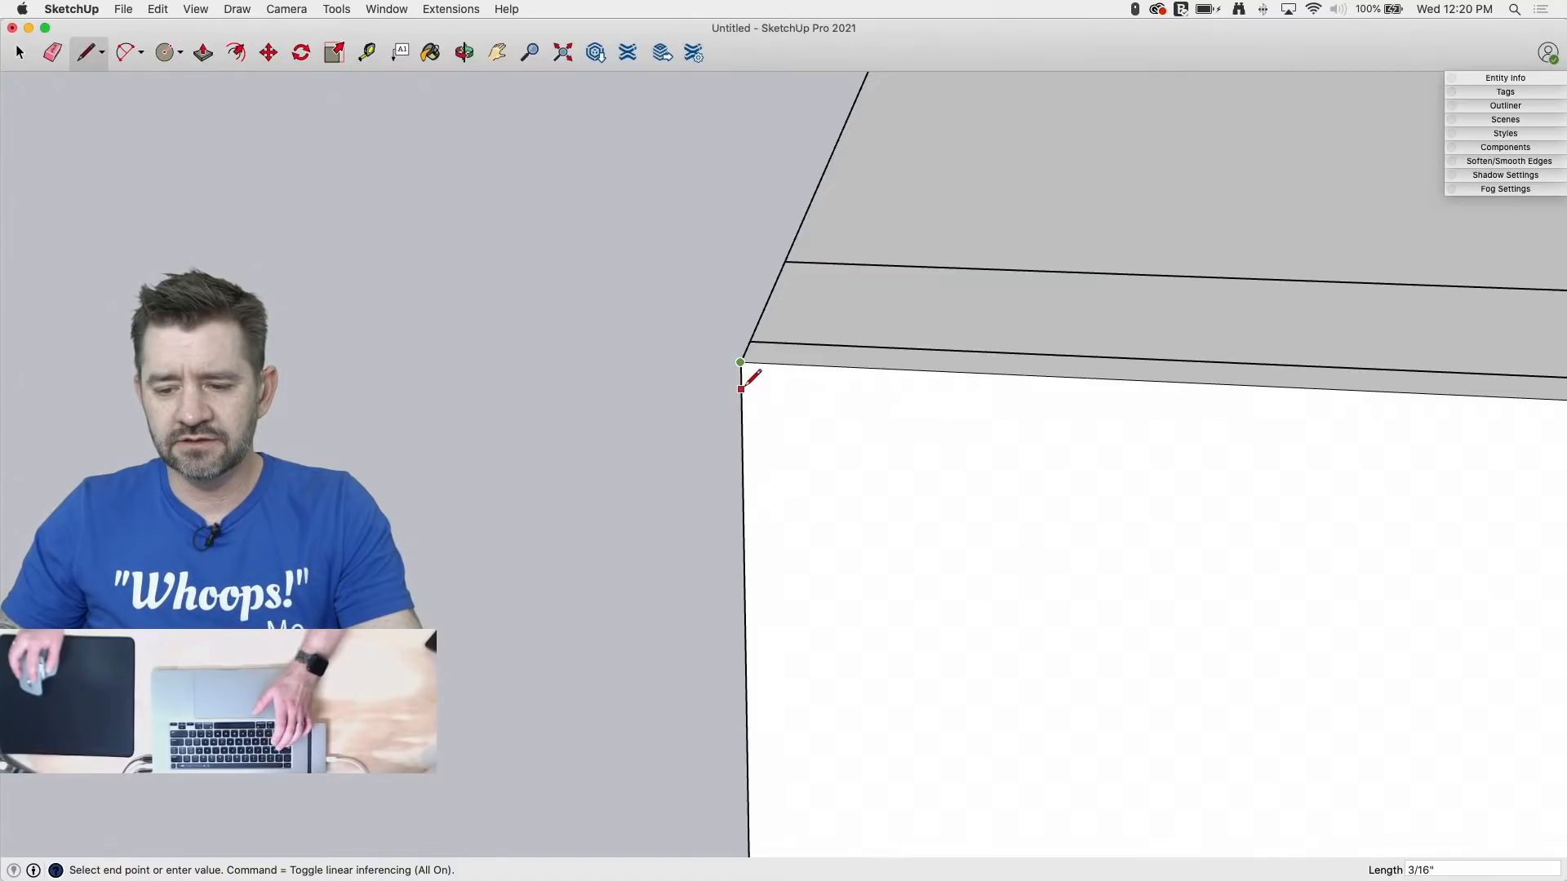
pyautogui.click(745, 378)
# Step: Draw a 1/8" radius arc across the front face's upper corner, tangent to the top and side edges
pyautogui.press('a')
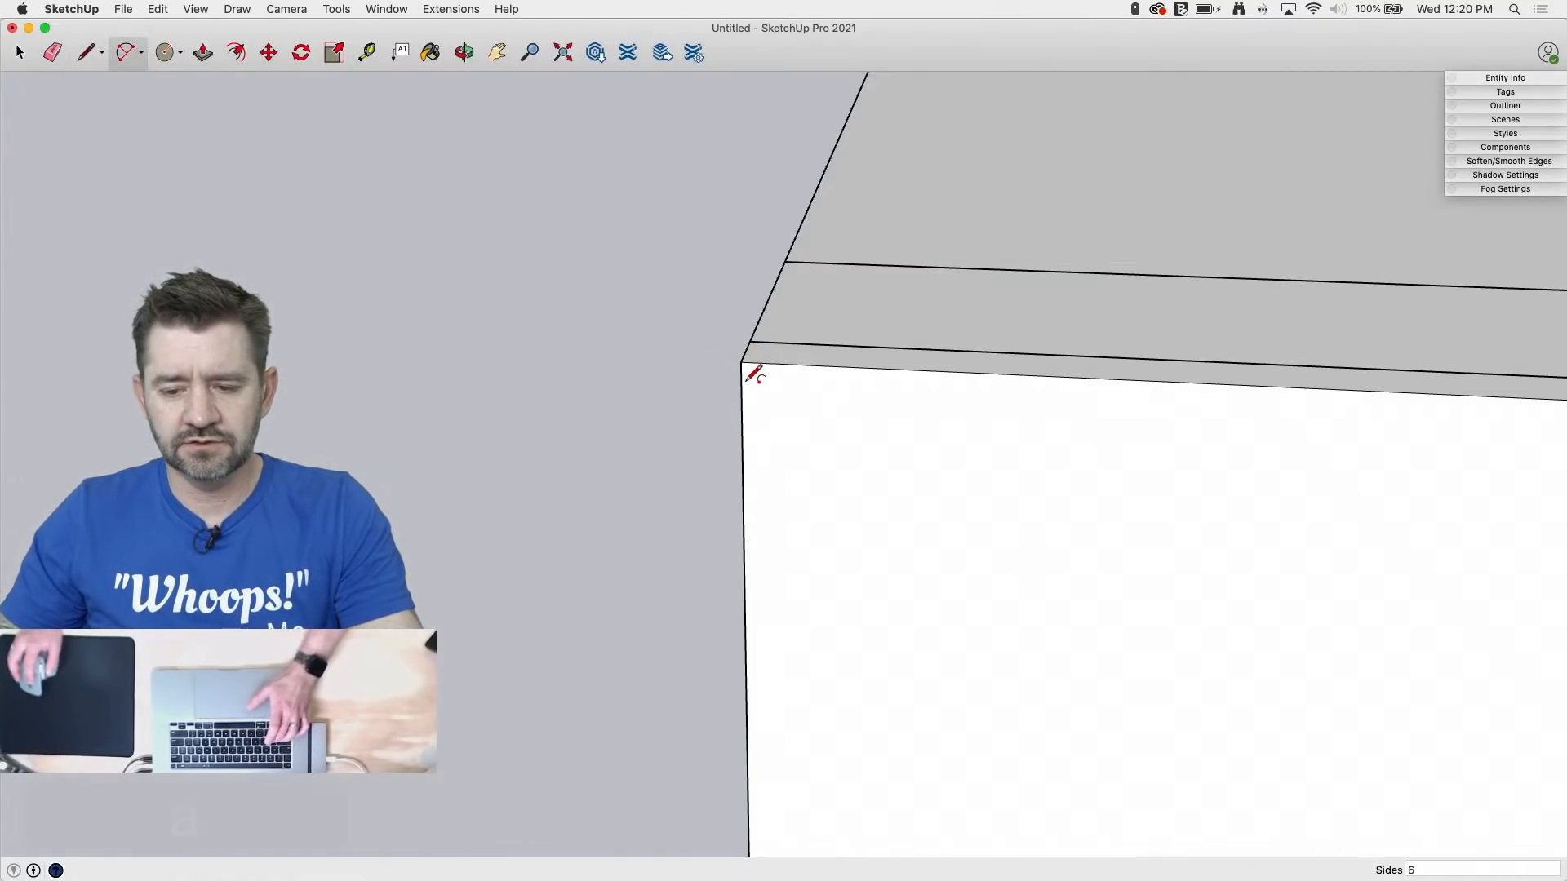
pyautogui.click(742, 379)
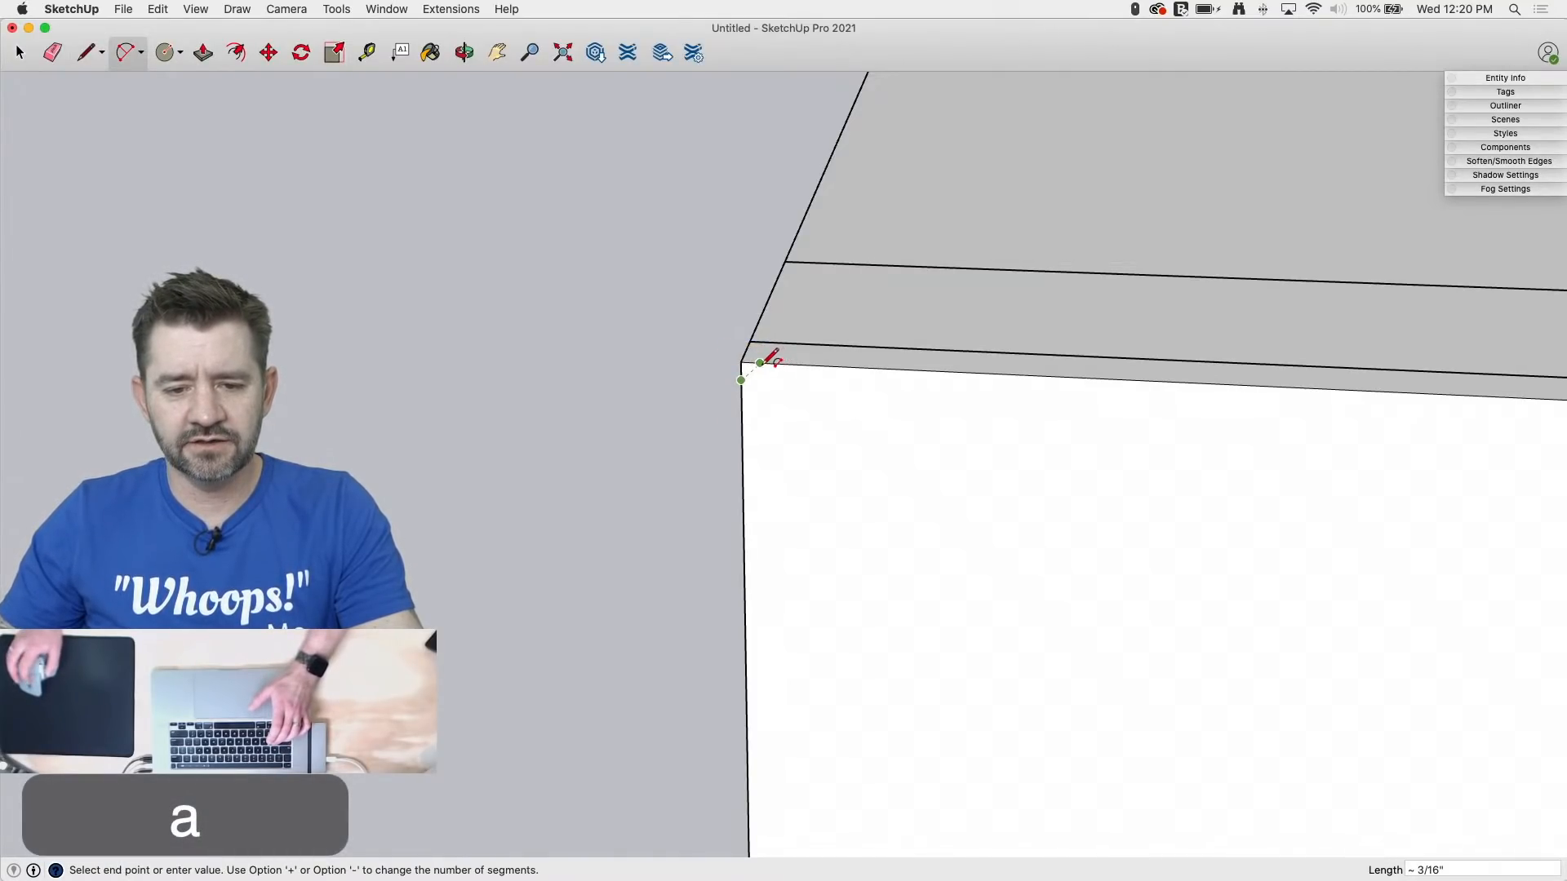
pyautogui.scroll(3, 760, 363)
pyautogui.click(760, 362)
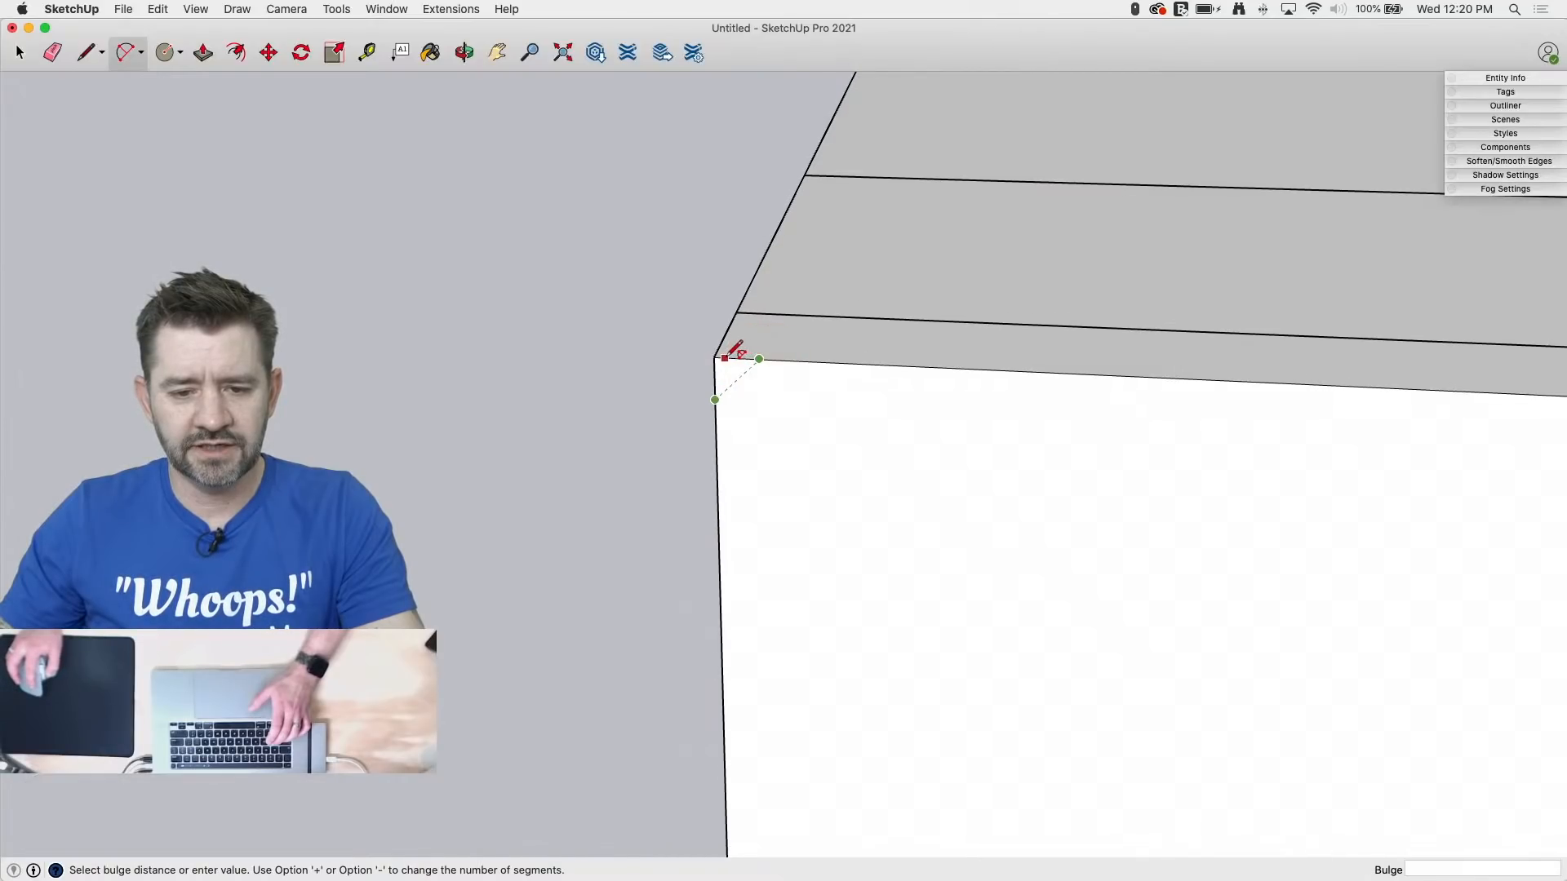
pyautogui.scroll(4, 729, 359)
pyautogui.moveTo(699, 360); pyautogui.dragTo(713, 279, button='middle')
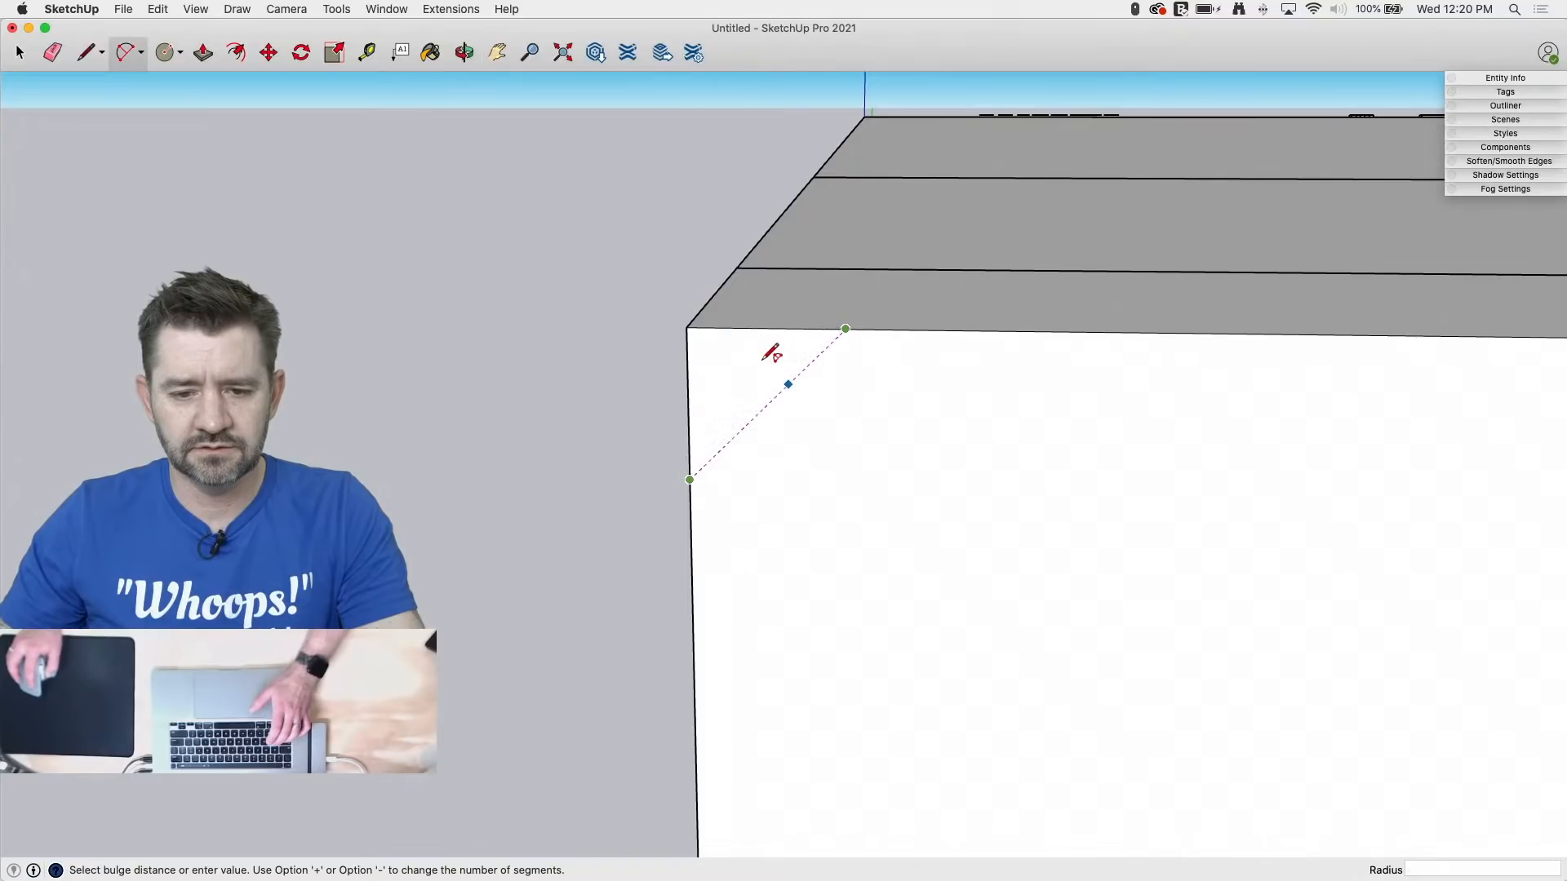
pyautogui.click(785, 327)
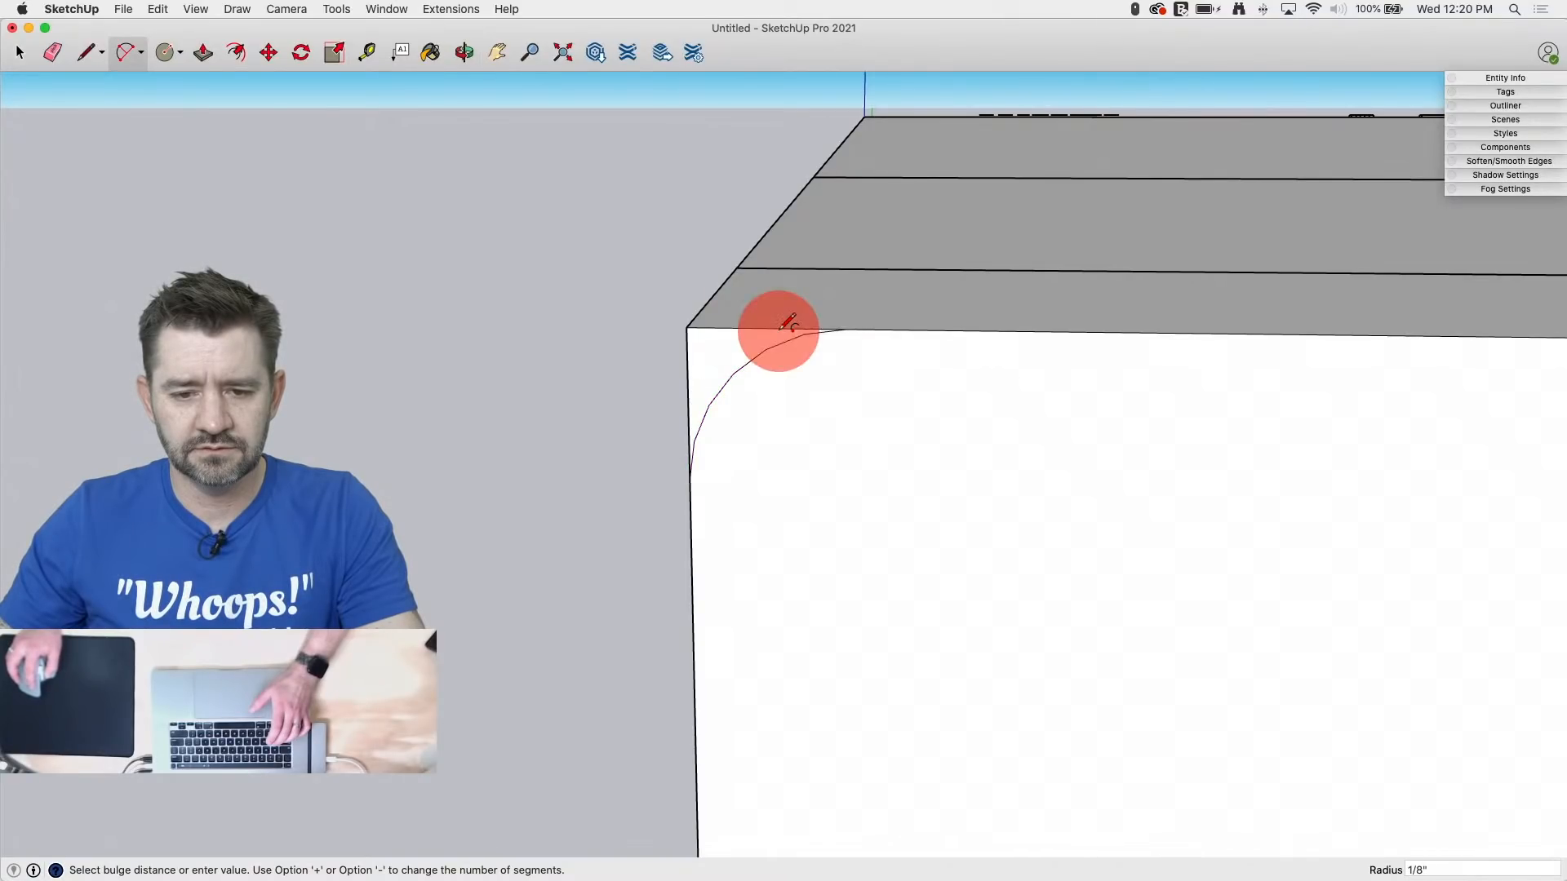
# Step: Draw a matching 1/8" arc across the opposite upper corner of the panel's front face
pyautogui.scroll(-5, 563, 329)
pyautogui.scroll(8, 1069, 334)
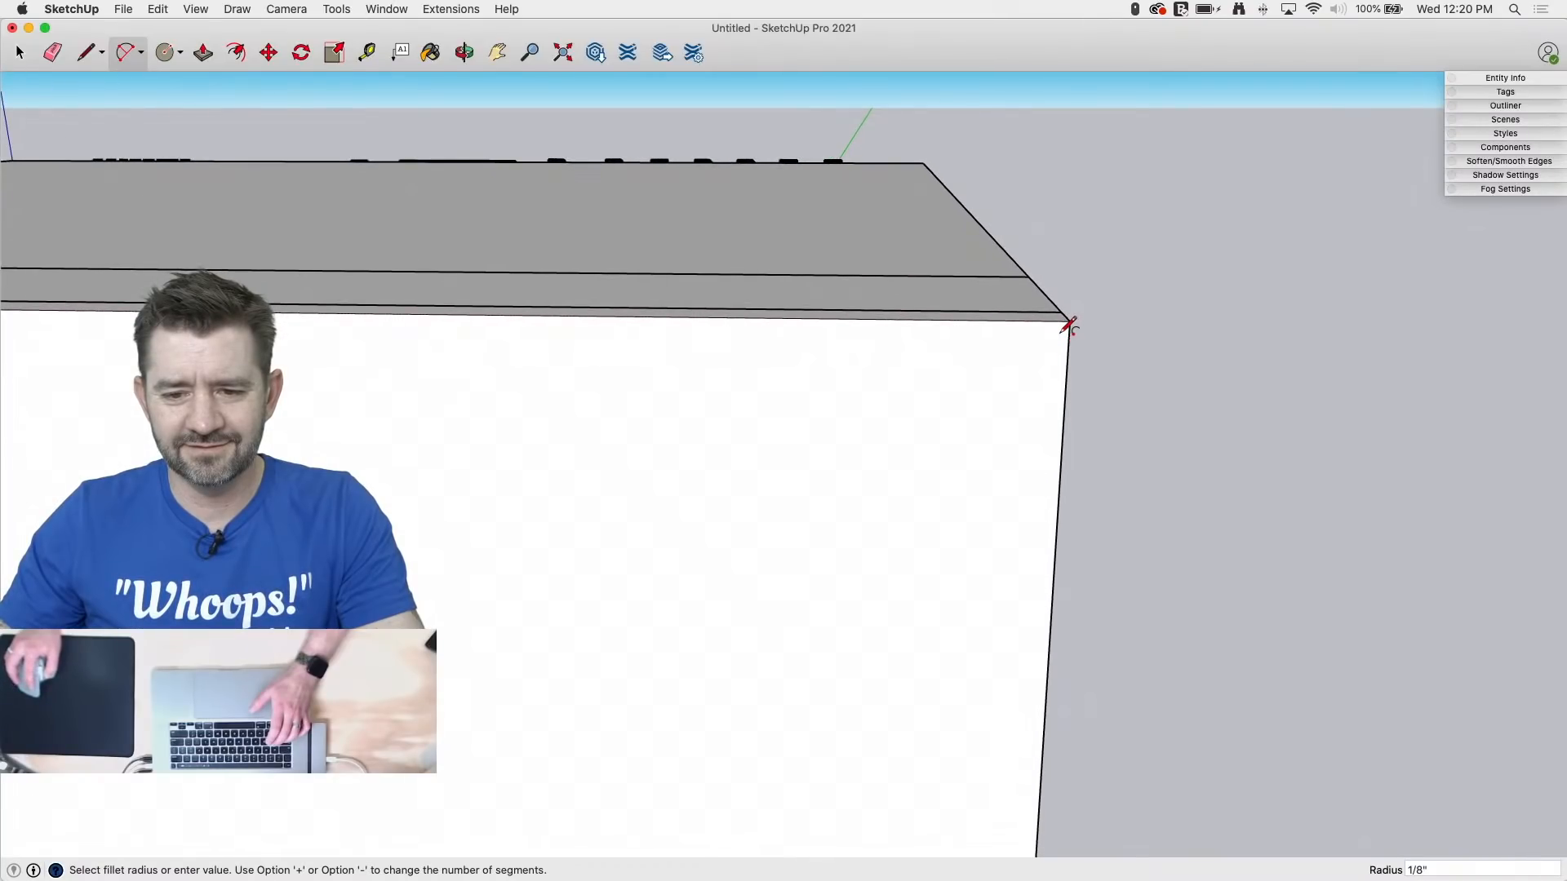
pyautogui.scroll(3, 1069, 325)
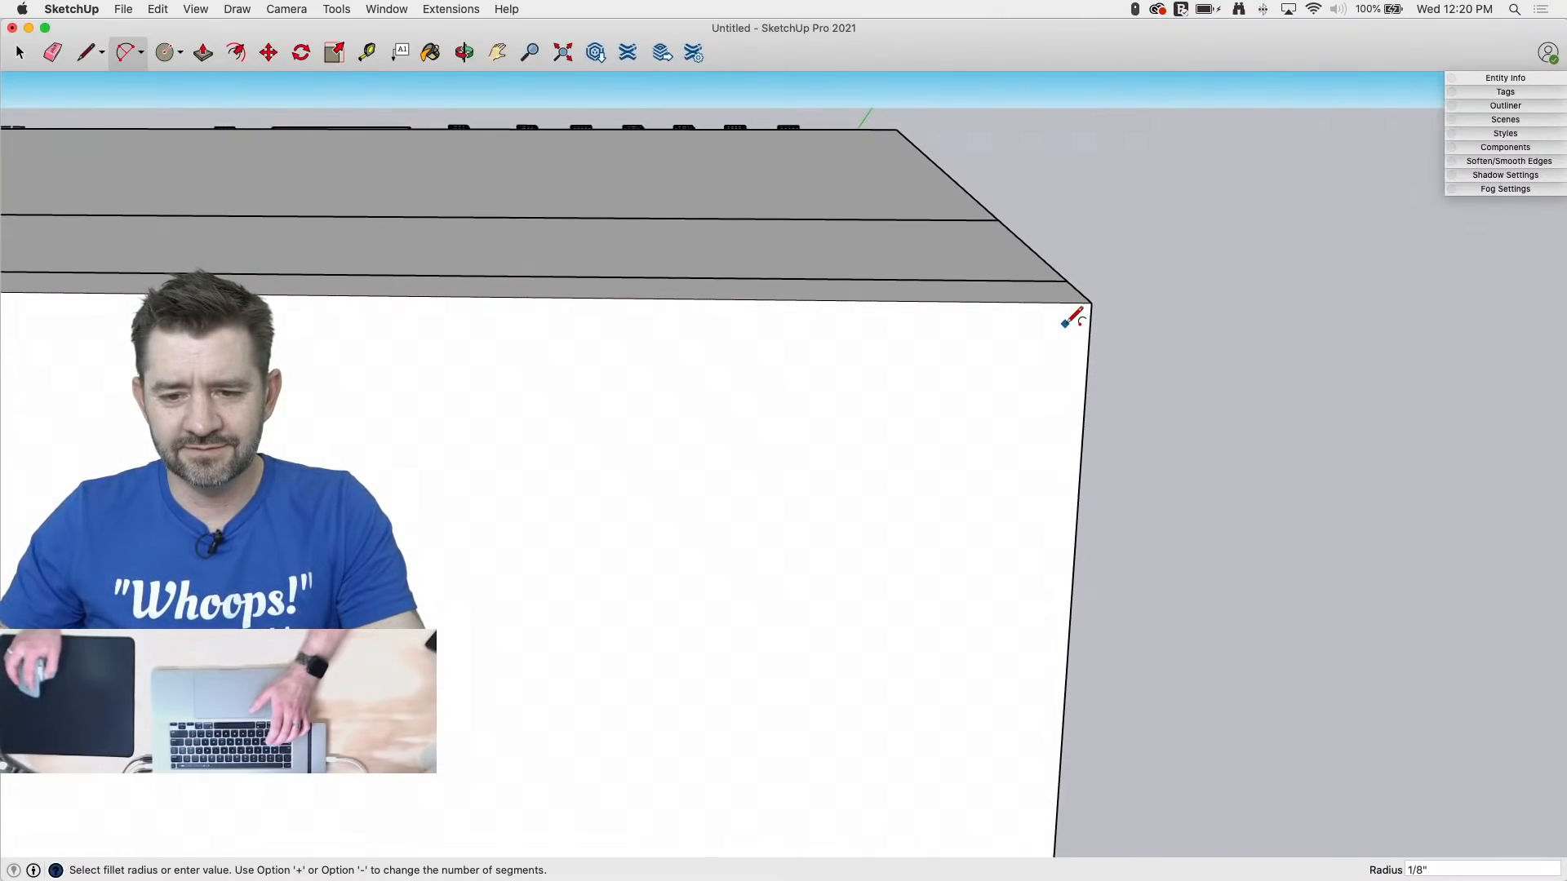
pyautogui.click(1072, 319)
pyautogui.scroll(-4, 1051, 168)
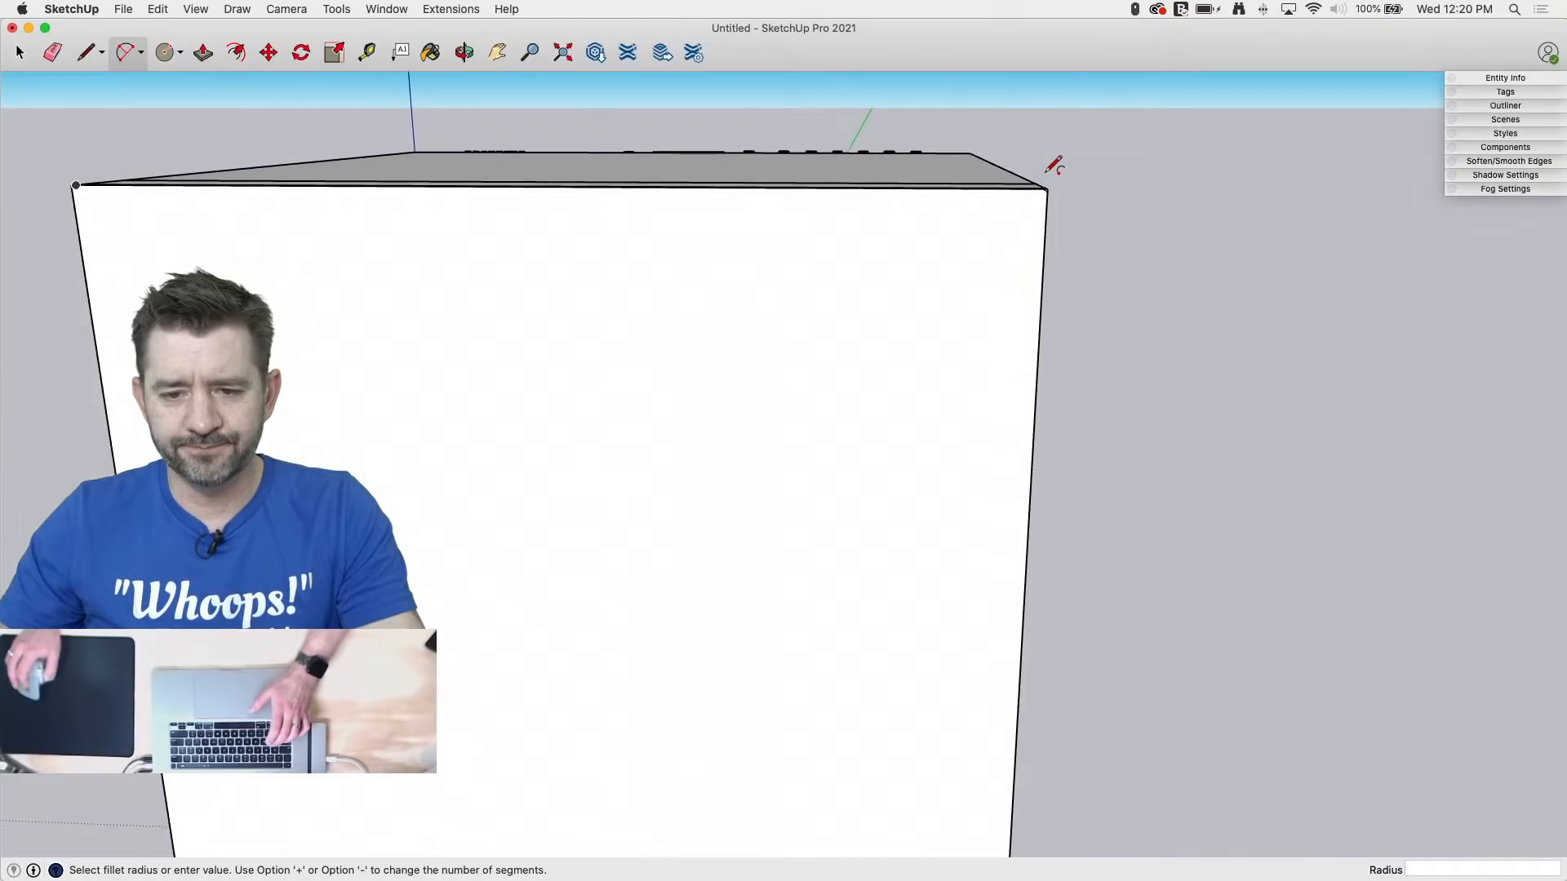
# Step: Draw matching tangent arcs across both lower corners of the panel's front face
pyautogui.scroll(-5, 1051, 167)
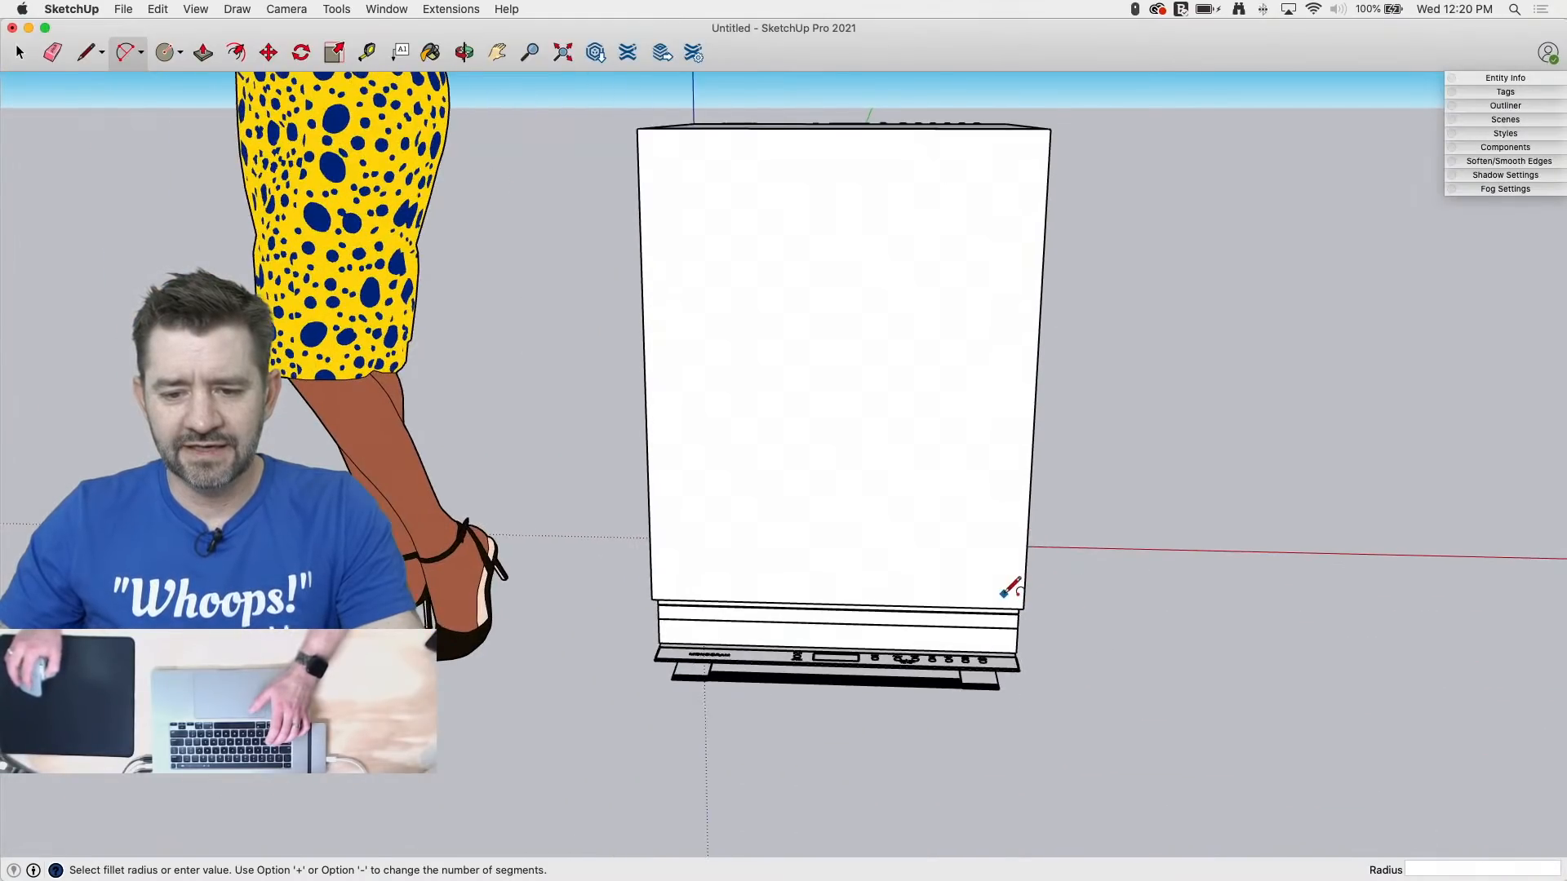
pyautogui.scroll(6, 1025, 611)
pyautogui.scroll(4, 1028, 612)
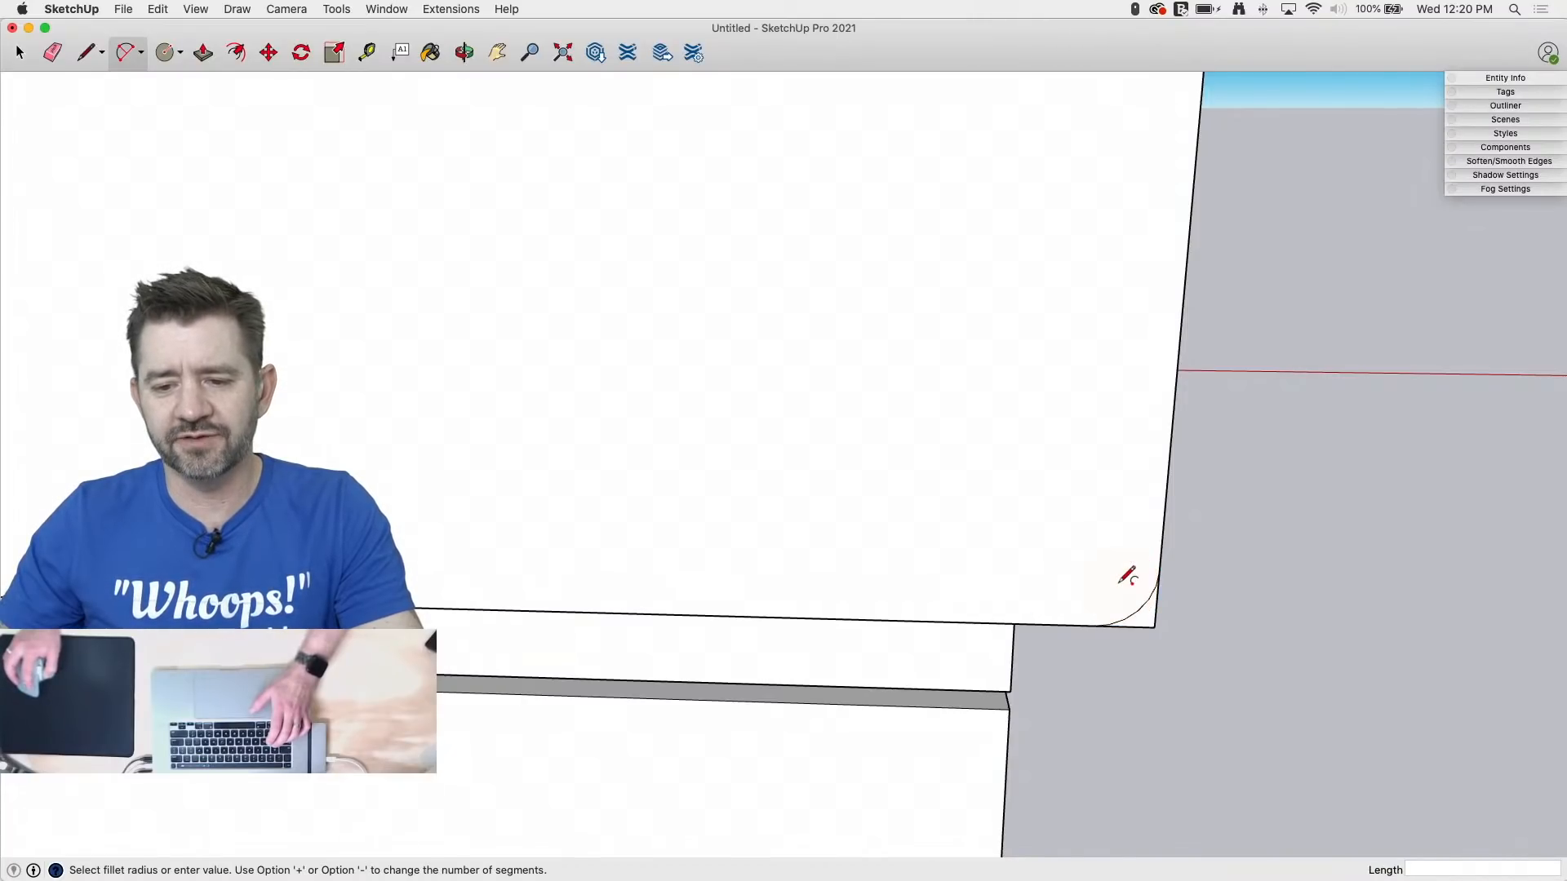
pyautogui.scroll(-8, 1142, 475)
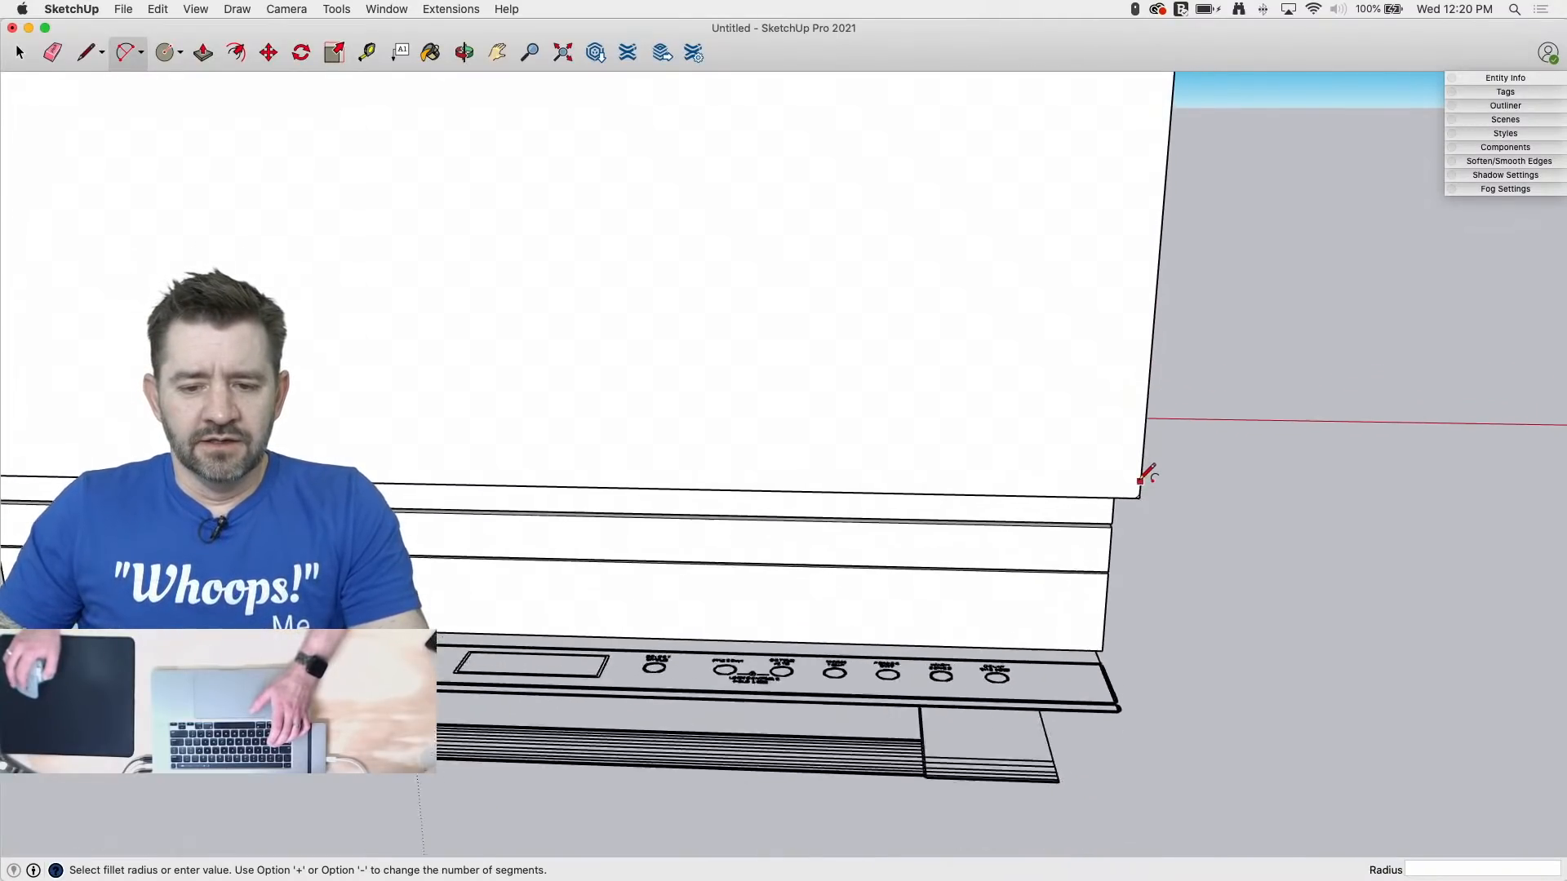
pyautogui.scroll(-2, 1143, 475)
pyautogui.scroll(6, 617, 455)
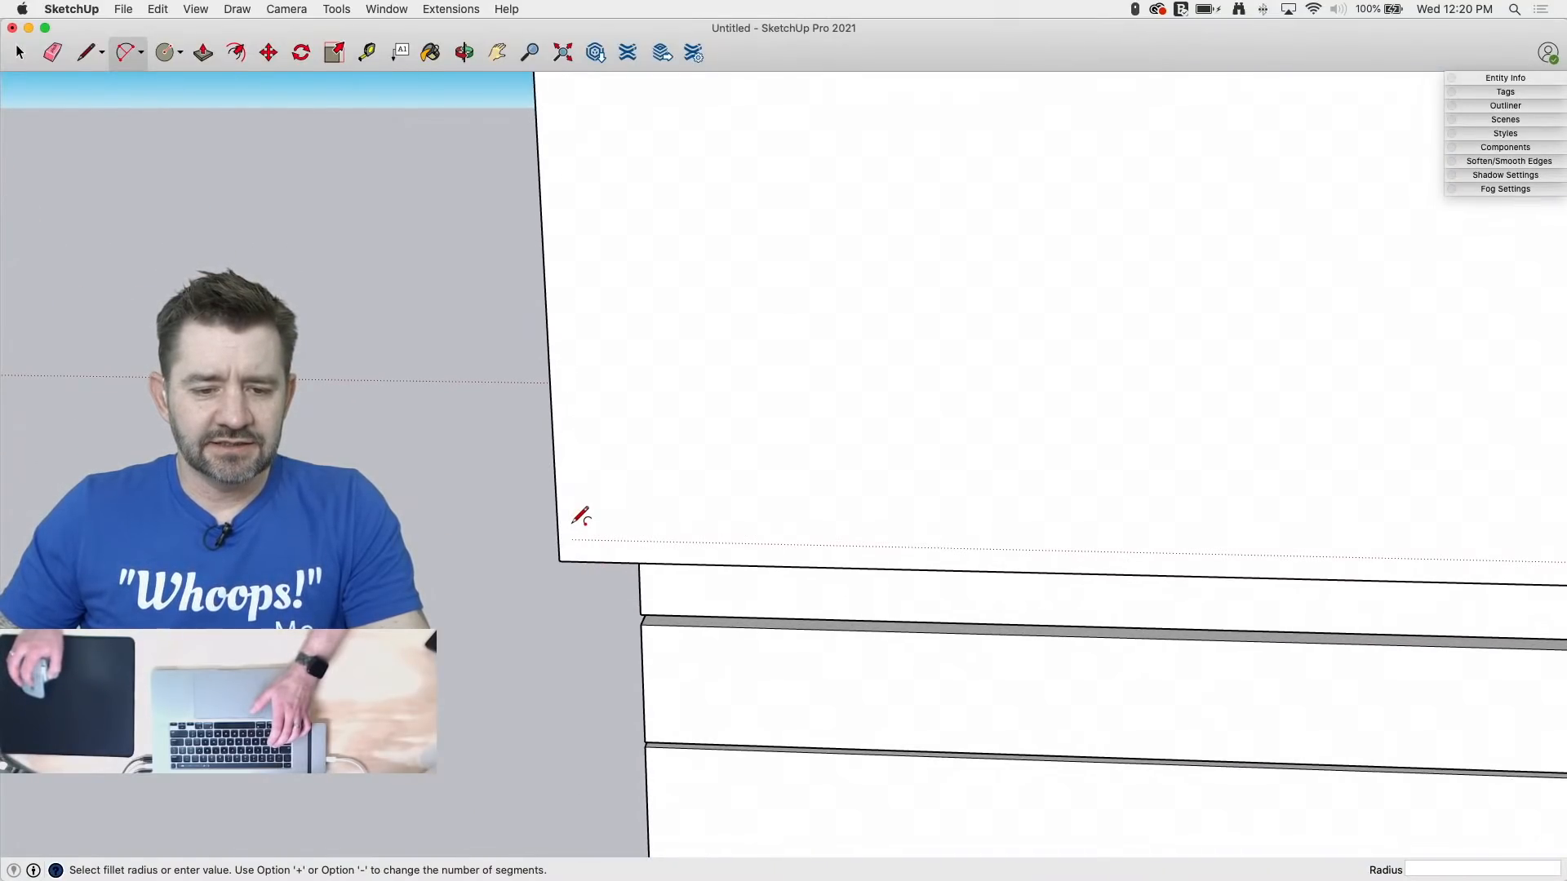
pyautogui.scroll(2, 580, 516)
pyautogui.click(584, 526)
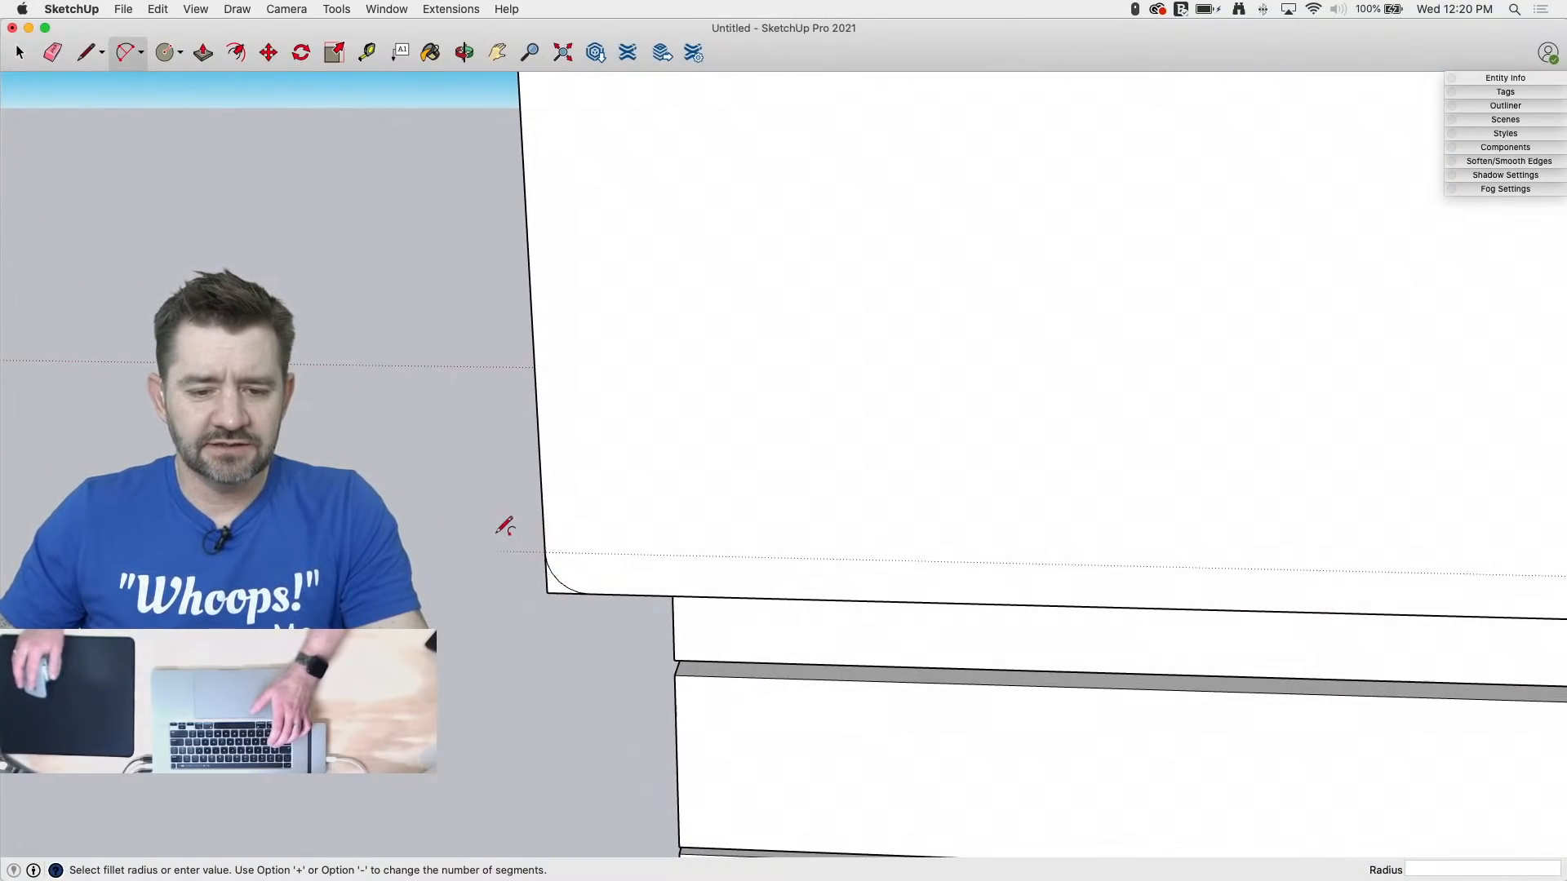
# Step: Push the pieces outside the lower and upper arcs on one side back about 3/8" to cut away those panel corners
pyautogui.moveTo(505, 526); pyautogui.dragTo(734, 472, button='middle')
pyautogui.press('p')
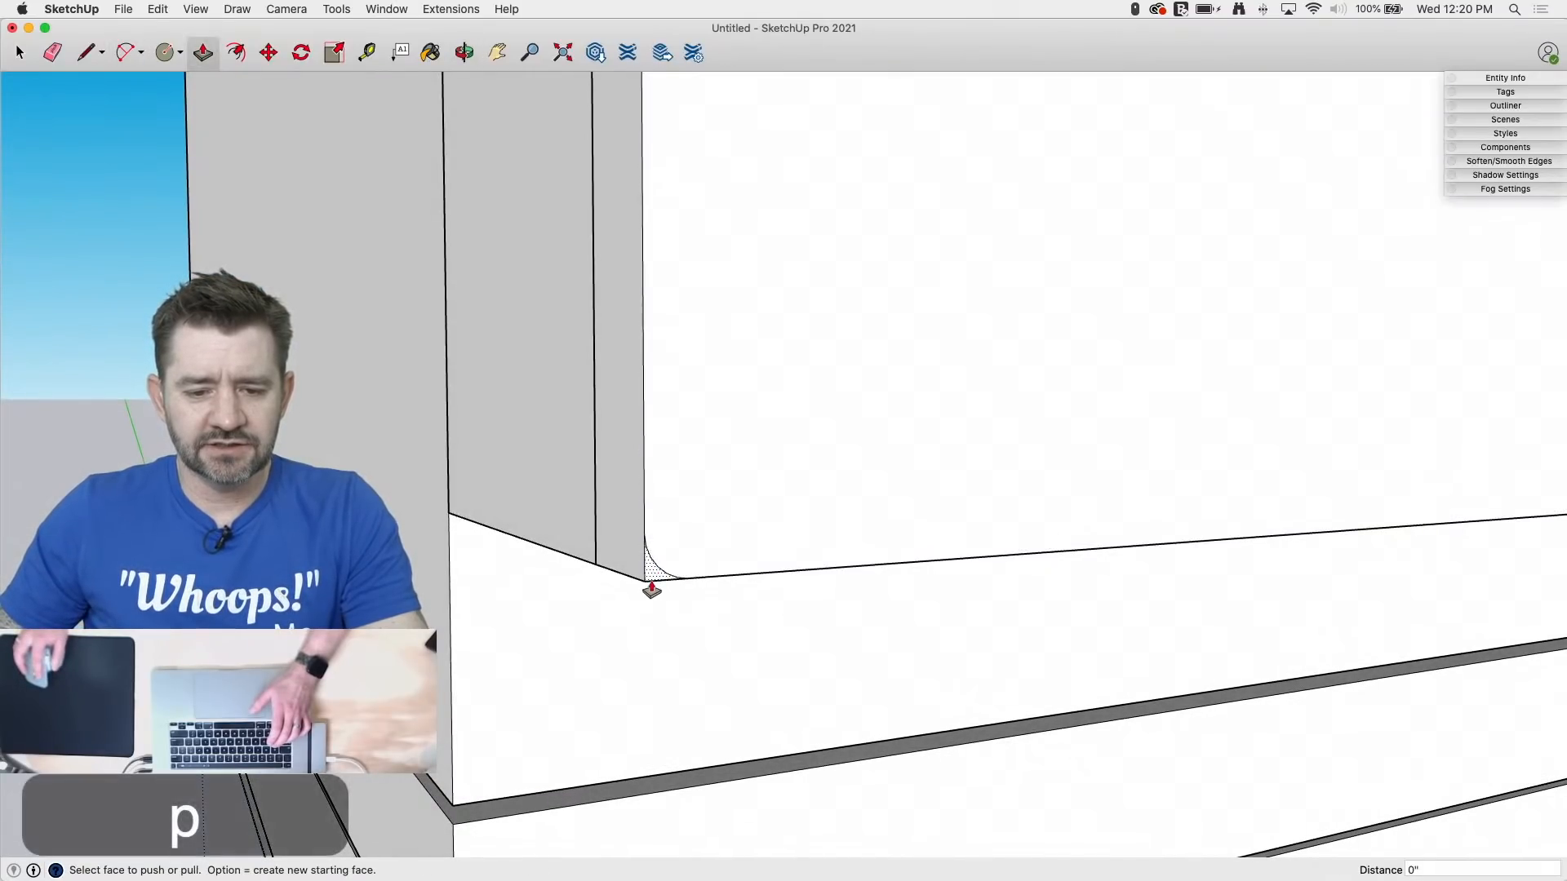
pyautogui.click(650, 571)
pyautogui.click(563, 566)
pyautogui.scroll(-2, 784, 759)
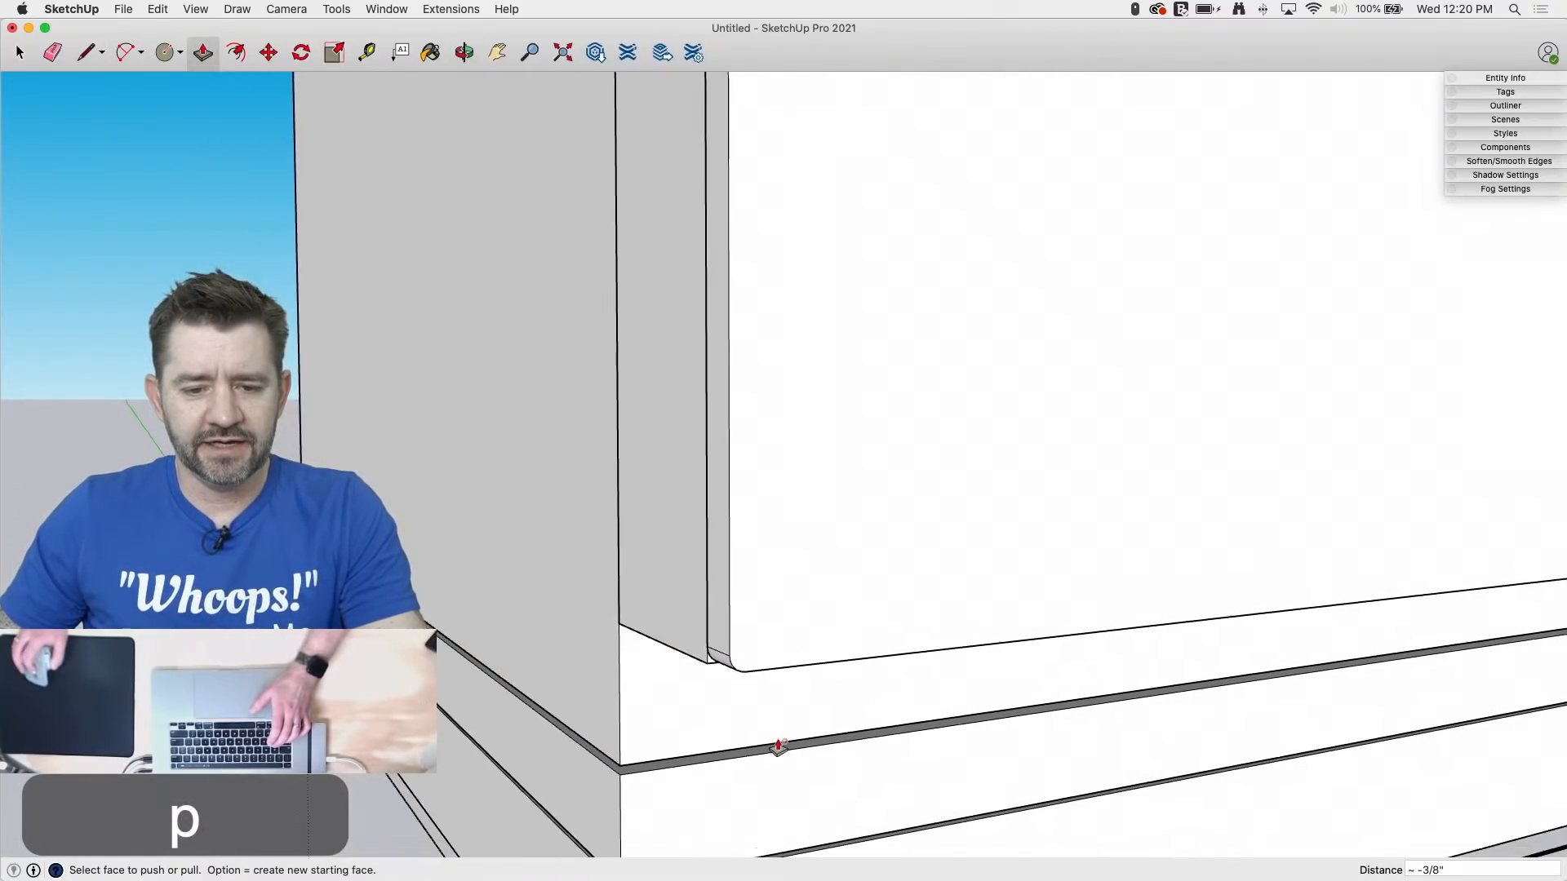
pyautogui.scroll(-5, 778, 747)
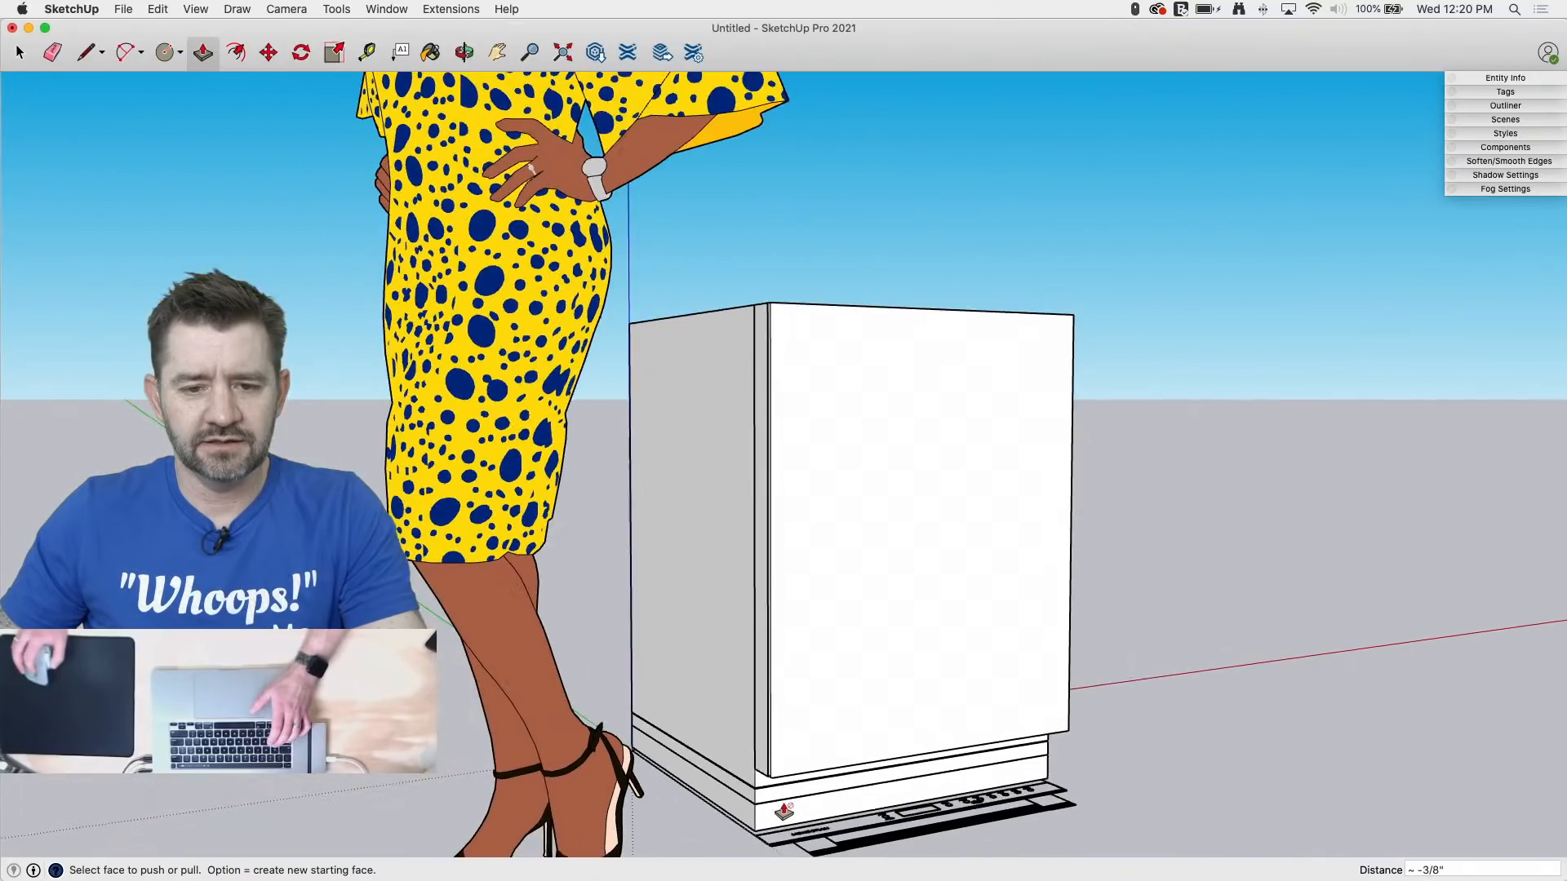
pyautogui.scroll(6, 773, 269)
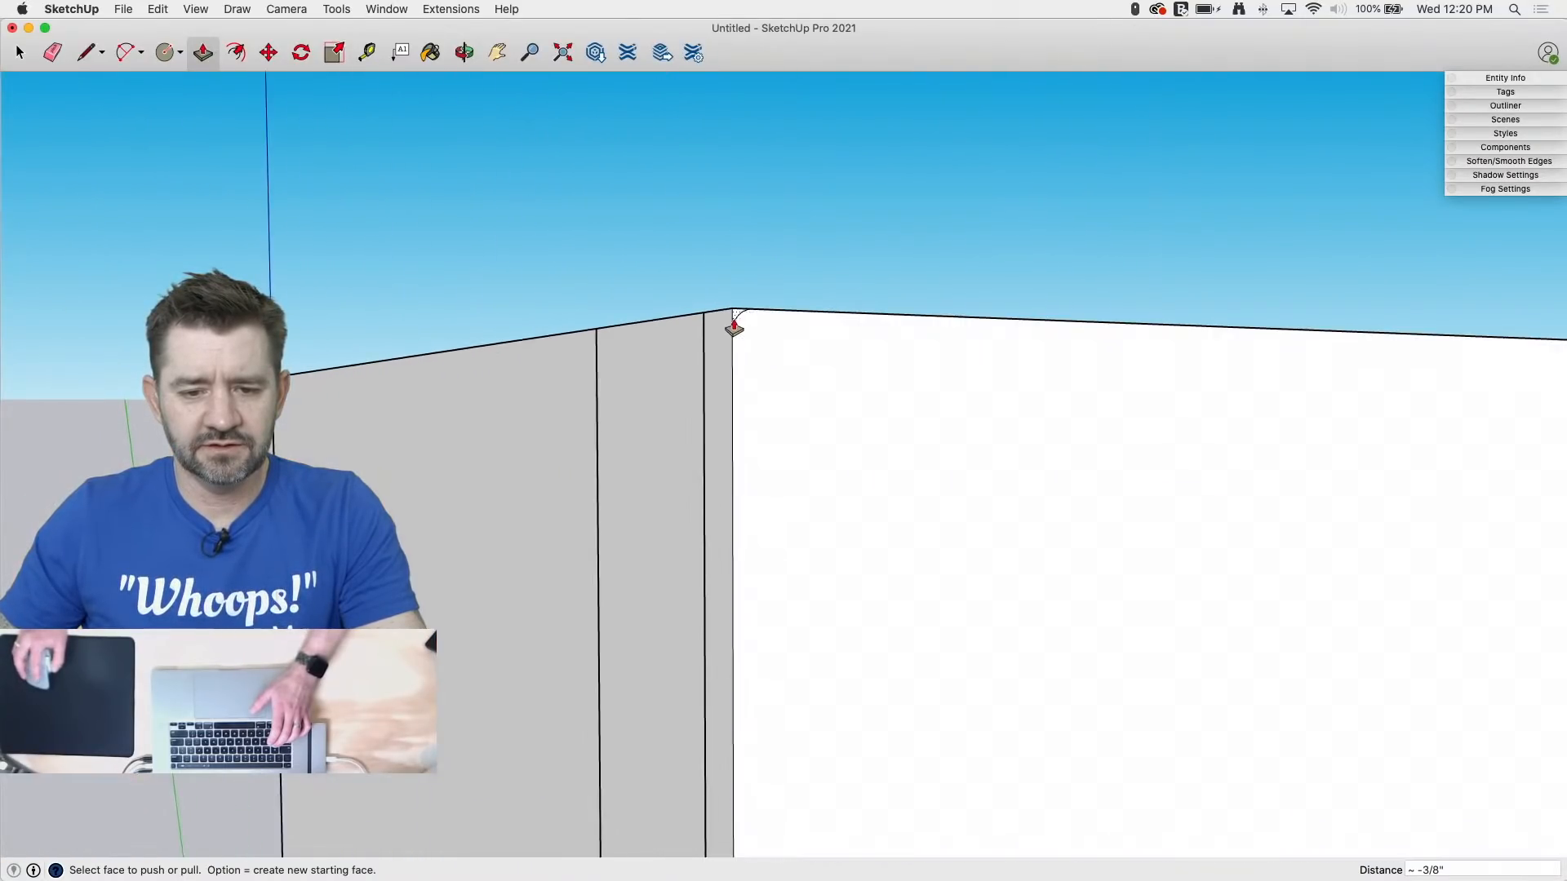
pyautogui.scroll(-3, 624, 357)
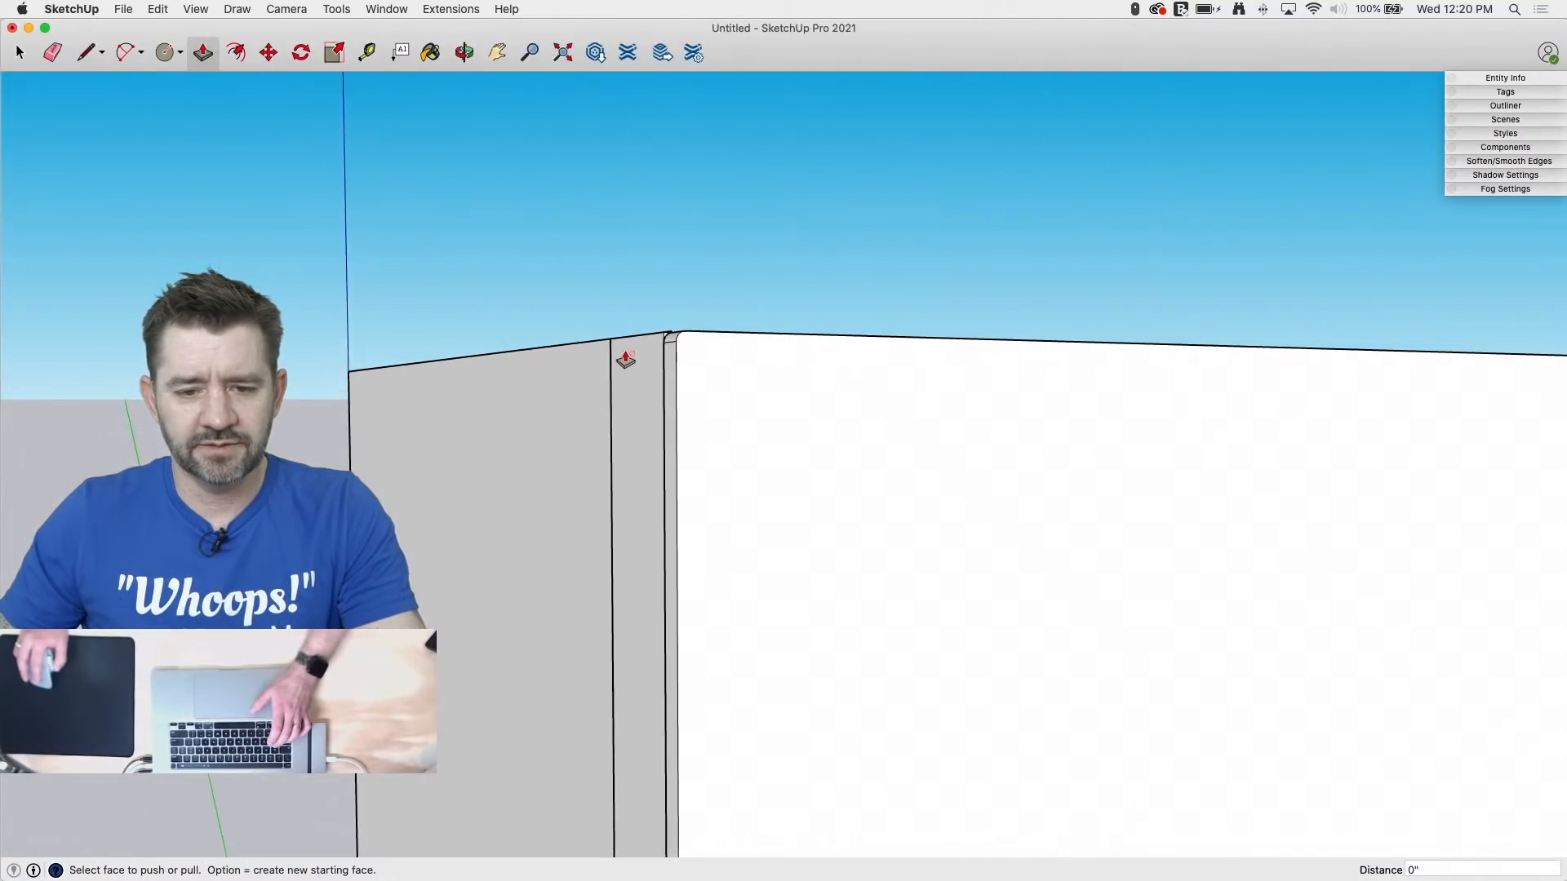
# Step: Cut away the pieces outside the arcs at the upper and lower corners on the panel's other side by the same distance
pyautogui.moveTo(1204, 375)
pyautogui.mouseDown(button='middle')
pyautogui.moveTo(696, 412)
pyautogui.moveTo(448, 410)
pyautogui.moveTo(1030, 470)
pyautogui.mouseUp(button='middle')
pyautogui.scroll(3, 1387, 454)
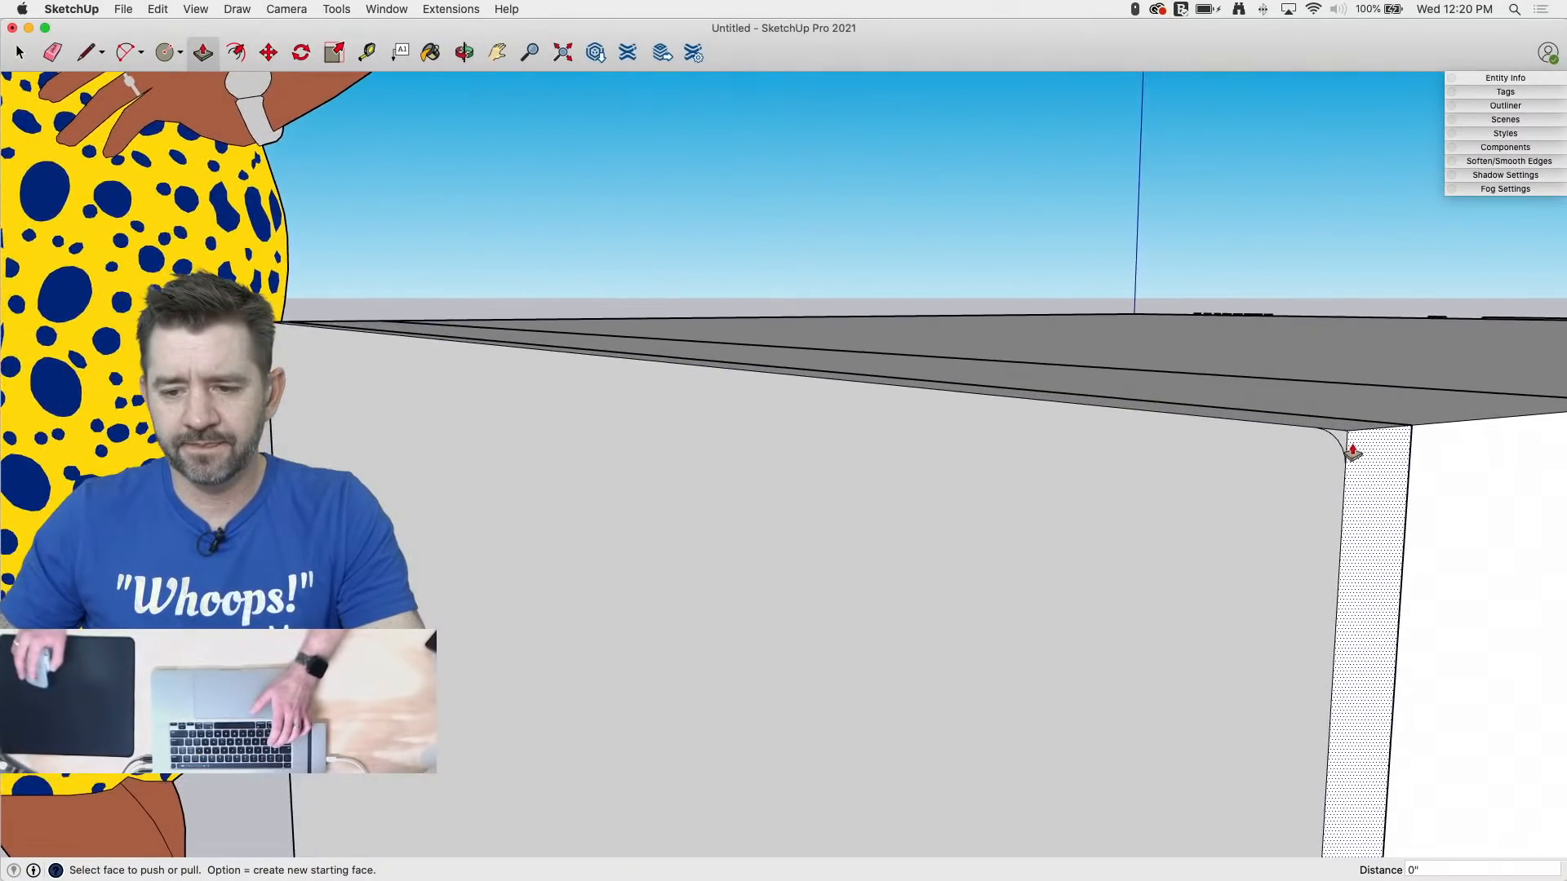
pyautogui.doubleClick(1342, 440)
pyautogui.scroll(-6, 1348, 295)
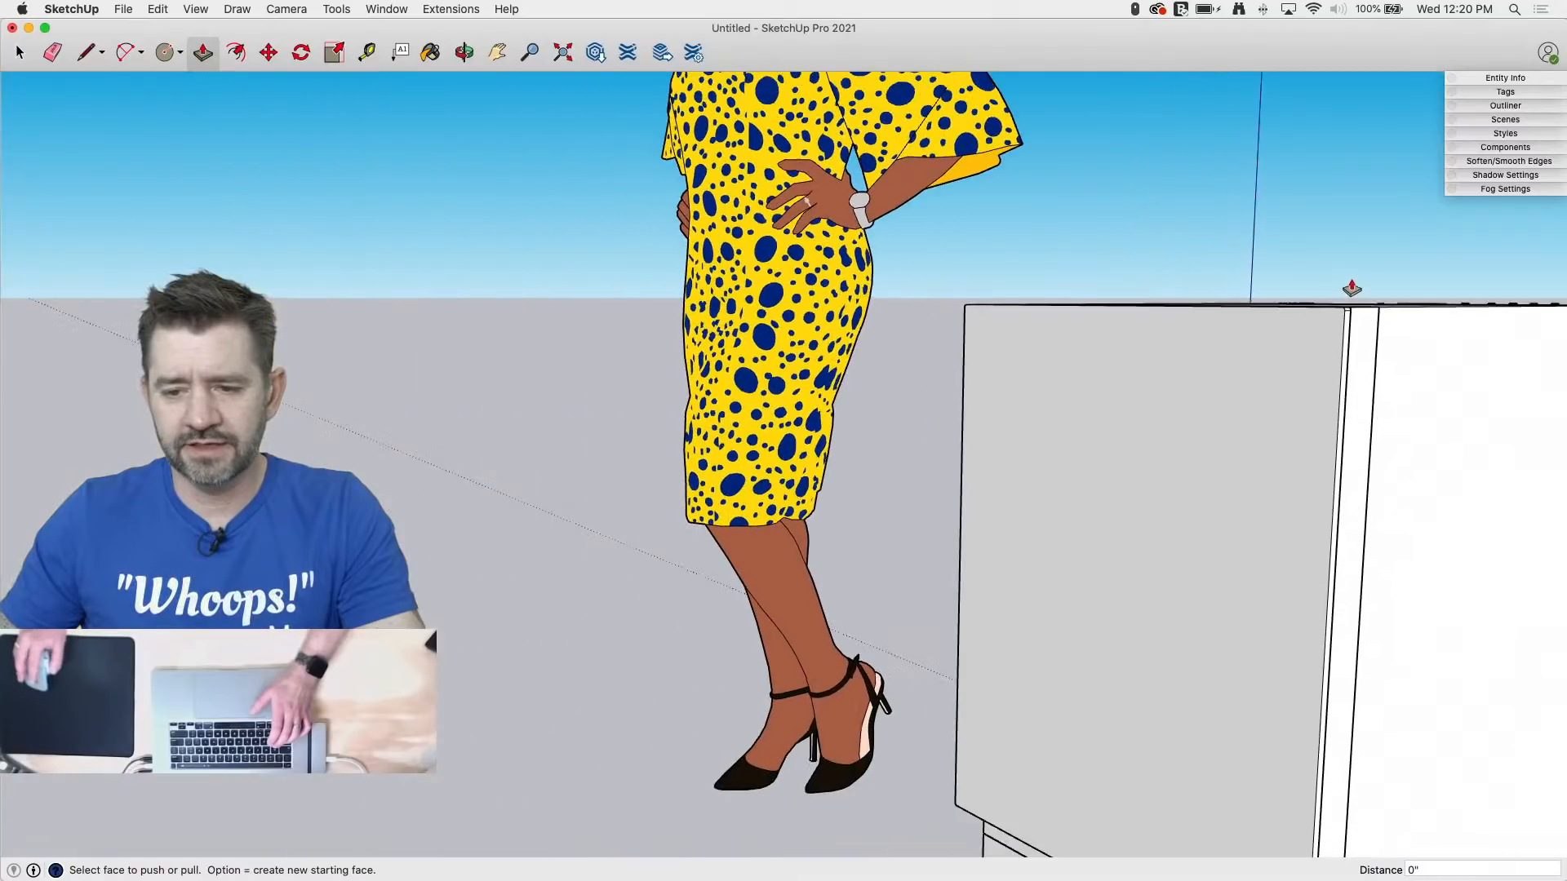
pyautogui.scroll(8, 1295, 785)
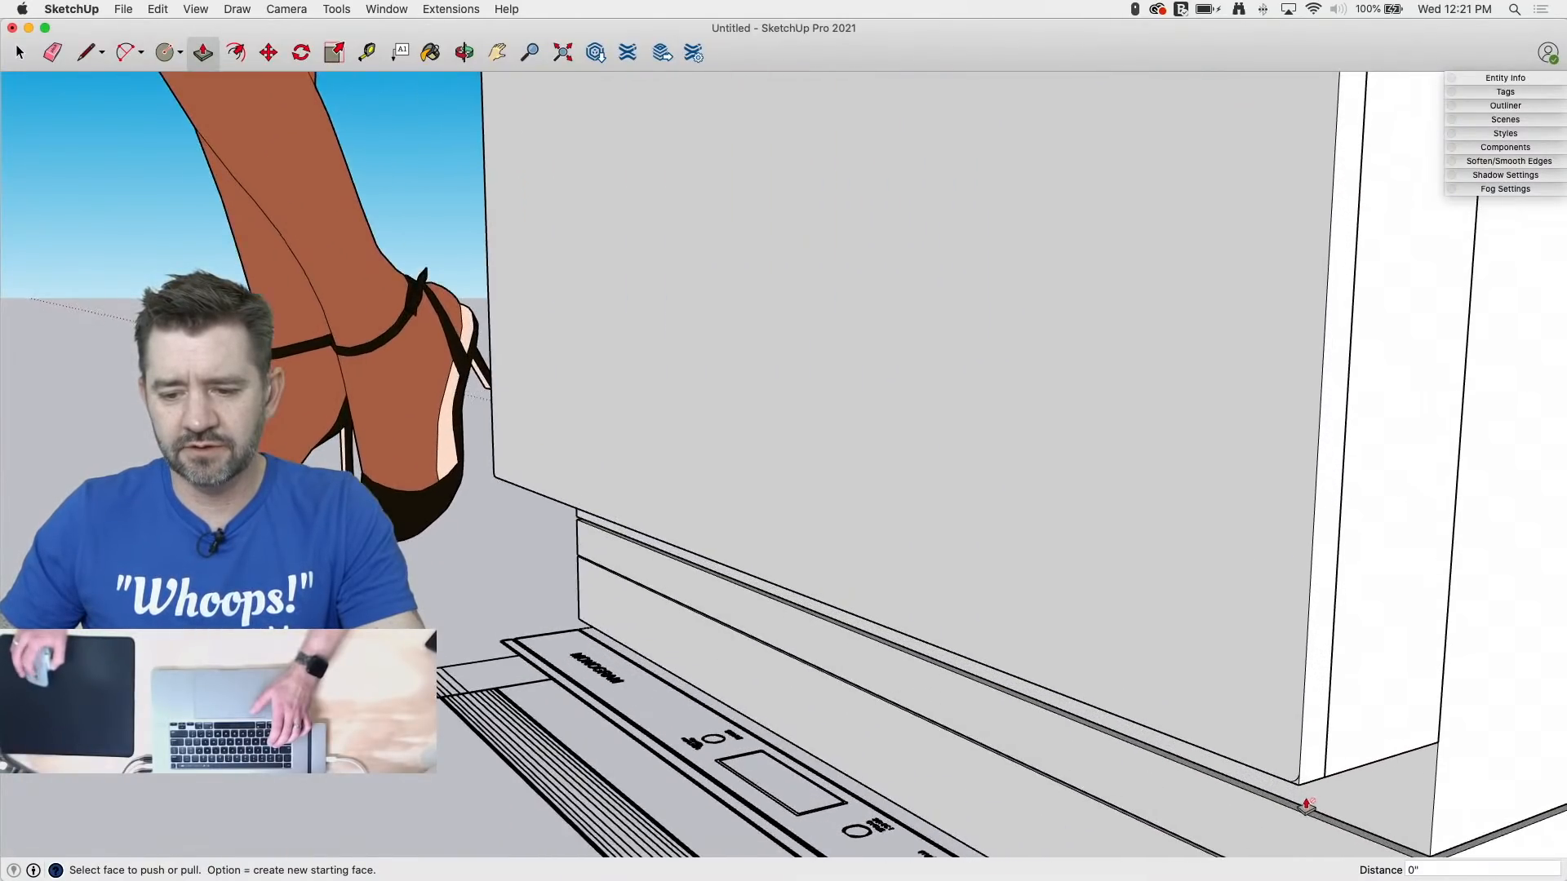
pyautogui.doubleClick(1292, 767)
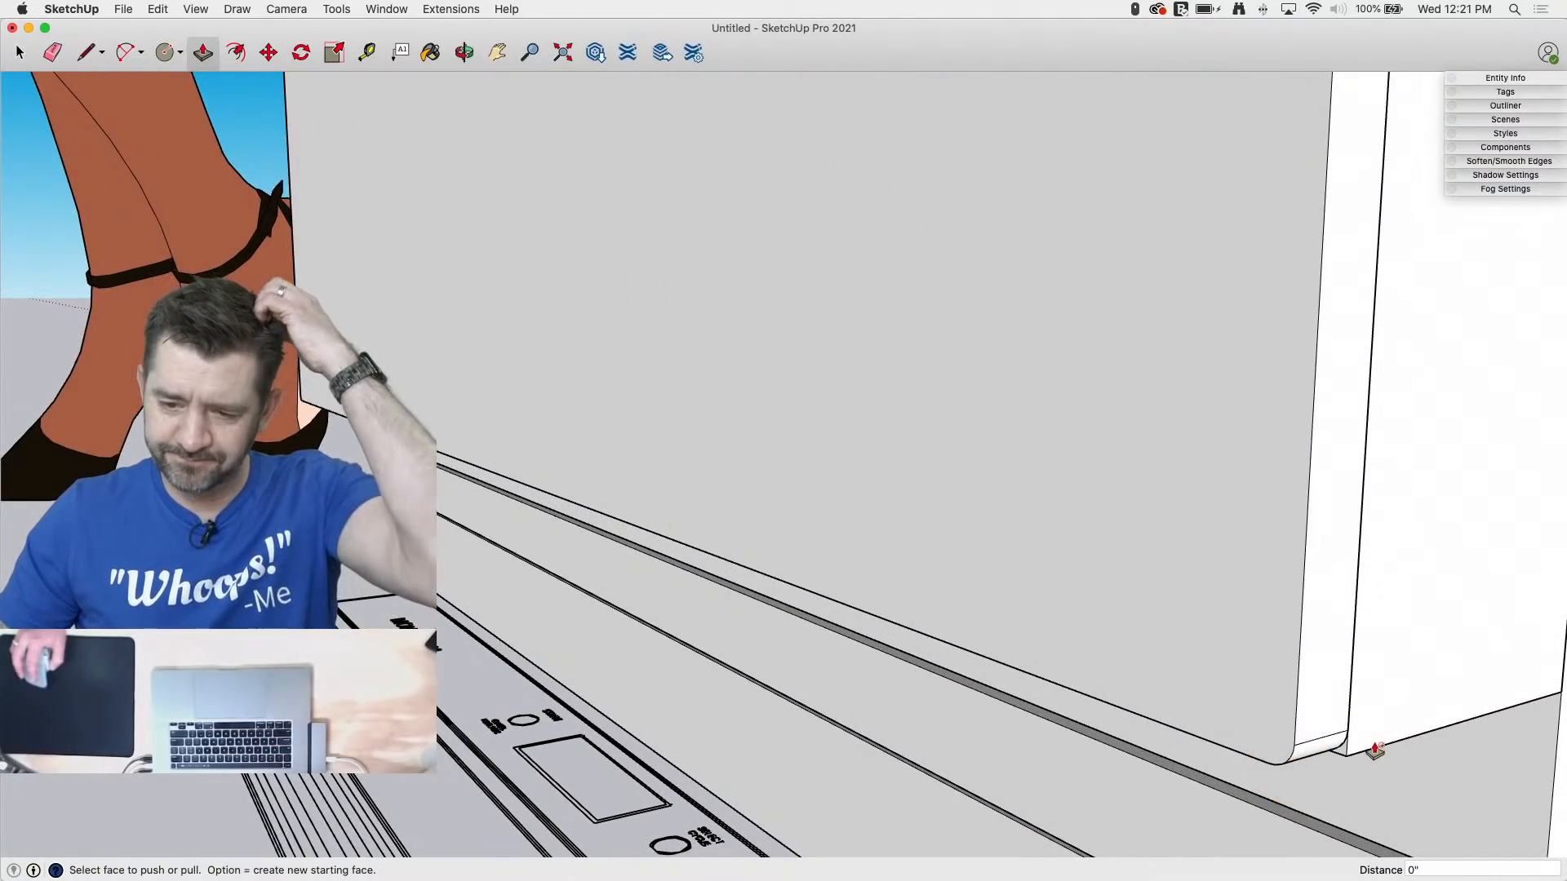
pyautogui.scroll(-3, 1370, 749)
pyautogui.scroll(-8, 1374, 749)
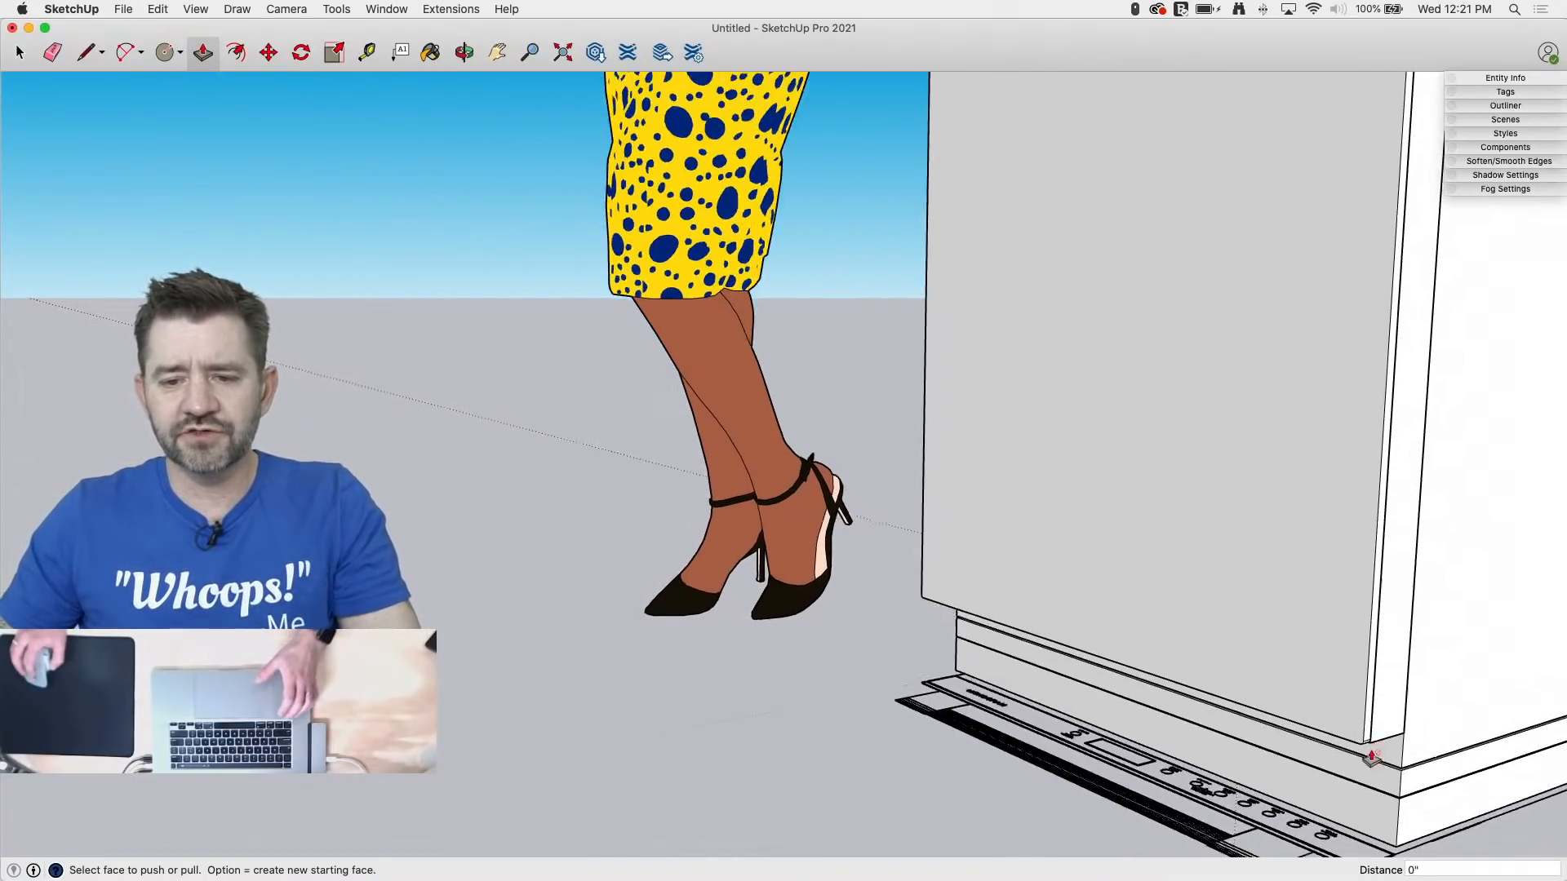
# Step: Draw a 1/8" vertical line down the panel's front face from the midpoint of its top edge
pyautogui.scroll(3, 1304, 404)
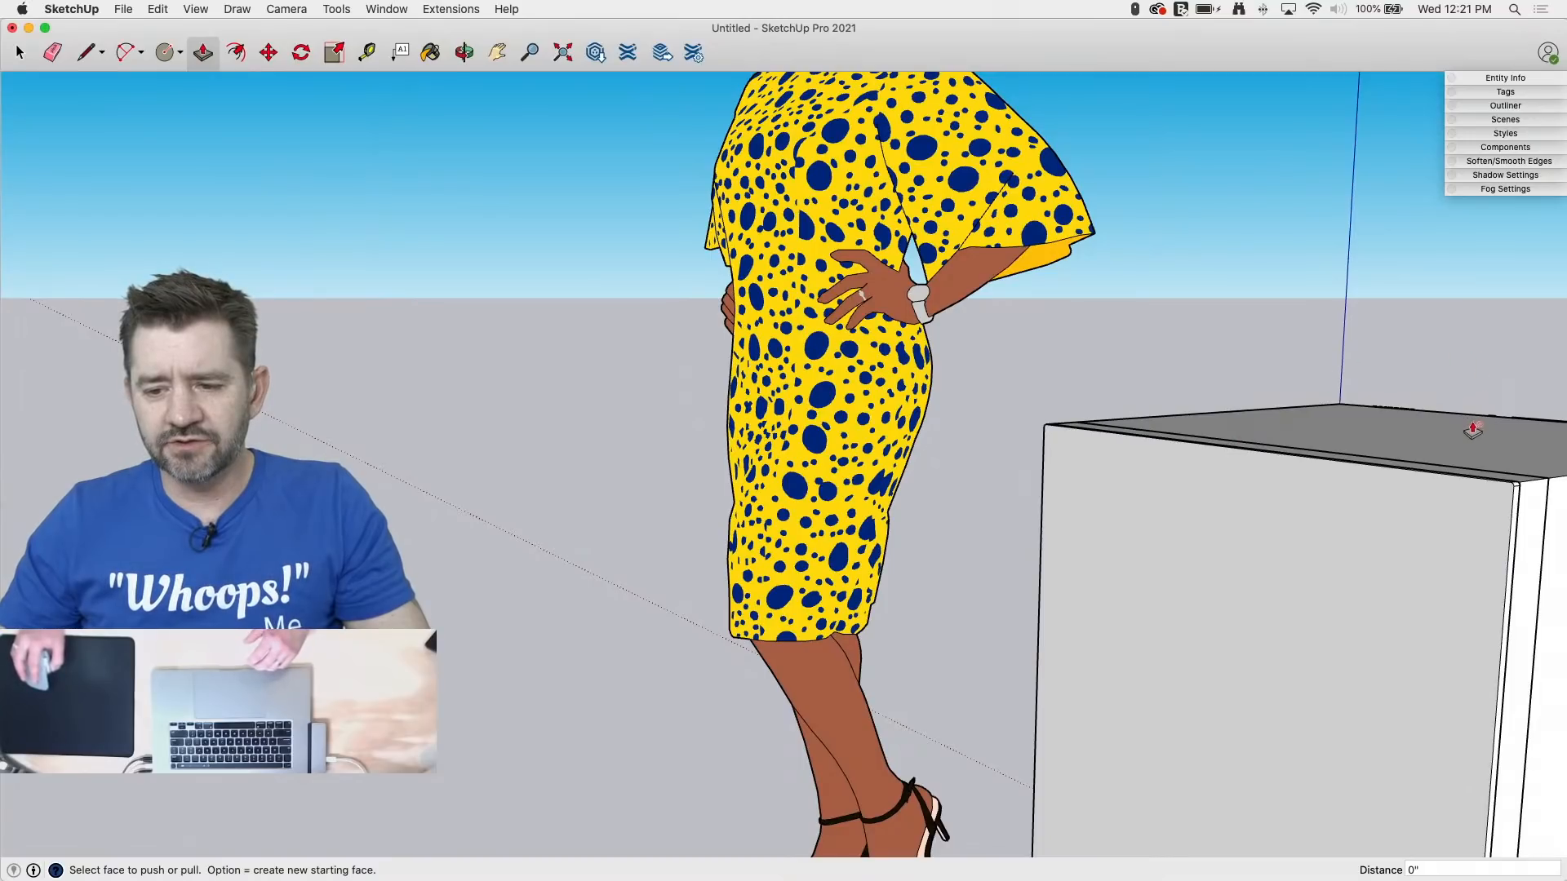
pyautogui.moveTo(1472, 430)
pyautogui.mouseDown(button='middle')
pyautogui.moveTo(1248, 524)
pyautogui.moveTo(1381, 629)
pyautogui.mouseUp(button='middle')
pyautogui.scroll(5, 1382, 629)
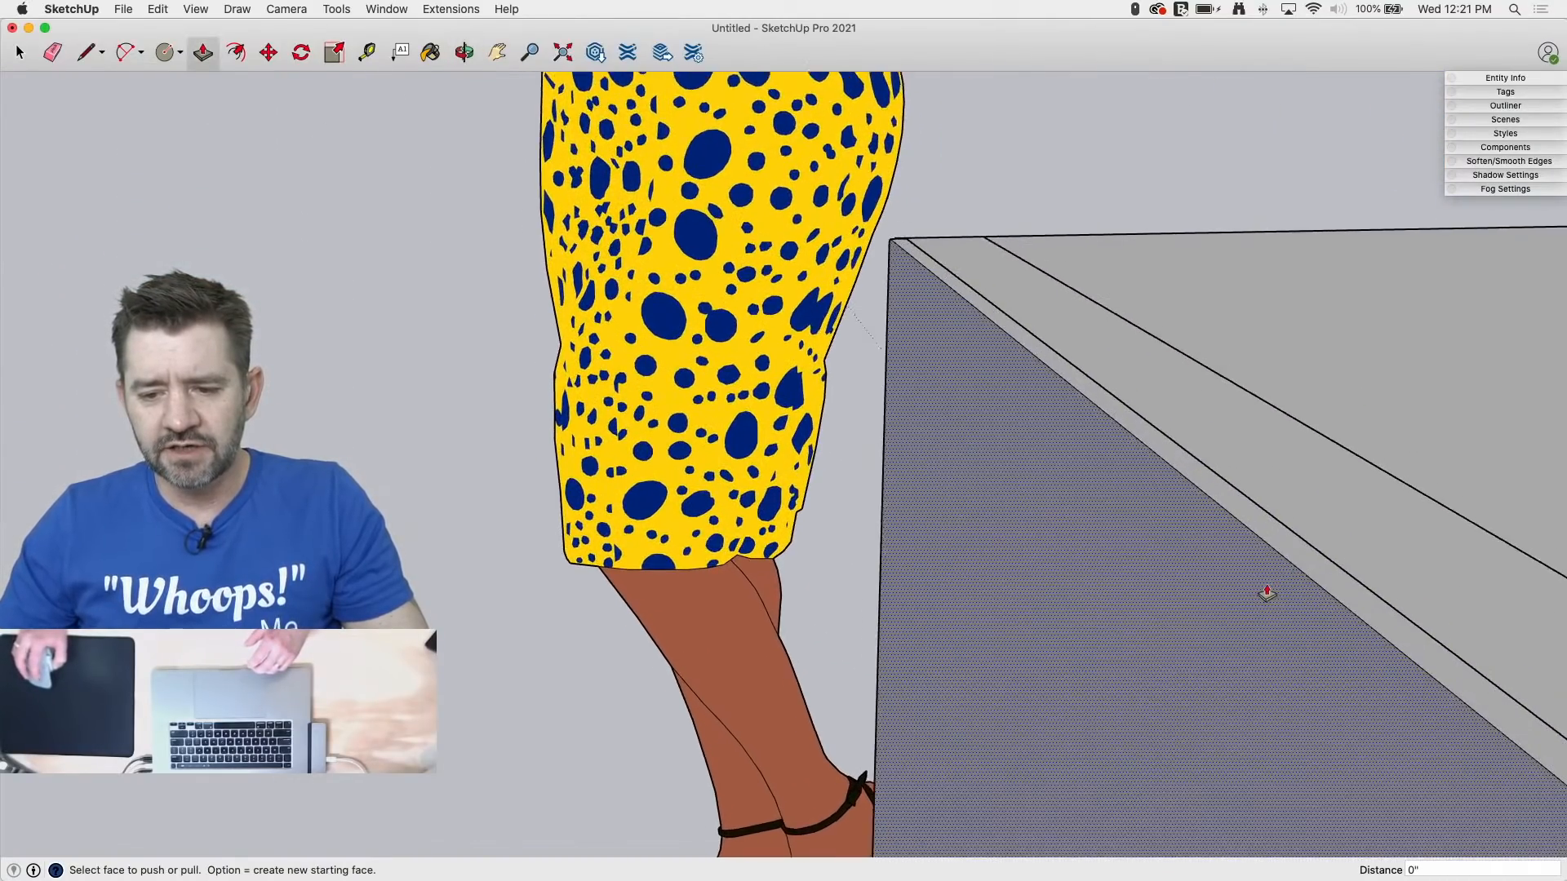
pyautogui.press('l')
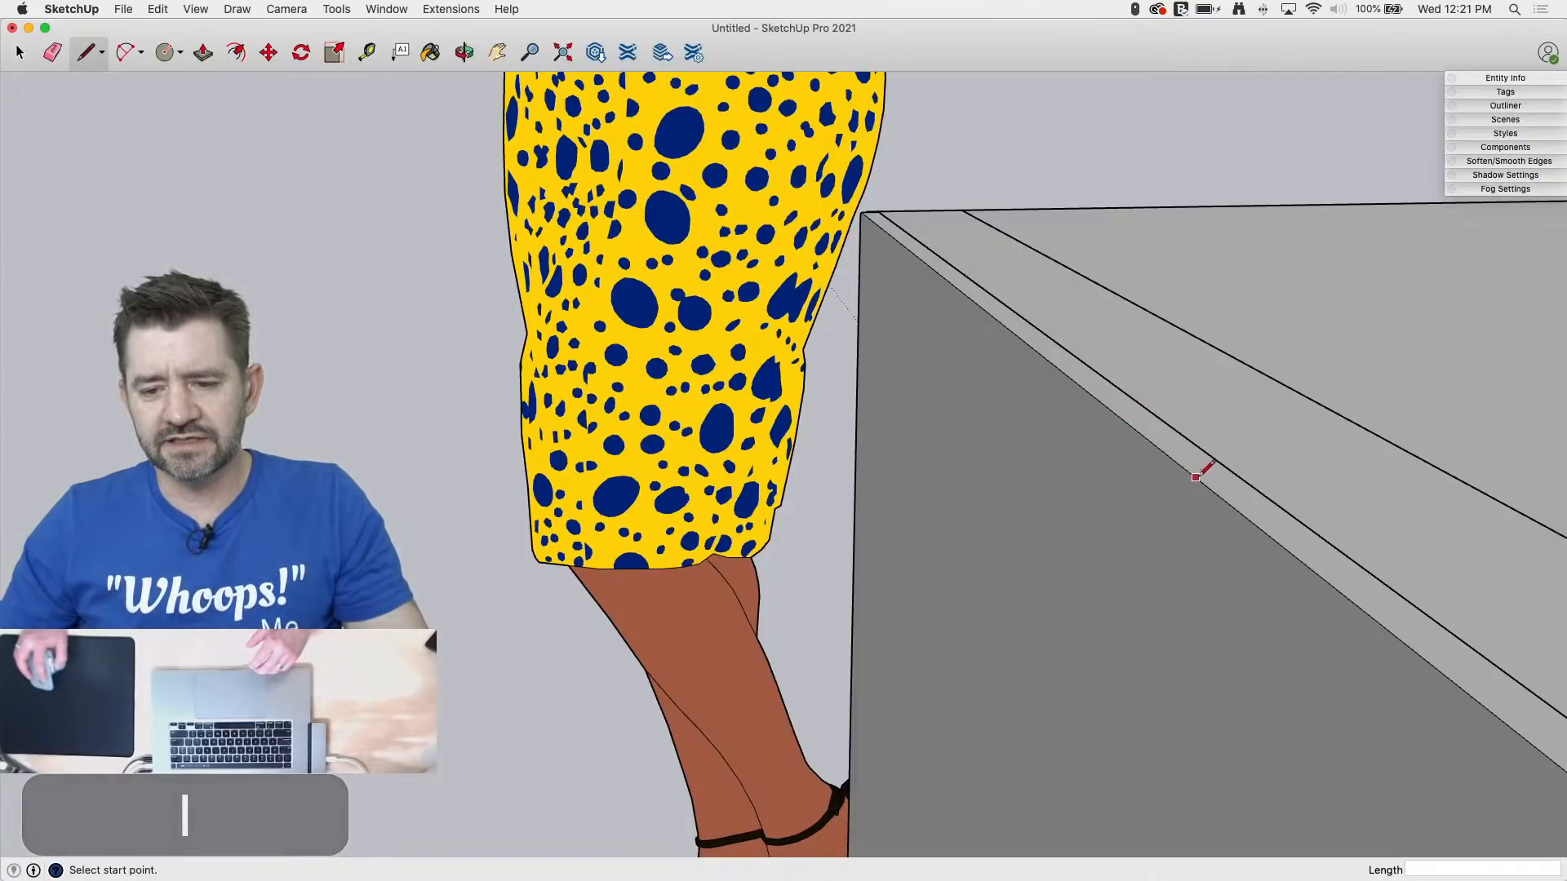
pyautogui.scroll(-5, 1341, 593)
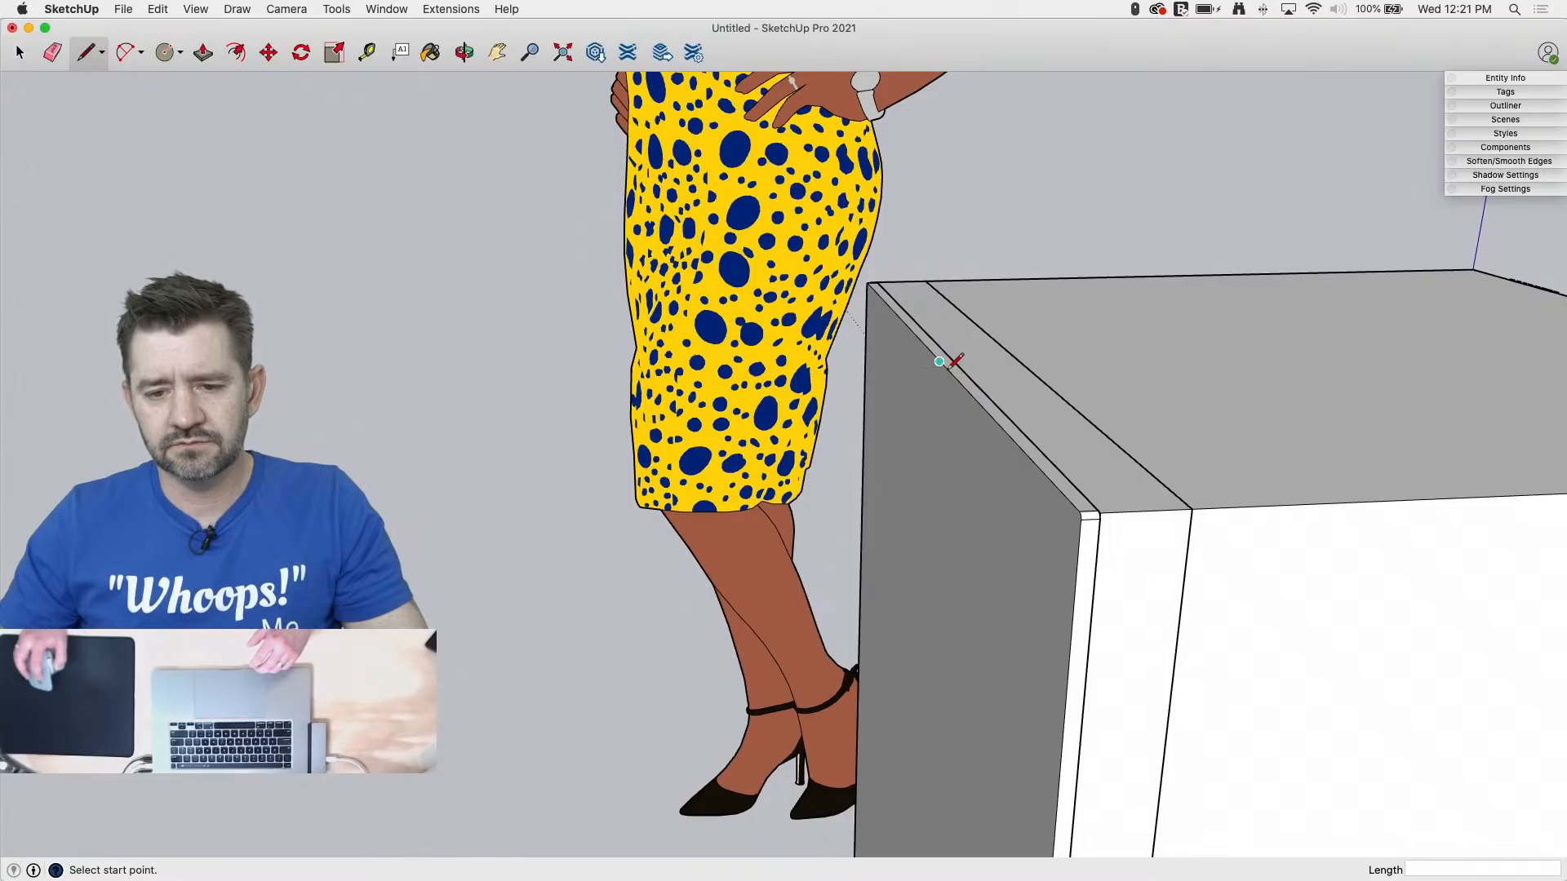
pyautogui.click(940, 360)
pyautogui.scroll(3, 938, 352)
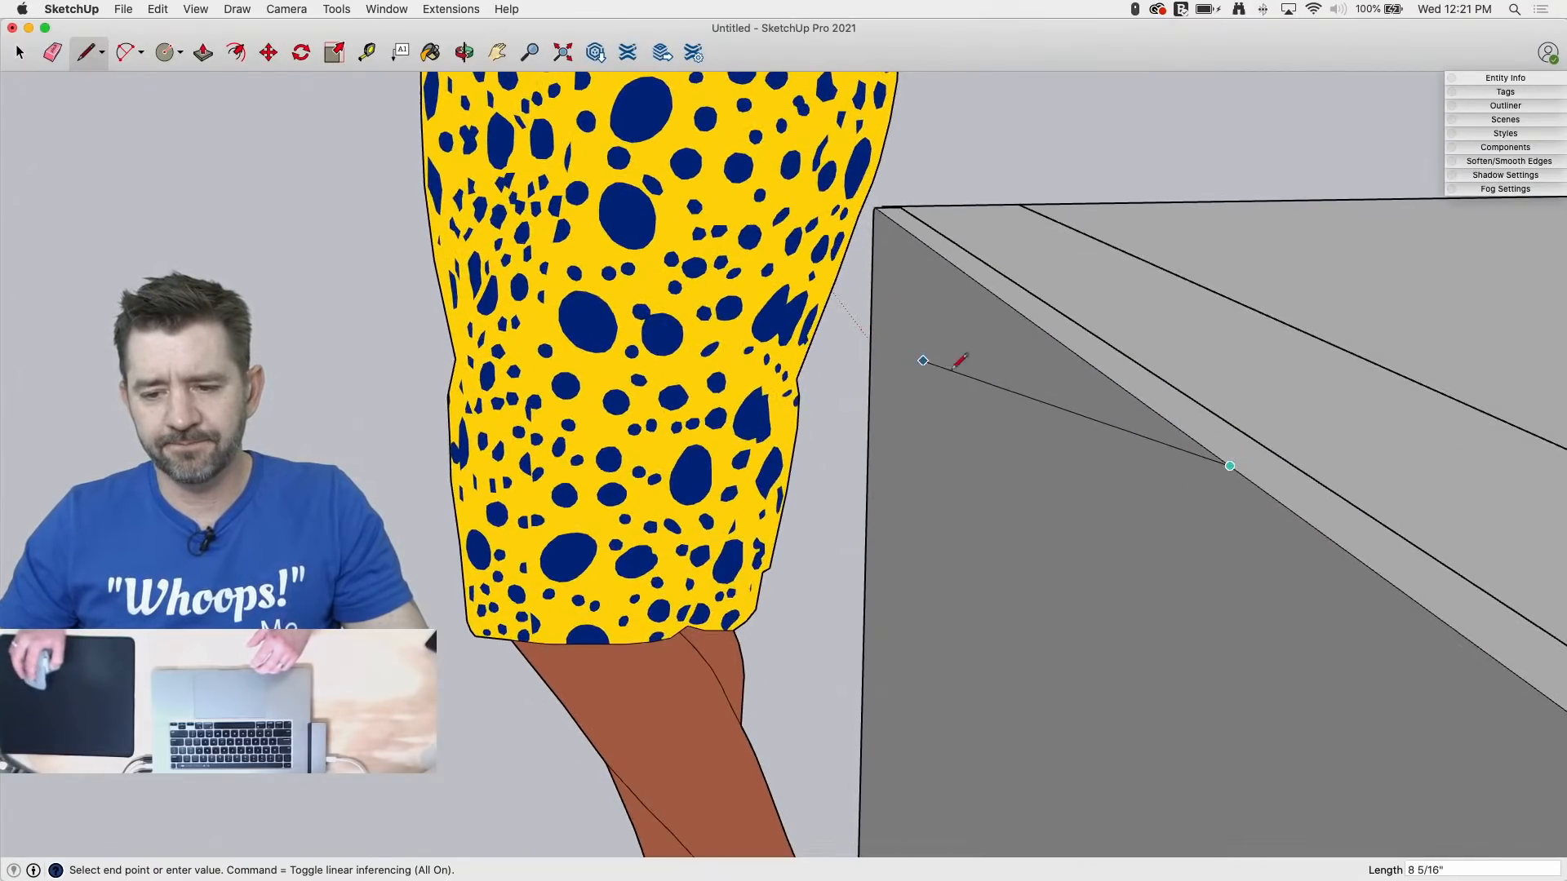
pyautogui.moveTo(1257, 461); pyautogui.dragTo(1288, 488, button='middle')
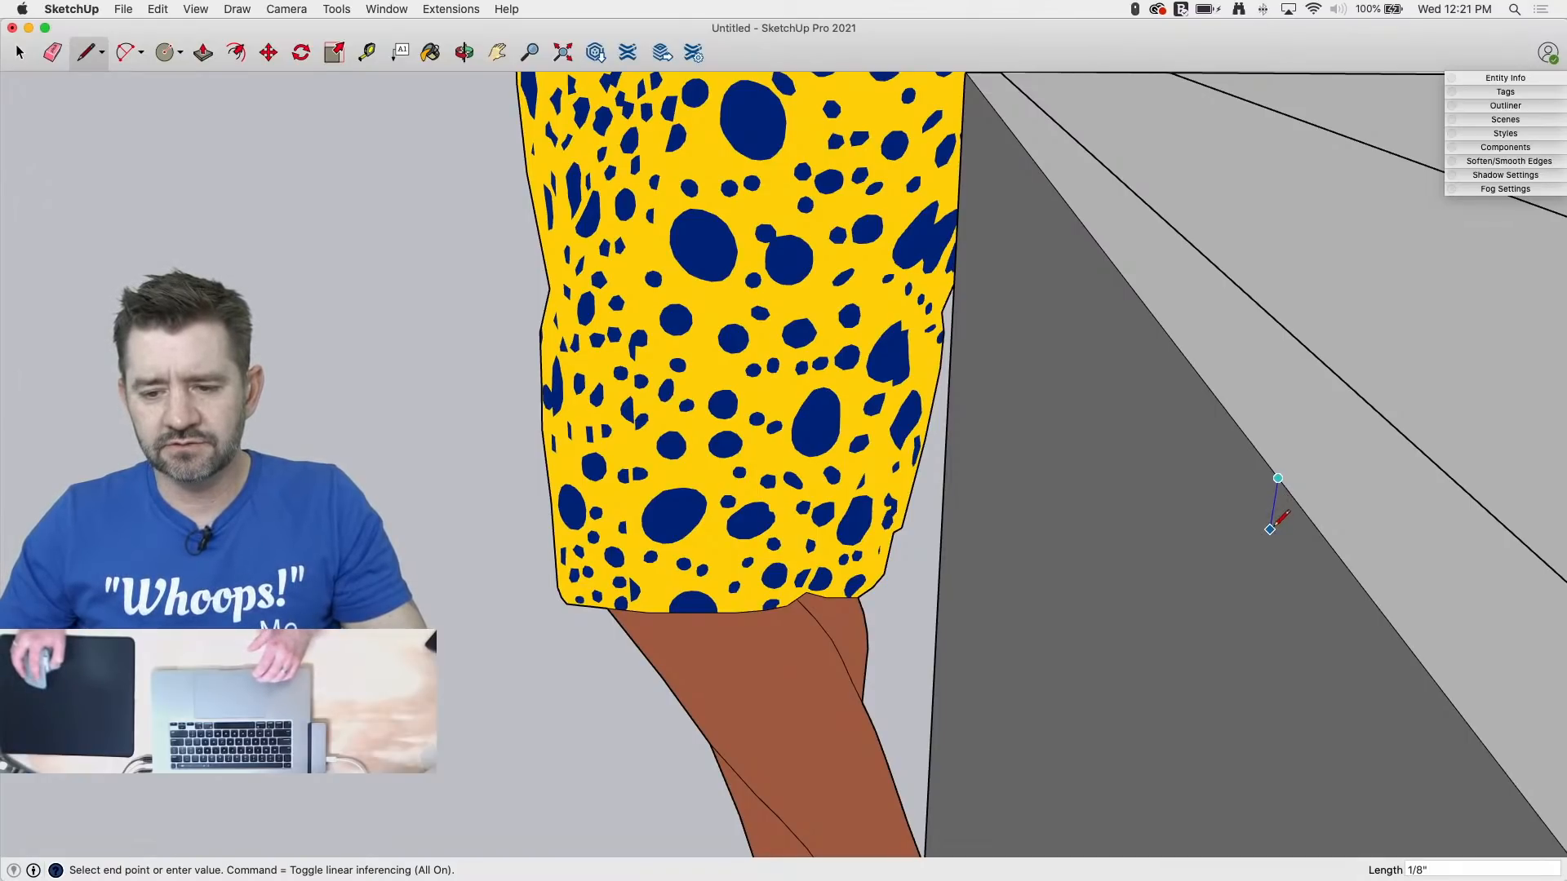
pyautogui.click(1270, 530)
pyautogui.click(1278, 478)
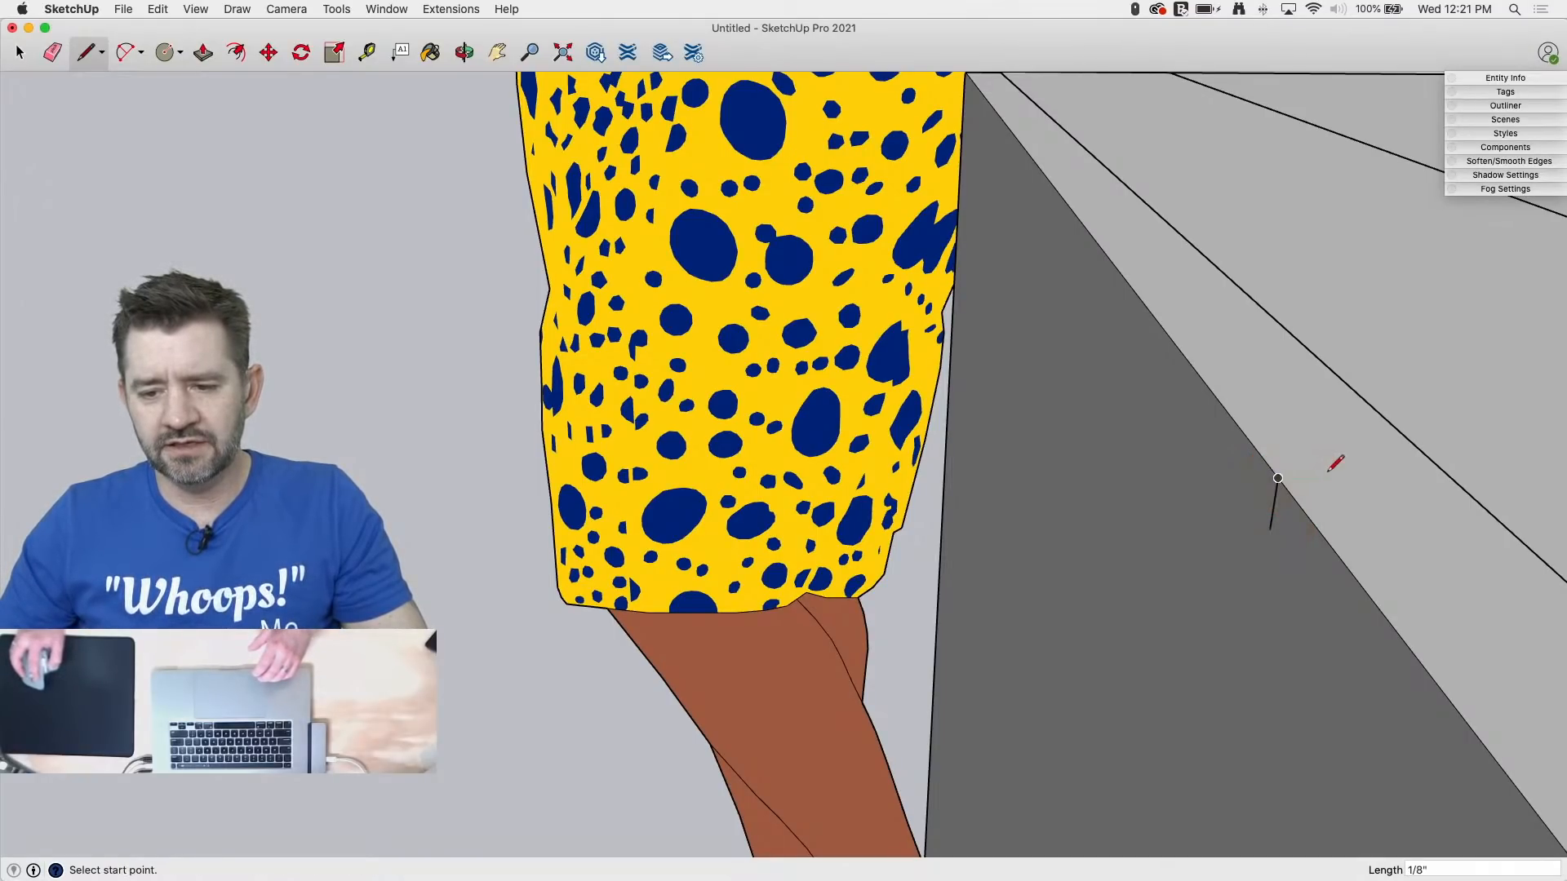
# Step: Draw a short line along the green axis from the top edge's midpoint back across the panel's top face
pyautogui.moveTo(1361, 462); pyautogui.dragTo(1230, 483, button='middle')
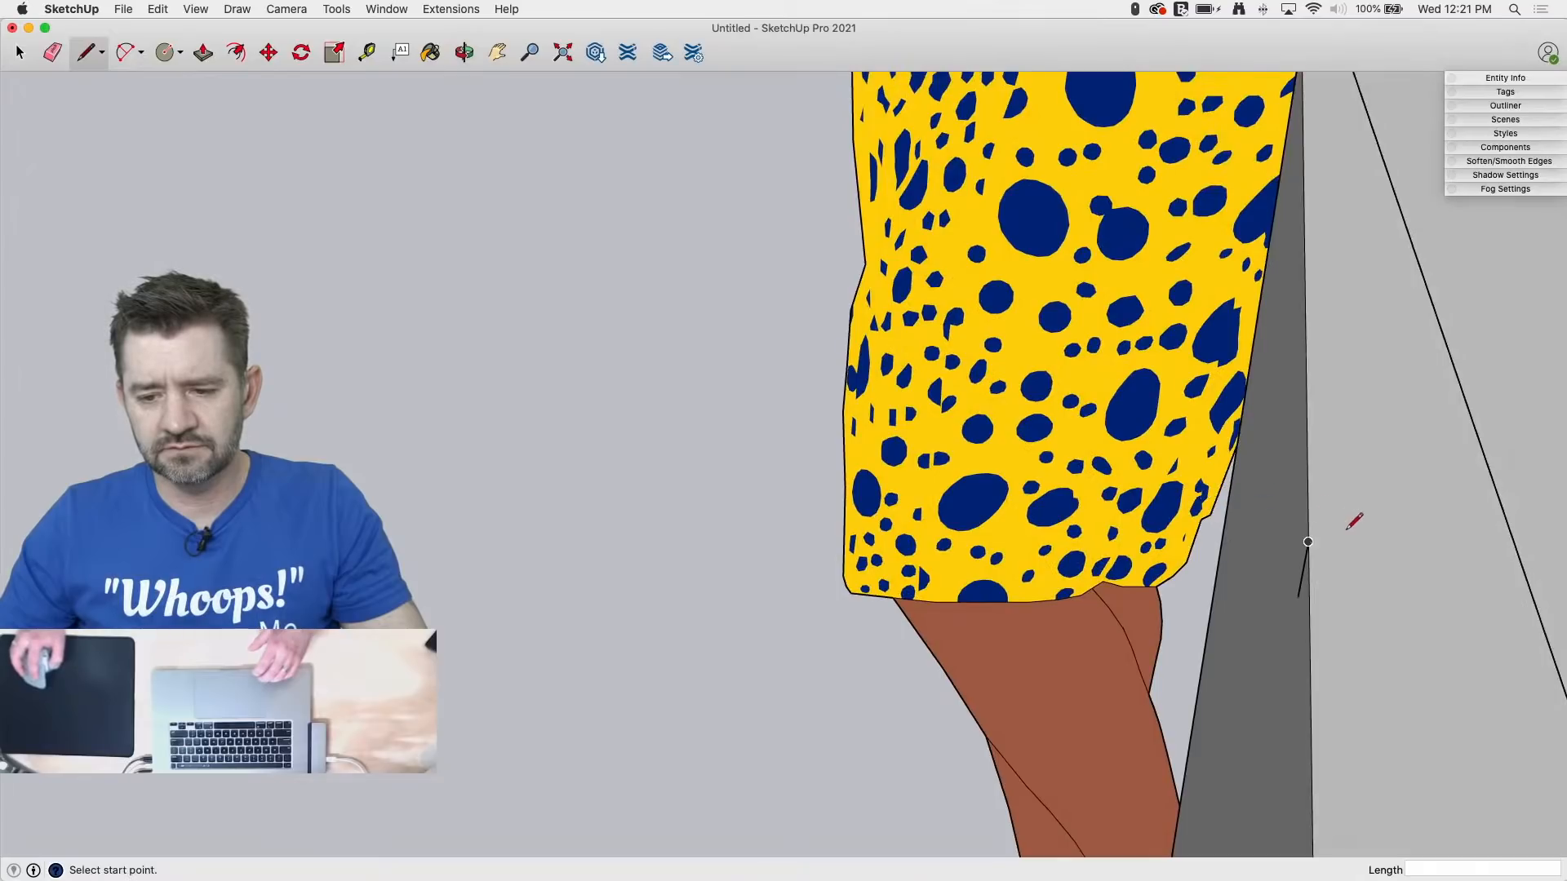
pyautogui.click(1306, 542)
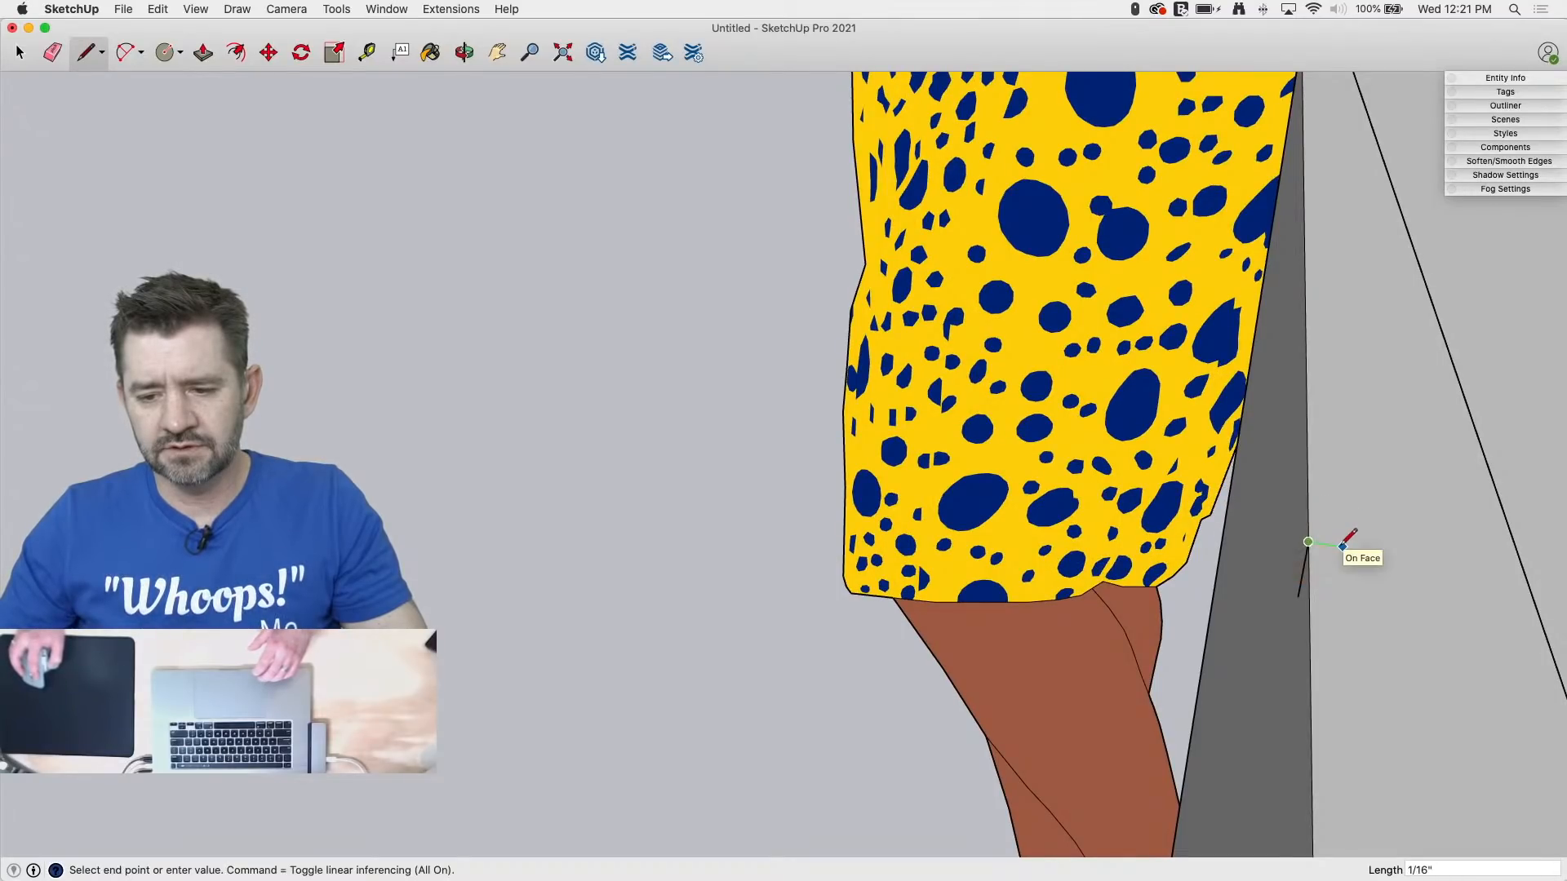
pyautogui.moveTo(1382, 576); pyautogui.dragTo(1504, 535, button='middle')
pyautogui.moveTo(1276, 507)
pyautogui.mouseDown(button='middle')
pyautogui.moveTo(1266, 531)
pyautogui.moveTo(1241, 457)
pyautogui.moveTo(1281, 510)
pyautogui.mouseUp(button='middle')
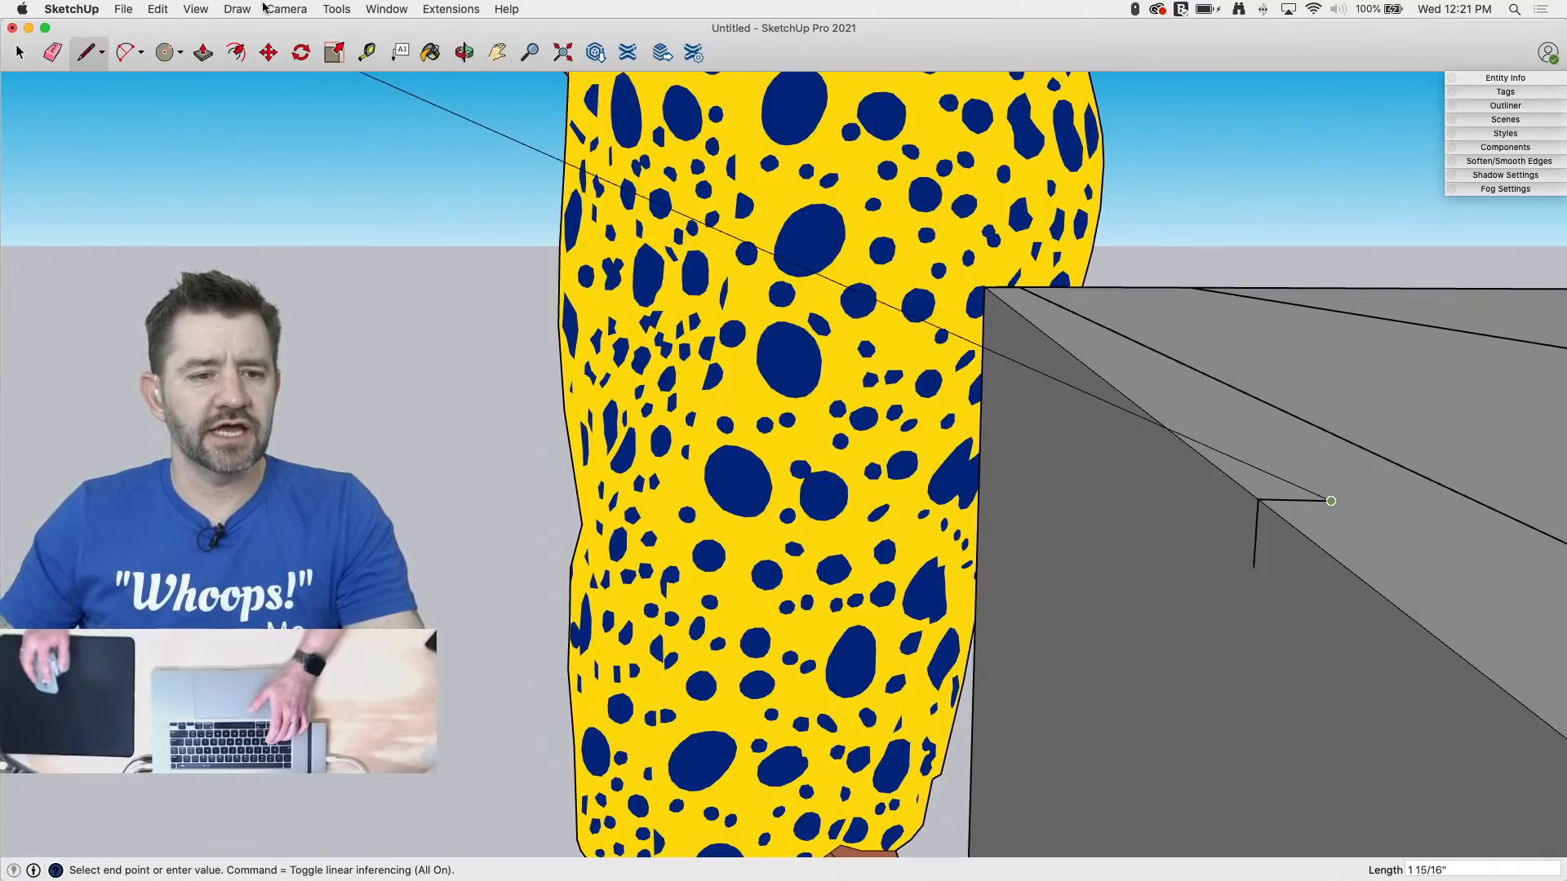
# Step: Turn on X-ray display to see through the model's faces
pyautogui.click(194, 9)
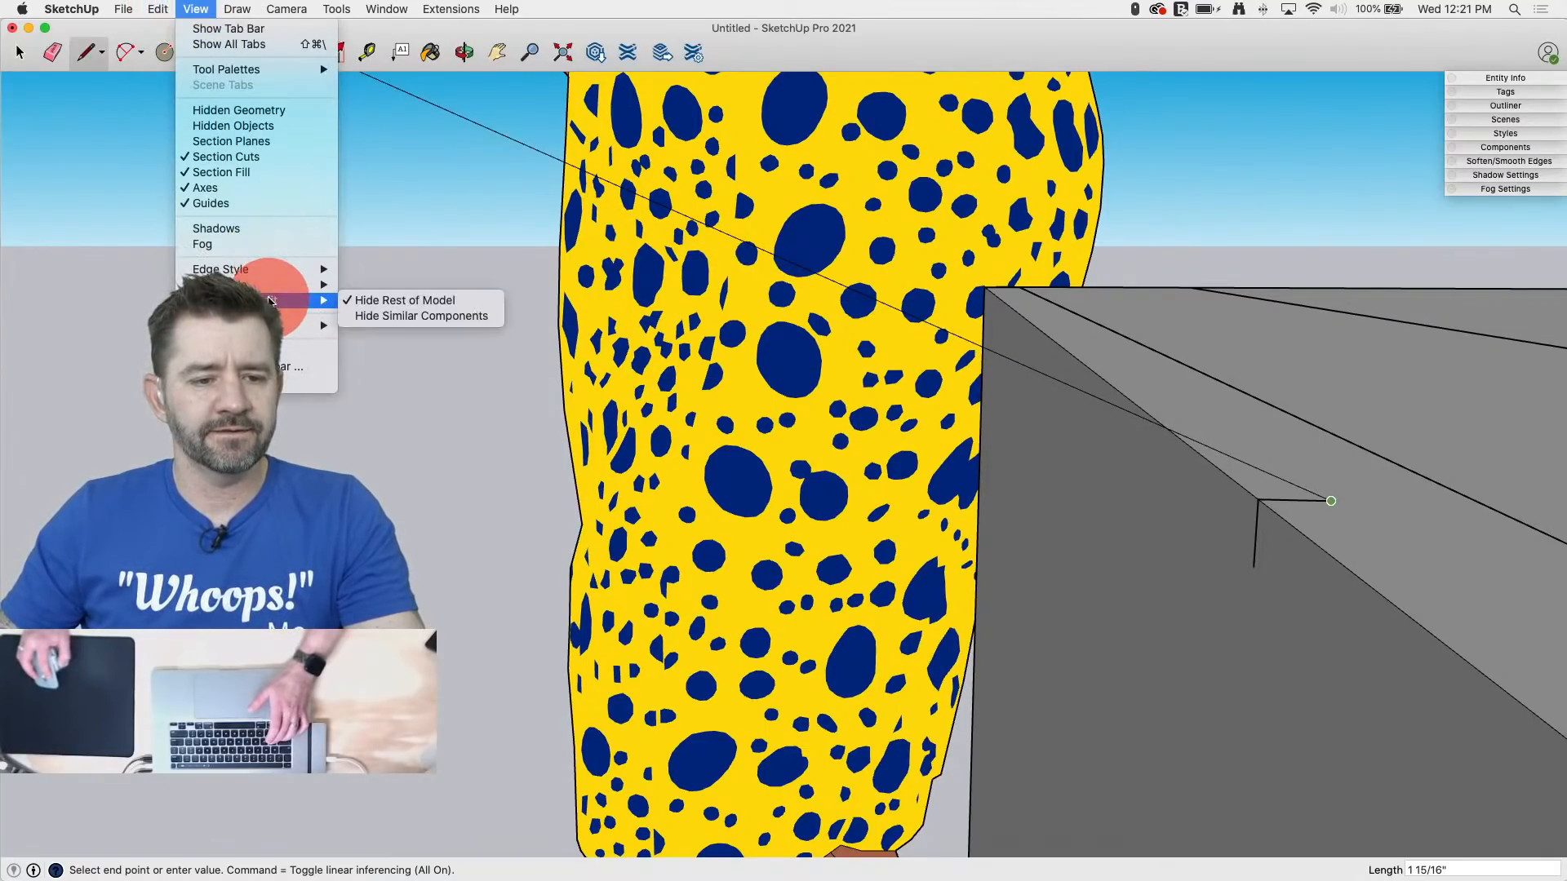
pyautogui.moveTo(326, 284)
pyautogui.click(401, 285)
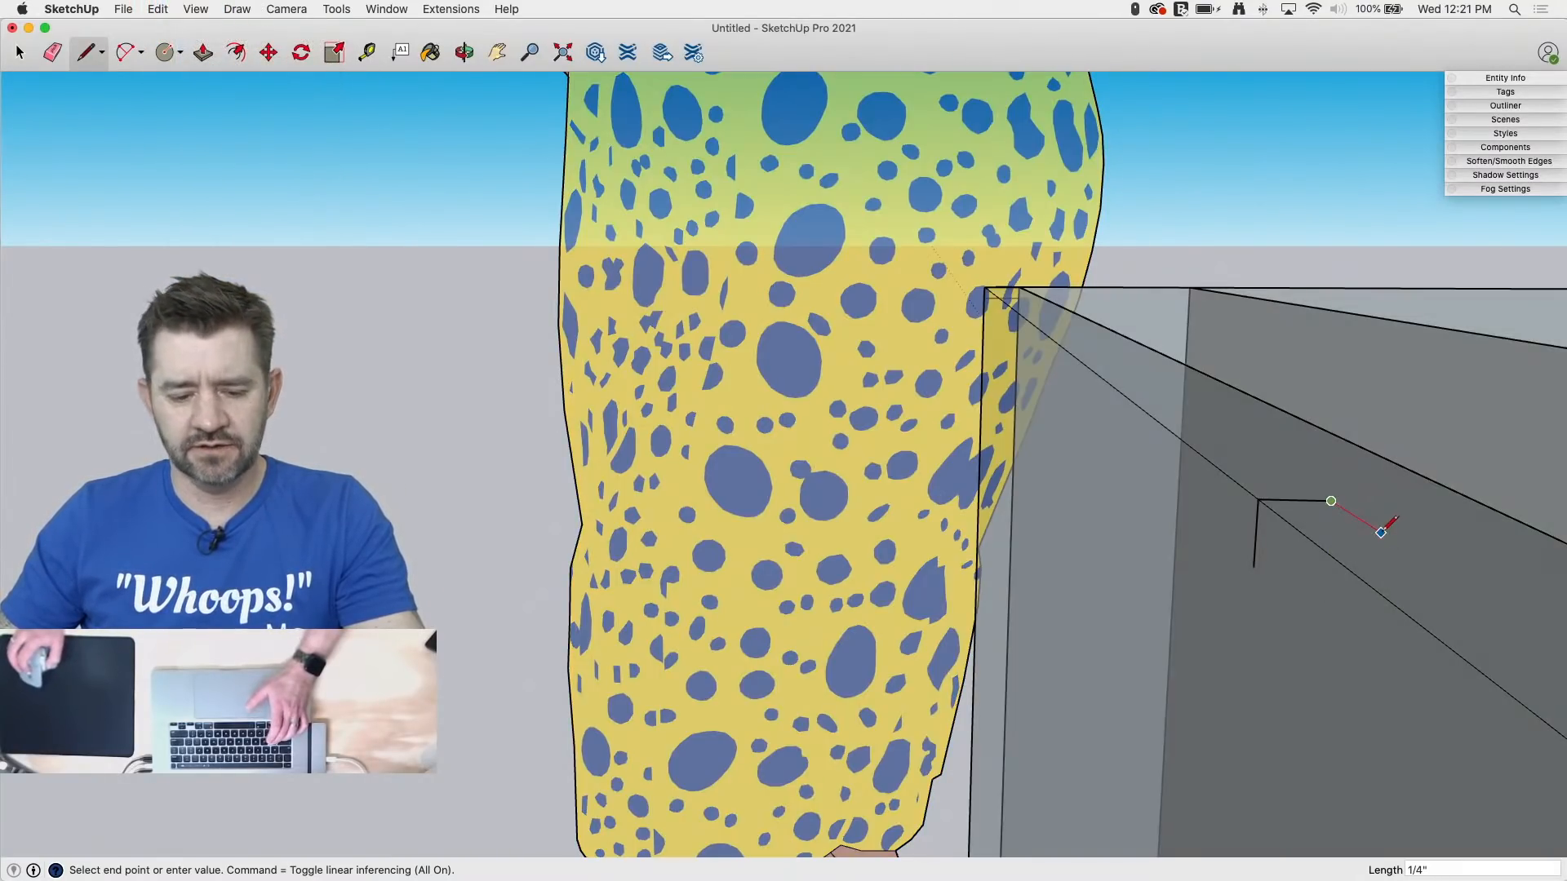
# Step: Draw a quarter-round arc joining the free ends of the two short lines at the panel's top edge
pyautogui.press('a')
pyautogui.click(1330, 504)
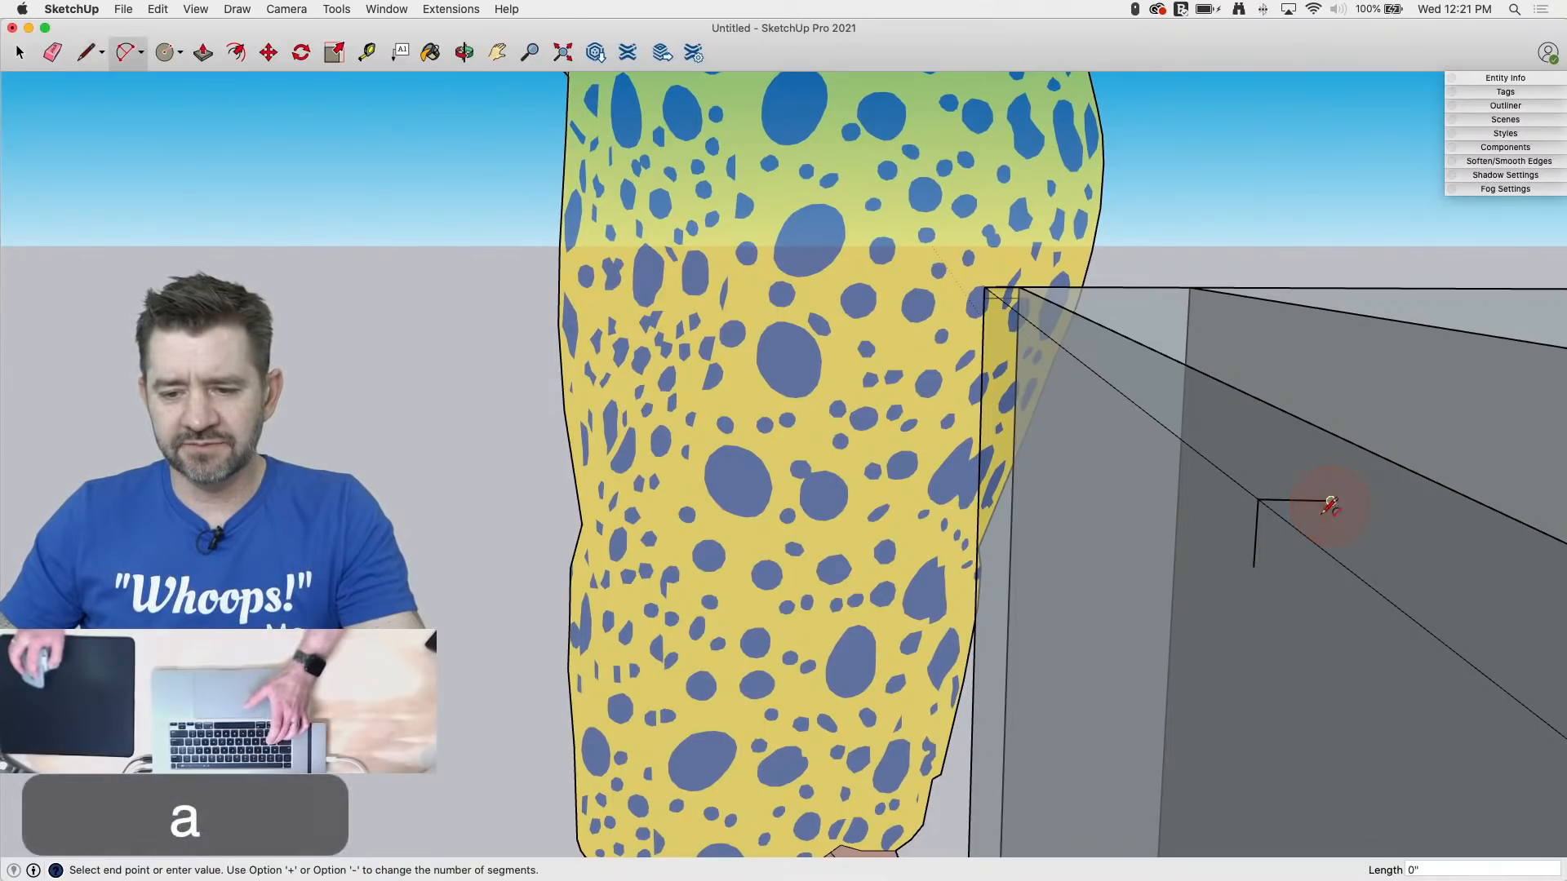
pyautogui.doubleClick(1254, 566)
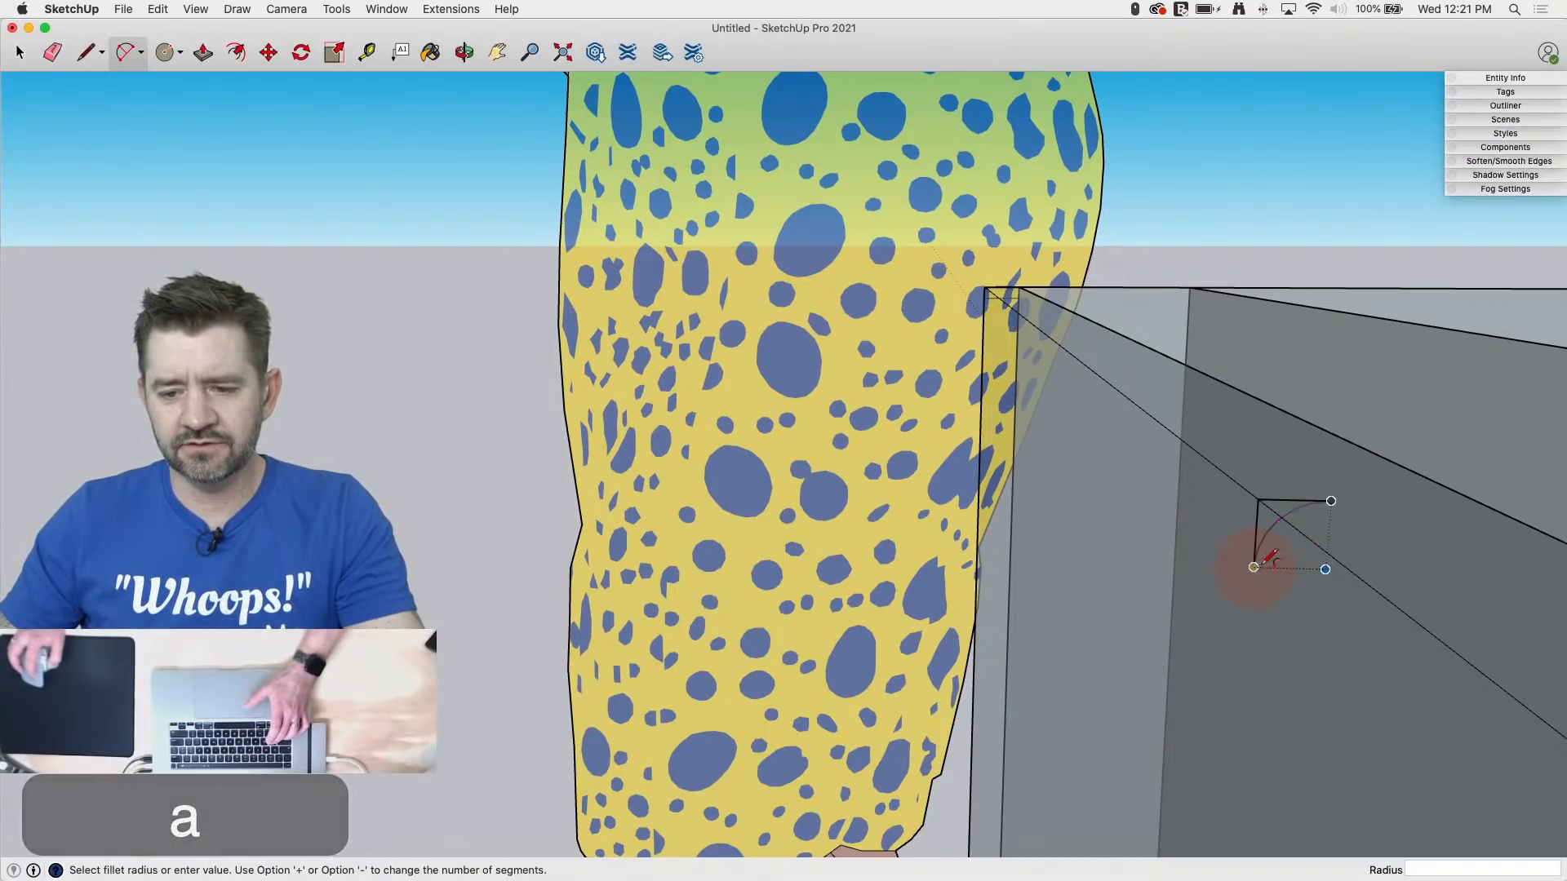
# Step: Select the quarter-round profile face at the midpoint of the panel's top front edge
pyautogui.press('space')
pyautogui.scroll(-3, 1286, 375)
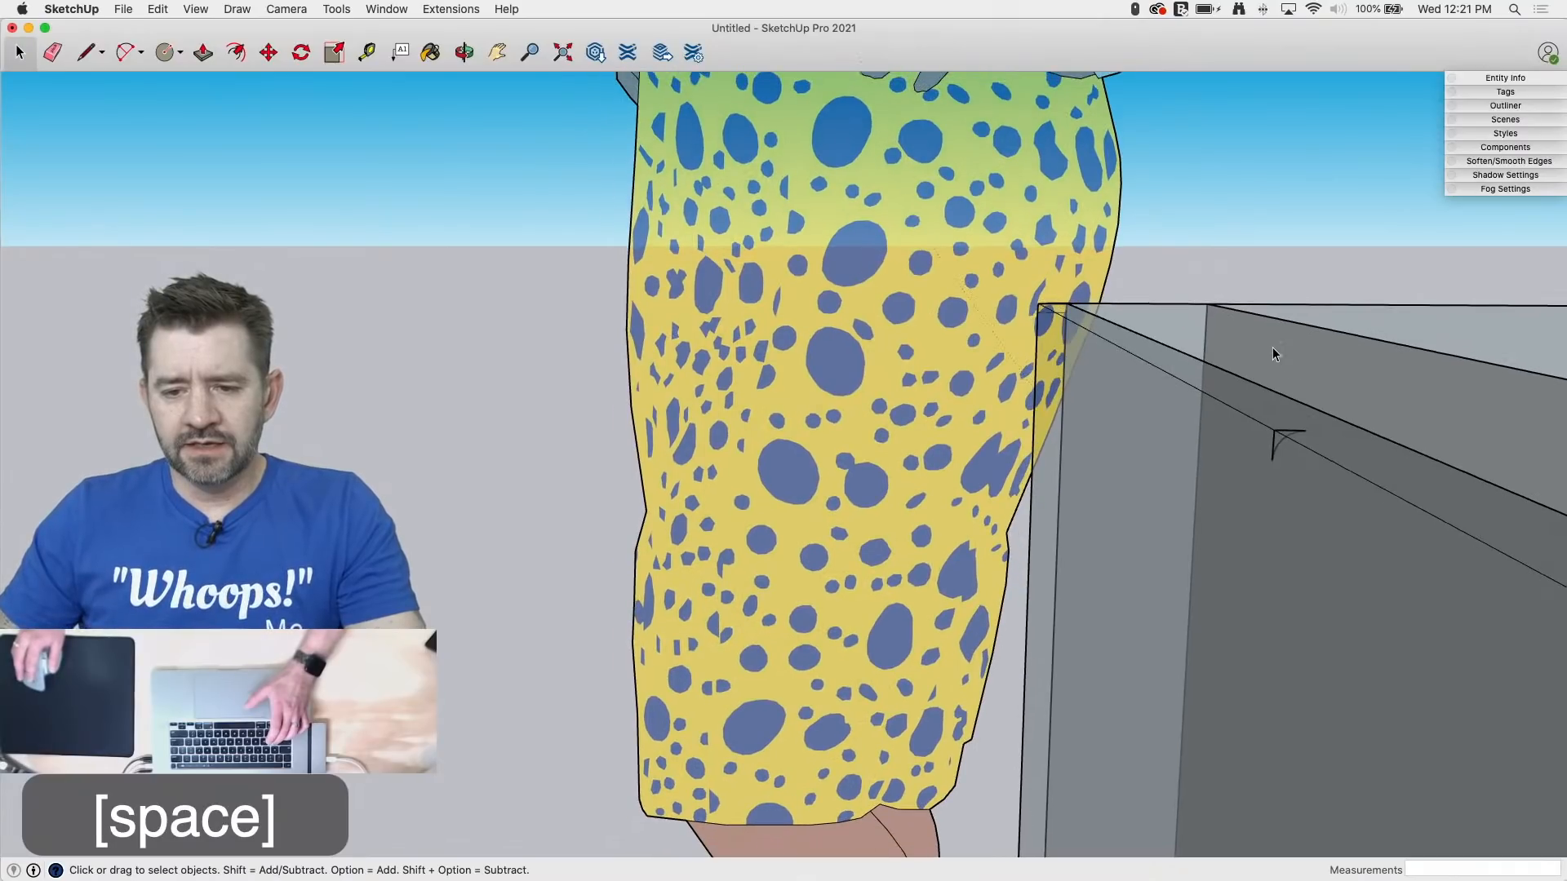
pyautogui.scroll(-2, 1183, 378)
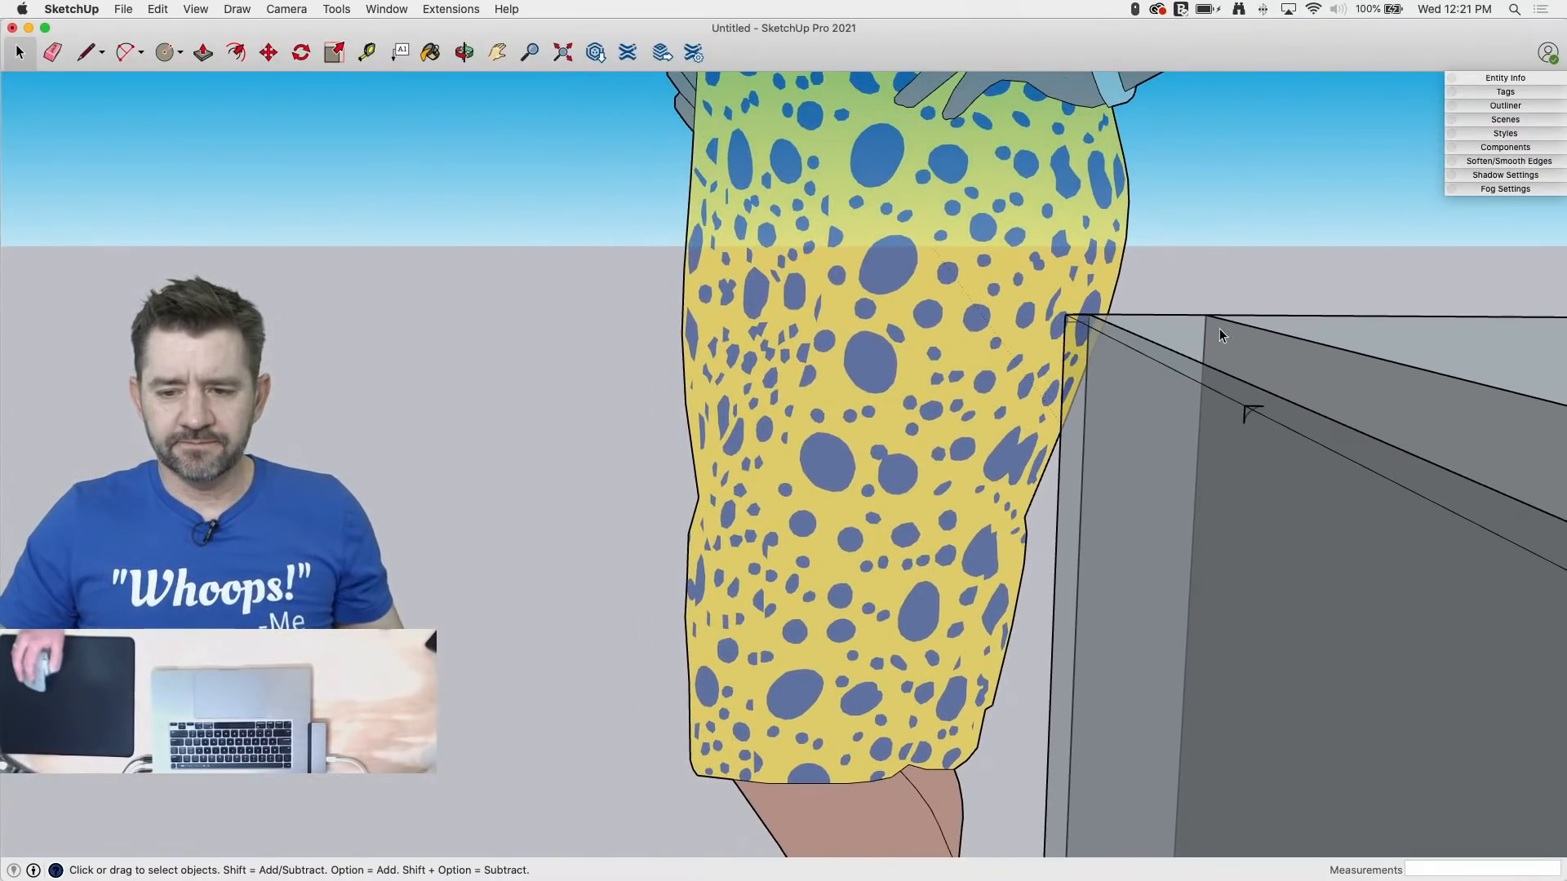
pyautogui.click(1155, 418)
pyautogui.moveTo(1155, 418); pyautogui.dragTo(1275, 438, button='middle')
pyautogui.scroll(4, 1428, 434)
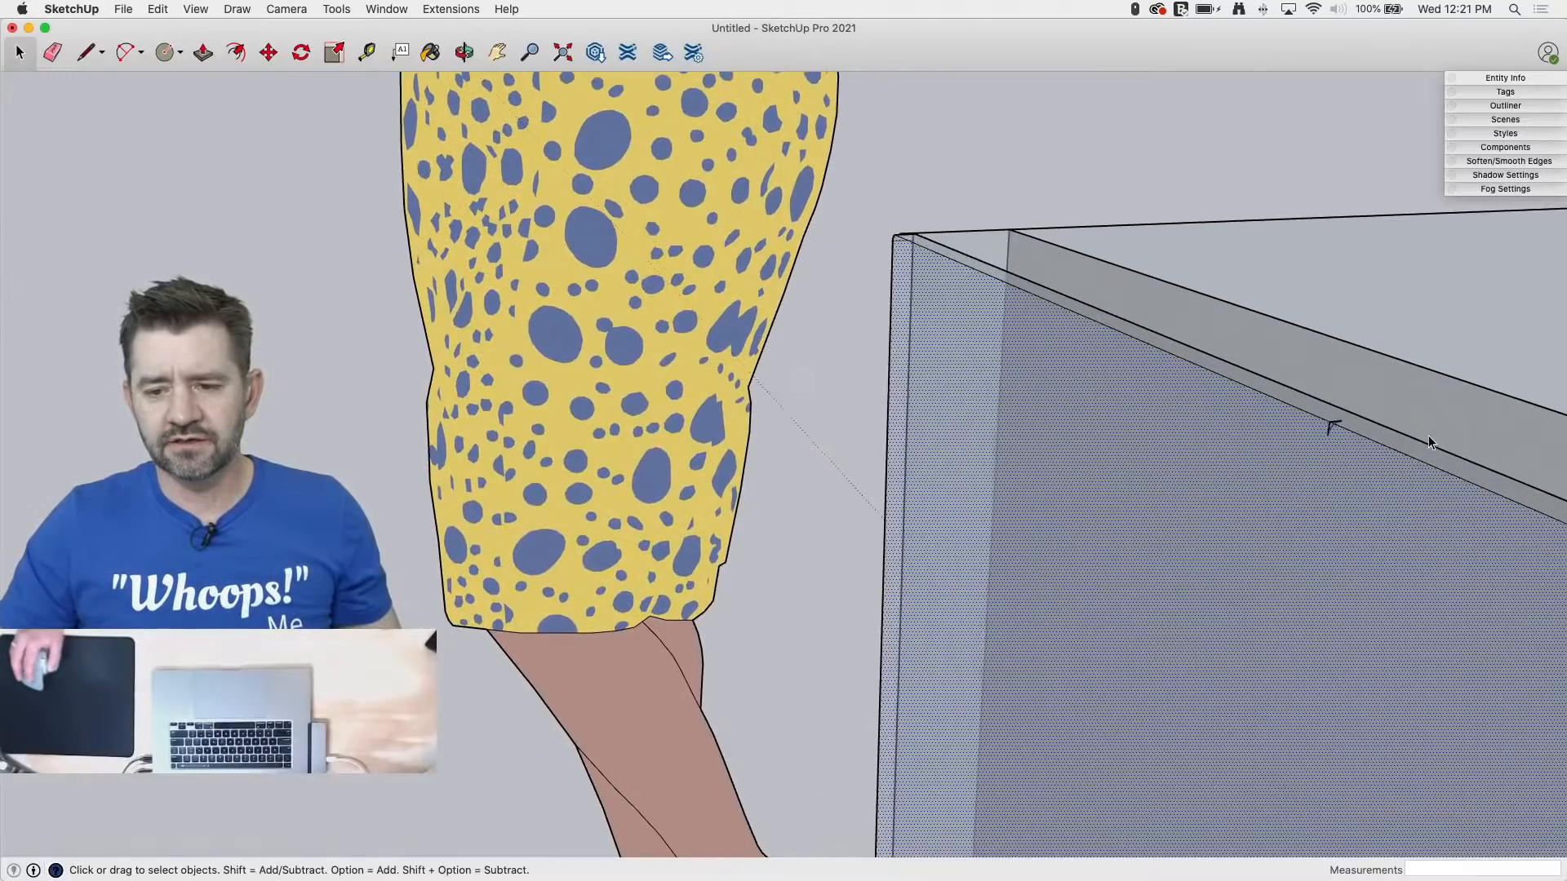
pyautogui.scroll(2, 1319, 424)
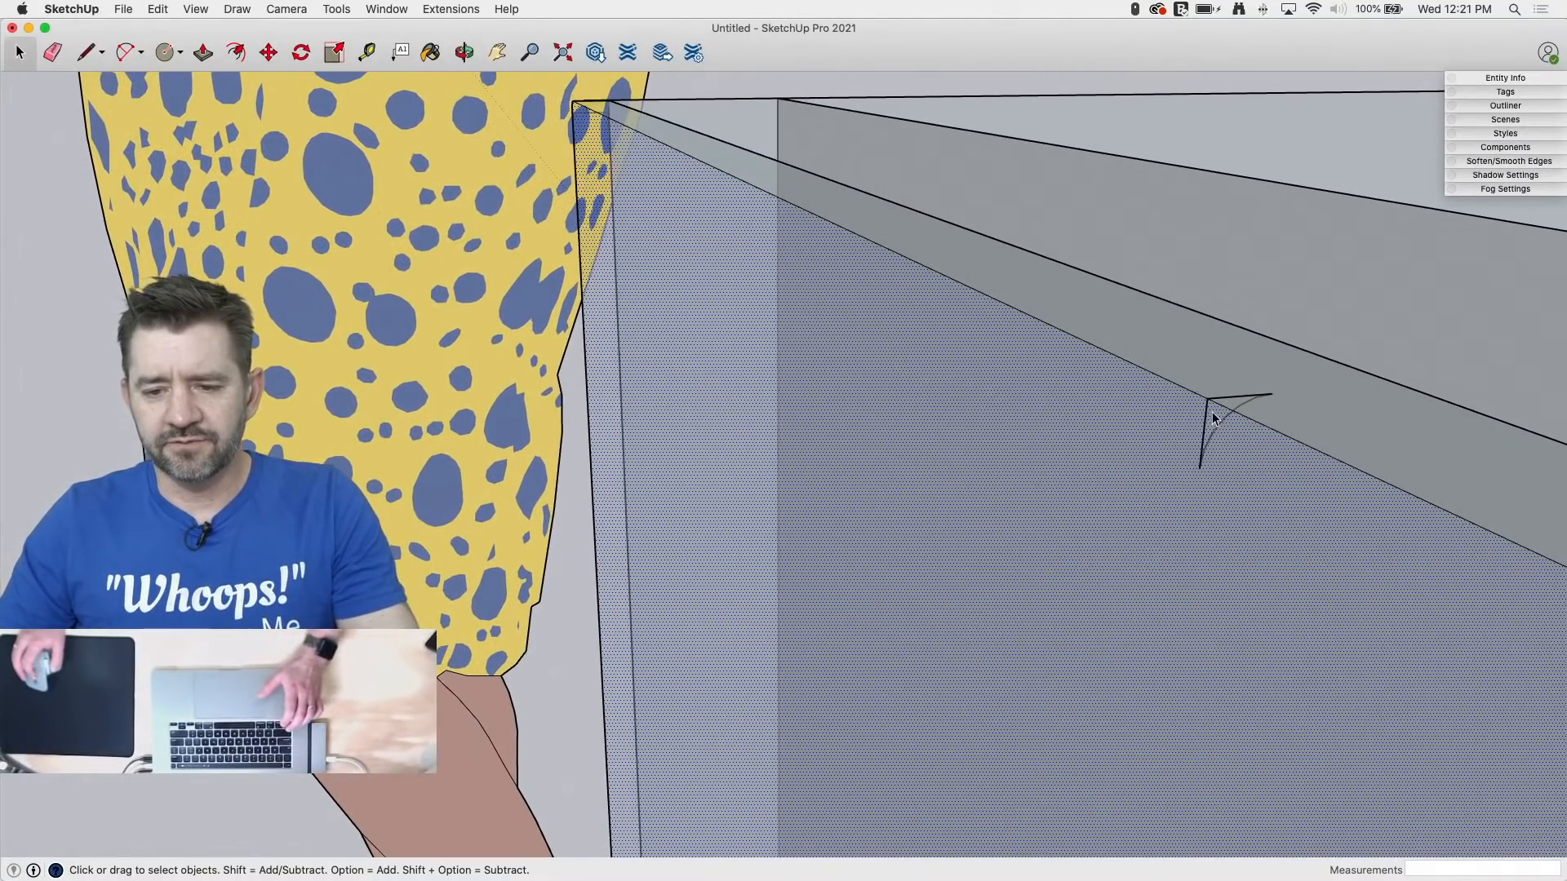
pyautogui.moveTo(1212, 411); pyautogui.dragTo(1121, 365, button='middle')
pyautogui.click(1246, 405)
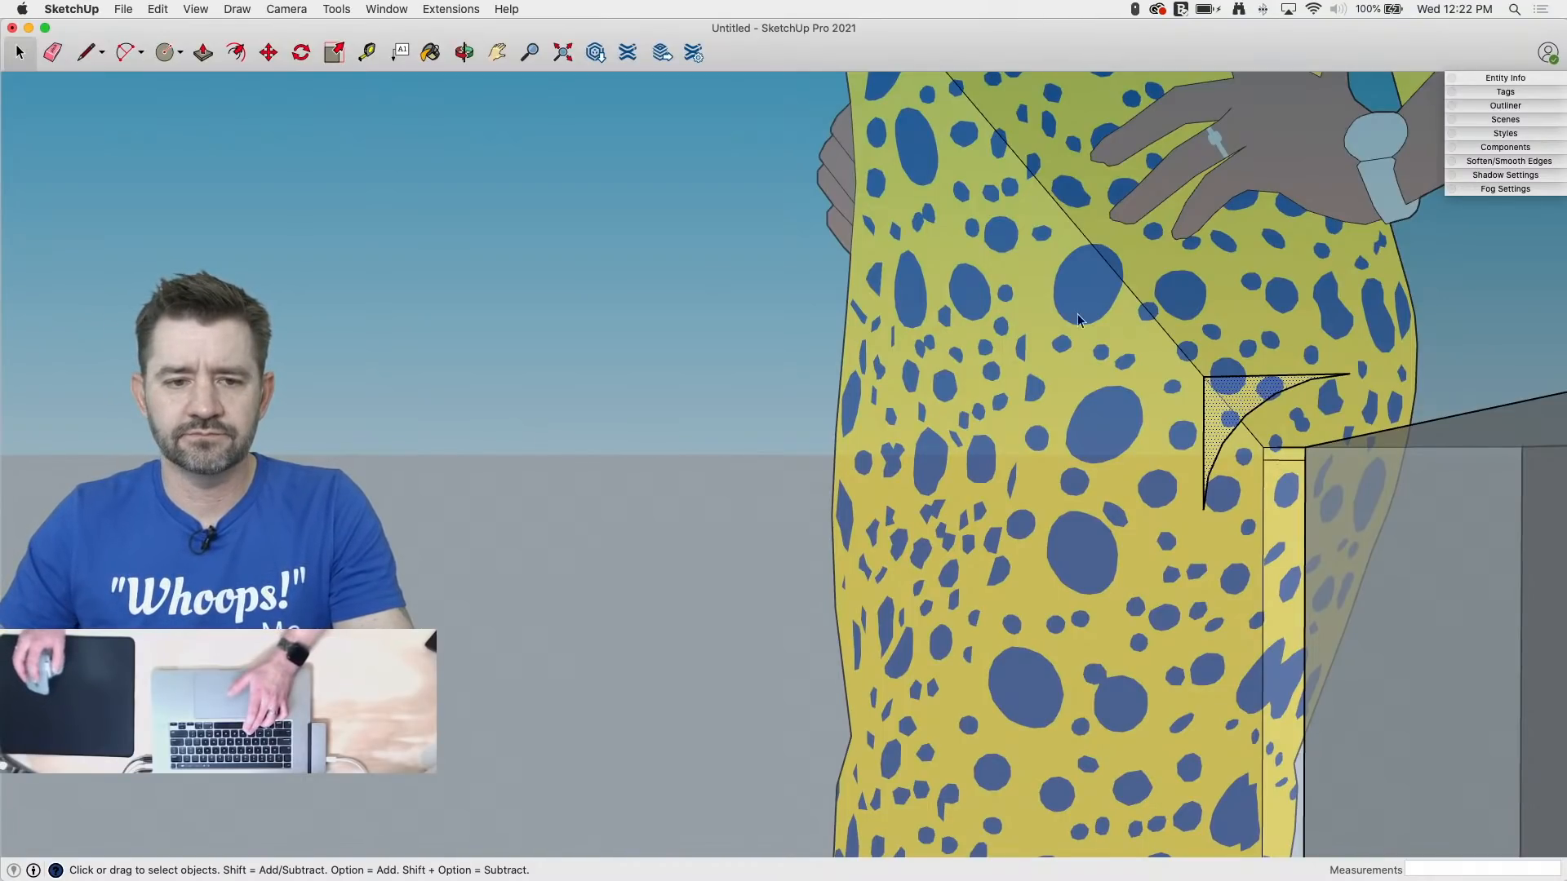
# Step: Save the model to the Desktop as a SketchUp file named Appliances
pyautogui.click(123, 12)
pyautogui.moveTo(104, 11)
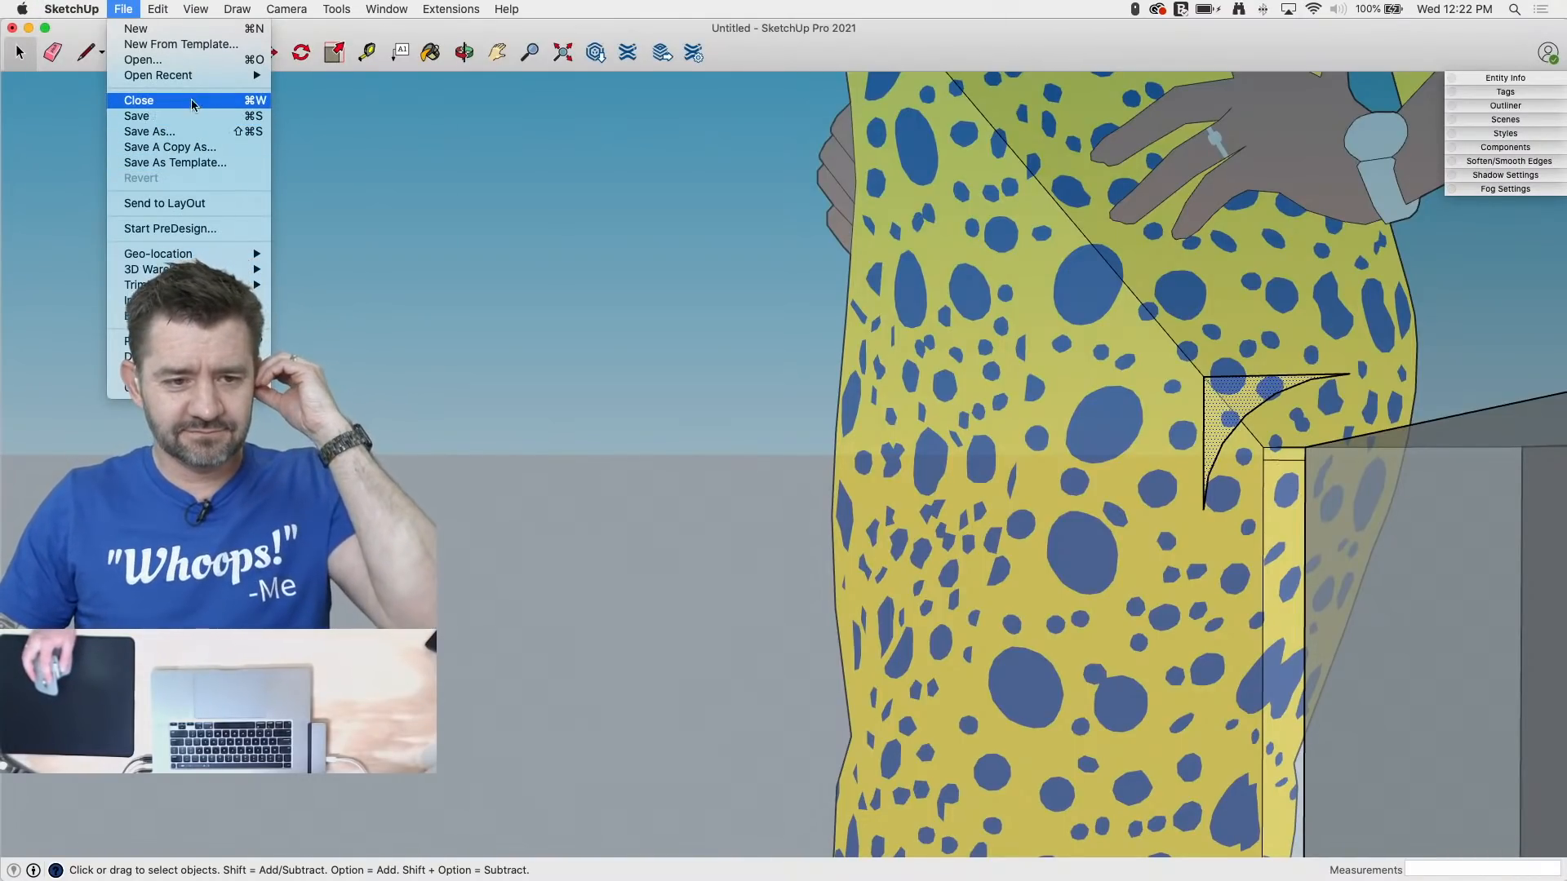
pyautogui.click(142, 132)
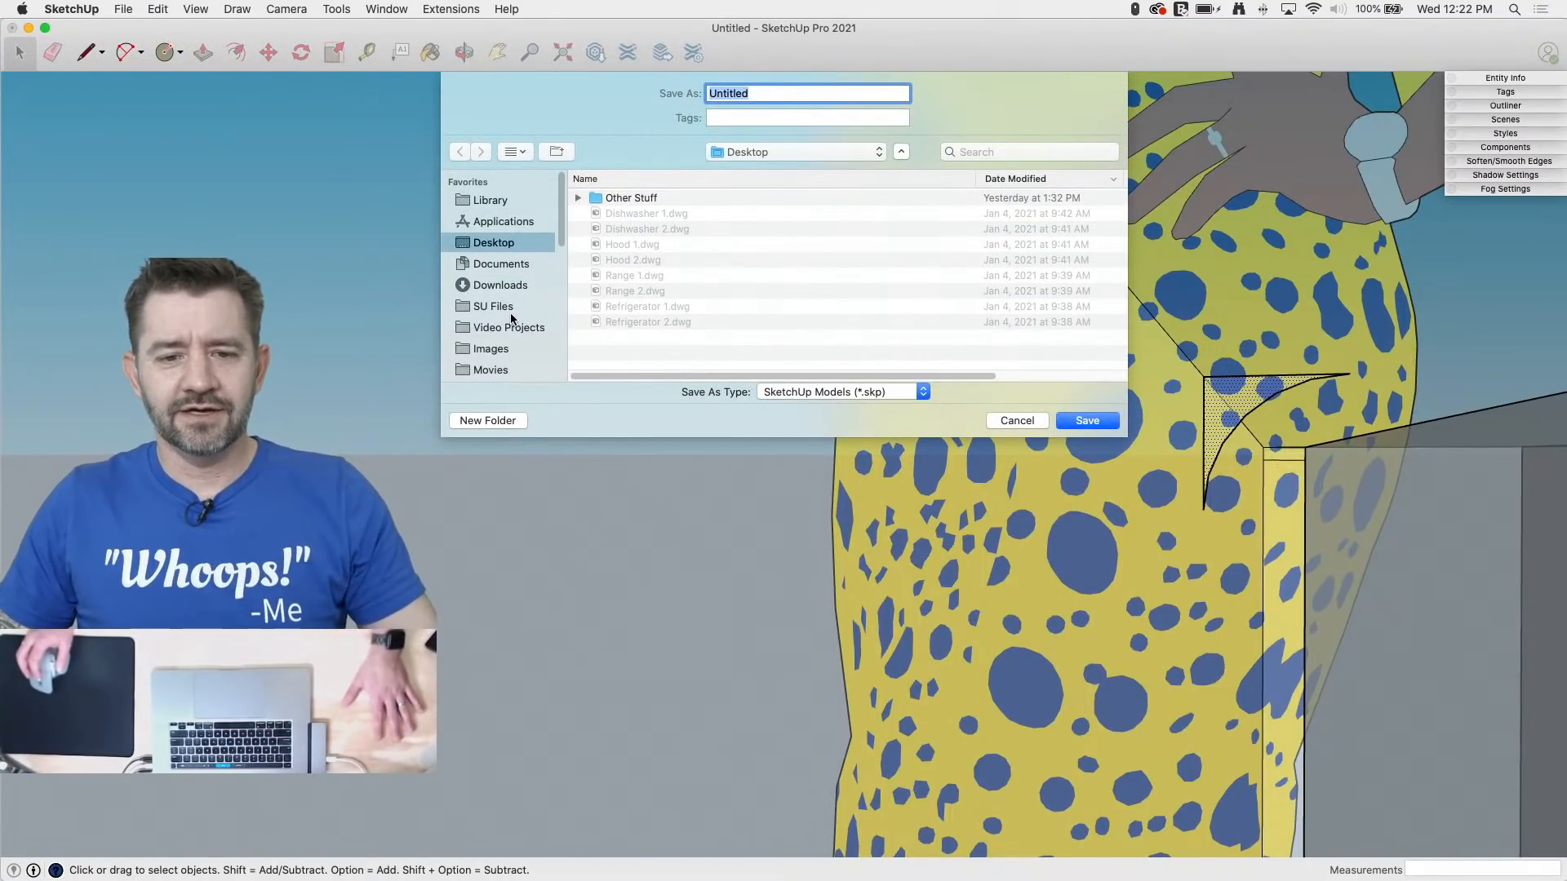
pyautogui.write('A')
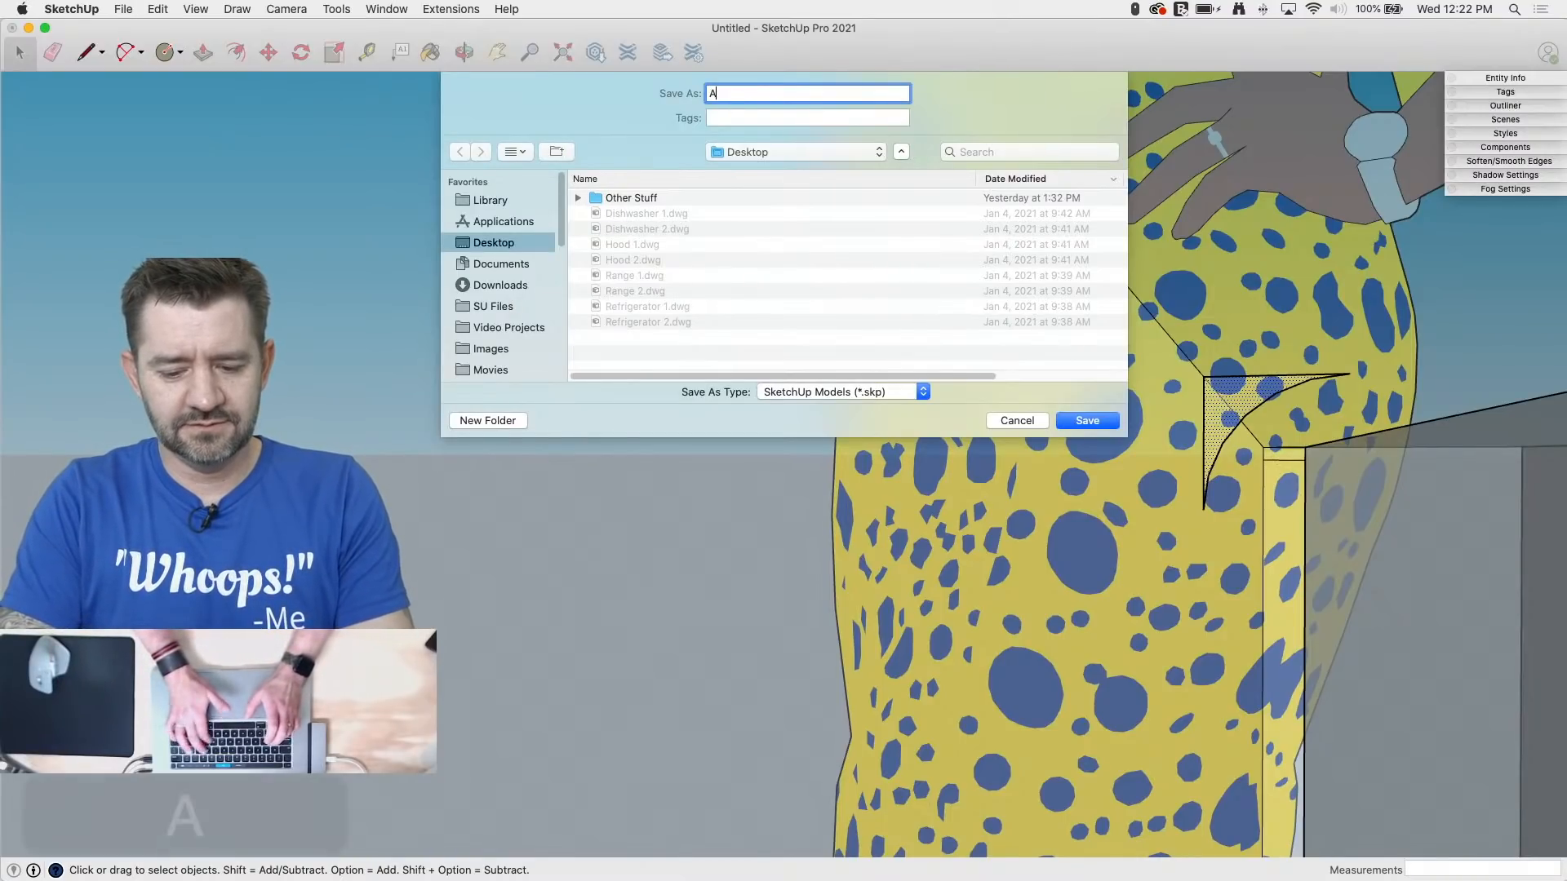
pyautogui.write('ppliances')
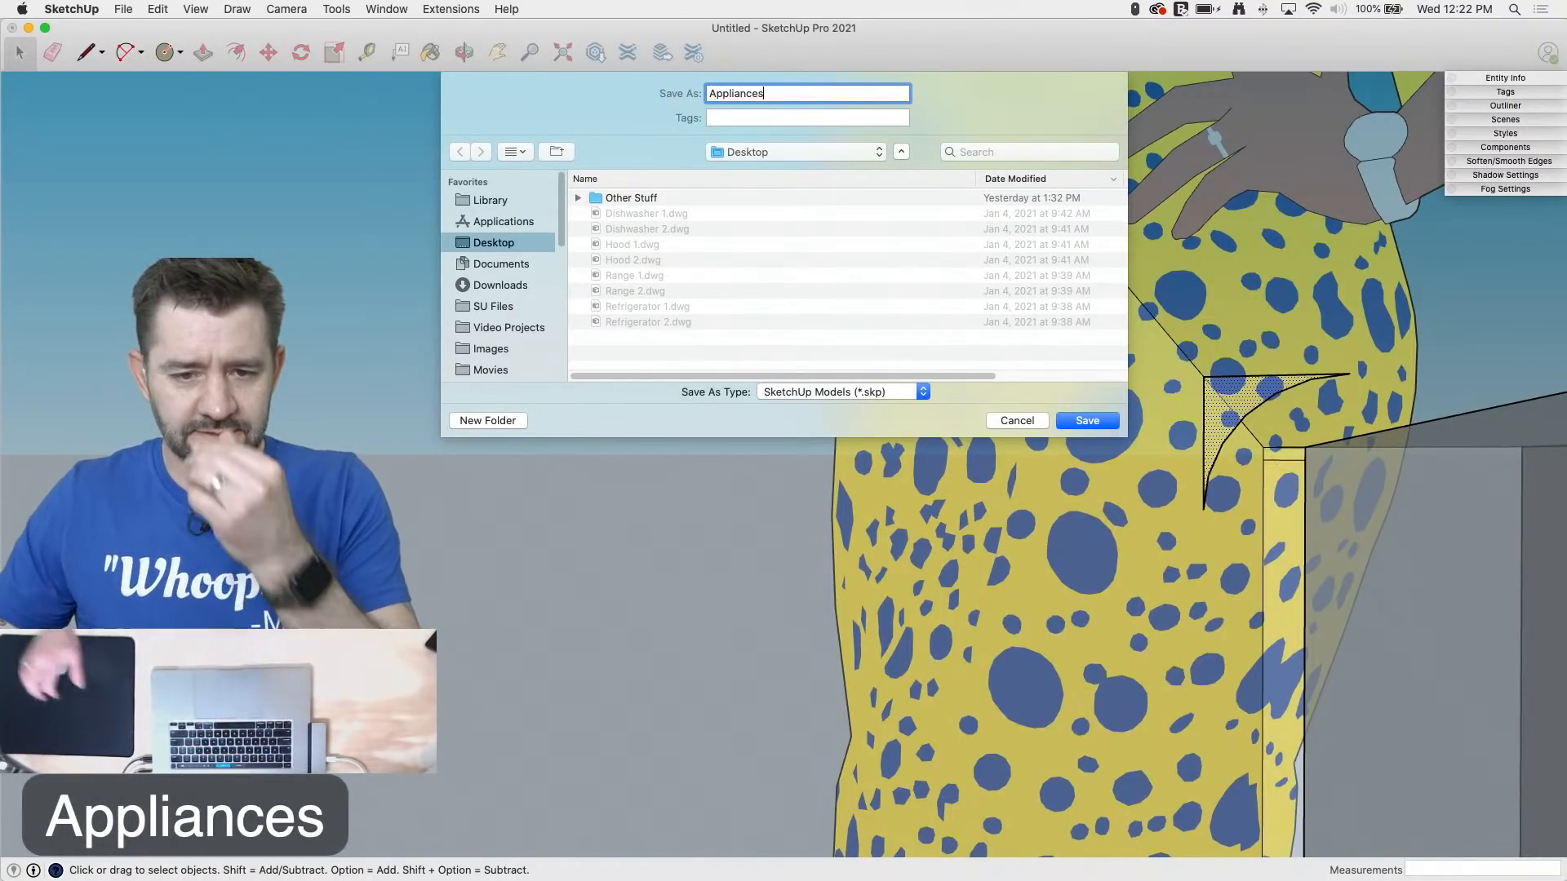
pyautogui.click(1091, 420)
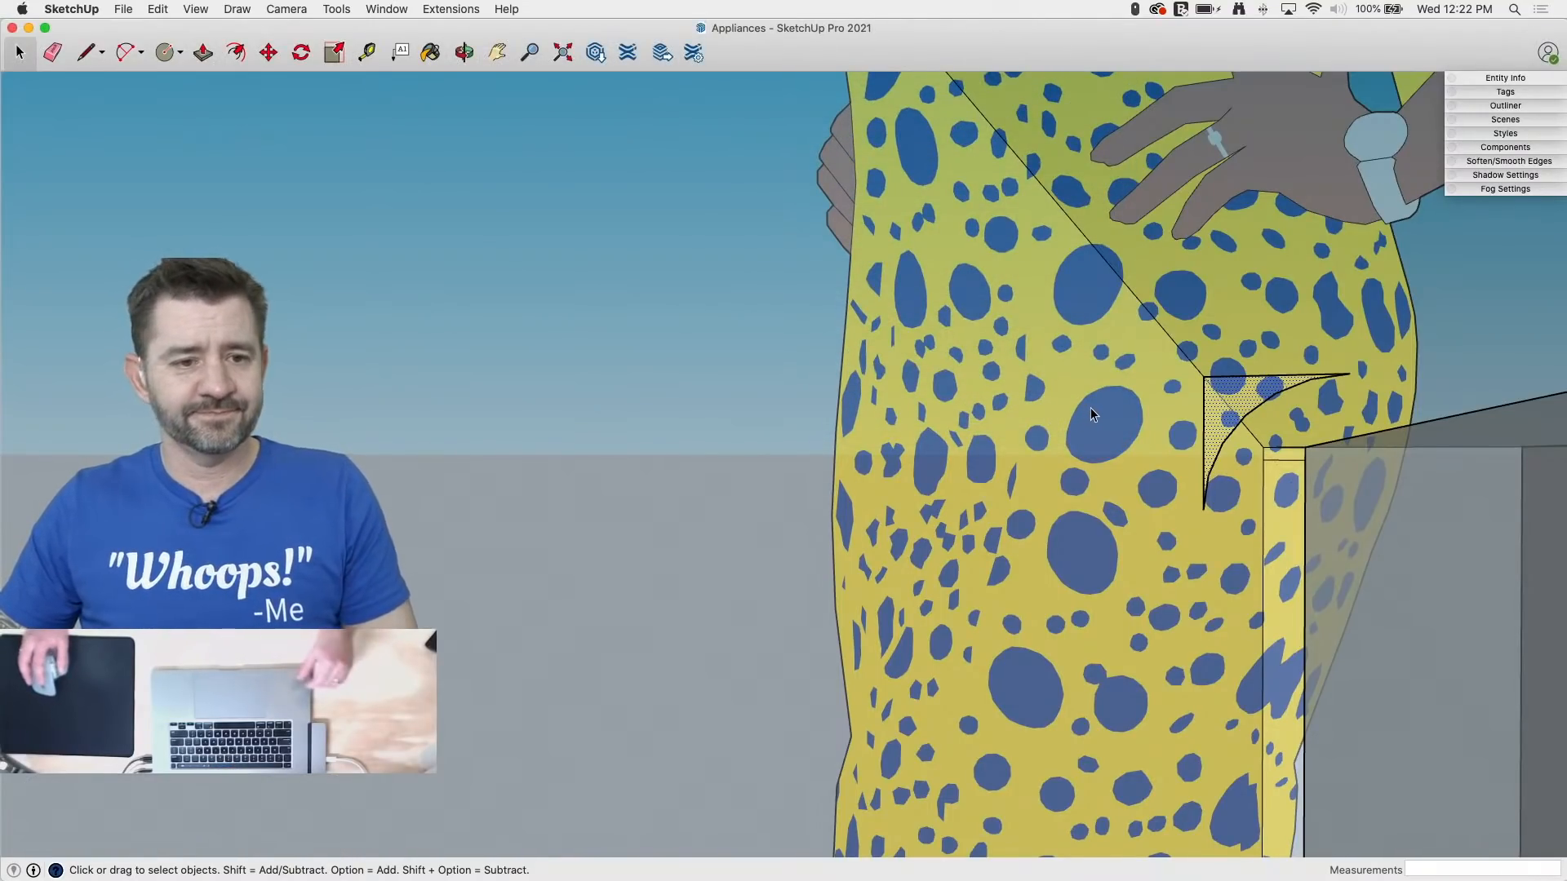
# Step: Turn off X-ray display so the model's faces are opaque
pyautogui.click(197, 9)
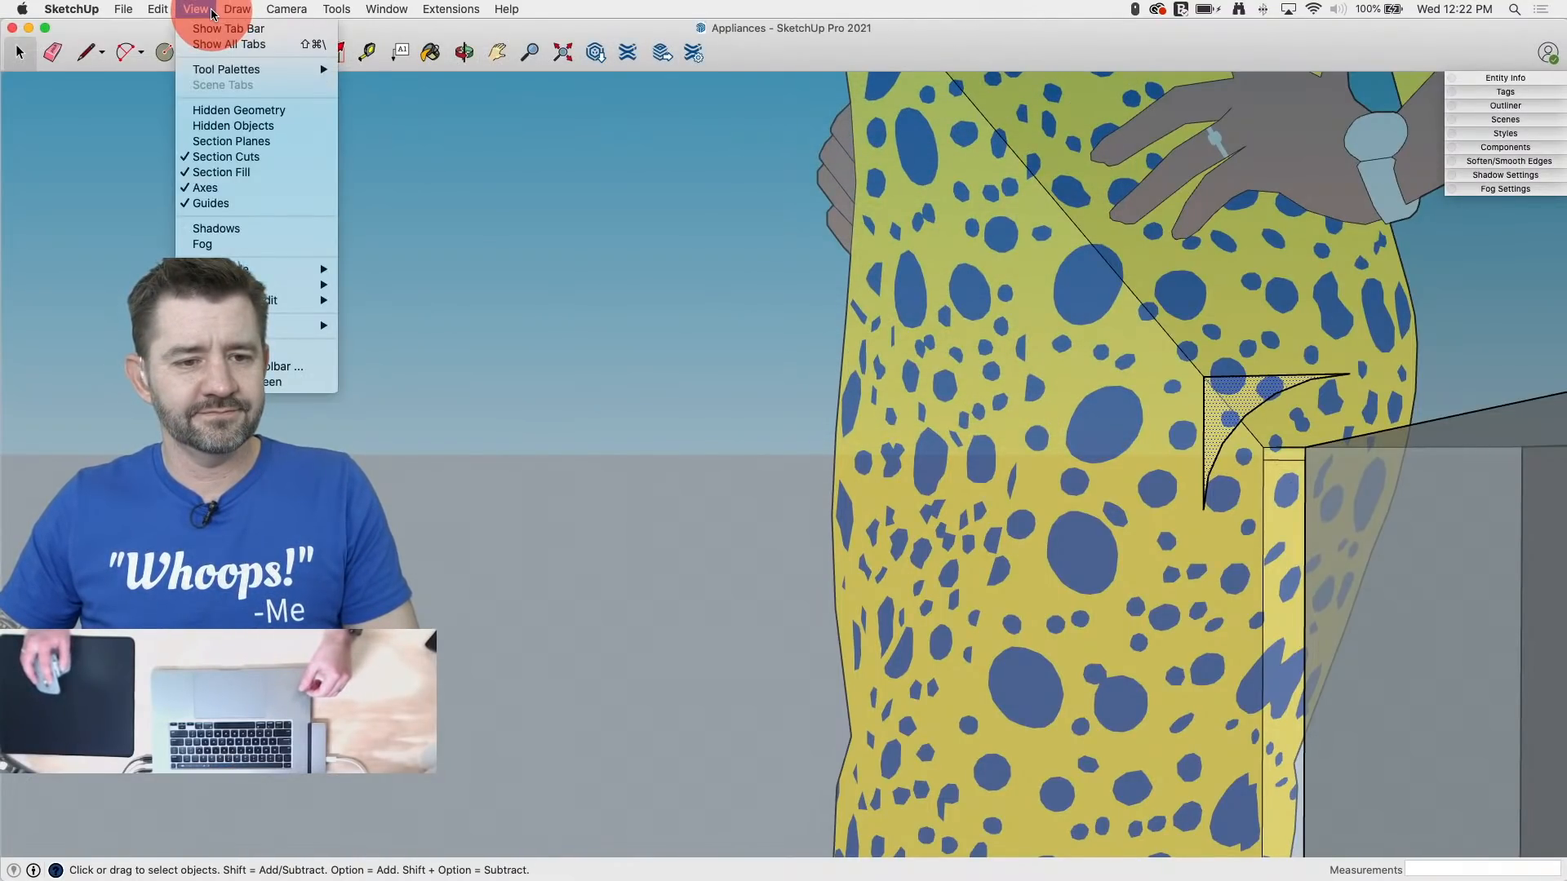
pyautogui.click(220, 70)
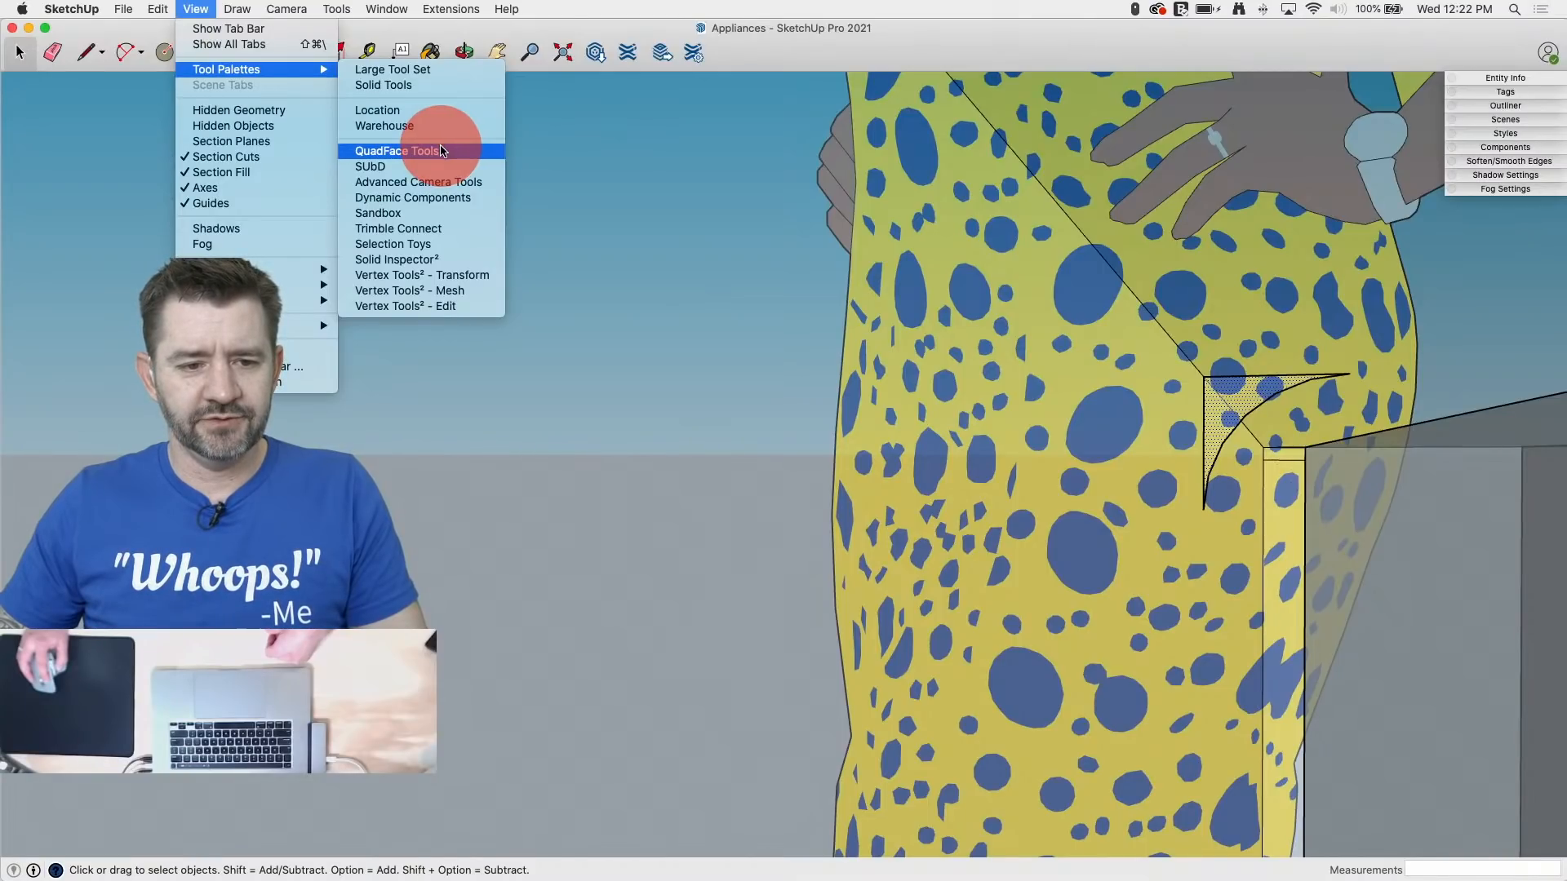
pyautogui.moveTo(312, 286)
pyautogui.click(395, 285)
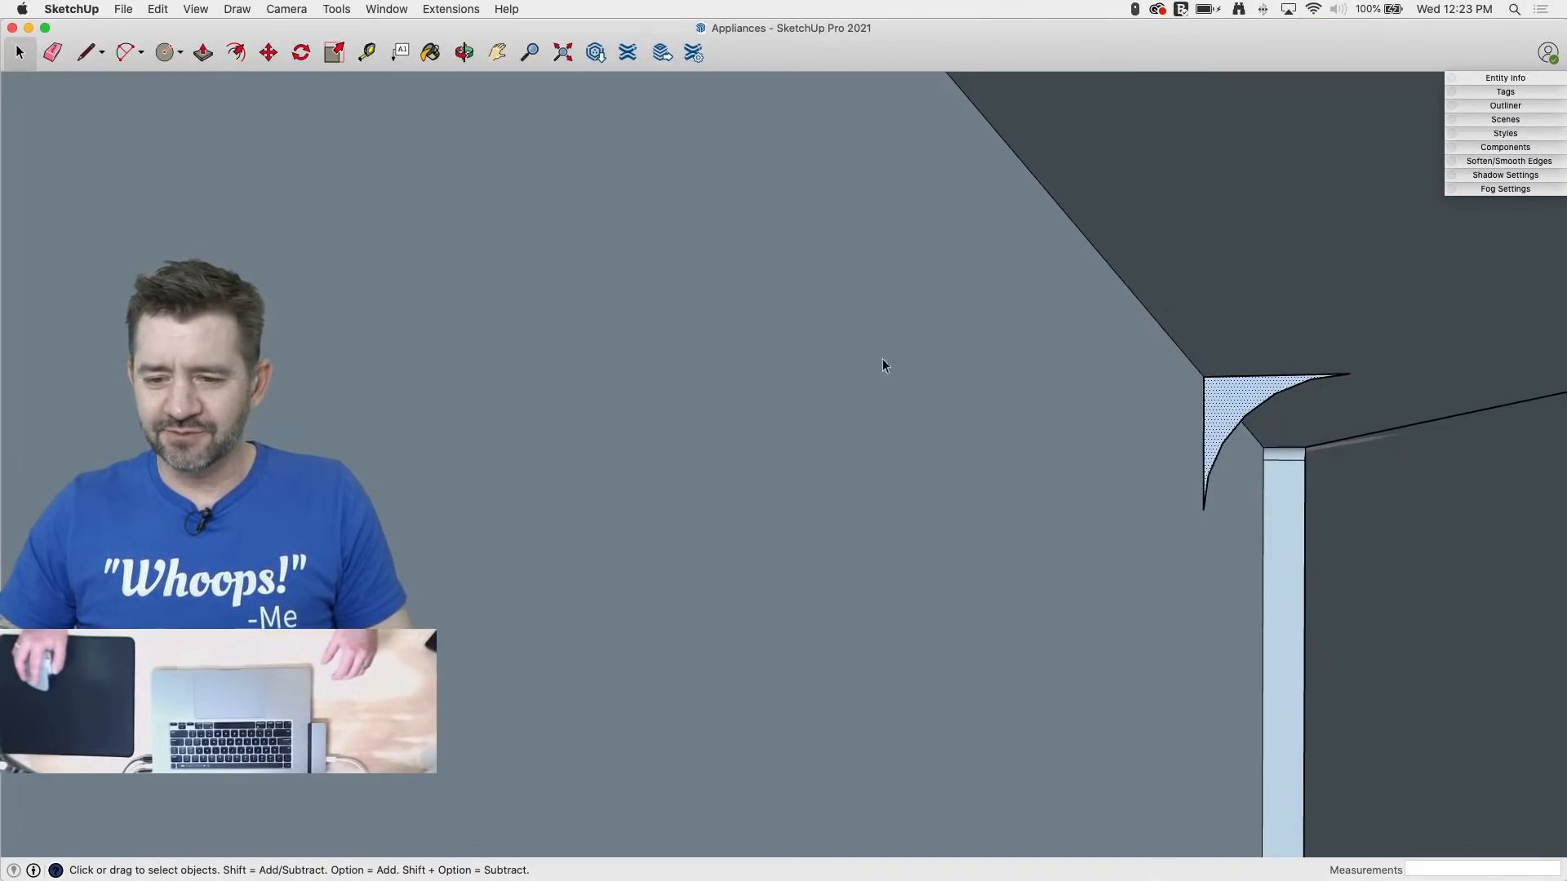
# Step: Draw a 1/8" line along the green axis inward from the panel's top back edge, opposite the arc profile
pyautogui.scroll(-2, 827, 349)
pyautogui.scroll(2, 1540, 412)
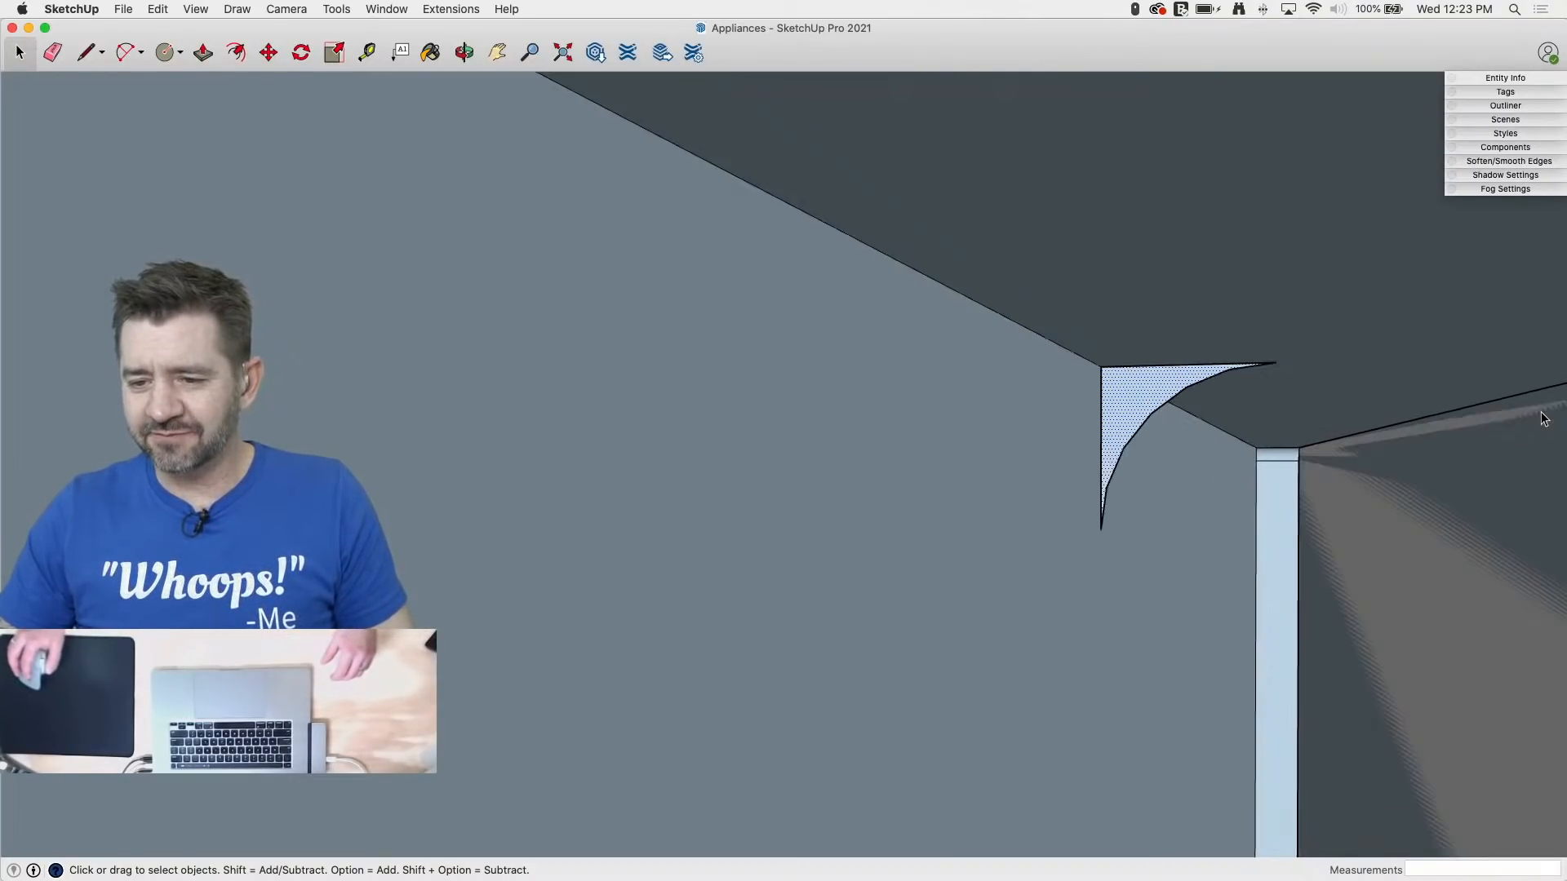
pyautogui.scroll(-3, 979, 222)
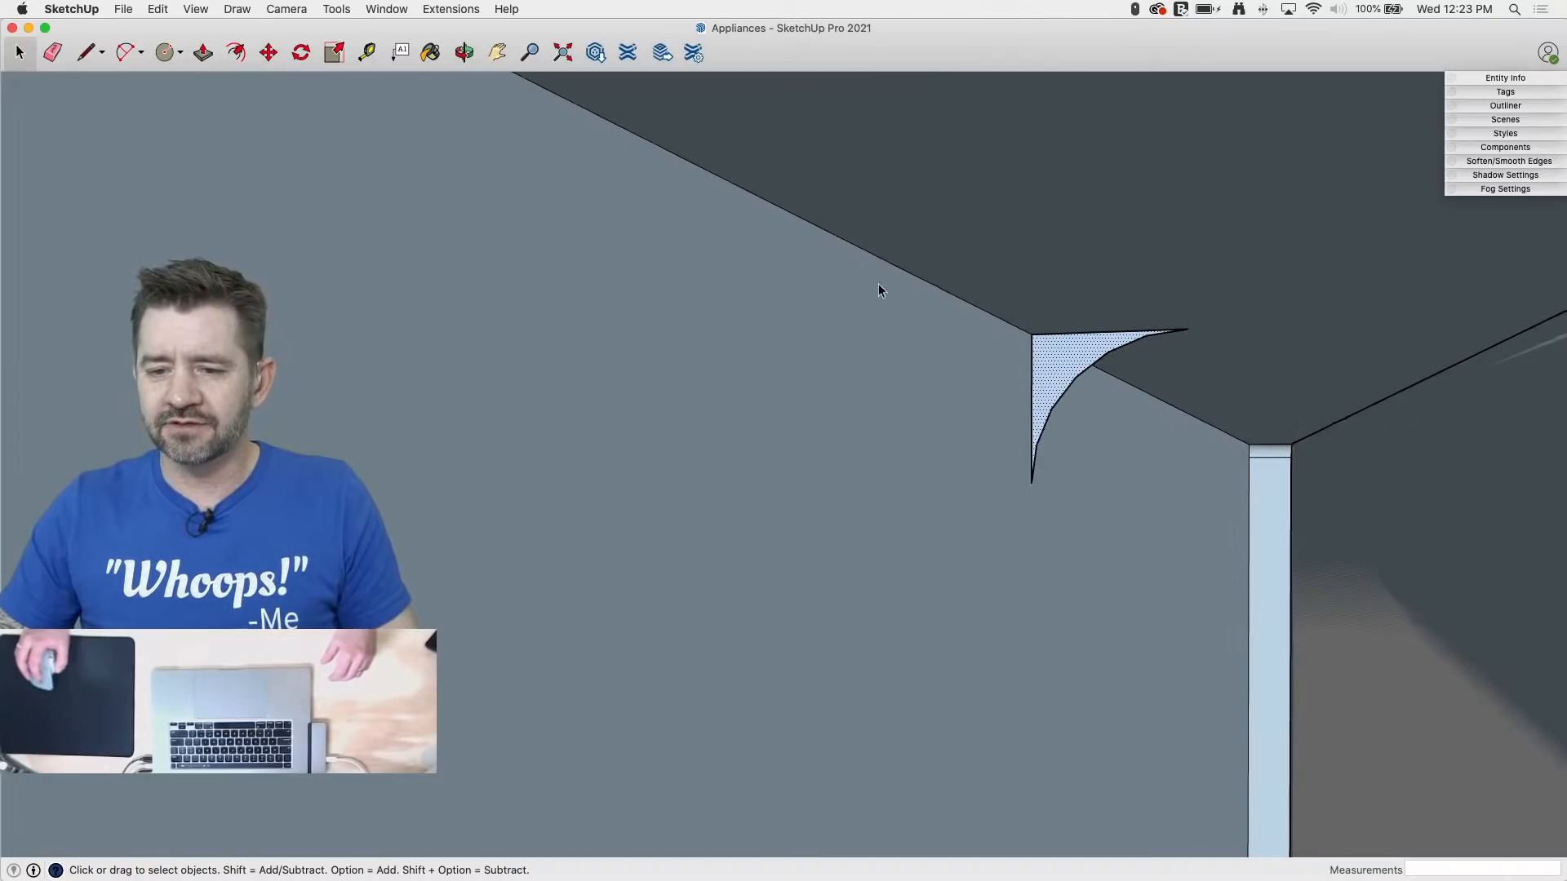
pyautogui.press('l')
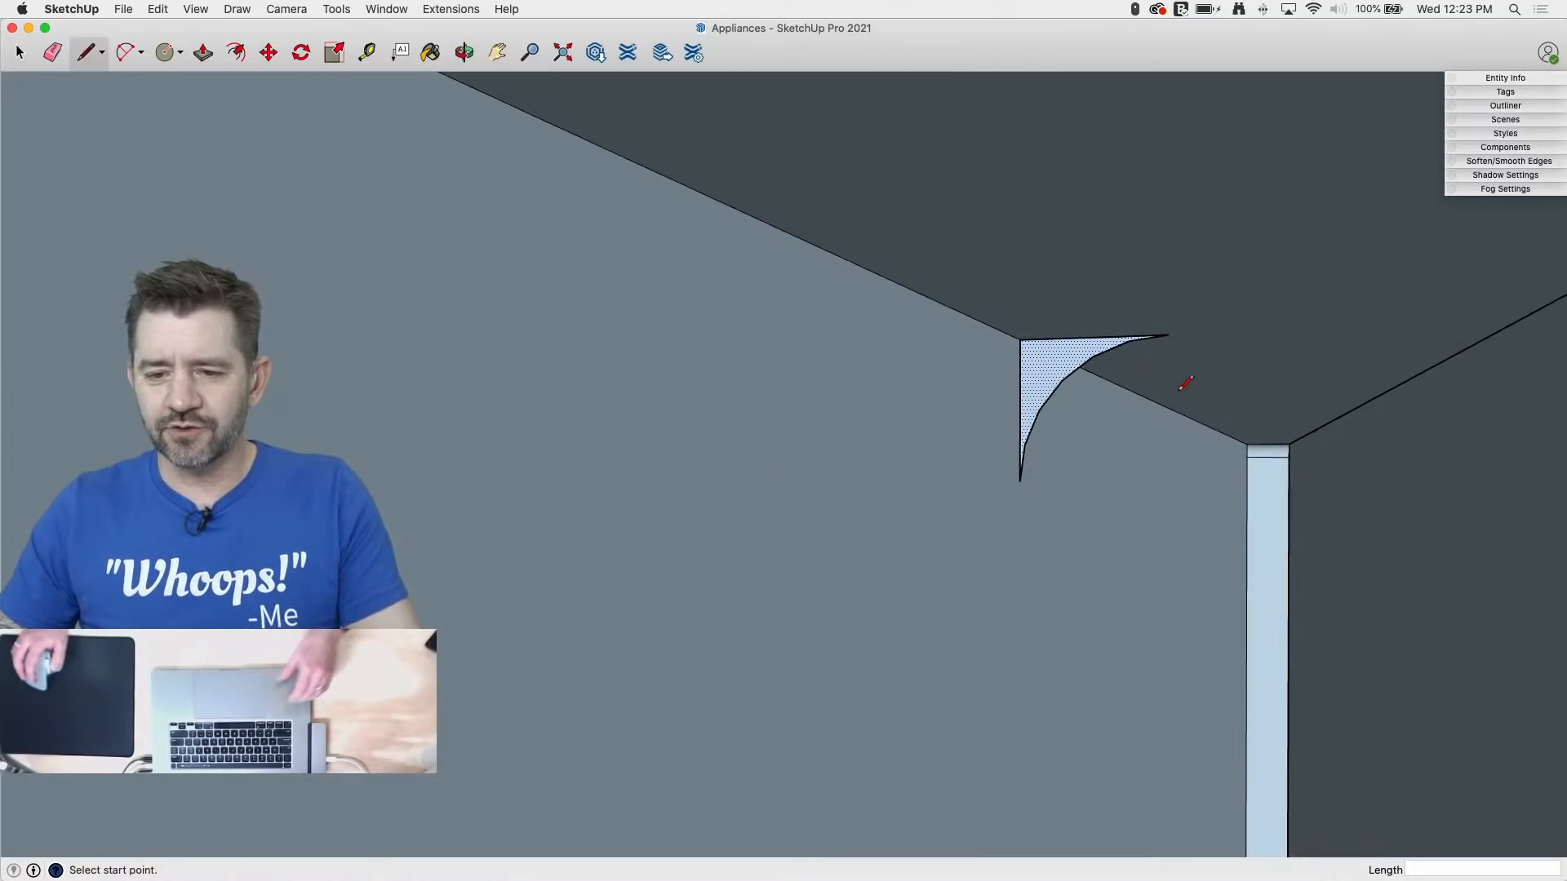
pyautogui.click(1168, 334)
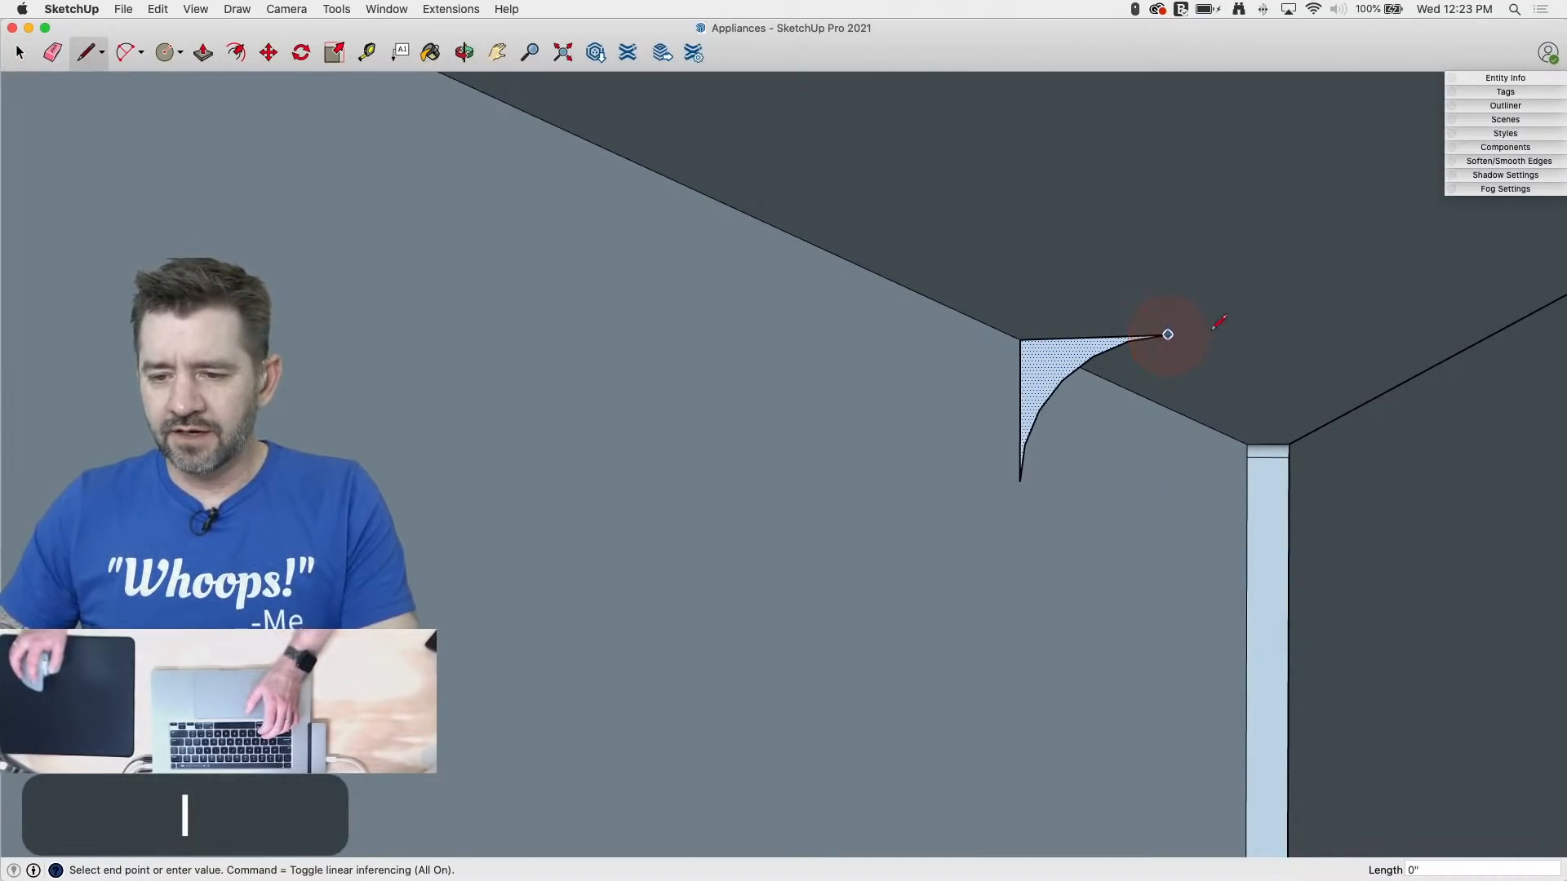
pyautogui.press('l')
pyautogui.click(1513, 323)
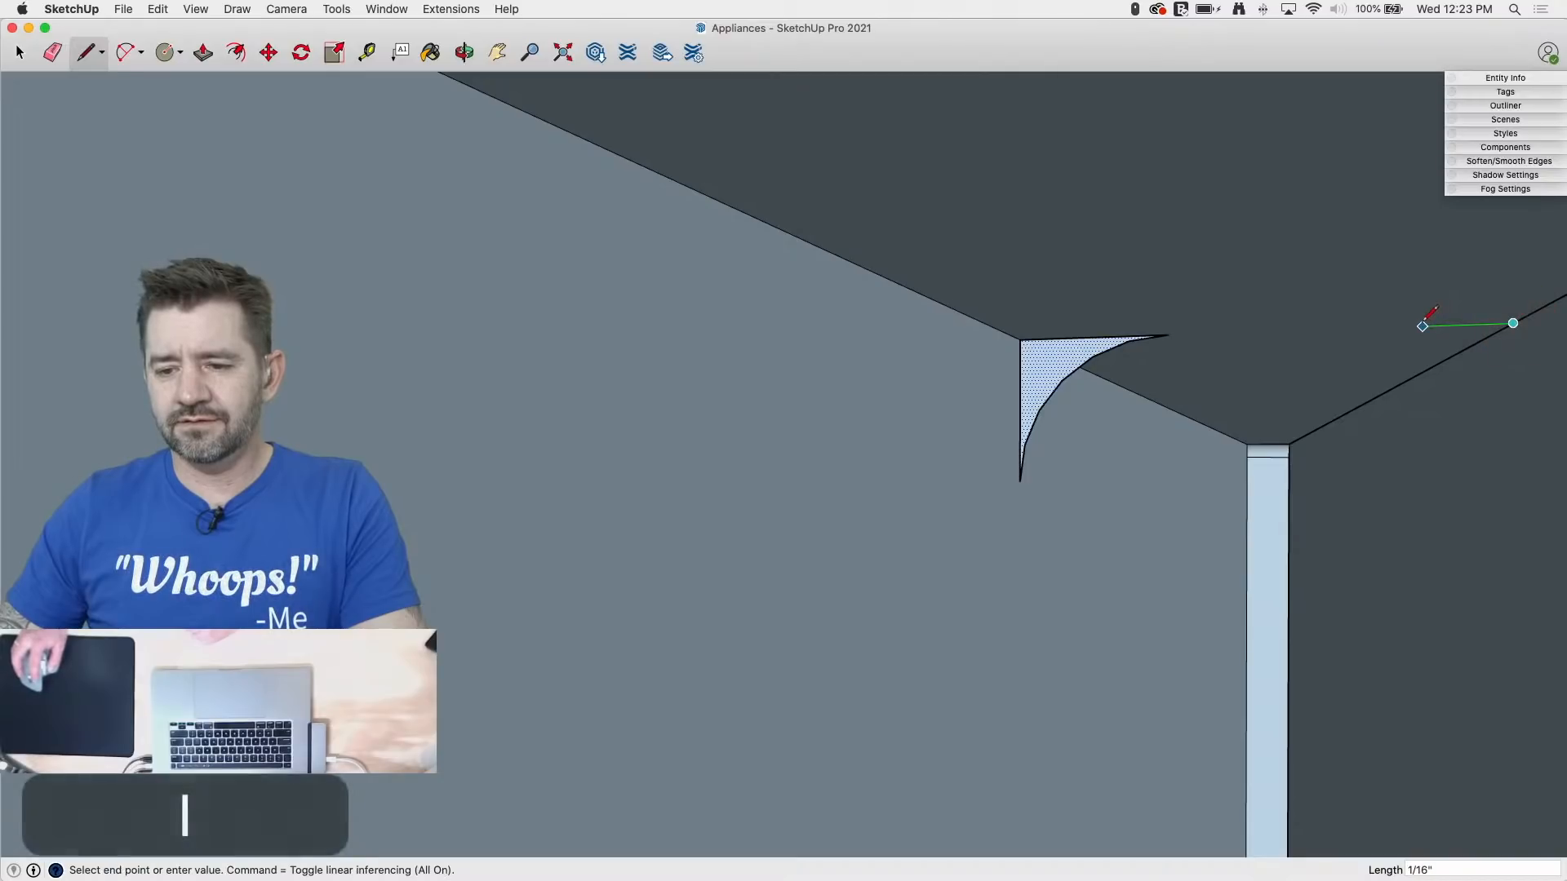
pyautogui.click(1335, 329)
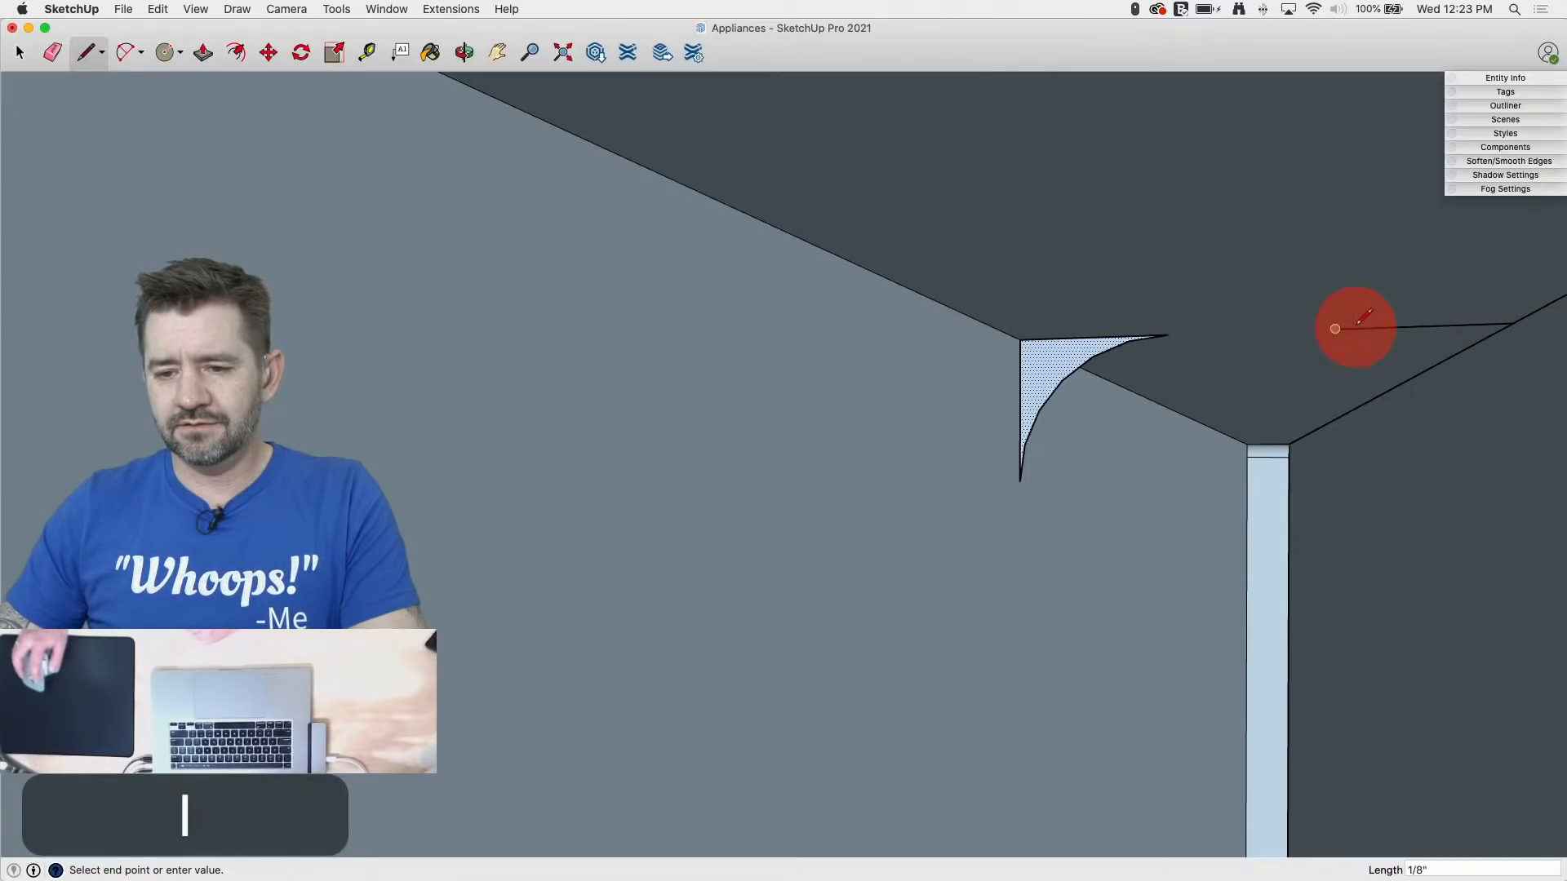
pyautogui.click(1381, 243)
# Step: Connect the inner end of the 1/8" line to the upper tip of the arc profile
pyautogui.press('l')
pyautogui.click(1335, 328)
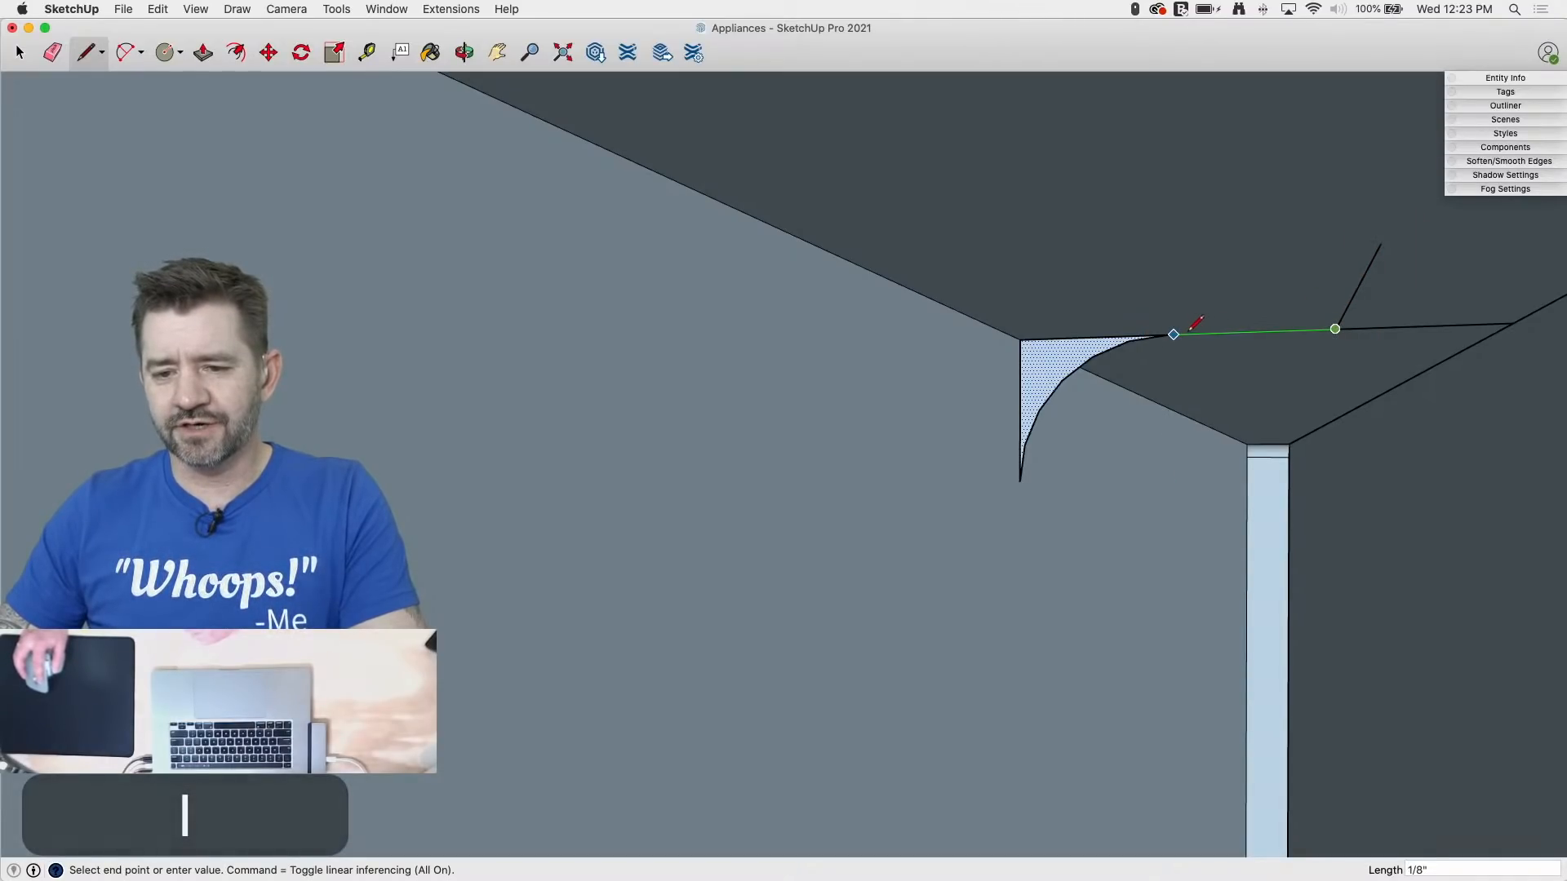
pyautogui.click(1174, 335)
# Step: Rotate a copy of the arc profile half a turn about the blue axis, around the connecting line's midpoint, onto the panel's back edge
pyautogui.press('space')
pyautogui.click(1053, 378)
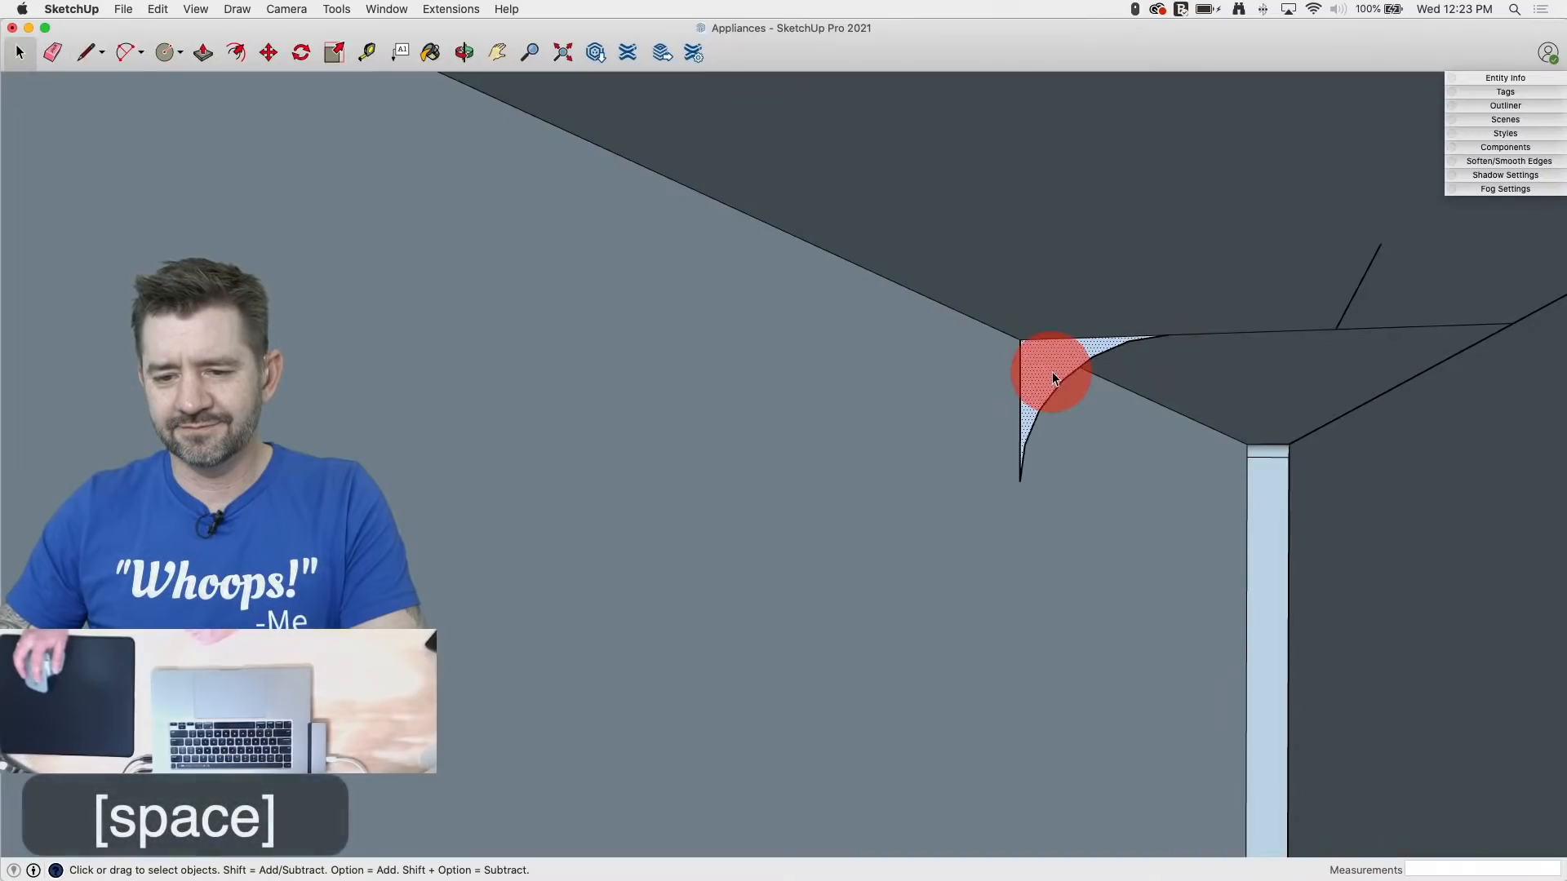
pyautogui.press('q')
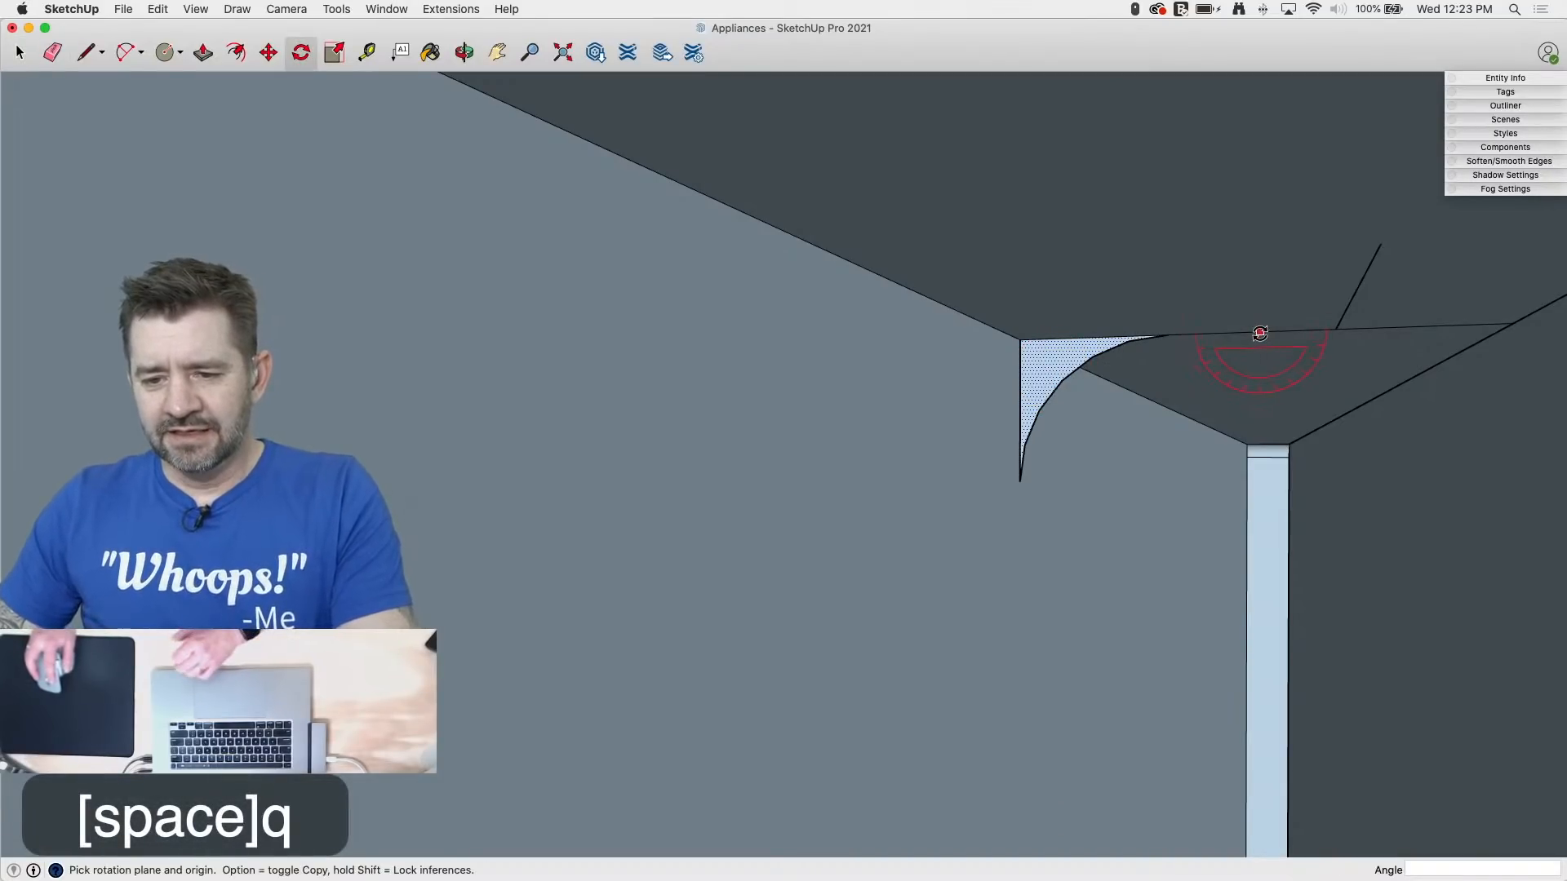
pyautogui.press('Up')
pyautogui.click(1243, 332)
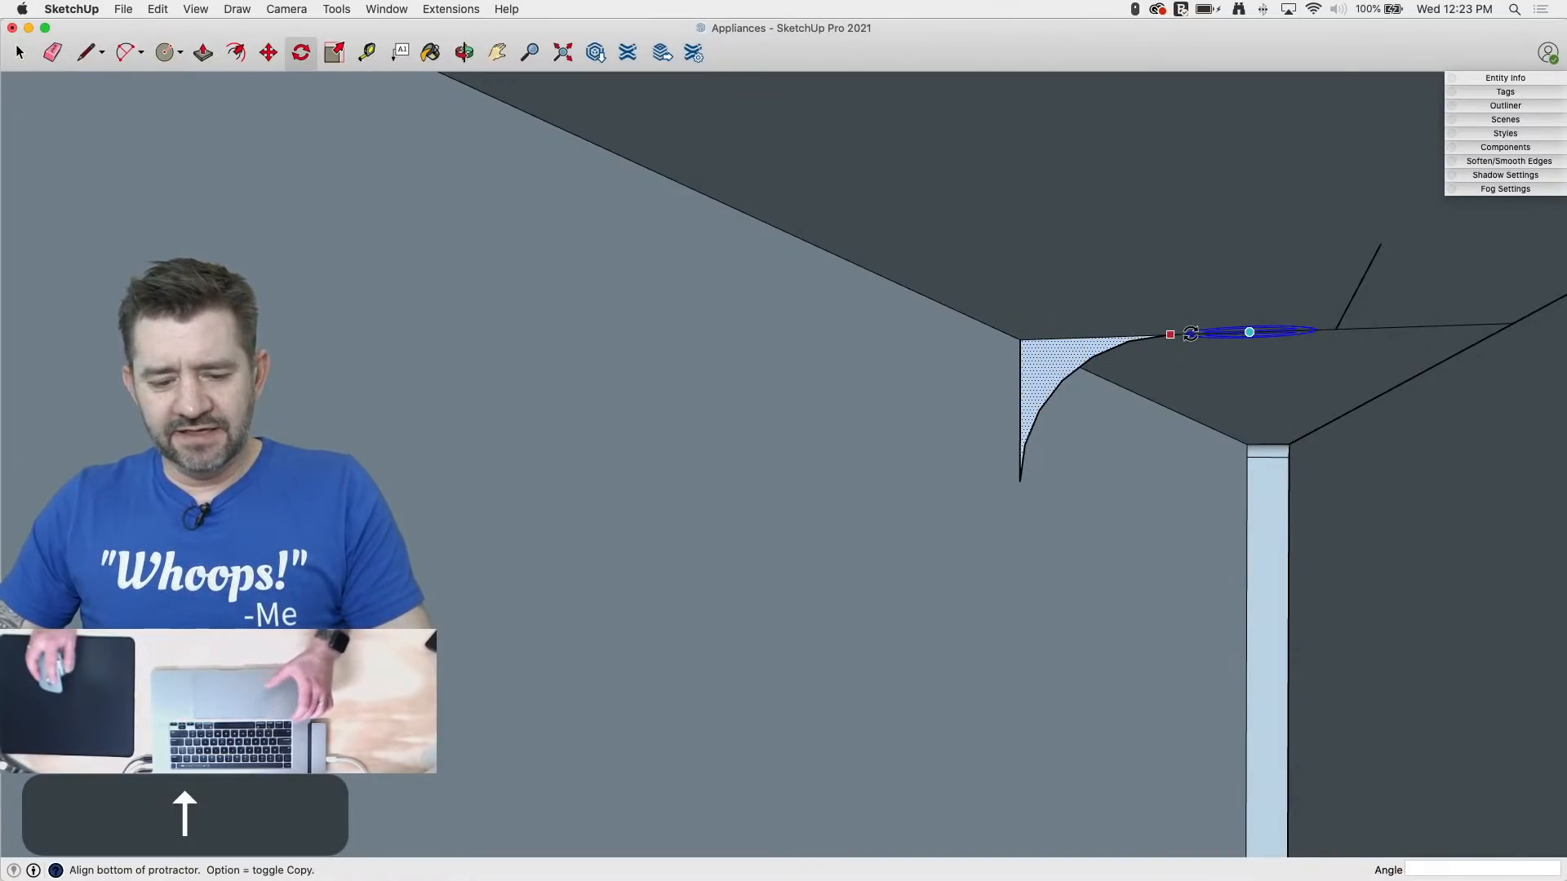
pyautogui.click(1188, 333)
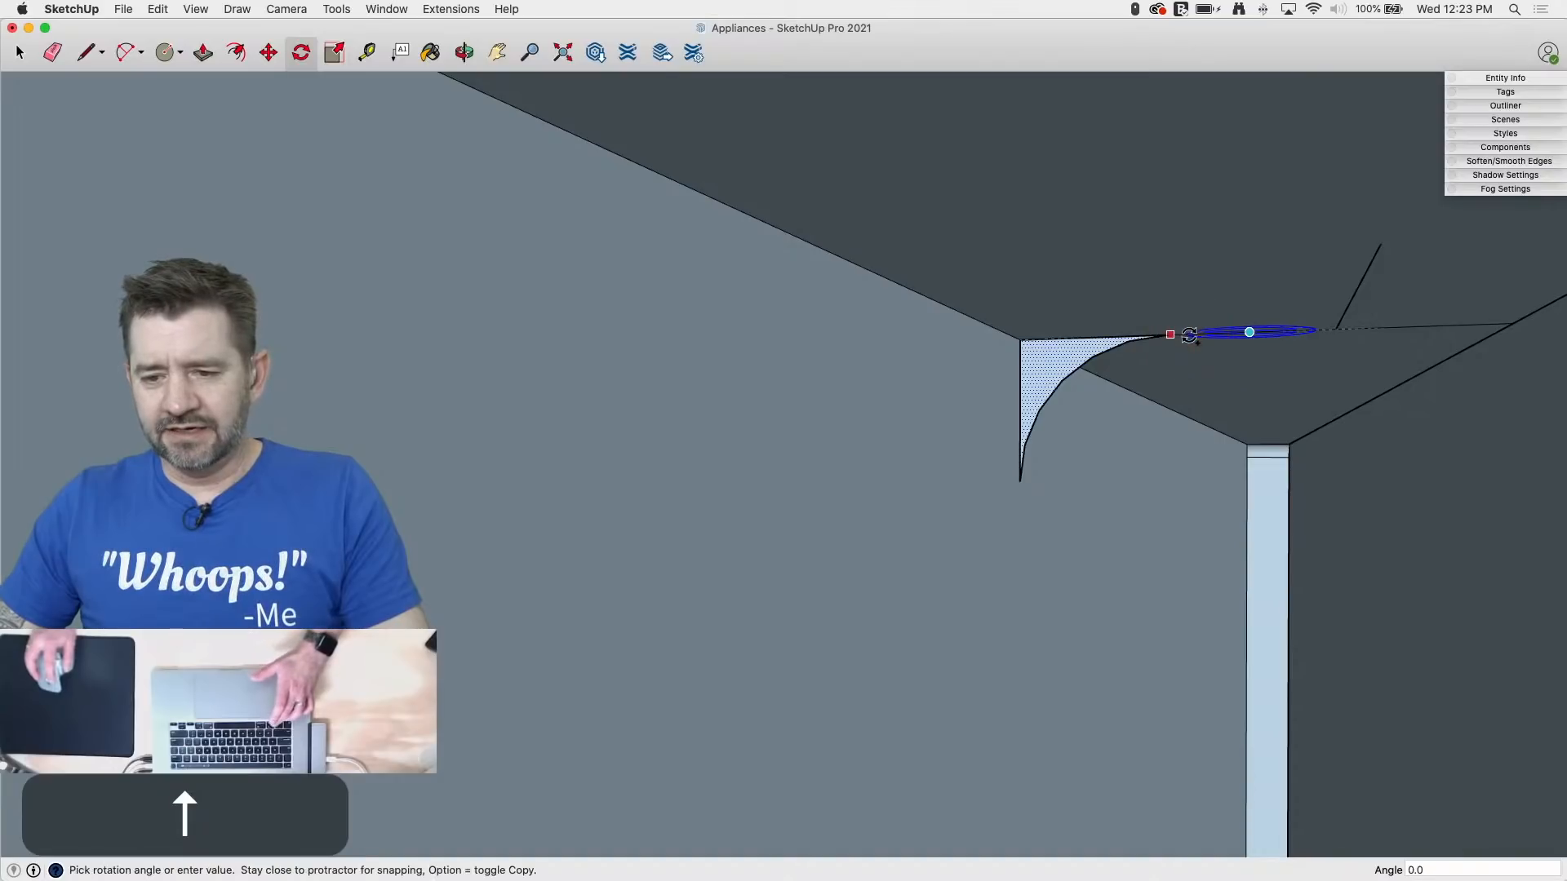
pyautogui.click(1325, 332)
# Step: Erase the connecting line and the stray line between the two arc profiles
pyautogui.press('e')
pyautogui.moveTo(1266, 332); pyautogui.dragTo(1383, 281)
pyautogui.press('space')
# Step: Use Follow Me to sweep the original arc profile around the perimeter of the panel's front face
pyautogui.click(839, 398)
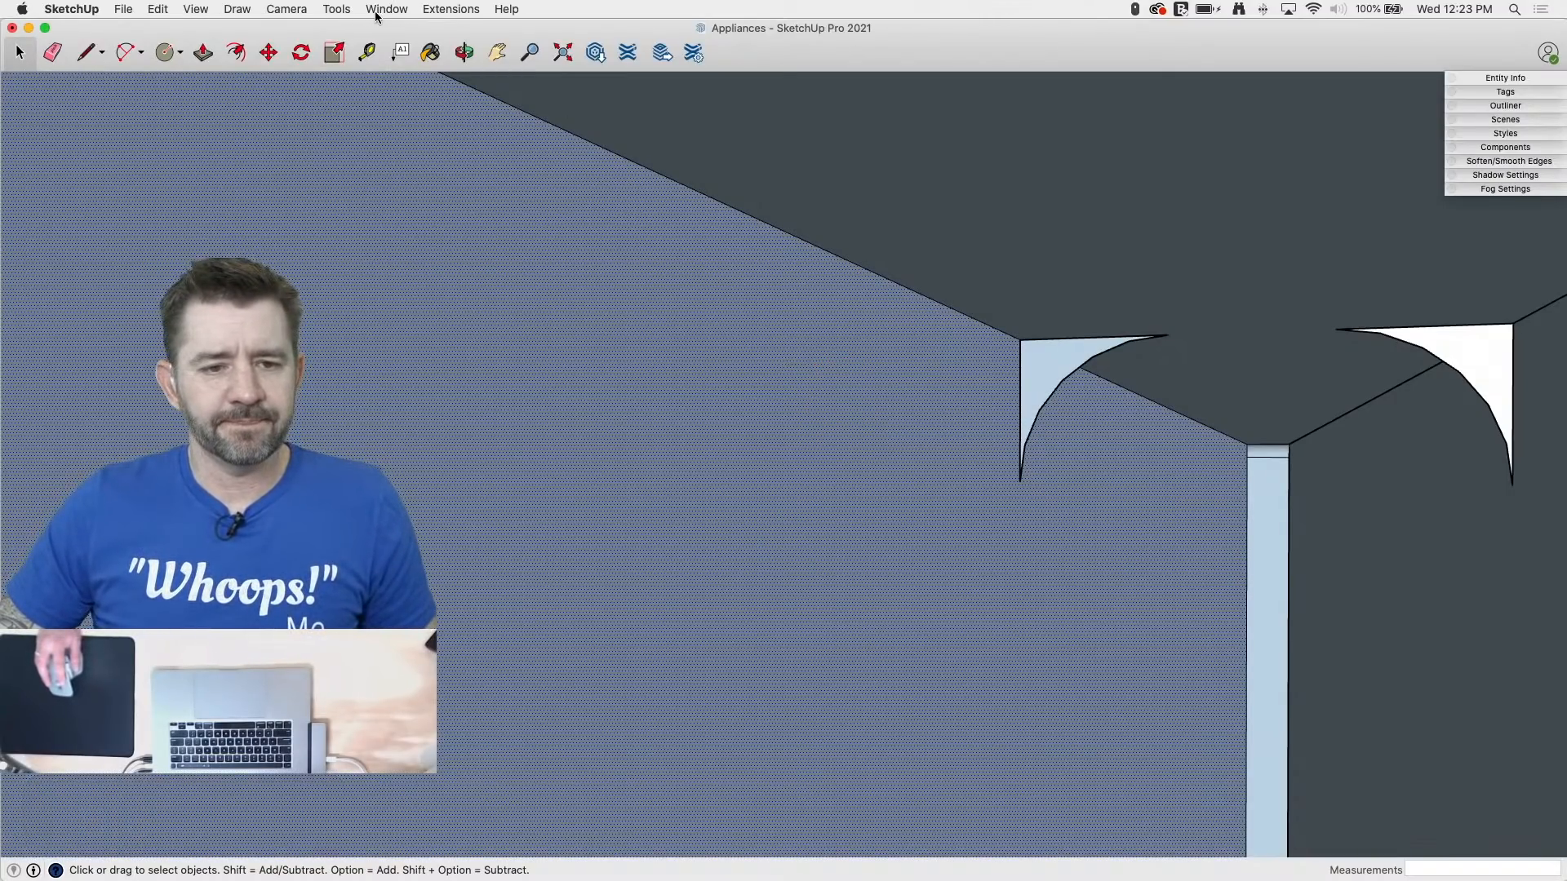
pyautogui.click(336, 8)
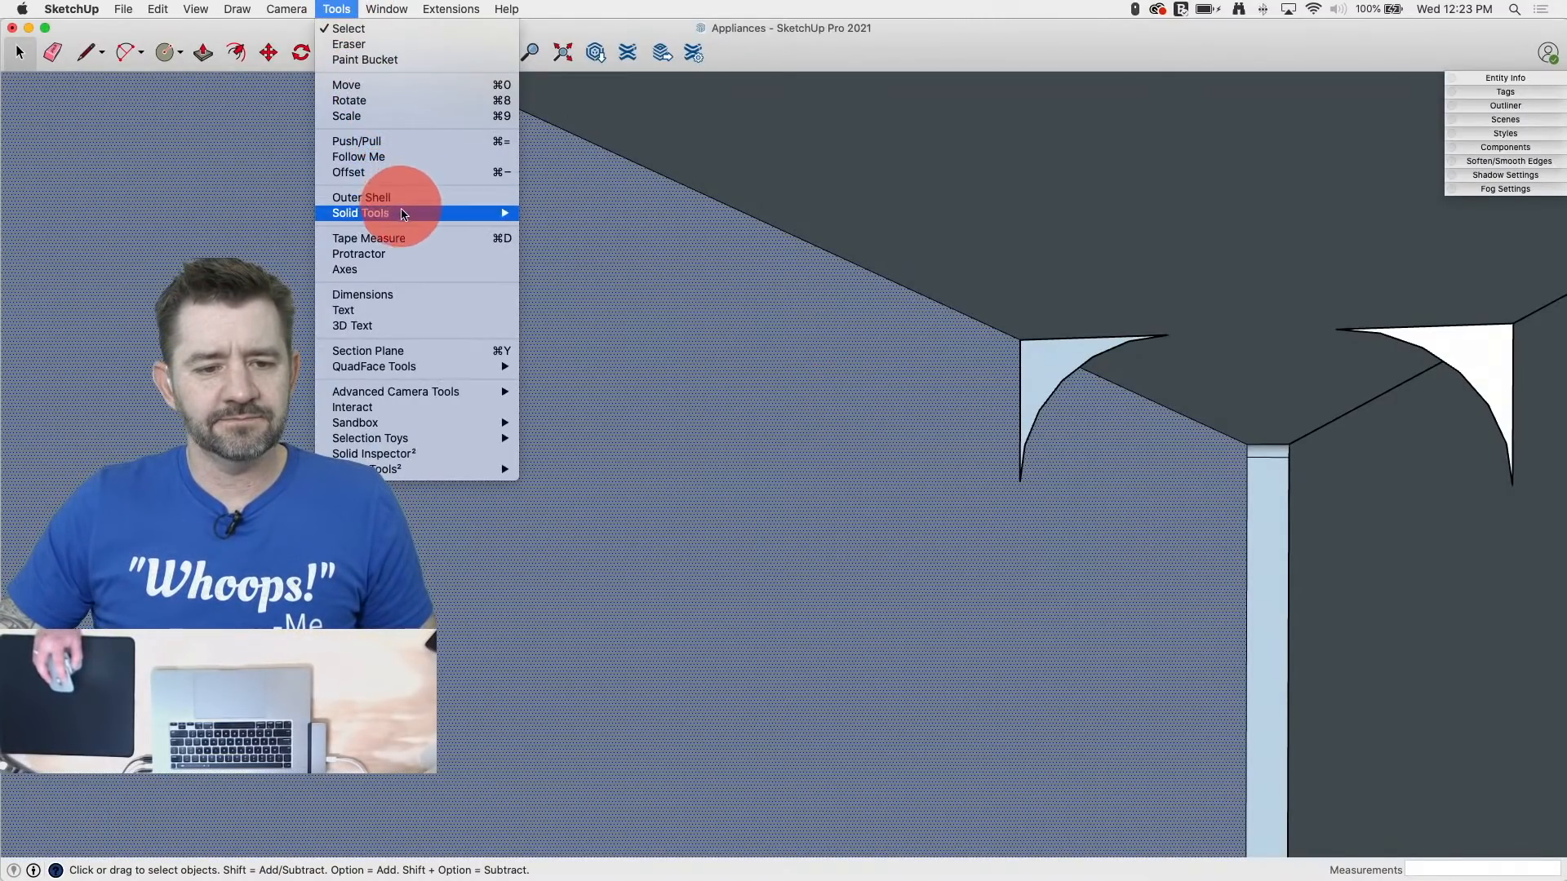
pyautogui.click(428, 161)
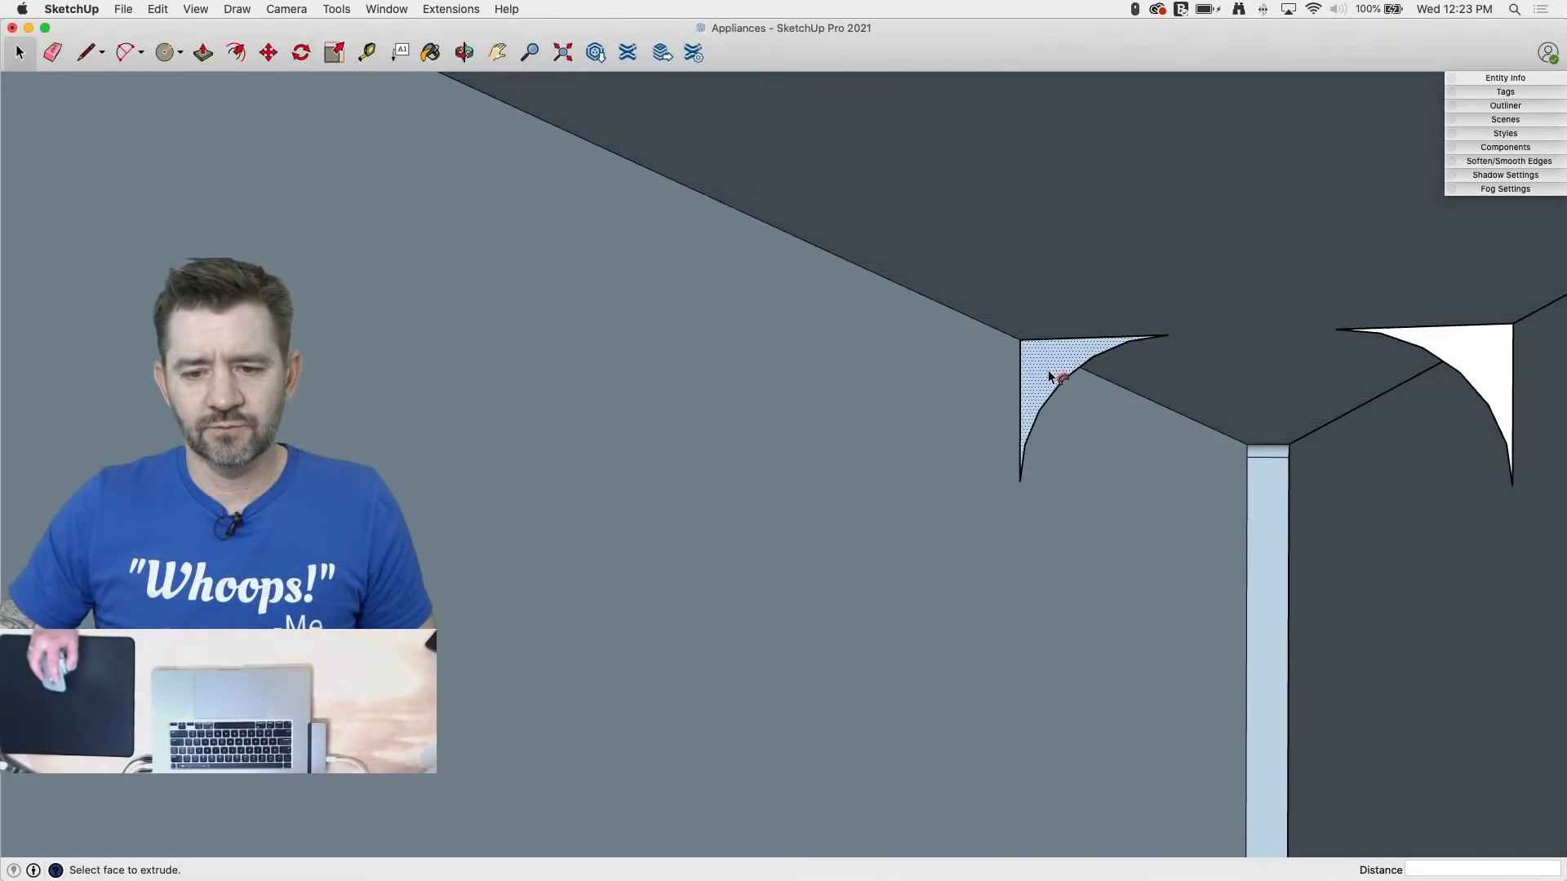
pyautogui.click(1053, 371)
# Step: Use Follow Me to sweep the copied arc profile around the perimeter of the panel's back face
pyautogui.press('space')
pyautogui.click(1373, 467)
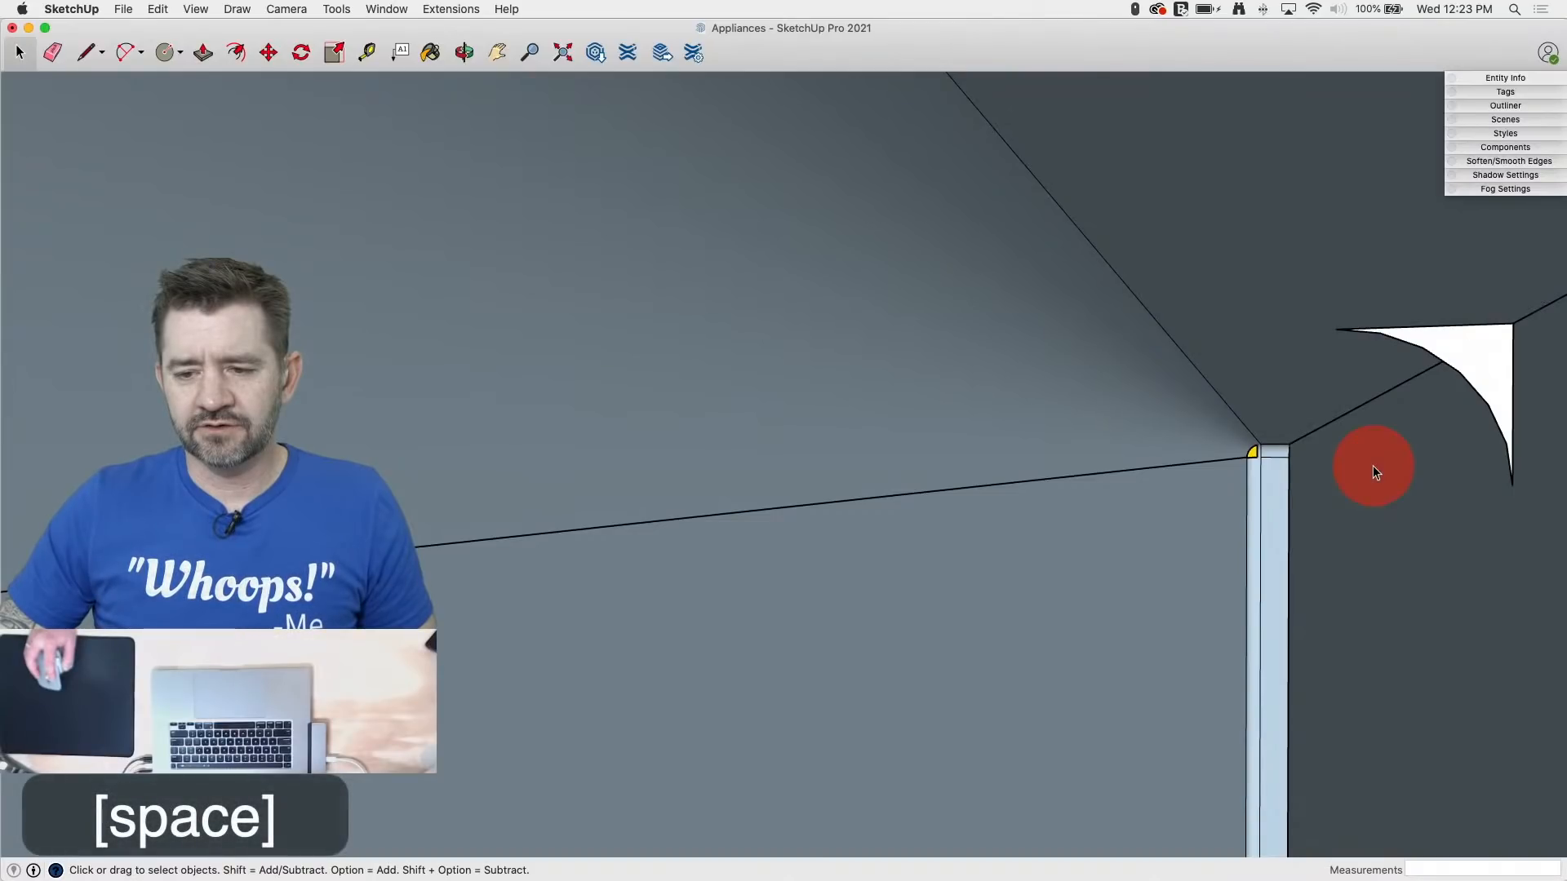
pyautogui.click(289, 6)
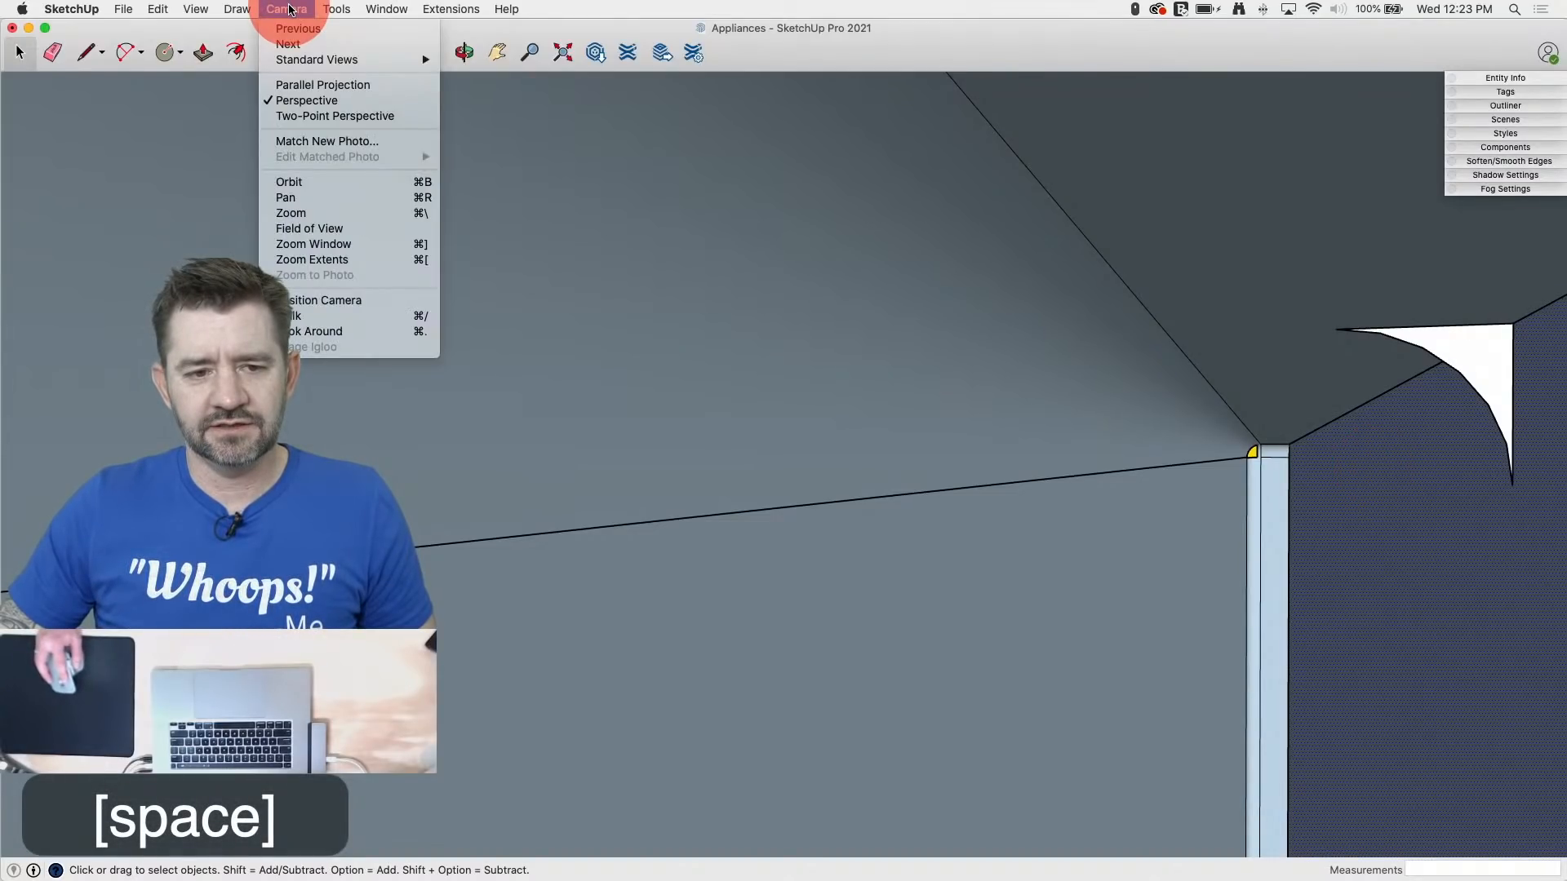
pyautogui.moveTo(343, 7)
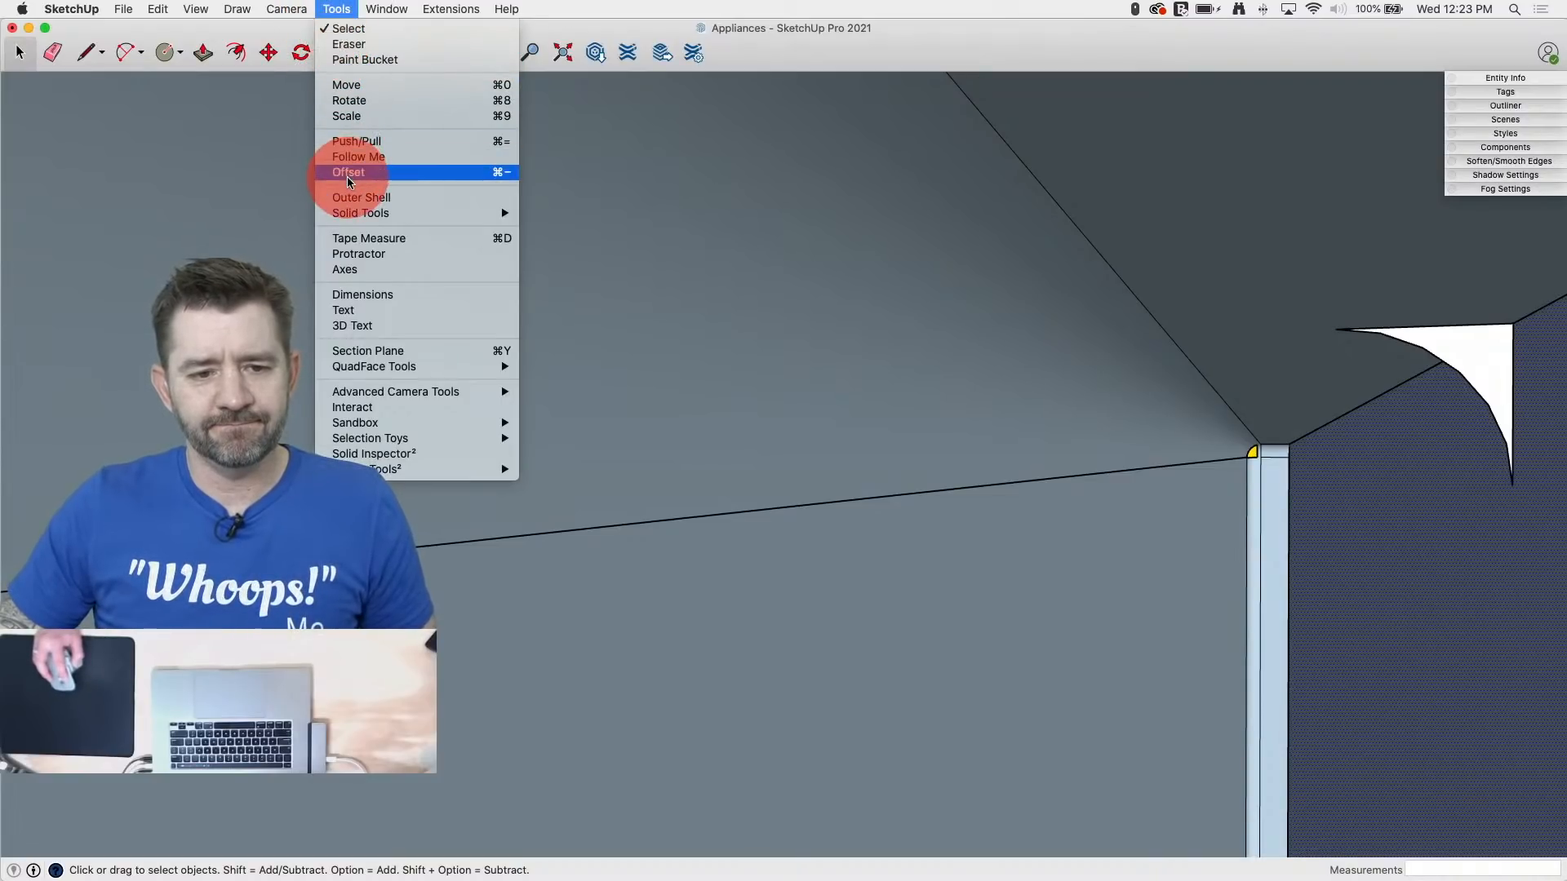
pyautogui.click(359, 142)
pyautogui.click(1495, 367)
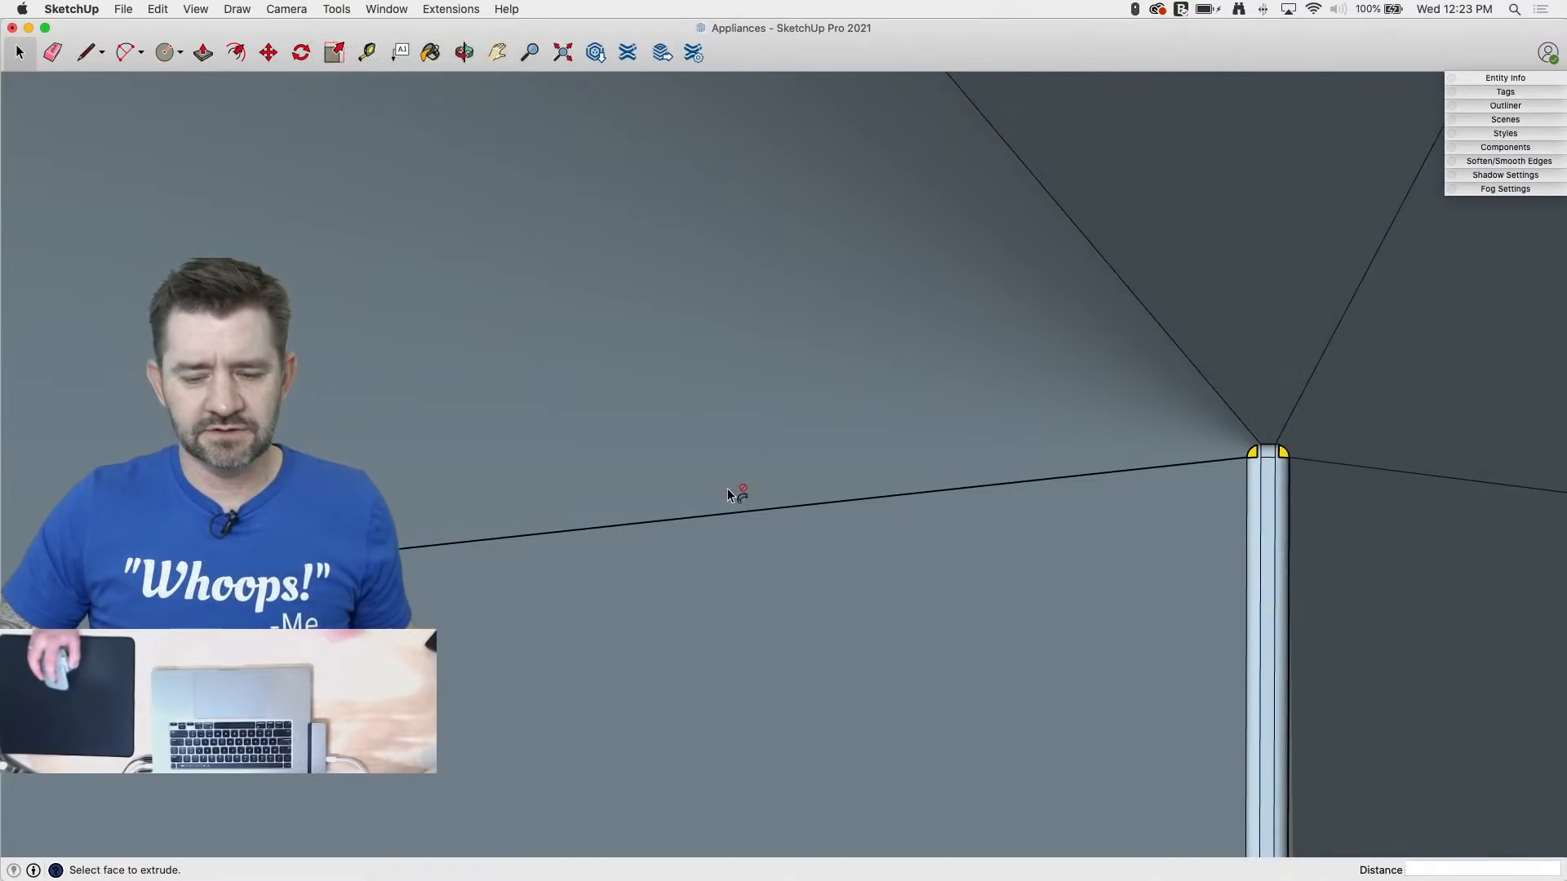
# Step: Try to close the gap at the front panel's swept upper corner with a line
pyautogui.moveTo(842, 442); pyautogui.dragTo(1310, 601, button='middle')
pyautogui.scroll(-10, 1020, 483)
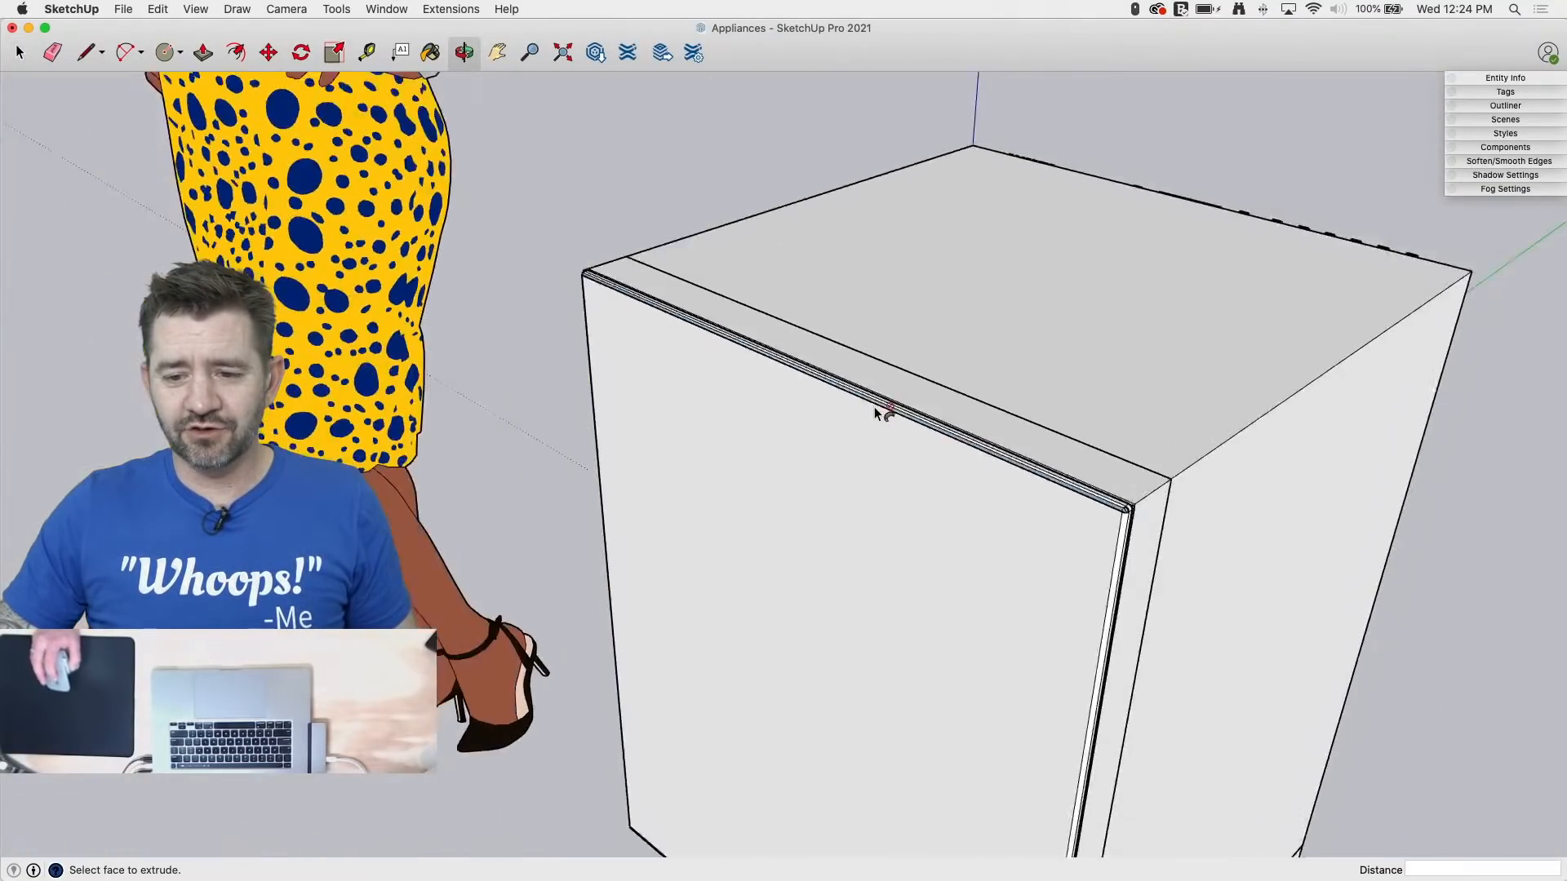
pyautogui.scroll(10, 929, 463)
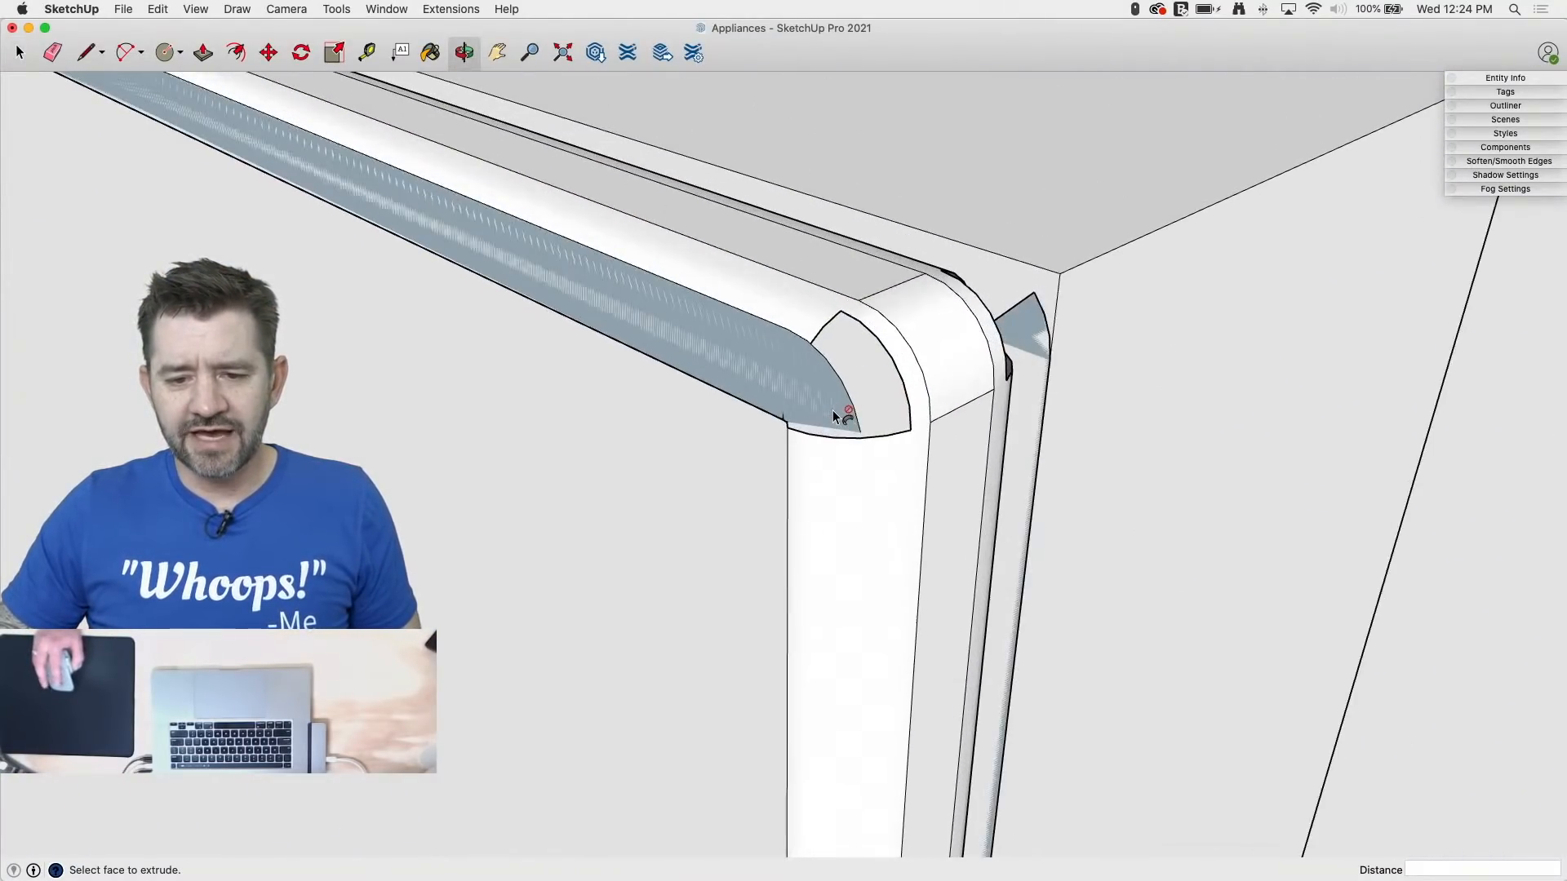
pyautogui.moveTo(833, 410); pyautogui.dragTo(575, 309, button='middle')
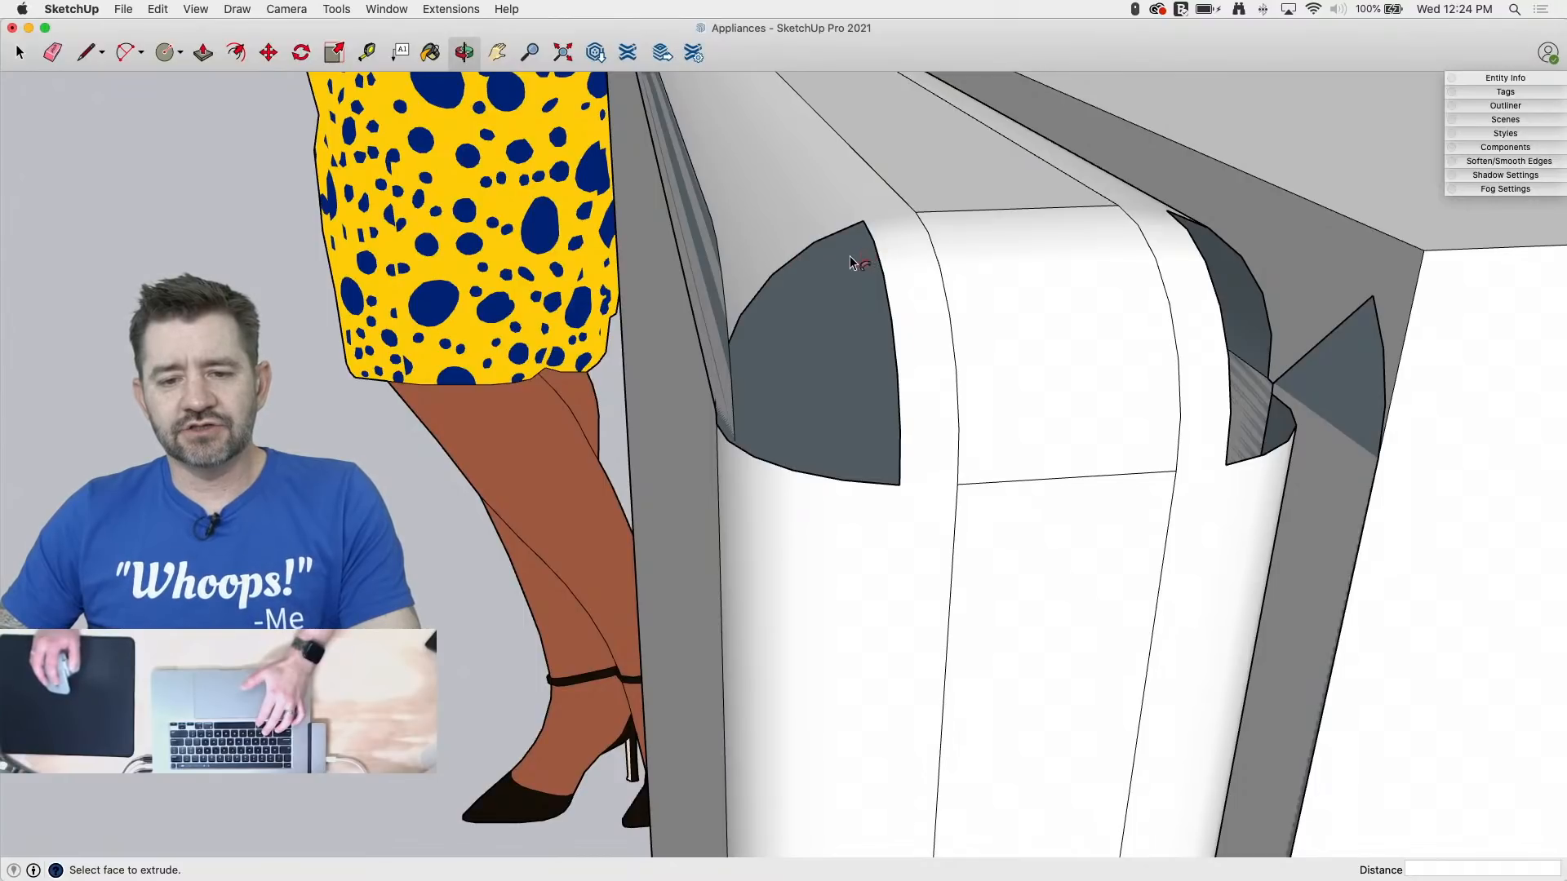
pyautogui.press('l')
pyautogui.click(814, 242)
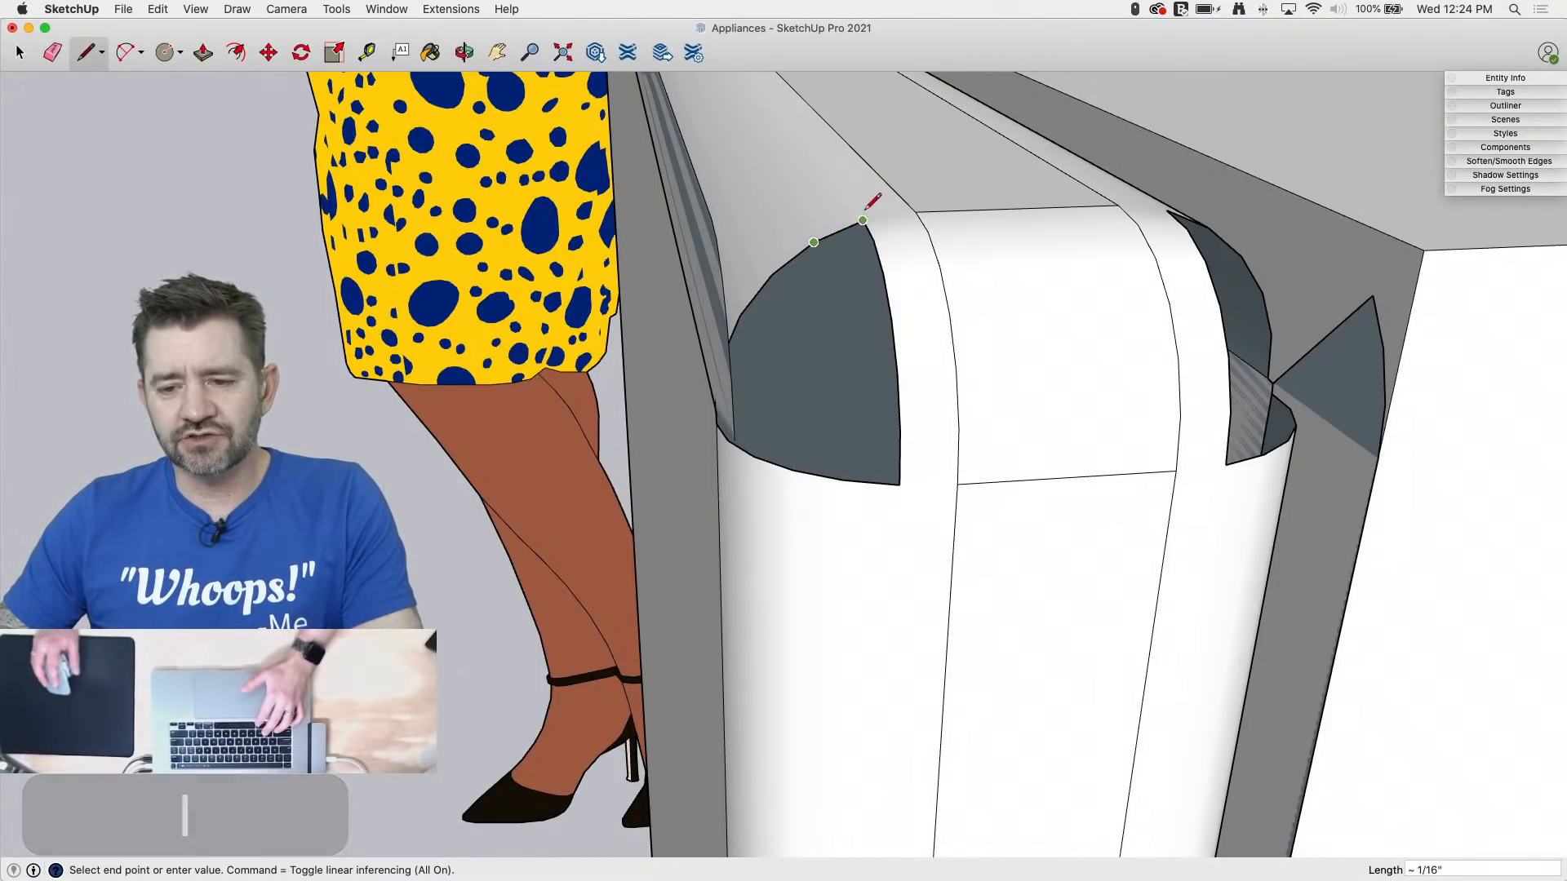
pyautogui.press('space')
pyautogui.moveTo(1410, 369); pyautogui.dragTo(1064, 314, button='middle')
pyautogui.scroll(-5, 1060, 315)
pyautogui.scroll(-1, 922, 320)
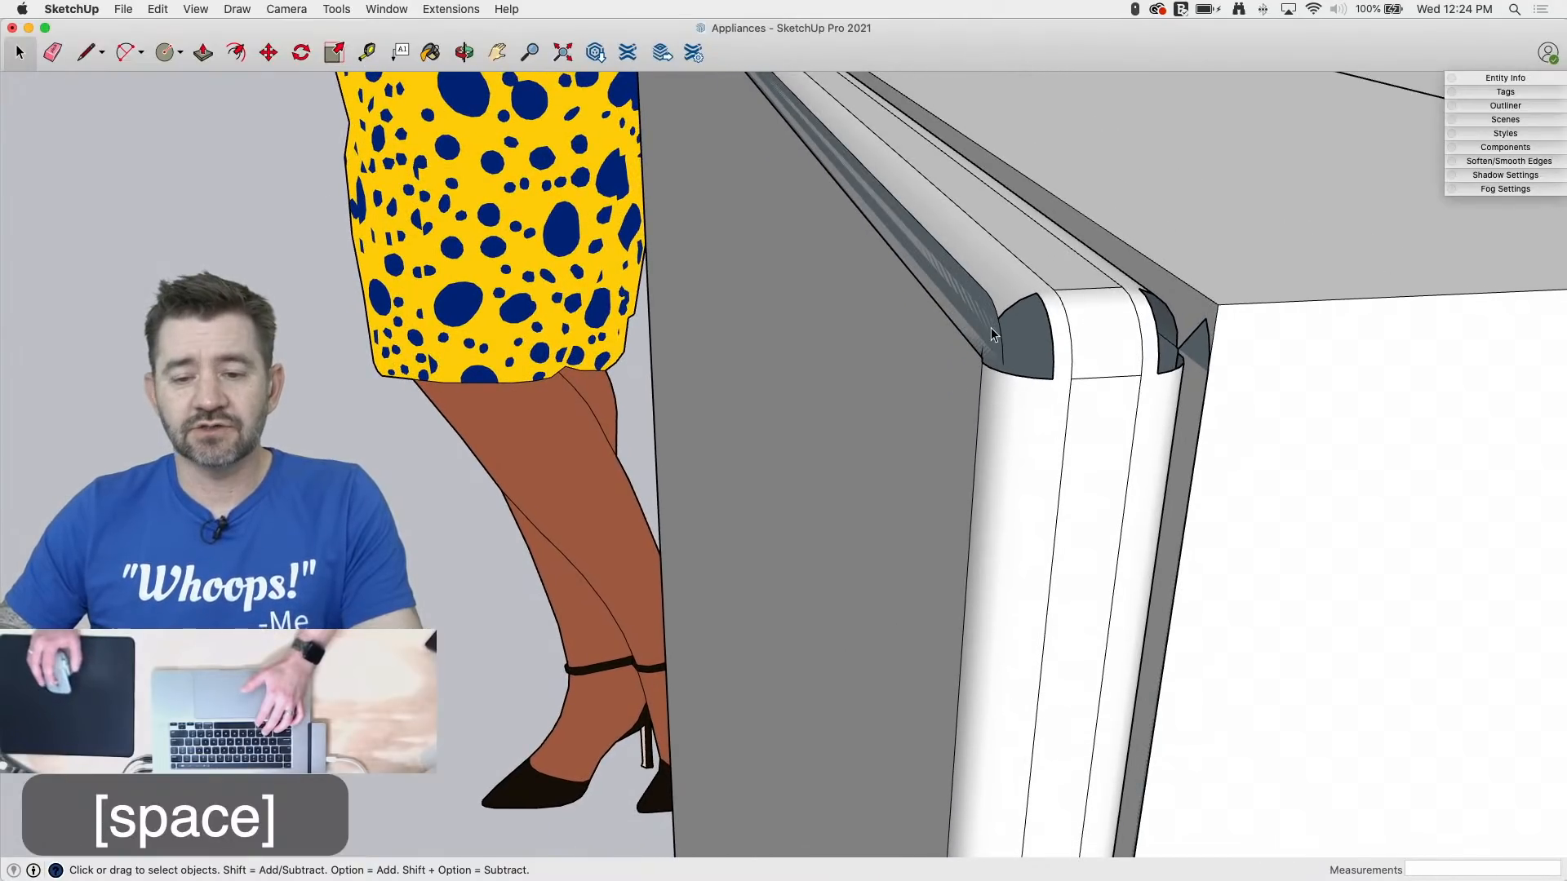
# Step: Undo the Follow Me sweeps, the arc profiles and the corner rounding, back to the first corner arc on the panel's front face
pyautogui.press('super+z')
pyautogui.press('super+z')
pyautogui.press('super+z')
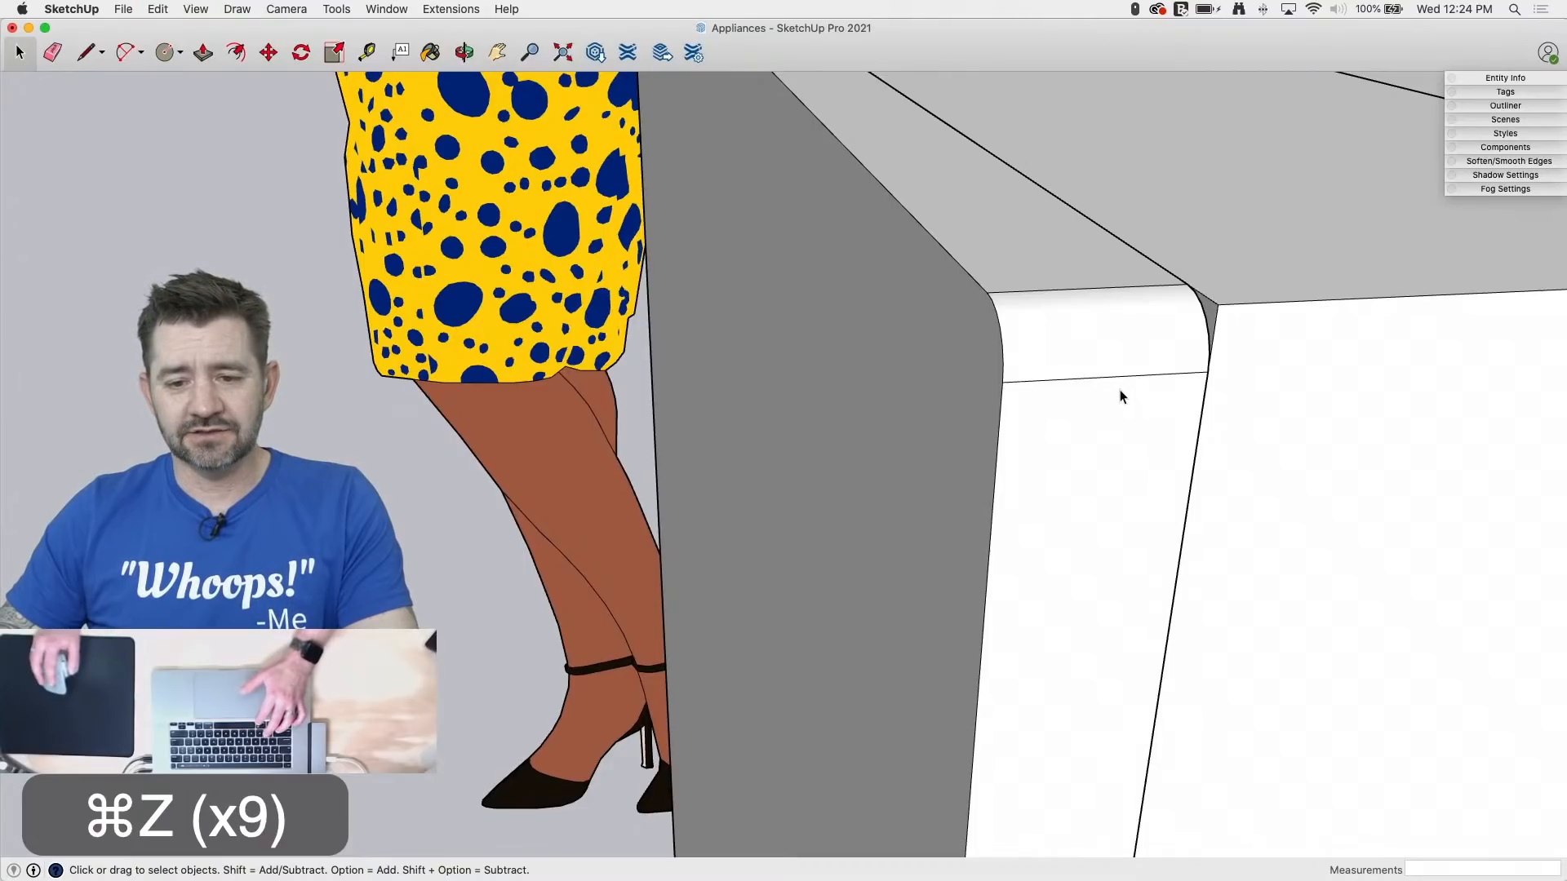
pyautogui.press('super+z')
pyautogui.press('super+z')
pyautogui.press('super+z')
pyautogui.press('super+z')
pyautogui.moveTo(1398, 378); pyautogui.dragTo(1549, 351, button='middle')
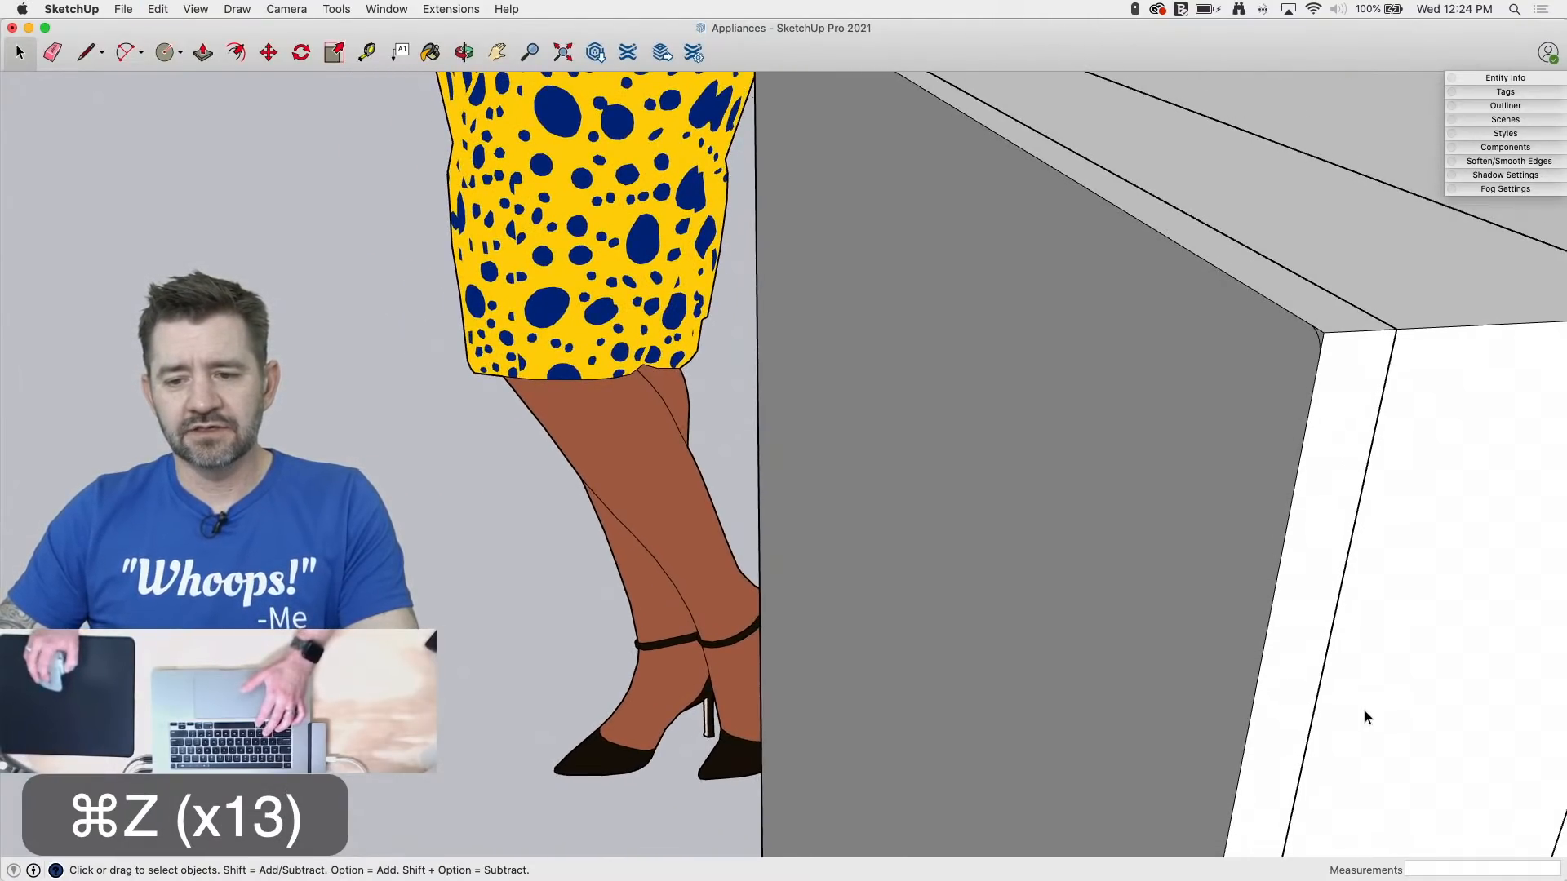
pyautogui.press('super+z')
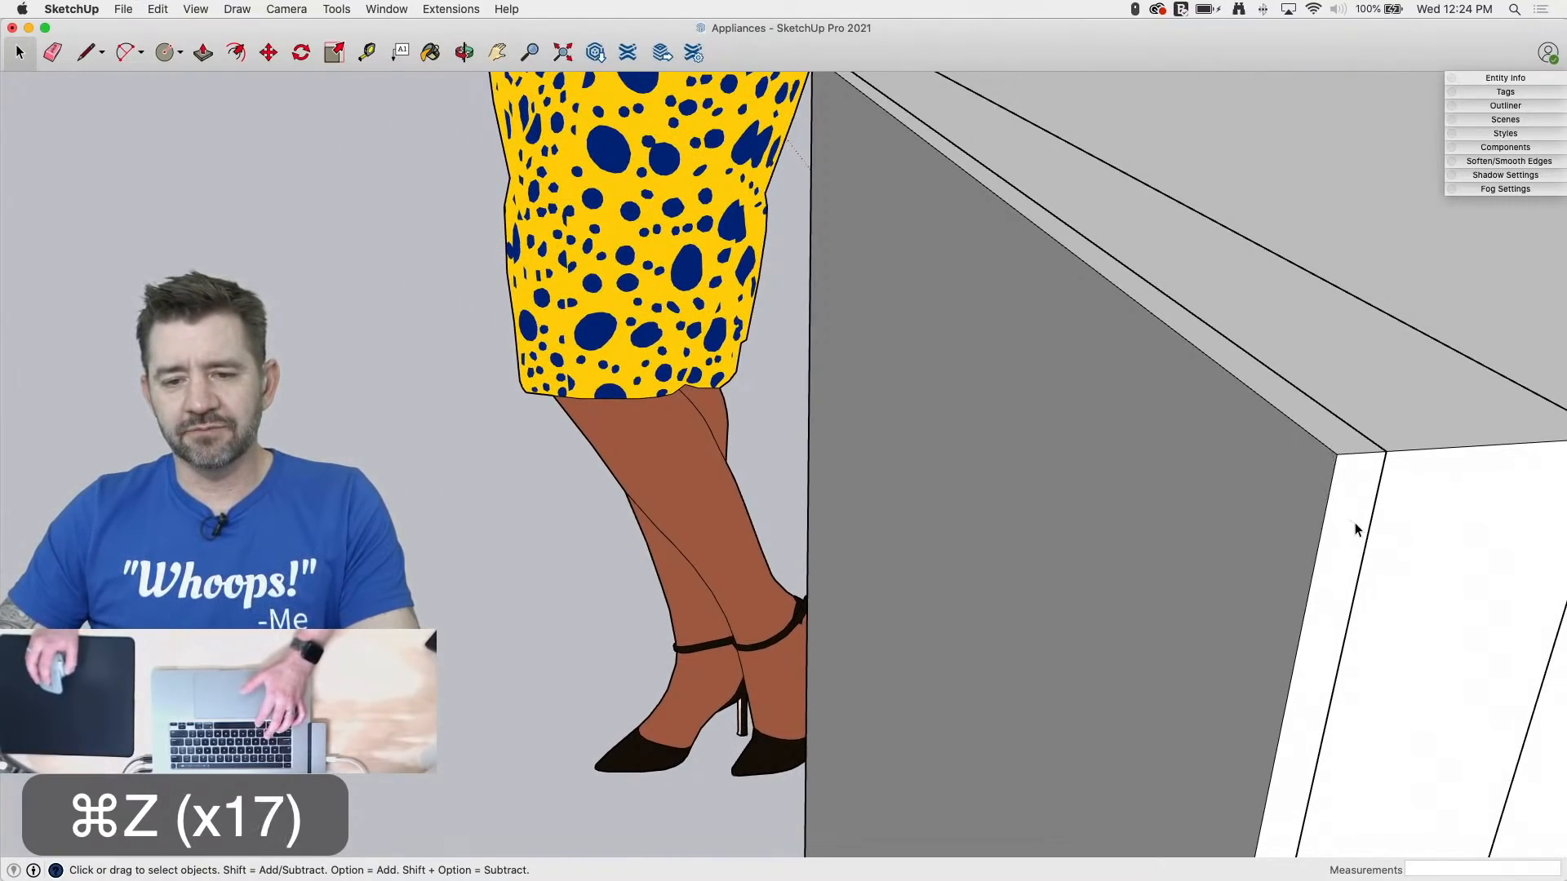
# Step: Set the arc at the panel's upper left corner to 3 segments
pyautogui.scroll(10, 903, 110)
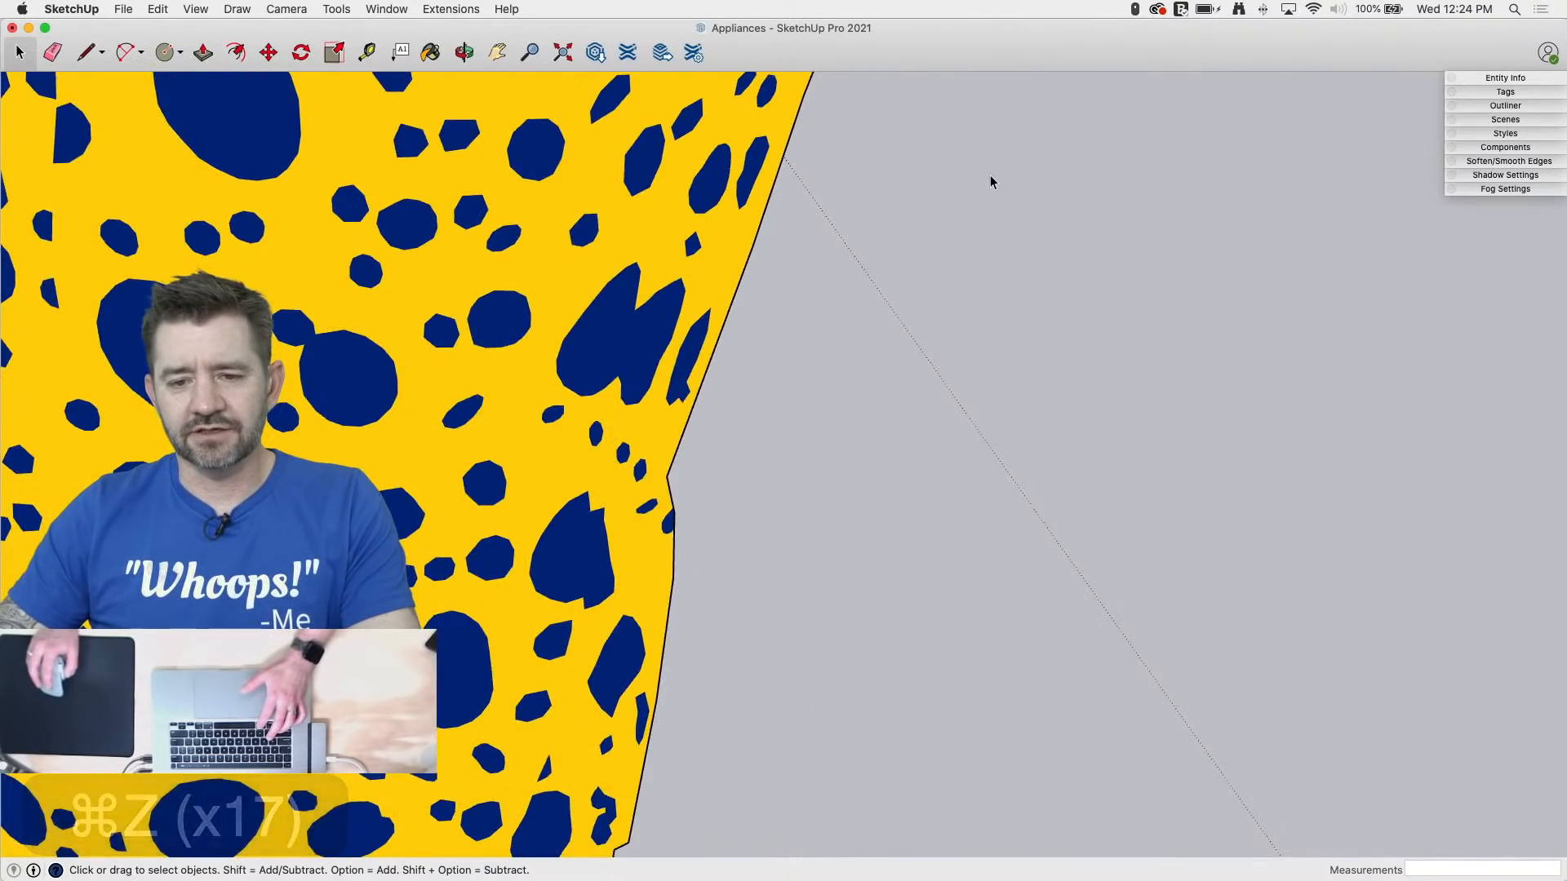
pyautogui.scroll(-5, 991, 178)
pyautogui.moveTo(992, 179); pyautogui.dragTo(1507, 222, button='middle')
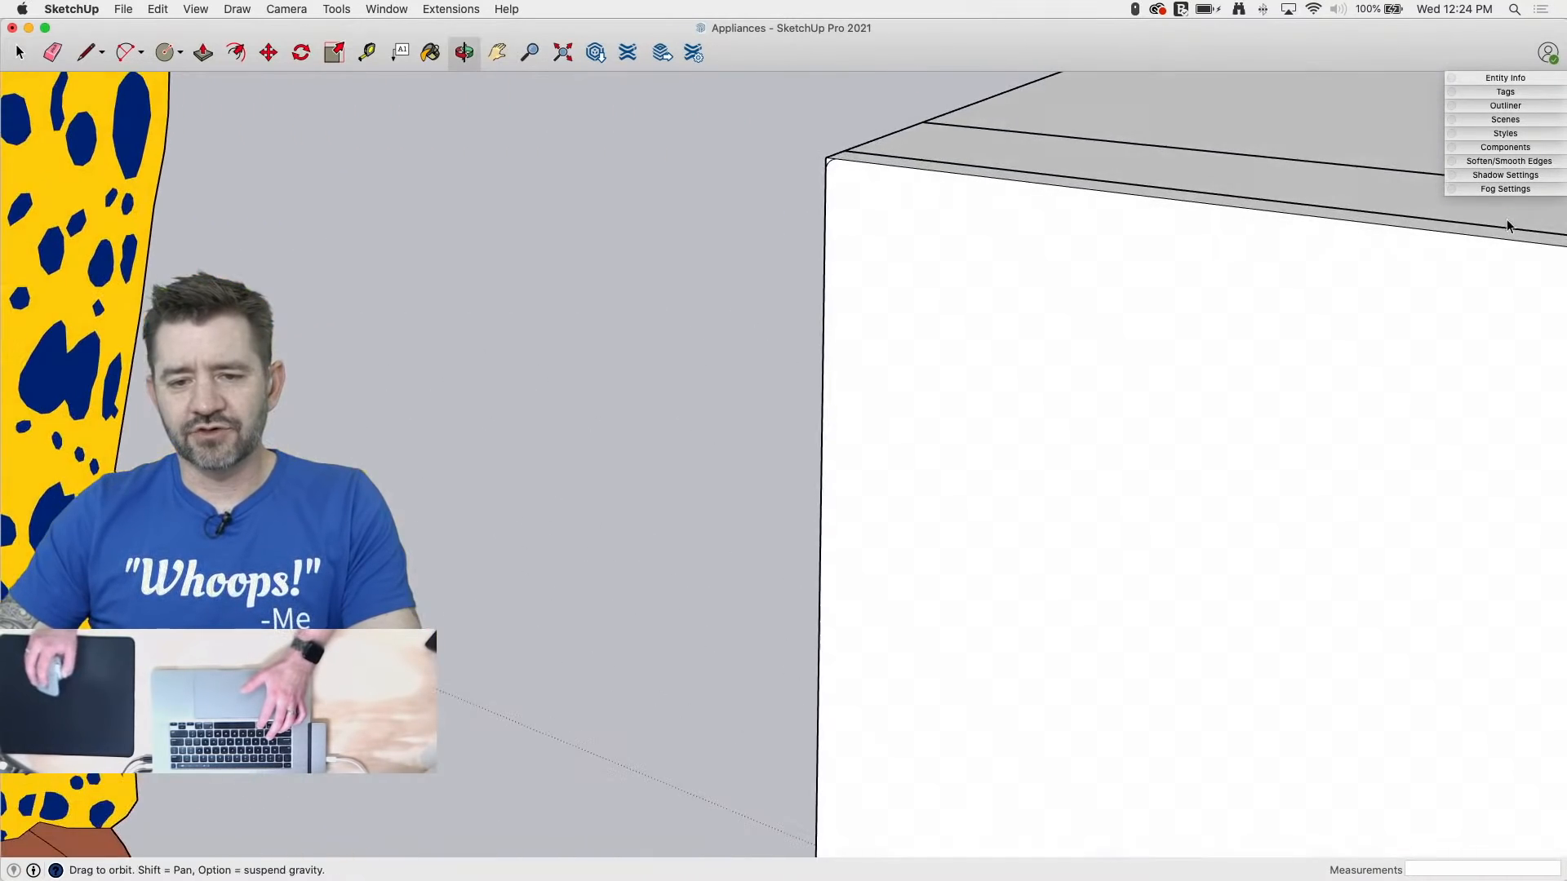
pyautogui.scroll(4, 790, 177)
pyautogui.scroll(-5, 833, 166)
pyautogui.scroll(6, 977, 106)
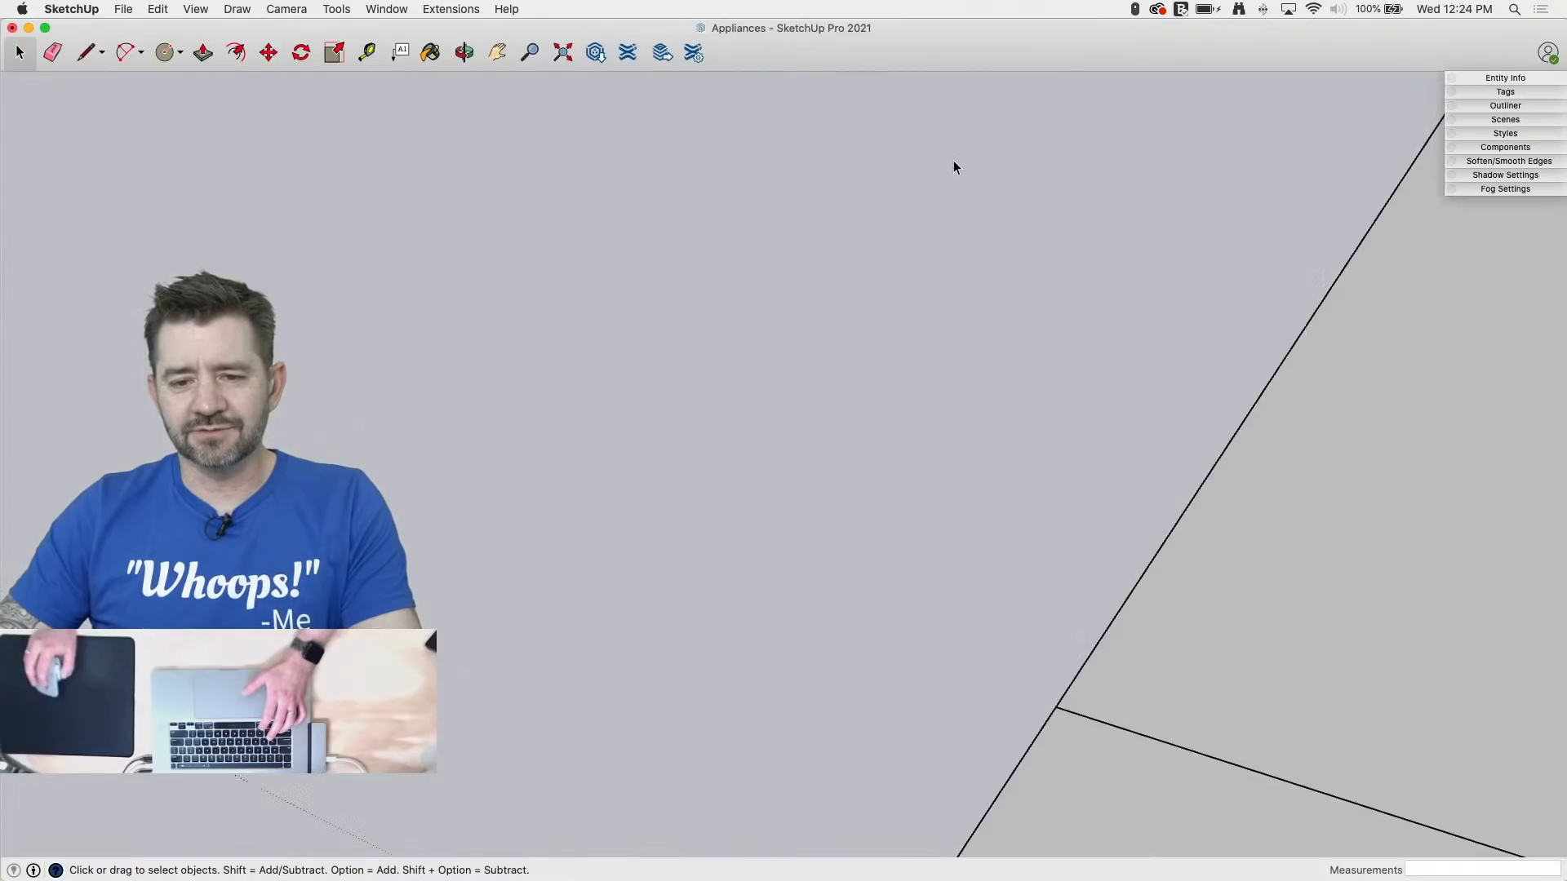
pyautogui.scroll(-3, 953, 160)
pyautogui.scroll(1, 930, 212)
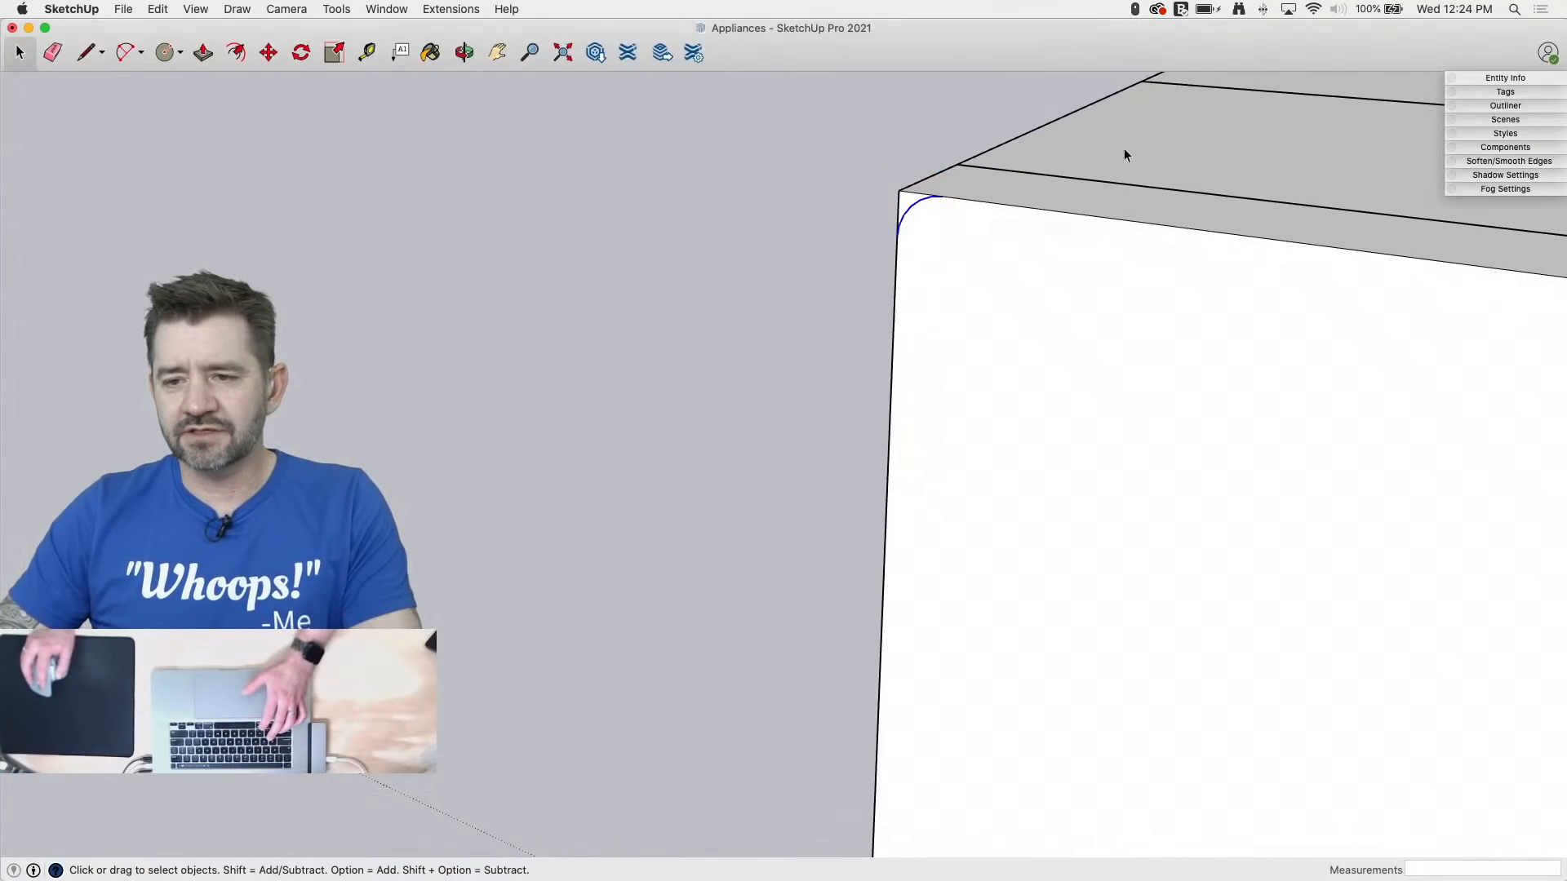
pyautogui.click(1504, 78)
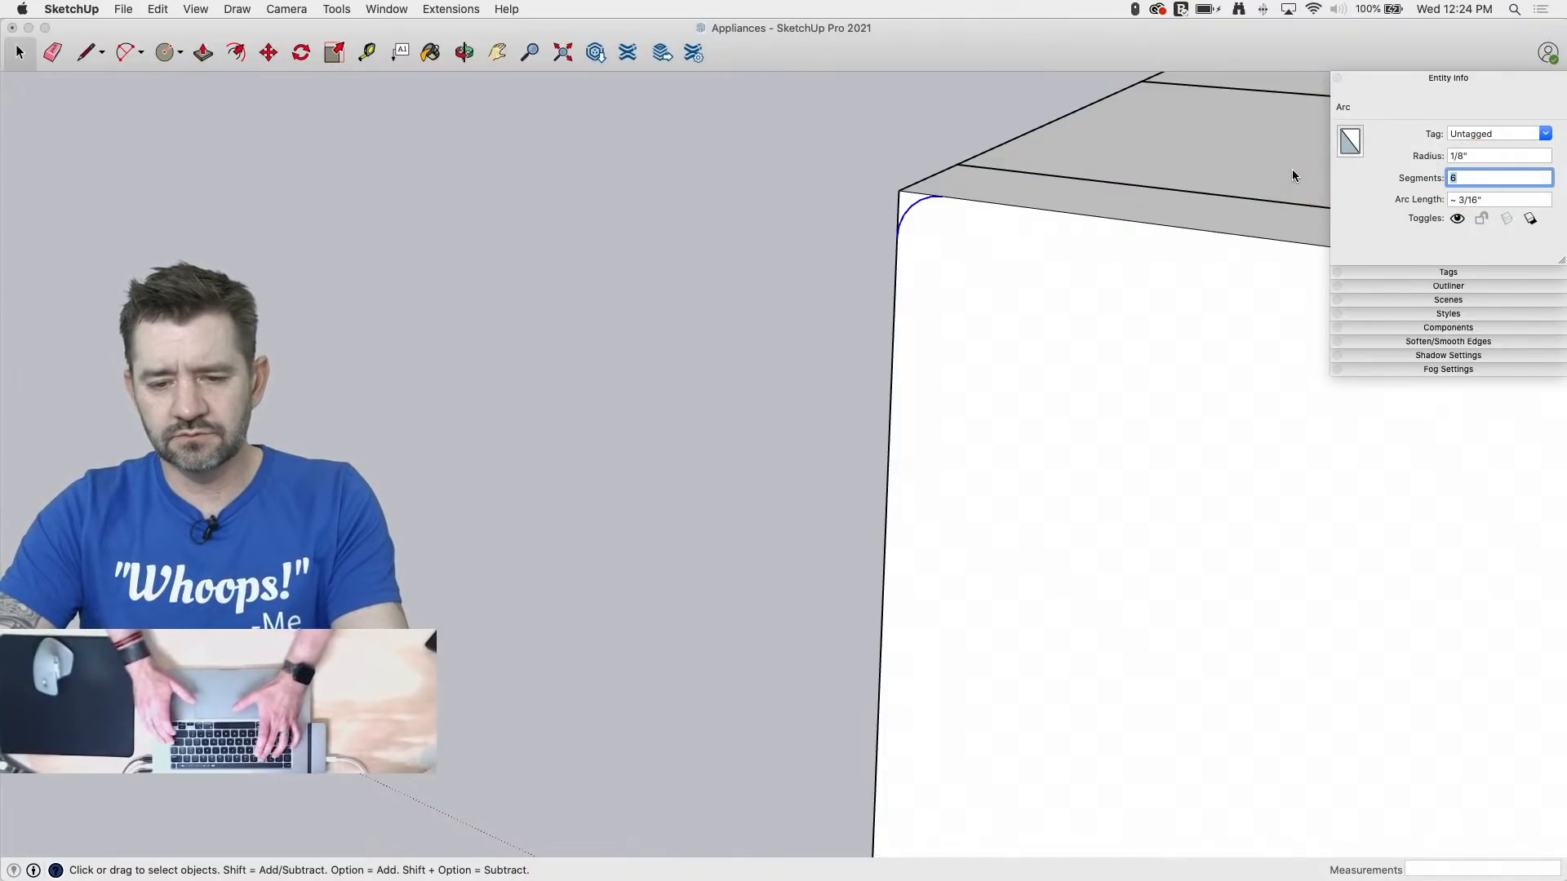
pyautogui.write('3')
pyautogui.press('Return')
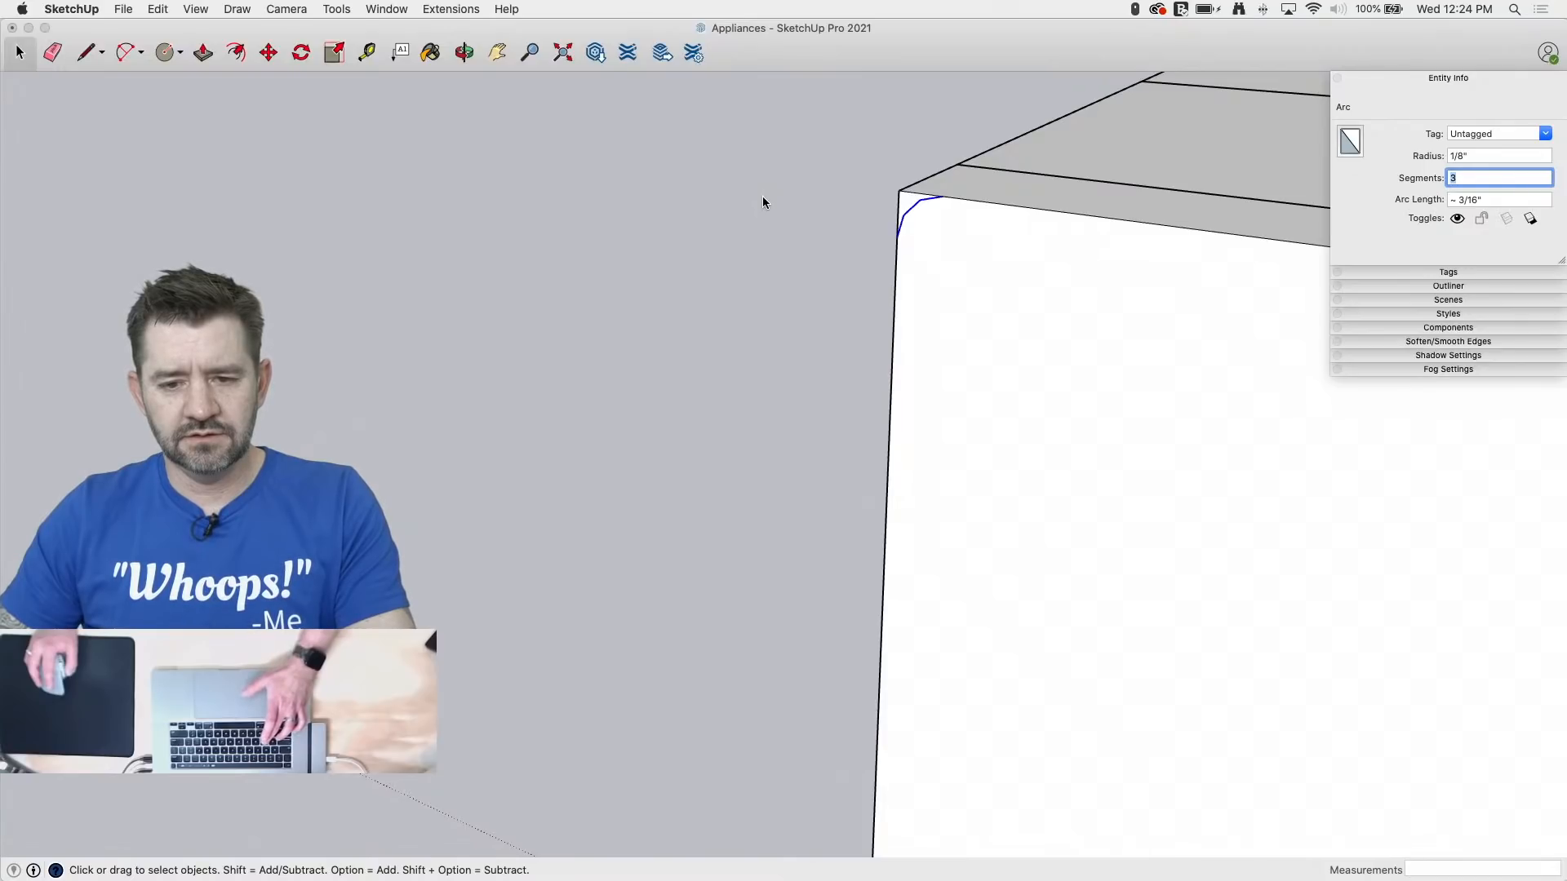
pyautogui.write('a')
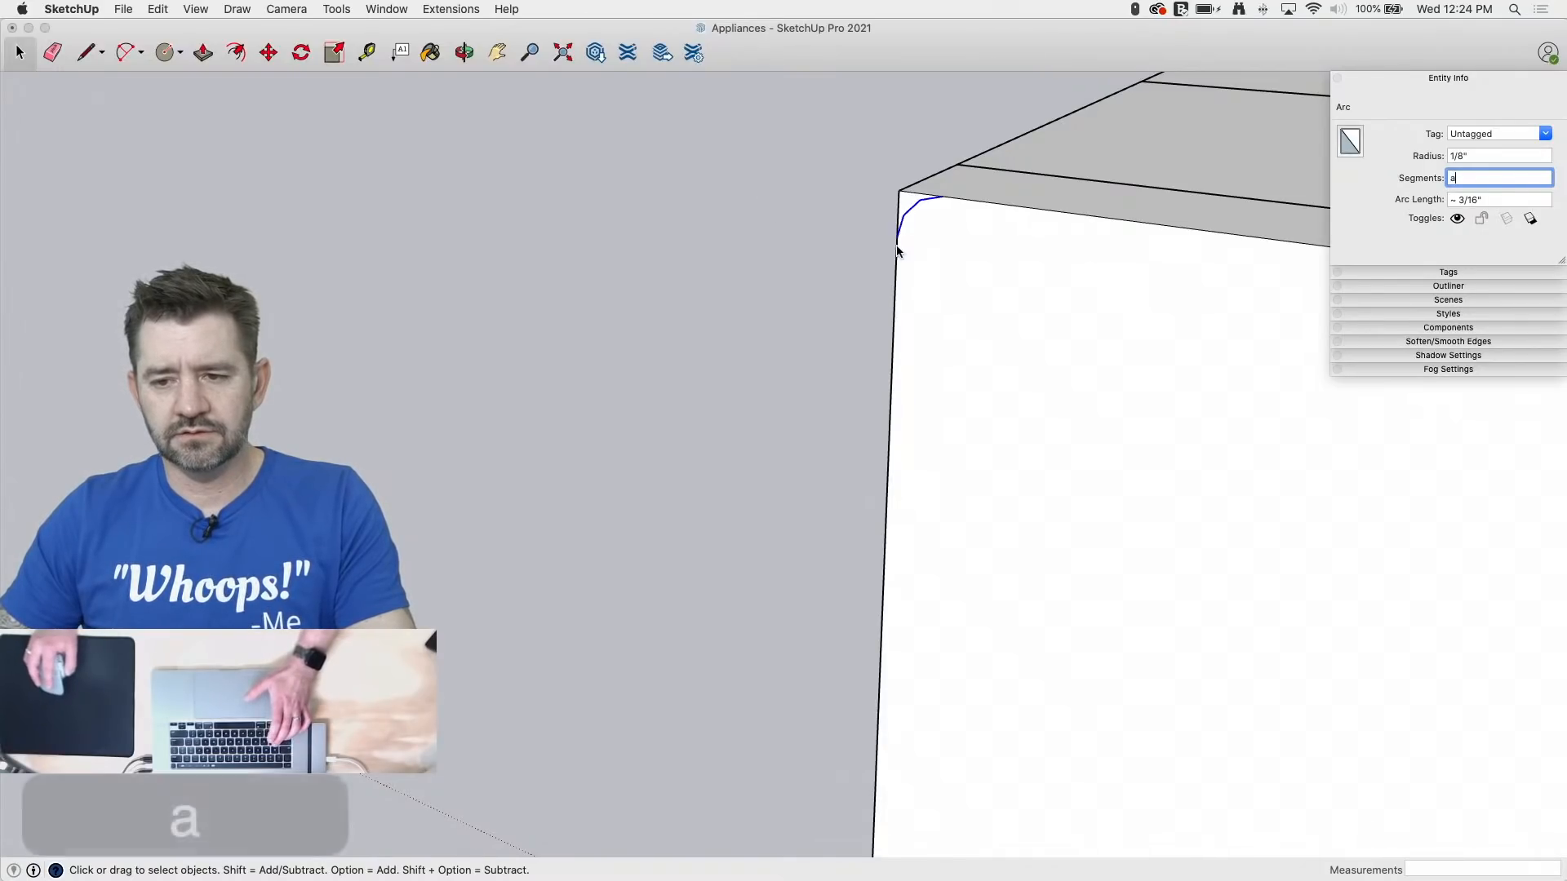
pyautogui.scroll(-5, 742, 216)
pyautogui.press('BackSpace')
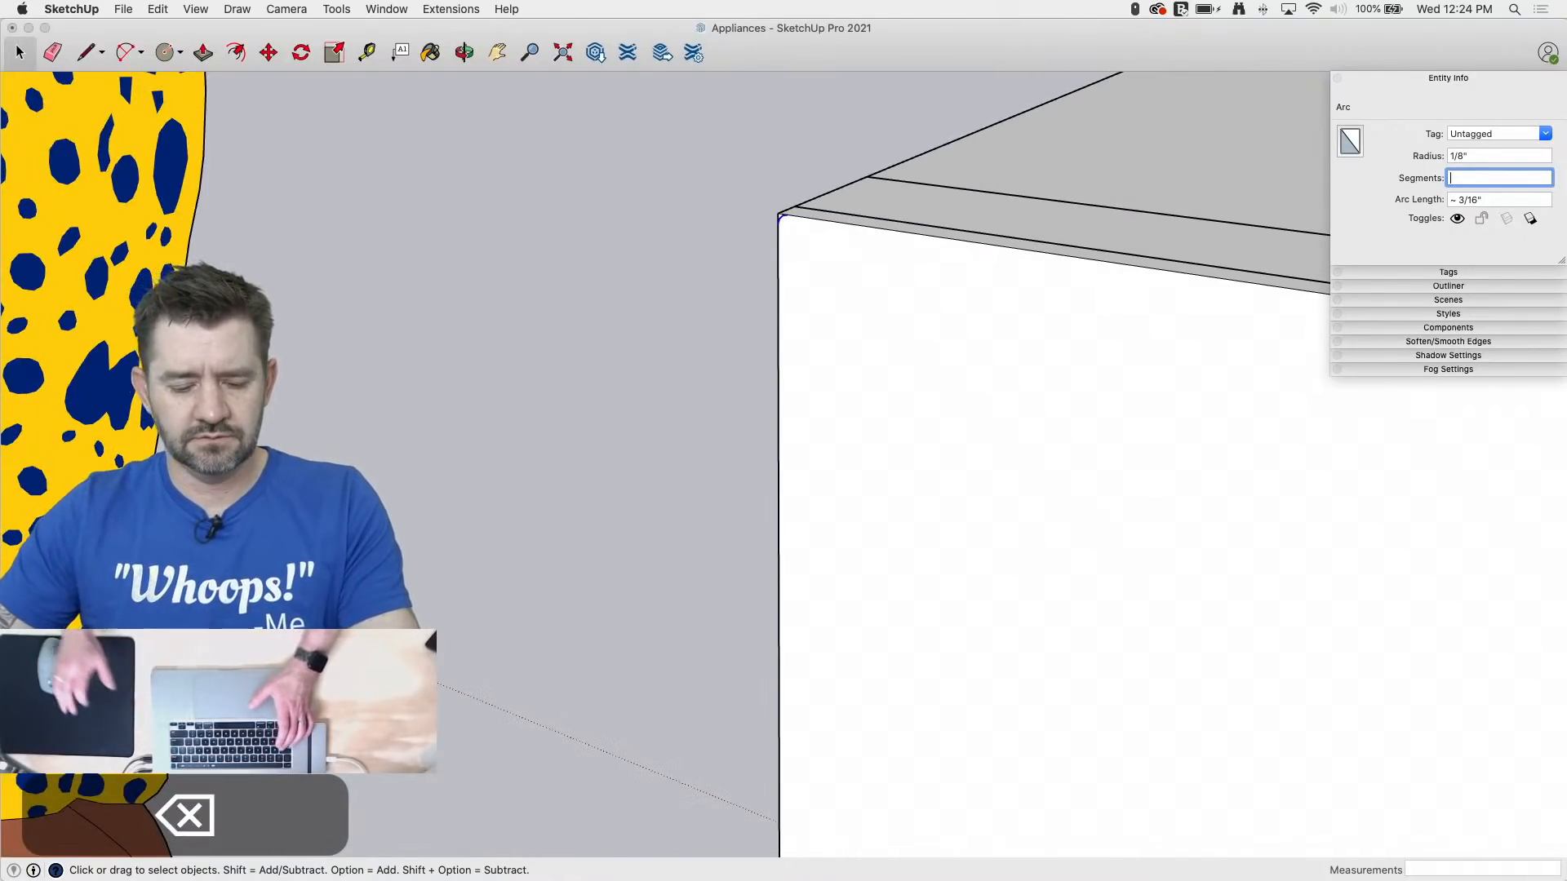
pyautogui.write('3')
pyautogui.press('Return')
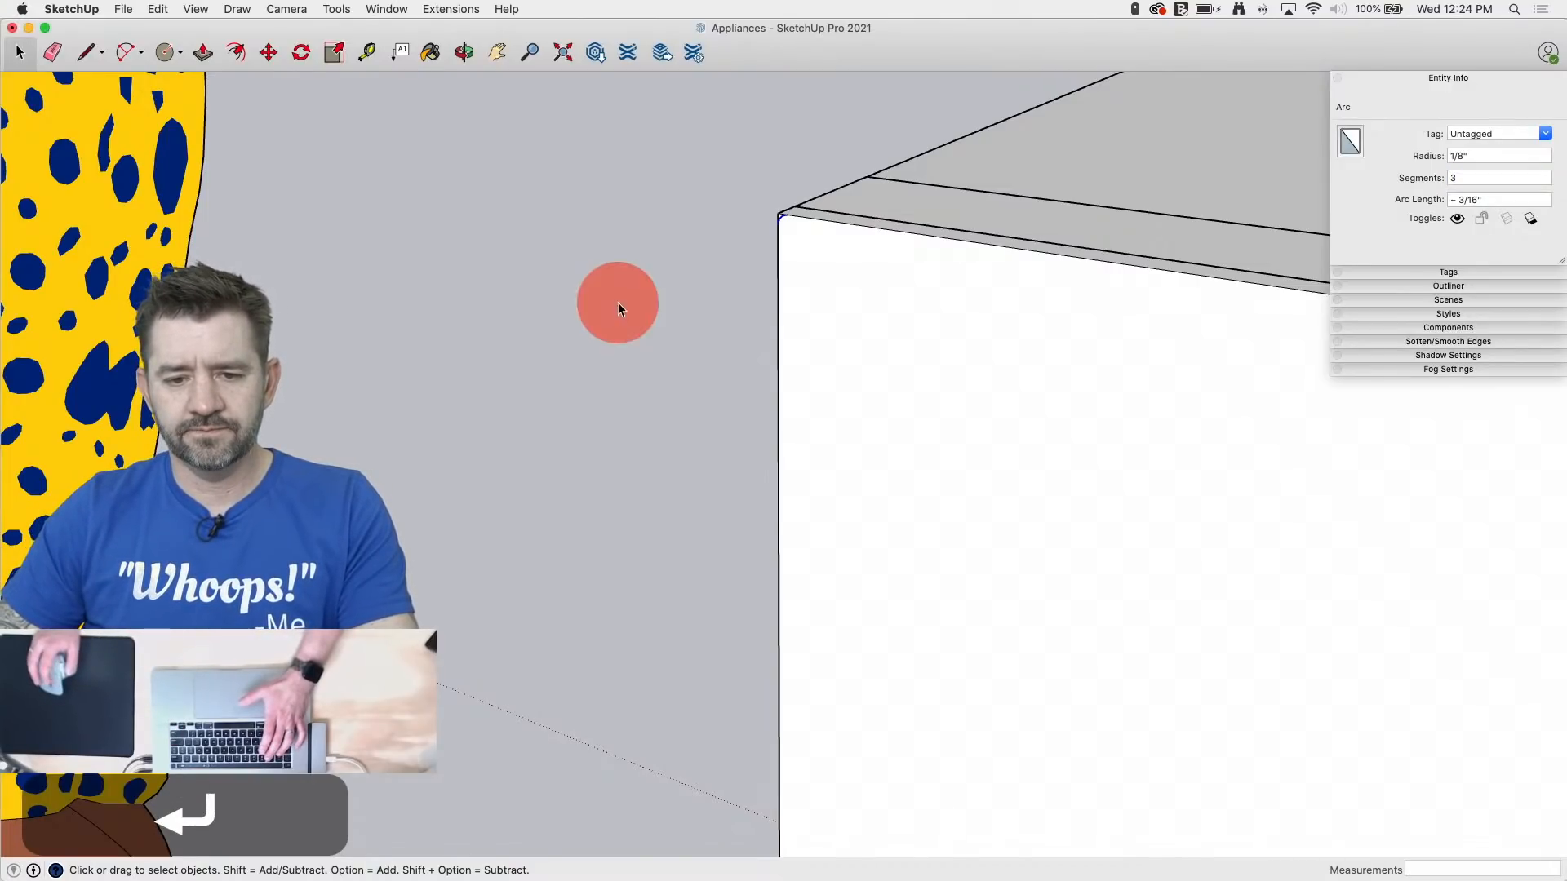
pyautogui.scroll(-6, 490, 294)
pyautogui.press('a')
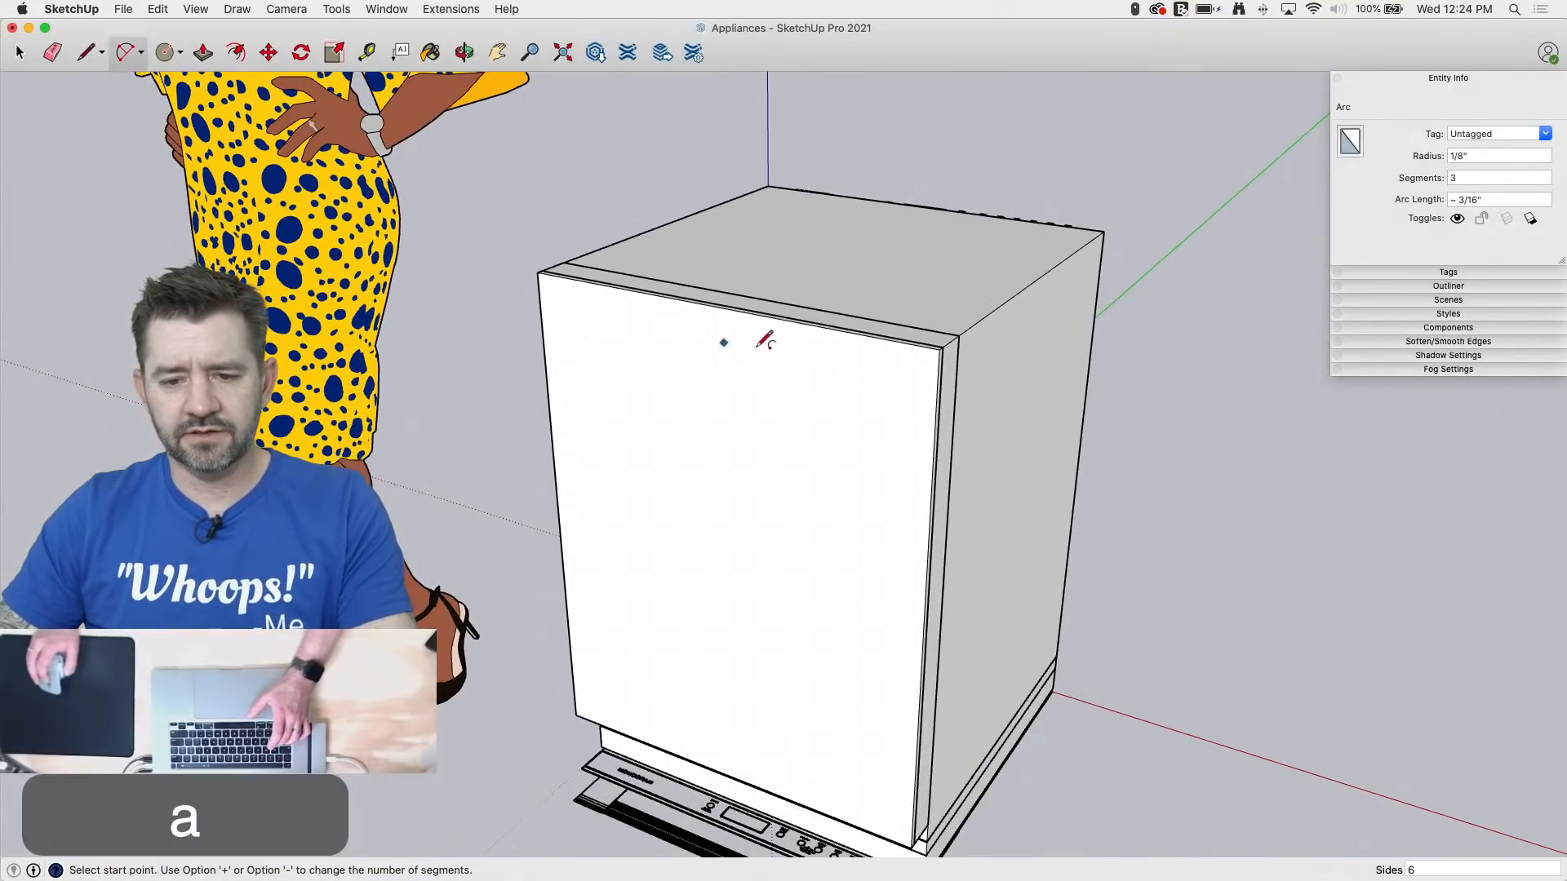
pyautogui.scroll(4, 898, 339)
pyautogui.scroll(3, 909, 339)
pyautogui.click(1036, 360)
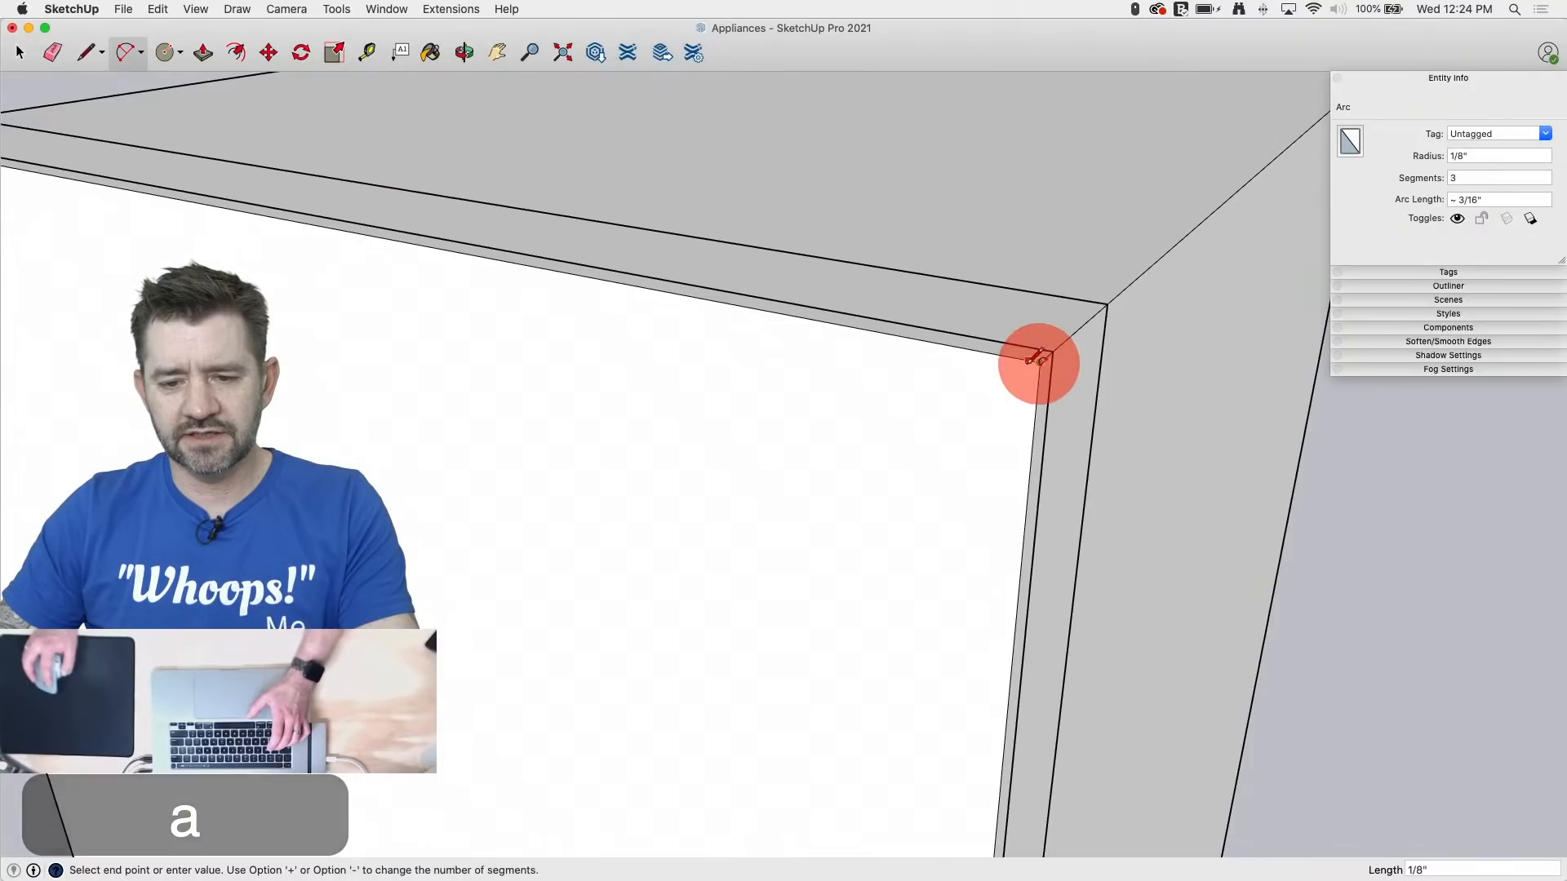
pyautogui.scroll(3, 1033, 356)
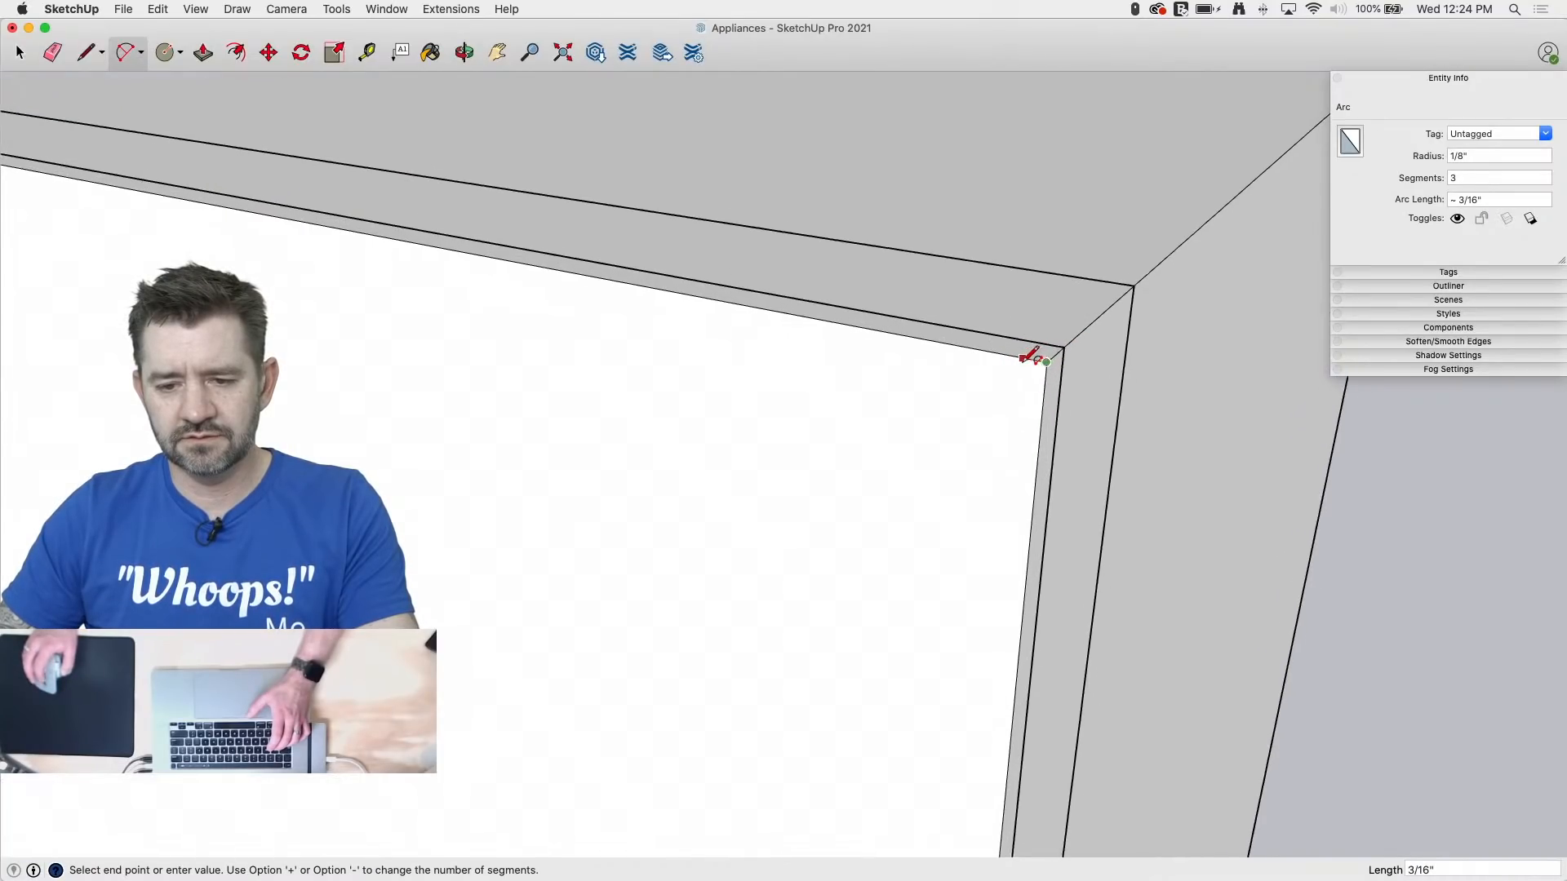
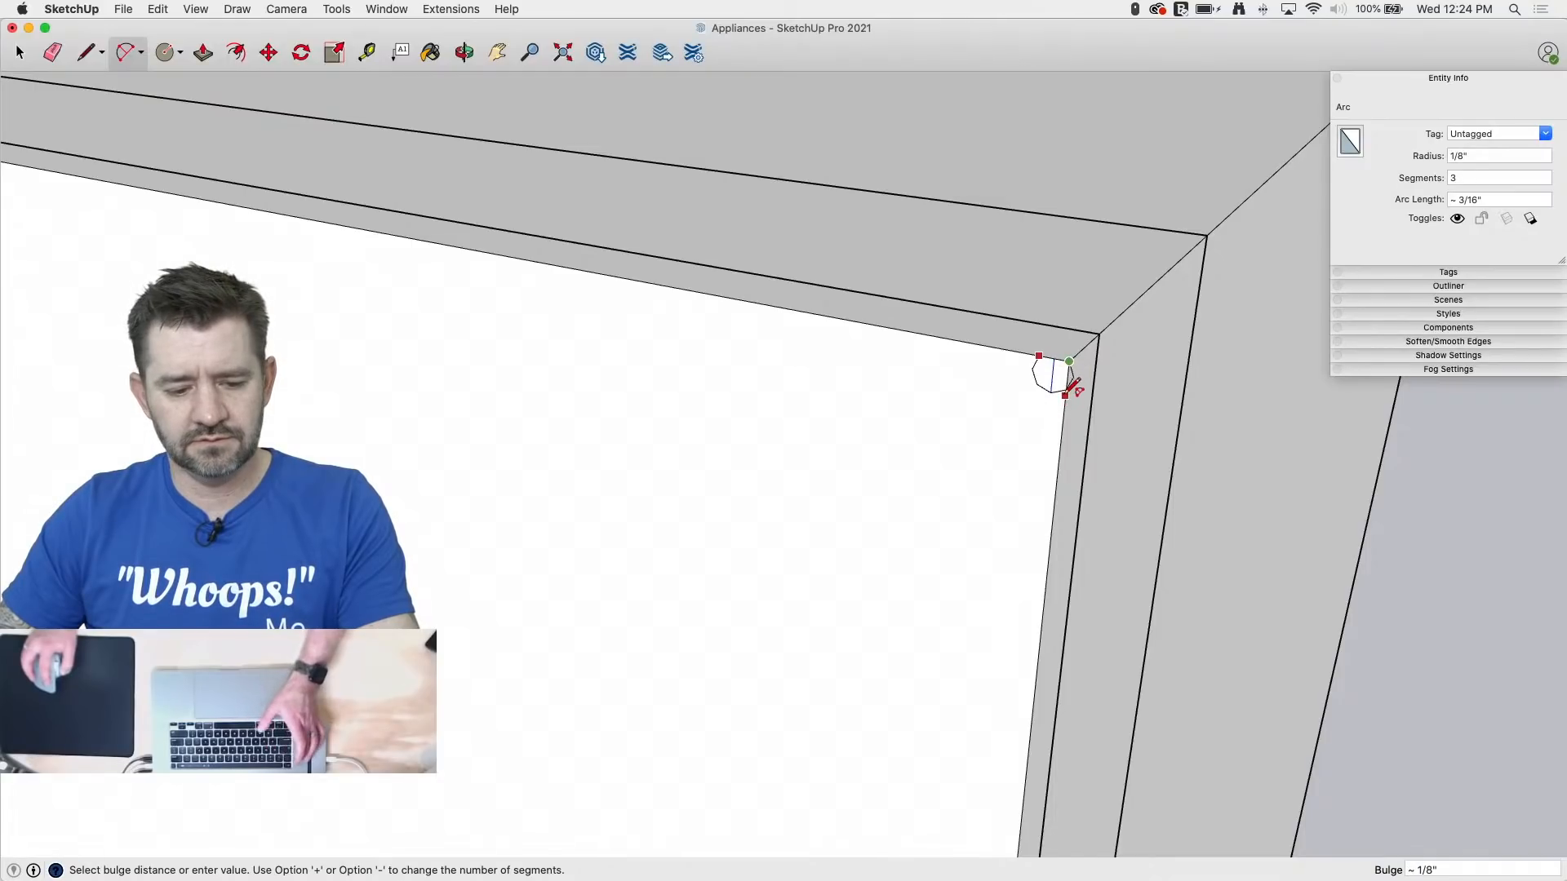
pyautogui.press('Escape')
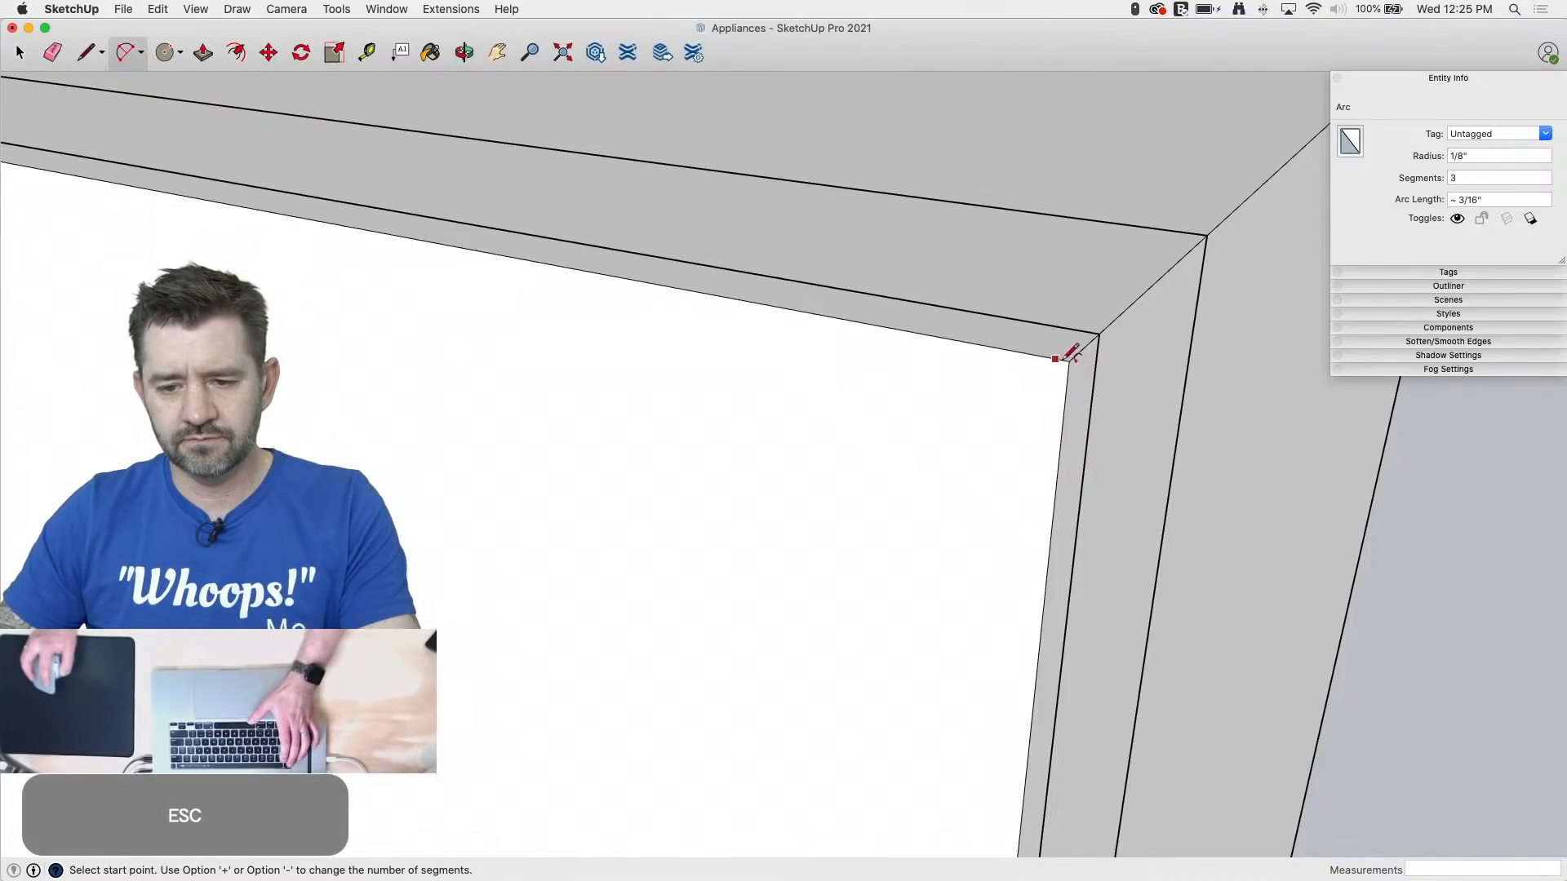
# Step: Draw a 1/8" line along the front face's edge from its upper right corner to mark the arc's start point
pyautogui.press('l')
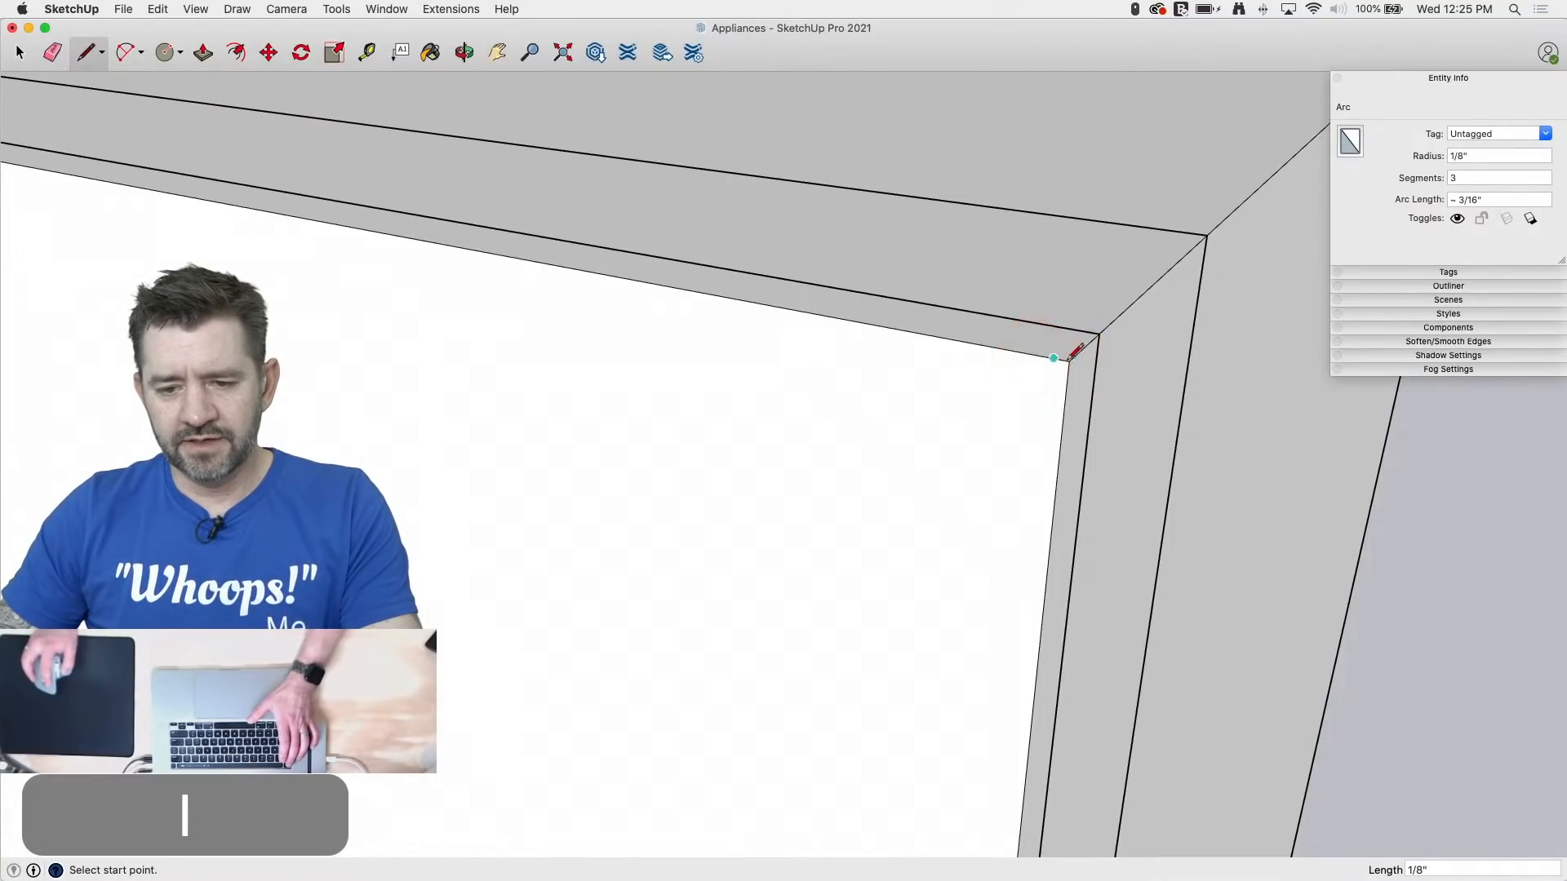
pyautogui.click(1069, 360)
pyautogui.click(1074, 393)
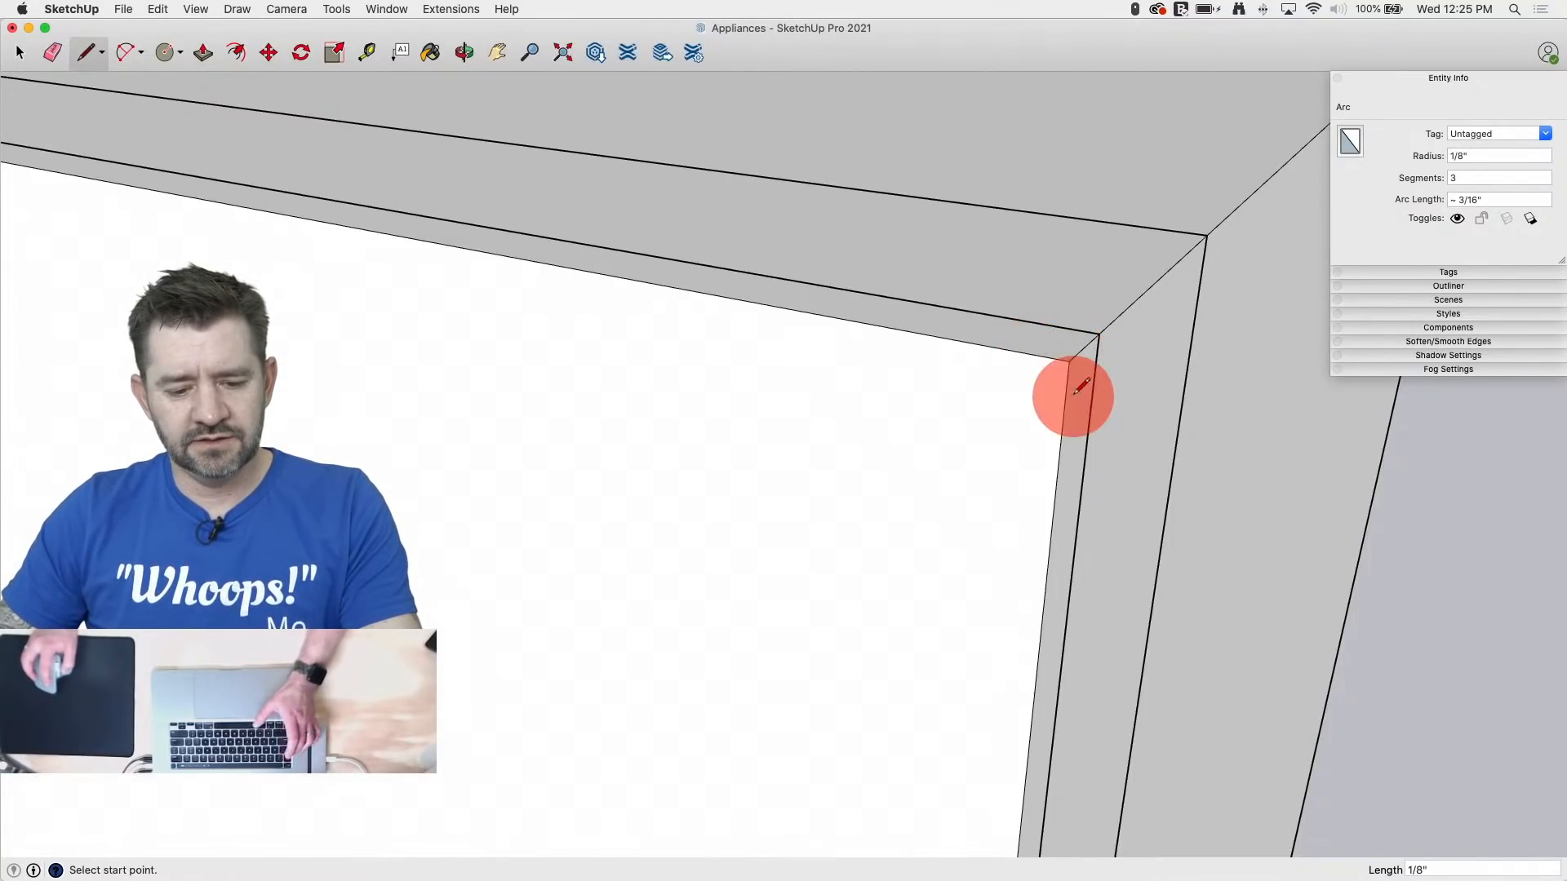
# Step: Try to round the front face's upper right corner with a 6-sided arc
pyautogui.press('a')
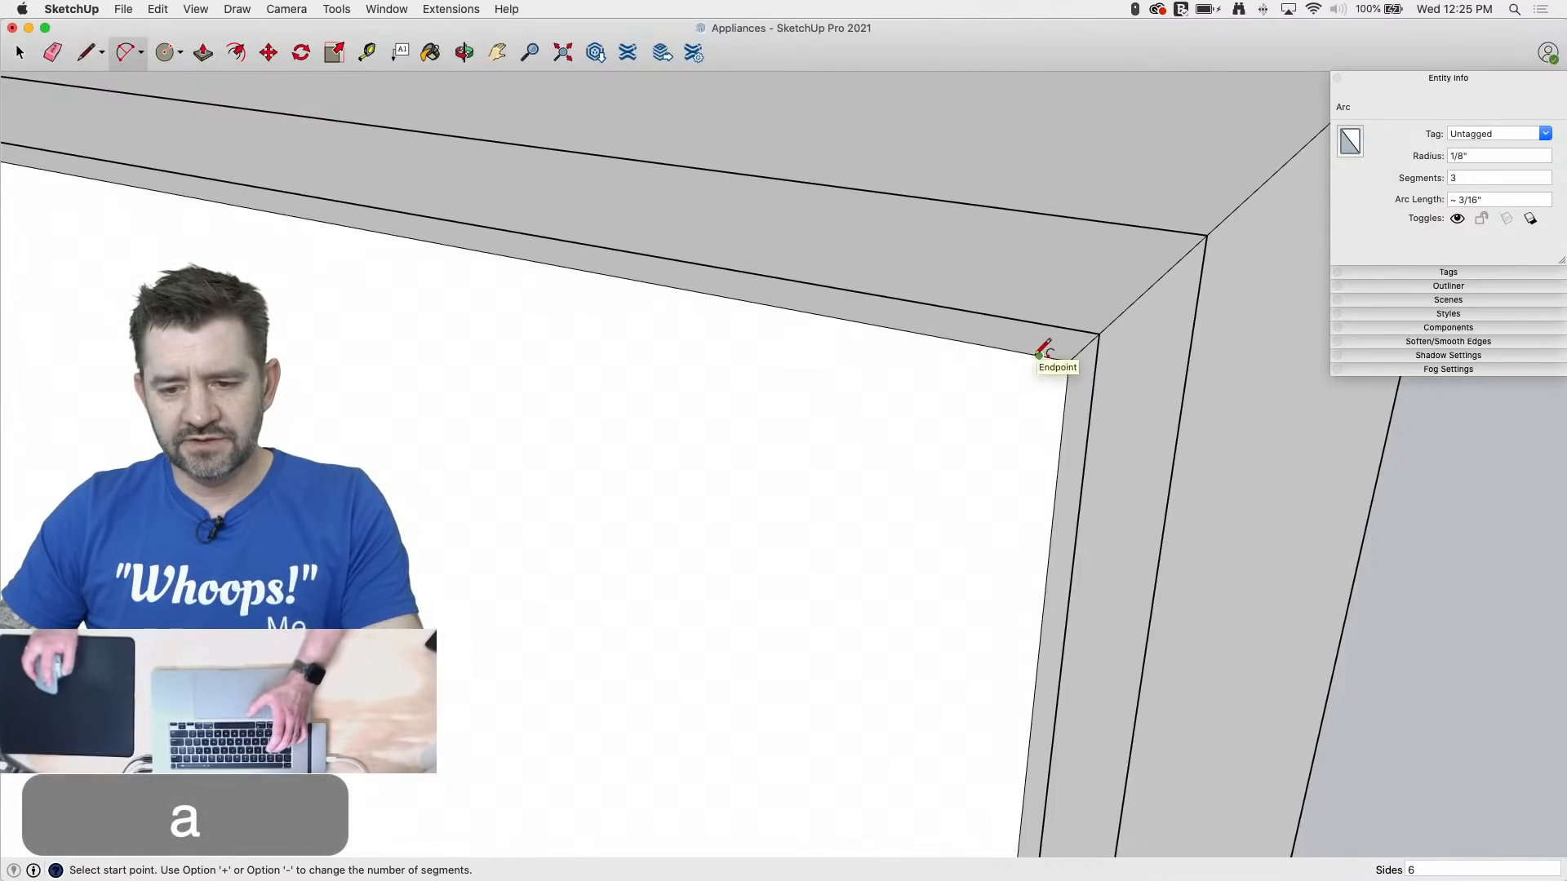
pyautogui.click(1069, 386)
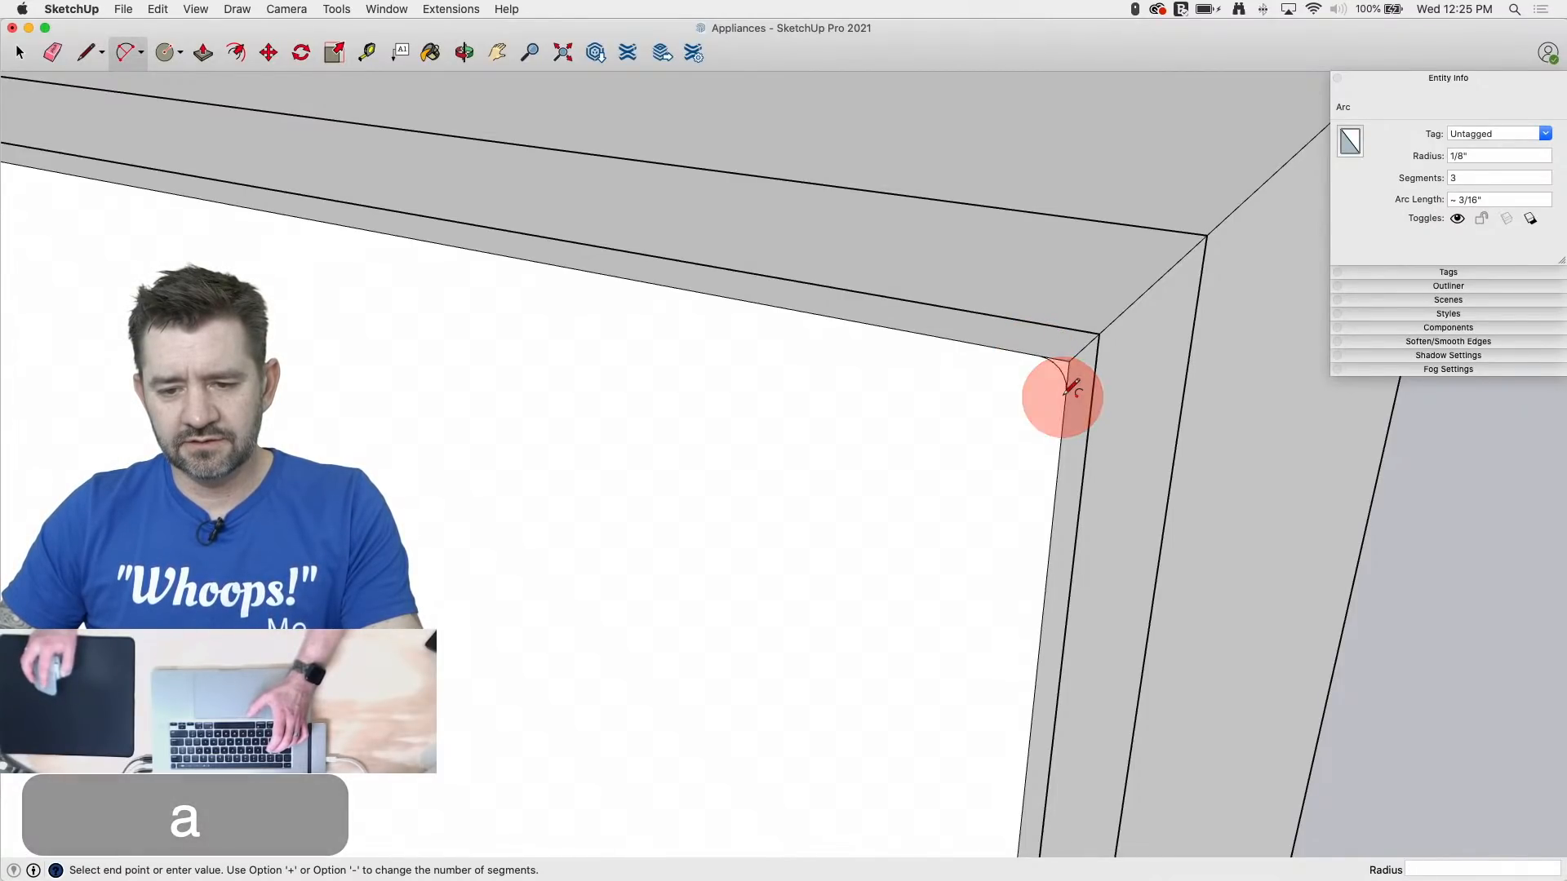
pyautogui.click(1077, 321)
pyautogui.press('space')
pyautogui.press('super+z')
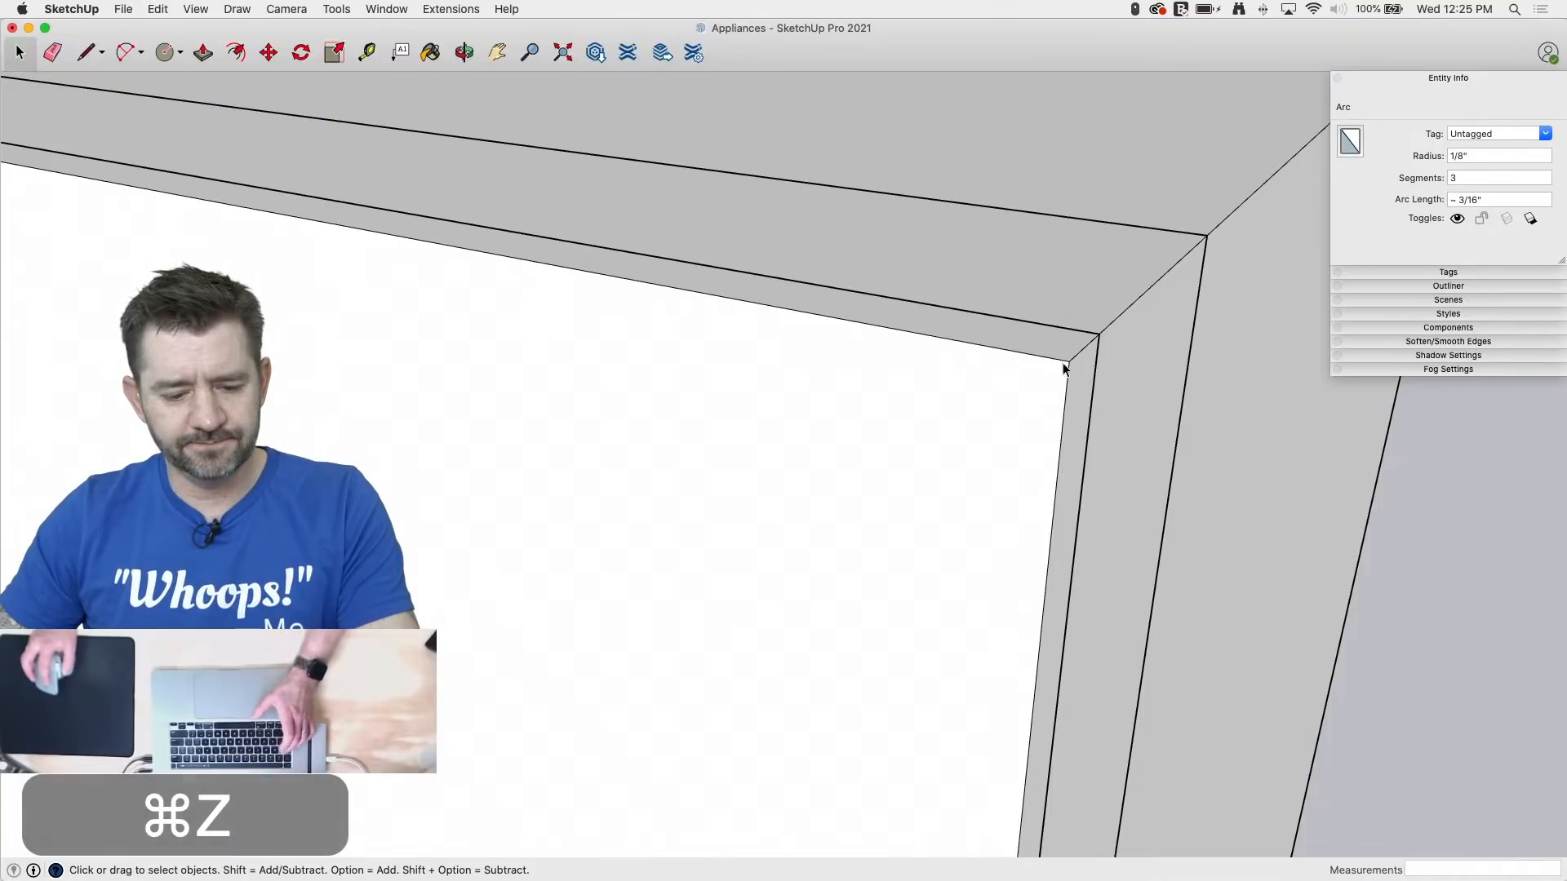
# Step: Set the Arc tool to 3 sides and round the front face's upper right corner with a tangent arc
pyautogui.write('a3')
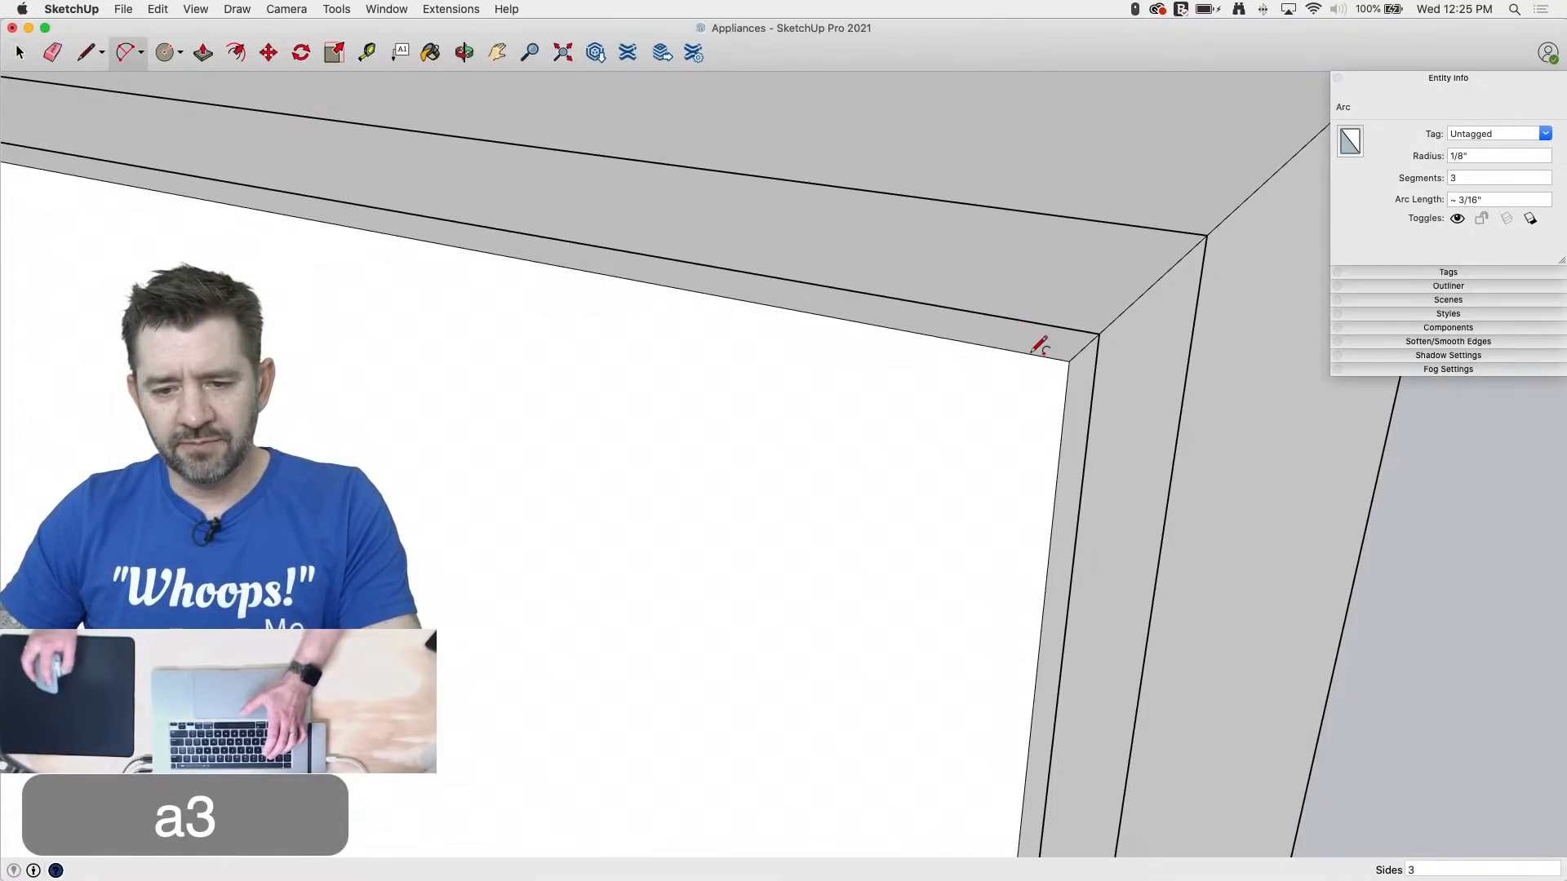
pyautogui.click(1039, 355)
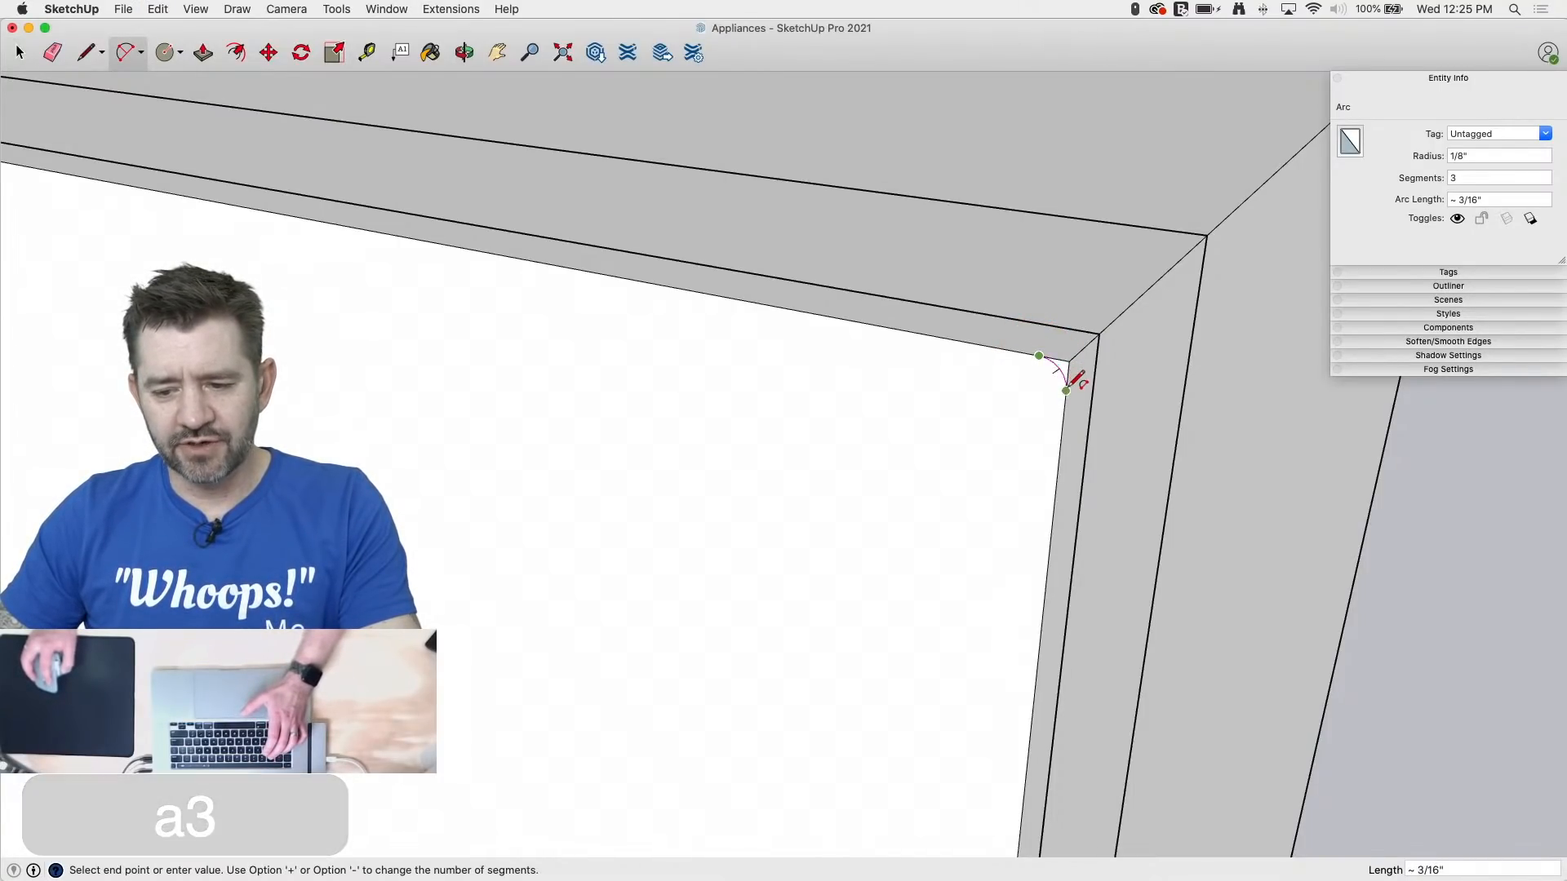
pyautogui.press('Escape')
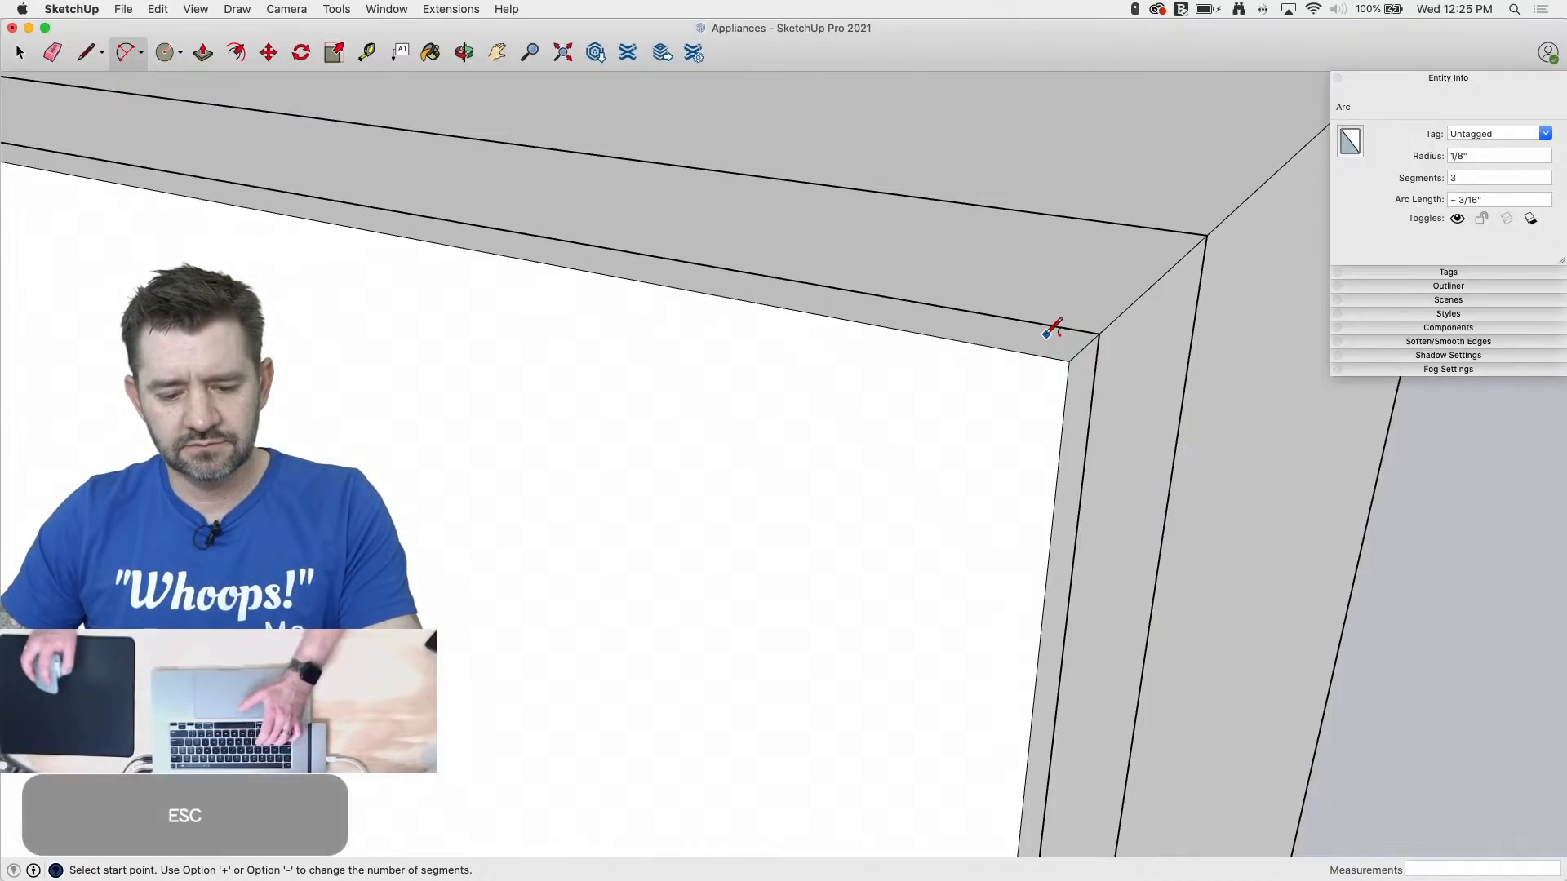
pyautogui.press('s')
pyautogui.press('a')
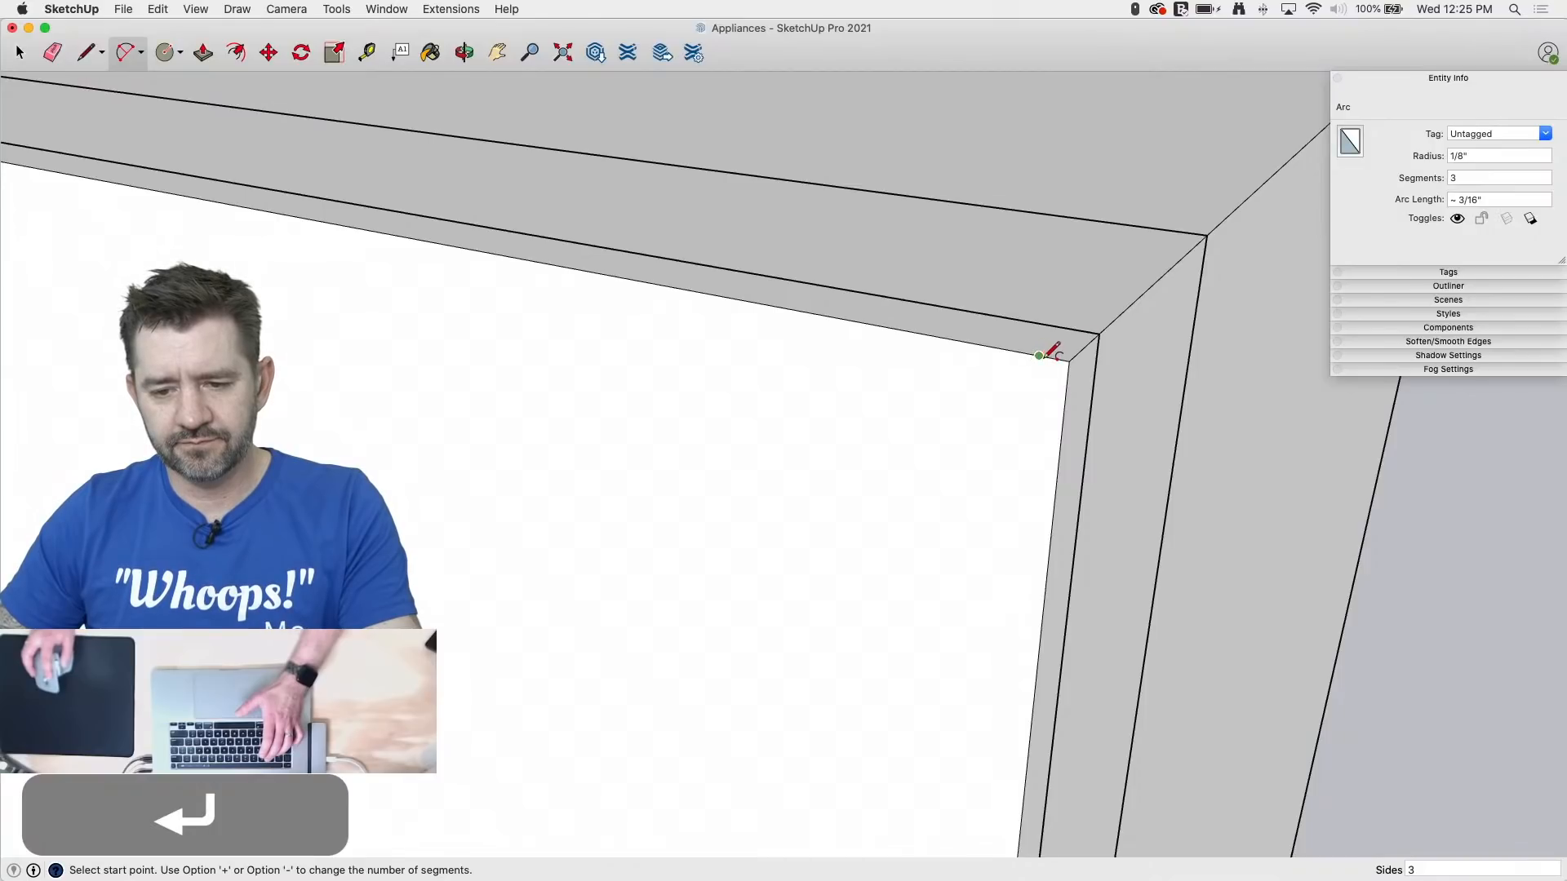
pyautogui.click(1068, 361)
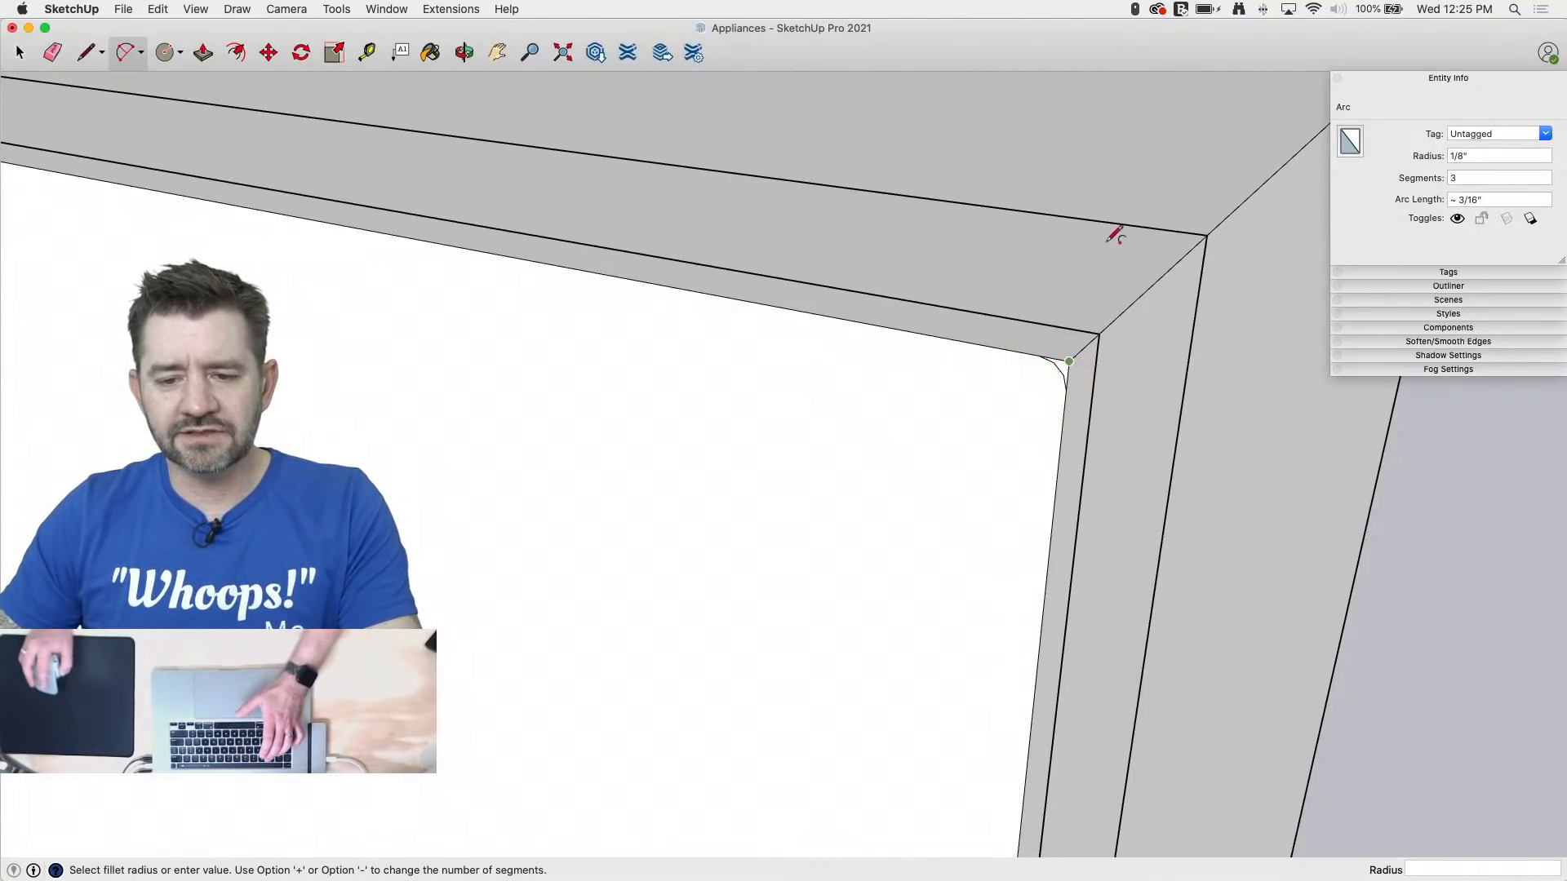
# Step: Round the front face's lower right corner with the same 3-sided arc
pyautogui.scroll(-8, 1186, 150)
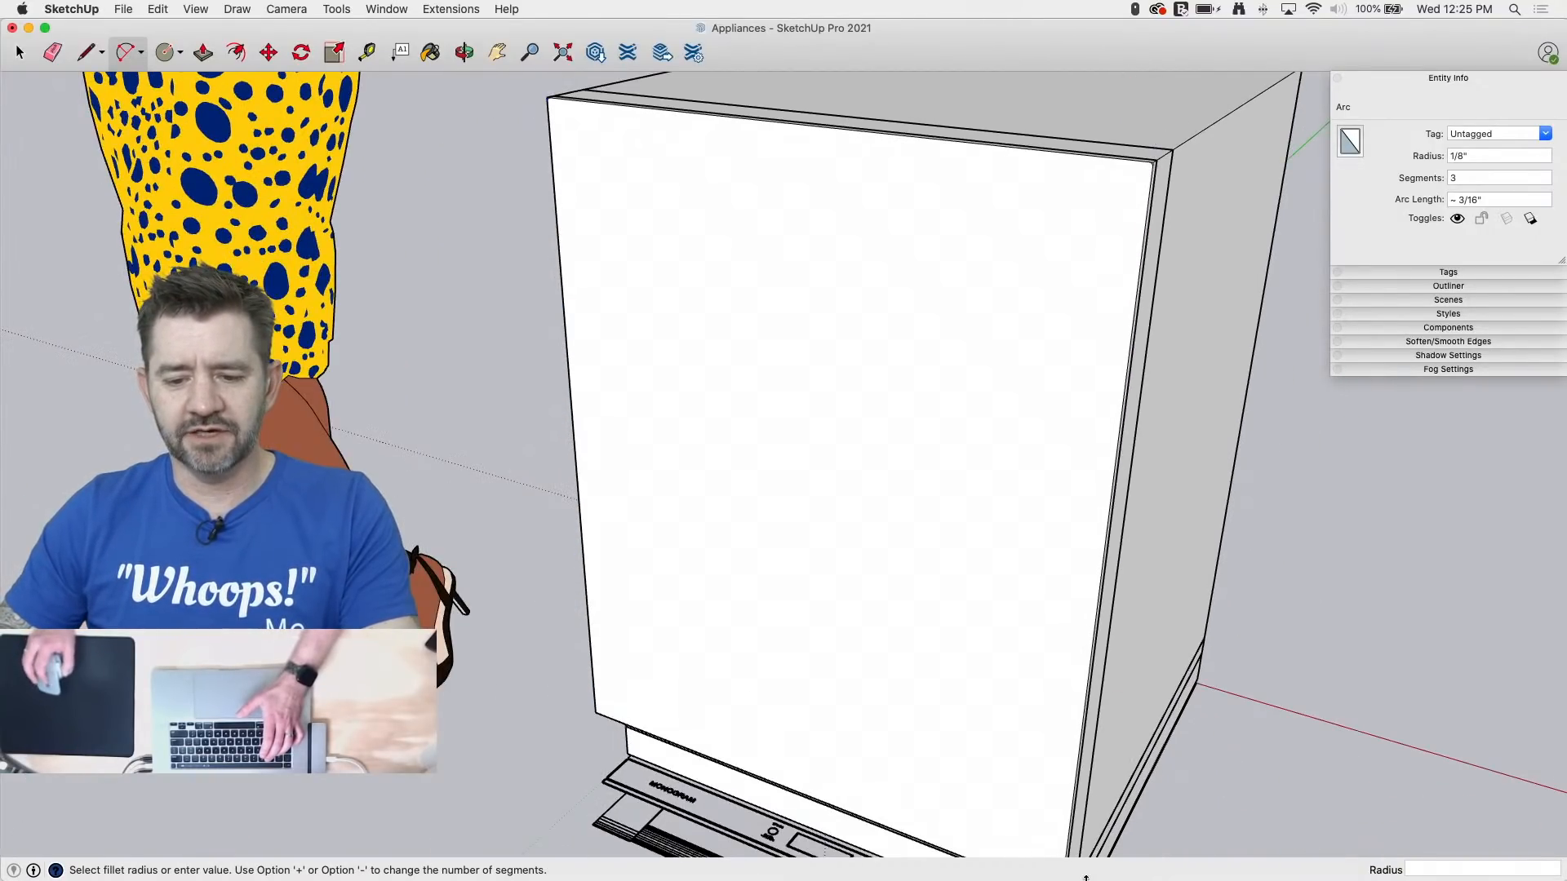
pyautogui.scroll(-2, 1085, 878)
pyautogui.scroll(8, 1022, 648)
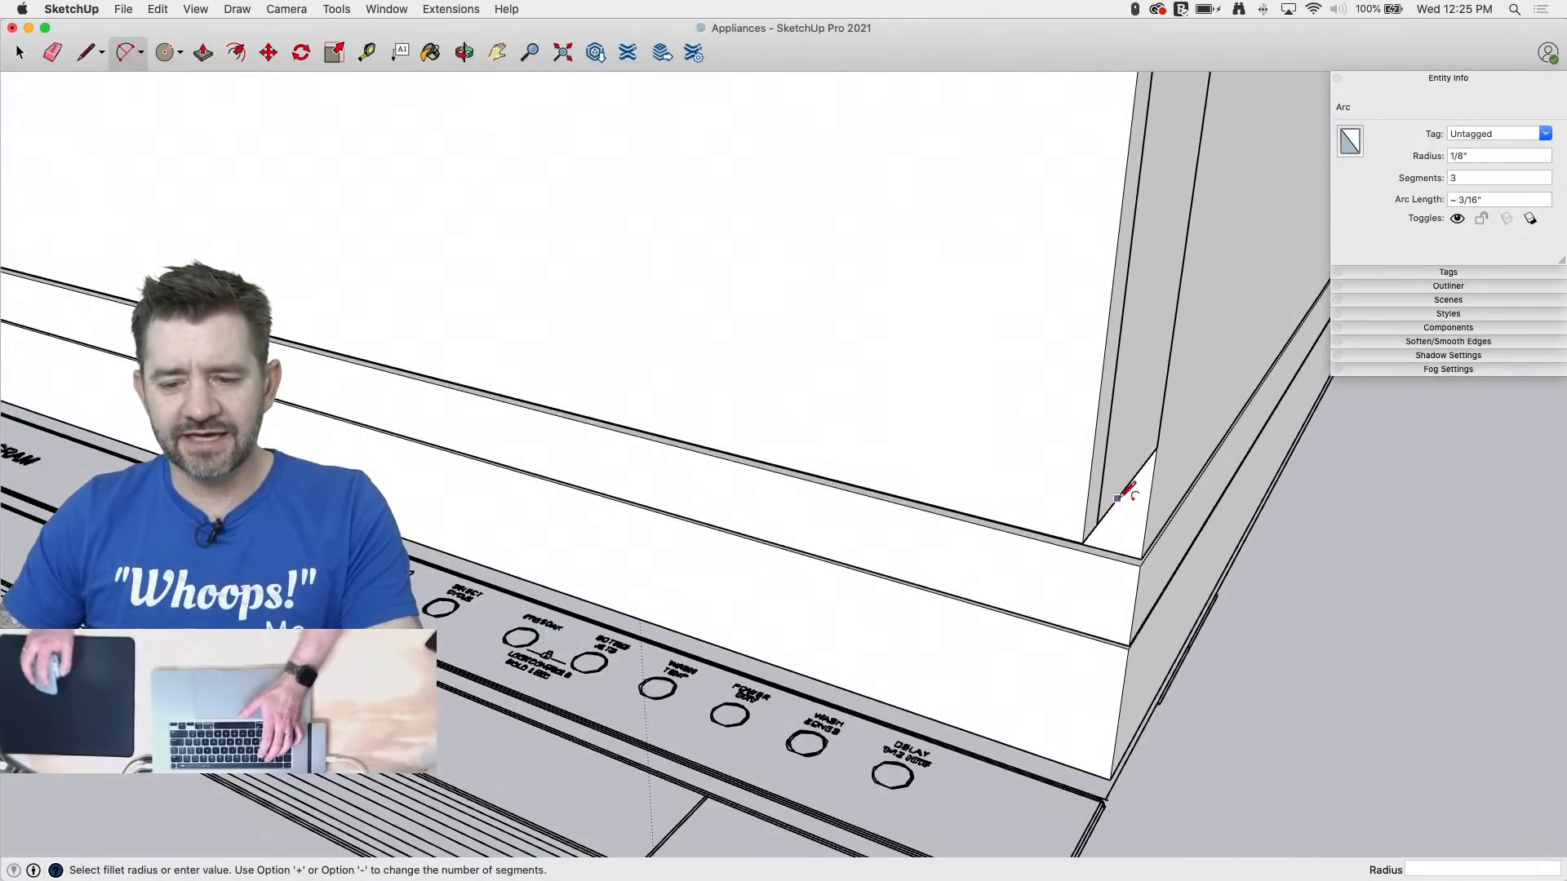
pyautogui.scroll(-4, 1290, 508)
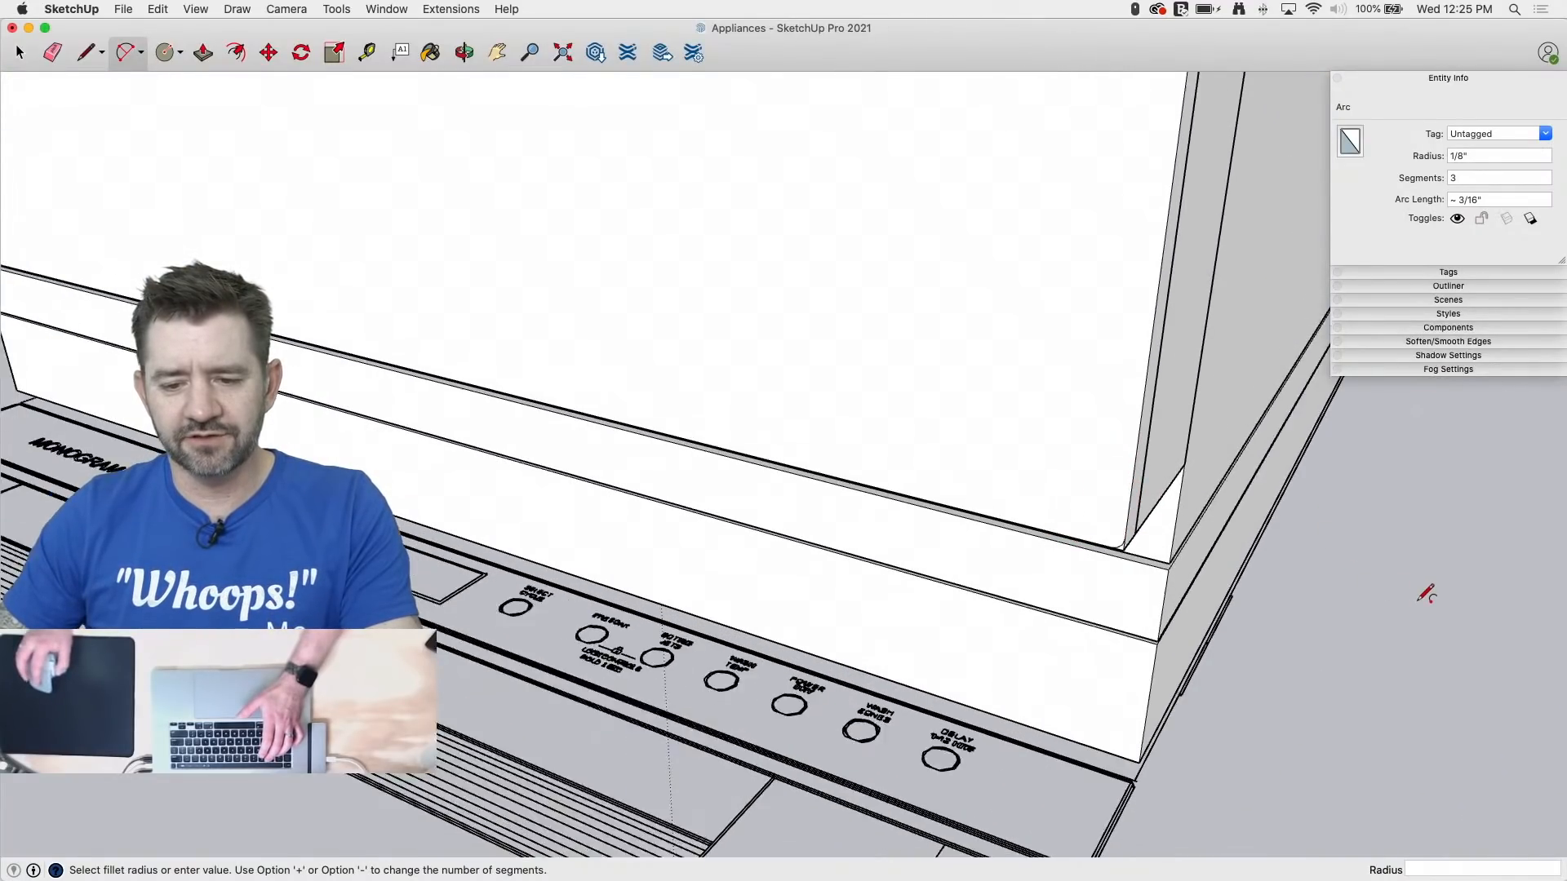
# Step: Push the rounded-off waste at the front panel's lower left corner back about 3/8" to remove it
pyautogui.scroll(4, 464, 363)
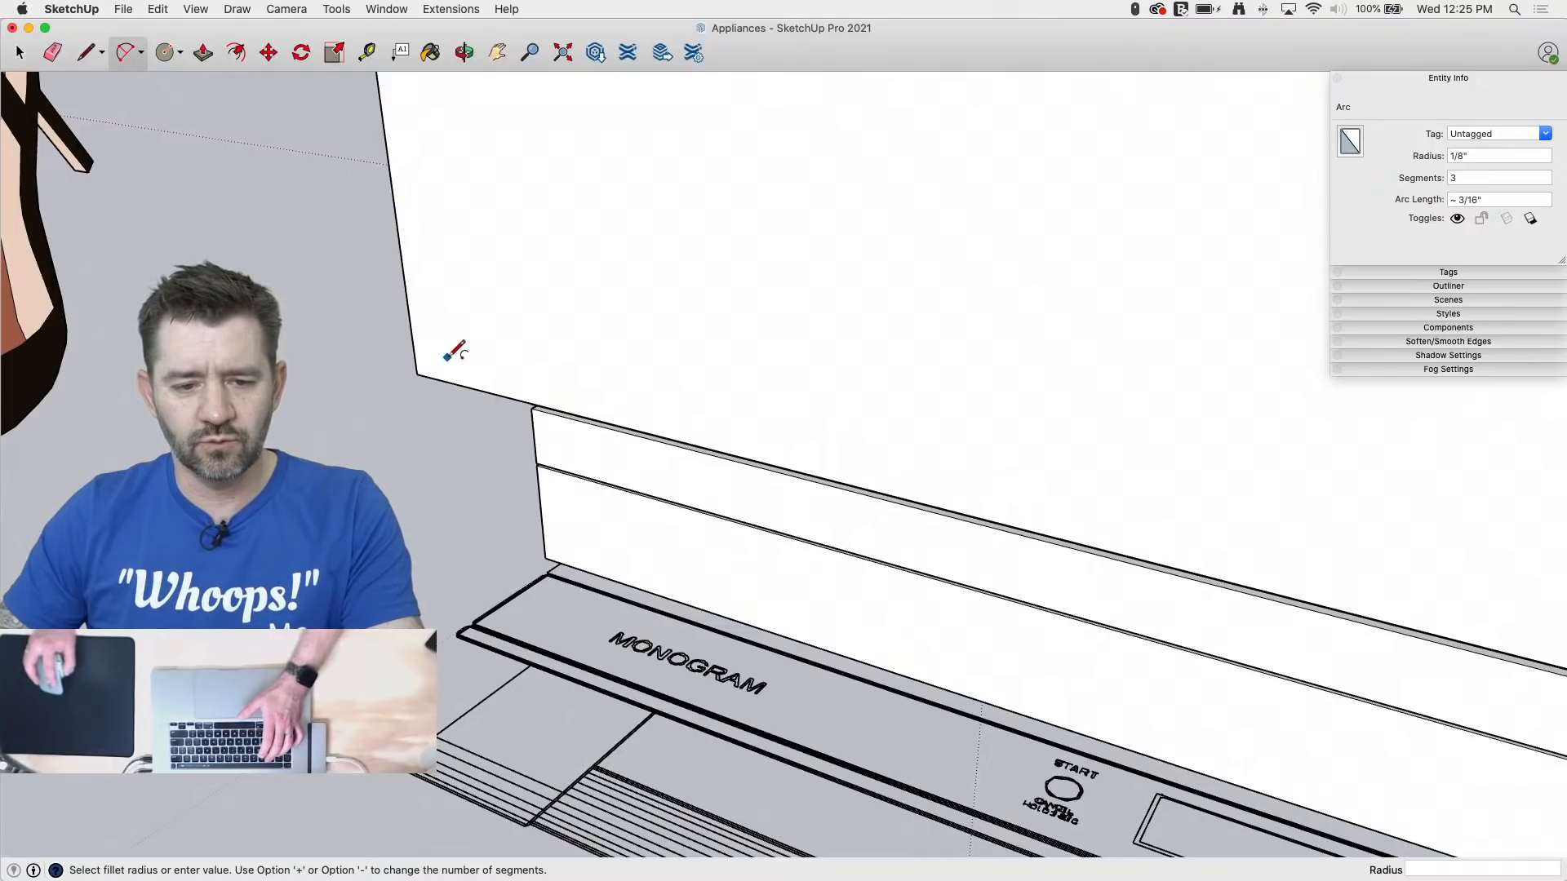
pyautogui.press('p')
pyautogui.scroll(6, 430, 395)
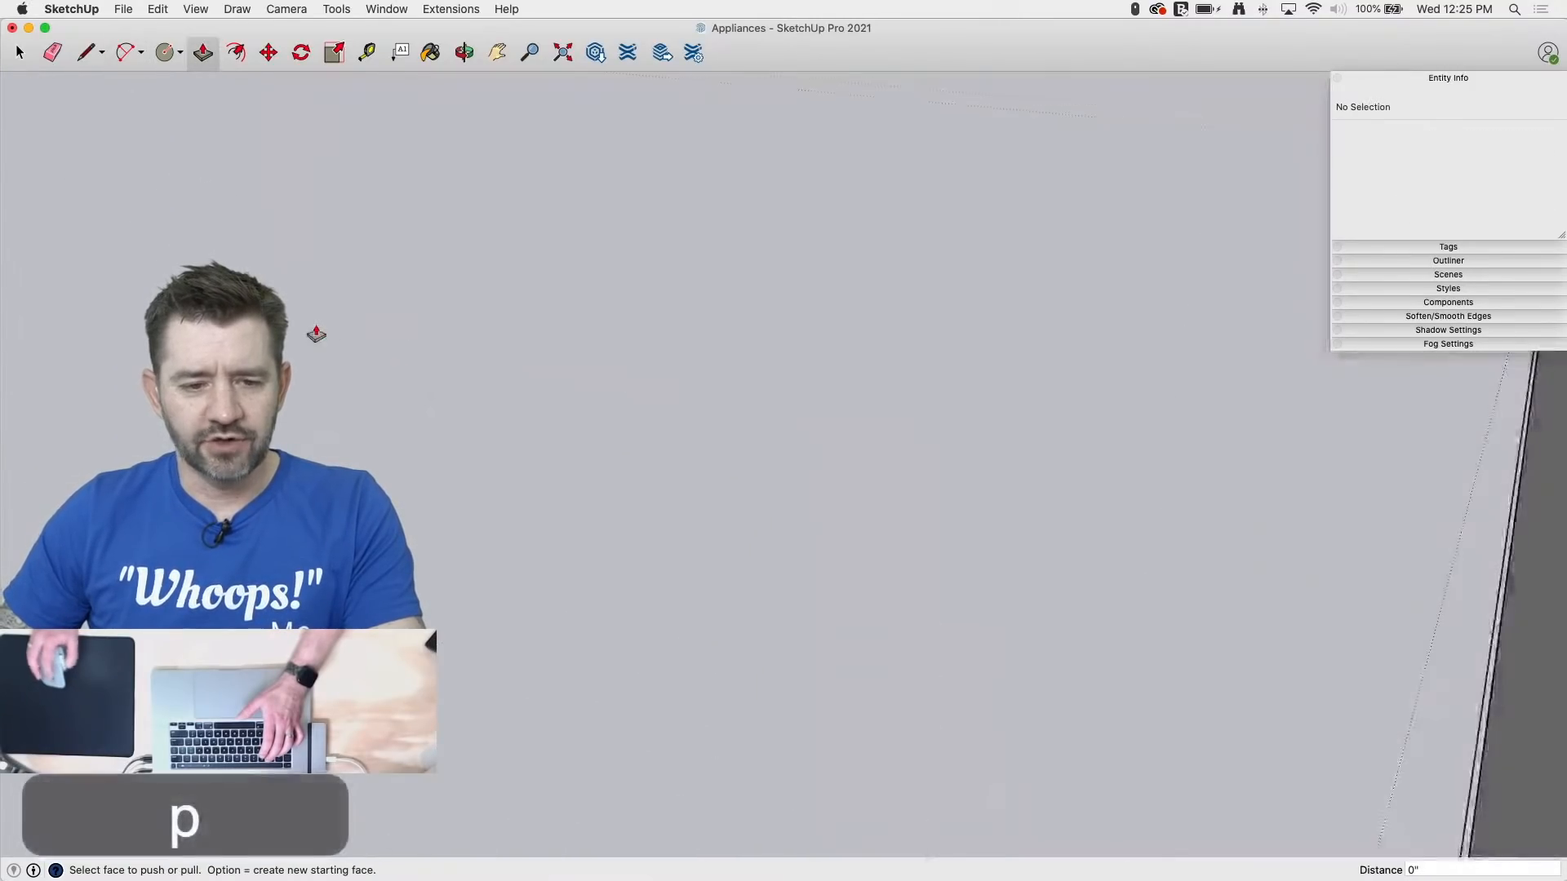
pyautogui.scroll(-2, 315, 335)
pyautogui.scroll(-5, 822, 280)
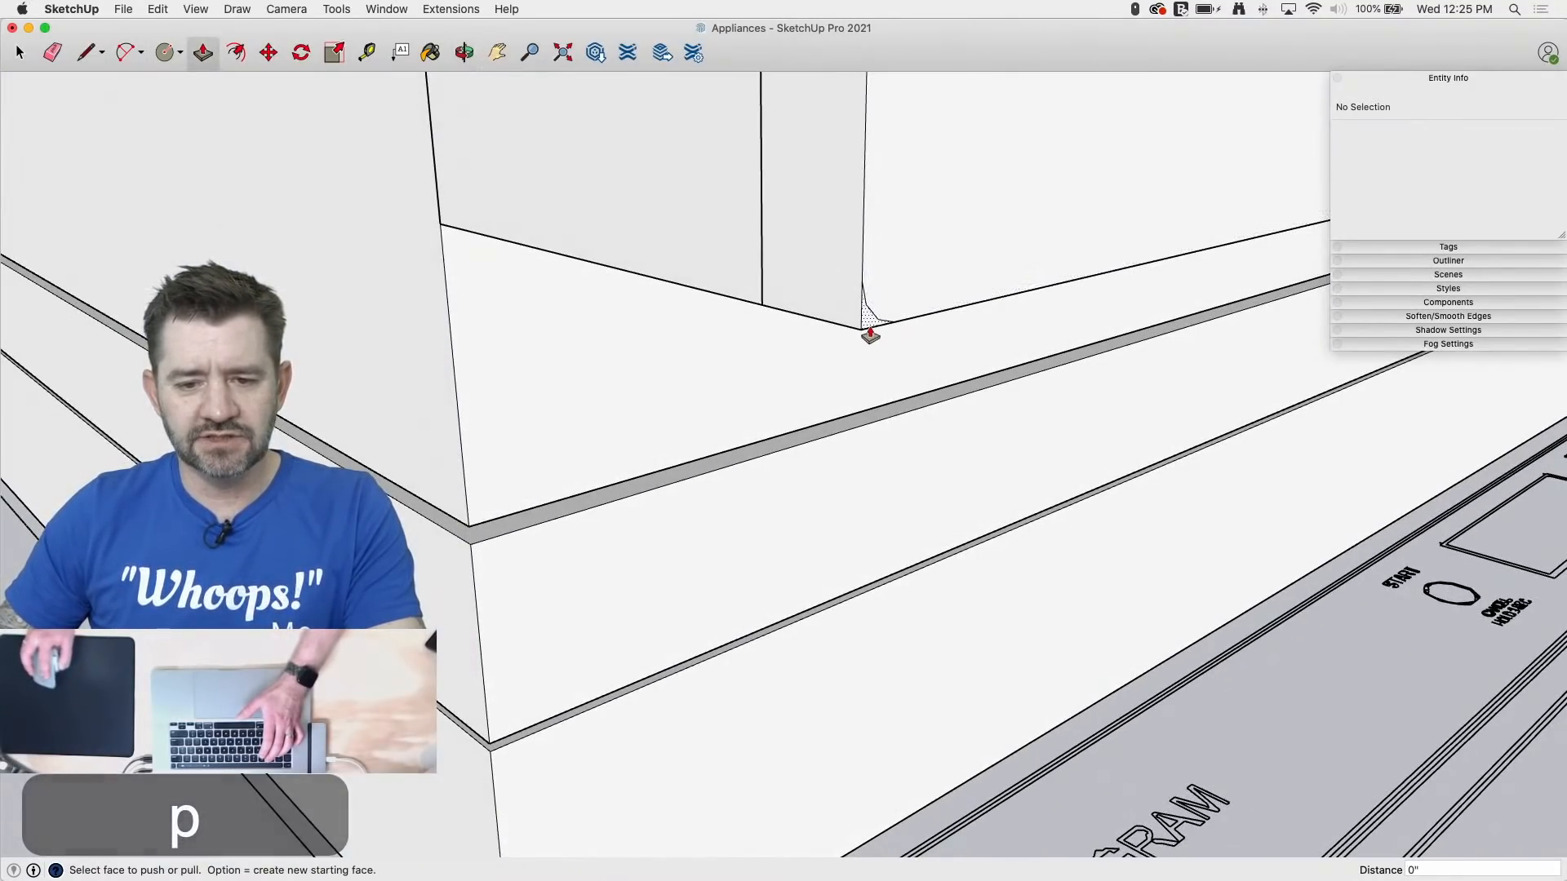
pyautogui.click(732, 333)
pyautogui.scroll(-8, 738, 755)
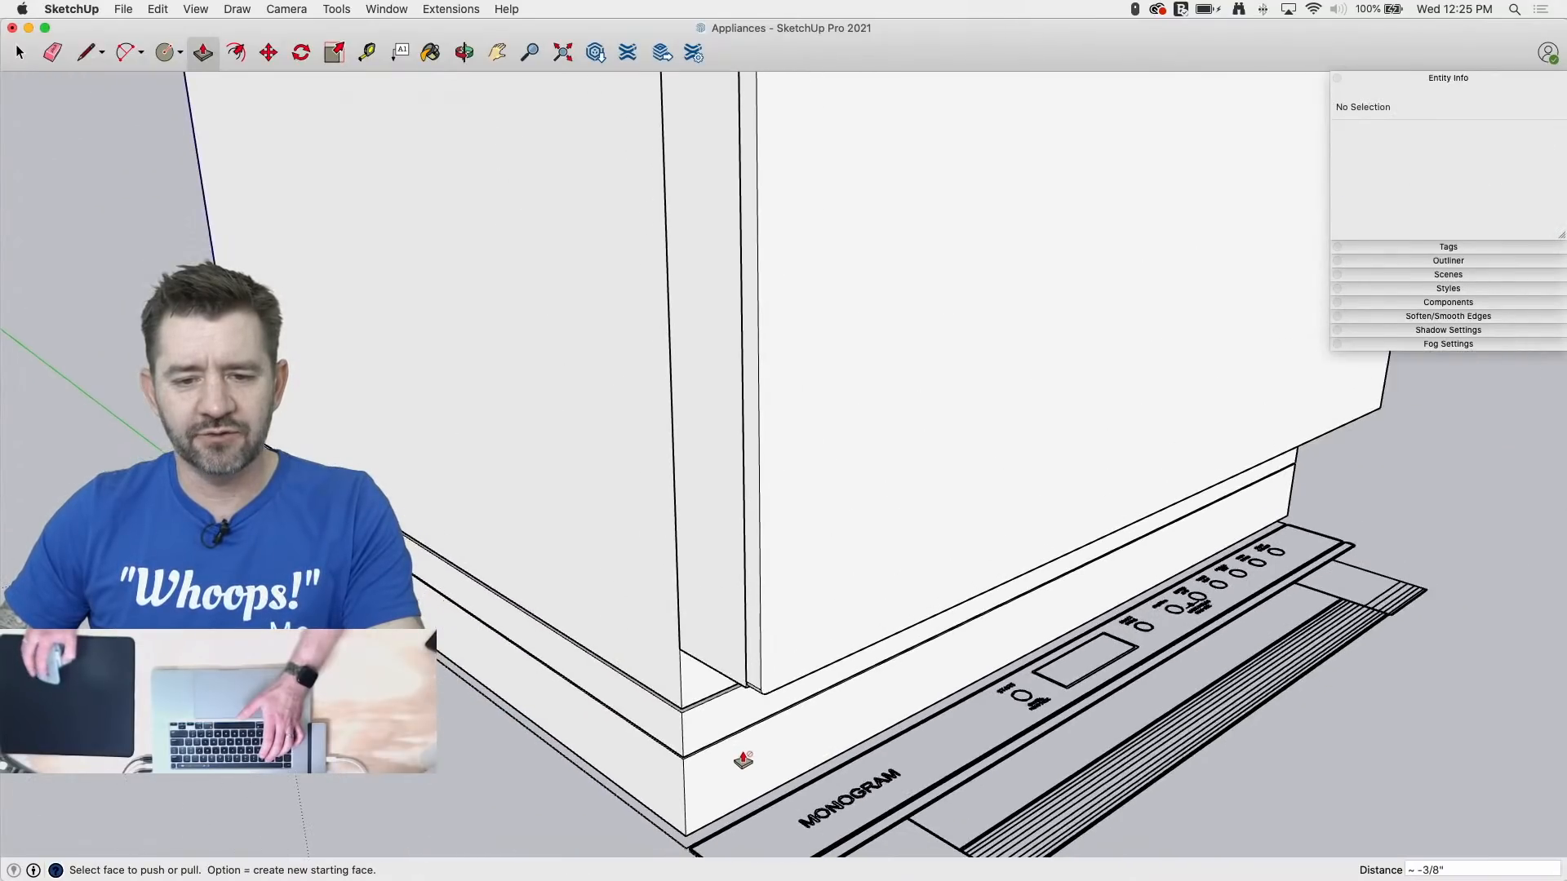
# Step: Push away the waste outside the arc at the front panel's upper left corner, about 3/8" deep
pyautogui.scroll(-3, 836, 753)
pyautogui.scroll(10, 797, 308)
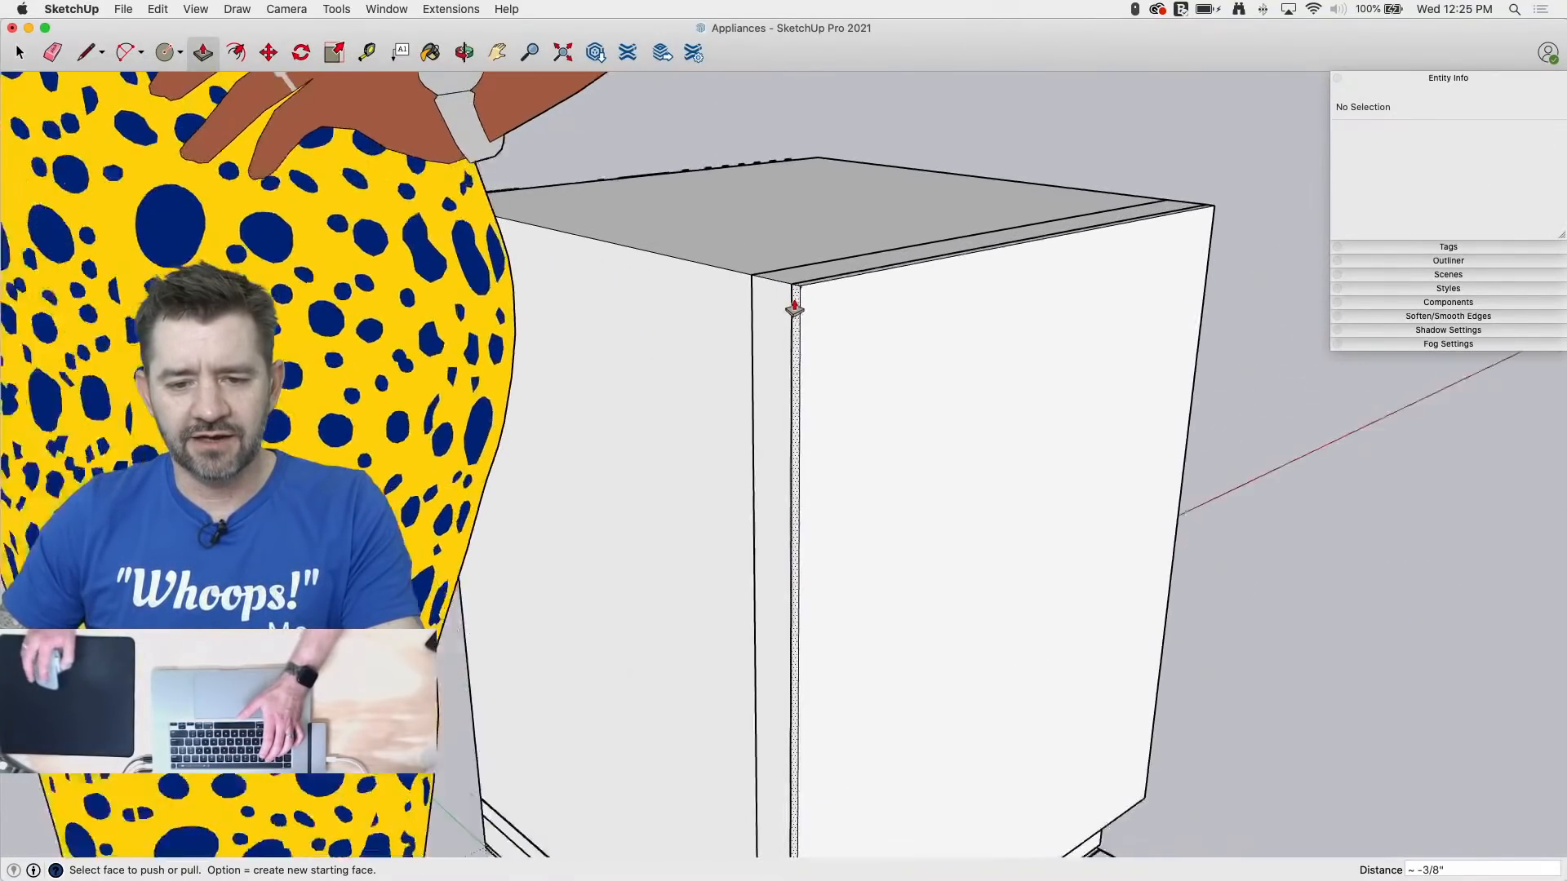
pyautogui.scroll(2, 803, 294)
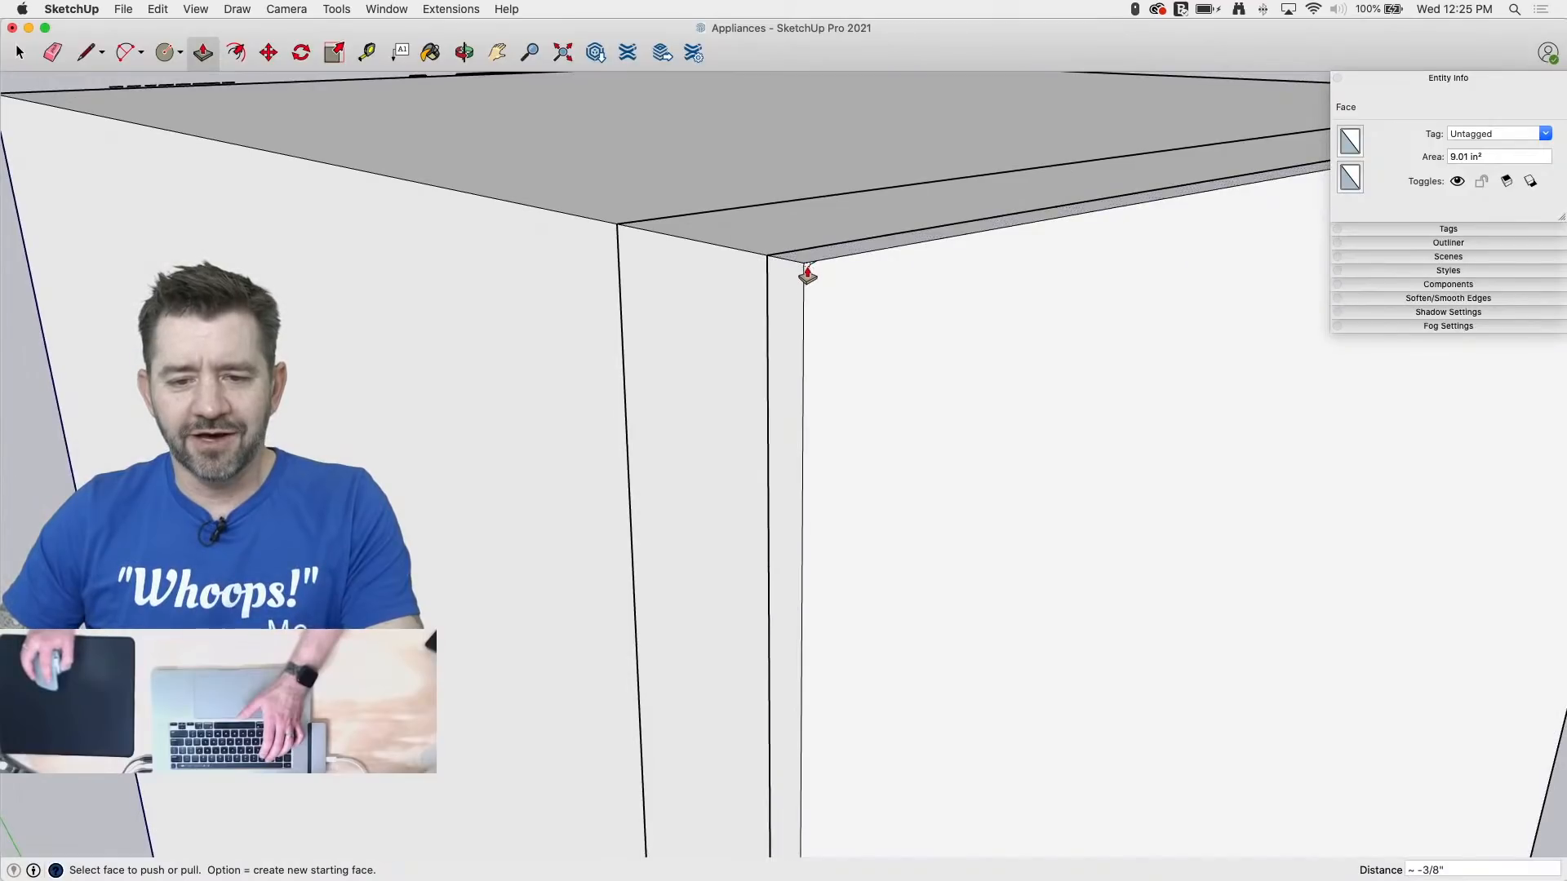
pyautogui.moveTo(804, 273); pyautogui.dragTo(690, 262)
pyautogui.scroll(3, 745, 266)
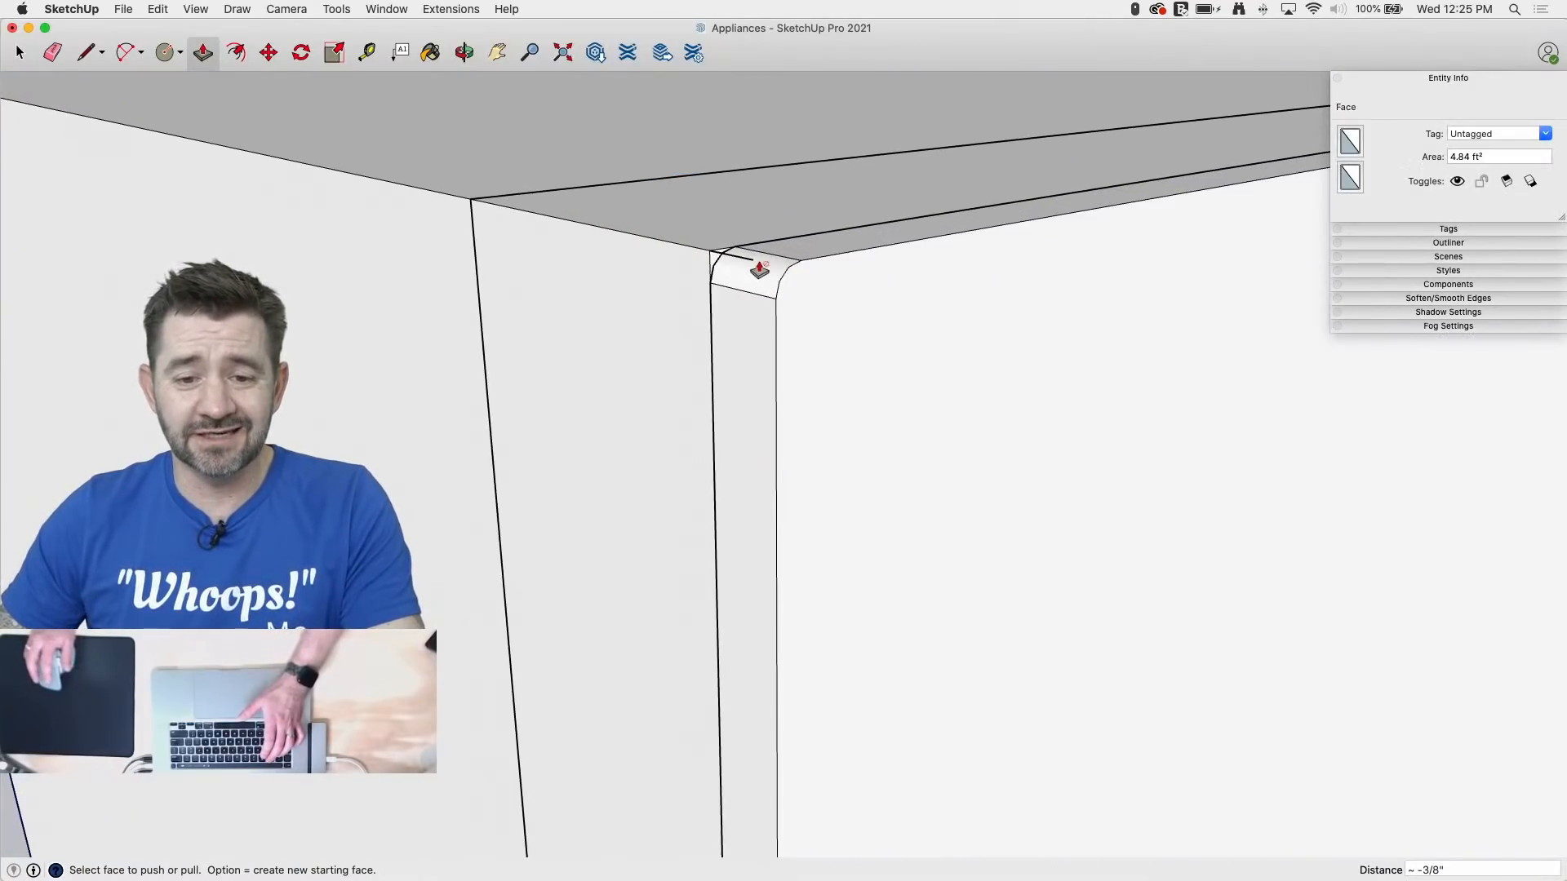
# Step: Push the waste outside the arc at the front panel's upper right corner through the panel's thickness
pyautogui.press('e')
pyautogui.scroll(-5, 673, 258)
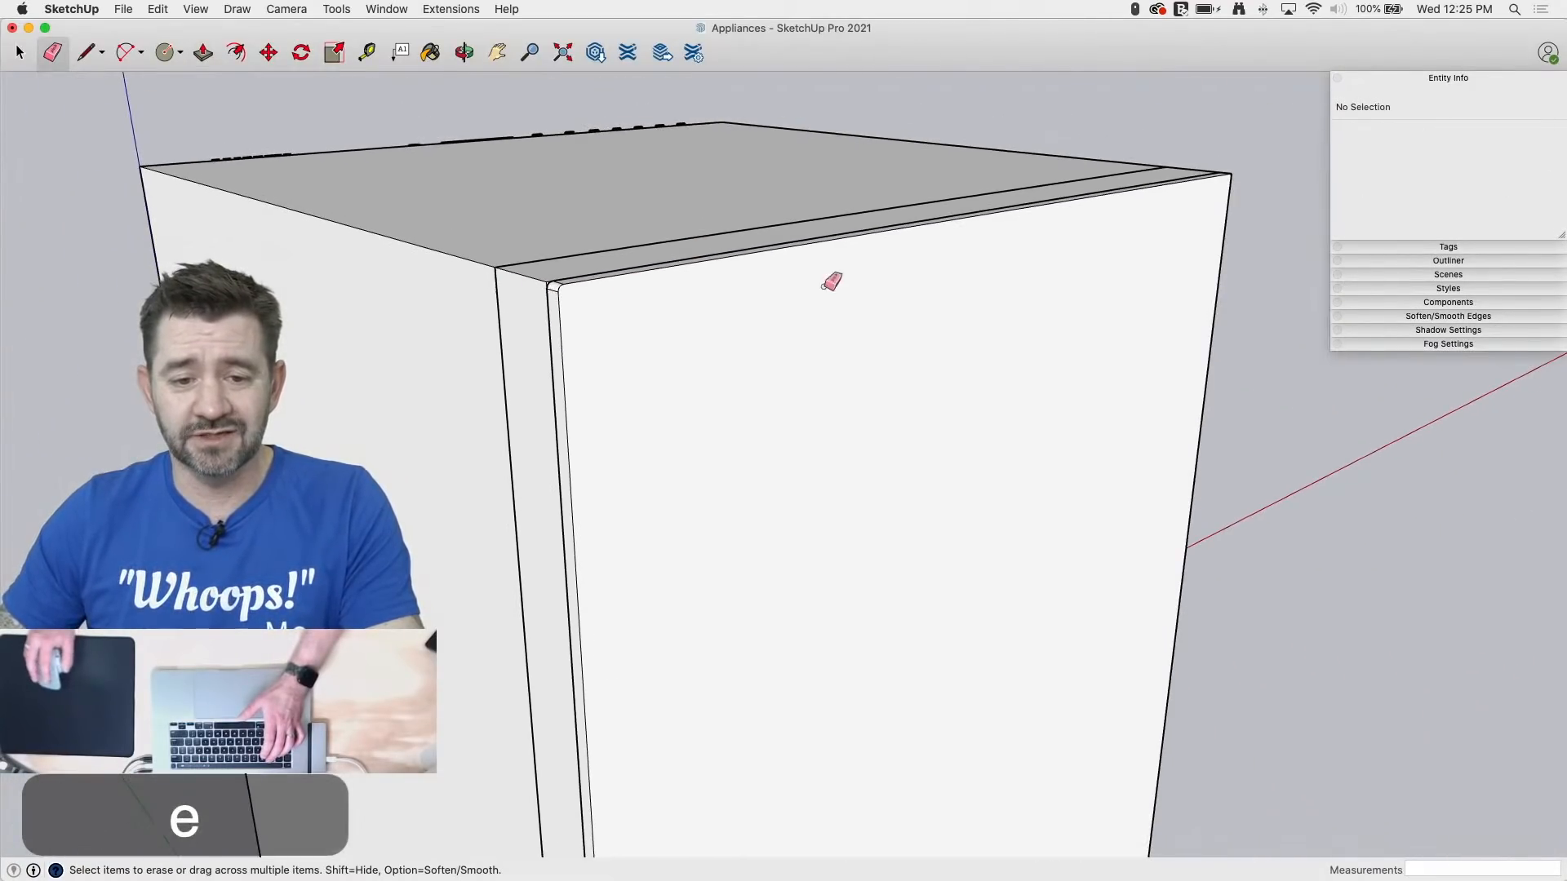
pyautogui.moveTo(1178, 292)
pyautogui.mouseDown(button='middle')
pyautogui.moveTo(759, 301)
pyautogui.moveTo(434, 286)
pyautogui.mouseUp(button='middle')
pyautogui.scroll(5, 1151, 305)
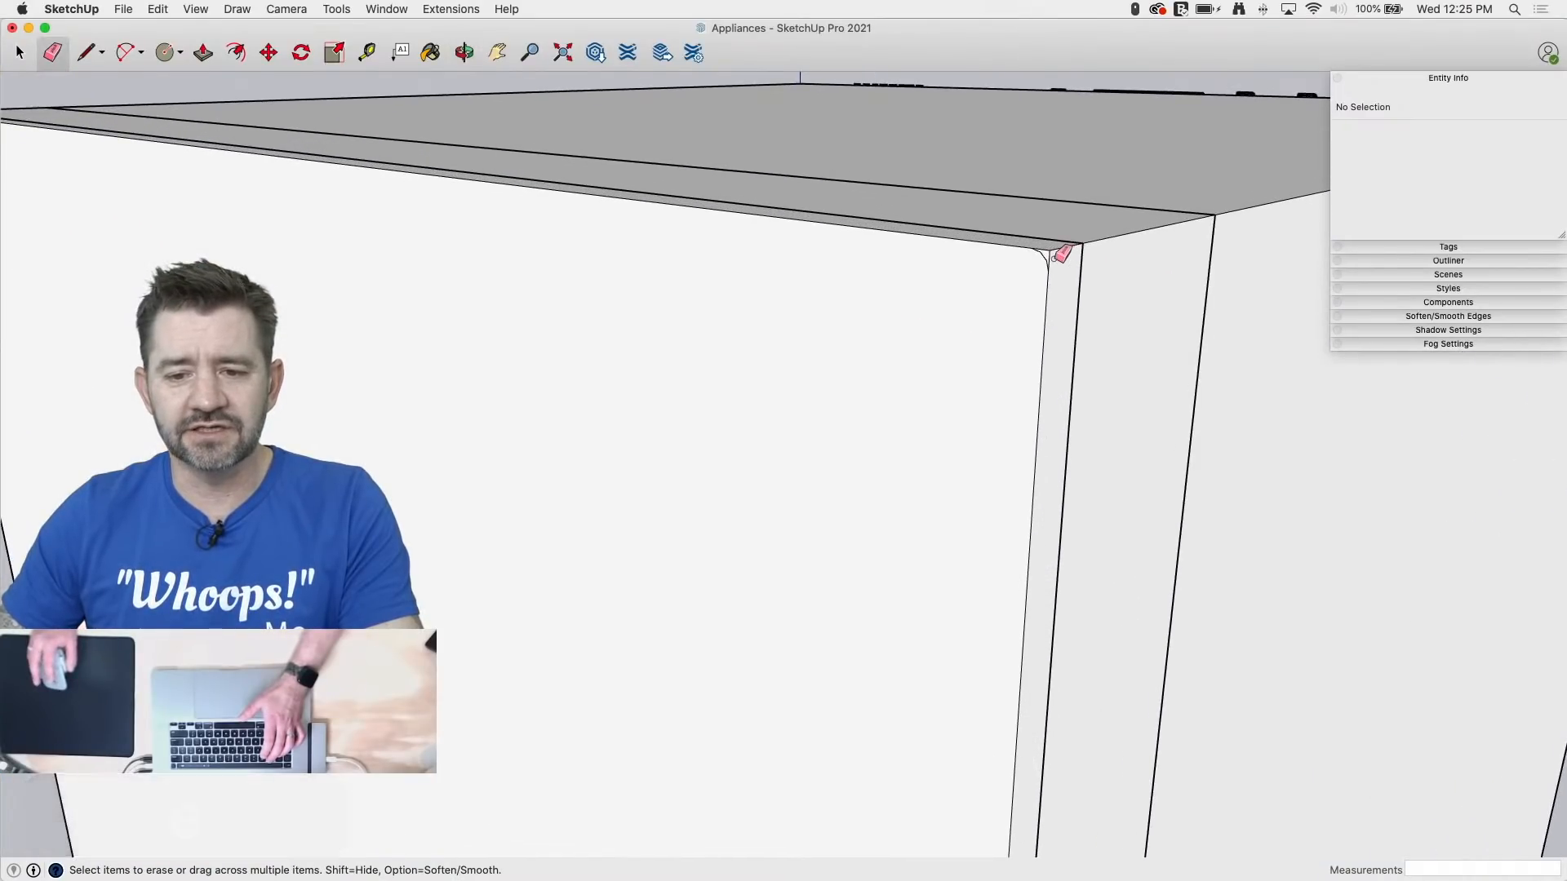
pyautogui.press('p')
pyautogui.click(1043, 261)
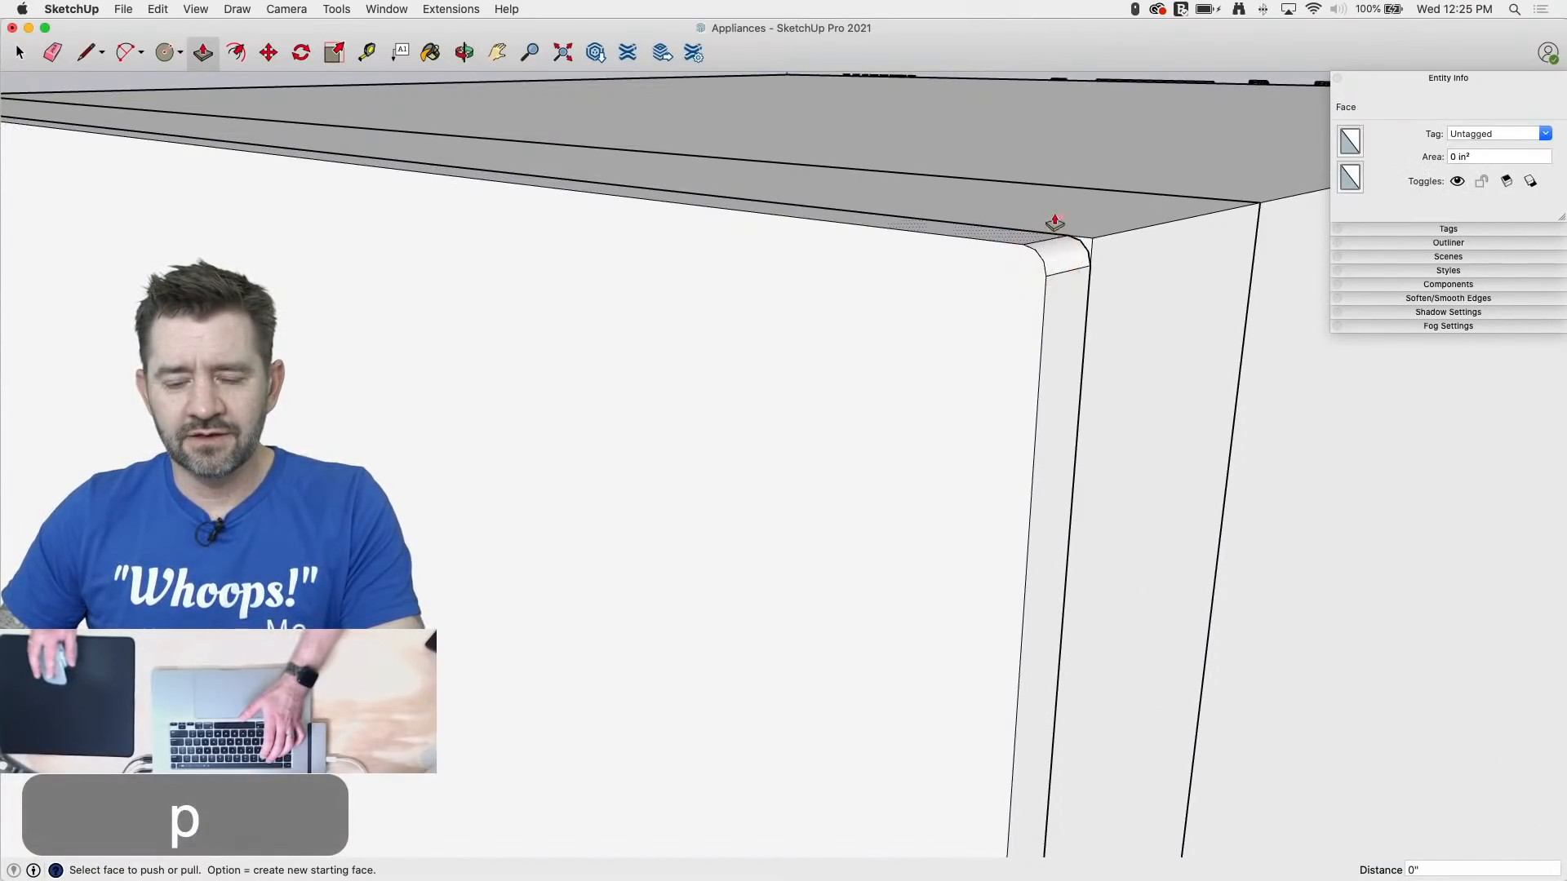
# Step: Push the waste outside the arc at the front panel's lower right corner through the panel's thickness
pyautogui.scroll(-8, 1055, 222)
pyautogui.scroll(8, 1053, 699)
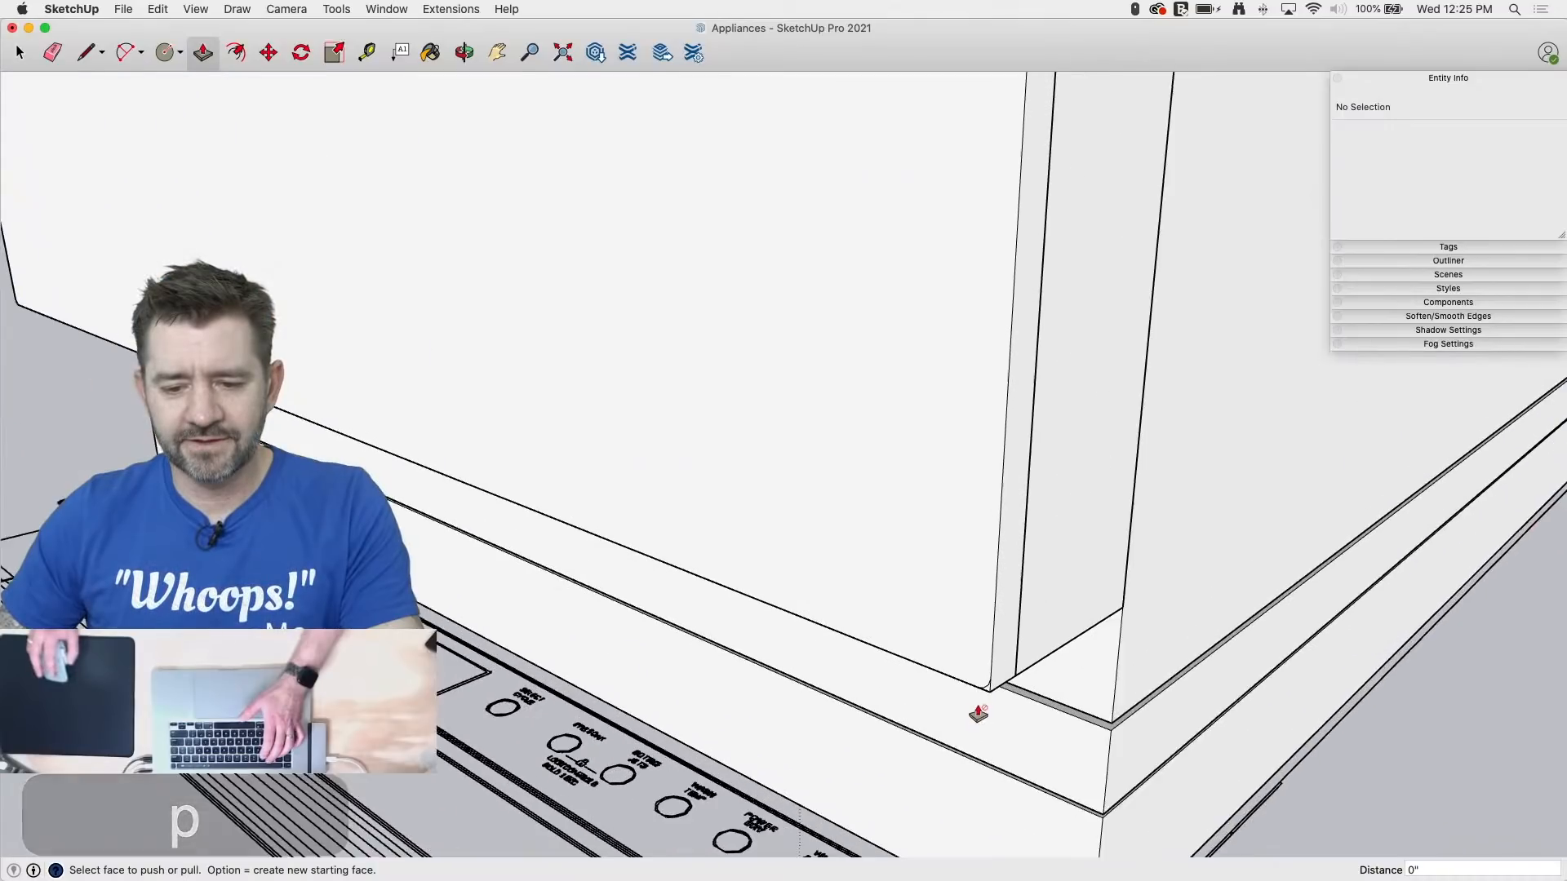
pyautogui.click(990, 687)
pyautogui.scroll(-2, 1060, 677)
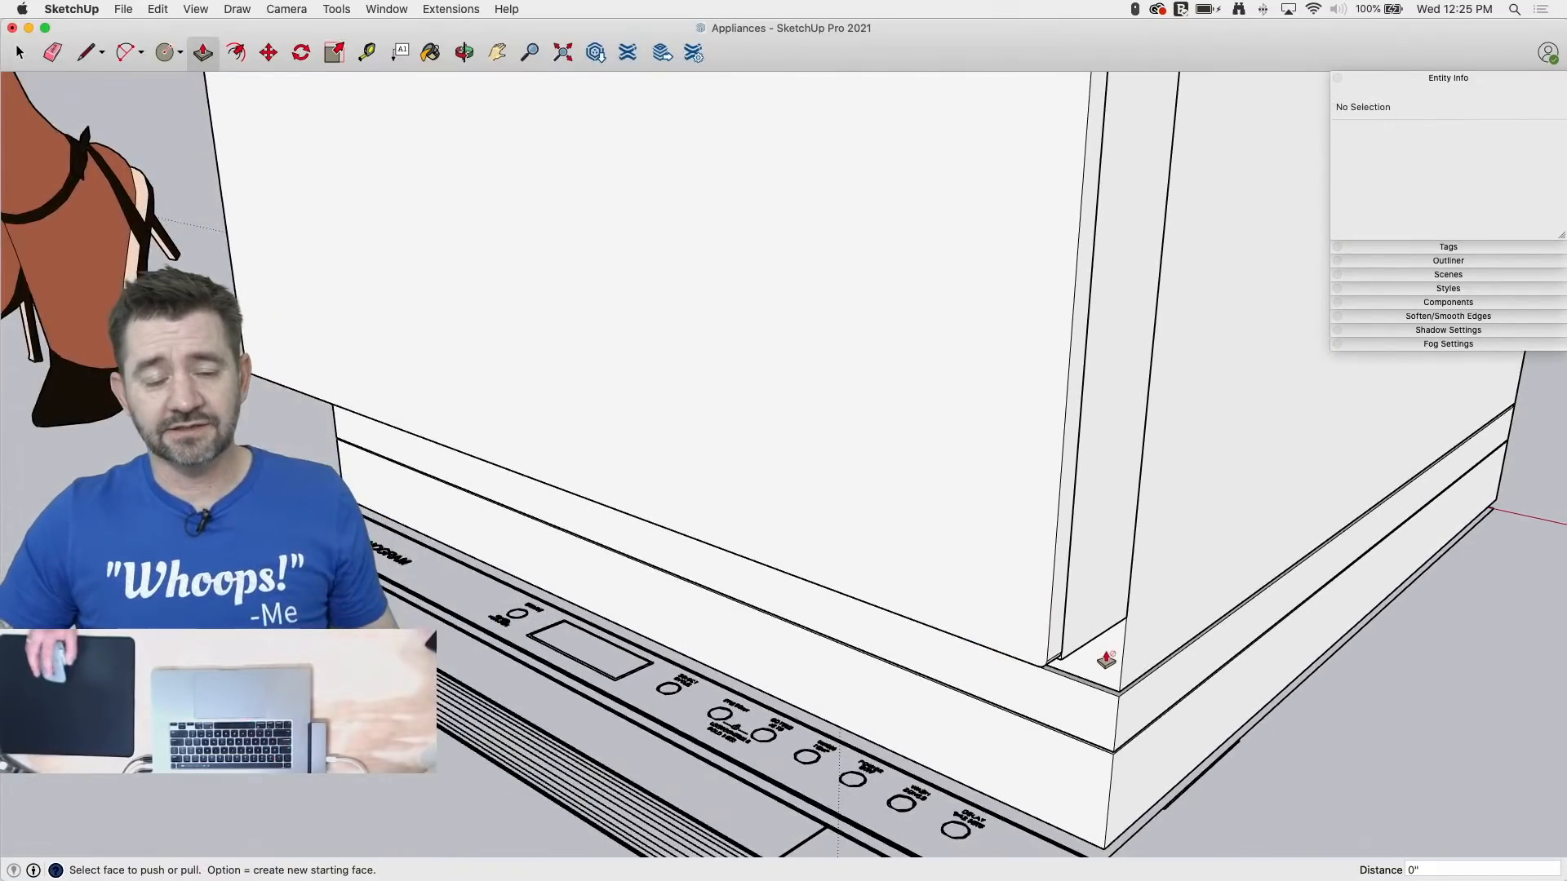
# Step: Draw a 1/8" line across the panel's side from its front edge, plus a matching perpendicular line along the front face
pyautogui.scroll(-3, 1049, 726)
pyautogui.moveTo(808, 231); pyautogui.dragTo(1052, 548, button='middle')
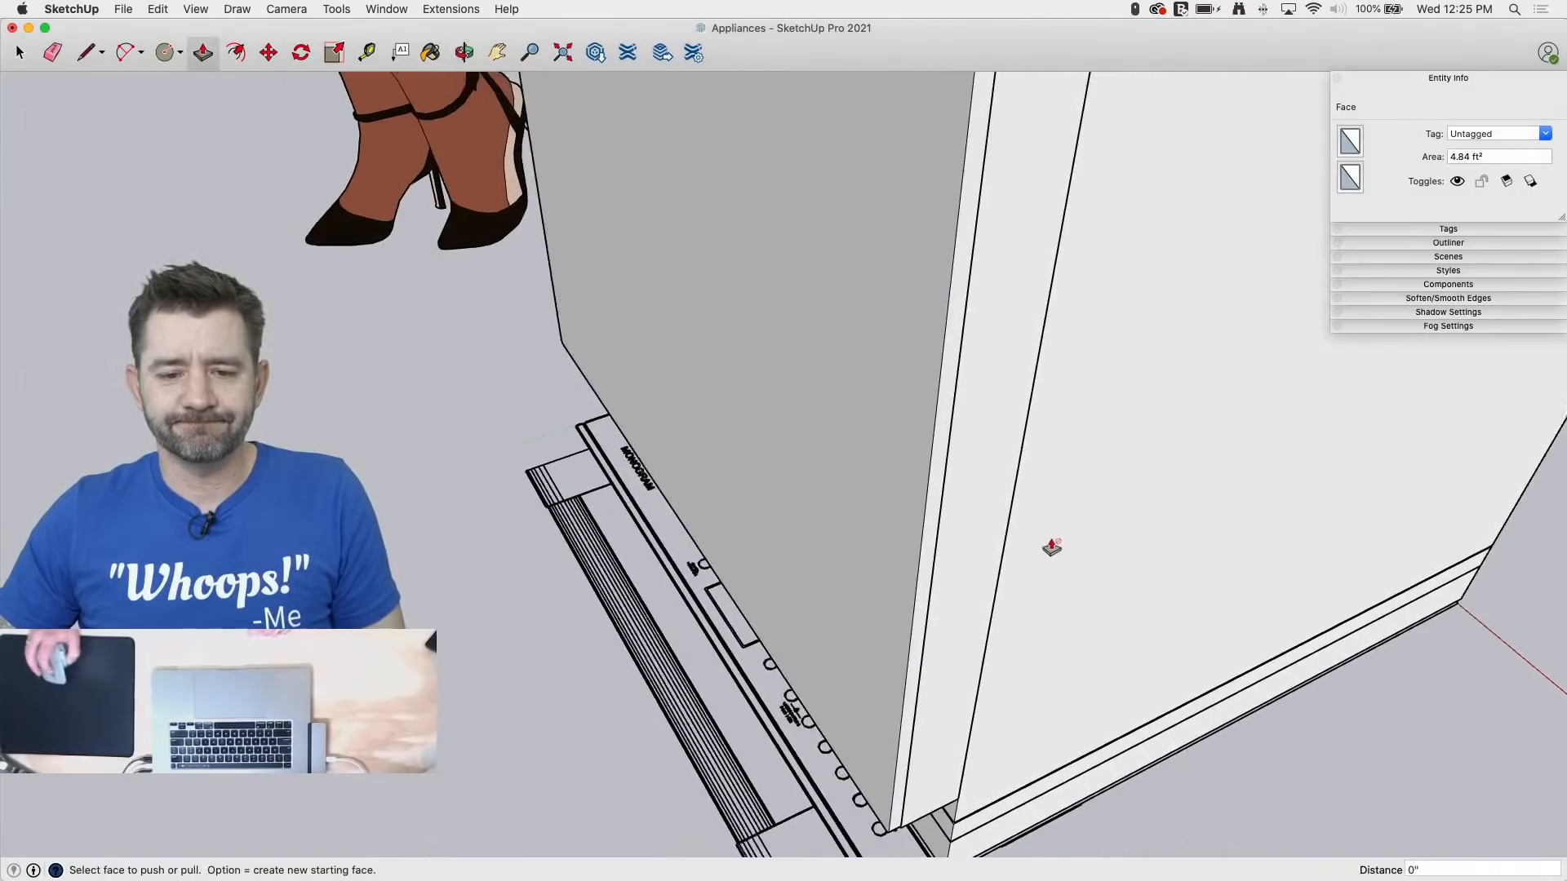
pyautogui.scroll(-6, 1052, 547)
pyautogui.scroll(4, 963, 321)
pyautogui.scroll(4, 1031, 479)
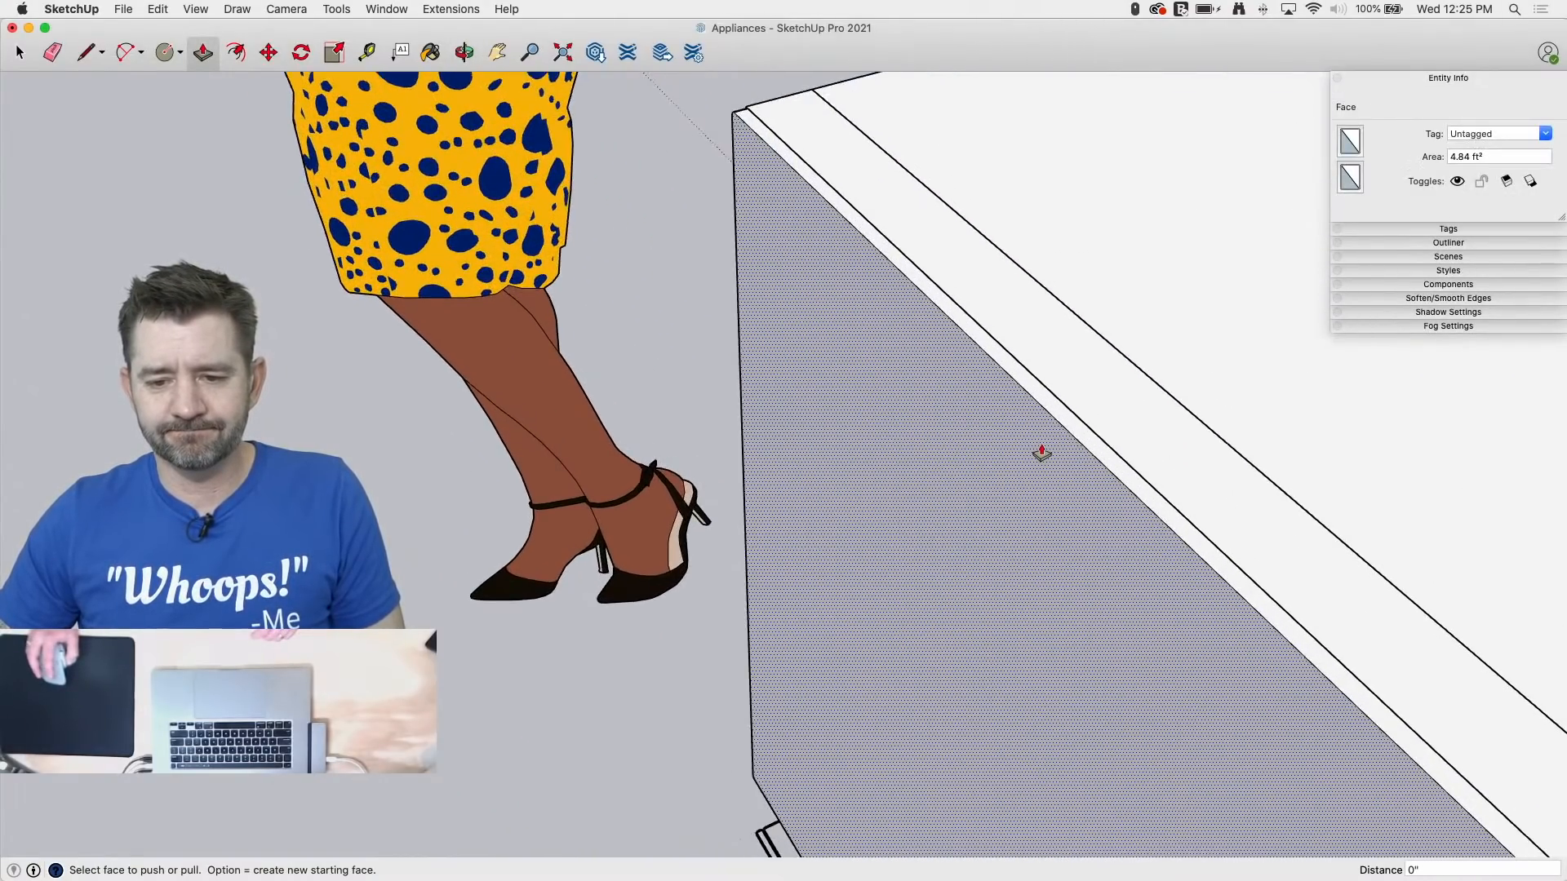
pyautogui.scroll(1, 1041, 454)
pyautogui.press('l')
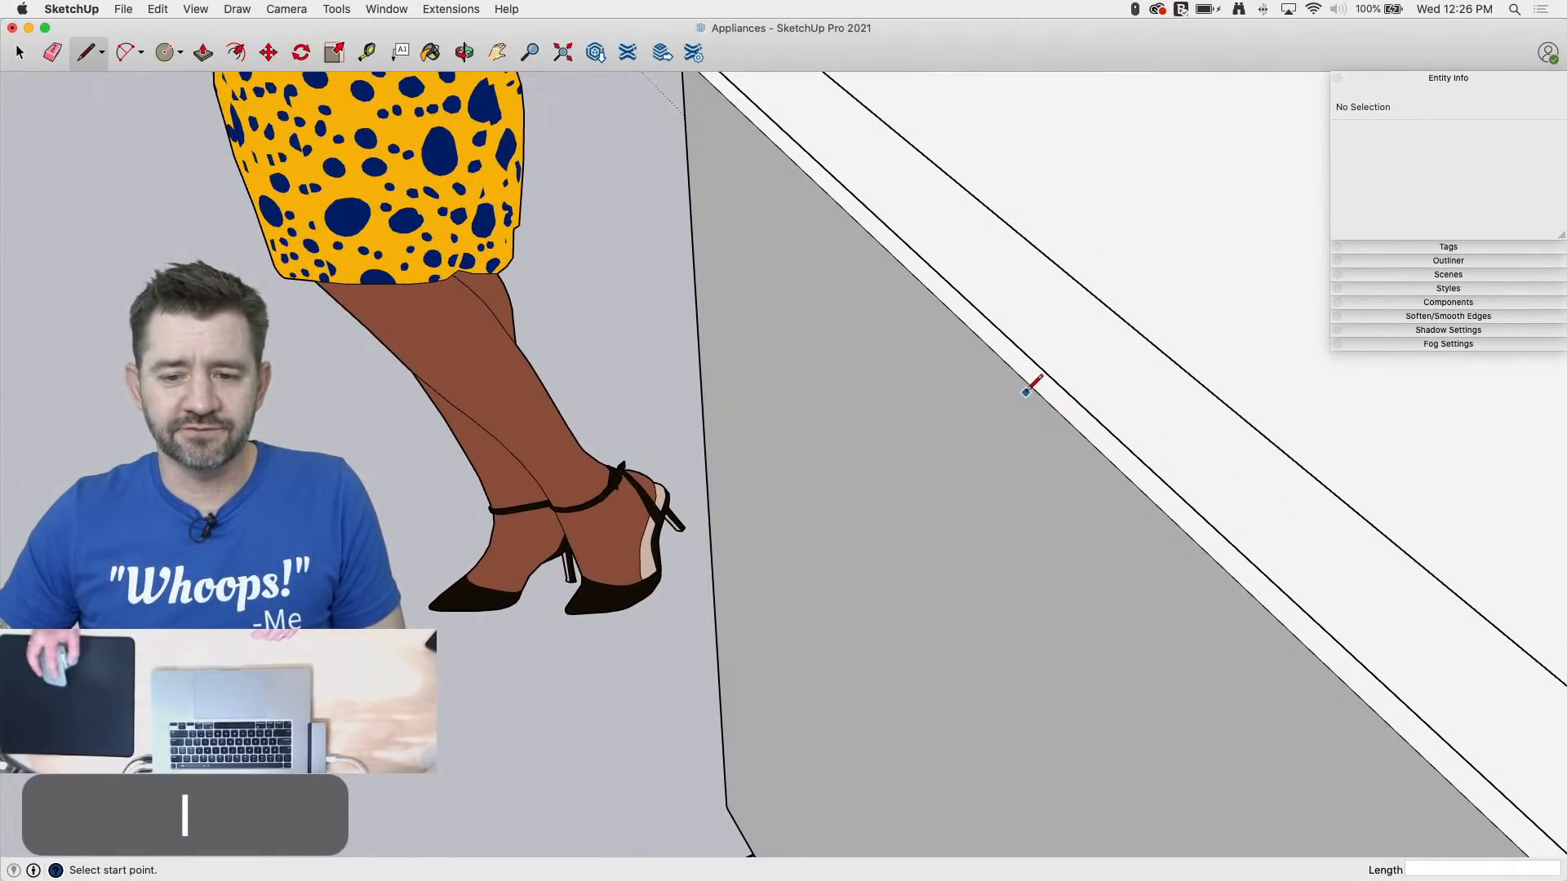
pyautogui.scroll(3, 1029, 378)
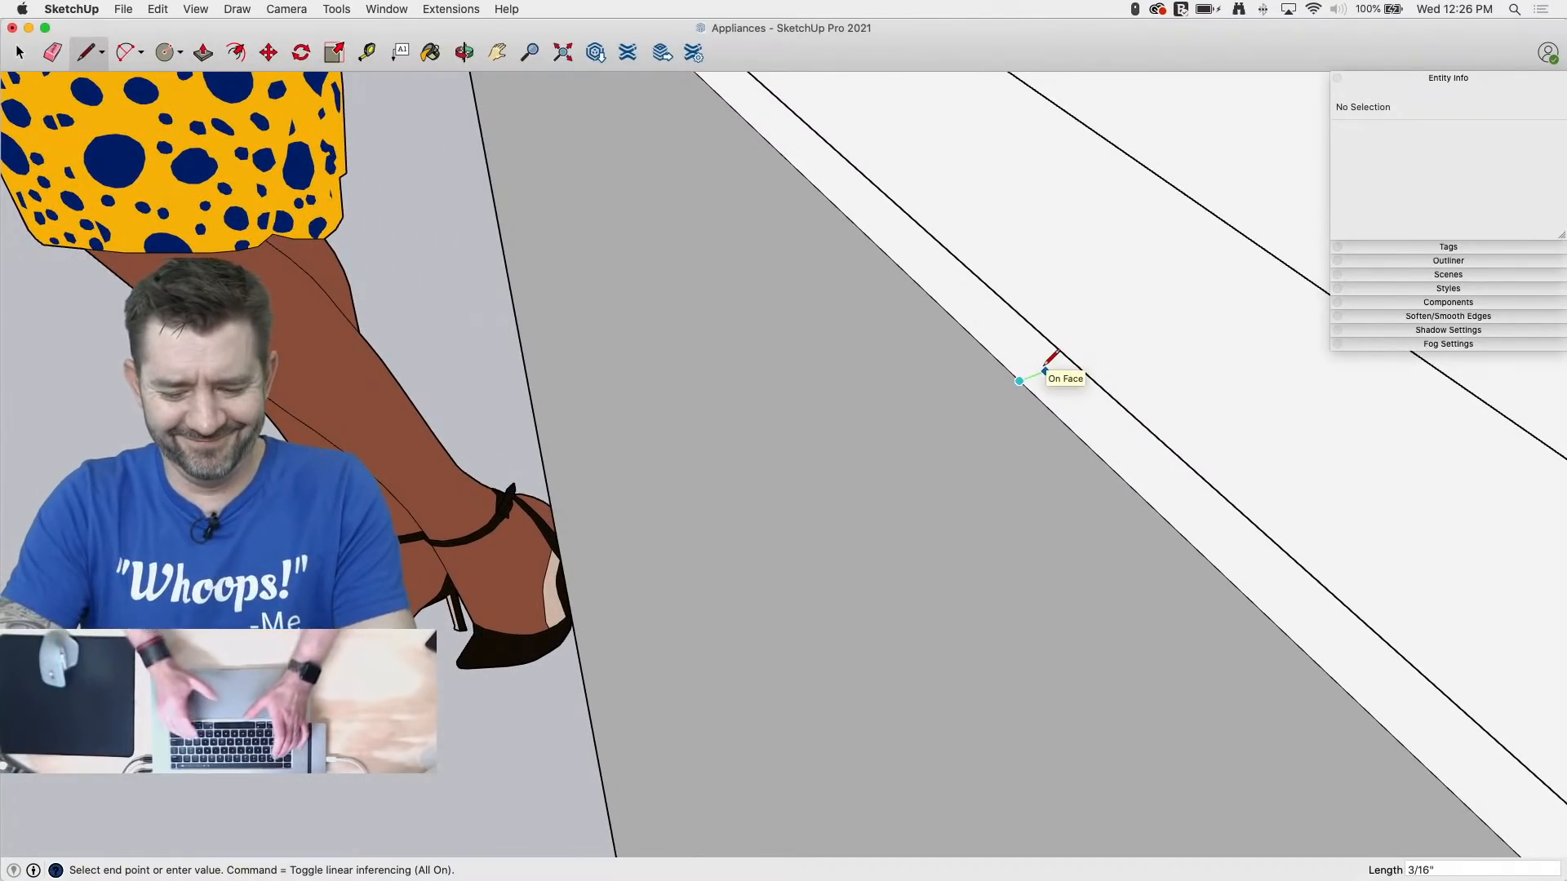
pyautogui.write('1/8')
pyautogui.press('Return')
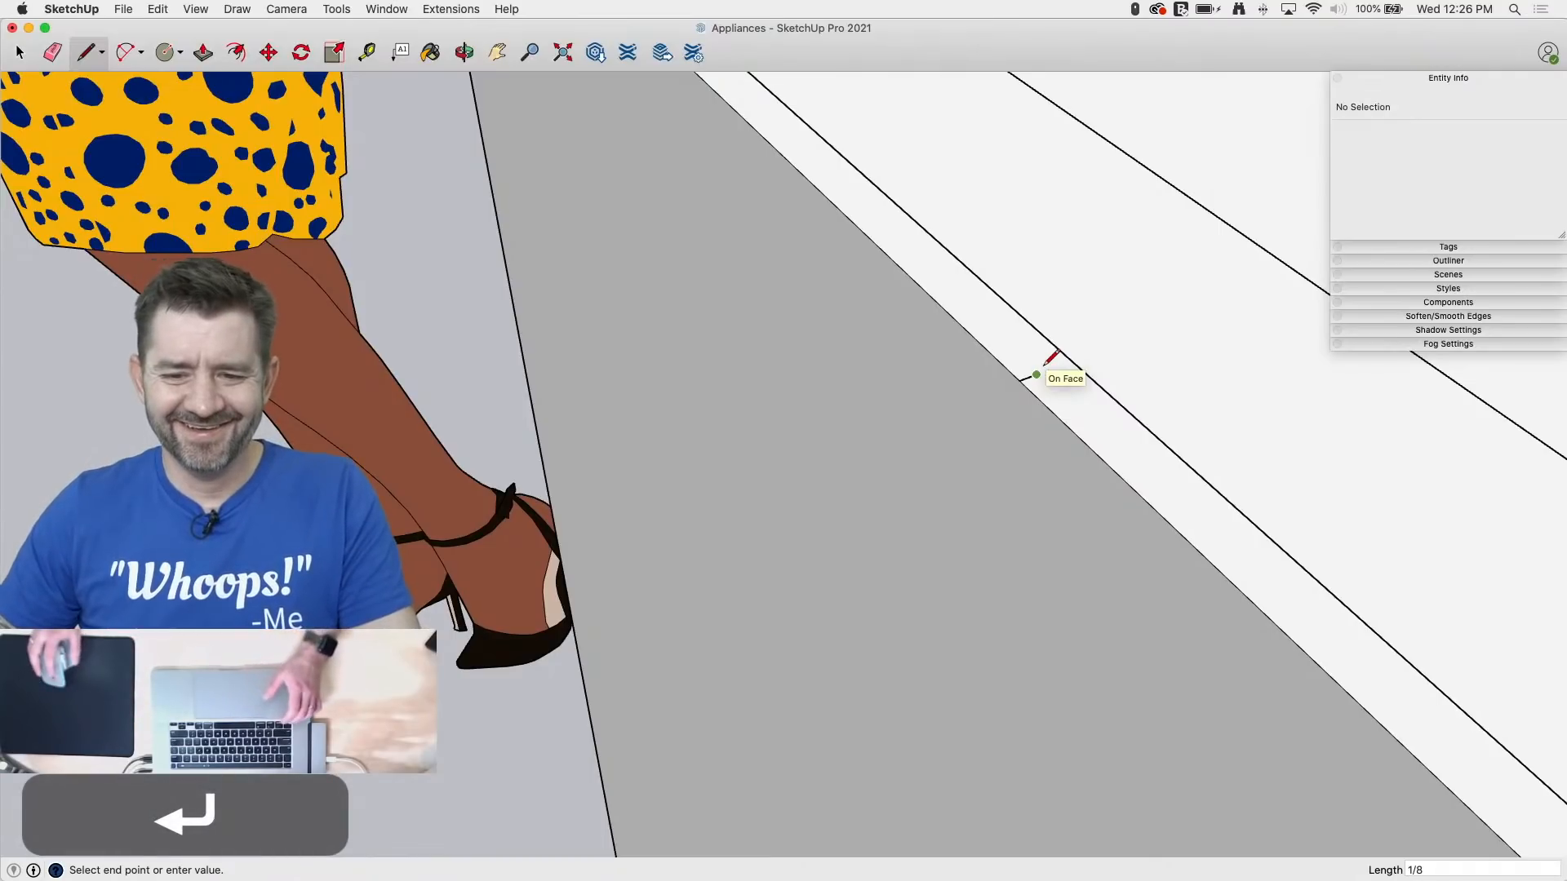
pyautogui.click(1016, 398)
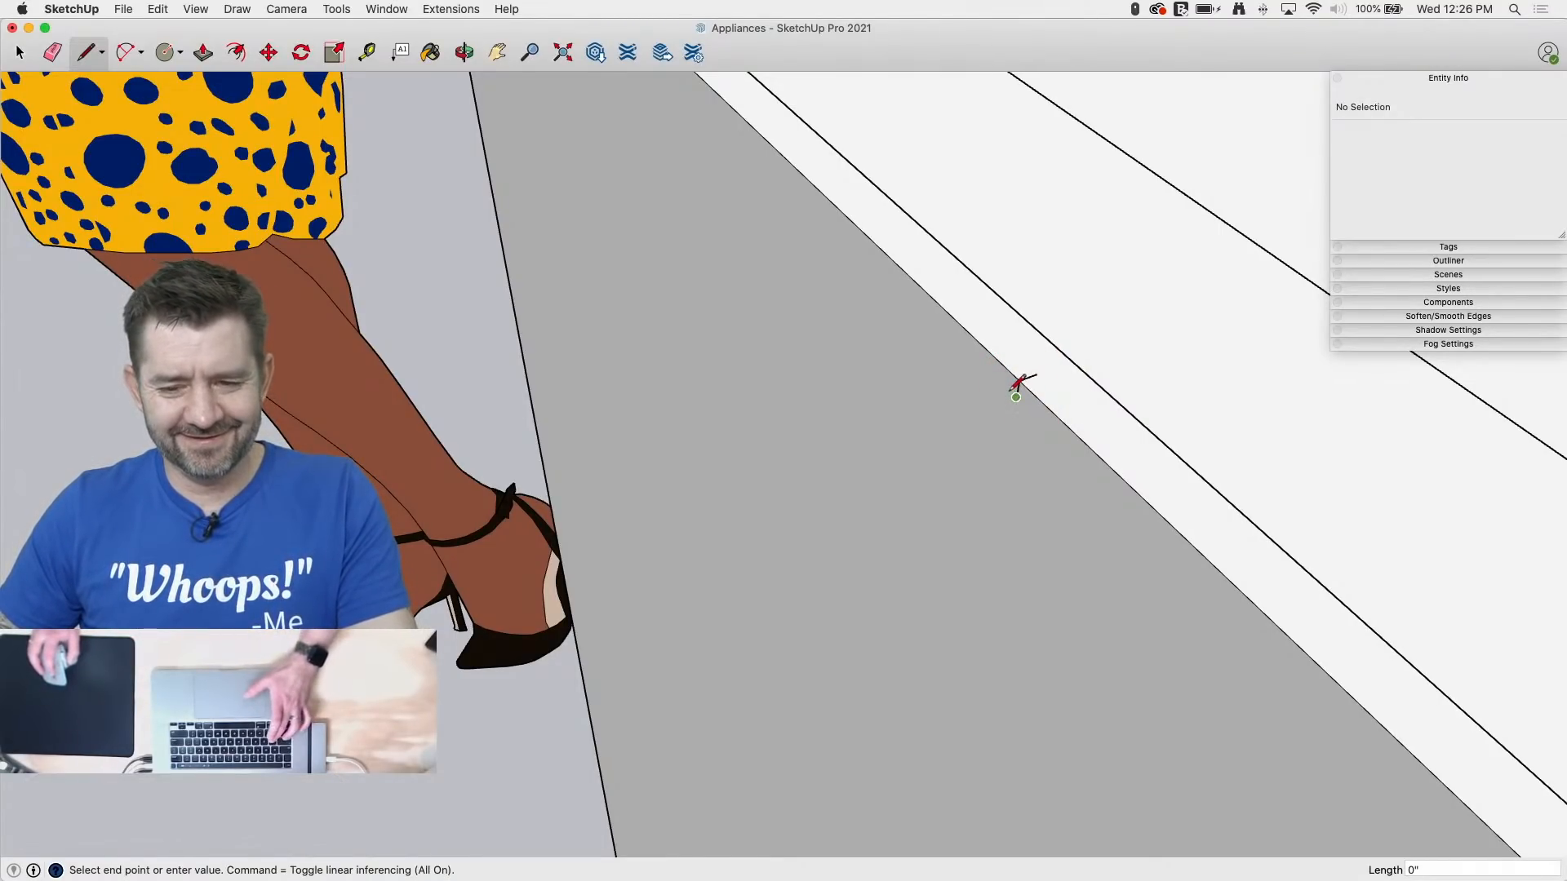
# Step: Connect the ends of the two short lines with a 3-sided arc to form the edge-rounding profile
pyautogui.moveTo(1040, 420); pyautogui.dragTo(713, 59, button='middle')
pyautogui.scroll(8, 1061, 347)
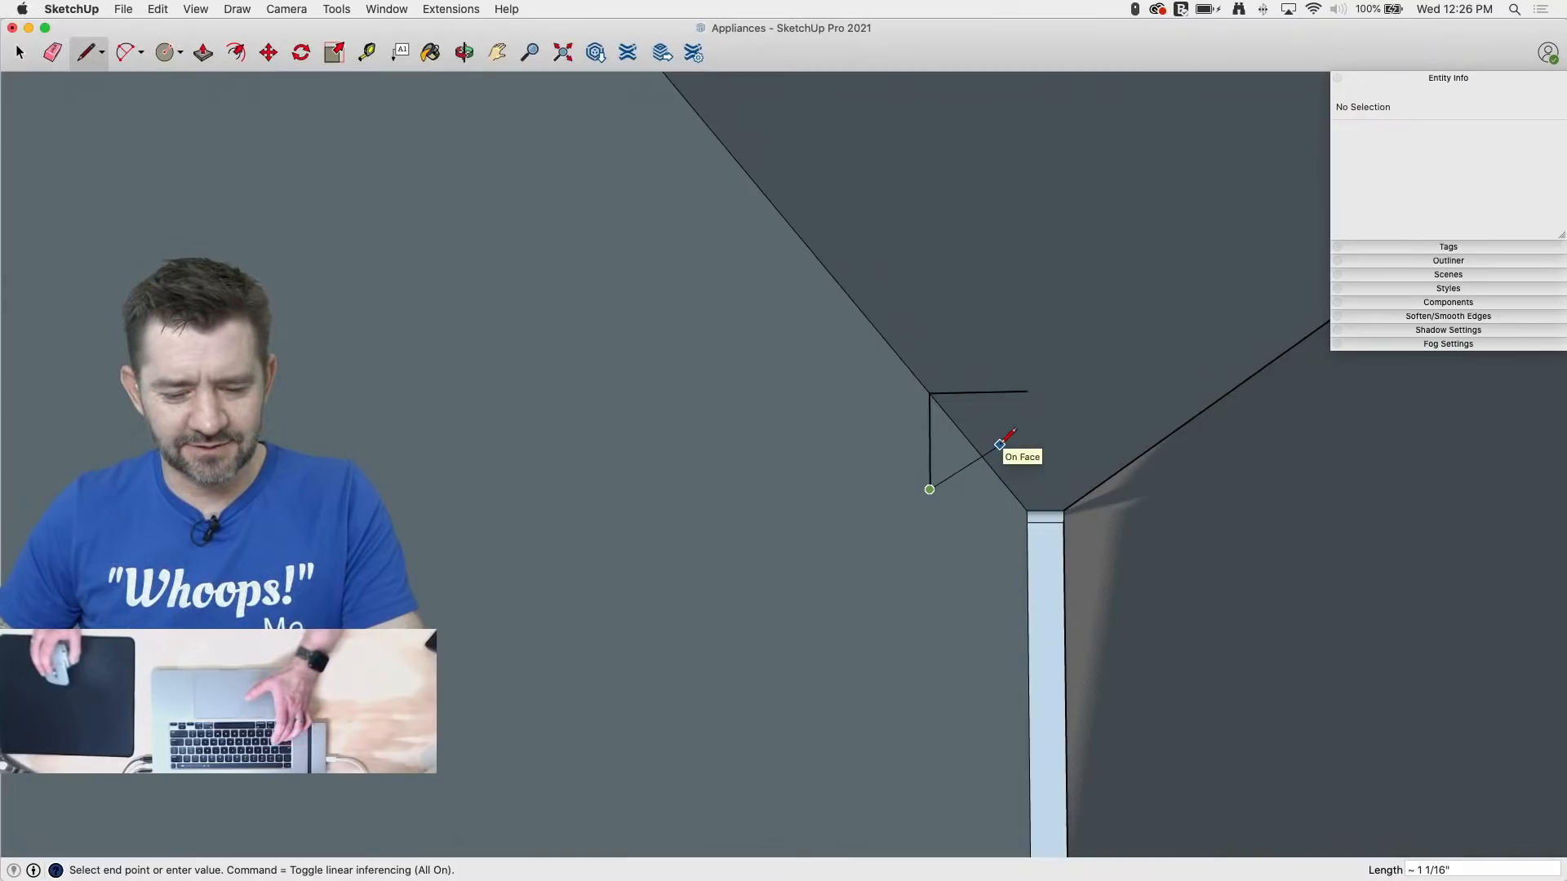
pyautogui.press('a')
pyautogui.click(930, 489)
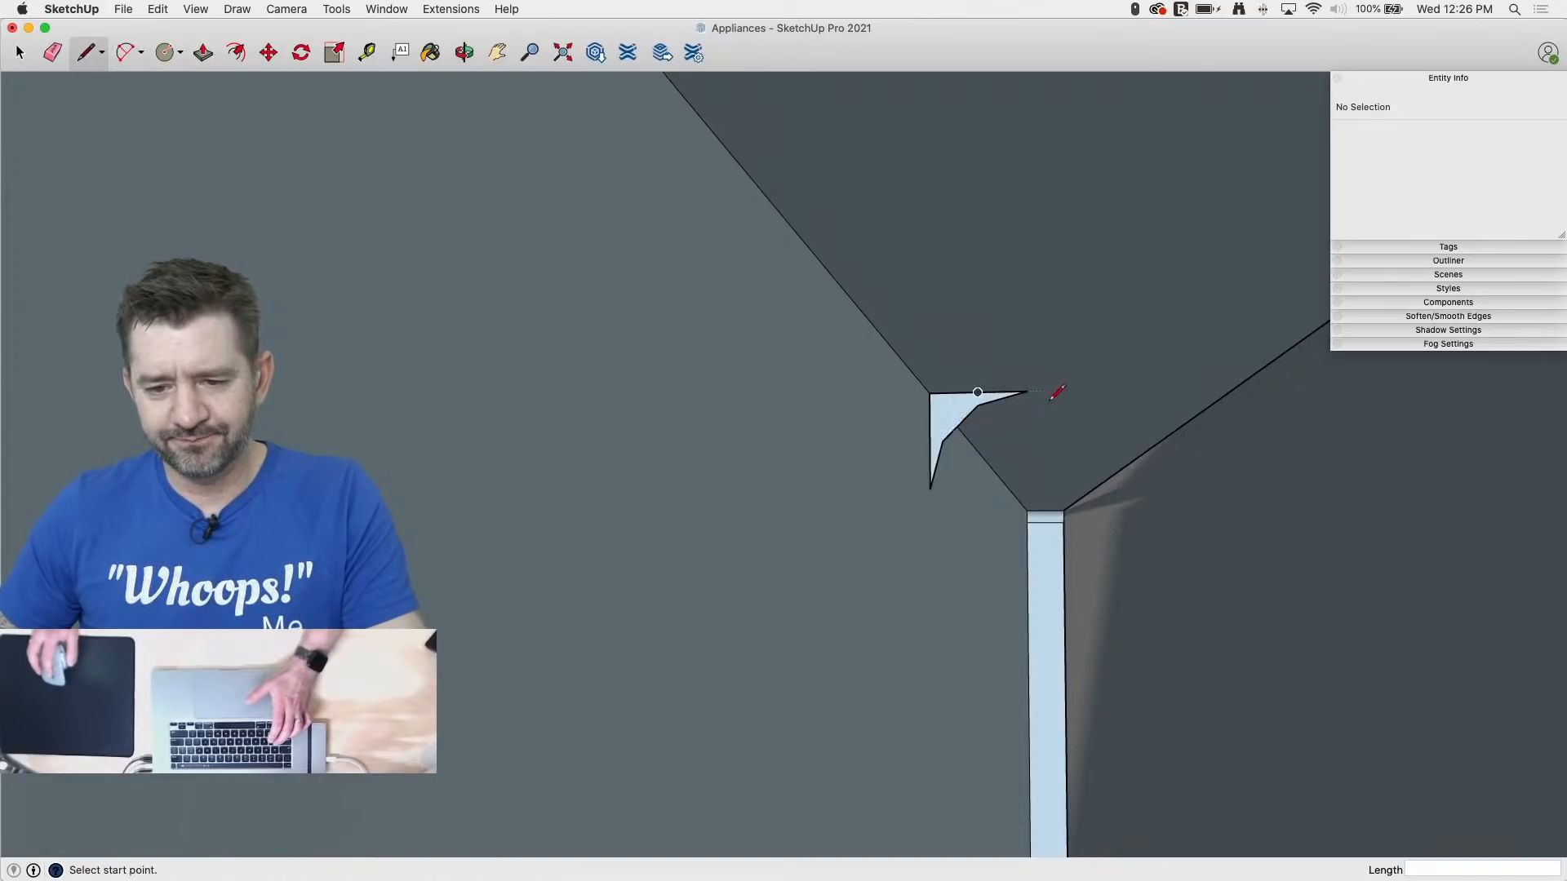
# Step: Draw guide lines across the panel's side from its back edge to the end of the rounding profile
pyautogui.press('l')
pyautogui.press('l')
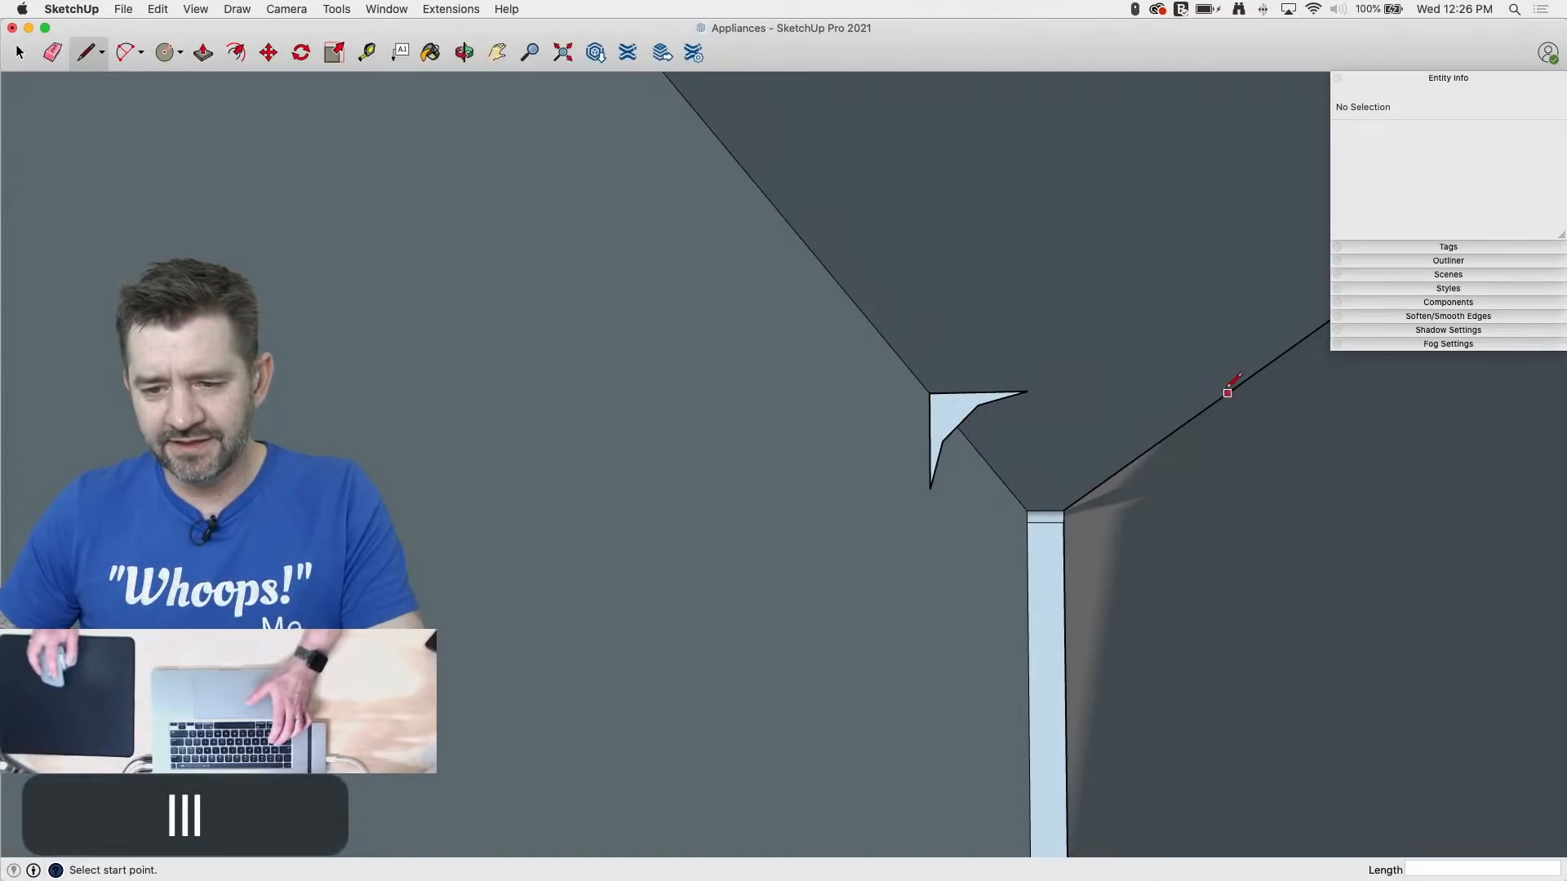
pyautogui.click(1148, 382)
pyautogui.press('l')
pyautogui.click(1131, 389)
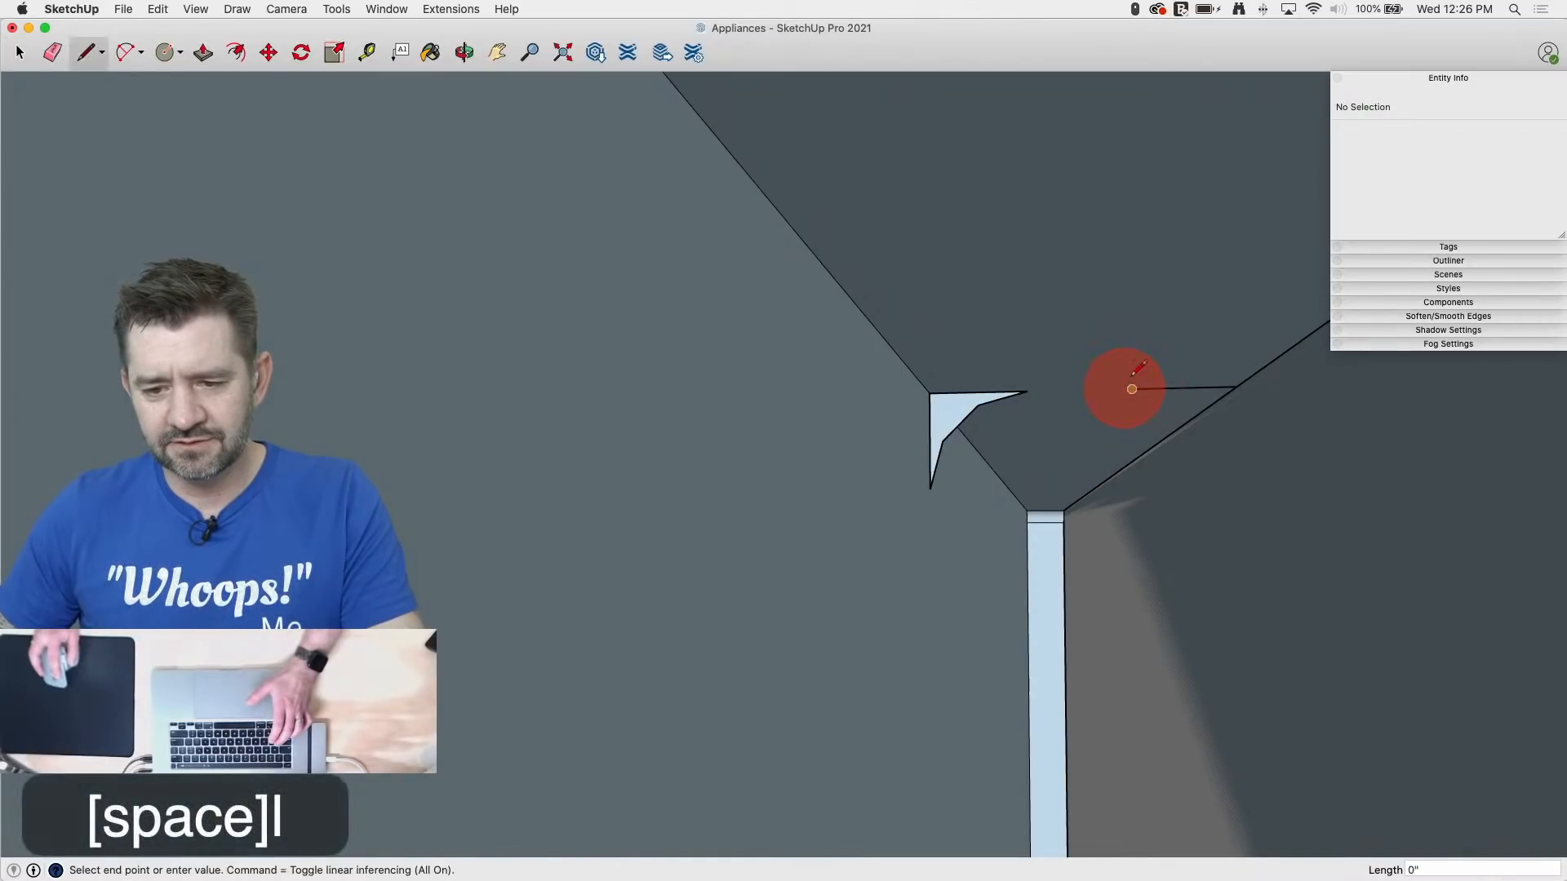
pyautogui.press('l')
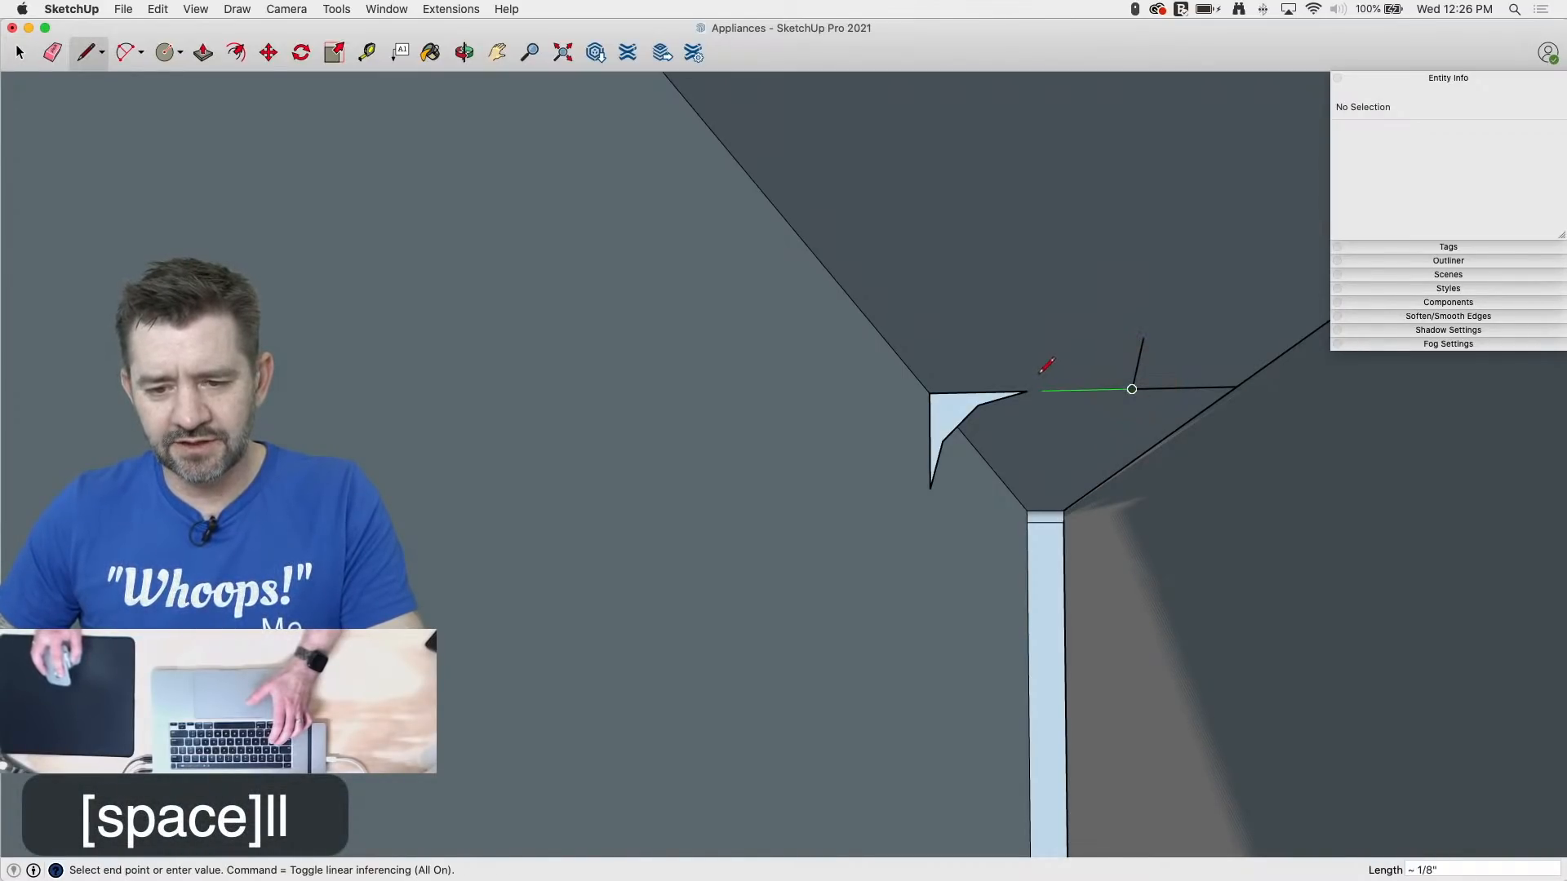
pyautogui.click(1020, 392)
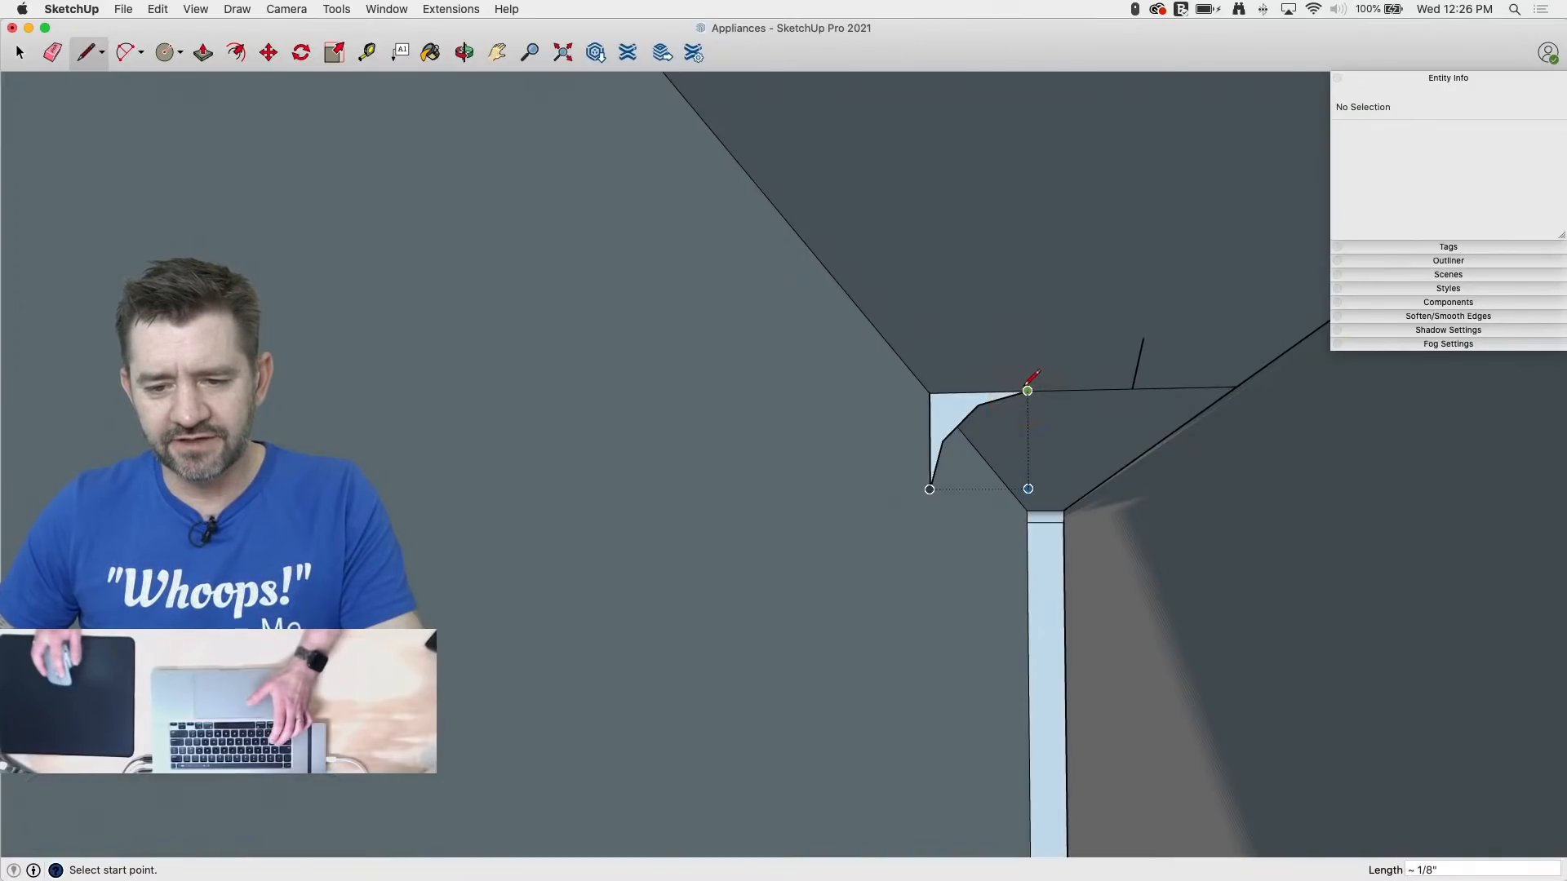
# Step: Rotate a copy of the rounding profile about the guide line's midpoint onto the panel's back edge, and erase the guide lines
pyautogui.press('space')
pyautogui.click(964, 418)
pyautogui.press('q')
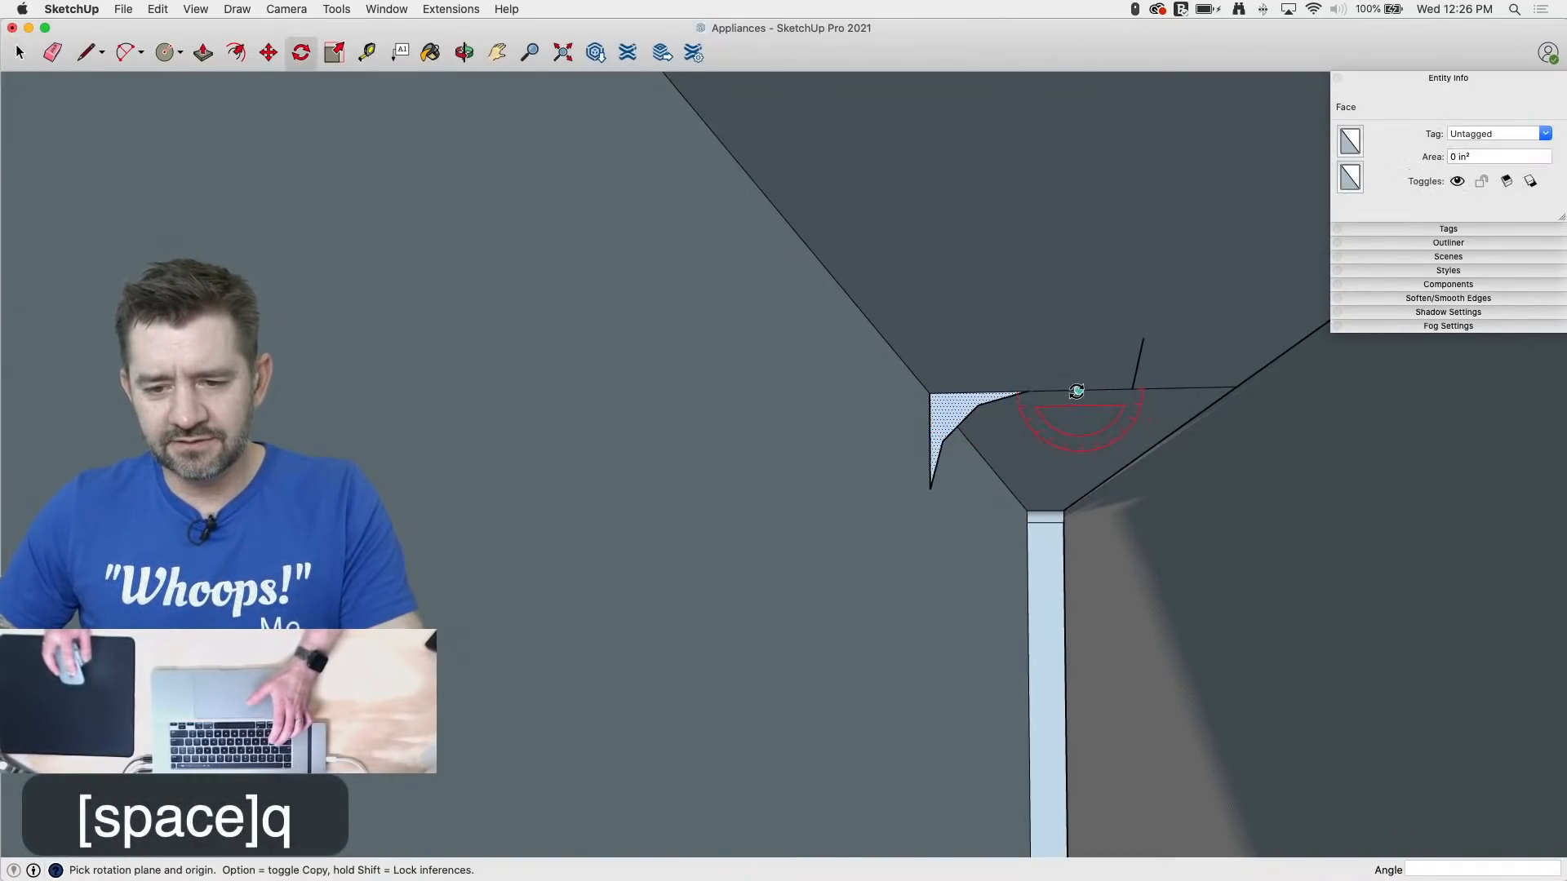
pyautogui.press('Up')
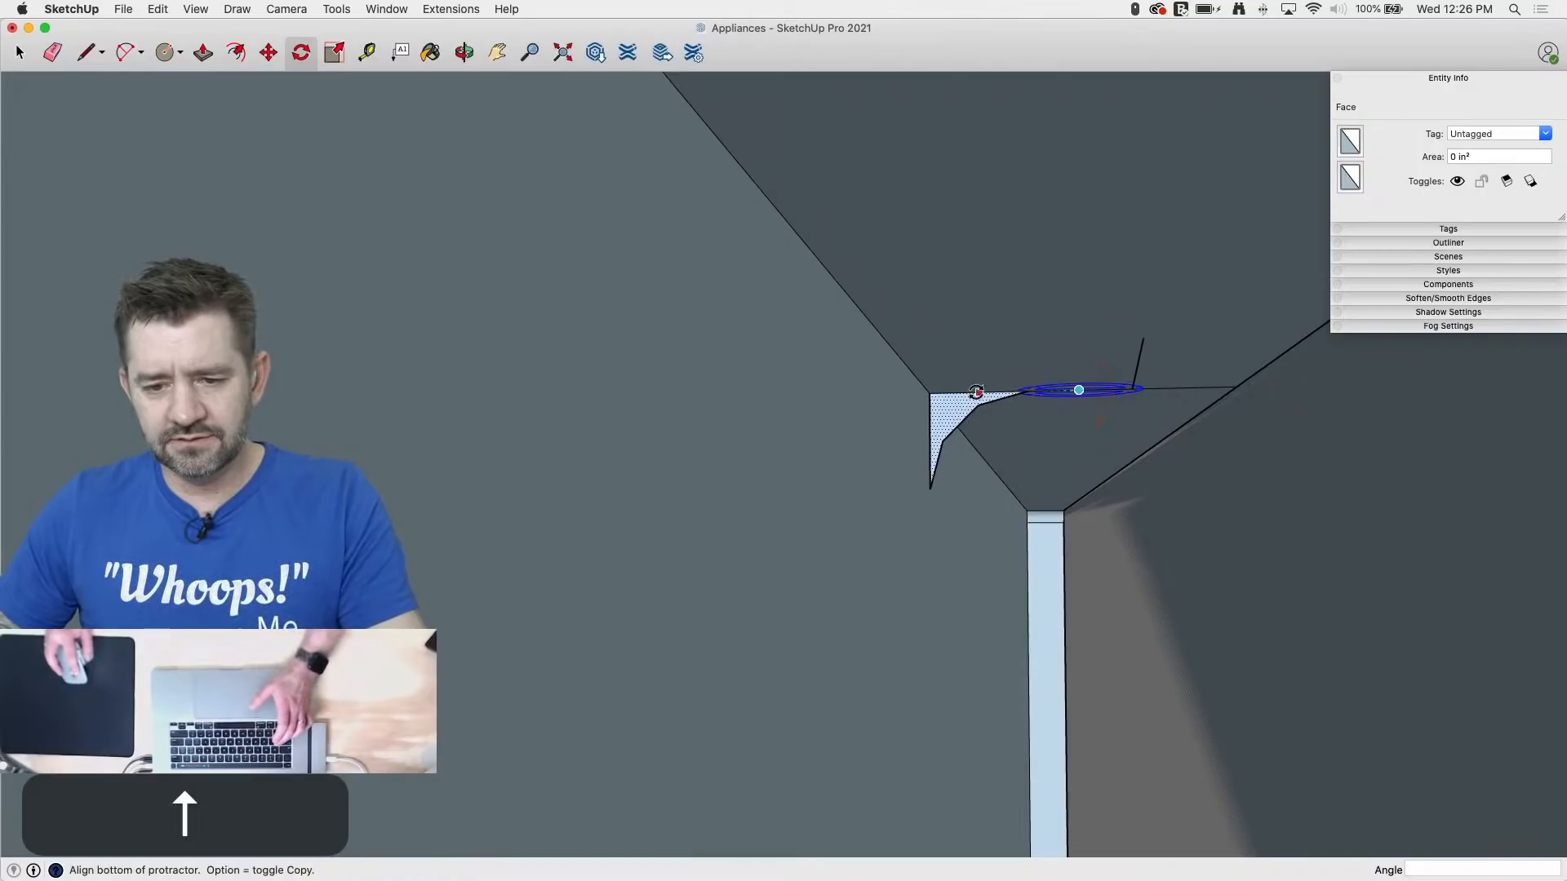
pyautogui.click(950, 394)
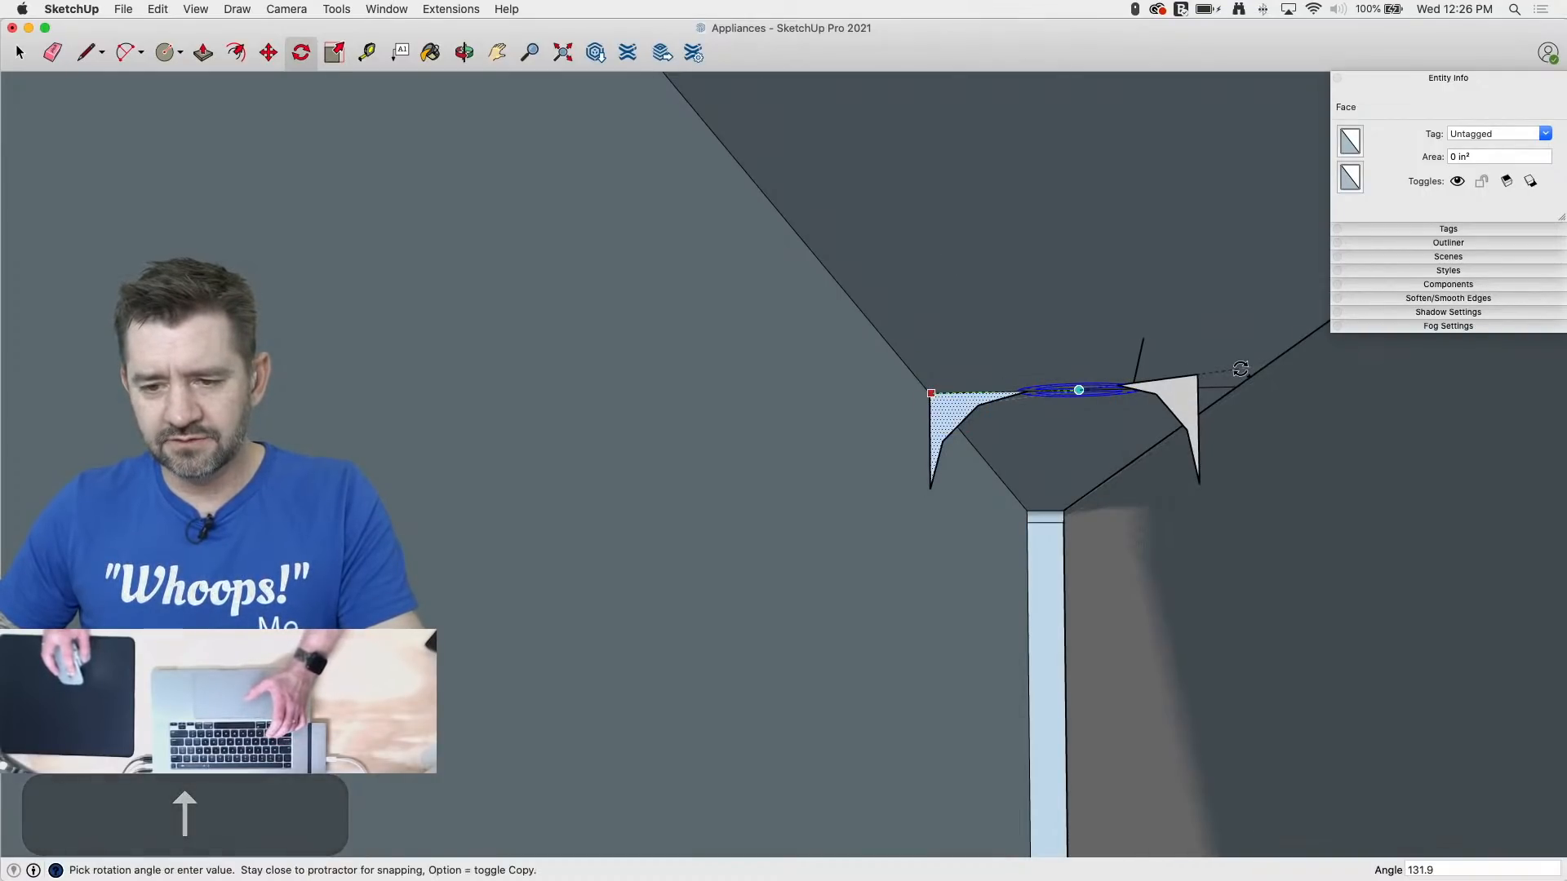
pyautogui.click(1184, 390)
pyautogui.press('e')
pyautogui.moveTo(1147, 359); pyautogui.dragTo(1102, 404)
# Step: Round the edges around the panel's front face by running Follow Me with the front rounding profile
pyautogui.press('space')
pyautogui.click(873, 364)
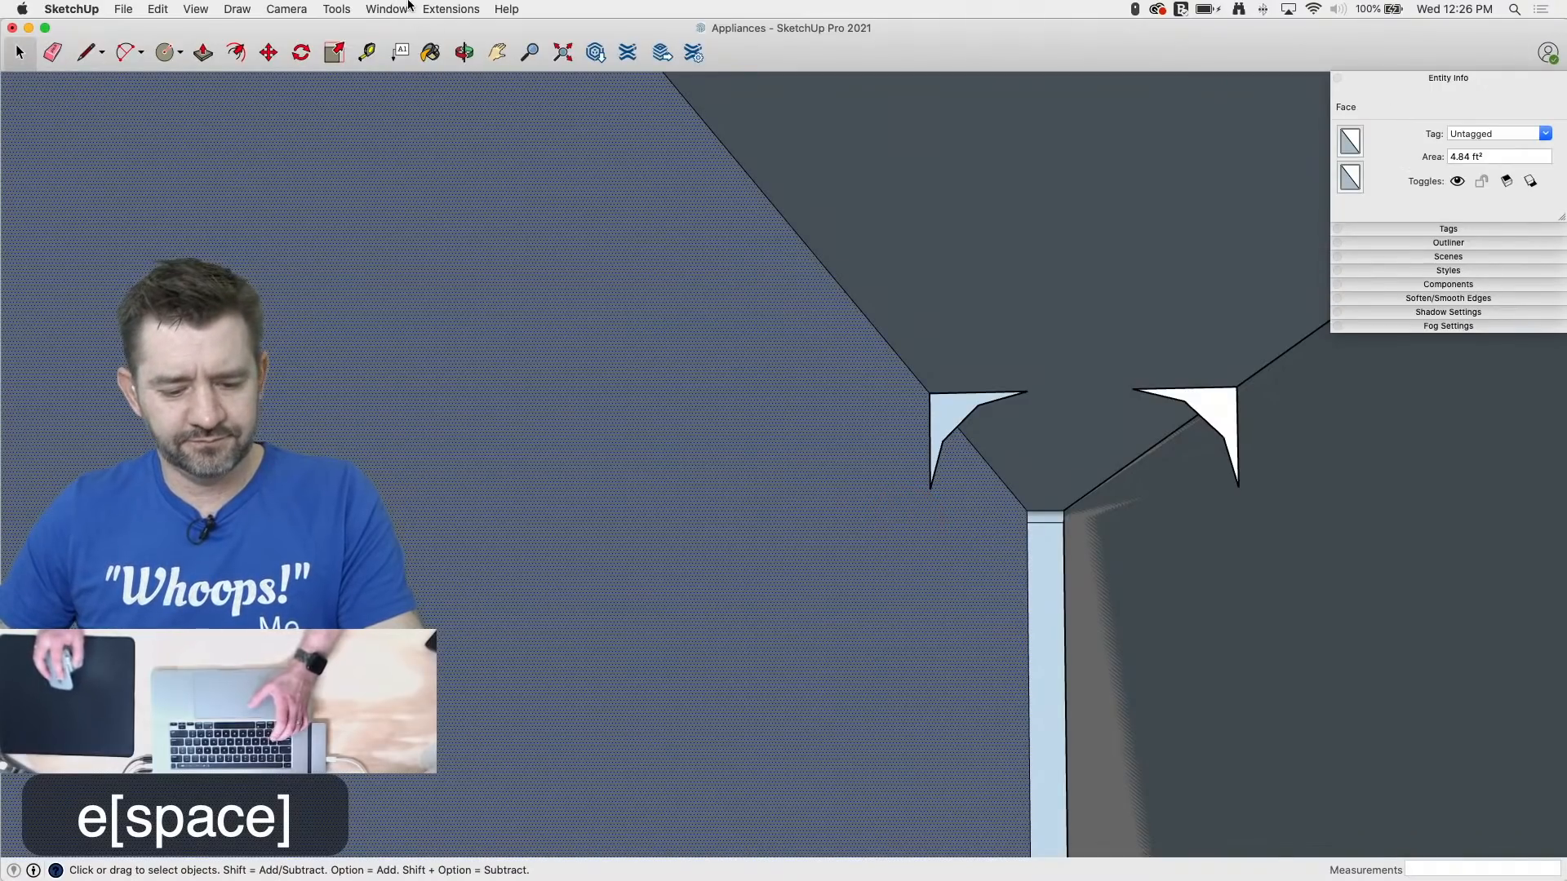
pyautogui.click(336, 9)
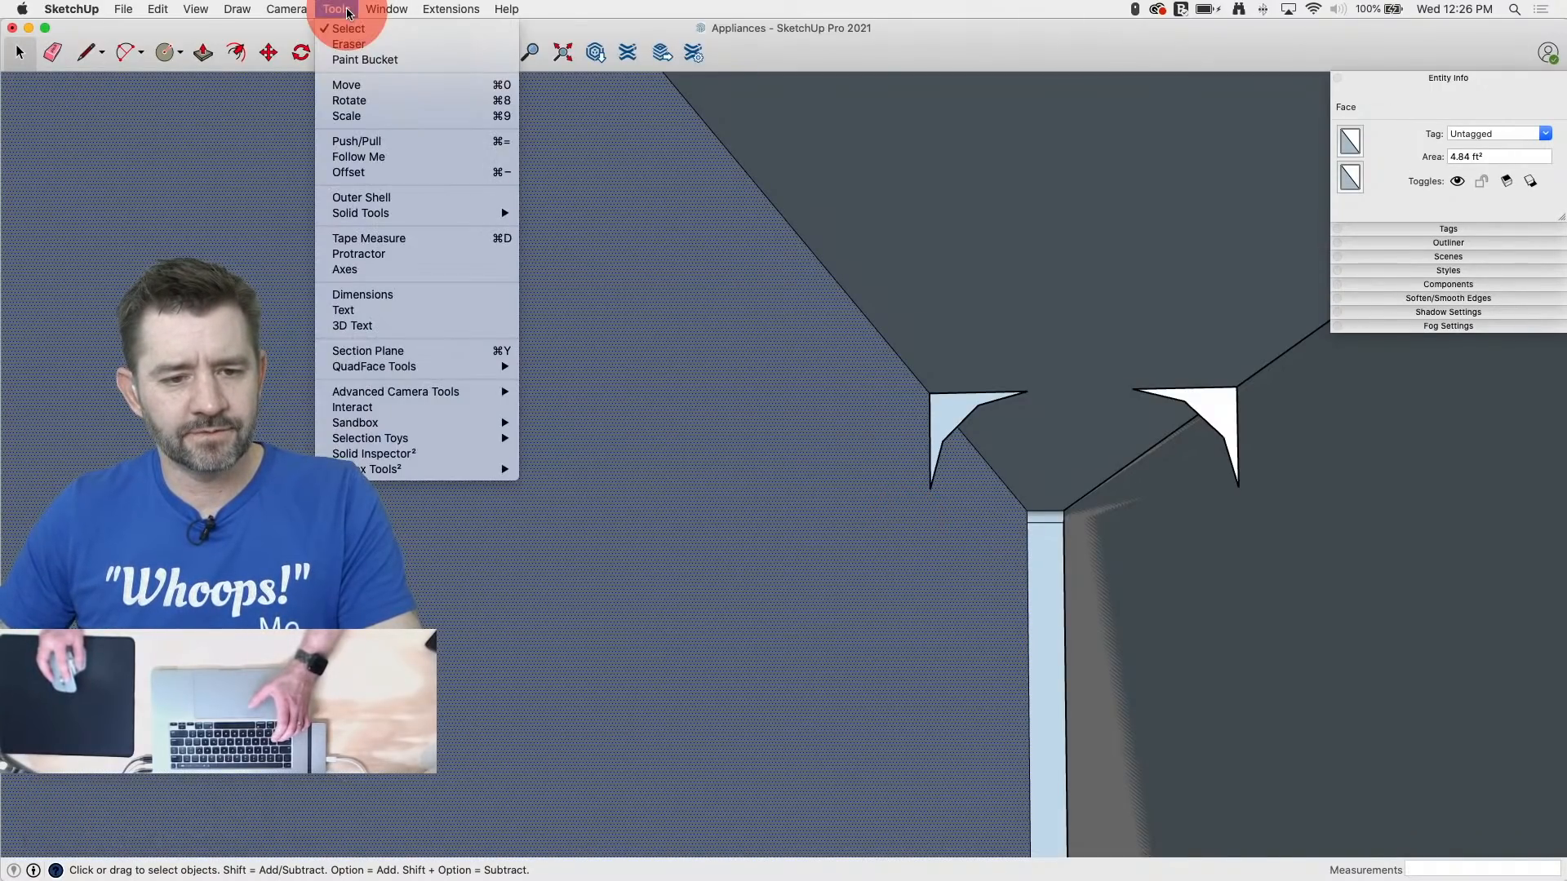
pyautogui.click(368, 160)
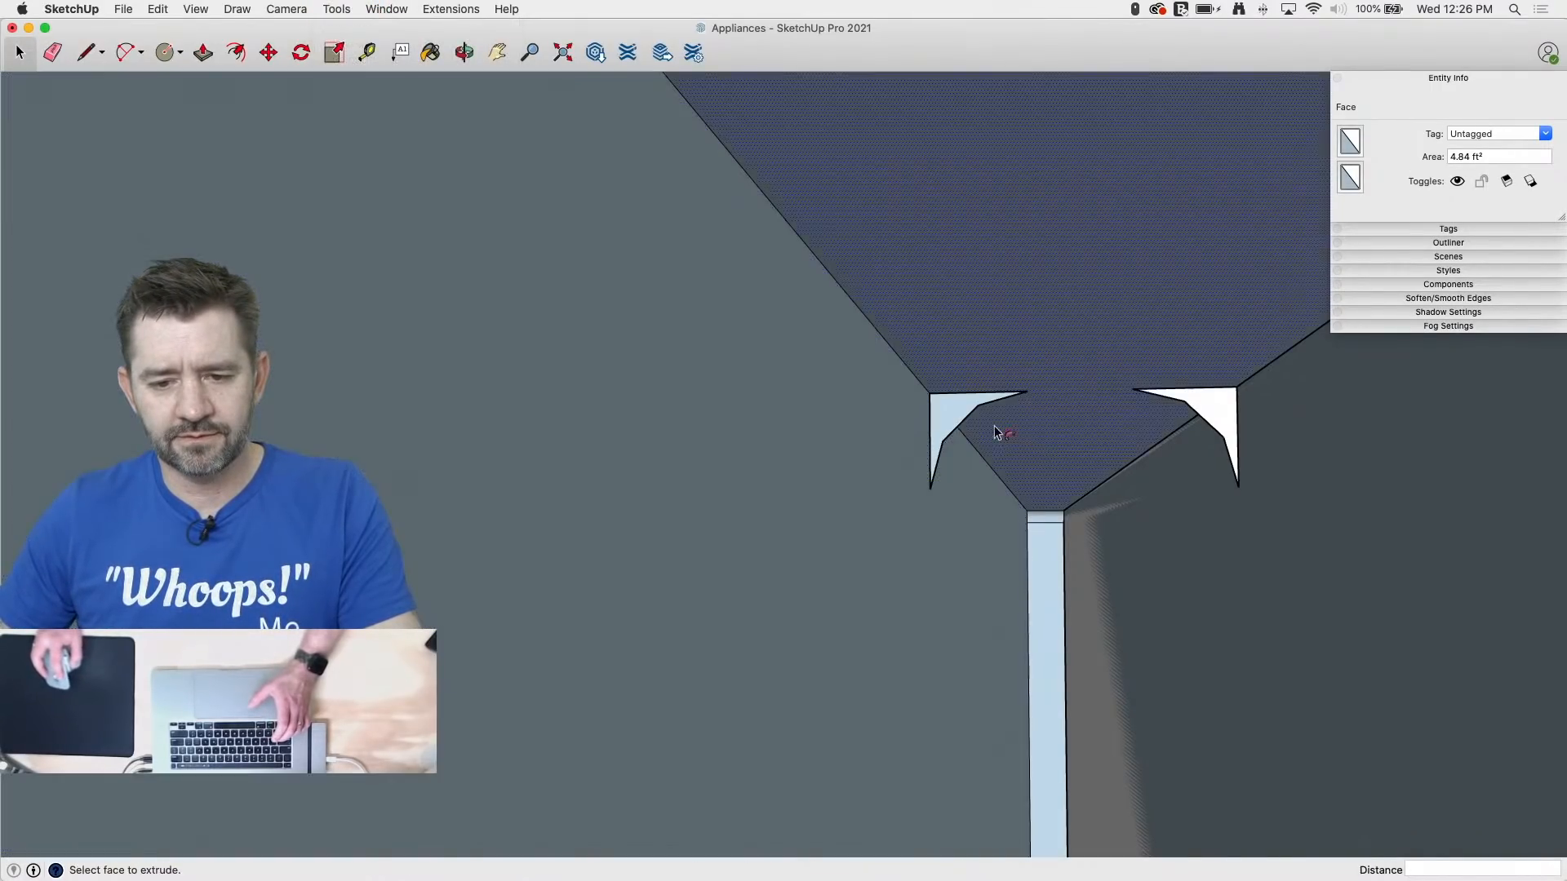
pyautogui.click(953, 418)
pyautogui.press('space')
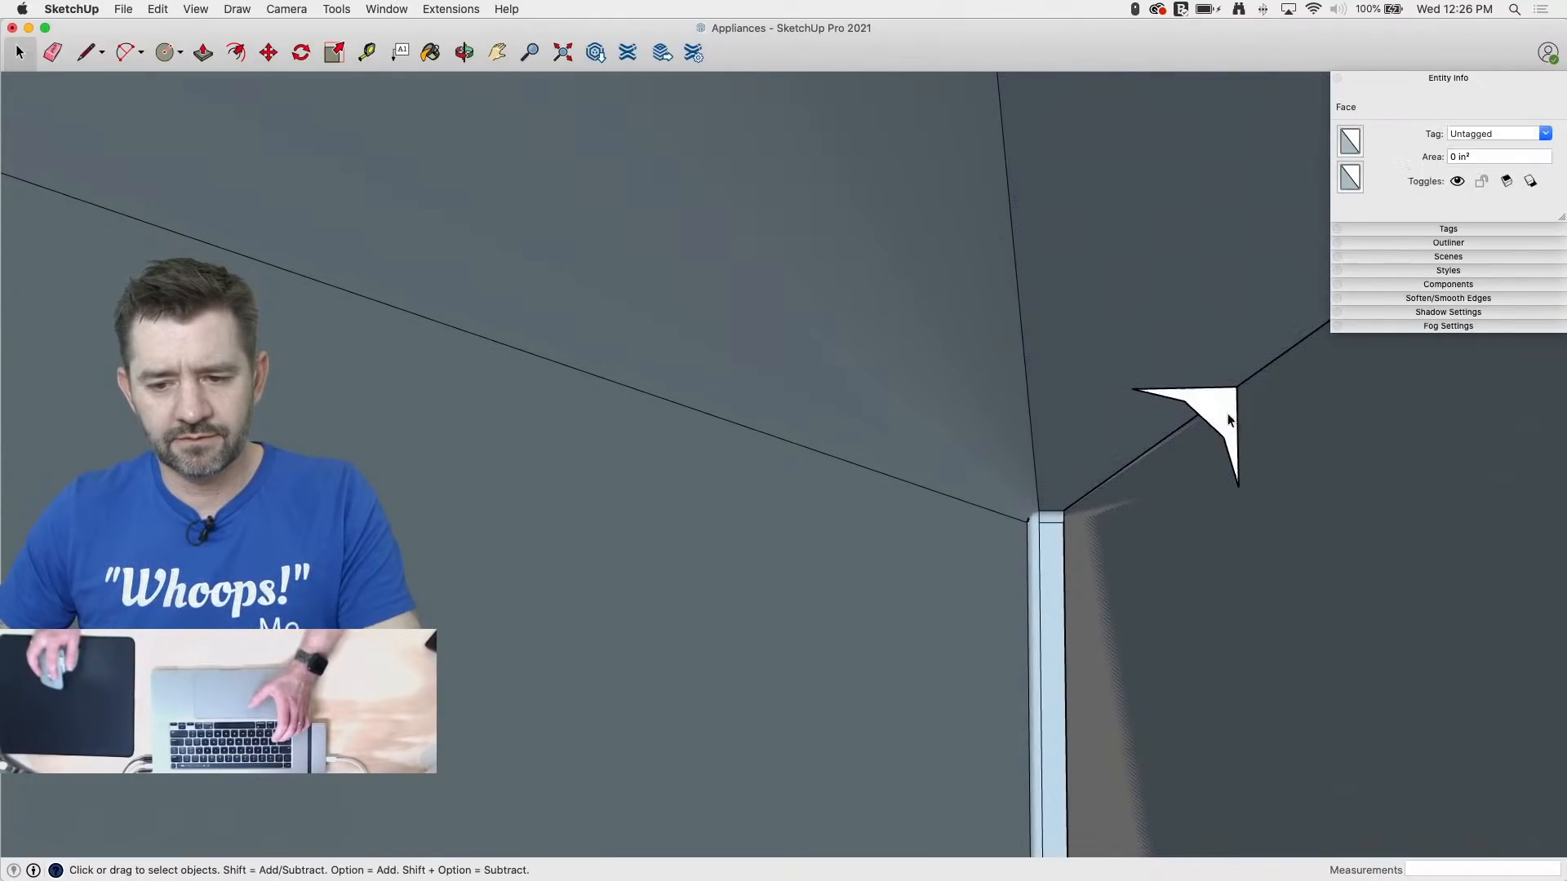
# Step: Round the edges around the panel's back face by running Follow Me with the copied rounding profile
pyautogui.click(1266, 448)
pyautogui.moveTo(335, 12); pyautogui.dragTo(367, 141)
pyautogui.click(1211, 406)
# Step: Draw an edge across the small gap at the inner point of the panel's rounded front corner, closing the missing triangle
pyautogui.moveTo(946, 491); pyautogui.dragTo(1142, 626, button='middle')
pyautogui.scroll(-5, 660, 415)
pyautogui.scroll(10, 925, 524)
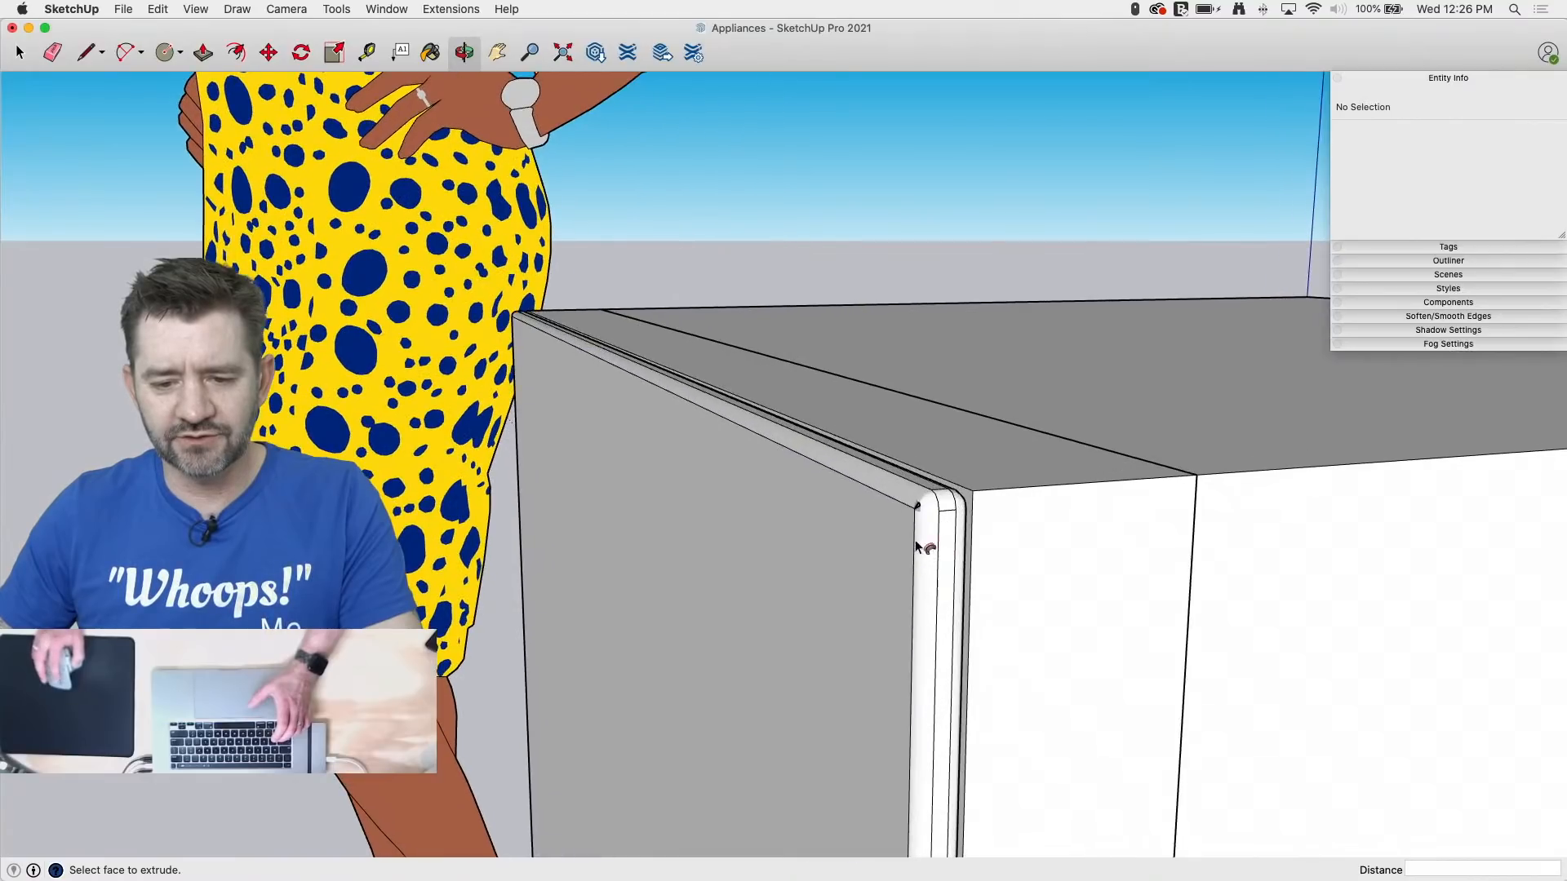
pyautogui.scroll(10, 920, 512)
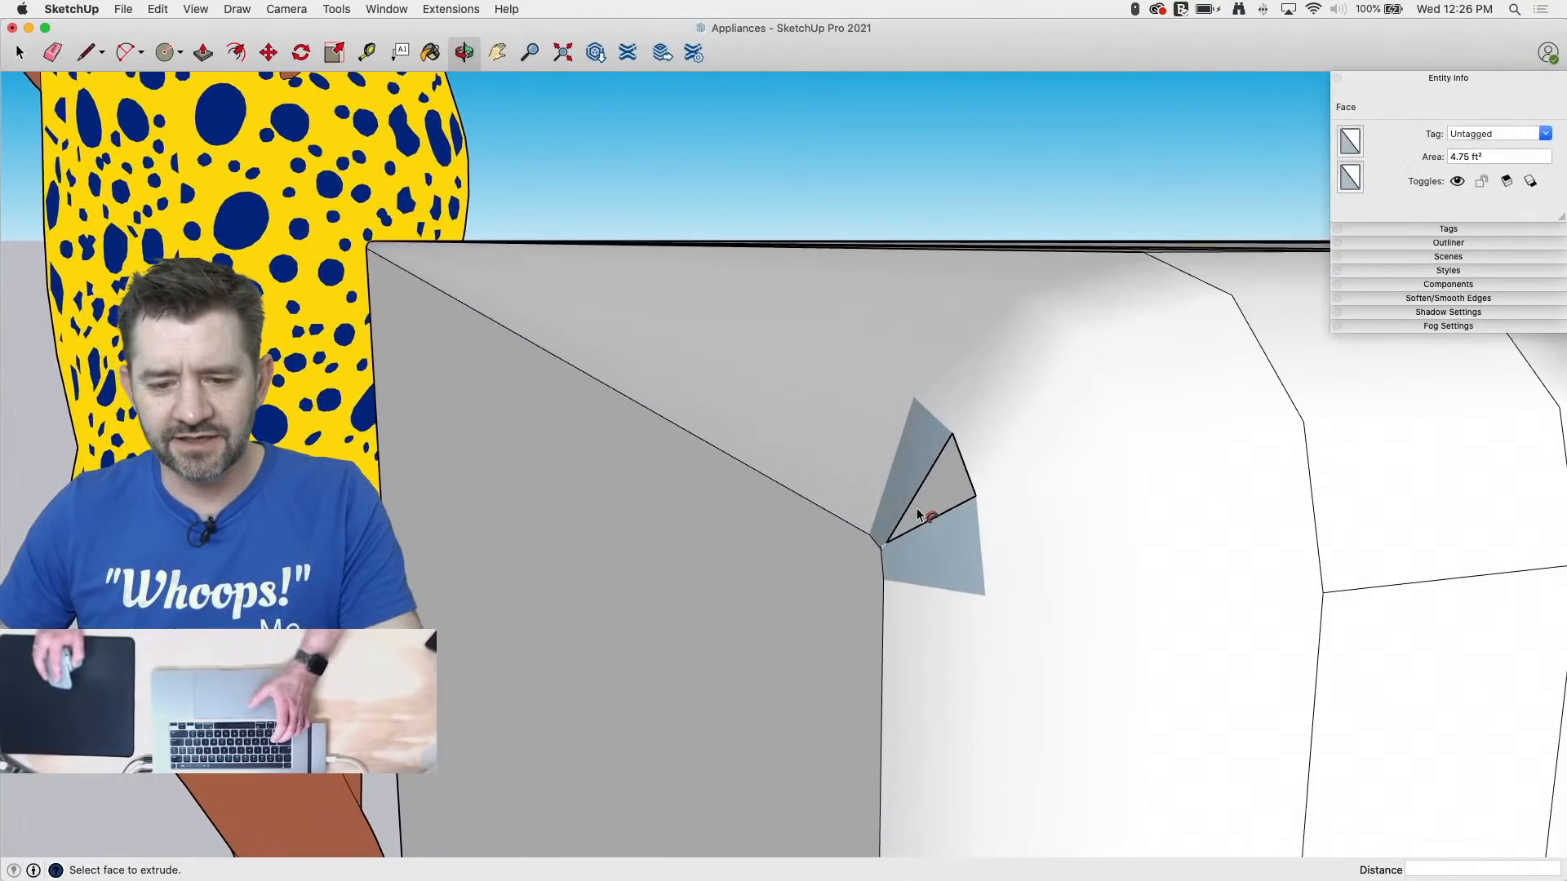
pyautogui.scroll(6, 837, 564)
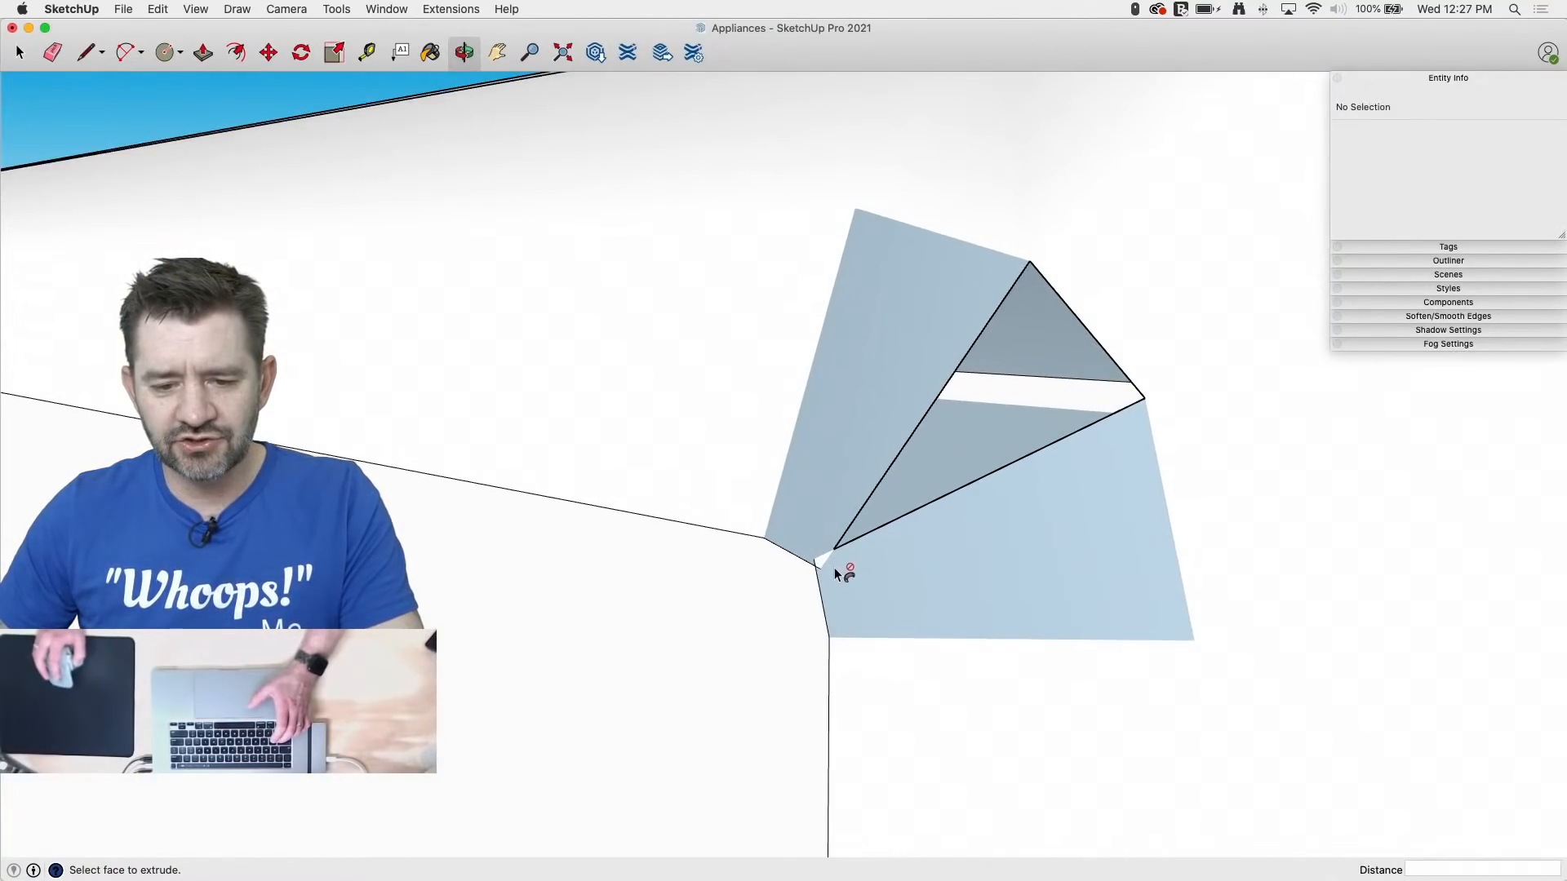
pyautogui.press('l')
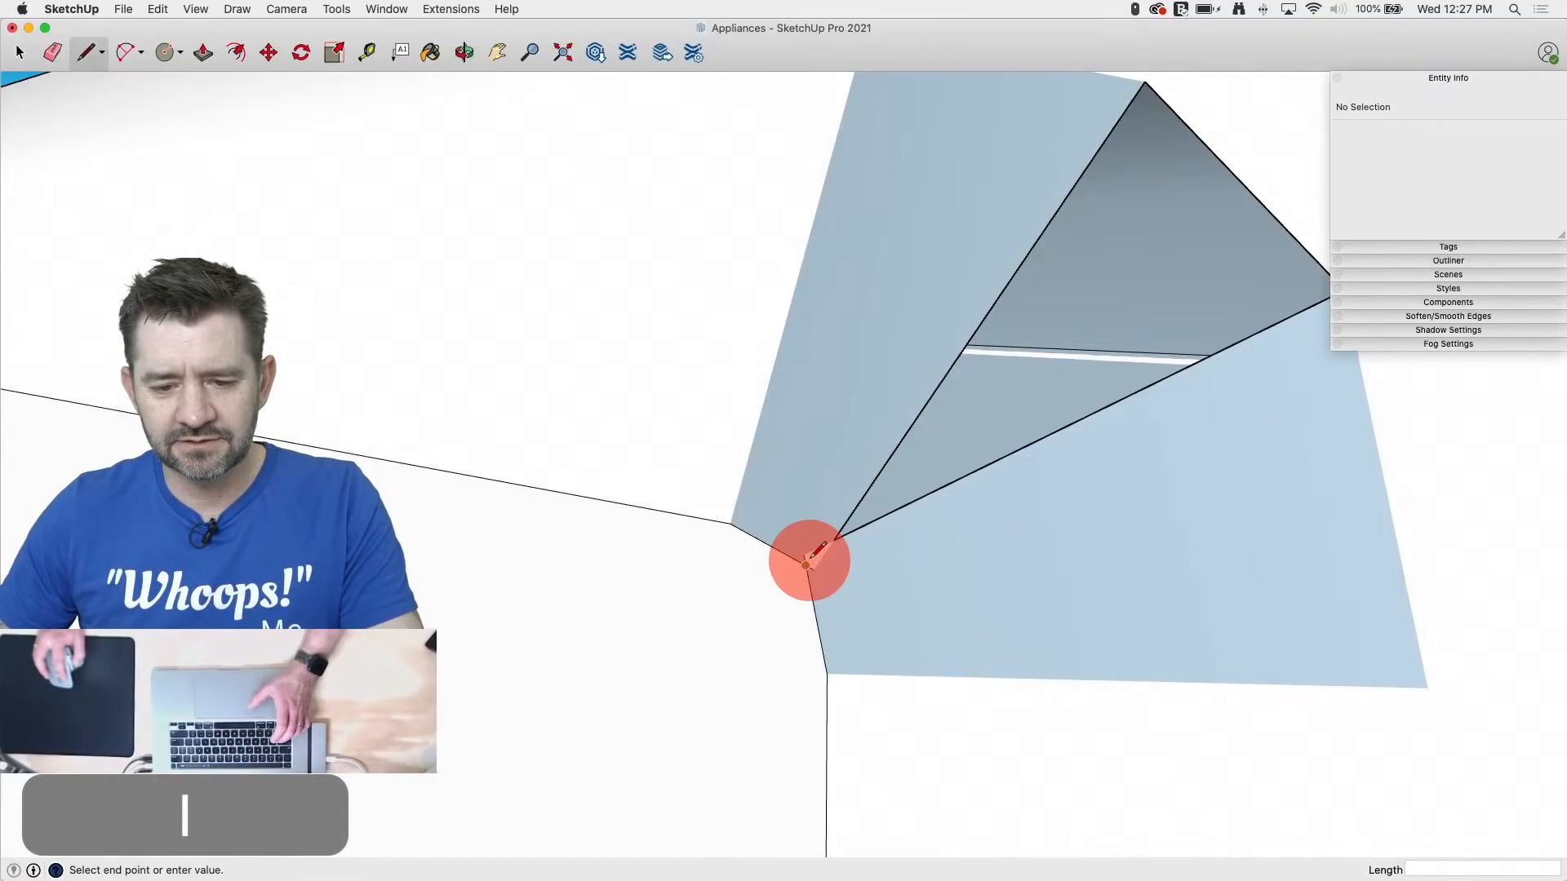
pyautogui.click(833, 539)
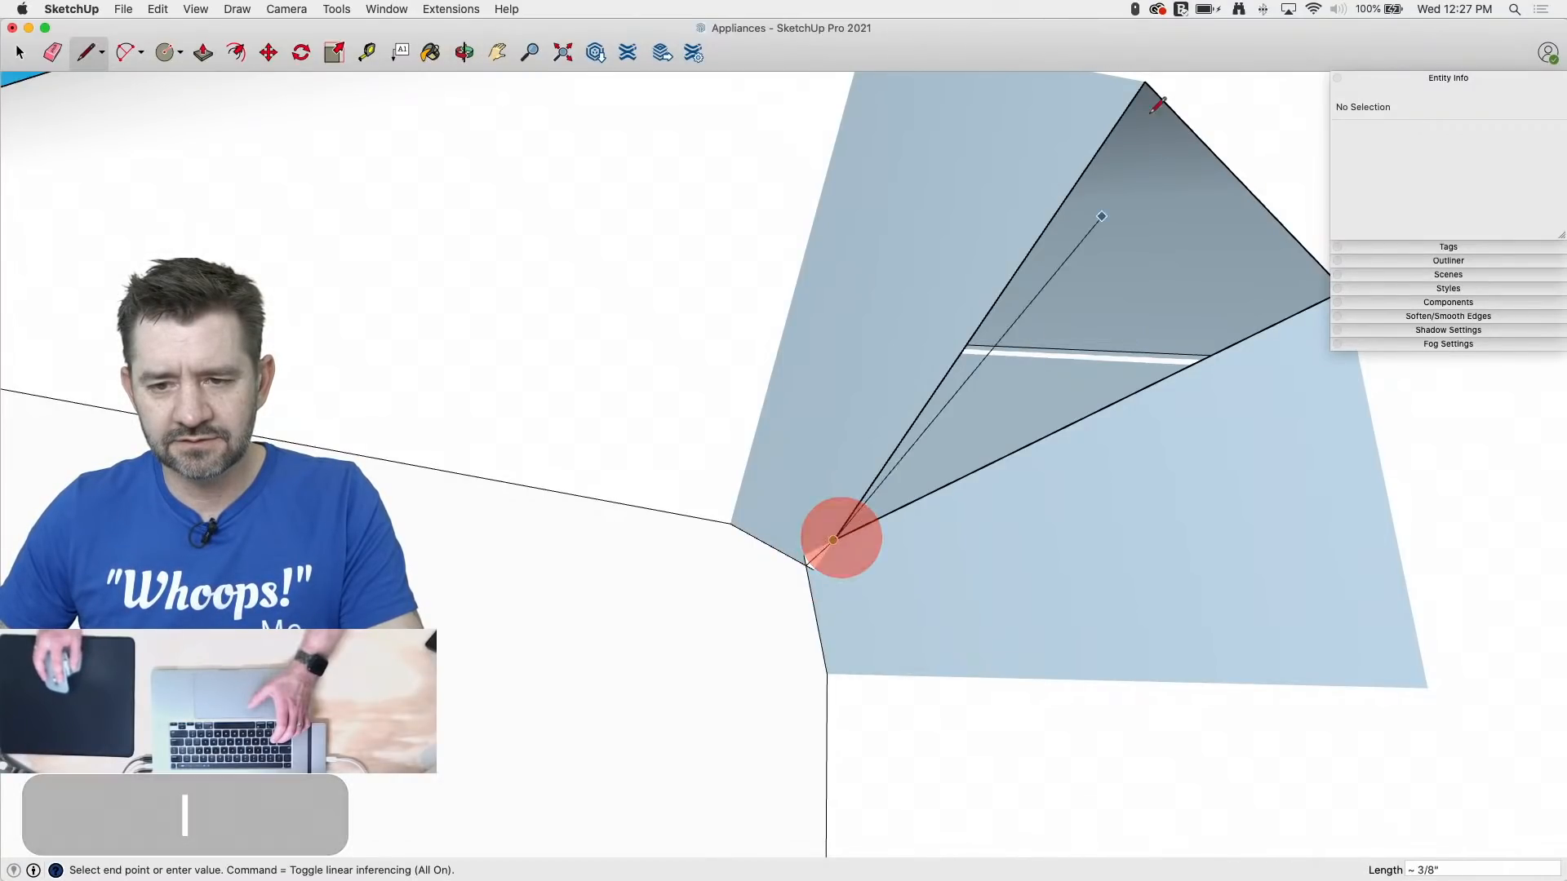
pyautogui.click(1144, 83)
# Step: Erase the tiny stray edge stubs at the inner point of the panel's front corner
pyautogui.press('e')
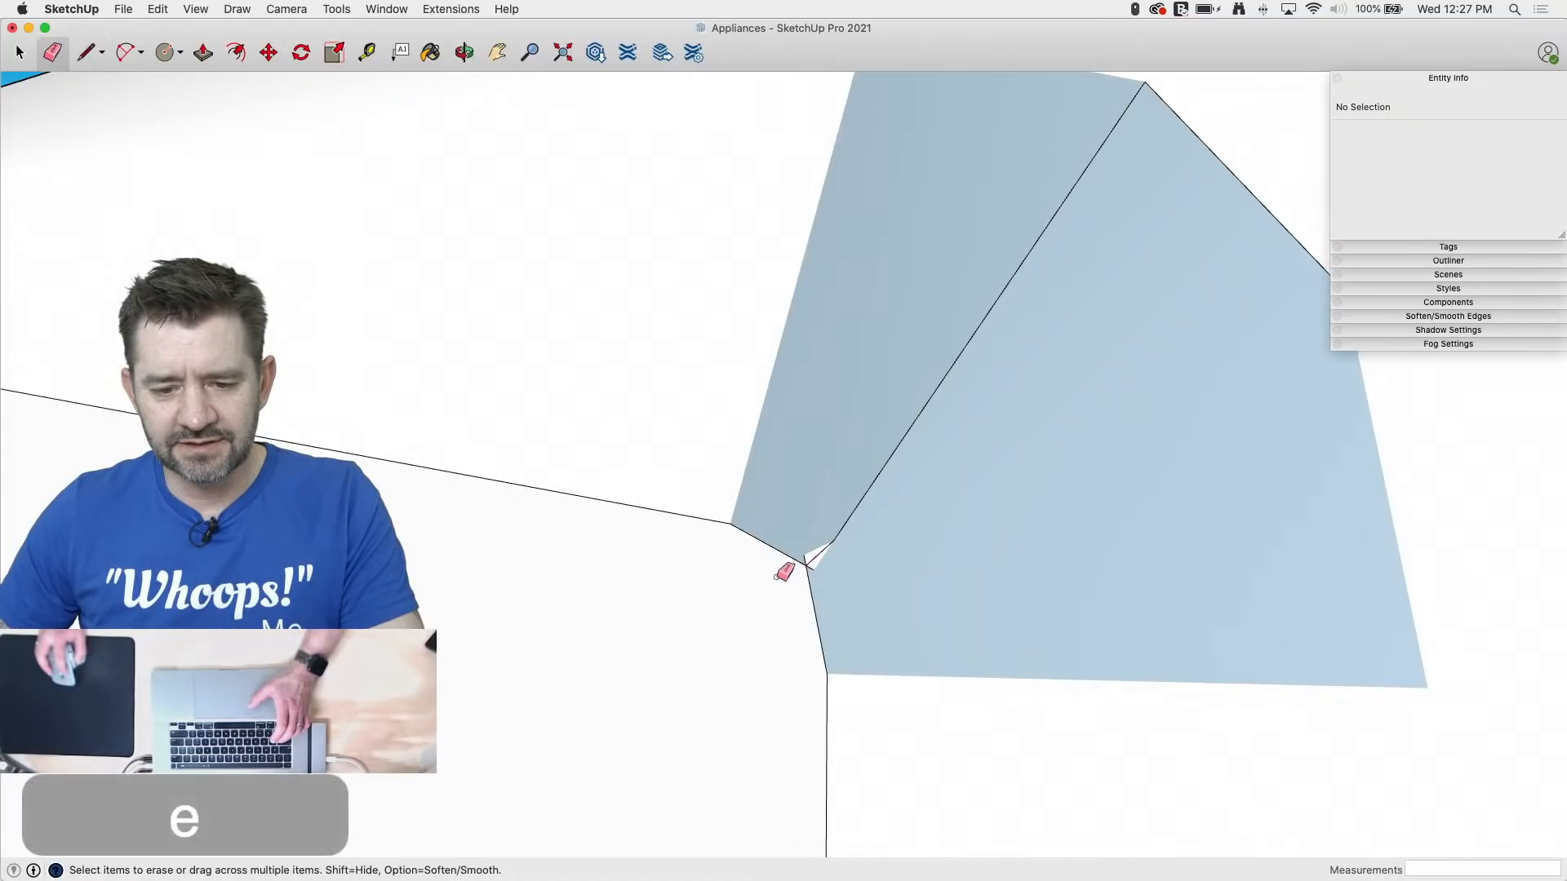
pyautogui.click(809, 558)
pyautogui.click(809, 558)
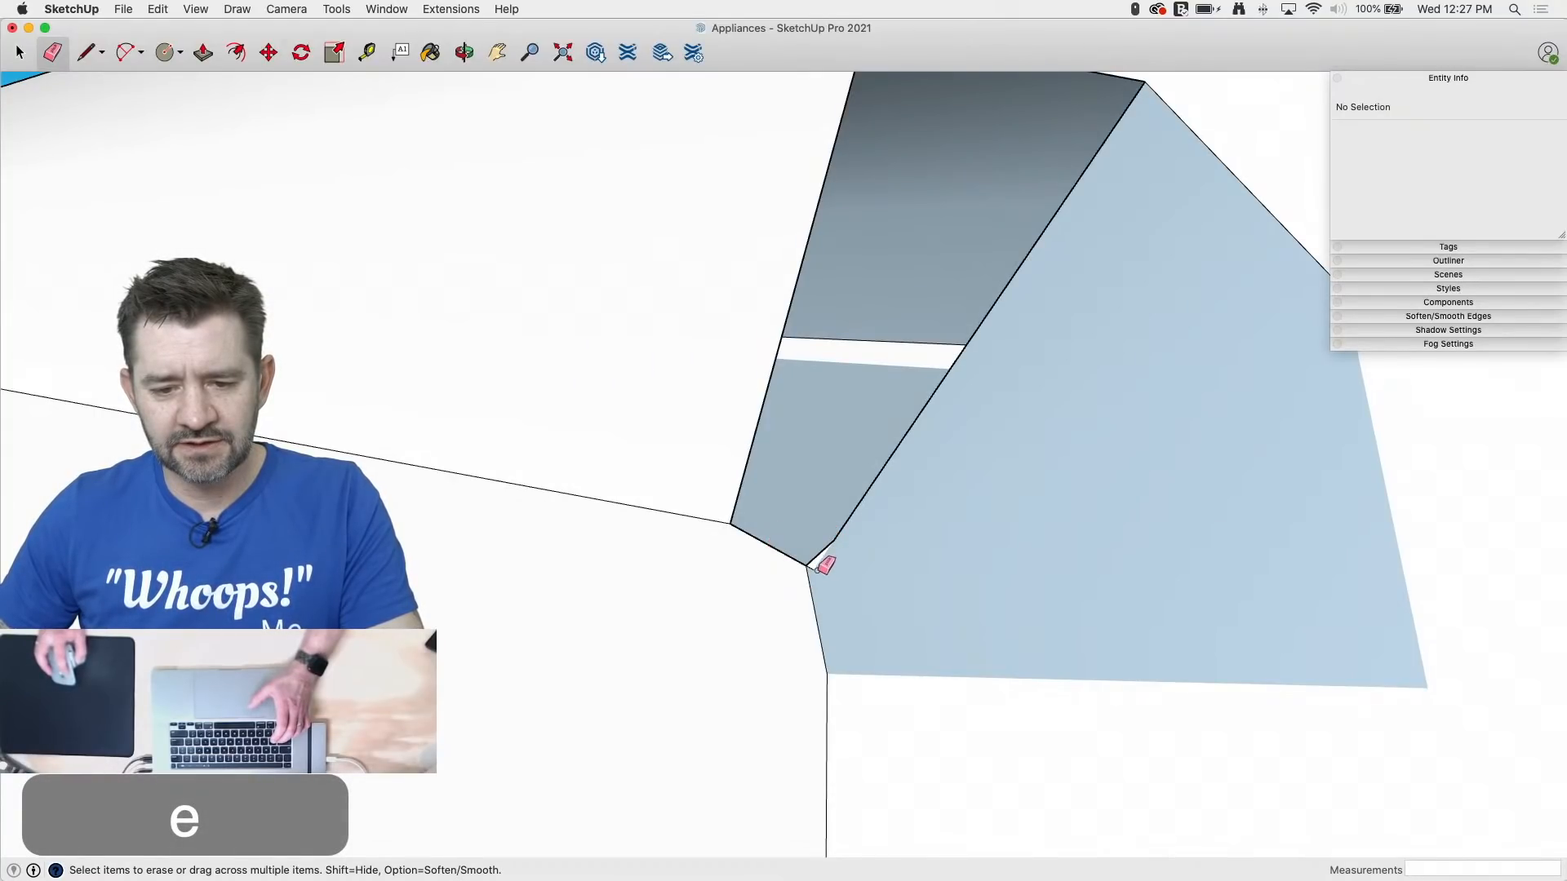
pyautogui.click(817, 566)
# Step: Draw lines from the front corner's inner point to the outer vertices on both sides to refill the open faces
pyautogui.press('l')
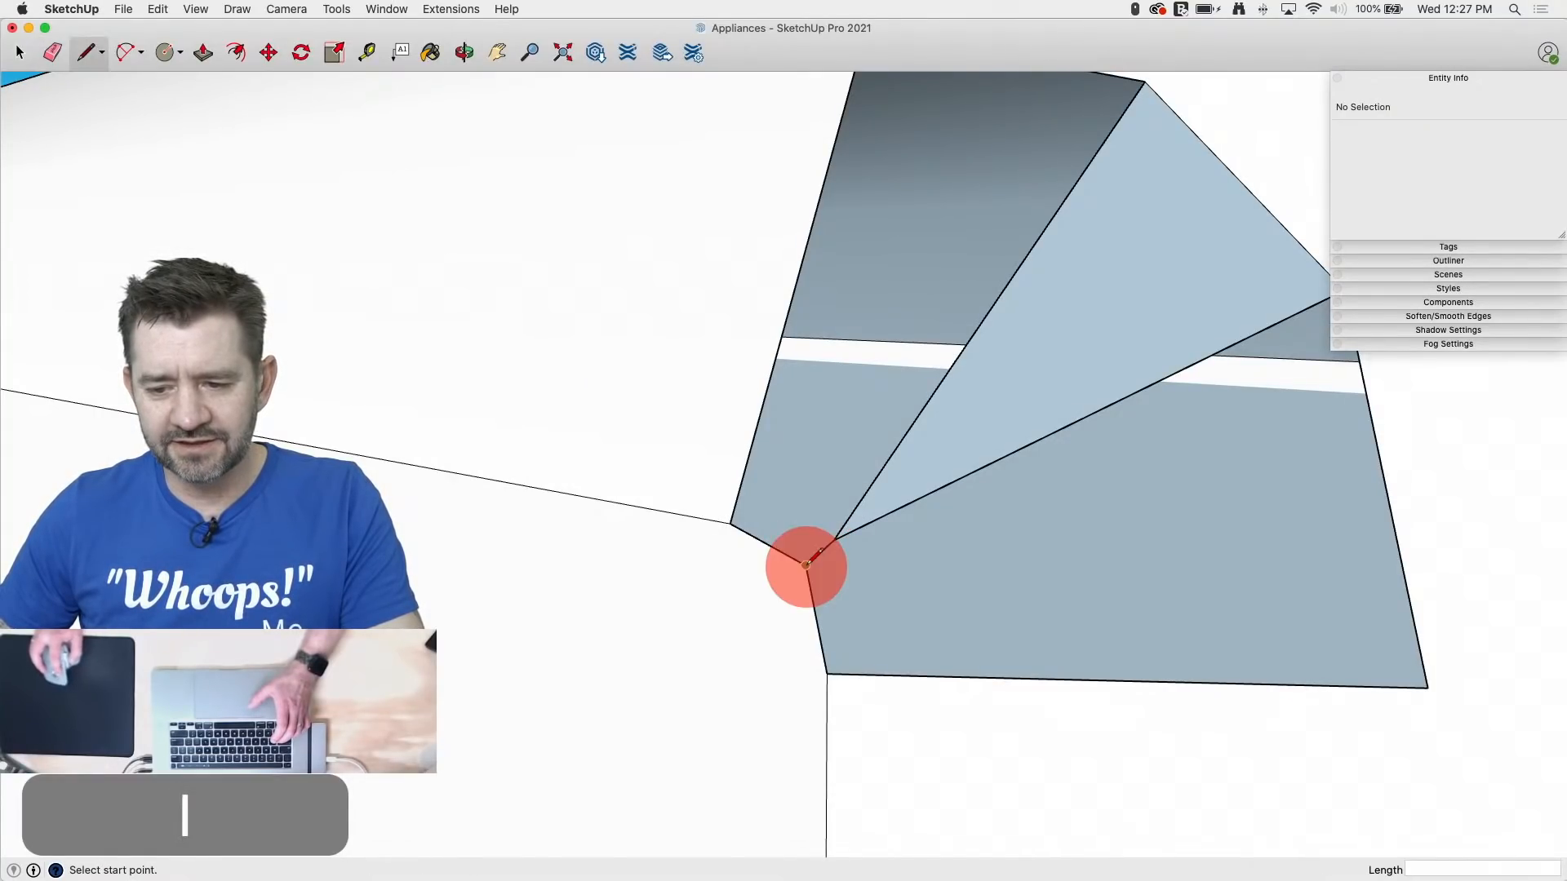
pyautogui.click(806, 564)
pyautogui.click(1427, 686)
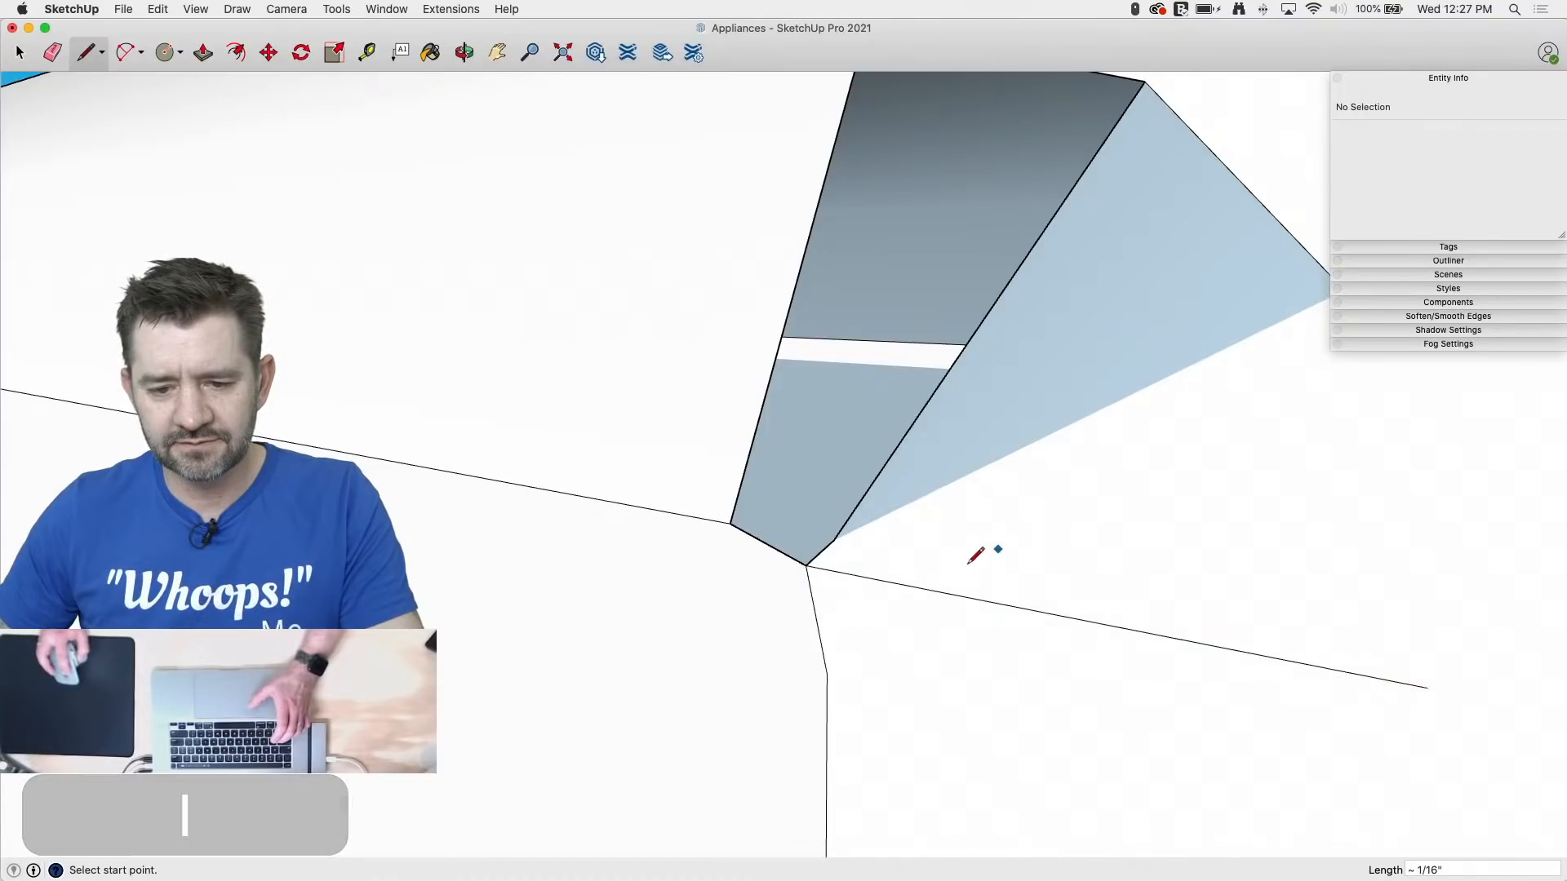
pyautogui.click(805, 565)
pyautogui.scroll(-3, 786, 693)
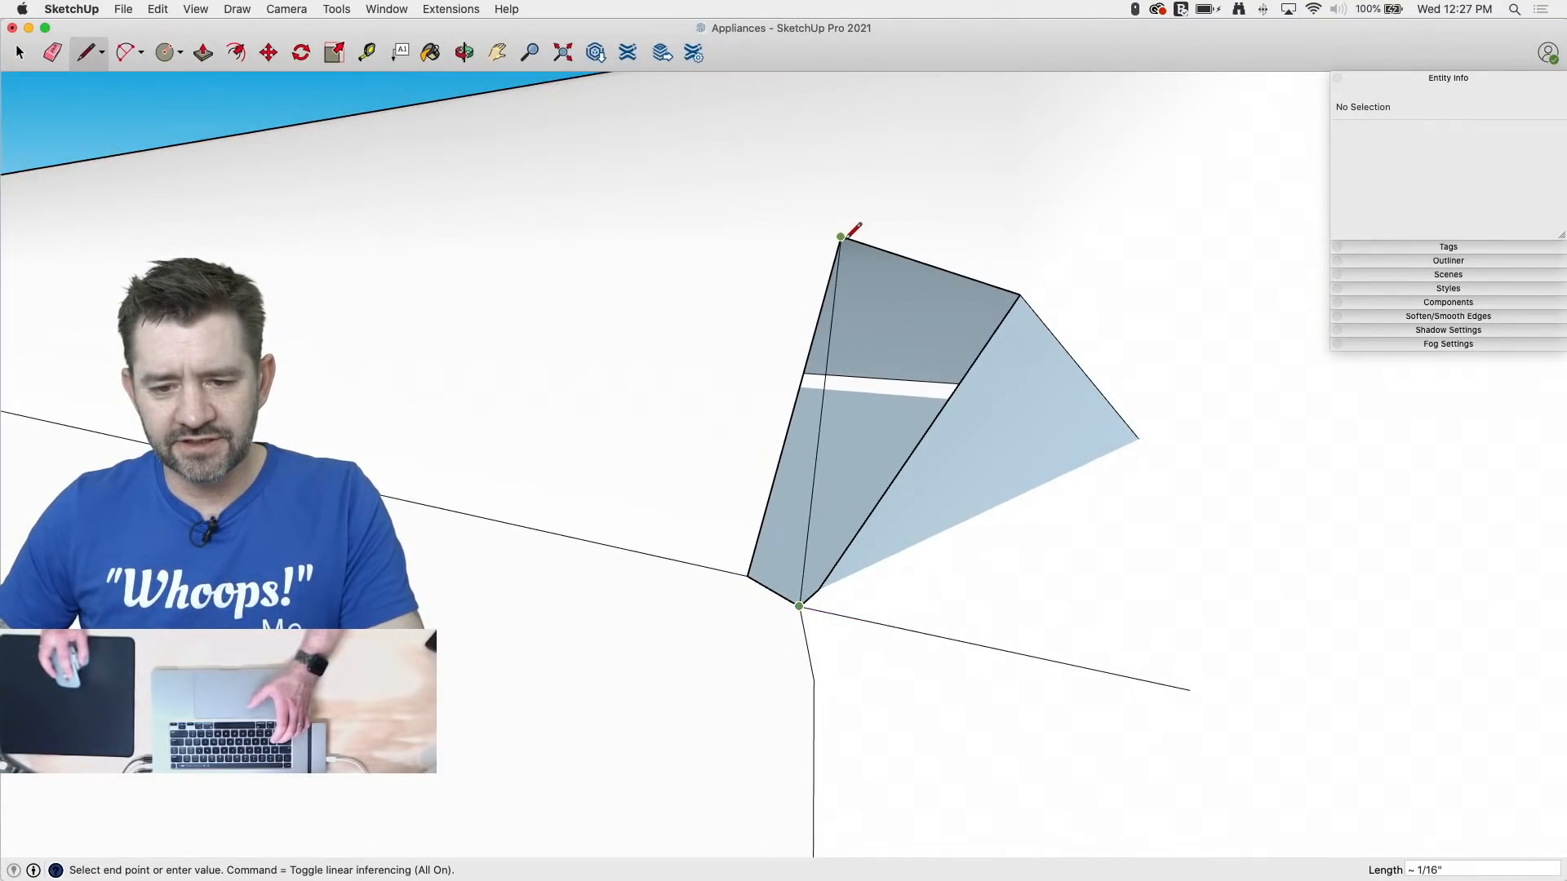
pyautogui.click(840, 237)
# Step: Soften the repair lines around the panel's front corner and delete the stray face beside them
pyautogui.press('e')
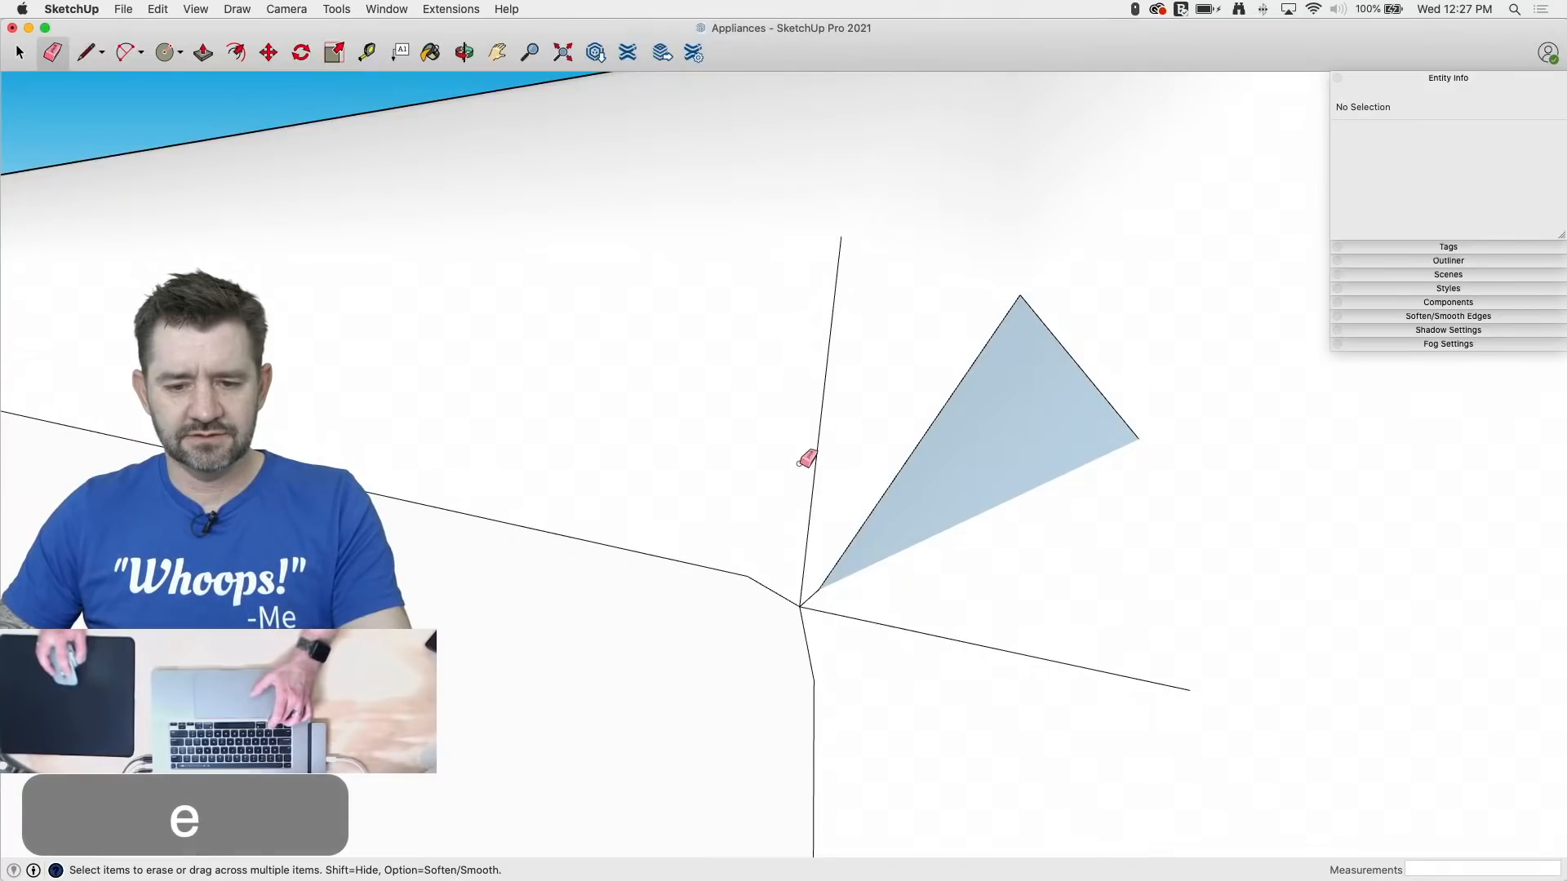
pyautogui.moveTo(801, 469)
pyautogui.mouseDown()
pyautogui.moveTo(818, 567)
pyautogui.moveTo(776, 584)
pyautogui.moveTo(1126, 356)
pyautogui.mouseUp()
pyautogui.press('space')
pyautogui.rightClick(976, 458)
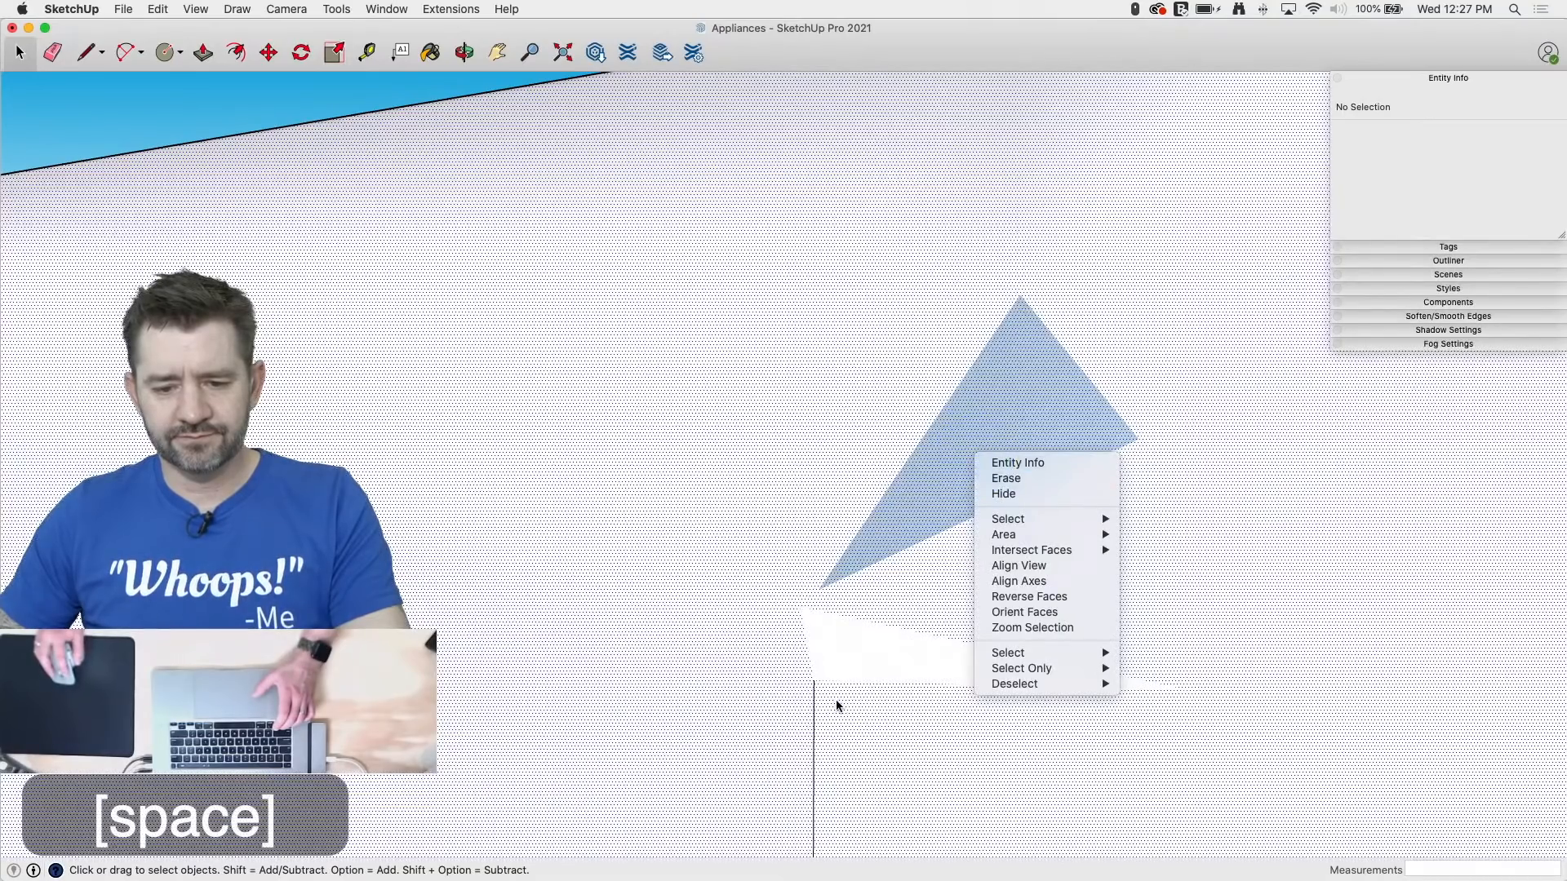
pyautogui.click(848, 661)
pyautogui.press('BackSpace')
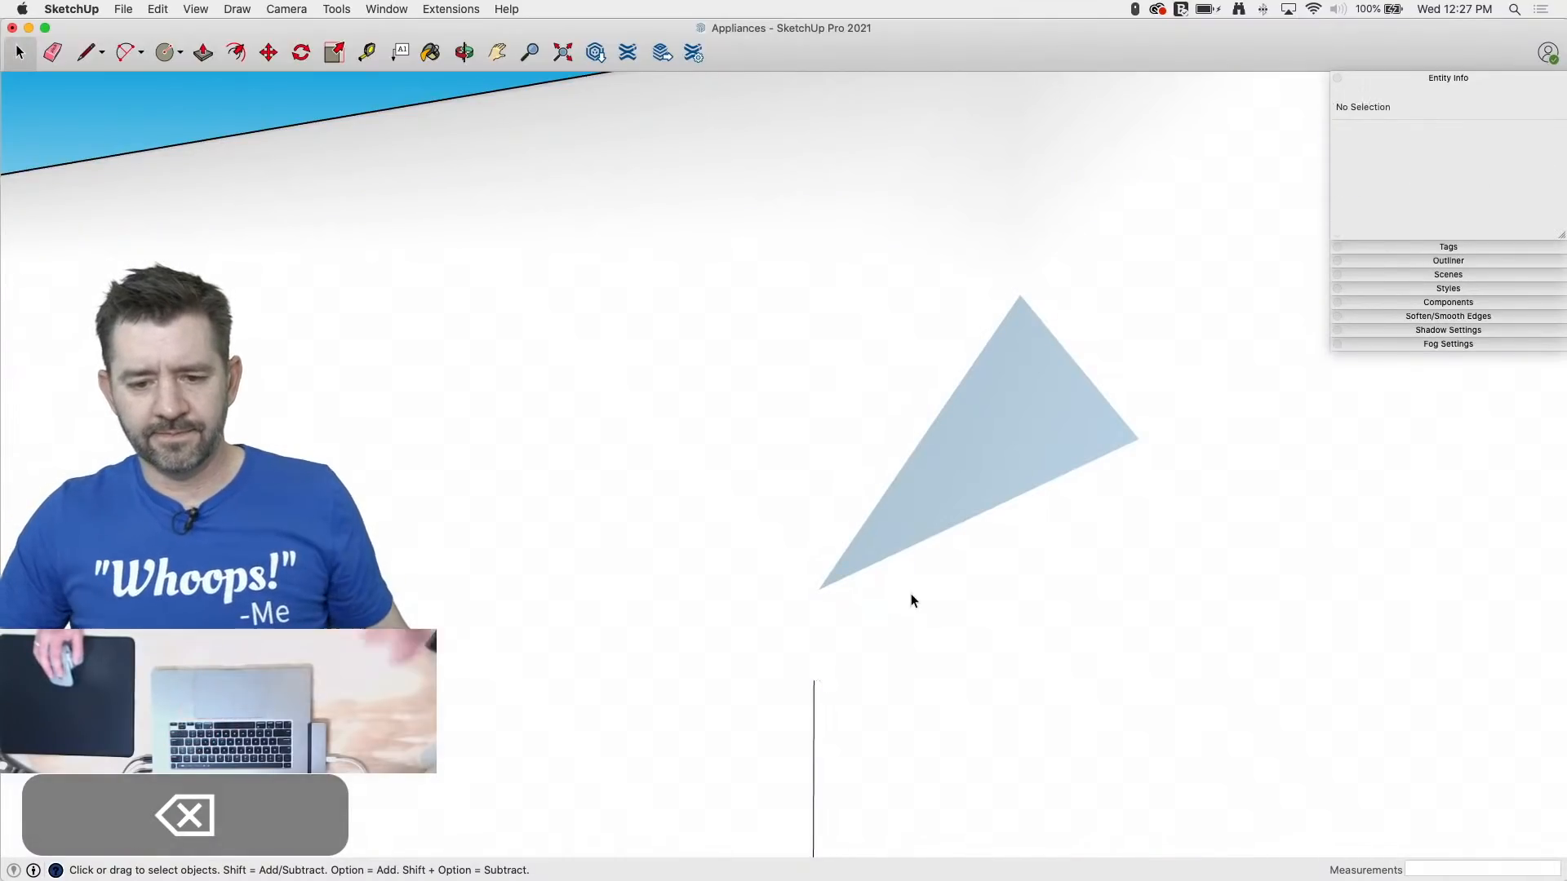
# Step: Orient the faces of the panel's front surface, and reverse all faces of the whole connected panel
pyautogui.rightClick(914, 584)
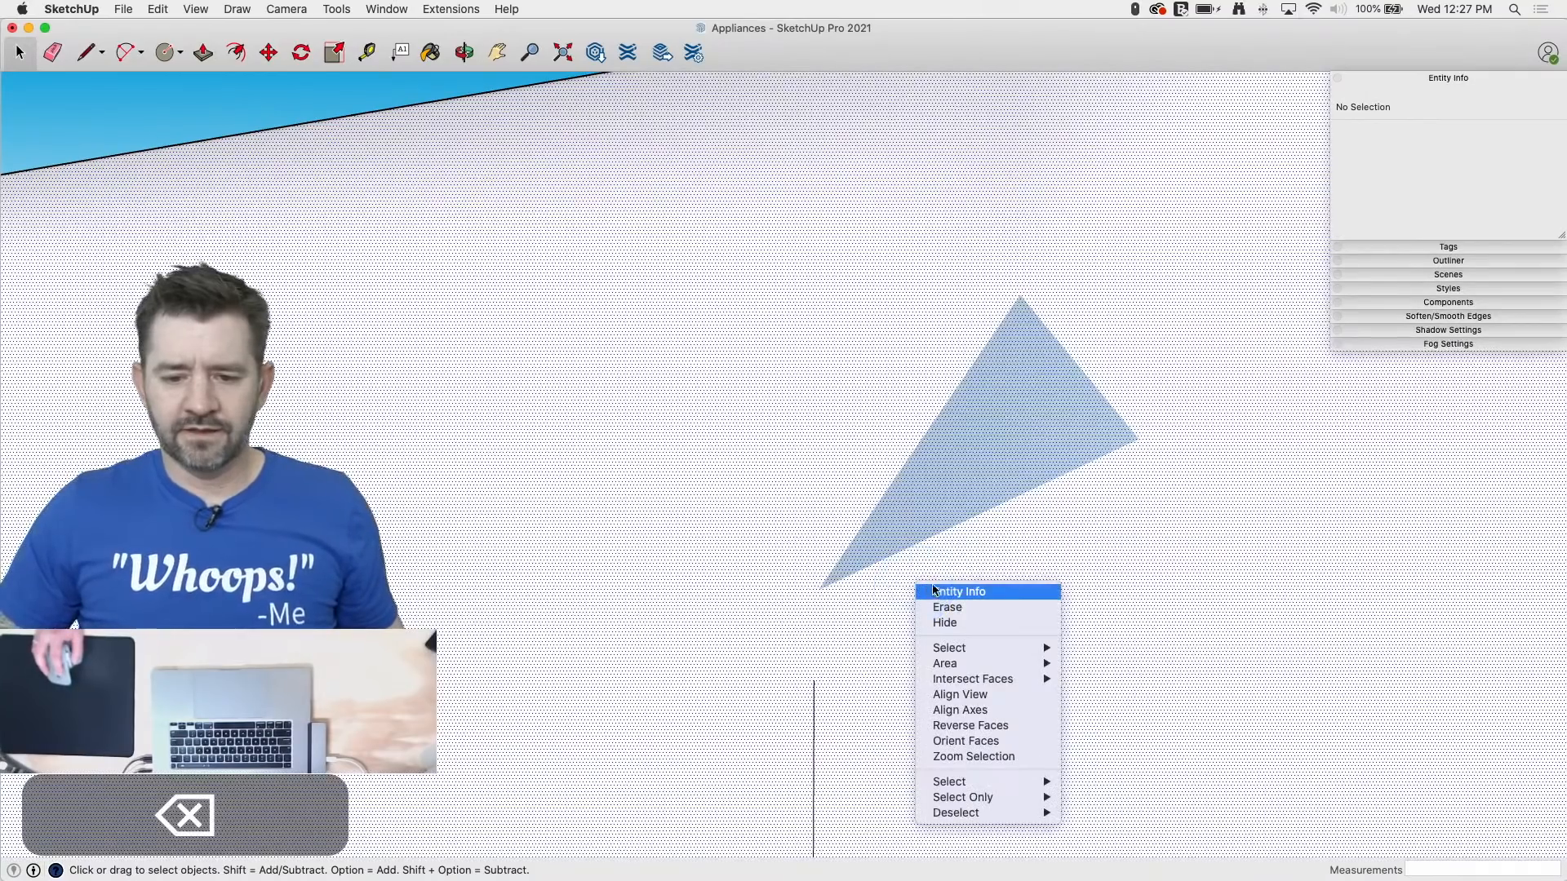
pyautogui.click(979, 741)
pyautogui.scroll(-8, 1124, 435)
pyautogui.rightClick(1070, 474)
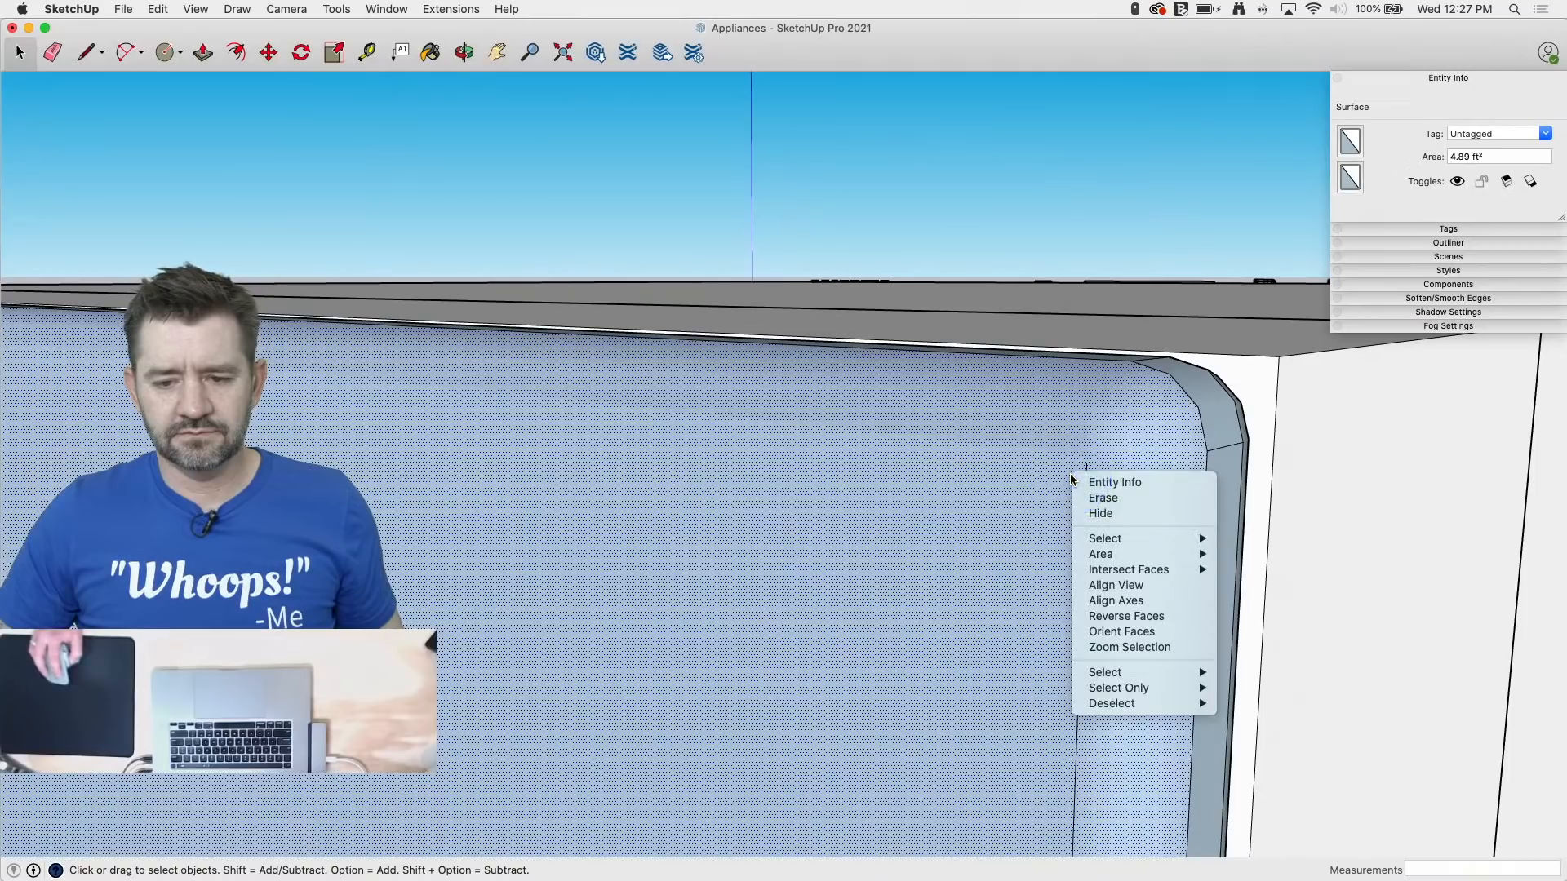
pyautogui.moveTo(1141, 622); pyautogui.dragTo(866, 573)
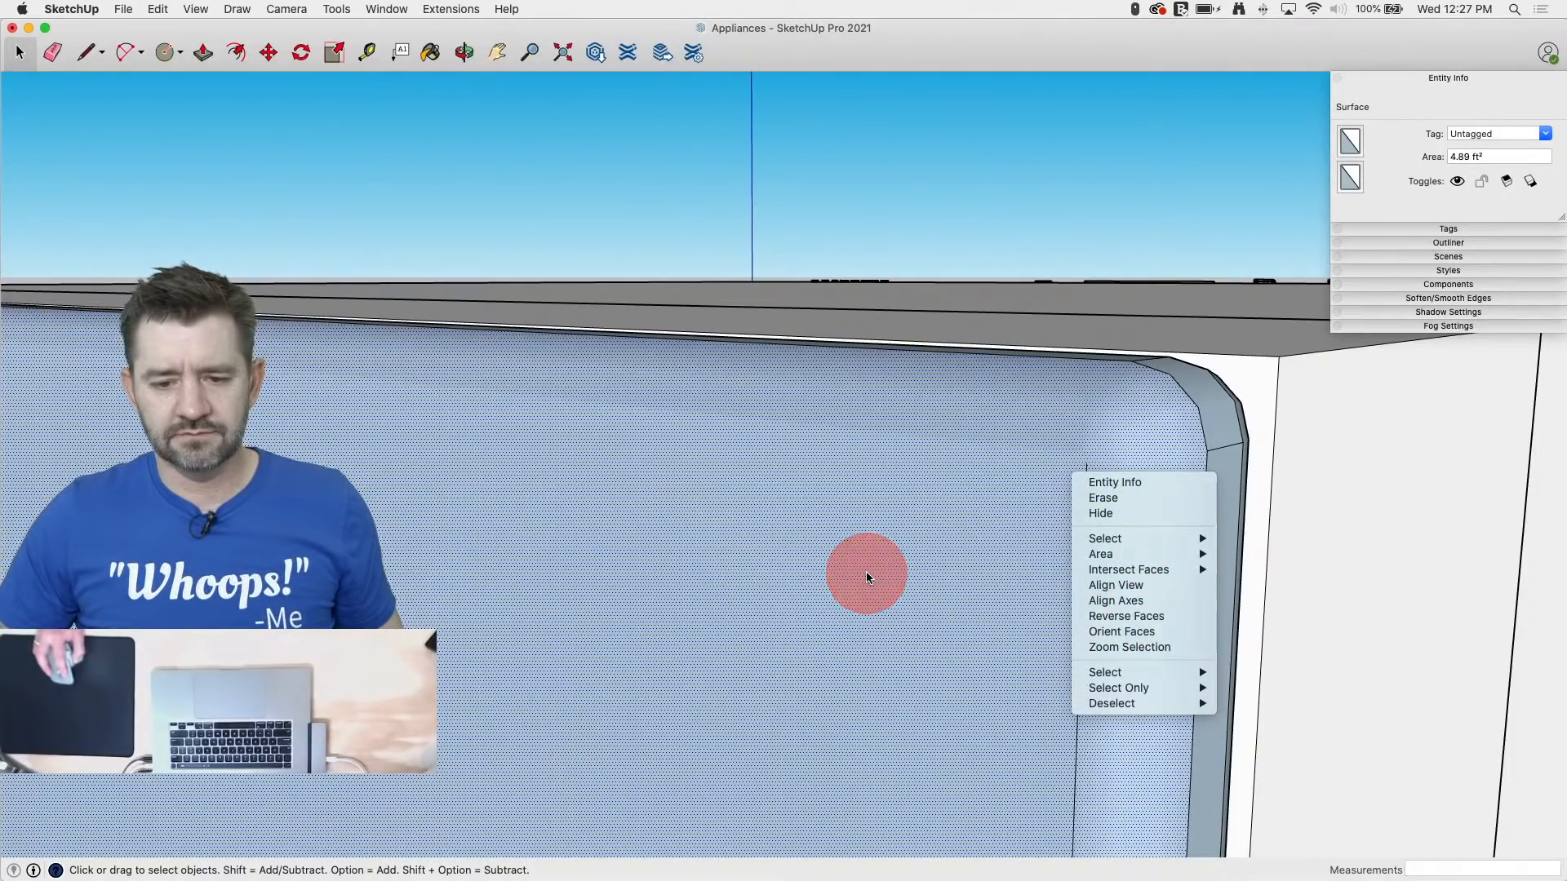
pyautogui.click(866, 573)
pyautogui.tripleClick(863, 571)
pyautogui.rightClick(864, 569)
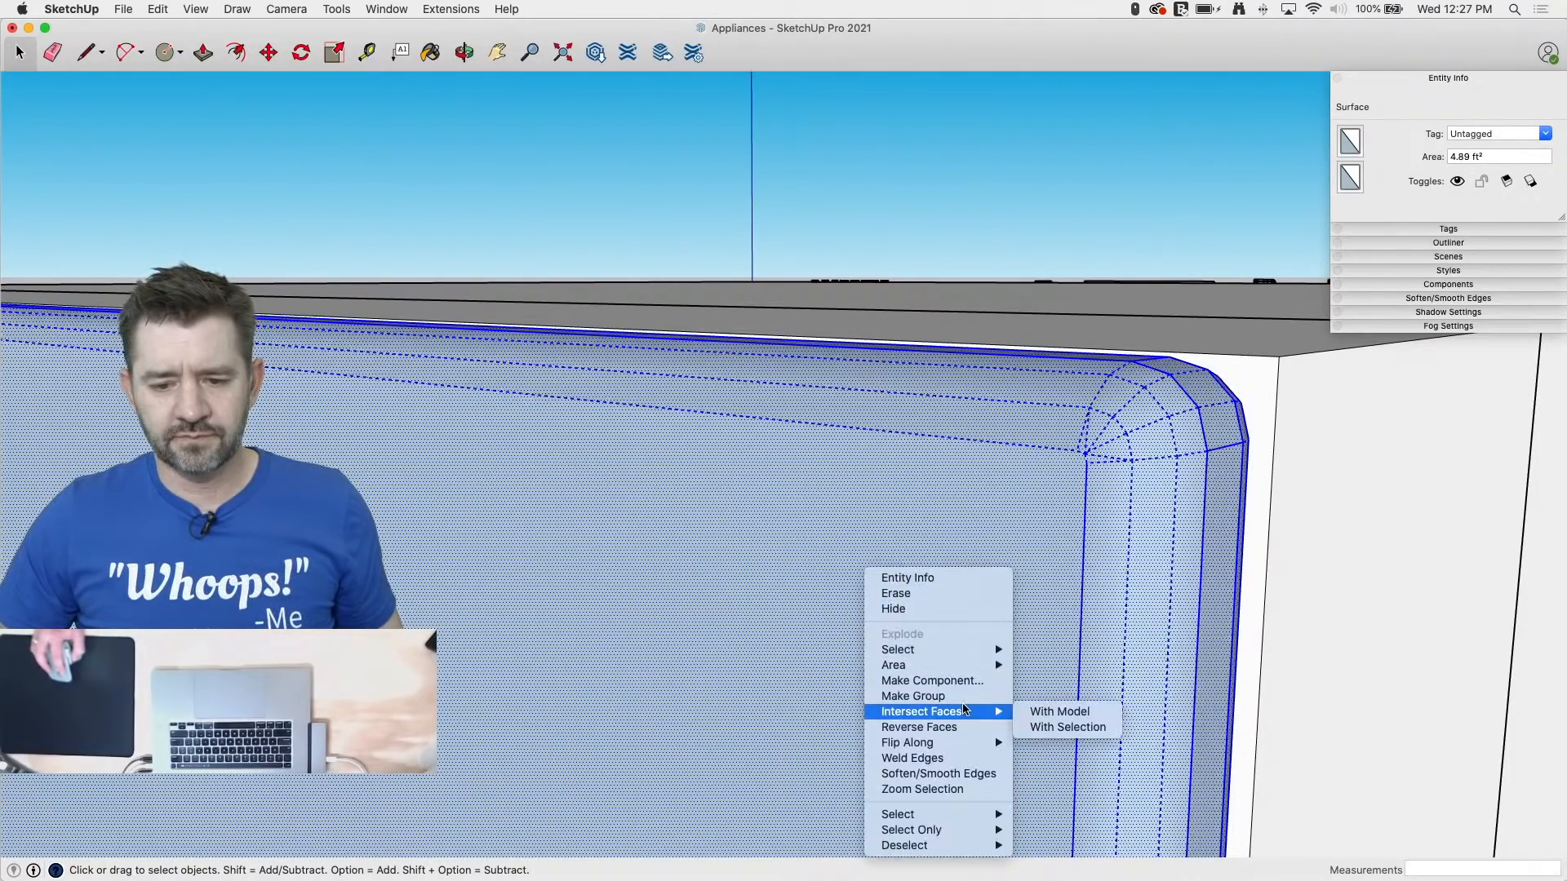
pyautogui.click(954, 735)
pyautogui.click(1104, 252)
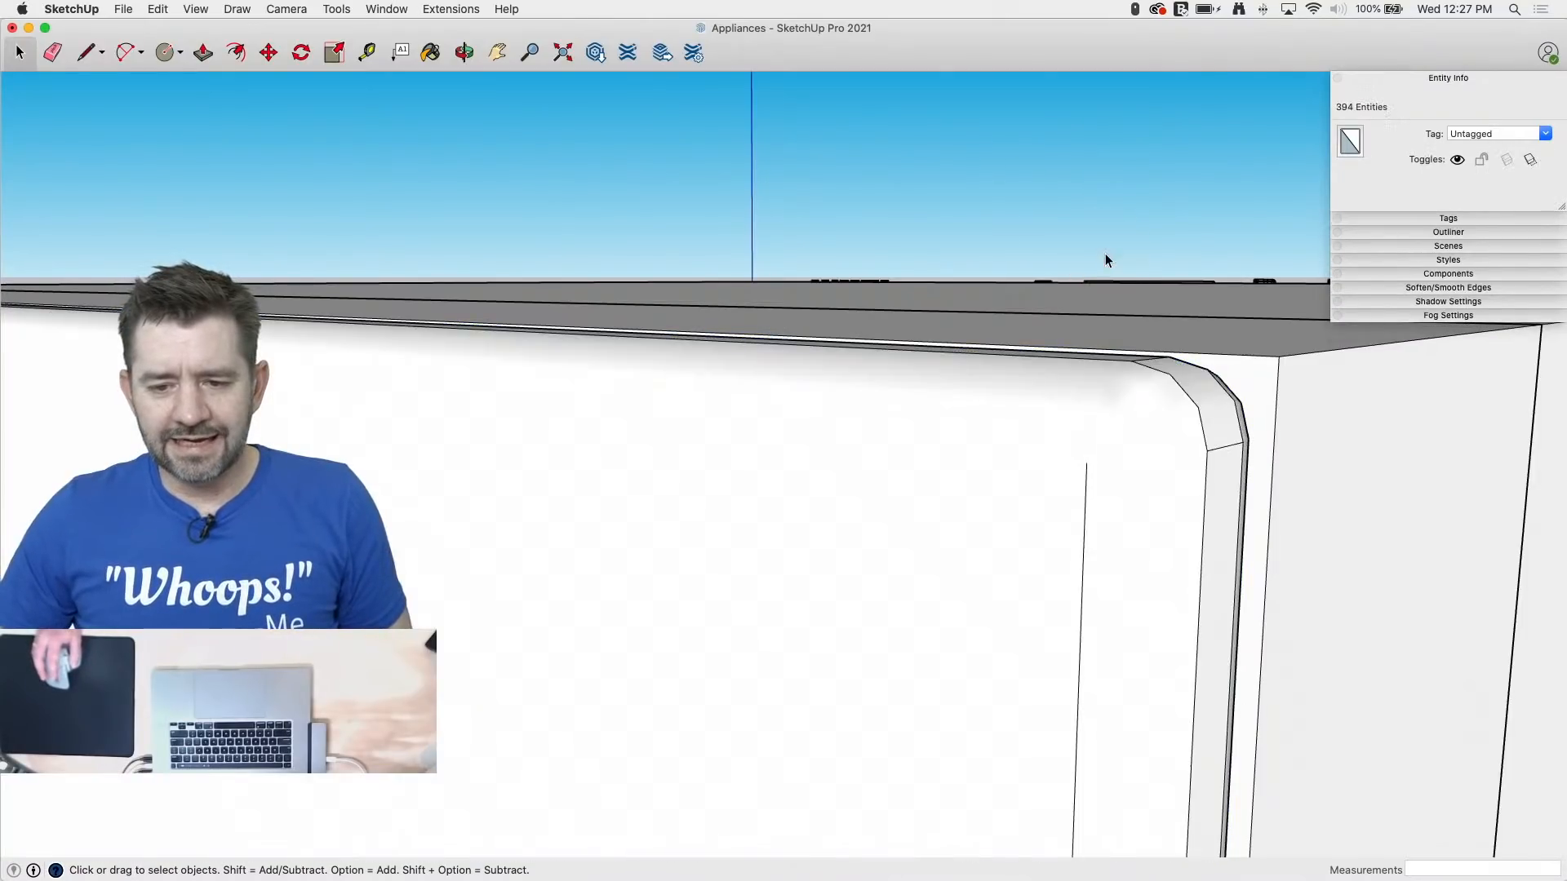
# Step: Select the whole connected front panel, make it a group, and open the group for editing
pyautogui.moveTo(1104, 253); pyautogui.dragTo(661, 336, button='middle')
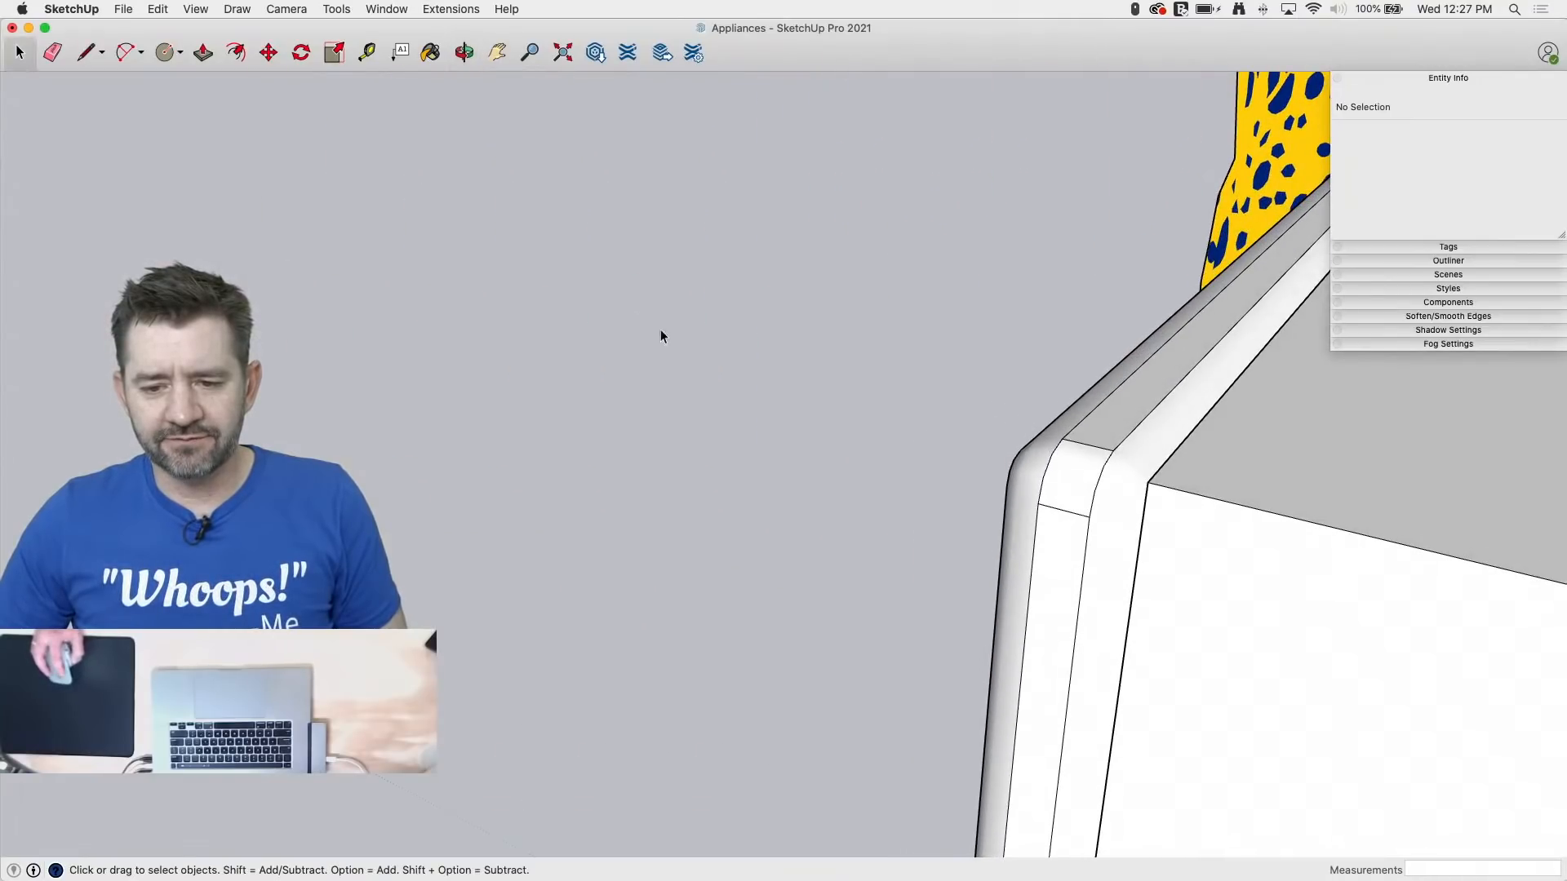
pyautogui.scroll(2, 1113, 487)
pyautogui.tripleClick(1104, 492)
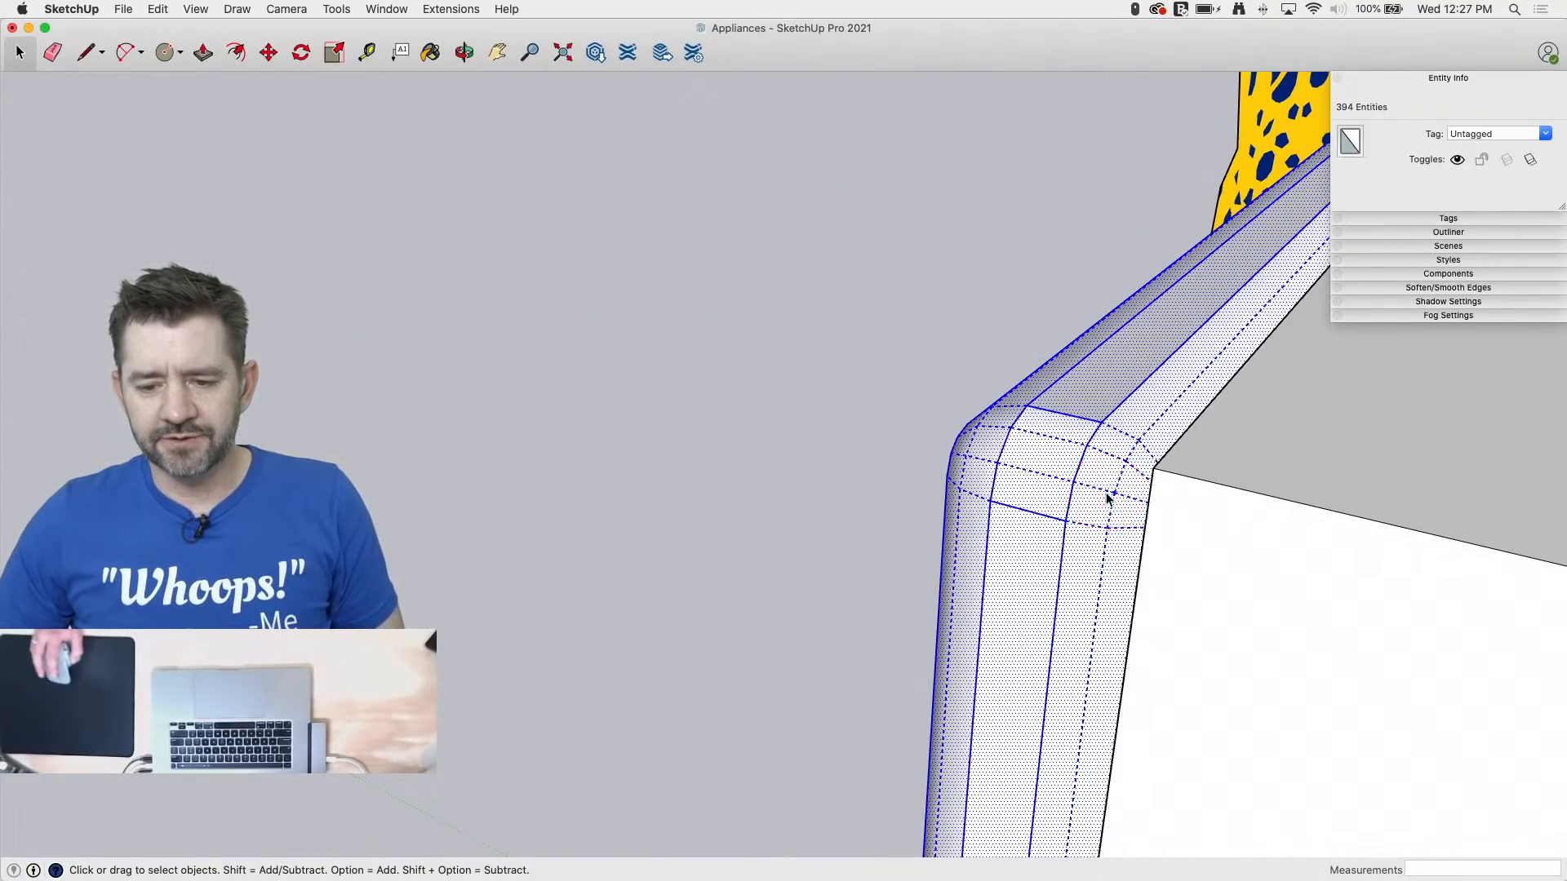
pyautogui.rightClick(1106, 492)
pyautogui.click(1142, 623)
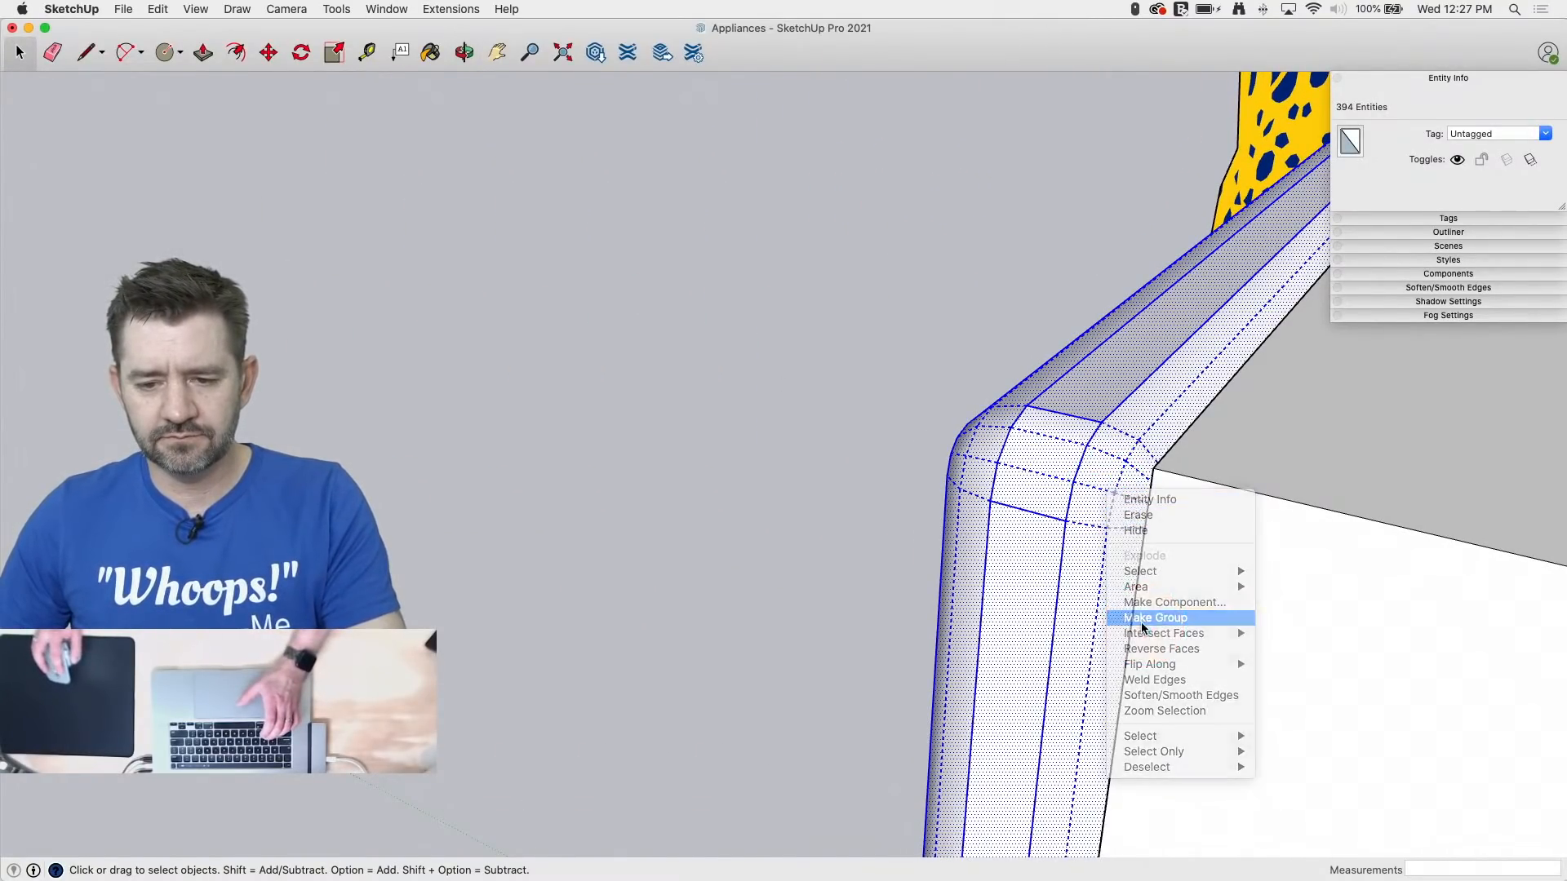
pyautogui.doubleClick(1101, 517)
# Step: Draw an edge across the gap at the panel's rounded back corner and erase the stray edge stubs there
pyautogui.moveTo(1232, 526); pyautogui.dragTo(1068, 498, button='middle')
pyautogui.scroll(8, 1065, 494)
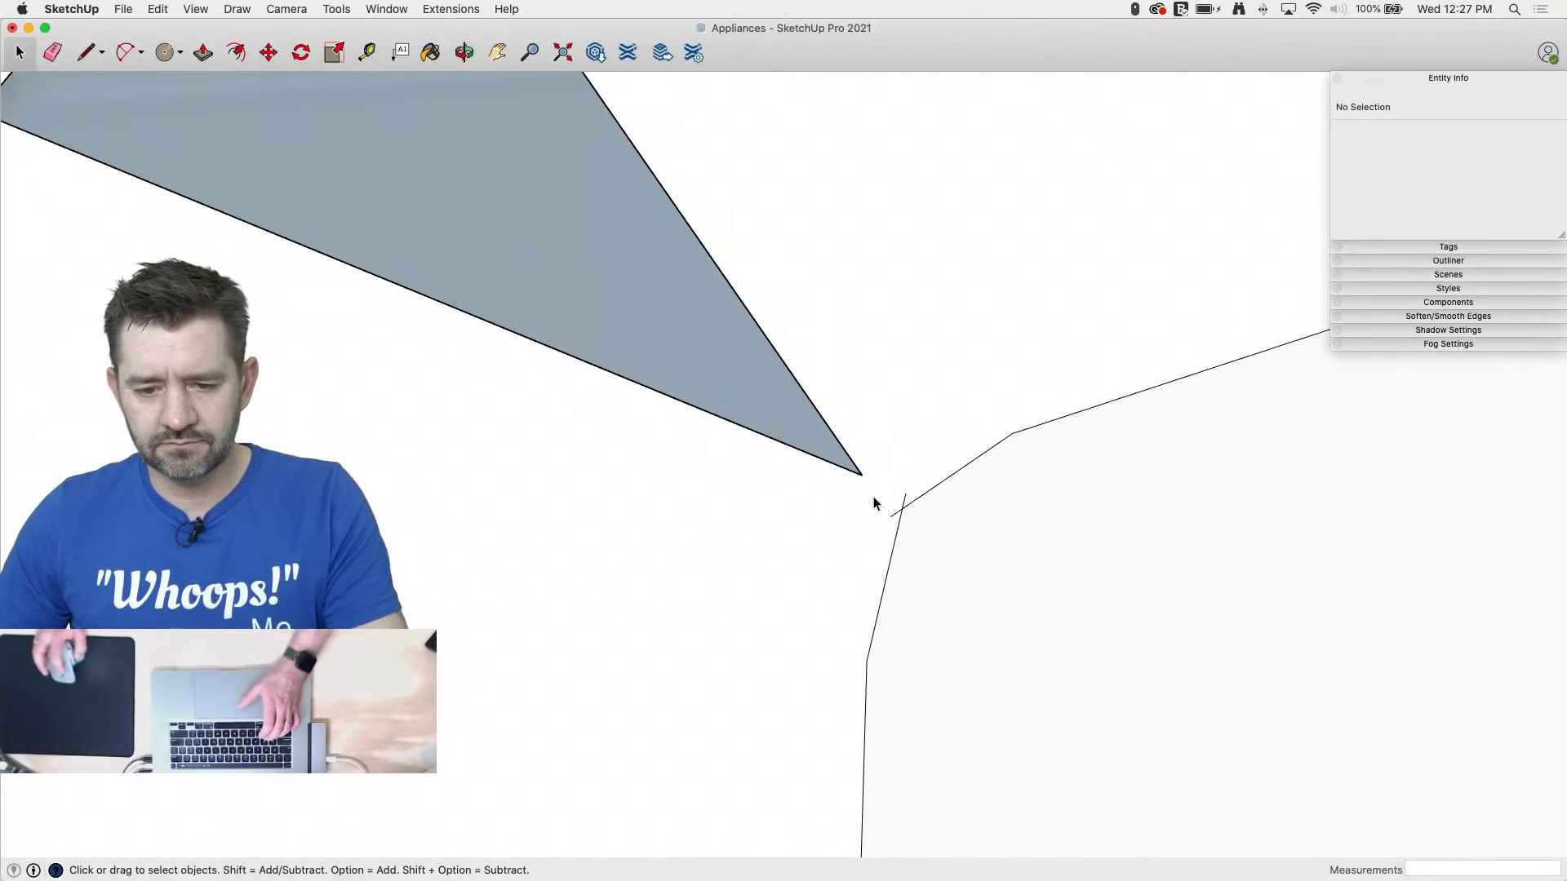
pyautogui.press('l')
pyautogui.click(900, 507)
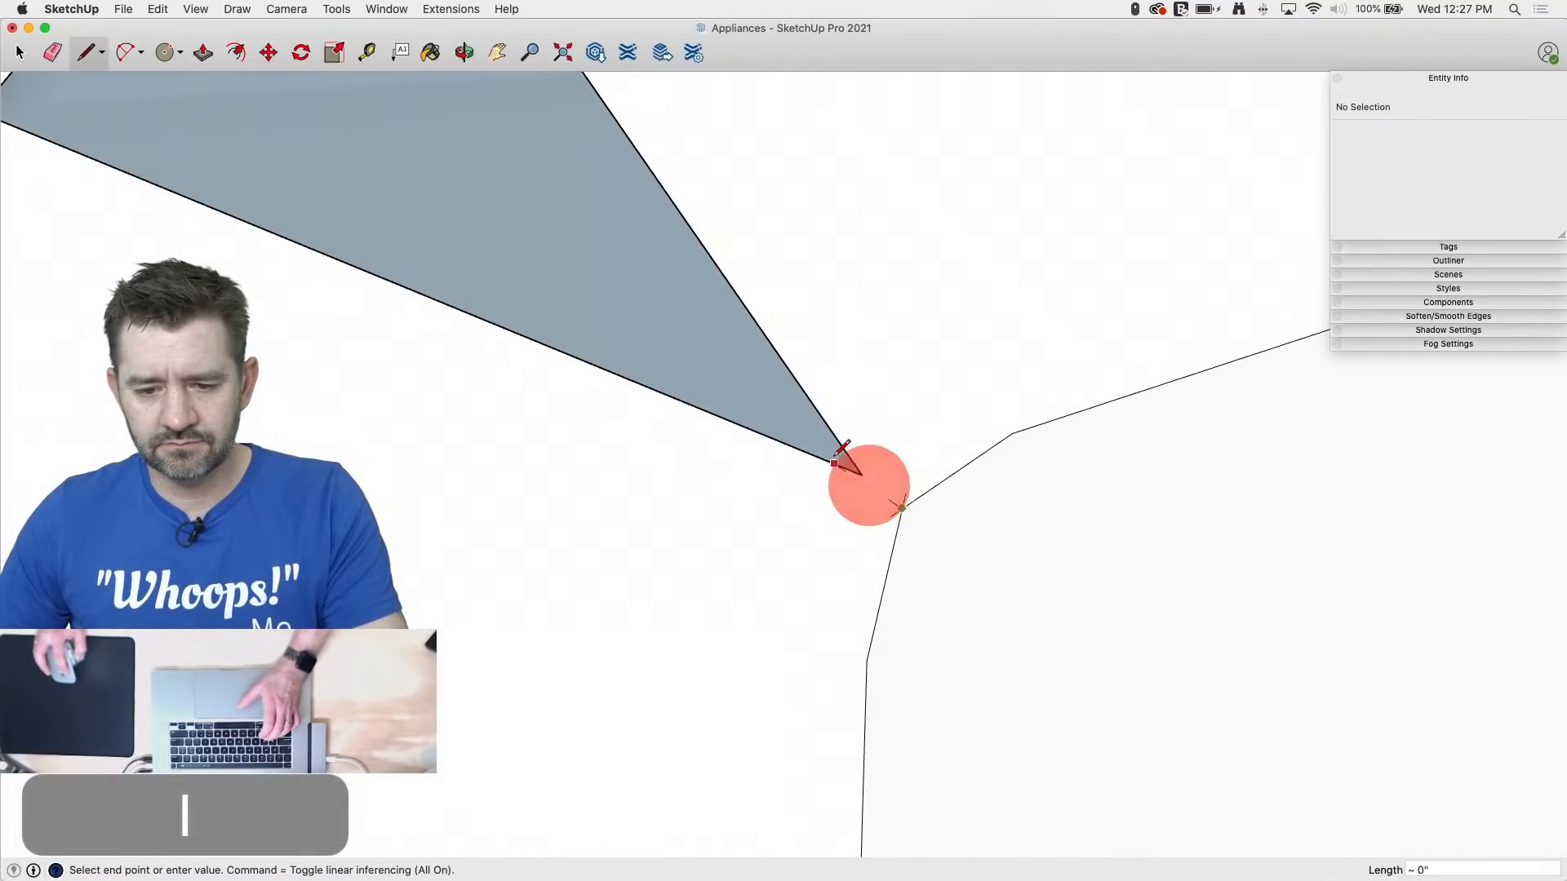
pyautogui.click(862, 474)
pyautogui.click(904, 502)
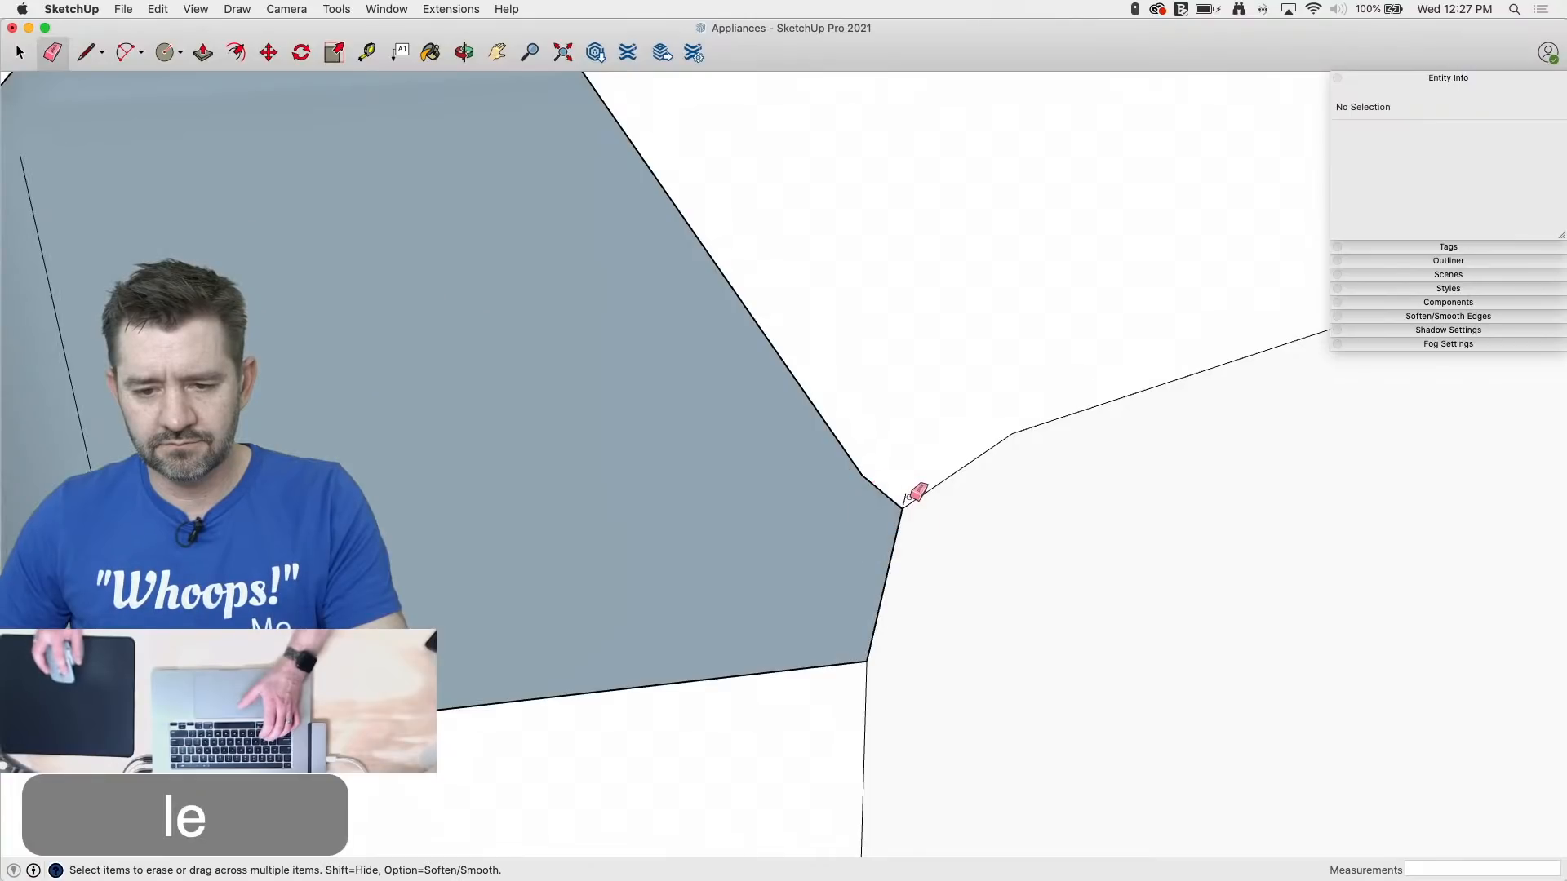
pyautogui.click(906, 497)
# Step: Draw lines from the back corner's inner point to the surrounding outer vertices to fill the missing faces
pyautogui.press('l')
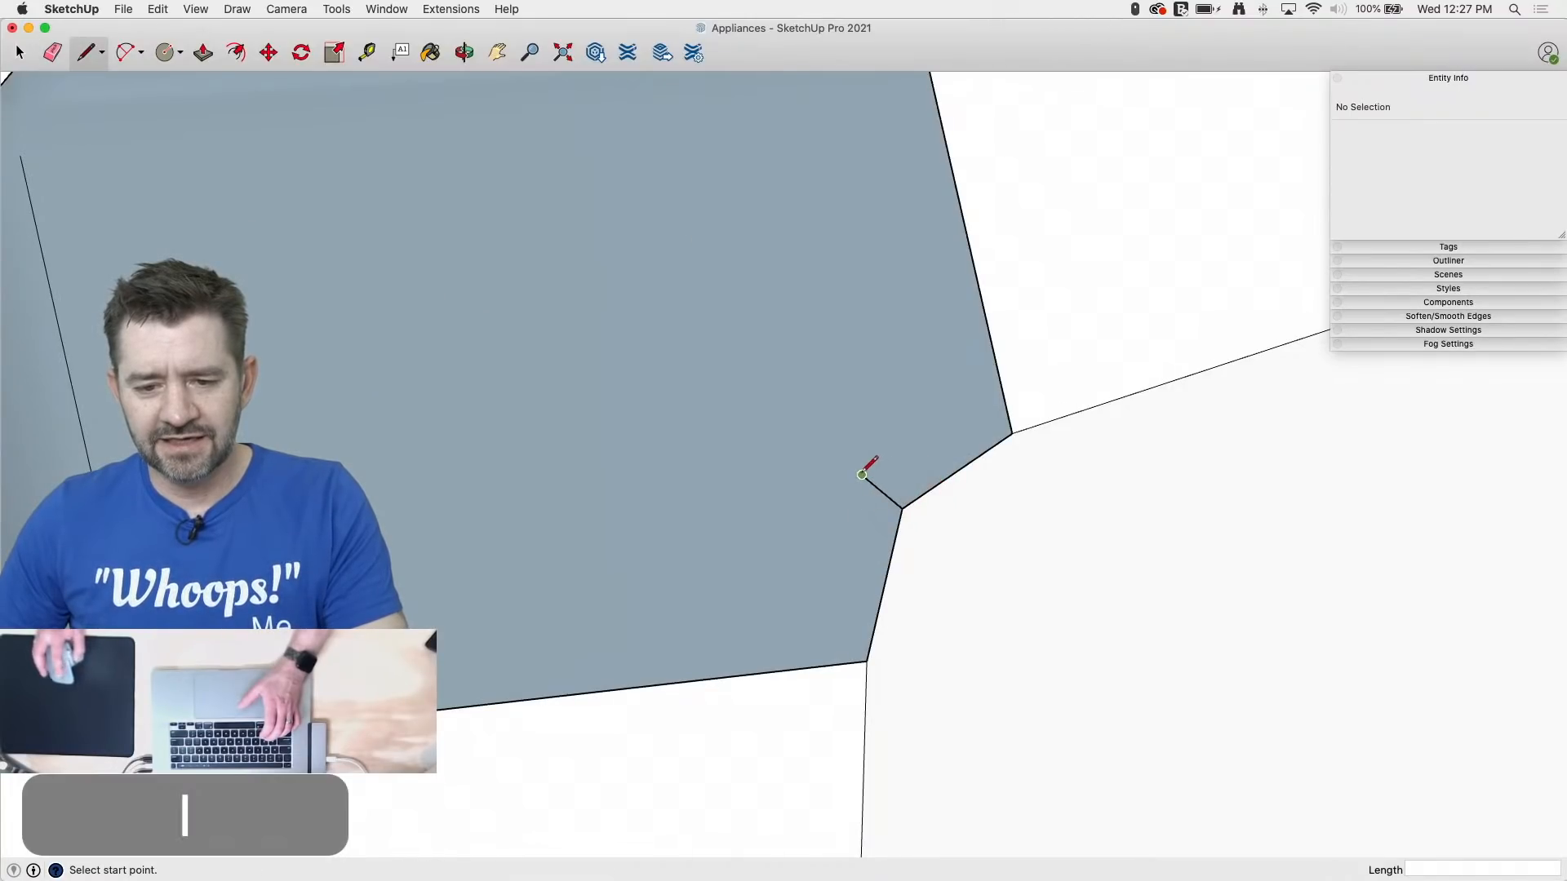
pyautogui.click(863, 475)
pyautogui.scroll(-3, 1123, 381)
pyautogui.click(491, 590)
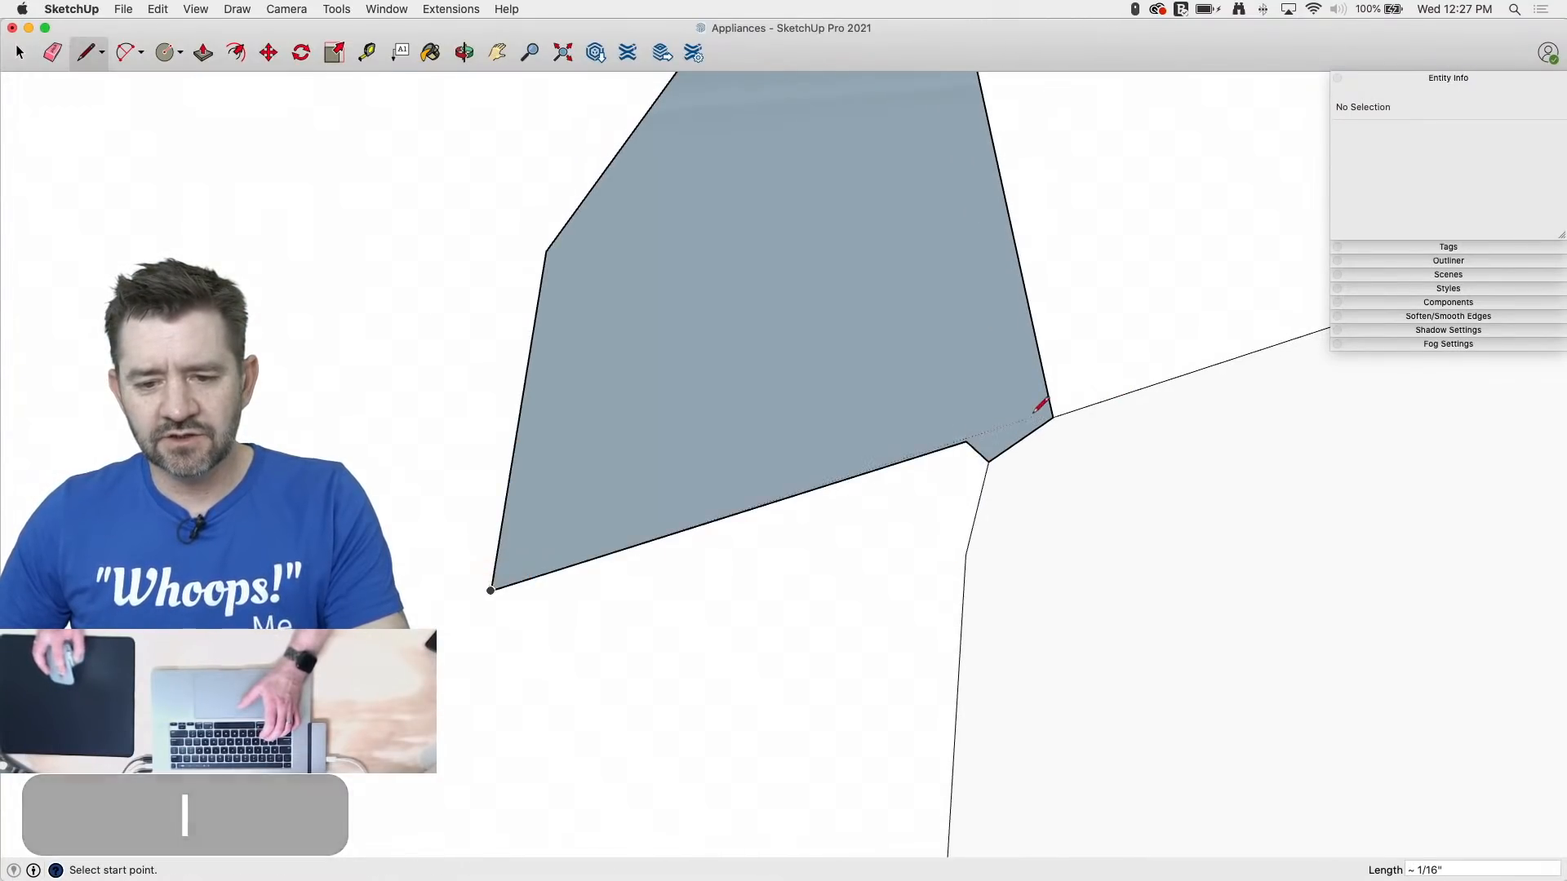
pyautogui.click(965, 441)
pyautogui.scroll(-3, 915, 697)
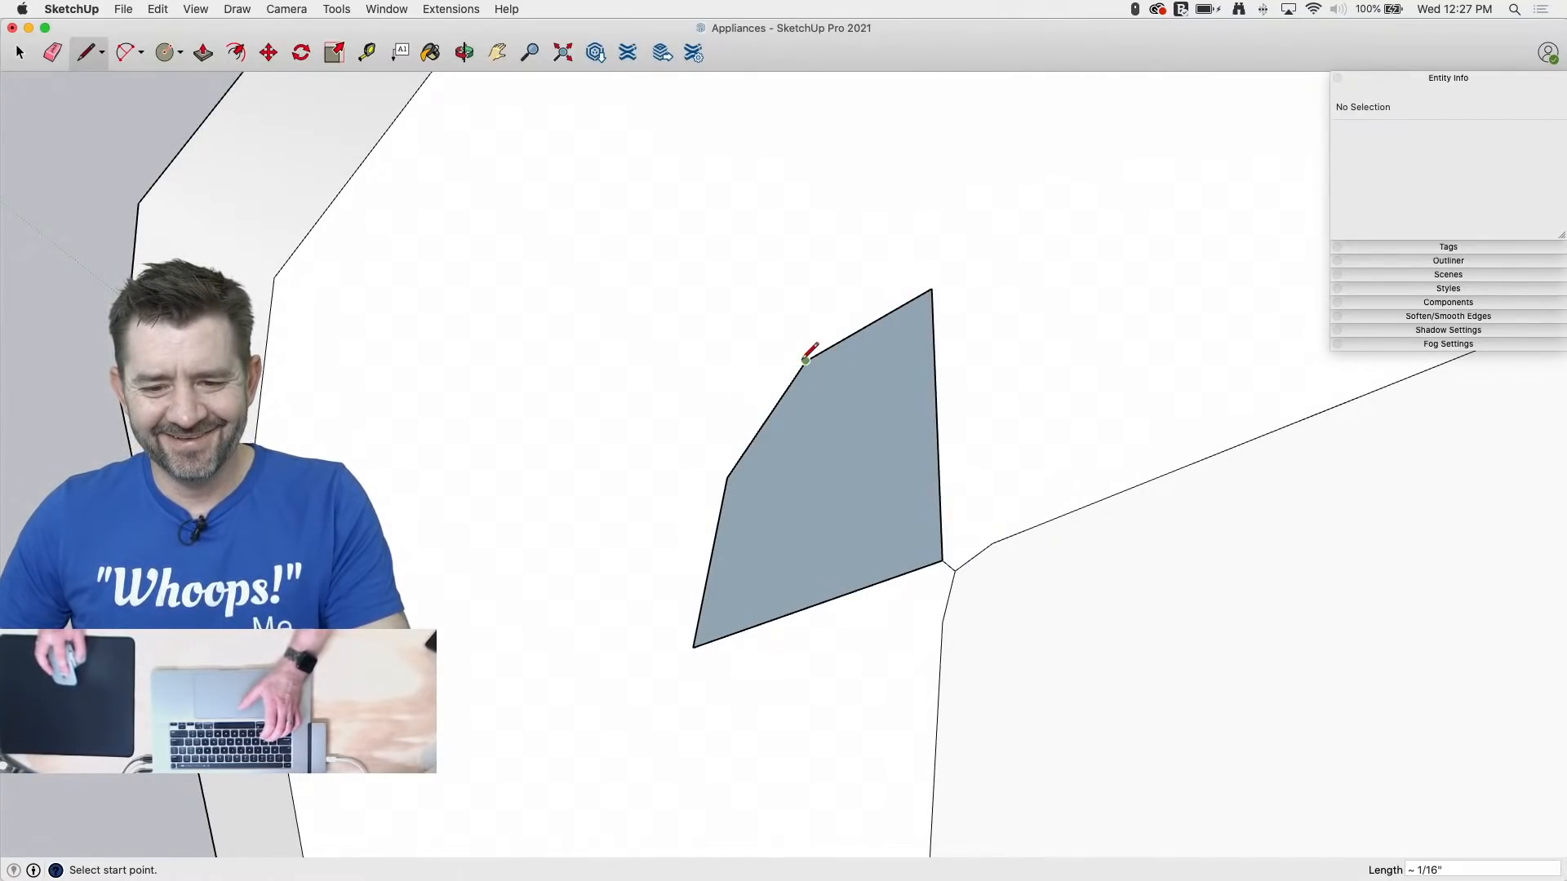
pyautogui.click(940, 560)
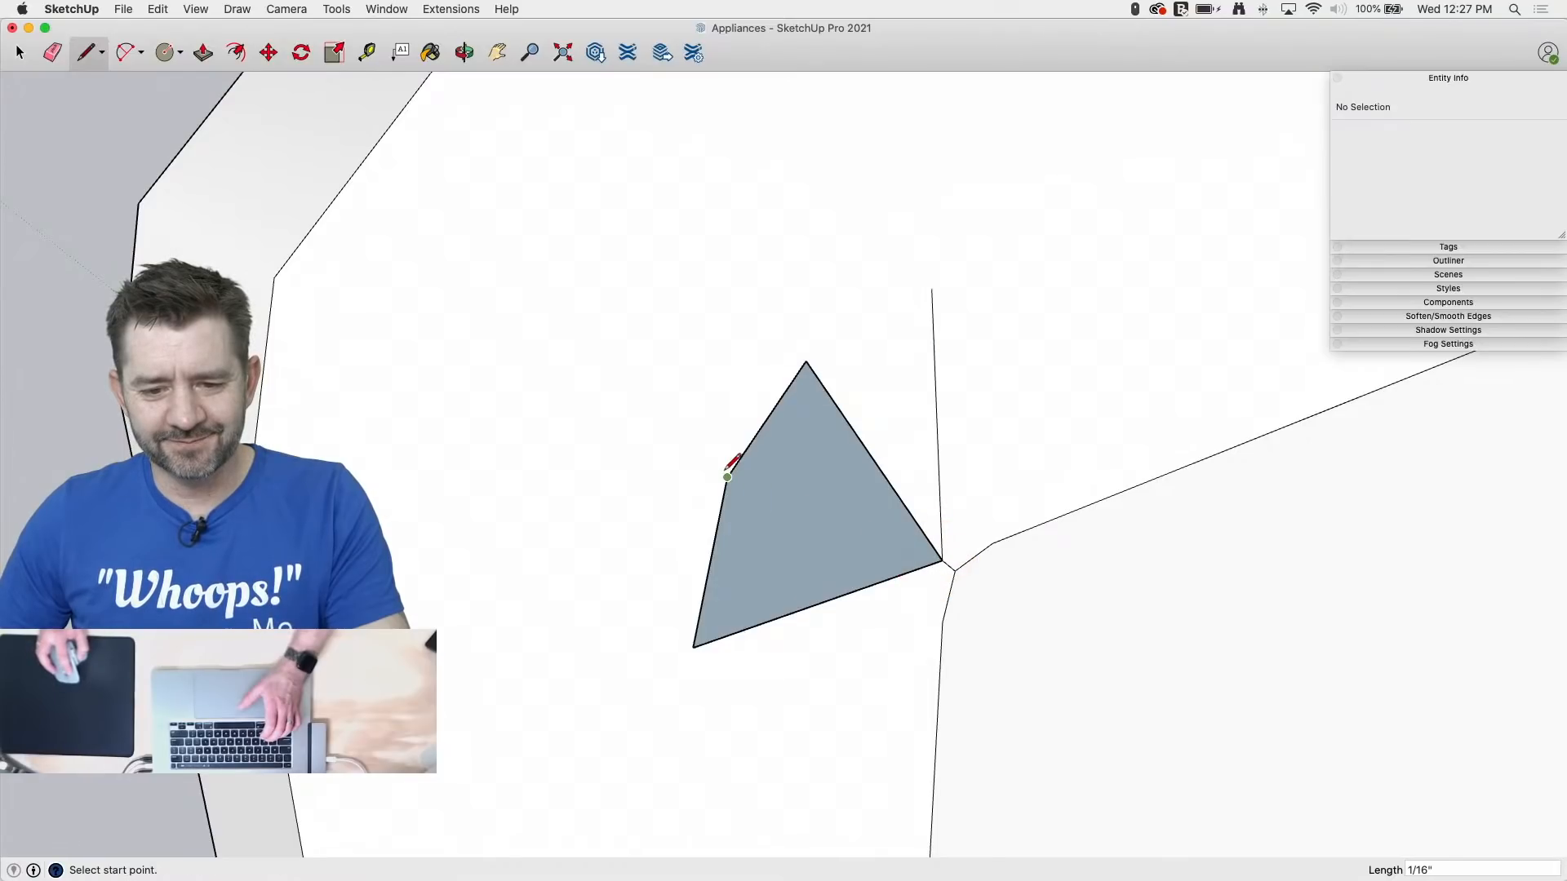
pyautogui.click(940, 557)
pyautogui.scroll(-3, 1227, 472)
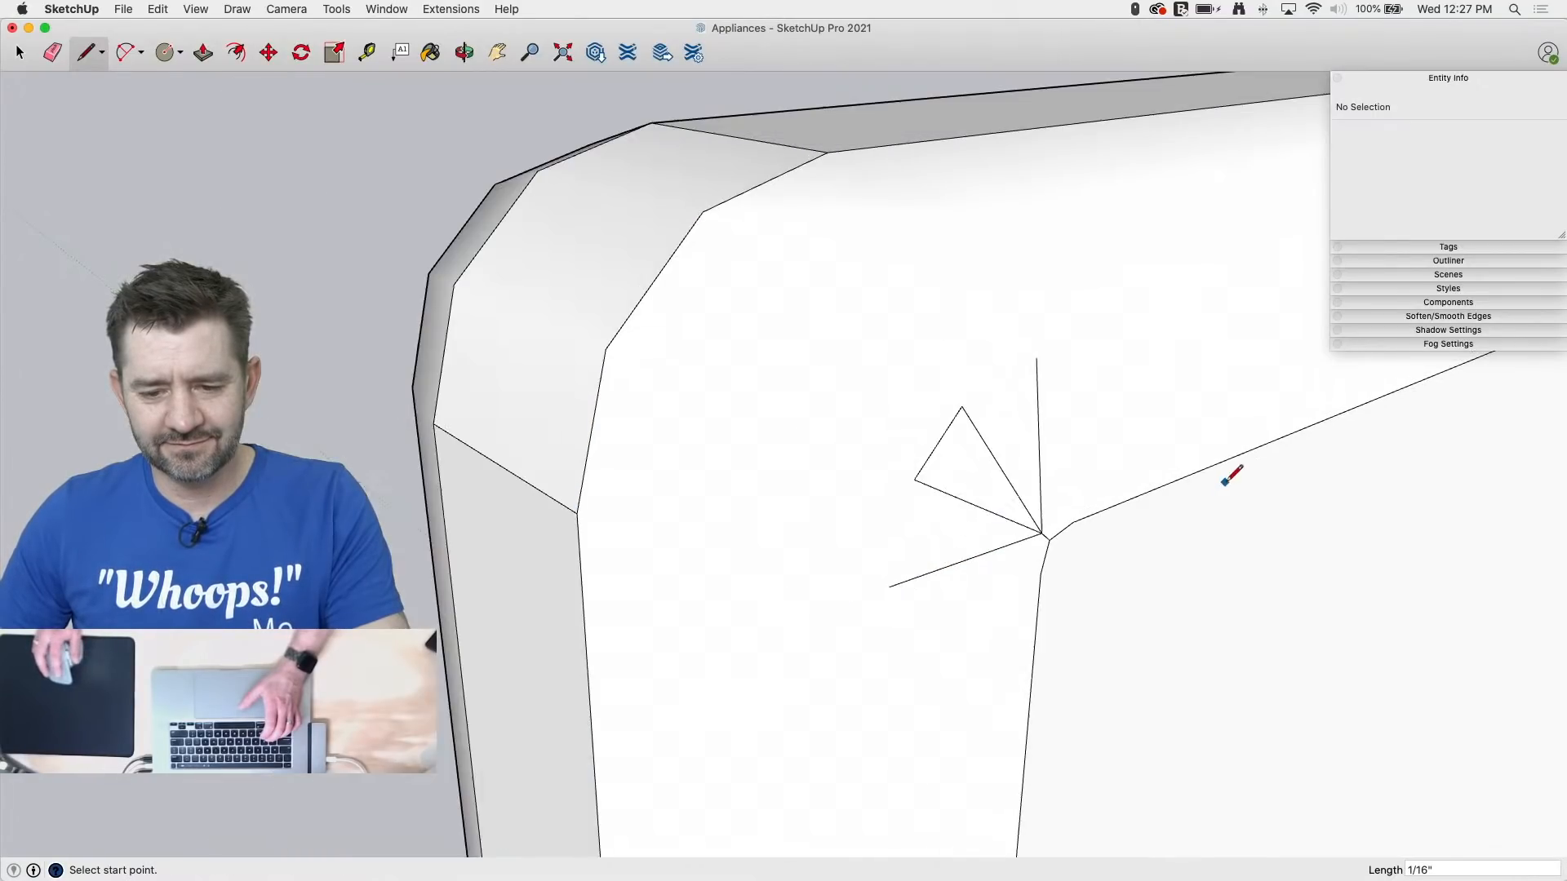
# Step: Soften the repair lines and the face boundary around the panel's back corner
pyautogui.press('e')
pyautogui.moveTo(1043, 451)
pyautogui.mouseDown()
pyautogui.moveTo(958, 550)
pyautogui.moveTo(933, 447)
pyautogui.mouseUp()
pyautogui.moveTo(1058, 499)
pyautogui.mouseDown()
pyautogui.moveTo(1042, 535)
pyautogui.moveTo(1081, 517)
pyautogui.moveTo(1027, 596)
pyautogui.moveTo(1123, 553)
pyautogui.mouseUp()
pyautogui.press('space')
pyautogui.click(955, 525)
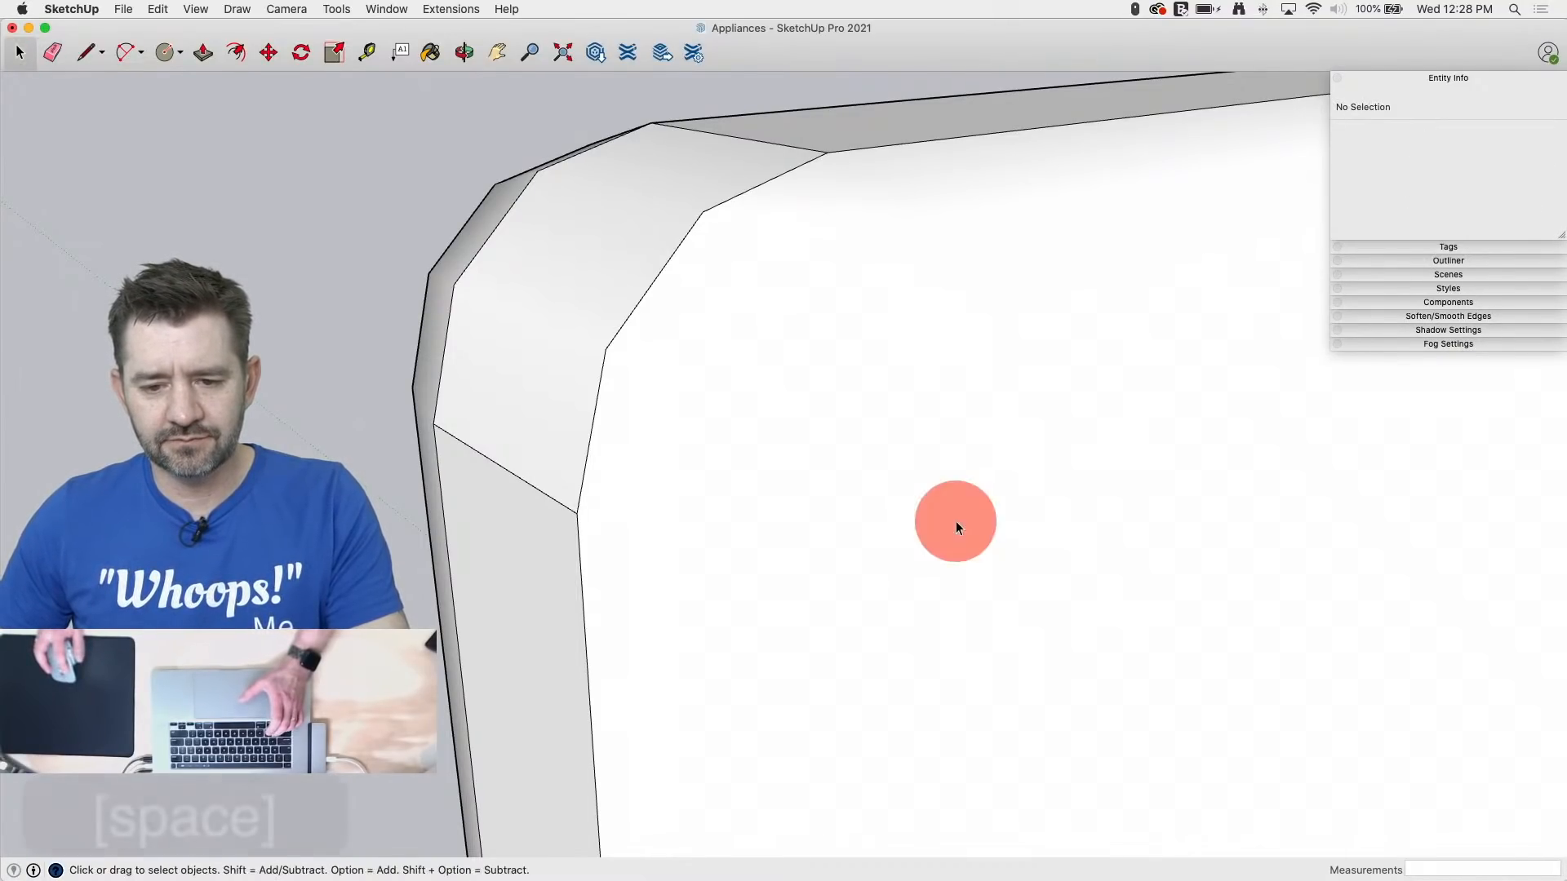
# Step: Soften the remaining hard edges along the panel's side and across its rounded top corner
pyautogui.scroll(-3, 906, 494)
pyautogui.moveTo(905, 495)
pyautogui.mouseDown(button='middle')
pyautogui.moveTo(854, 479)
pyautogui.moveTo(1098, 497)
pyautogui.moveTo(846, 356)
pyautogui.mouseUp(button='middle')
pyautogui.press('e')
pyautogui.moveTo(871, 336)
pyautogui.keyDown('alt'); pyautogui.mouseDown()
pyautogui.moveTo(762, 360)
pyautogui.moveTo(723, 413)
pyautogui.moveTo(728, 504)
pyautogui.moveTo(838, 497)
pyautogui.mouseUp(); pyautogui.keyUp('alt')
pyautogui.keyDown('alt'); pyautogui.moveTo(858, 371); pyautogui.dragTo(867, 369); pyautogui.keyUp('alt')
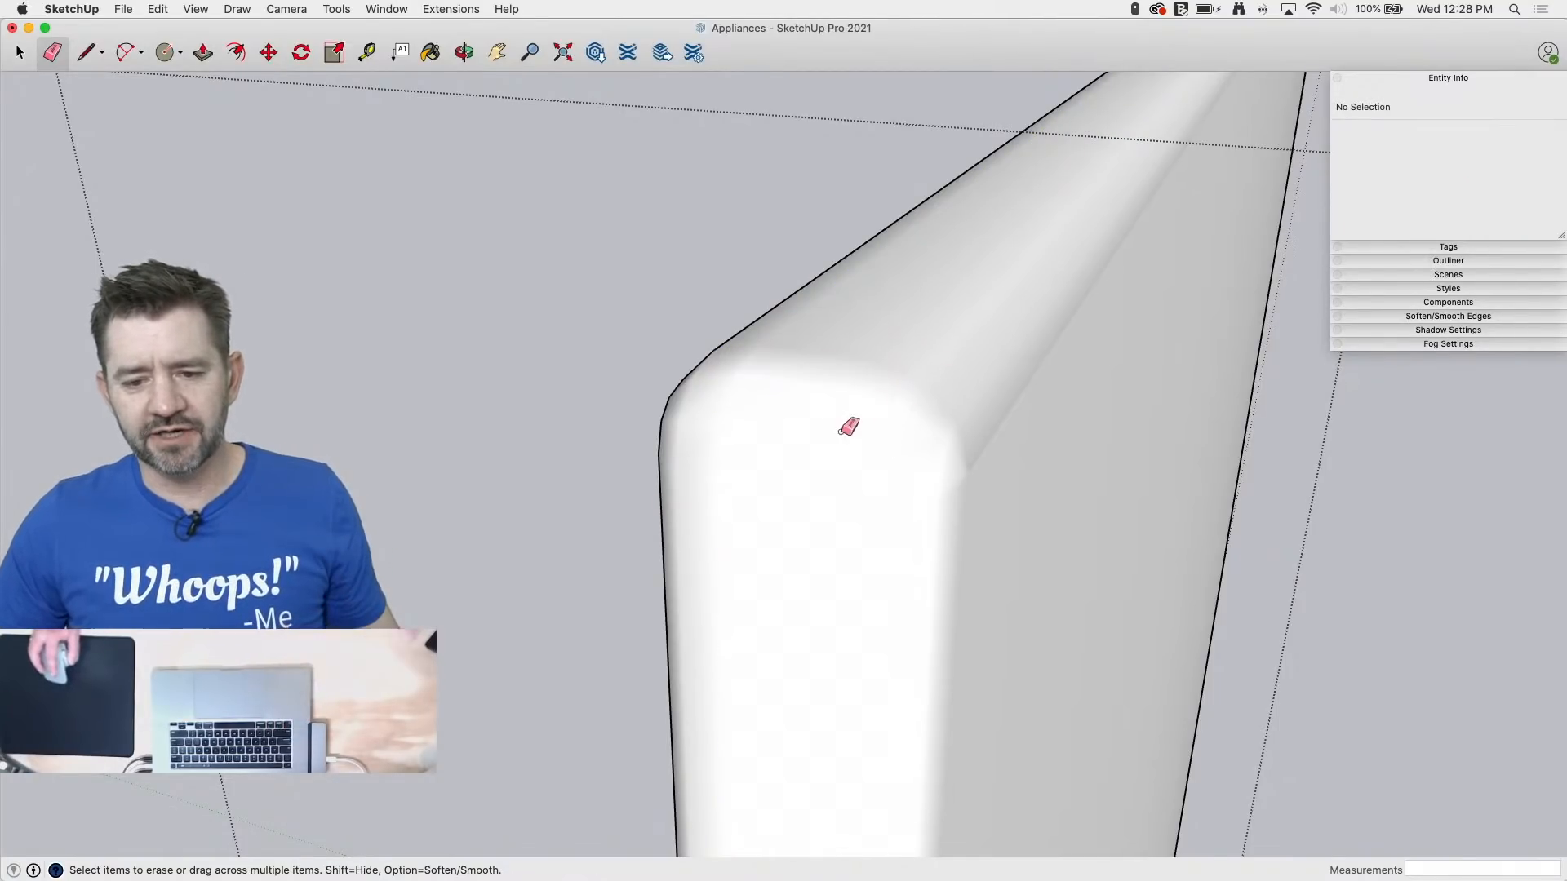
# Step: Soften the remaining vertical edge along the panel's front face and select the resulting smooth surface
pyautogui.moveTo(849, 427)
pyautogui.mouseDown(button='middle')
pyautogui.moveTo(1287, 395)
pyautogui.moveTo(1279, 367)
pyautogui.mouseUp(button='middle')
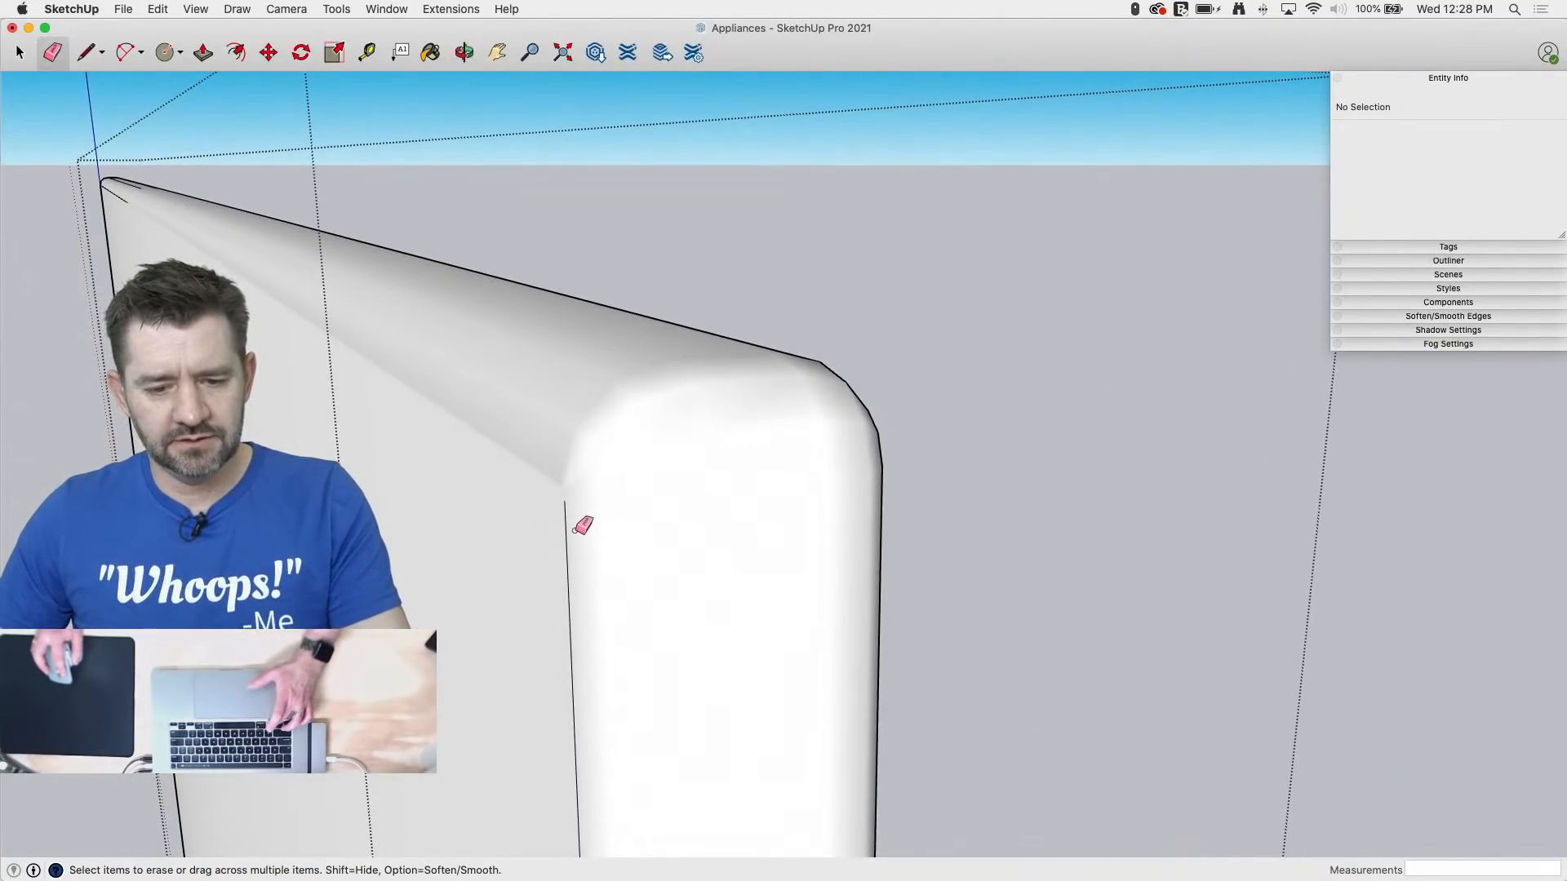
pyautogui.click(569, 542)
pyautogui.moveTo(697, 479)
pyautogui.mouseDown(button='middle')
pyautogui.moveTo(777, 455)
pyautogui.moveTo(607, 545)
pyautogui.mouseUp(button='middle')
pyautogui.press('space')
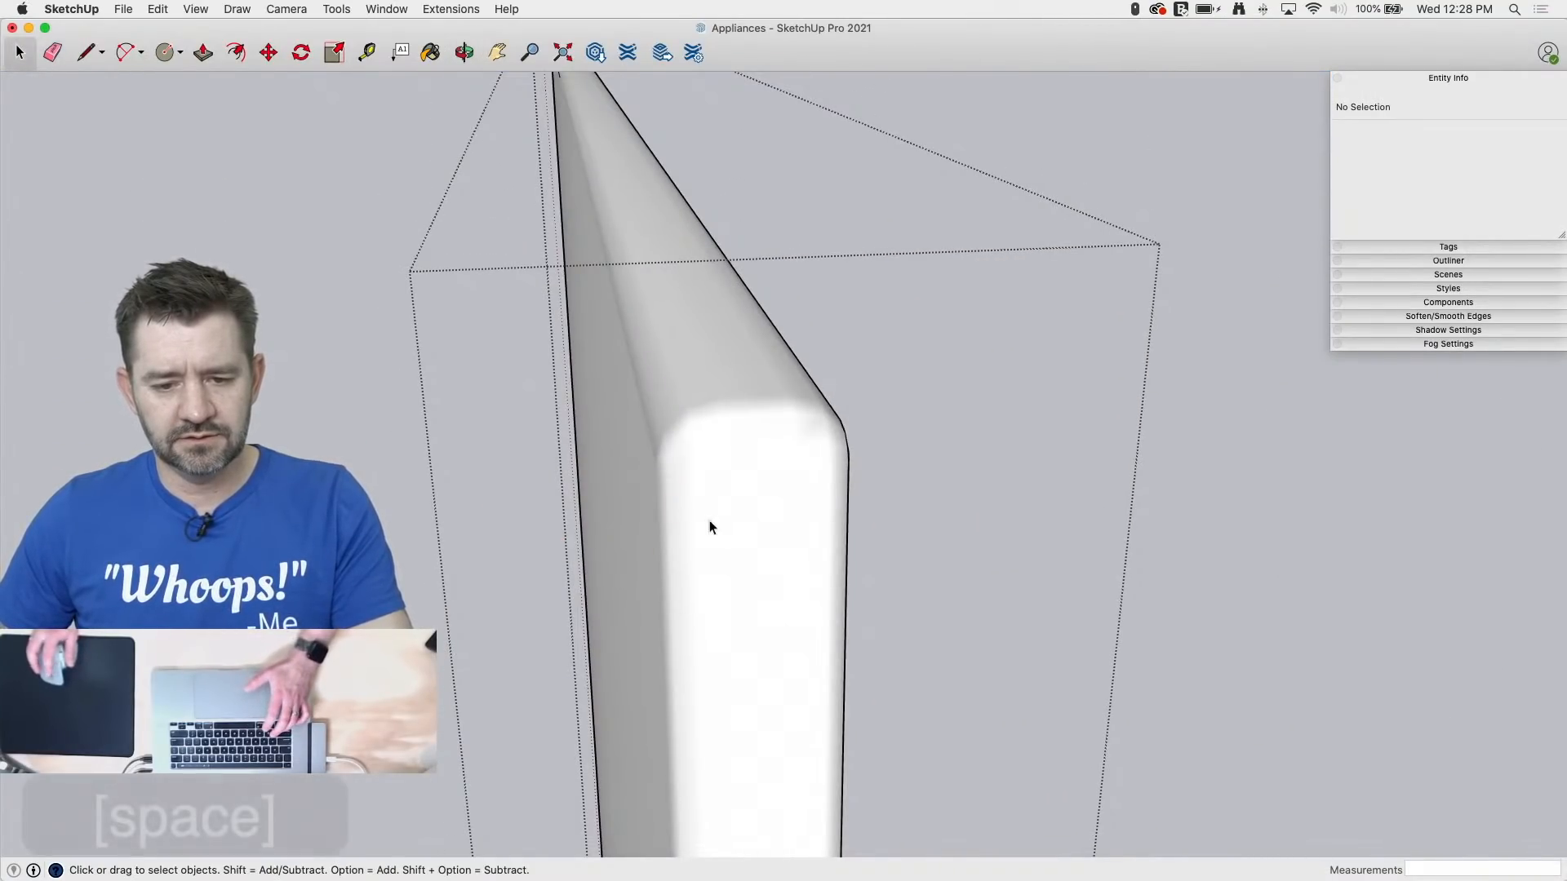
pyautogui.click(709, 521)
# Step: Draw a large vertical rectangular face through the midpoint of the panel's upper edge, perpendicular to the panel's front
pyautogui.moveTo(874, 506); pyautogui.dragTo(1191, 510, button='middle')
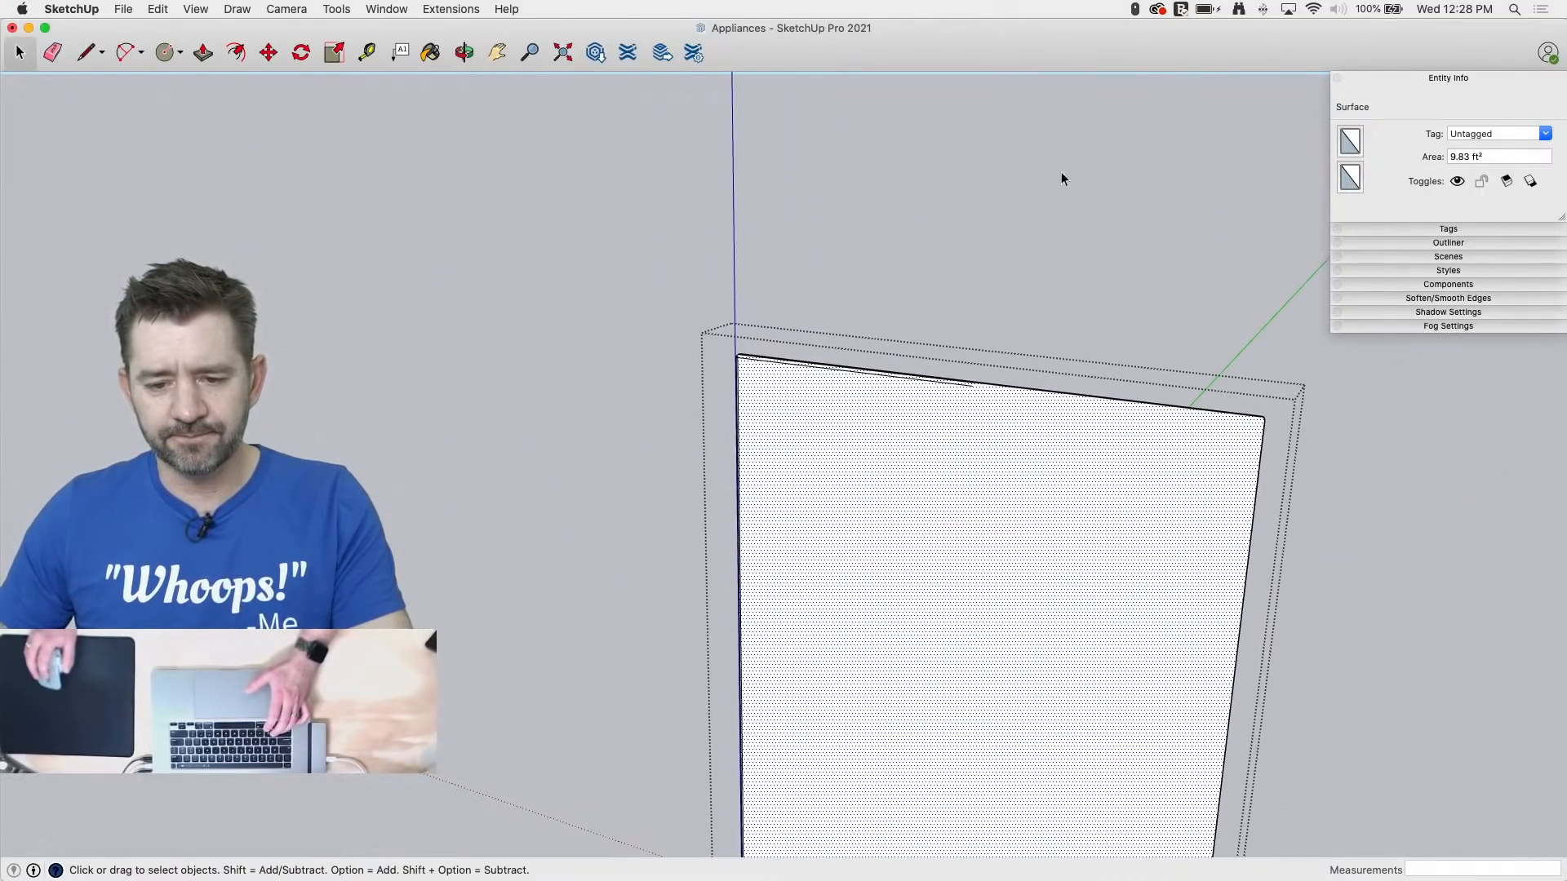
pyautogui.scroll(-2, 1063, 174)
pyautogui.scroll(4, 963, 590)
pyautogui.scroll(-2, 971, 598)
pyautogui.scroll(1, 1000, 602)
pyautogui.scroll(-1, 1027, 605)
pyautogui.moveTo(989, 471); pyautogui.dragTo(944, 870, button='middle')
pyautogui.press('l')
pyautogui.scroll(2, 1041, 340)
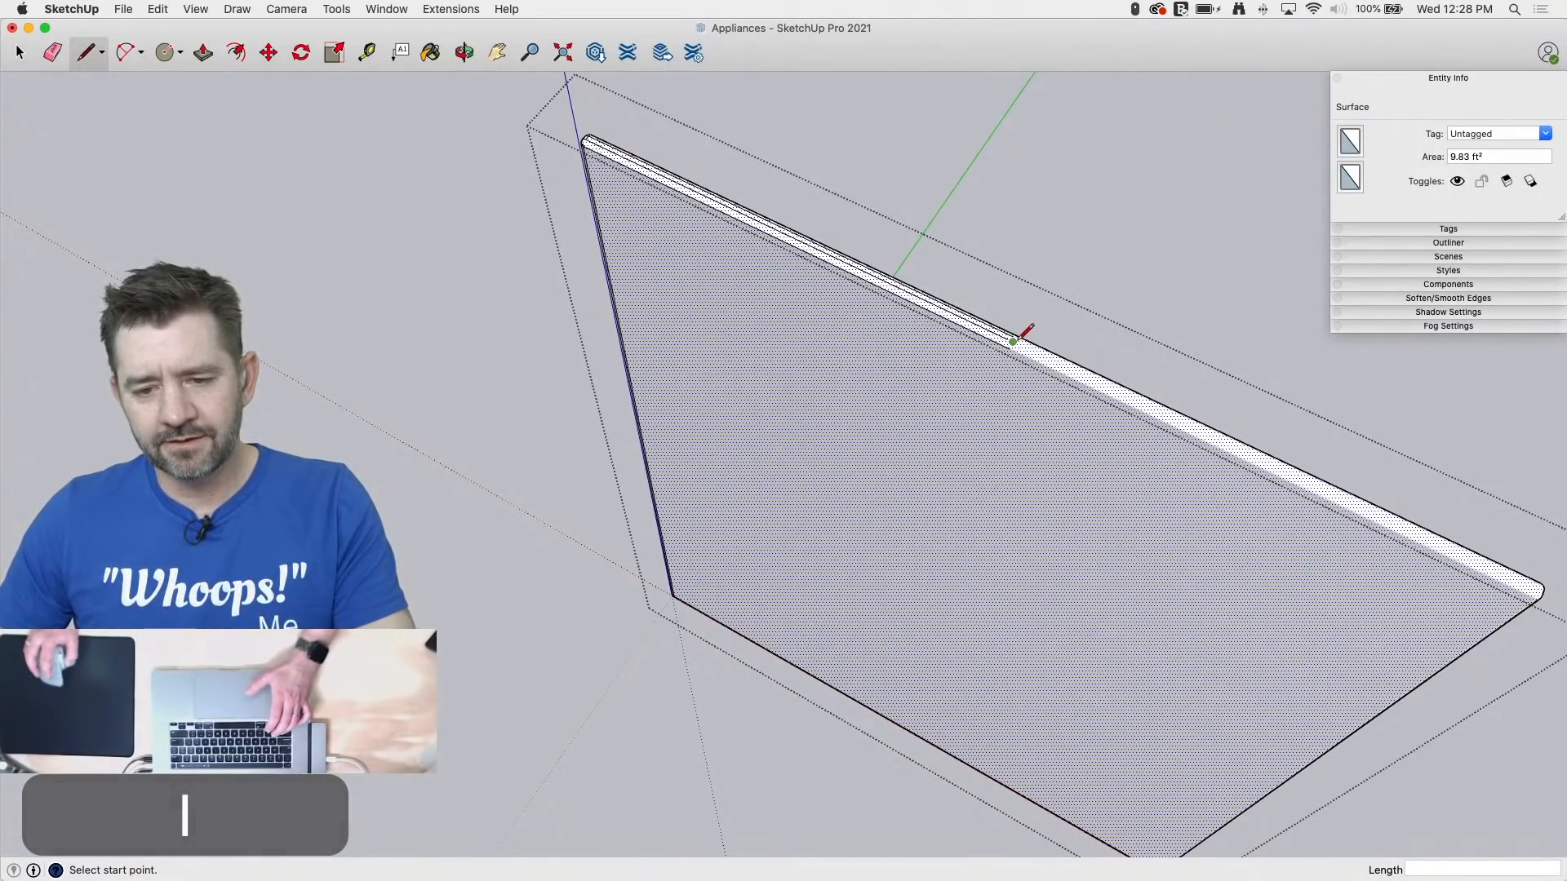
pyautogui.click(1013, 341)
pyautogui.click(750, 753)
pyautogui.moveTo(1090, 314); pyautogui.dragTo(1026, 83, button='middle')
pyautogui.scroll(-5, 1026, 83)
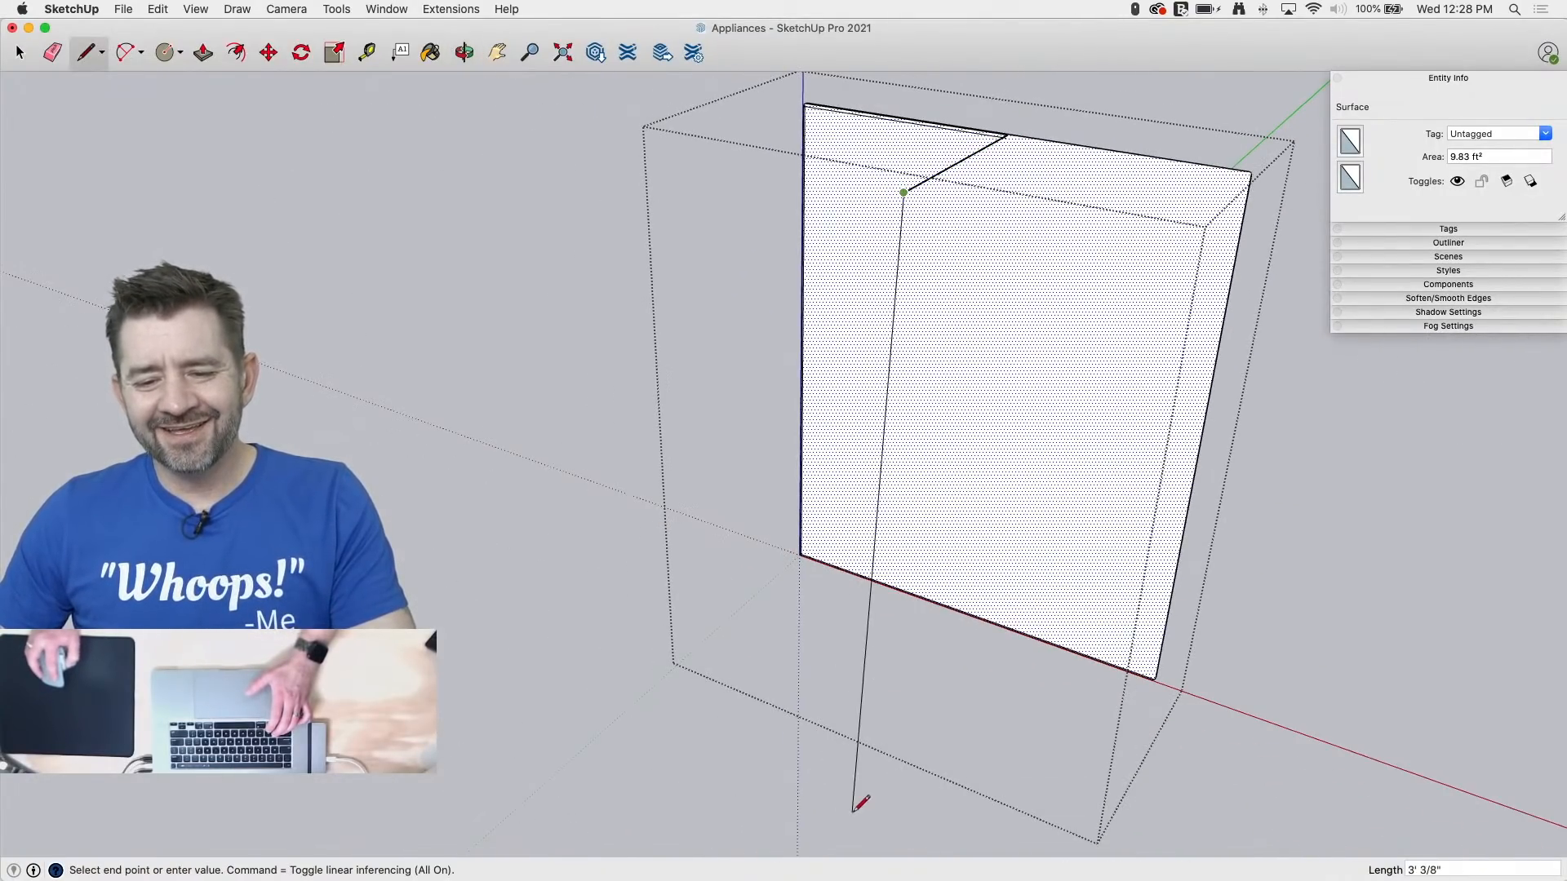
pyautogui.click(874, 820)
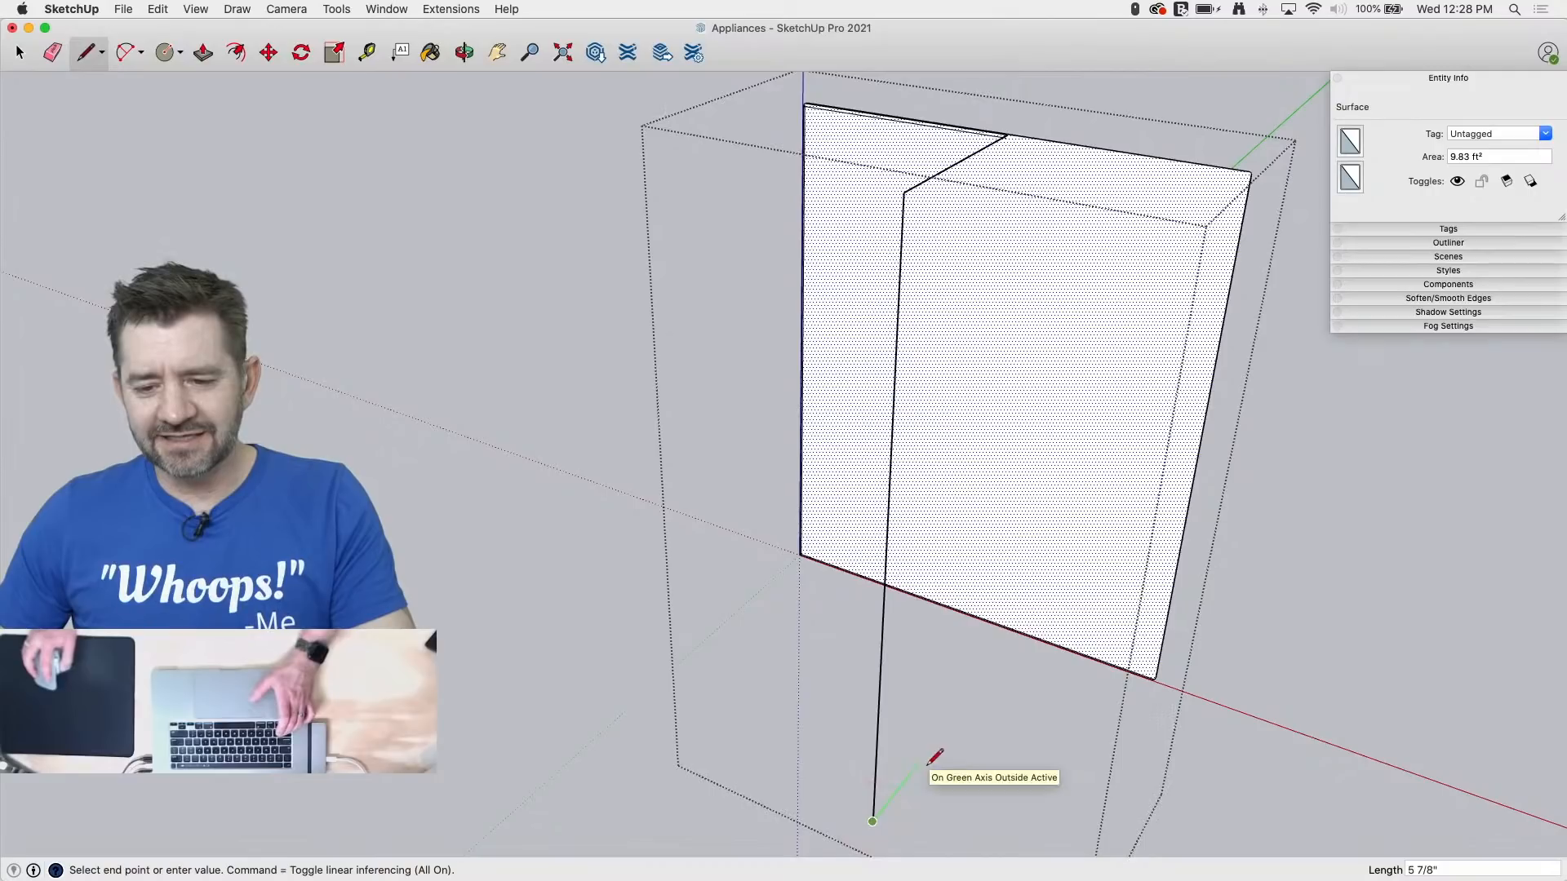
pyautogui.click(1303, 263)
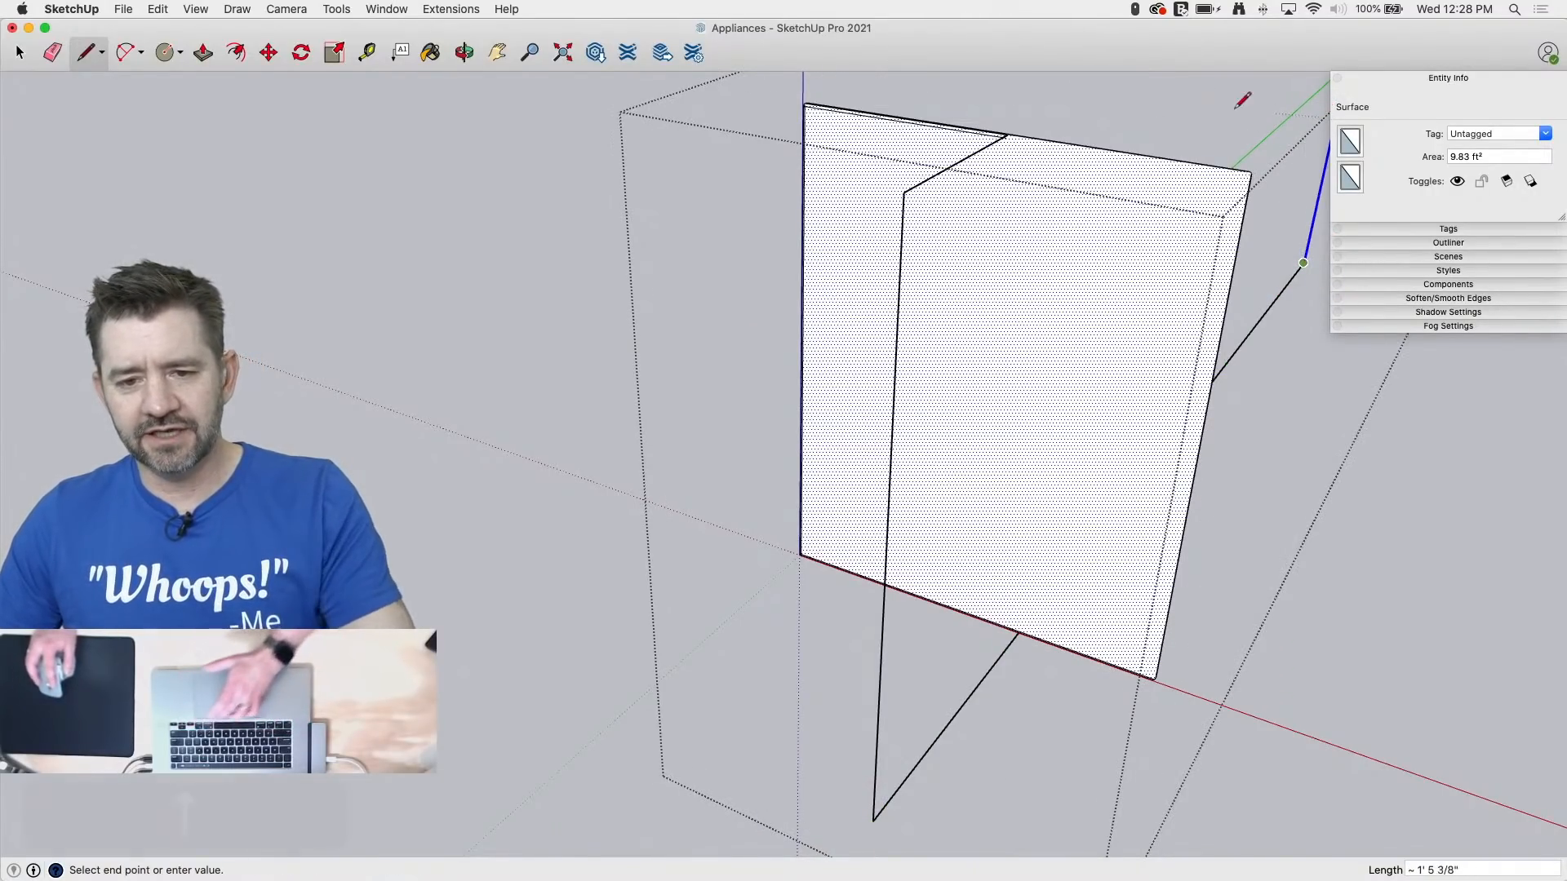
pyautogui.press('Up')
pyautogui.click(904, 193)
pyautogui.click(903, 192)
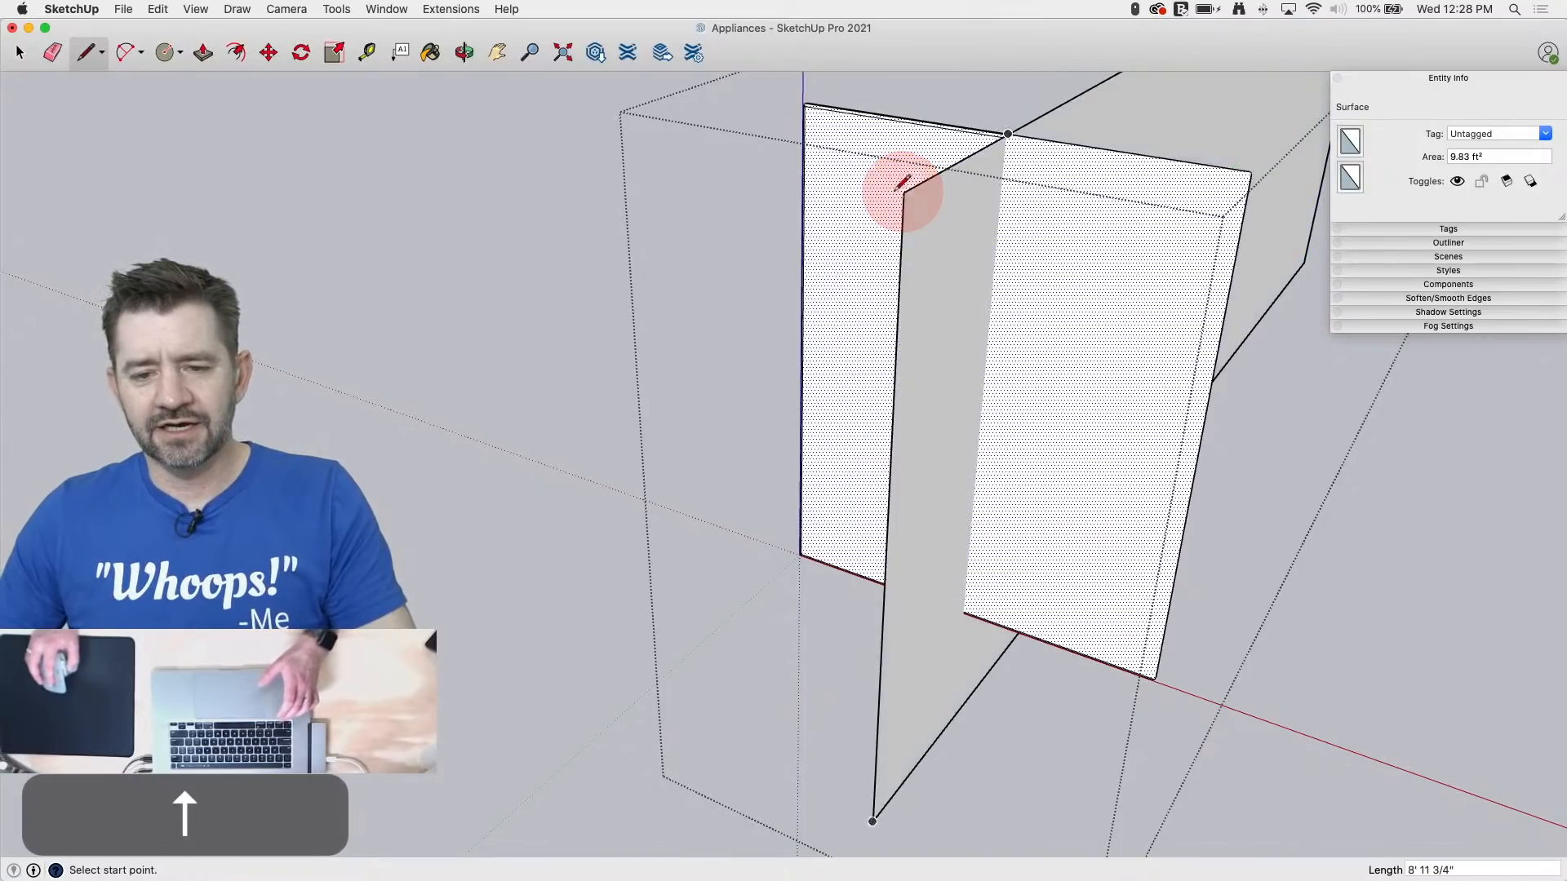
# Step: Select the panel together with the vertical cutting plane and intersect their faces with the selection
pyautogui.moveTo(721, 429)
pyautogui.mouseDown(button='middle')
pyautogui.moveTo(710, 446)
pyautogui.moveTo(888, 395)
pyautogui.moveTo(818, 408)
pyautogui.moveTo(822, 469)
pyautogui.moveTo(892, 563)
pyautogui.moveTo(889, 544)
pyautogui.mouseUp(button='middle')
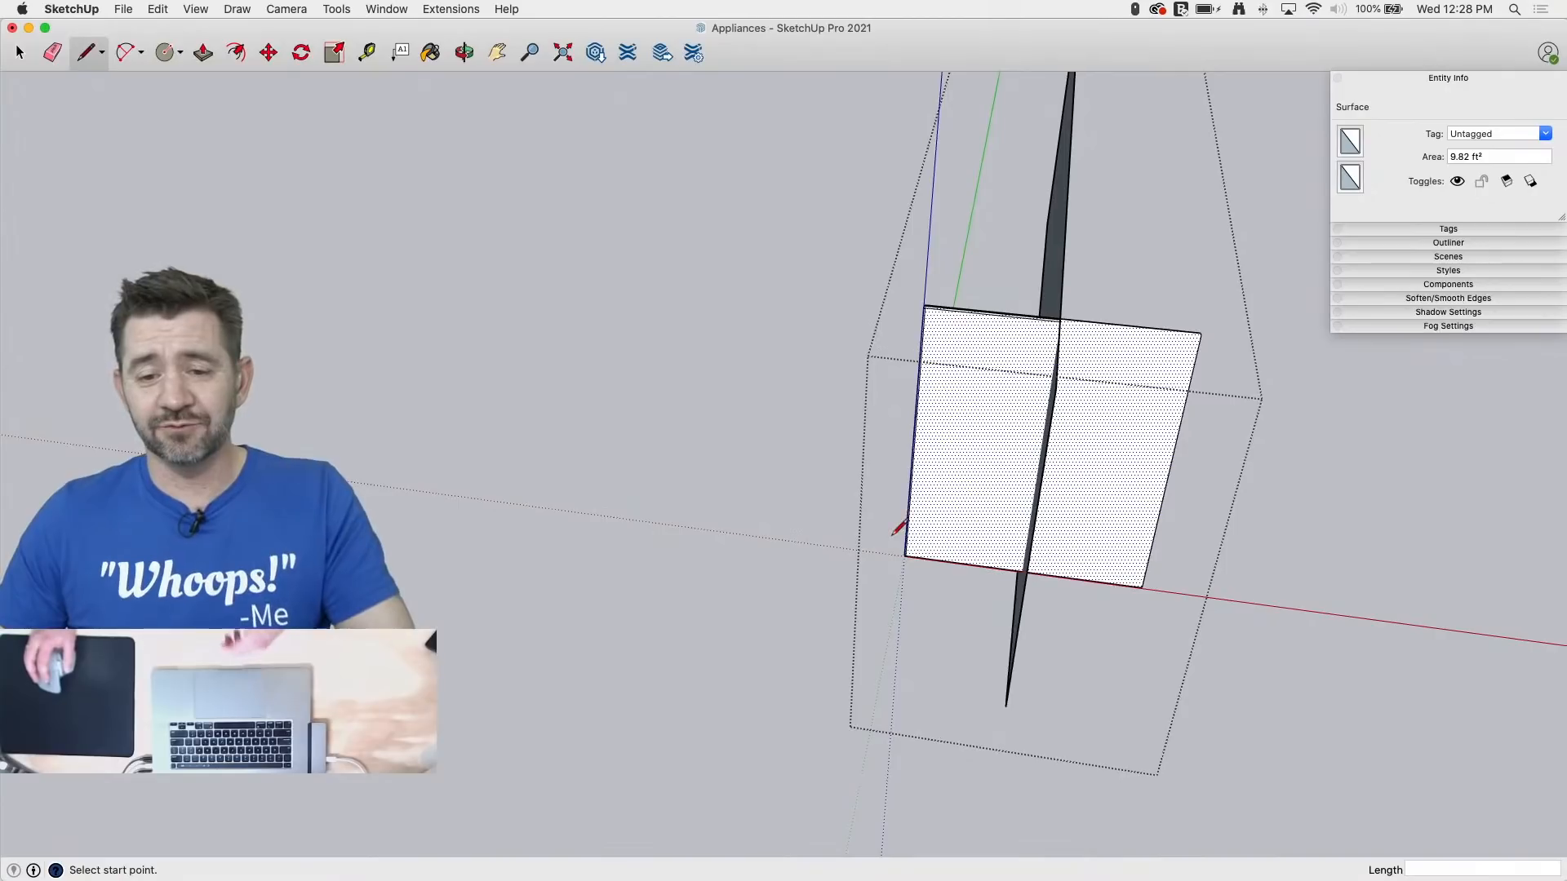
pyautogui.moveTo(1203, 530)
pyautogui.mouseDown(button='middle')
pyautogui.moveTo(951, 486)
pyautogui.moveTo(953, 500)
pyautogui.mouseUp(button='middle')
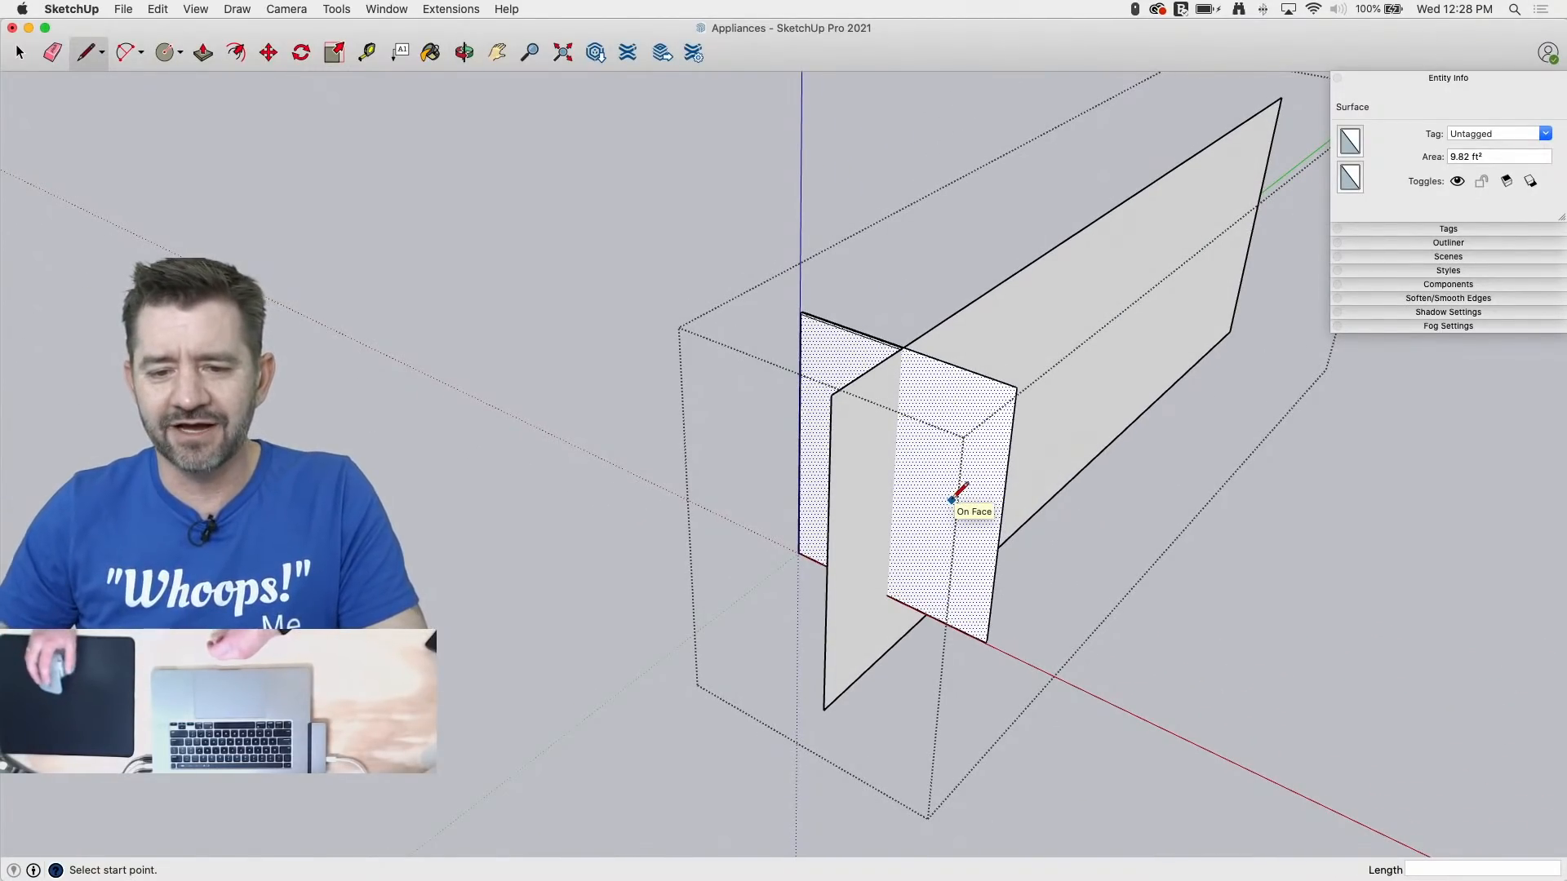
pyautogui.press('space')
pyautogui.moveTo(886, 470); pyautogui.dragTo(1132, 149, button='middle')
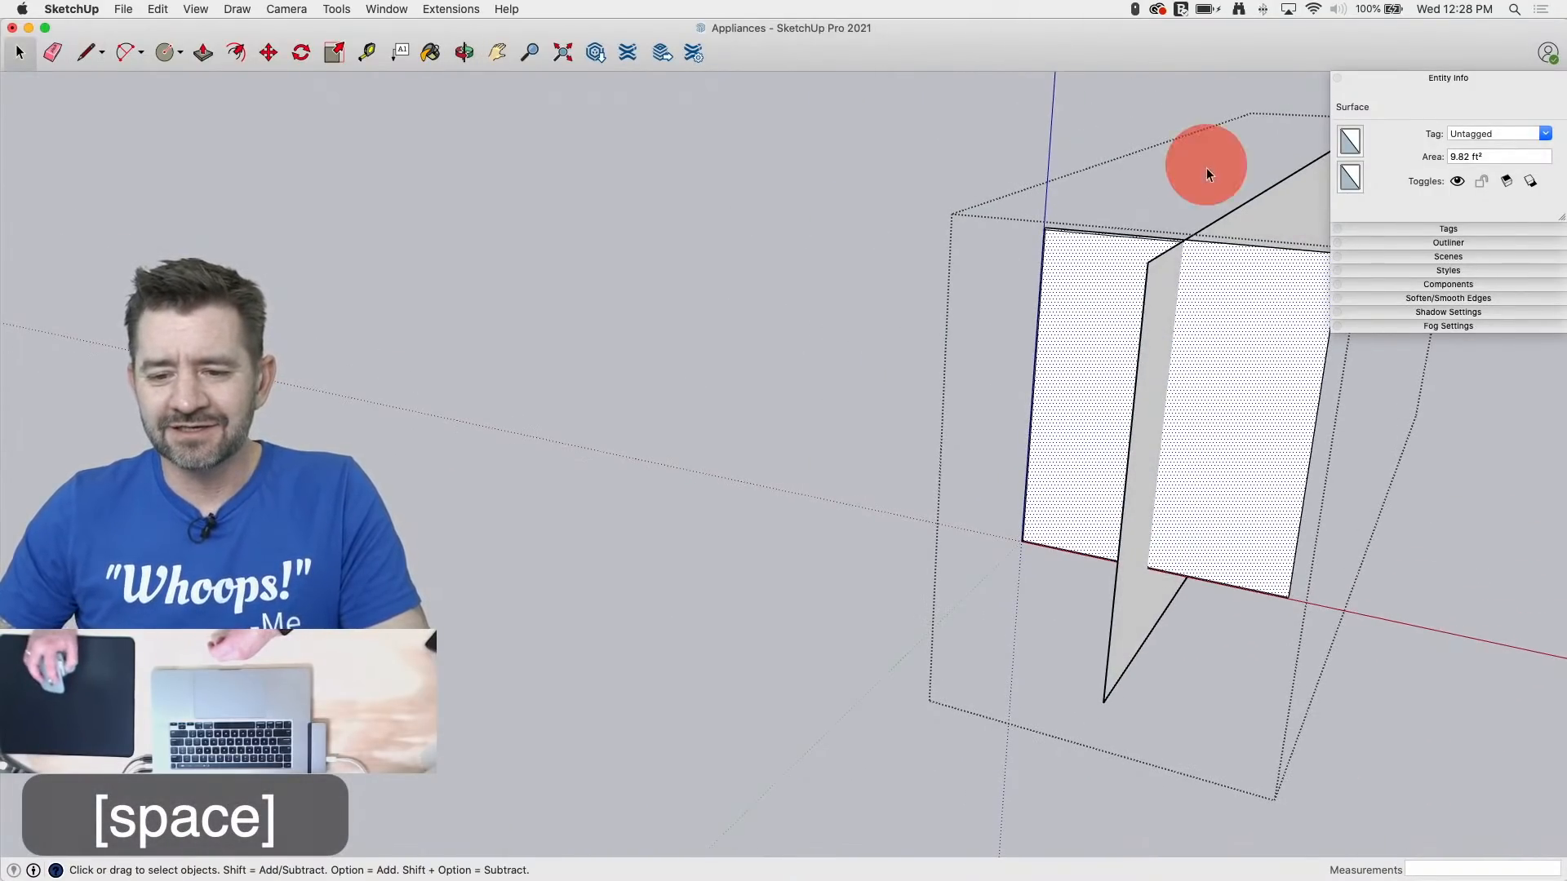
pyautogui.moveTo(1206, 168); pyautogui.dragTo(810, 783)
pyautogui.rightClick(1095, 422)
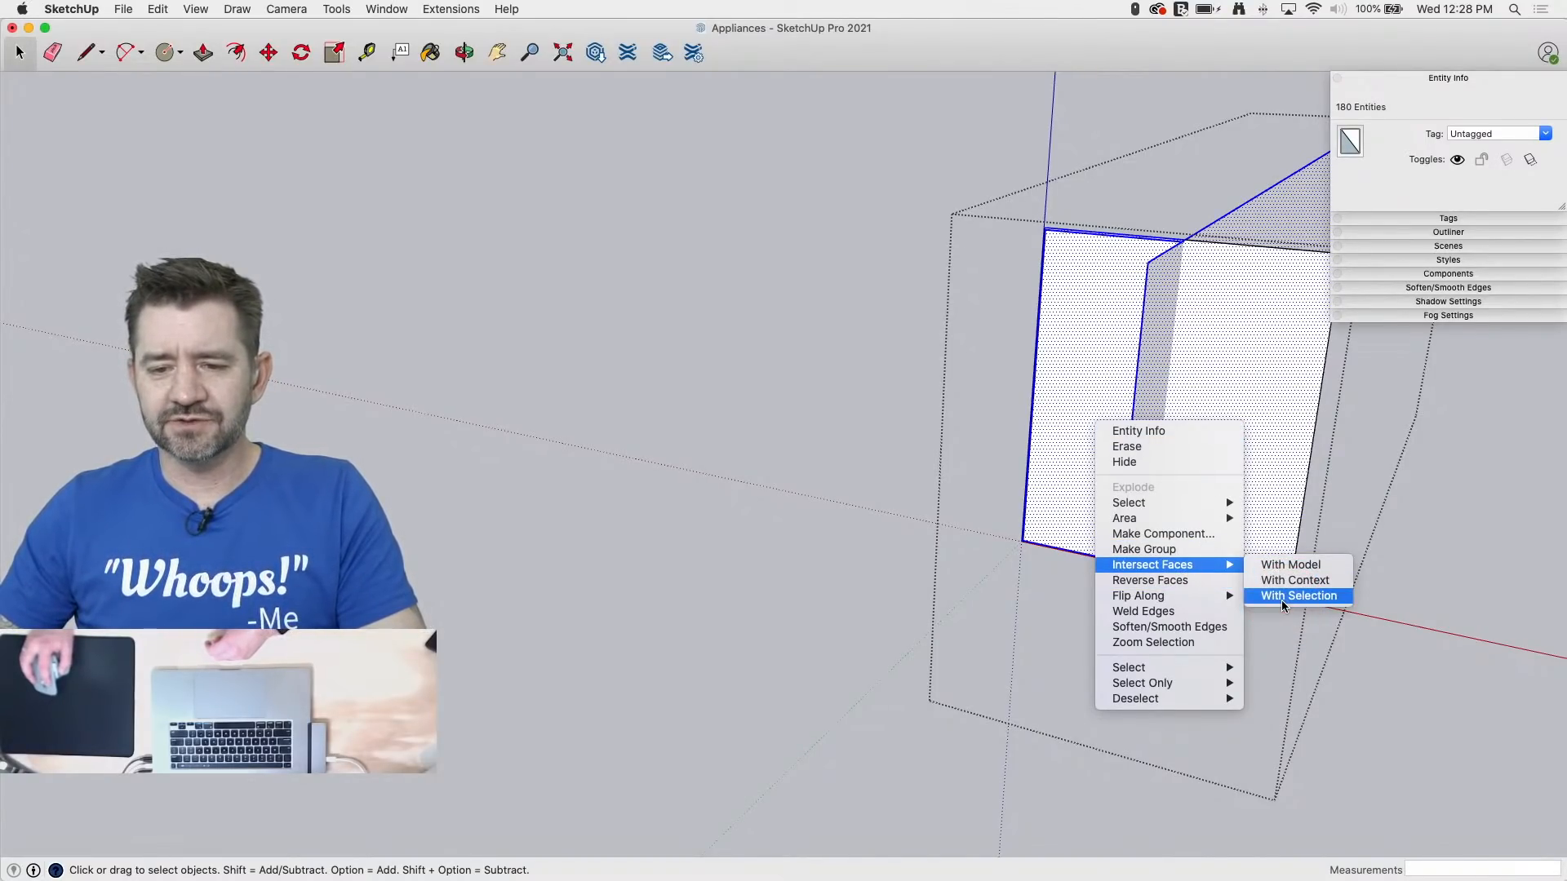
pyautogui.click(1281, 599)
pyautogui.click(986, 472)
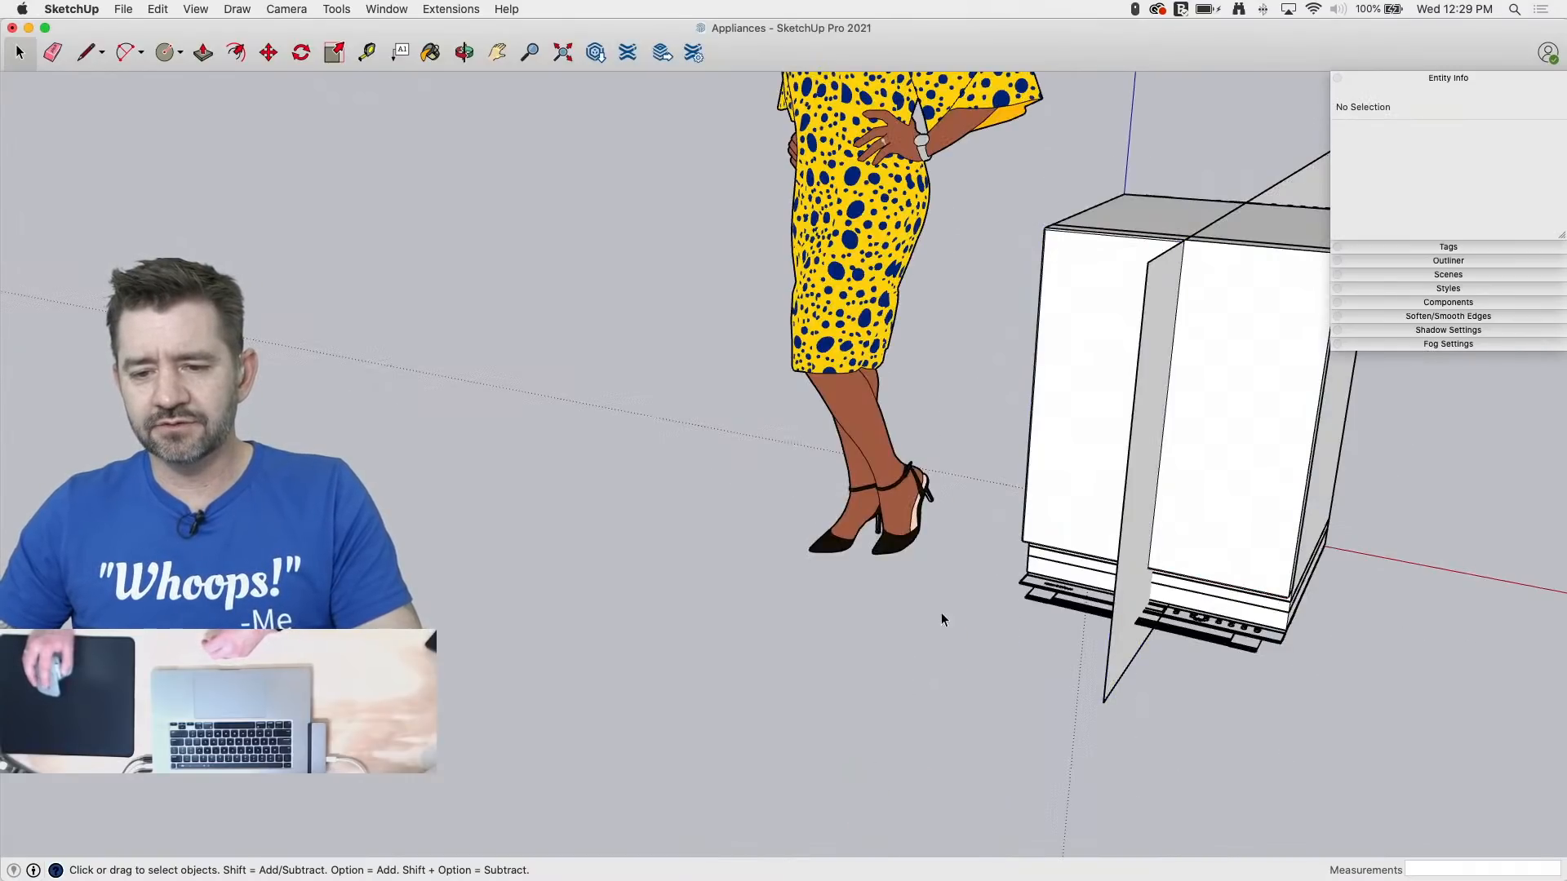
# Step: Reopen the panel group and delete the half of the panel on the left of the vertical cutting plane
pyautogui.moveTo(941, 613); pyautogui.dragTo(1029, 740, button='middle')
pyautogui.doubleClick(1154, 481)
pyautogui.moveTo(1120, 194); pyautogui.dragTo(895, 639)
pyautogui.press('BackSpace')
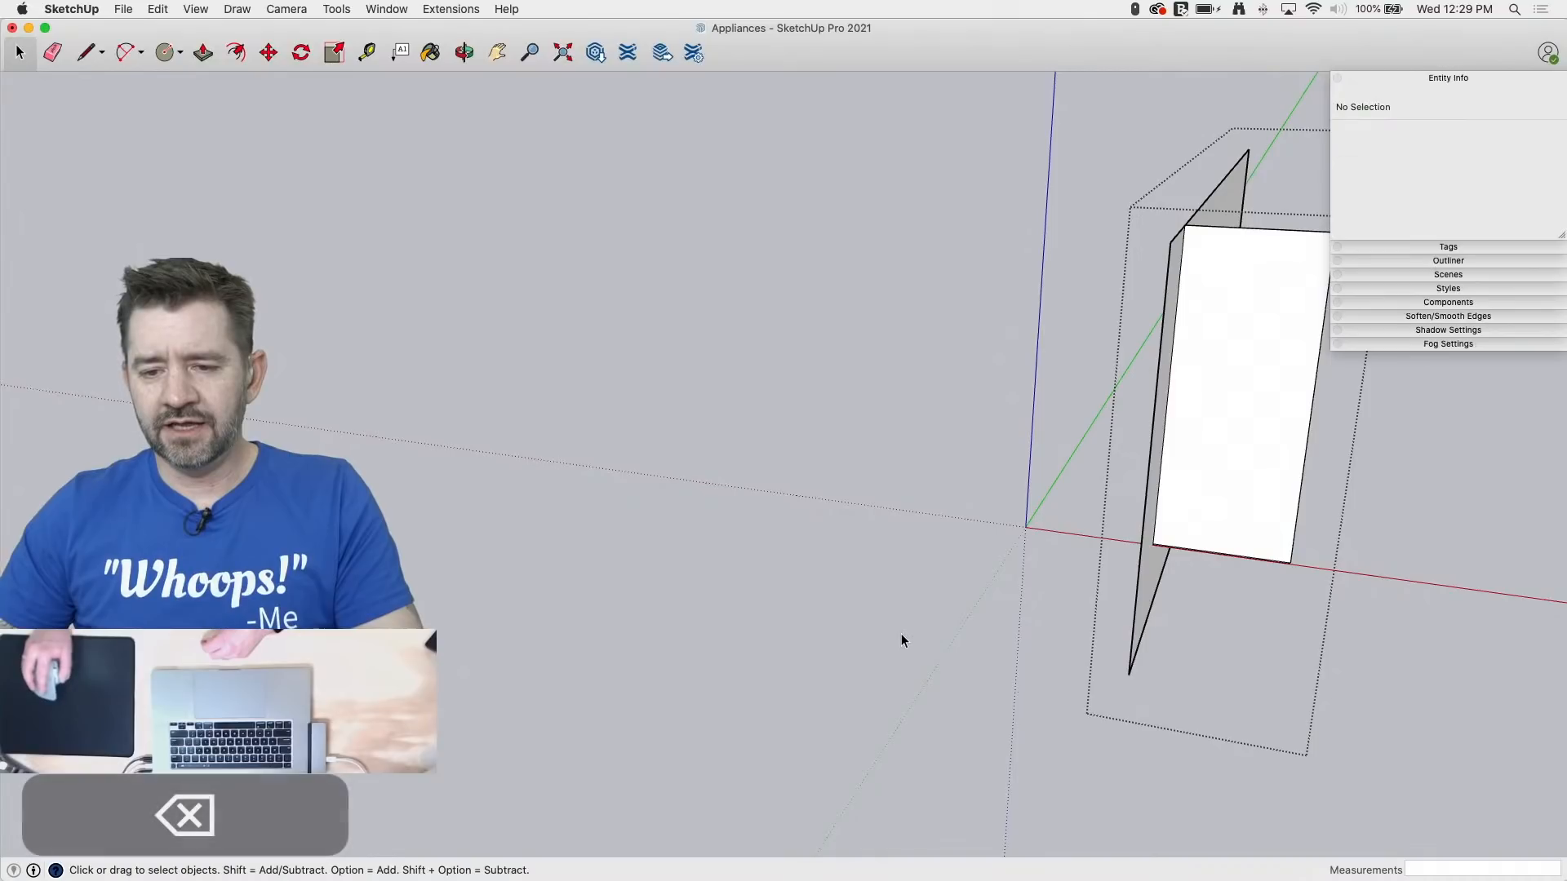
# Step: Draw a horizontal rectangular cutting face through the remaining half panel at mid-height, starting from the vertical cutting plane's edge
pyautogui.moveTo(898, 637); pyautogui.dragTo(780, 537, button='middle')
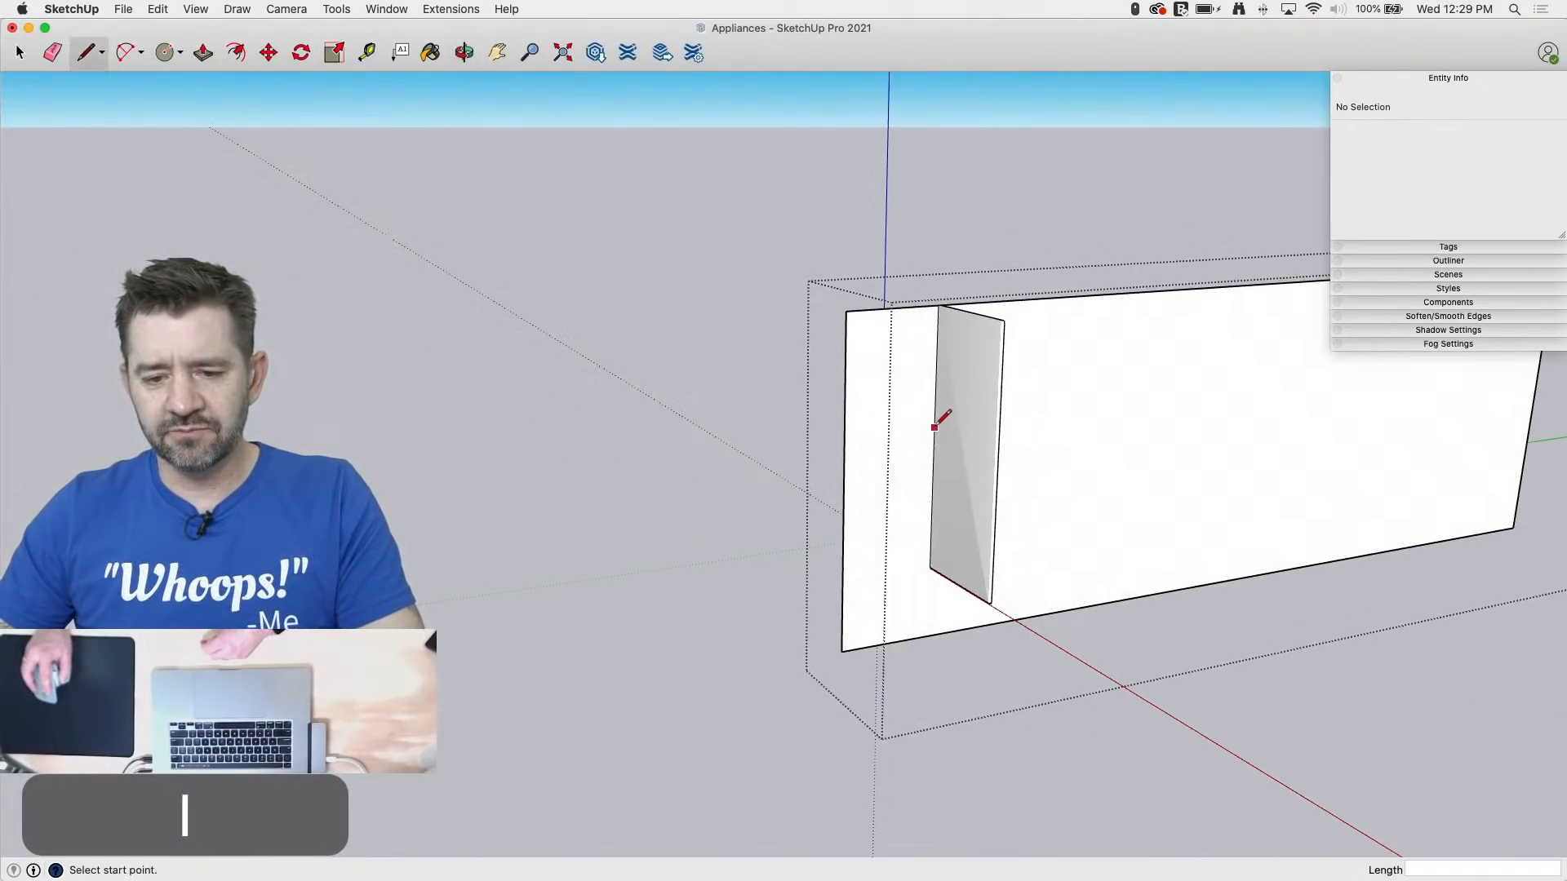
pyautogui.click(845, 449)
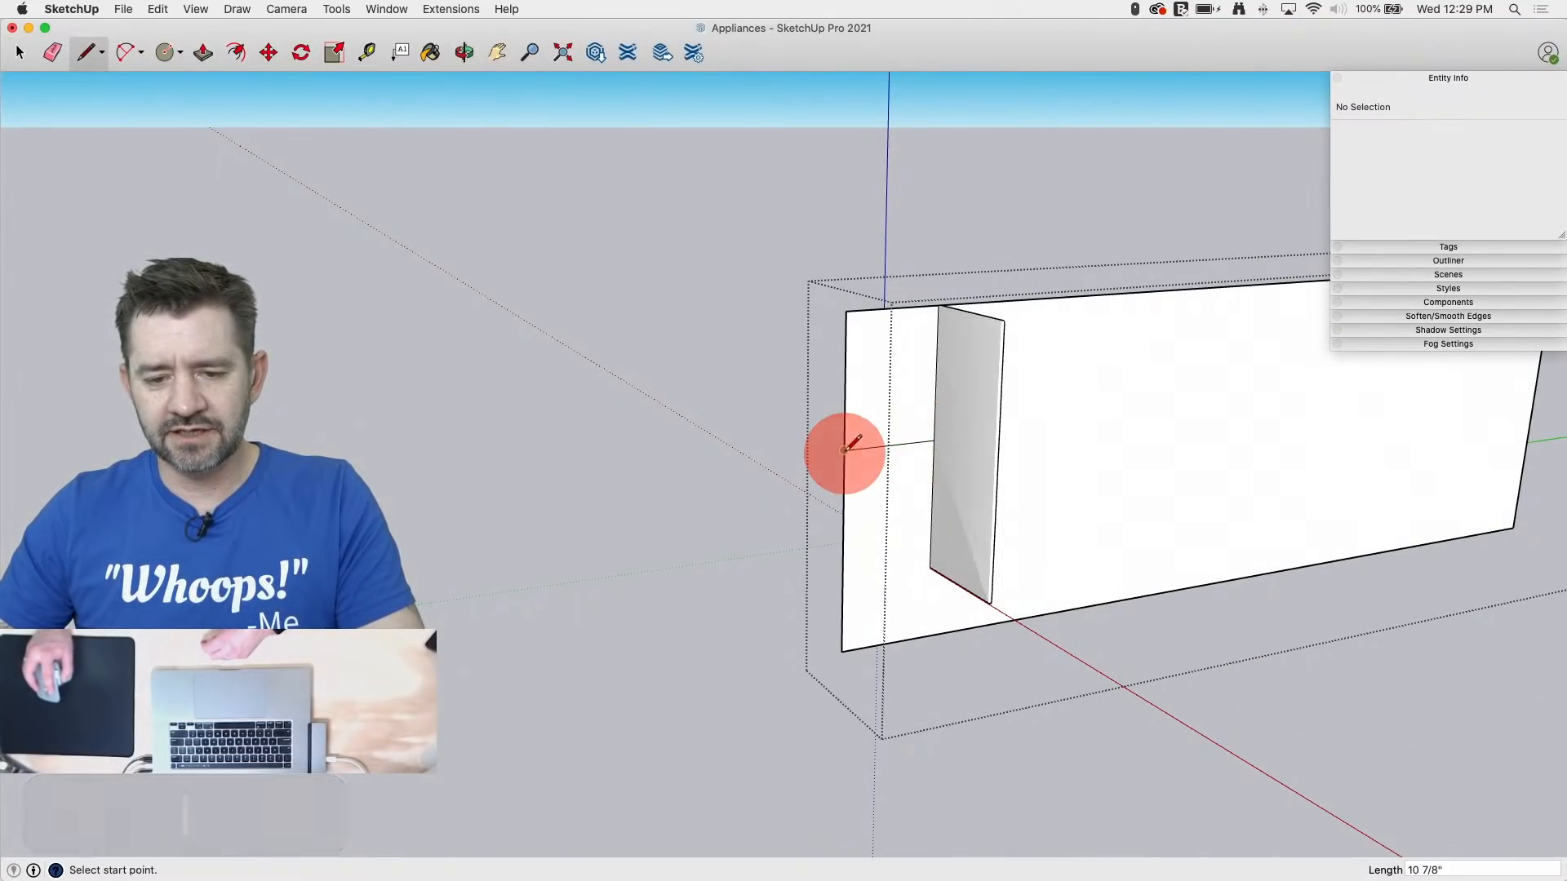
pyautogui.click(1038, 549)
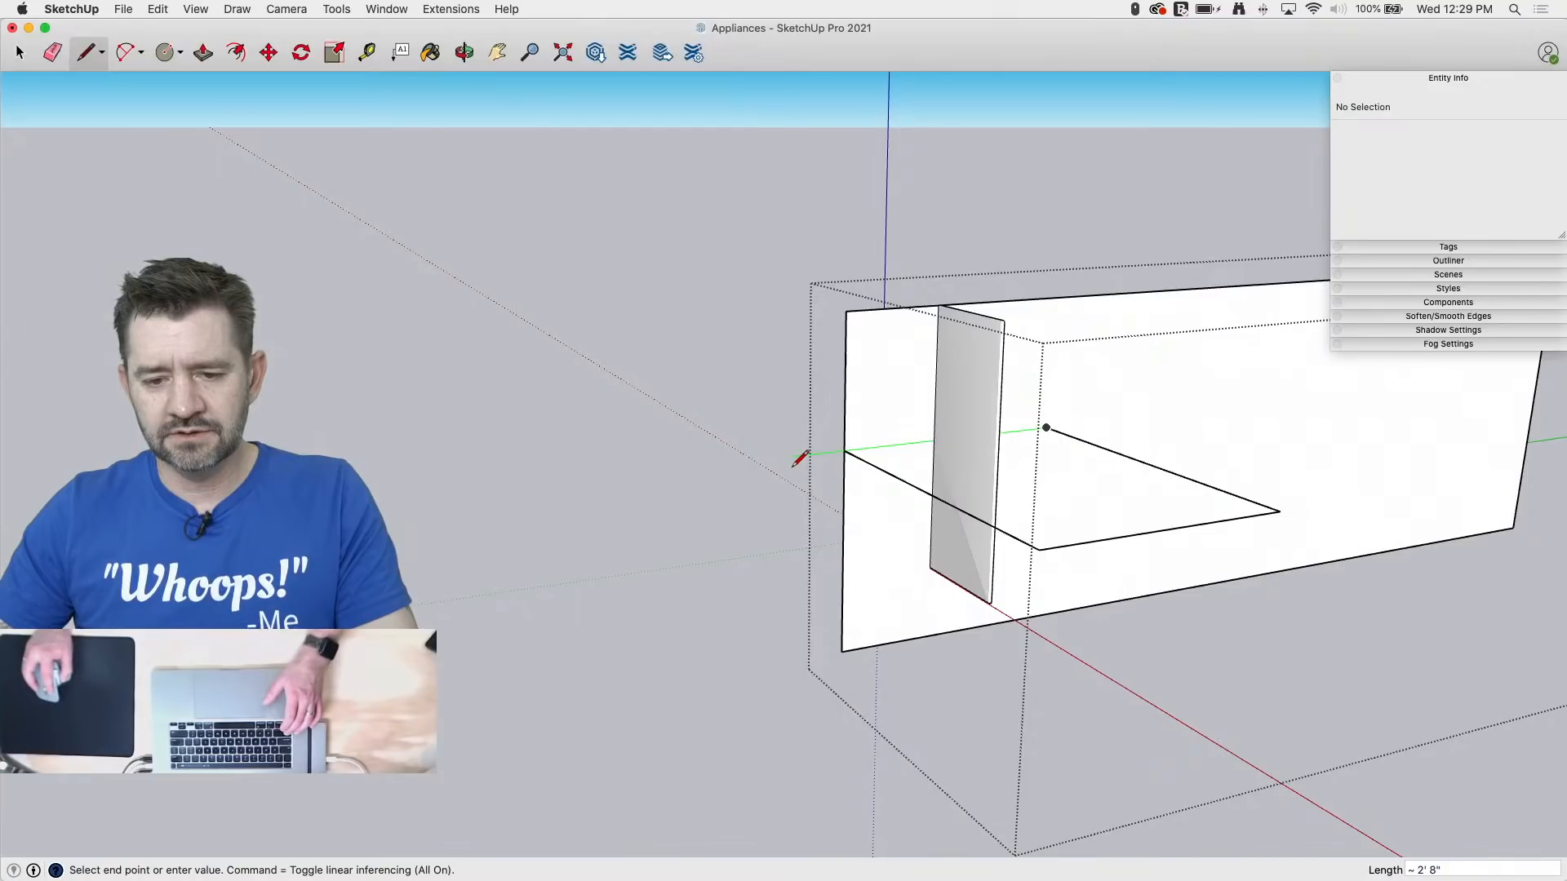
pyautogui.click(845, 450)
# Step: Intersect the half panel with the horizontal cutting plane and delete everything below that plane
pyautogui.tripleClick(969, 426)
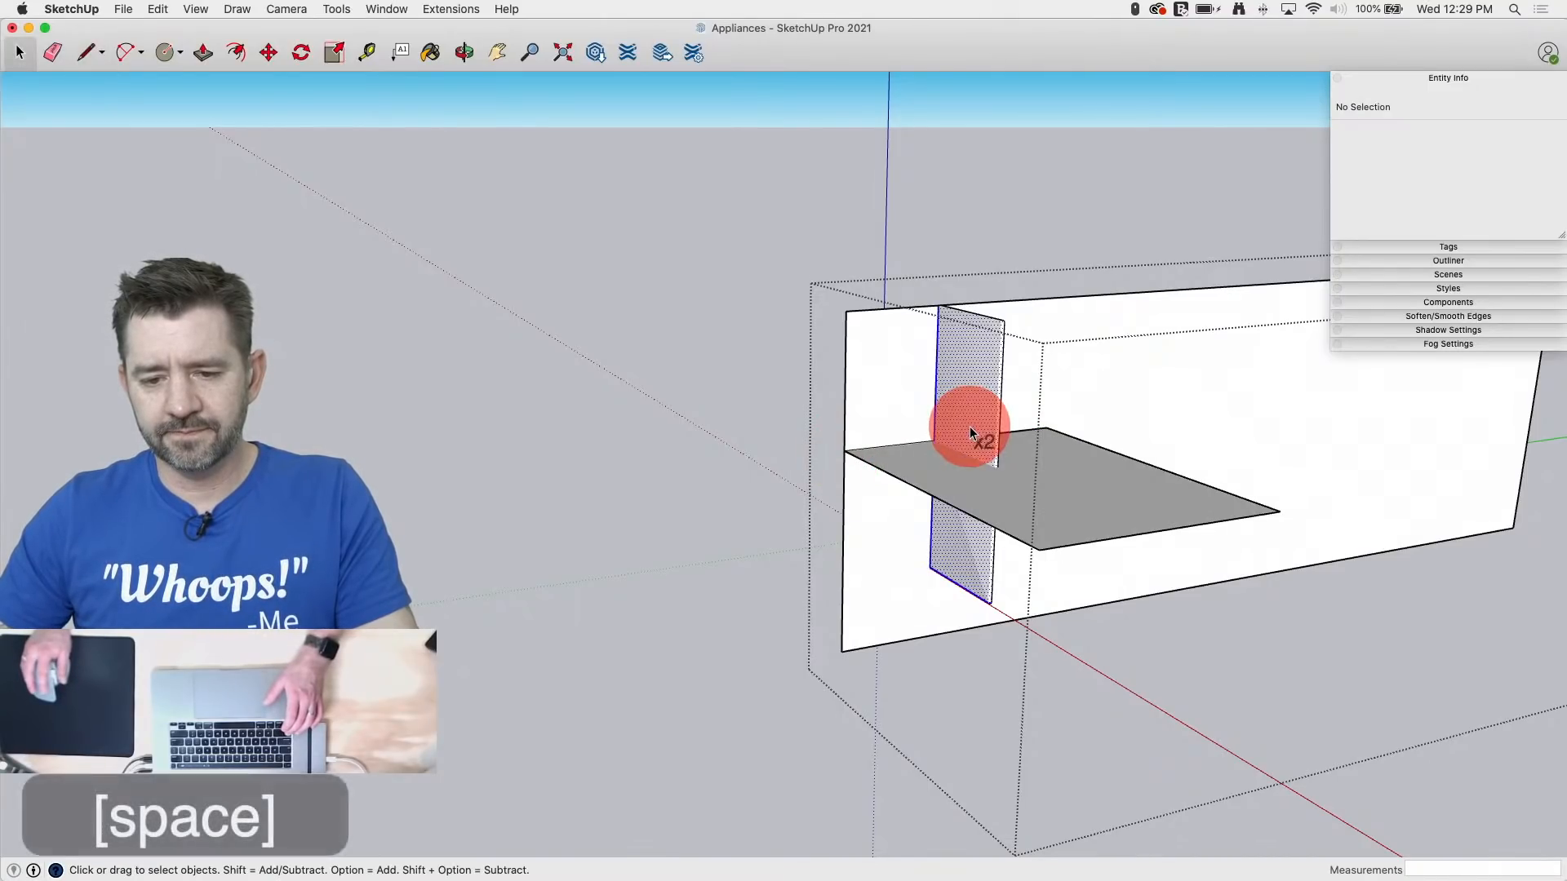
pyautogui.rightClick(969, 426)
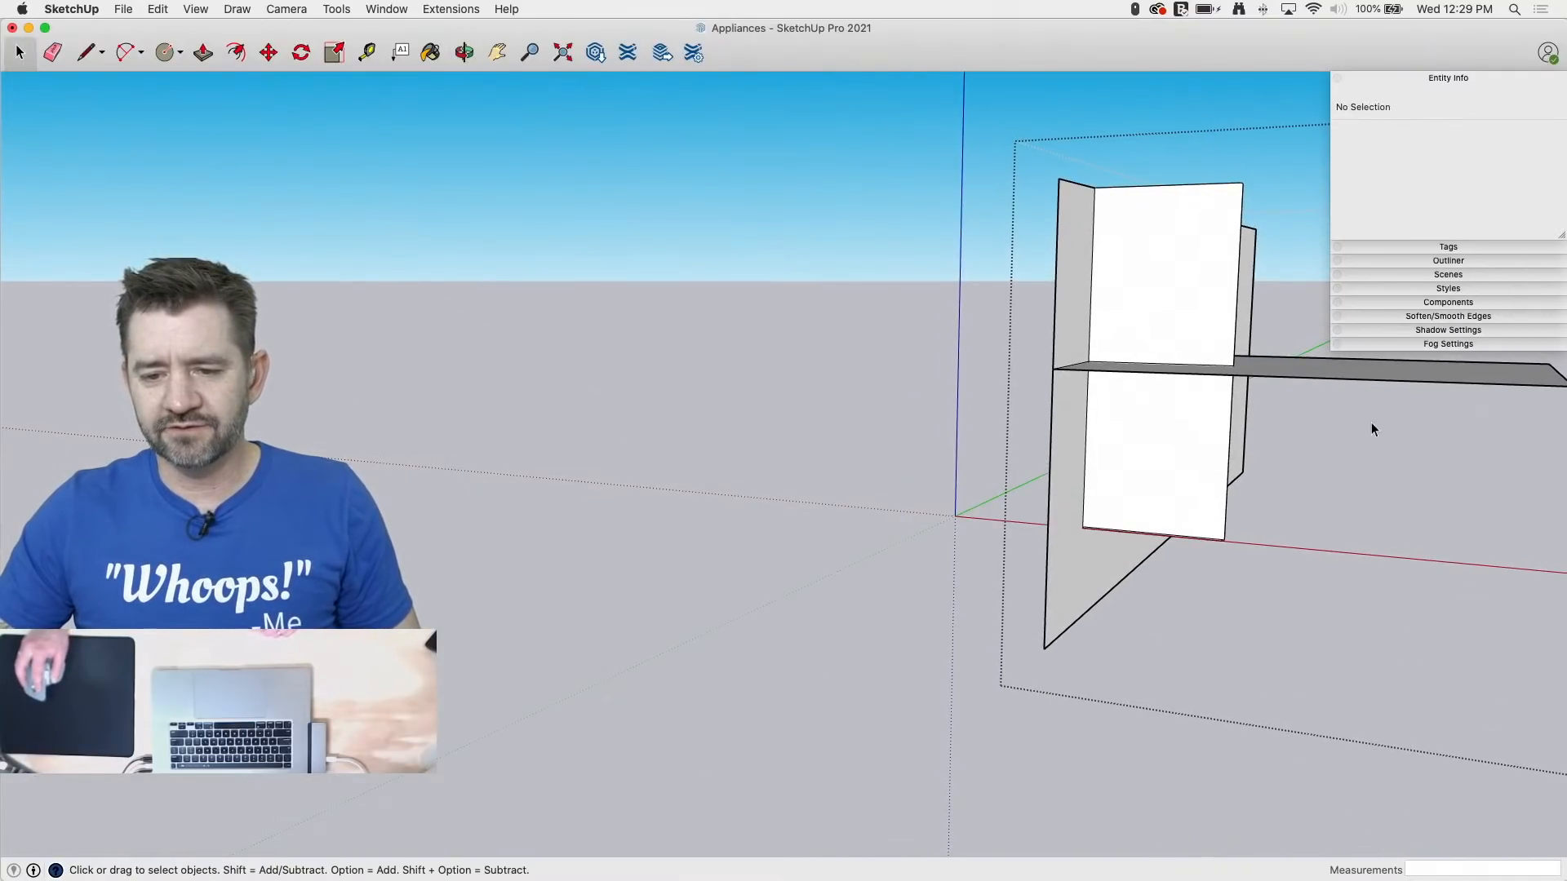
pyautogui.moveTo(892, 702); pyautogui.dragTo(888, 704)
pyautogui.press('BackSpace')
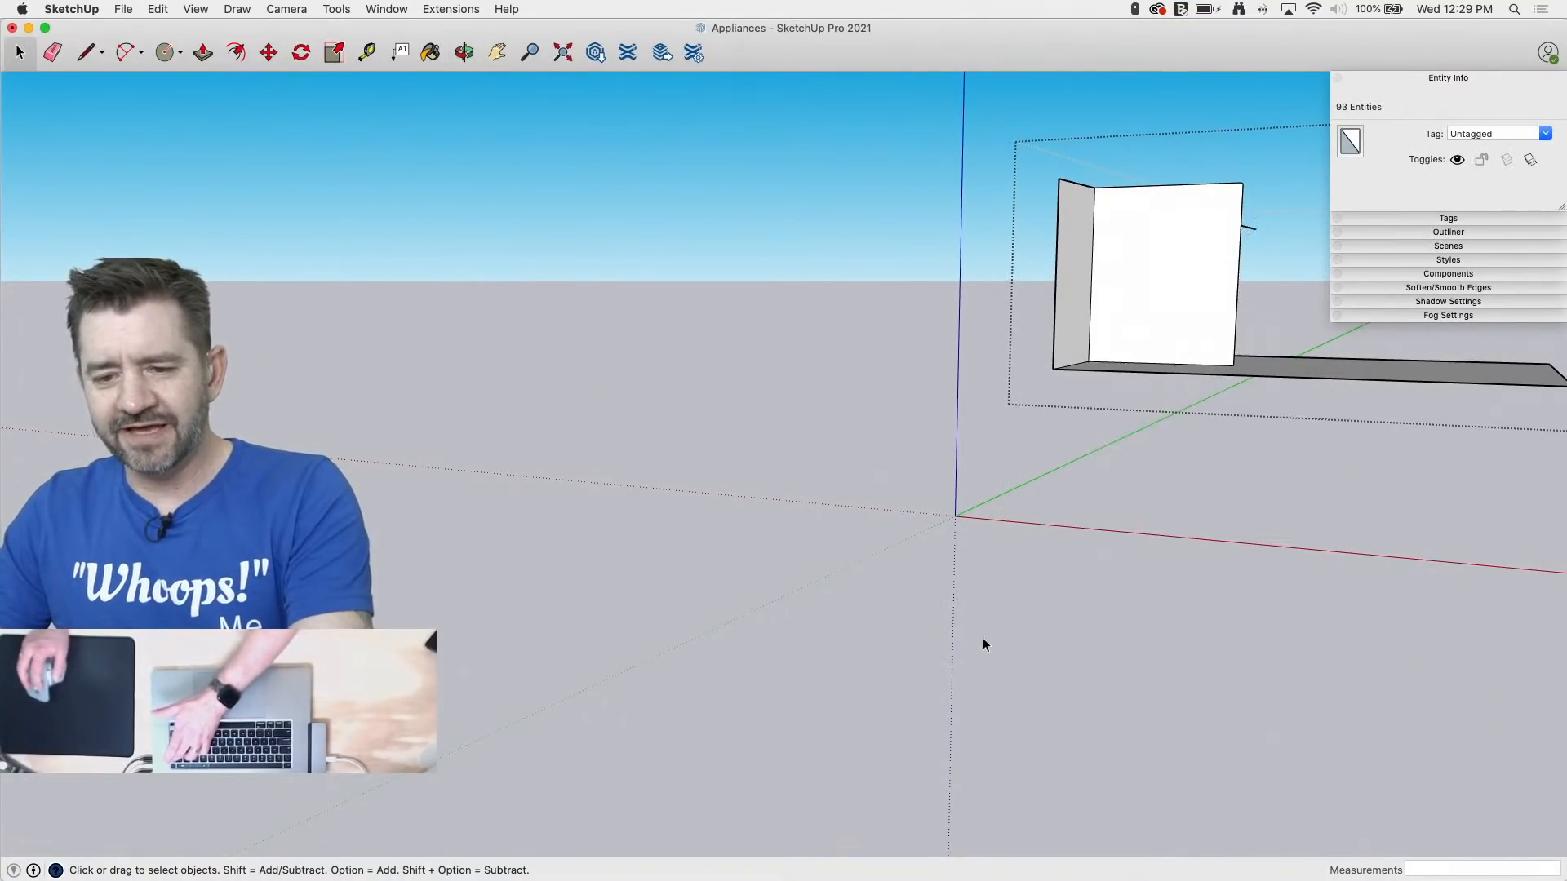
# Step: Erase the leftover cutting planes and their stray edges, keeping only the upper quarter of the panel
pyautogui.moveTo(1322, 197); pyautogui.dragTo(1277, 364)
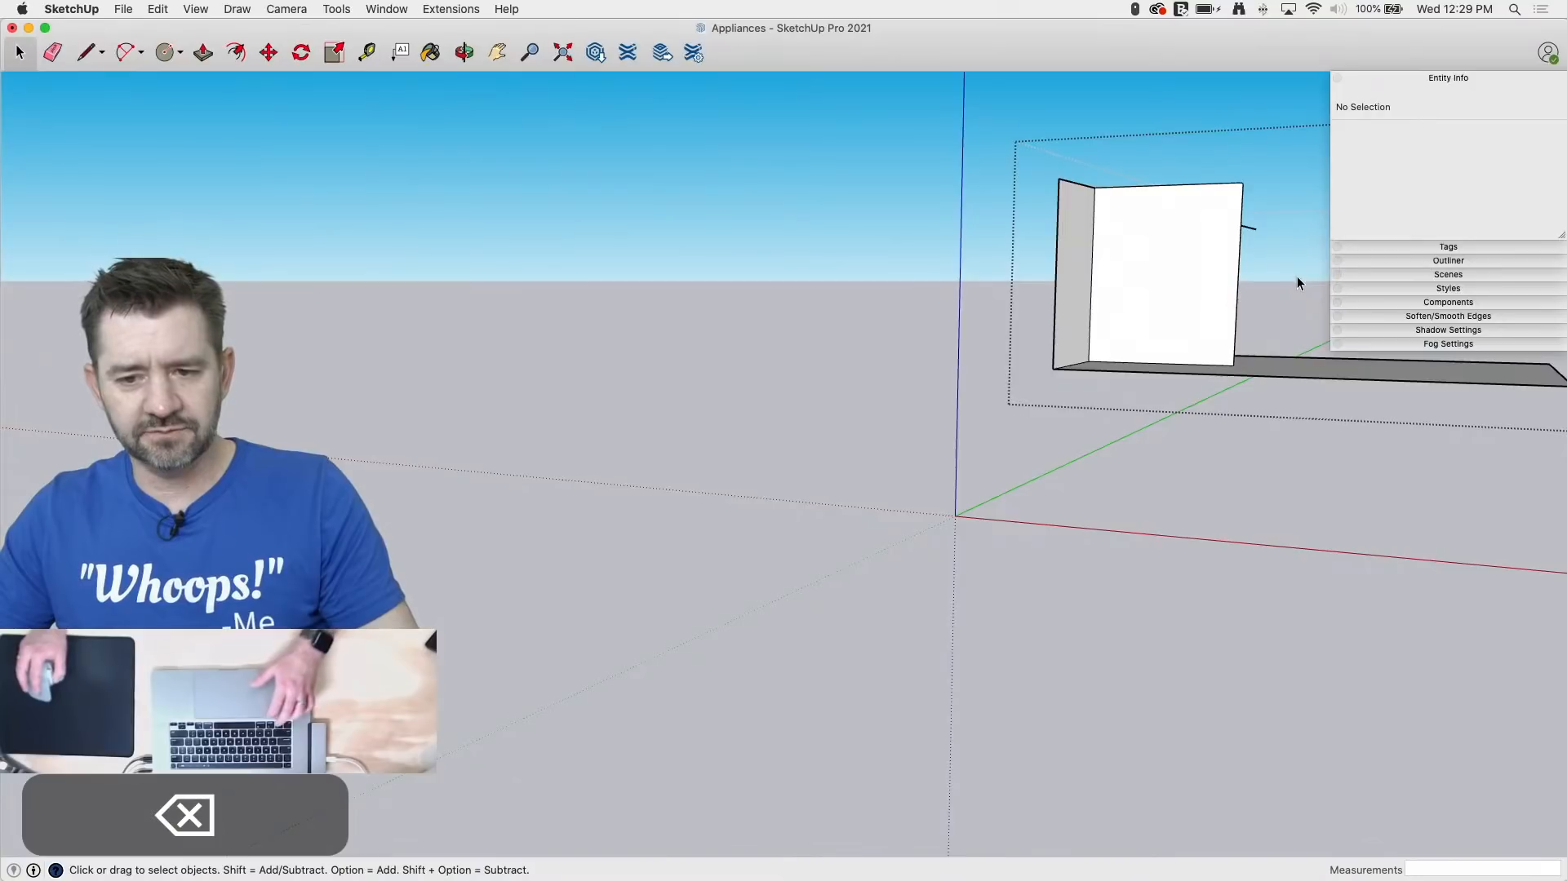
pyautogui.moveTo(1297, 283); pyautogui.dragTo(1070, 413, button='middle')
pyautogui.scroll(3, 1070, 413)
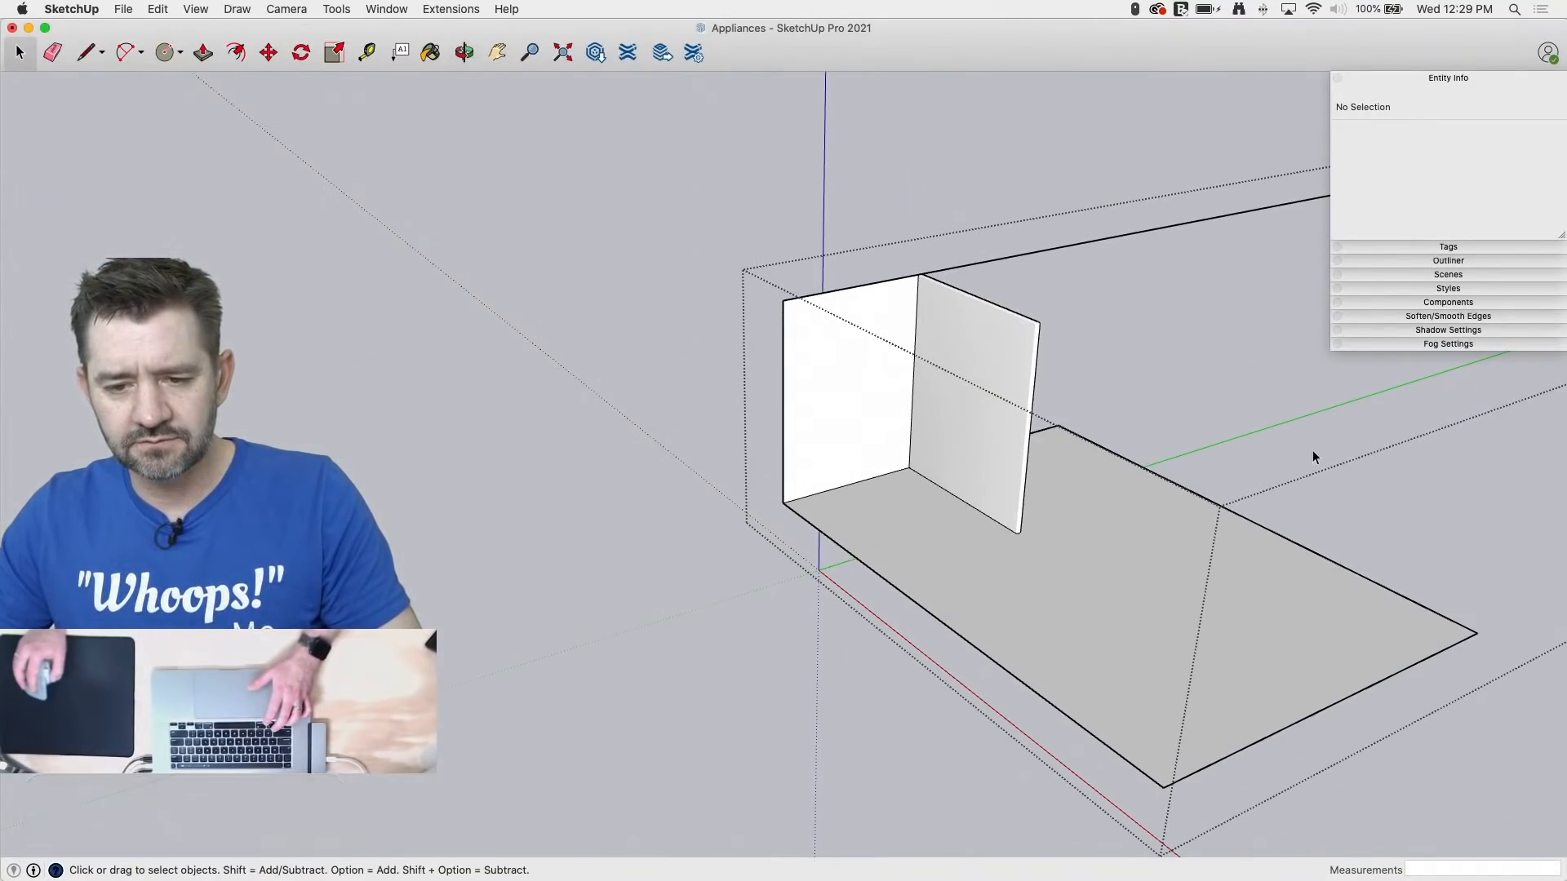
pyautogui.moveTo(1313, 457)
pyautogui.mouseDown(button='middle')
pyautogui.moveTo(867, 493)
pyautogui.moveTo(787, 473)
pyautogui.mouseUp(button='middle')
pyautogui.press('e')
pyautogui.moveTo(872, 278)
pyautogui.mouseDown()
pyautogui.moveTo(770, 380)
pyautogui.moveTo(710, 601)
pyautogui.moveTo(805, 497)
pyautogui.moveTo(763, 514)
pyautogui.mouseUp()
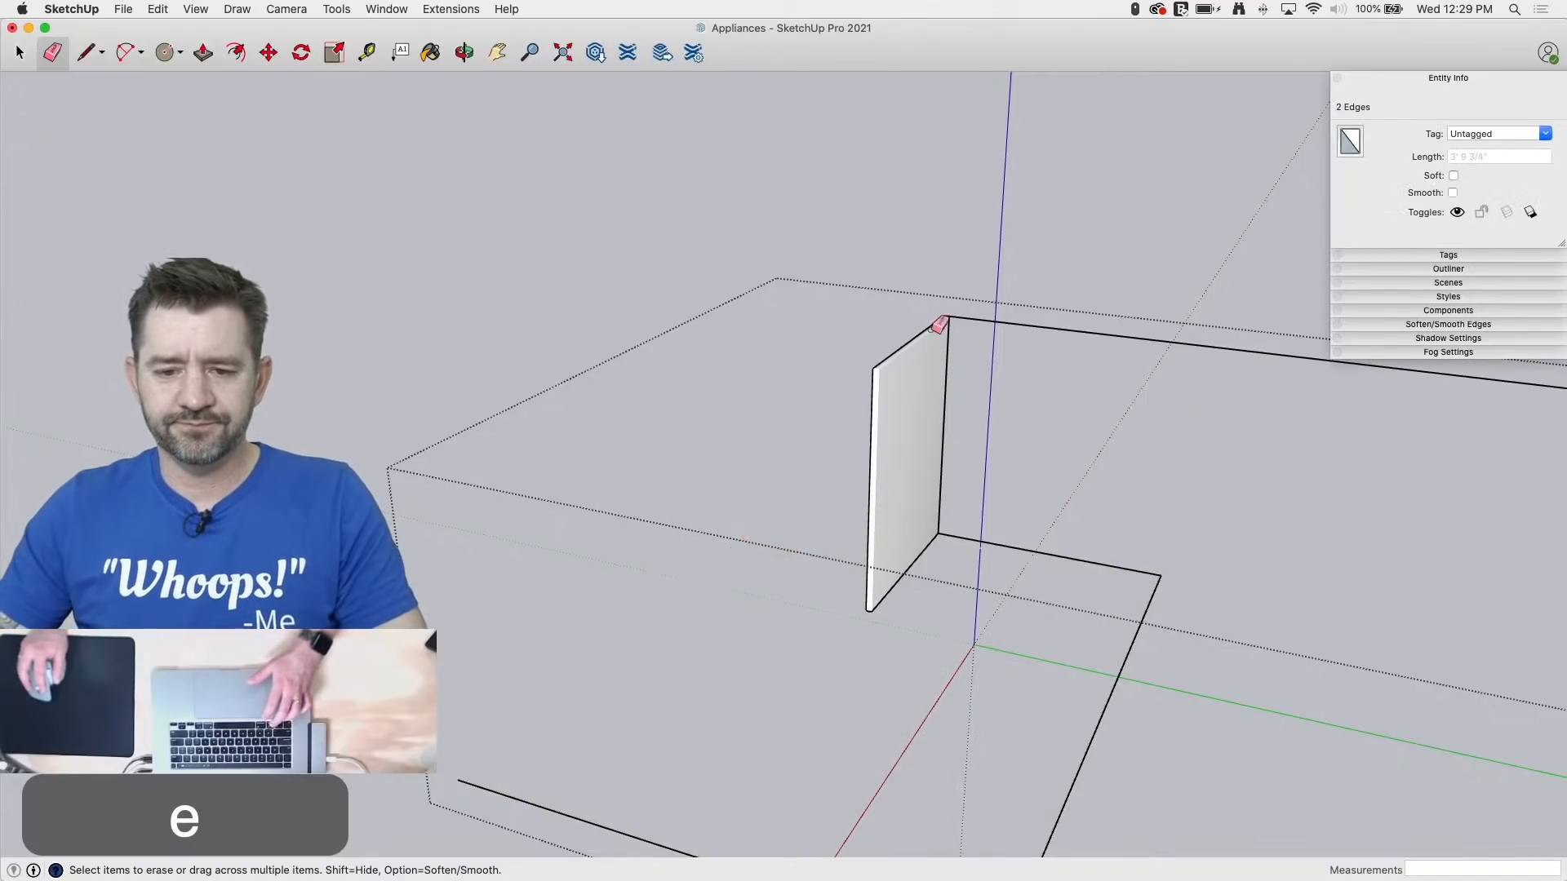
pyautogui.moveTo(940, 324); pyautogui.dragTo(1030, 324)
pyautogui.moveTo(1189, 602)
pyautogui.mouseDown()
pyautogui.moveTo(1154, 563)
pyautogui.moveTo(1175, 555)
pyautogui.mouseUp()
pyautogui.scroll(-2, 1191, 547)
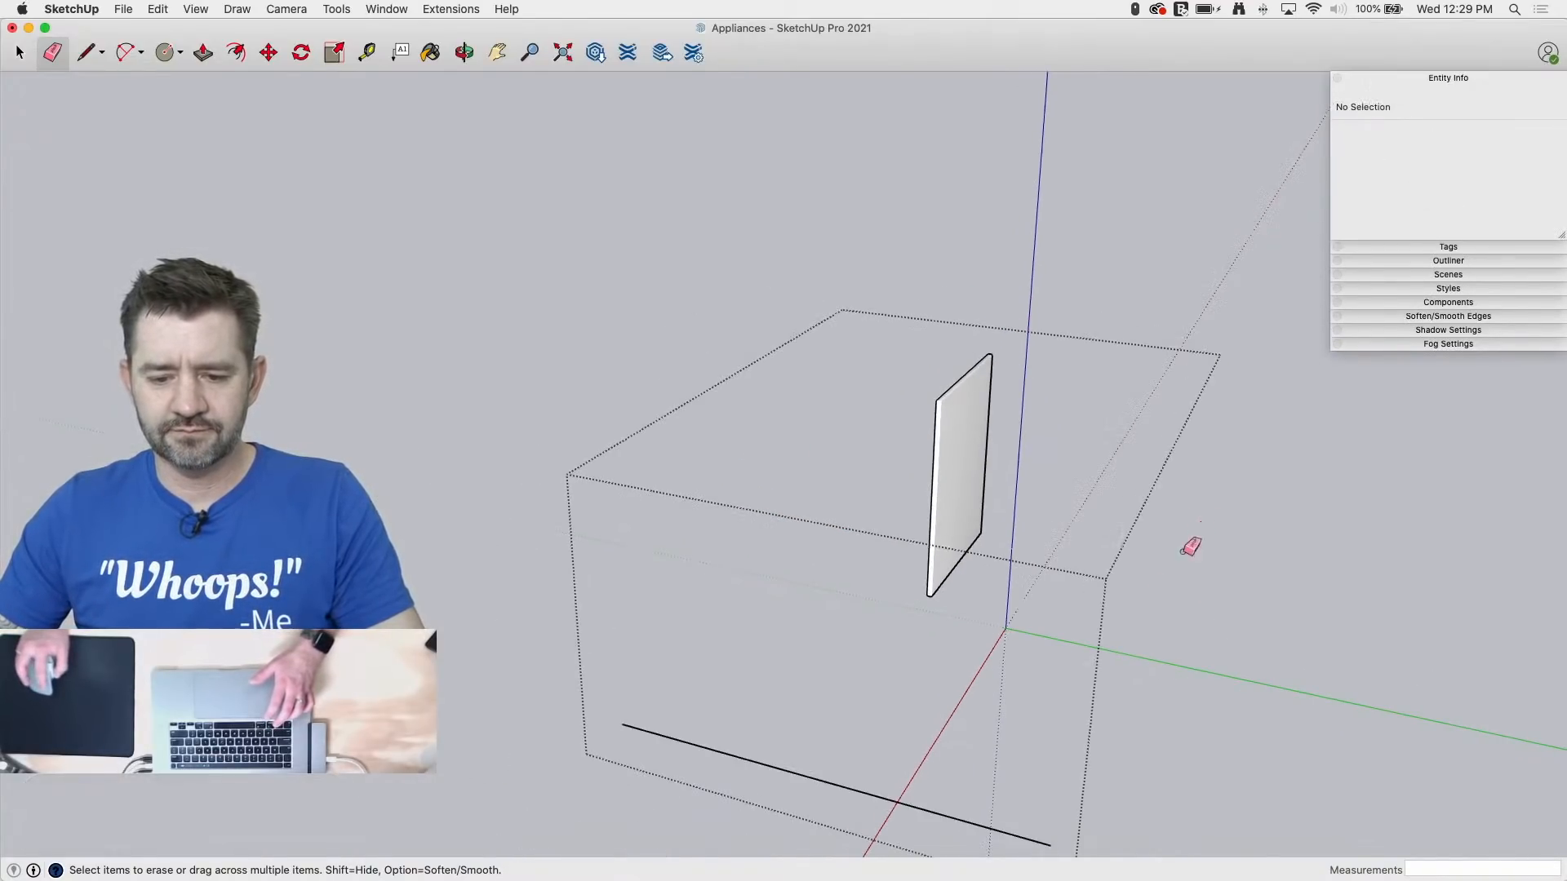
pyautogui.moveTo(904, 817); pyautogui.dragTo(904, 795)
# Step: Select the whole quarter panel and place a copy about 1' 7" to its left along the red axis
pyautogui.moveTo(907, 793)
pyautogui.mouseDown(button='middle')
pyautogui.moveTo(1287, 808)
pyautogui.moveTo(1510, 718)
pyautogui.mouseUp(button='middle')
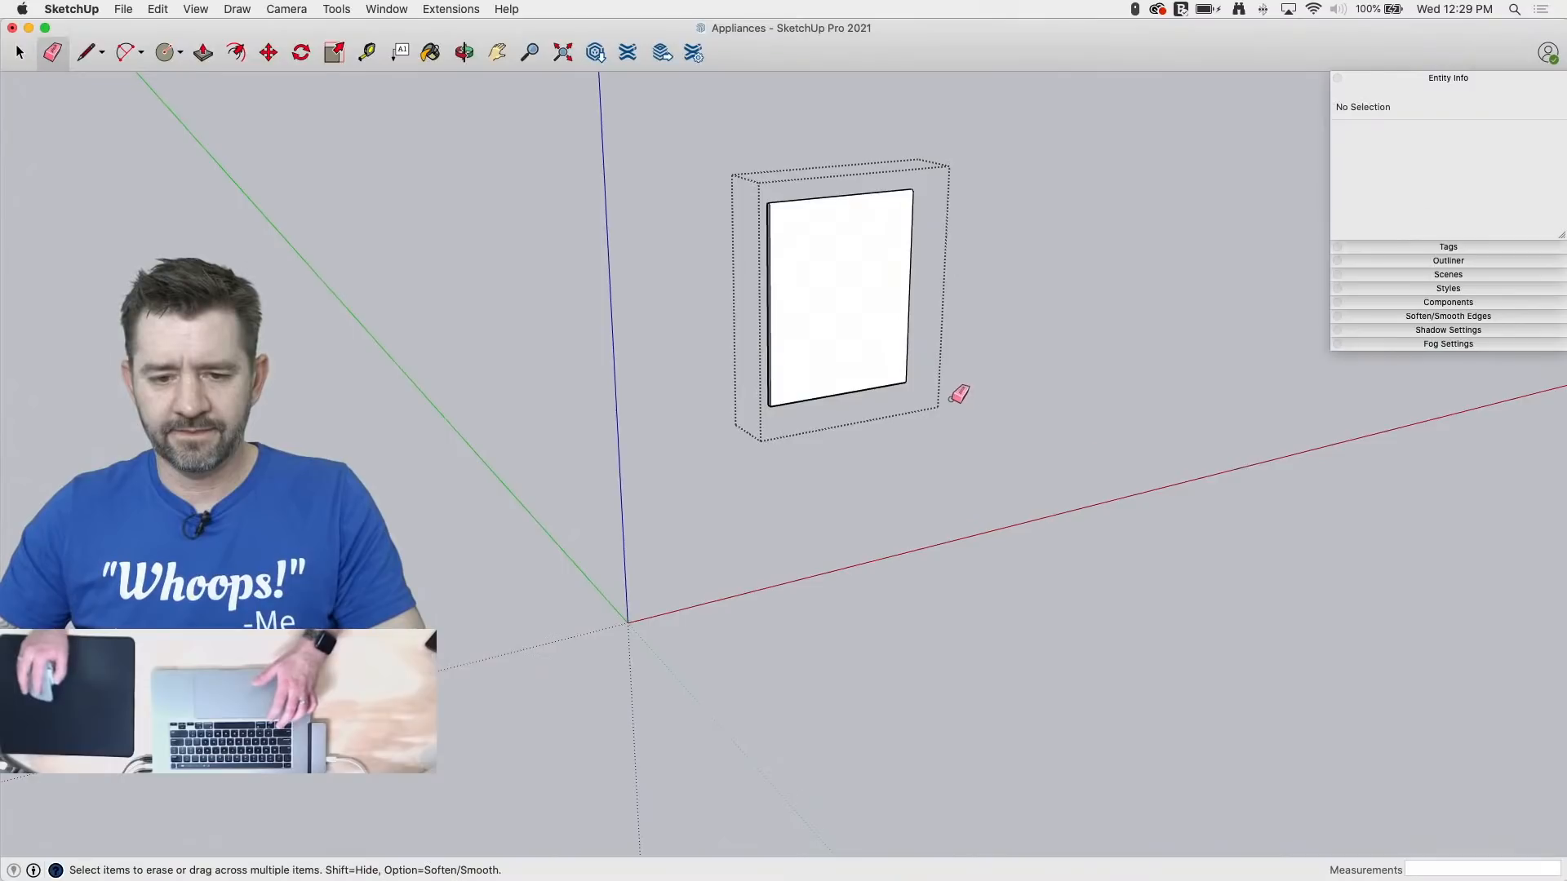
pyautogui.scroll(3, 948, 402)
pyautogui.moveTo(417, 330); pyautogui.dragTo(1224, 237, button='middle')
pyautogui.scroll(5, 789, 424)
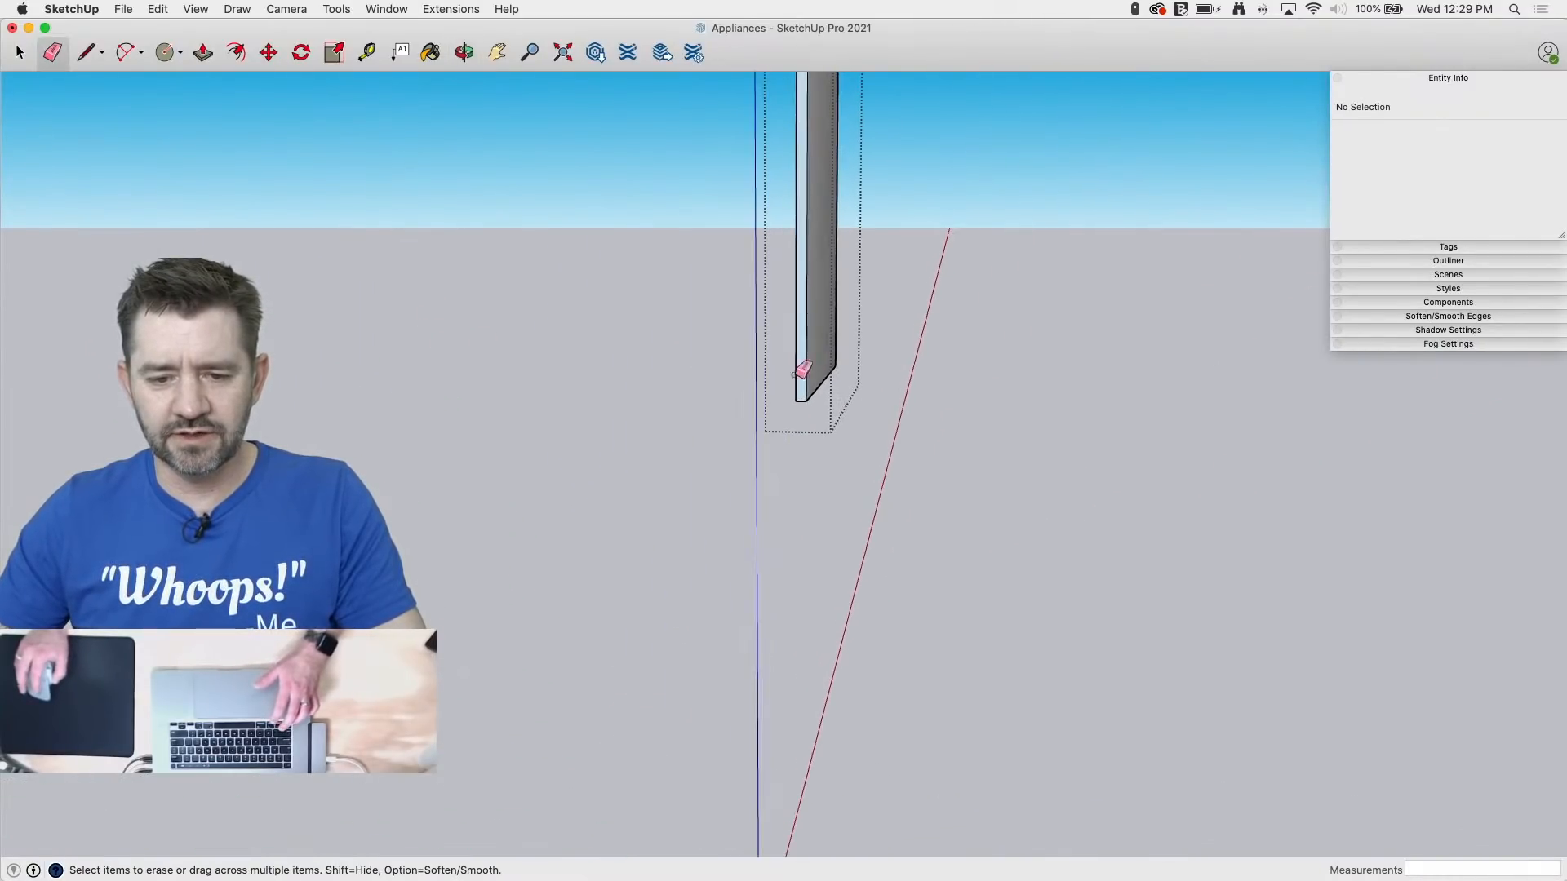
pyautogui.scroll(2, 821, 396)
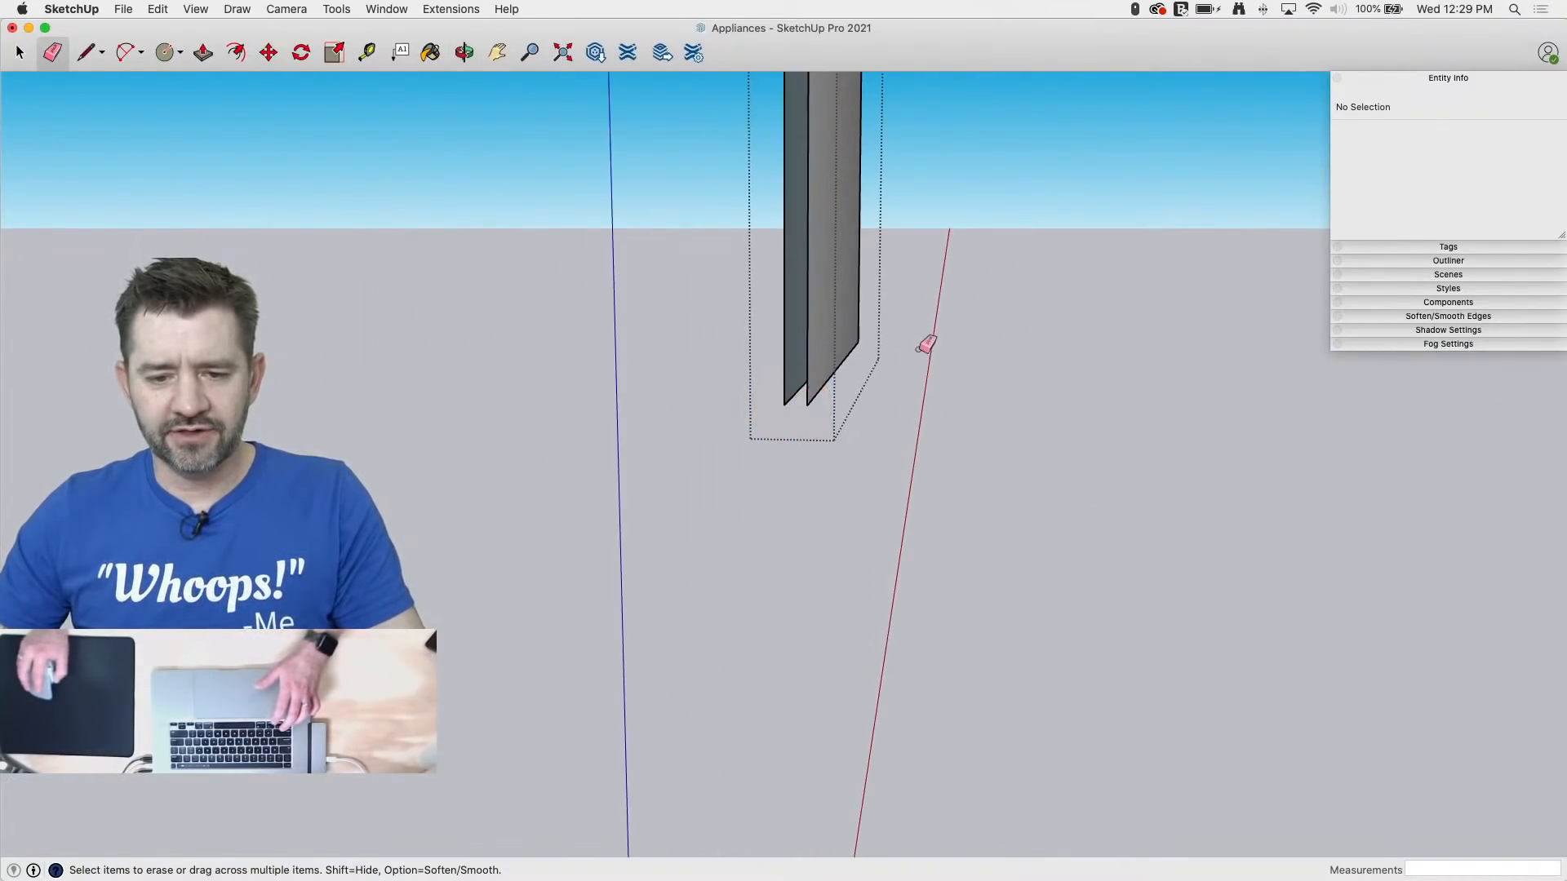
pyautogui.moveTo(927, 344); pyautogui.dragTo(535, 486, button='middle')
pyautogui.press('space')
pyautogui.tripleClick(782, 405)
pyautogui.moveTo(782, 404); pyautogui.dragTo(867, 709, button='middle')
pyautogui.press('m')
pyautogui.scroll(-4, 843, 693)
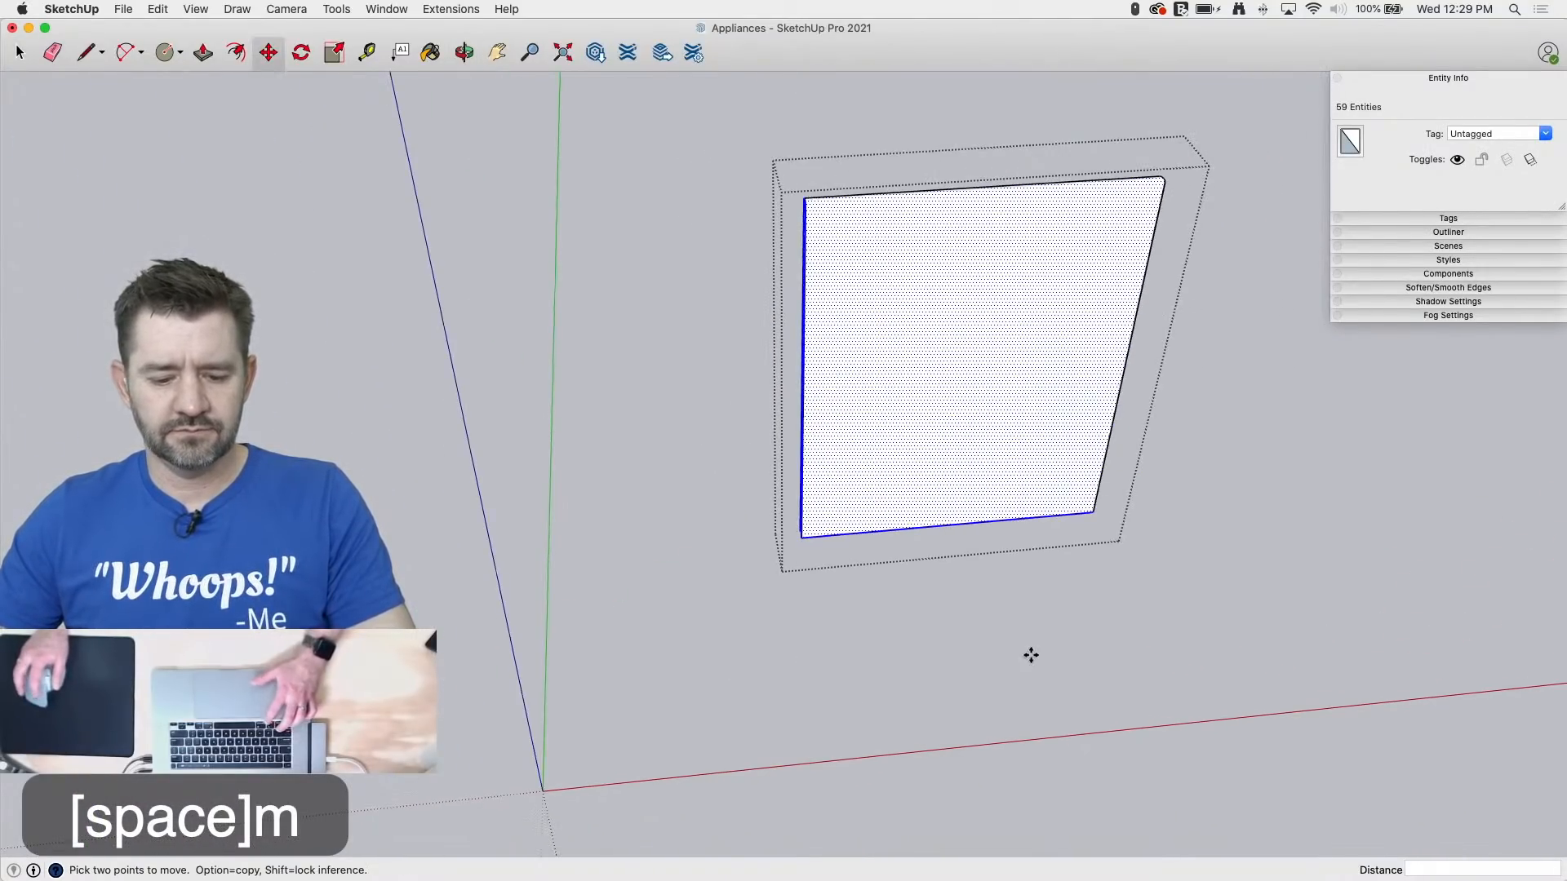
pyautogui.keyDown('alt'); pyautogui.click(1031, 655); pyautogui.keyUp('alt')
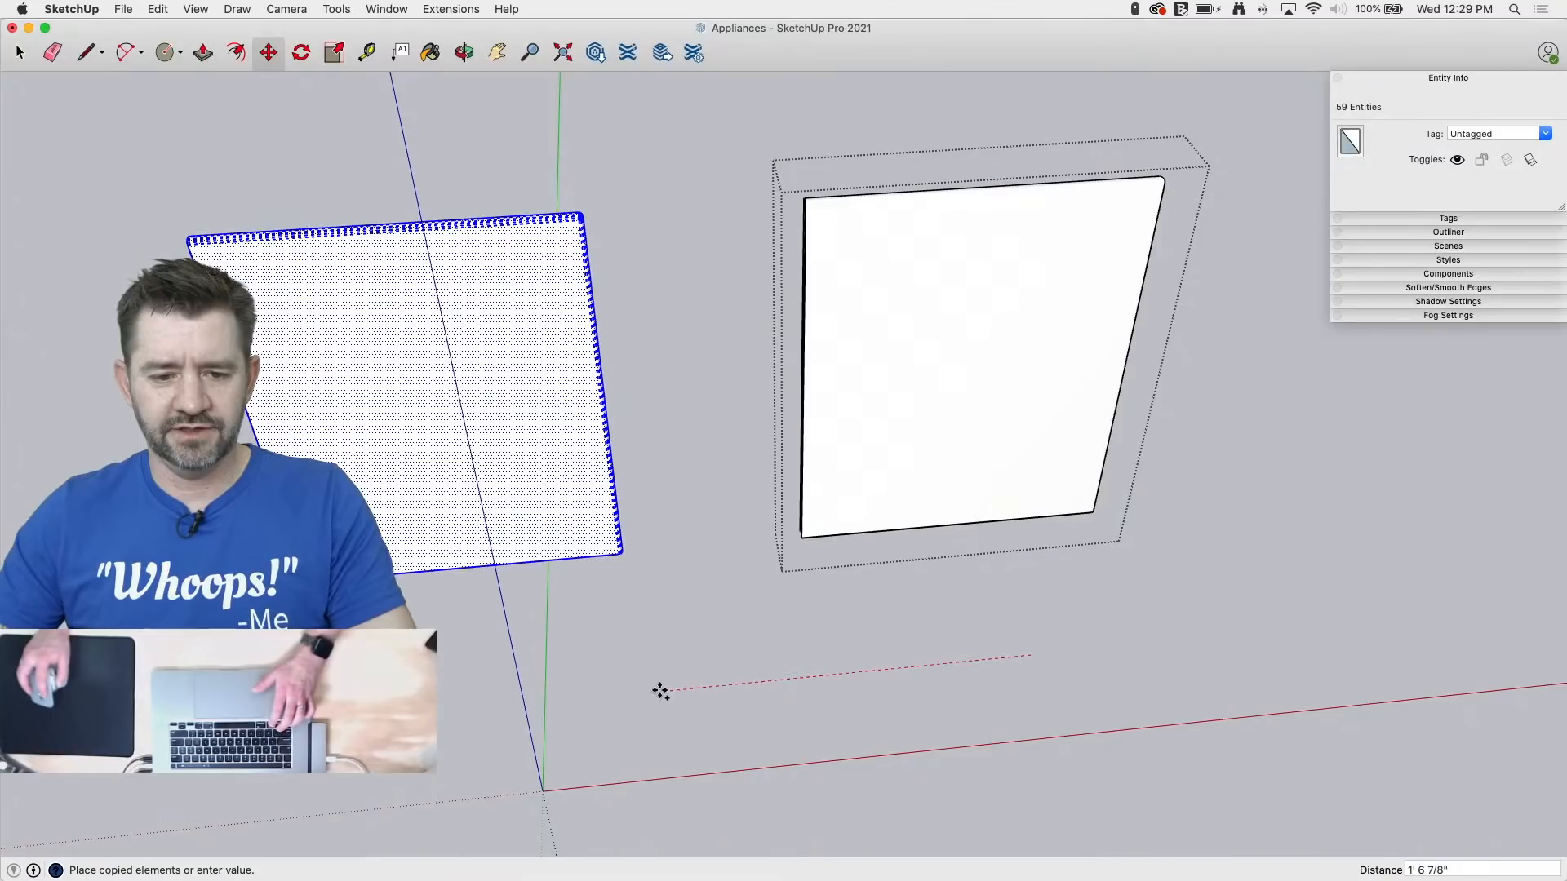
pyautogui.click(660, 700)
# Step: Mirror the copied quarter panel along the red axis with the Scale tool
pyautogui.press('s')
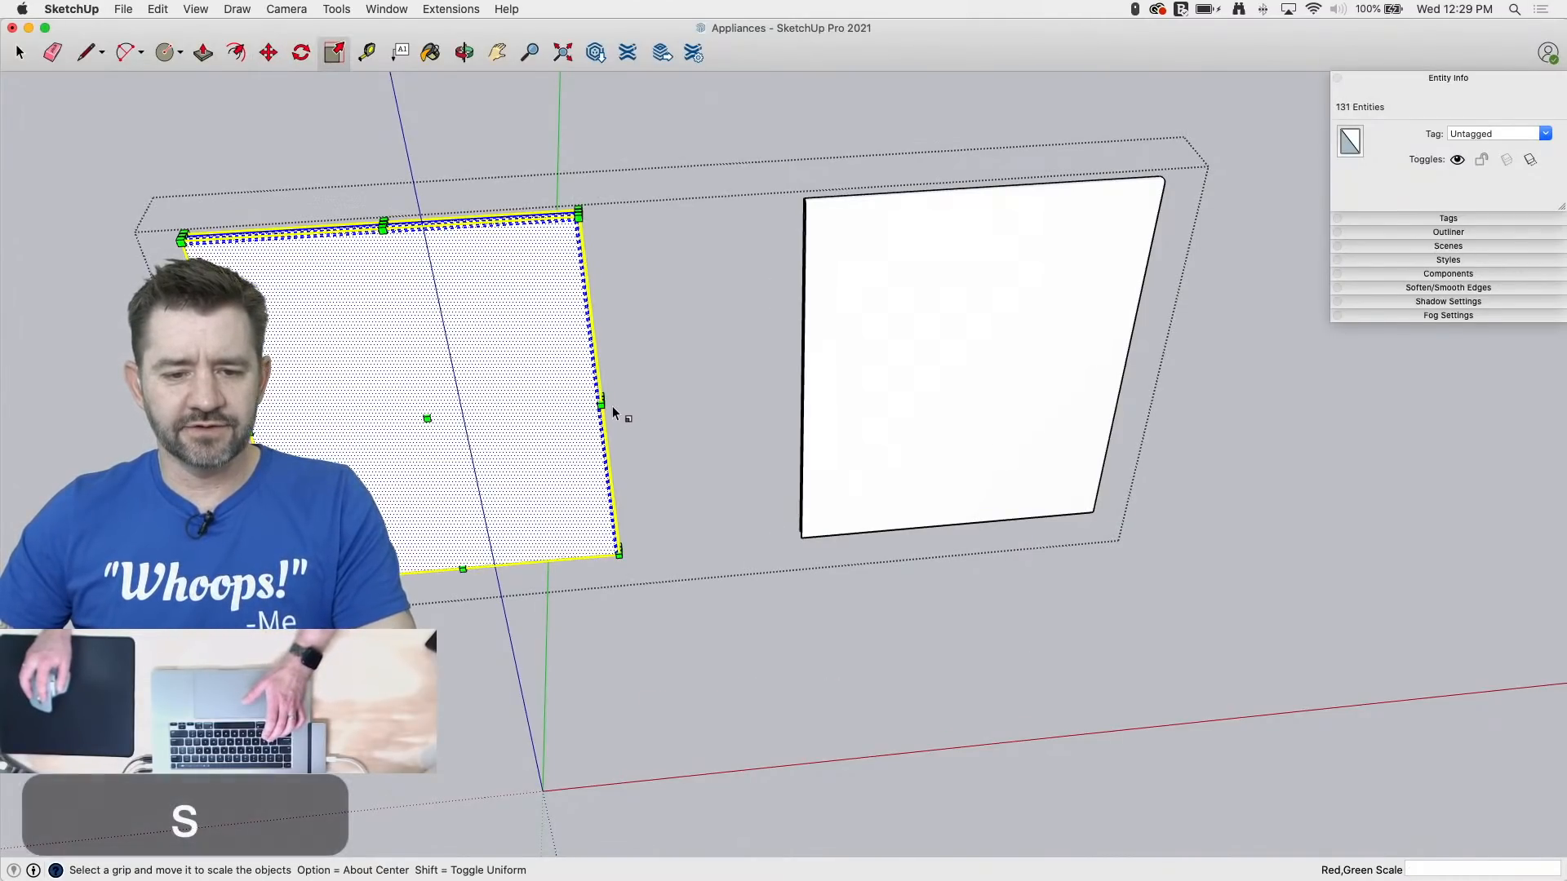
pyautogui.moveTo(600, 400); pyautogui.dragTo(428, 413)
pyautogui.moveTo(259, 424); pyautogui.dragTo(267, 422)
# Step: Move the mirrored quarter by its lower corner against the original quarter so their open edges meet
pyautogui.press('m')
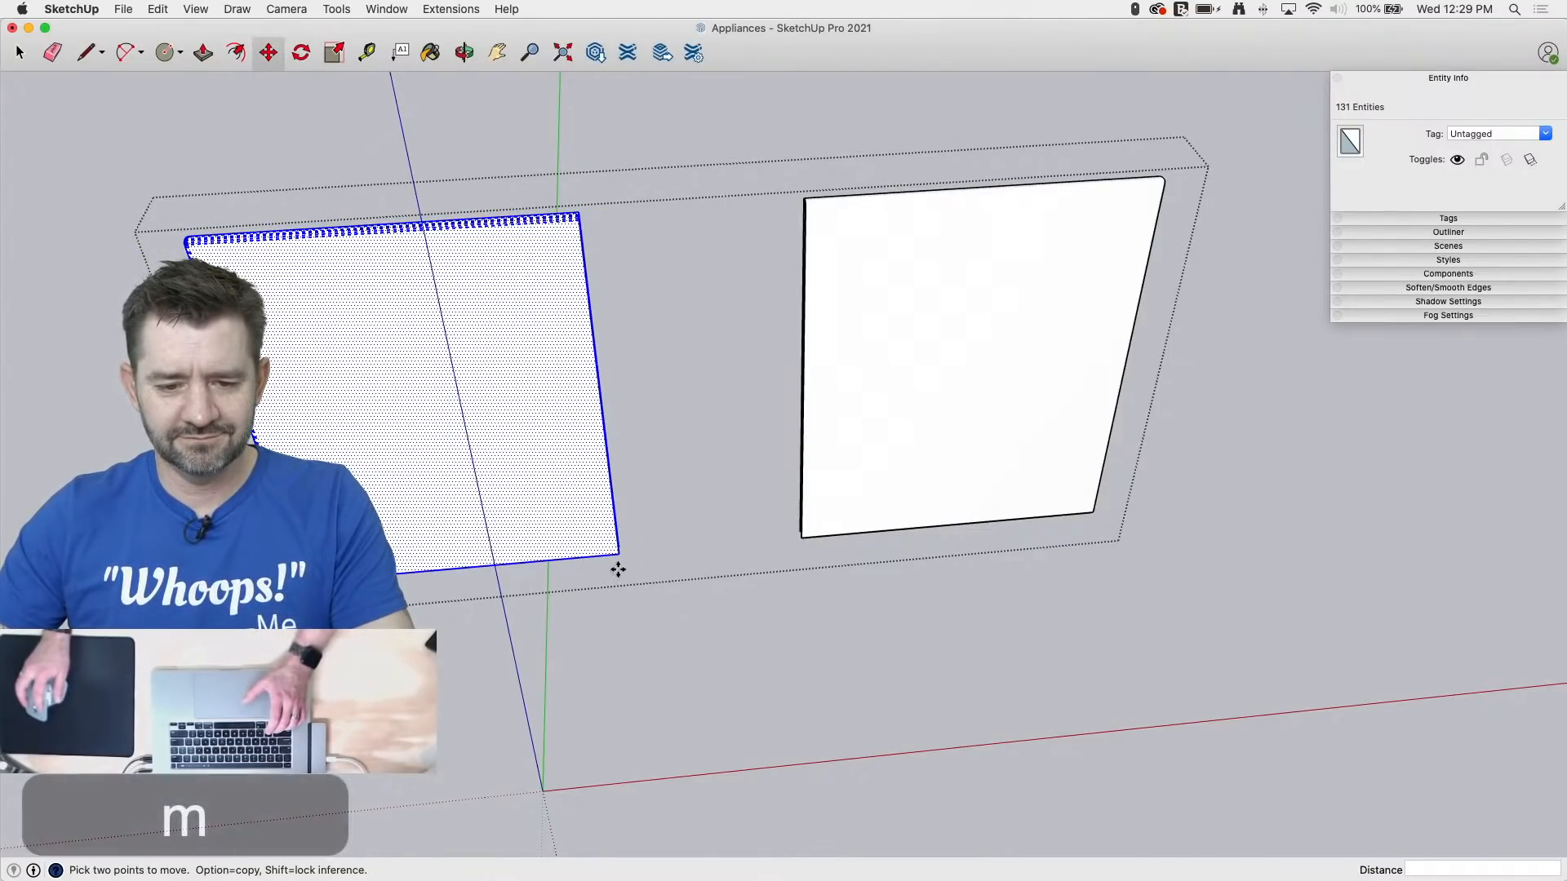
pyautogui.click(801, 536)
pyautogui.press('space')
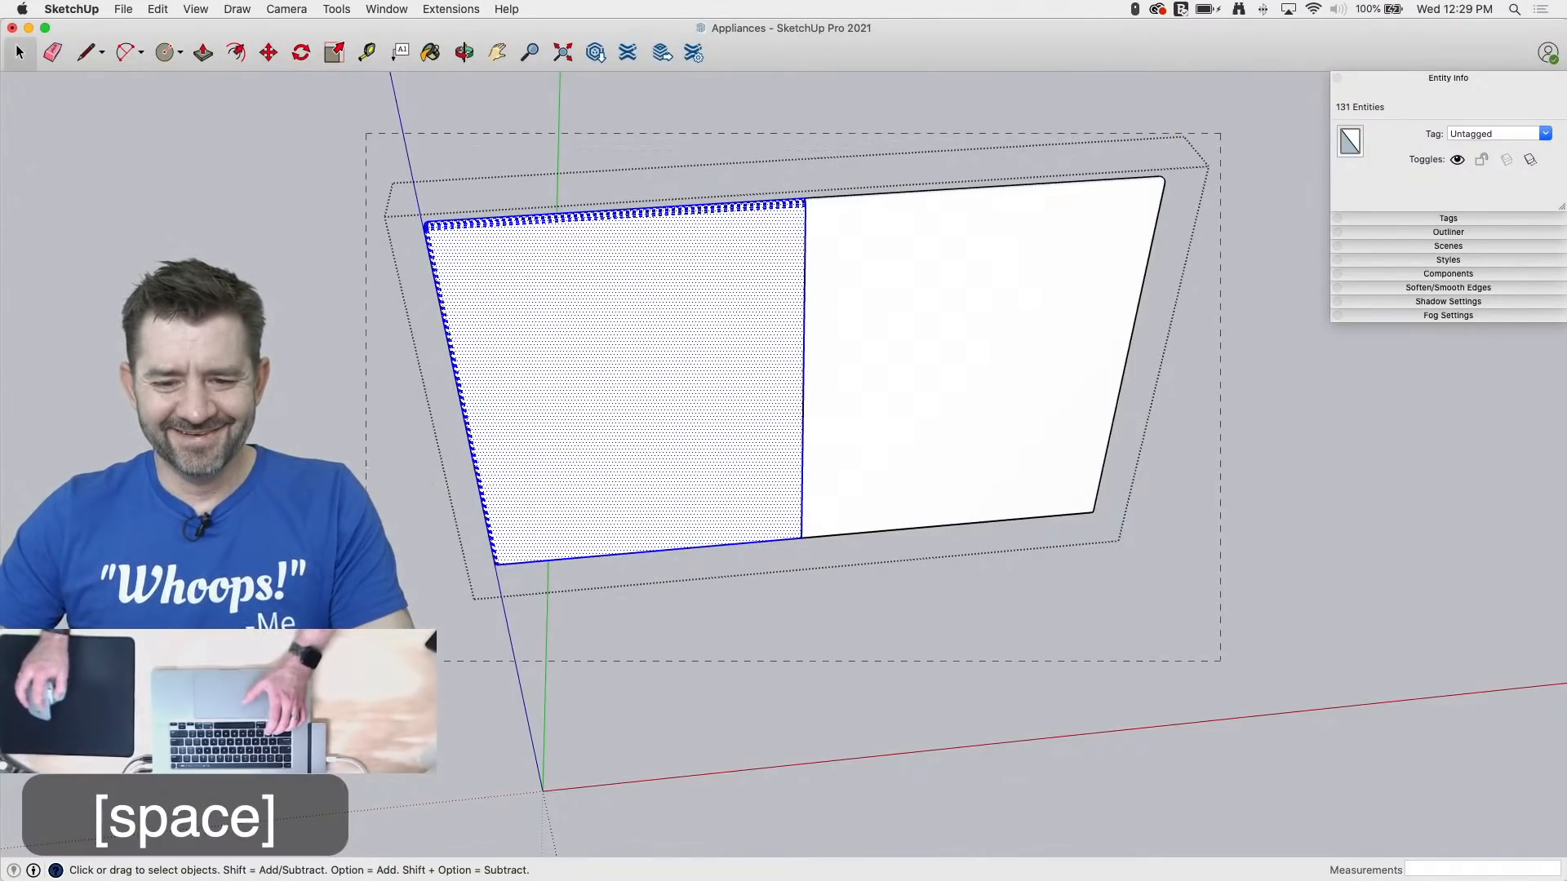
# Step: Rotate a copy of both quarters half a turn about the green axis at their lower shared corner to form the lower half
pyautogui.moveTo(366, 661); pyautogui.dragTo(365, 662)
pyautogui.press('q')
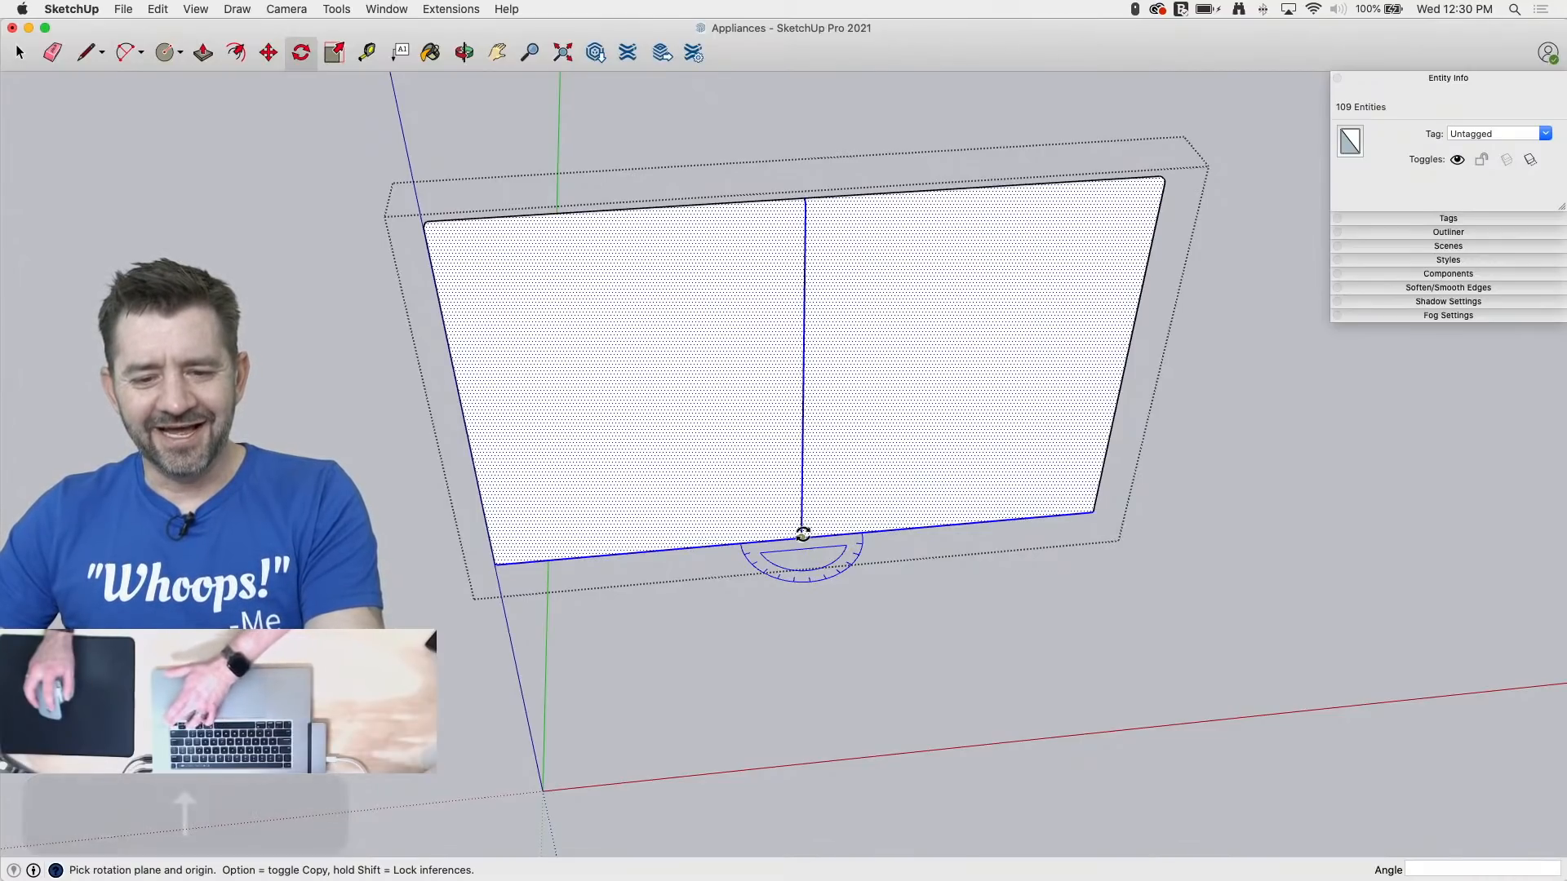
pyautogui.press('Right')
pyautogui.press('Left')
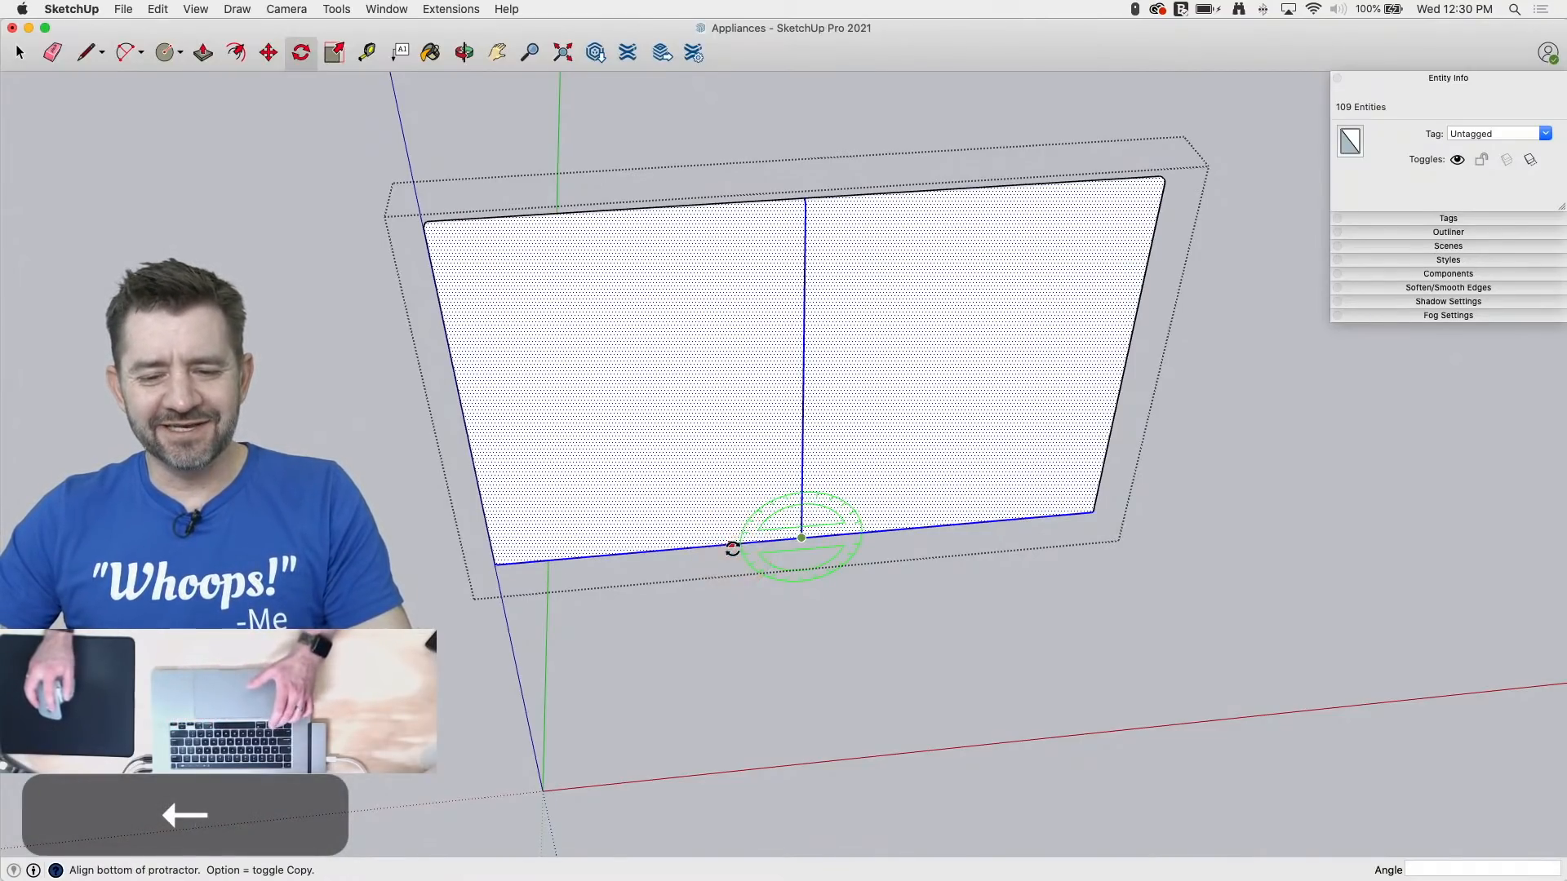
pyautogui.click(732, 545)
pyautogui.press('alt')
pyautogui.click(834, 532)
# Step: Erase the seam lines crossing the panel's front and back faces, and select the merged panel surface
pyautogui.press('e')
pyautogui.click(807, 541)
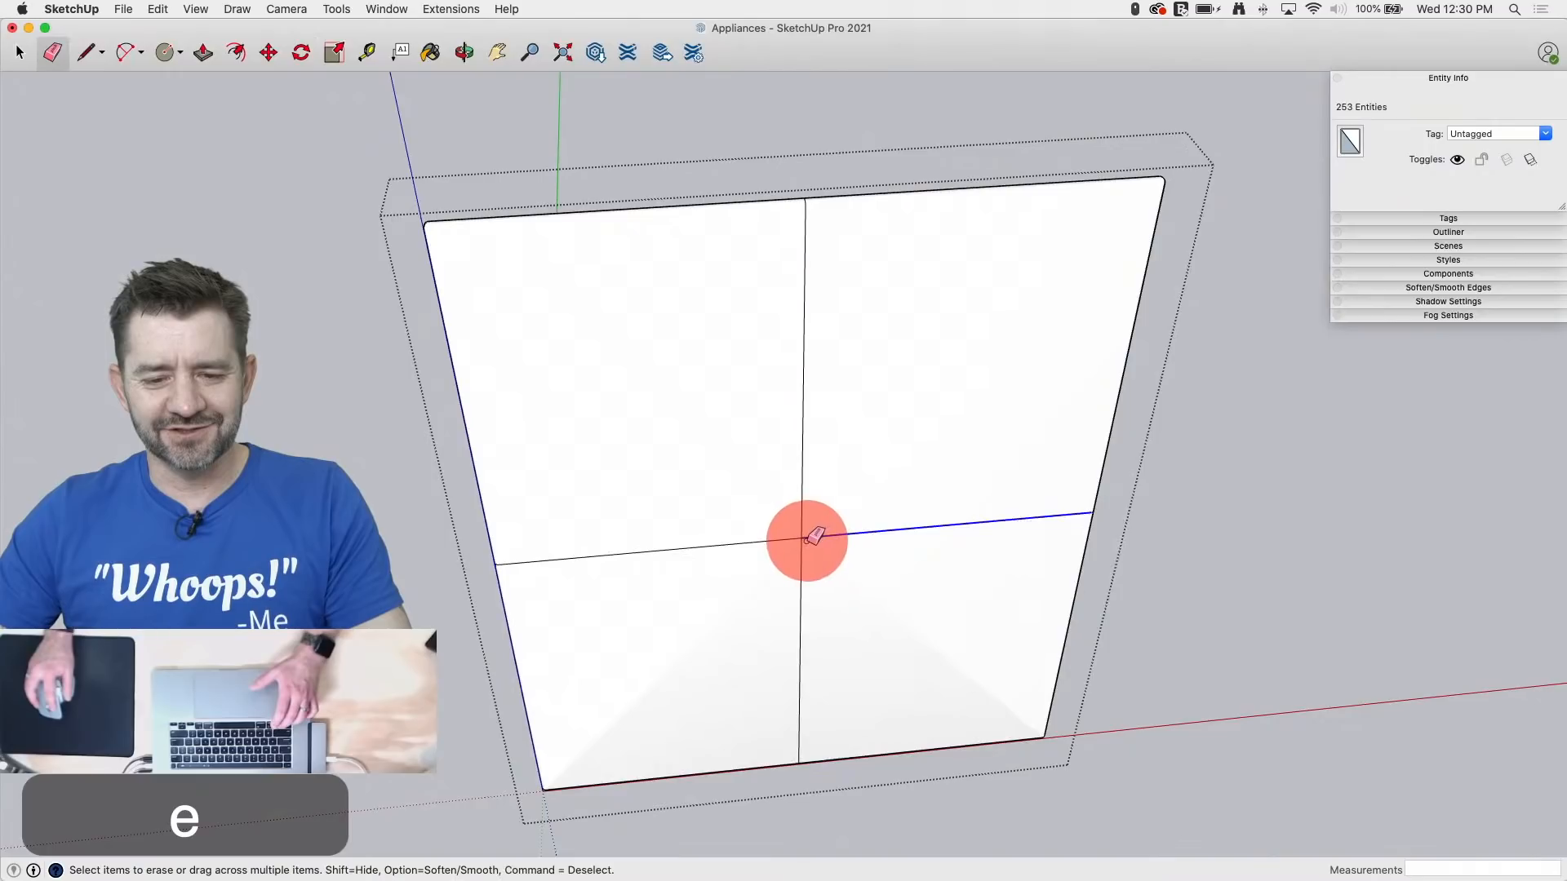
pyautogui.moveTo(807, 540); pyautogui.dragTo(799, 544)
pyautogui.moveTo(577, 507); pyautogui.dragTo(1450, 549, button='middle')
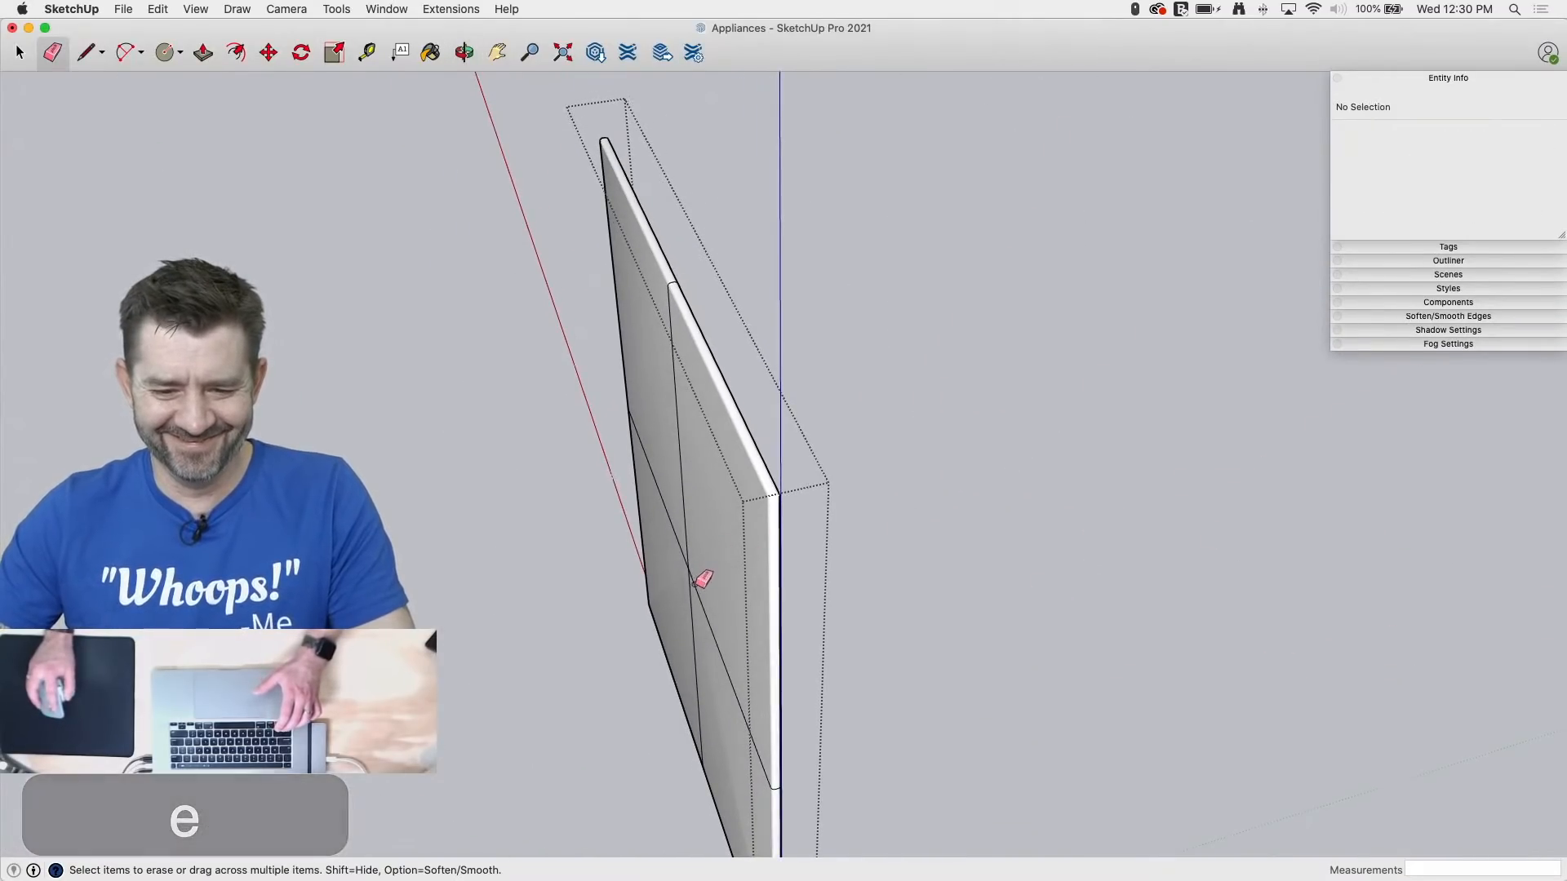
pyautogui.moveTo(693, 570); pyautogui.dragTo(698, 550)
pyautogui.press('space')
pyautogui.click(715, 551)
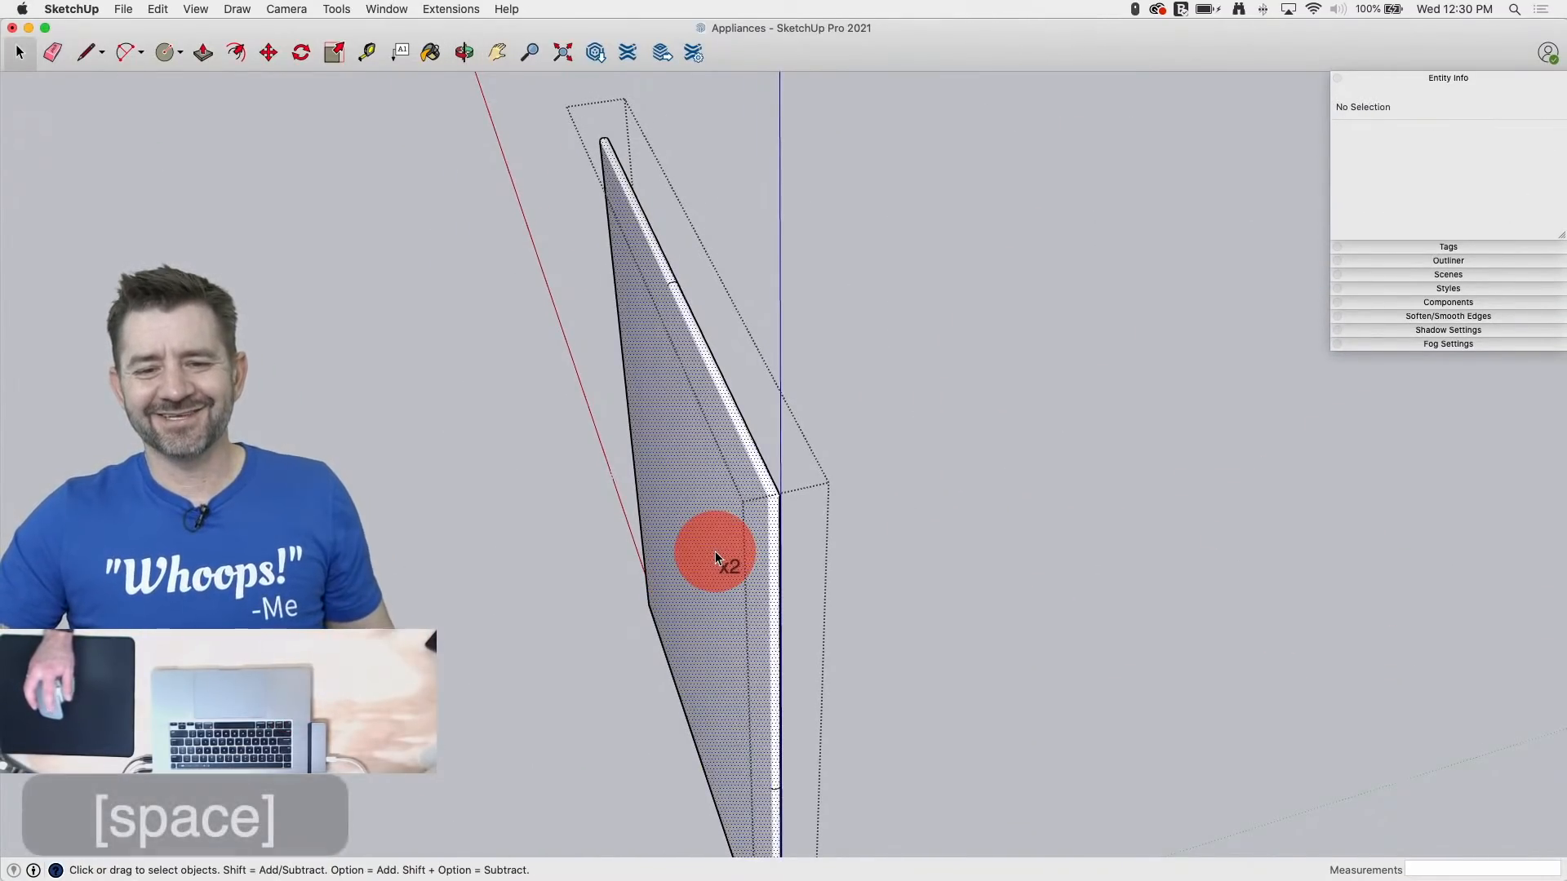
# Step: Soften the coplanar edges across the entire rounded front panel and leave its group
pyautogui.moveTo(1137, 524); pyautogui.dragTo(1019, 472, button='middle')
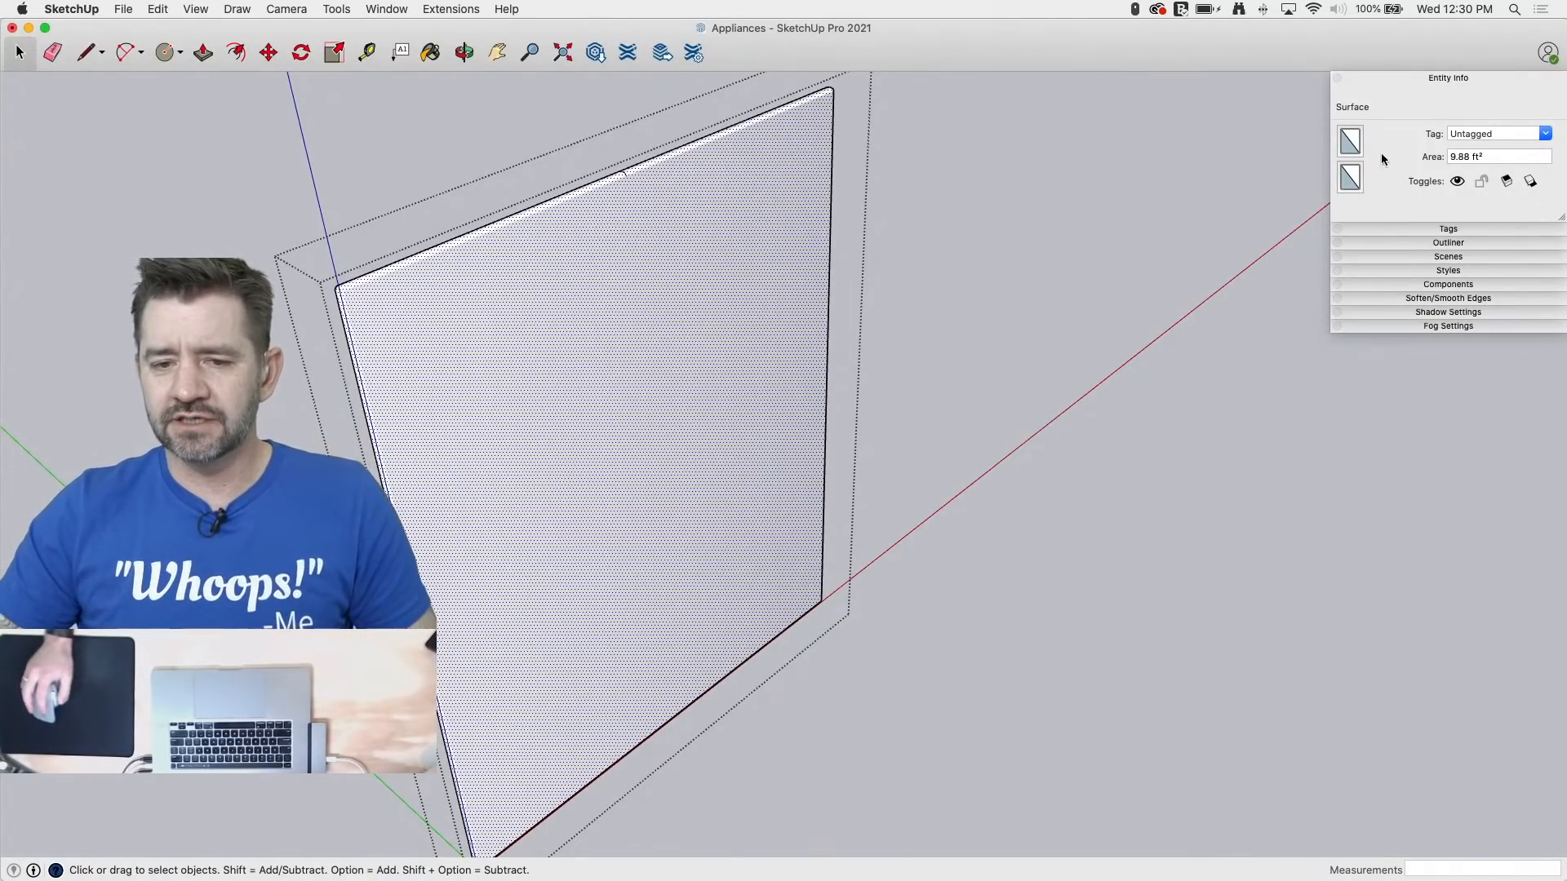
pyautogui.click(1445, 299)
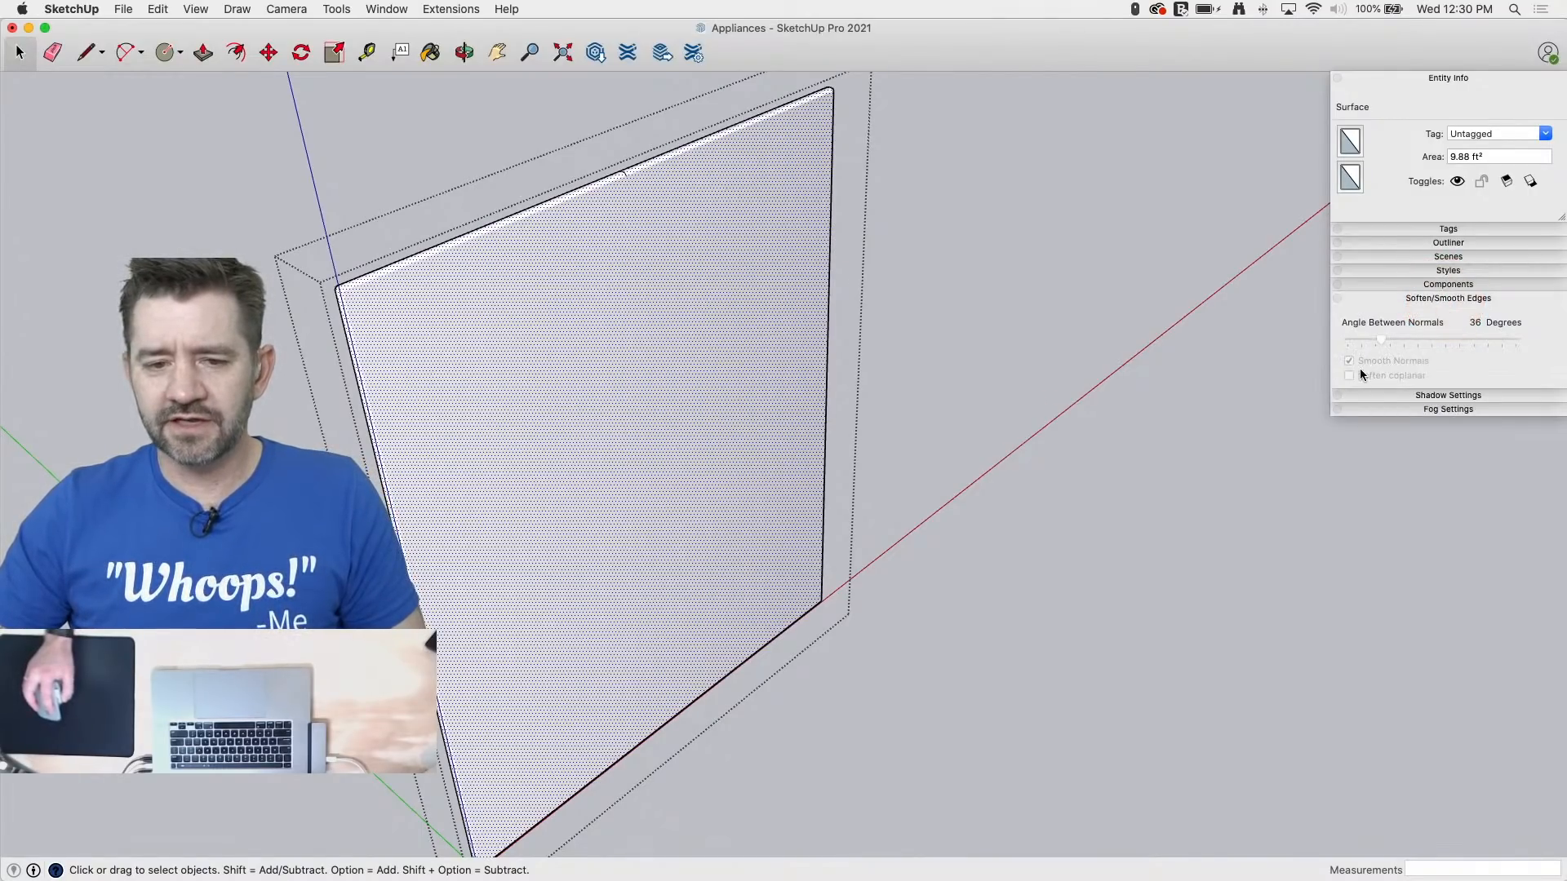
pyautogui.doubleClick(743, 277)
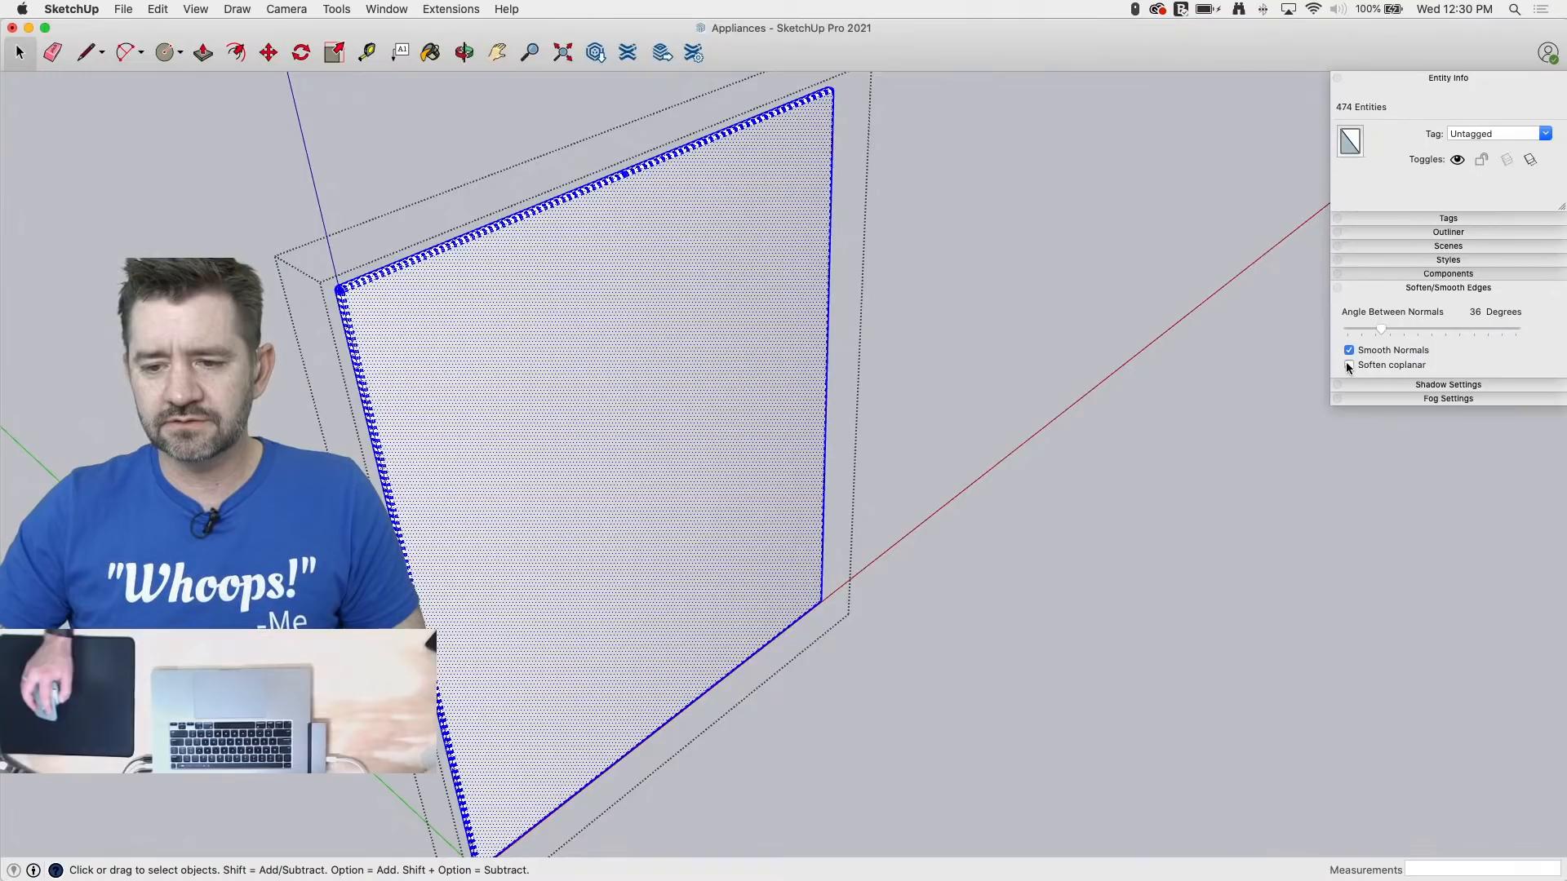
pyautogui.click(1348, 365)
pyautogui.click(1190, 360)
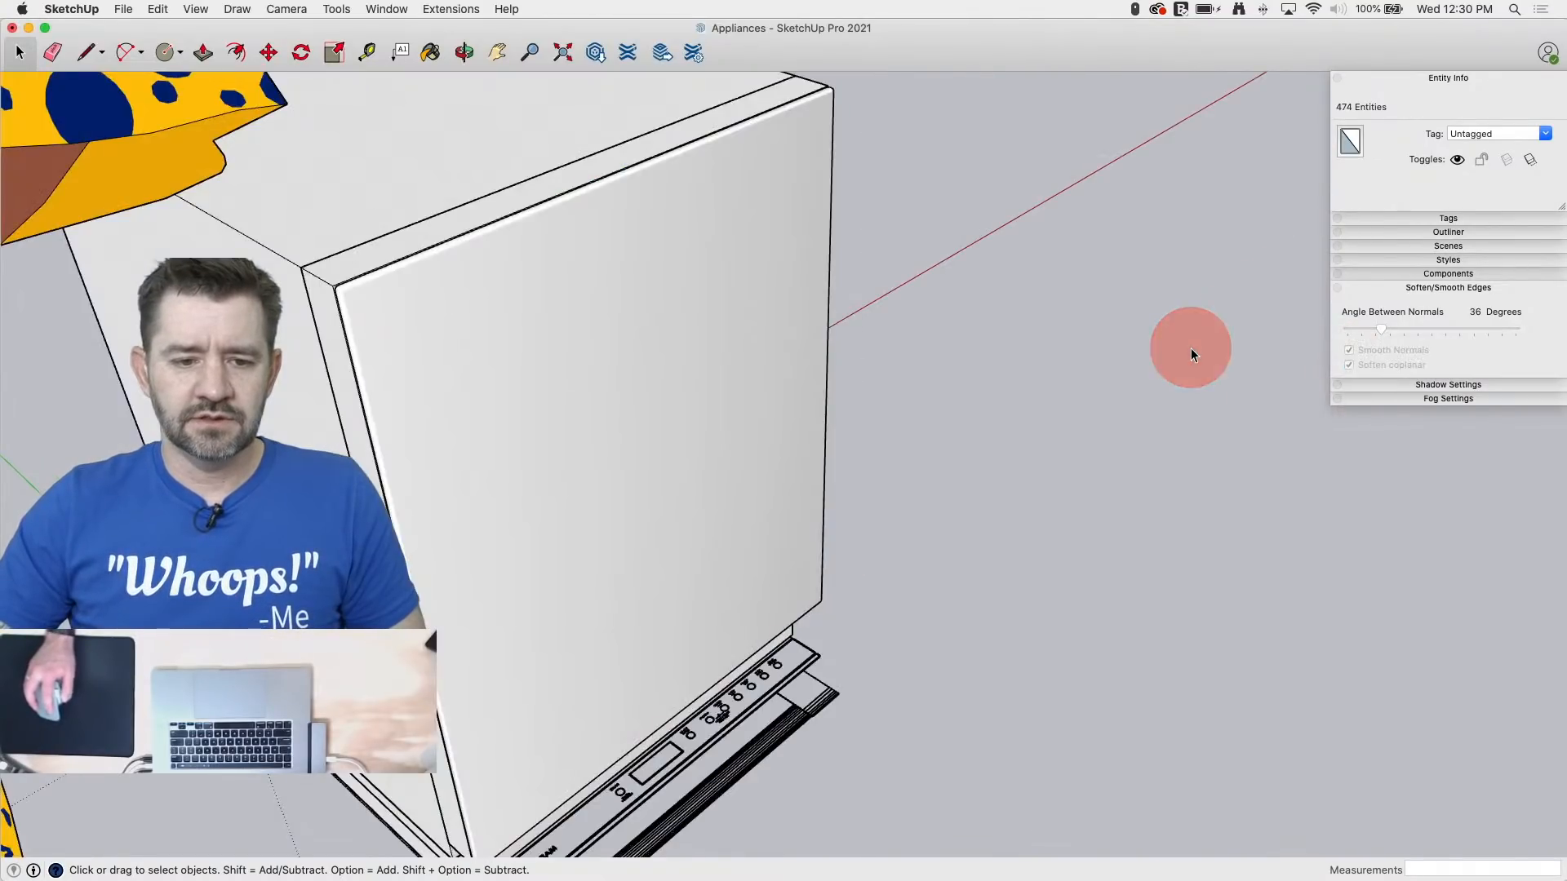
# Step: Open the dishwasher's base group and draw a short line across the narrow side gap, just behind the front corner
pyautogui.moveTo(1183, 359); pyautogui.dragTo(458, 381, button='middle')
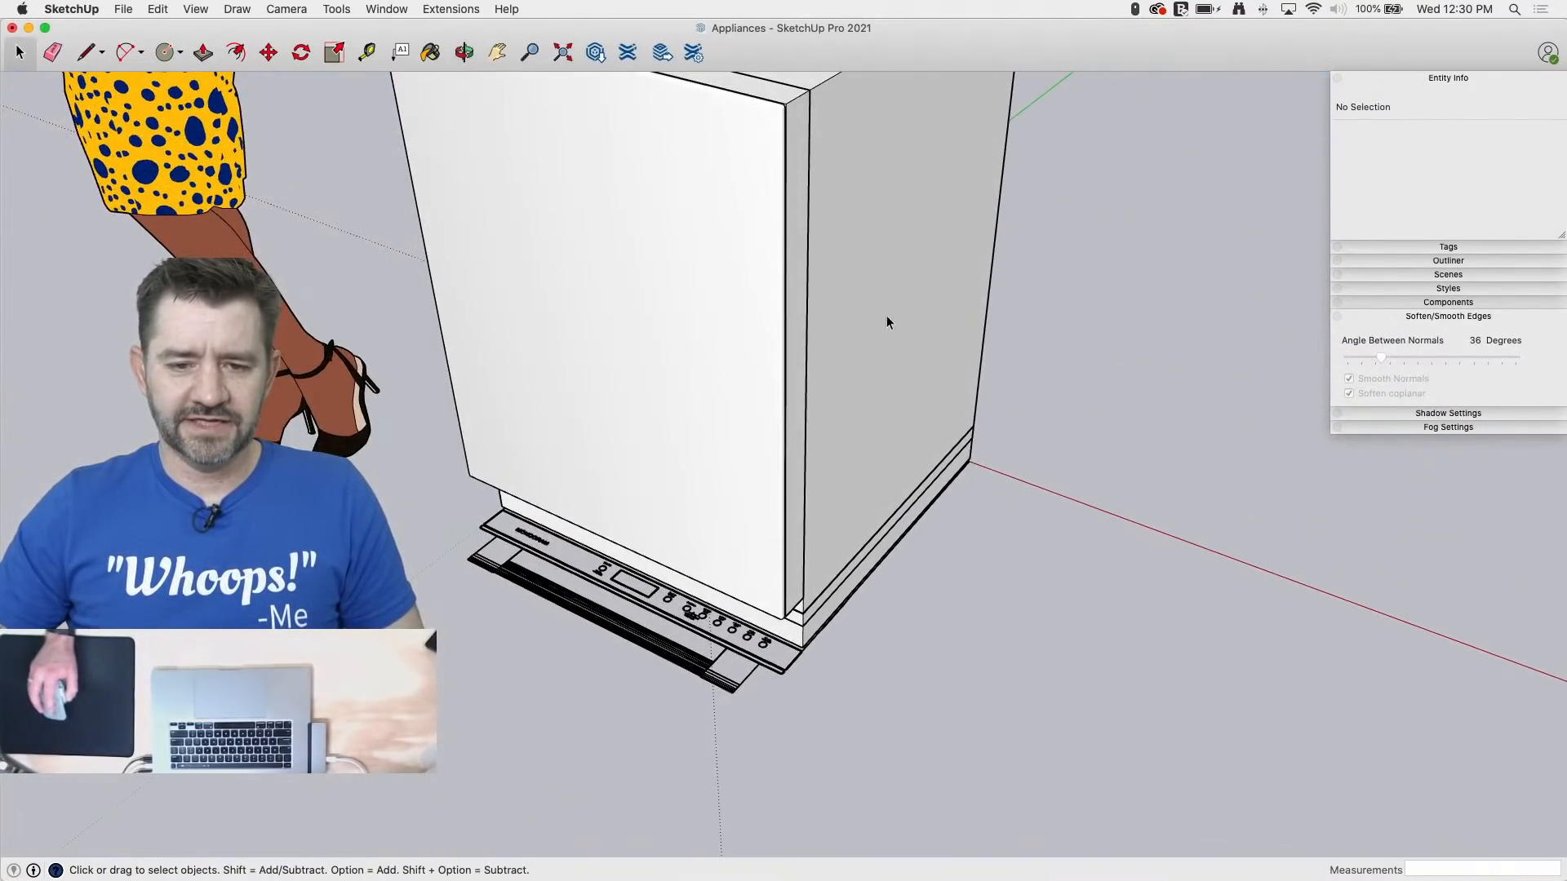
pyautogui.moveTo(887, 315); pyautogui.dragTo(705, 455, button='middle')
pyautogui.scroll(-6, 902, 306)
pyautogui.scroll(6, 743, 575)
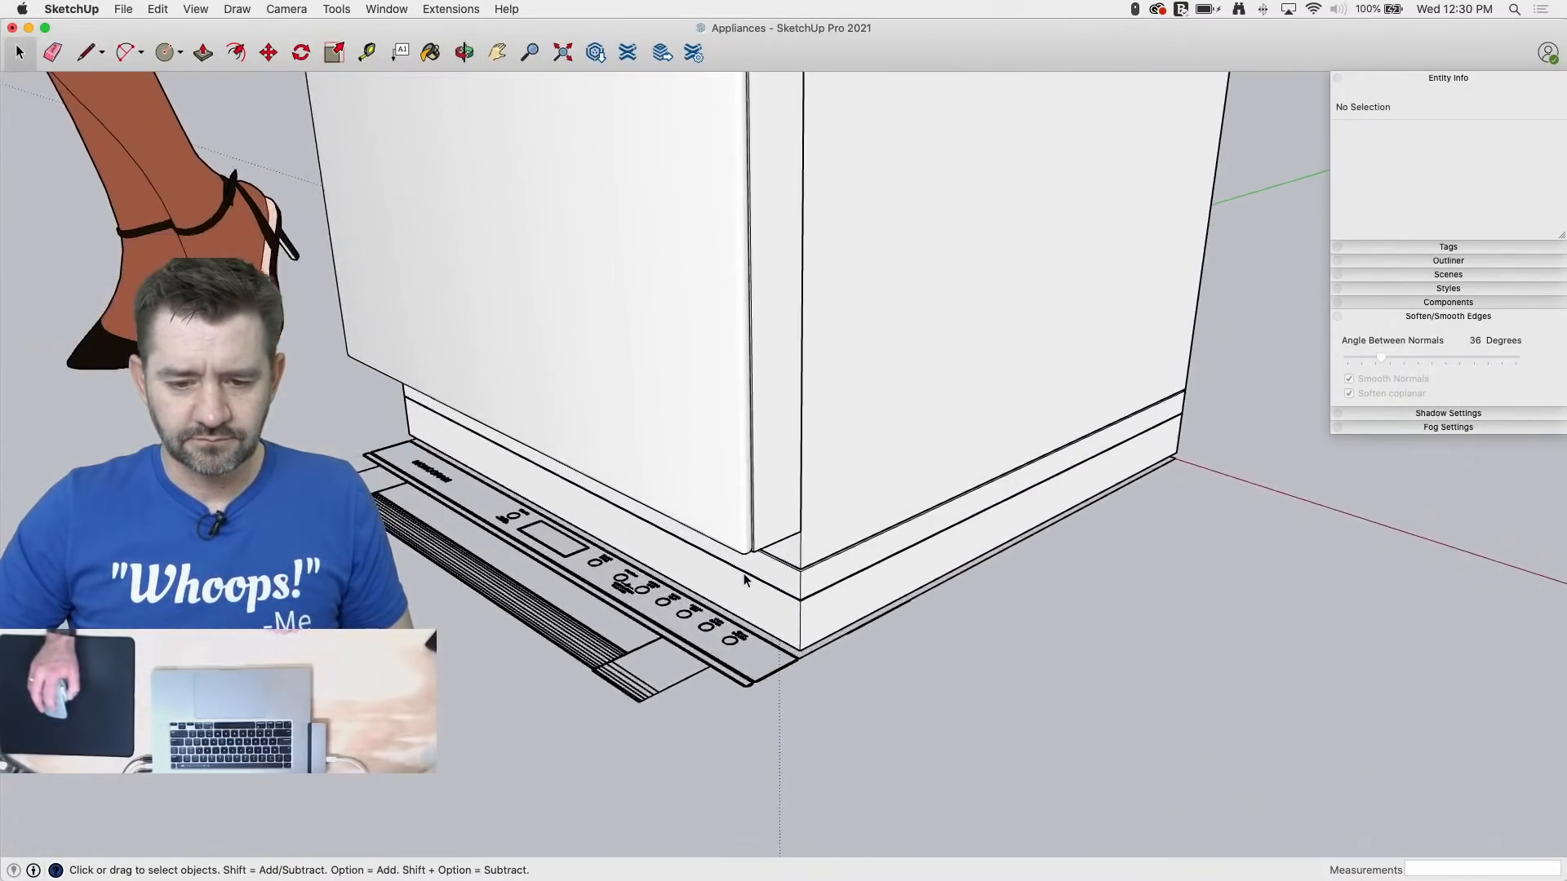
pyautogui.moveTo(771, 587); pyautogui.dragTo(650, 433, button='middle')
pyautogui.scroll(-5, 853, 546)
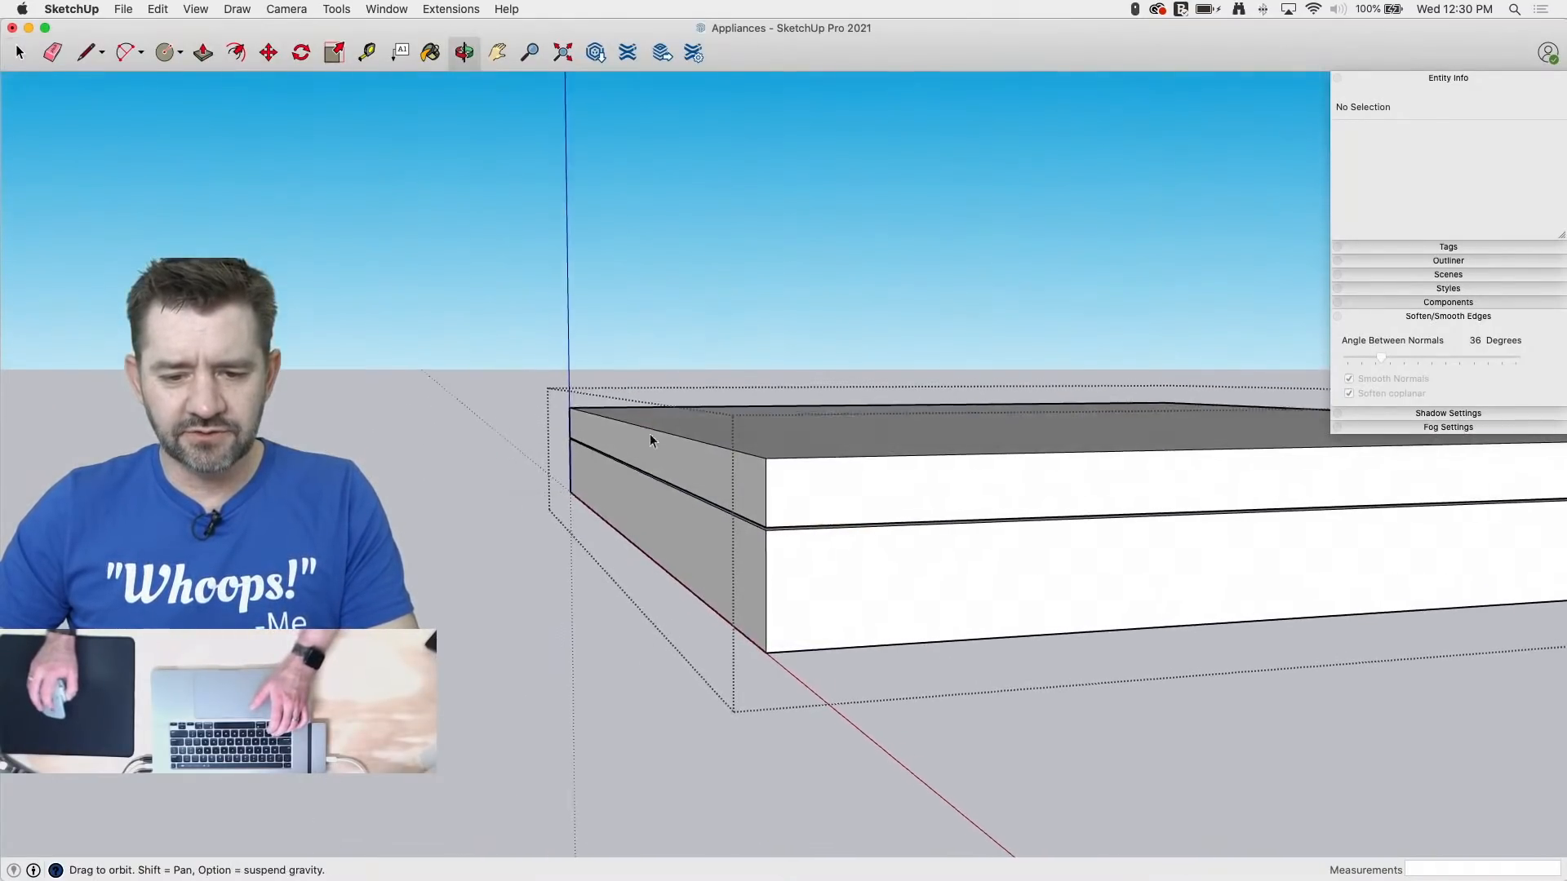
pyautogui.scroll(4, 800, 542)
pyautogui.scroll(2, 736, 478)
pyautogui.press('l')
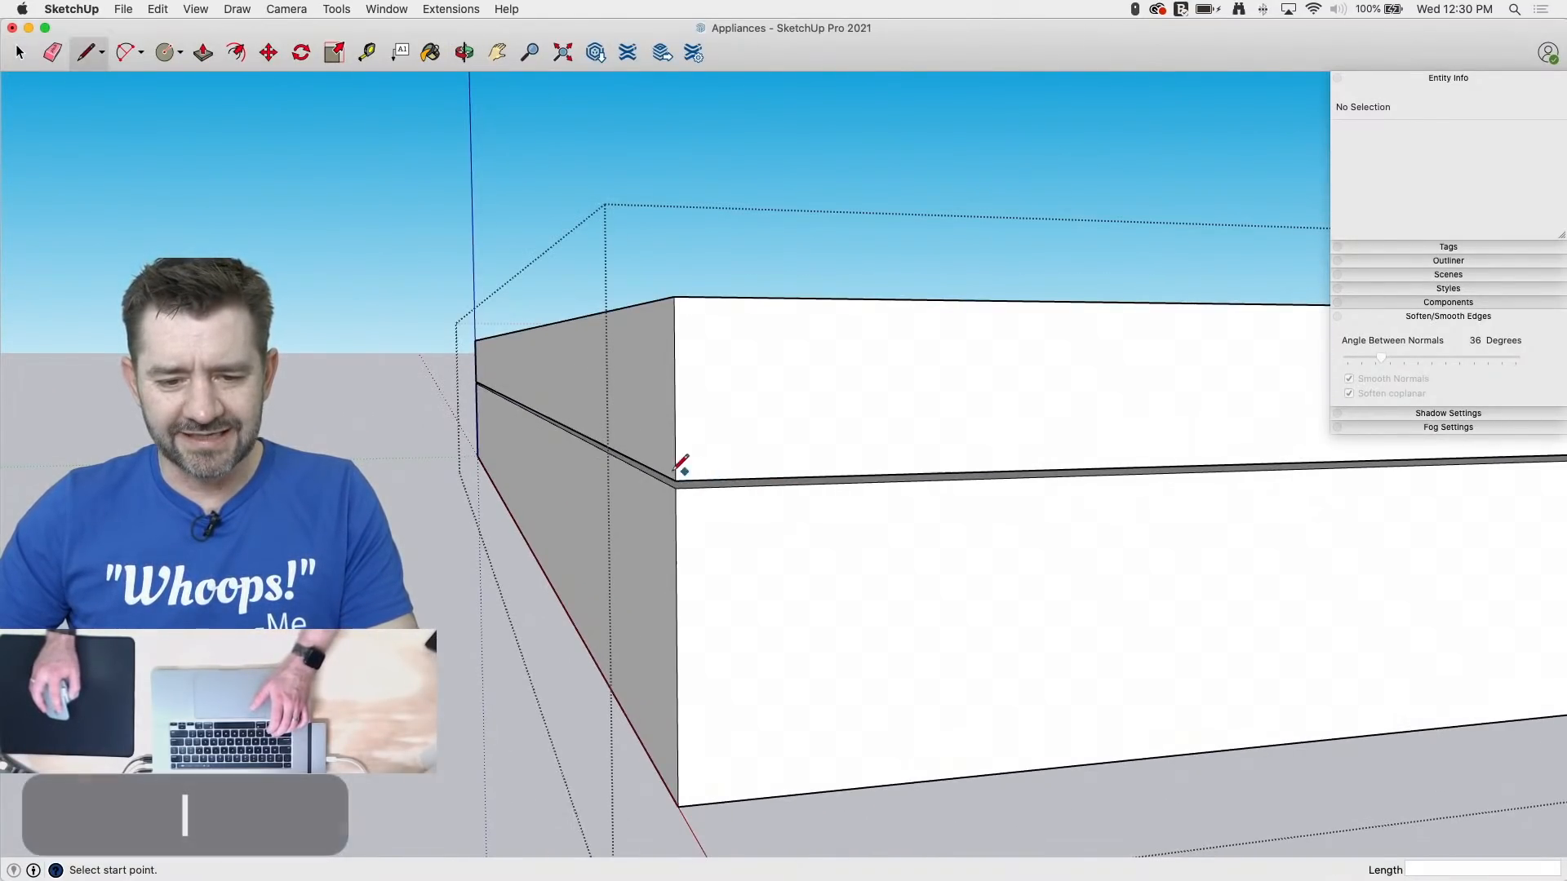
pyautogui.click(720, 478)
pyautogui.scroll(-4, 368, 502)
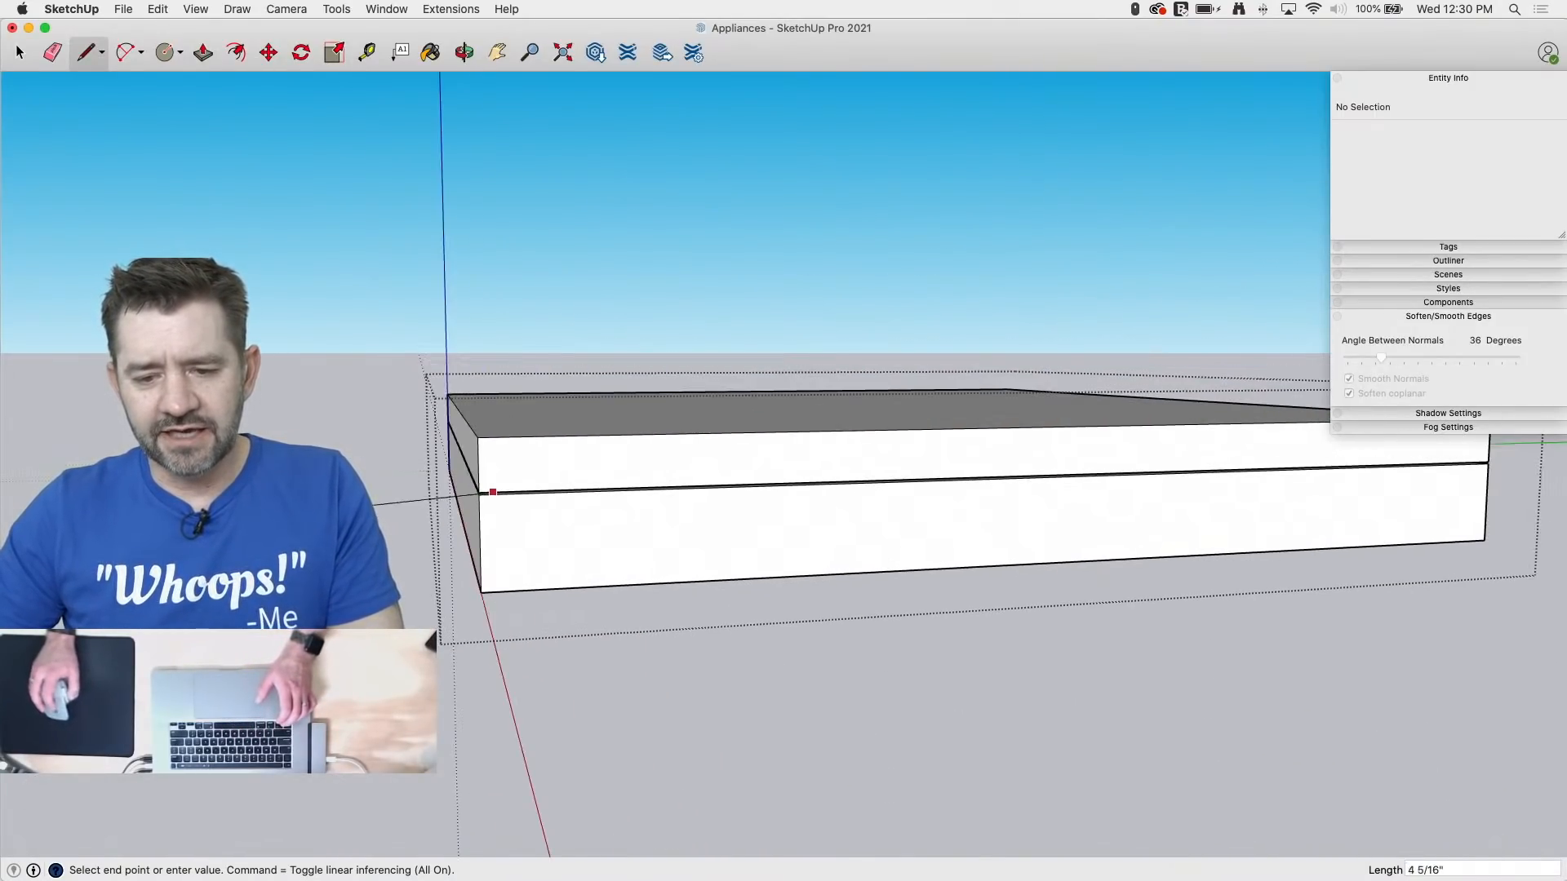
# Step: Cover the side gap with a rectangle about 1' 9 5/8" by 1/16" and push it about 1' 11 3/4" across the base's width
pyautogui.press('r')
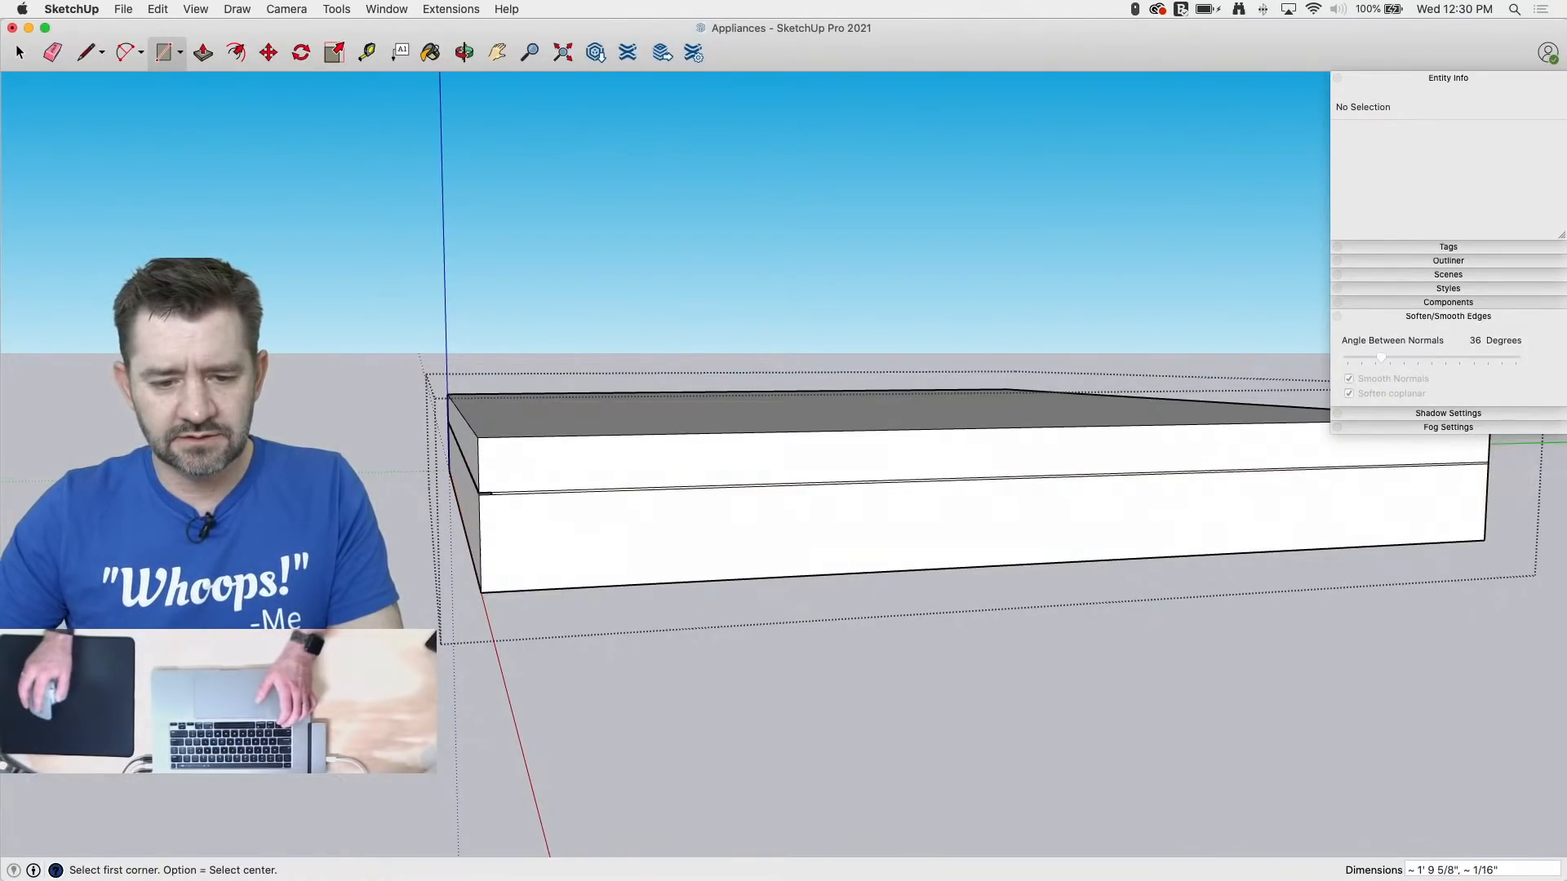
pyautogui.moveTo(448, 604); pyautogui.dragTo(759, 638, button='middle')
pyautogui.scroll(6, 677, 569)
pyautogui.moveTo(746, 548); pyautogui.dragTo(751, 479, button='middle')
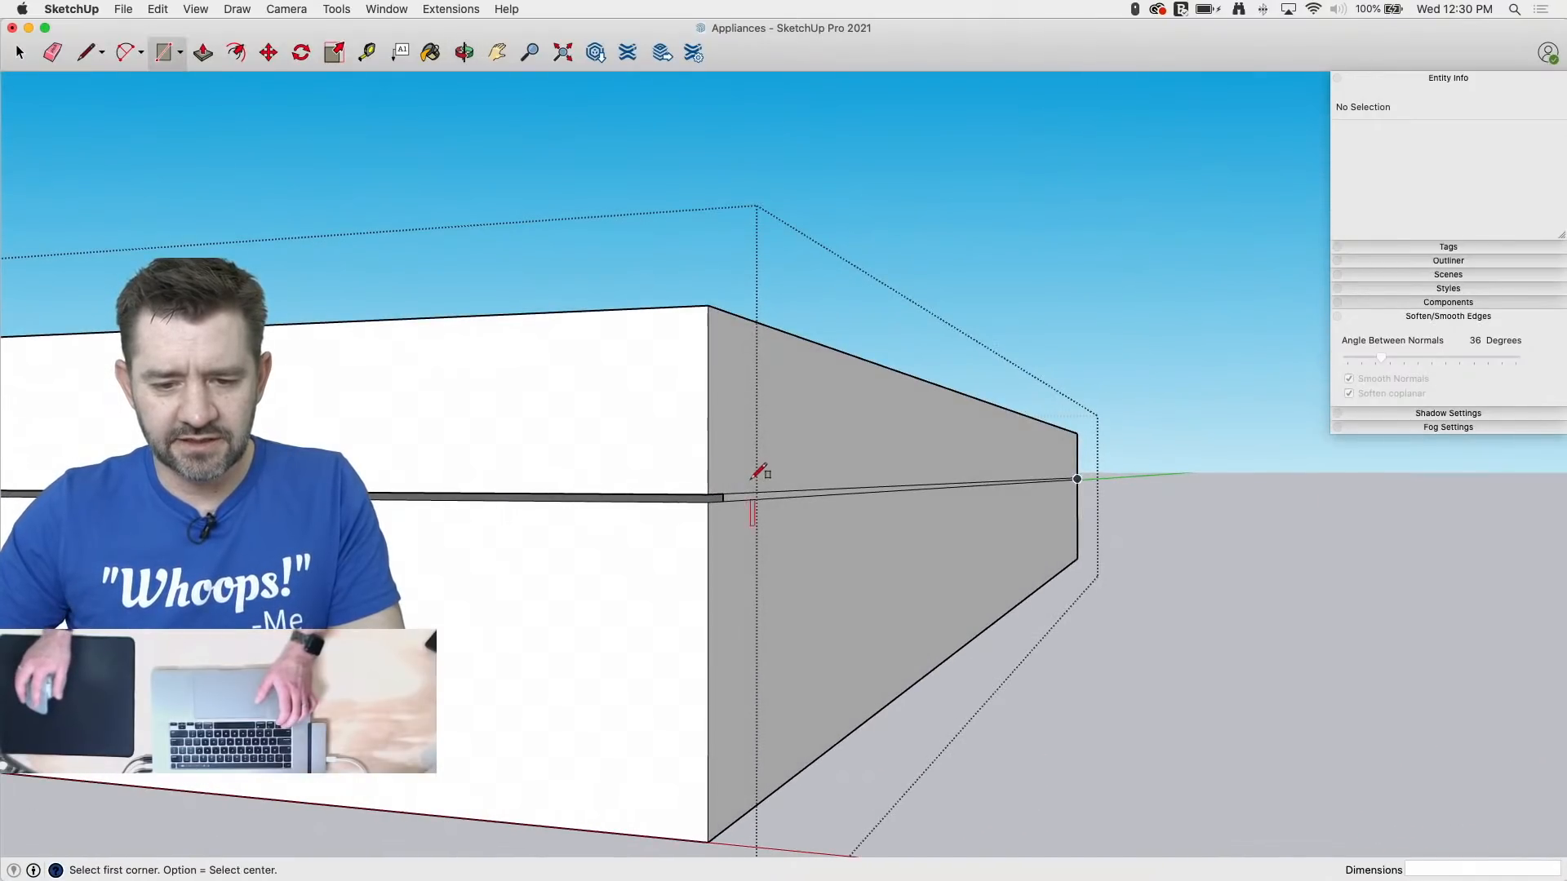
pyautogui.press('p')
pyautogui.moveTo(737, 501); pyautogui.dragTo(270, 456)
pyautogui.scroll(-1, 1278, 523)
pyautogui.scroll(-3, 1486, 487)
pyautogui.moveTo(1081, 479); pyautogui.dragTo(734, 536, button='middle')
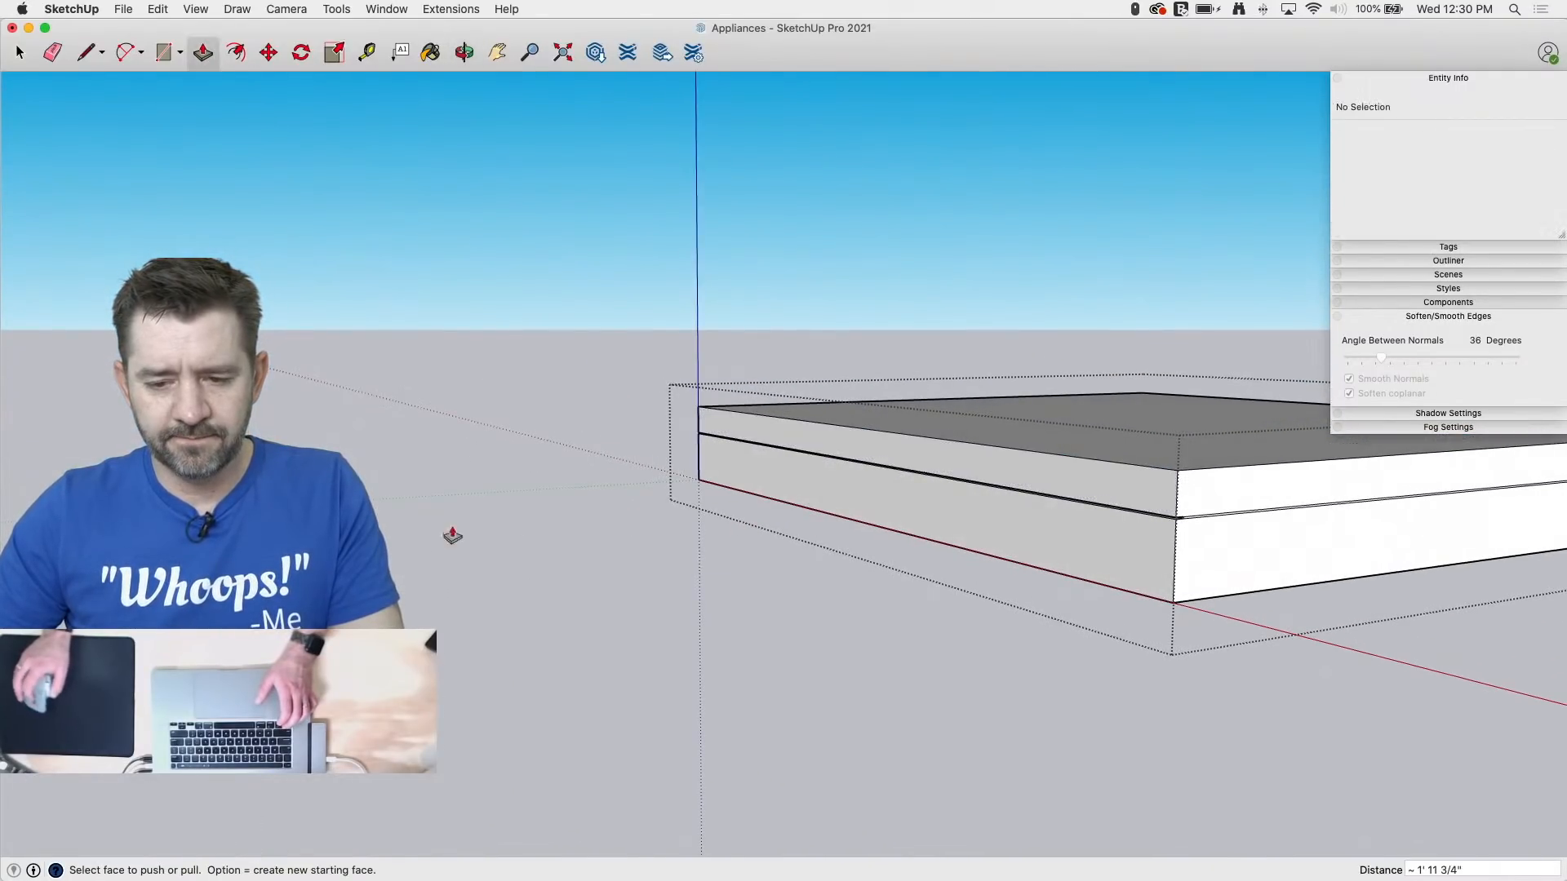
# Step: Begin a line at the front end of the filled side strip, beside the base's front corner
pyautogui.scroll(-3, 453, 536)
pyautogui.scroll(5, 1074, 479)
pyautogui.press('l')
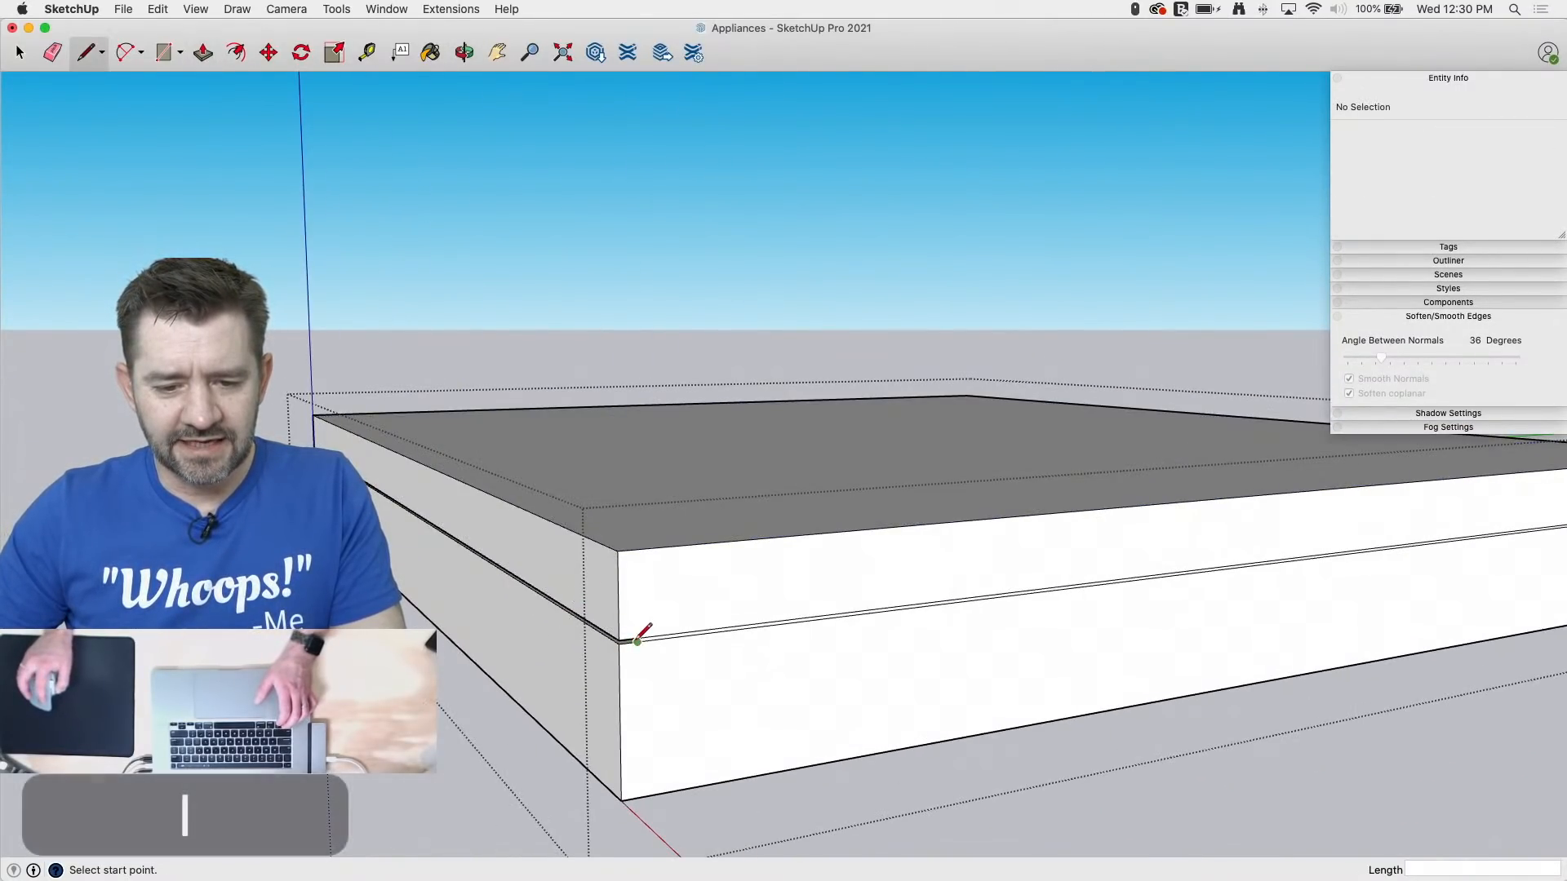
# Step: Split a narrow strip off the base block's top face along its side edge and pull the larger face up about 1 7/16"
pyautogui.click(636, 548)
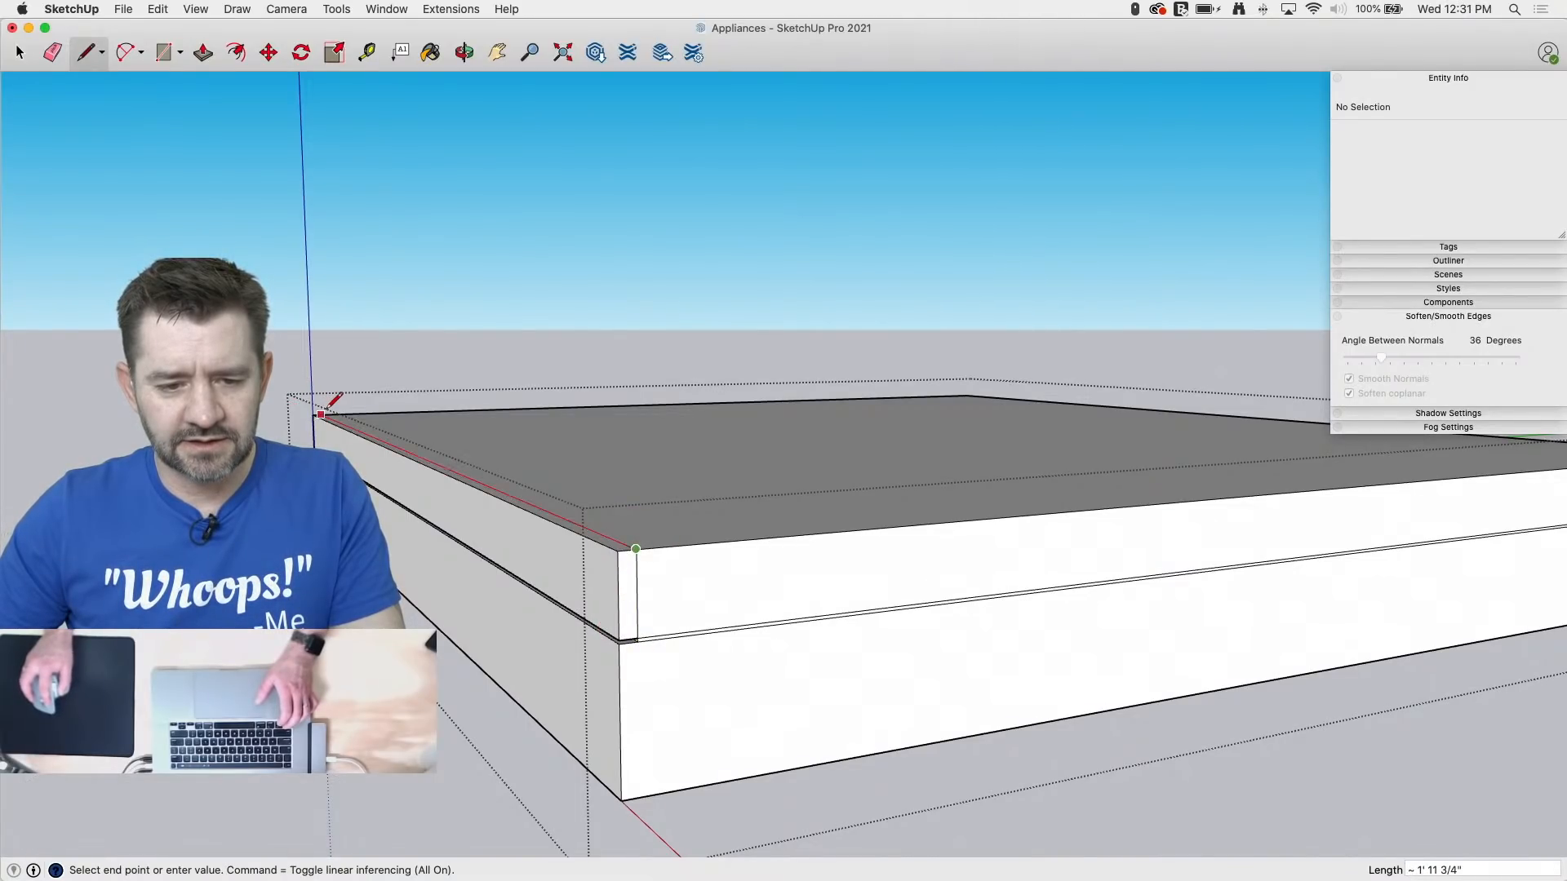
pyautogui.press('p')
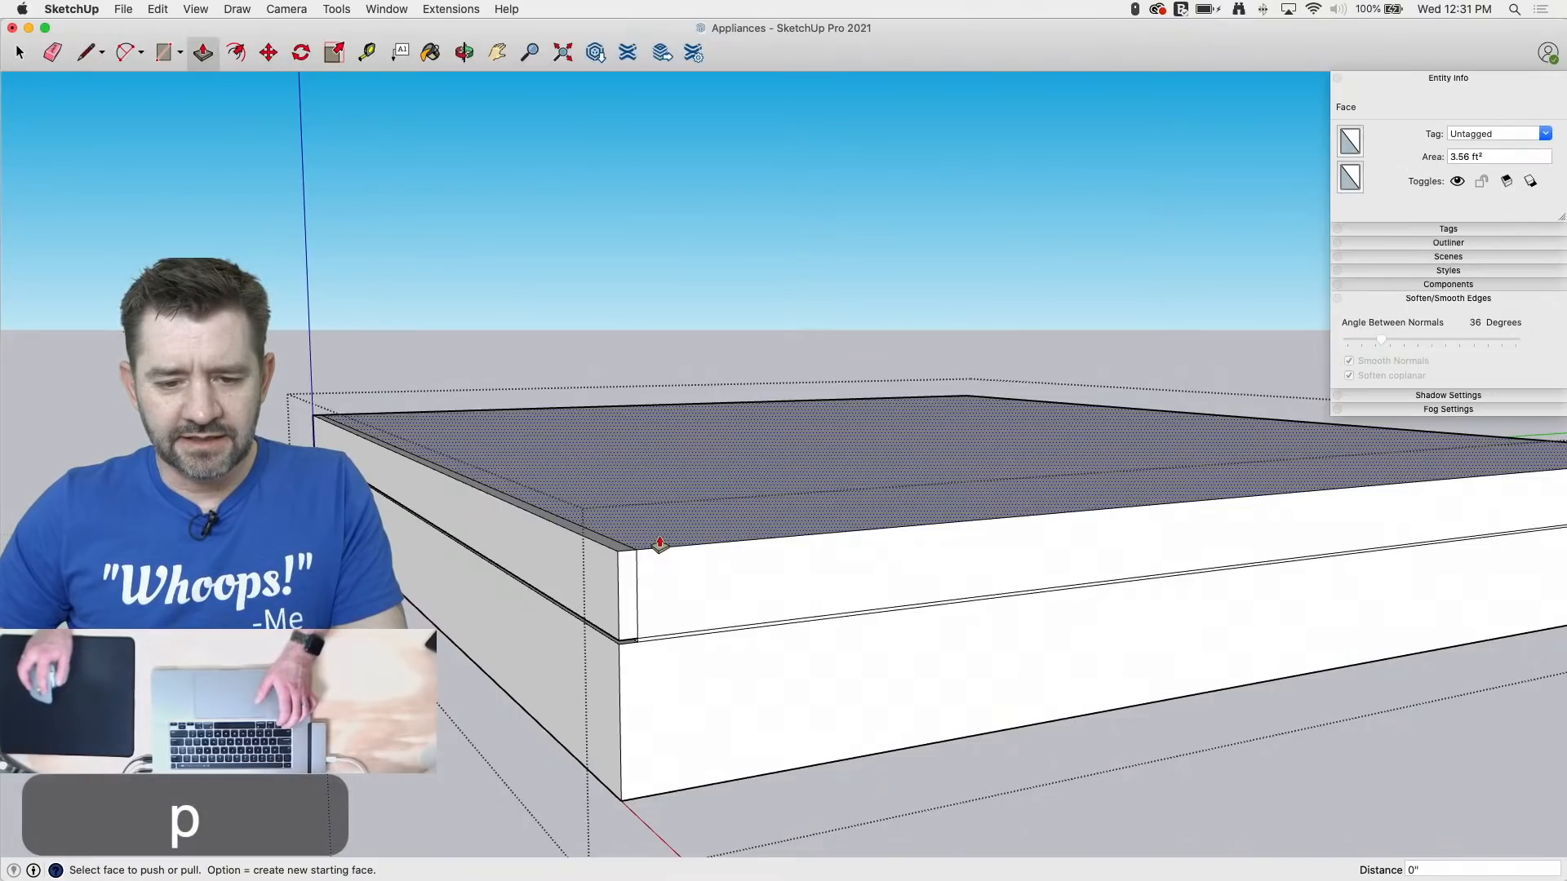
pyautogui.moveTo(662, 547); pyautogui.dragTo(682, 413)
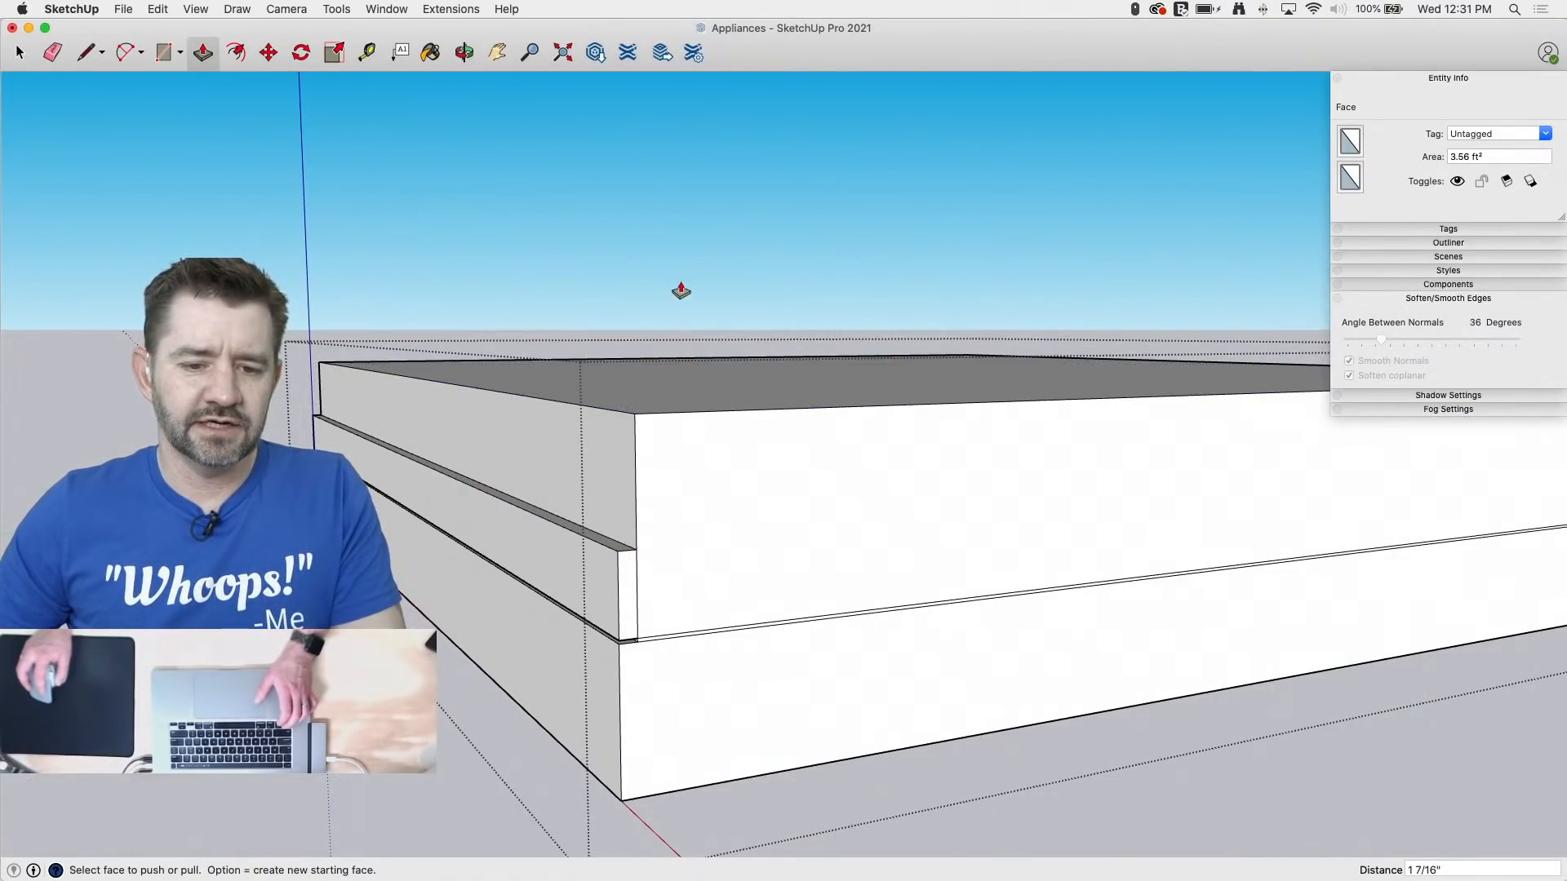
pyautogui.click(684, 393)
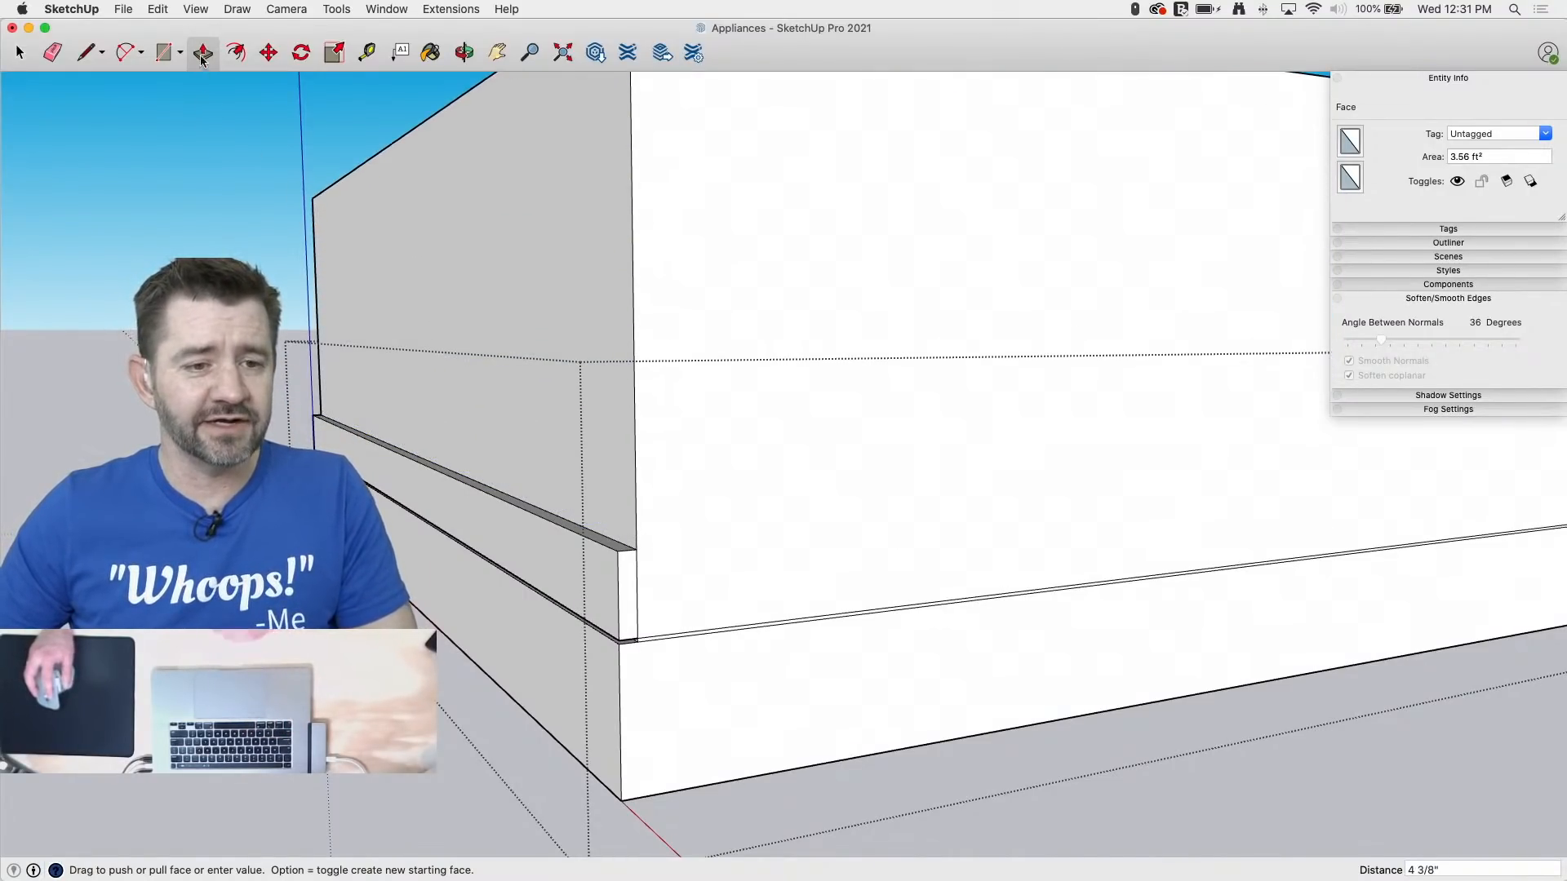
# Step: Show the rest of the model during component editing and set the raised face level with the cabinet body's lower edge
pyautogui.moveTo(202, 6); pyautogui.dragTo(229, 211)
pyautogui.moveTo(245, 300)
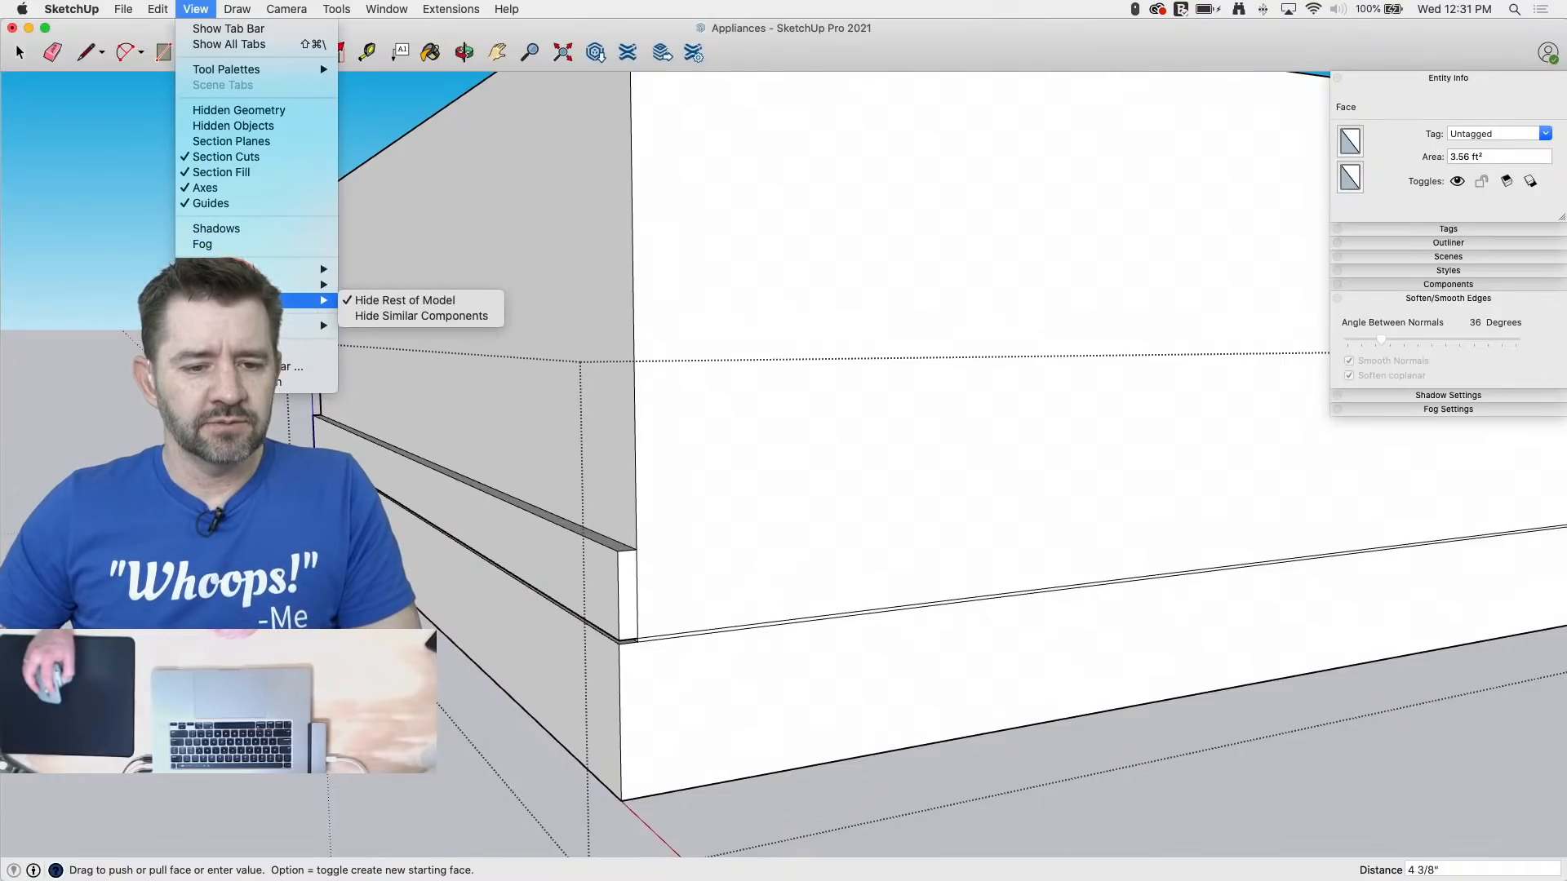
pyautogui.click(403, 302)
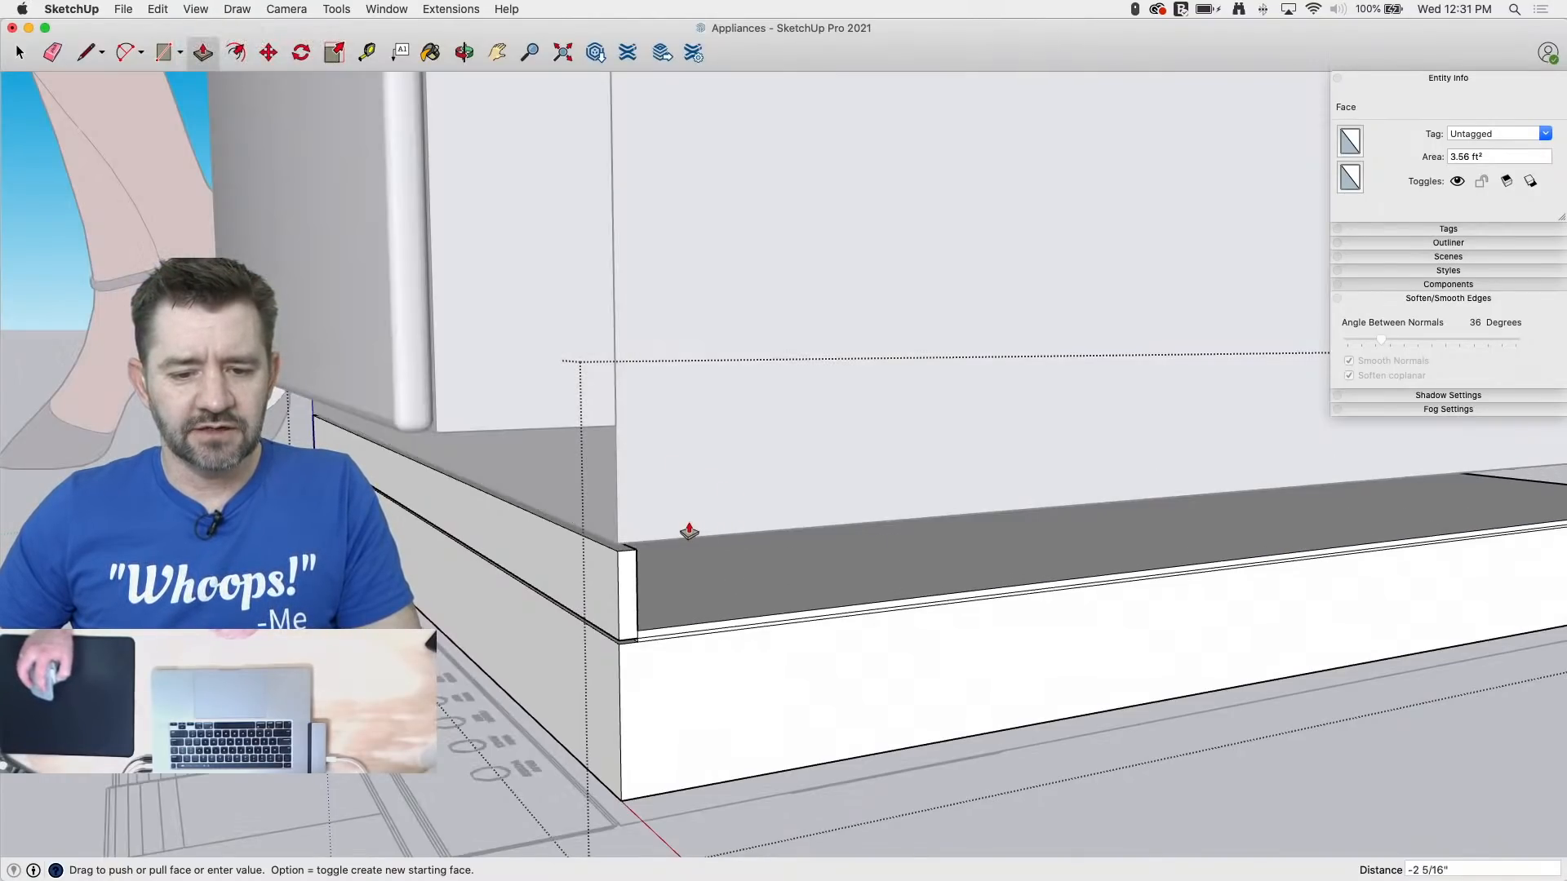
pyautogui.click(655, 545)
# Step: Erase the leftover horizontal and vertical edges from the base block's side faces
pyautogui.press('e')
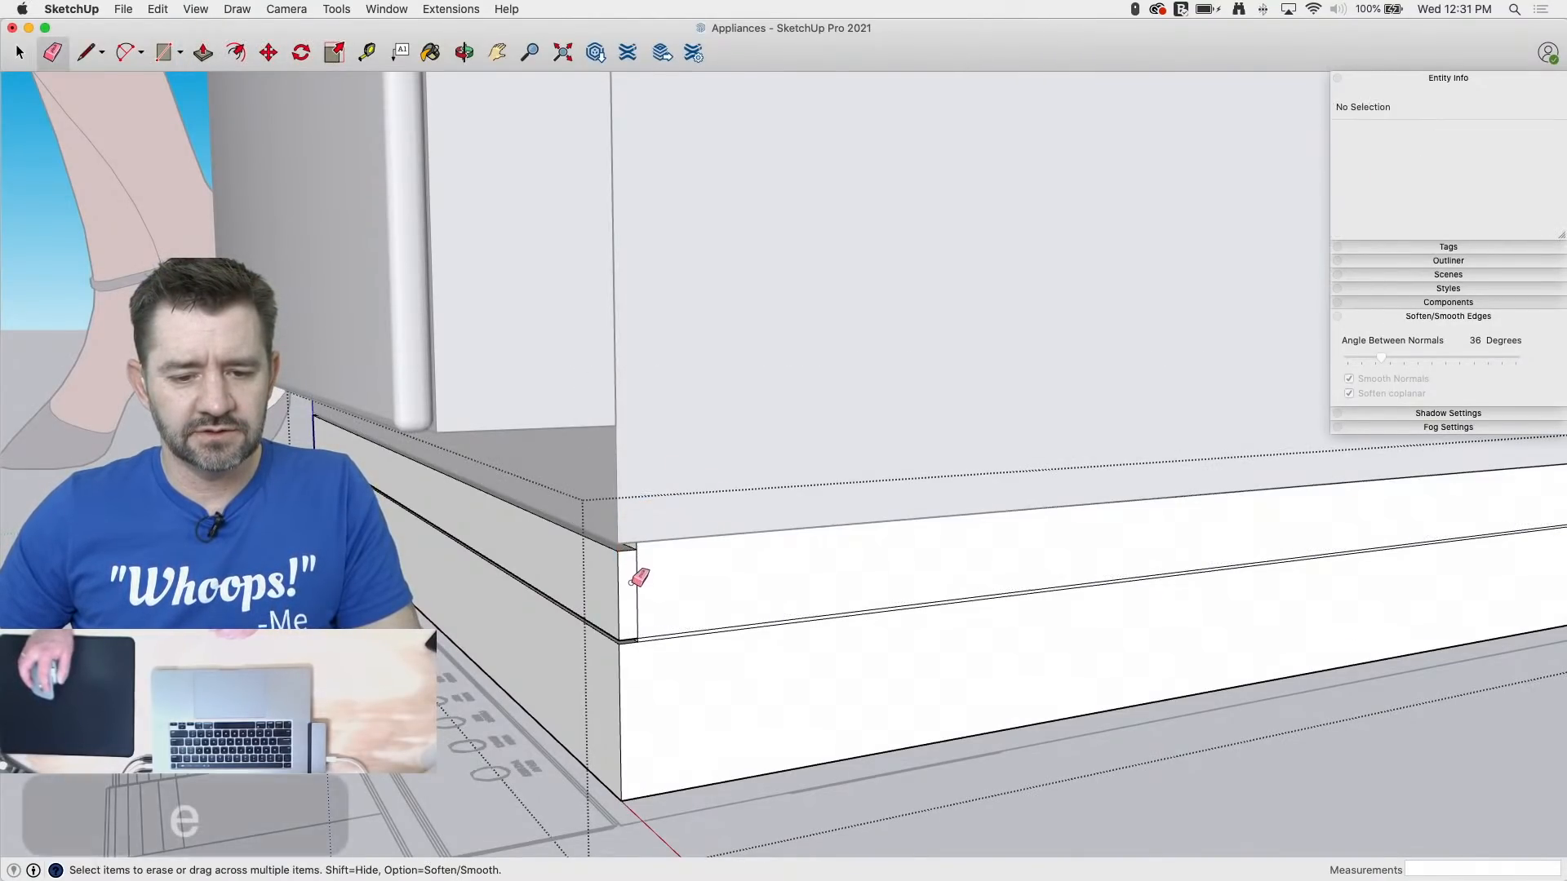
pyautogui.click(653, 585)
pyautogui.moveTo(653, 585); pyautogui.dragTo(658, 645)
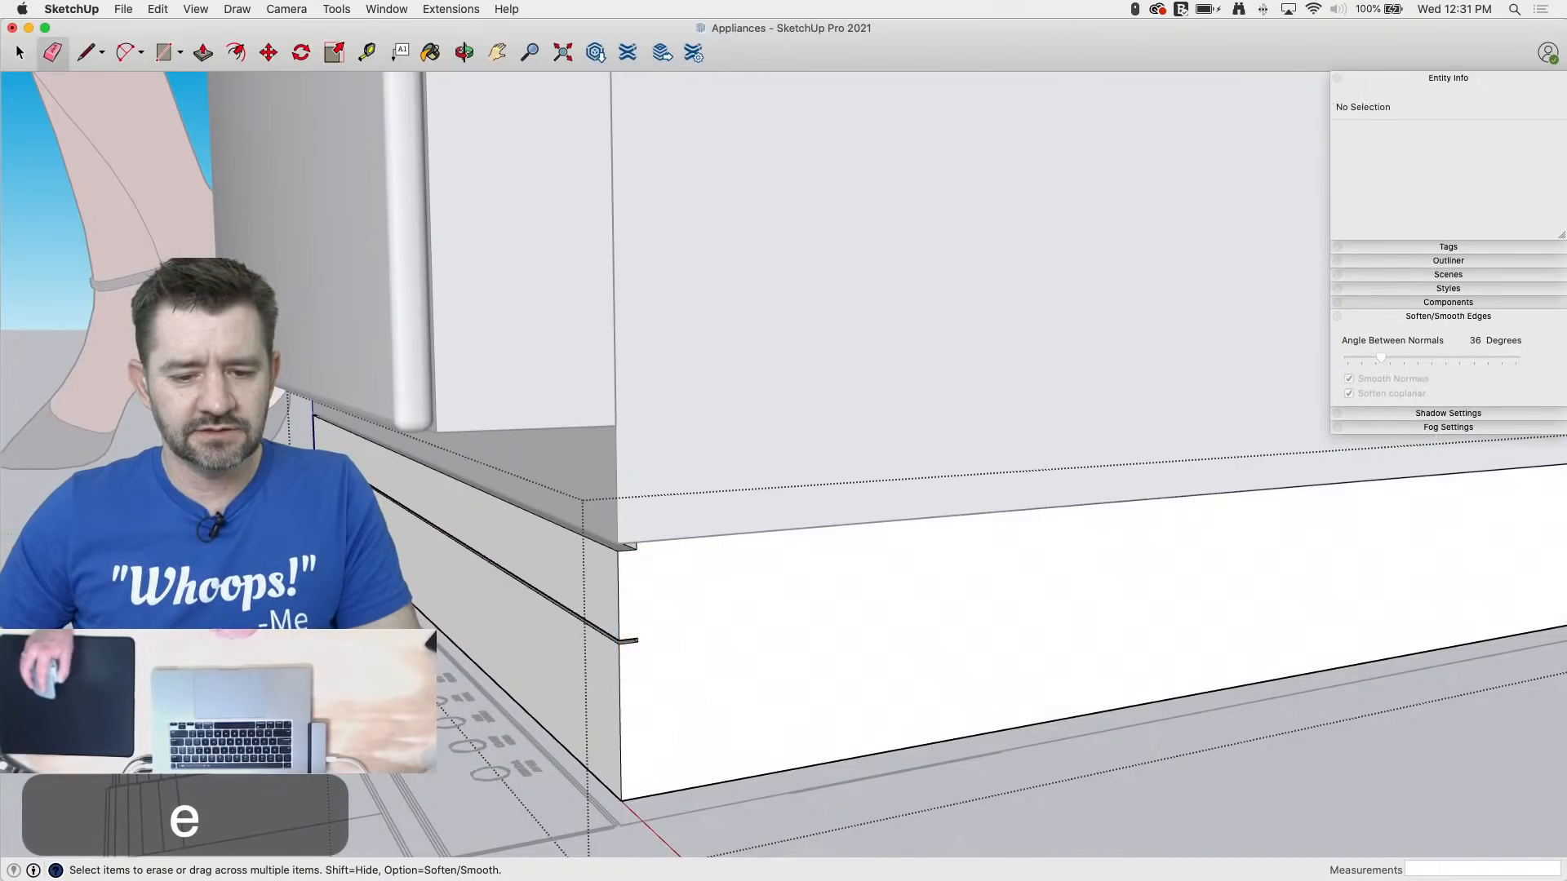
pyautogui.moveTo(658, 644); pyautogui.dragTo(943, 530, button='middle')
pyautogui.scroll(-7, 1041, 546)
pyautogui.moveTo(569, 550); pyautogui.dragTo(868, 560, button='middle')
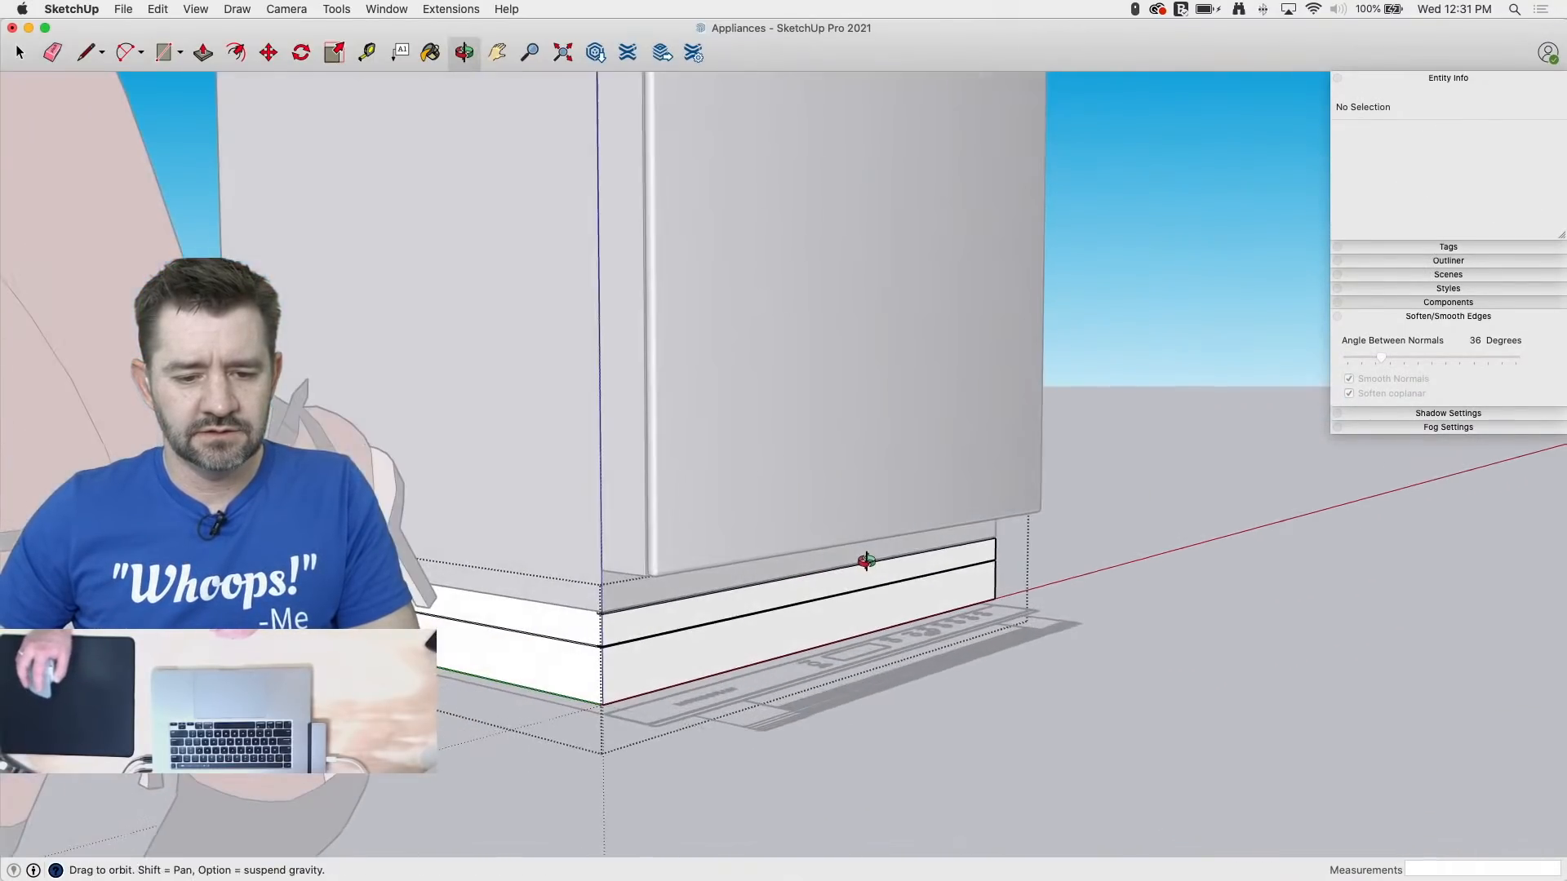
pyautogui.click(549, 640)
pyautogui.moveTo(724, 629); pyautogui.dragTo(384, 600, button='middle')
pyautogui.moveTo(963, 541); pyautogui.dragTo(1066, 717, button='middle')
pyautogui.press('space')
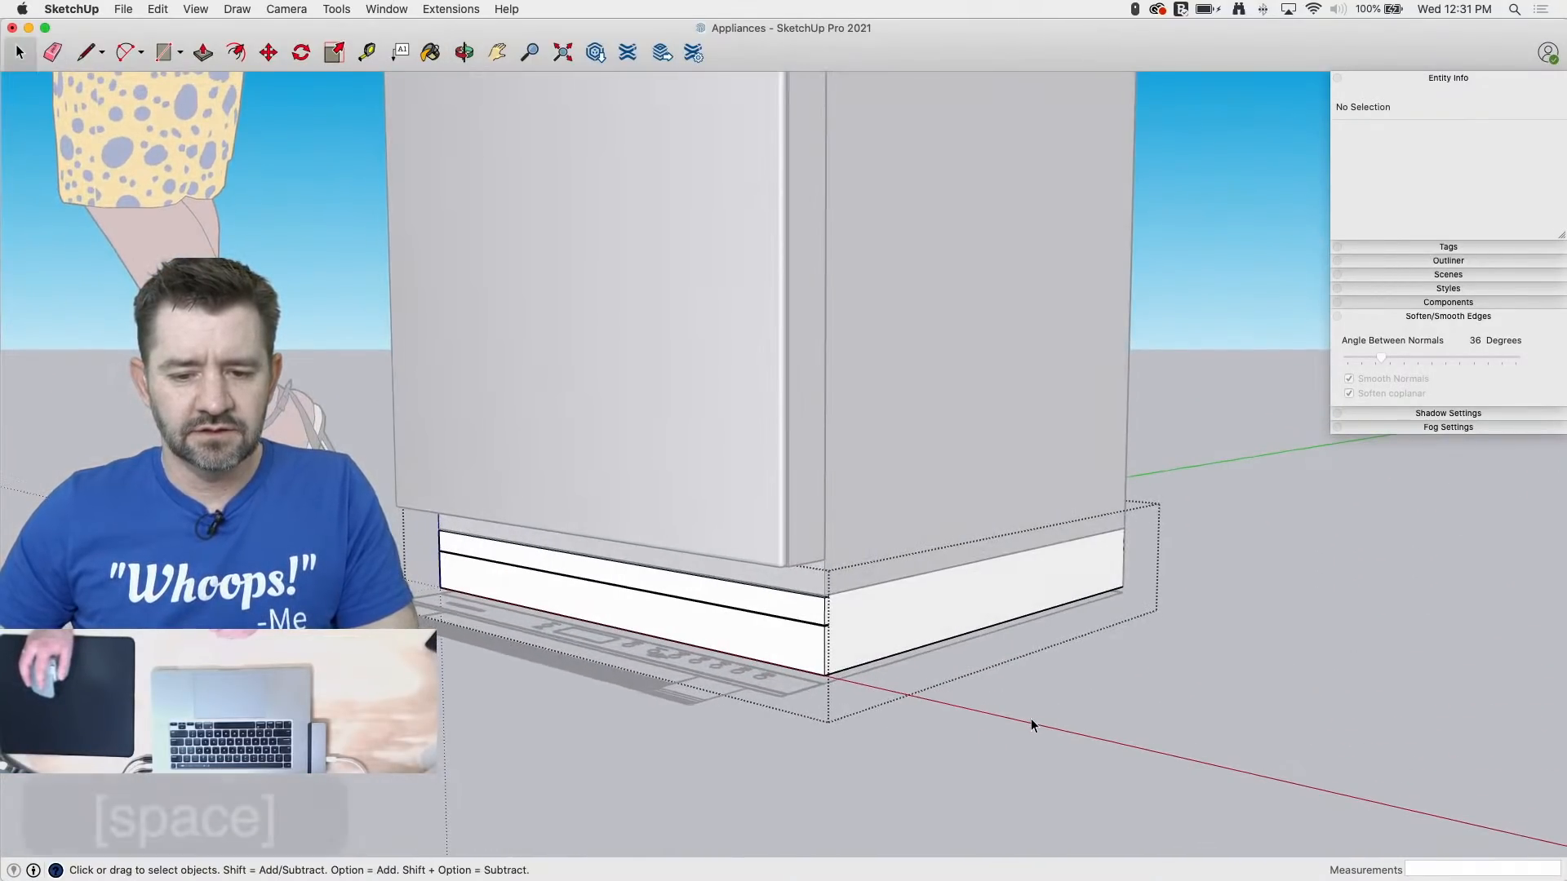
# Step: Draw a rectangle of about 2 5/16" by 1 7/16" over the end block of the existing handle
pyautogui.moveTo(943, 653); pyautogui.dragTo(1031, 712, button='middle')
pyautogui.scroll(-5, 1030, 718)
pyautogui.moveTo(1171, 448); pyautogui.dragTo(699, 312, button='middle')
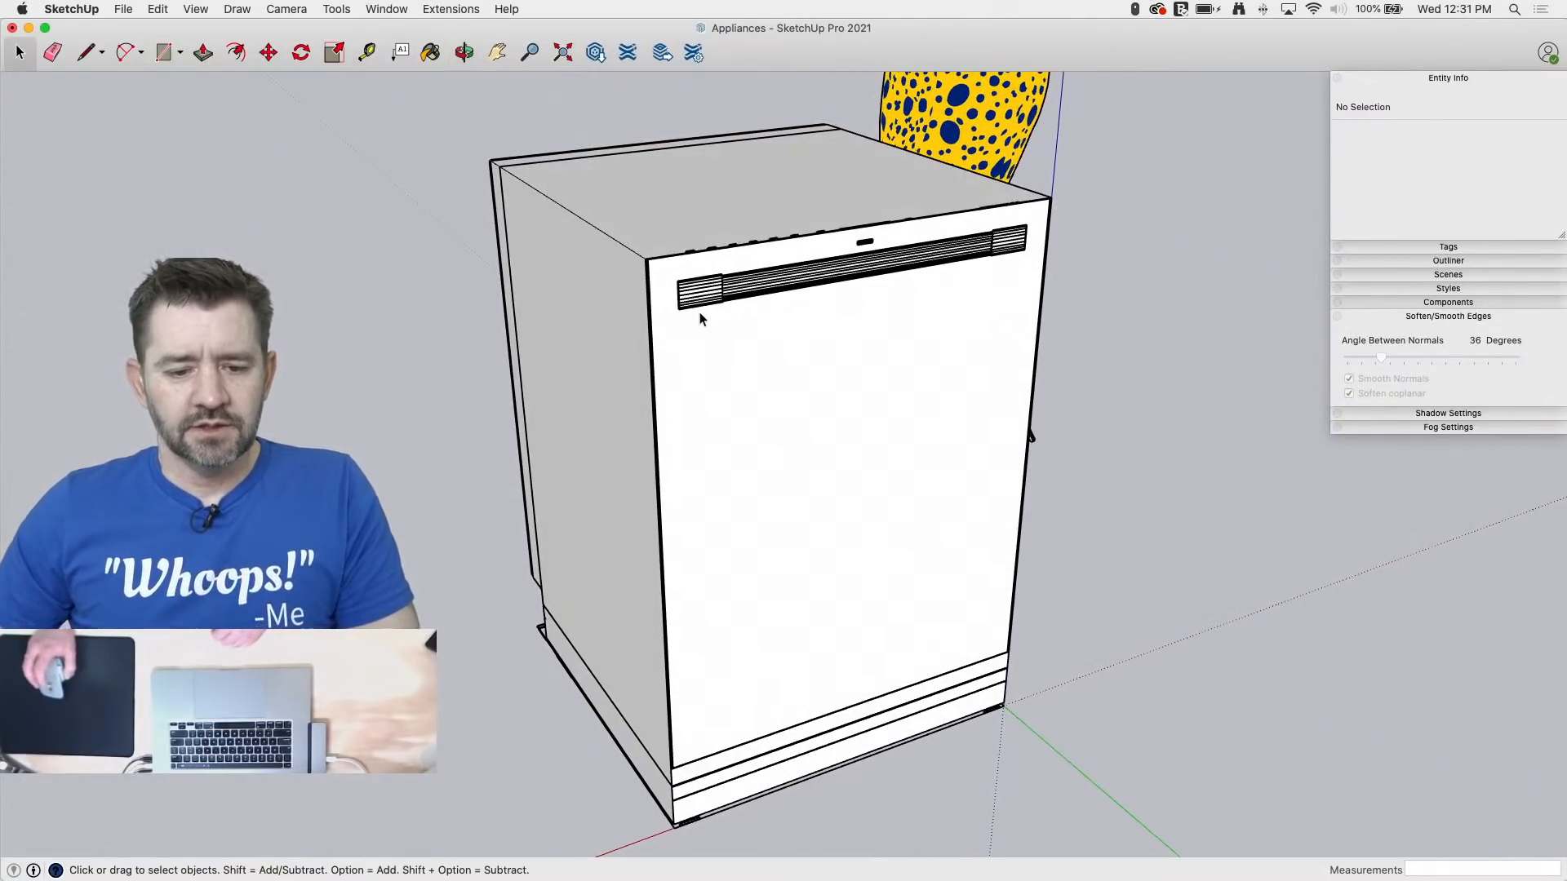
pyautogui.moveTo(605, 406); pyautogui.dragTo(636, 245, button='middle')
pyautogui.scroll(10, 664, 213)
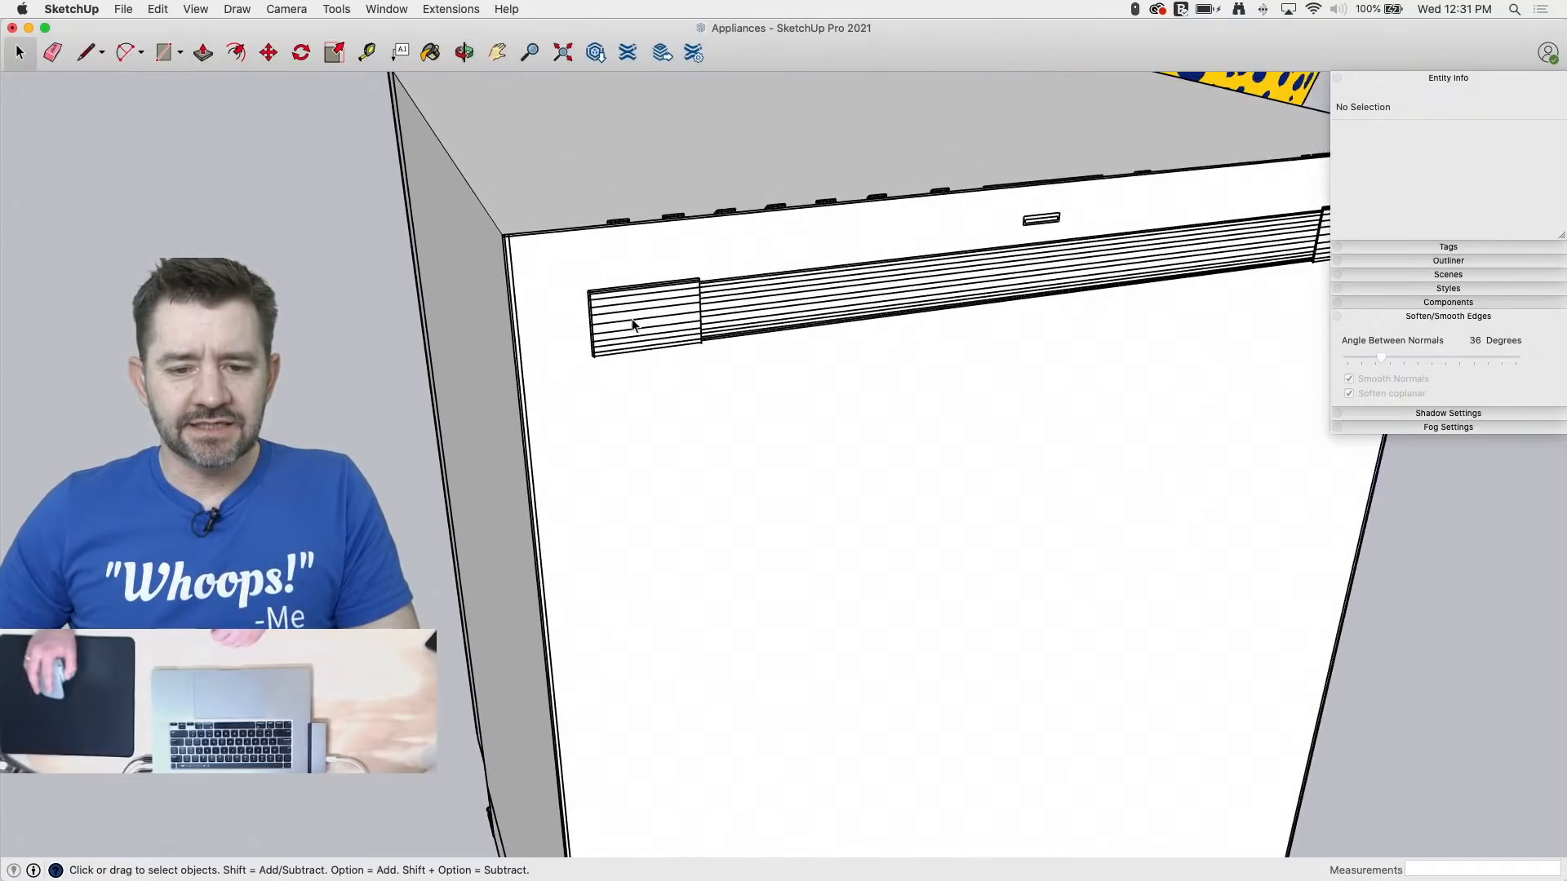
pyautogui.moveTo(740, 365); pyautogui.dragTo(525, 188, button='middle')
pyautogui.scroll(5, 638, 342)
pyautogui.press('r')
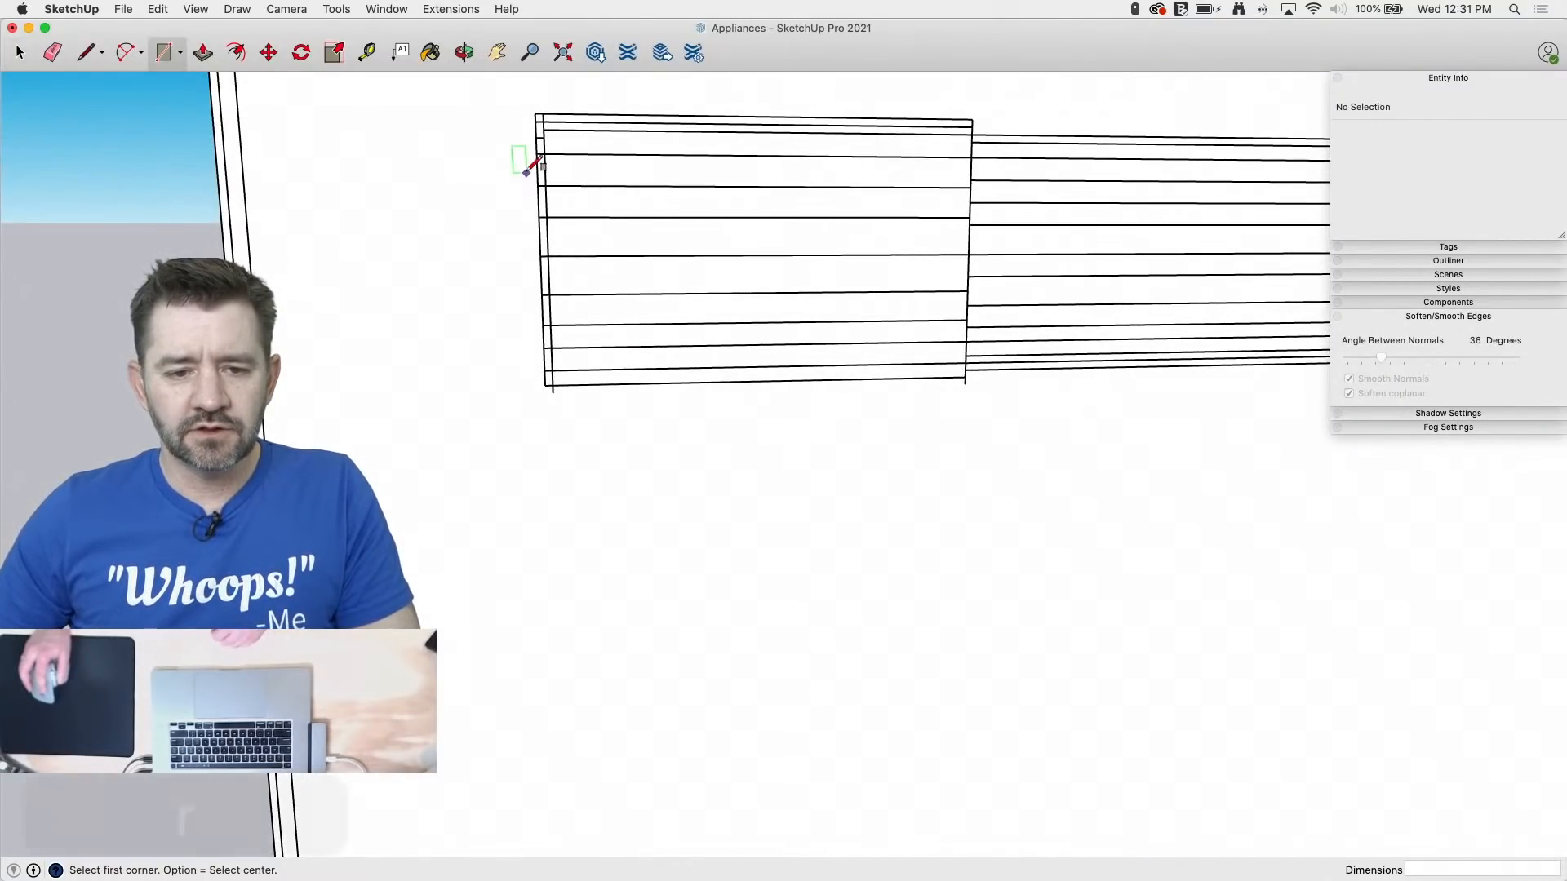
pyautogui.click(534, 114)
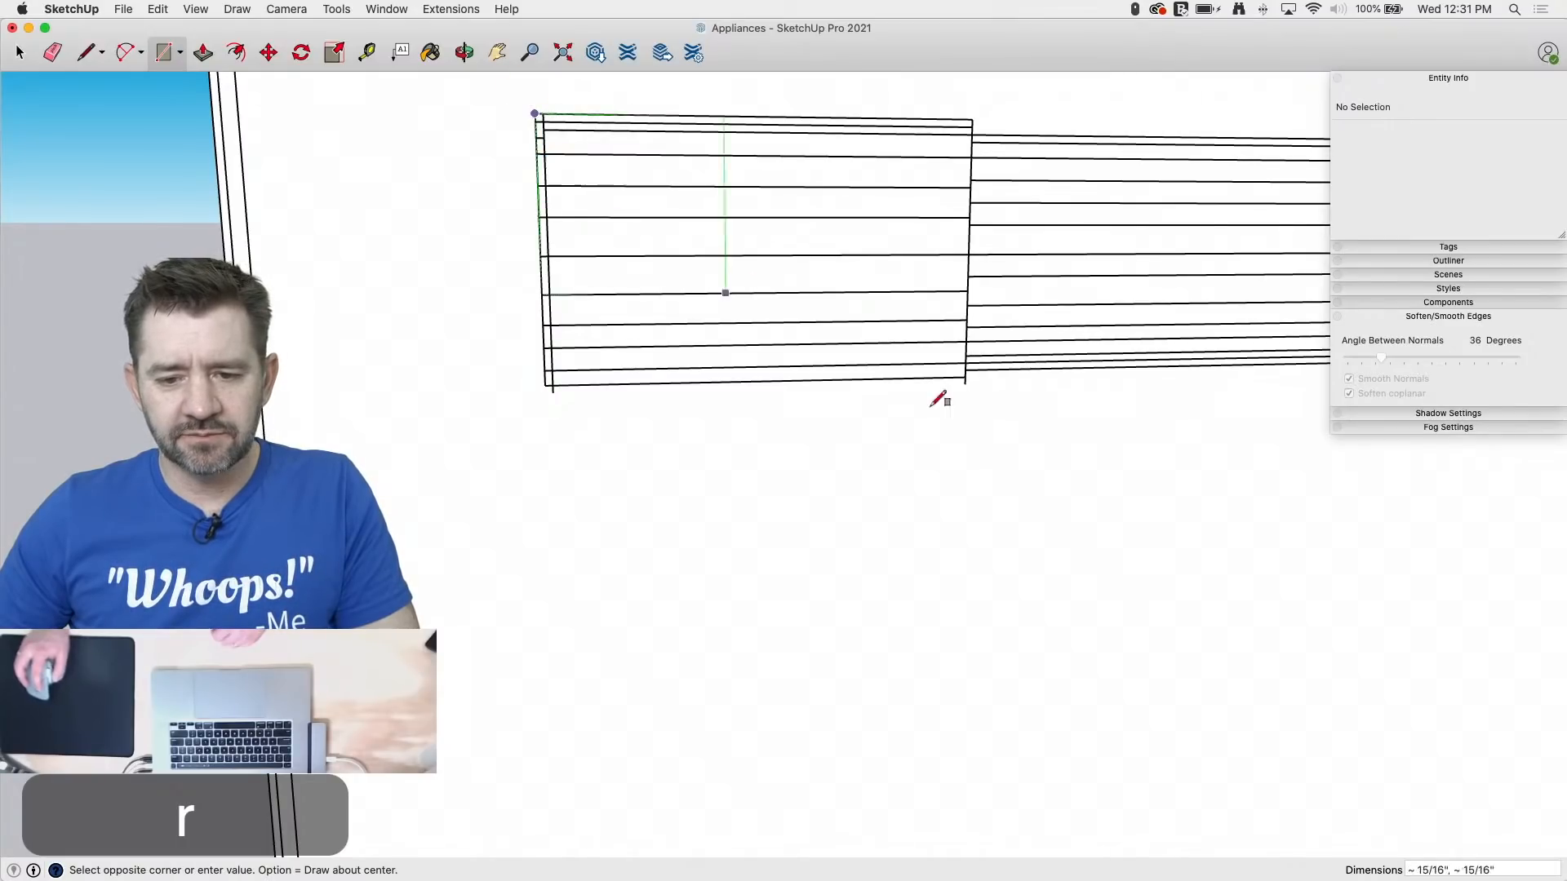
pyautogui.click(965, 383)
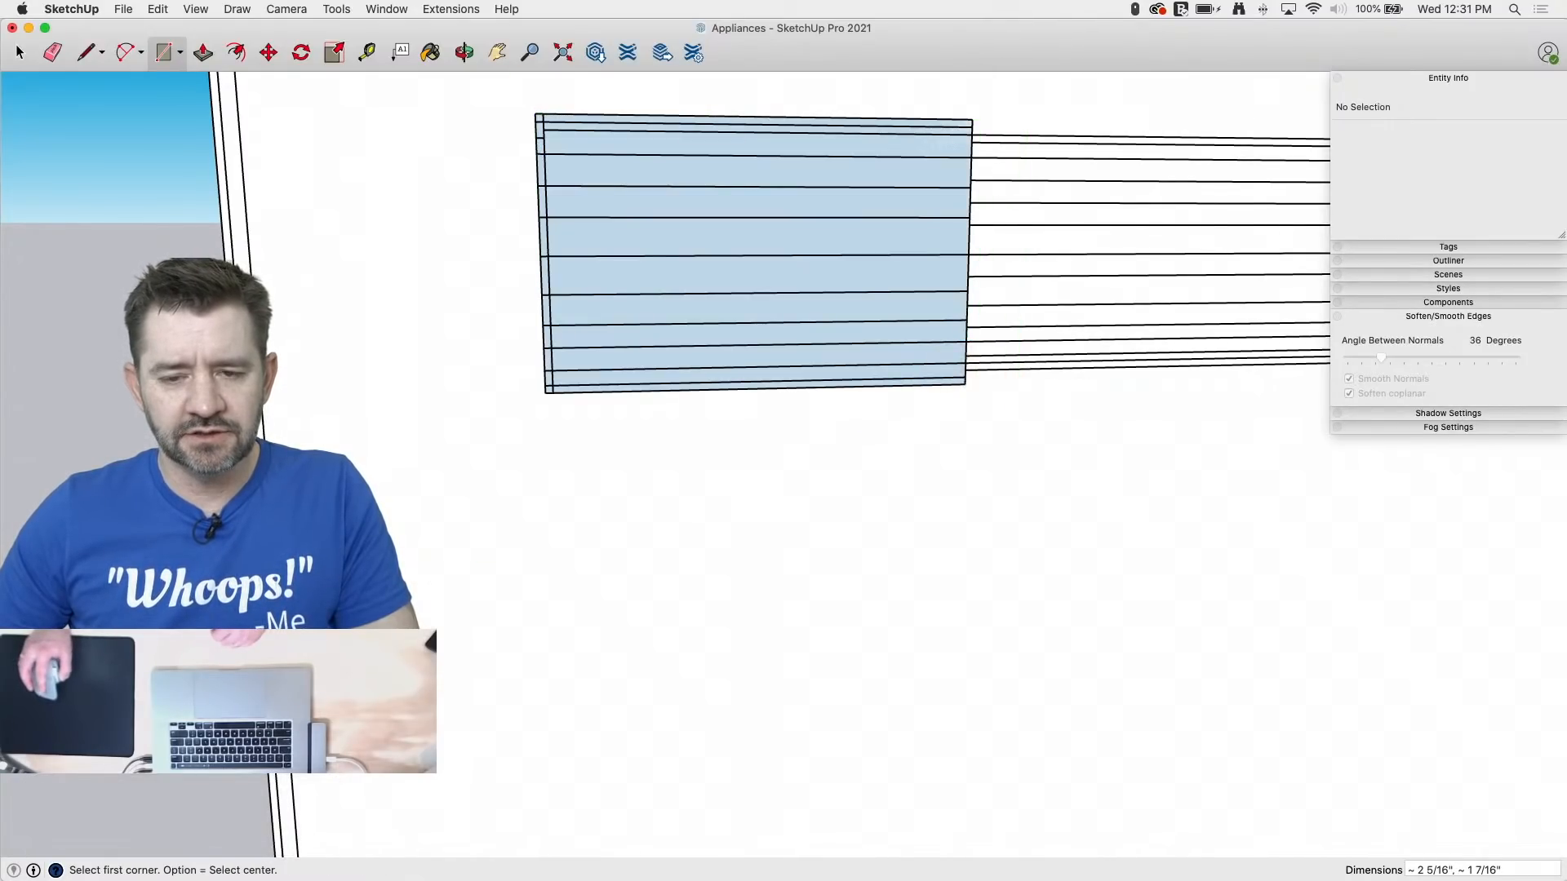
# Step: Draw a rectangle of about 8" by 1 1/4" over the handle bar, from the end block to the bar's middle
pyautogui.scroll(-4, 898, 400)
pyautogui.scroll(3, 759, 367)
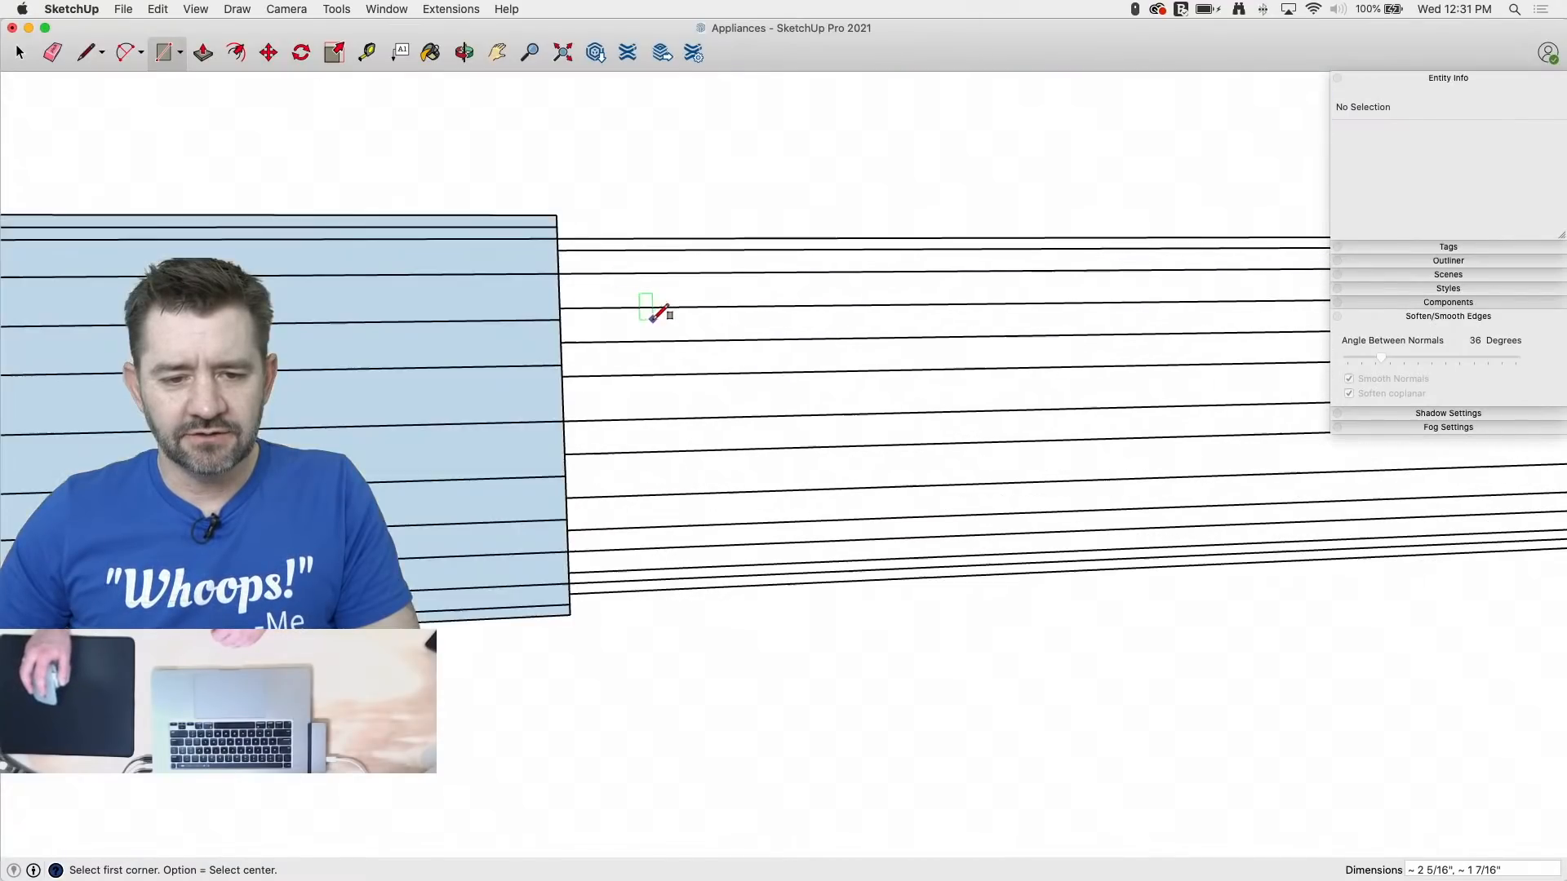
pyautogui.click(556, 238)
pyautogui.scroll(-4, 33, 453)
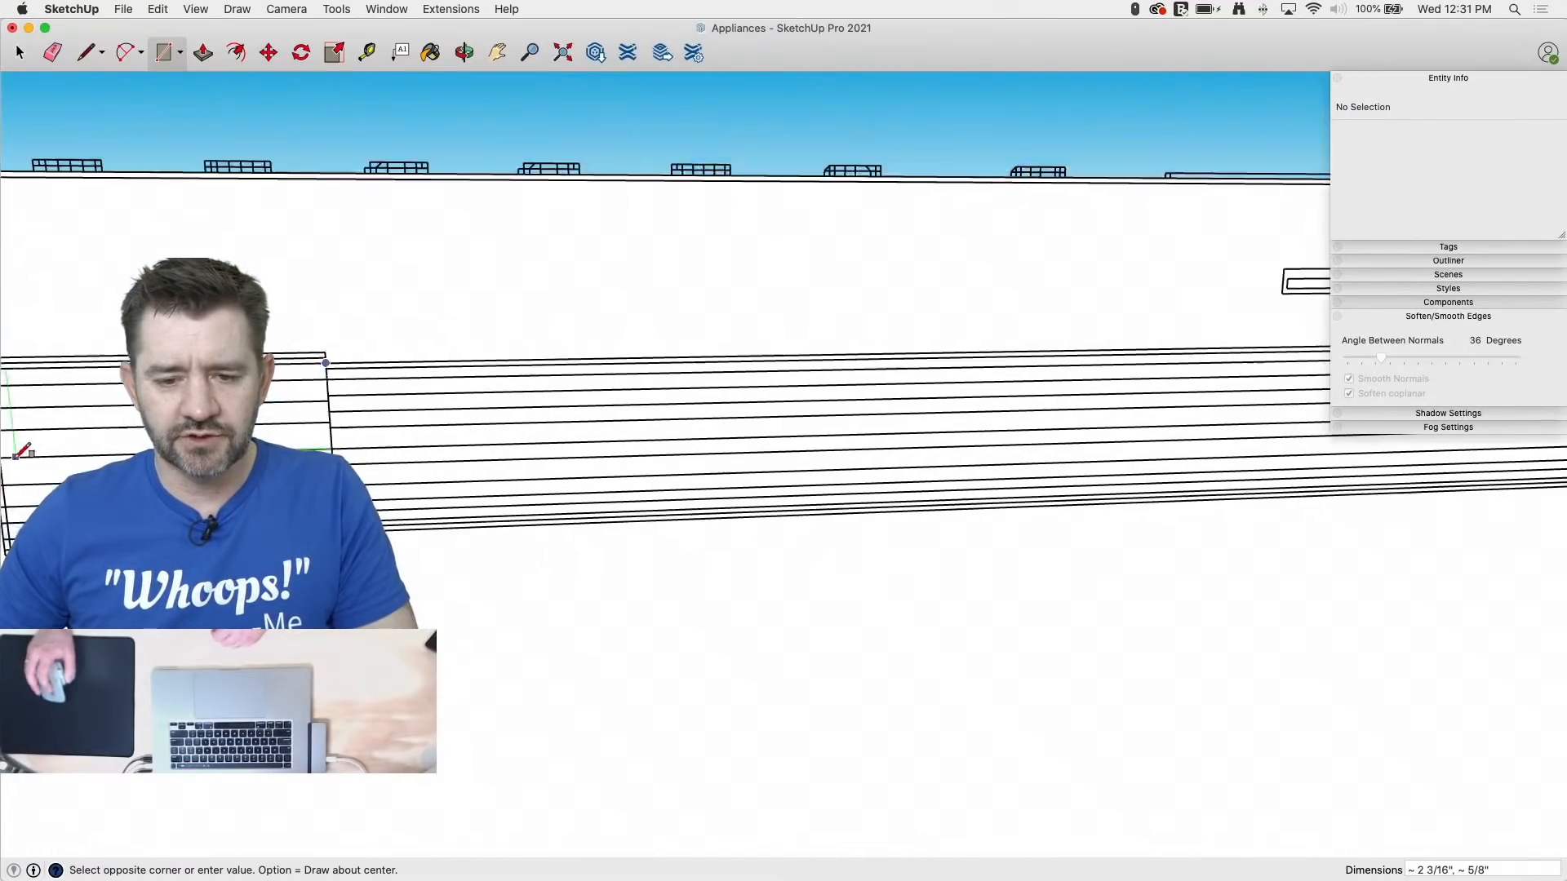
pyautogui.scroll(-4, 16, 457)
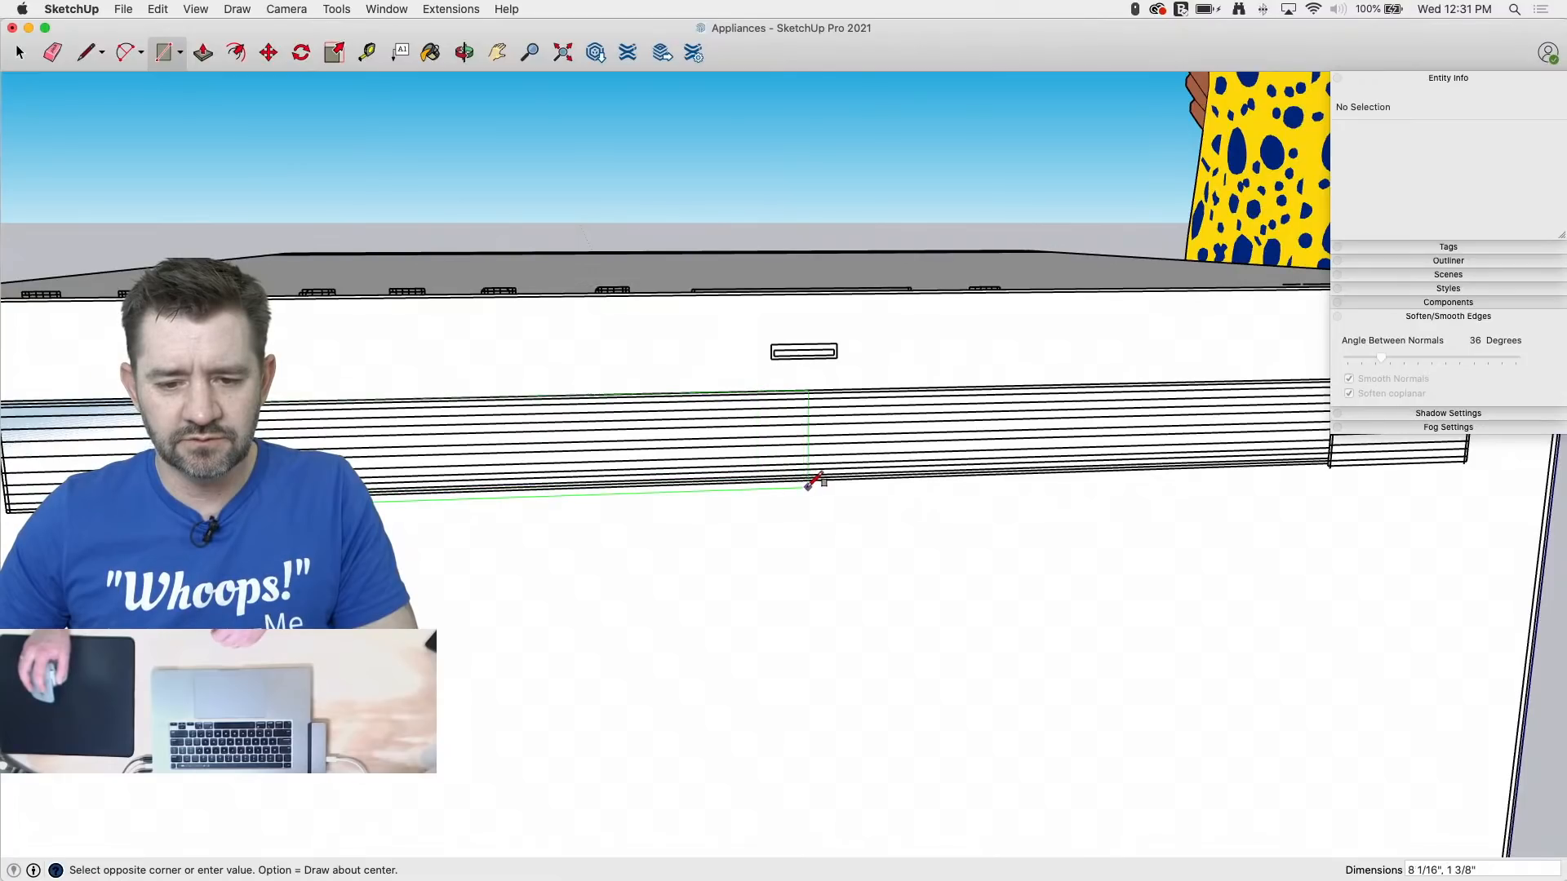
pyautogui.click(804, 480)
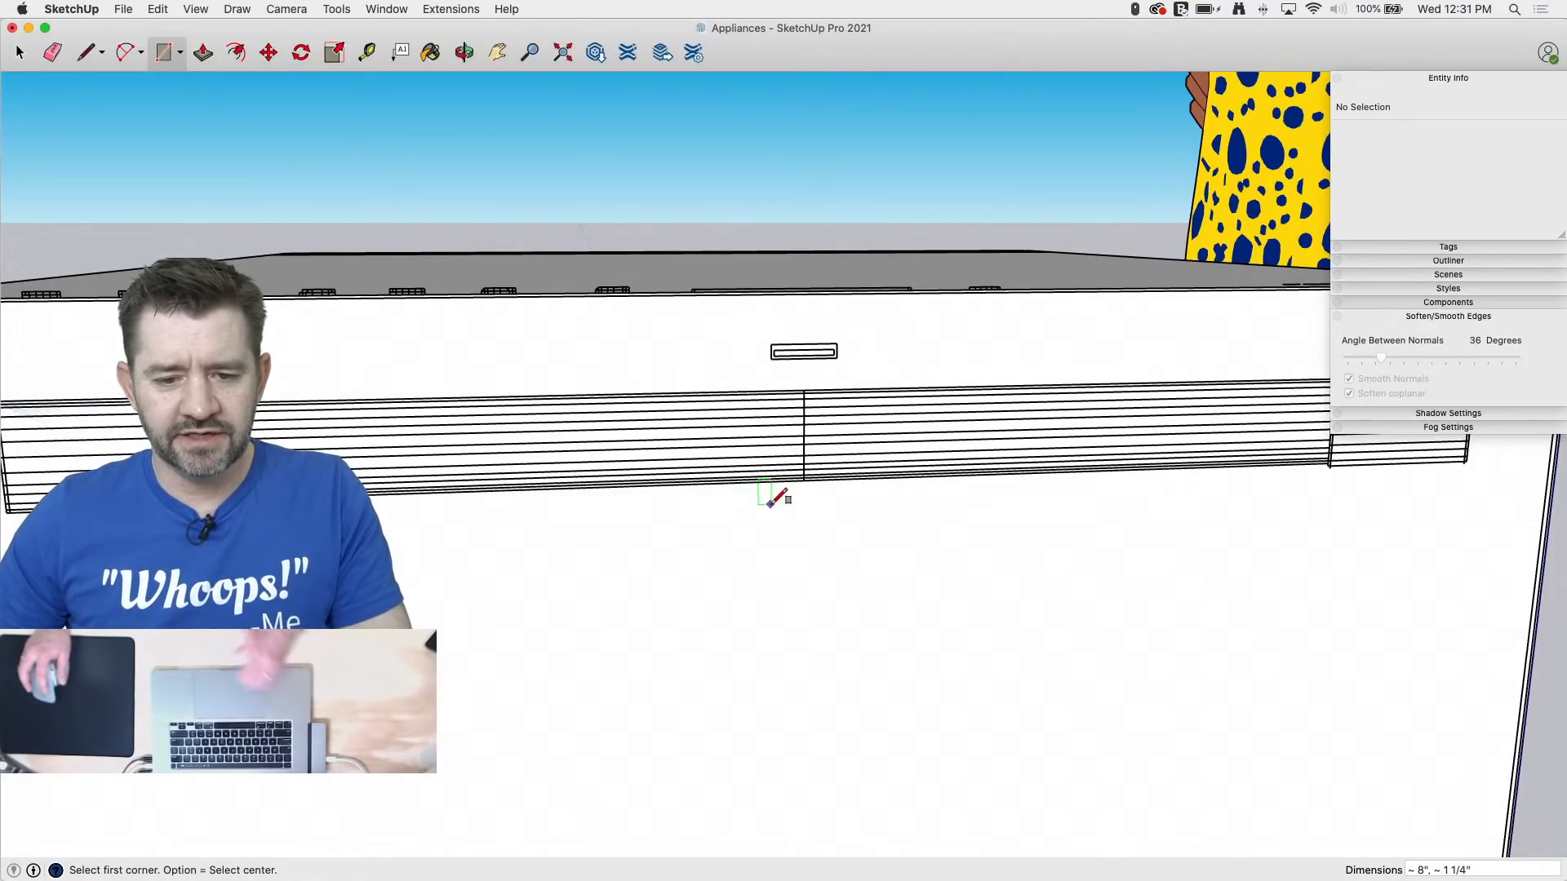
# Step: Select the two connected handle rectangles and define them as a component named Handle
pyautogui.press('space')
pyautogui.doubleClick(804, 457)
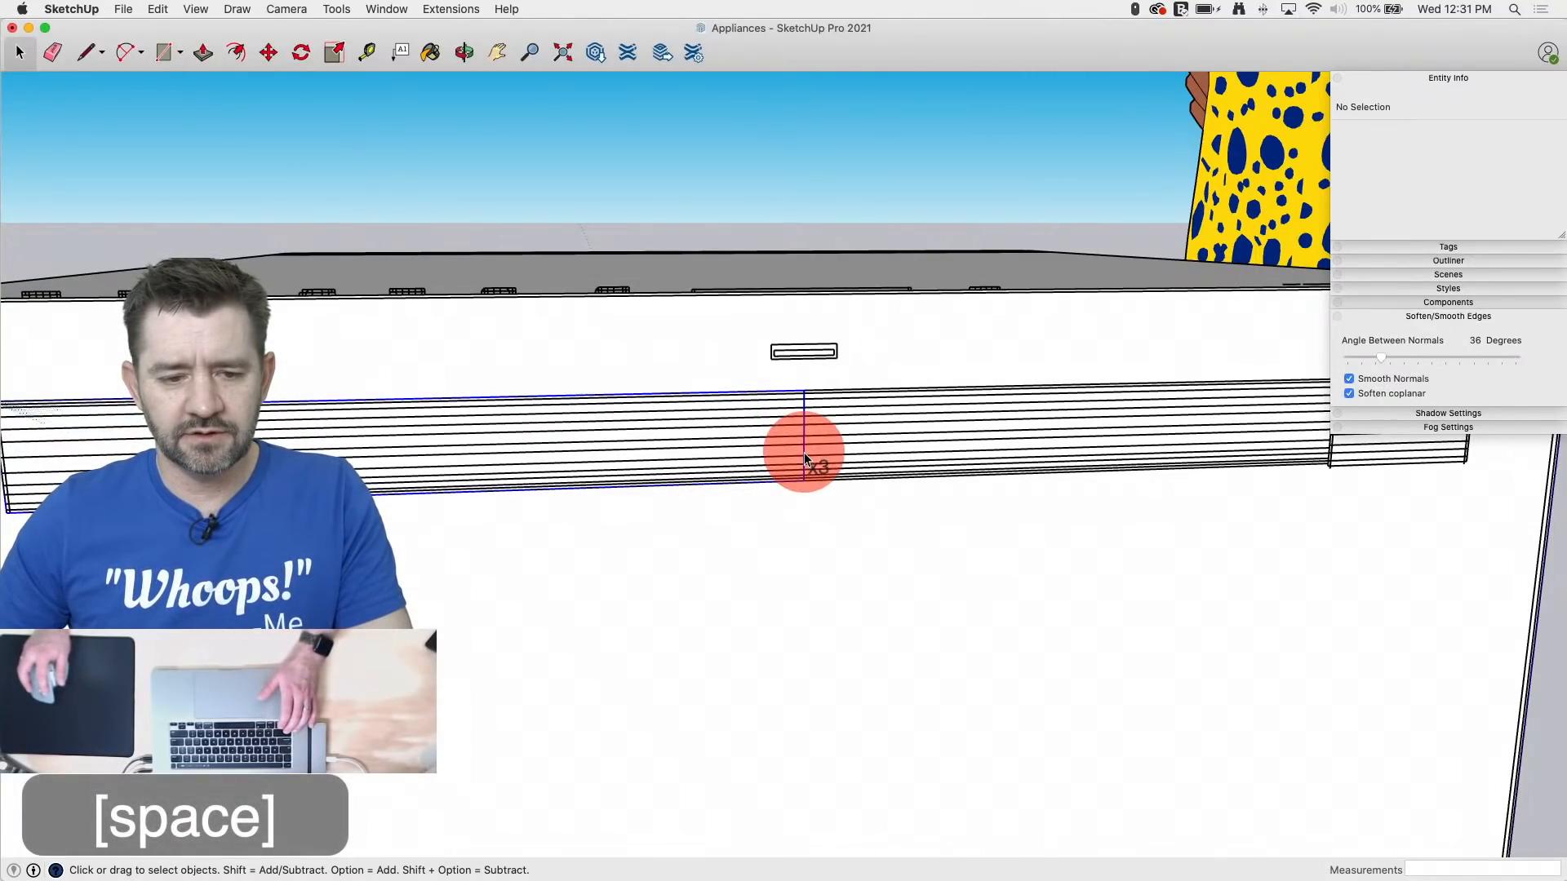
pyautogui.rightClick(805, 452)
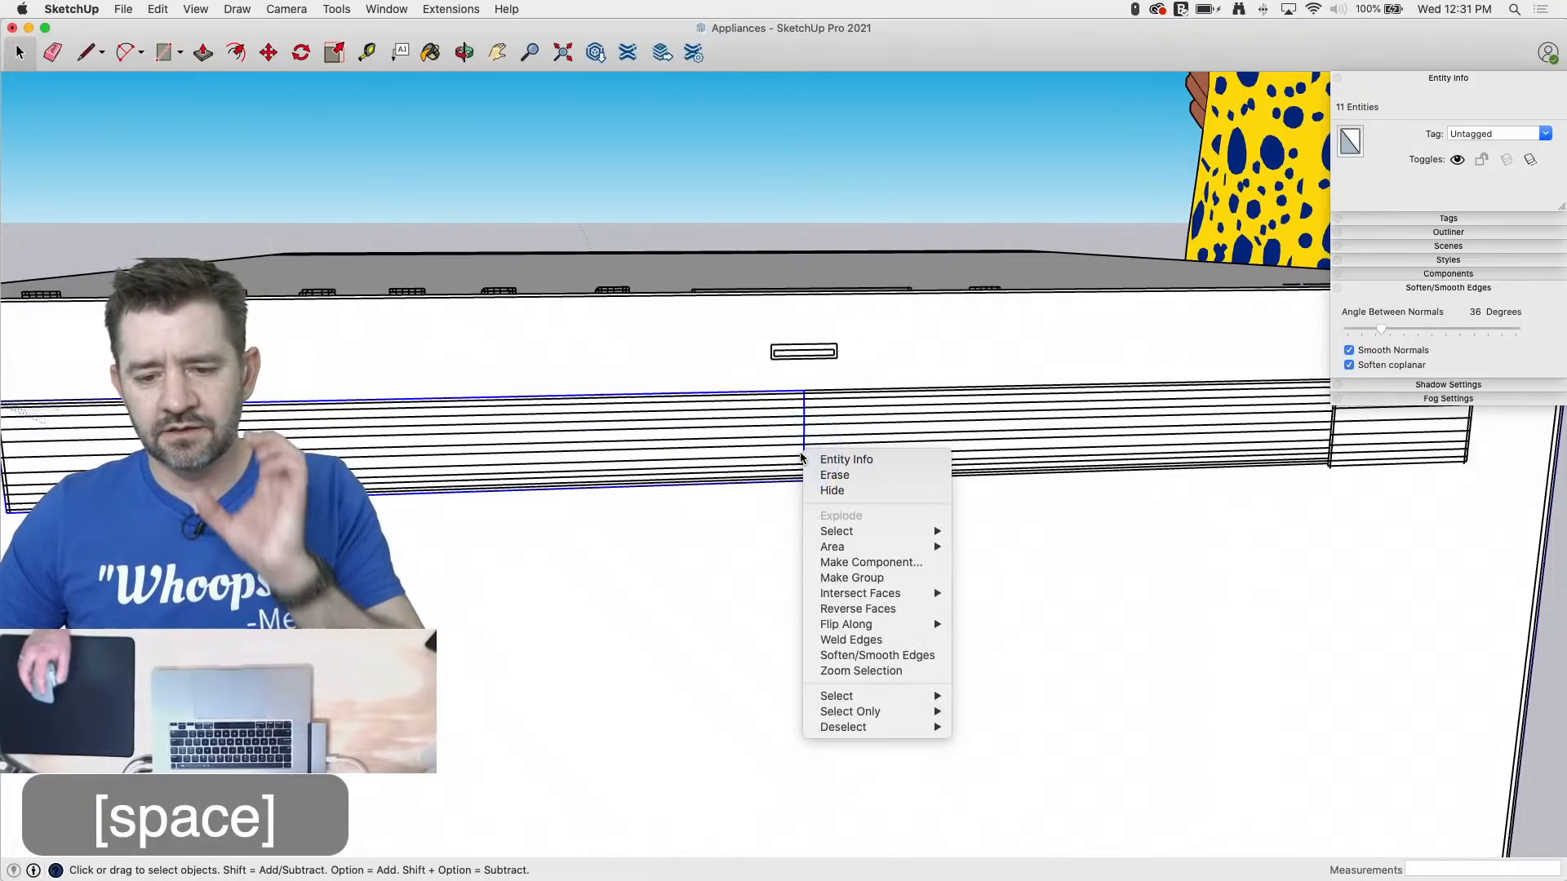
pyautogui.click(833, 562)
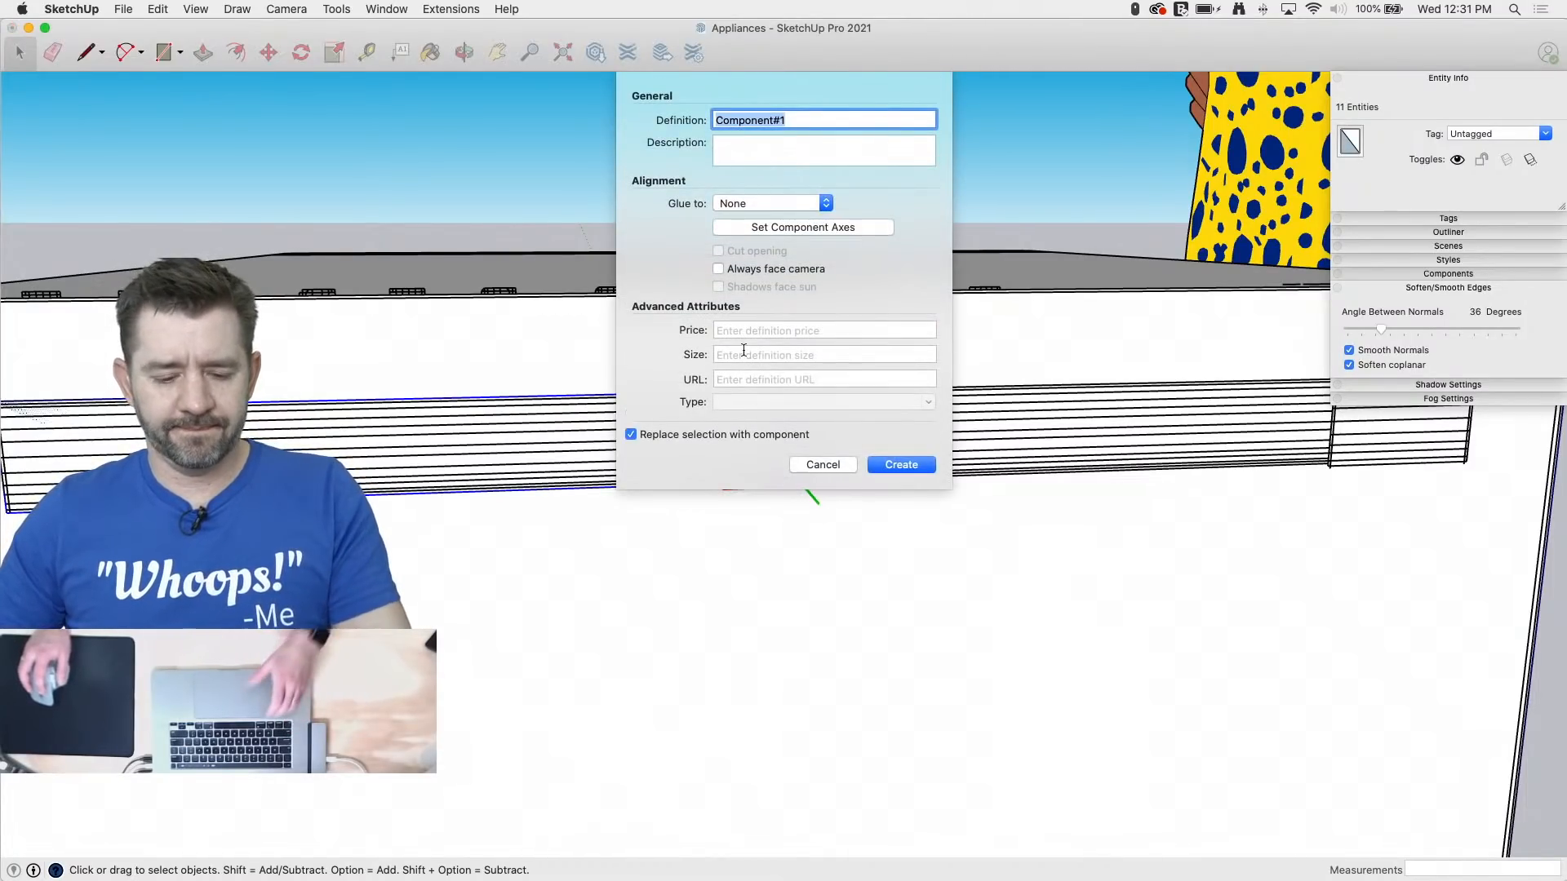
pyautogui.write('Handle')
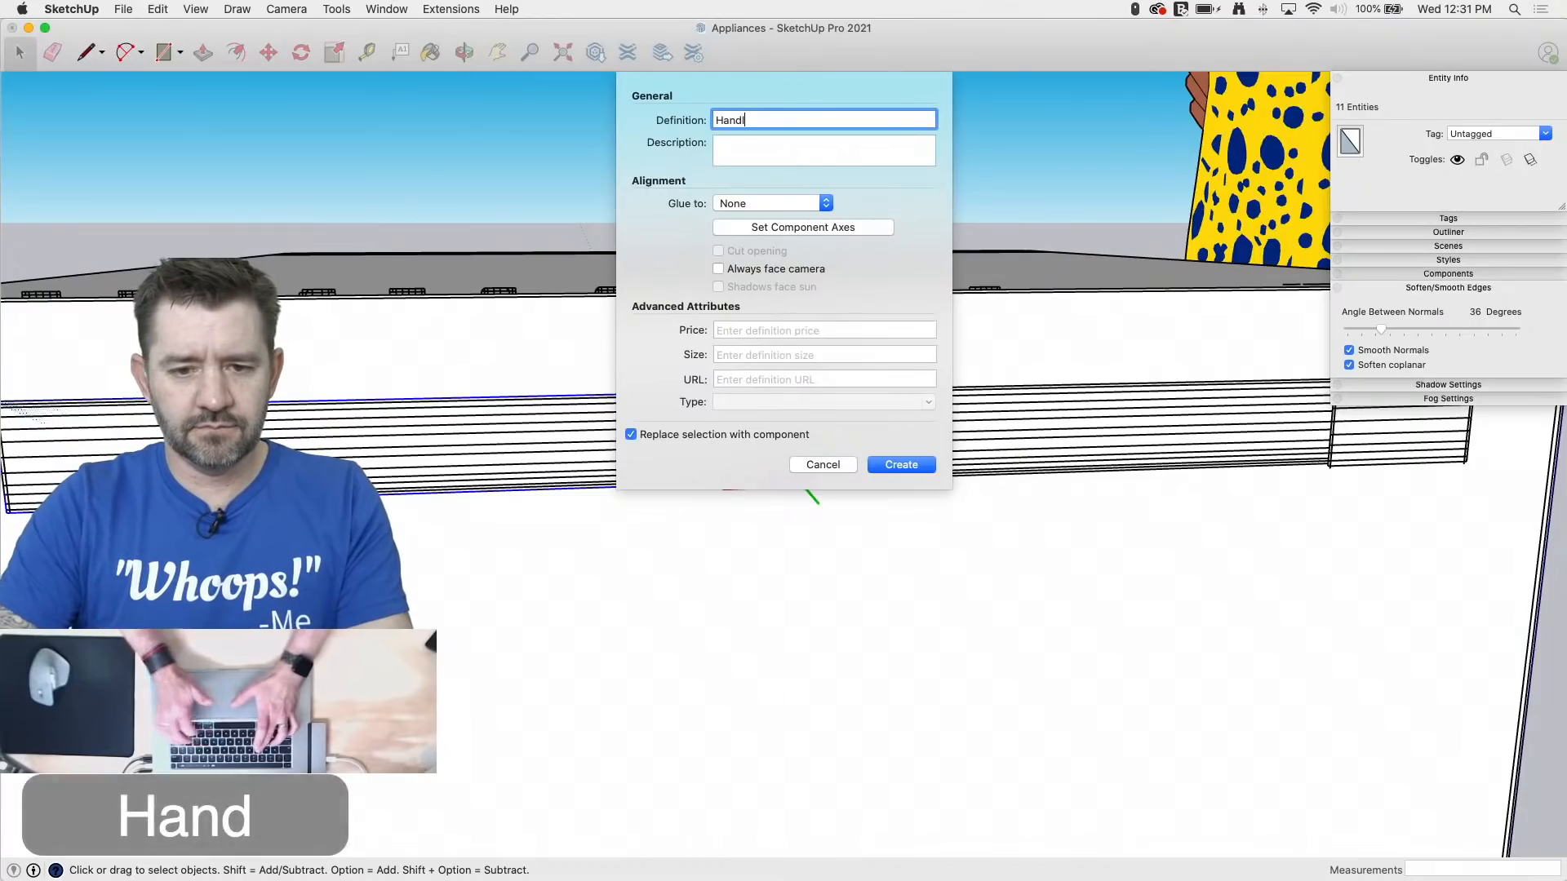
# Step: Set the component's axes origin at the outer lower corner of the handle end block and create the component
pyautogui.click(850, 234)
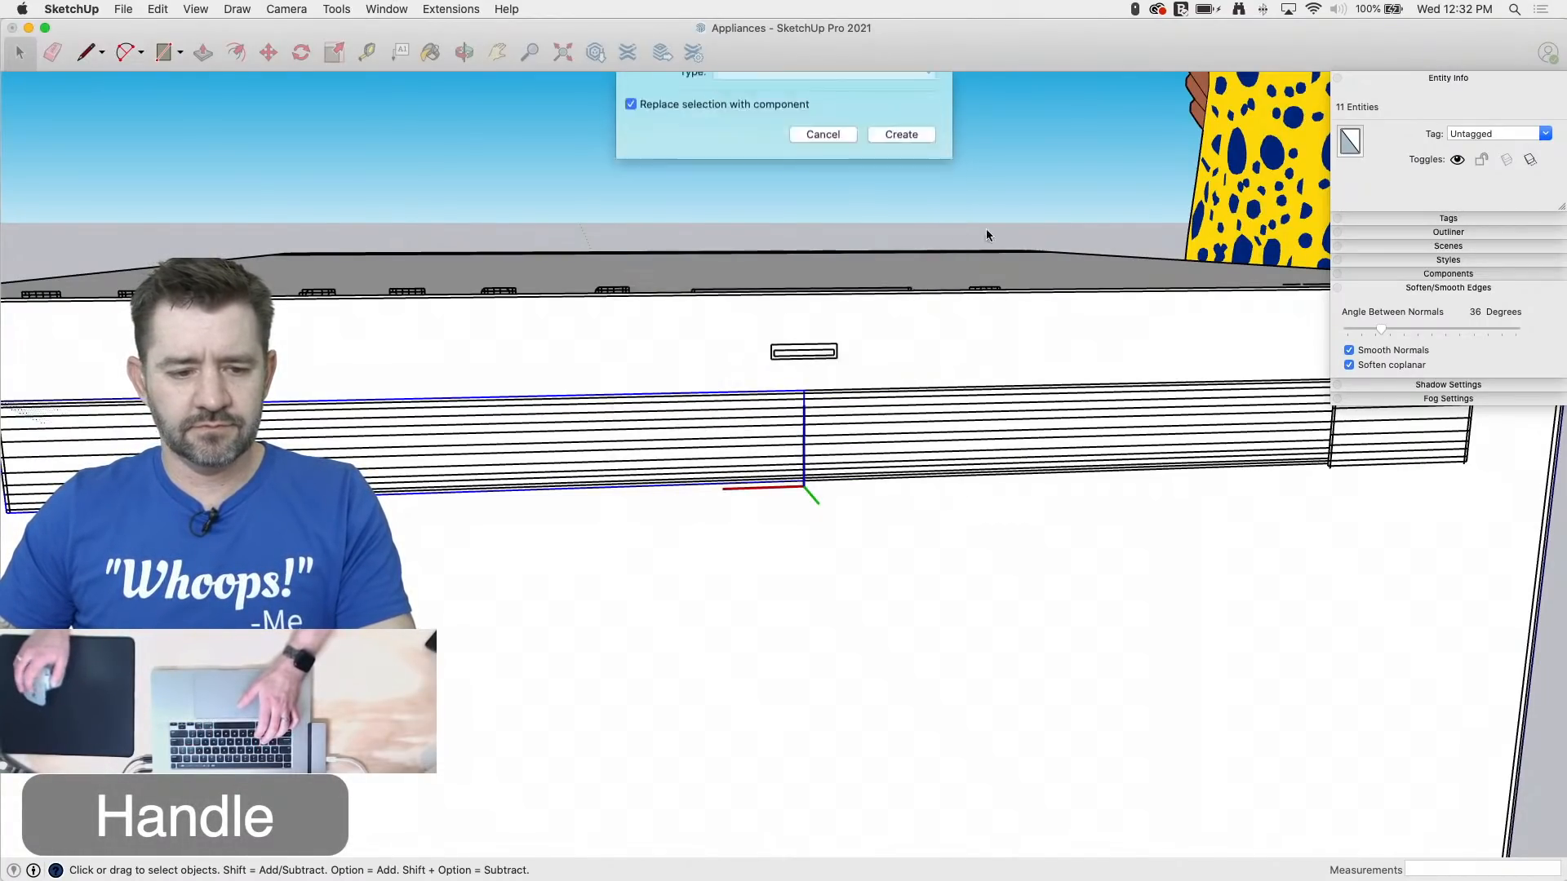
pyautogui.scroll(-6, 1012, 237)
pyautogui.scroll(6, 661, 367)
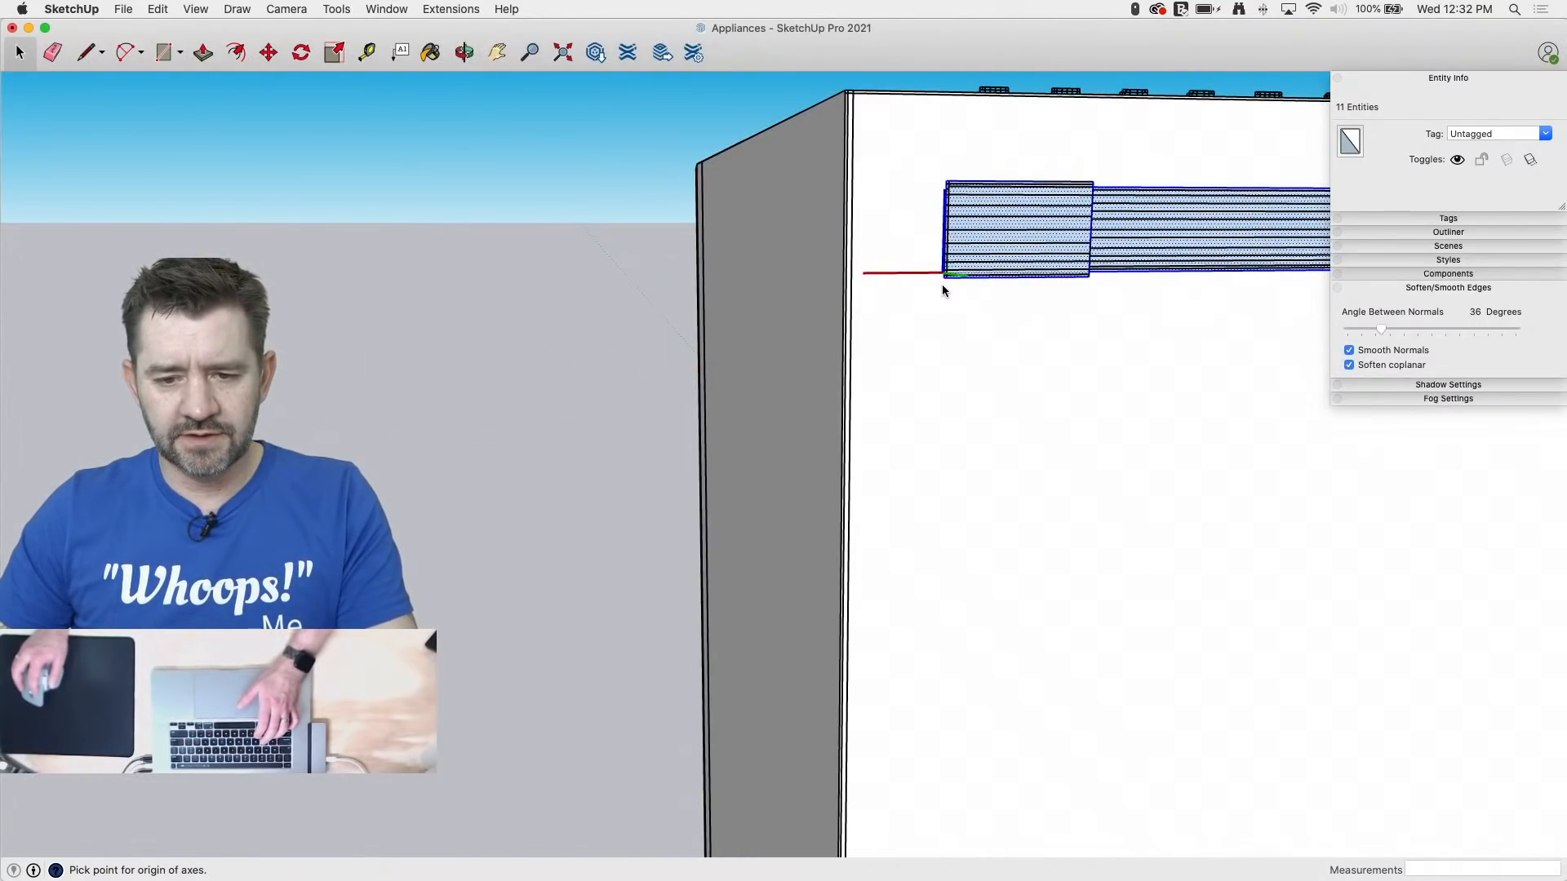
pyautogui.scroll(4, 943, 292)
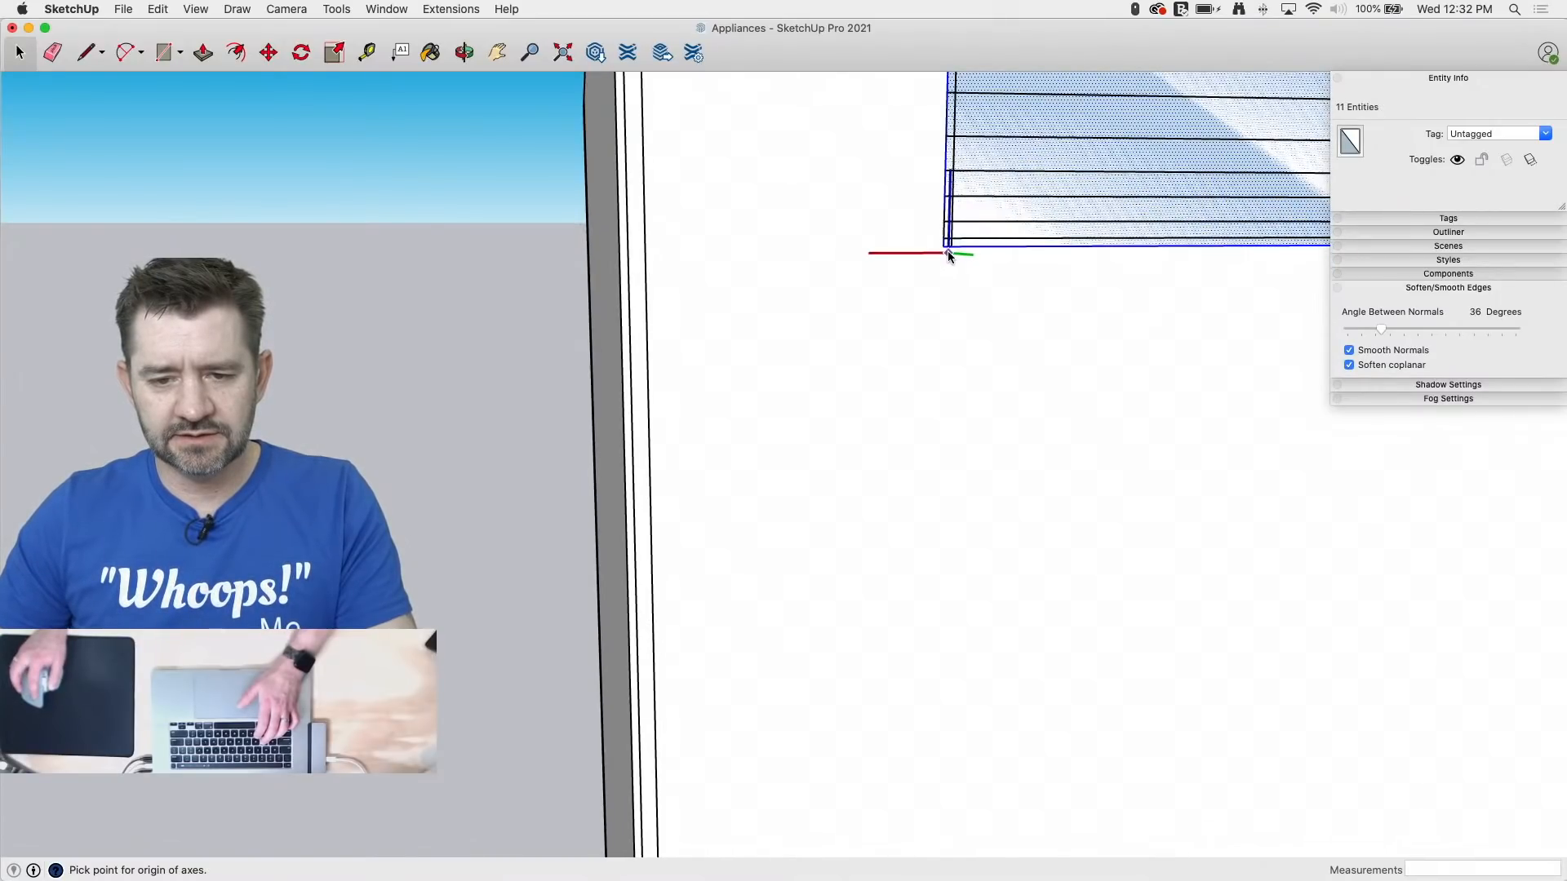
pyautogui.click(943, 246)
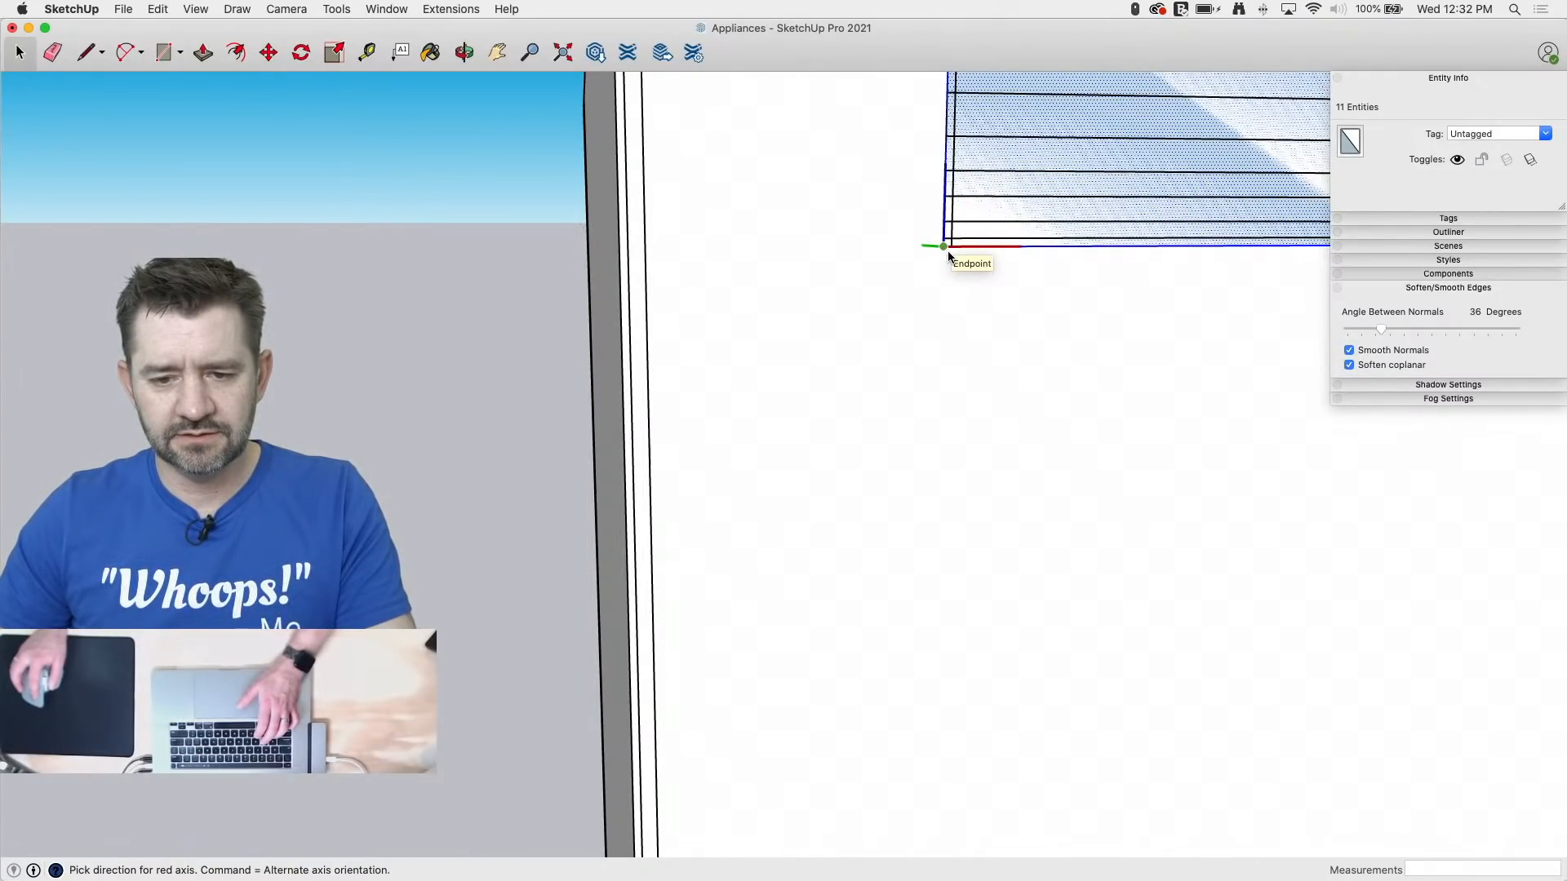
pyautogui.click(947, 251)
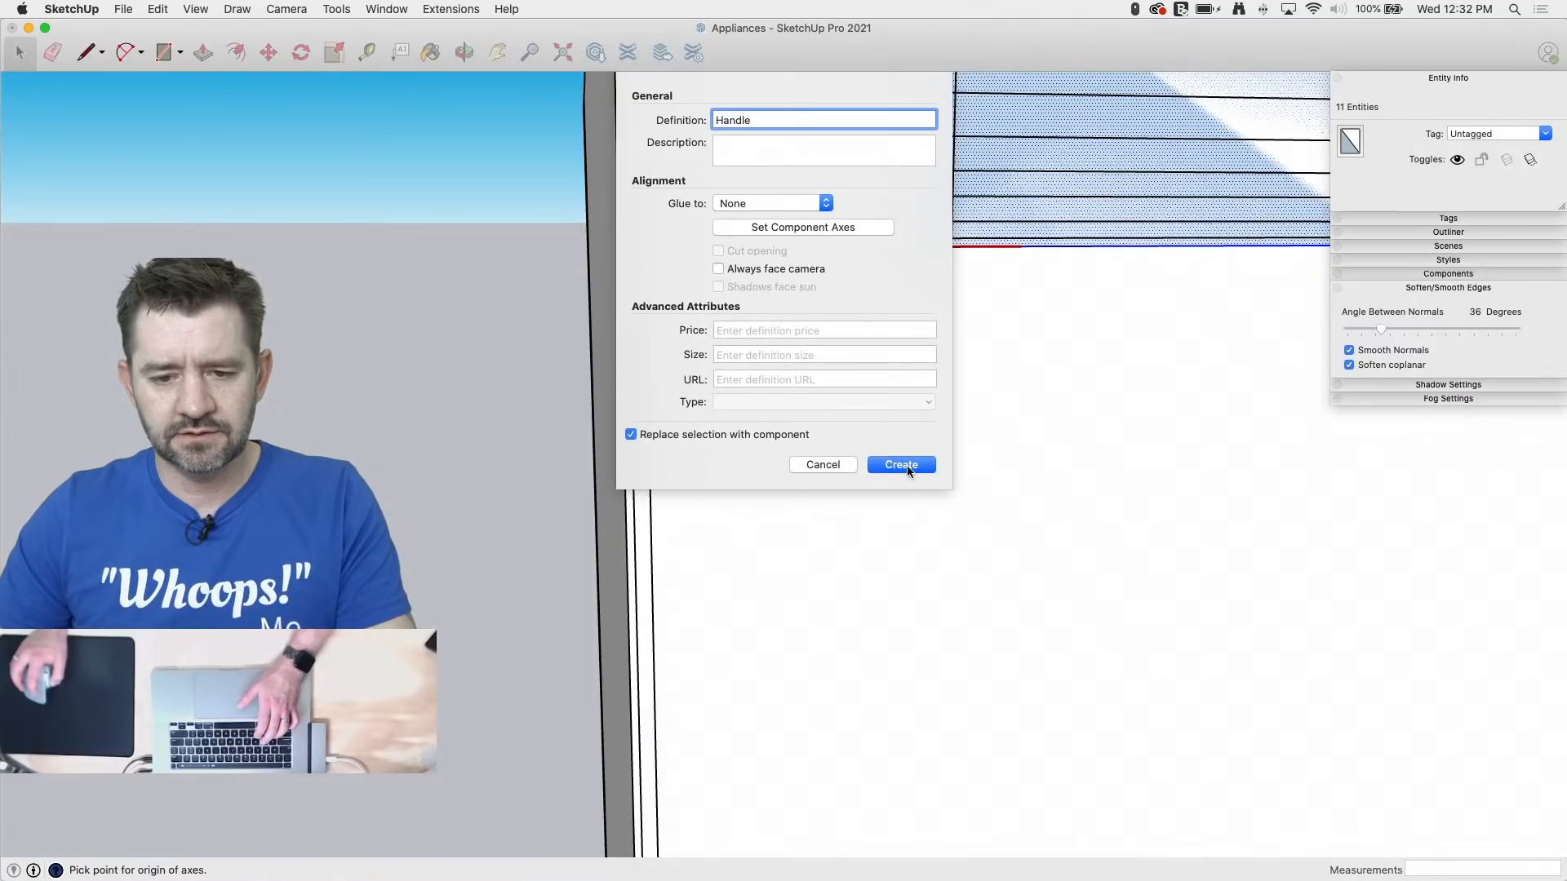
pyautogui.click(900, 465)
# Step: Move the Handle component by its outer lower corner onto the cabinet's plain door front, near the upper corner
pyautogui.scroll(-3, 810, 497)
pyautogui.press('m')
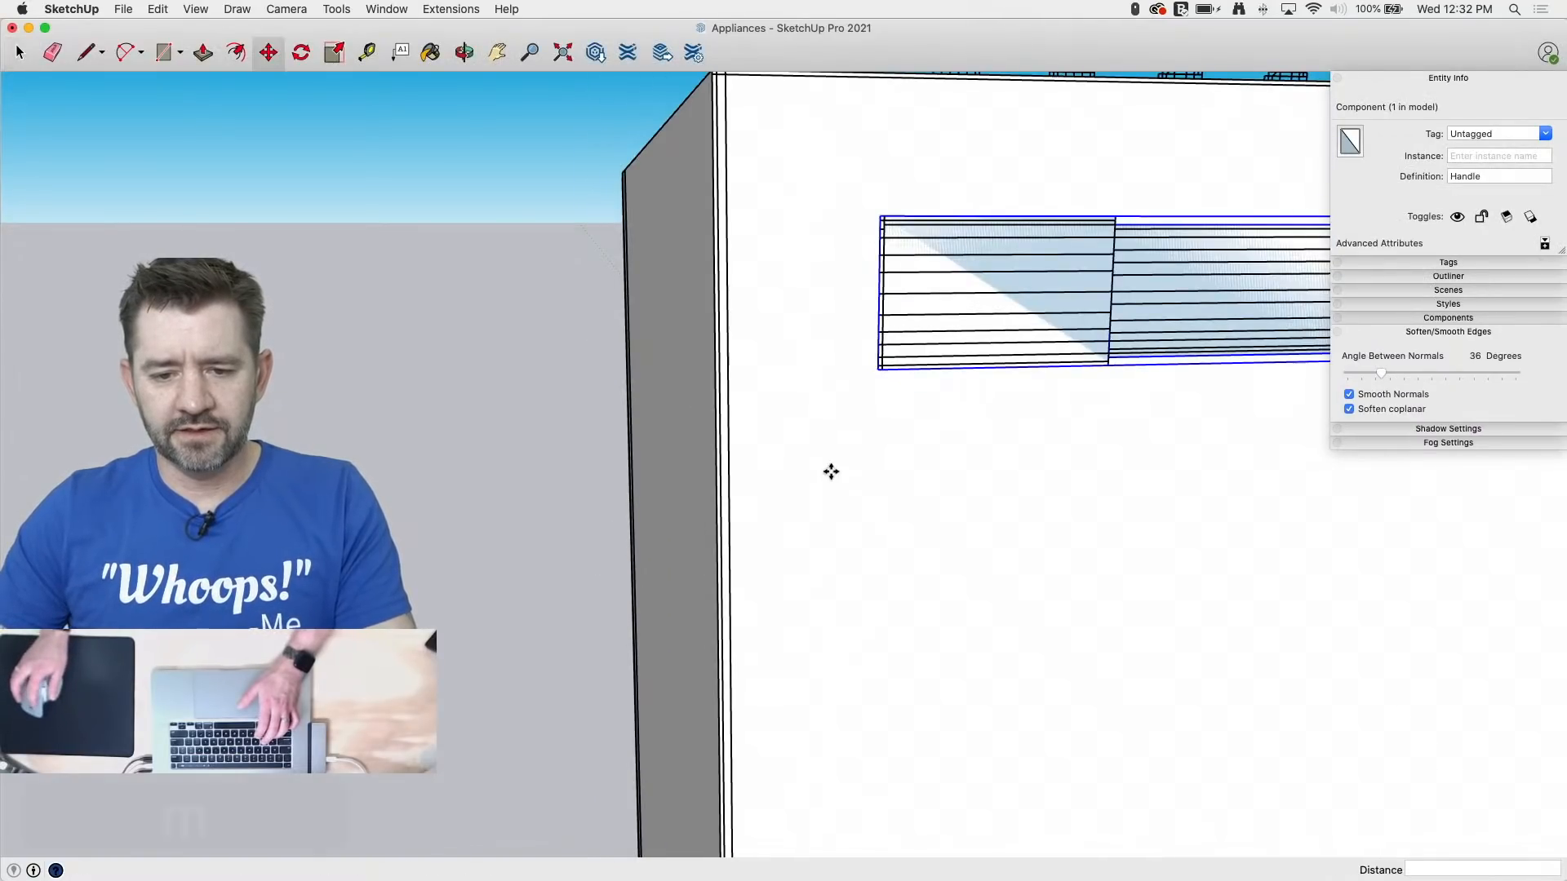
pyautogui.click(879, 369)
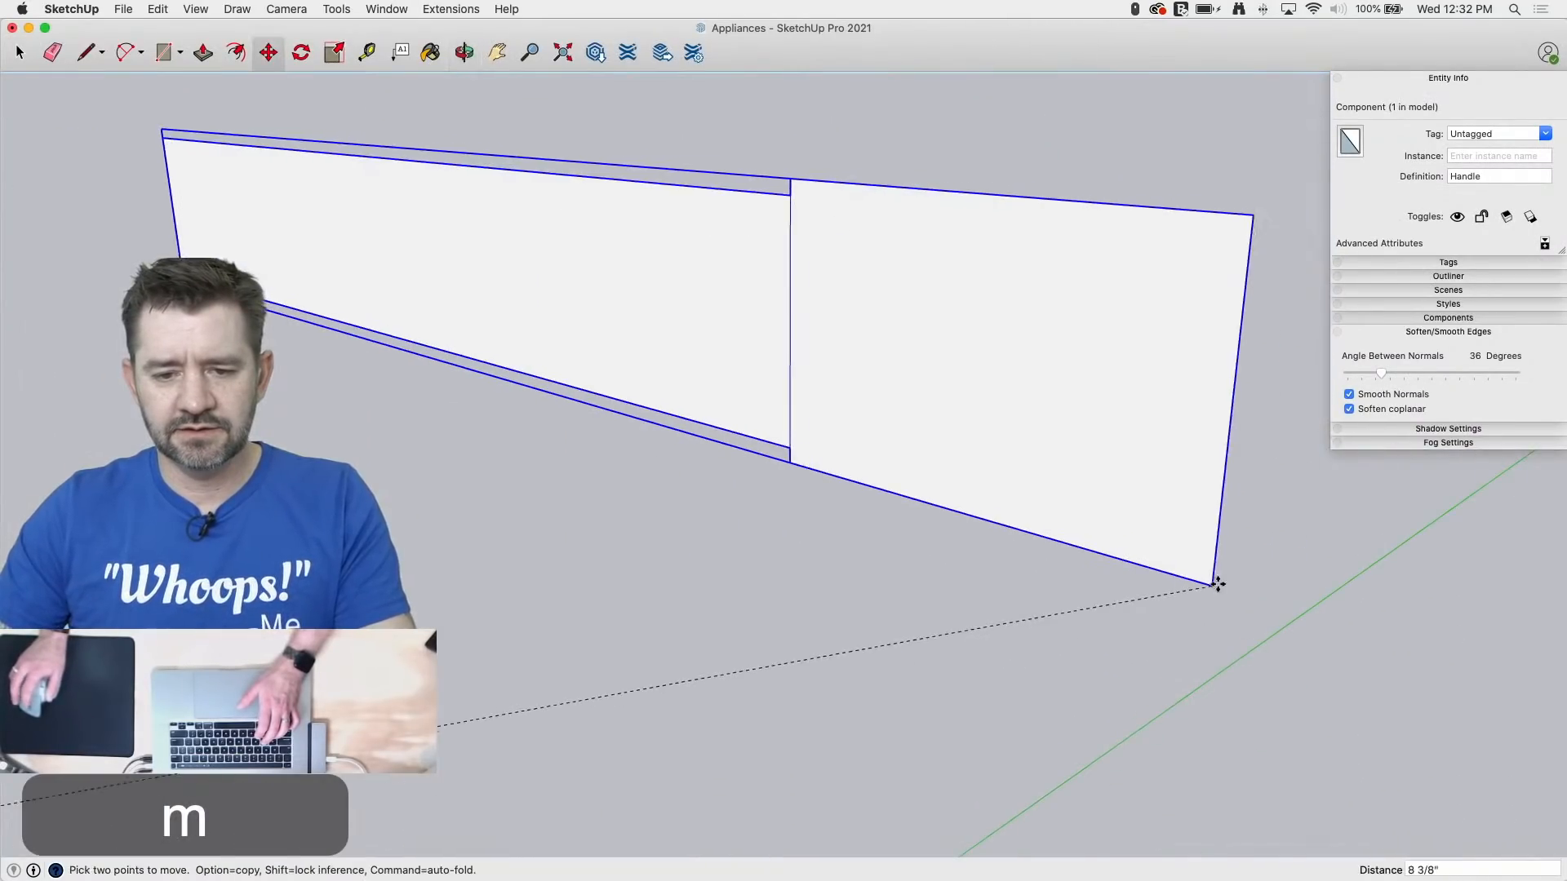
pyautogui.scroll(-6, 1215, 583)
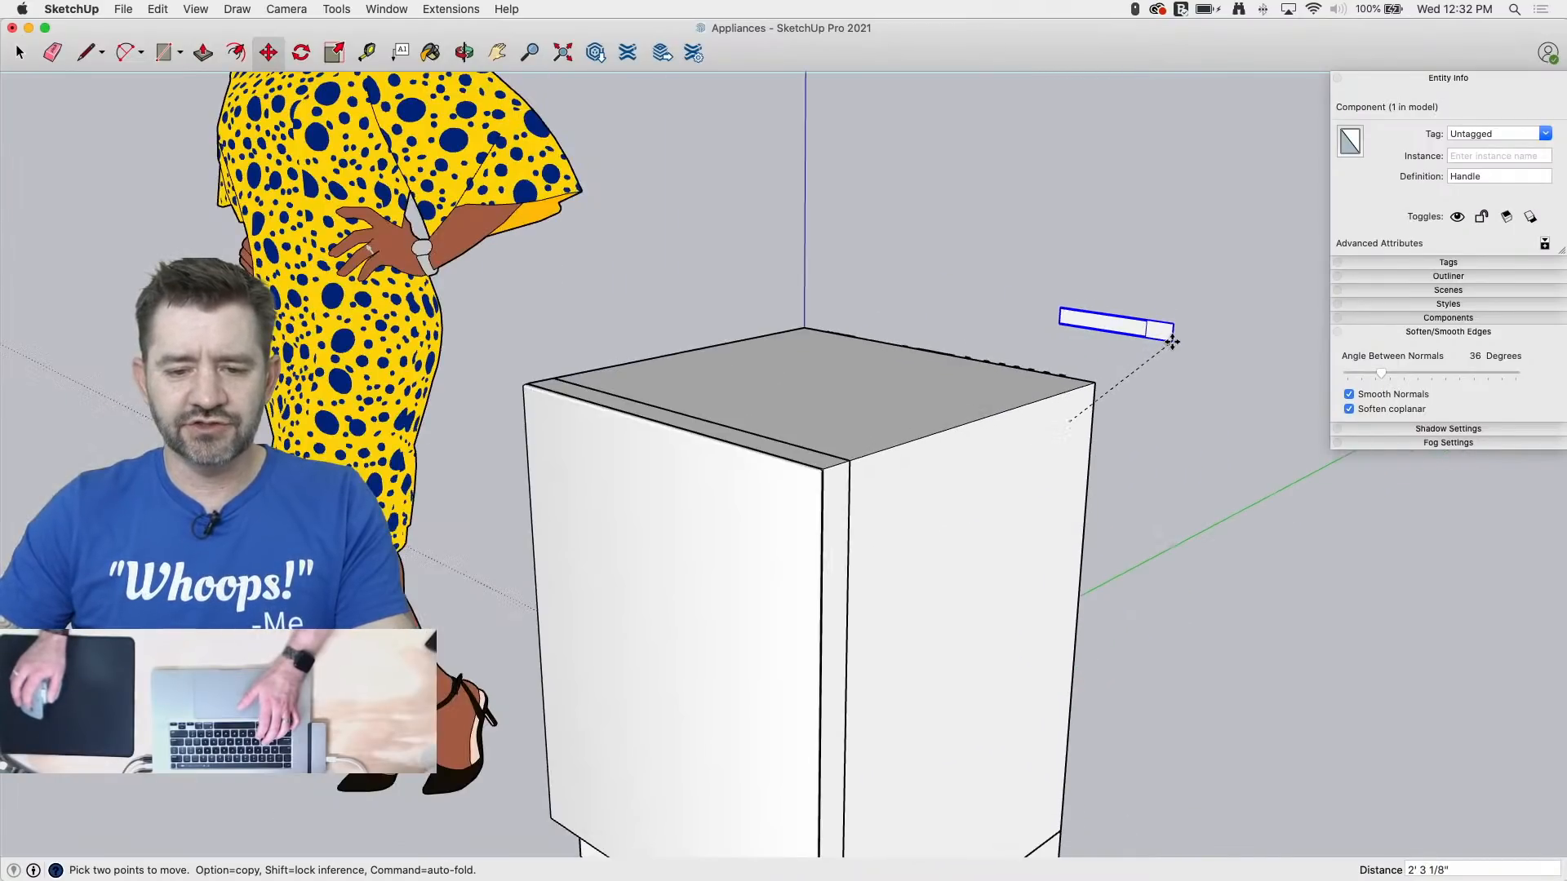
pyautogui.click(788, 520)
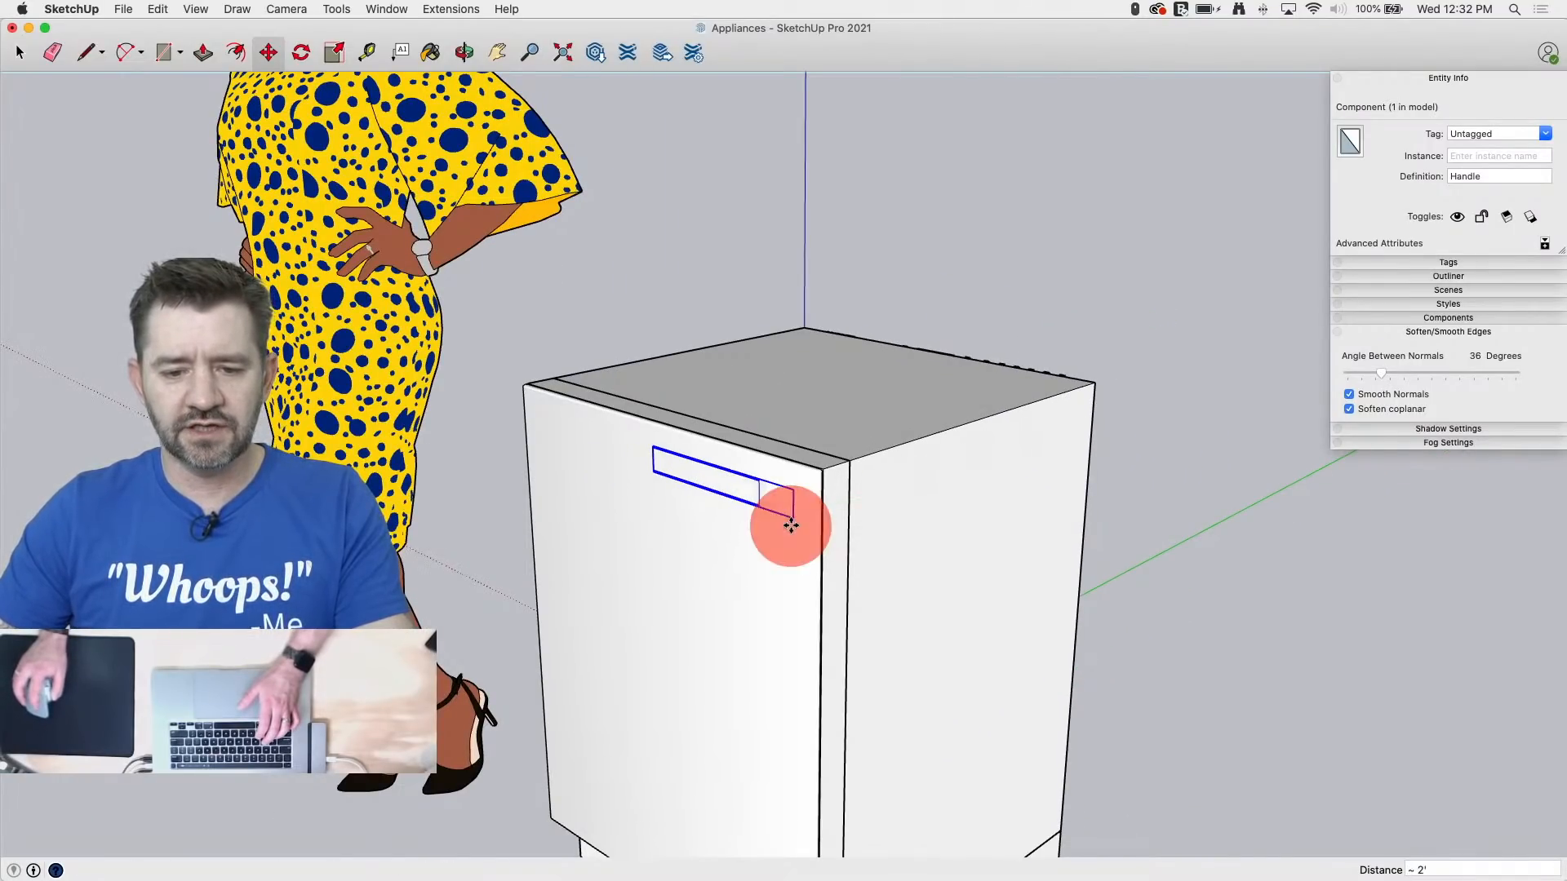
# Step: Copy the Handle component along the door front about 11 1/4" toward the opposite side
pyautogui.scroll(4, 698, 497)
pyautogui.moveTo(693, 525); pyautogui.dragTo(1091, 619, button='middle')
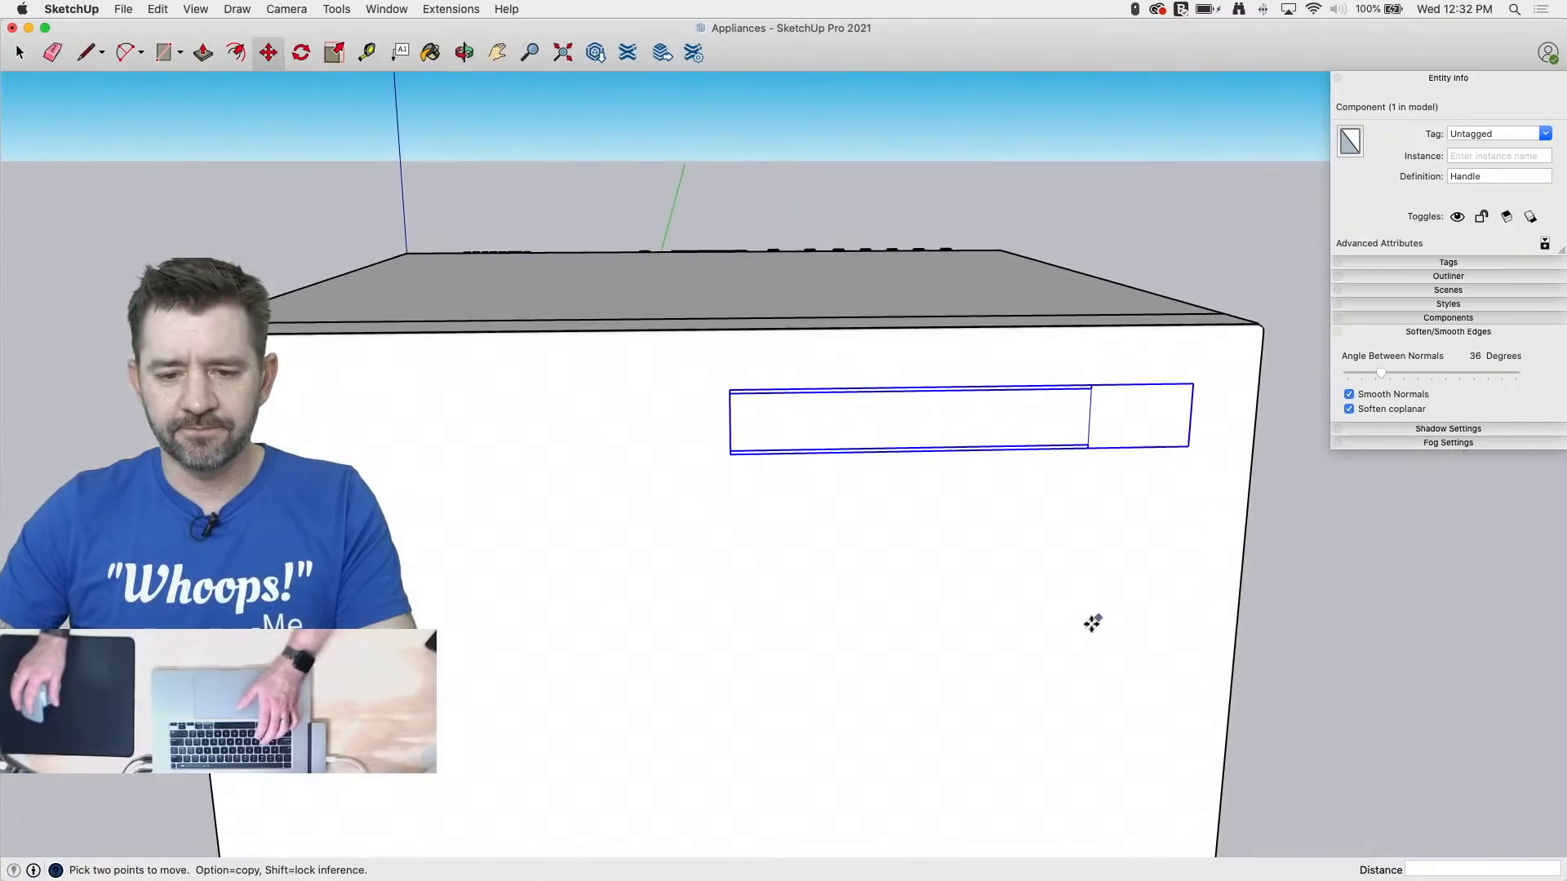
pyautogui.press('m')
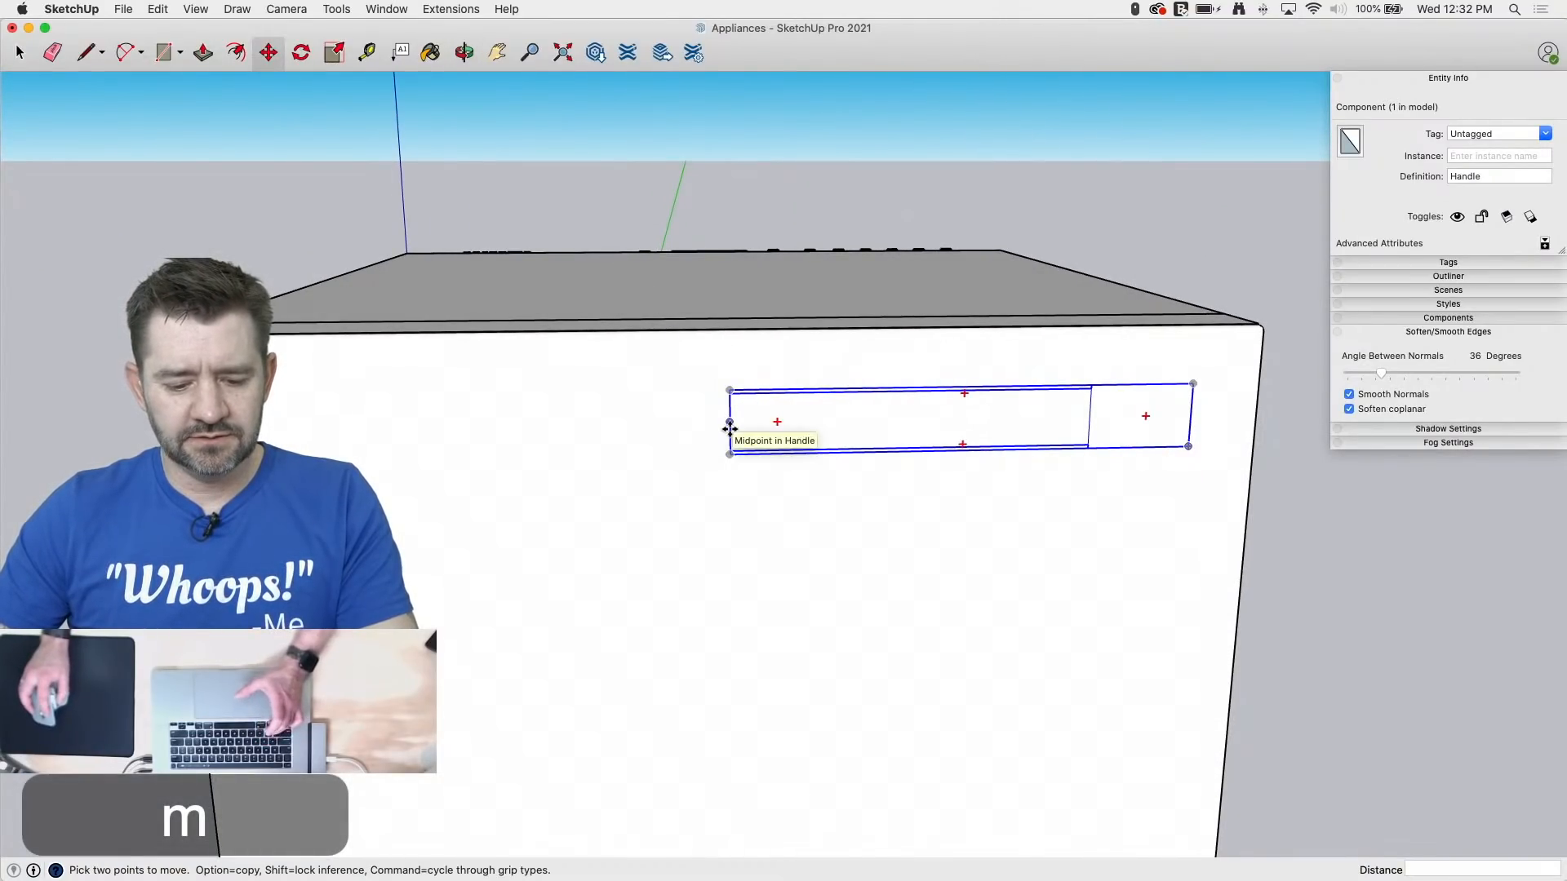
pyautogui.press('alt')
pyautogui.click(728, 429)
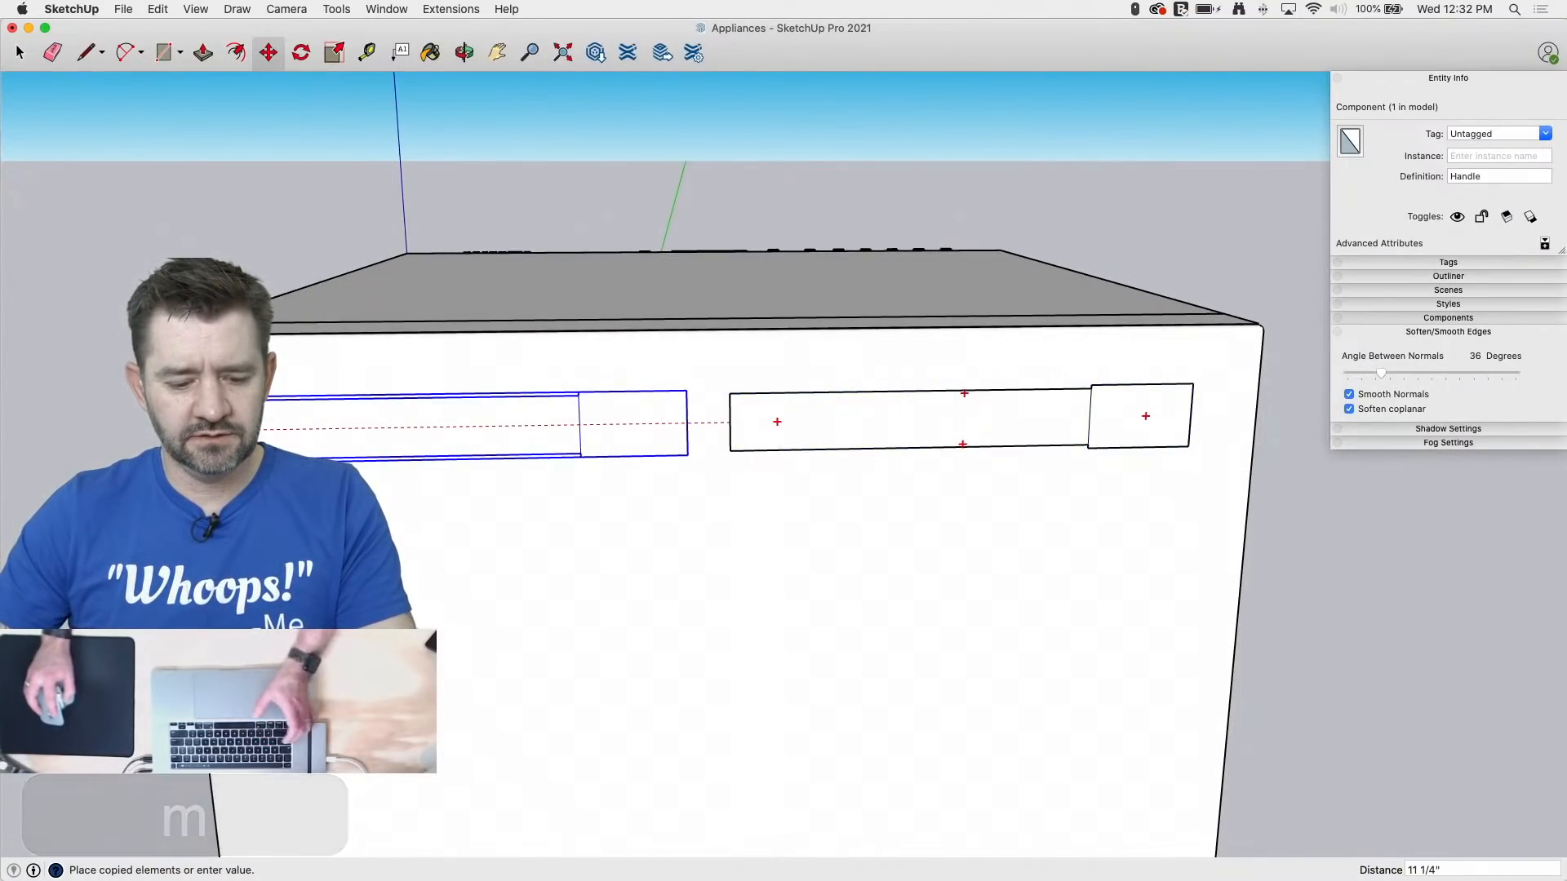
pyautogui.click(259, 427)
# Step: Mirror the copied Handle with a red scale of -1 and move it against the original's inner end, forming one full-width handle
pyautogui.press('s')
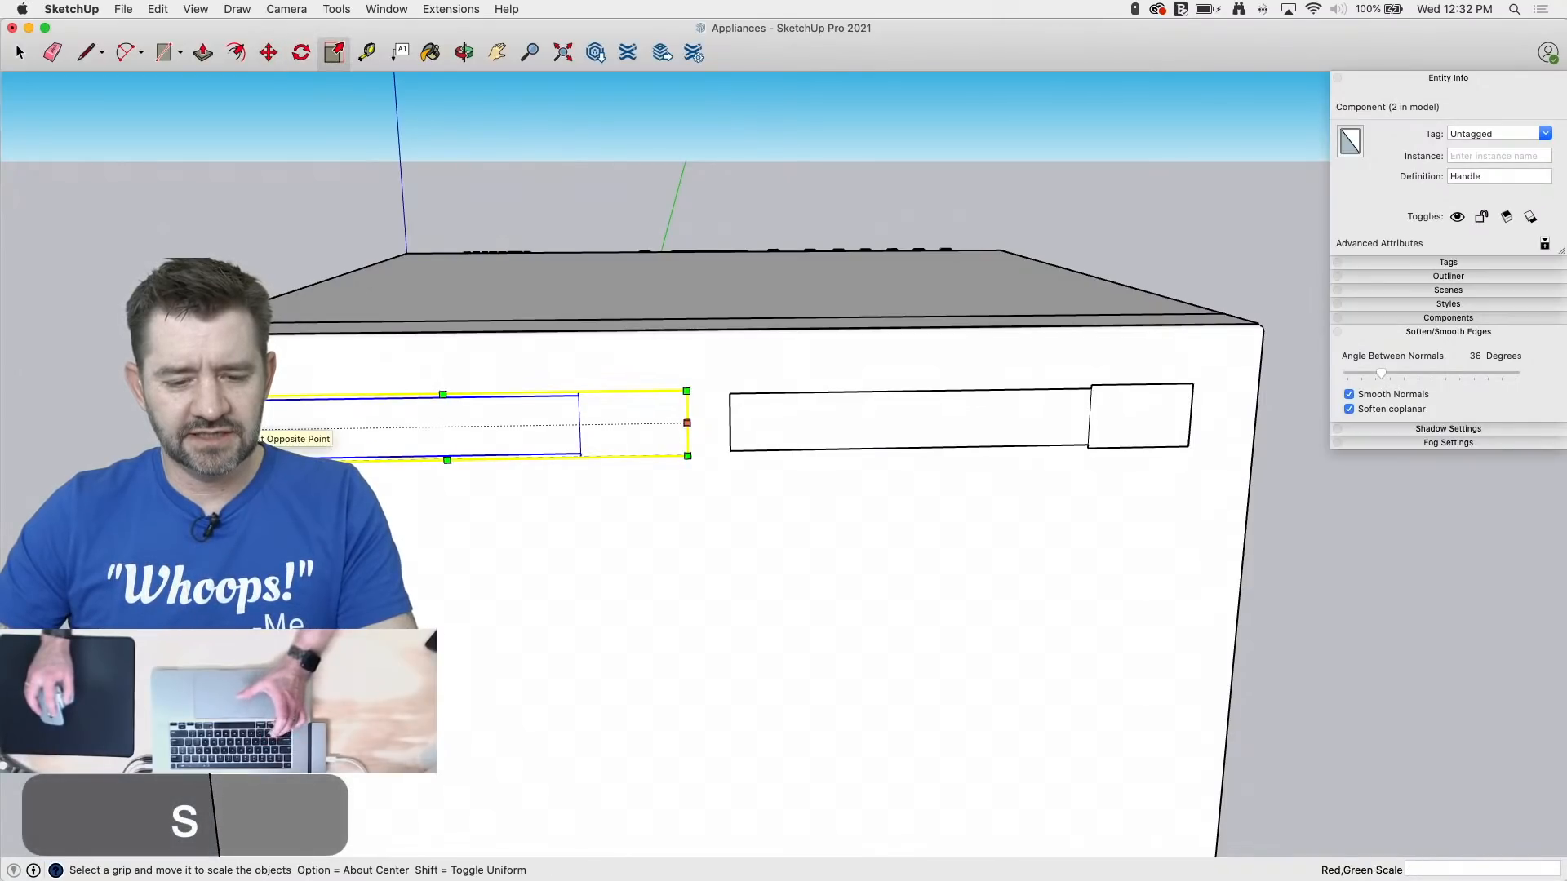
pyautogui.moveTo(364, 427); pyautogui.dragTo(656, 426)
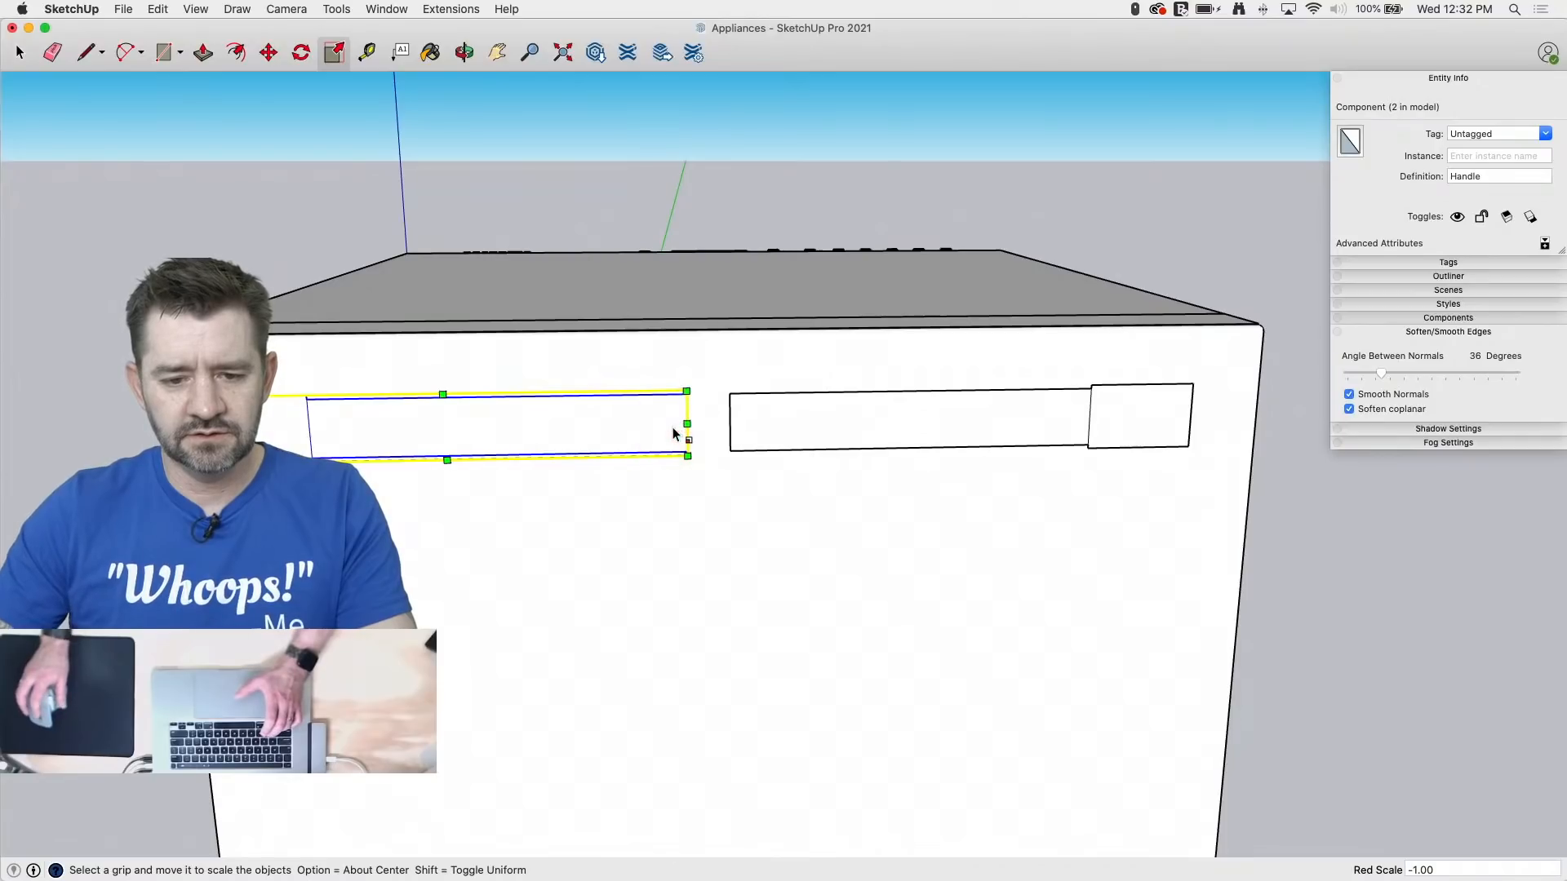
pyautogui.press('m')
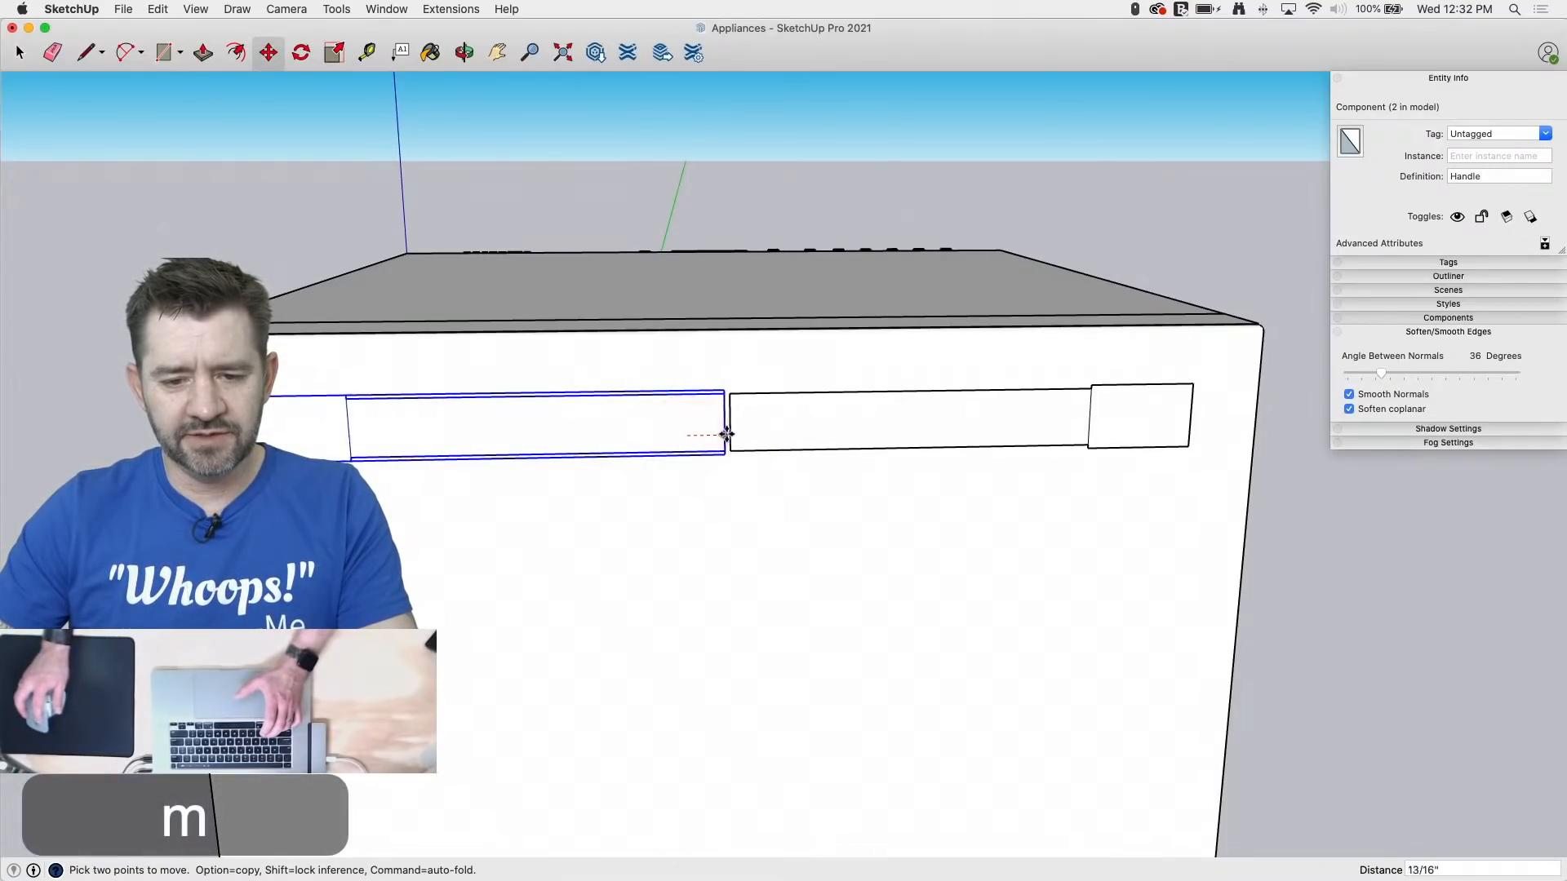
pyautogui.click(727, 433)
pyautogui.moveTo(727, 431); pyautogui.dragTo(514, 357, button='middle')
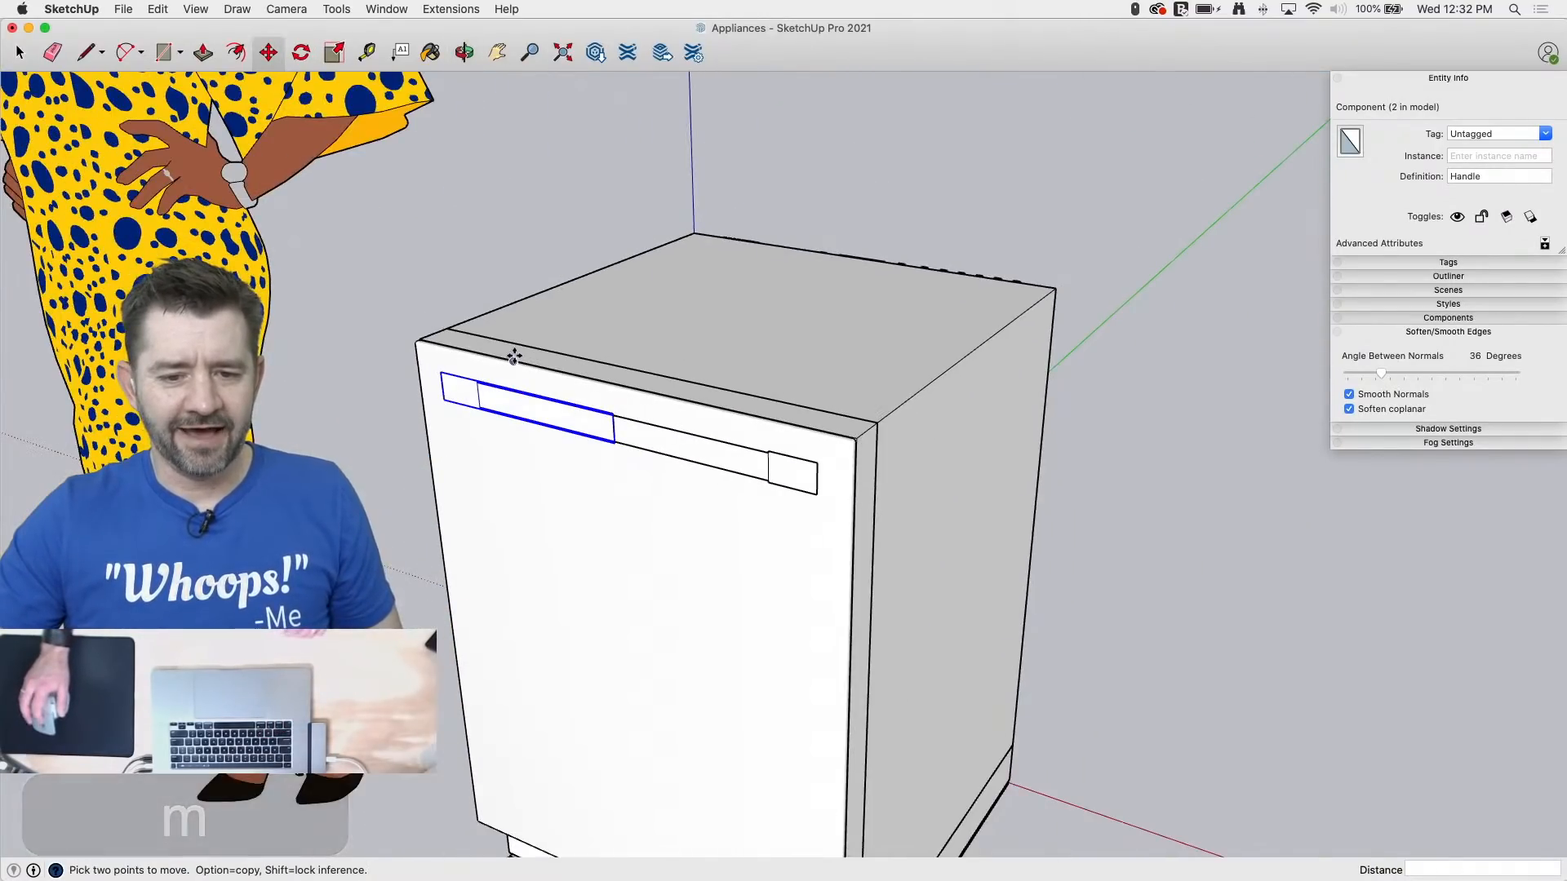
# Step: Open the Handle component for editing and extrude its end block about 2 11/16", matching the handle depth in the flat drawing
pyautogui.scroll(-3, 514, 356)
pyautogui.press('space')
pyautogui.doubleClick(679, 426)
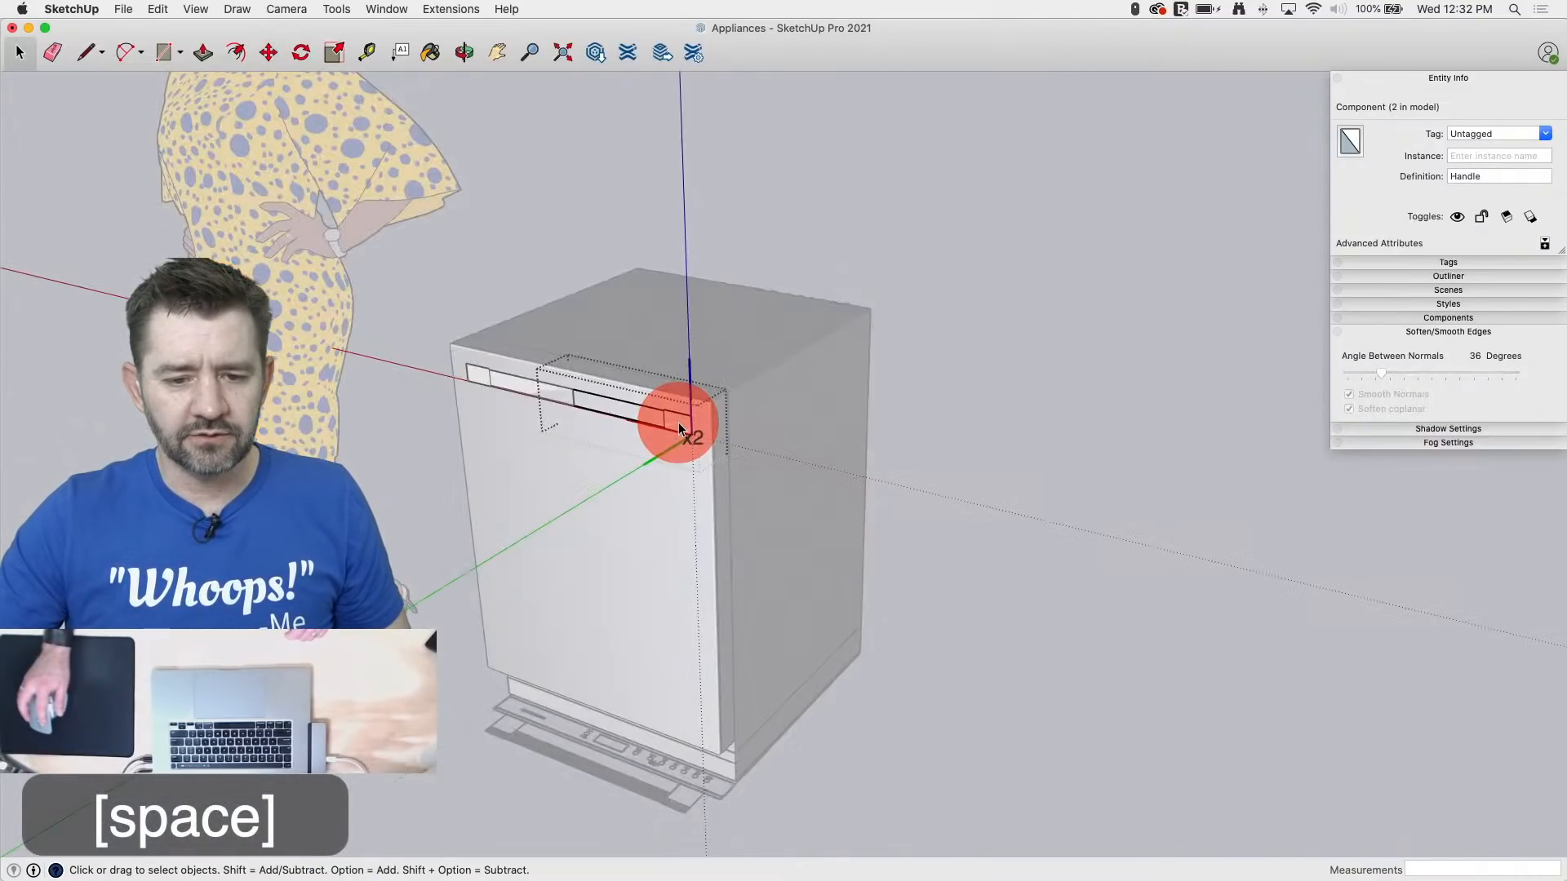
pyautogui.press('p')
pyautogui.click(683, 428)
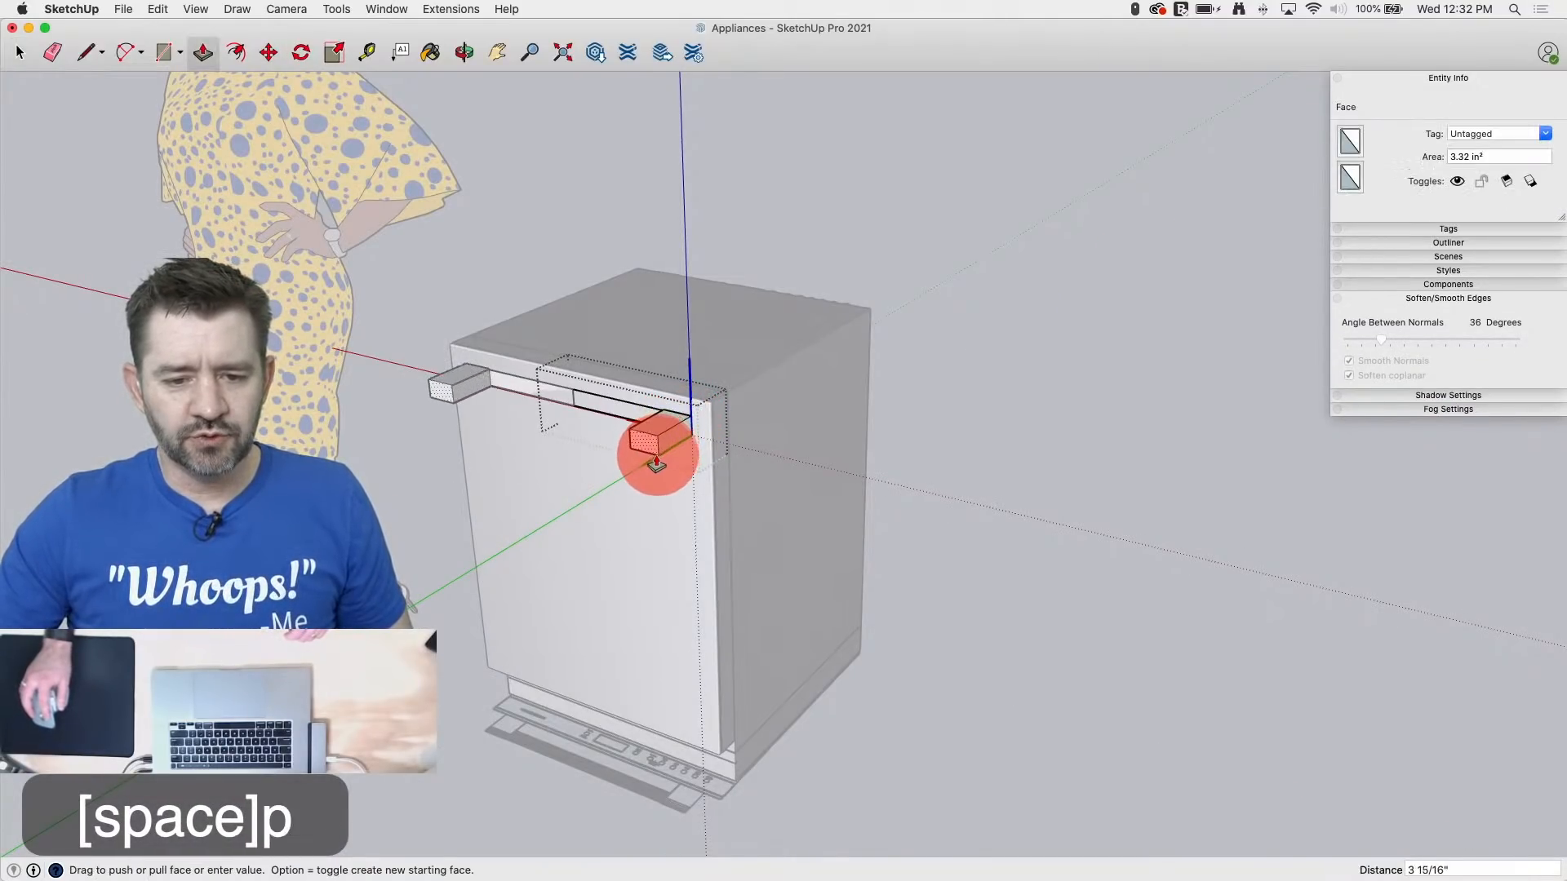
pyautogui.scroll(-3, 654, 787)
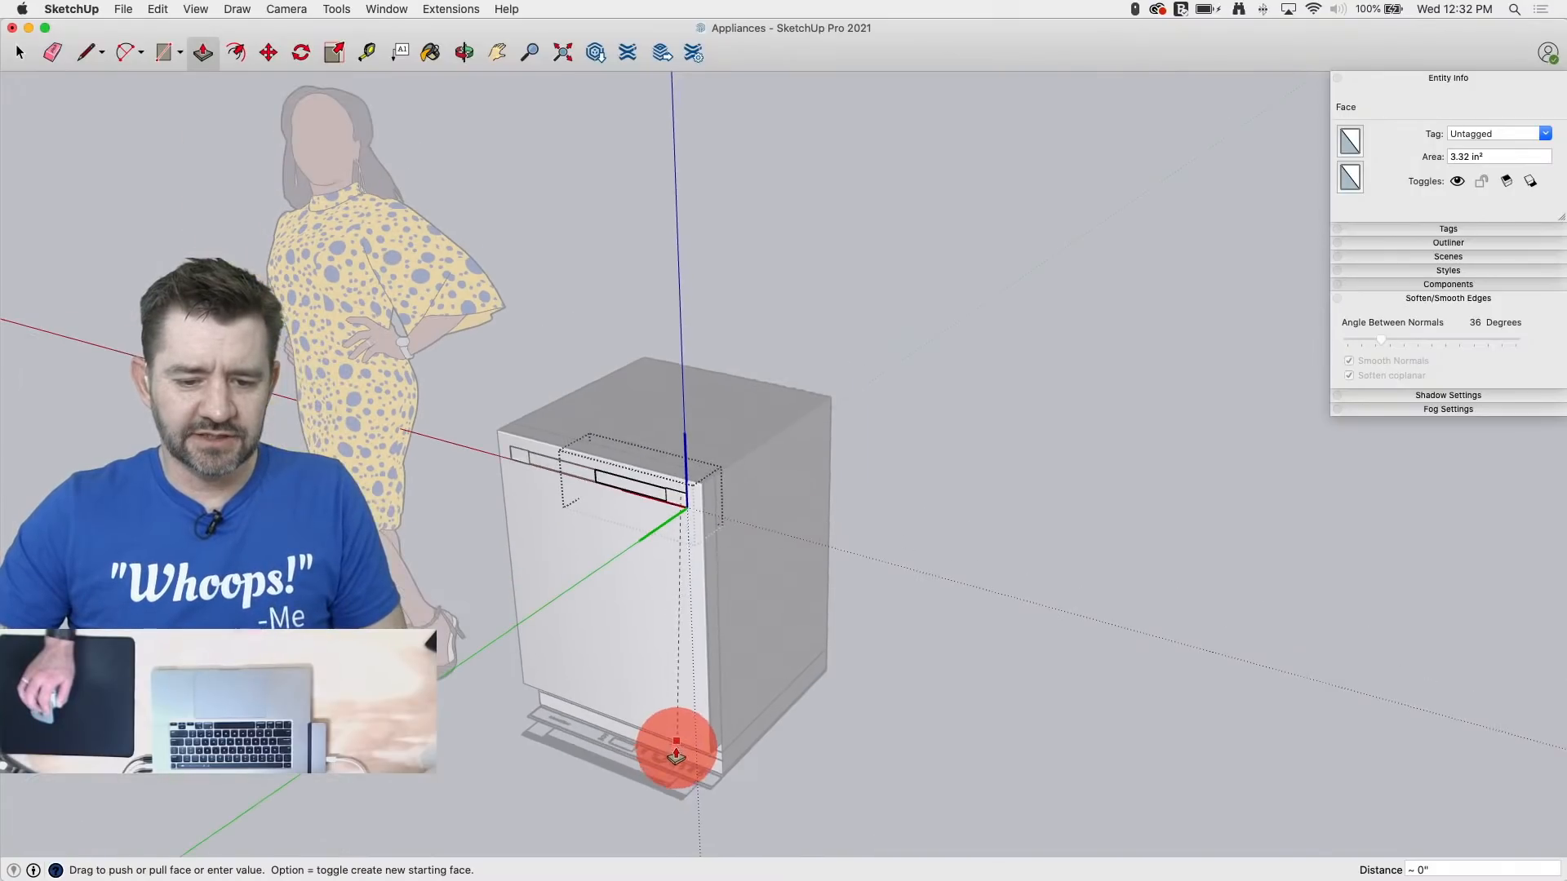
pyautogui.scroll(4, 669, 804)
pyautogui.scroll(6, 669, 808)
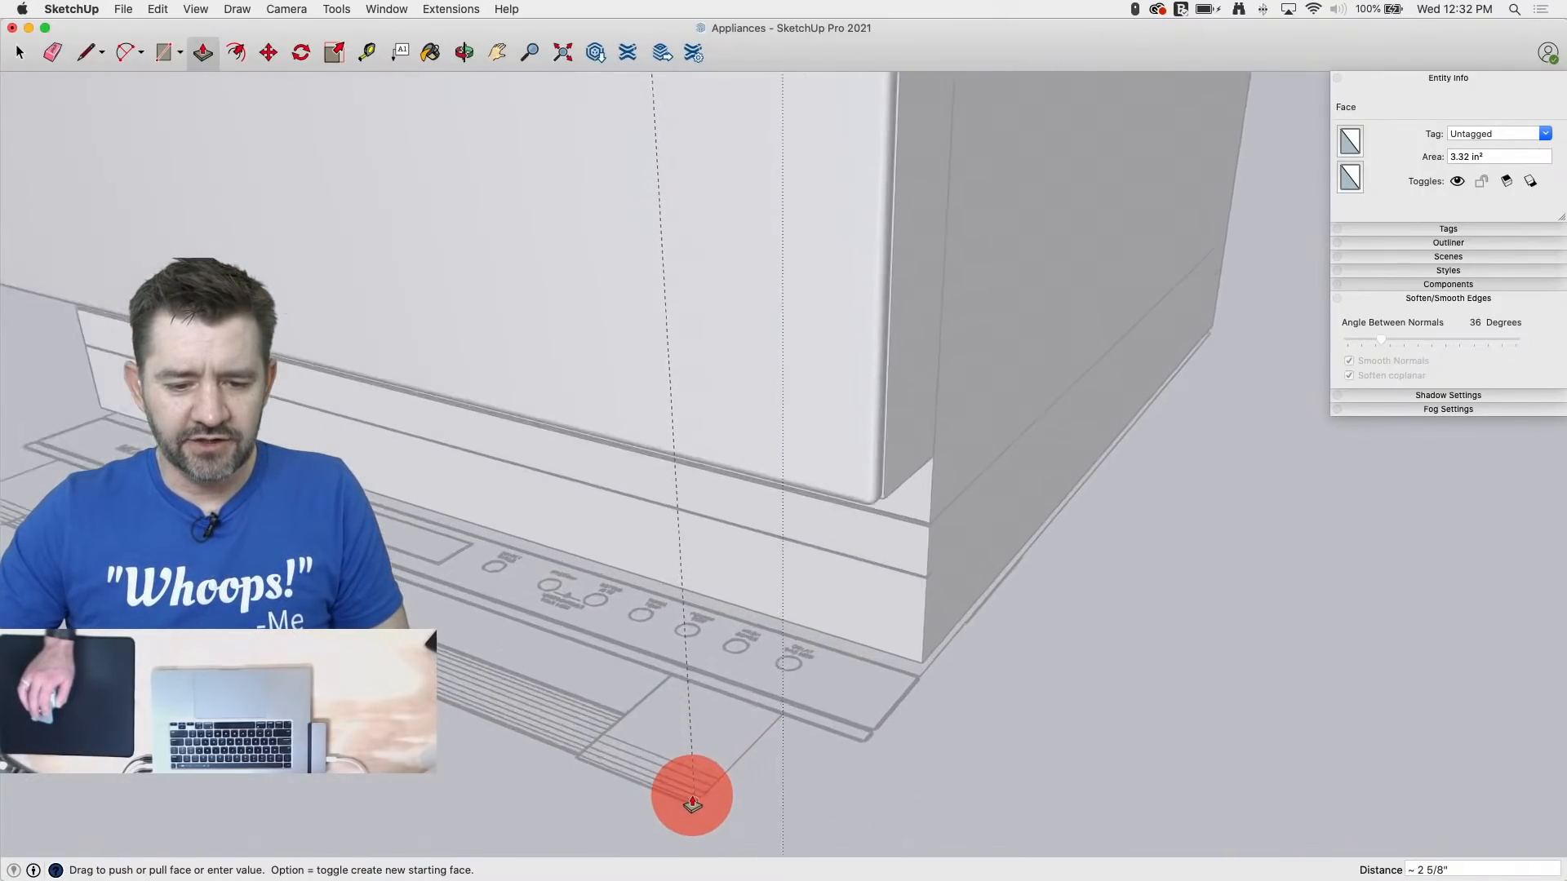
pyautogui.scroll(3, 692, 804)
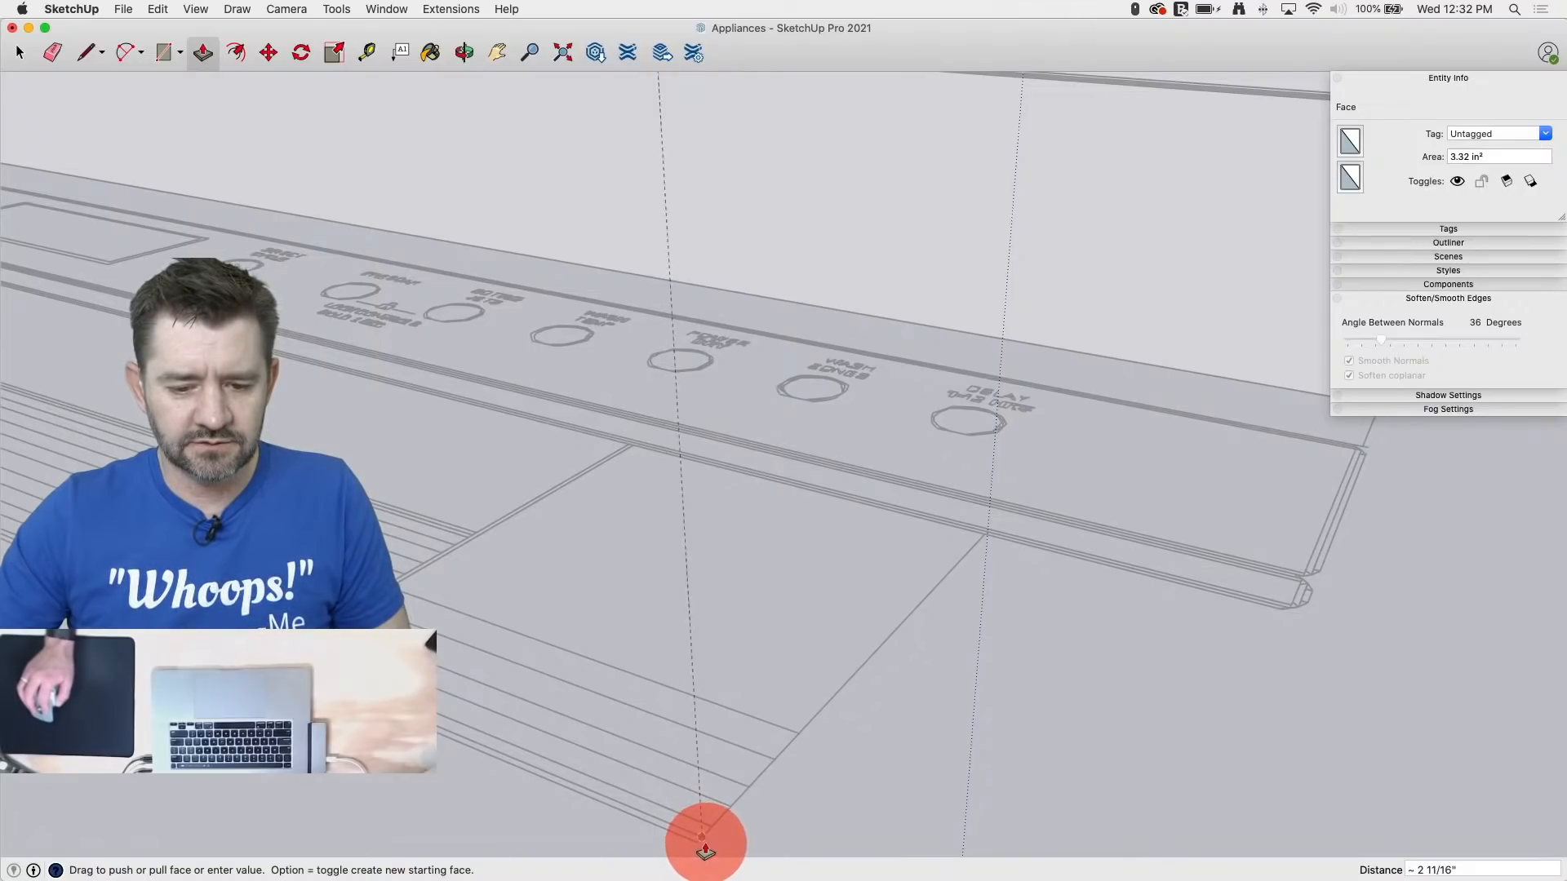
pyautogui.click(696, 851)
# Step: Examine the handle lines of the flat drawing and the outer side face of the extruded end block
pyautogui.scroll(-1, 1111, 707)
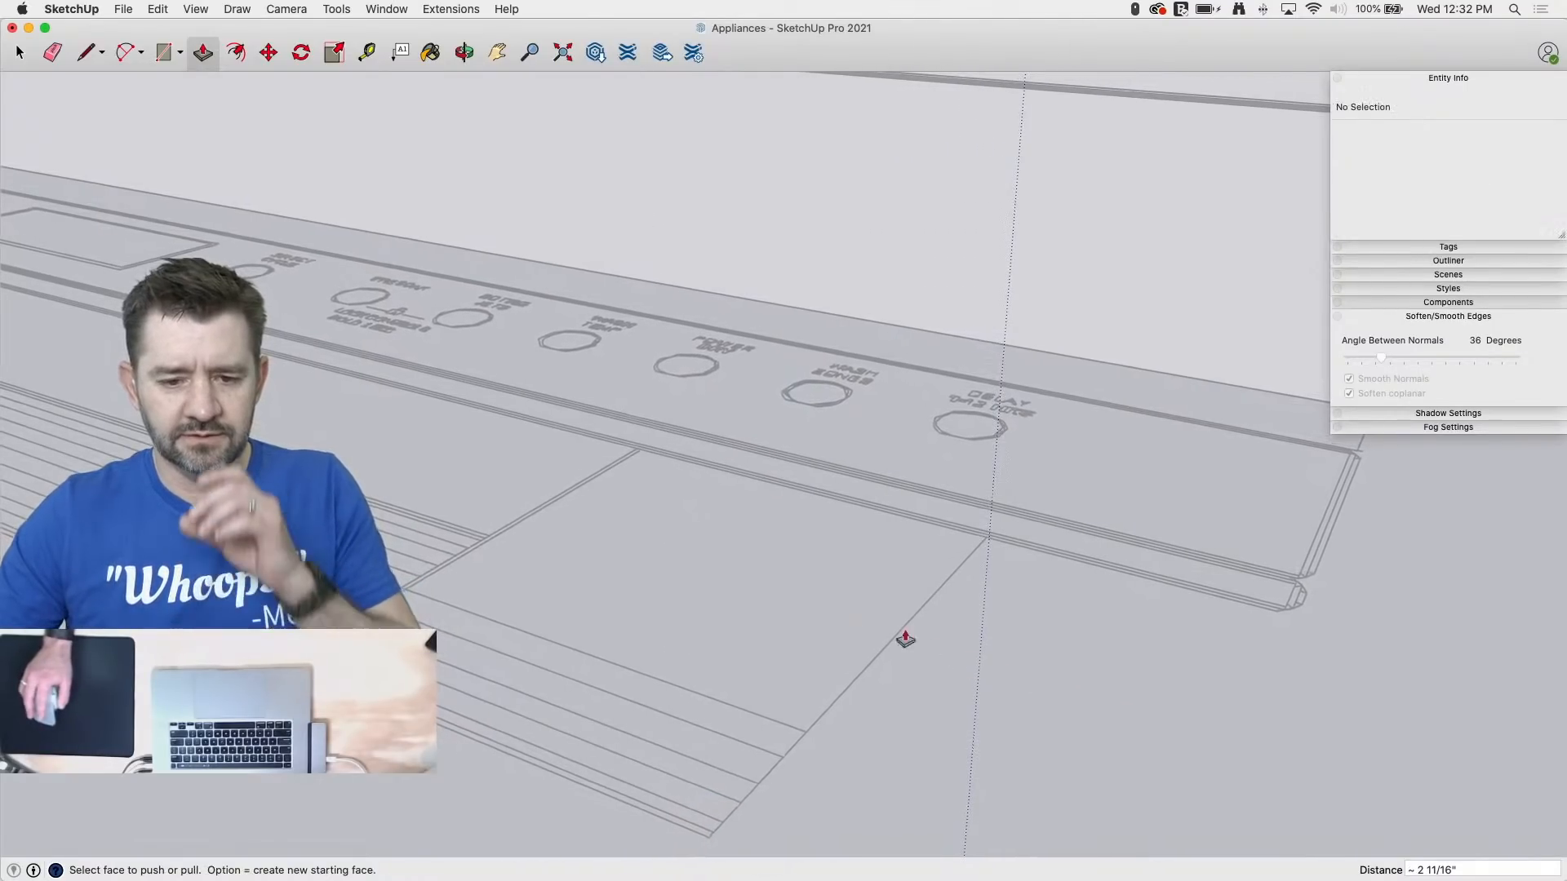
pyautogui.scroll(3, 636, 420)
pyautogui.scroll(-1, 644, 304)
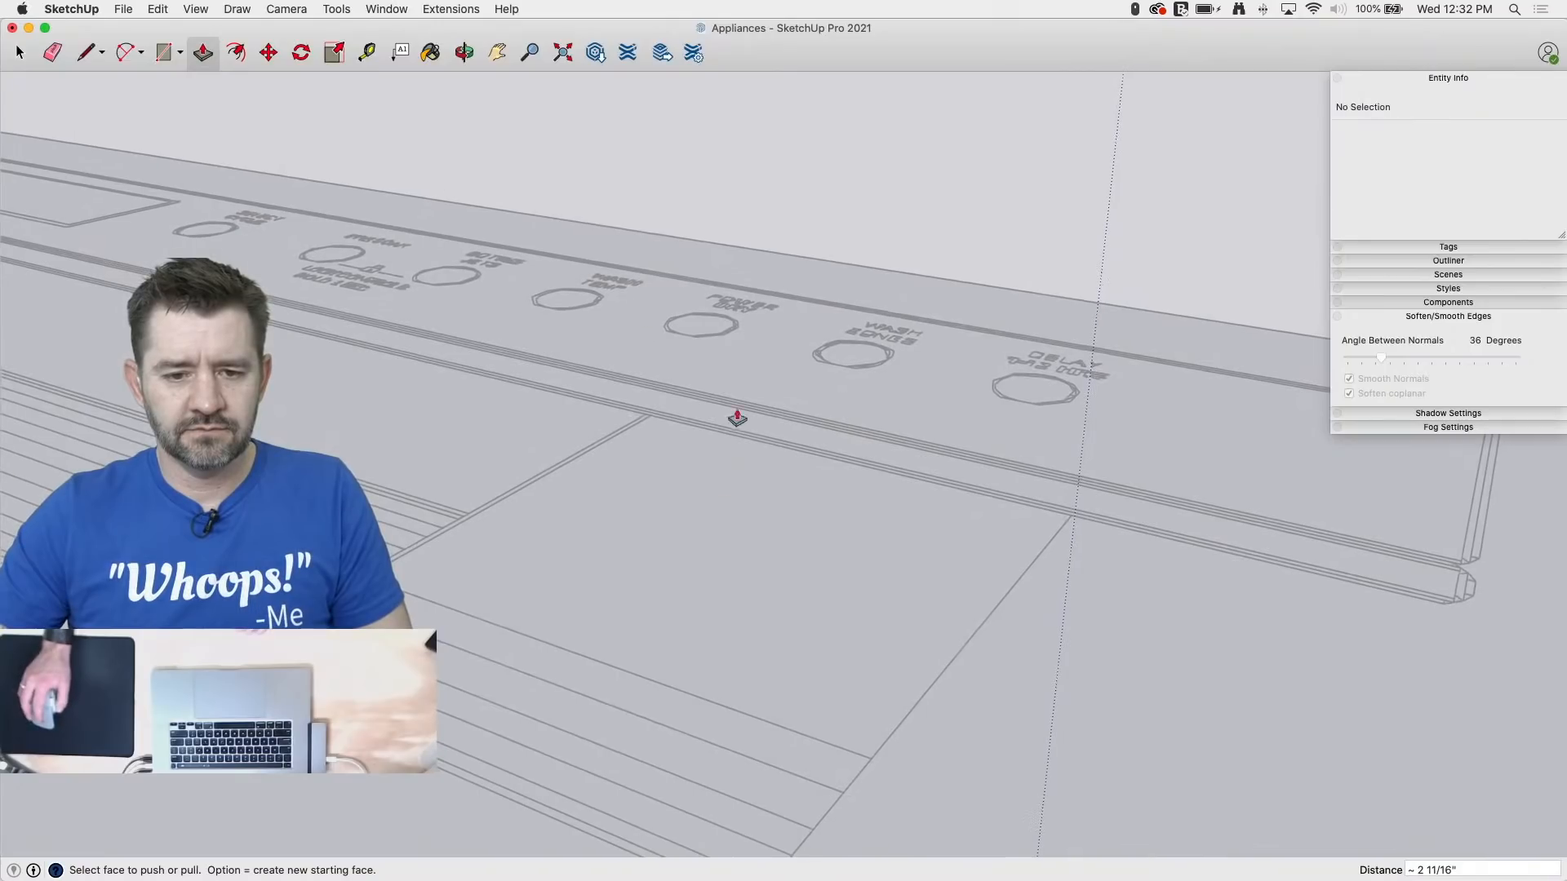
pyautogui.scroll(-3, 698, 224)
pyautogui.scroll(-2, 808, 342)
pyautogui.scroll(-3, 786, 119)
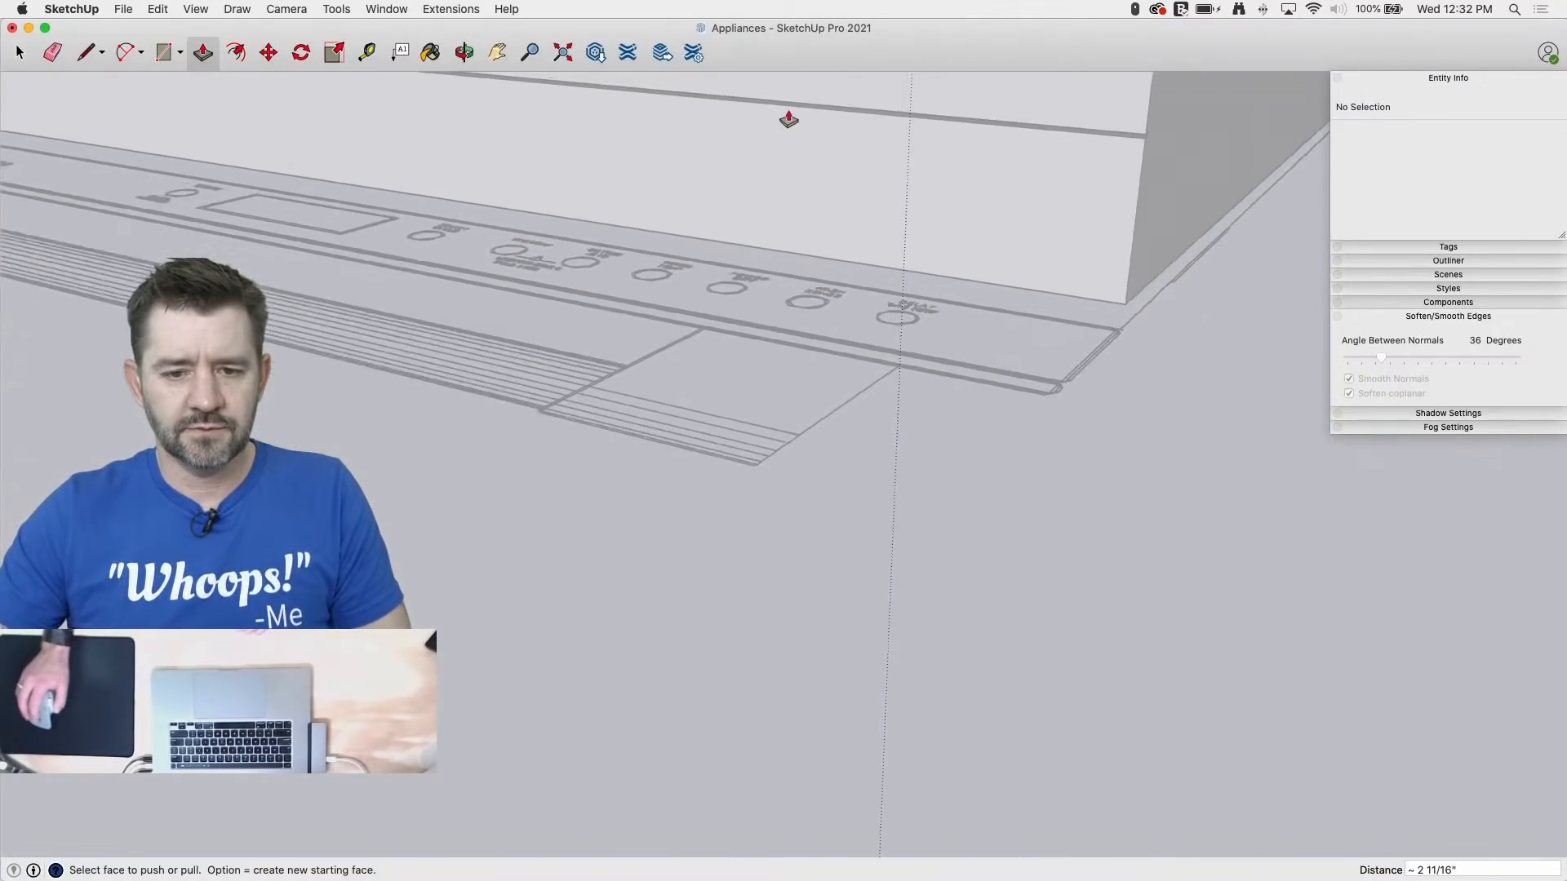
pyautogui.scroll(-5, 817, 169)
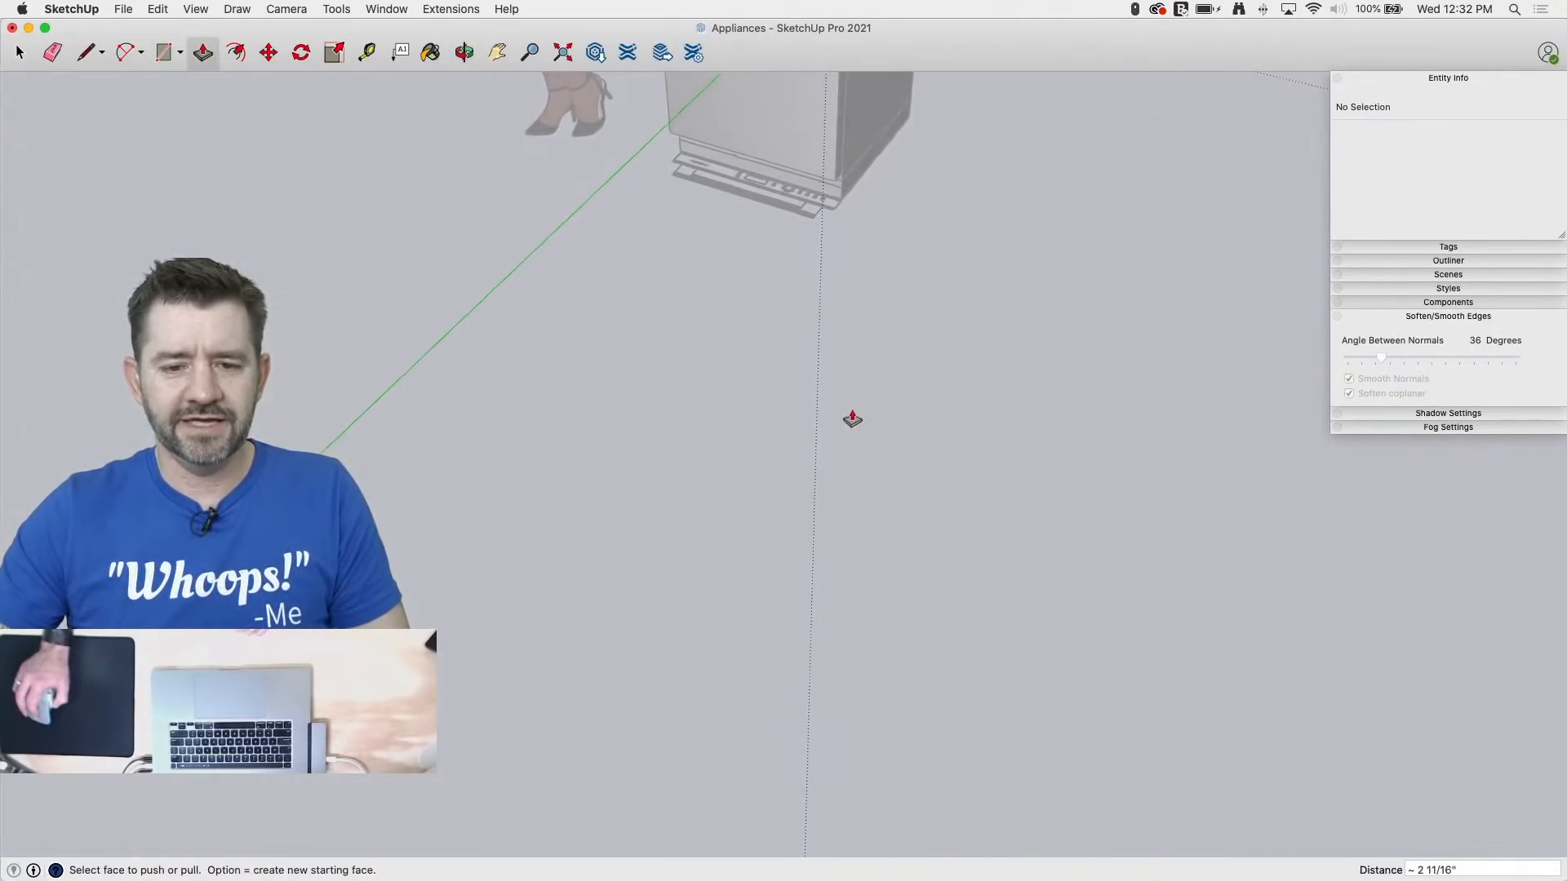
pyautogui.scroll(-3, 849, 420)
pyautogui.scroll(10, 804, 355)
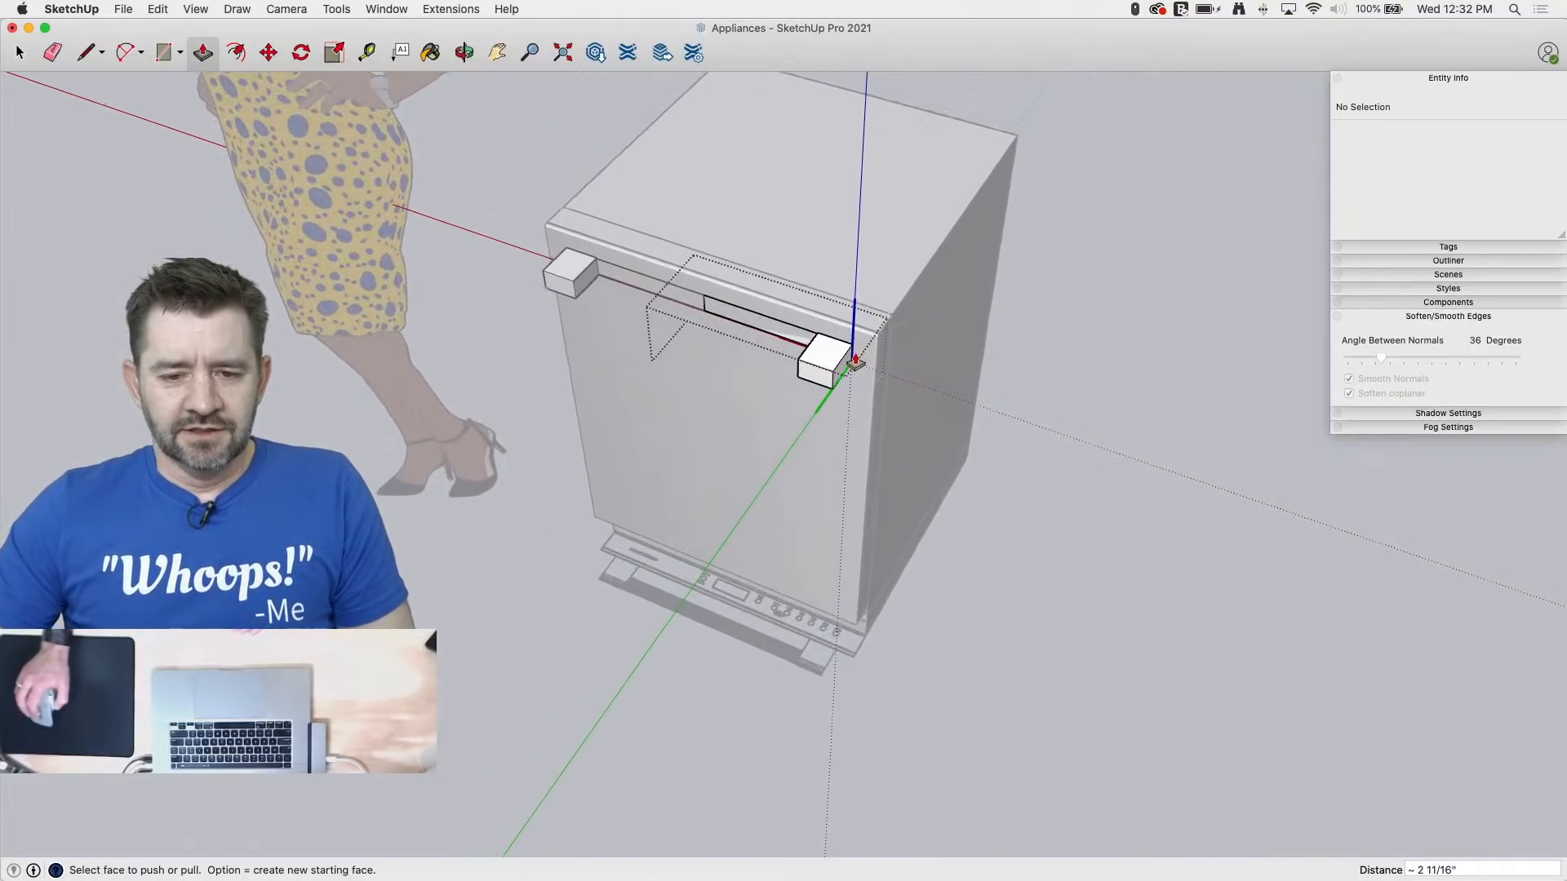
pyautogui.scroll(3, 759, 344)
pyautogui.moveTo(1073, 354); pyautogui.dragTo(653, 168, button='middle')
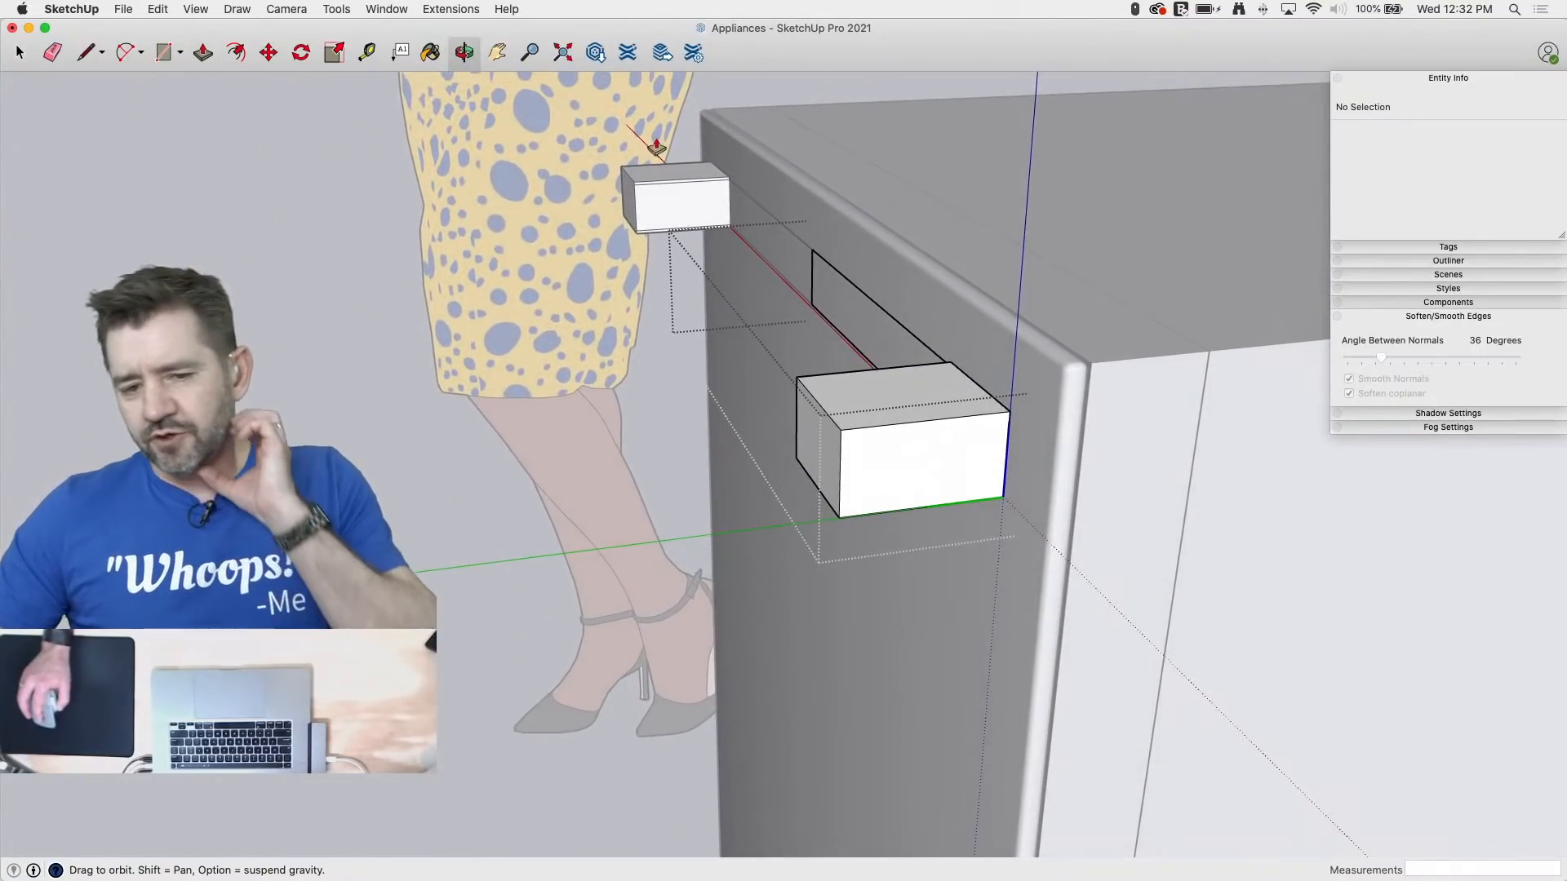
pyautogui.moveTo(829, 388)
pyautogui.mouseDown(button='middle')
pyautogui.moveTo(745, 297)
pyautogui.moveTo(807, 399)
pyautogui.mouseUp(button='middle')
pyautogui.scroll(3, 806, 395)
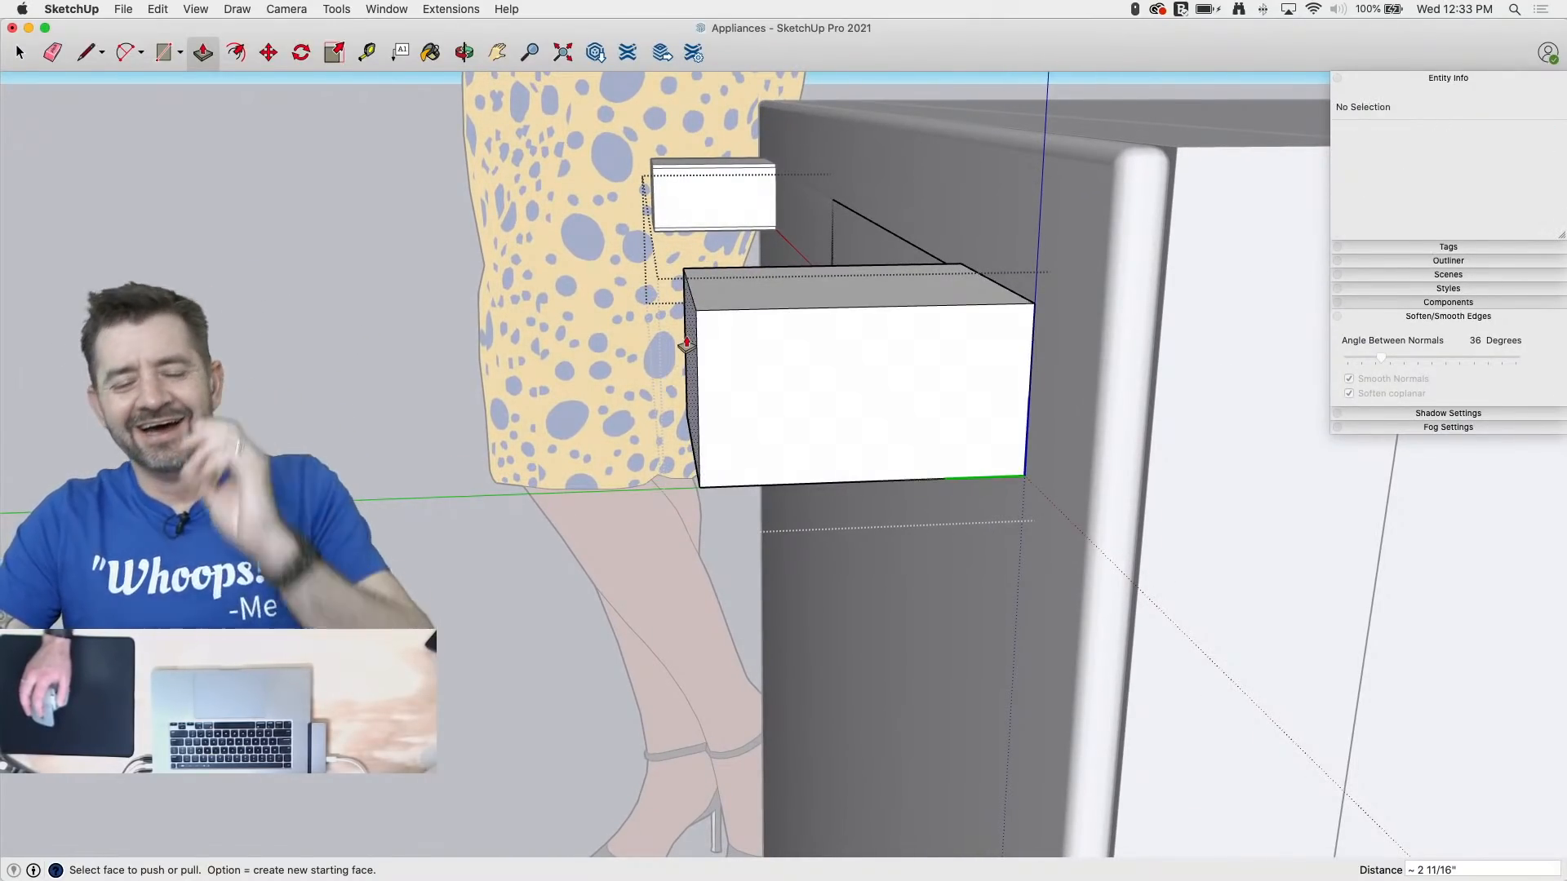
pyautogui.moveTo(740, 379); pyautogui.dragTo(761, 437, button='middle')
pyautogui.scroll(2, 760, 436)
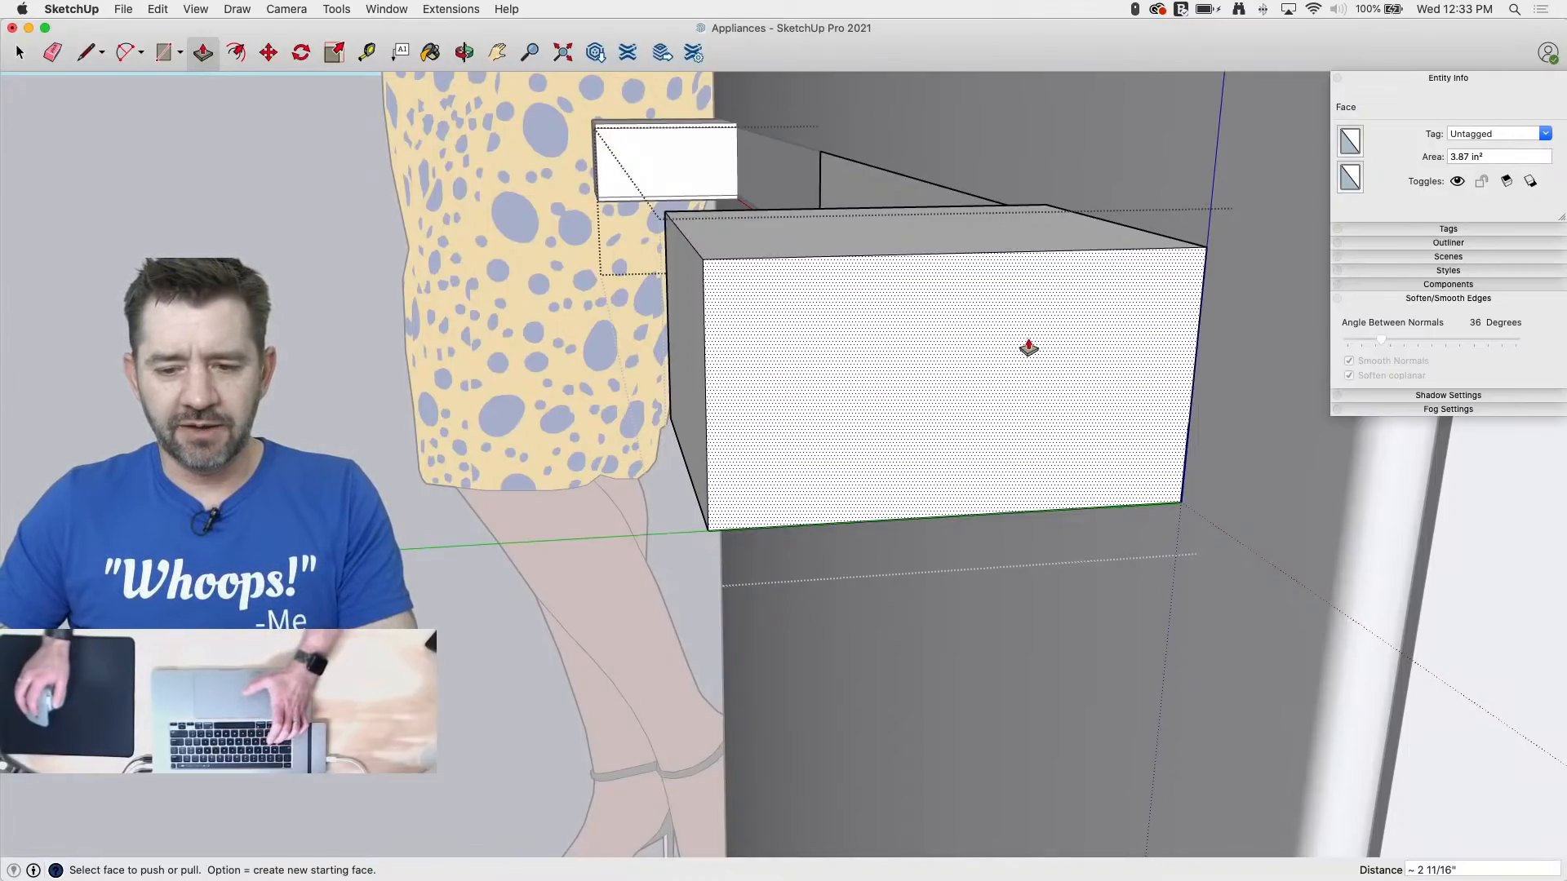
pyautogui.press('a')
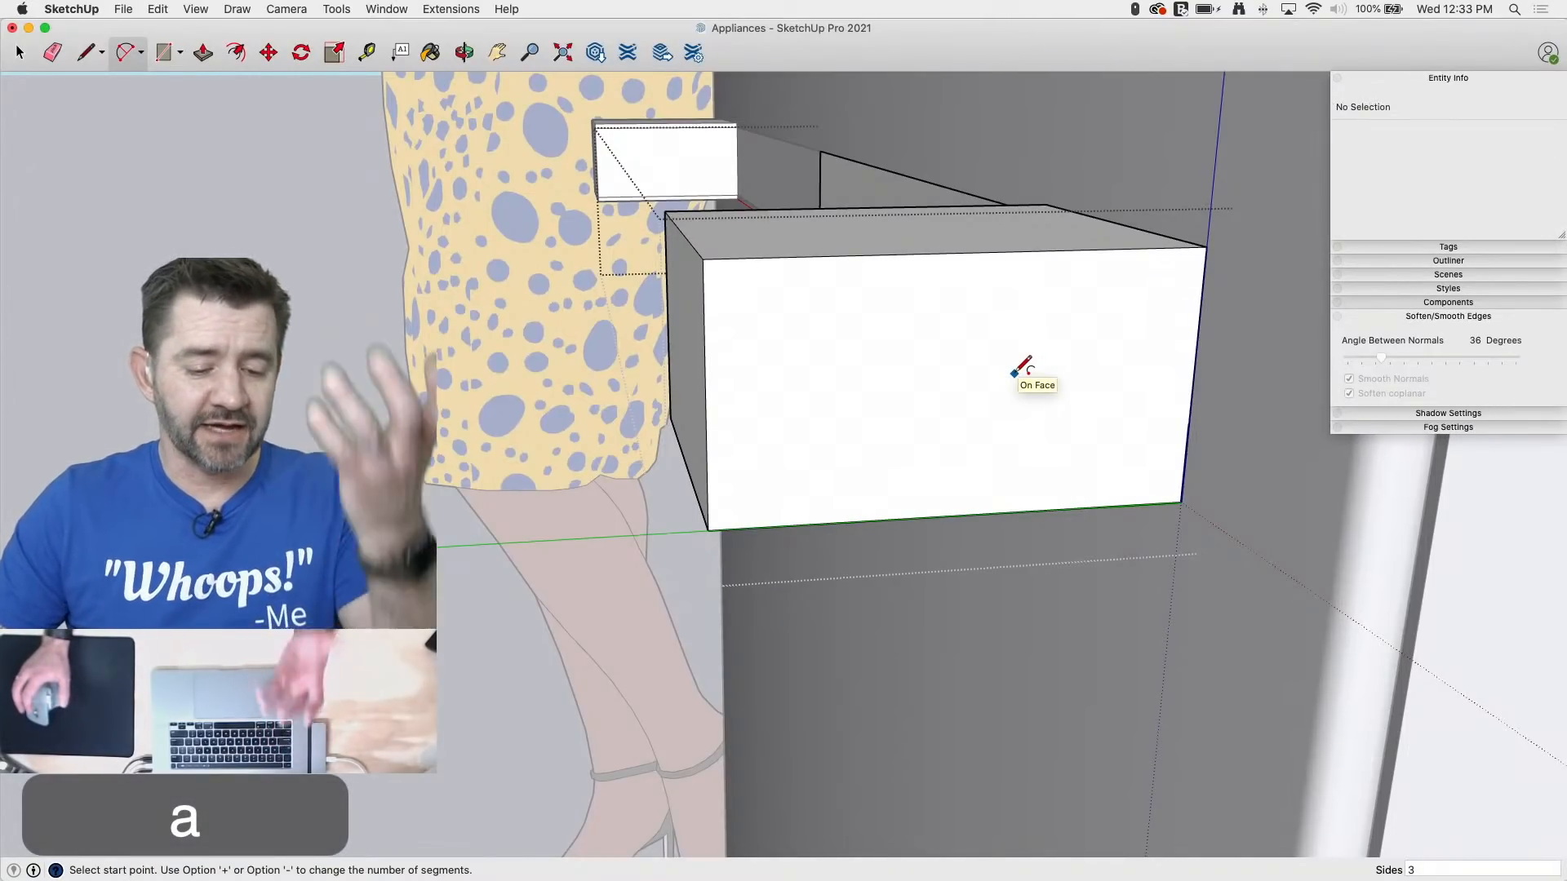
pyautogui.press('Return')
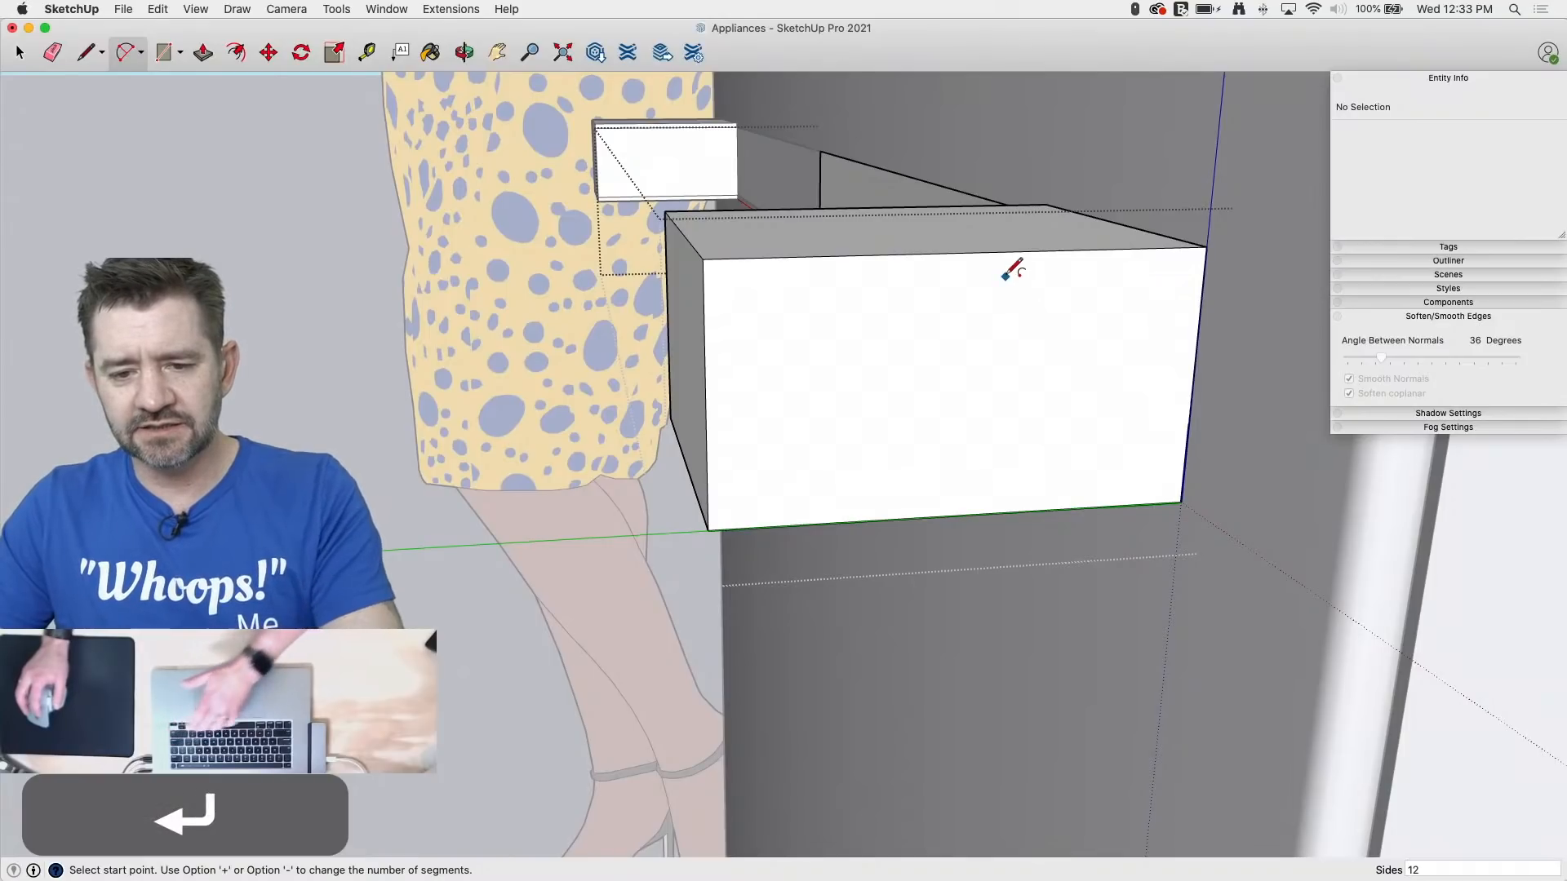
pyautogui.click(1060, 250)
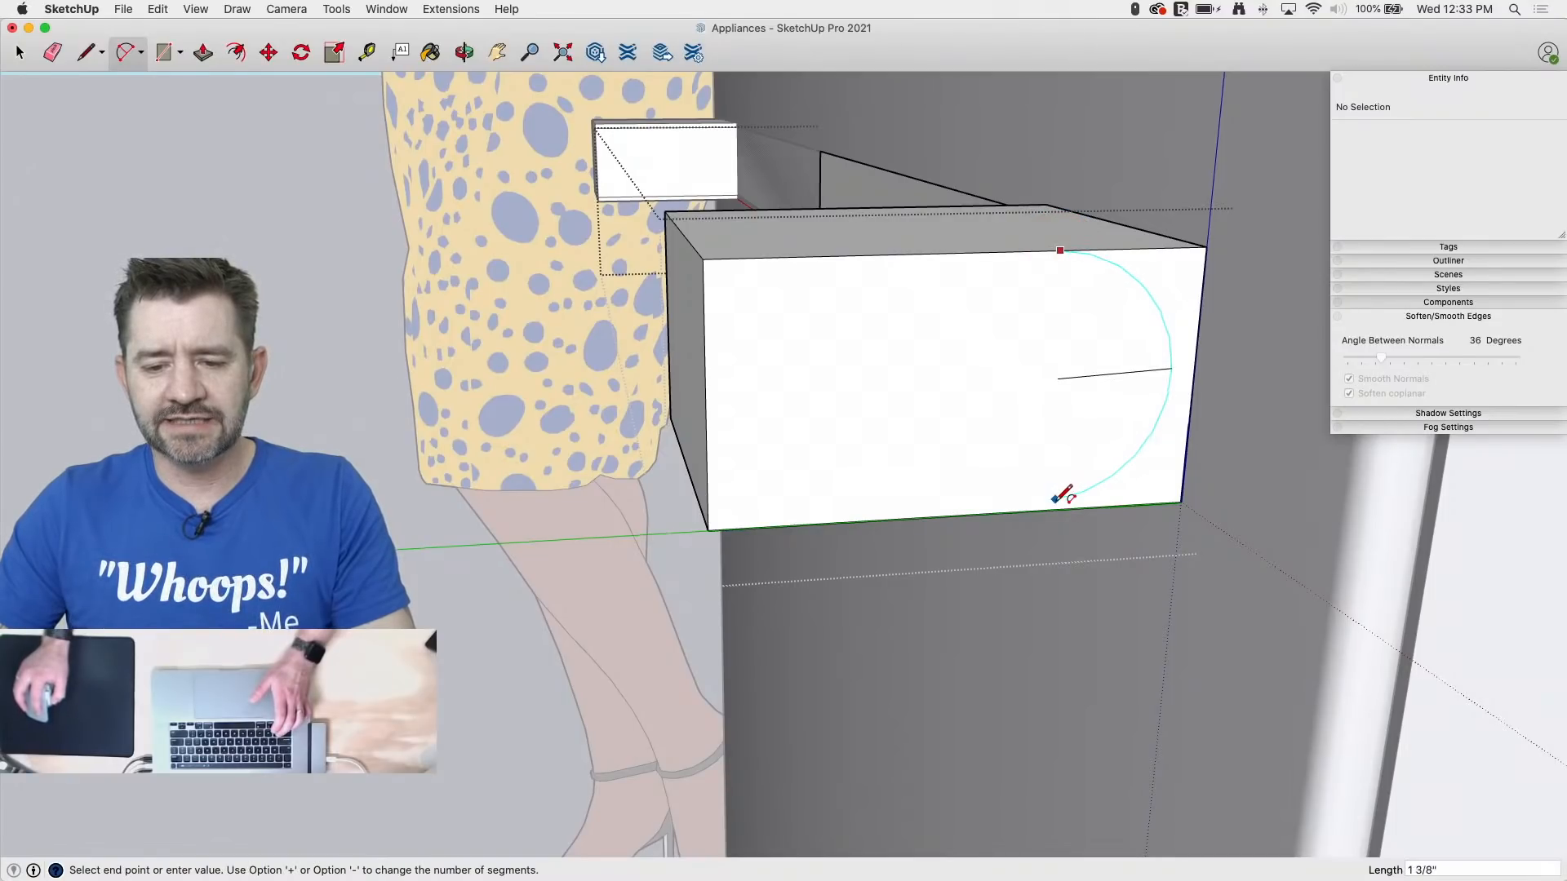
pyautogui.click(1053, 509)
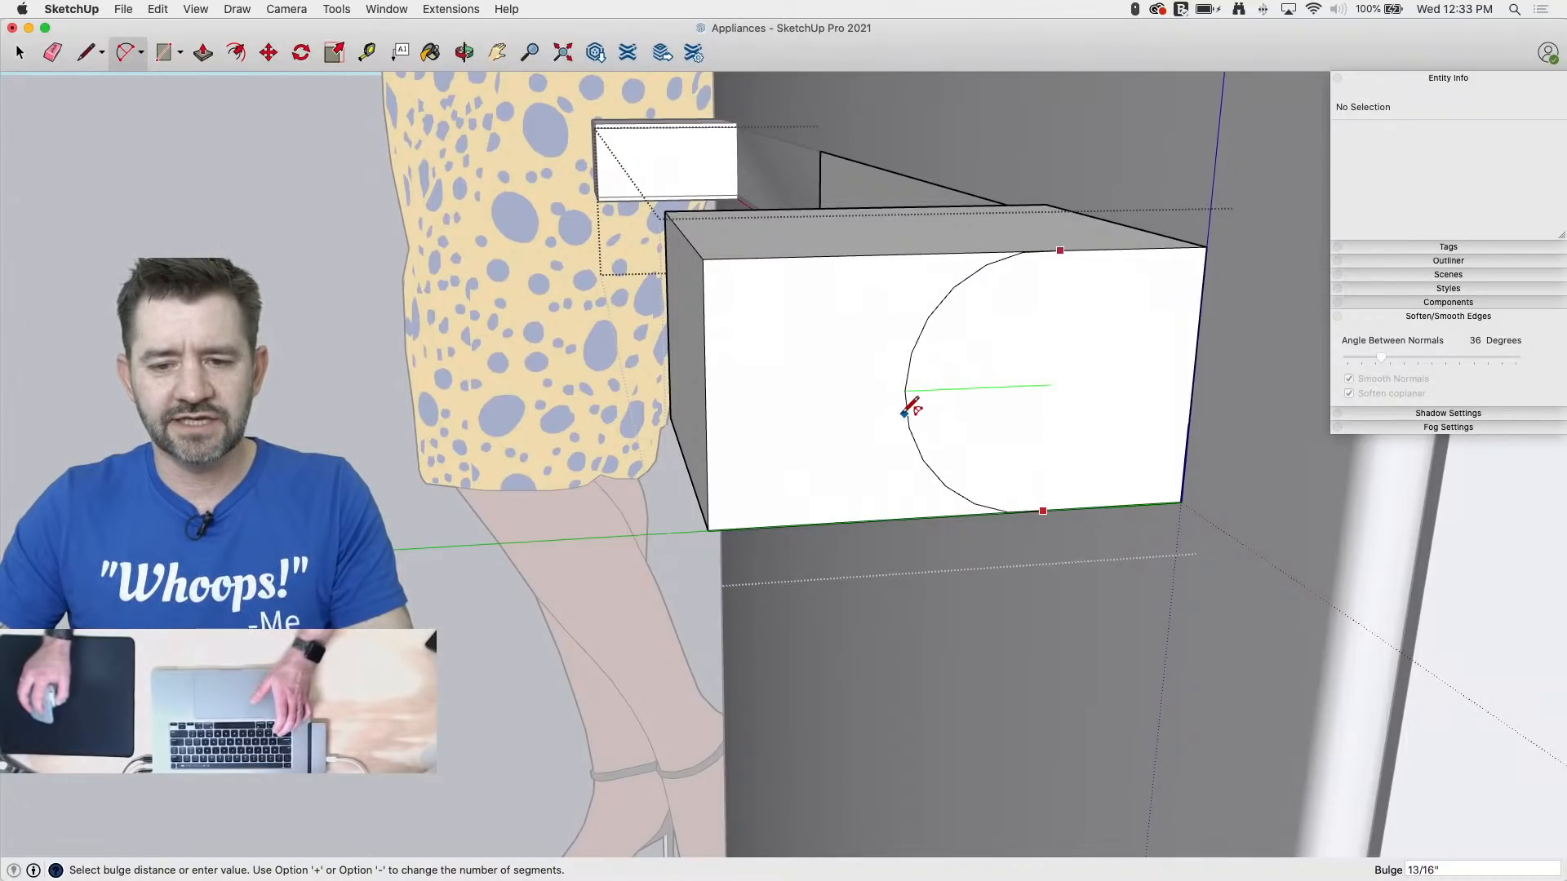
pyautogui.scroll(8, 906, 410)
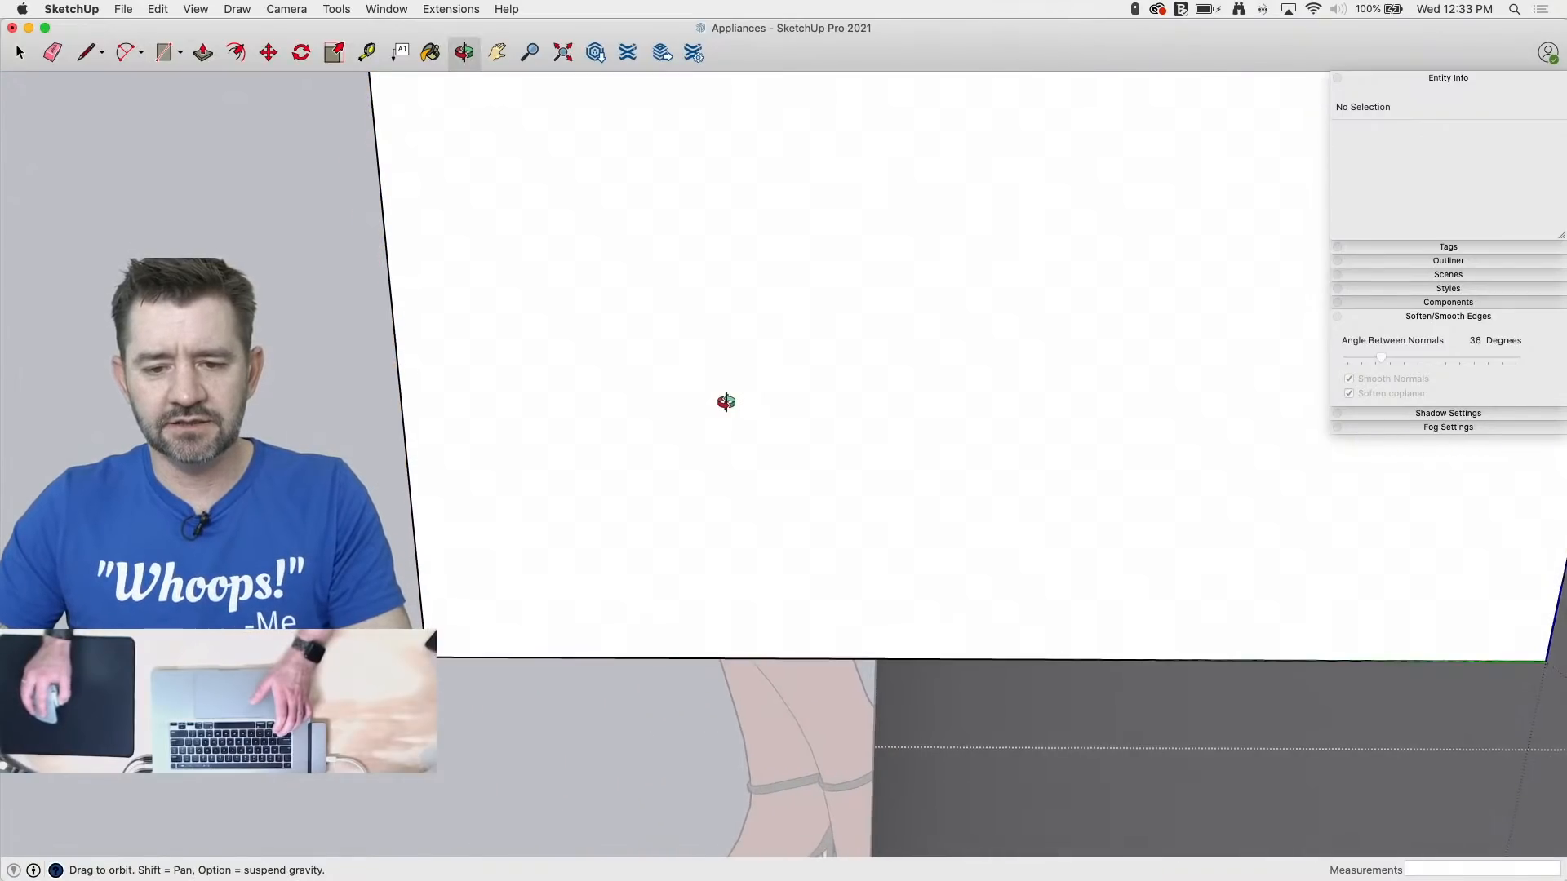
pyautogui.scroll(-6, 695, 379)
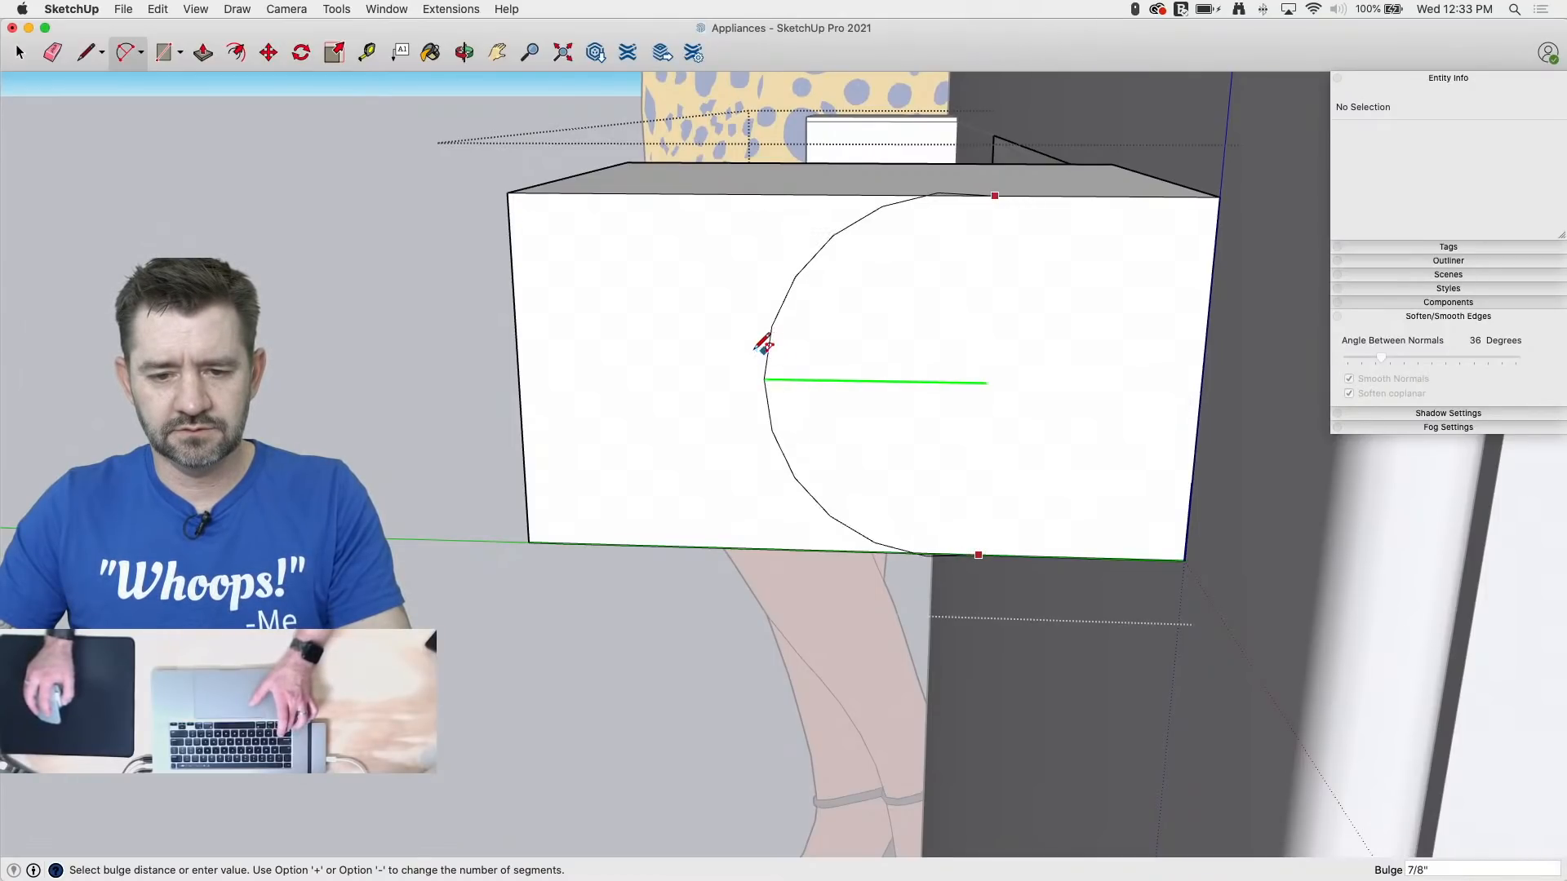
pyautogui.press('Down')
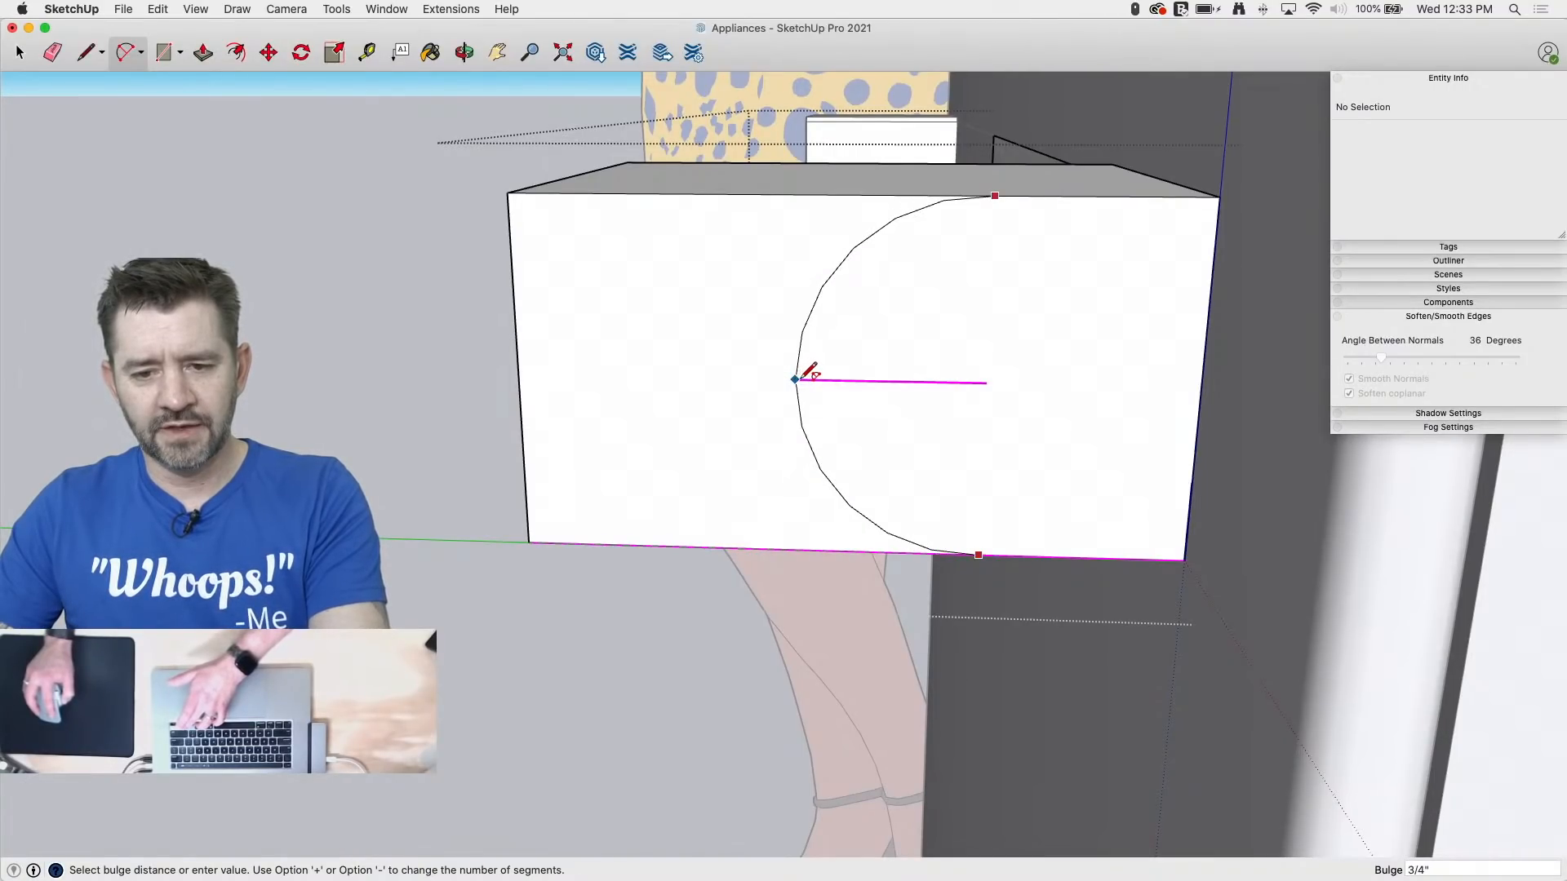
# Step: Draw a vertical line across the end block's side face and a circle of about 11/16" radius centred on its midpoint
pyautogui.press('l')
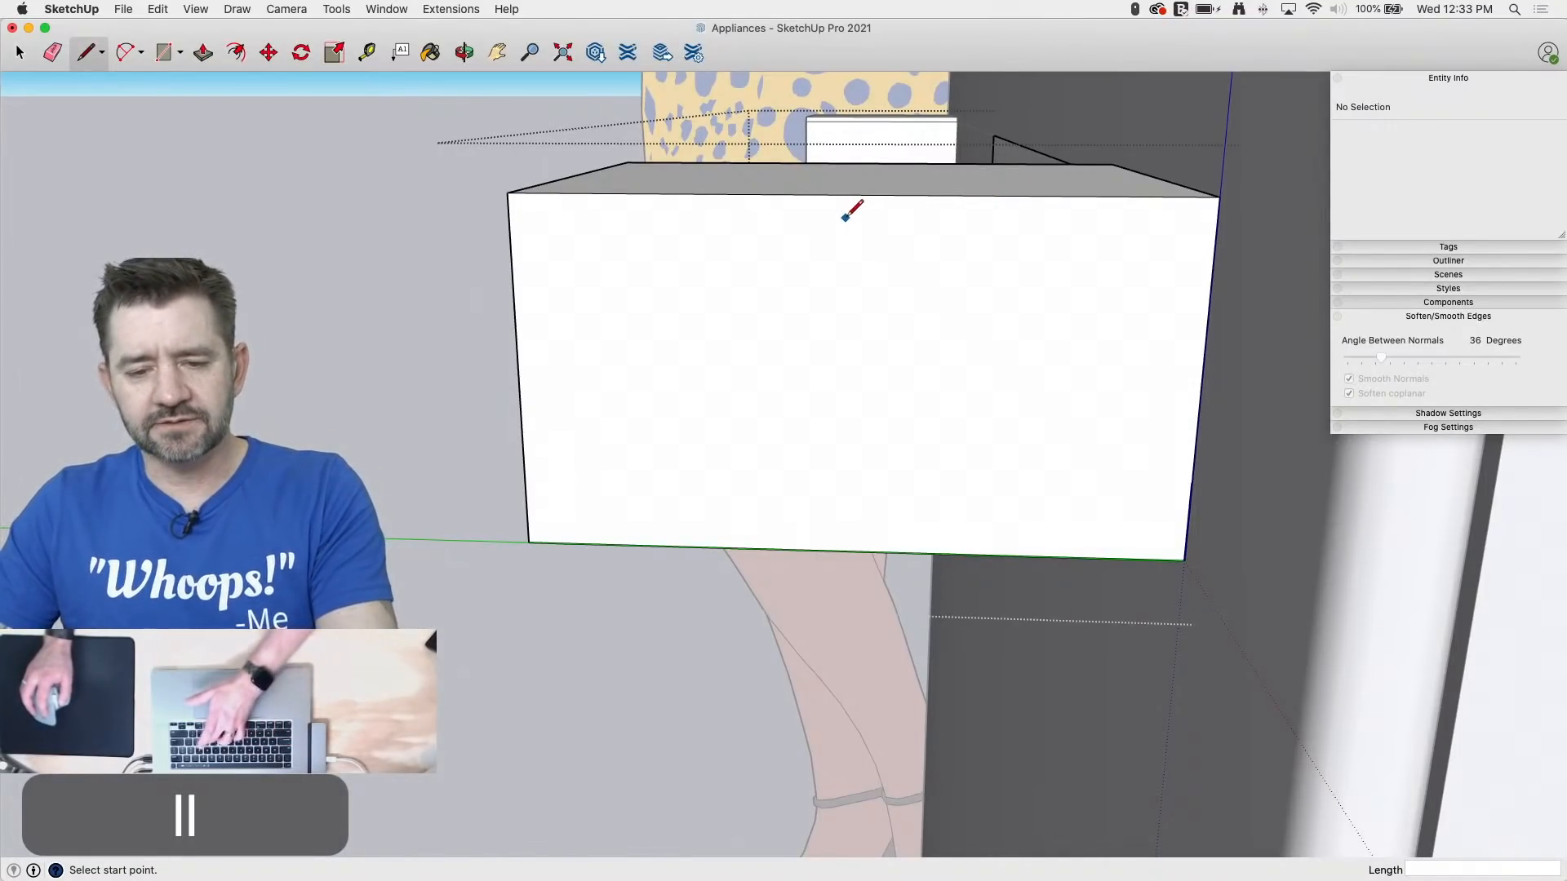
pyautogui.click(910, 197)
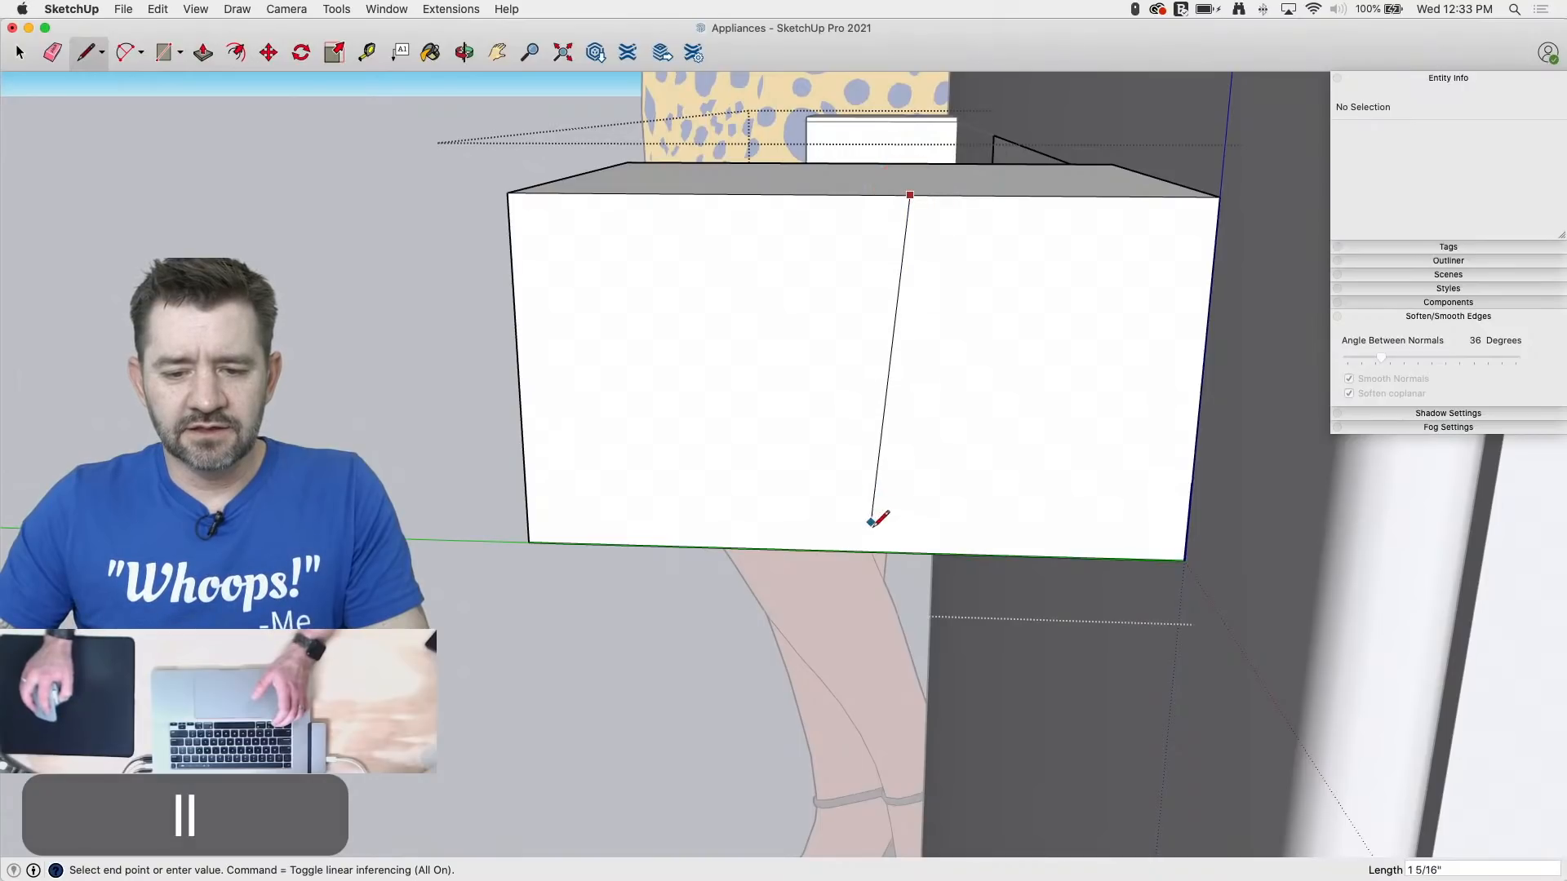
pyautogui.click(901, 551)
pyautogui.press('c')
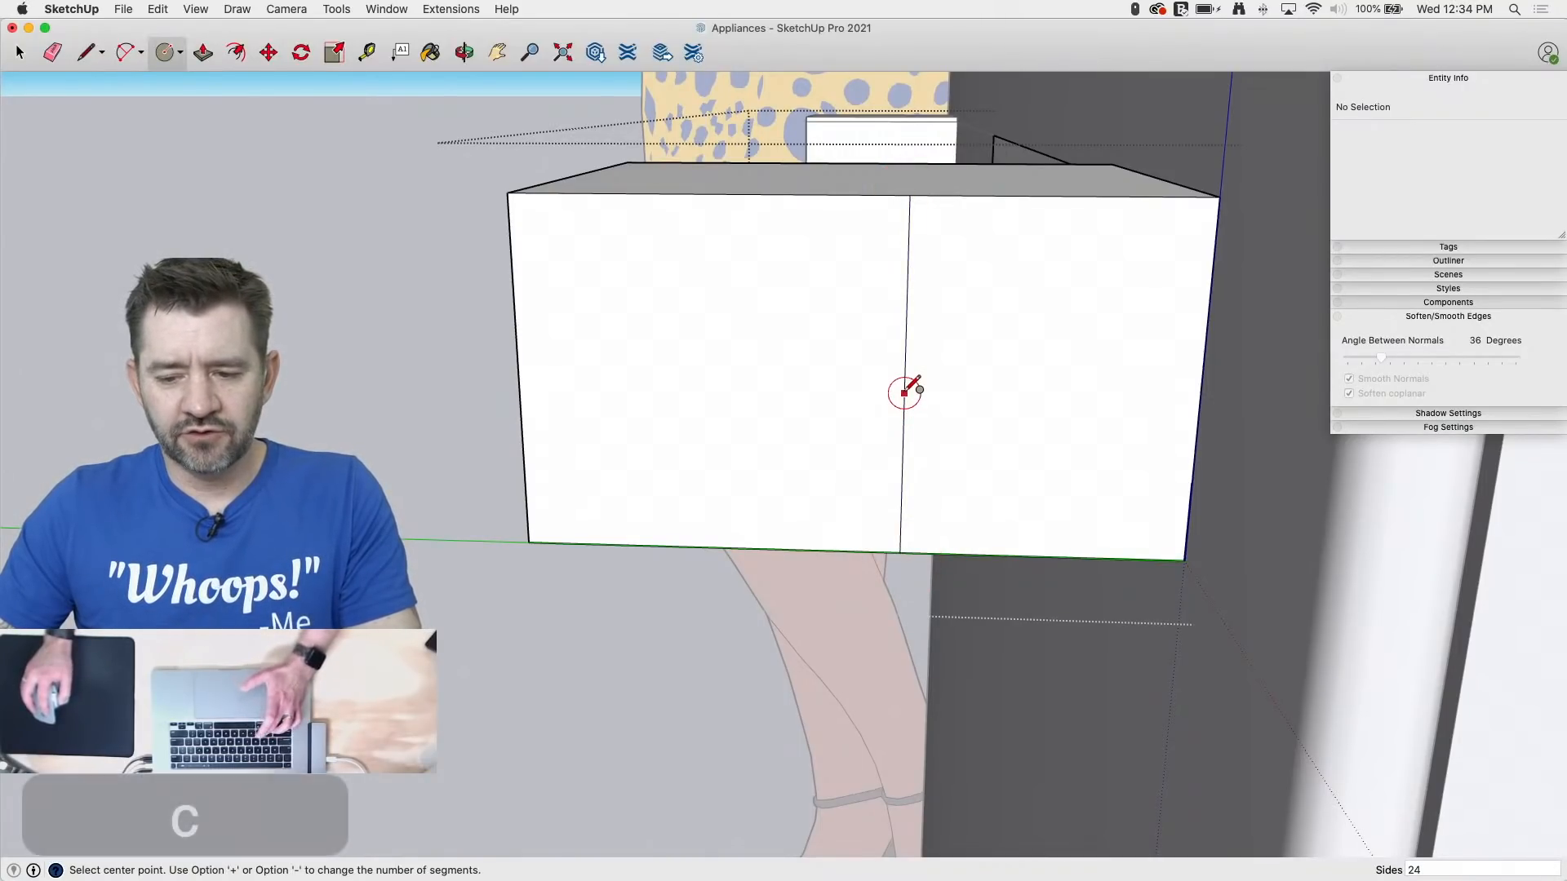
pyautogui.click(904, 380)
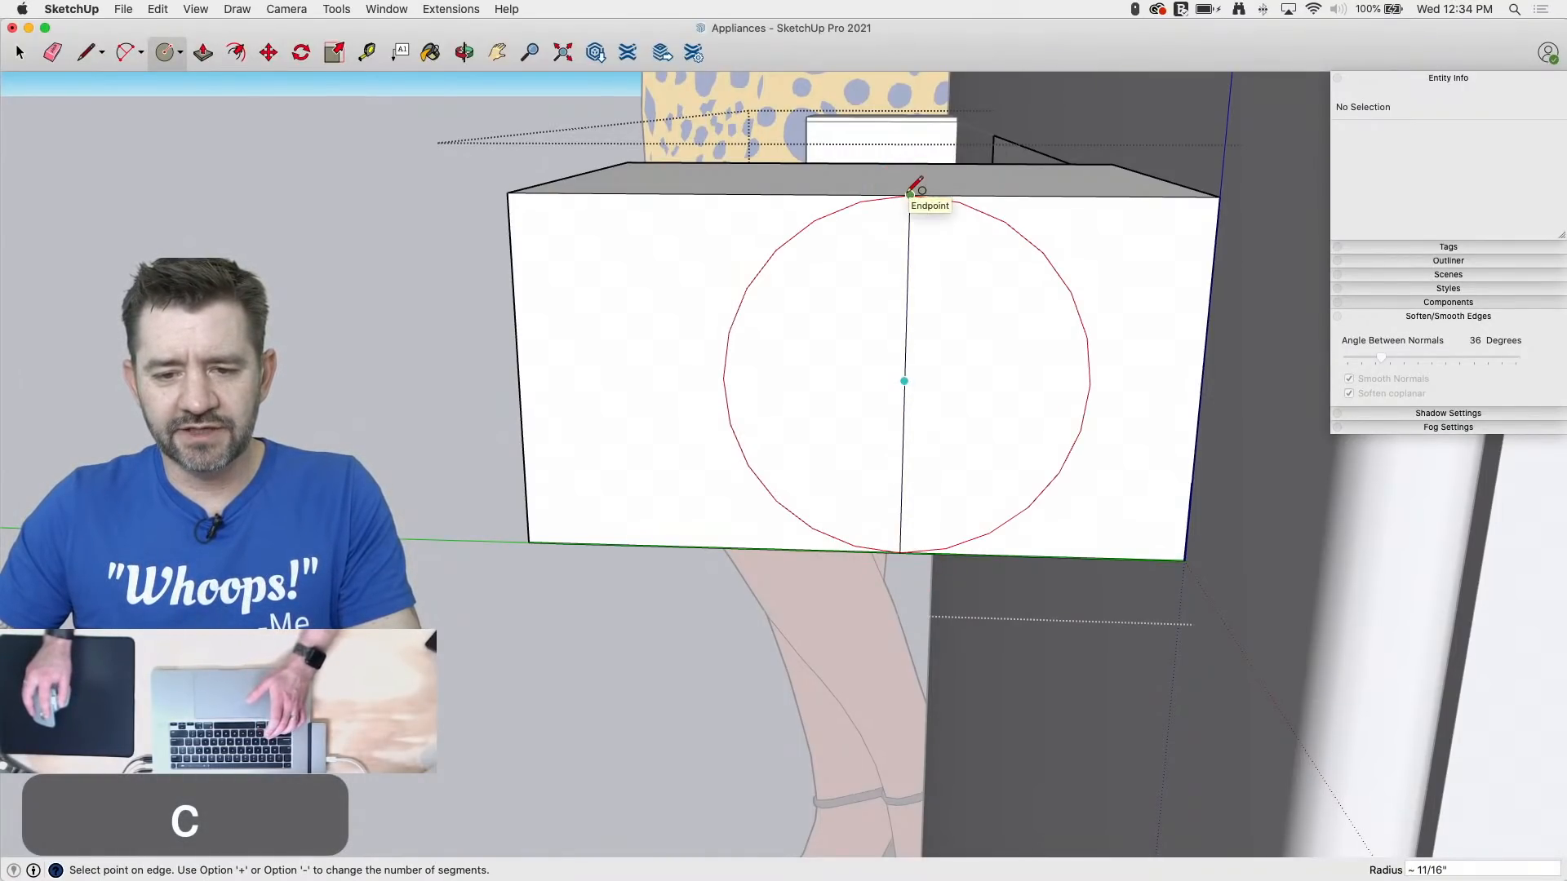
pyautogui.click(910, 196)
# Step: Erase the half of the circle nearer the door and the vertical dividing line, leaving a semicircular arc
pyautogui.press('e')
pyautogui.click(1057, 263)
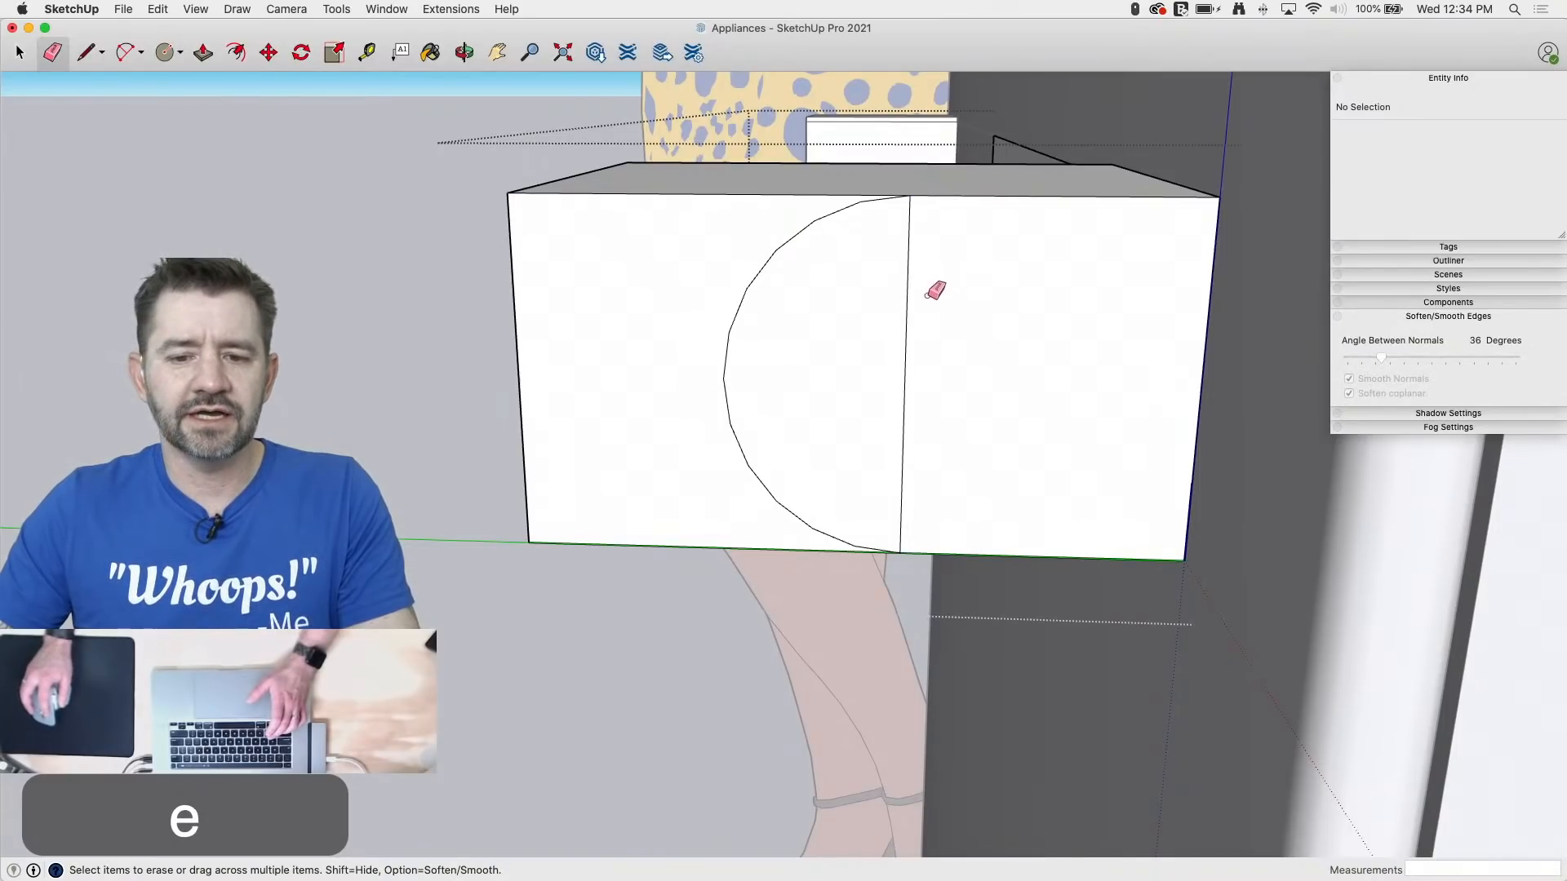
pyautogui.click(906, 309)
# Step: Select the remaining arc and move it by its midpoint to the front edge of the end block's side face
pyautogui.press('space')
pyautogui.click(822, 217)
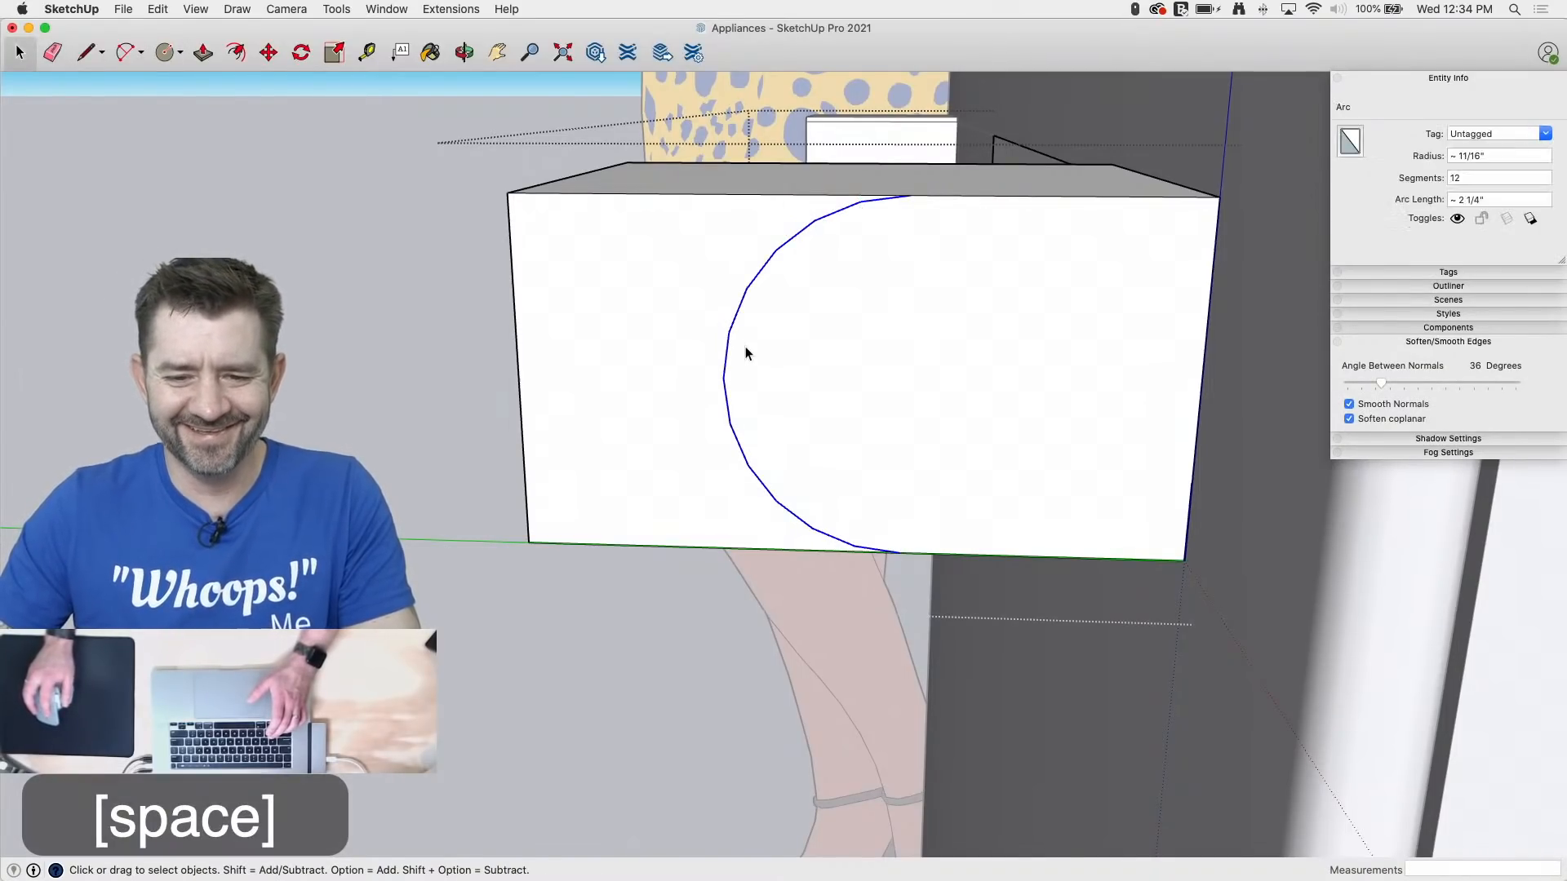
pyautogui.press('m')
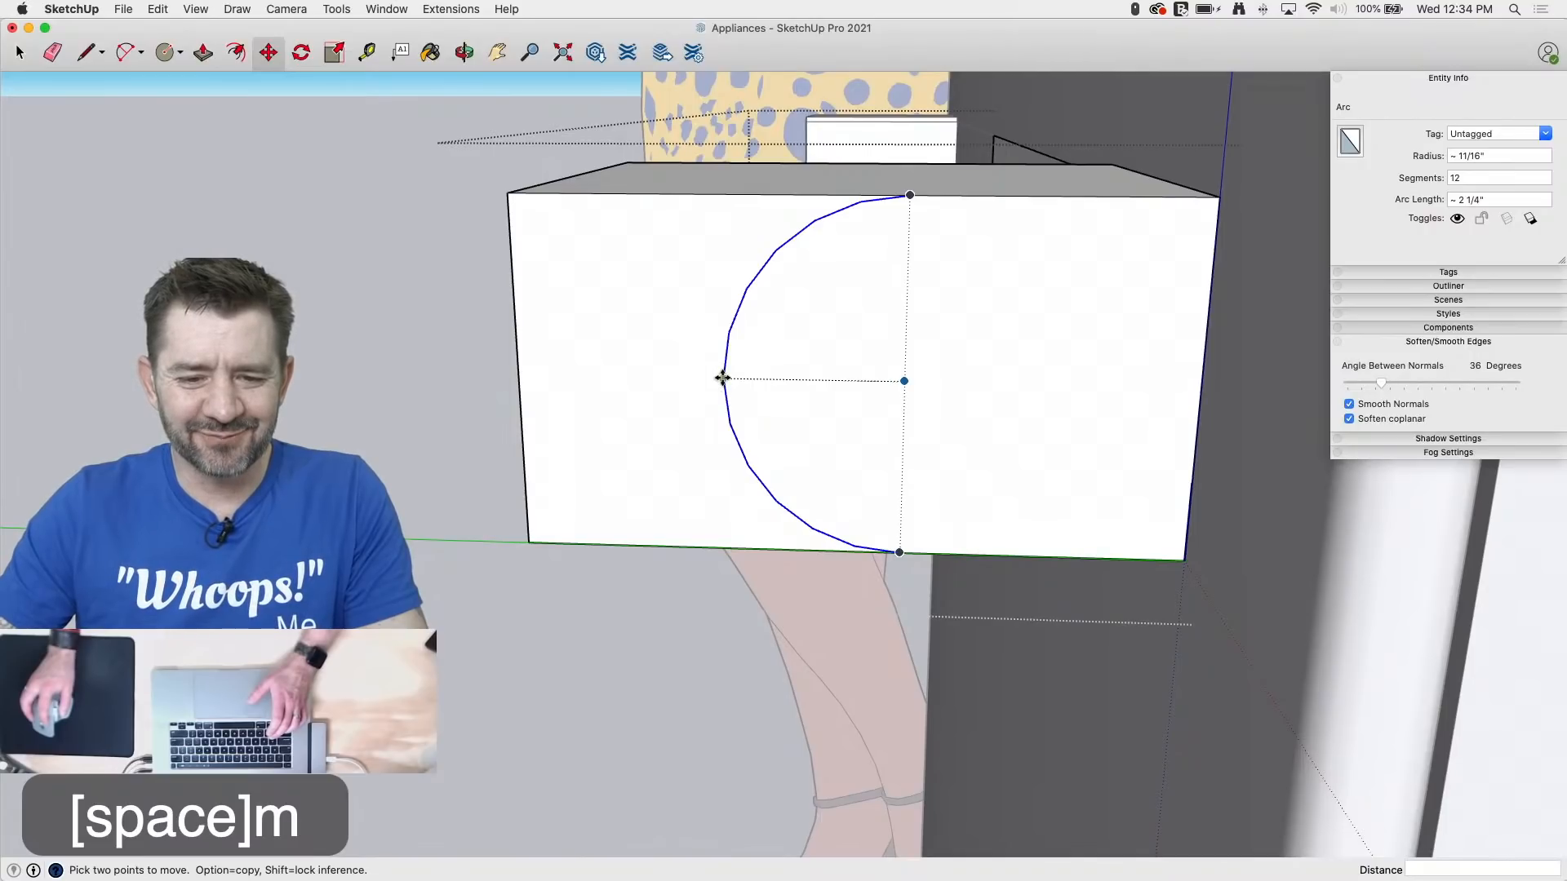
pyautogui.click(722, 378)
pyautogui.click(516, 374)
# Step: Push the waste face outside the arc back about 2 5/16" through the end block to round its front
pyautogui.moveTo(516, 374); pyautogui.dragTo(751, 550, button='middle')
pyautogui.press('p')
pyautogui.click(552, 588)
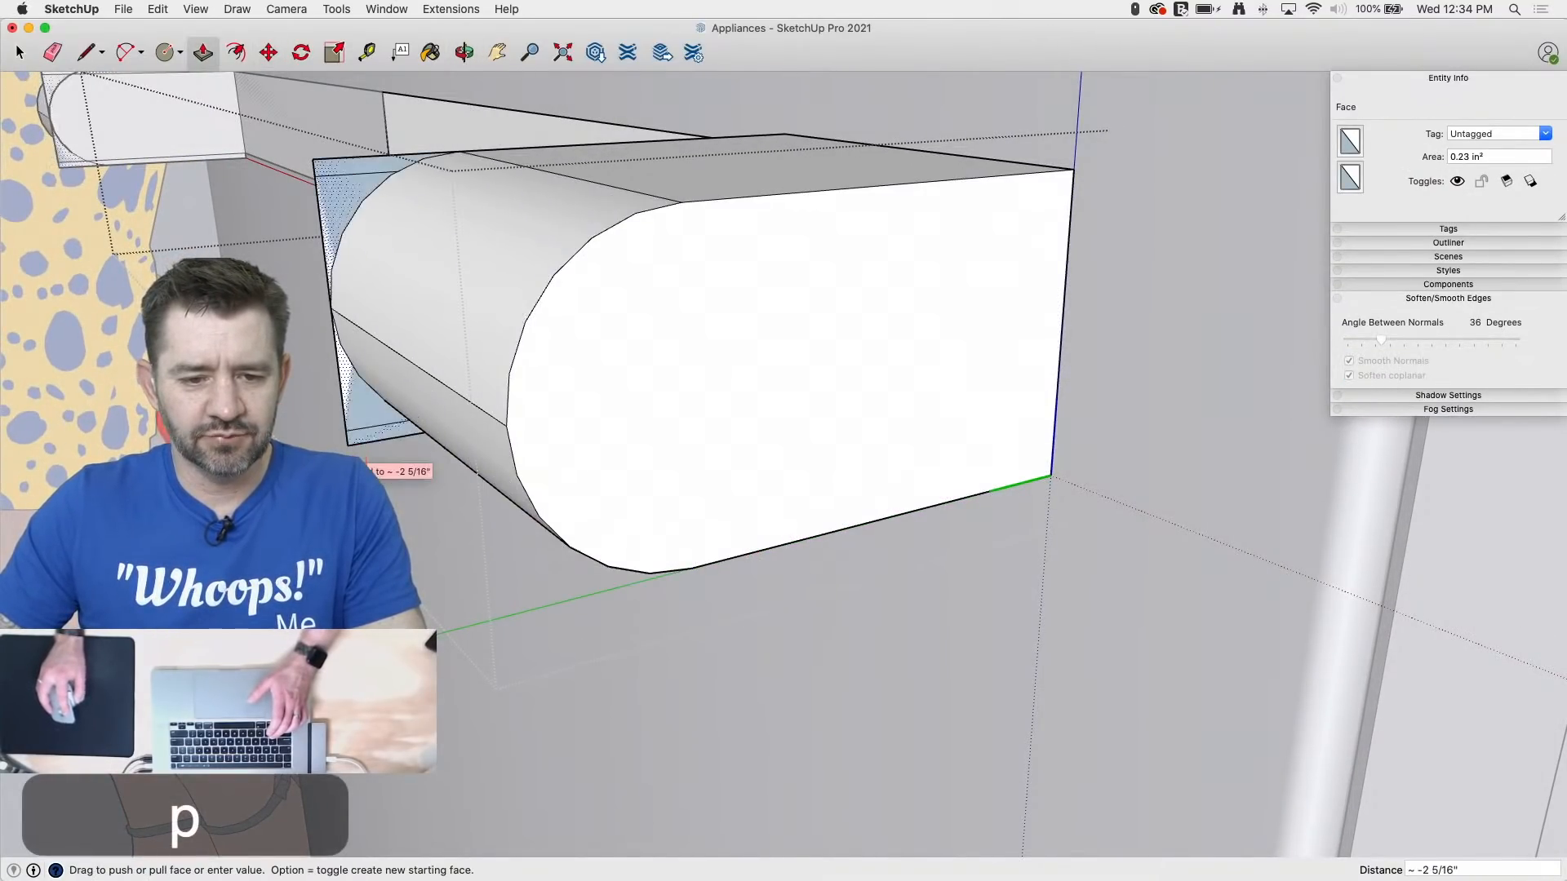
pyautogui.click(359, 461)
# Step: Erase the leftover square corner edges from the inner side face of the rounded end block
pyautogui.press('e')
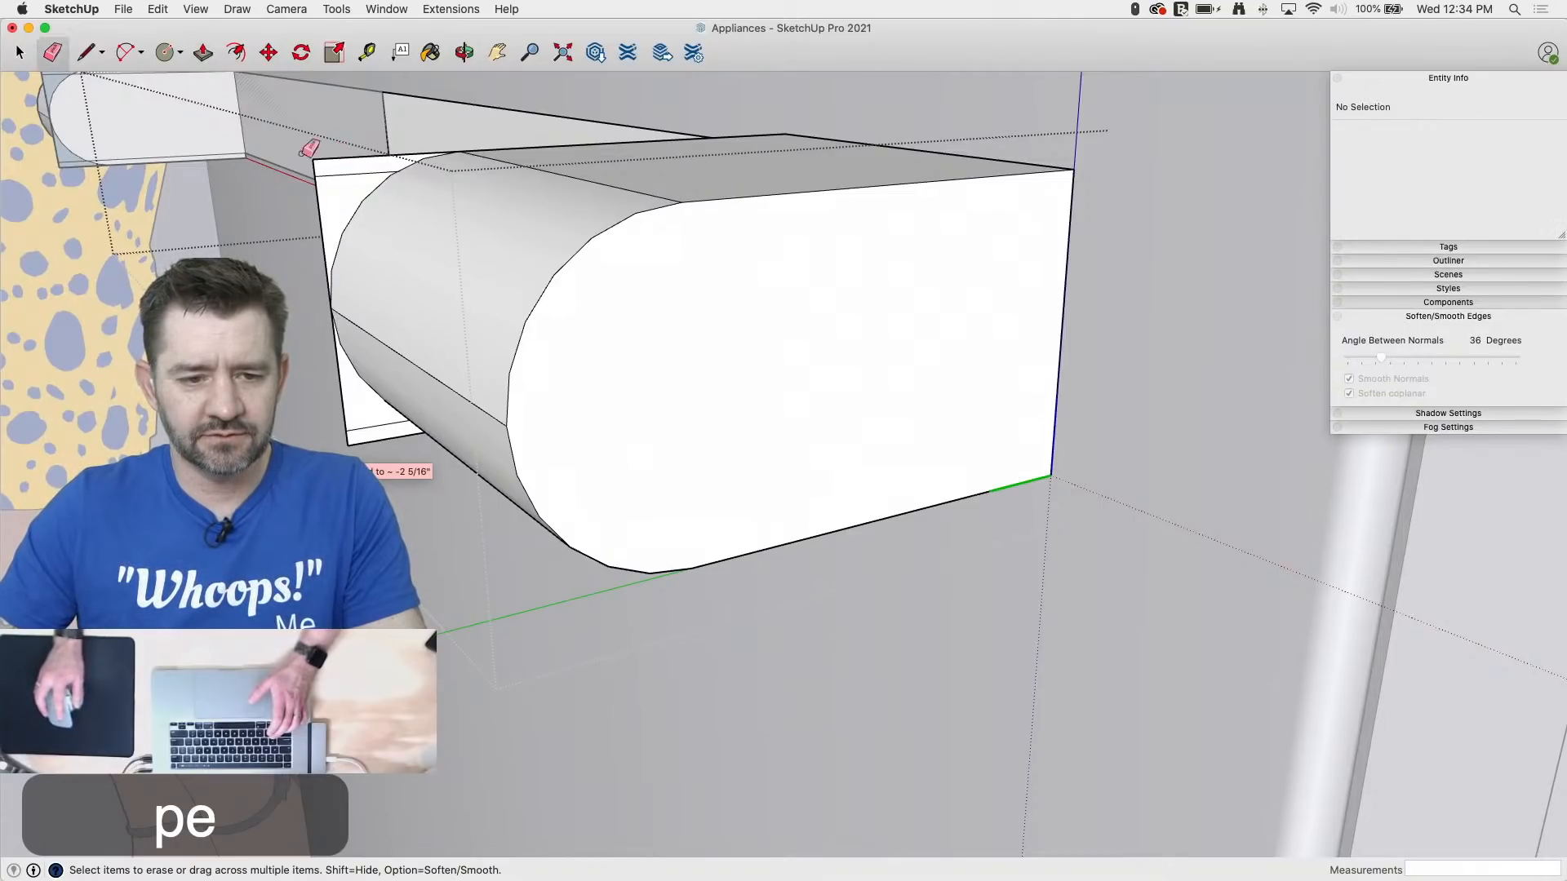
pyautogui.moveTo(302, 152)
pyautogui.mouseDown(button='middle')
pyautogui.moveTo(475, 119)
pyautogui.moveTo(591, 204)
pyautogui.mouseUp(button='middle')
pyautogui.scroll(-3, 384, 308)
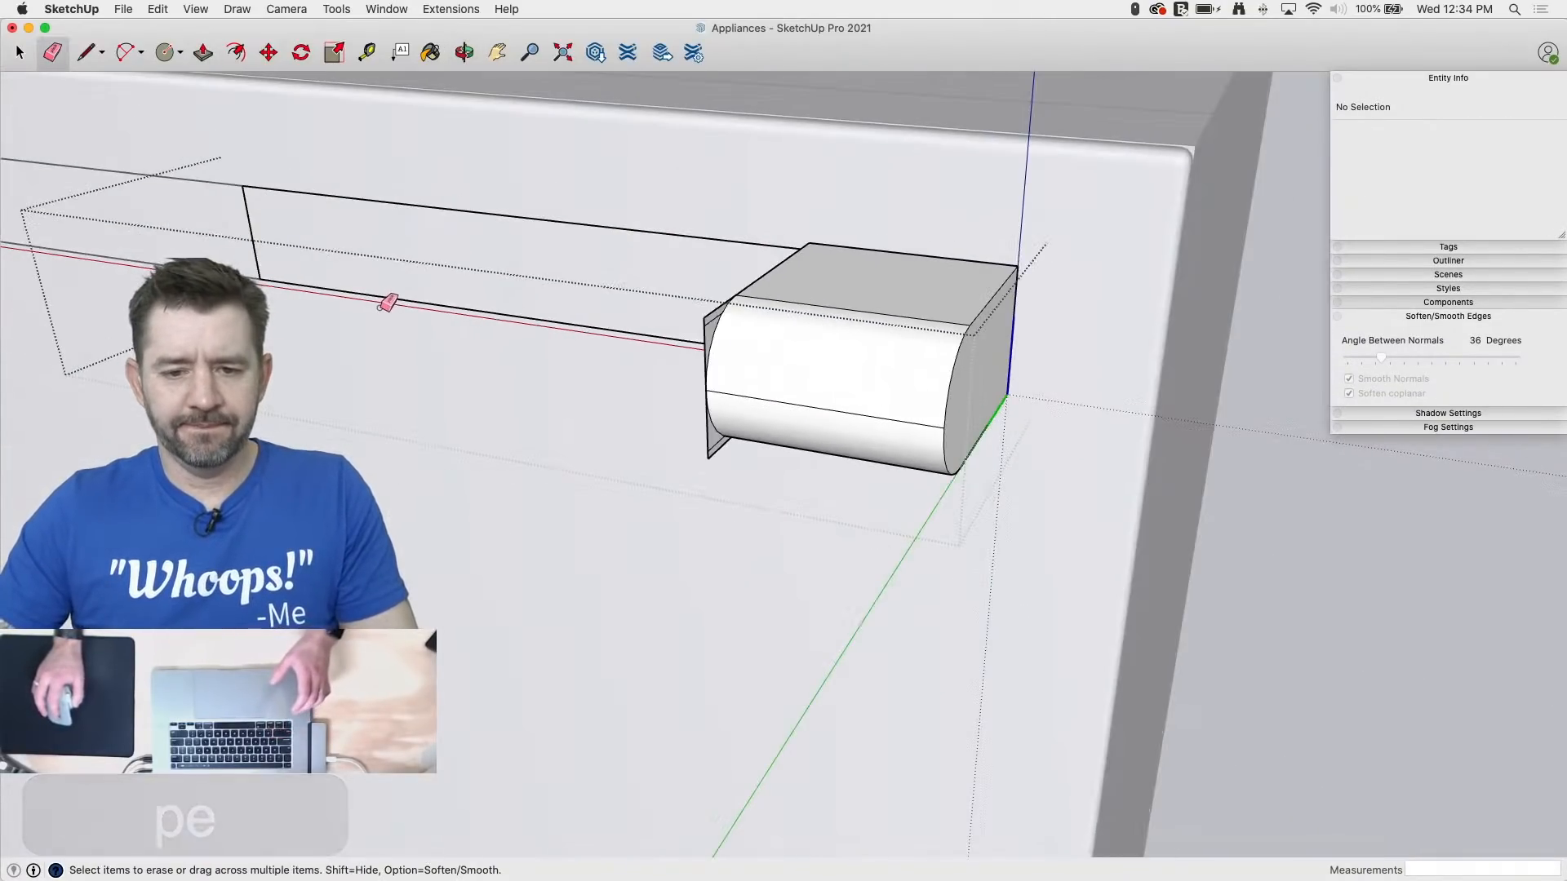
pyautogui.moveTo(380, 308)
pyautogui.mouseDown(button='middle')
pyautogui.moveTo(886, 326)
pyautogui.moveTo(1074, 301)
pyautogui.mouseUp(button='middle')
pyautogui.scroll(5, 834, 303)
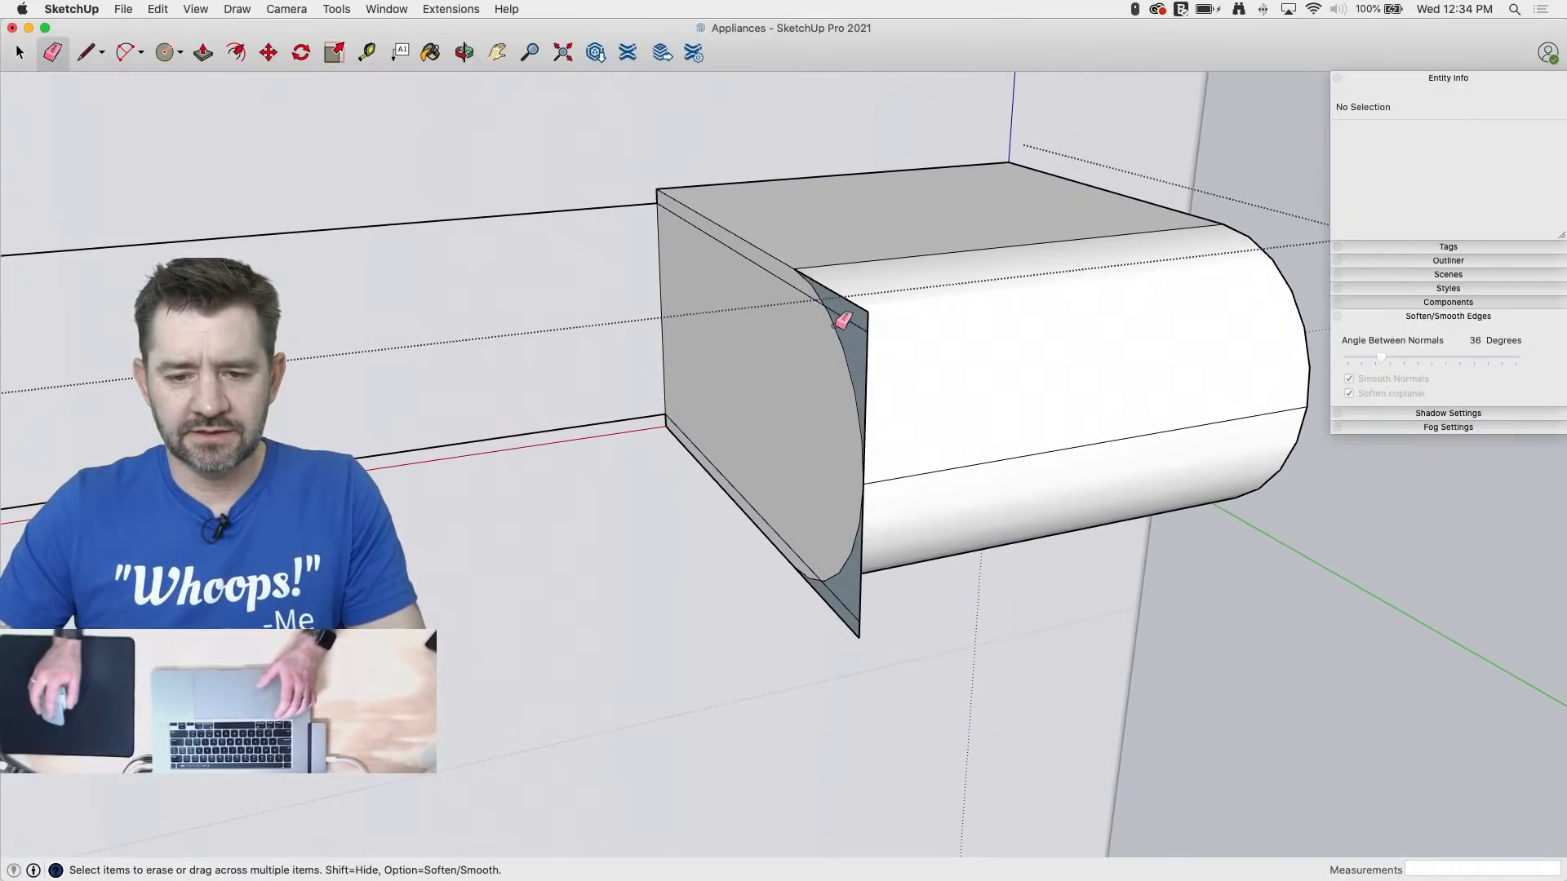
pyautogui.moveTo(841, 321); pyautogui.dragTo(1004, 287, button='middle')
pyautogui.moveTo(1011, 270); pyautogui.dragTo(1039, 434)
pyautogui.moveTo(989, 587); pyautogui.dragTo(1021, 498)
# Step: Draw a vertical line about 1 1/4" long between the inset lines of the block's inner face and a circle centred on its midpoint
pyautogui.moveTo(918, 402)
pyautogui.mouseDown(button='middle')
pyautogui.moveTo(889, 326)
pyautogui.moveTo(987, 273)
pyautogui.mouseUp(button='middle')
pyautogui.press('l')
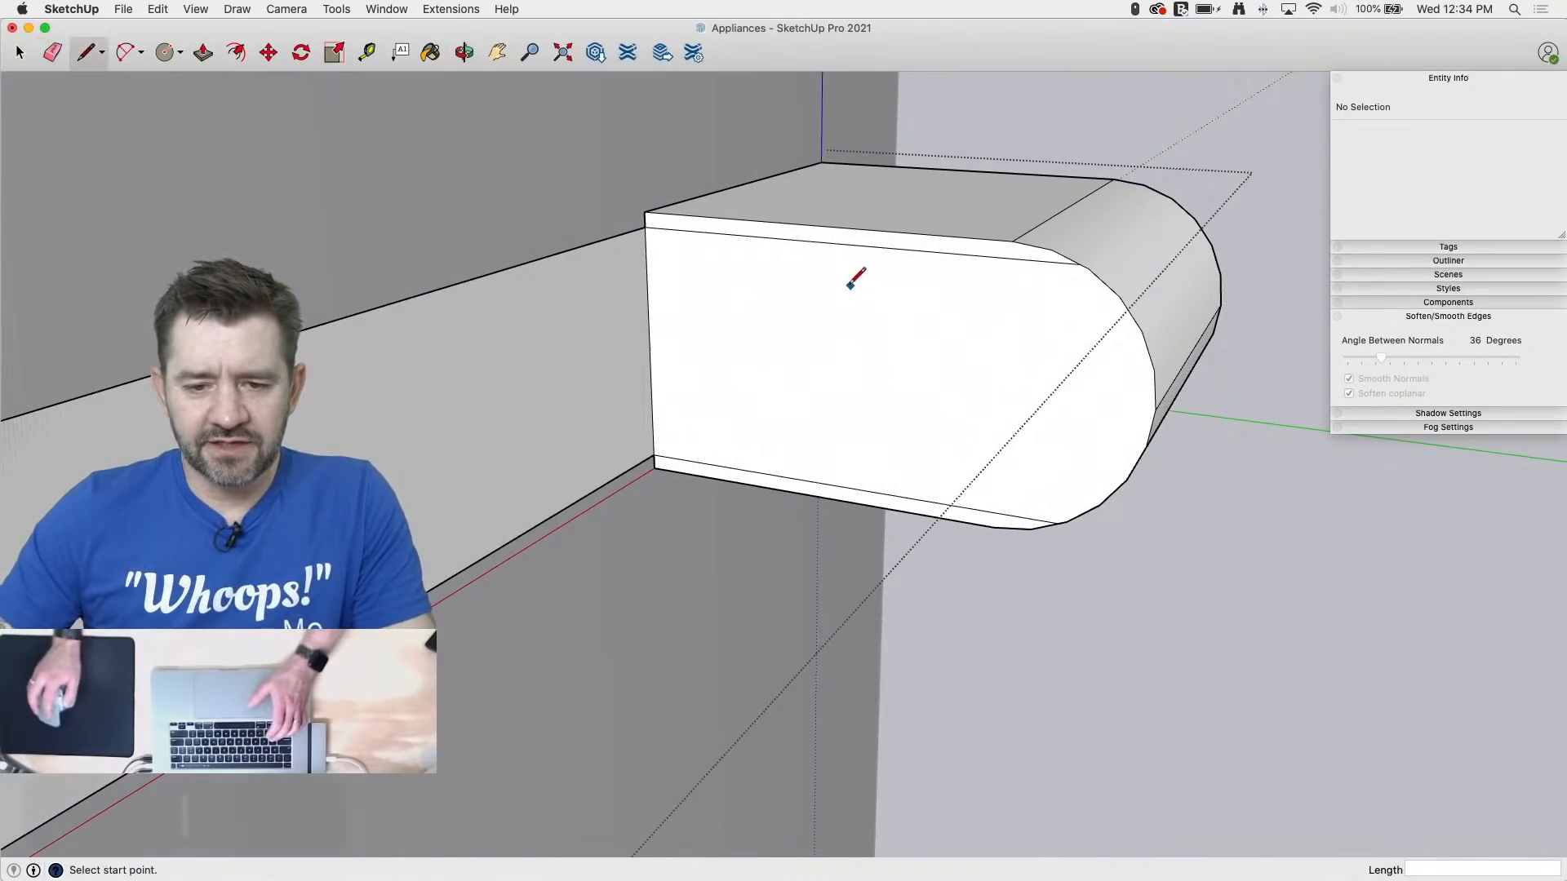
pyautogui.click(816, 242)
pyautogui.click(814, 481)
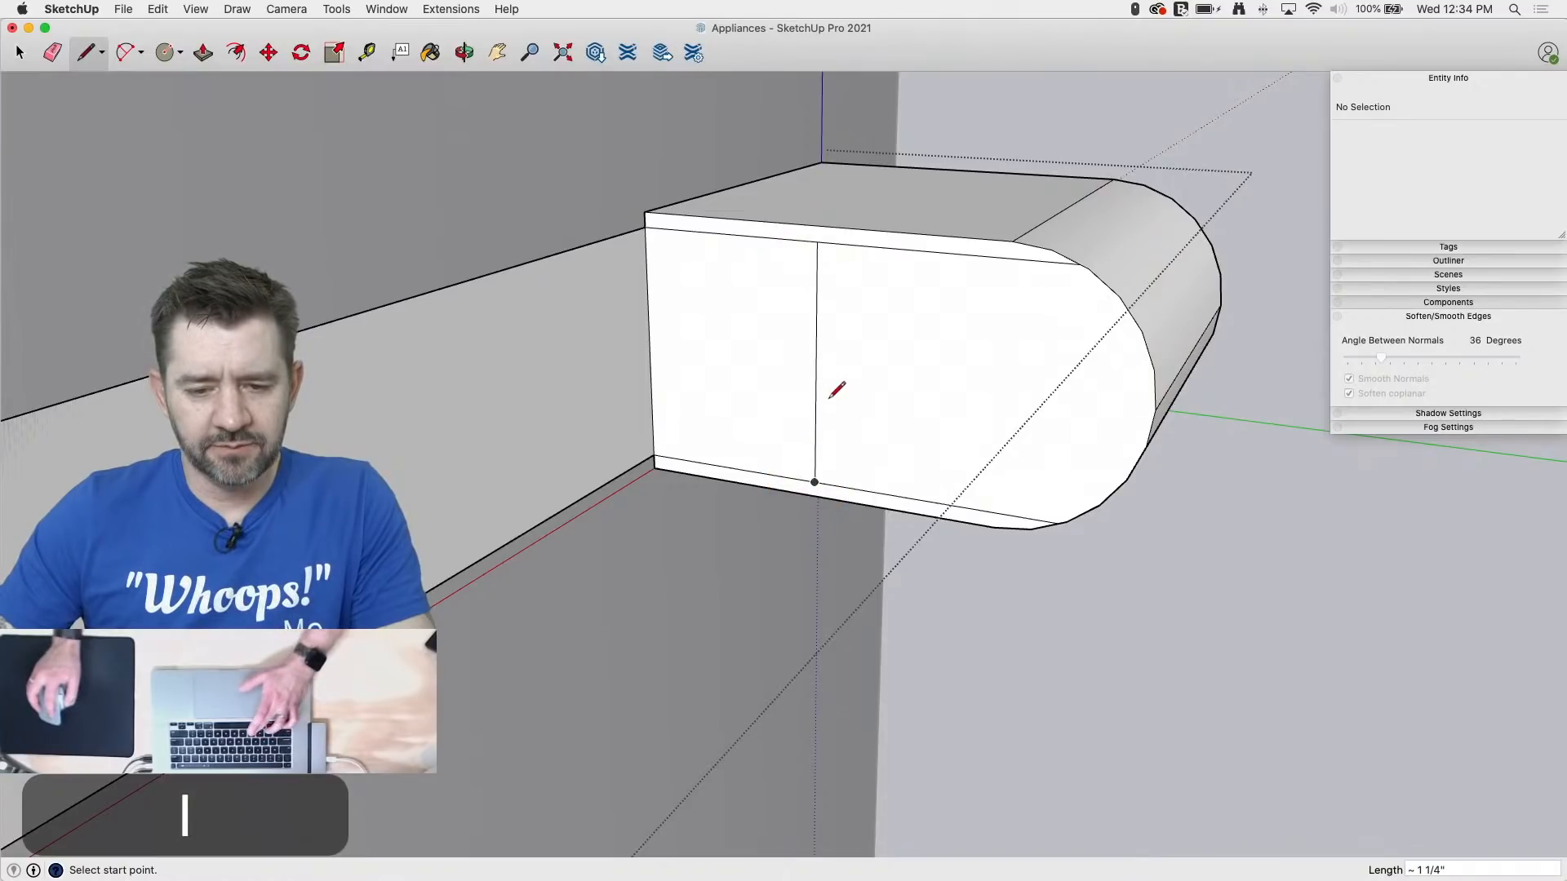
pyautogui.press('c')
pyautogui.click(816, 365)
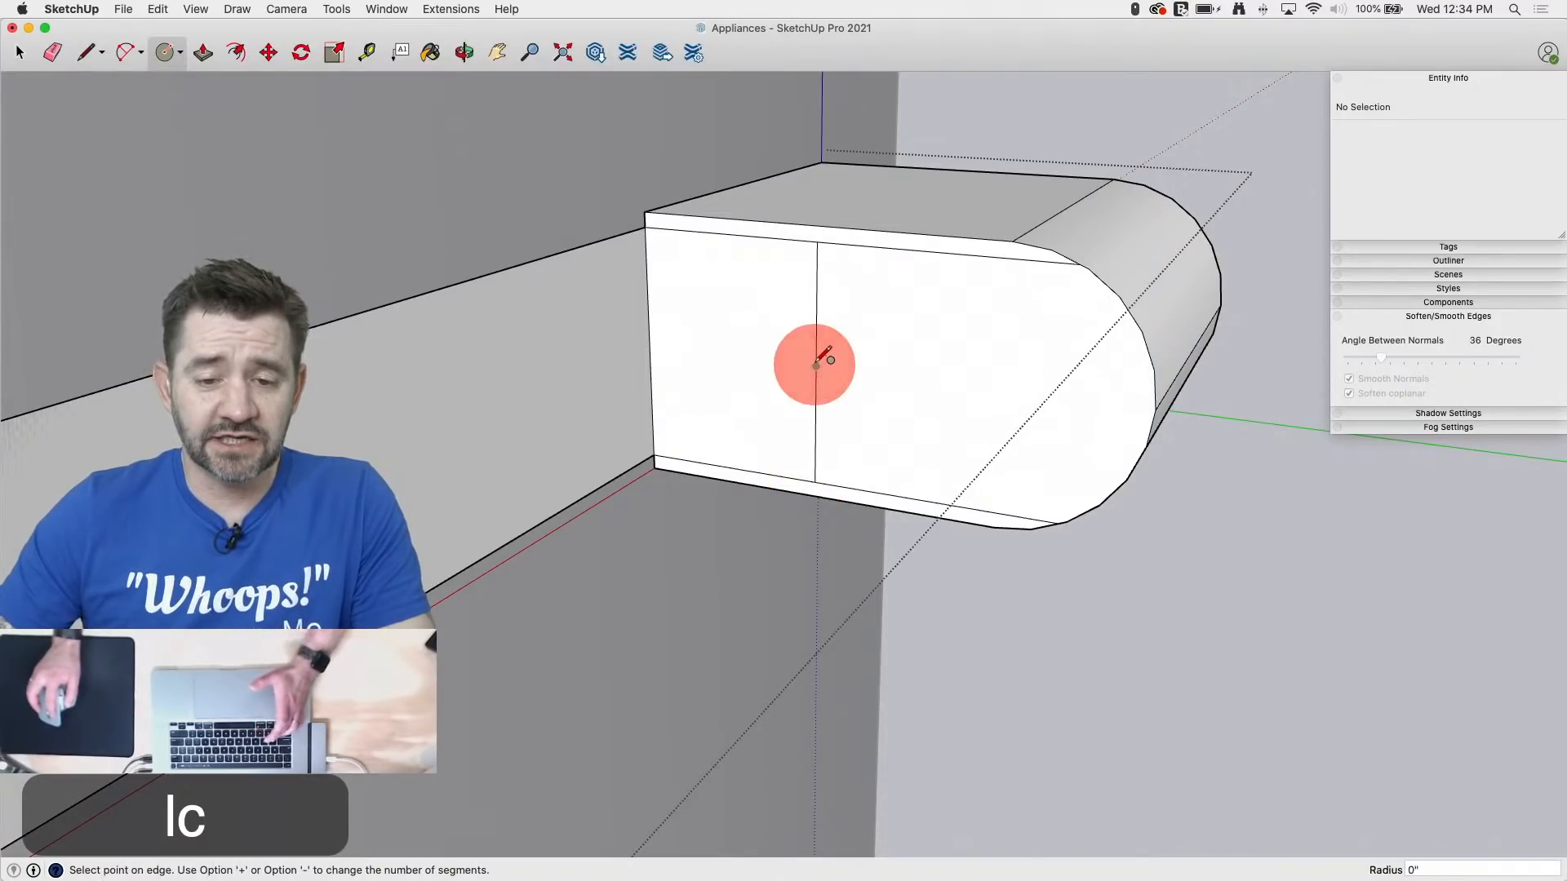
pyautogui.click(816, 243)
# Step: Erase the vertical line across the circle and move the circular face forward to where the block's rounded front begins
pyautogui.press('e')
pyautogui.click(817, 310)
pyautogui.press('space')
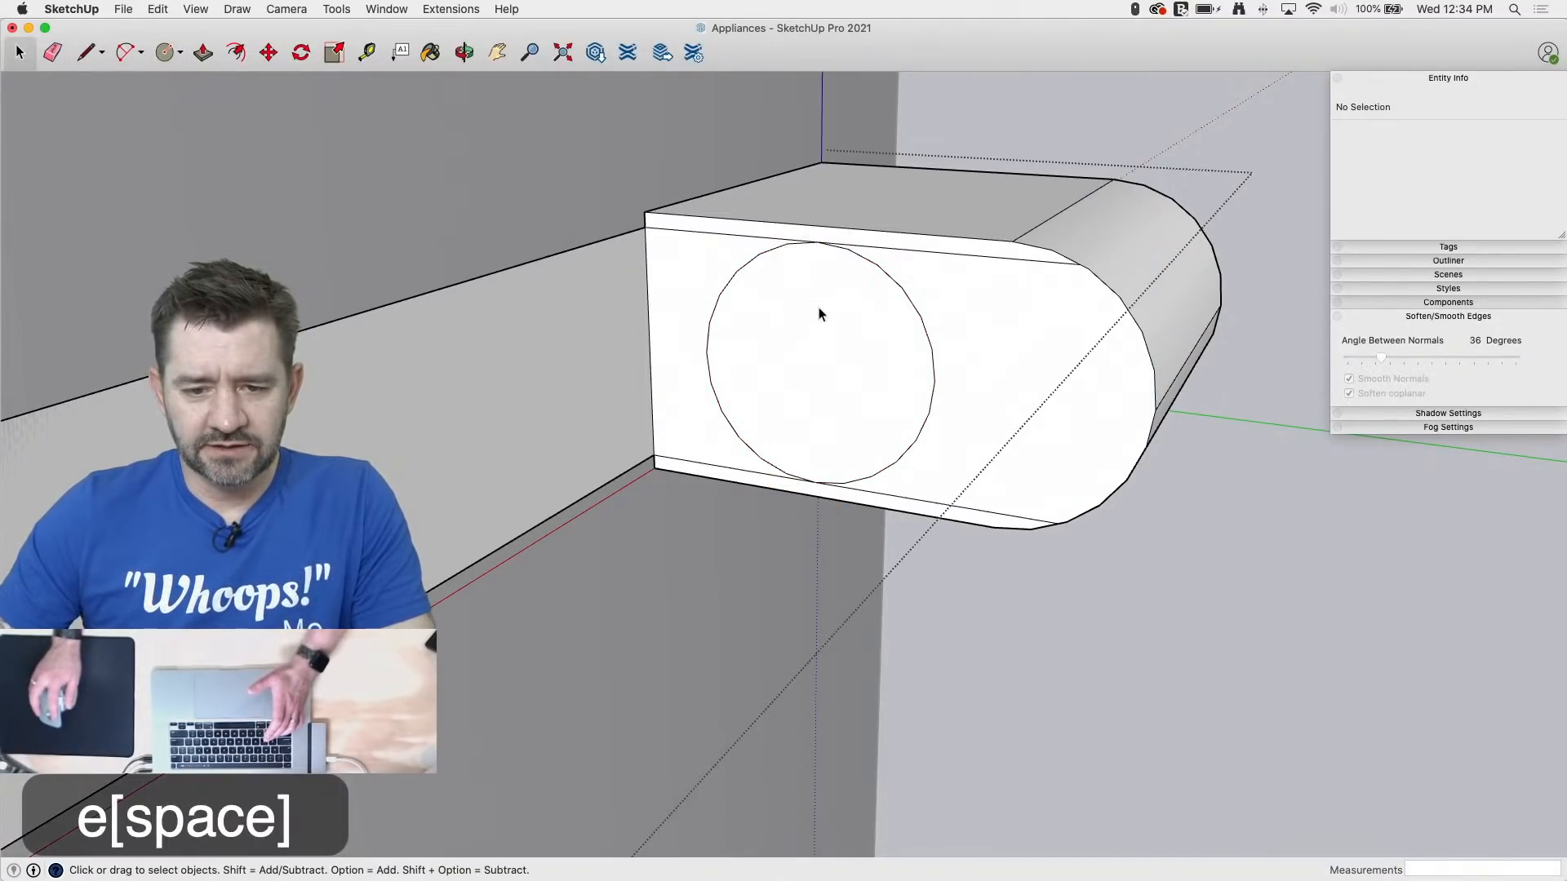
pyautogui.click(819, 306)
pyautogui.press('m')
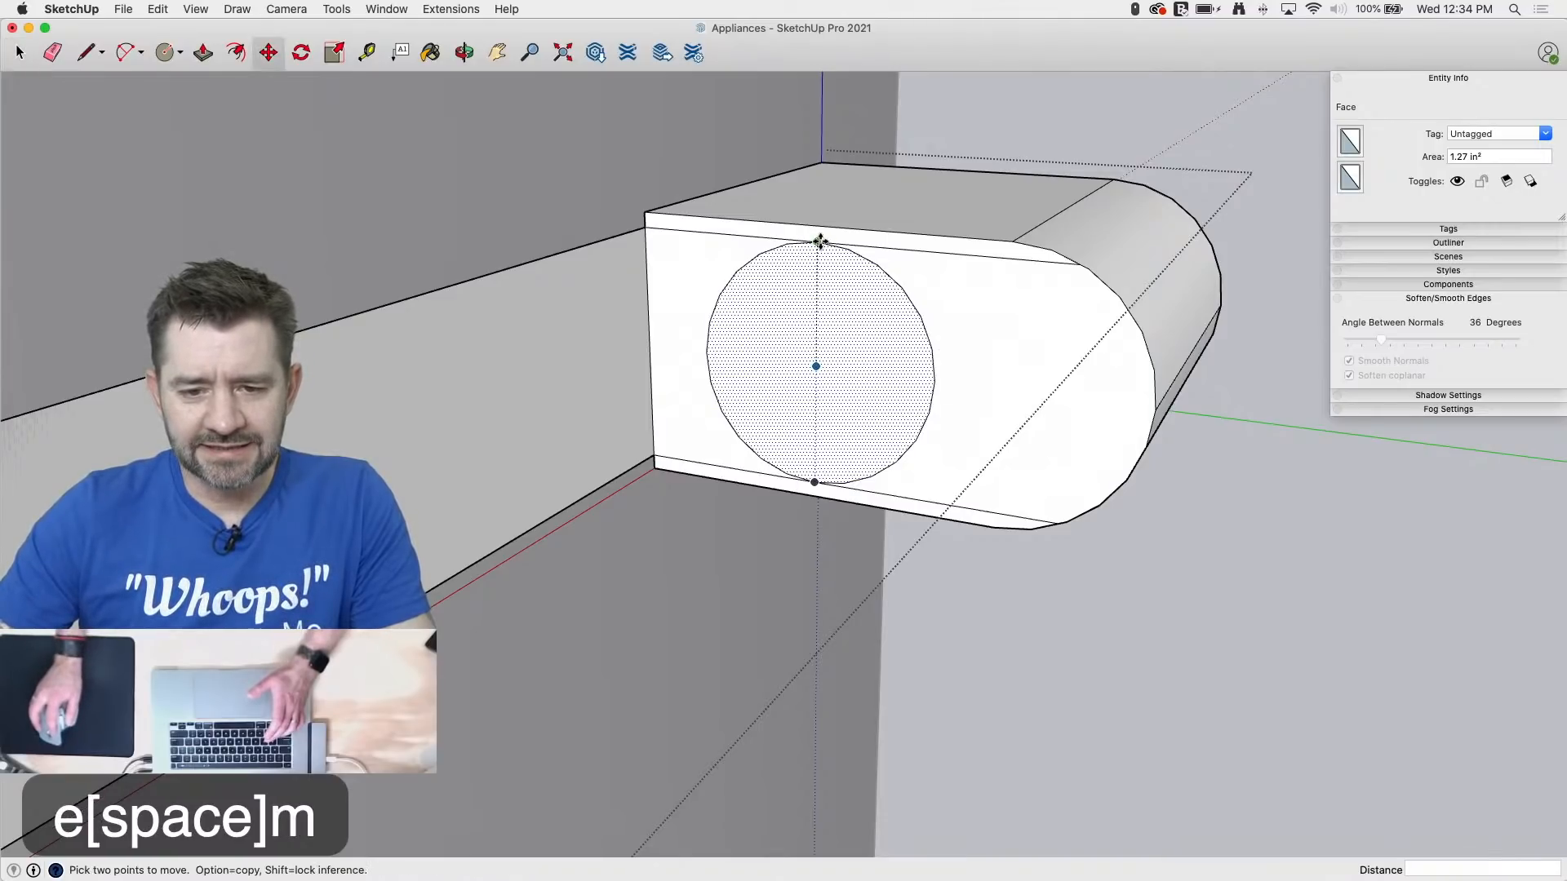
pyautogui.click(819, 241)
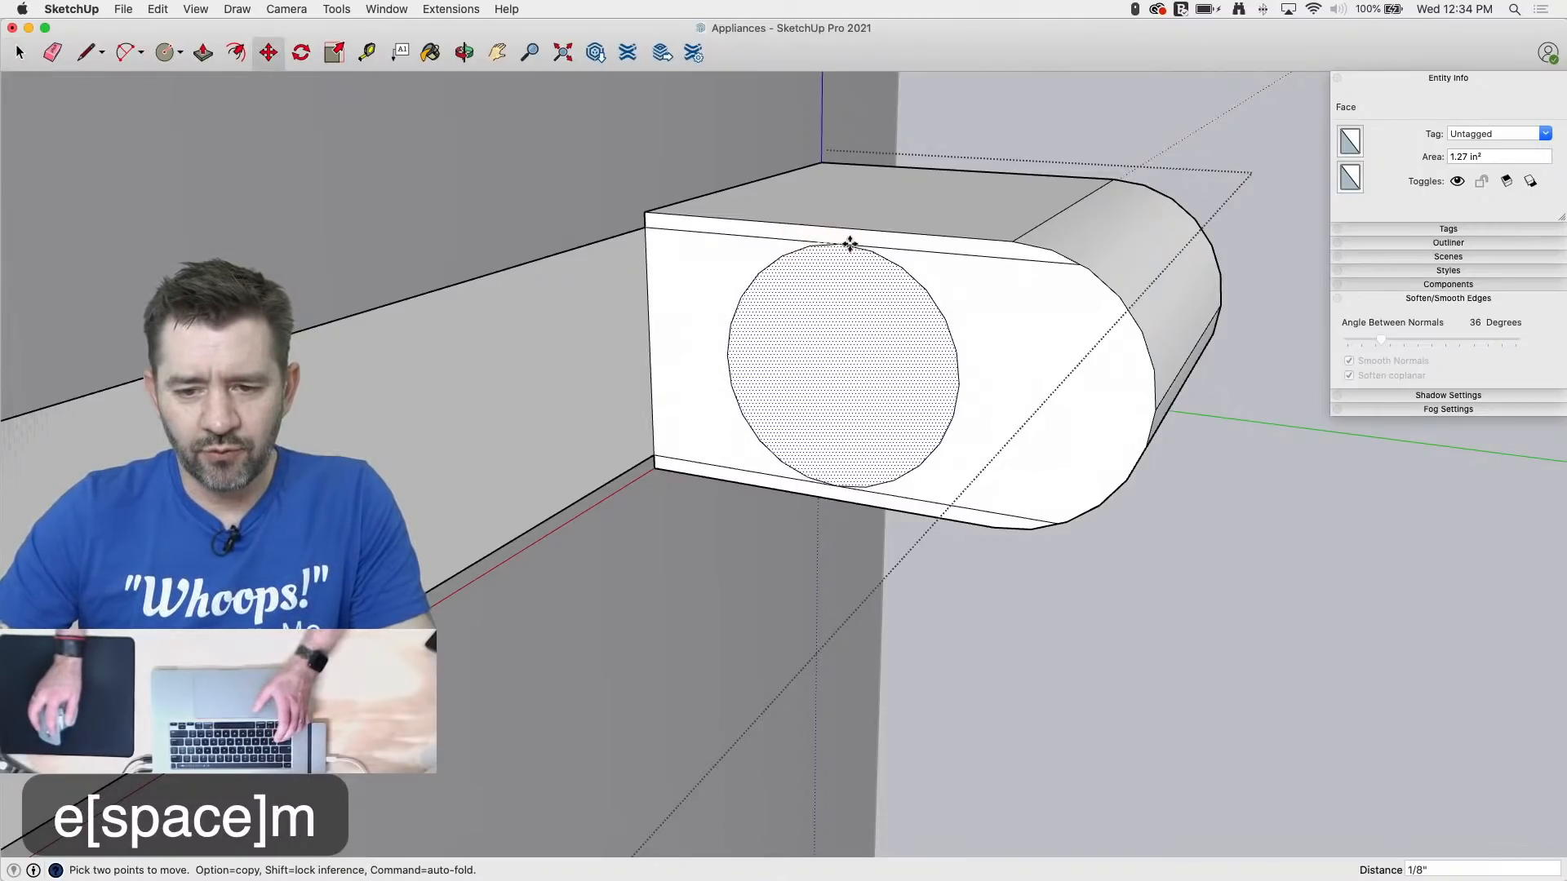
pyautogui.click(1011, 246)
pyautogui.moveTo(1094, 318); pyautogui.dragTo(944, 280, button='middle')
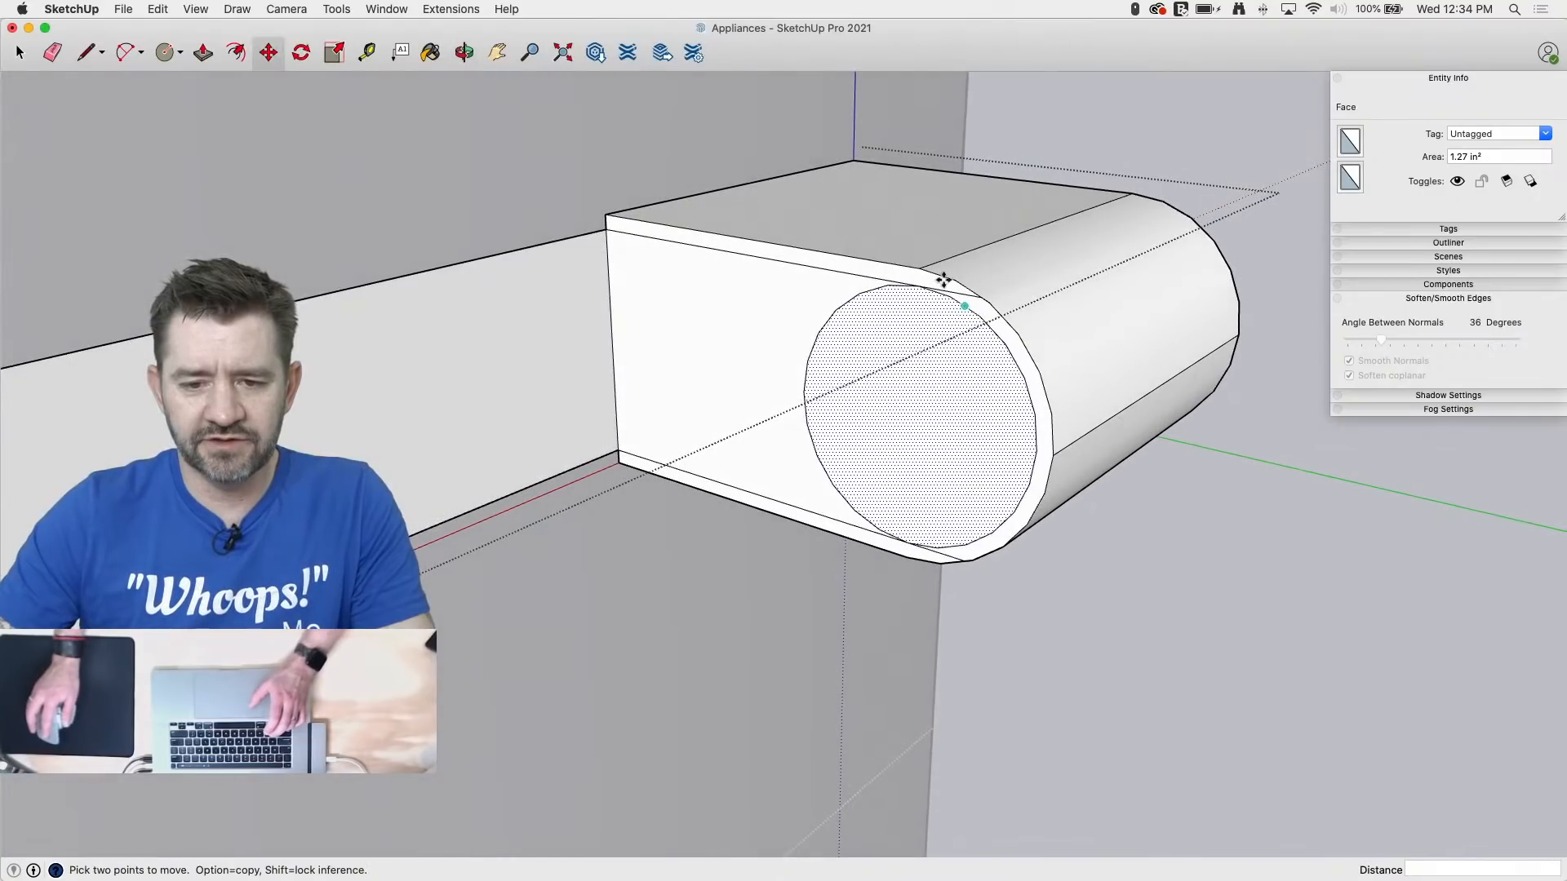
# Step: Erase the inset lines and extra arcs around the circle and the flat bar face left between the end blocks
pyautogui.press('e')
pyautogui.click(860, 269)
pyautogui.click(968, 287)
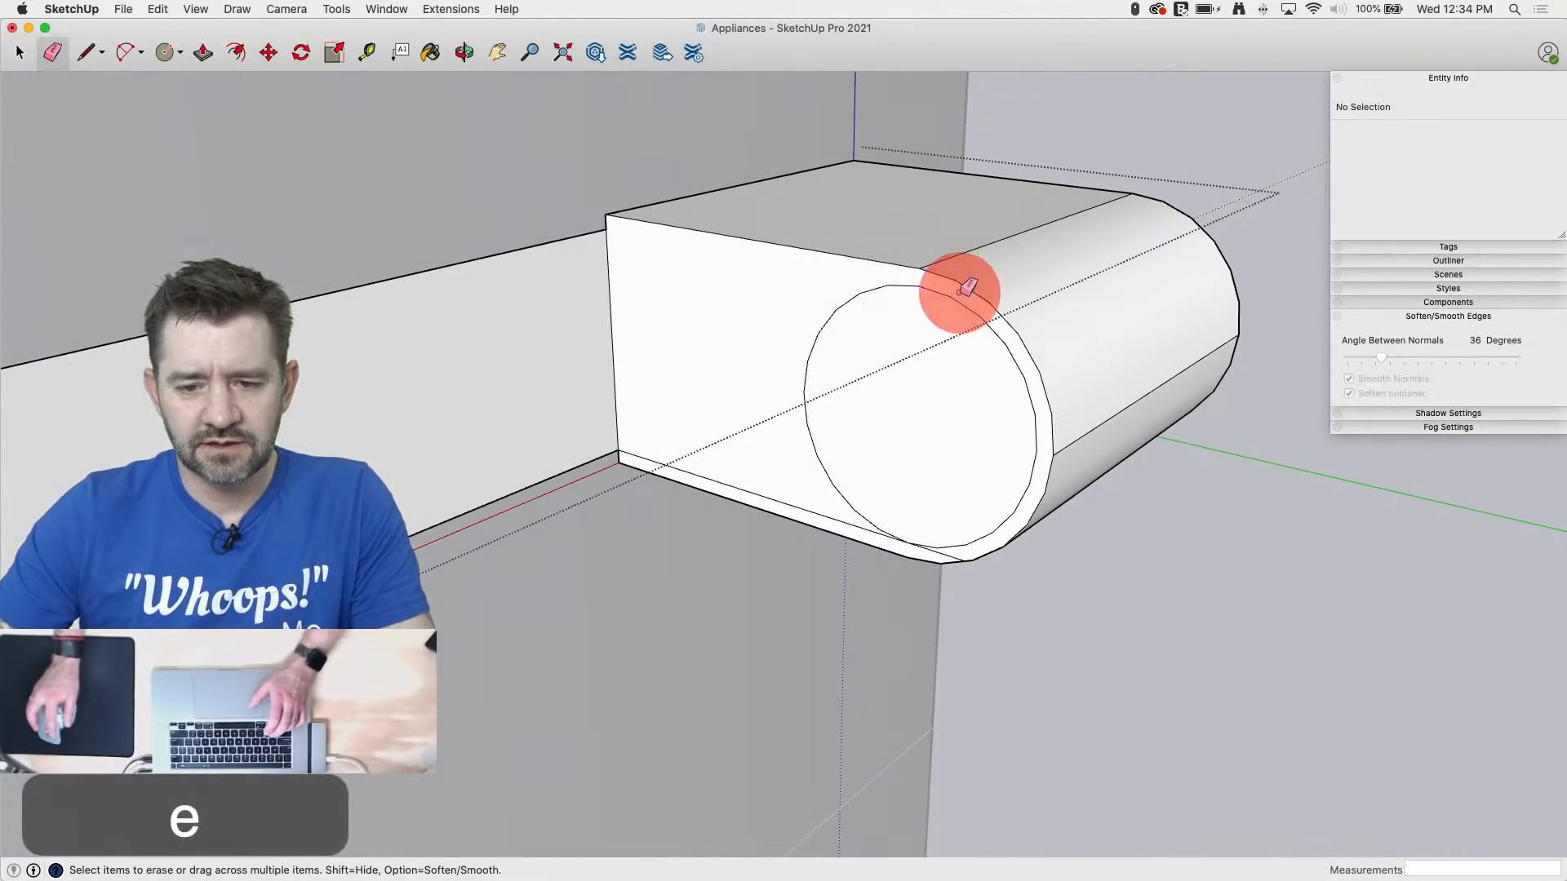
pyautogui.click(950, 557)
pyautogui.click(794, 506)
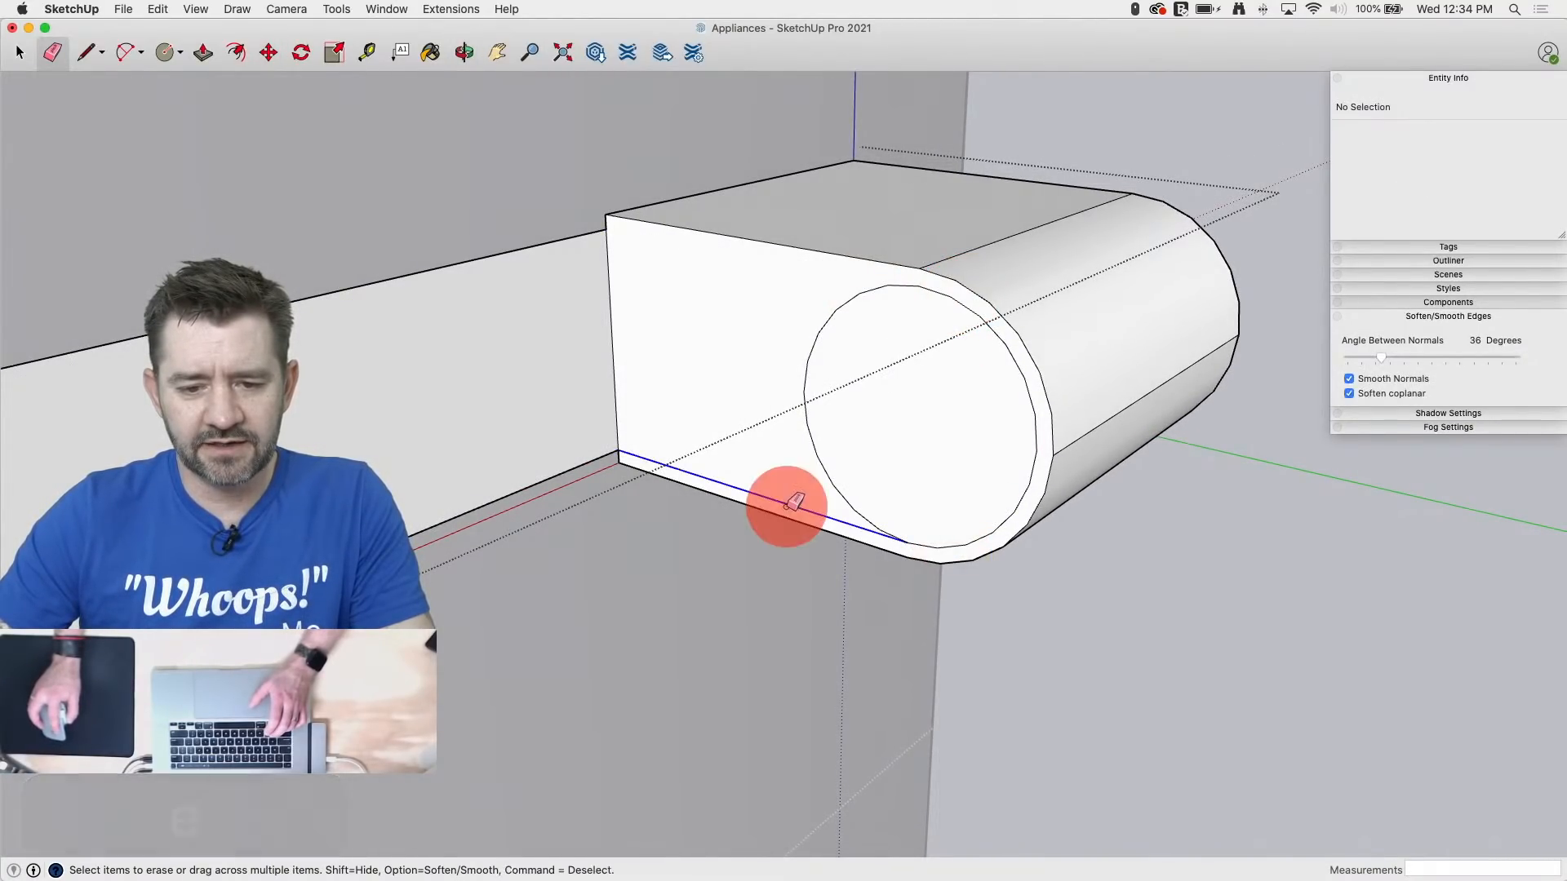
pyautogui.click(484, 236)
pyautogui.moveTo(484, 236); pyautogui.dragTo(517, 490)
# Step: Extrude the circle into a round handle bar reaching the mirrored half at the handle's middle
pyautogui.scroll(-3, 661, 330)
pyautogui.press('p')
pyautogui.moveTo(772, 322); pyautogui.dragTo(373, 346)
pyautogui.scroll(-4, 885, 199)
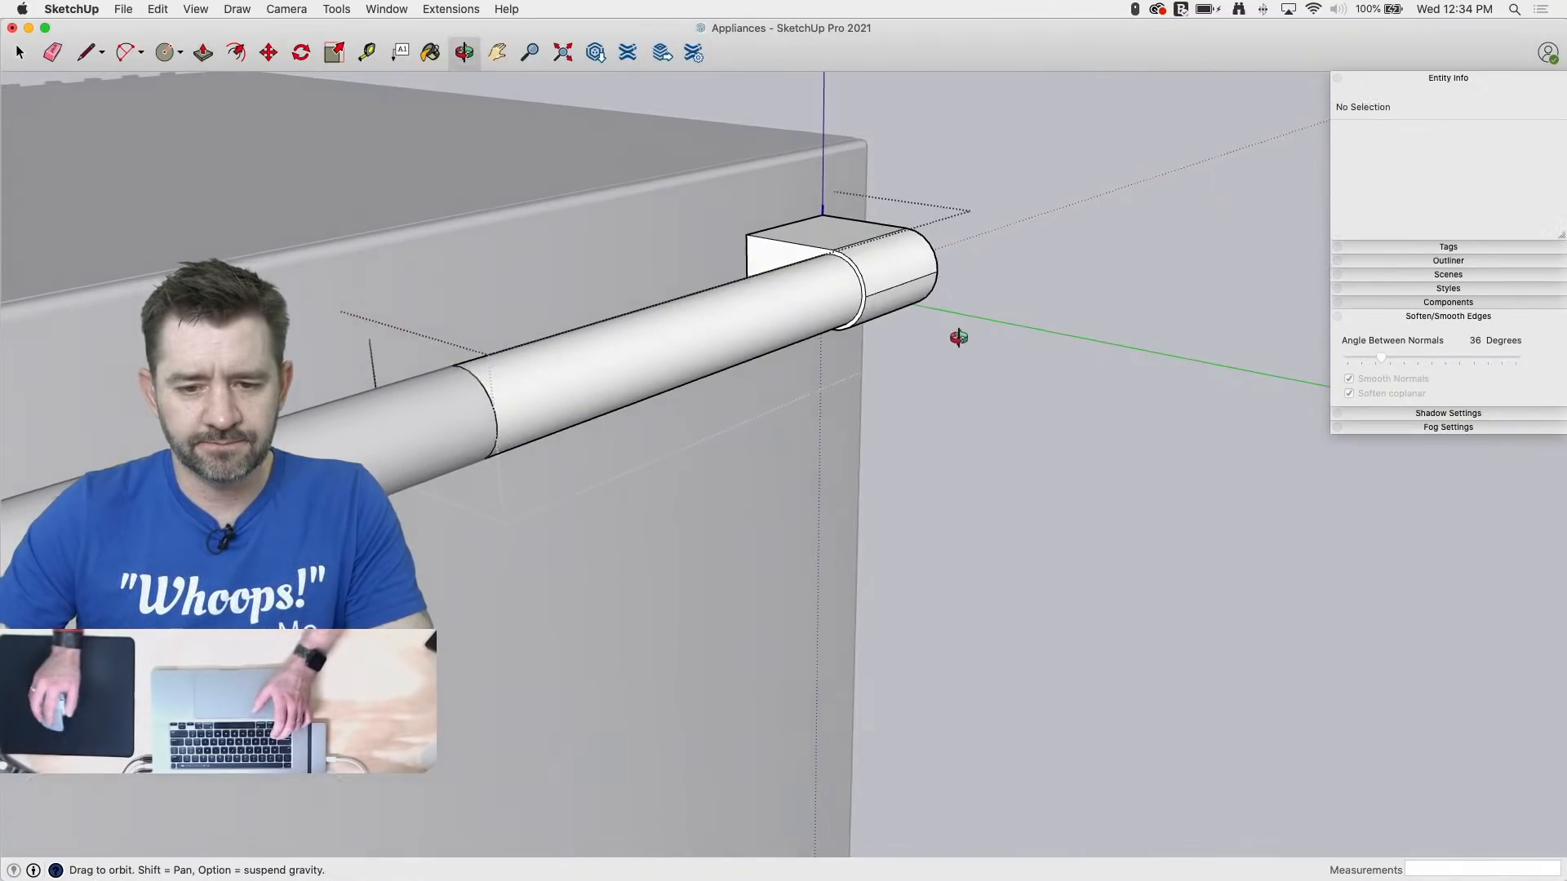
# Step: Soften the lengthwise edges along the end block's rounded front and underside, and leave the component
pyautogui.moveTo(955, 340)
pyautogui.mouseDown(button='middle')
pyautogui.moveTo(1014, 430)
pyautogui.moveTo(630, 210)
pyautogui.mouseUp(button='middle')
pyautogui.press('e')
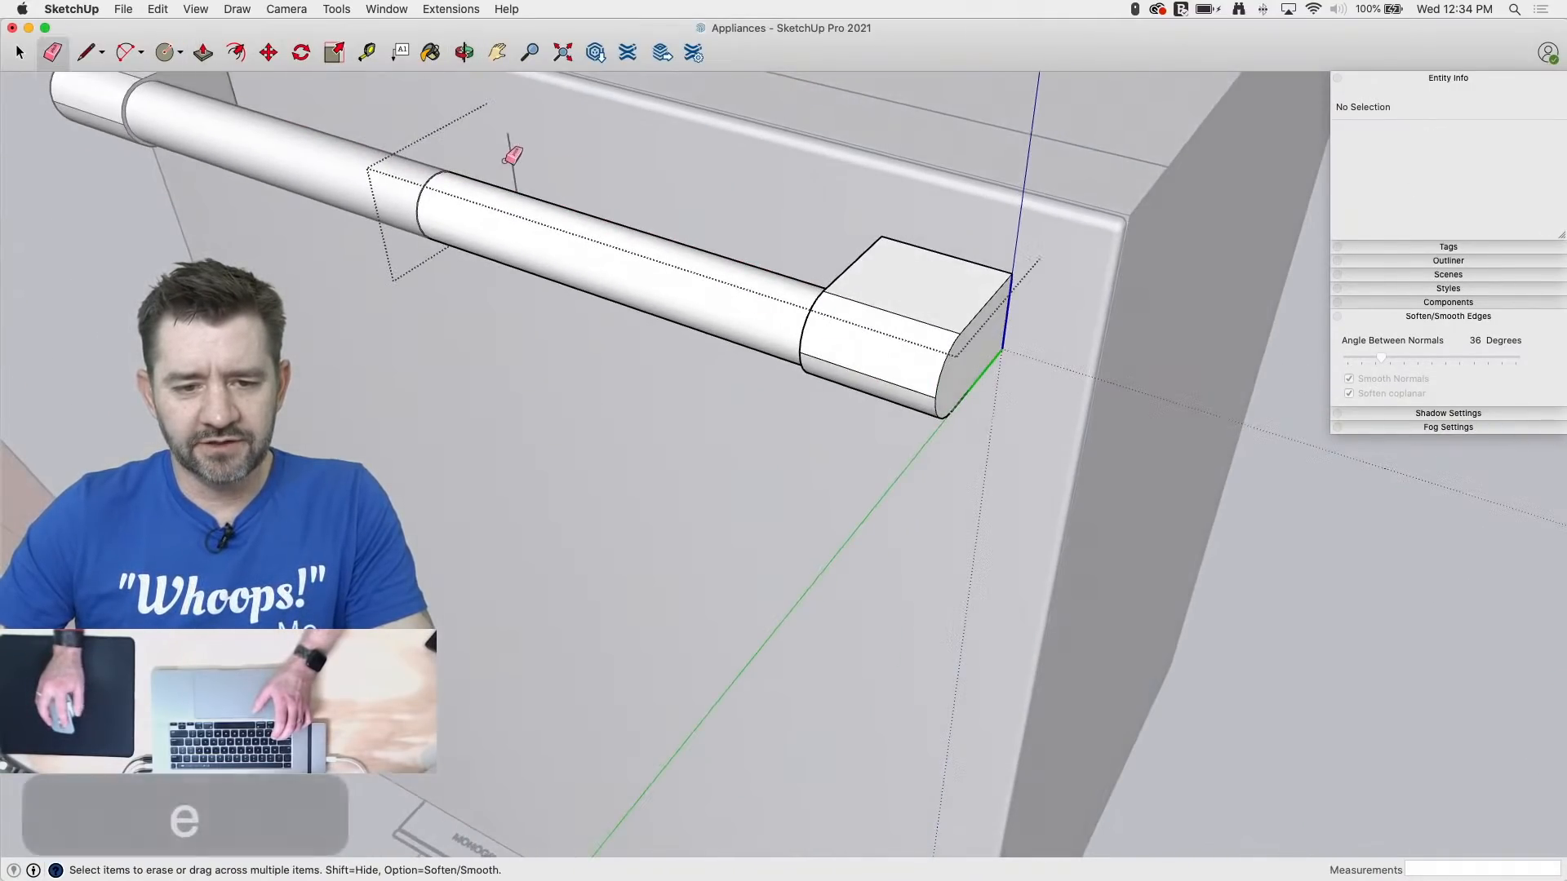
pyautogui.scroll(3, 982, 358)
pyautogui.scroll(2, 959, 314)
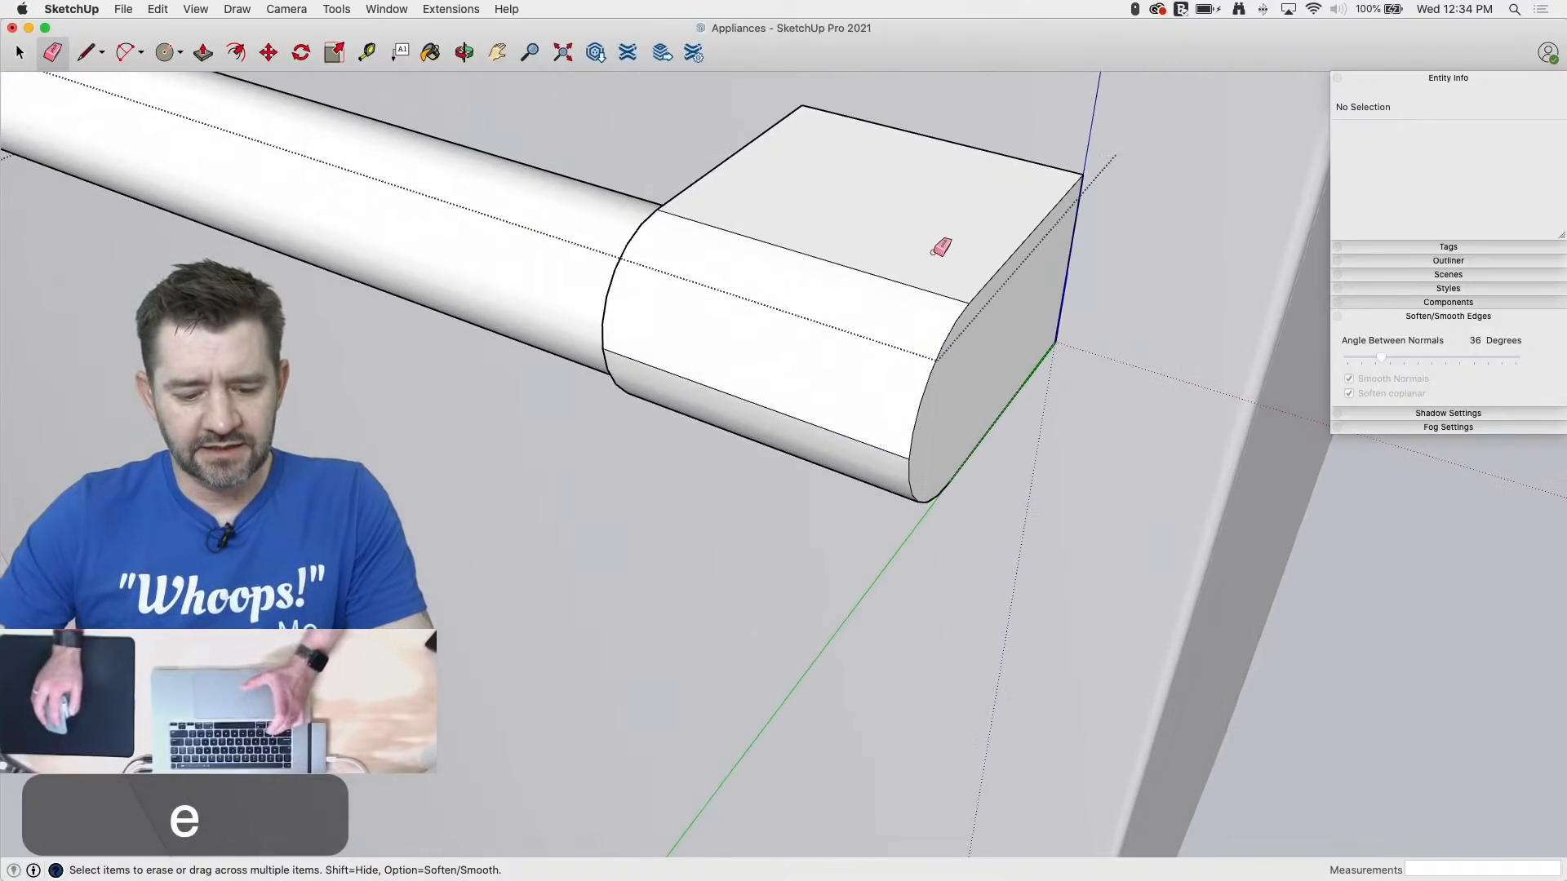
pyautogui.keyDown('alt'); pyautogui.click(874, 272); pyautogui.keyUp('alt')
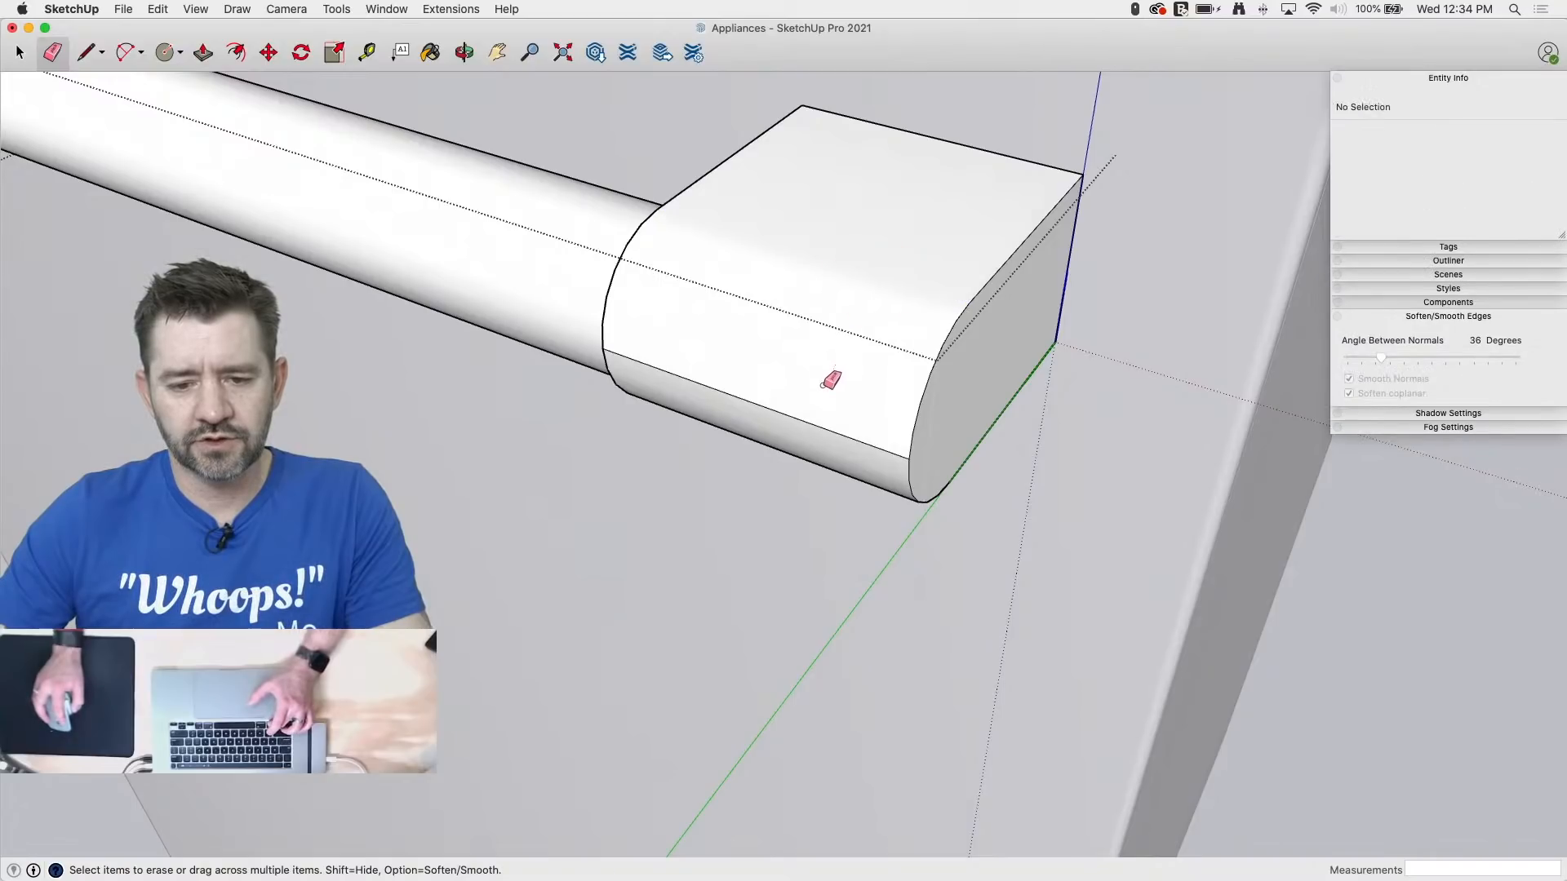
pyautogui.keyDown('alt'); pyautogui.click(811, 420); pyautogui.keyUp('alt')
pyautogui.moveTo(812, 420)
pyautogui.mouseDown(button='middle')
pyautogui.moveTo(800, 247)
pyautogui.moveTo(820, 106)
pyautogui.mouseUp(button='middle')
pyautogui.keyDown('alt'); pyautogui.click(838, 305); pyautogui.keyUp('alt')
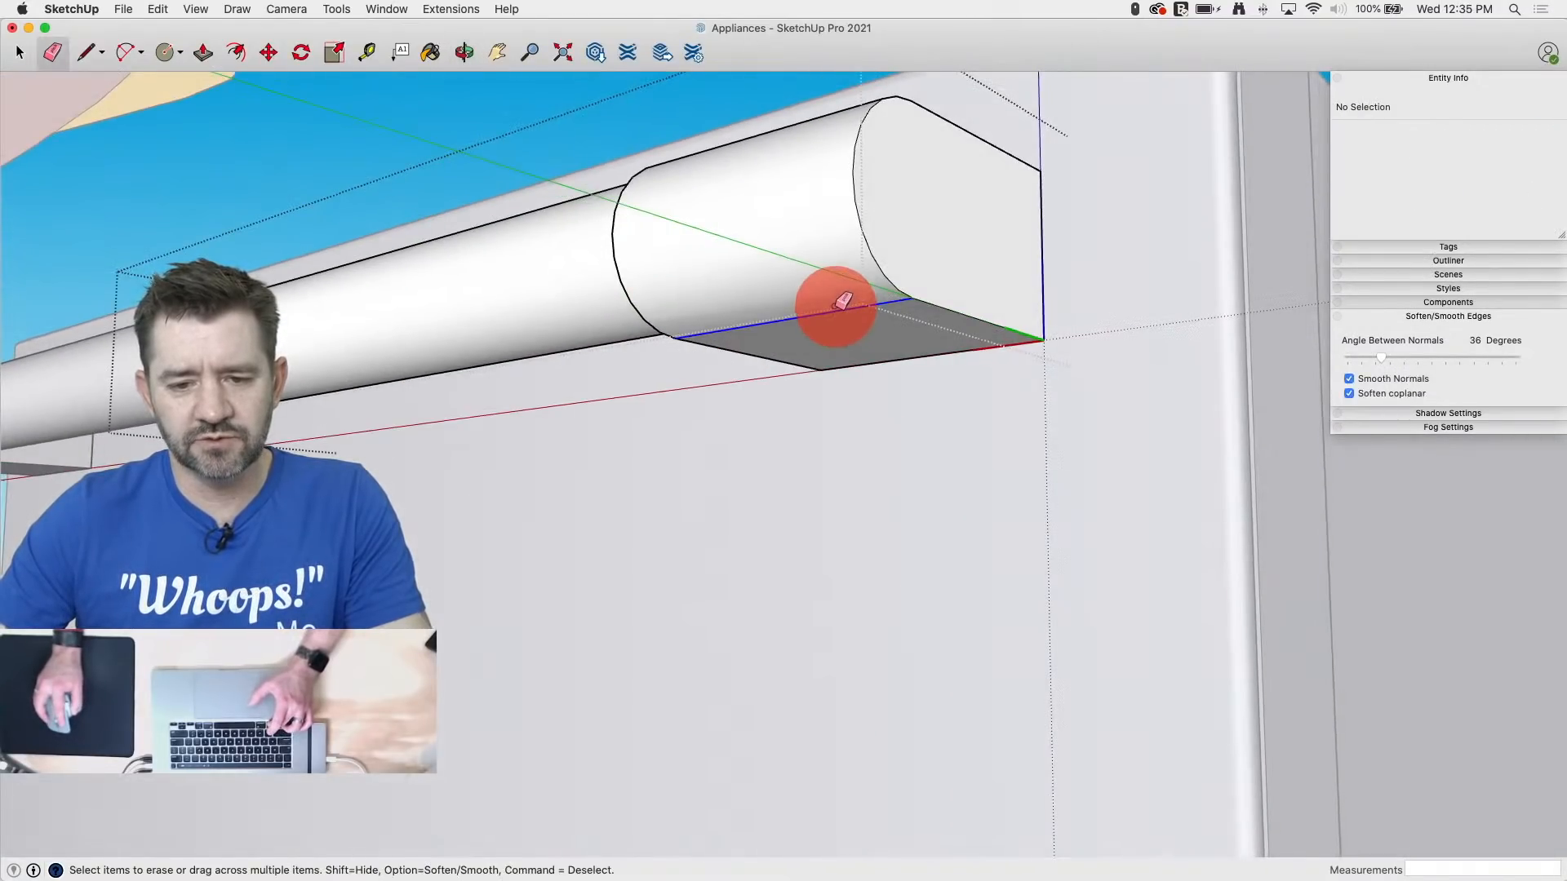
pyautogui.scroll(-12, 837, 305)
pyautogui.press('space')
# Step: Select both halves of the handle and make them into one group
pyautogui.moveTo(843, 300)
pyautogui.mouseDown(button='middle')
pyautogui.moveTo(742, 209)
pyautogui.moveTo(757, 539)
pyautogui.mouseUp(button='middle')
pyautogui.scroll(-5, 986, 415)
pyautogui.moveTo(969, 462); pyautogui.dragTo(925, 562, button='middle')
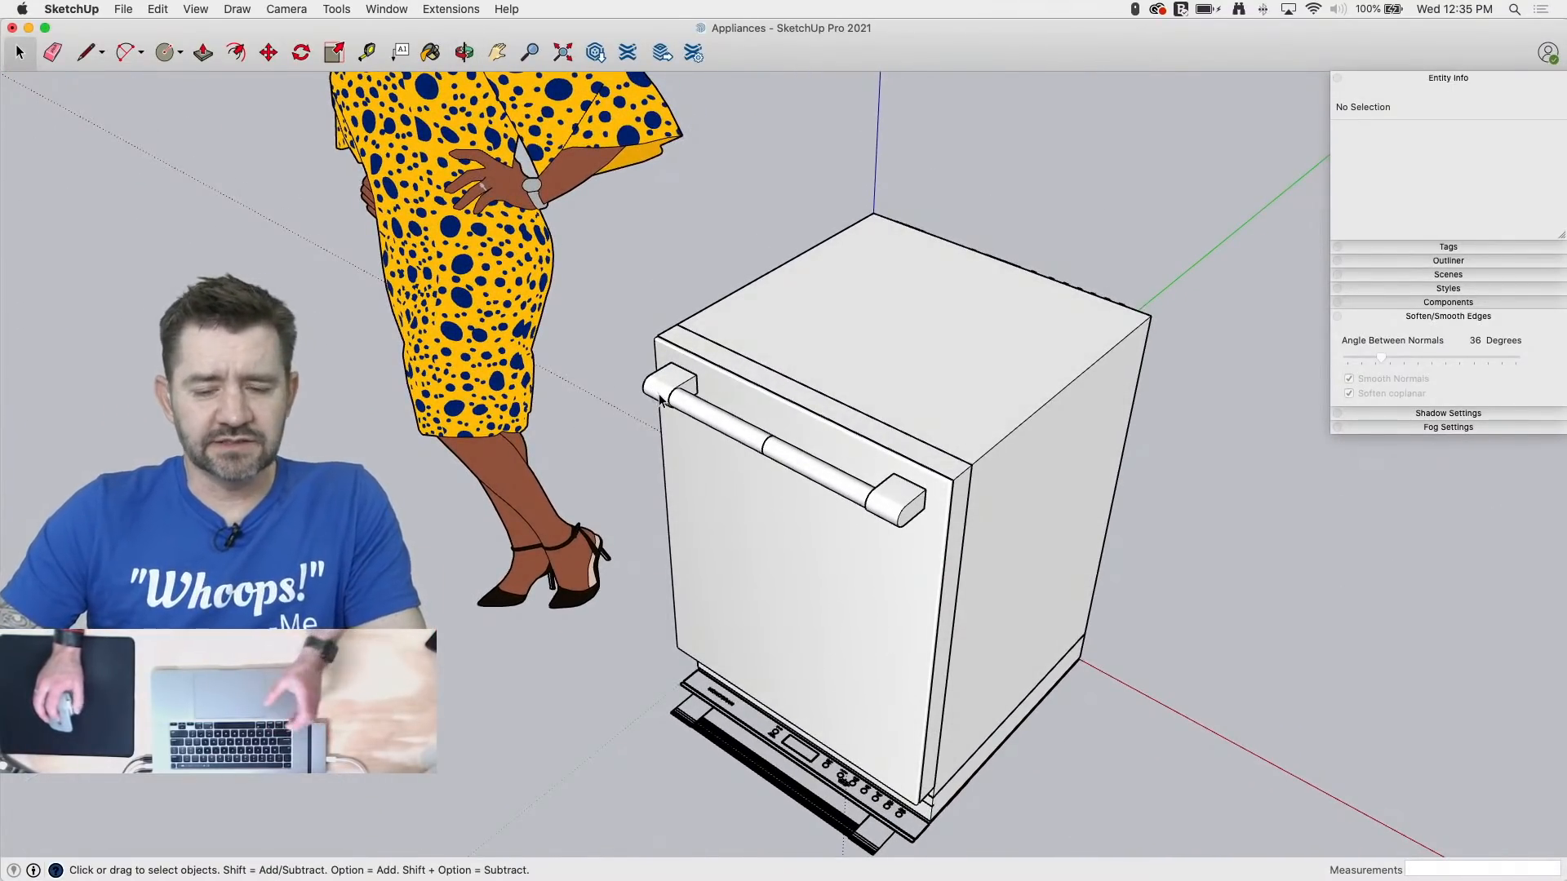
pyautogui.scroll(6, 710, 422)
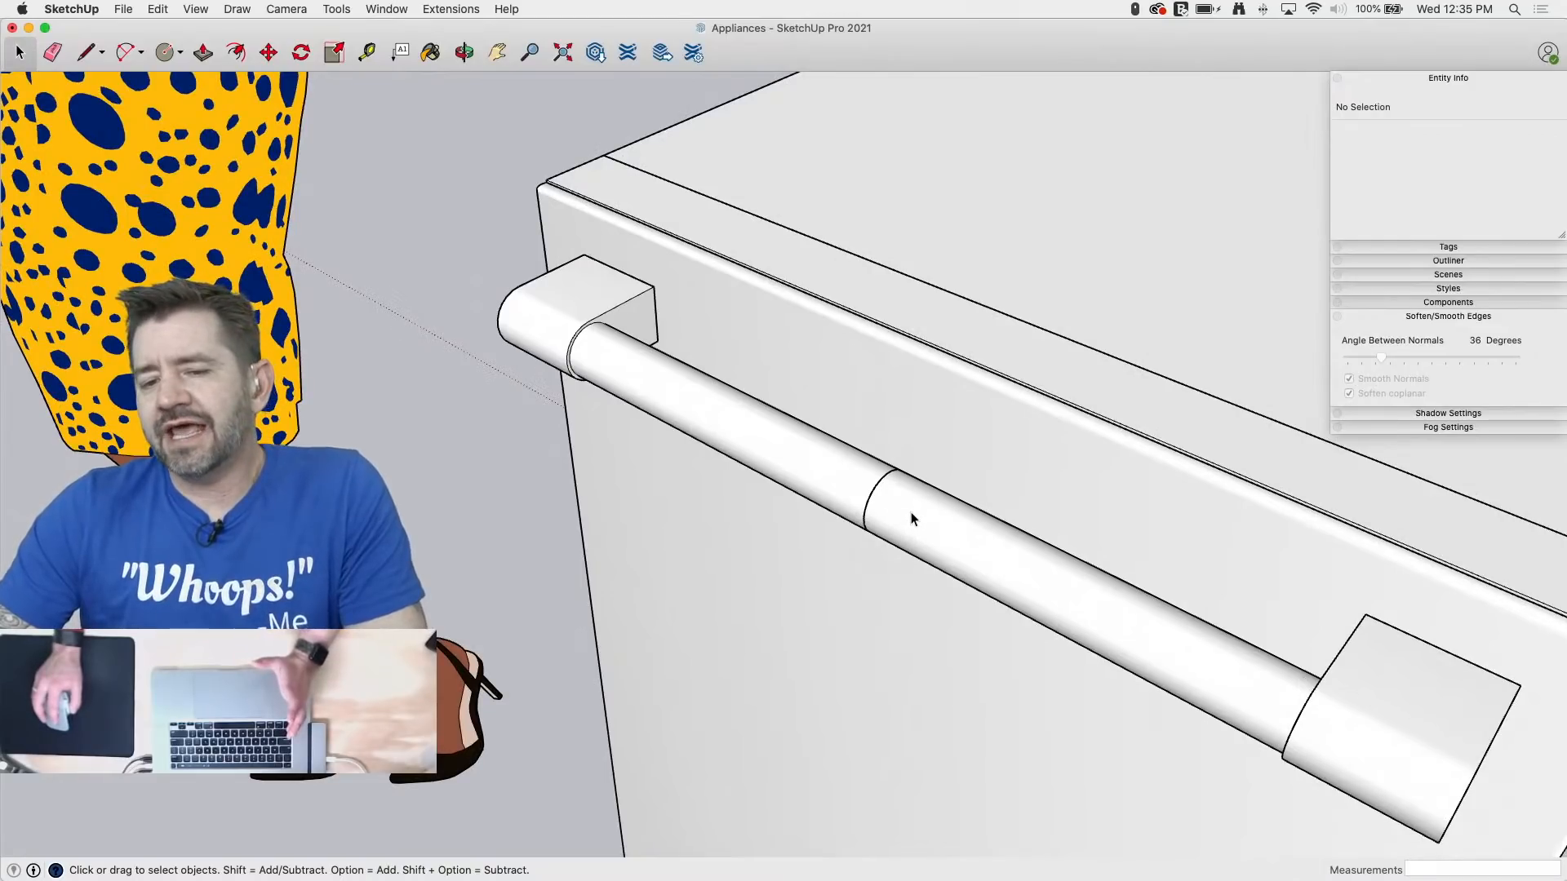
pyautogui.click(940, 517)
pyautogui.click(796, 467)
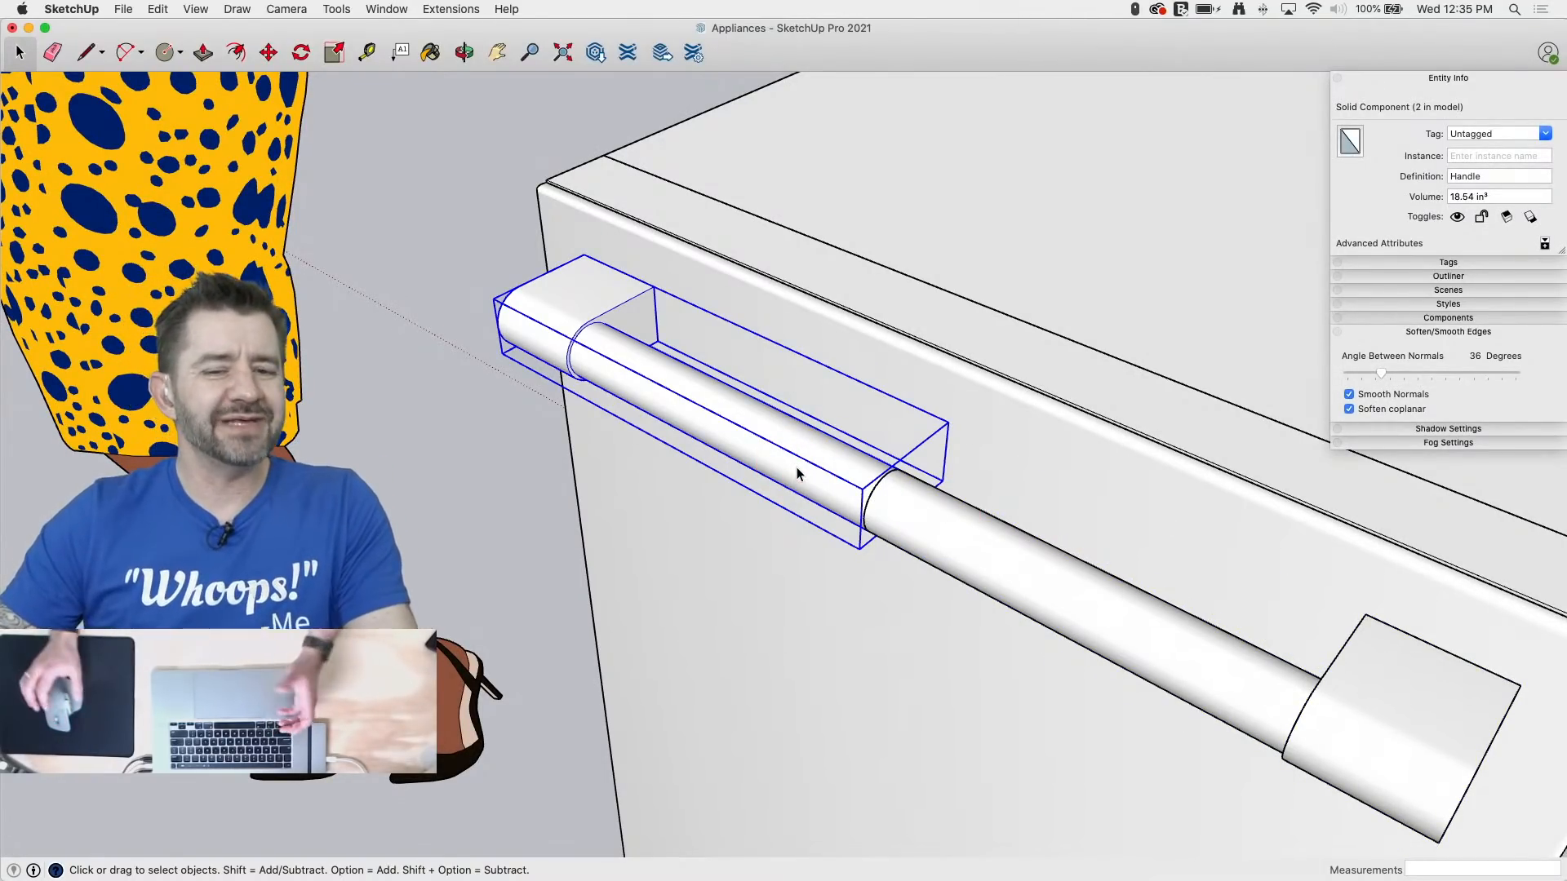
pyautogui.keyDown('shift'); pyautogui.click(1012, 571); pyautogui.keyUp('shift')
pyautogui.rightClick(1012, 571)
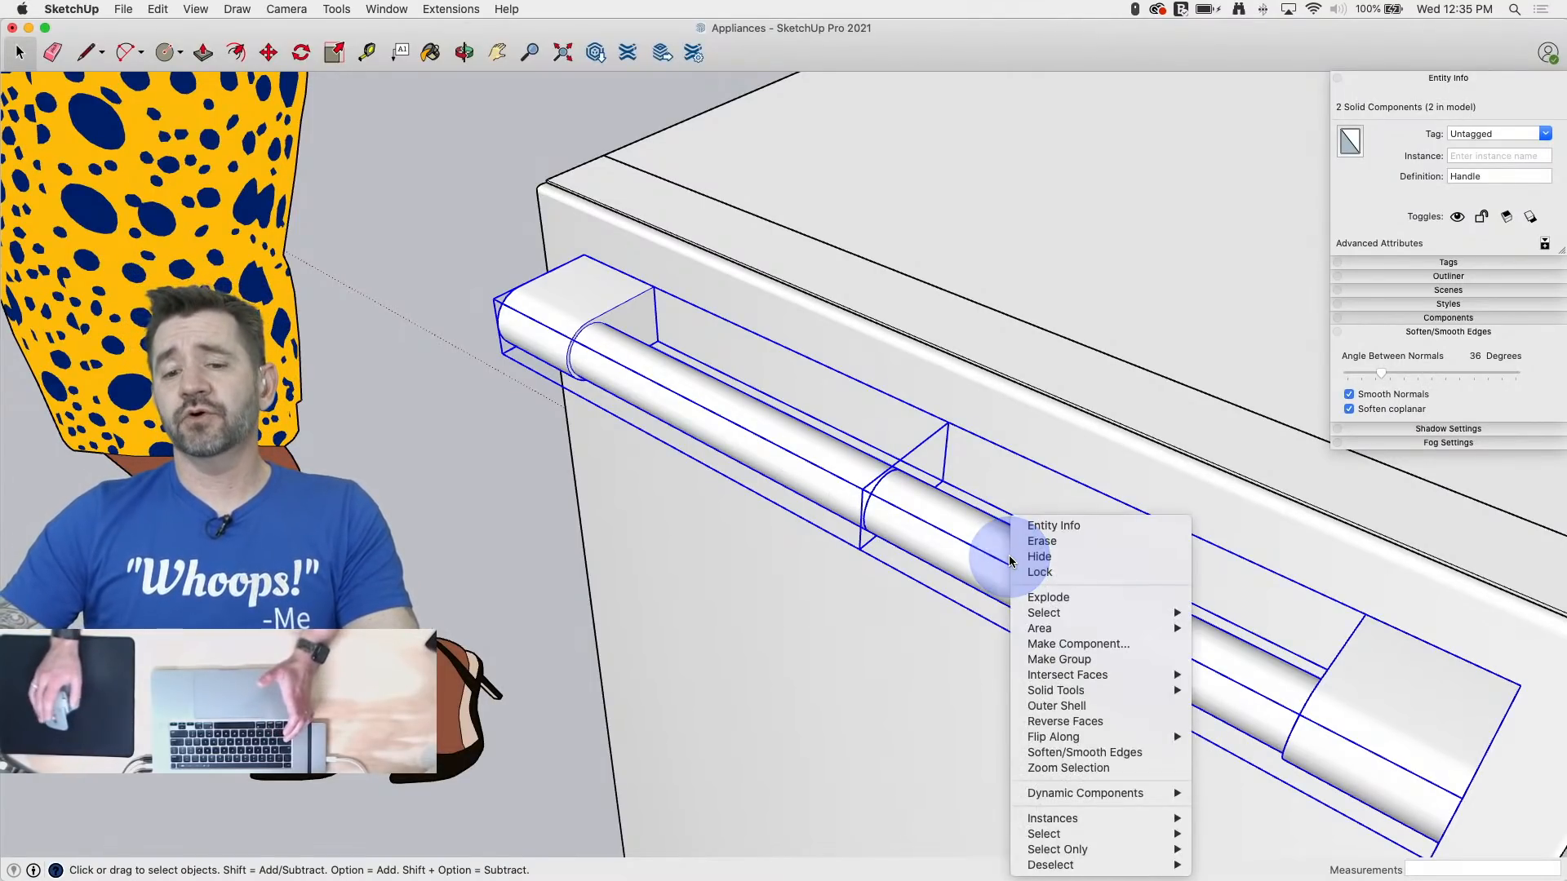
pyautogui.click(1071, 662)
# Step: Explode both handle components inside the group and delete the seam edge around the middle of the bar
pyautogui.doubleClick(959, 527)
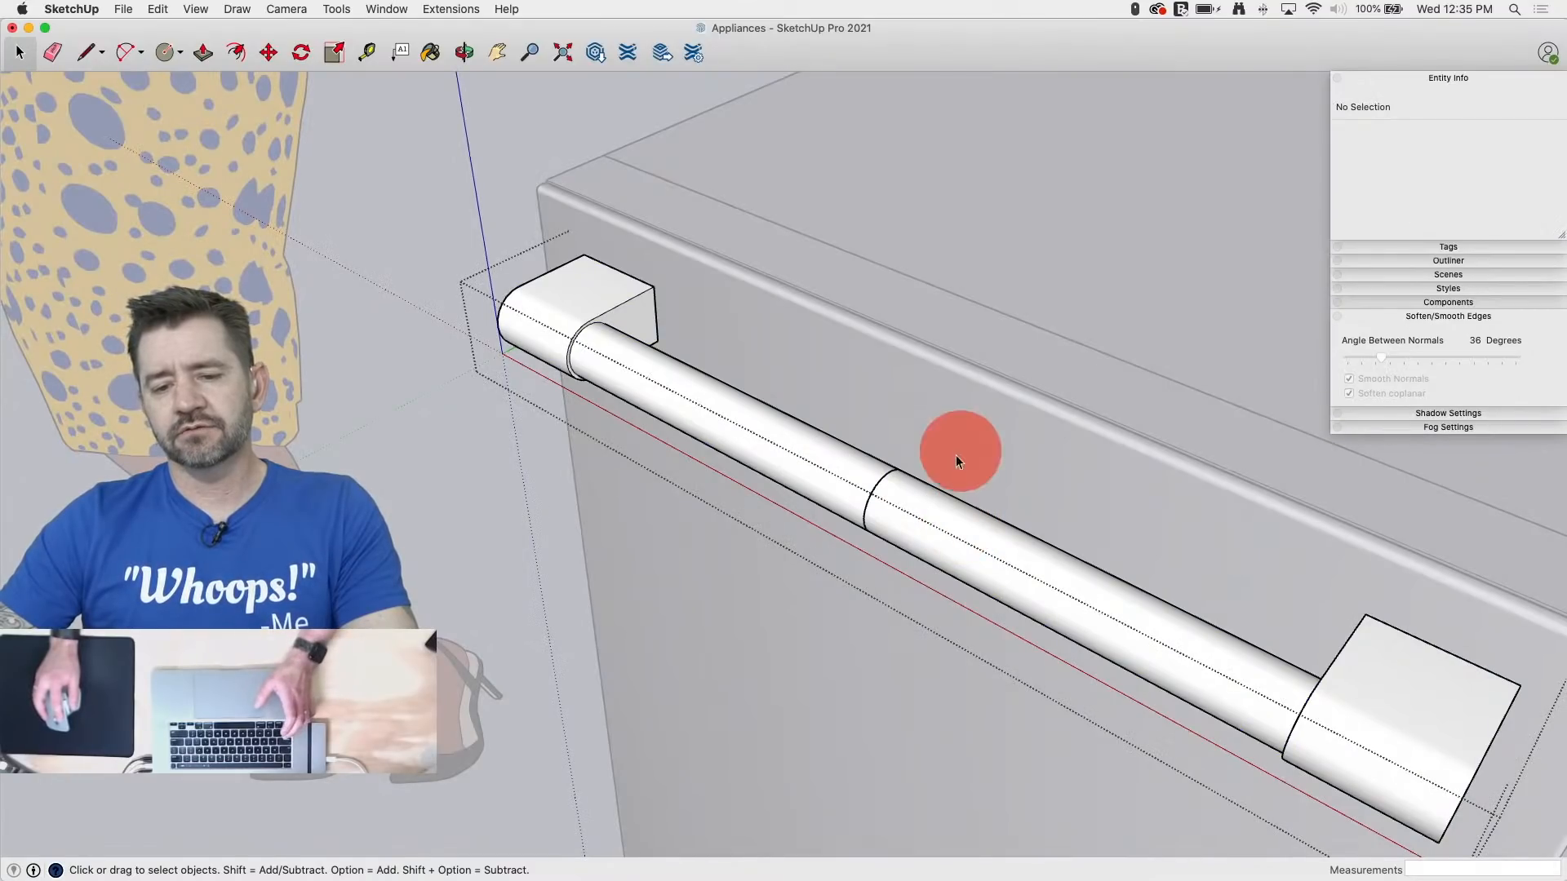
pyautogui.press('super+a')
pyautogui.rightClick(866, 516)
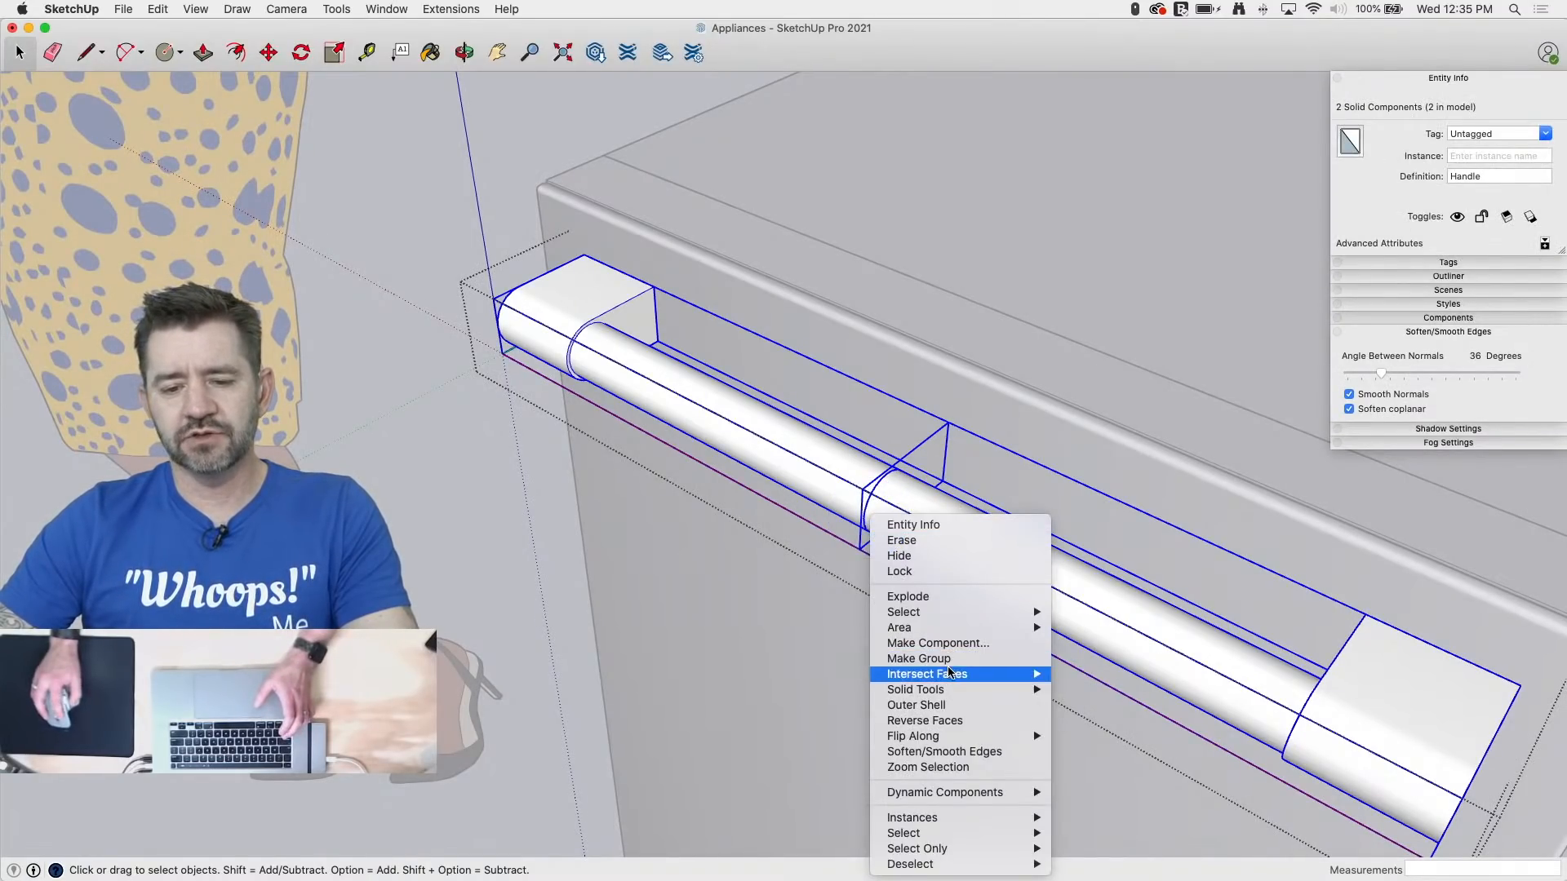
pyautogui.click(944, 595)
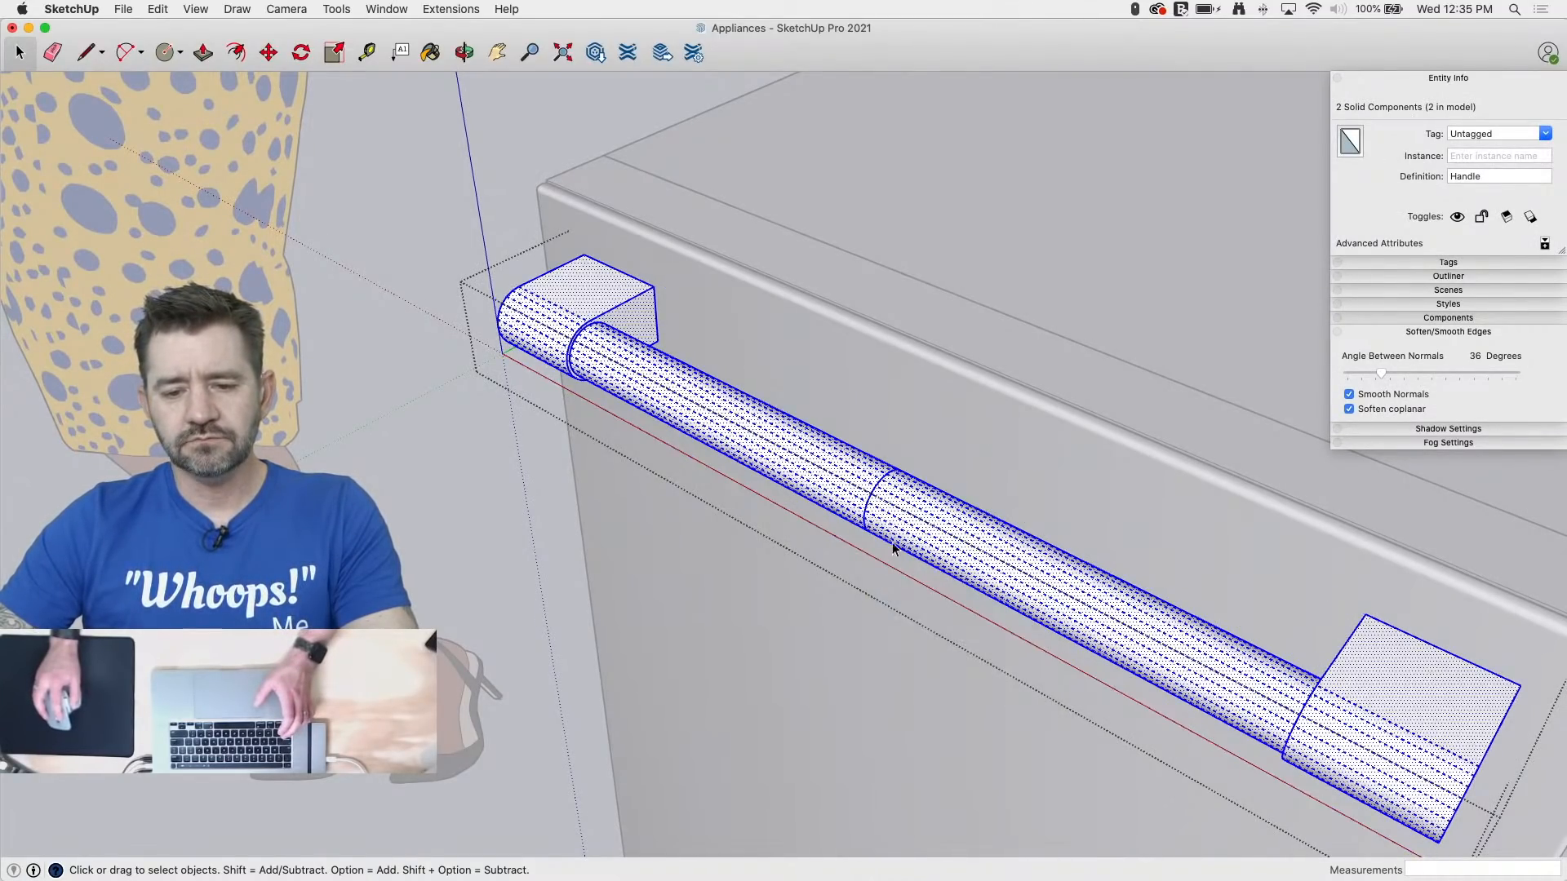
pyautogui.click(839, 426)
pyautogui.moveTo(800, 364); pyautogui.dragTo(951, 622)
pyautogui.press('BackSpace')
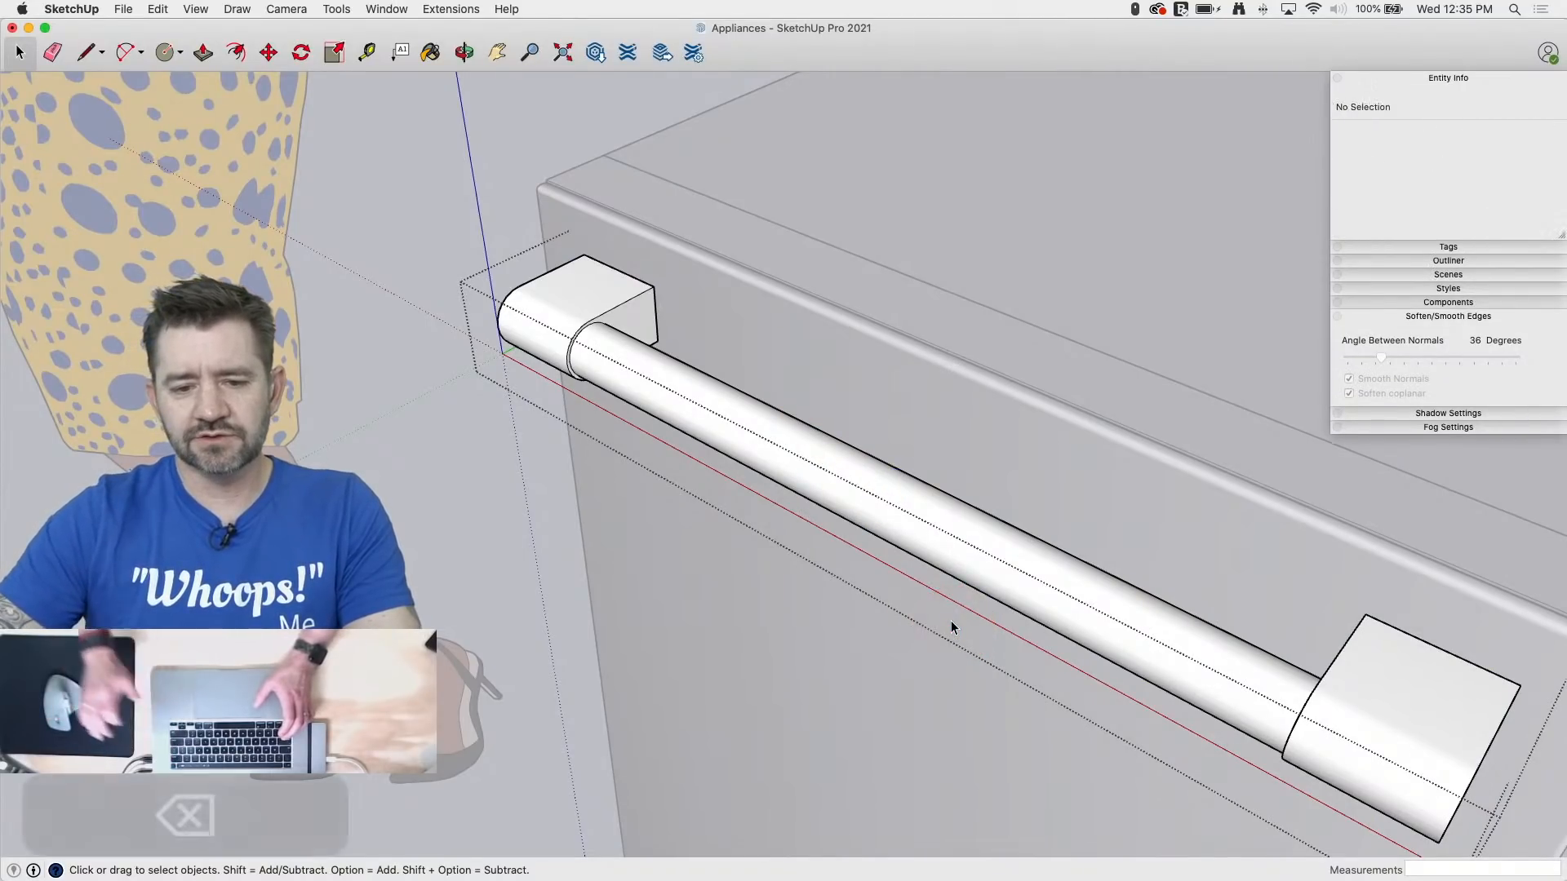
# Step: Leave the handle group and save the model
pyautogui.scroll(-3, 524, 595)
pyautogui.scroll(-3, 457, 344)
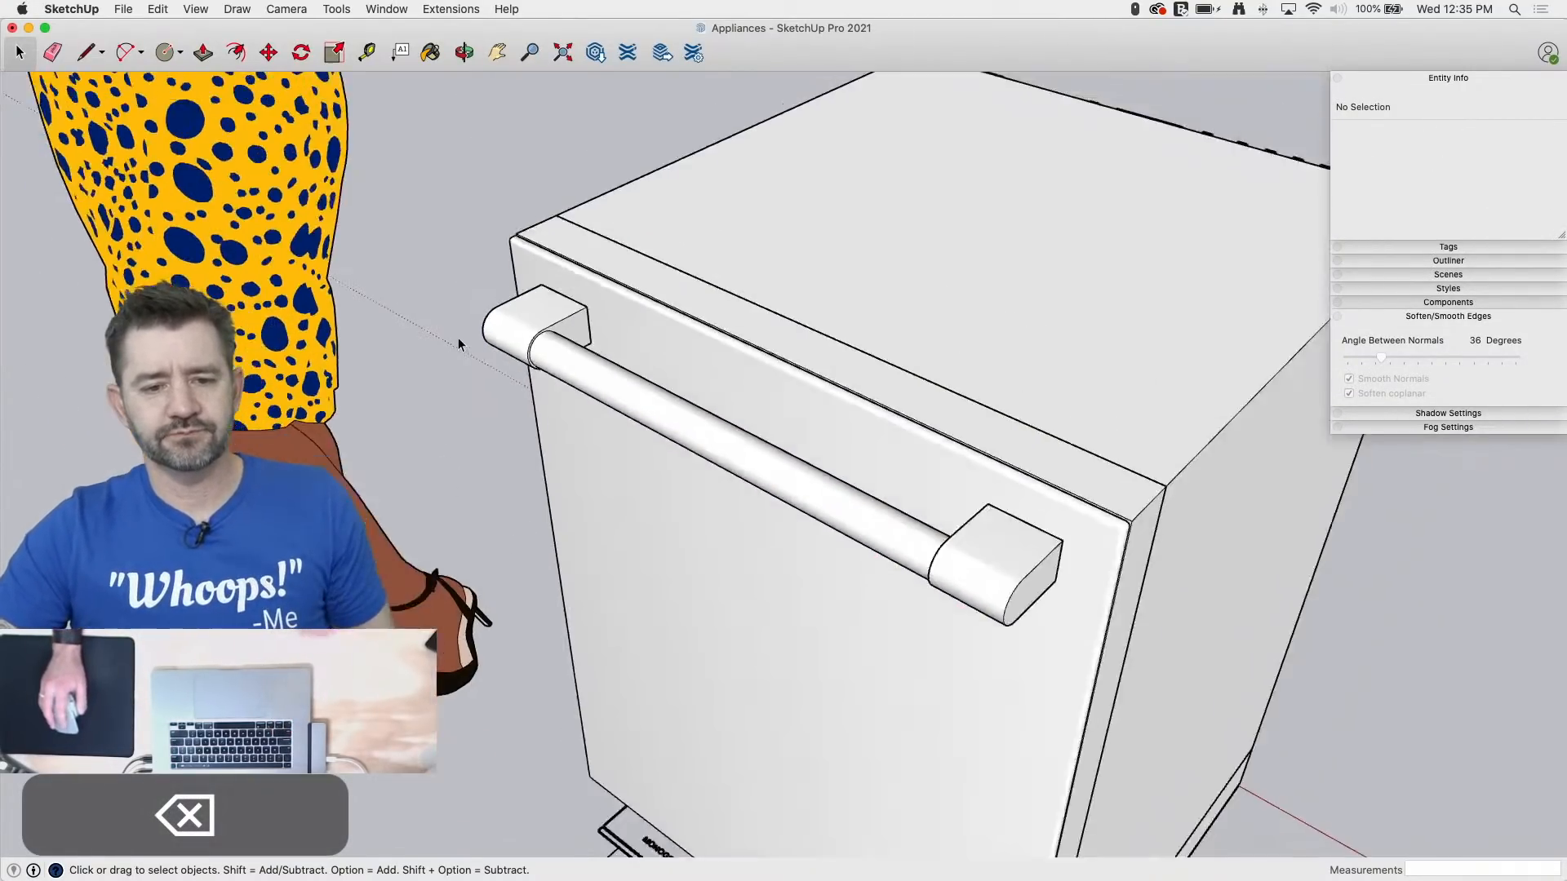
pyautogui.scroll(-5, 458, 344)
pyautogui.scroll(1, 489, 629)
pyautogui.moveTo(653, 673); pyautogui.dragTo(746, 742, button='middle')
pyautogui.scroll(3, 439, 627)
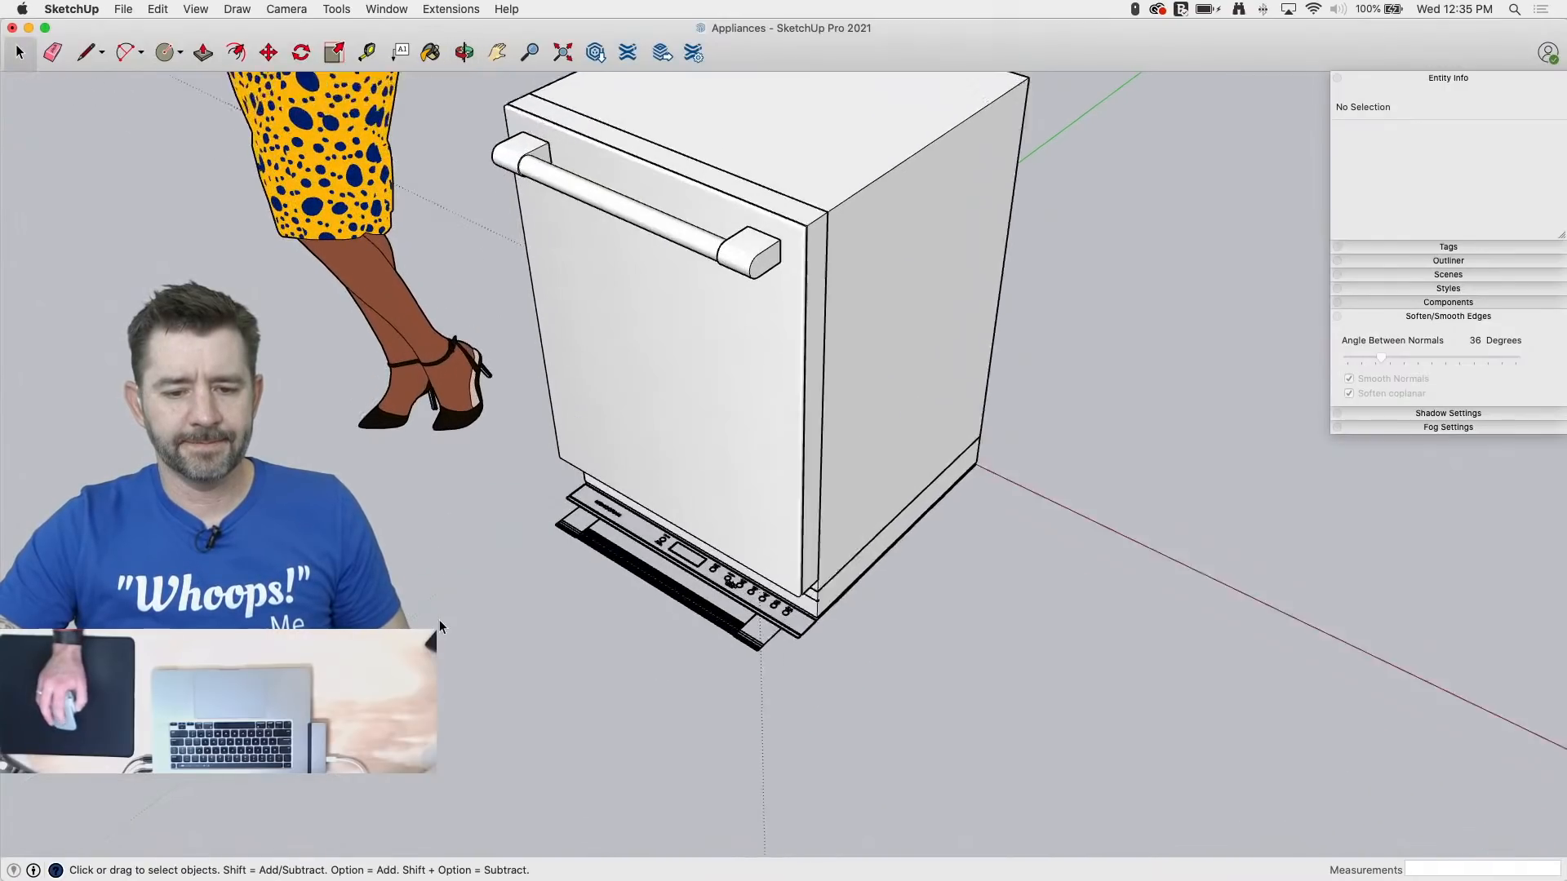
pyautogui.scroll(3, 439, 619)
pyautogui.scroll(4, 546, 629)
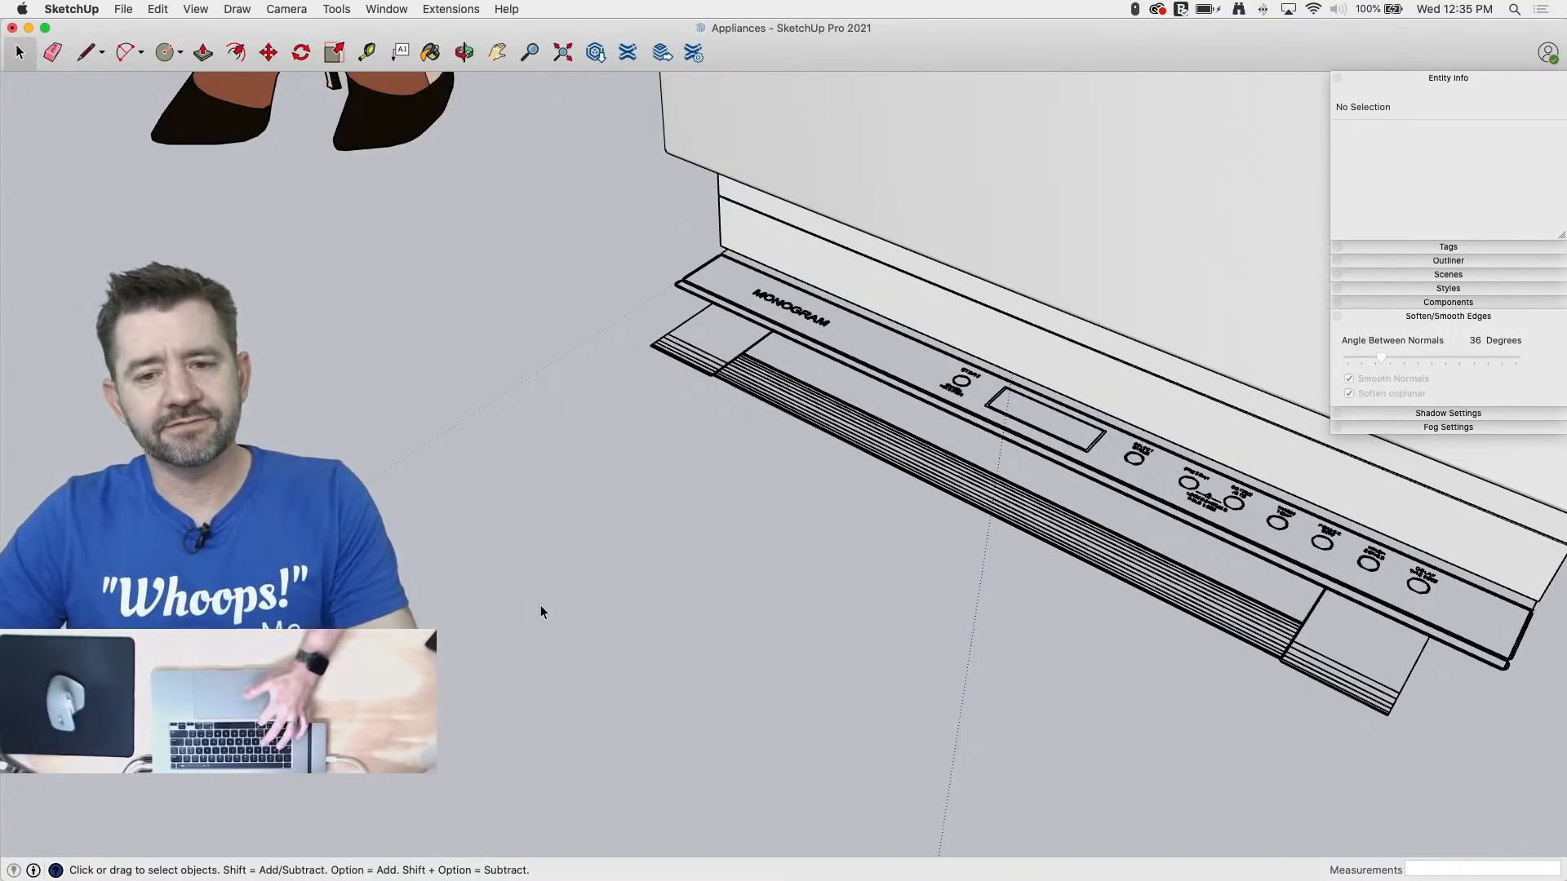
pyautogui.press('super+s')
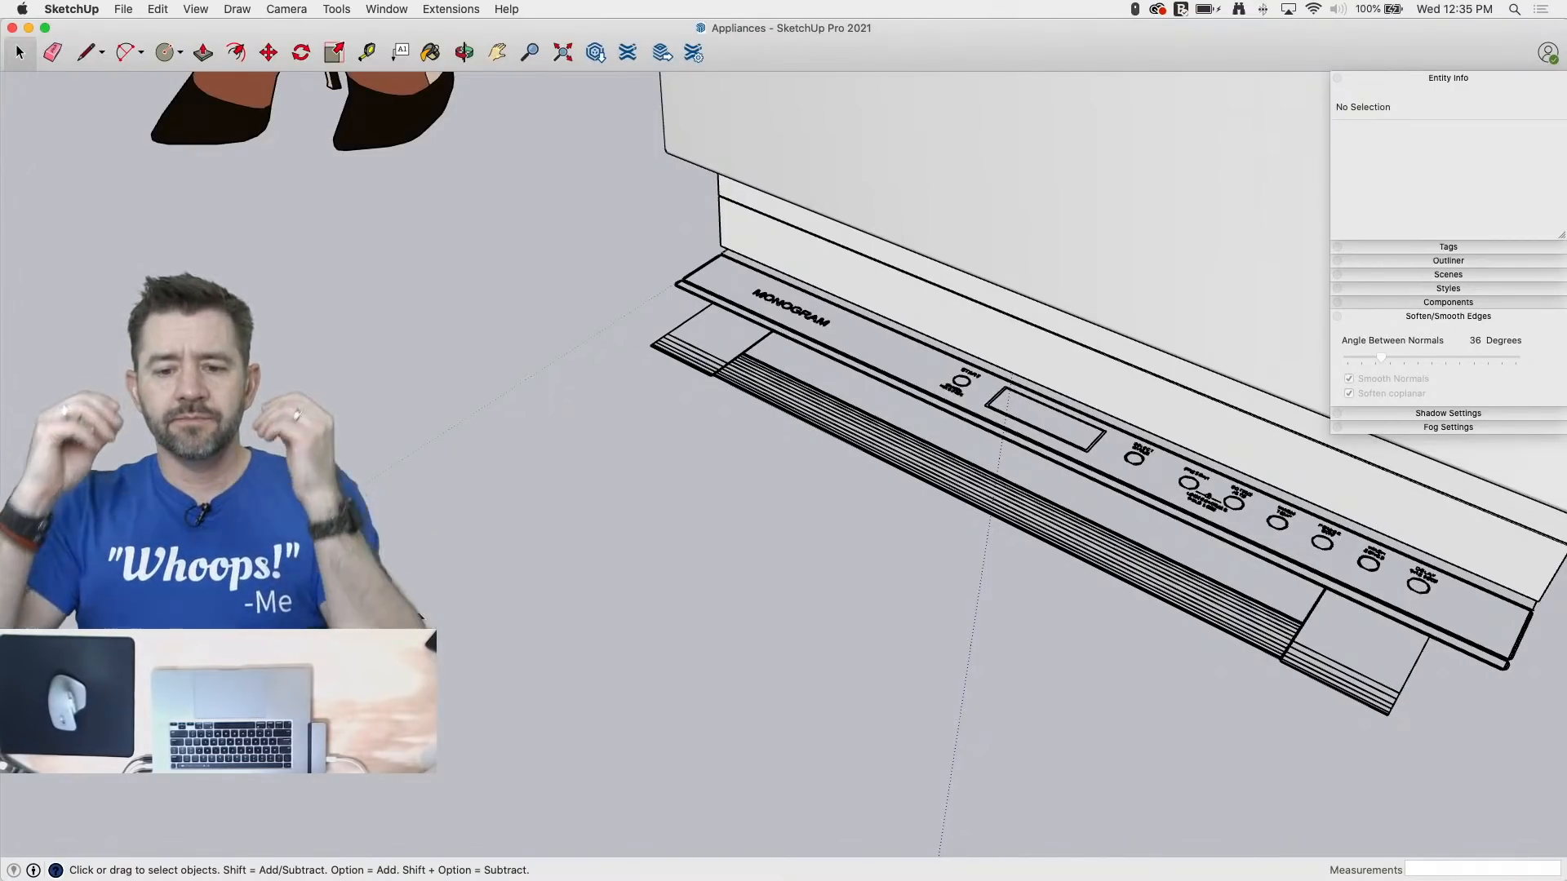
# Step: Examine the buttons, labels and outlines of the flat control panel drawing in front of the dishwasher
pyautogui.moveTo(473, 463); pyautogui.dragTo(675, 664, button='middle')
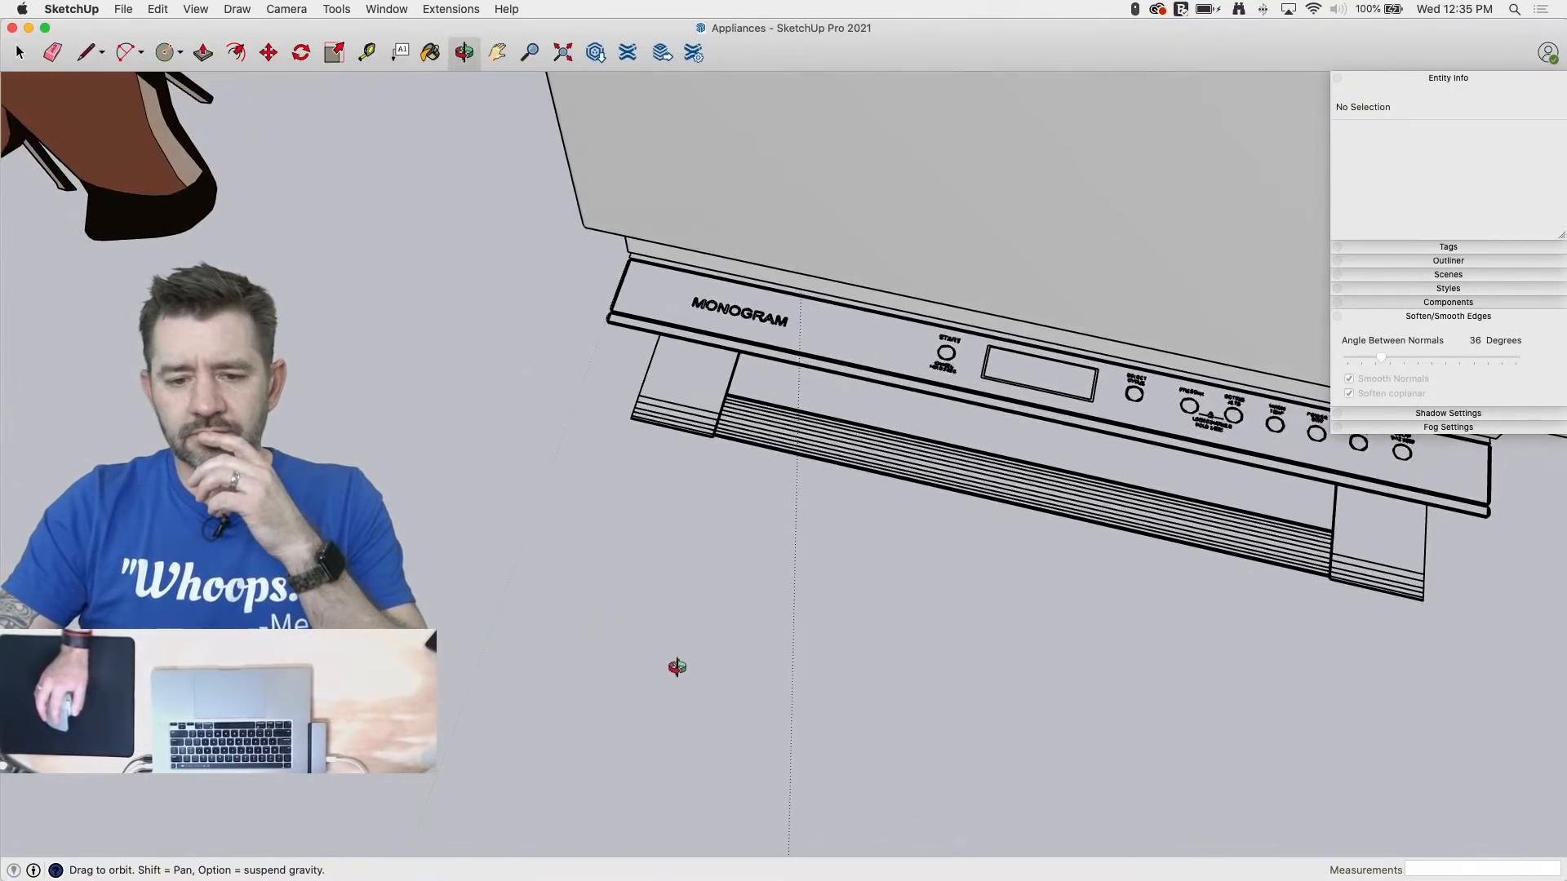
pyautogui.scroll(-3, 328, 443)
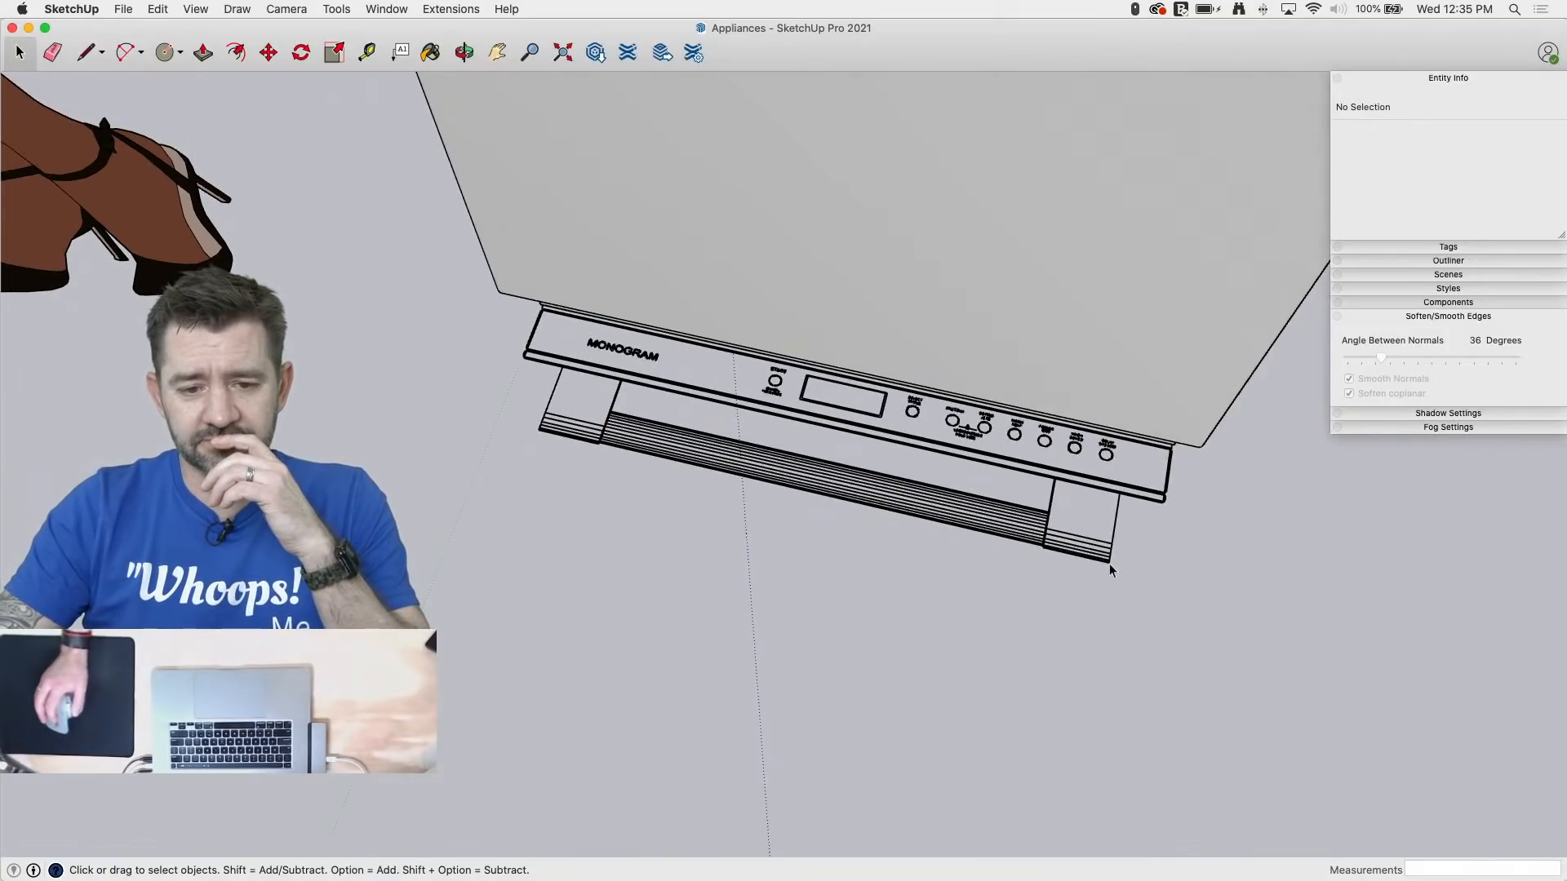
pyautogui.scroll(10, 1102, 480)
pyautogui.scroll(4, 1002, 426)
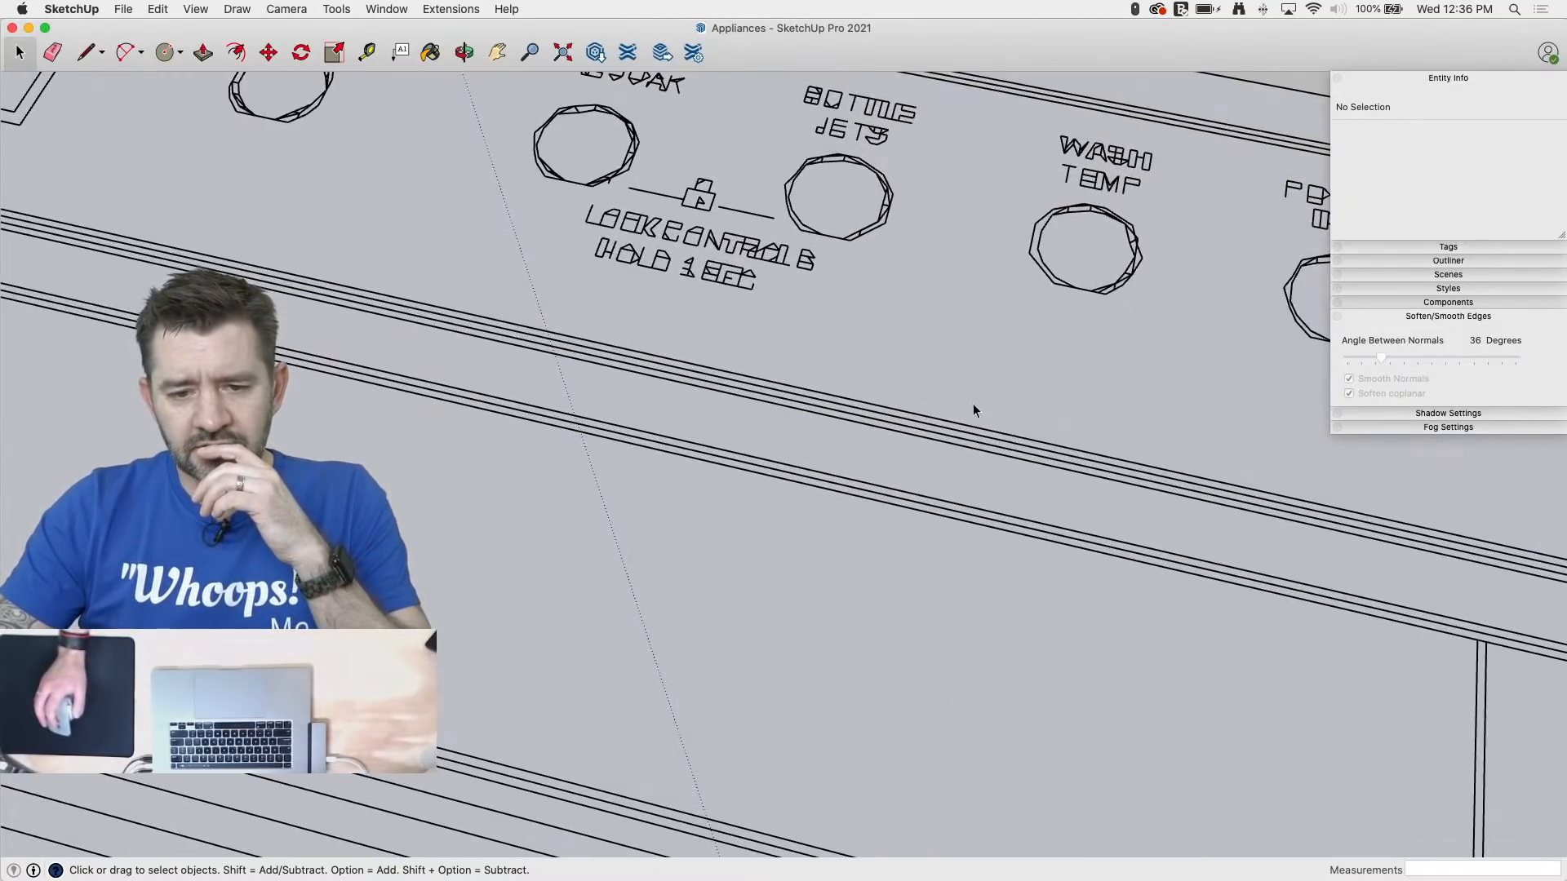
pyautogui.moveTo(736, 383); pyautogui.dragTo(775, 505, button='middle')
pyautogui.scroll(-2, 798, 693)
pyautogui.scroll(3, 700, 282)
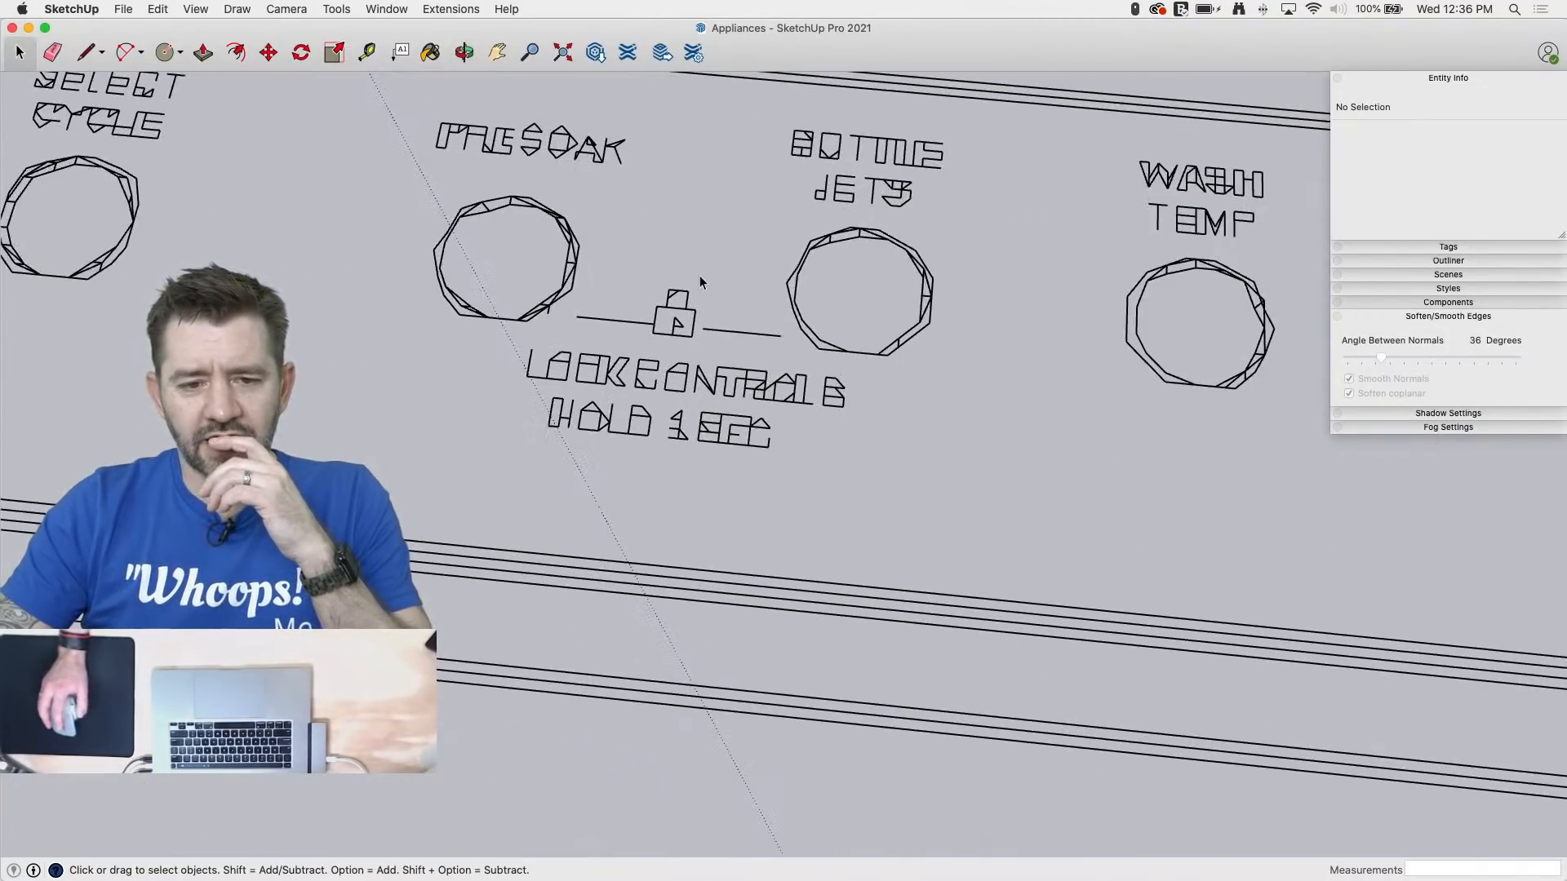
pyautogui.scroll(-2, 1070, 164)
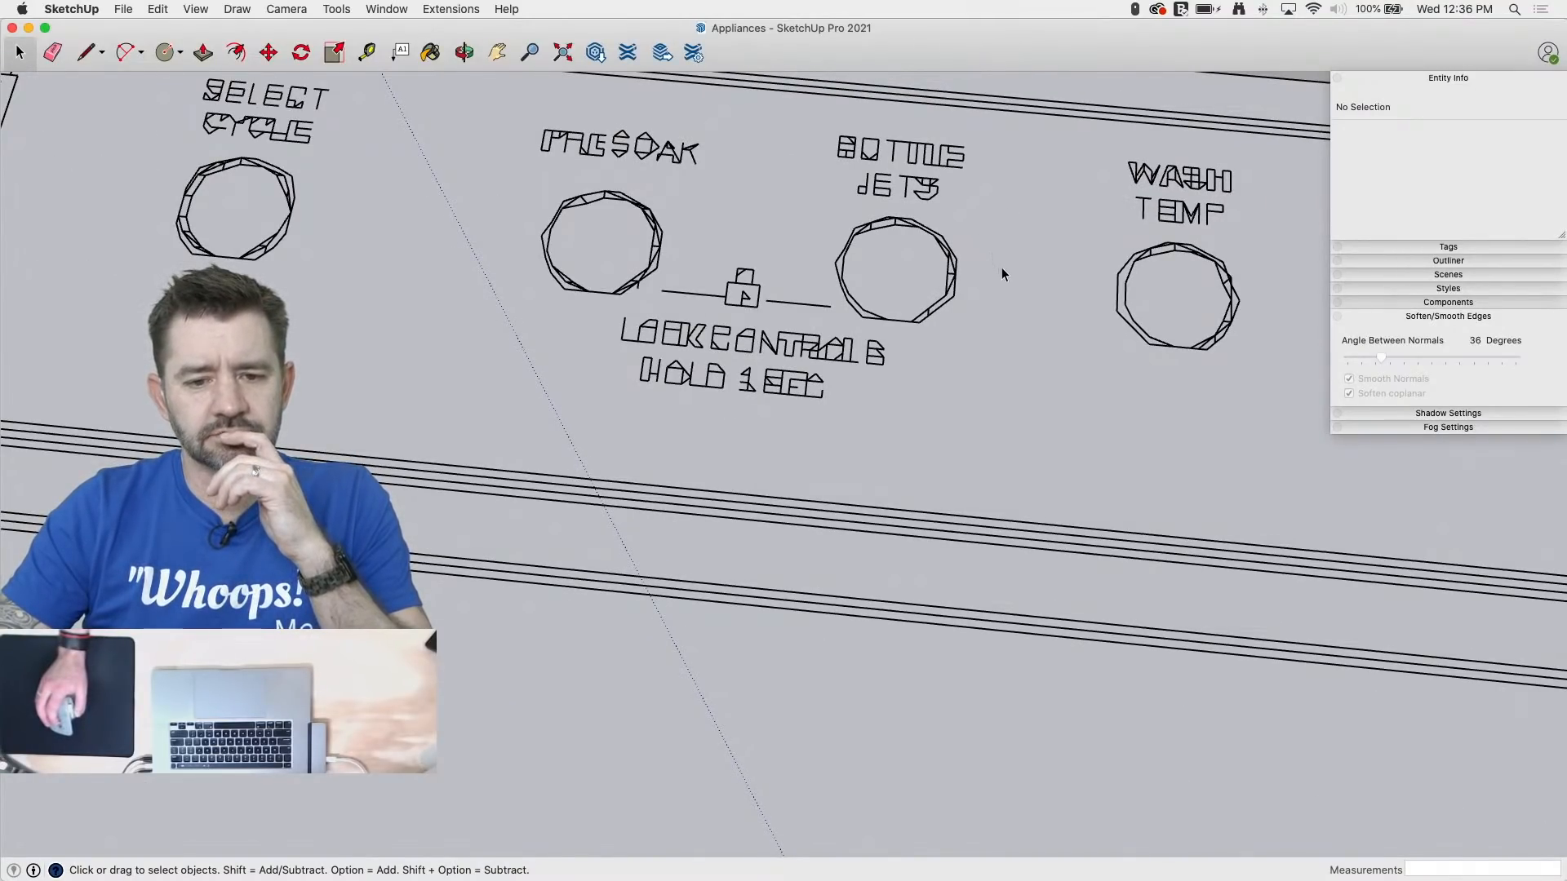
# Step: Examine the button outlines and labels from Select Cycle through Delay on the control panel drawing
pyautogui.scroll(4, 1002, 269)
pyautogui.scroll(-3, 1002, 269)
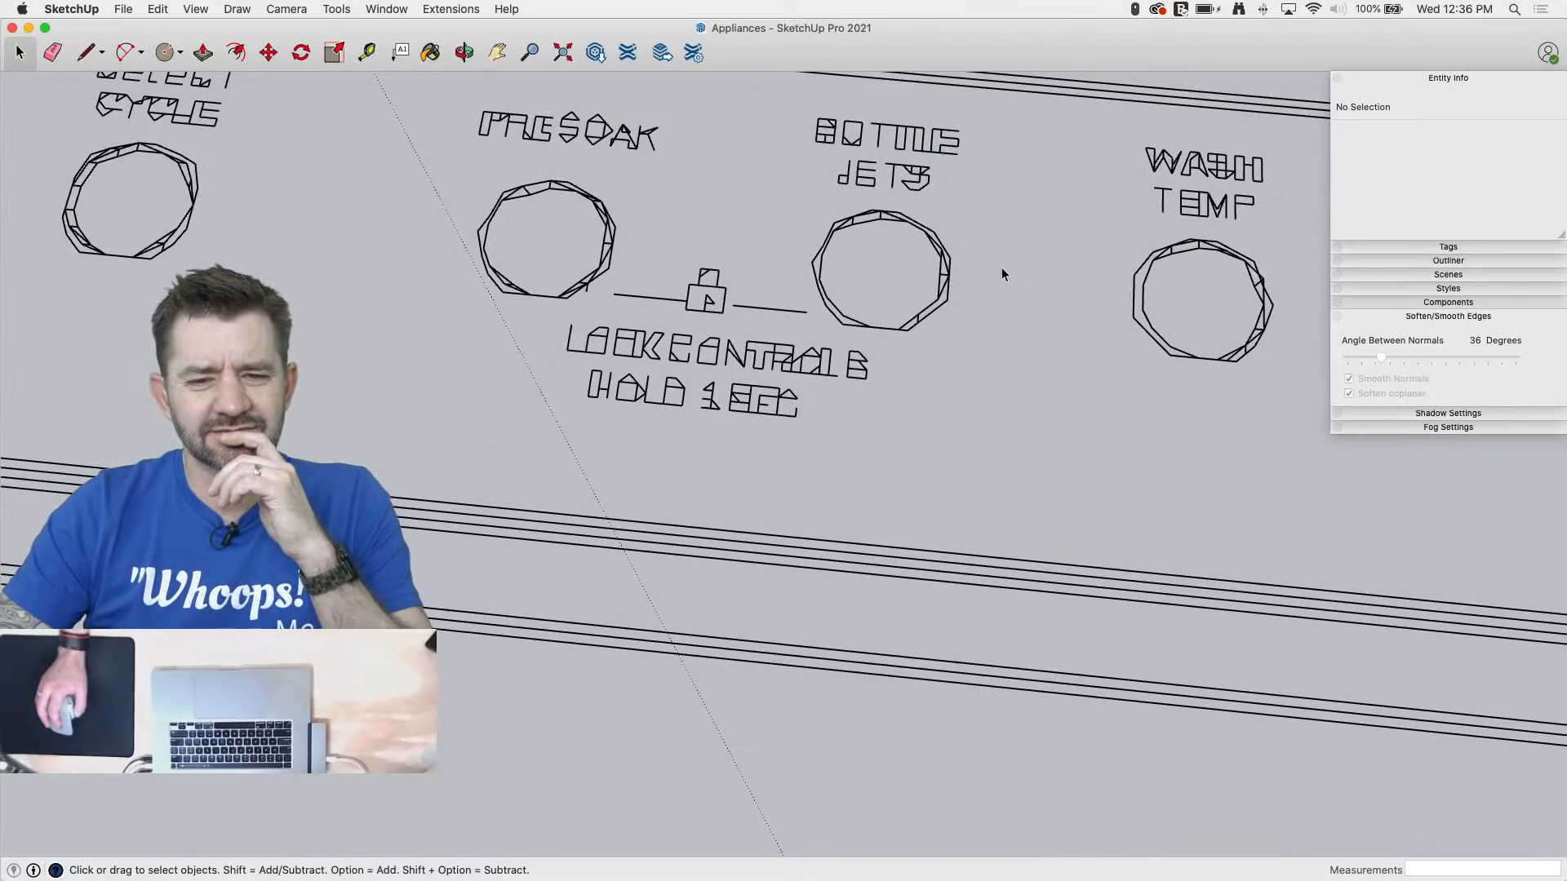
pyautogui.scroll(-3, 1001, 267)
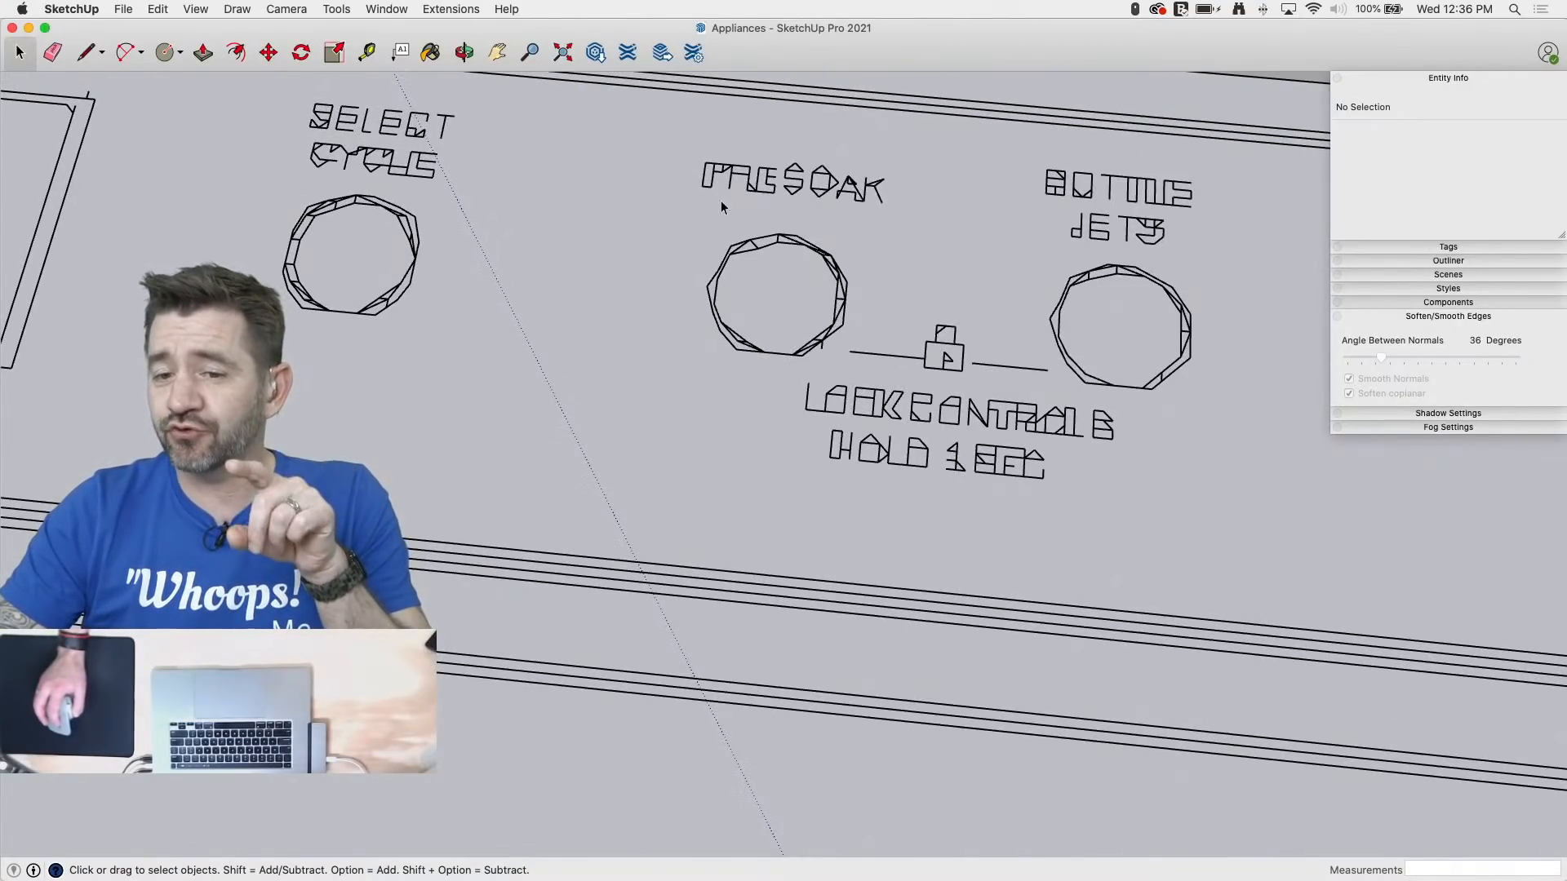
pyautogui.scroll(2, 938, 244)
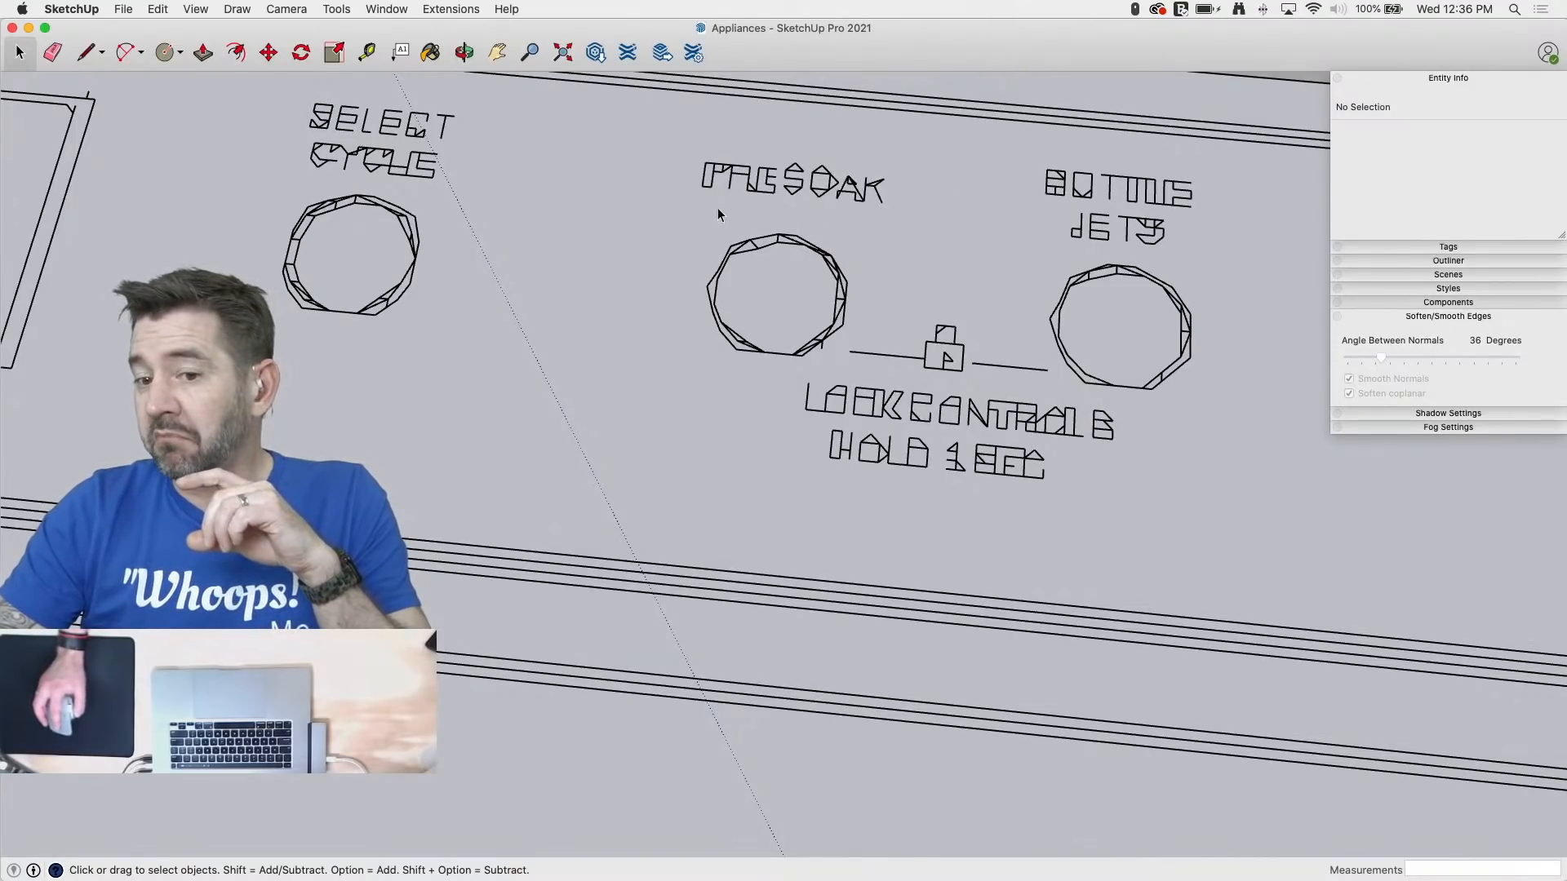
pyautogui.scroll(-3, 555, 183)
pyautogui.scroll(-2, 545, 183)
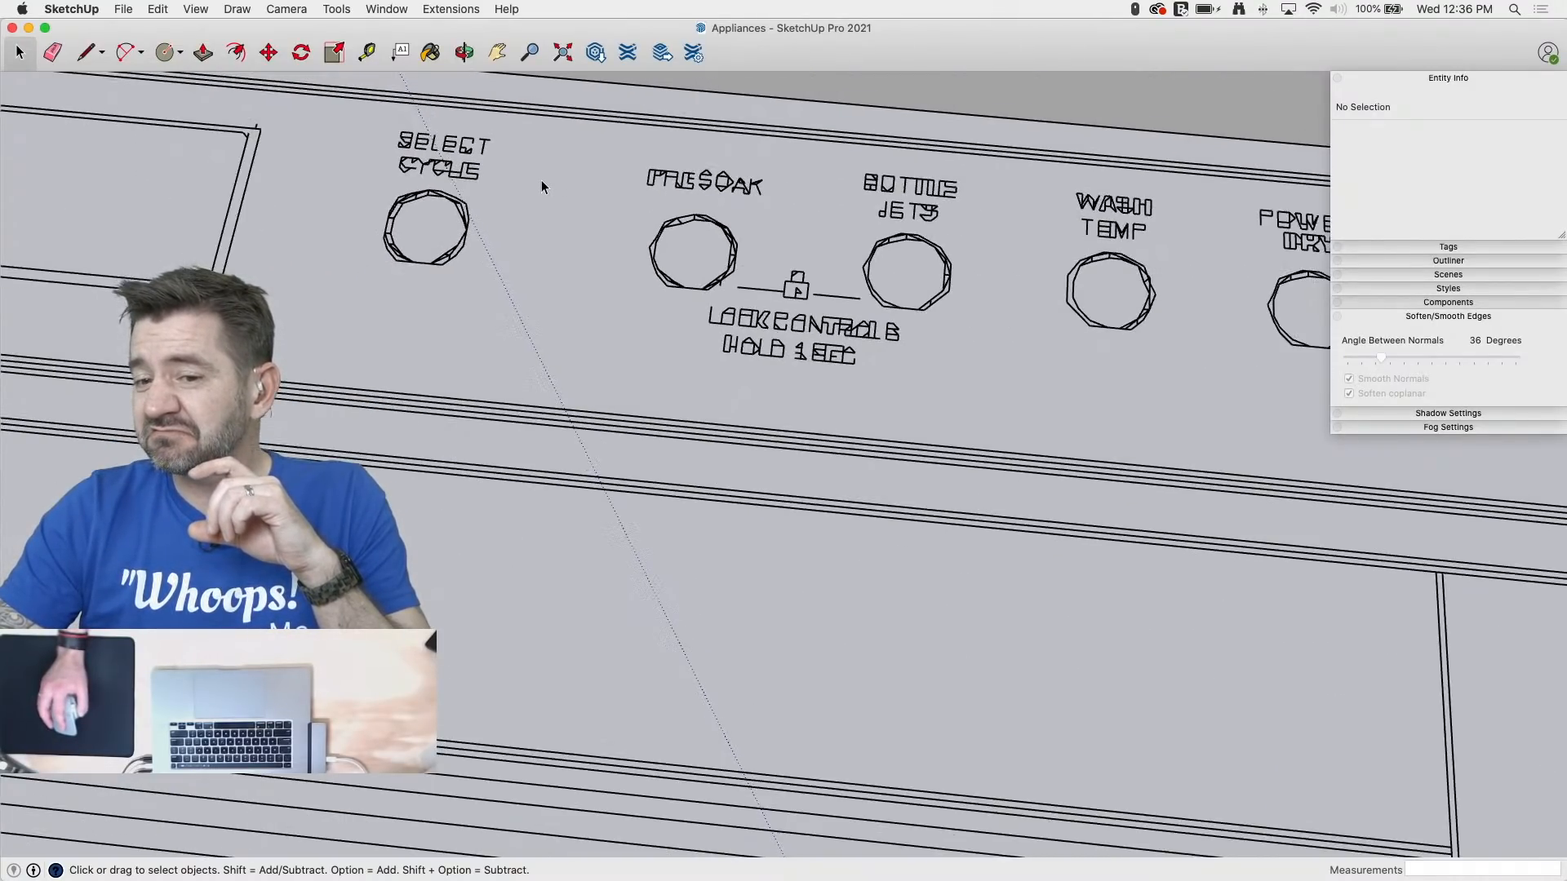
pyautogui.scroll(4, 947, 199)
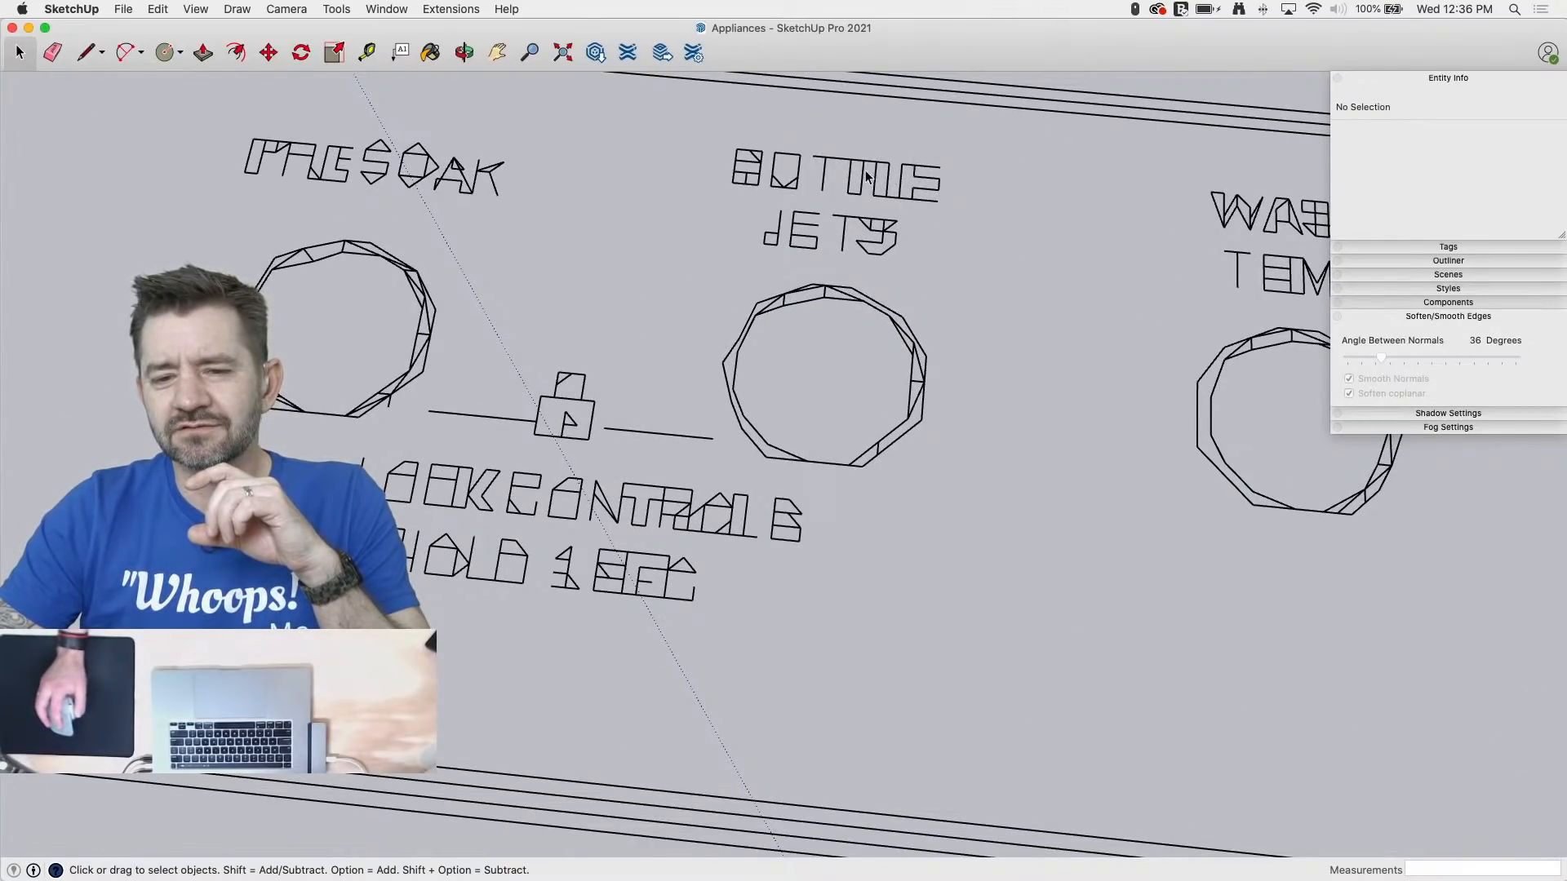
pyautogui.scroll(-2, 277, 214)
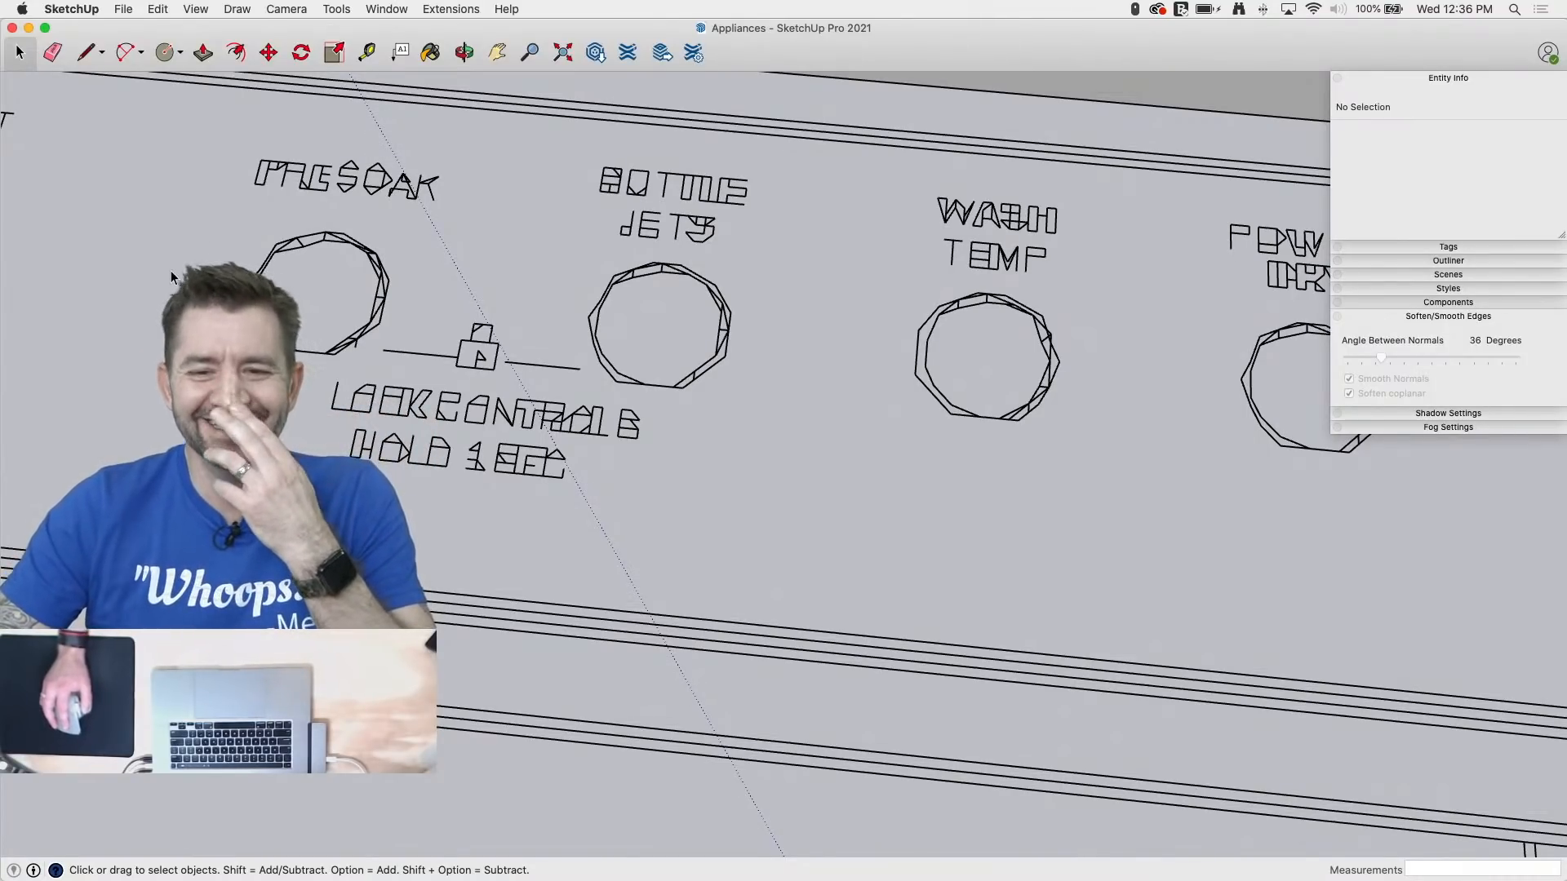
pyautogui.scroll(-2, 173, 271)
pyautogui.scroll(-2, 173, 274)
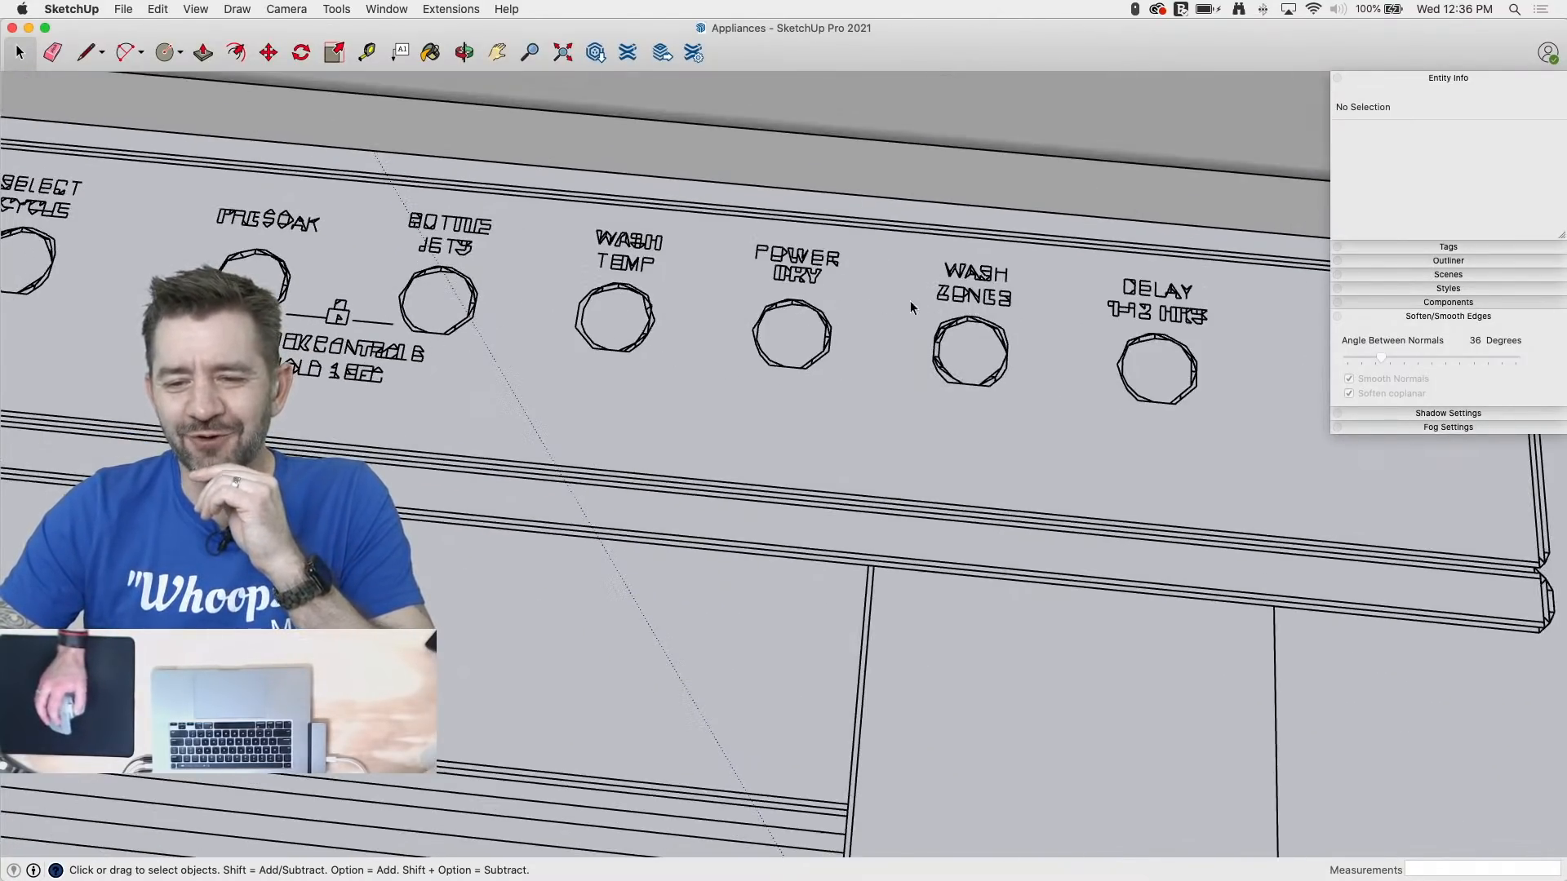
pyautogui.scroll(2, 1182, 325)
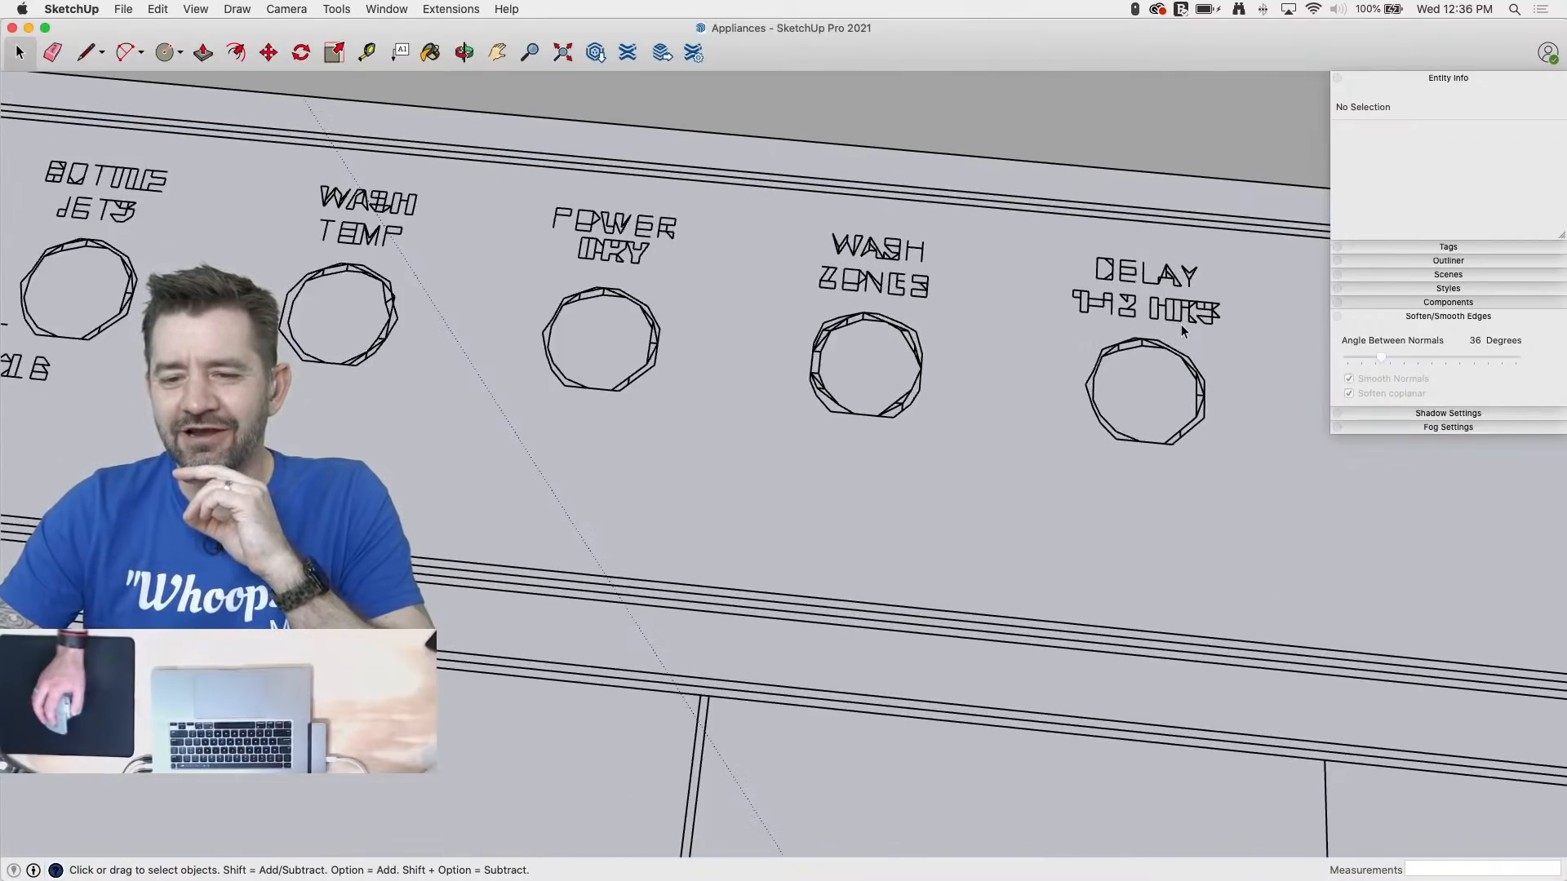
pyautogui.scroll(2, 1181, 325)
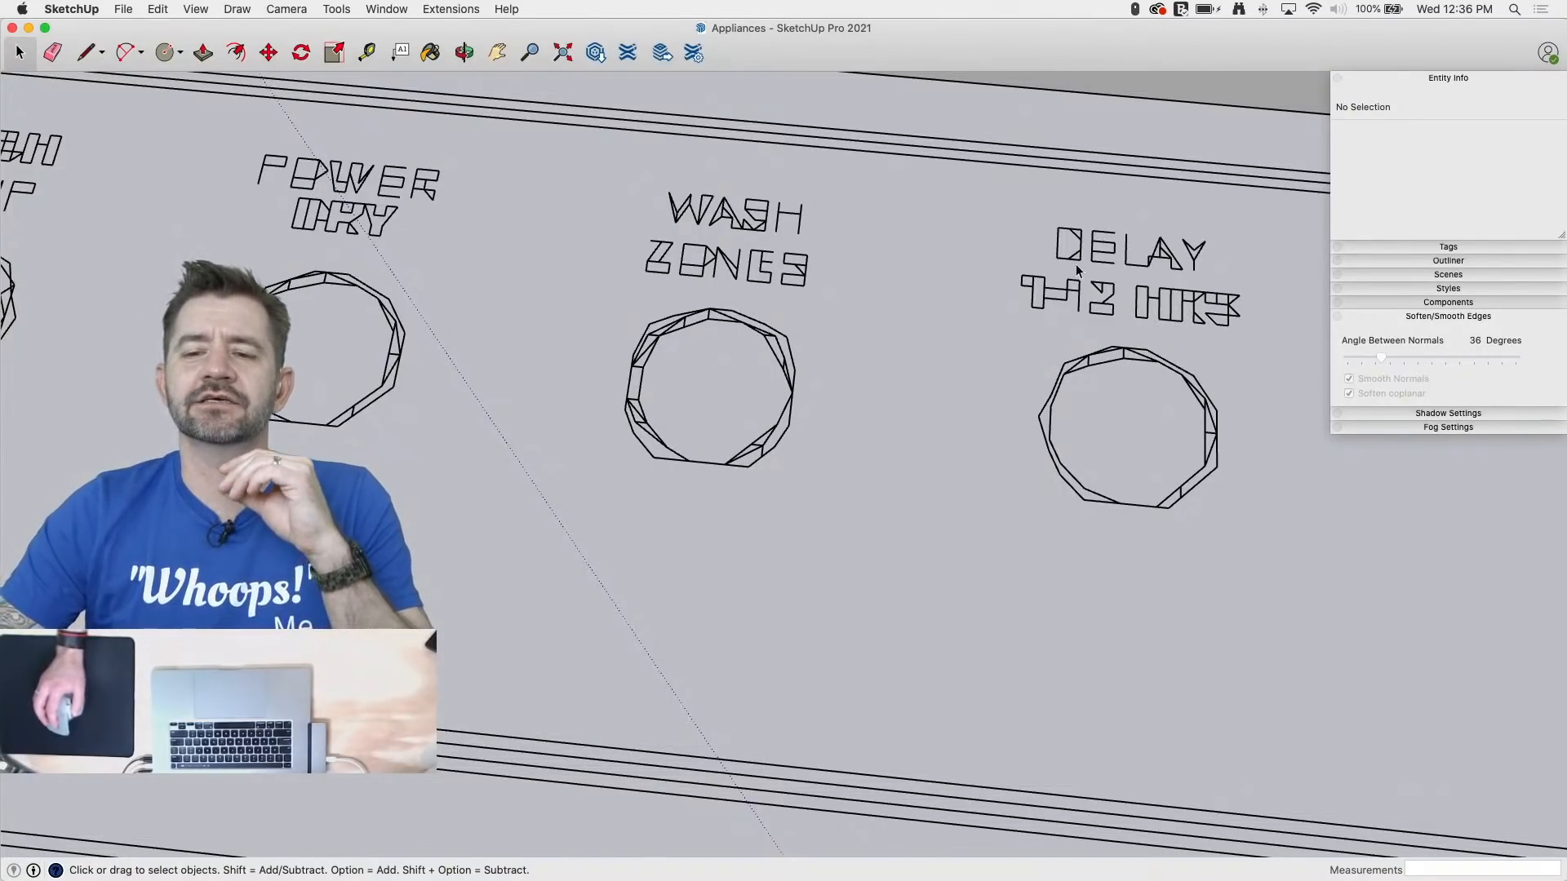
pyautogui.scroll(-2, 1267, 300)
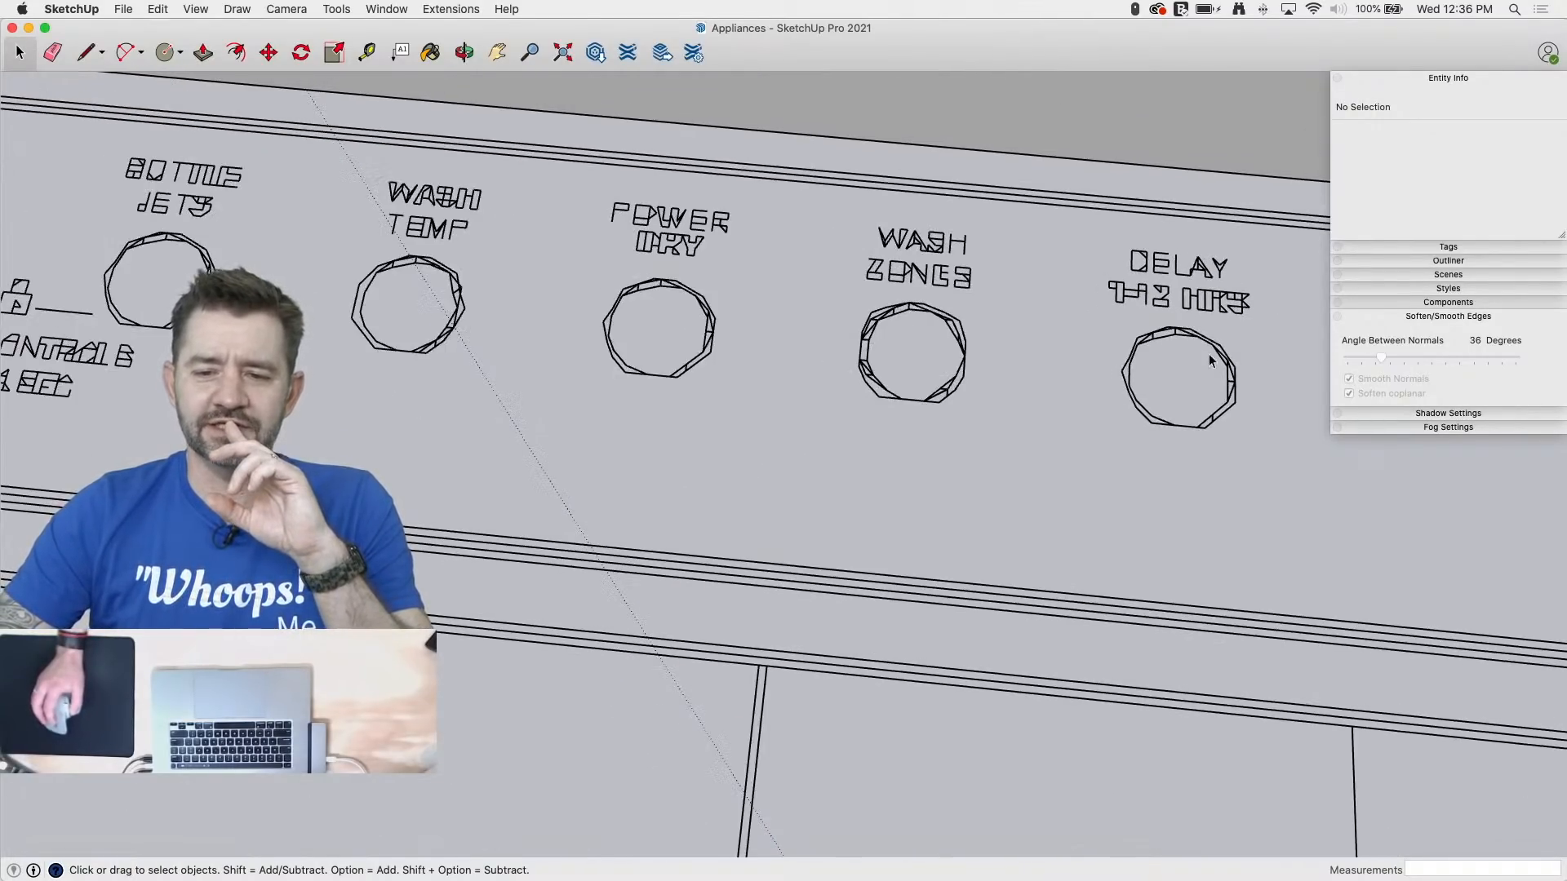
pyautogui.scroll(-3, 1265, 306)
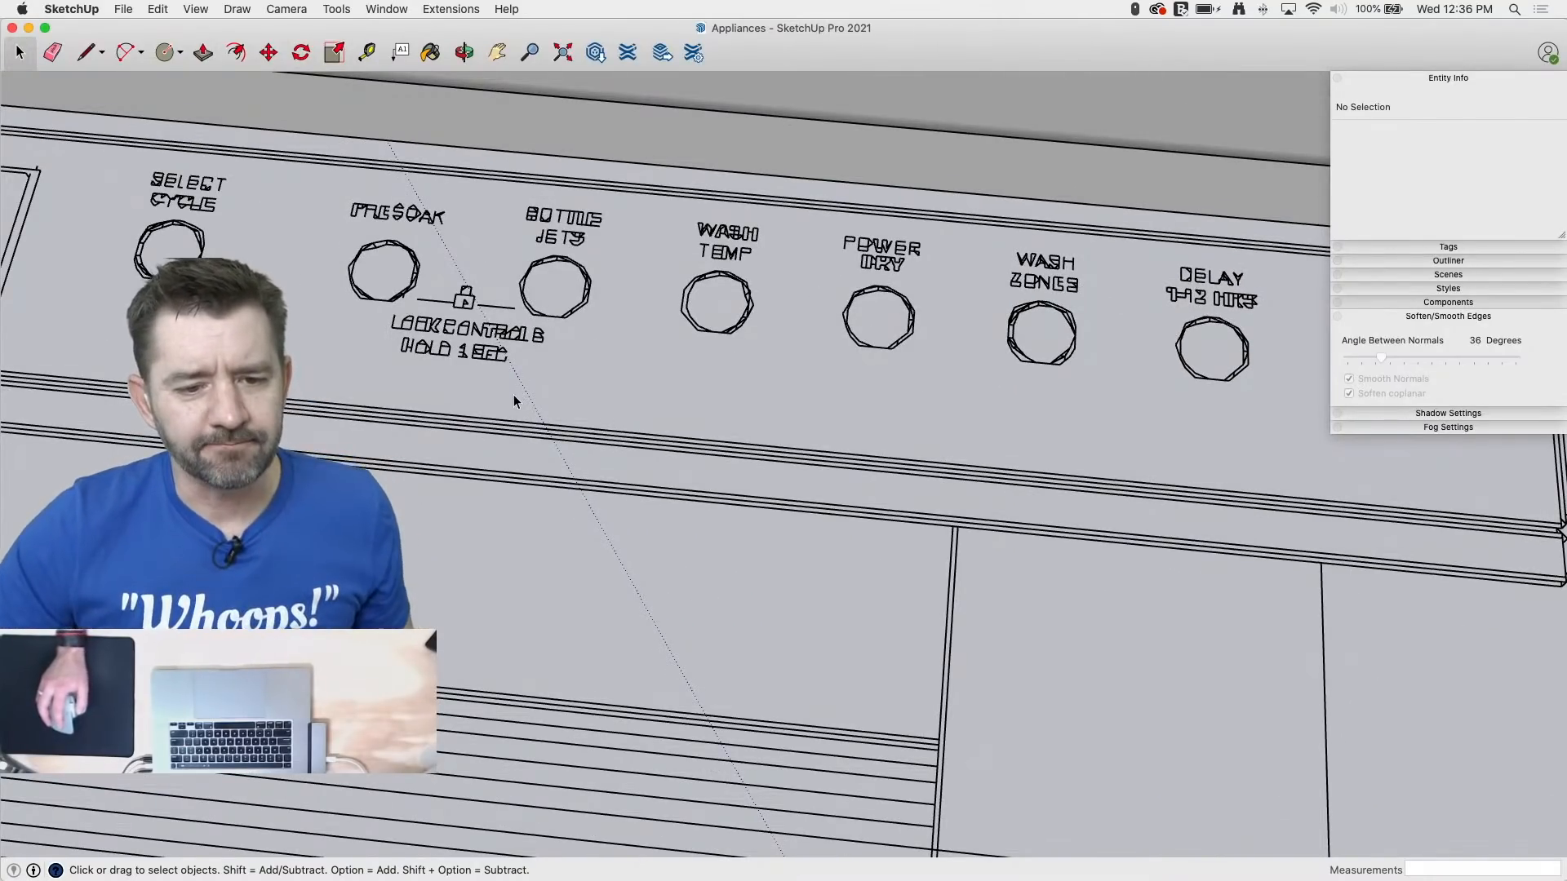
pyautogui.scroll(-1, 514, 400)
pyautogui.moveTo(542, 431)
pyautogui.mouseDown(button='middle')
pyautogui.moveTo(724, 531)
pyautogui.moveTo(626, 458)
pyautogui.mouseUp(button='middle')
pyautogui.scroll(-3, 1123, 380)
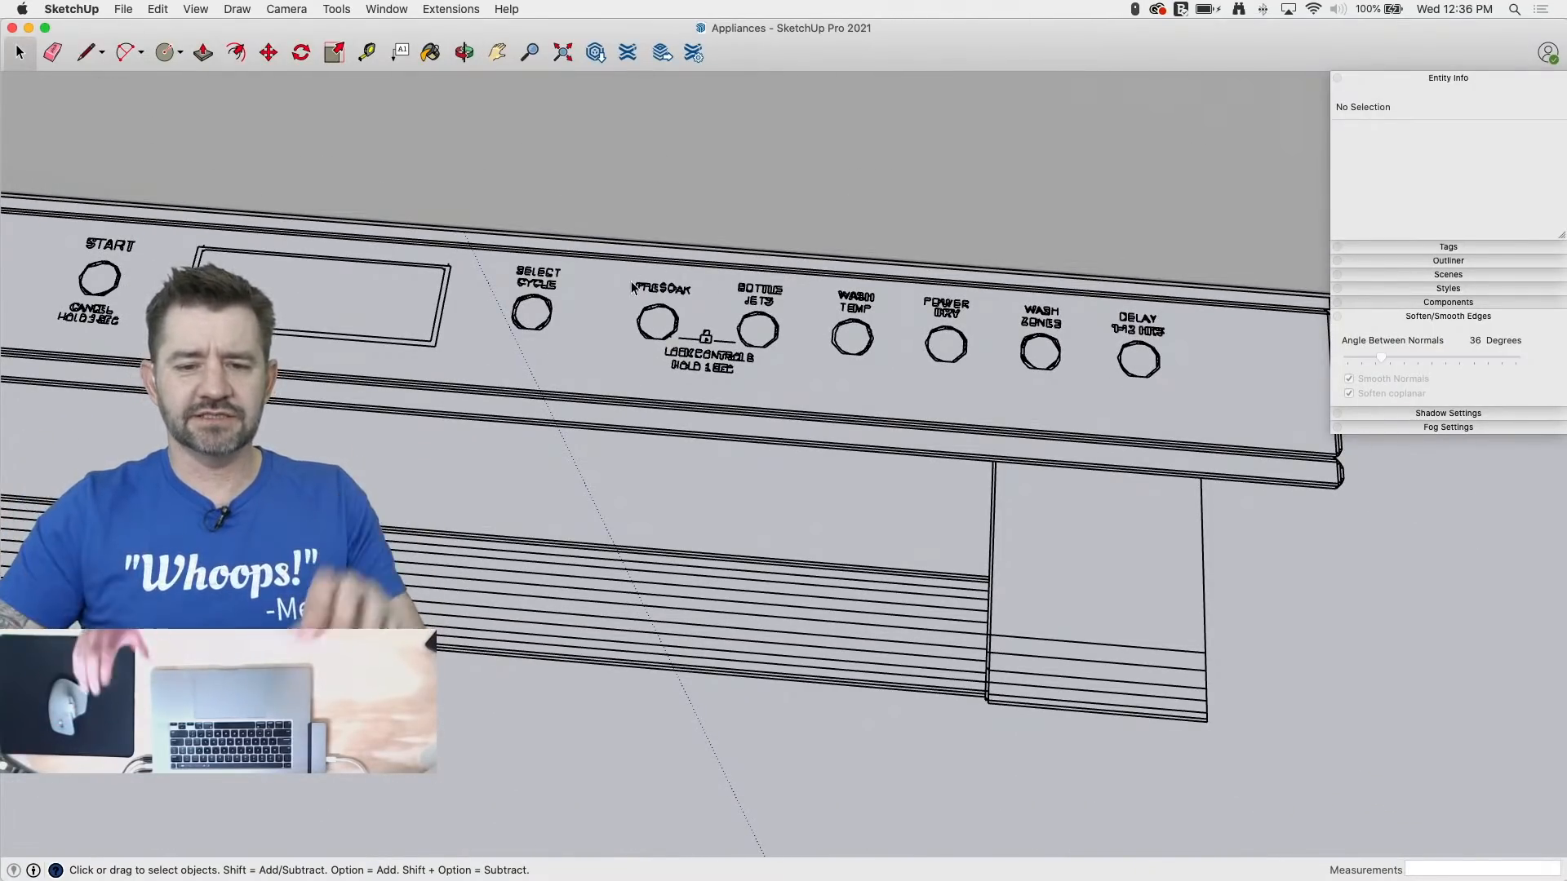
# Step: Draw a rectangle of about 3 1/16" by 1 1/16" over the outer outline of the control panel's display window
pyautogui.scroll(-3, 1042, 438)
pyautogui.scroll(6, 724, 451)
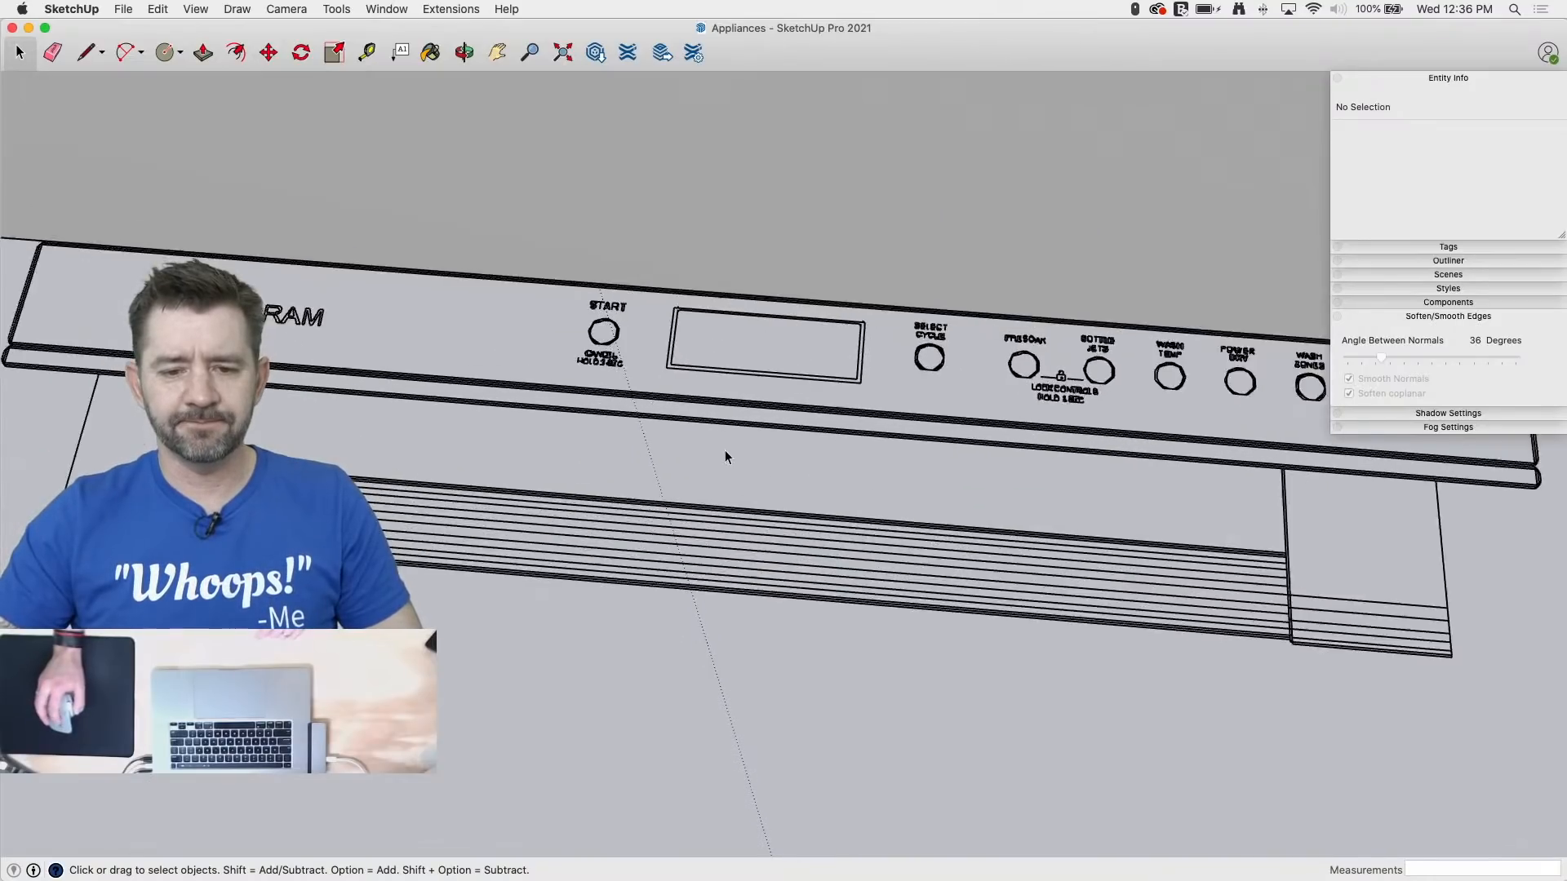
pyautogui.press('r')
pyautogui.scroll(3, 571, 206)
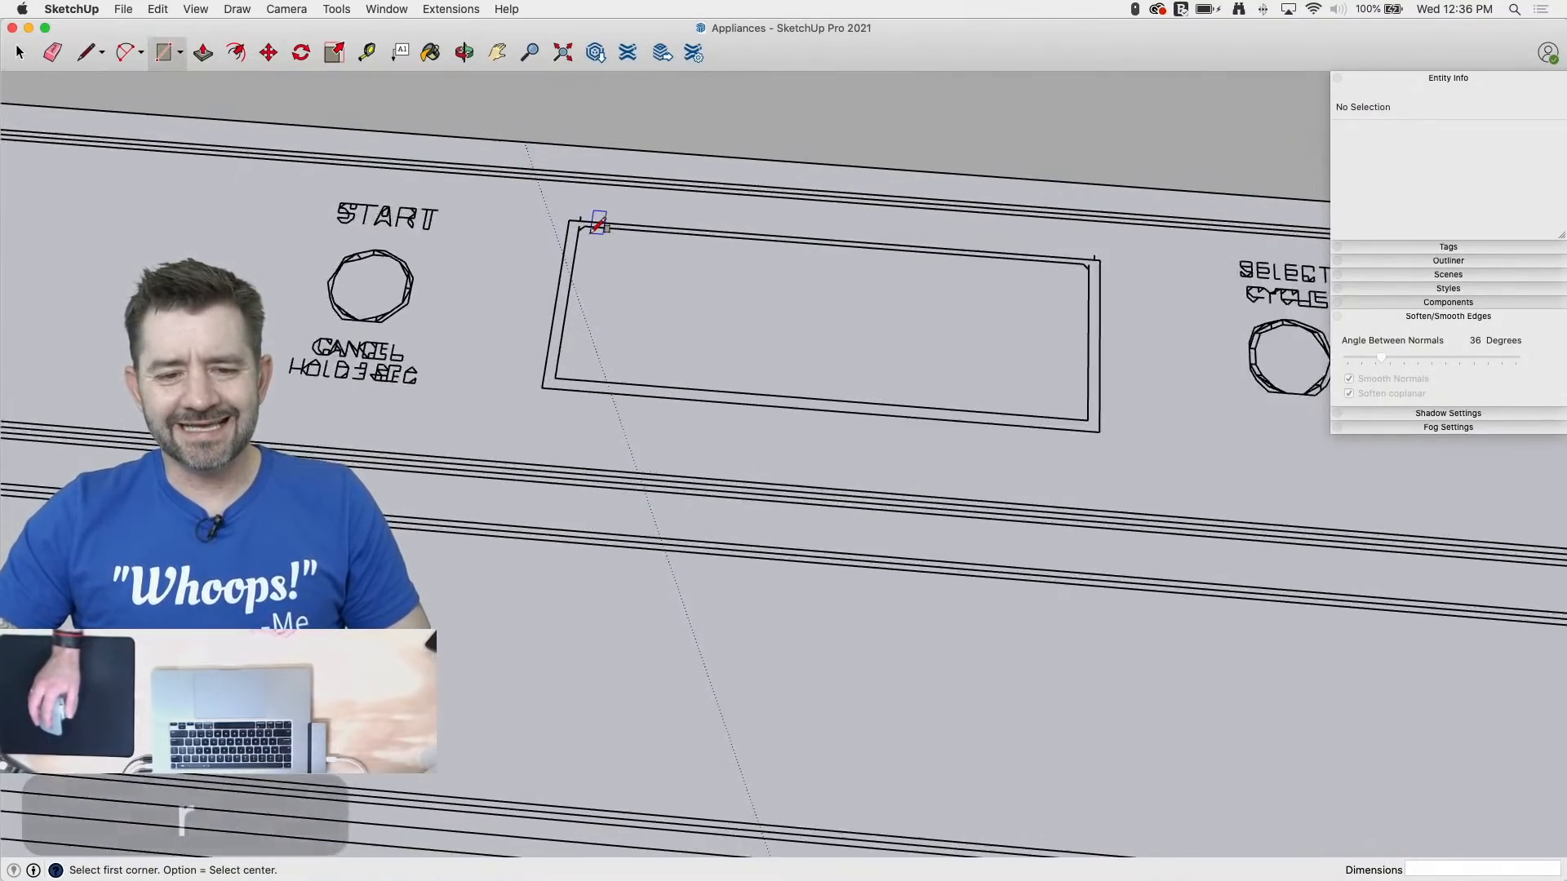
pyautogui.click(564, 217)
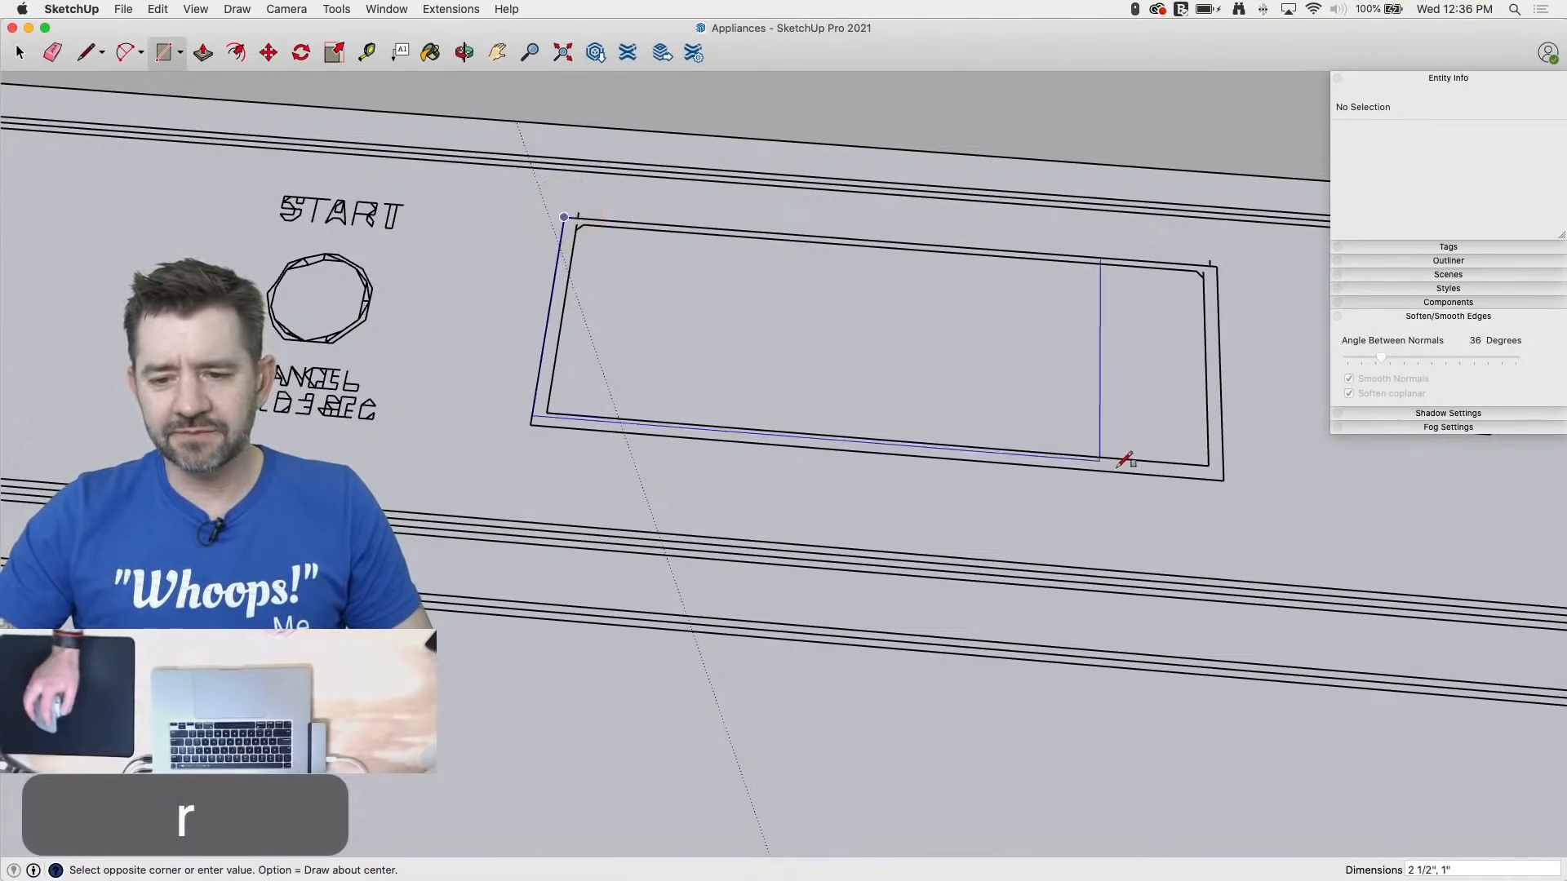
pyautogui.click(1223, 474)
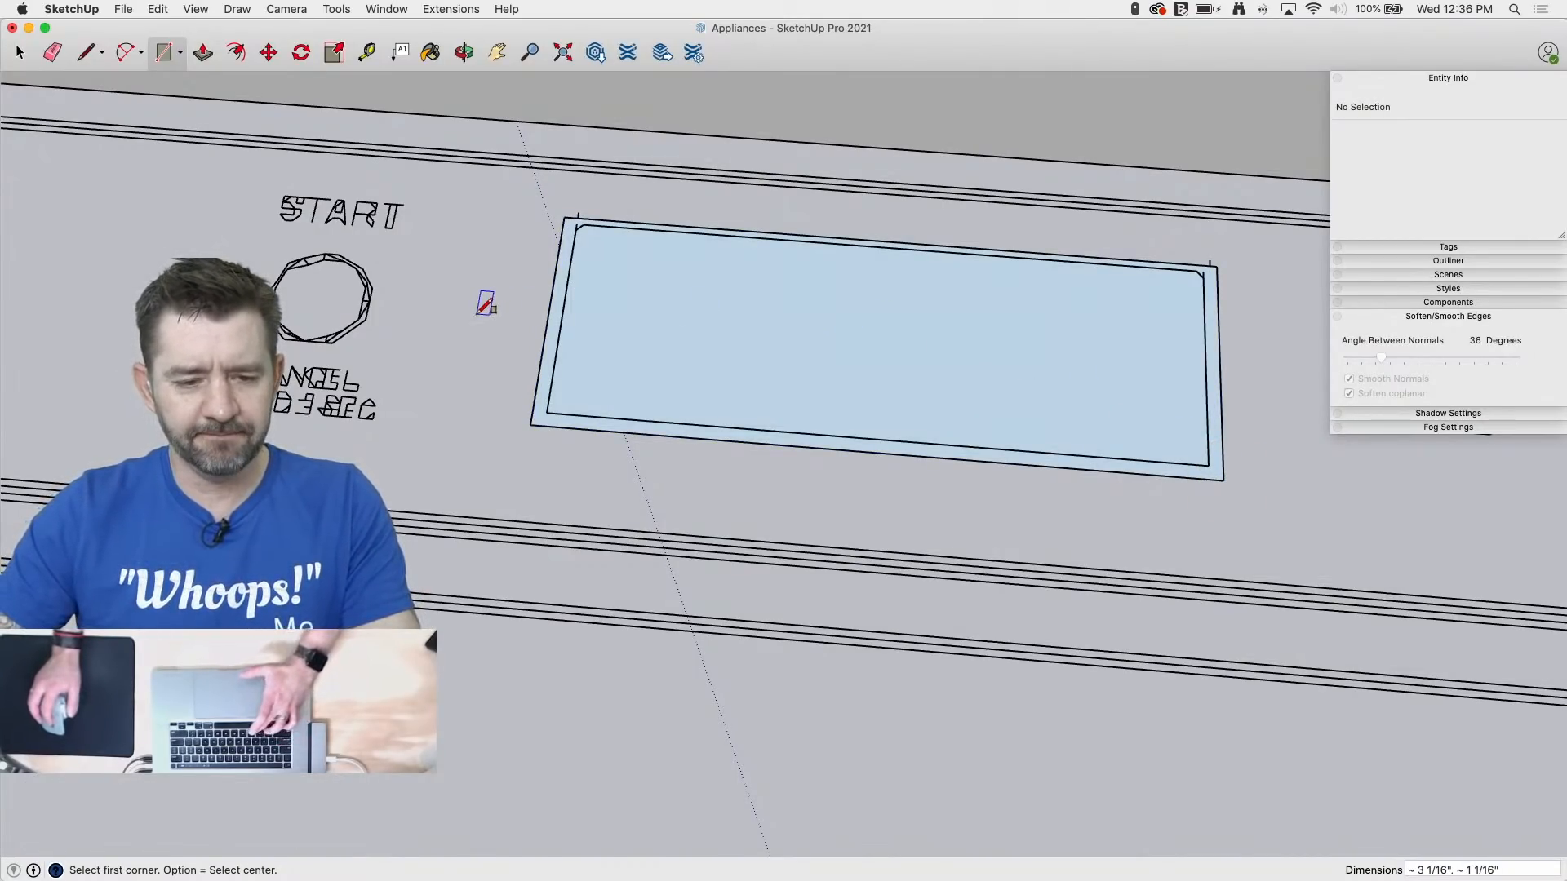
# Step: Draw a 24-sided circle over the Start button outline from its center
pyautogui.press('c')
pyautogui.scroll(2, 343, 262)
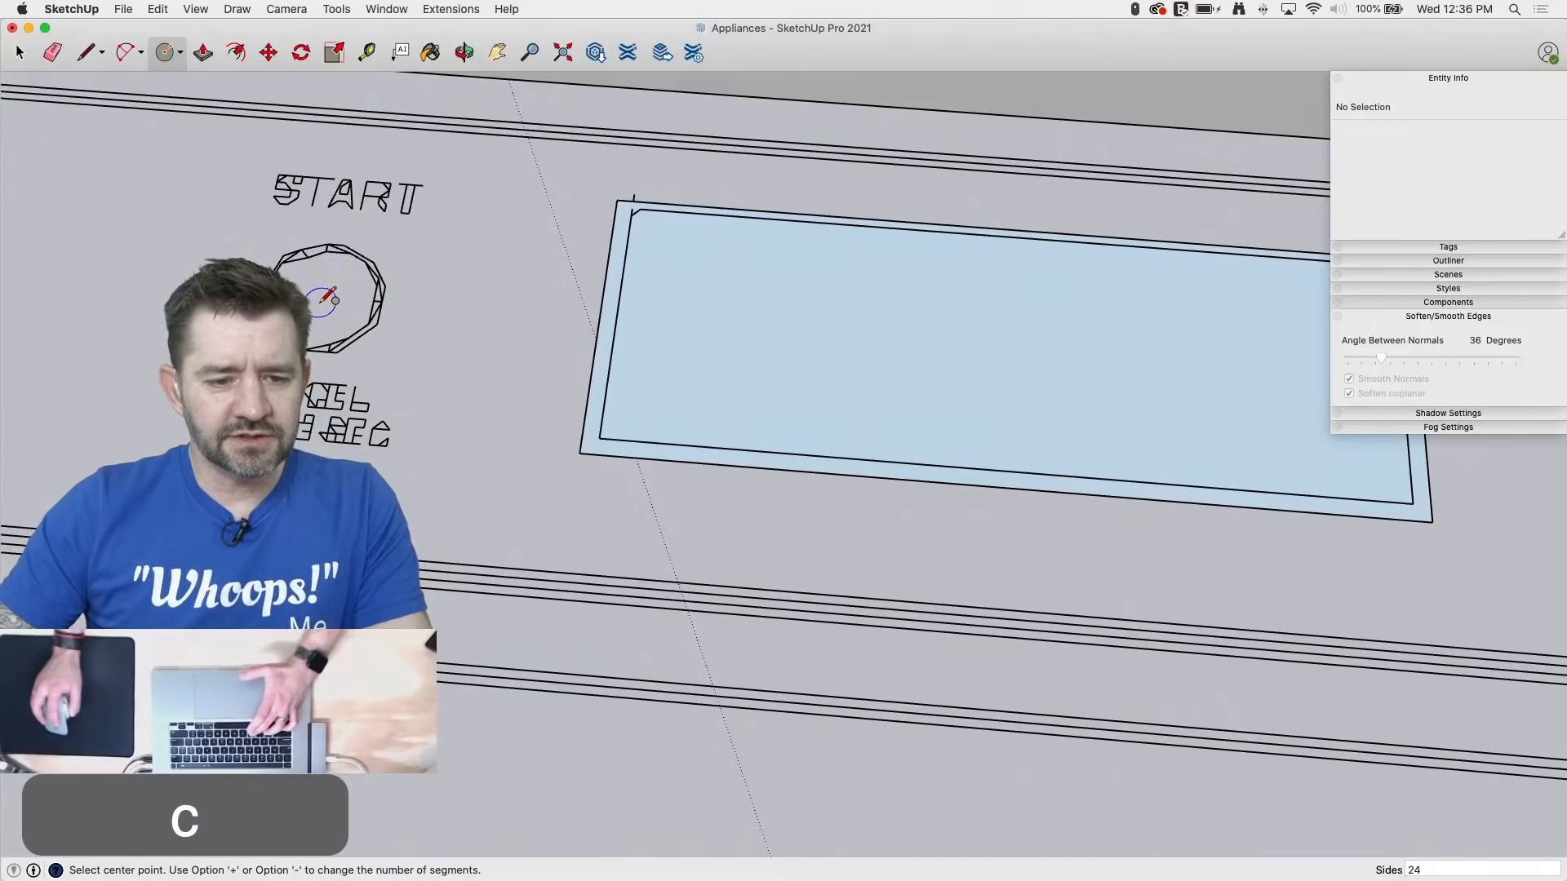
pyautogui.moveTo(322, 299)
pyautogui.mouseDown()
pyautogui.moveTo(413, 302)
pyautogui.moveTo(394, 301)
pyautogui.mouseUp()
pyautogui.press('space')
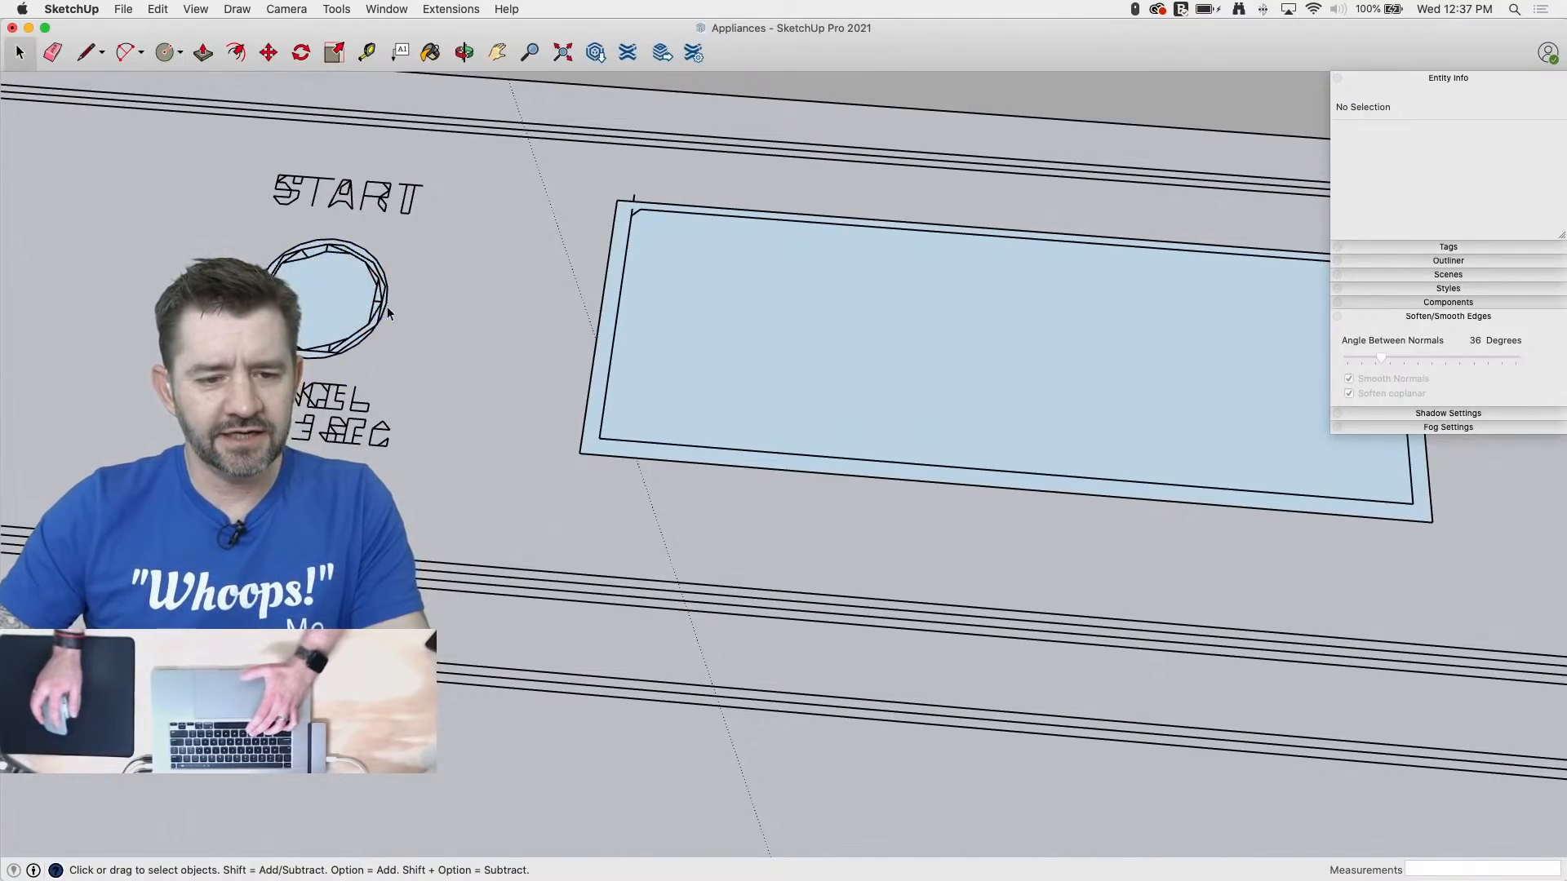
# Step: Copy the Start button's circular face 5 1/8" along the red axis onto the Select Cycle button
pyautogui.click(342, 310)
pyautogui.press('m')
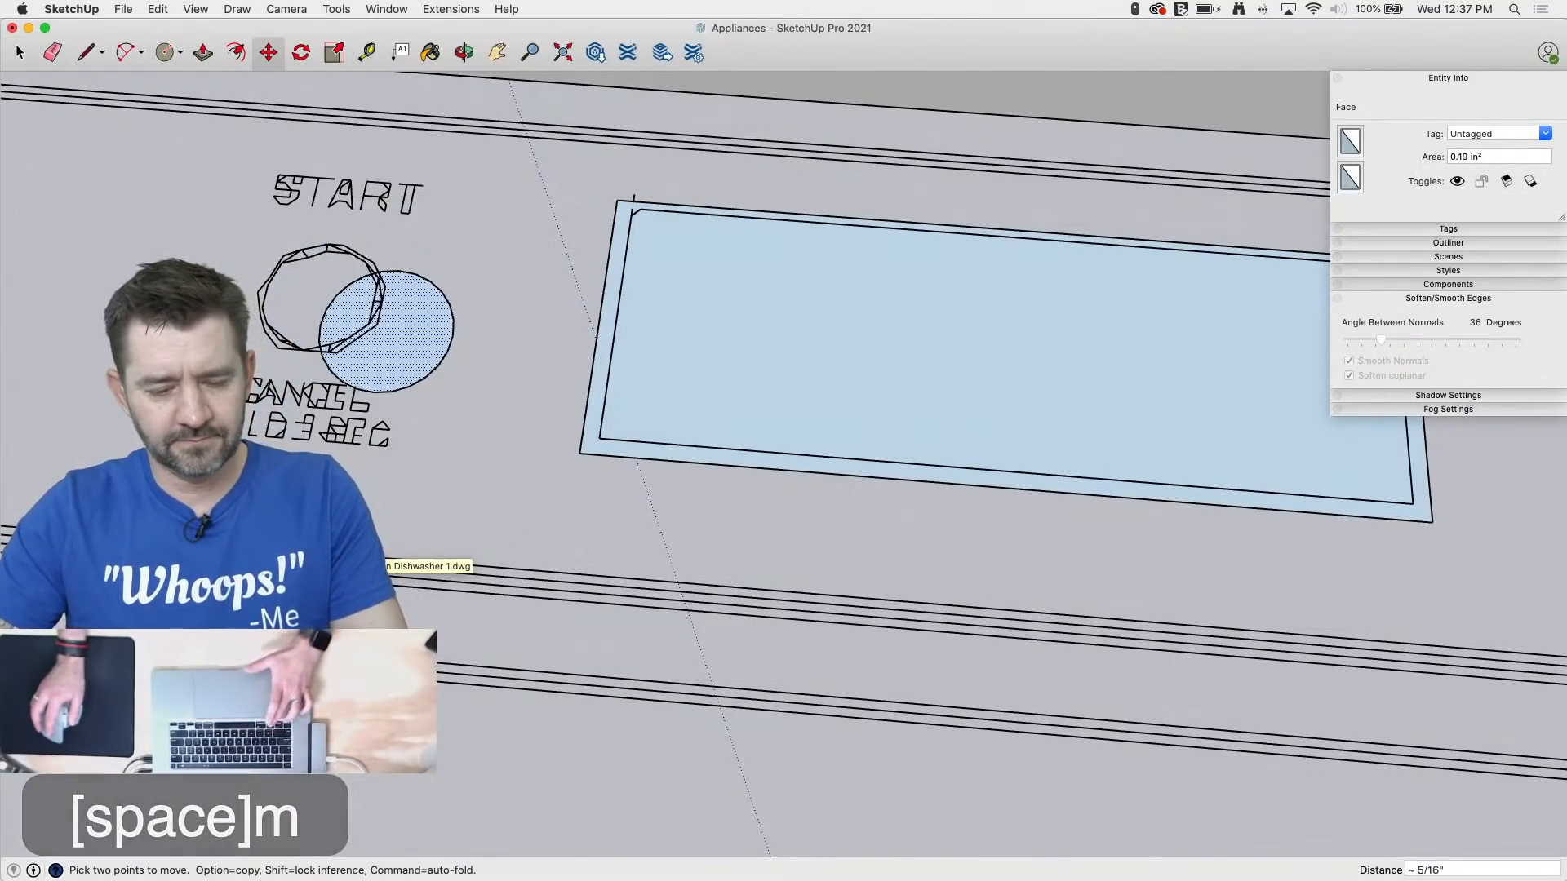
pyautogui.press('alt')
pyautogui.scroll(-6, 391, 550)
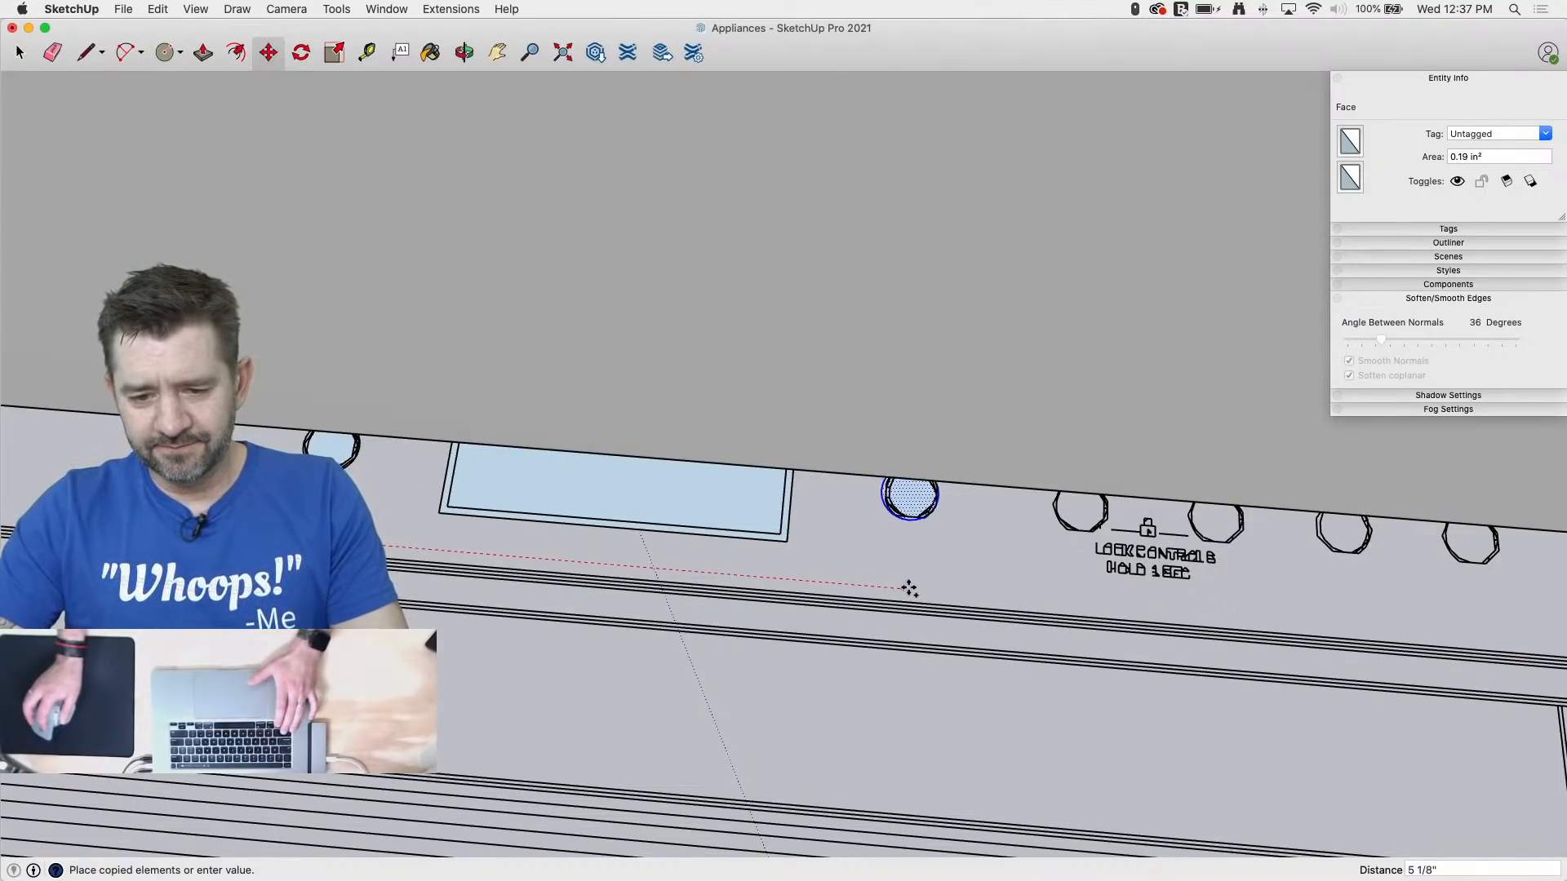
pyautogui.scroll(4, 908, 588)
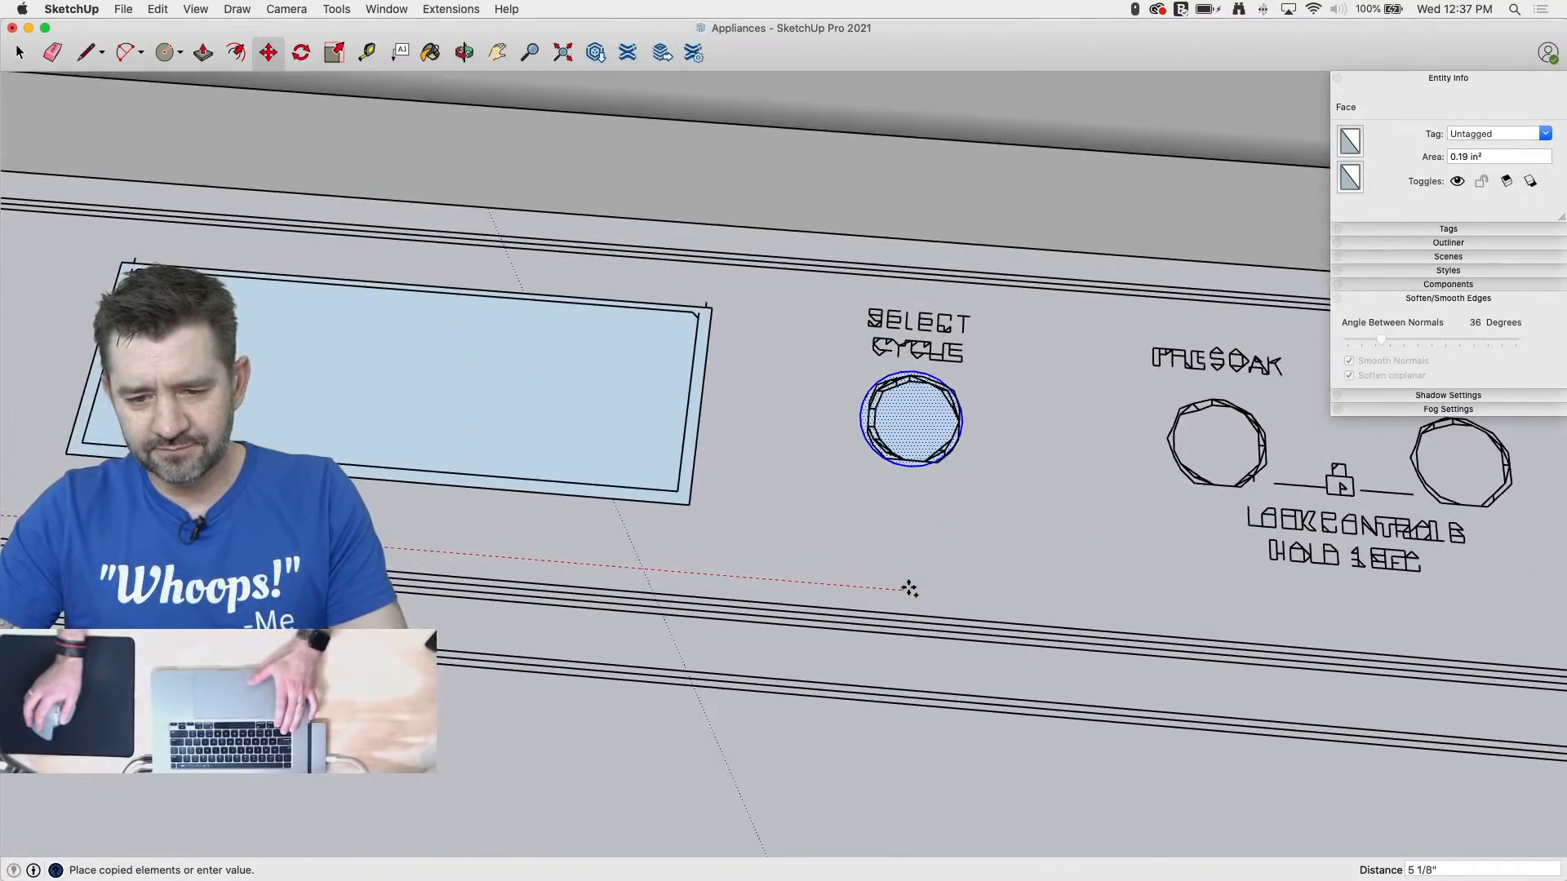
pyautogui.click(907, 588)
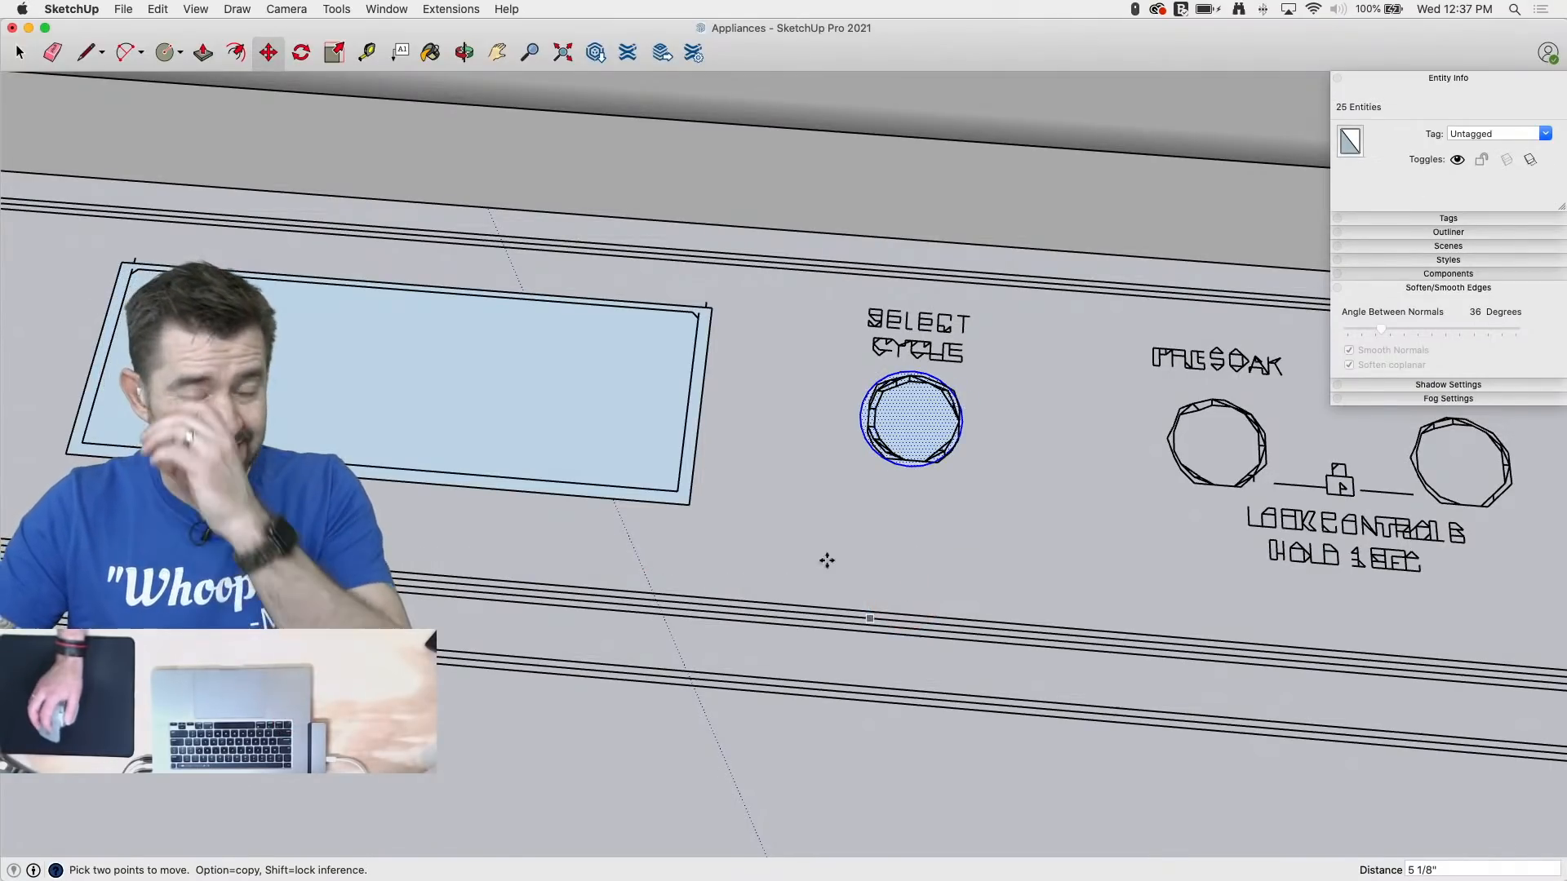
# Step: Turn off length snapping in the model's units settings and nudge the copied circle to fit the Select Cycle outline
pyautogui.click(397, 8)
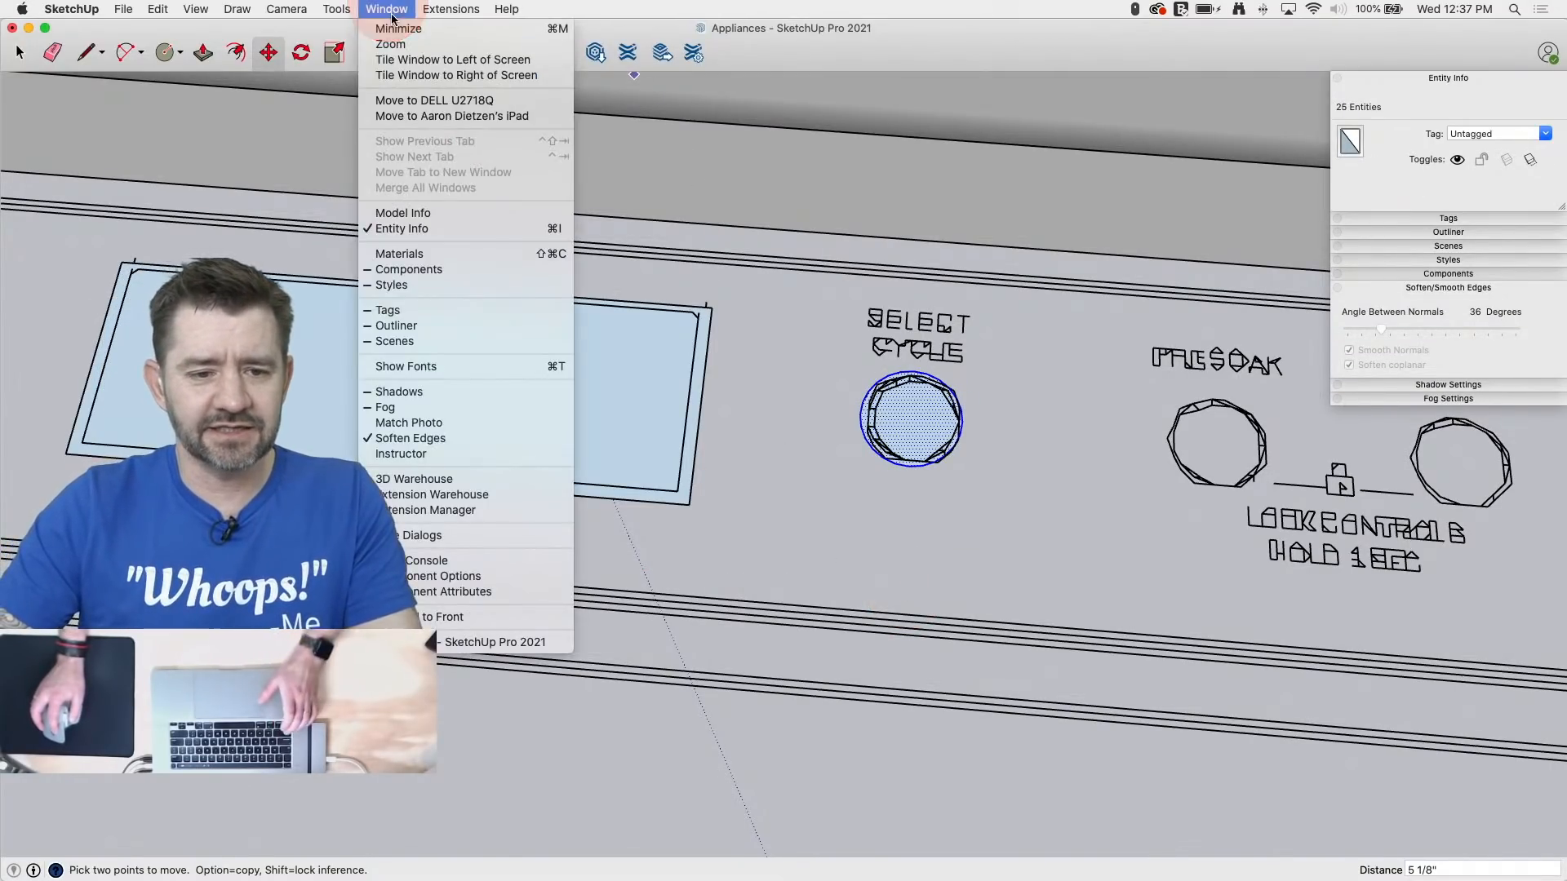
pyautogui.click(403, 213)
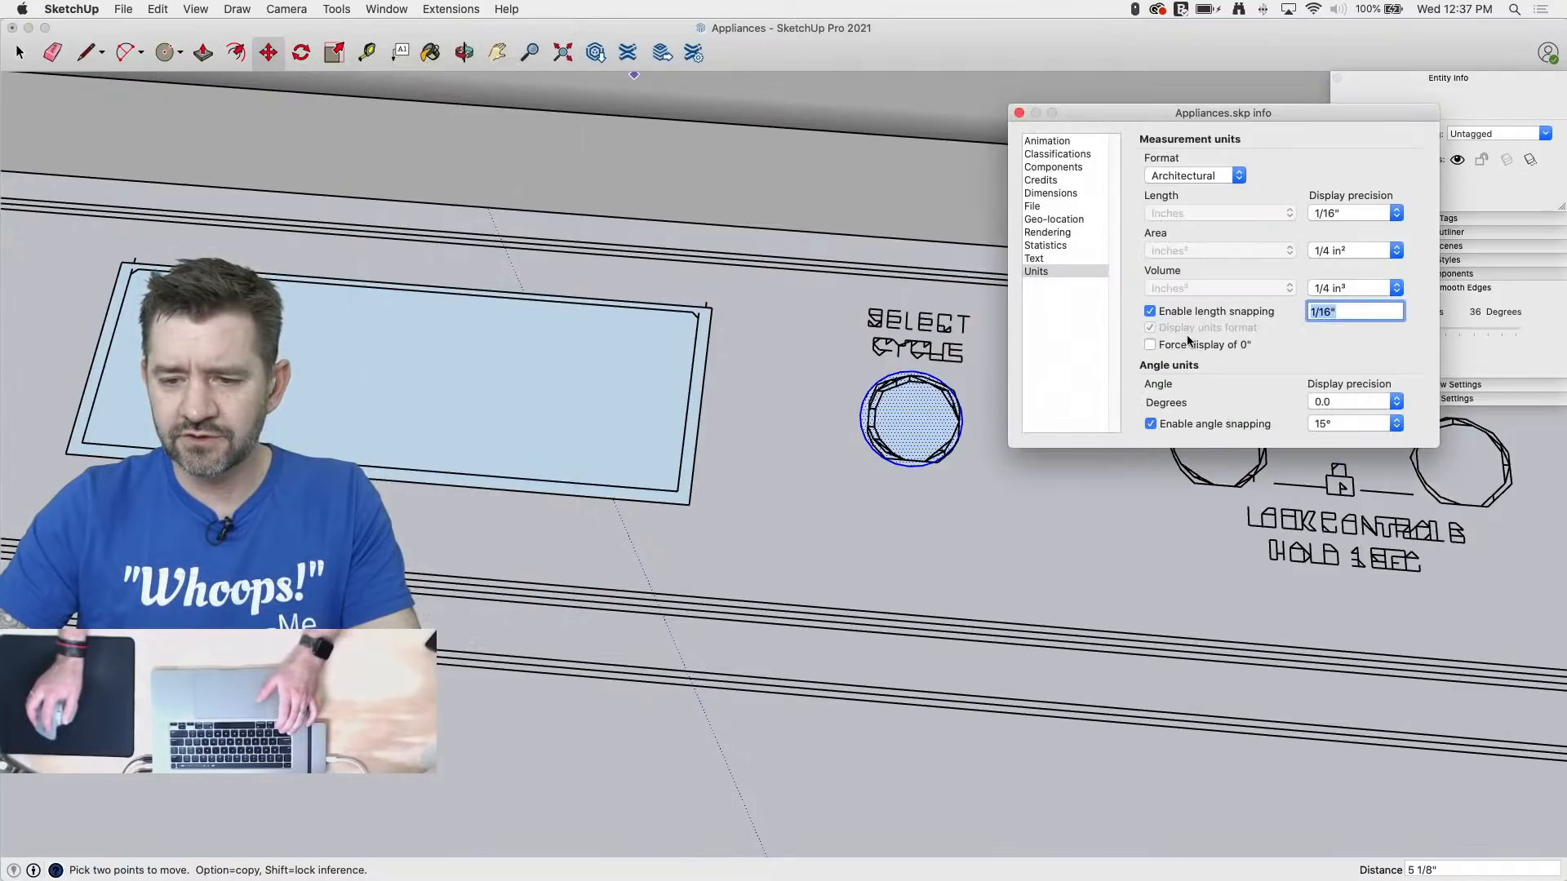
pyautogui.click(1150, 310)
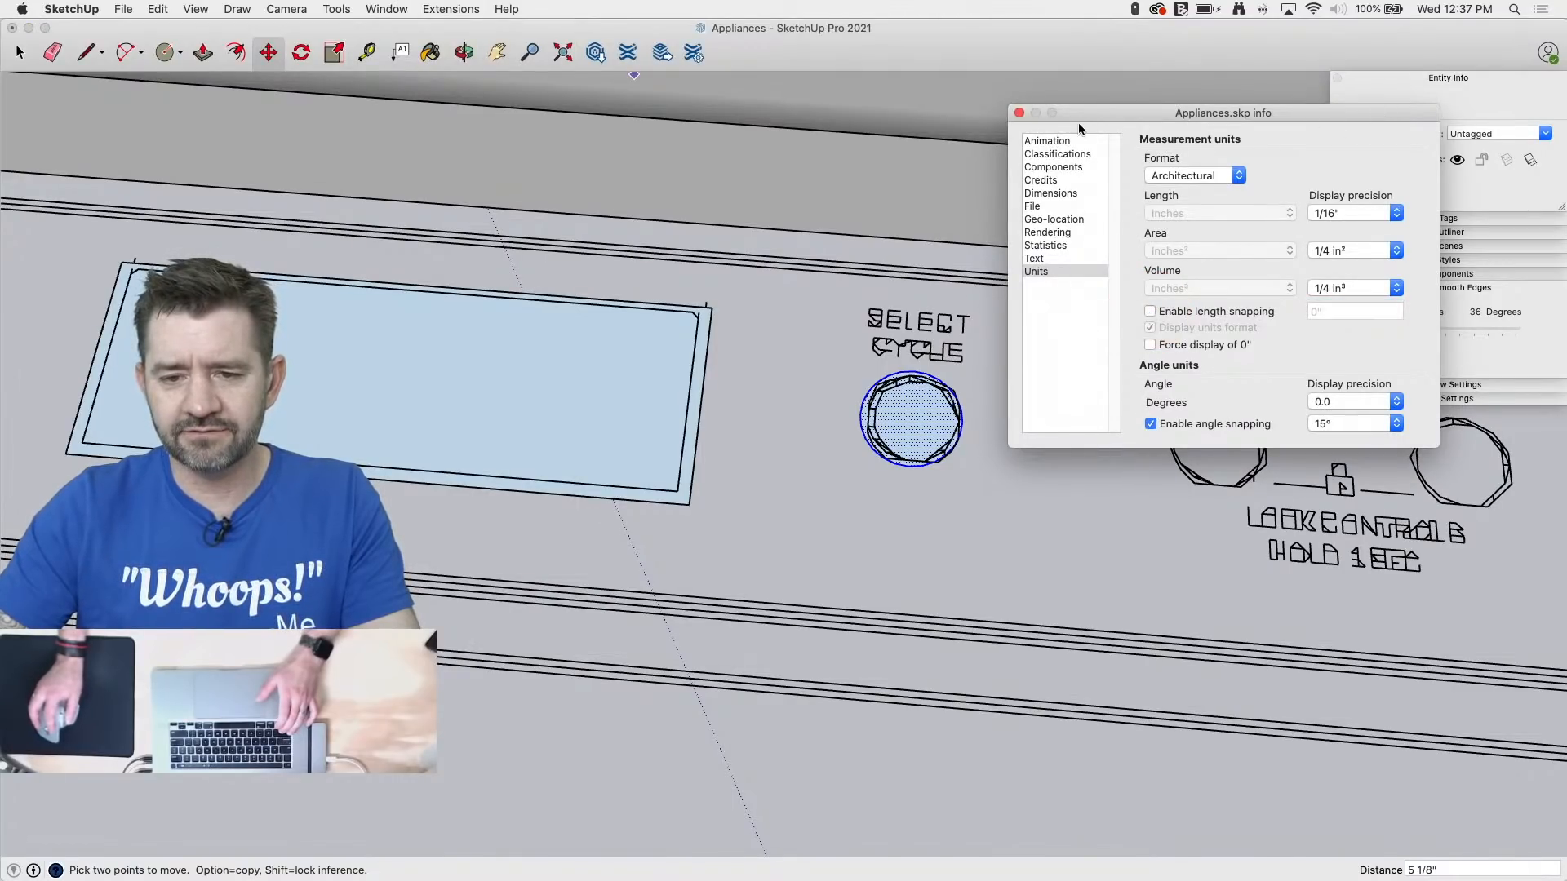
pyautogui.click(1019, 113)
pyautogui.press('m')
pyautogui.click(899, 552)
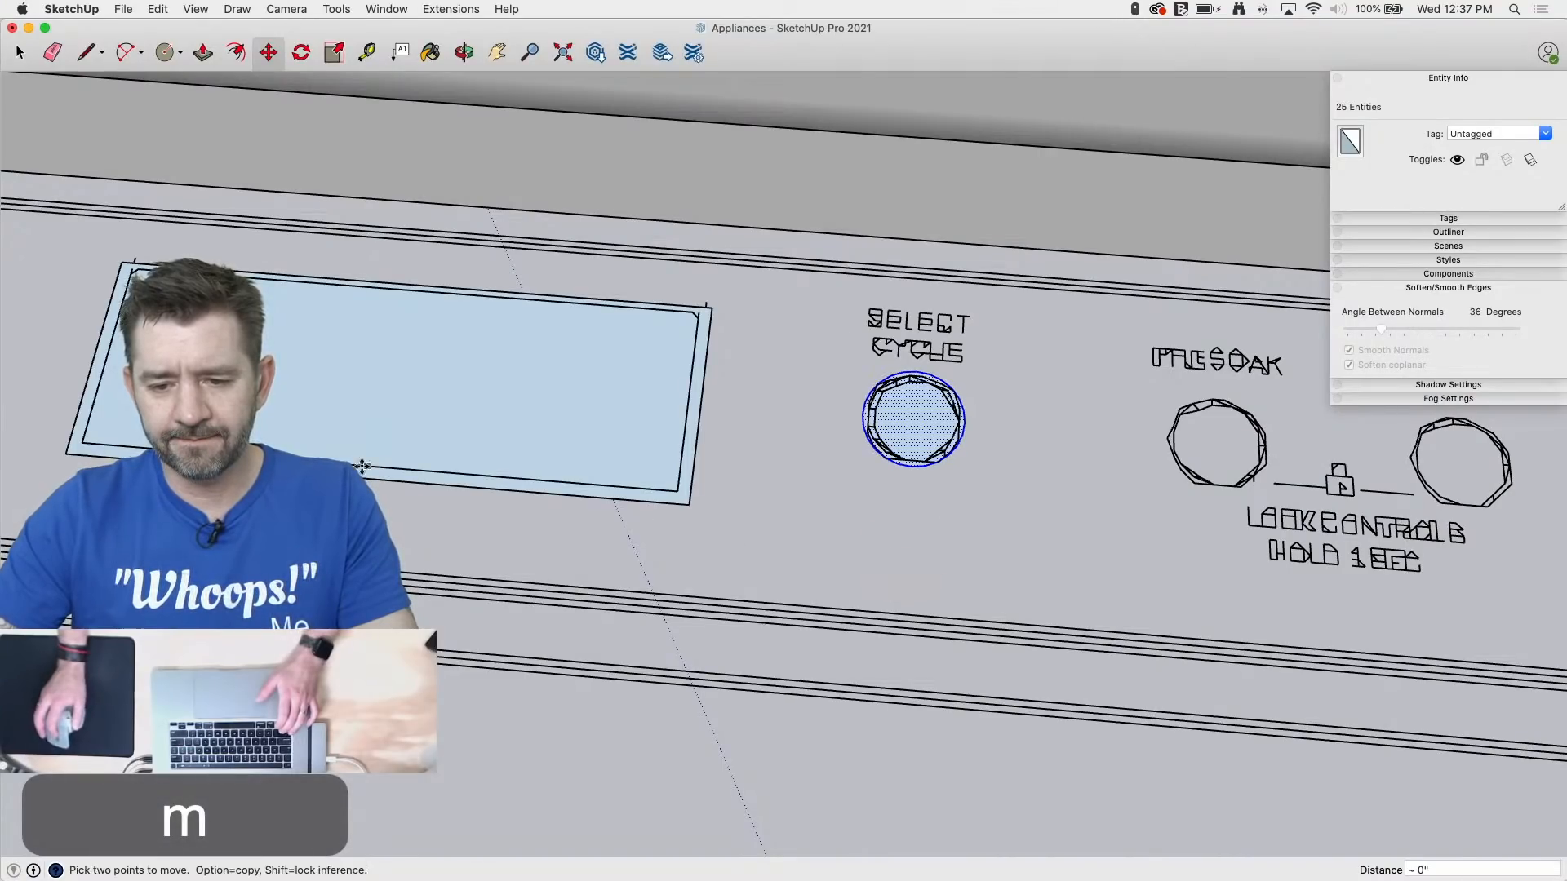
# Step: Try to array the Select Cycle circle along the panel as six copies spaced about 1 1/2" apart
pyautogui.scroll(-6, 351, 459)
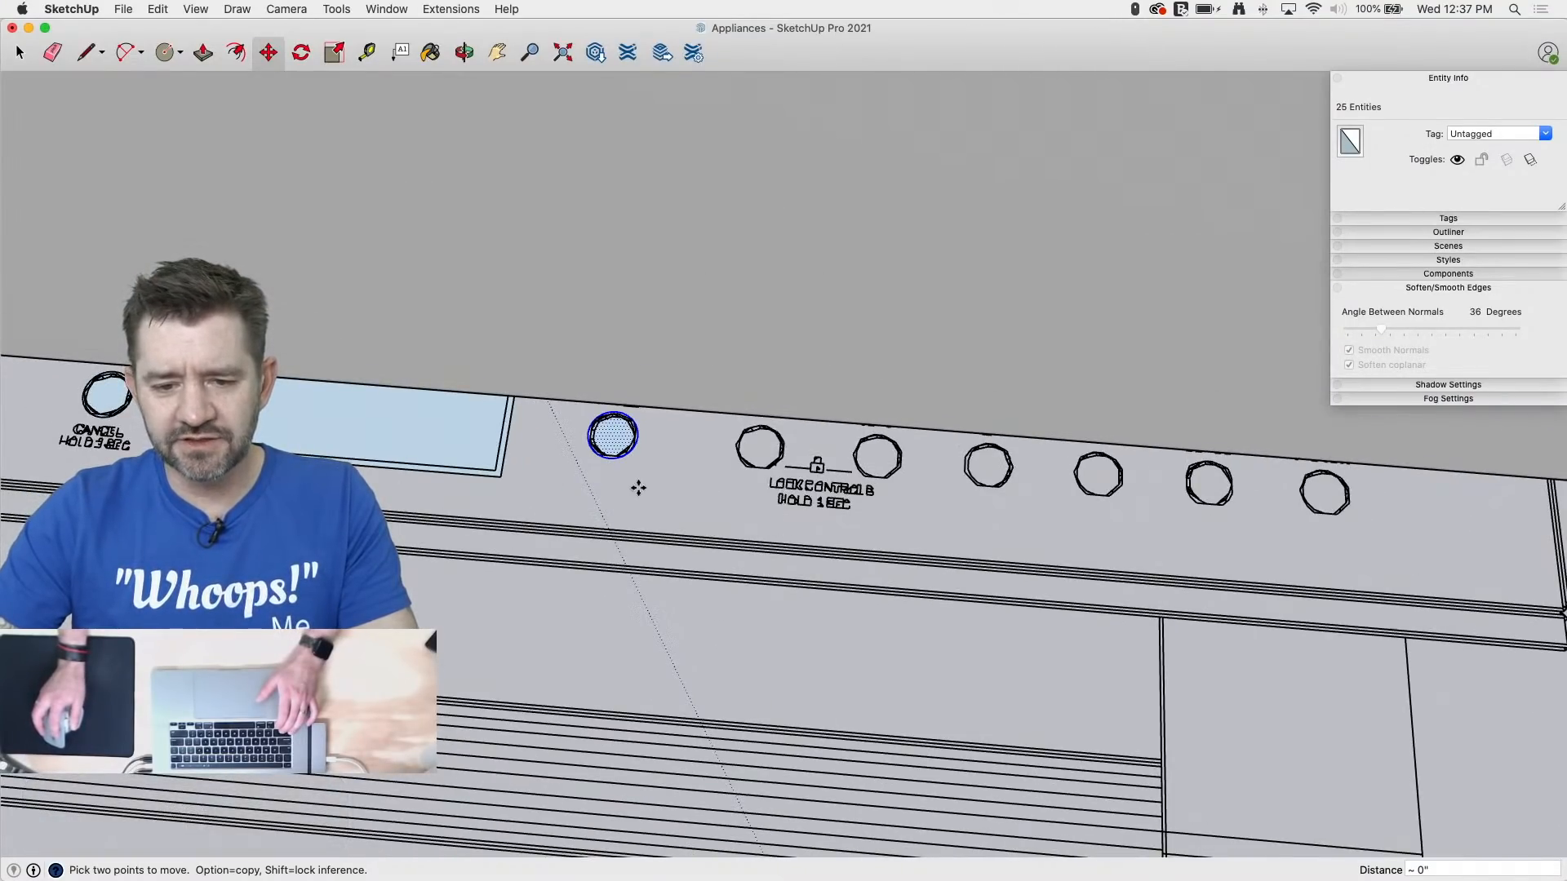
pyautogui.click(625, 491)
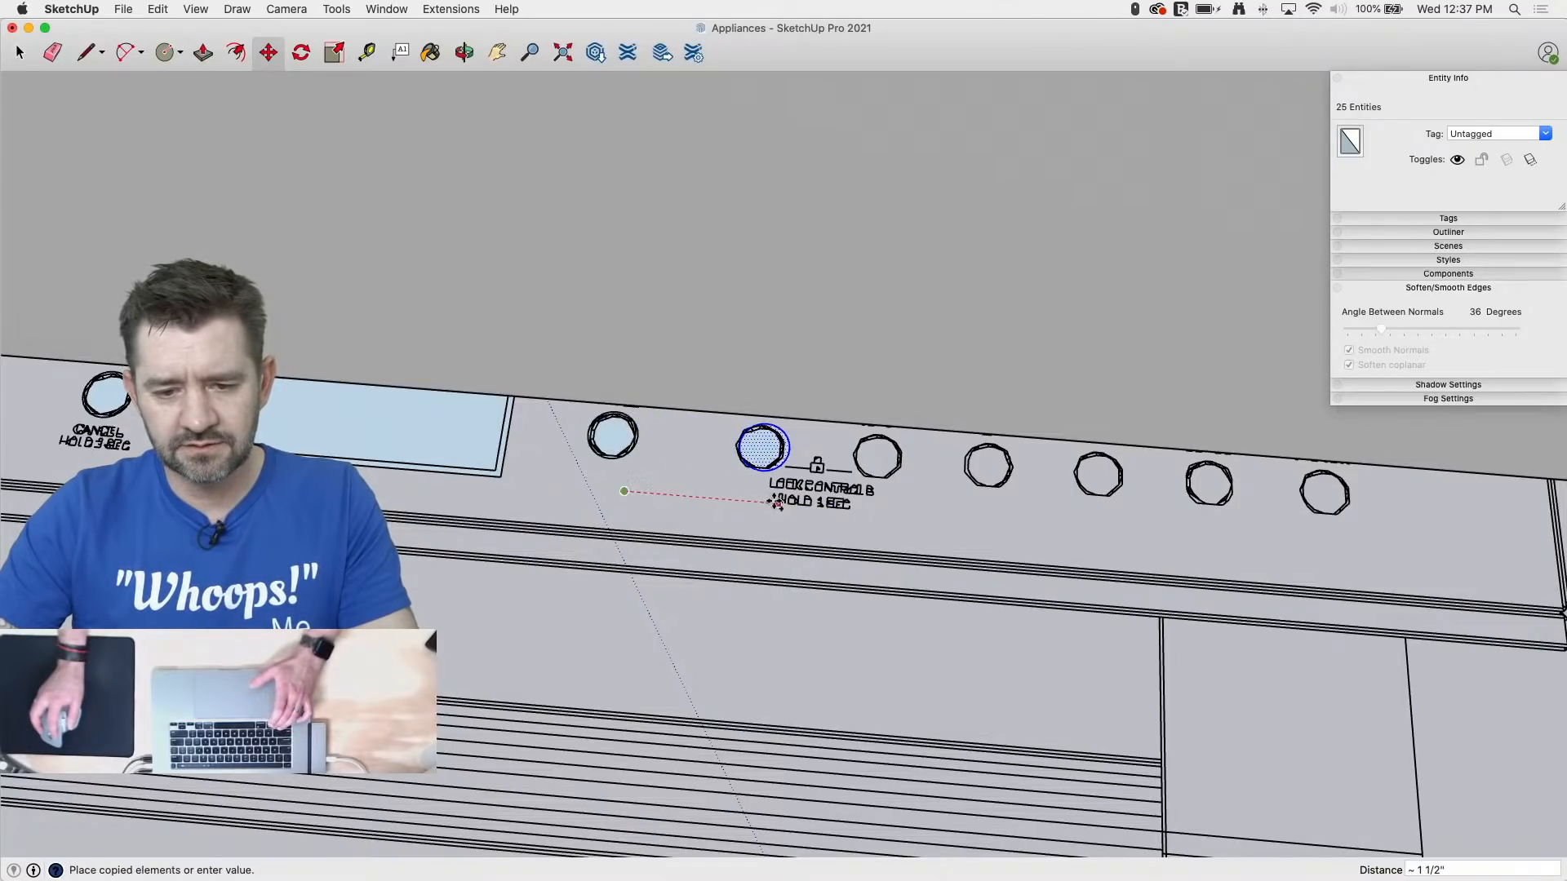
pyautogui.click(773, 510)
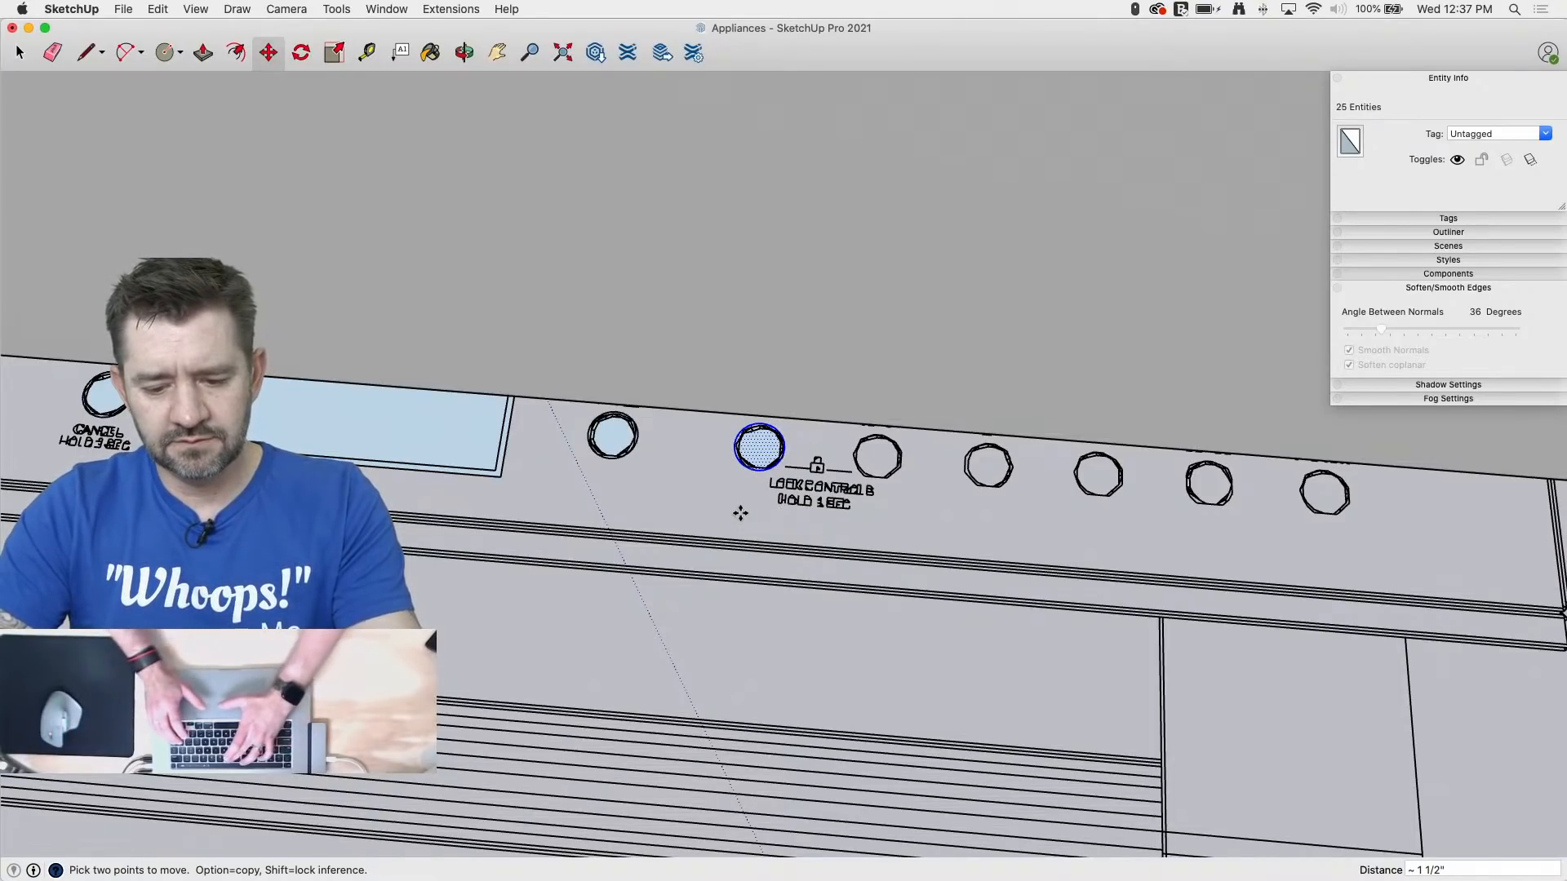
pyautogui.write('6x')
pyautogui.press('Return')
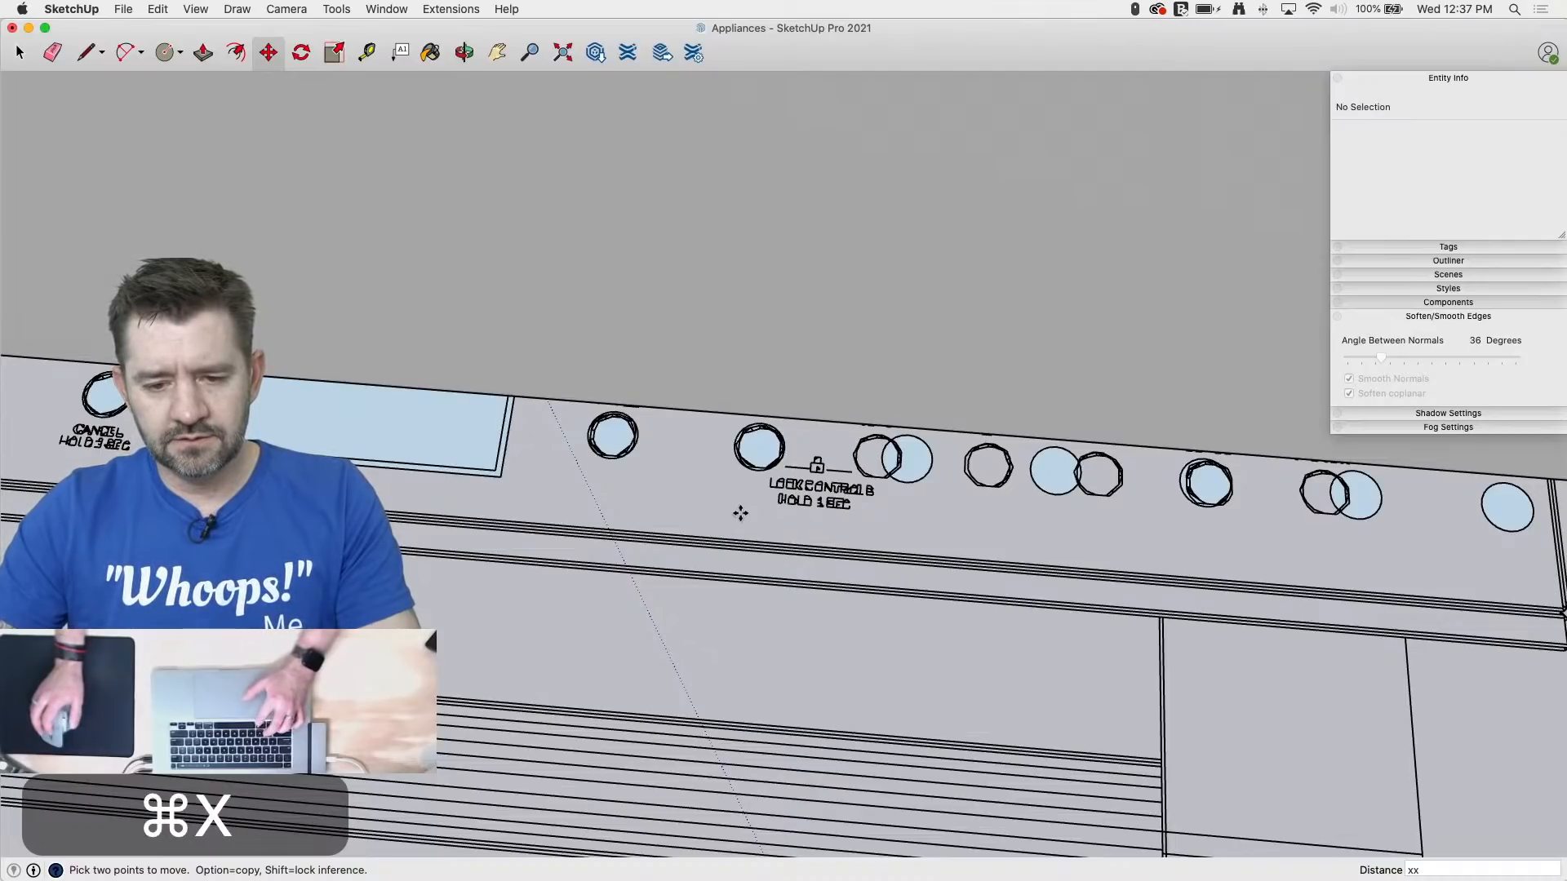
pyautogui.press('super+z')
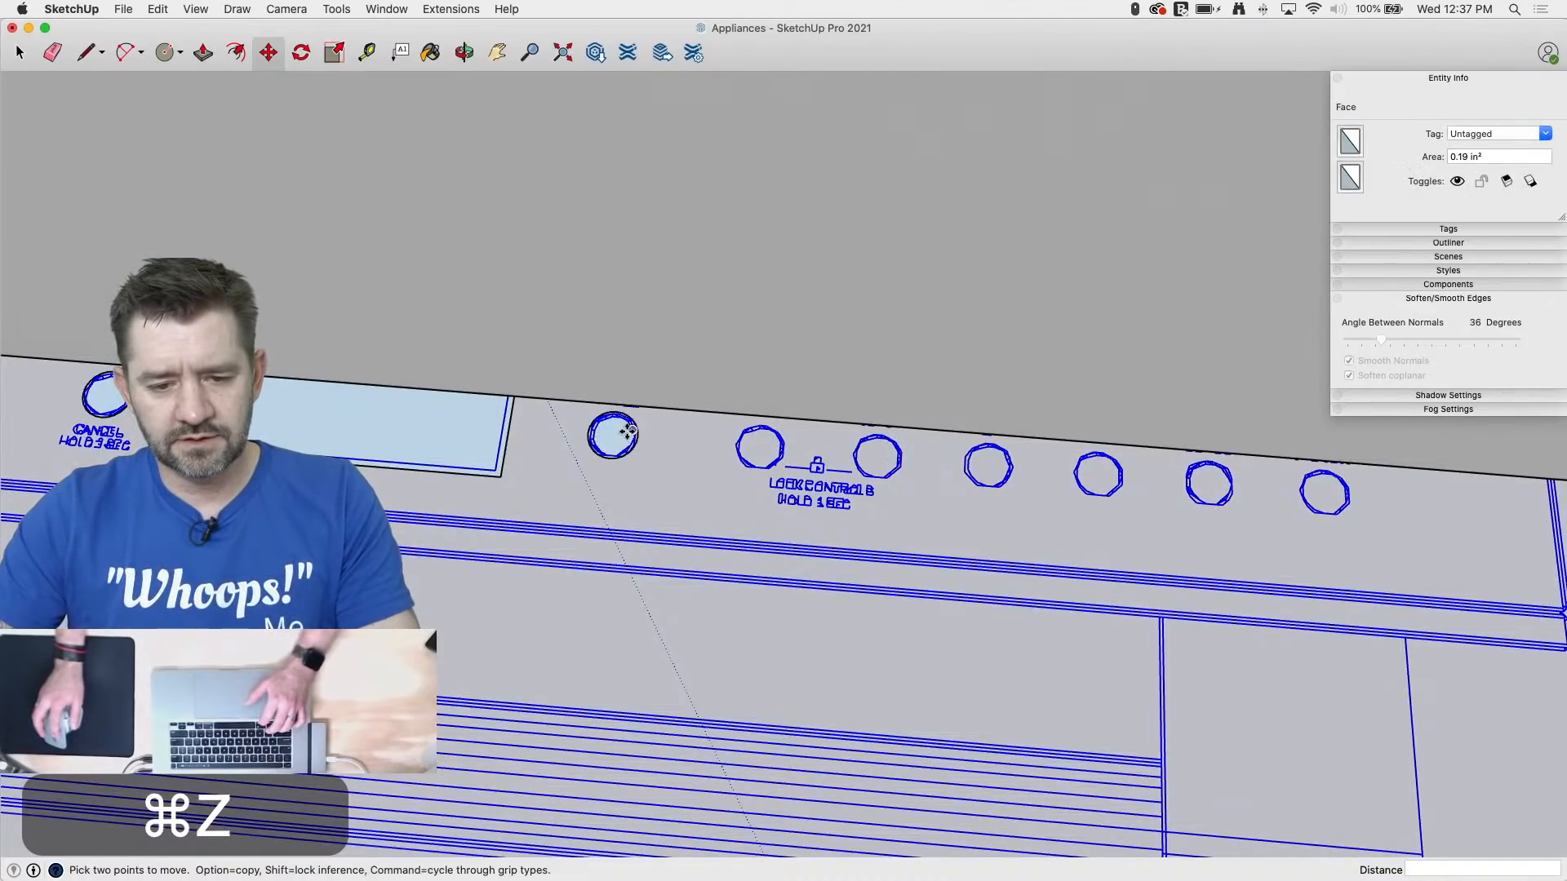
# Step: Copy the Select Cycle circle face about 1 1/2" along the red axis onto the Presoak button
pyautogui.press('space')
pyautogui.click(612, 437)
pyautogui.press('m')
pyautogui.click(599, 512)
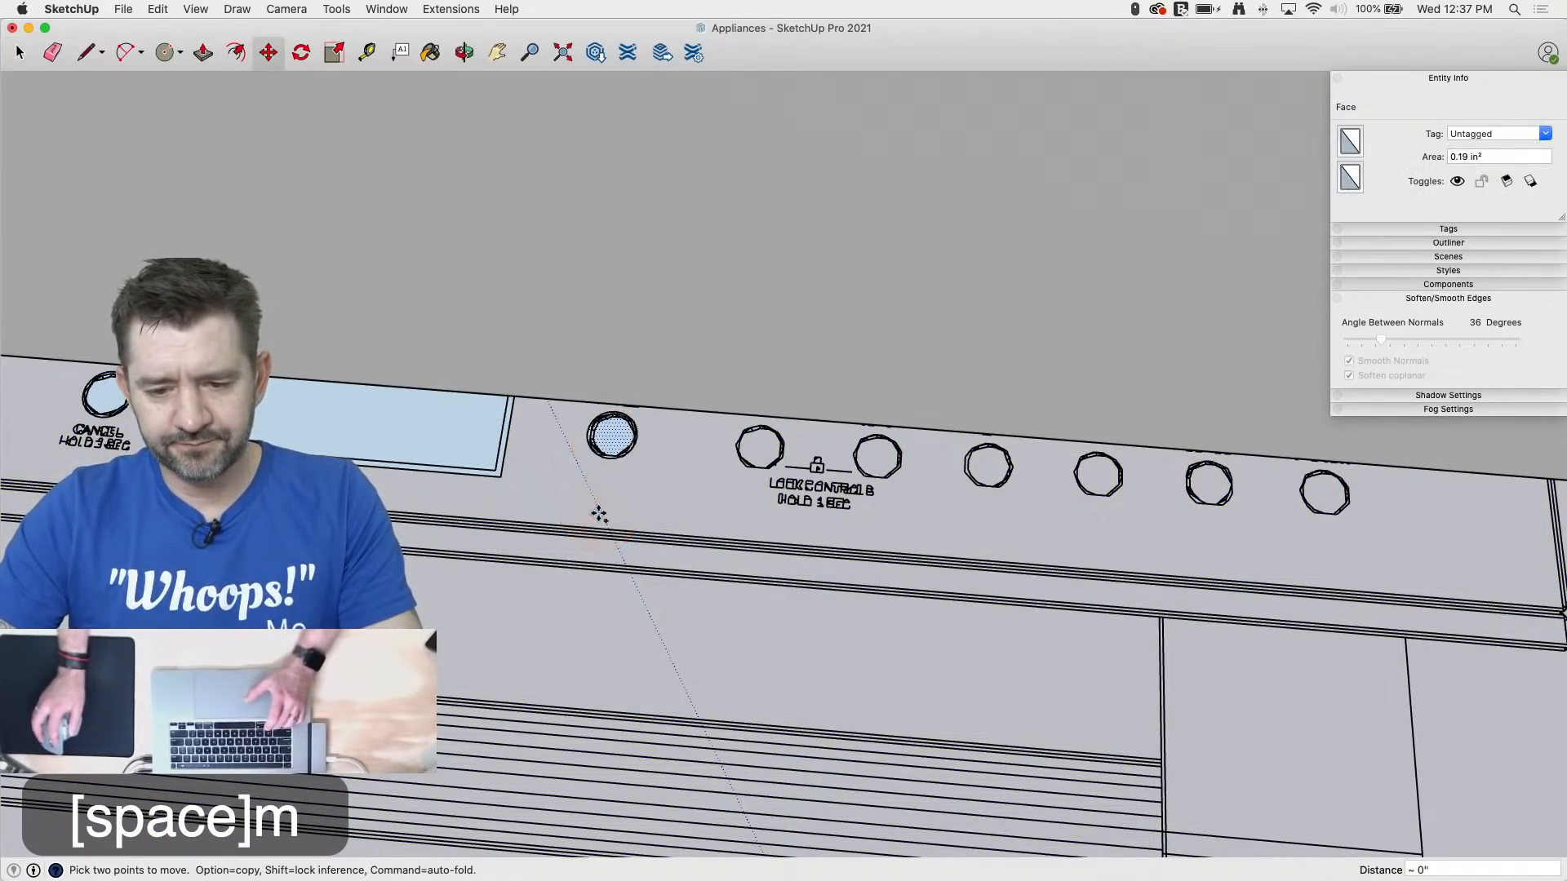
pyautogui.press('alt')
pyautogui.click(751, 519)
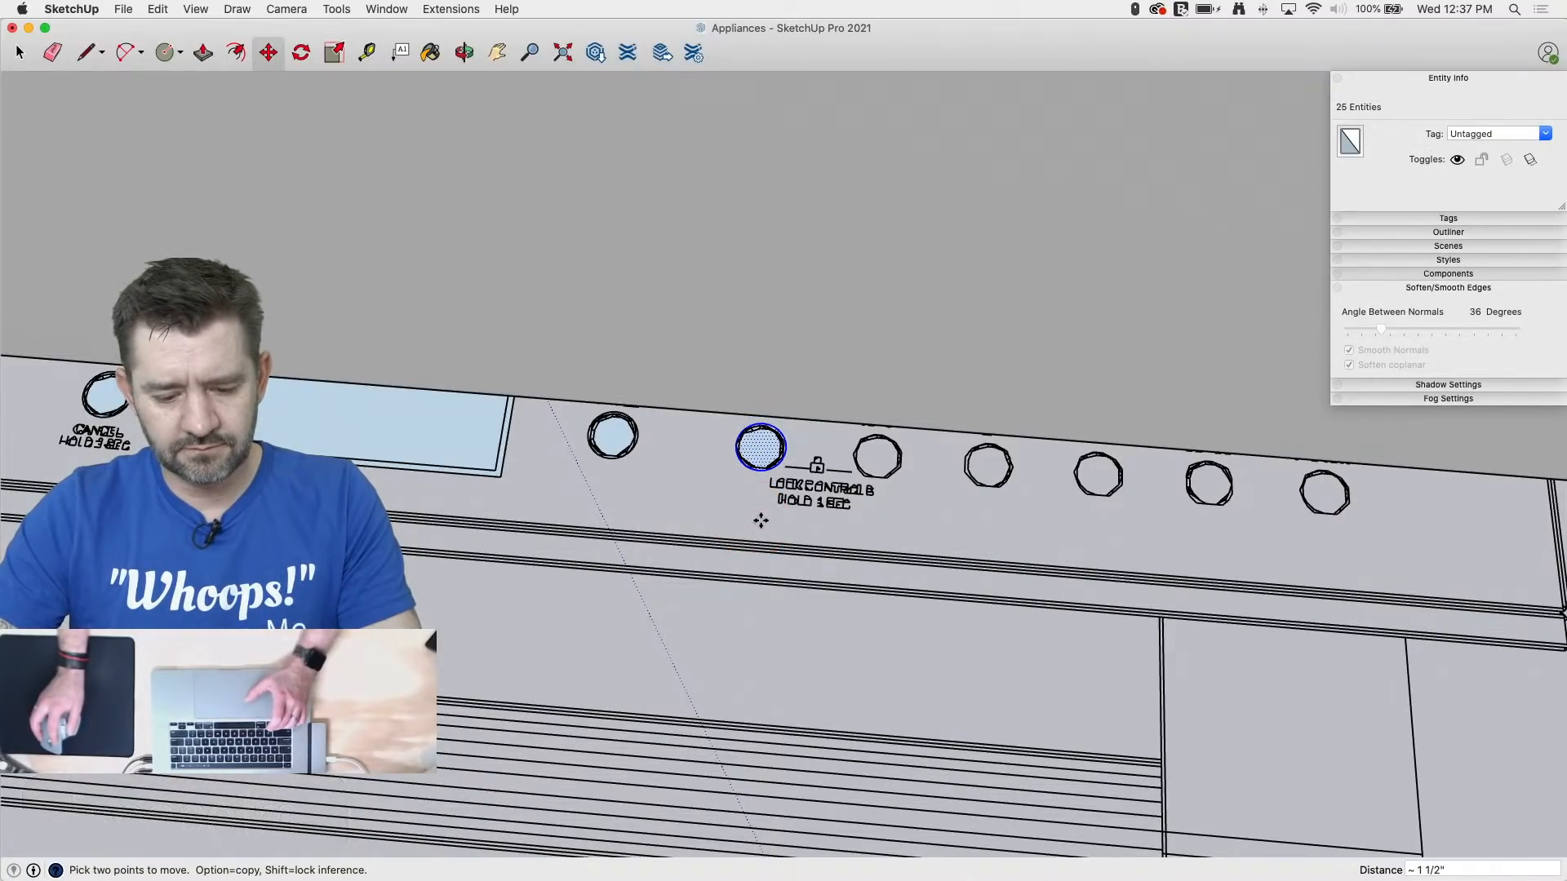
# Step: Copy the Presoak circle along the red axis onto the Bottle Jets button outline
pyautogui.click(761, 521)
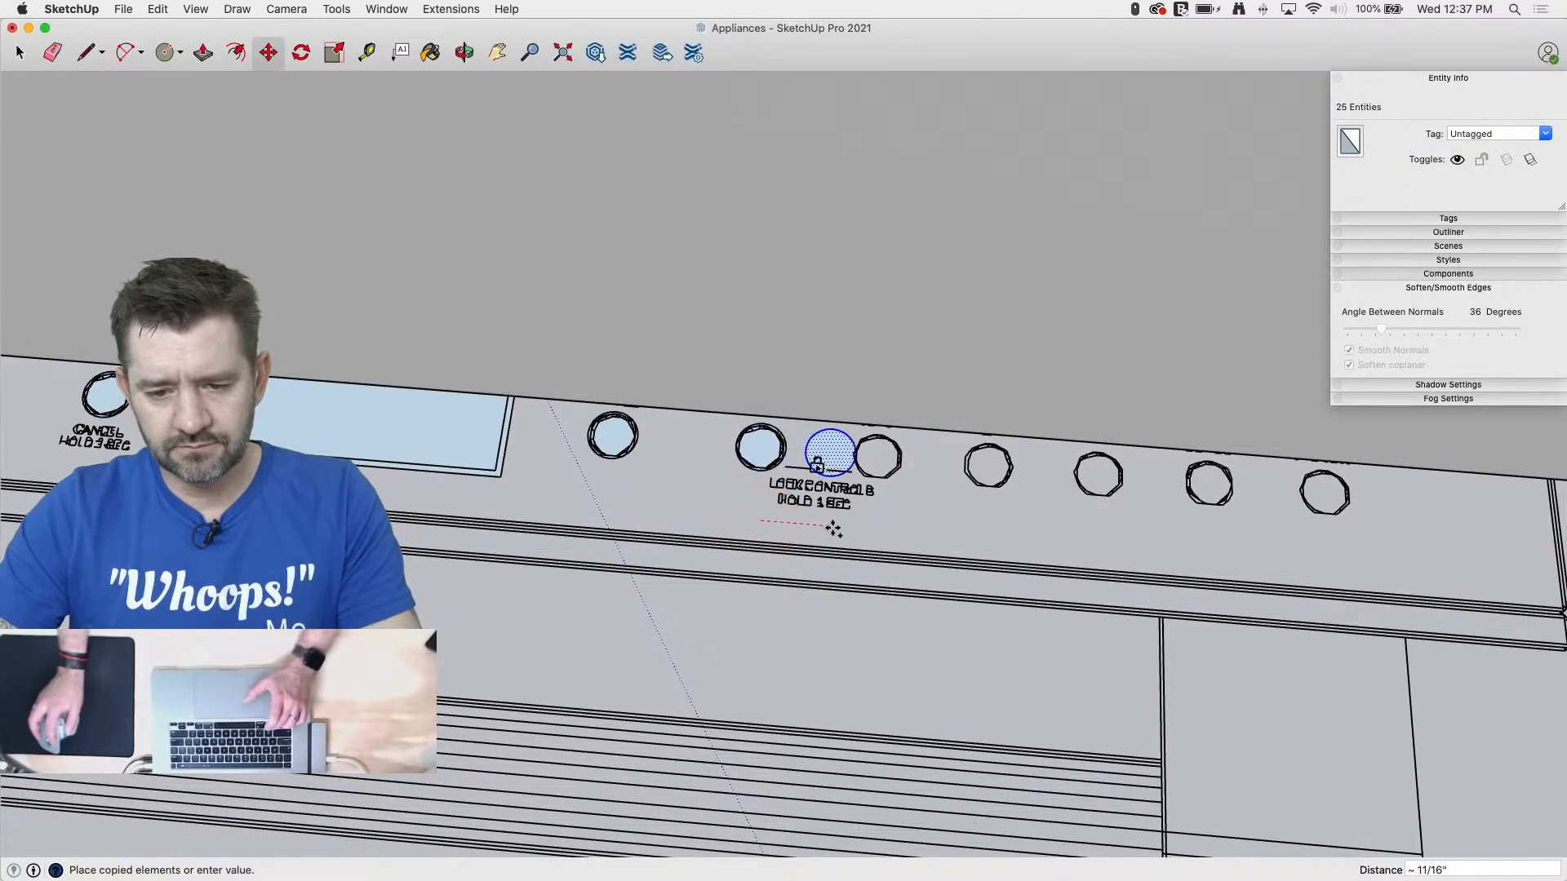
pyautogui.click(880, 532)
pyautogui.press('space')
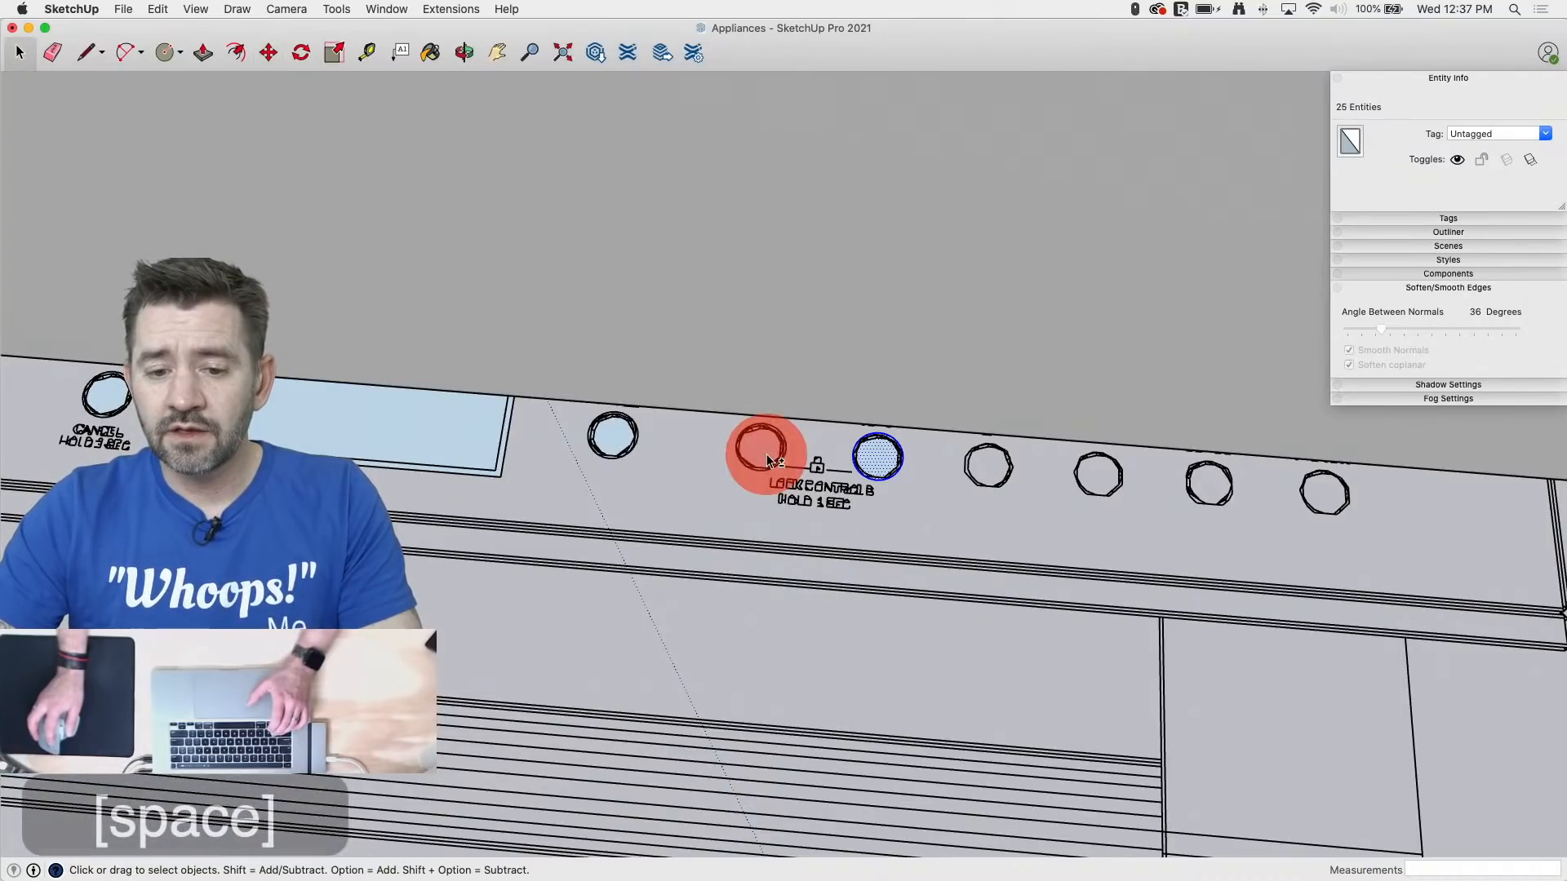
# Step: Copy the Presoak and Bottle Jets circles together along the red axis onto Warm Temp and Power Dry, nudging the Power Dry copy onto its outline
pyautogui.press('m')
pyautogui.click(806, 535)
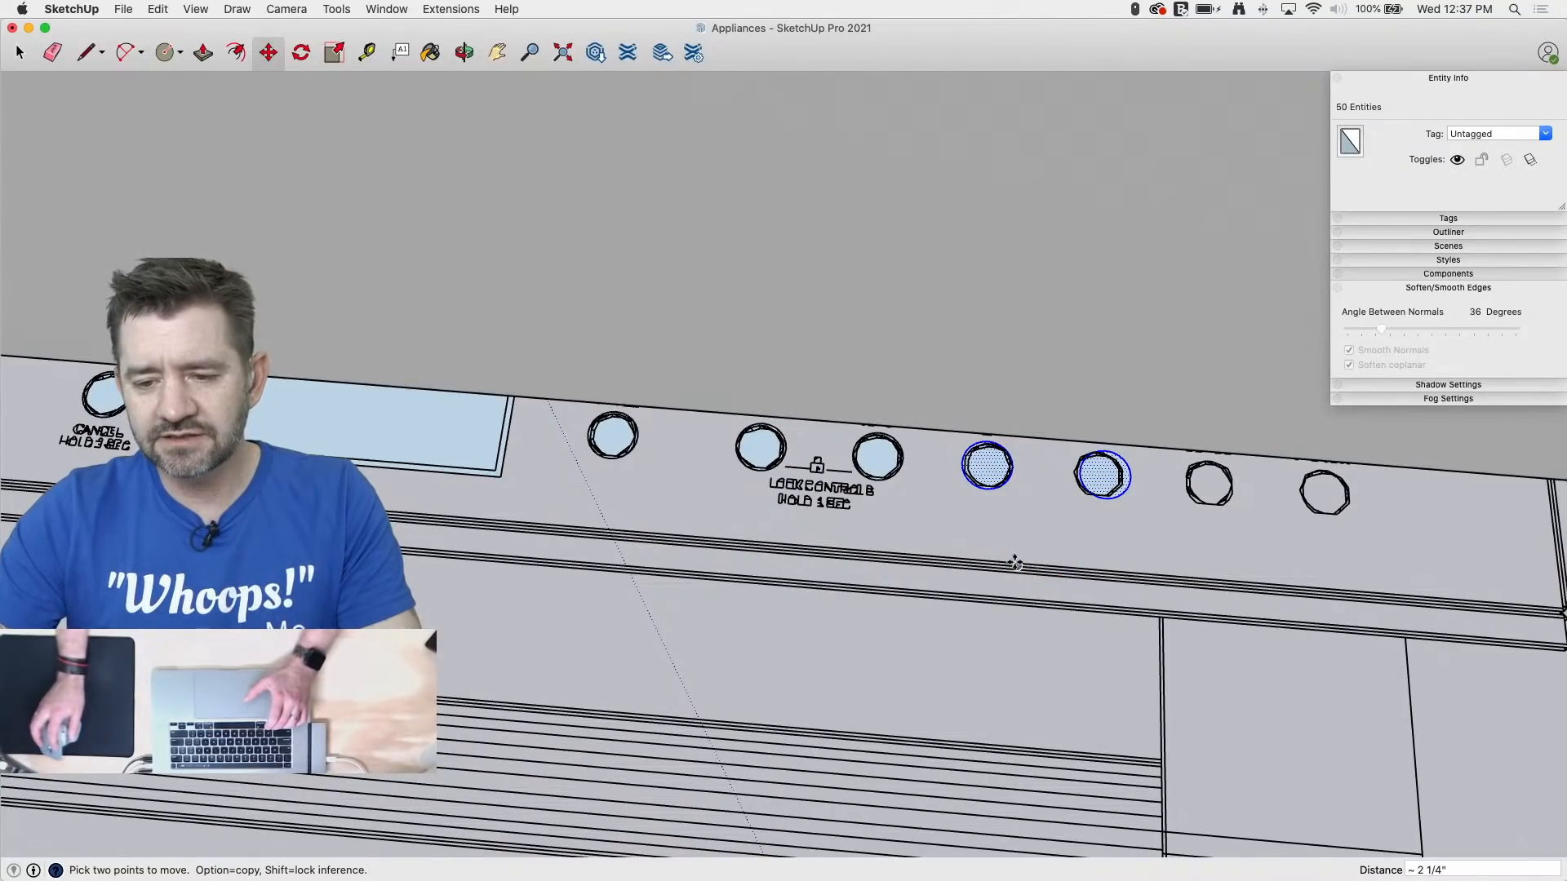
pyautogui.press('space')
pyautogui.click(1100, 474)
pyautogui.press('m')
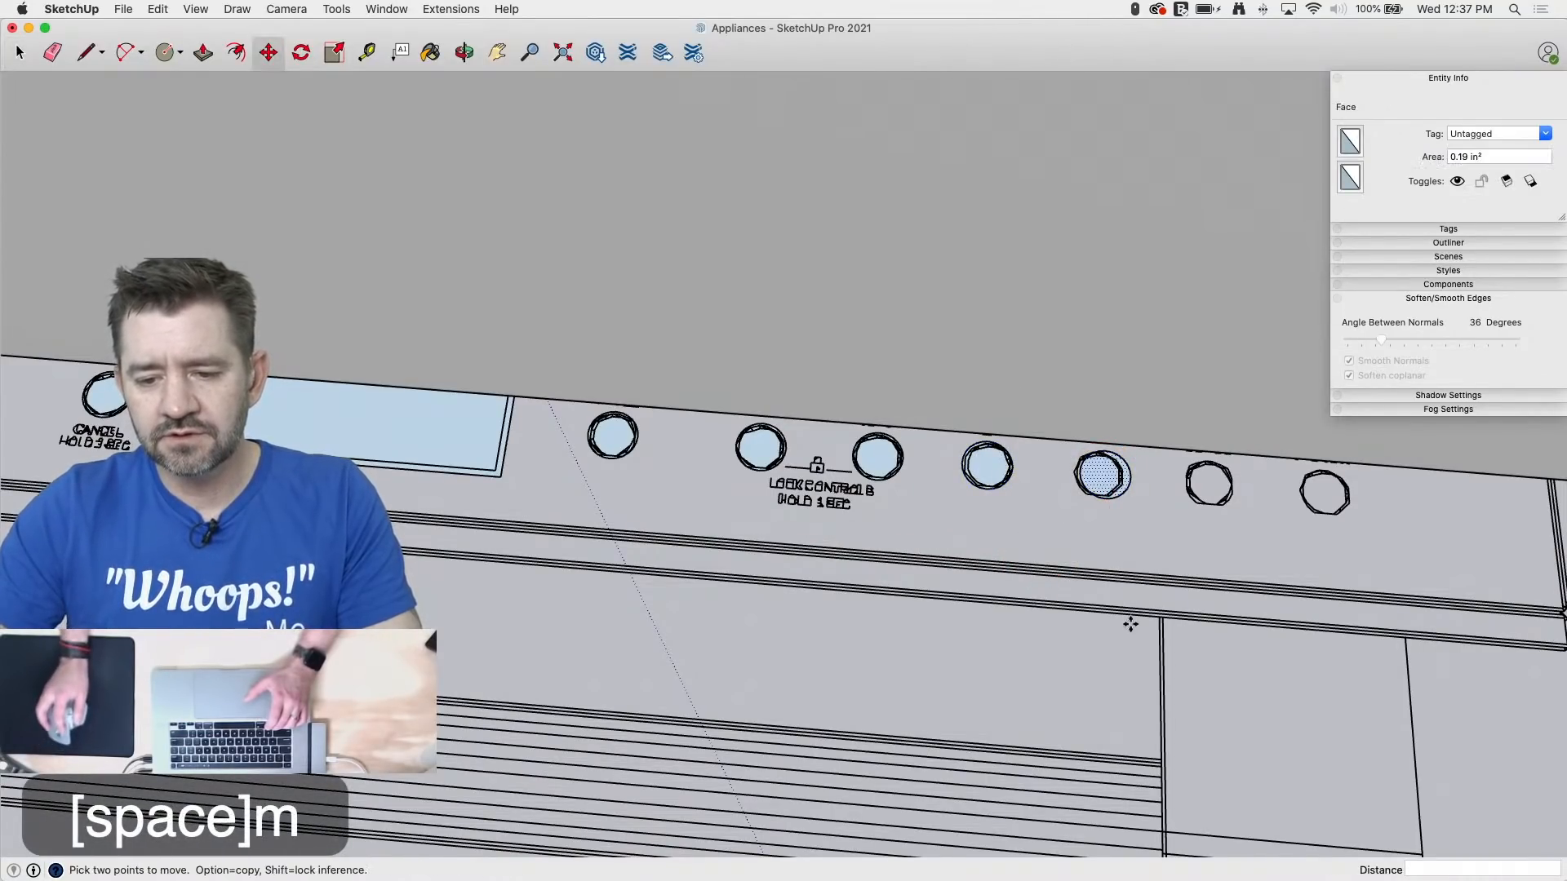
pyautogui.moveTo(1157, 535); pyautogui.dragTo(1159, 536)
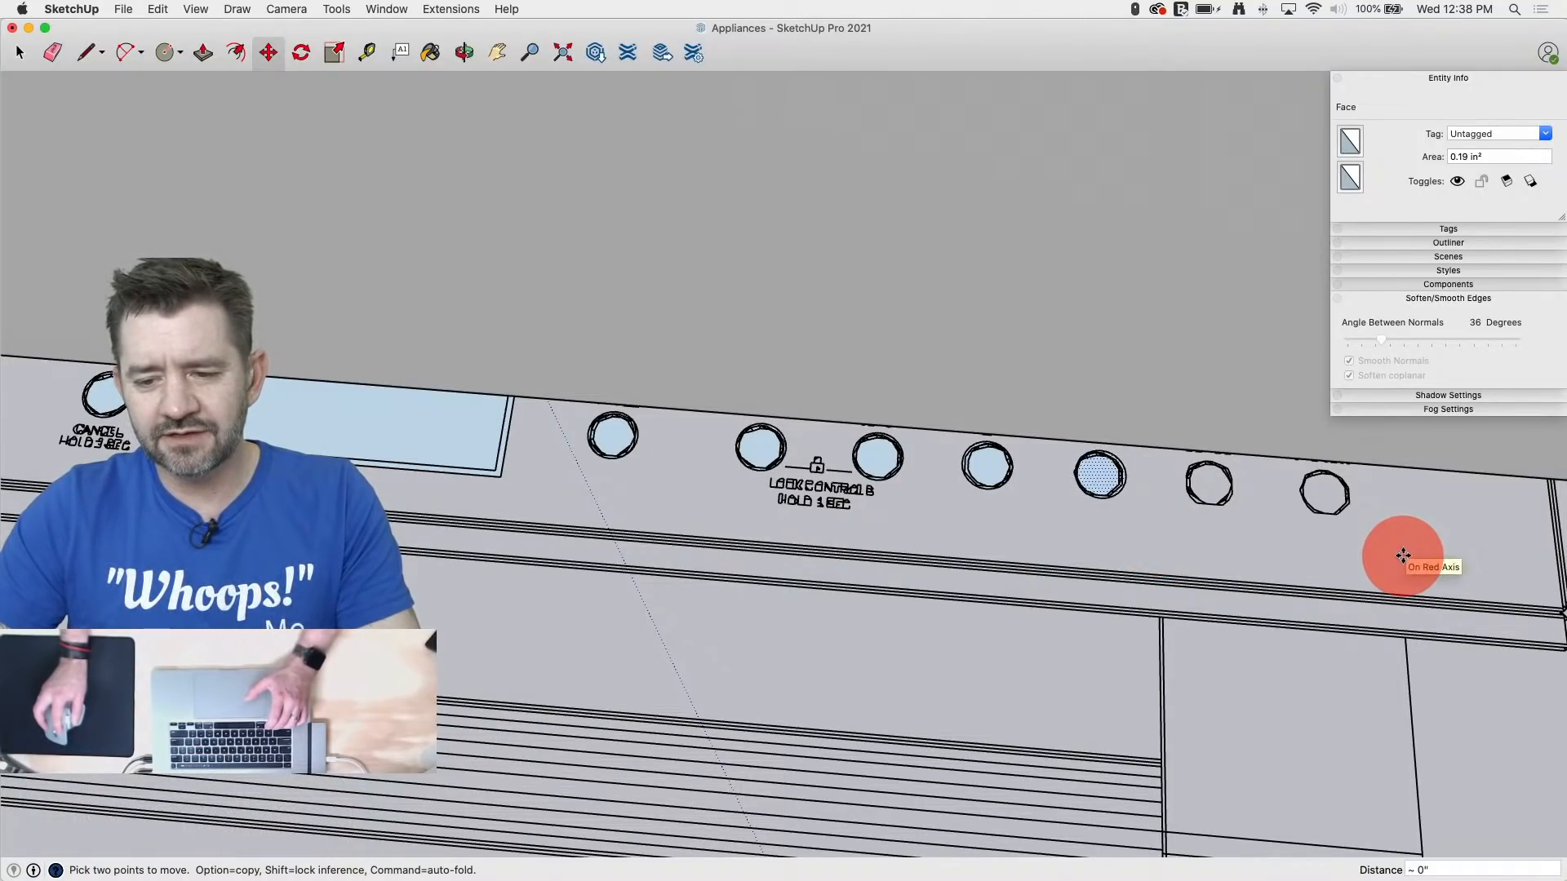
# Step: Copy the Power Dry circle about 1 1/16" along the red axis onto Wash Zones, and copy that circle on to the Delay outline
pyautogui.click(1114, 536)
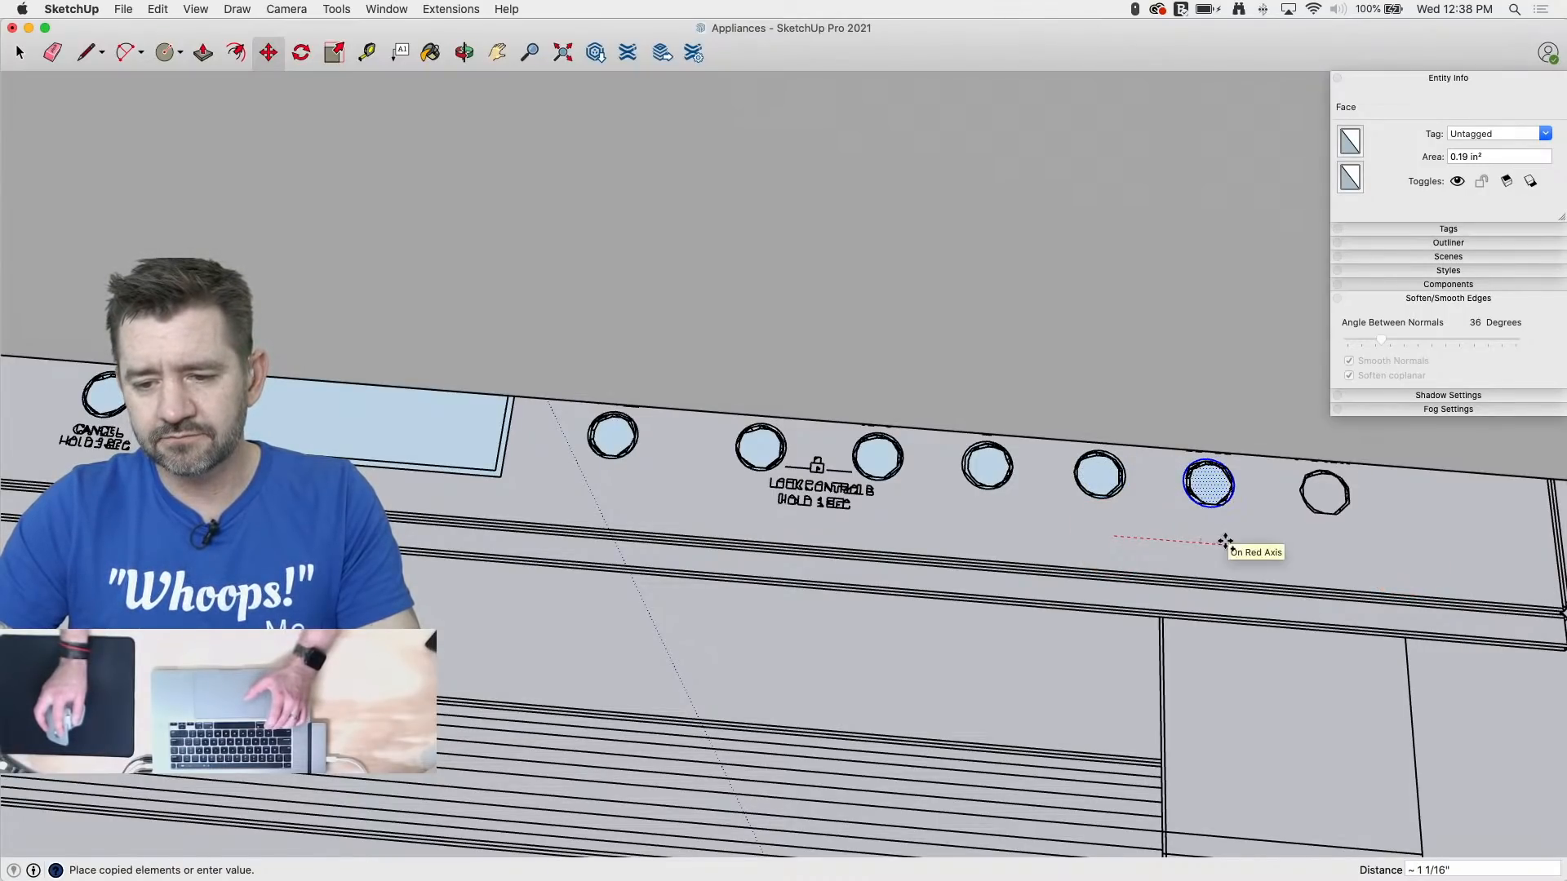
pyautogui.click(1222, 542)
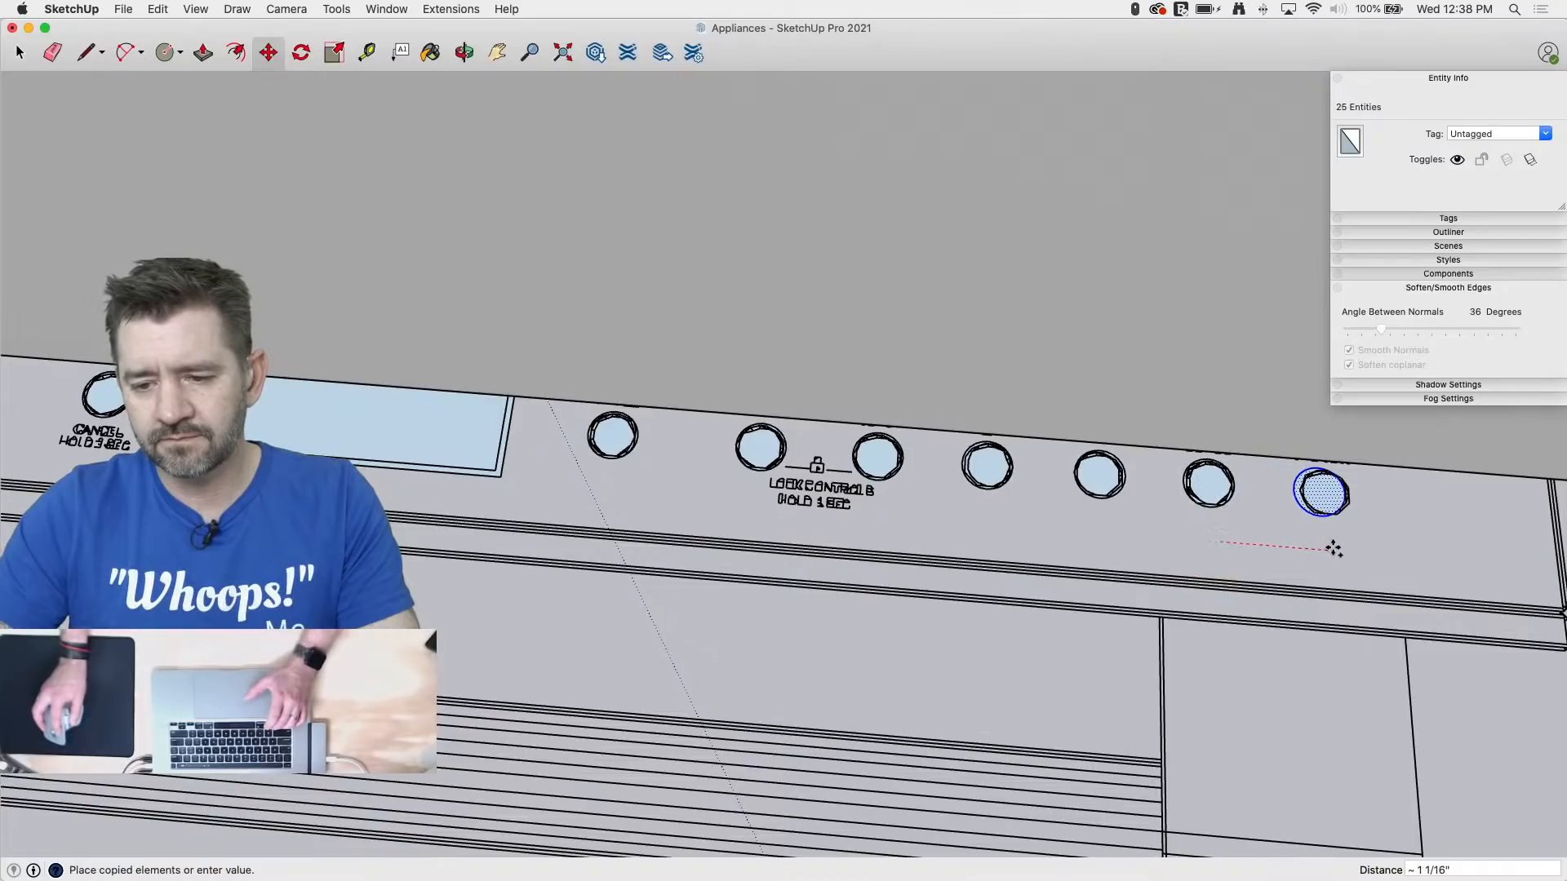
pyautogui.press('space')
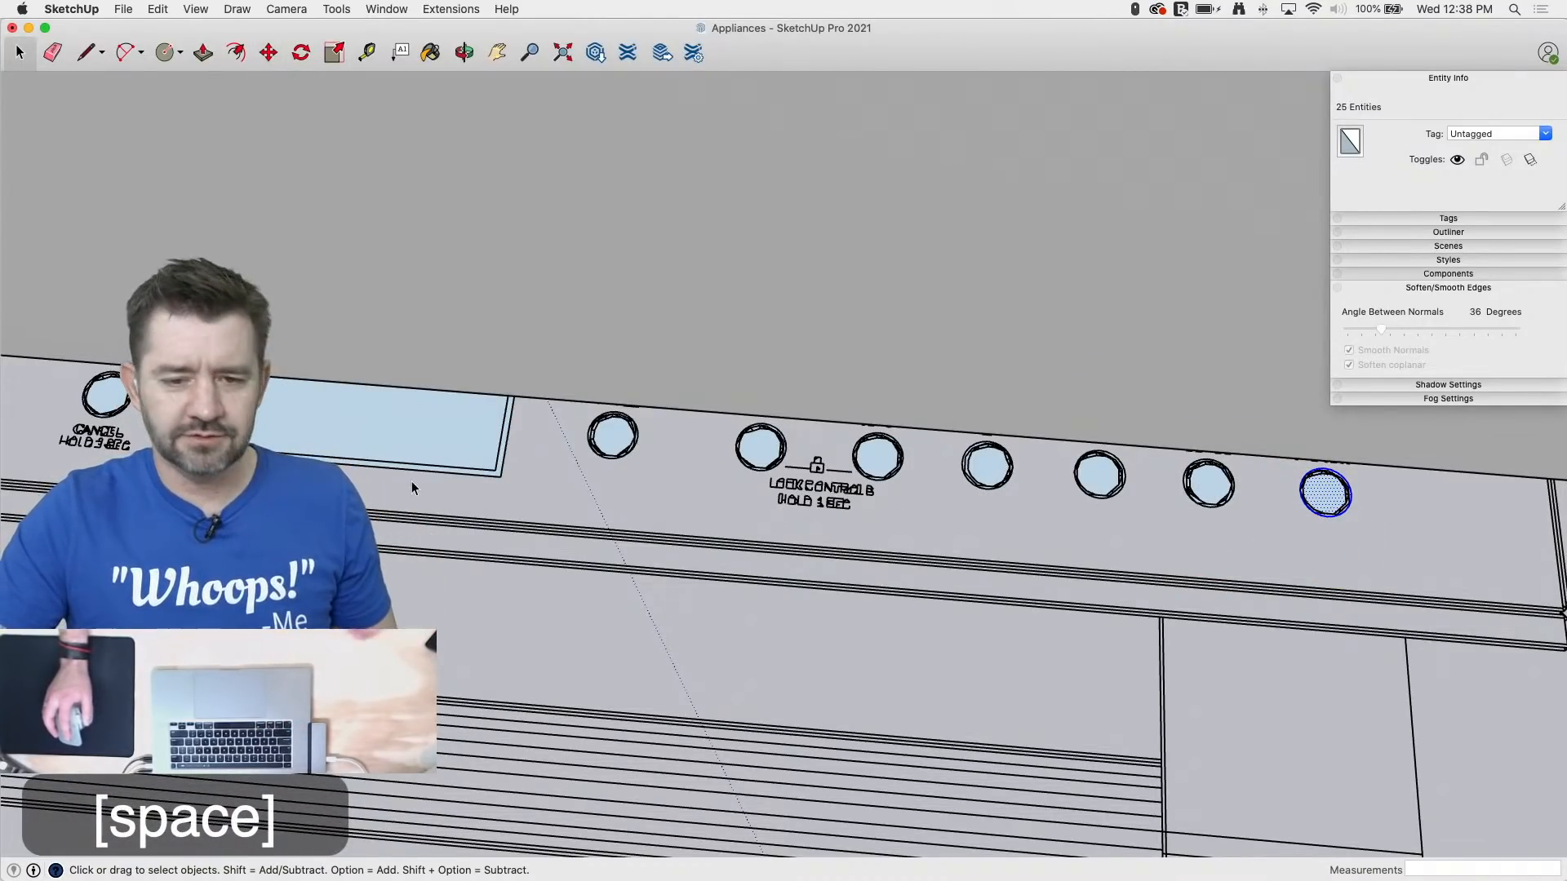
# Step: Select the display rectangle and all eight button circles and move them straight up the blue axis about 2' 9 11/16" onto the dishwasher's top strip
pyautogui.moveTo(411, 482); pyautogui.dragTo(581, 525, button='middle')
pyautogui.press('space')
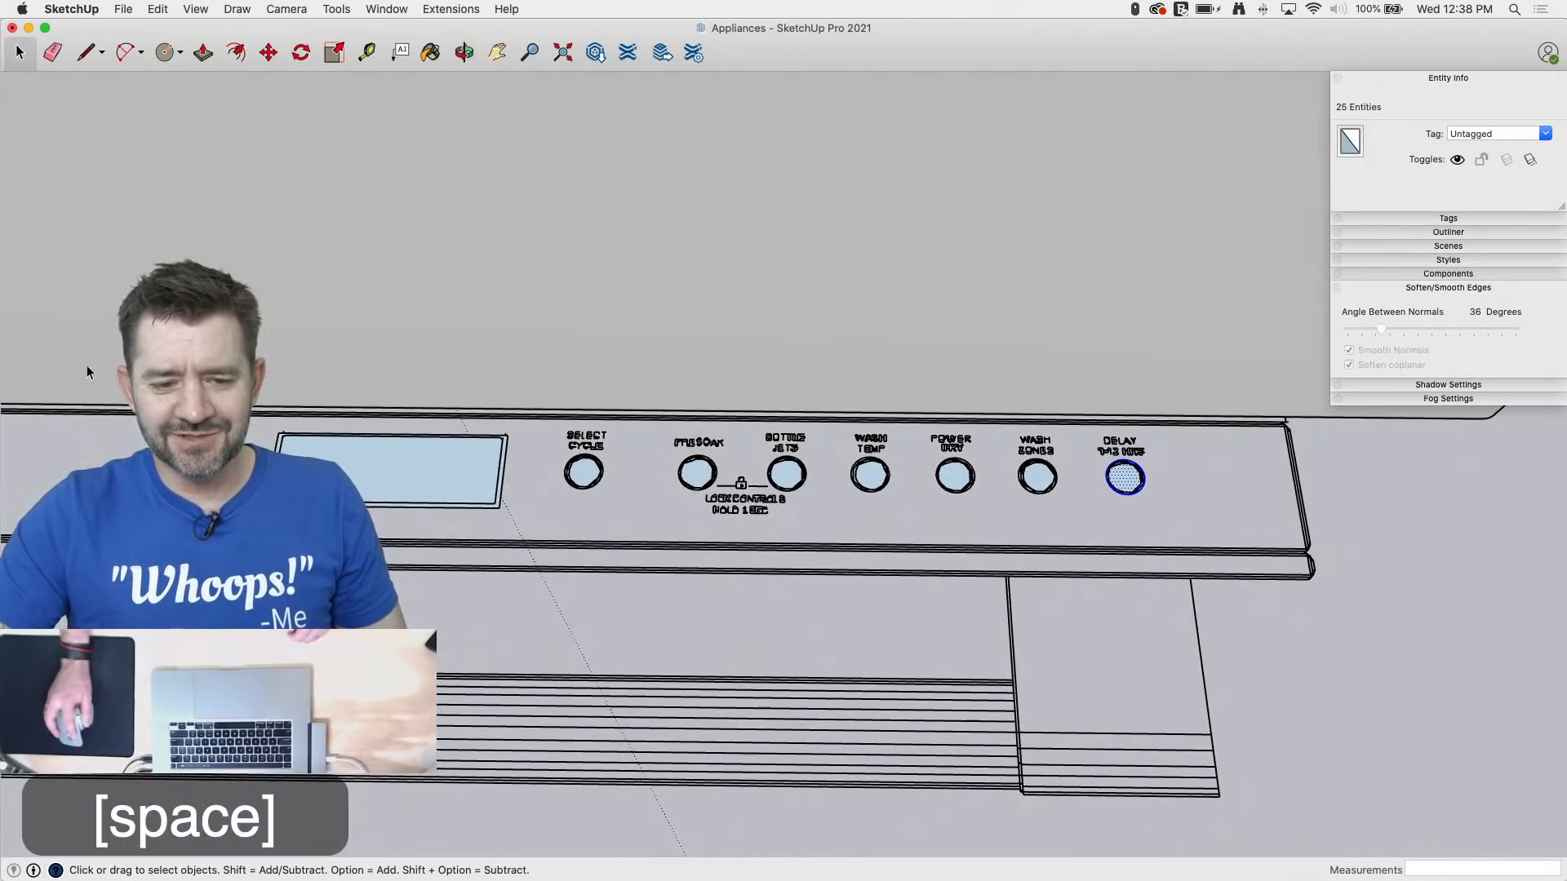
pyautogui.moveTo(87, 368); pyautogui.dragTo(1038, 576)
pyautogui.moveTo(1187, 578); pyautogui.dragTo(1186, 578)
pyautogui.press('m')
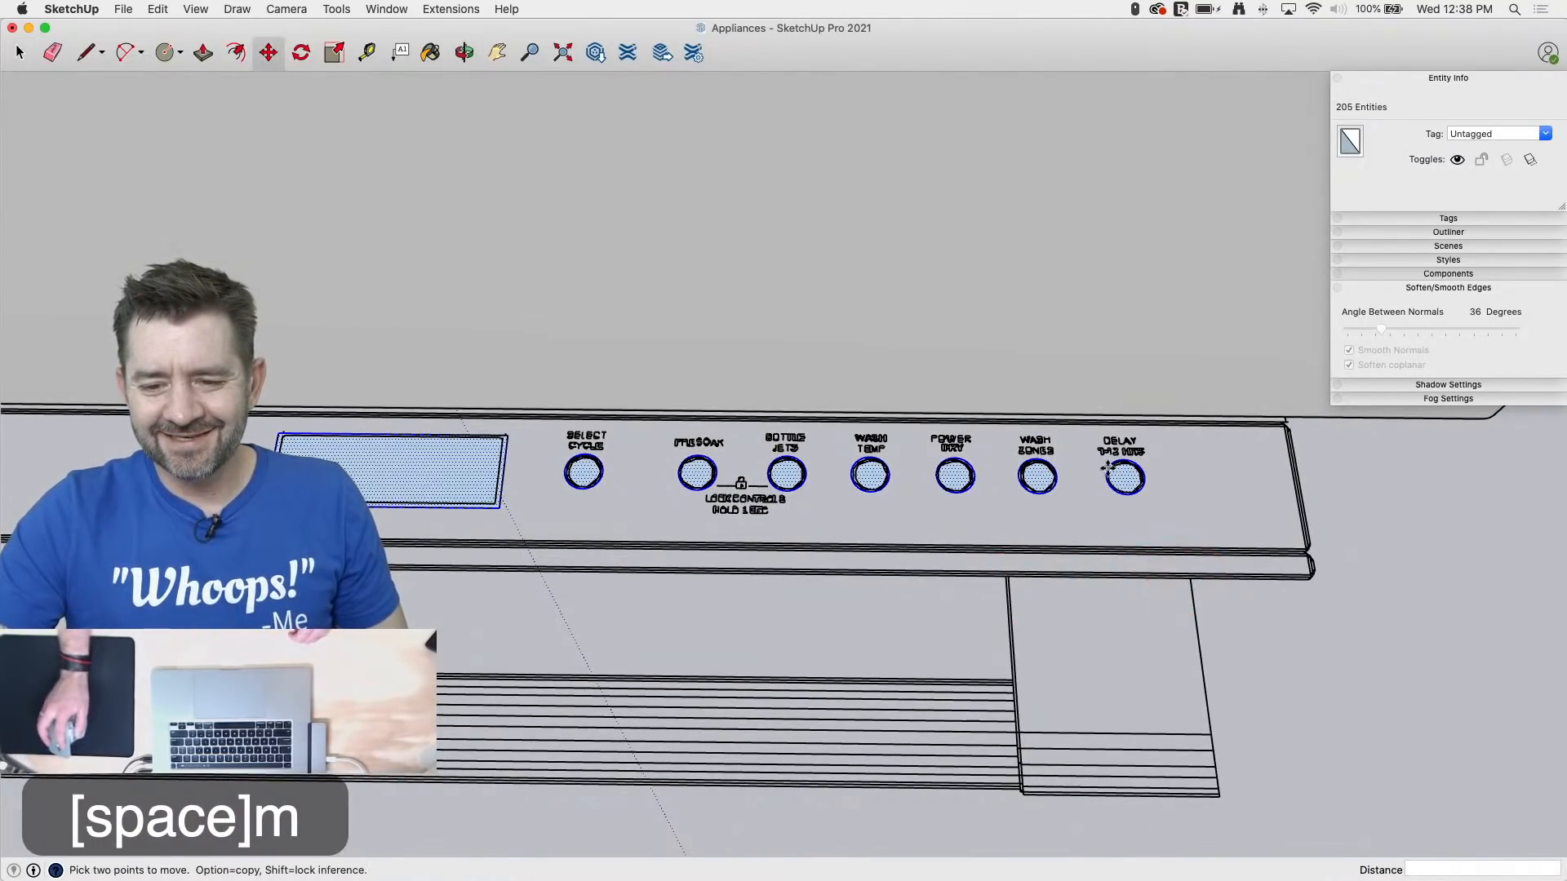
pyautogui.click(1124, 499)
pyautogui.press('Up')
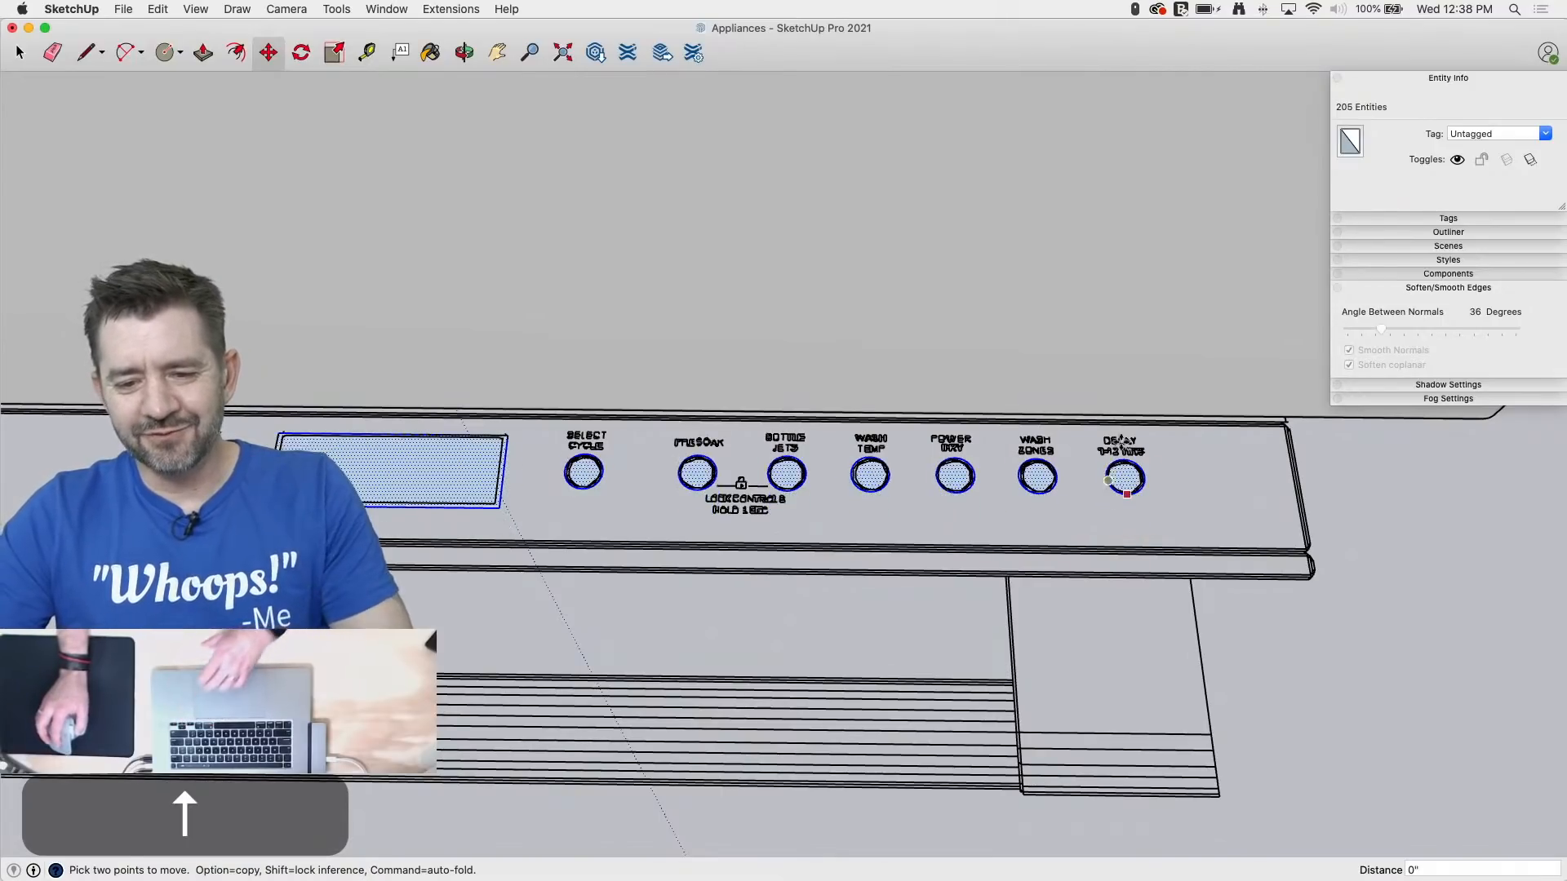
pyautogui.scroll(-2, 1109, 649)
pyautogui.scroll(-3, 1109, 653)
pyautogui.scroll(-5, 885, 741)
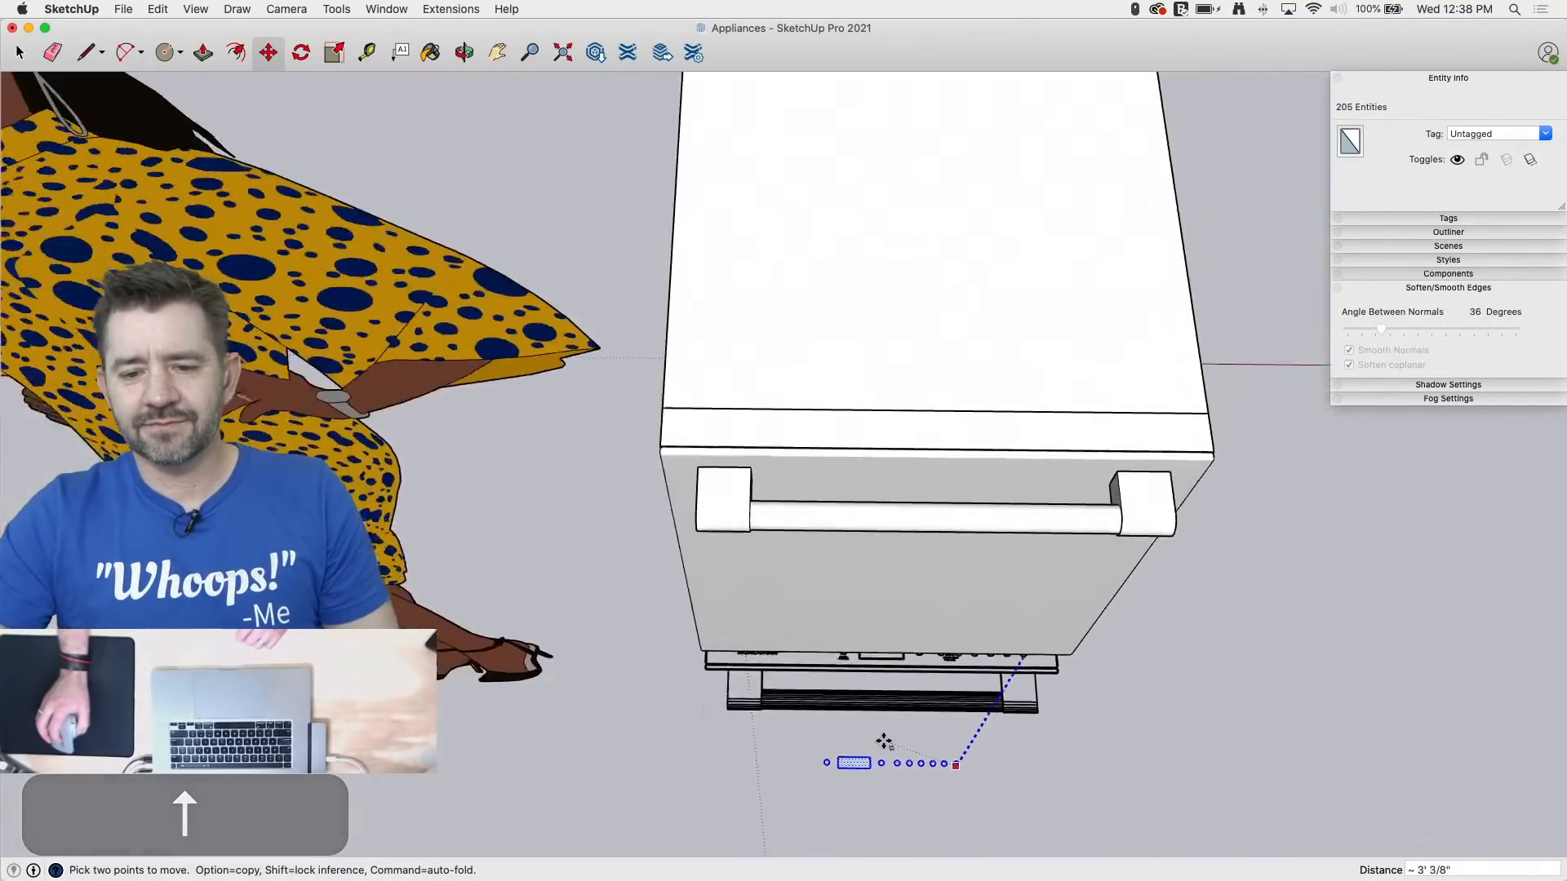
pyautogui.scroll(5, 1166, 525)
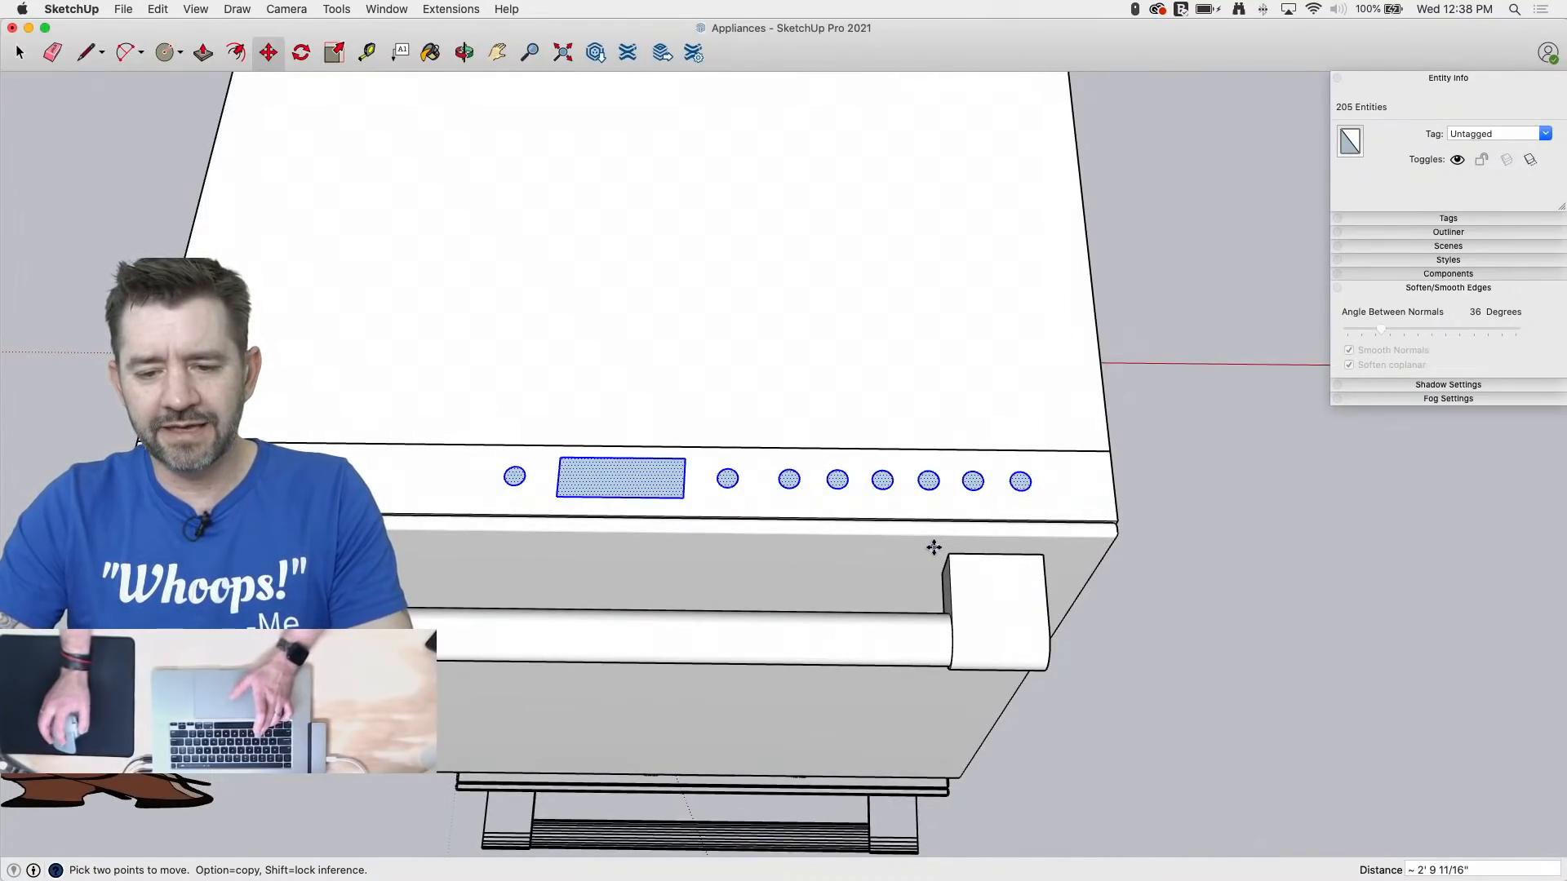
# Step: Cut the display and button faces and paste them in place inside the dishwasher's front door group
pyautogui.press('super+x')
pyautogui.press('space')
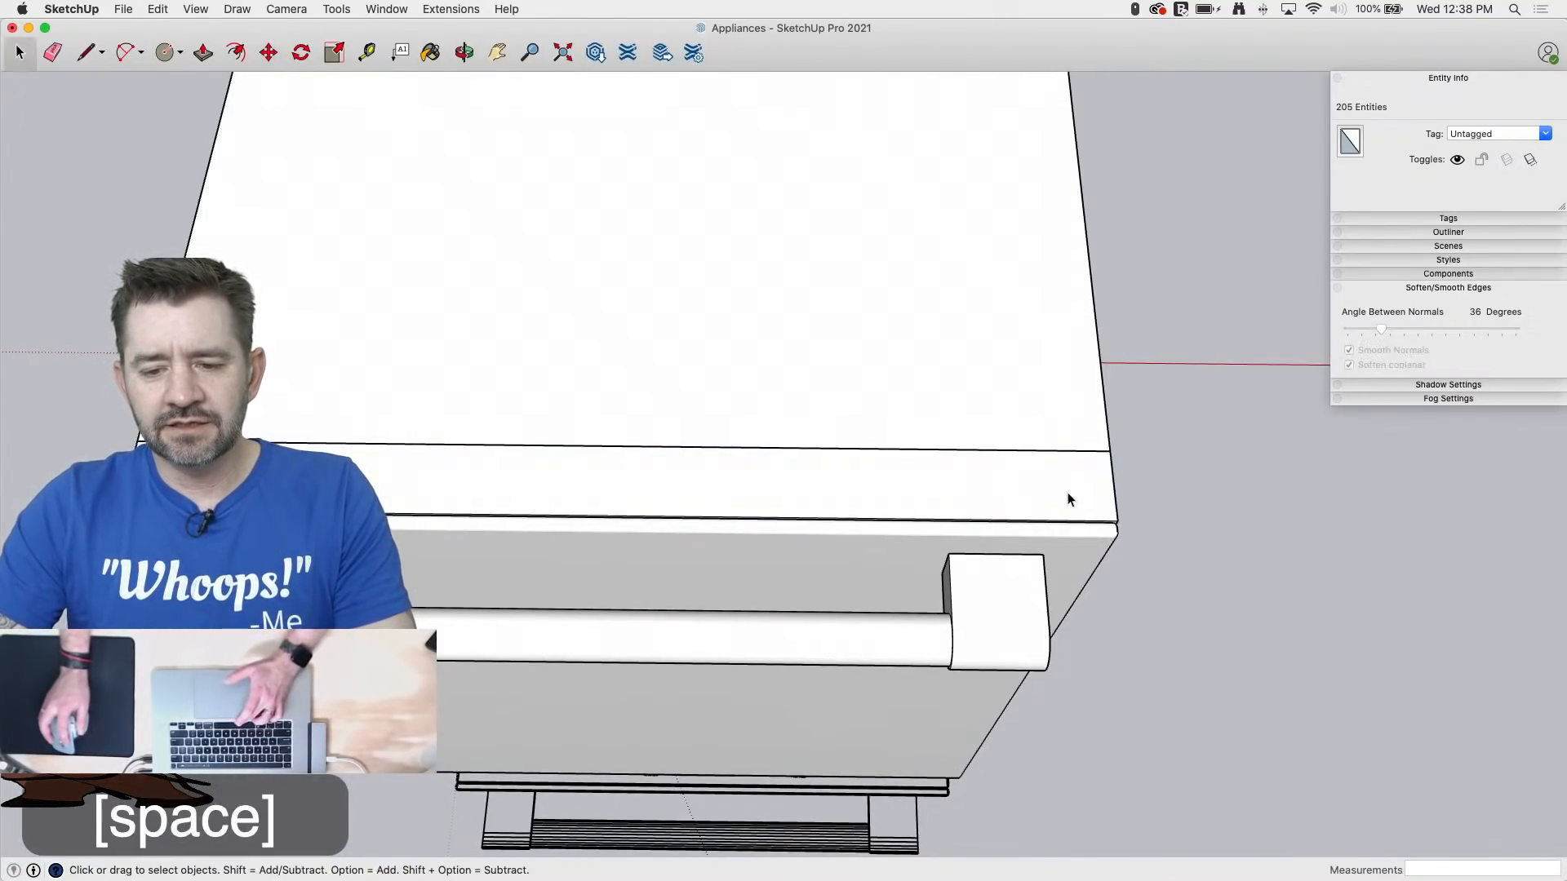
pyautogui.doubleClick(1065, 497)
pyautogui.click(124, 9)
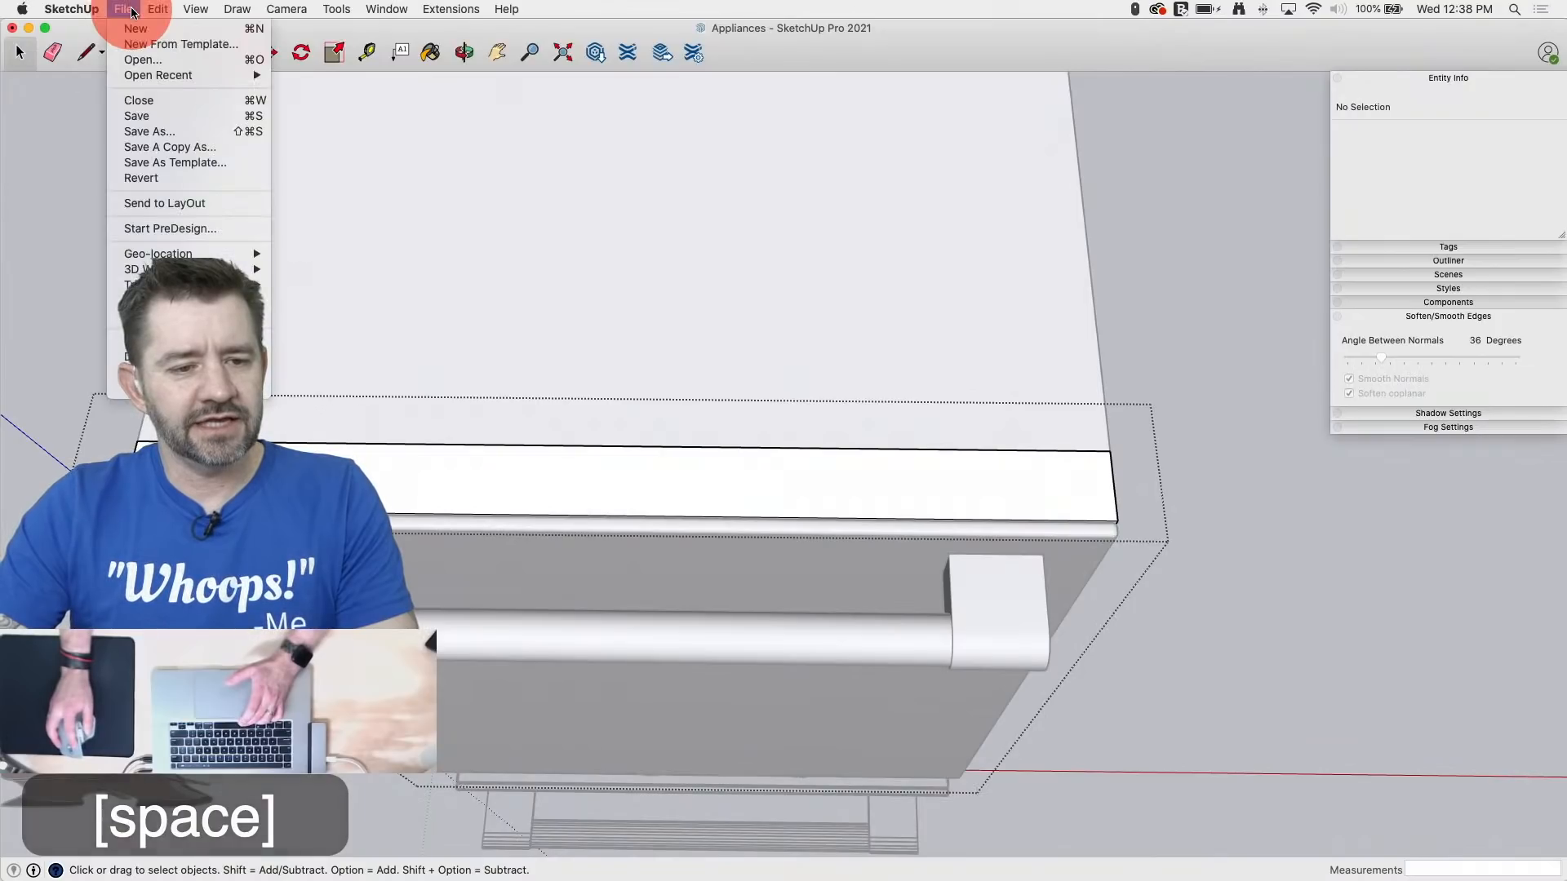
pyautogui.click(157, 9)
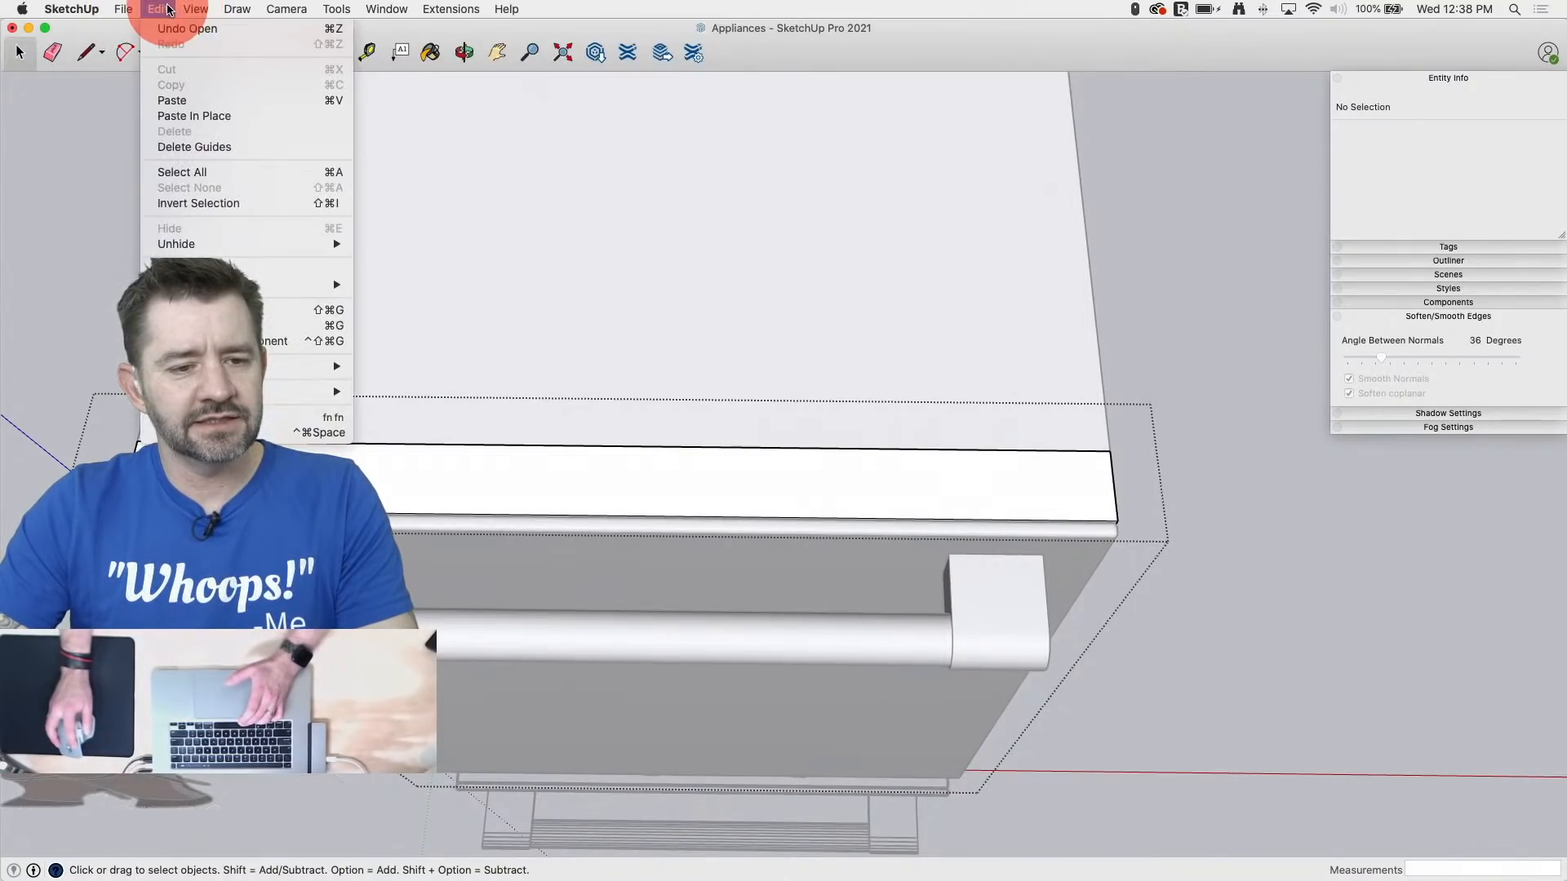
pyautogui.click(189, 116)
# Step: Check that the pasted outlines split the strip's face, and offset the Cancel button's circle slightly inward to form a narrow ring
pyautogui.scroll(3, 679, 539)
pyautogui.scroll(4, 342, 563)
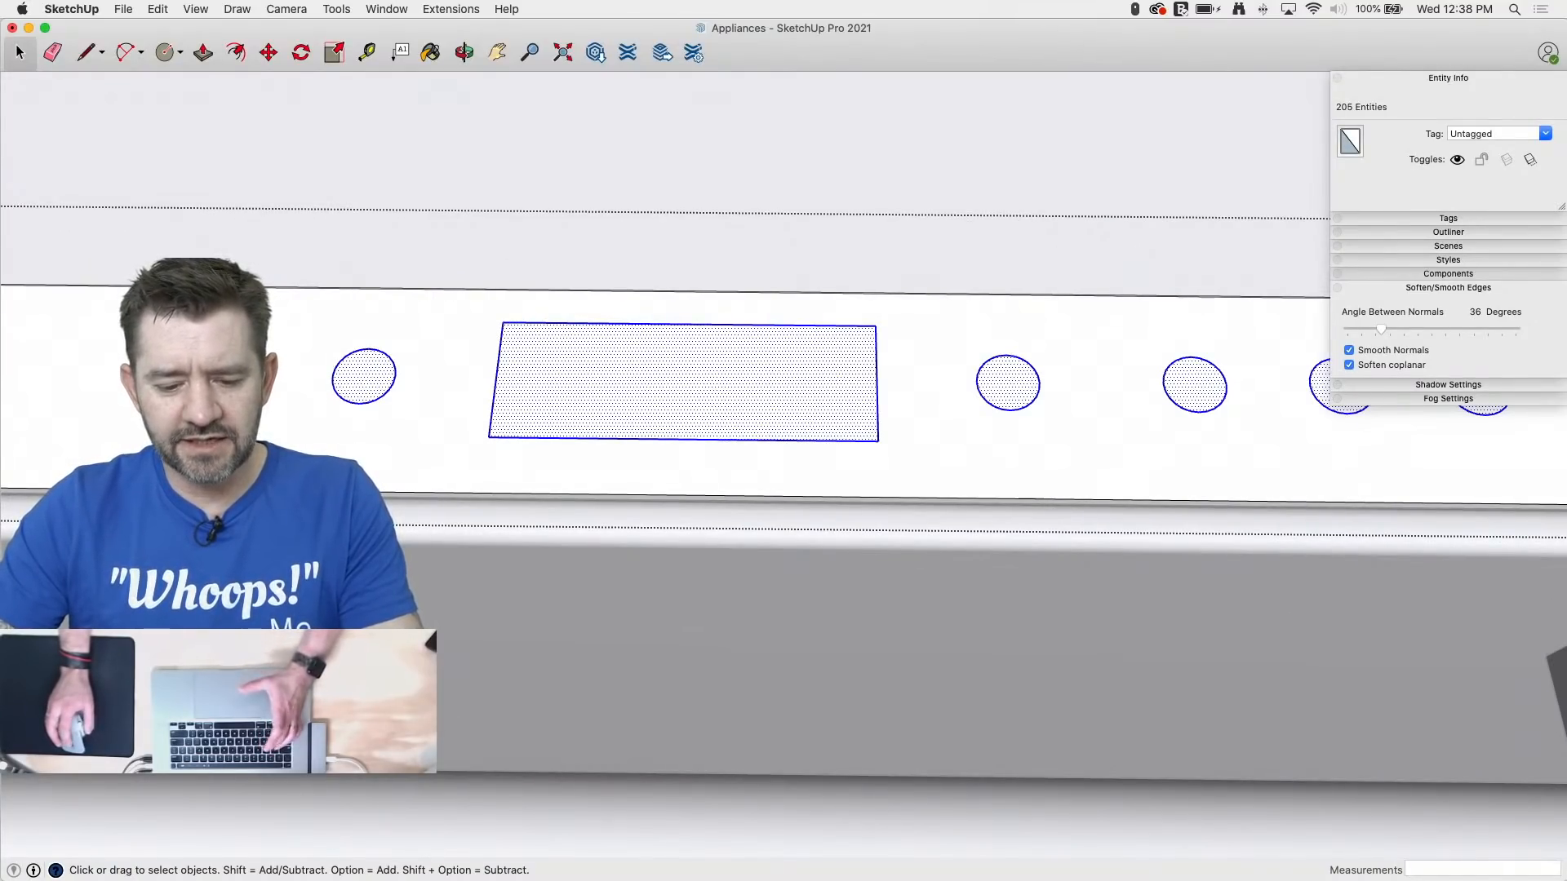
pyautogui.scroll(1, 339, 559)
pyautogui.moveTo(339, 559); pyautogui.dragTo(307, 312, button='middle')
pyautogui.scroll(5, 308, 312)
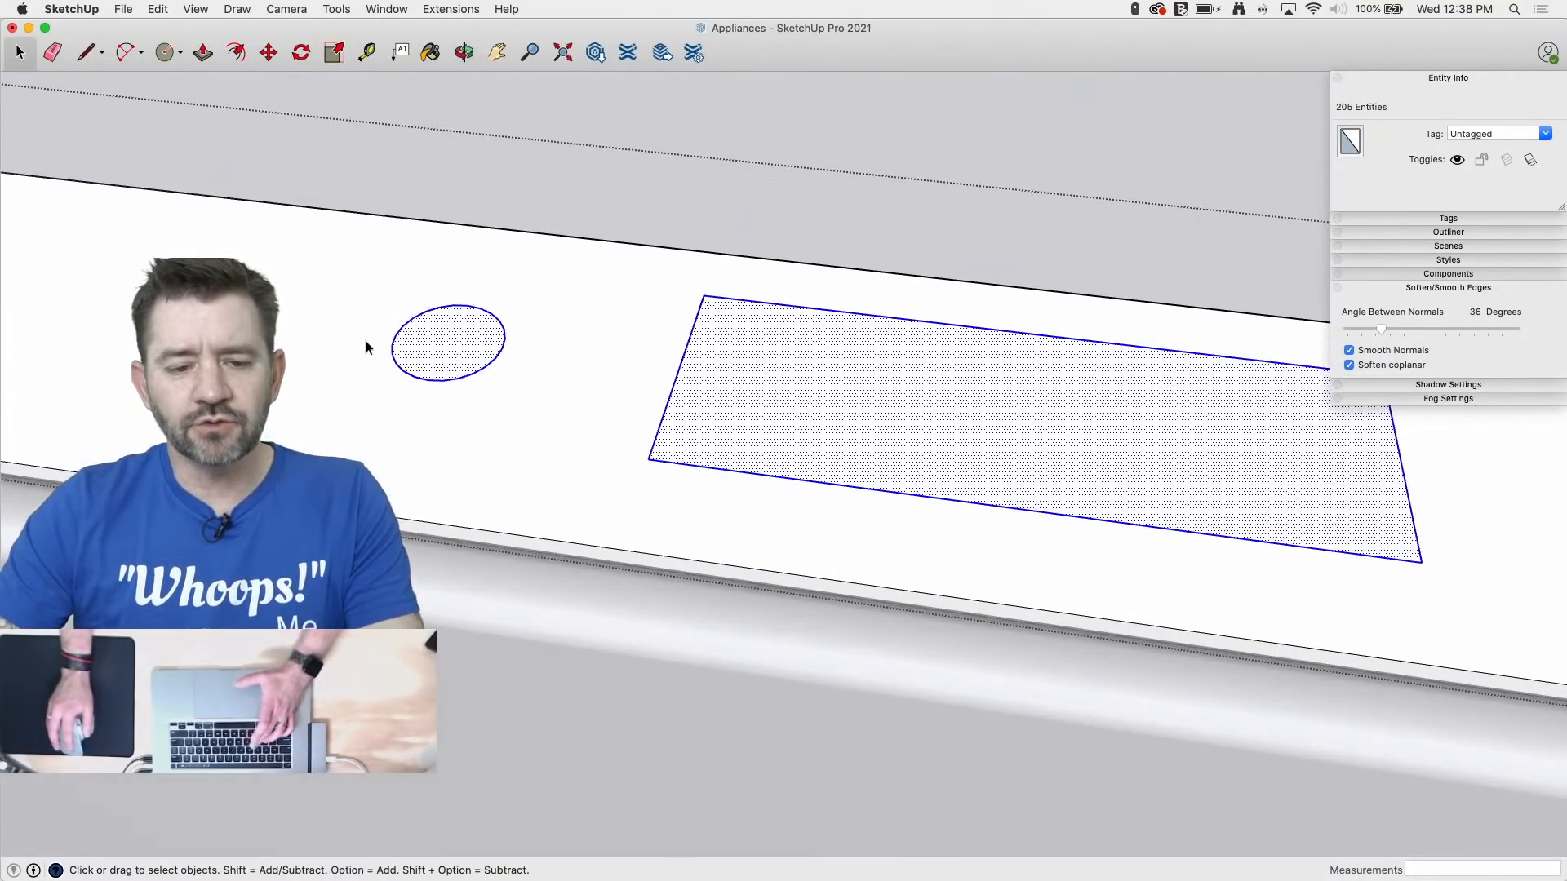
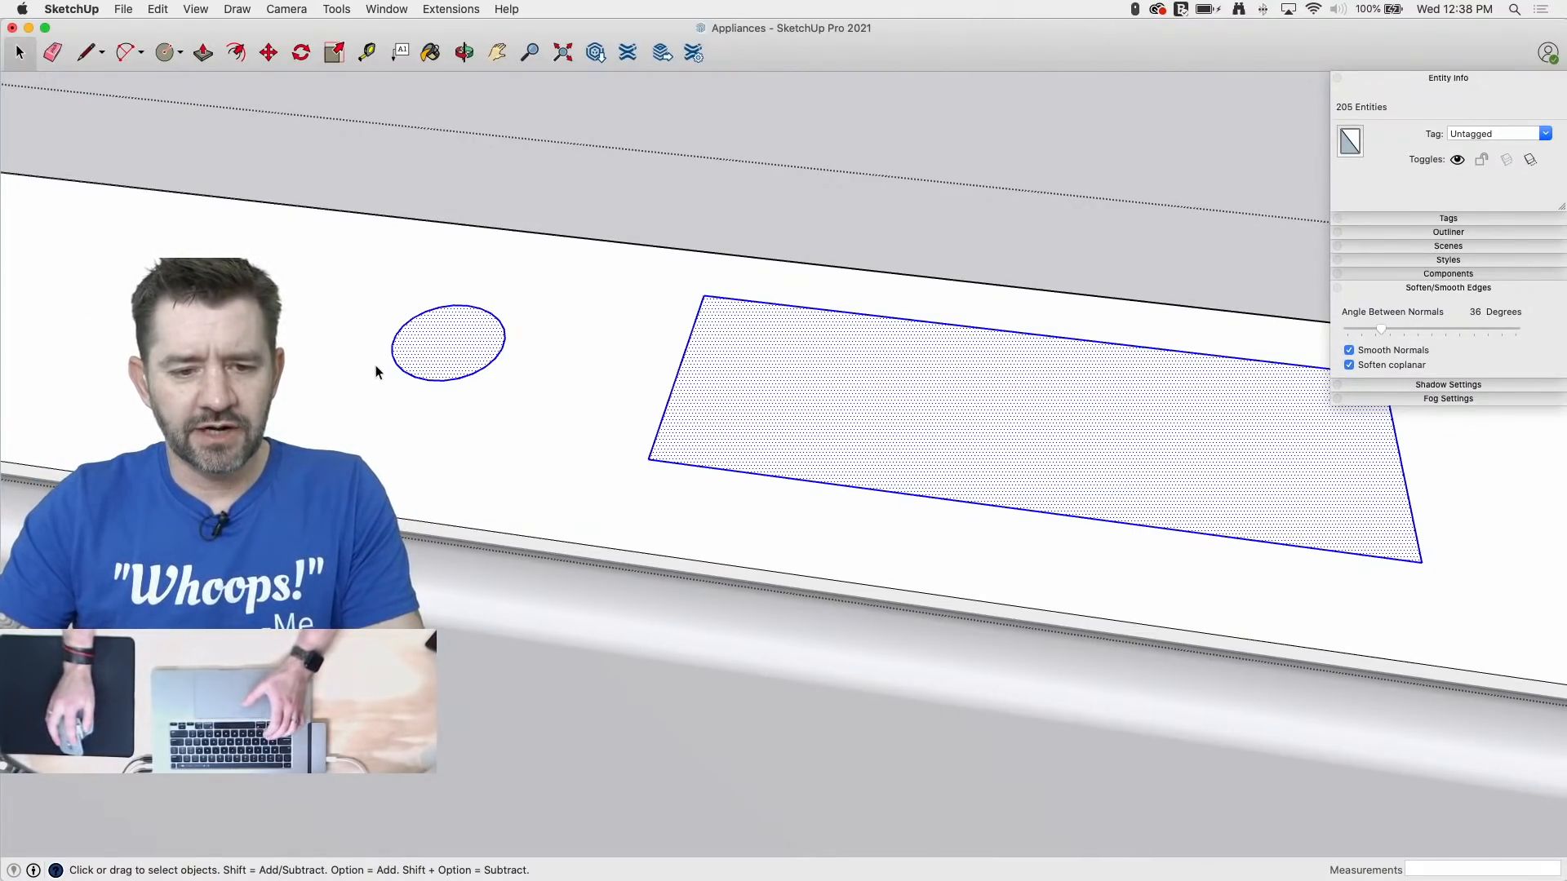
pyautogui.click(375, 363)
pyautogui.scroll(3, 461, 369)
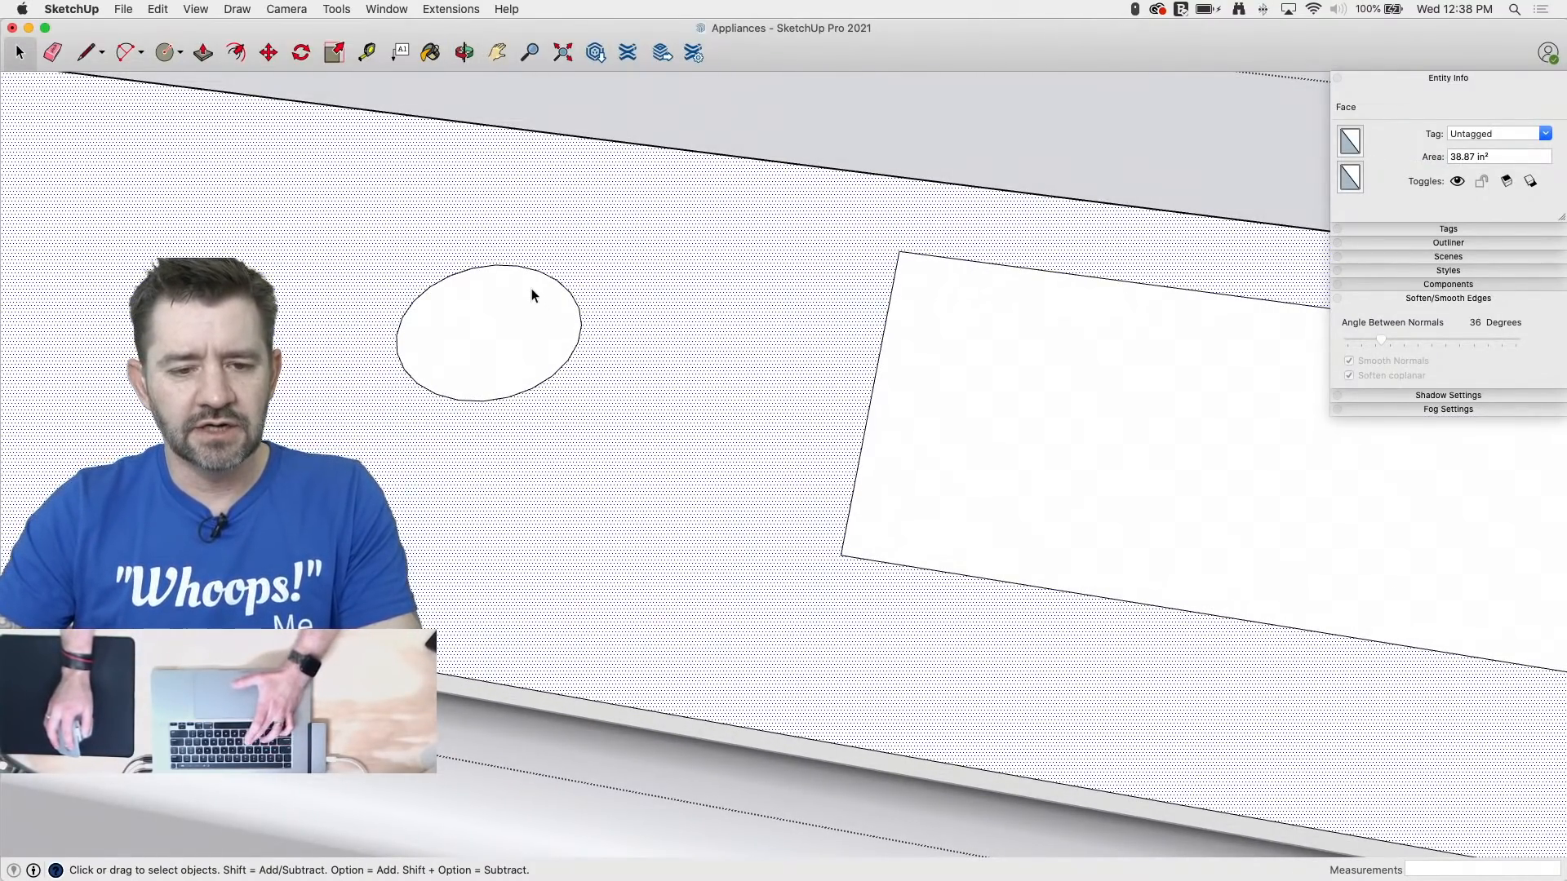
pyautogui.press('f')
pyautogui.press('Escape')
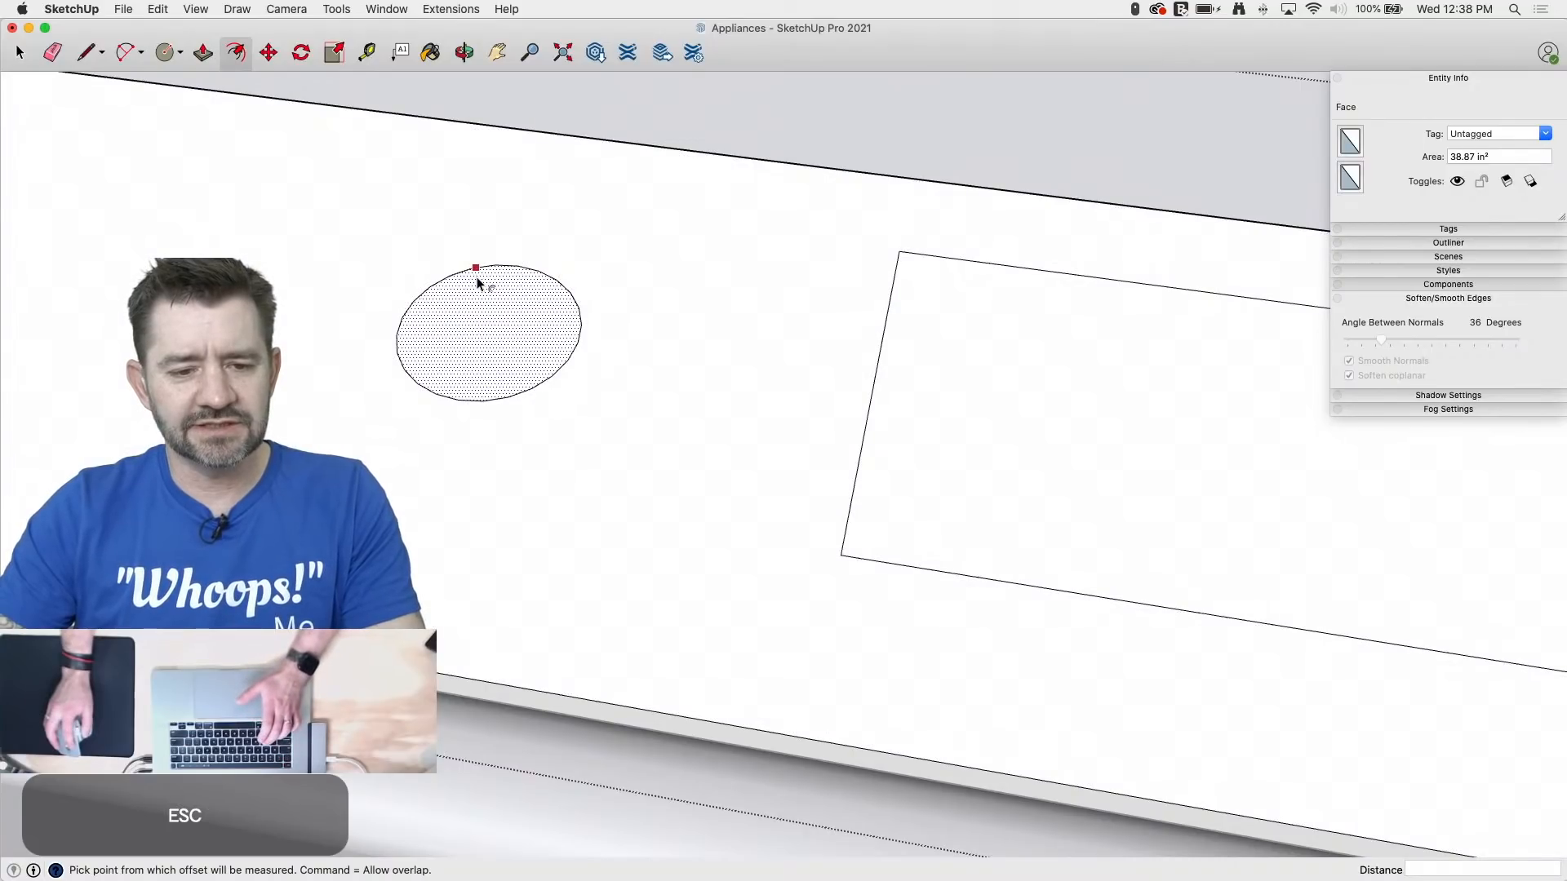
pyautogui.click(476, 277)
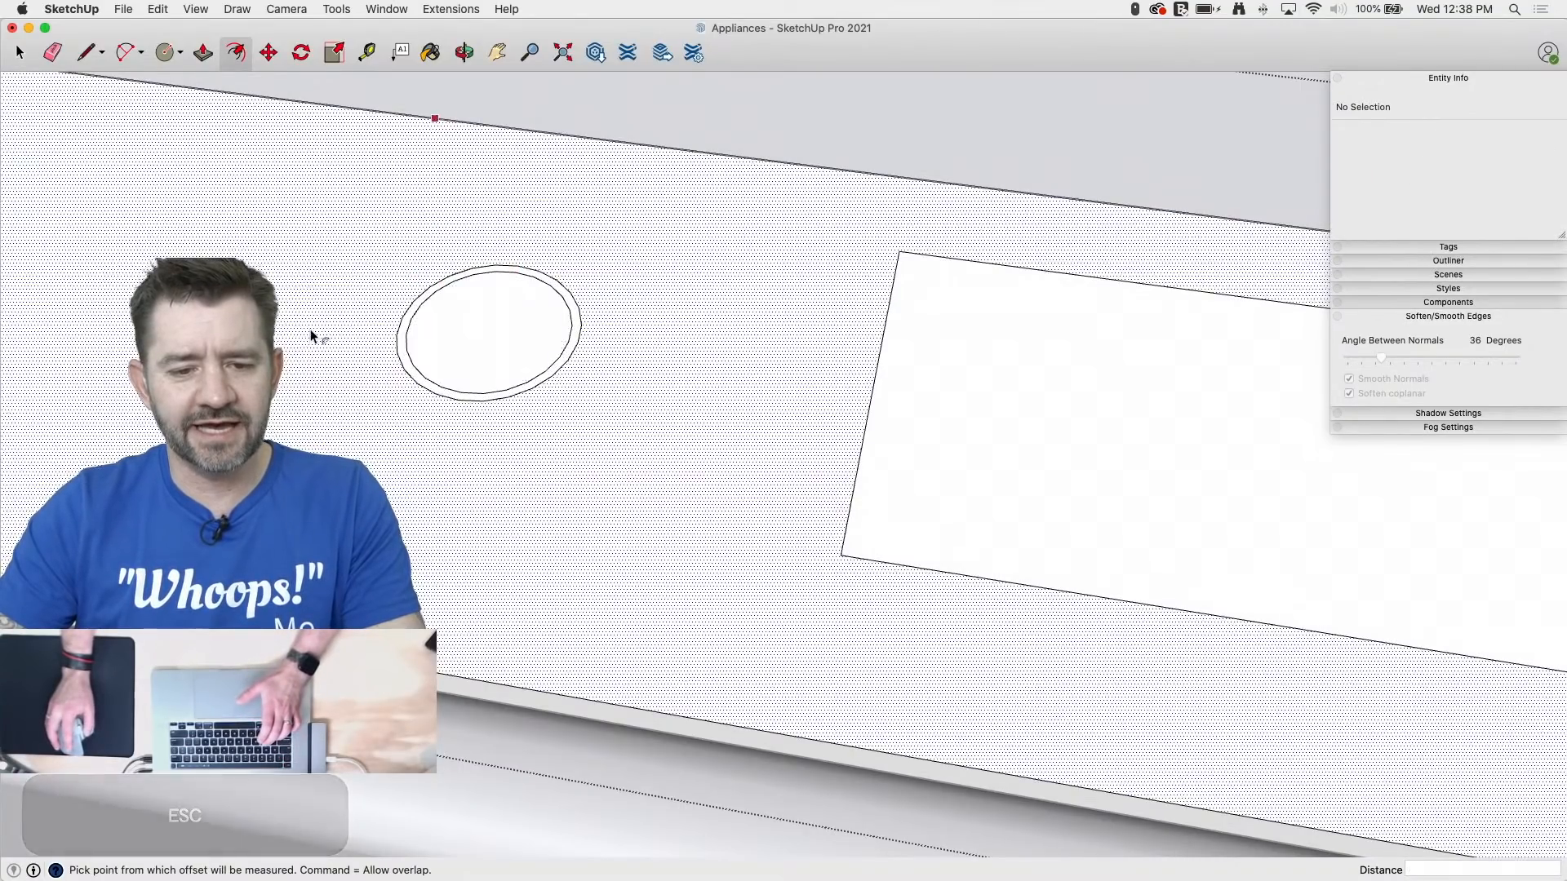
# Step: Repeat the same inward offset on the other seven button circles, from Select Cycle to Delay
pyautogui.scroll(-8, 310, 330)
pyautogui.scroll(3, 514, 359)
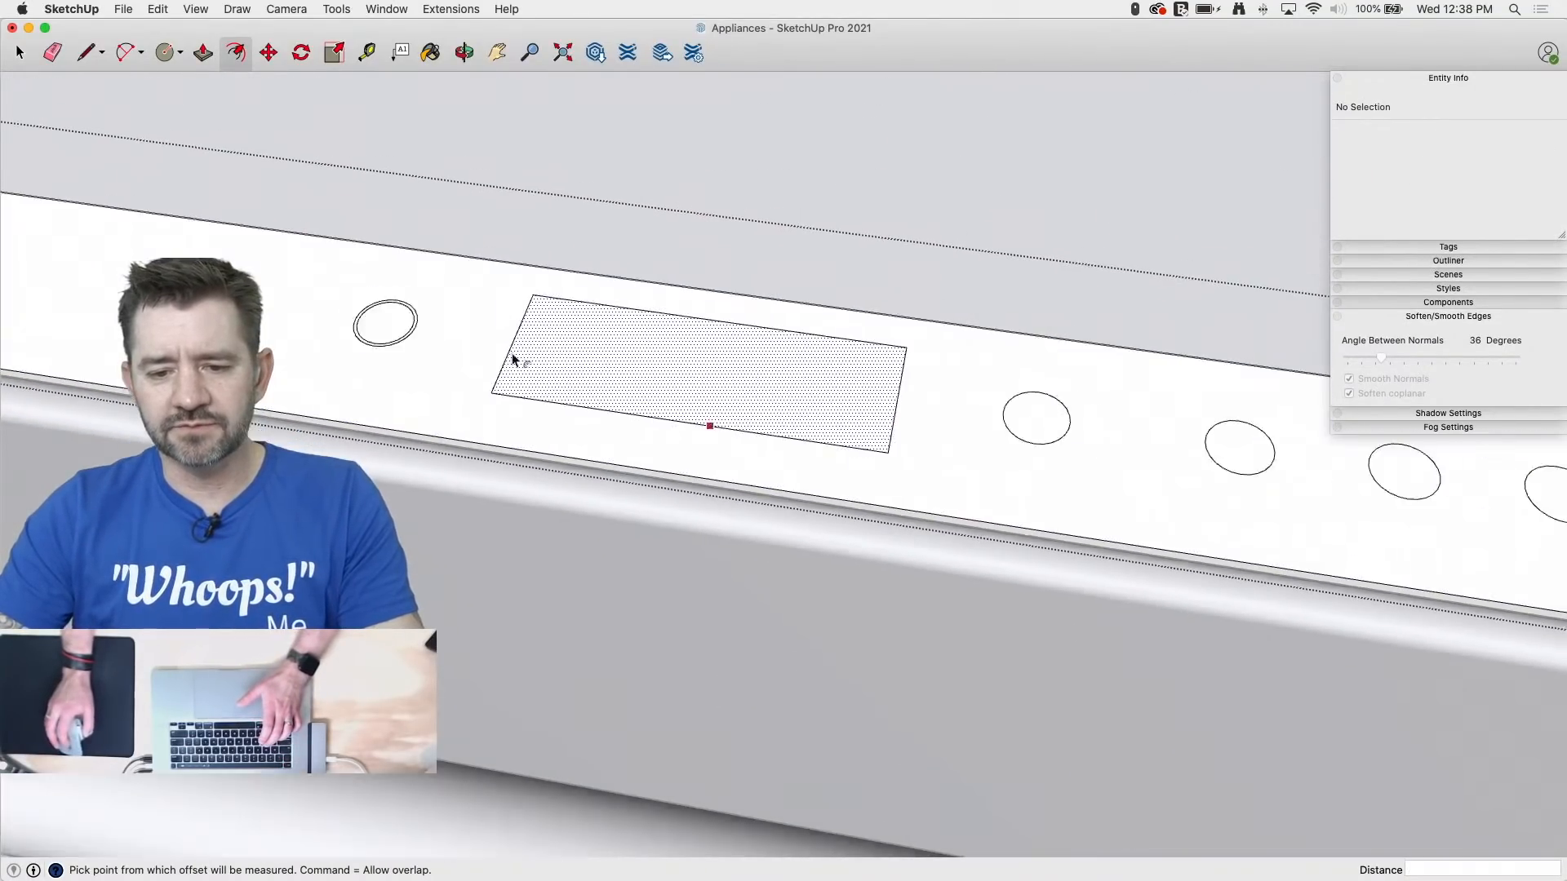
pyautogui.scroll(-6, 406, 356)
pyautogui.click(679, 377)
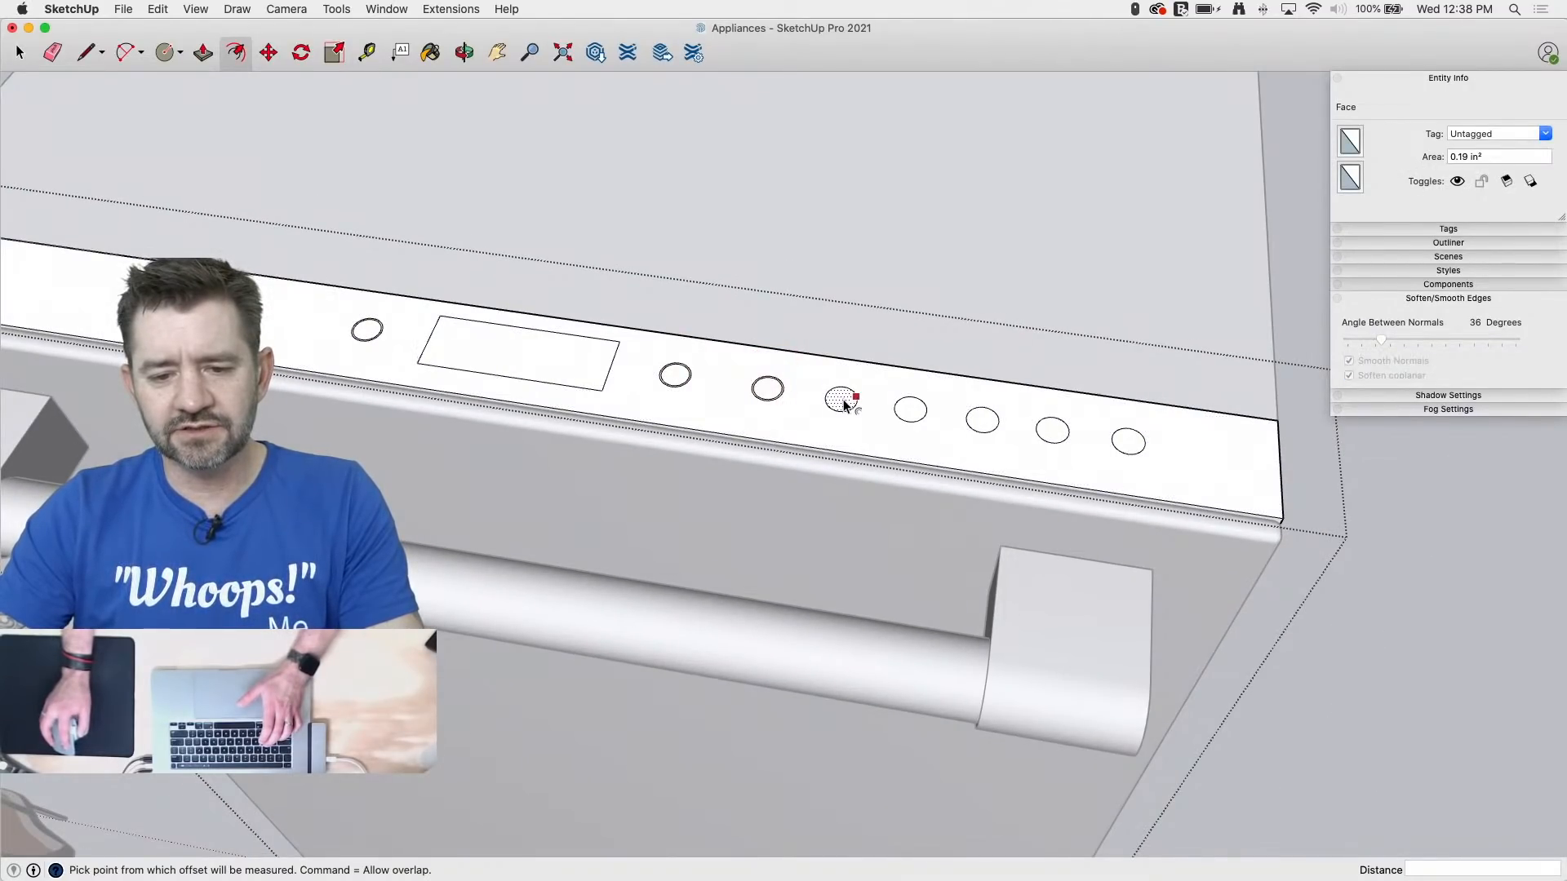
pyautogui.doubleClick(844, 400)
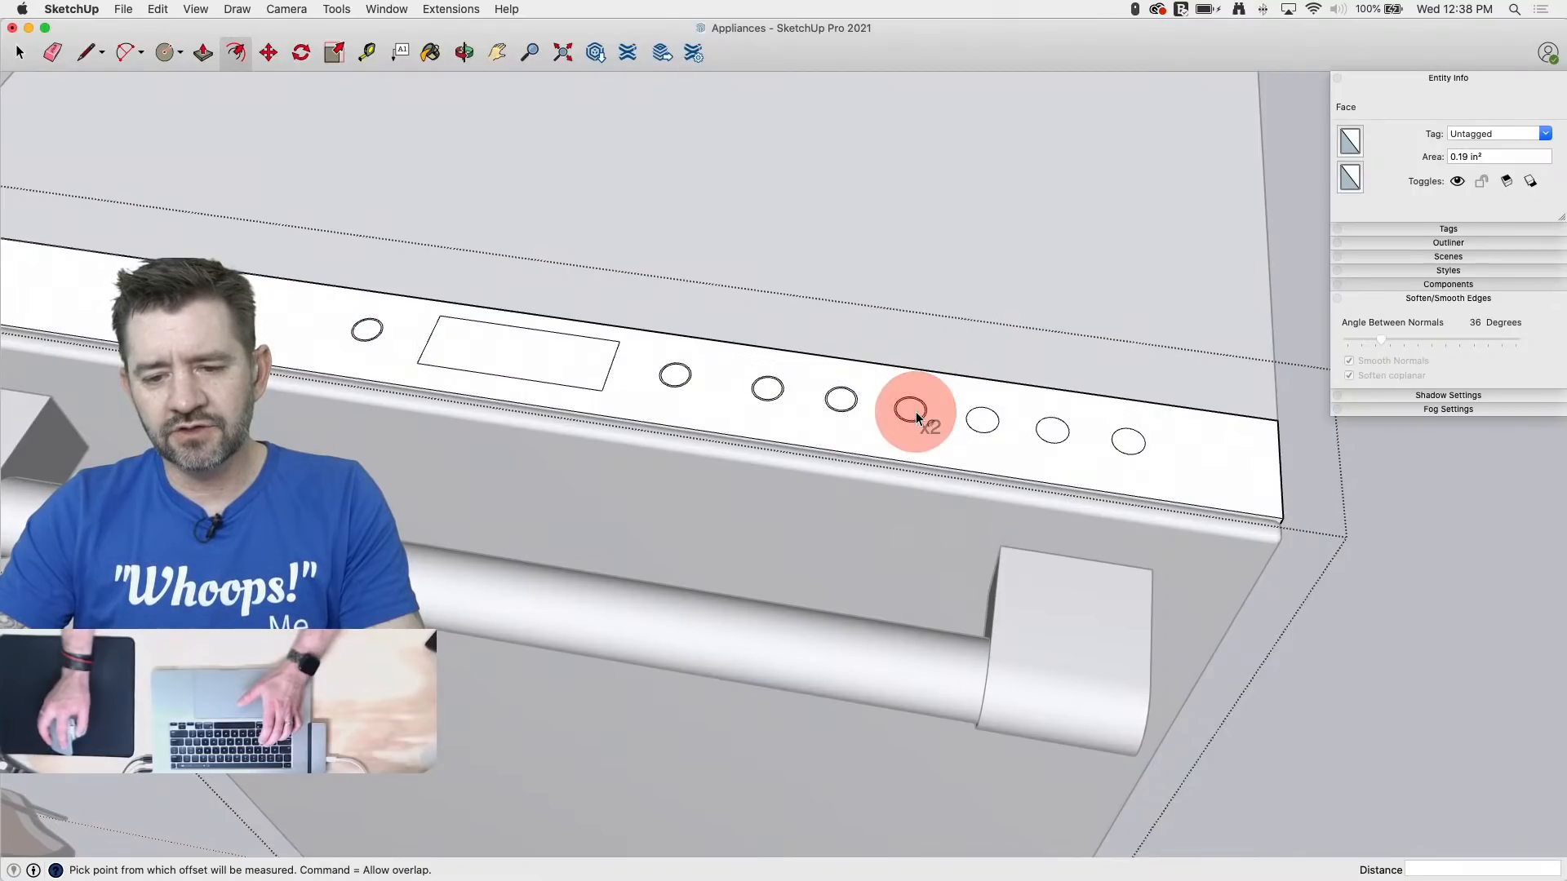
pyautogui.doubleClick(979, 425)
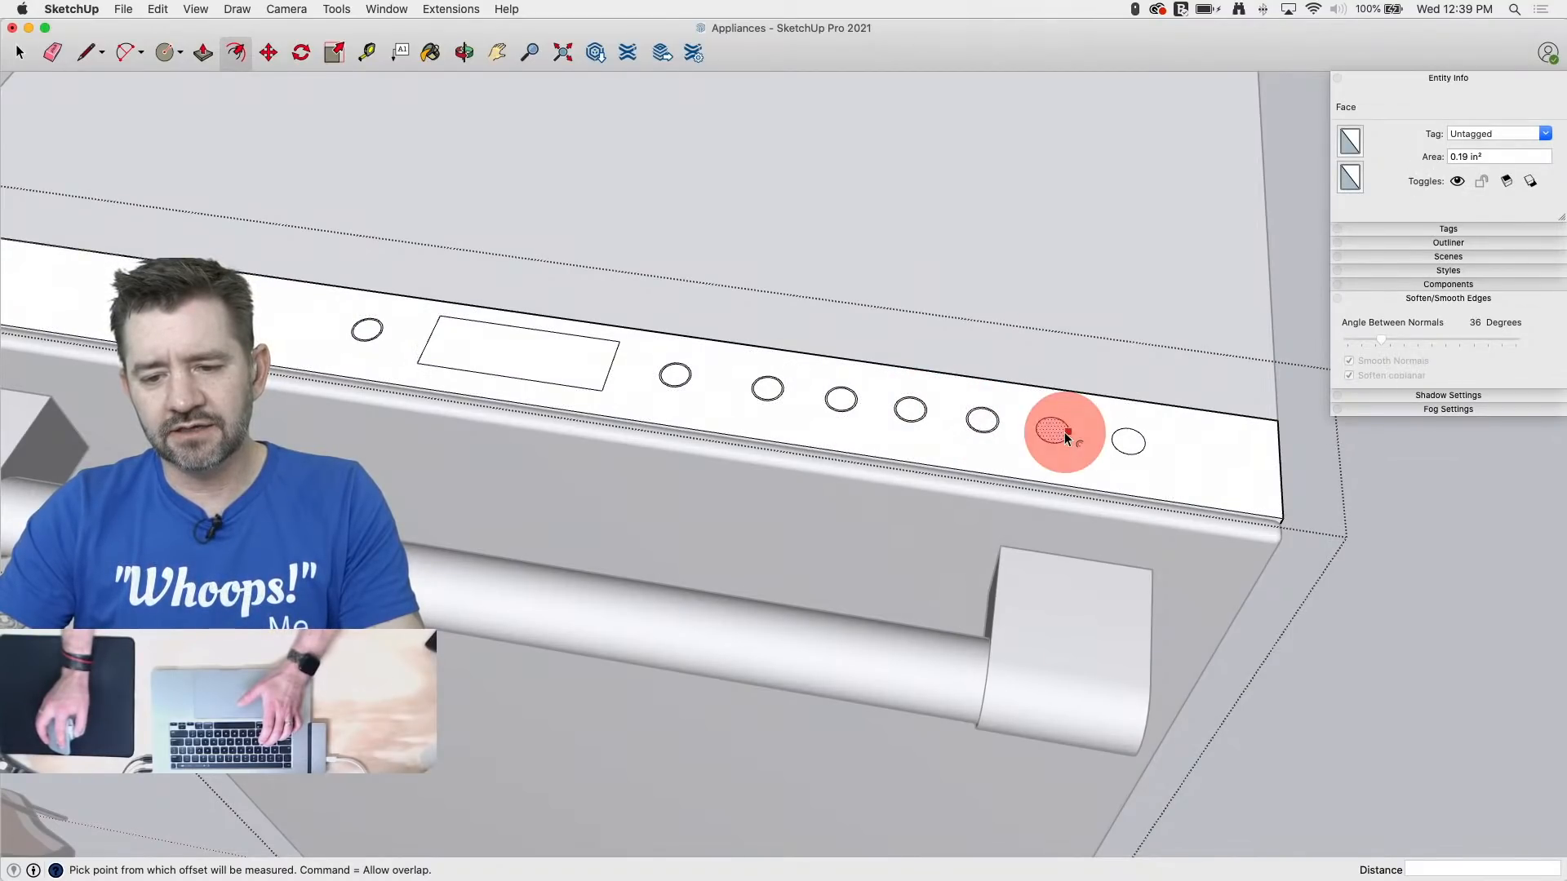
# Step: Push the narrow ring around the Cancel button slightly into the control strip with Push/Pull
pyautogui.scroll(10, 431, 326)
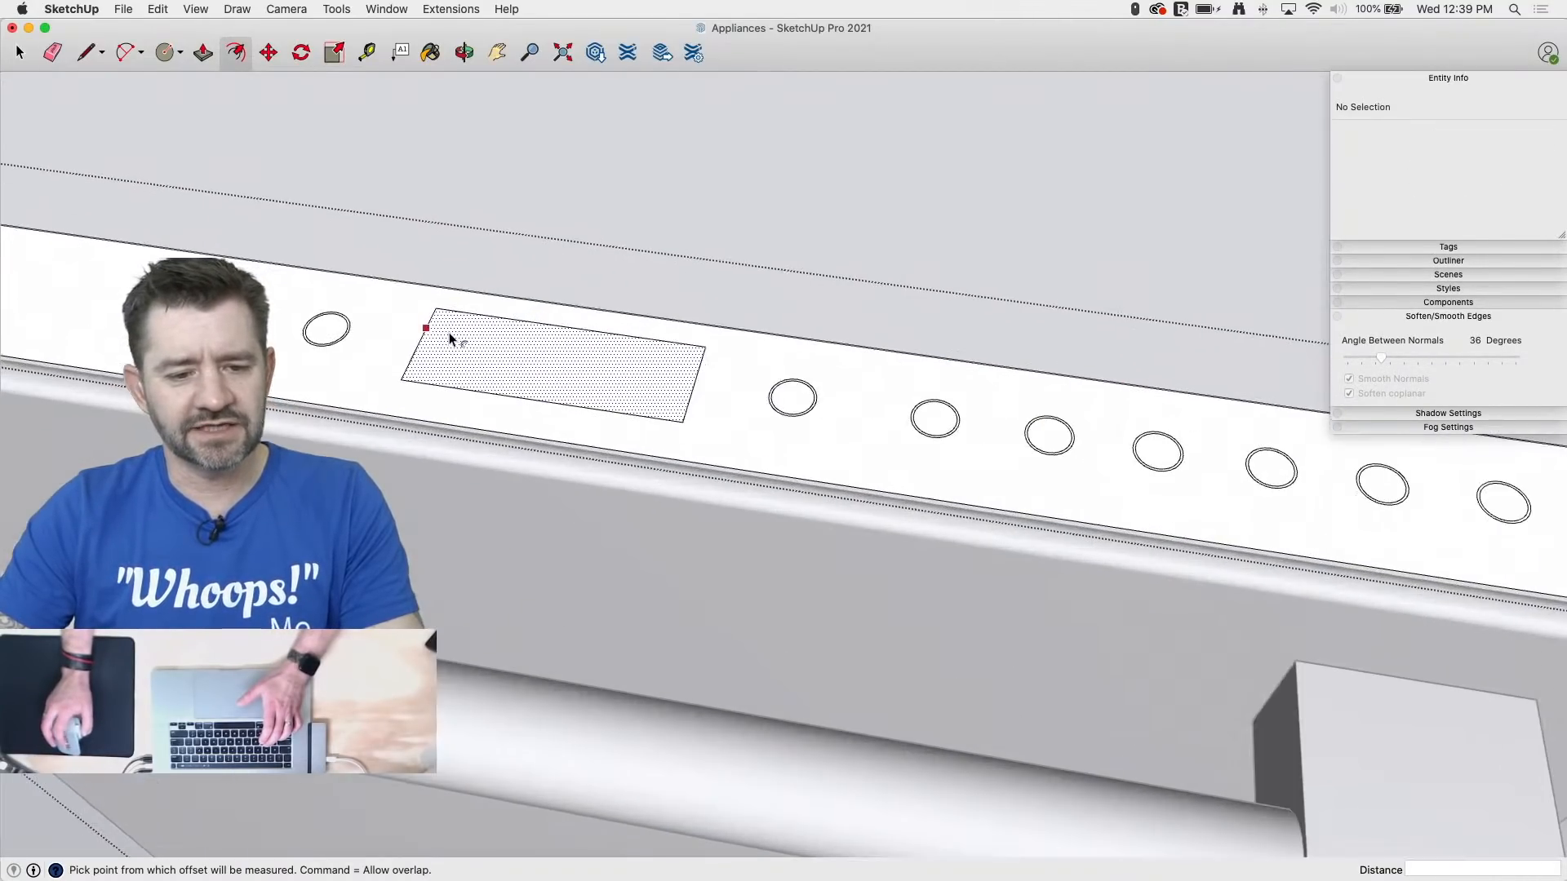
pyautogui.scroll(4, 308, 262)
pyautogui.press('p')
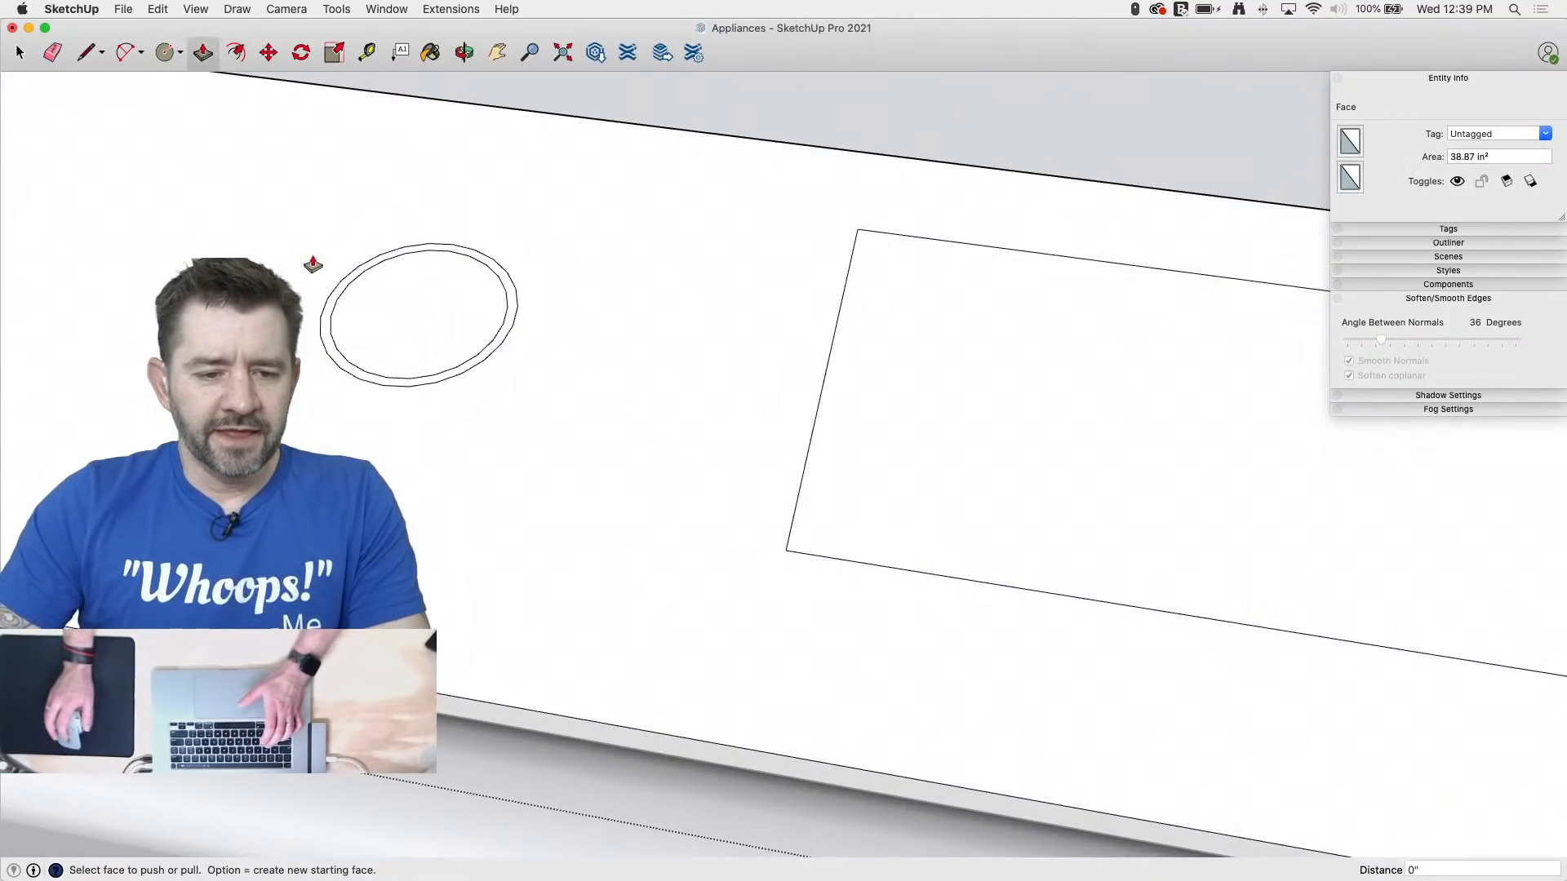
pyautogui.scroll(5, 308, 262)
pyautogui.moveTo(349, 322); pyautogui.dragTo(353, 335)
pyautogui.scroll(-9, 218, 216)
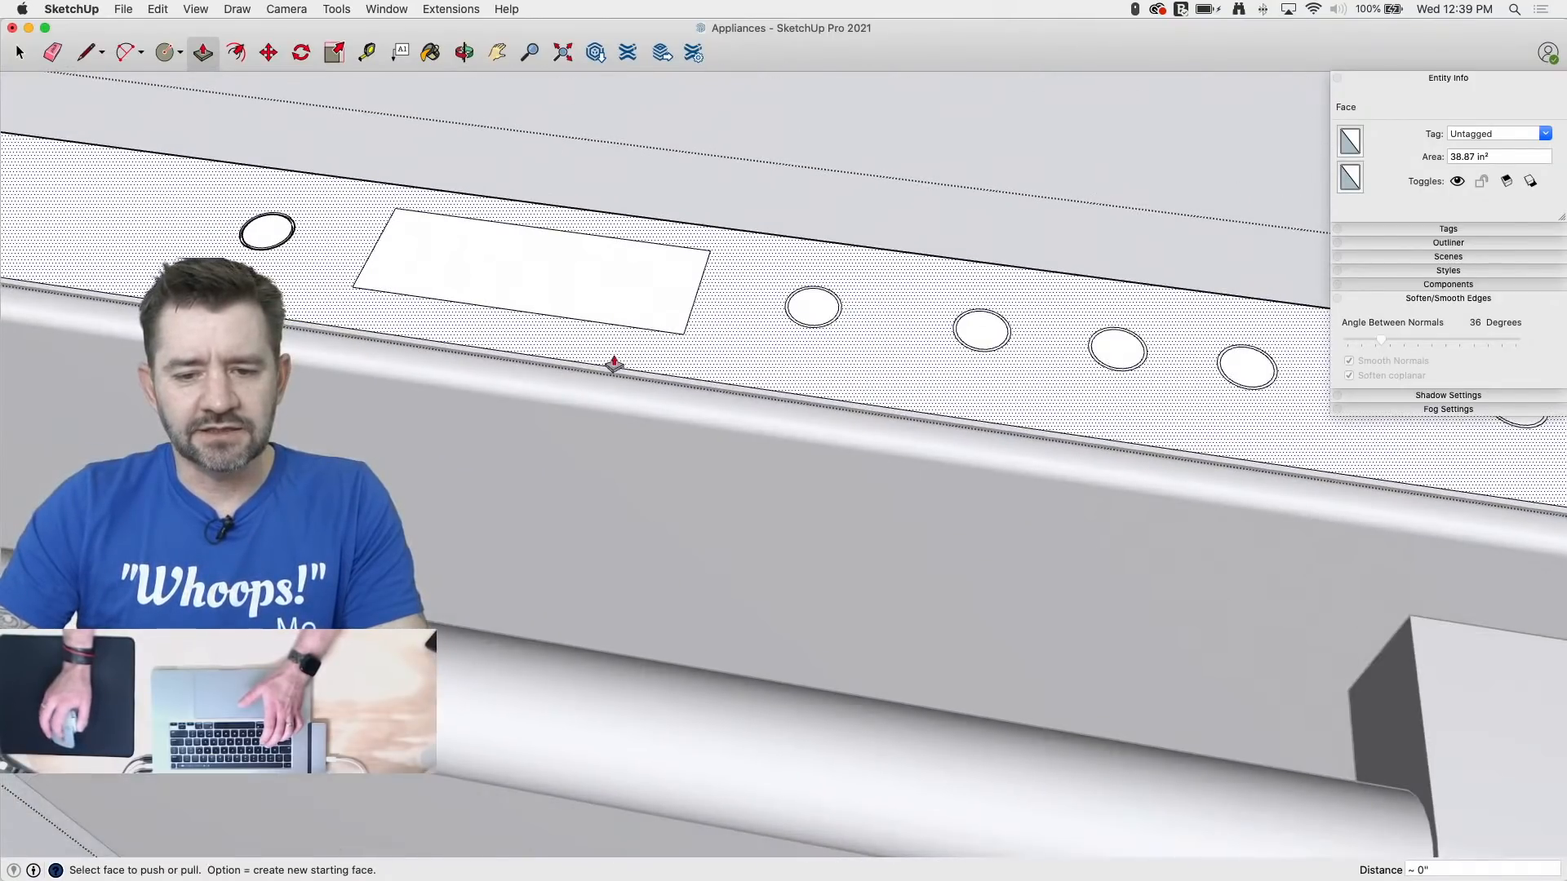
# Step: Repeat the same push on the rings around the Select Cycle, Presoak, Bottle Jets and Warm Temp buttons
pyautogui.scroll(5, 805, 286)
pyautogui.click(779, 271)
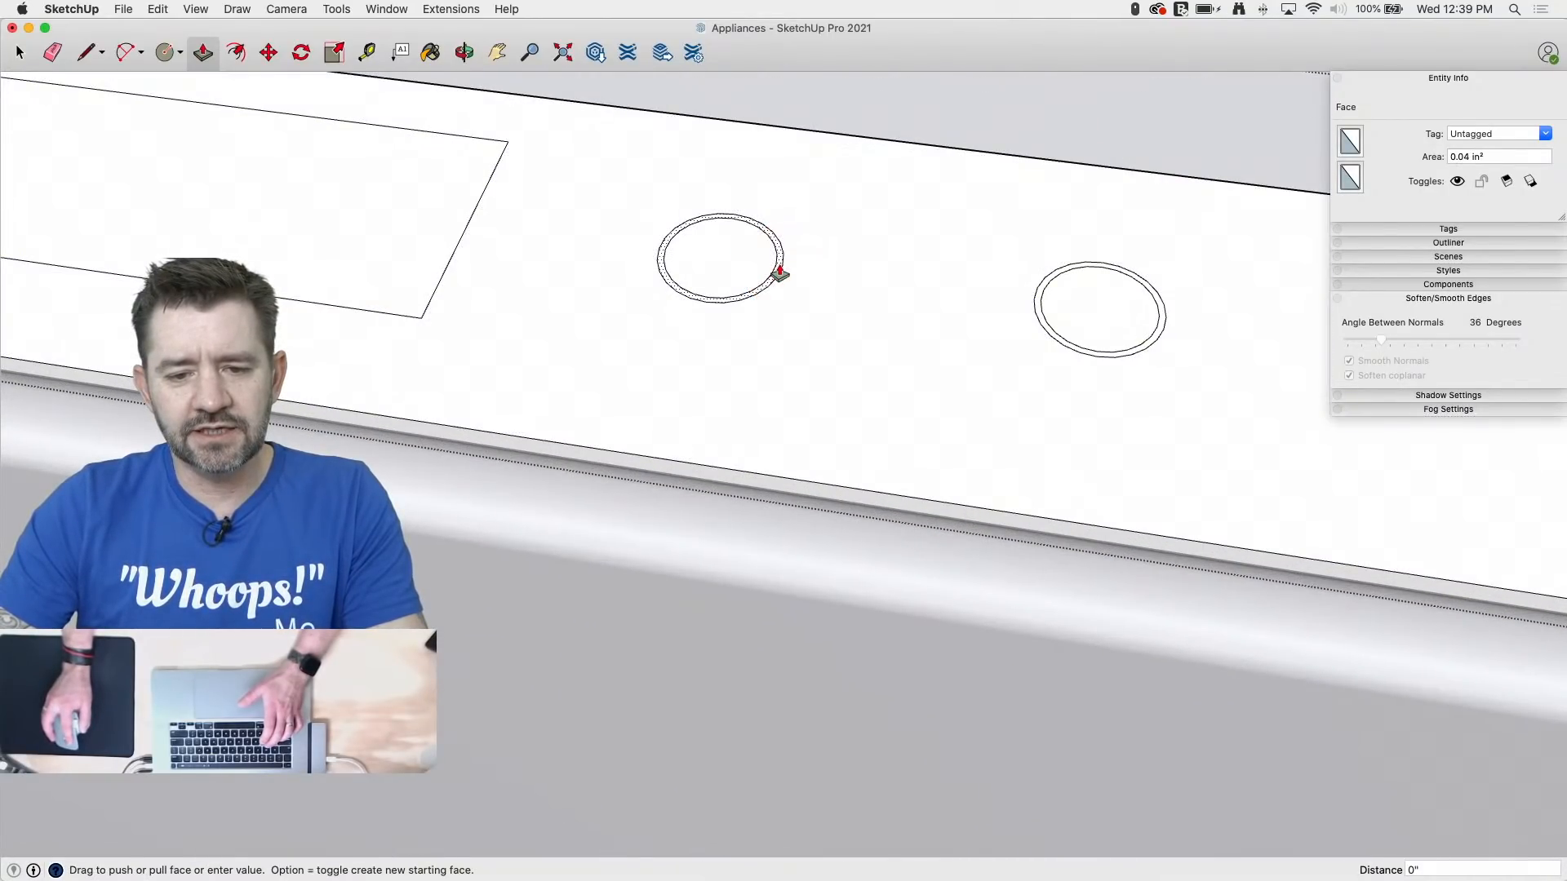
pyautogui.click(777, 271)
pyautogui.click(1041, 312)
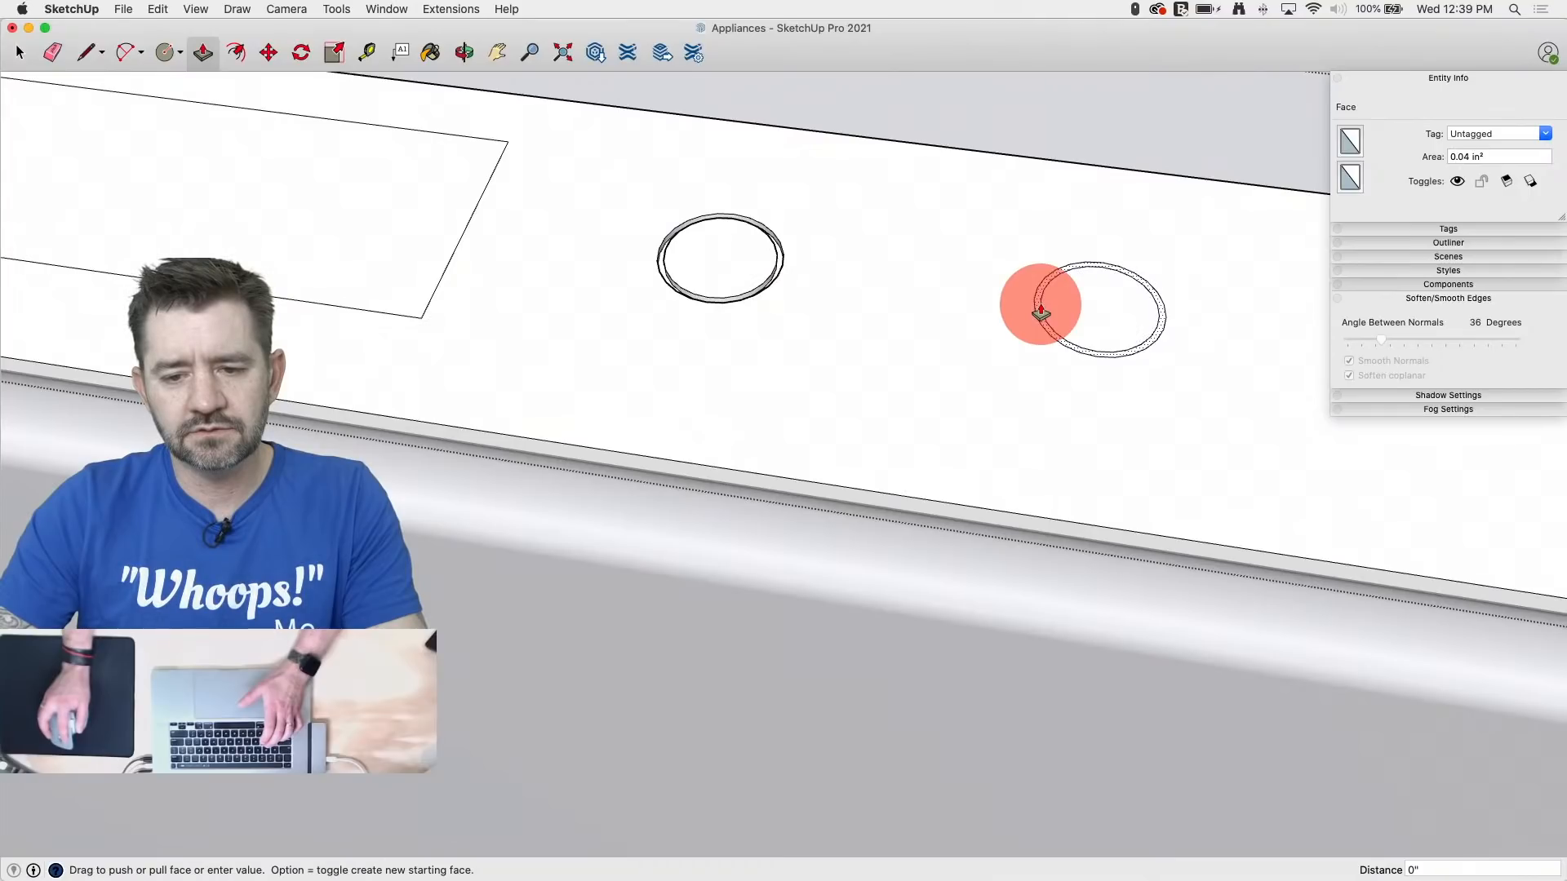
pyautogui.click(1038, 312)
pyautogui.scroll(-5, 552, 253)
pyautogui.scroll(4, 1085, 332)
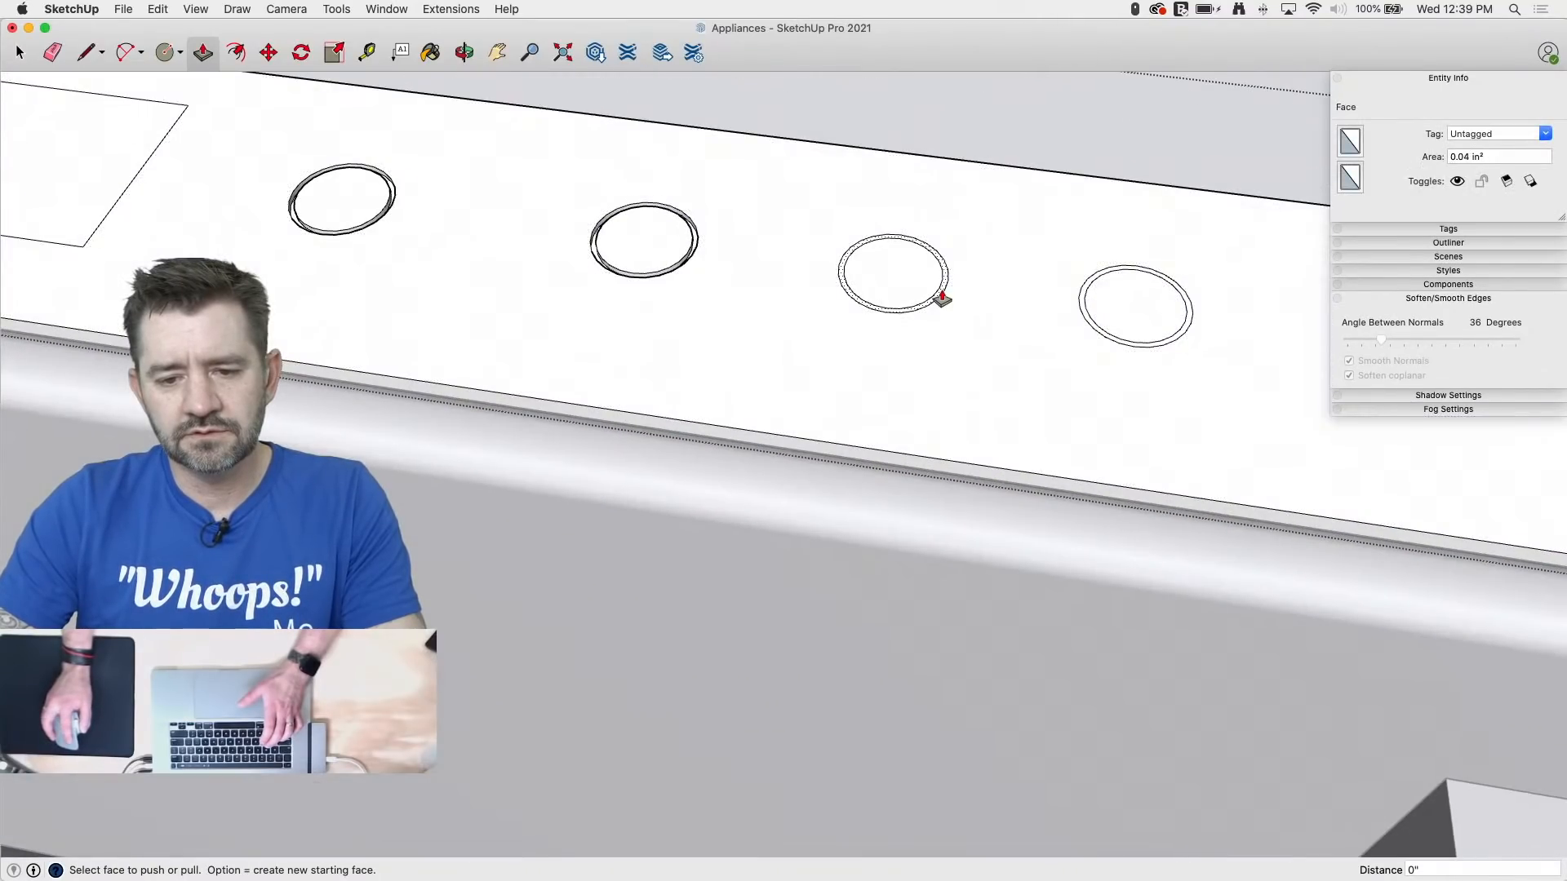
pyautogui.doubleClick(942, 293)
pyautogui.doubleClick(1083, 299)
# Step: Repeat the push on the Power Dry, Wash Zones and Delay rings, collapsing the Soften/Smooth Edges settings that cover the last one
pyautogui.scroll(-4, 365, 310)
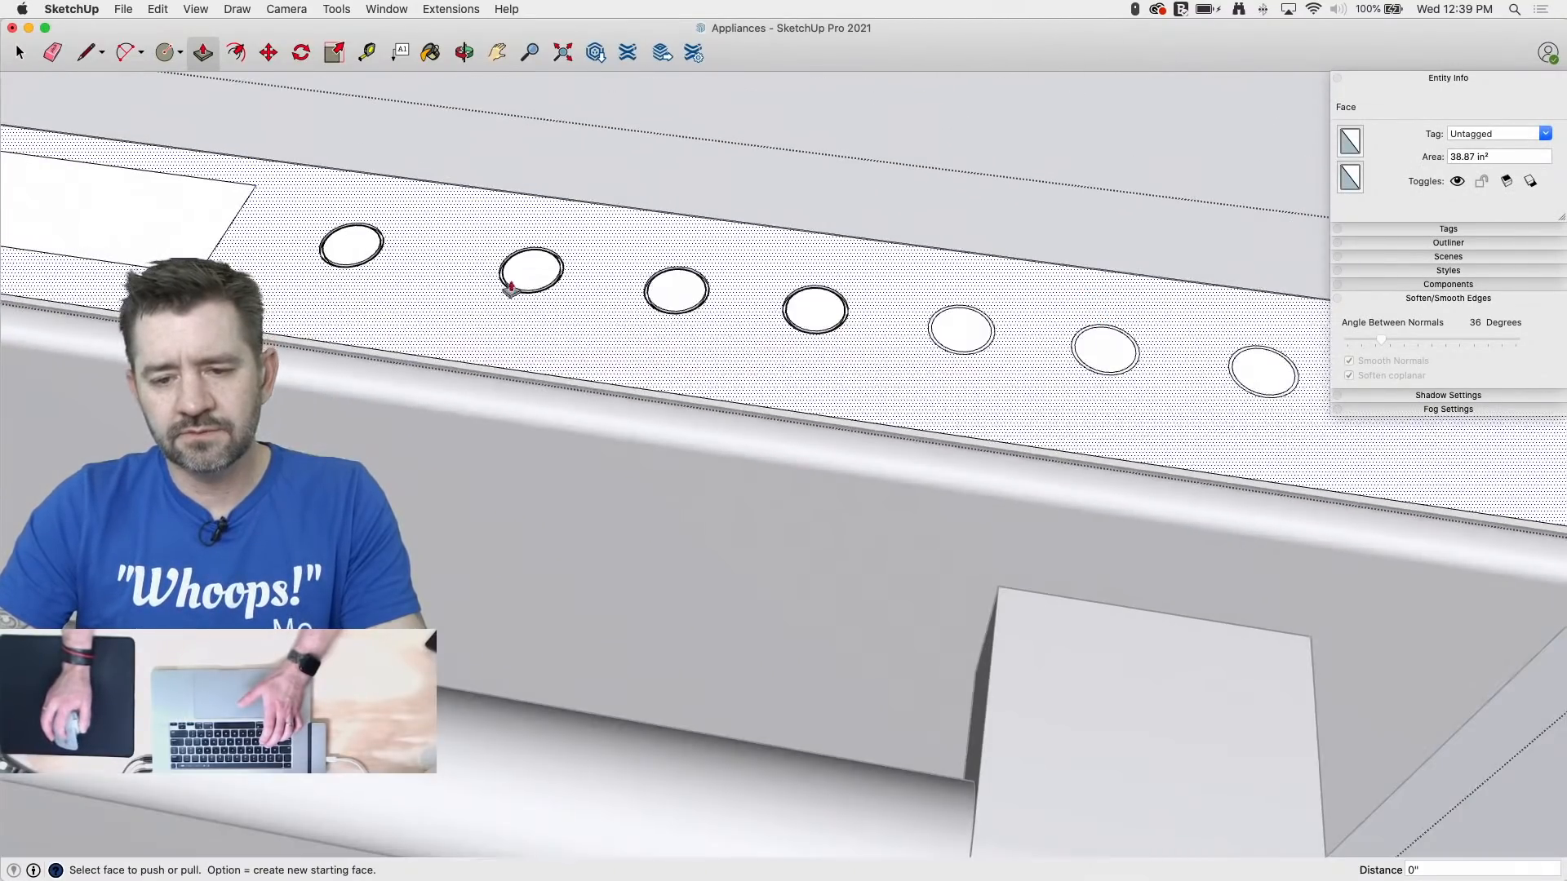
pyautogui.scroll(4, 989, 363)
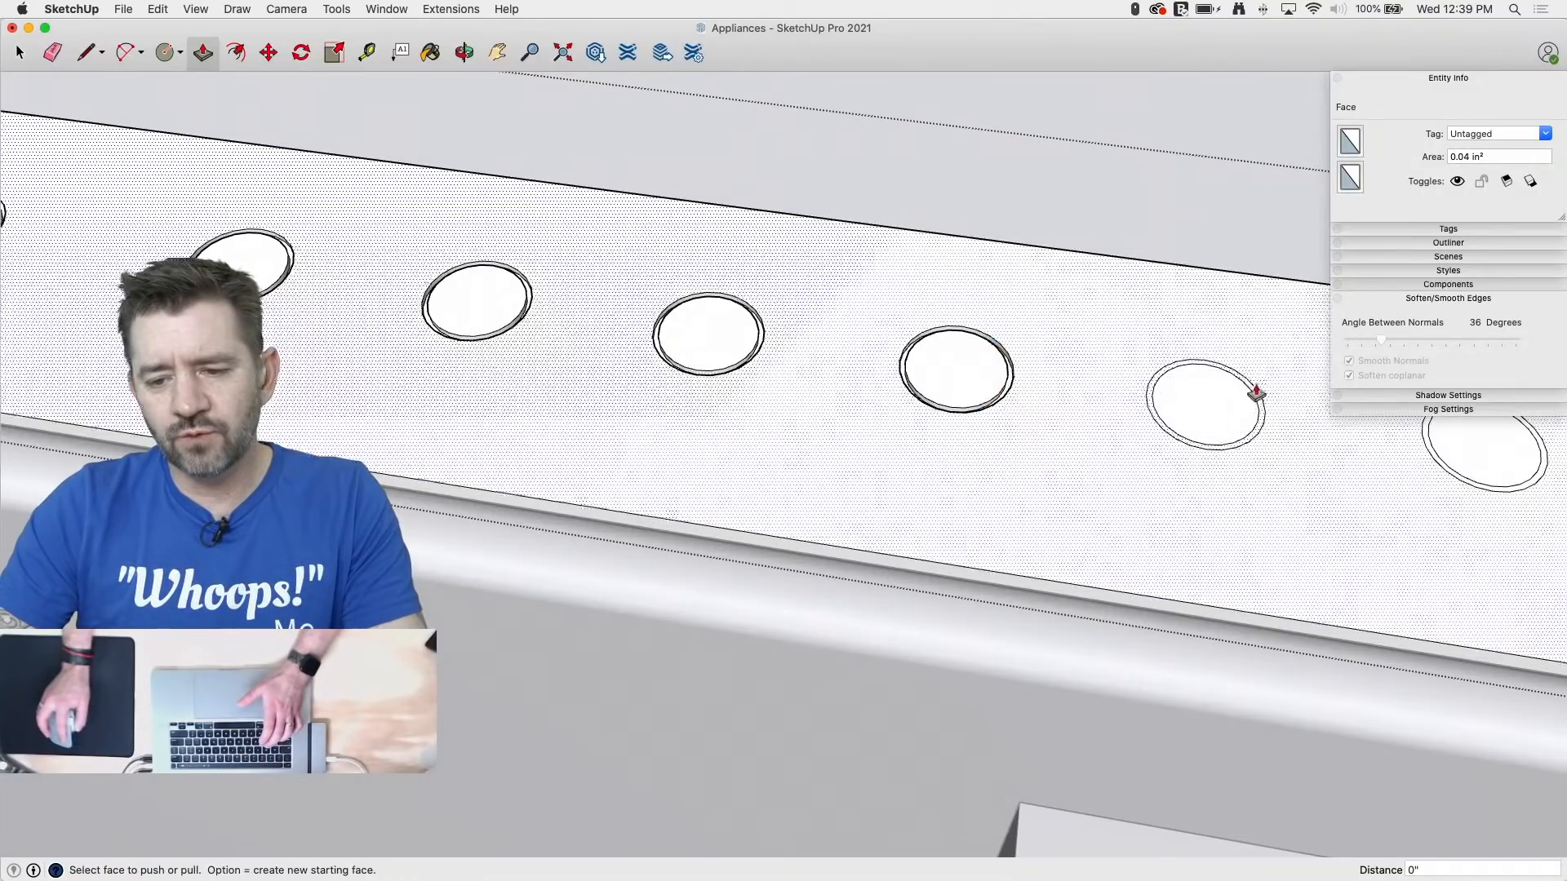
pyautogui.doubleClick(1257, 403)
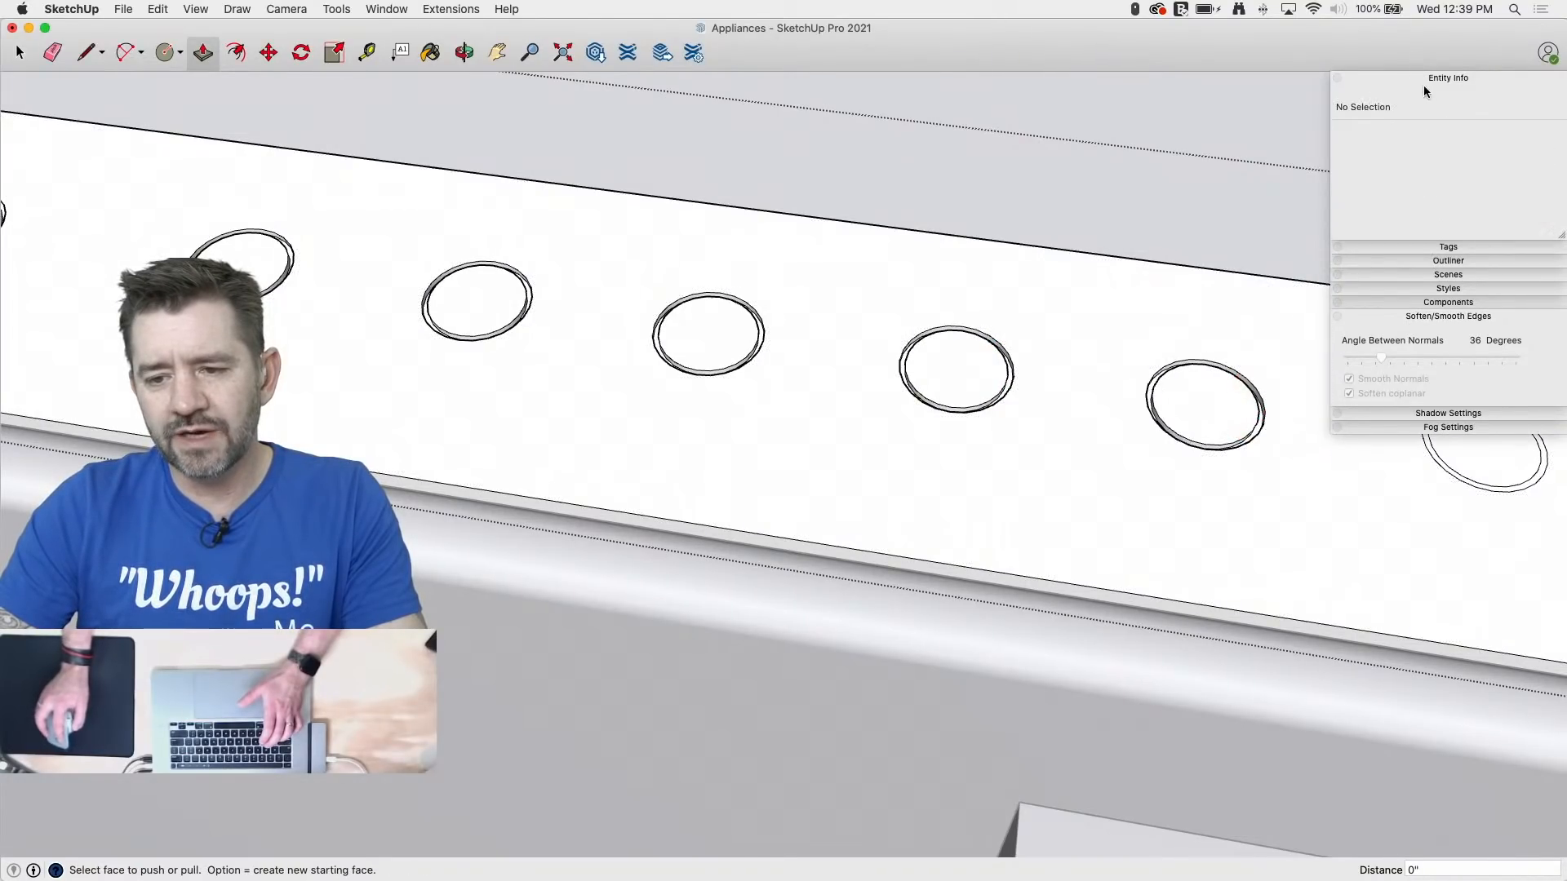
pyautogui.click(1418, 317)
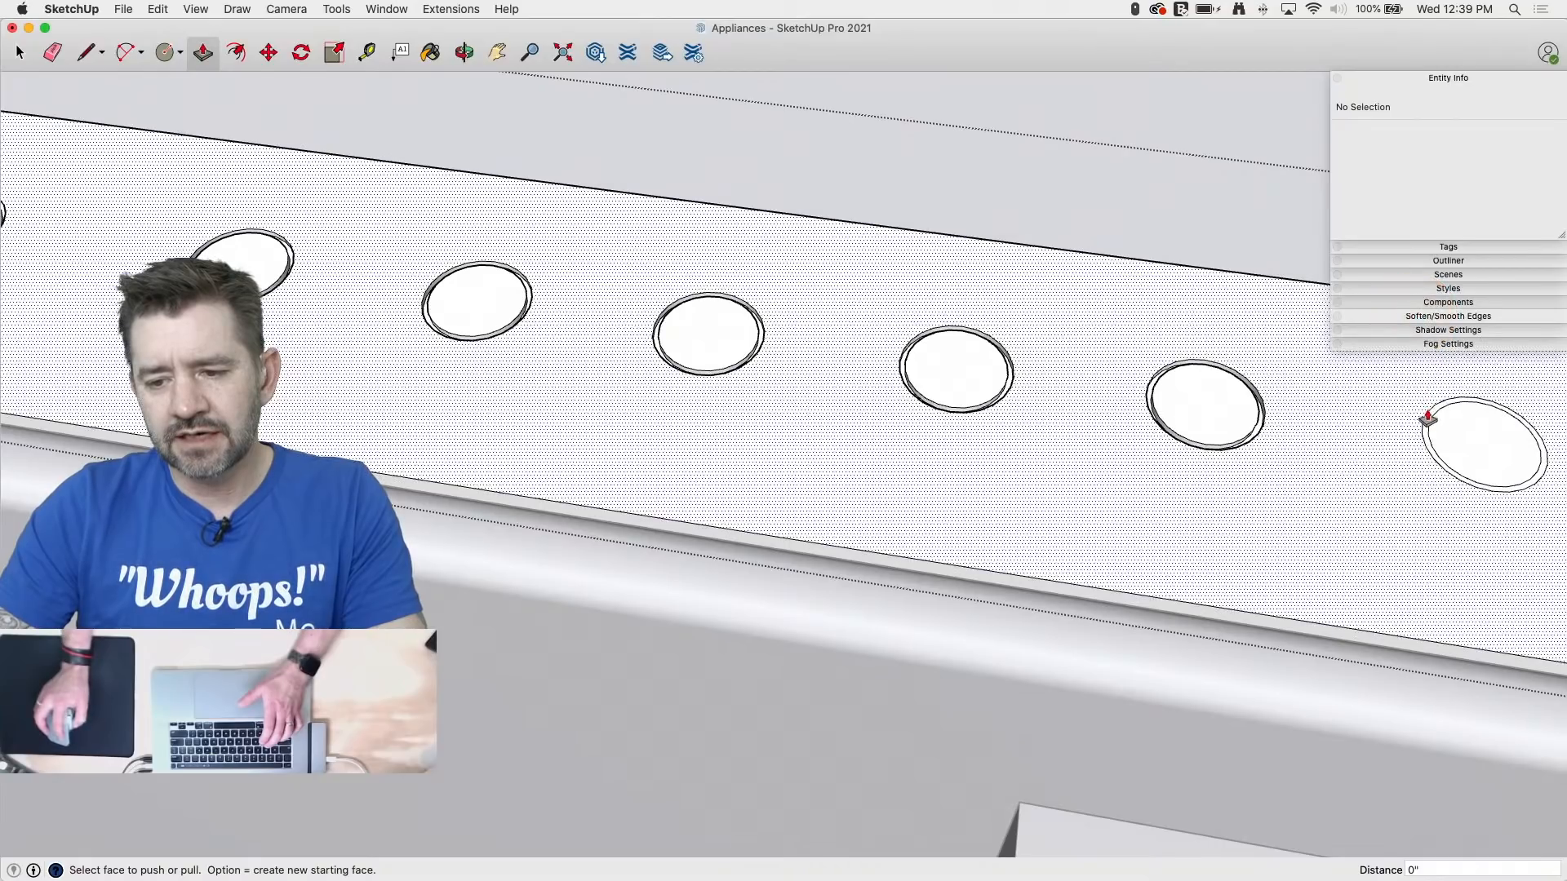
pyautogui.doubleClick(1424, 418)
pyautogui.scroll(-5, 743, 250)
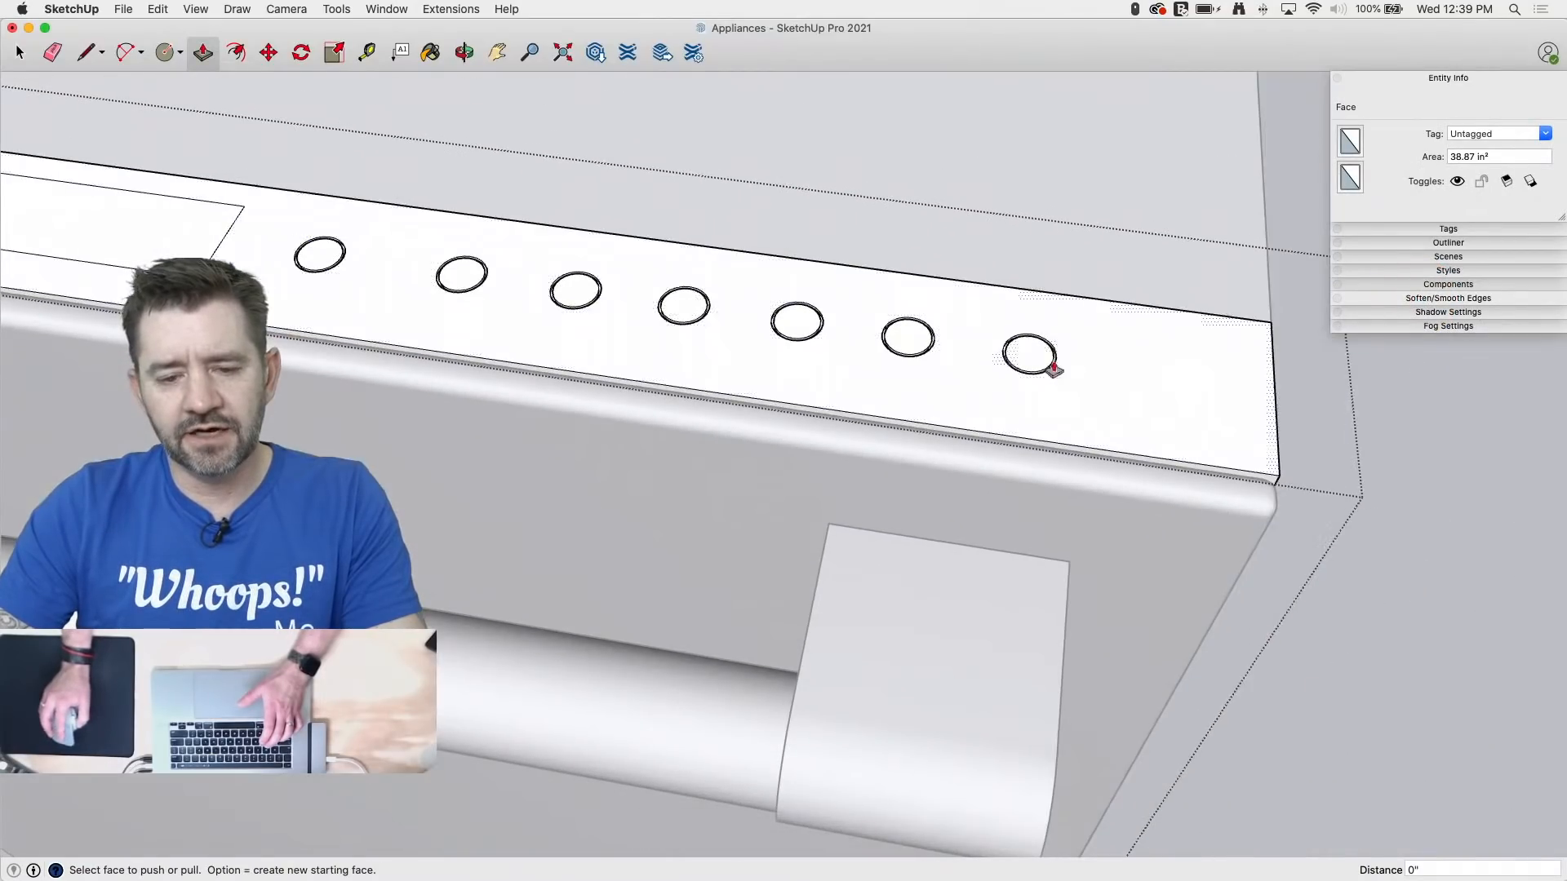
# Step: Pull the face of the Delay button up about 1/16" above the control strip with Push/Pull
pyautogui.moveTo(1053, 367); pyautogui.dragTo(629, 80, button='middle')
pyautogui.scroll(5, 979, 483)
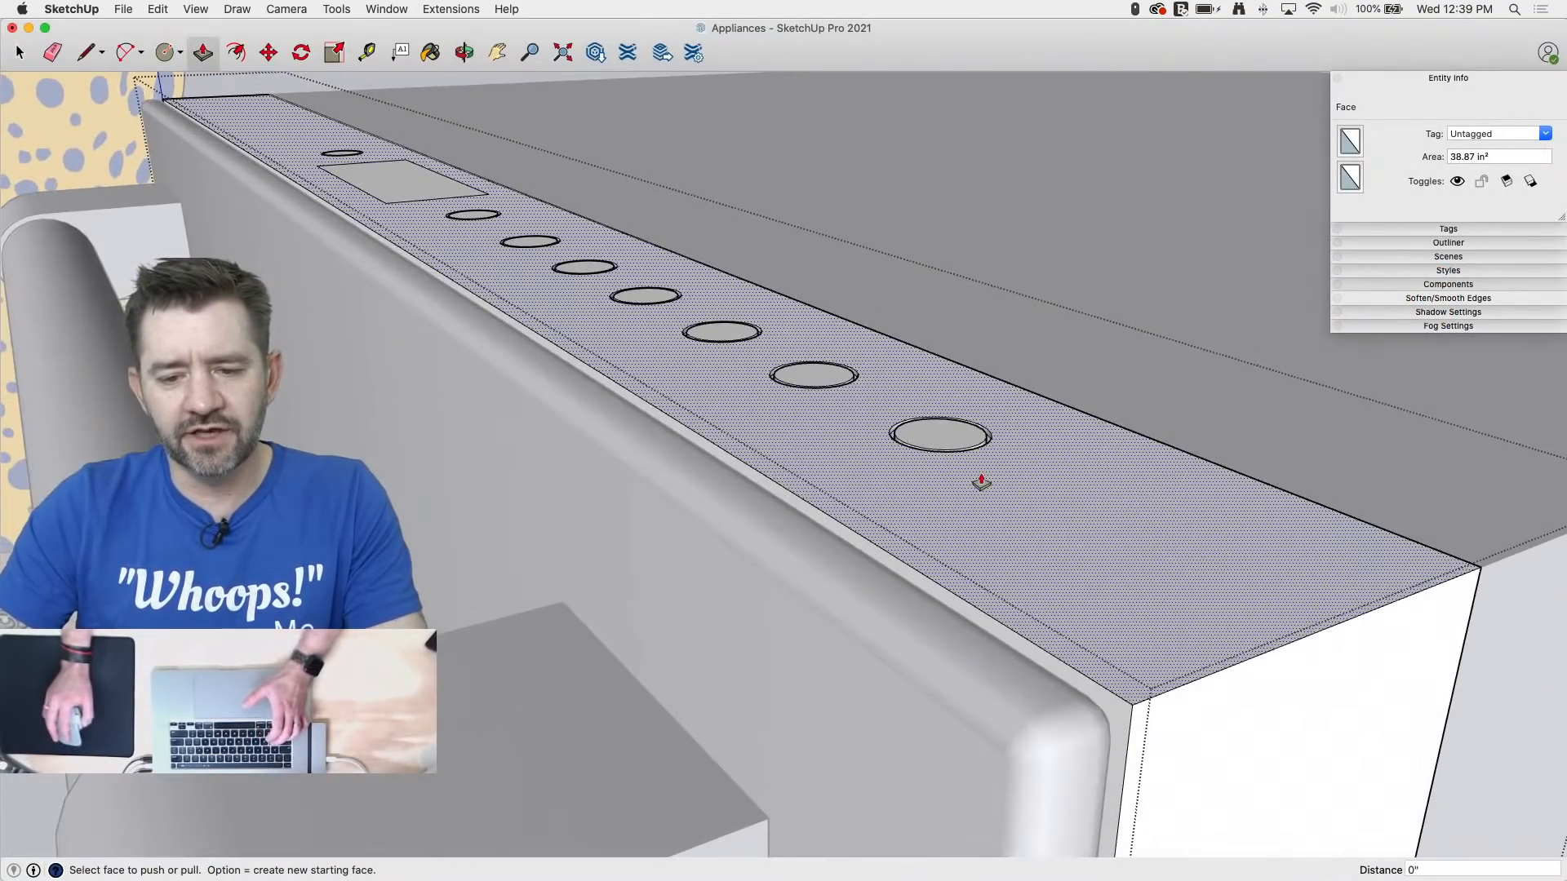
pyautogui.click(912, 421)
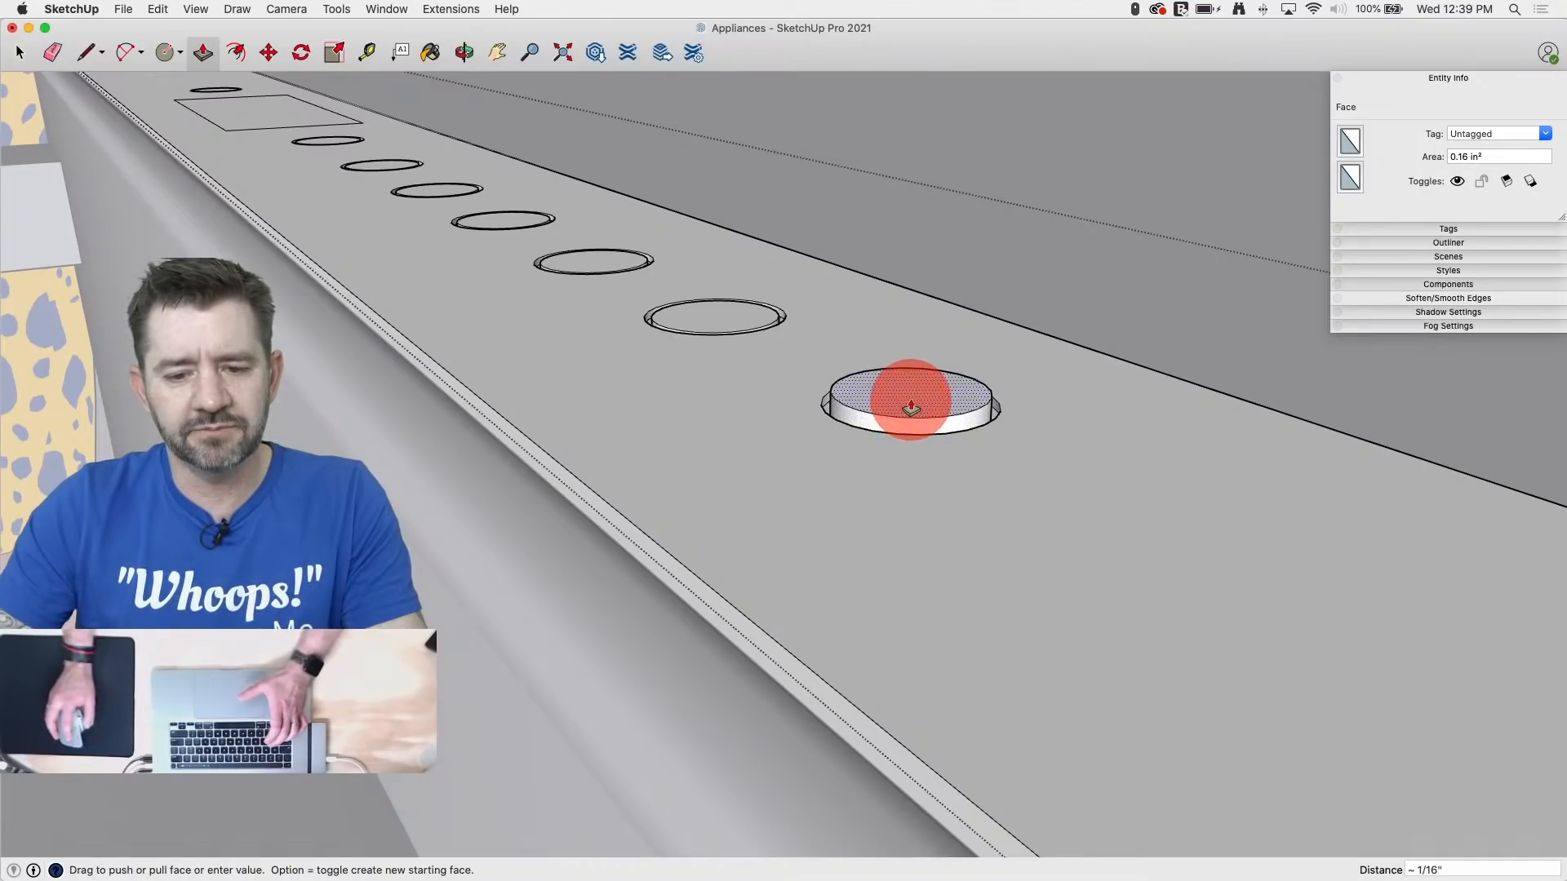
pyautogui.click(912, 407)
# Step: Repeat the same pull on the other seven button faces, from Wash Zones along to Cancel
pyautogui.click(718, 321)
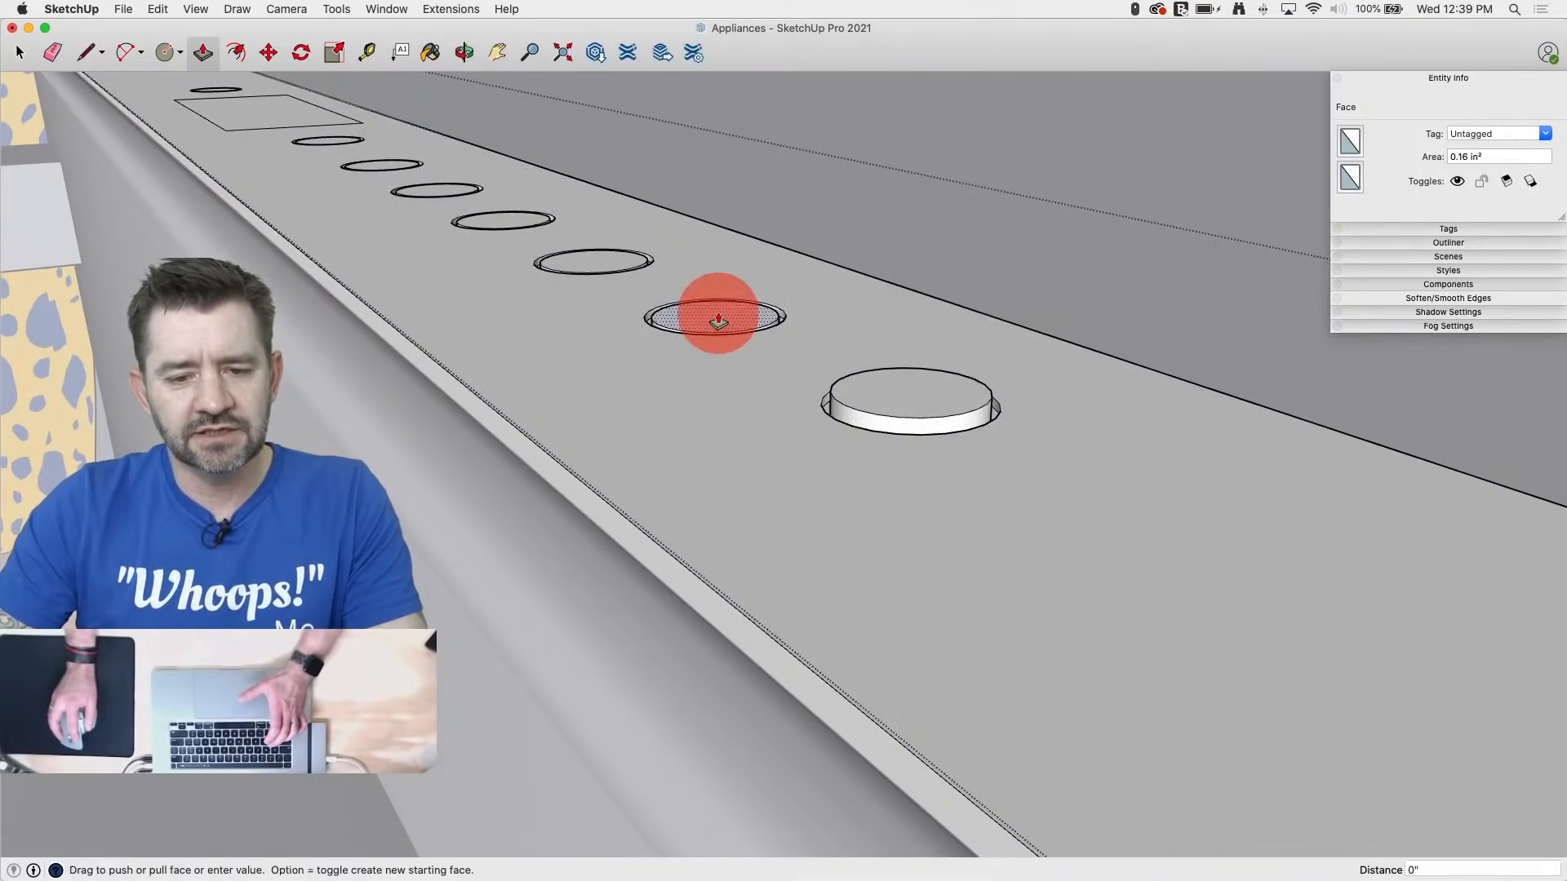
pyautogui.click(583, 266)
pyautogui.click(506, 221)
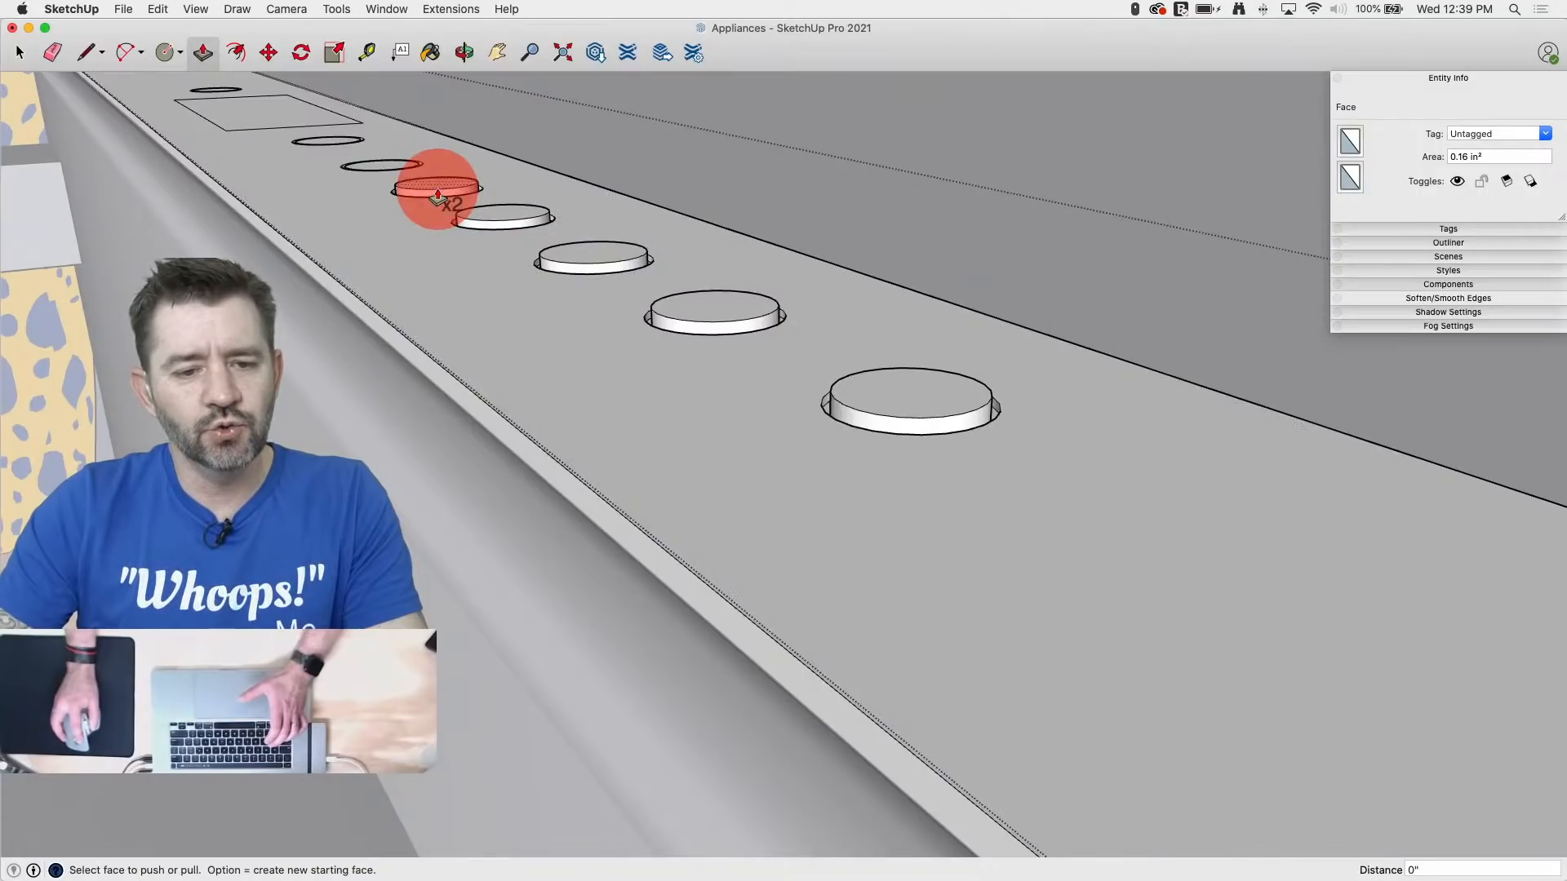
pyautogui.click(438, 193)
pyautogui.click(375, 162)
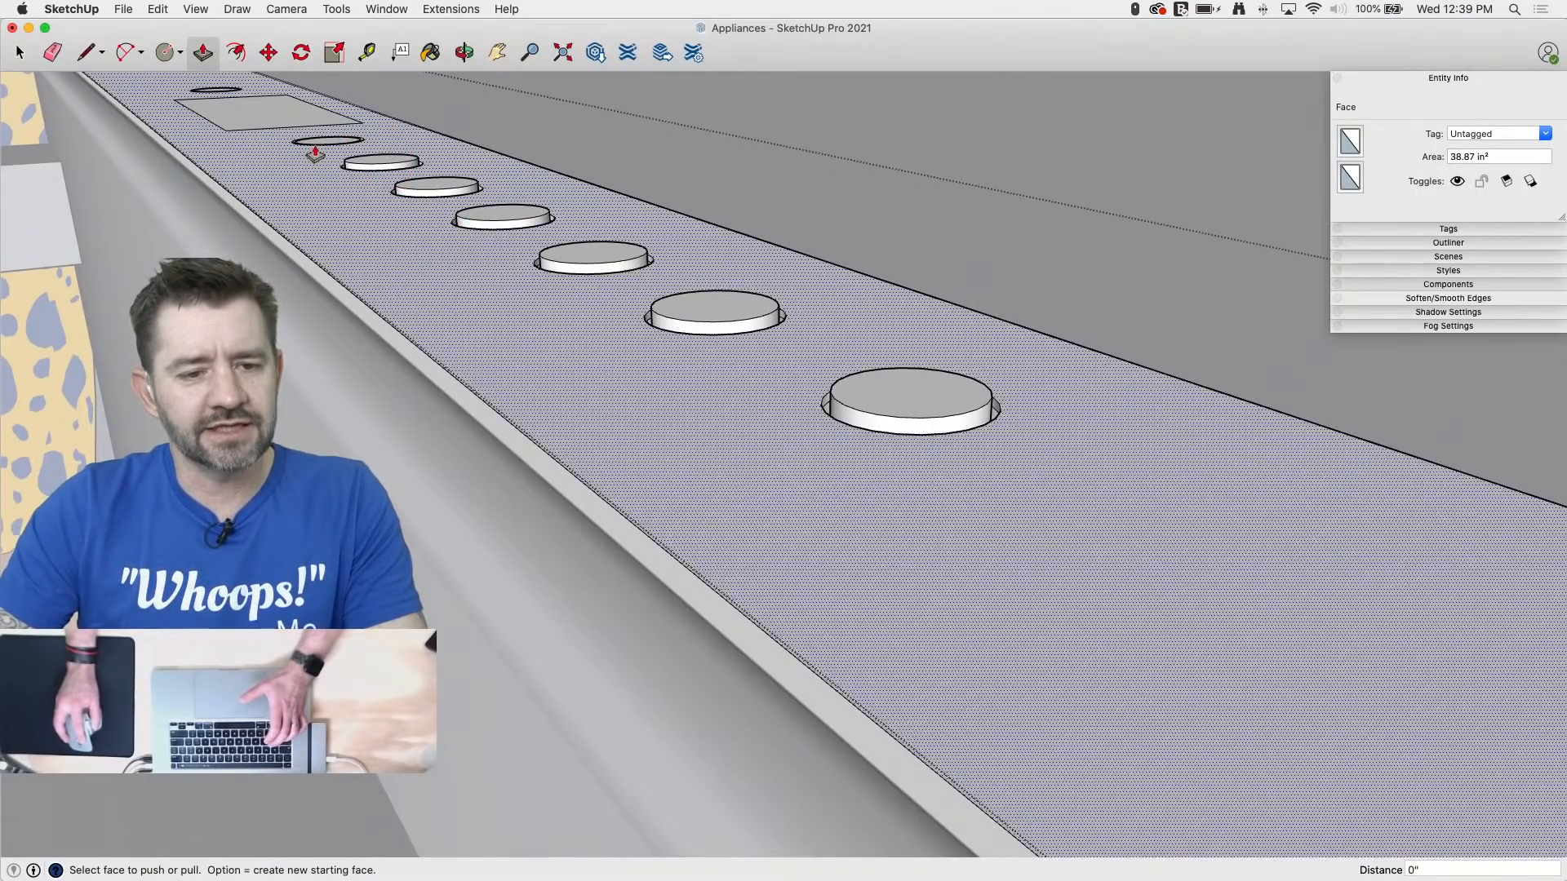
pyautogui.doubleClick(319, 144)
pyautogui.scroll(-3, 1329, 598)
pyautogui.scroll(5, 307, 111)
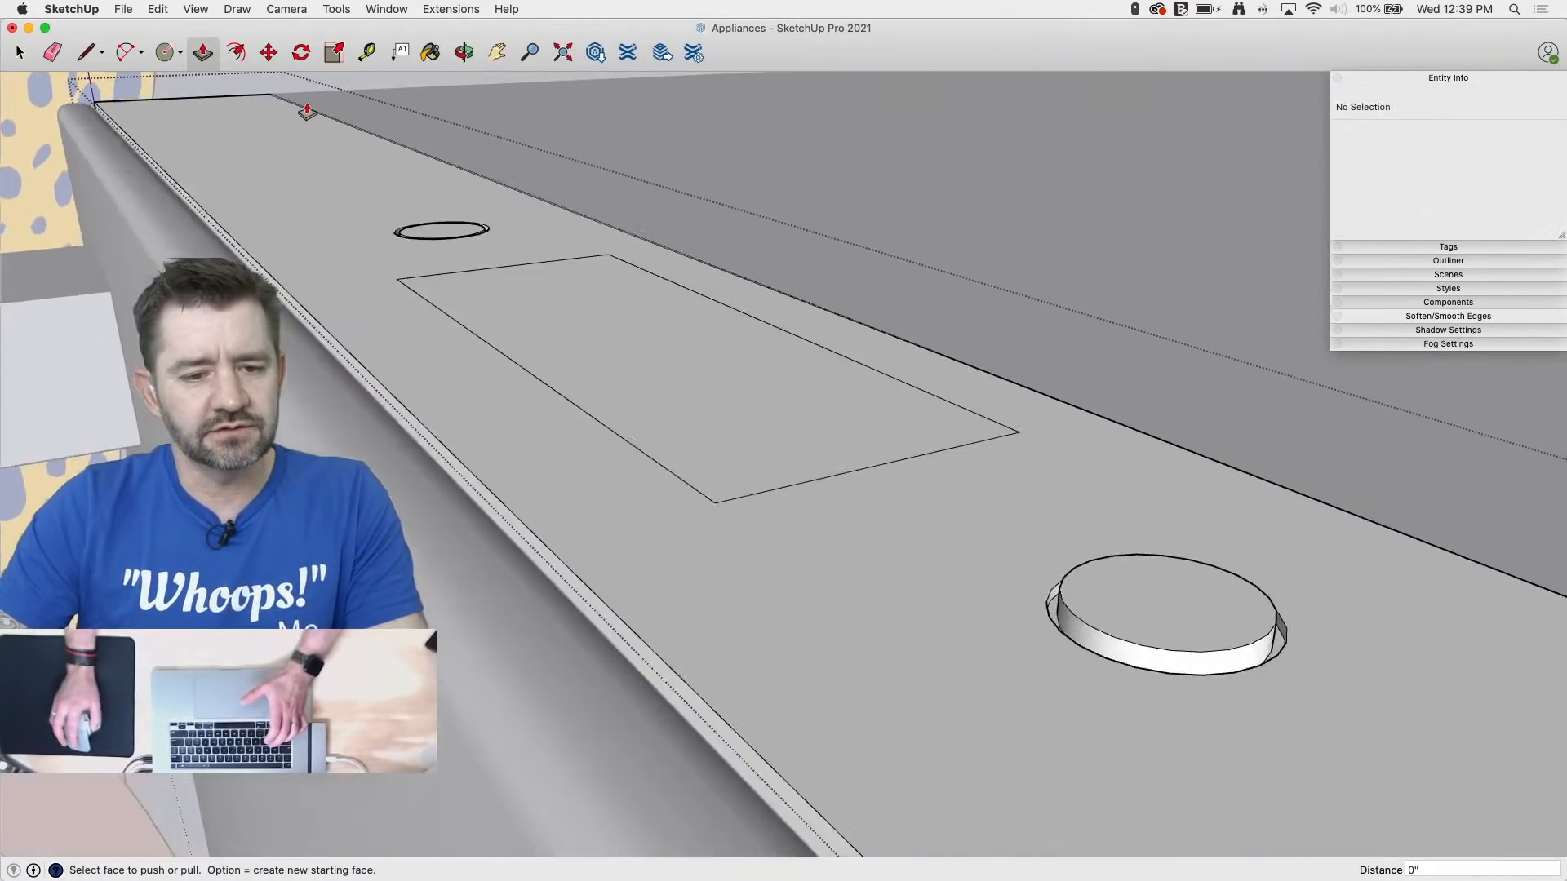
pyautogui.scroll(3, 307, 112)
pyautogui.doubleClick(467, 260)
# Step: Offset the display rectangle's outline slightly inward to form a narrow border
pyautogui.moveTo(610, 390); pyautogui.dragTo(588, 339, button='middle')
pyautogui.press('f')
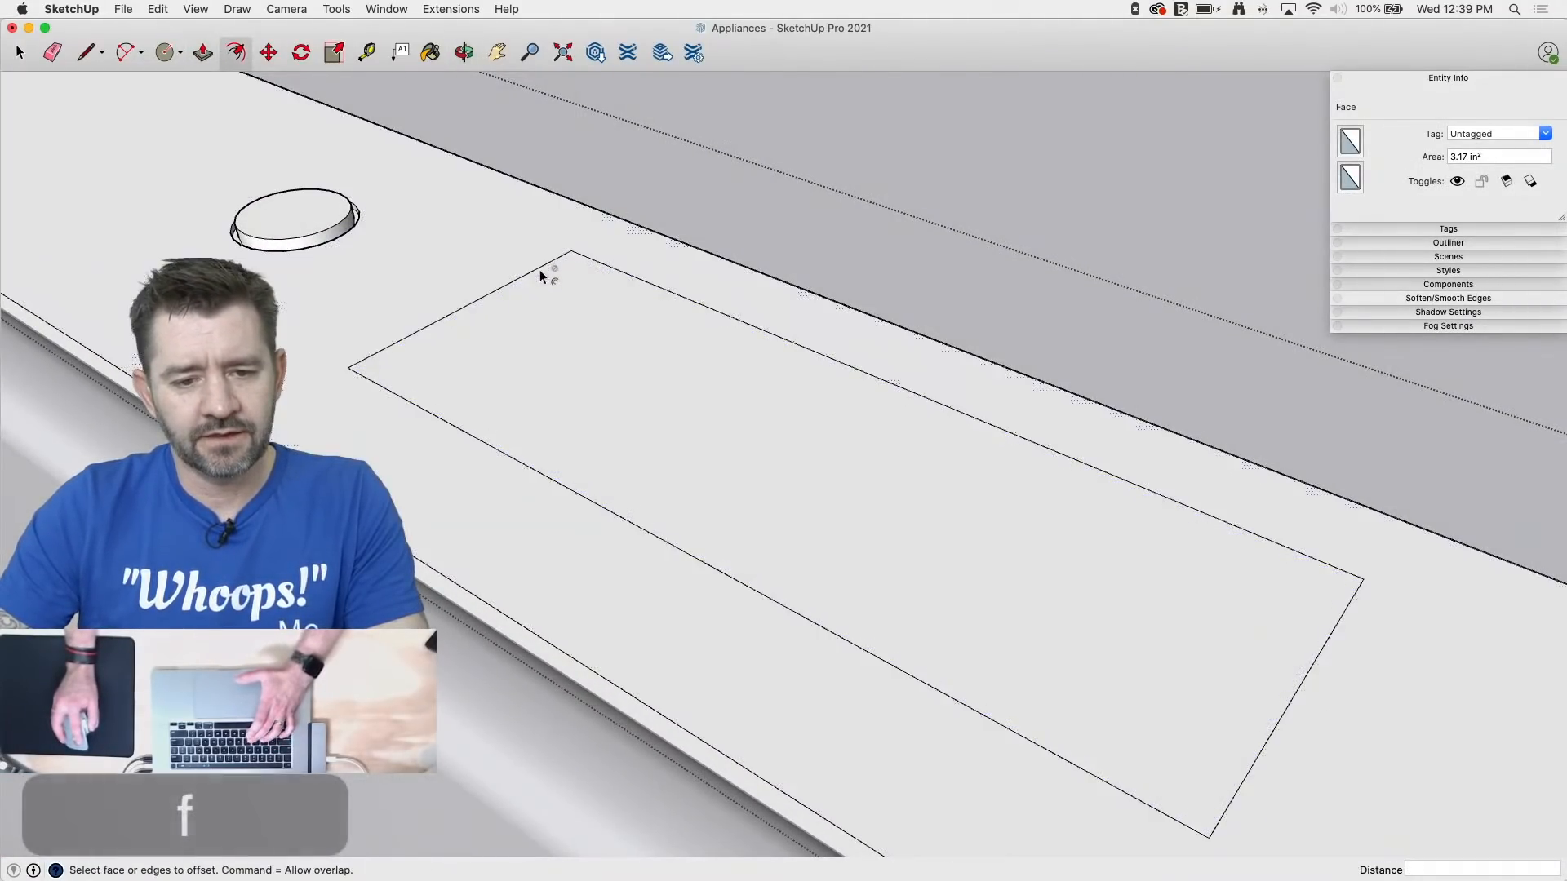
pyautogui.click(542, 274)
pyautogui.moveTo(542, 276); pyautogui.dragTo(548, 282)
pyautogui.scroll(-8, 801, 253)
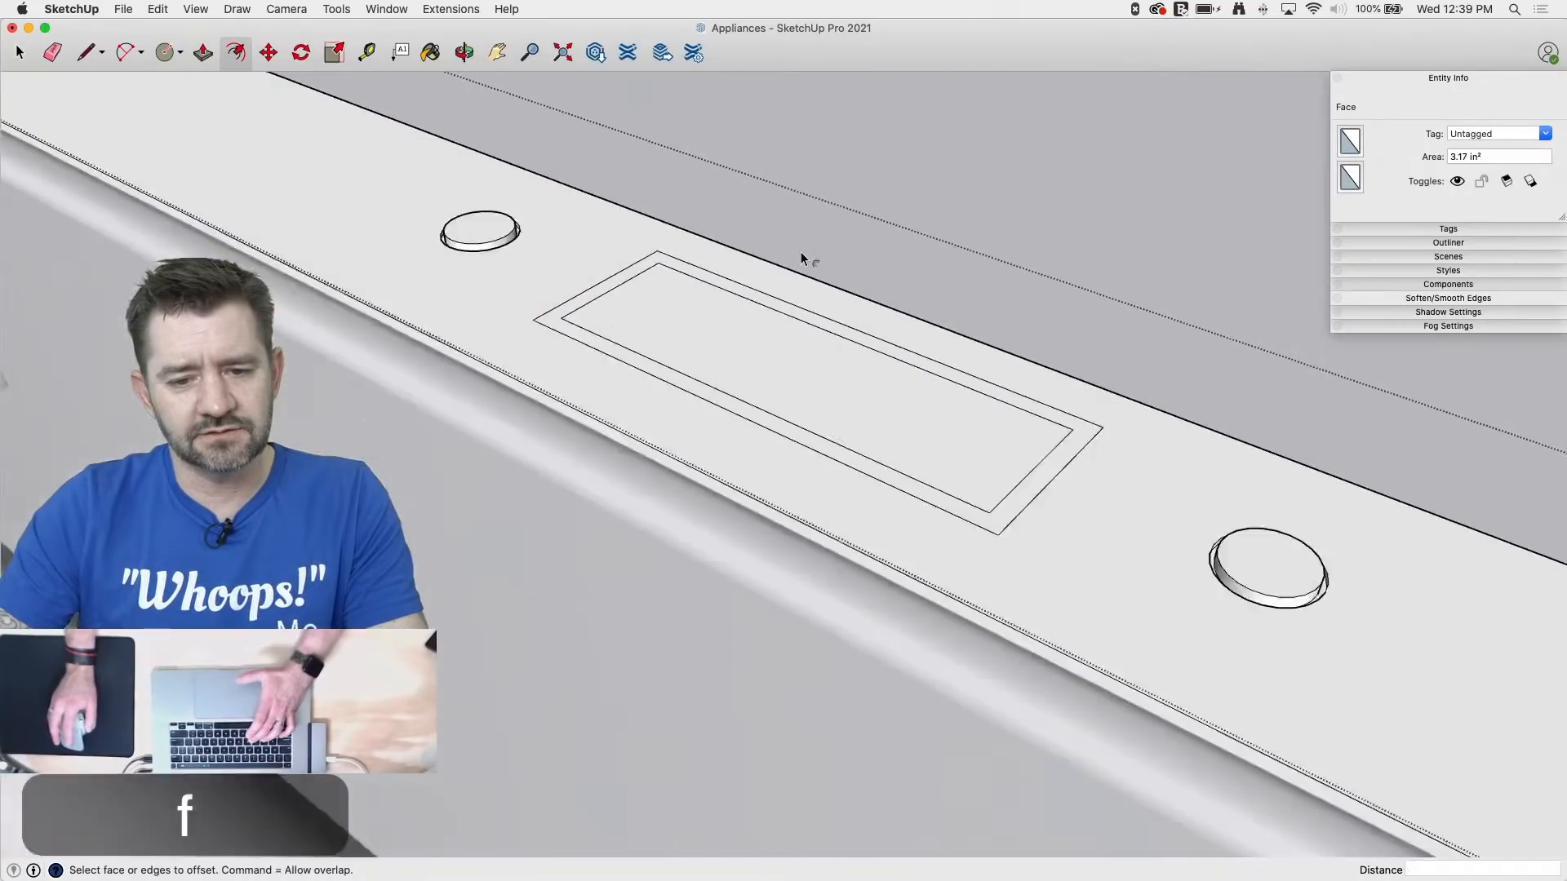
# Step: Push the border around the display slightly into the control strip with Push/Pull and leave the group being edited
pyautogui.scroll(8, 814, 357)
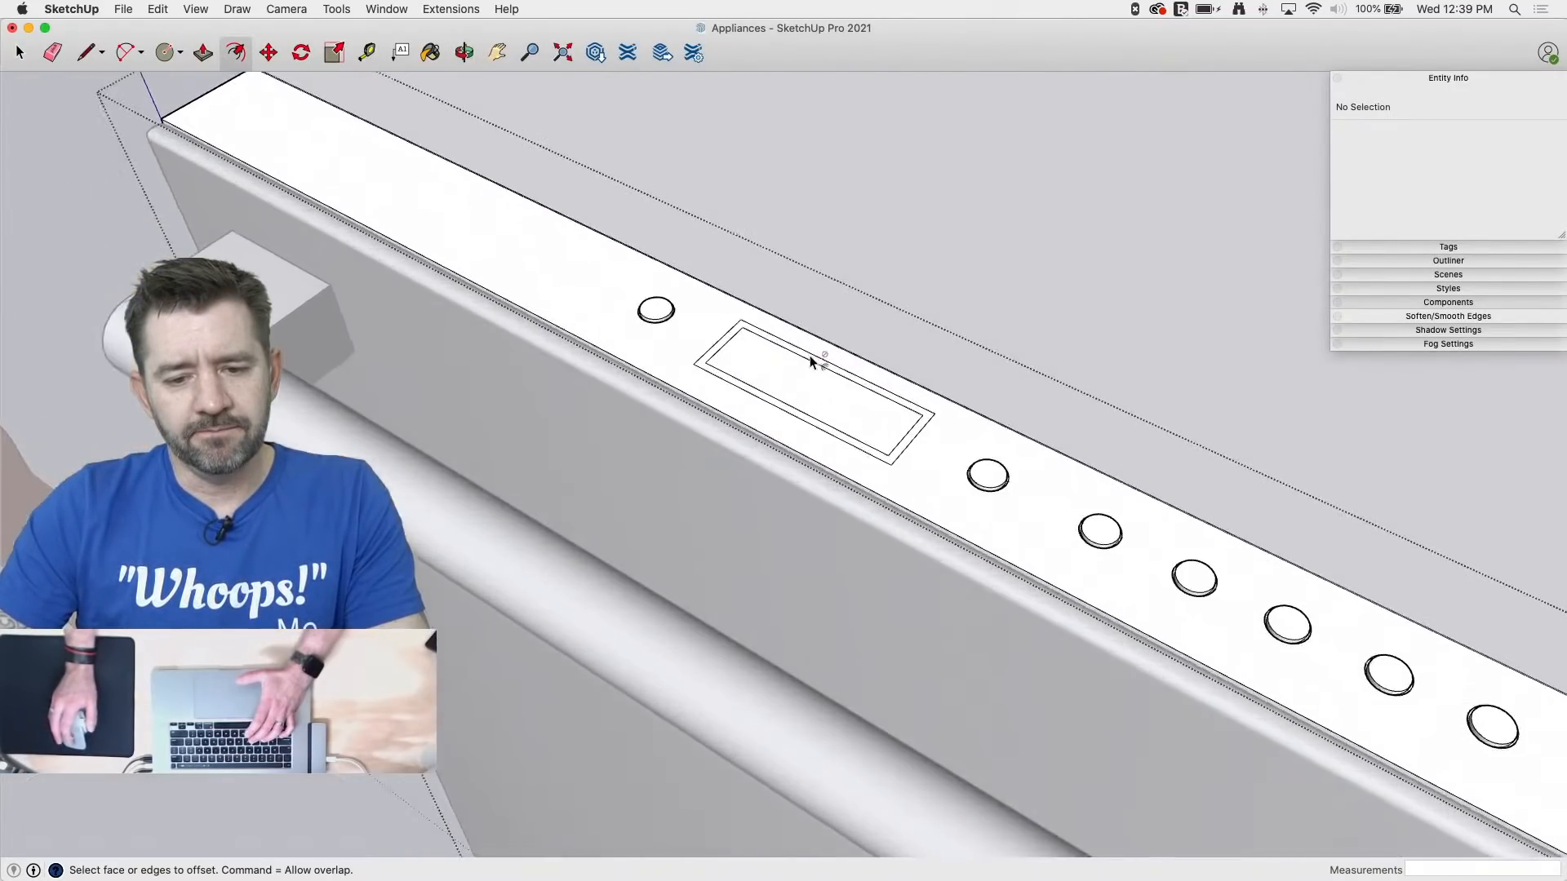
pyautogui.moveTo(732, 359); pyautogui.dragTo(594, 238, button='middle')
pyautogui.scroll(5, 690, 341)
pyautogui.press('p')
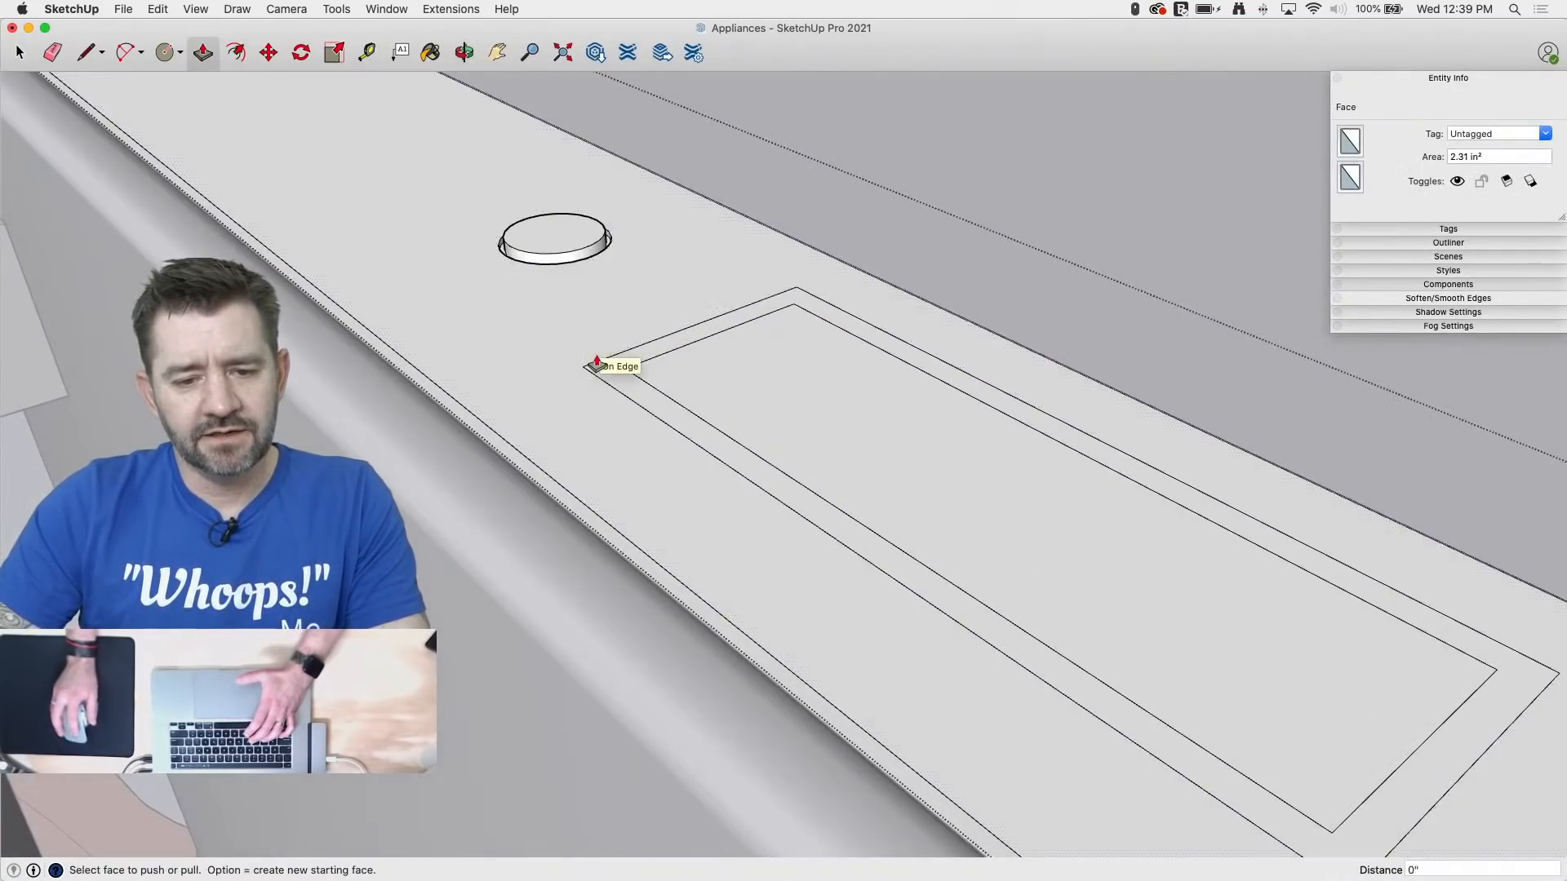
pyautogui.moveTo(607, 367); pyautogui.dragTo(609, 372)
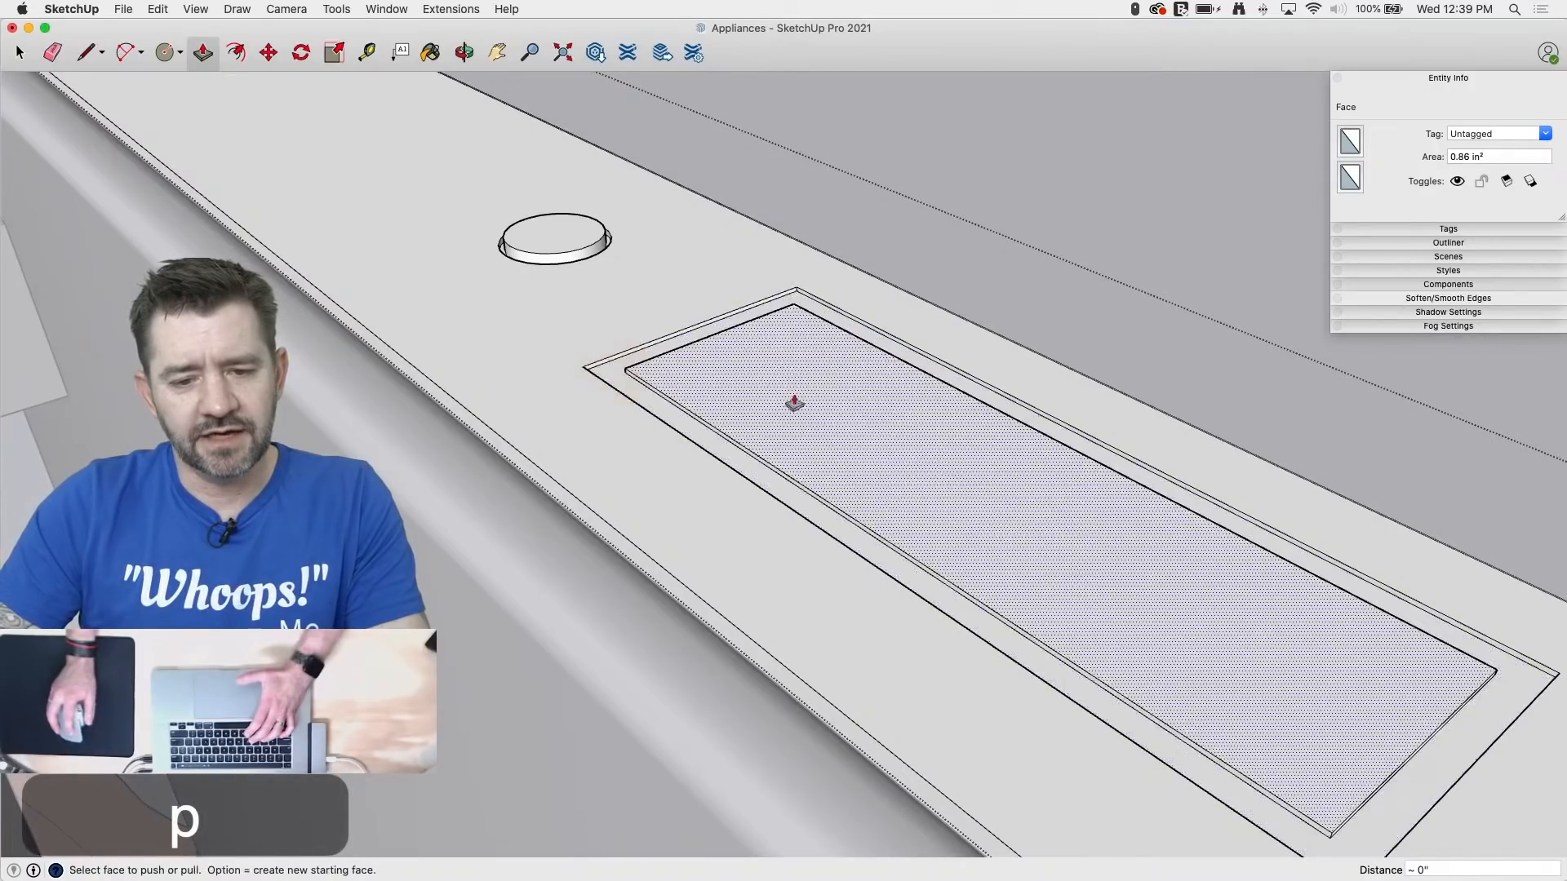
pyautogui.scroll(-10, 832, 326)
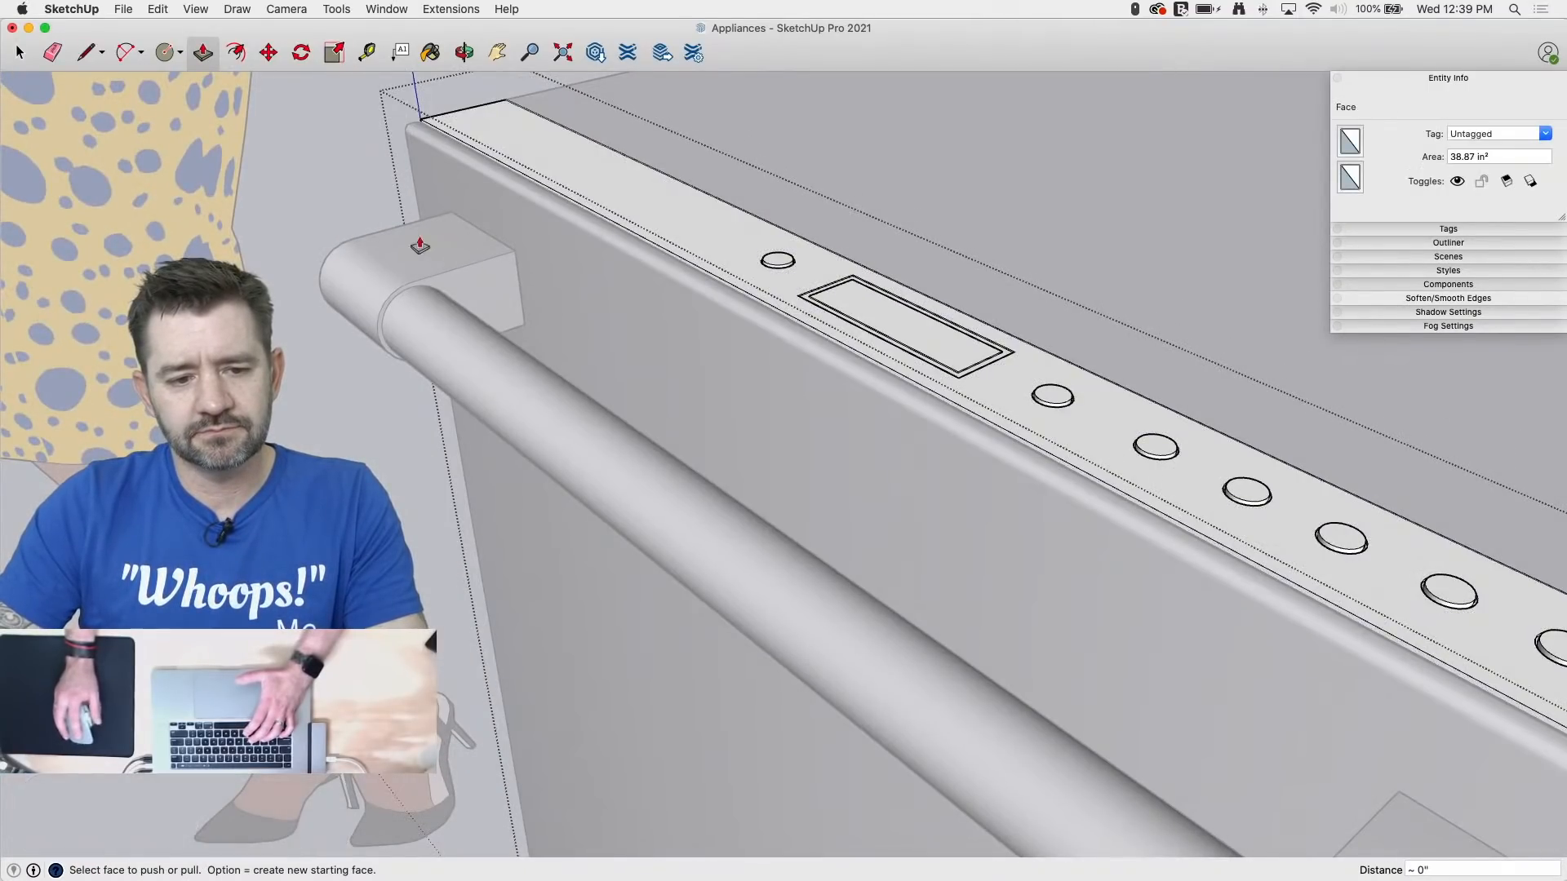
pyautogui.press('space')
pyautogui.click(343, 186)
# Step: Examine the dishwasher's front, handle and control strip from several angles
pyautogui.scroll(-10, 340, 182)
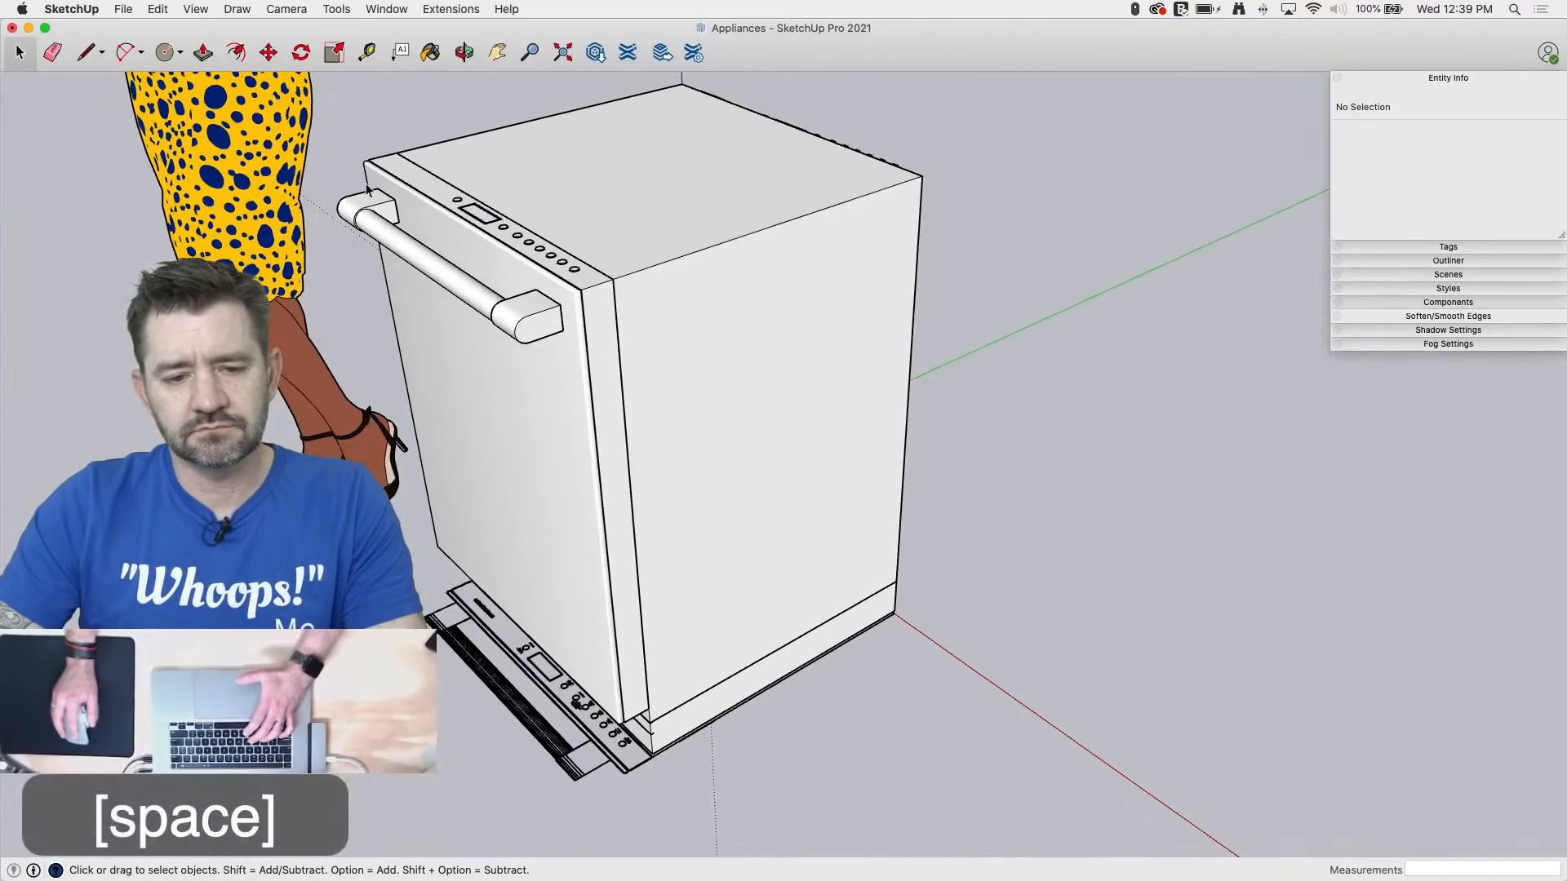
pyautogui.moveTo(408, 225); pyautogui.dragTo(485, 311, button='middle')
pyautogui.scroll(-5, 644, 325)
pyautogui.scroll(5, 587, 489)
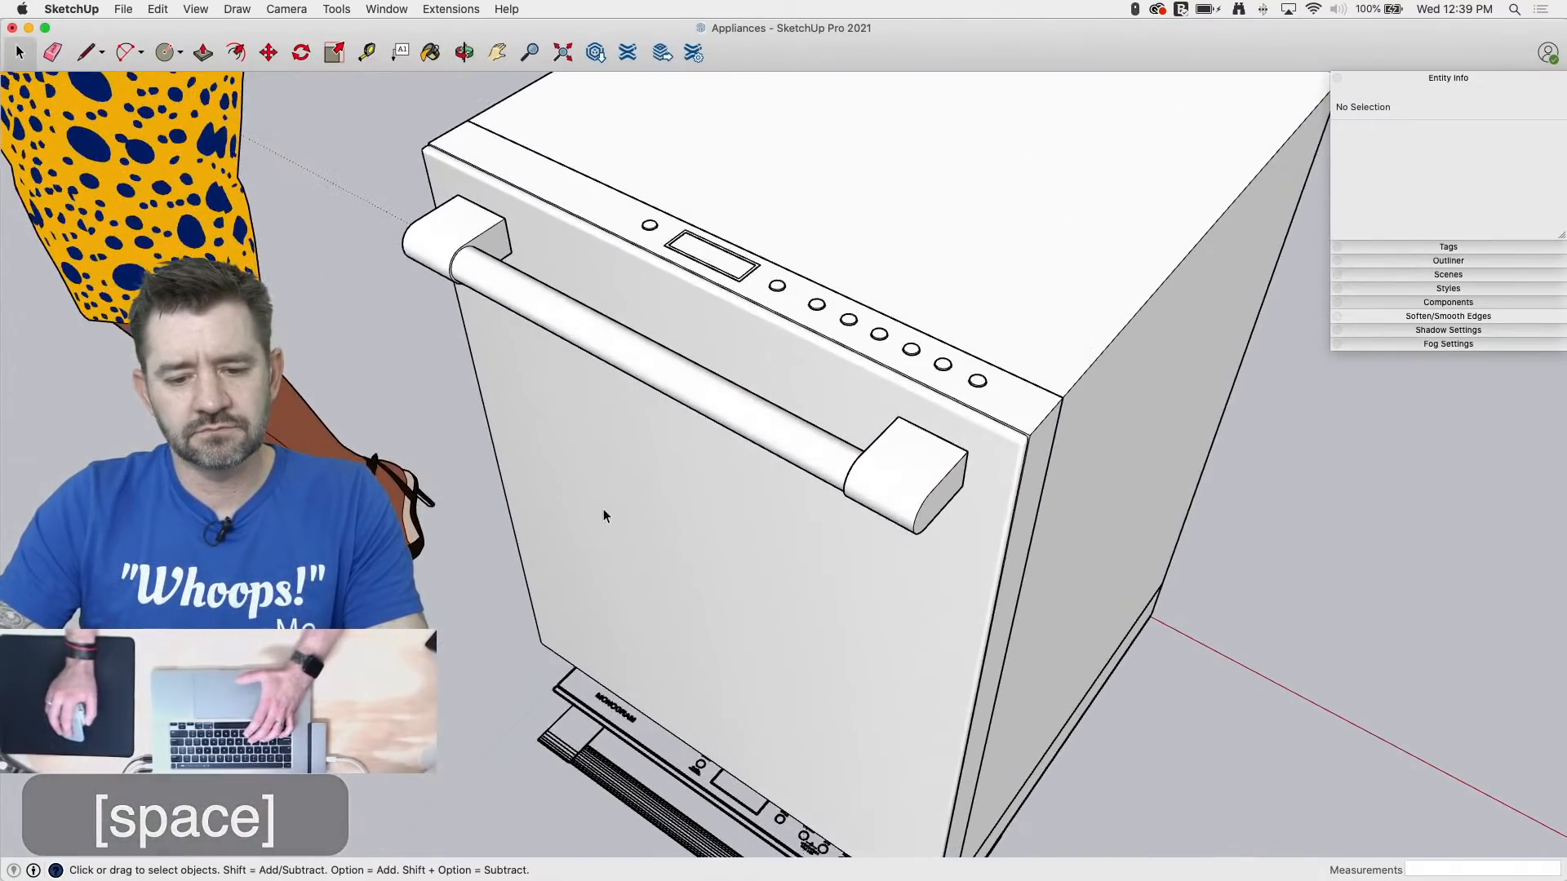
pyautogui.scroll(-2, 555, 447)
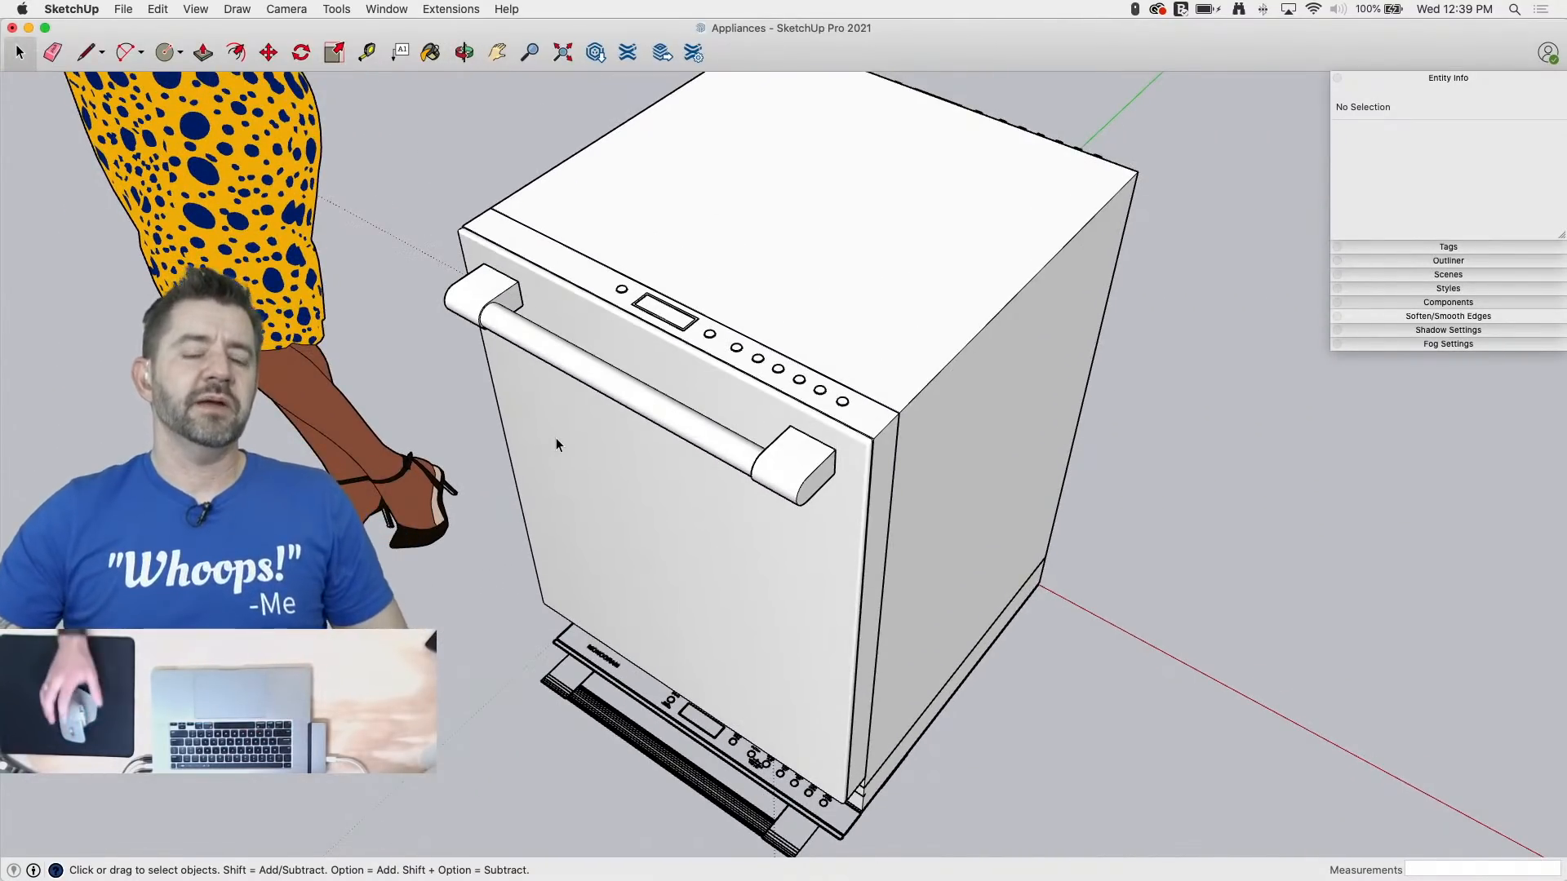
pyautogui.moveTo(556, 445); pyautogui.dragTo(590, 560, button='middle')
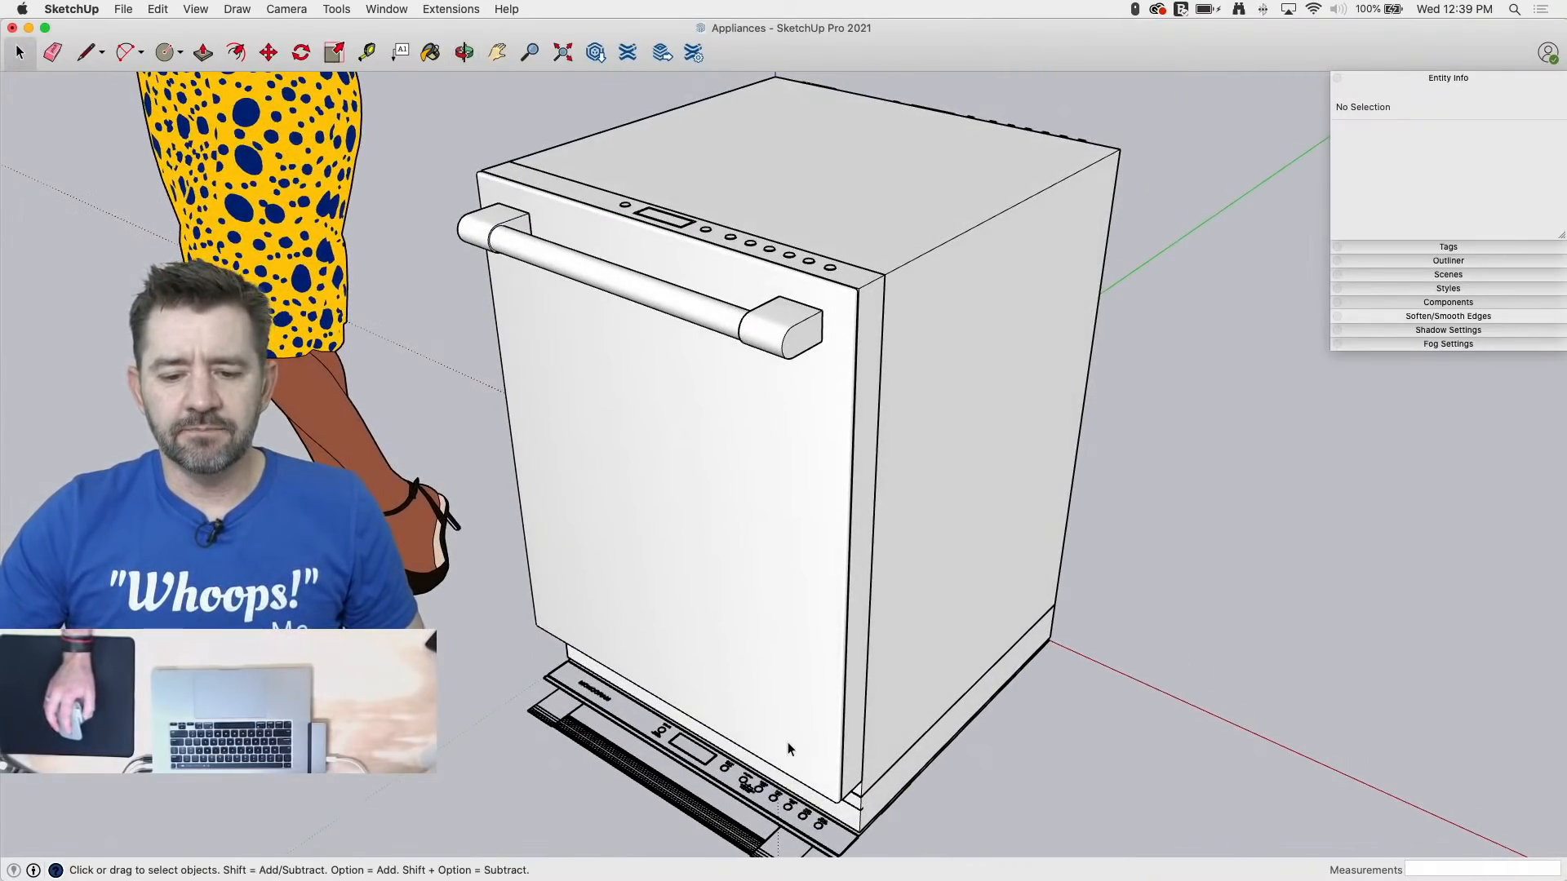
pyautogui.moveTo(1051, 610); pyautogui.dragTo(933, 570, button='middle')
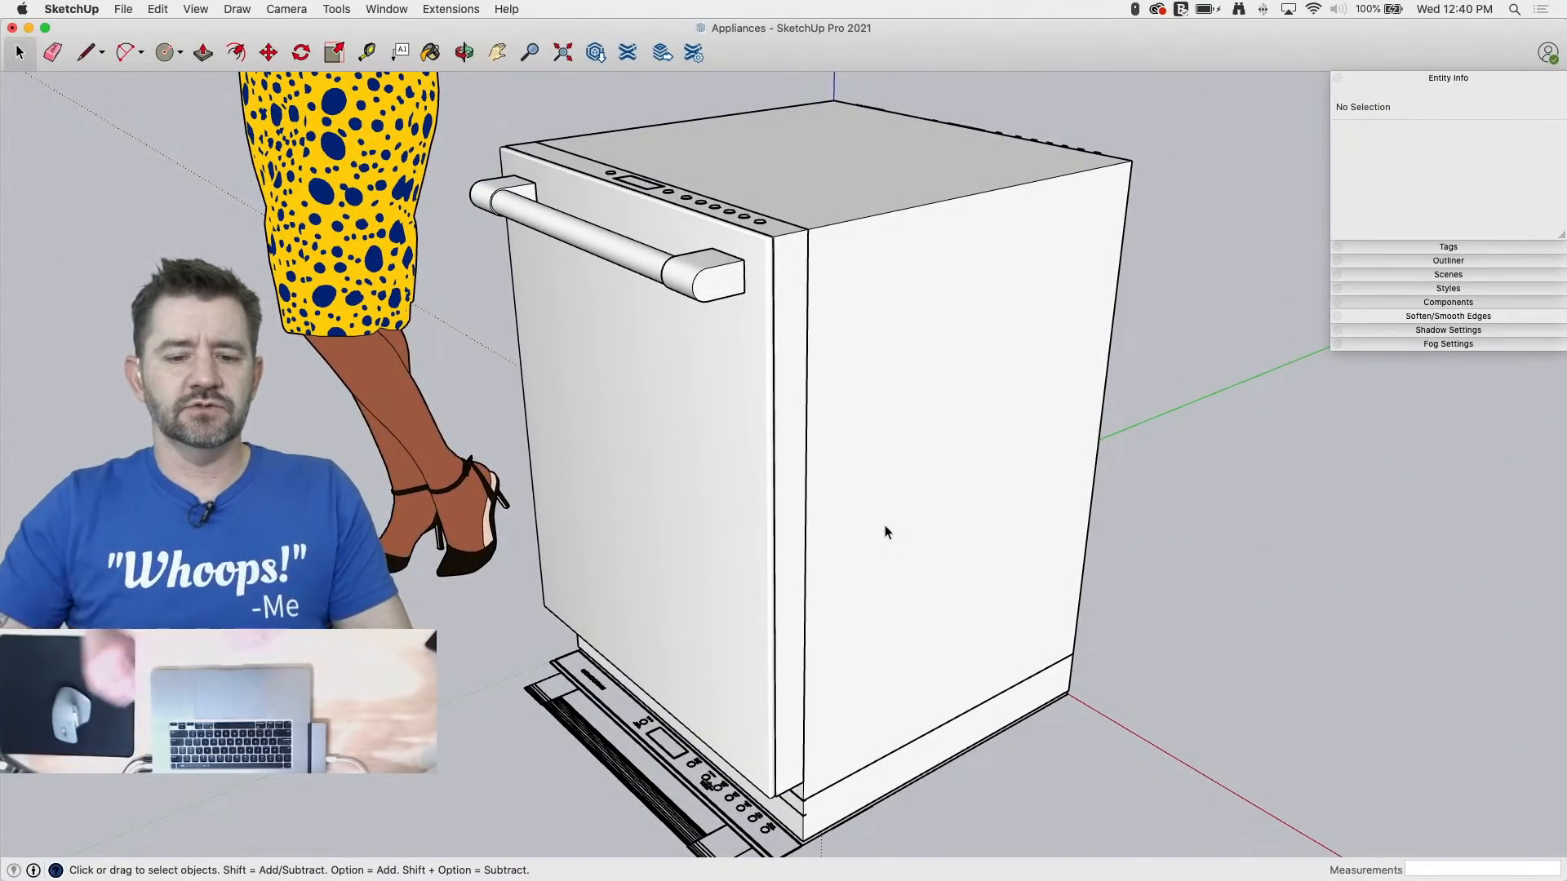
pyautogui.moveTo(885, 529); pyautogui.dragTo(936, 614, button='middle')
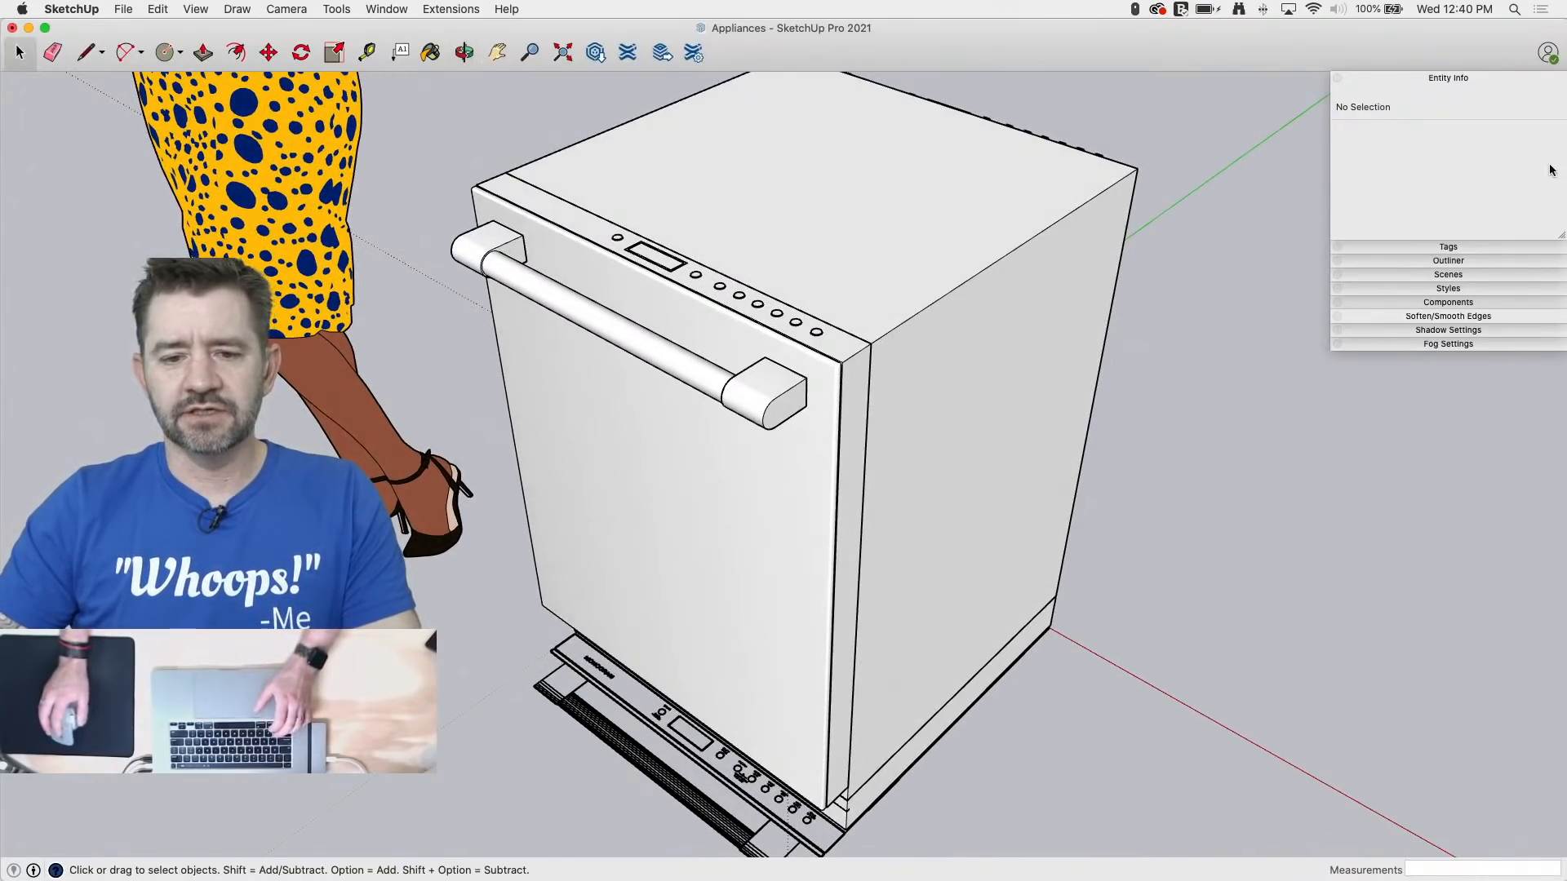
# Step: Combine the five solid groups of the dishwasher, including door panel, handle, control strip and body, into one group
pyautogui.scroll(-3, 800, 429)
pyautogui.click(785, 454)
pyautogui.scroll(2, 805, 413)
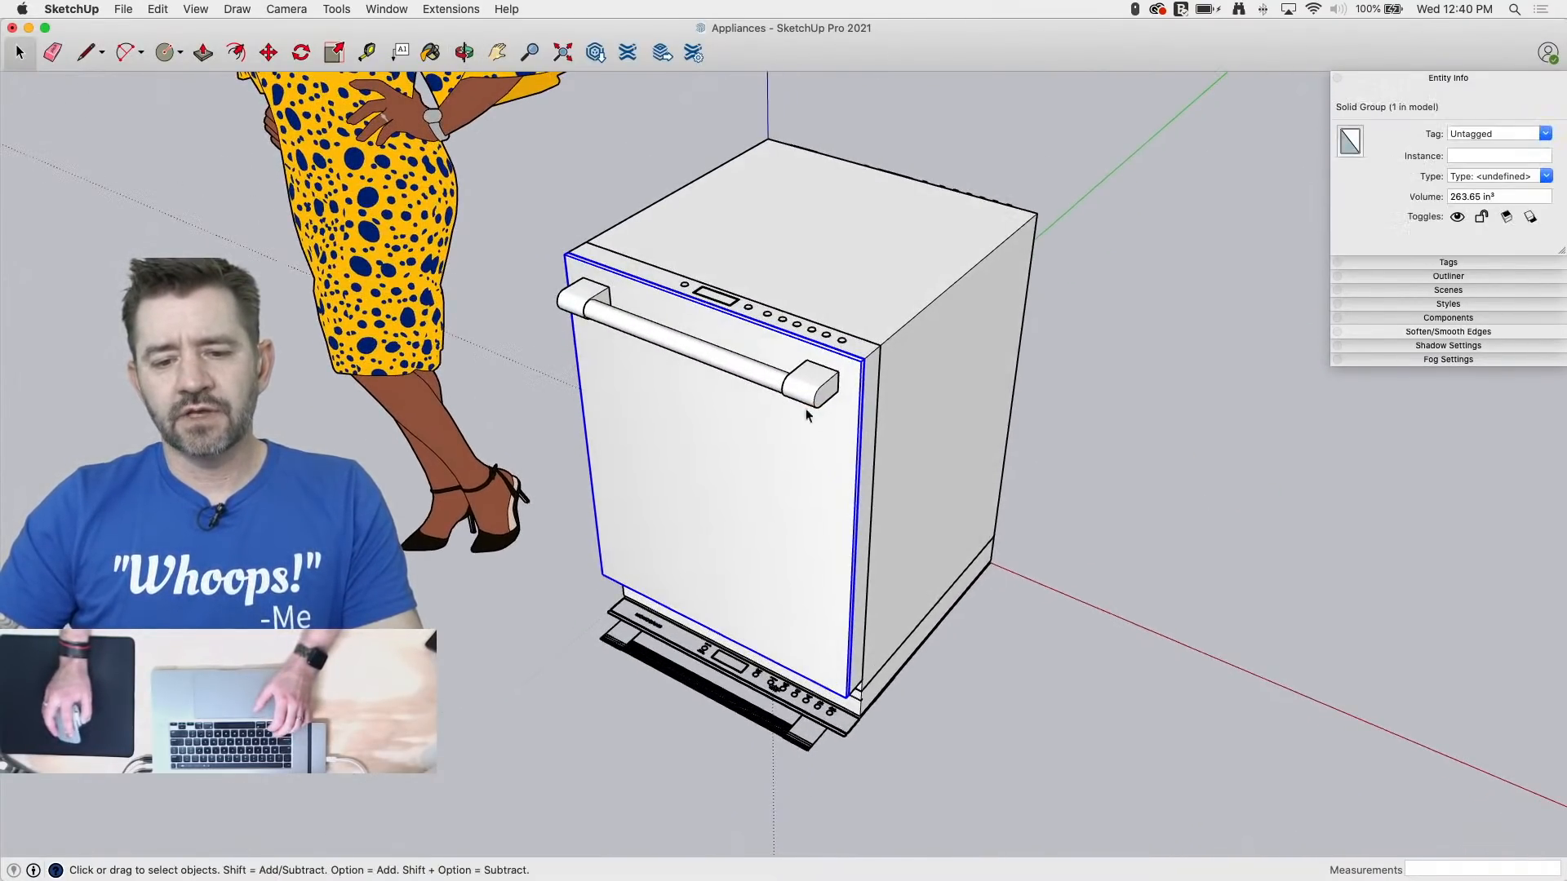
pyautogui.keyDown('shift'); pyautogui.click(857, 359); pyautogui.keyUp('shift')
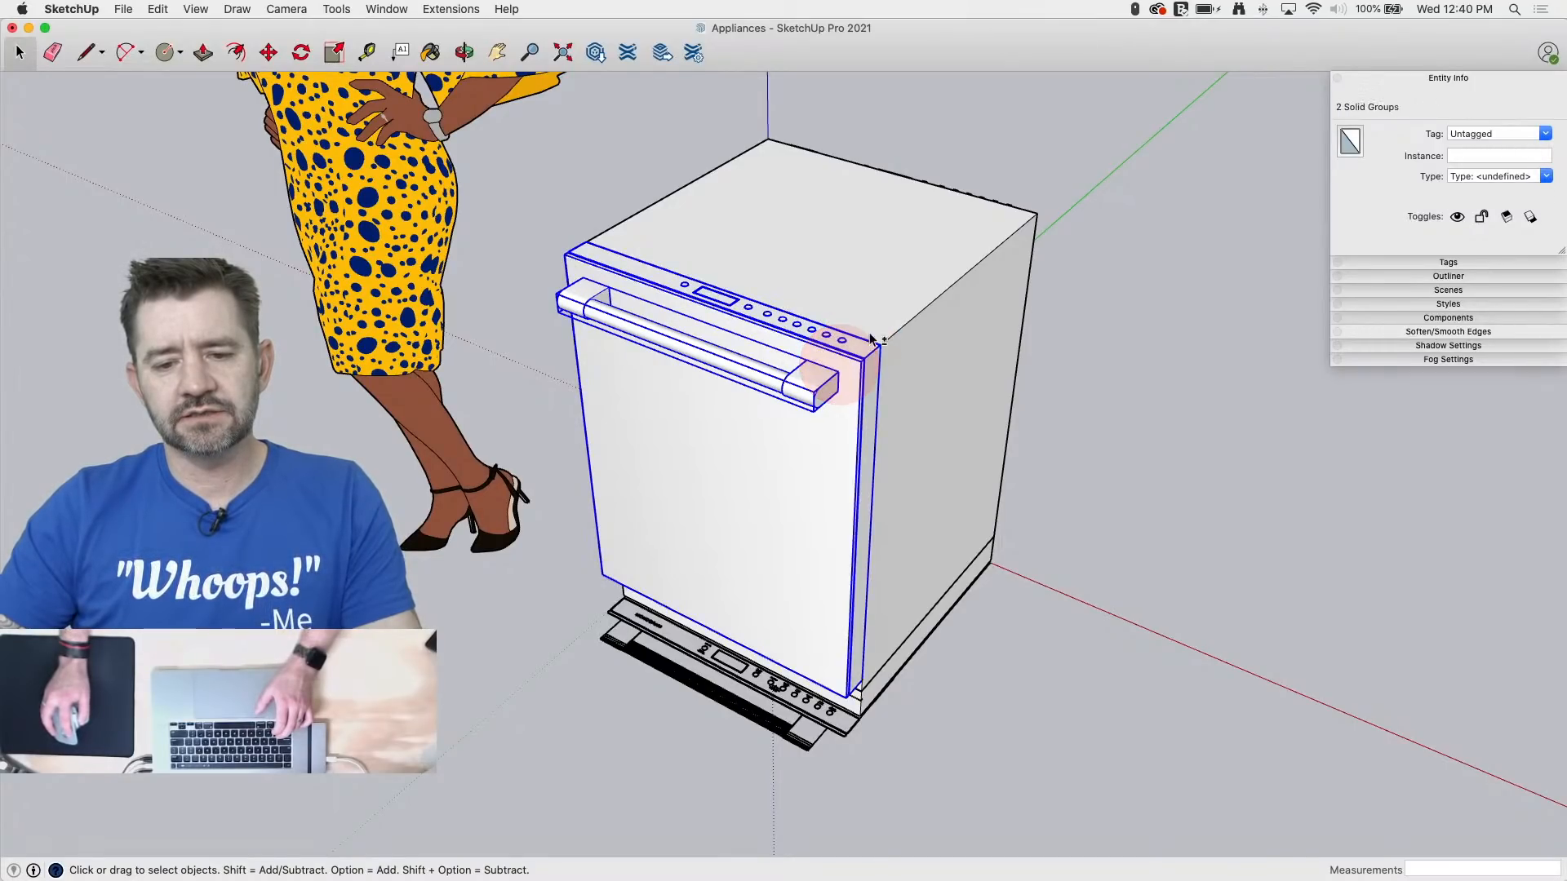
pyautogui.keyDown('shift'); pyautogui.click(873, 340); pyautogui.keyUp('shift')
pyautogui.keyDown('shift'); pyautogui.click(895, 675); pyautogui.keyUp('shift')
pyautogui.rightClick(895, 676)
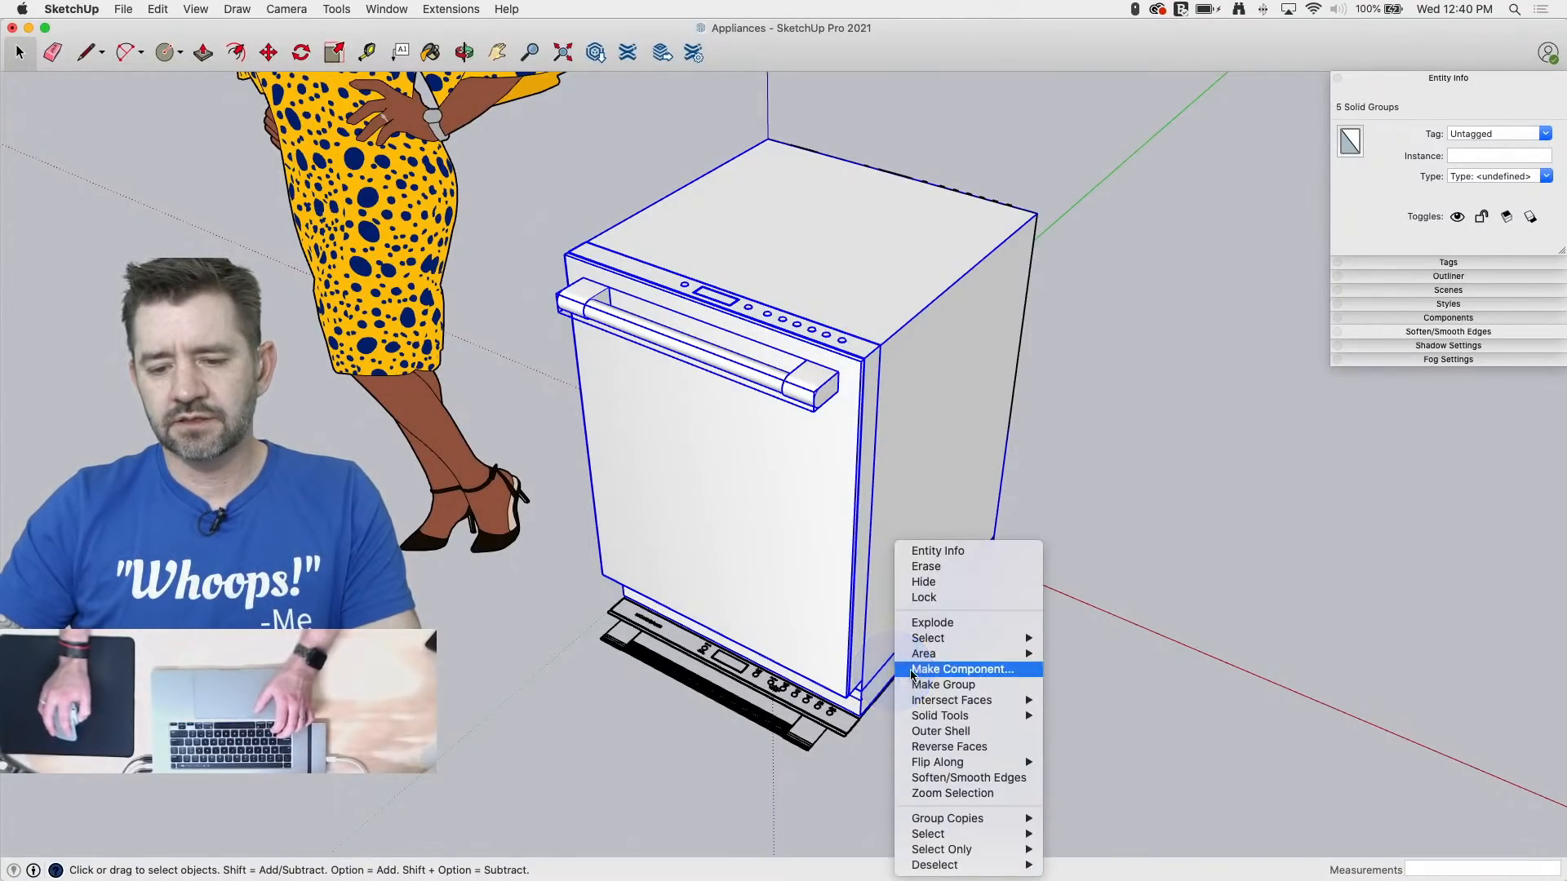
pyautogui.click(958, 687)
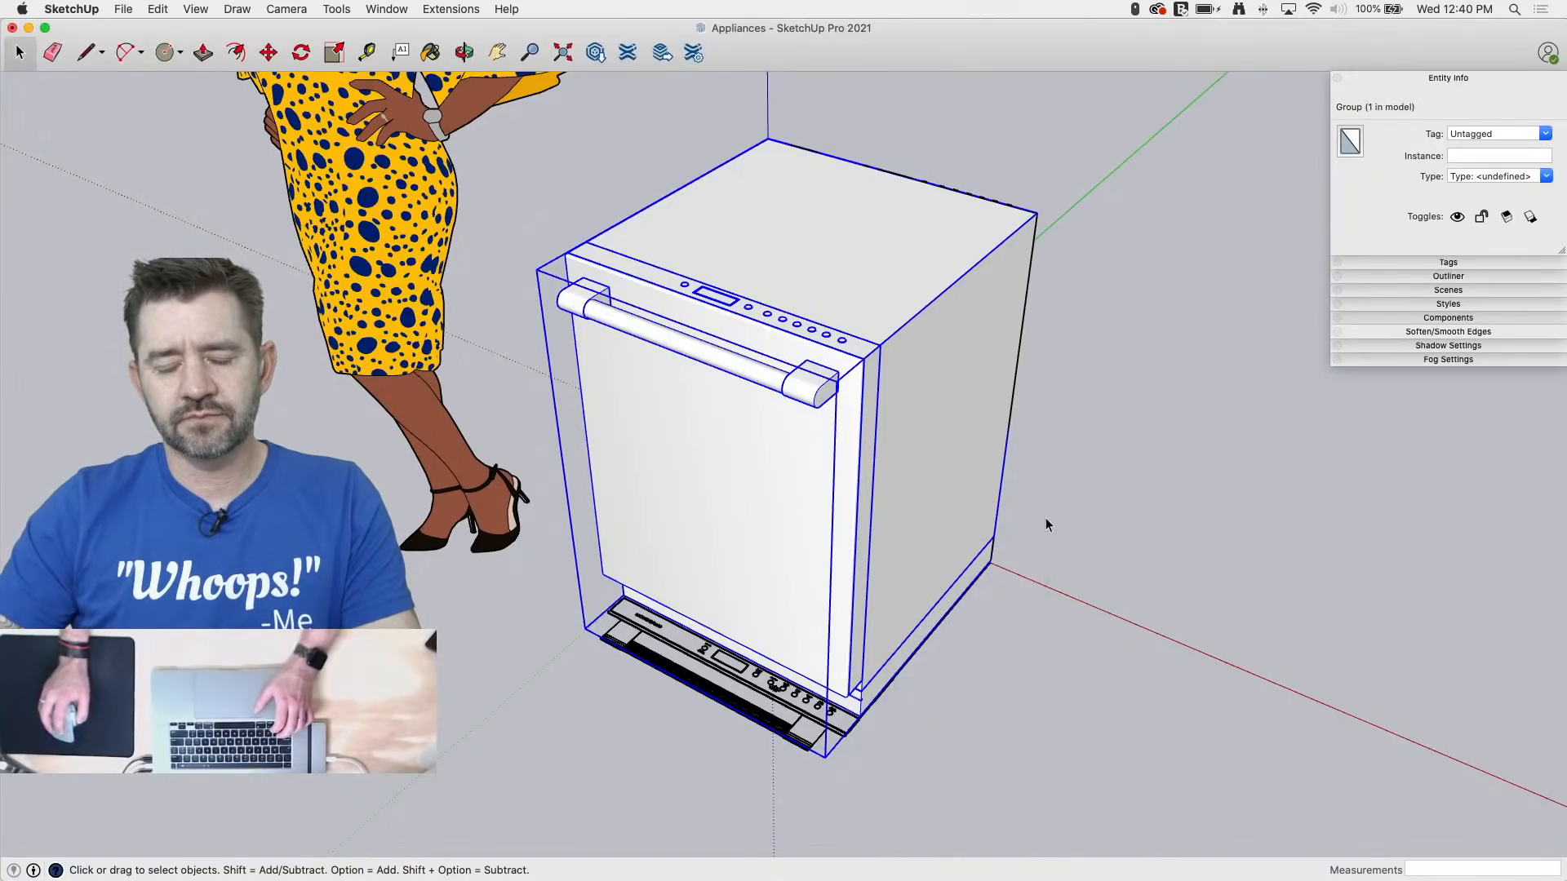
# Step: Move the dishwasher group clear of the traced drawings, to the far side of the scale figure
pyautogui.scroll(-5, 1085, 622)
pyautogui.moveTo(1163, 737)
pyautogui.mouseDown()
pyautogui.moveTo(727, 546)
pyautogui.moveTo(781, 555)
pyautogui.mouseUp()
pyautogui.moveTo(853, 560)
pyautogui.mouseDown(button='middle')
pyautogui.moveTo(1066, 315)
pyautogui.moveTo(912, 371)
pyautogui.mouseUp(button='middle')
pyautogui.press('space')
# Step: Delete the upright and flat dishwasher reference drawings left at the origin and save the model
pyautogui.moveTo(772, 305); pyautogui.dragTo(1293, 766)
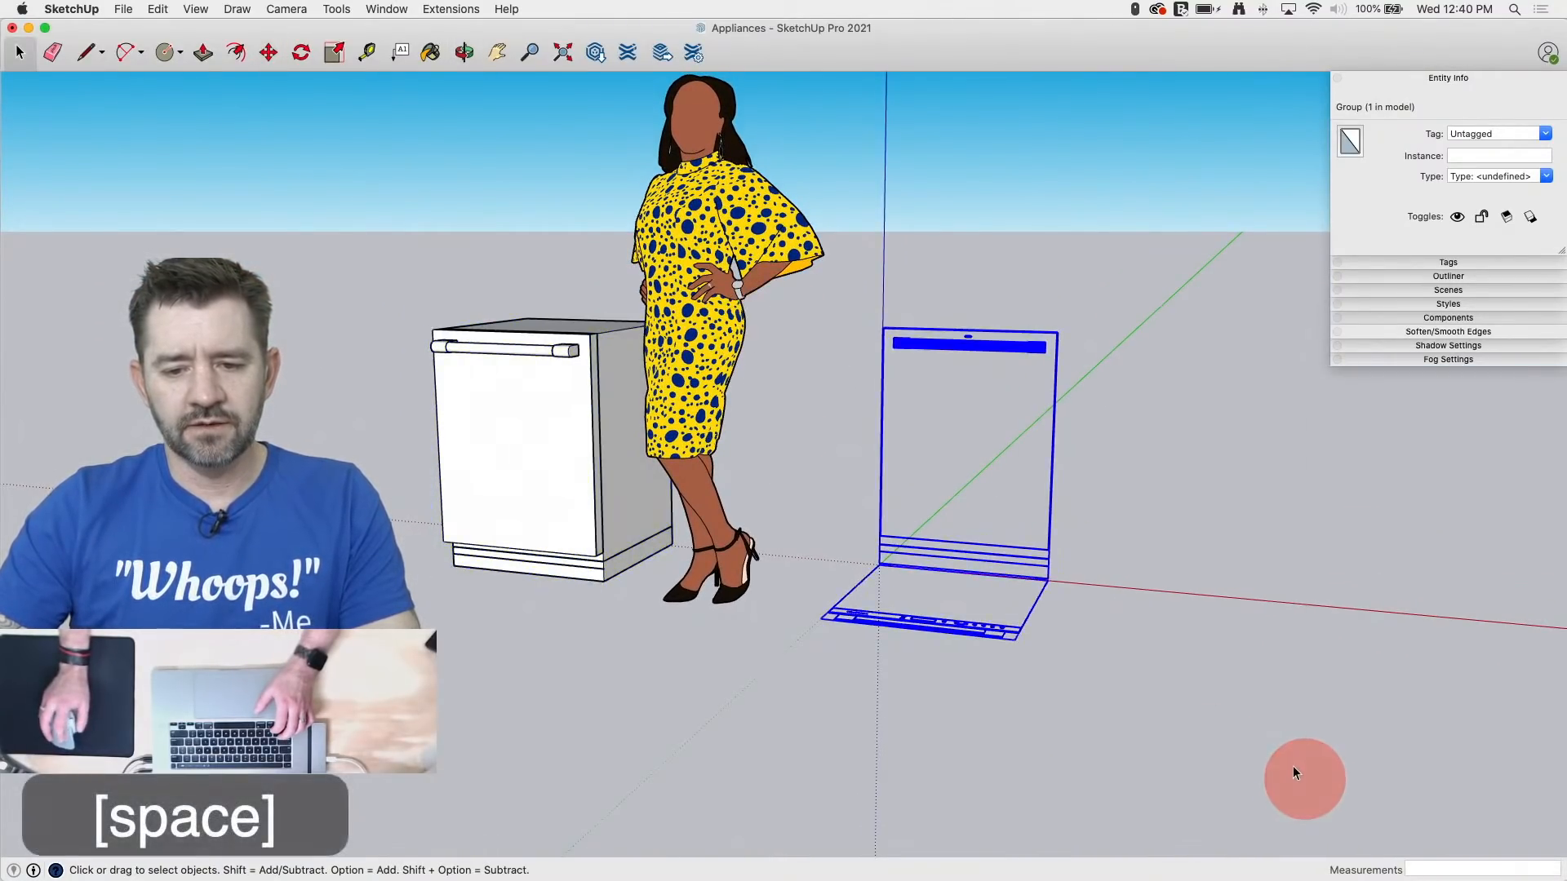
pyautogui.press('BackSpace')
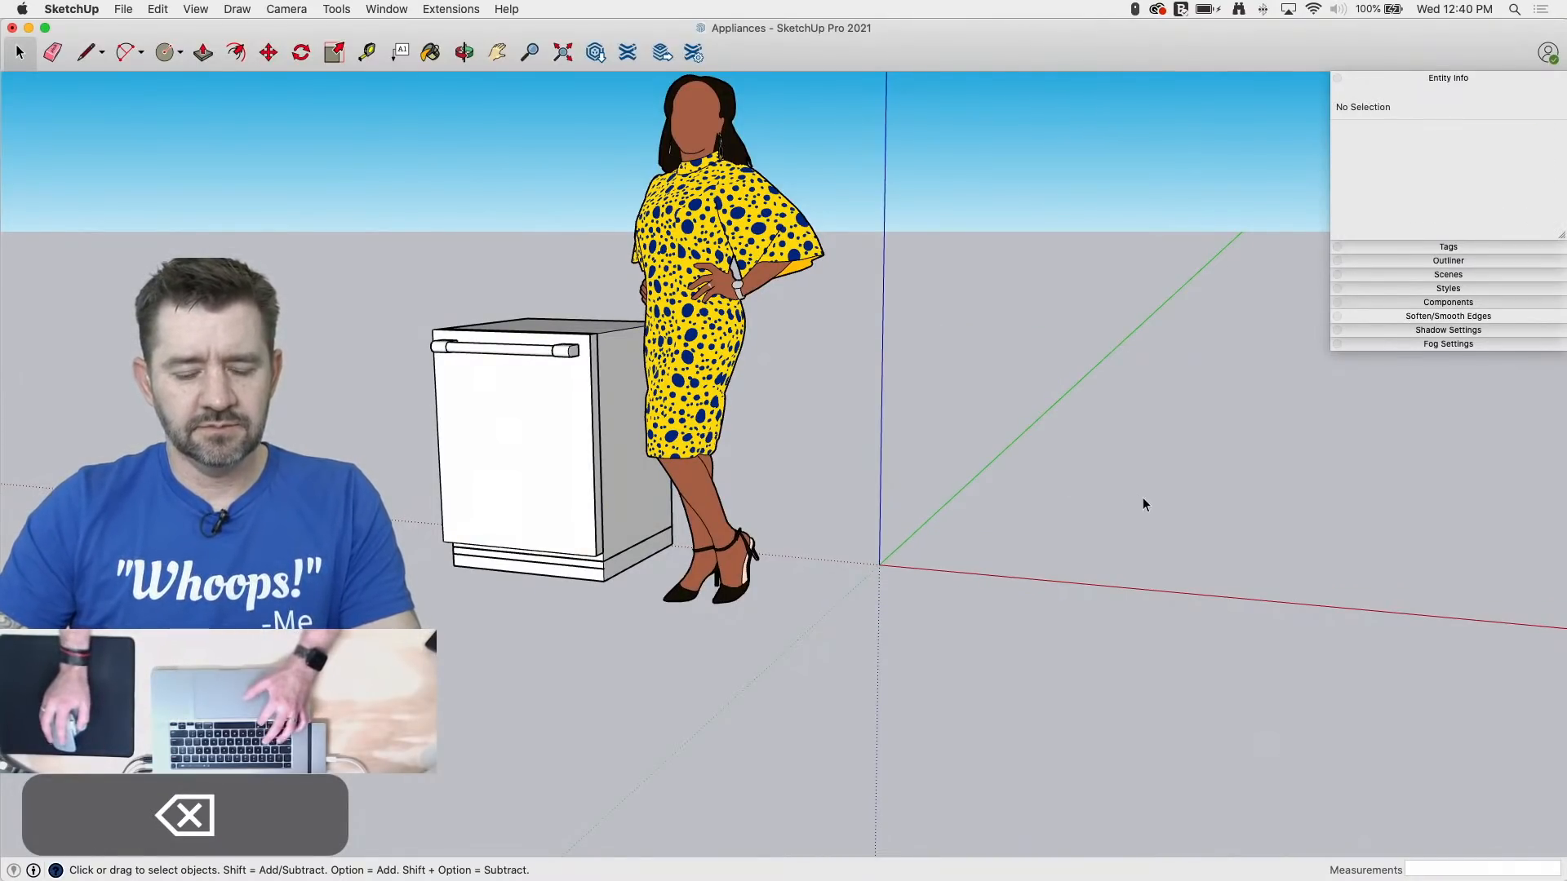
pyautogui.press('super+s')
# Step: Import the Range 1.dwg drawing from the Desktop and dismiss the import results
pyautogui.click(123, 9)
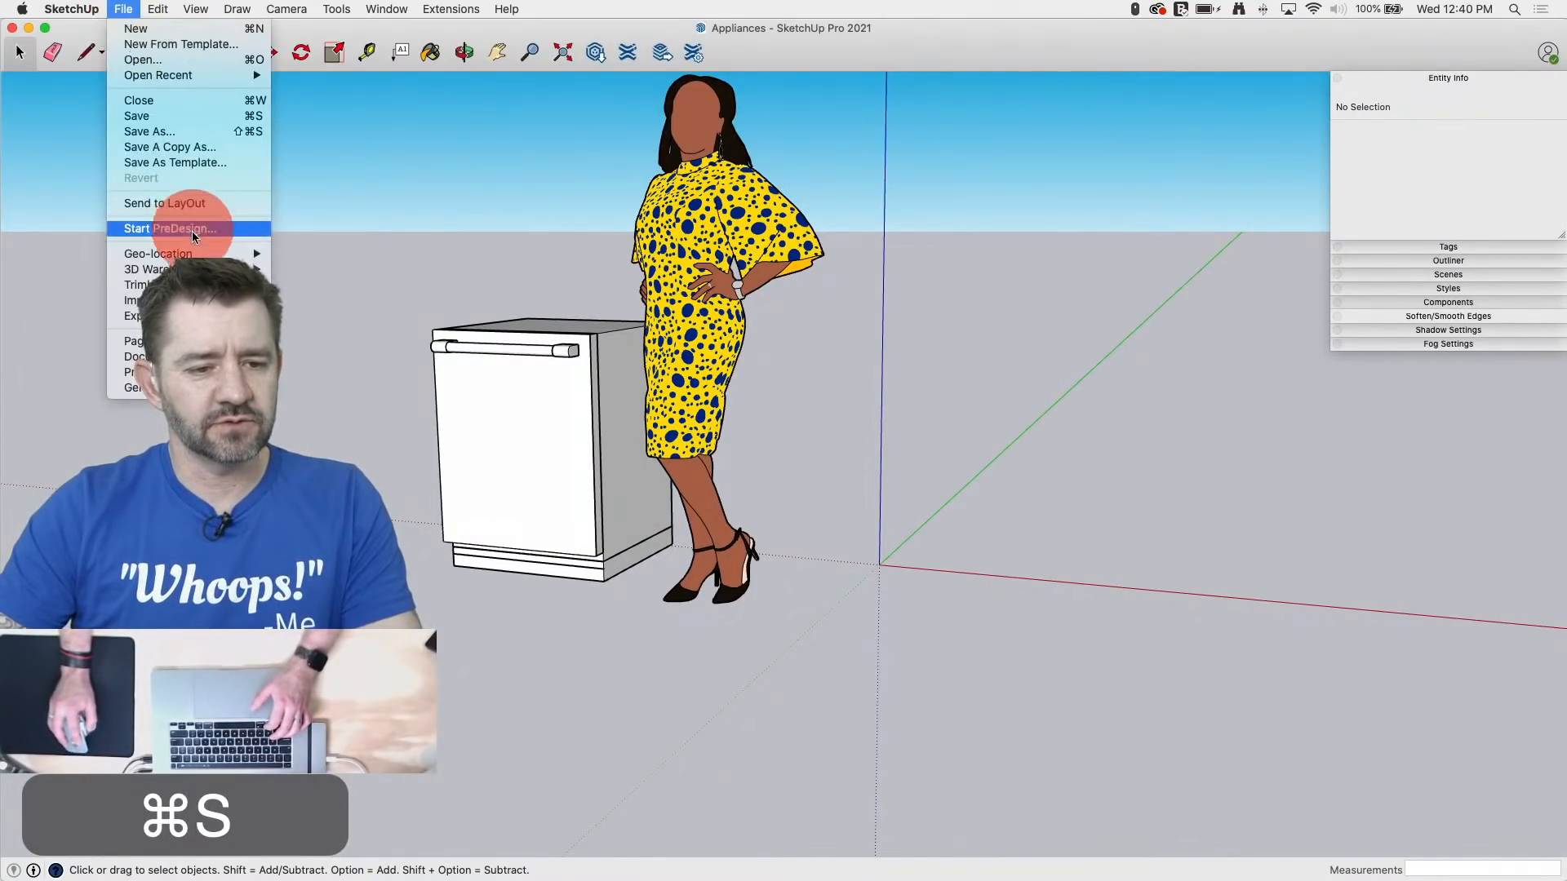
pyautogui.click(135, 300)
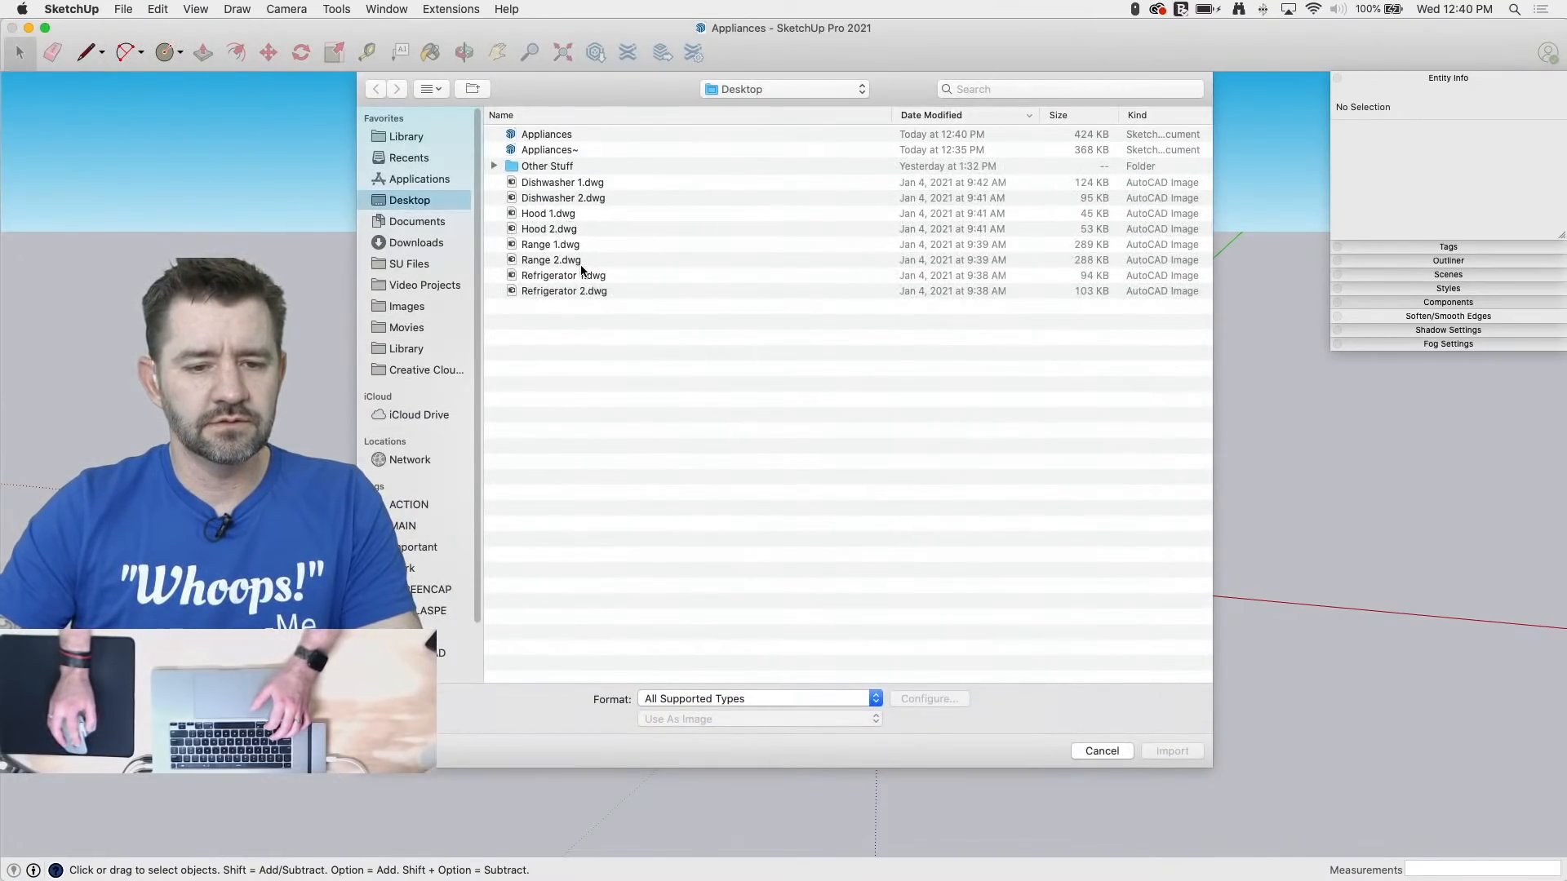
pyautogui.doubleClick(559, 245)
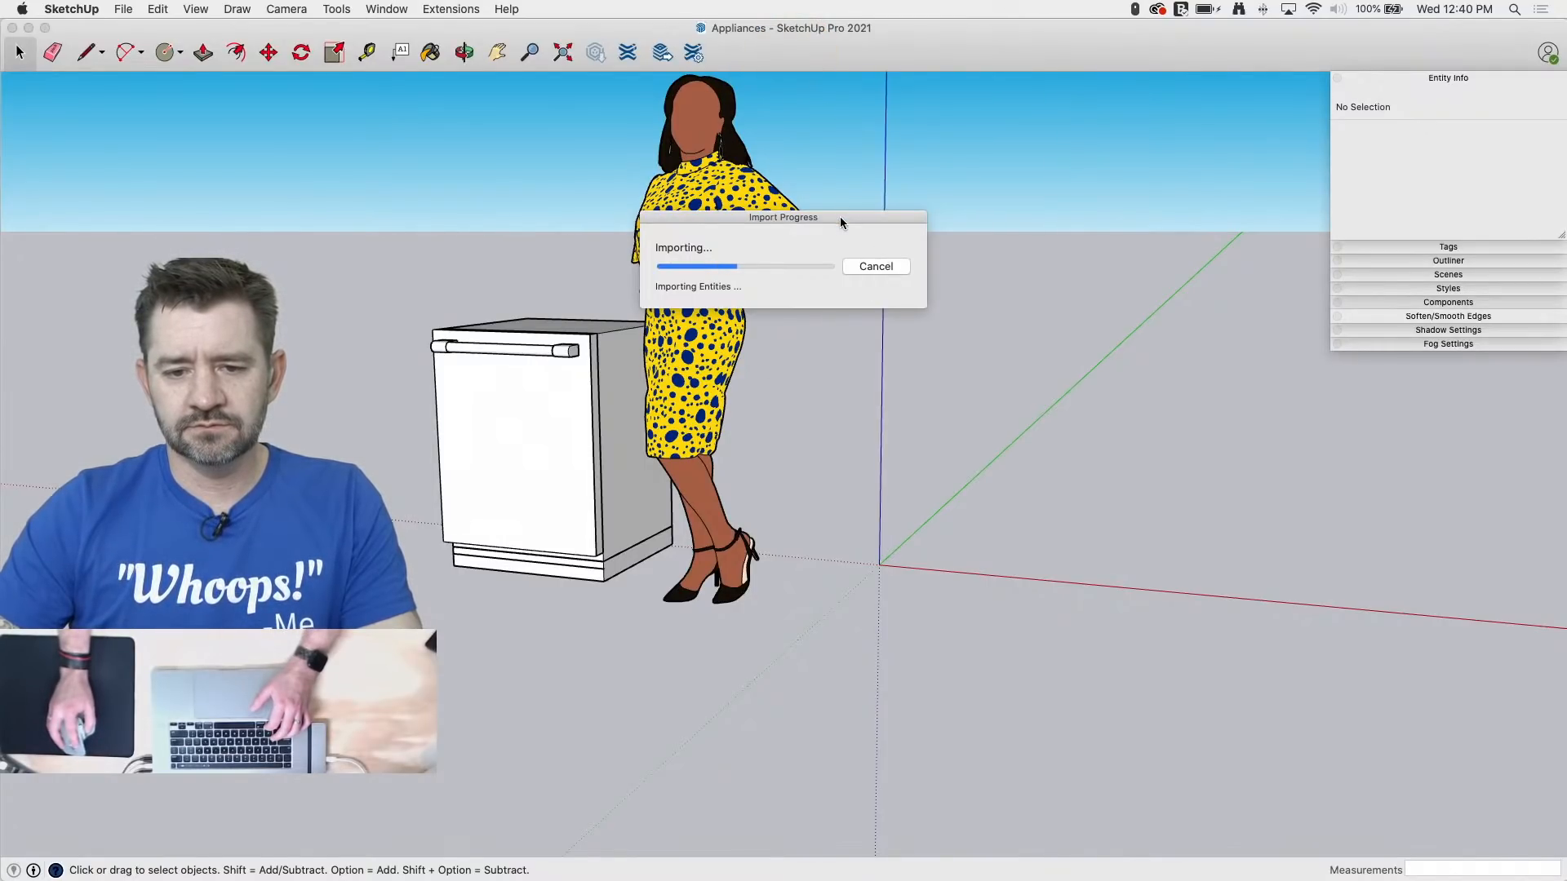
pyautogui.moveTo(840, 217); pyautogui.dragTo(1097, 93)
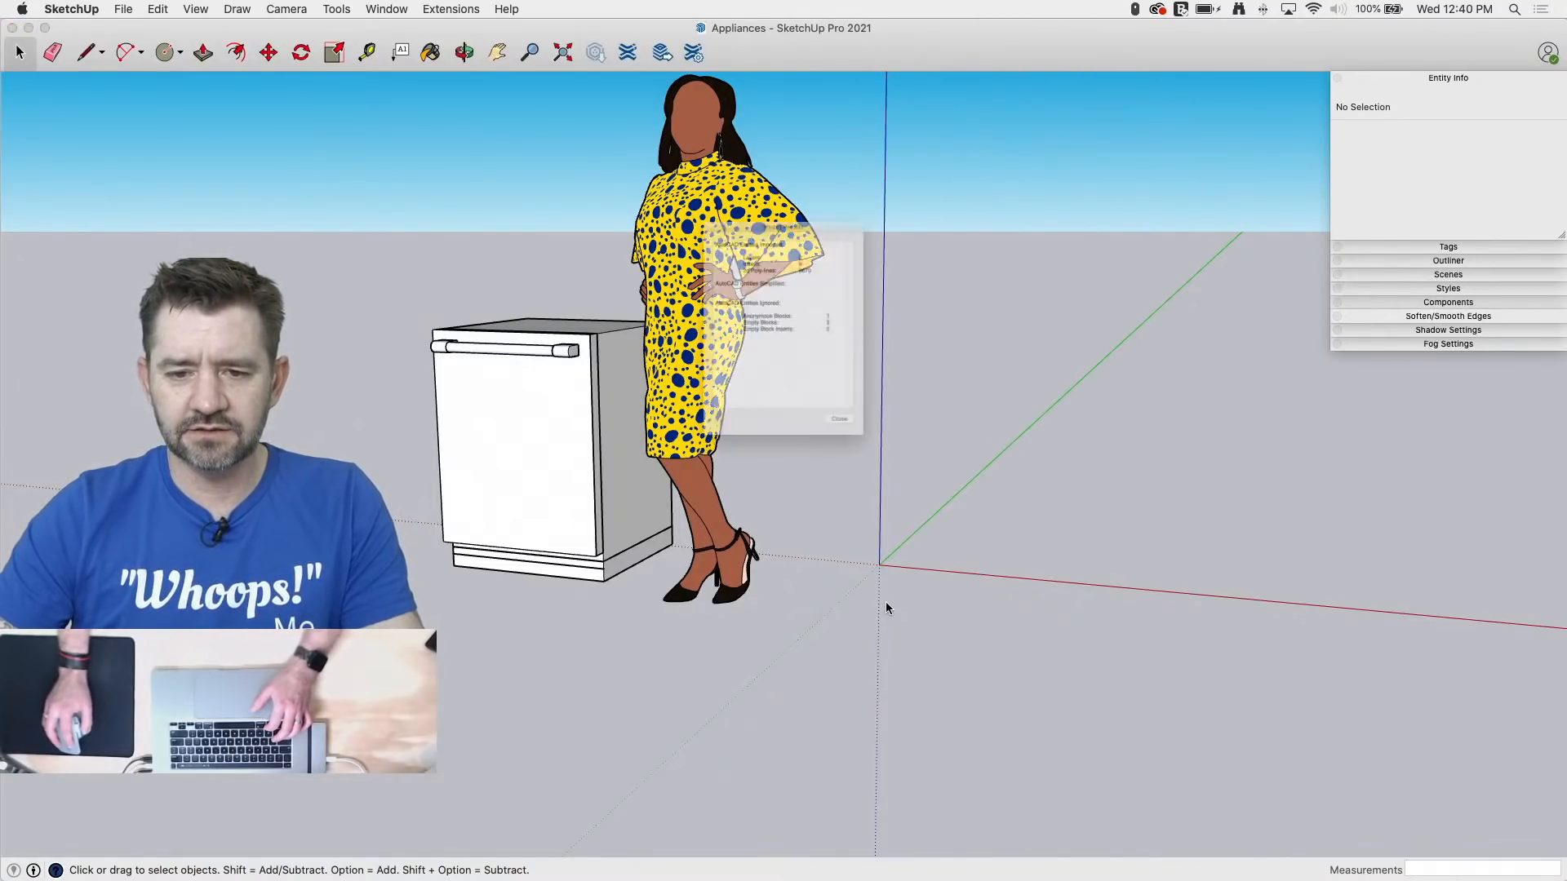
pyautogui.click(881, 488)
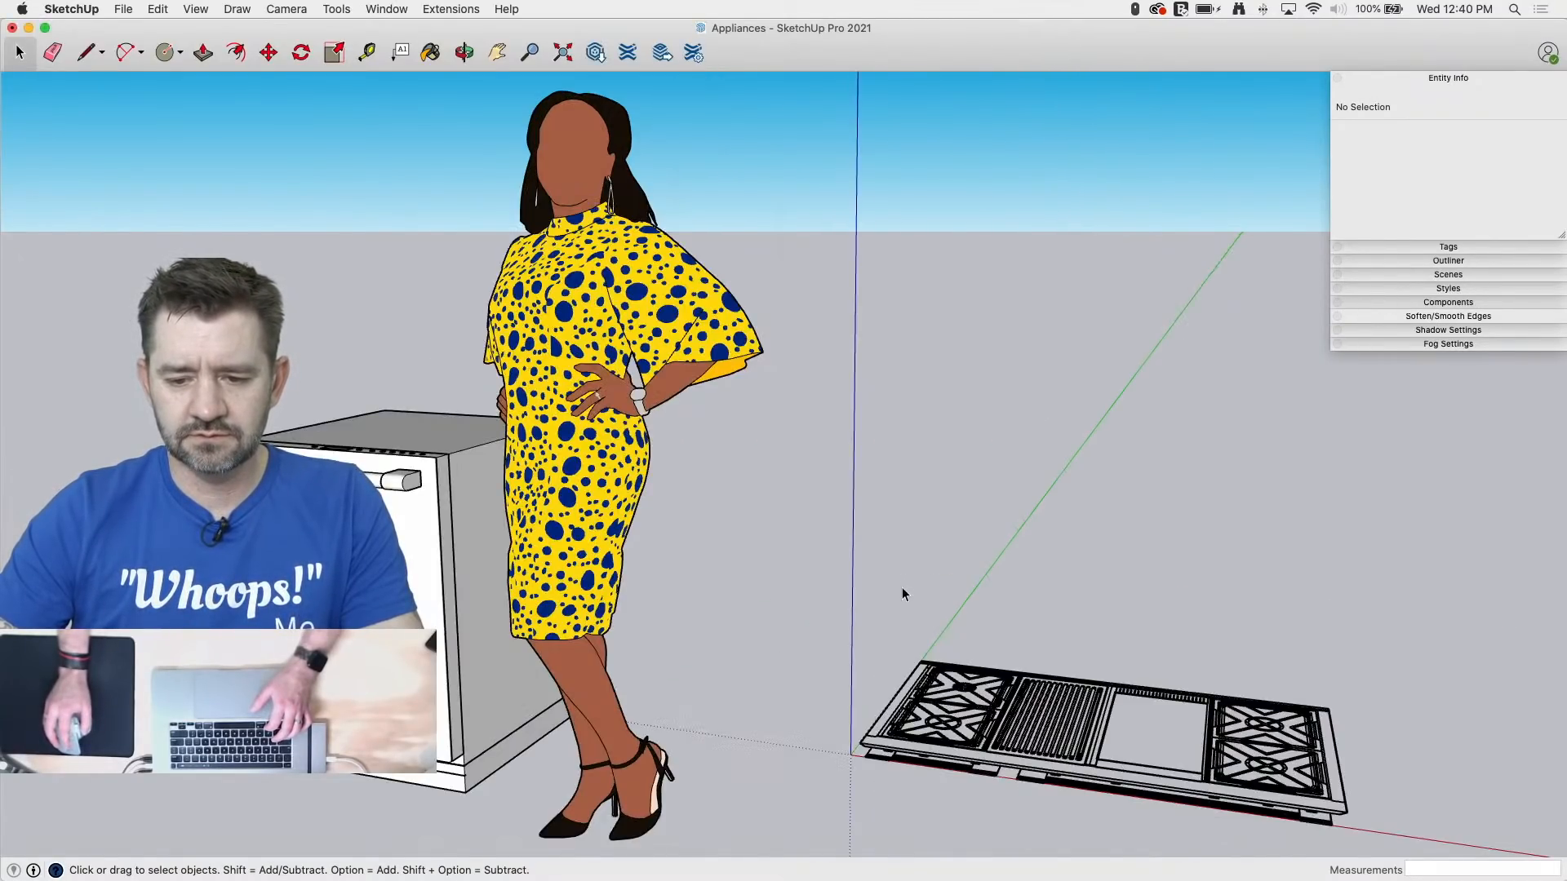
# Step: Erase the standing scale figure of the woman
pyautogui.moveTo(902, 591); pyautogui.dragTo(1046, 712, button='middle')
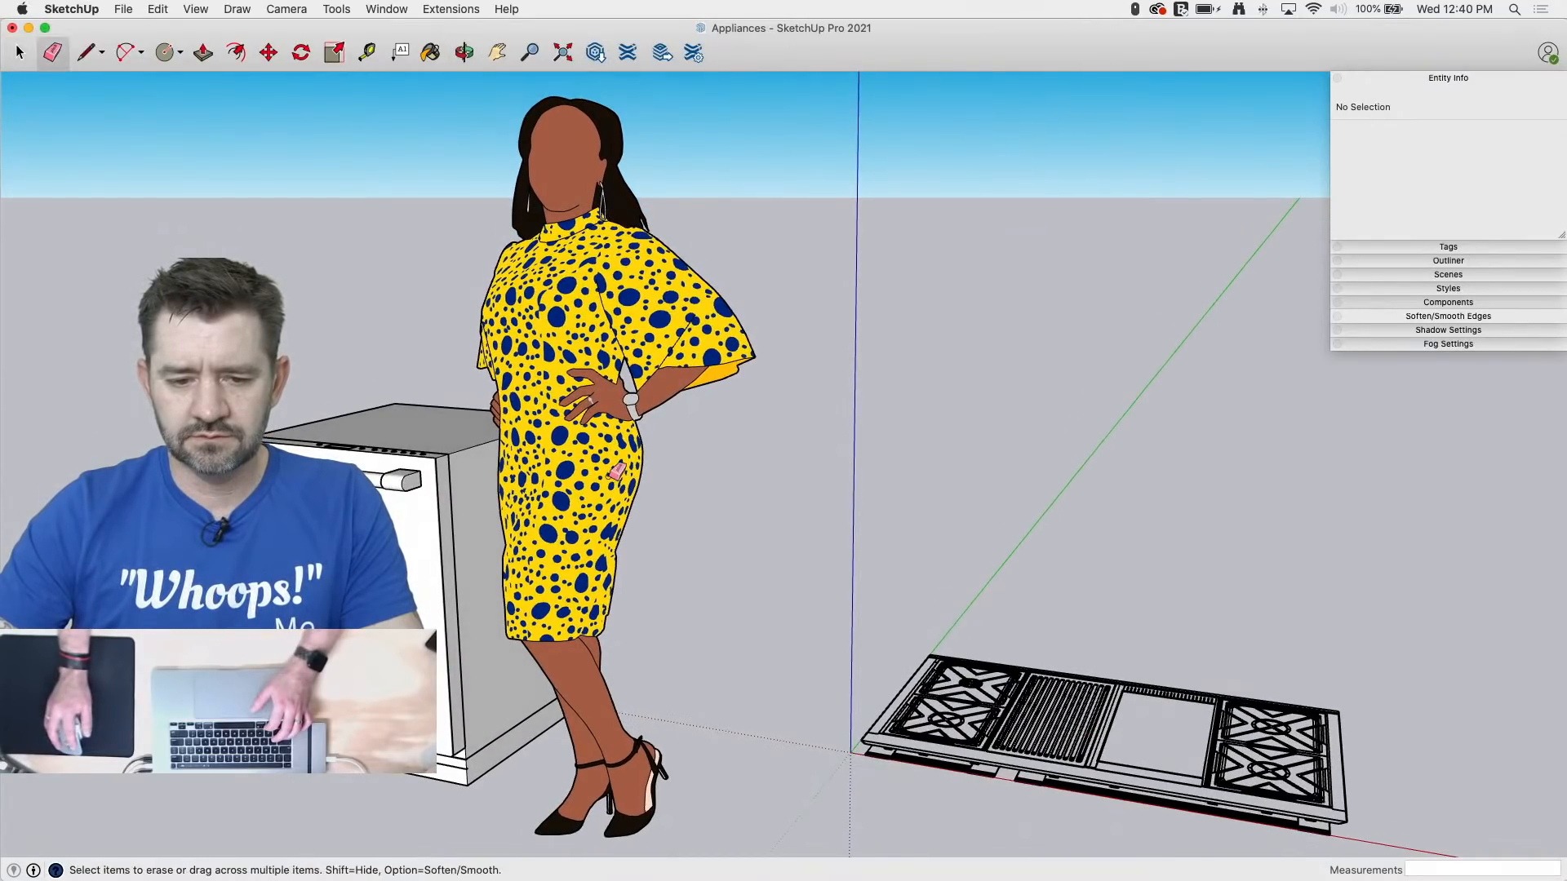
pyautogui.press('e')
pyautogui.click(625, 490)
# Step: Move the Range 1.dwg component by its rear corner onto the origin, about 2' 6 15/16"
pyautogui.moveTo(1539, 639)
pyautogui.mouseDown(button='middle')
pyautogui.moveTo(841, 779)
pyautogui.moveTo(816, 753)
pyautogui.mouseUp(button='middle')
pyautogui.press('space')
pyautogui.scroll(8, 847, 779)
pyautogui.scroll(-5, 907, 501)
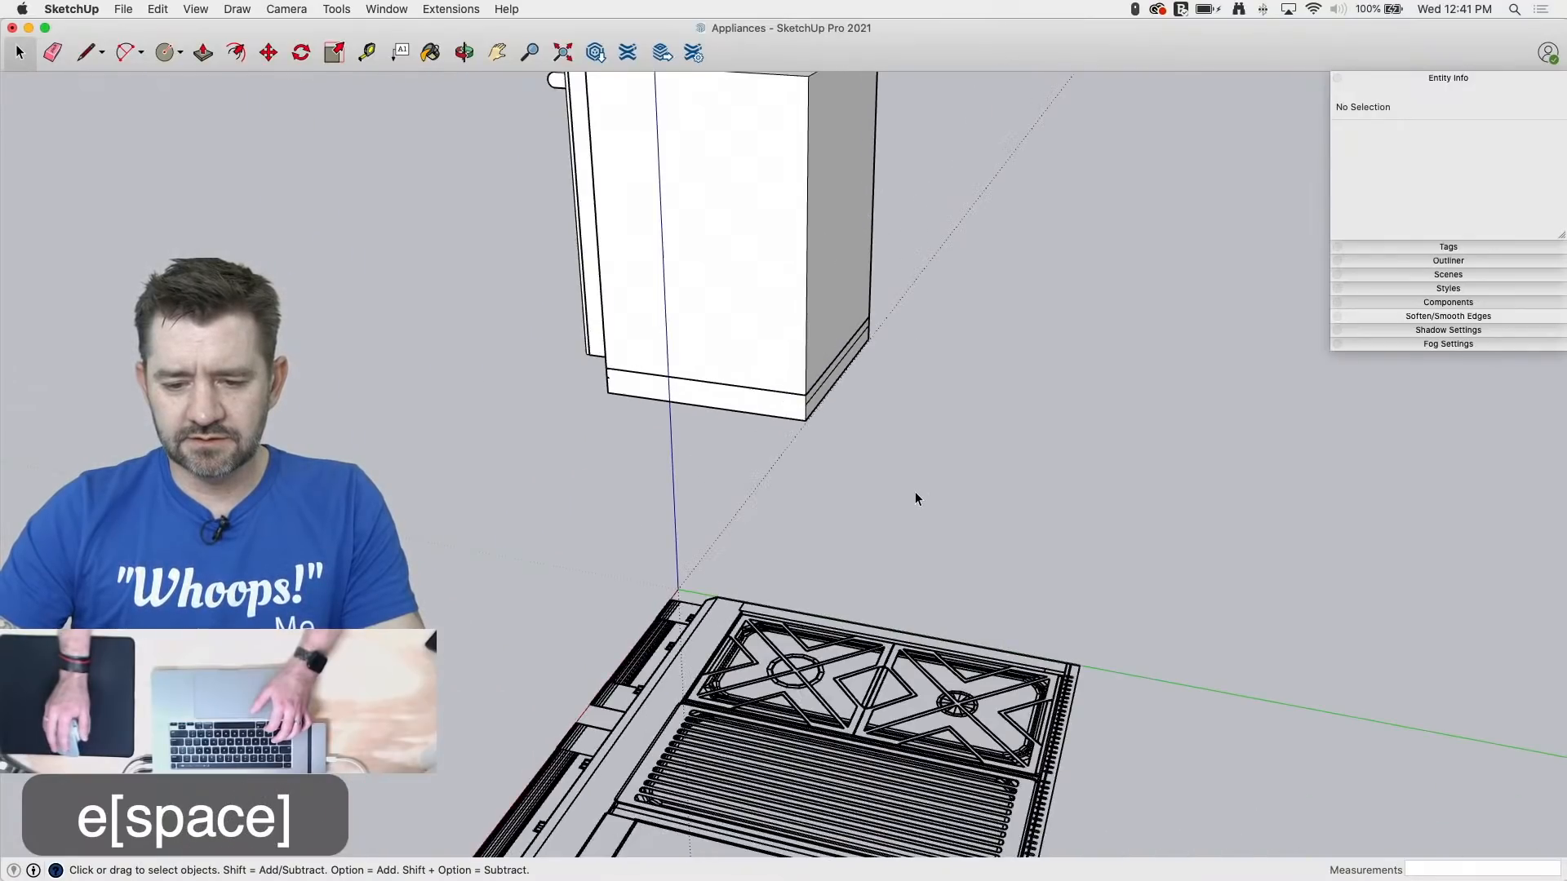
pyautogui.scroll(-2, 1070, 659)
pyautogui.scroll(8, 971, 602)
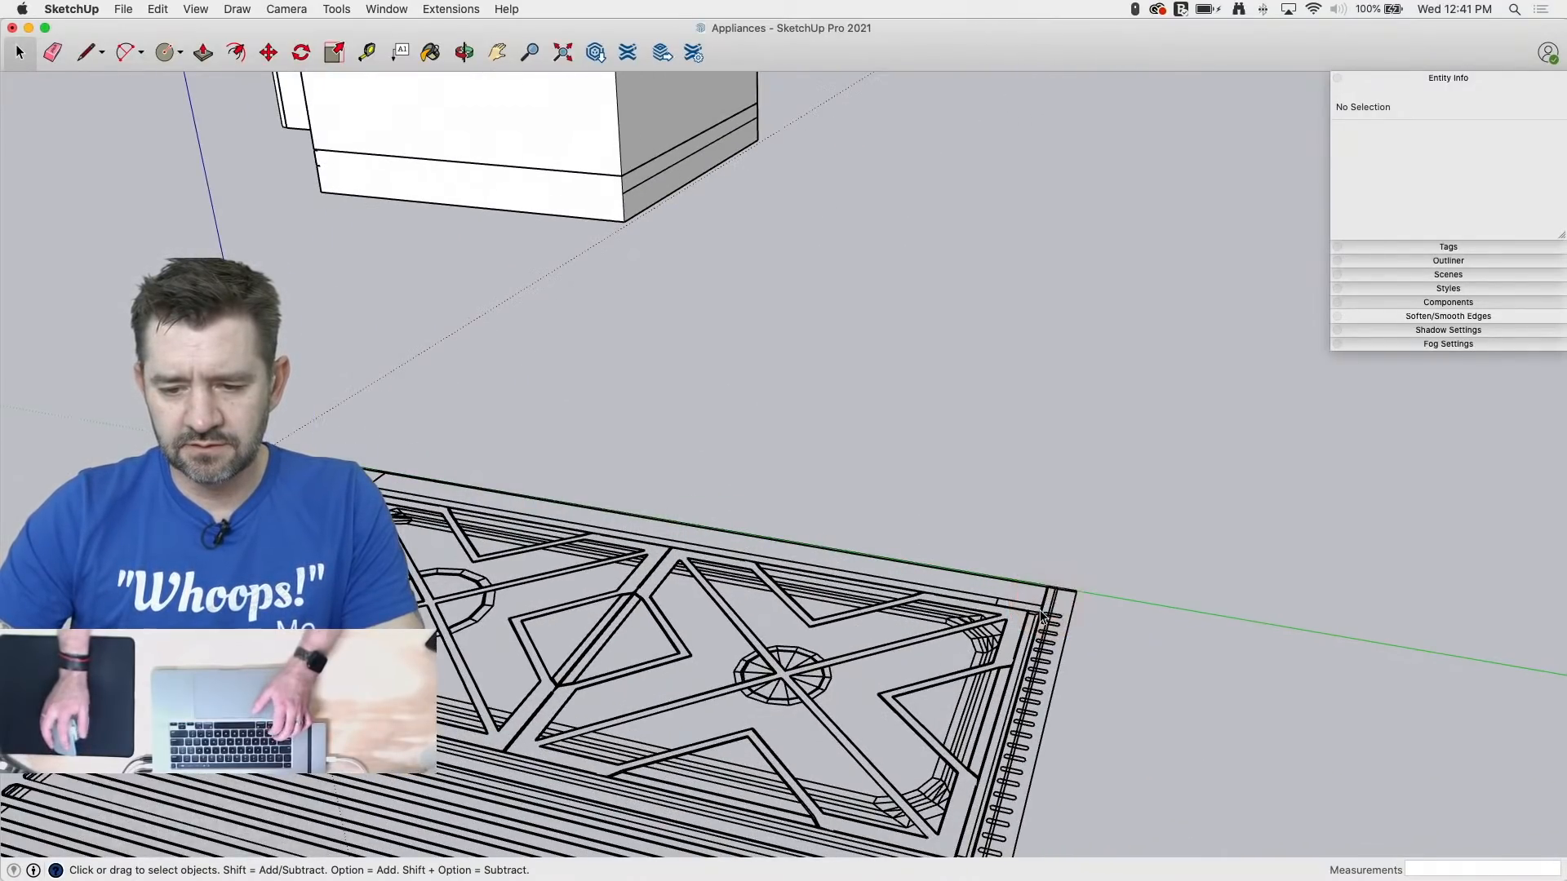
pyautogui.click(1060, 607)
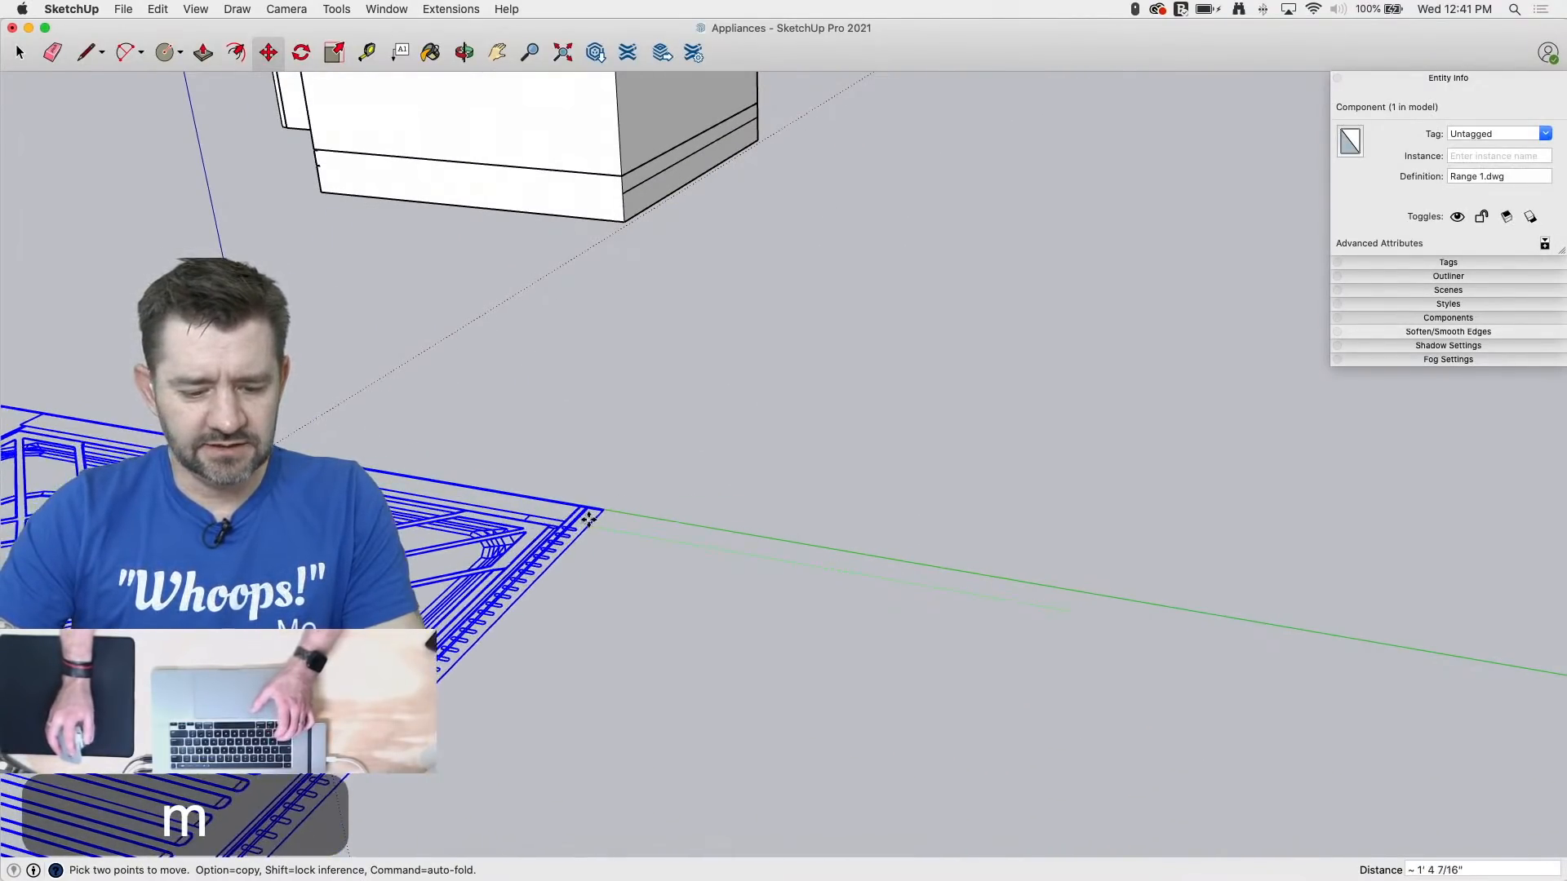
pyautogui.click(286, 438)
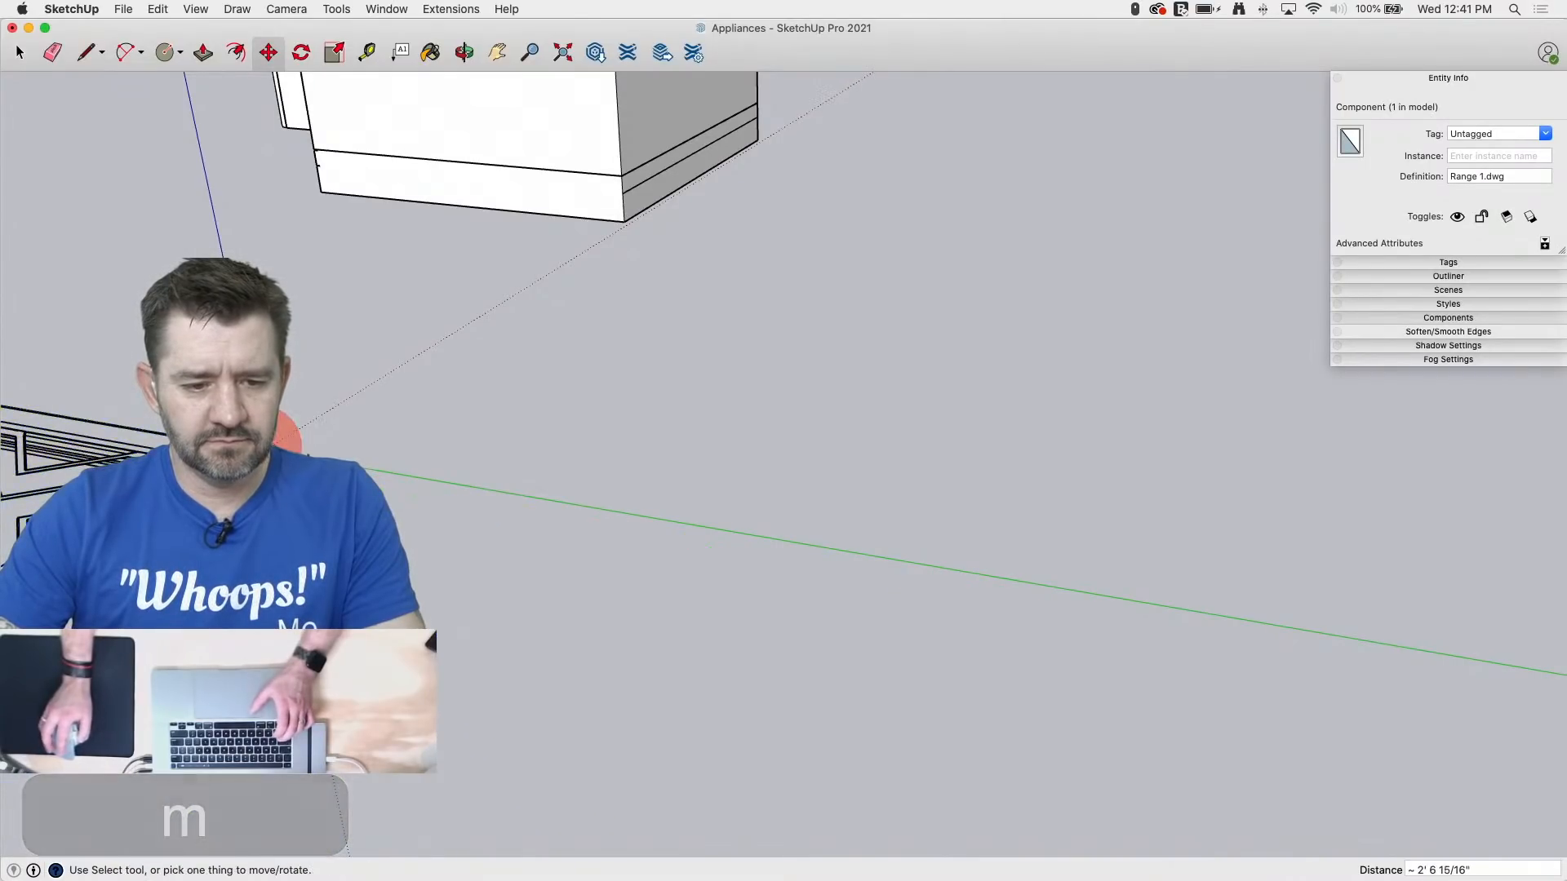
pyautogui.scroll(-3, 1067, 532)
pyautogui.scroll(-1, 1067, 533)
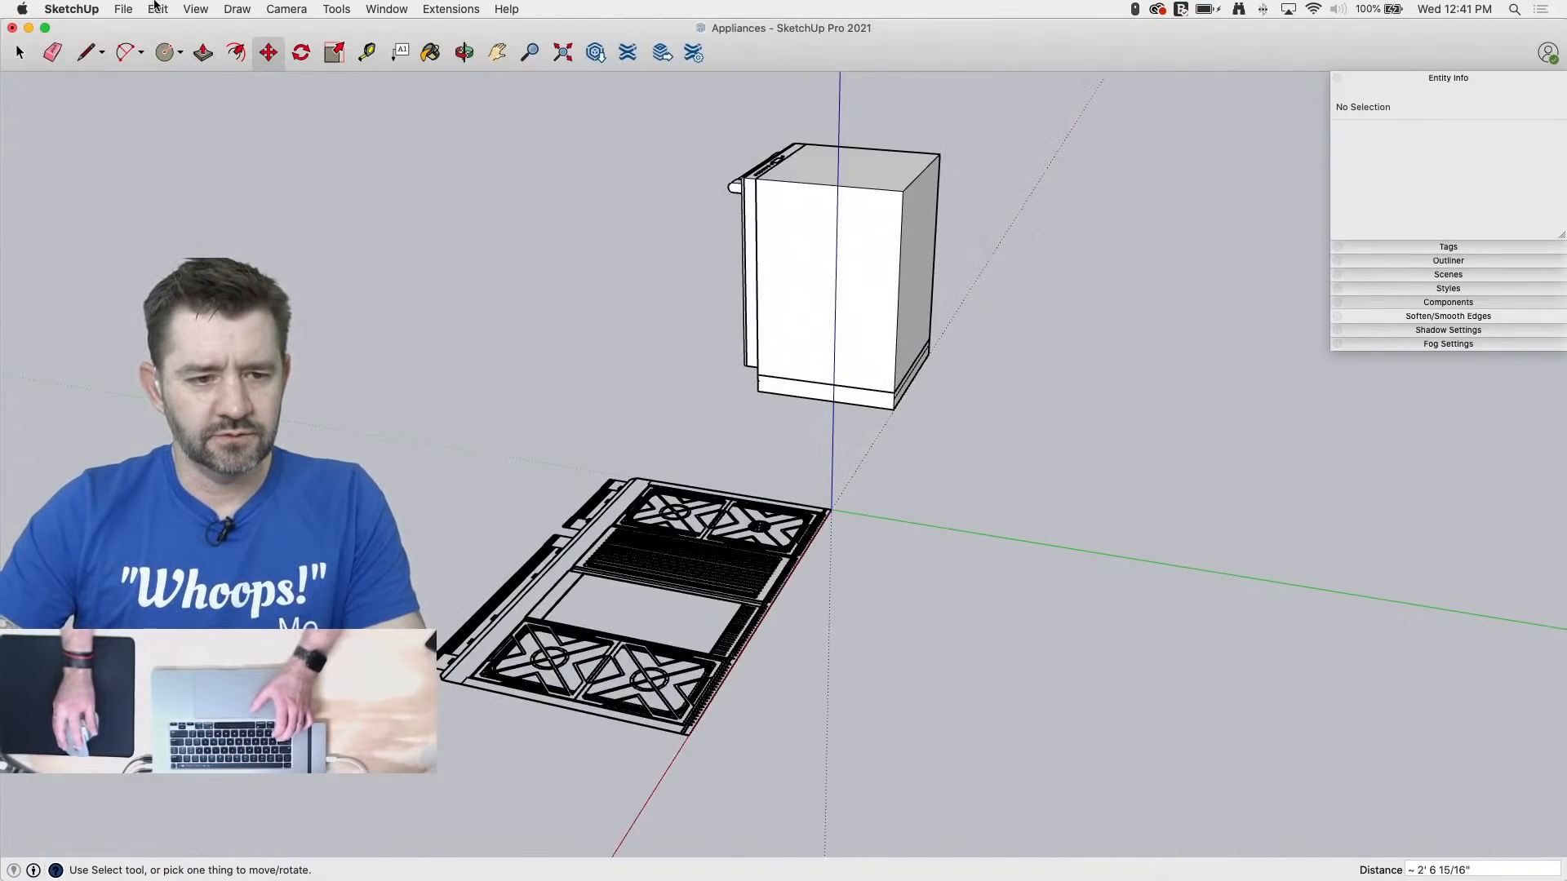
# Step: Import the Range 2.dwg drawing from the Desktop and dismiss the import results
pyautogui.click(127, 11)
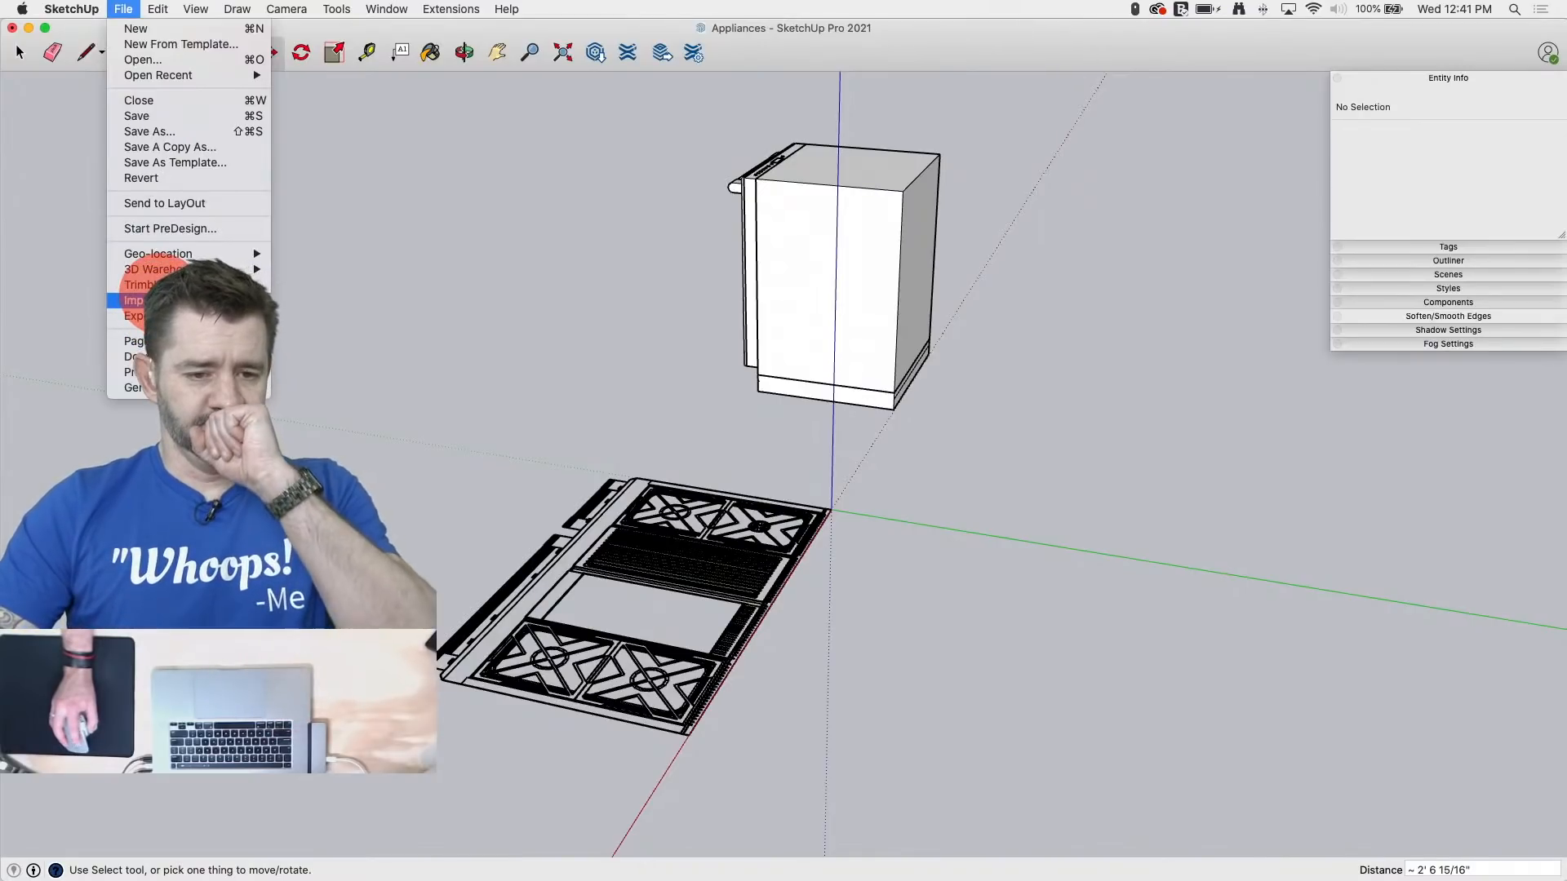
pyautogui.click(133, 300)
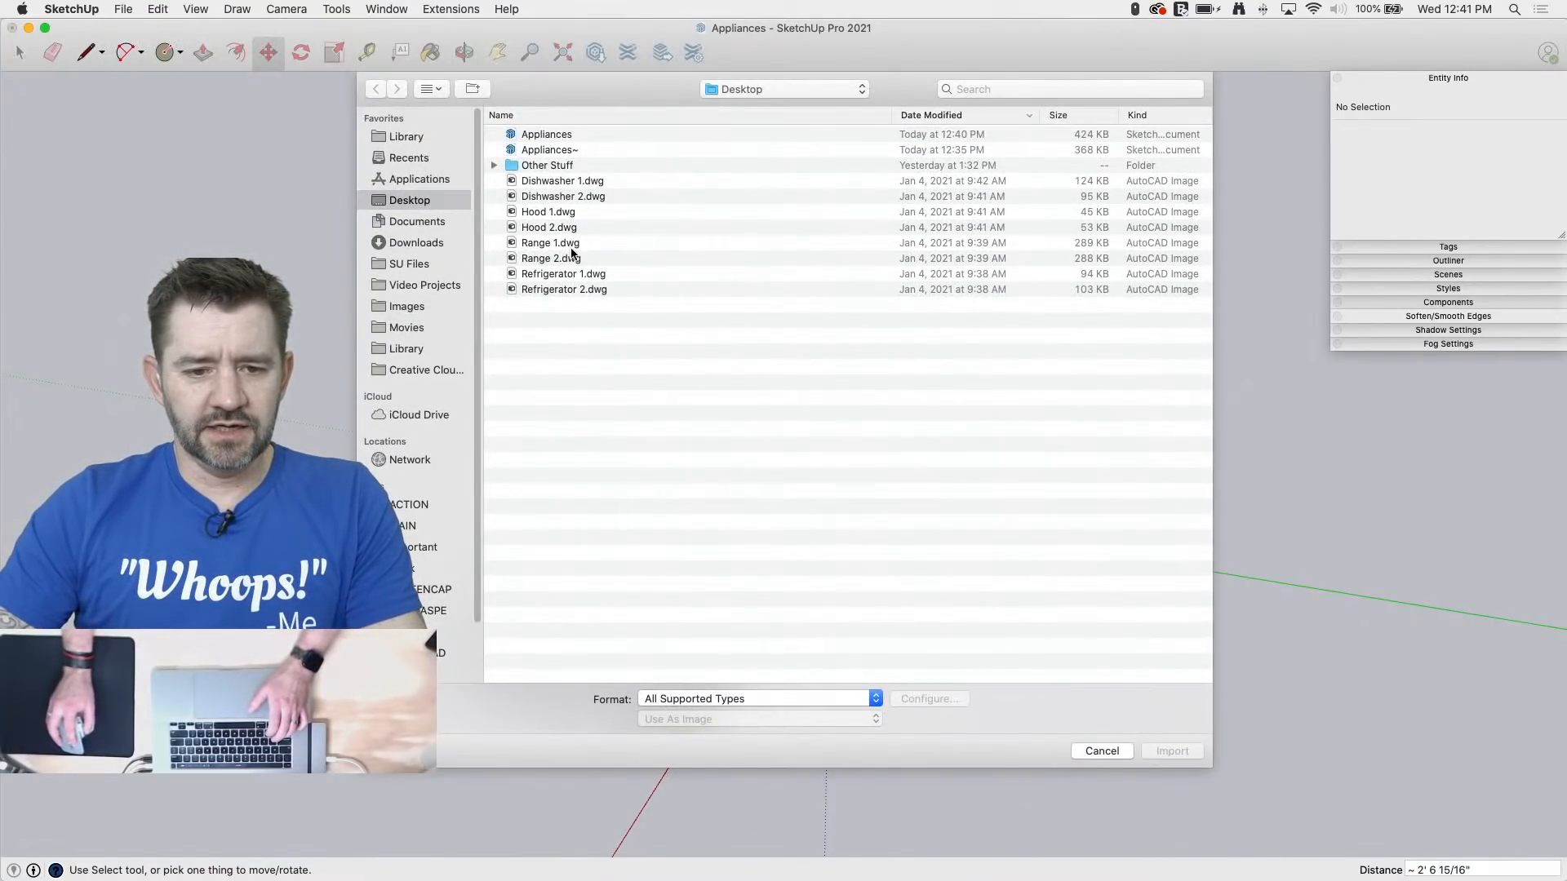
pyautogui.doubleClick(572, 258)
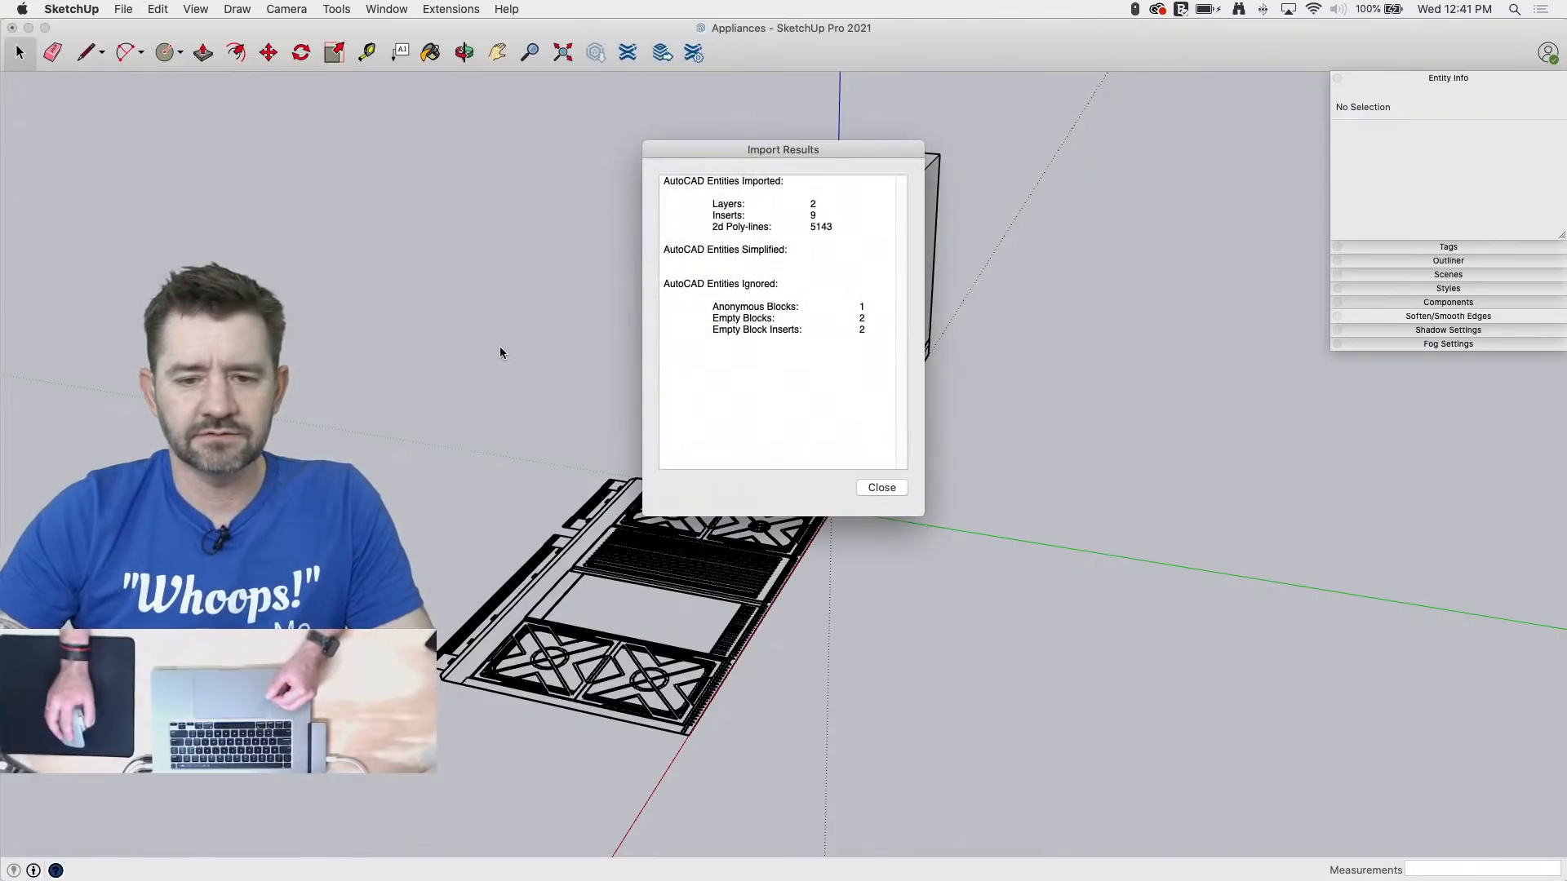
pyautogui.click(887, 493)
pyautogui.scroll(3, 399, 517)
pyautogui.moveTo(399, 517); pyautogui.dragTo(1061, 510, button='middle')
pyautogui.scroll(-4, 499, 502)
pyautogui.scroll(5, 1012, 347)
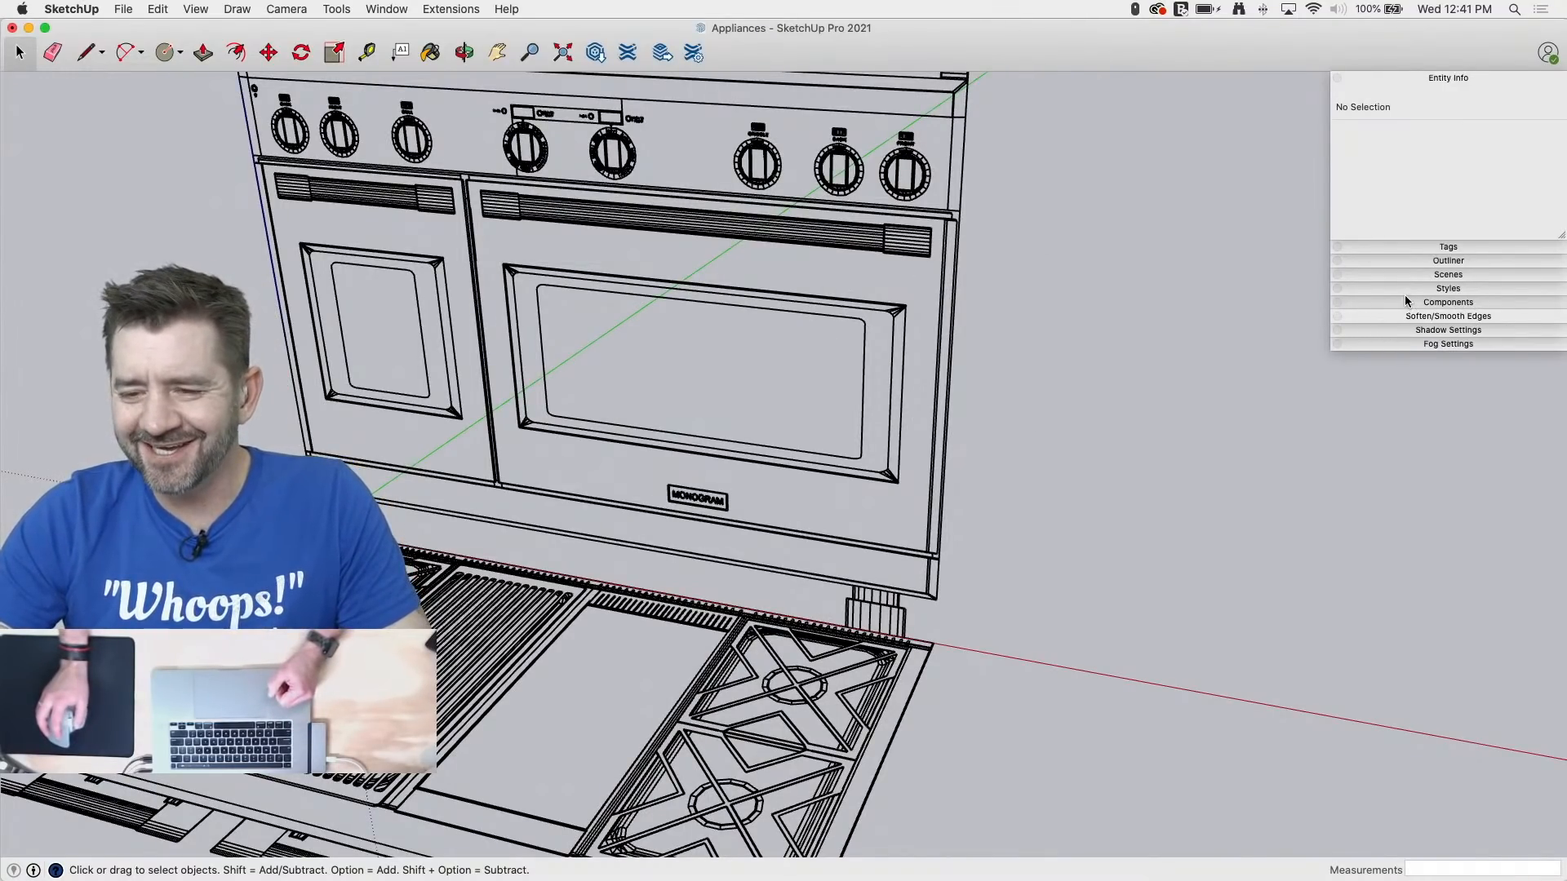
# Step: Insert the standing man with the green jacket from the Components Sampler as a scale figure beside the range drawings
pyautogui.click(1449, 302)
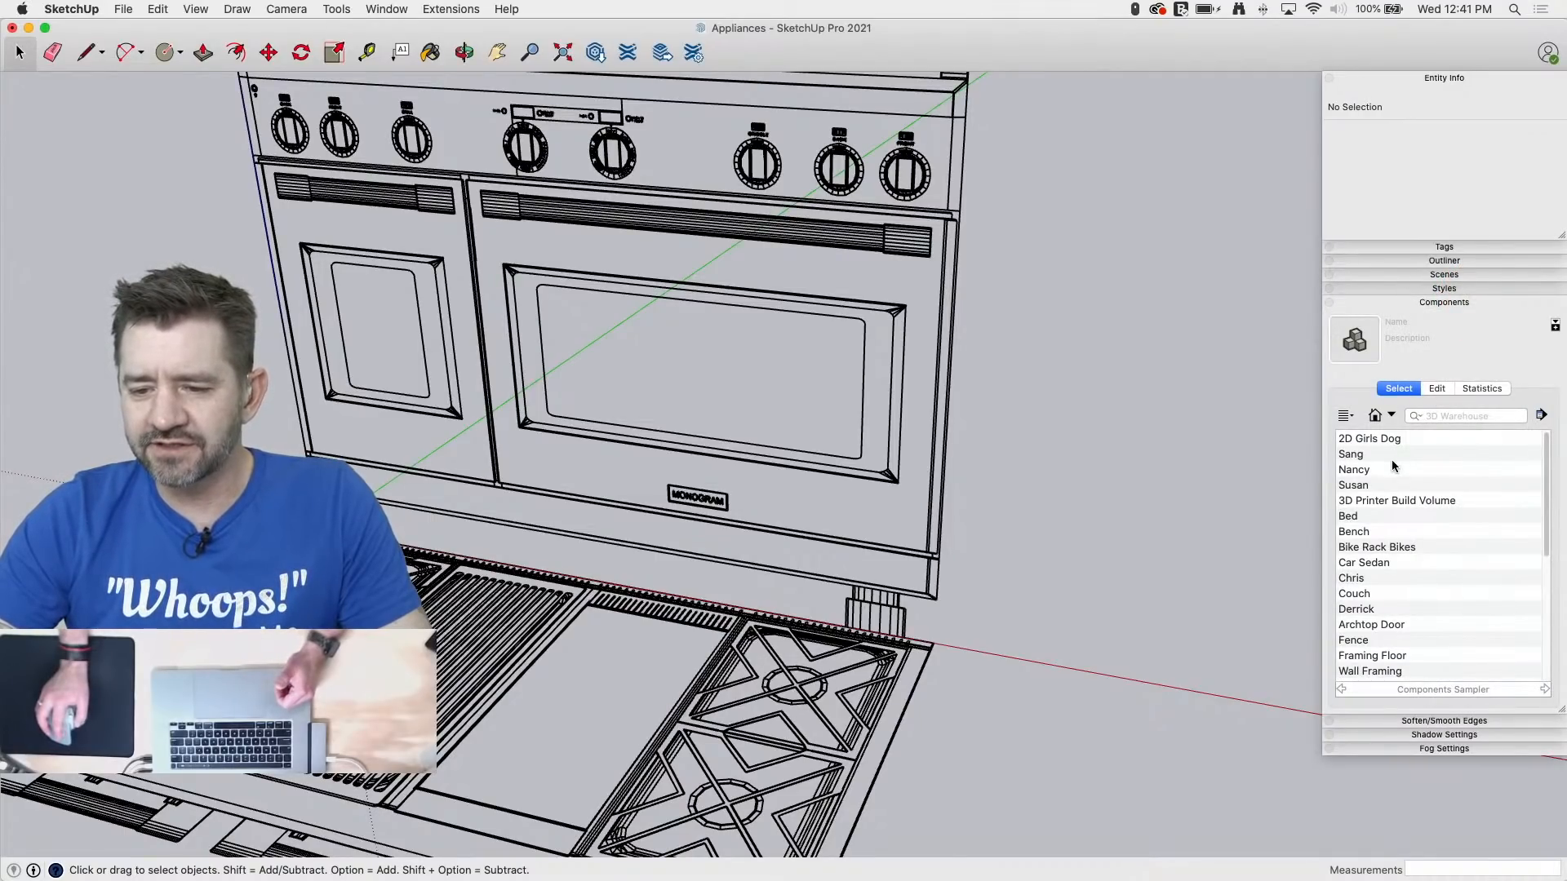
pyautogui.scroll(-5, 1393, 465)
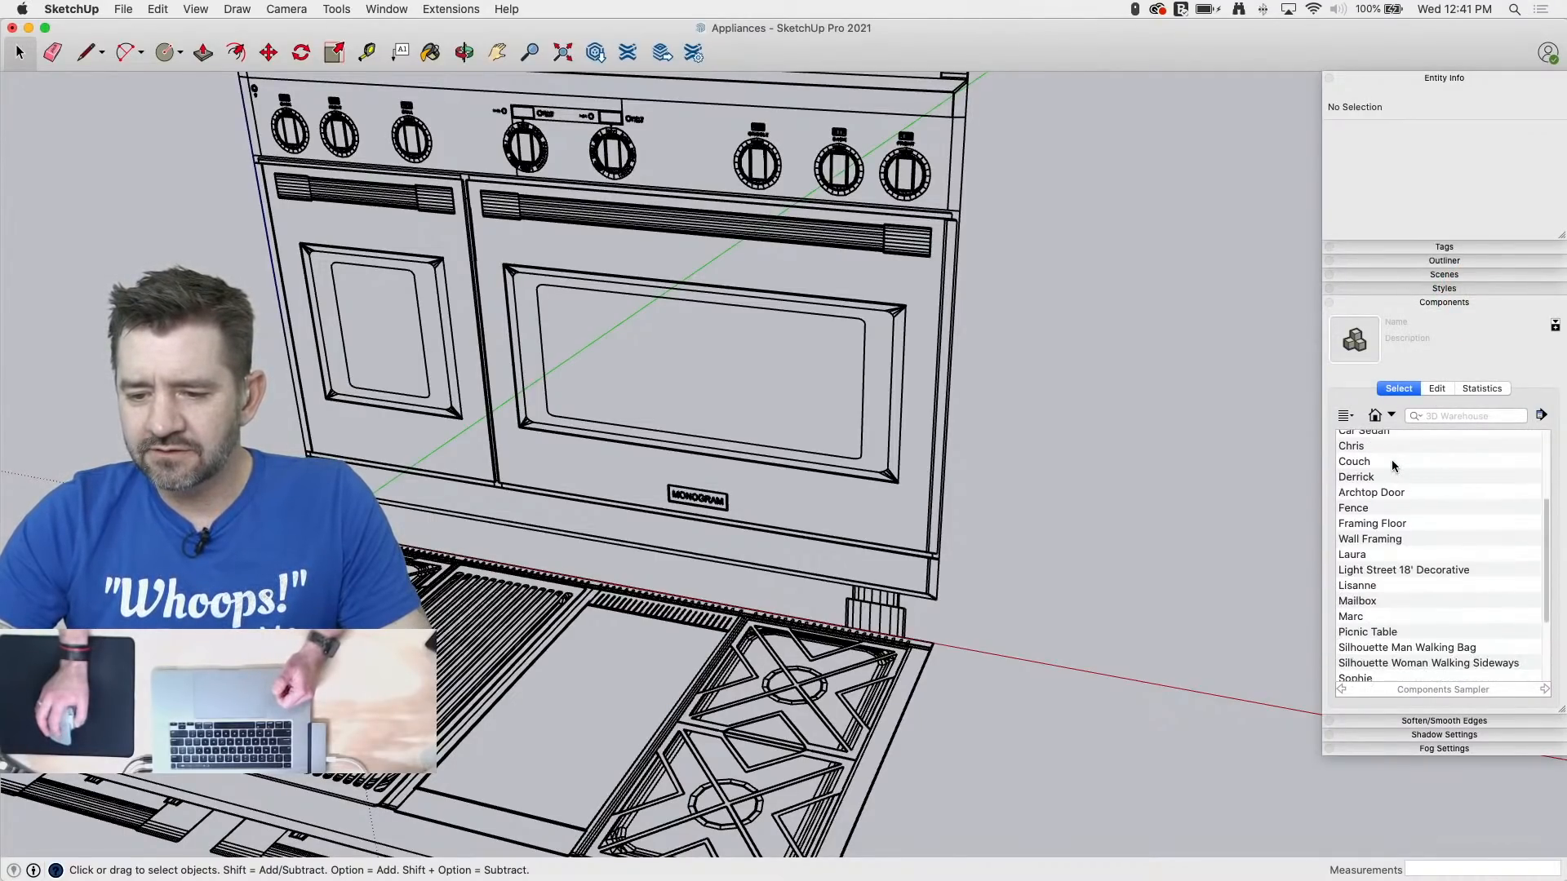
pyautogui.scroll(-5, 1393, 466)
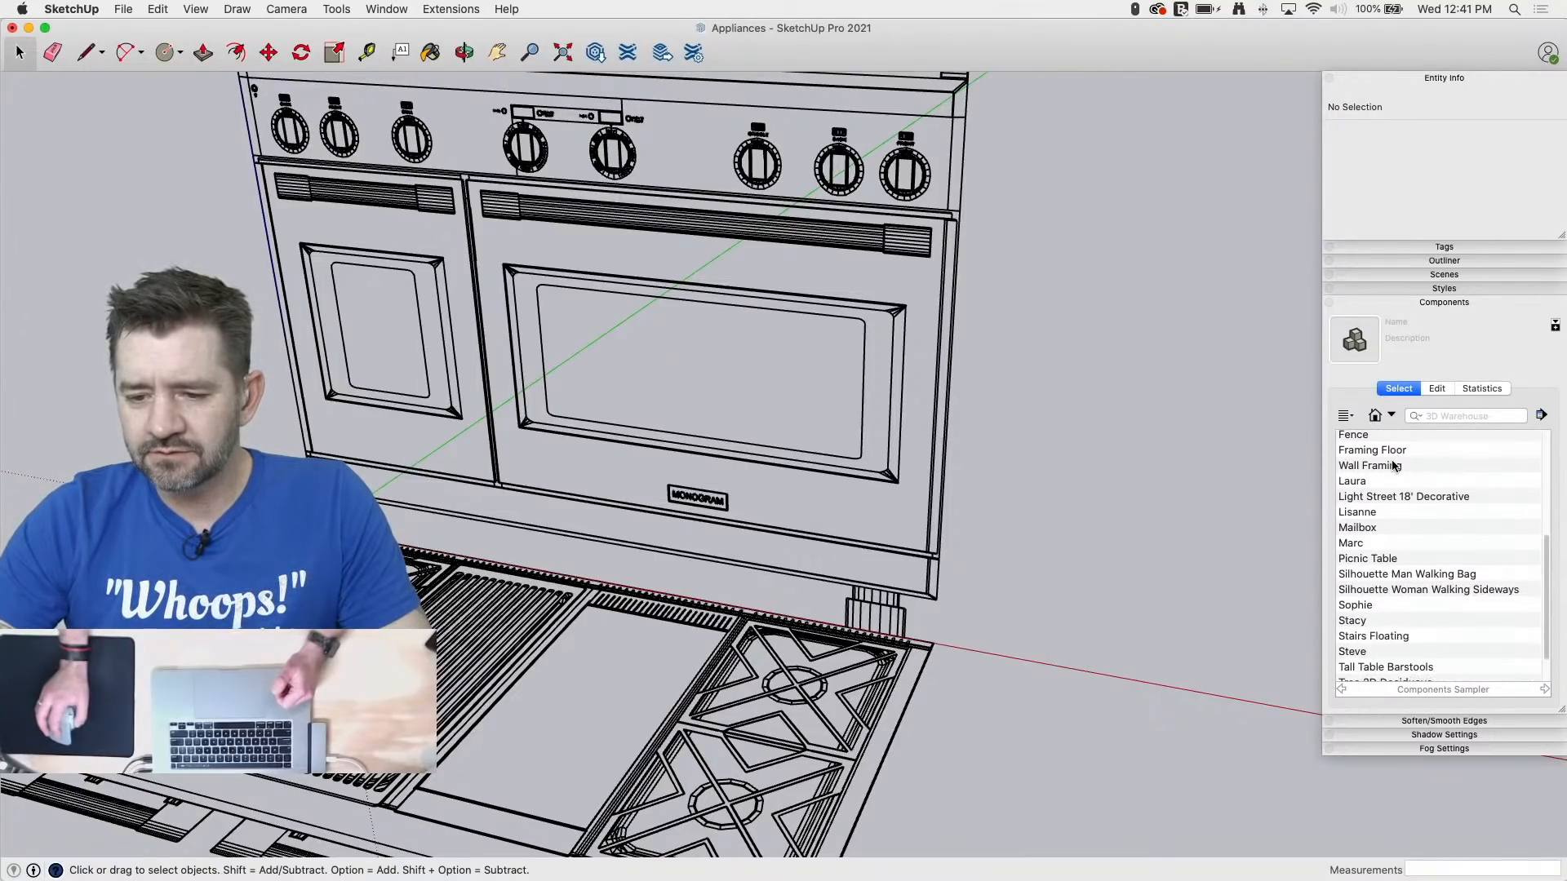
pyautogui.scroll(4, 1393, 465)
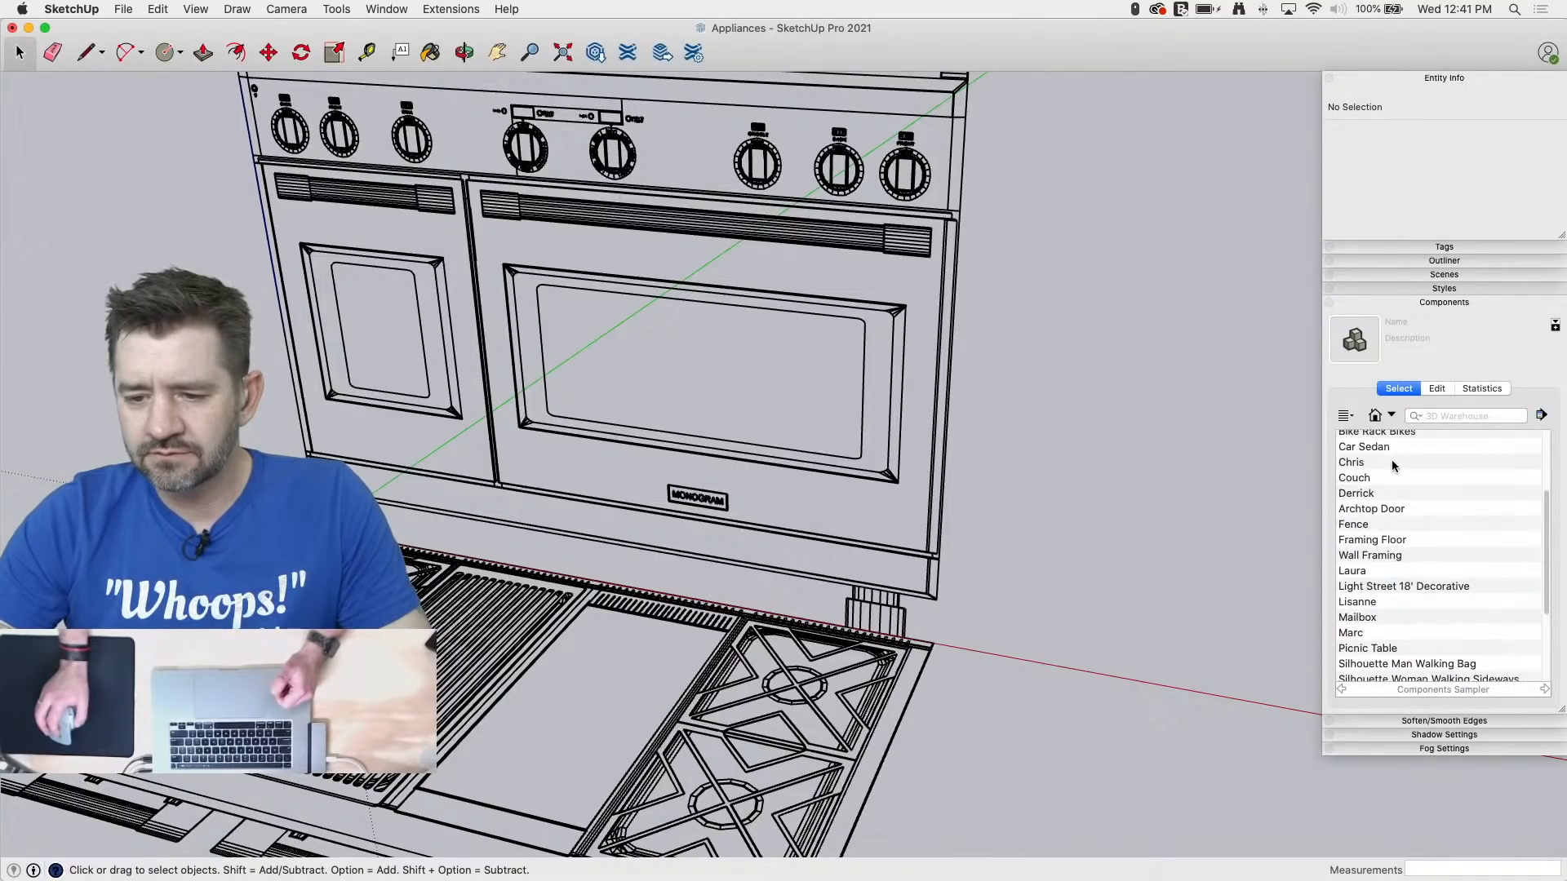
pyautogui.scroll(2, 1457, 472)
pyautogui.scroll(-2, 1455, 472)
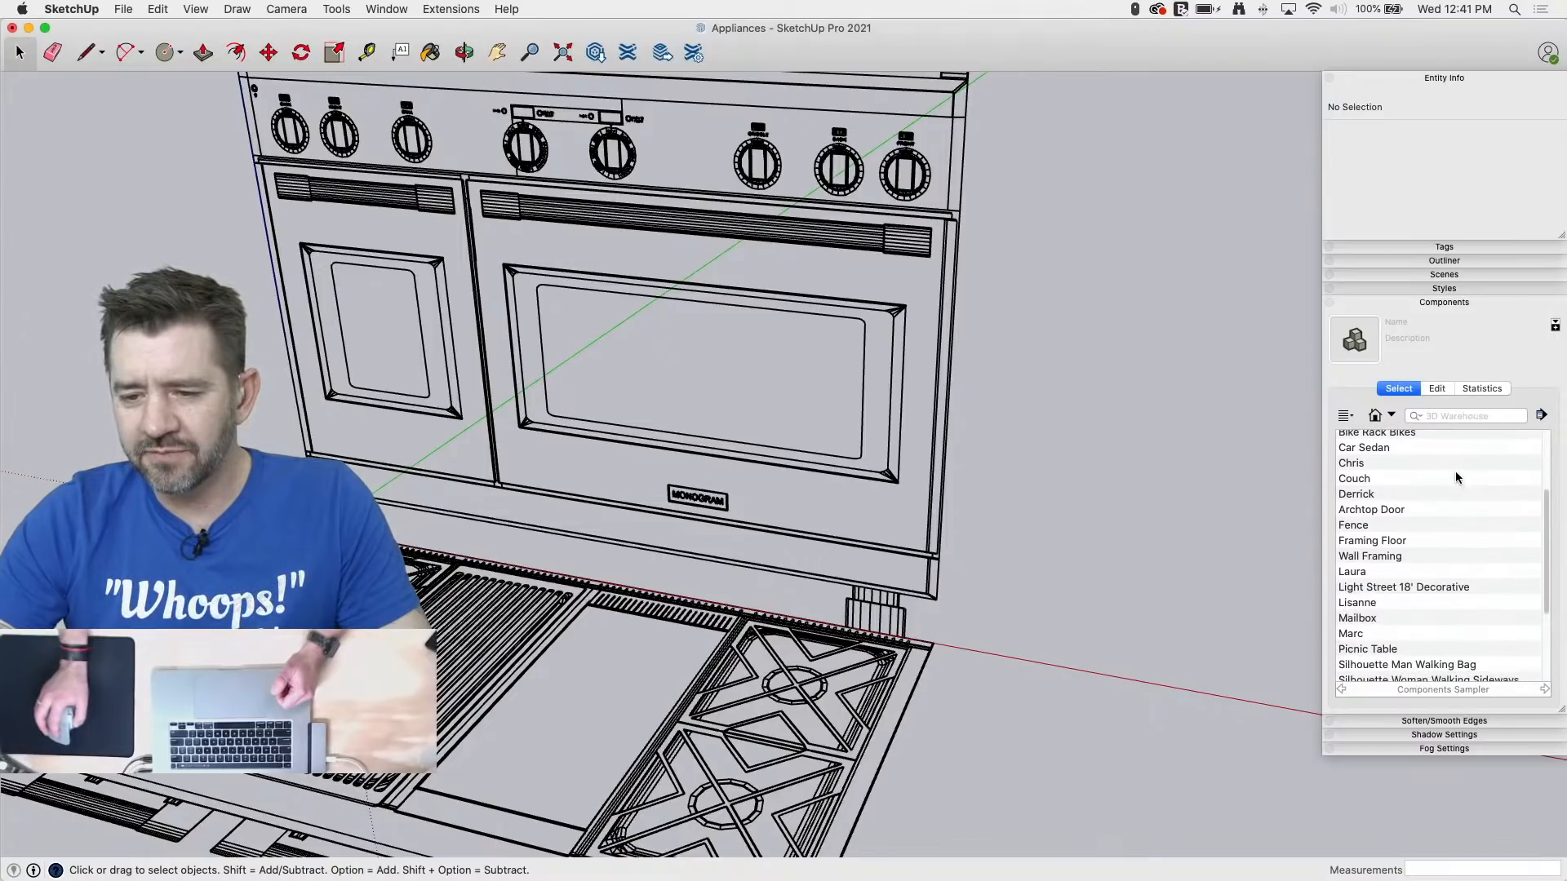
pyautogui.scroll(-5, 1456, 474)
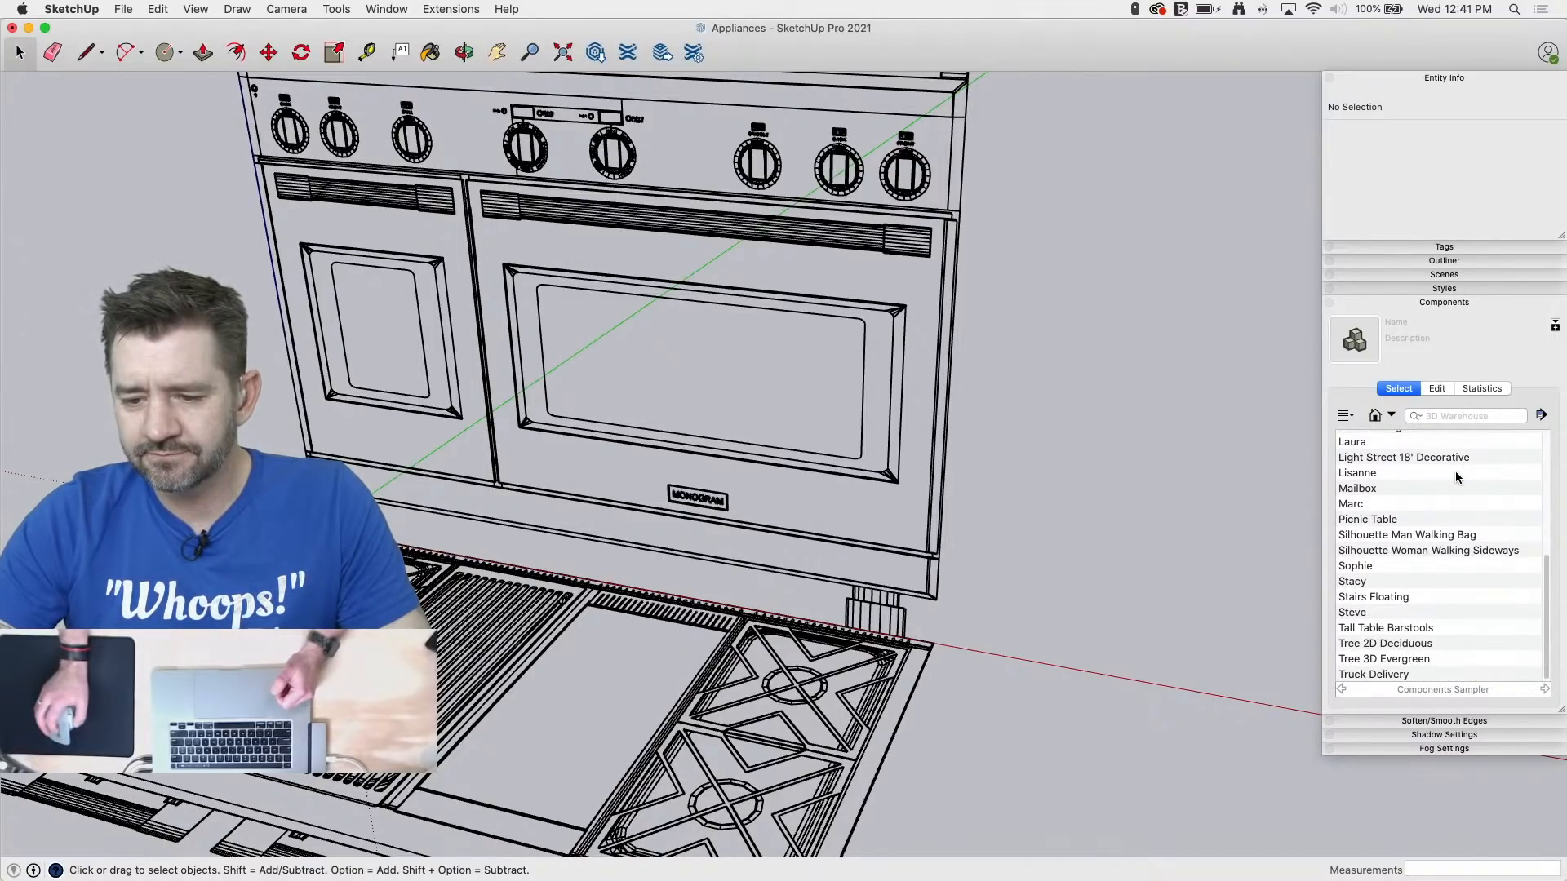
pyautogui.click(1352, 612)
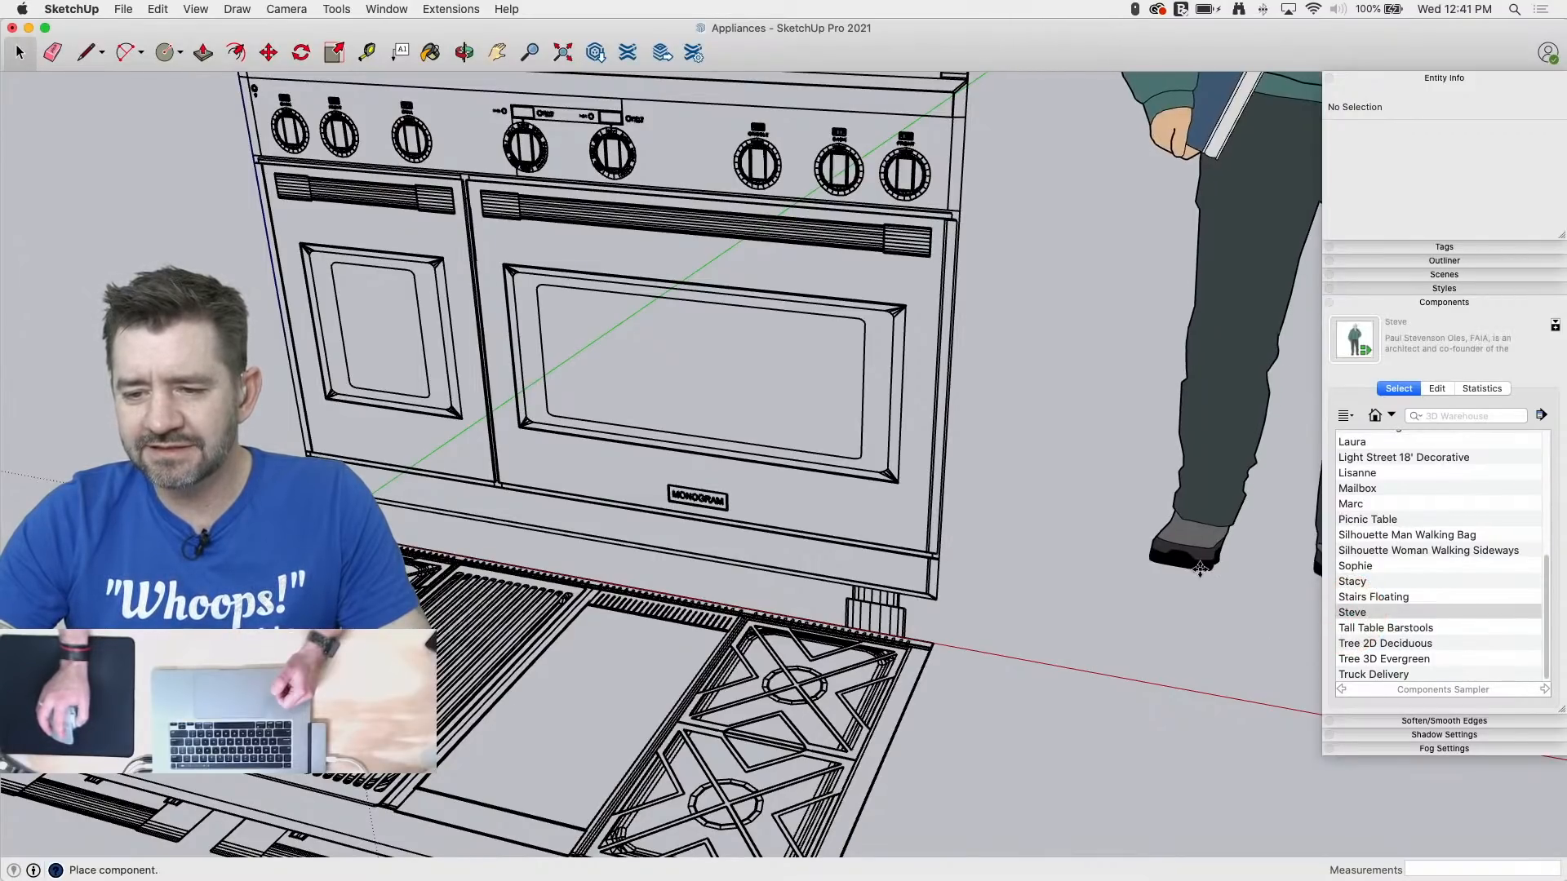
pyautogui.scroll(-4, 1199, 568)
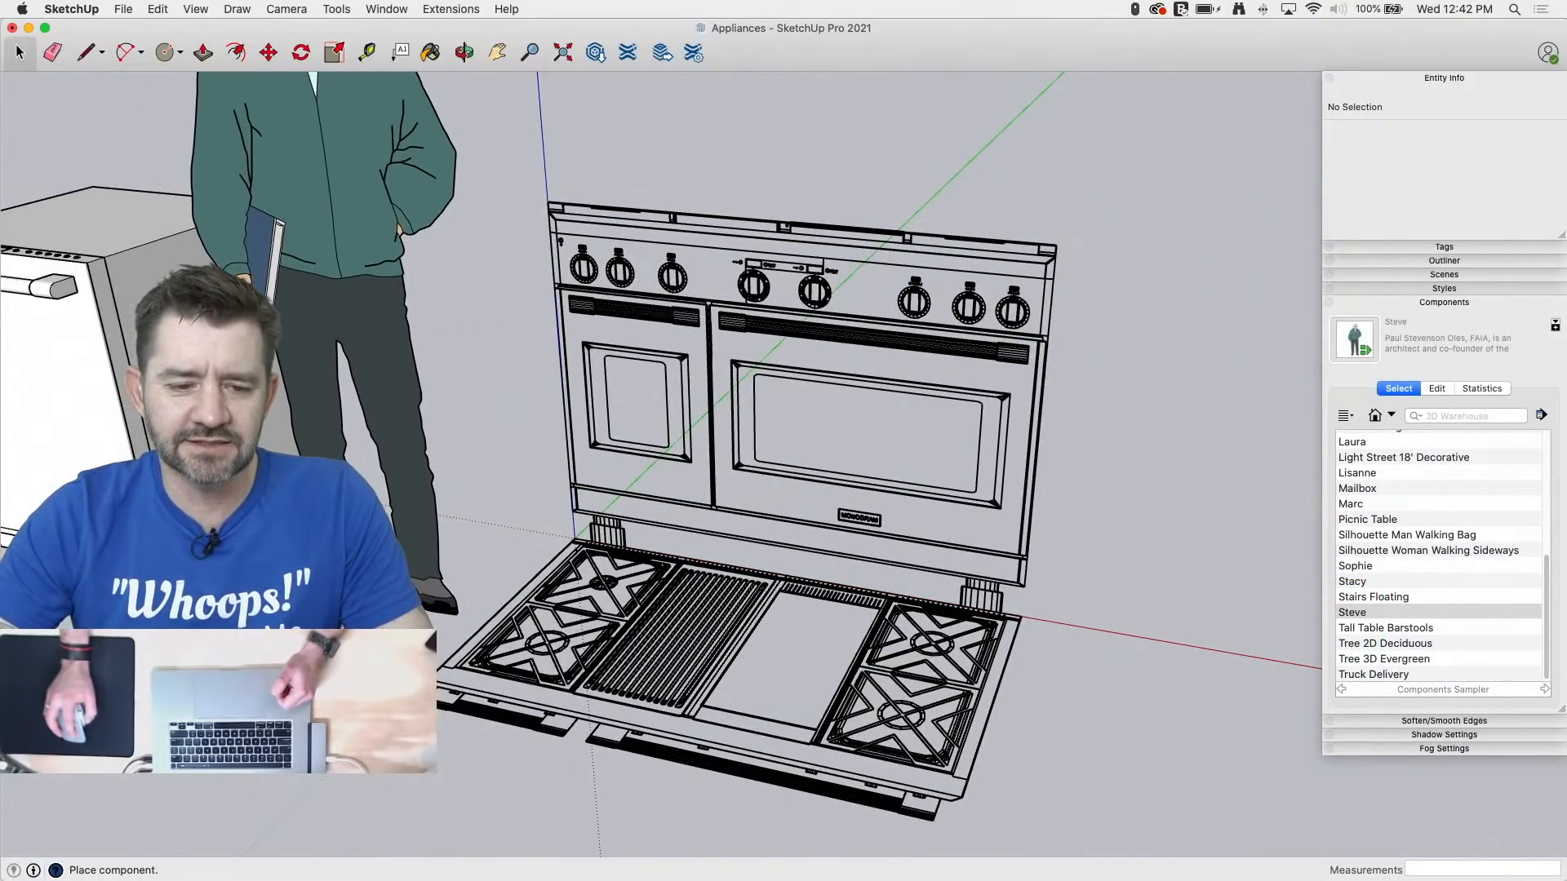
pyautogui.click(387, 612)
pyautogui.moveTo(388, 637); pyautogui.dragTo(457, 604, button='middle')
pyautogui.scroll(-4, 367, 718)
pyautogui.moveTo(395, 775); pyautogui.dragTo(461, 762, button='middle')
pyautogui.scroll(4, 462, 763)
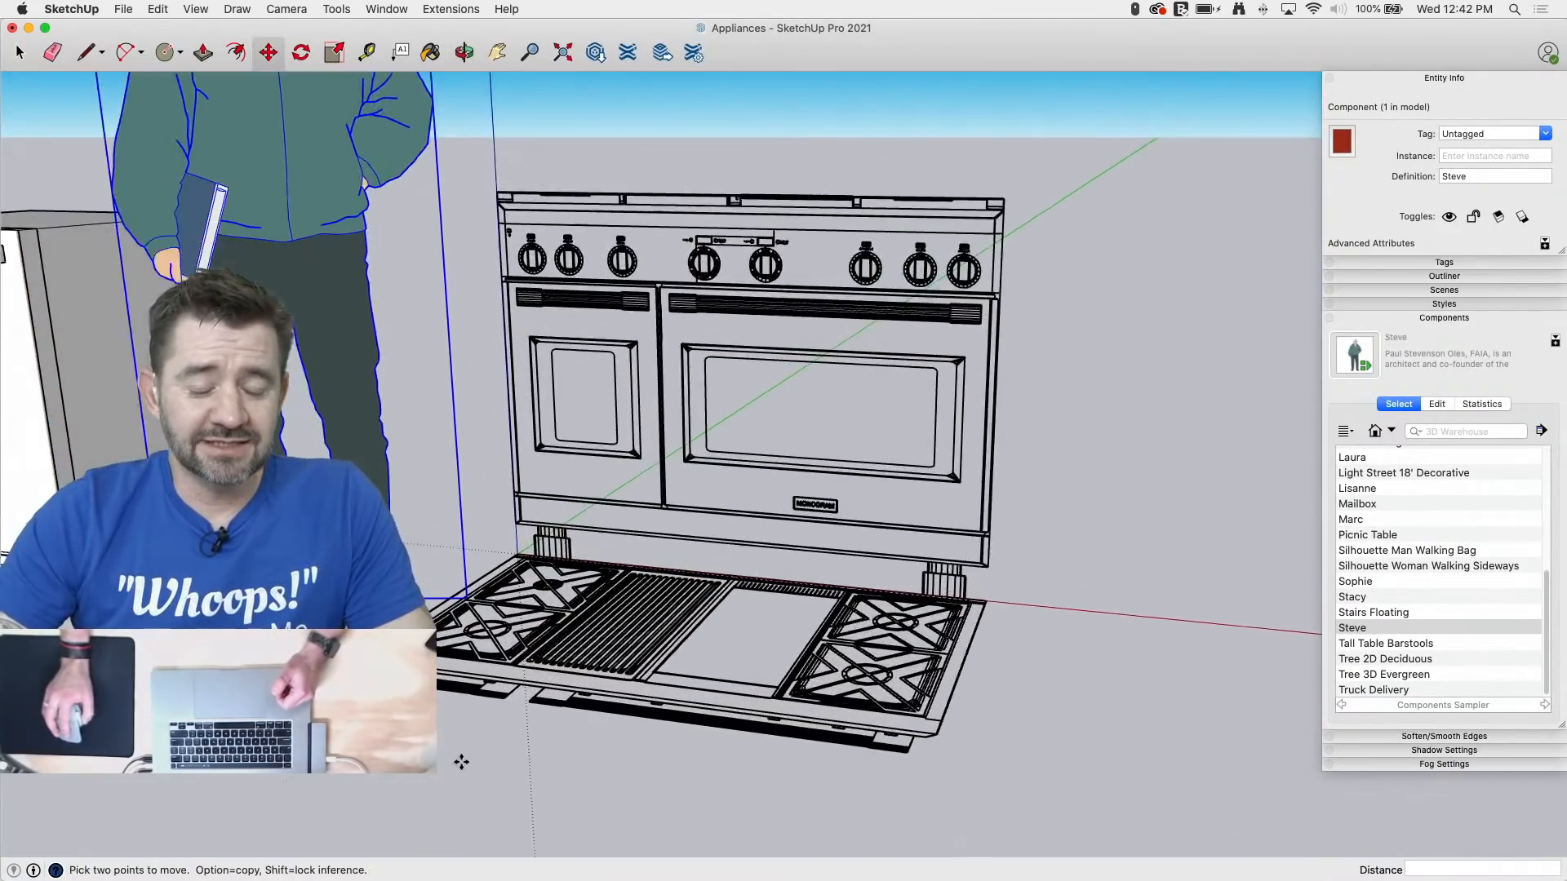
pyautogui.scroll(1, 461, 762)
pyautogui.moveTo(1073, 691); pyautogui.dragTo(1012, 690, button='middle')
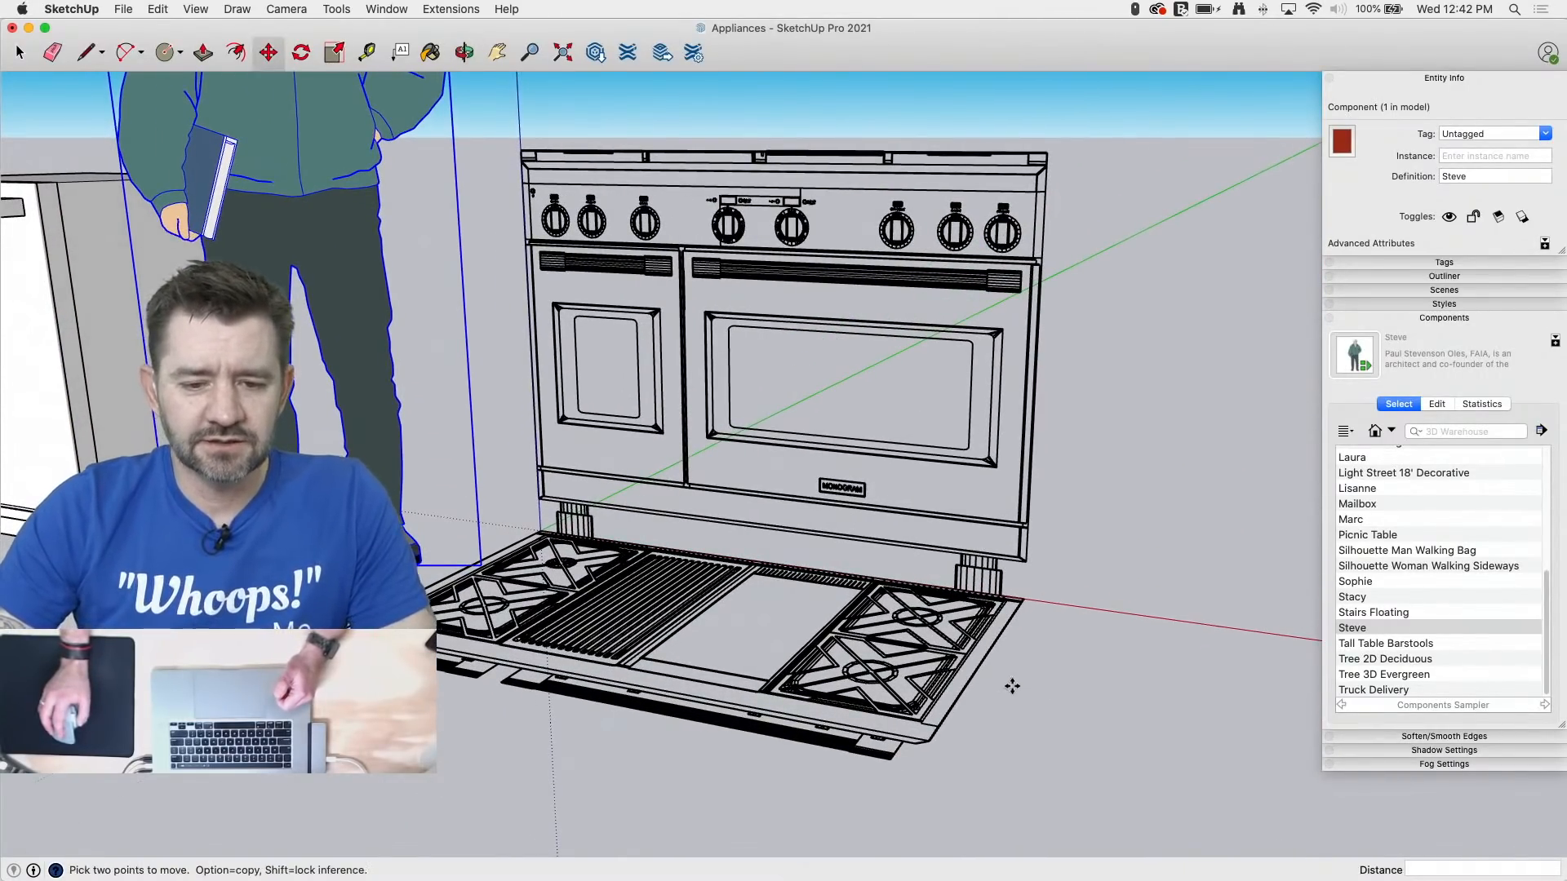
pyautogui.moveTo(1104, 631); pyautogui.dragTo(950, 671, button='middle')
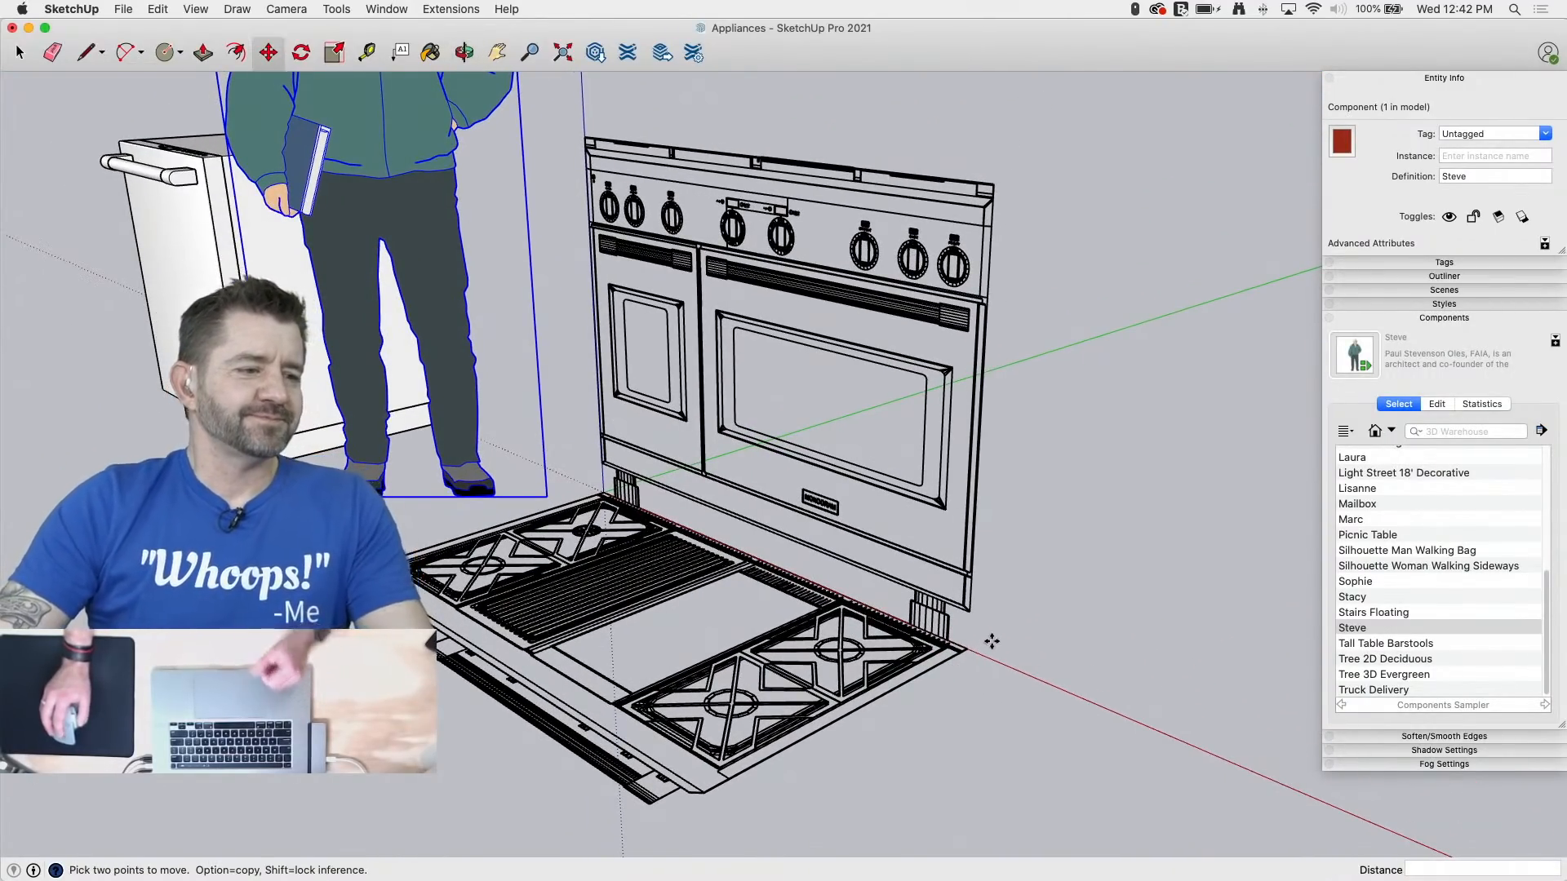
pyautogui.click(1490, 319)
# Step: Draw a rectangle over the upright range drawing from its lower corner to the opposite upper corner, about 3' 11 13/16" by 2' 8 1/16"
pyautogui.moveTo(1114, 493)
pyautogui.mouseDown(button='middle')
pyautogui.moveTo(1077, 492)
pyautogui.moveTo(1119, 465)
pyautogui.mouseUp(button='middle')
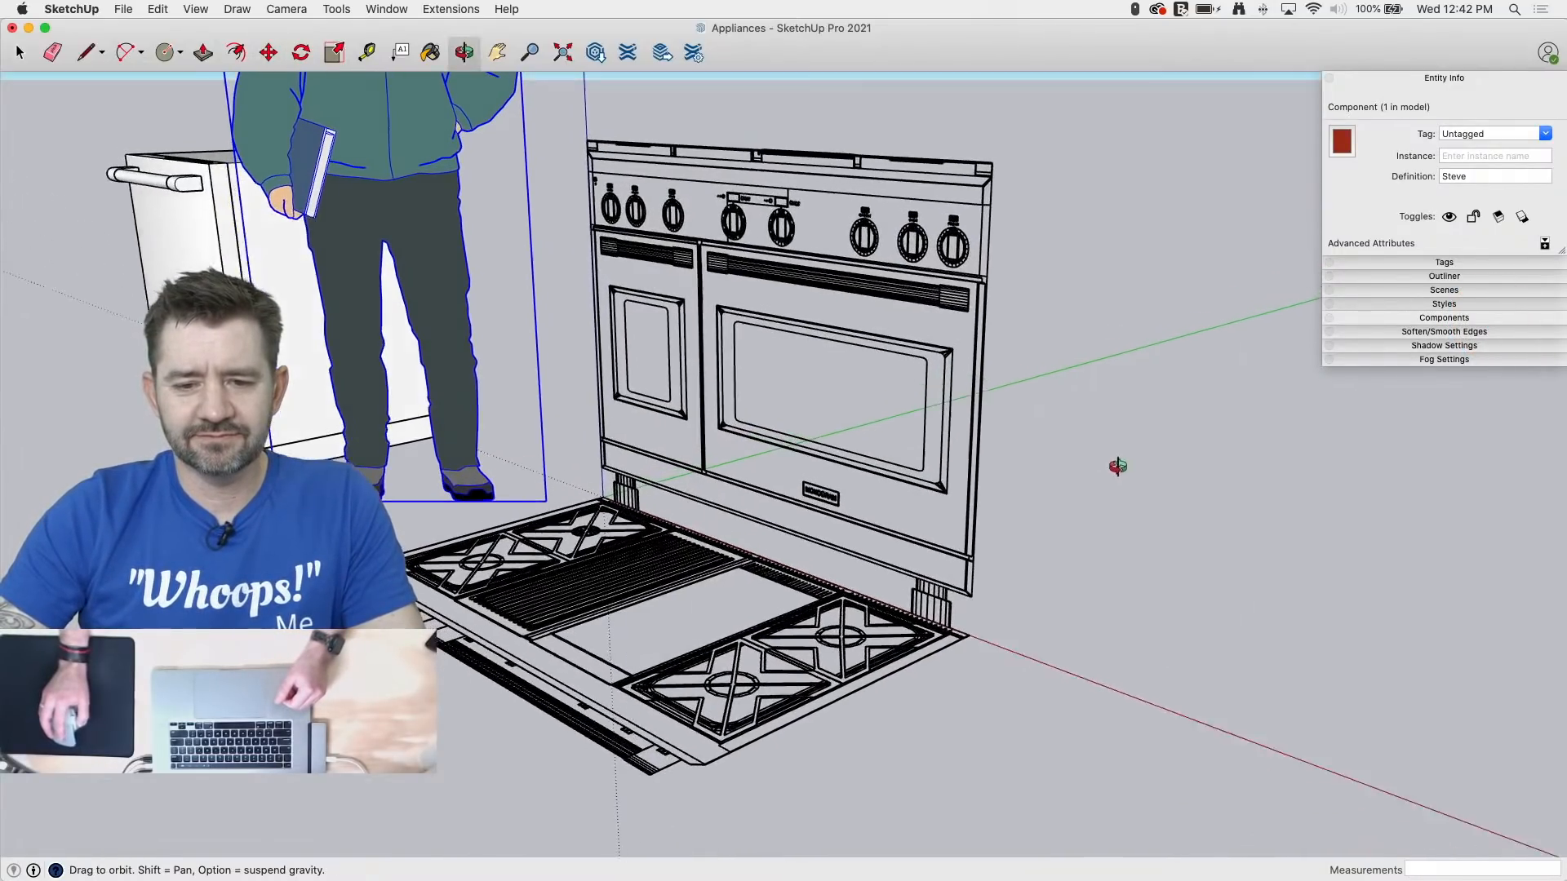
pyautogui.scroll(6, 1007, 539)
pyautogui.moveTo(1003, 541); pyautogui.dragTo(1071, 483, button='middle')
pyautogui.scroll(-5, 1071, 483)
pyautogui.moveTo(931, 510); pyautogui.dragTo(896, 557, button='middle')
pyautogui.press('r')
pyautogui.scroll(5, 1042, 588)
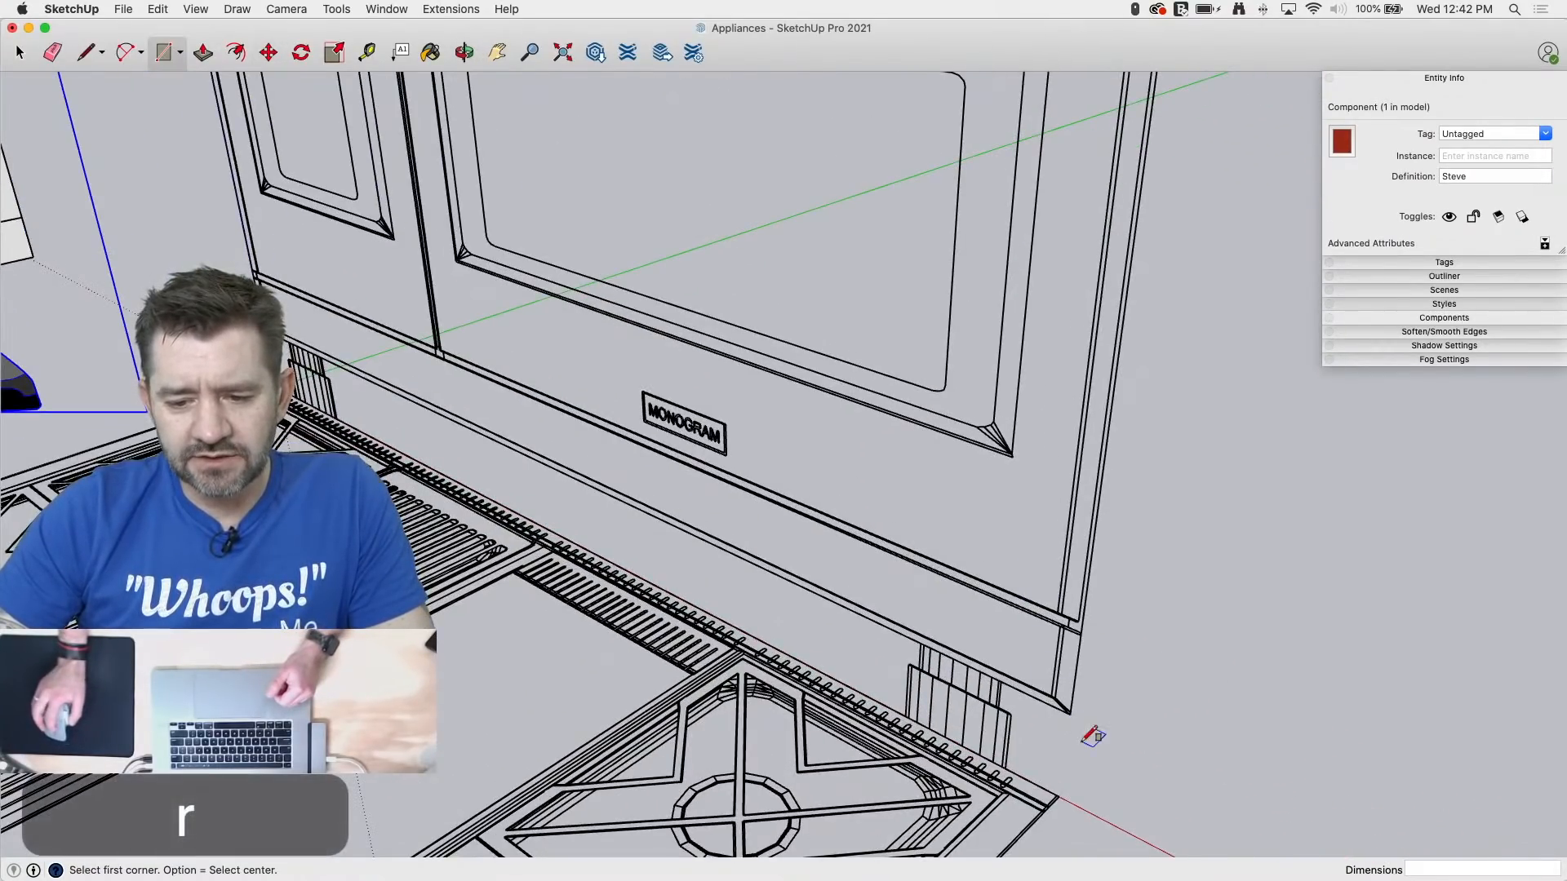
pyautogui.scroll(-6, 1270, 787)
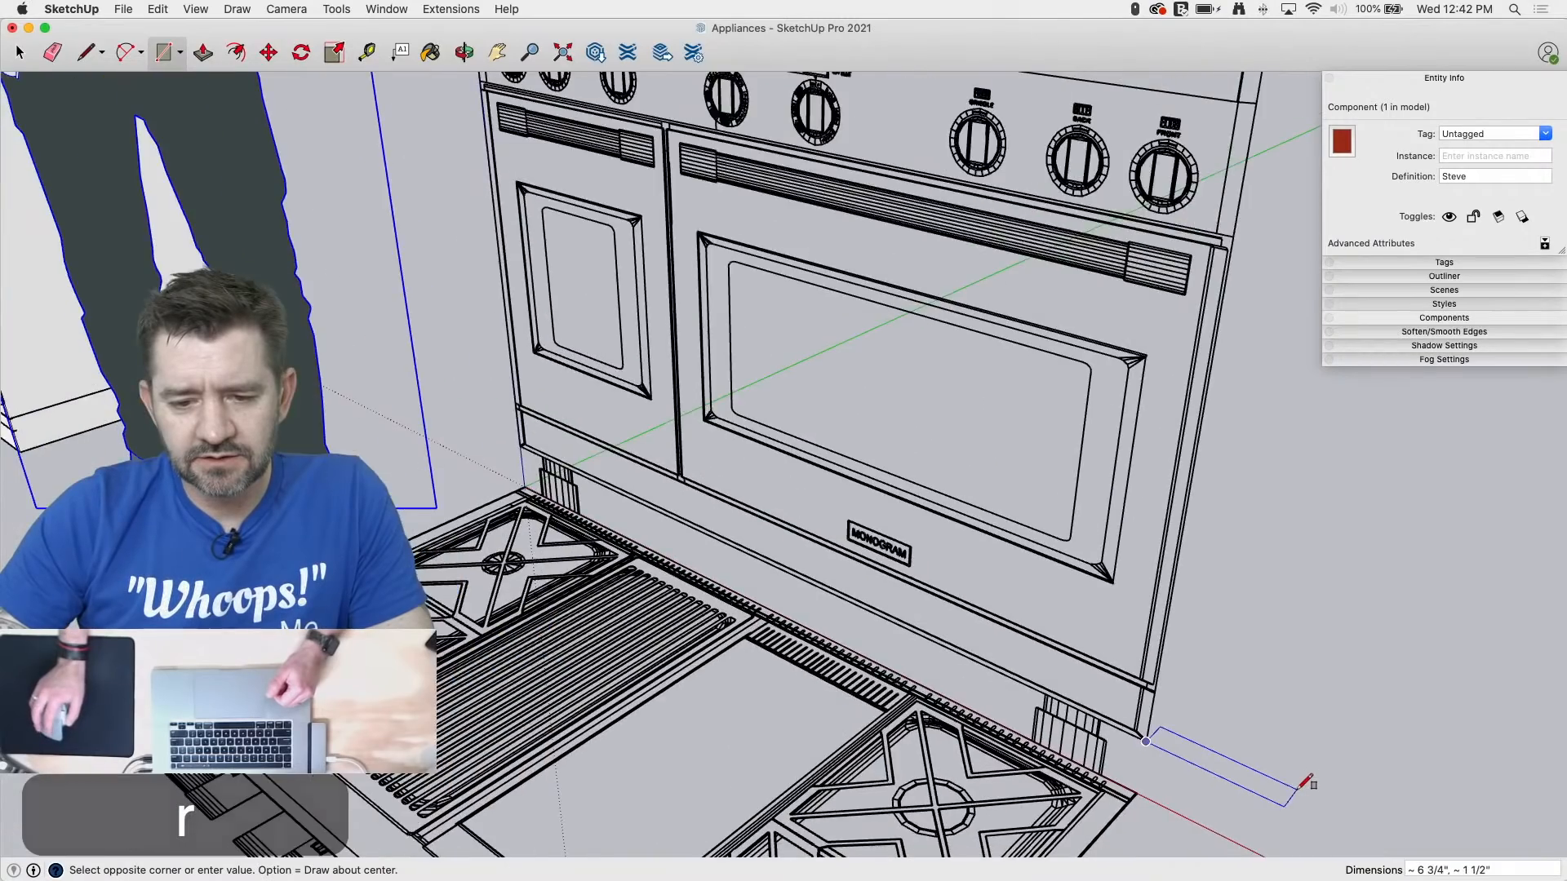
pyautogui.moveTo(766, 457); pyautogui.dragTo(1025, 451, button='middle')
pyautogui.scroll(6, 658, 163)
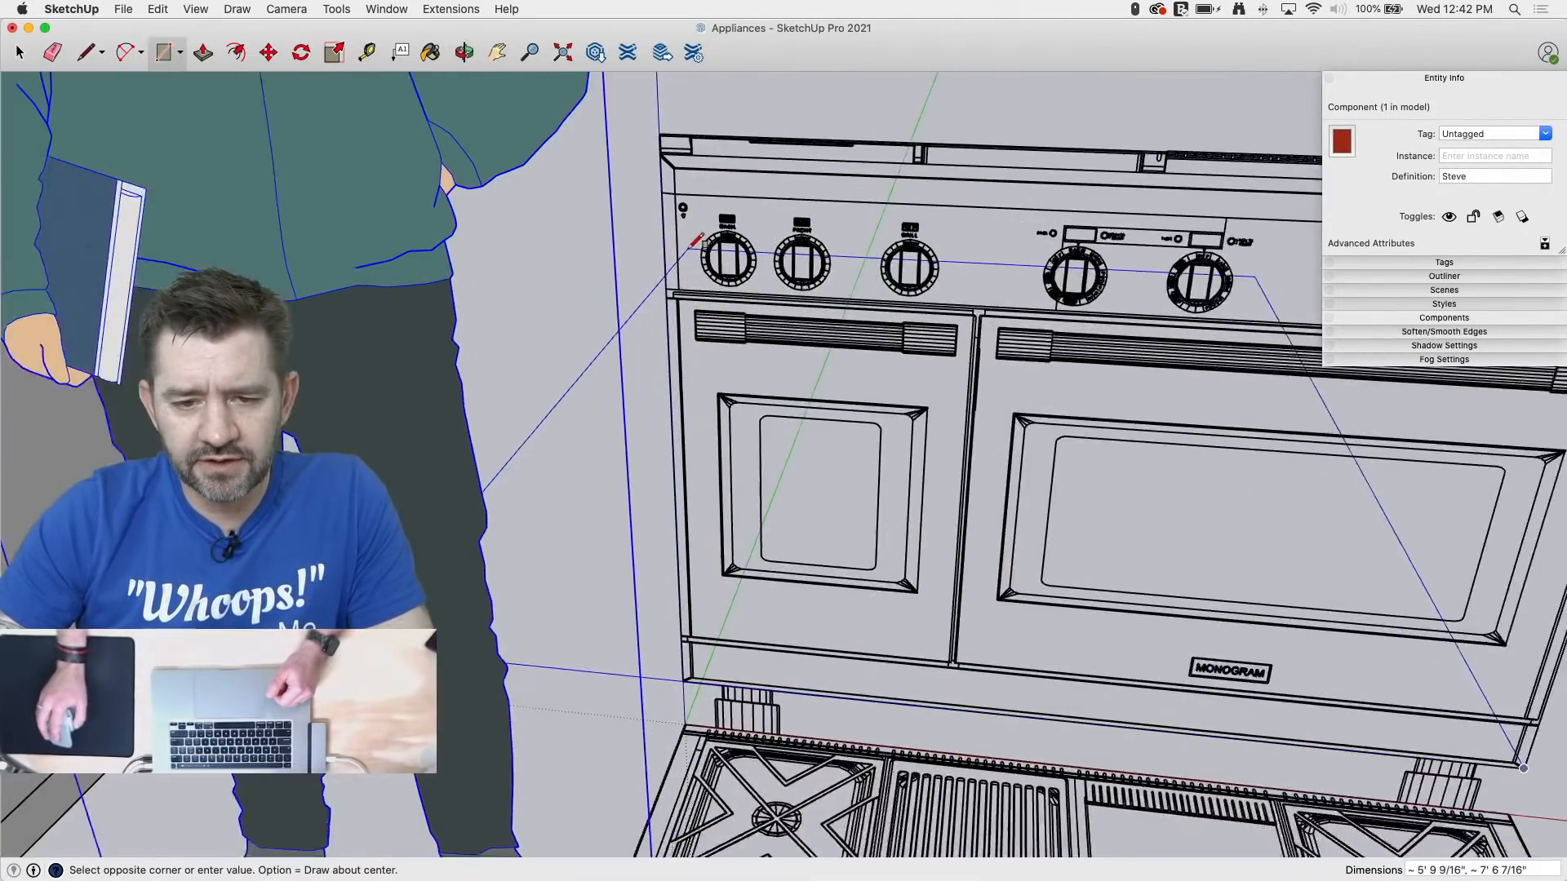
pyautogui.scroll(4, 669, 135)
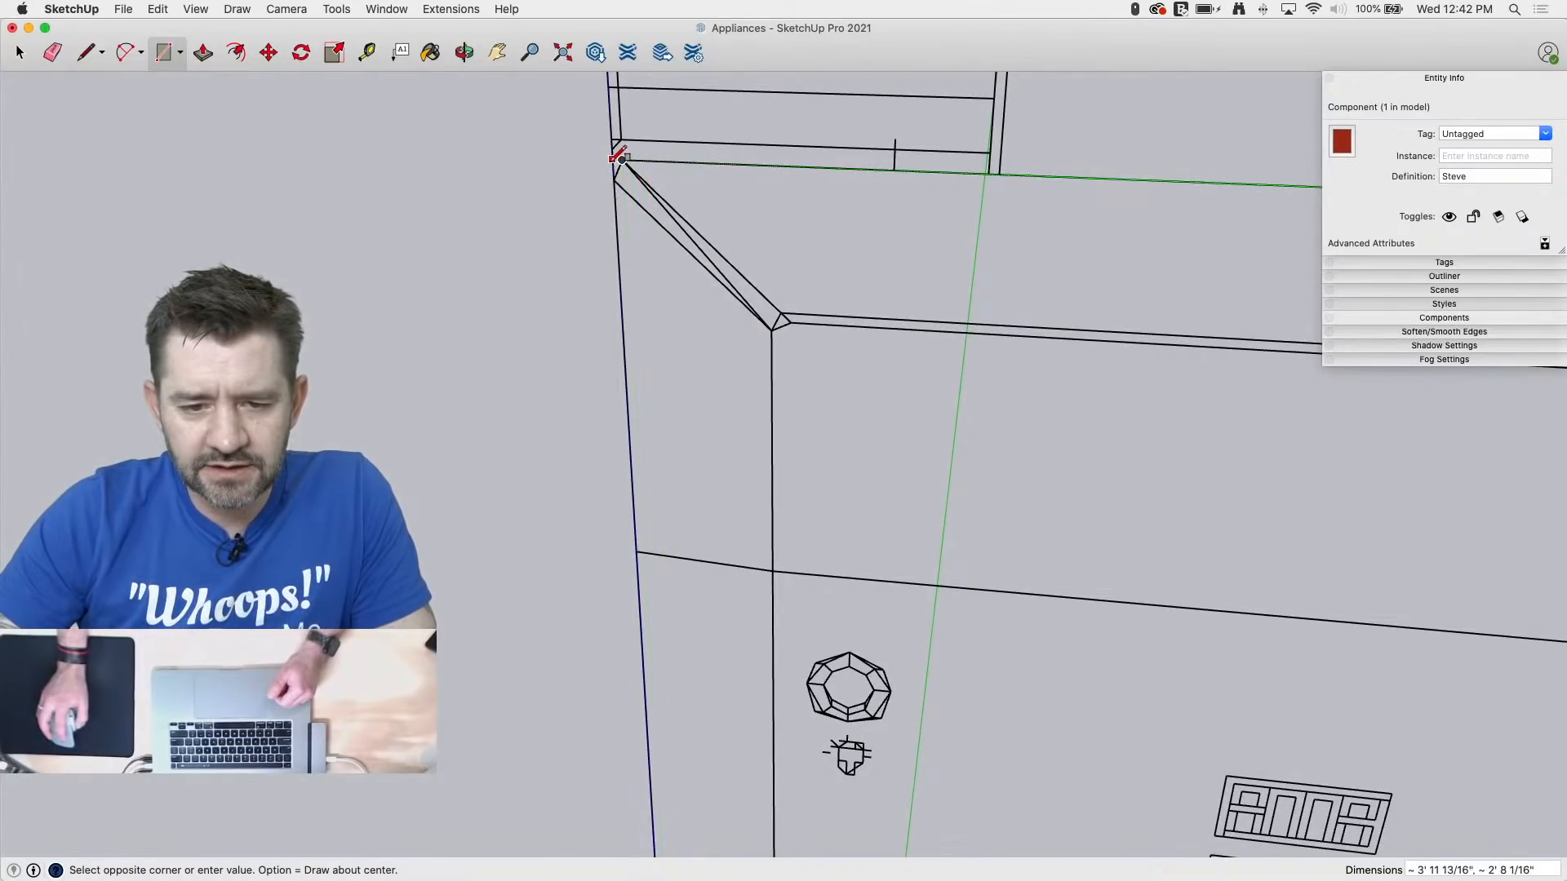
pyautogui.click(617, 157)
# Step: Push/Pull the upright rectangle forward over the flat range plan into a box about 2' 4 5/16" deep
pyautogui.scroll(-3, 400, 73)
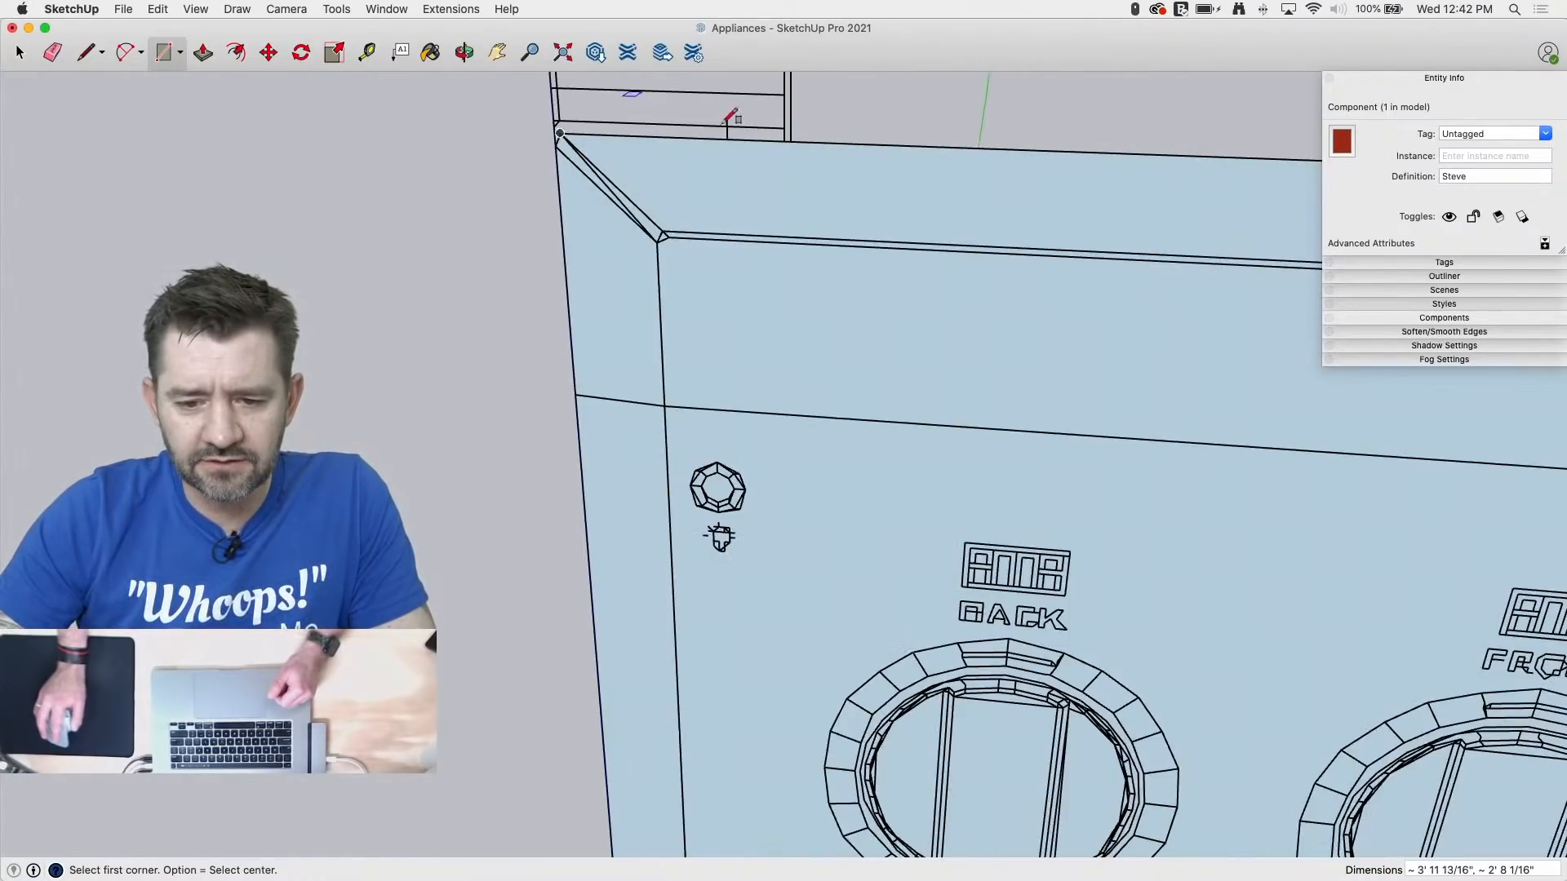
pyautogui.scroll(-10, 725, 122)
pyautogui.scroll(2, 881, 372)
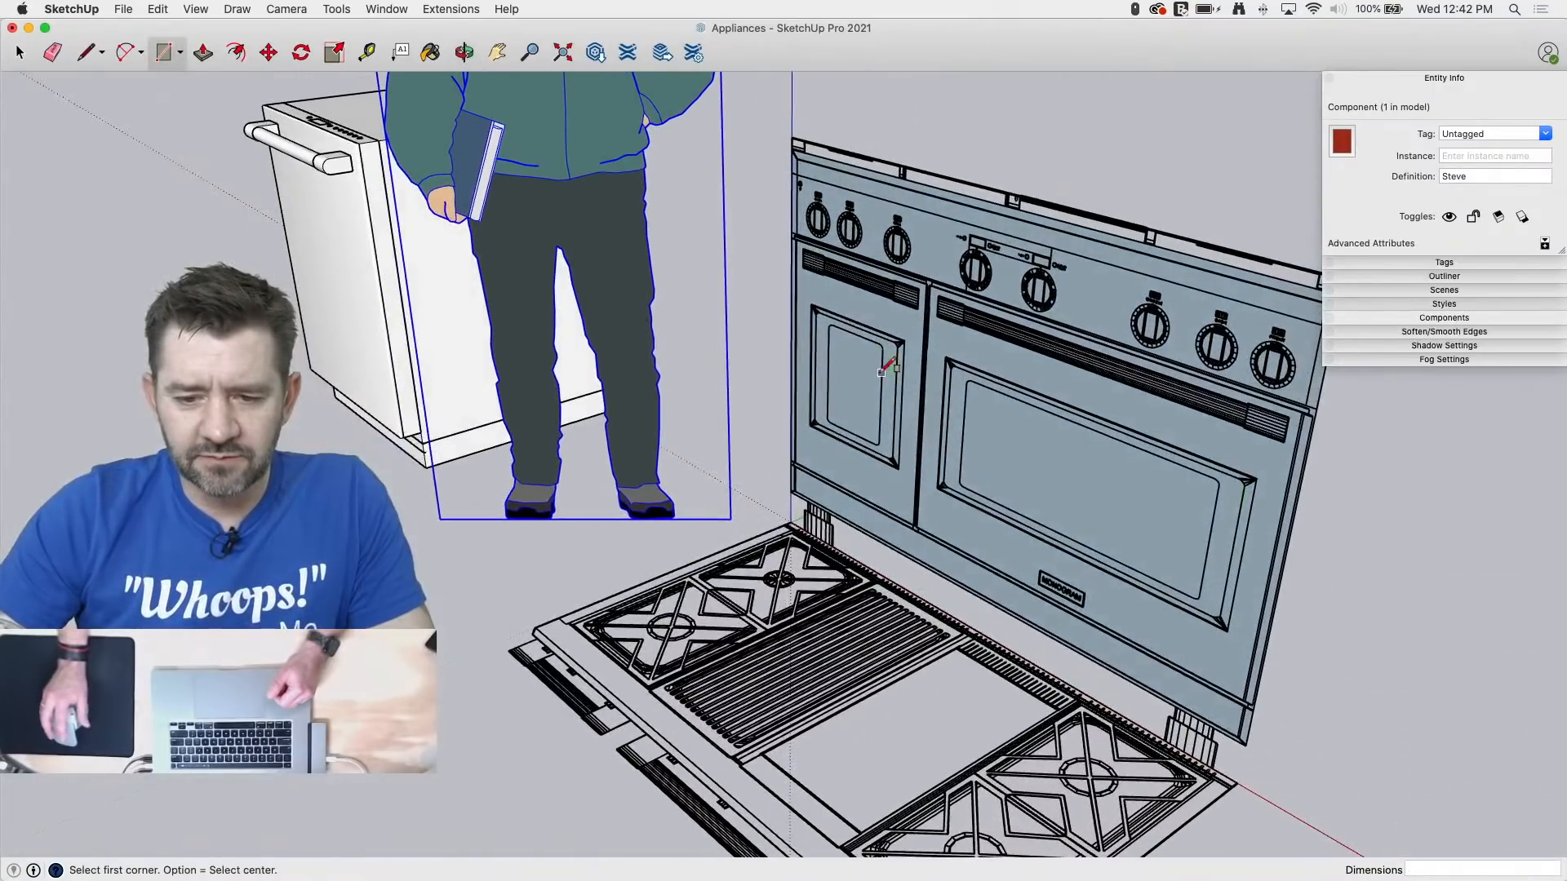
pyautogui.press('p')
pyautogui.scroll(-3, 1020, 457)
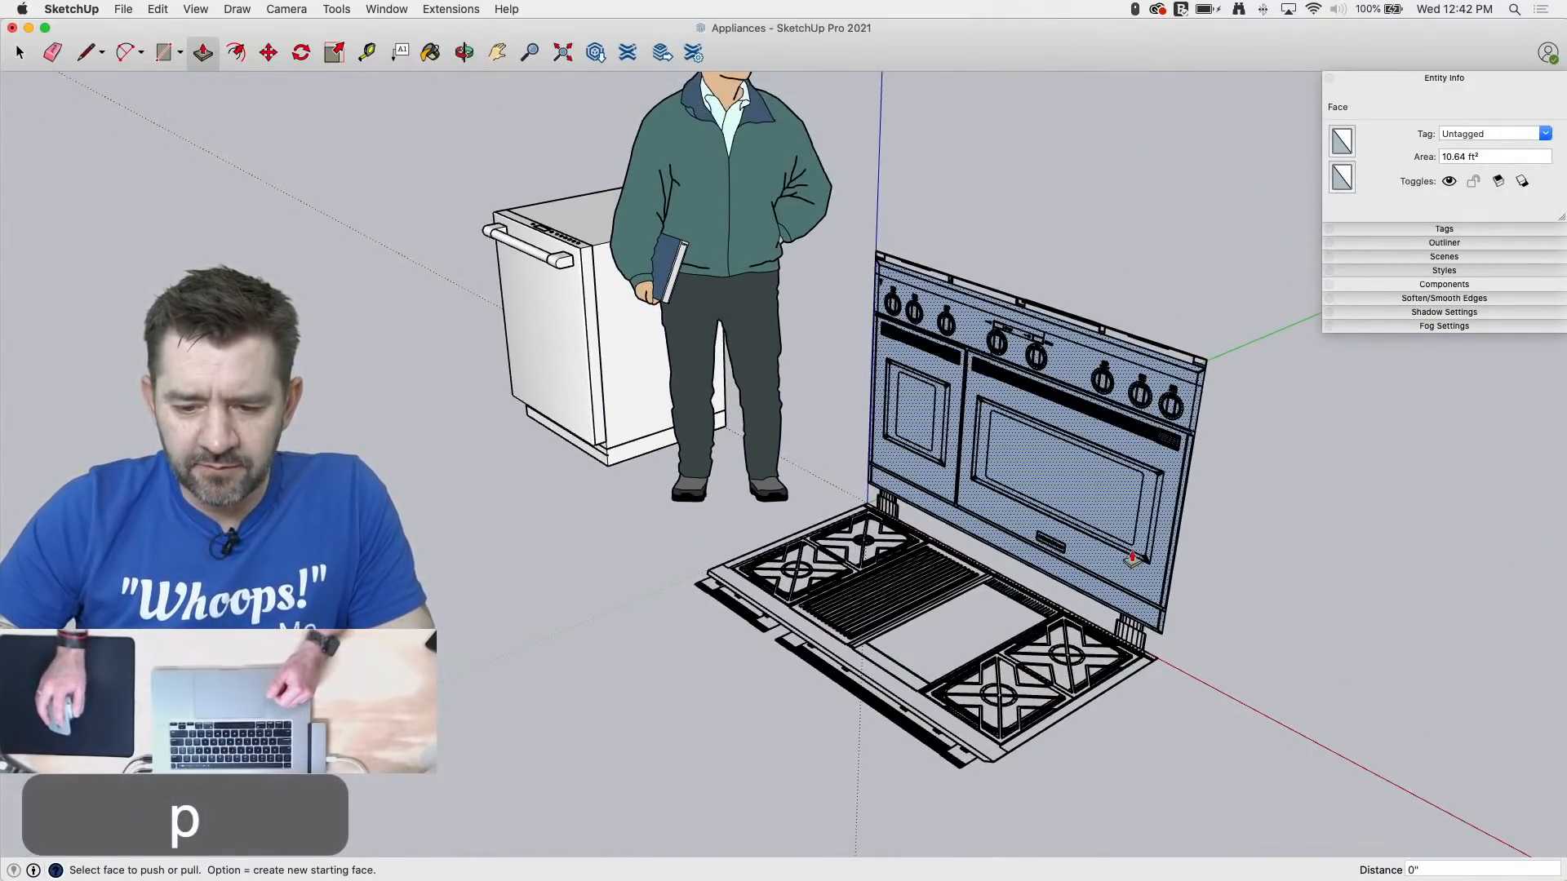
pyautogui.moveTo(1132, 559); pyautogui.dragTo(984, 770)
pyautogui.moveTo(989, 676); pyautogui.dragTo(1085, 702, button='middle')
pyautogui.moveTo(392, 489); pyautogui.dragTo(327, 522, button='middle')
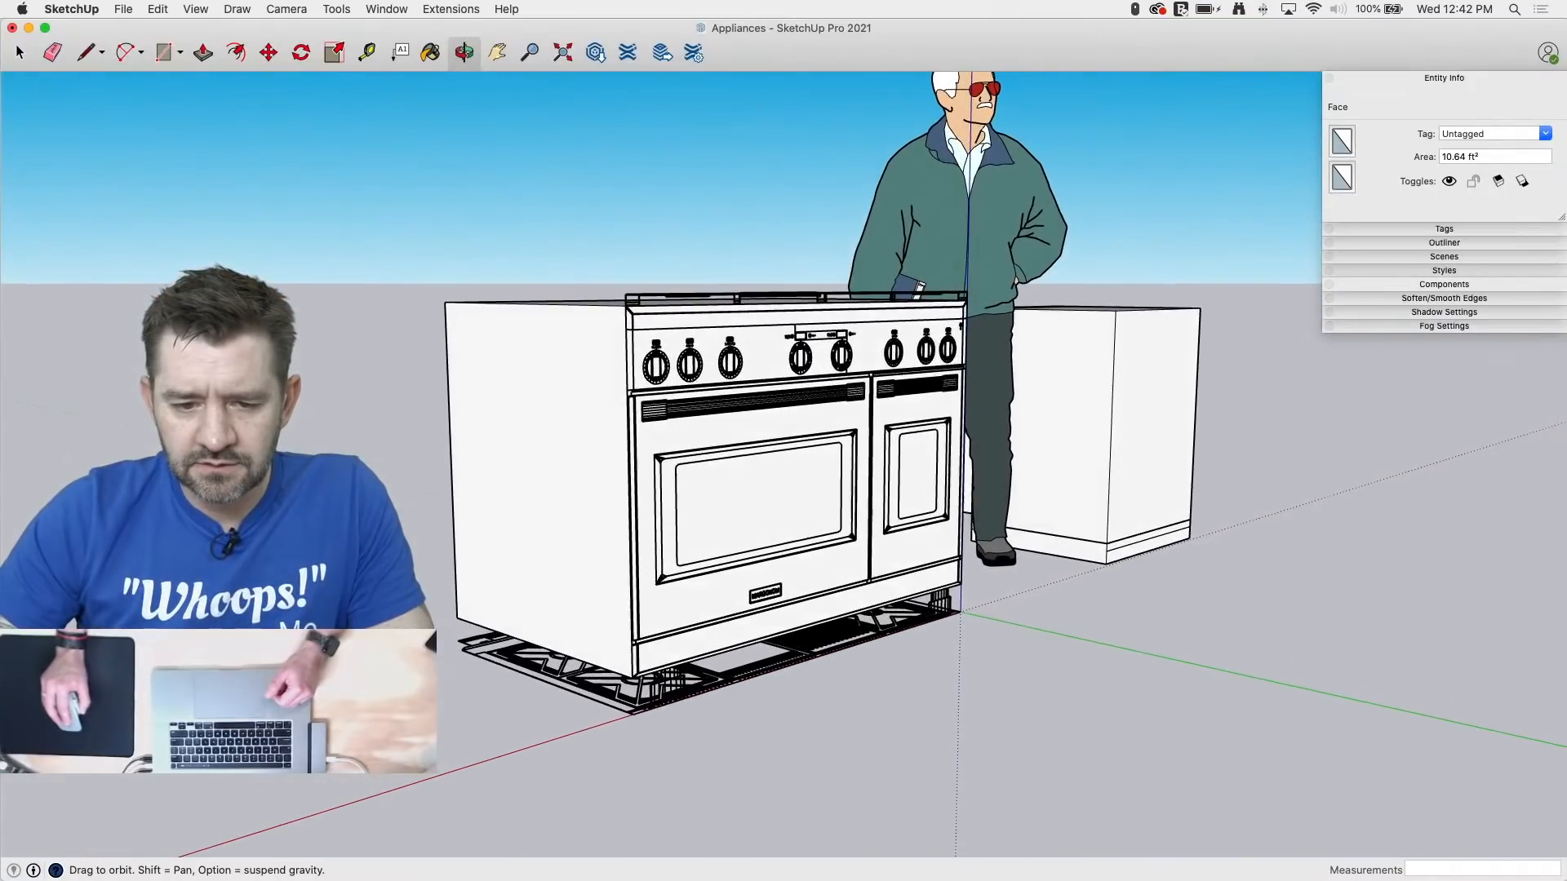
# Step: Draw a line across the range box's side and front faces, level with the bottom of the control panel
pyautogui.scroll(6, 380, 458)
pyautogui.scroll(-3, 444, 440)
pyautogui.scroll(6, 828, 364)
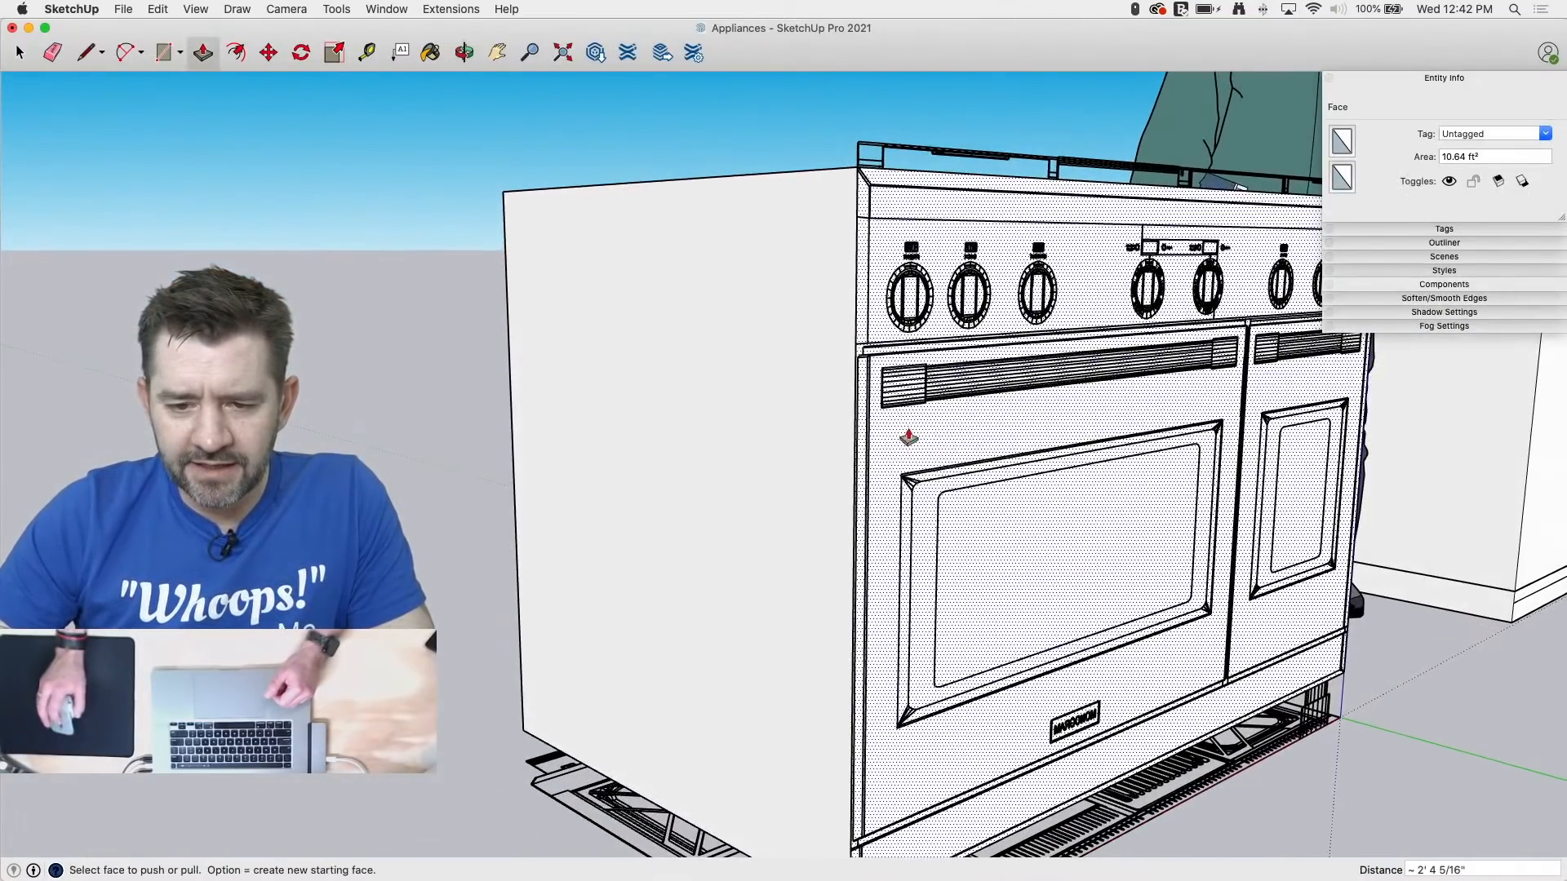
pyautogui.press('l')
pyautogui.click(865, 322)
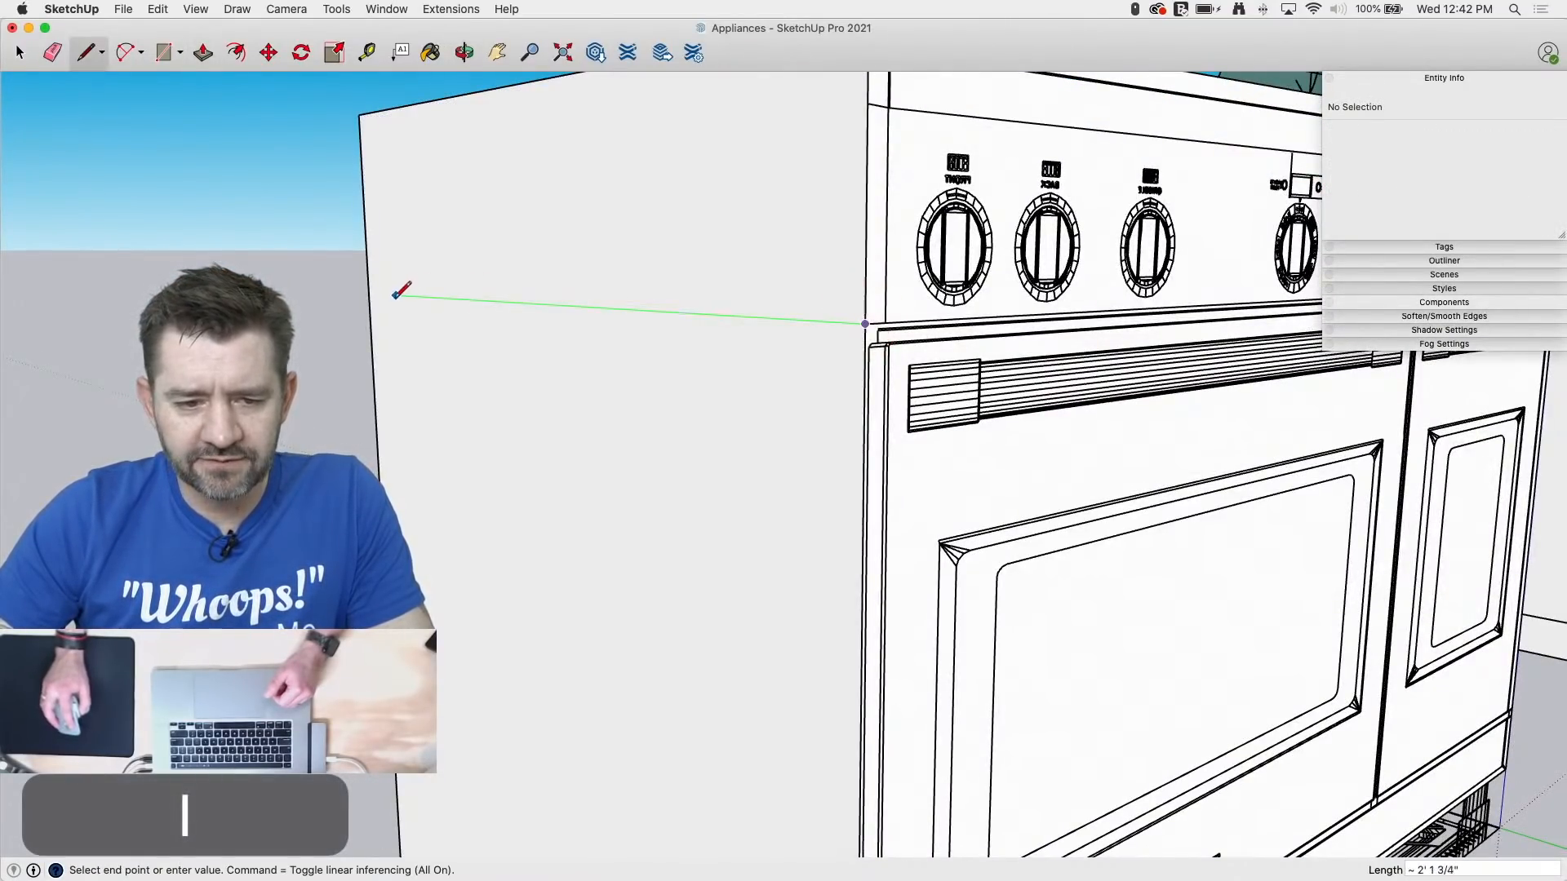
pyautogui.click(368, 293)
pyautogui.moveTo(553, 631); pyautogui.dragTo(1150, 635, button='middle')
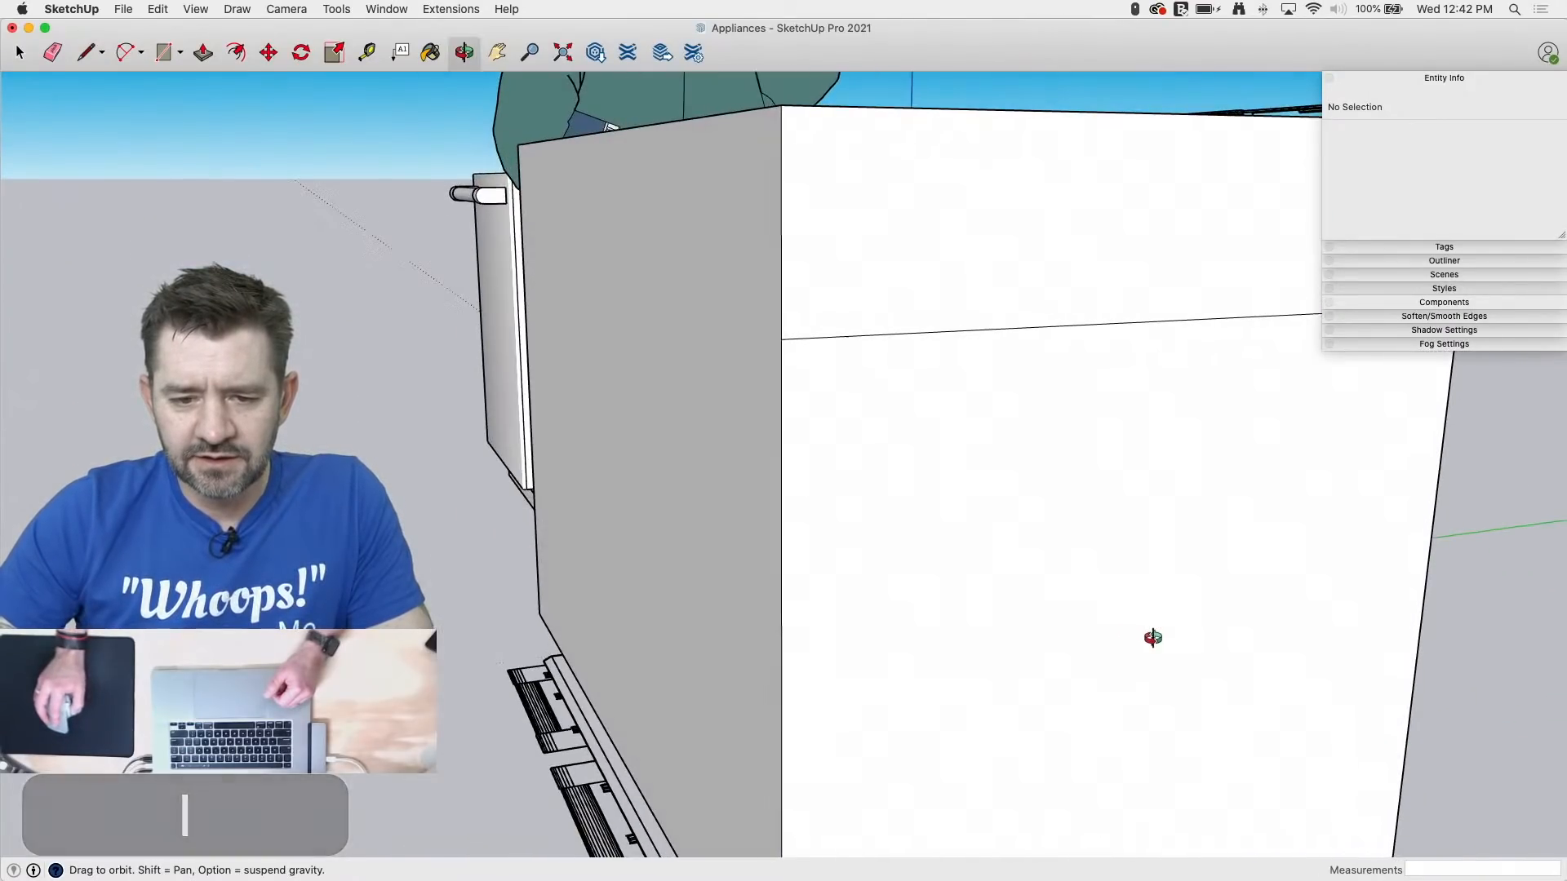
pyautogui.press('p')
pyautogui.press('l')
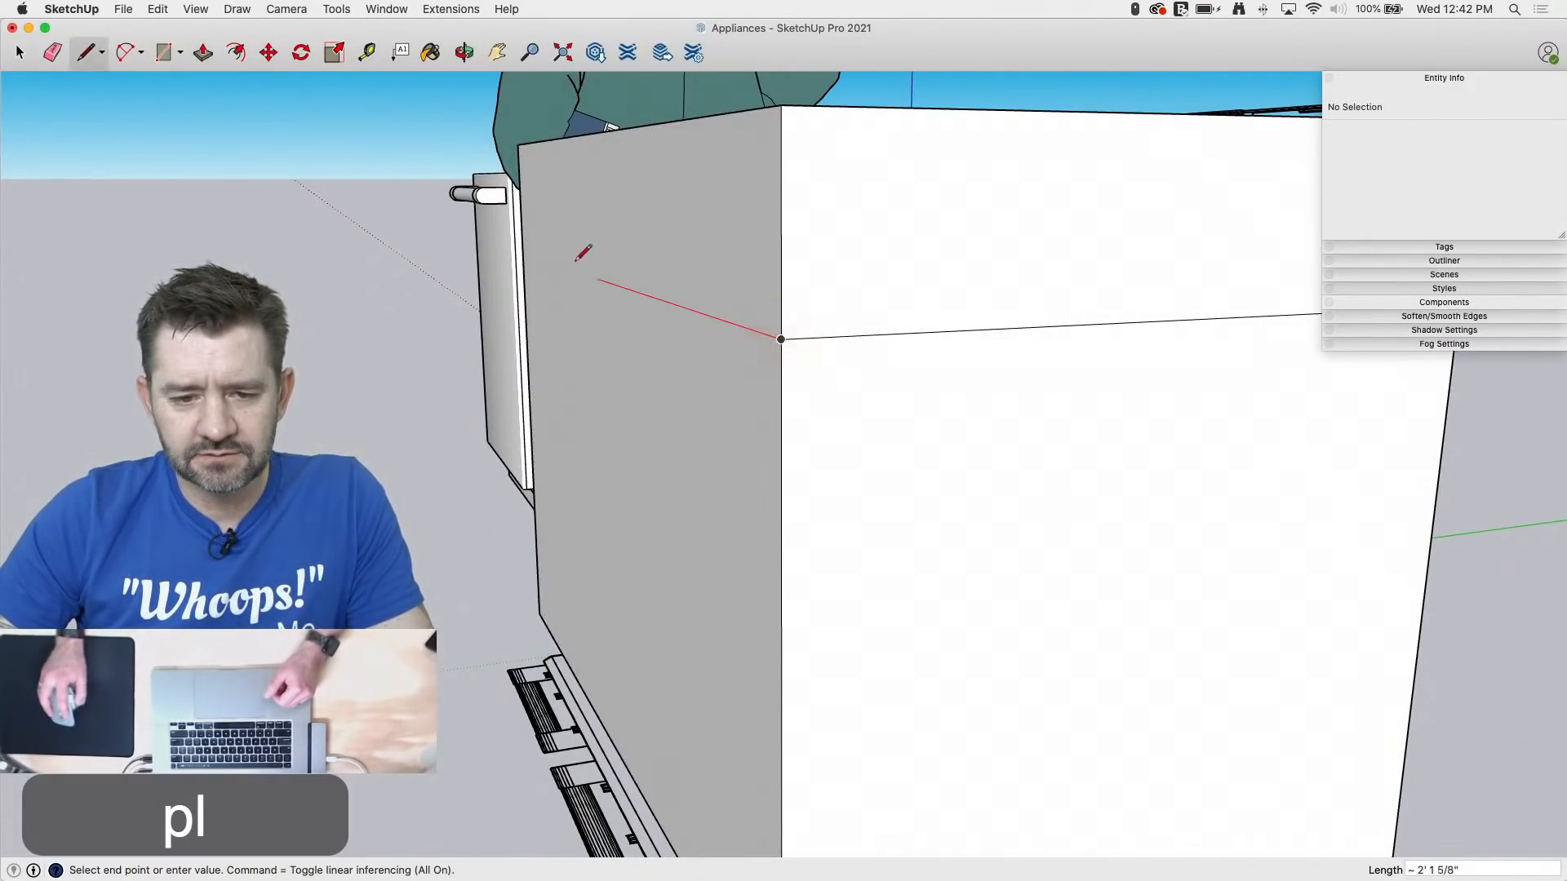
pyautogui.click(523, 254)
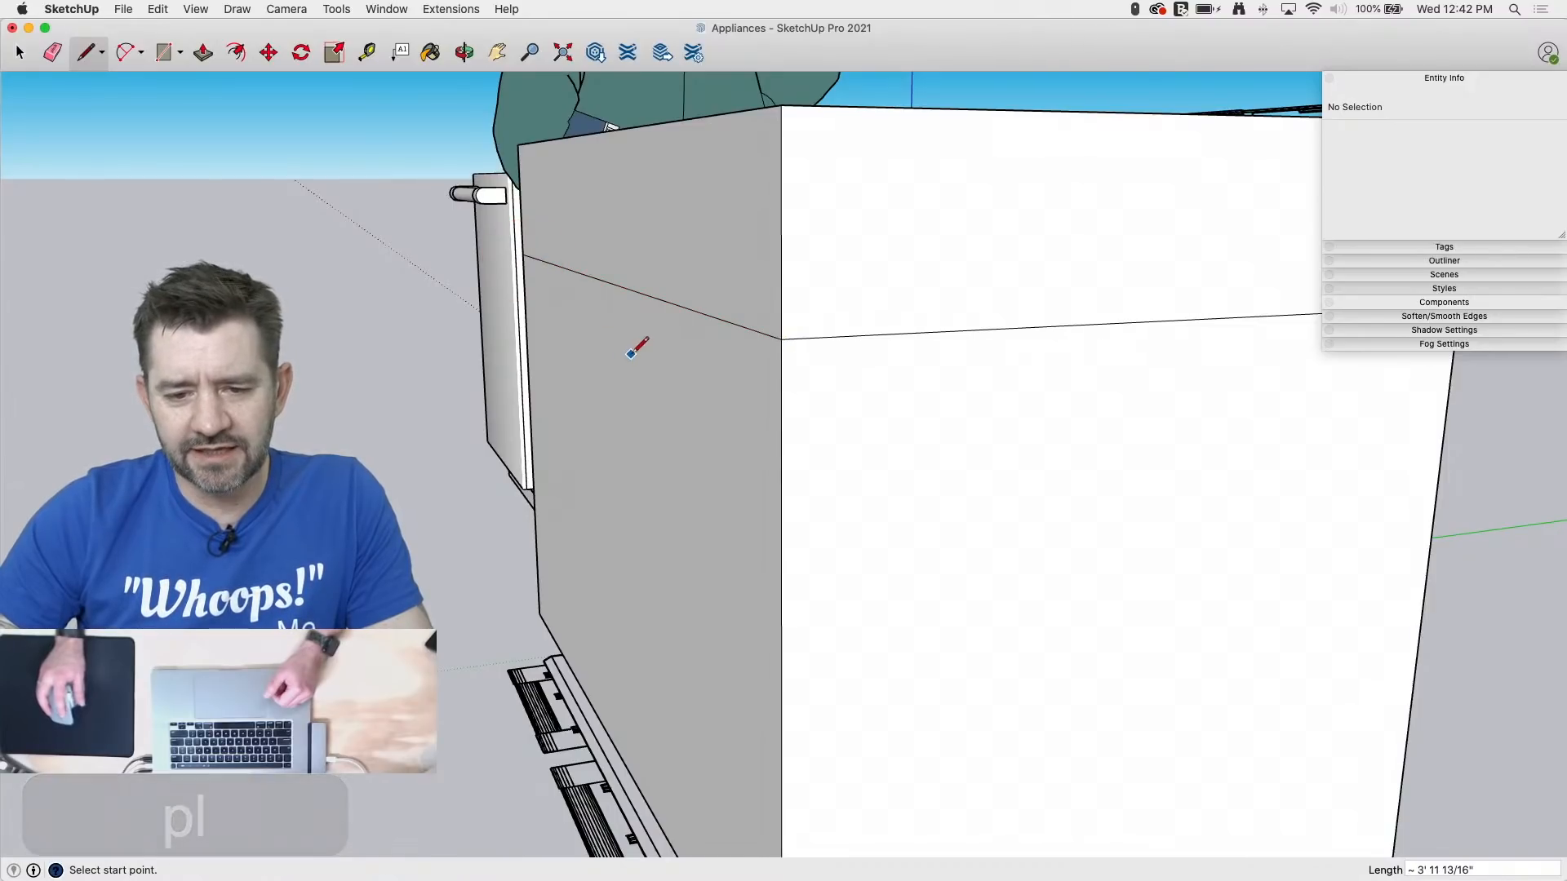
# Step: Push the range box's lower front face inward about 1 3/16"
pyautogui.press('p')
pyautogui.moveTo(661, 391); pyautogui.dragTo(696, 402)
pyautogui.moveTo(696, 402); pyautogui.dragTo(1034, 583, button='middle')
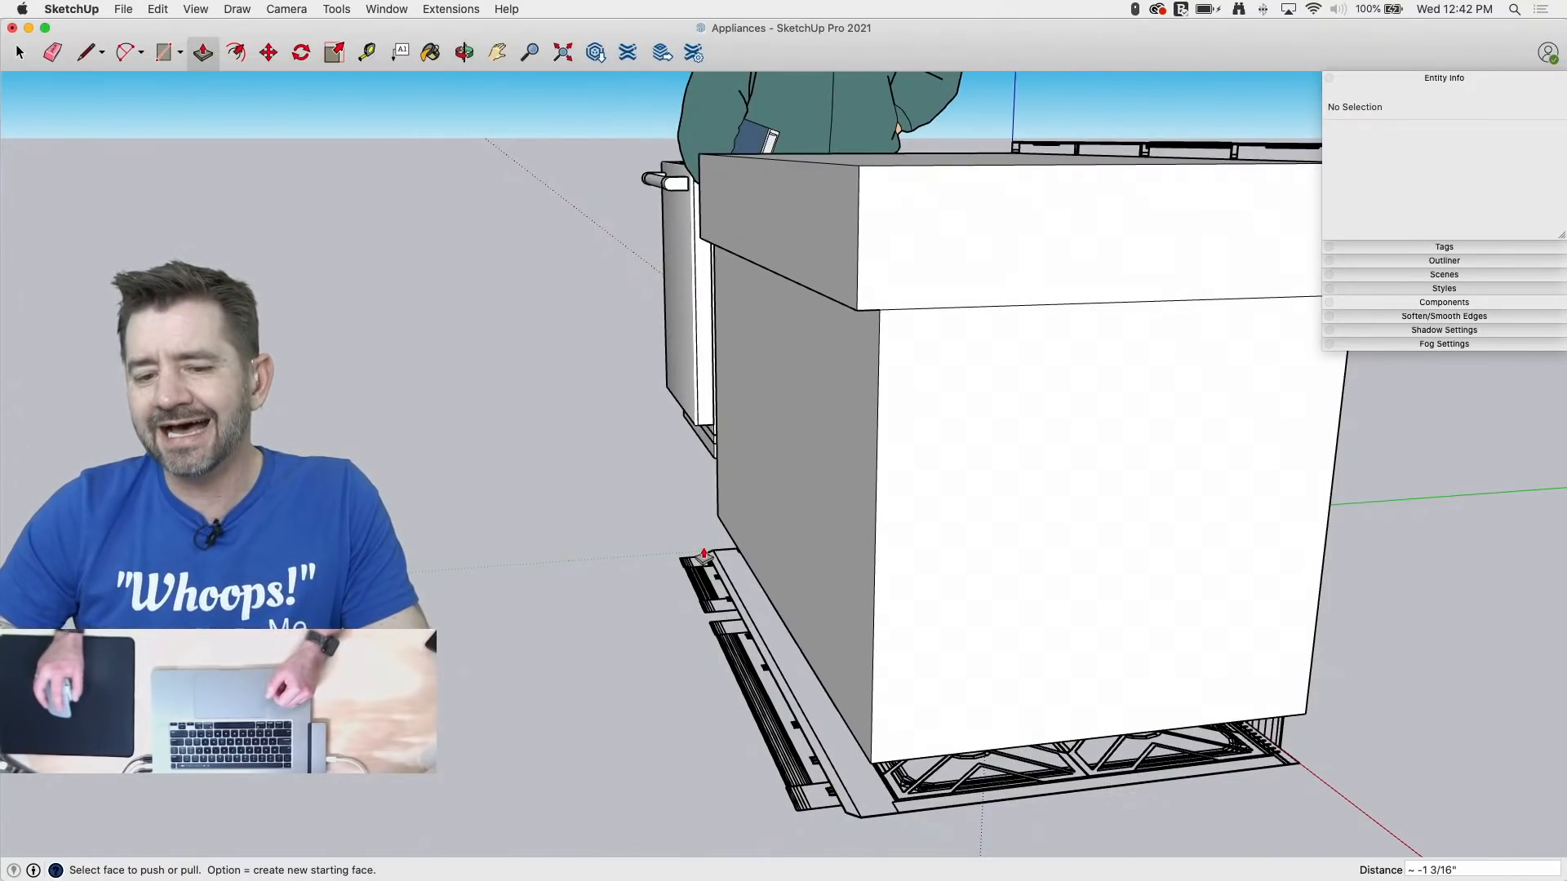
pyautogui.moveTo(819, 625); pyautogui.dragTo(1036, 694, button='middle')
pyautogui.scroll(-4, 1164, 633)
pyautogui.moveTo(795, 522); pyautogui.dragTo(839, 504, button='middle')
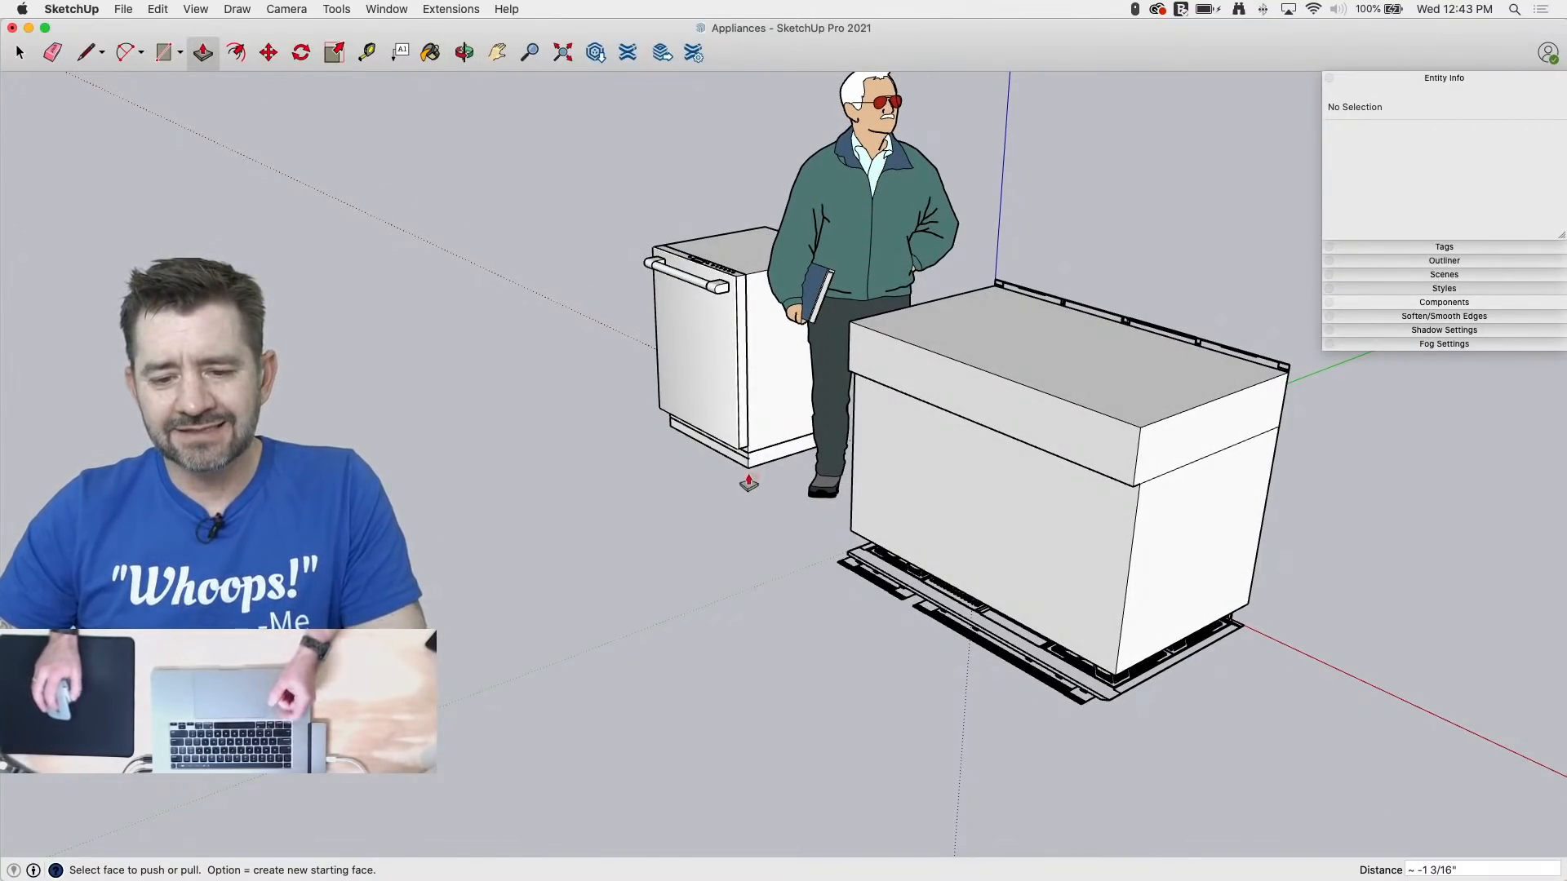
# Step: Open the dishwasher group, copy its handle and door panel groups, and leave the group
pyautogui.press('space')
pyautogui.doubleClick(716, 373)
pyautogui.scroll(6, 684, 315)
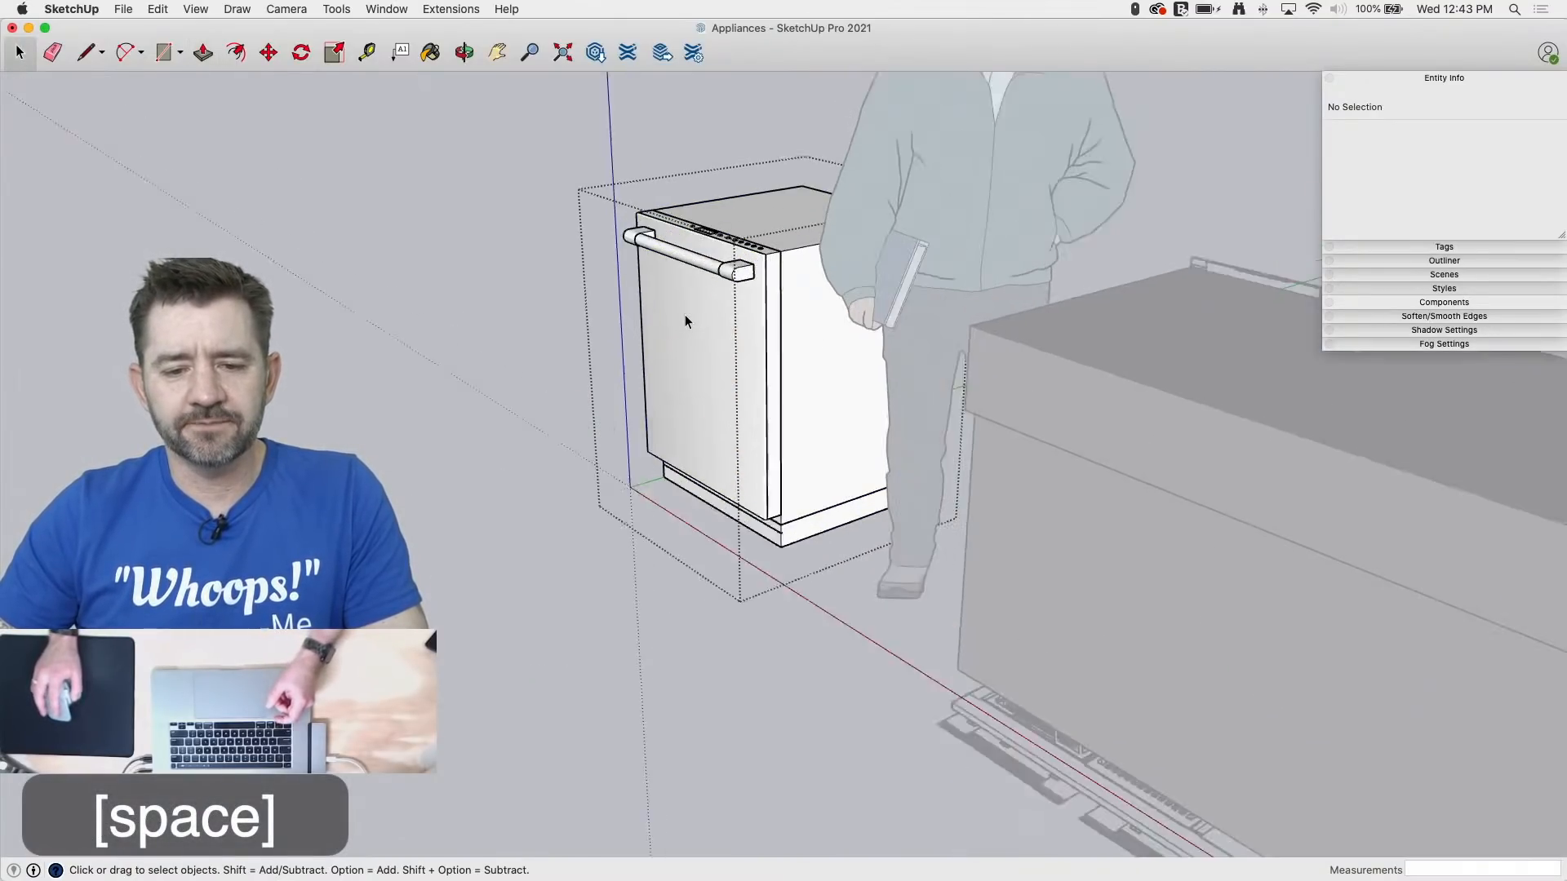
pyautogui.click(746, 253)
pyautogui.keyDown('shift'); pyautogui.click(767, 364); pyautogui.keyUp('shift')
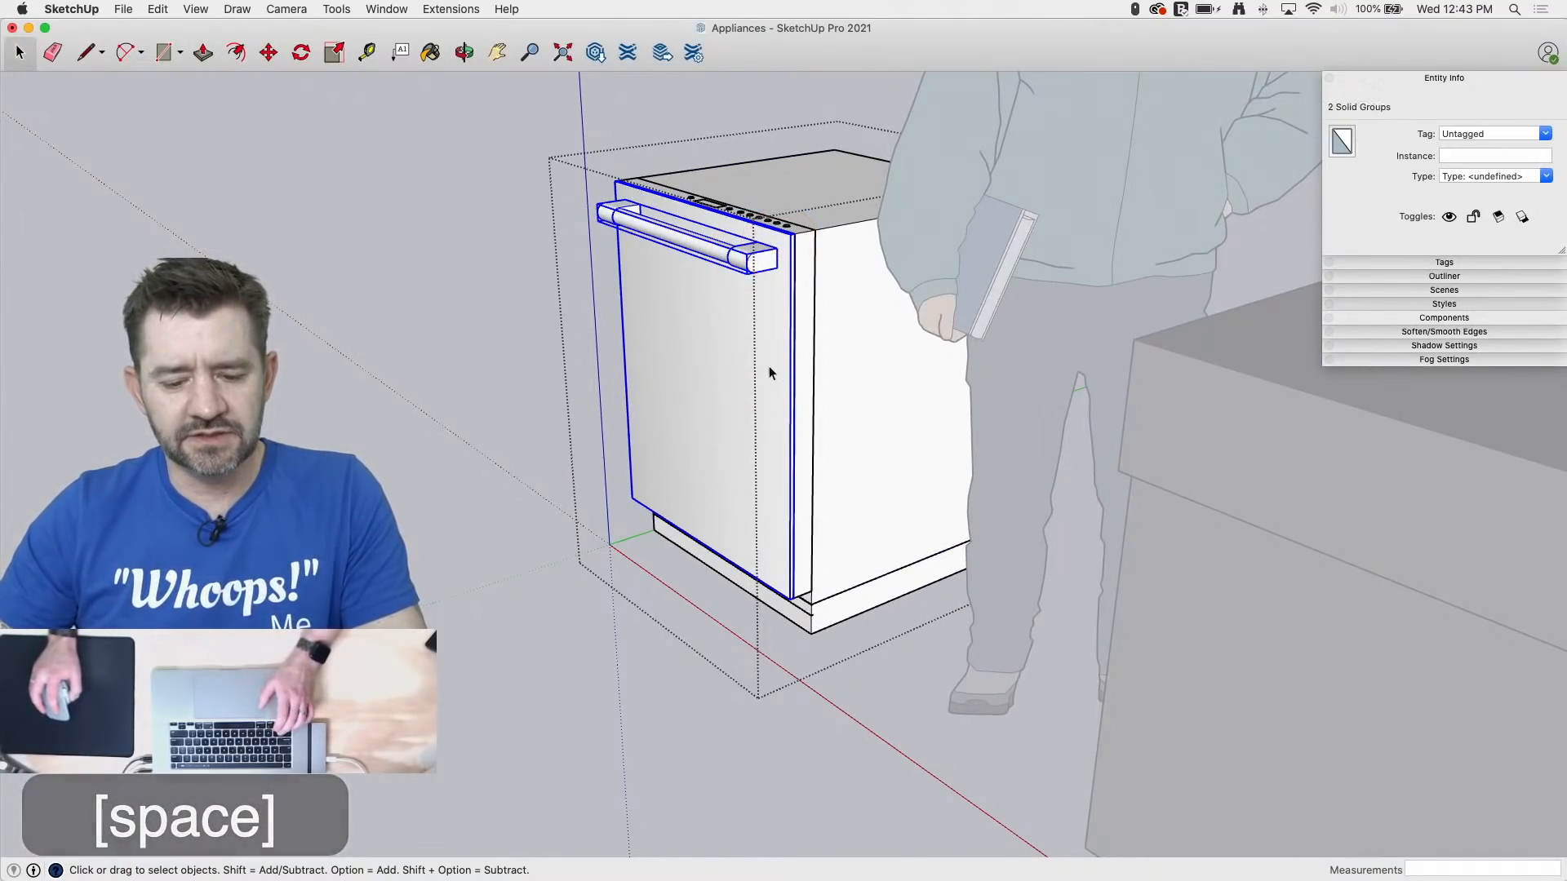
pyautogui.press('super+c')
pyautogui.click(545, 404)
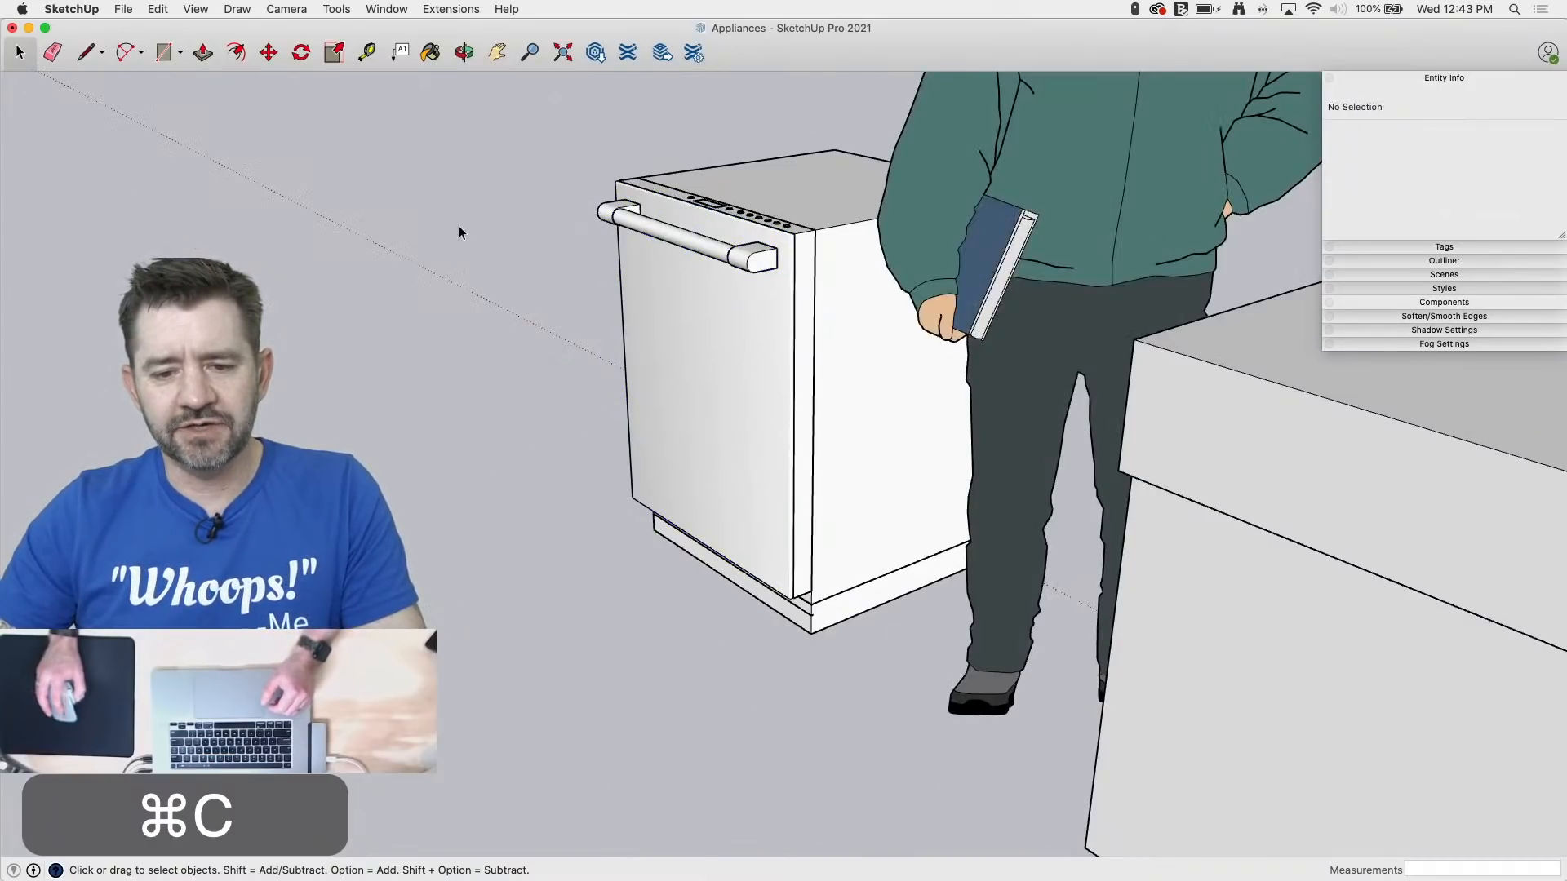
pyautogui.moveTo(458, 226); pyautogui.dragTo(447, 212, button='middle')
pyautogui.scroll(10, 1143, 662)
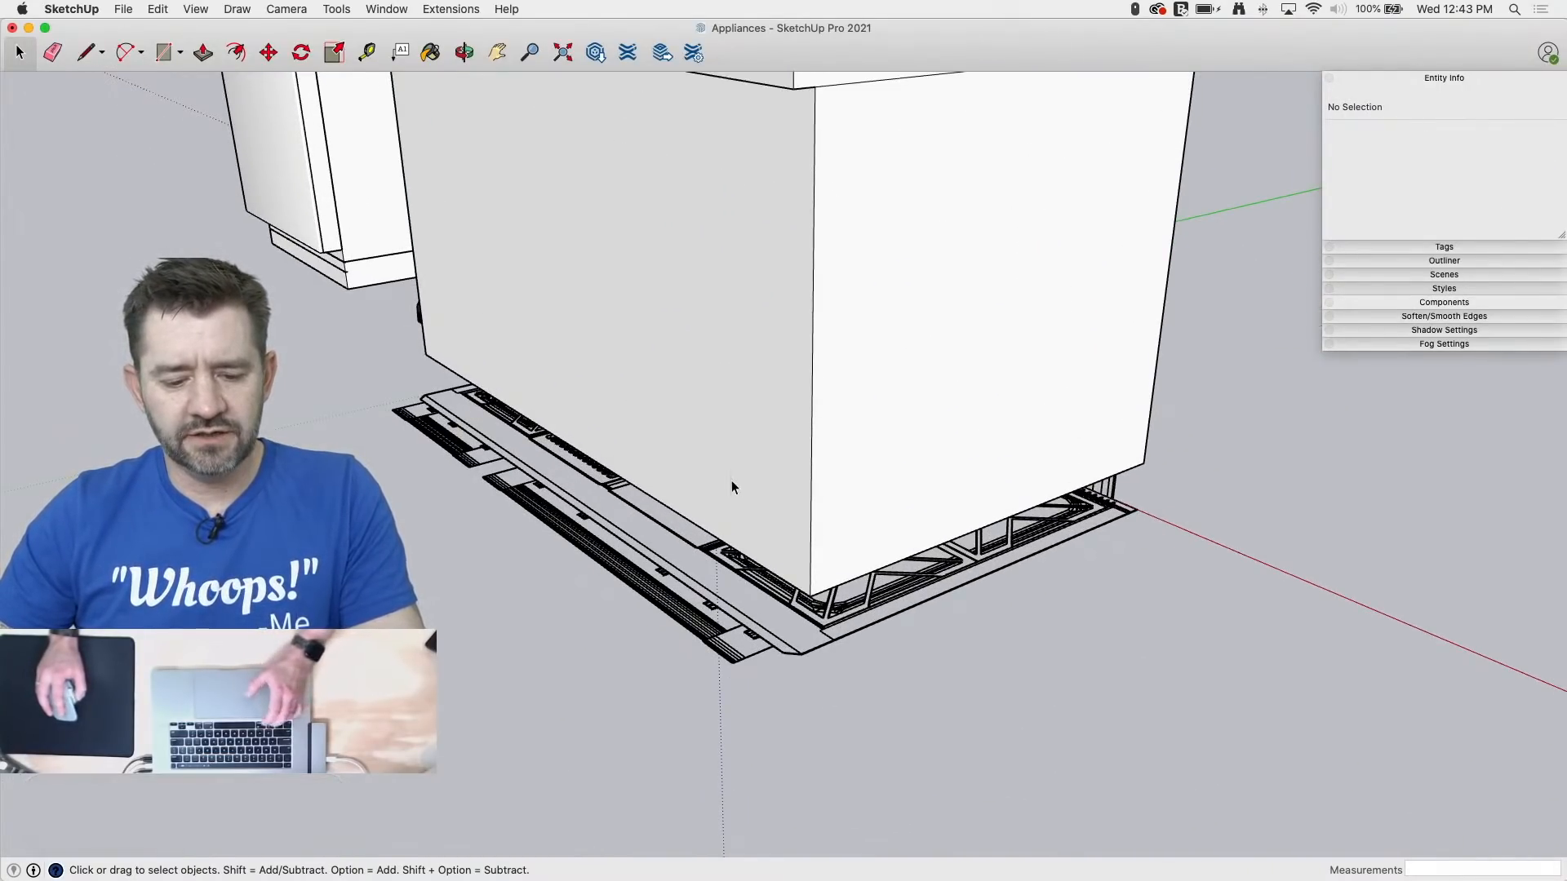
# Step: Paste the copied handle and door panel groups and move them to the lower front corner of the range box
pyautogui.press('super+v')
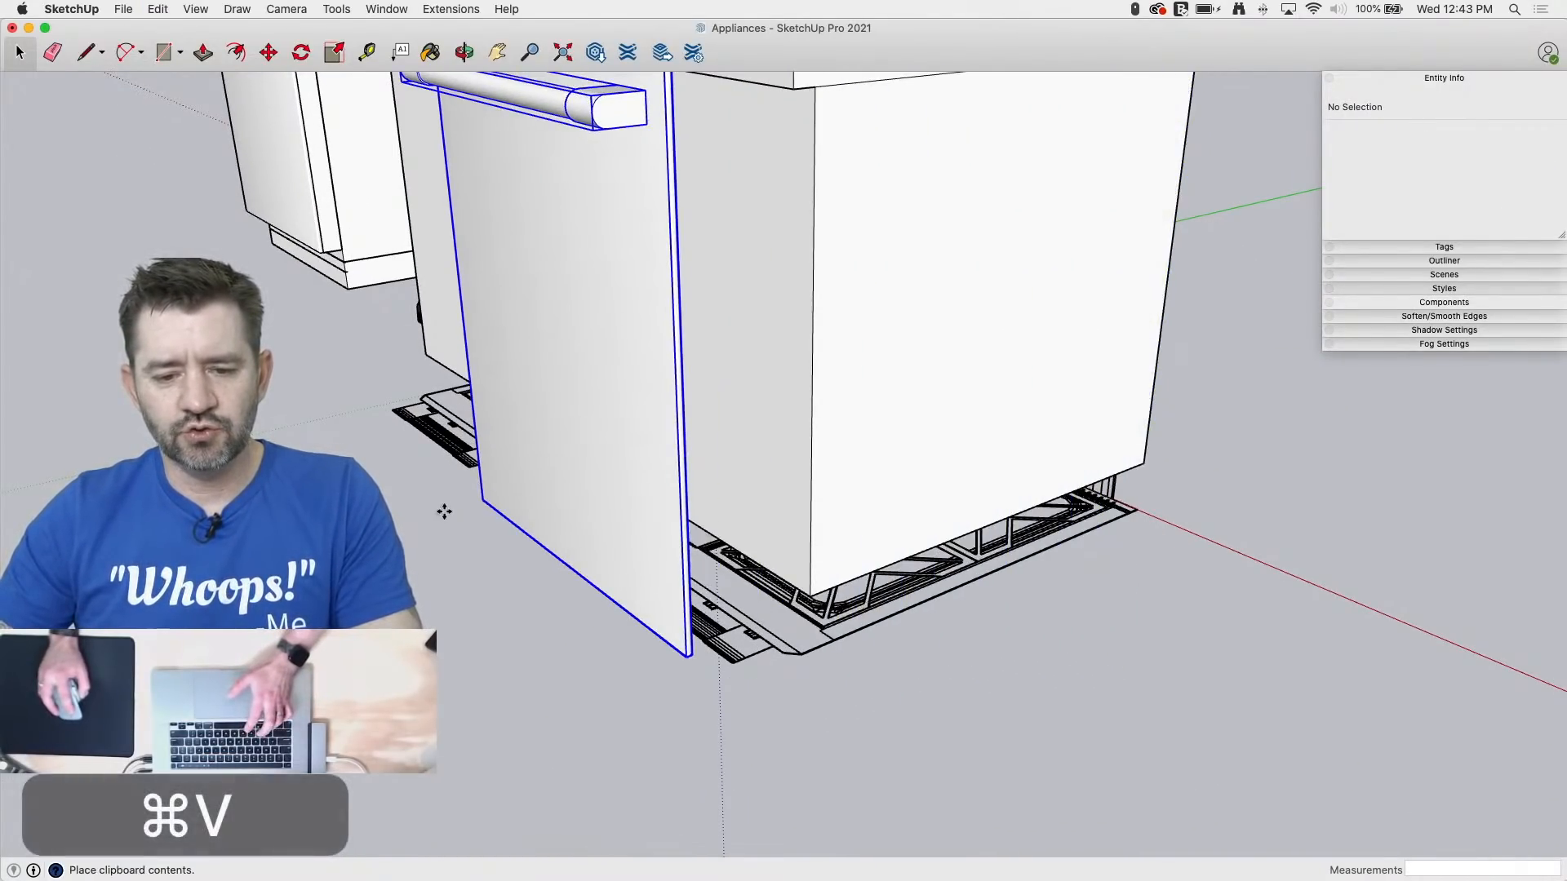
pyautogui.click(444, 511)
pyautogui.moveTo(444, 510); pyautogui.dragTo(451, 375, button='middle')
pyautogui.scroll(5, 486, 524)
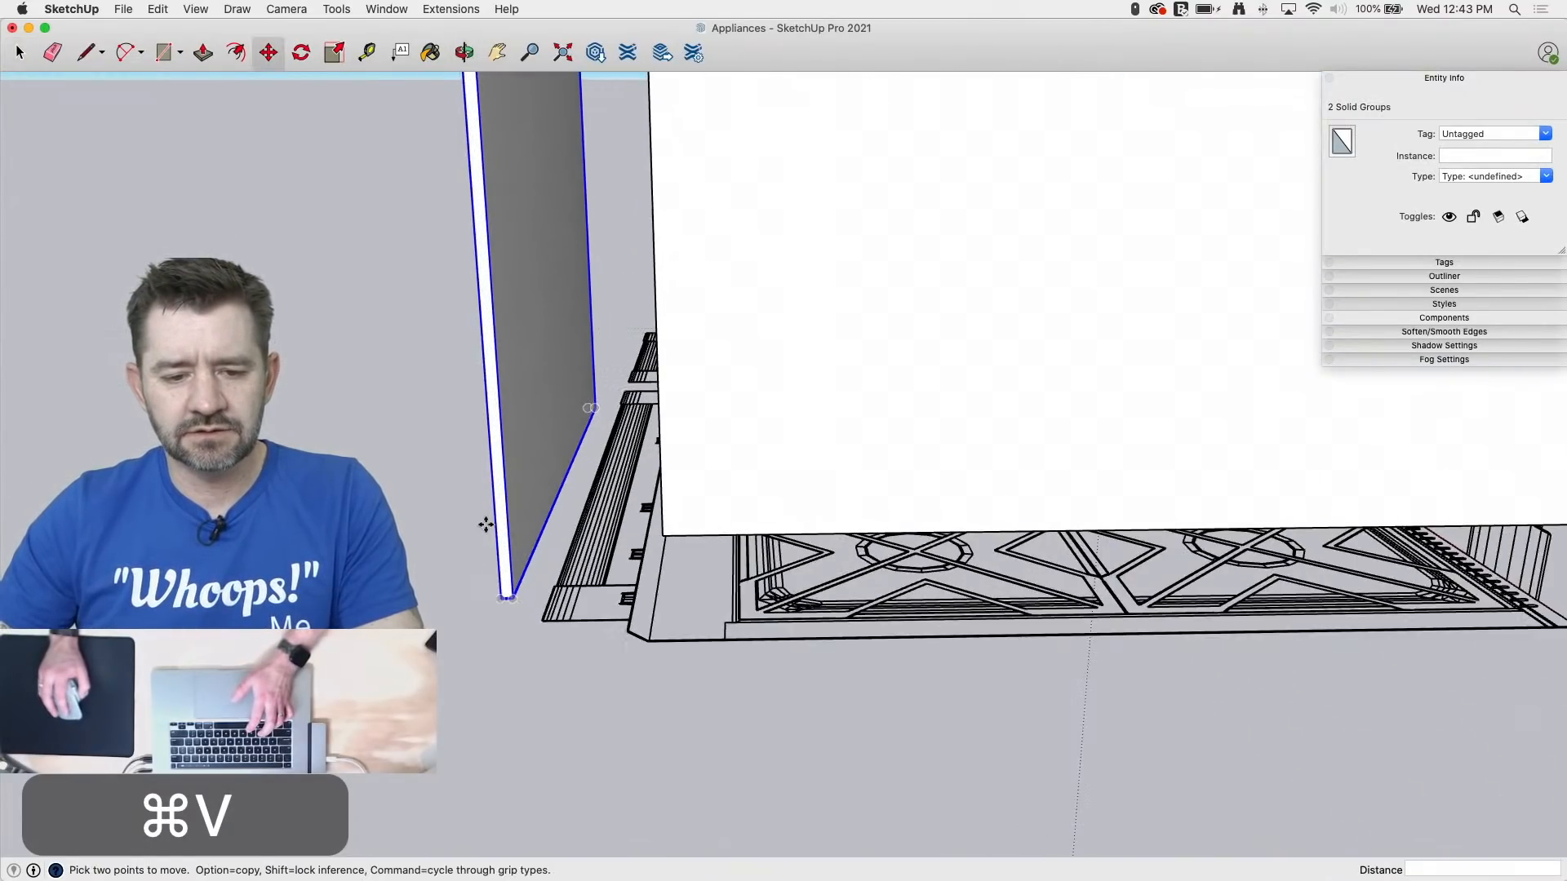
pyautogui.click(530, 449)
pyautogui.moveTo(557, 341); pyautogui.dragTo(815, 377, button='middle')
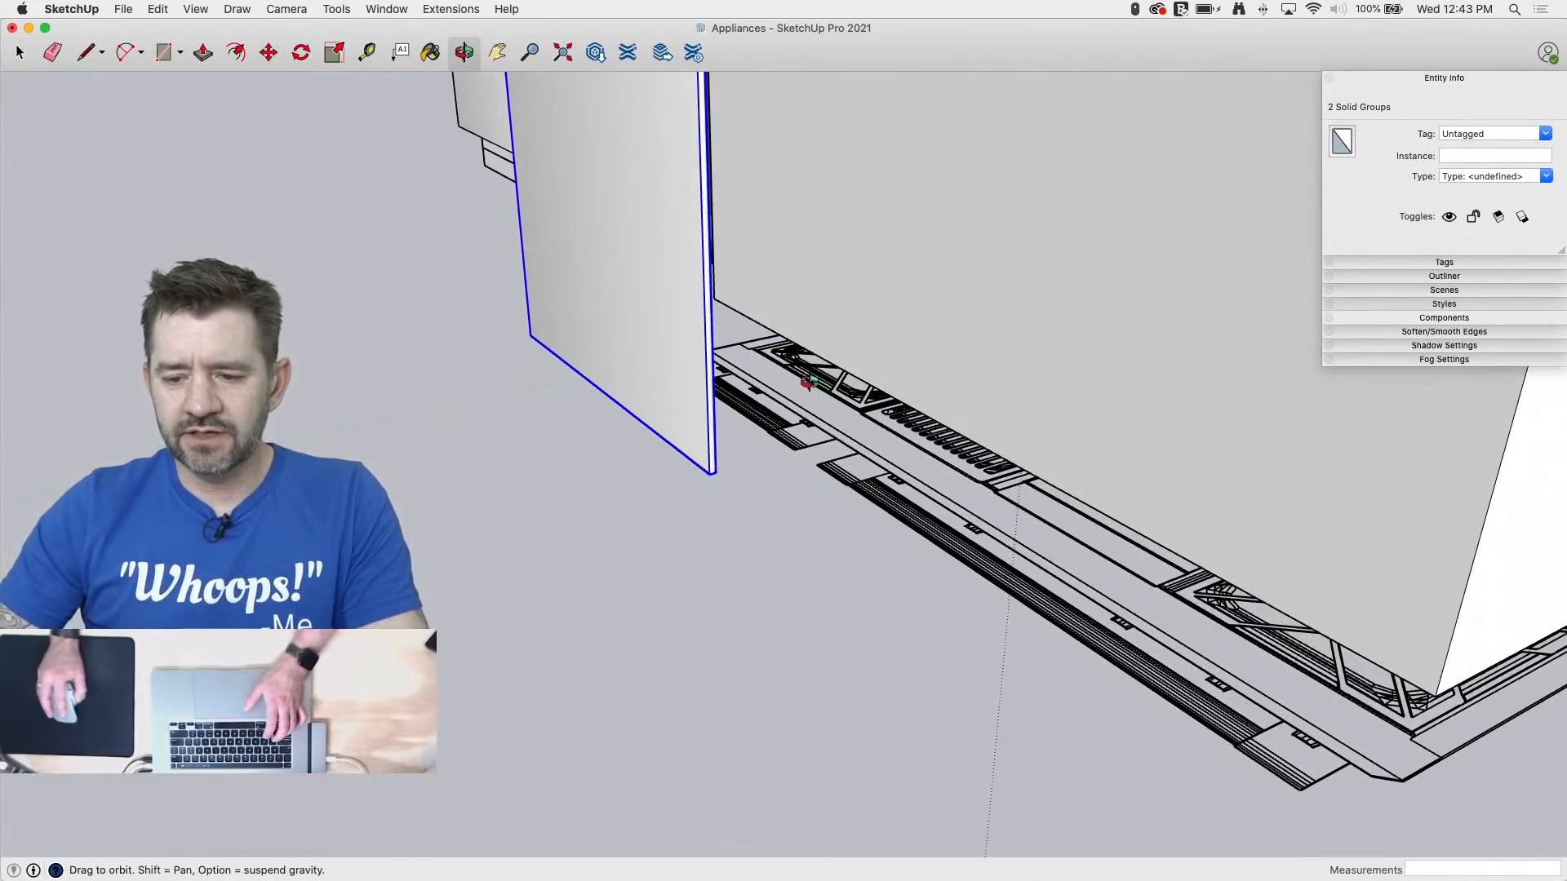
pyautogui.click(1433, 692)
pyautogui.moveTo(1434, 691)
pyautogui.mouseDown(button='middle')
pyautogui.moveTo(1294, 601)
pyautogui.moveTo(927, 619)
pyautogui.mouseUp(button='middle')
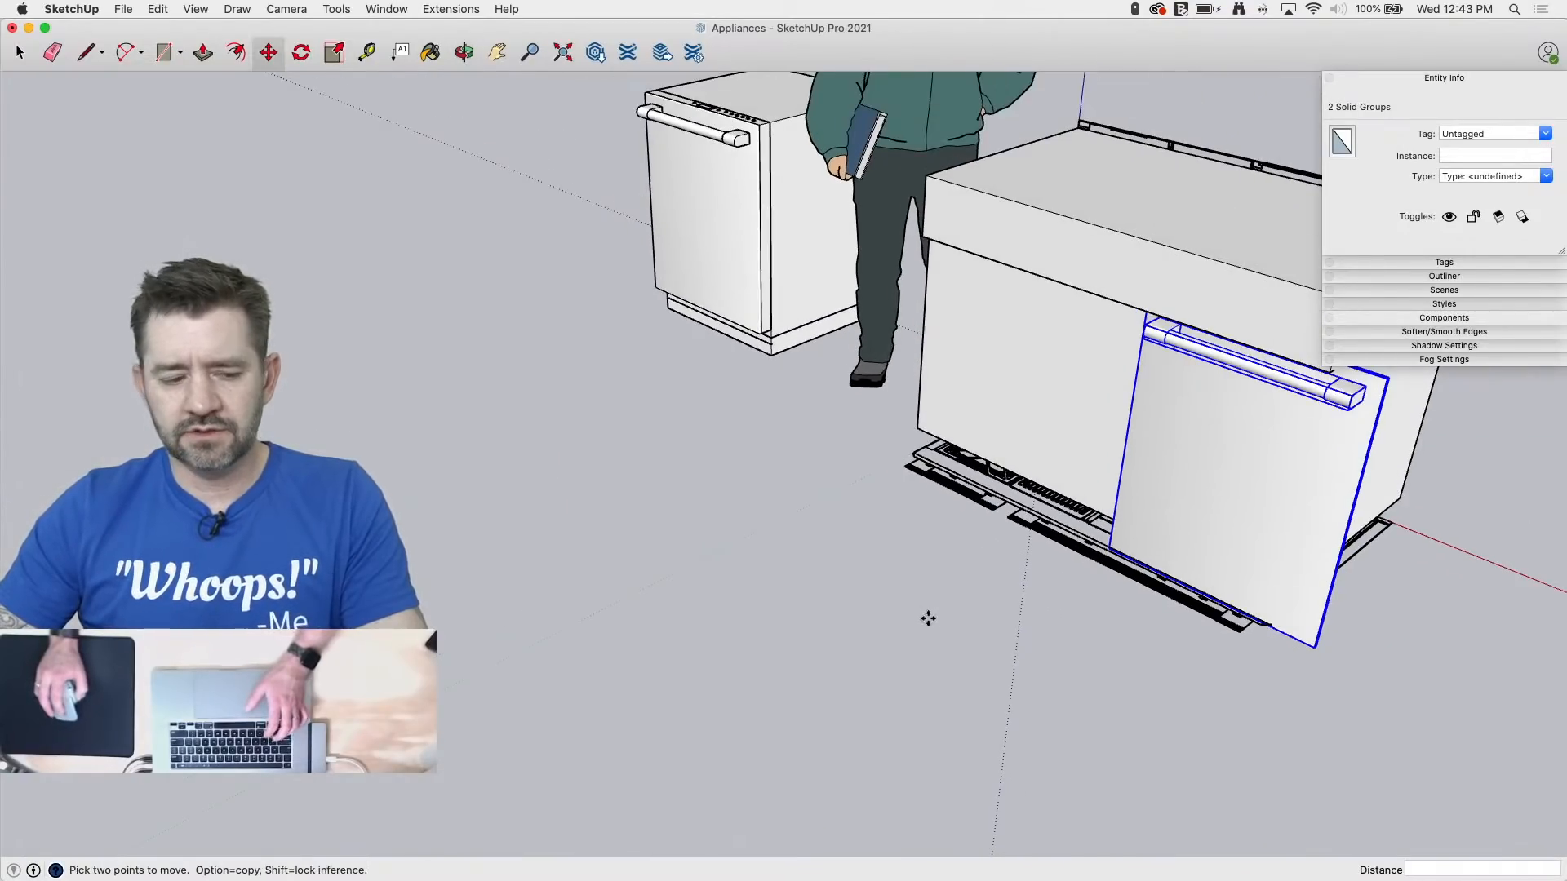
# Step: Set the pasted door and handle back against the range front and lower them about 3/4" to the control panel's underside
pyautogui.scroll(-2, 841, 519)
pyautogui.scroll(4, 1241, 448)
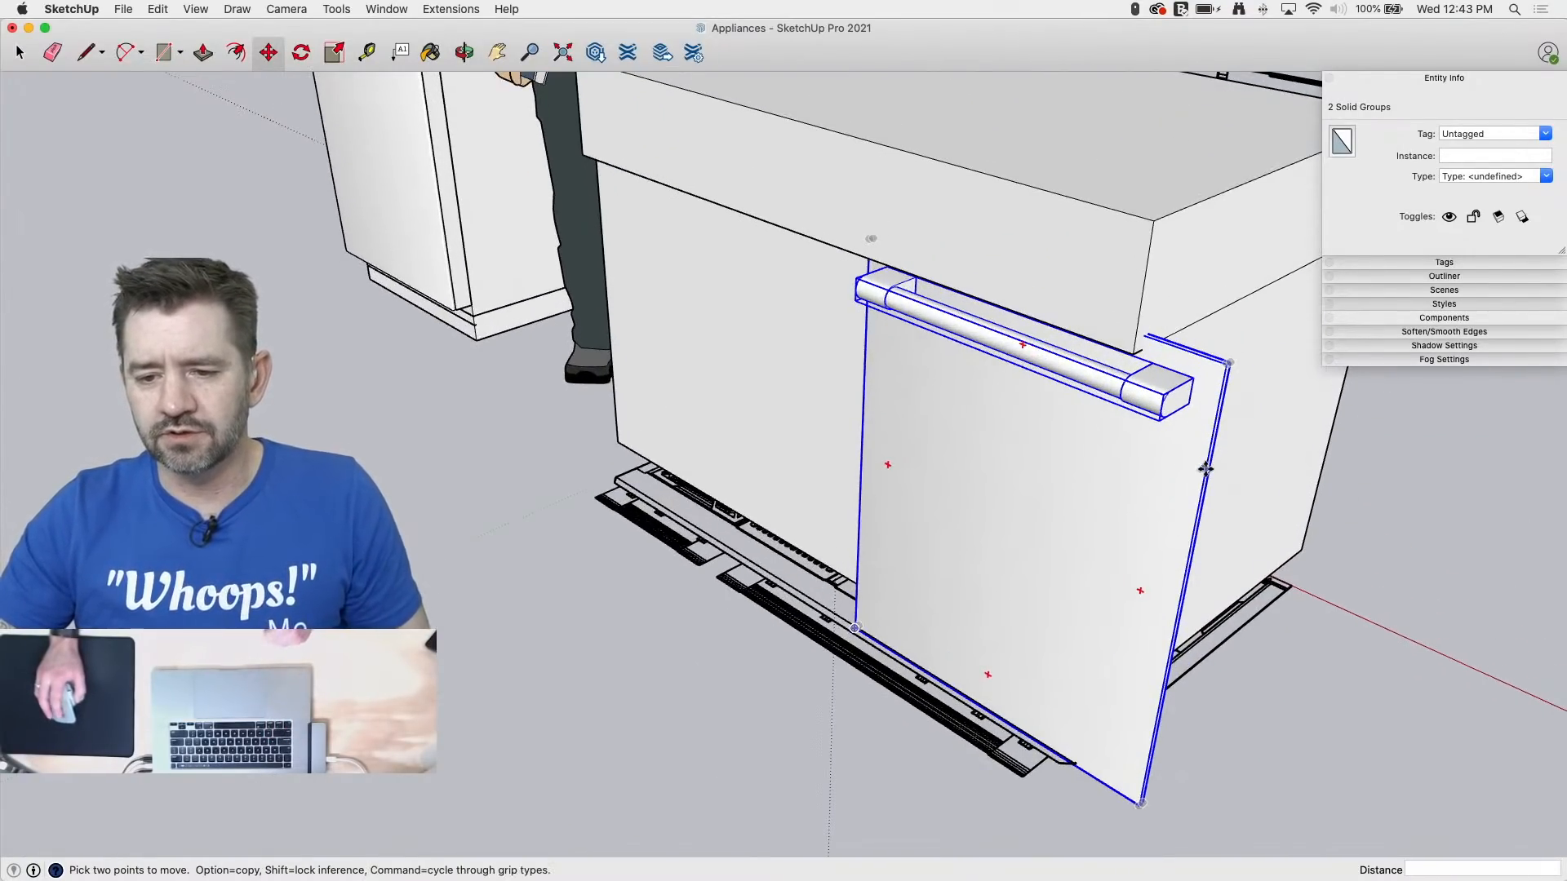
pyautogui.scroll(3, 1221, 399)
pyautogui.moveTo(1221, 404); pyautogui.dragTo(922, 406, button='middle')
pyautogui.click(740, 390)
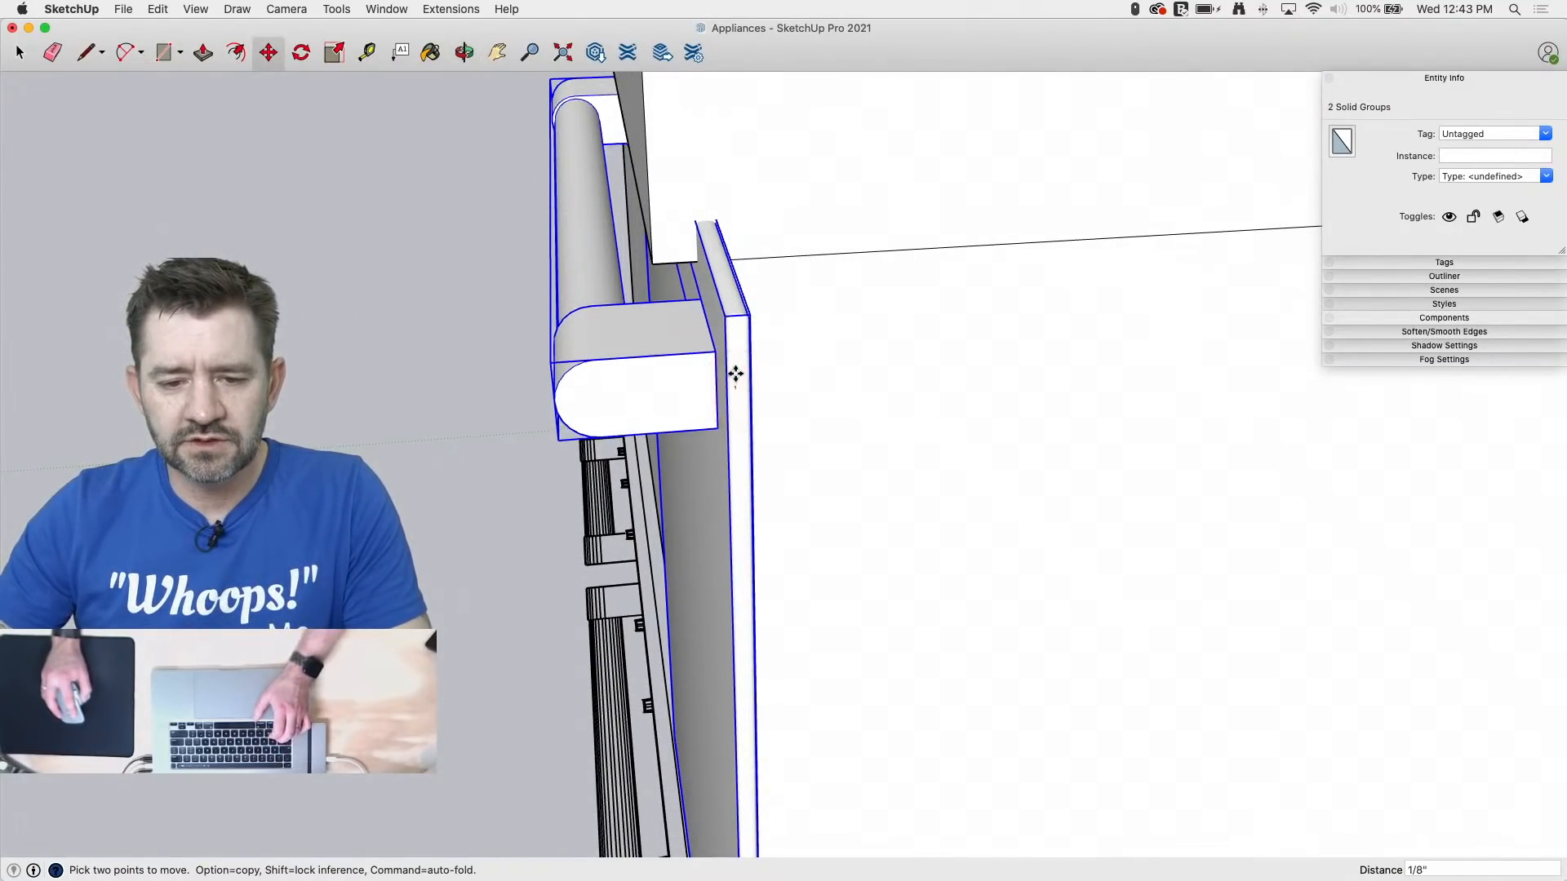
pyautogui.click(760, 257)
pyautogui.moveTo(760, 257); pyautogui.dragTo(834, 348, button='middle')
pyautogui.scroll(3, 760, 98)
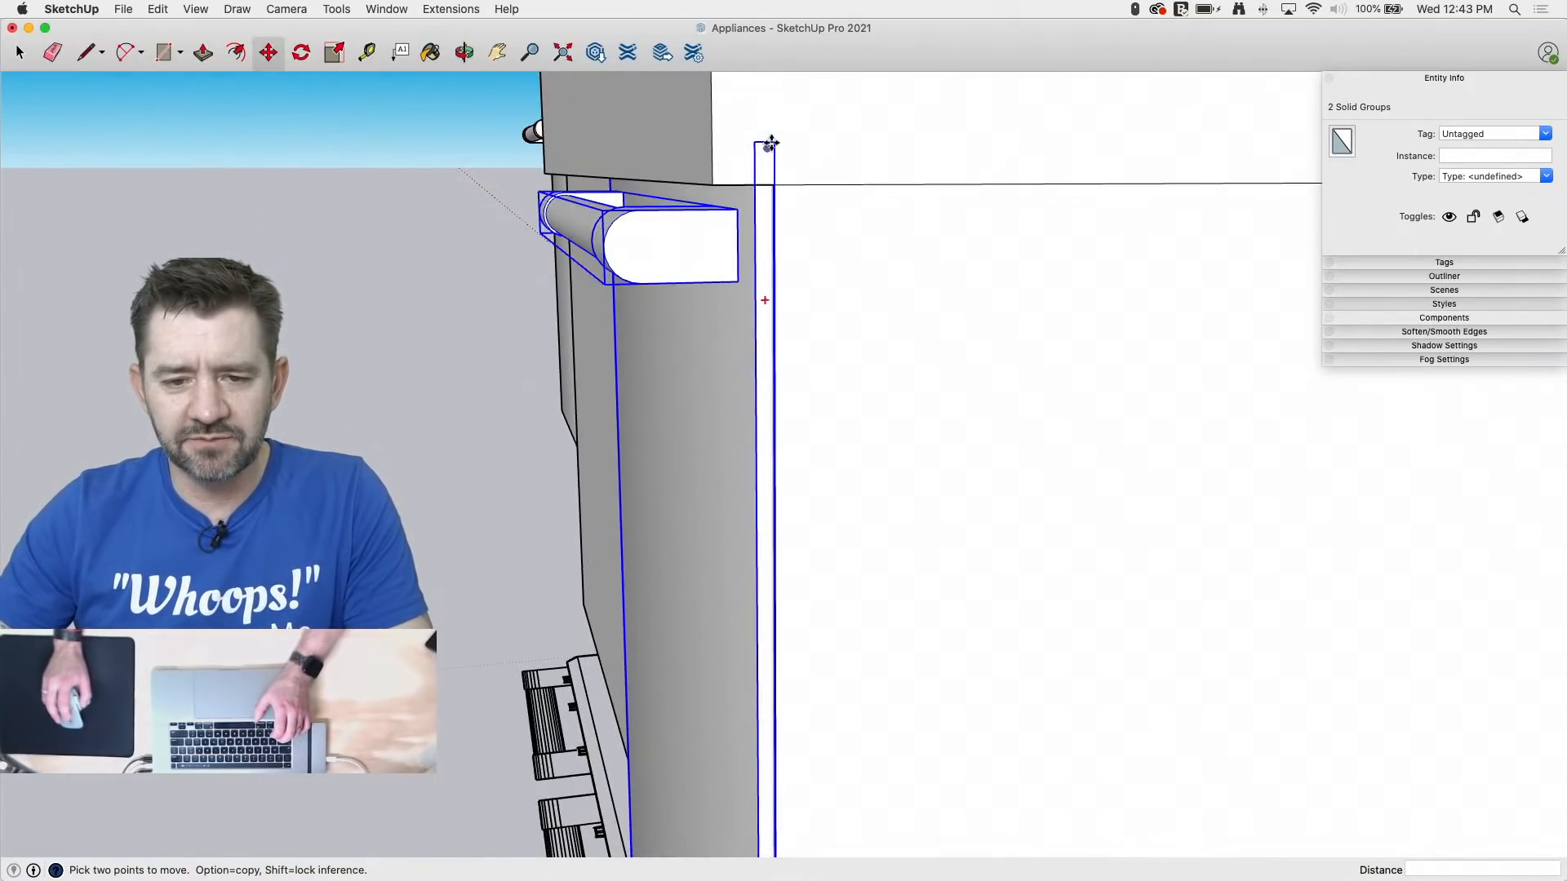
pyautogui.click(781, 138)
pyautogui.click(770, 193)
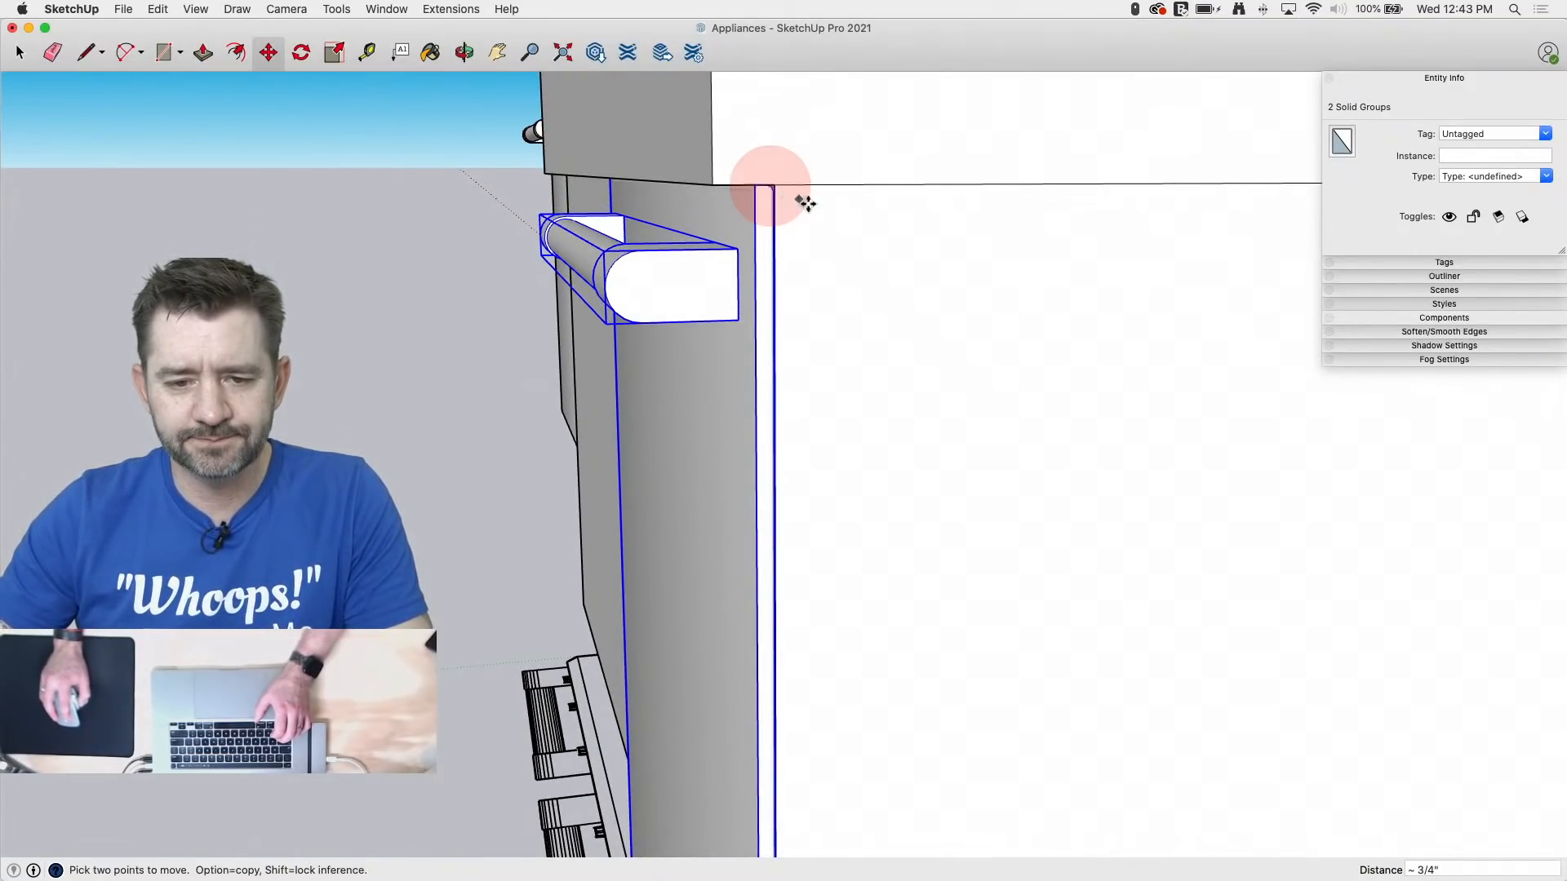
# Step: Move the door and handle in depth so the door's face sits flush with the control panel's front
pyautogui.moveTo(770, 193)
pyautogui.mouseDown(button='middle')
pyautogui.moveTo(1140, 308)
pyautogui.moveTo(1281, 297)
pyautogui.moveTo(892, 294)
pyautogui.mouseUp(button='middle')
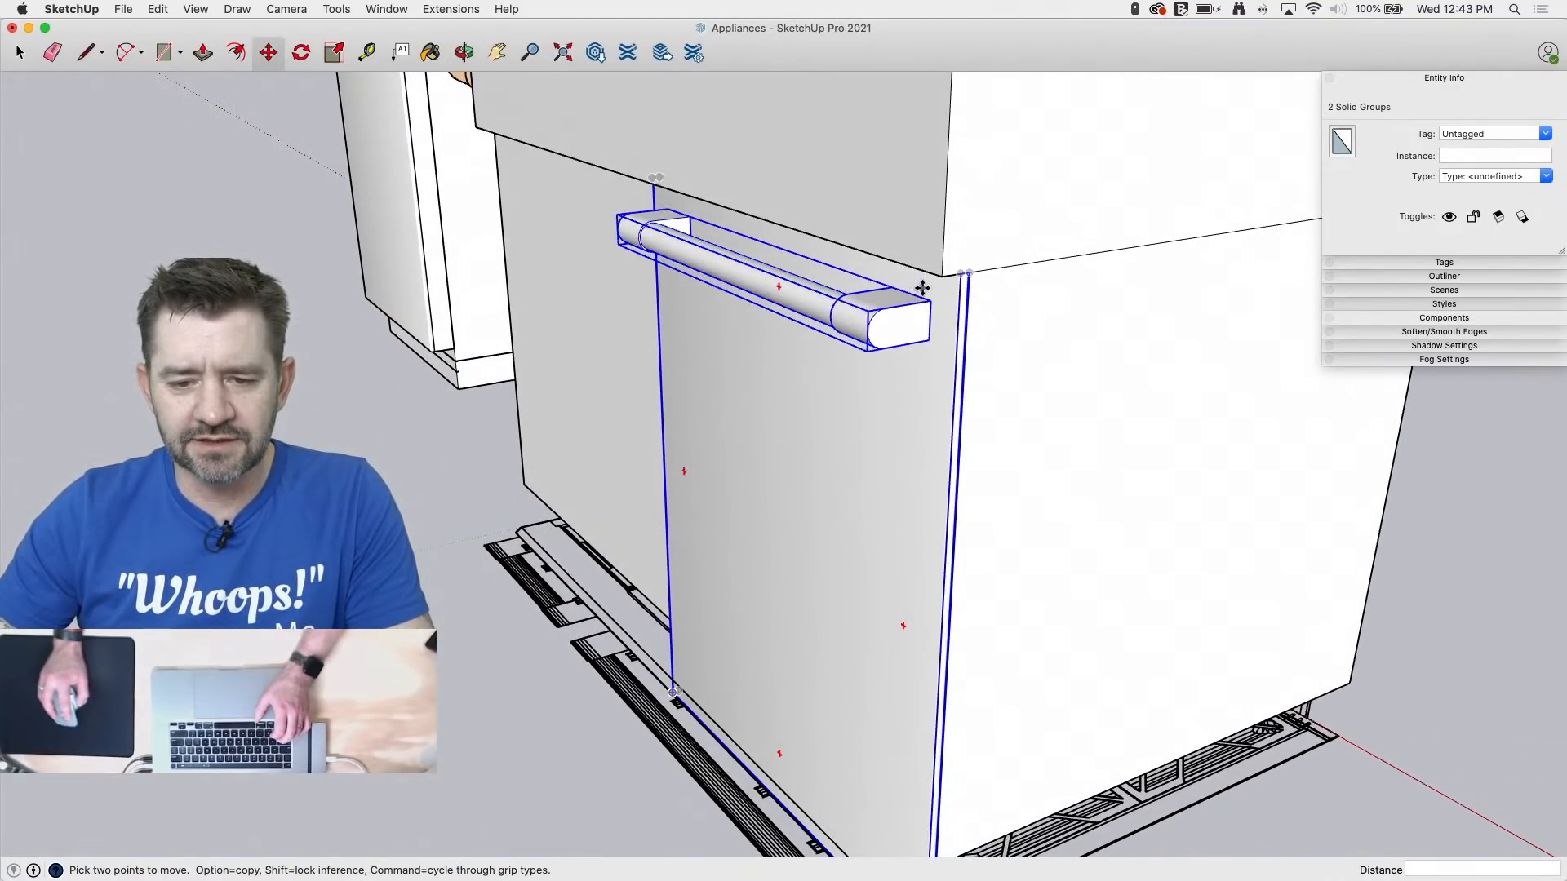
pyautogui.click(886, 415)
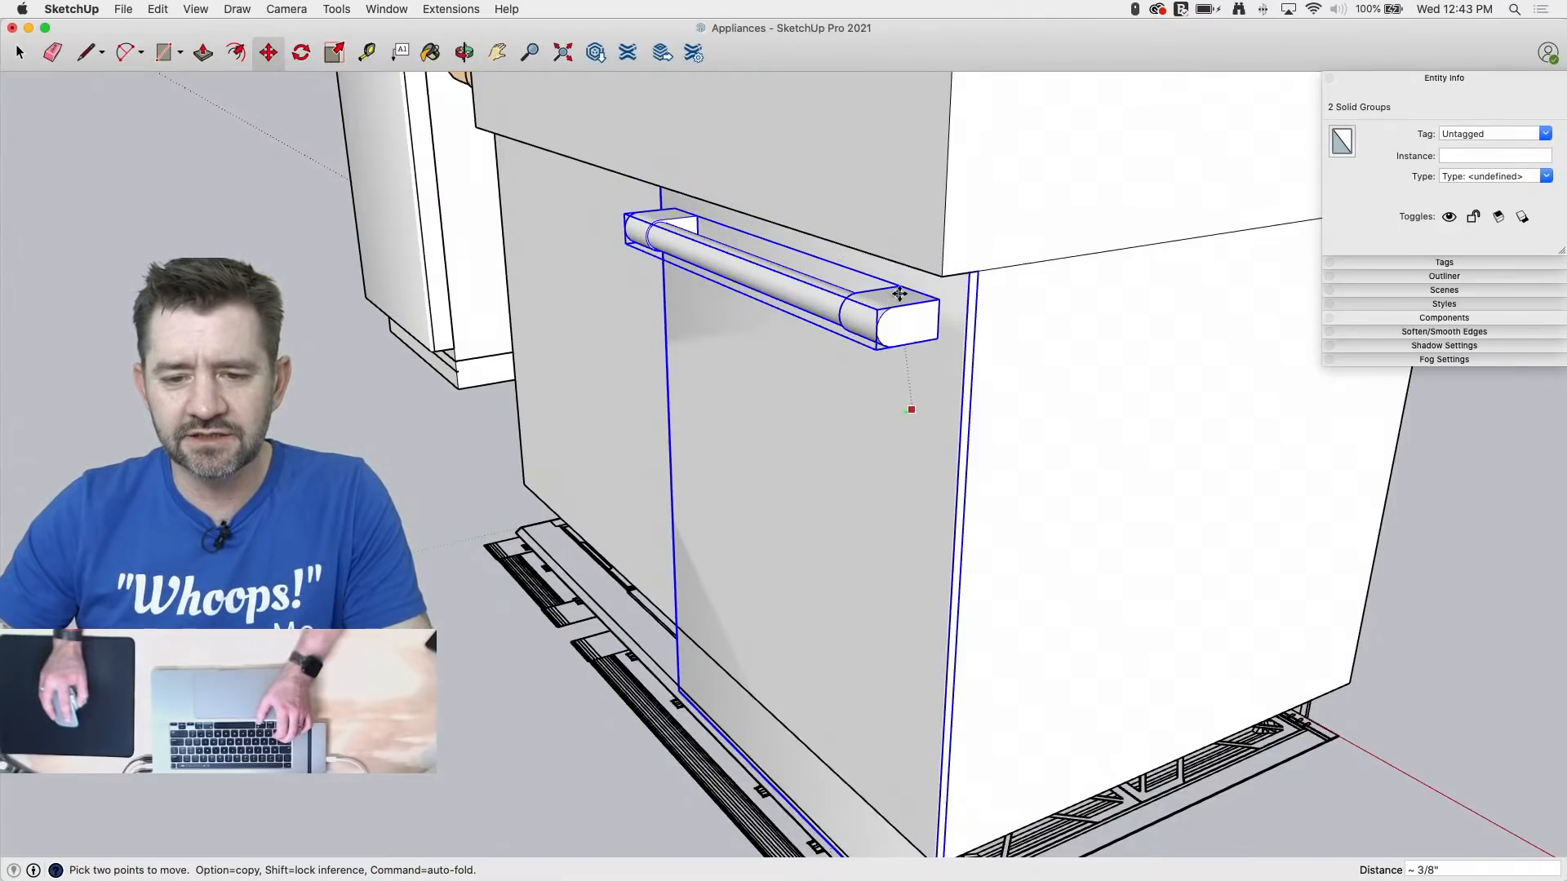
pyautogui.click(941, 278)
pyautogui.moveTo(1021, 377); pyautogui.dragTo(1176, 527, button='middle')
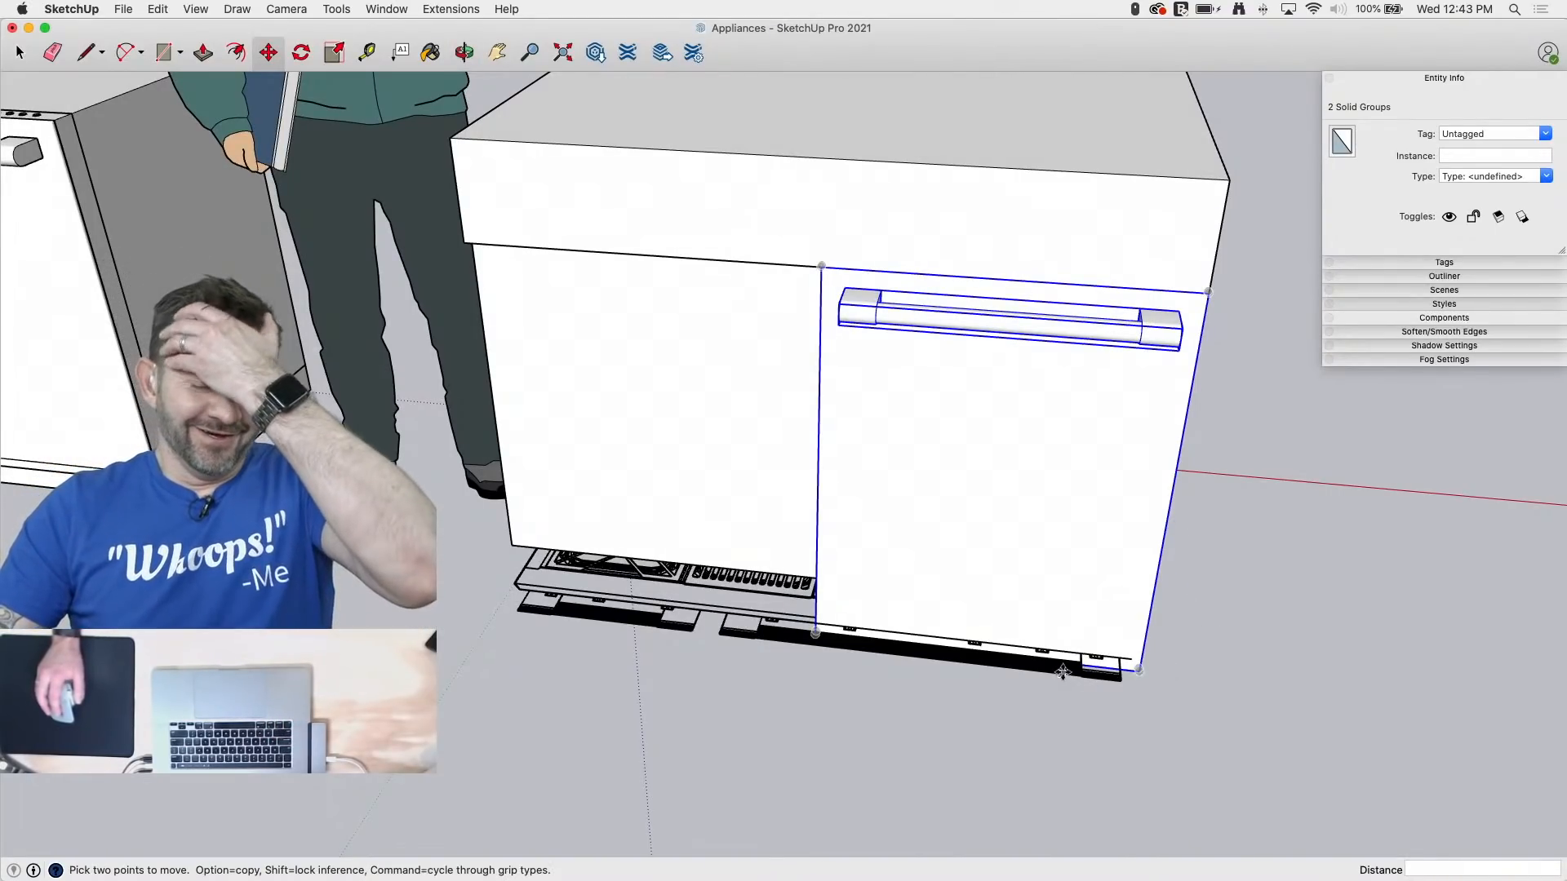
# Step: Select all connected geometry of the range body and make it a group
pyautogui.moveTo(830, 571); pyautogui.dragTo(563, 351, button='middle')
pyautogui.press('space')
pyautogui.click(1115, 371)
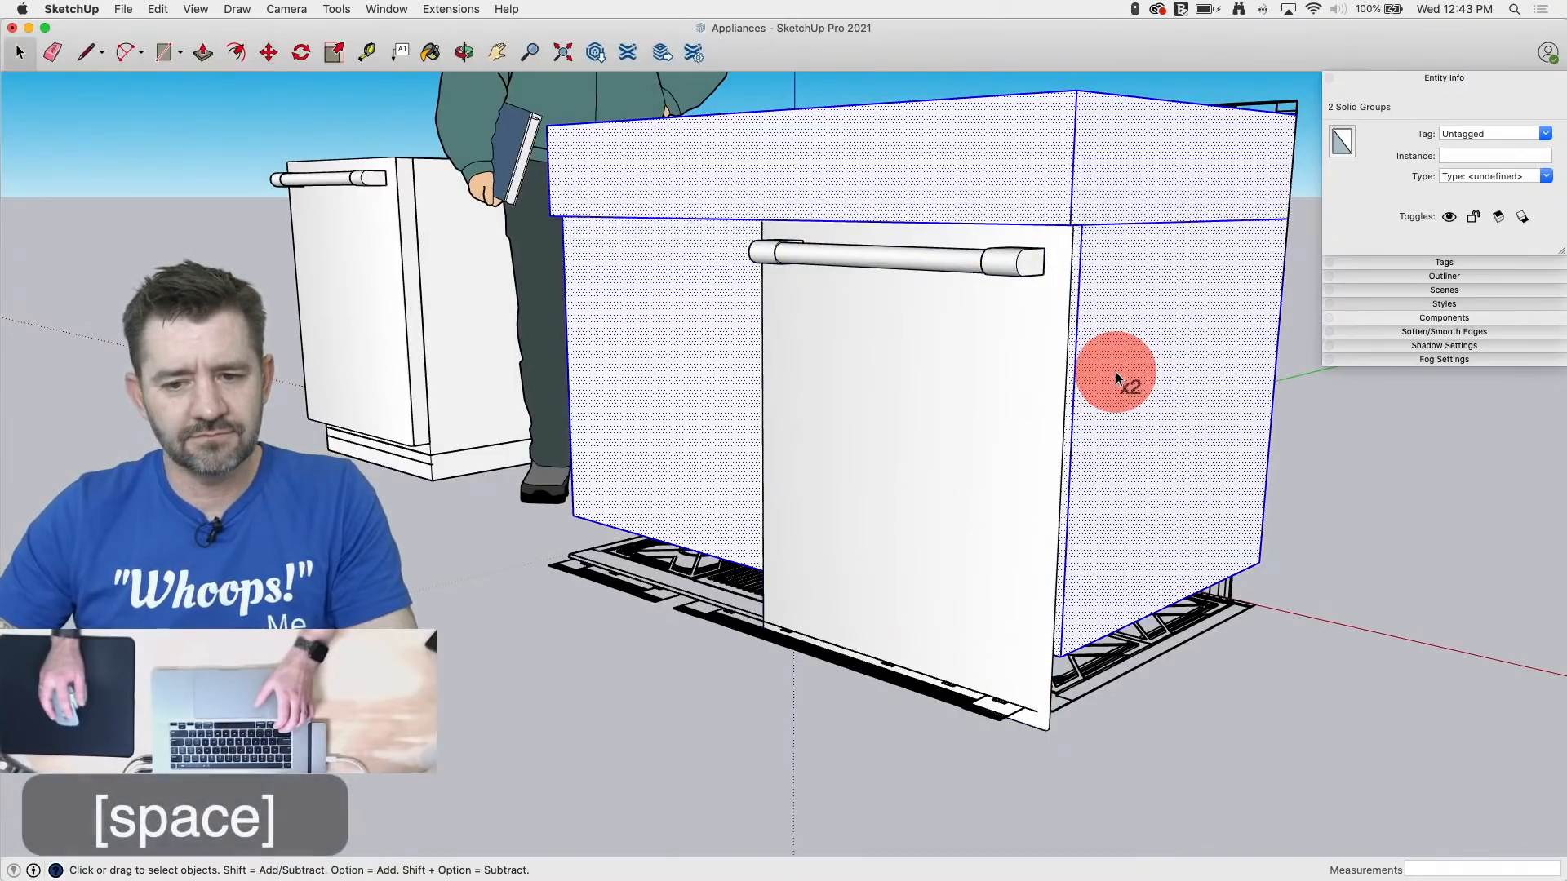
pyautogui.rightClick(1115, 370)
pyautogui.click(1175, 497)
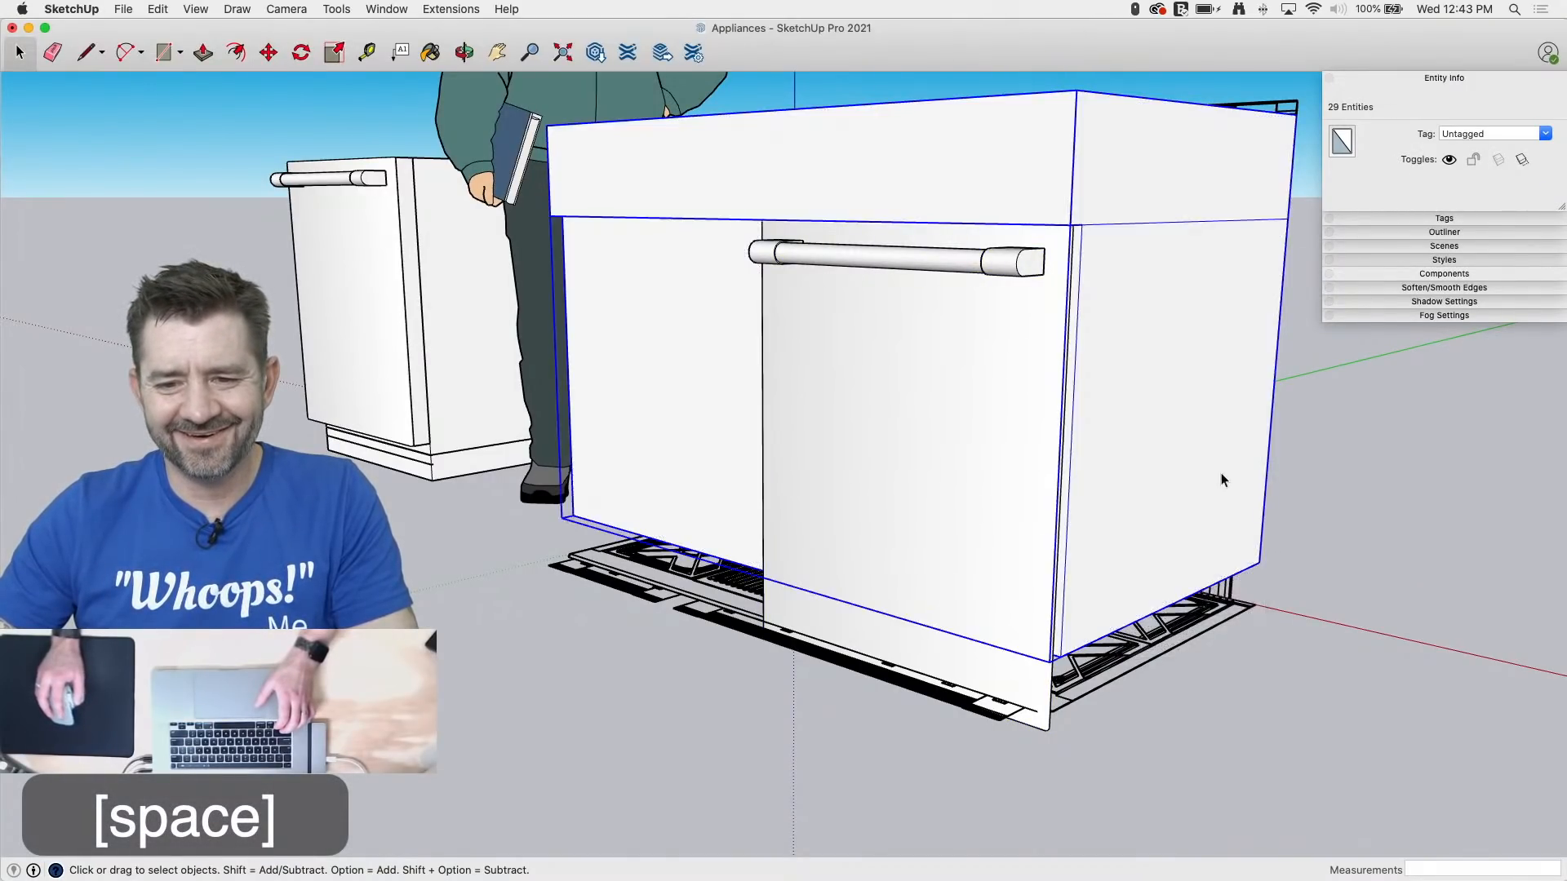
# Step: Hide the range body group so the elevation and plan drawings behind the door are exposed
pyautogui.doubleClick(963, 449)
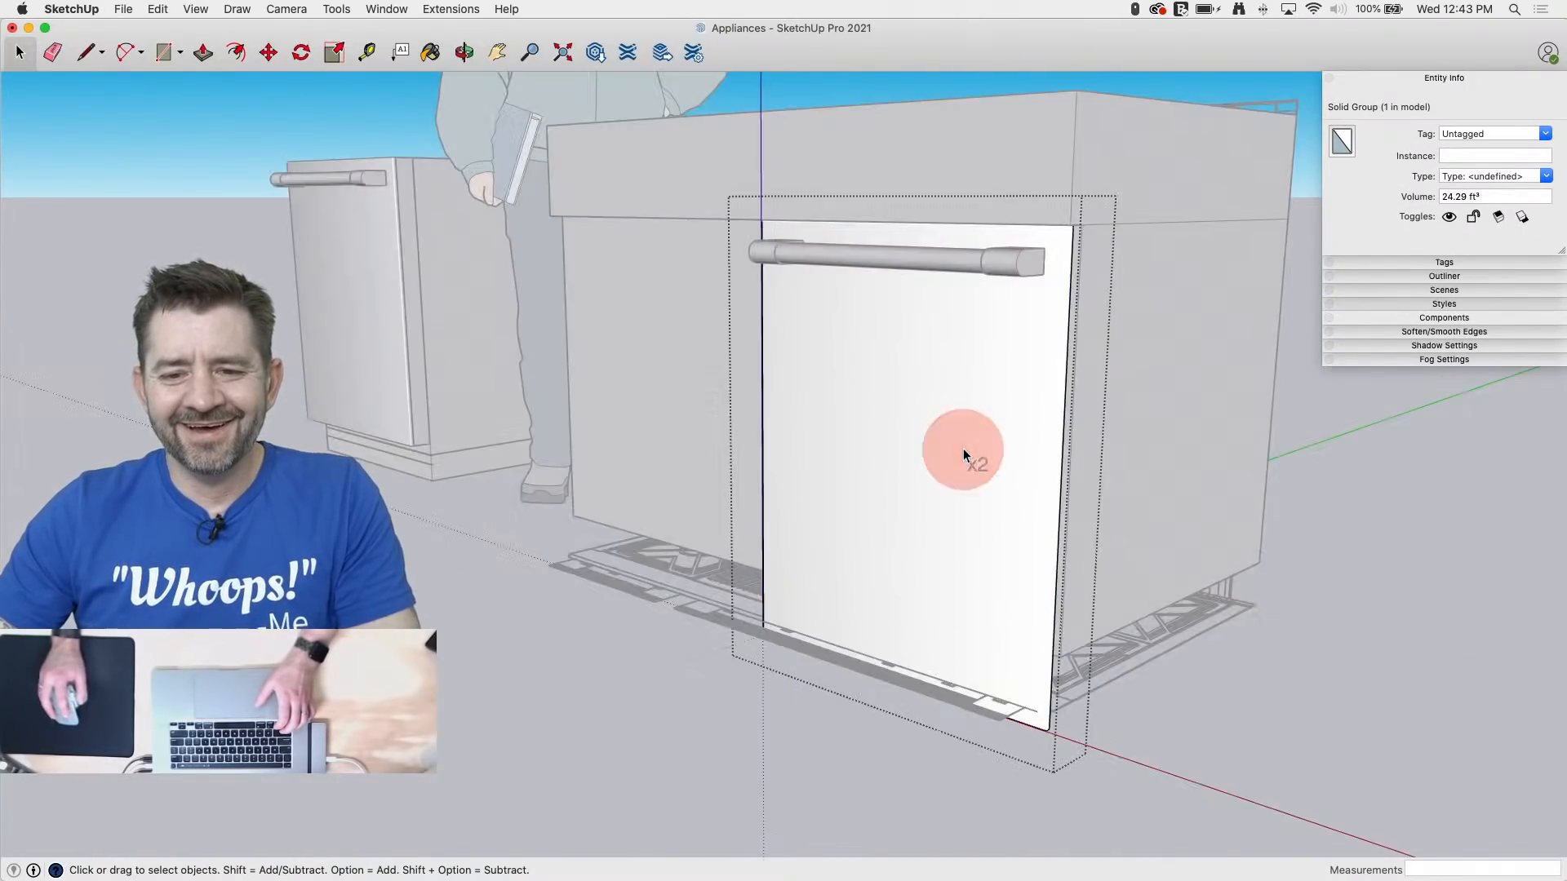
pyautogui.click(1330, 569)
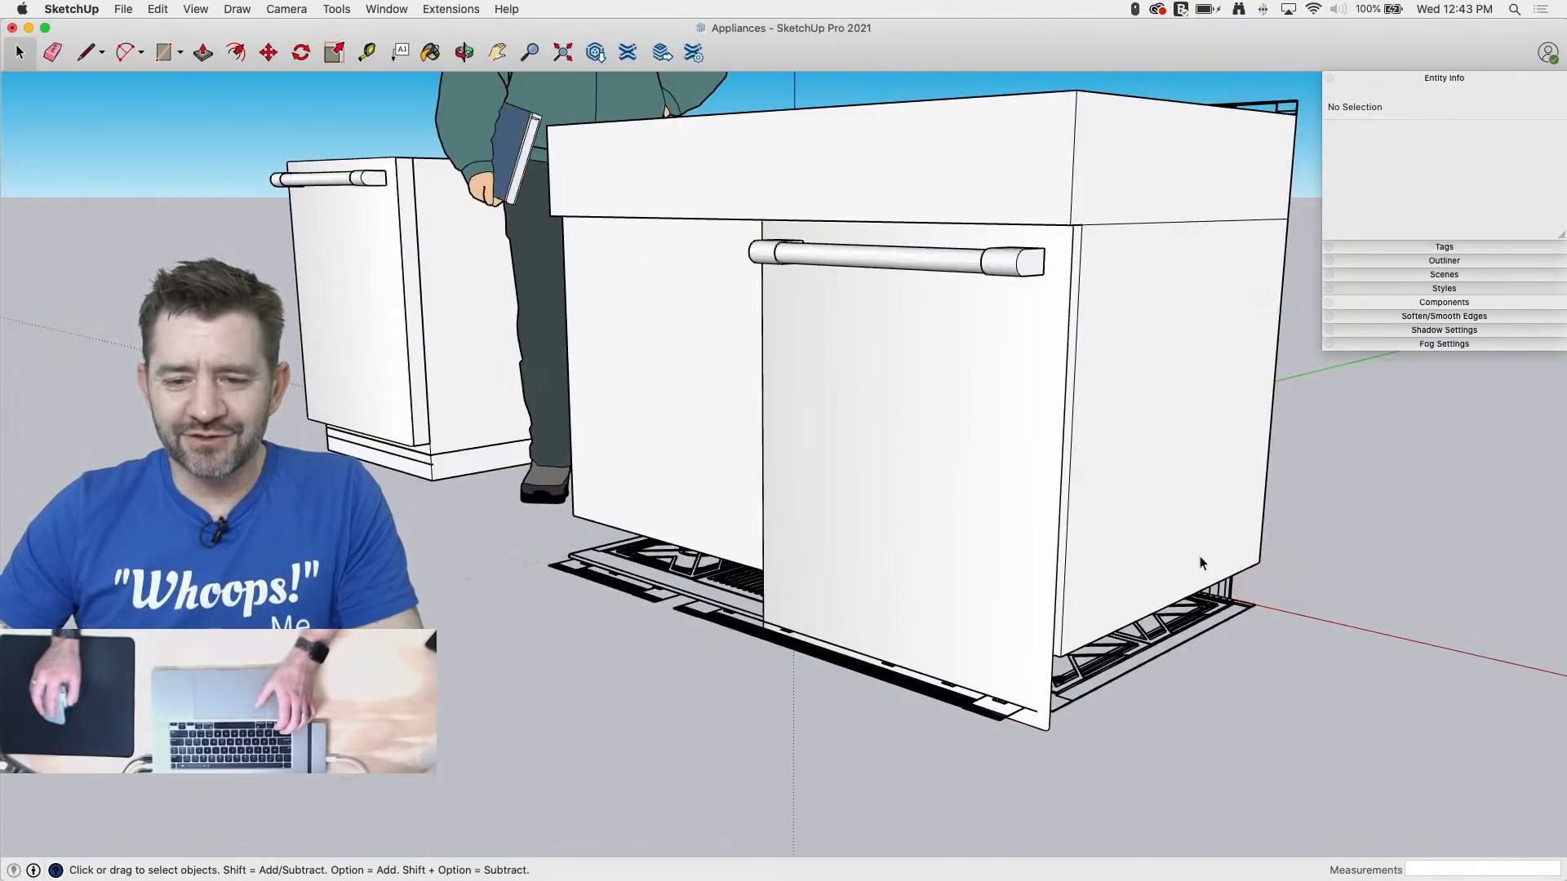
pyautogui.moveTo(1200, 563); pyautogui.dragTo(1342, 560, button='middle')
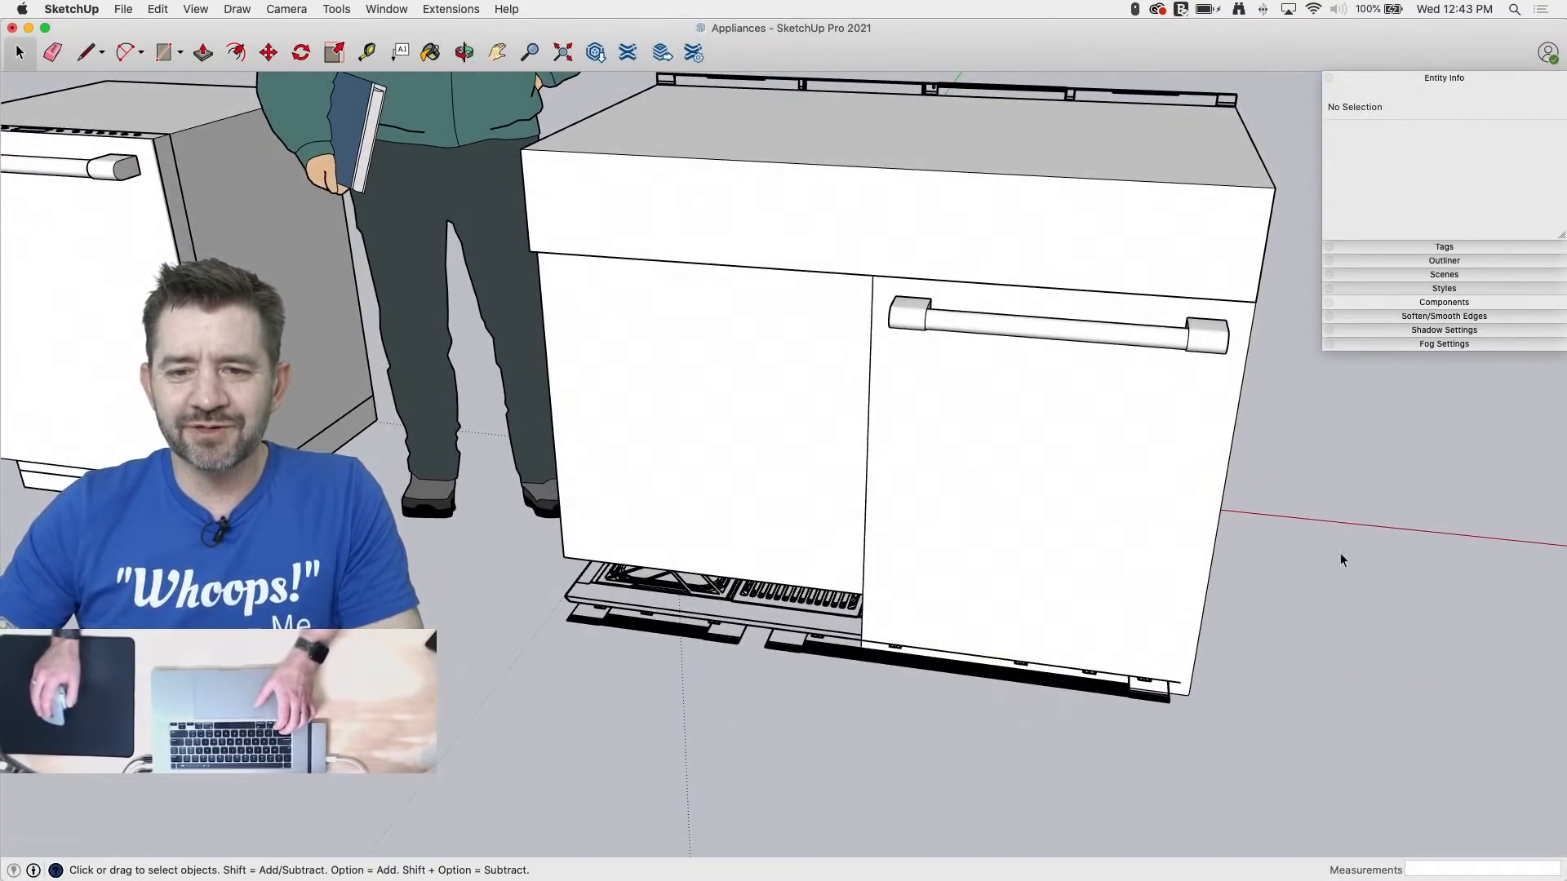
pyautogui.click(724, 298)
pyautogui.rightClick(724, 295)
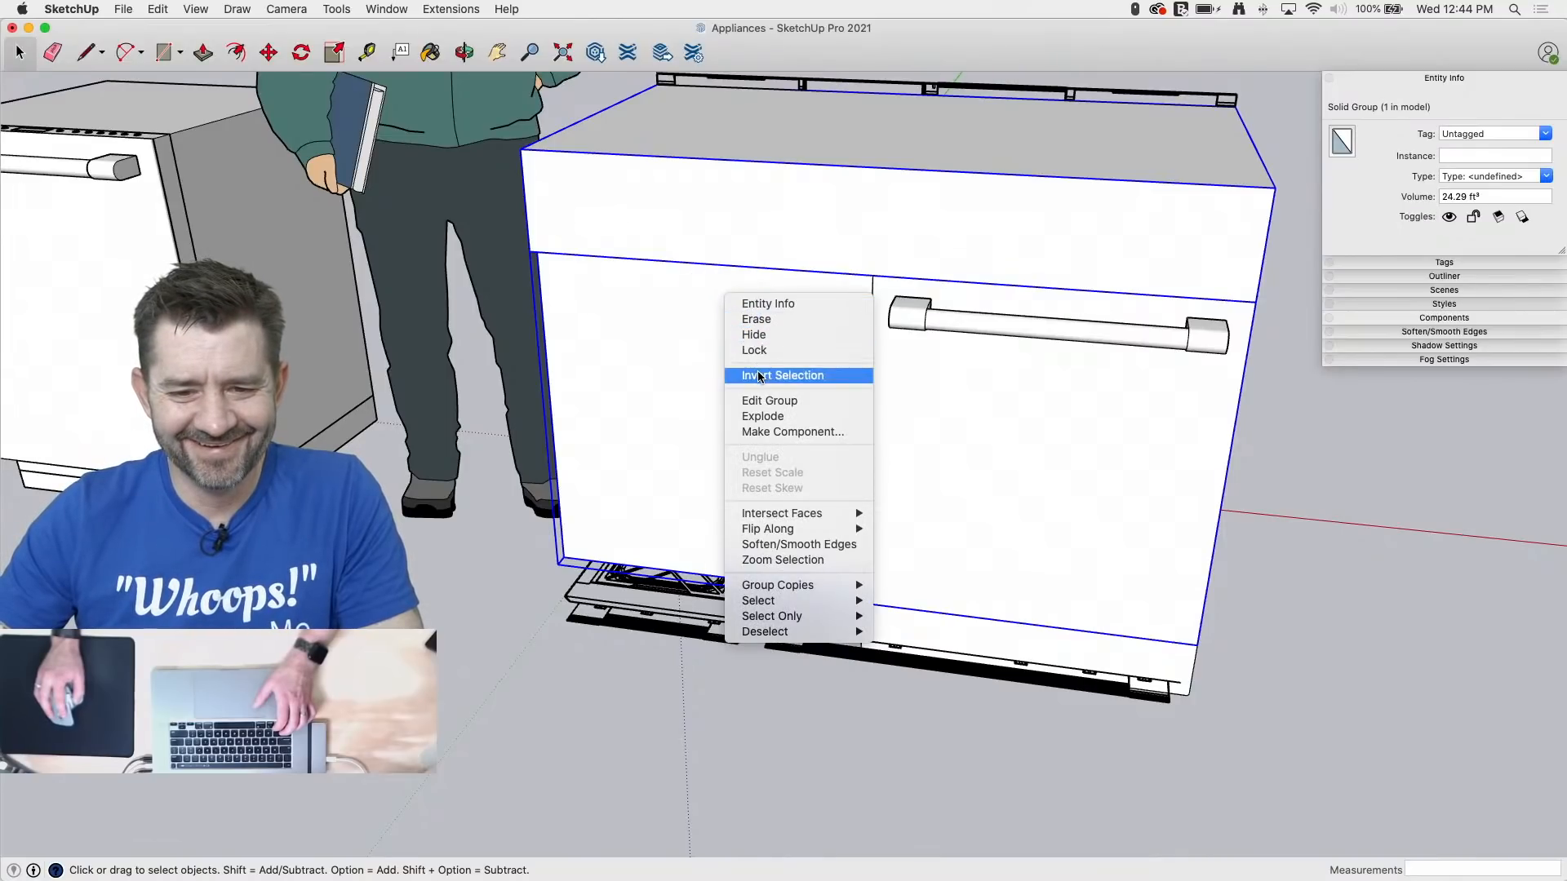
pyautogui.click(756, 335)
pyautogui.moveTo(963, 545); pyautogui.dragTo(1006, 454, button='middle')
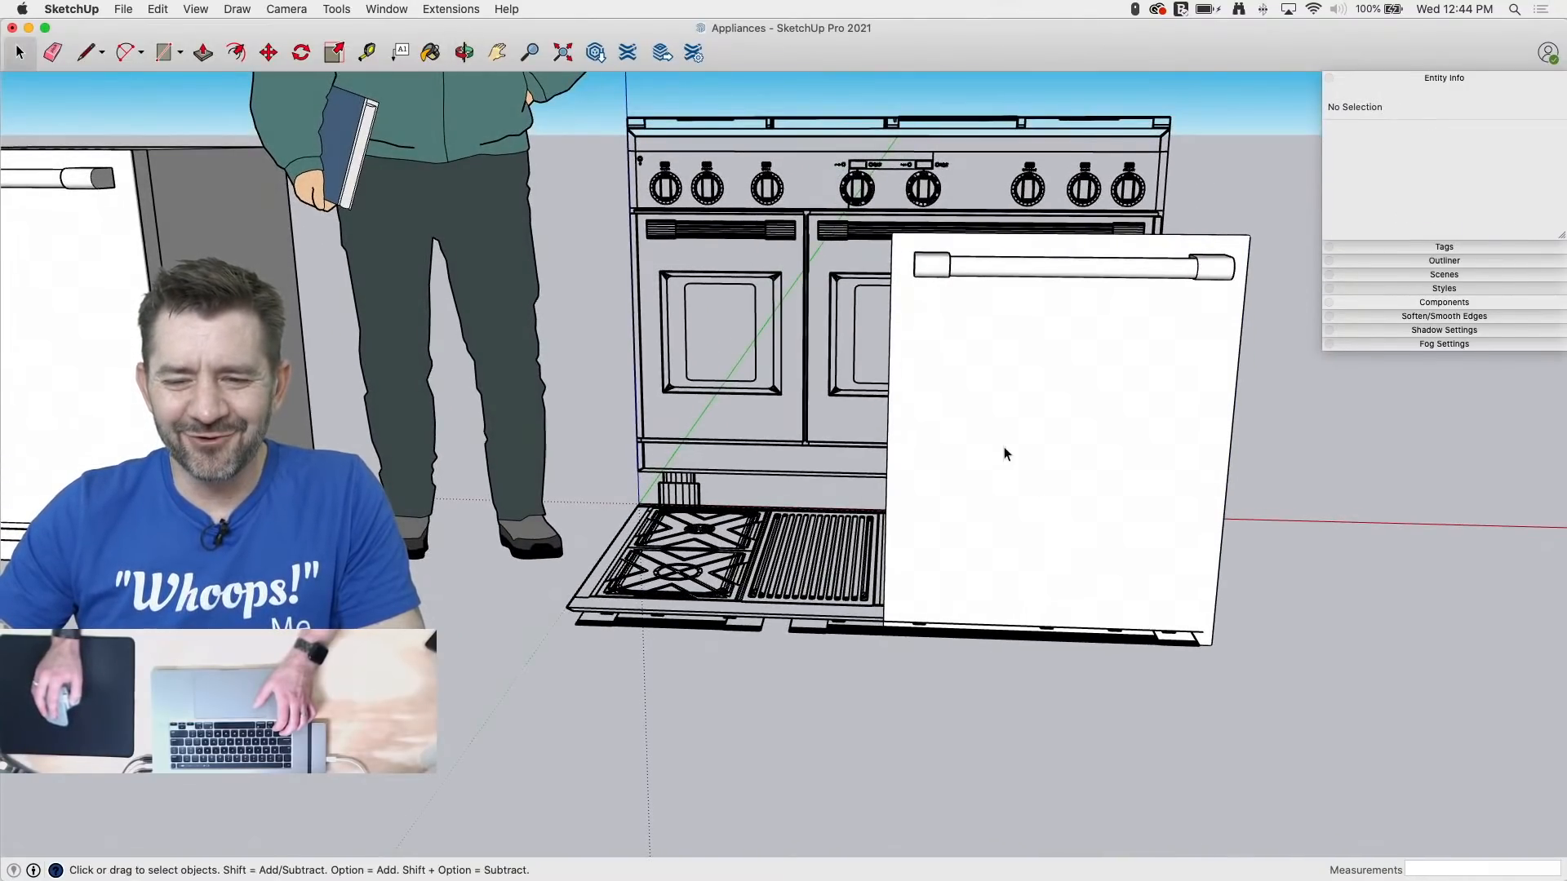
# Step: Open the pasted door panel group for editing and turn on the display of hidden geometry
pyautogui.doubleClick(968, 421)
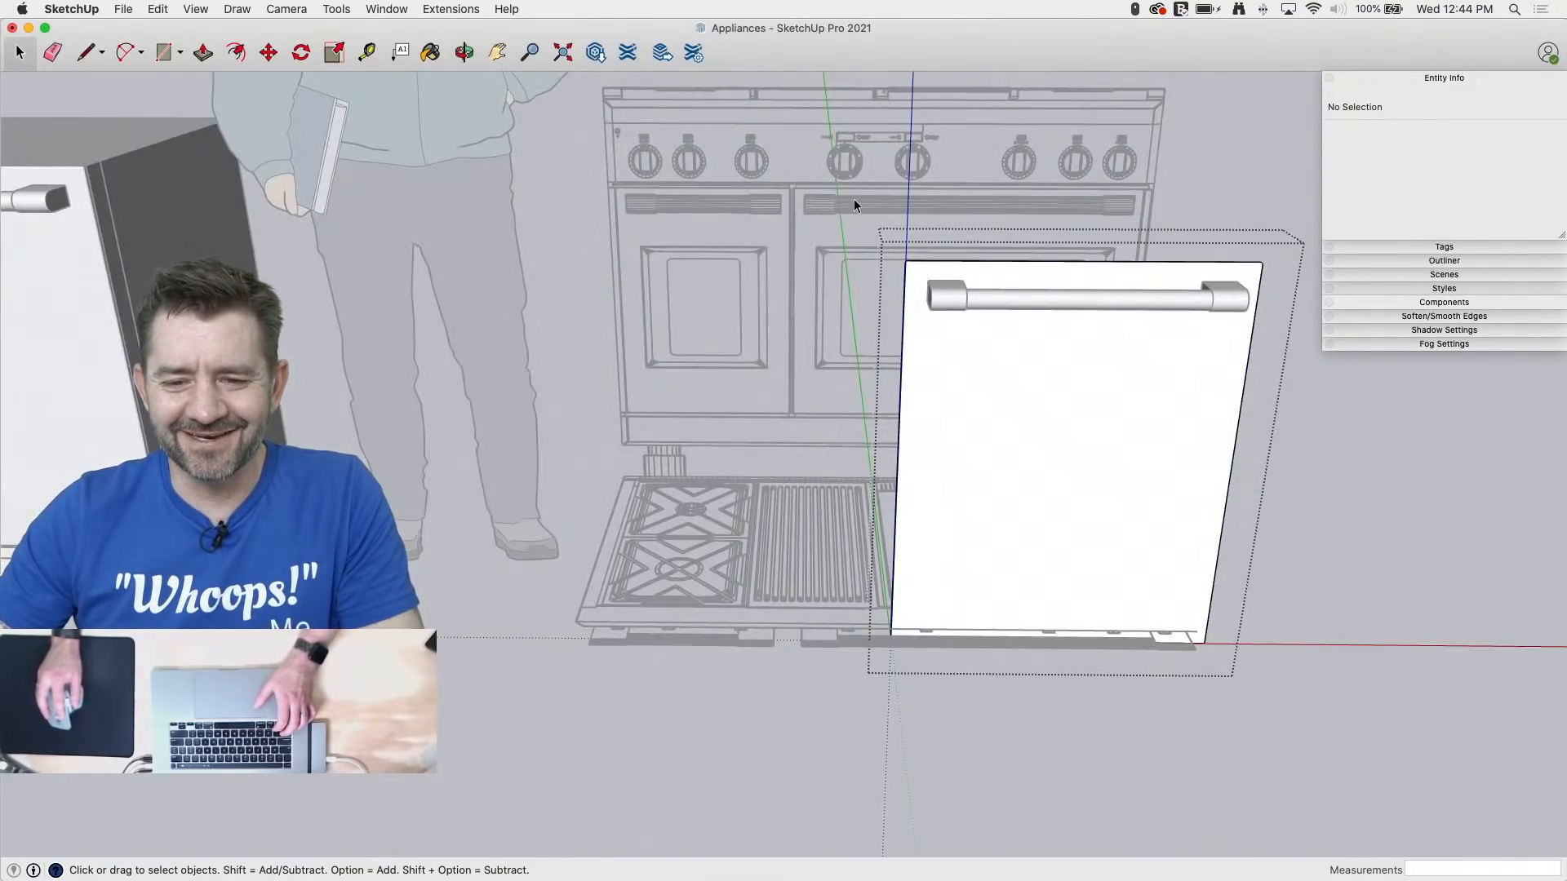
pyautogui.click(1010, 660)
pyautogui.moveTo(865, 490); pyautogui.dragTo(964, 674, button='middle')
pyautogui.scroll(5, 1002, 527)
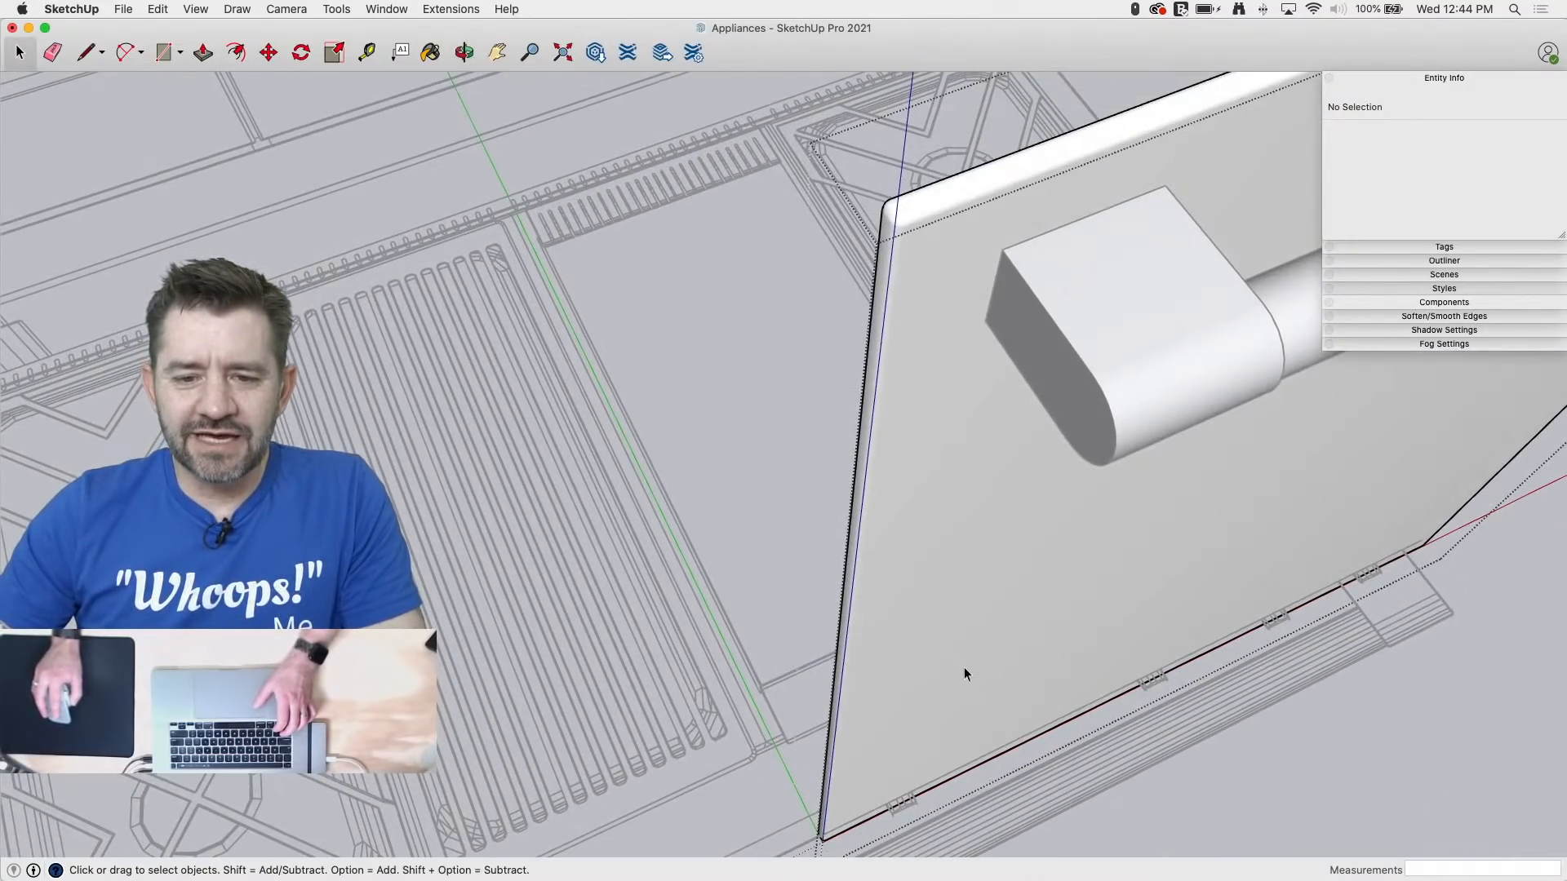
pyautogui.scroll(-10, 898, 620)
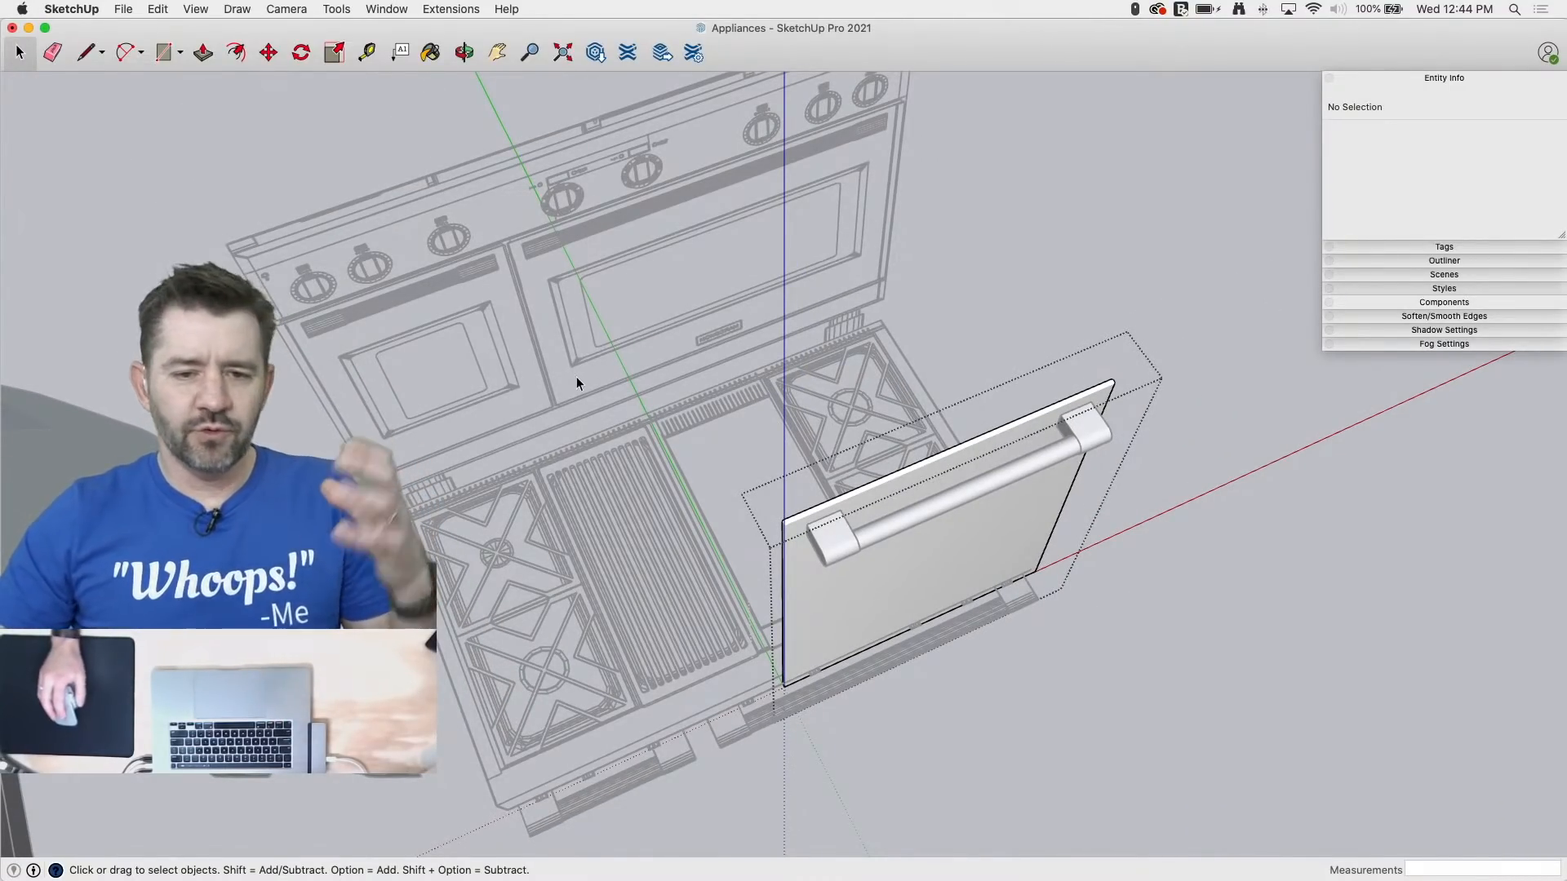
pyautogui.click(196, 9)
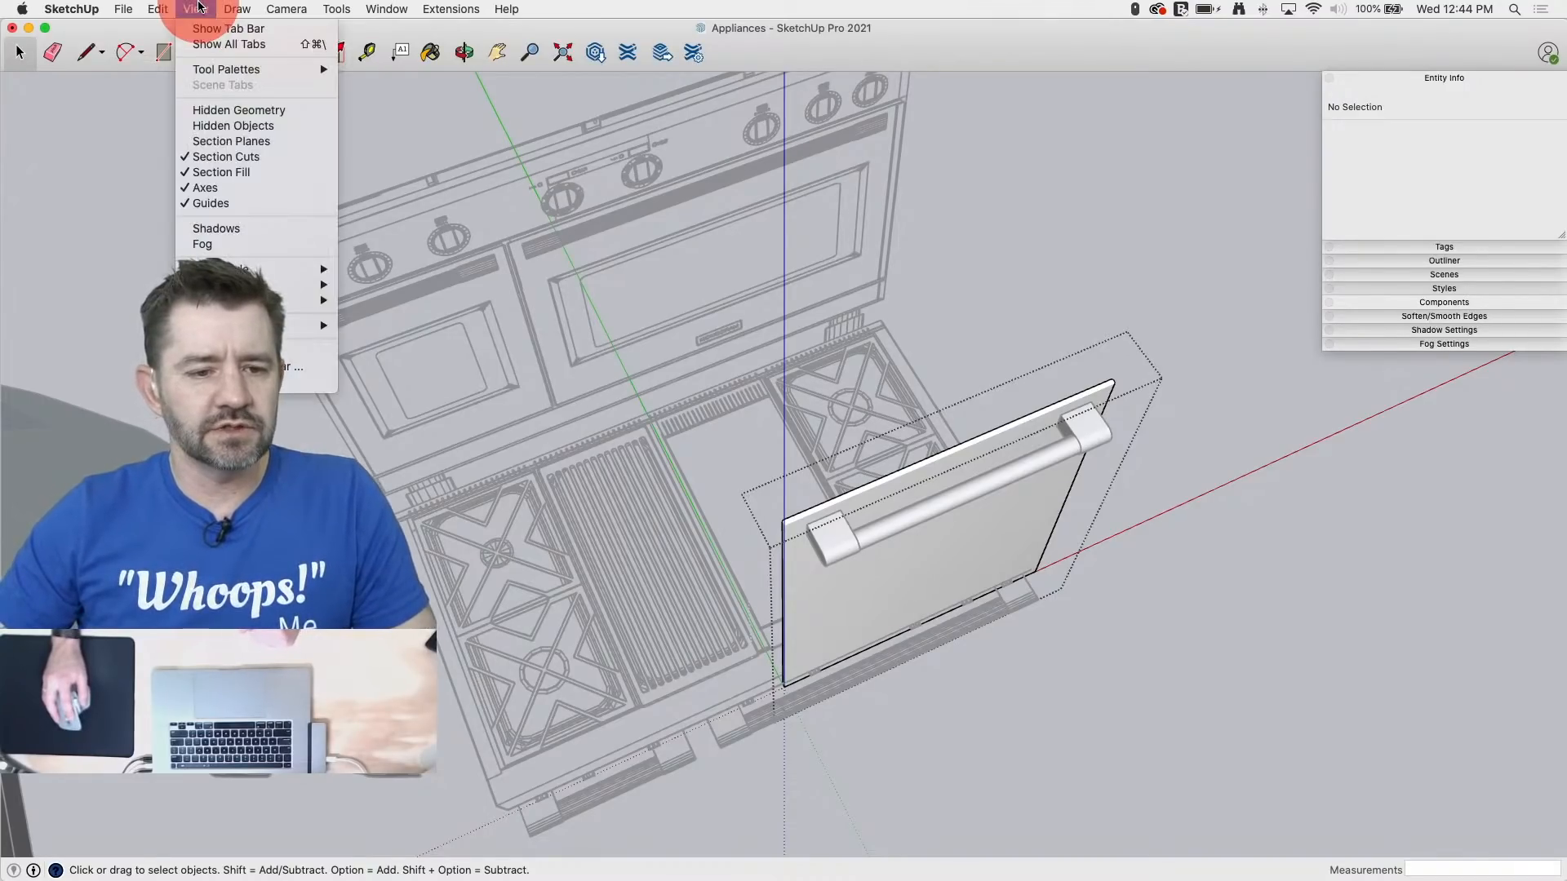
pyautogui.click(228, 109)
# Step: Select the door panel's left edge geometry and stretch it about 7 13/16" along the red axis to the large oven door's left edge
pyautogui.moveTo(804, 652); pyautogui.dragTo(738, 498, button='middle')
pyautogui.moveTo(687, 364); pyautogui.dragTo(825, 699)
pyautogui.moveTo(863, 814); pyautogui.dragTo(863, 814)
pyautogui.scroll(10, 746, 536)
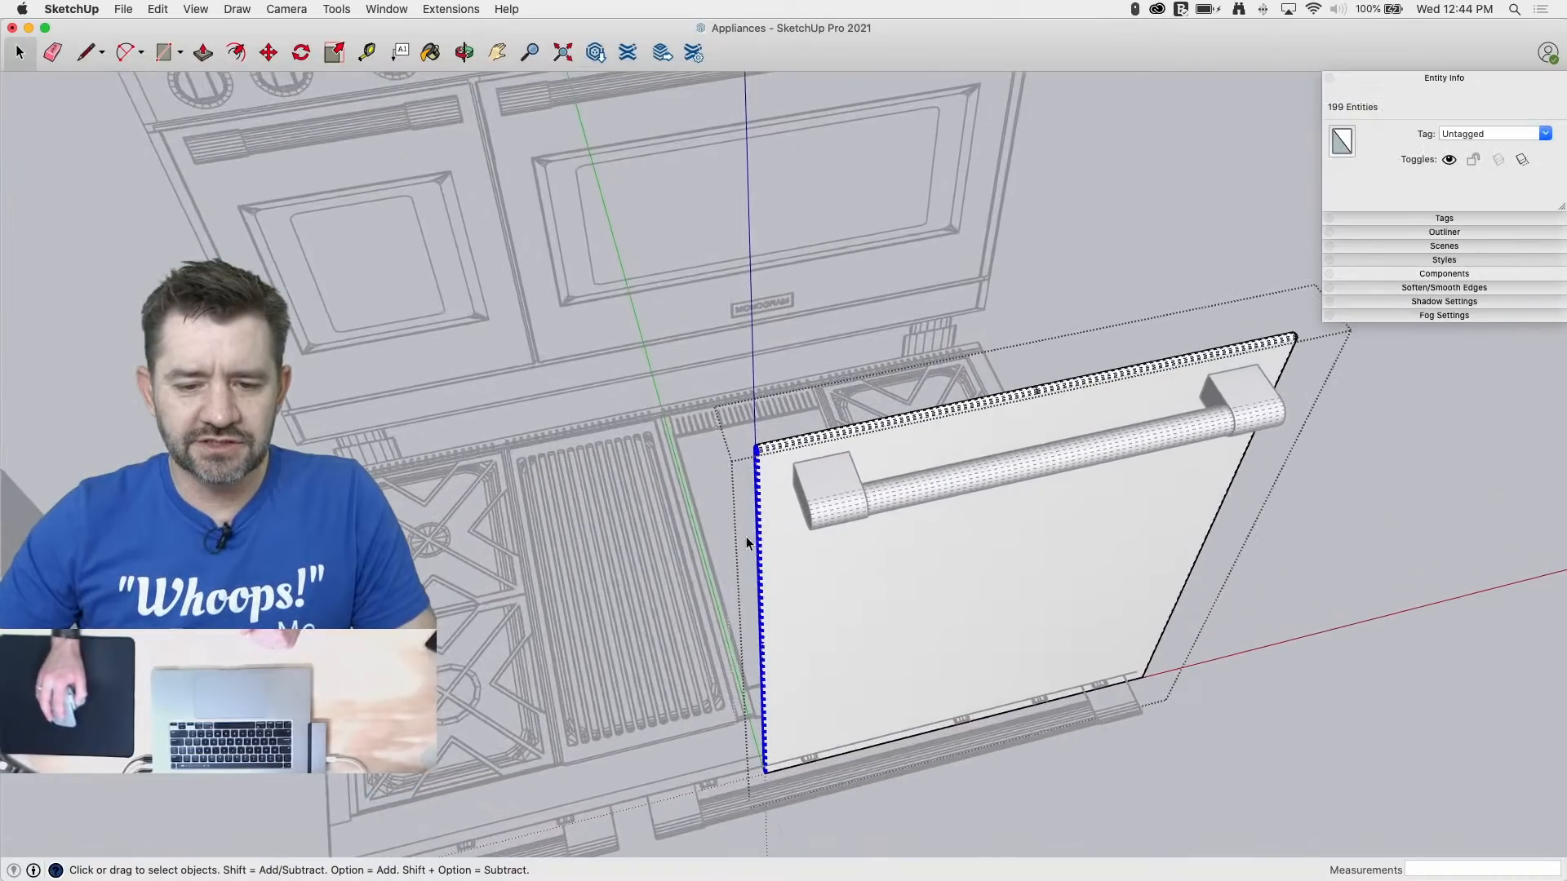
pyautogui.press('m')
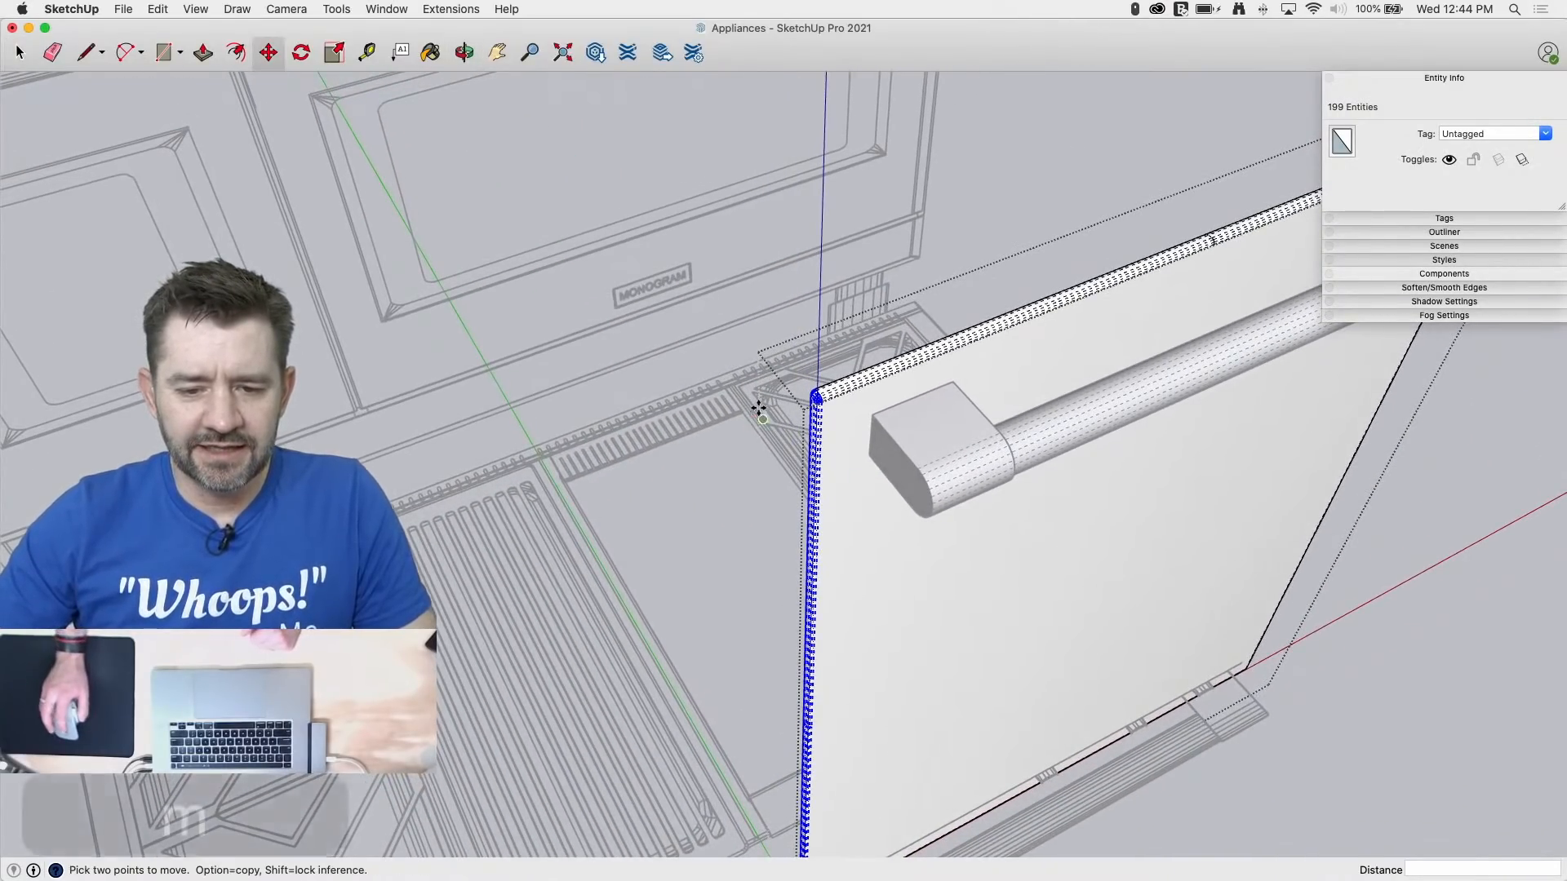
pyautogui.moveTo(874, 488); pyautogui.dragTo(929, 435, button='middle')
pyautogui.click(1105, 426)
pyautogui.scroll(-8, 1081, 449)
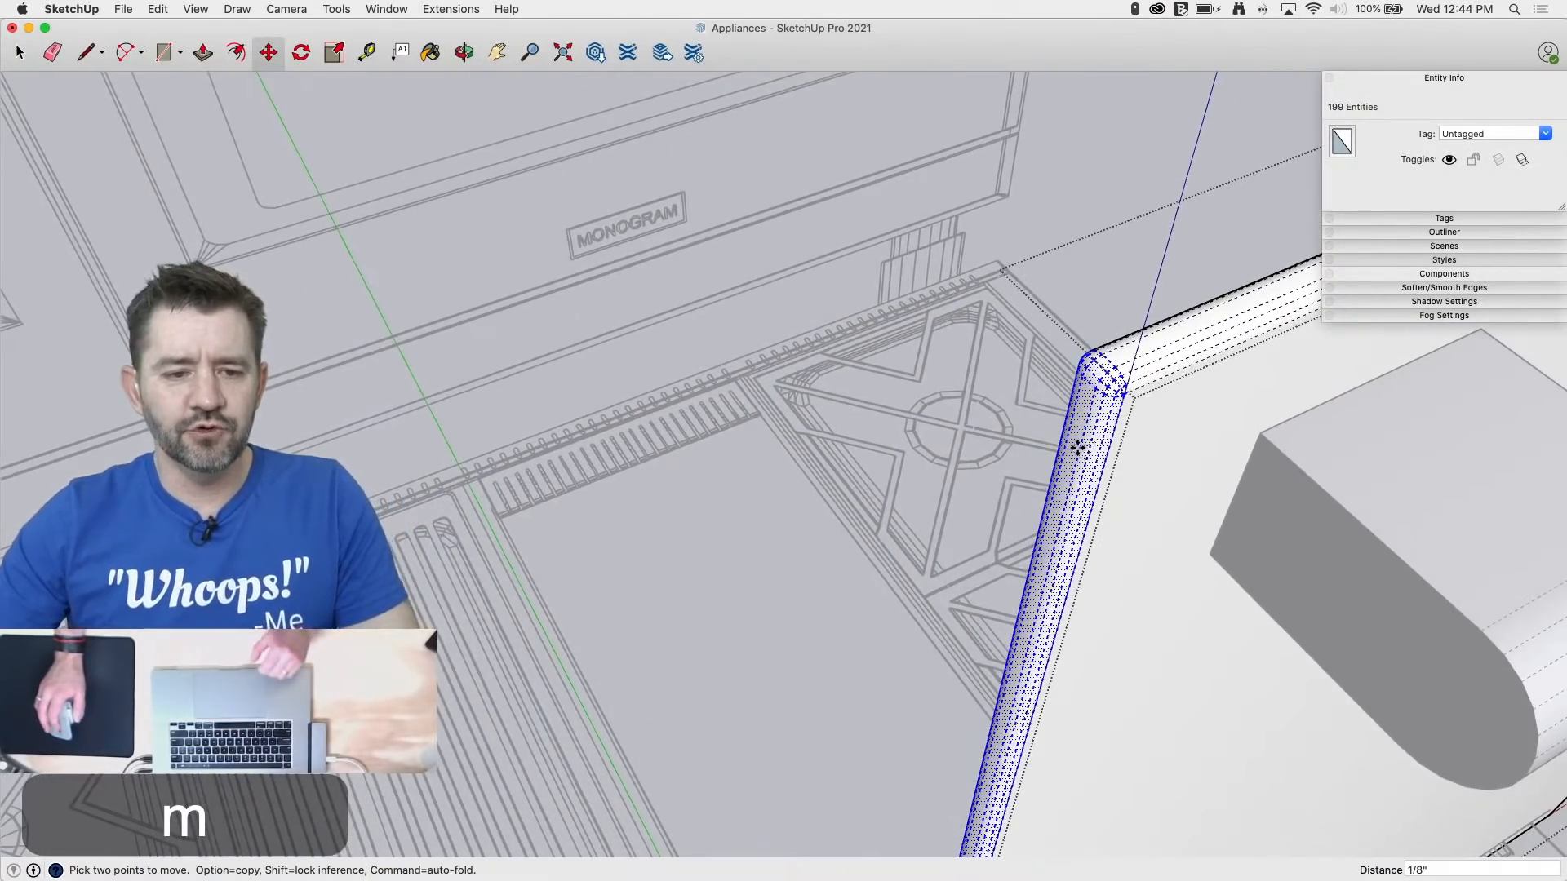
pyautogui.scroll(10, 363, 372)
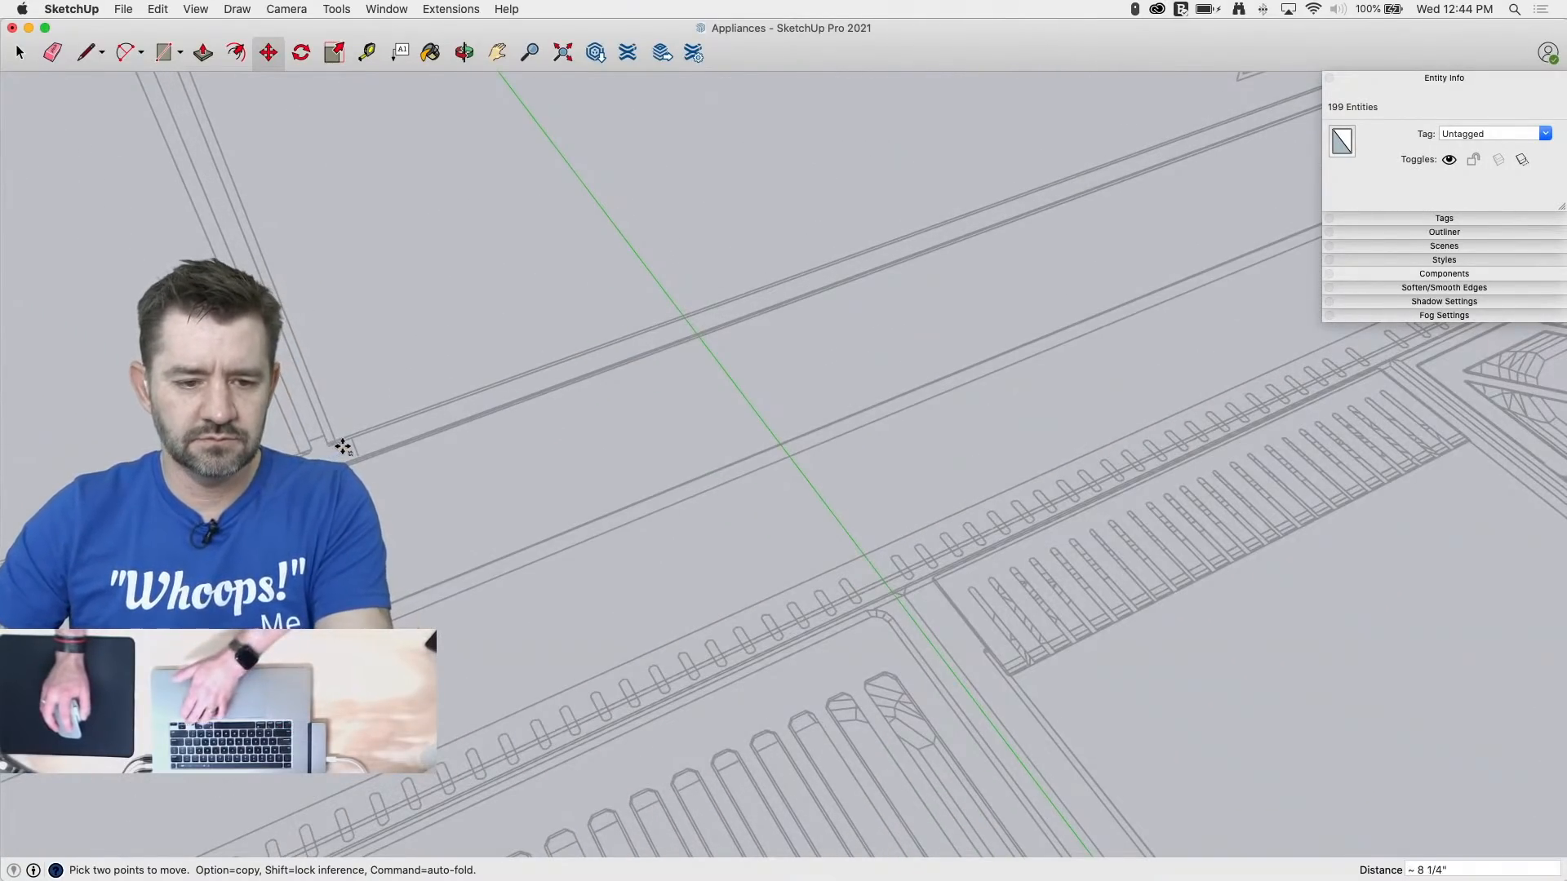
pyautogui.press('Left')
pyautogui.press('Right')
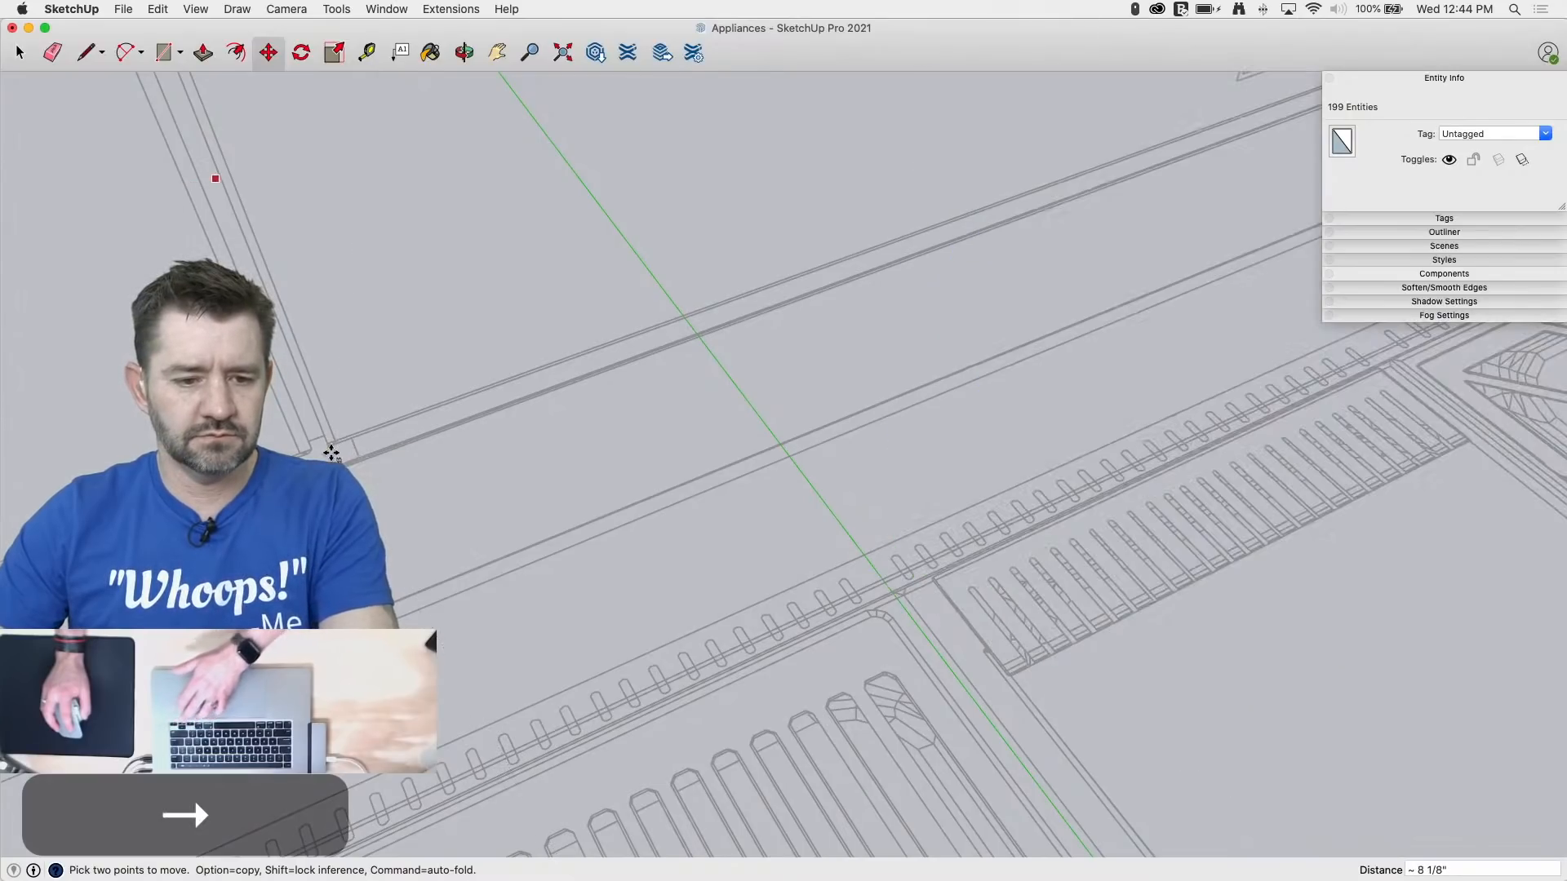
pyautogui.scroll(-6, 343, 413)
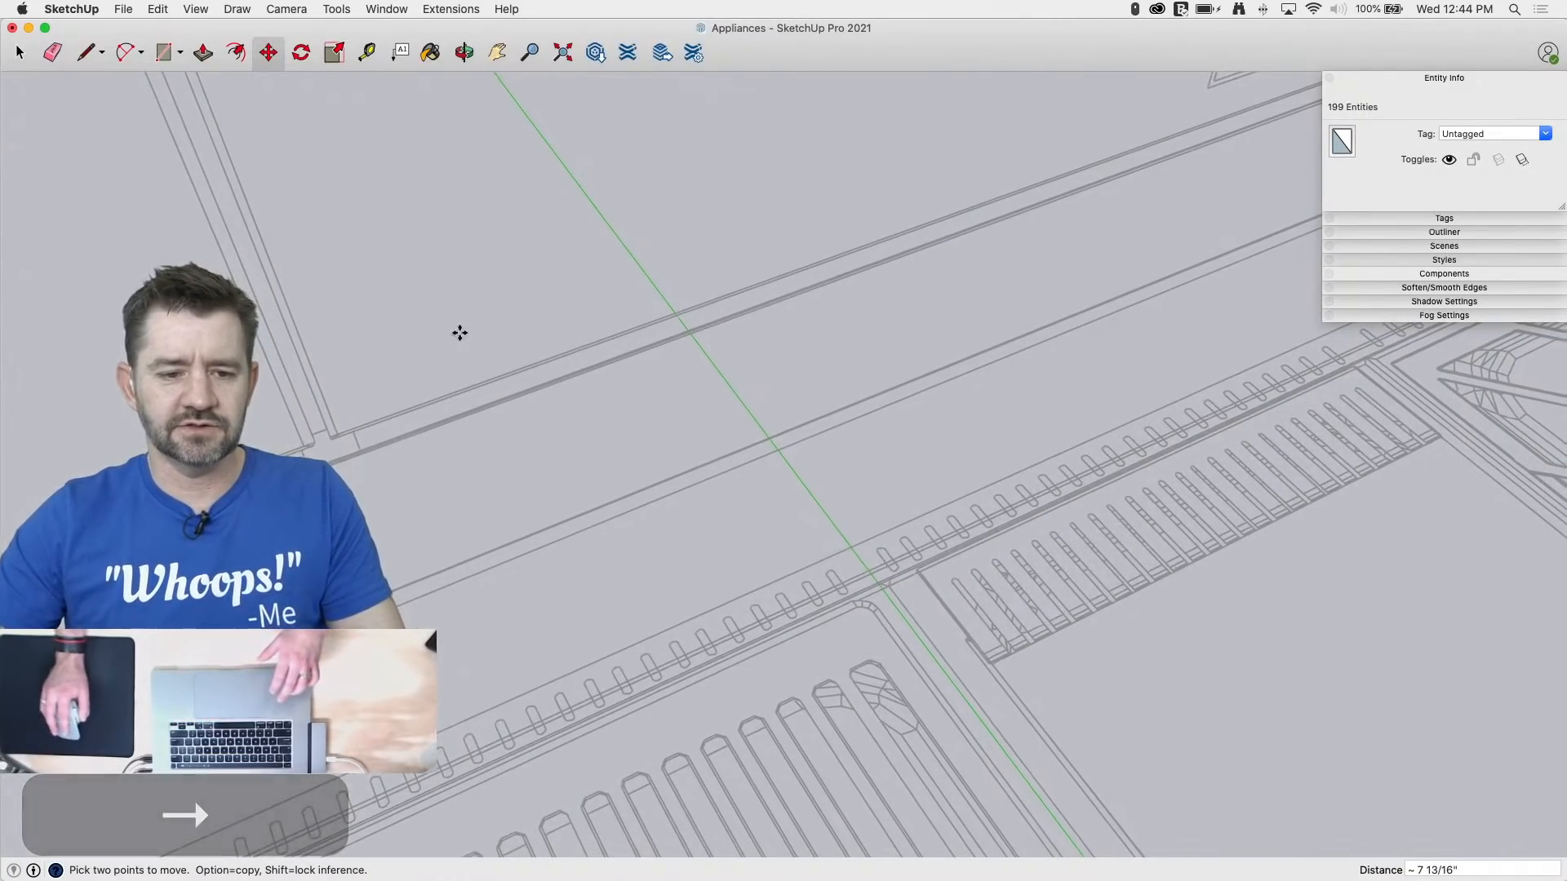
pyautogui.scroll(-10, 345, 435)
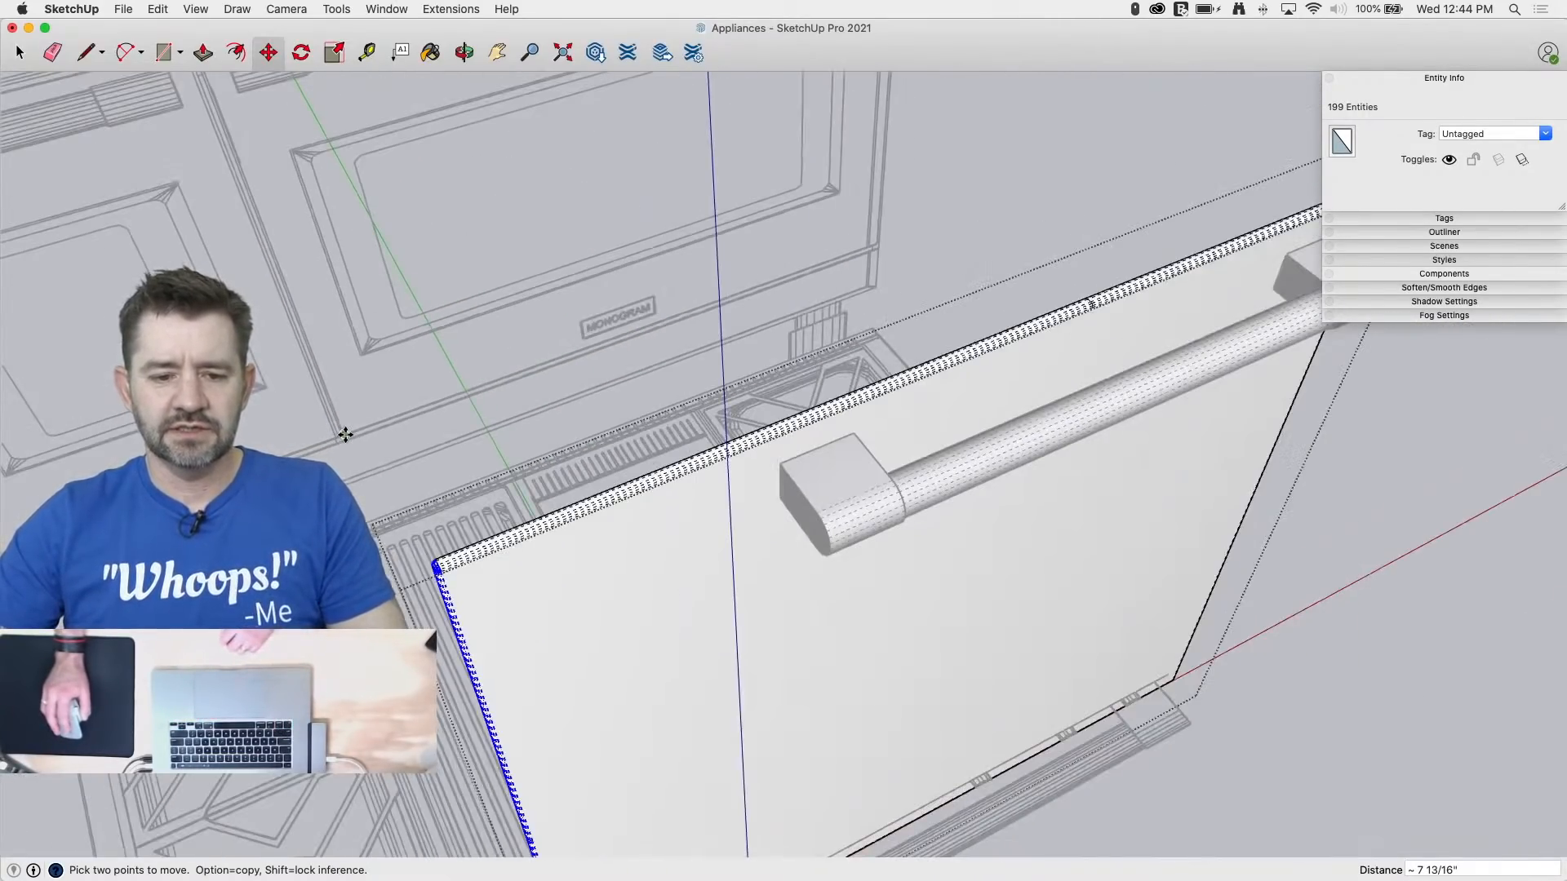
# Step: Select the door panel's bottom edge geometry and raise it about 7 5/8" along the blue axis to the large oven door's lower edge
pyautogui.moveTo(560, 490); pyautogui.dragTo(742, 188, button='middle')
pyautogui.moveTo(997, 759); pyautogui.dragTo(756, 589, button='middle')
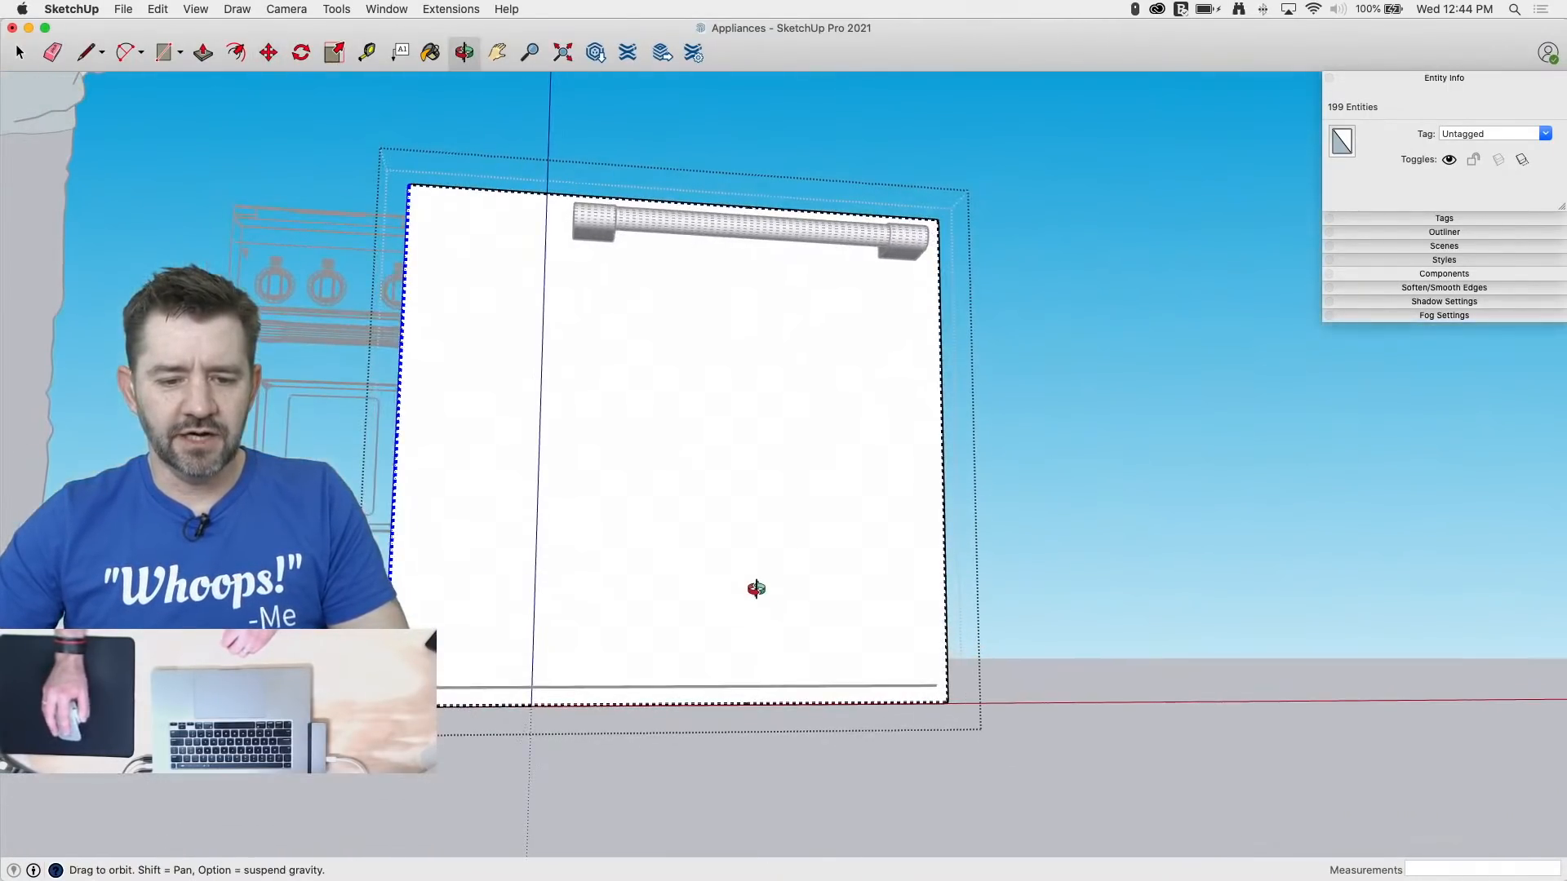
pyautogui.moveTo(1046, 804); pyautogui.dragTo(1047, 806)
pyautogui.moveTo(522, 693); pyautogui.dragTo(710, 523, button='middle')
pyautogui.scroll(10, 669, 551)
pyautogui.press('m')
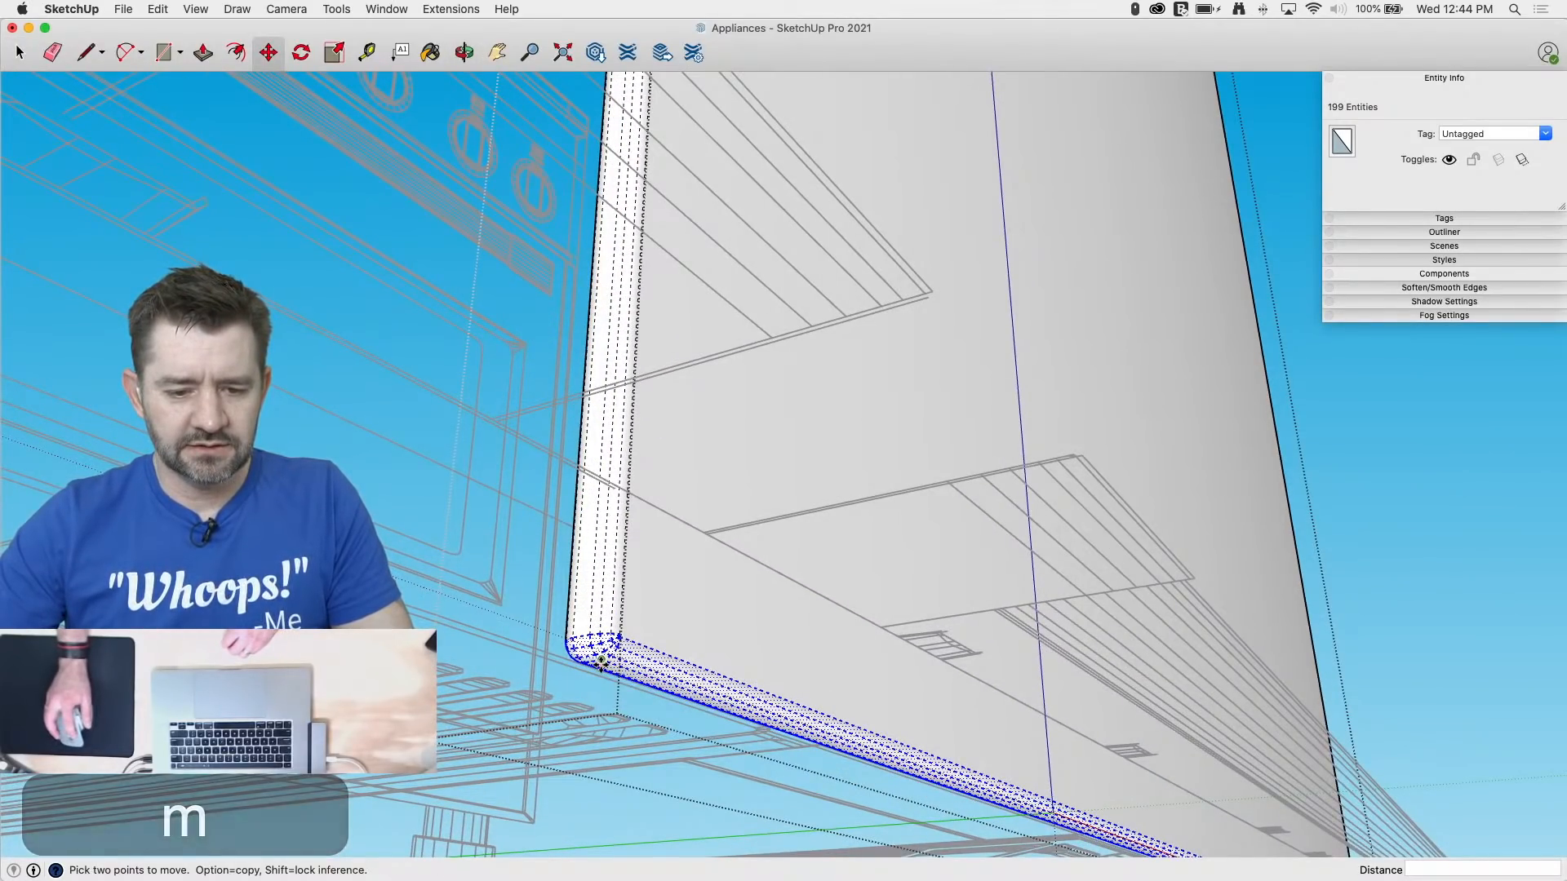
pyautogui.click(601, 669)
pyautogui.moveTo(875, 320); pyautogui.dragTo(825, 574, button='middle')
pyautogui.scroll(-5, 825, 573)
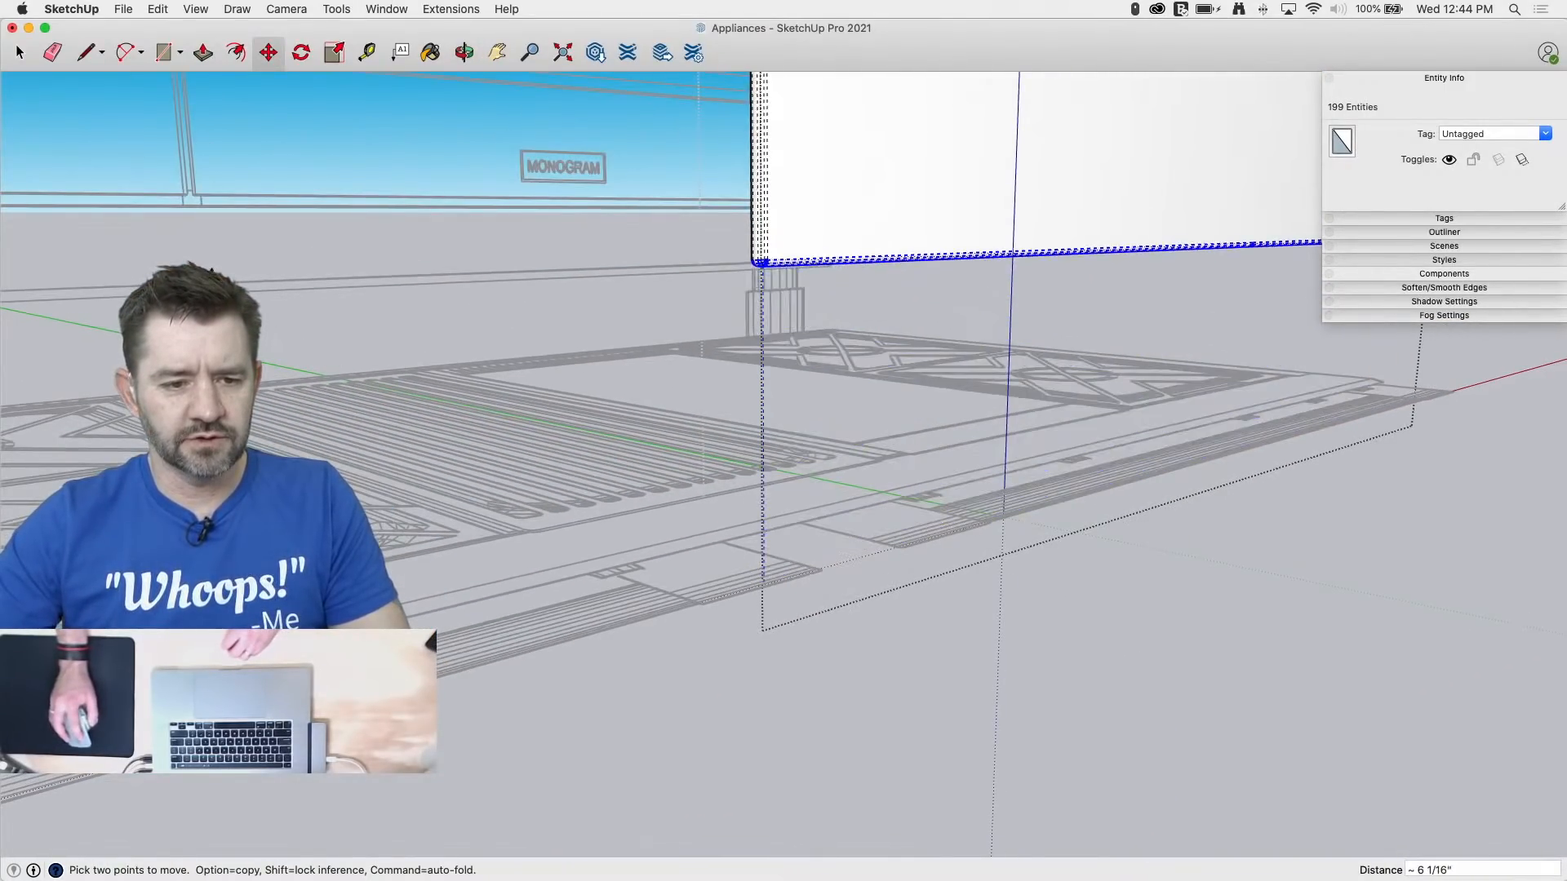
pyautogui.scroll(3, 217, 193)
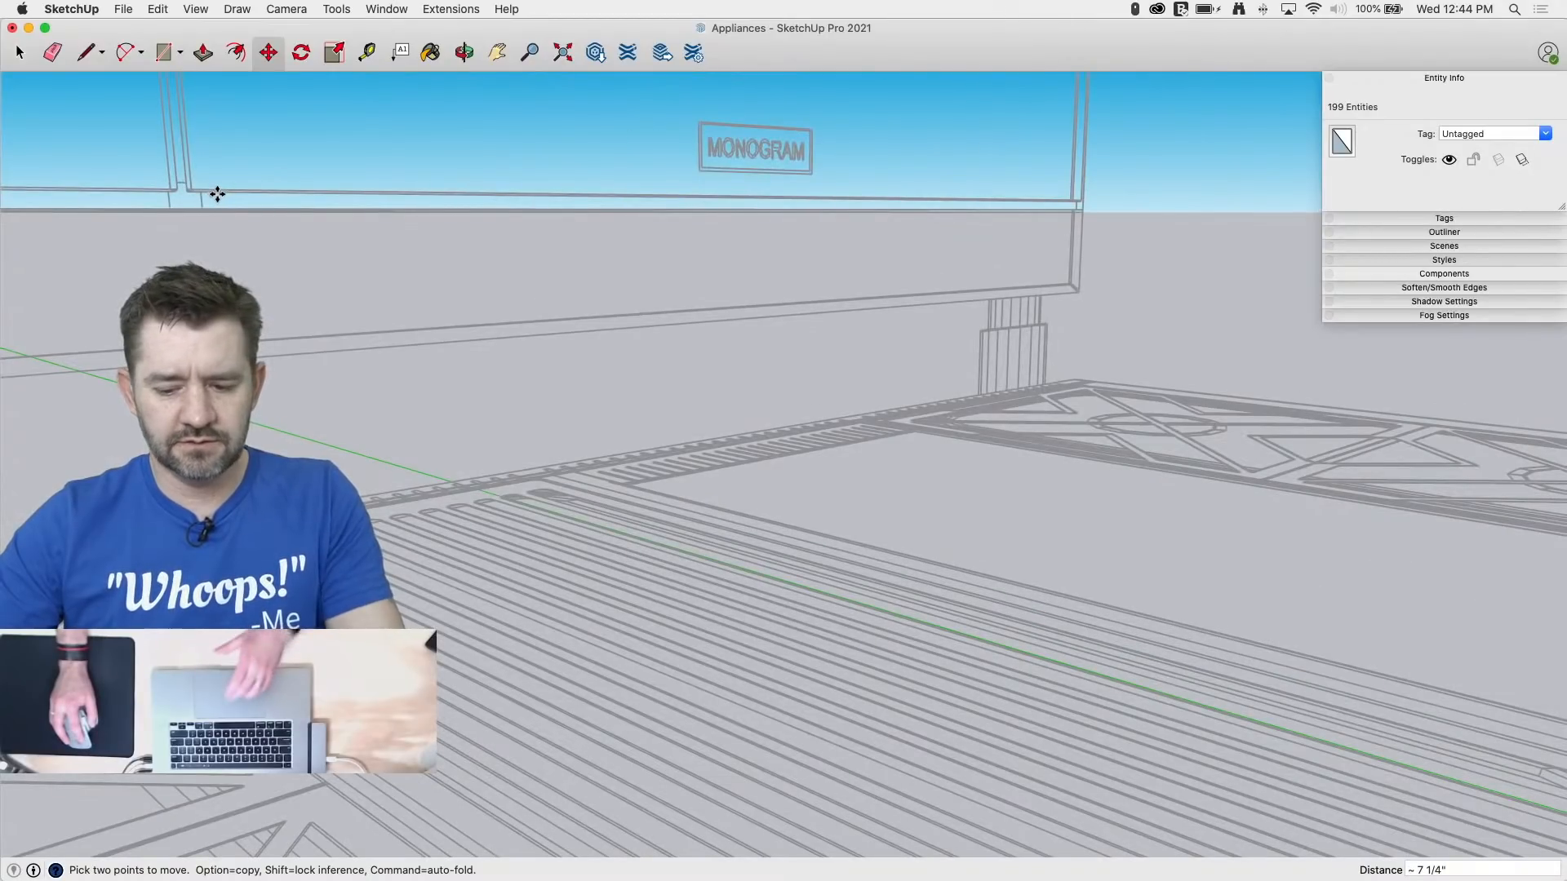
pyautogui.press('Up')
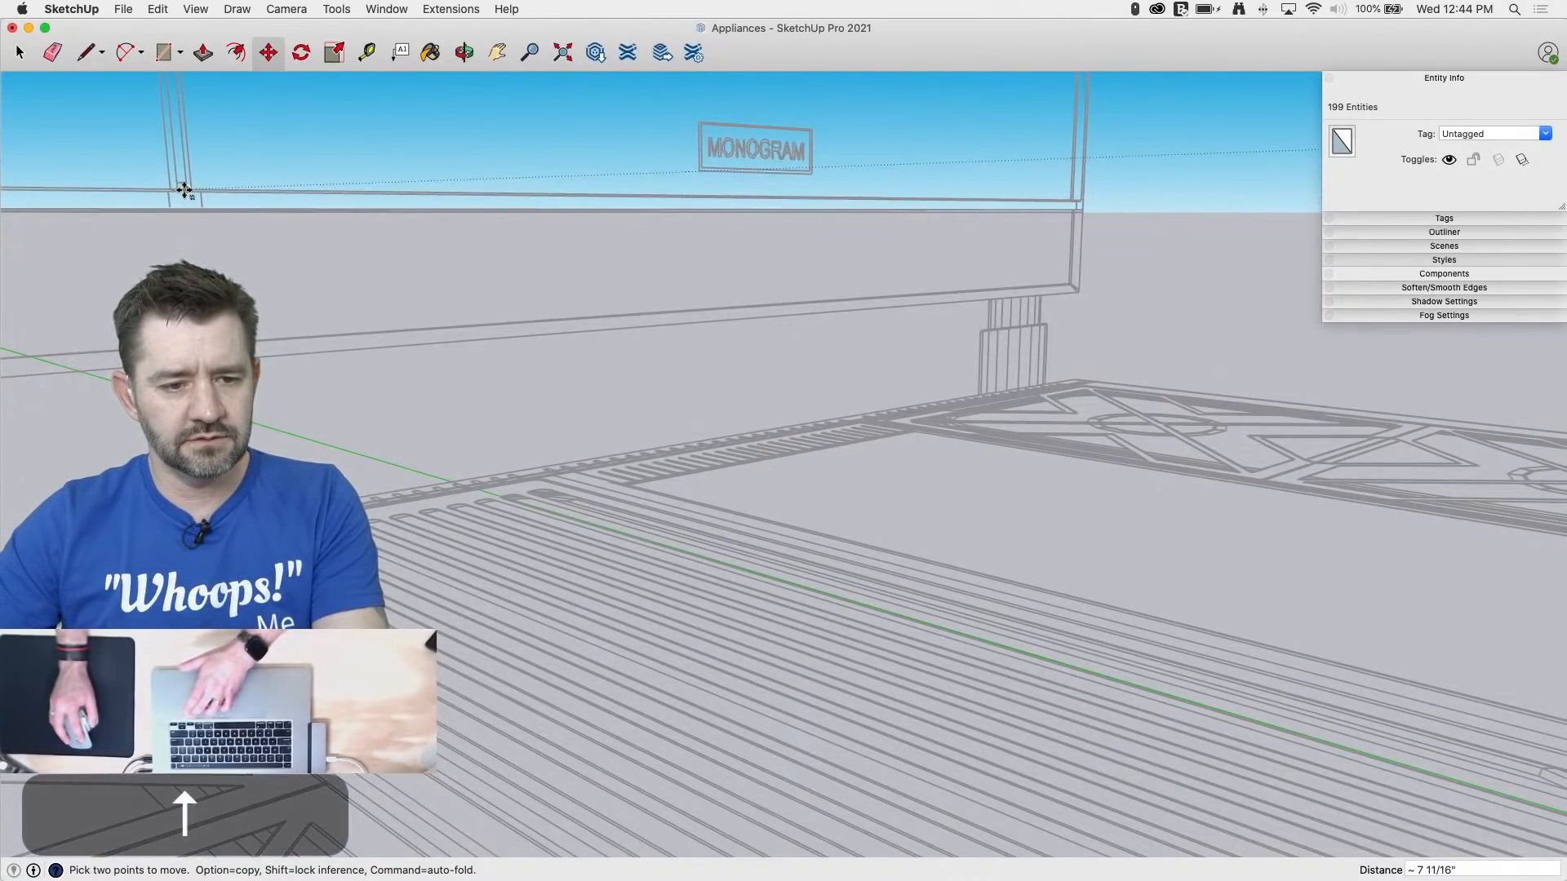
pyautogui.scroll(-10, 196, 522)
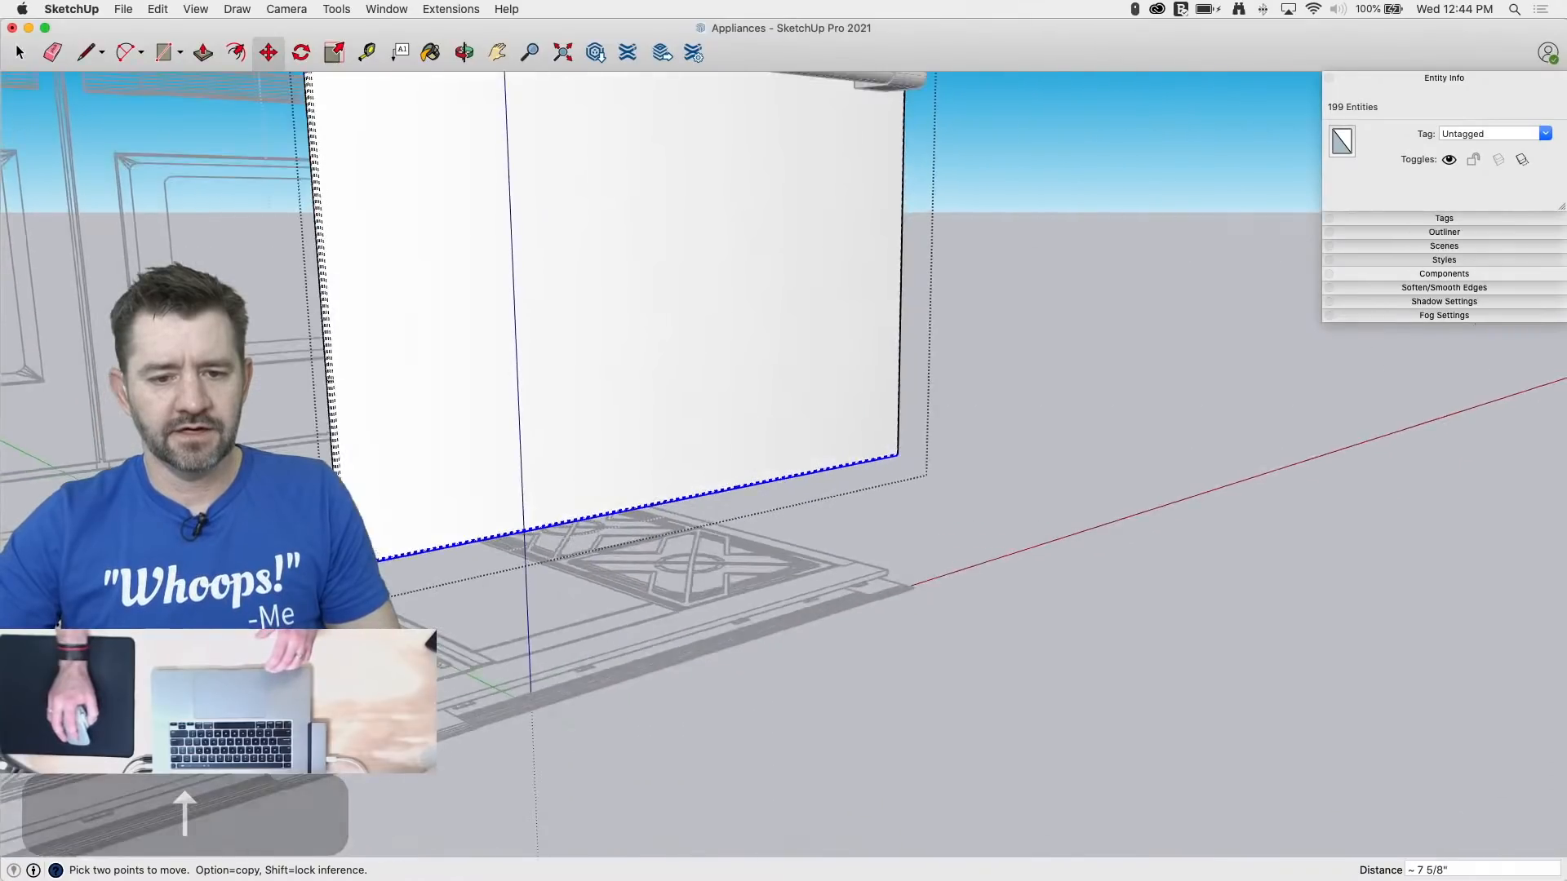
# Step: Check how the door handle's right end aligns along the green axis with the large oven handle in the elevation drawing
pyautogui.moveTo(816, 499); pyautogui.dragTo(463, 666, button='middle')
pyautogui.scroll(-5, 574, 612)
pyautogui.moveTo(574, 612); pyautogui.dragTo(657, 707, button='middle')
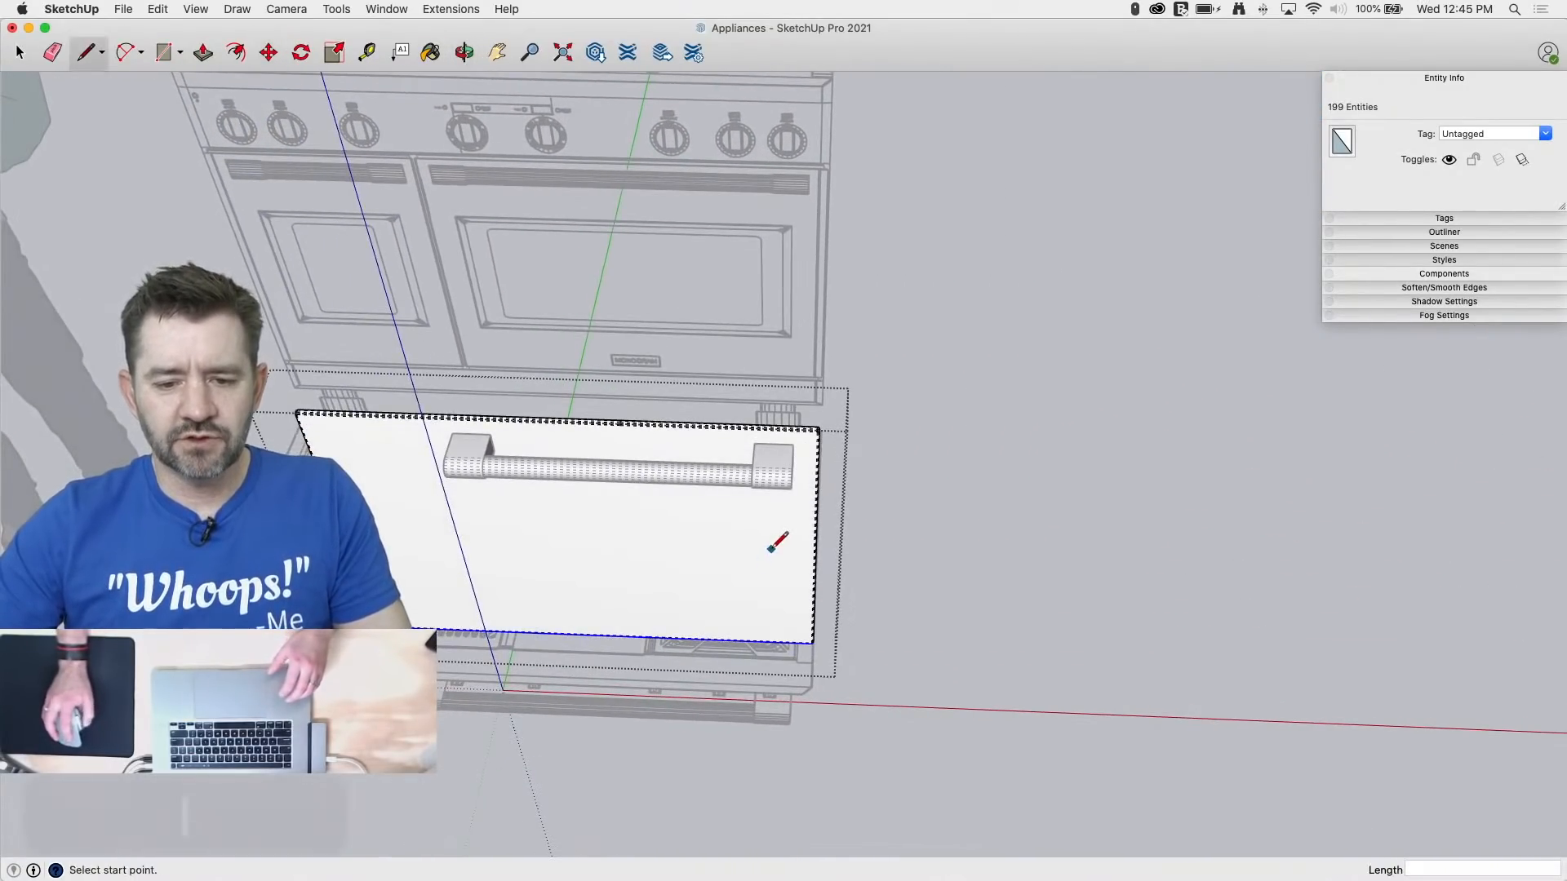
pyautogui.press('l')
pyautogui.click(792, 445)
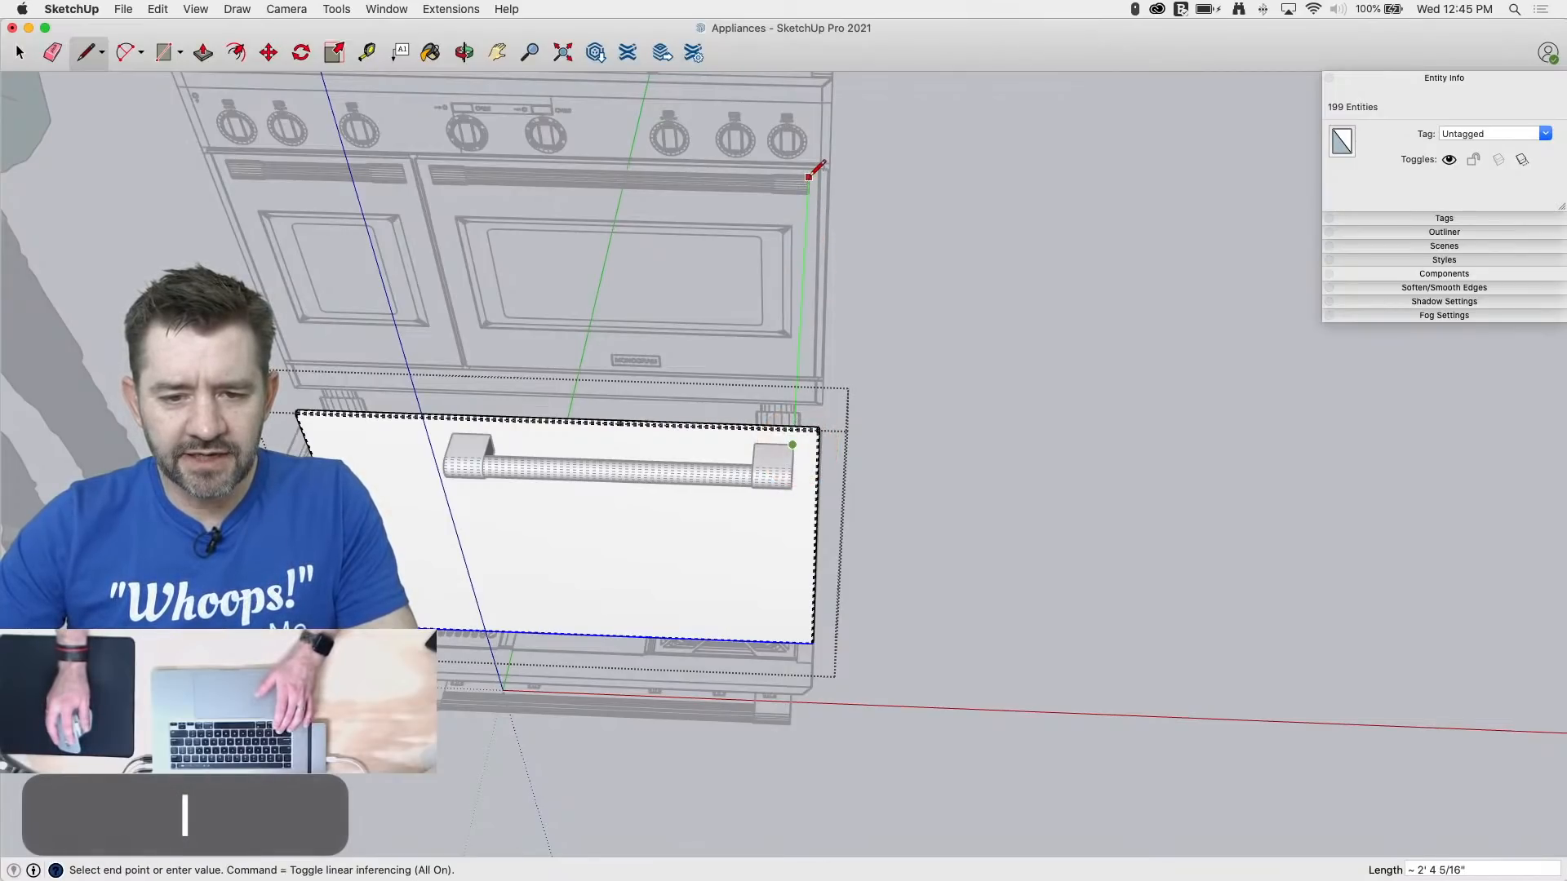
pyautogui.press('space')
# Step: Open the handle group and stretch its left end about 8 5/16" along the red axis to match the large oven handle
pyautogui.click(755, 478)
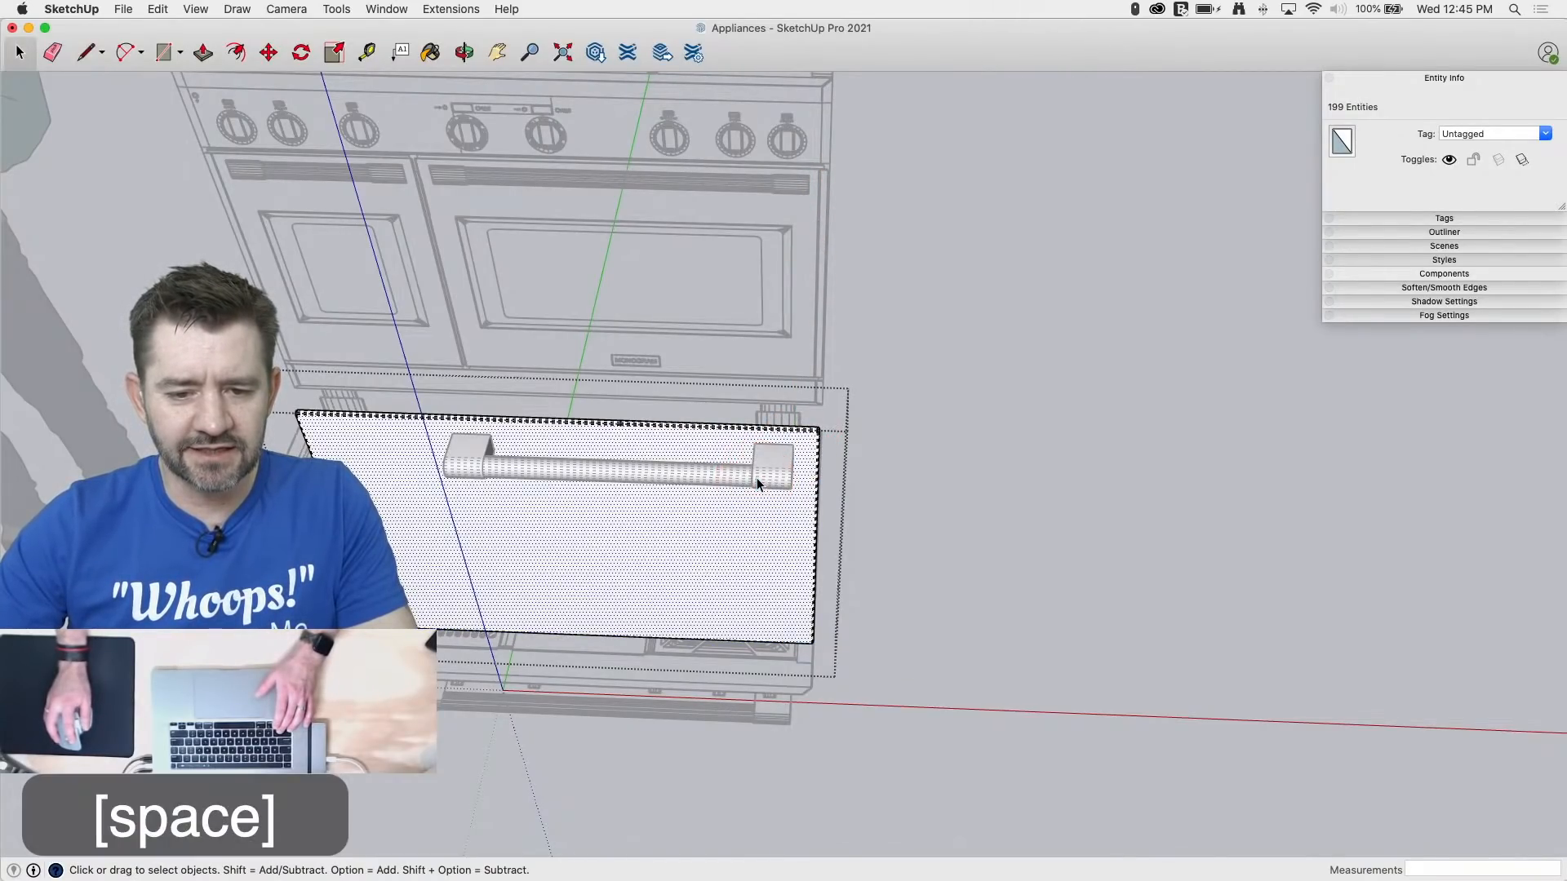
pyautogui.click(1112, 487)
pyautogui.click(762, 462)
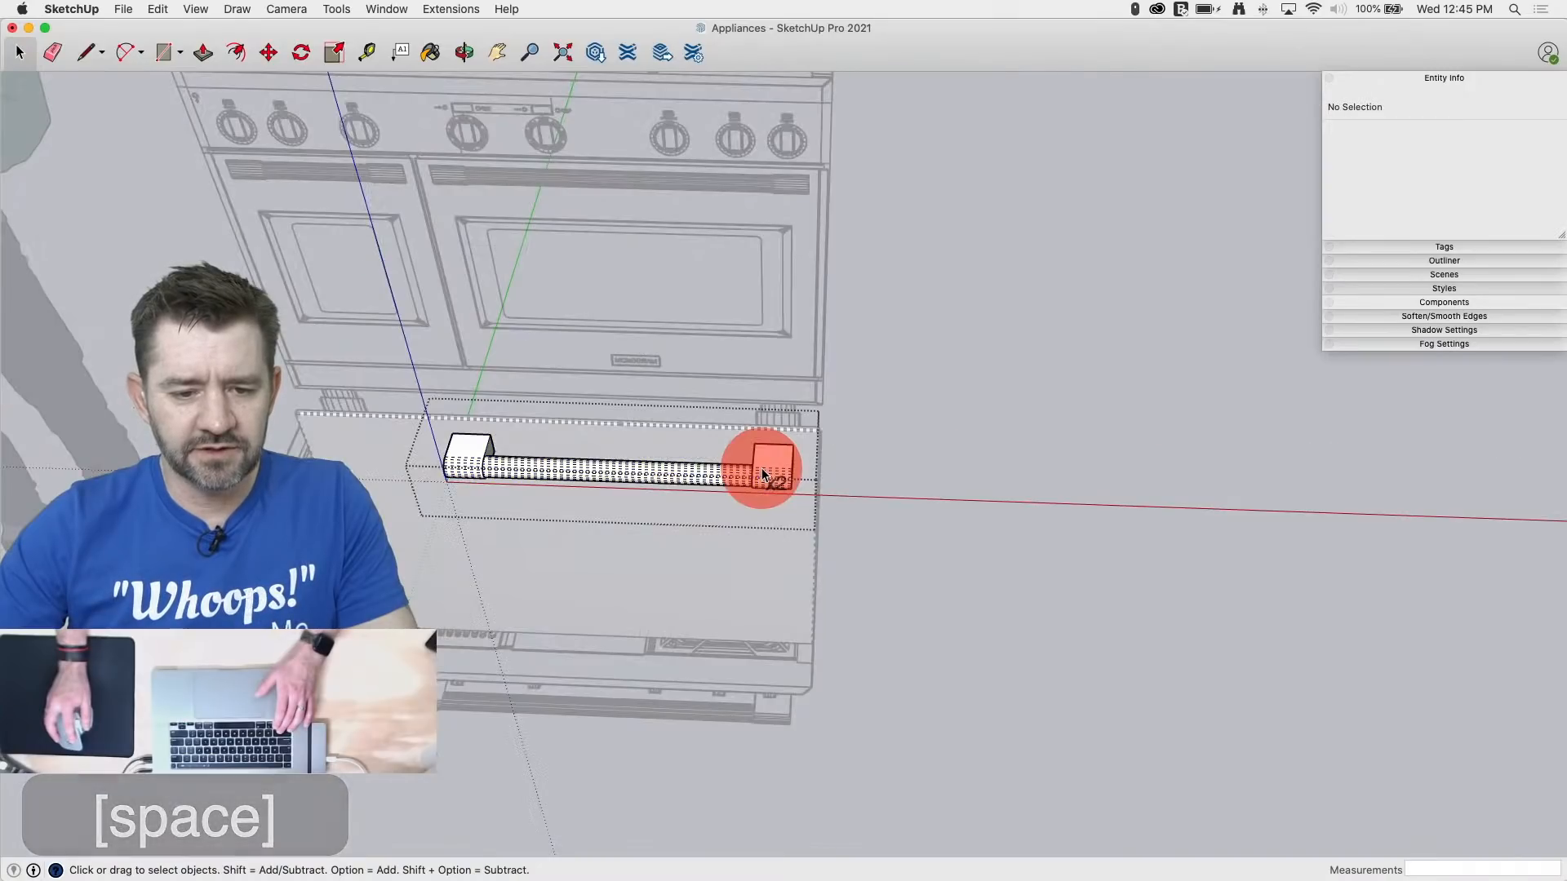
pyautogui.moveTo(374, 395); pyautogui.dragTo(533, 533)
pyautogui.moveTo(533, 534); pyautogui.dragTo(783, 455, button='middle')
pyautogui.press('m')
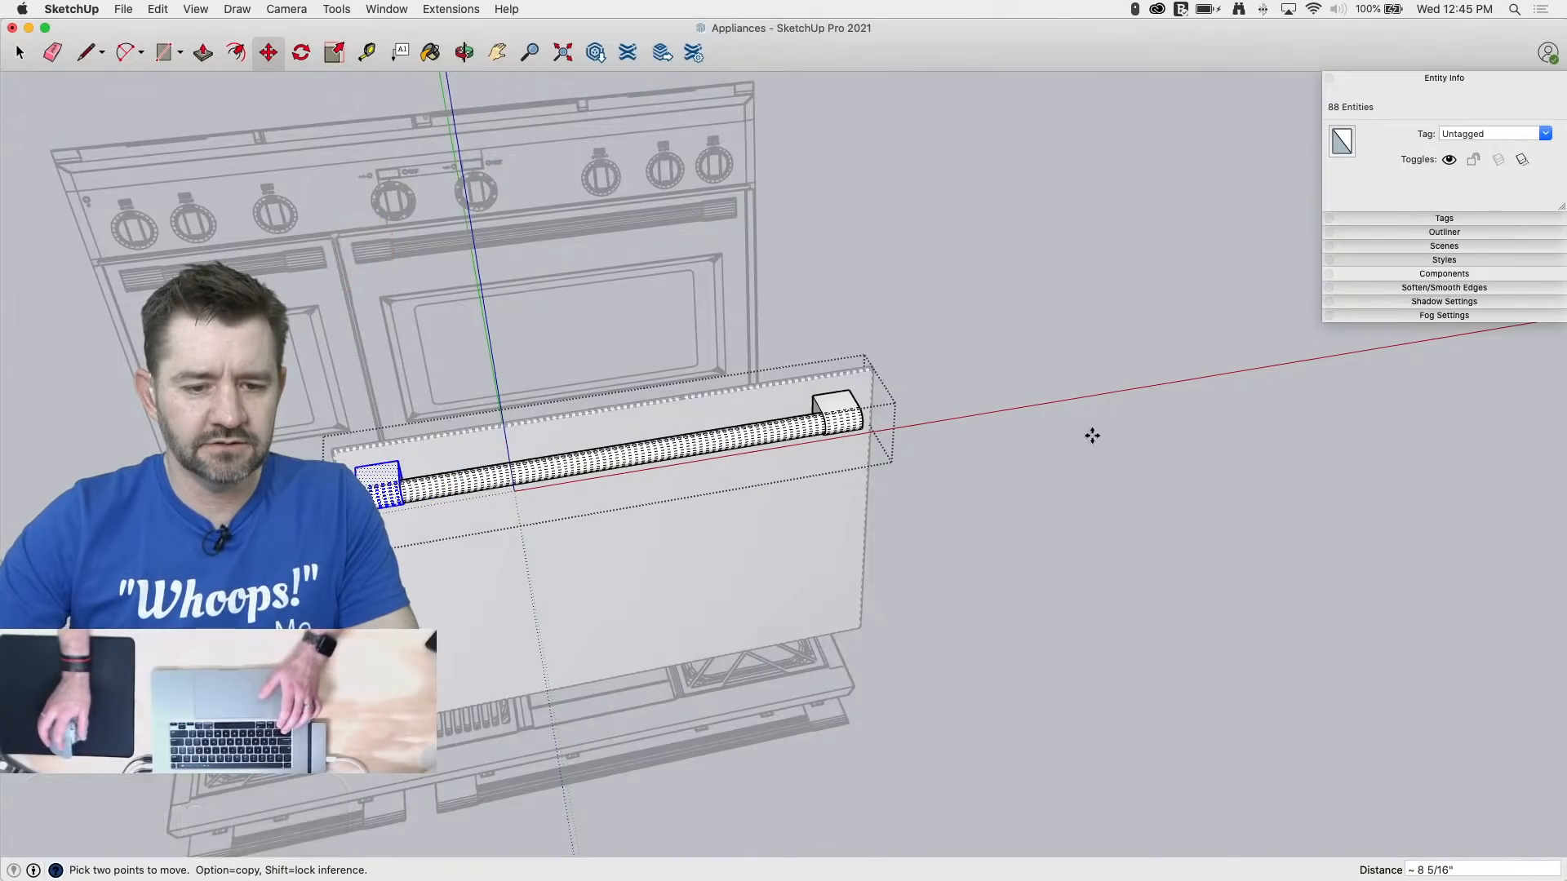
pyautogui.press('space')
pyautogui.click(1050, 532)
pyautogui.moveTo(757, 710); pyautogui.dragTo(531, 653, button='middle')
pyautogui.click(620, 693)
pyautogui.click(1170, 668)
pyautogui.moveTo(1066, 611); pyautogui.dragTo(1304, 610, button='middle')
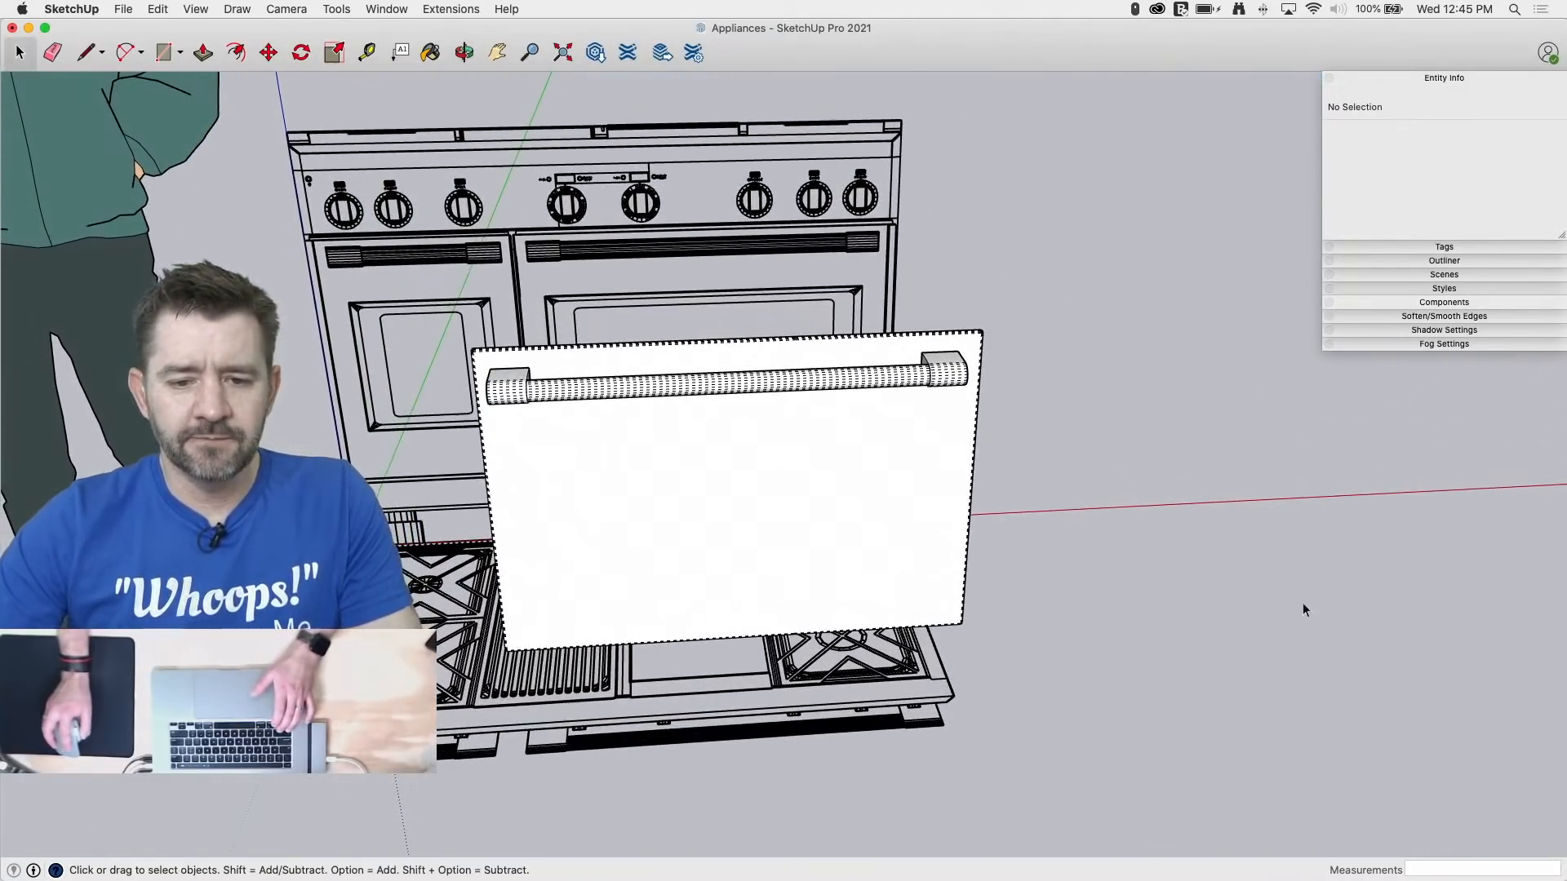
# Step: Copy the door panel and handle about 2' 7 1/8" along the red axis, aligning the copy's right handle end with the small oven's handle
pyautogui.click(728, 387)
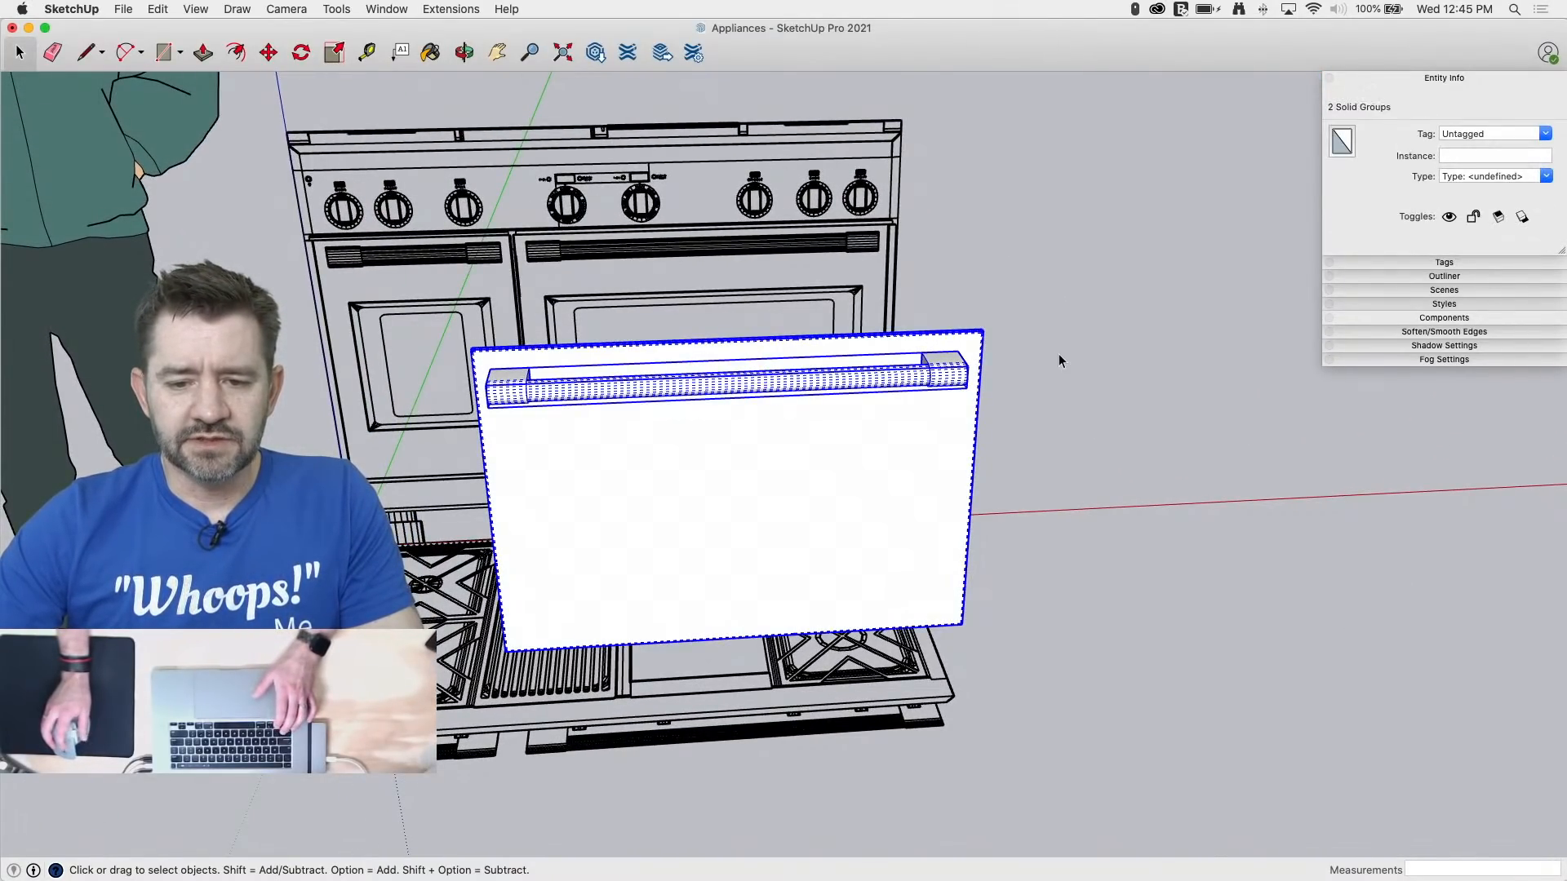
pyautogui.press('m')
pyautogui.scroll(2, 936, 356)
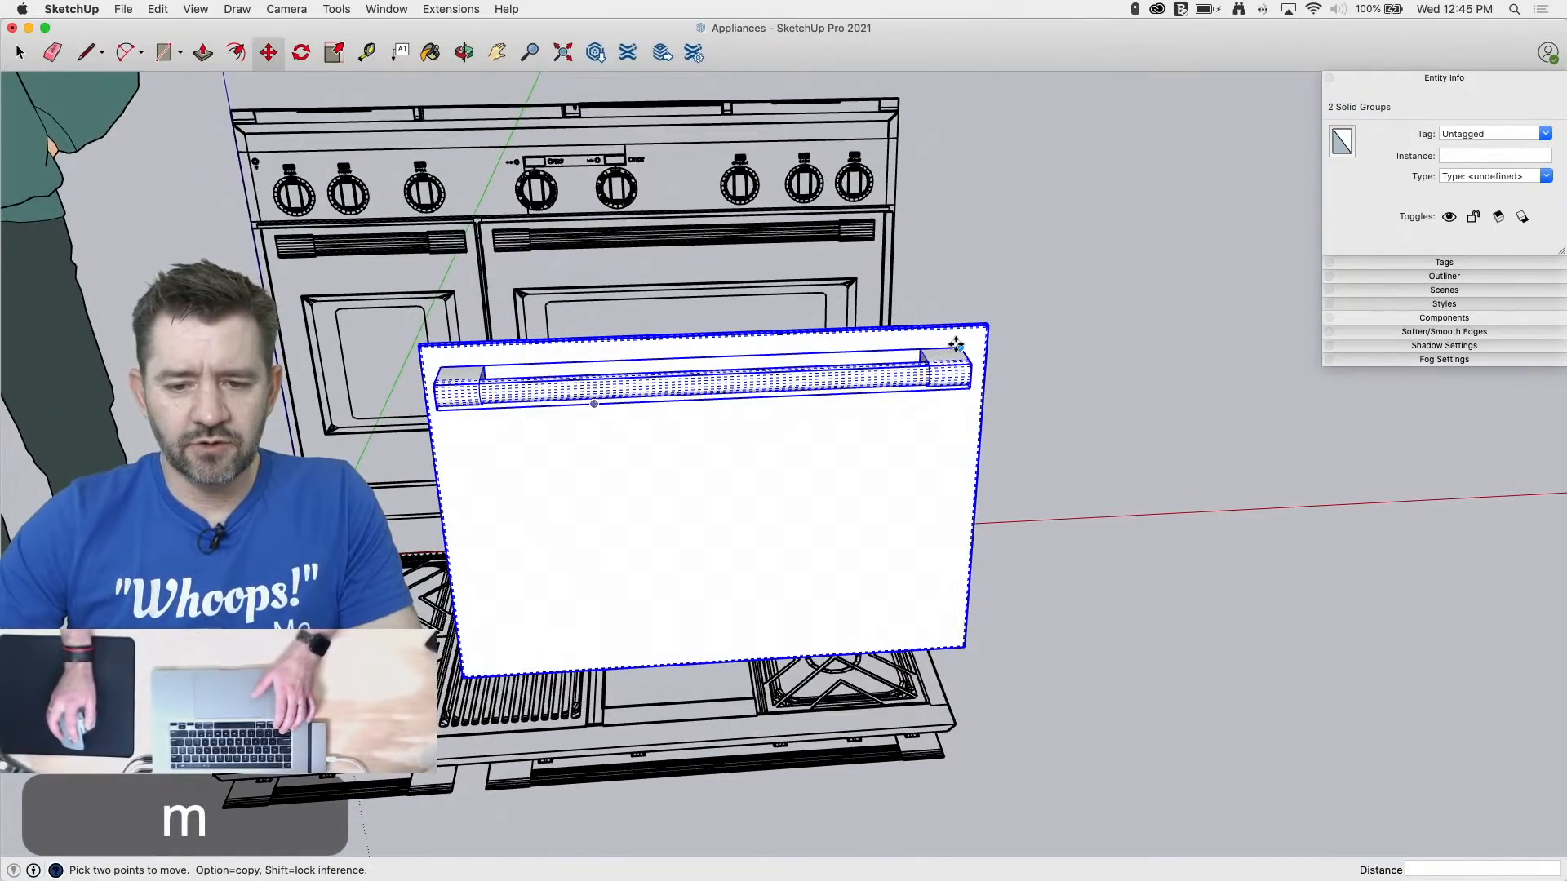
pyautogui.click(956, 344)
pyautogui.press('alt')
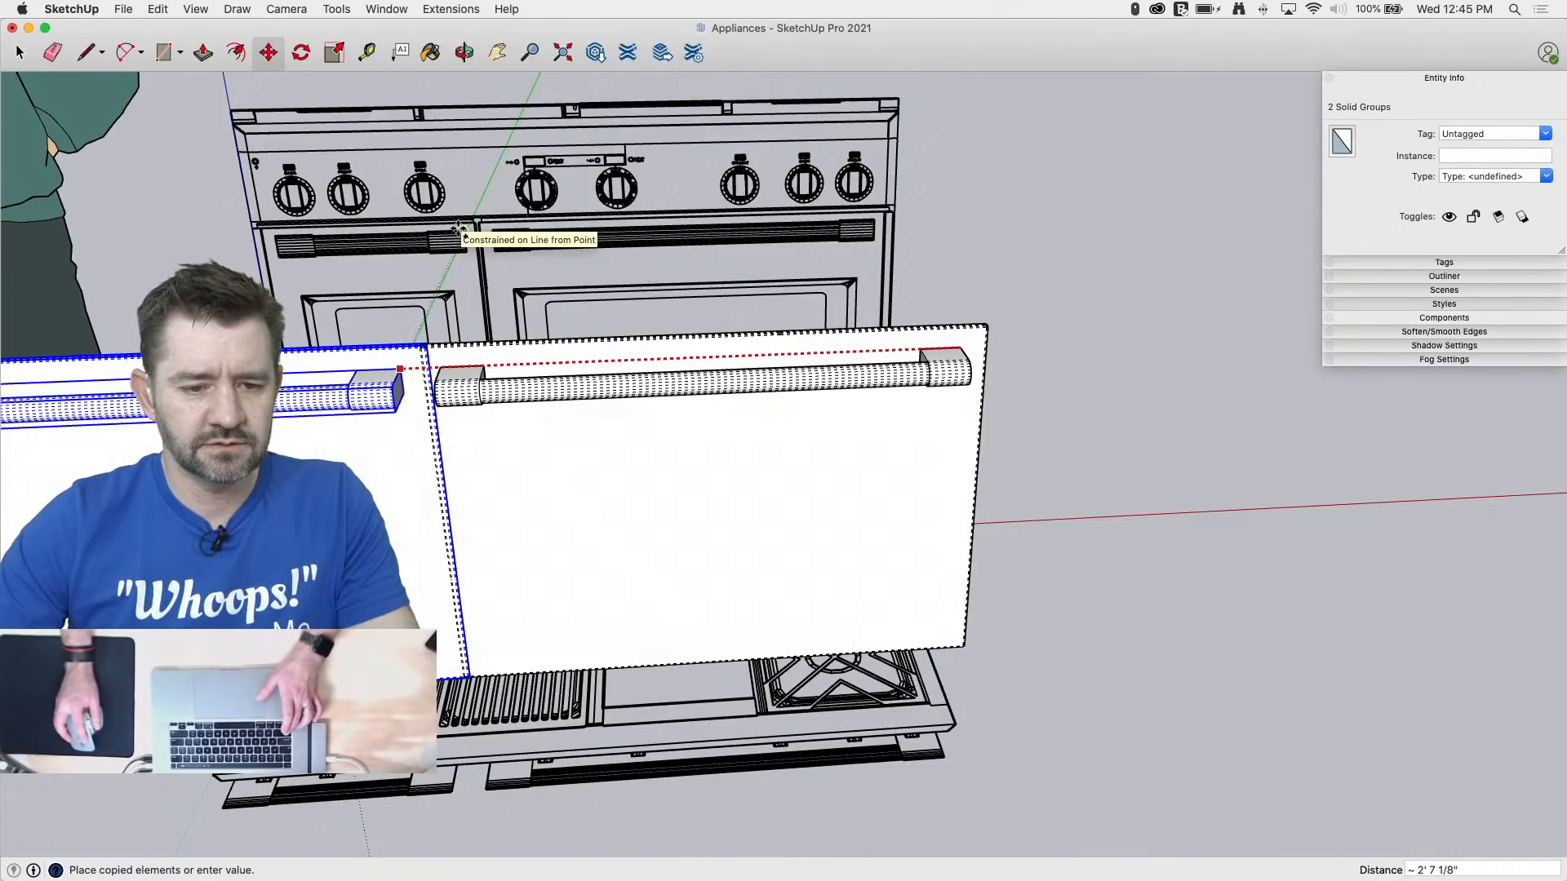
pyautogui.scroll(5, 352, 307)
pyautogui.moveTo(678, 388); pyautogui.dragTo(649, 397, button='middle')
pyautogui.scroll(-4, 641, 410)
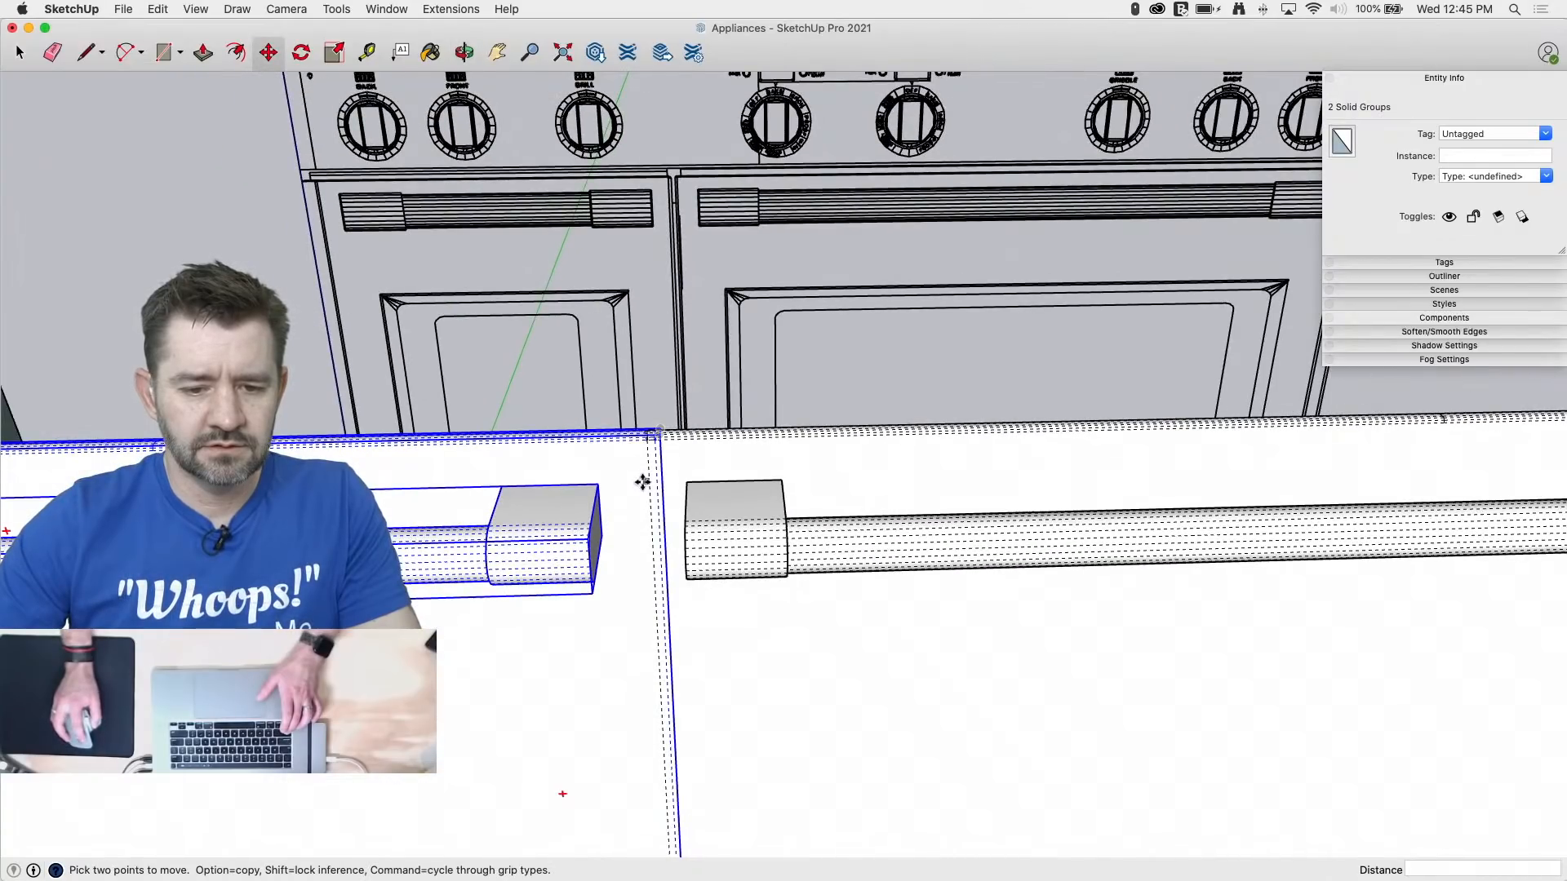
# Step: Open the copied door panel for editing and stretch its right edge about 1/8" along the red axis to the small oven door's right edge
pyautogui.press('space')
pyautogui.scroll(-4, 635, 487)
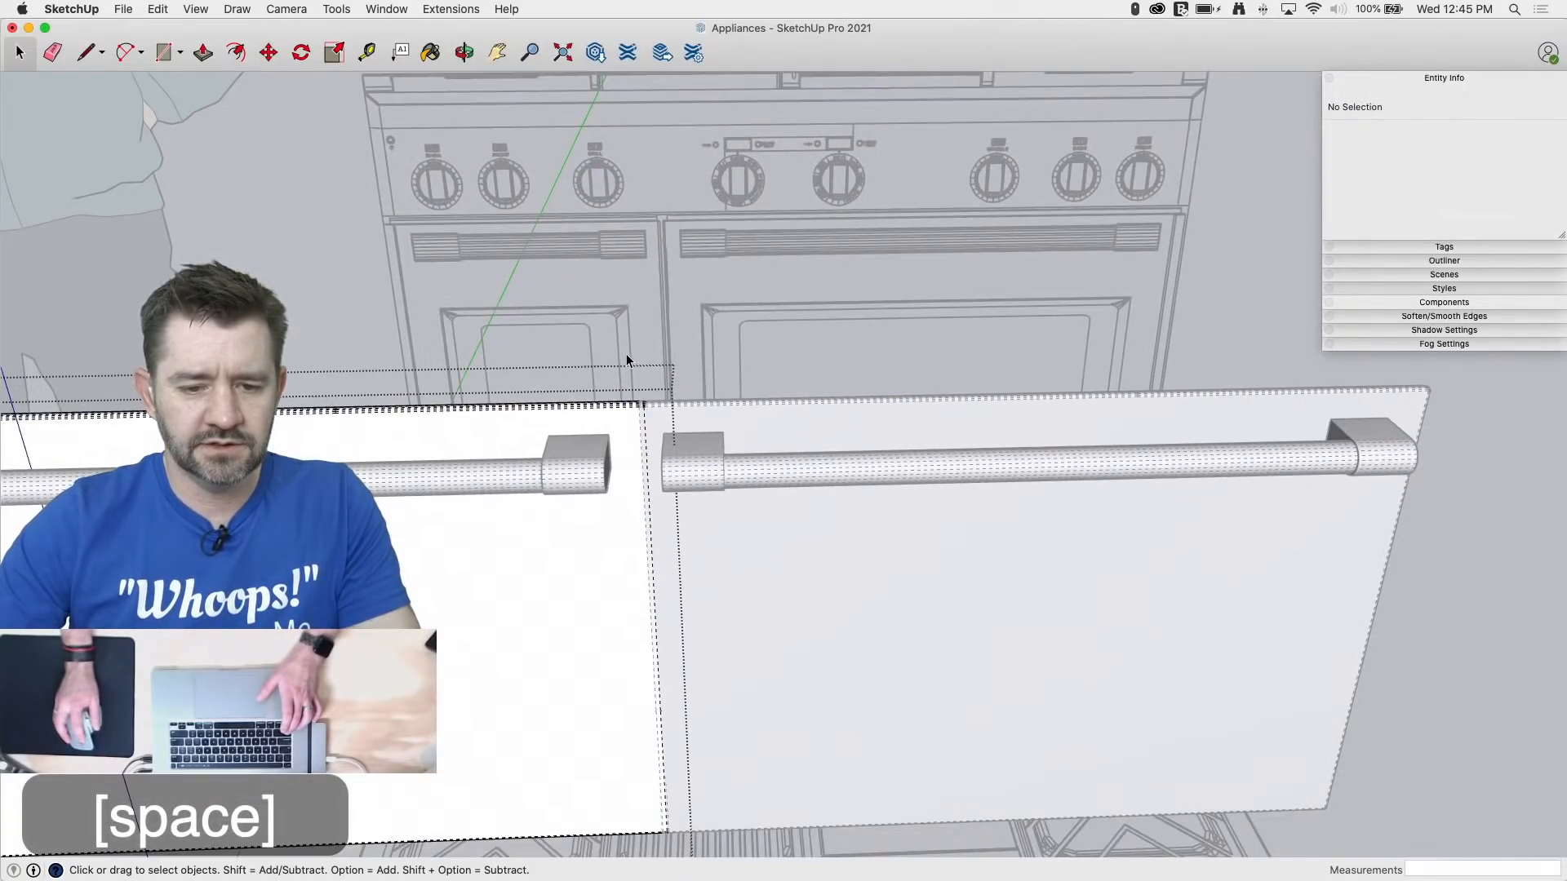
pyautogui.moveTo(618, 371); pyautogui.dragTo(706, 839)
pyautogui.moveTo(718, 510); pyautogui.dragTo(550, 463, button='middle')
pyautogui.scroll(5, 563, 441)
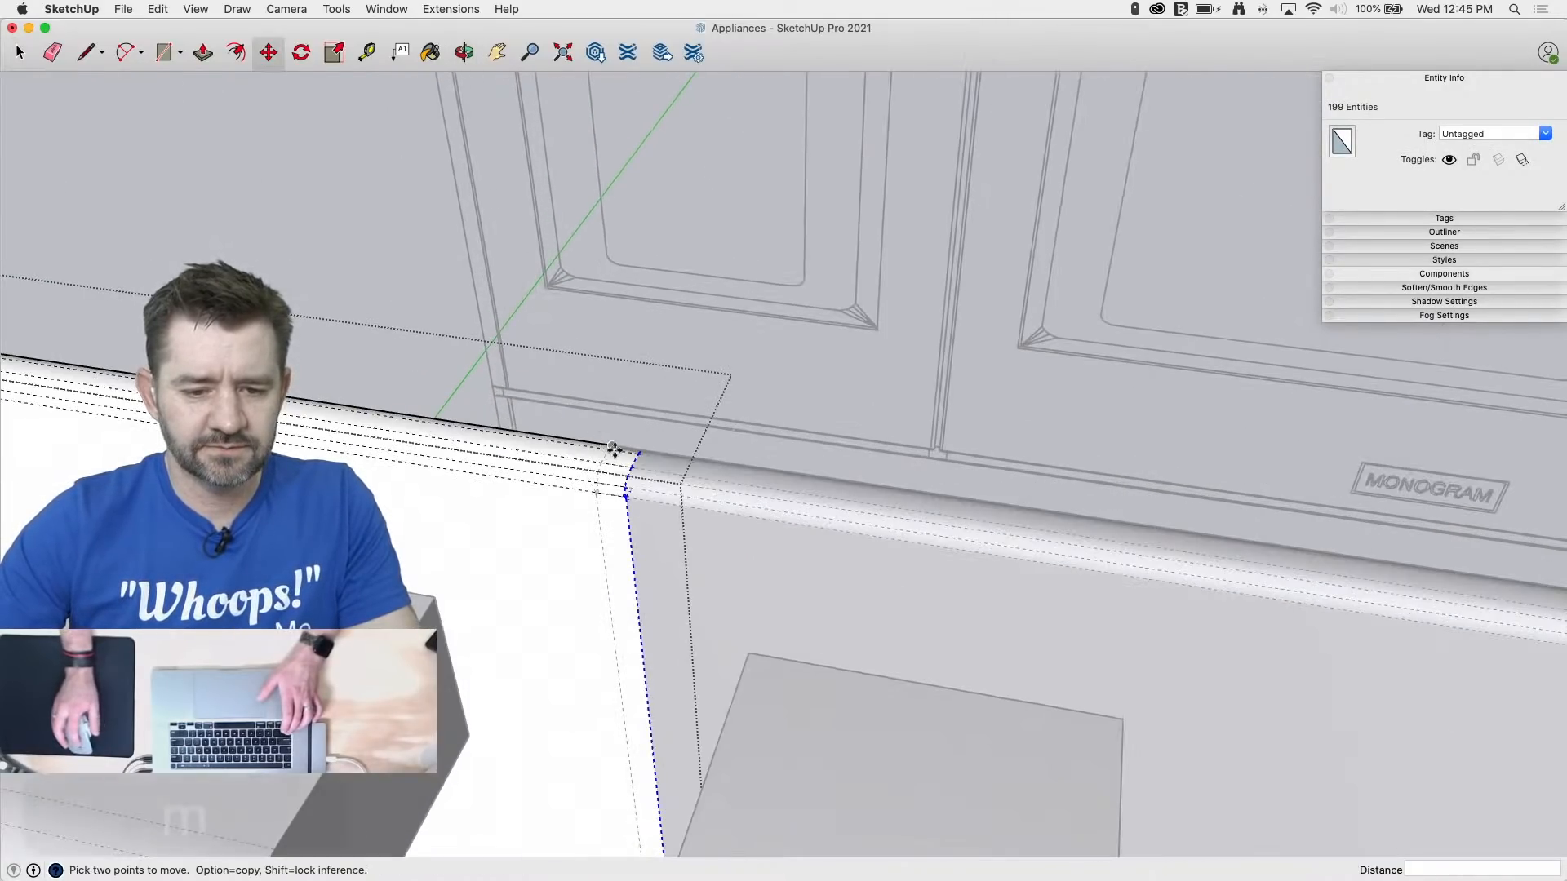
pyautogui.click(558, 466)
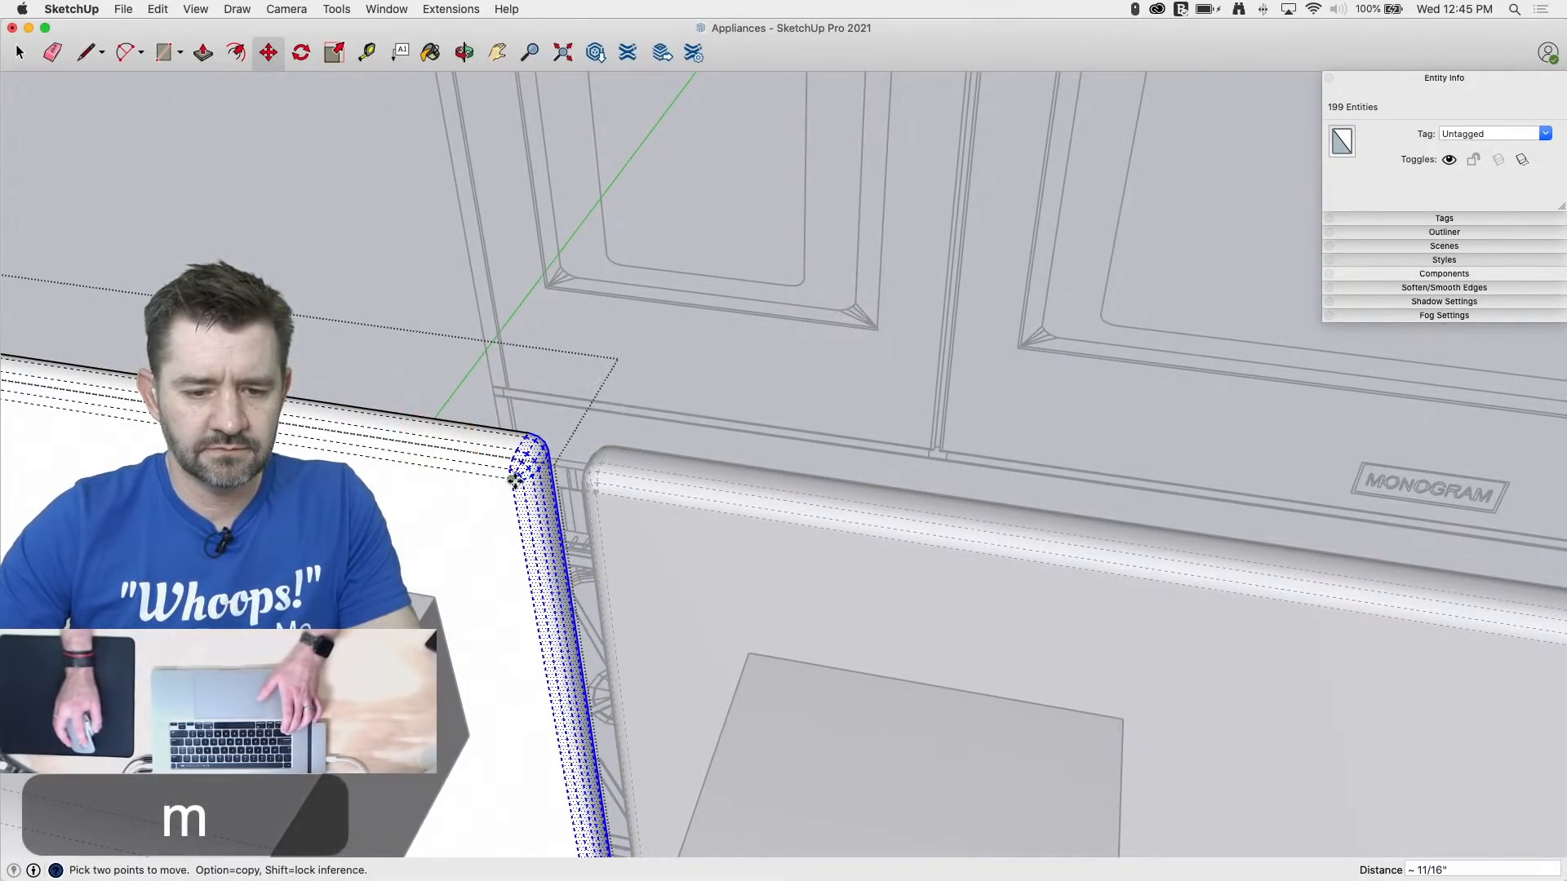
pyautogui.click(539, 470)
pyautogui.scroll(-3, 615, 511)
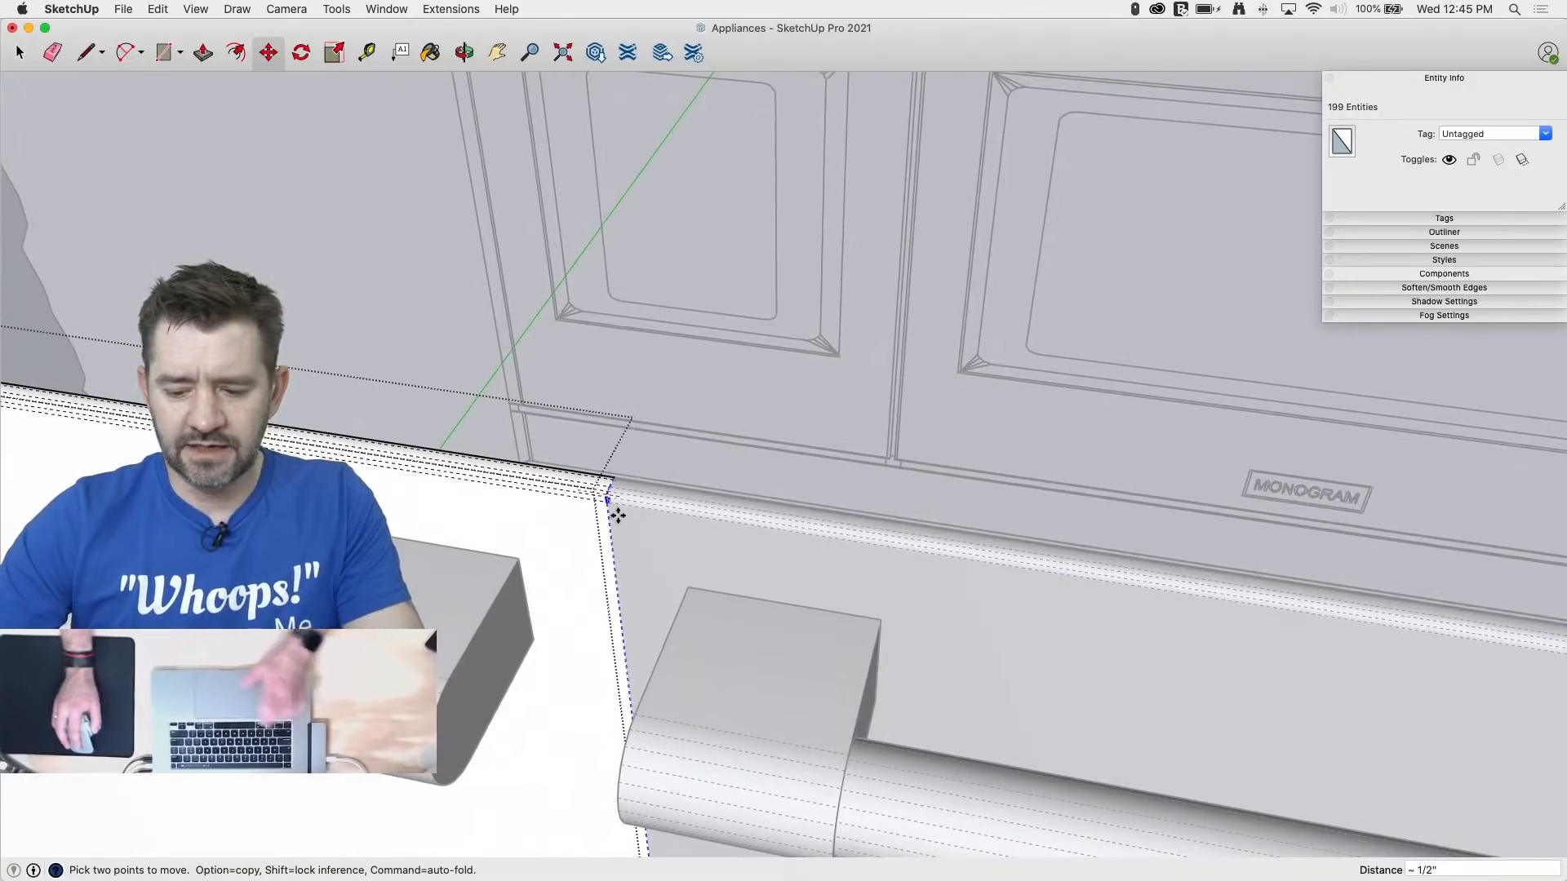
pyautogui.press('Right')
pyautogui.scroll(-3, 788, 562)
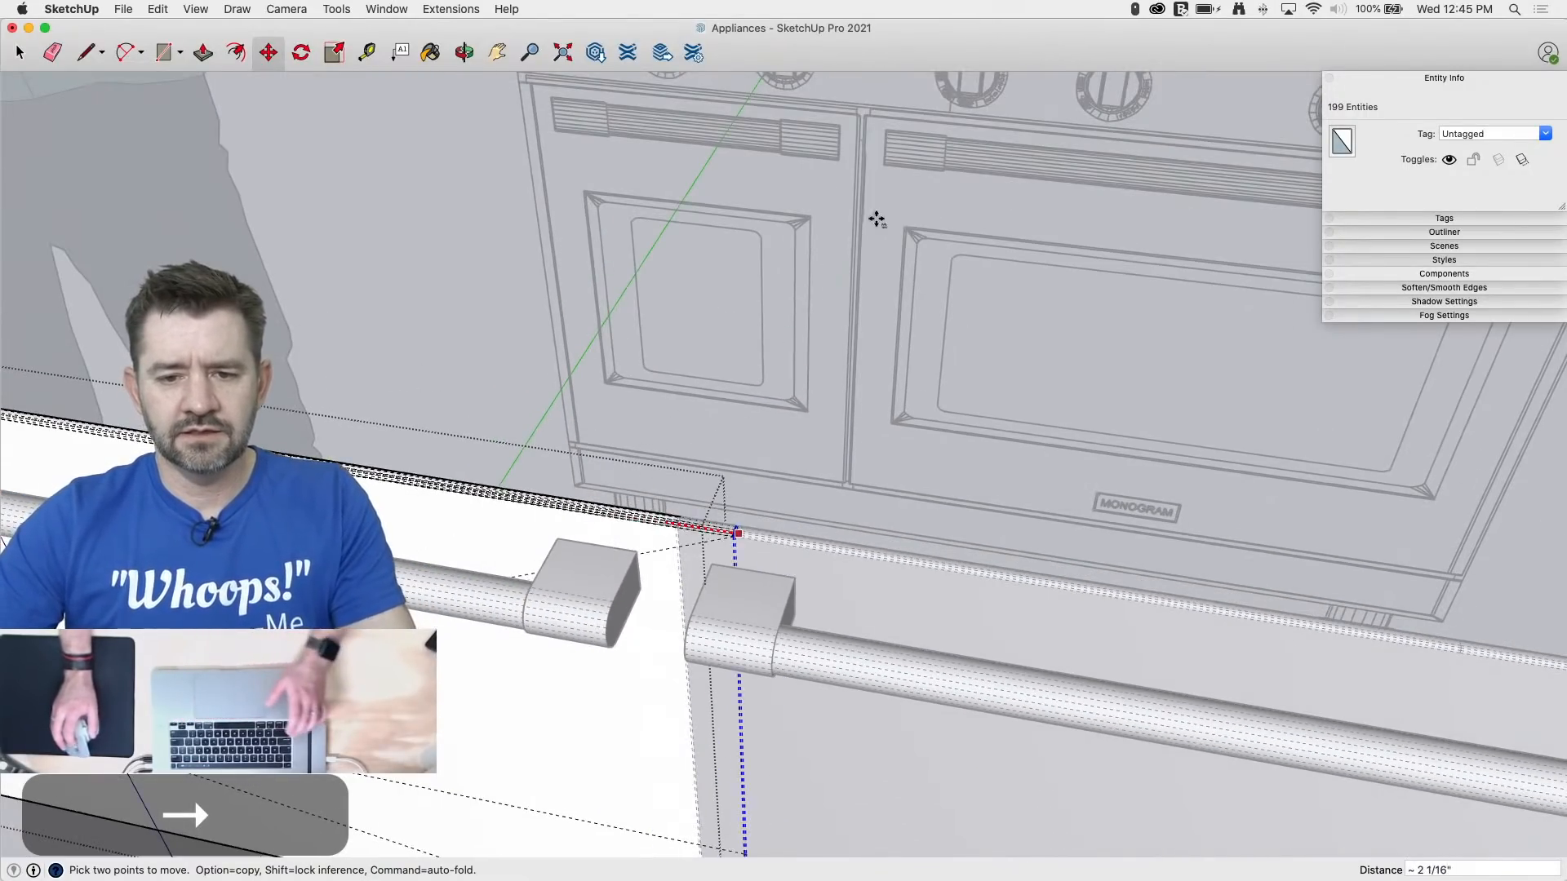
pyautogui.scroll(5, 874, 217)
pyautogui.click(832, 90)
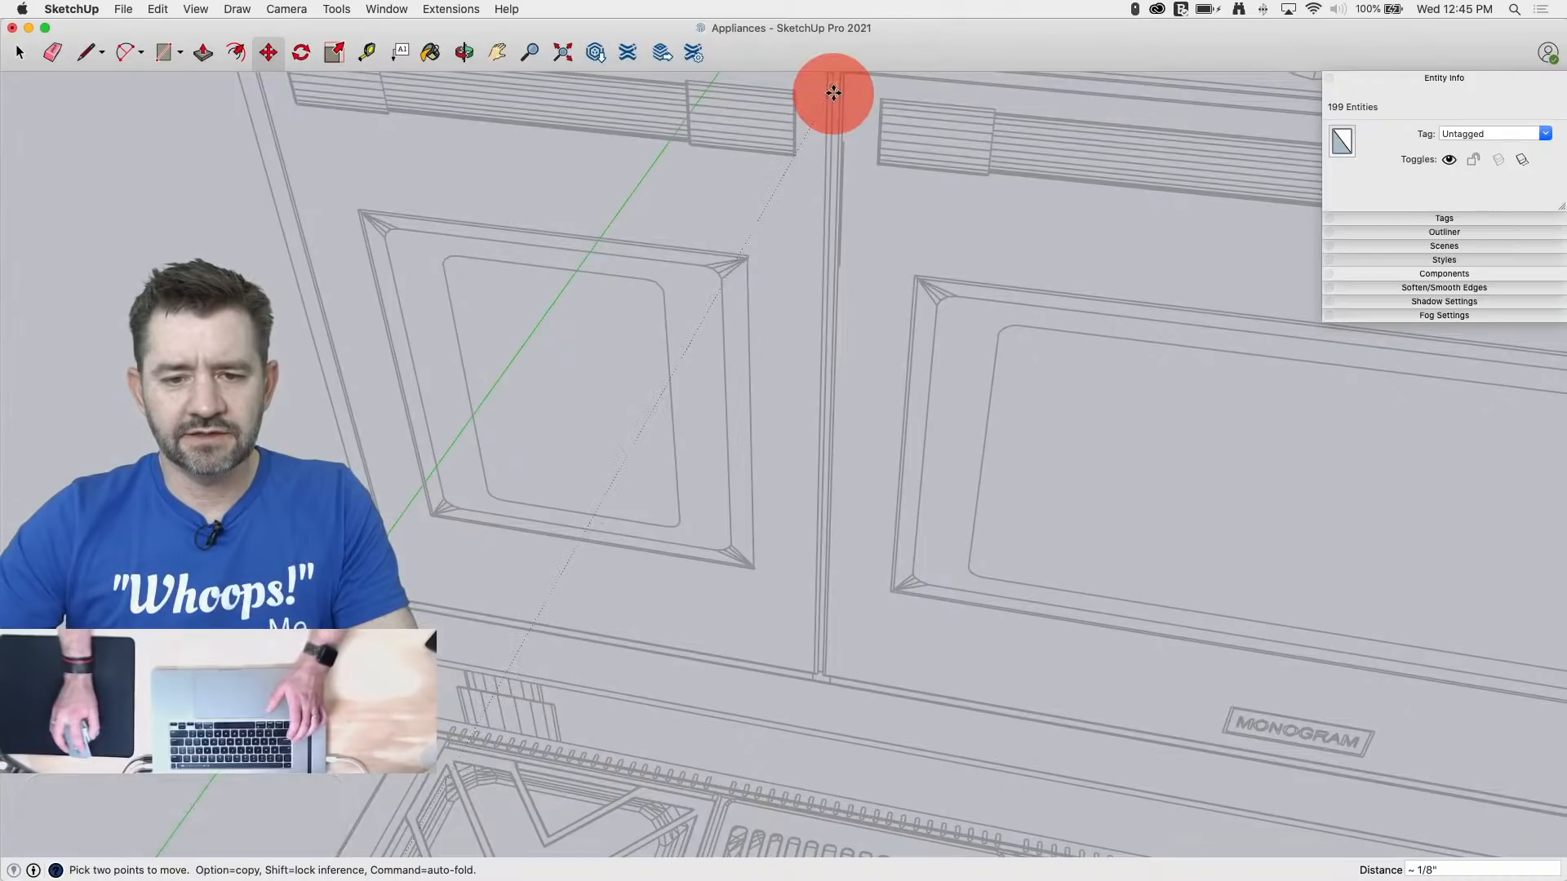
pyautogui.scroll(-3, 1110, 180)
pyautogui.scroll(-2, 1048, 399)
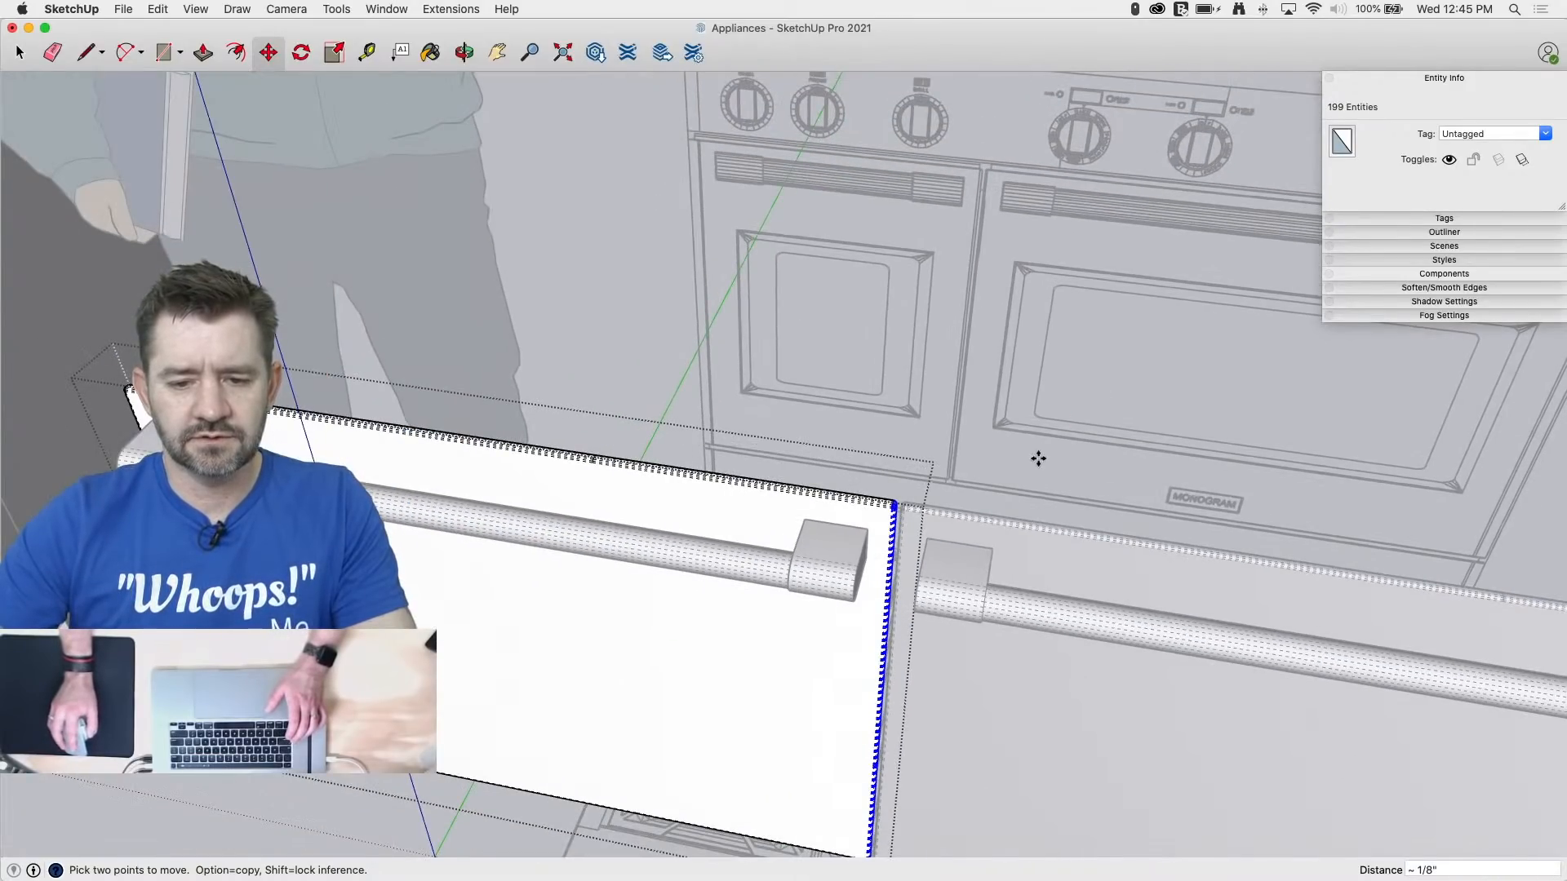
# Step: Select the copied panel's left edge geometry and stretch it about 1' 3 3/8" along the red axis to the small oven door's left edge
pyautogui.press('space')
pyautogui.moveTo(67, 368); pyautogui.dragTo(341, 832)
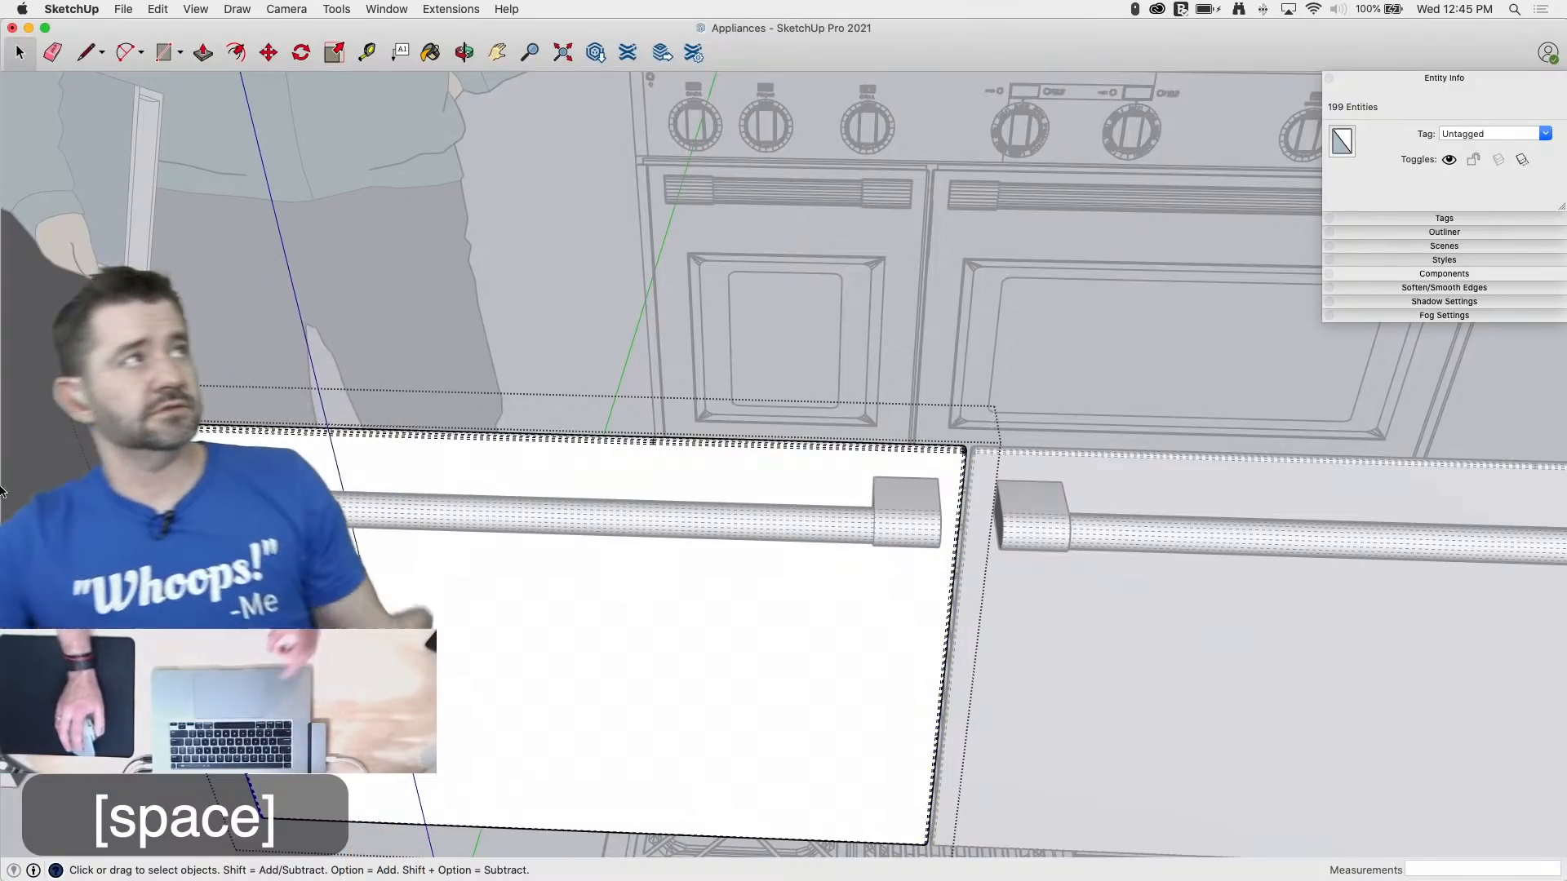
pyautogui.moveTo(63, 400); pyautogui.dragTo(1287, 327, button='middle')
pyautogui.moveTo(756, 427); pyautogui.dragTo(897, 382, button='middle')
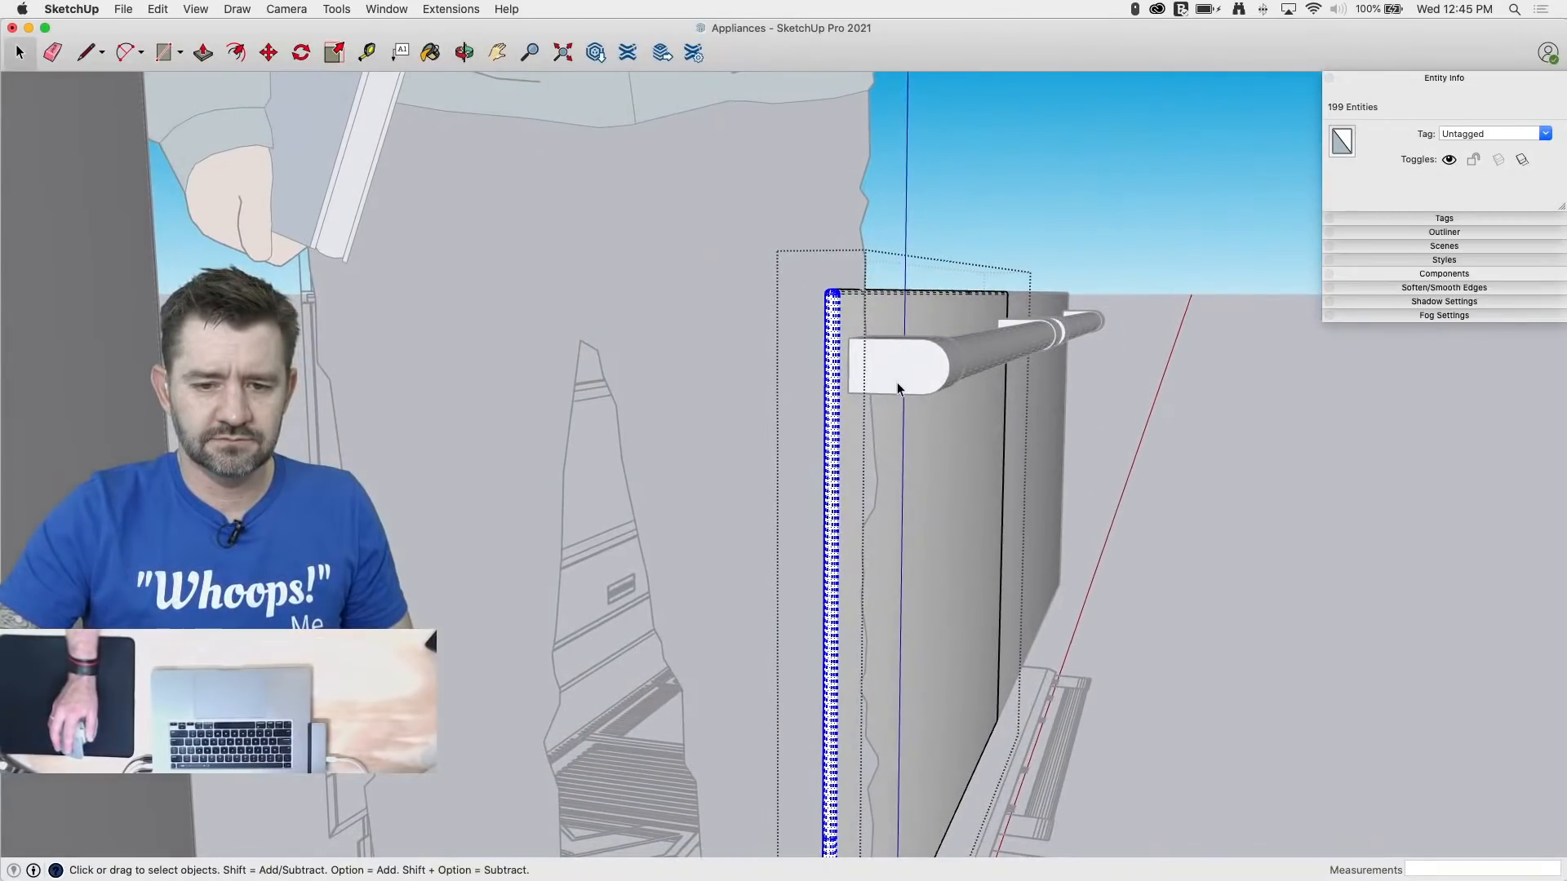
pyautogui.scroll(4, 825, 388)
pyautogui.press('m')
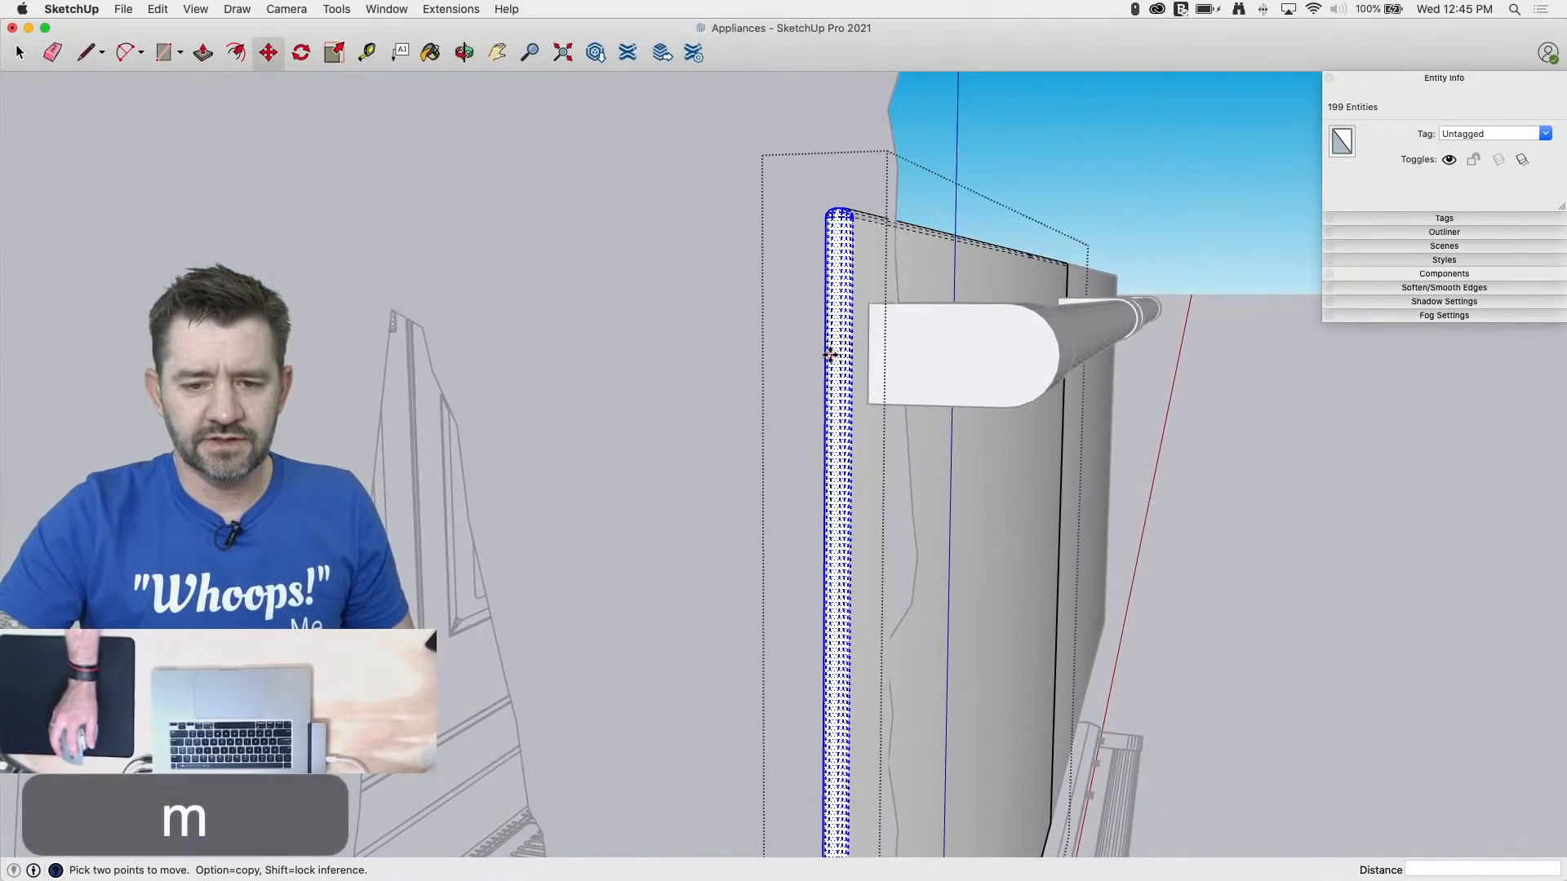
pyautogui.click(831, 354)
pyautogui.scroll(-2, 527, 600)
pyautogui.moveTo(527, 600); pyautogui.dragTo(734, 368, button='middle')
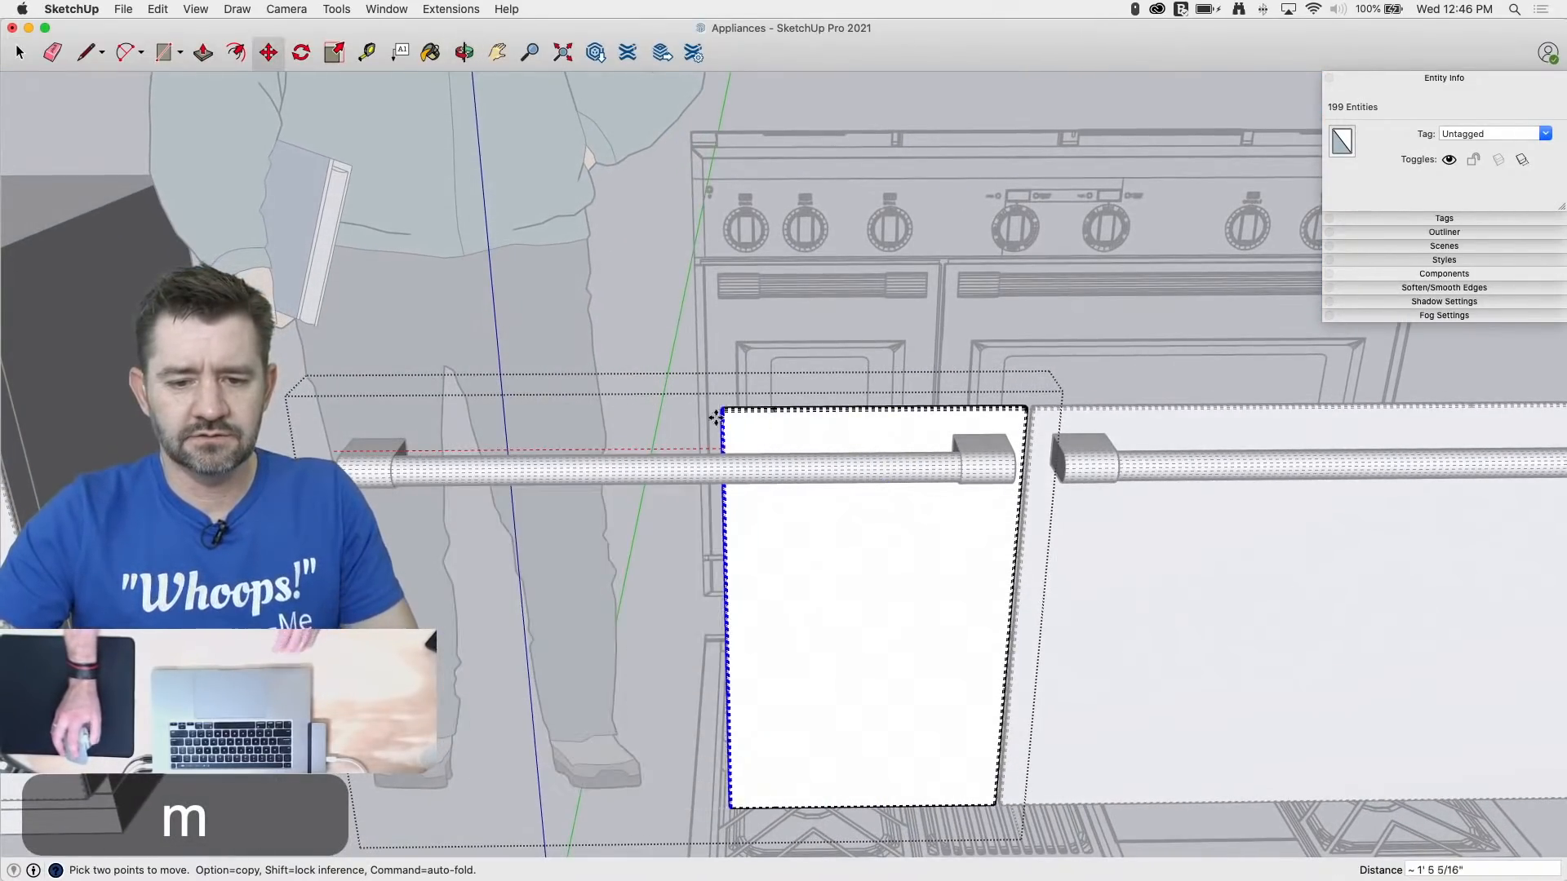
pyautogui.scroll(5, 702, 310)
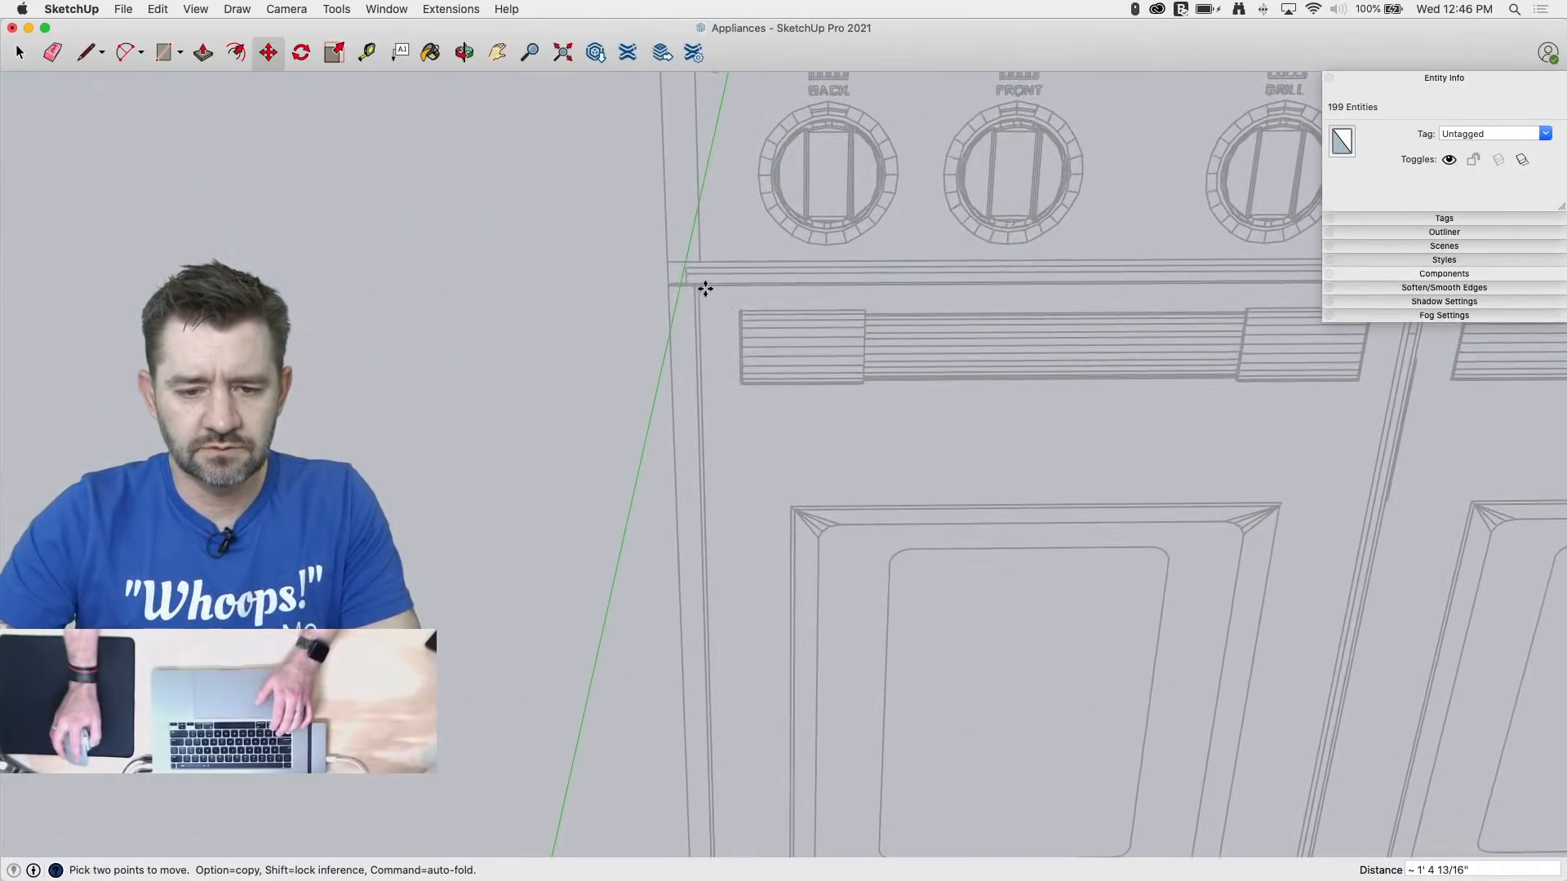
pyautogui.press('Right')
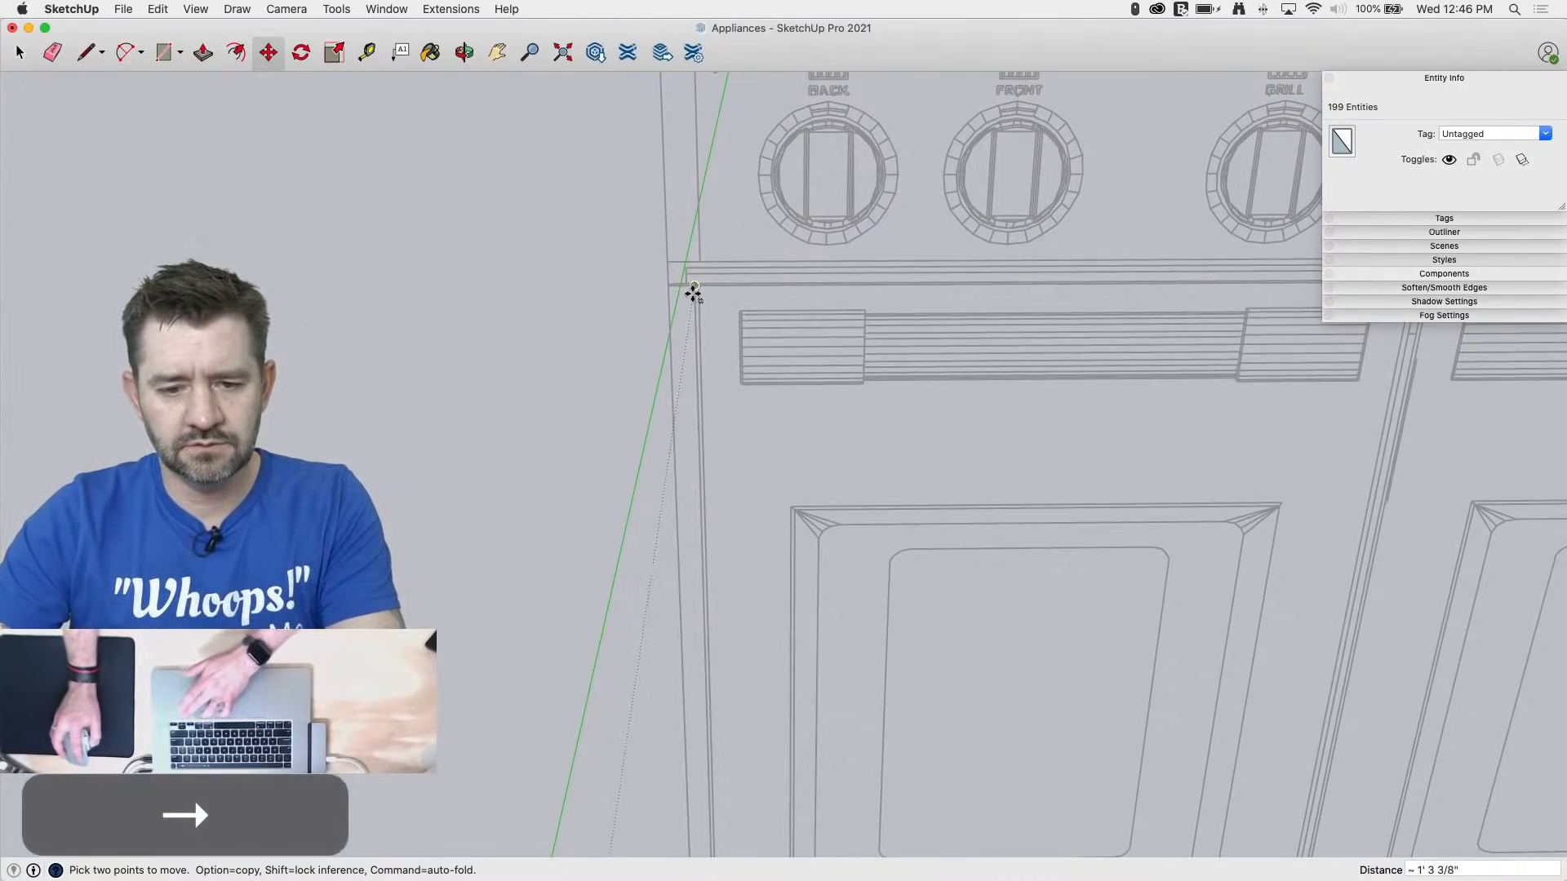
pyautogui.scroll(-6, 697, 364)
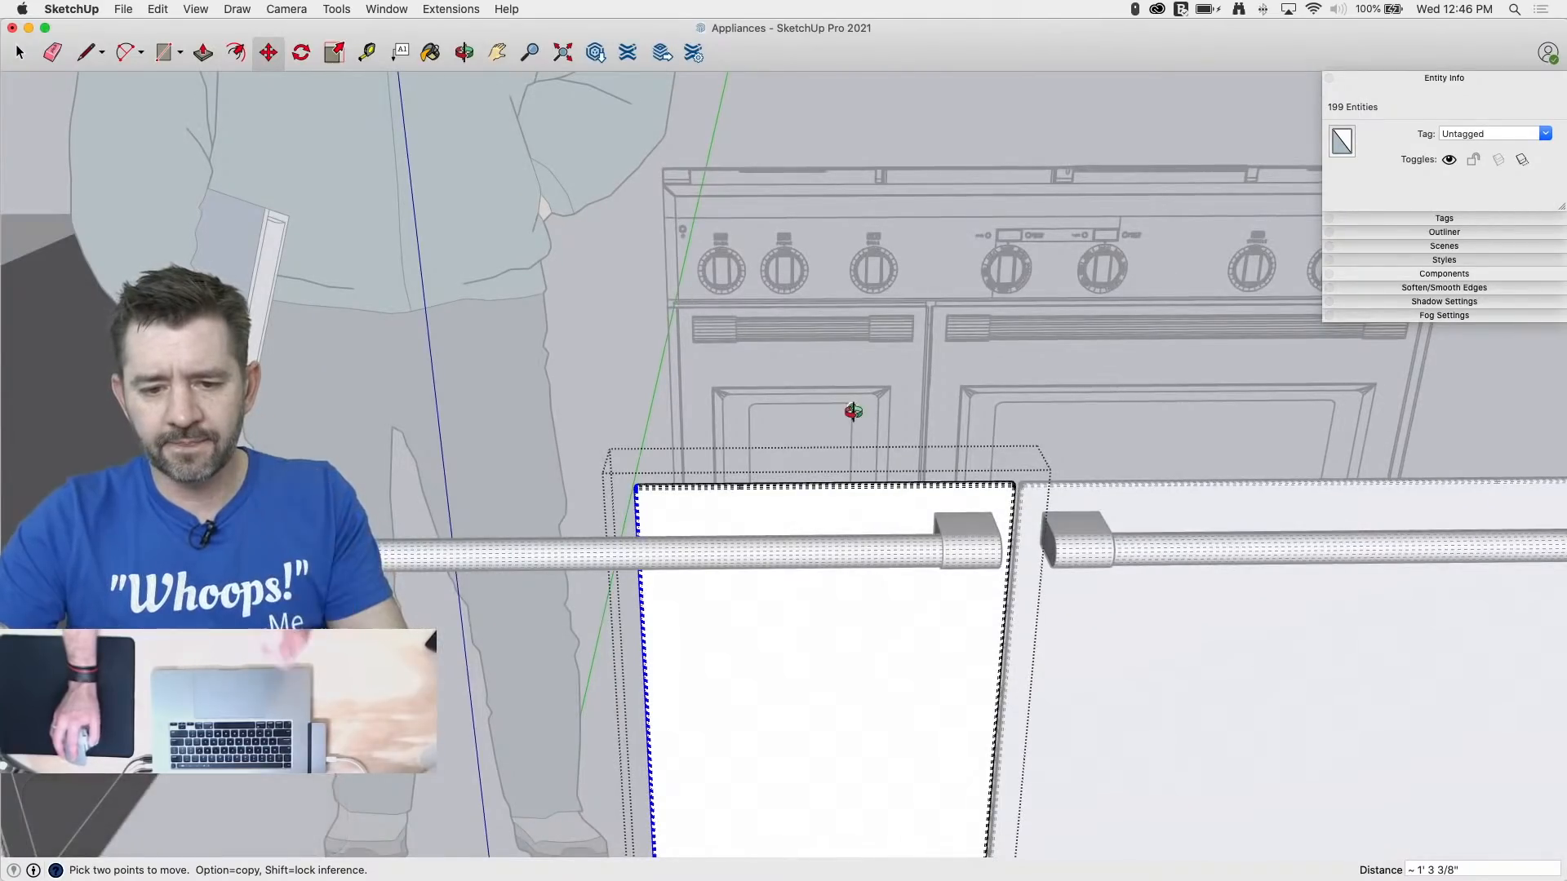
# Step: Open the copied handle group and stretch its left end about 1' 3 5/16" along the red axis to match the small oven handle
pyautogui.moveTo(853, 411); pyautogui.dragTo(785, 342, button='middle')
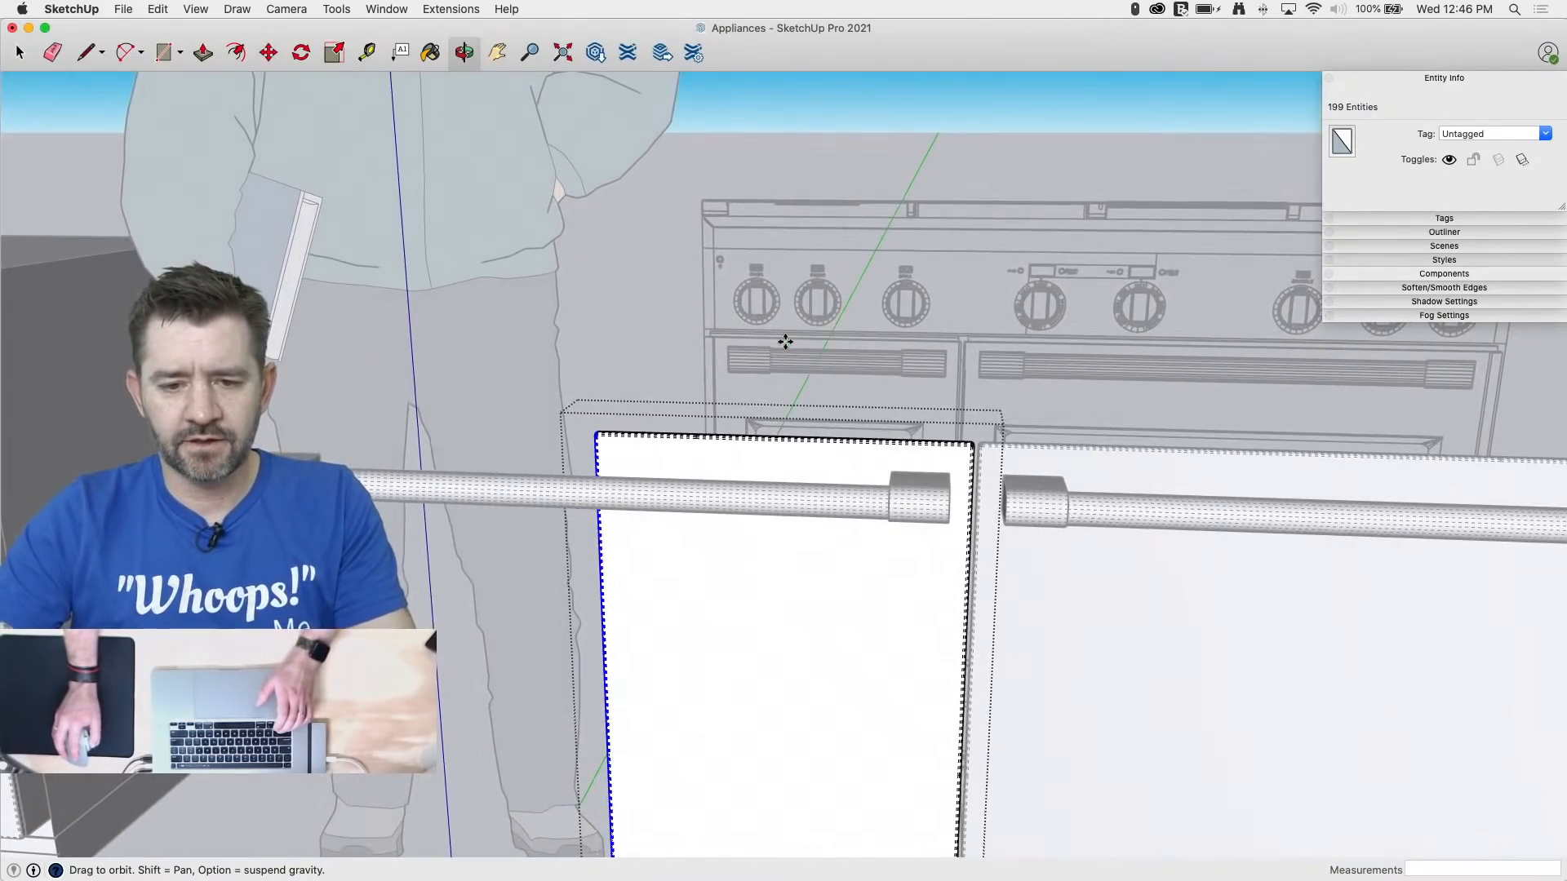
pyautogui.doubleClick(338, 476)
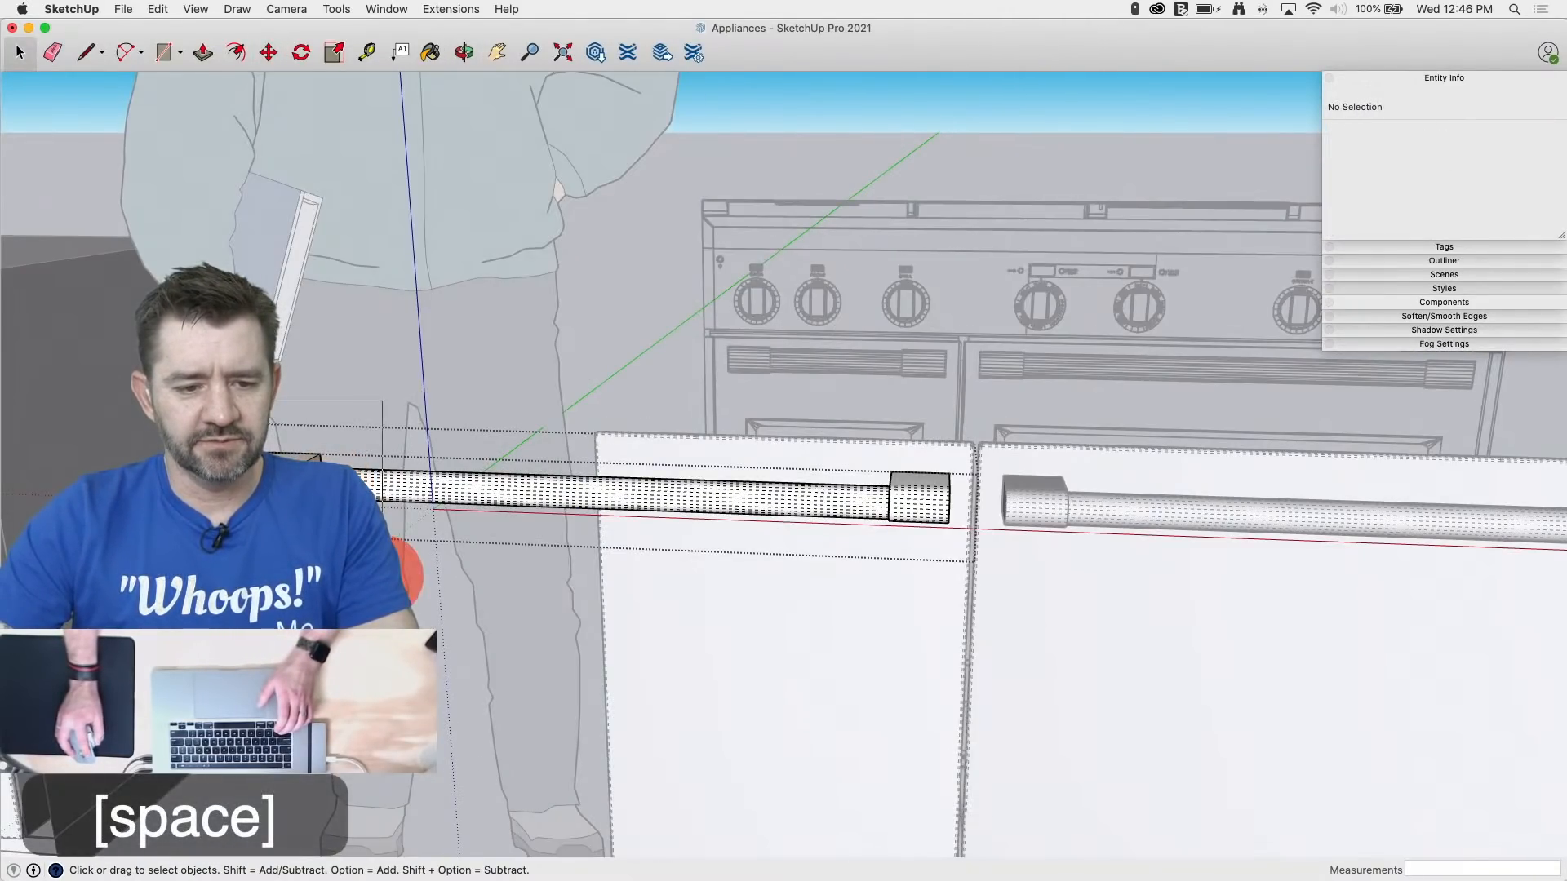
pyautogui.moveTo(382, 574); pyautogui.dragTo(384, 575)
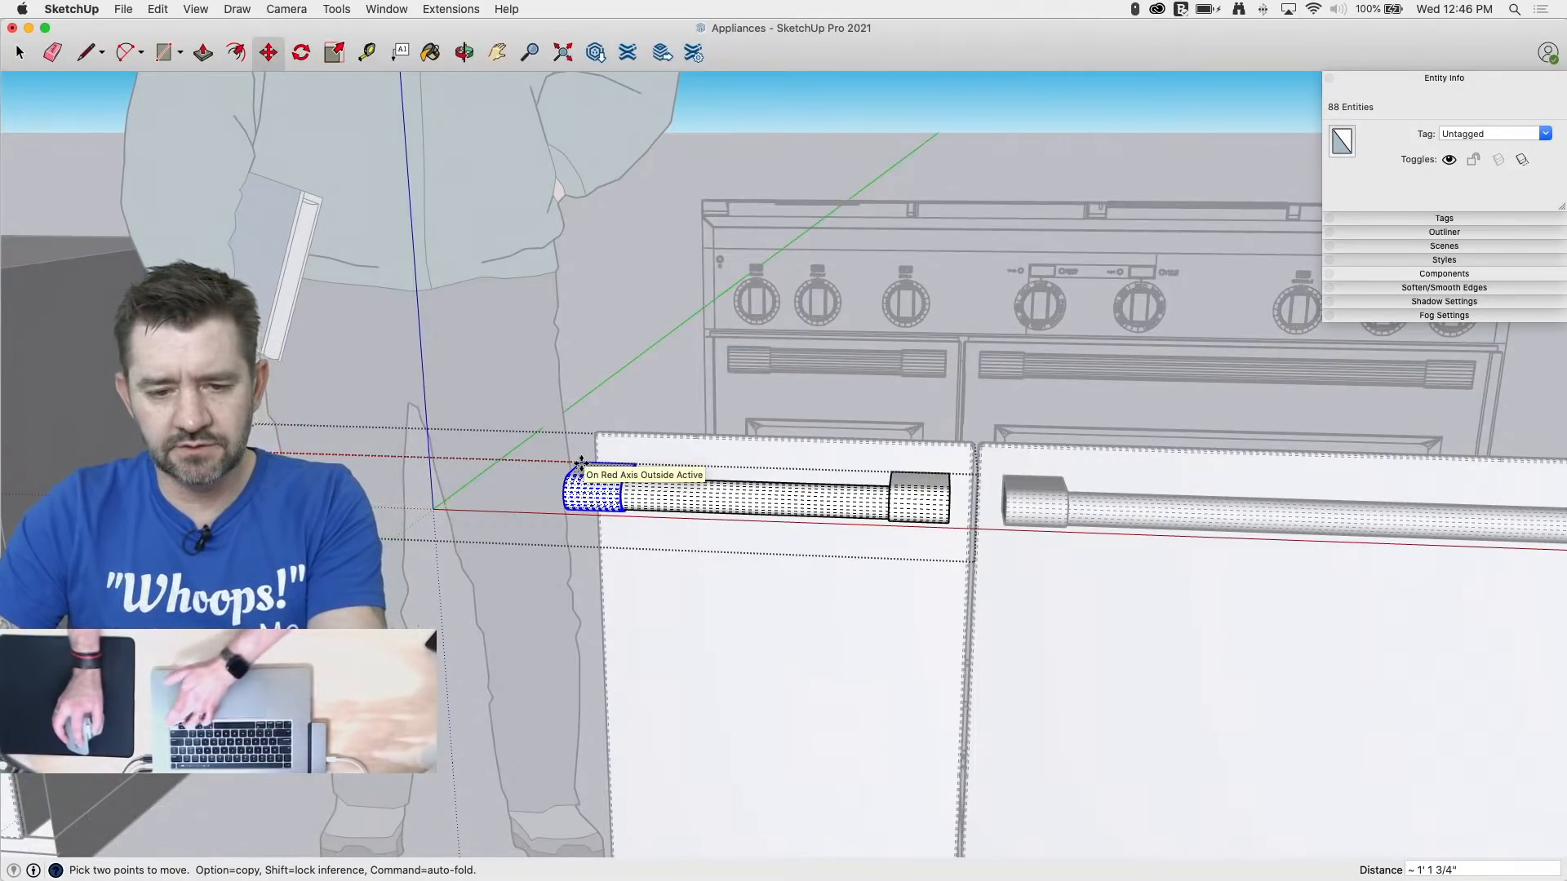
pyautogui.press('Right')
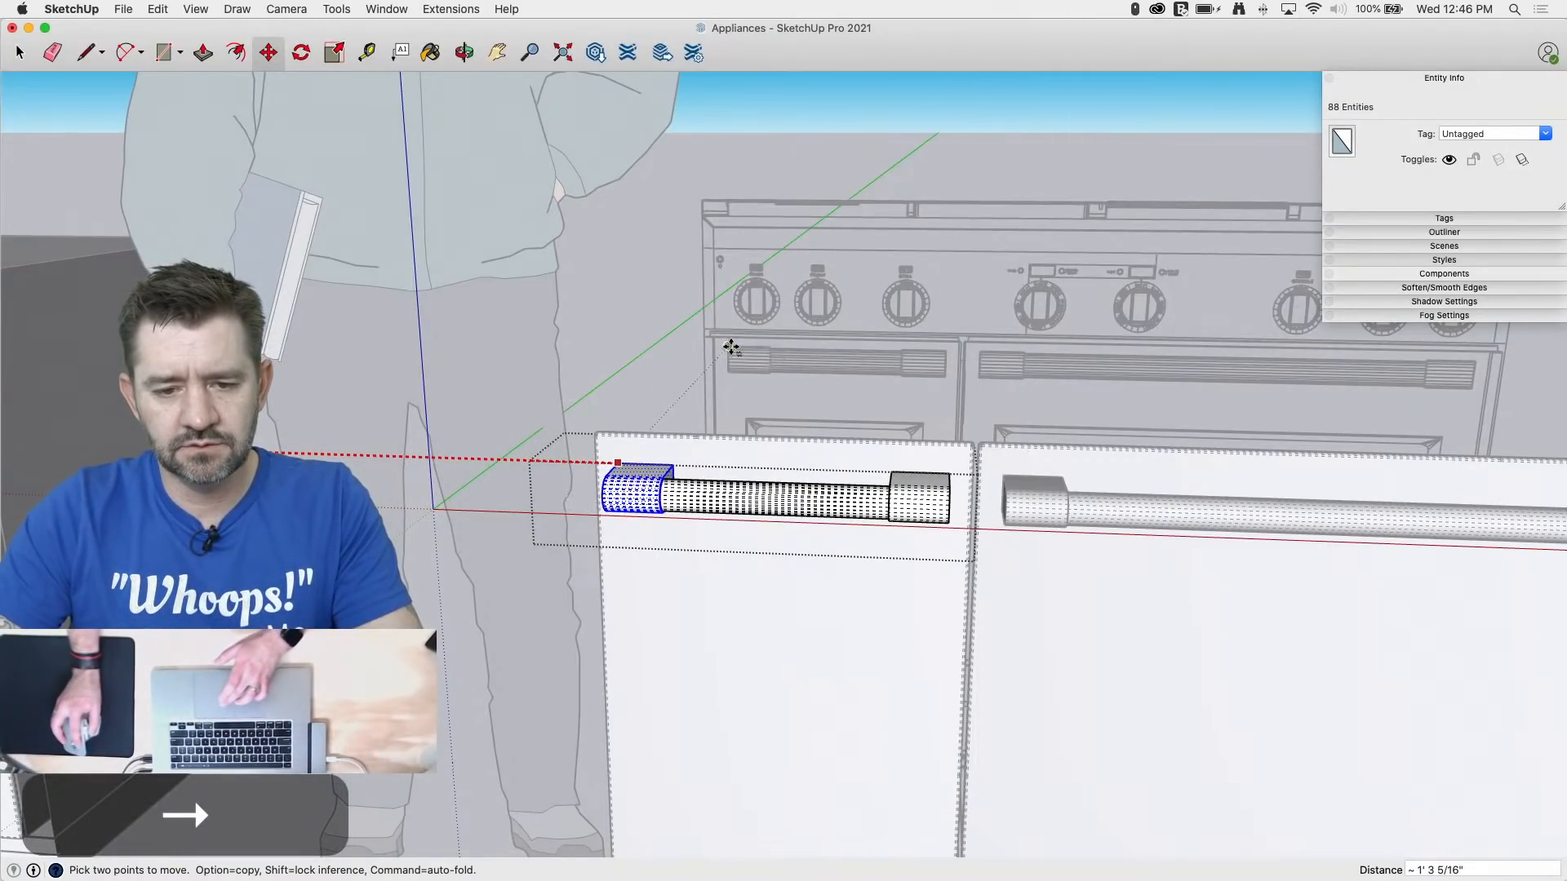
pyautogui.scroll(-5, 560, 311)
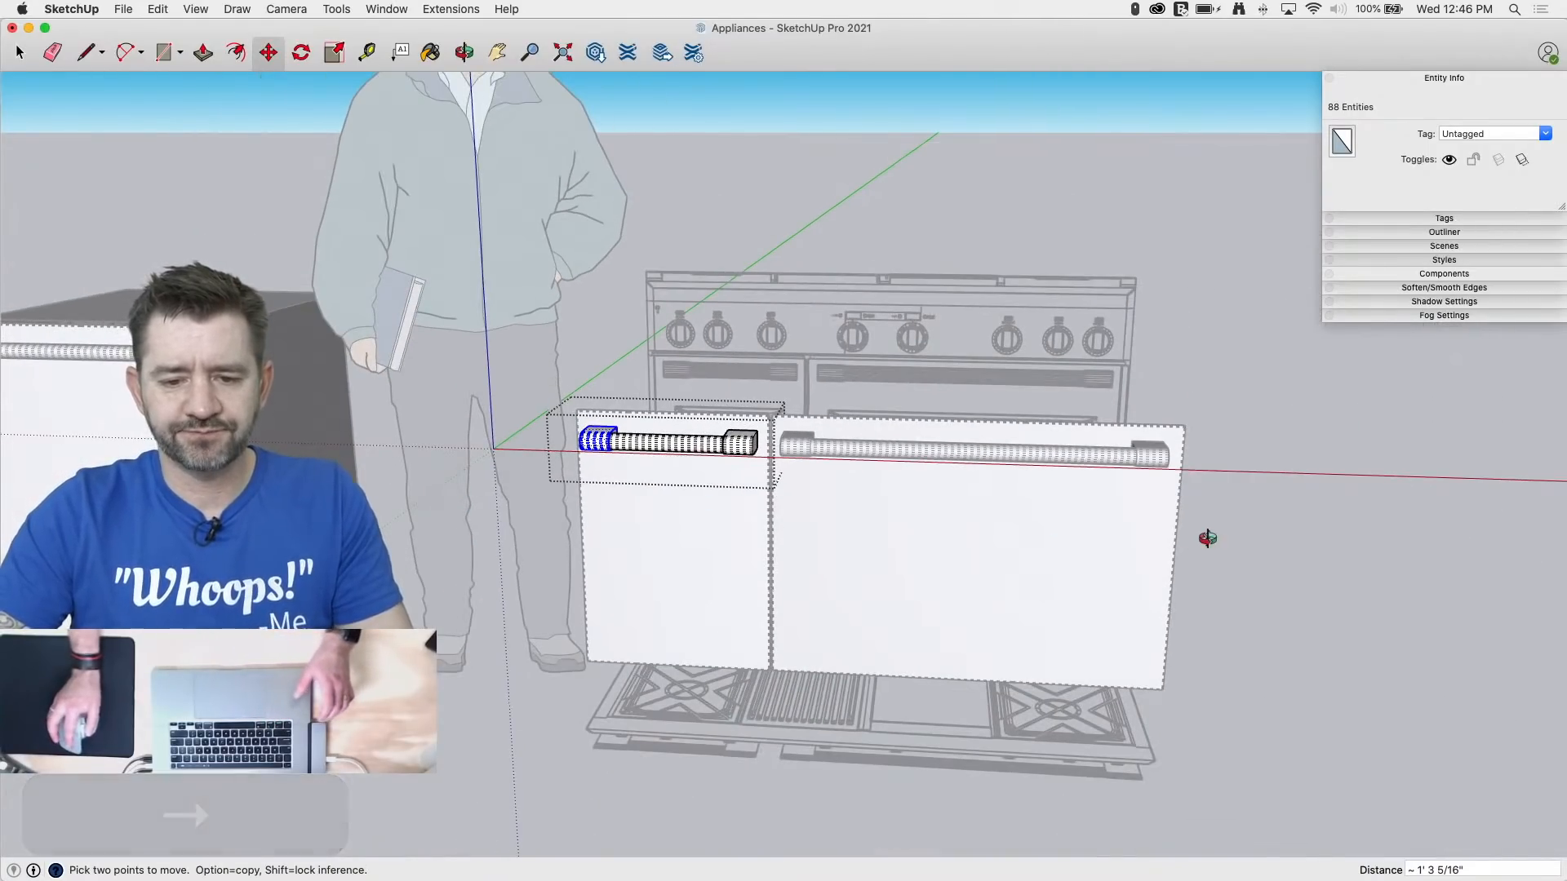
pyautogui.moveTo(1207, 542)
pyautogui.mouseDown(button='middle')
pyautogui.moveTo(1228, 615)
pyautogui.moveTo(1388, 465)
pyautogui.moveTo(1354, 465)
pyautogui.moveTo(1186, 713)
pyautogui.moveTo(1197, 647)
pyautogui.mouseUp(button='middle')
pyautogui.press('space')
pyautogui.click(1275, 650)
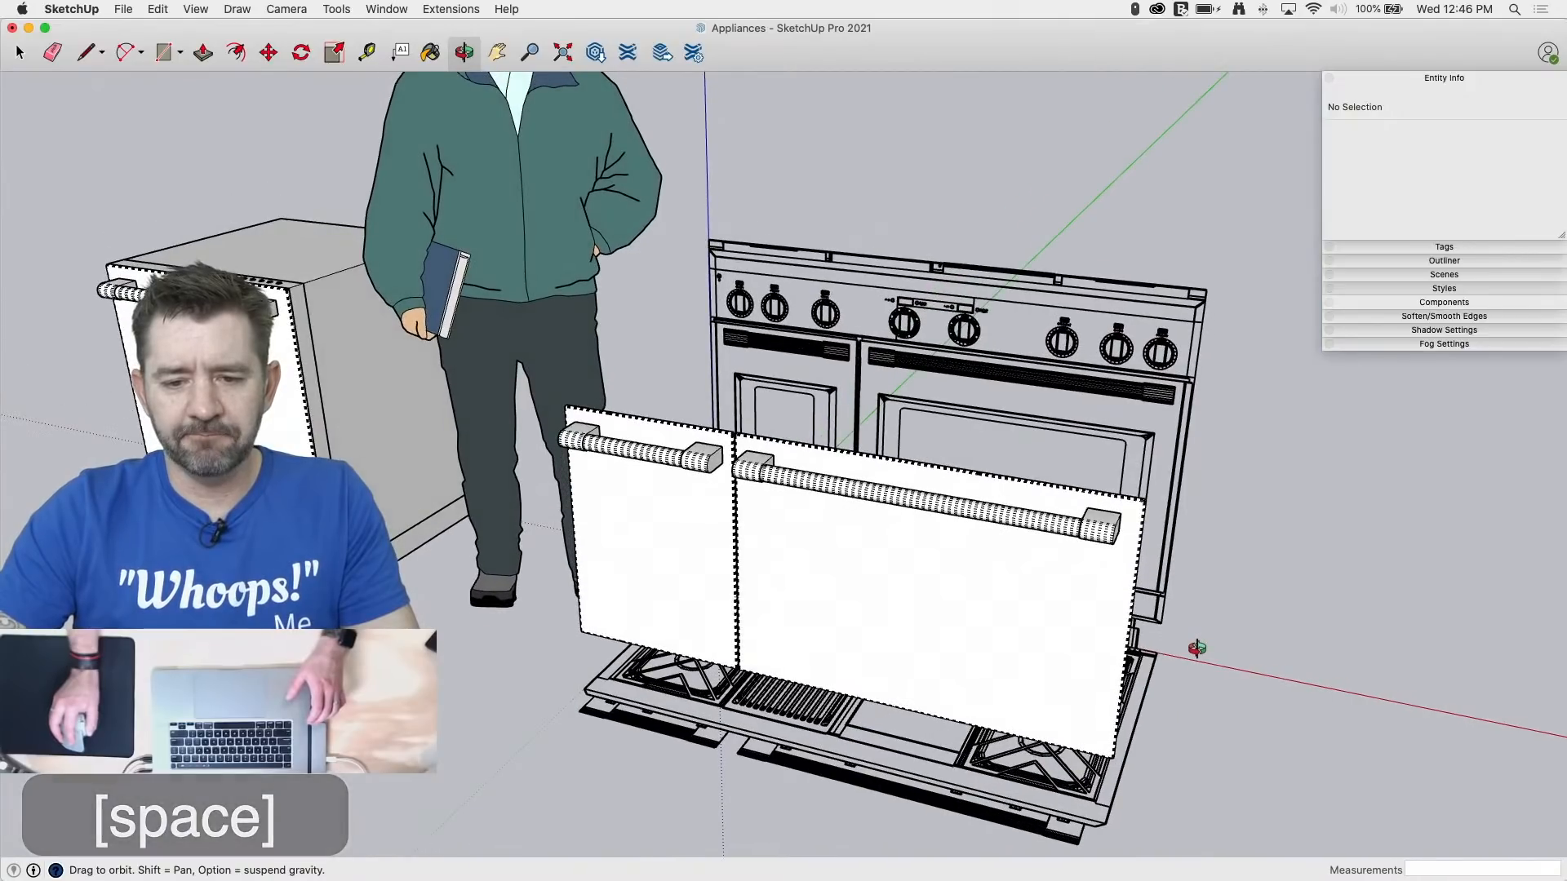
# Step: Draw a rectangle about 2' 2 5/8" by 11 1/2" over the large oven door's outer window frame in the elevation drawing
pyautogui.scroll(3, 1204, 576)
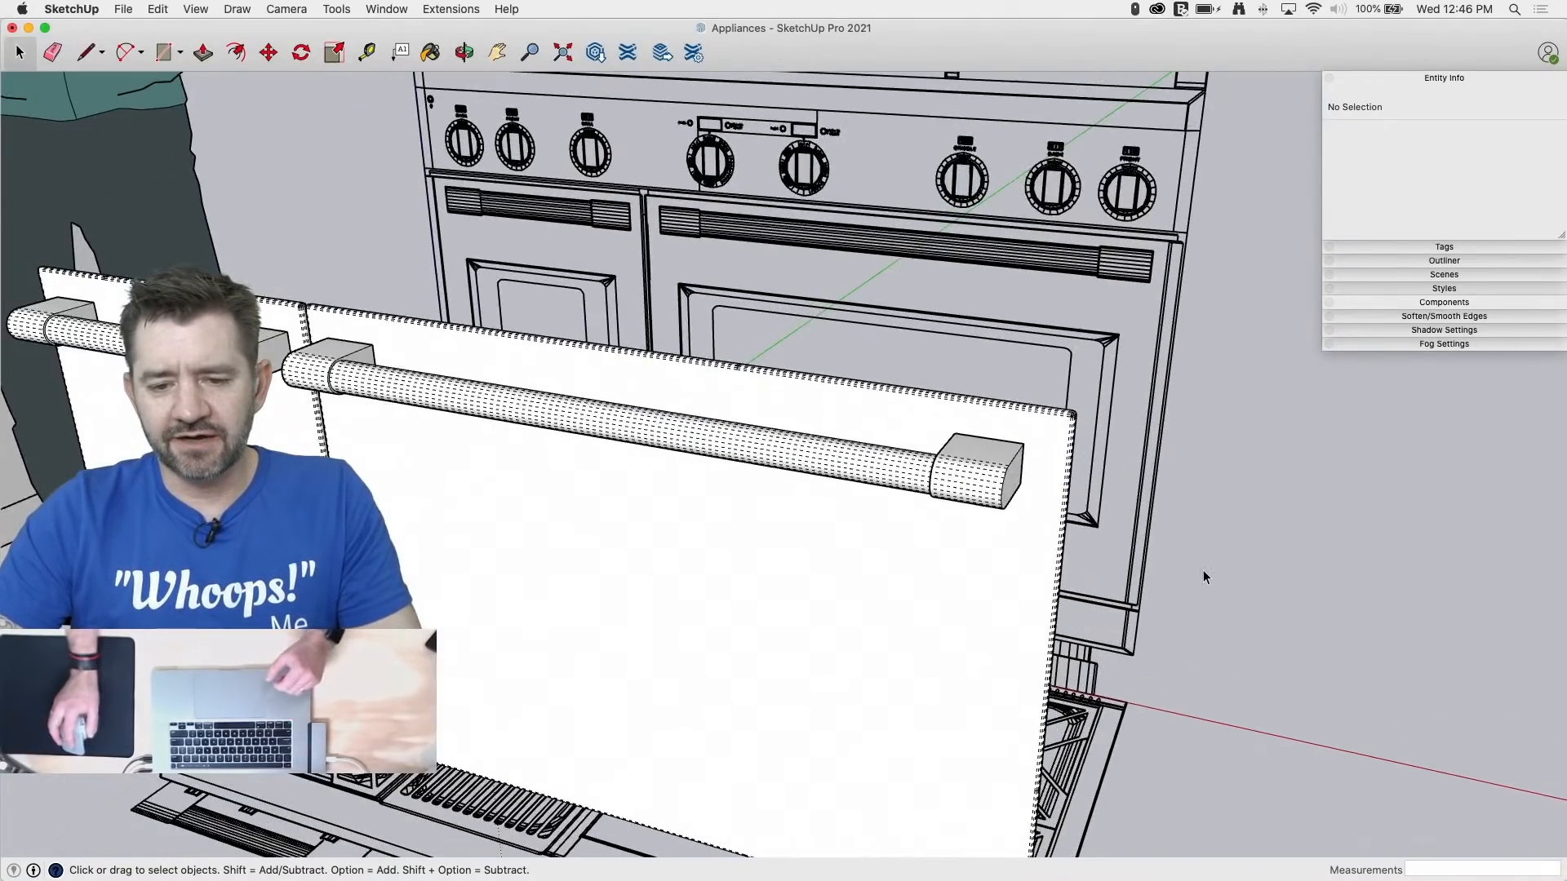
pyautogui.moveTo(1102, 439); pyautogui.dragTo(1162, 600, button='middle')
pyautogui.scroll(4, 776, 240)
pyautogui.moveTo(550, 352); pyautogui.dragTo(597, 302, button='middle')
pyautogui.scroll(3, 498, 253)
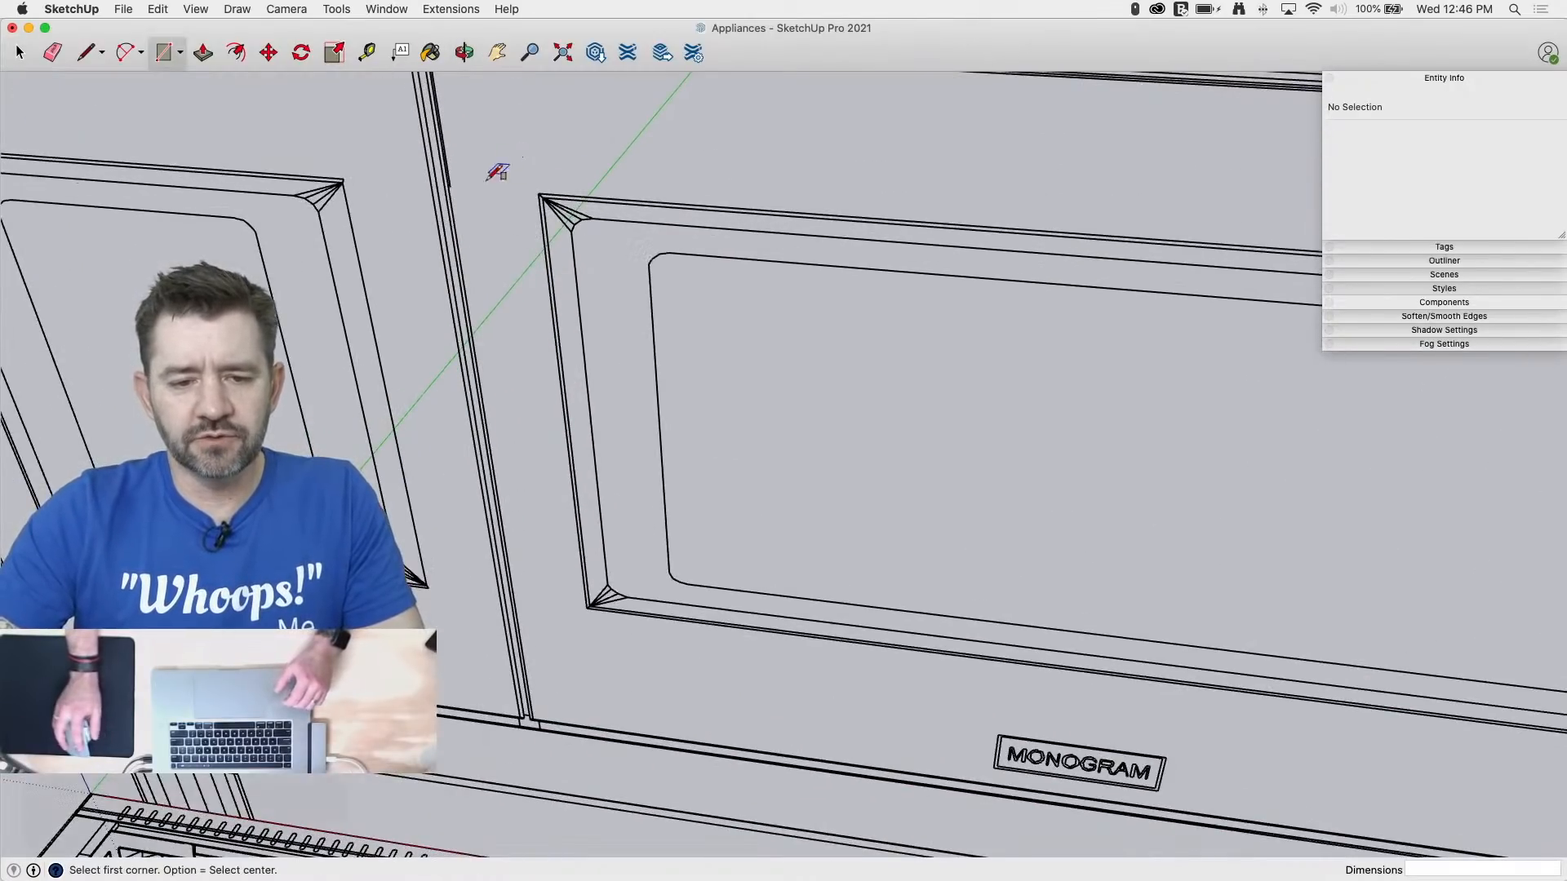
pyautogui.press('r')
pyautogui.click(538, 195)
pyautogui.scroll(-2, 210, 69)
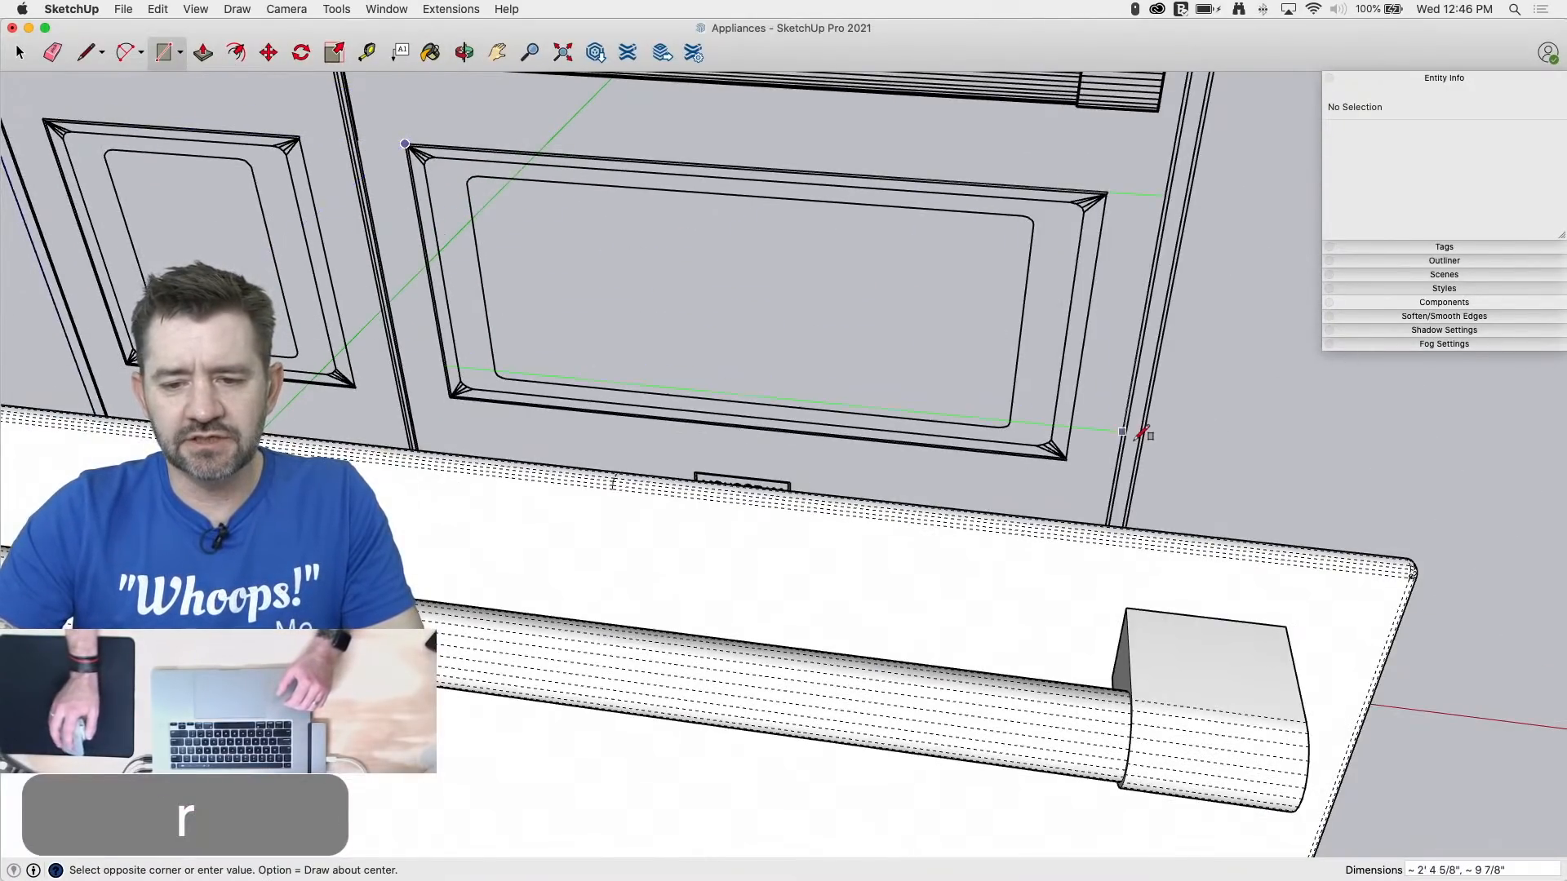
pyautogui.scroll(5, 1061, 455)
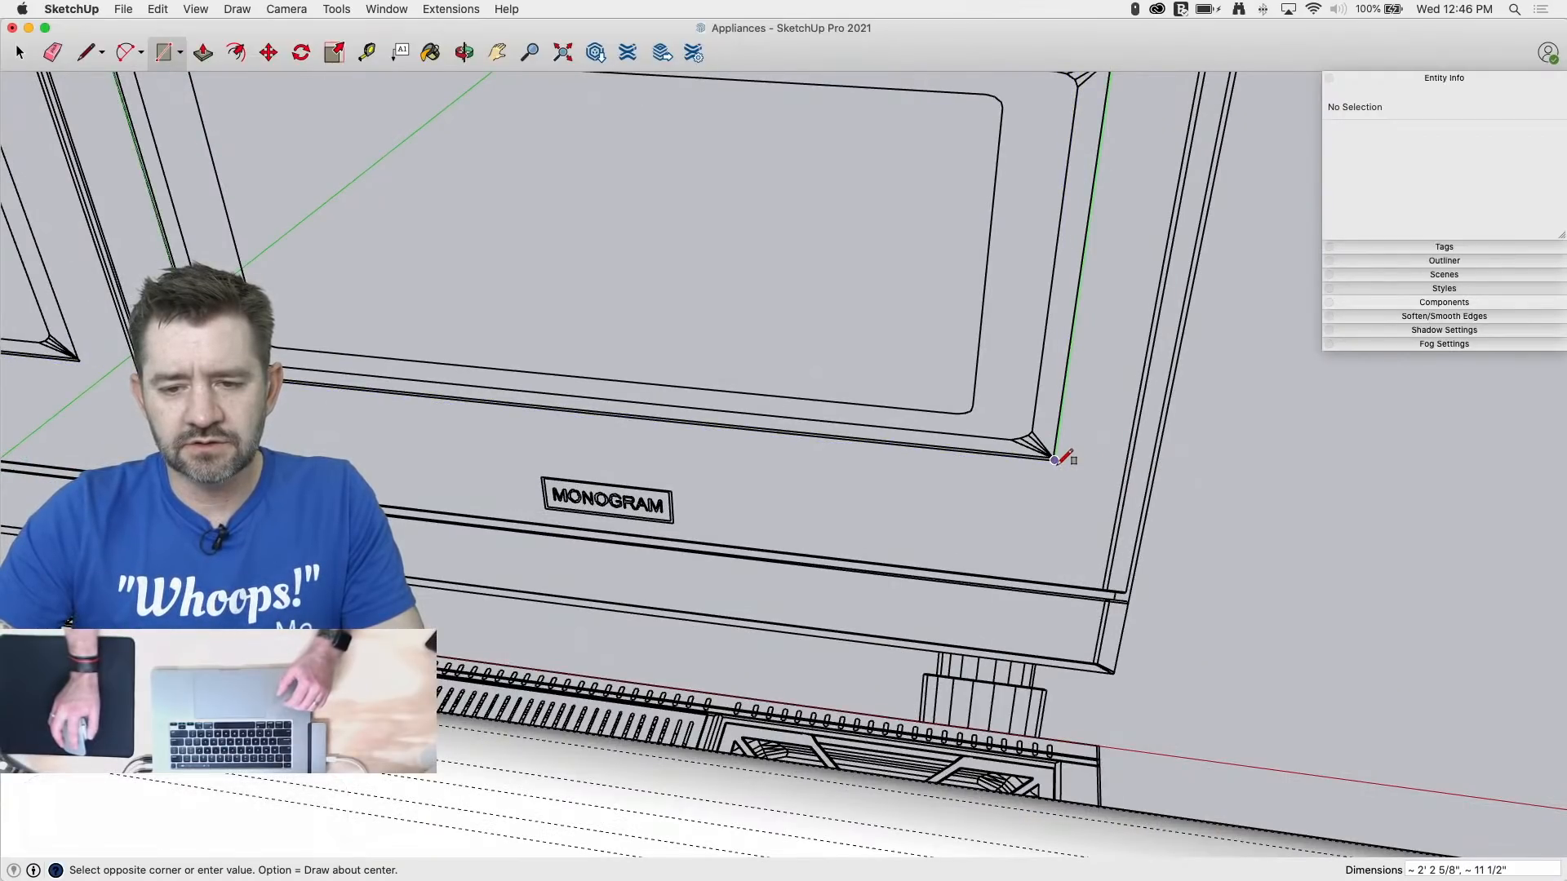
pyautogui.moveTo(930, 371); pyautogui.dragTo(937, 393, button='middle')
pyautogui.scroll(-3, 1060, 457)
pyautogui.scroll(2, 303, 191)
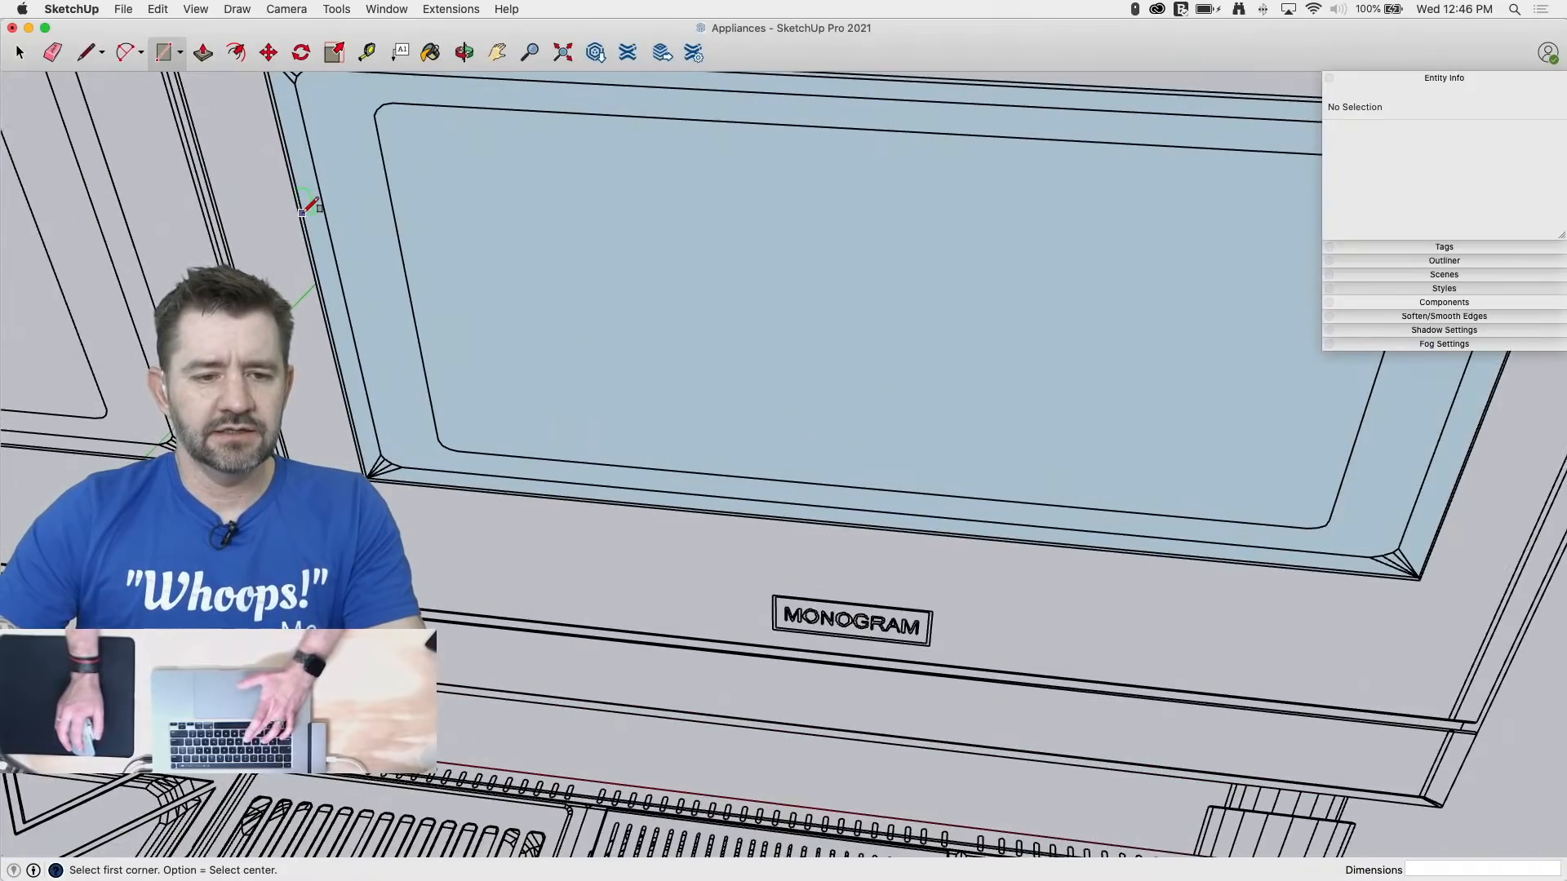
# Step: Offset the large oven window's rectangle inward three times to trace the thin border, the bevel edge and the inner glass outline's sides
pyautogui.press('f')
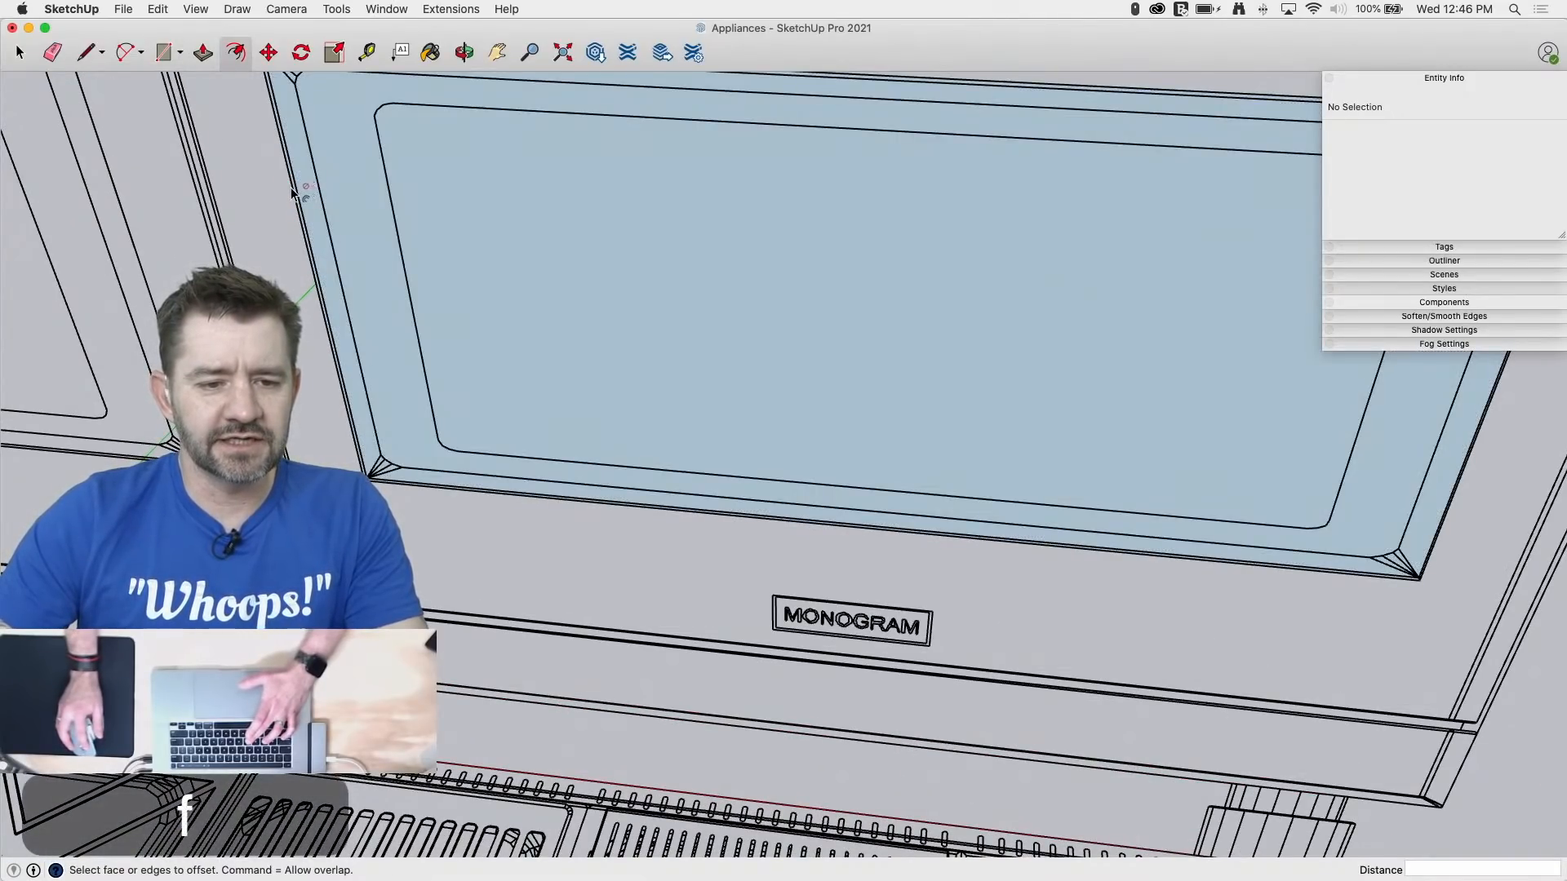
pyautogui.scroll(3, 282, 173)
pyautogui.click(354, 161)
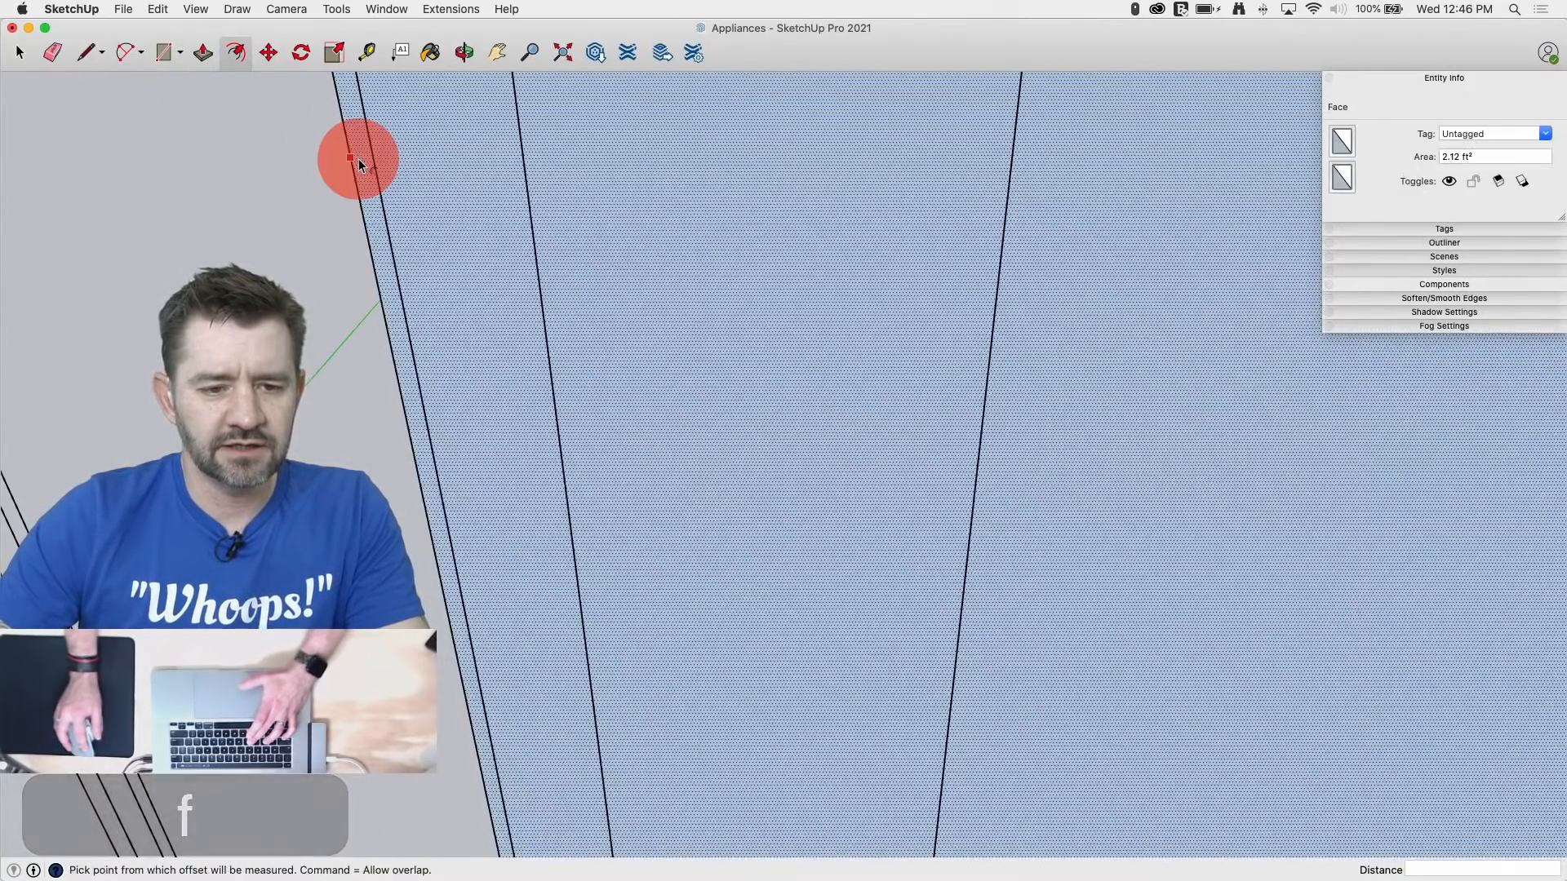
pyautogui.moveTo(359, 163); pyautogui.dragTo(526, 194)
pyautogui.click(425, 182)
pyautogui.click(526, 194)
pyautogui.scroll(-6, 304, 178)
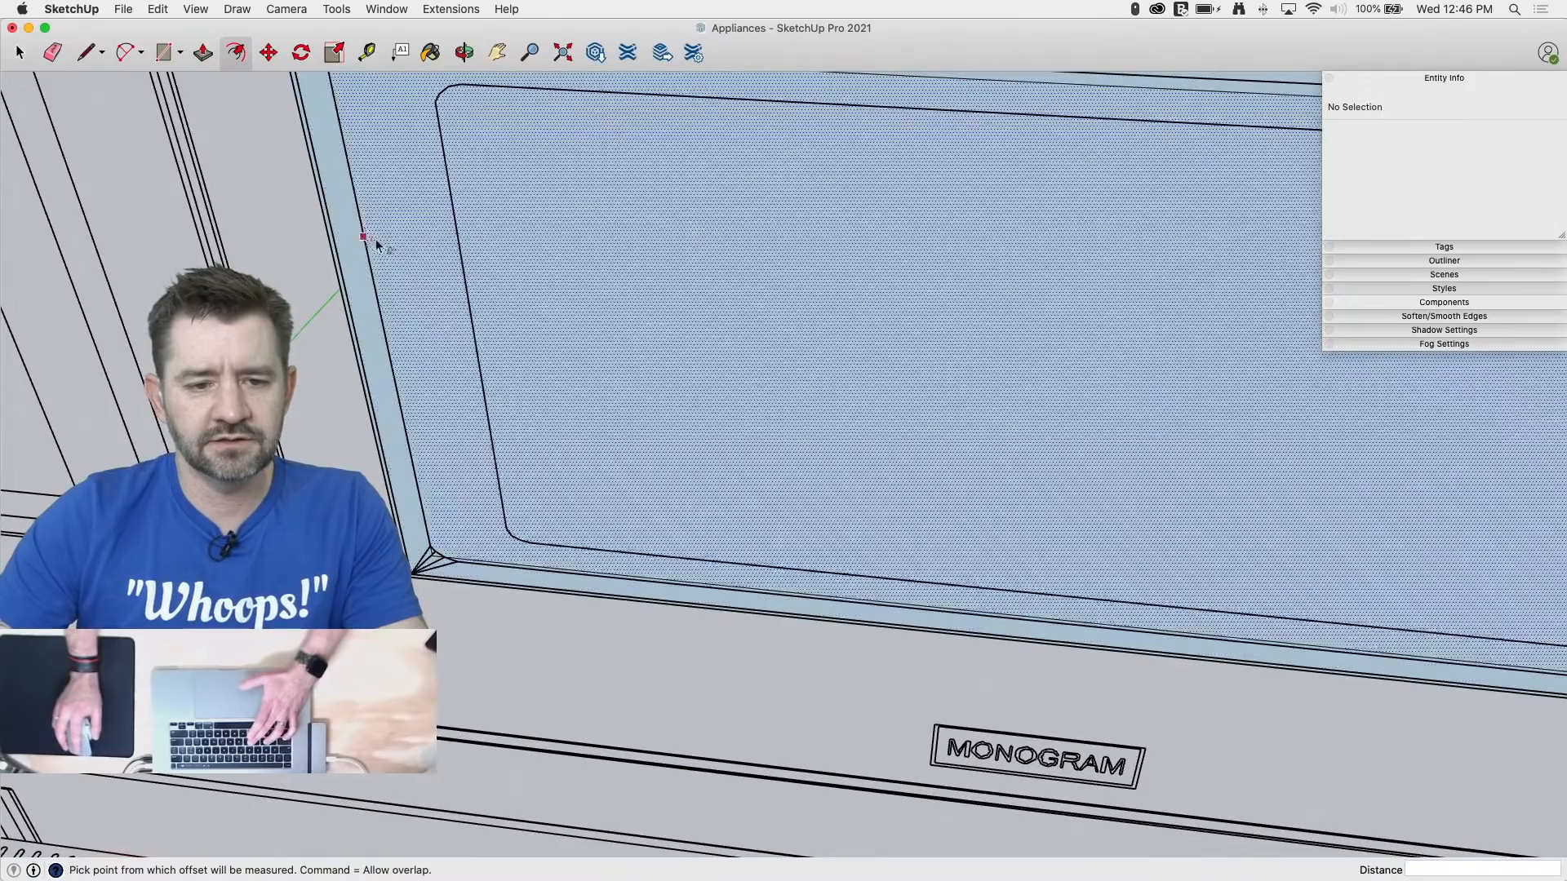
pyautogui.moveTo(371, 237); pyautogui.dragTo(462, 238)
pyautogui.scroll(-6, 411, 253)
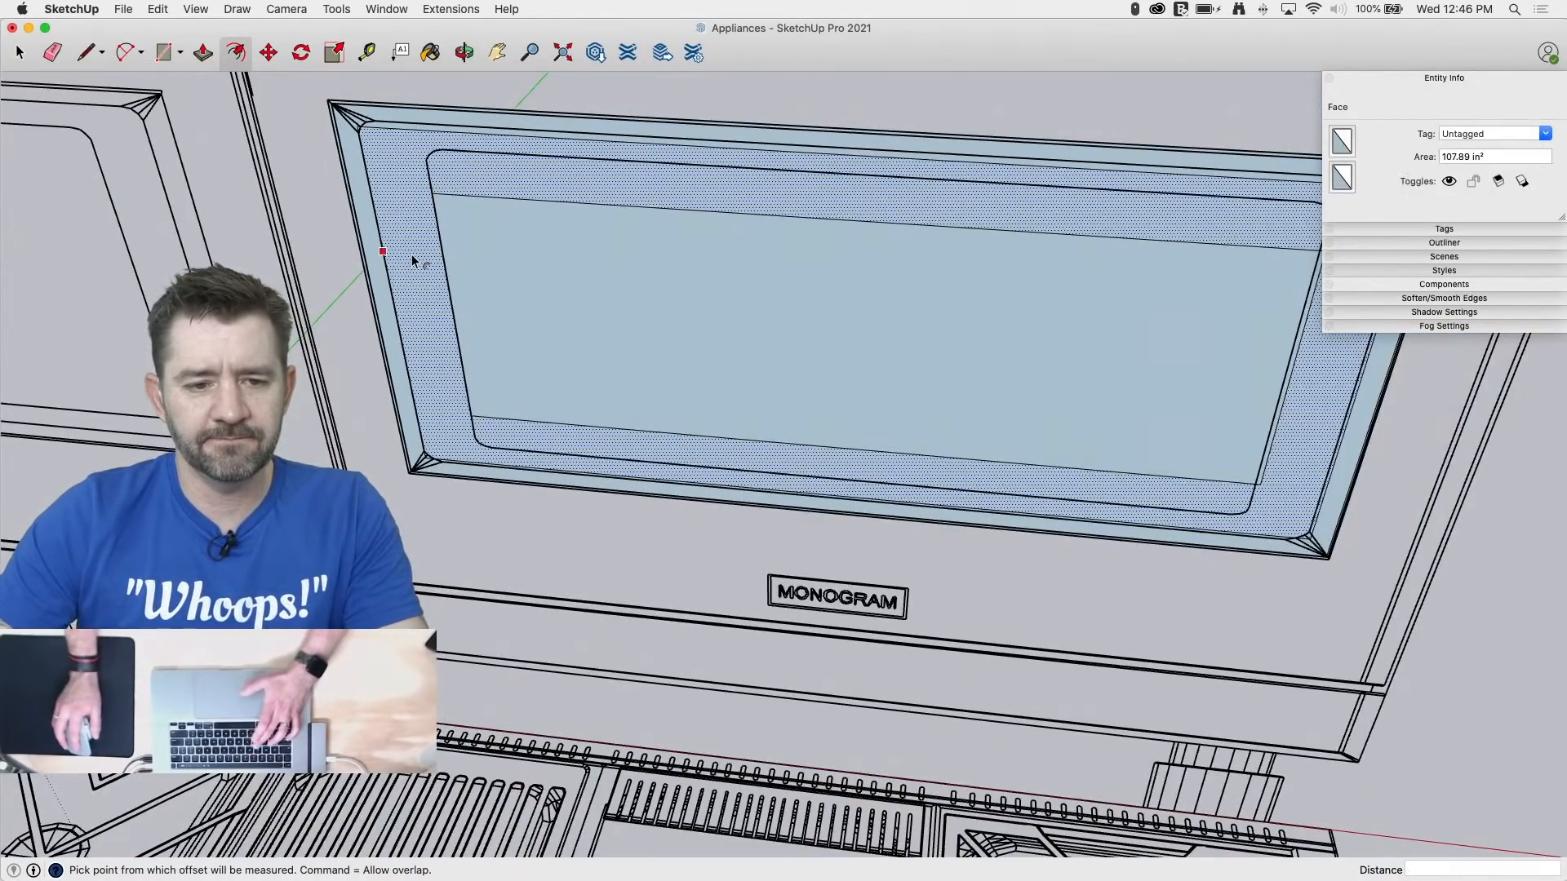
# Step: Move the inner rectangle's top edge up about 1 3/16" and its bottom edge down about 1 1/16" to match the drawn glass outline
pyautogui.press('space')
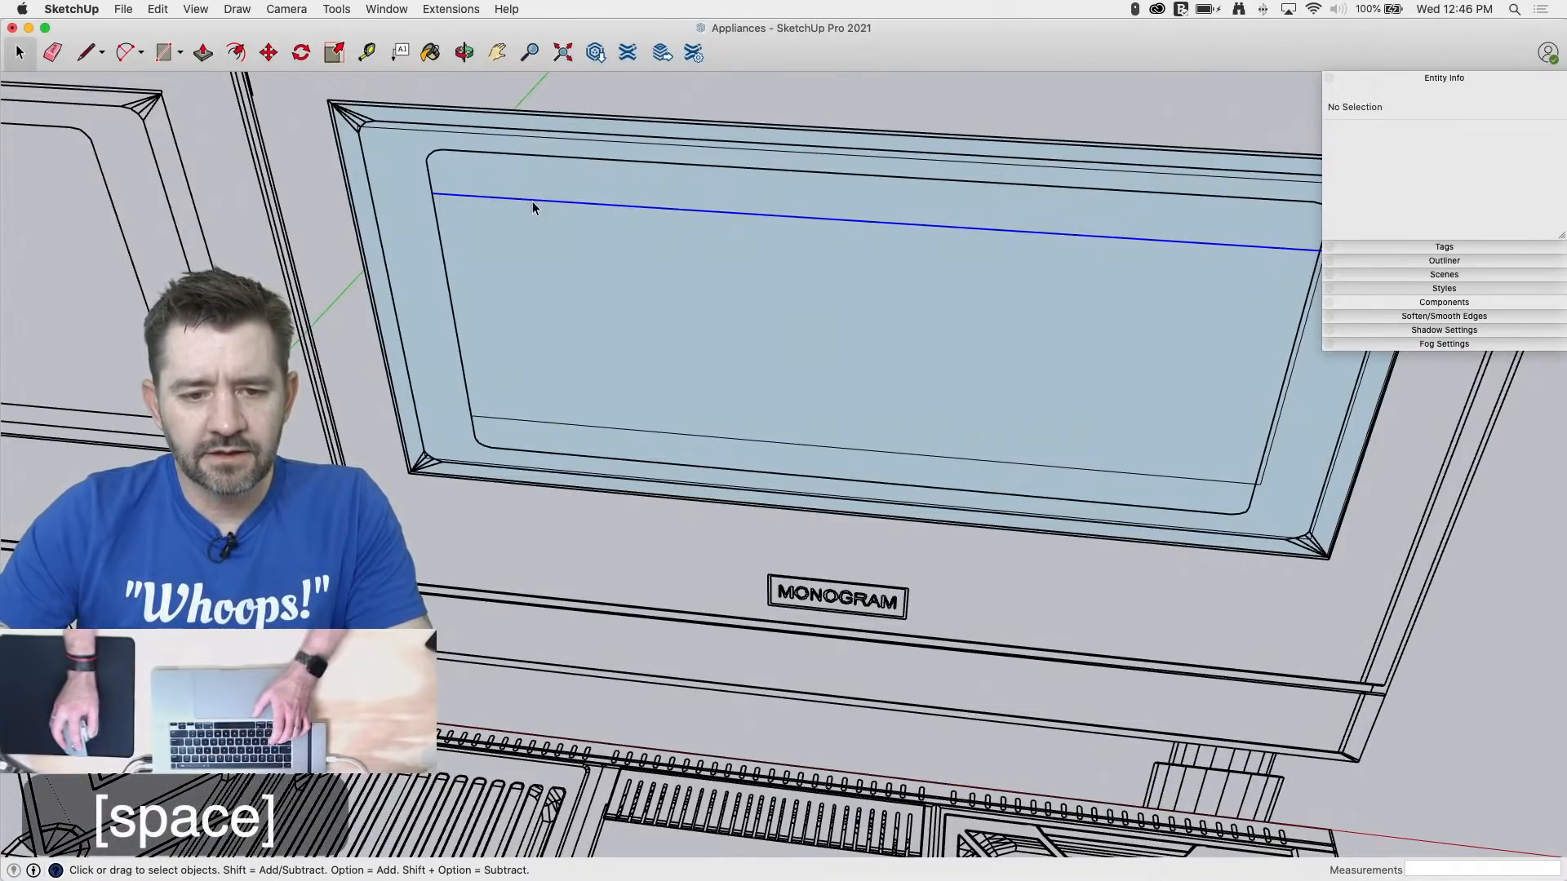
pyautogui.press('m')
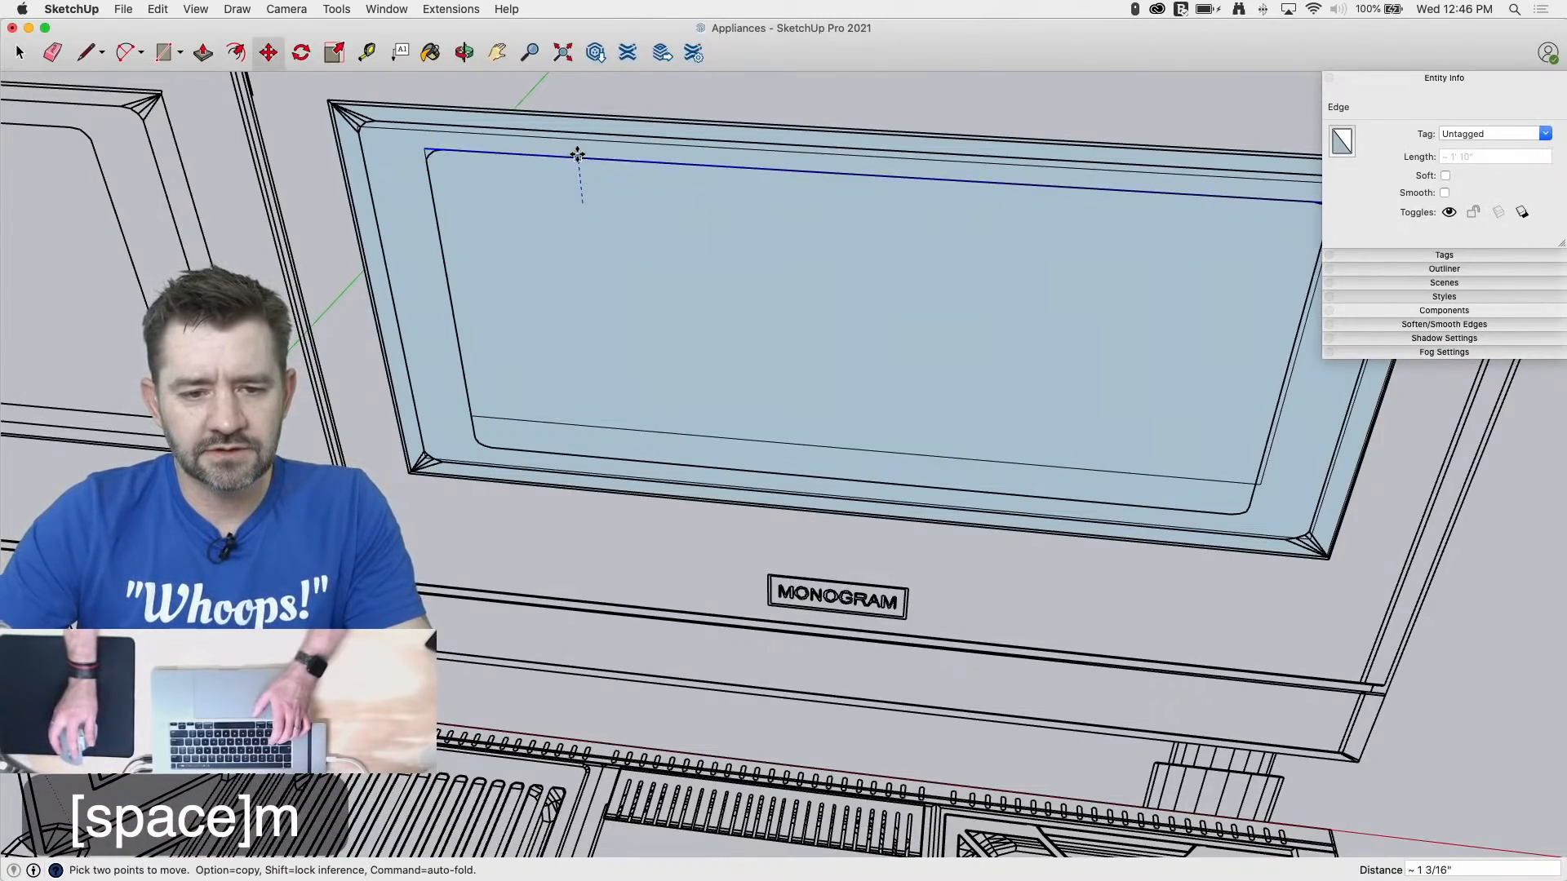
pyautogui.press('Escape')
pyautogui.click(660, 433)
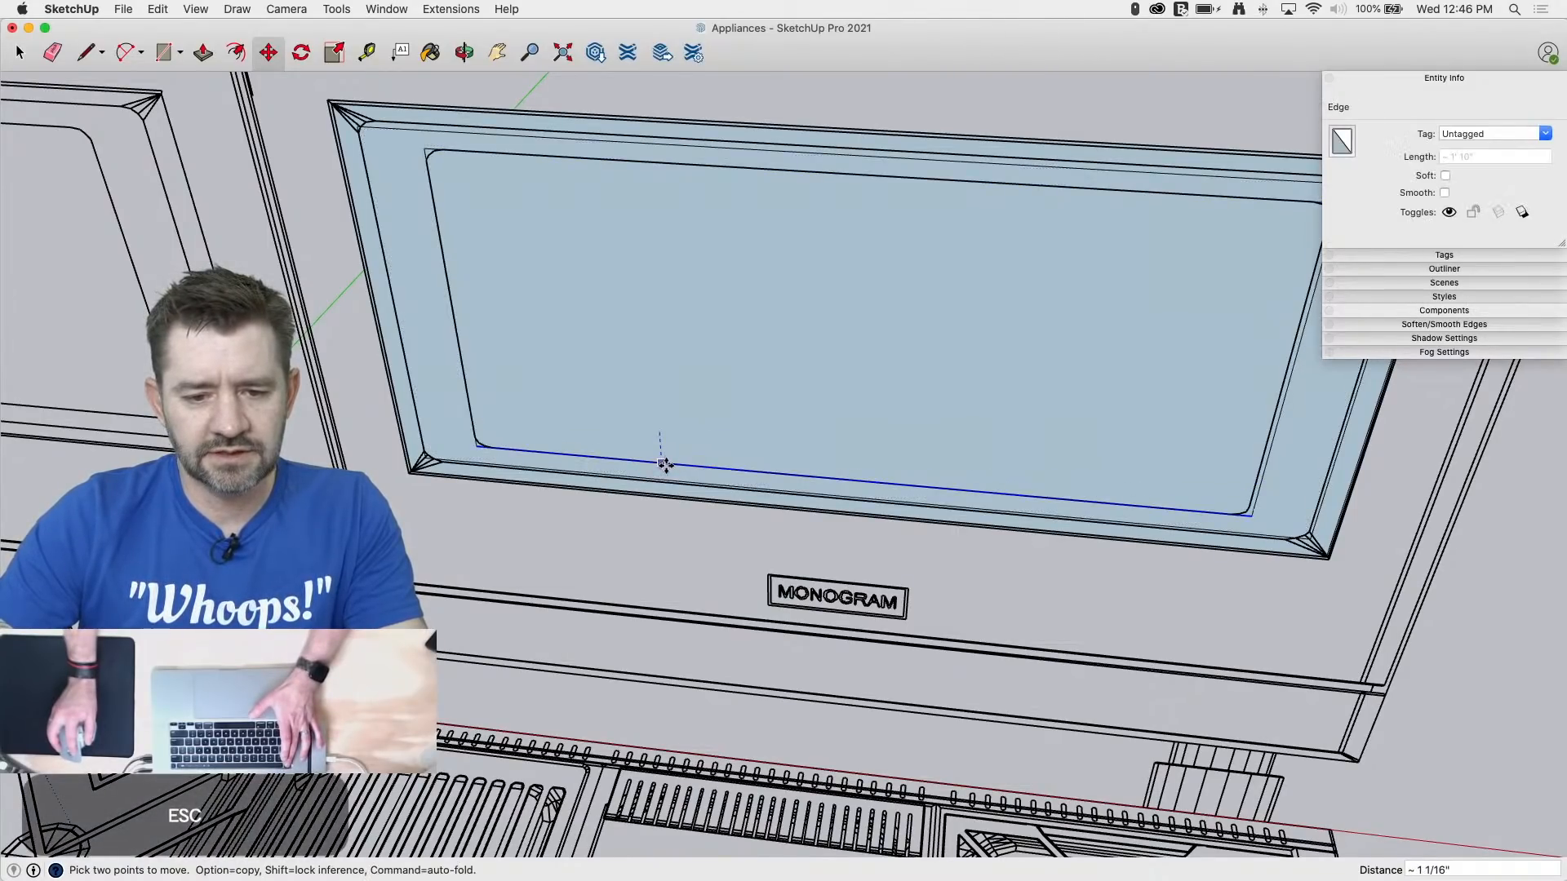
pyautogui.scroll(-5, 666, 466)
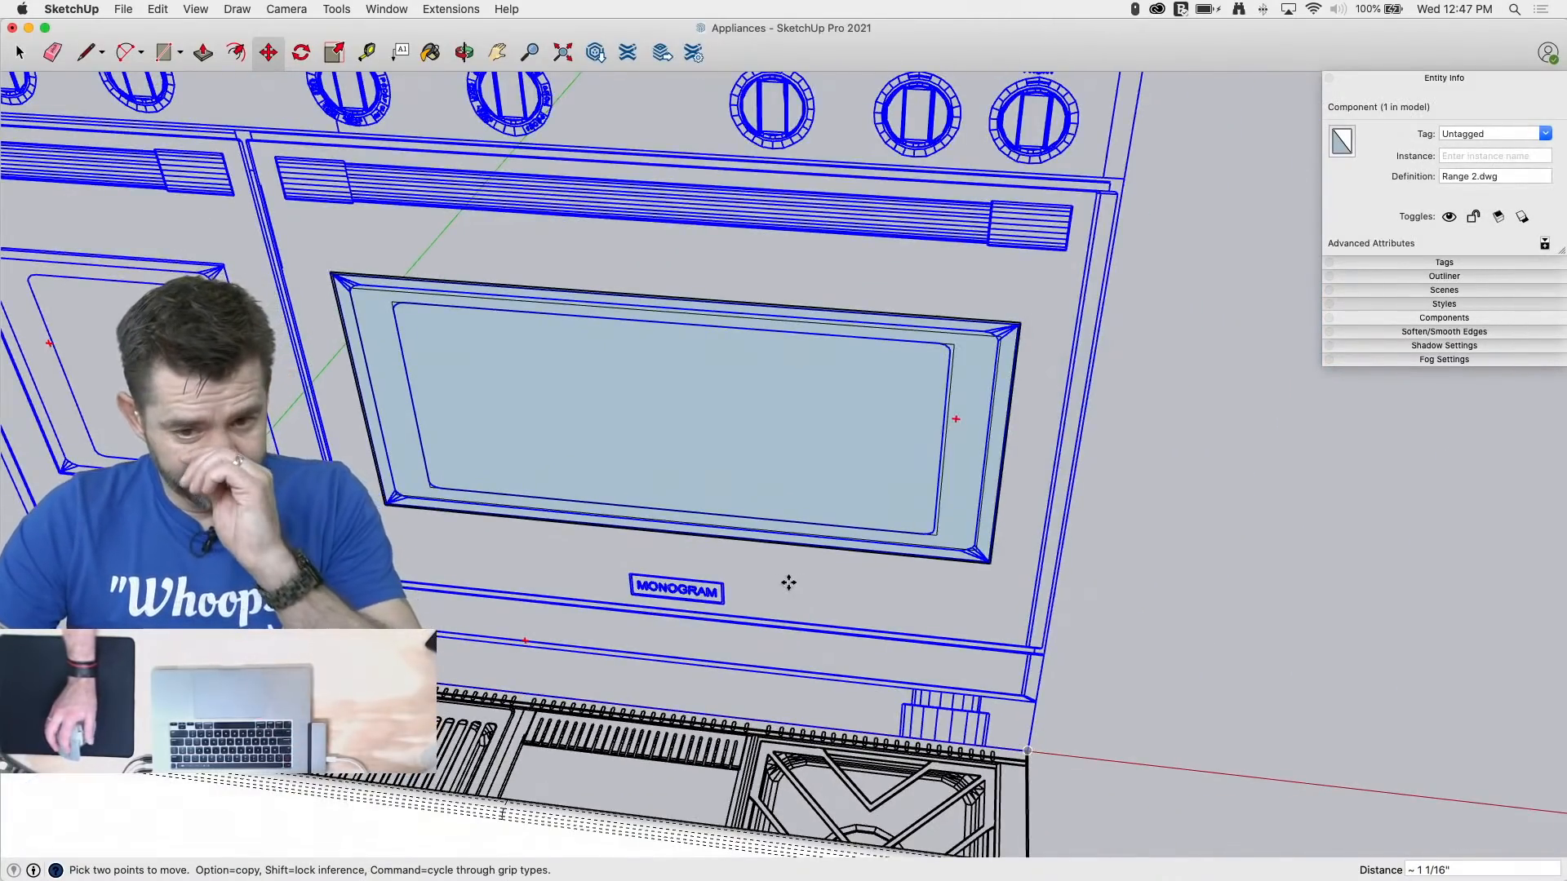
# Step: Select the whole traced window frame and move it from its lower corner along the green axis onto the large oven door's front face
pyautogui.press('space')
pyautogui.tripleClick(723, 493)
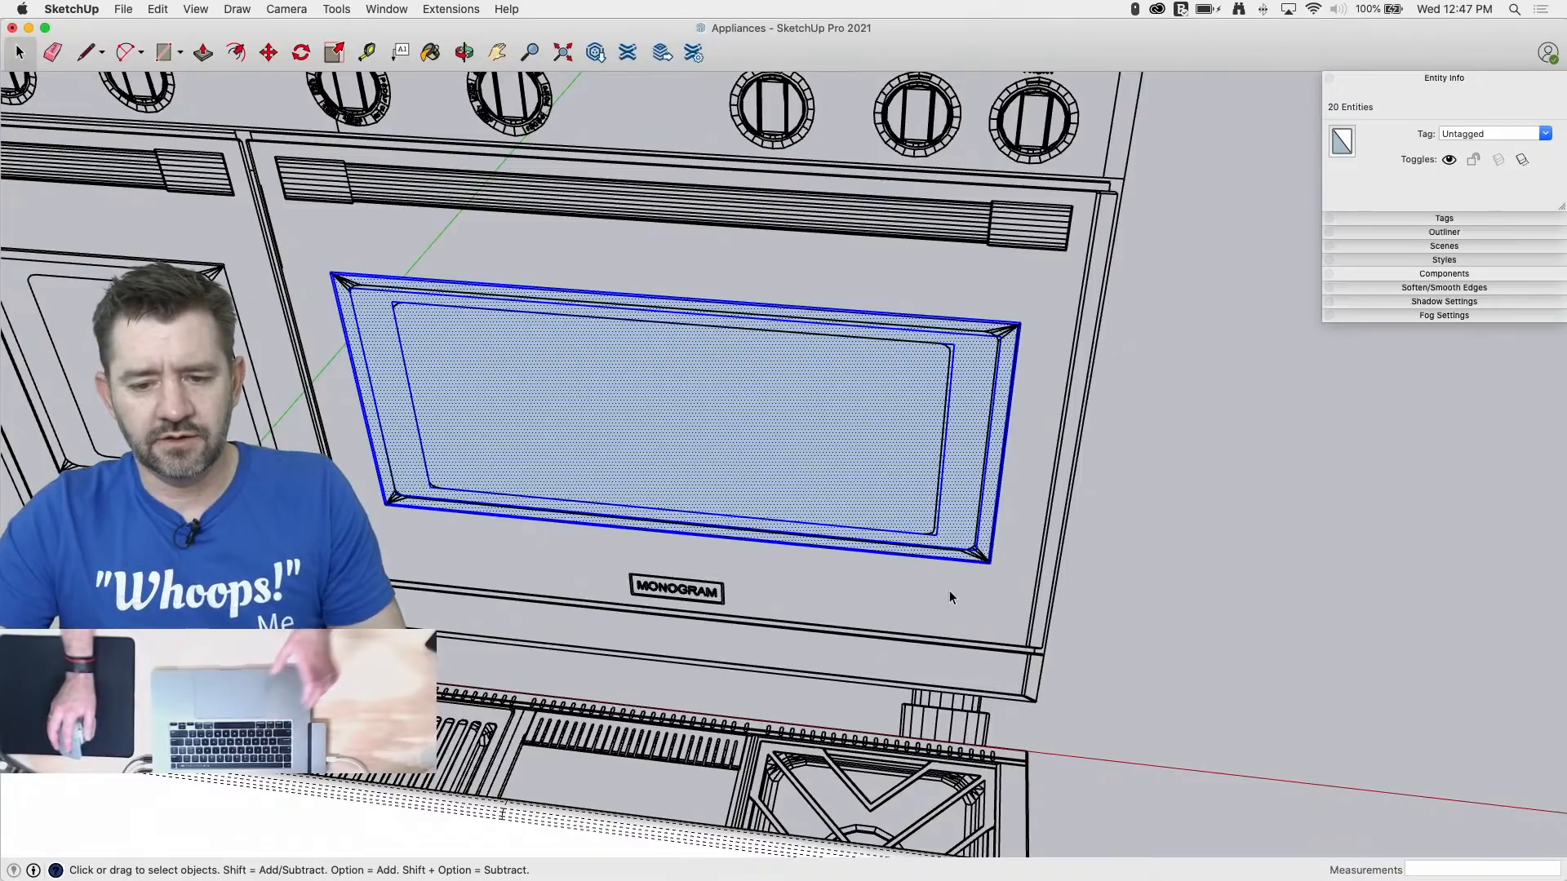
pyautogui.moveTo(949, 590); pyautogui.dragTo(654, 500, button='middle')
pyautogui.press('m')
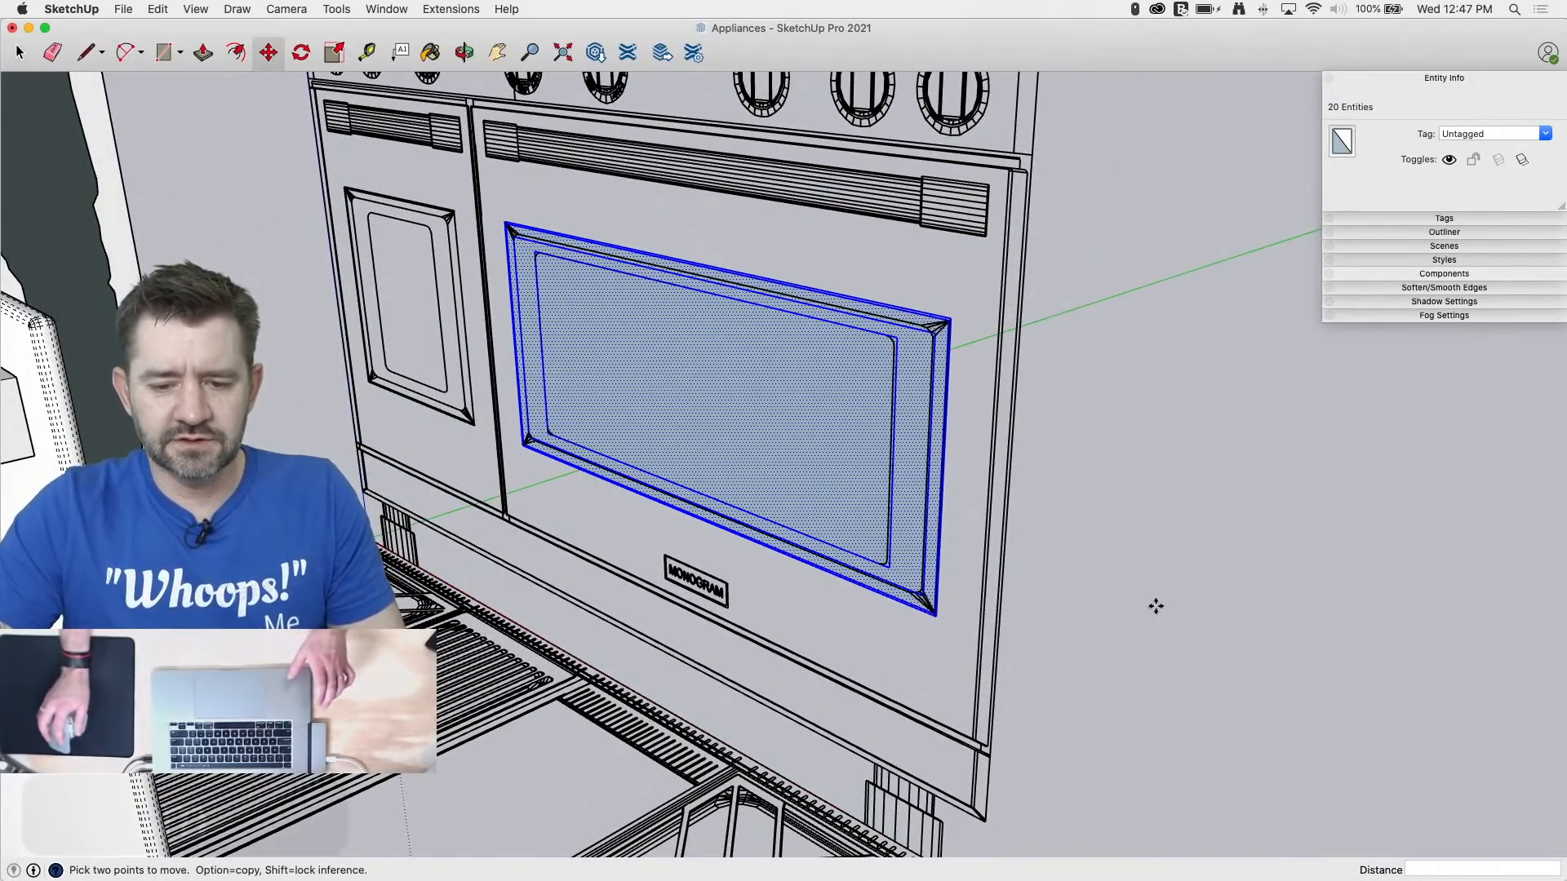
pyautogui.click(936, 617)
pyautogui.scroll(-6, 936, 618)
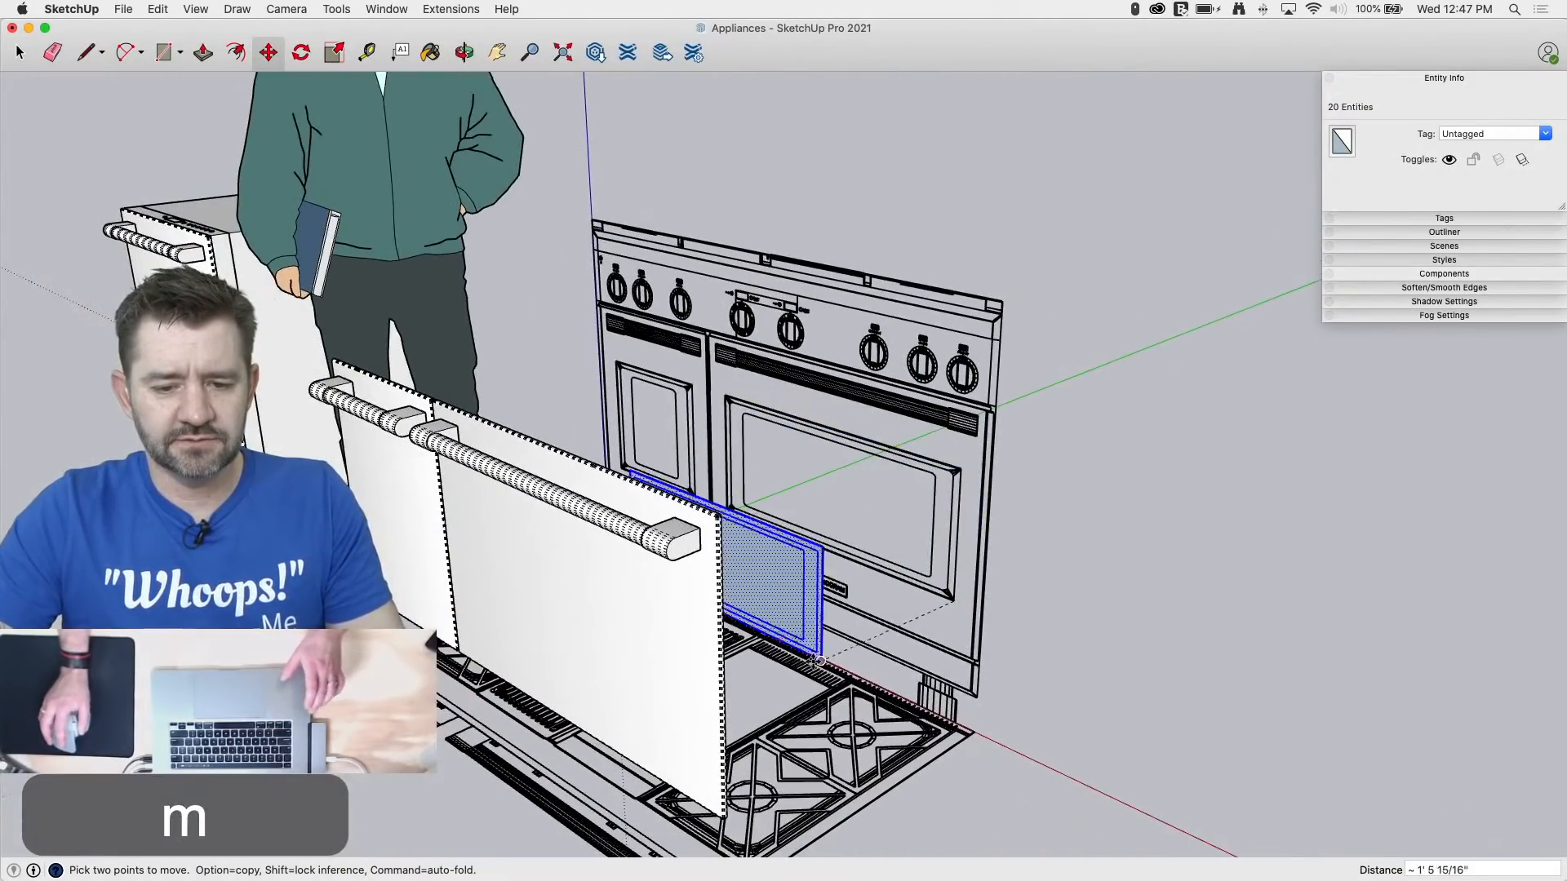
pyautogui.click(687, 737)
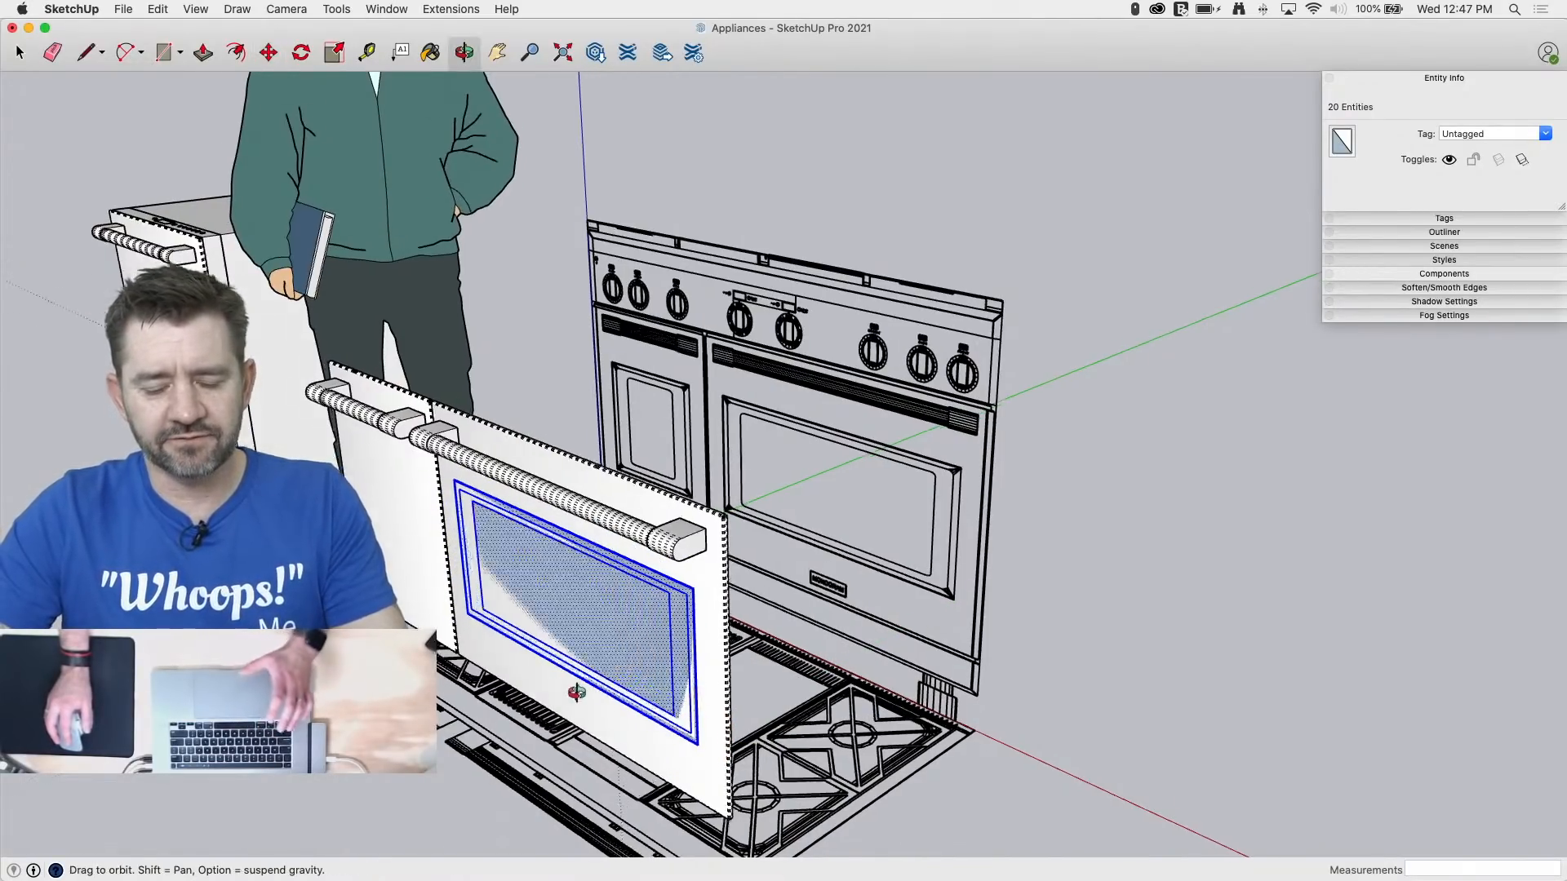
# Step: Cut the window frame geometry and paste it in place inside the large oven door's group
pyautogui.moveTo(687, 737); pyautogui.dragTo(845, 629, button='middle')
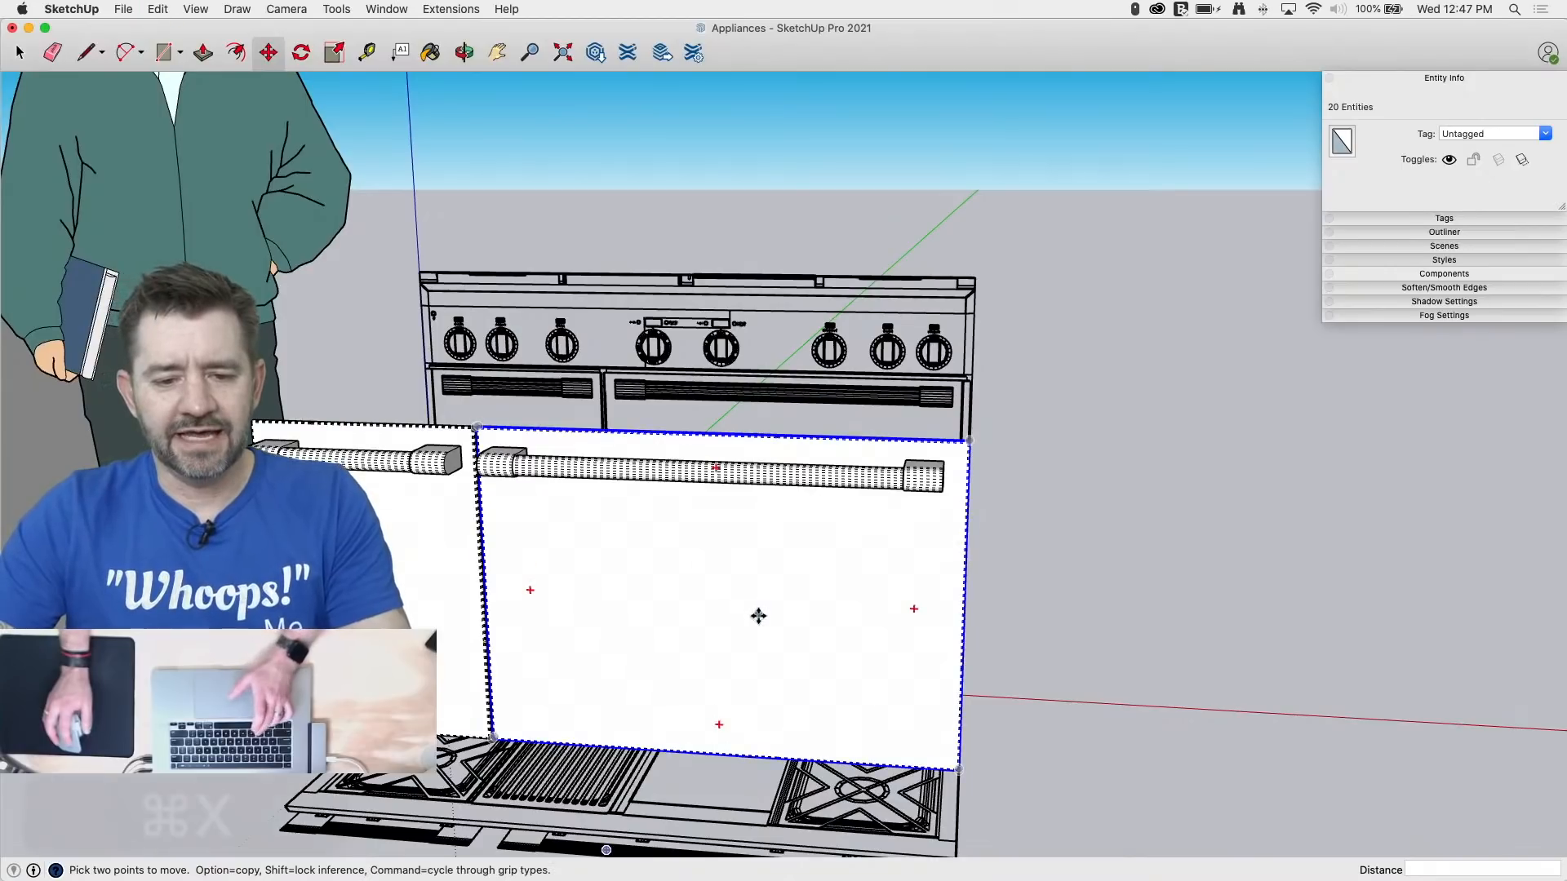
pyautogui.press('space')
pyautogui.doubleClick(761, 624)
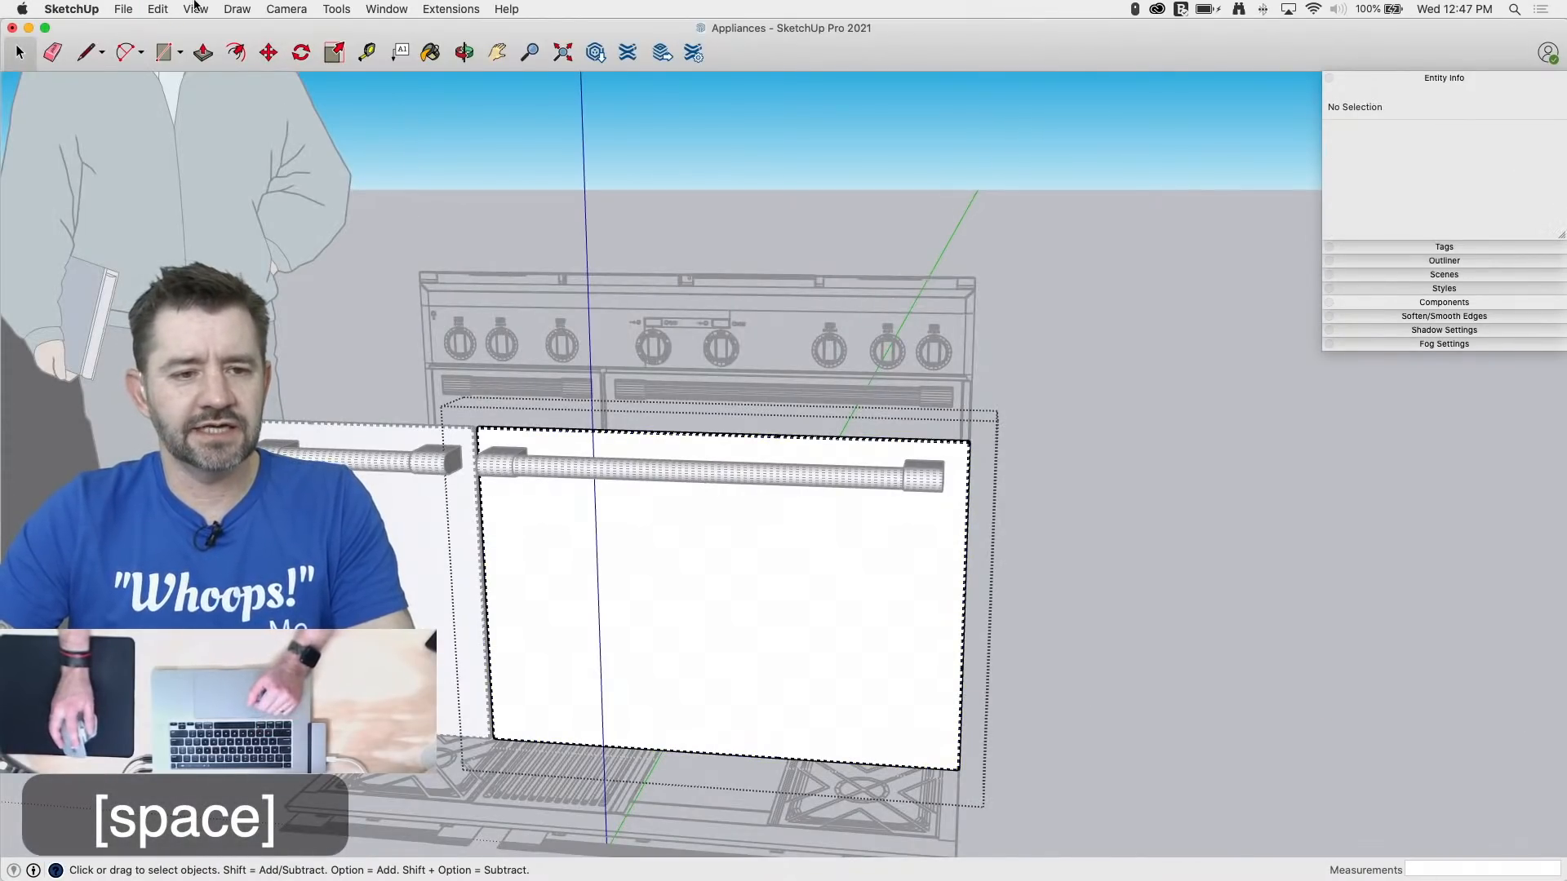
pyautogui.click(159, 9)
pyautogui.click(186, 108)
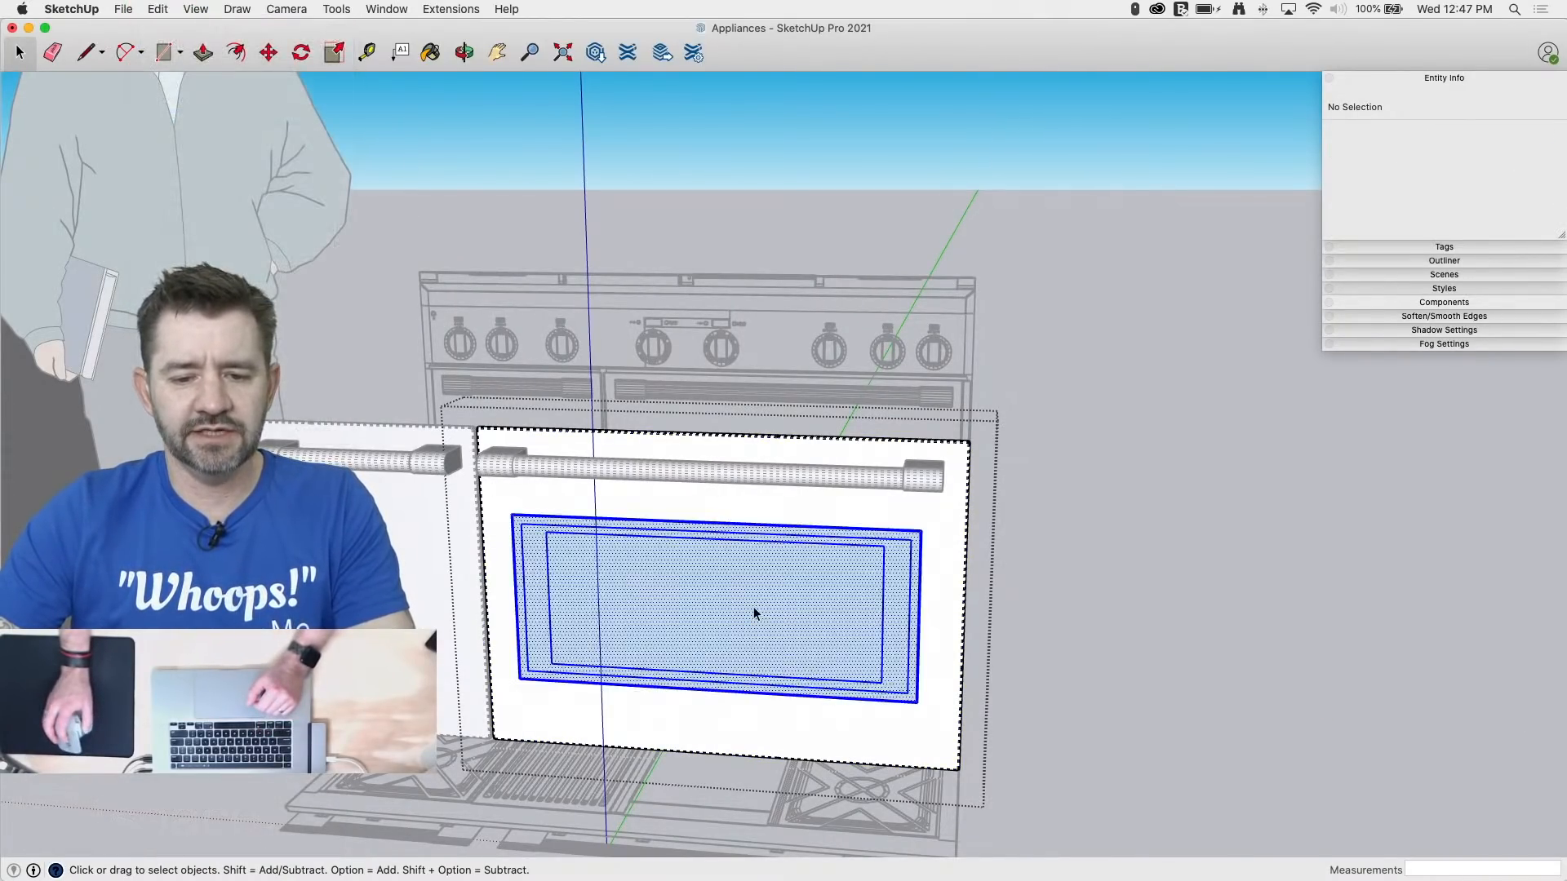
# Step: Draw diagonal lines about 13/16" long joining the corners of the thin border and the bevel's inner edge around the window frame
pyautogui.scroll(10, 895, 716)
pyautogui.press('l')
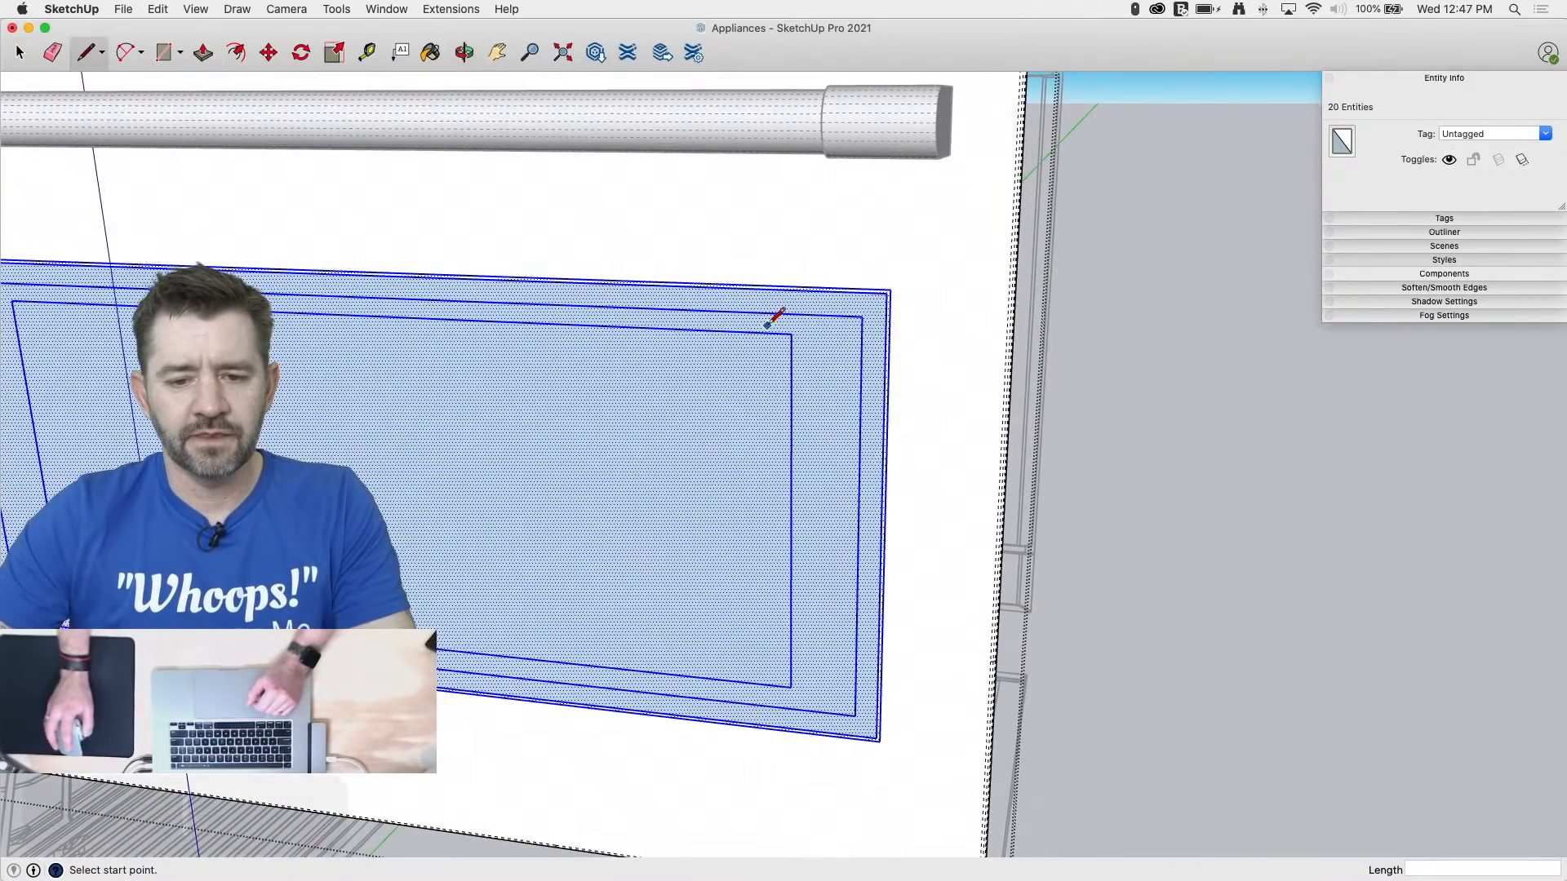
pyautogui.scroll(-6, 828, 488)
pyautogui.moveTo(992, 422); pyautogui.dragTo(1060, 318, button='middle')
pyautogui.scroll(8, 849, 395)
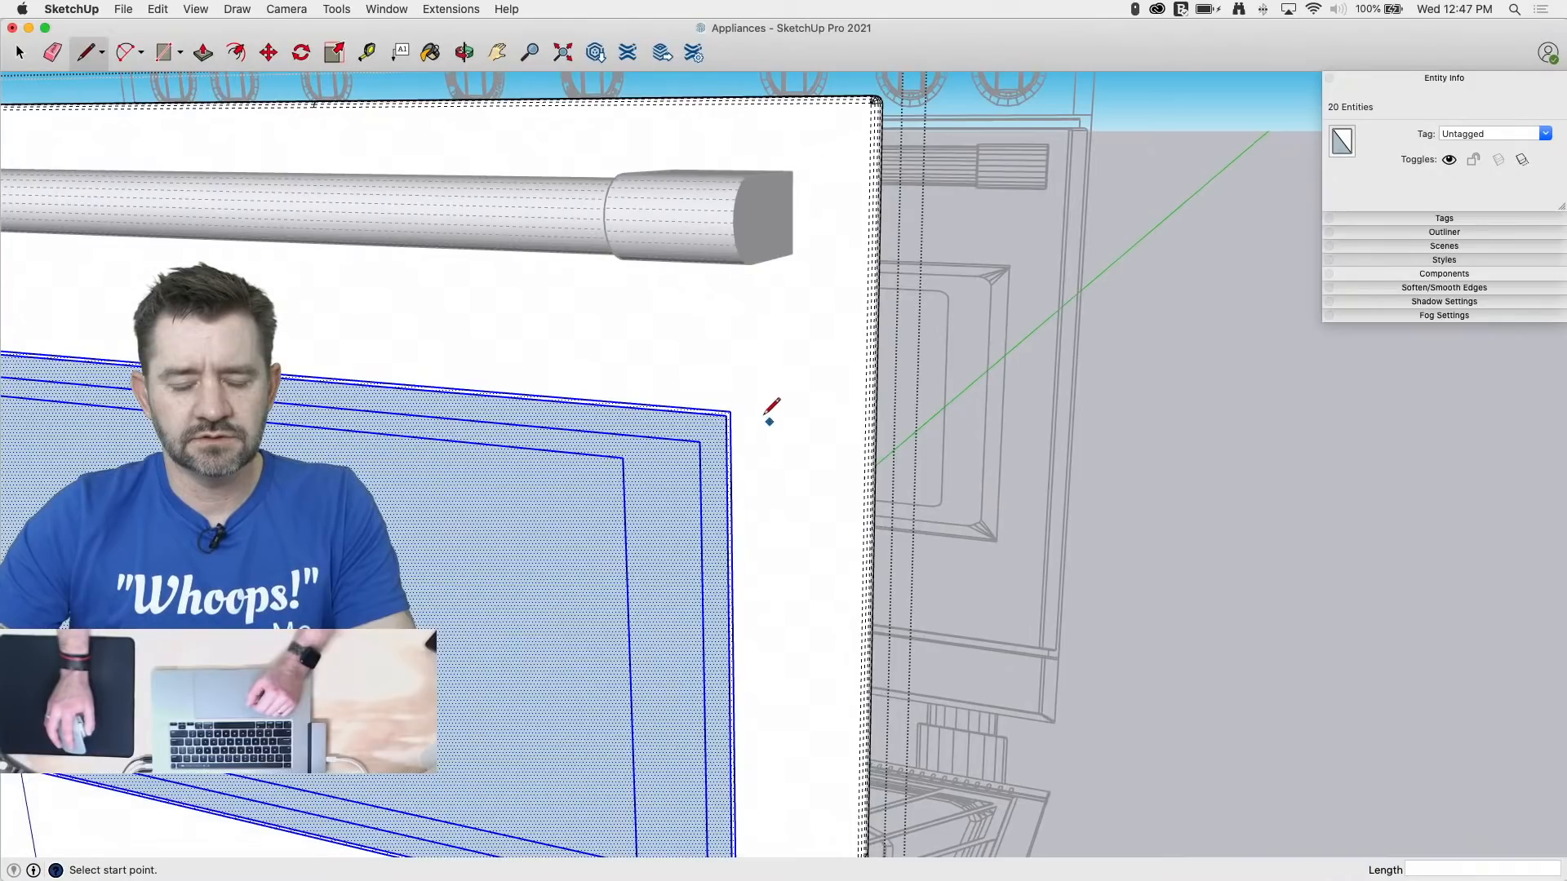
pyautogui.click(726, 414)
pyautogui.scroll(-5, 775, 261)
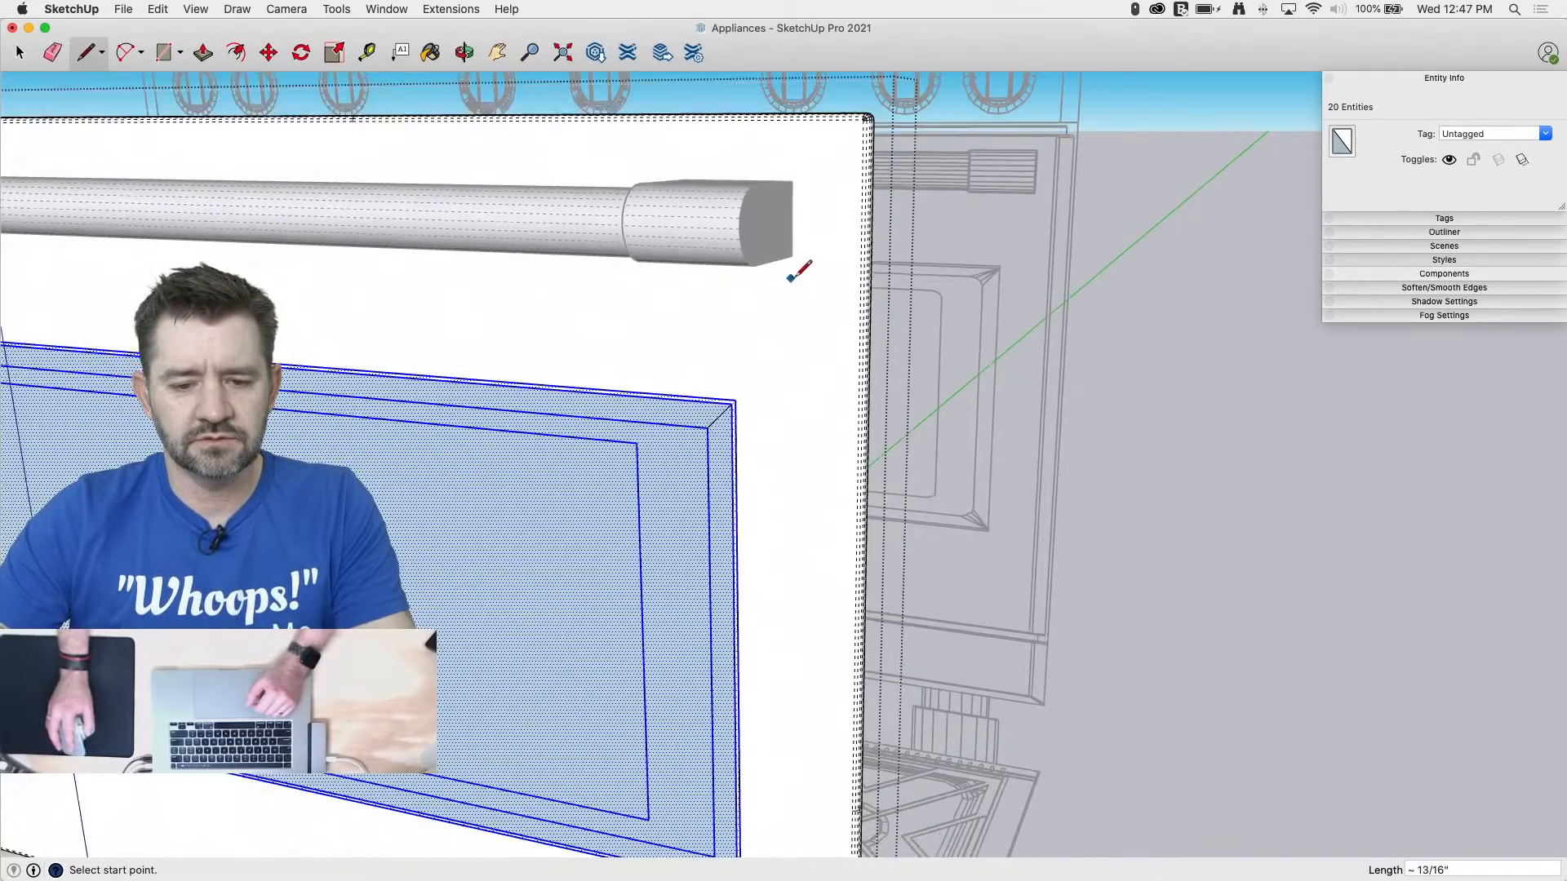
pyautogui.scroll(5, 763, 689)
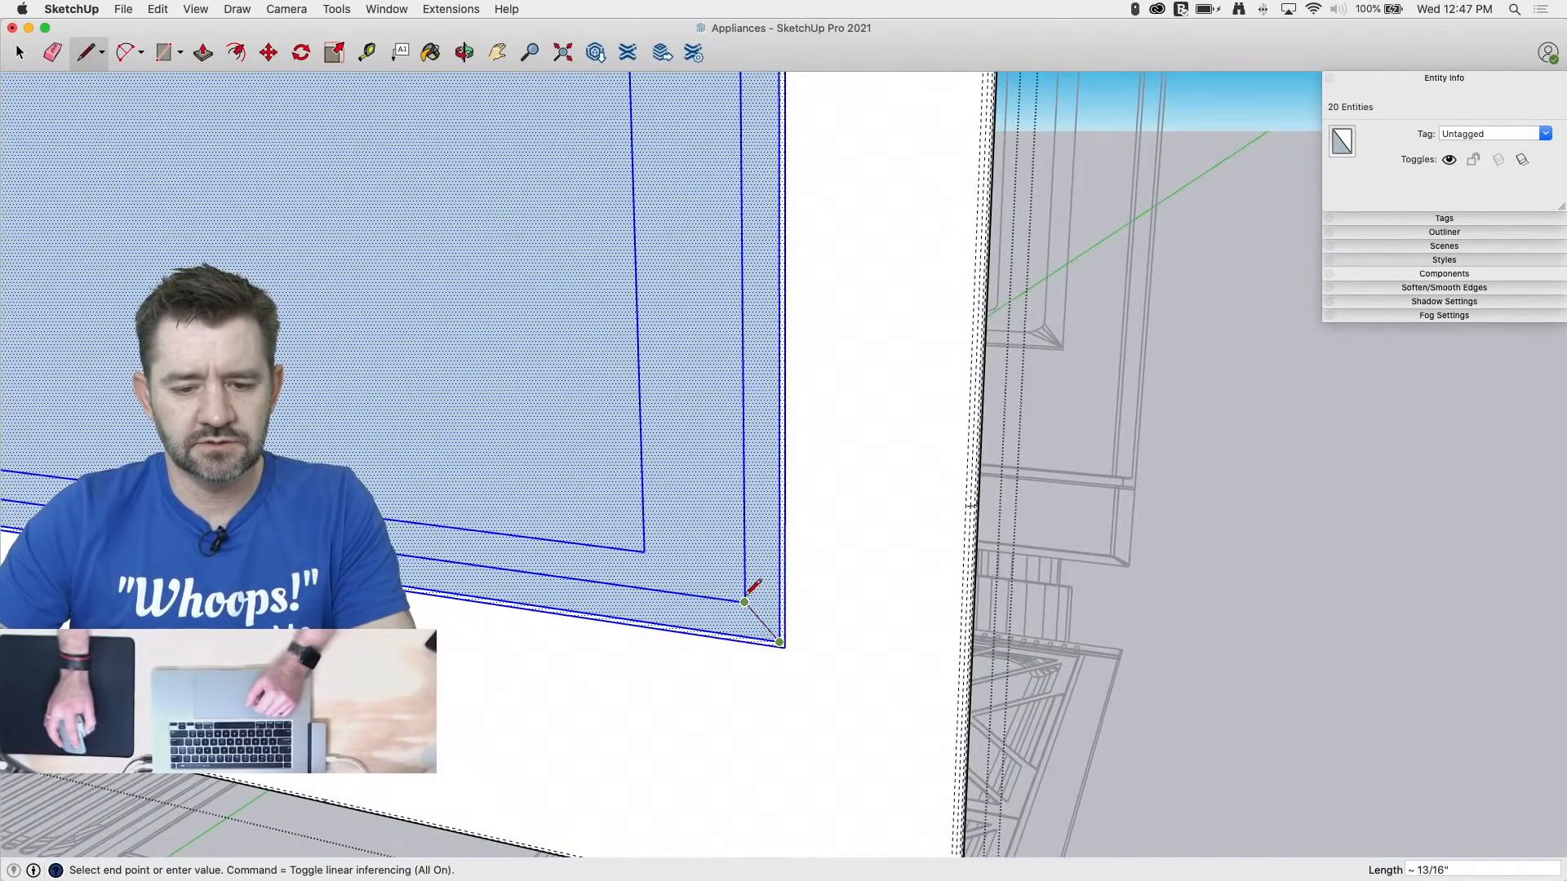
pyautogui.scroll(-3, 1350, 673)
pyautogui.scroll(4, 122, 555)
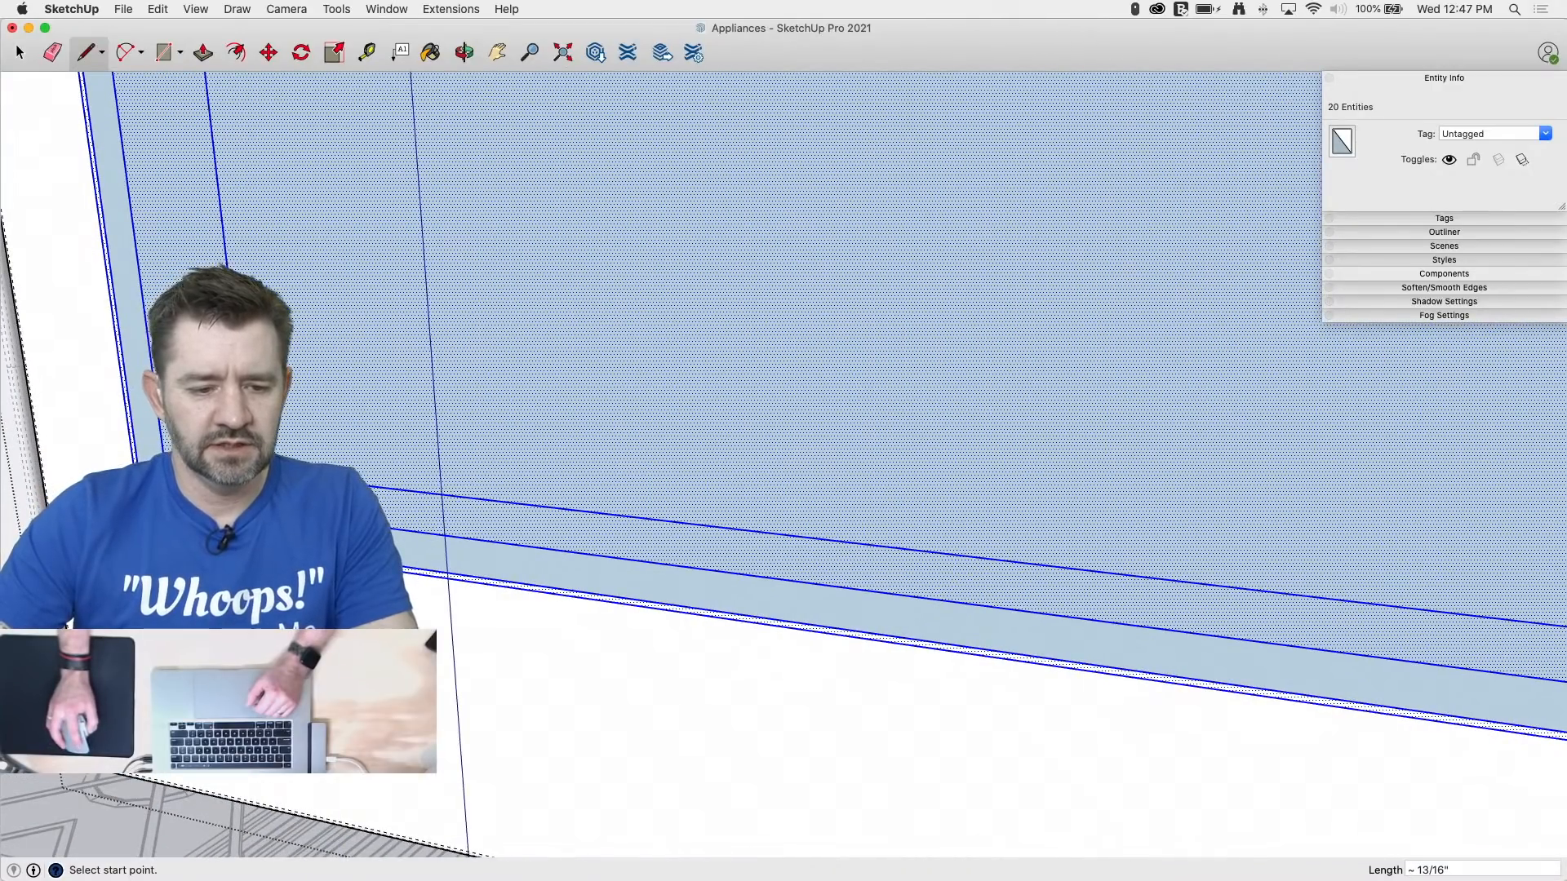
pyautogui.scroll(-5, 485, 779)
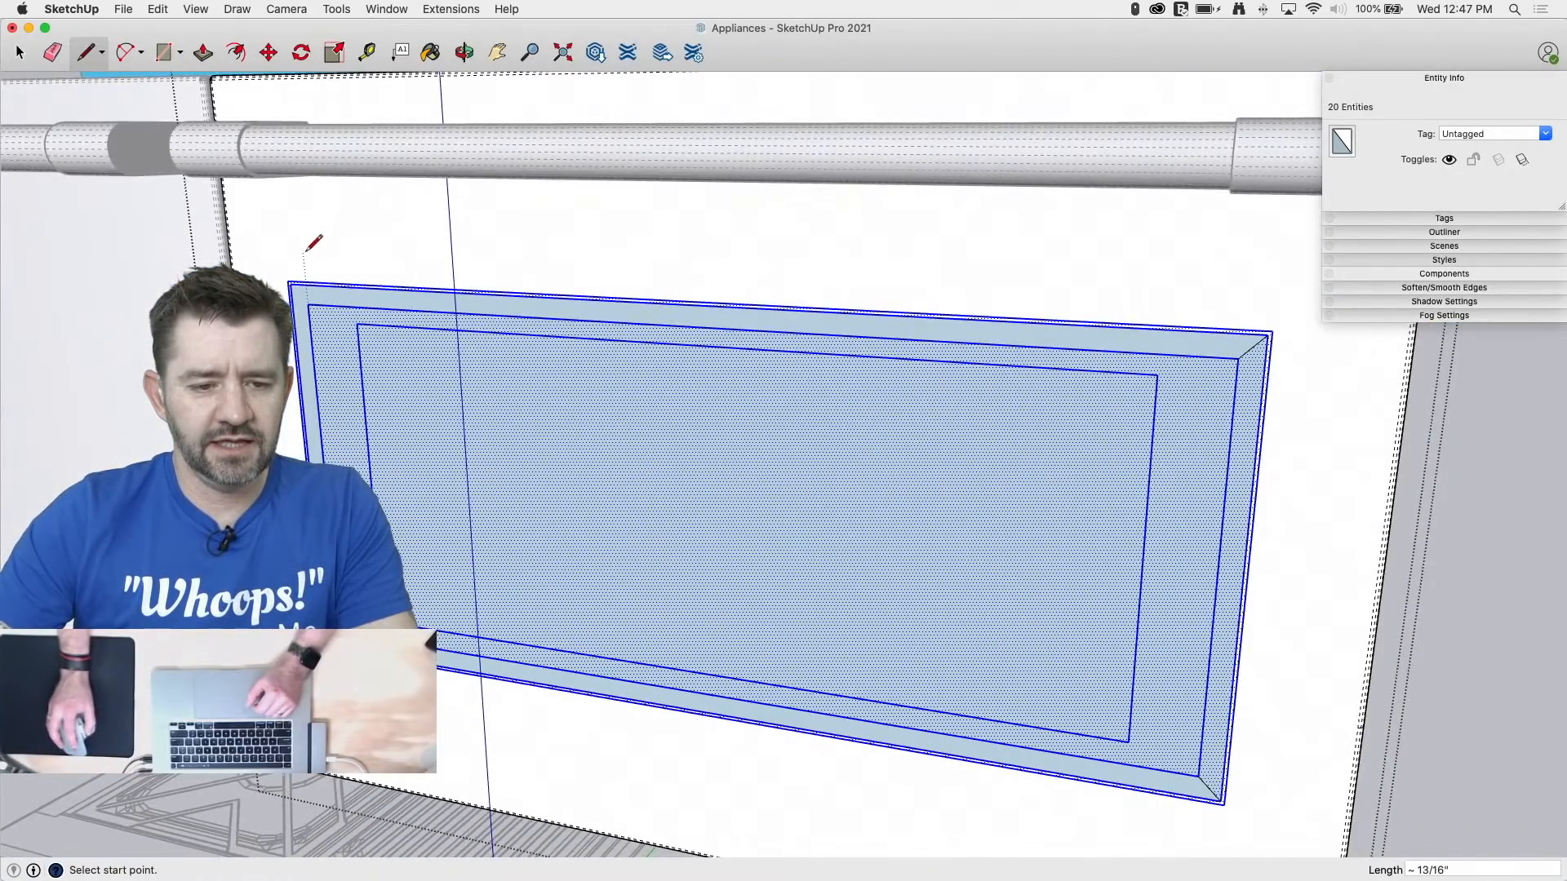
# Step: Select the flat frame face around the glass and move it 1/8" into the door to slope the bevel faces
pyautogui.moveTo(472, 392); pyautogui.dragTo(359, 376, button='middle')
pyautogui.press('space')
pyautogui.click(371, 354)
pyautogui.moveTo(522, 441)
pyautogui.mouseDown(button='middle')
pyautogui.moveTo(350, 390)
pyautogui.moveTo(457, 384)
pyautogui.mouseUp(button='middle')
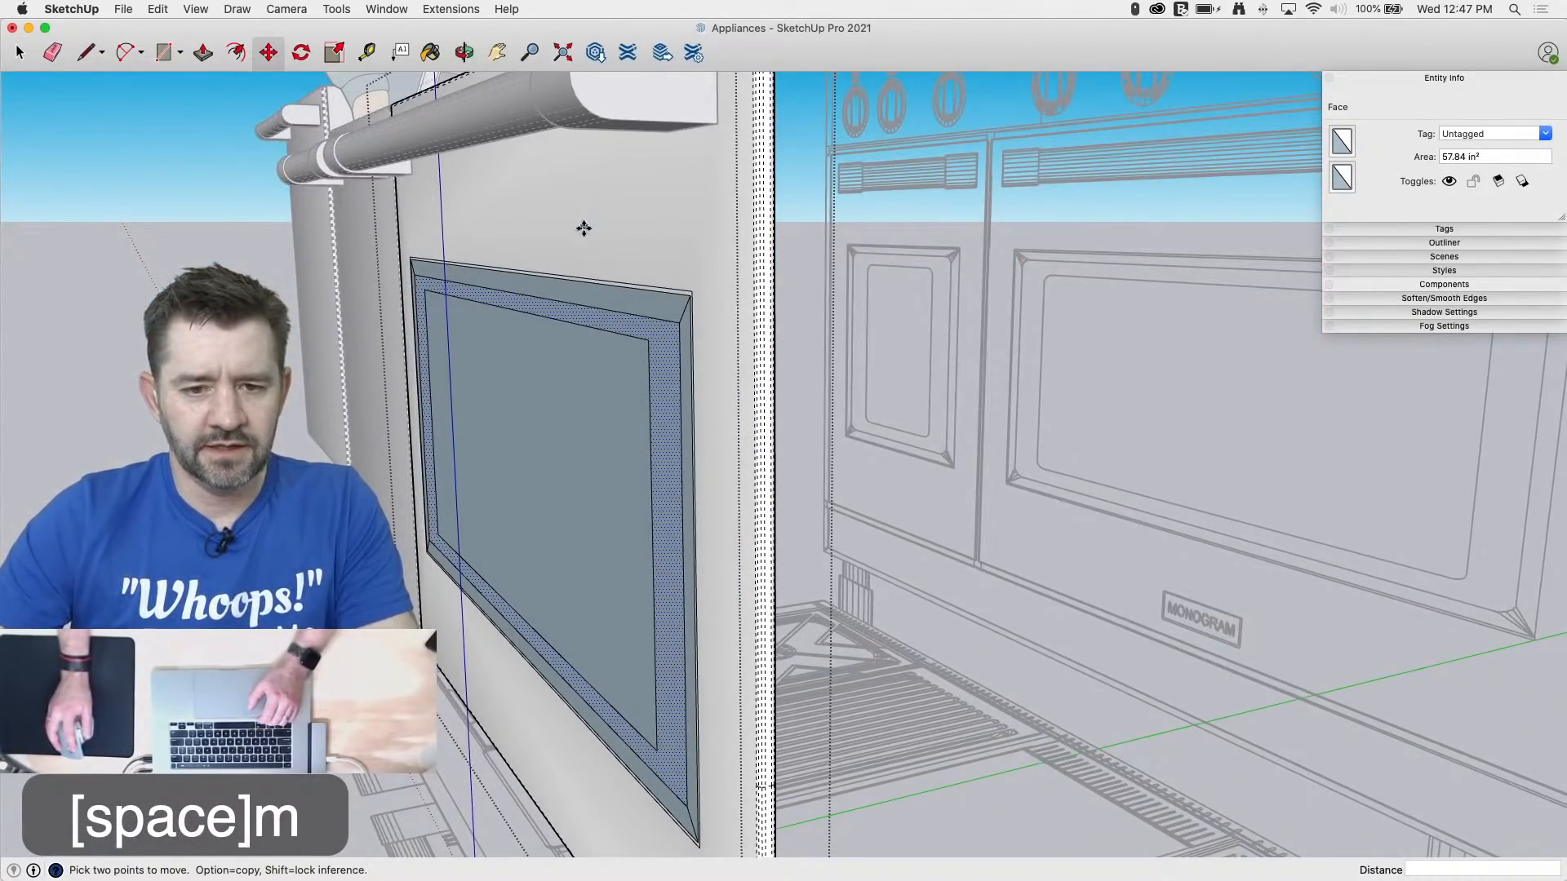
pyautogui.click(633, 120)
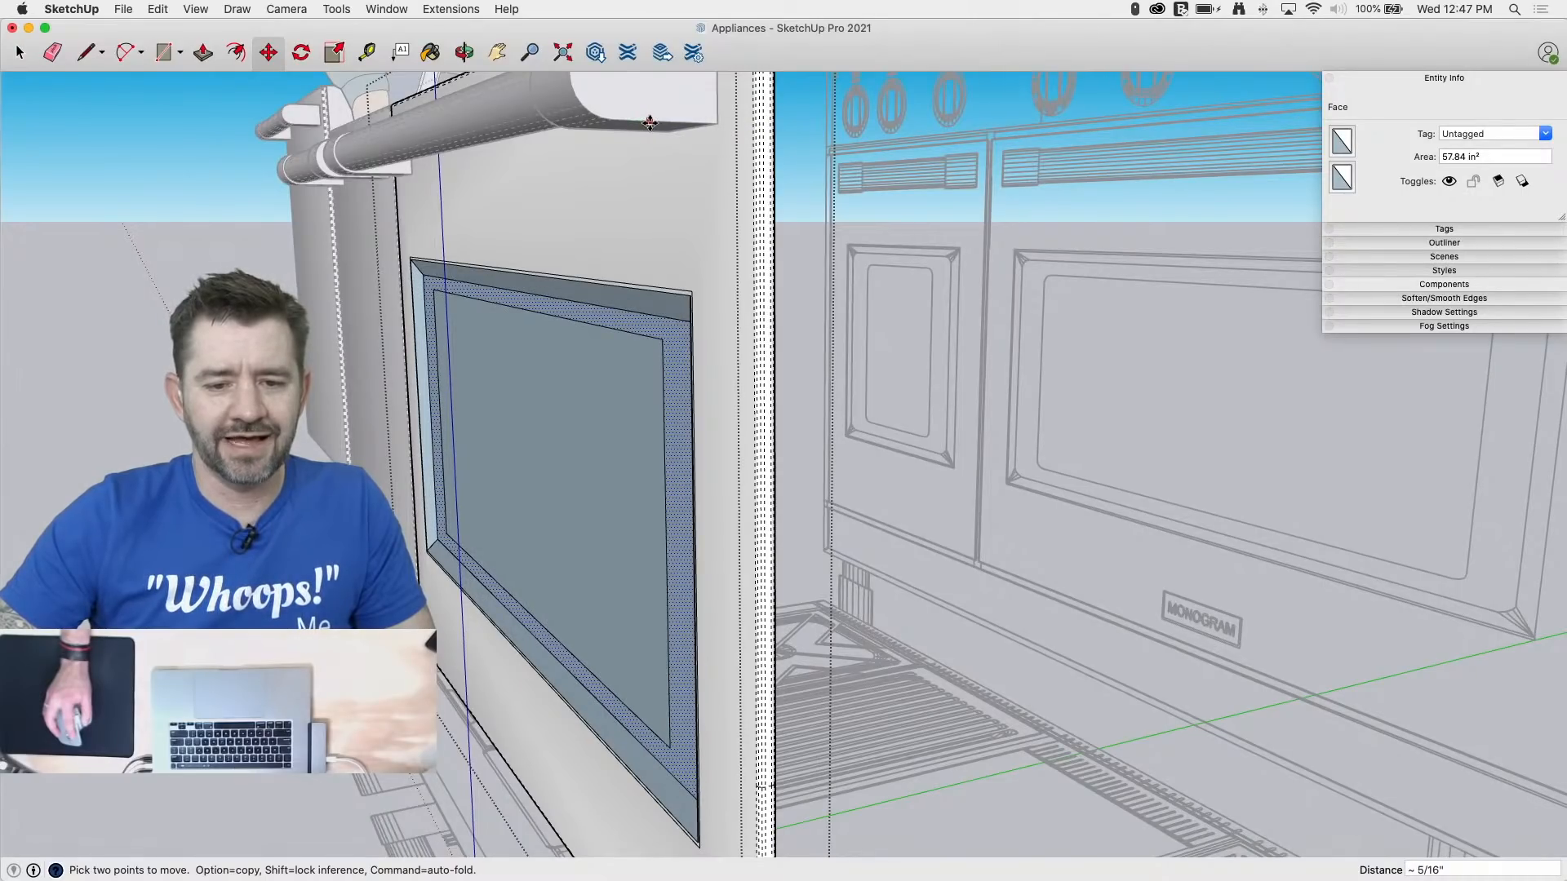
pyautogui.scroll(3, 649, 122)
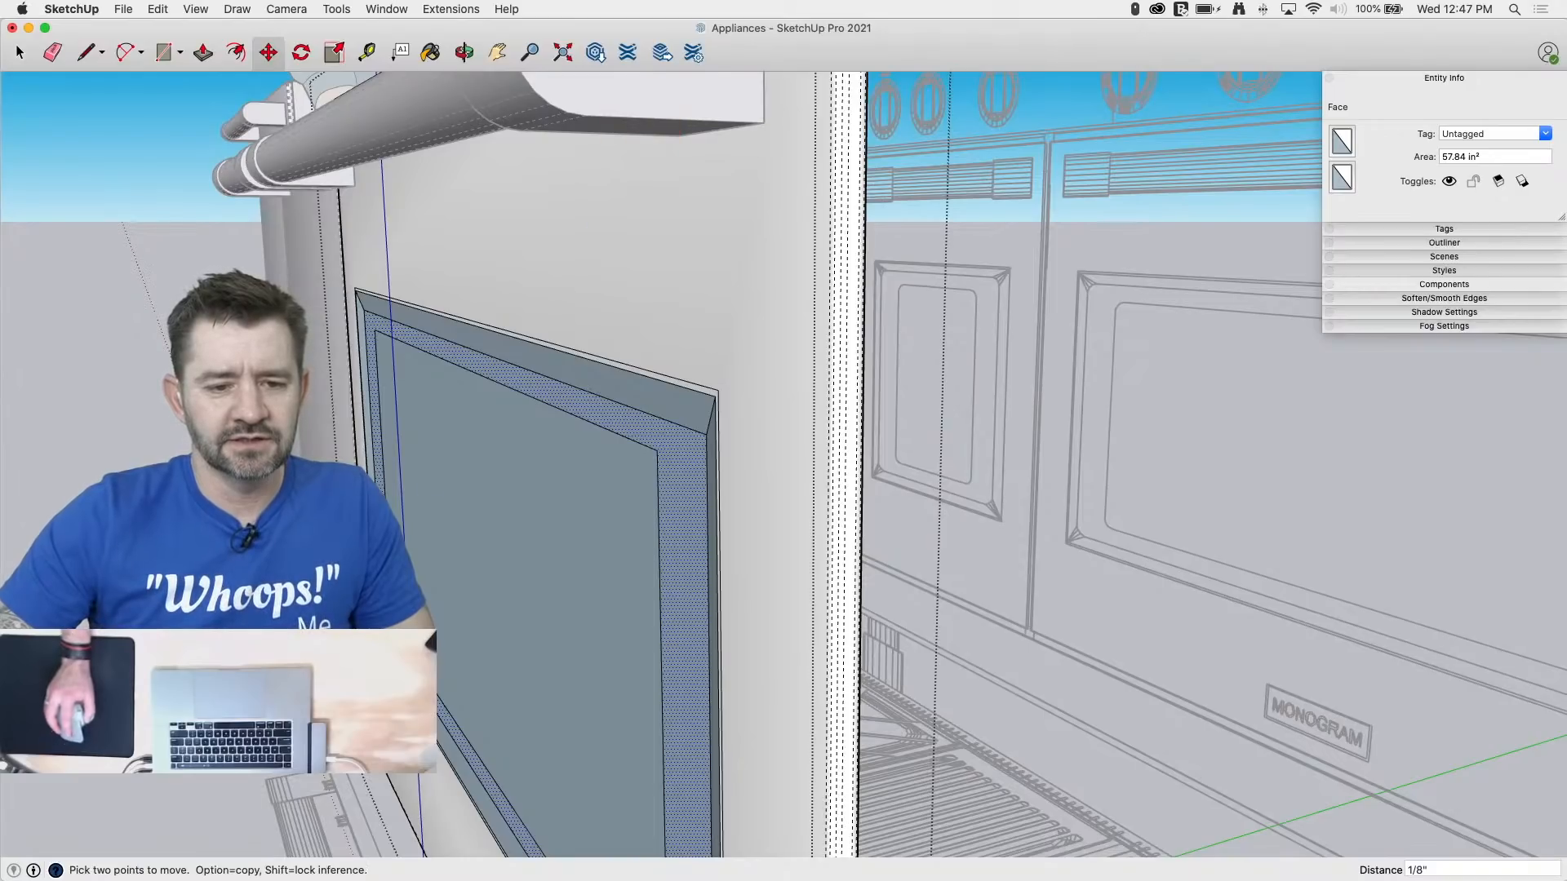
# Step: Recess the central glass face of the oven window about 1/8" with Push/Pull
pyautogui.moveTo(408, 522); pyautogui.dragTo(521, 454, button='middle')
pyautogui.press('space')
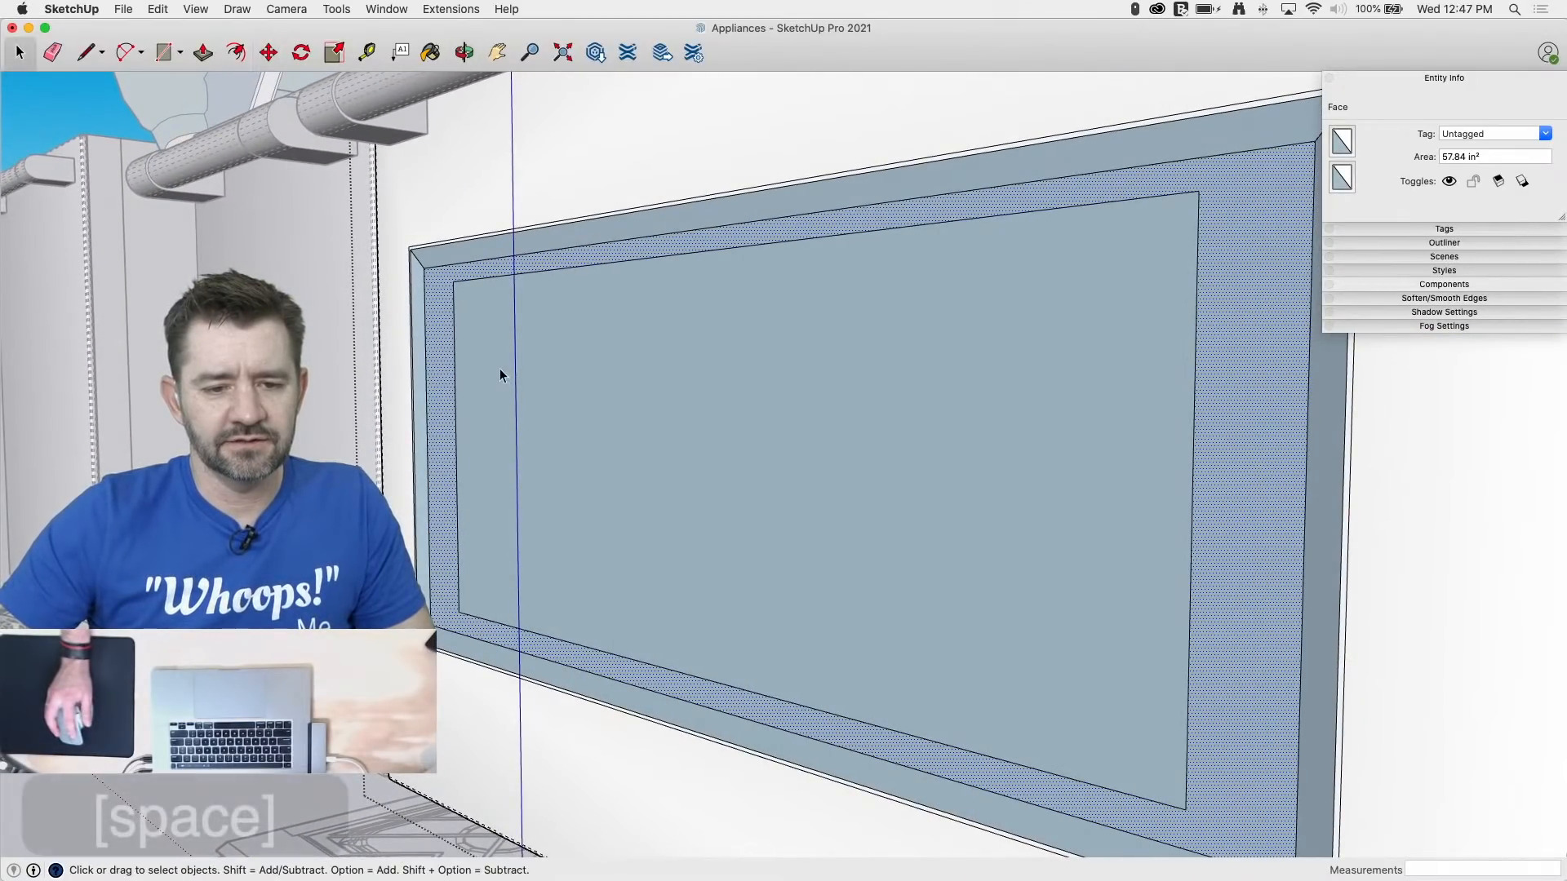
pyautogui.click(673, 393)
pyautogui.scroll(-5, 580, 441)
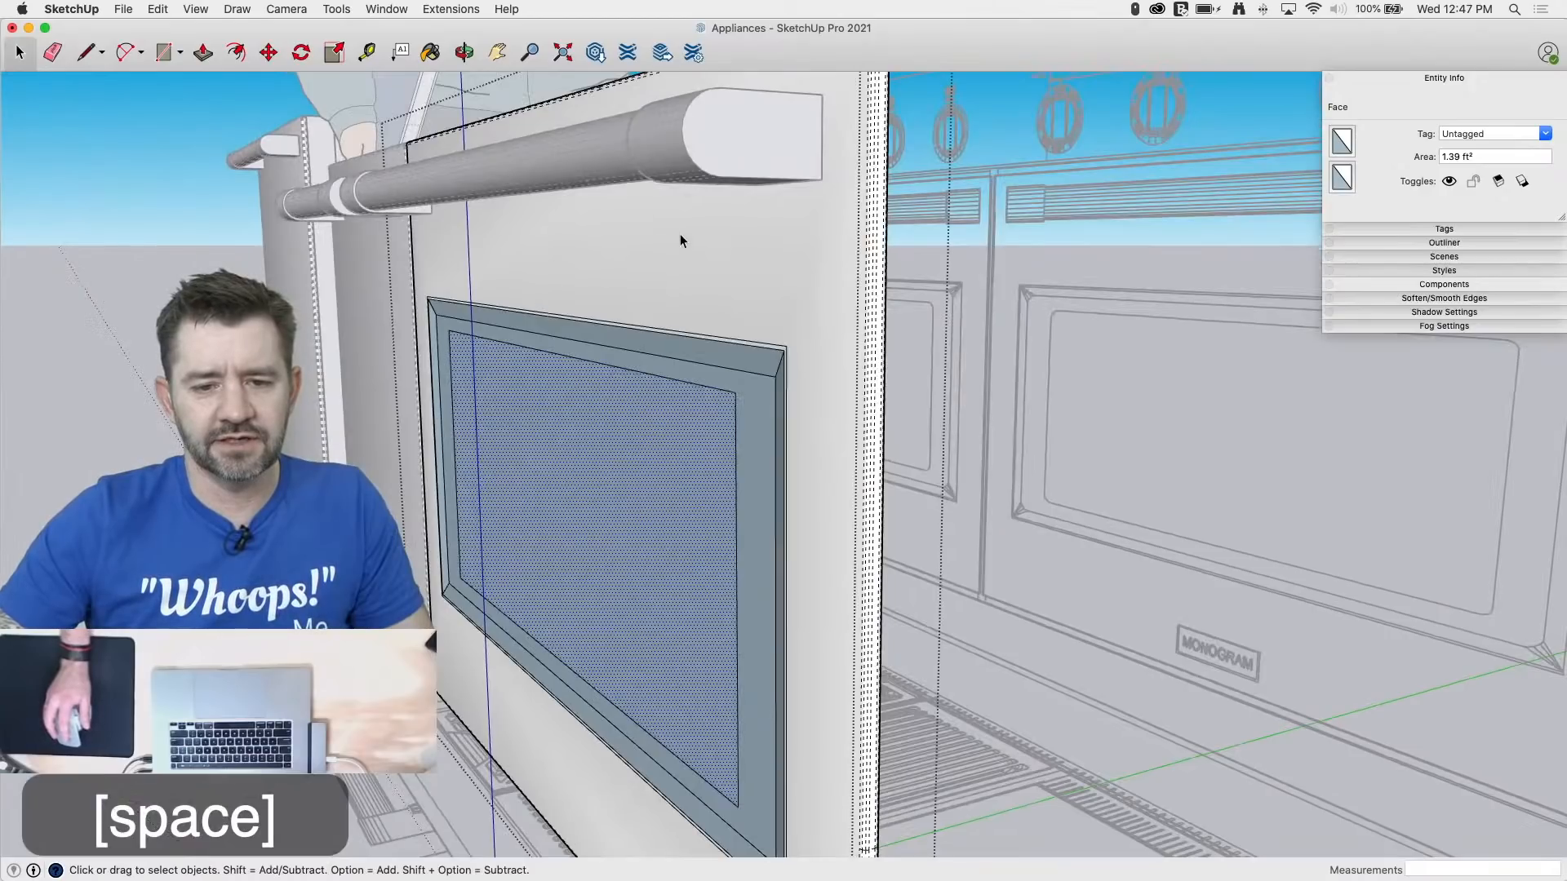
pyautogui.press('p')
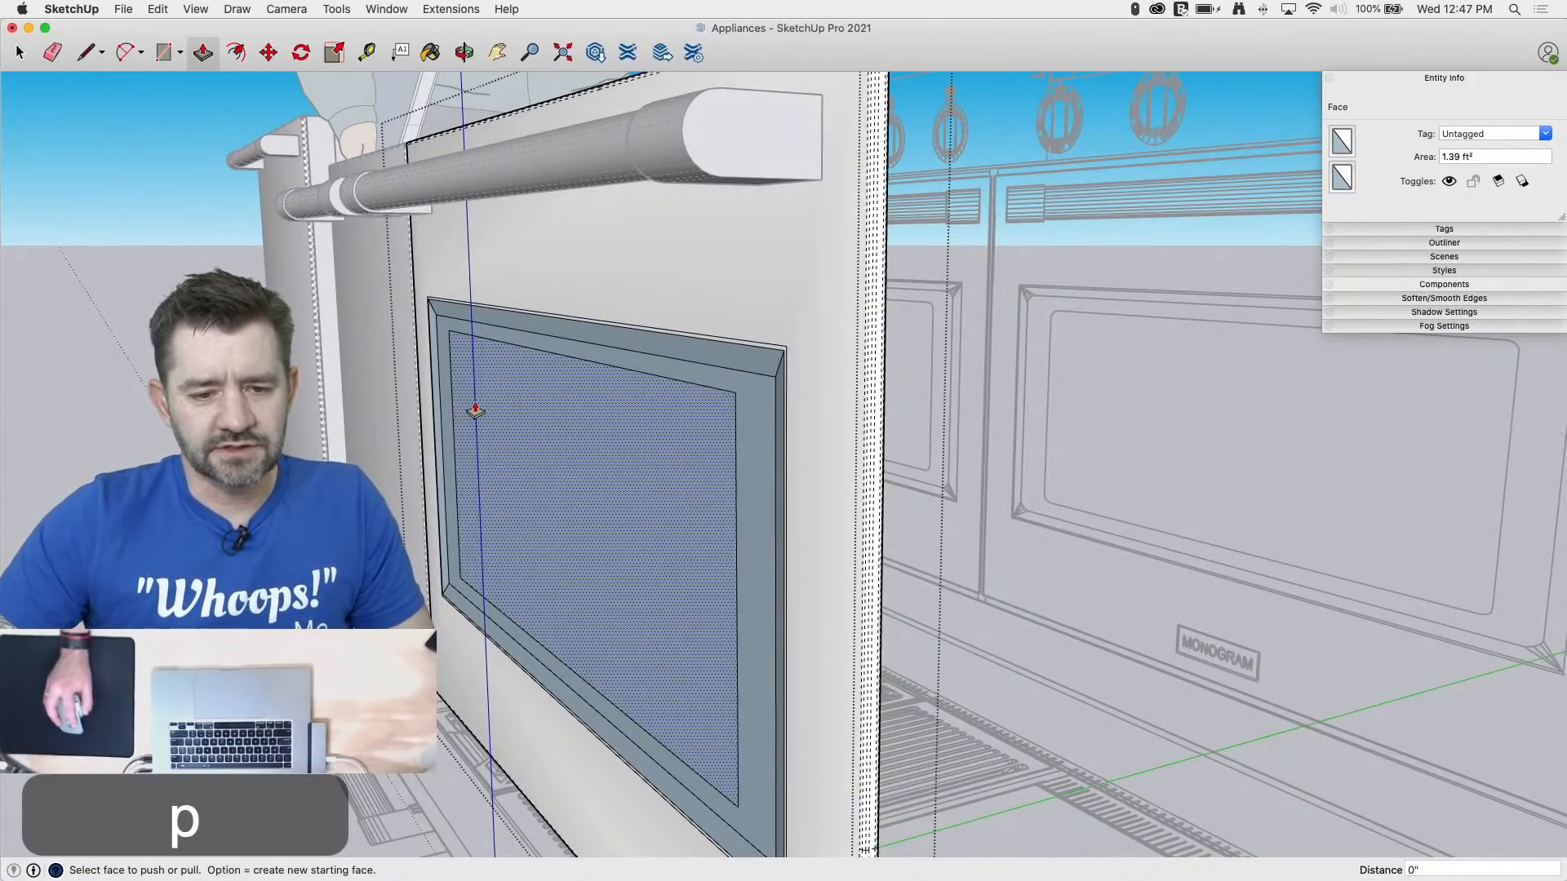
pyautogui.doubleClick(478, 408)
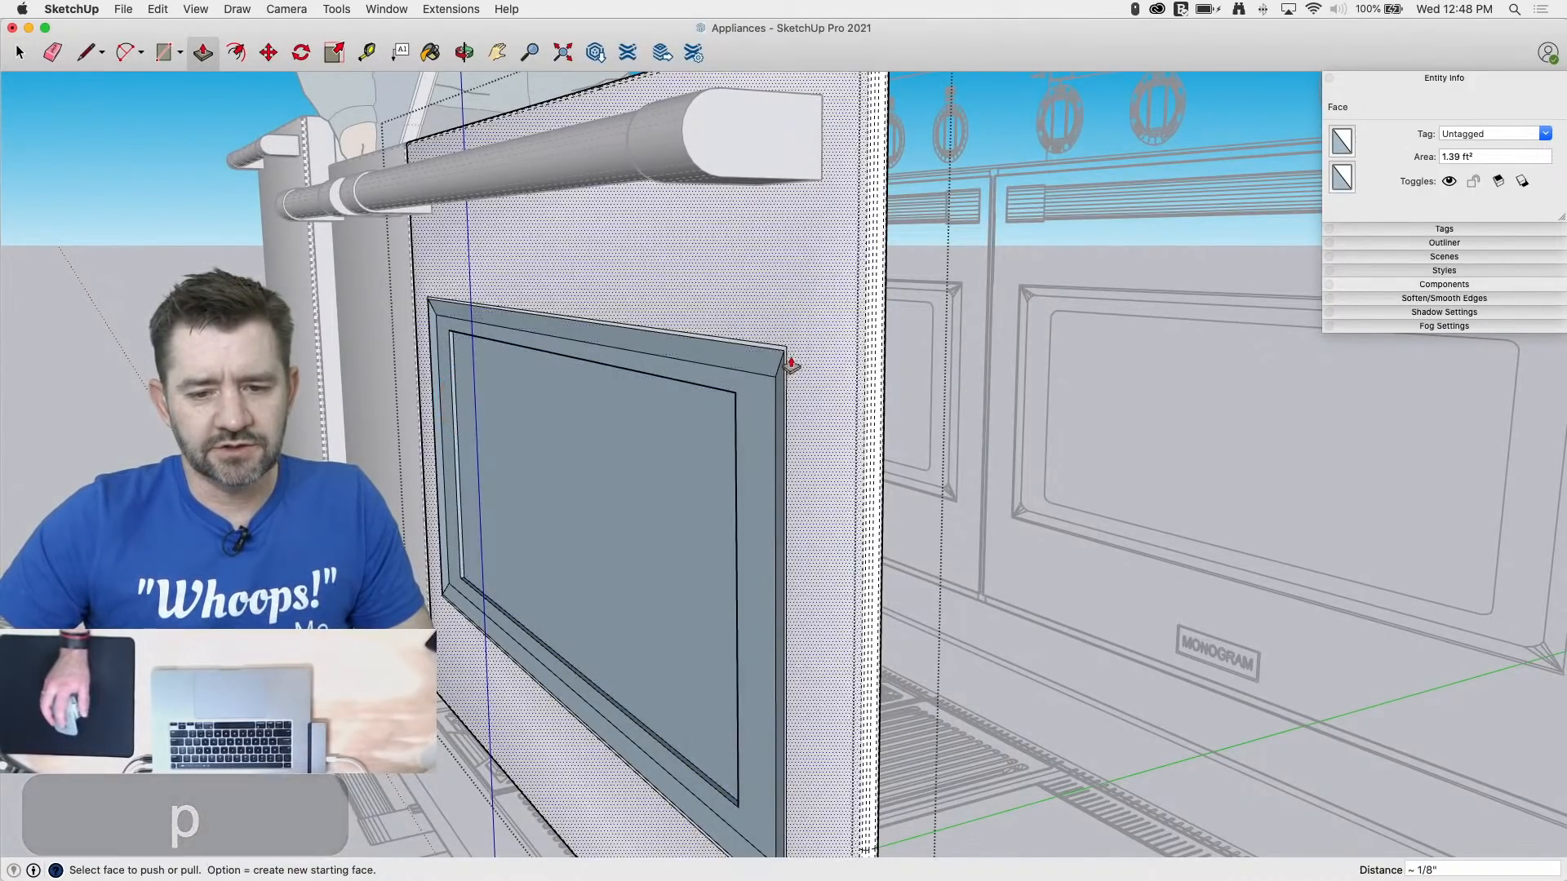
# Step: Select the thin outer border face around the oven window frame and move it slightly along the door's depth
pyautogui.press('space')
pyautogui.scroll(3, 784, 356)
pyautogui.click(784, 351)
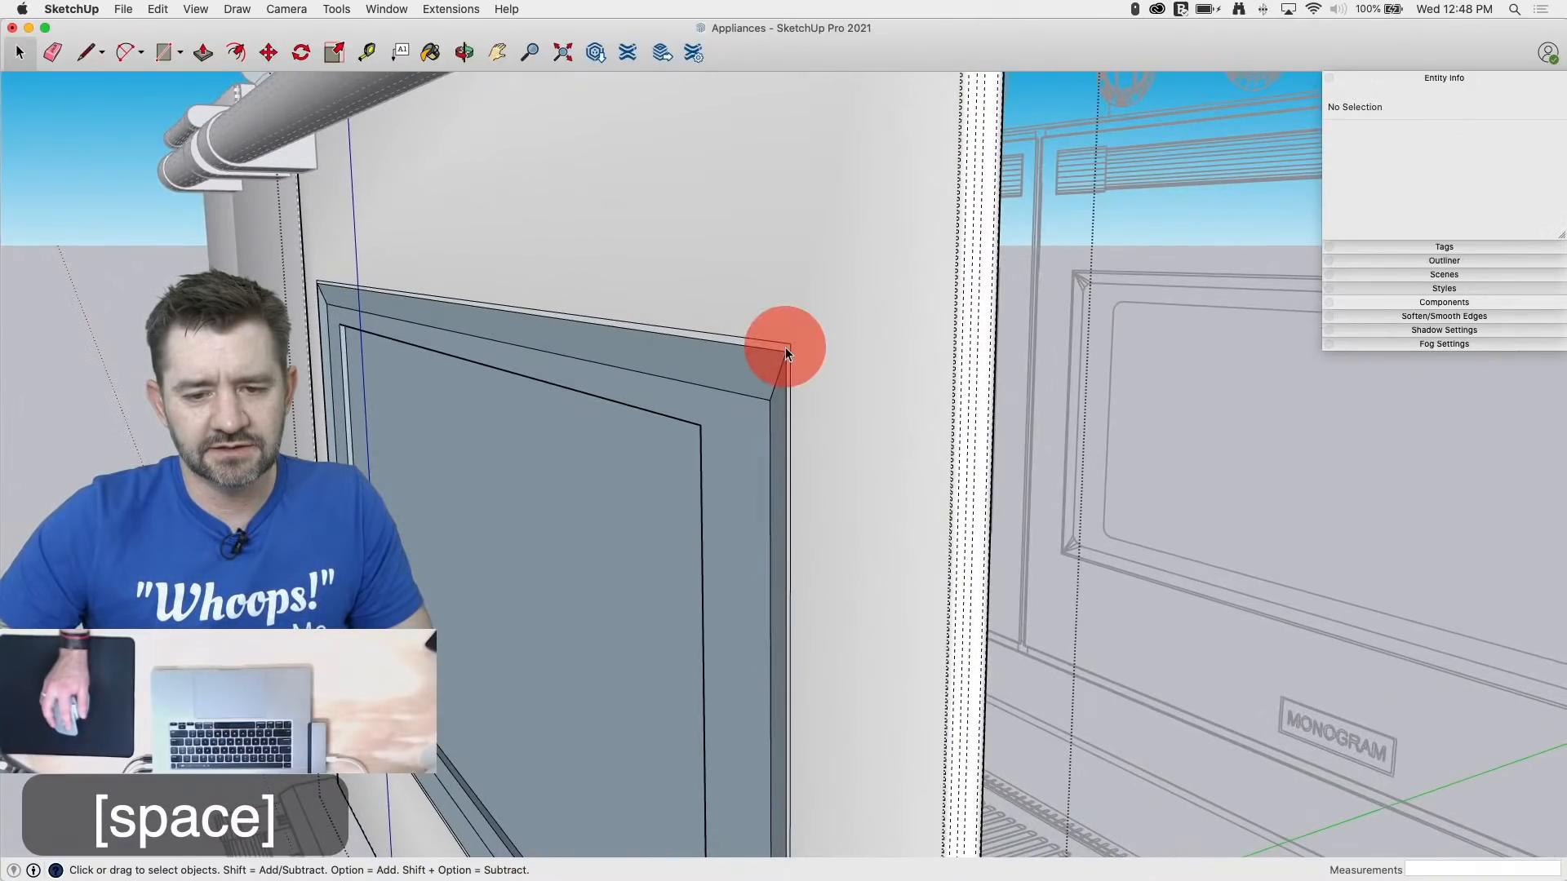
pyautogui.press('m')
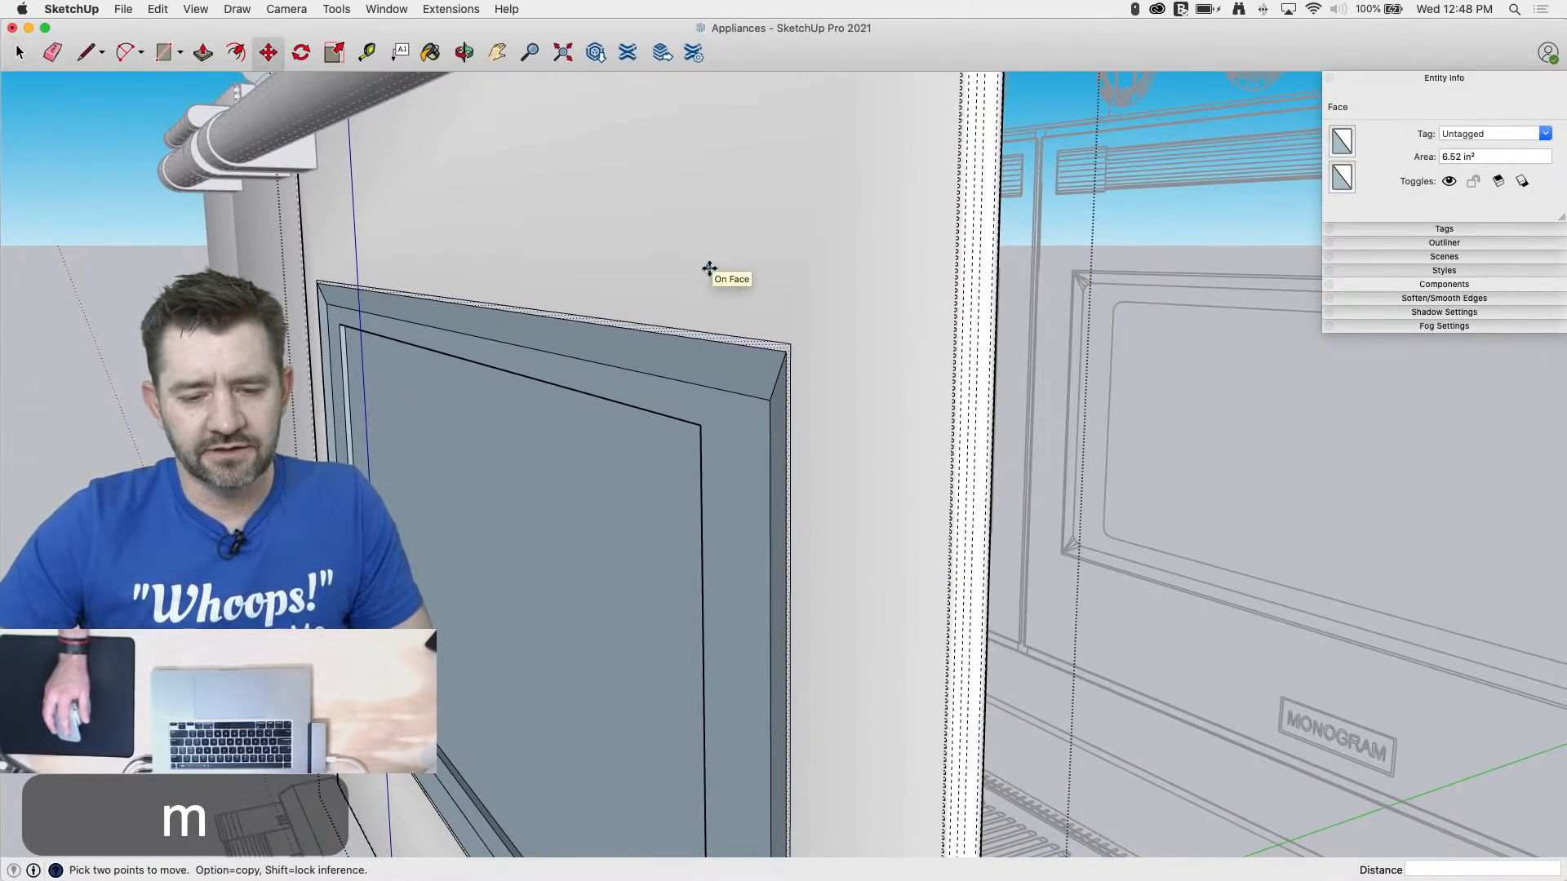
pyautogui.moveTo(709, 269); pyautogui.dragTo(653, 280, button='middle')
pyautogui.scroll(-4, 608, 610)
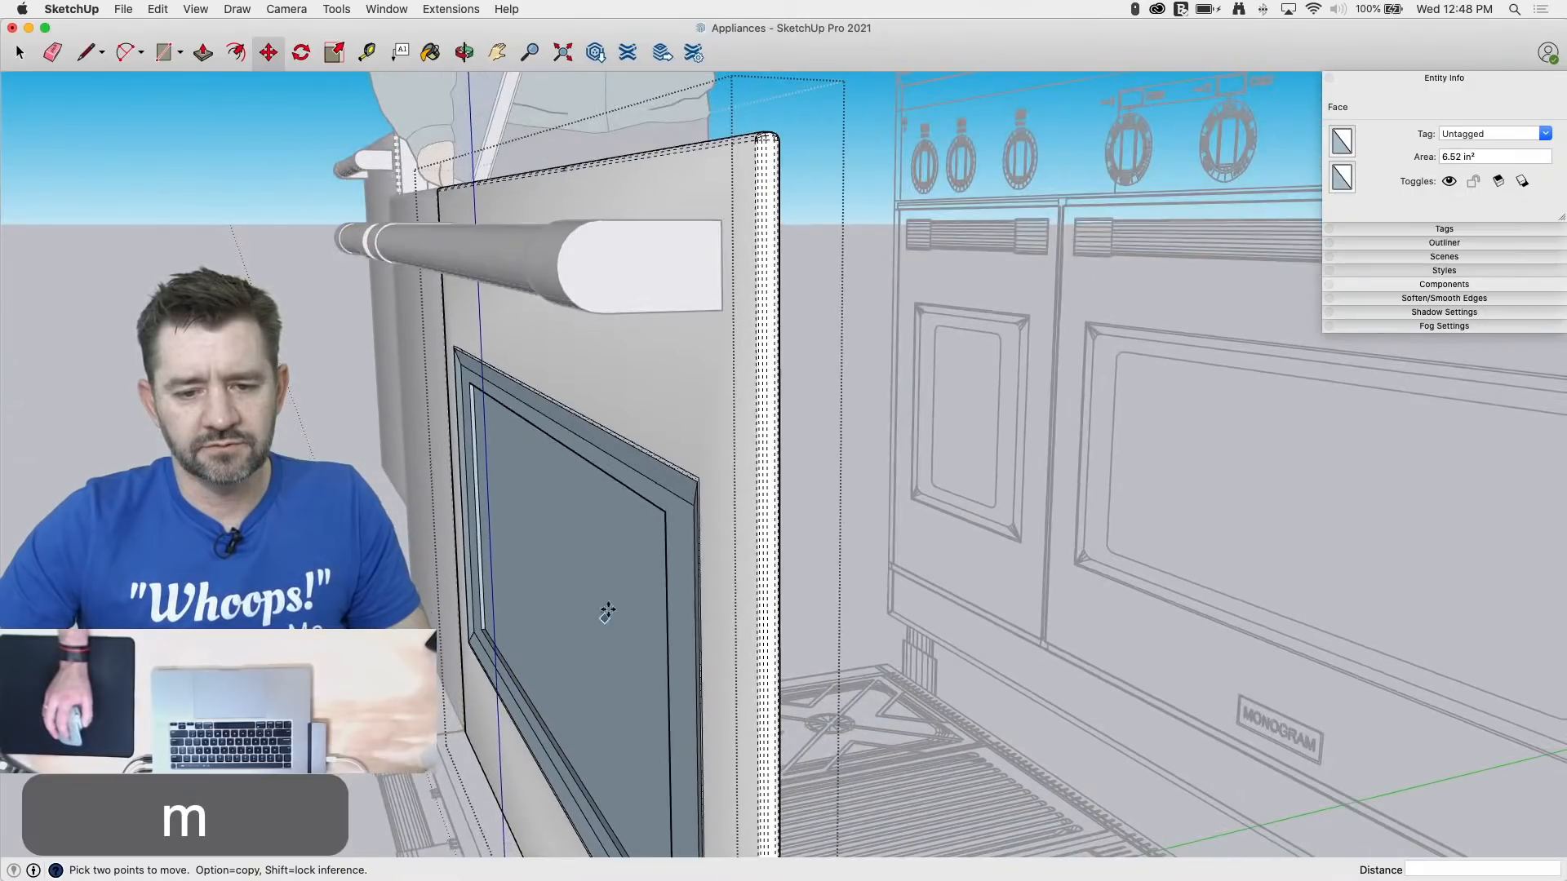
pyautogui.scroll(3, 648, 420)
pyautogui.moveTo(696, 495); pyautogui.dragTo(693, 495)
pyautogui.scroll(-5, 992, 427)
pyautogui.moveTo(994, 429); pyautogui.dragTo(1333, 419, button='middle')
pyautogui.press('space')
pyautogui.click(1255, 403)
pyautogui.rightClick(1255, 403)
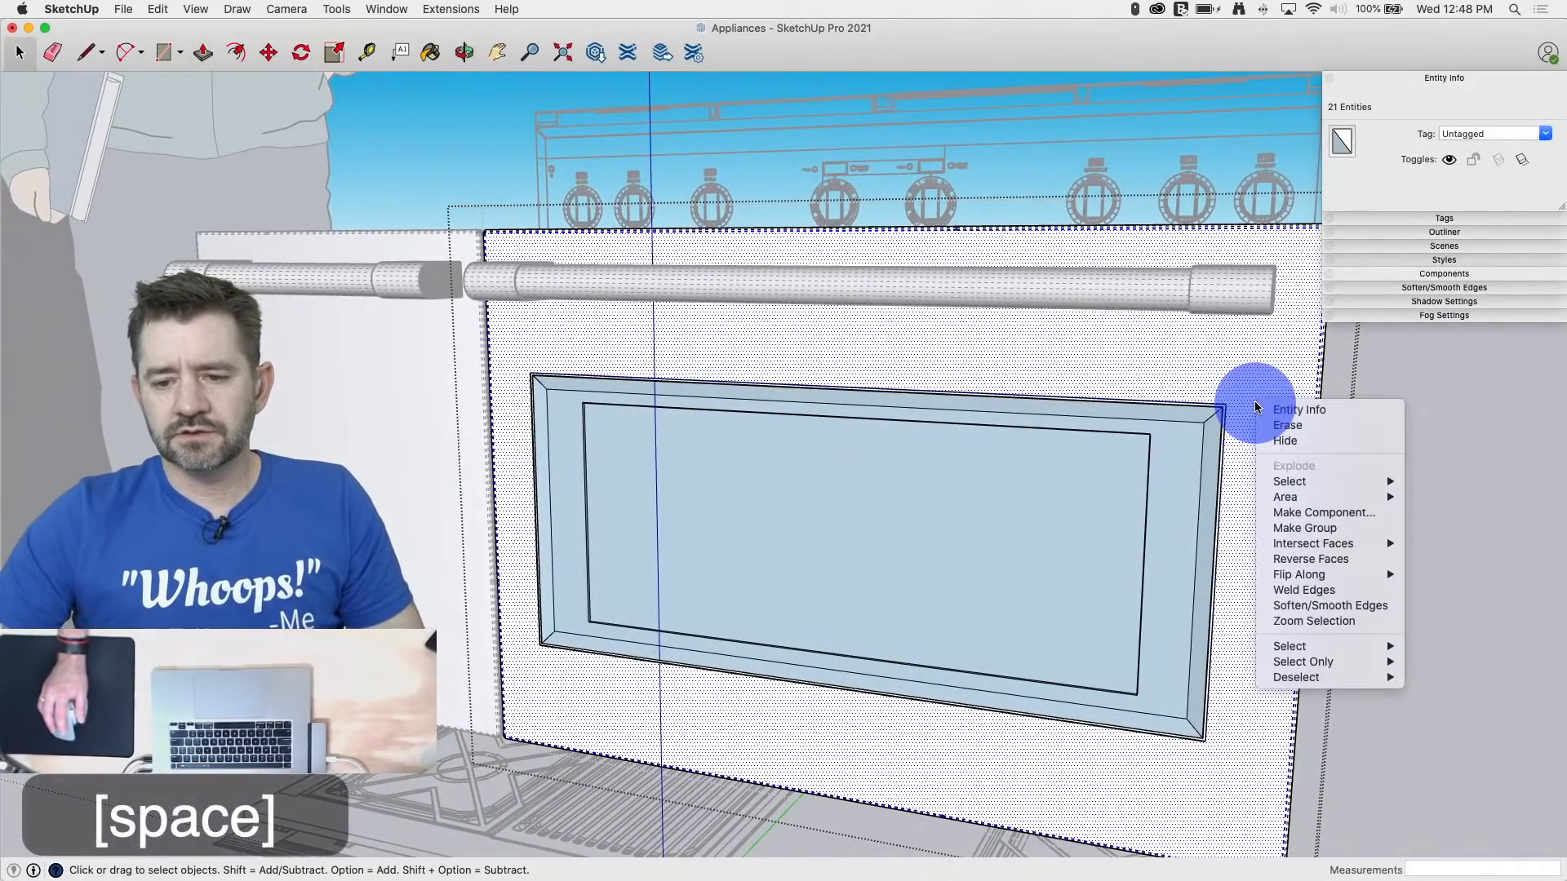
pyautogui.moveTo(1315, 541)
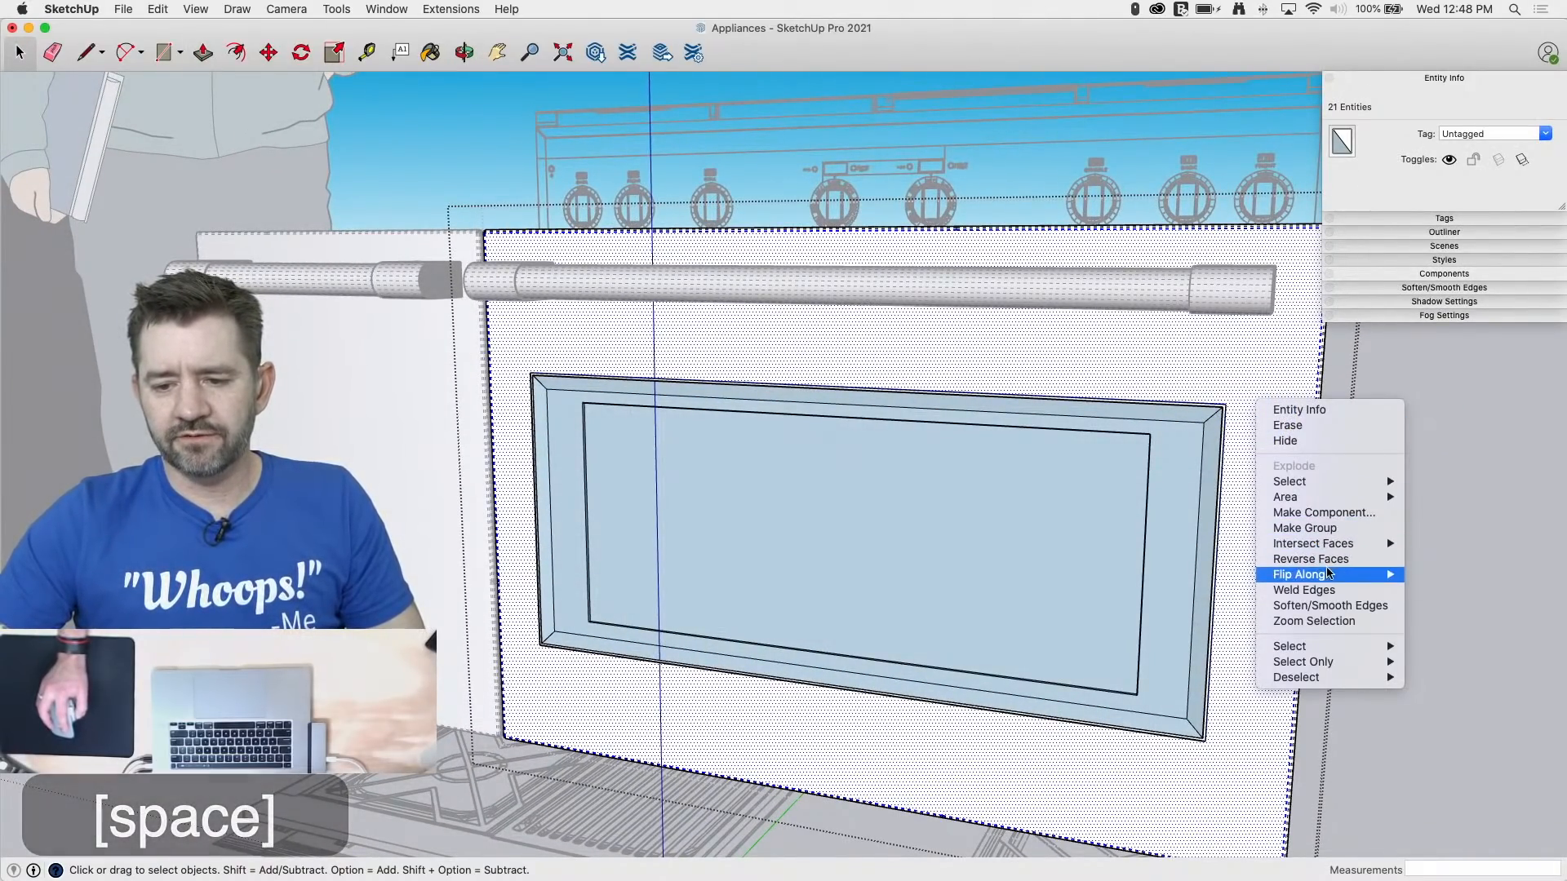
pyautogui.click(1191, 360)
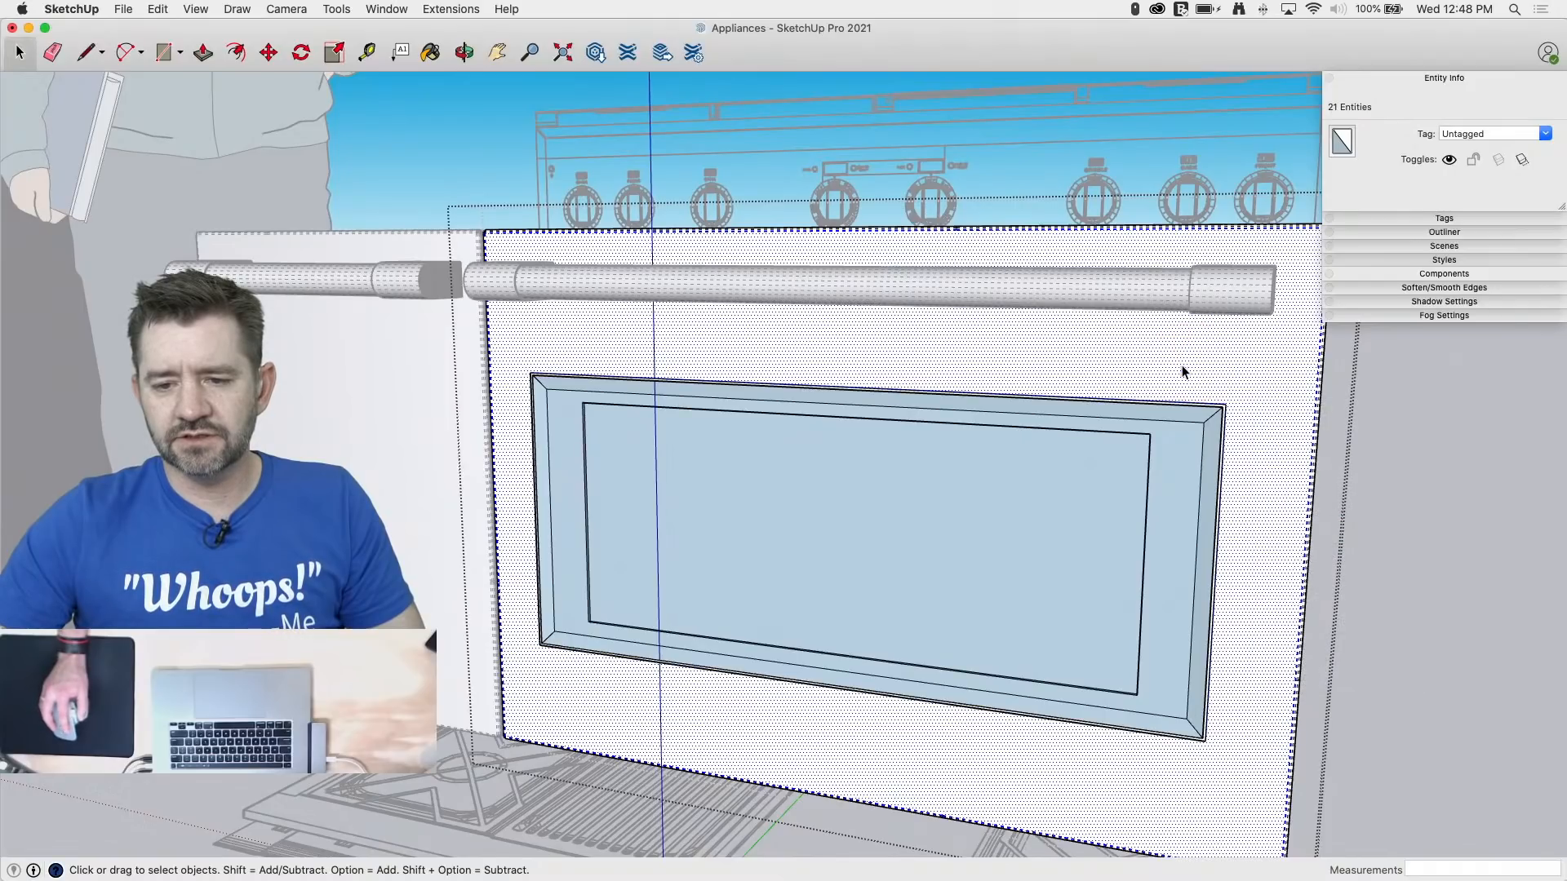
# Step: Reverse all faces of the oven window frame and its glass so their front sides face outward
pyautogui.press('space')
pyautogui.click(971, 624)
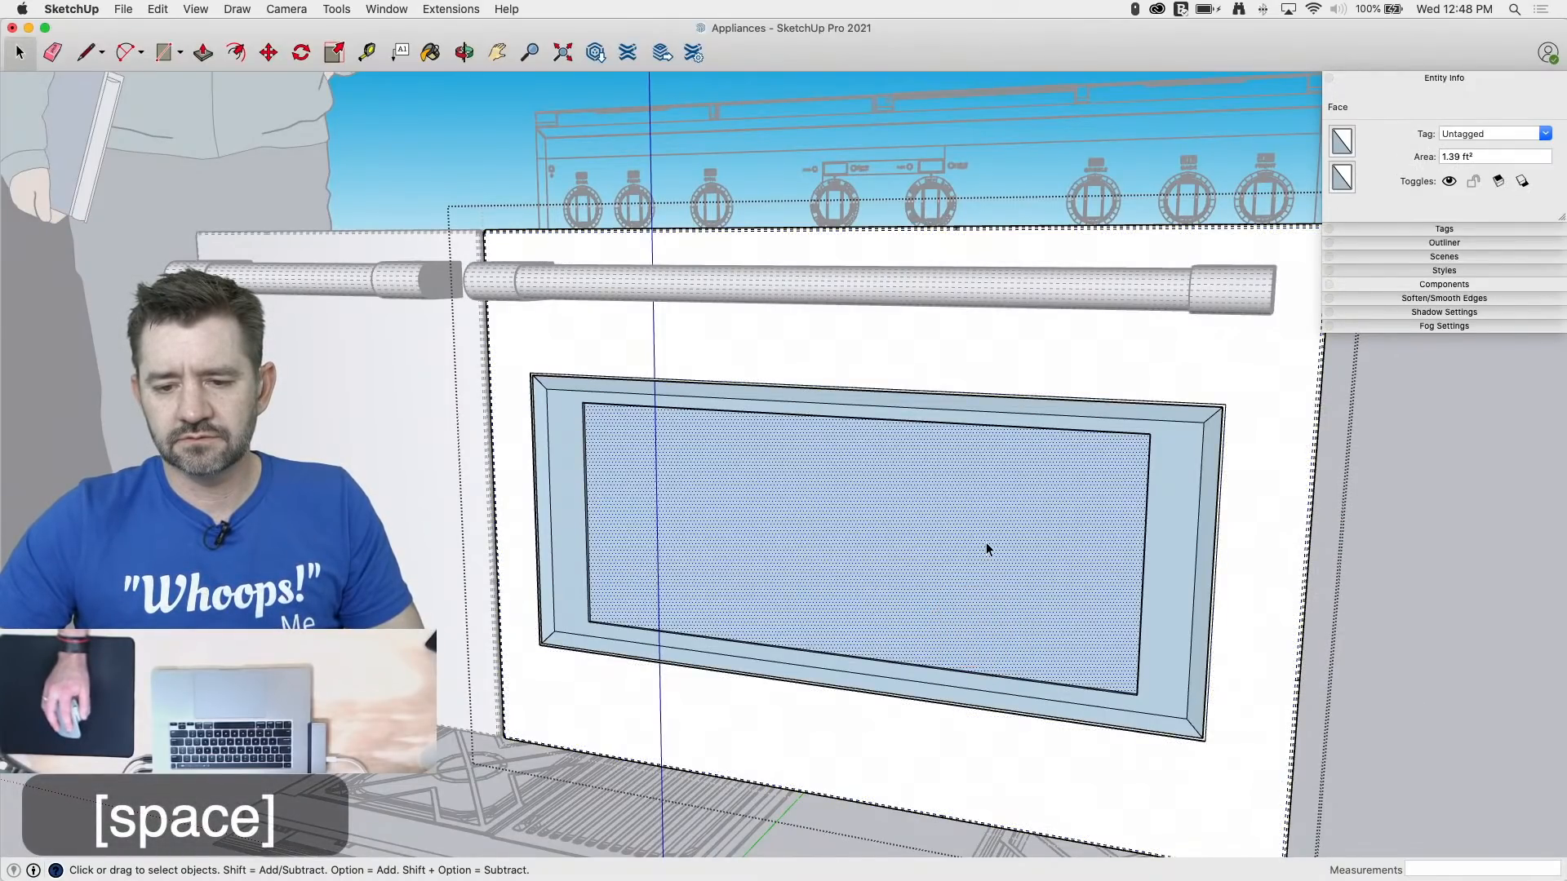
pyautogui.moveTo(522, 347); pyautogui.dragTo(1244, 770)
pyautogui.rightClick(1151, 659)
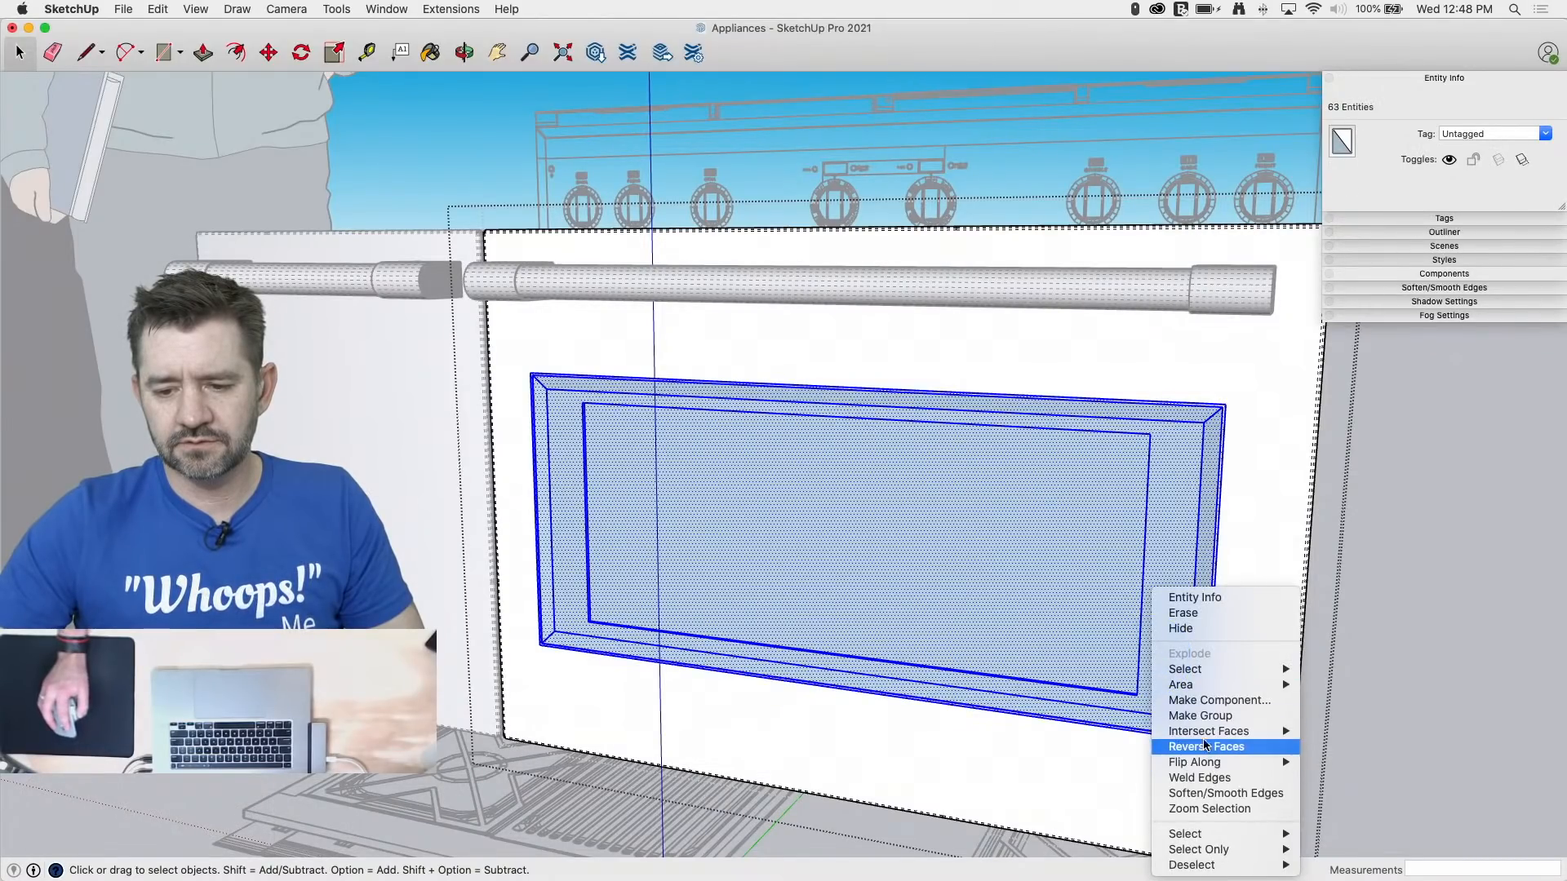
pyautogui.click(1203, 746)
pyautogui.click(1260, 510)
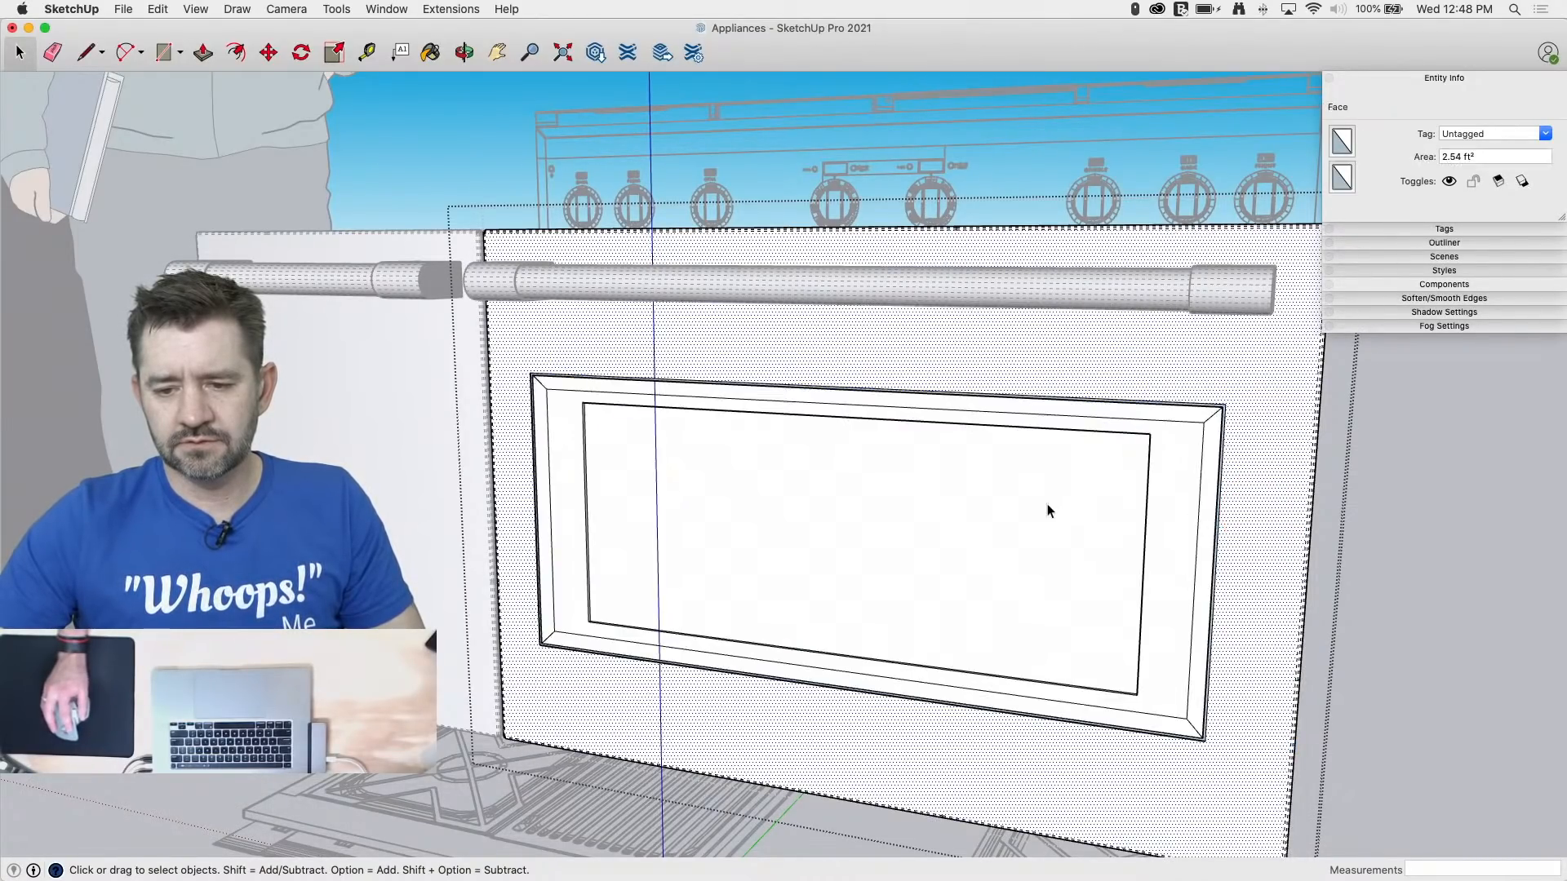
pyautogui.rightClick(1046, 502)
pyautogui.click(1098, 660)
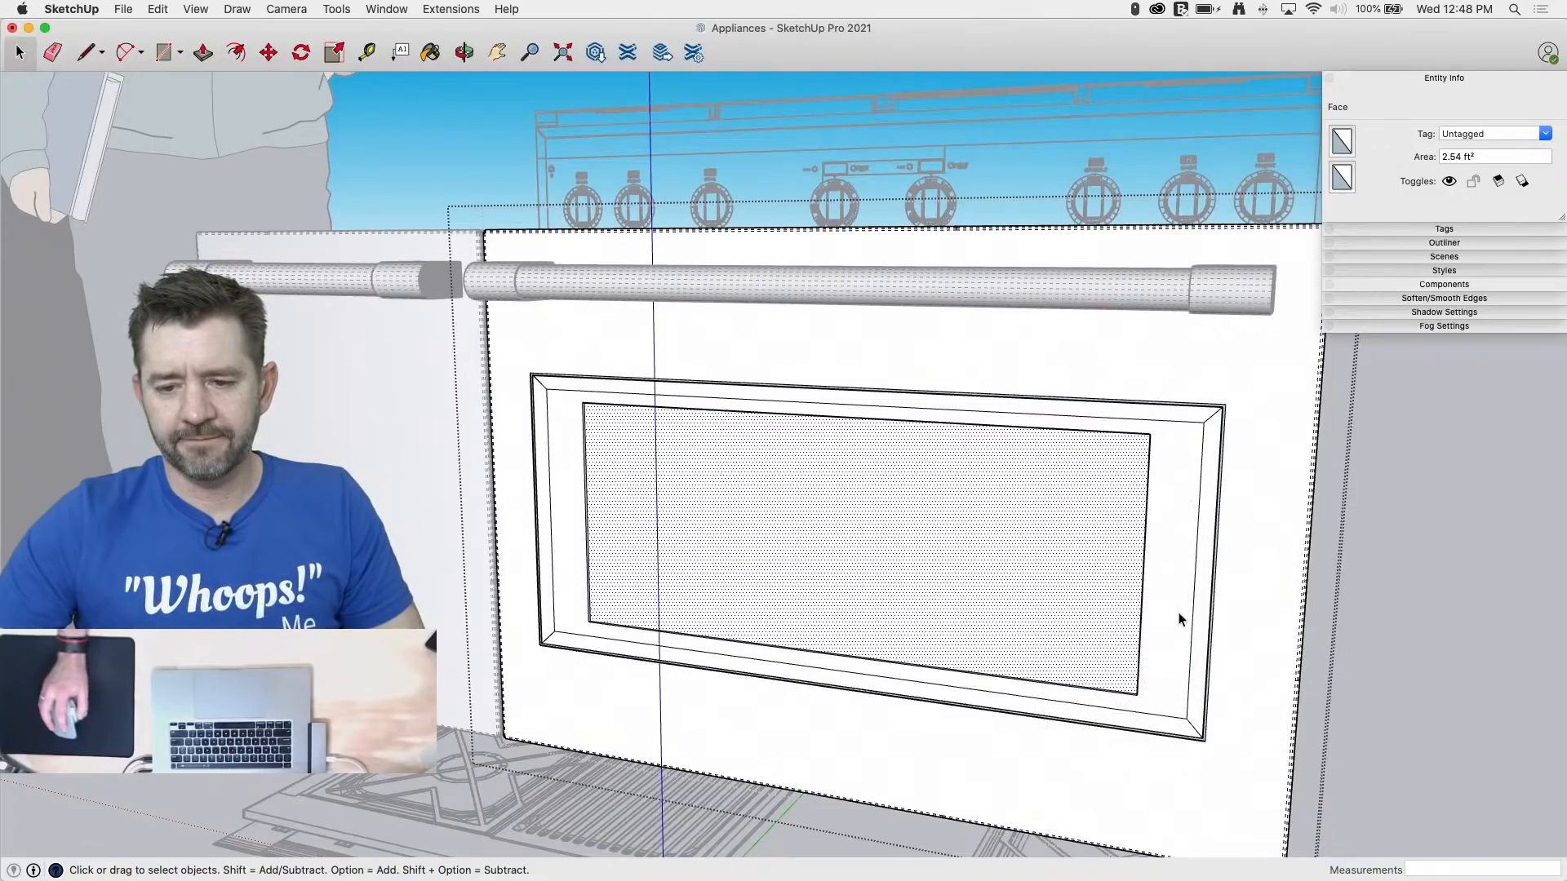
# Step: Copy all the window frame geometry from inside the large door's group and paste it in place outside the group
pyautogui.moveTo(1217, 560); pyautogui.dragTo(1393, 540, button='middle')
pyautogui.click(1524, 774)
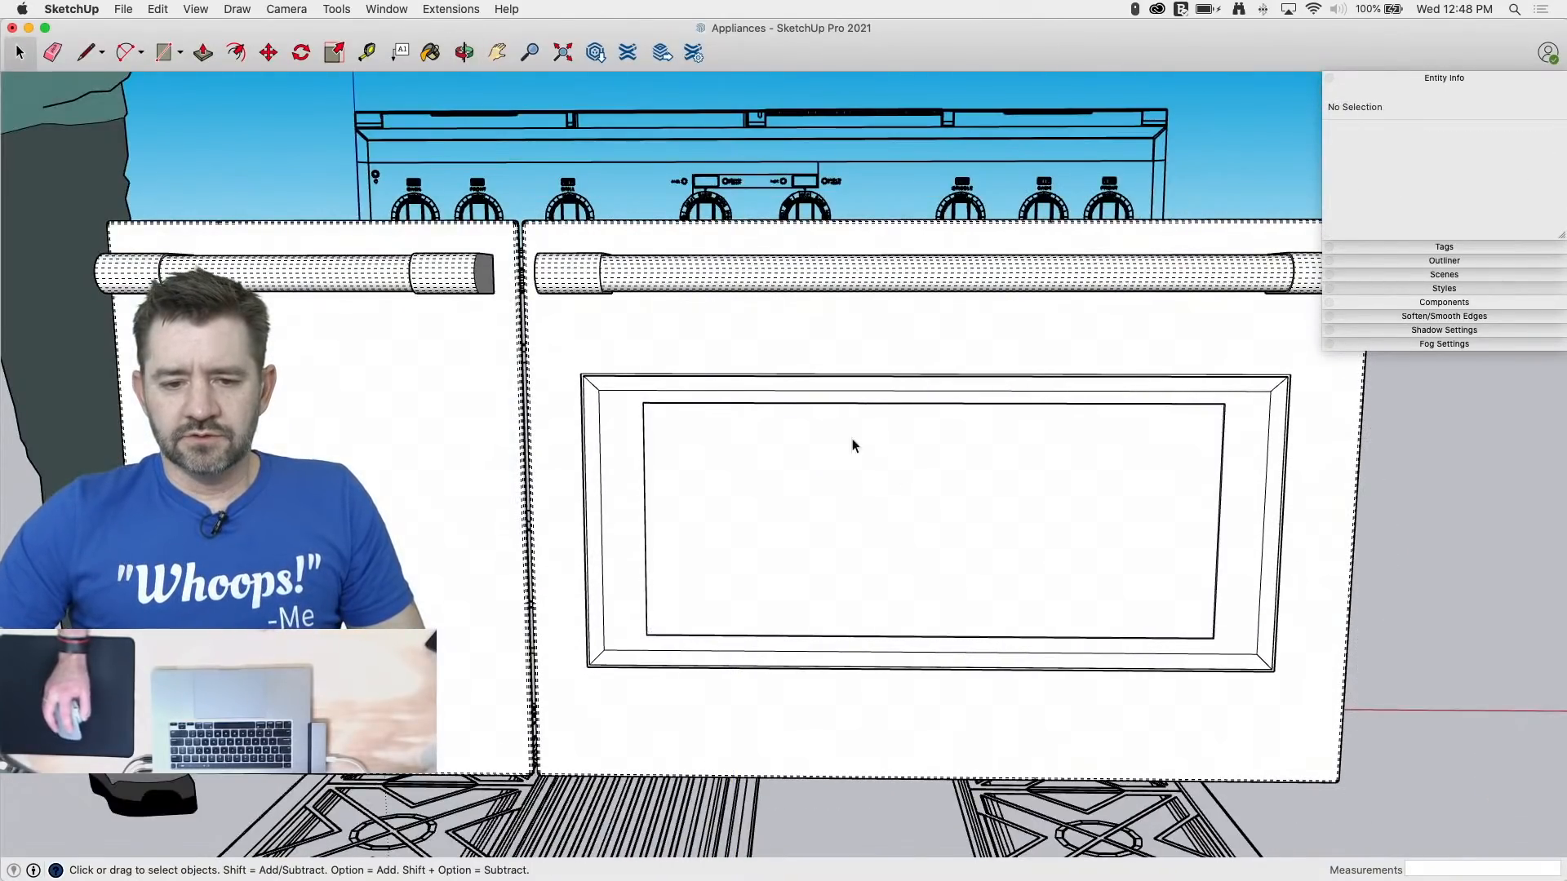
pyautogui.moveTo(1312, 737); pyautogui.dragTo(1312, 736)
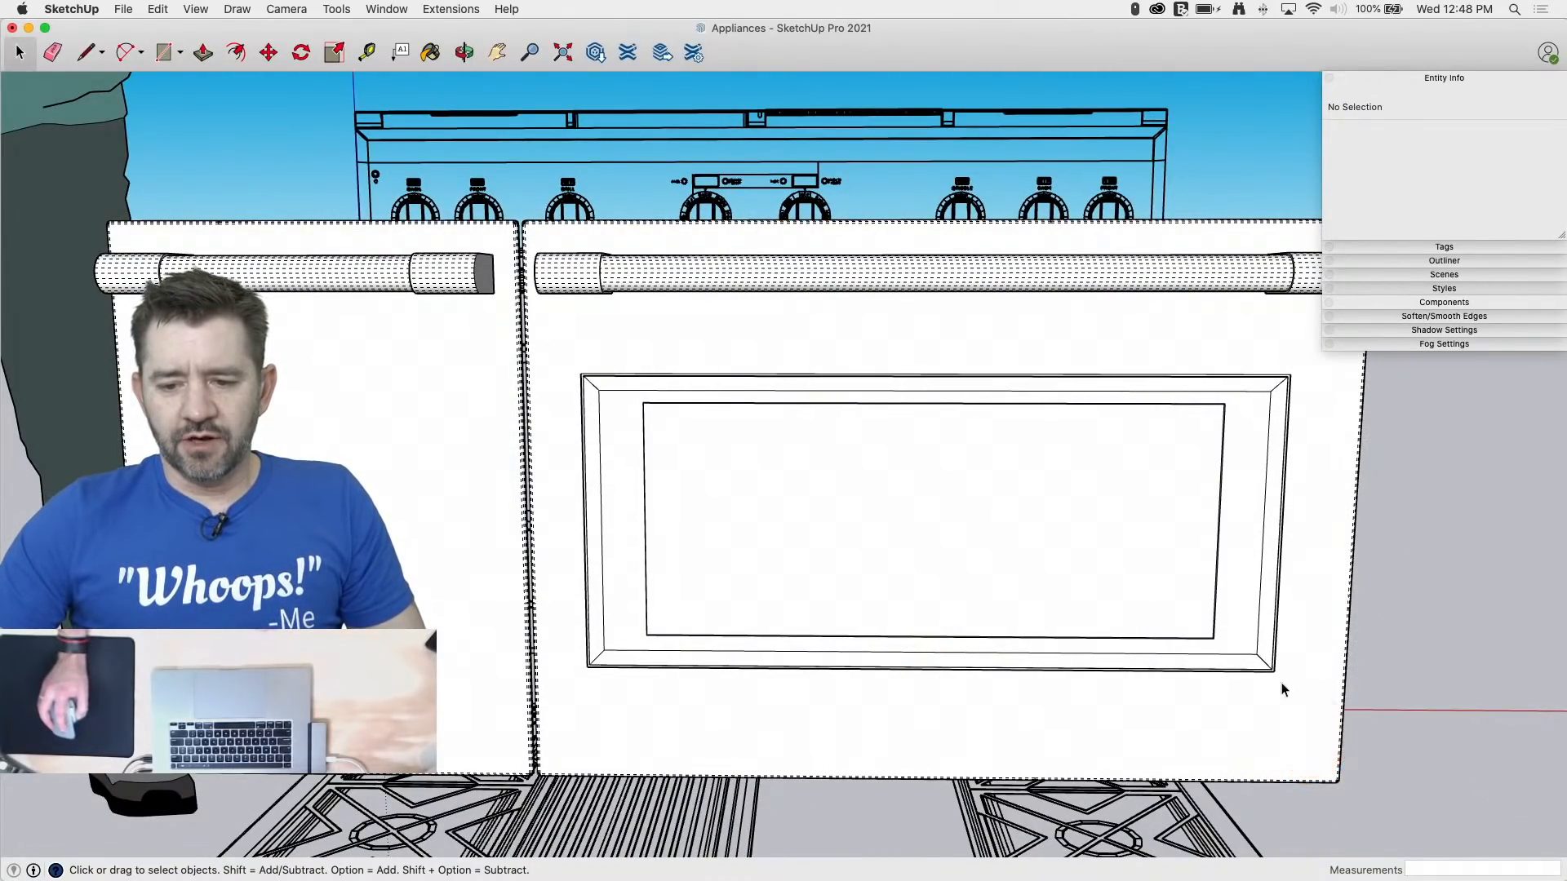
pyautogui.doubleClick(1048, 618)
pyautogui.moveTo(739, 567); pyautogui.dragTo(1307, 724)
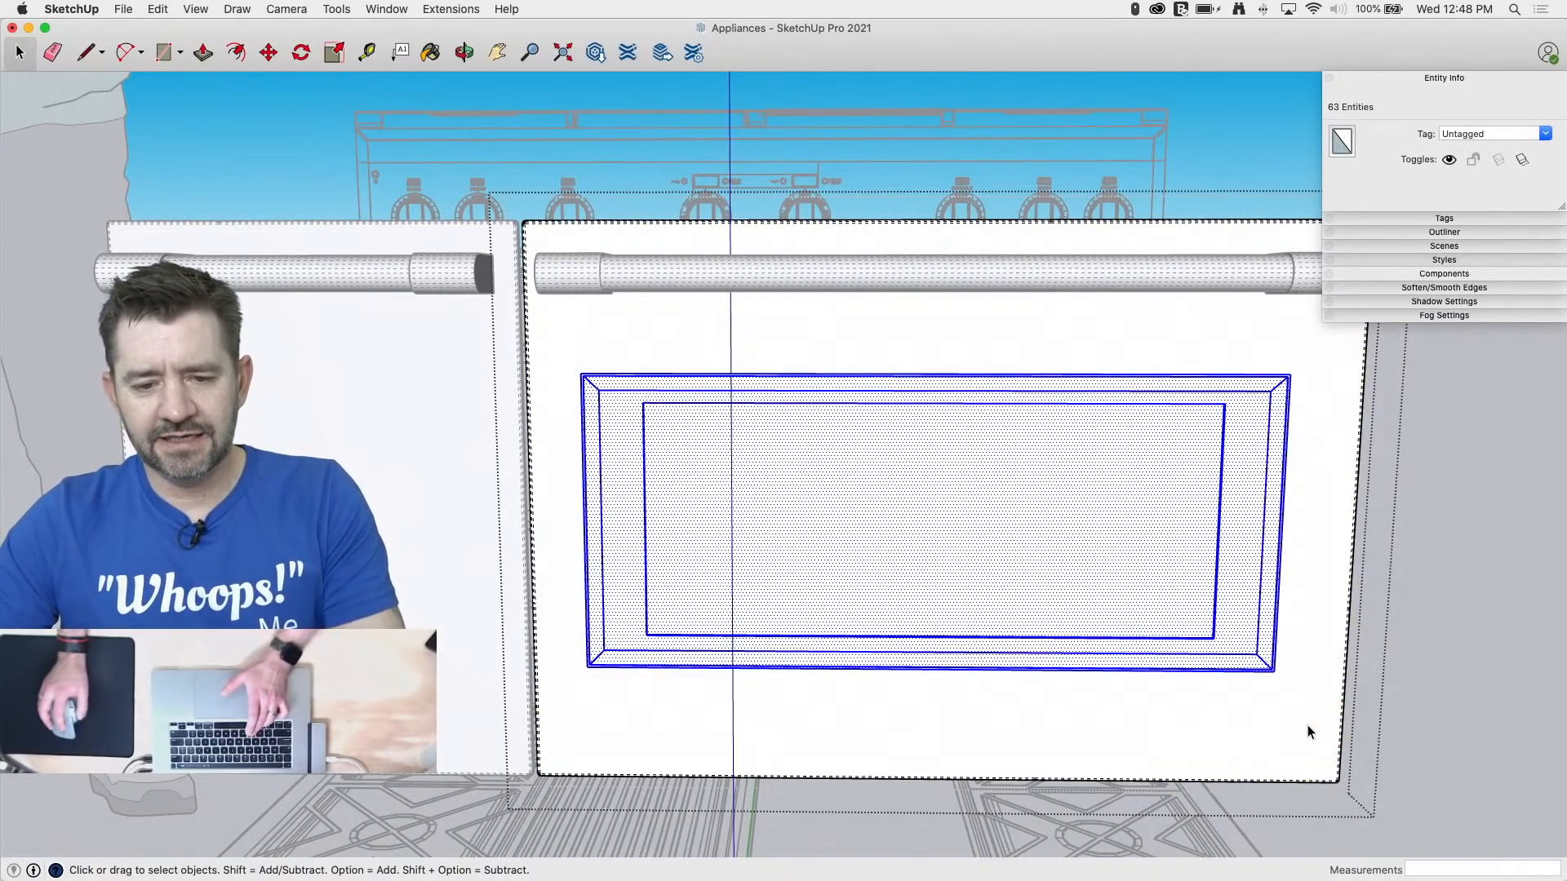
pyautogui.press('super+c')
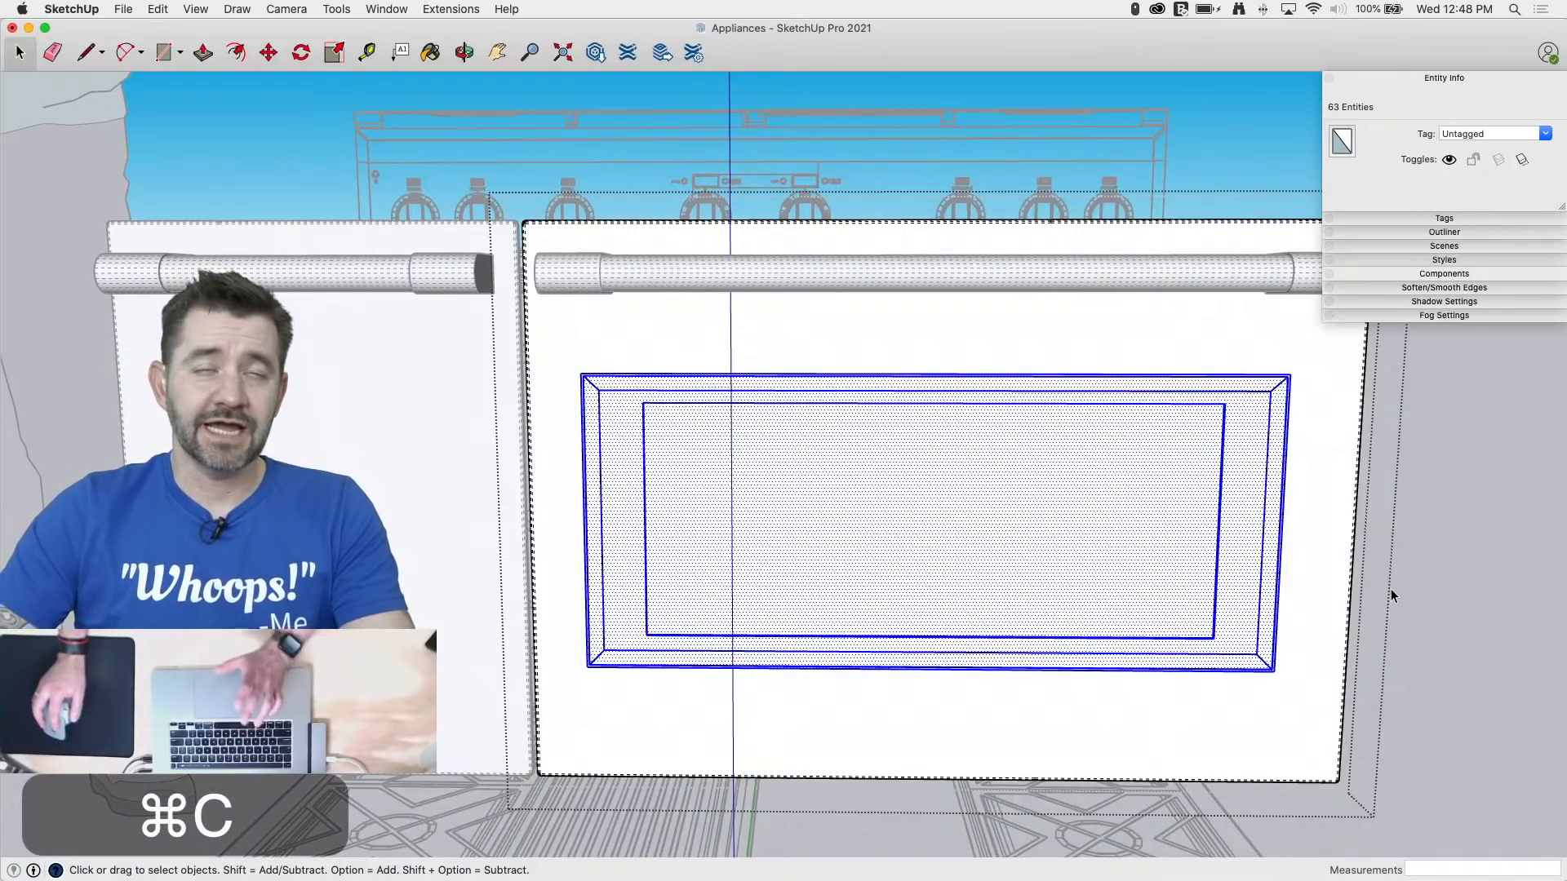
pyautogui.click(1433, 592)
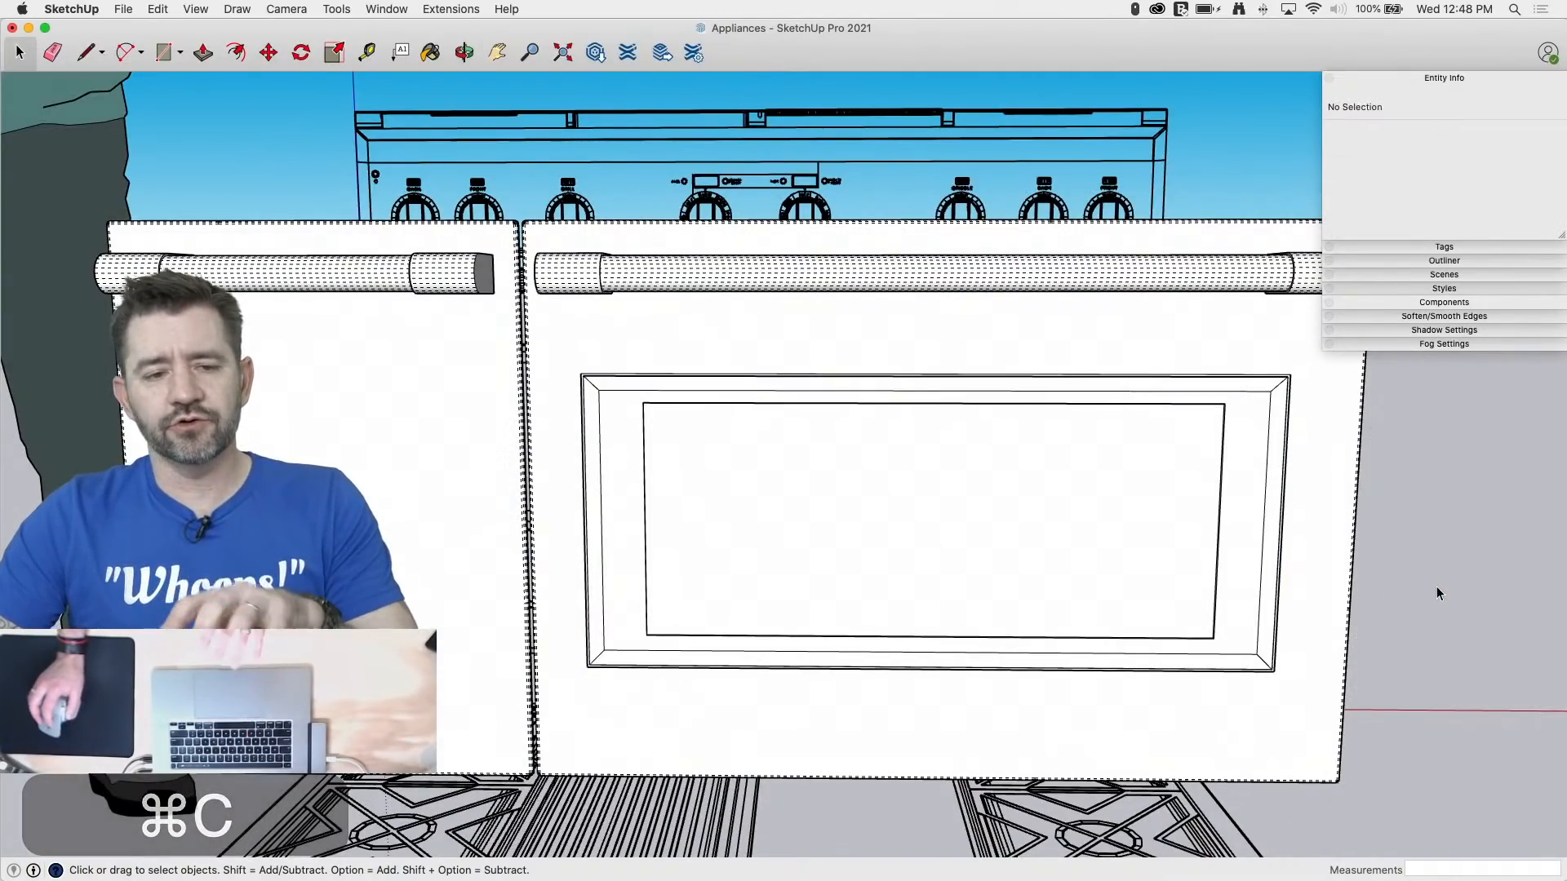
pyautogui.moveTo(158, 9); pyautogui.dragTo(223, 119)
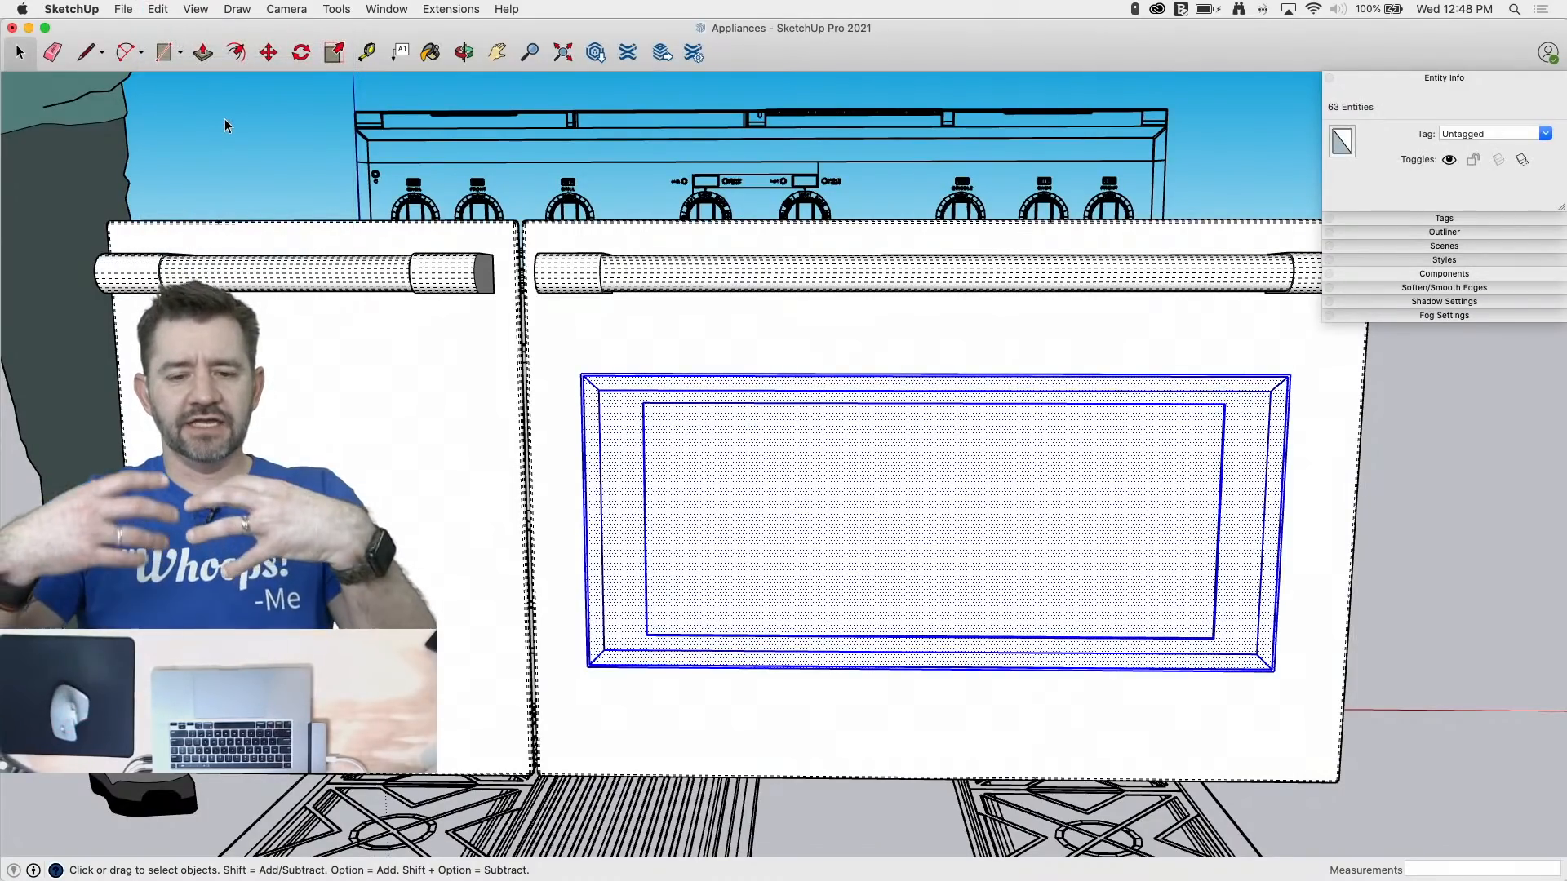
# Step: Move the pasted window frame by its outer corner about 1' 3 3/4" sideways onto the smaller oven door
pyautogui.moveTo(241, 109); pyautogui.dragTo(664, 531, button='middle')
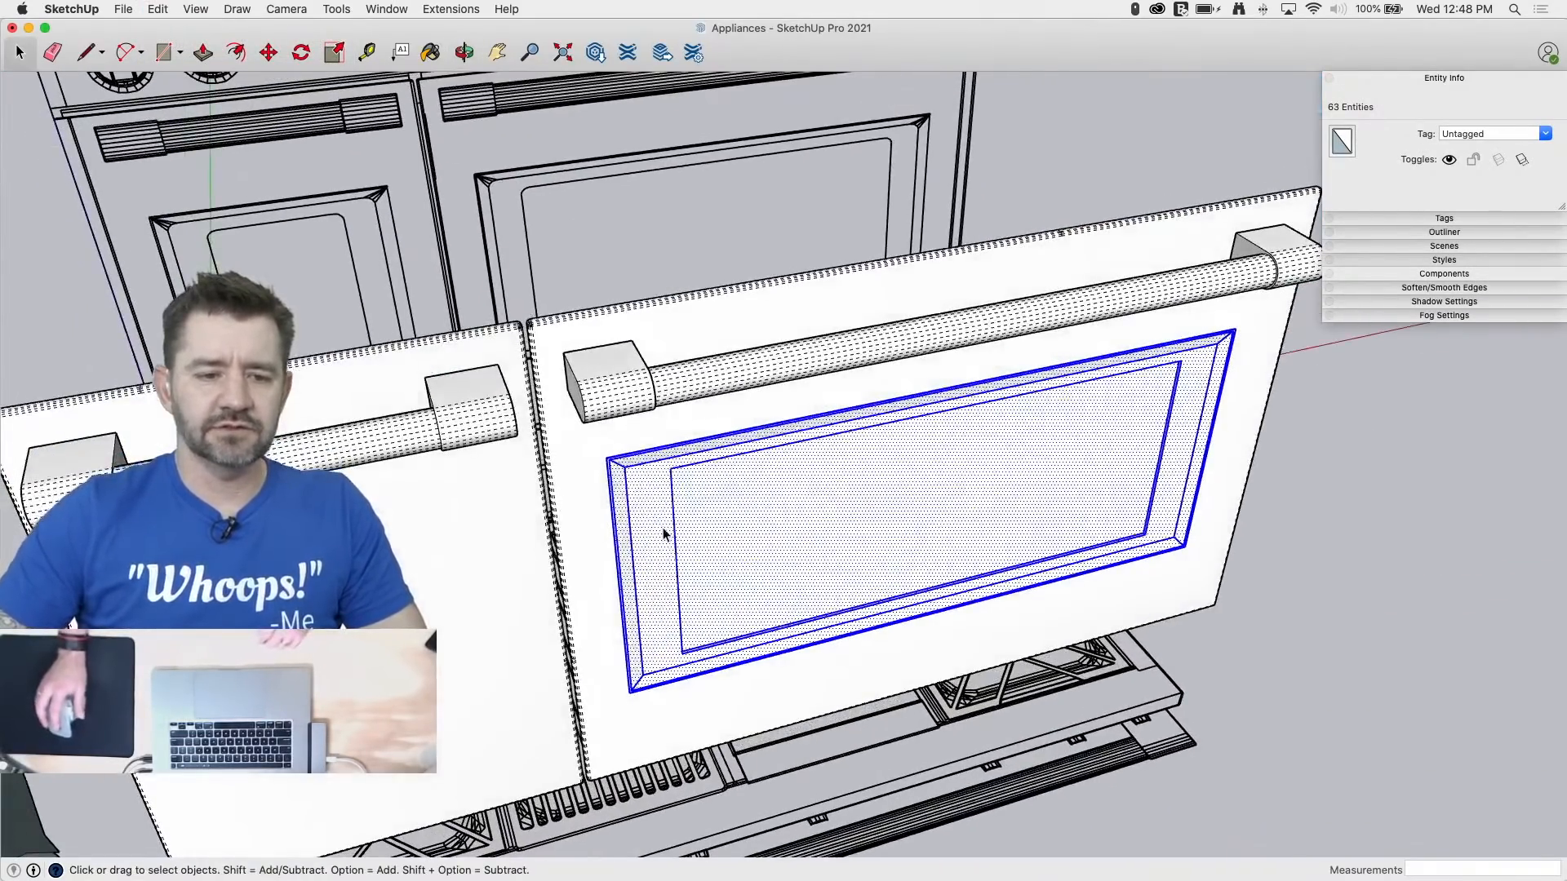
pyautogui.press('m')
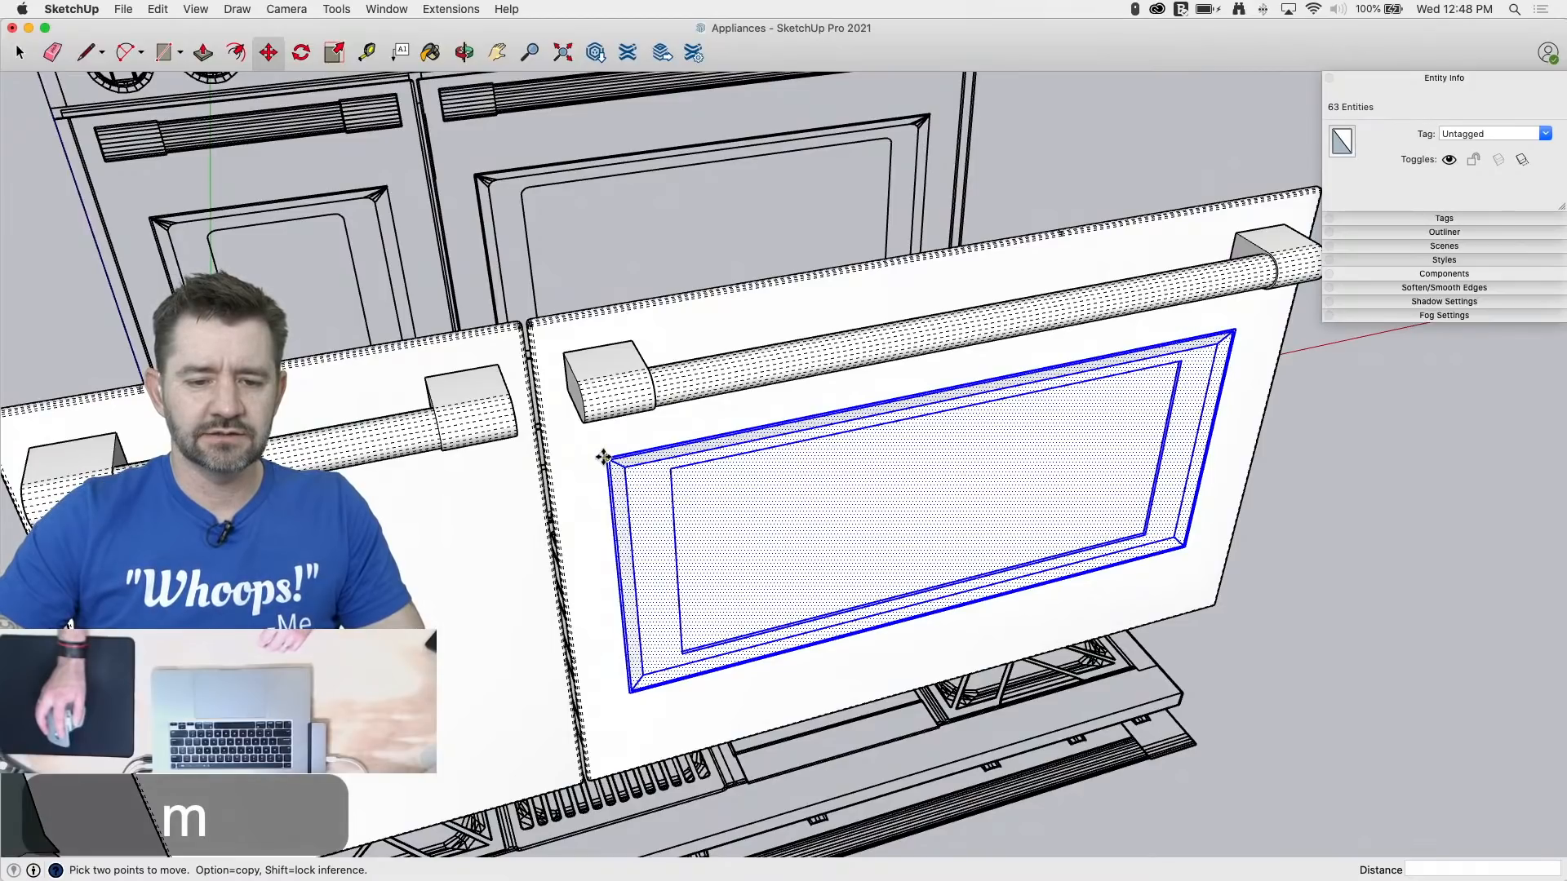
pyautogui.click(604, 457)
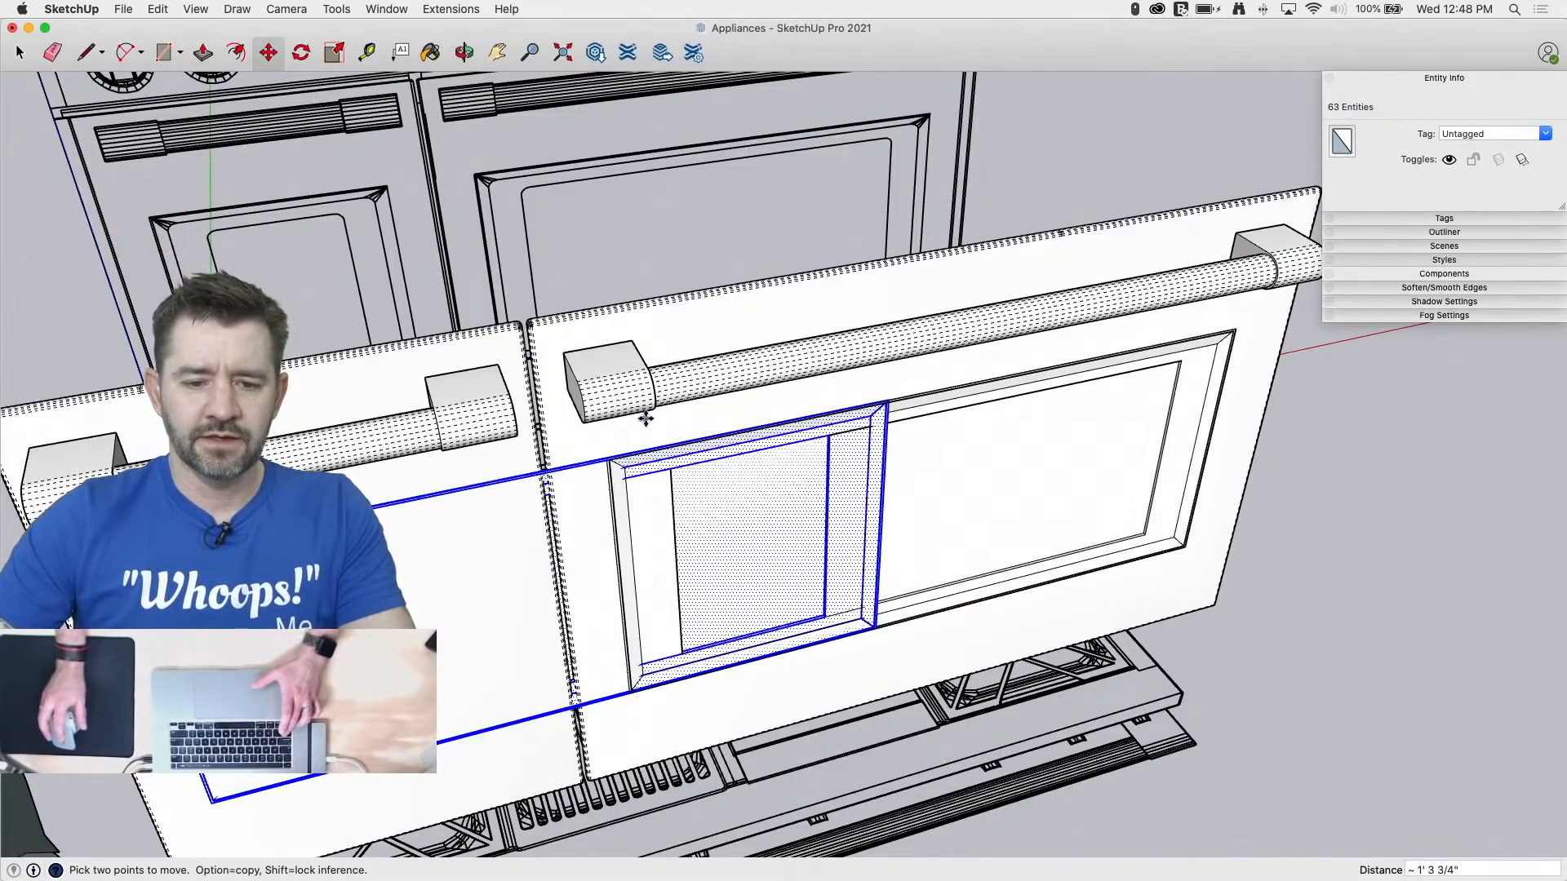
# Step: Select the frame's overhanging end and move it about 1' 3 5/16" to match the small window's edge in the front drawing
pyautogui.press('space')
pyautogui.moveTo(640, 413); pyautogui.dragTo(1014, 708)
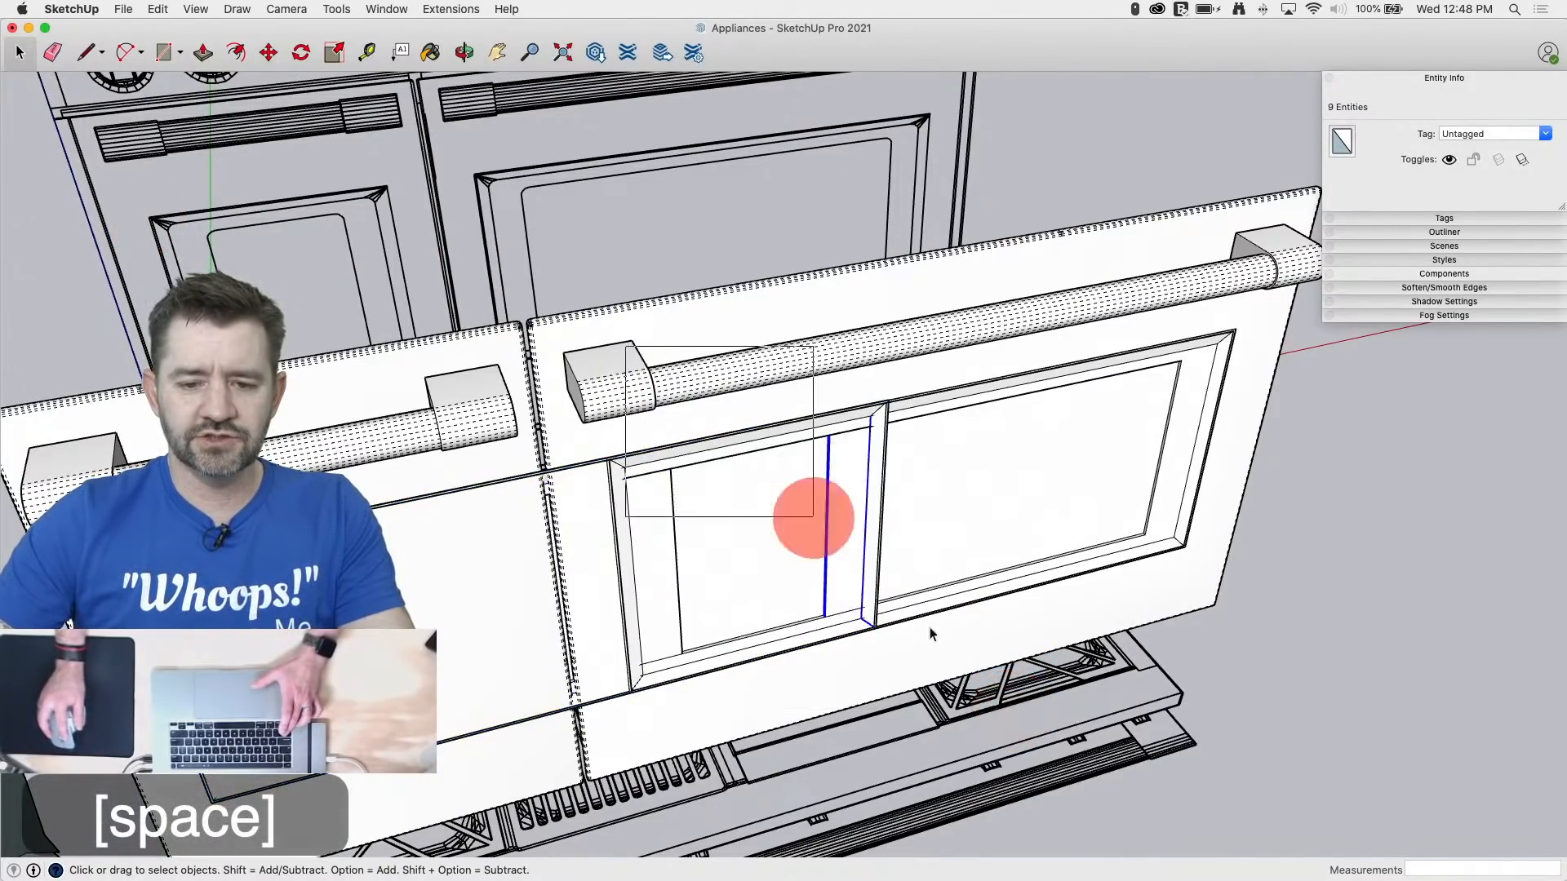
pyautogui.moveTo(929, 629); pyautogui.dragTo(988, 712)
pyautogui.press('m')
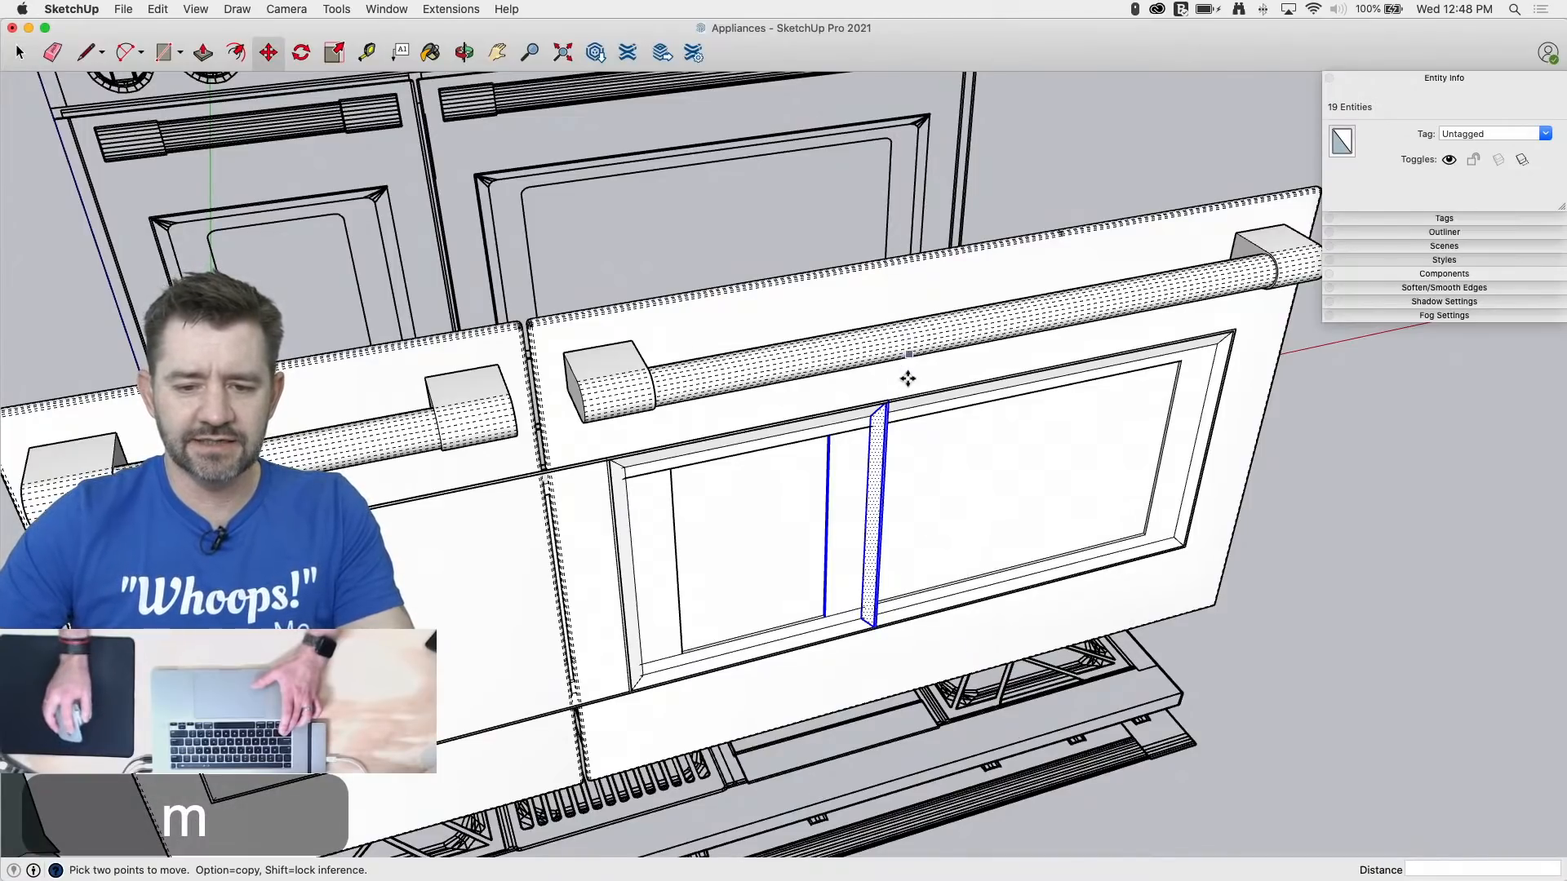
pyautogui.click(889, 400)
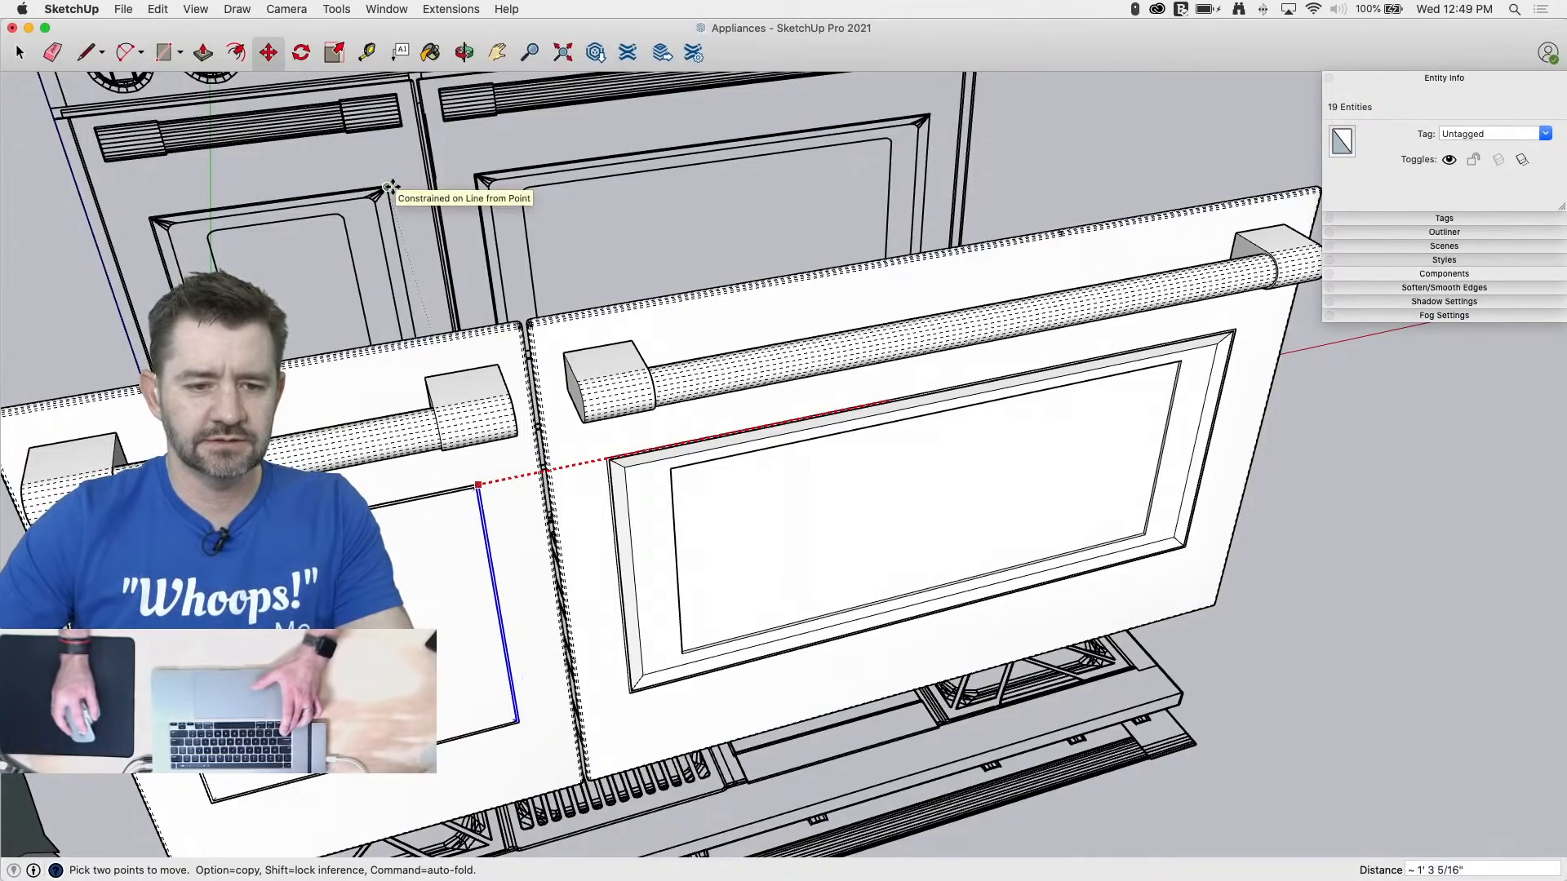
pyautogui.click(388, 186)
pyautogui.press('space')
# Step: Cut the resized window frame and paste it in place inside the smaller door's group
pyautogui.moveTo(393, 282); pyautogui.dragTo(416, 193, button='middle')
pyautogui.scroll(-3, 430, 240)
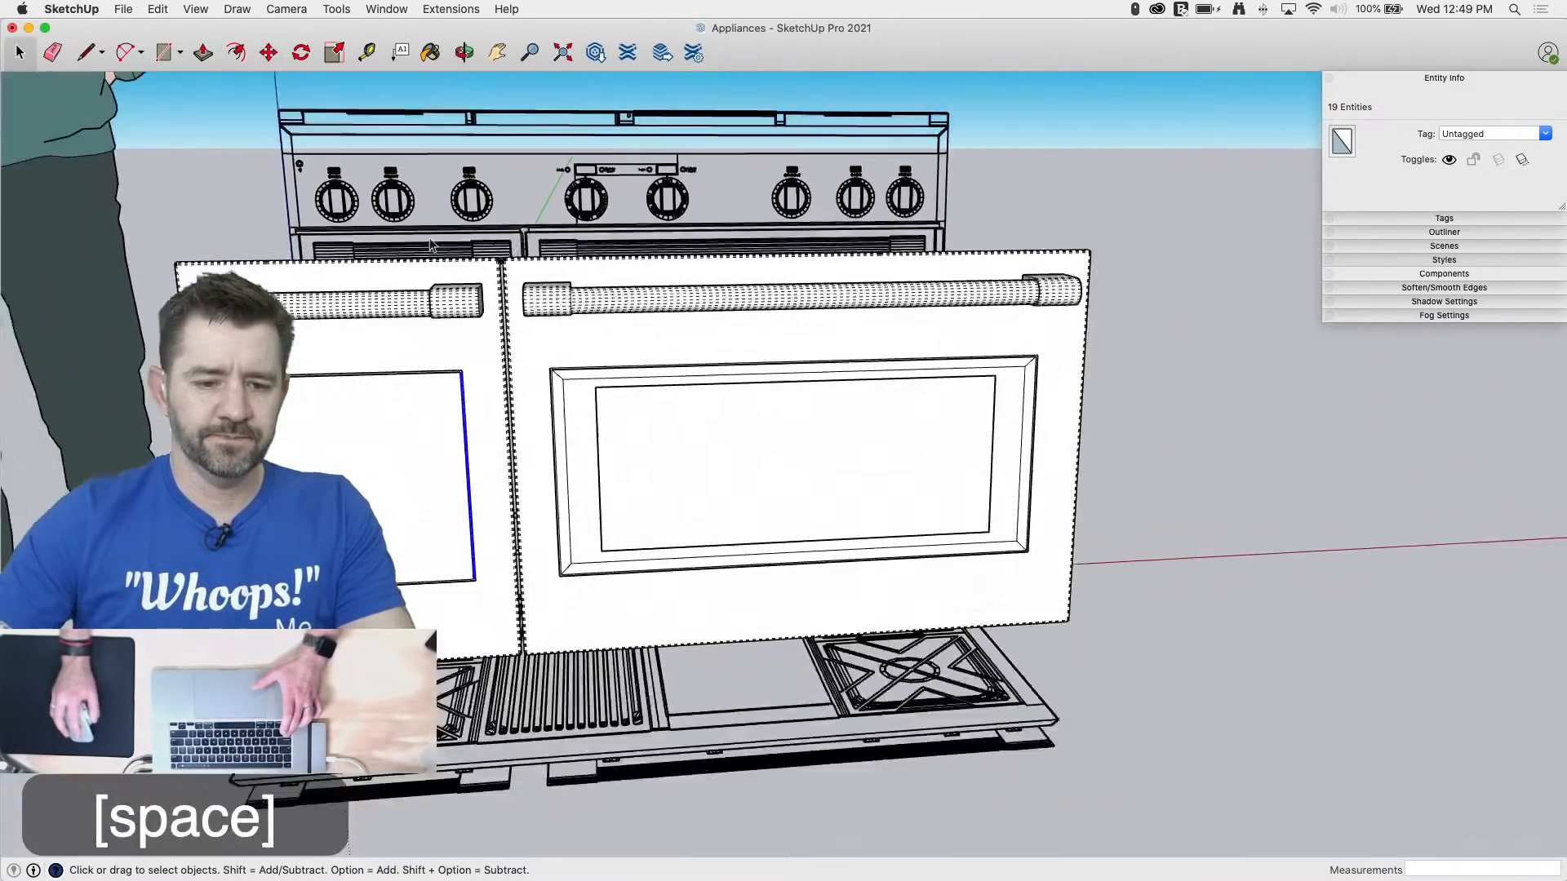
pyautogui.moveTo(430, 246); pyautogui.dragTo(448, 358, button='middle')
pyautogui.moveTo(462, 545); pyautogui.dragTo(508, 614)
pyautogui.press('super+c')
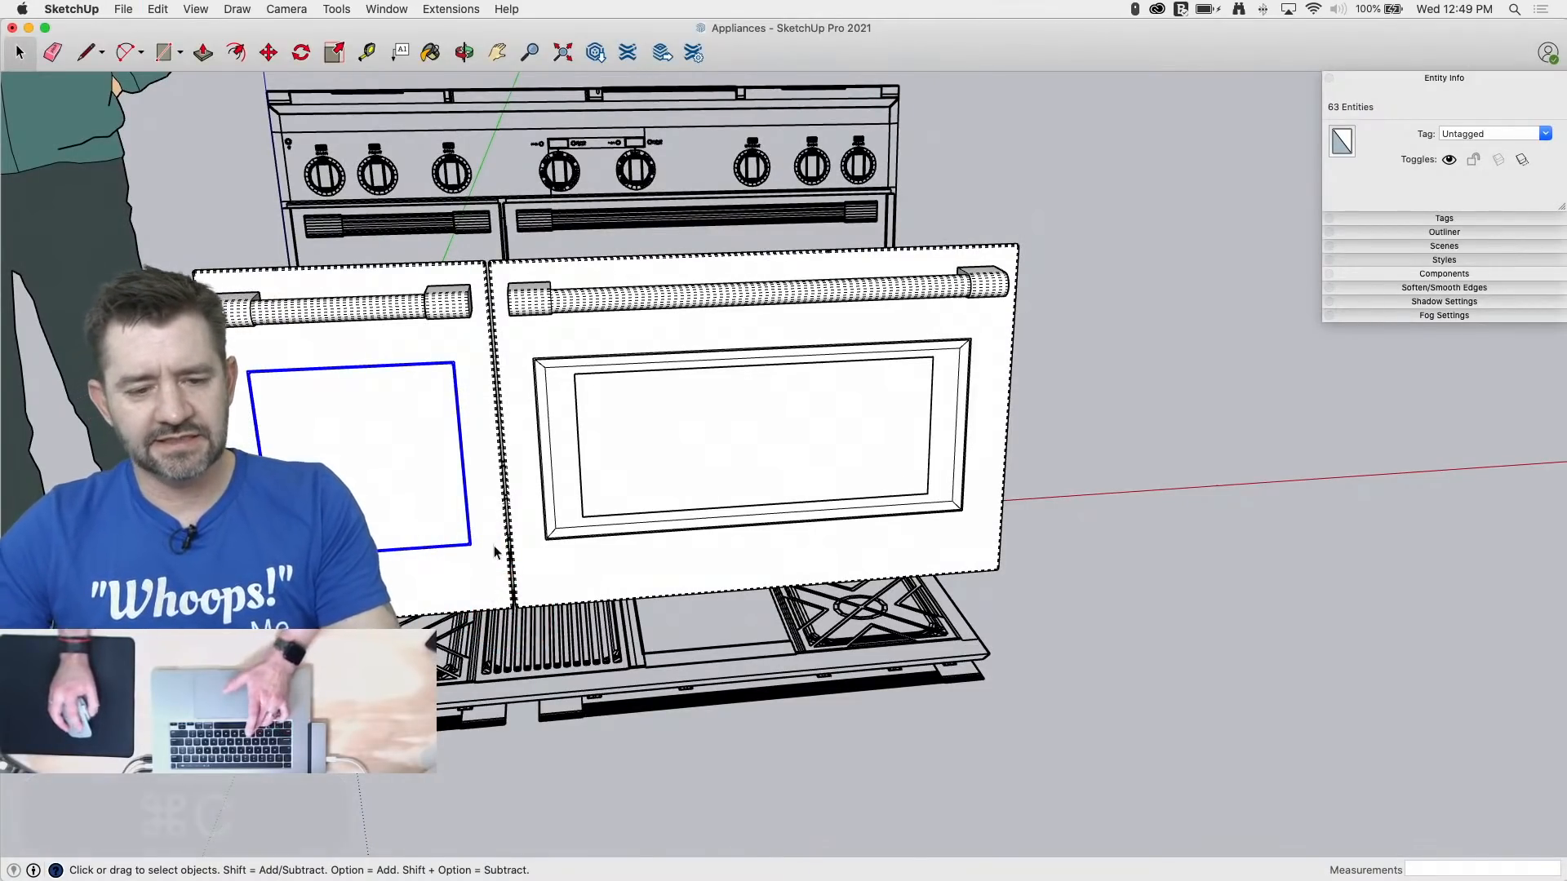
pyautogui.click(481, 444)
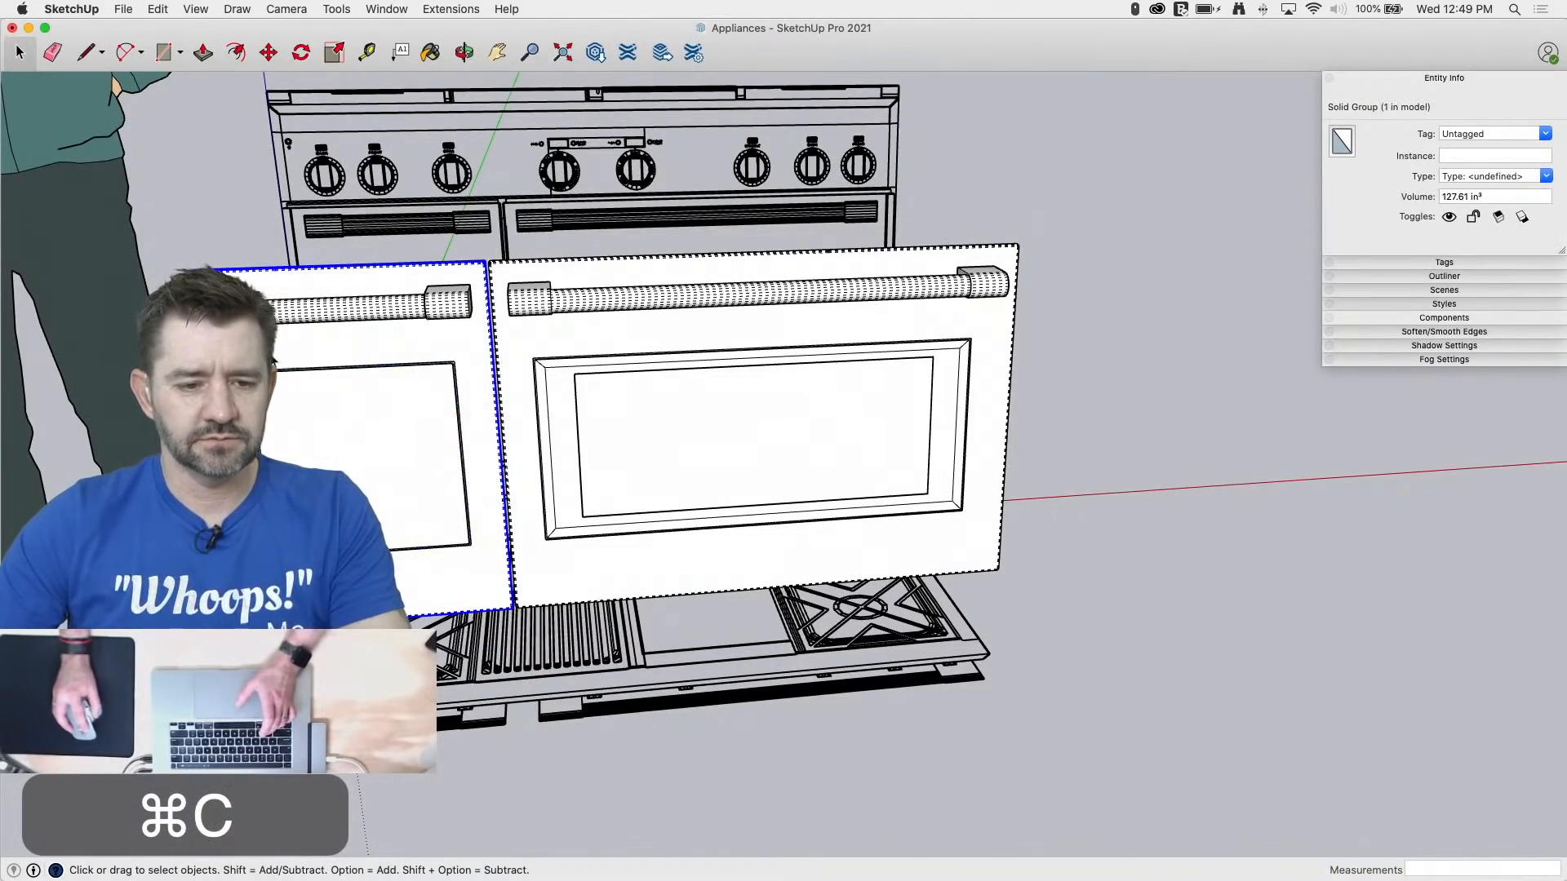
pyautogui.moveTo(219, 341); pyautogui.dragTo(533, 638)
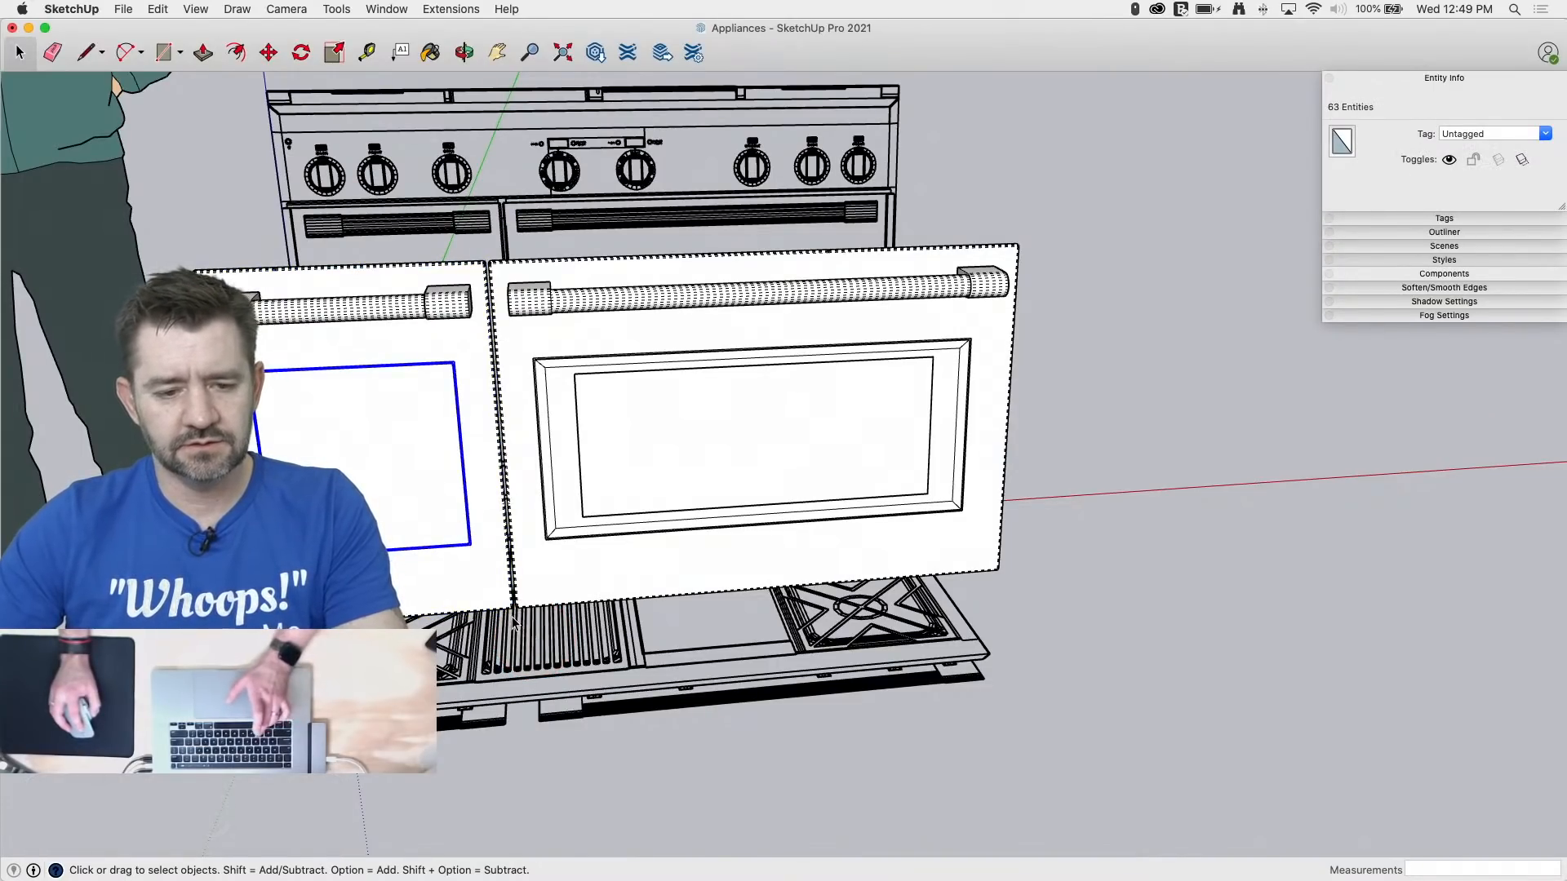
pyautogui.press('super+x')
pyautogui.doubleClick(438, 459)
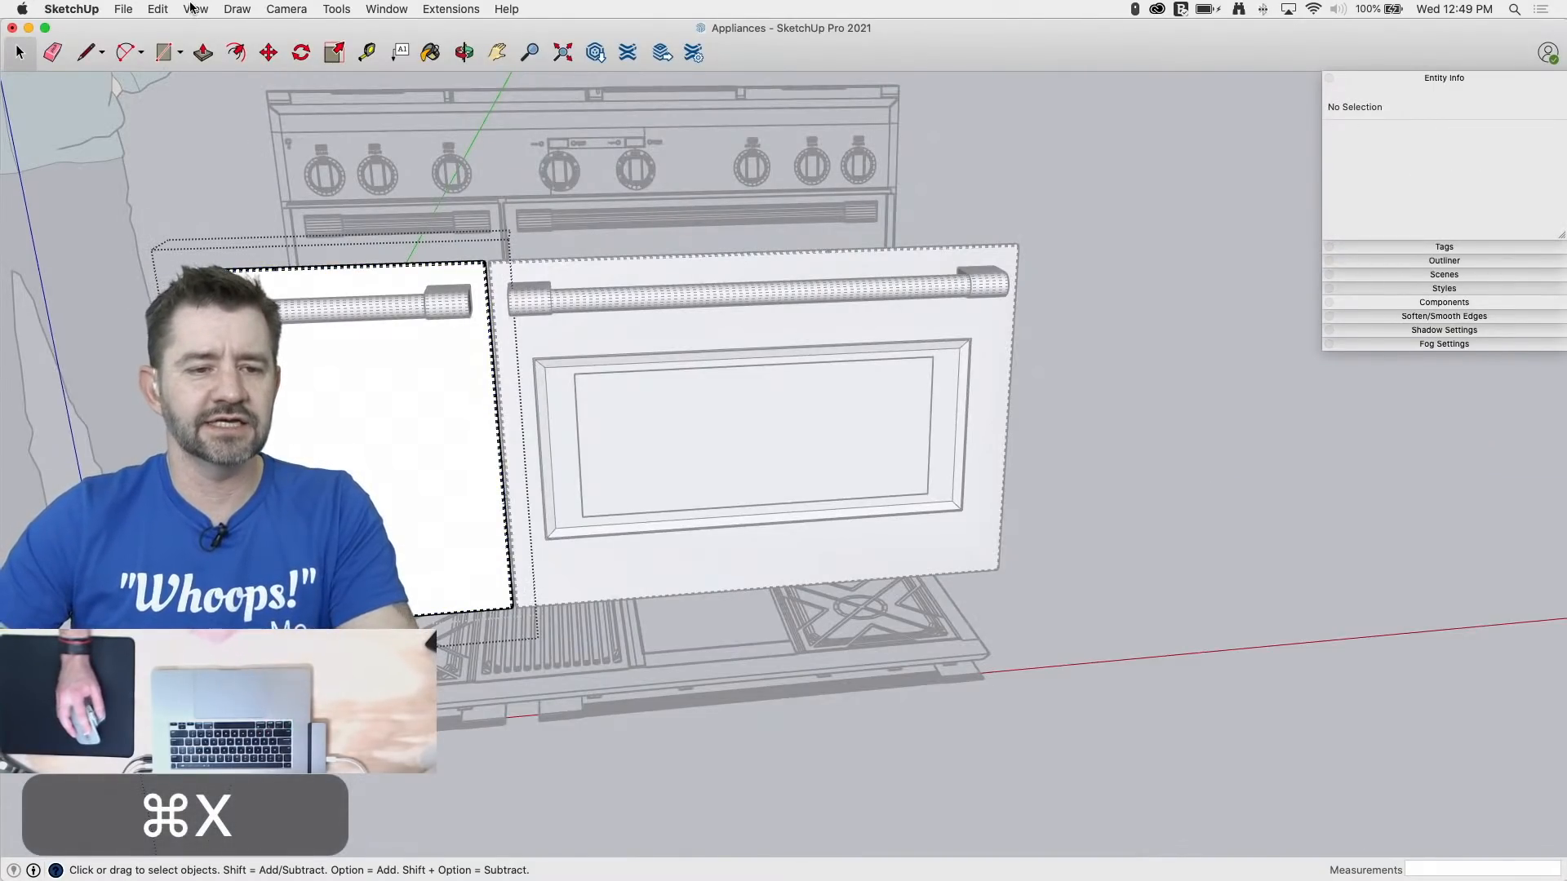
pyautogui.click(158, 9)
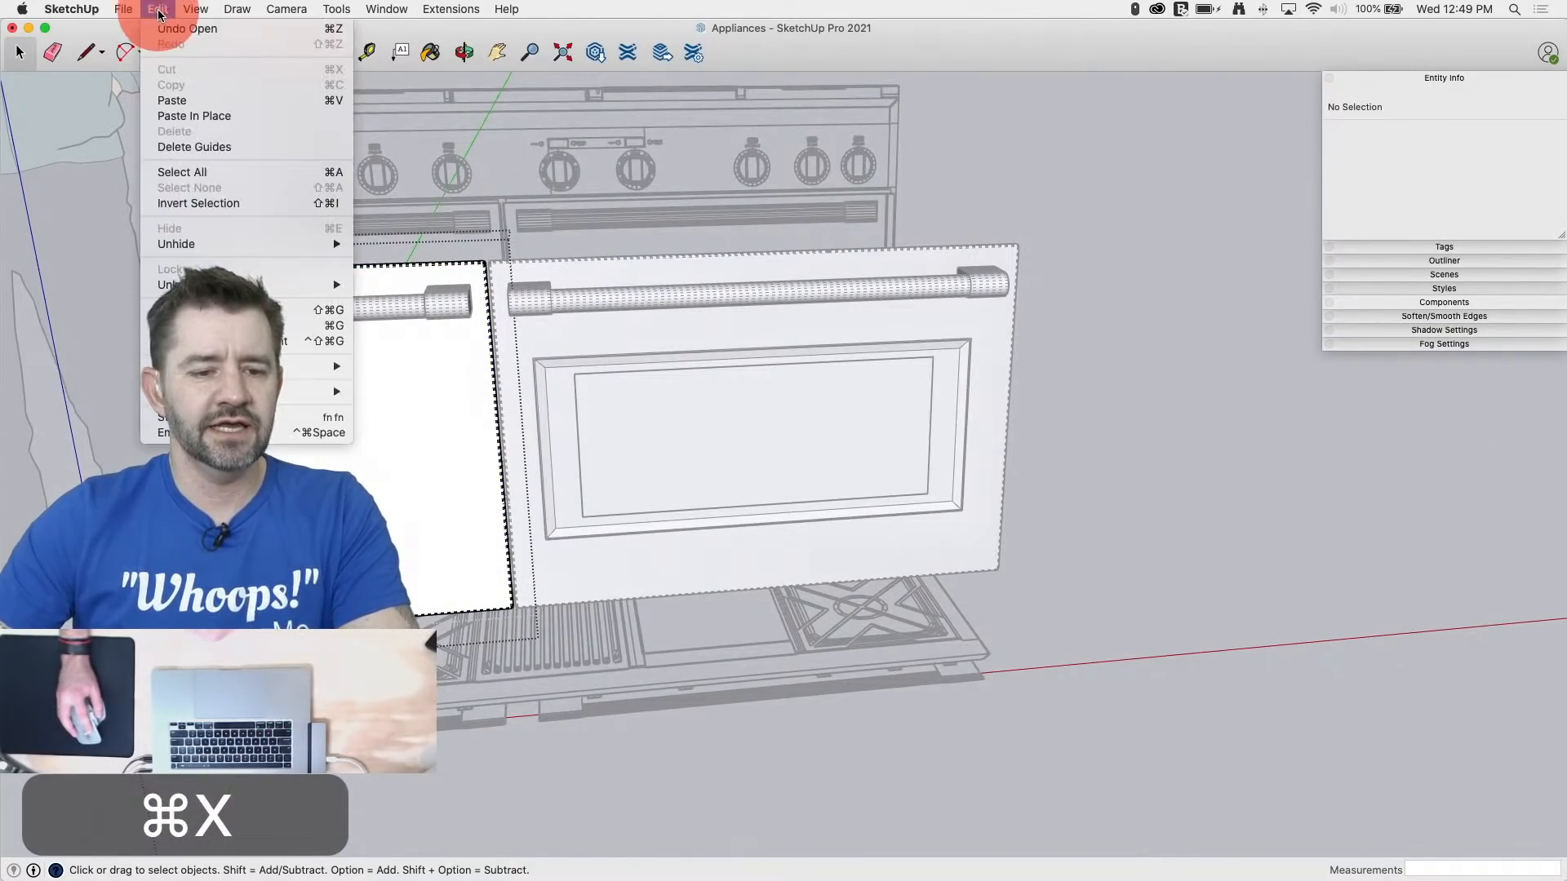
pyautogui.click(194, 120)
pyautogui.click(367, 457)
pyautogui.scroll(3, 310, 453)
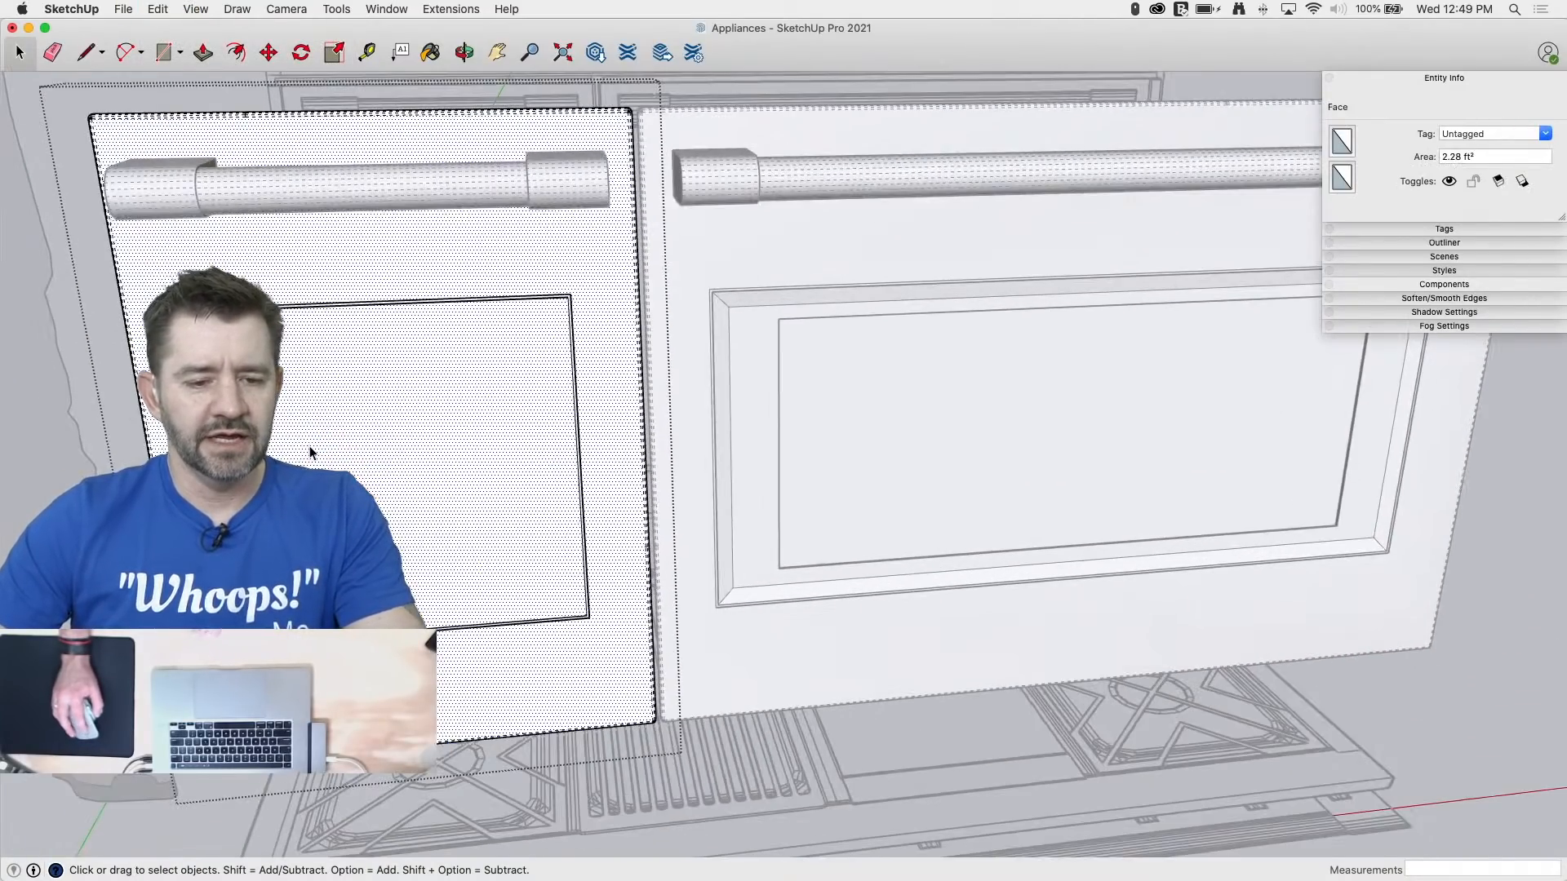
pyautogui.scroll(4, 311, 453)
pyautogui.moveTo(595, 472); pyautogui.dragTo(511, 405, button='middle')
pyautogui.moveTo(605, 262); pyautogui.dragTo(517, 282, button='middle')
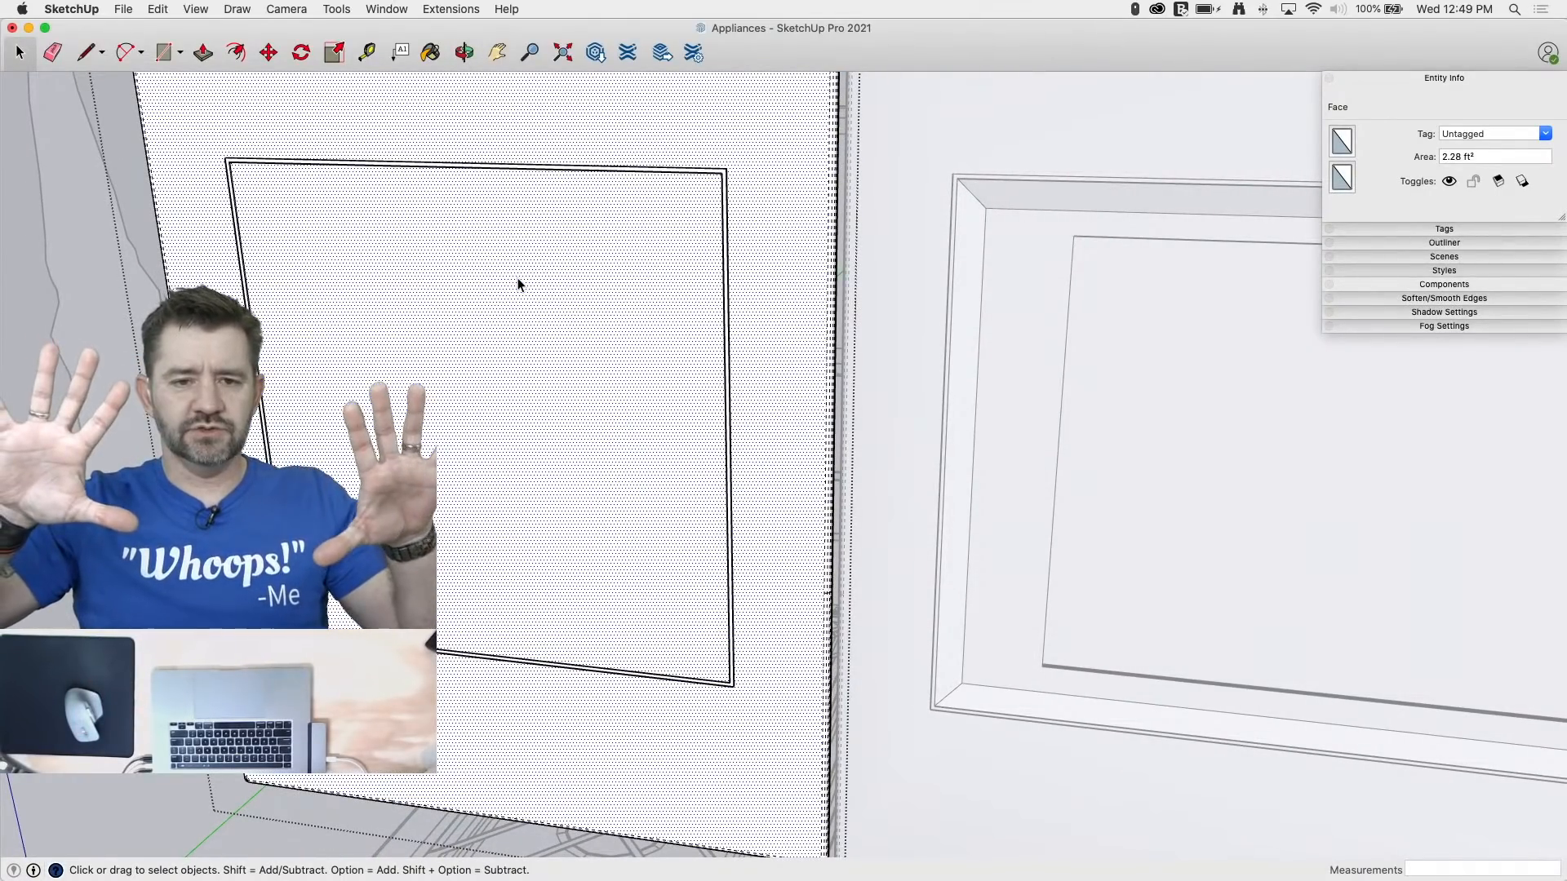
pyautogui.scroll(3, 658, 222)
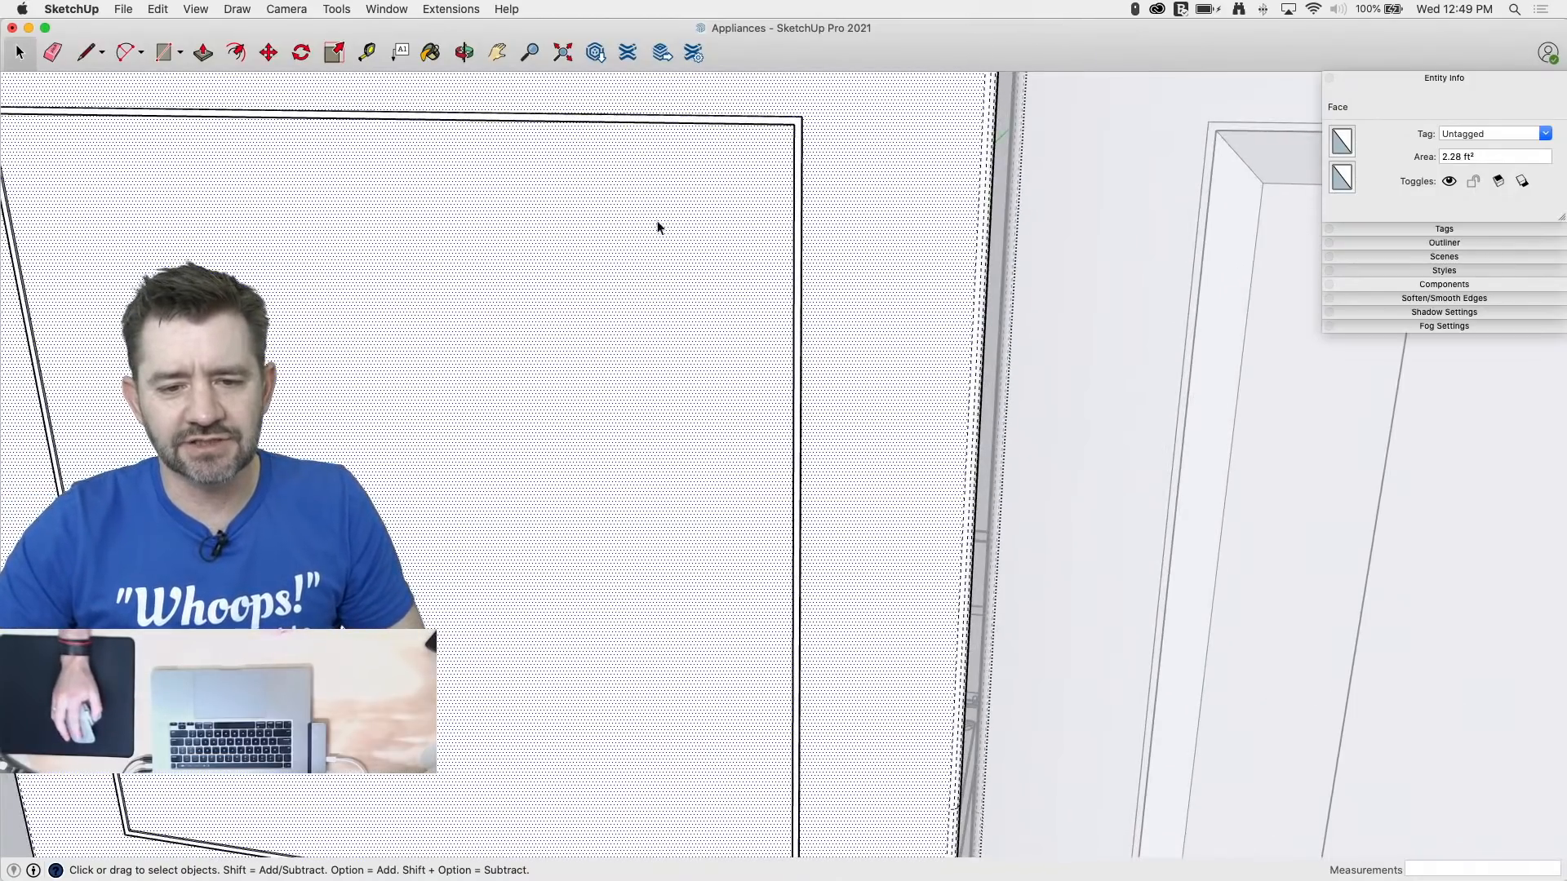
pyautogui.press('l')
pyautogui.moveTo(734, 147); pyautogui.dragTo(560, 256, button='middle')
pyautogui.scroll(-5, 614, 159)
pyautogui.press('space')
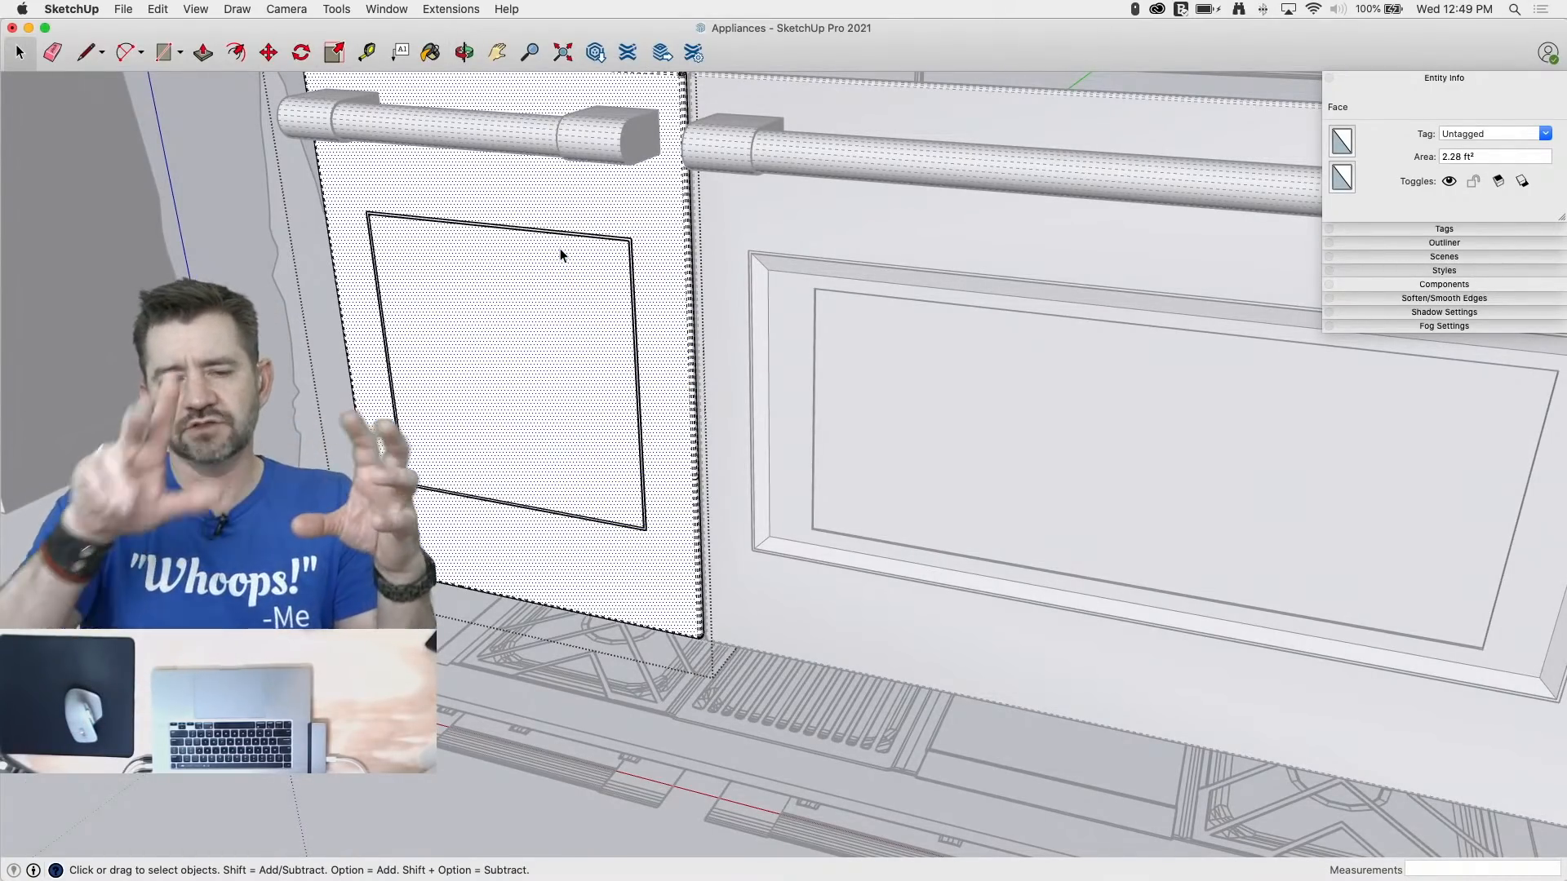
# Step: Select the smaller door's front face together with the pasted frame and intersect the faces with the selection
pyautogui.click(266, 155)
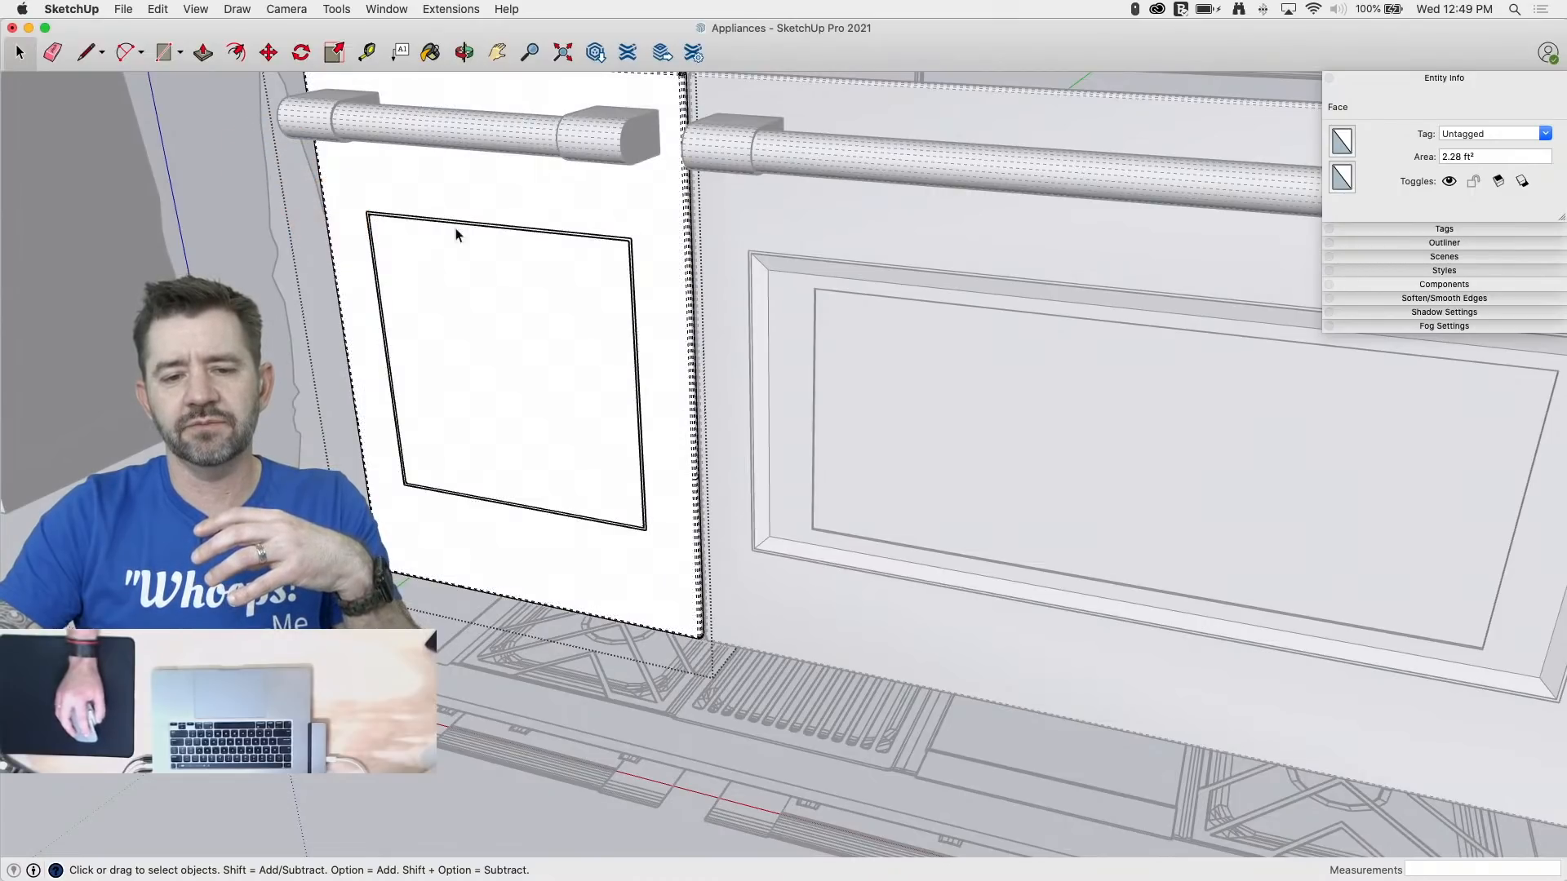
pyautogui.moveTo(752, 211); pyautogui.dragTo(348, 495)
pyautogui.moveTo(273, 600); pyautogui.dragTo(273, 601)
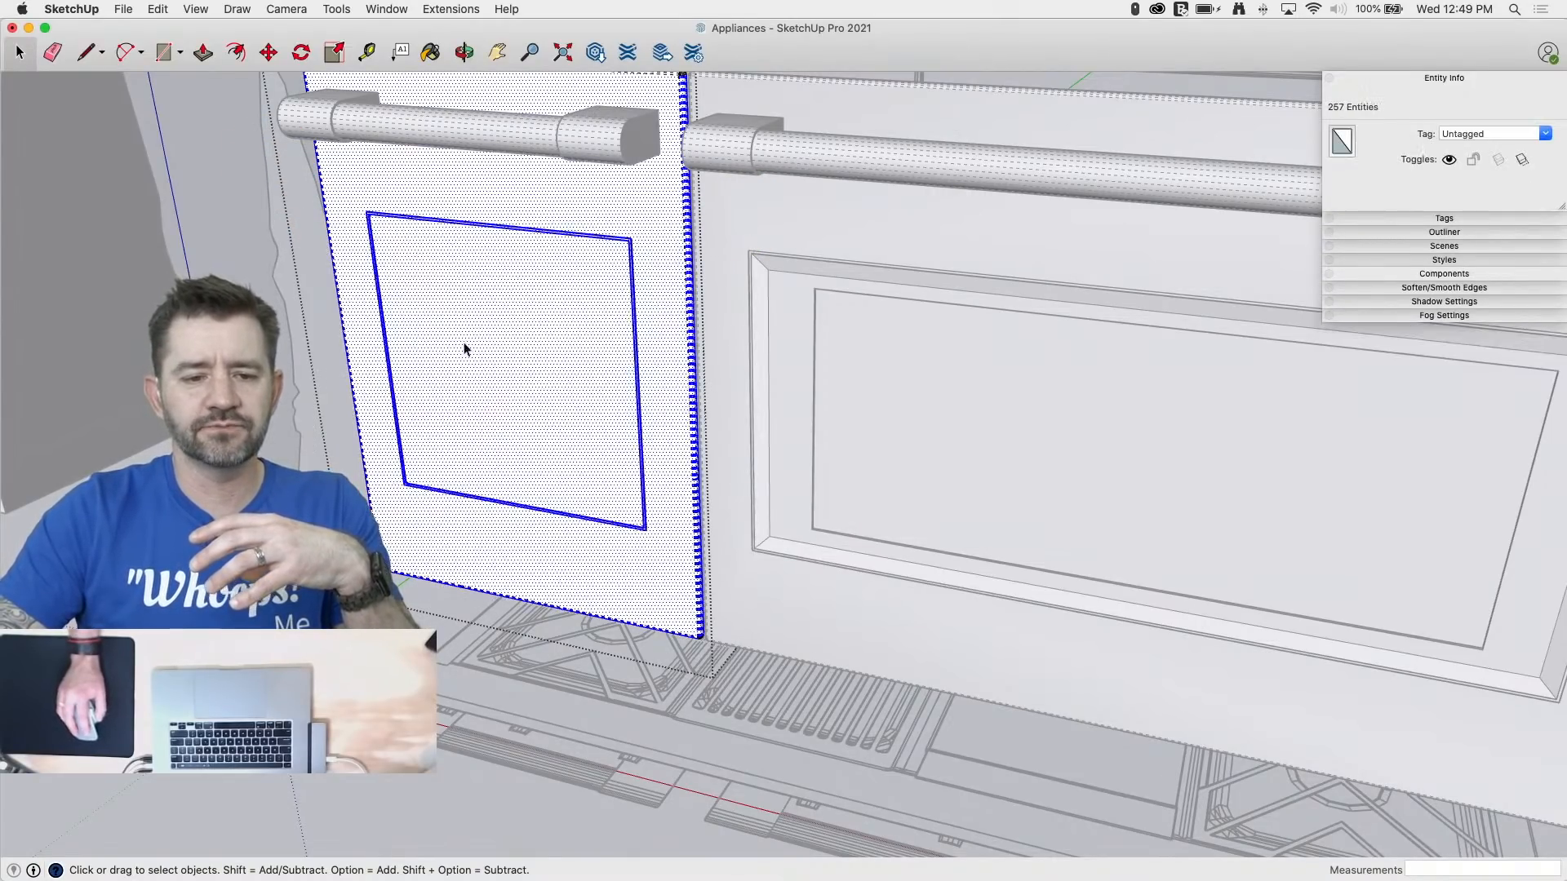
pyautogui.rightClick(480, 329)
pyautogui.moveTo(607, 471)
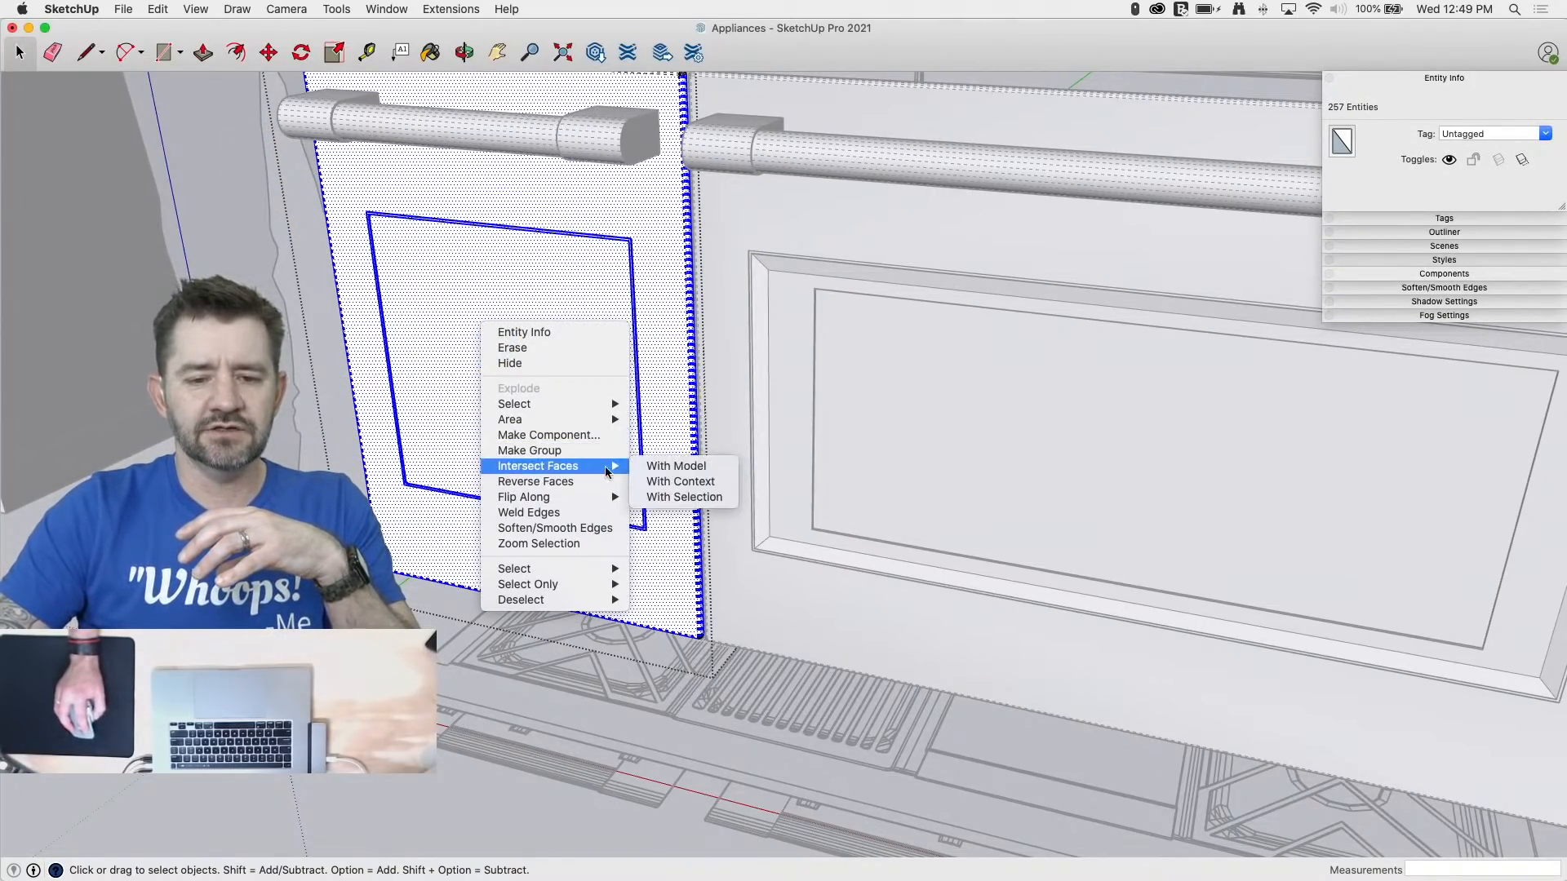
pyautogui.click(684, 498)
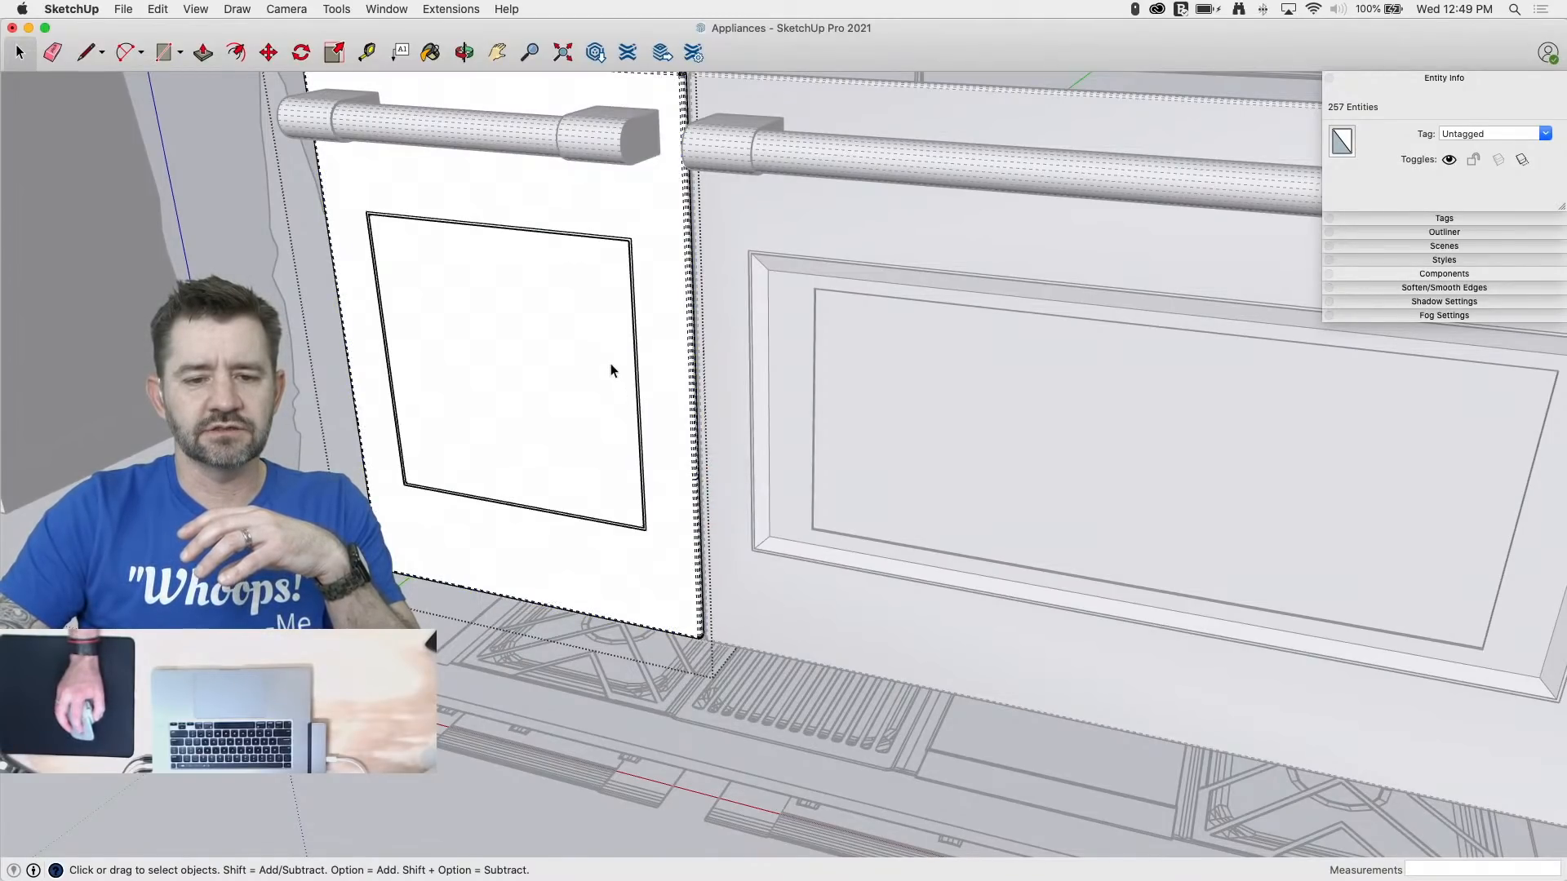
# Step: Delete the door face covering the recessed window frame and close the smaller door's group
pyautogui.click(556, 299)
pyautogui.press('BackSpace')
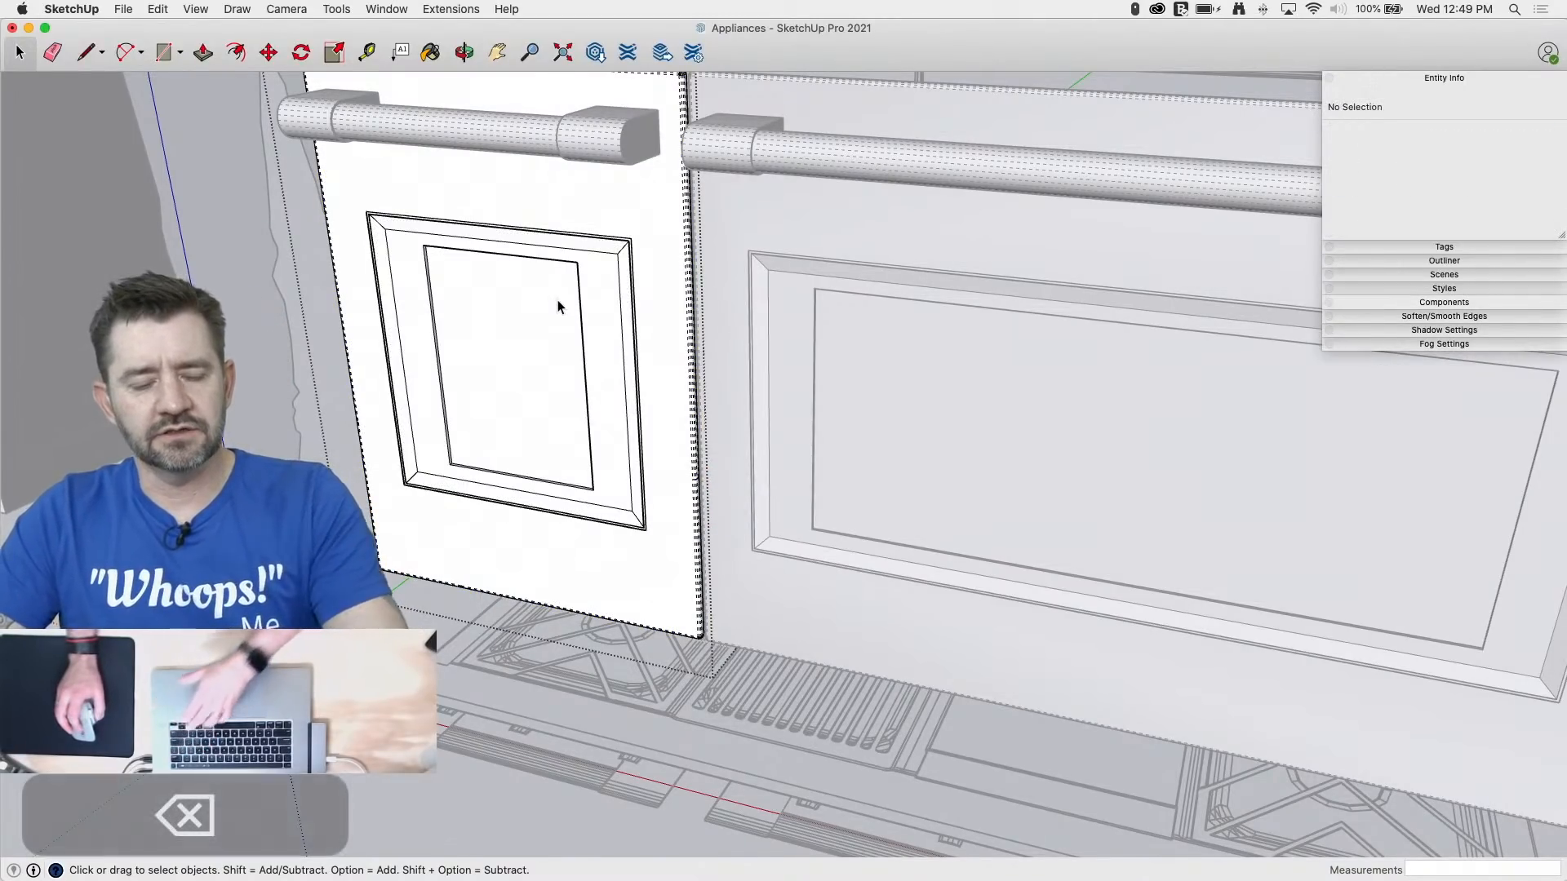
pyautogui.scroll(6, 490, 260)
pyautogui.moveTo(648, 312); pyautogui.dragTo(576, 119, button='middle')
pyautogui.scroll(-10, 811, 228)
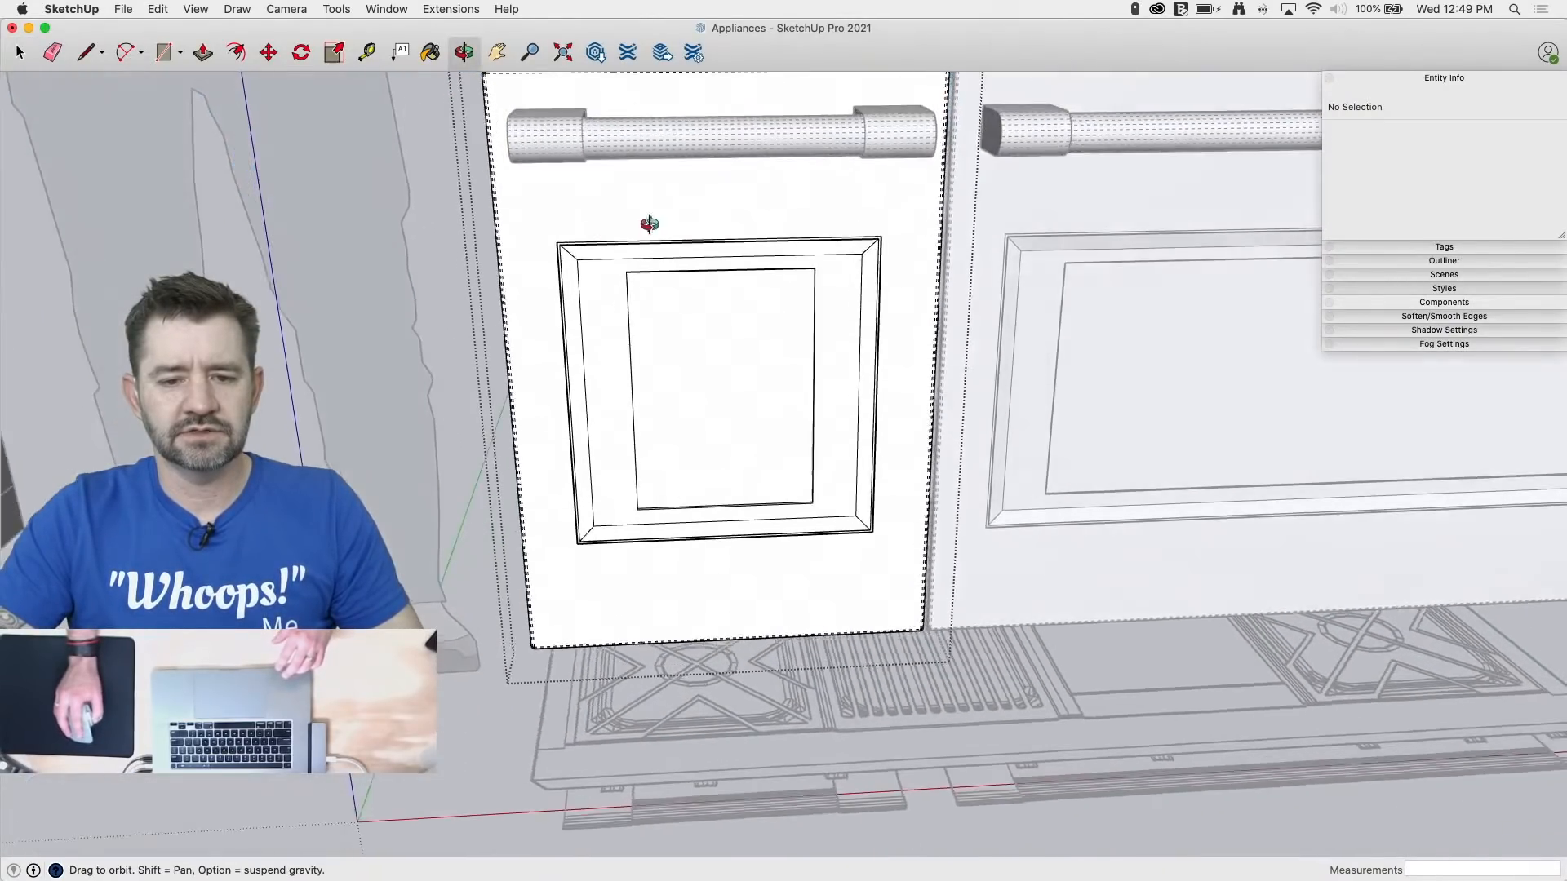
pyautogui.moveTo(648, 223)
pyautogui.mouseDown(button='middle')
pyautogui.moveTo(798, 448)
pyautogui.moveTo(517, 321)
pyautogui.moveTo(413, 395)
pyautogui.moveTo(420, 380)
pyautogui.mouseUp(button='middle')
pyautogui.scroll(-4, 419, 381)
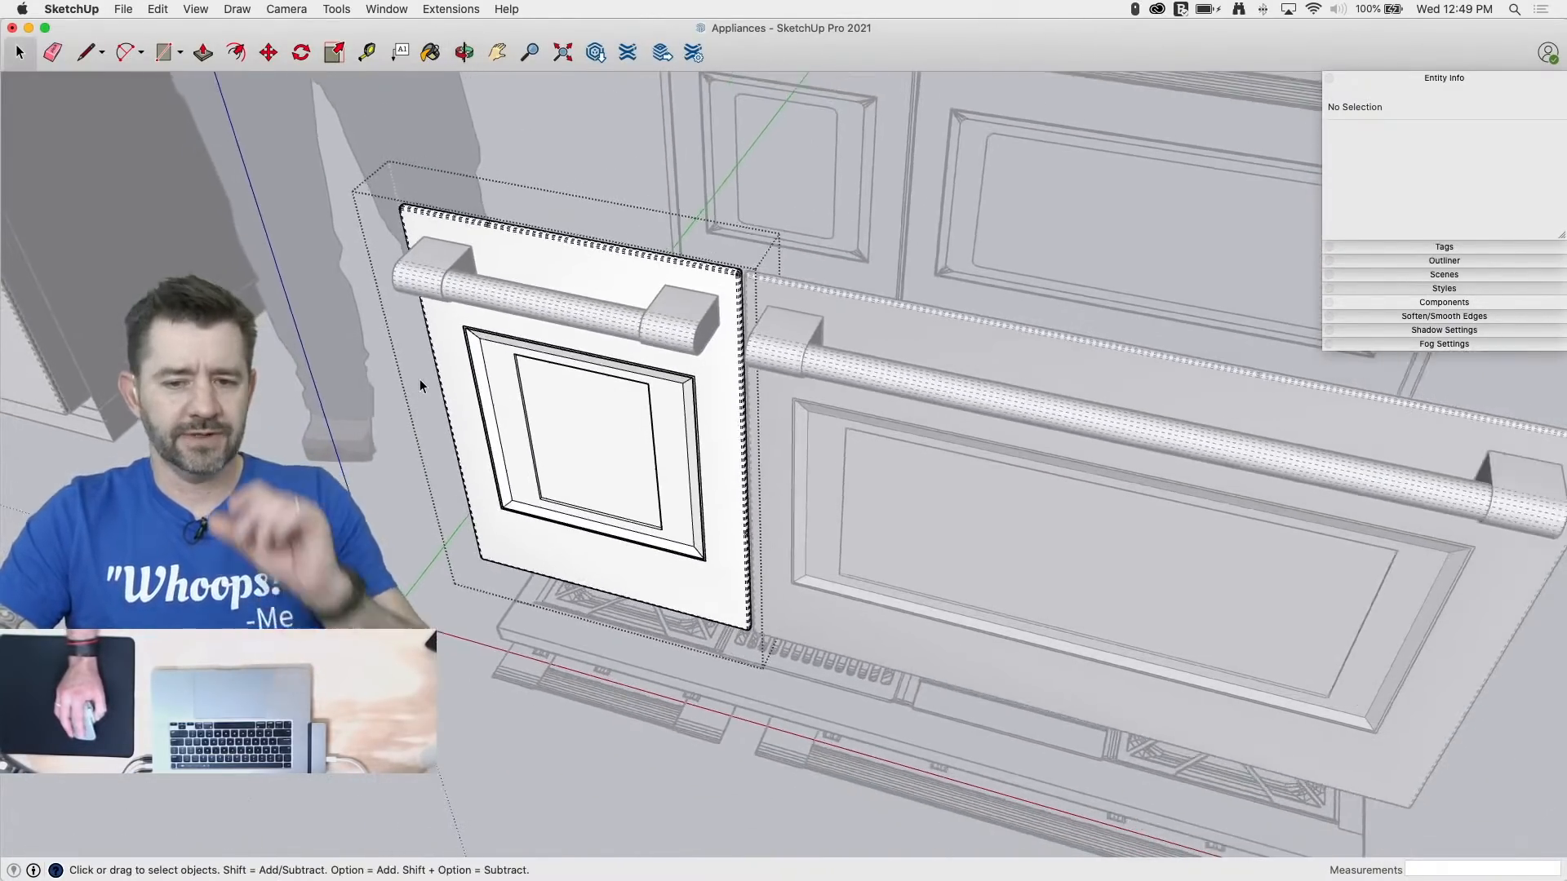
pyautogui.click(367, 555)
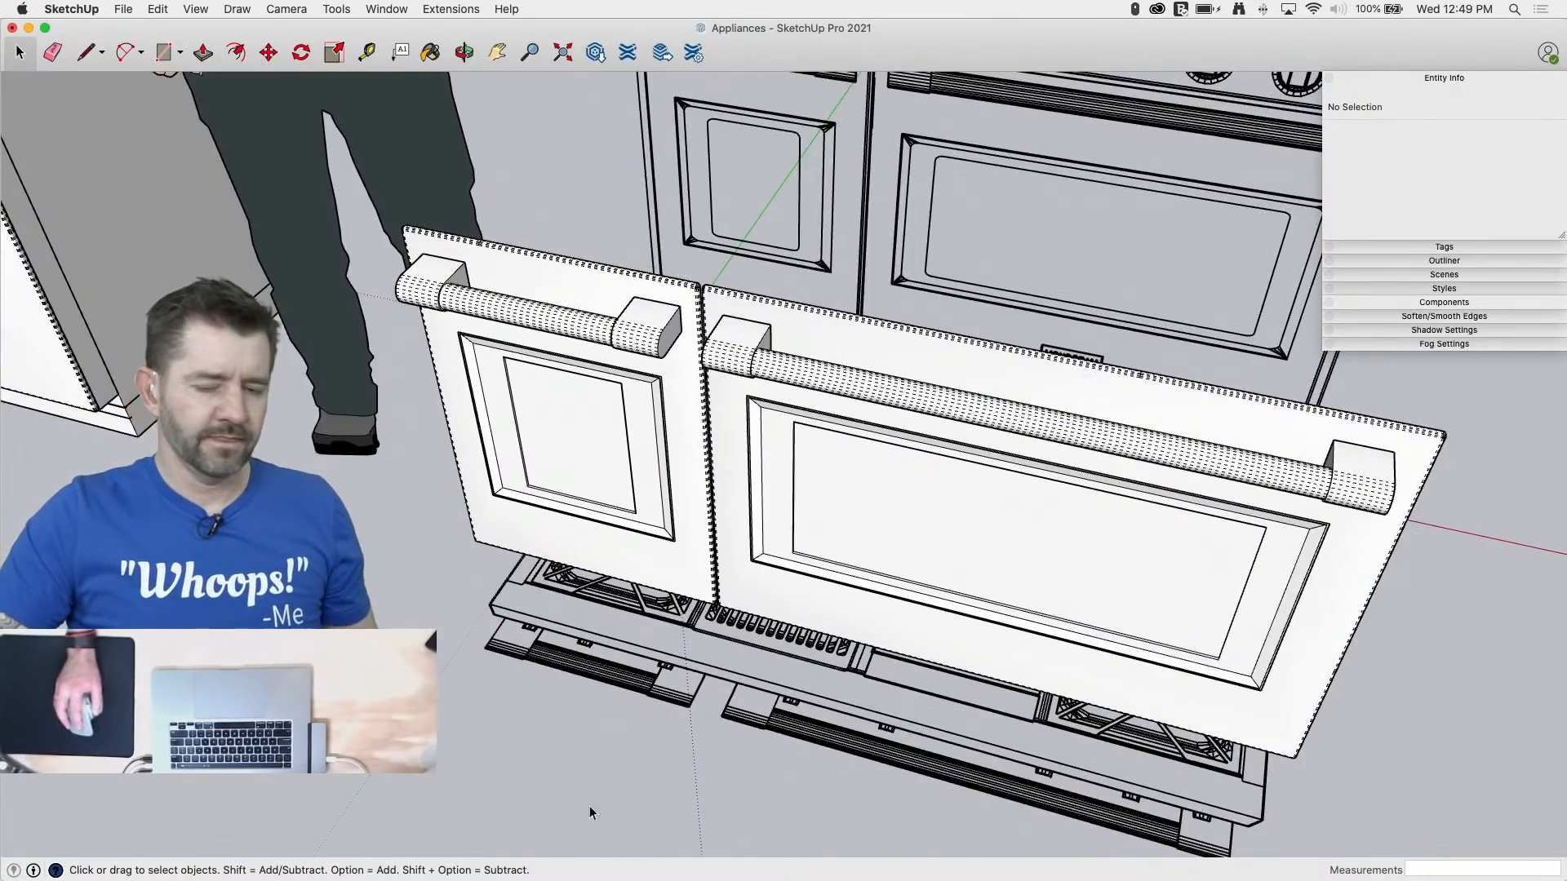
# Step: Turn off the display of hidden geometry on the appliance models
pyautogui.moveTo(590, 808)
pyautogui.mouseDown(button='middle')
pyautogui.moveTo(508, 653)
pyautogui.moveTo(350, 608)
pyautogui.mouseUp(button='middle')
pyautogui.scroll(-4, 350, 607)
pyautogui.moveTo(1106, 689); pyautogui.dragTo(976, 595, button='middle')
pyautogui.scroll(4, 990, 596)
pyautogui.scroll(-6, 984, 583)
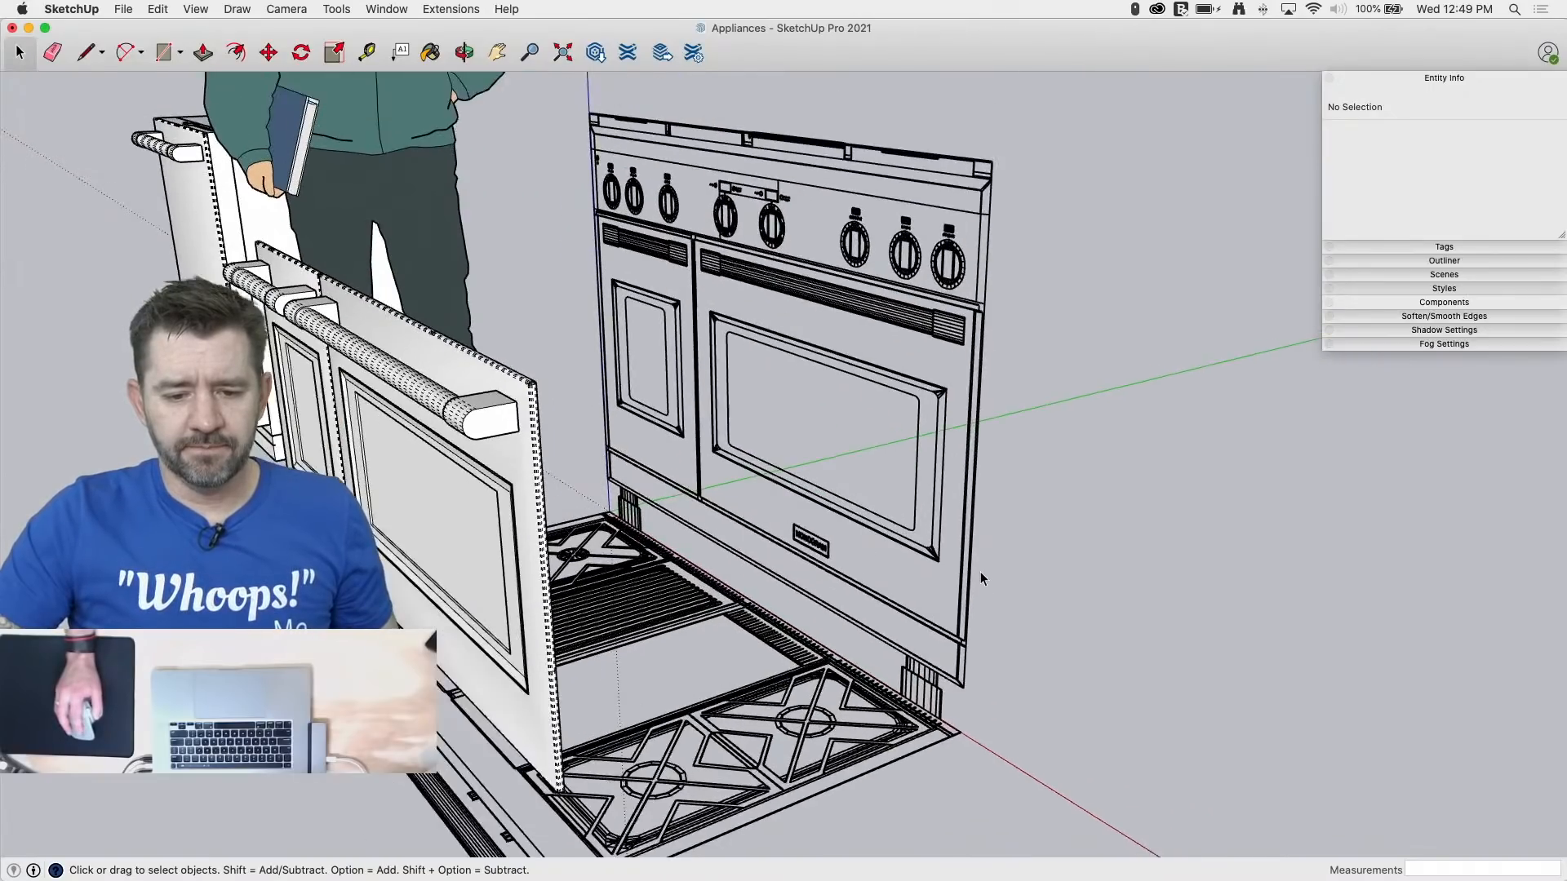
pyautogui.moveTo(1112, 647)
pyautogui.mouseDown(button='middle')
pyautogui.moveTo(1050, 612)
pyautogui.moveTo(1019, 692)
pyautogui.moveTo(1091, 656)
pyautogui.mouseUp(button='middle')
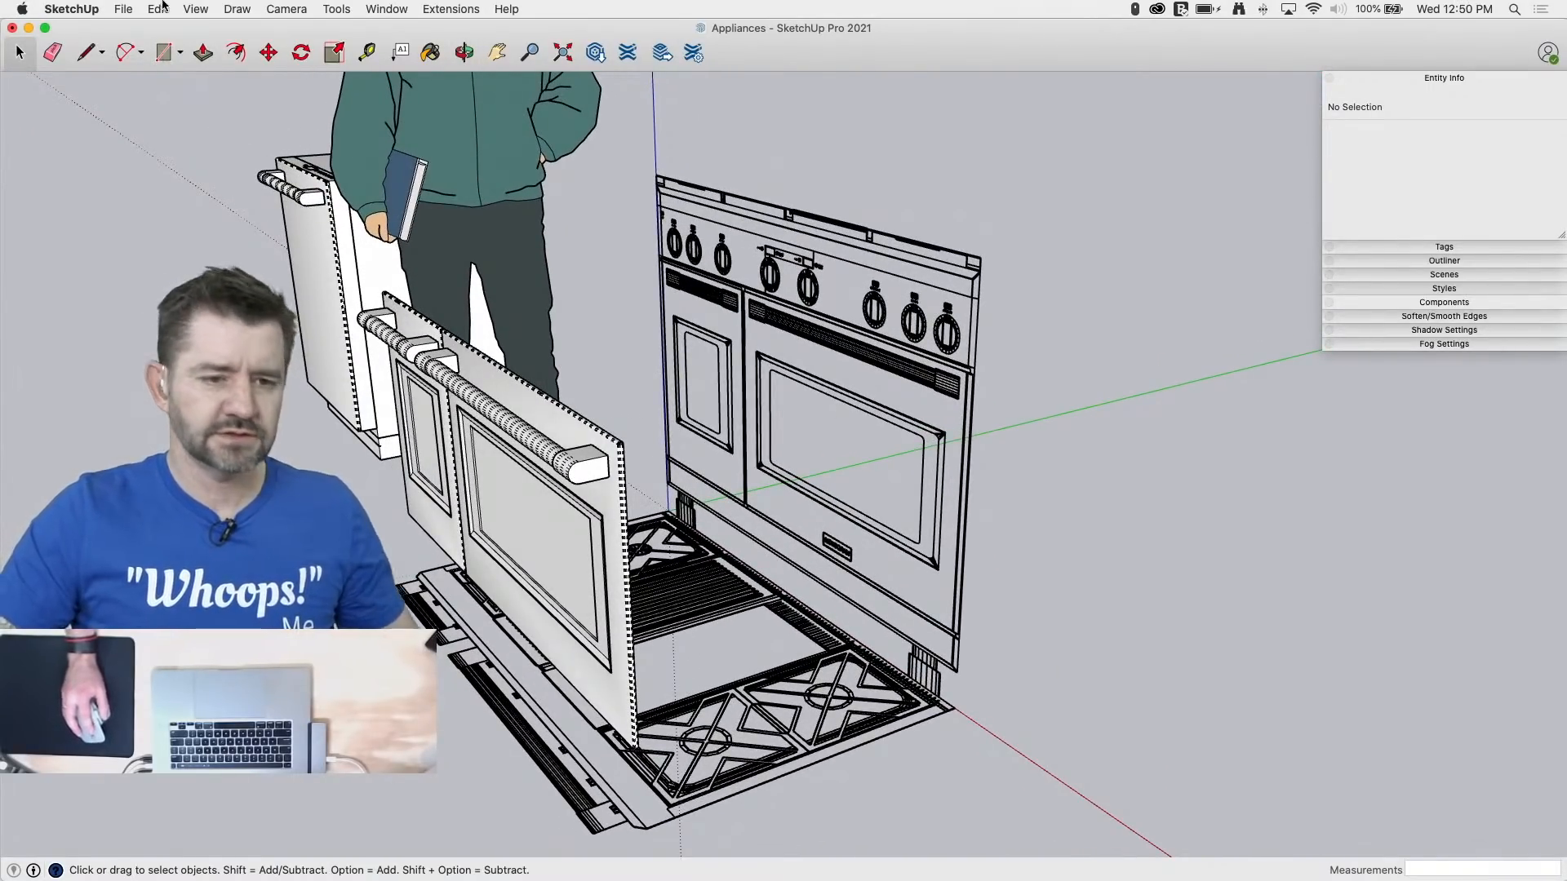
pyautogui.click(196, 9)
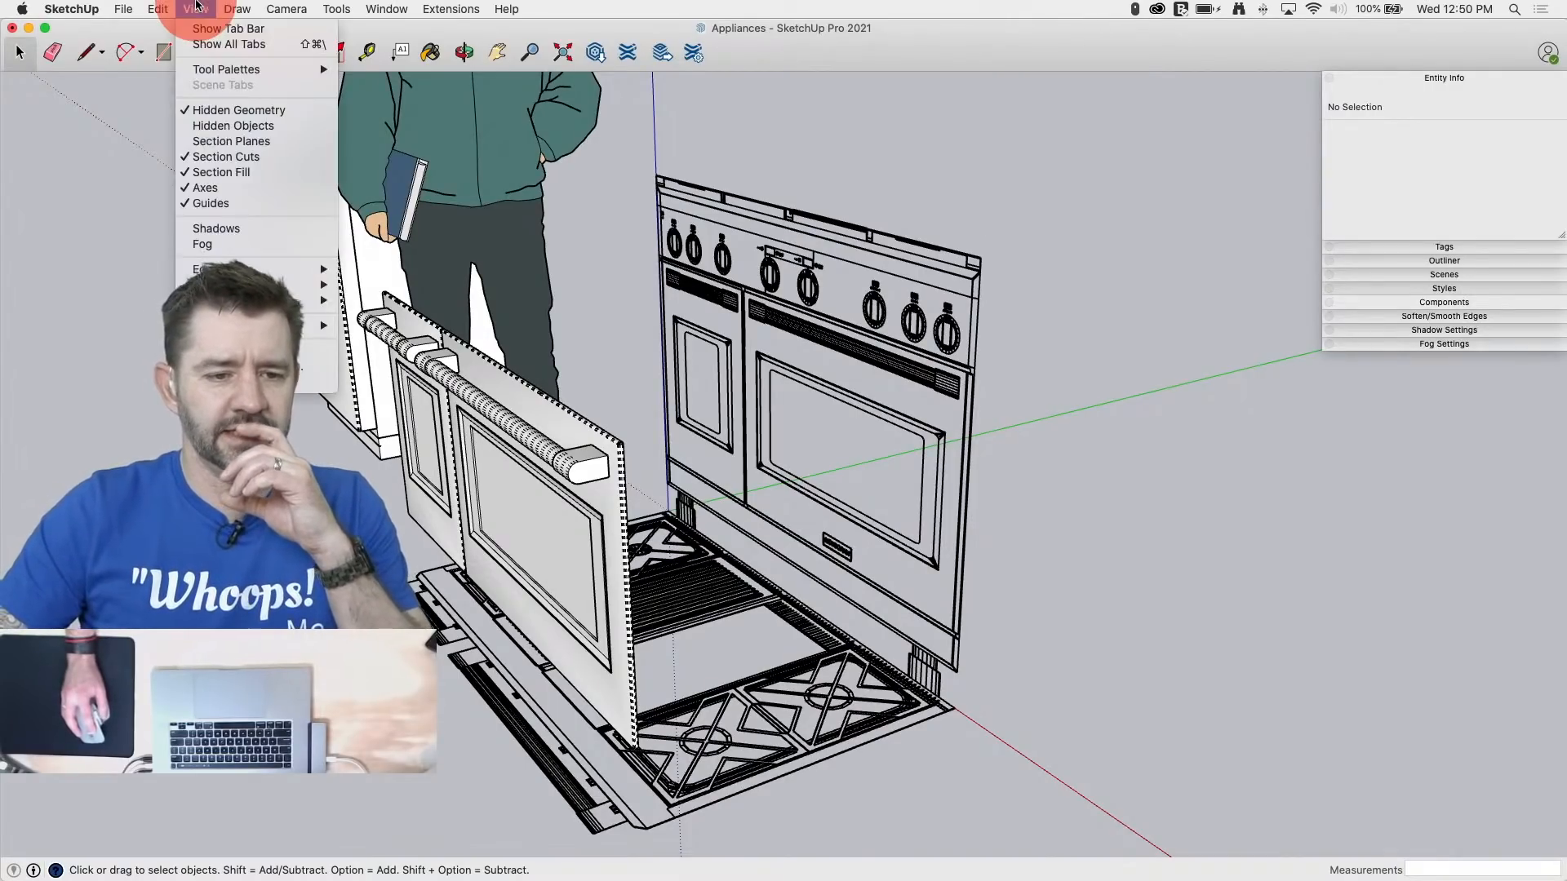
pyautogui.click(234, 127)
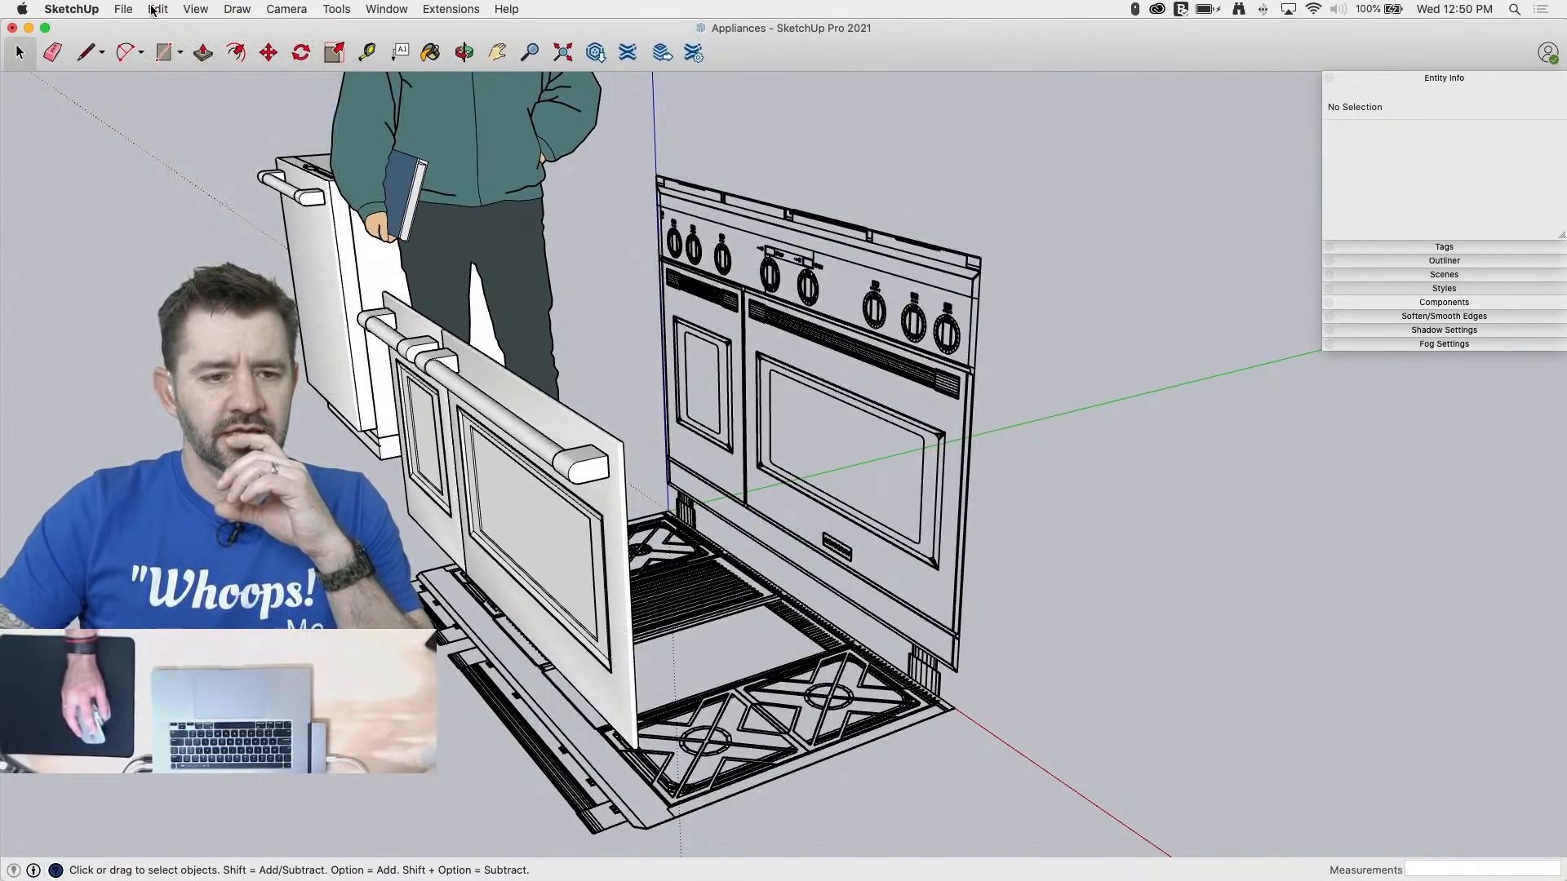
# Step: Unhide the most recently hidden range body
pyautogui.moveTo(152, 10); pyautogui.dragTo(376, 261)
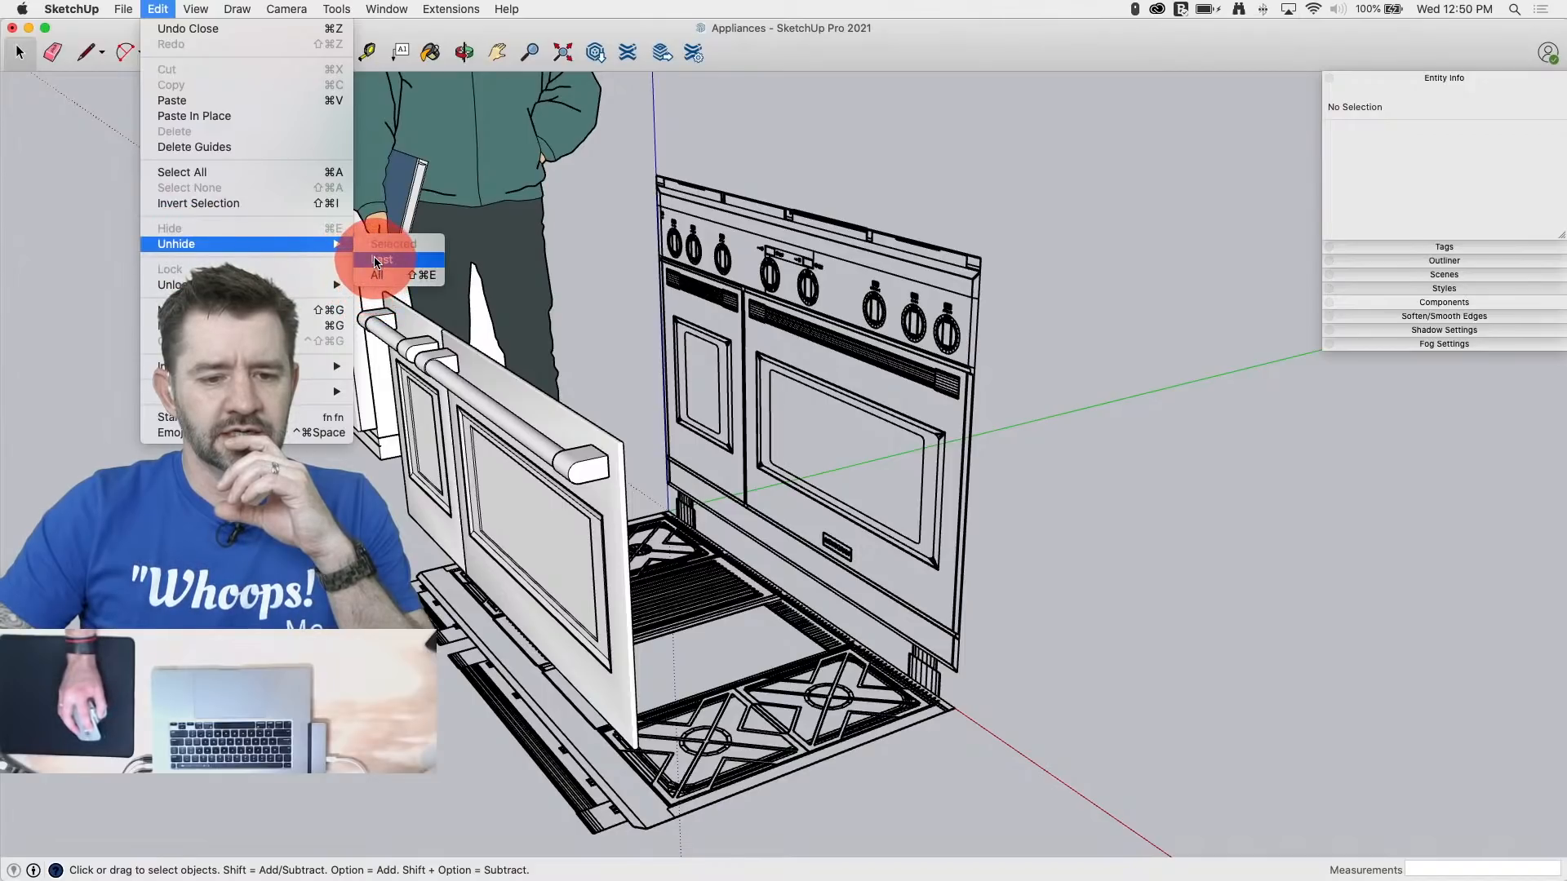
pyautogui.click(376, 261)
pyautogui.moveTo(1130, 493); pyautogui.dragTo(424, 457, button='middle')
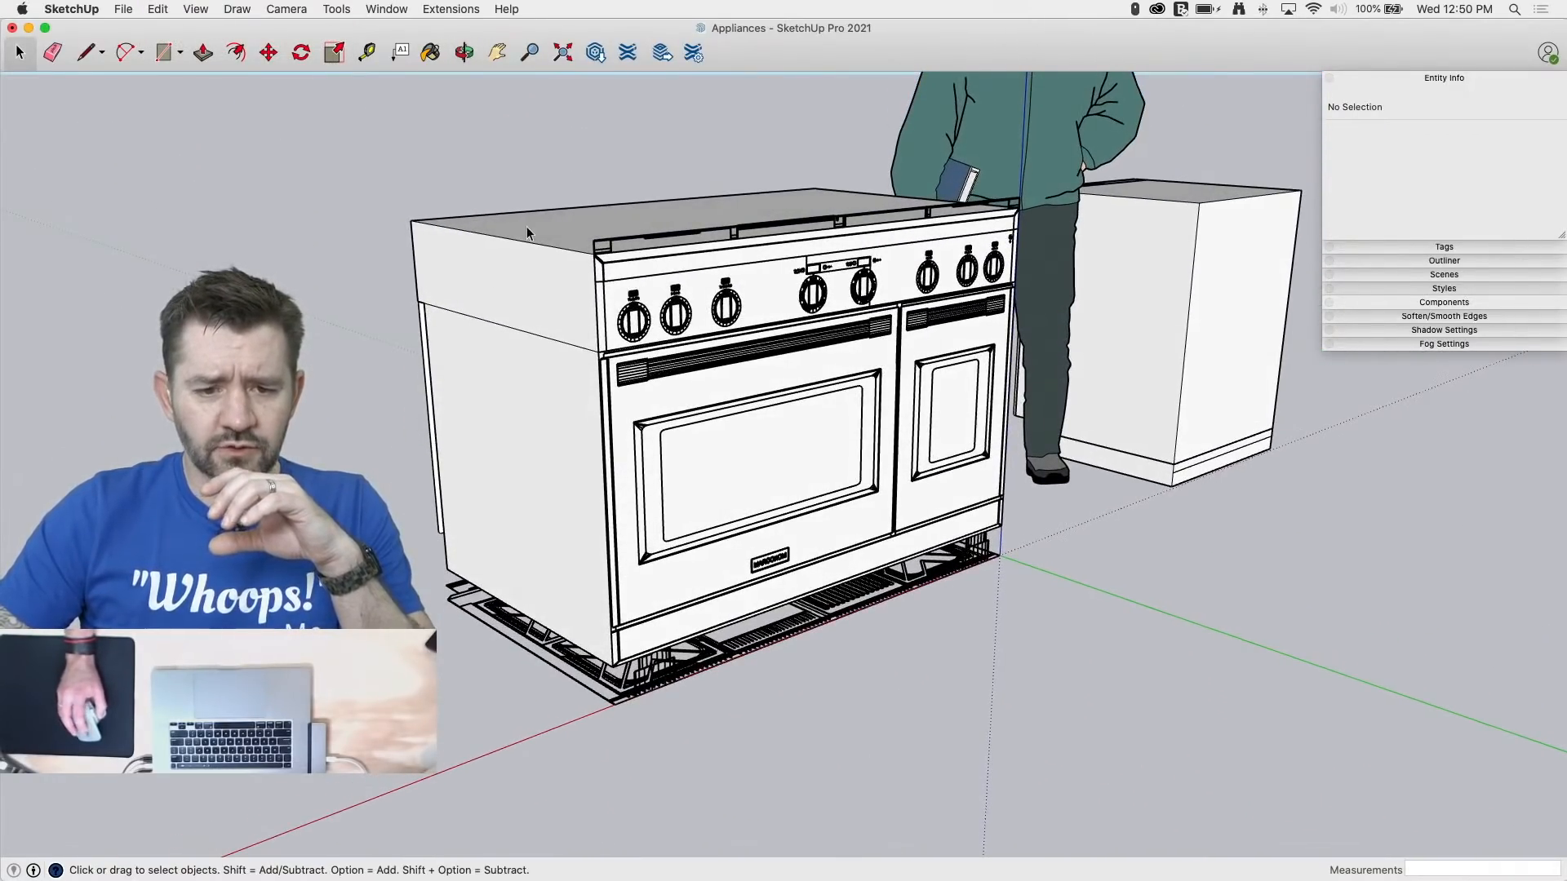
# Step: Draw a rectangle about 3' 11 13/16" by 7" across the range's knob control panel, between its opposite corners
pyautogui.scroll(6, 527, 227)
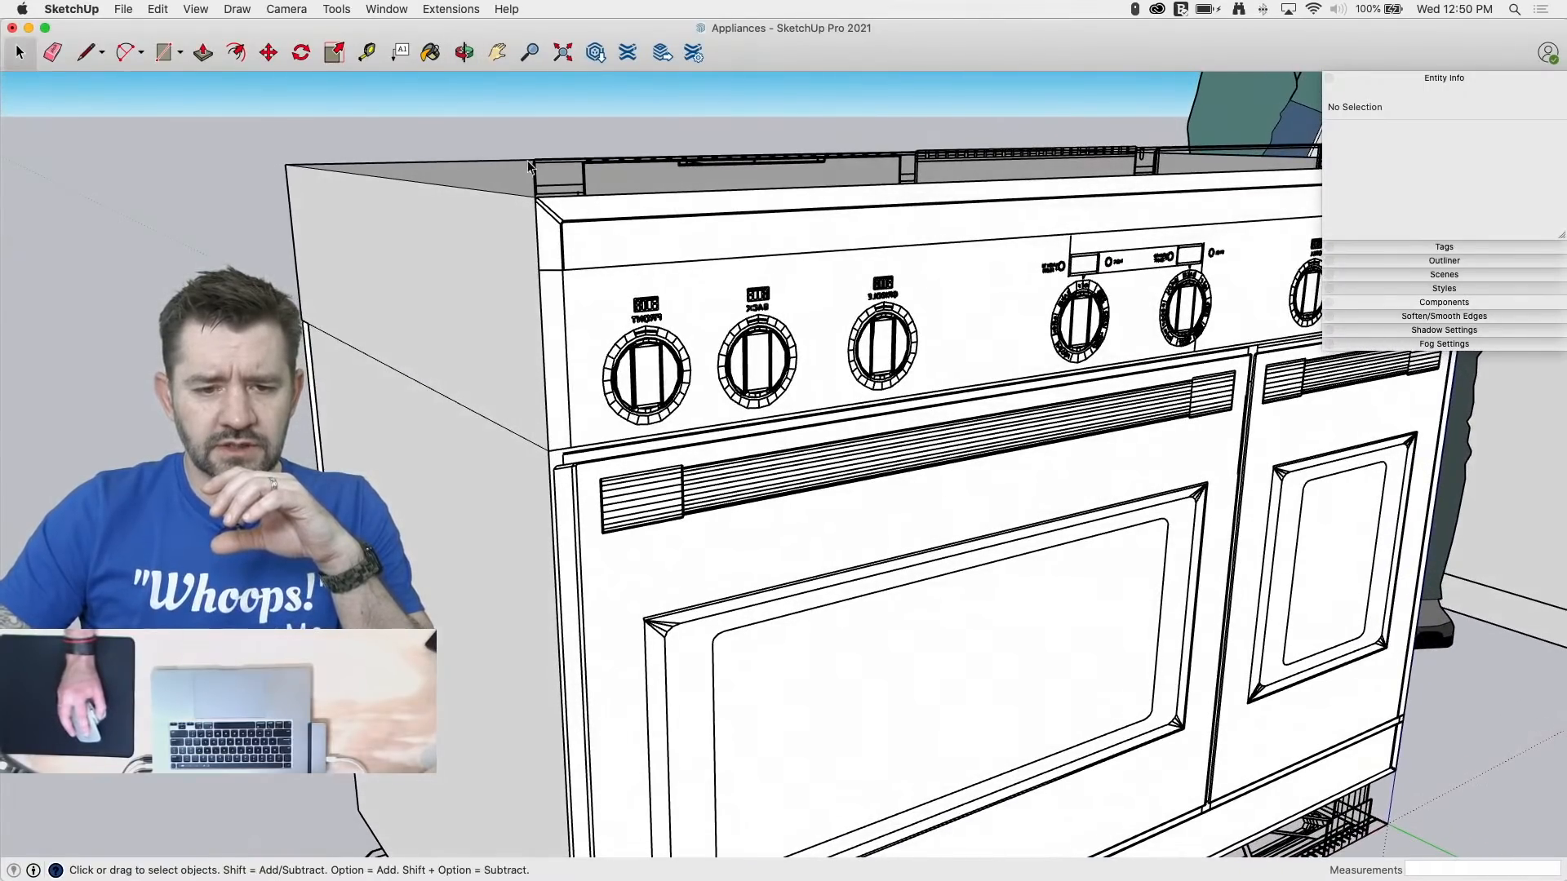
pyautogui.moveTo(624, 255); pyautogui.dragTo(499, 226, button='middle')
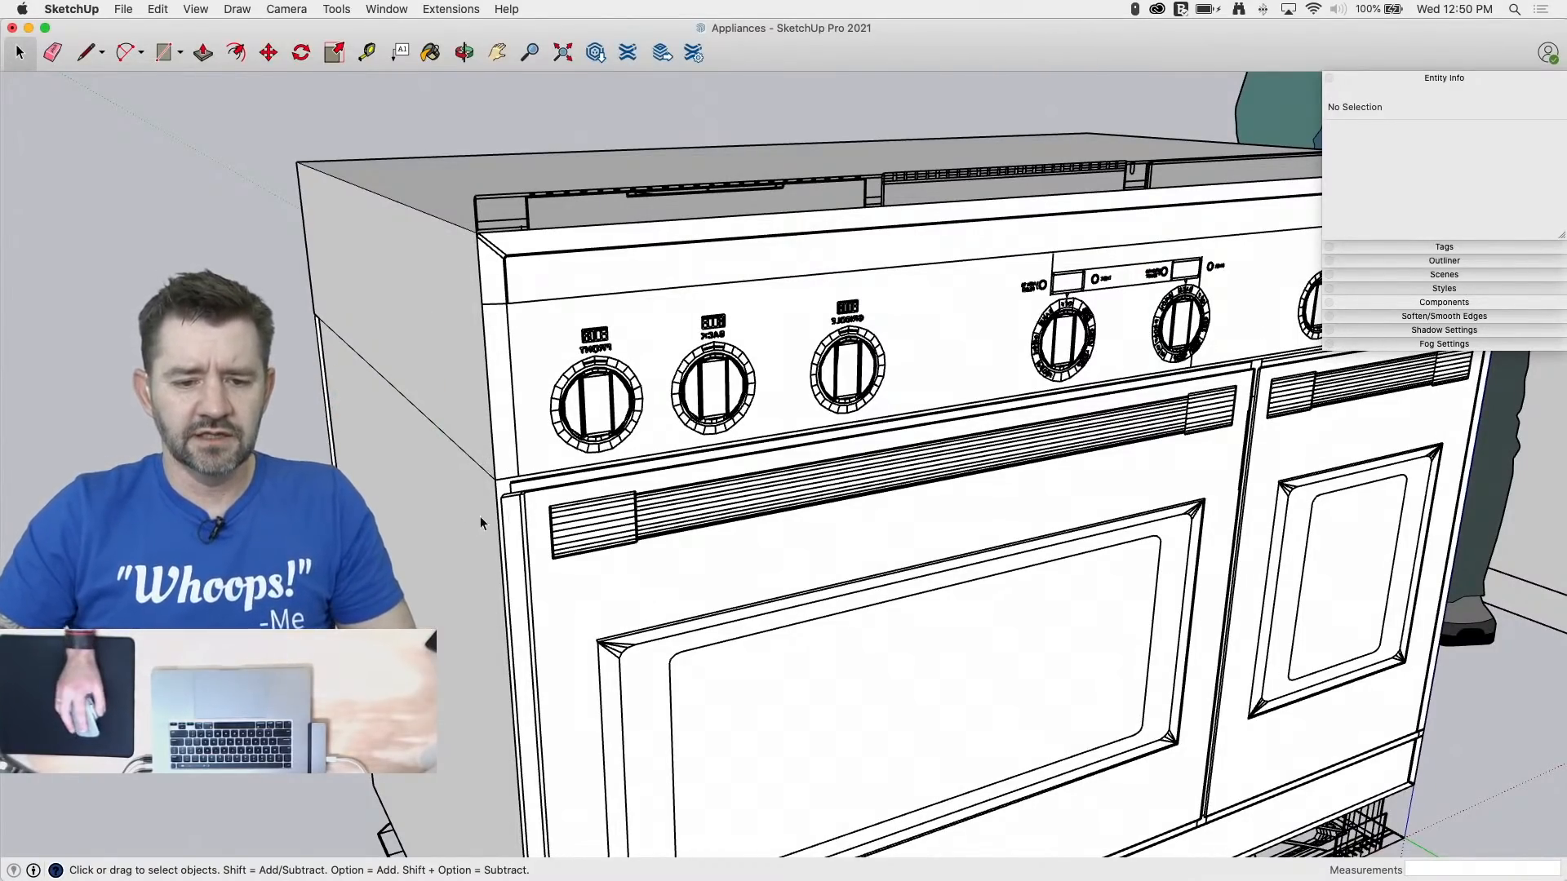
pyautogui.moveTo(480, 515); pyautogui.dragTo(444, 348, button='middle')
pyautogui.moveTo(608, 251); pyautogui.dragTo(203, 247, button='middle')
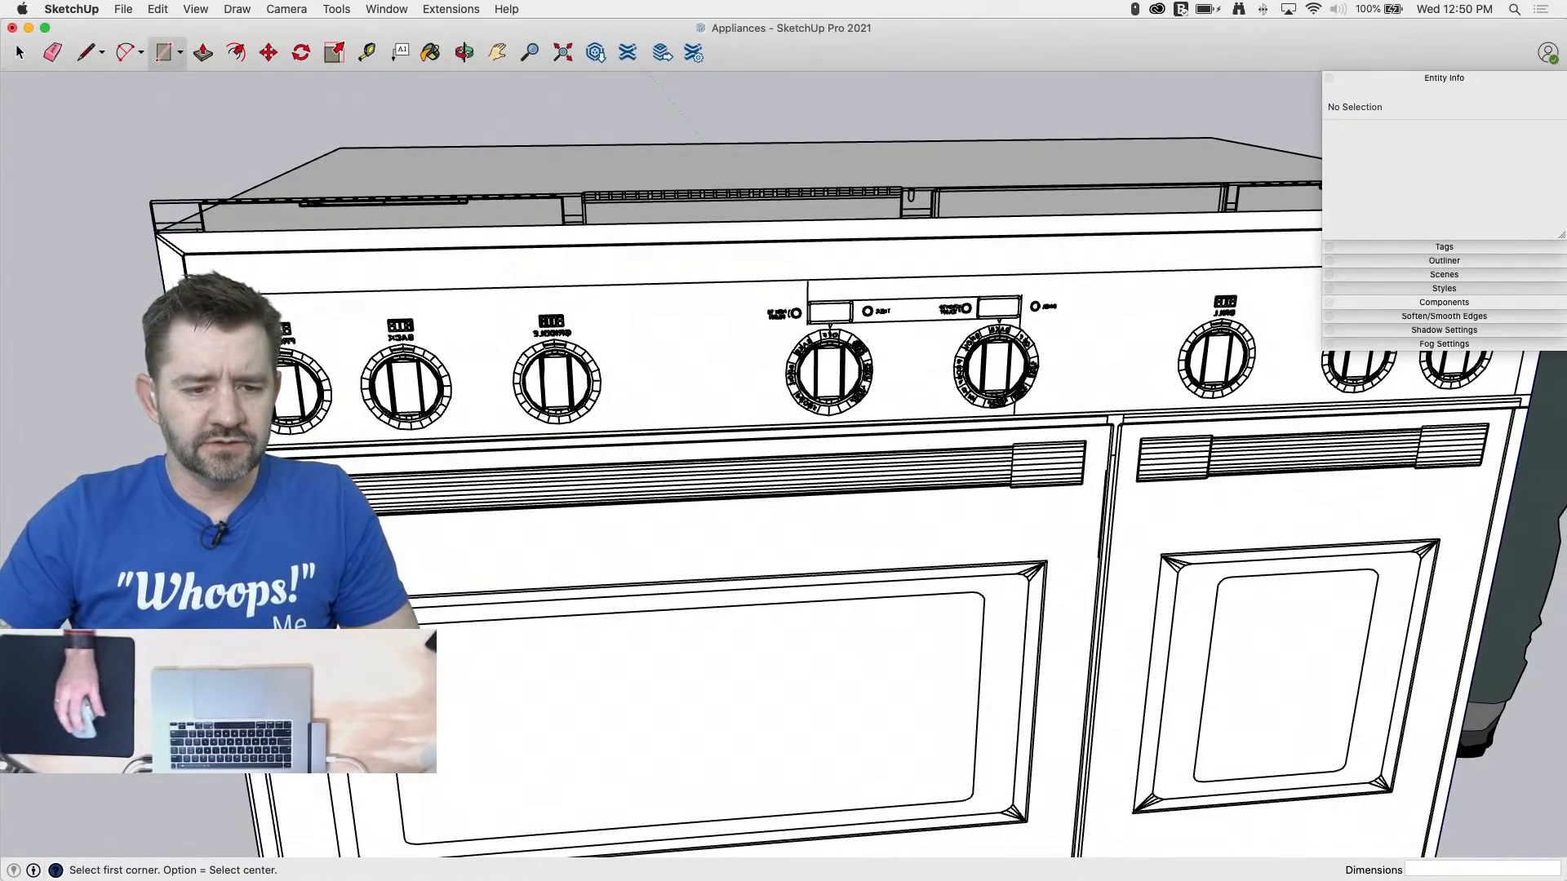
pyautogui.press('r')
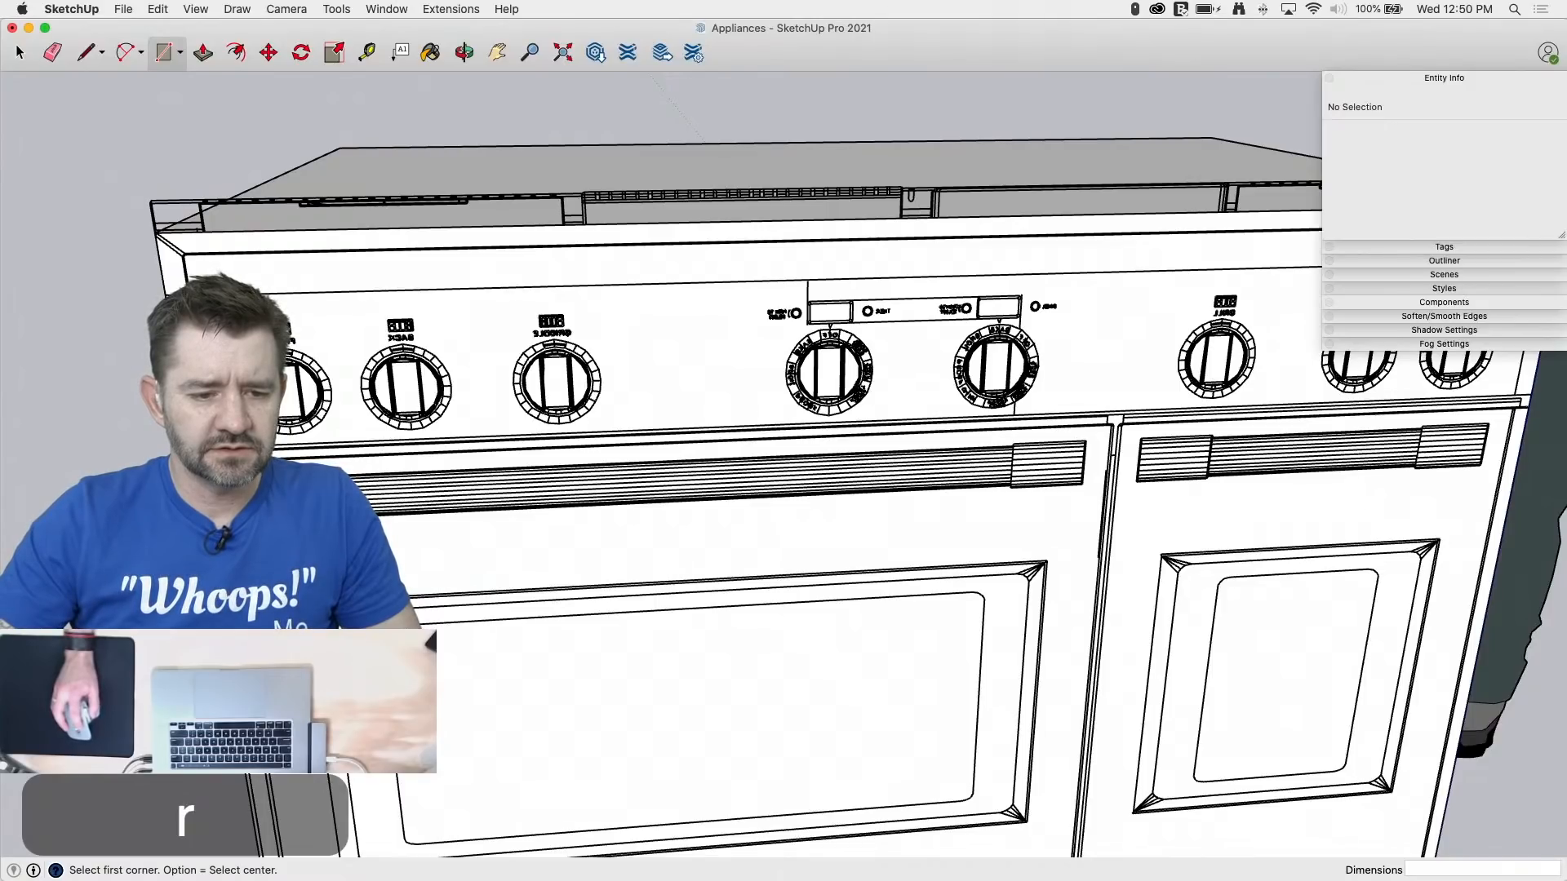
pyautogui.scroll(-5, 200, 587)
pyautogui.scroll(10, 1044, 374)
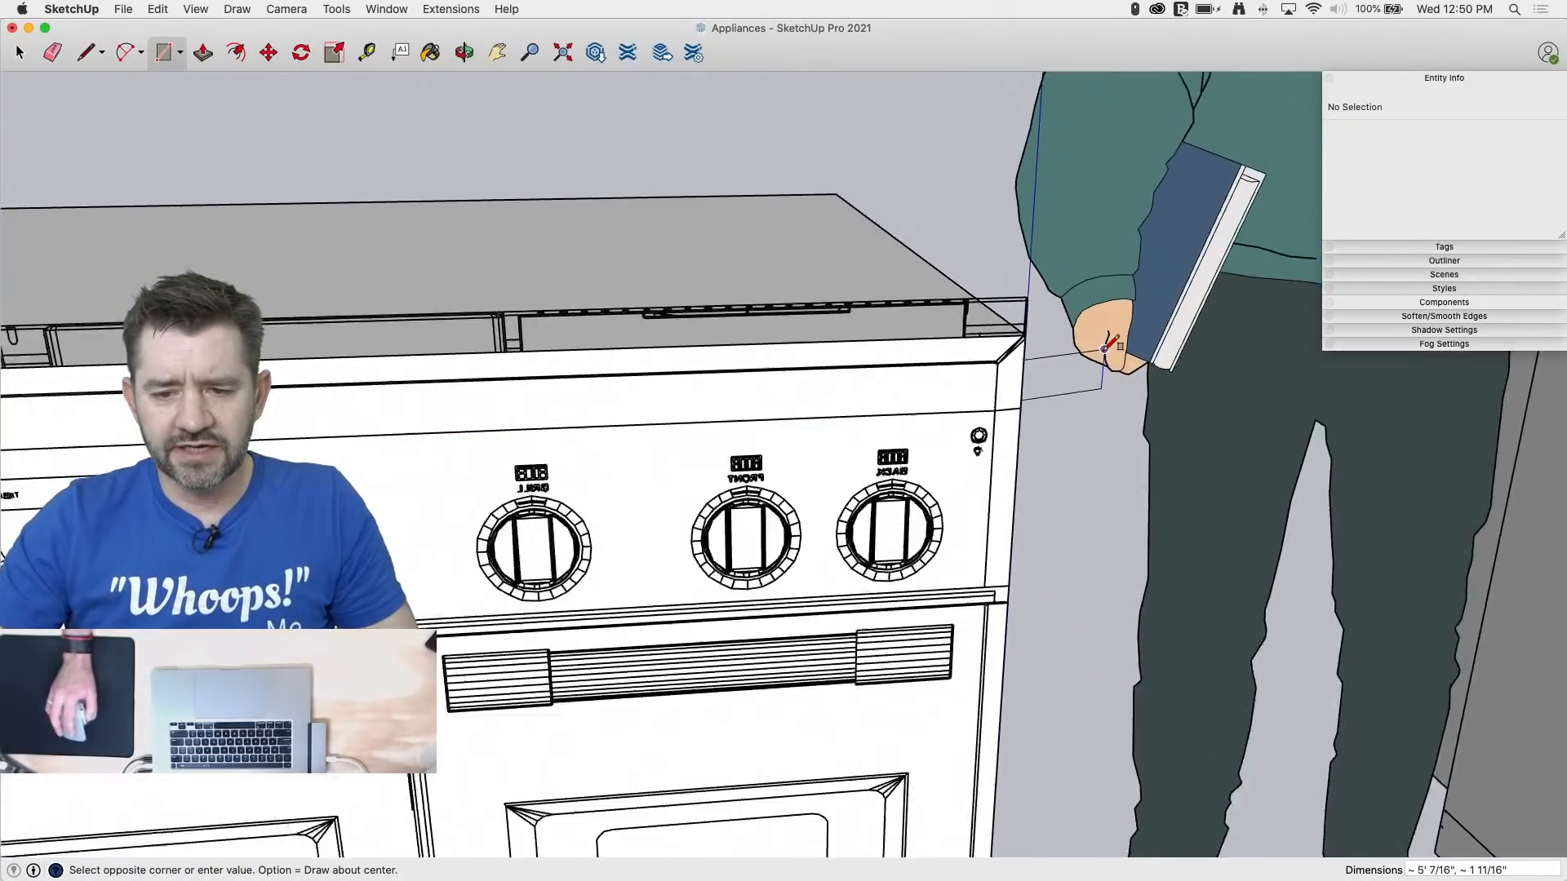
pyautogui.scroll(5, 1010, 325)
pyautogui.scroll(-4, 963, 339)
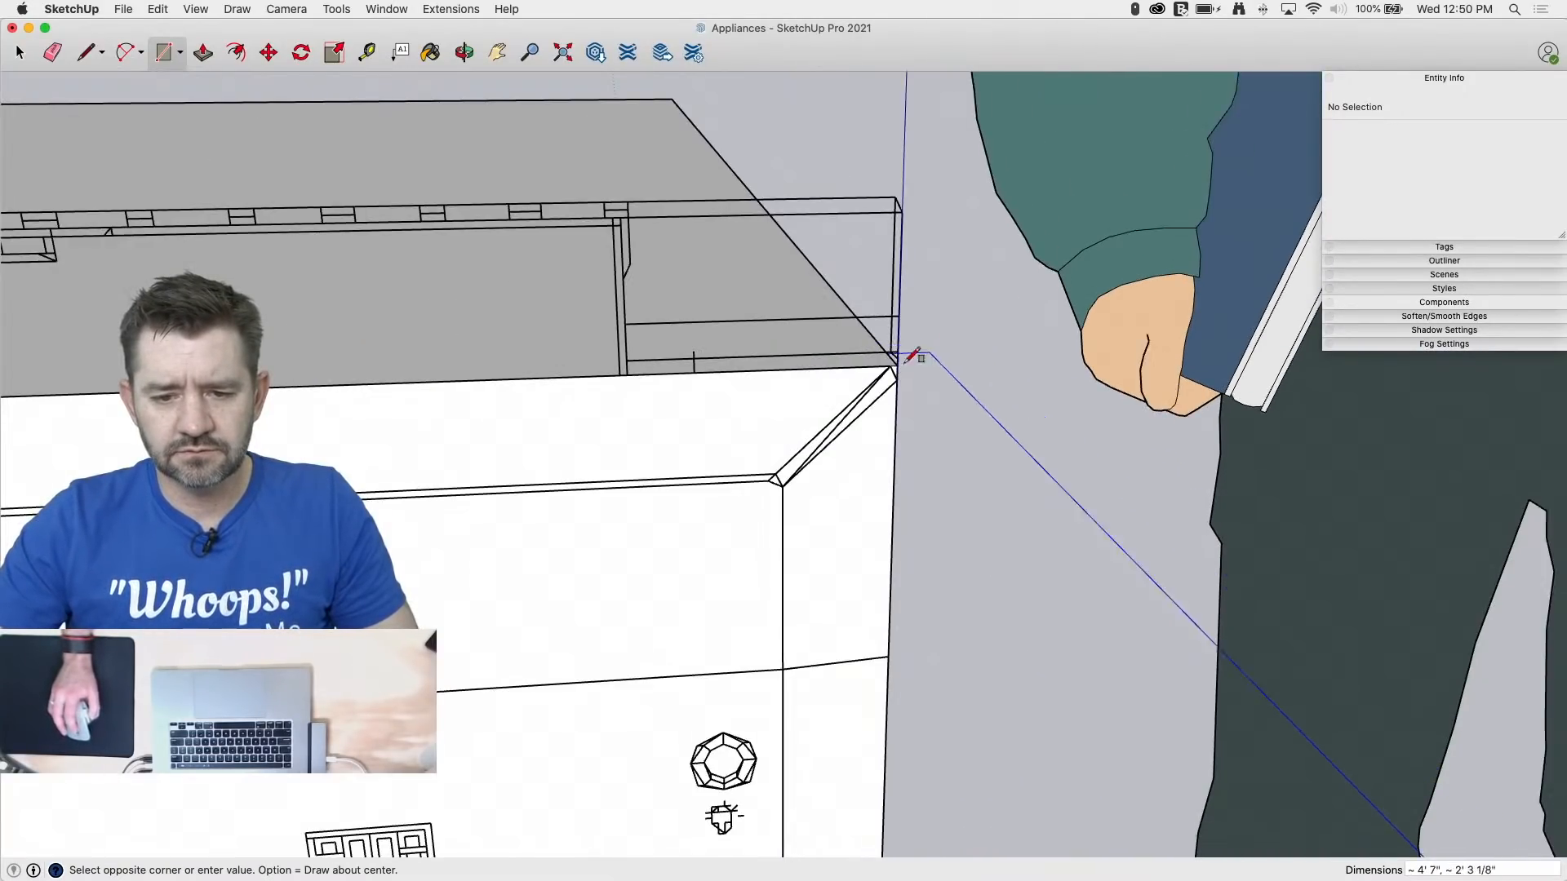
pyautogui.scroll(-3, 925, 367)
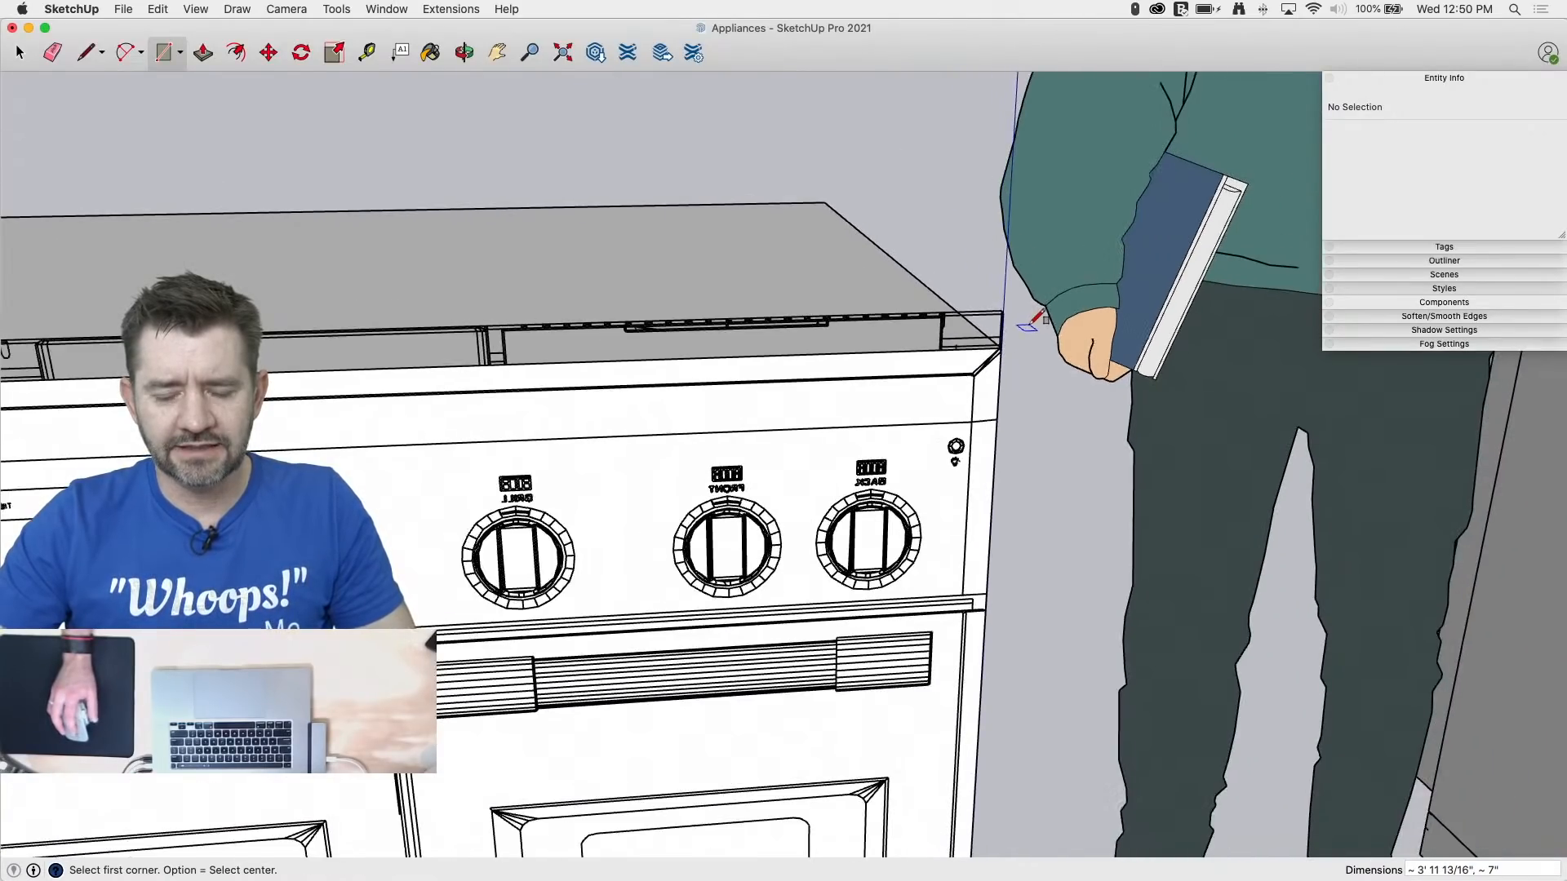
# Step: Offset the upper and two side edges of the control panel rectangle inward to form a narrow border
pyautogui.press('space')
pyautogui.click(950, 357)
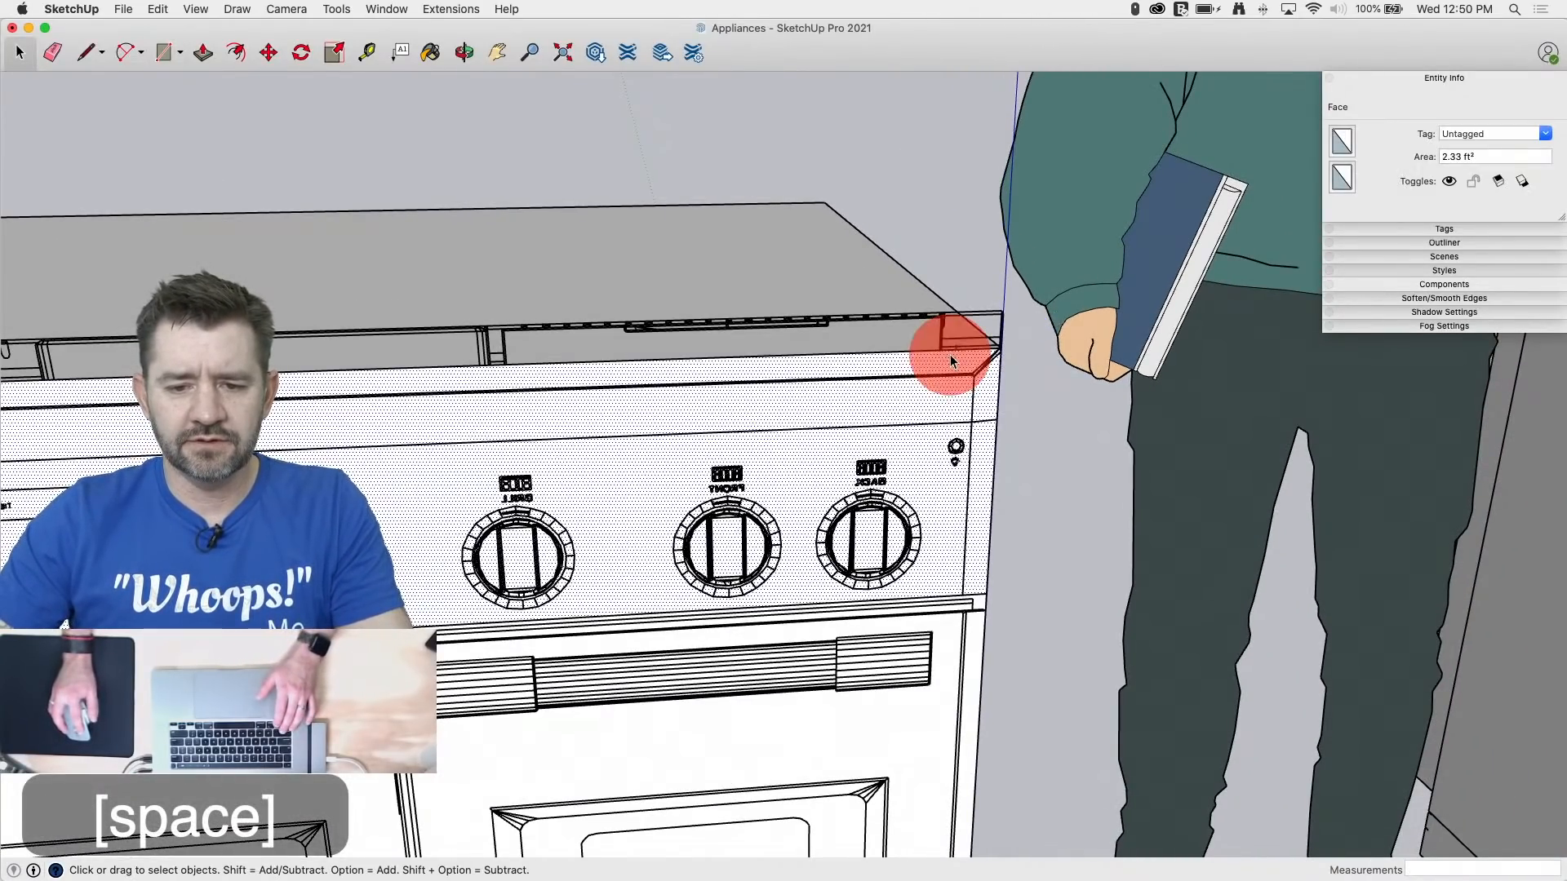
pyautogui.keyDown('shift'); pyautogui.click(937, 409); pyautogui.keyUp('shift')
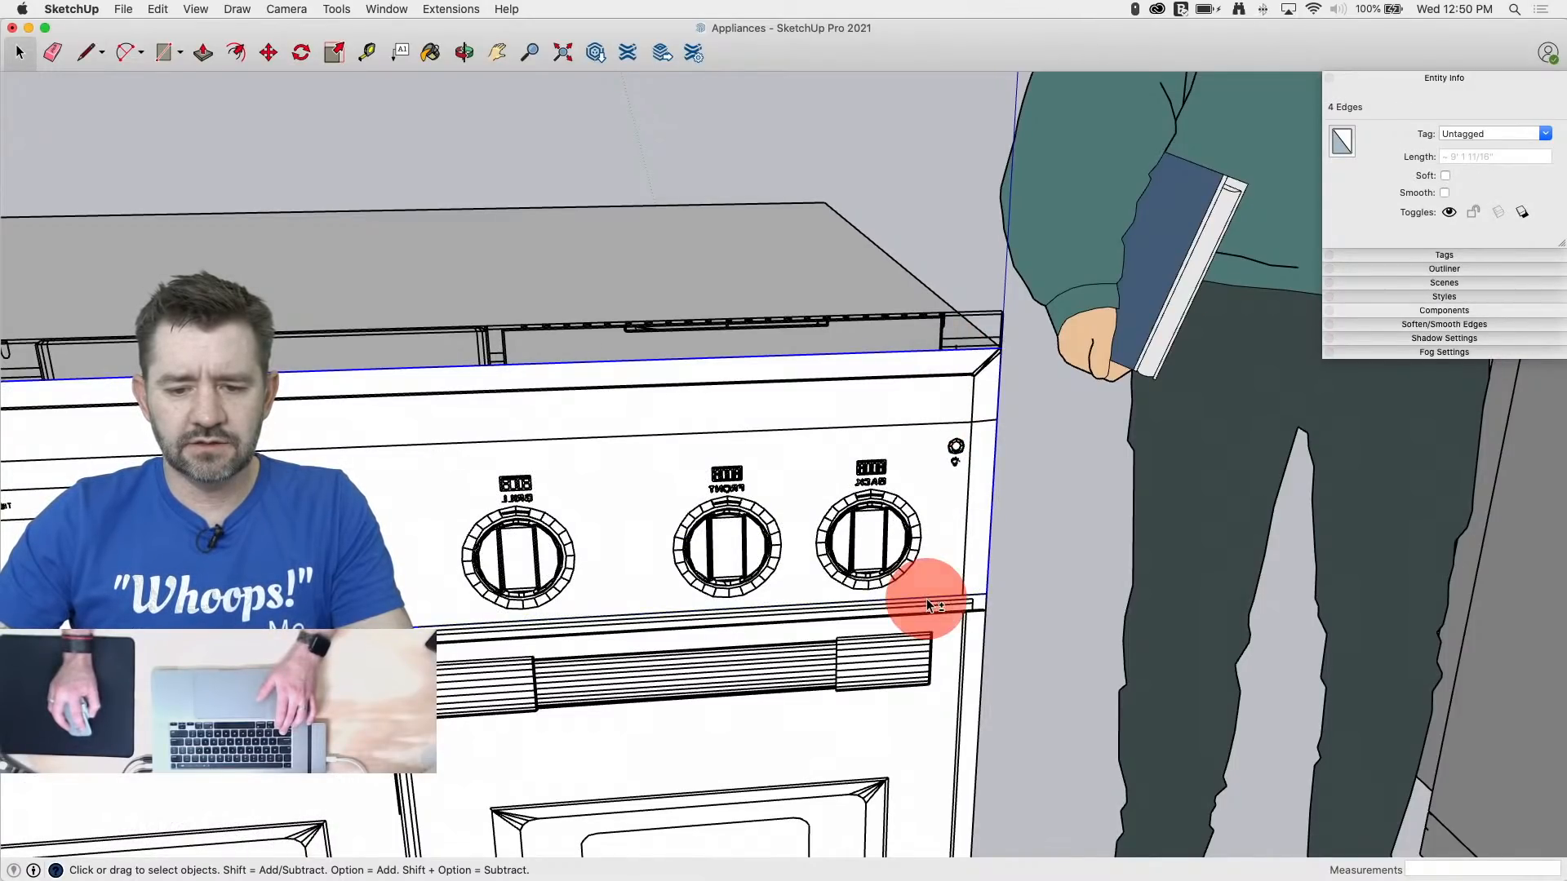
pyautogui.press('f')
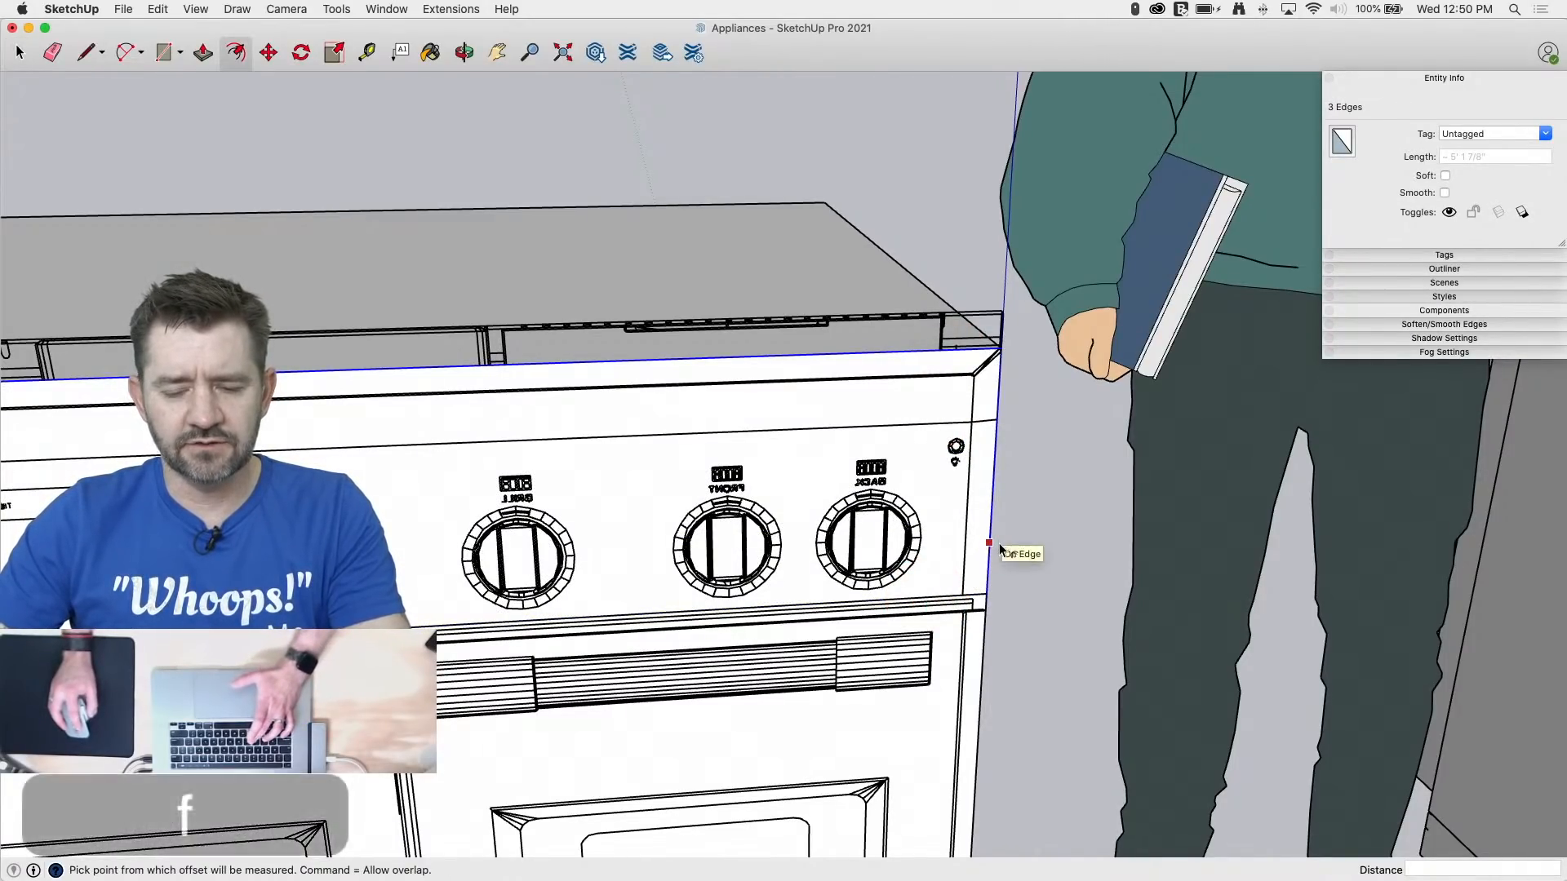
pyautogui.click(979, 553)
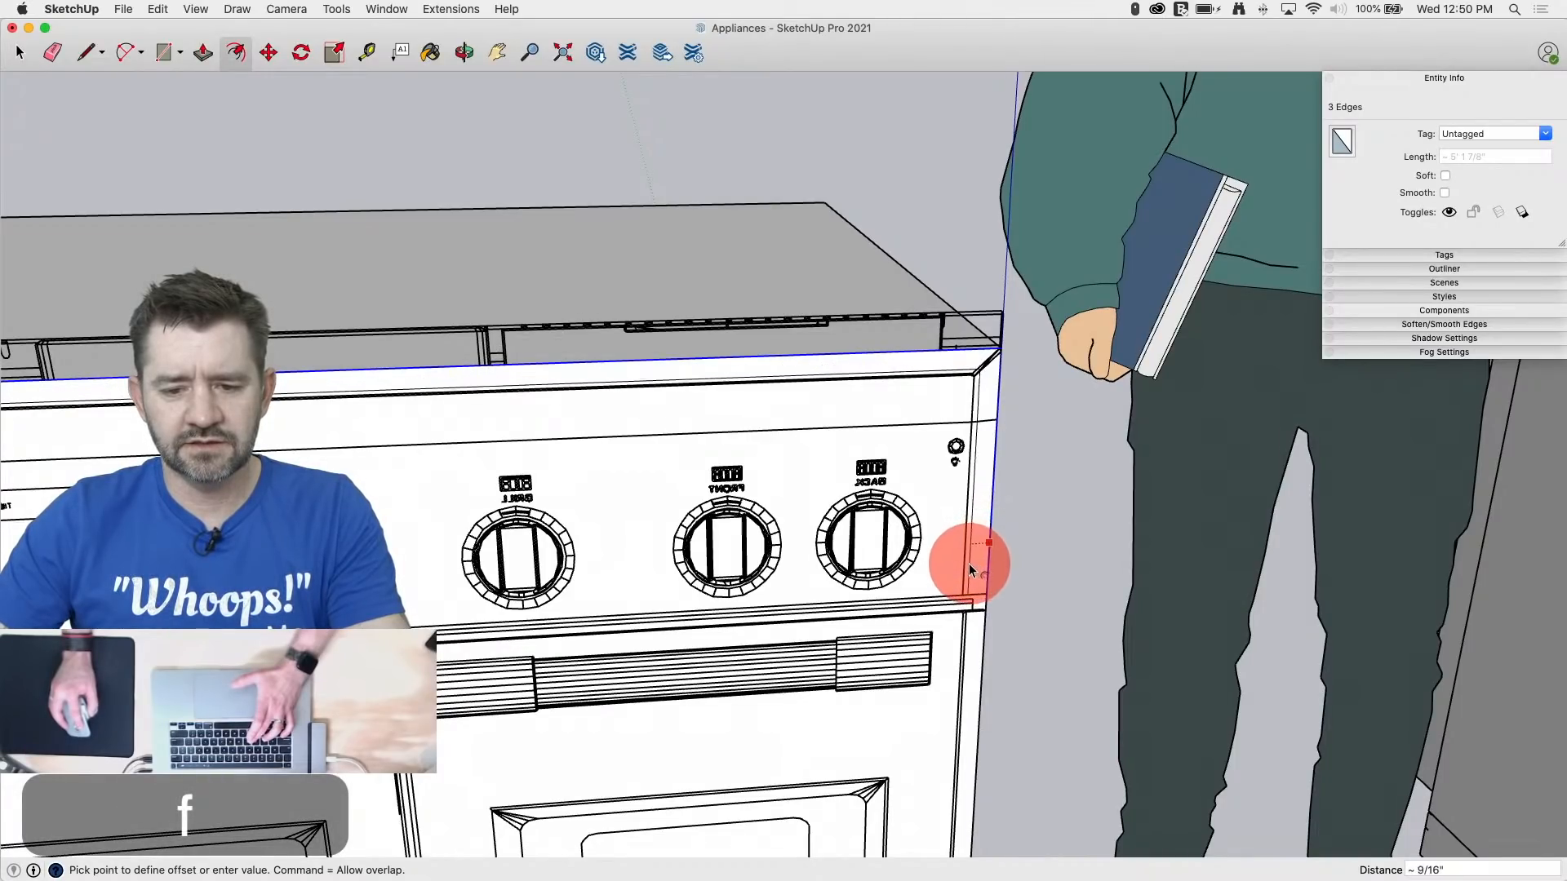
pyautogui.moveTo(969, 565); pyautogui.dragTo(966, 564)
pyautogui.press('space')
pyautogui.scroll(-5, 1263, 537)
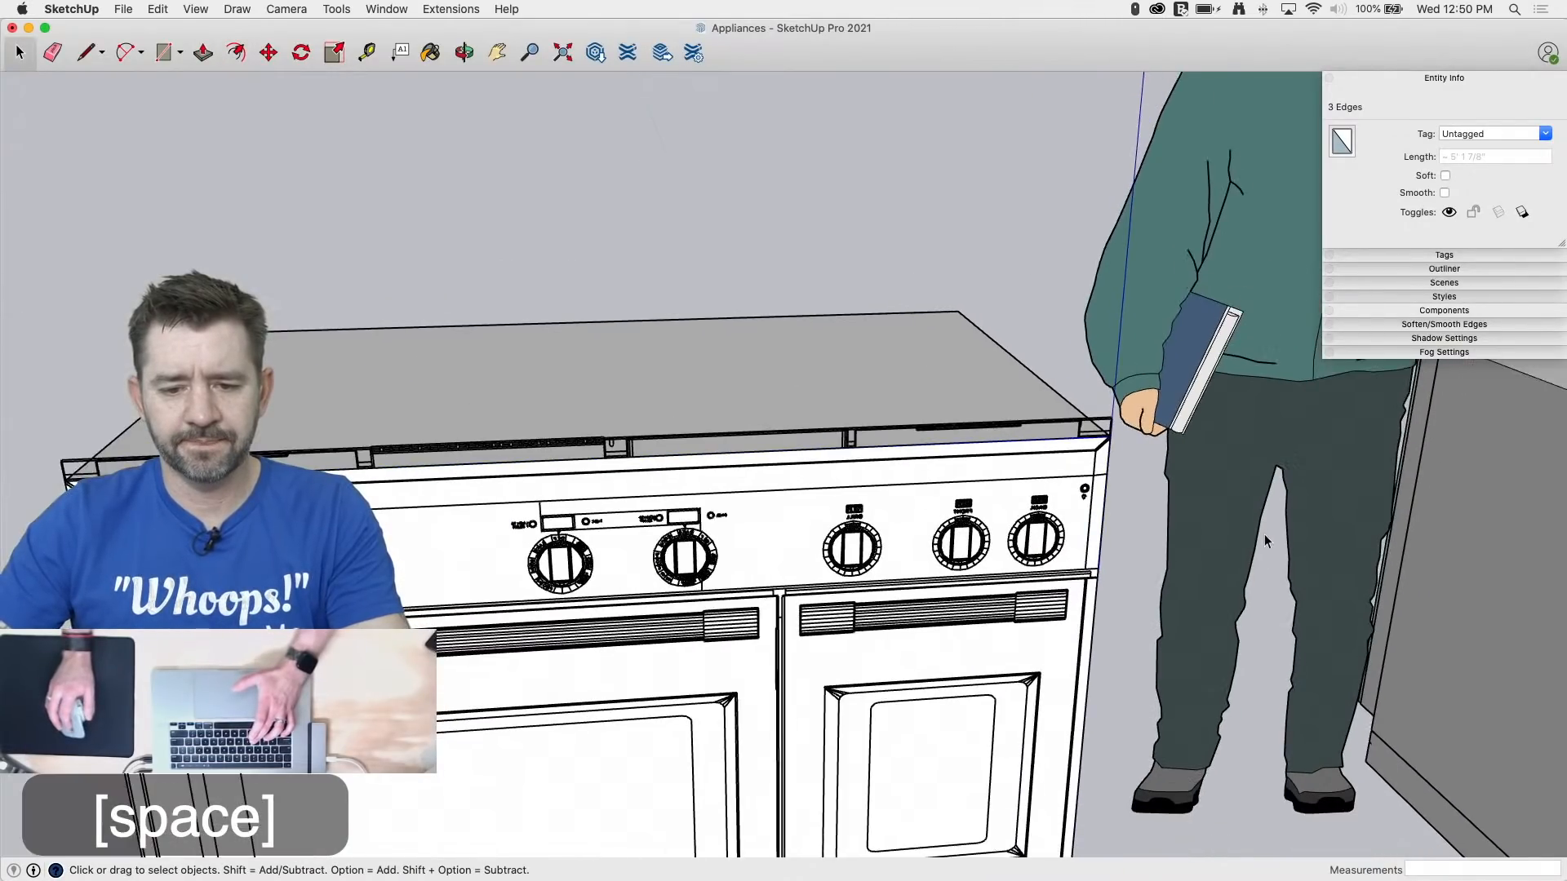
# Step: Move the entire bordered panel rectangle from the drawing side of the range to the front above the oven doors
pyautogui.doubleClick(1093, 542)
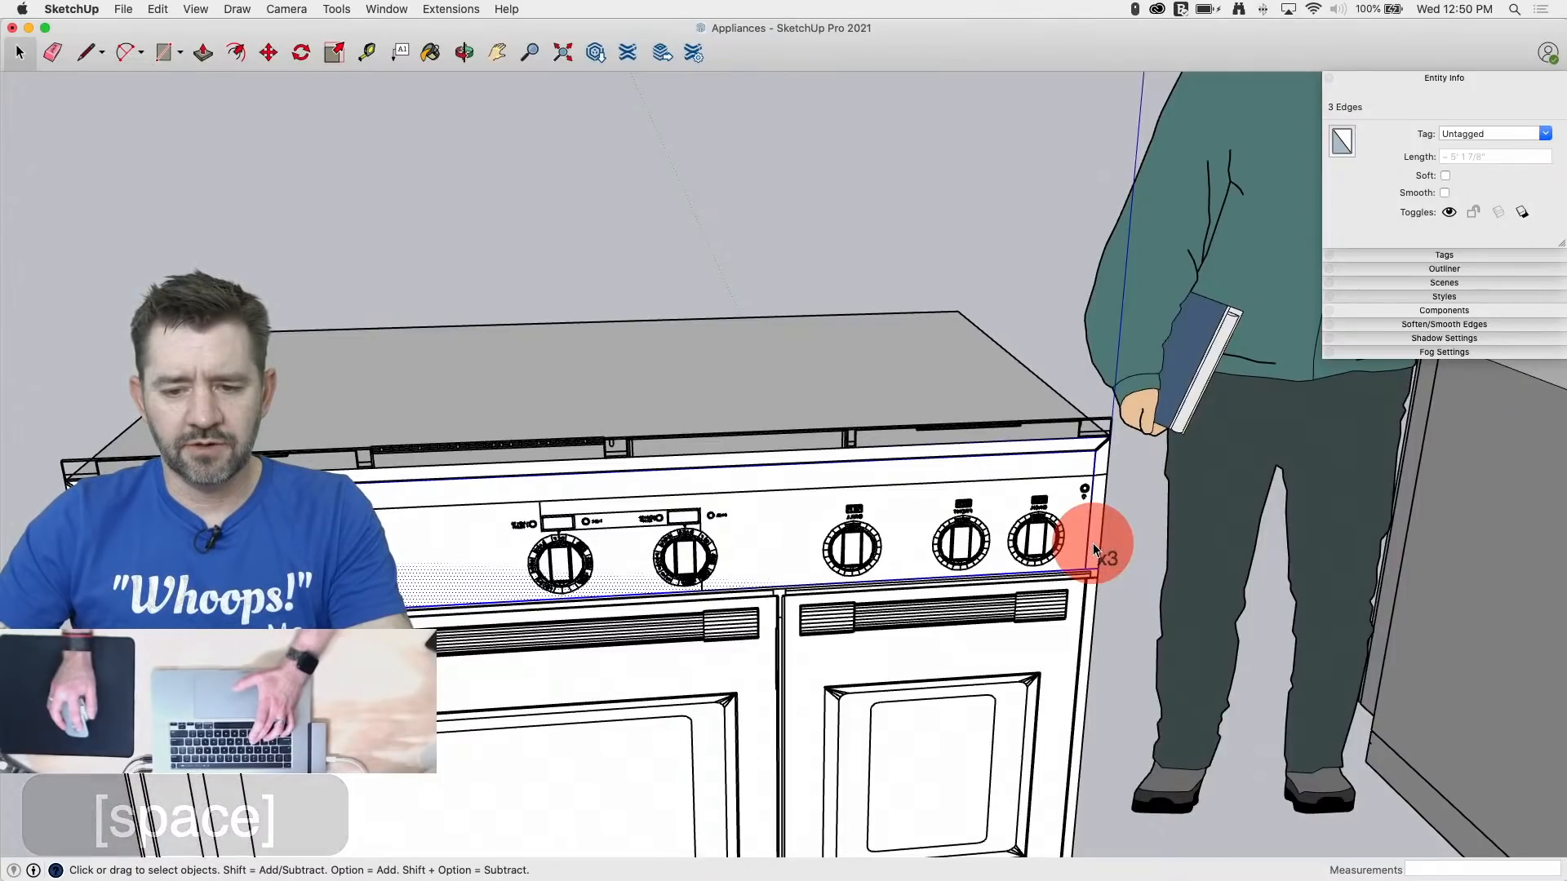
pyautogui.moveTo(1094, 542); pyautogui.dragTo(550, 517, button='middle')
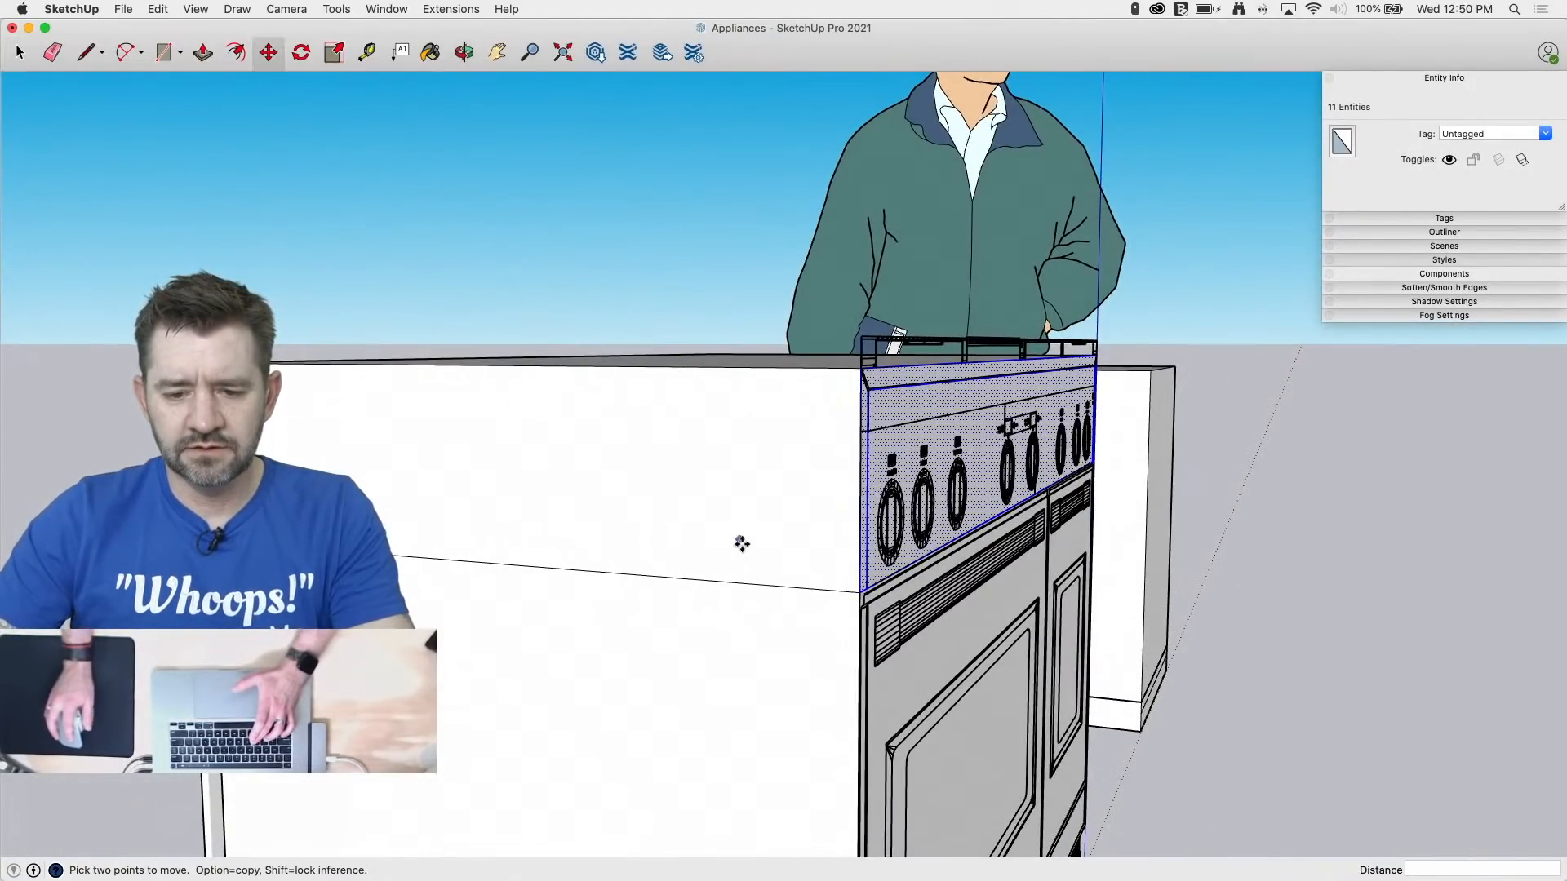
pyautogui.click(854, 592)
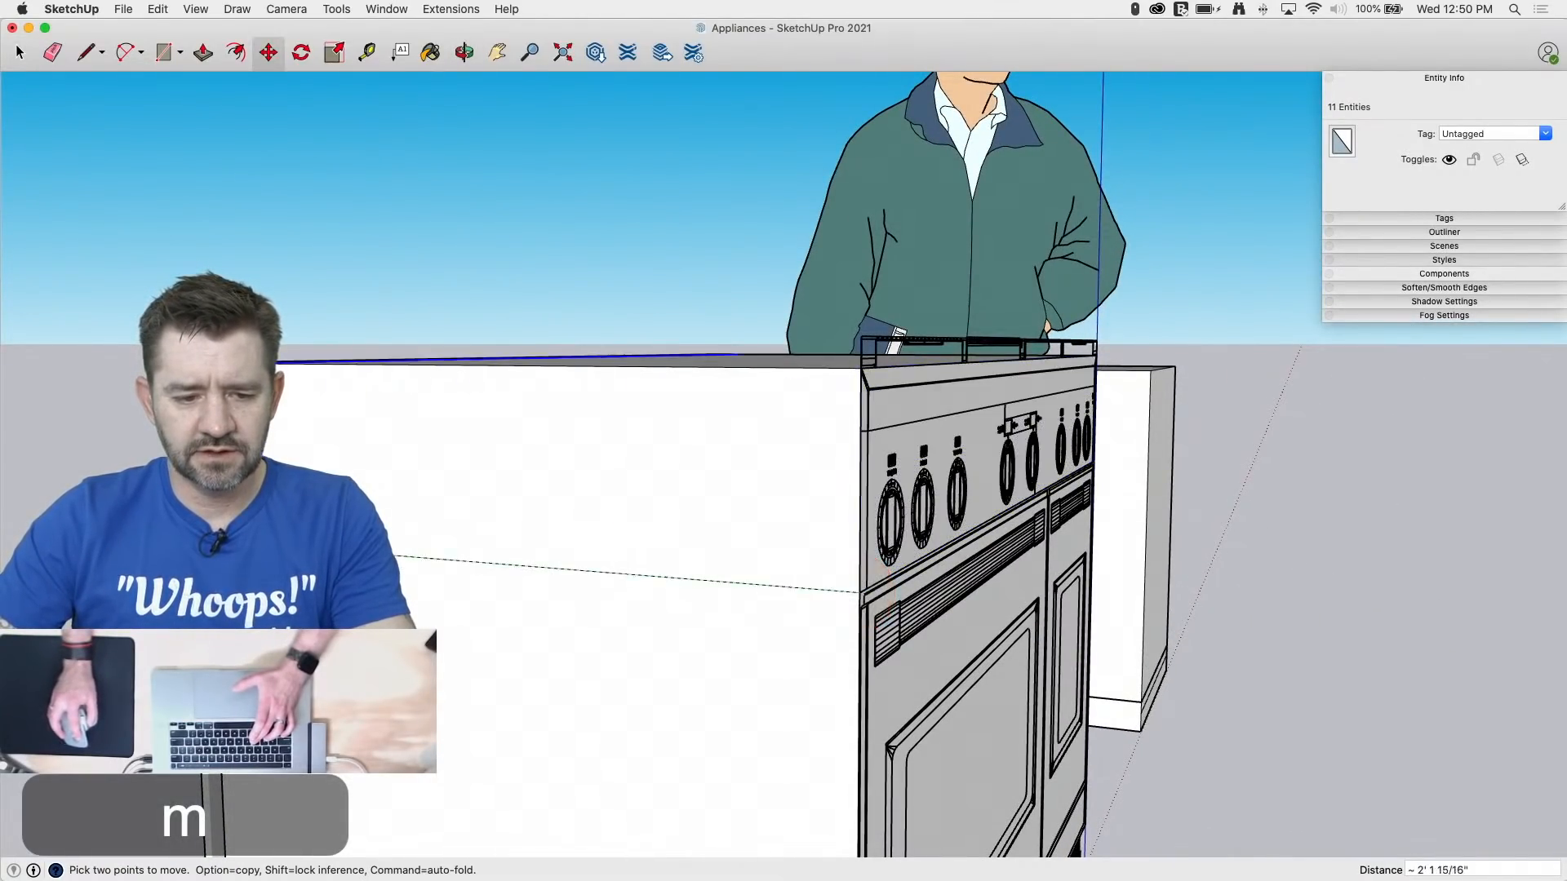
pyautogui.scroll(5, 857, 592)
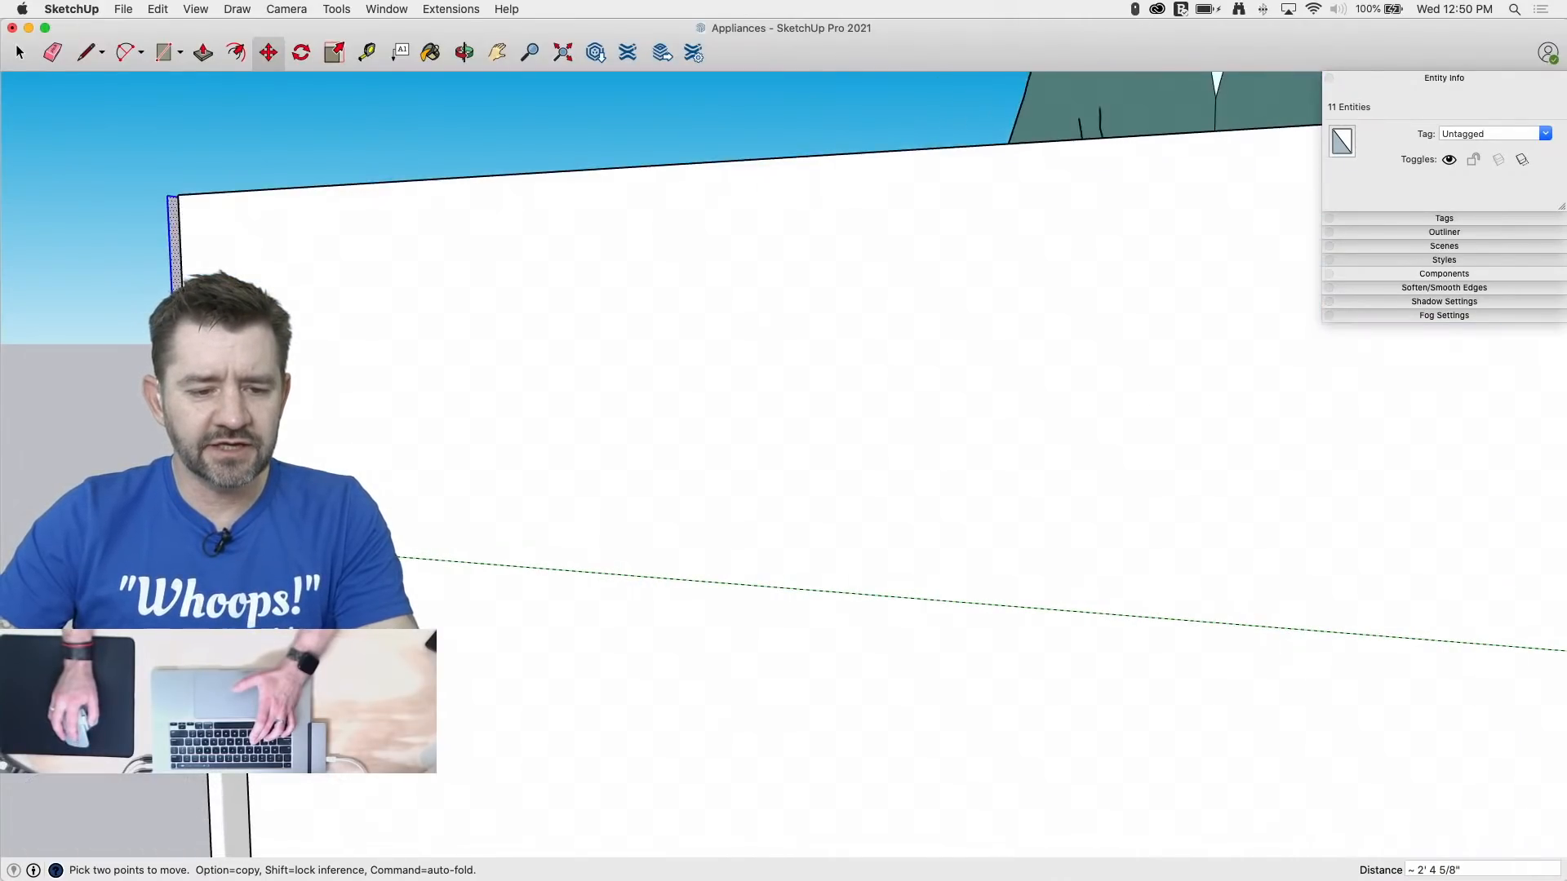
pyautogui.moveTo(857, 592); pyautogui.dragTo(718, 604, button='middle')
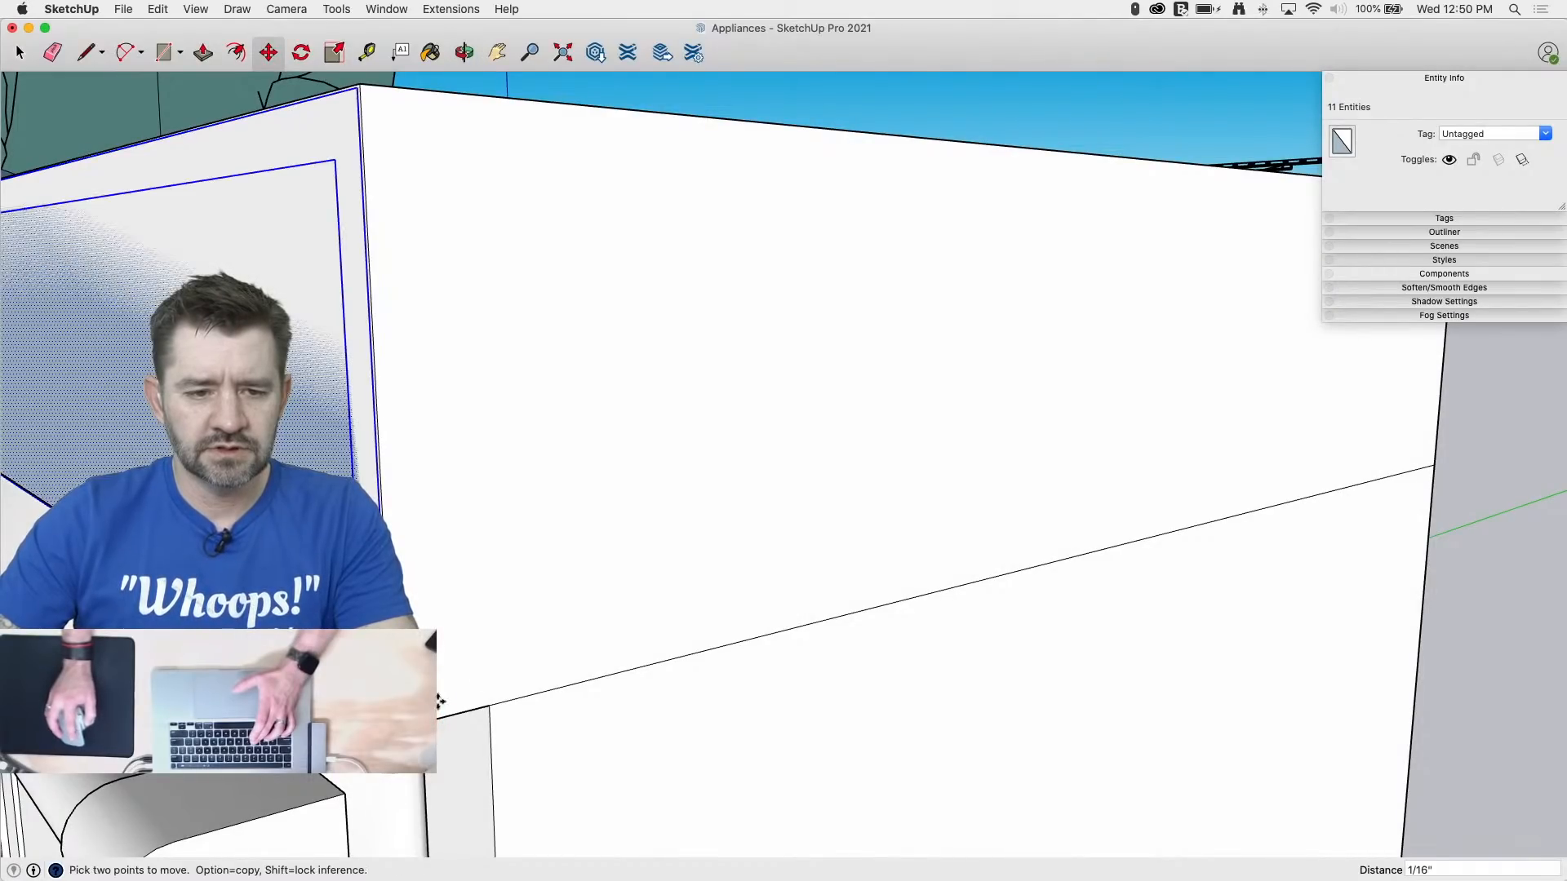
# Step: Shift the panel rectangle about 1/16" so its lower corner sits flush with the range body's front corner
pyautogui.scroll(5, 375, 786)
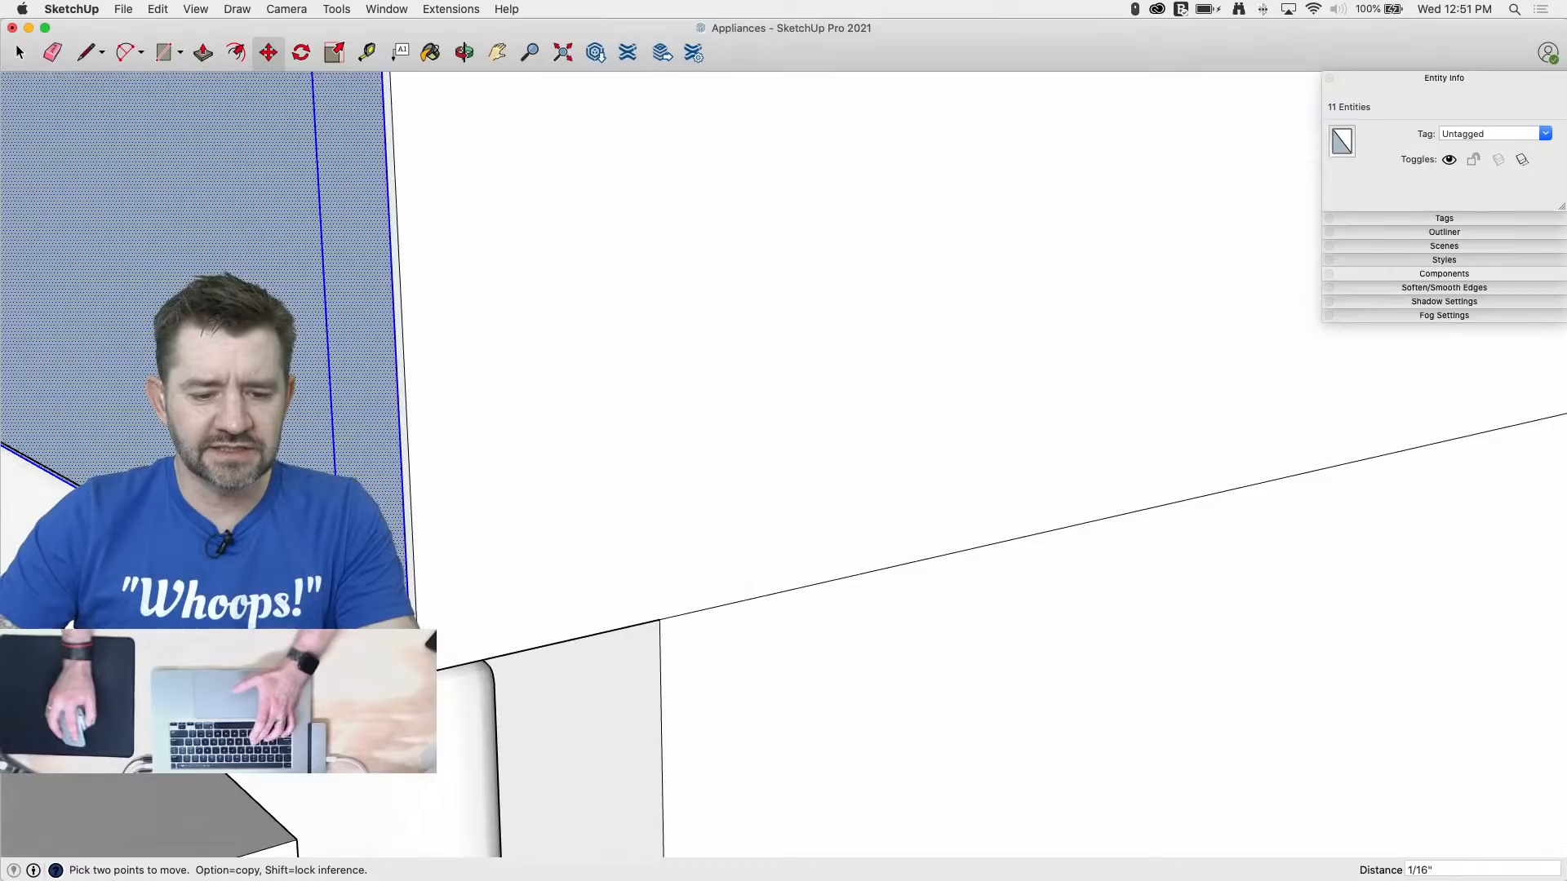
pyautogui.scroll(3, 388, 681)
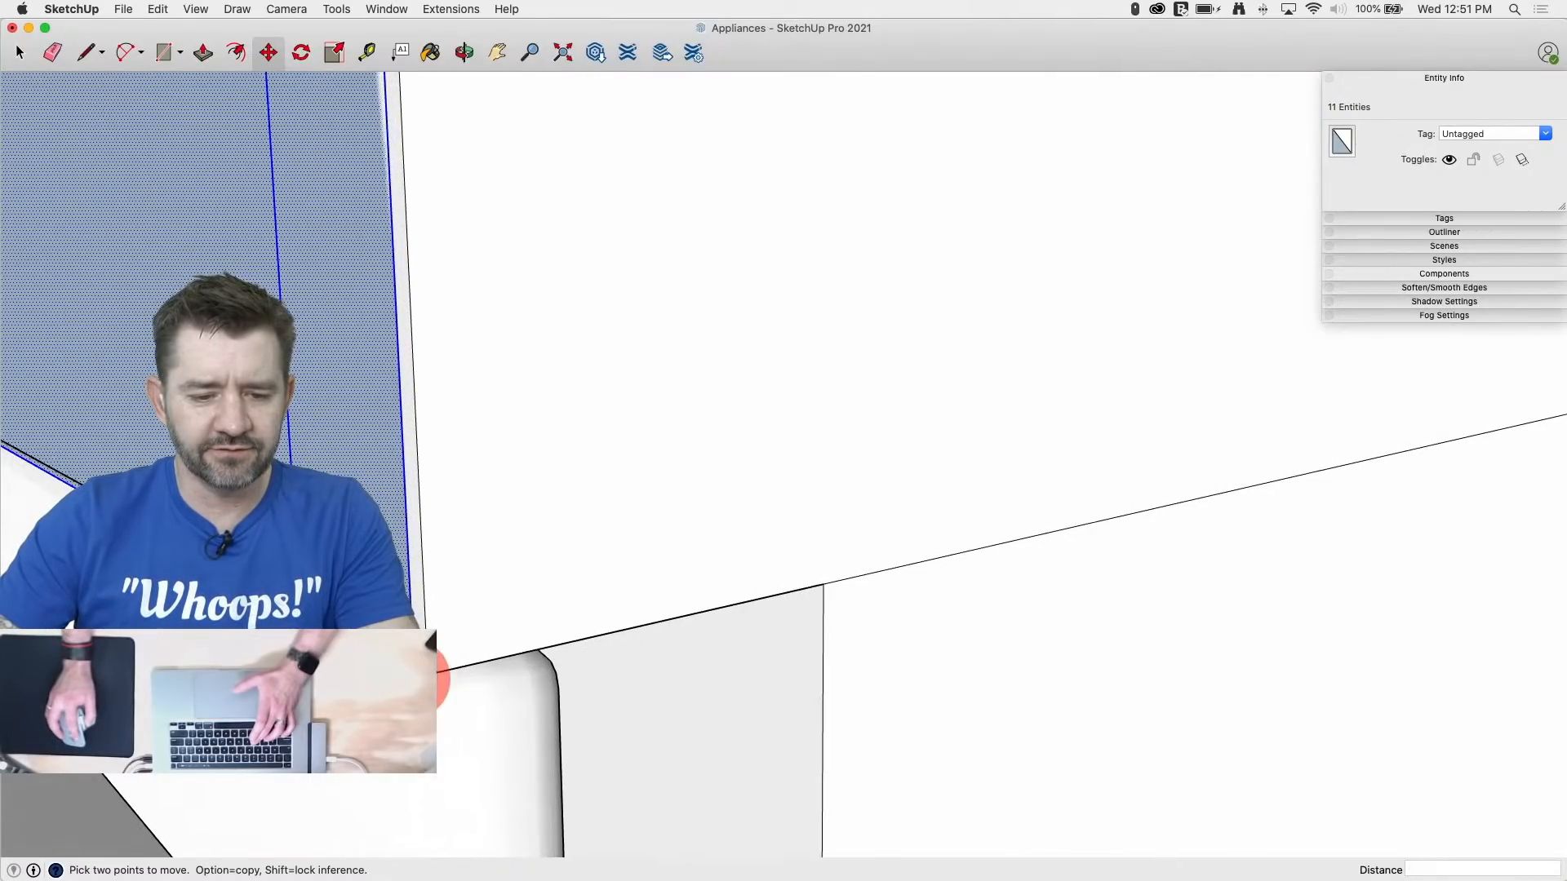
pyautogui.scroll(-6, 963, 635)
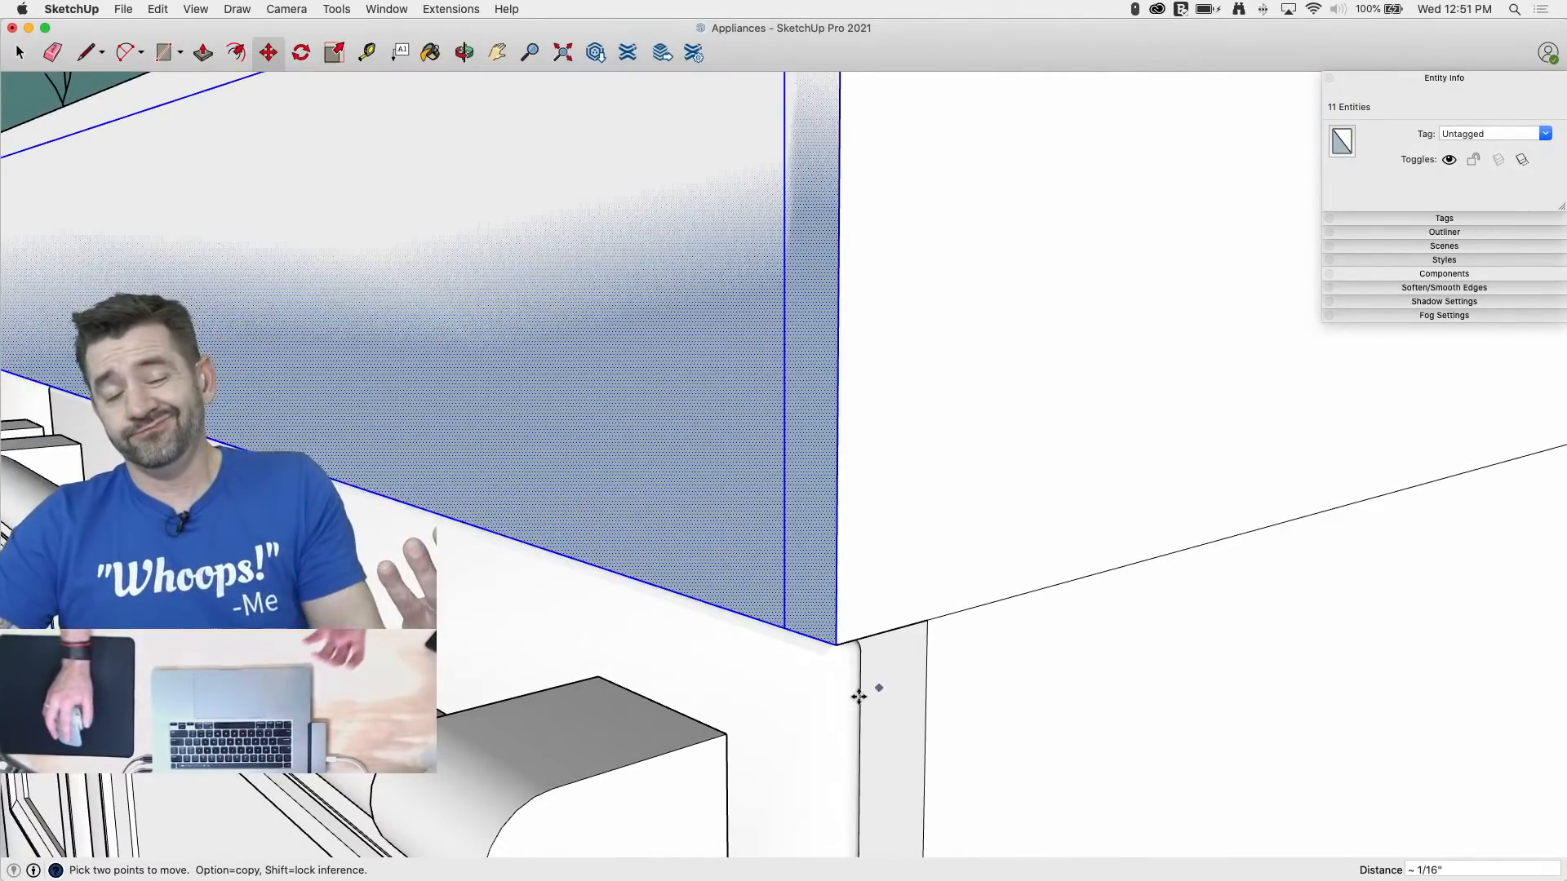
pyautogui.moveTo(857, 696); pyautogui.dragTo(733, 765, button='middle')
pyautogui.scroll(-4, 865, 787)
pyautogui.scroll(-4, 740, 732)
pyautogui.scroll(-2, 740, 732)
pyautogui.scroll(-4, 608, 377)
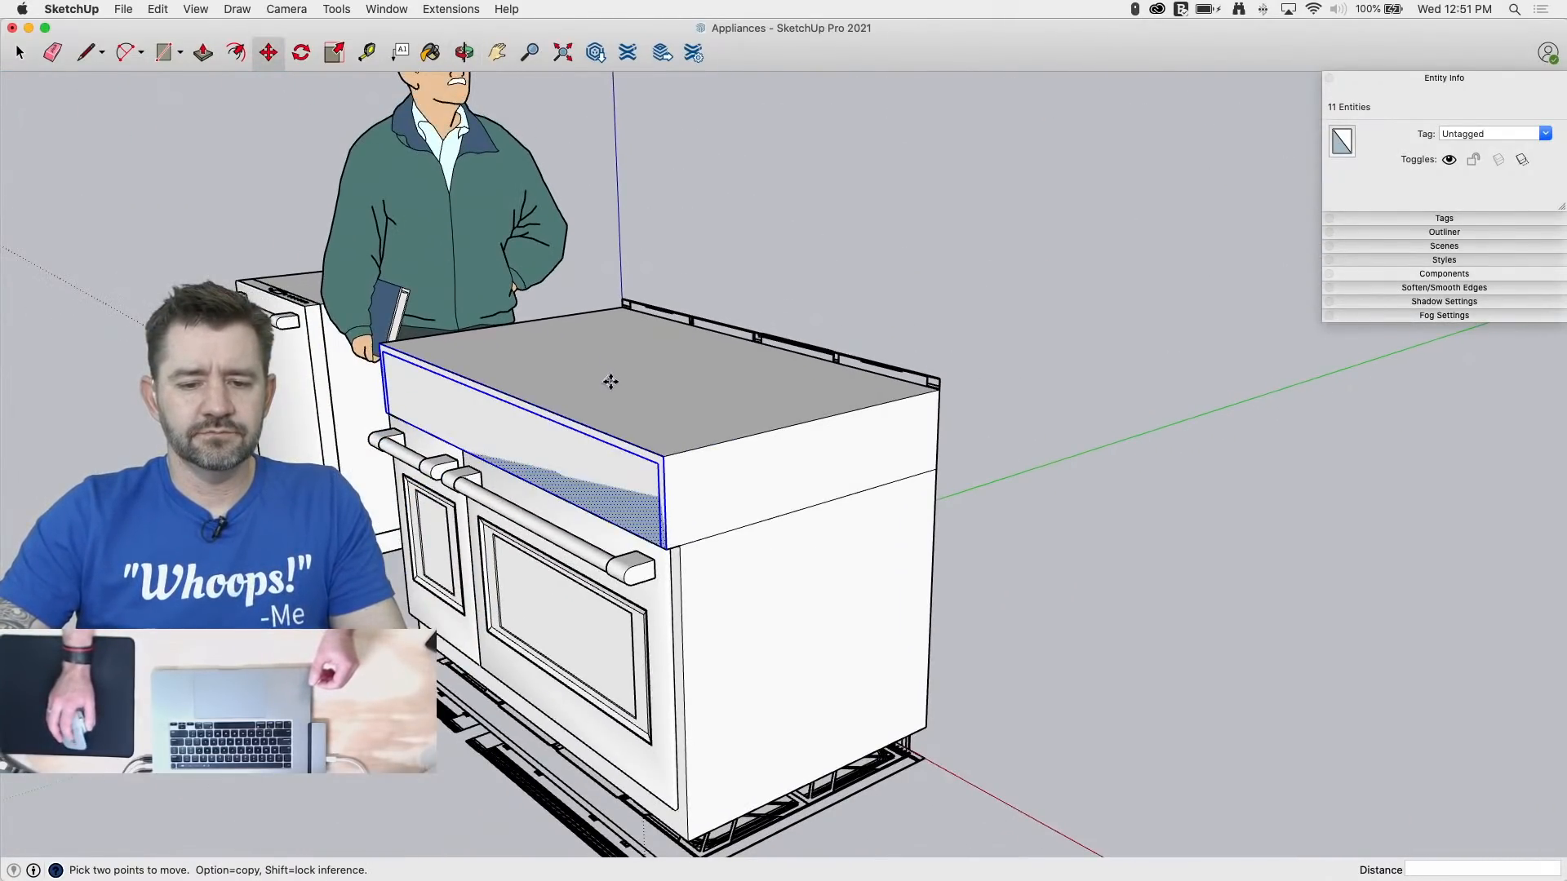
pyautogui.scroll(-4, 1497, 498)
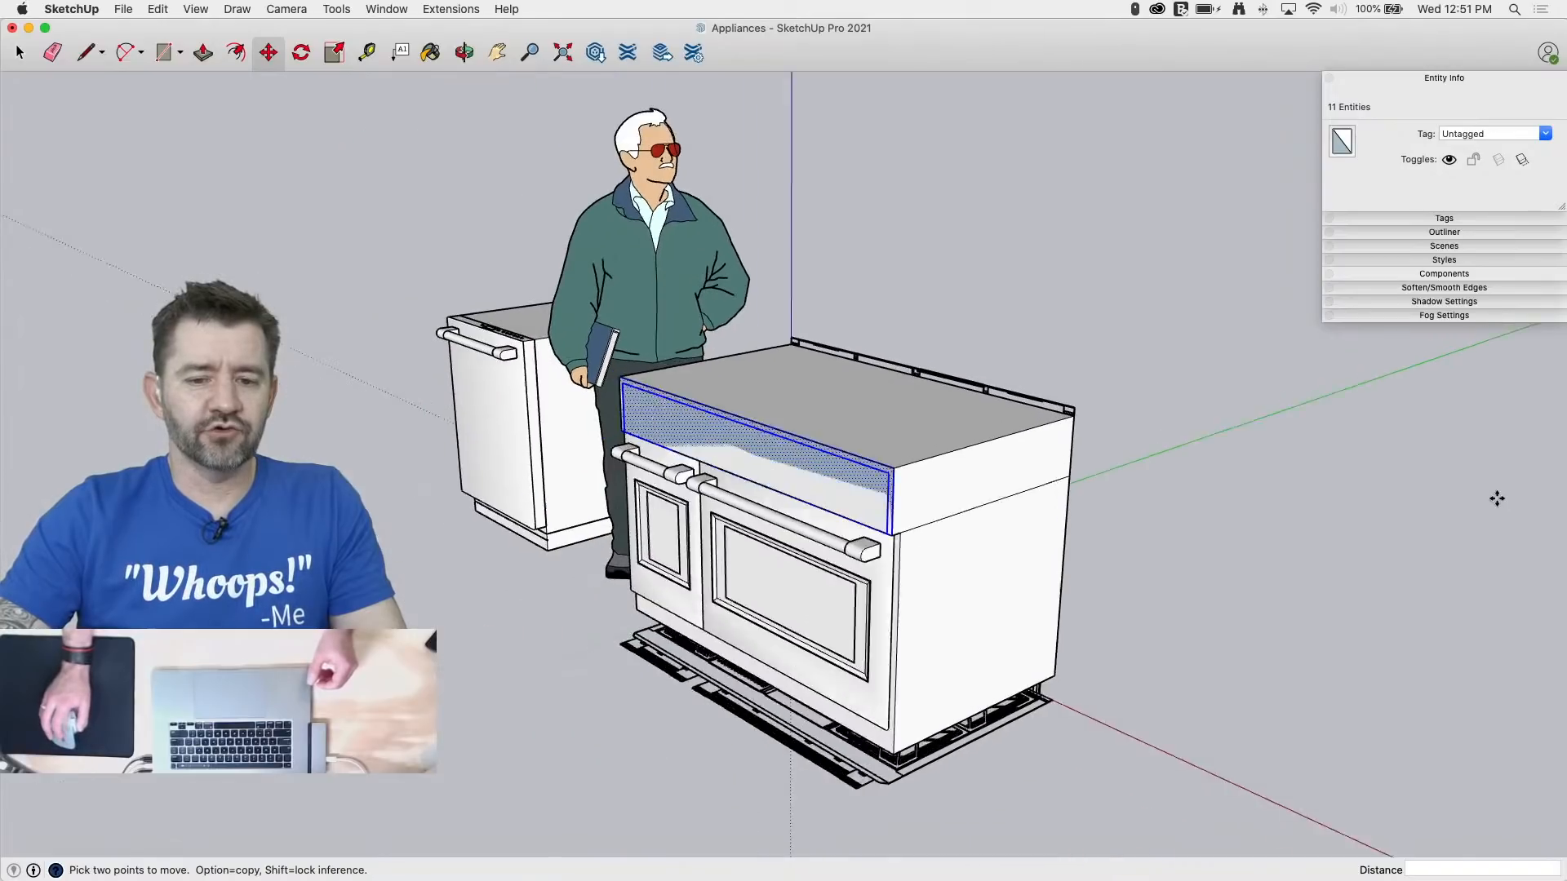
# Step: Draw diagonal lines about 1" long joining the border's inner and outer corners at both upper corners of the front panel
pyautogui.scroll(7, 672, 526)
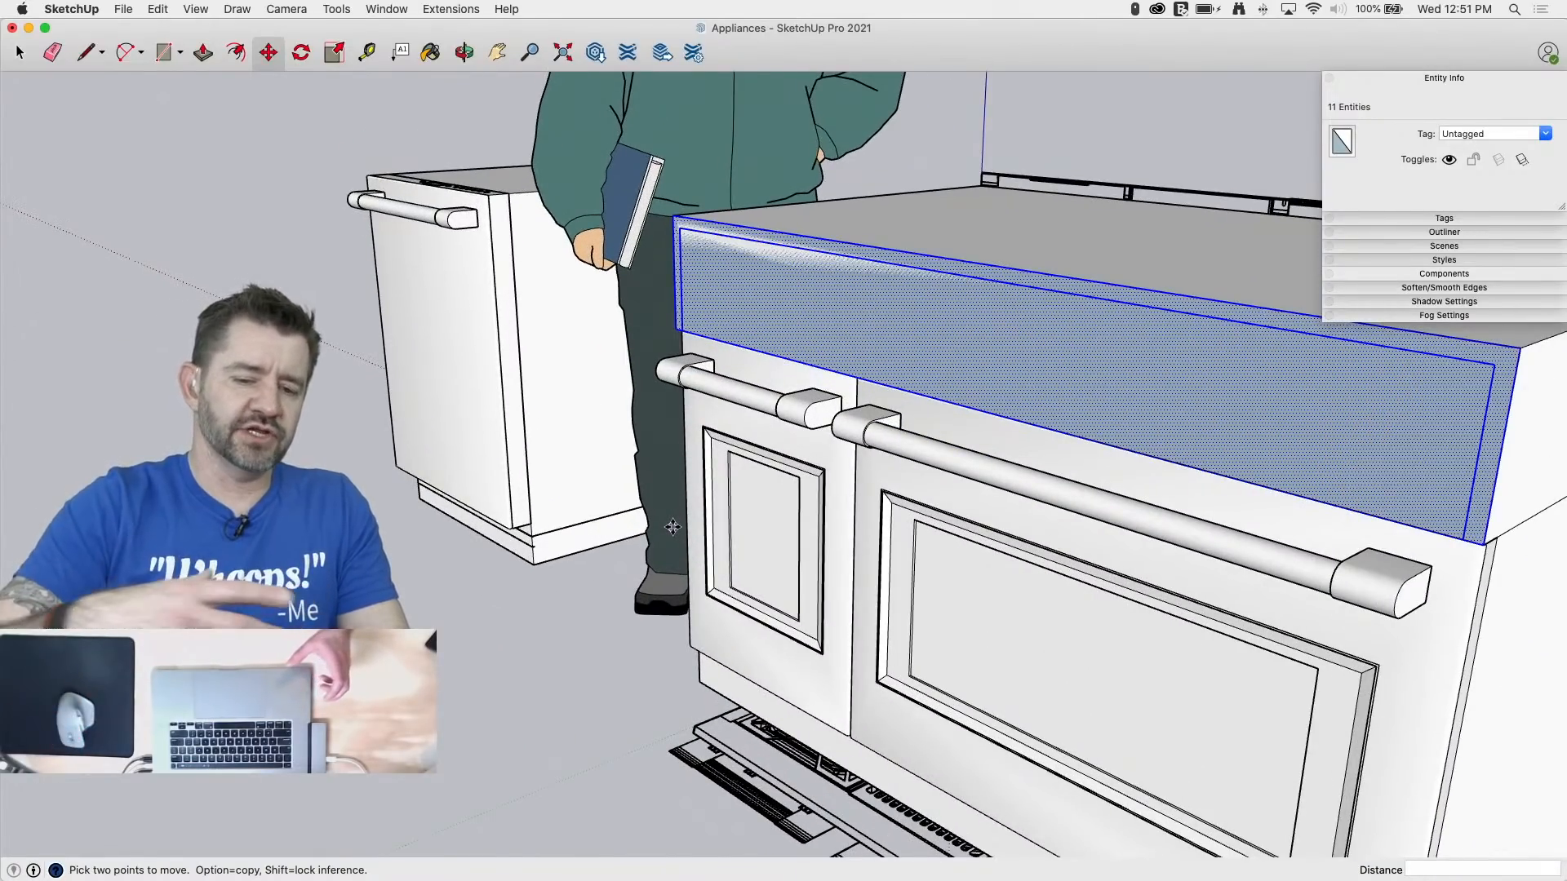
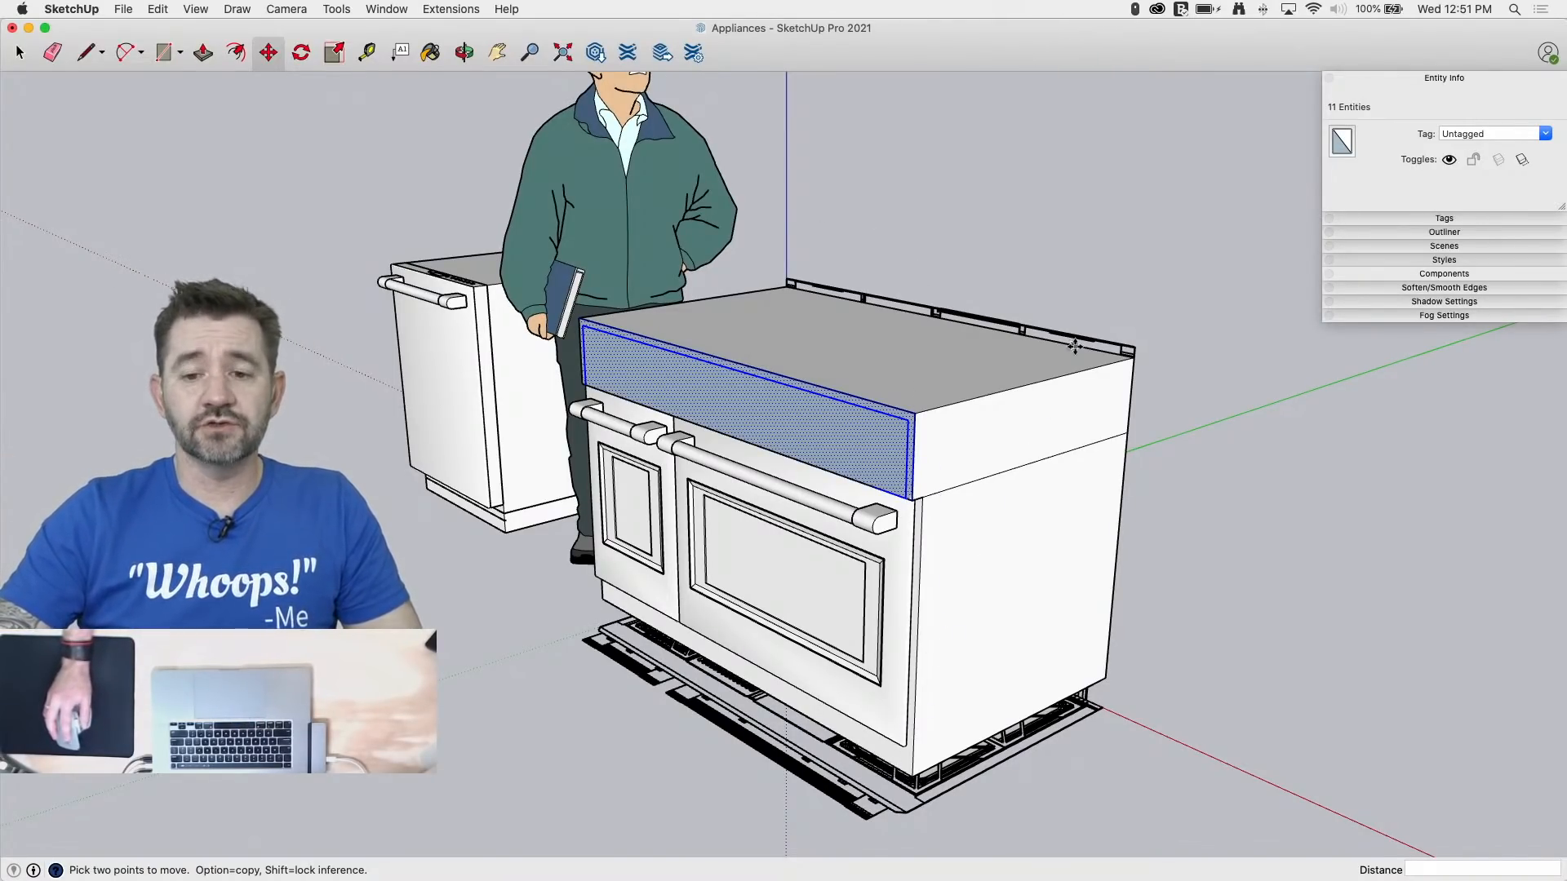
pyautogui.scroll(3, 918, 588)
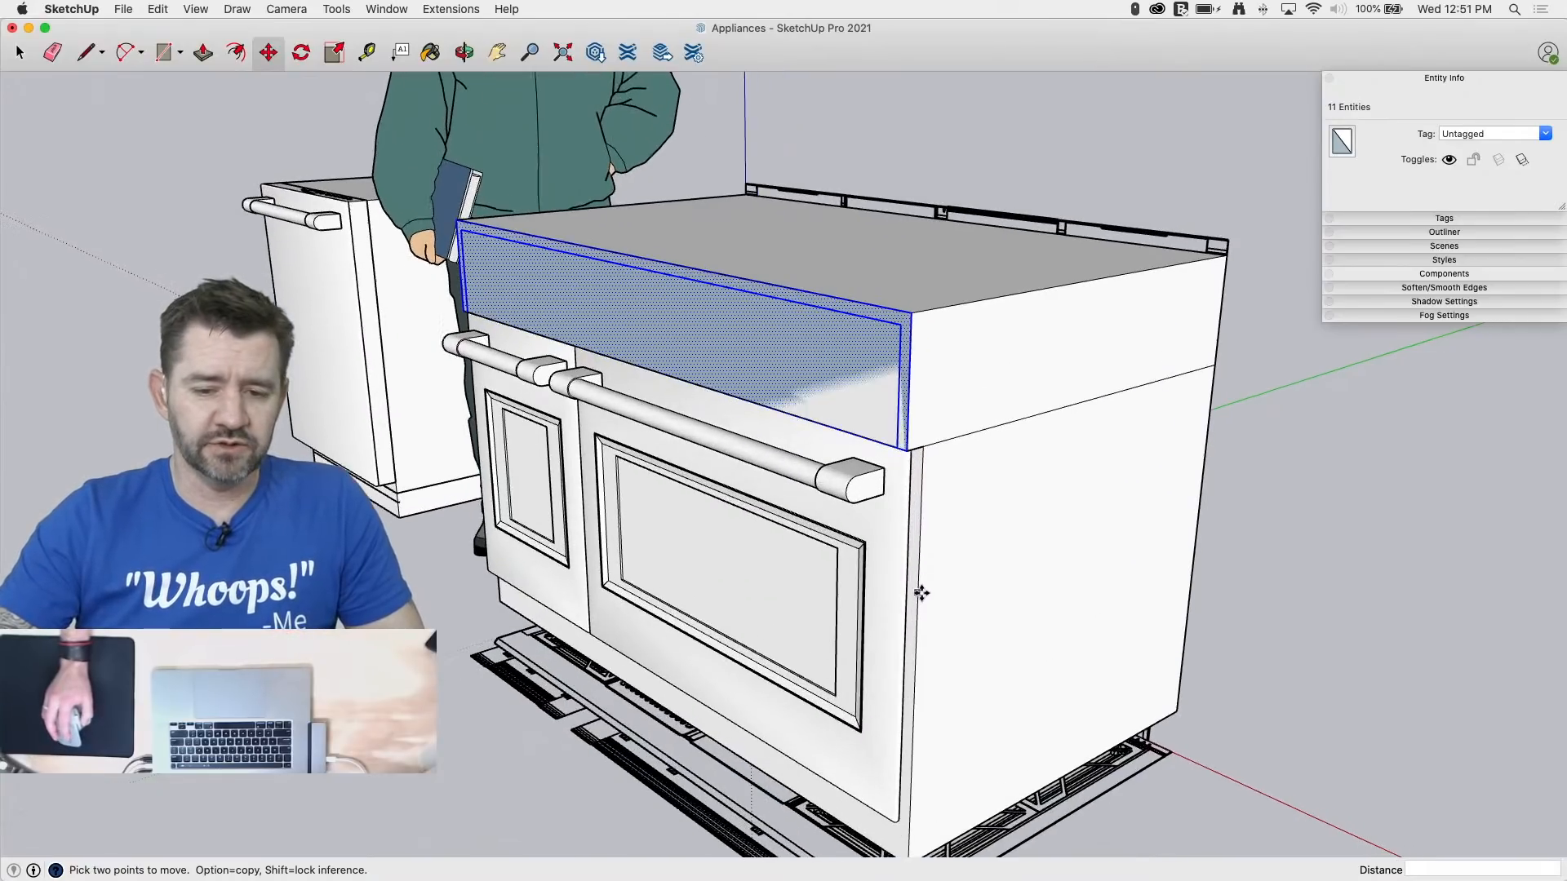
pyautogui.moveTo(884, 606); pyautogui.dragTo(1026, 598, button='middle')
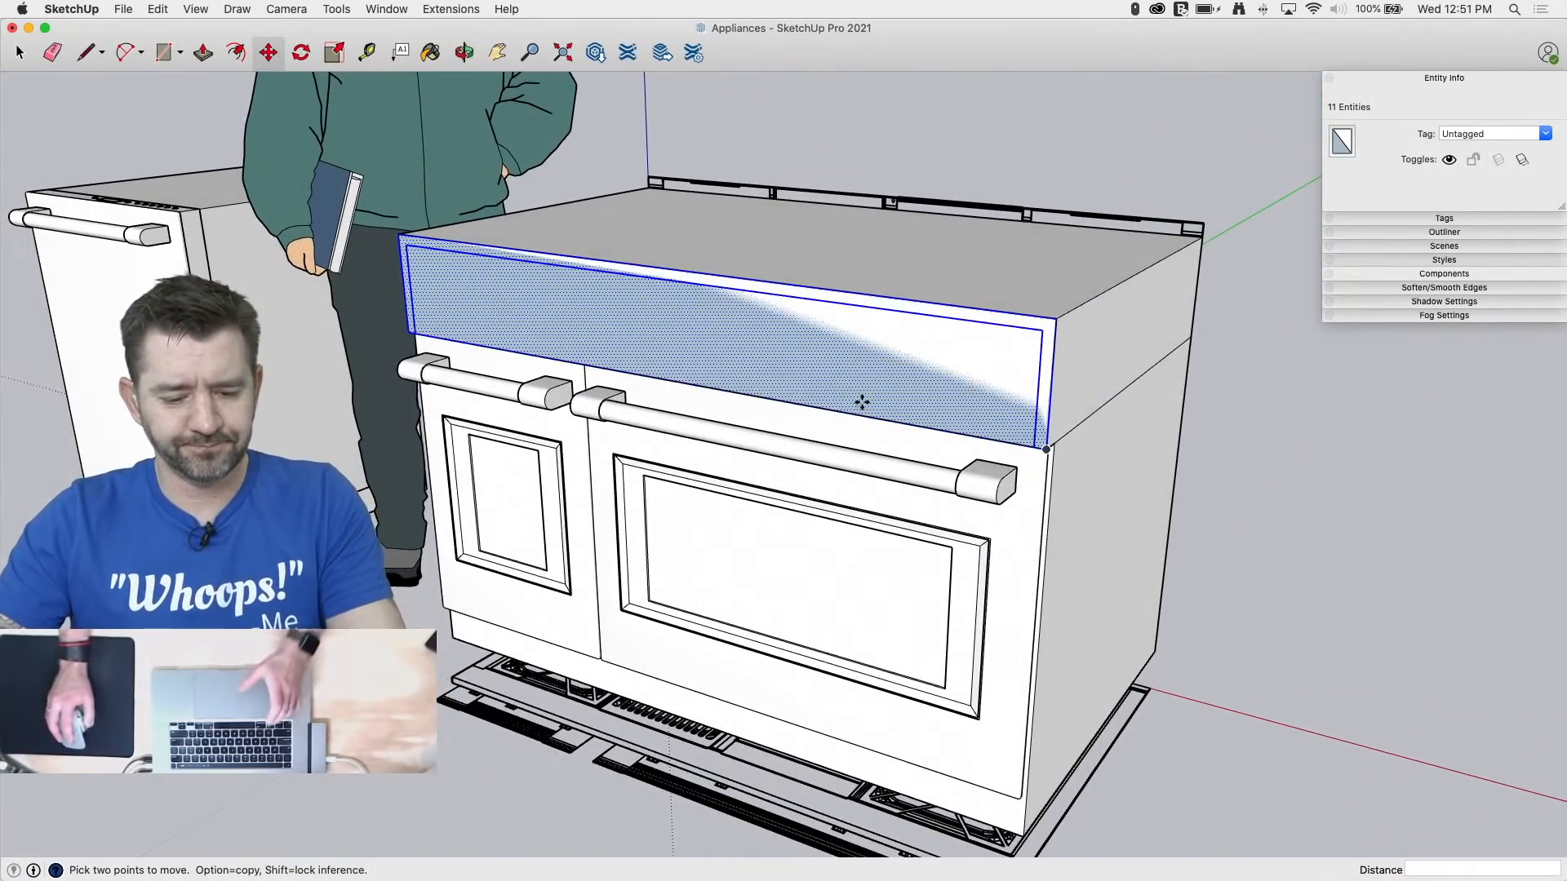
pyautogui.press('l')
pyautogui.click(1044, 329)
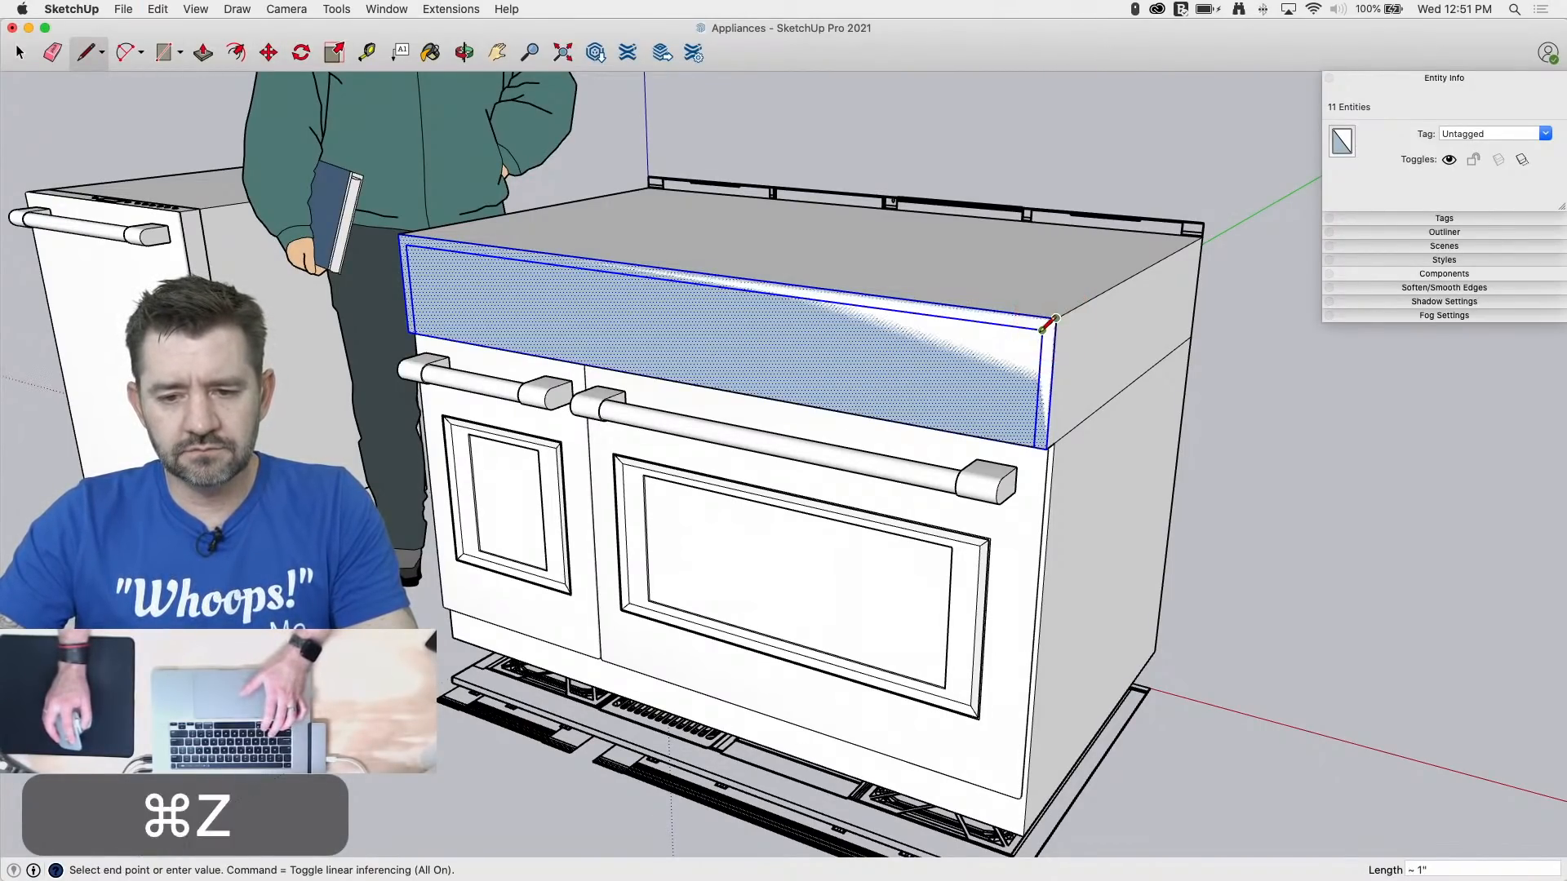
pyautogui.click(406, 243)
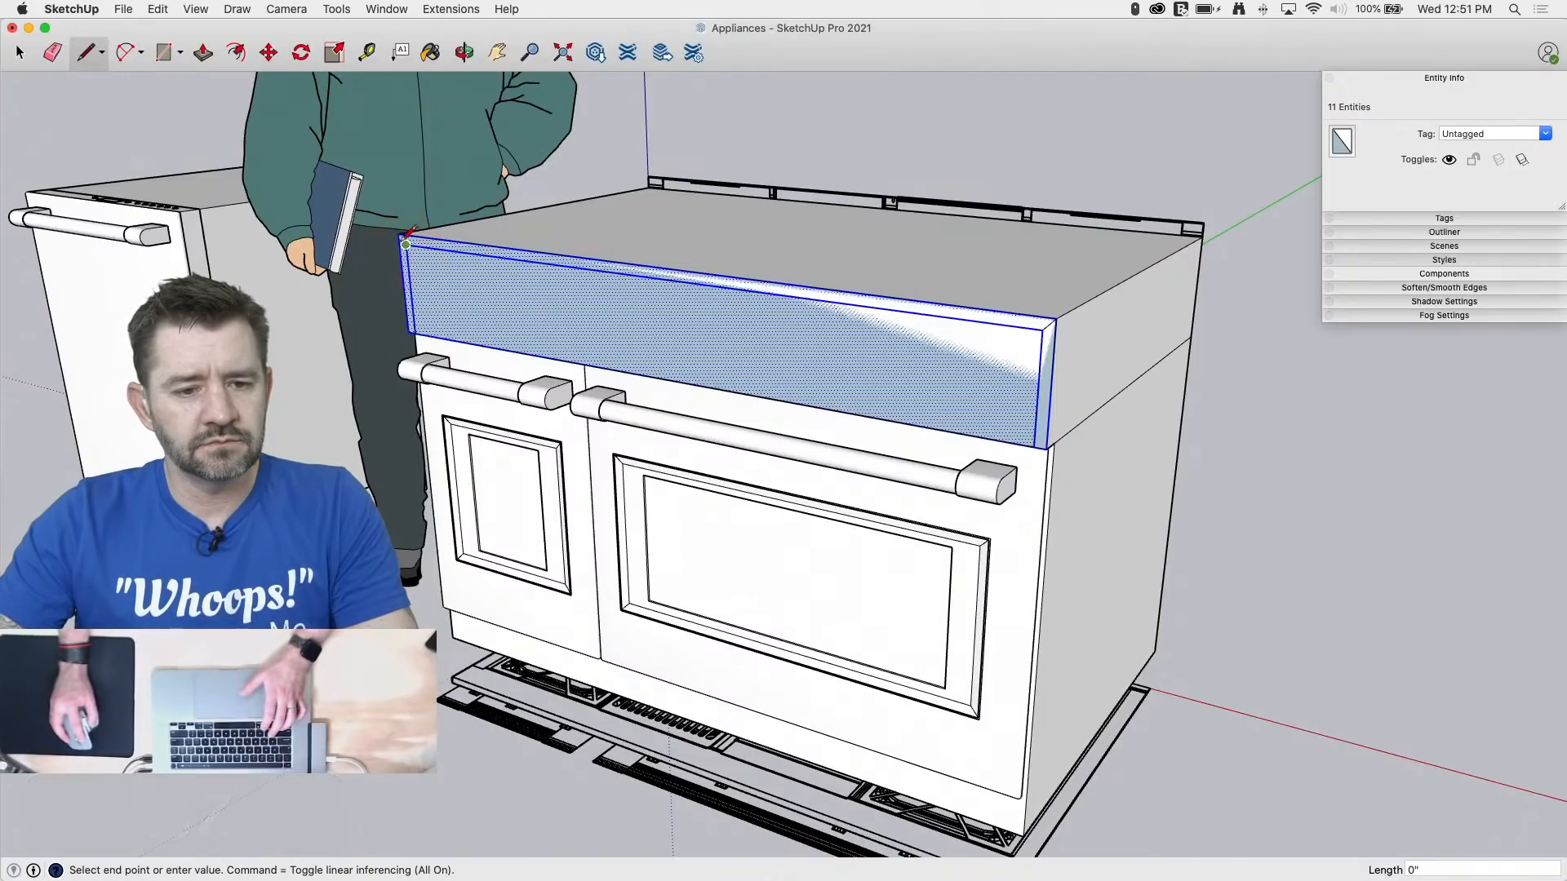
pyautogui.scroll(3, 405, 228)
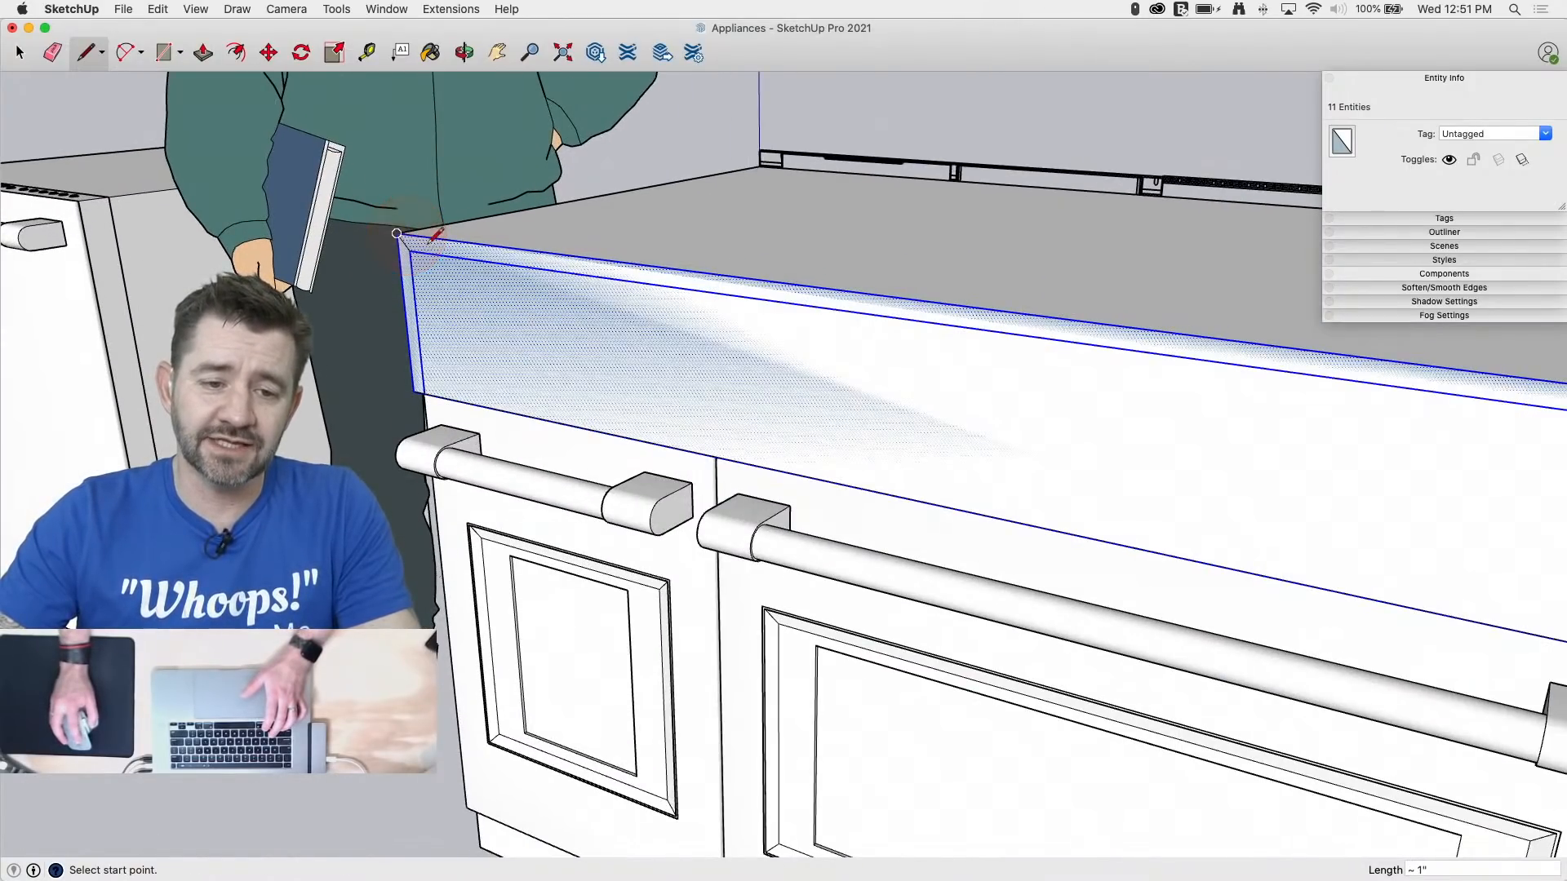
# Step: Cut all the connected panel geometry and paste it in place inside the range body group
pyautogui.click(521, 271)
pyautogui.scroll(-5, 507, 274)
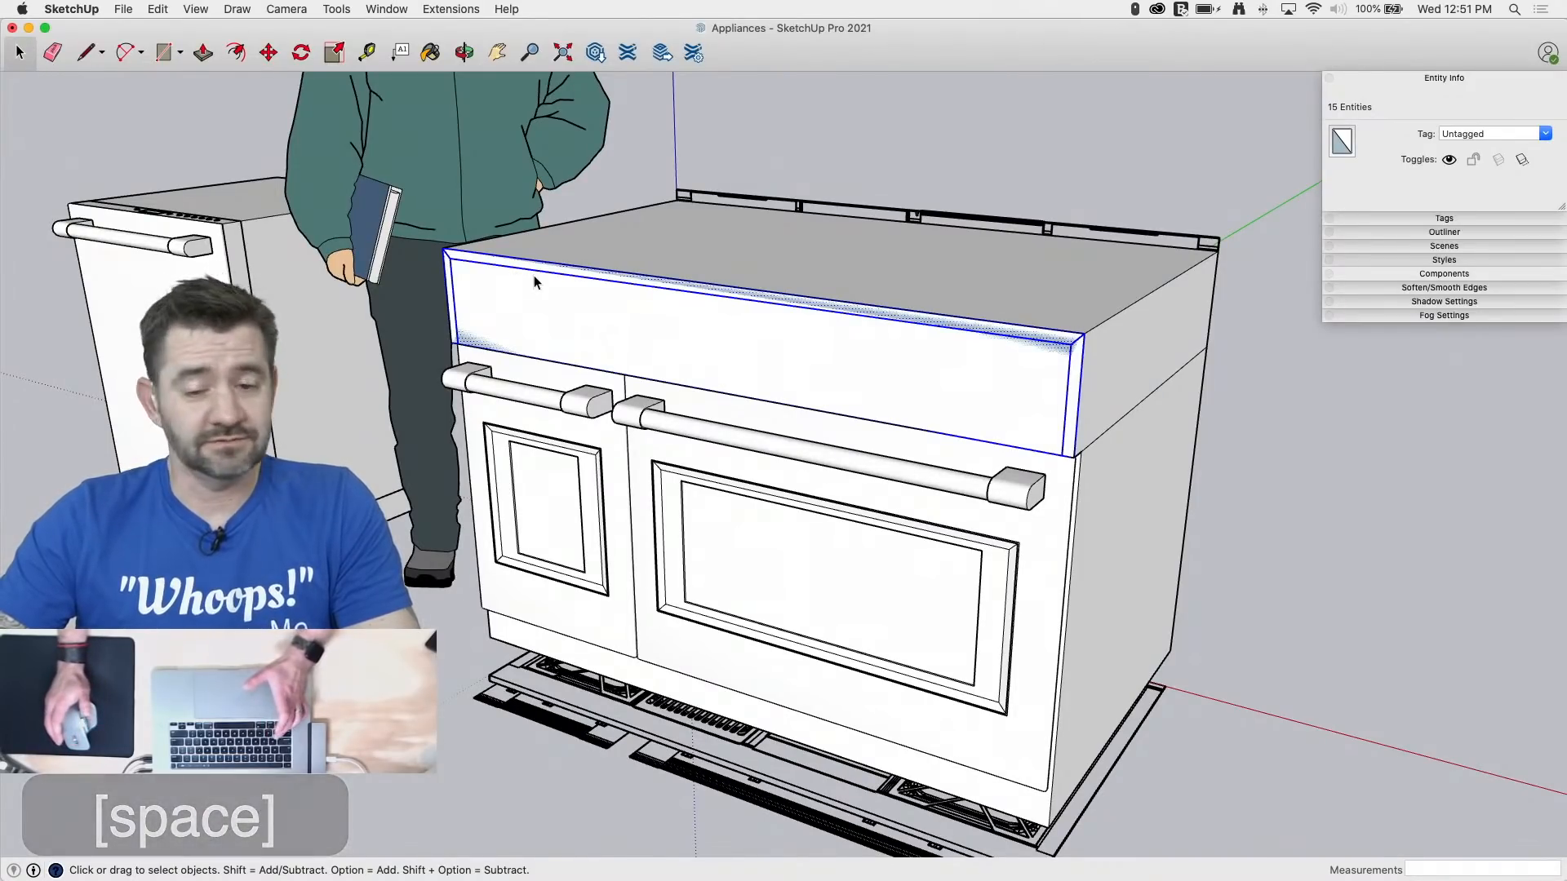
pyautogui.moveTo(1245, 474); pyautogui.dragTo(979, 381, button='middle')
pyautogui.press('super+x')
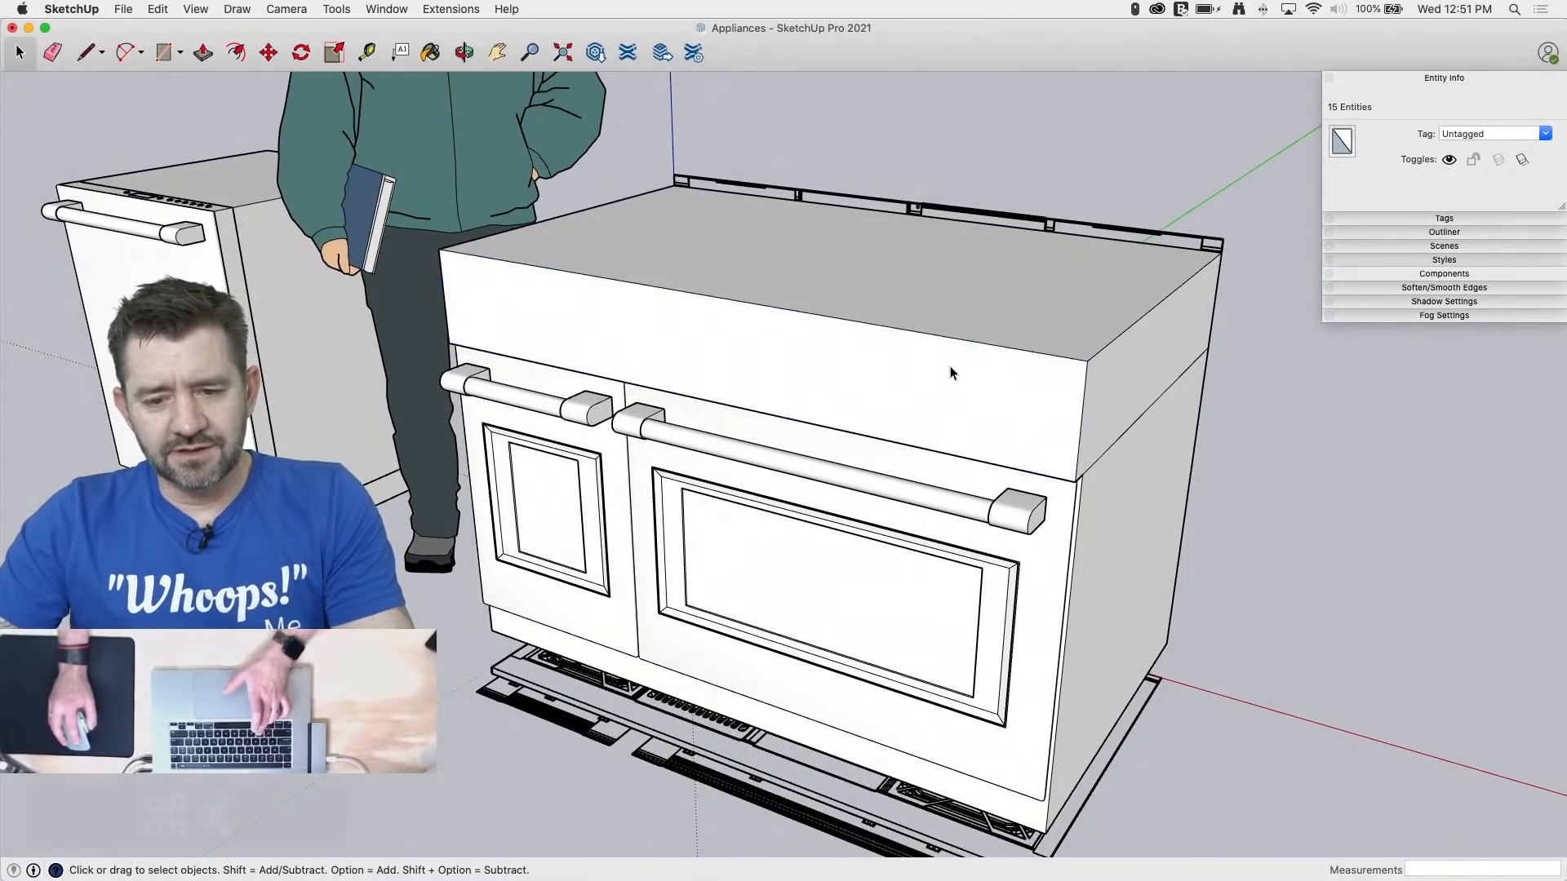
pyautogui.doubleClick(1018, 381)
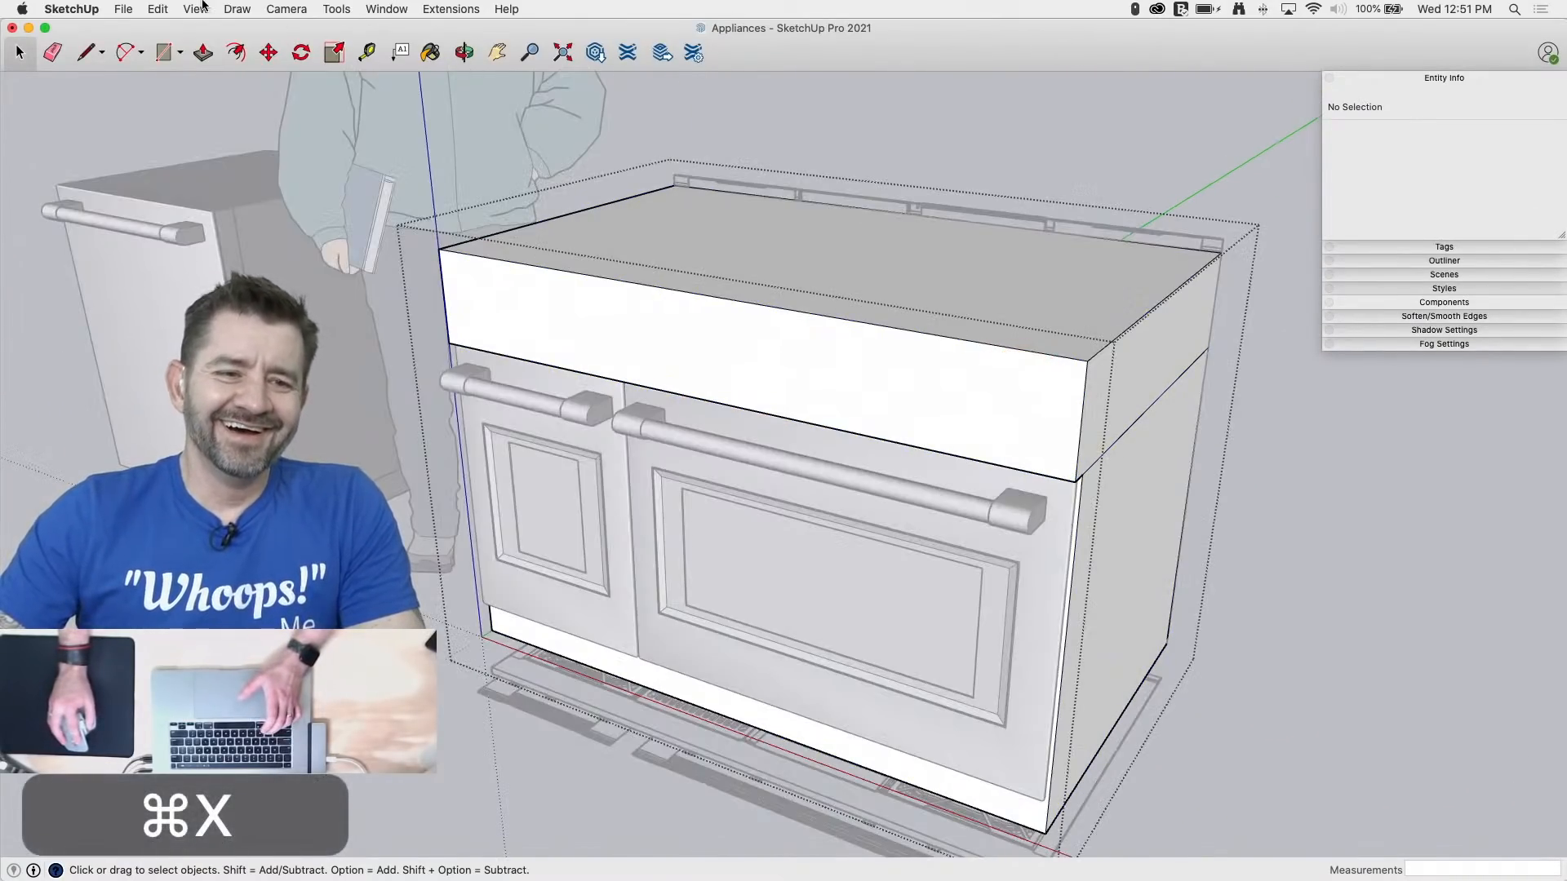
pyautogui.click(159, 9)
pyautogui.click(210, 118)
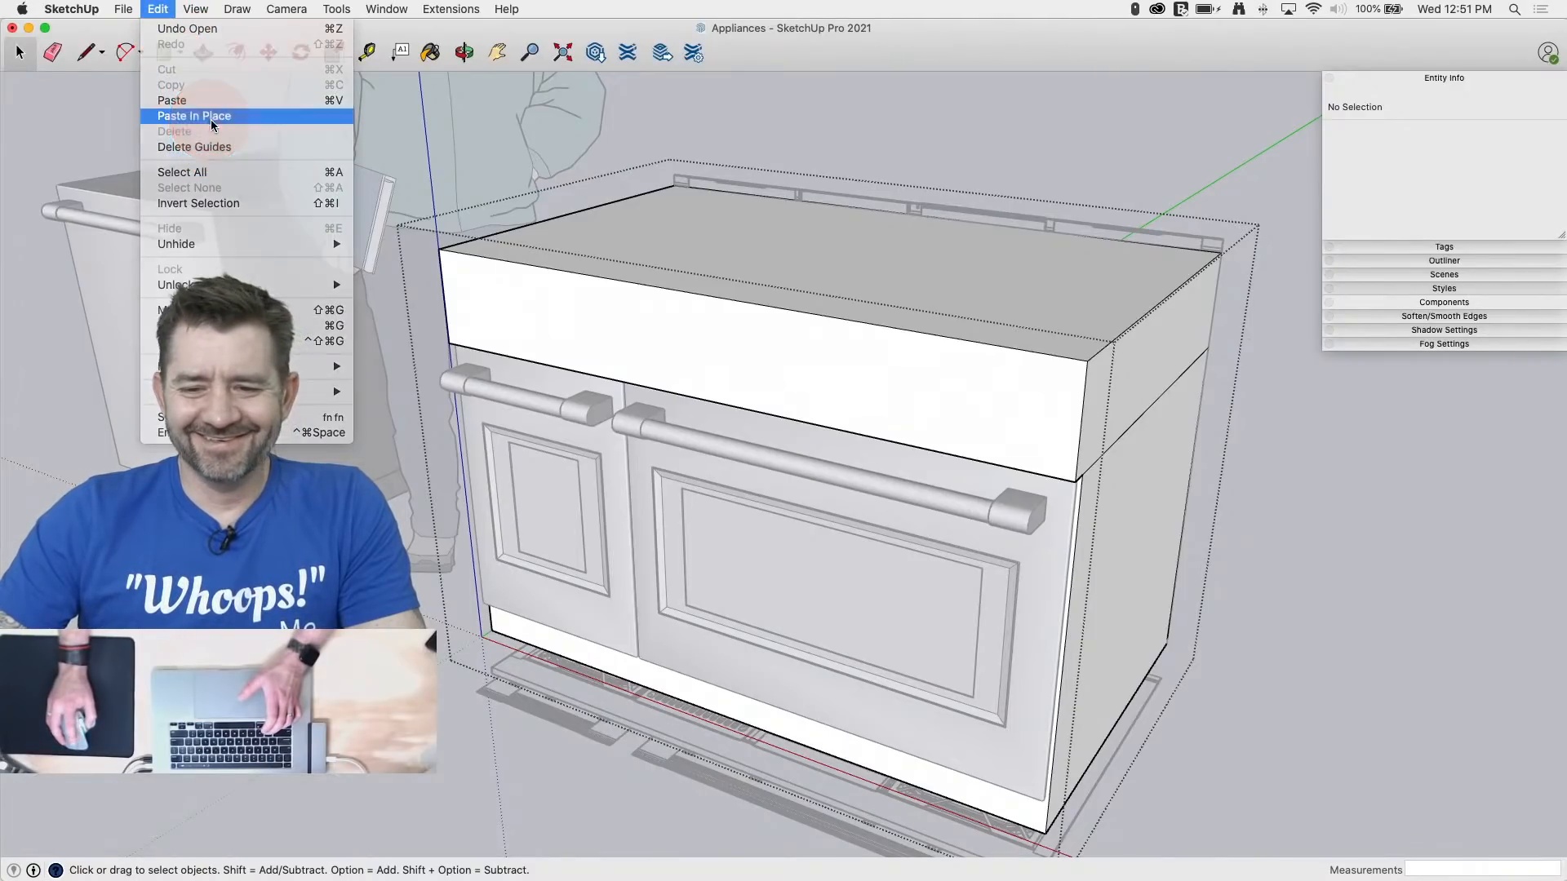
# Step: Reverse the top strip face of the front panel's border so its white side faces out
pyautogui.scroll(3, 963, 368)
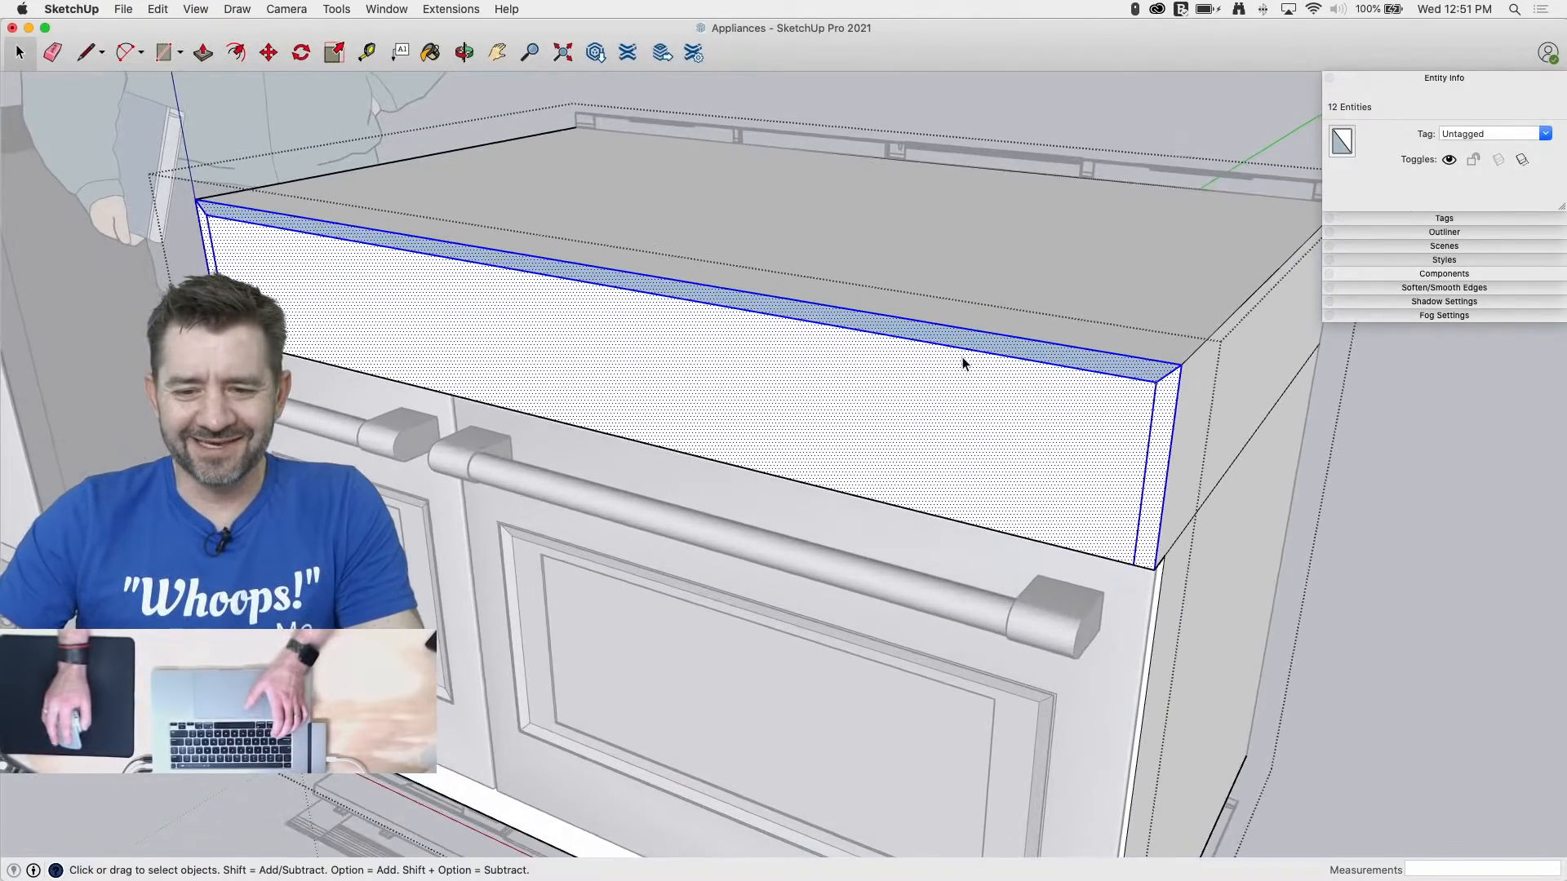
pyautogui.click(988, 338)
pyautogui.rightClick(988, 337)
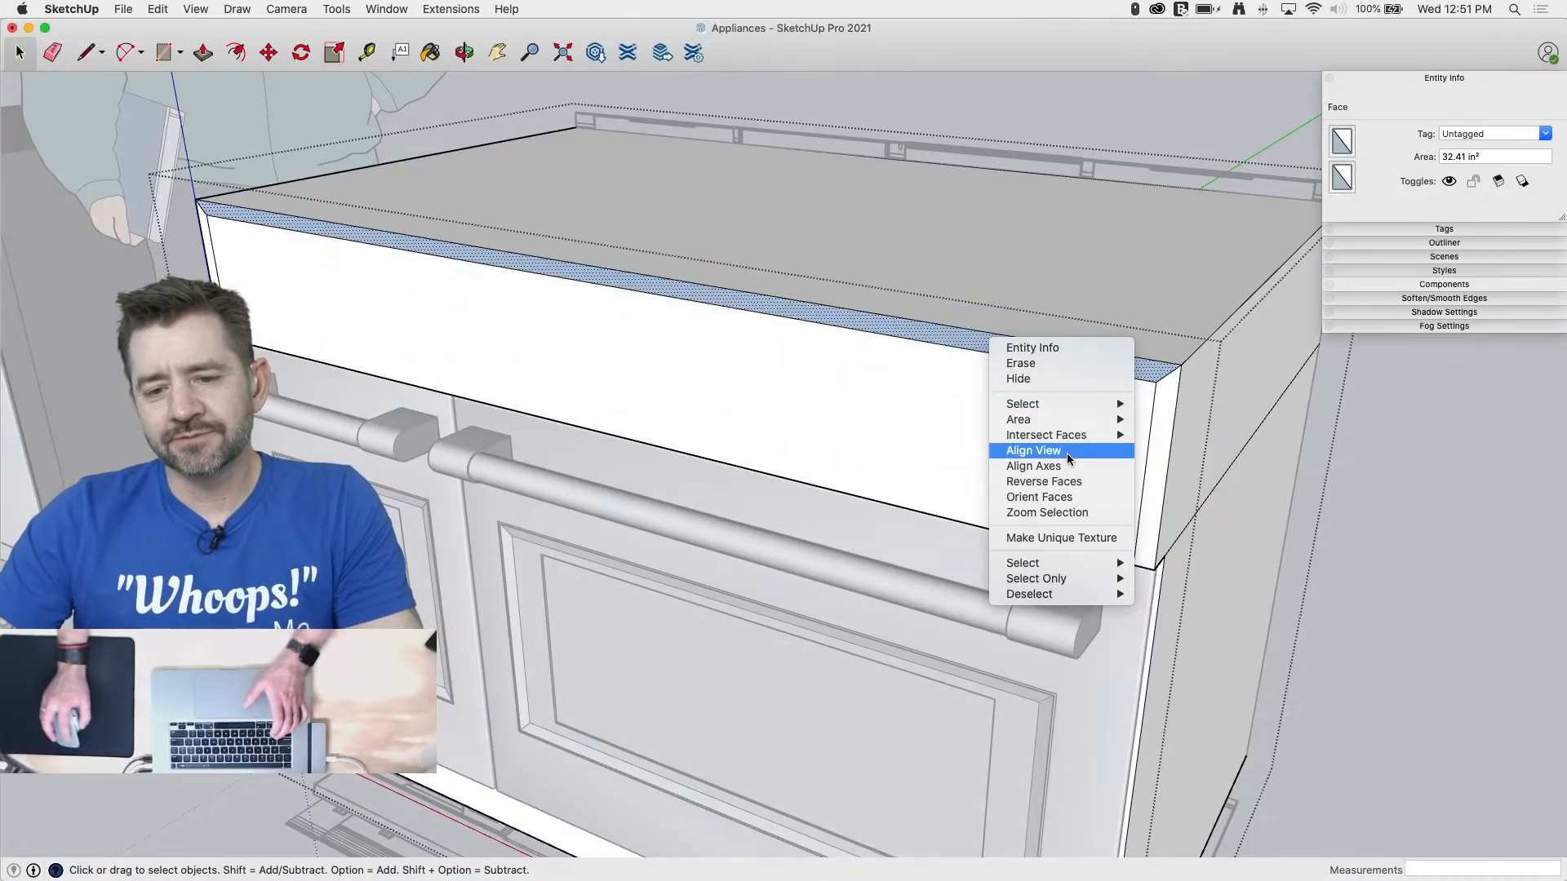
pyautogui.click(1052, 482)
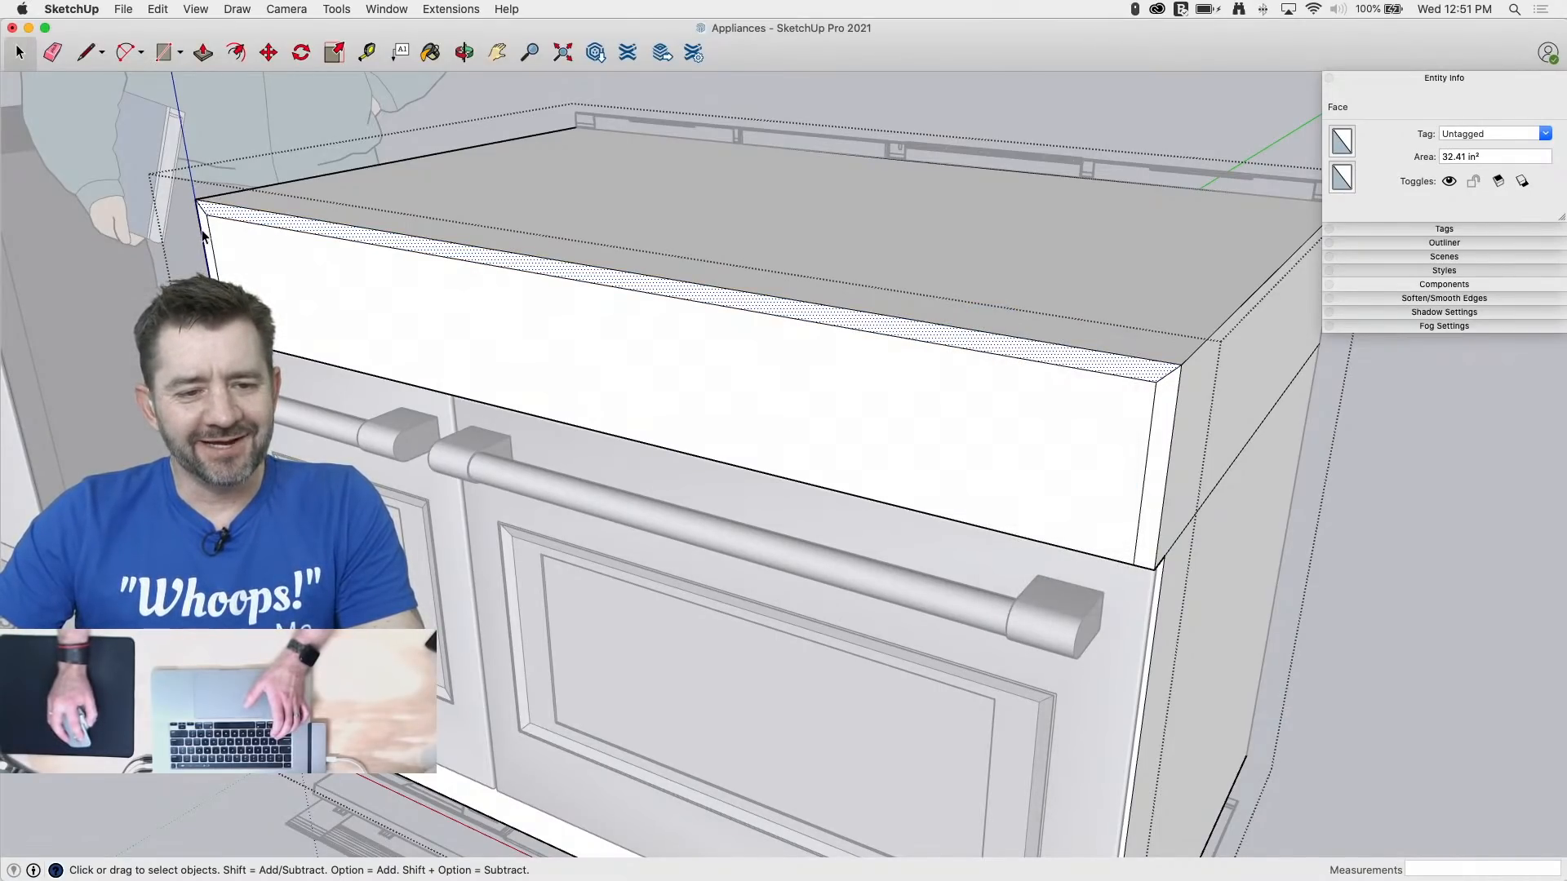
# Step: Move the panel border's two outer side edges and top edge back about 11/16" along the green axis to bevel the border
pyautogui.click(248, 214)
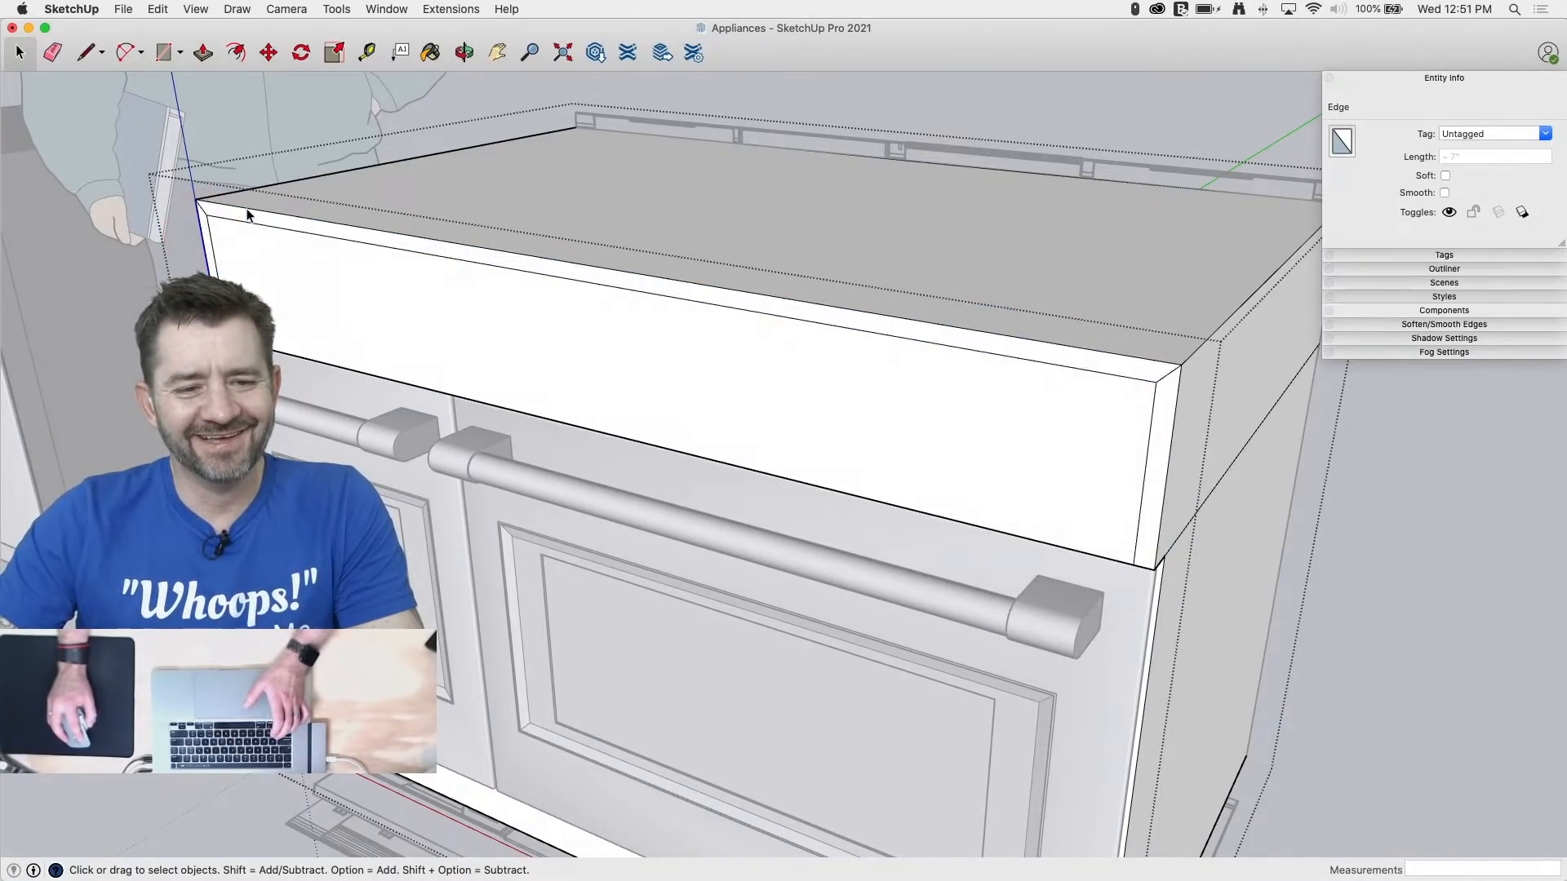
pyautogui.keyDown('shift'); pyautogui.click(1173, 414); pyautogui.keyUp('shift')
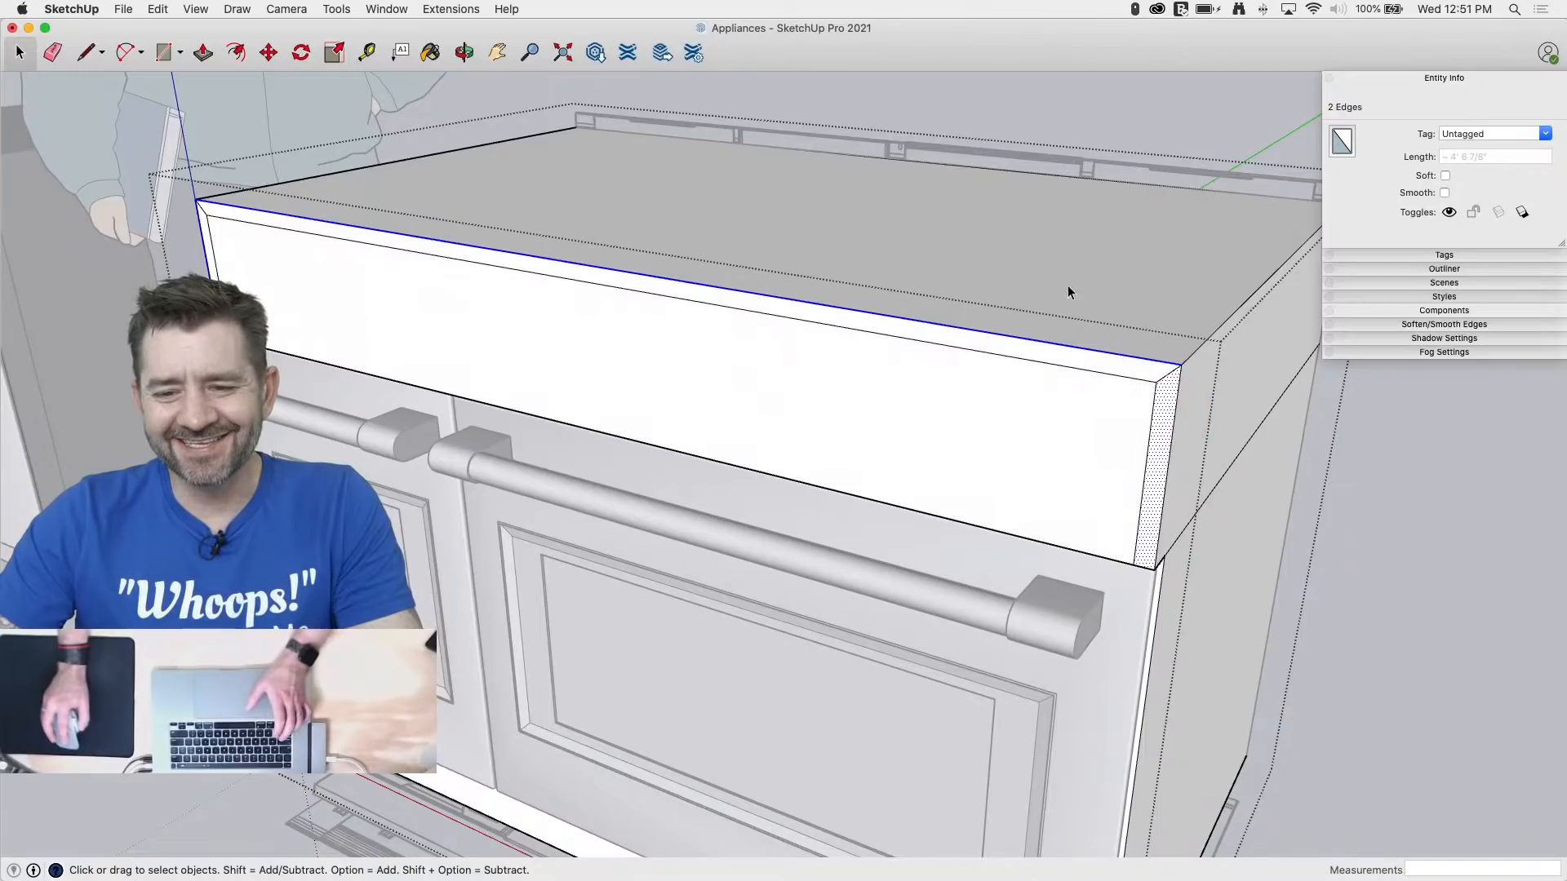
pyautogui.keyDown('shift'); pyautogui.click(1165, 420); pyautogui.keyUp('shift')
pyautogui.keyDown('shift'); pyautogui.click(1175, 412); pyautogui.keyUp('shift')
pyautogui.scroll(-5, 1038, 154)
pyautogui.moveTo(1082, 475); pyautogui.dragTo(894, 472, button='middle')
pyautogui.scroll(3, 925, 585)
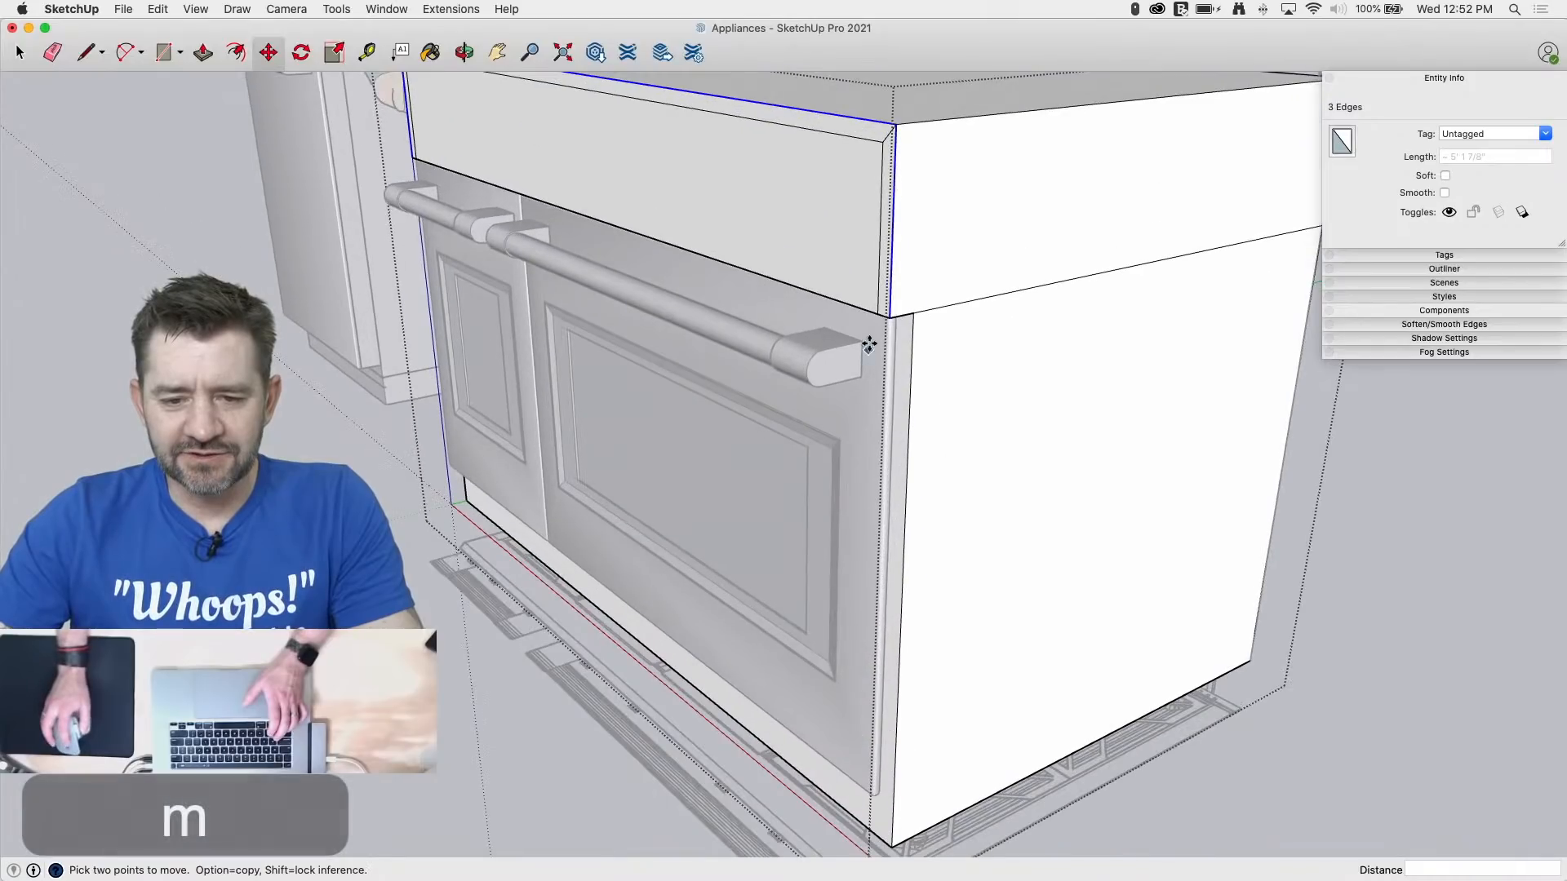
pyautogui.click(881, 310)
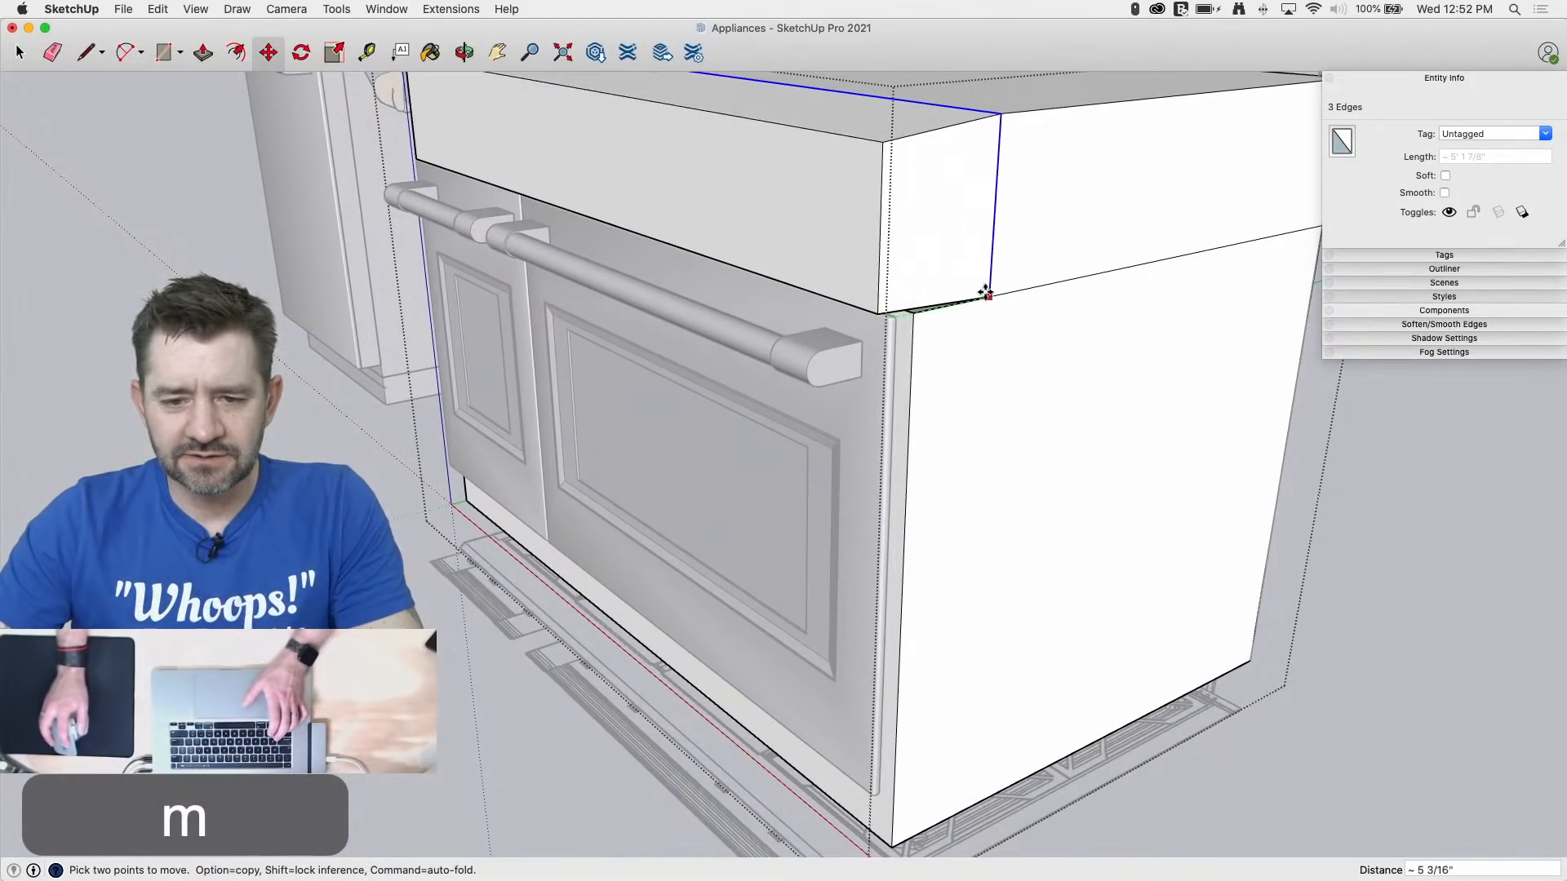
pyautogui.scroll(-5, 881, 306)
pyautogui.scroll(6, 939, 652)
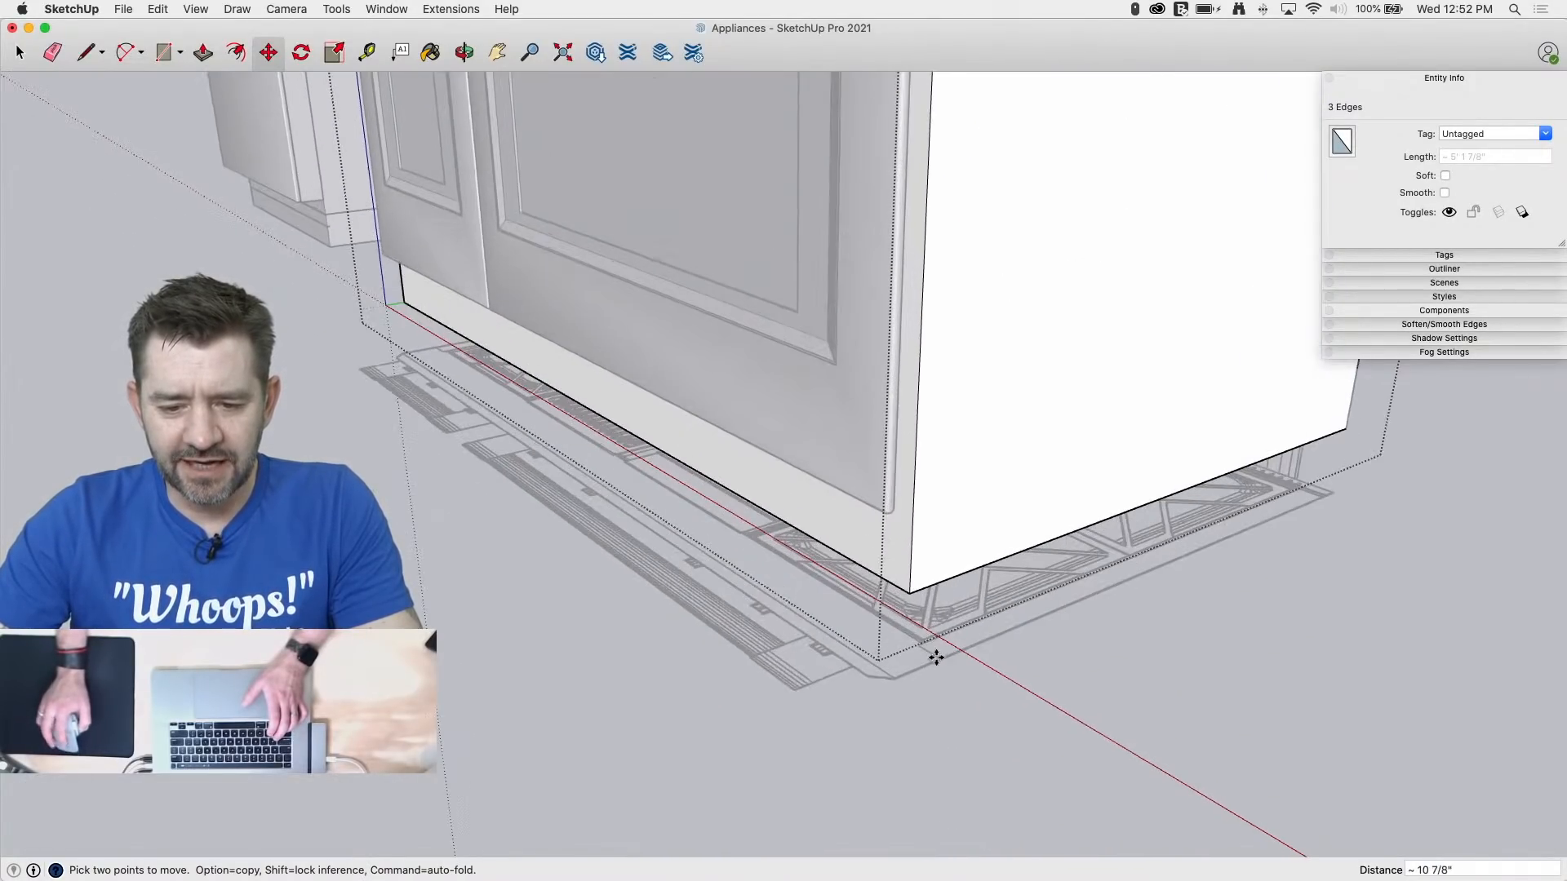
pyautogui.scroll(2, 936, 657)
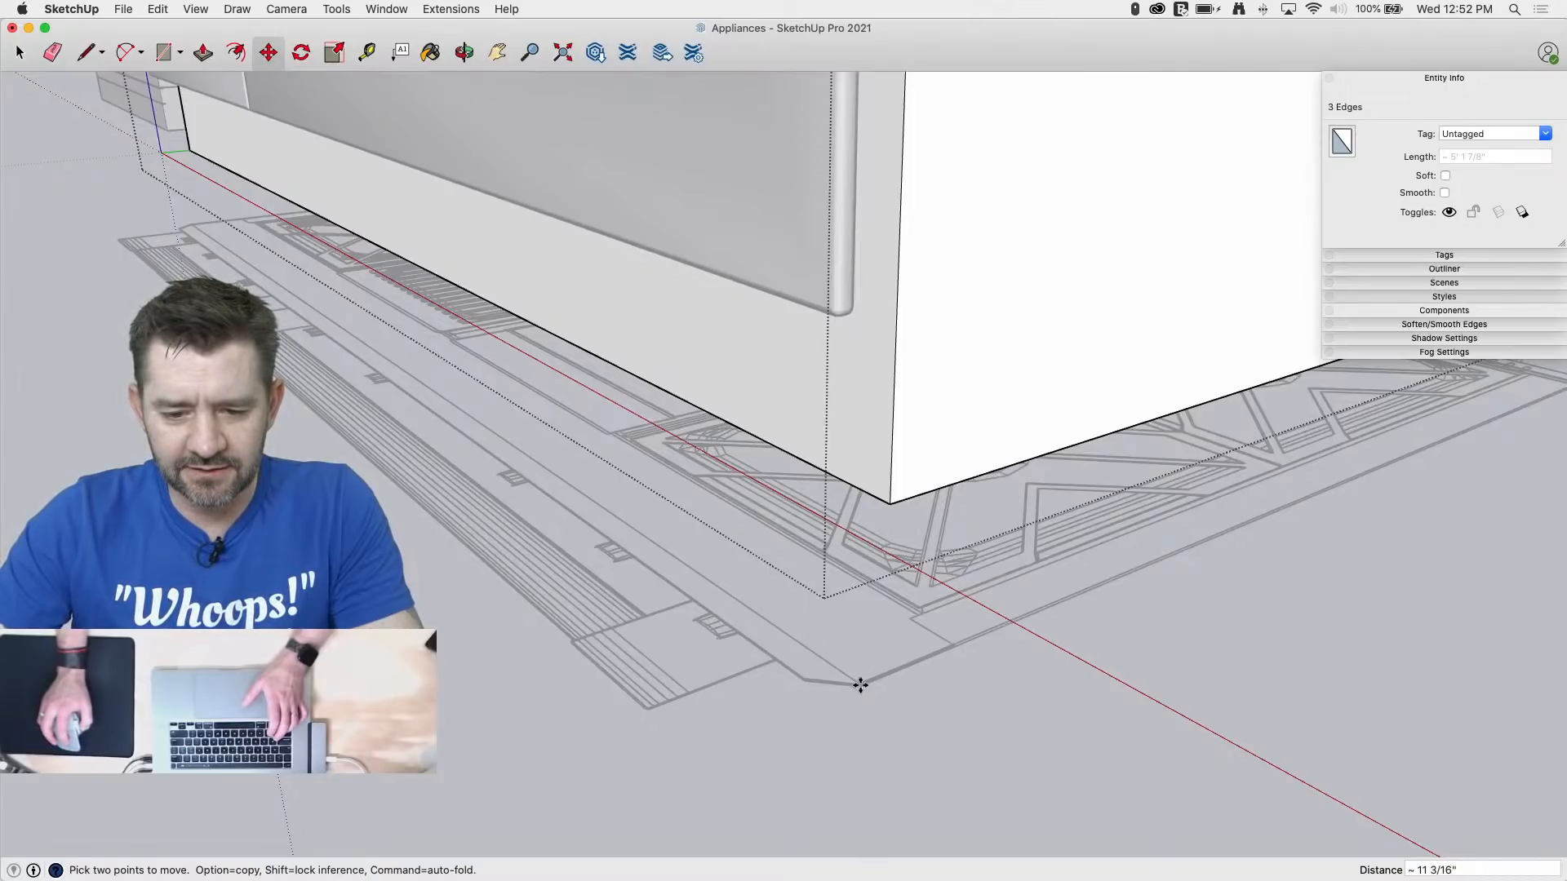
pyautogui.scroll(3, 861, 685)
pyautogui.scroll(-7, 879, 693)
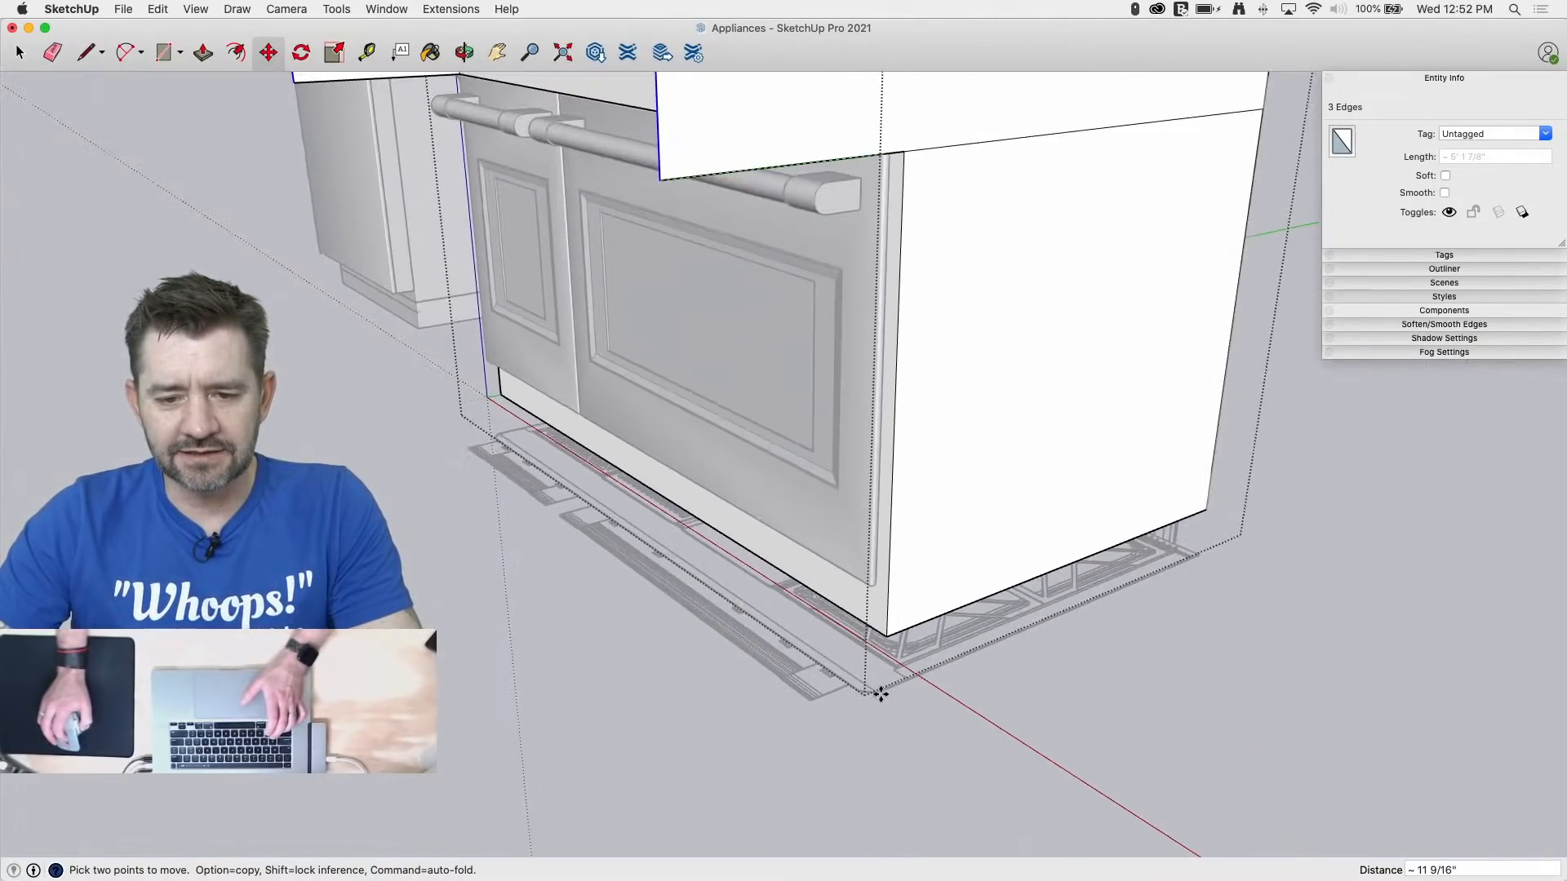
pyautogui.scroll(-5, 880, 694)
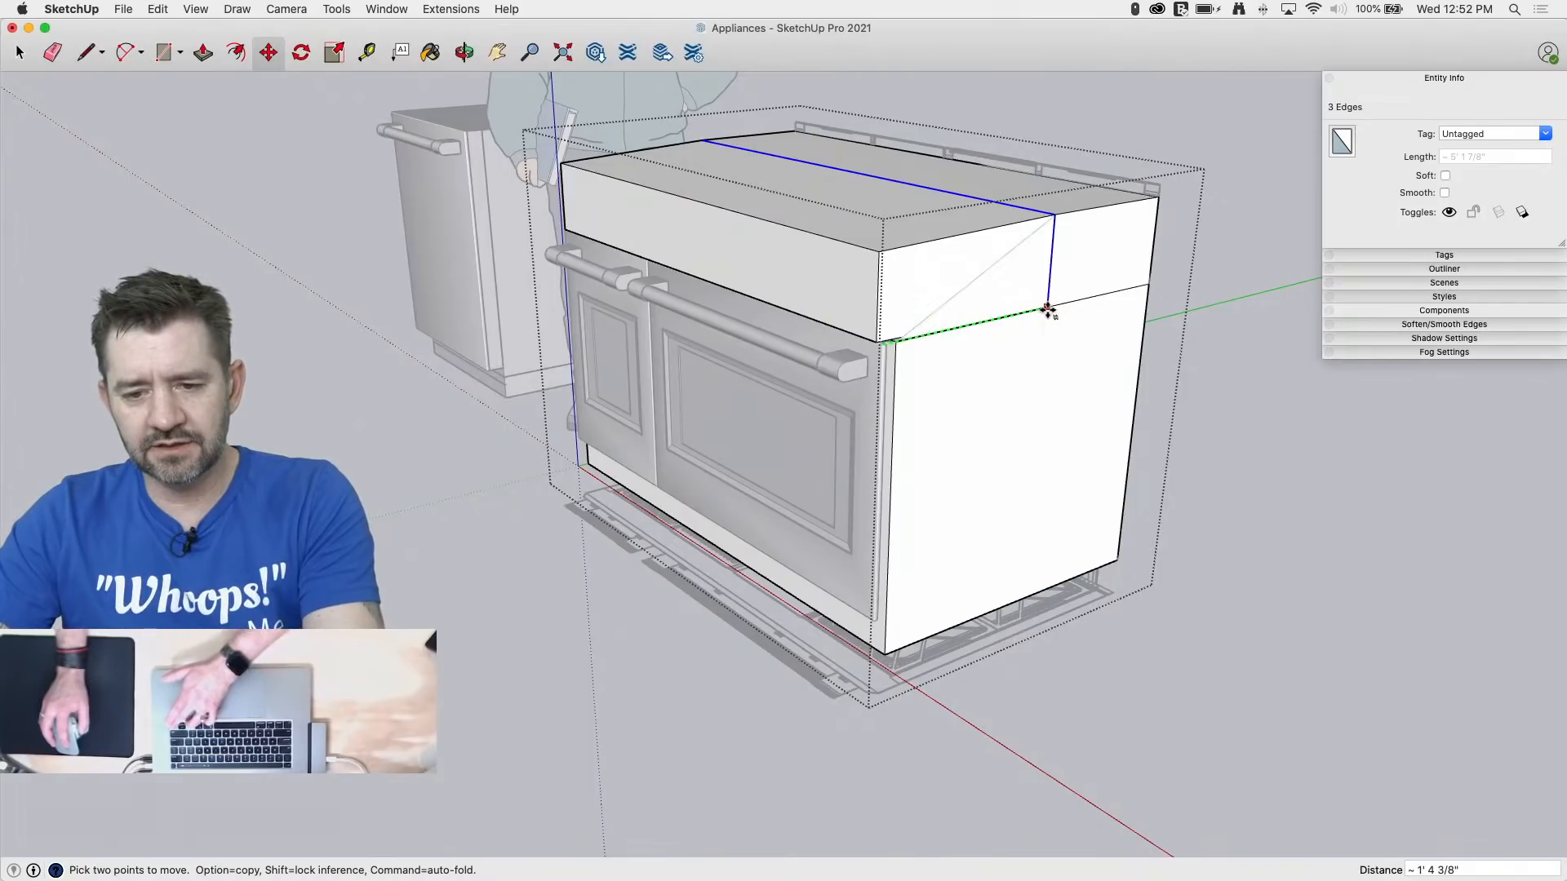
pyautogui.press('Left')
pyautogui.scroll(6, 909, 664)
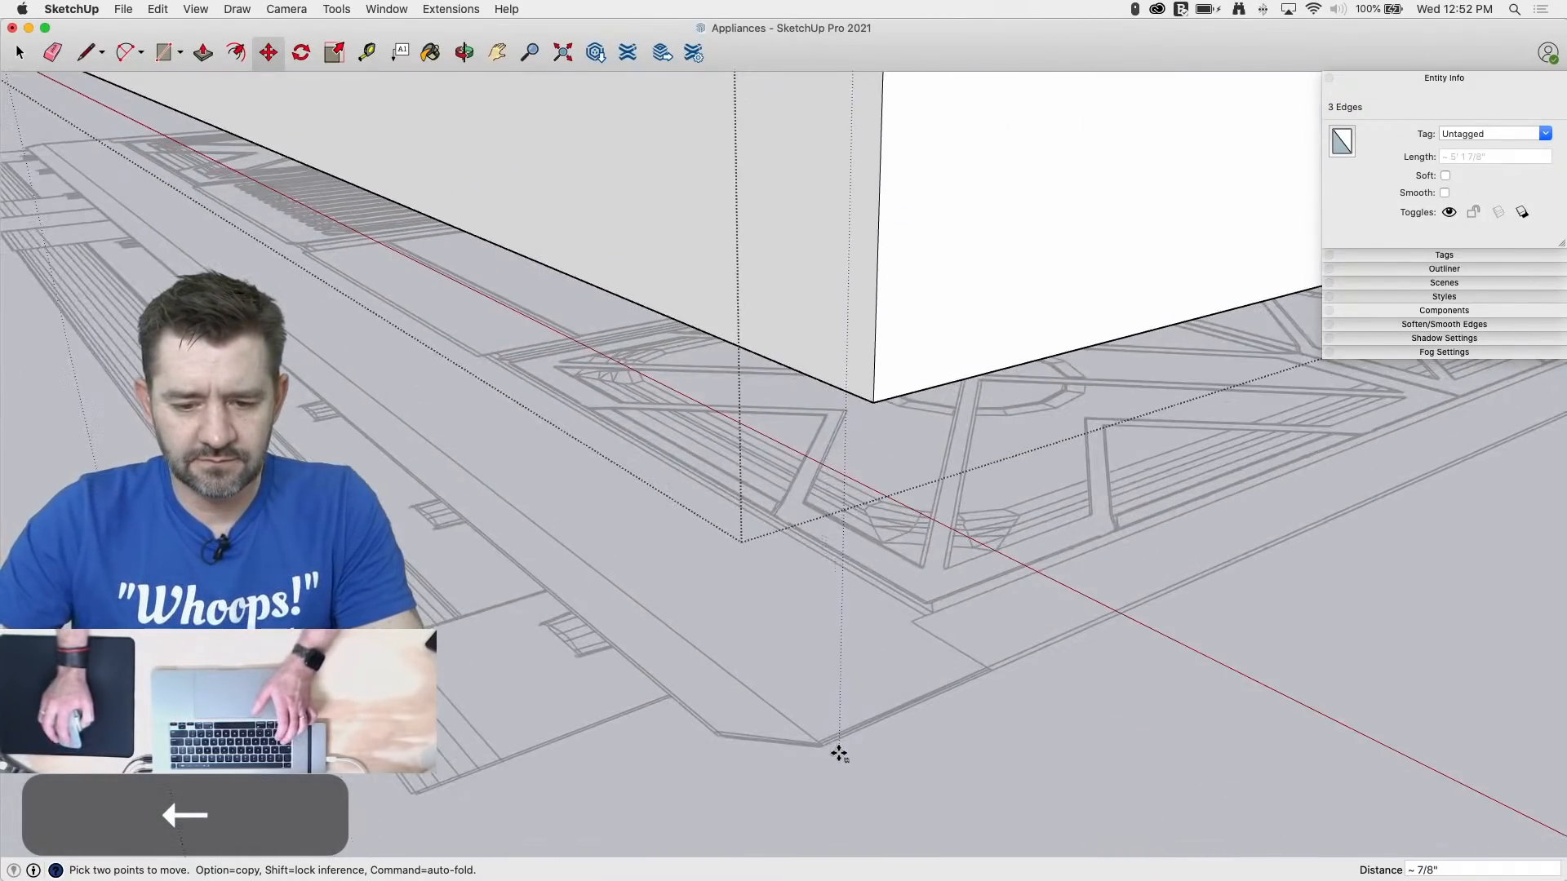
pyautogui.scroll(-10, 1110, 688)
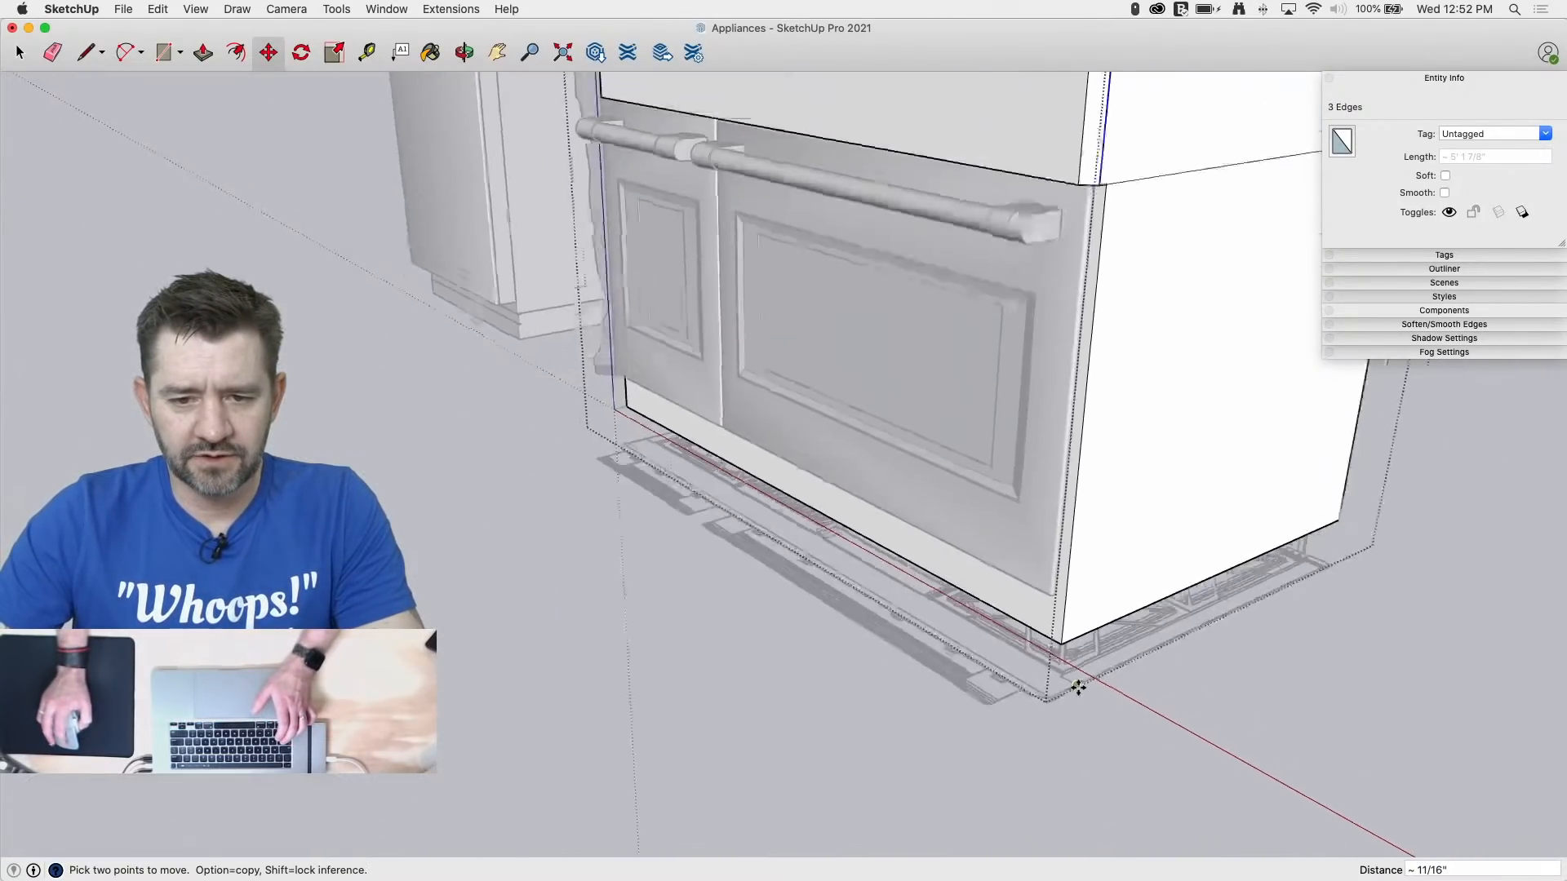
pyautogui.scroll(2, 1102, 554)
pyautogui.moveTo(1107, 527); pyautogui.dragTo(839, 360, button='middle')
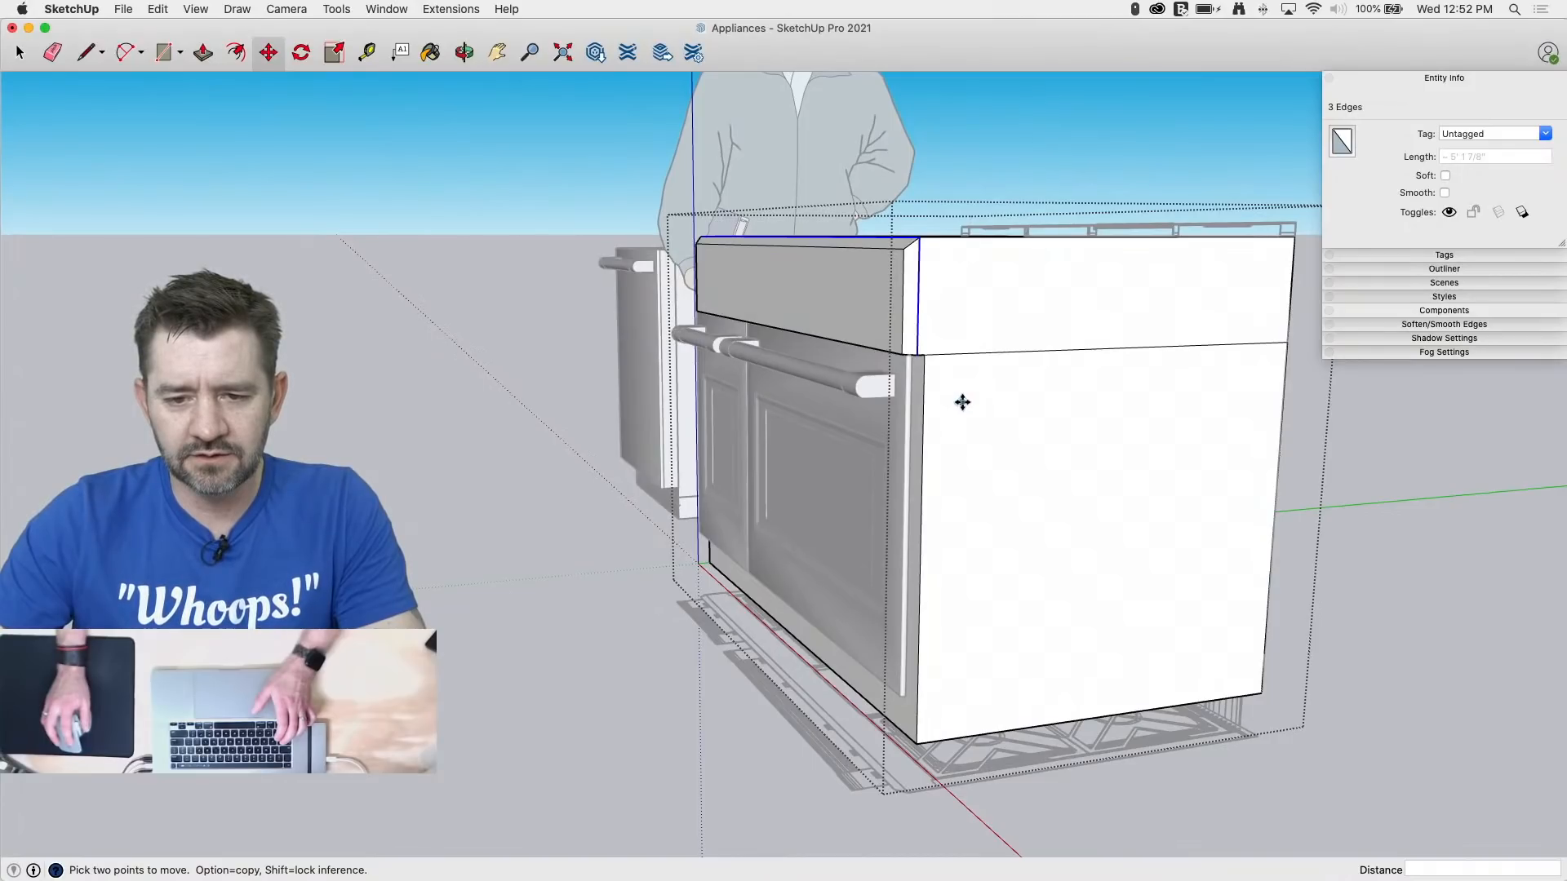
pyautogui.press('p')
pyautogui.moveTo(940, 604); pyautogui.dragTo(912, 708)
pyautogui.scroll(10, 912, 709)
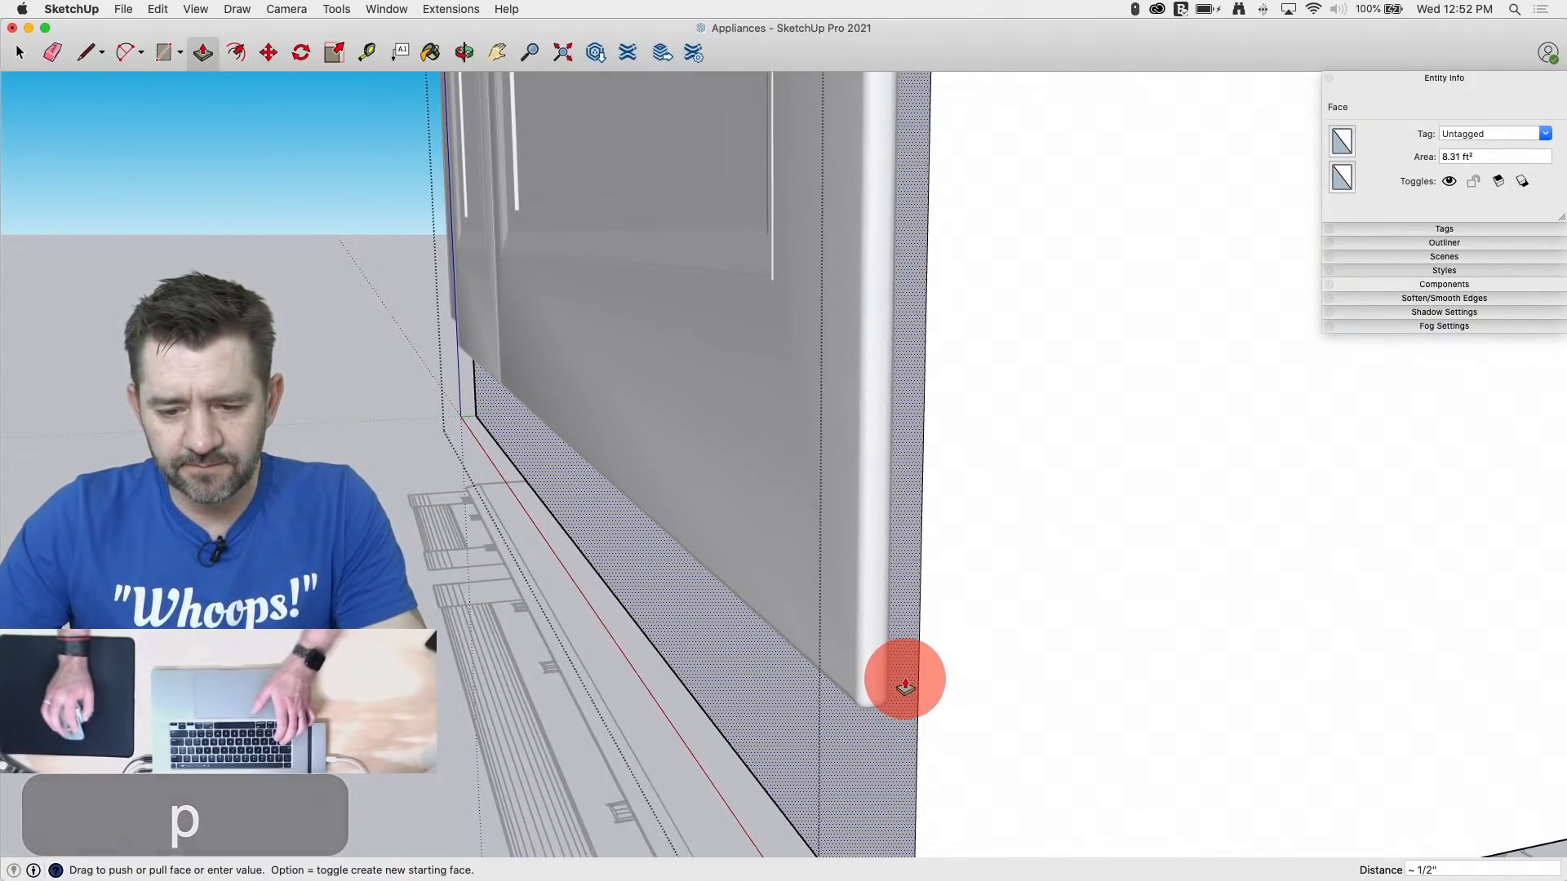
pyautogui.scroll(6, 896, 661)
pyautogui.moveTo(885, 648); pyautogui.dragTo(711, 573, button='middle')
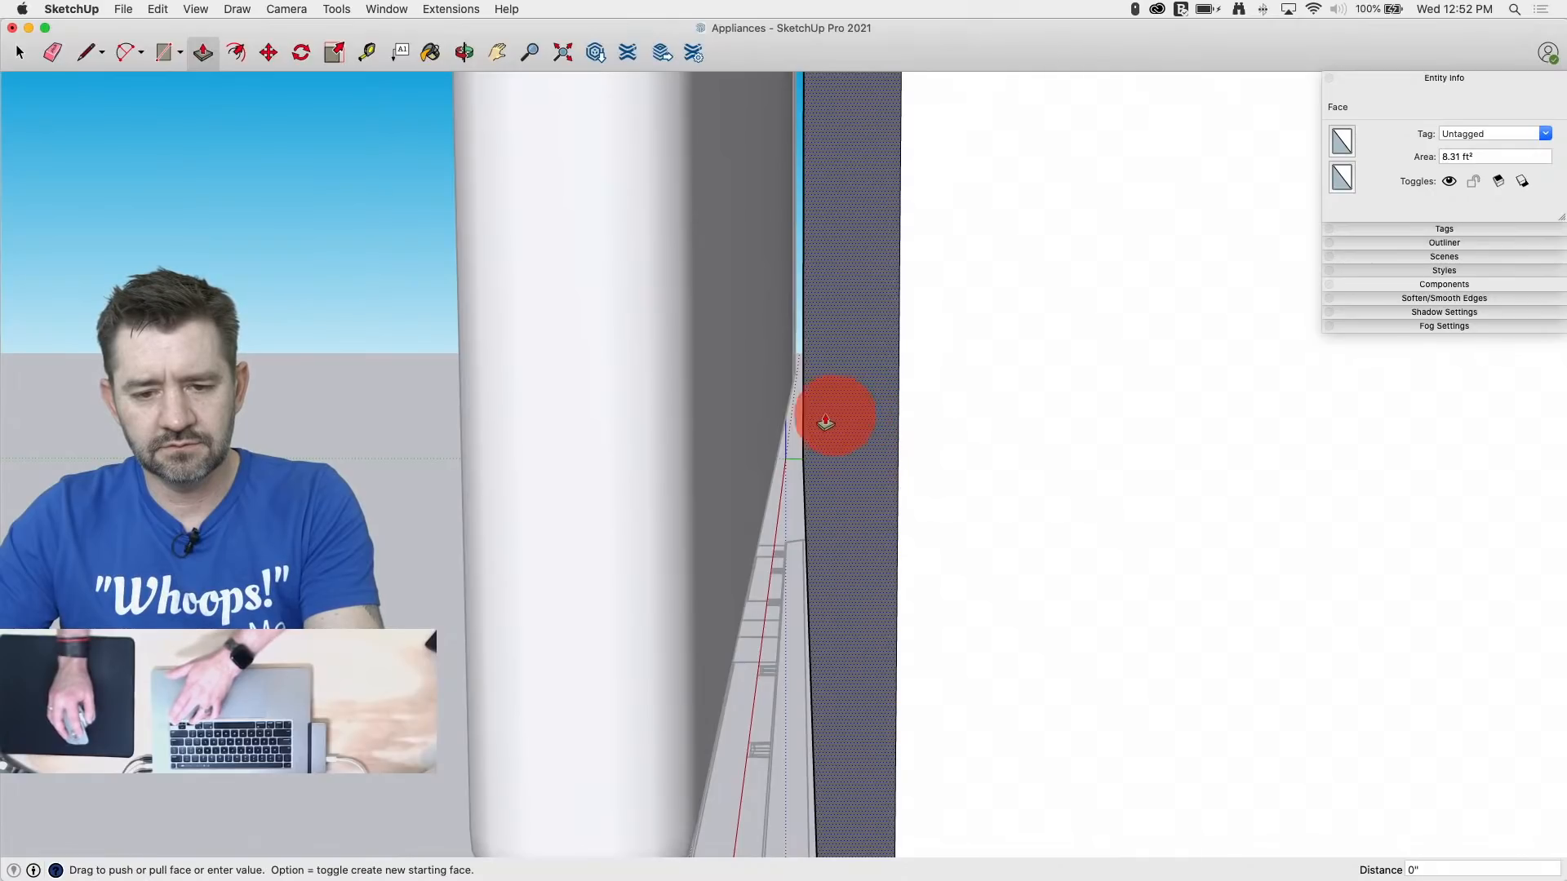
pyautogui.scroll(-8, 731, 571)
pyautogui.scroll(-3, 798, 473)
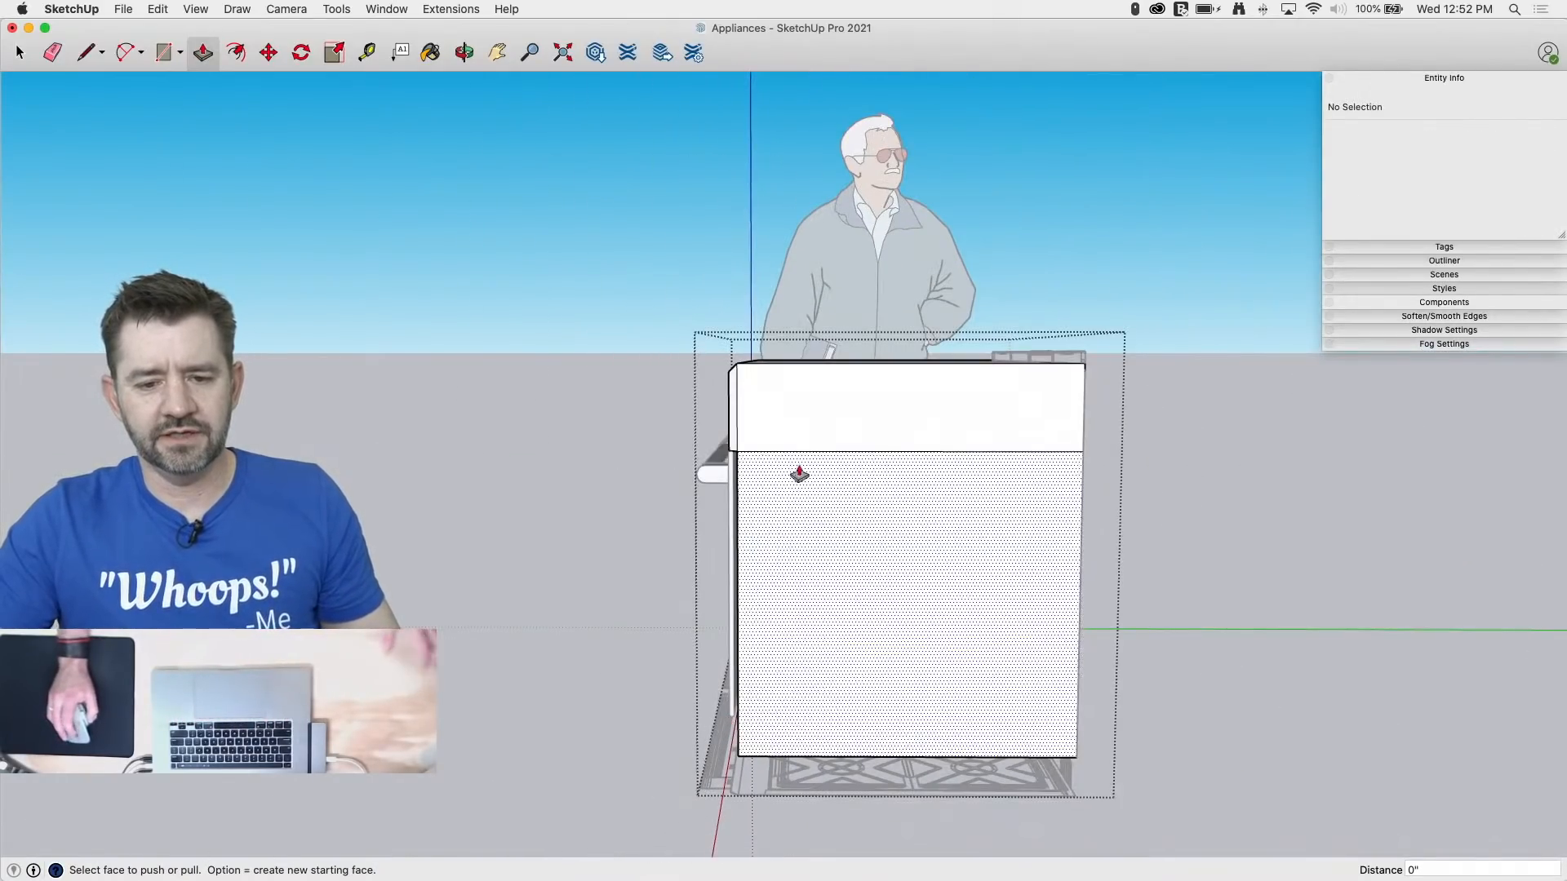
pyautogui.scroll(10, 655, 518)
pyautogui.moveTo(769, 405); pyautogui.dragTo(787, 370, button='middle')
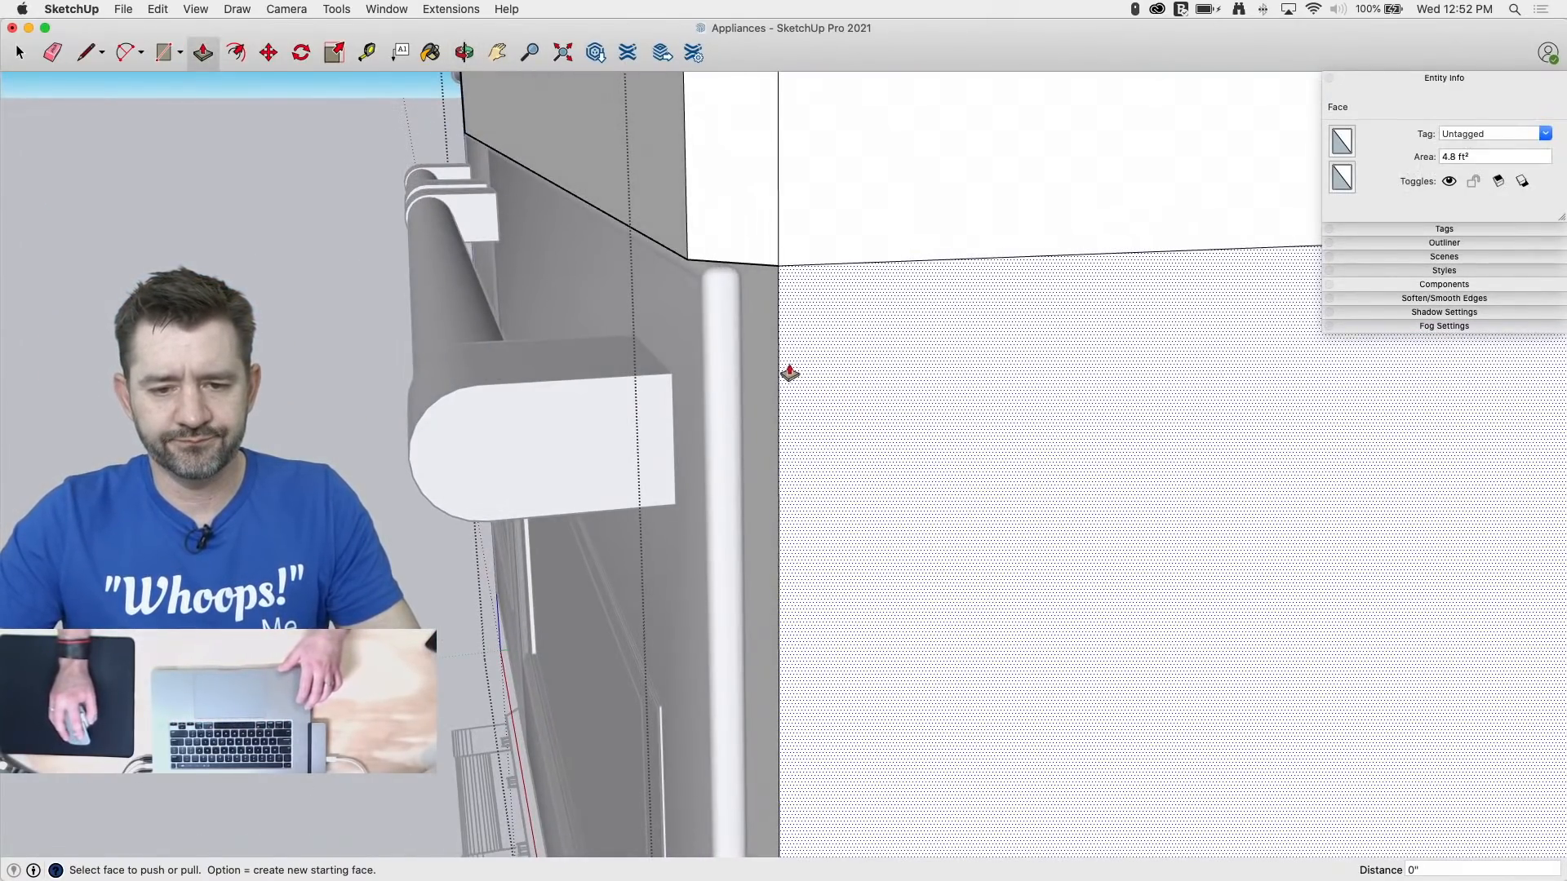
pyautogui.click(757, 341)
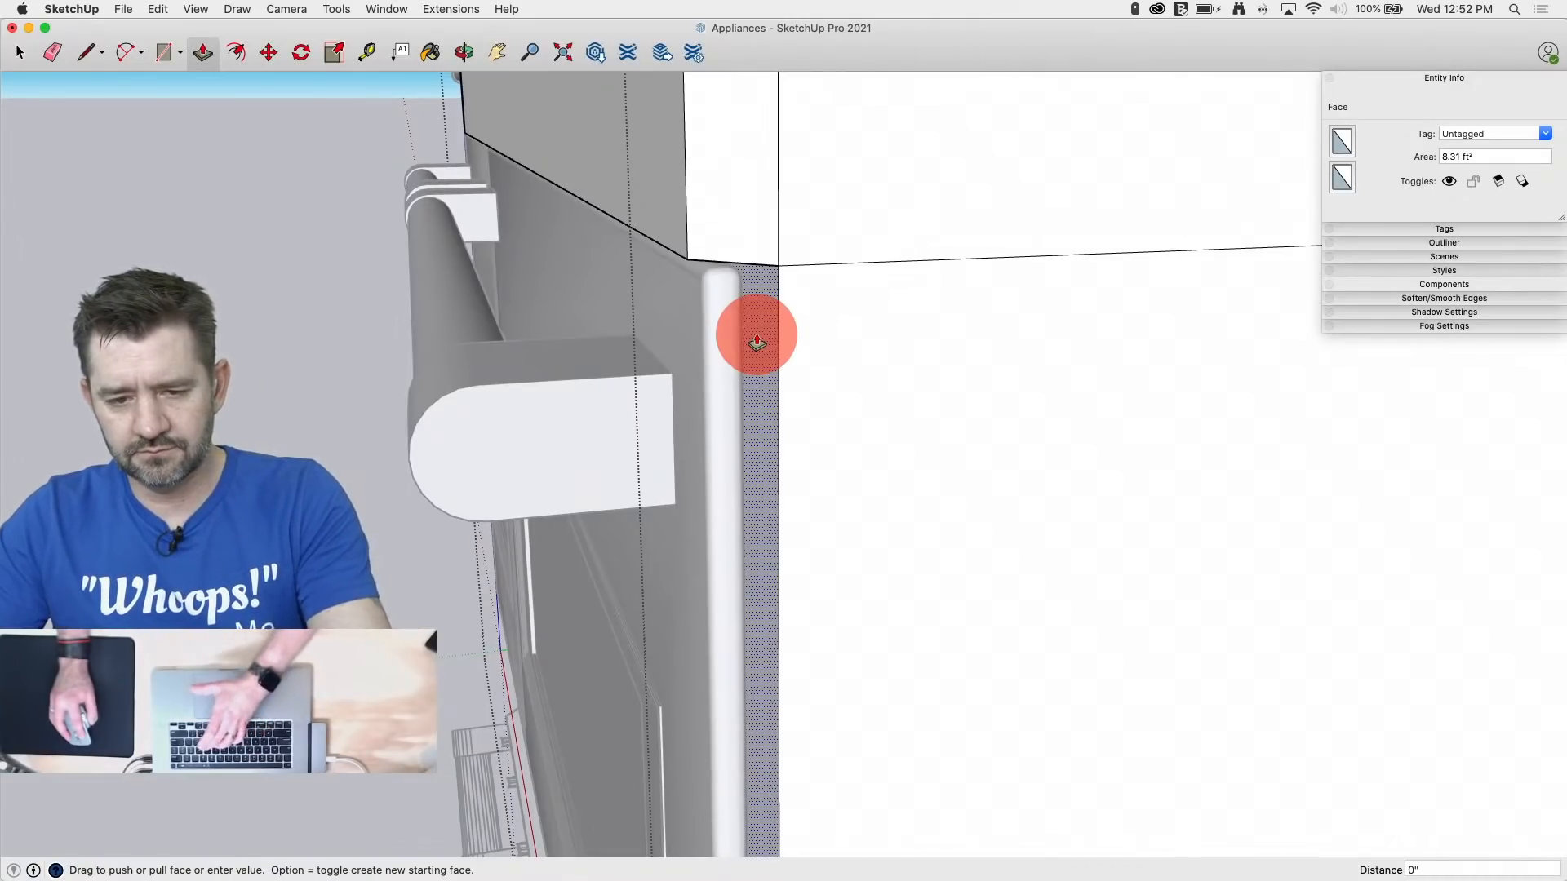
pyautogui.press('space')
# Step: Close the range body group to return to the main model
pyautogui.moveTo(767, 350); pyautogui.dragTo(841, 331, button='middle')
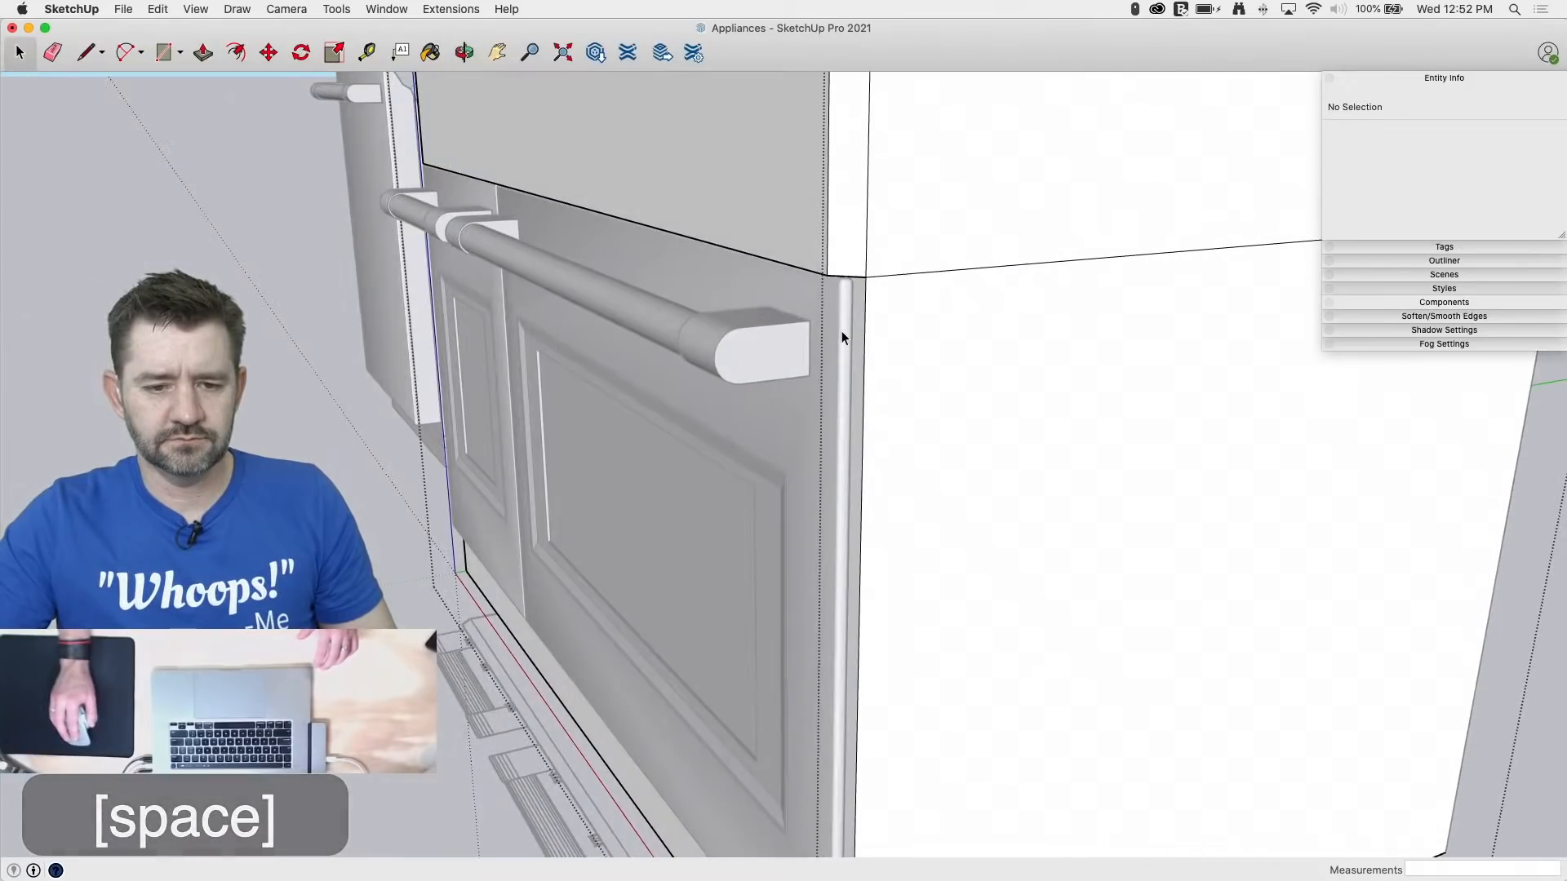
pyautogui.scroll(-5, 863, 305)
pyautogui.press('space')
pyautogui.click(441, 654)
pyautogui.moveTo(441, 654); pyautogui.dragTo(651, 728, button='middle')
pyautogui.scroll(-5, 539, 620)
# Step: Draw a centre line about 1 3/4" long down the middle of the FRONT burner knob on the elevation drawing
pyautogui.moveTo(1049, 572); pyautogui.dragTo(139, 367, button='middle')
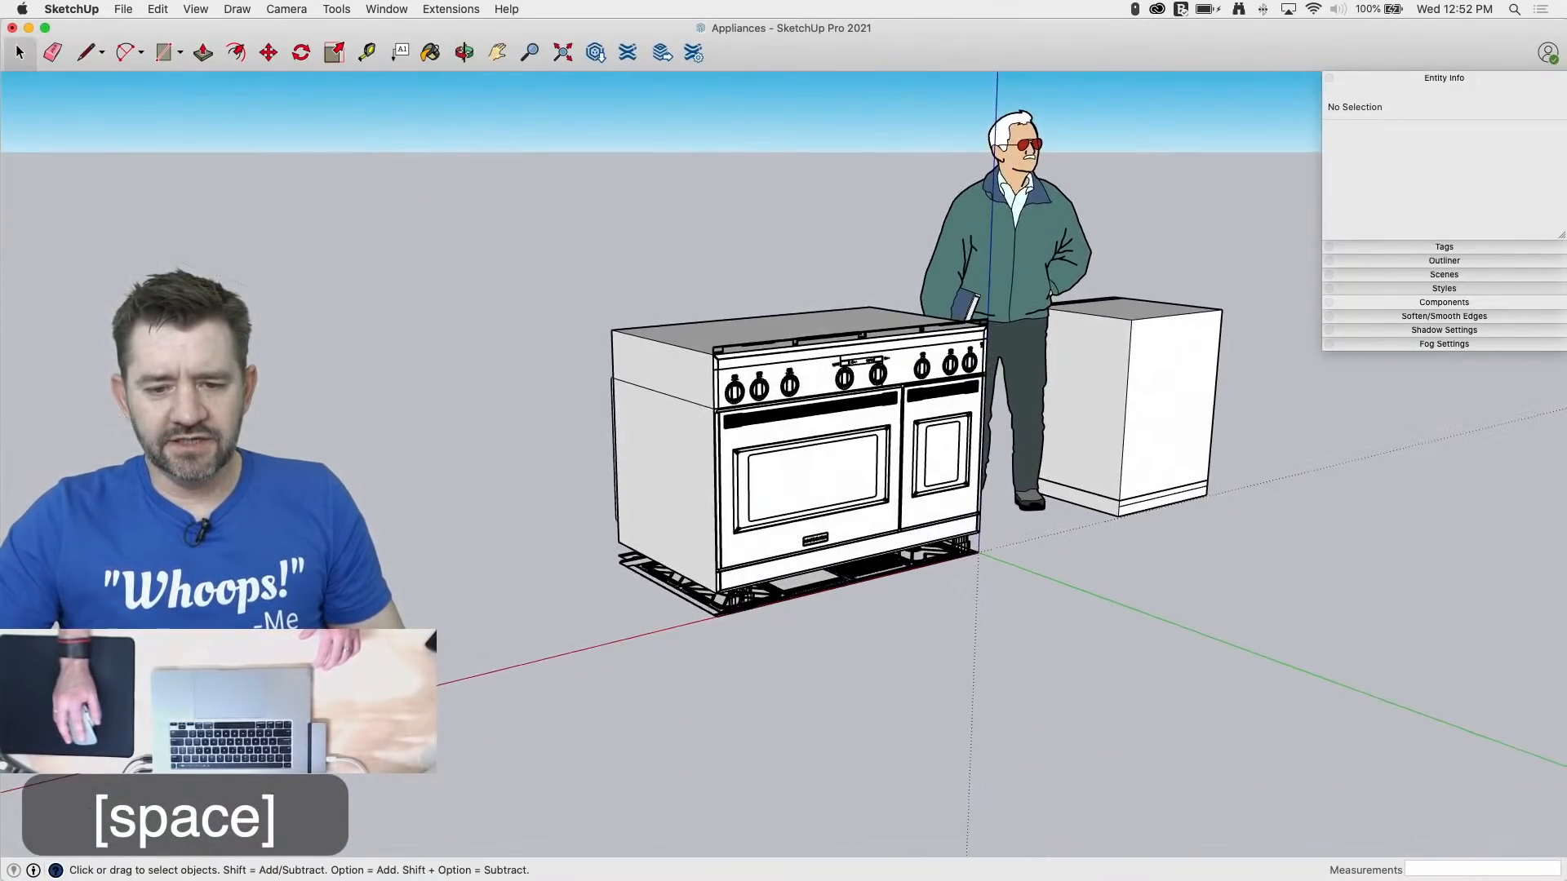
pyautogui.scroll(10, 802, 417)
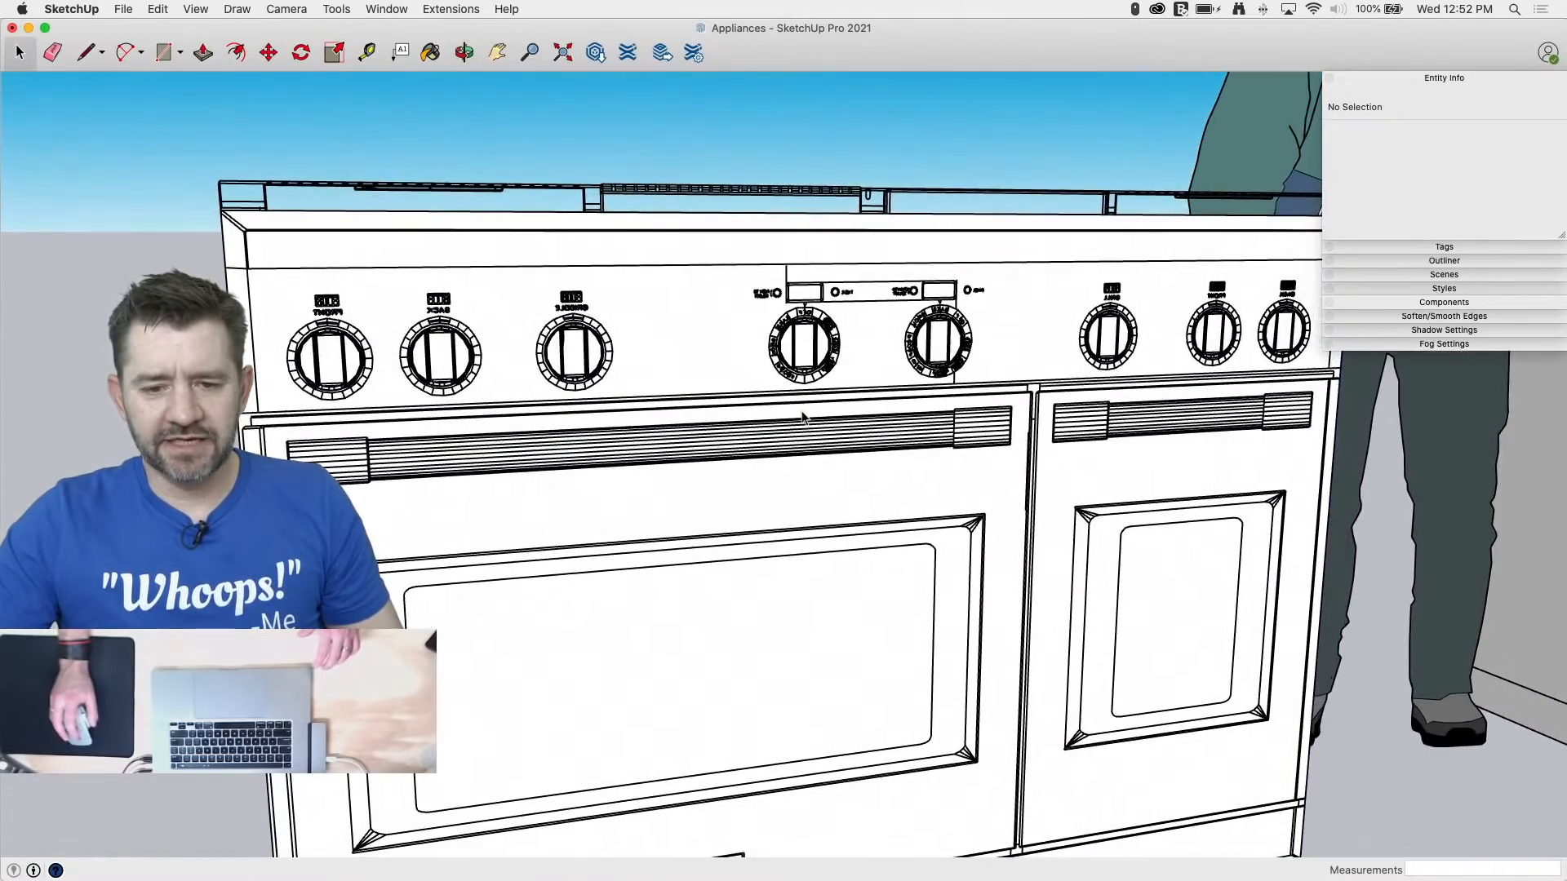
pyautogui.scroll(5, 802, 417)
pyautogui.scroll(-10, 843, 423)
pyautogui.moveTo(843, 423); pyautogui.dragTo(570, 395, button='middle')
pyautogui.scroll(10, 306, 524)
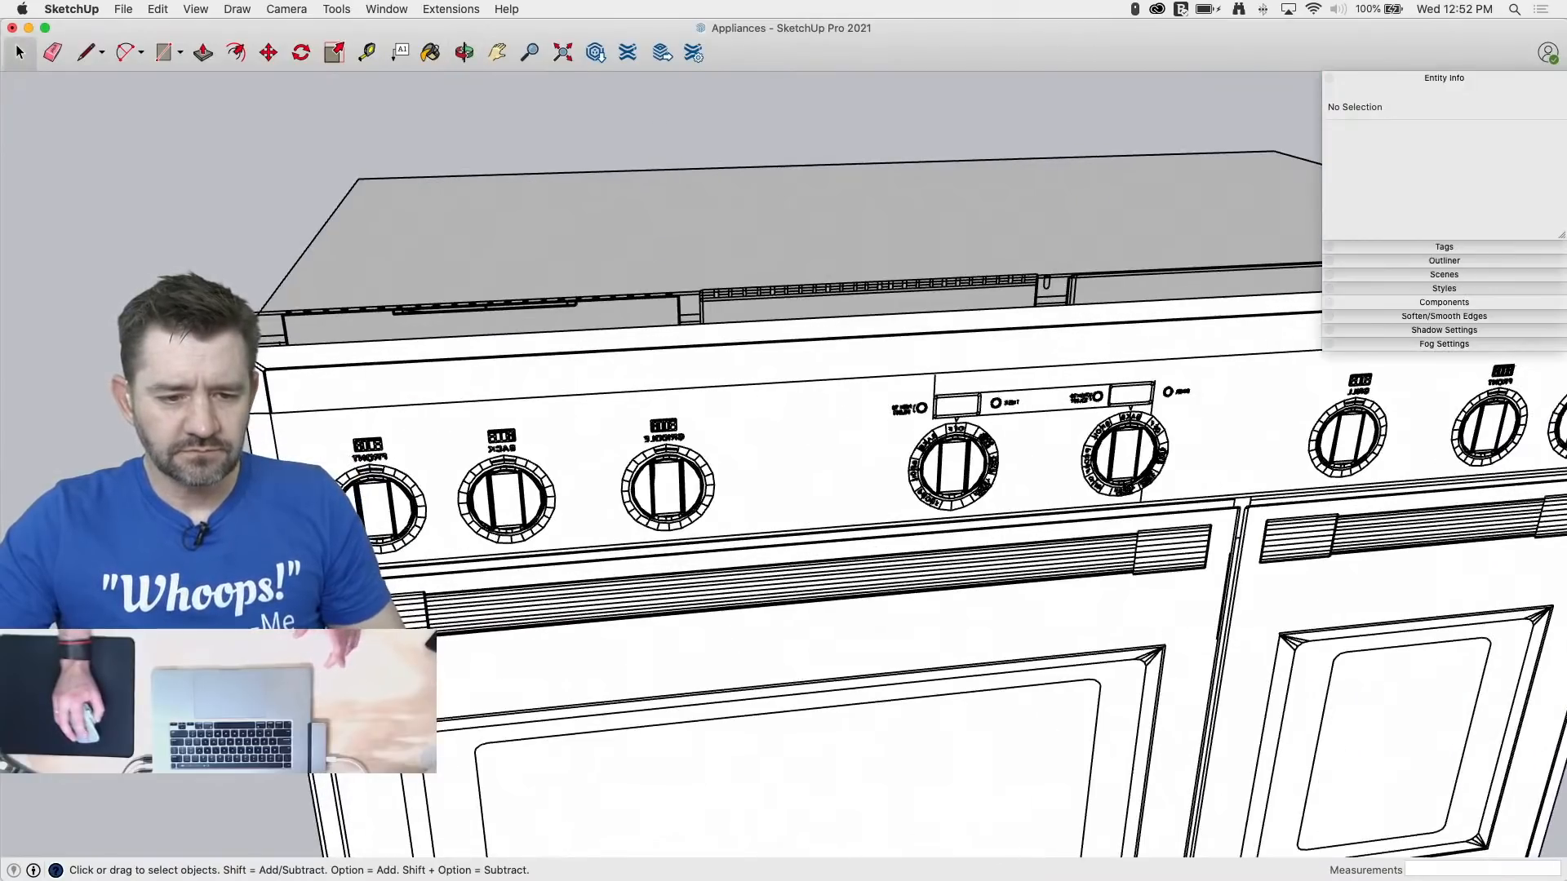
pyautogui.scroll(3, 405, 525)
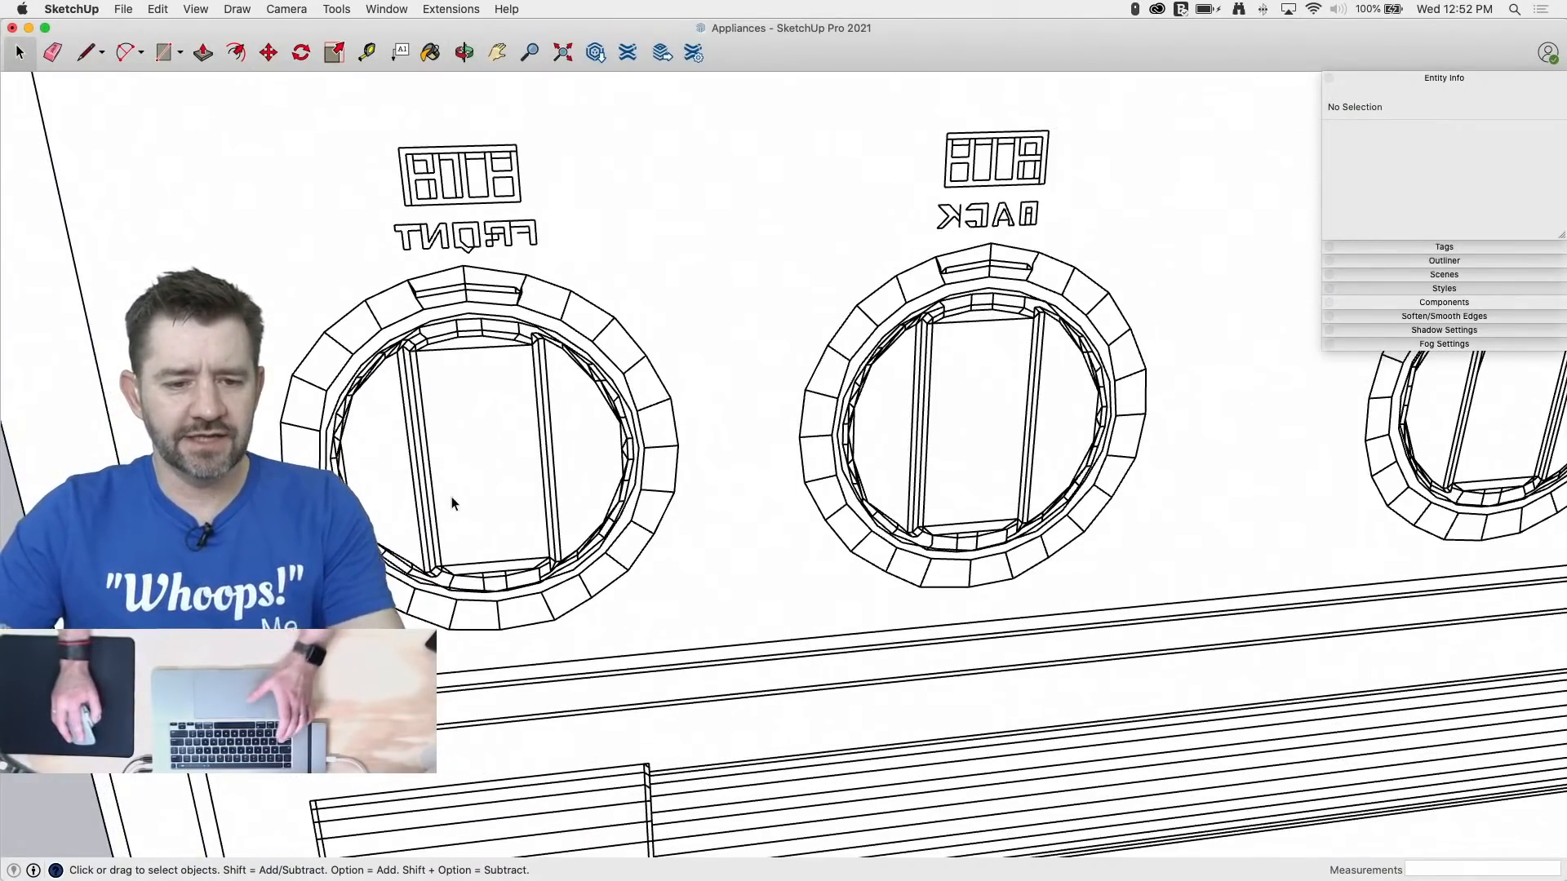
pyautogui.press('c')
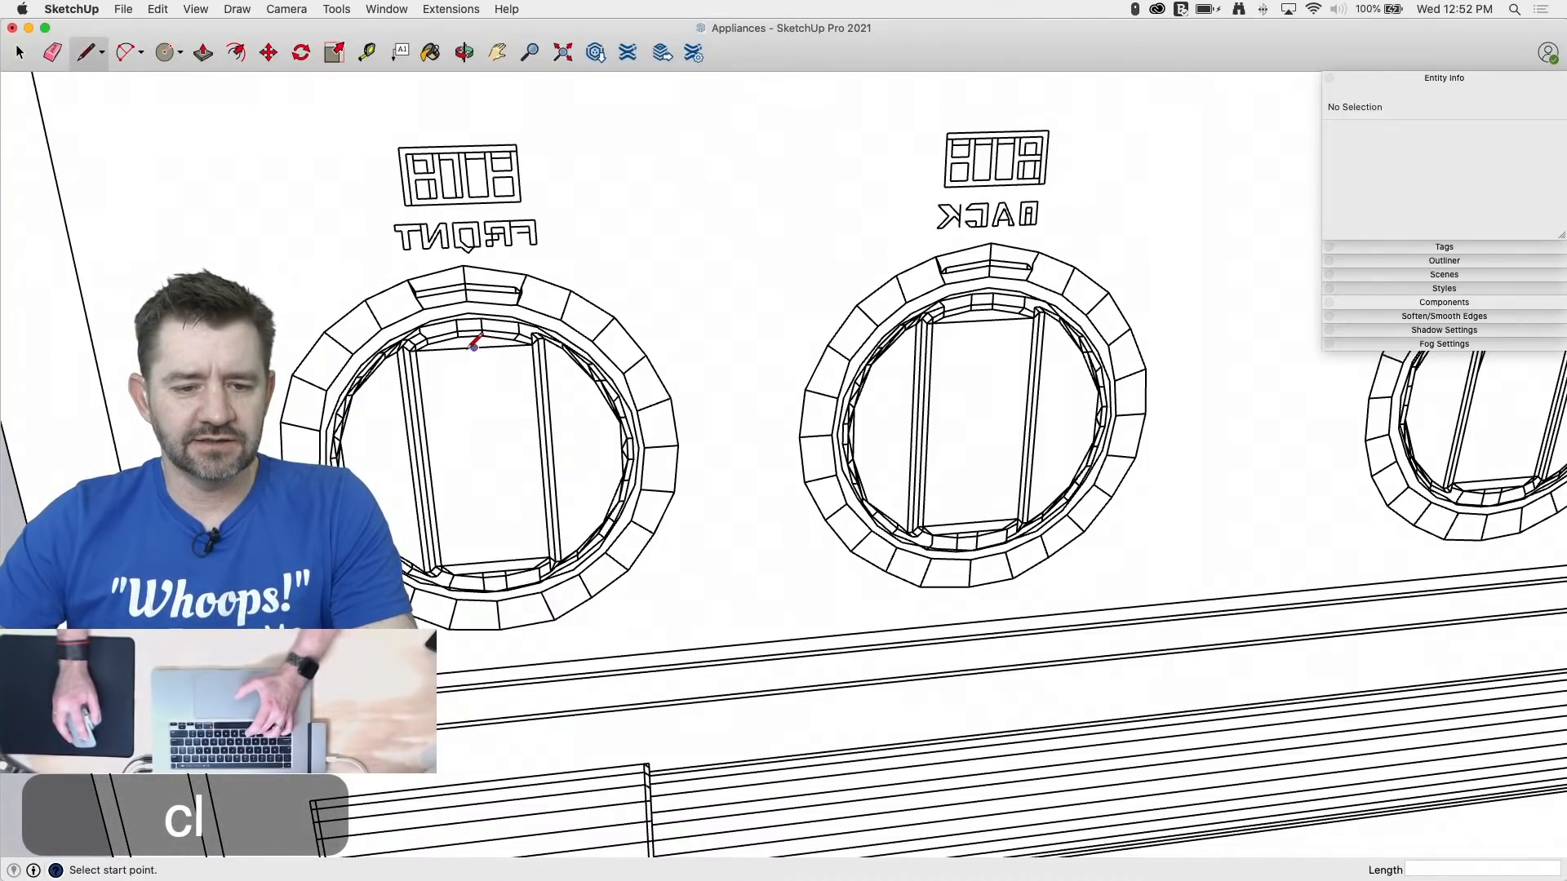
pyautogui.click(474, 348)
pyautogui.click(495, 560)
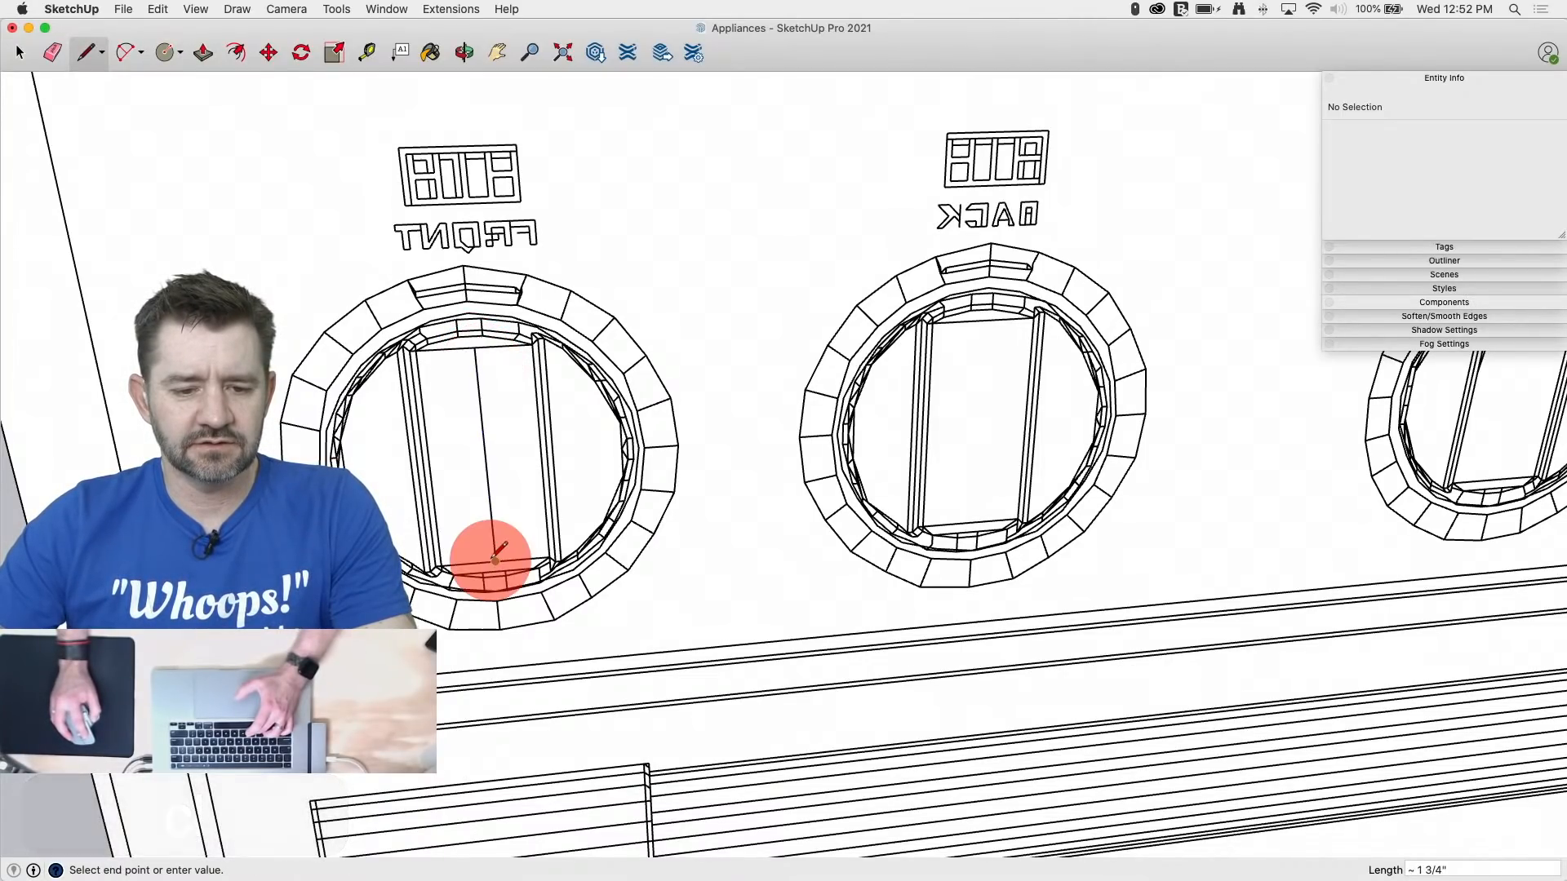
# Step: Draw a circle centred on the line's midpoint and reaching the outer rim of the FRONT knob
pyautogui.press('c')
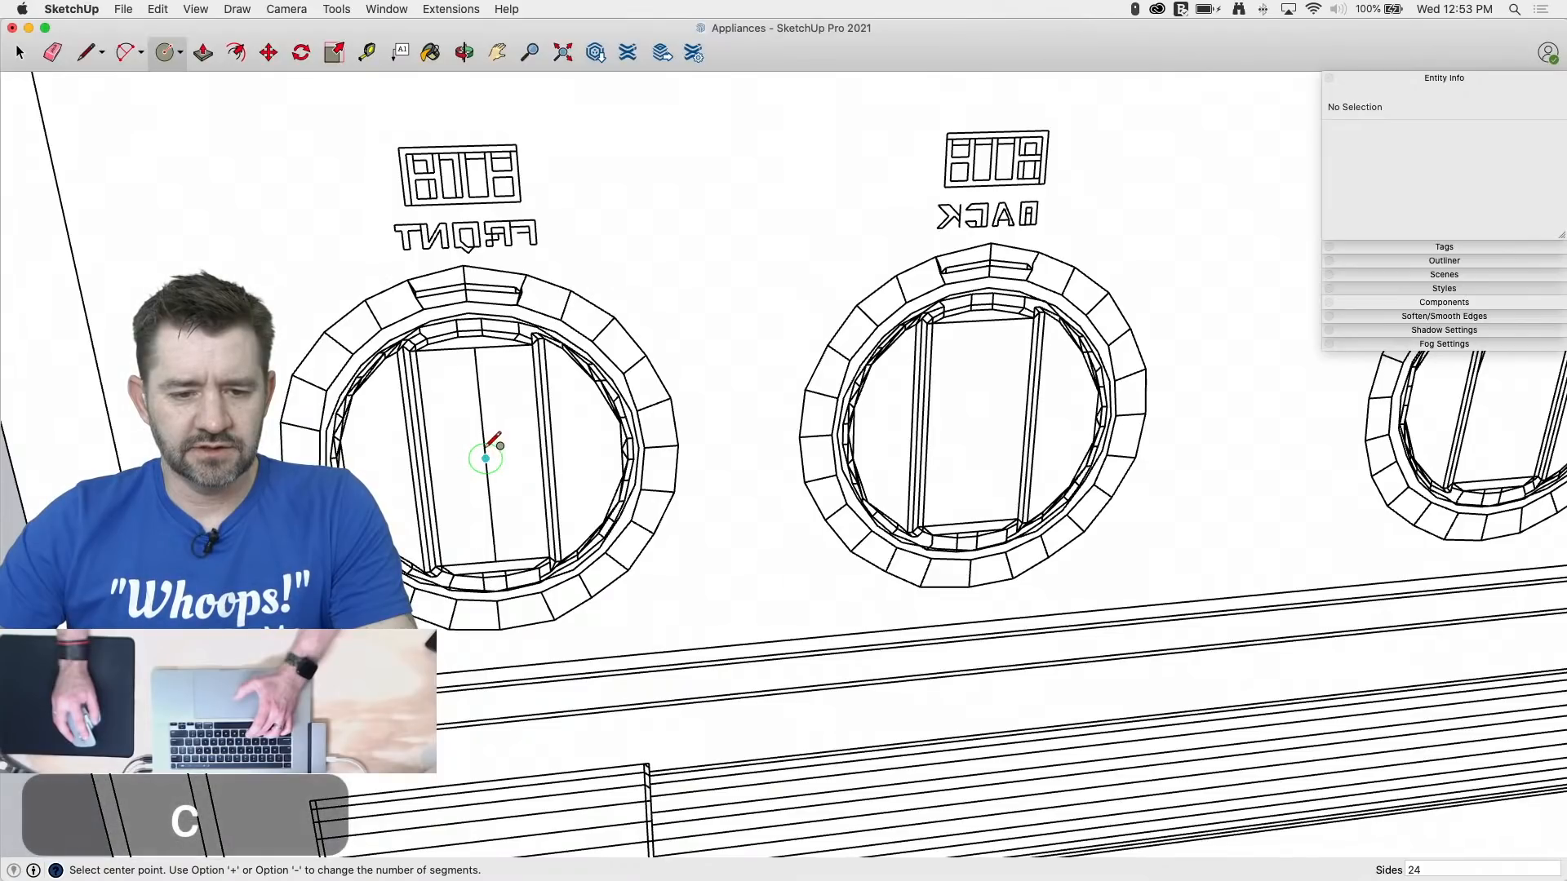
pyautogui.click(485, 459)
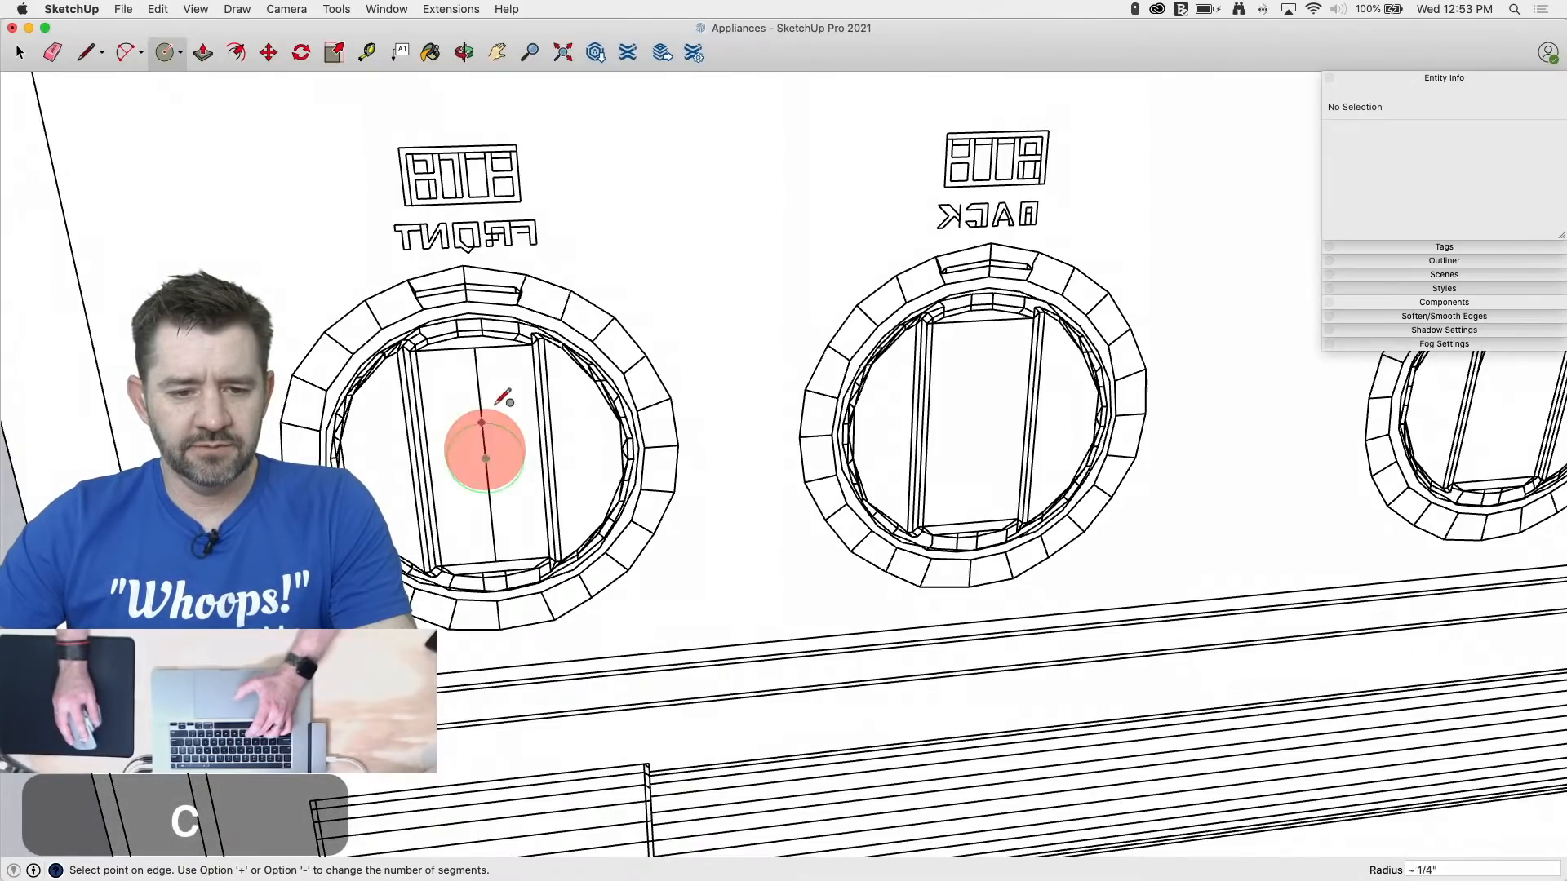
pyautogui.click(466, 264)
# Step: Offset the knob circle inward twice to trace the knob's two inner rings
pyautogui.press('f')
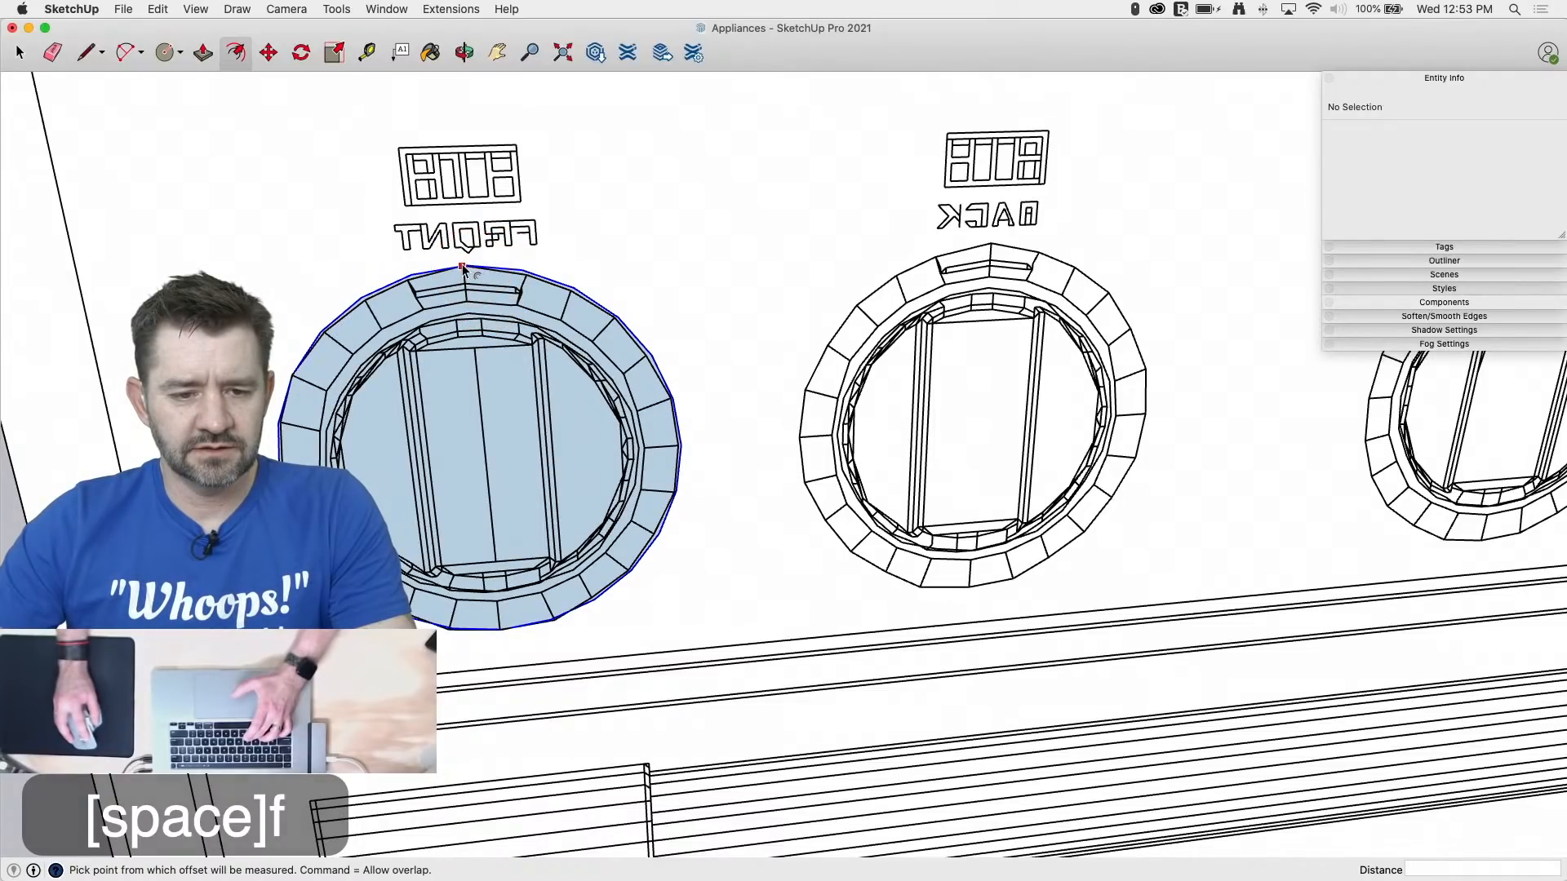
pyautogui.moveTo(462, 269); pyautogui.dragTo(467, 303)
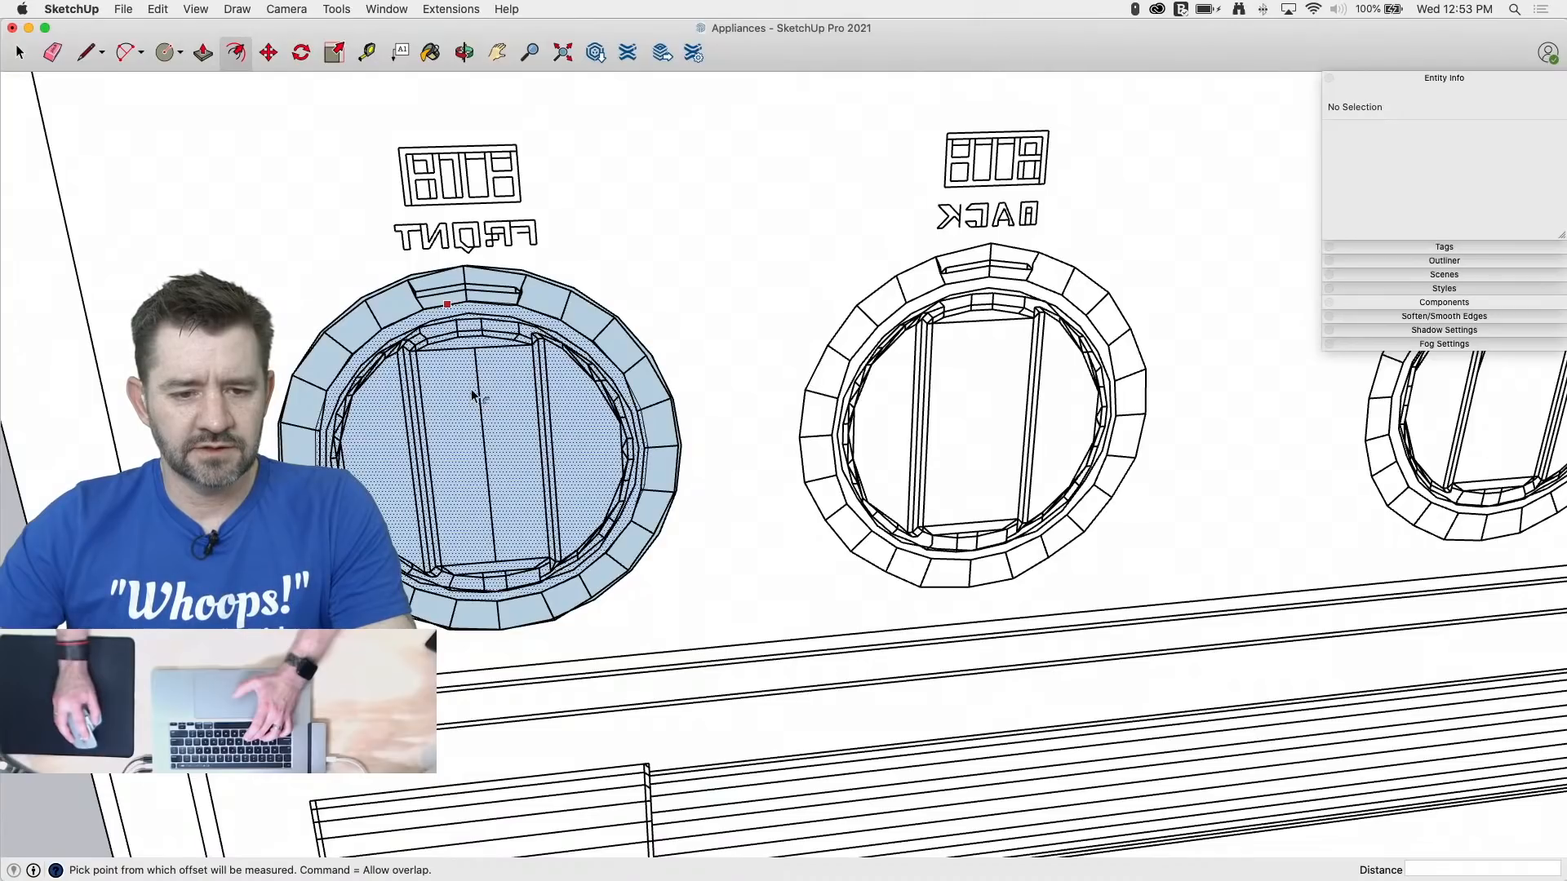
pyautogui.moveTo(467, 307); pyautogui.dragTo(470, 316)
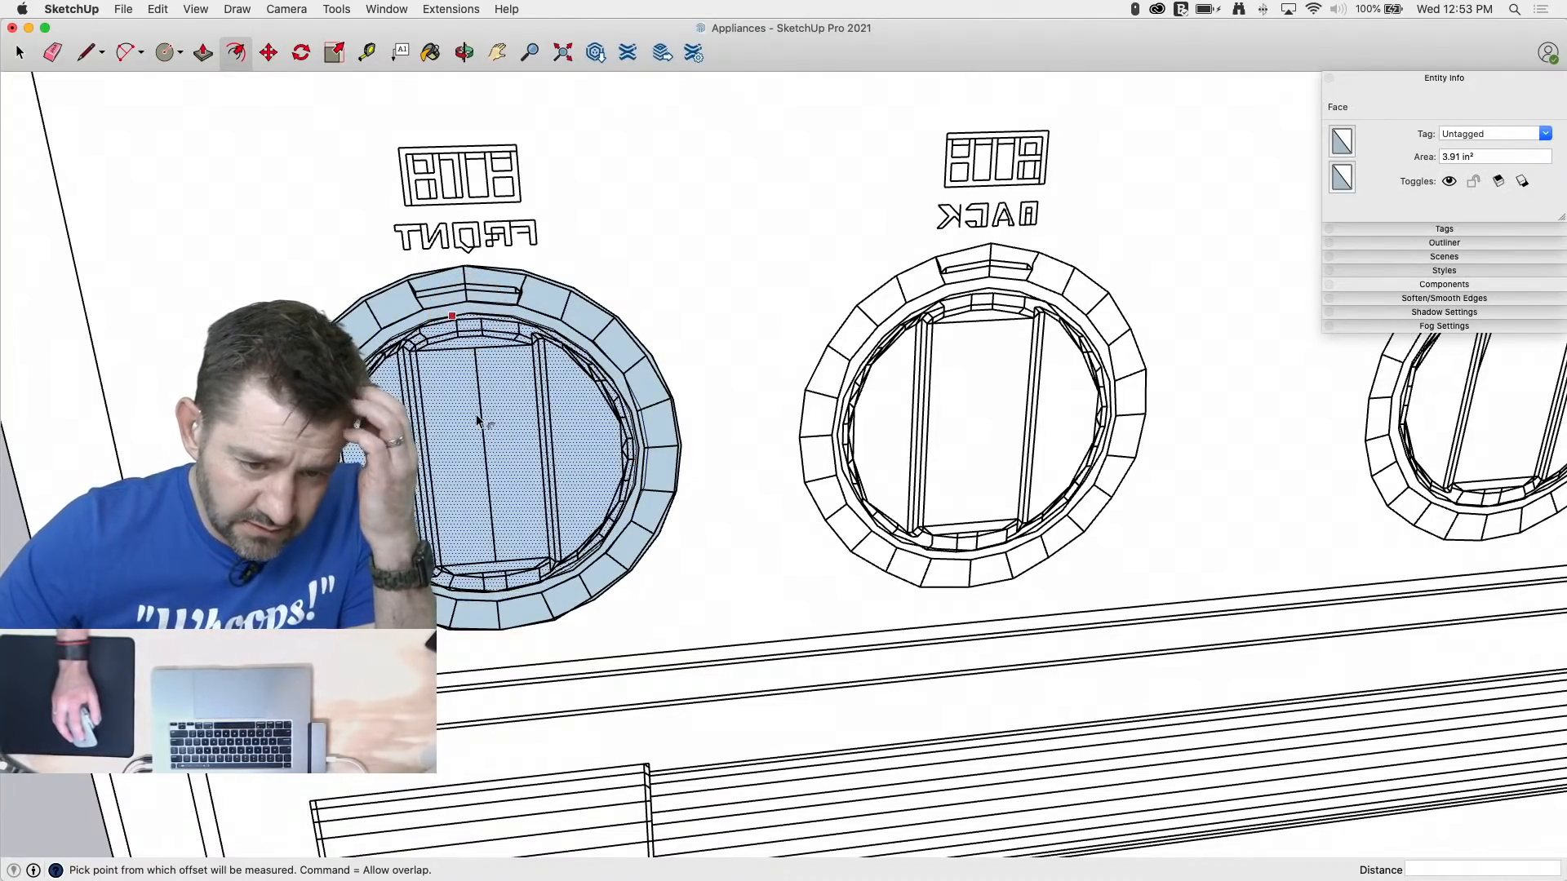
pyautogui.moveTo(563, 545); pyautogui.dragTo(634, 501, button='middle')
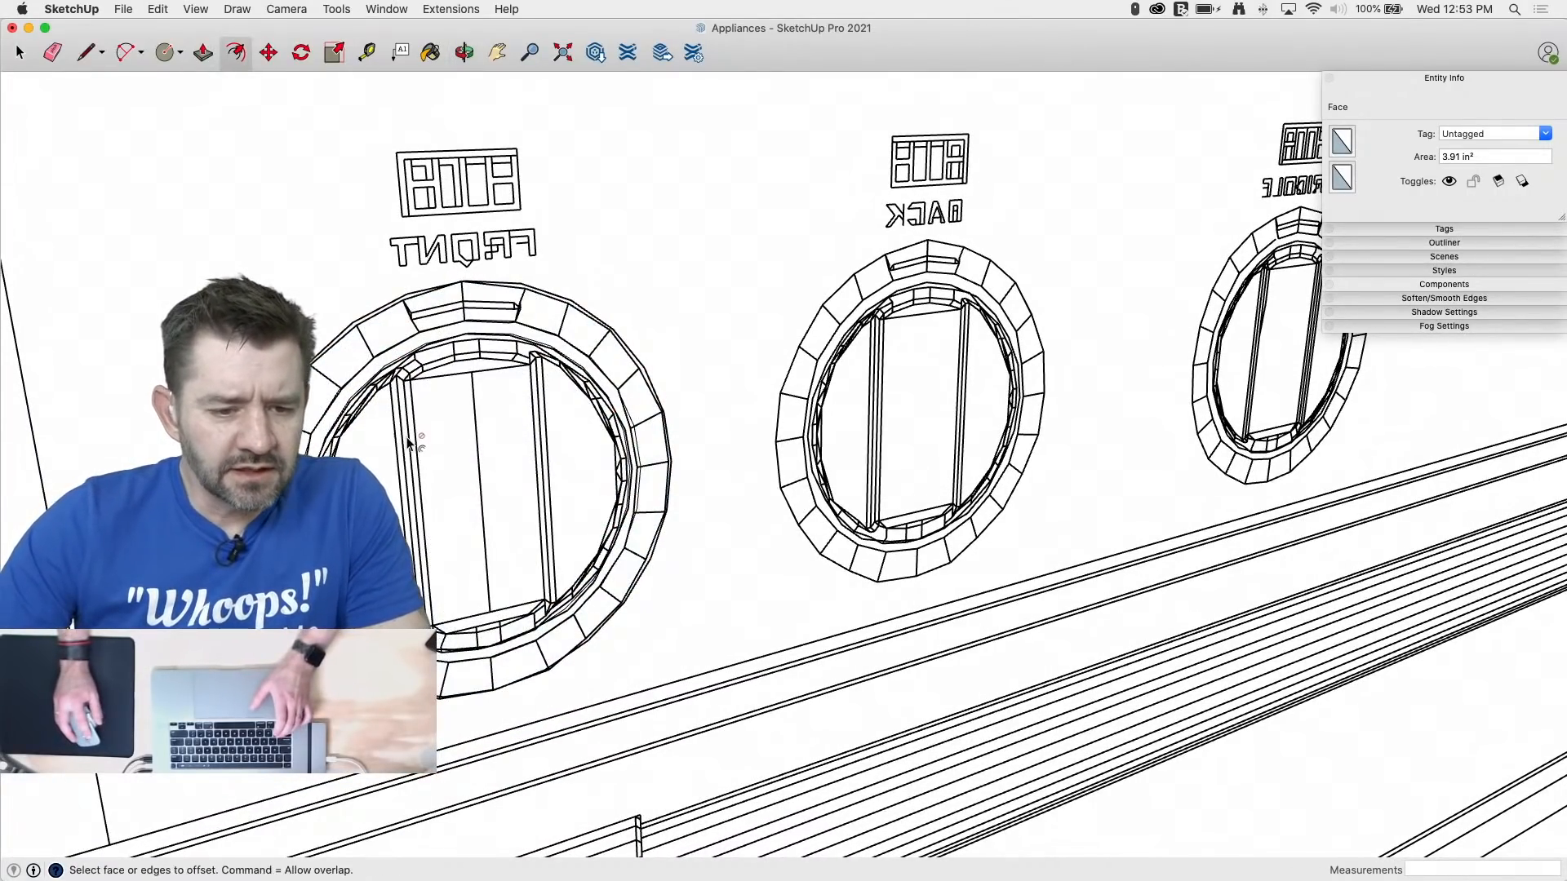
pyautogui.press('space')
pyautogui.keyDown('shift'); pyautogui.click(375, 427); pyautogui.keyUp('shift')
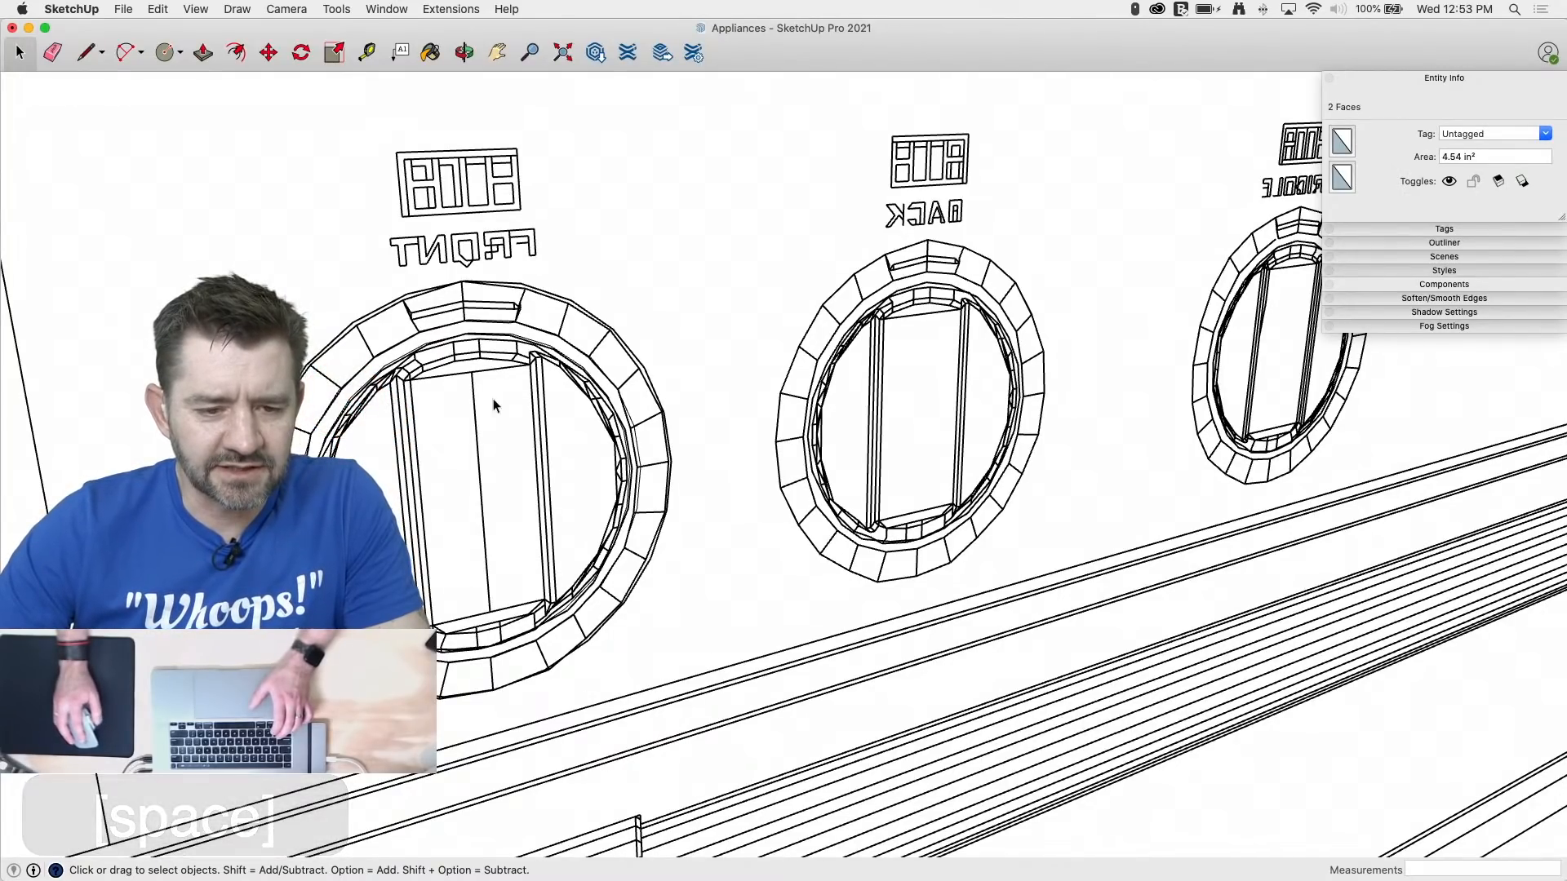
pyautogui.scroll(3, 506, 408)
pyautogui.press('l')
pyautogui.moveTo(428, 359); pyautogui.dragTo(330, 371, button='middle')
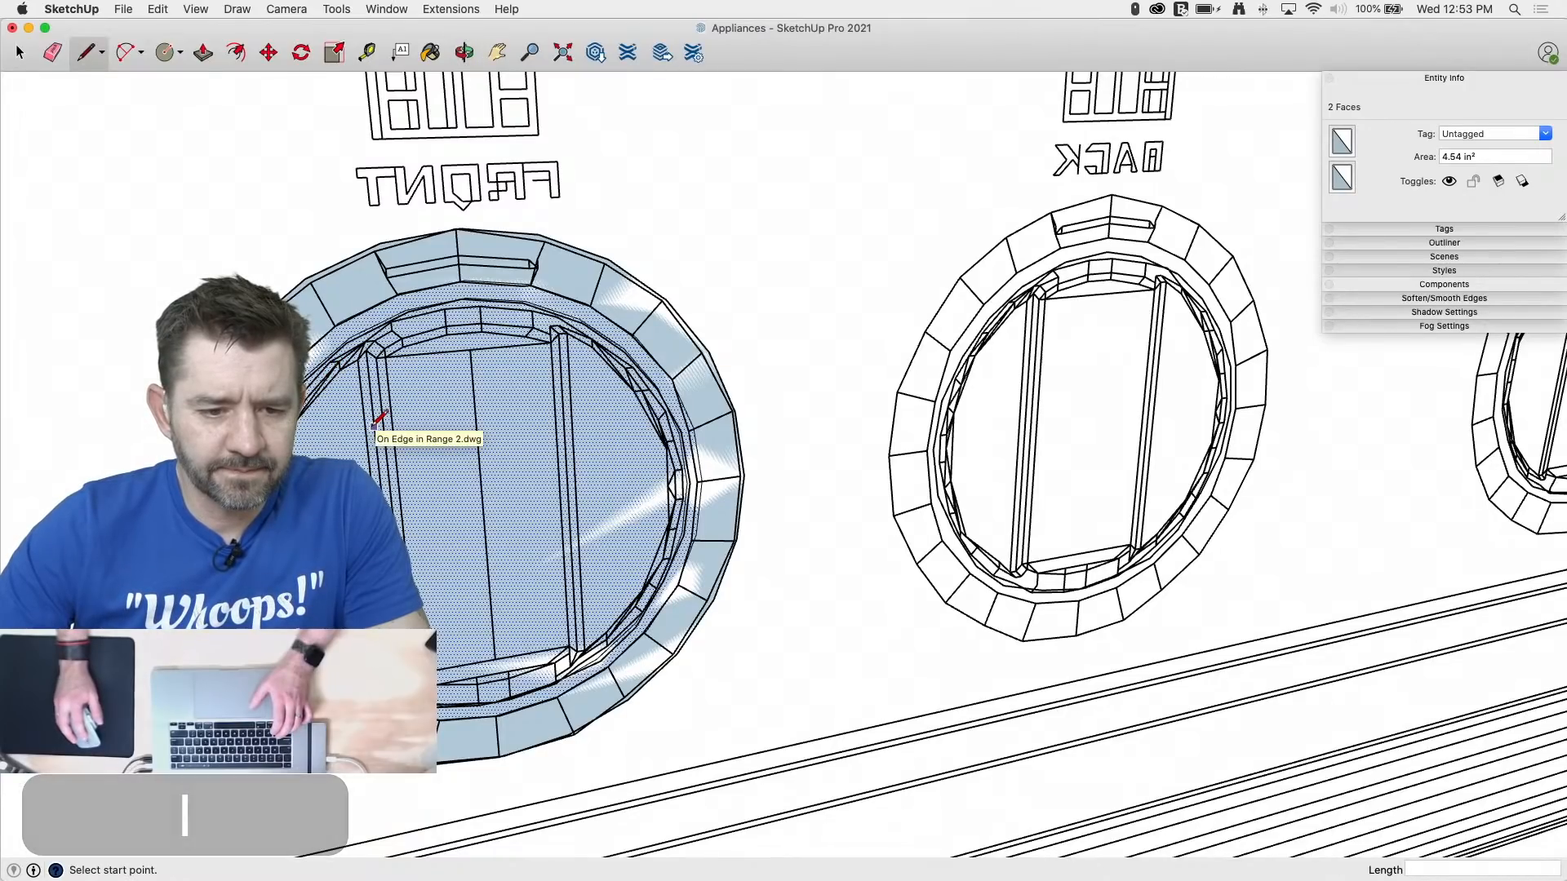
pyautogui.press('l')
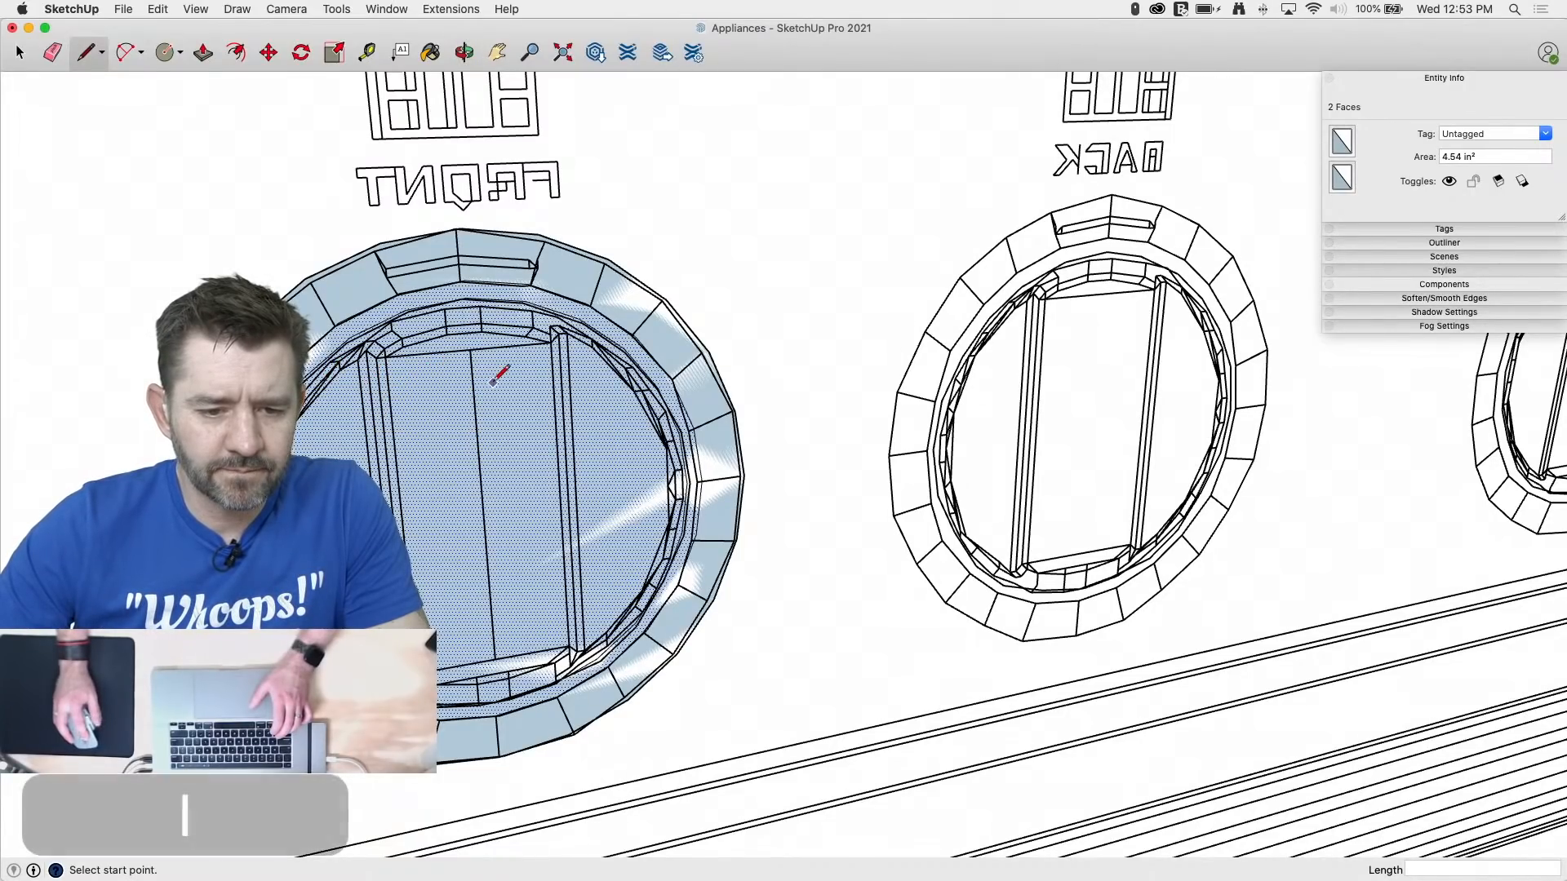
# Step: Move the whole traced FRONT knob outline straight forward from the elevation drawing onto the front face of the range body
pyautogui.press('space')
pyautogui.click(474, 392)
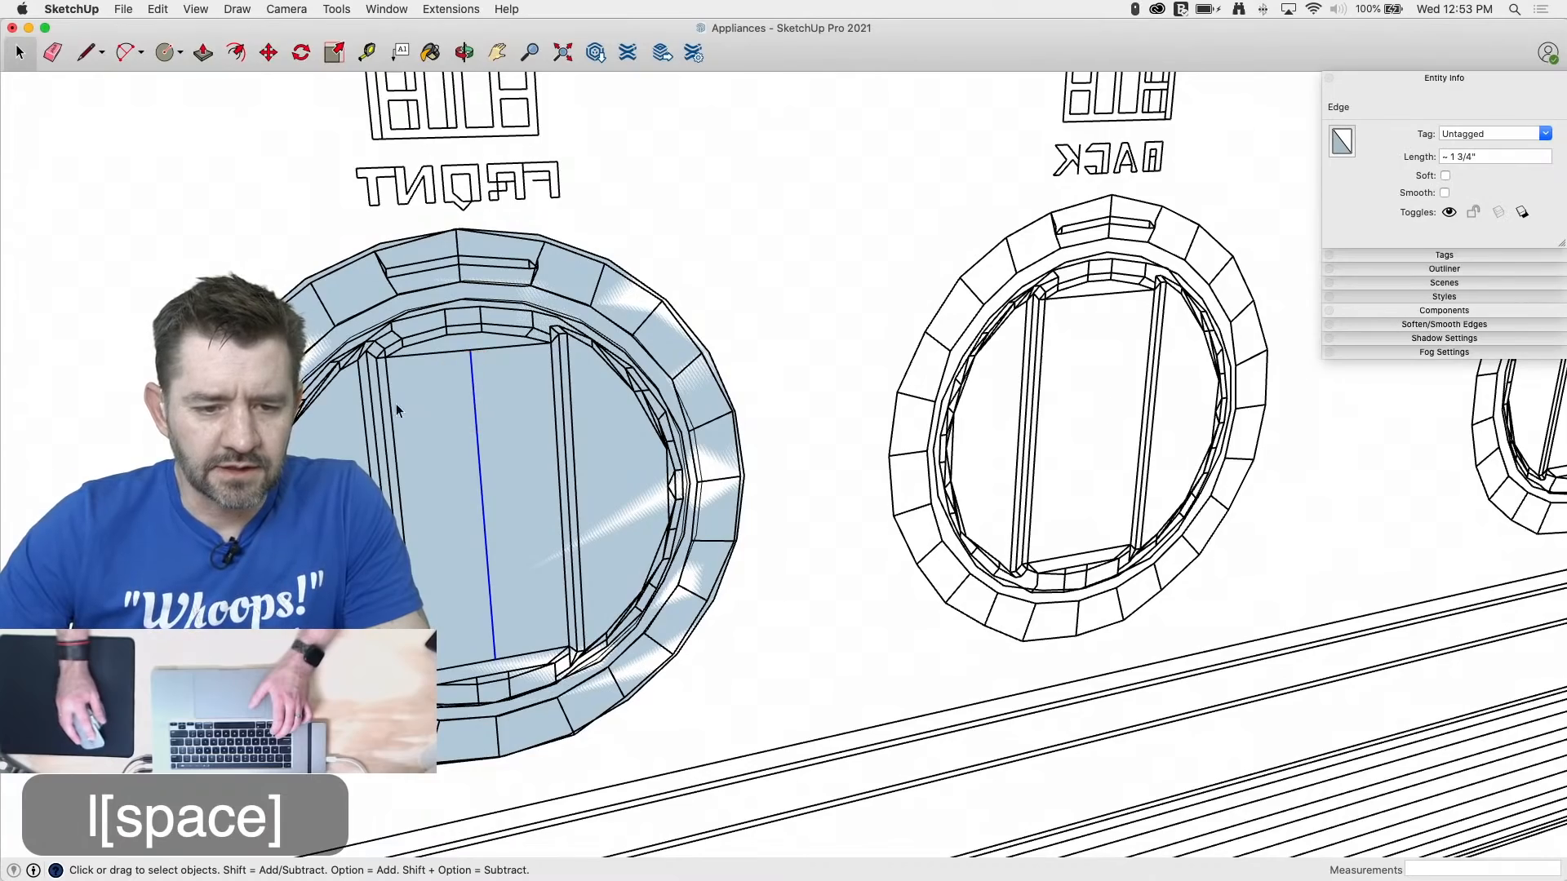
pyautogui.moveTo(137, 204); pyautogui.dragTo(847, 800)
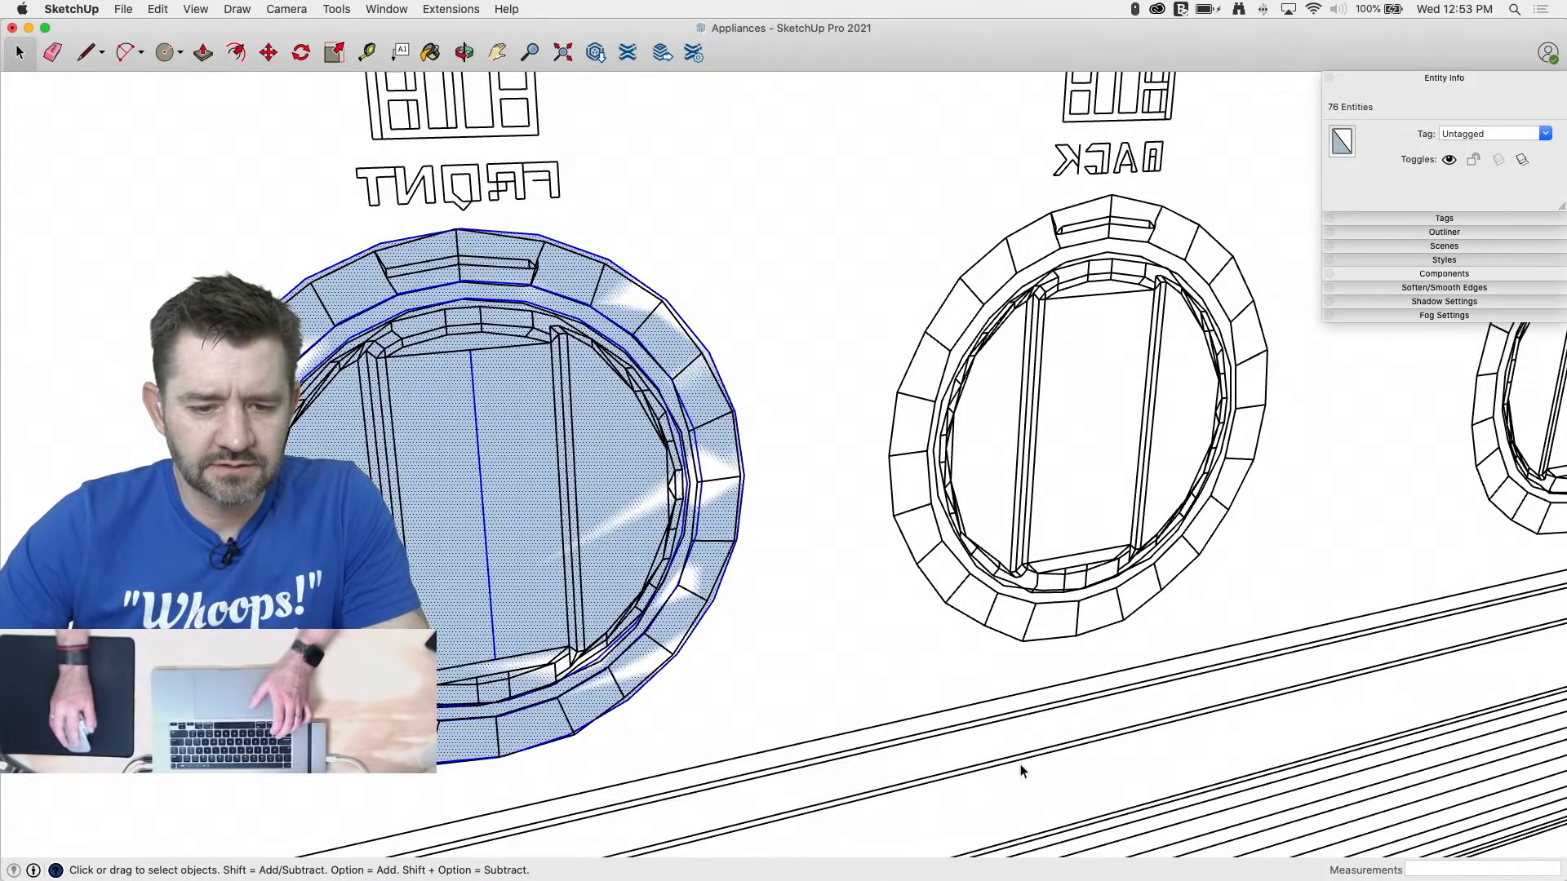
pyautogui.moveTo(1022, 770); pyautogui.dragTo(1059, 612, button='middle')
pyautogui.scroll(-5, 1386, 437)
pyautogui.scroll(-3, 1386, 444)
pyautogui.press('m')
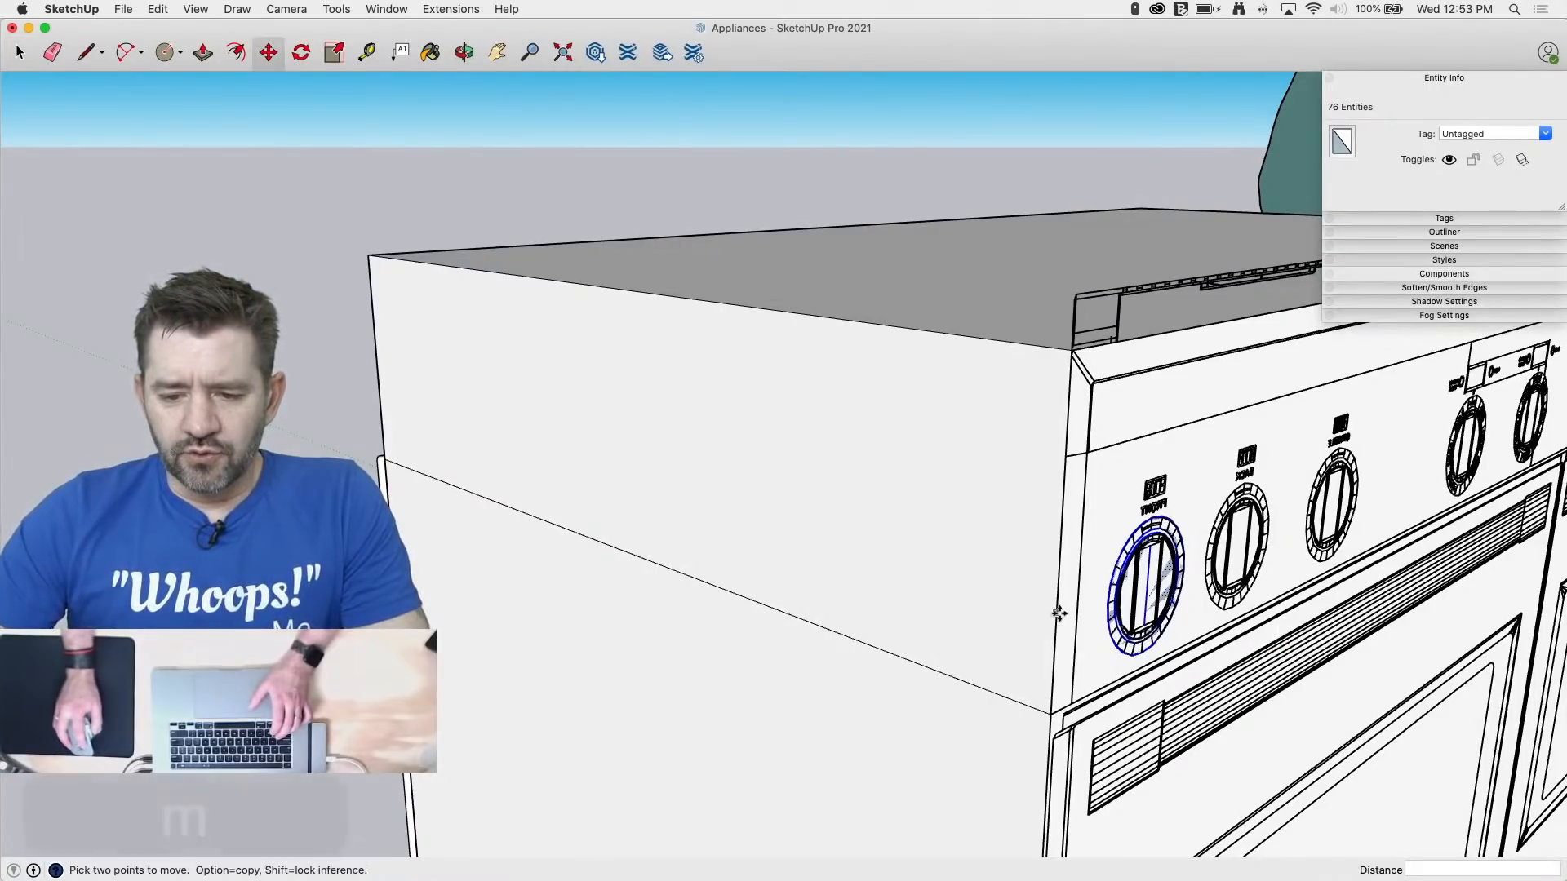
pyautogui.click(1104, 620)
pyautogui.moveTo(944, 566); pyautogui.dragTo(1399, 561, button='middle')
pyautogui.moveTo(571, 473); pyautogui.dragTo(872, 495, button='middle')
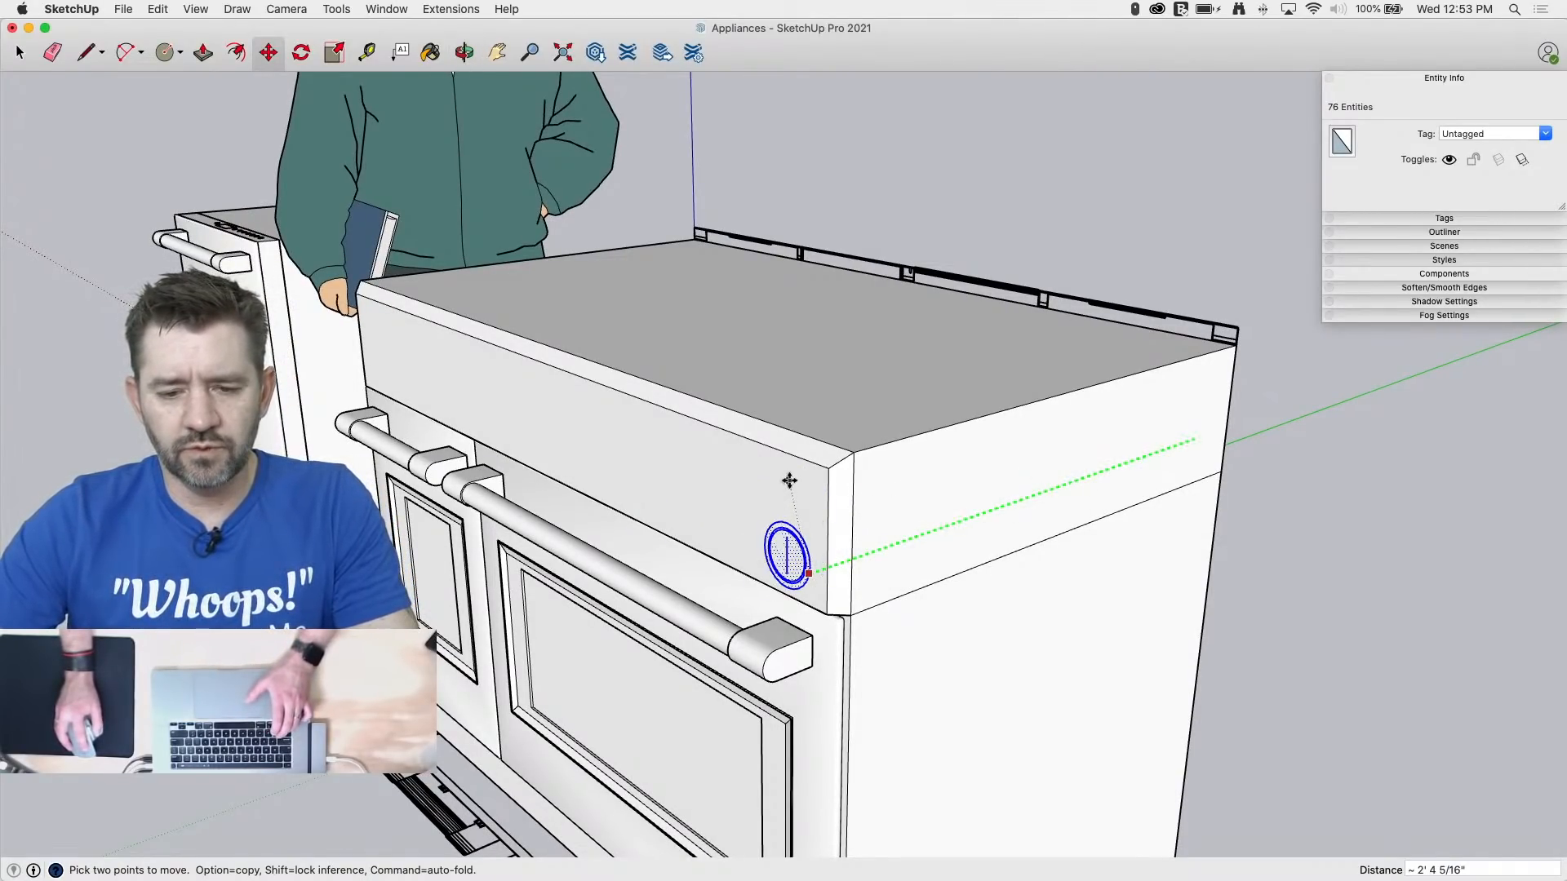
pyautogui.click(830, 471)
pyautogui.moveTo(996, 552); pyautogui.dragTo(1157, 532, button='middle')
# Step: Move the knob's two inner faces about 1/4" straight out from the panel so that the outer ring slopes
pyautogui.press('m')
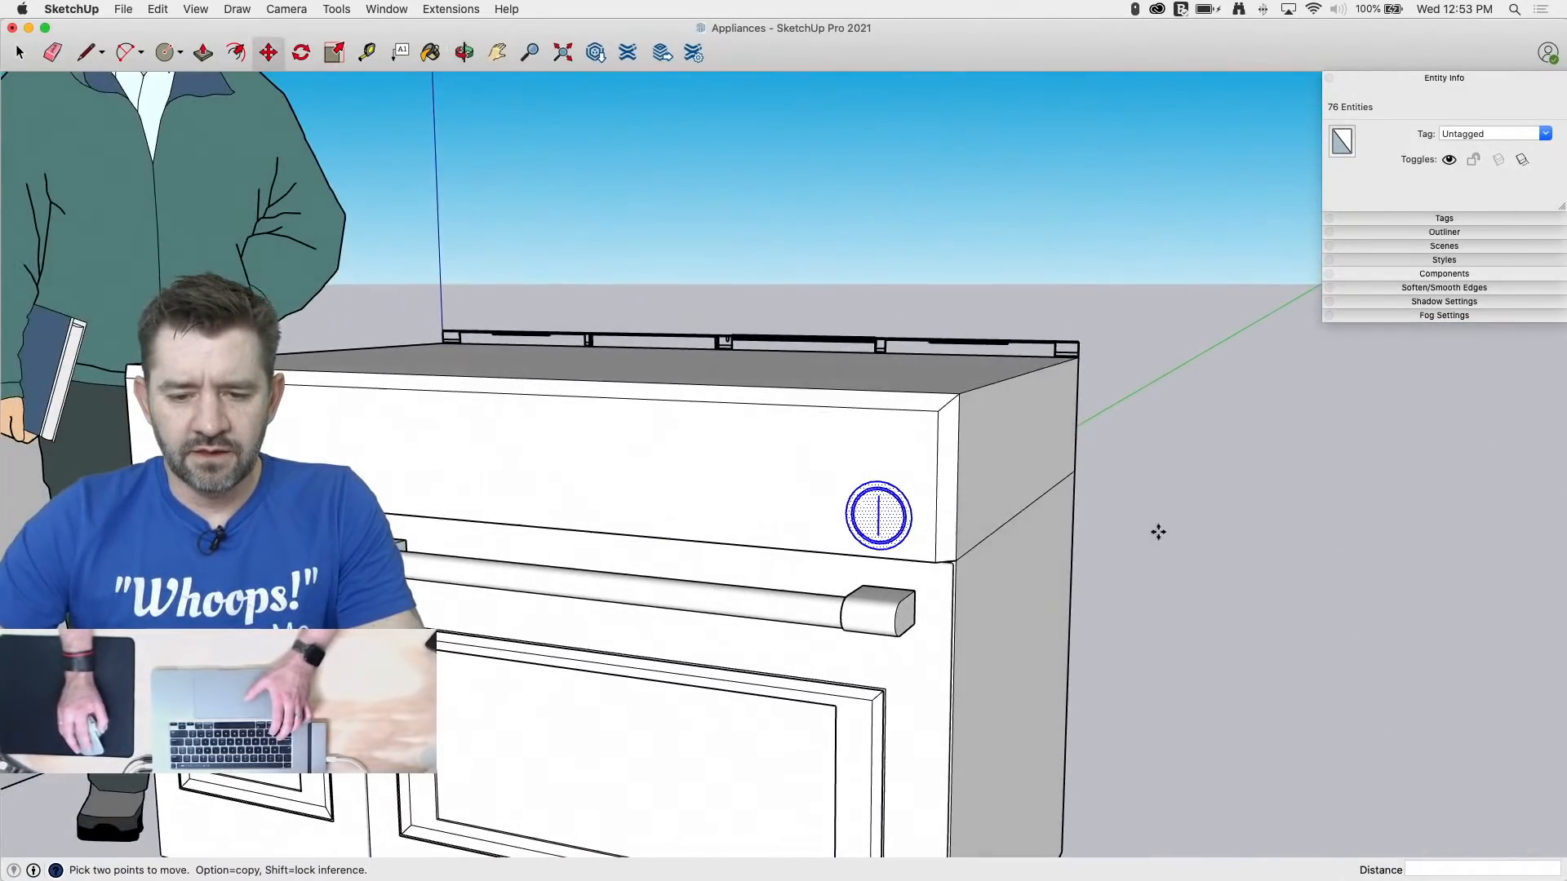
pyautogui.scroll(5, 885, 515)
pyautogui.scroll(5, 854, 479)
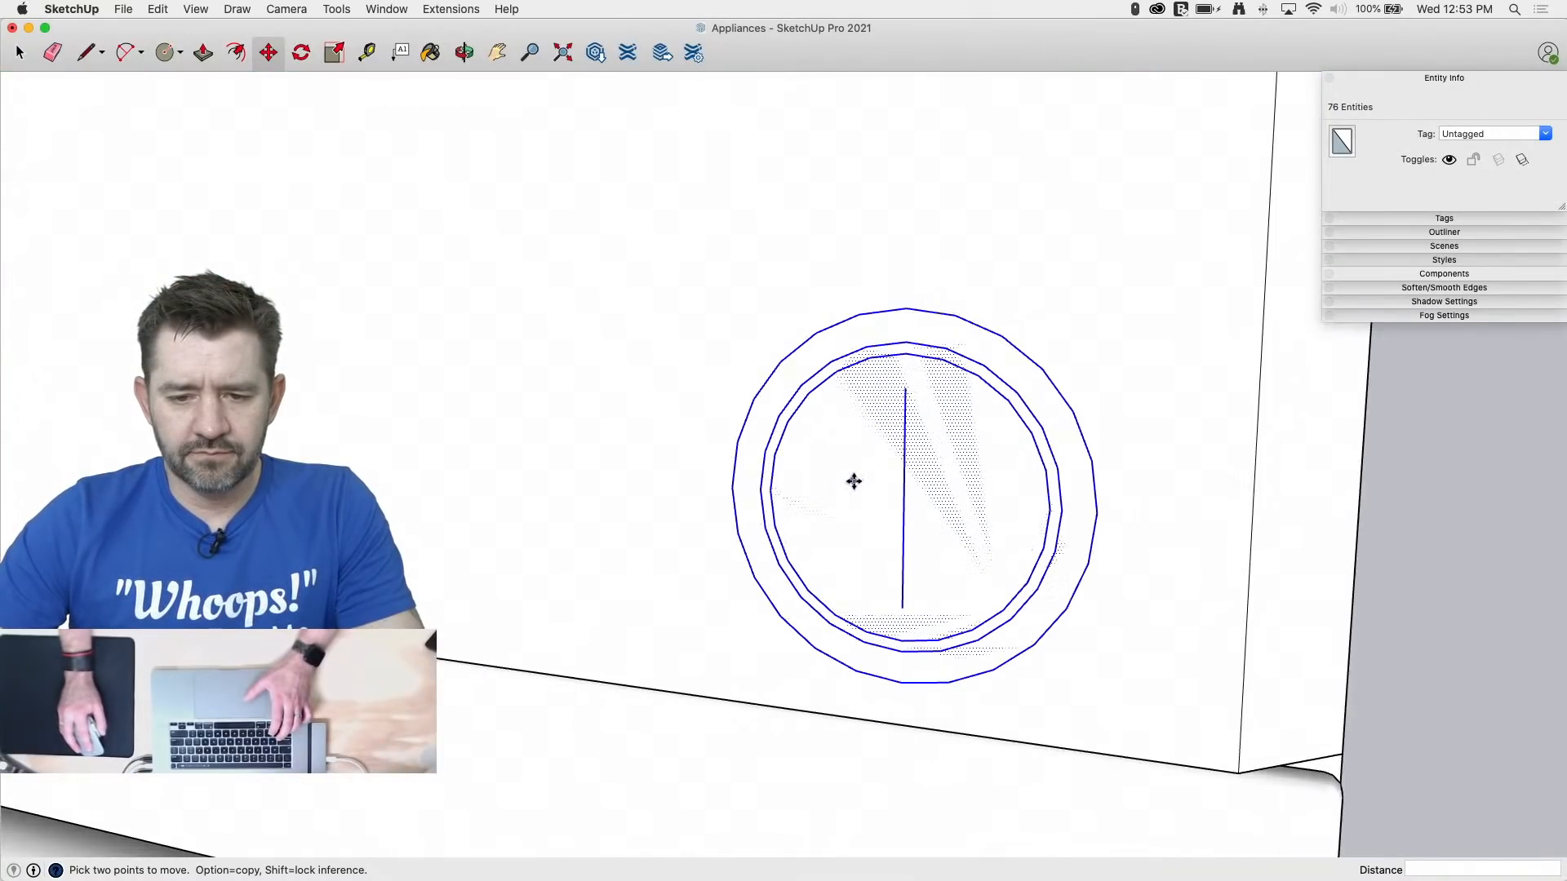
pyautogui.moveTo(854, 479); pyautogui.dragTo(895, 519, button='middle')
pyautogui.press('space')
pyautogui.click(938, 447)
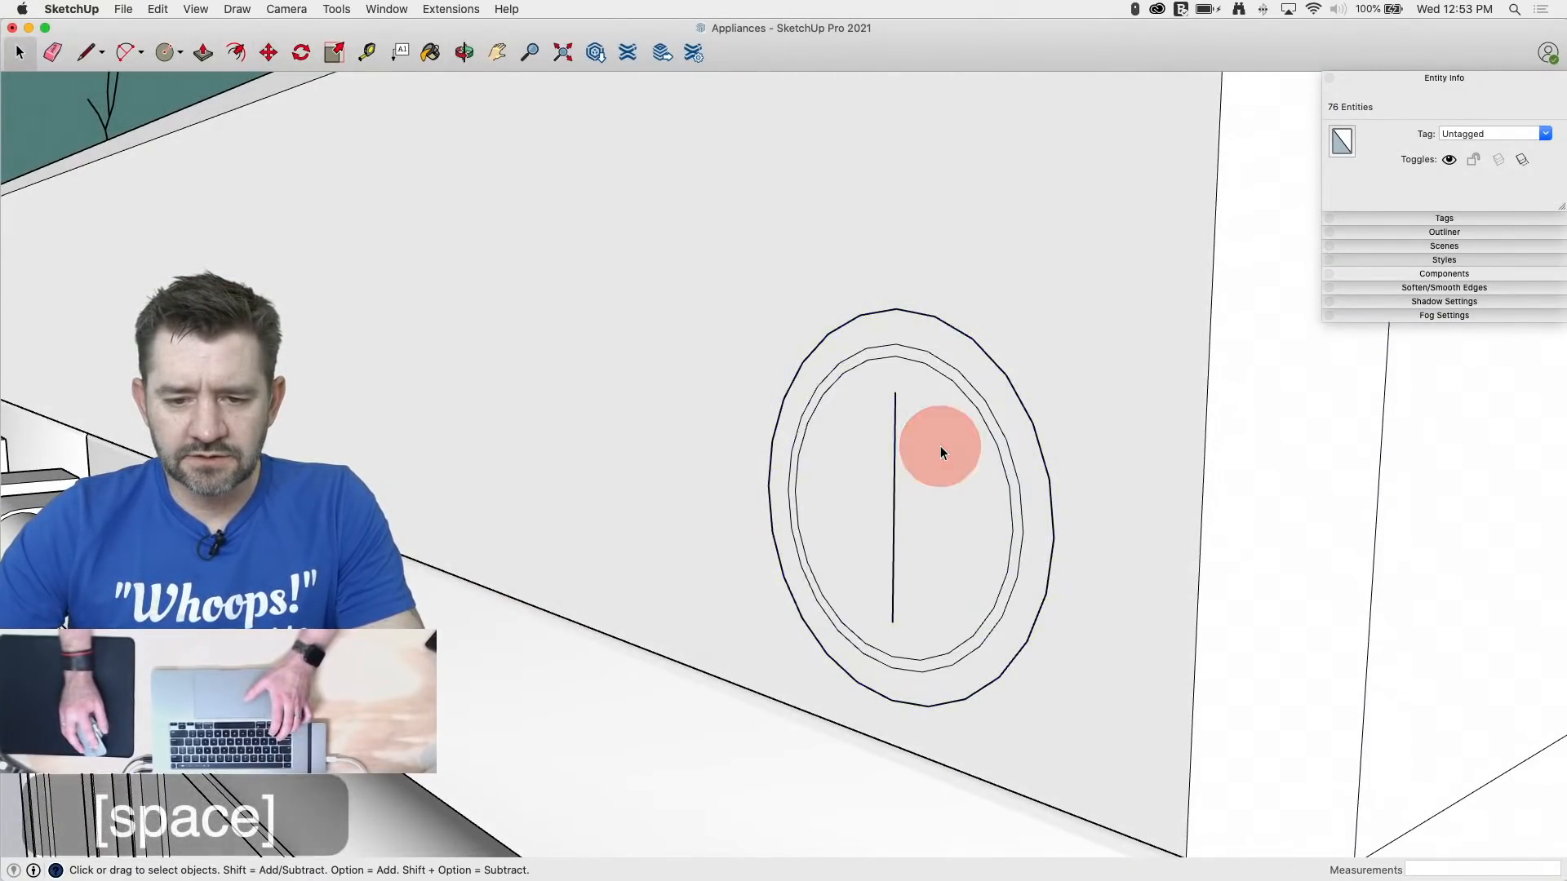
pyautogui.keyDown('shift'); pyautogui.click(938, 366); pyautogui.keyUp('shift')
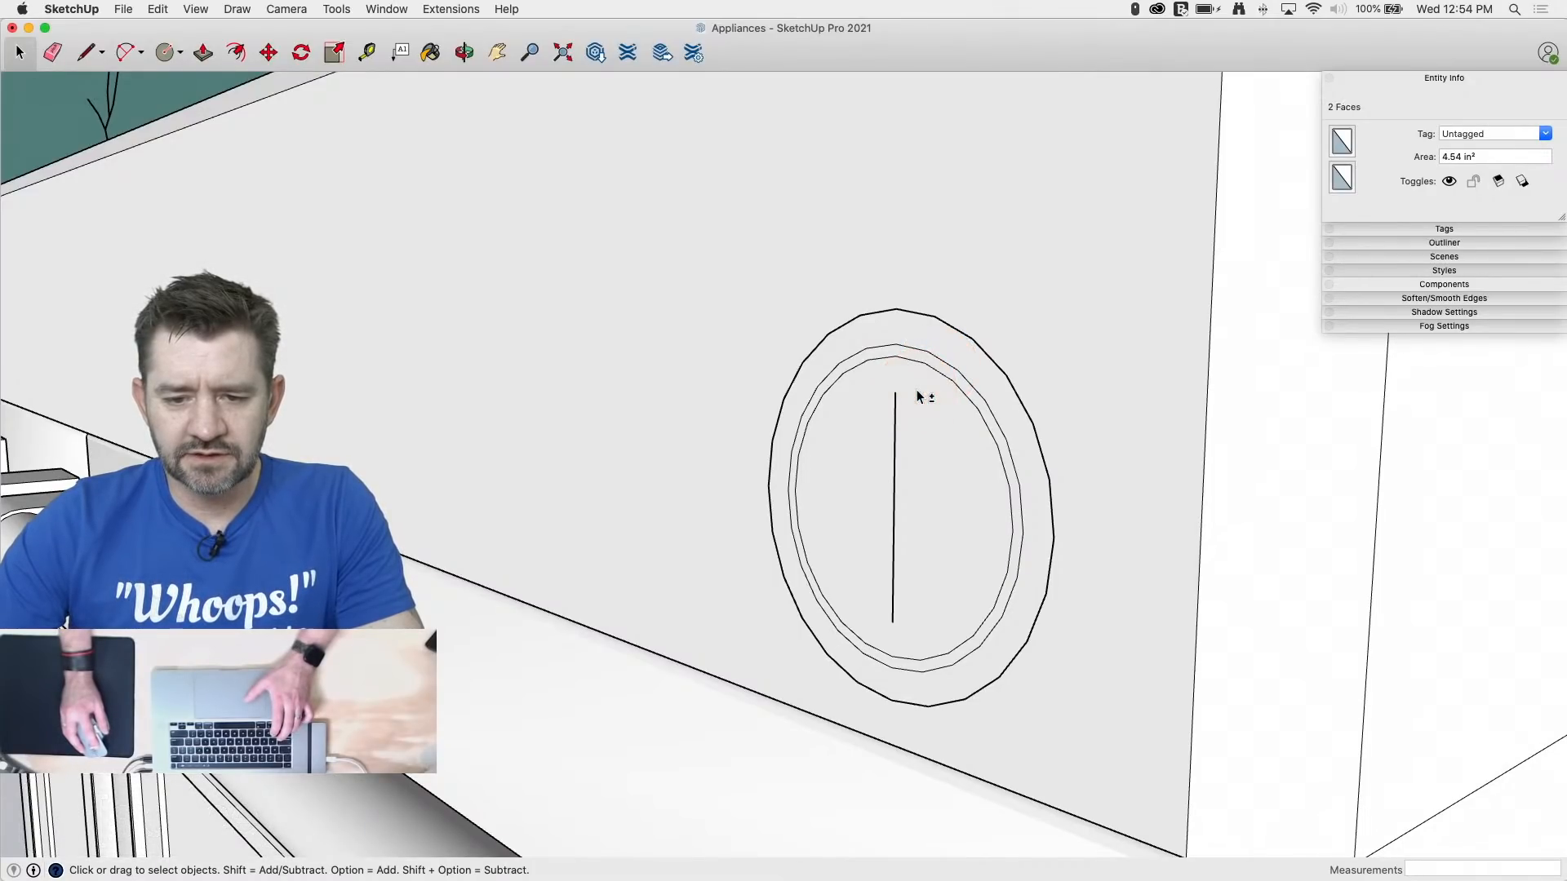
pyautogui.keyDown('shift'); pyautogui.click(917, 390); pyautogui.keyUp('shift')
pyautogui.press('m')
pyautogui.click(928, 421)
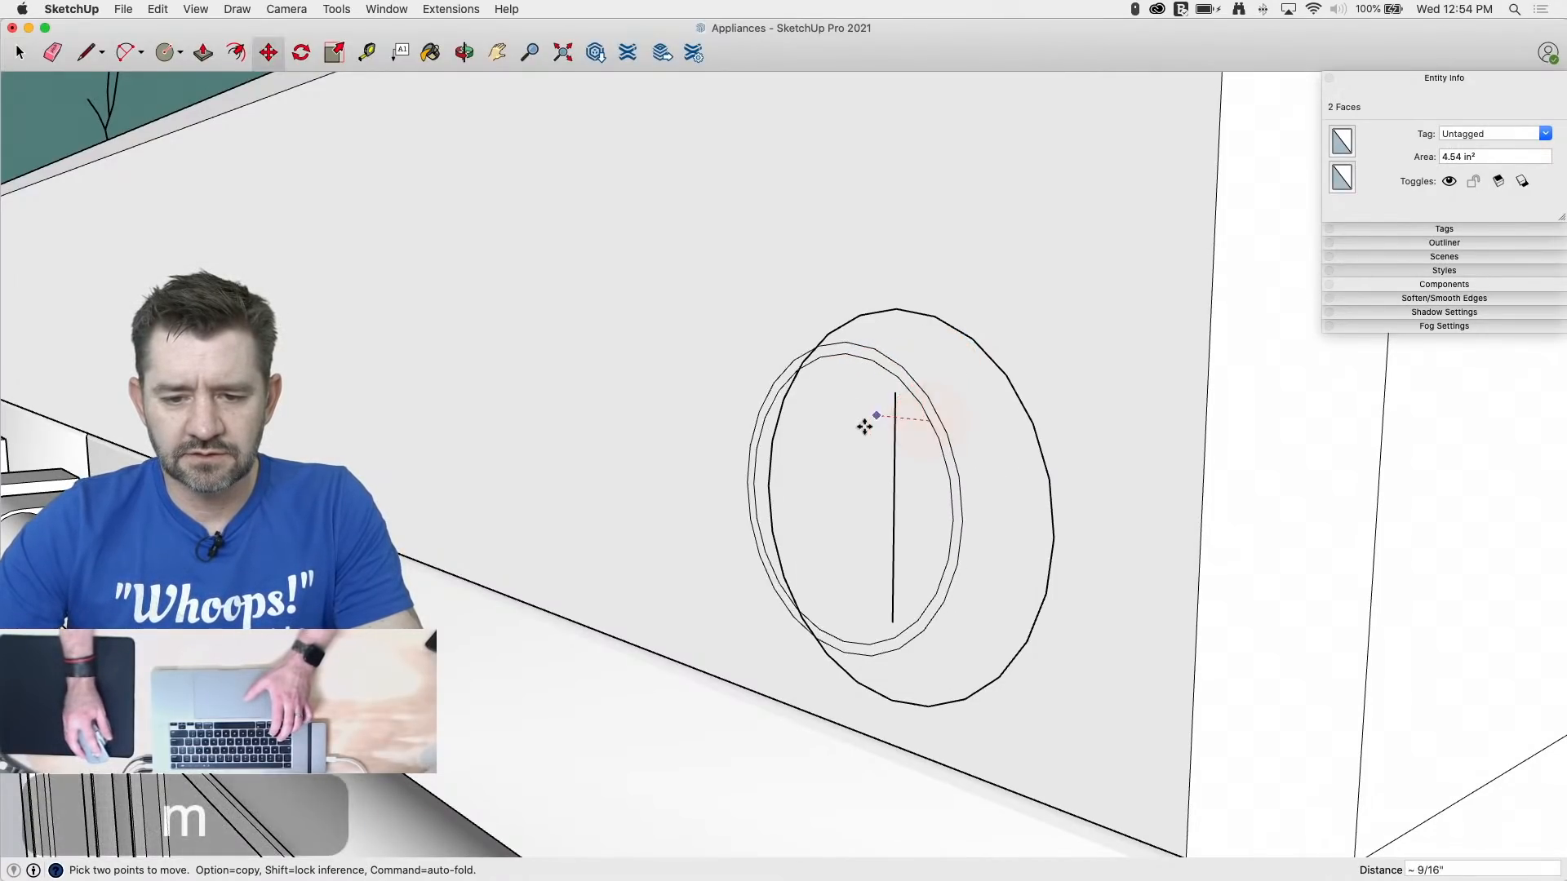
pyautogui.press('Left')
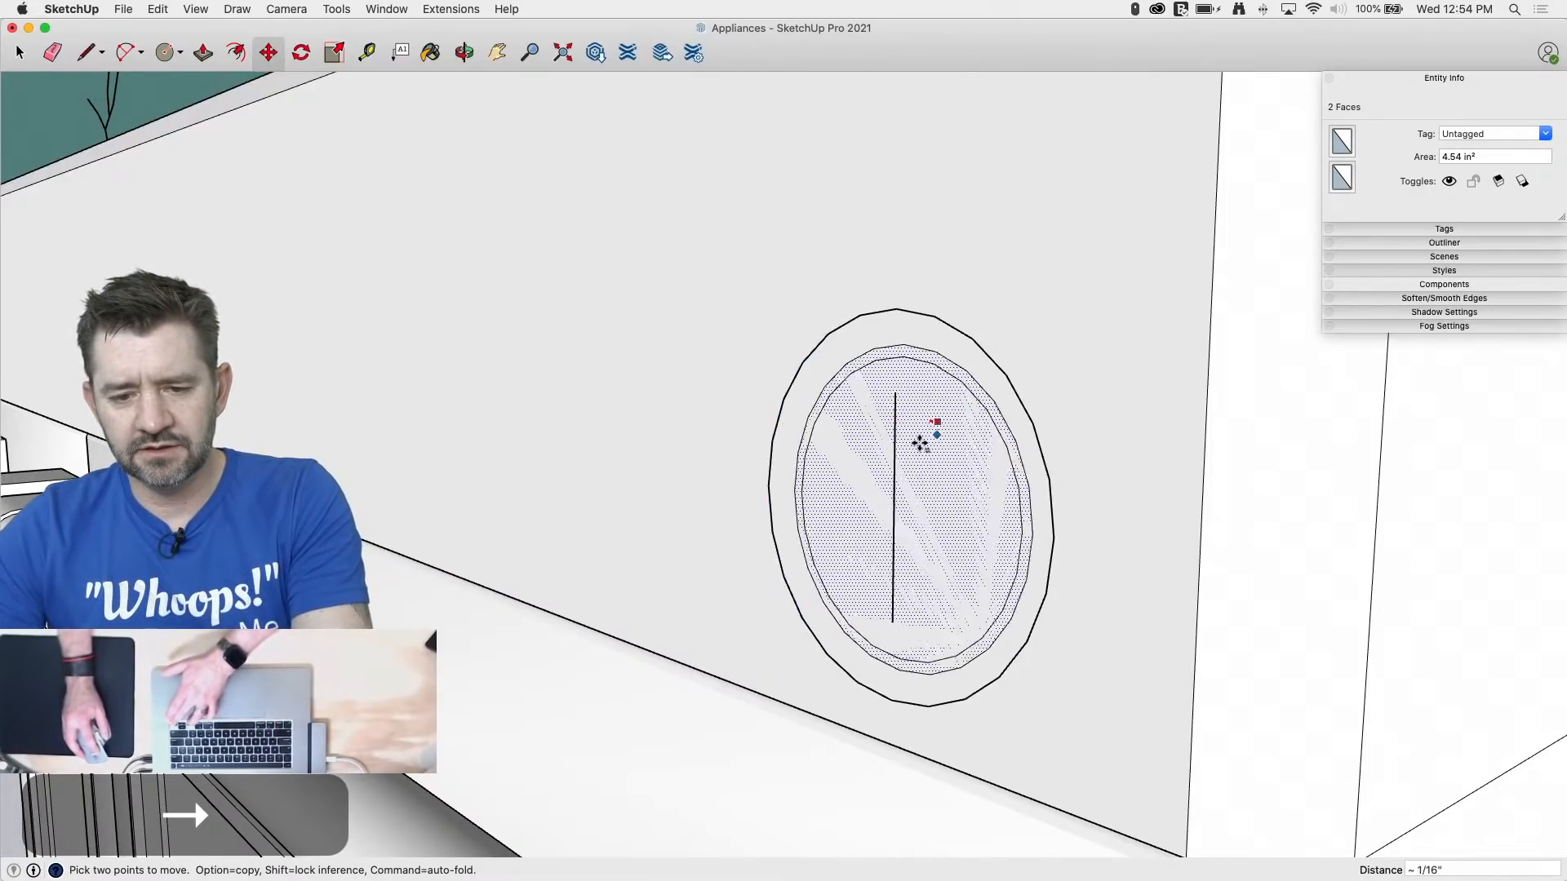
pyautogui.moveTo(924, 501); pyautogui.dragTo(675, 391, button='middle')
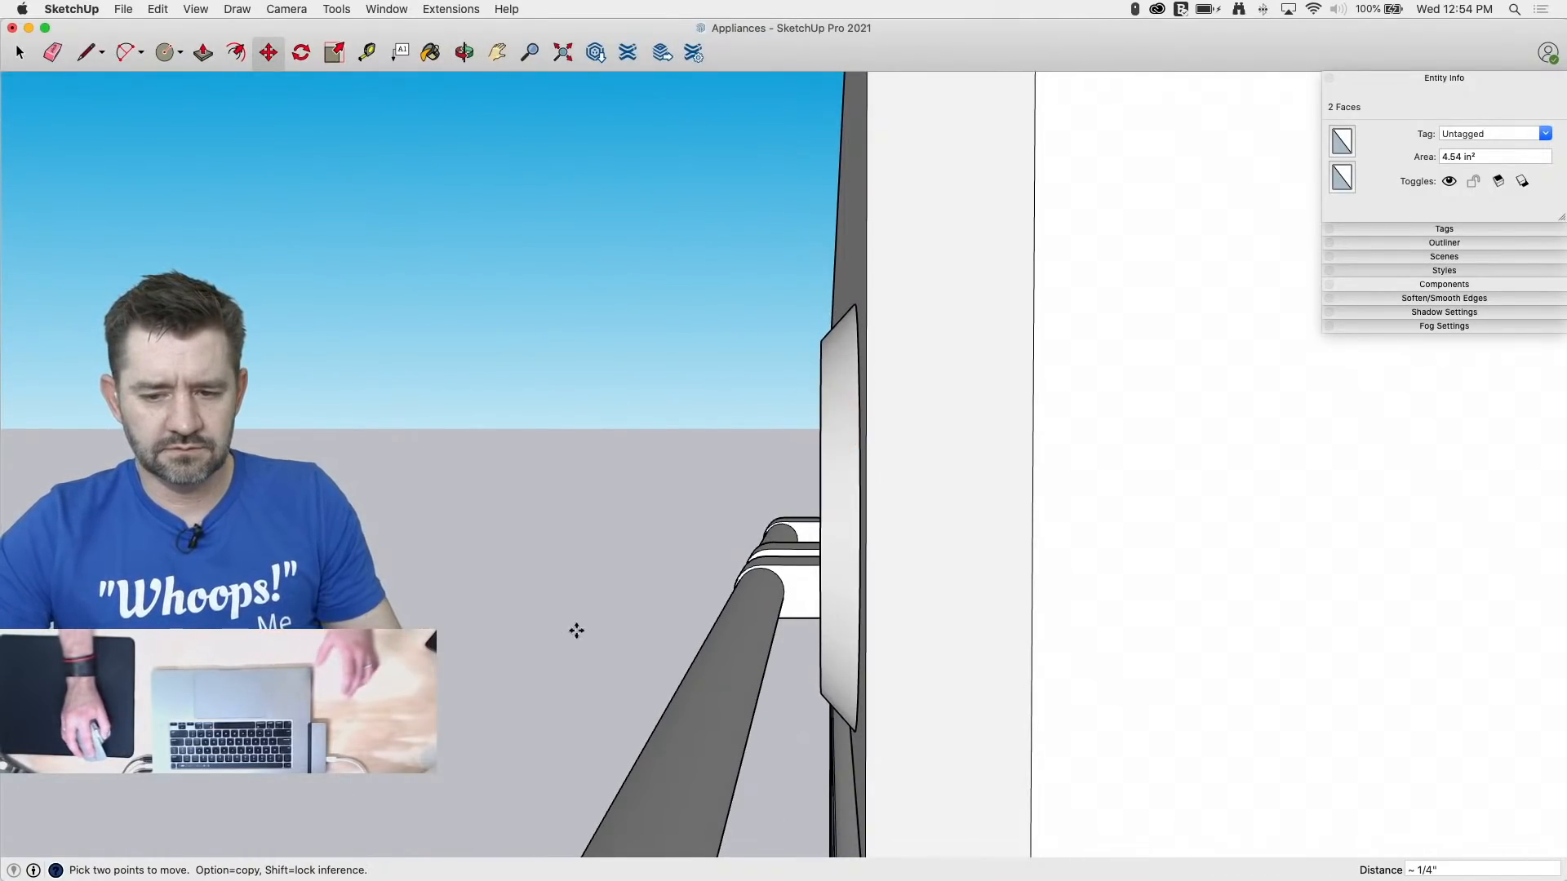
# Step: Examine the knob outlines along the front edge of the plan drawing beneath the range
pyautogui.moveTo(577, 631); pyautogui.dragTo(843, 685, button='middle')
pyautogui.scroll(-12, 843, 563)
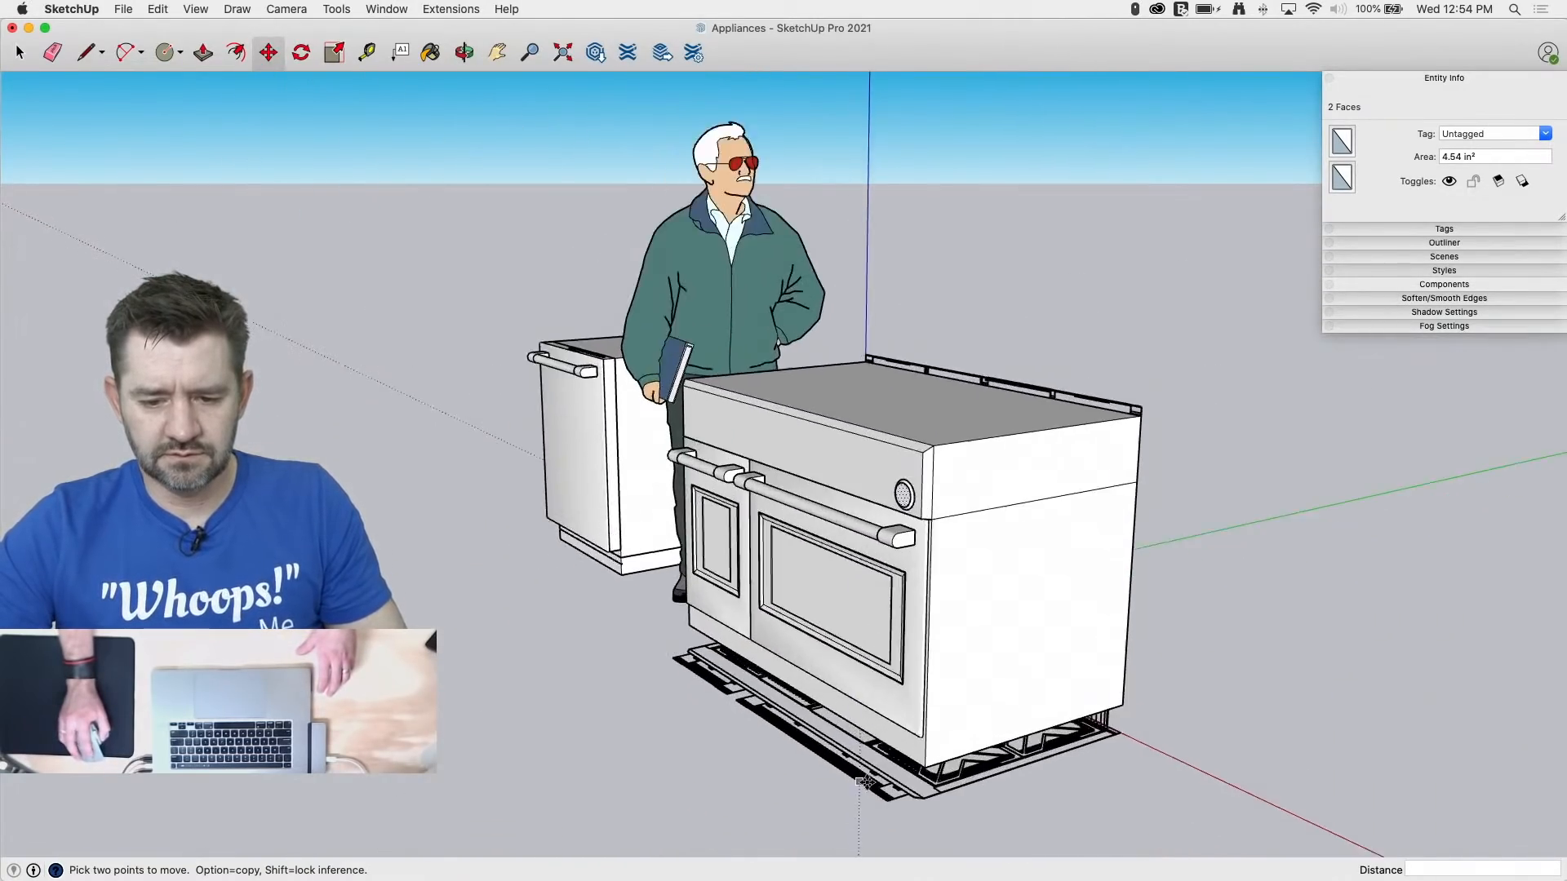
pyautogui.scroll(10, 867, 782)
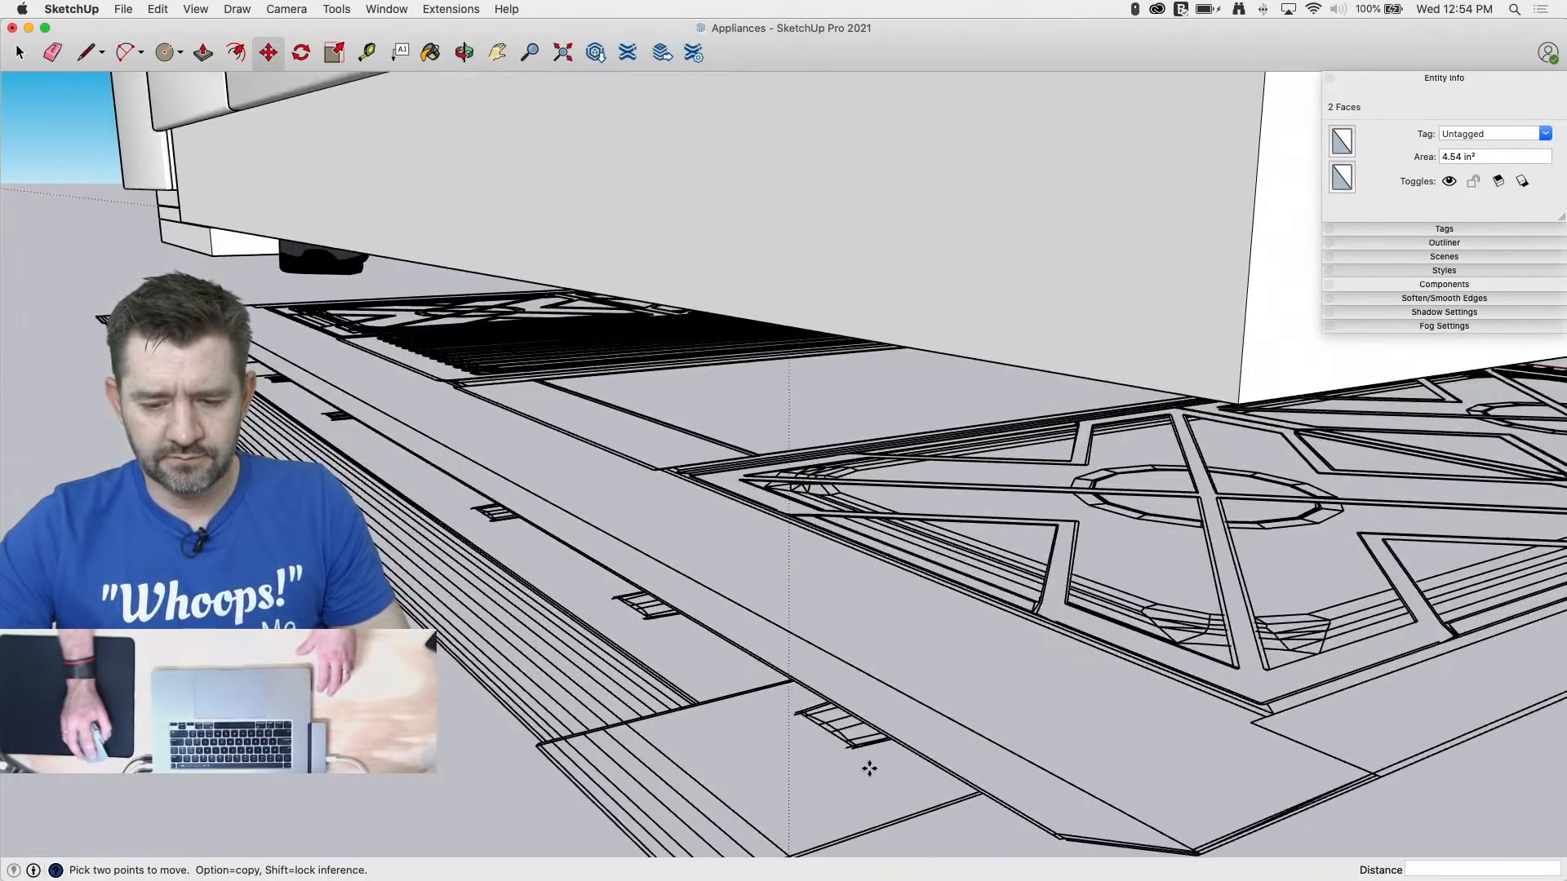
pyautogui.moveTo(867, 756); pyautogui.dragTo(962, 741, button='middle')
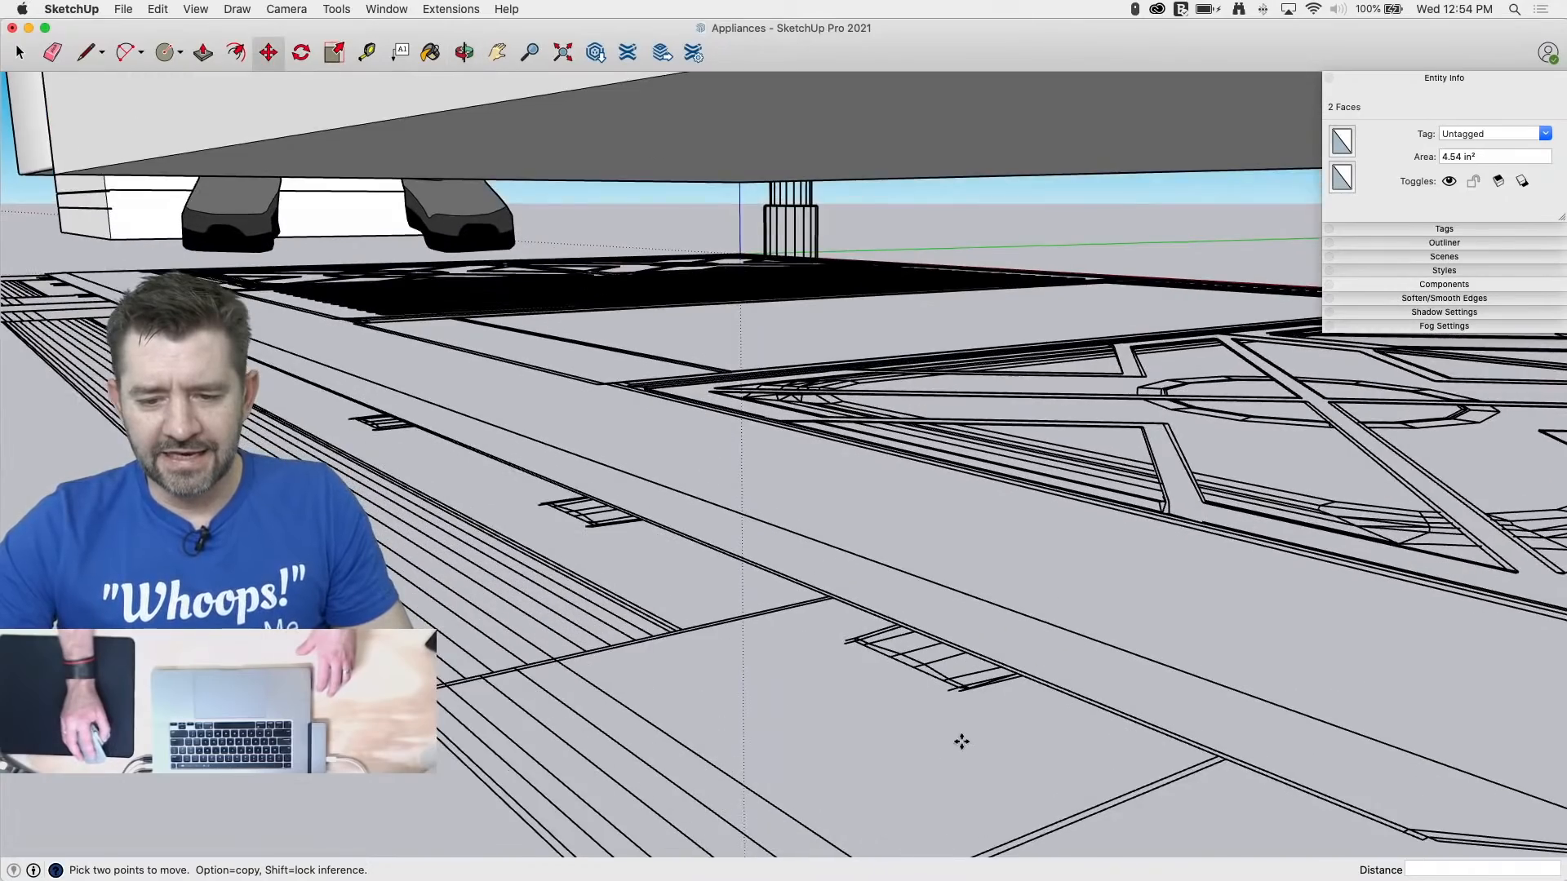
pyautogui.scroll(1, 938, 687)
pyautogui.moveTo(938, 687); pyautogui.dragTo(986, 696, button='middle')
pyautogui.scroll(-3, 977, 692)
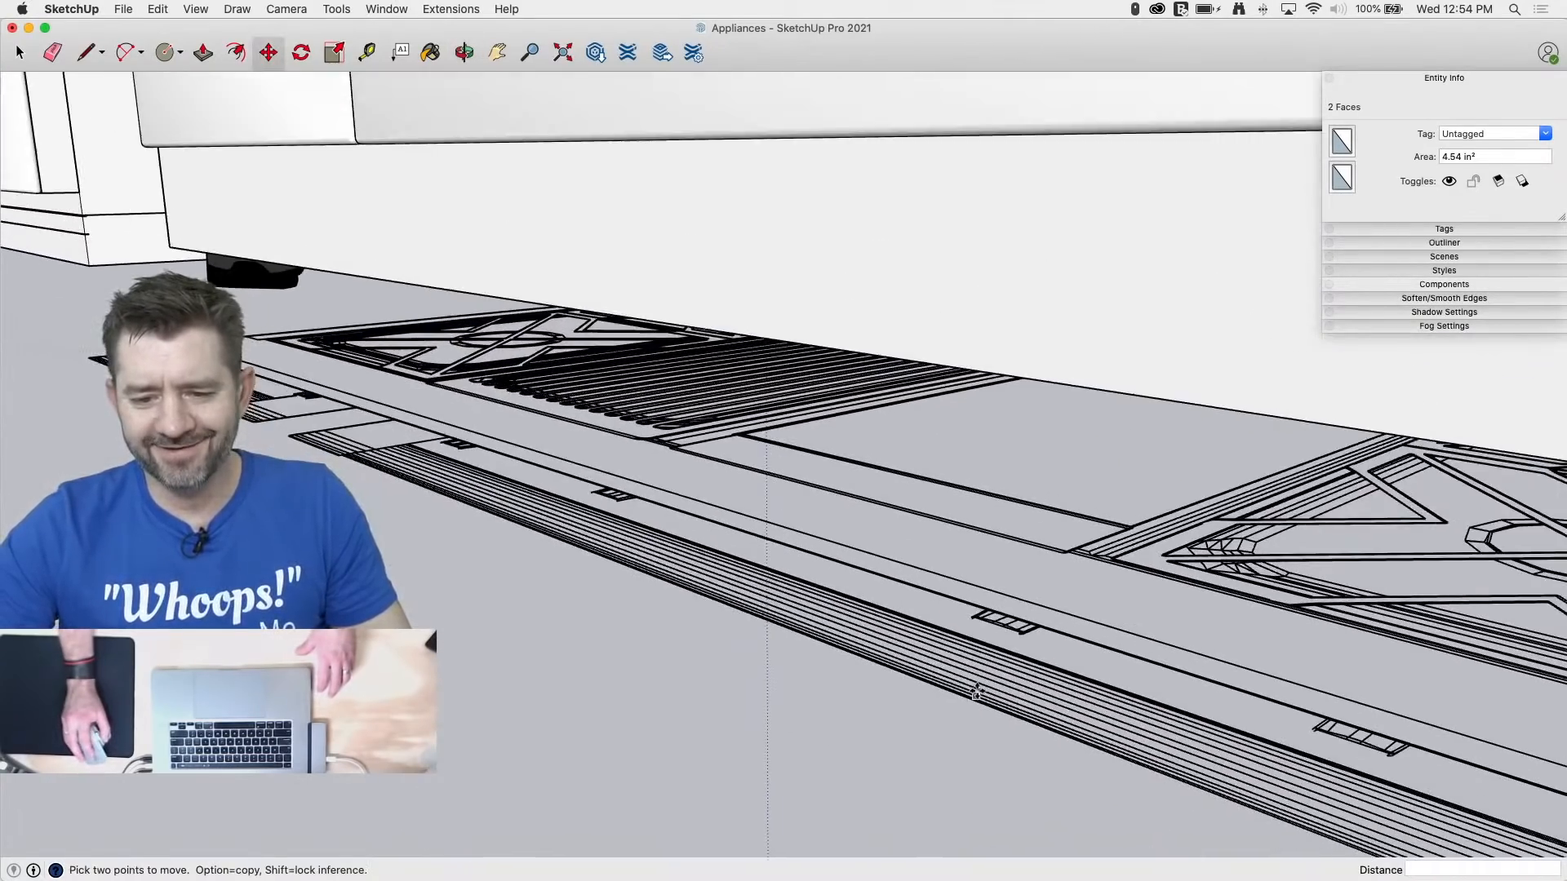
pyautogui.scroll(-3, 954, 669)
pyautogui.moveTo(1218, 708); pyautogui.dragTo(1110, 802, button='middle')
pyautogui.scroll(-6, 1110, 802)
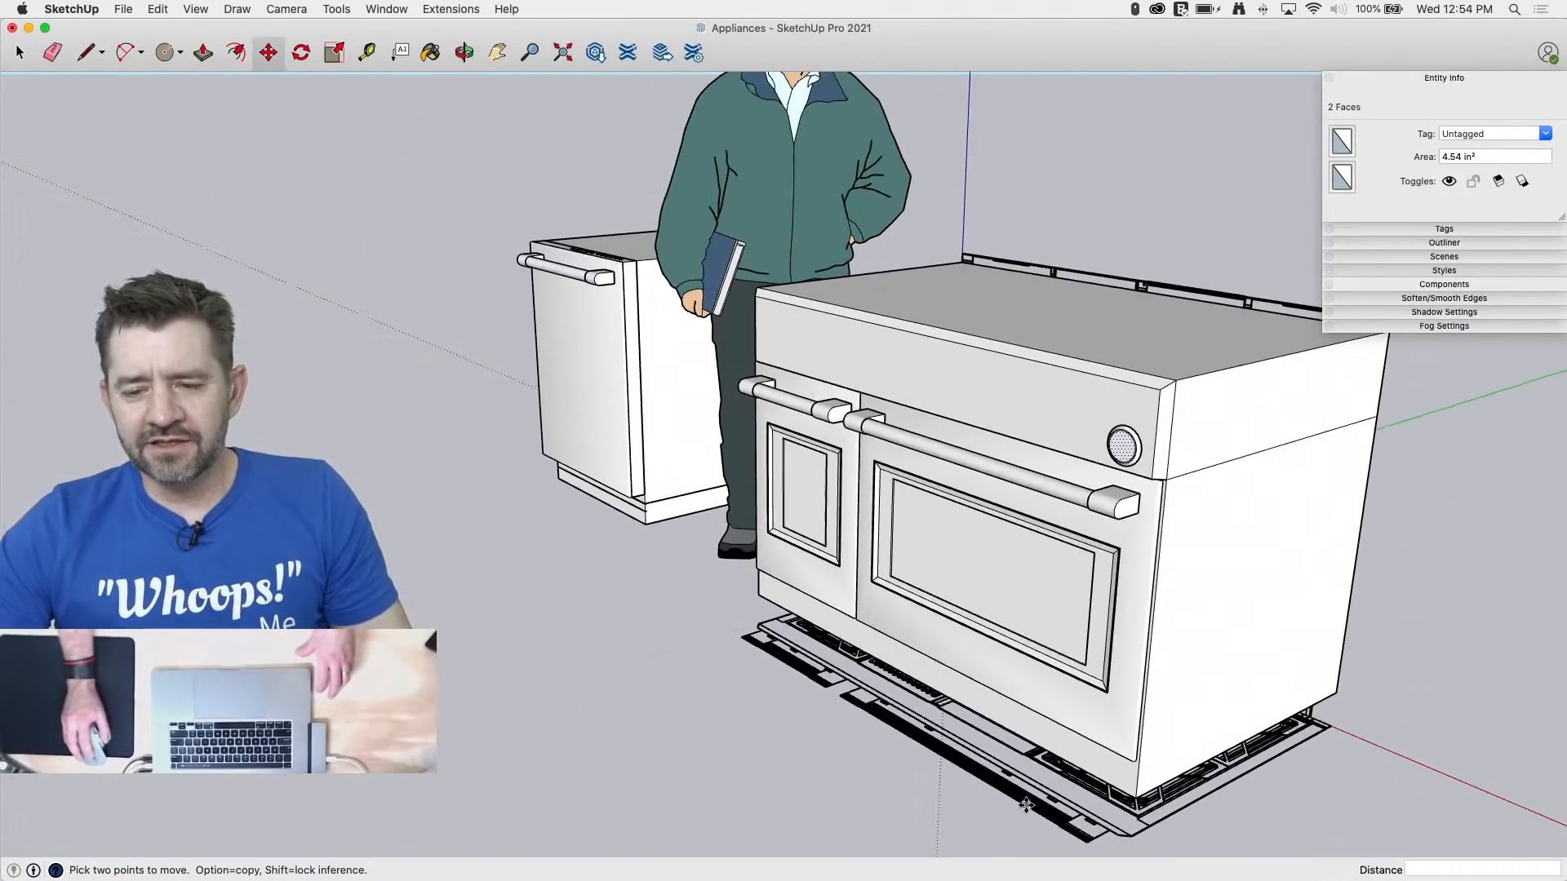
# Step: Push/Pull the knob's innermost circular face outward by about 1/8"
pyautogui.scroll(3, 1144, 535)
pyautogui.scroll(5, 1117, 399)
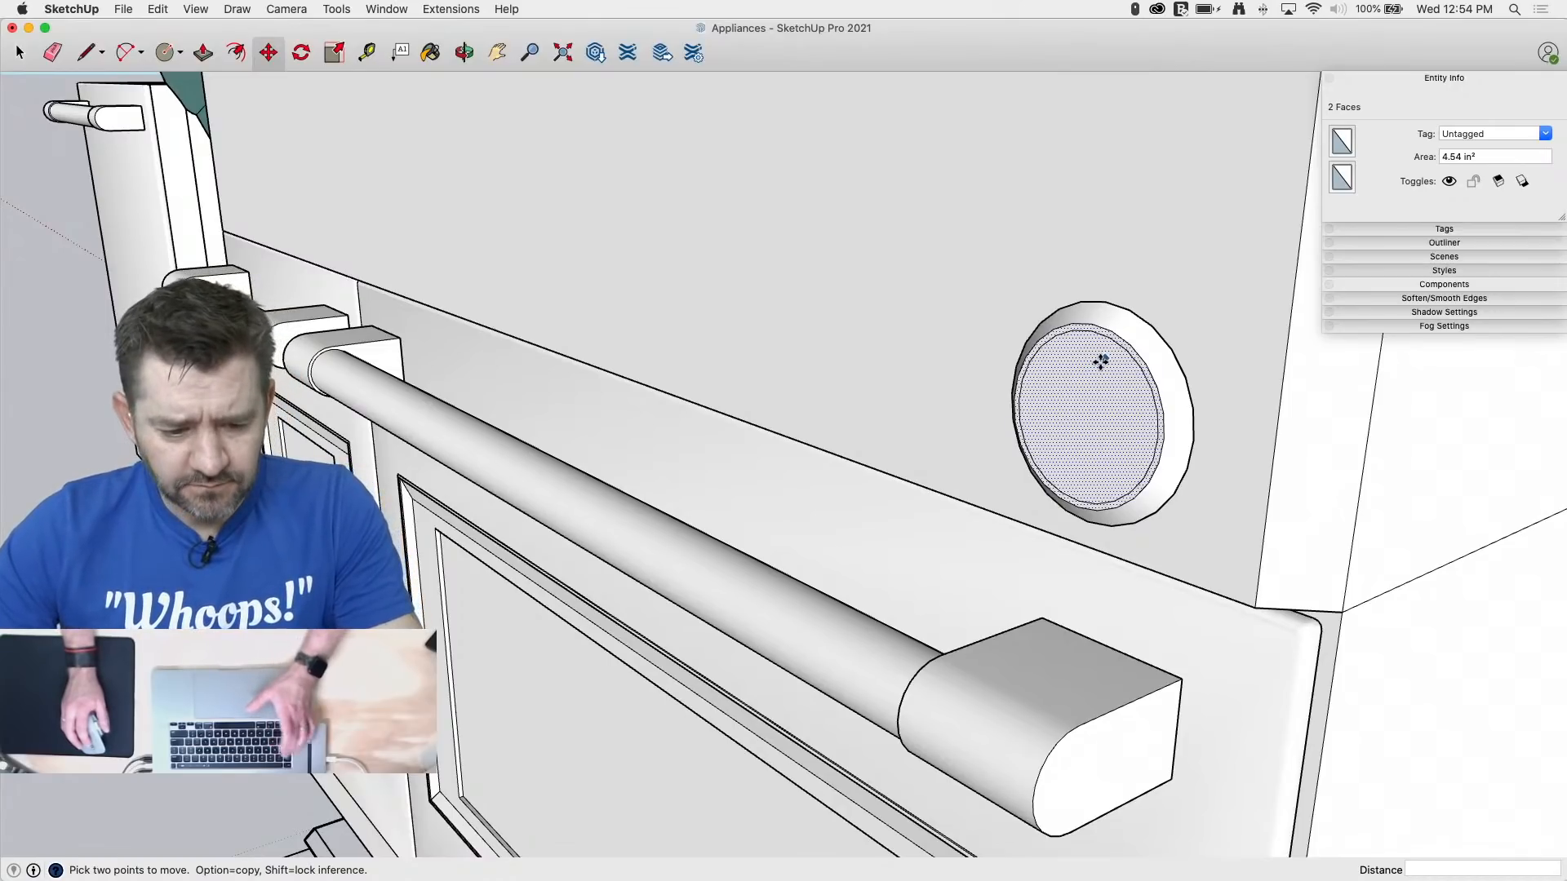
pyautogui.press('p')
pyautogui.moveTo(1095, 377); pyautogui.dragTo(1089, 378)
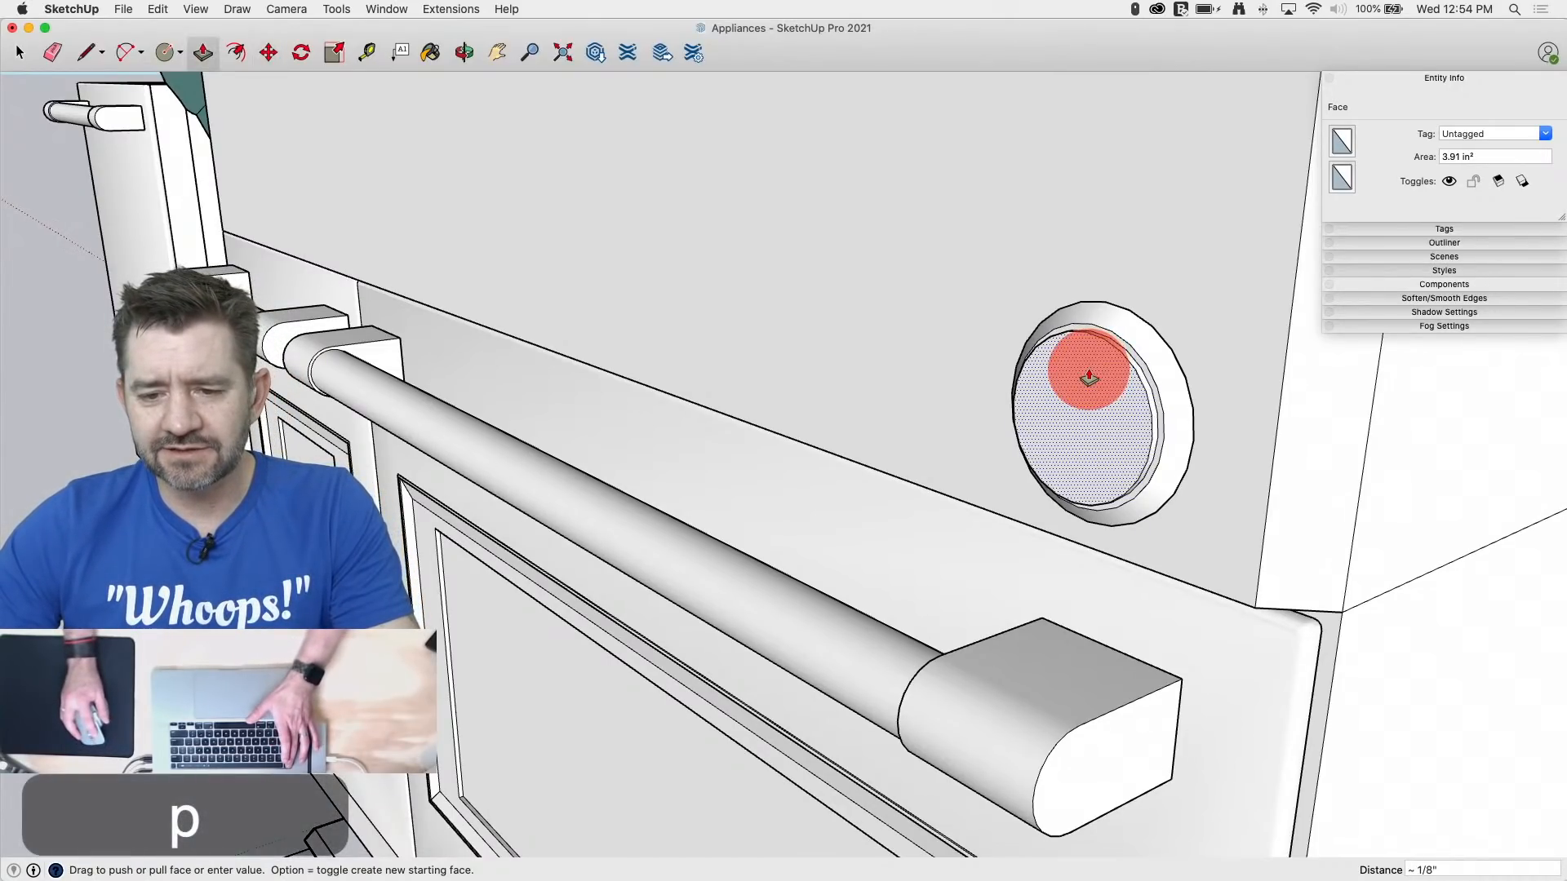
pyautogui.moveTo(1089, 379); pyautogui.dragTo(1248, 370, button='middle')
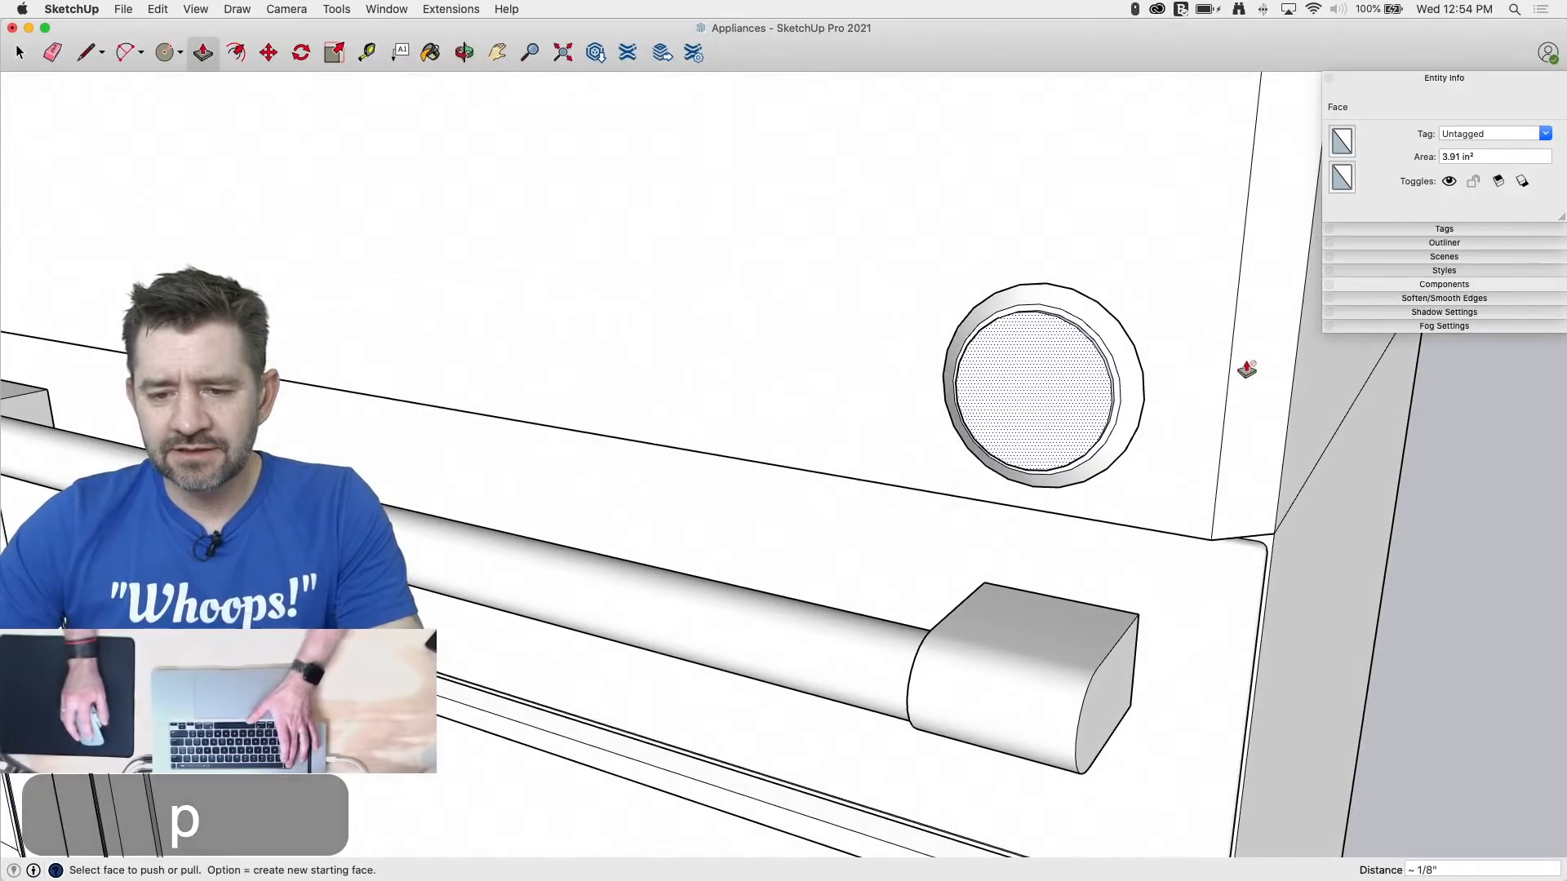
# Step: Draw a vertical centre line across the full height of the knob's raised circular face
pyautogui.scroll(4, 1045, 335)
pyautogui.moveTo(962, 338); pyautogui.dragTo(1007, 269, button='middle')
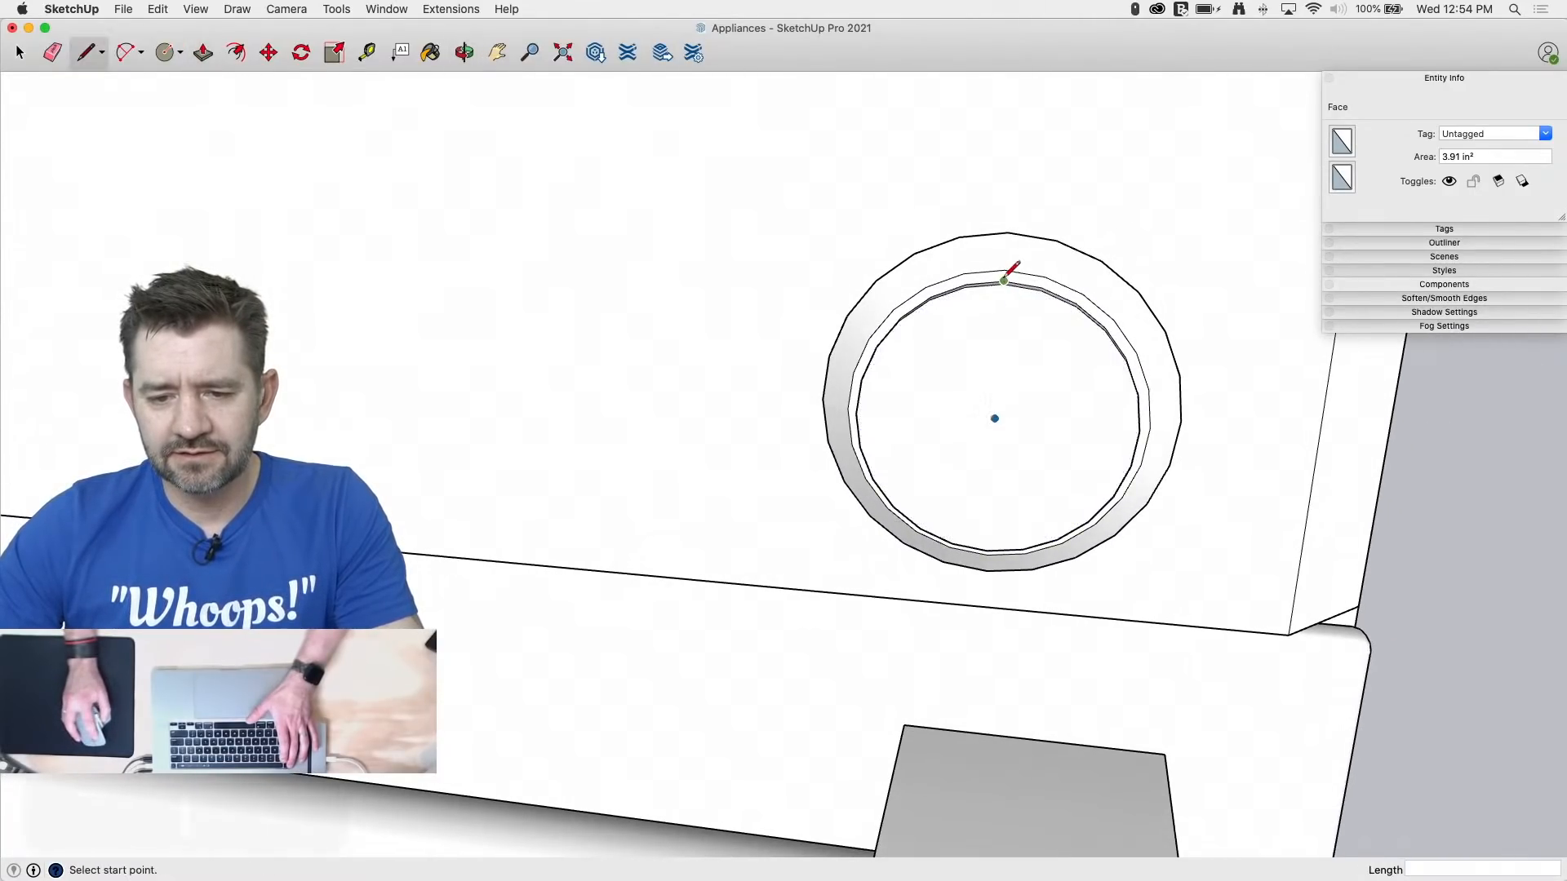
pyautogui.press('l')
pyautogui.click(1003, 284)
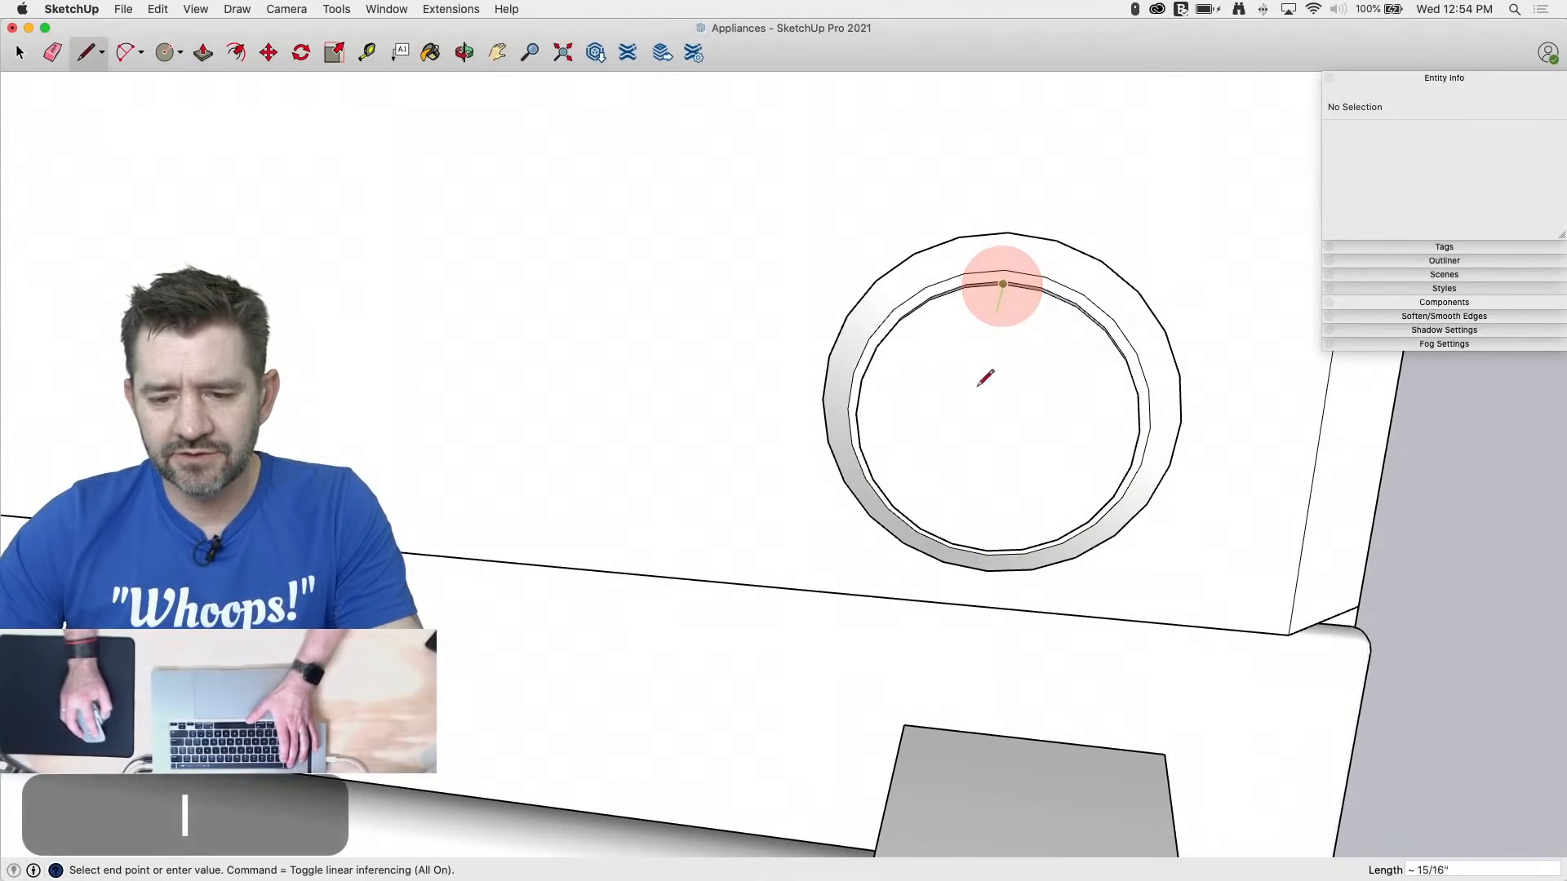
pyautogui.click(987, 550)
# Step: Draw an upright rectangle about 1 13/16" by 13/16" centred on the line's midpoint, and erase the centre line
pyautogui.press('r')
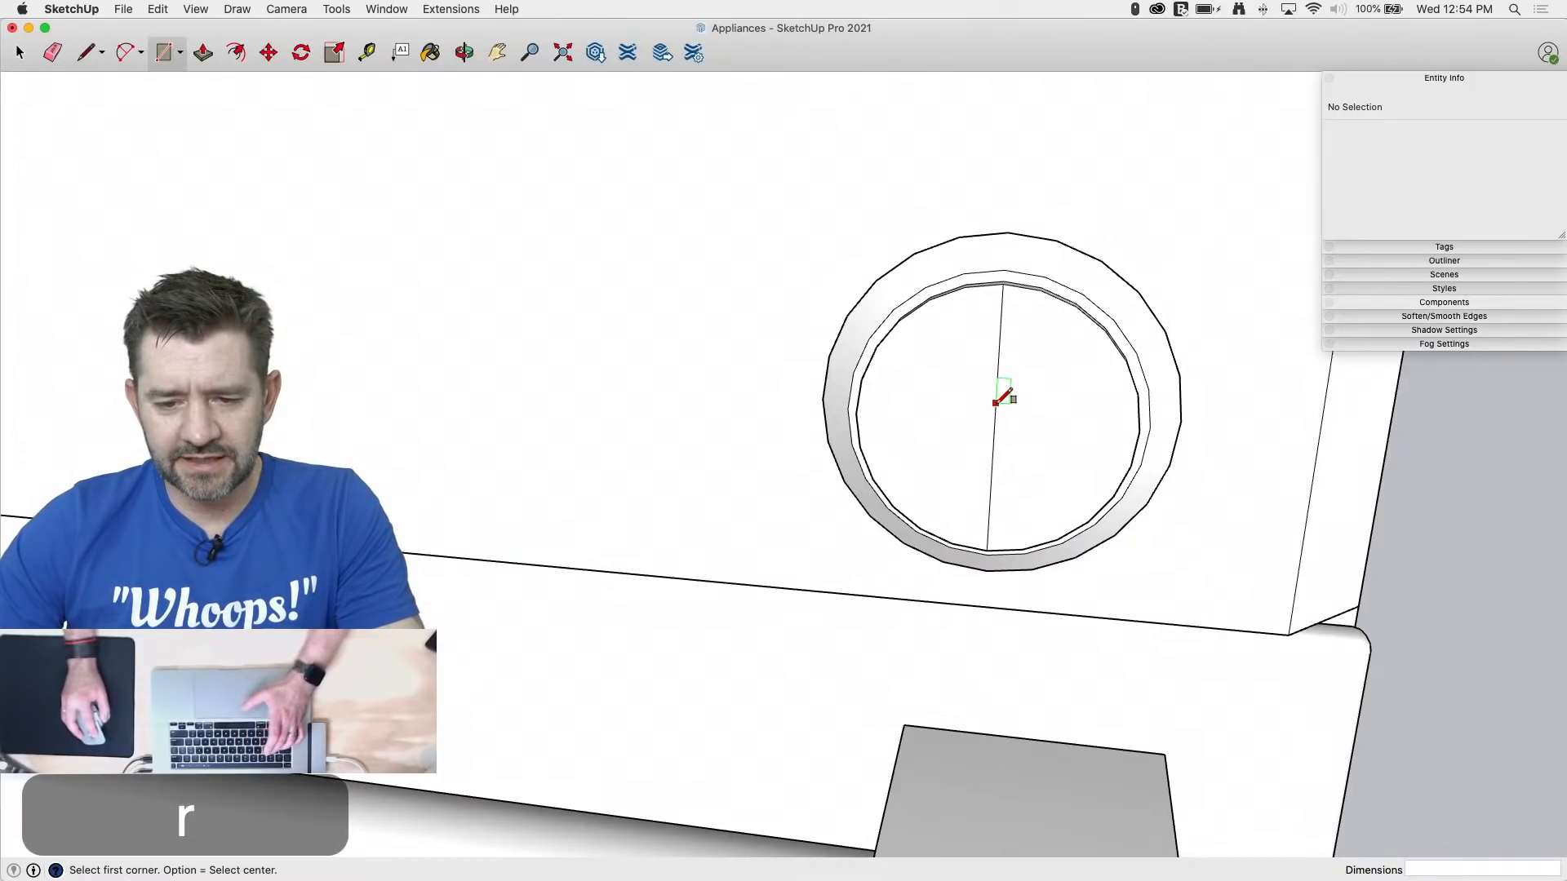
pyautogui.click(994, 422)
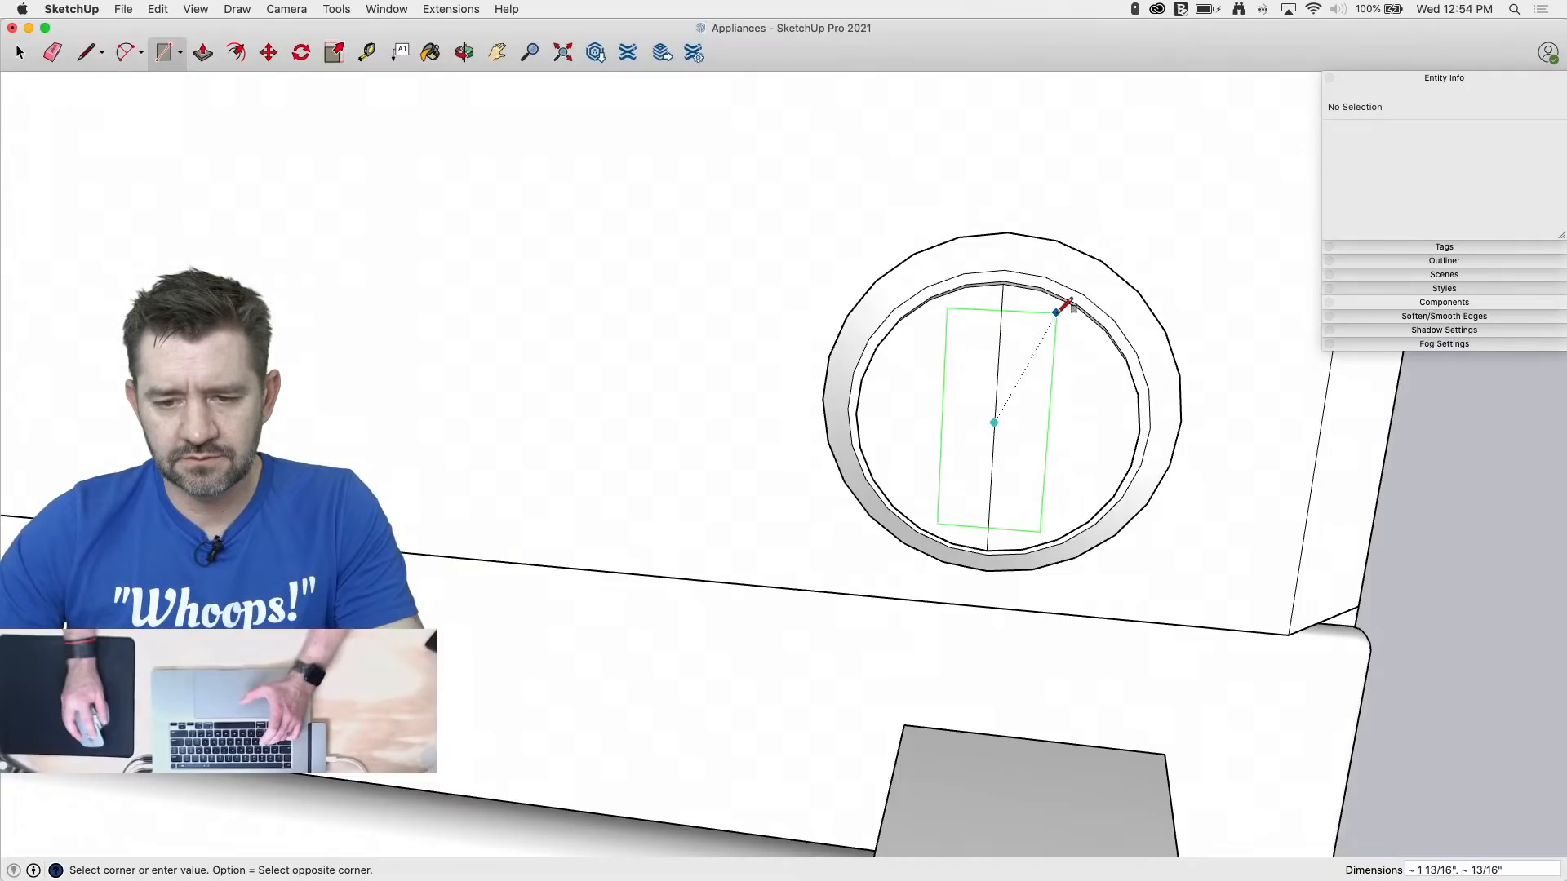
pyautogui.click(1057, 310)
pyautogui.press('e')
pyautogui.click(994, 378)
pyautogui.press('p')
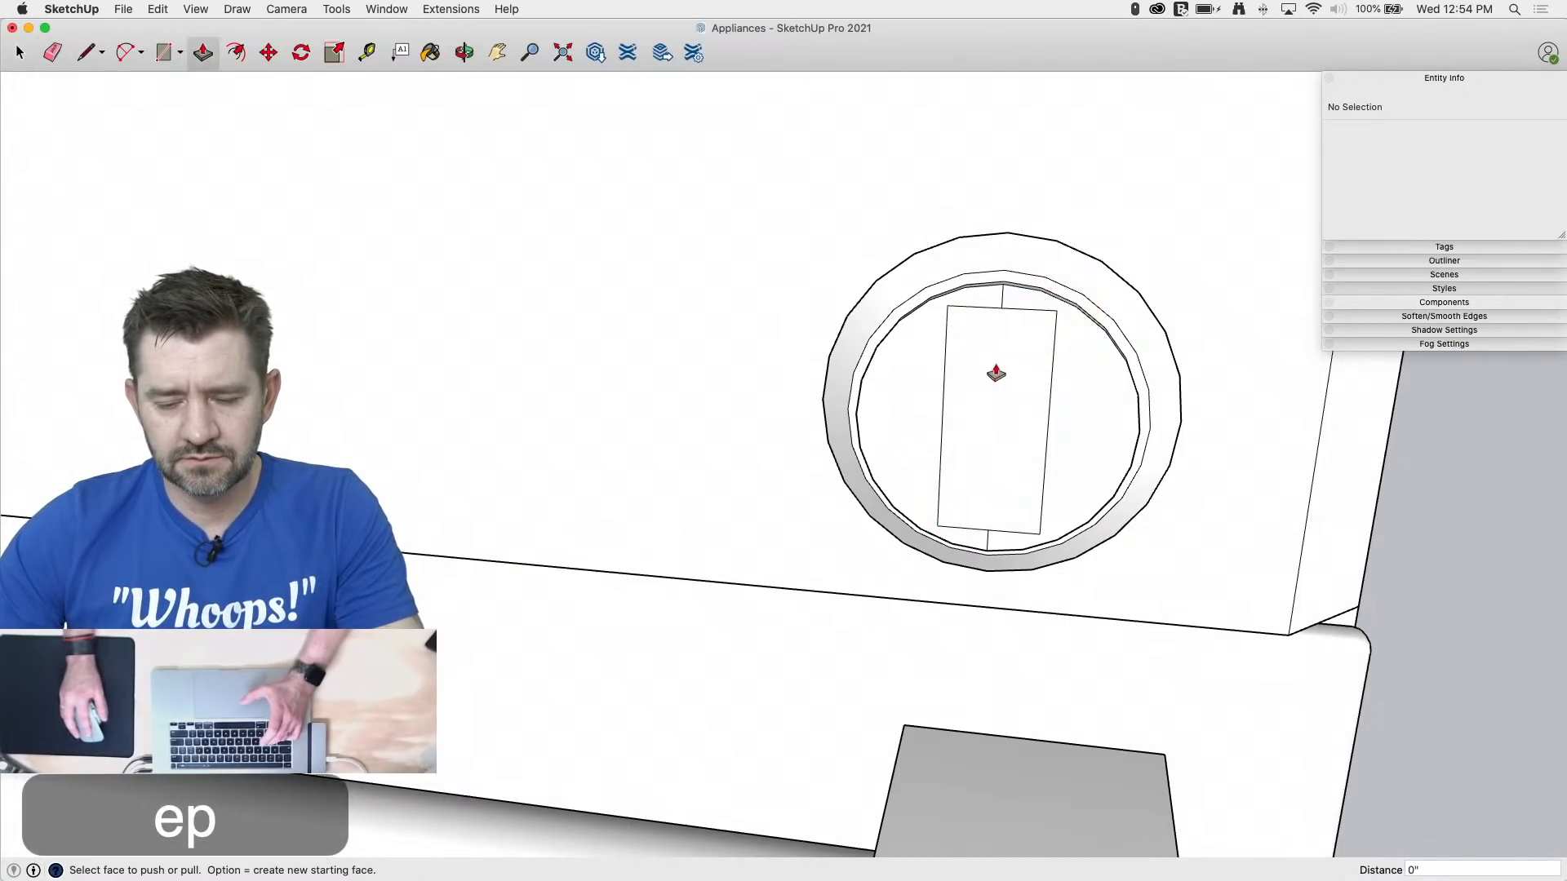
pyautogui.moveTo(993, 378)
pyautogui.mouseDown(button='middle')
pyautogui.moveTo(830, 360)
pyautogui.moveTo(916, 326)
pyautogui.mouseUp(button='middle')
pyautogui.press('e')
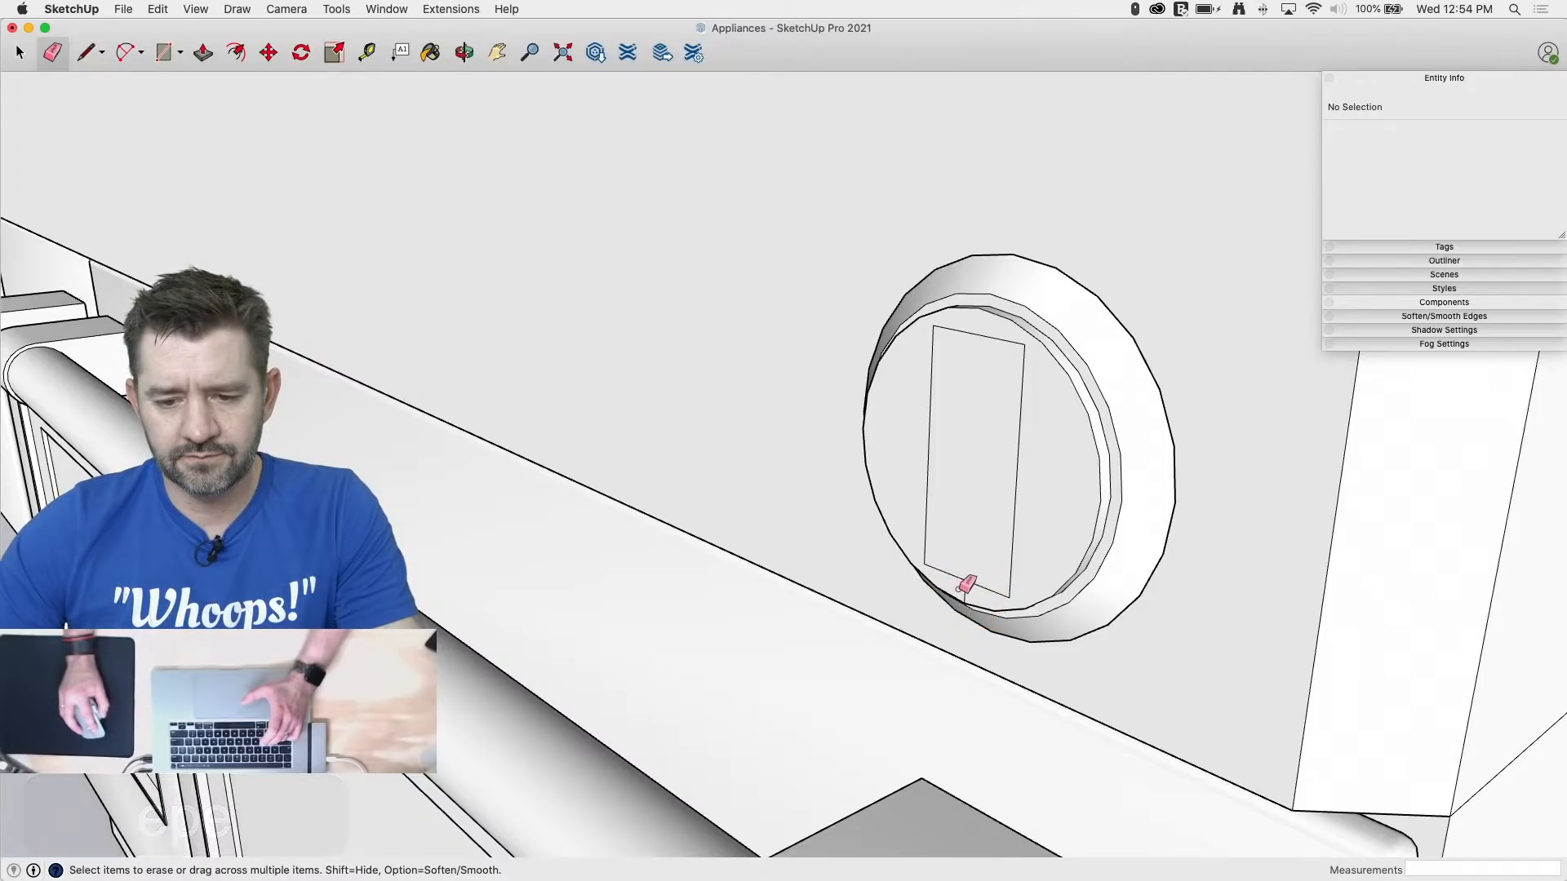
# Step: Try to Push/Pull the knob's rectangular face out to the knob depth shown in the plan drawing
pyautogui.press('p')
pyautogui.moveTo(976, 444); pyautogui.dragTo(949, 466)
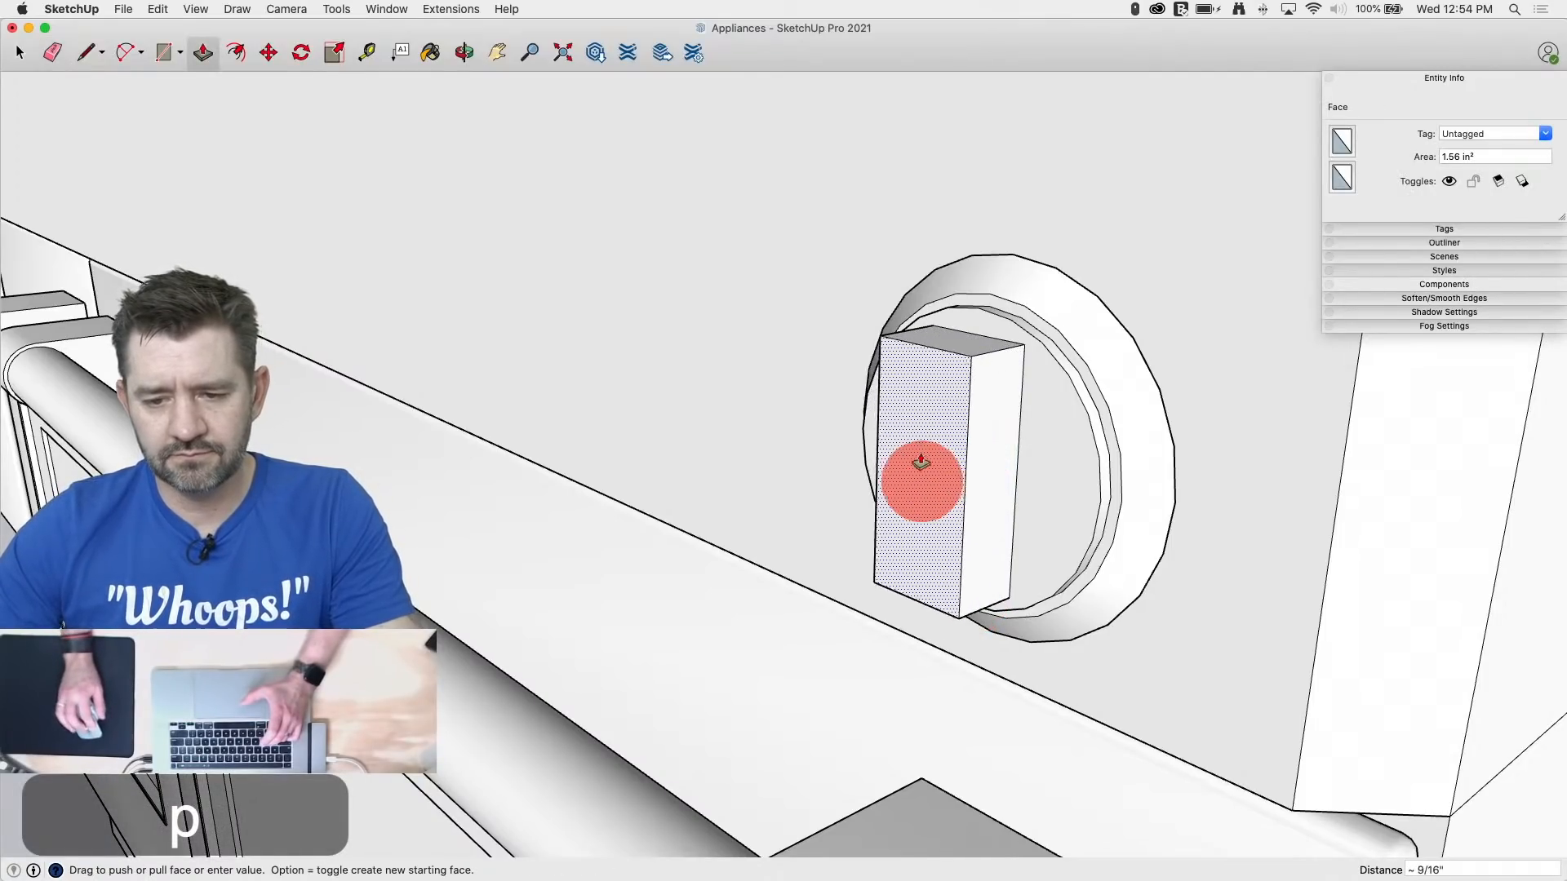
pyautogui.scroll(-5, 919, 462)
pyautogui.scroll(2, 1149, 52)
pyautogui.scroll(-10, 1077, 245)
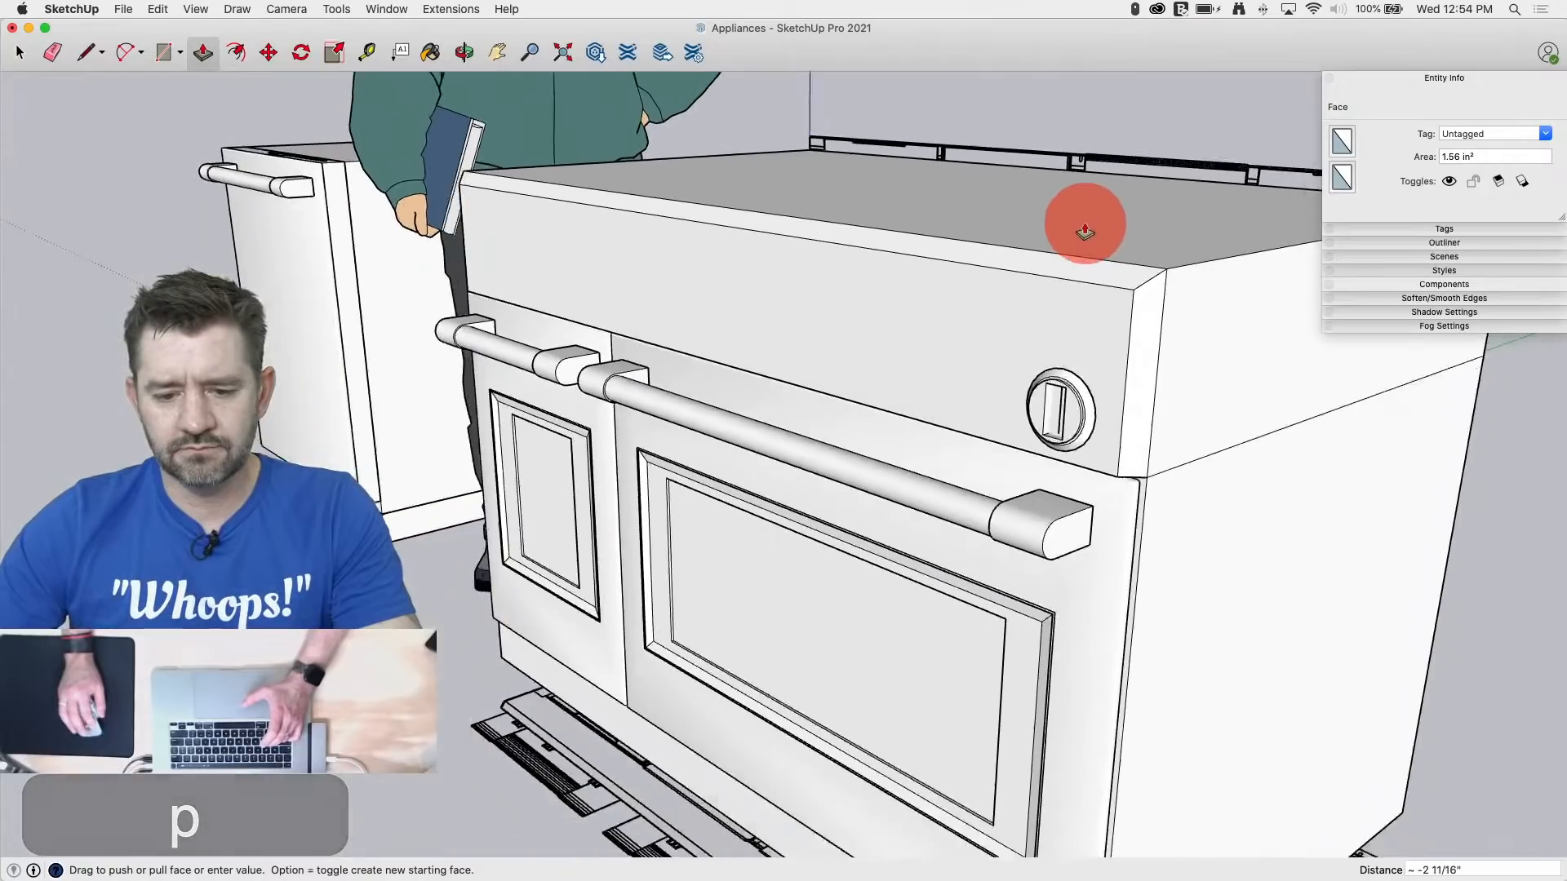
pyautogui.scroll(8, 1045, 530)
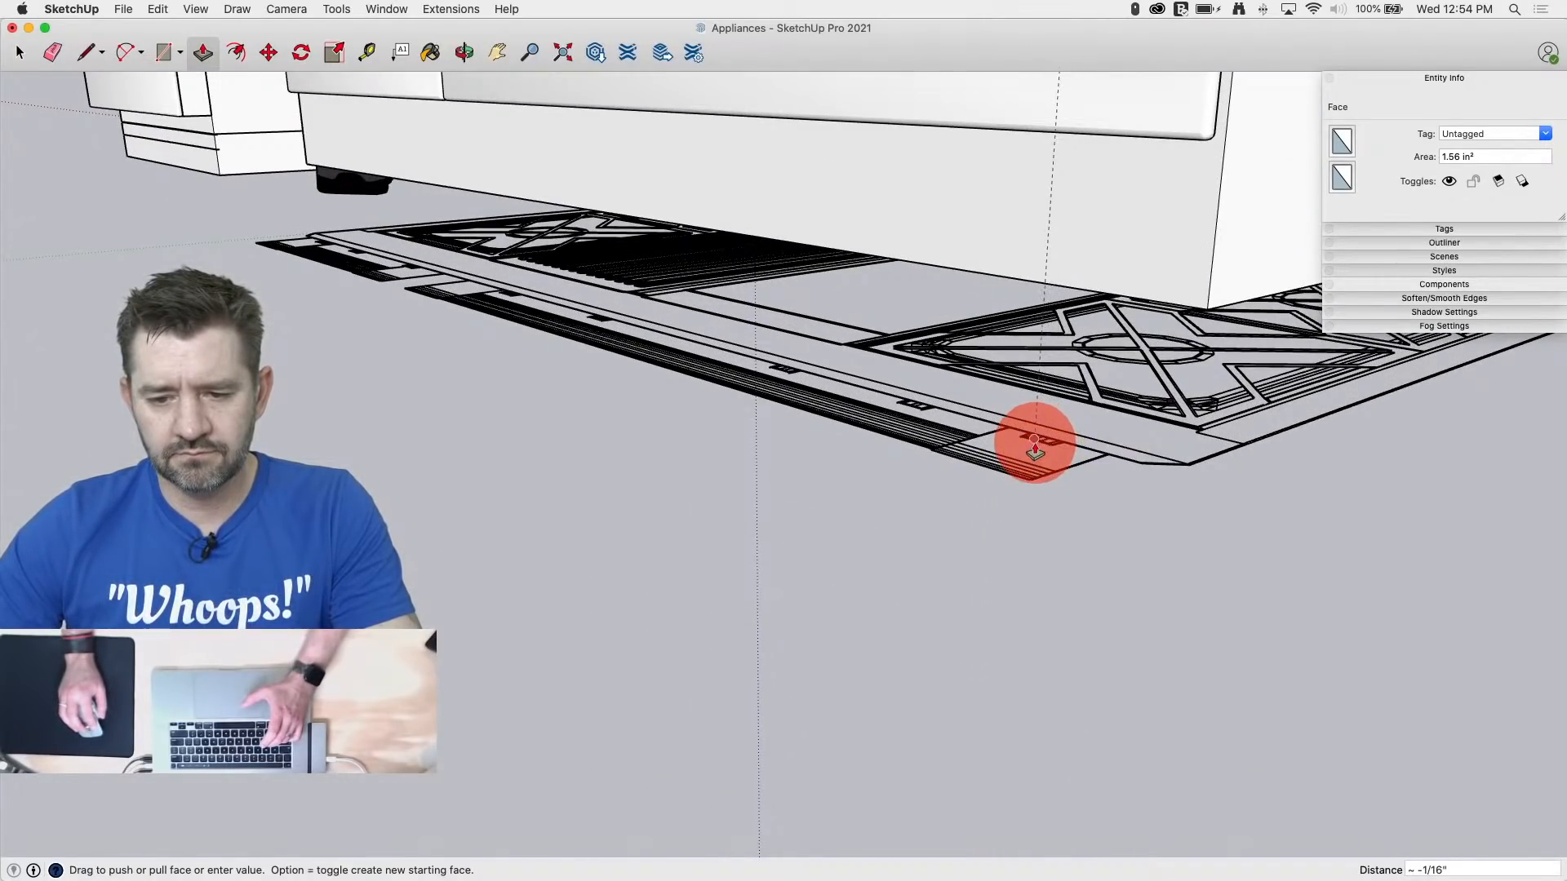
pyautogui.click(1023, 447)
pyautogui.scroll(-12, 986, 643)
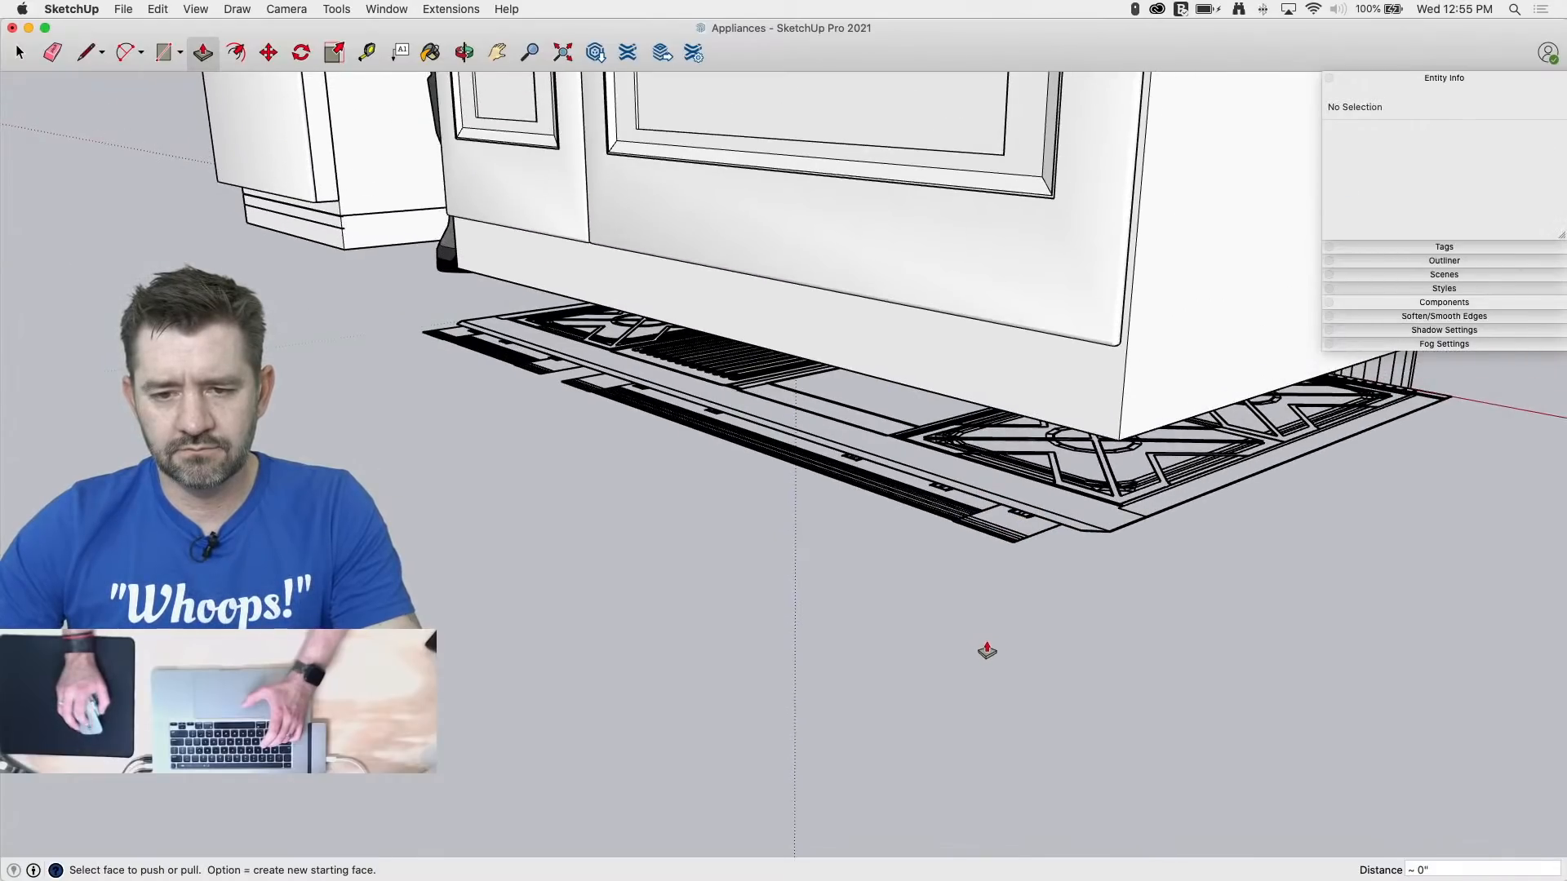
# Step: Push/Pull the upright rectangle on the knob face outward by about 5/8"
pyautogui.scroll(10, 1034, 277)
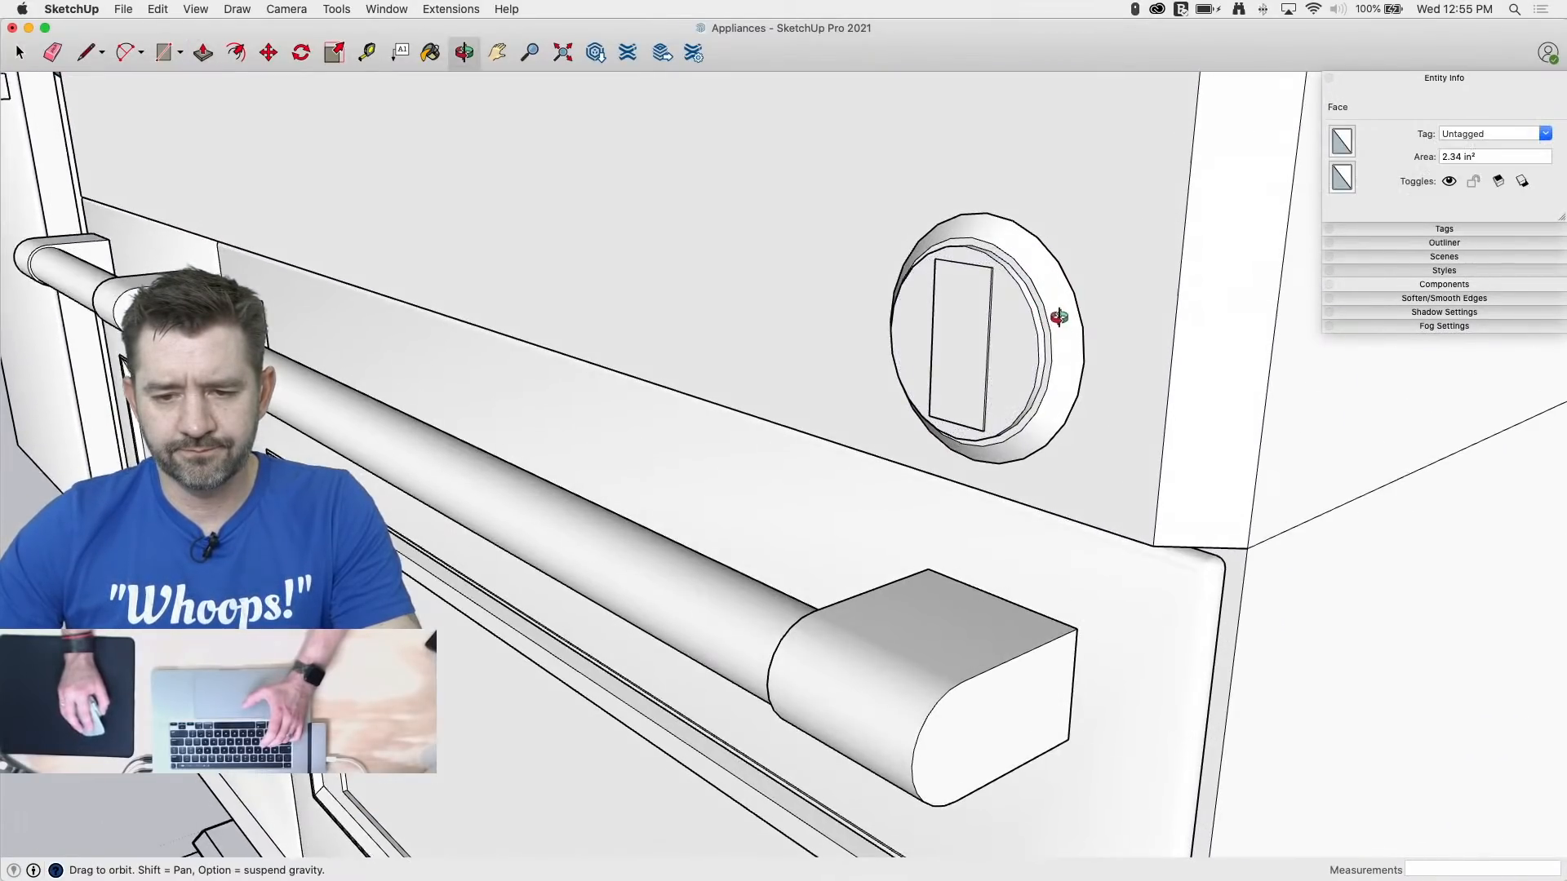
pyautogui.moveTo(1060, 315); pyautogui.dragTo(939, 440, button='middle')
pyautogui.press('p')
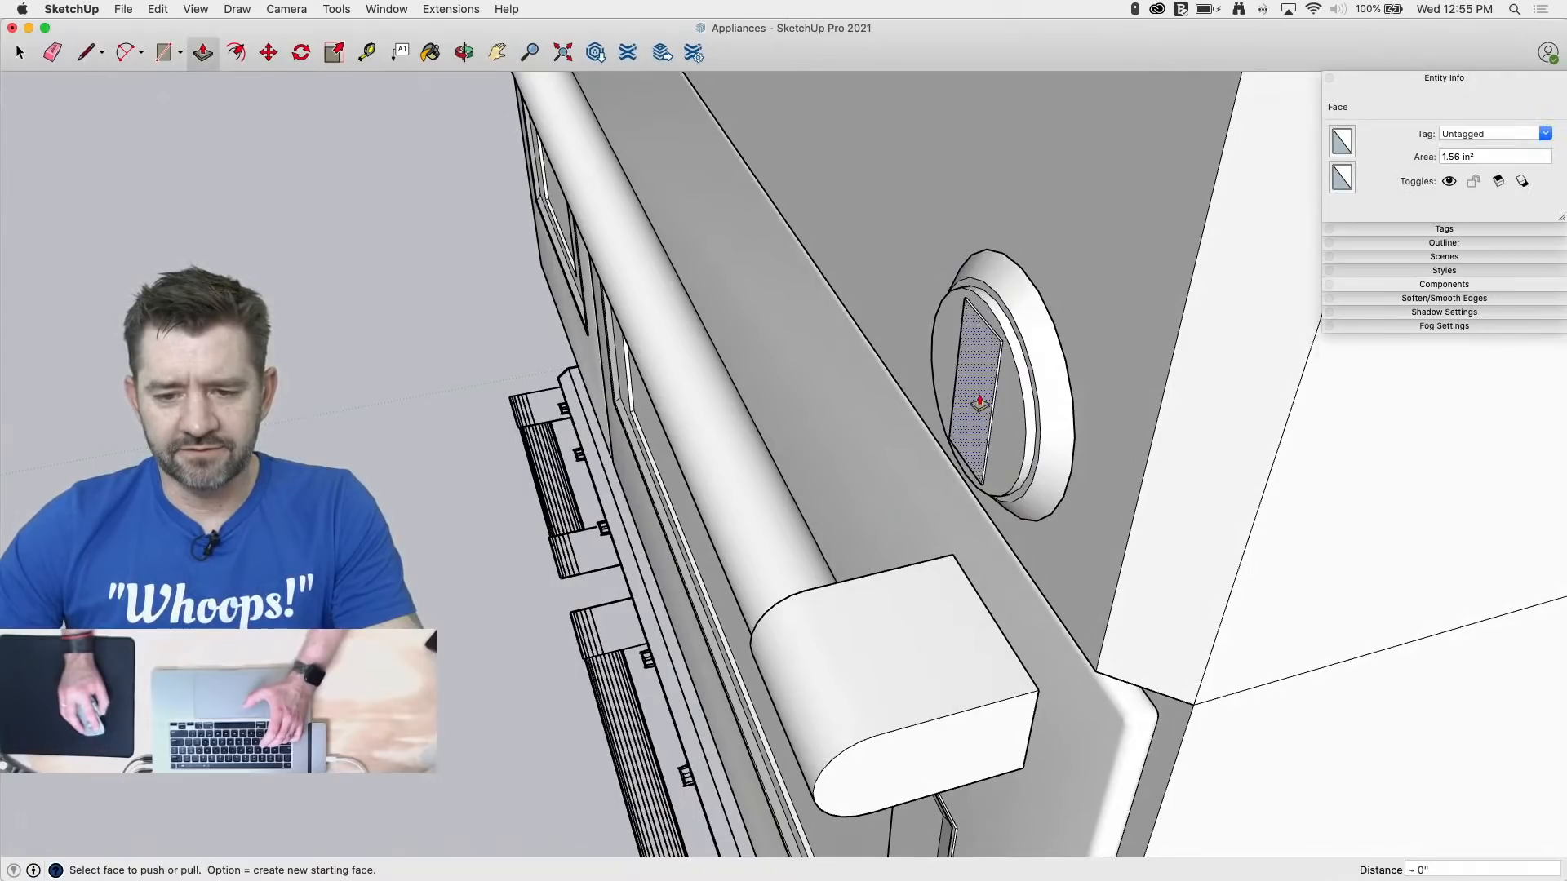
pyautogui.moveTo(977, 396); pyautogui.dragTo(871, 408)
pyautogui.scroll(-12, 1280, 346)
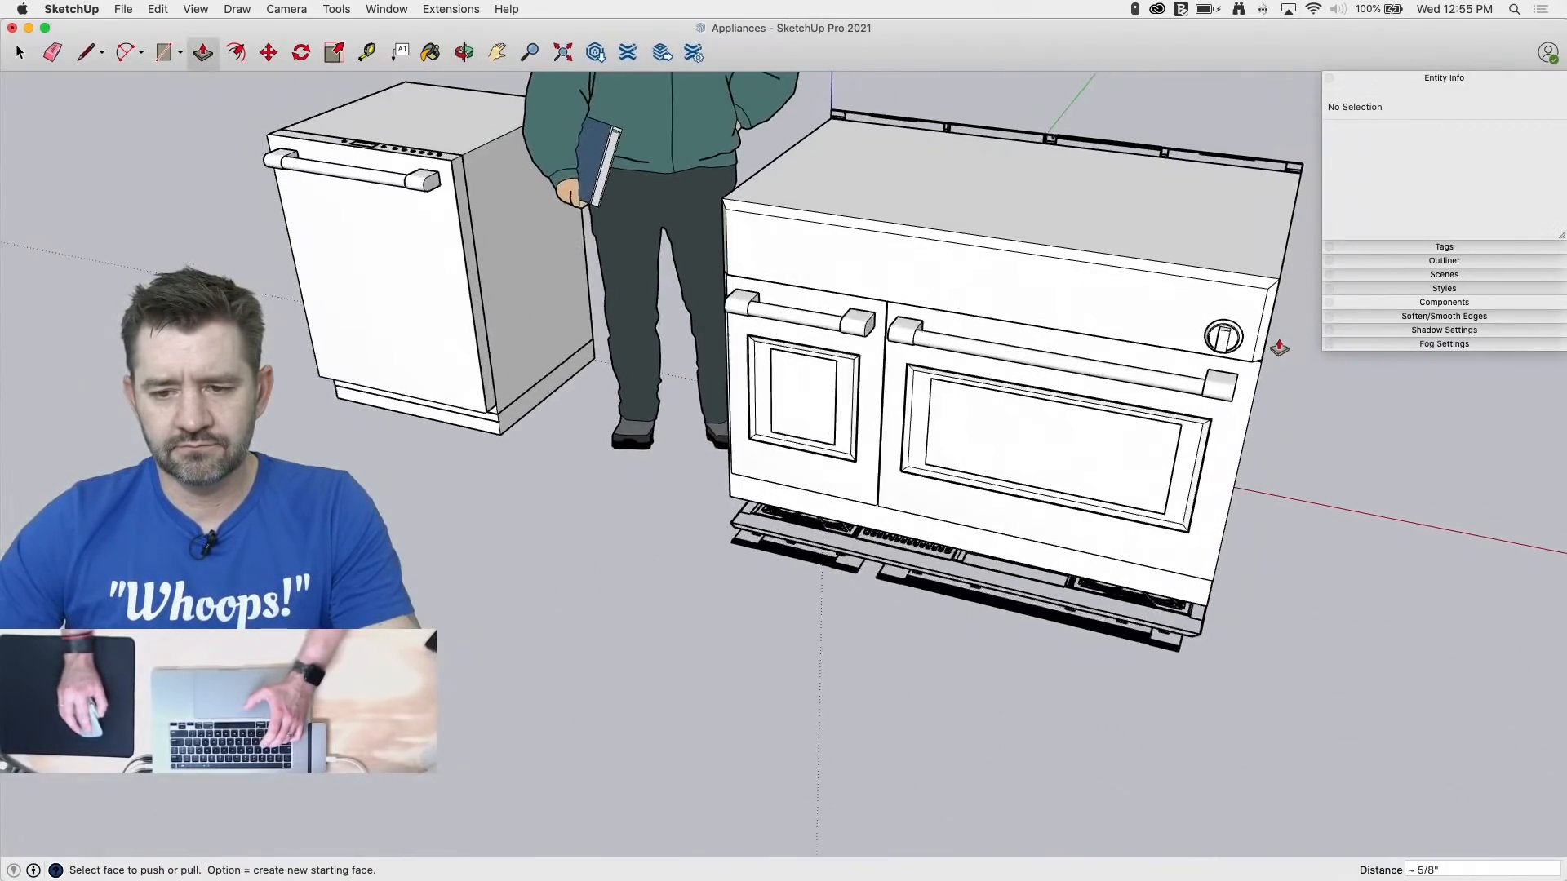
# Step: Select all of the finished knob's geometry and make it a component named OvenKnob
pyautogui.scroll(10, 1241, 339)
pyautogui.press('space')
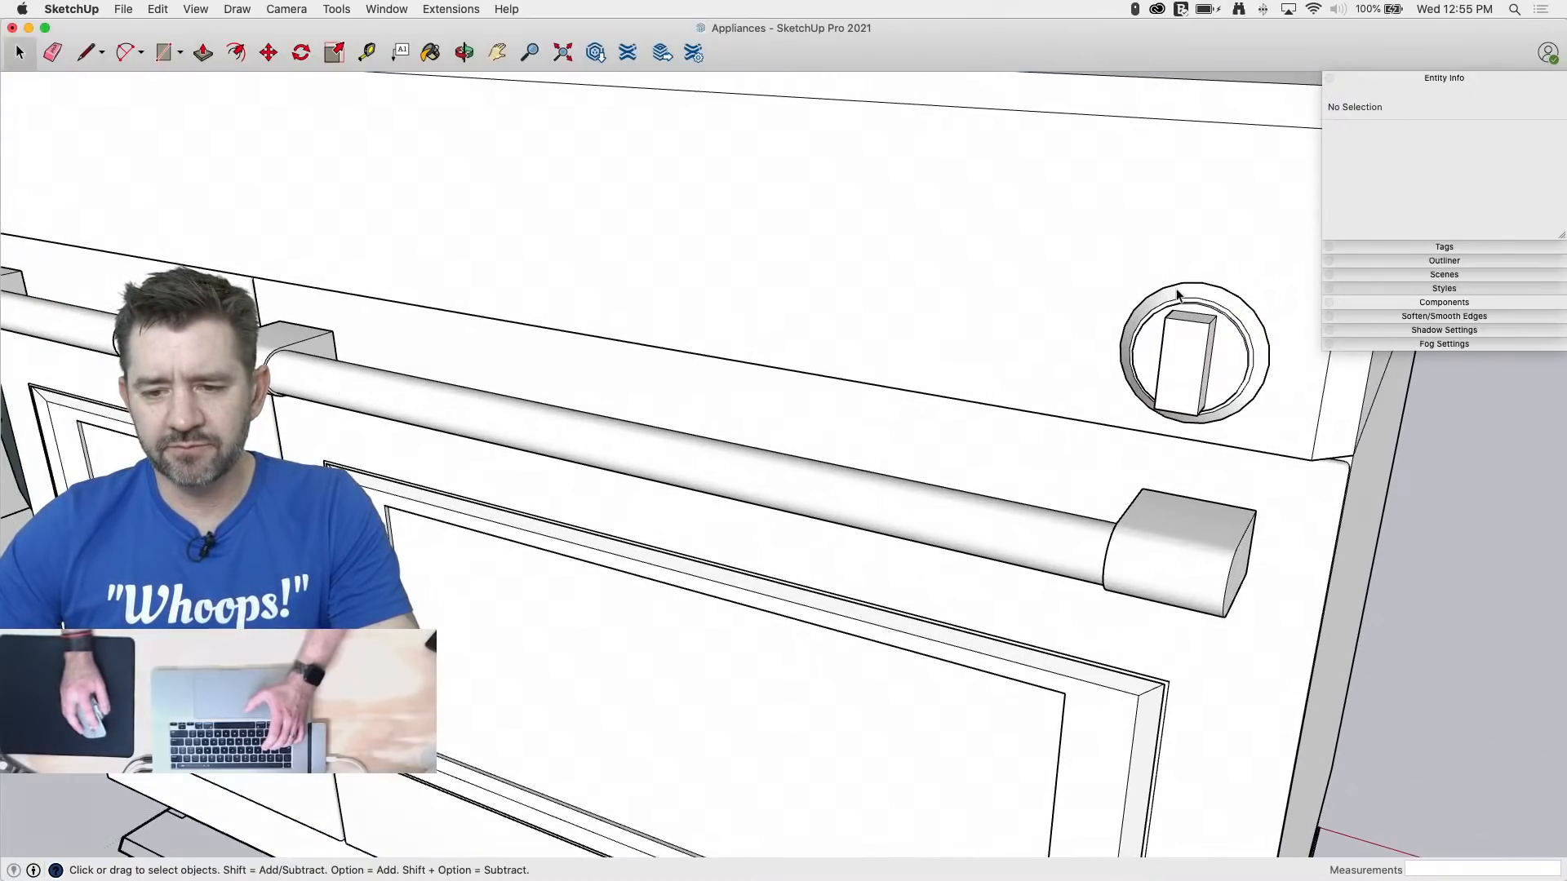
pyautogui.moveTo(1038, 208); pyautogui.dragTo(1310, 478)
pyautogui.rightClick(1210, 369)
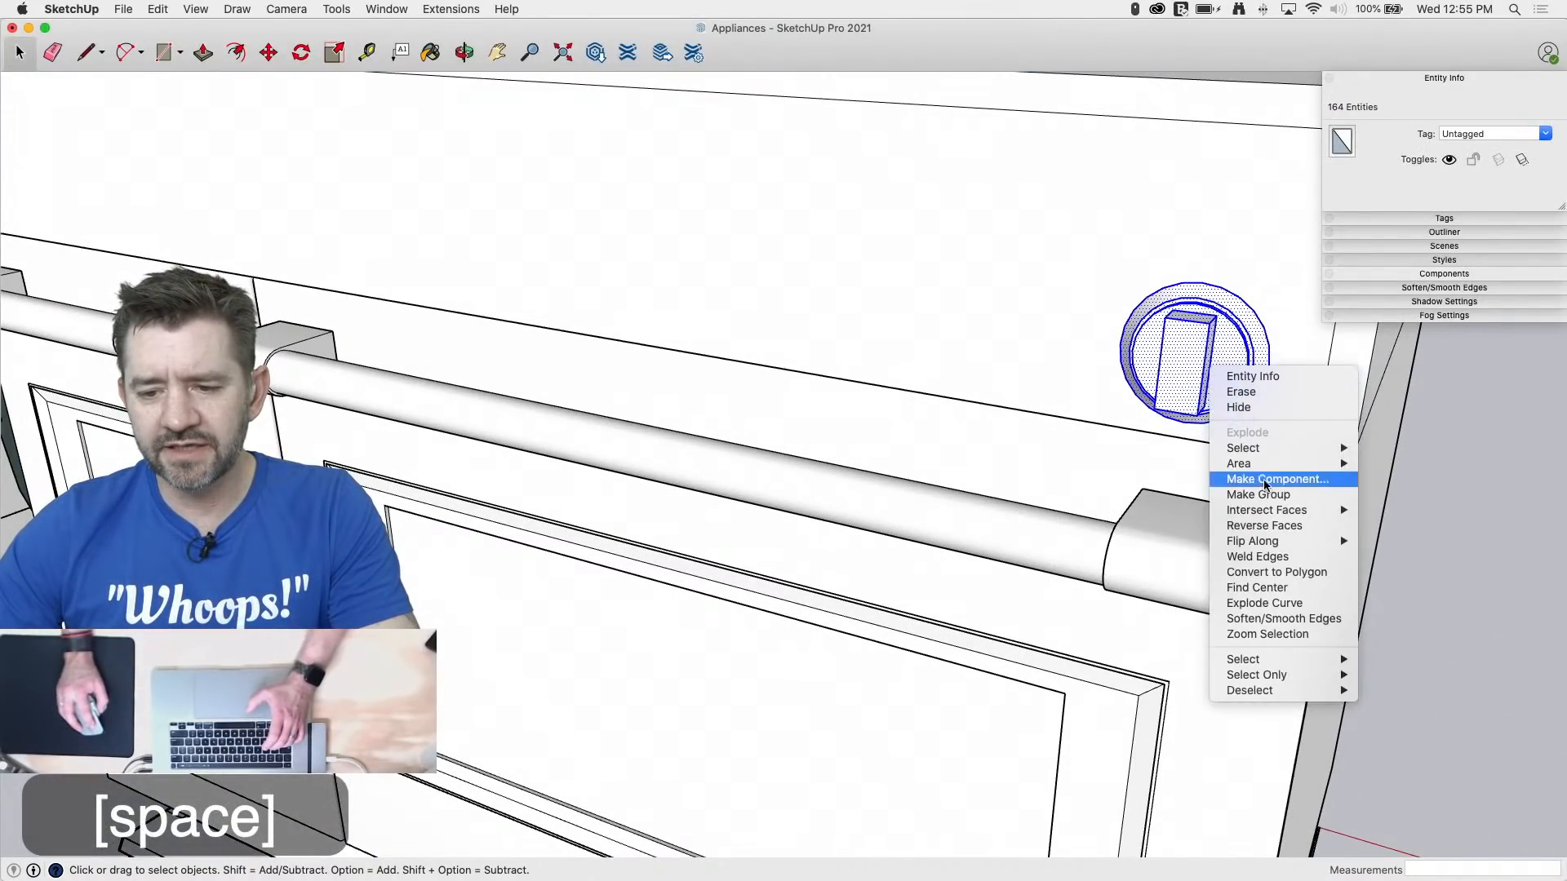
pyautogui.click(1266, 482)
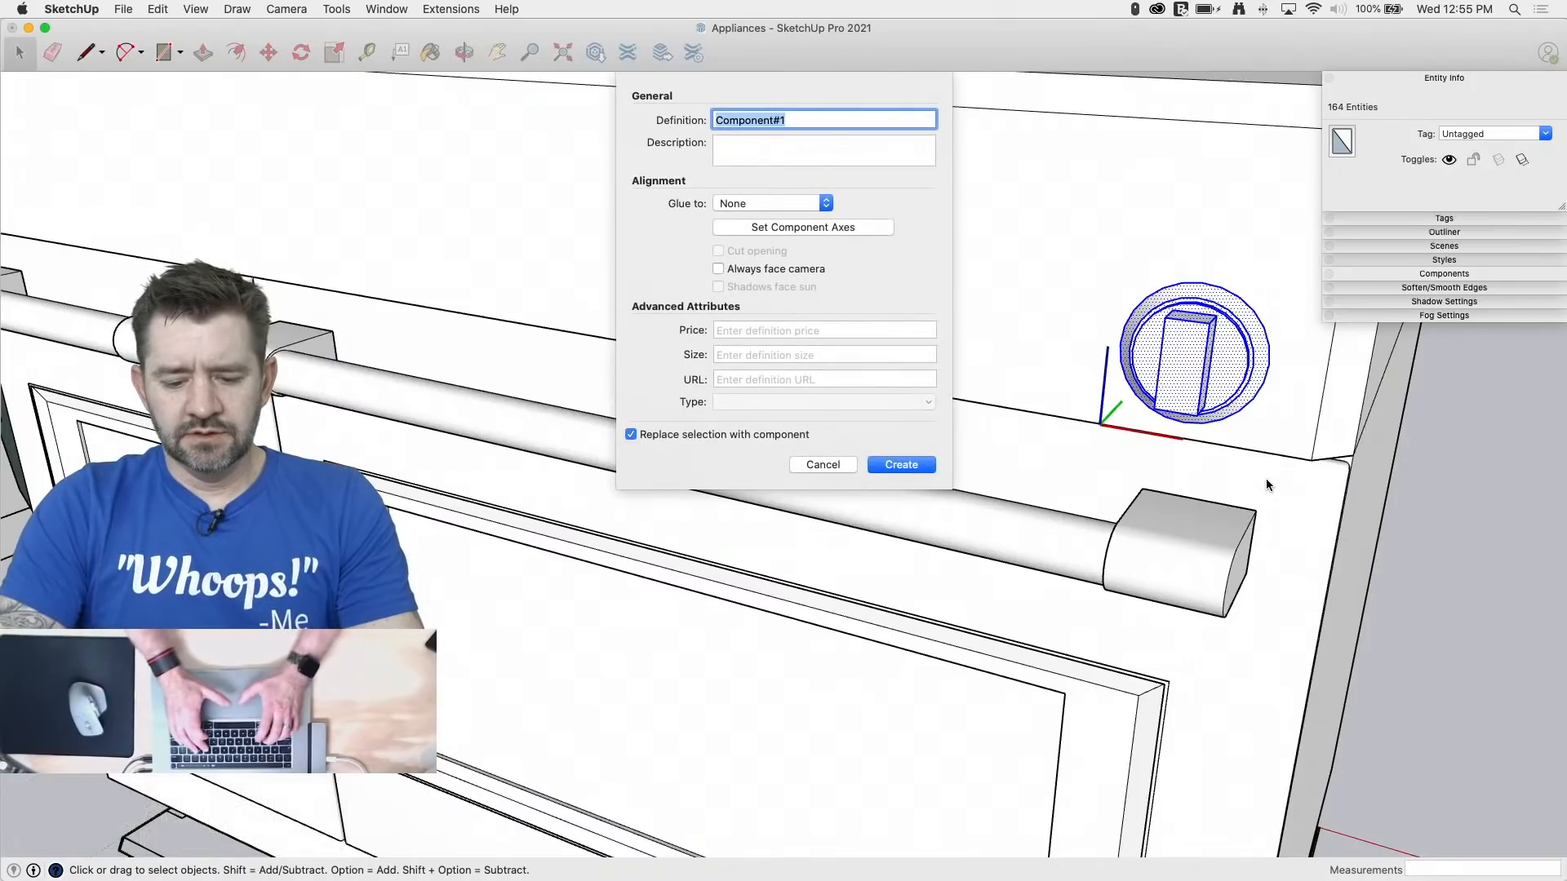
pyautogui.write('OvenK')
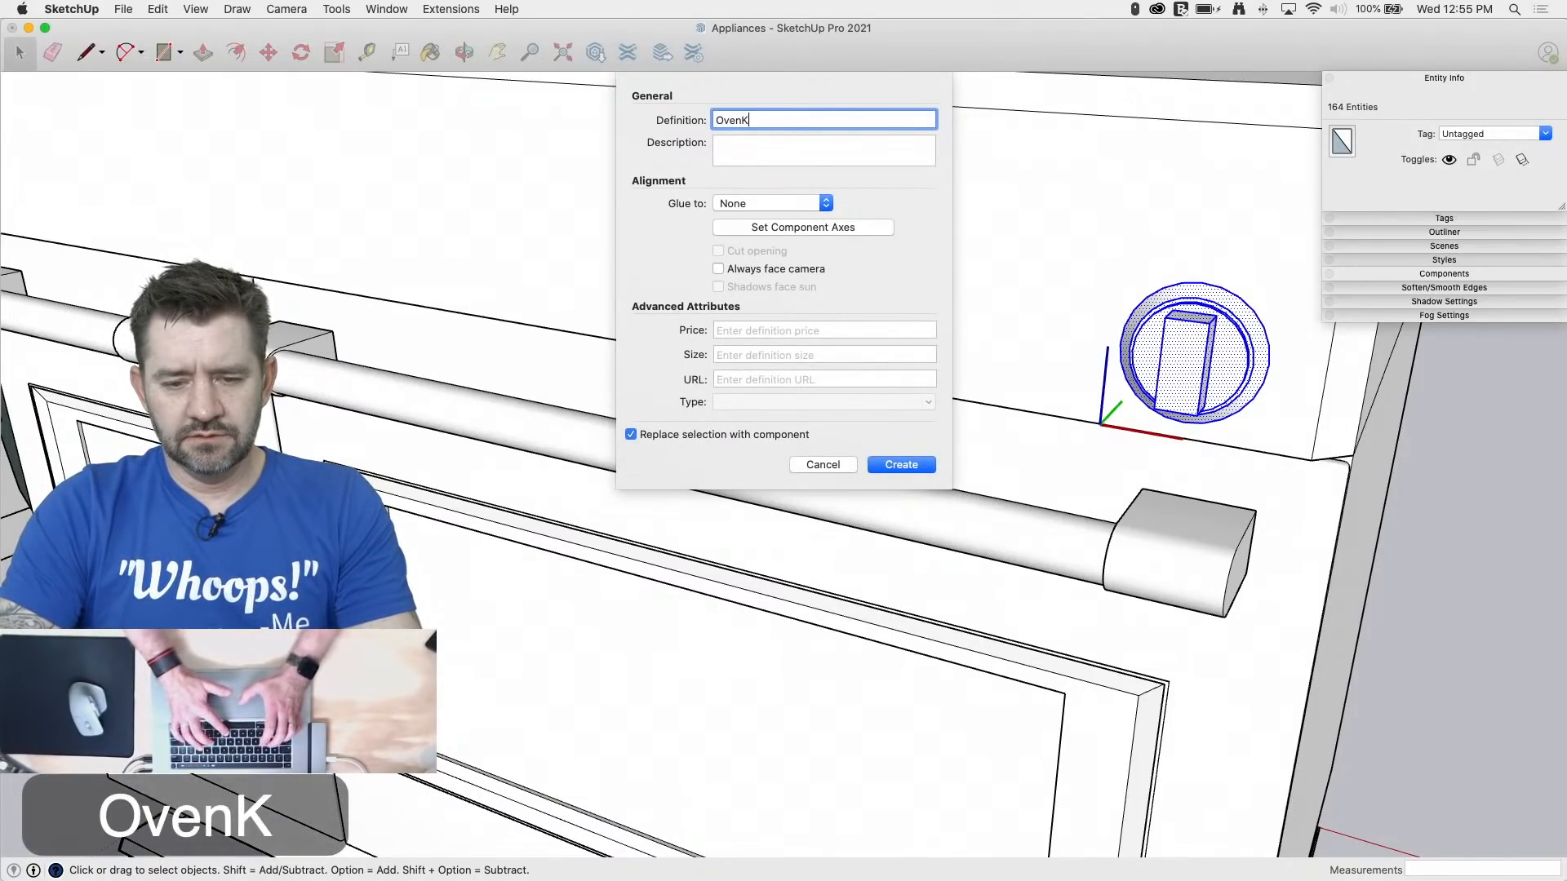
pyautogui.write('nob')
pyautogui.press('Return')
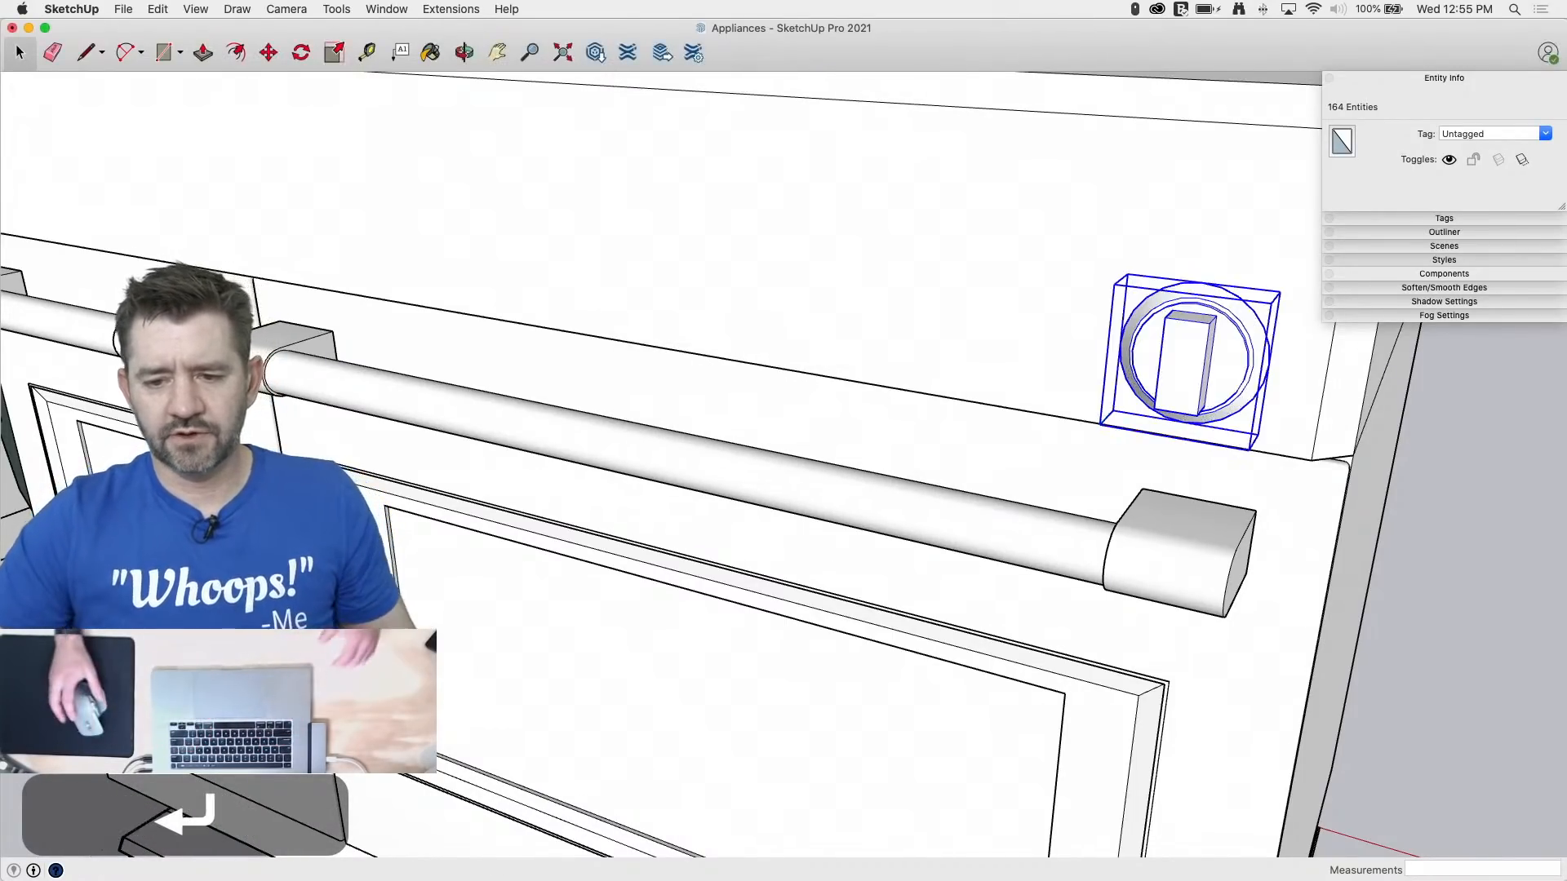
# Step: Copy the knob from the first FRONT position to the adjacent BACK position, about 3 7/8" away, using the elevation drawing's matching points
pyautogui.scroll(-3, 1059, 553)
pyautogui.moveTo(1320, 584); pyautogui.dragTo(747, 581, button='middle')
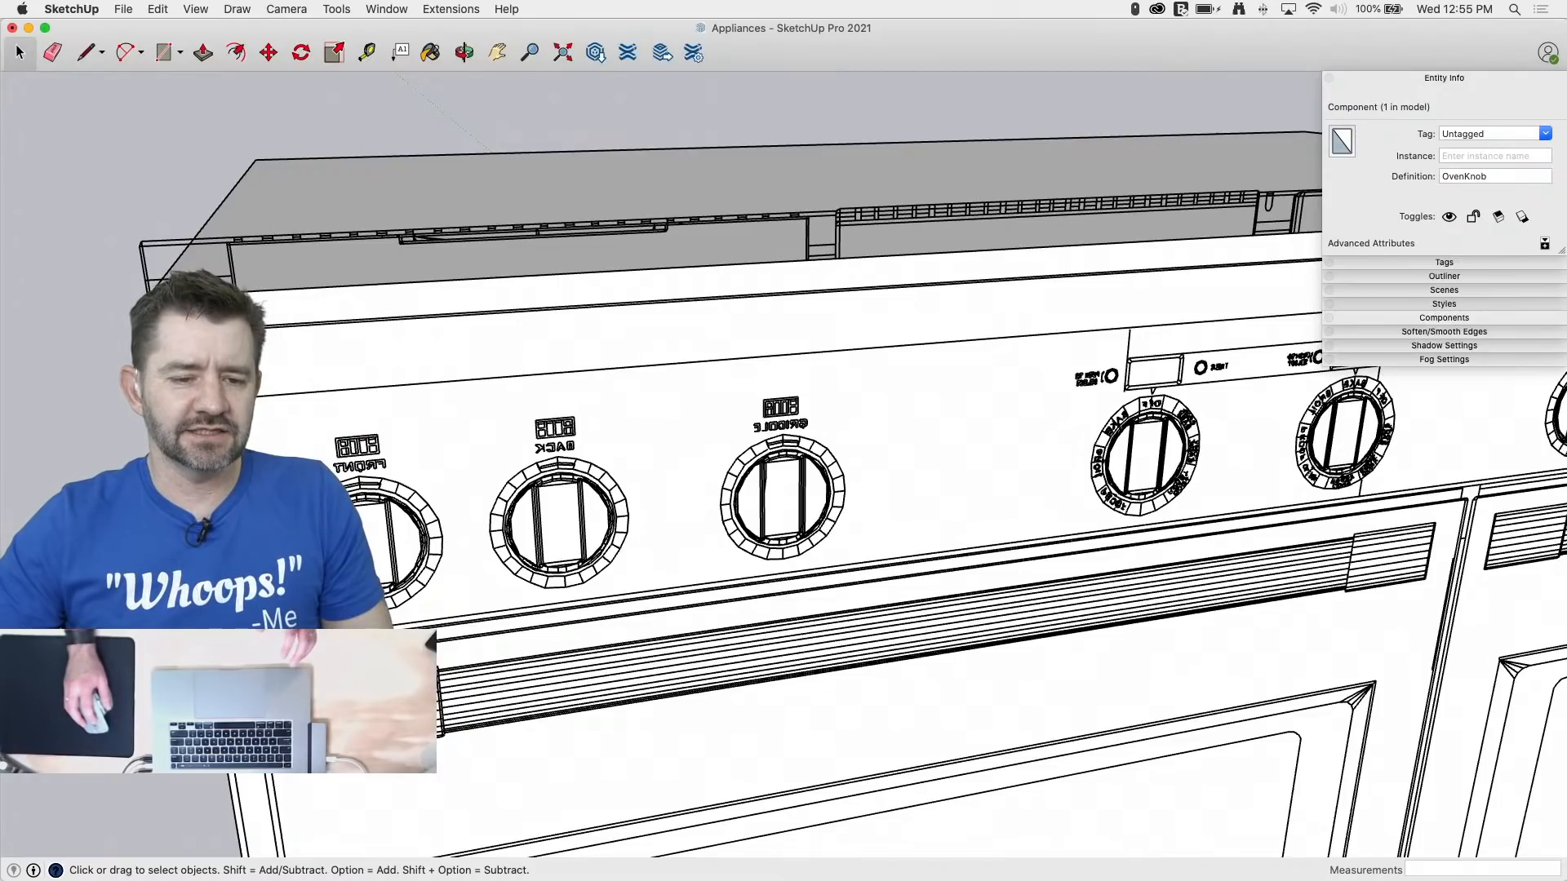
pyautogui.scroll(5, 356, 499)
pyautogui.scroll(-3, 821, 555)
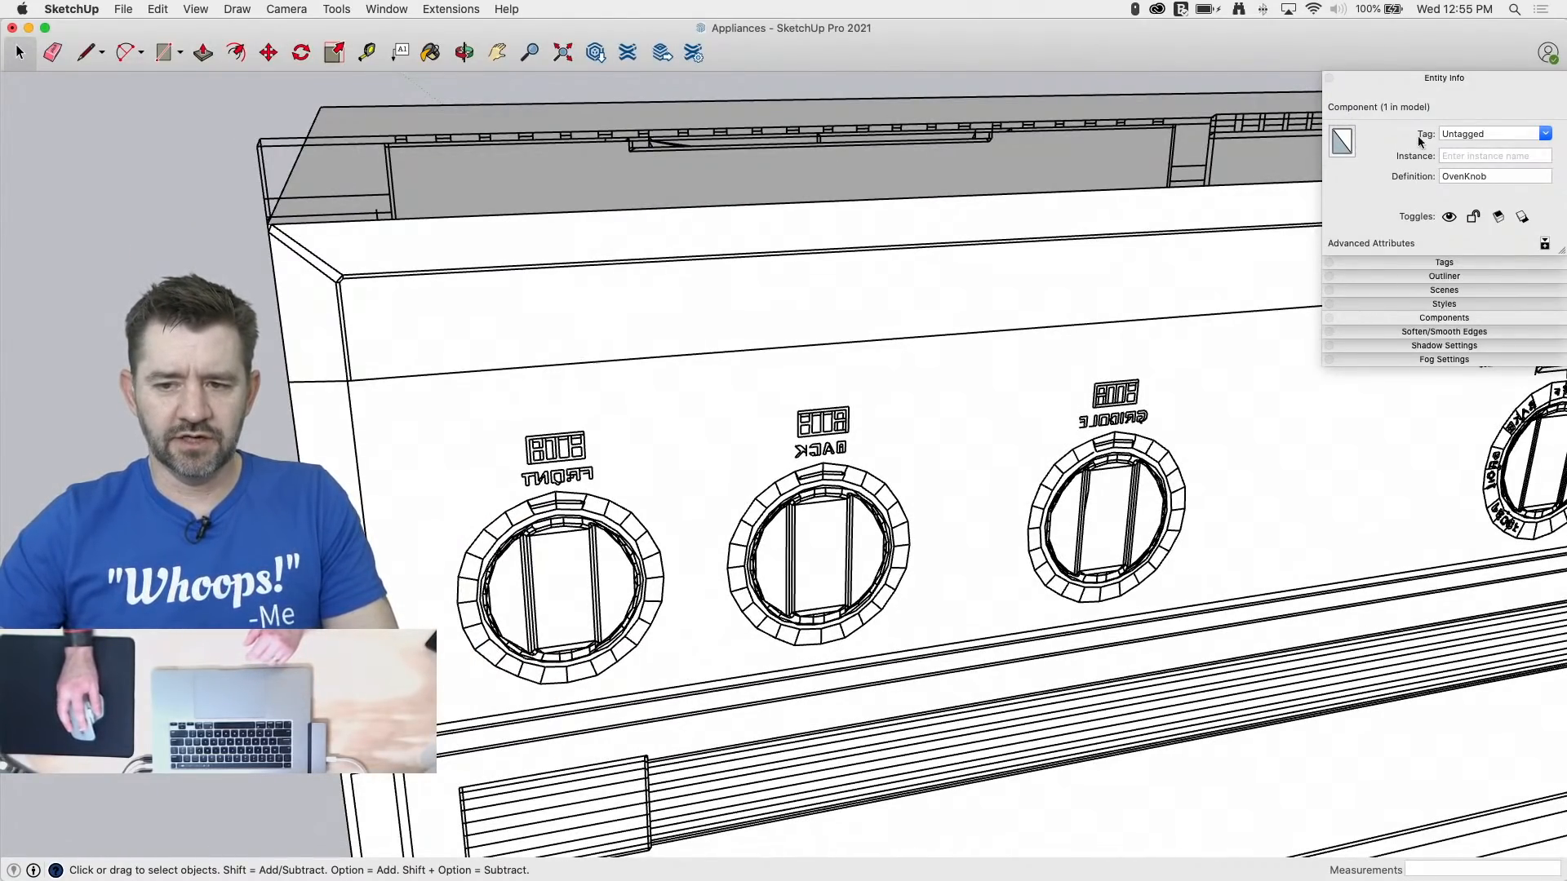
pyautogui.press('m')
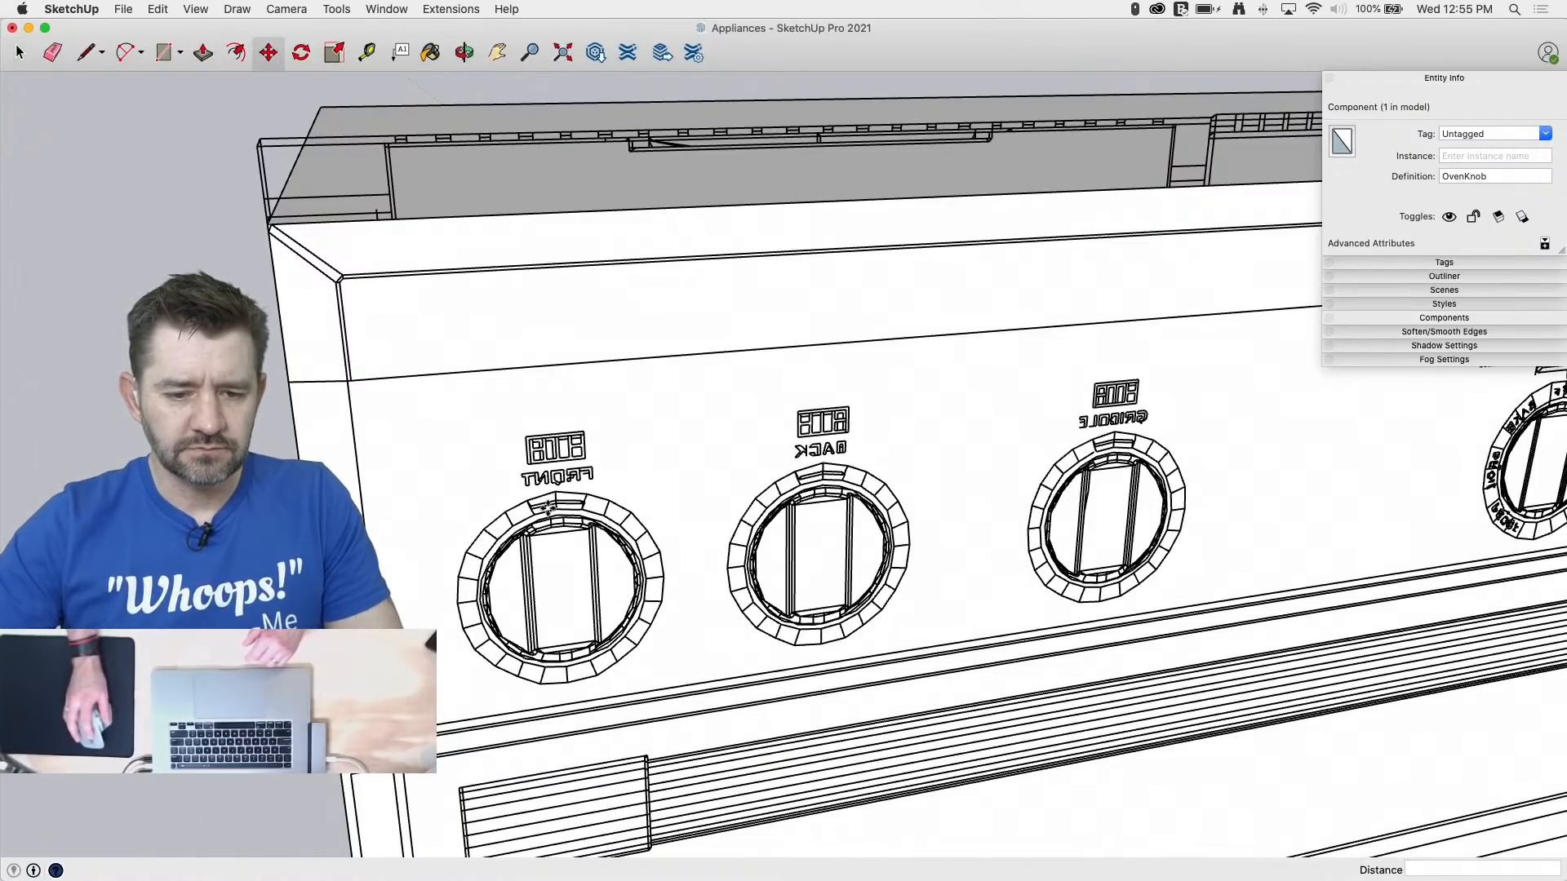
pyautogui.scroll(3, 552, 490)
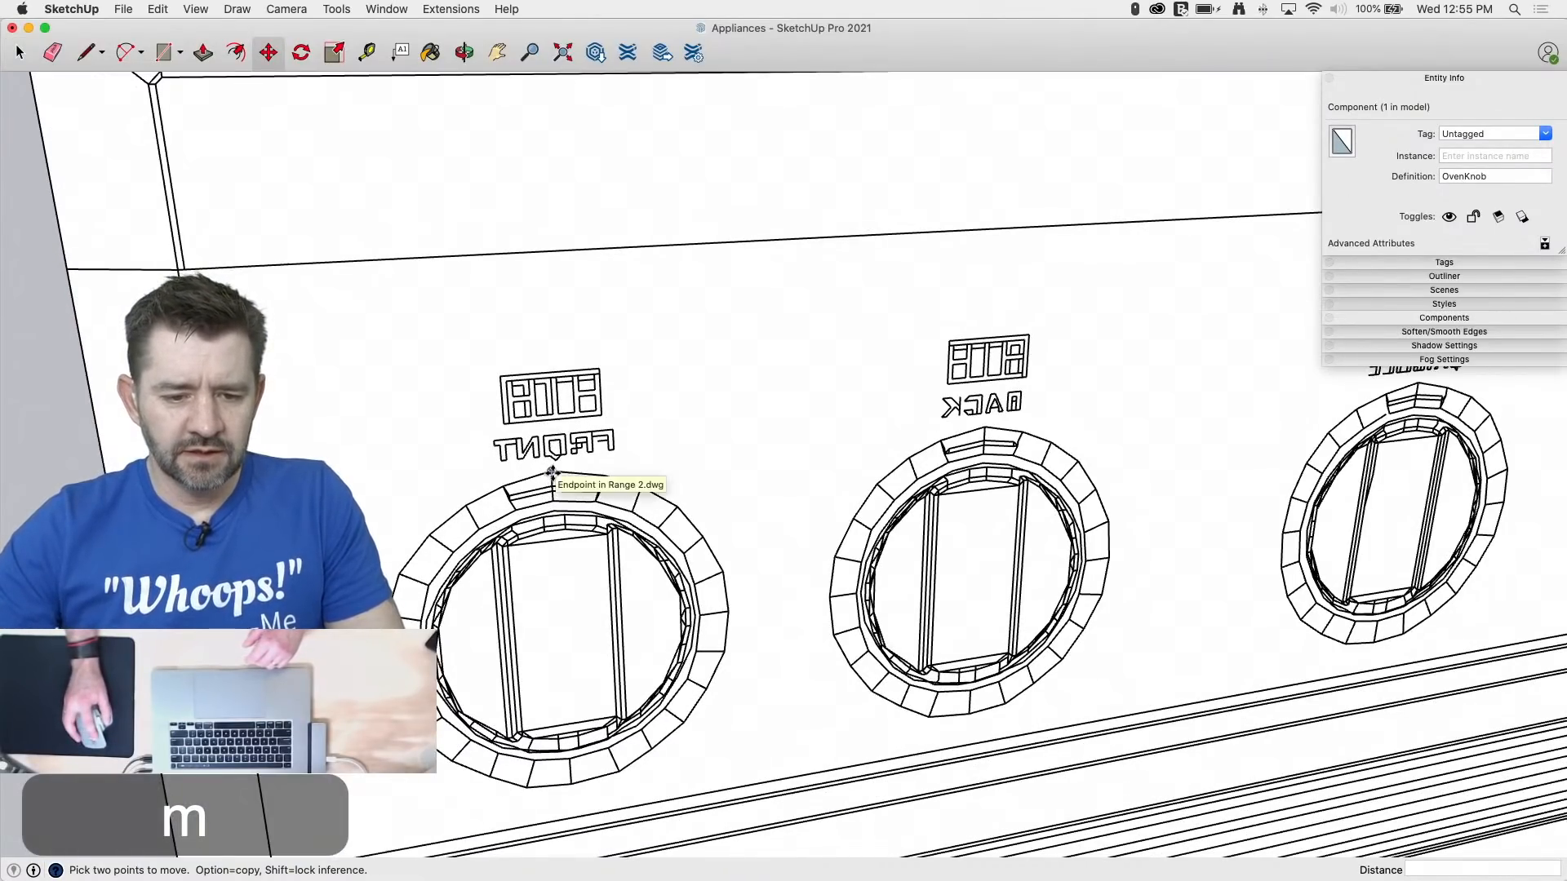
pyautogui.click(552, 471)
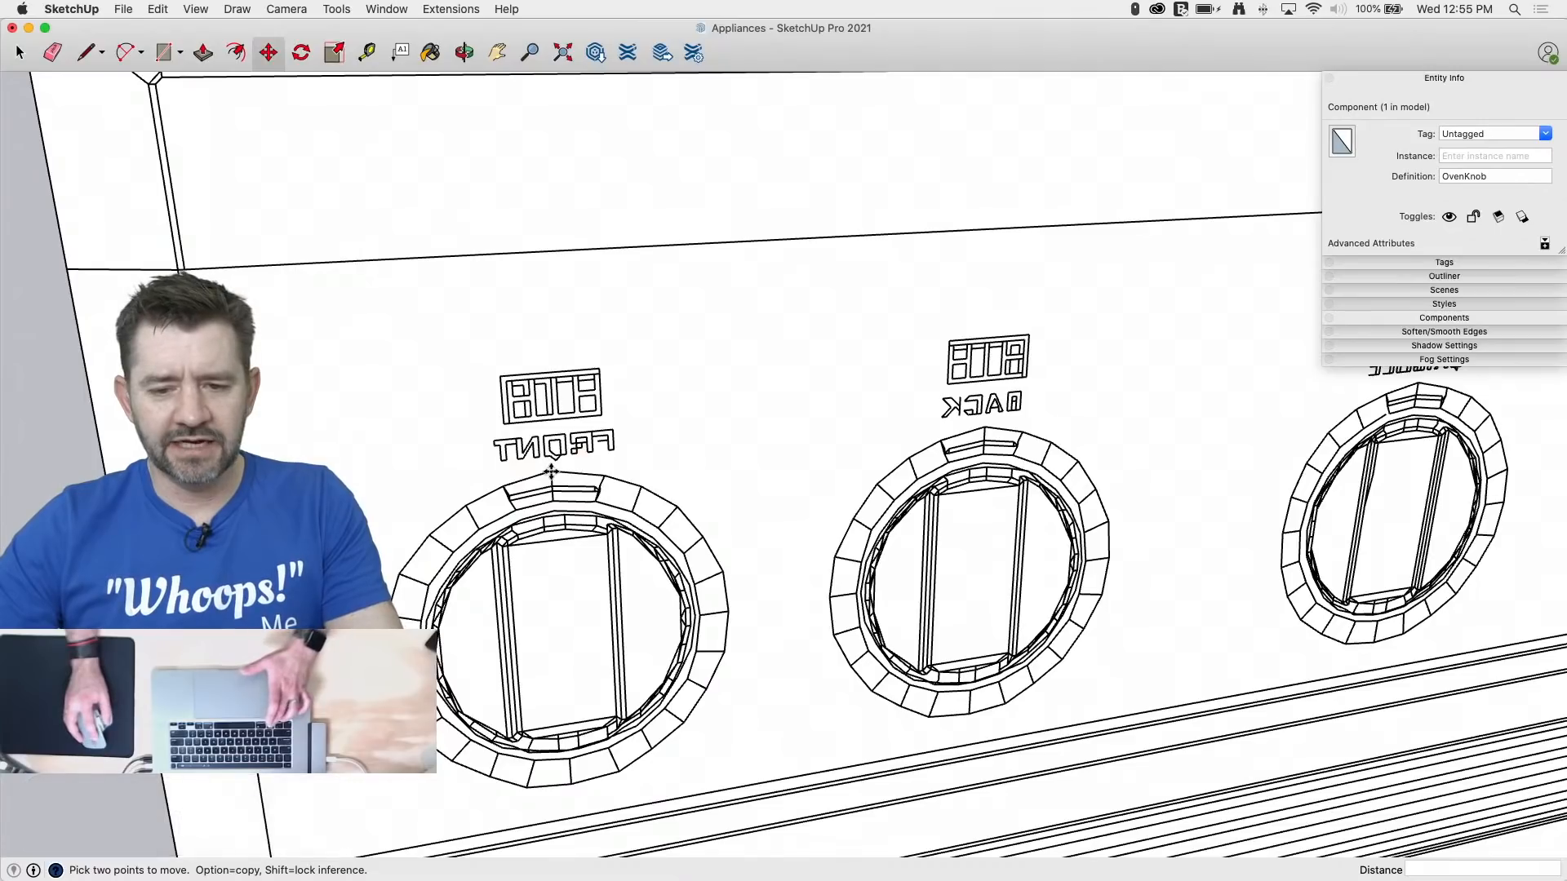
pyautogui.click(983, 425)
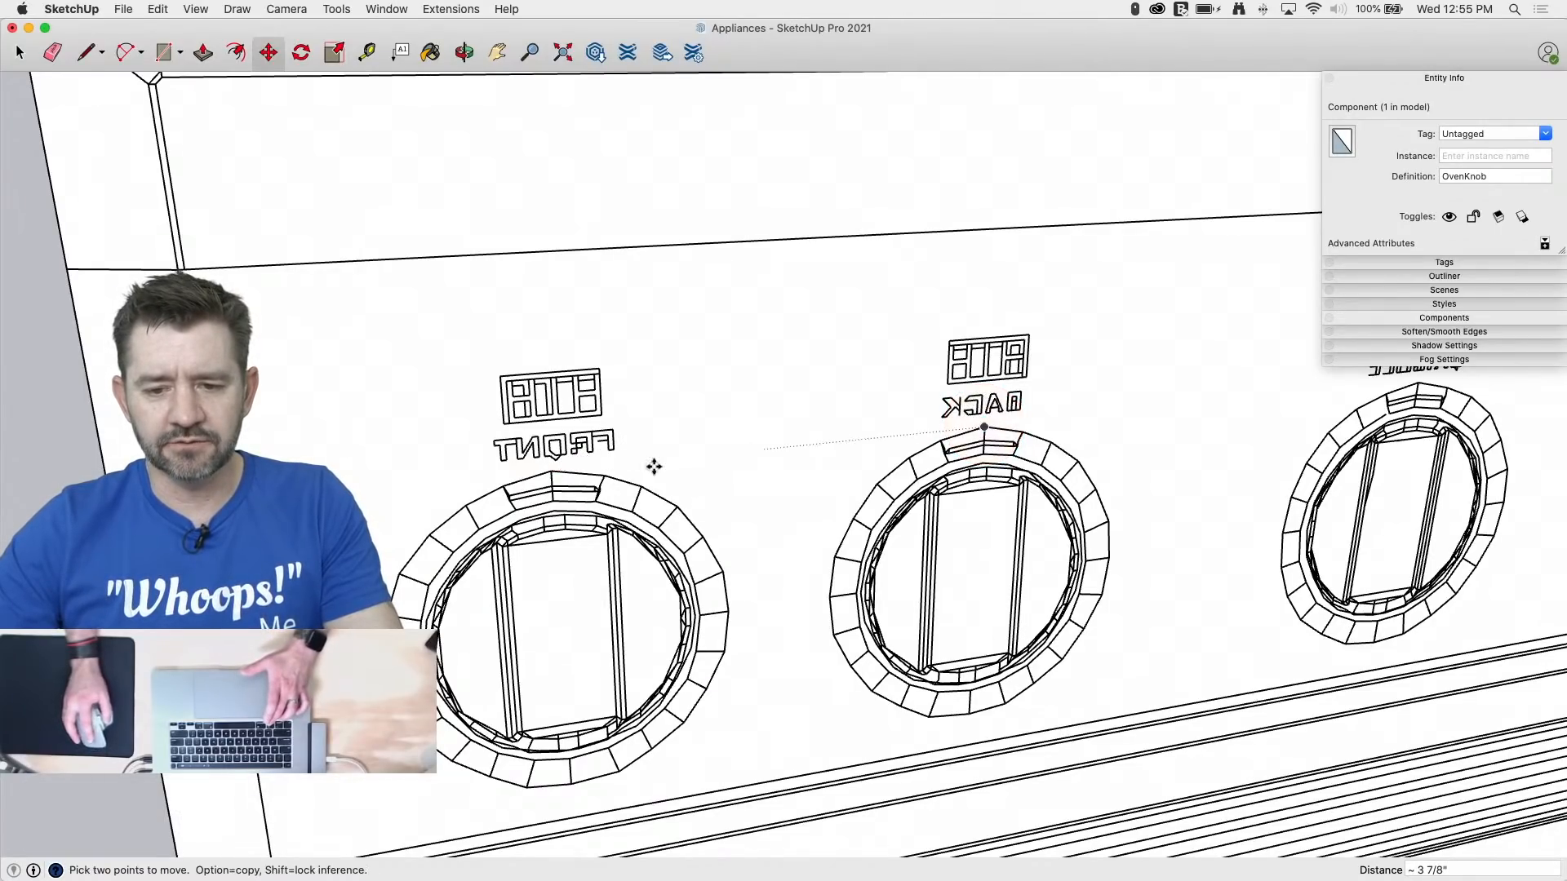
# Step: Copy the knob about 4 7/8" to the GRIDDLE position, and another about 9 1/4" further to the first oven dial
pyautogui.scroll(-5, 654, 462)
pyautogui.scroll(4, 502, 534)
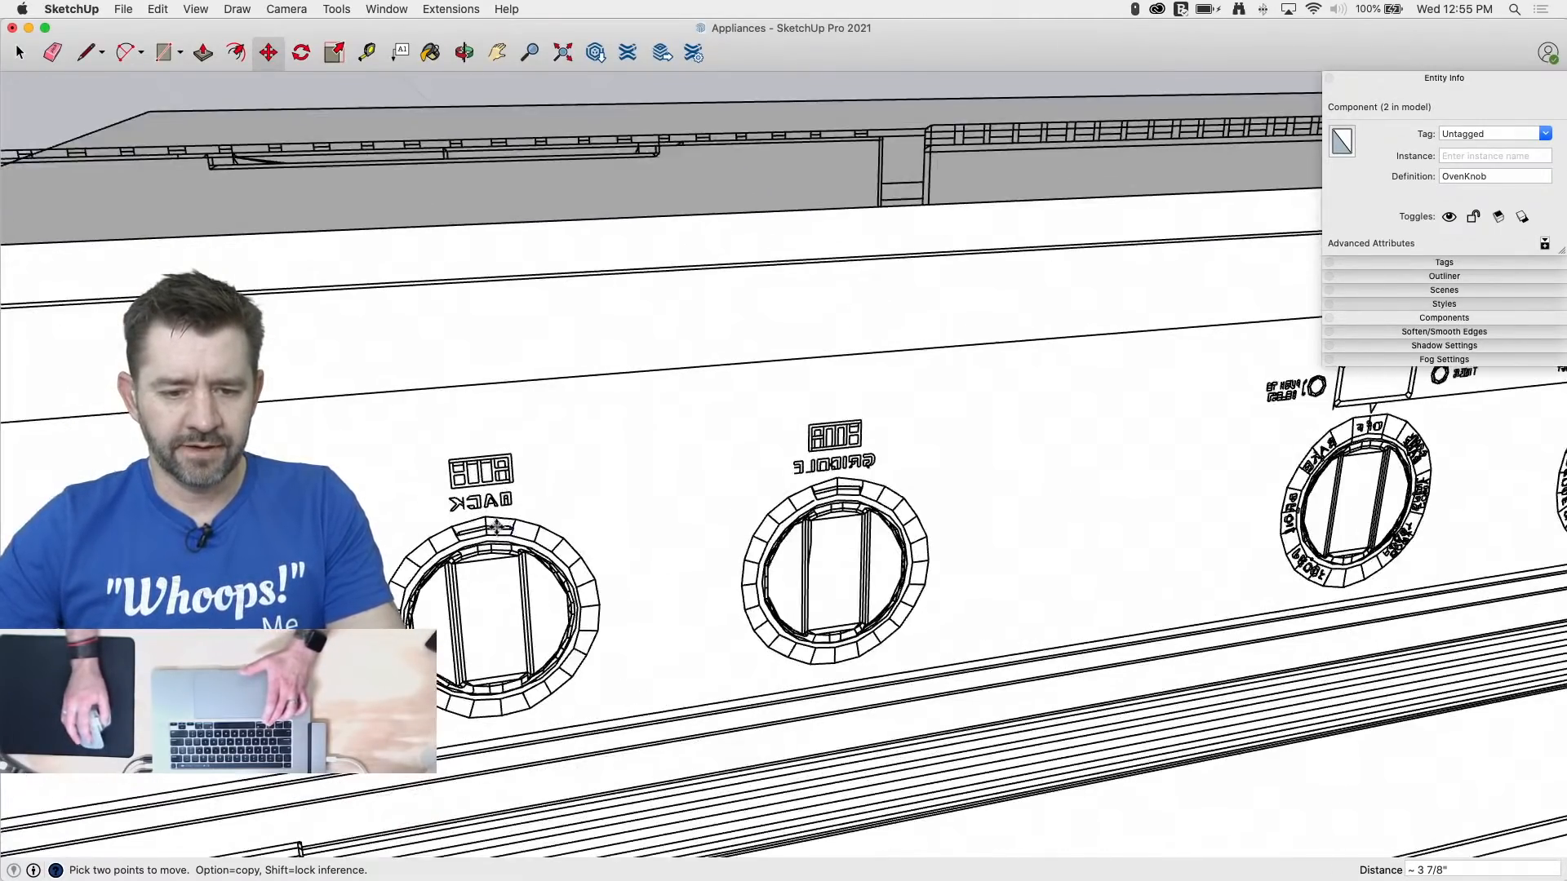
pyautogui.click(489, 506)
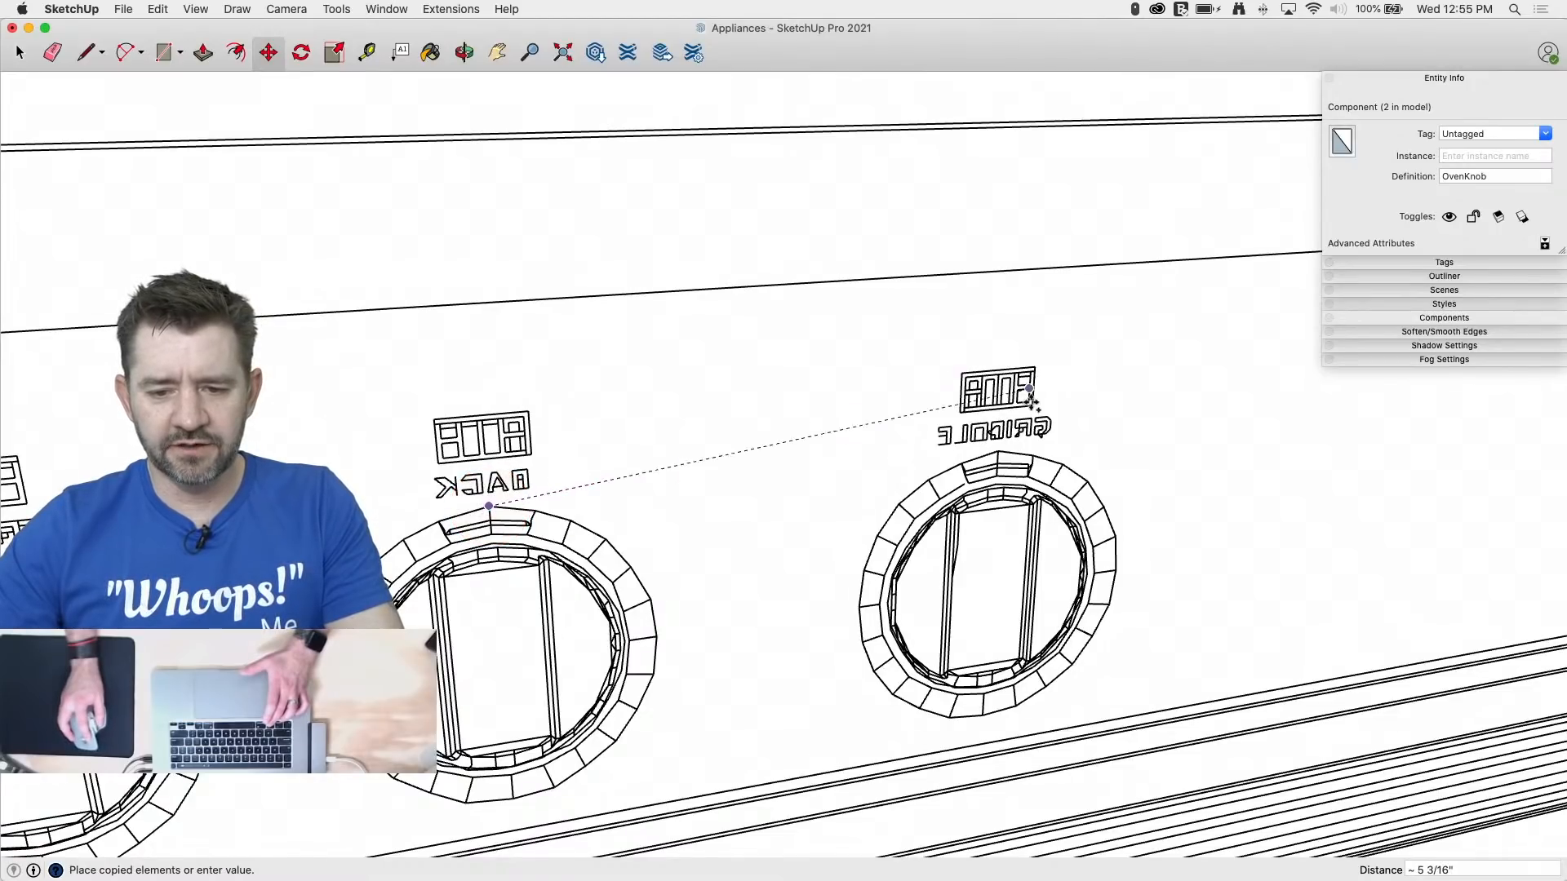
pyautogui.click(999, 450)
pyautogui.scroll(-4, 181, 608)
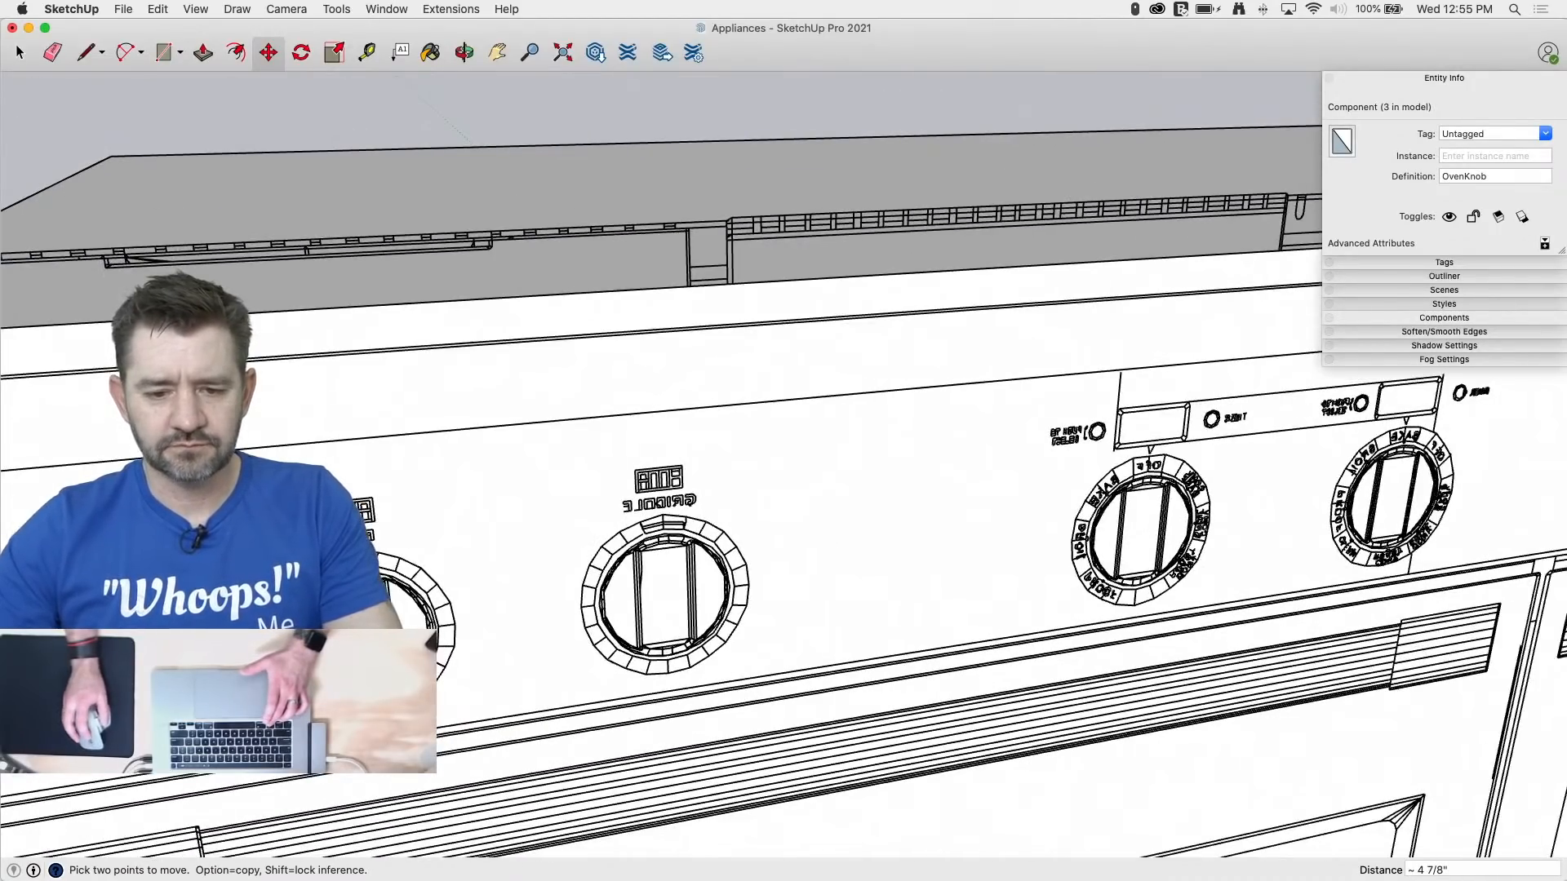
pyautogui.scroll(3, 661, 489)
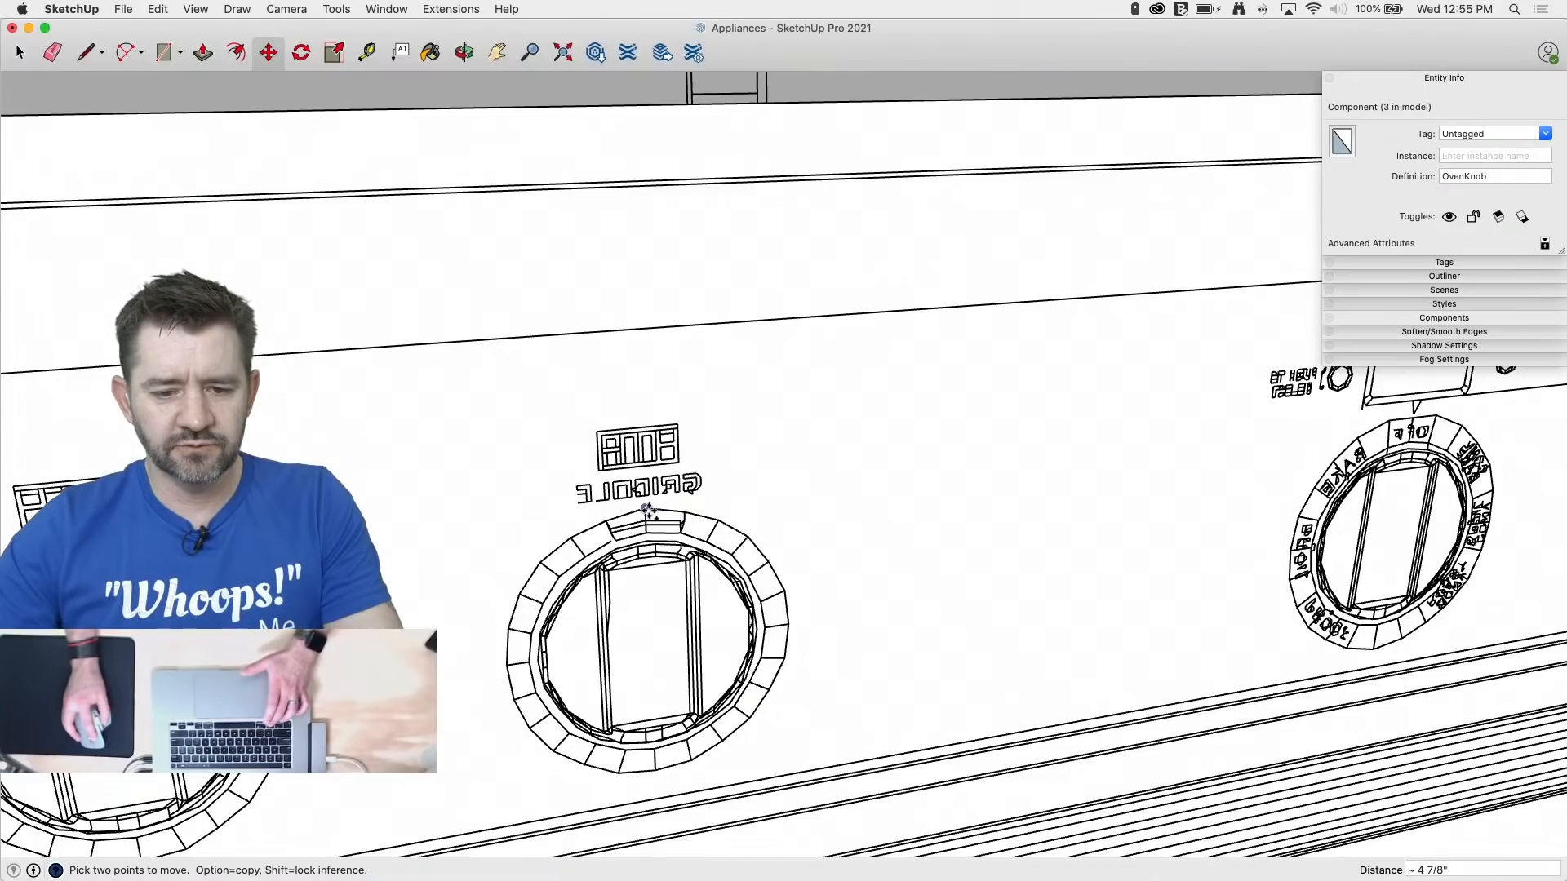
pyautogui.click(645, 507)
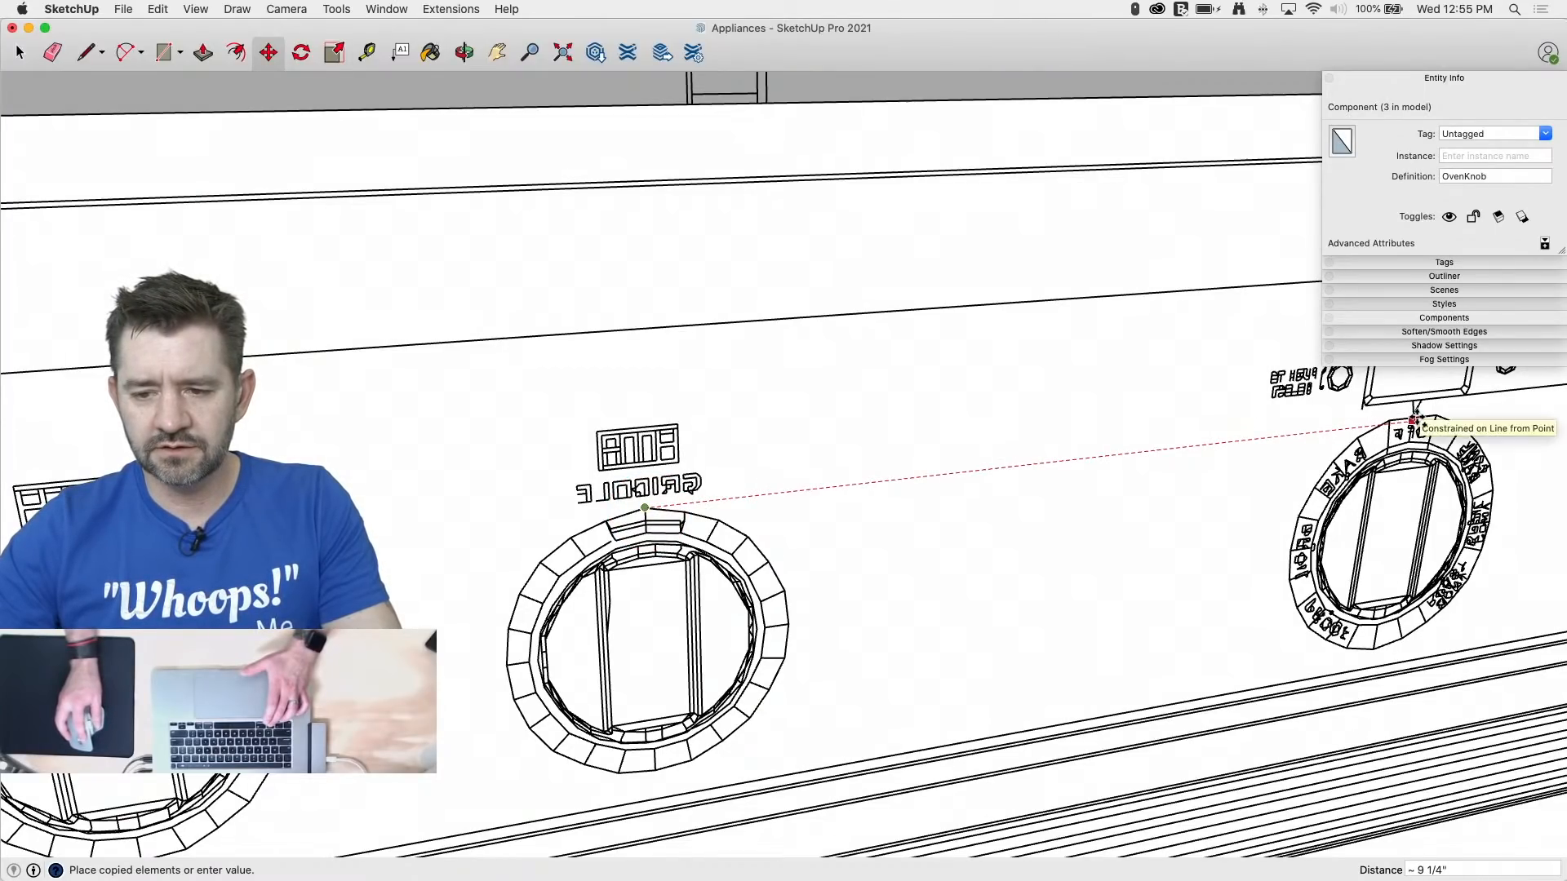
pyautogui.click(1199, 467)
# Step: Copy the knob from the first oven dial to the second oven dial, about 5 15/16" away
pyautogui.scroll(-4, 1199, 466)
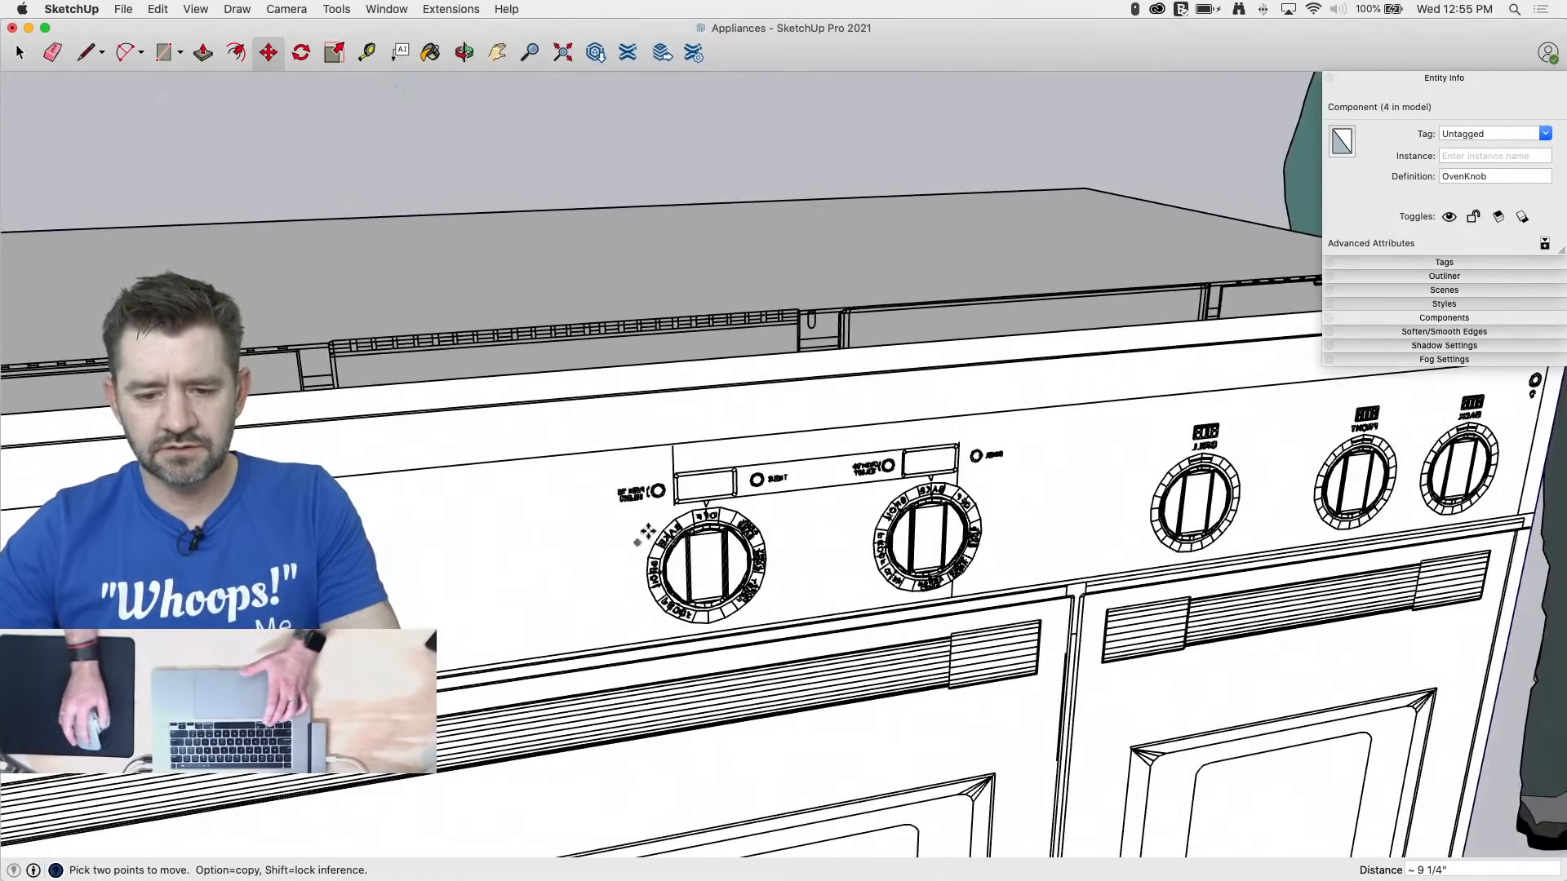
pyautogui.scroll(5, 708, 506)
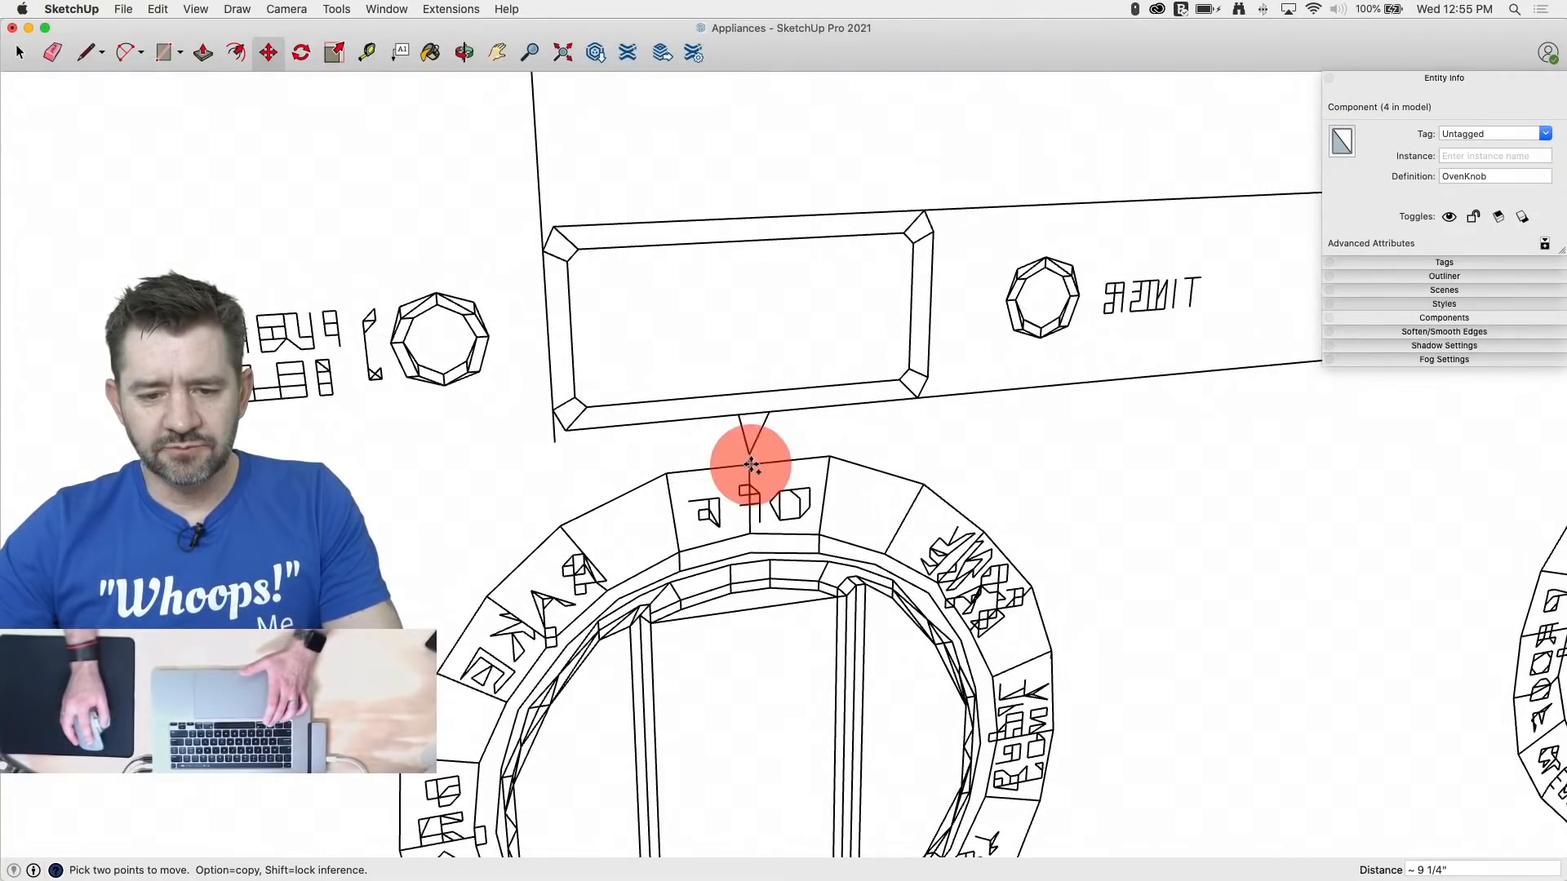
pyautogui.click(751, 465)
pyautogui.scroll(-4, 751, 465)
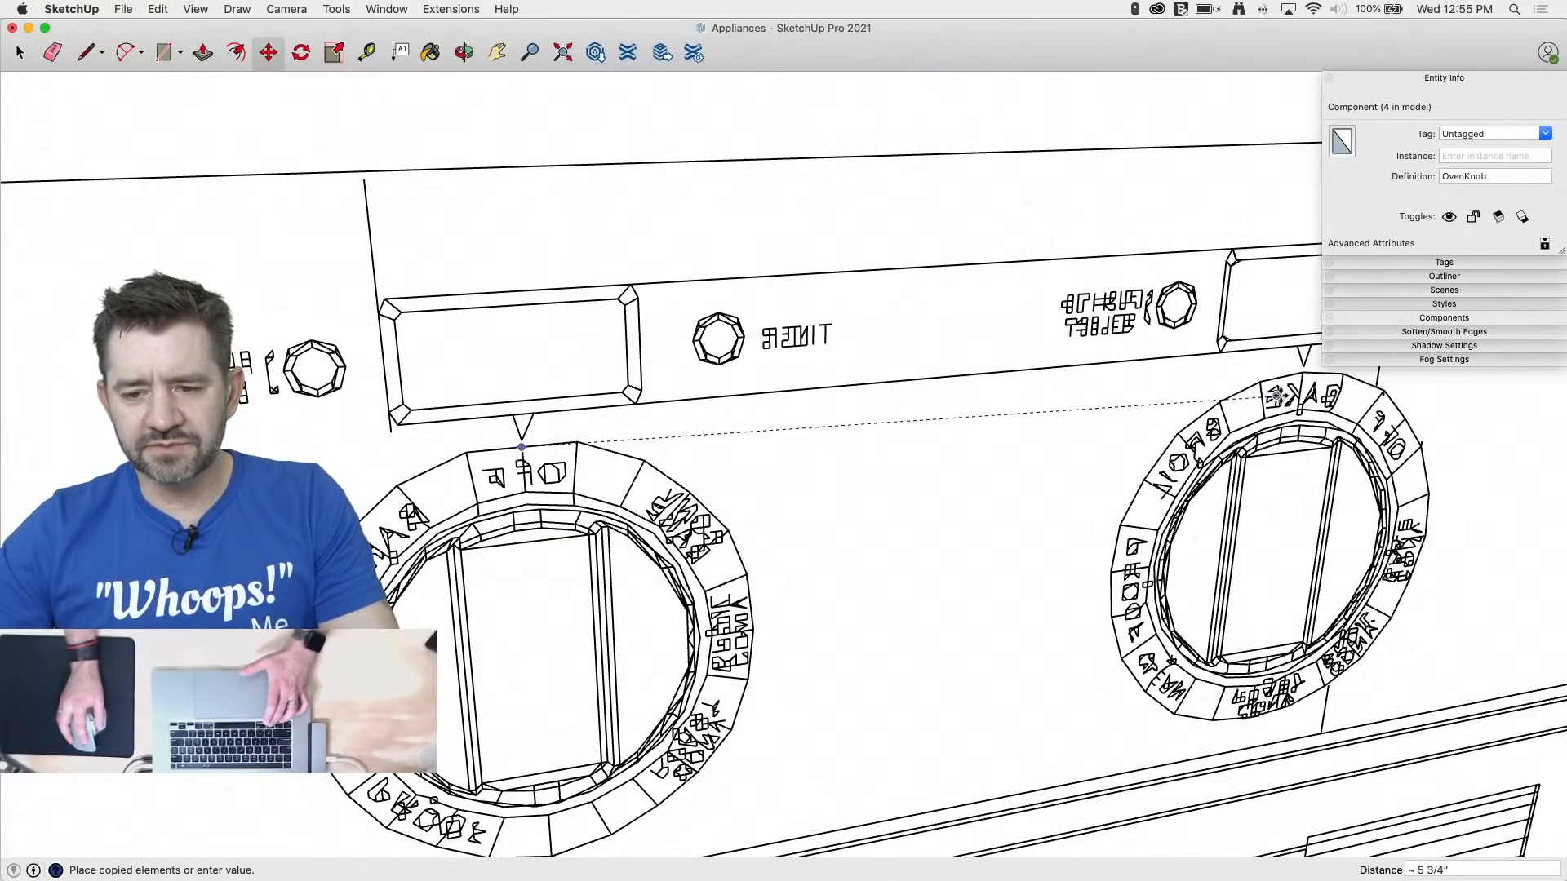
pyautogui.click(1302, 374)
# Step: Copy the knob from the second oven dial to the GRILL position, about 8 1/8" away
pyautogui.scroll(-3, 1302, 374)
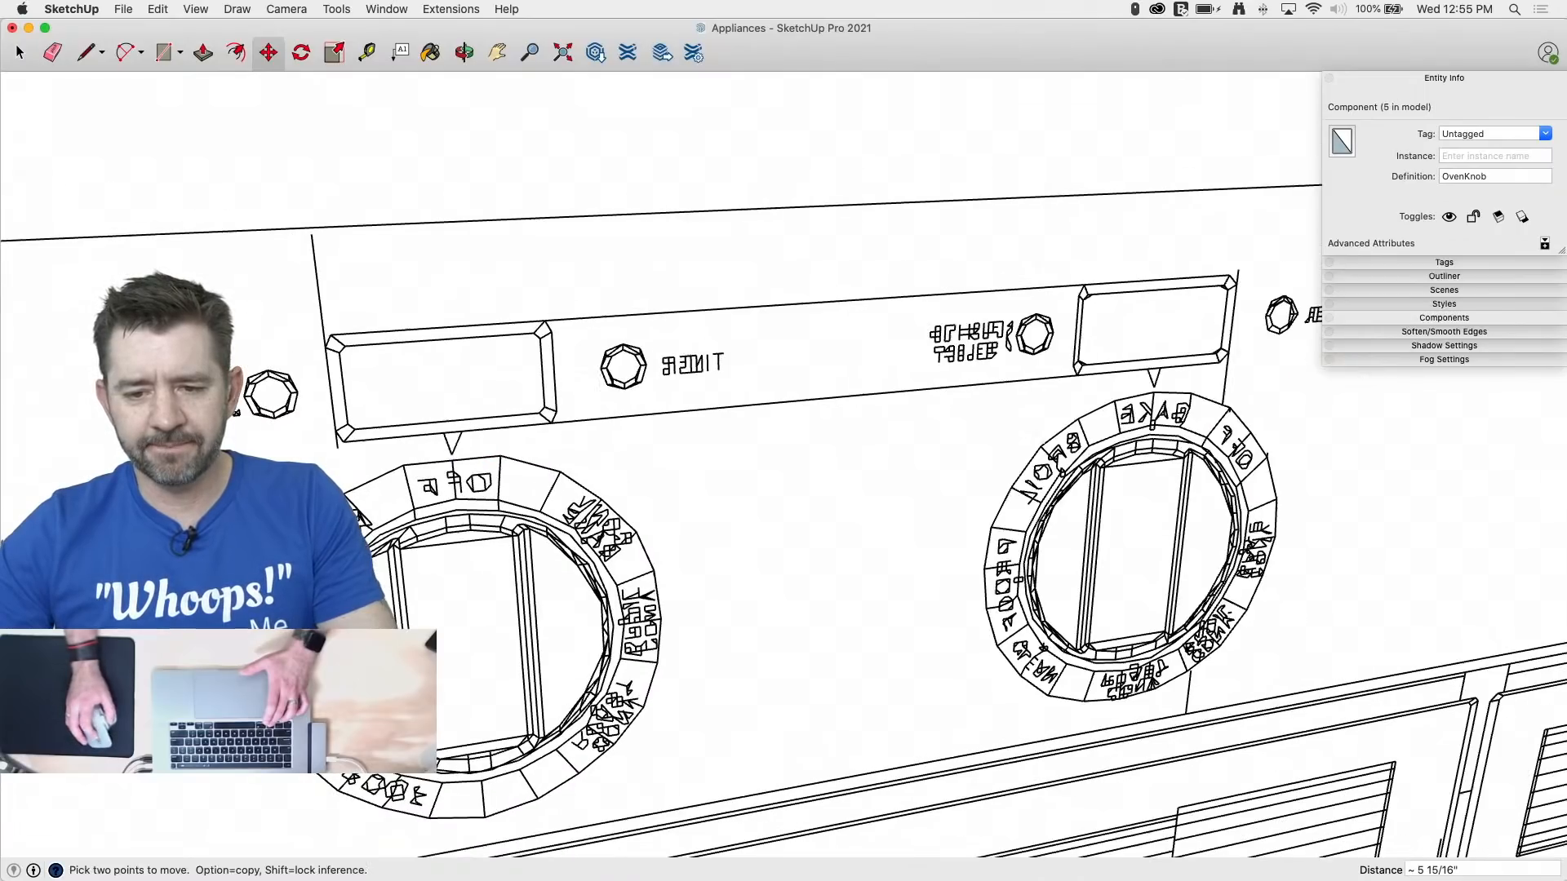
pyautogui.scroll(-2, 463, 486)
pyautogui.scroll(-3, 462, 487)
pyautogui.scroll(5, 516, 427)
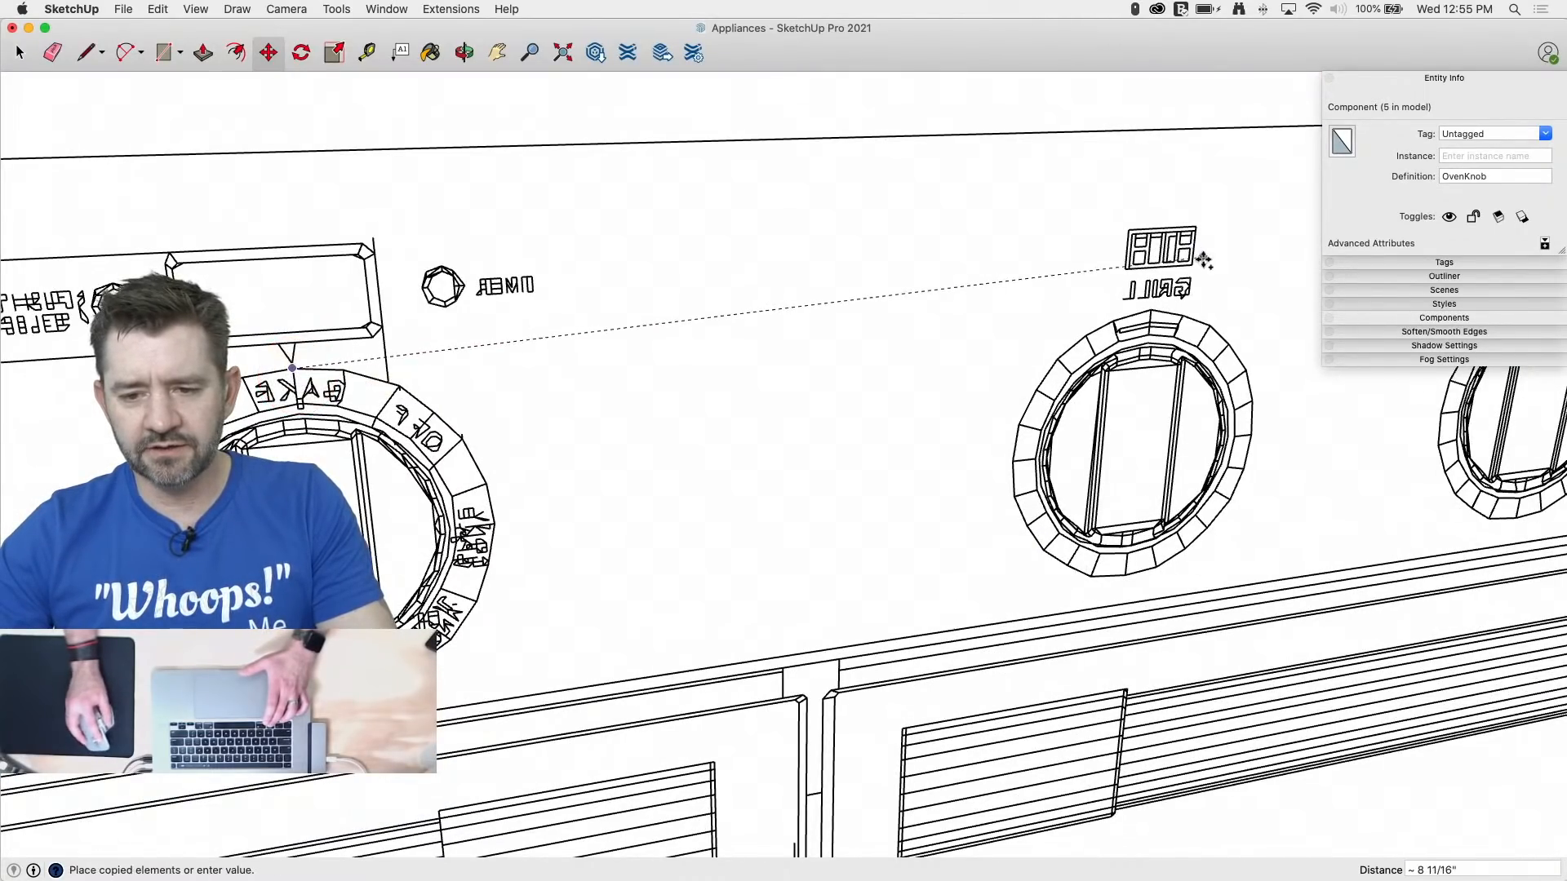
pyautogui.click(1150, 309)
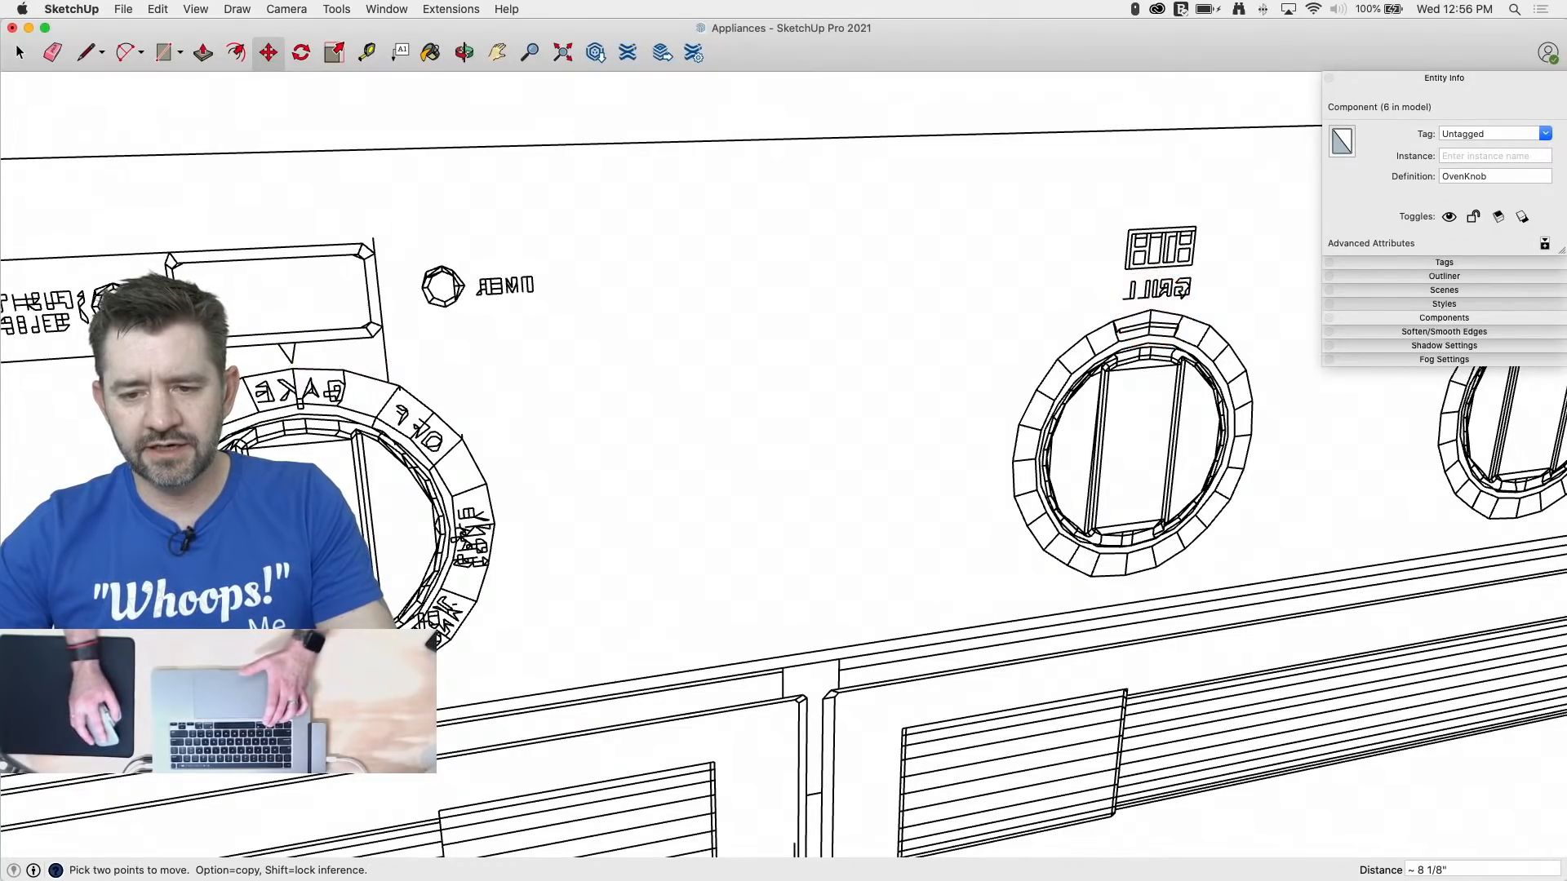
# Step: Copy the knob from the GRILL position to the adjacent FRONT position, and another about 3 13/16" further to the last BACK position
pyautogui.scroll(-5, 487, 463)
pyautogui.scroll(4, 487, 462)
pyautogui.scroll(2, 393, 522)
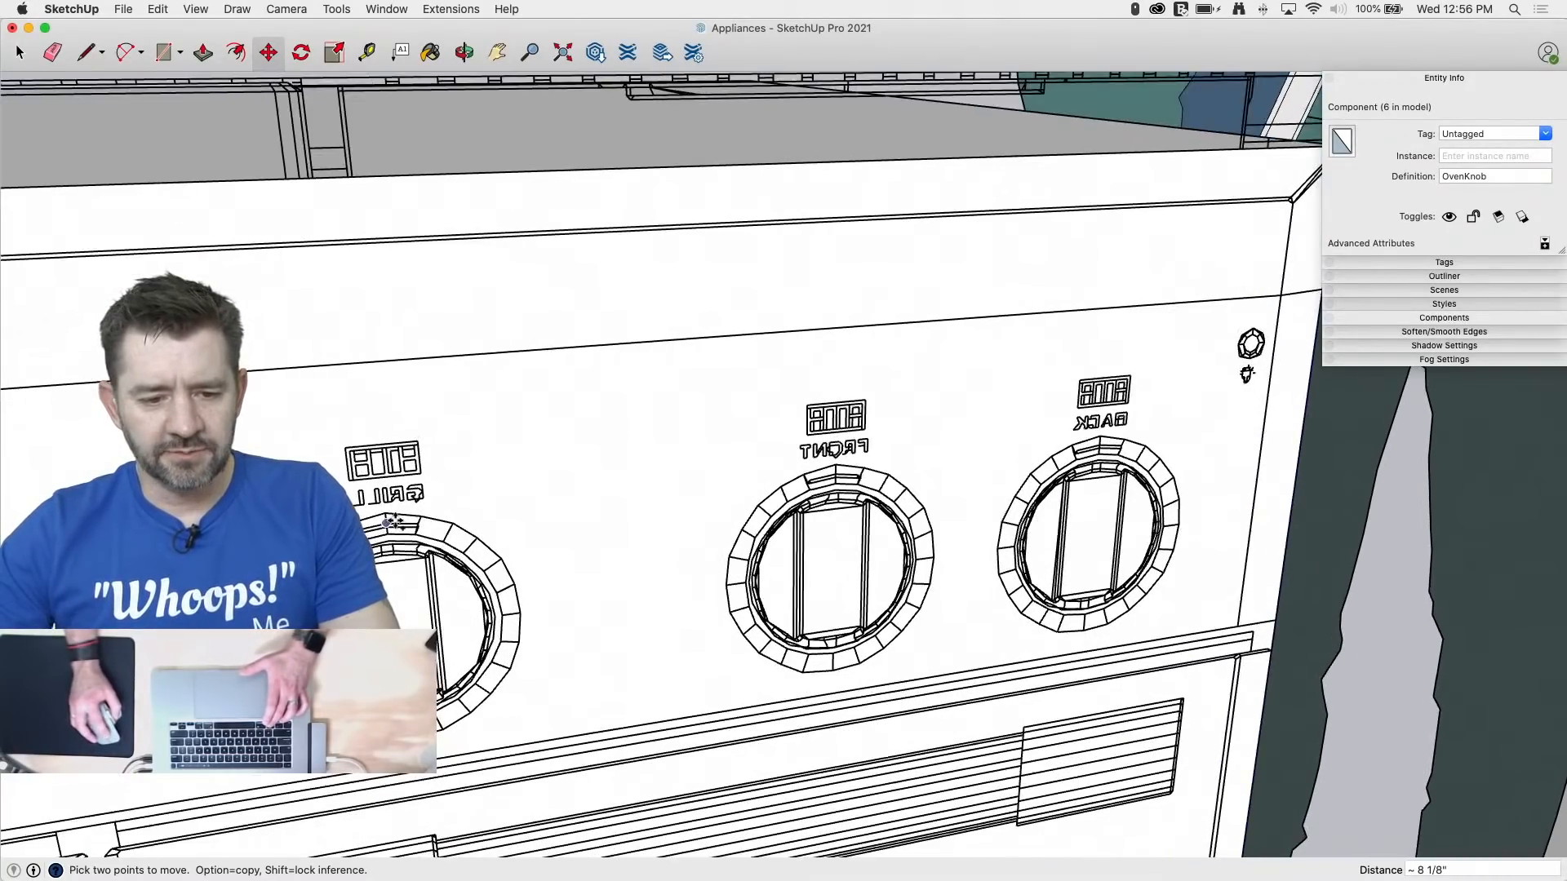
pyautogui.click(835, 464)
pyautogui.click(835, 463)
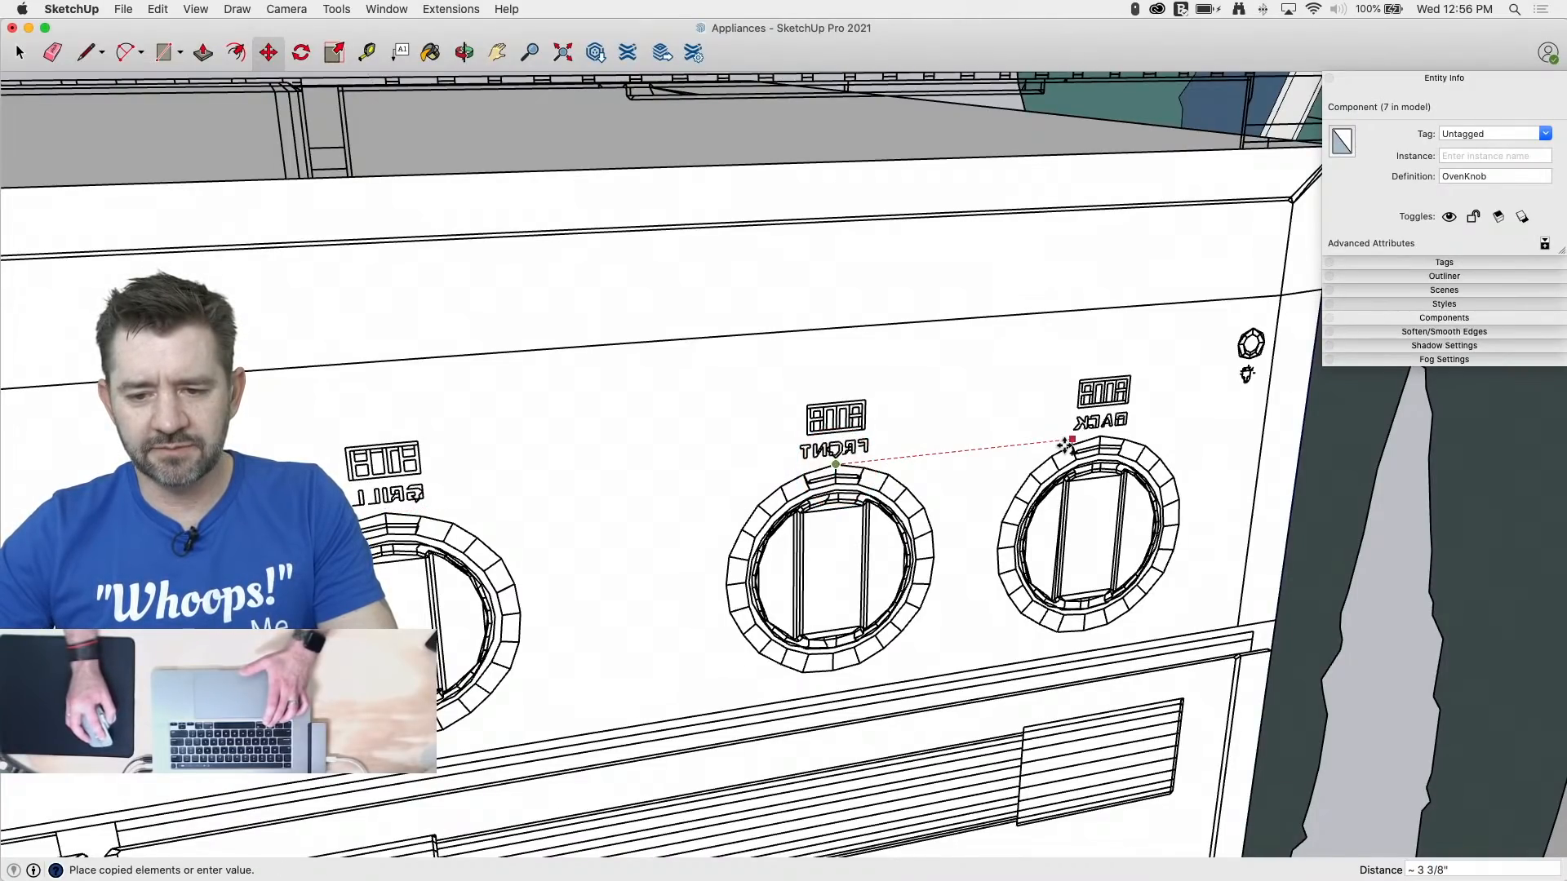
pyautogui.click(1098, 437)
# Step: Examine the row of copied knobs across the range's front panel and the plan drawing beneath the body
pyautogui.scroll(-10, 1436, 476)
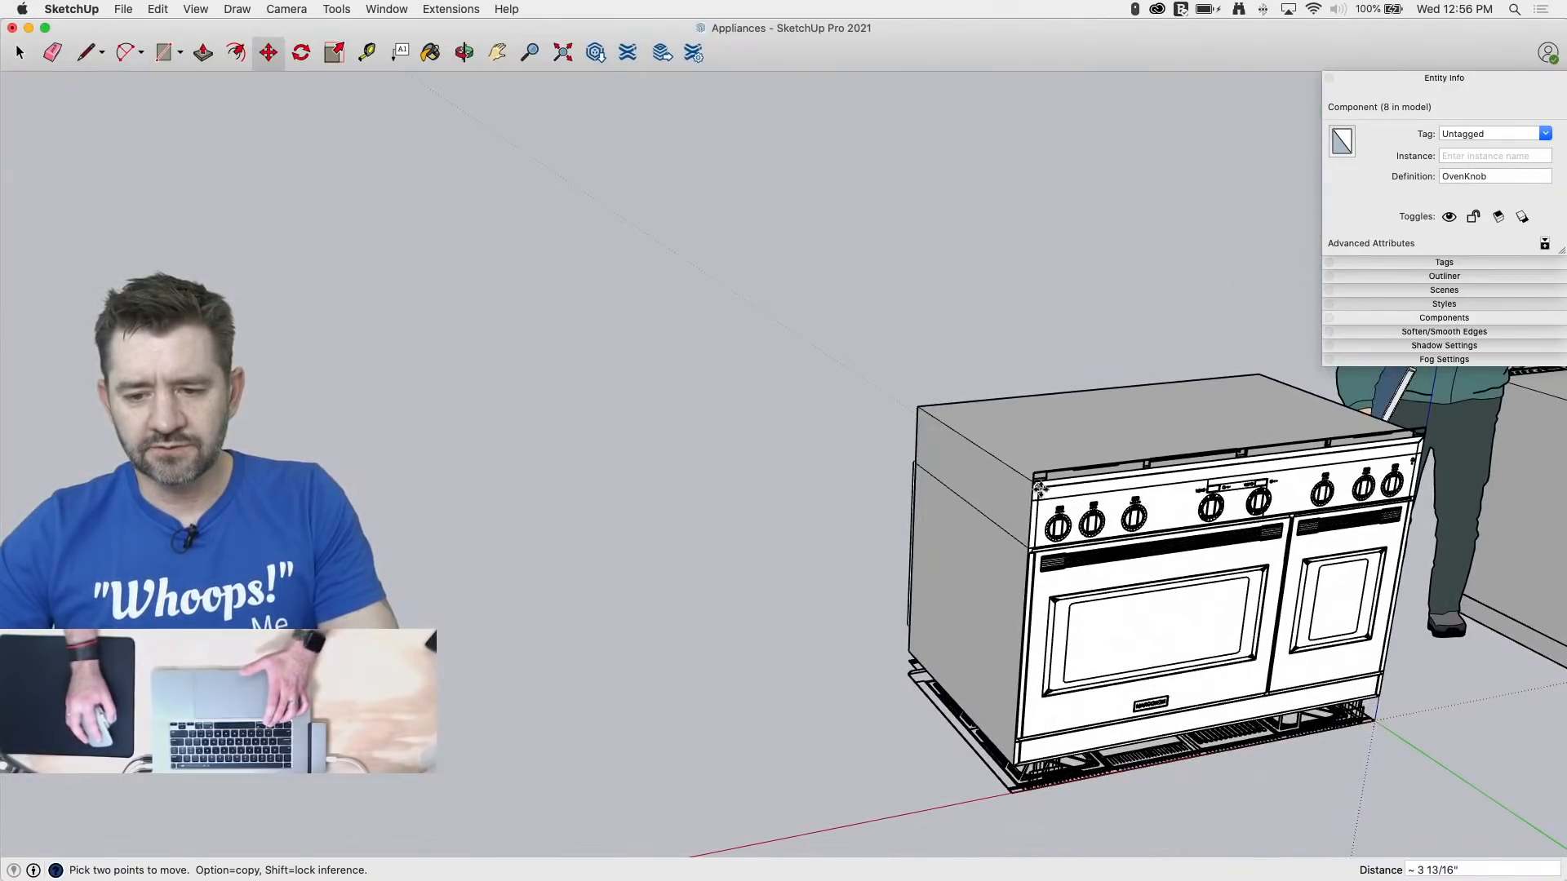
pyautogui.scroll(3, 1267, 527)
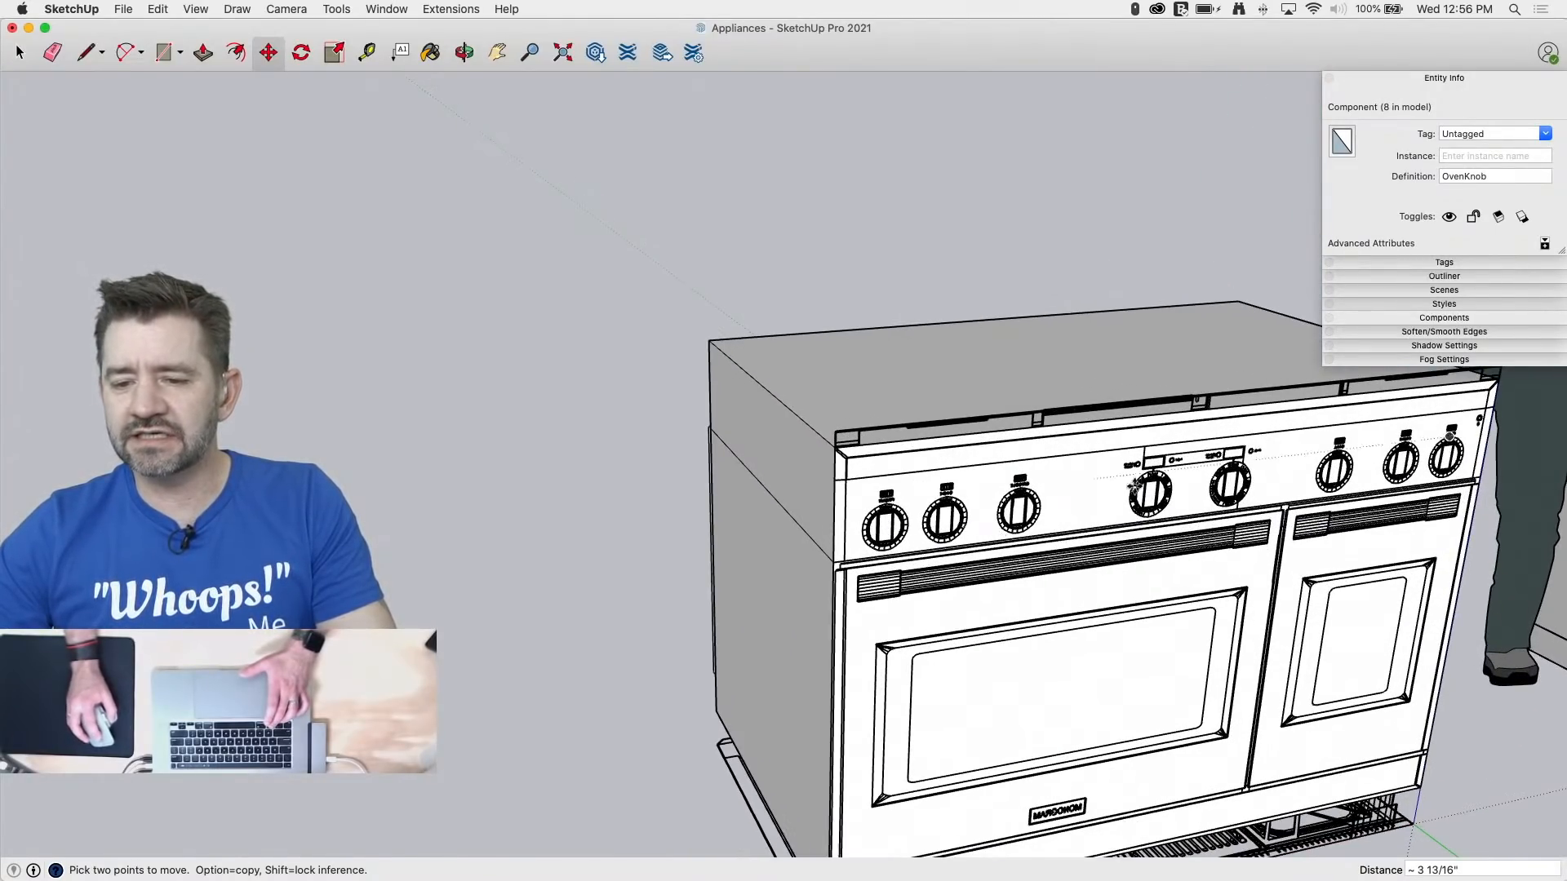
pyautogui.moveTo(674, 378); pyautogui.dragTo(1565, 437, button='middle')
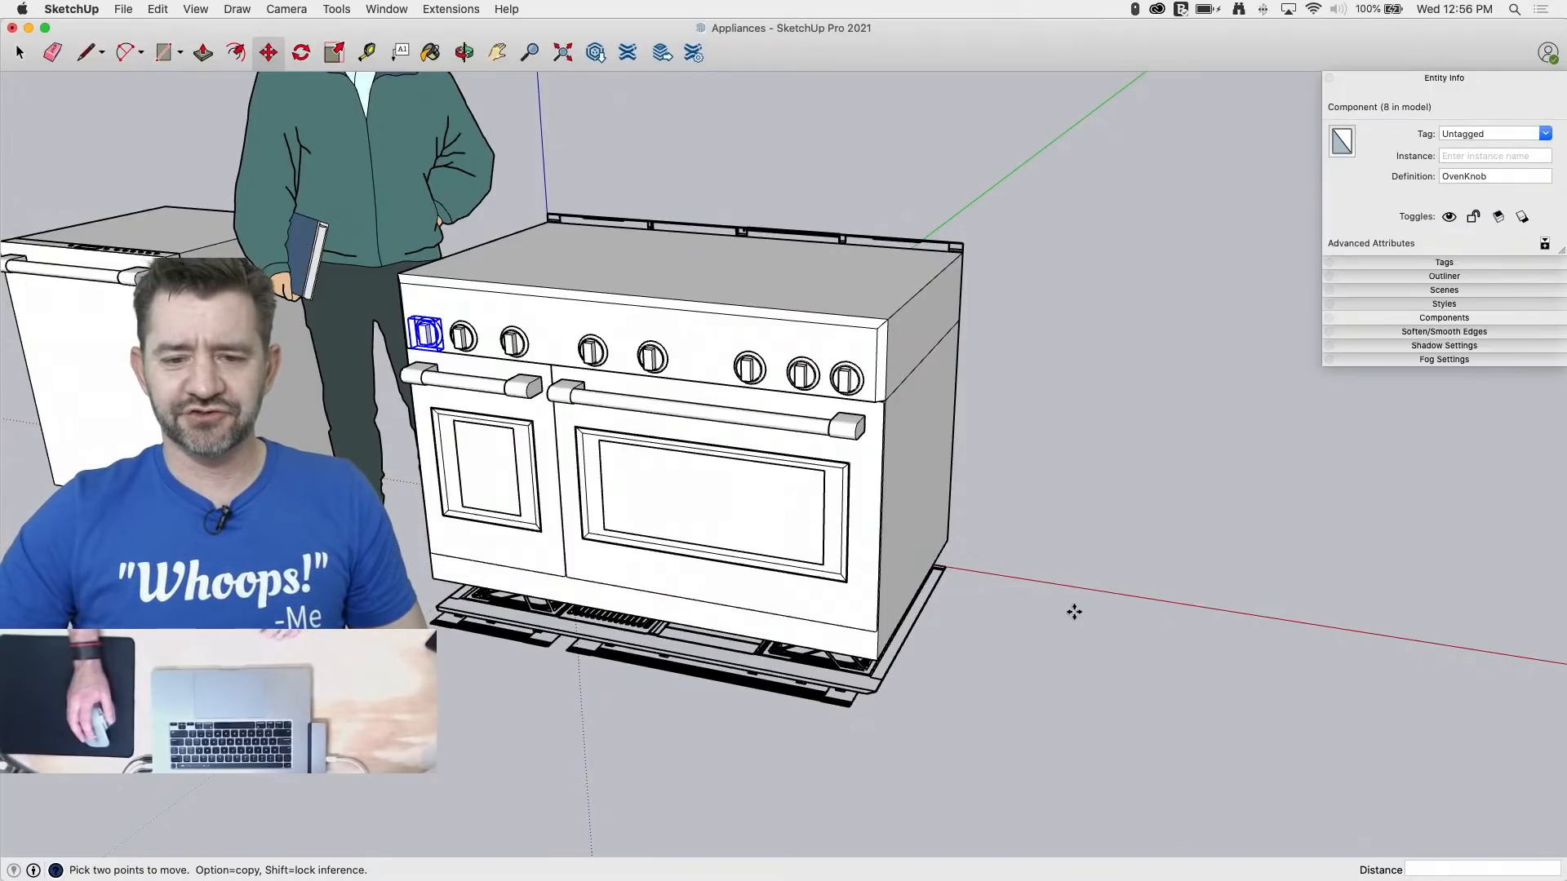
pyautogui.moveTo(1050, 577); pyautogui.dragTo(1227, 576, button='middle')
pyautogui.press('space')
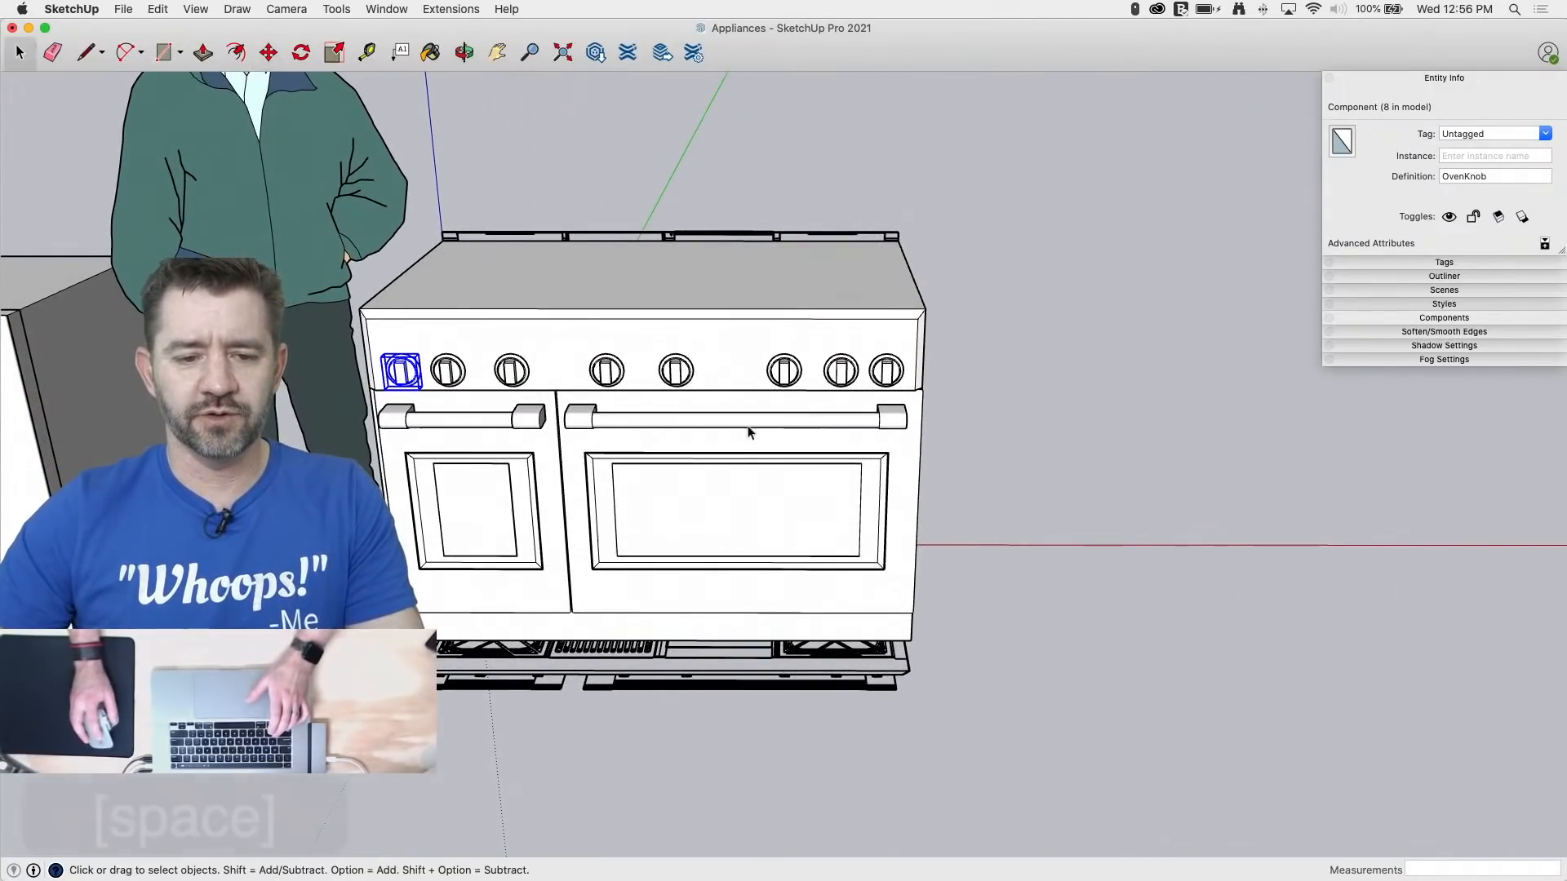
pyautogui.moveTo(403, 356); pyautogui.dragTo(982, 406)
pyautogui.click(1155, 444)
pyautogui.moveTo(1169, 445); pyautogui.dragTo(691, 487, button='middle')
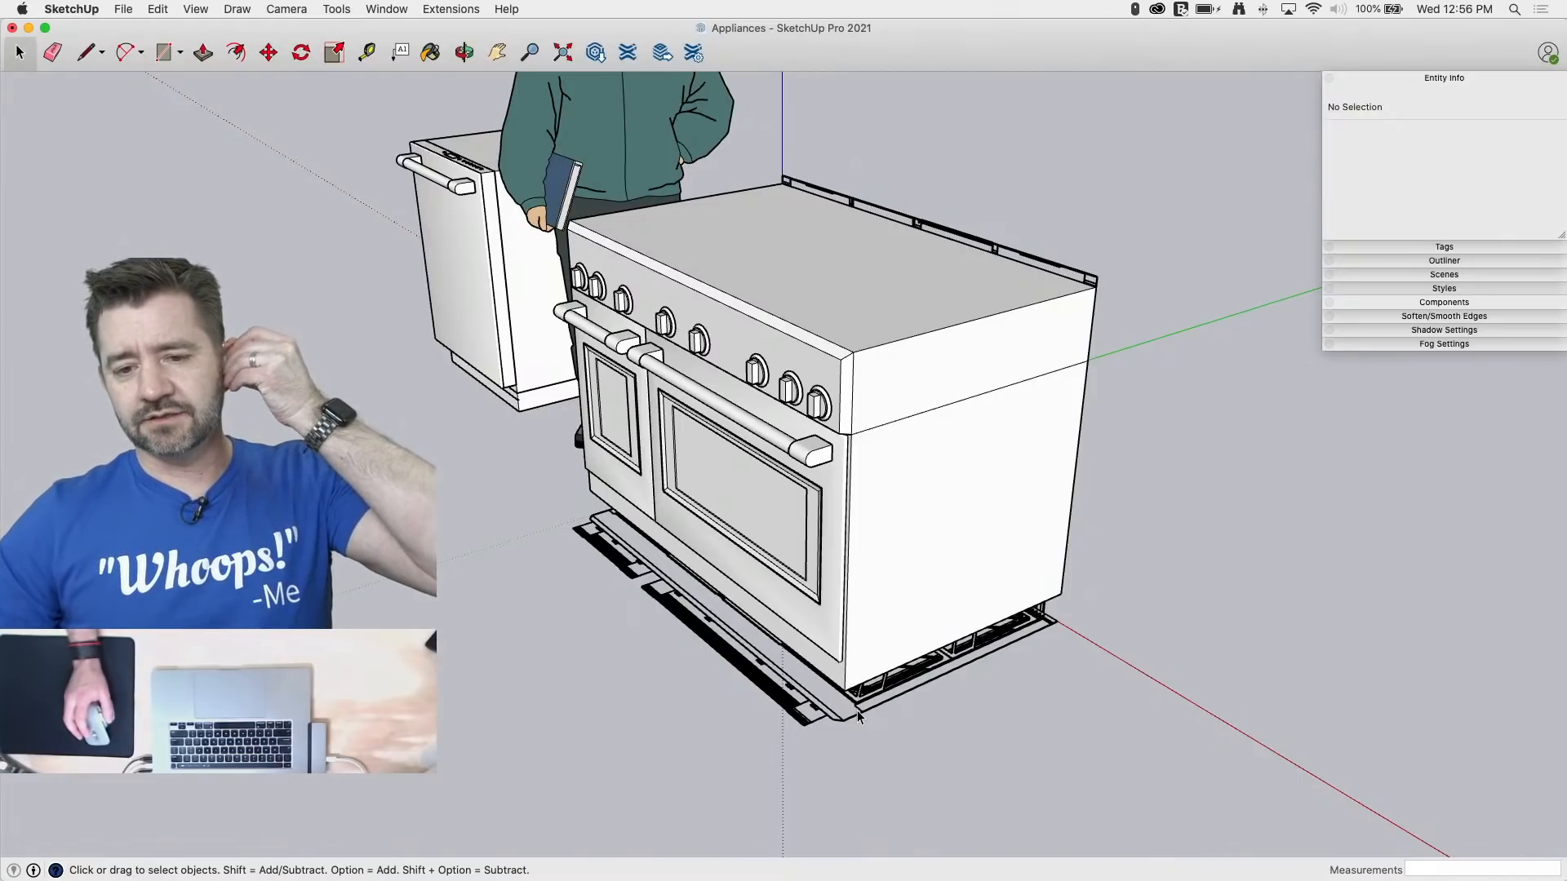
pyautogui.moveTo(846, 703); pyautogui.dragTo(962, 732, button='middle')
# Step: Open the range body for editing and project the grate corner from the plan drawing up to the cooktop, adding a line about 1 1/4" to the side edge
pyautogui.scroll(3, 1003, 677)
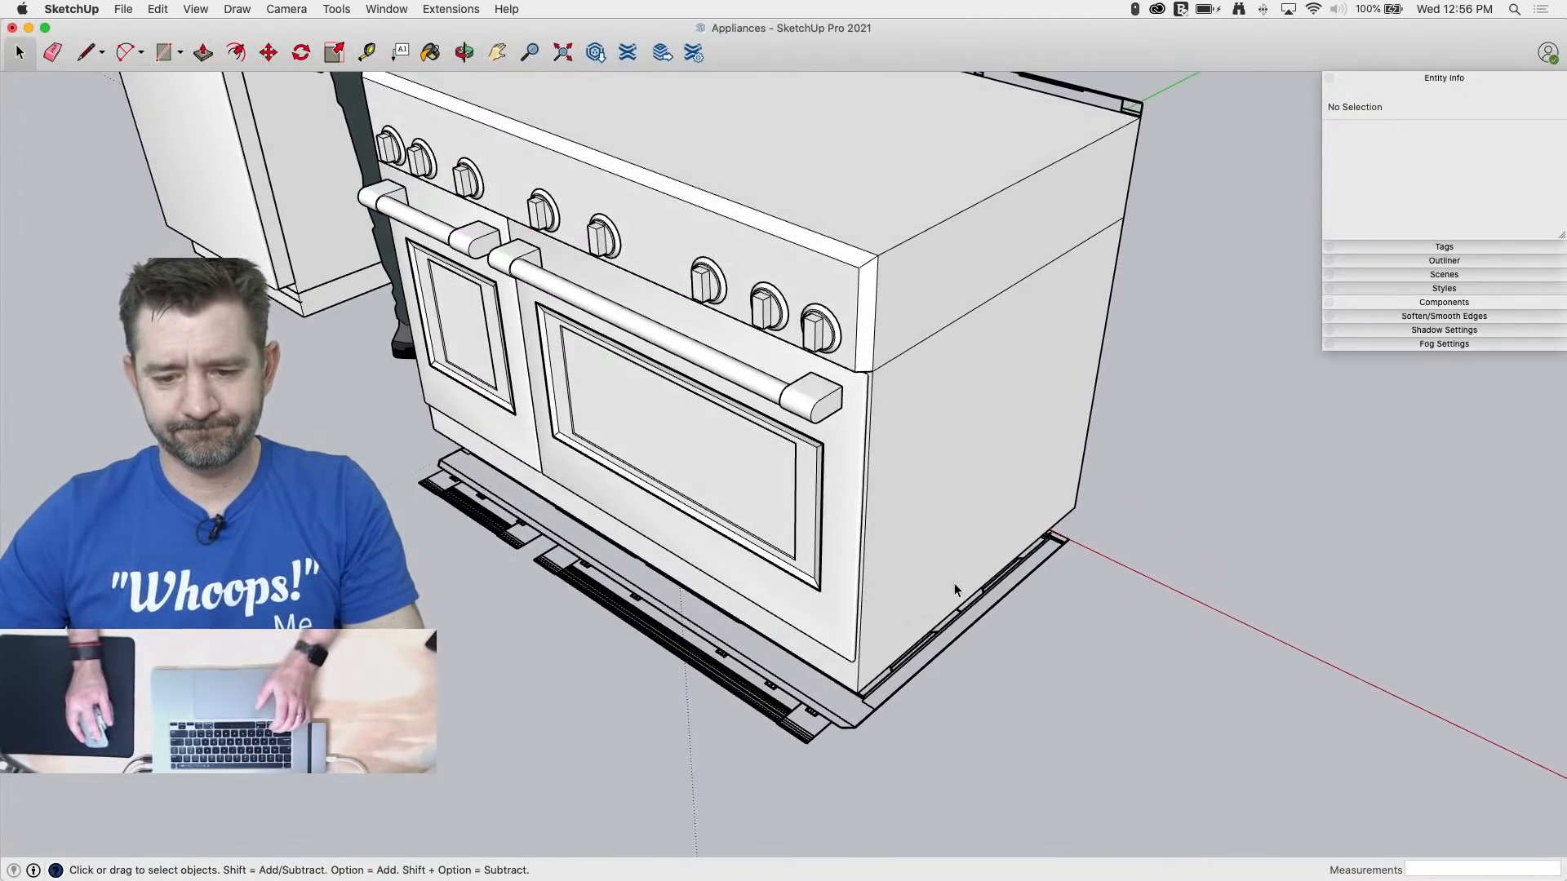
pyautogui.doubleClick(908, 393)
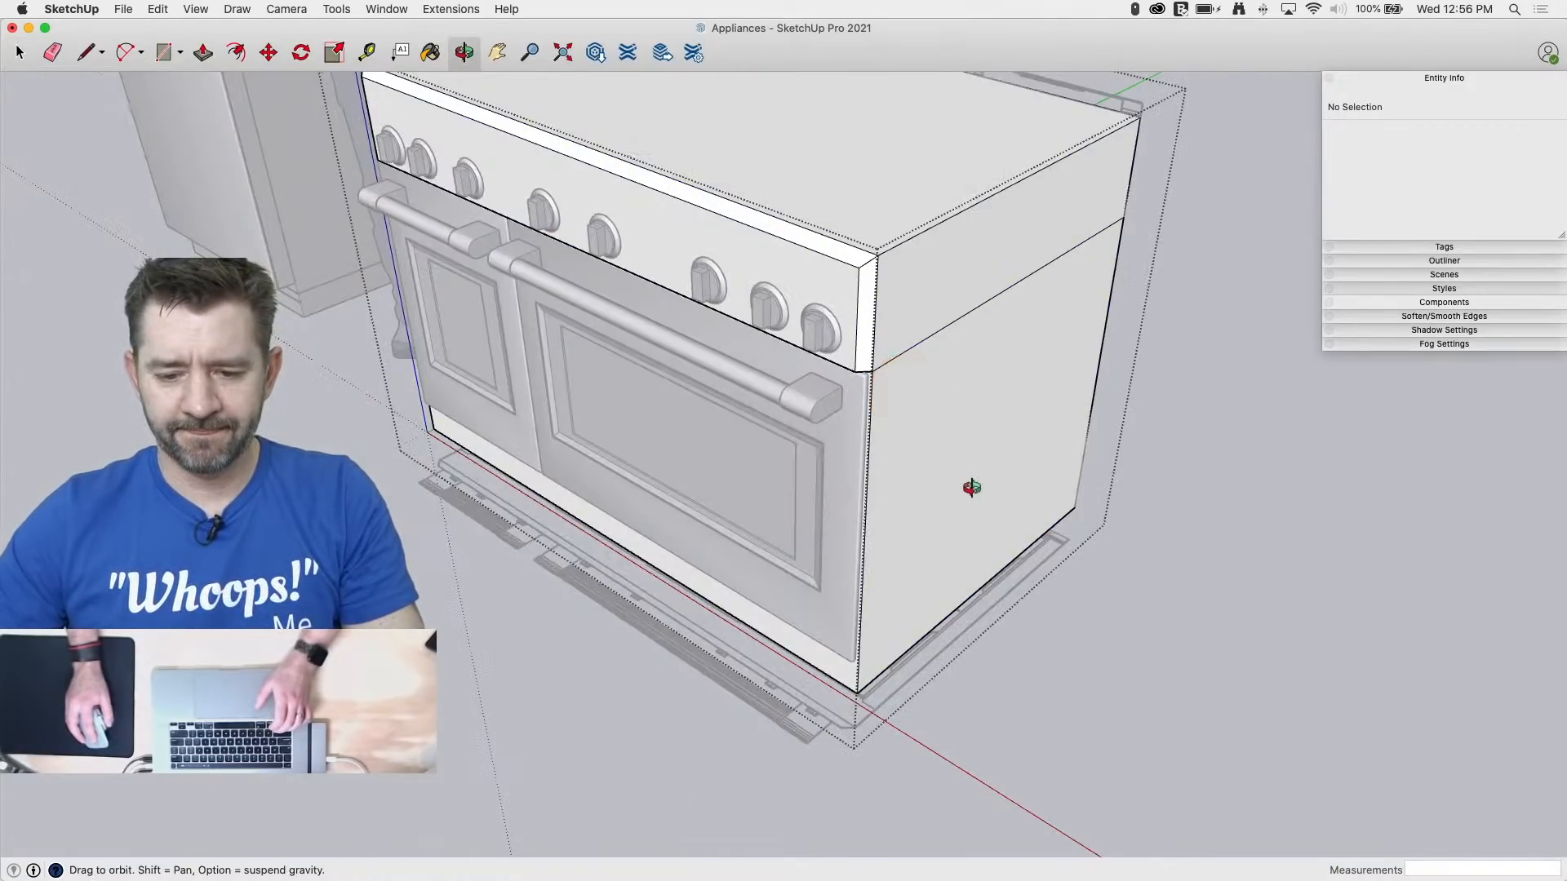
pyautogui.moveTo(971, 487); pyautogui.dragTo(816, 498, button='middle')
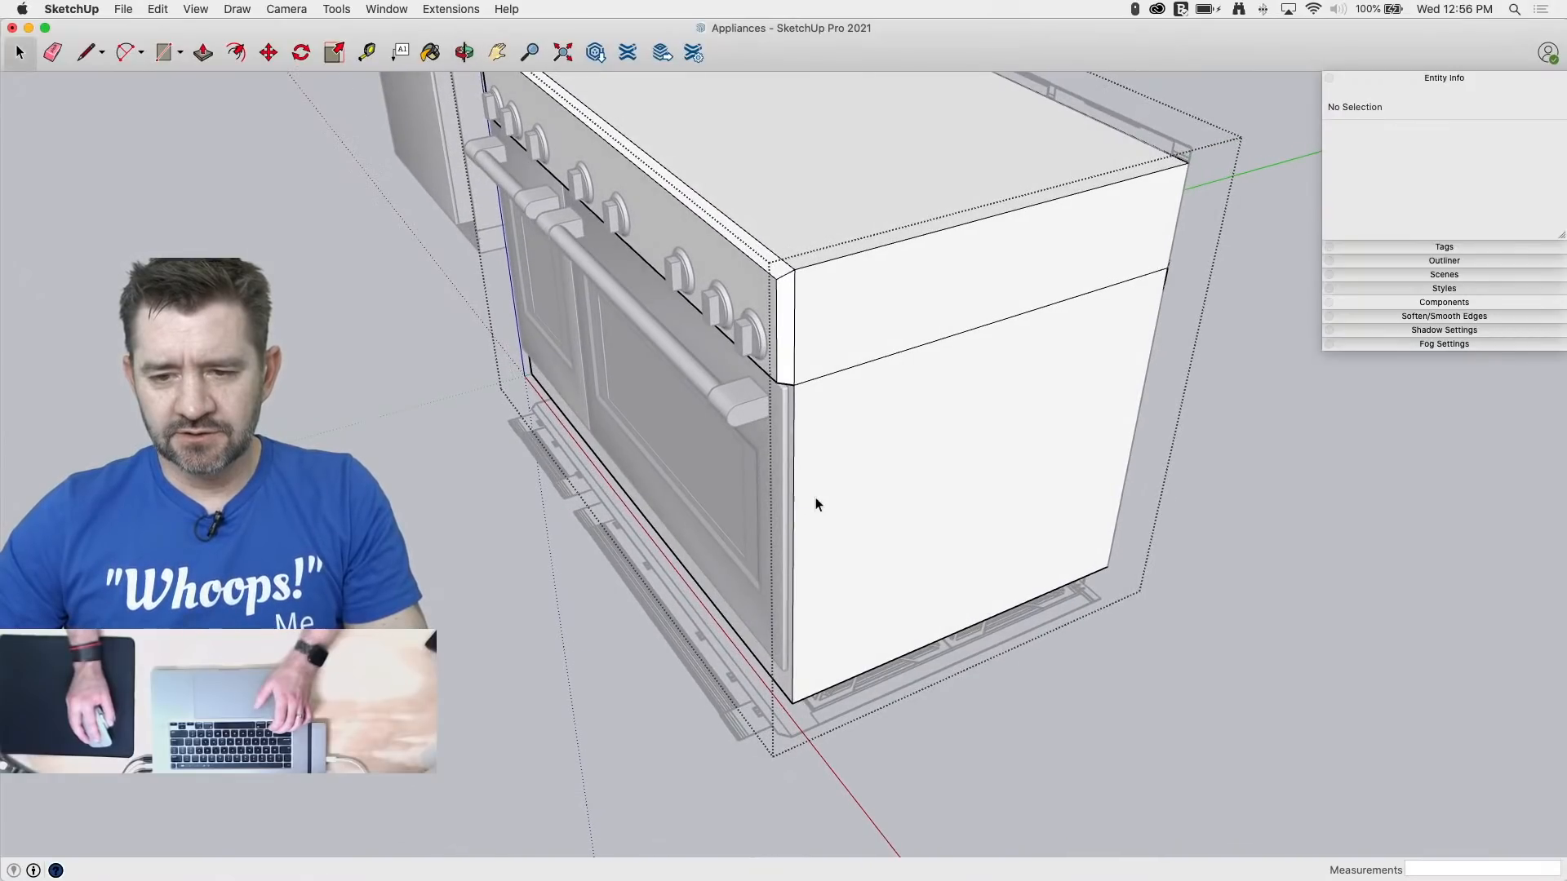
pyautogui.press('l')
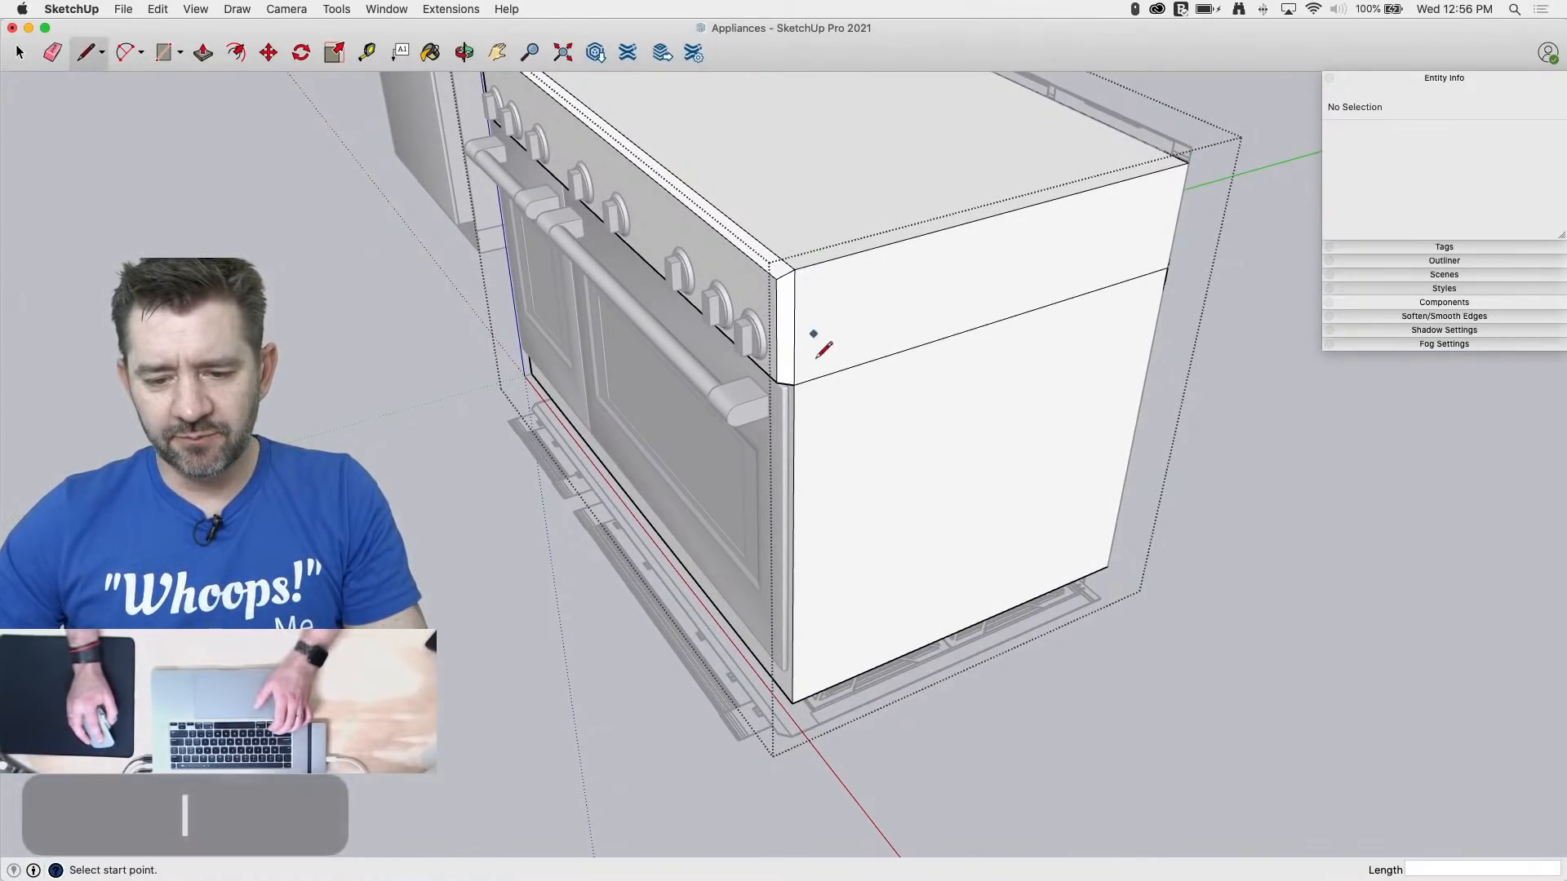
pyautogui.click(810, 713)
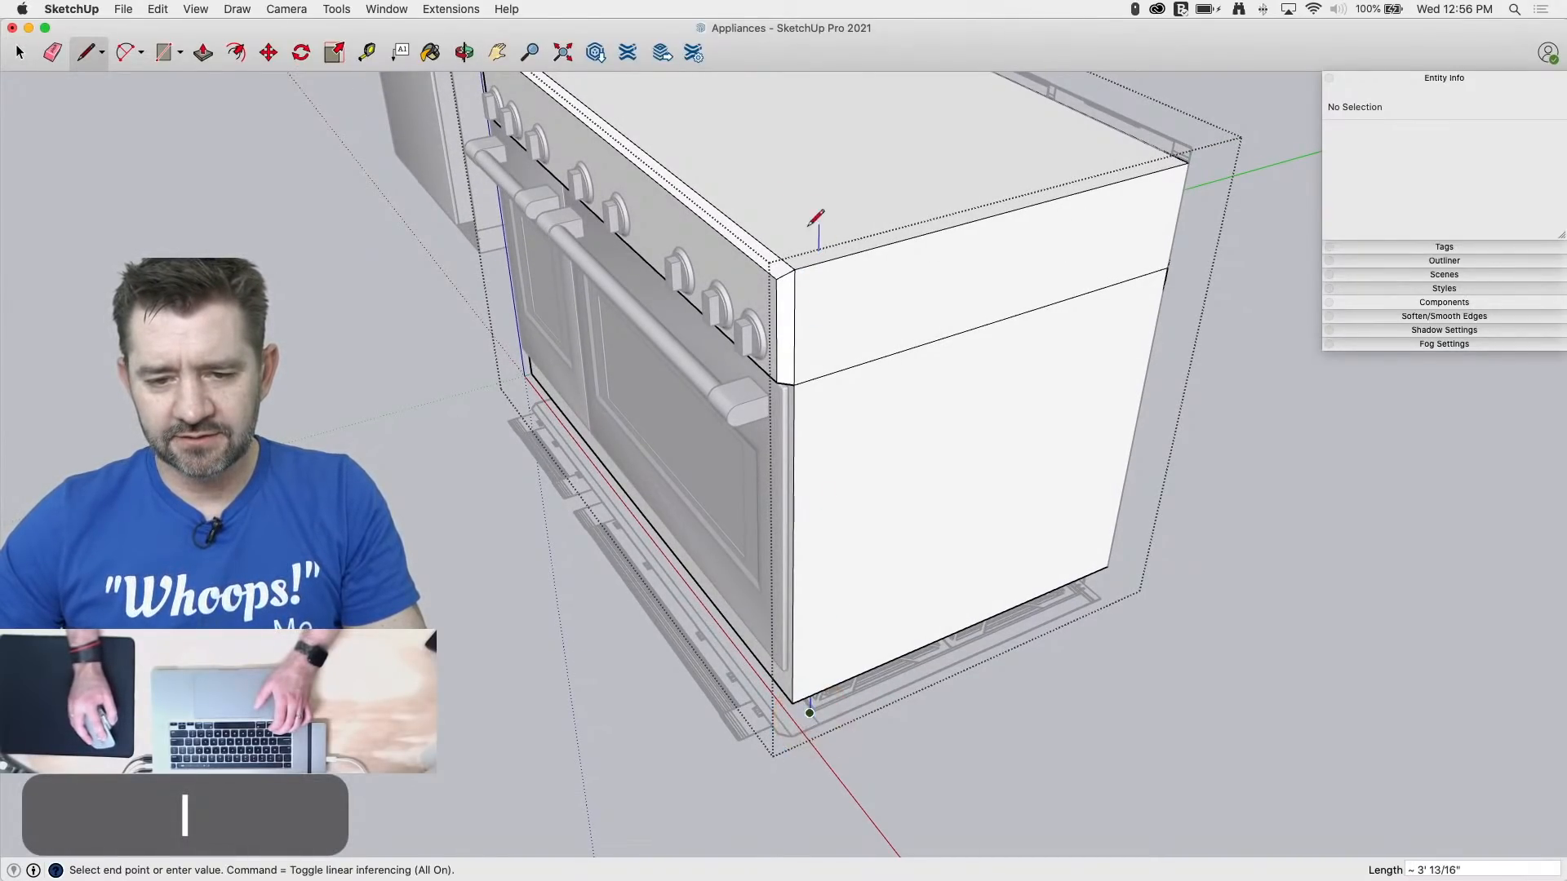
pyautogui.click(818, 250)
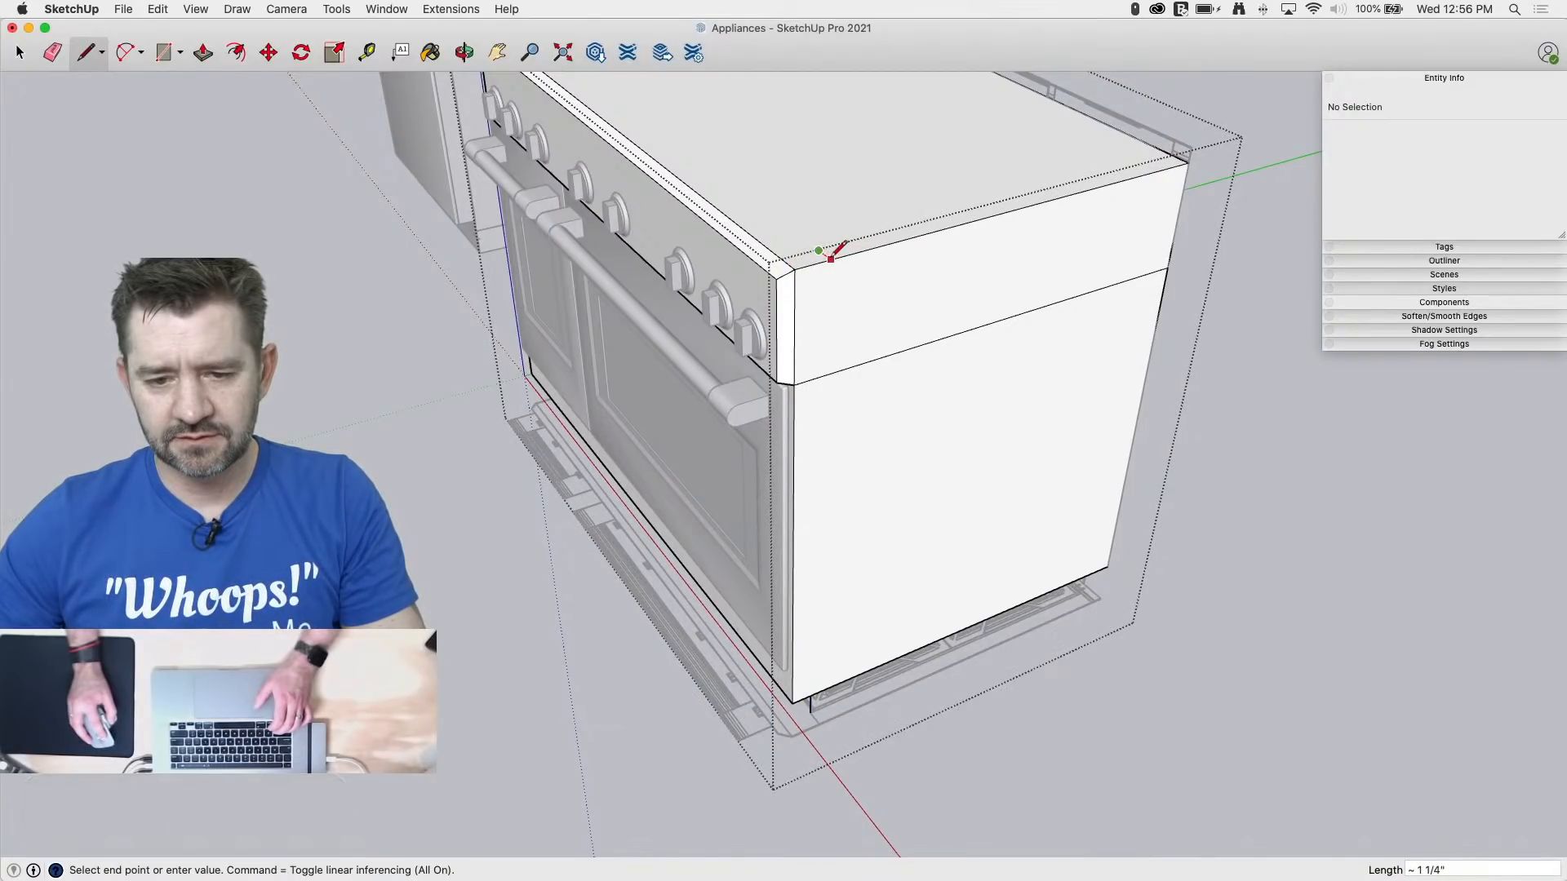
pyautogui.click(831, 258)
pyautogui.click(819, 248)
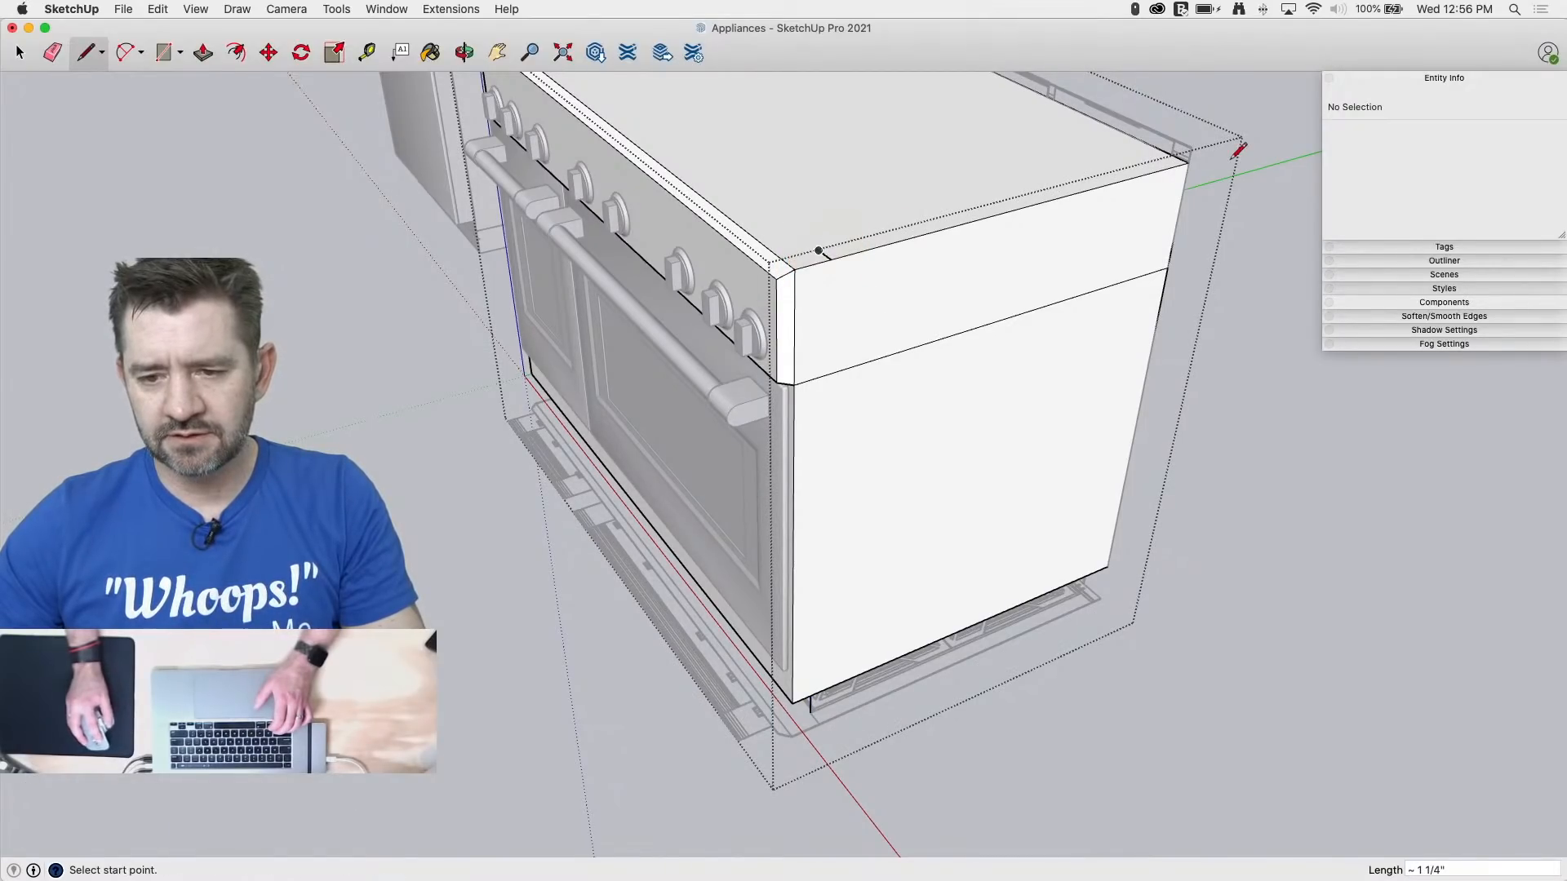
pyautogui.click(1186, 154)
pyautogui.press('p')
pyautogui.moveTo(1171, 161); pyautogui.dragTo(1206, 150)
pyautogui.press('Escape')
pyautogui.press('r')
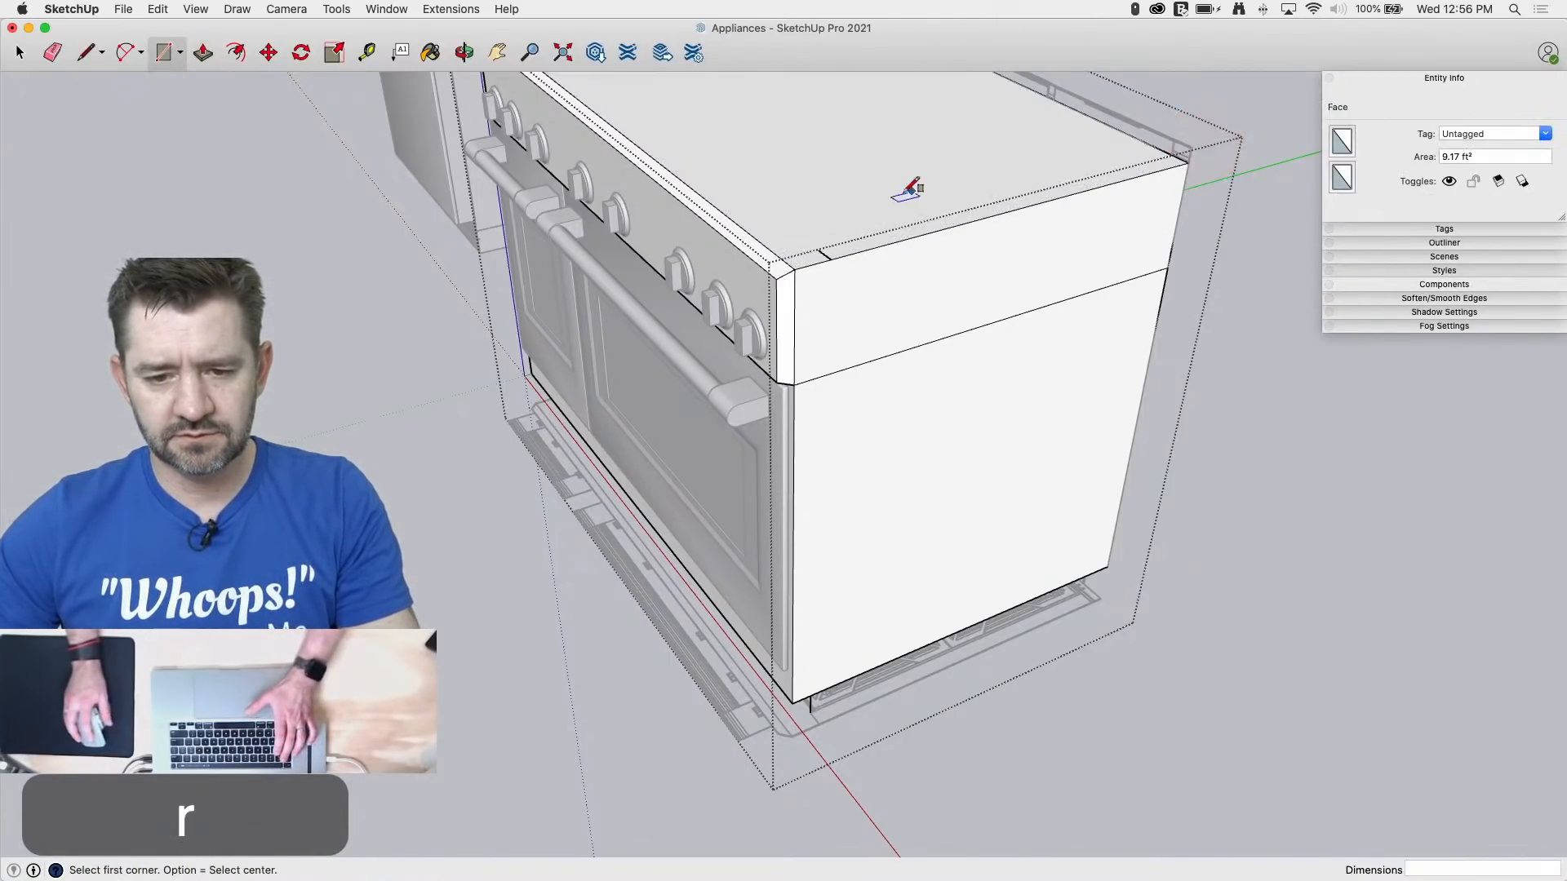
pyautogui.click(818, 249)
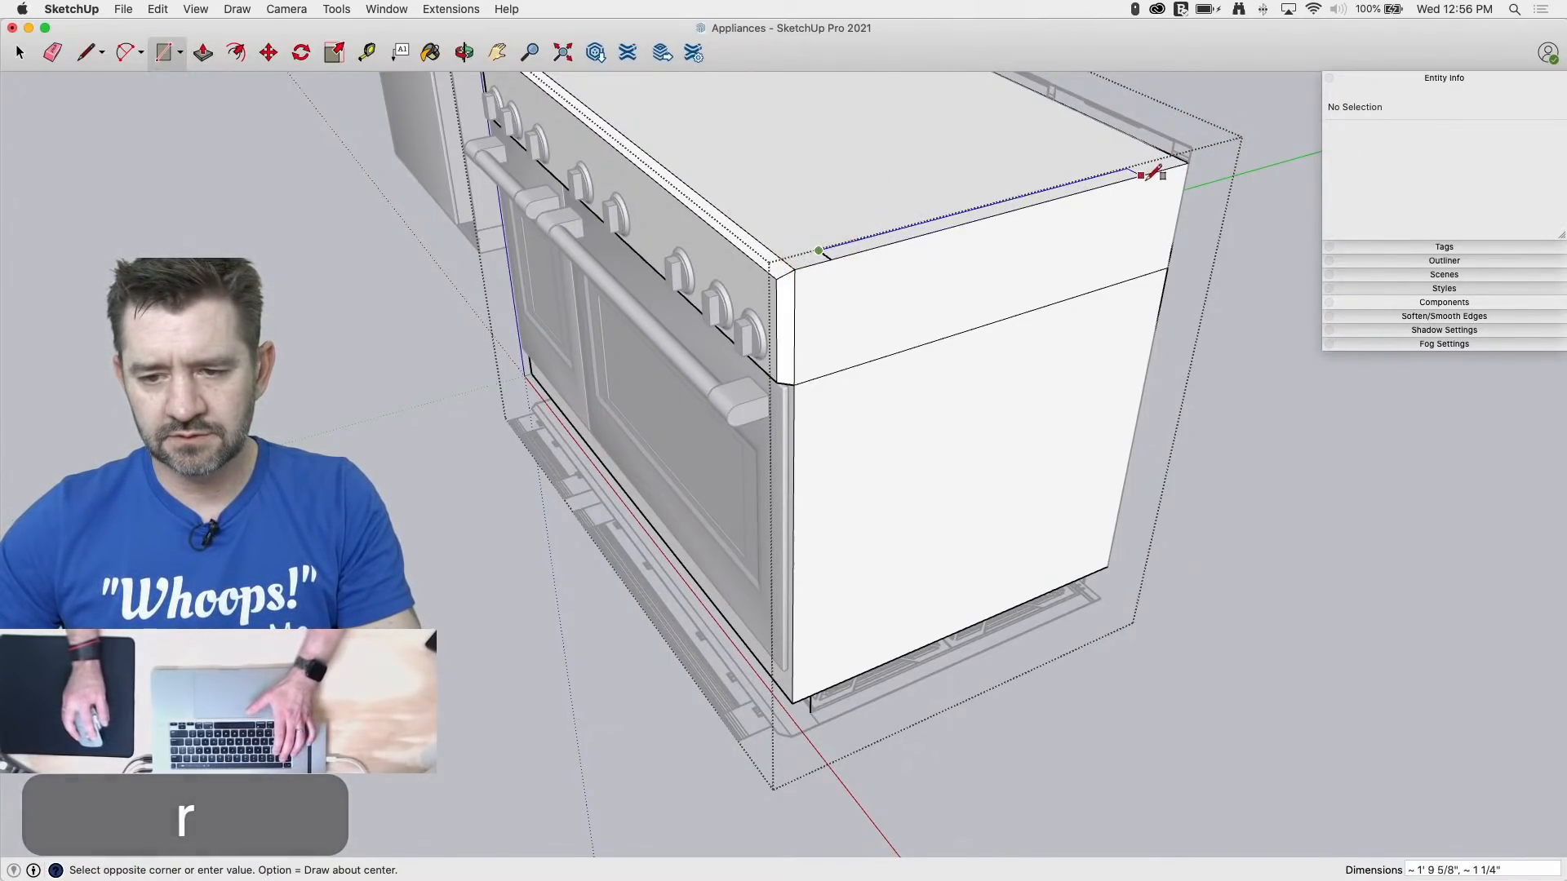
pyautogui.moveTo(1189, 163); pyautogui.dragTo(1002, 204, button='middle')
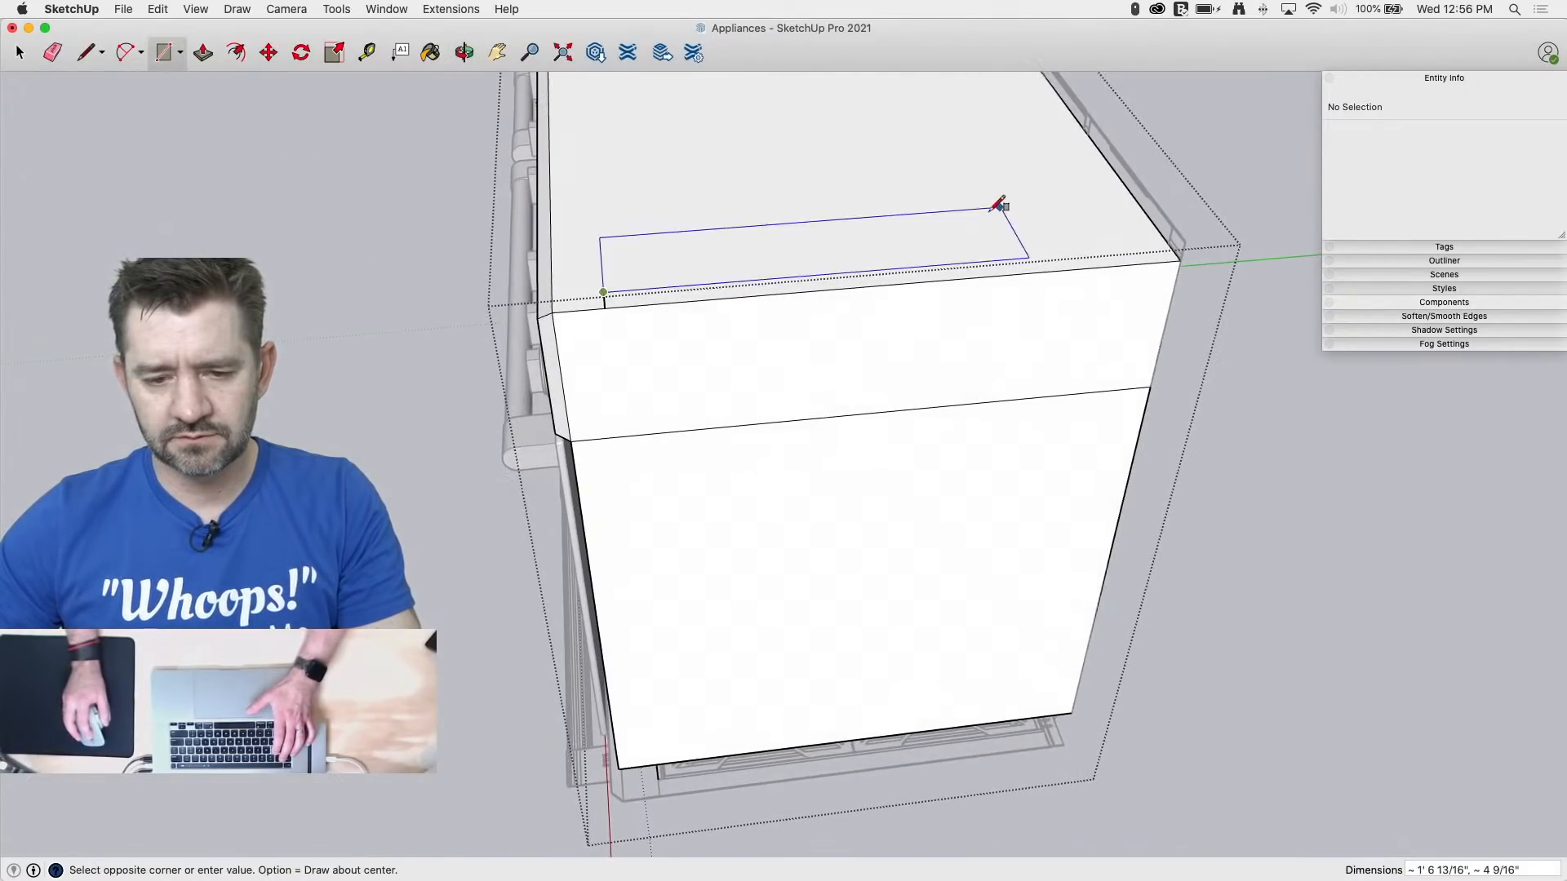
pyautogui.scroll(8, 558, 318)
pyautogui.moveTo(726, 232)
pyautogui.mouseDown(button='middle')
pyautogui.moveTo(1035, 158)
pyautogui.moveTo(937, 147)
pyautogui.mouseUp(button='middle')
# Step: Erase the short line near the cooktop's front corner and redraw it from its inner endpoint square to the side edge
pyautogui.press('e')
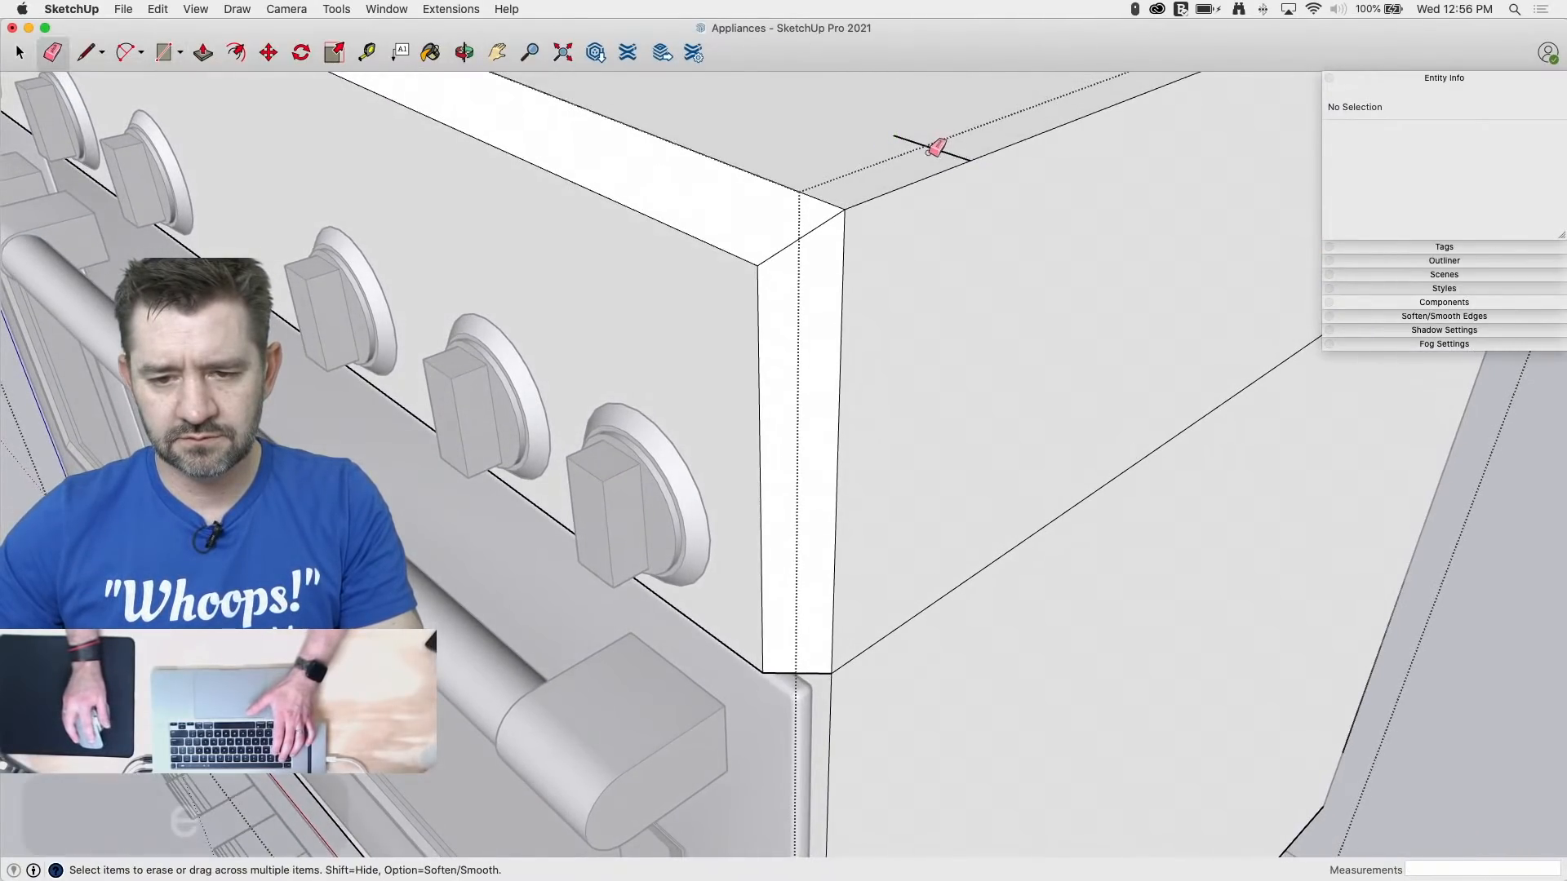
pyautogui.click(937, 146)
pyautogui.press('l')
pyautogui.click(894, 133)
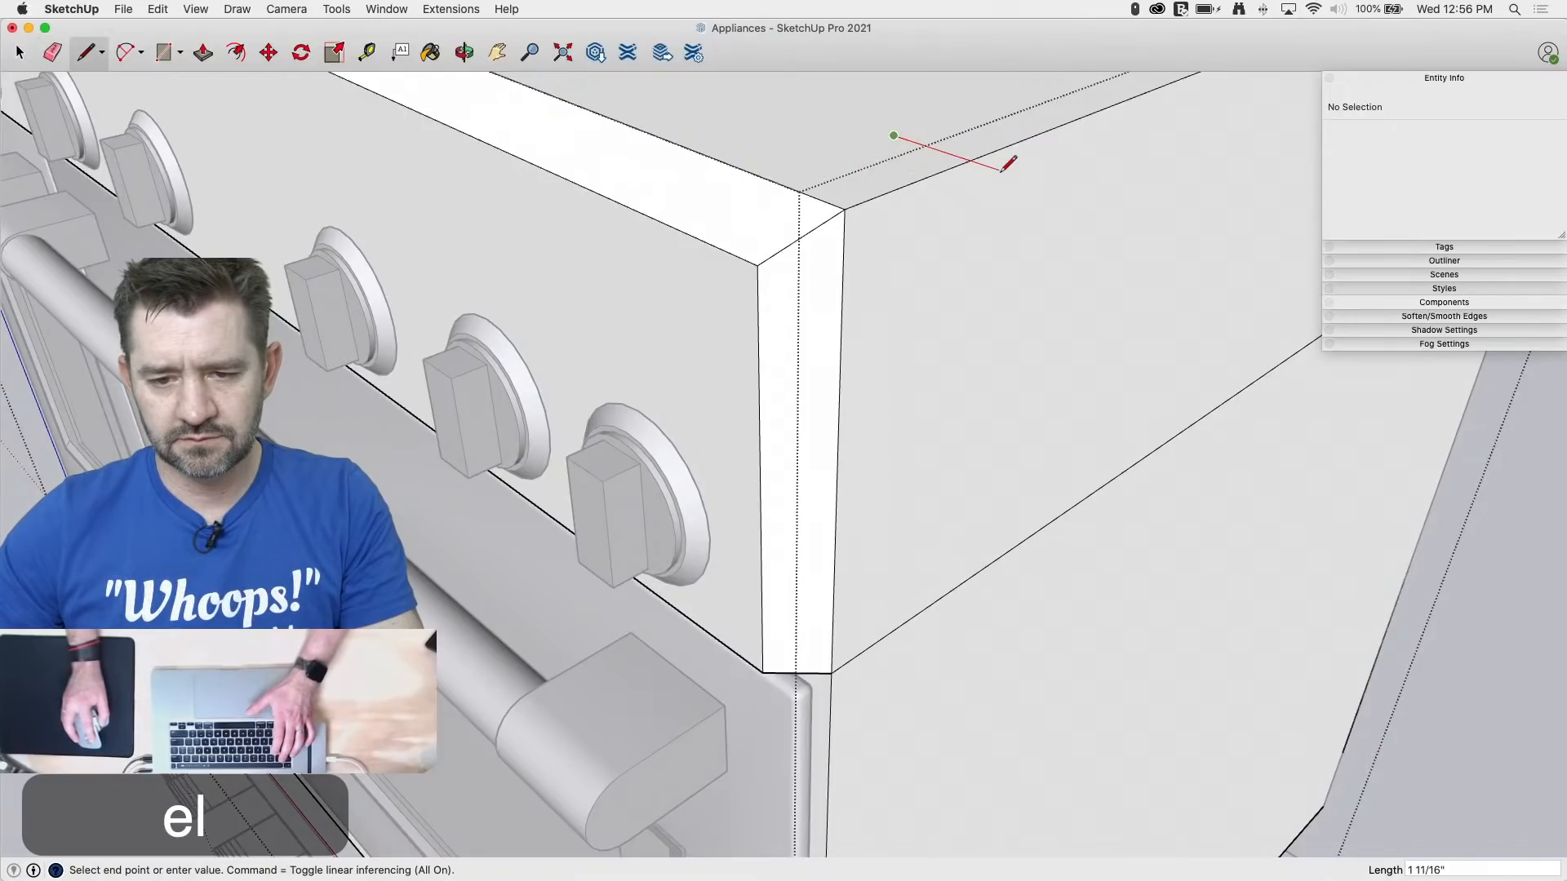
pyautogui.click(971, 159)
pyautogui.press('e')
pyautogui.press('l')
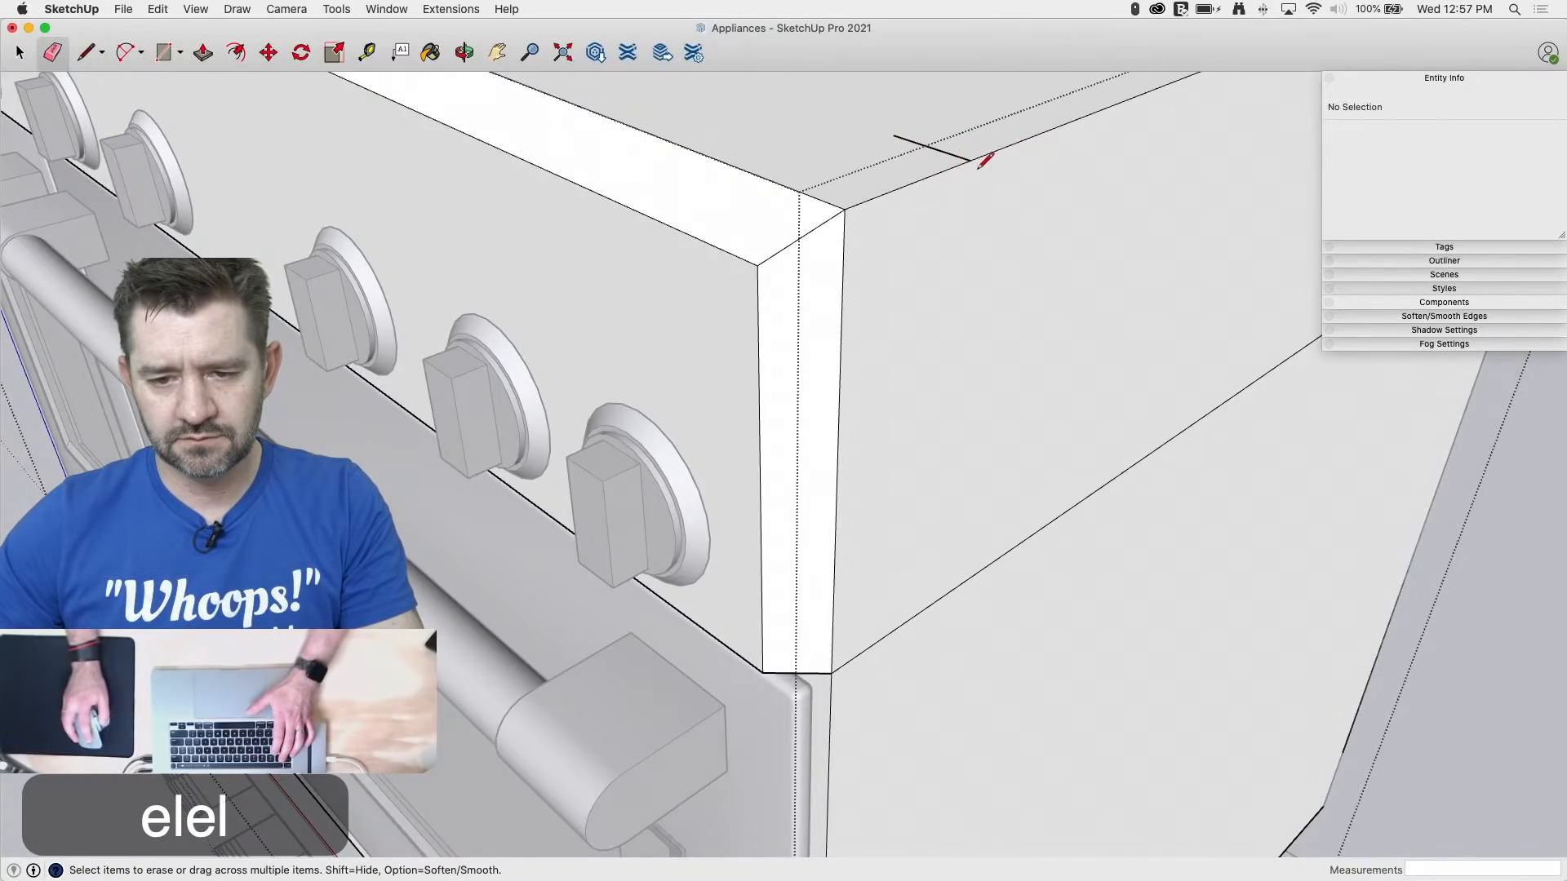
# Step: Draw a rectangle about 2' 1 7/16" by 1 1/4" along the cooktop's side edge to the back corner and push/pull it up about 1"
pyautogui.press('r')
pyautogui.click(894, 134)
pyautogui.scroll(-6, 418, 273)
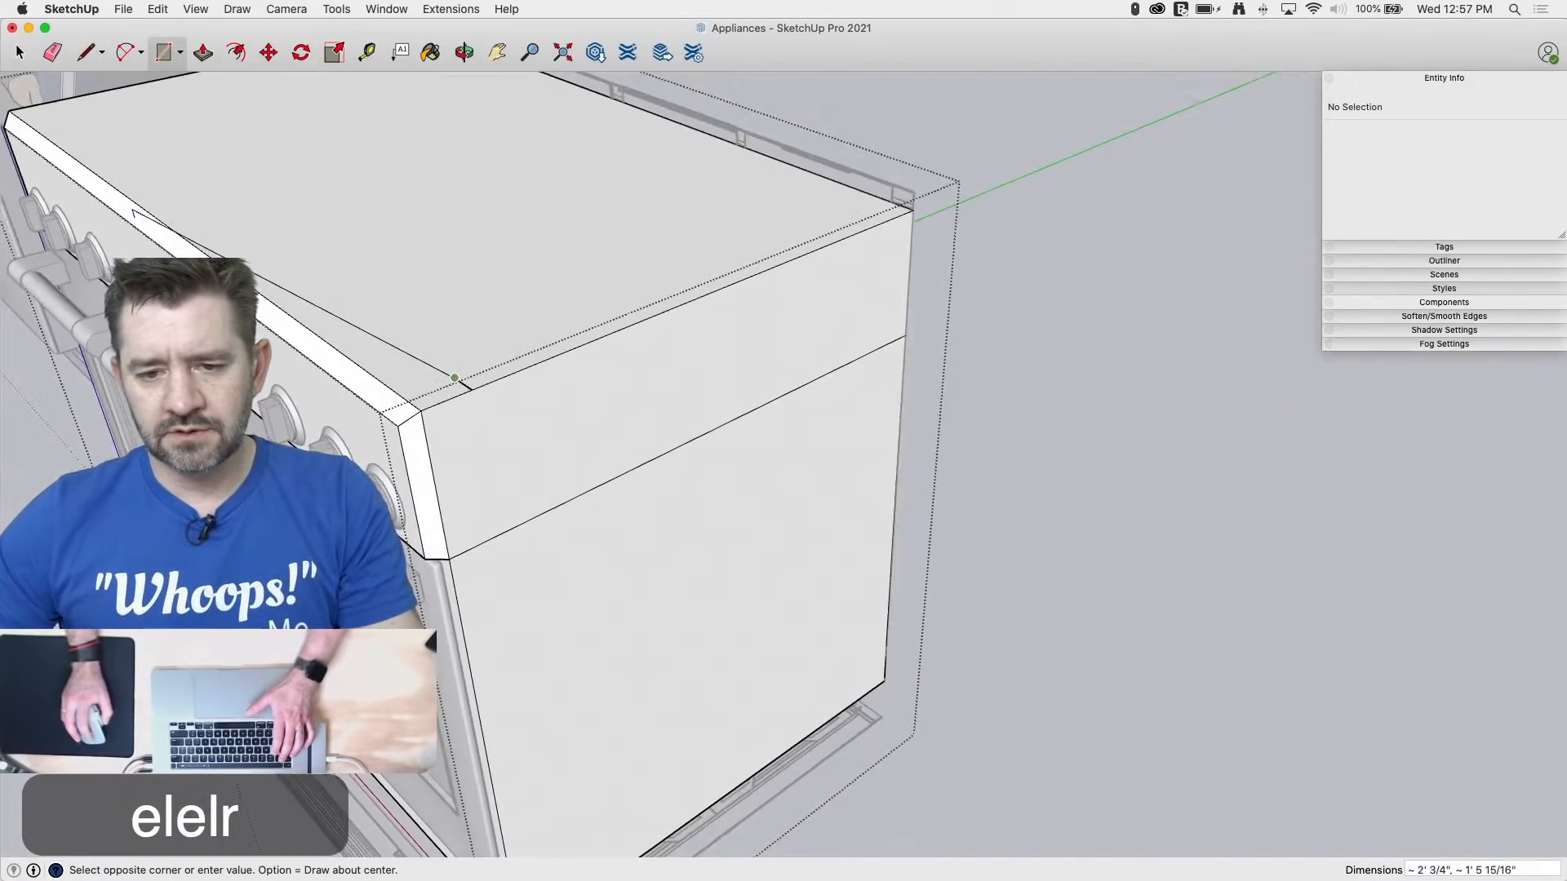
pyautogui.scroll(4, 794, 245)
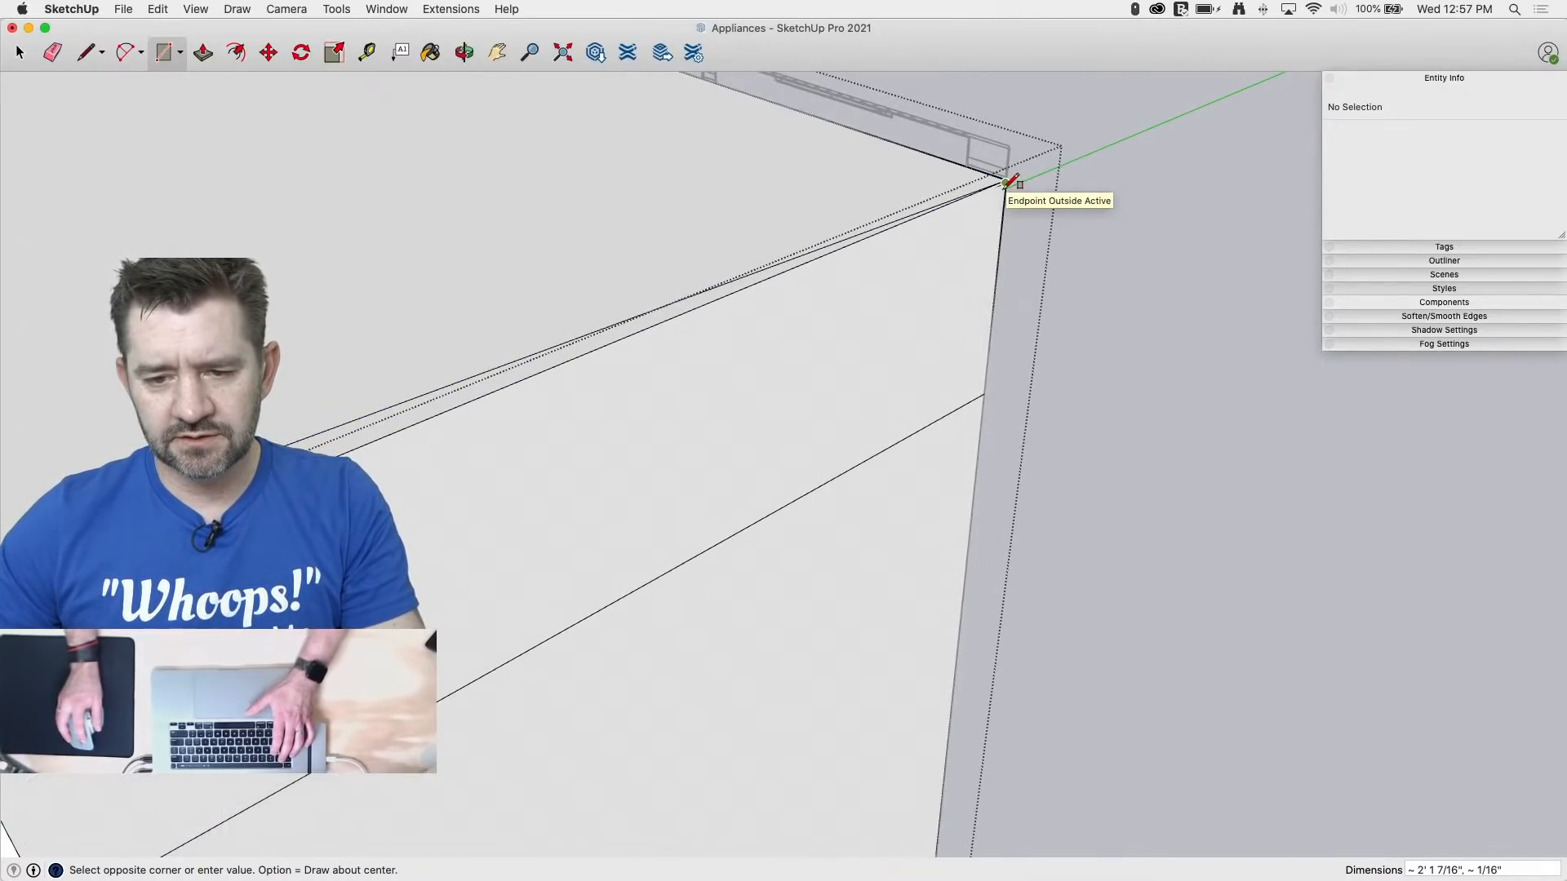
pyautogui.scroll(3, 1011, 180)
pyautogui.click(997, 159)
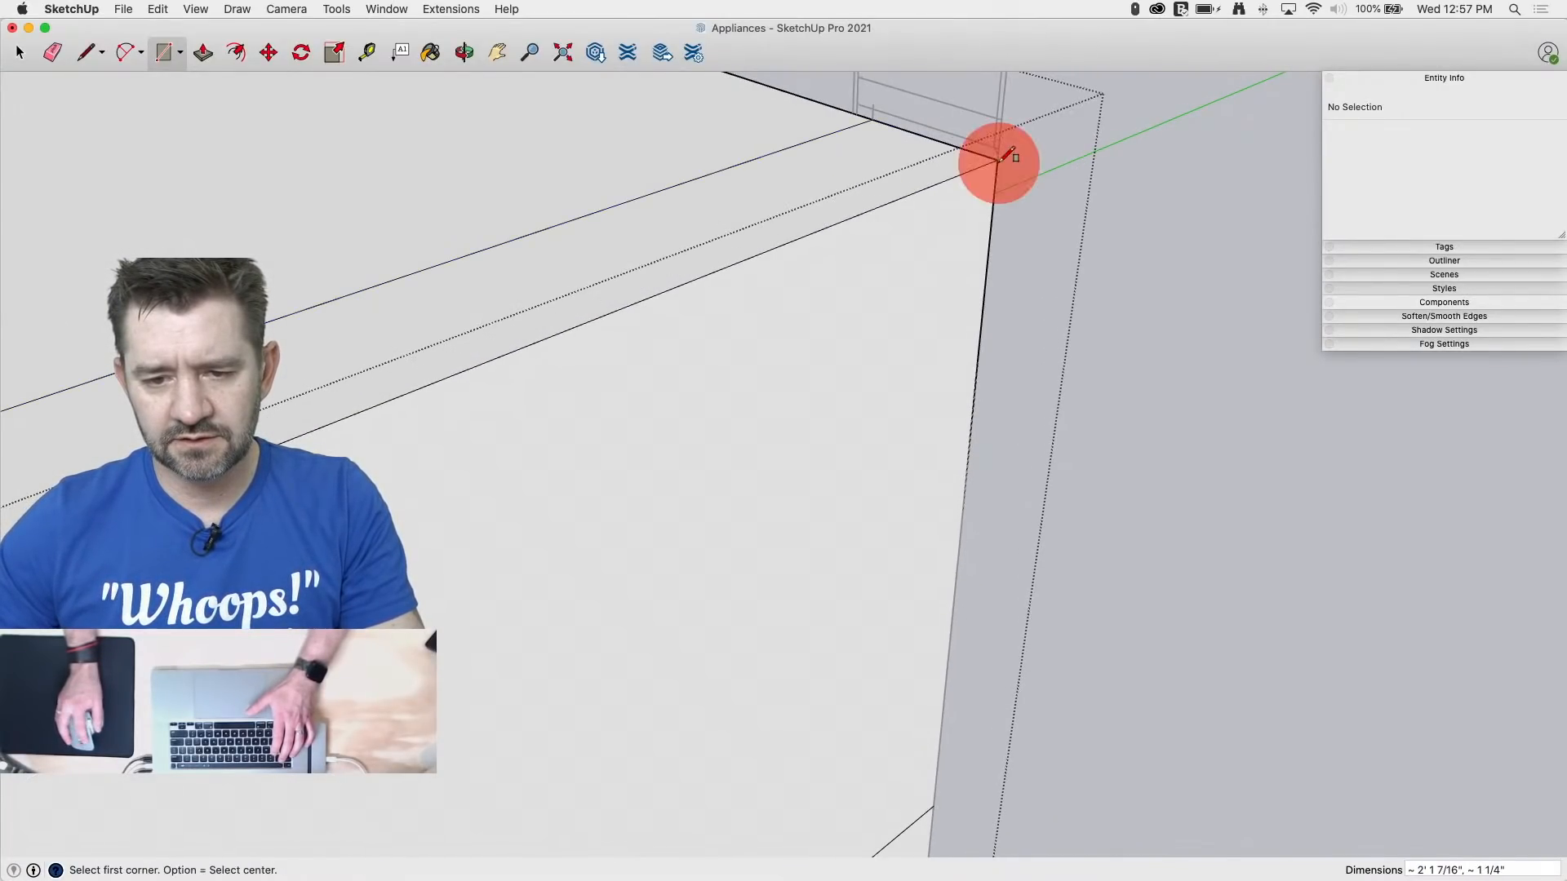
pyautogui.moveTo(942, 162); pyautogui.dragTo(987, 134)
pyautogui.moveTo(987, 134); pyautogui.dragTo(1189, 325, button='middle')
pyautogui.scroll(-6, 1189, 324)
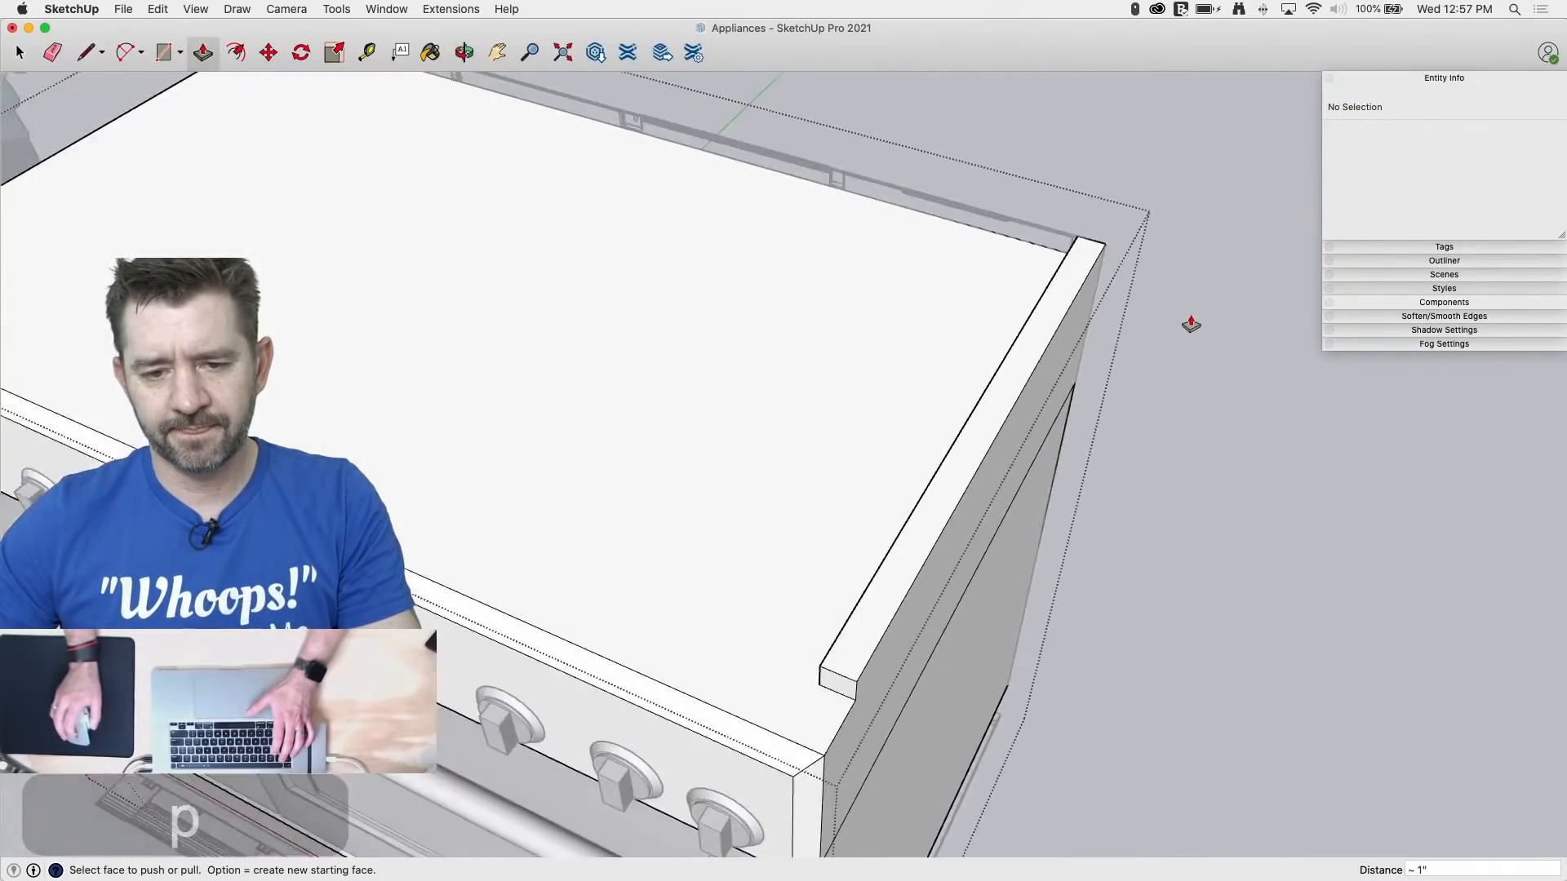
# Step: Project the back rim's depth from the plan drawing with a vertical line that divides the inner face of the side rim
pyautogui.moveTo(991, 445); pyautogui.dragTo(649, 320, button='middle')
pyautogui.scroll(-6, 649, 321)
pyautogui.scroll(4, 816, 571)
pyautogui.scroll(3, 748, 433)
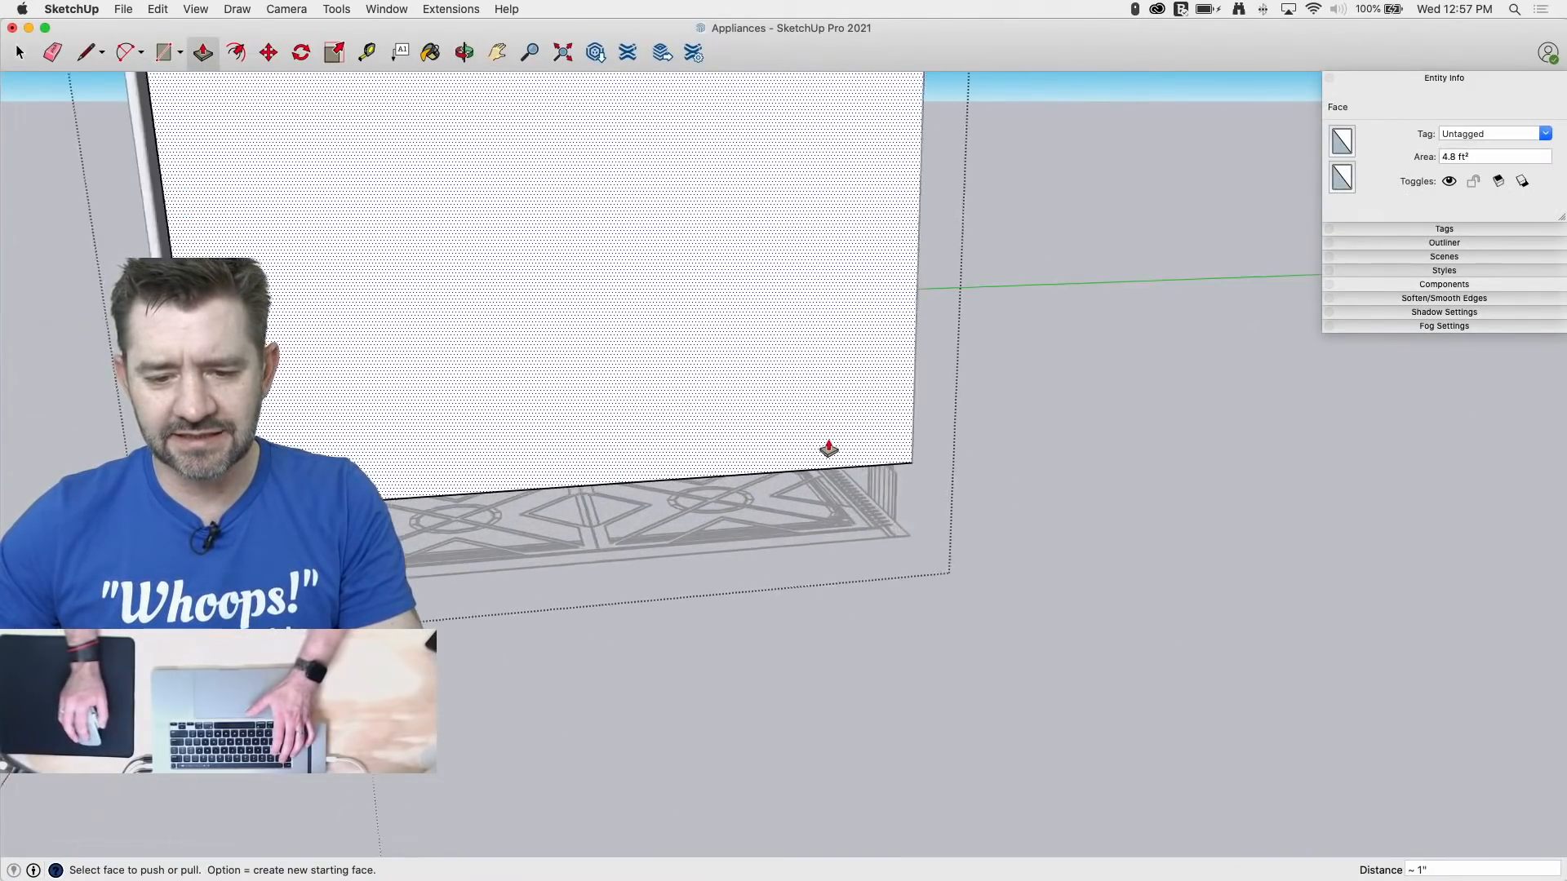
pyautogui.moveTo(825, 448); pyautogui.dragTo(822, 570, button='middle')
pyautogui.press('l')
pyautogui.scroll(3, 856, 626)
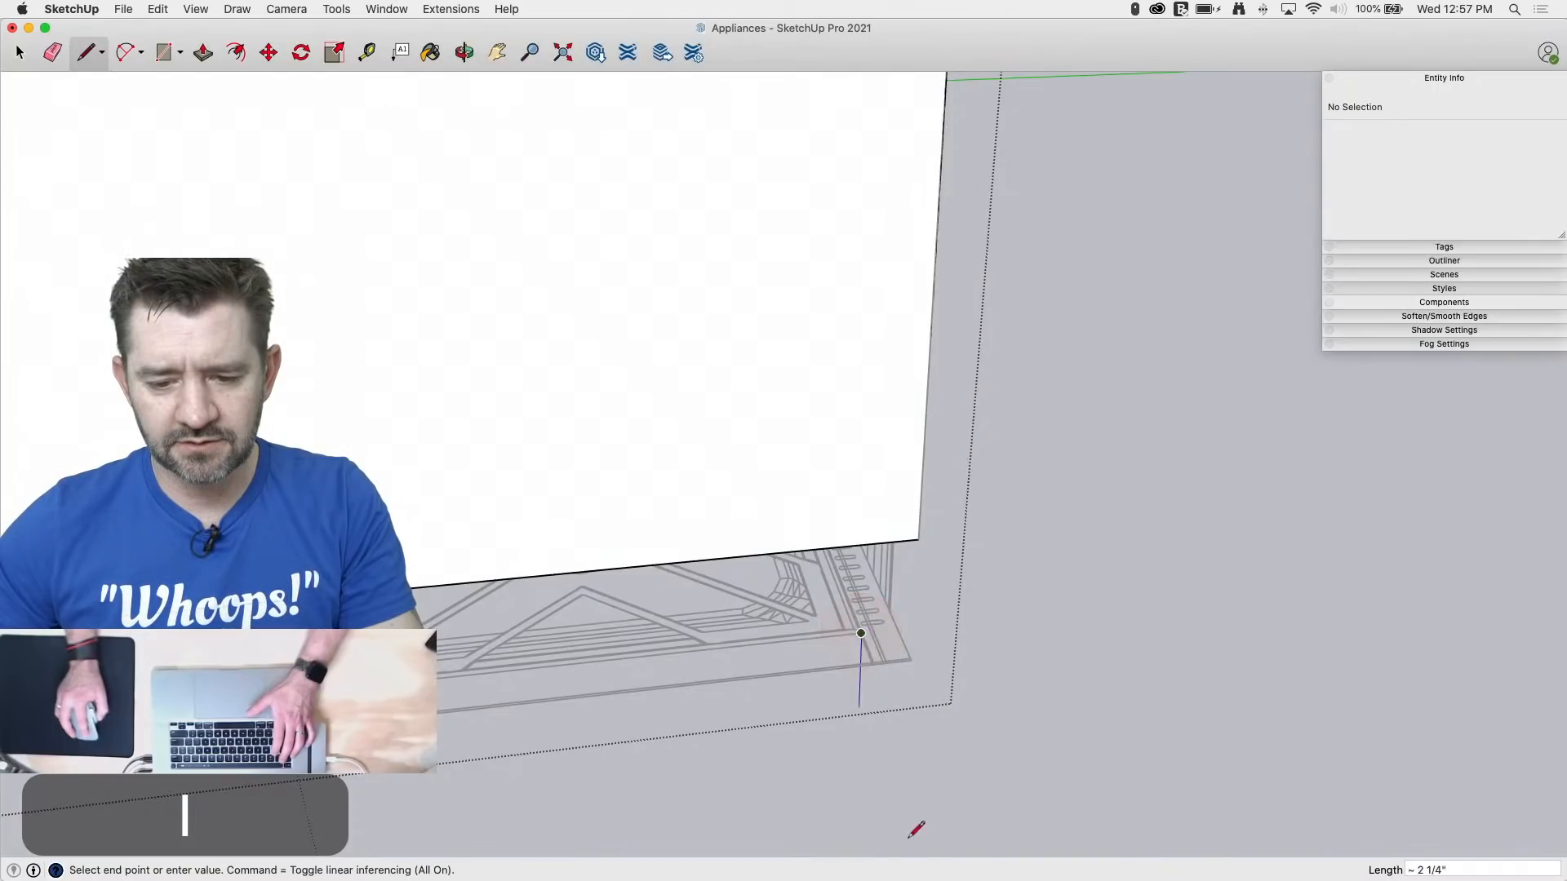
pyautogui.scroll(-5, 869, 724)
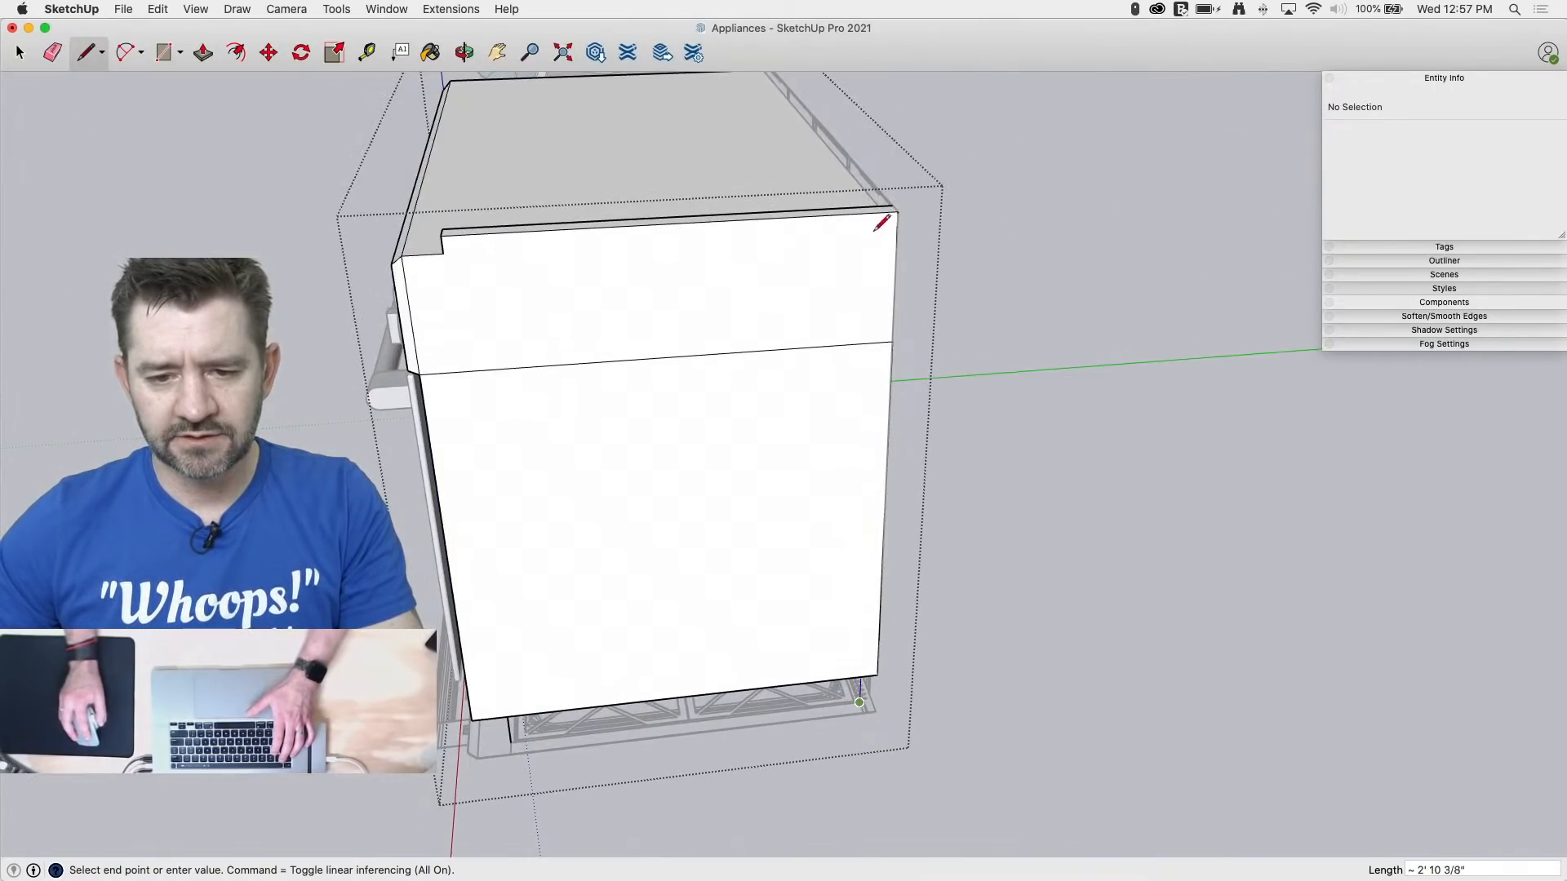
pyautogui.moveTo(685, 139); pyautogui.dragTo(878, 353, button='middle')
pyautogui.scroll(5, 1007, 437)
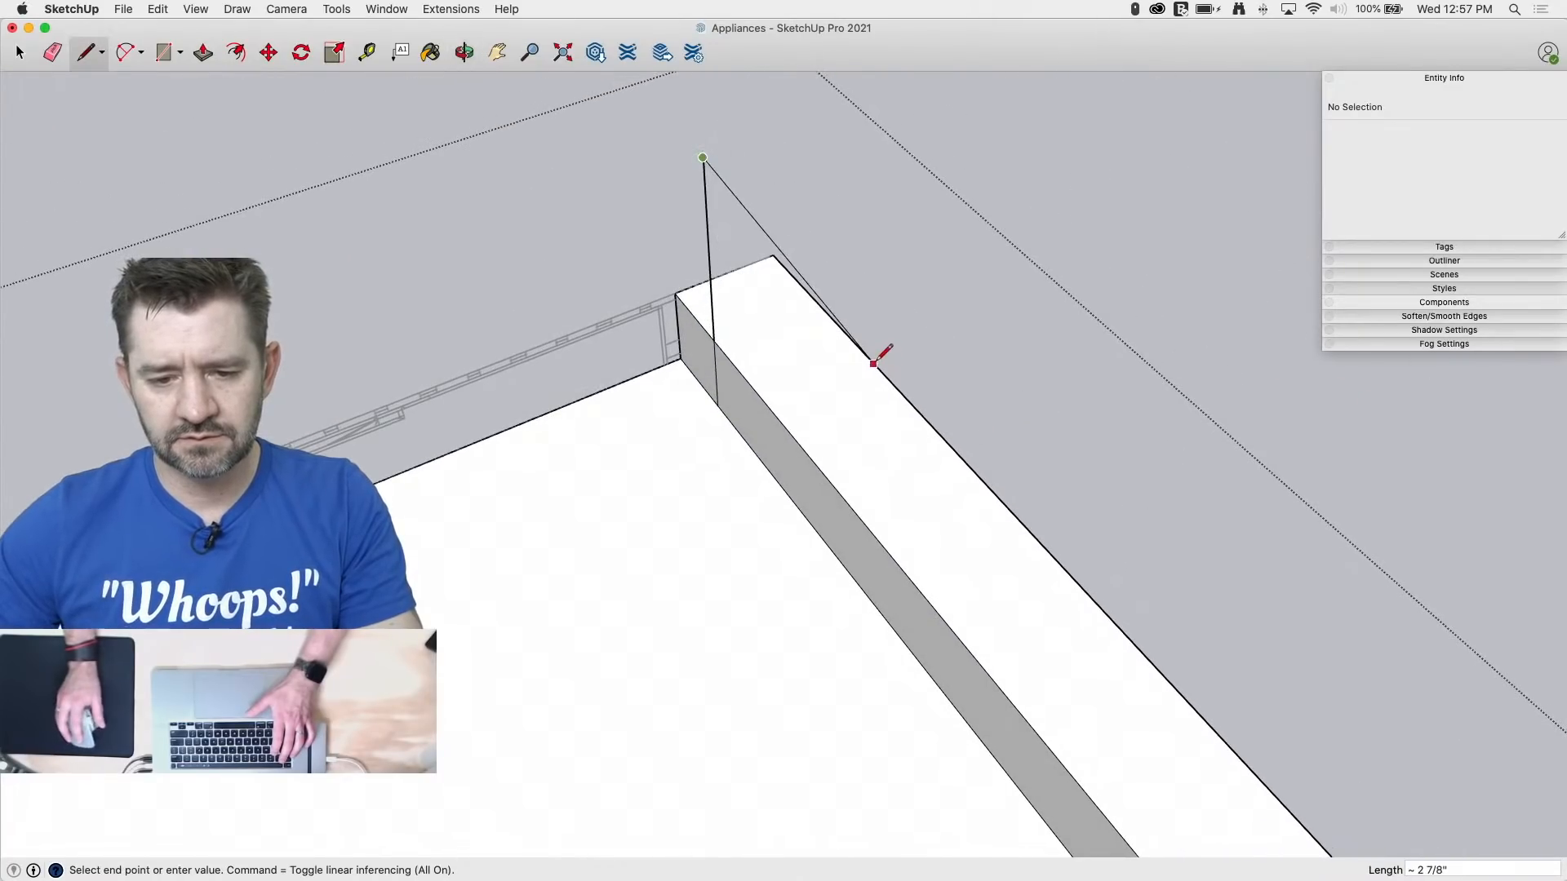
# Step: Push/pull the rear section of the side rim's inner face along the cooktop's back edge to the midpoint of the range
pyautogui.press('p')
pyautogui.moveTo(698, 349)
pyautogui.mouseDown()
pyautogui.moveTo(942, 315)
pyautogui.moveTo(953, 298)
pyautogui.moveTo(911, 324)
pyautogui.moveTo(816, 596)
pyautogui.moveTo(856, 812)
pyautogui.moveTo(832, 797)
pyautogui.mouseUp()
pyautogui.scroll(-10, 943, 315)
pyautogui.moveTo(832, 798)
pyautogui.mouseDown(button='middle')
pyautogui.moveTo(1119, 567)
pyautogui.moveTo(990, 357)
pyautogui.moveTo(579, 380)
pyautogui.mouseUp(button='middle')
# Step: Select the whole L-shaped rim and place a copy of it about 3' 6 3/8" away, clear of the range
pyautogui.press('e')
pyautogui.press('space')
pyautogui.moveTo(577, 380)
pyautogui.mouseDown()
pyautogui.moveTo(1292, 658)
pyautogui.moveTo(1265, 638)
pyautogui.mouseUp()
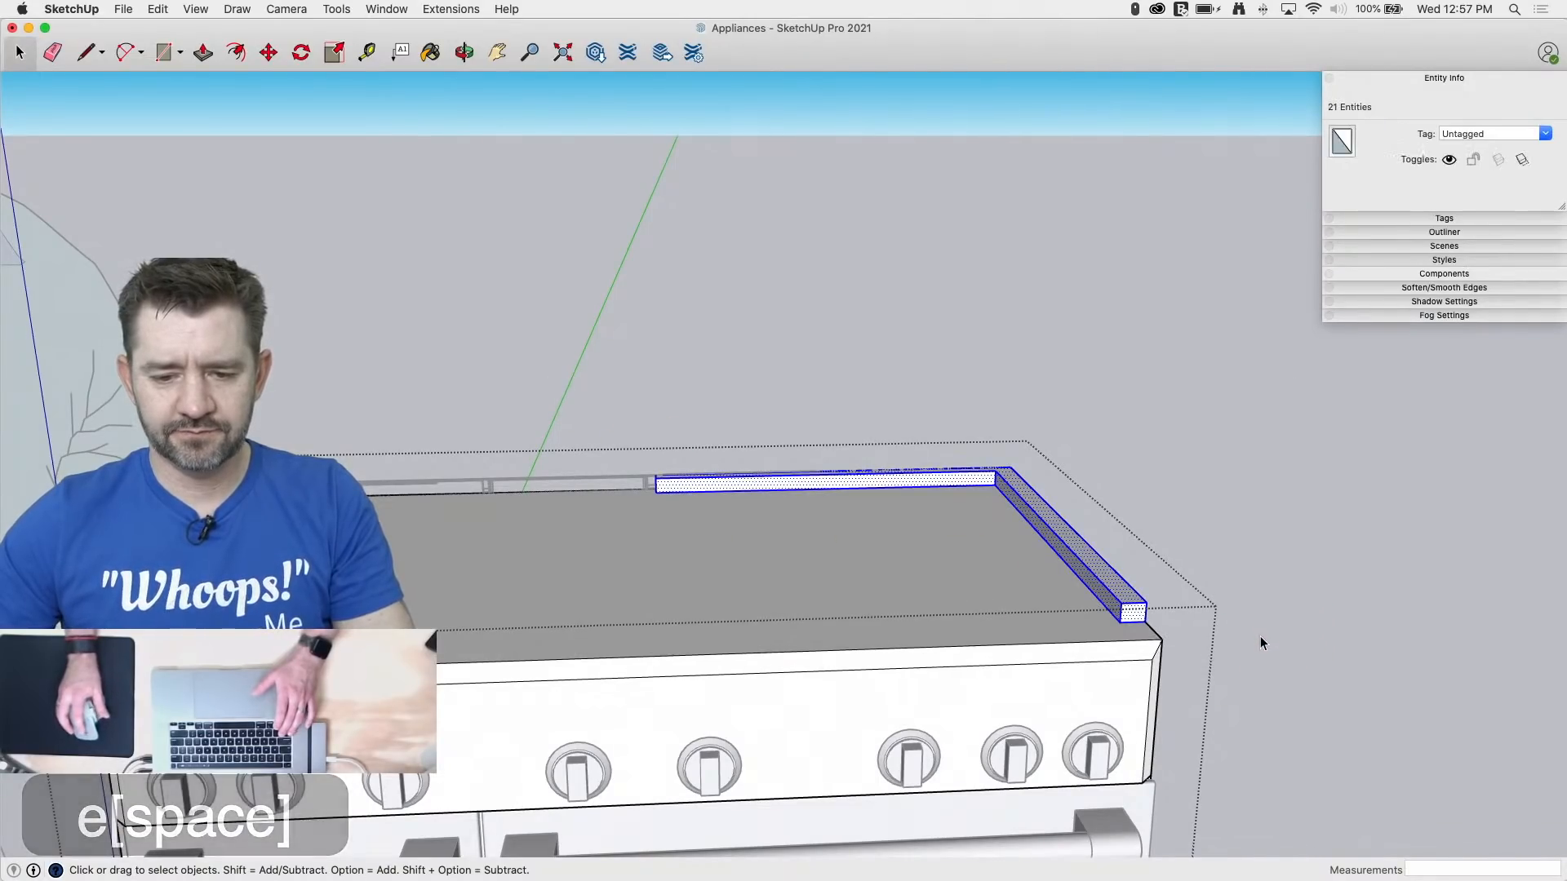
pyautogui.press('m')
pyautogui.click(1251, 612)
pyautogui.press('alt')
pyautogui.click(1223, 515)
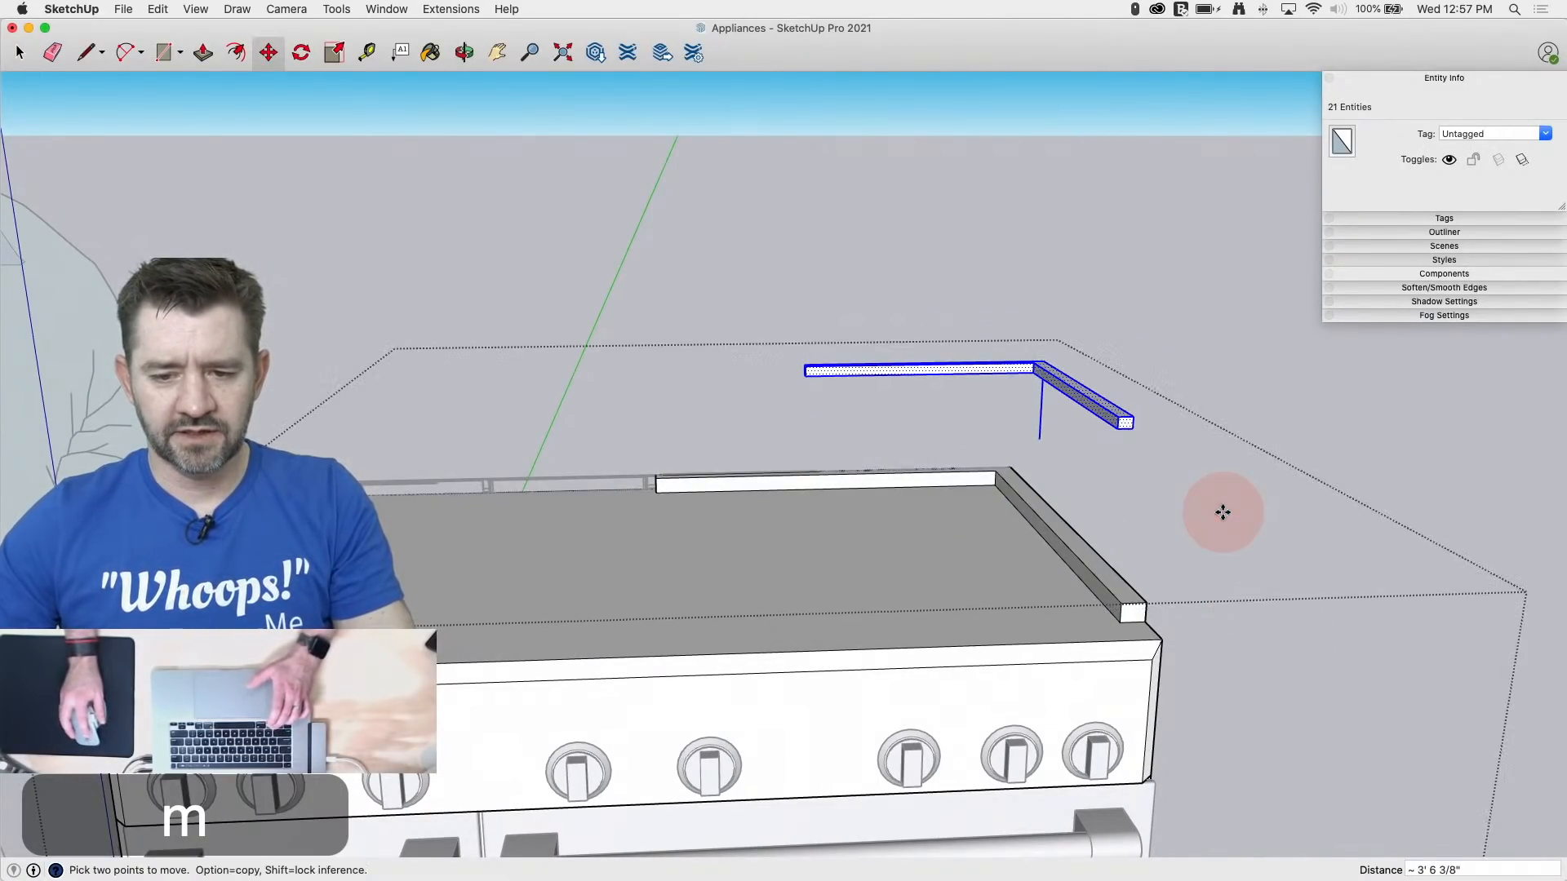
# Step: Mirror the copied rim along the red axis by scaling and move its open end against the original rim at the back midpoint
pyautogui.press('s')
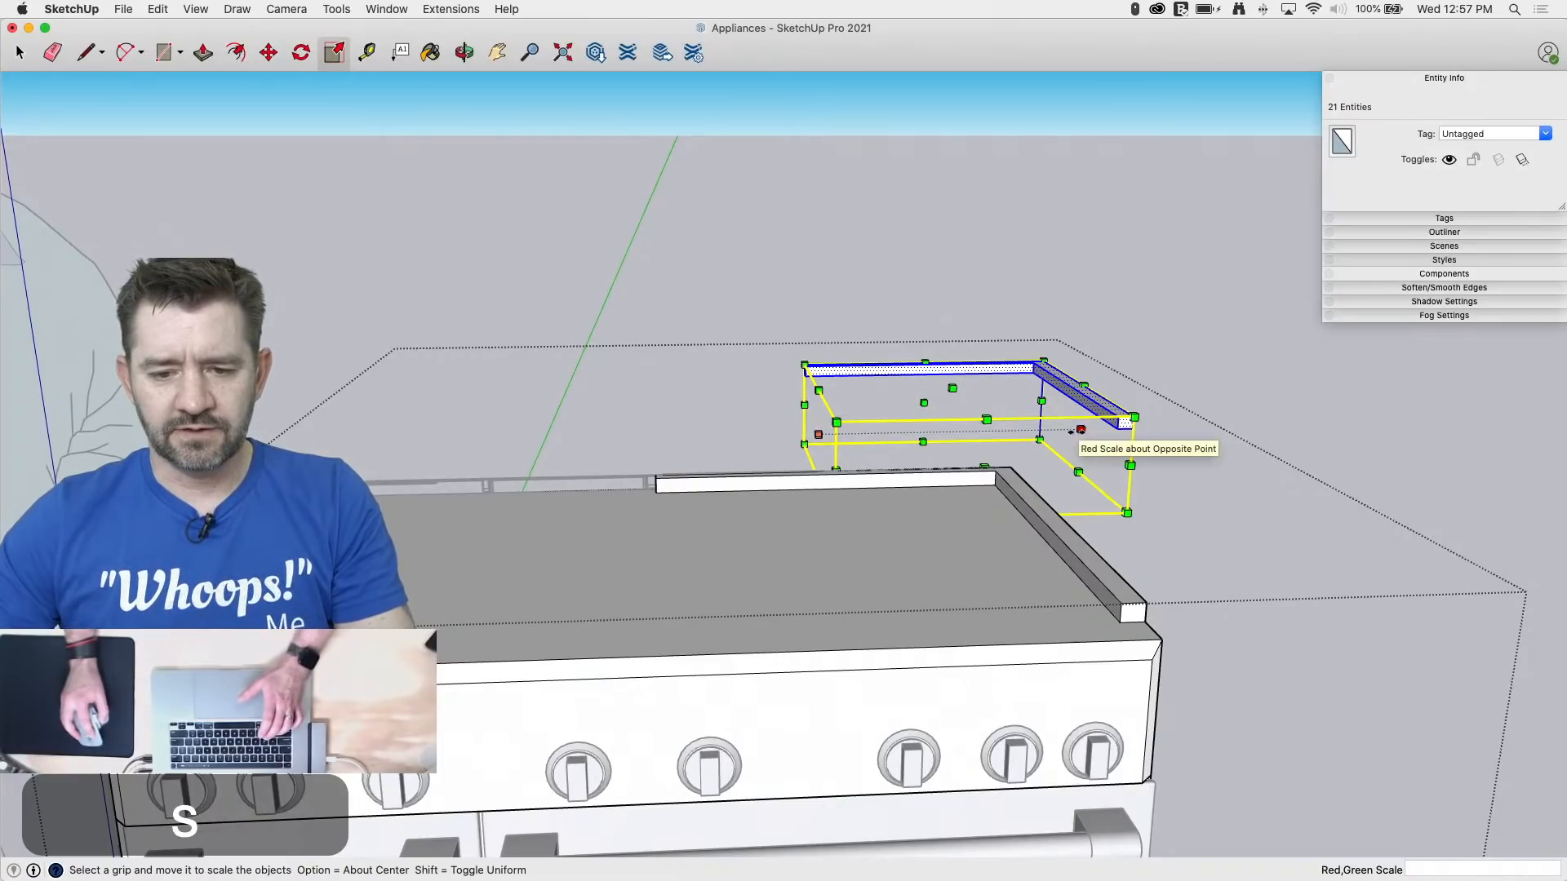
pyautogui.moveTo(1080, 430); pyautogui.dragTo(558, 414)
pyautogui.press('m')
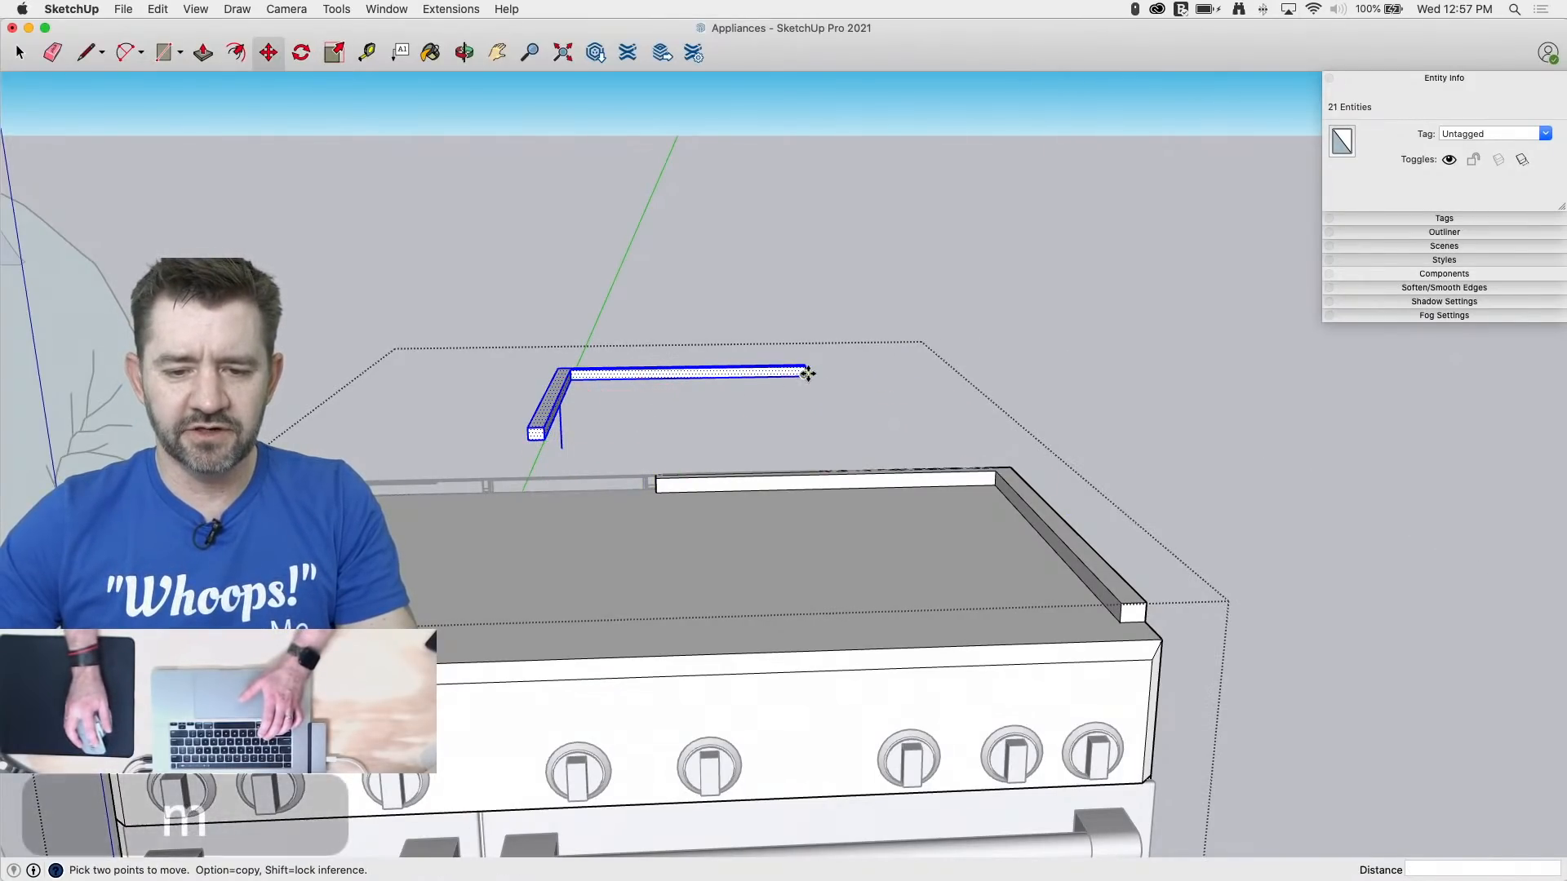
pyautogui.click(808, 374)
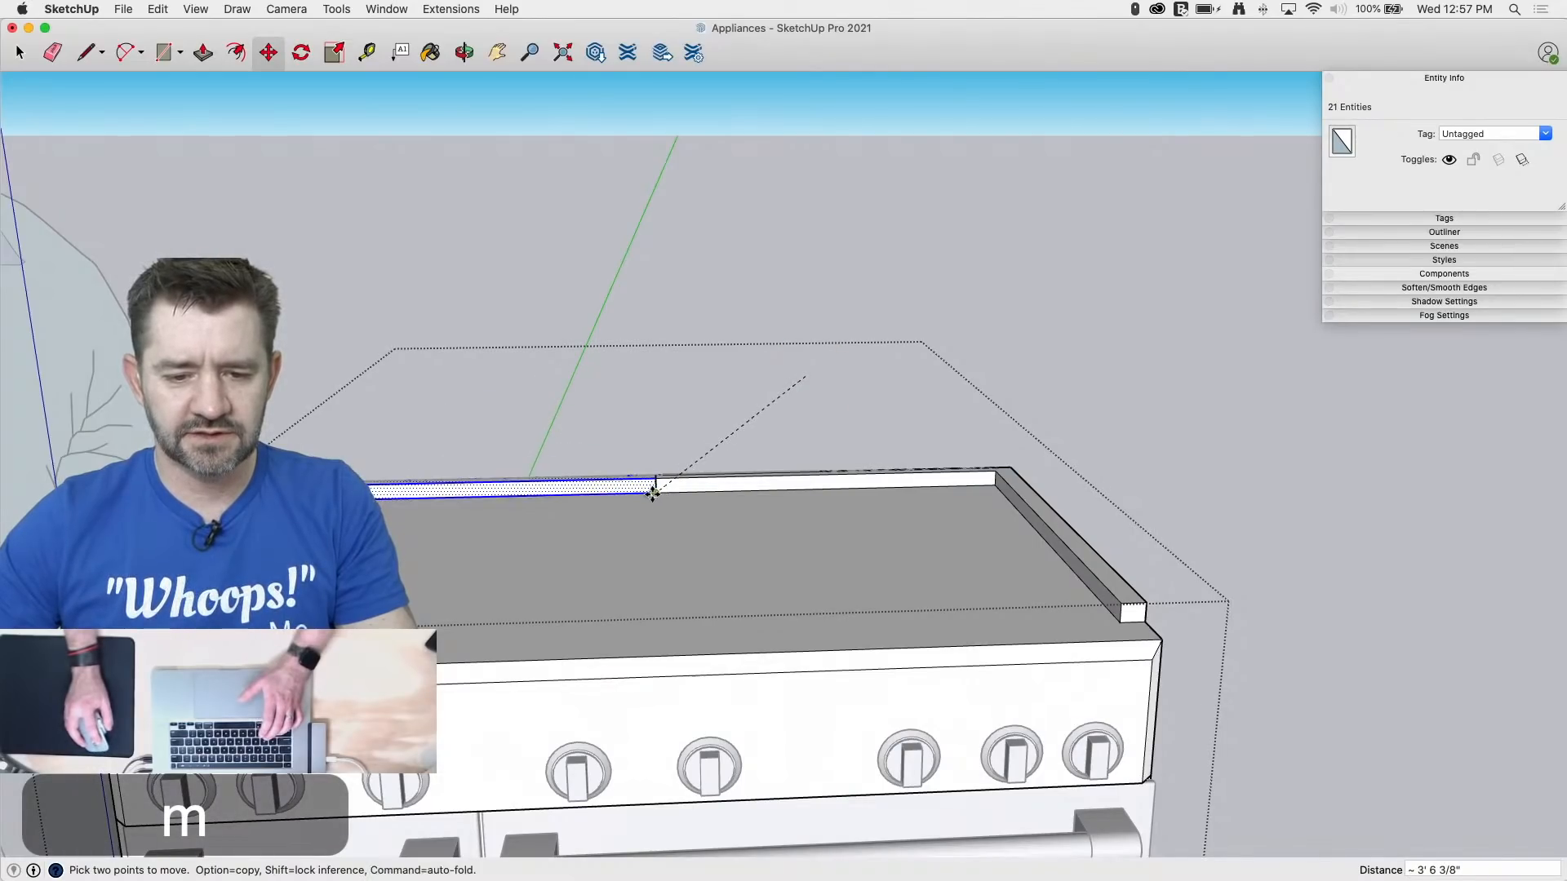
pyautogui.click(653, 492)
# Step: Erase the seam edge between the two rim halves on the inner face of the back rim
pyautogui.scroll(3, 657, 488)
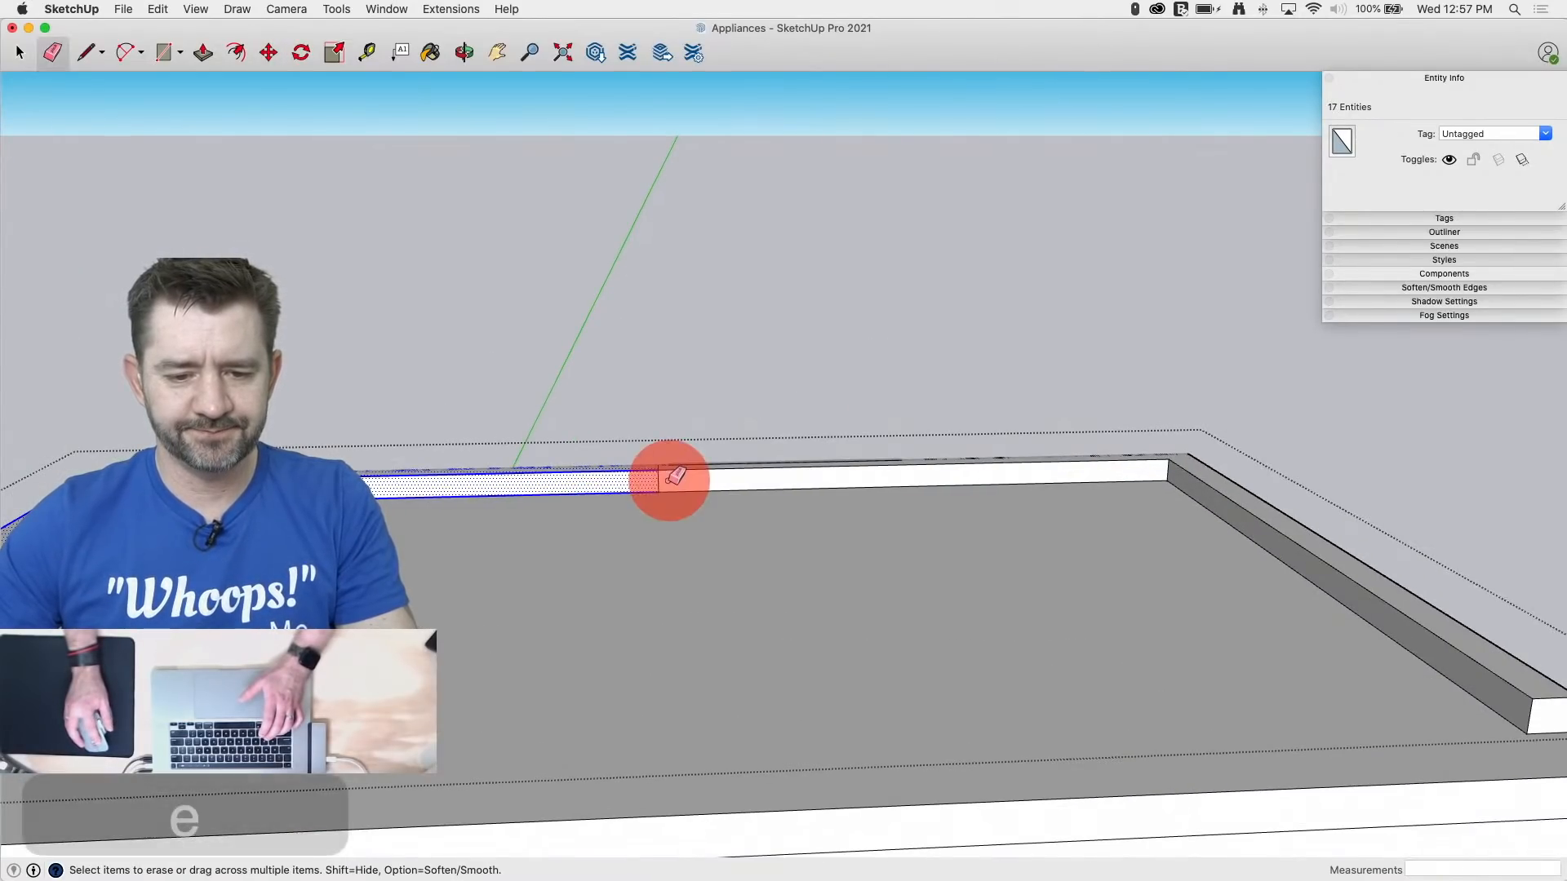
pyautogui.click(674, 477)
pyautogui.moveTo(664, 479)
pyautogui.mouseDown(button='middle')
pyautogui.moveTo(738, 417)
pyautogui.moveTo(683, 385)
pyautogui.mouseUp(button='middle')
pyautogui.scroll(2, 675, 392)
# Step: Try to erase the seam edge on the rear face of the back rim, and undo it
pyautogui.click(665, 400)
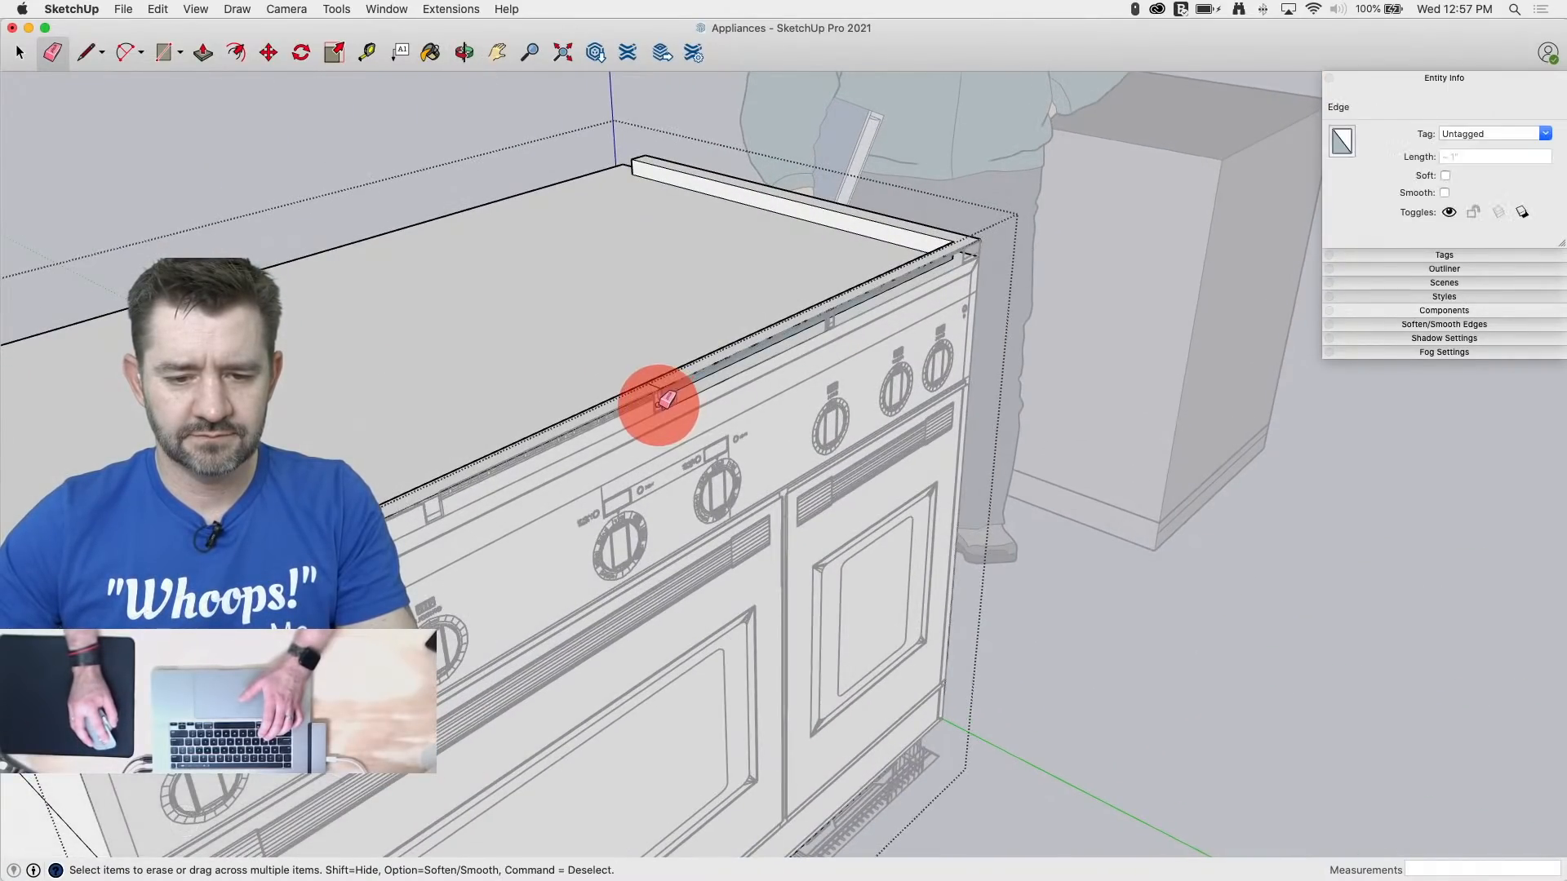
pyautogui.scroll(2, 657, 383)
pyautogui.press('super+z')
# Step: Trace the vertical seam on the rear of the back rim to heal the face, and erase the leftover seam edges on its rear and top
pyautogui.scroll(2, 661, 420)
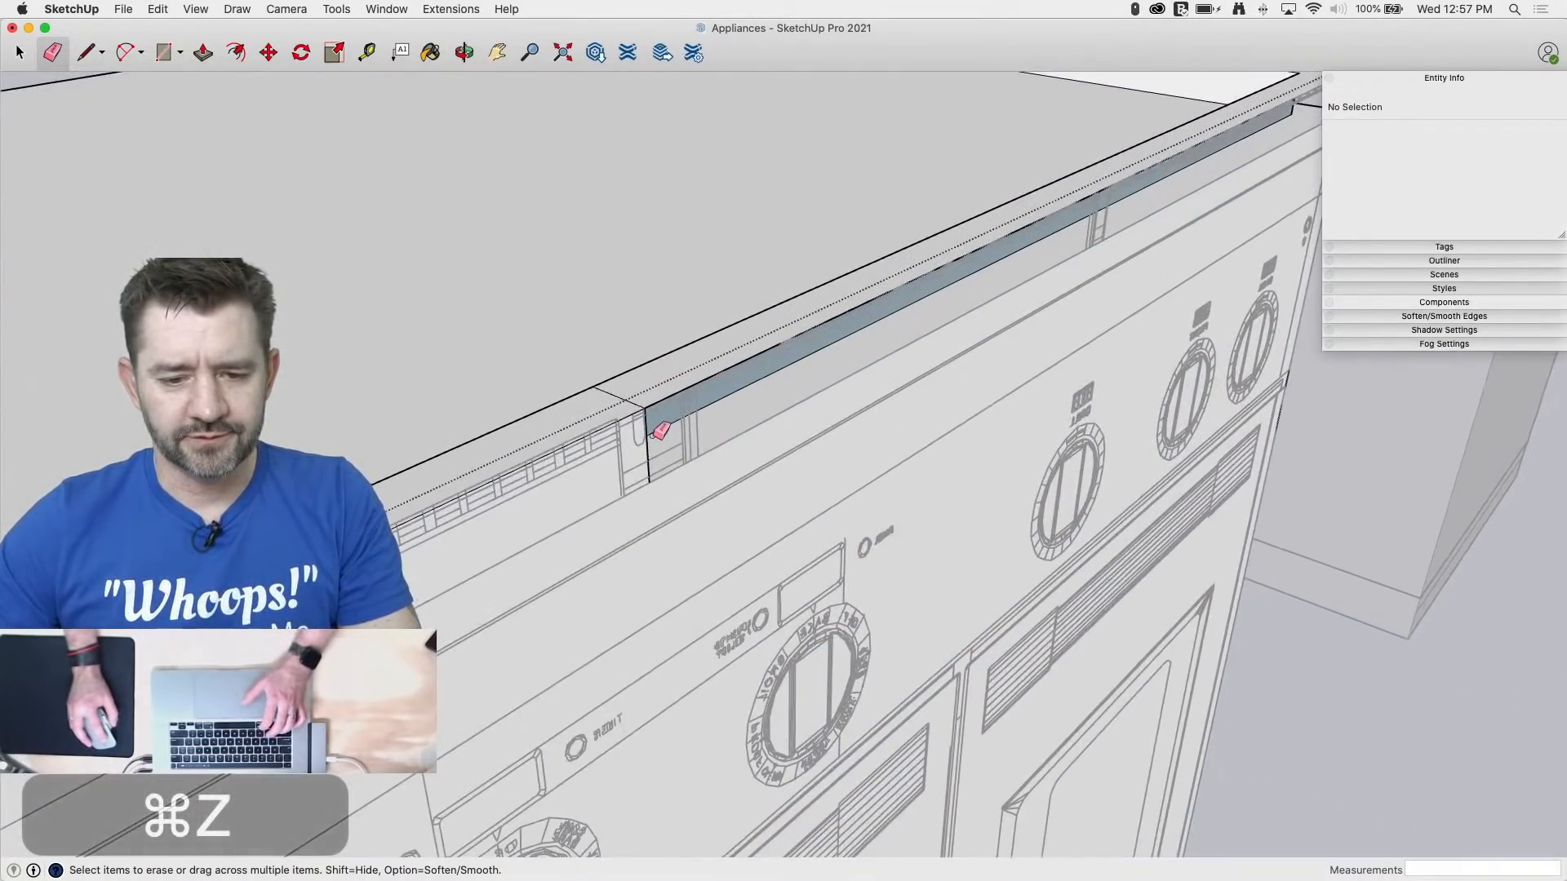
pyautogui.click(641, 439)
pyautogui.click(644, 407)
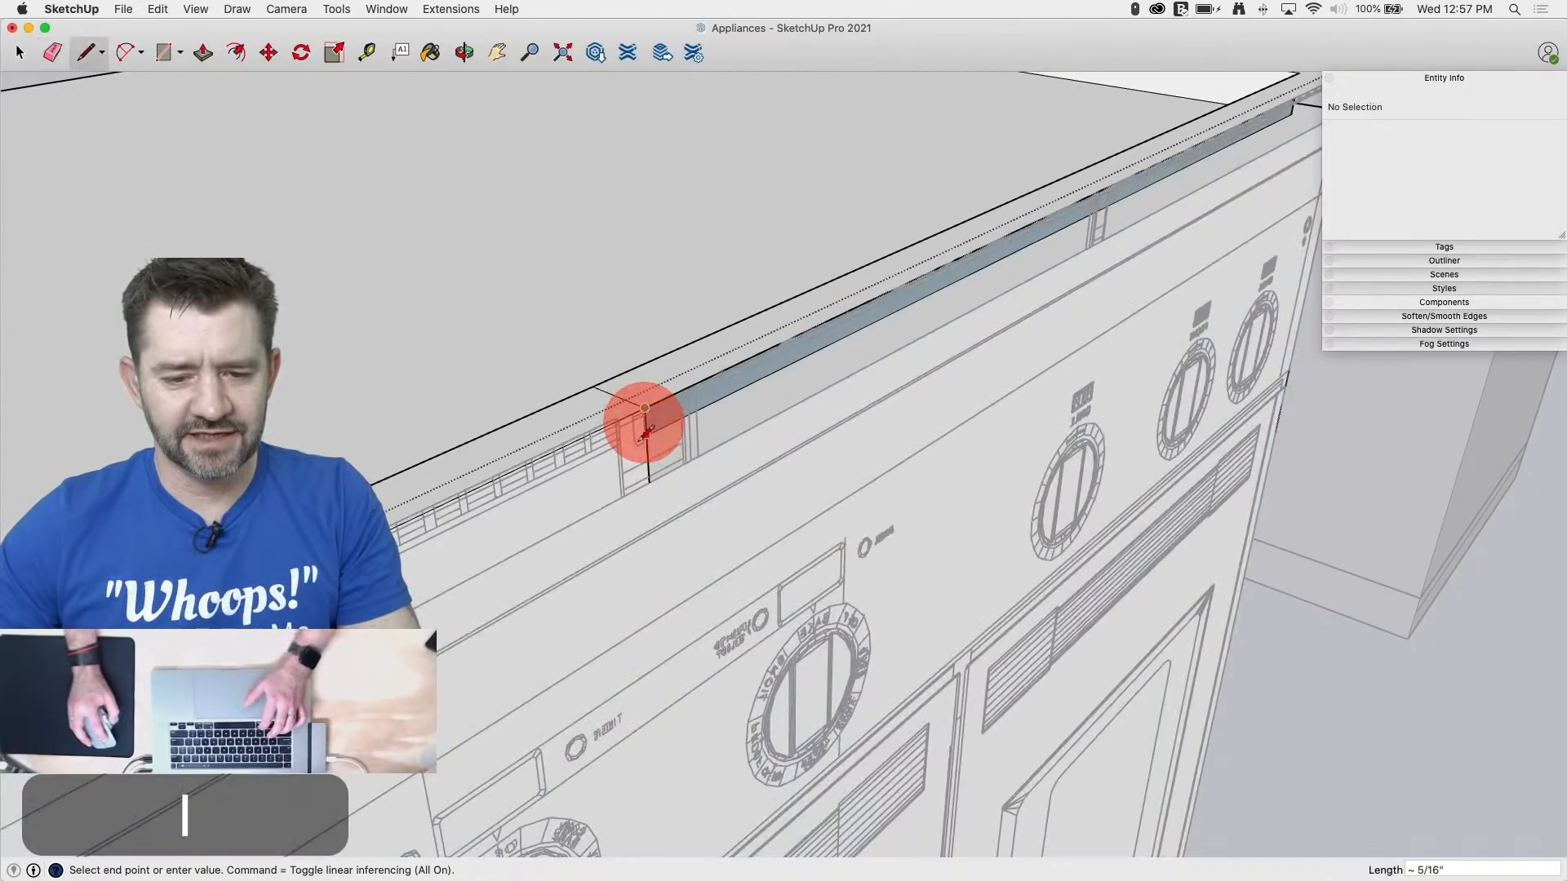
pyautogui.click(648, 473)
pyautogui.press('e')
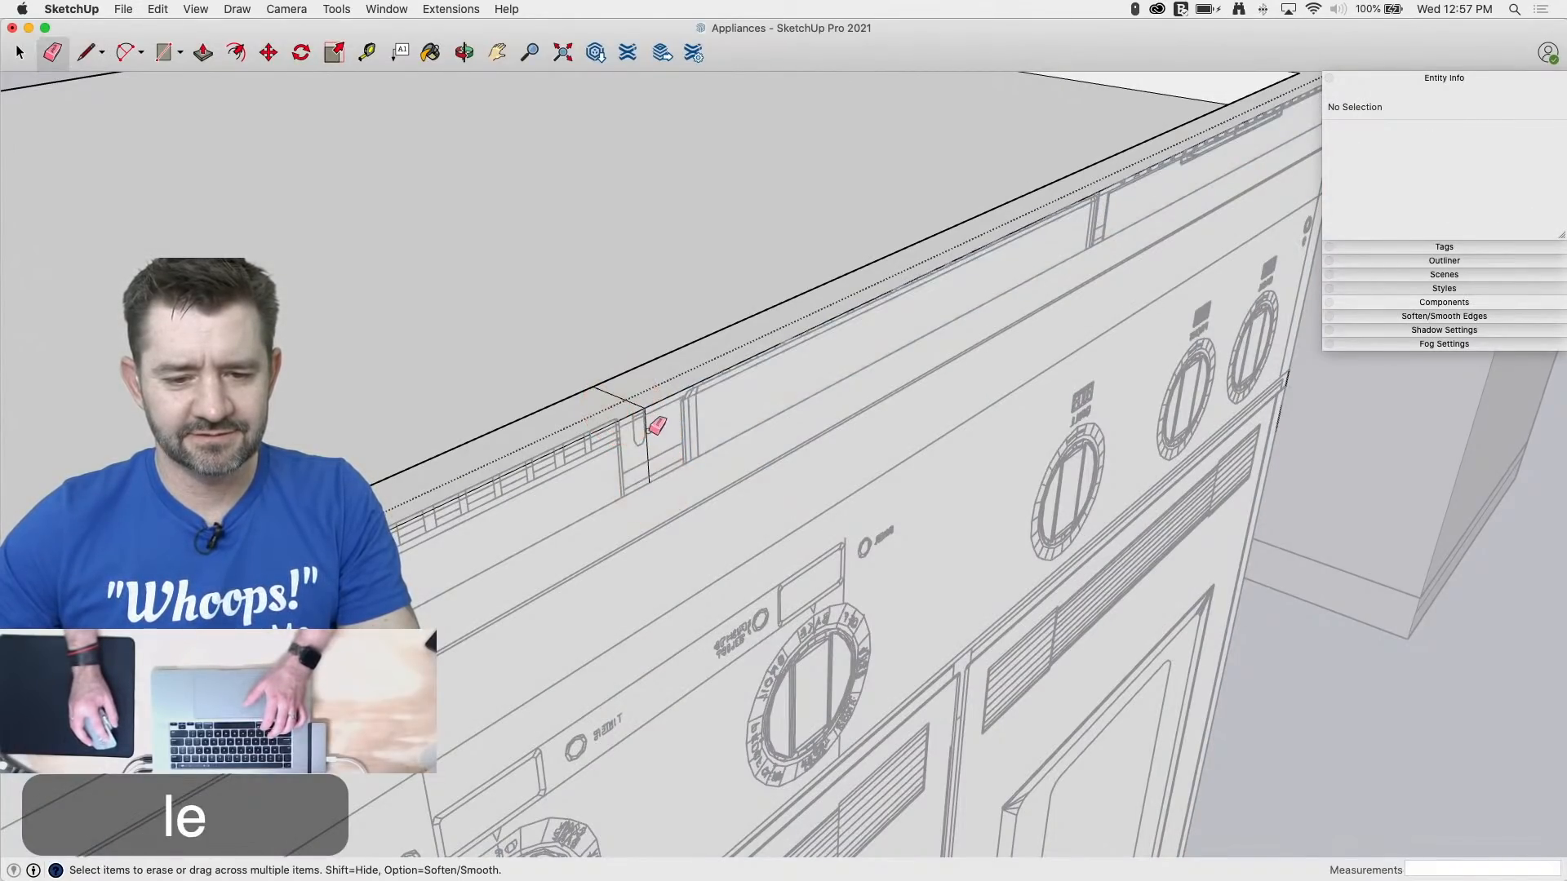
pyautogui.click(641, 430)
pyautogui.moveTo(631, 394); pyautogui.dragTo(625, 401)
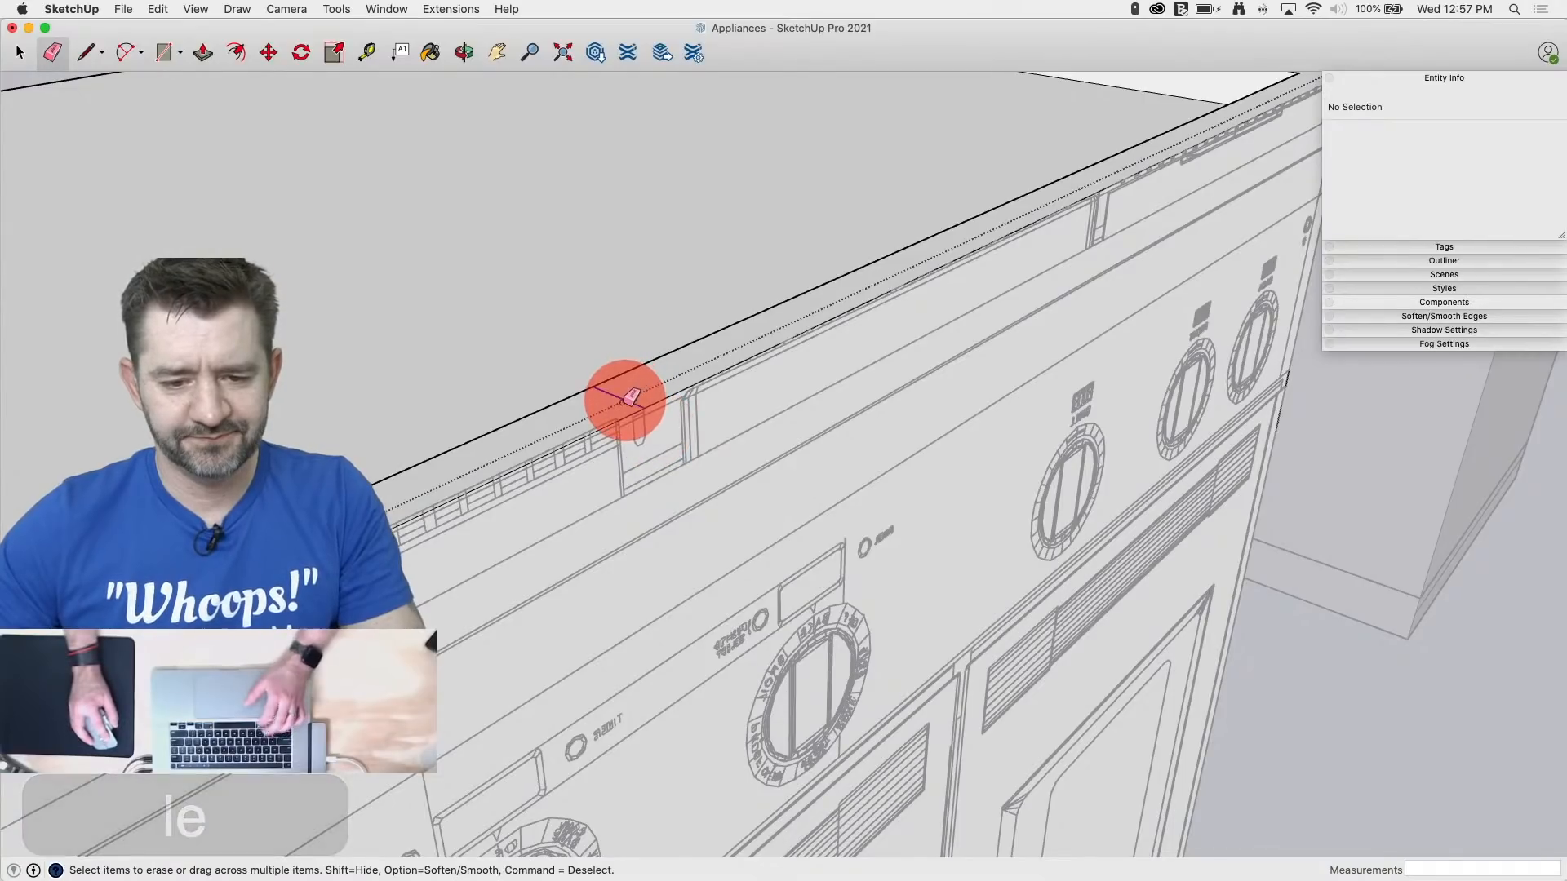
# Step: Check the finished rim around the cooktop, save the model and leave the range body's editing context
pyautogui.scroll(-10, 1182, 427)
pyautogui.moveTo(919, 479); pyautogui.dragTo(722, 498, button='middle')
pyautogui.moveTo(1563, 510)
pyautogui.mouseDown(button='middle')
pyautogui.moveTo(1490, 529)
pyautogui.moveTo(1472, 580)
pyautogui.moveTo(1445, 587)
pyautogui.mouseUp(button='middle')
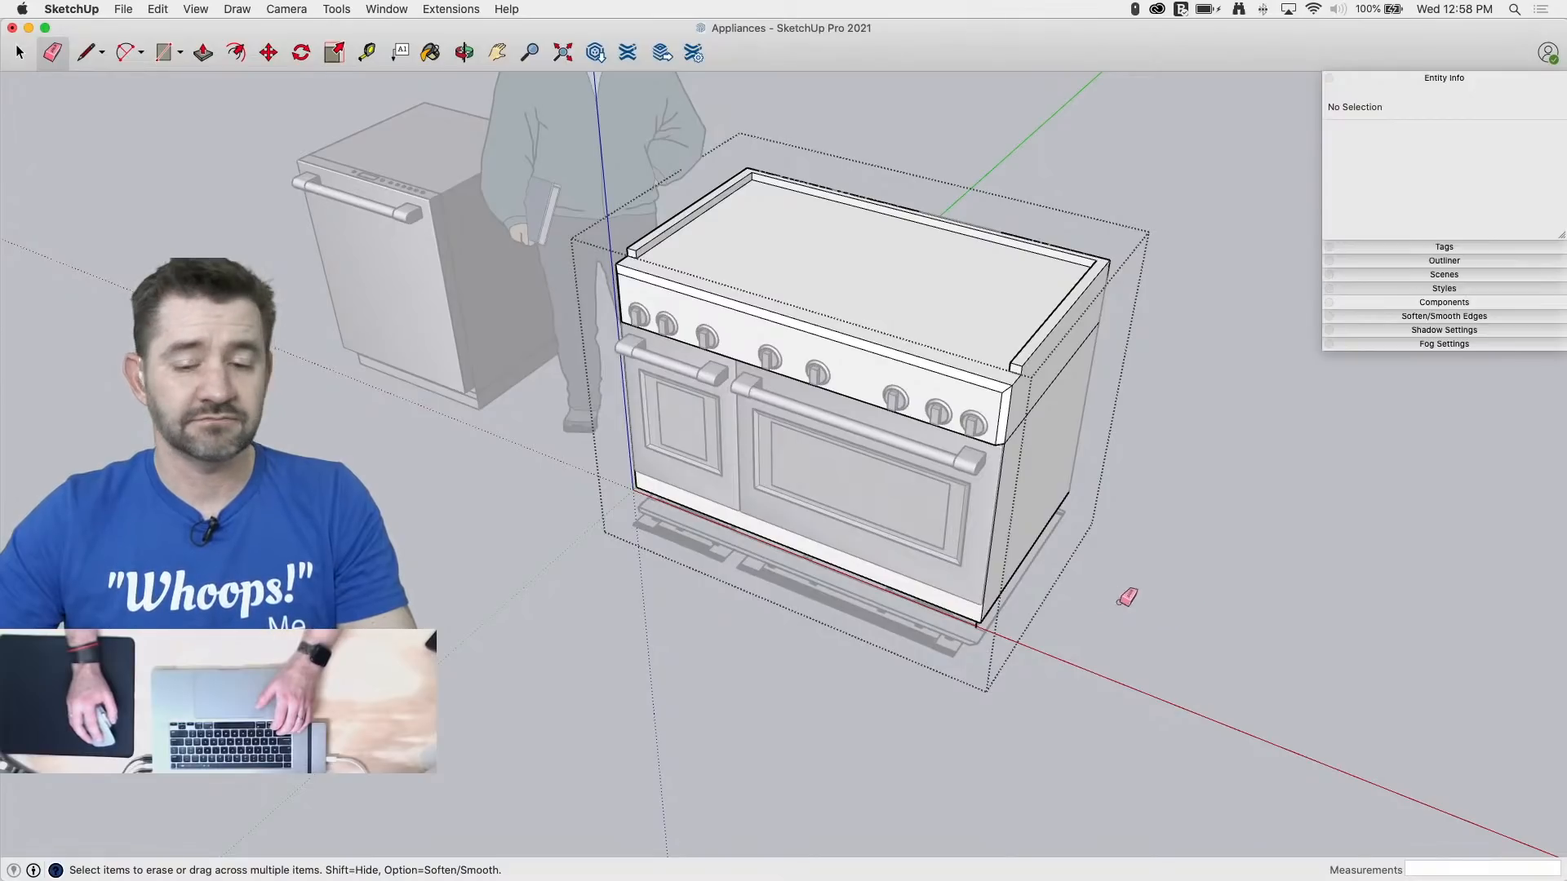
pyautogui.moveTo(657, 563); pyautogui.dragTo(700, 638, button='middle')
pyautogui.scroll(3, 886, 580)
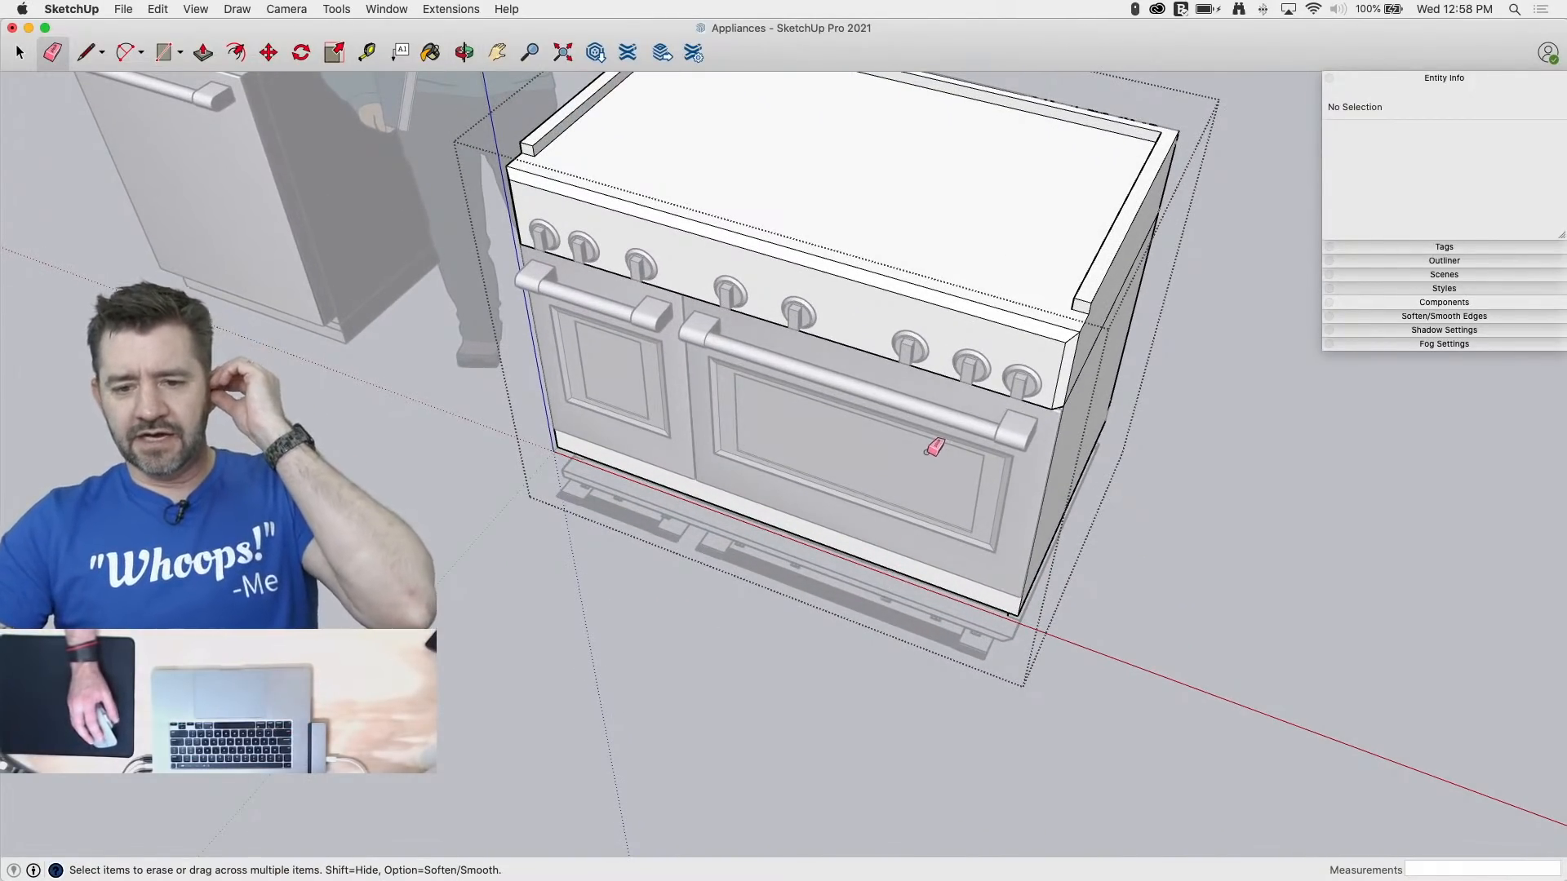
pyautogui.press('super+s')
pyautogui.press('space')
pyautogui.click(1151, 668)
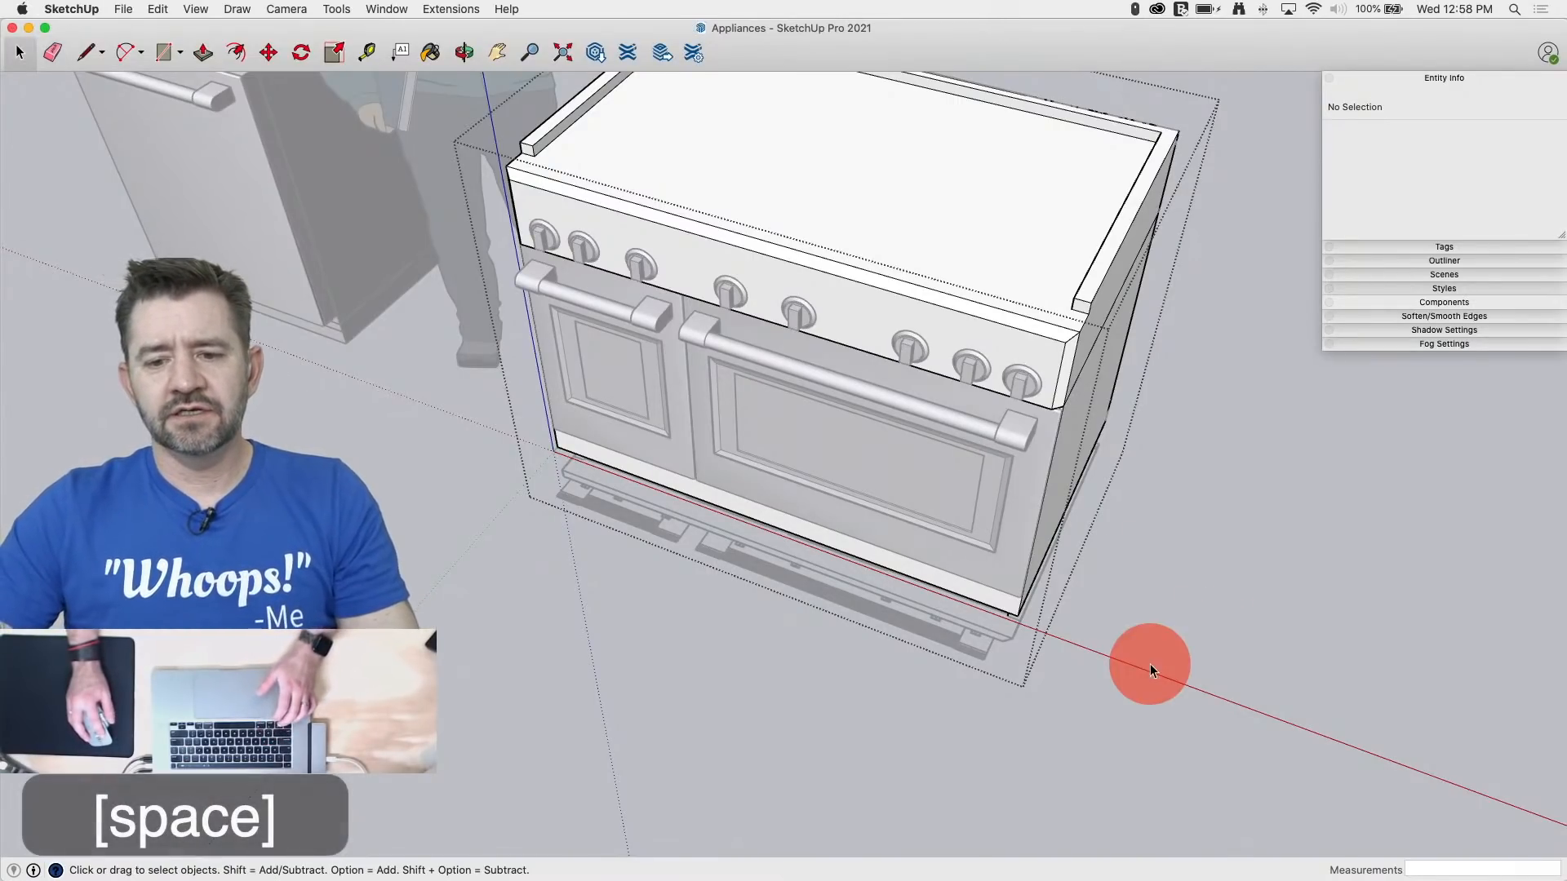
# Step: Group all the range's modelled parts, leaving out the person and the plan drawing, and hide the group
pyautogui.moveTo(1149, 663); pyautogui.dragTo(752, 609, button='middle')
pyautogui.doubleClick(786, 589)
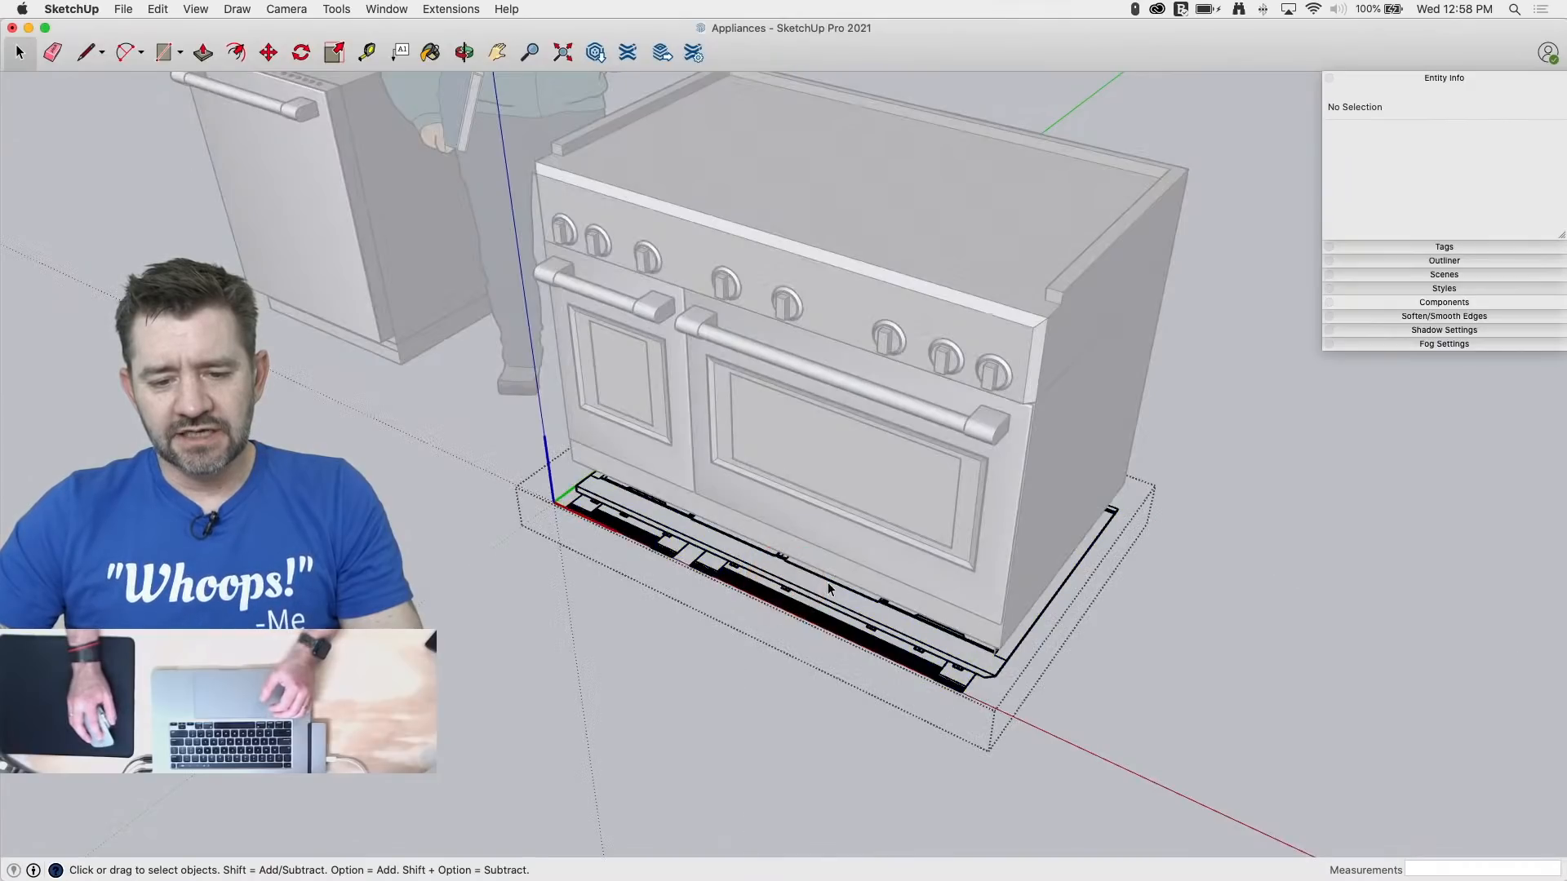
pyautogui.click(754, 702)
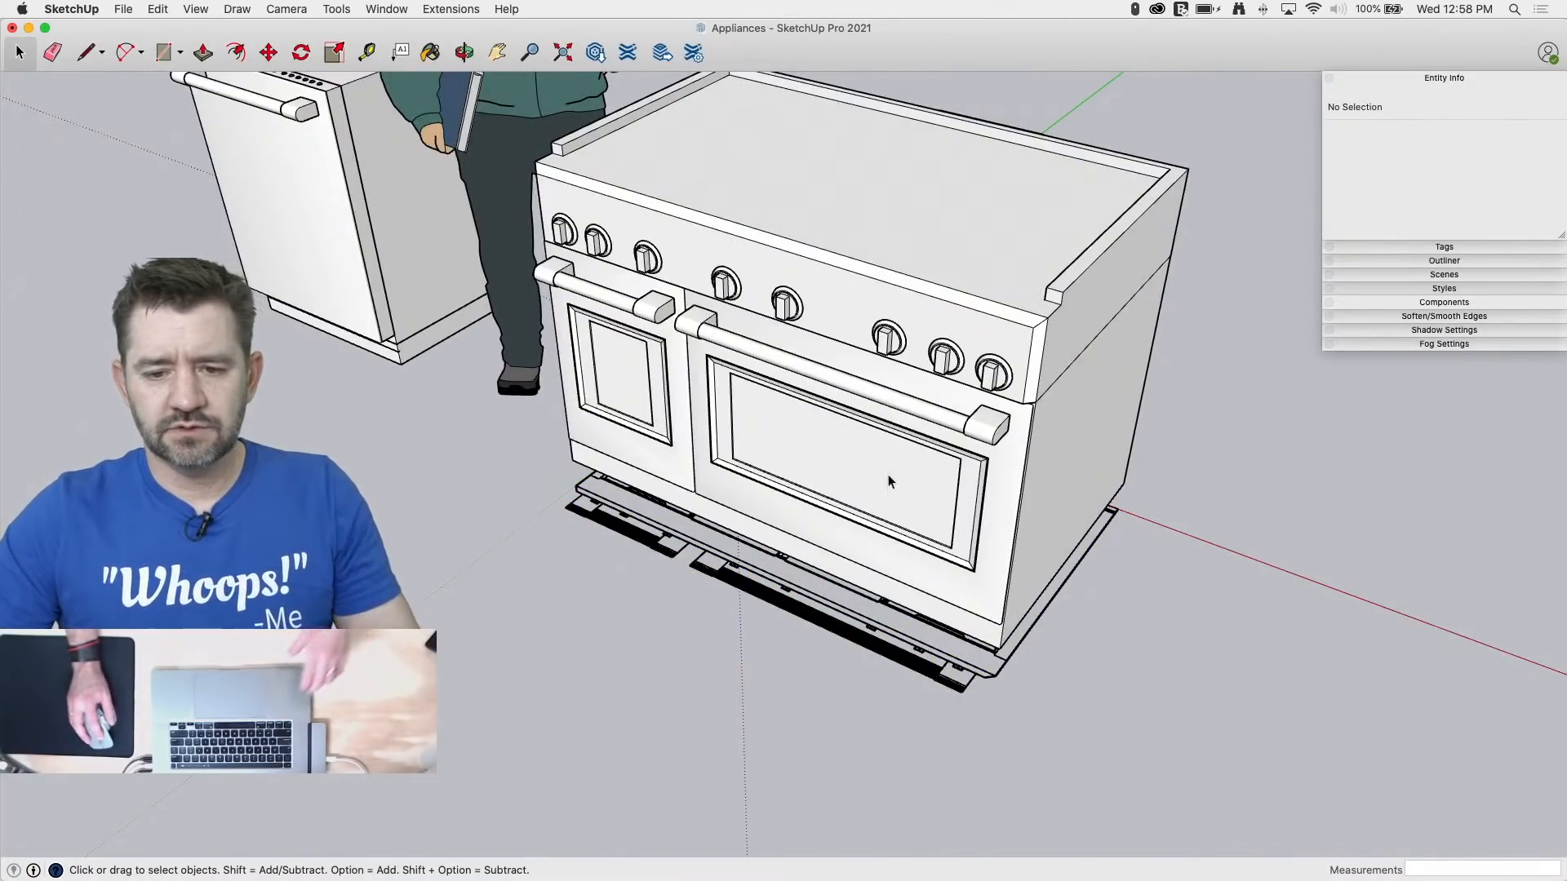
pyautogui.moveTo(891, 482); pyautogui.dragTo(1147, 305, button='middle')
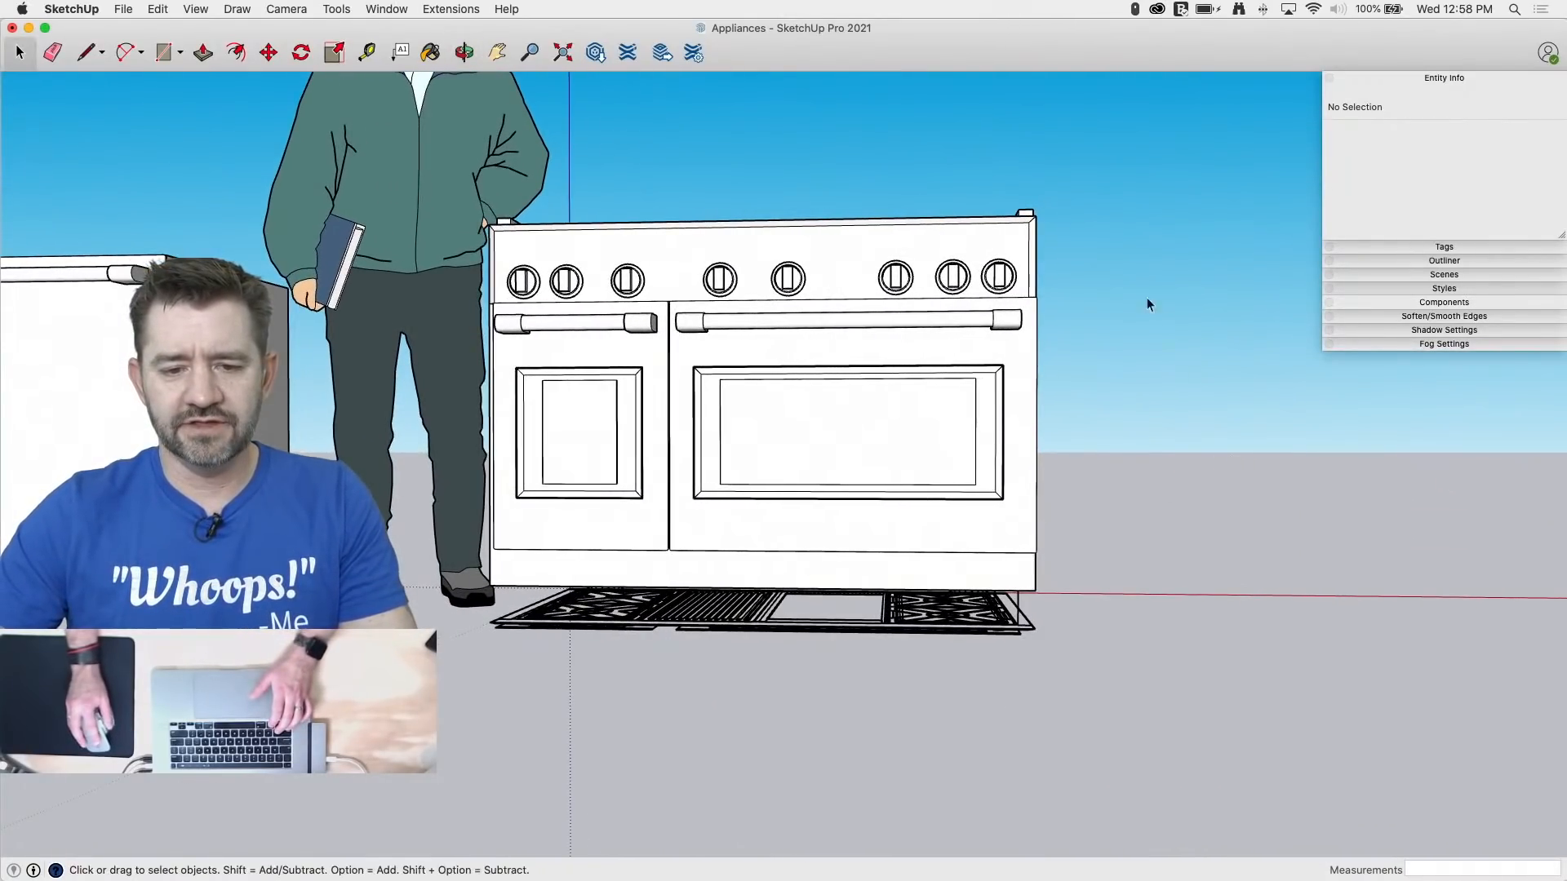
pyautogui.moveTo(455, 521); pyautogui.dragTo(457, 557)
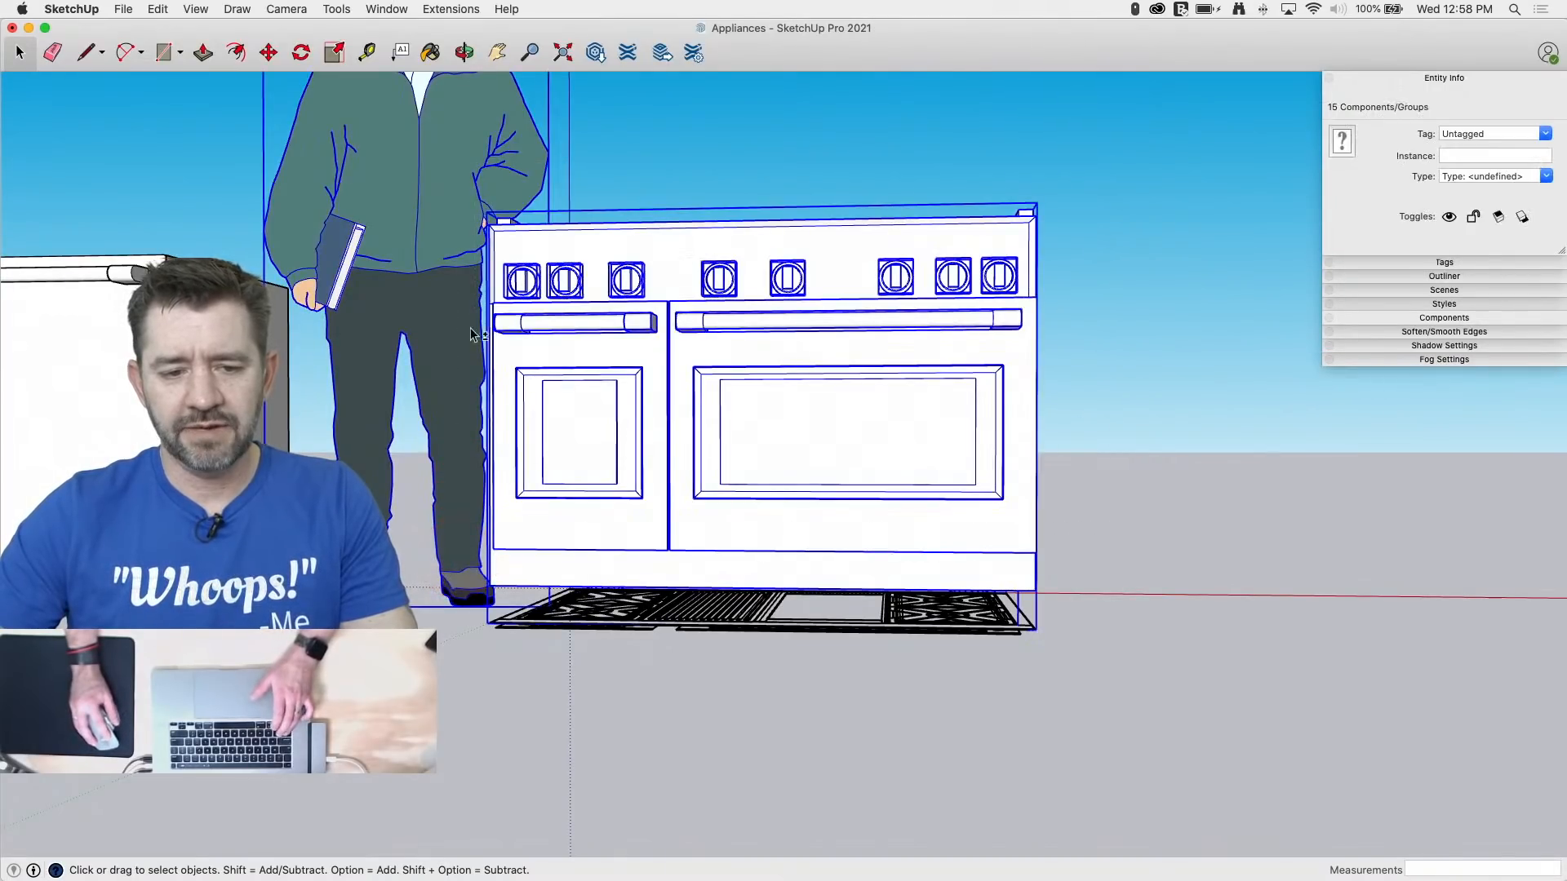
pyautogui.rightClick(822, 399)
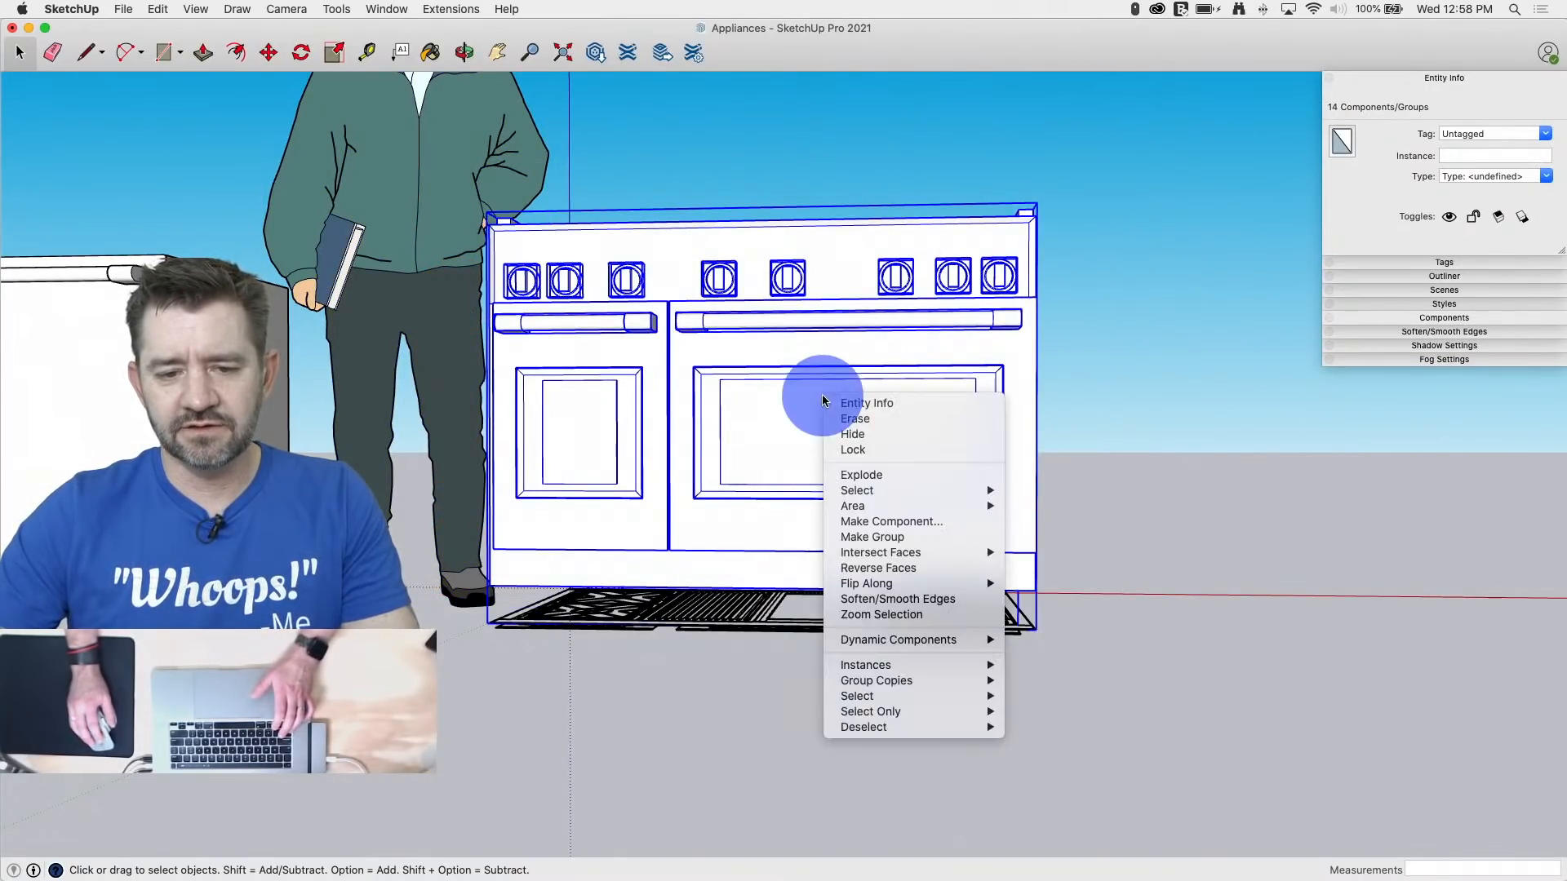
pyautogui.click(889, 537)
pyautogui.rightClick(935, 374)
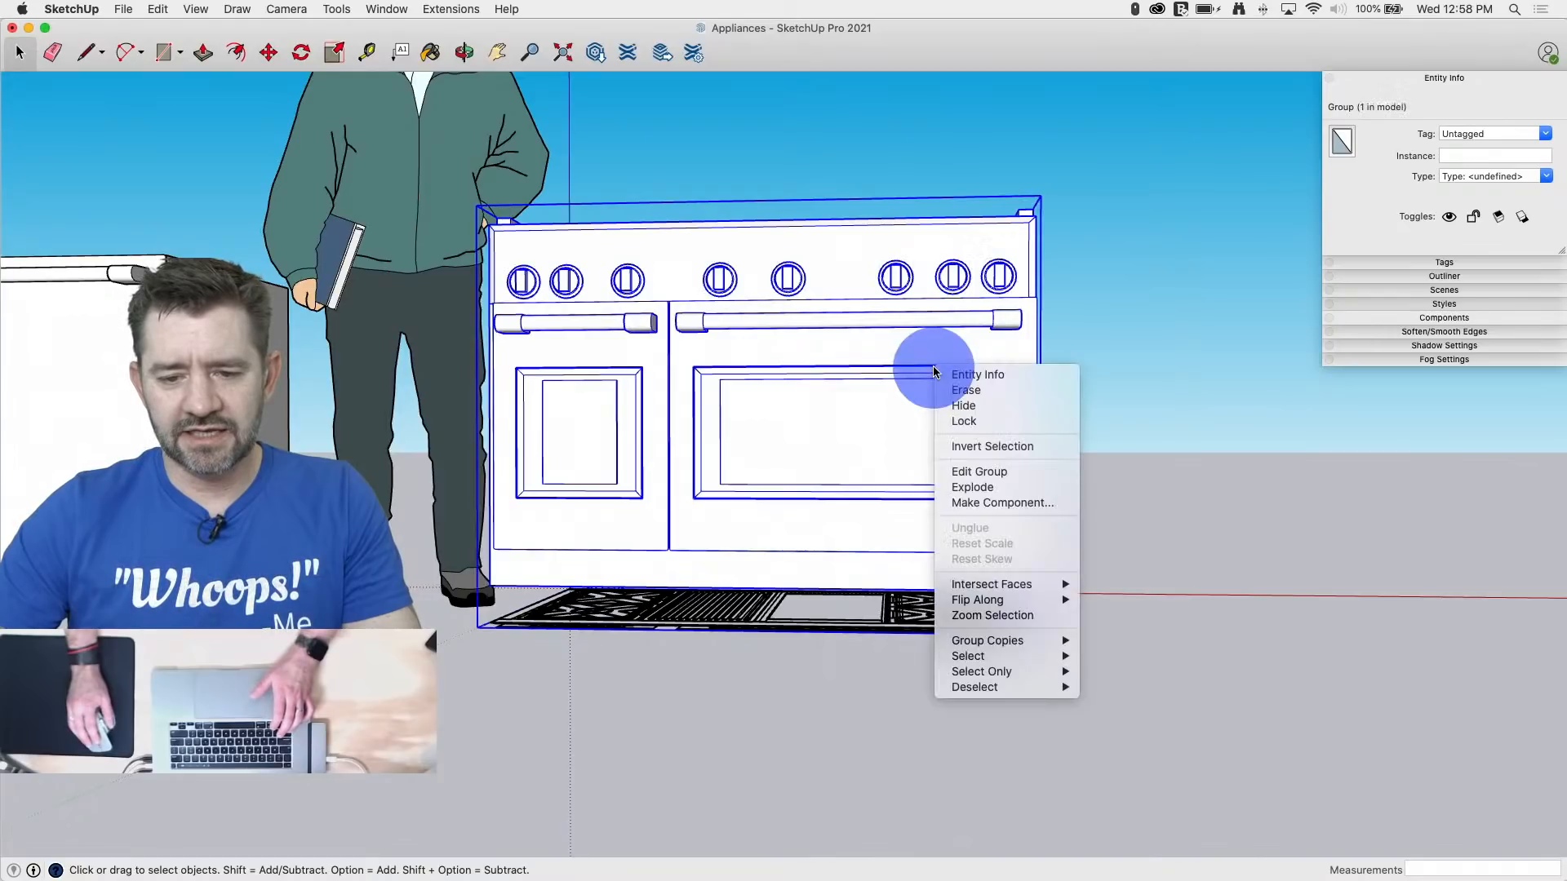
pyautogui.click(977, 407)
# Step: Examine the burner grates, griddle and vent layout in the cooktop plan drawing
pyautogui.moveTo(1159, 576); pyautogui.dragTo(1031, 810, button='middle')
pyautogui.scroll(7, 969, 739)
pyautogui.moveTo(630, 490); pyautogui.dragTo(710, 605, button='middle')
pyautogui.scroll(-4, 761, 353)
pyautogui.scroll(3, 840, 489)
pyautogui.scroll(-4, 841, 485)
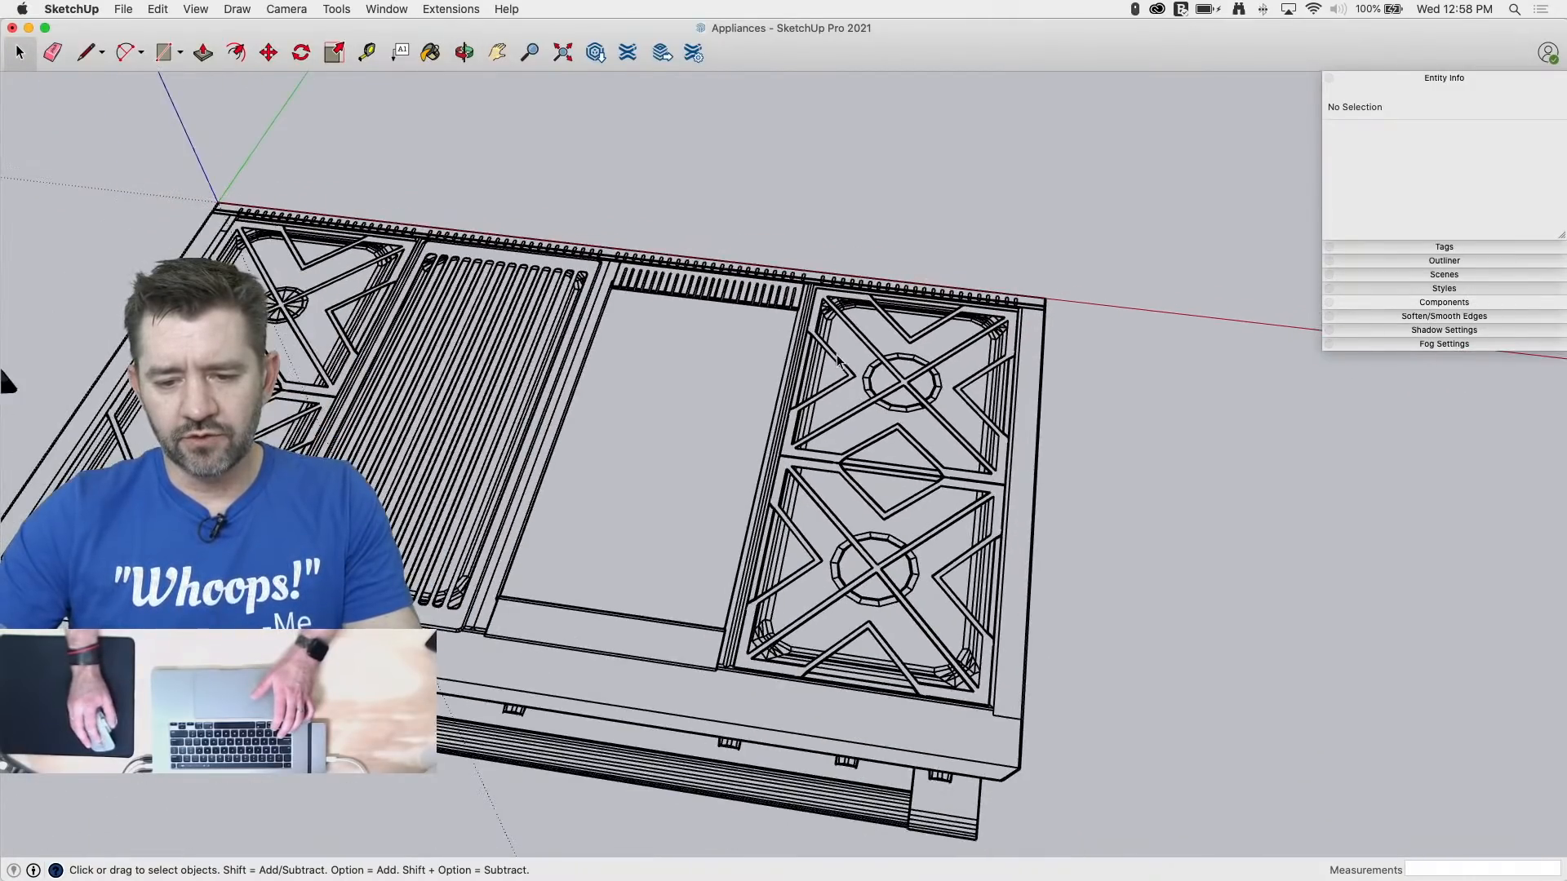
pyautogui.scroll(4, 848, 583)
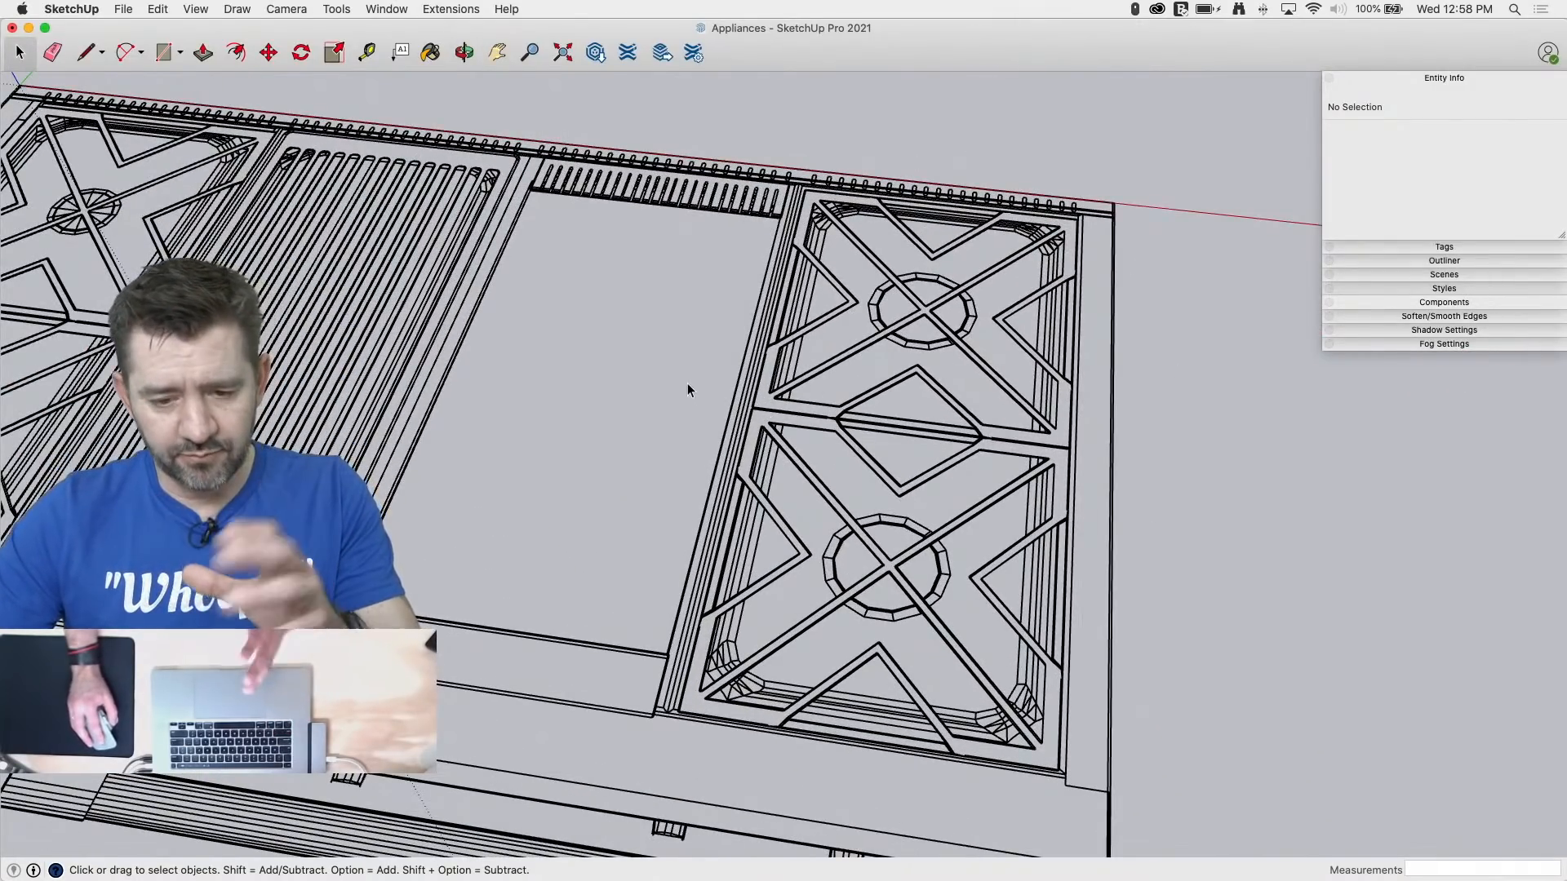
pyautogui.moveTo(687, 390); pyautogui.dragTo(736, 431, button='middle')
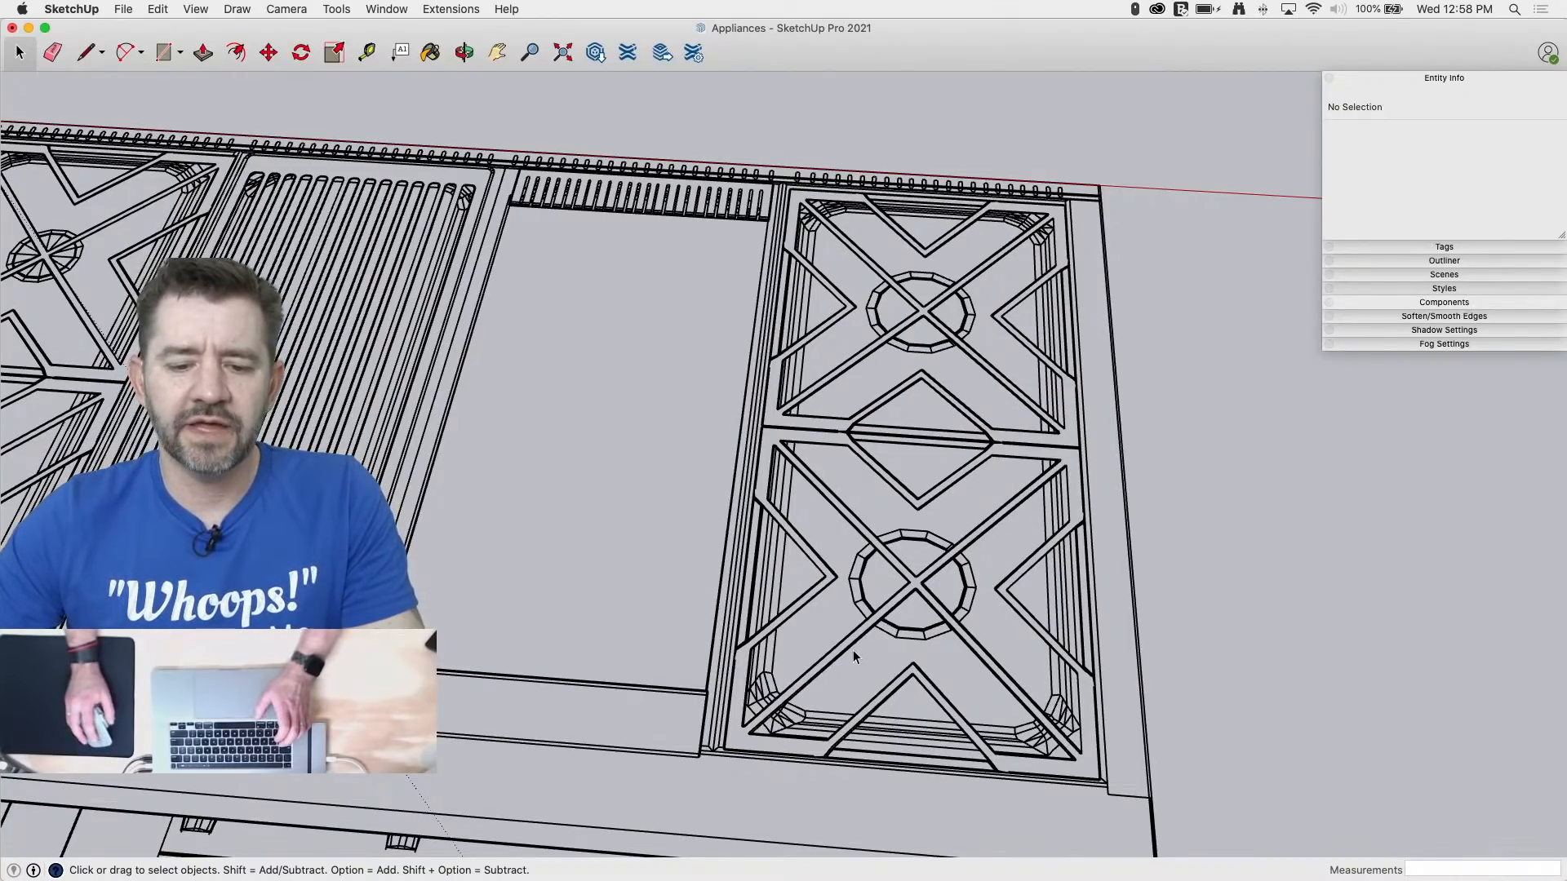
# Step: Draw a rectangle about 11 1/2" by 2' 3/16" over the right-hand pair of burners in the plan drawing
pyautogui.press('r')
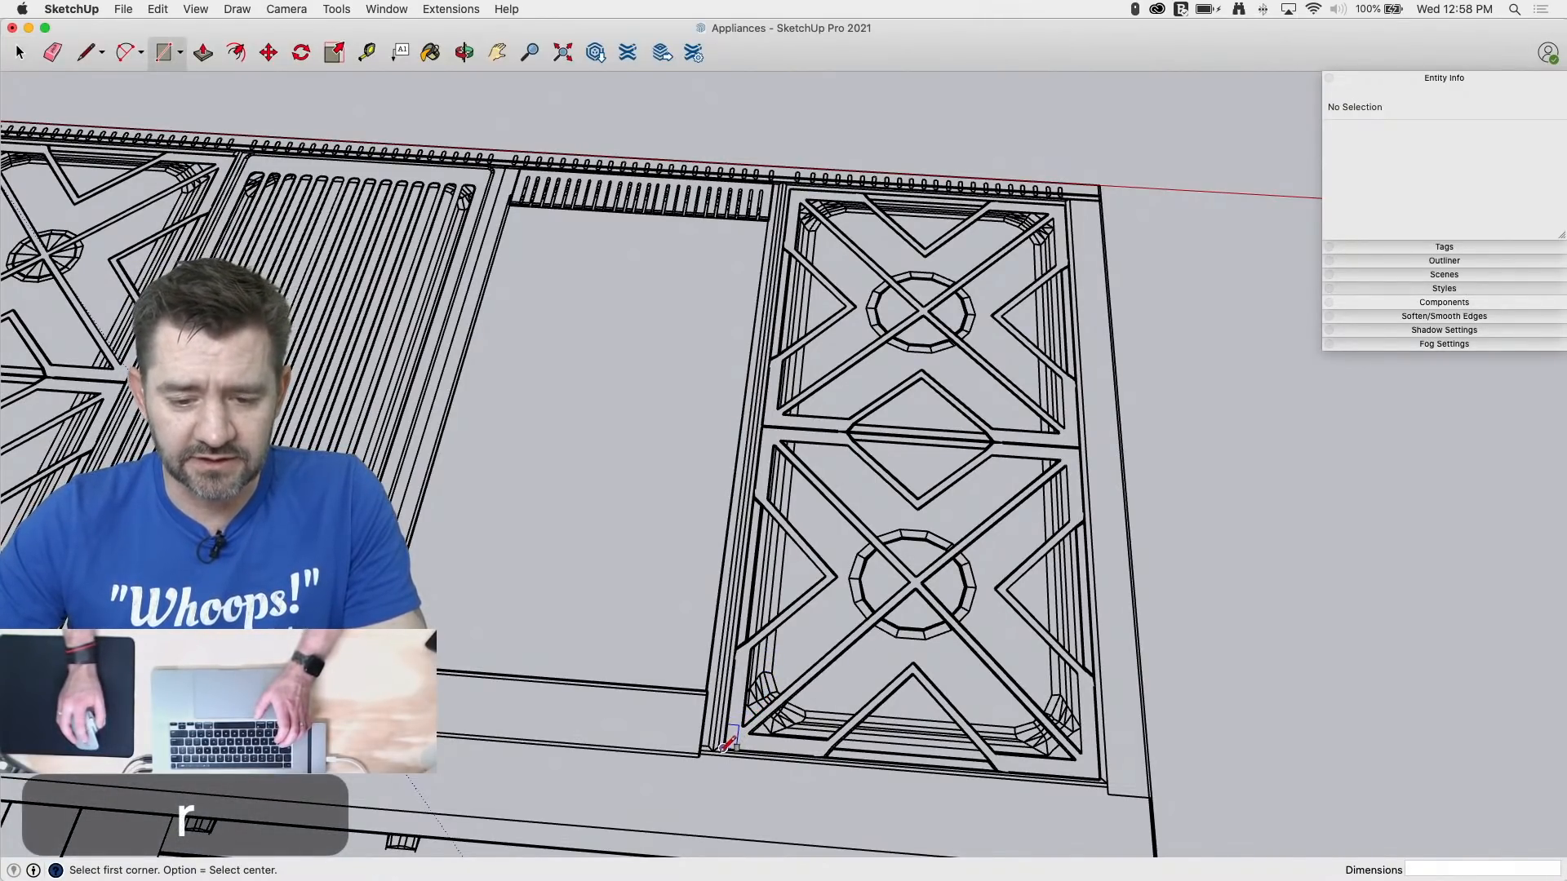
pyautogui.scroll(5, 729, 744)
pyautogui.scroll(4, 701, 744)
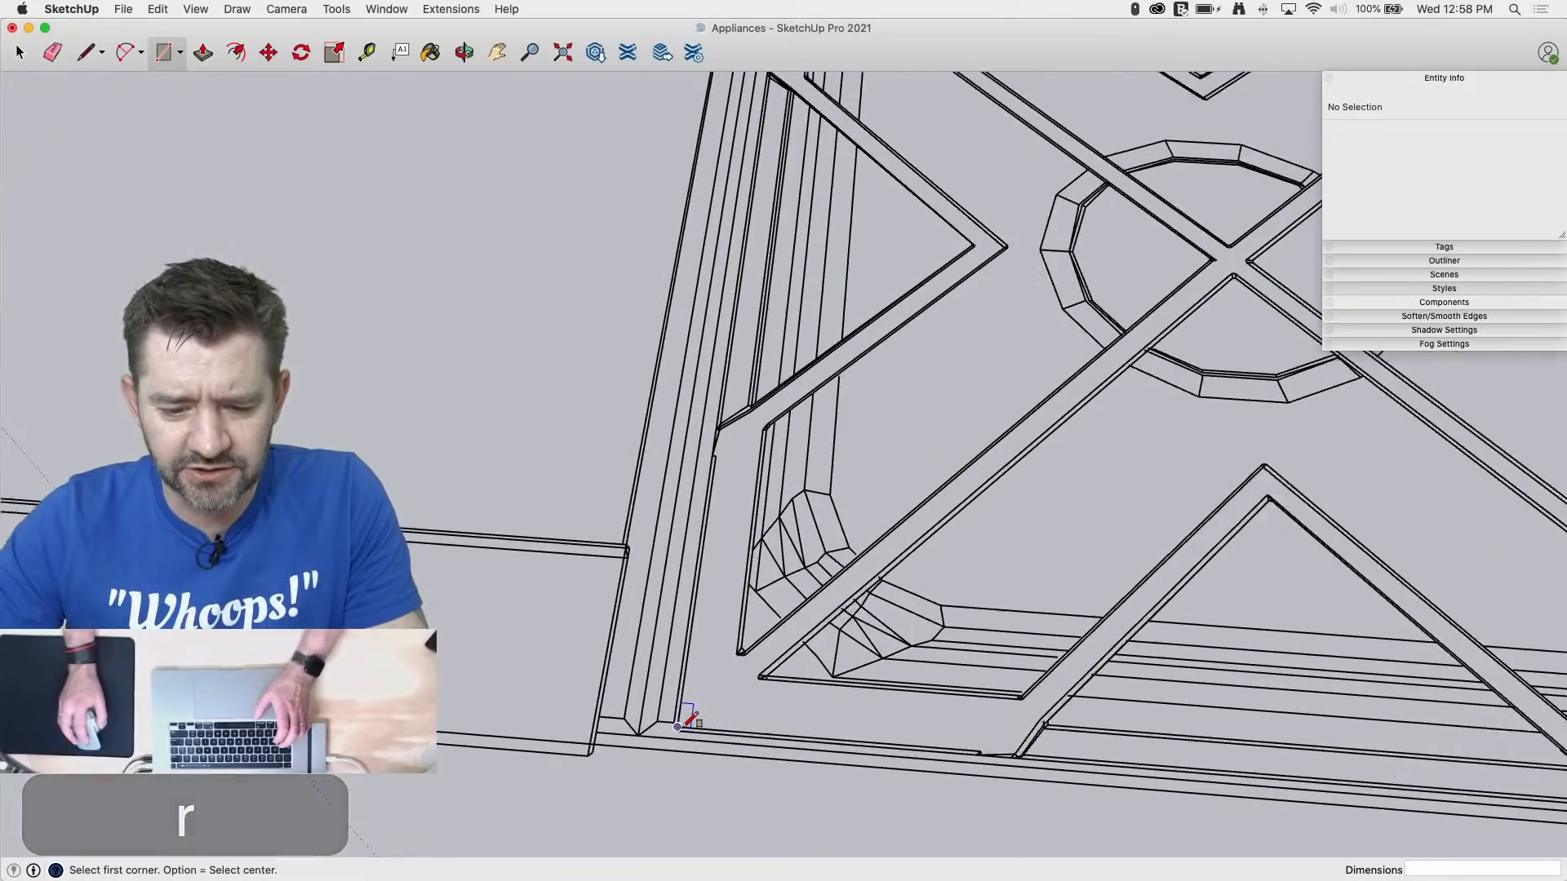
pyautogui.click(635, 735)
pyautogui.scroll(-5, 457, 819)
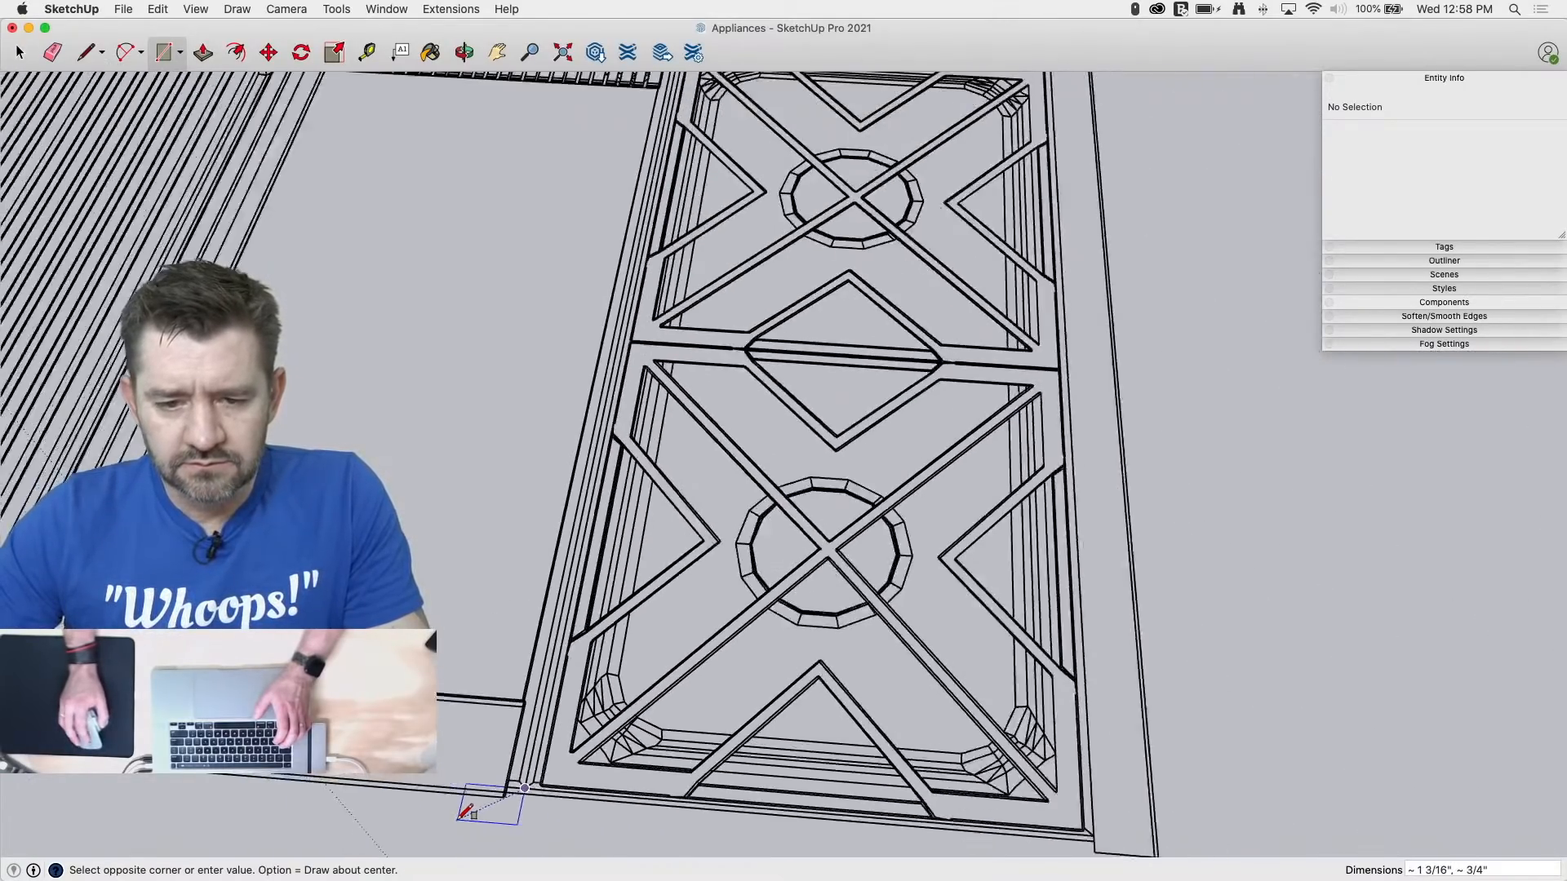
pyautogui.scroll(-2, 459, 819)
pyautogui.moveTo(997, 137); pyautogui.dragTo(960, 303, button='middle')
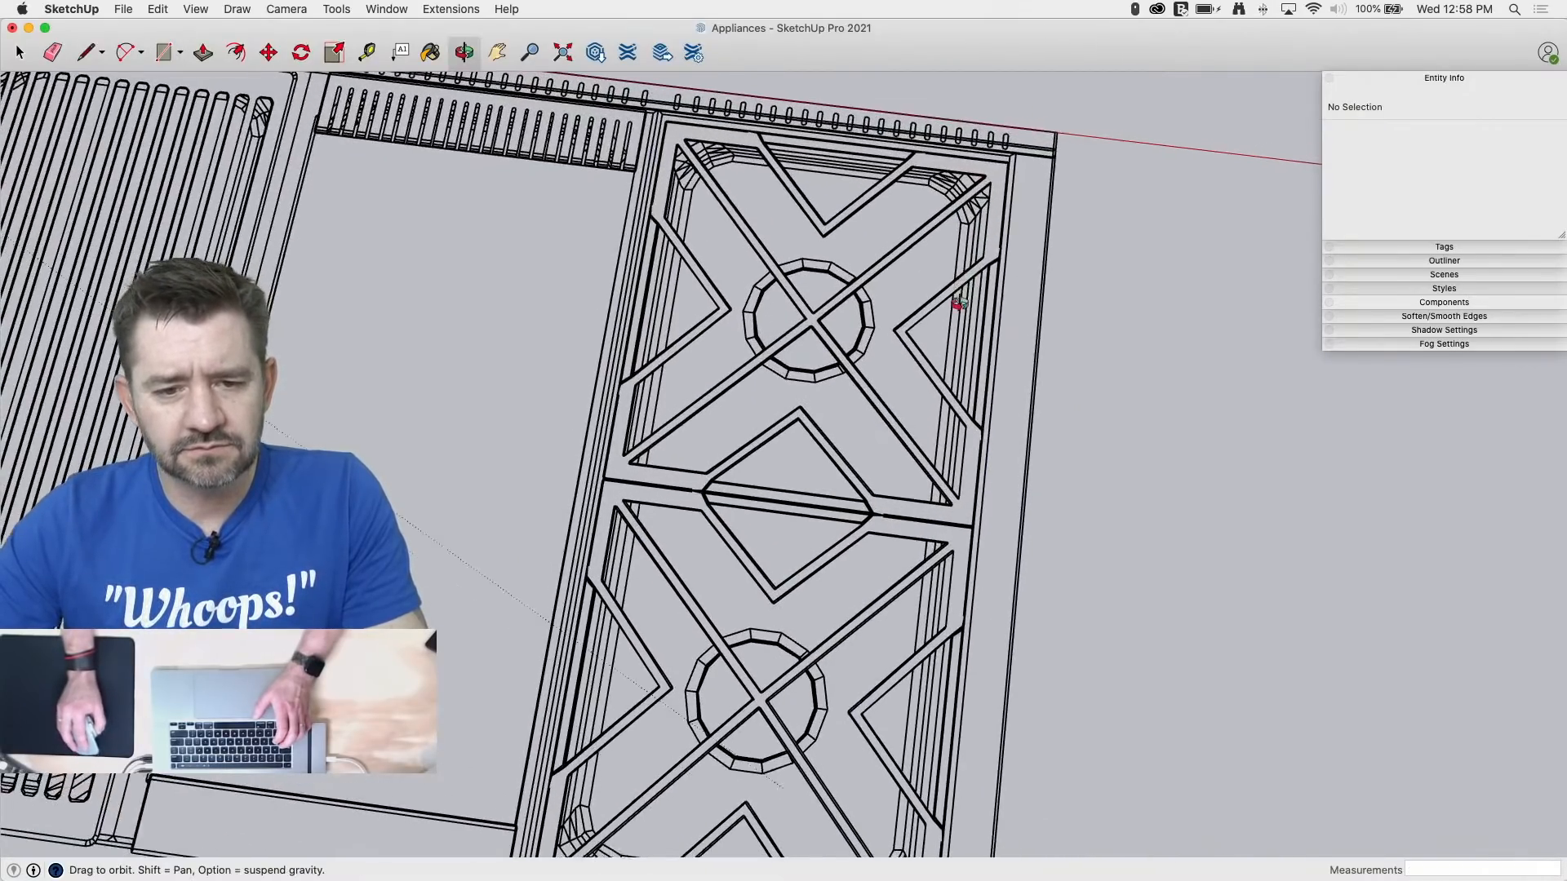
pyautogui.scroll(2, 1026, 156)
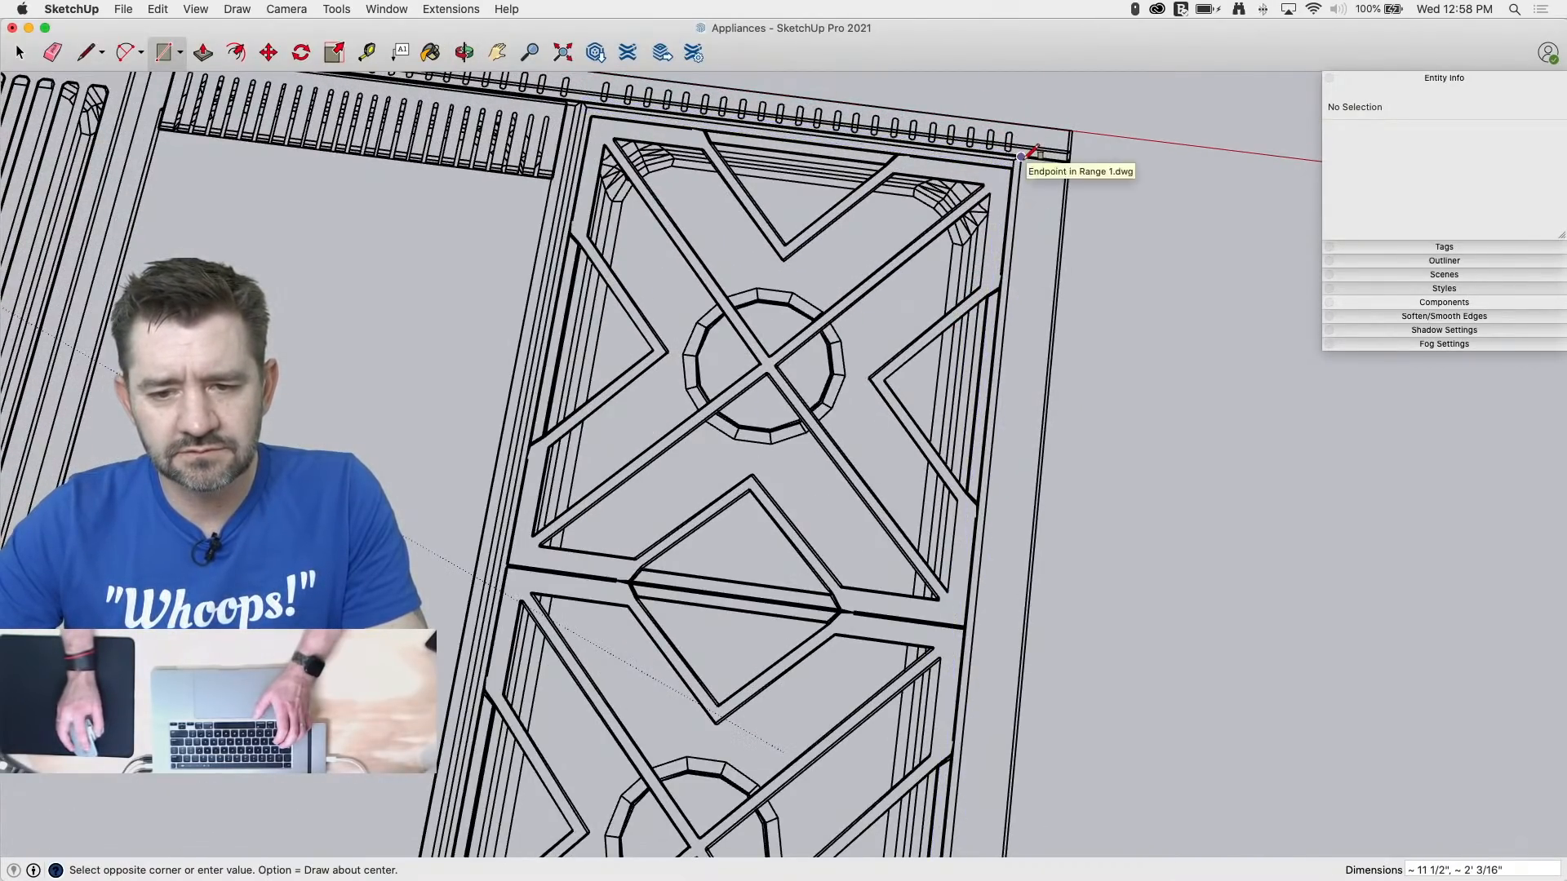
pyautogui.click(1021, 156)
pyautogui.scroll(-2, 963, 160)
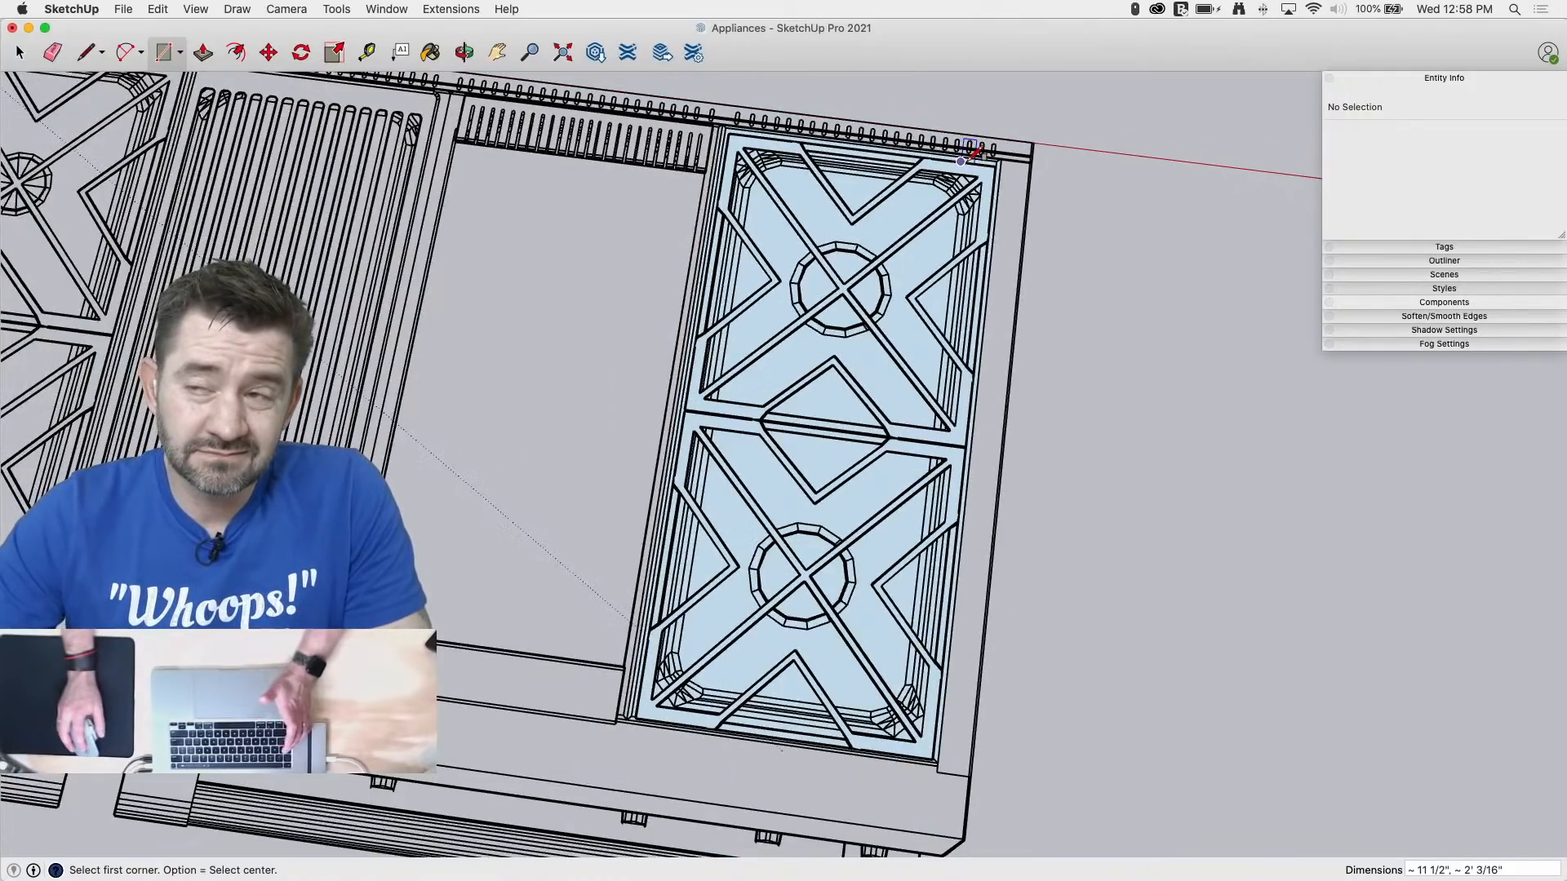
pyautogui.moveTo(965, 176); pyautogui.dragTo(819, 453, button='middle')
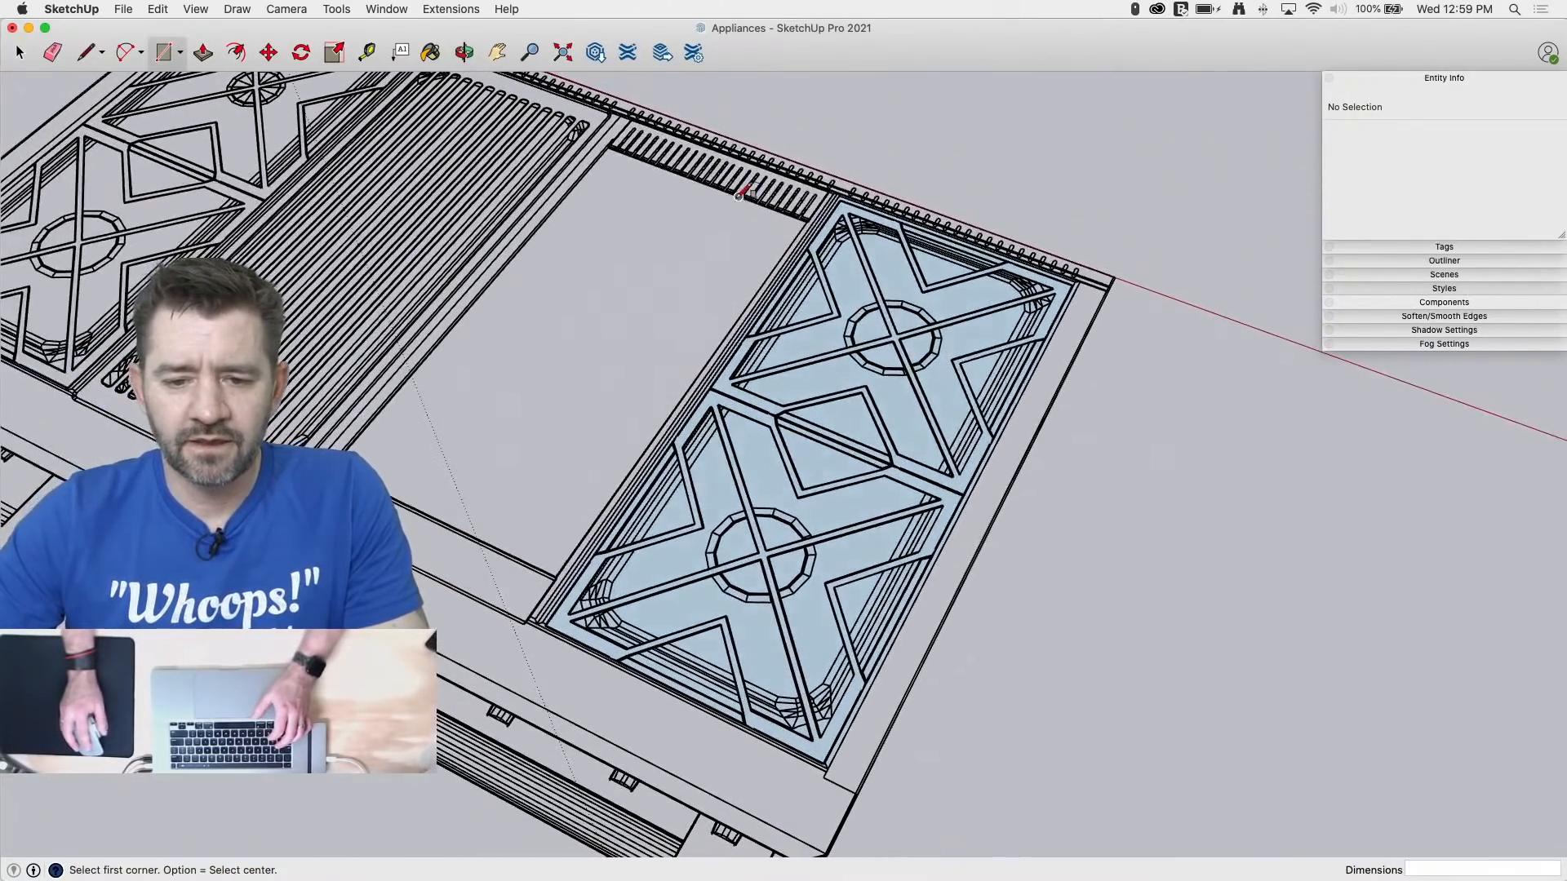
# Step: Offset the burner rectangle's outline inward to the recess lines of the plan drawing
pyautogui.press('space')
pyautogui.click(851, 483)
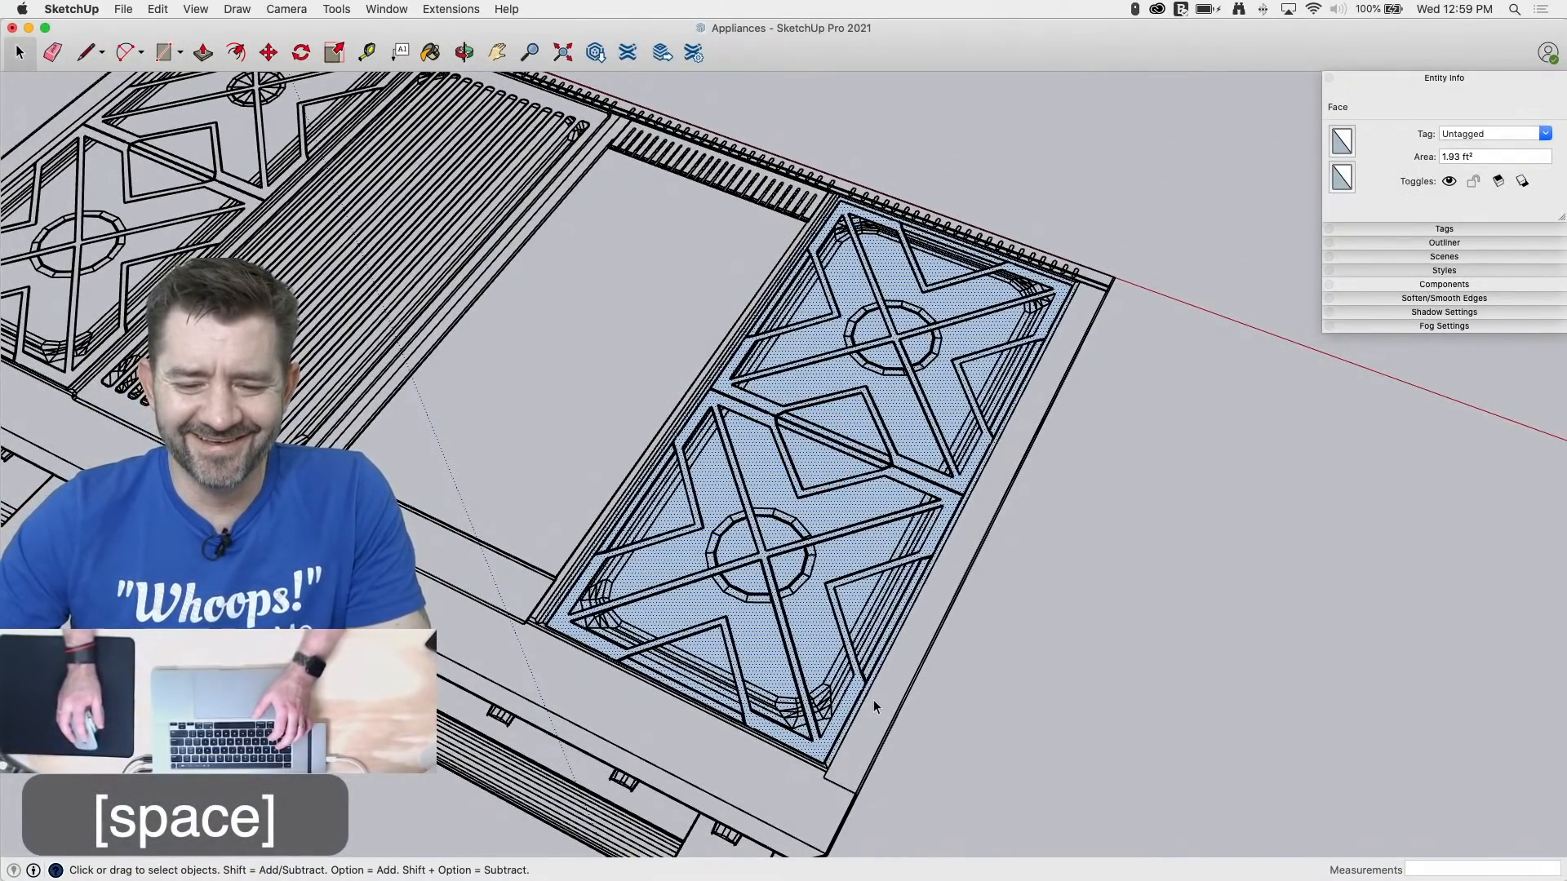
pyautogui.moveTo(873, 704); pyautogui.dragTo(825, 585, button='middle')
pyautogui.press('f')
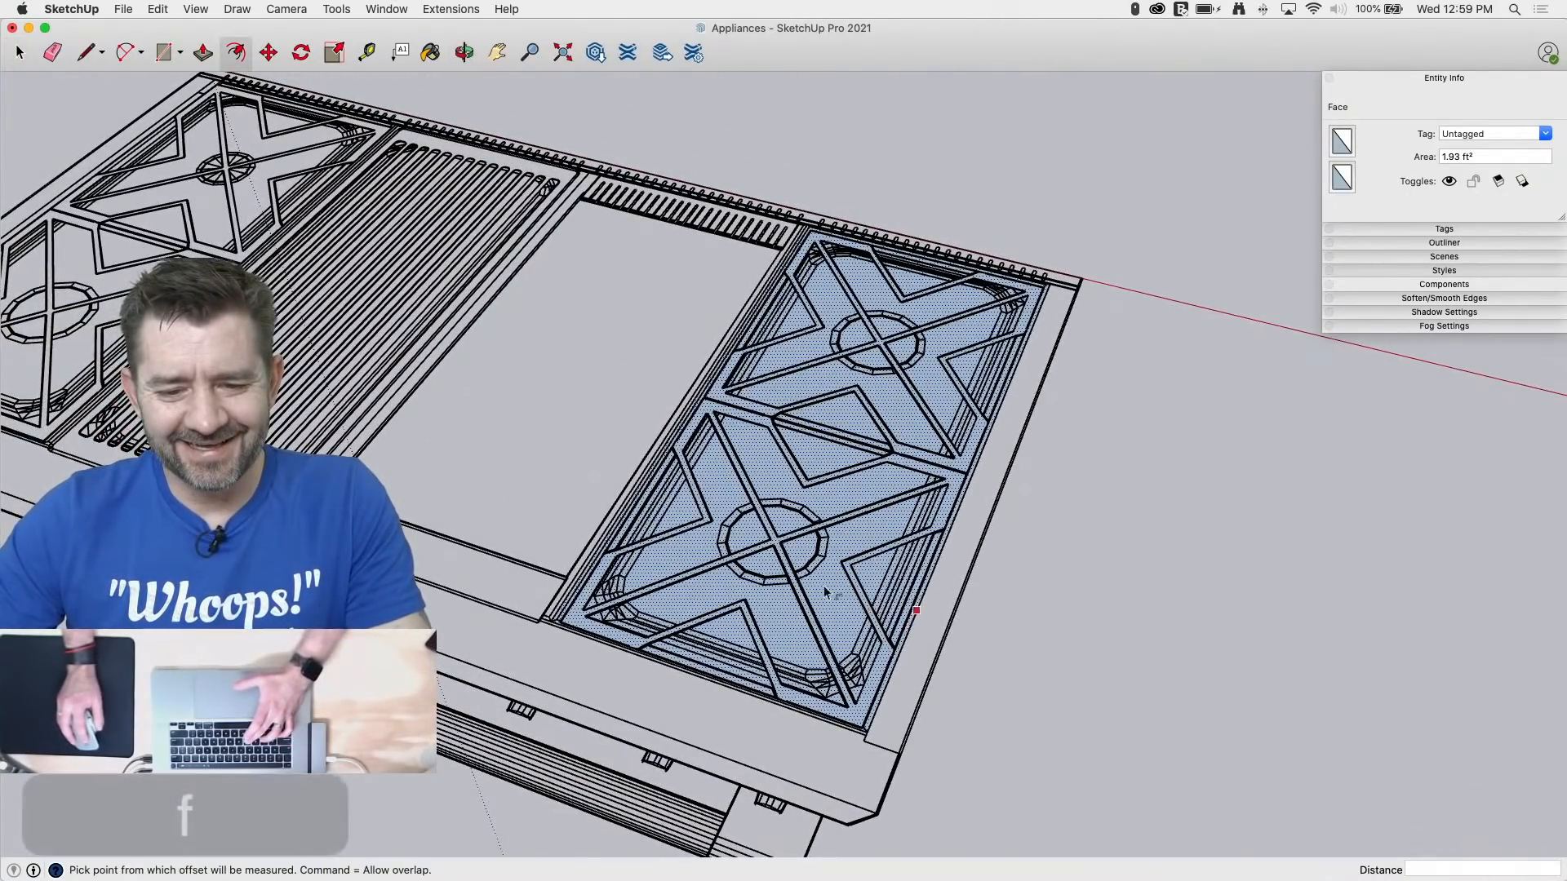
pyautogui.scroll(3, 671, 665)
pyautogui.click(664, 663)
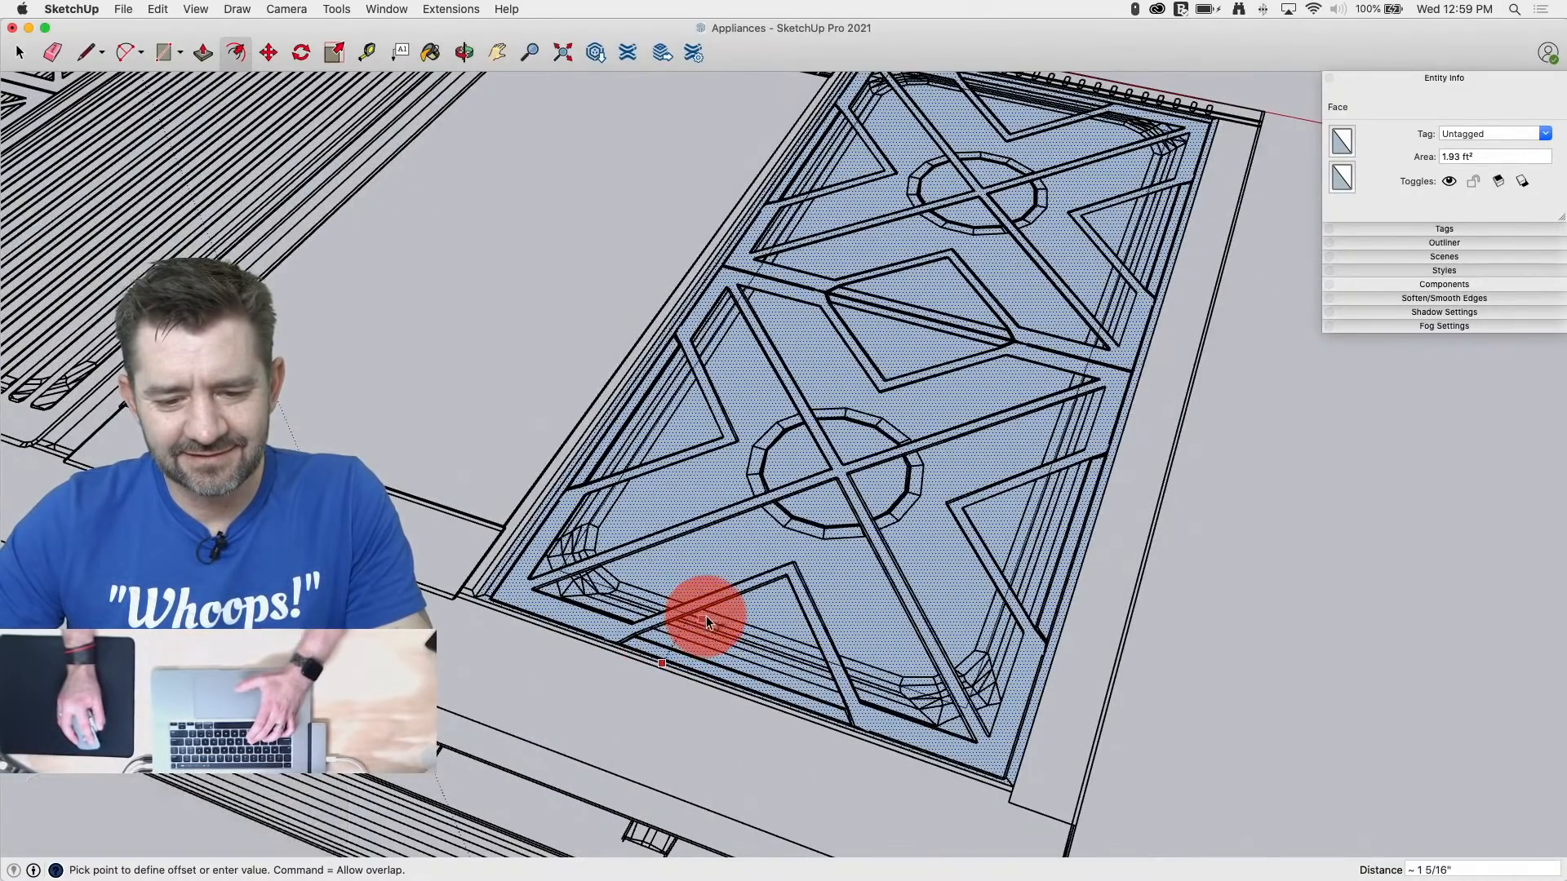
pyautogui.click(712, 609)
# Step: Group the burner rectangle together with its offset outline
pyautogui.press('l')
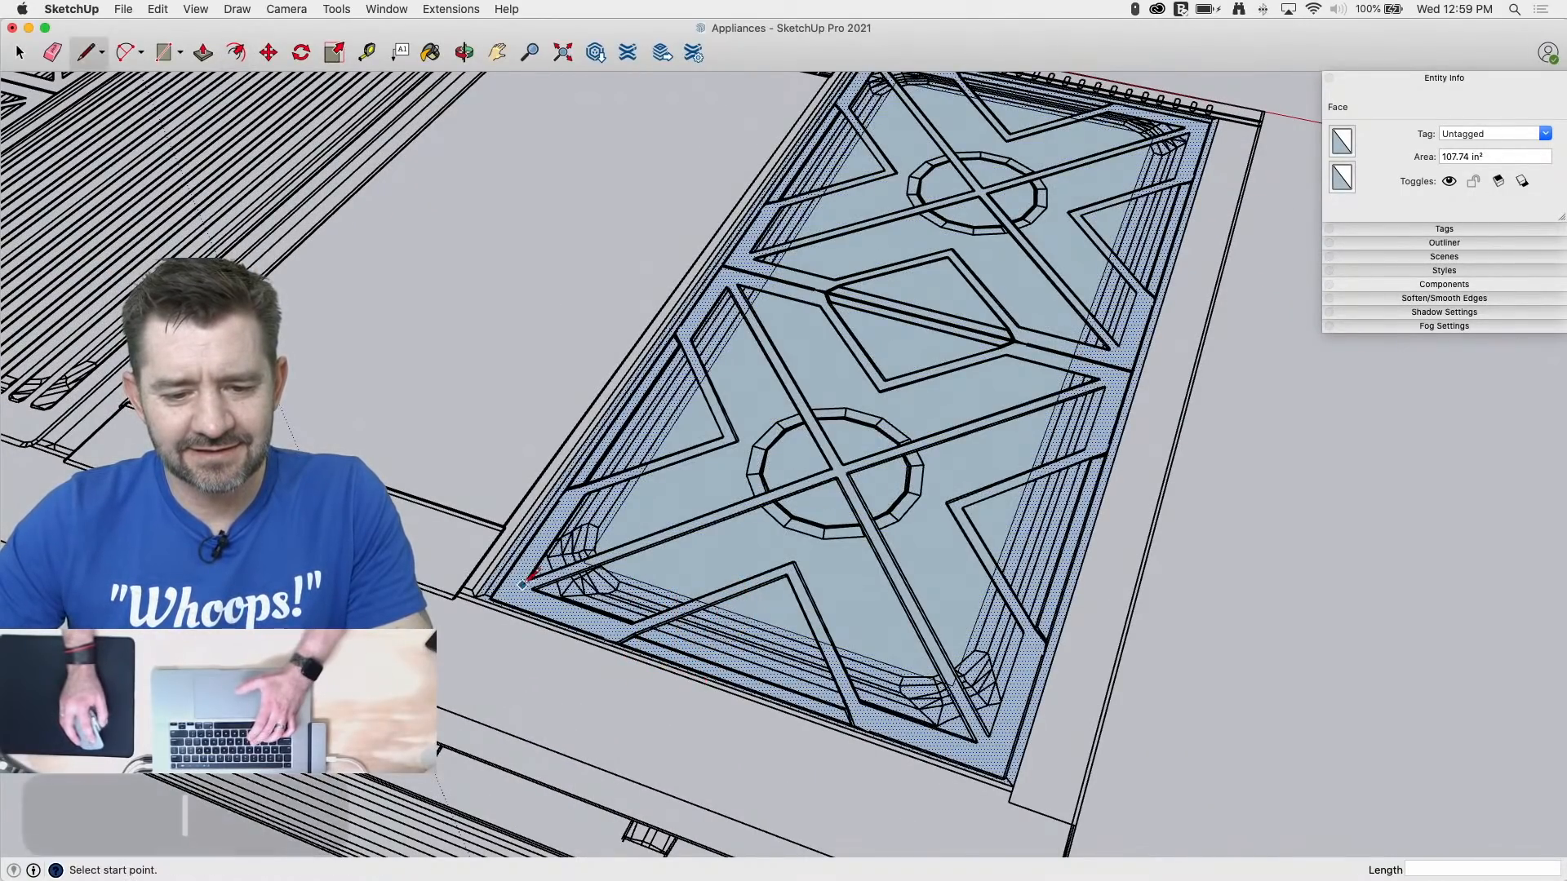
pyautogui.press('space')
pyautogui.tripleClick(682, 562)
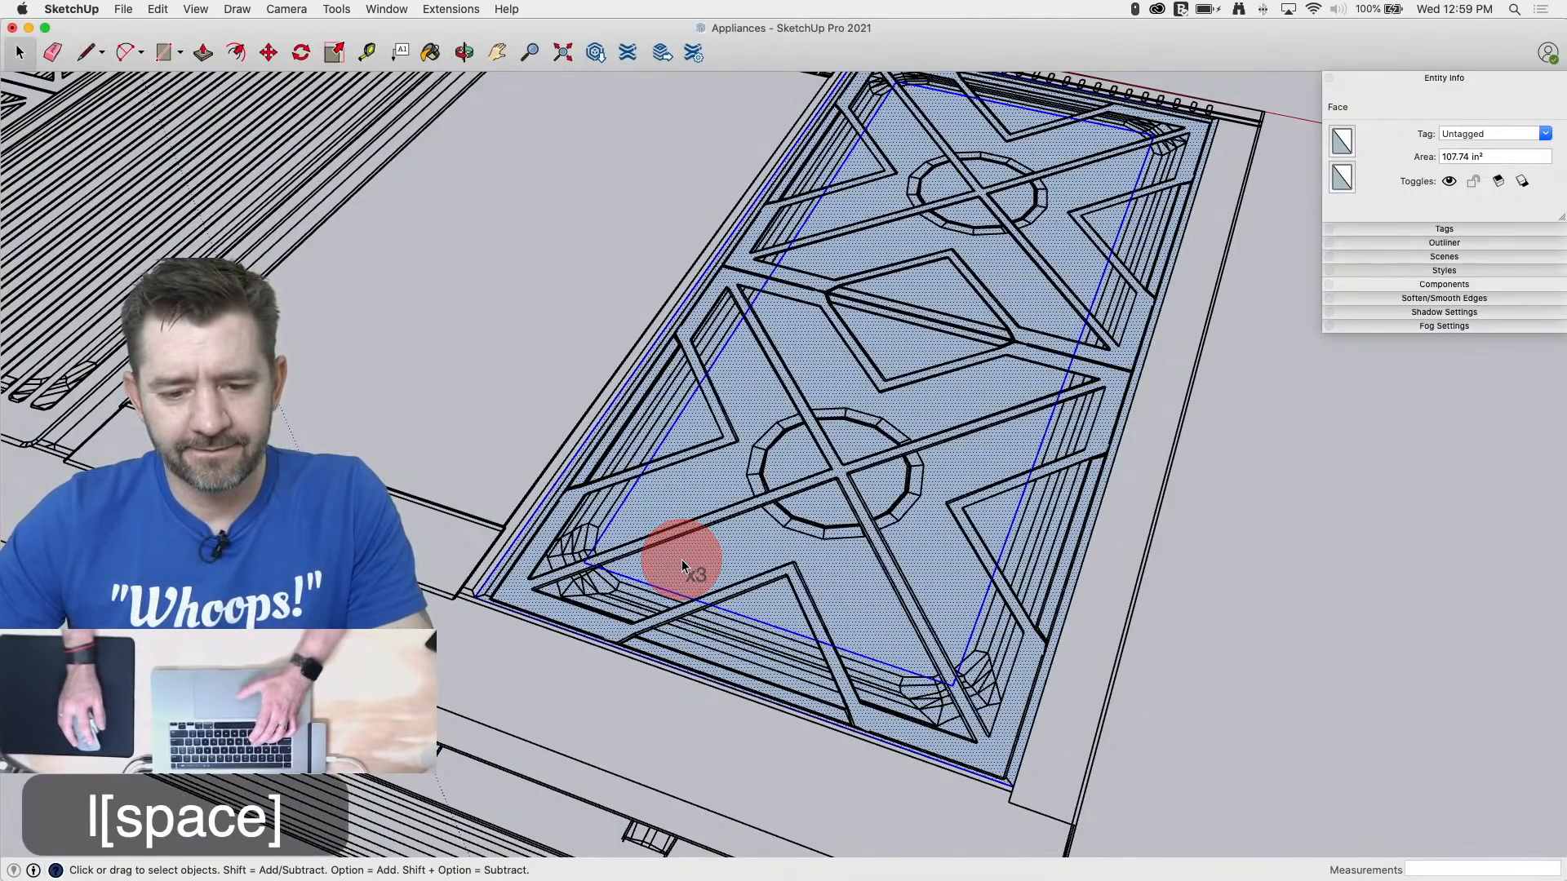
pyautogui.rightClick(682, 563)
pyautogui.click(735, 686)
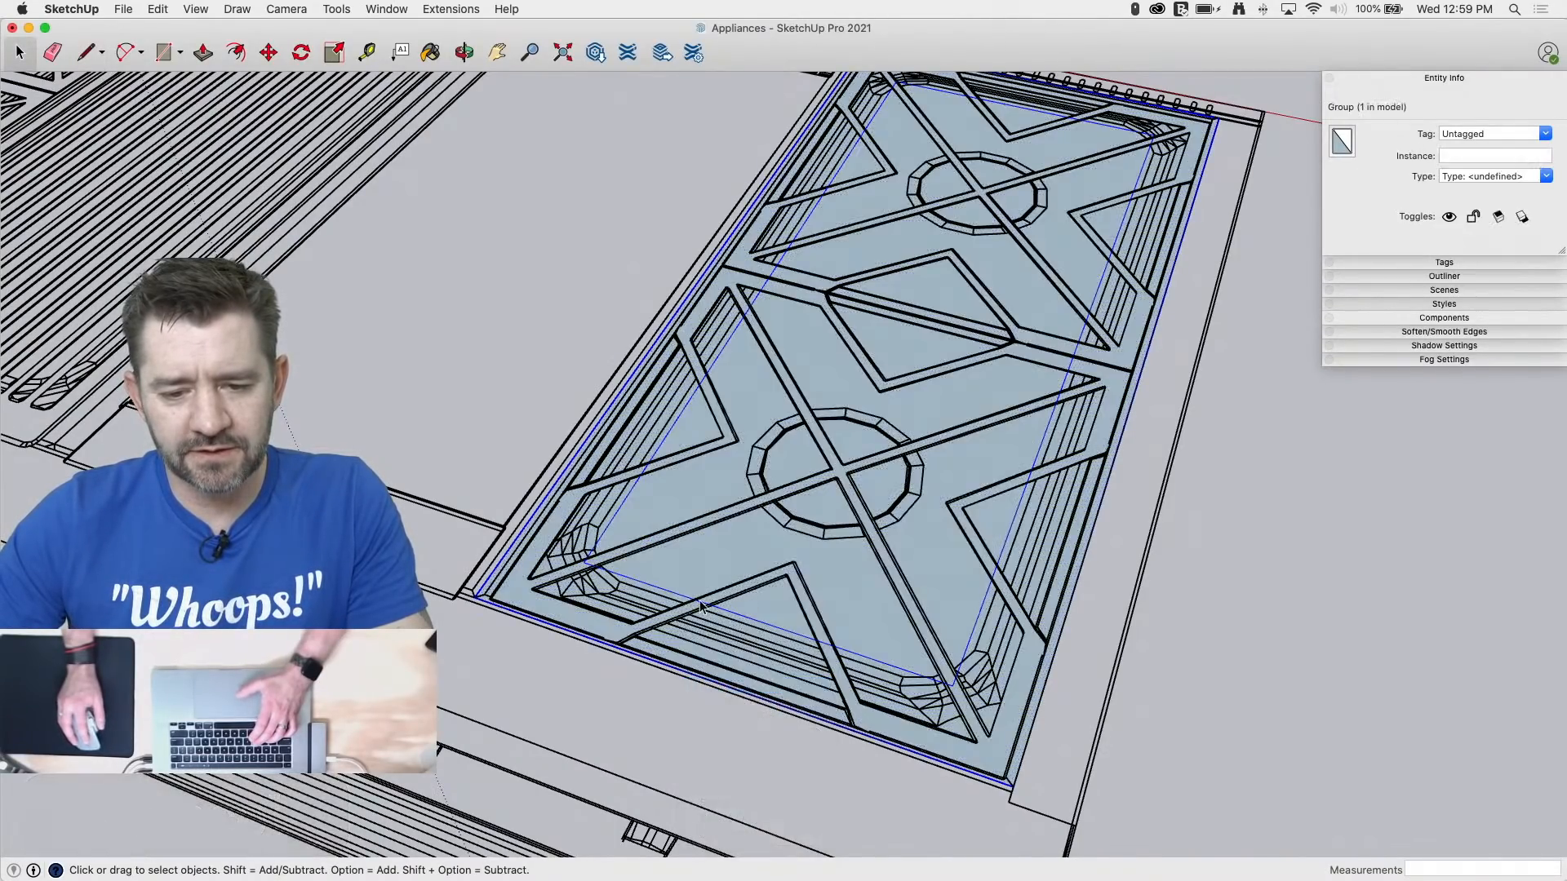
# Step: Draw a guide line about 3 15/16" long across the front burner ring between opposite outer edge midpoints
pyautogui.moveTo(700, 607); pyautogui.dragTo(734, 686, button='middle')
pyautogui.scroll(4, 600, 618)
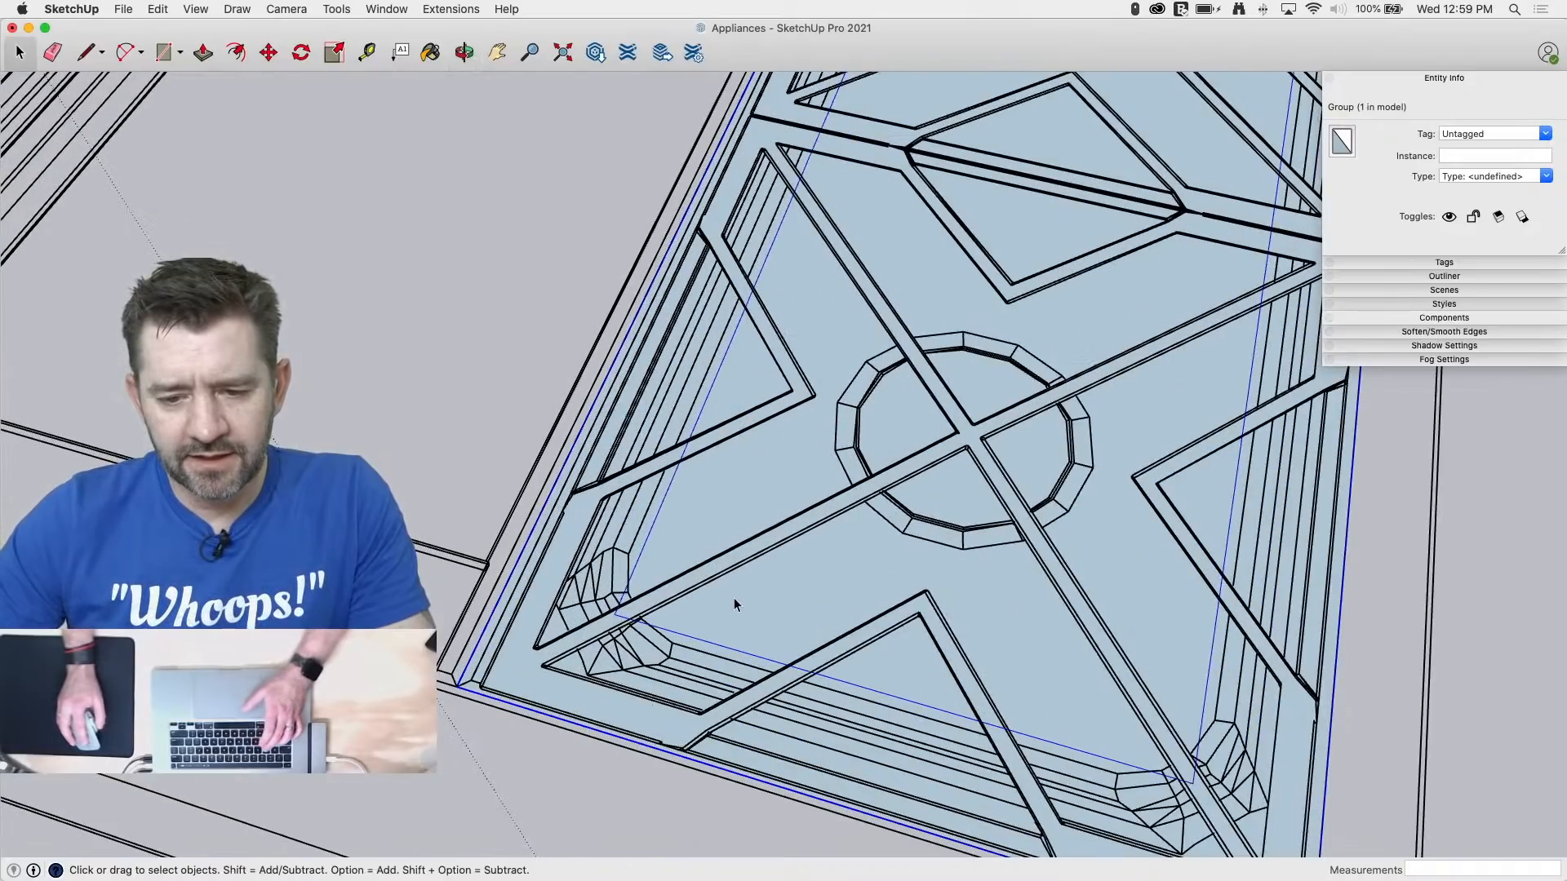
pyautogui.moveTo(735, 603); pyautogui.dragTo(710, 653, button='middle')
pyautogui.press('c')
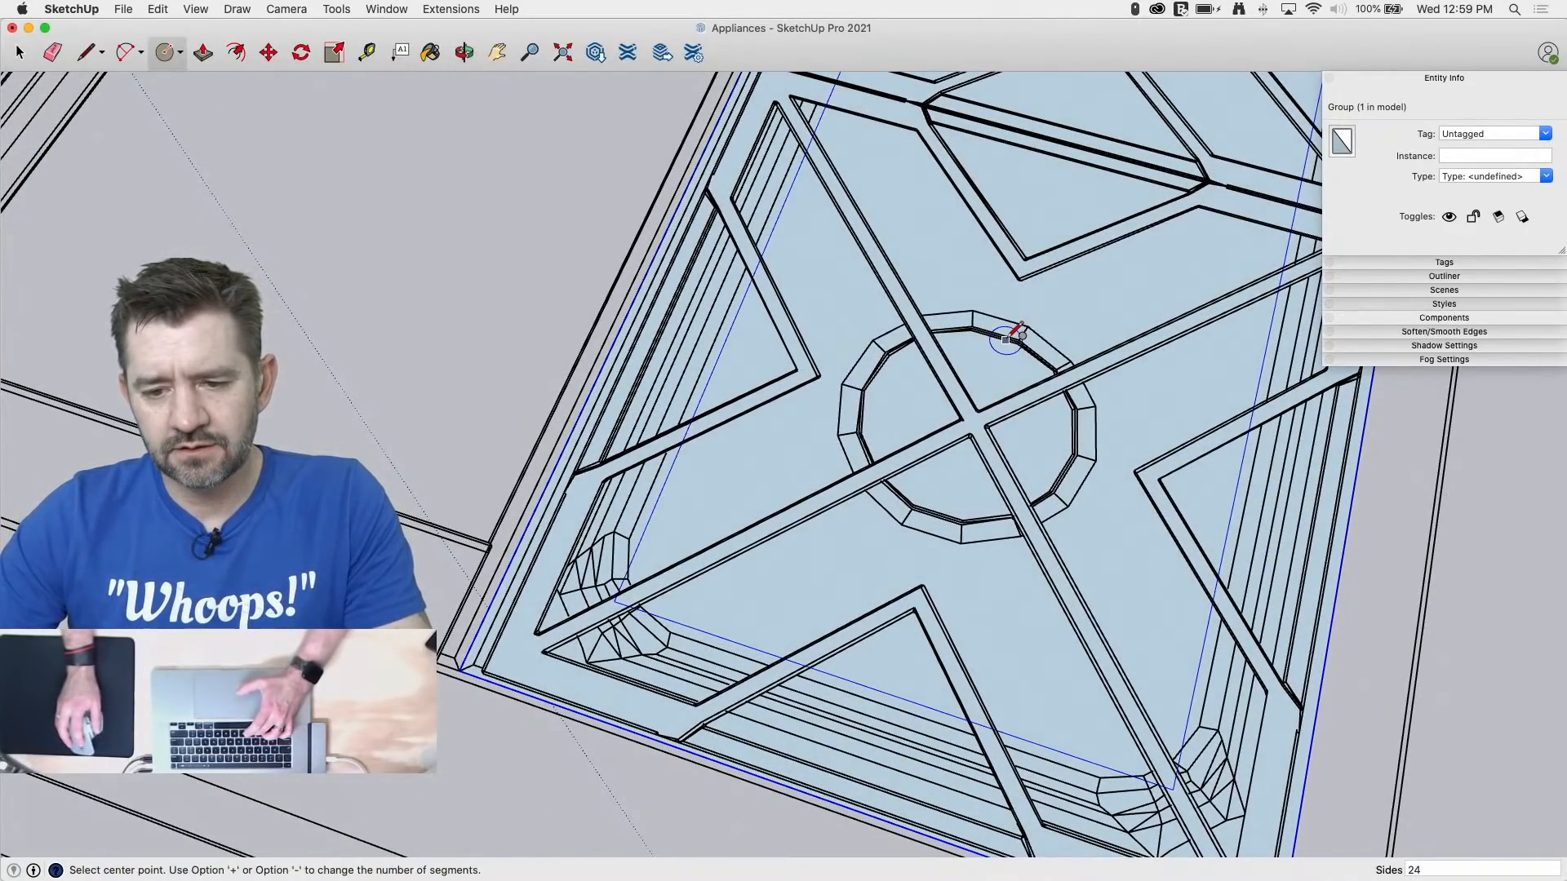
pyautogui.press('l')
pyautogui.click(1000, 318)
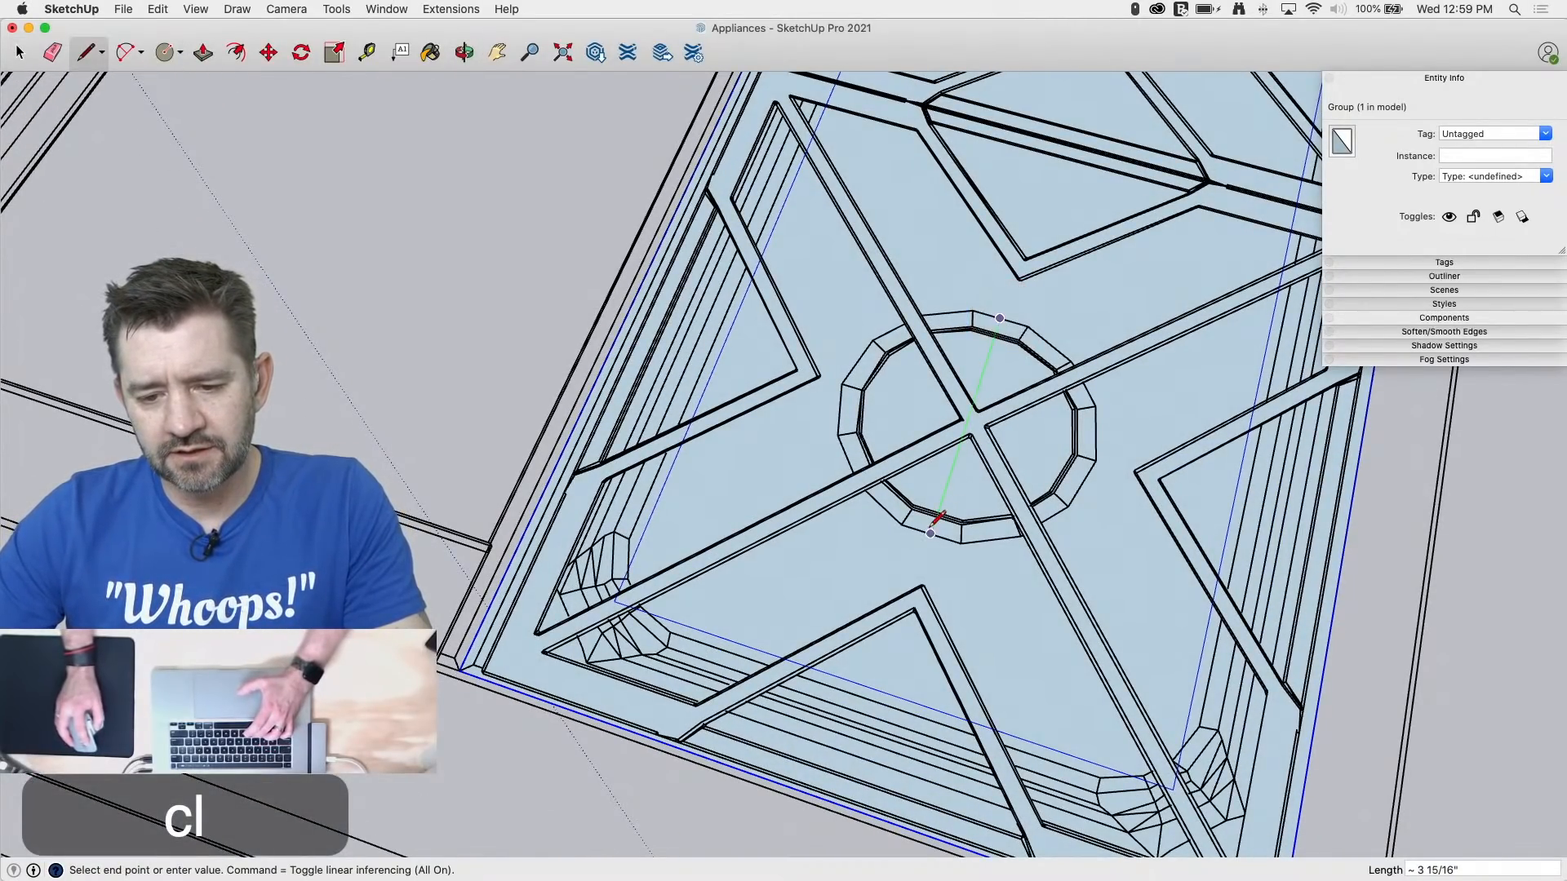
pyautogui.click(930, 533)
# Step: Draw two concentric circles with radii of about 2" and 1 5/8" at the midpoint of the burner's guide line
pyautogui.press('c')
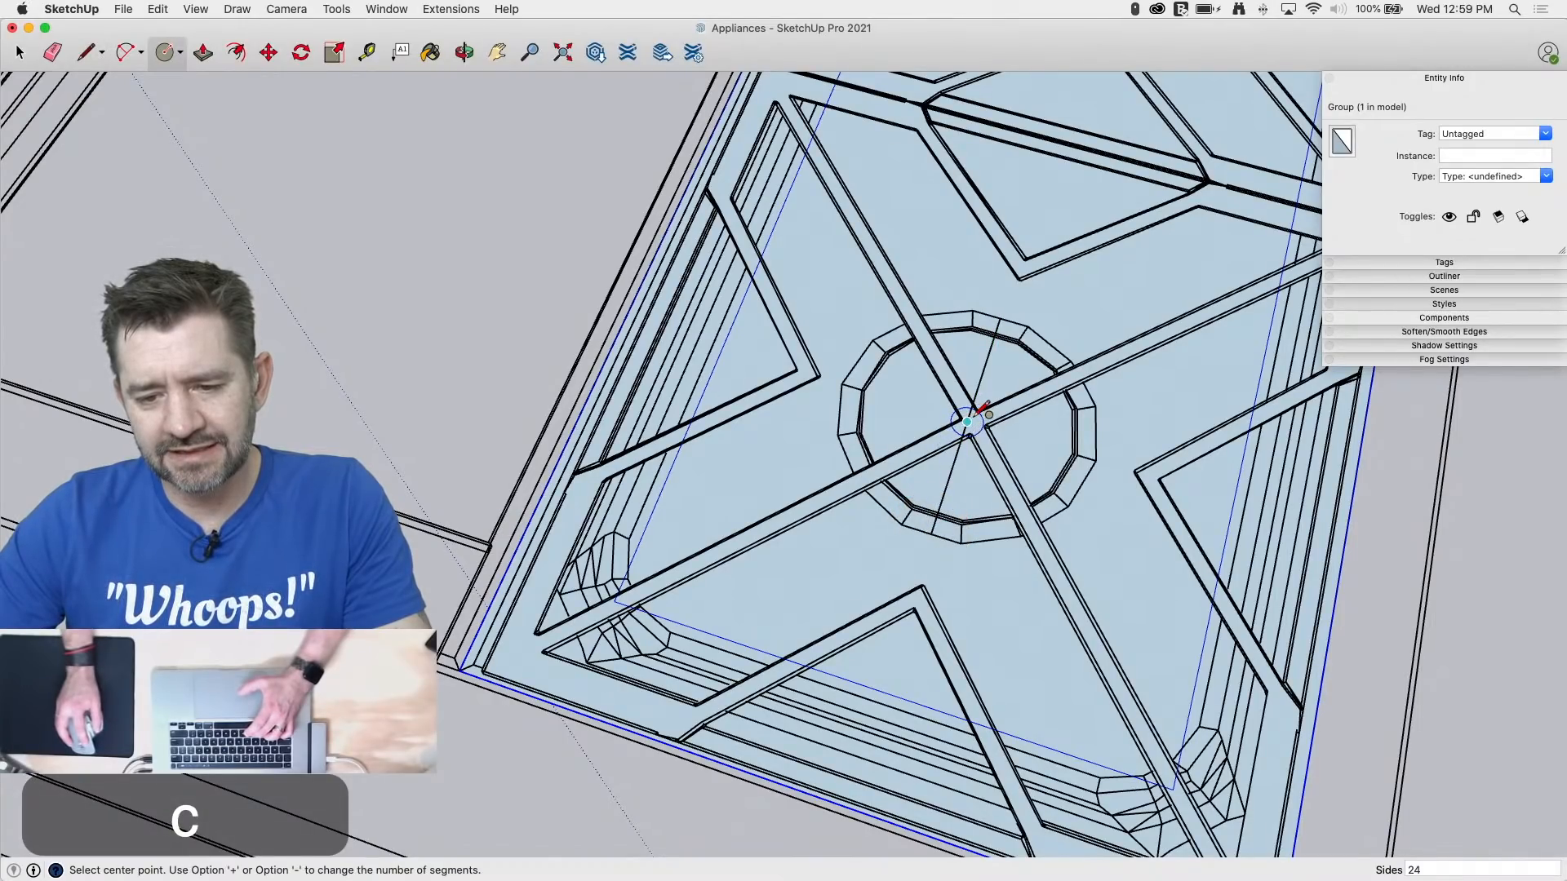
pyautogui.click(967, 422)
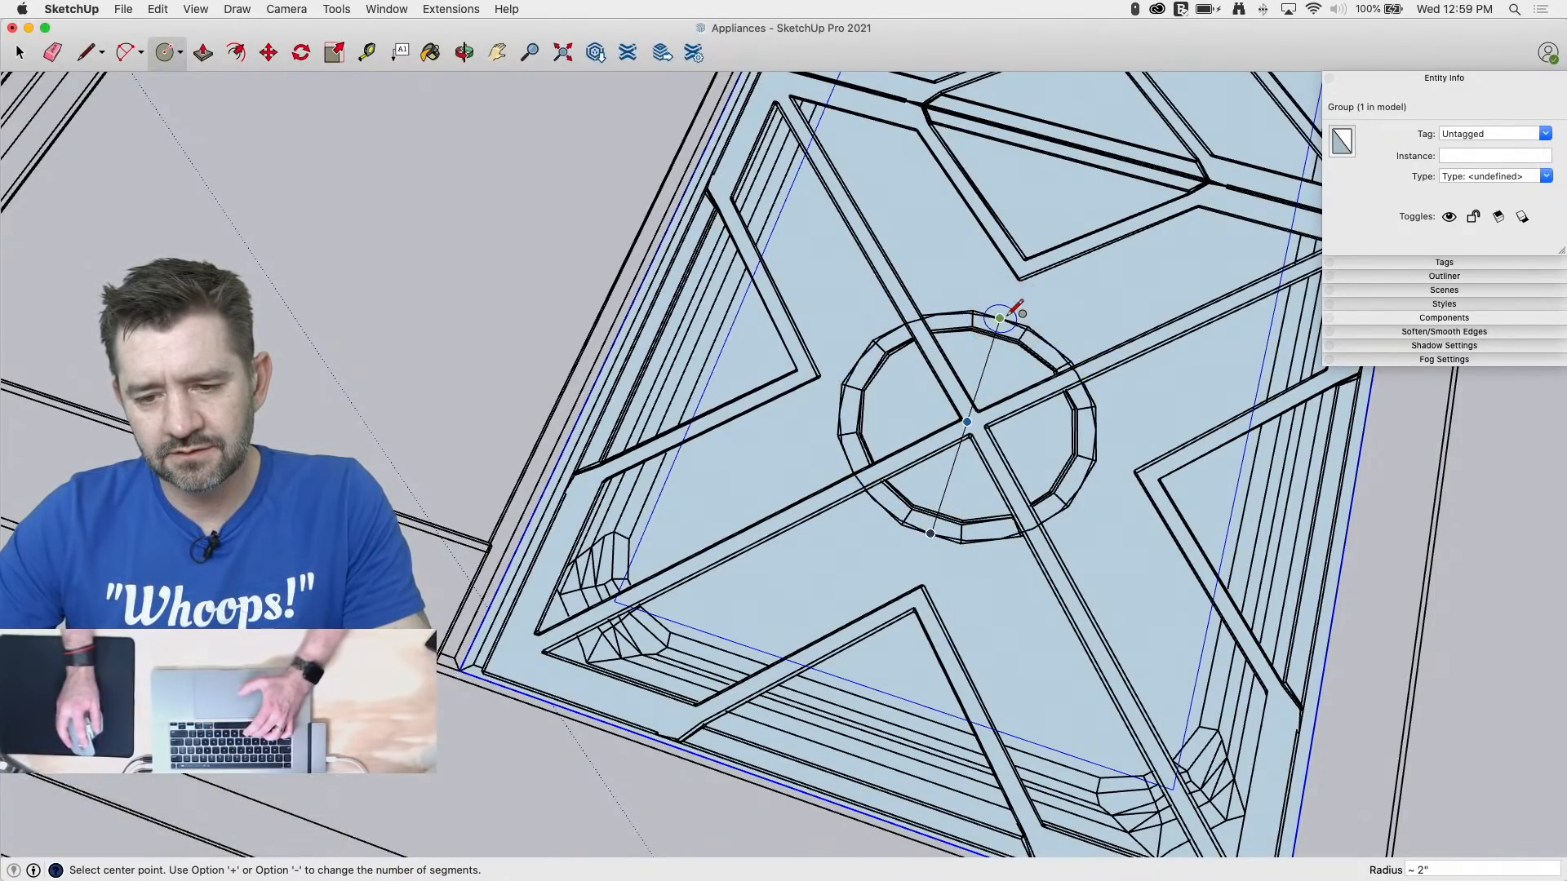
pyautogui.click(967, 422)
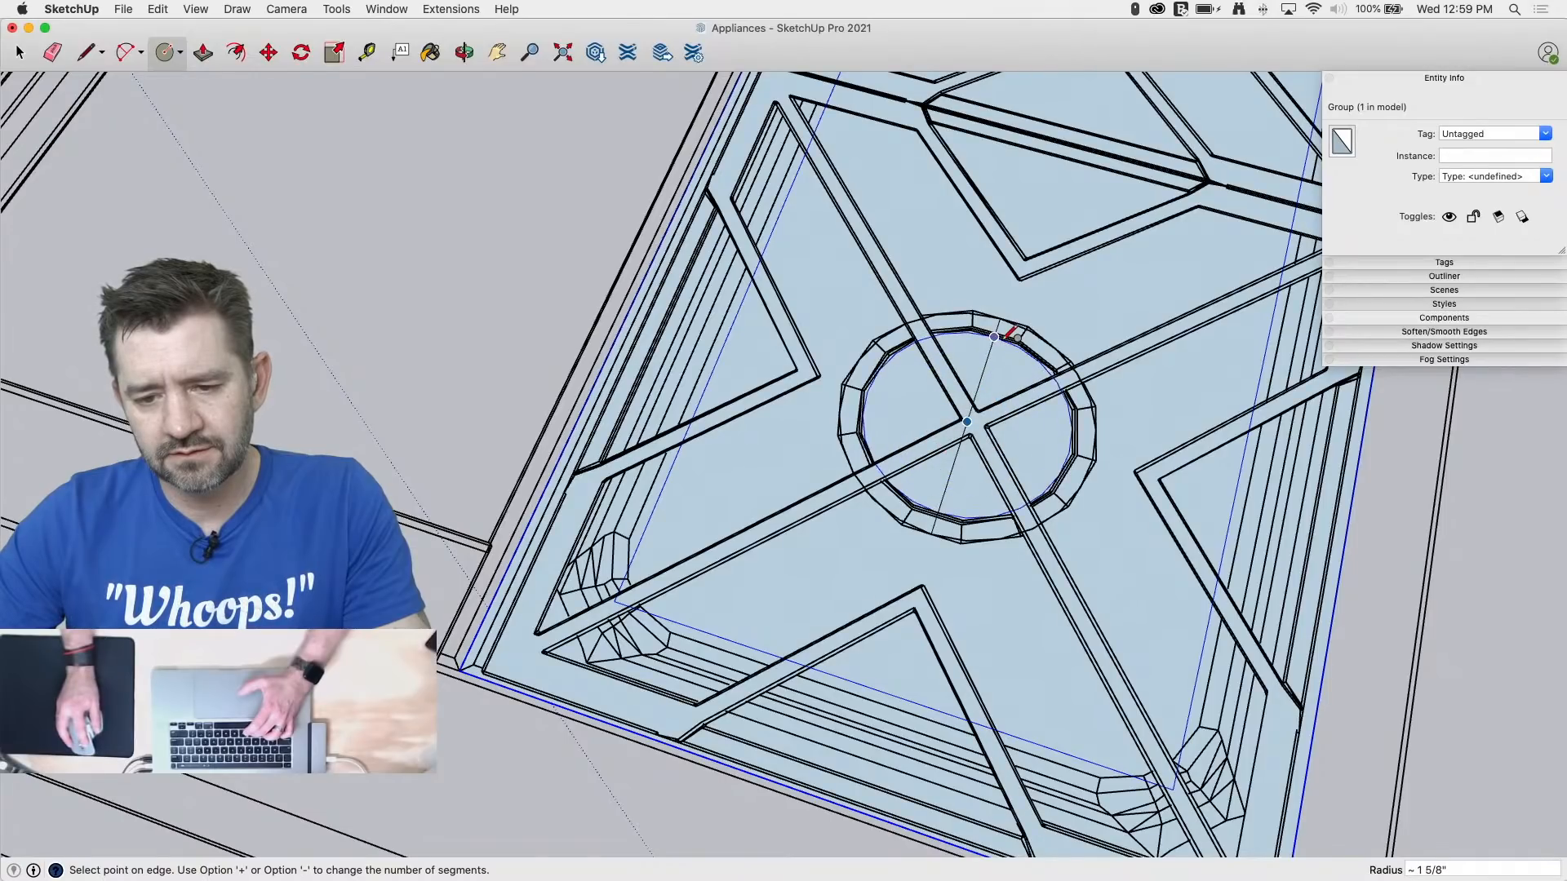
pyautogui.click(1009, 336)
# Step: Select the connected burner circles, faces and guide line, and make them a group
pyautogui.press('space')
pyautogui.click(981, 374)
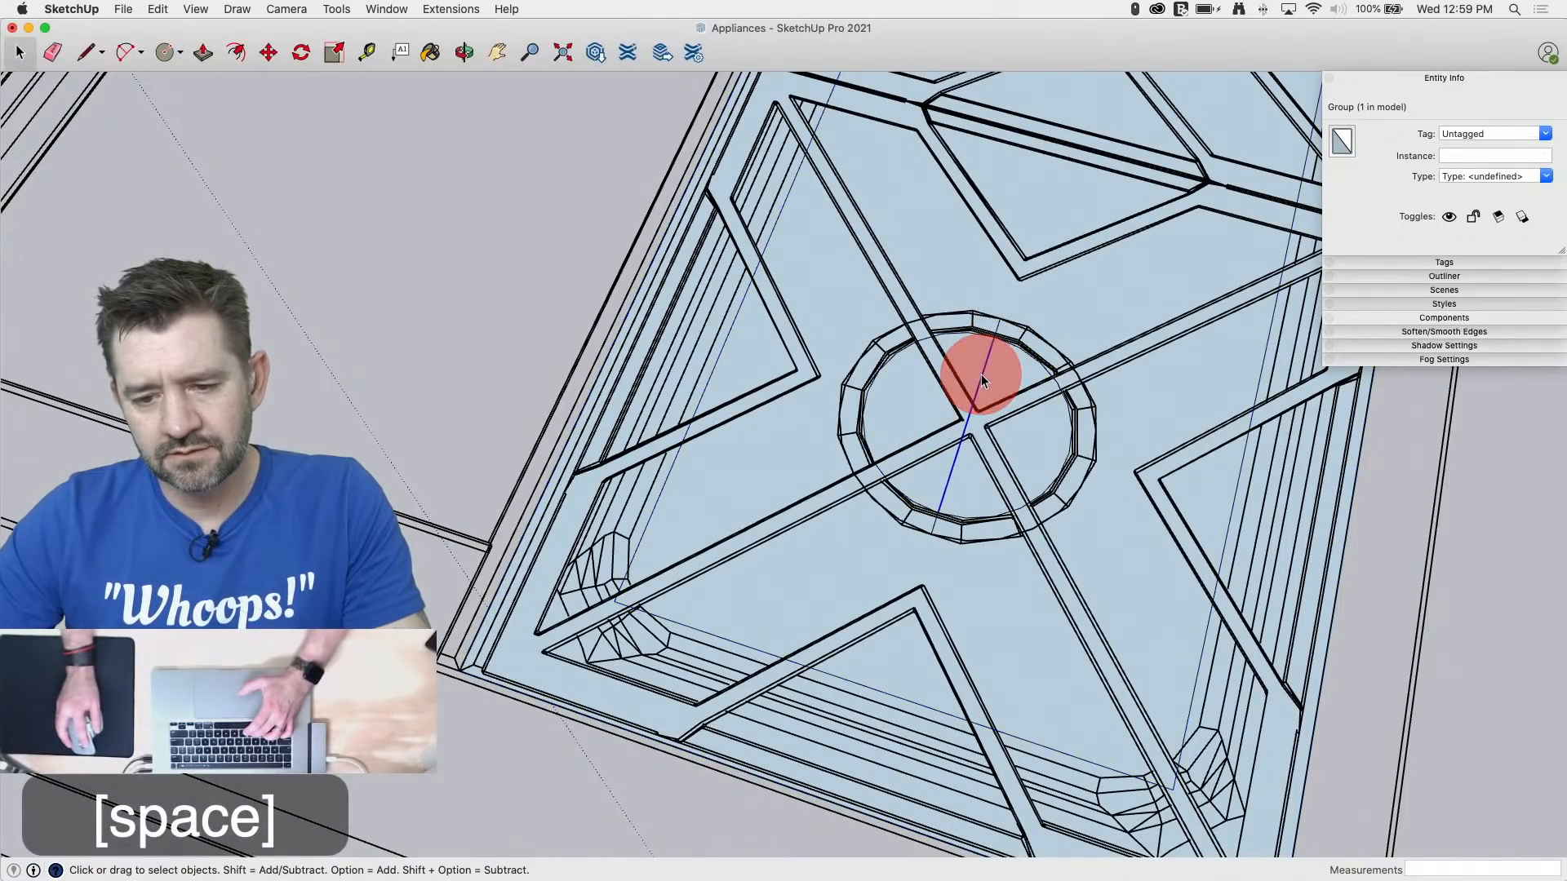
pyautogui.doubleClick(981, 374)
pyautogui.rightClick(981, 374)
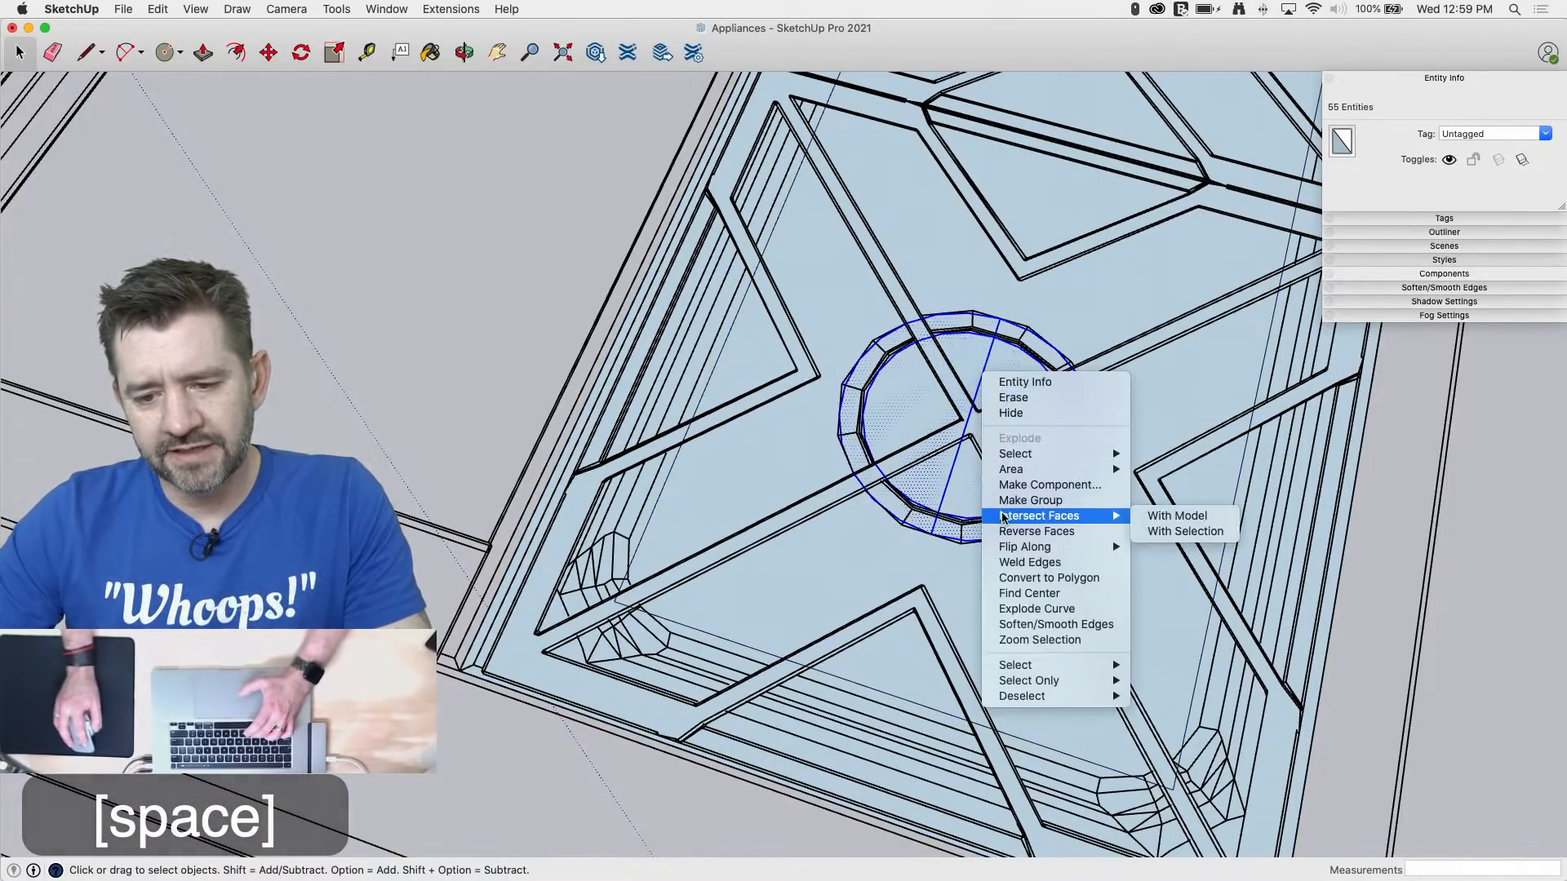
pyautogui.click(1030, 500)
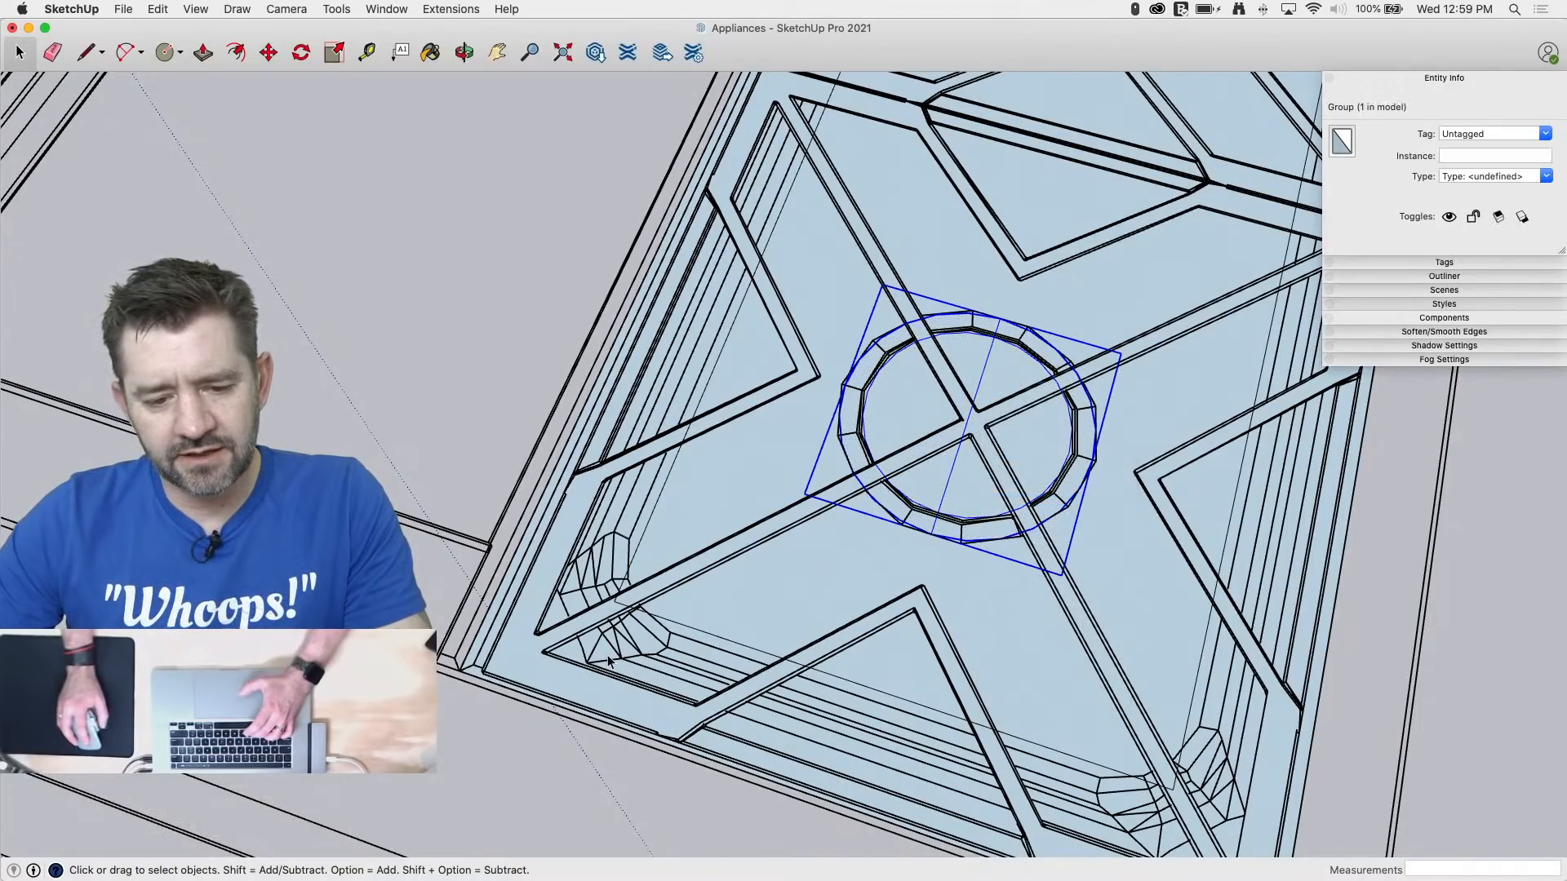
# Step: Draw a rectangle about 11 13/16" by 10 15/16" around the front grate, from its front-left outer corner to the right end of the divider
pyautogui.press('l')
pyautogui.scroll(5, 476, 666)
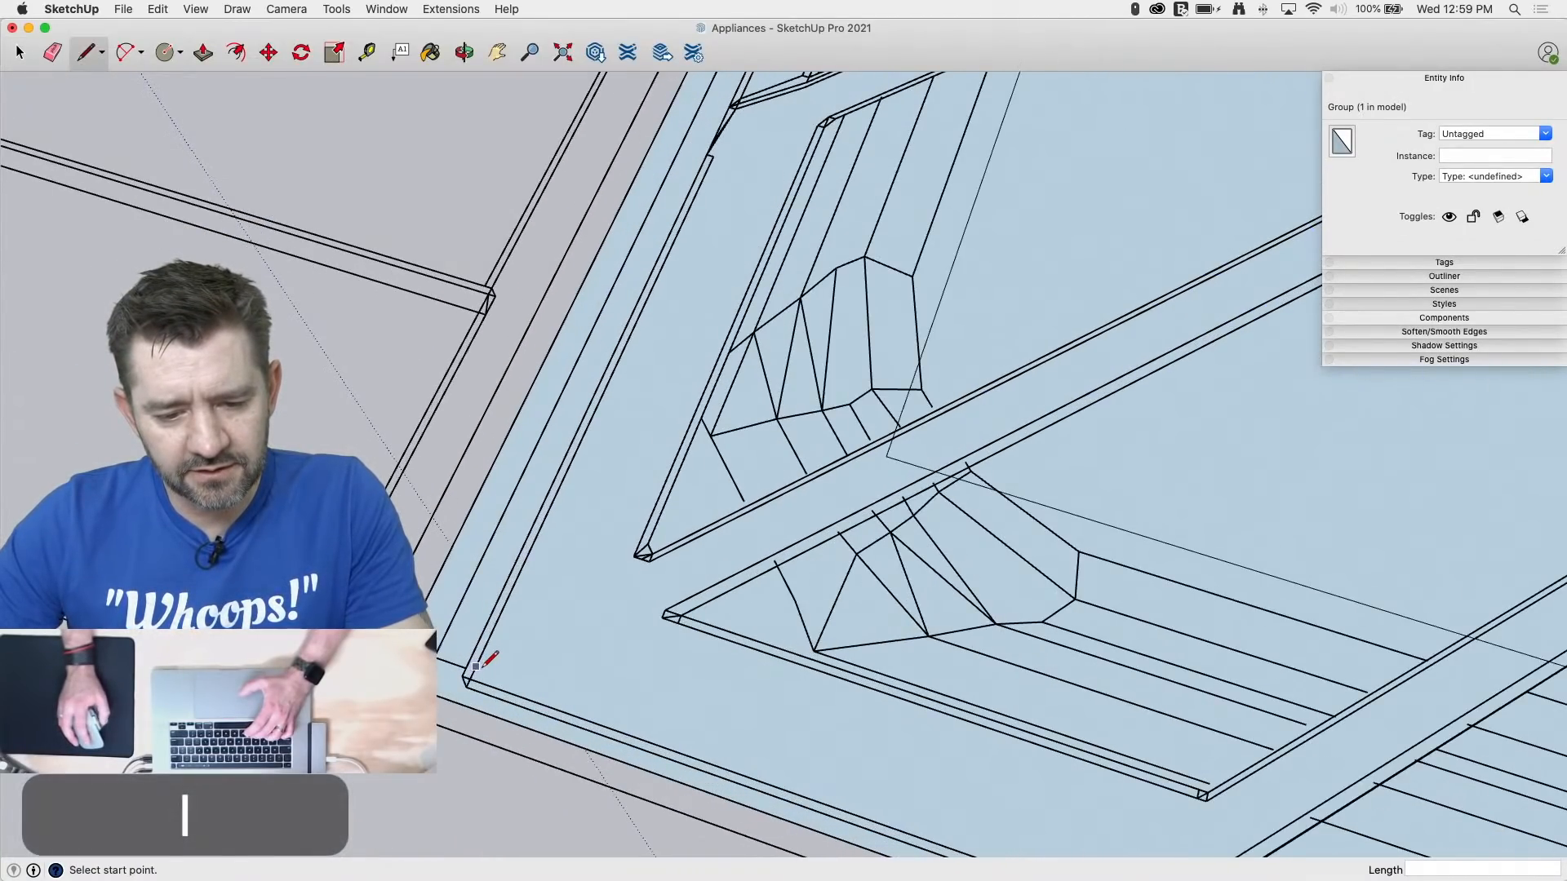
pyautogui.scroll(2, 462, 674)
pyautogui.scroll(-5, 461, 675)
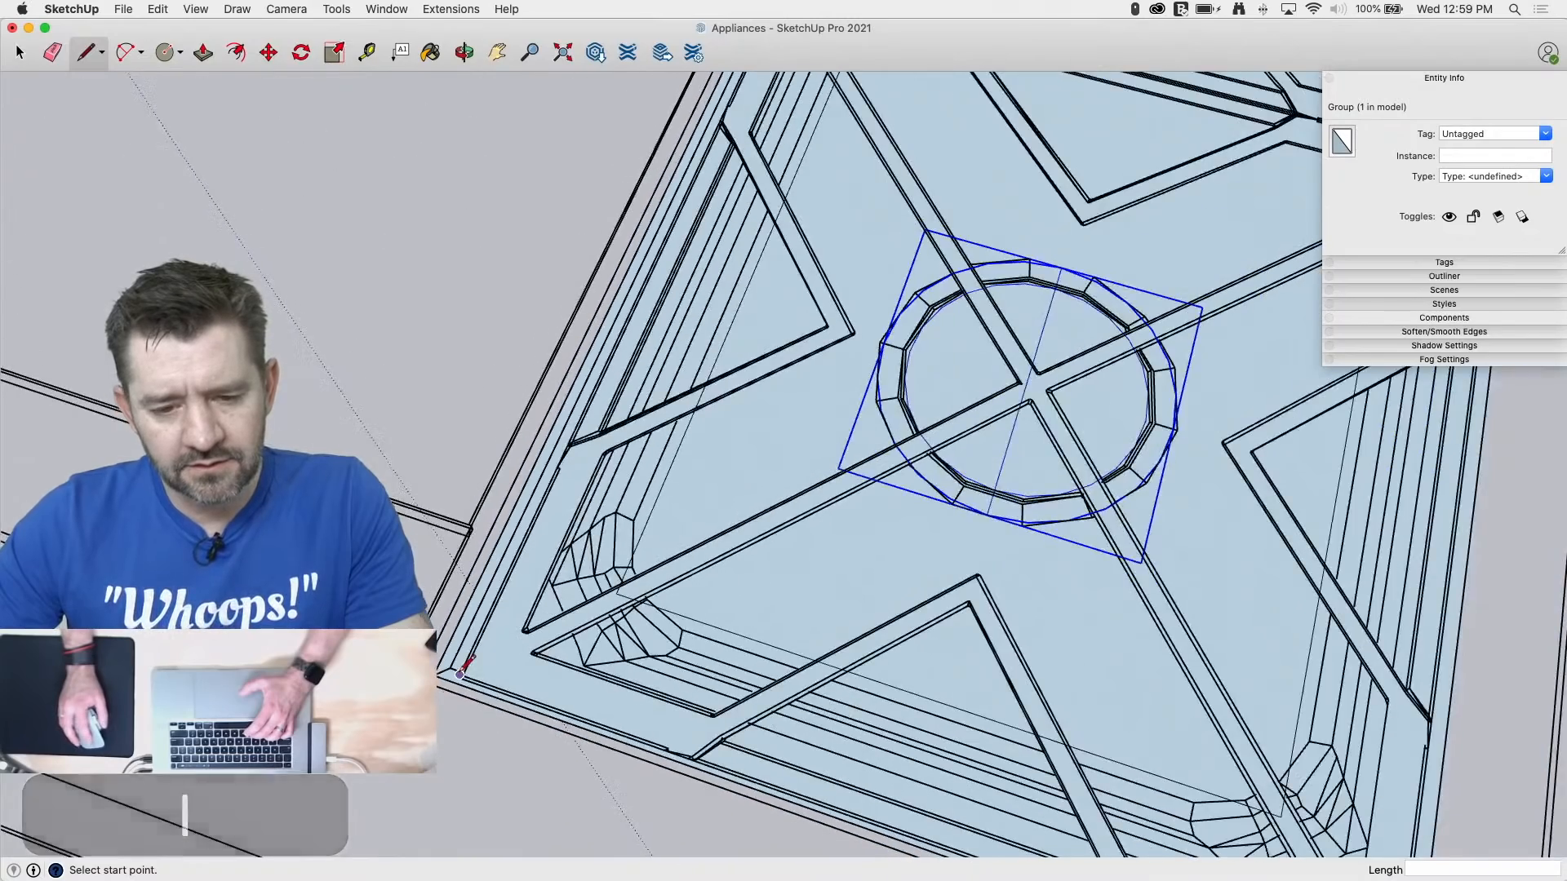
pyautogui.scroll(3, 465, 679)
pyautogui.scroll(2, 461, 683)
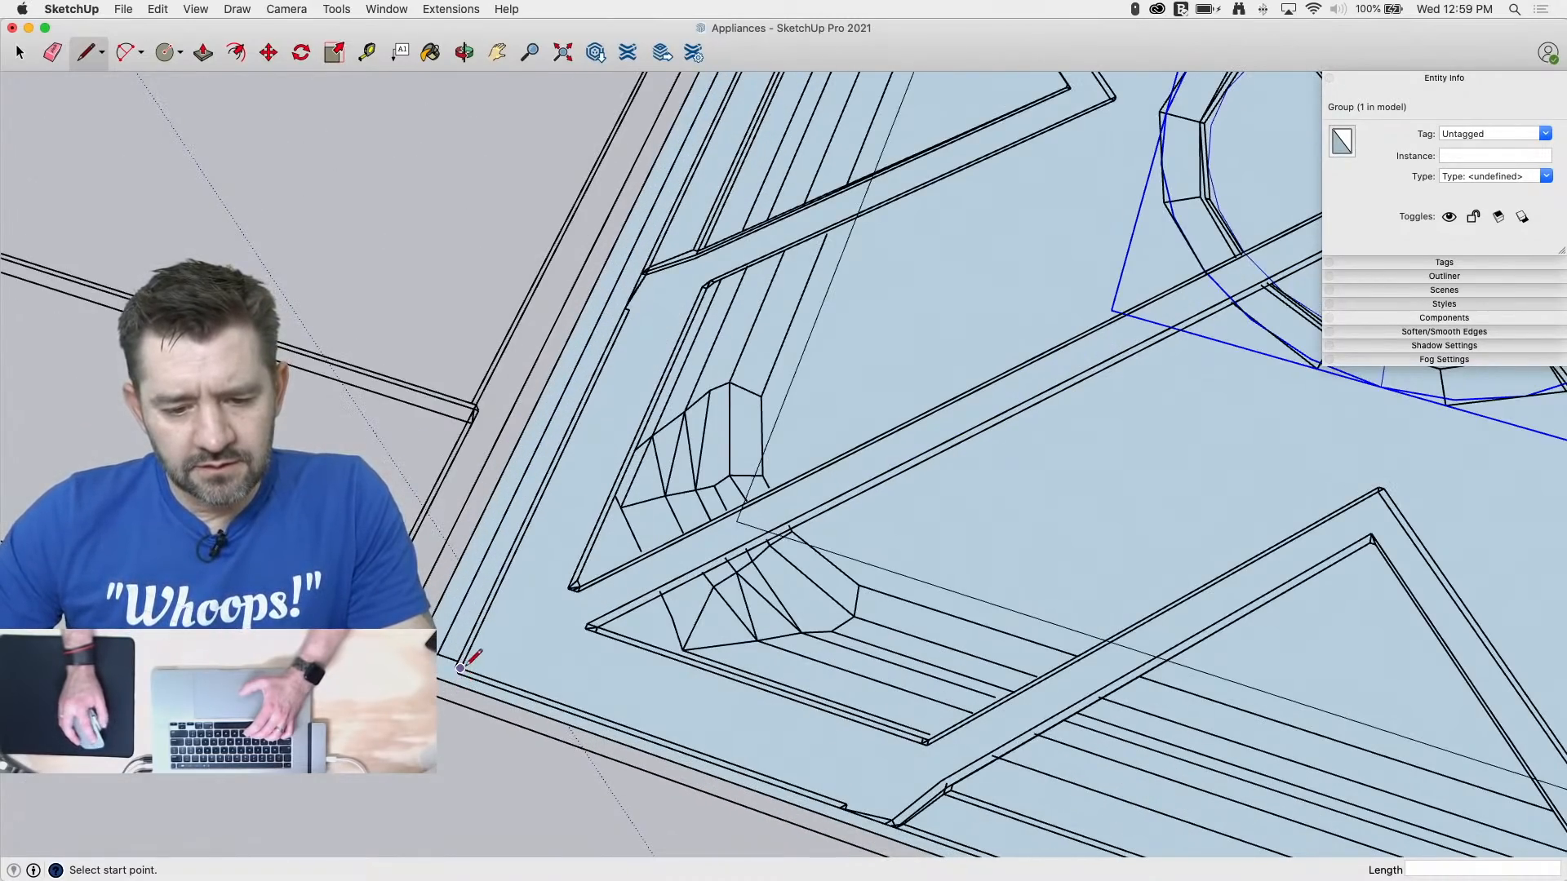
pyautogui.press('r')
pyautogui.click(462, 666)
pyautogui.scroll(-4, 459, 662)
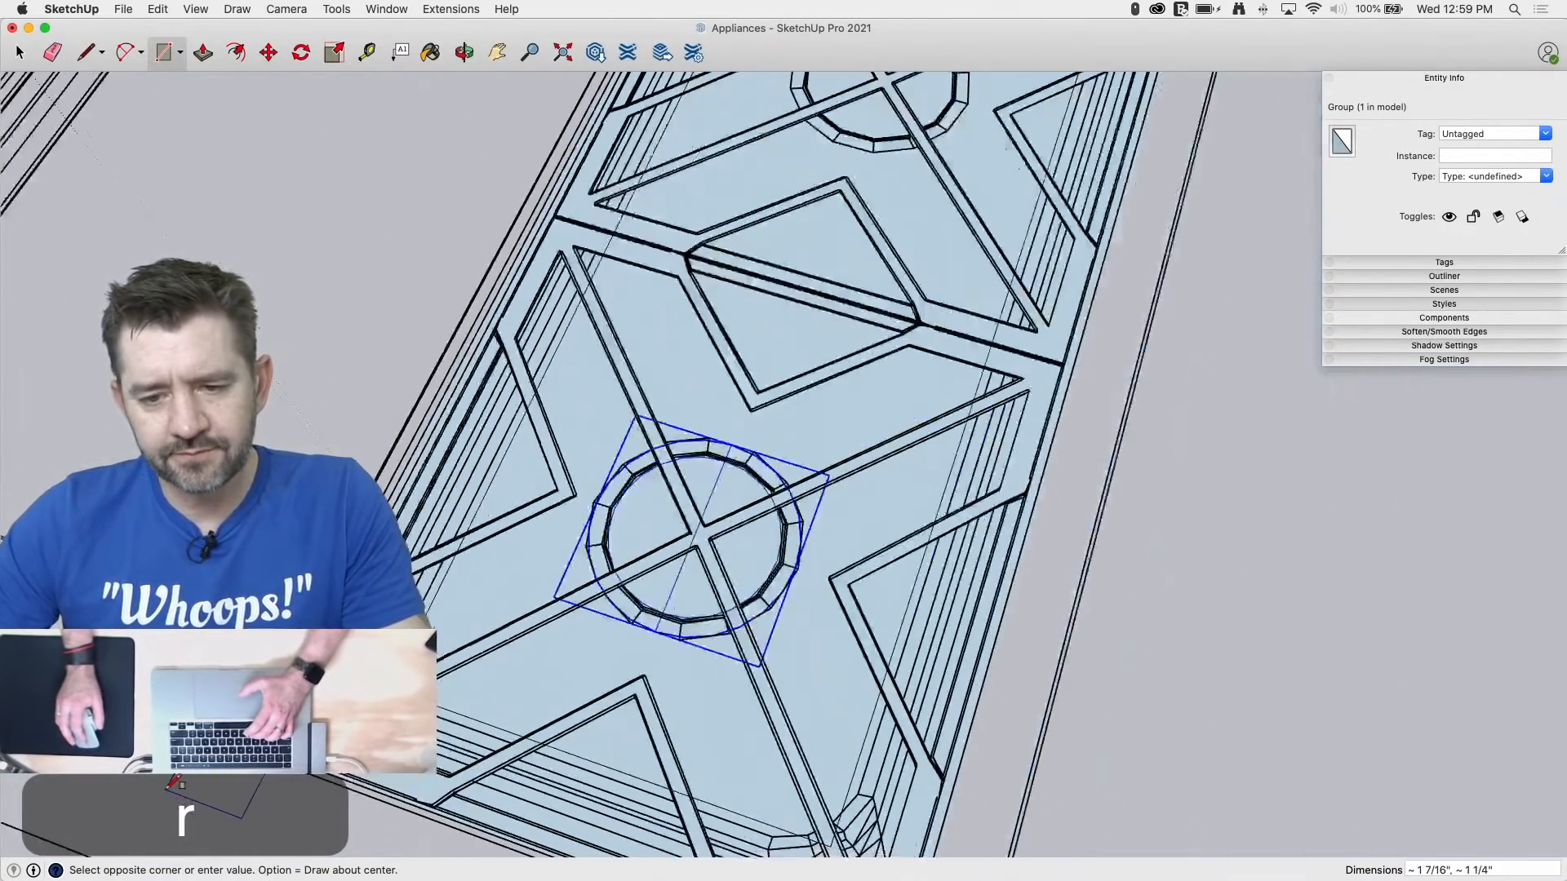
pyautogui.scroll(-1, 359, 563)
pyautogui.scroll(4, 999, 421)
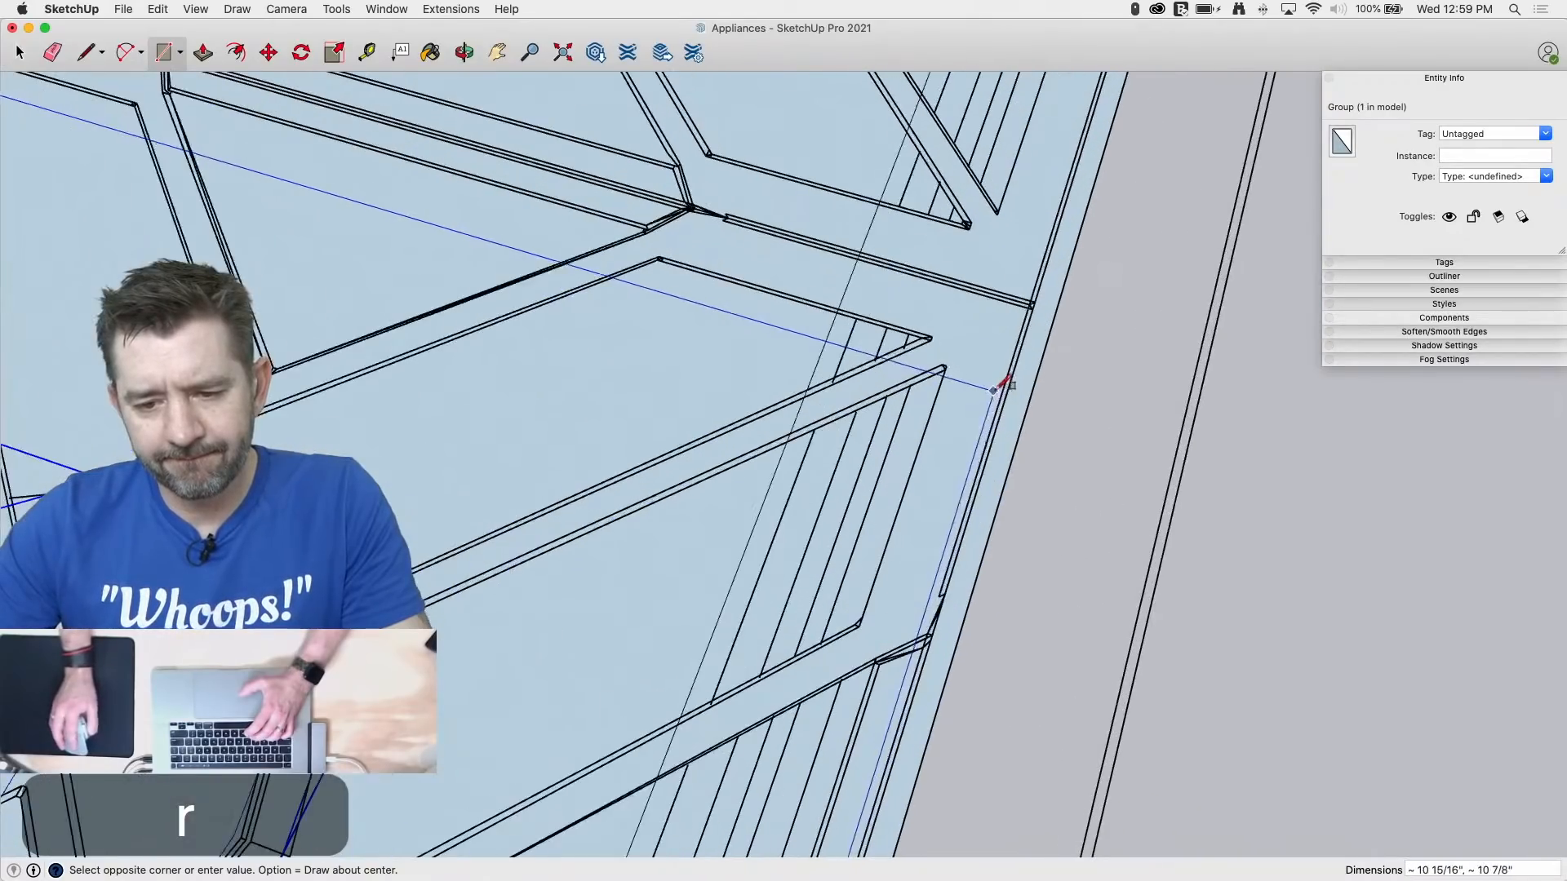
pyautogui.click(1030, 309)
pyautogui.scroll(-3, 1007, 318)
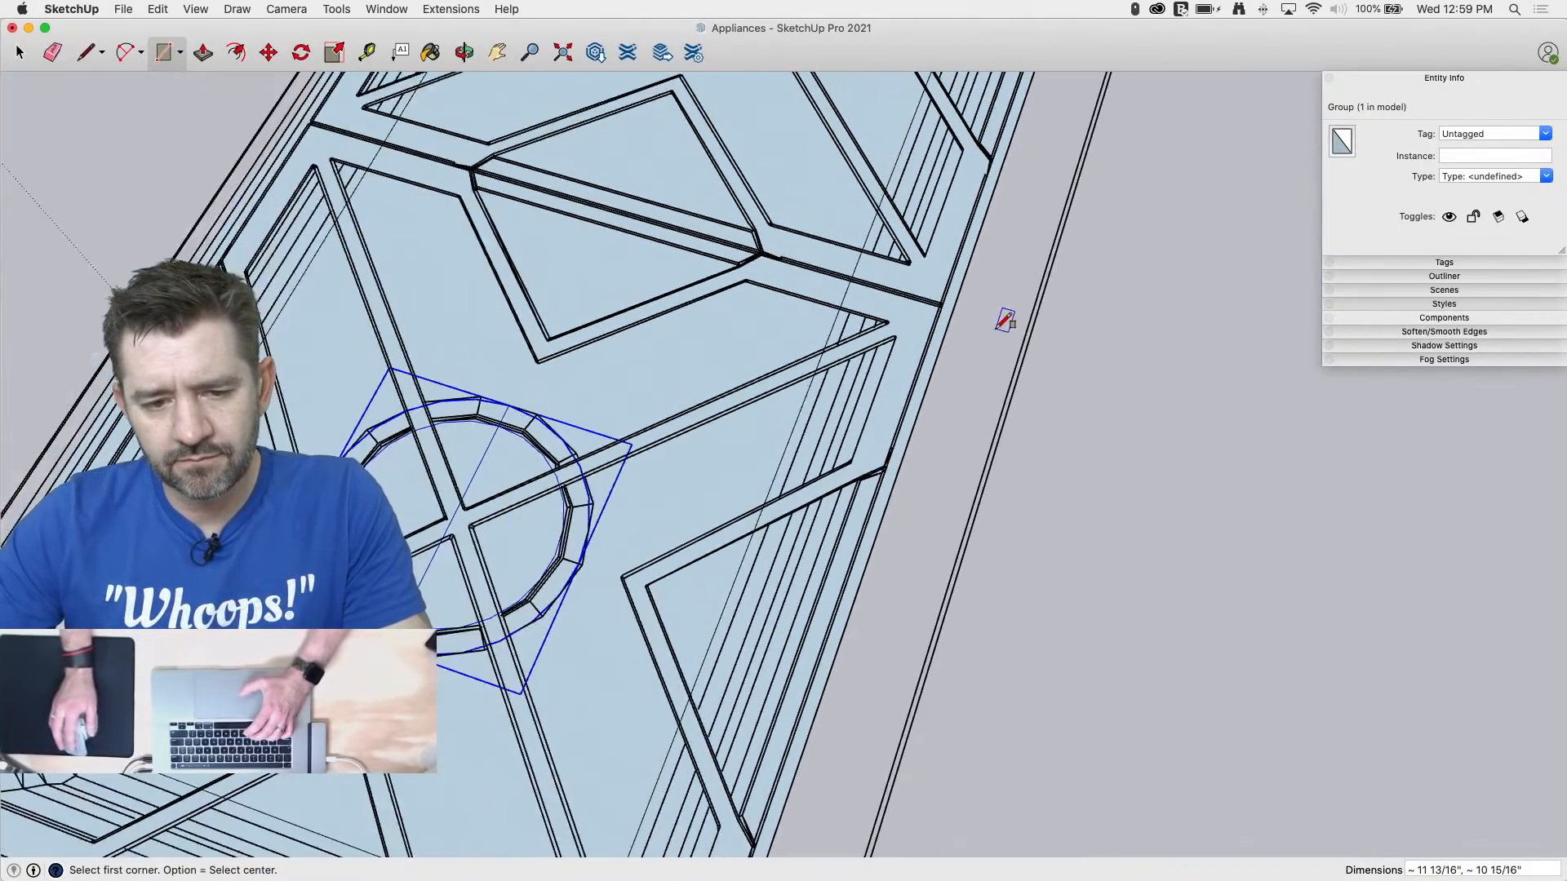
pyautogui.scroll(-1, 979, 320)
pyautogui.click(767, 364)
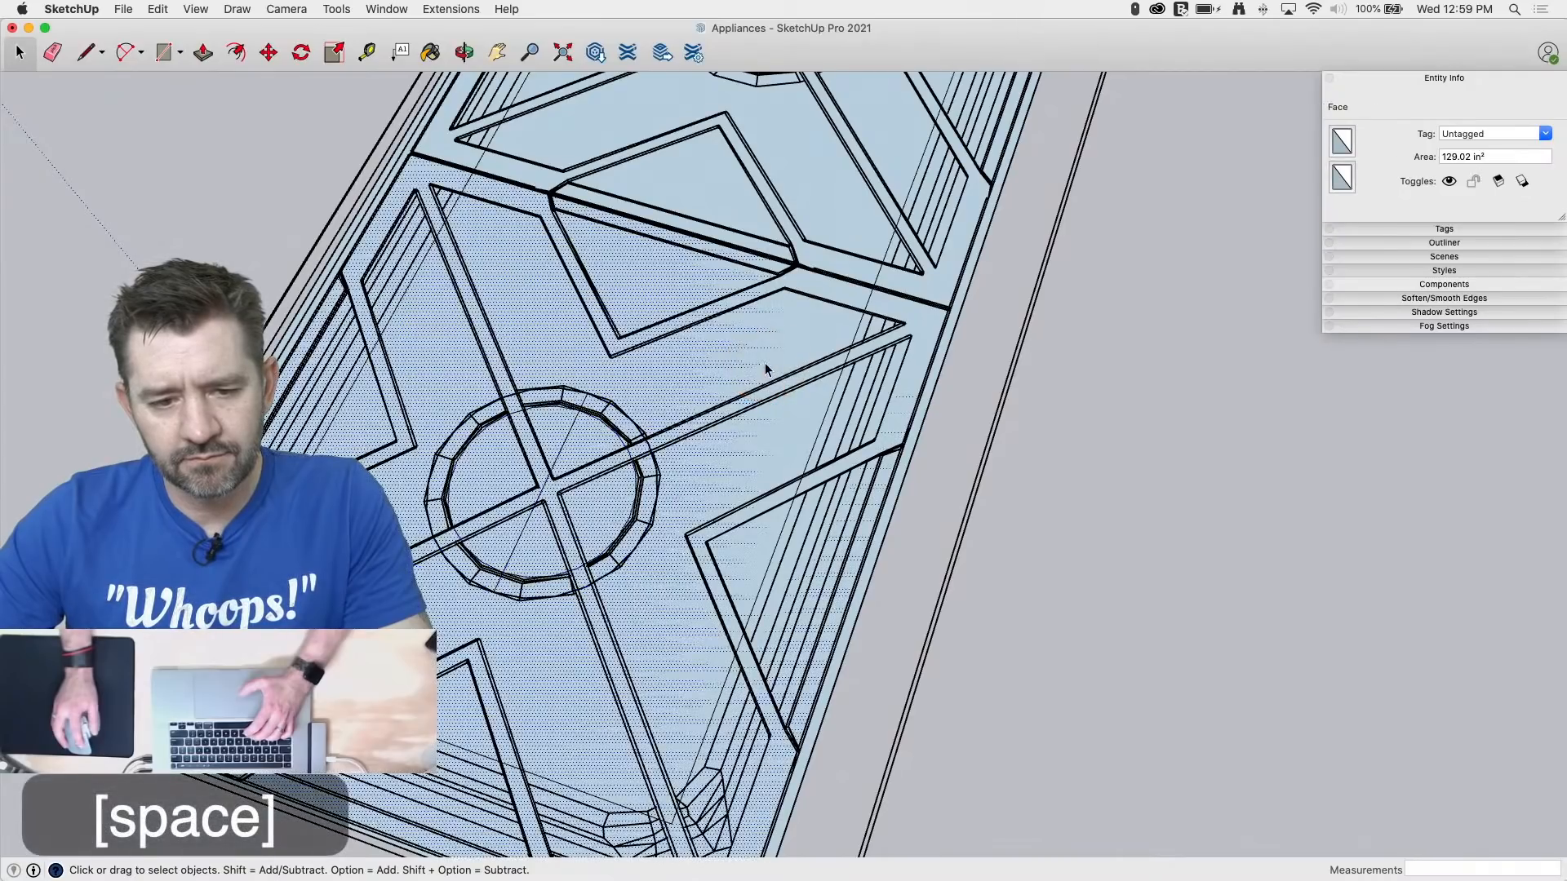
# Step: Draw a centre line along the red axis across the front burner, between the inner corners of the left and right V-shaped grate bars
pyautogui.scroll(3, 731, 364)
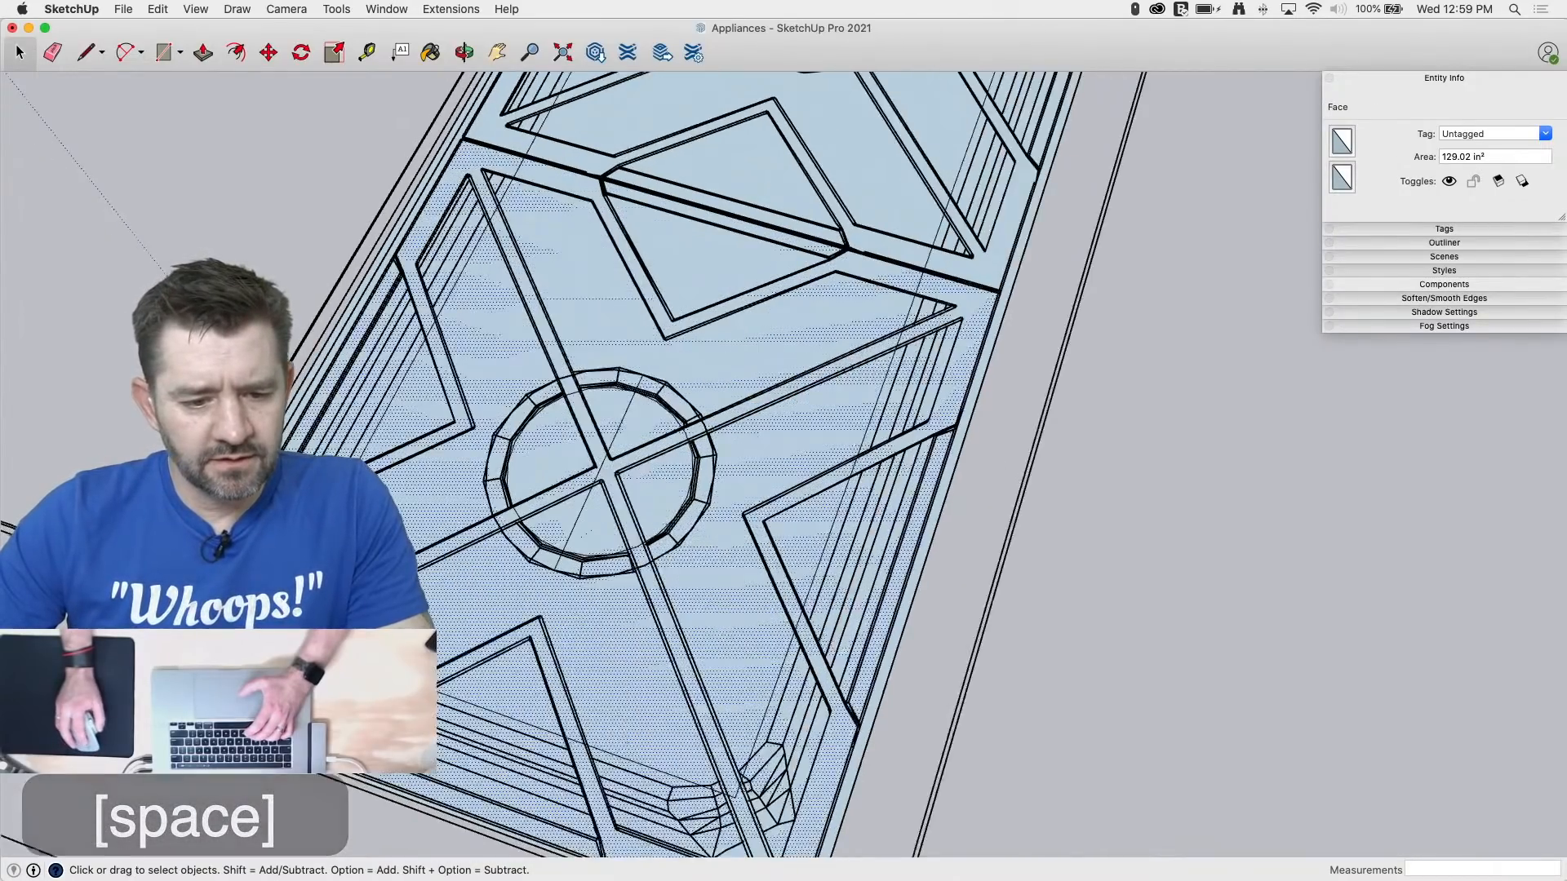
pyautogui.scroll(3, 269, 483)
pyautogui.scroll(4, 617, 357)
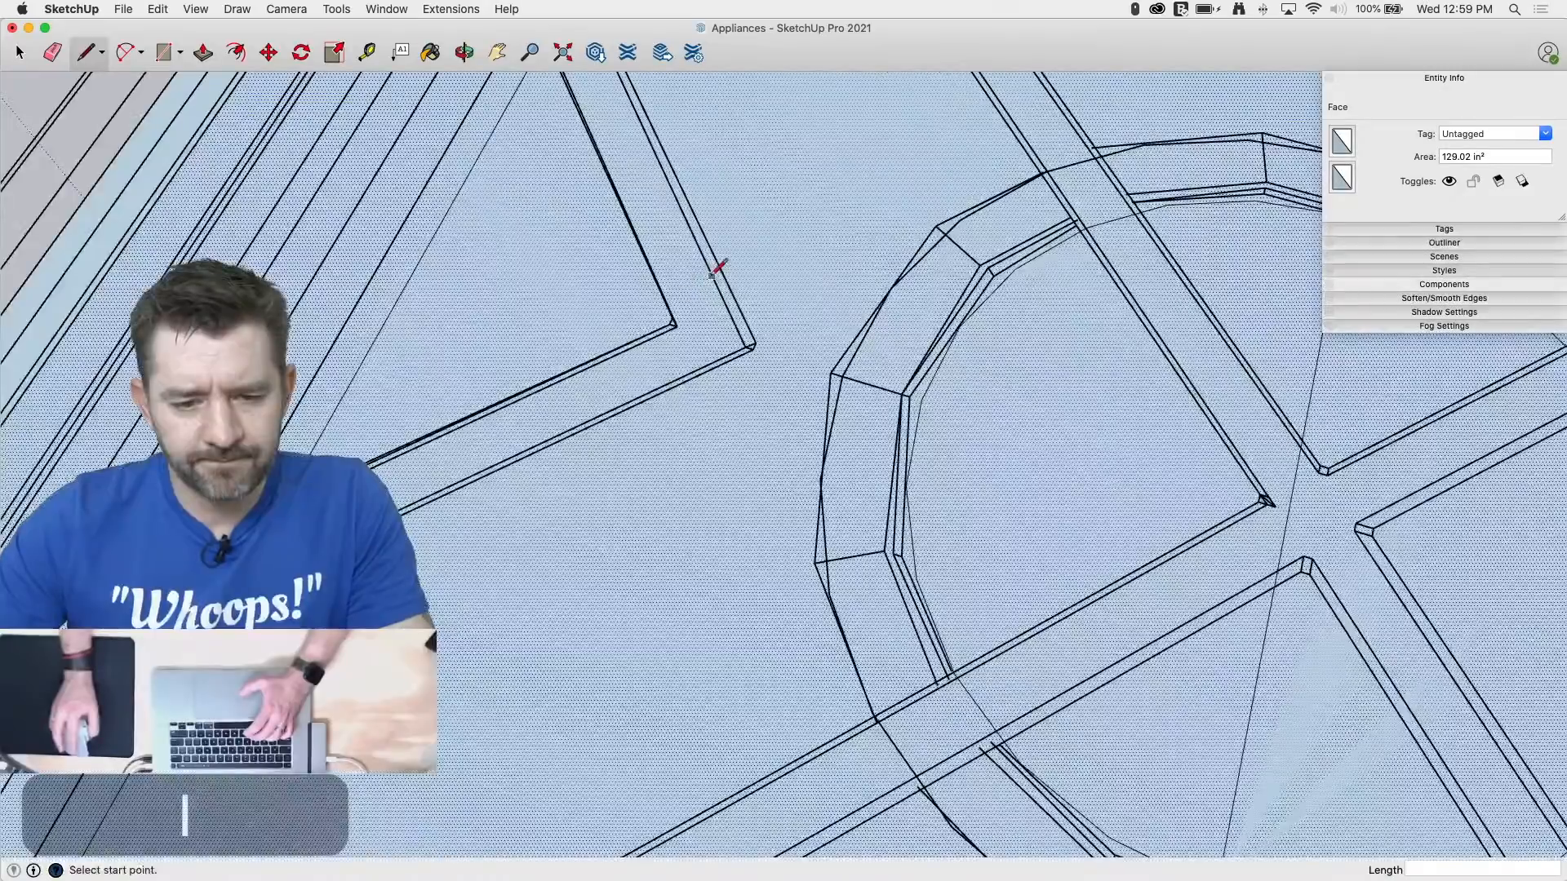
pyautogui.scroll(-5, 384, 249)
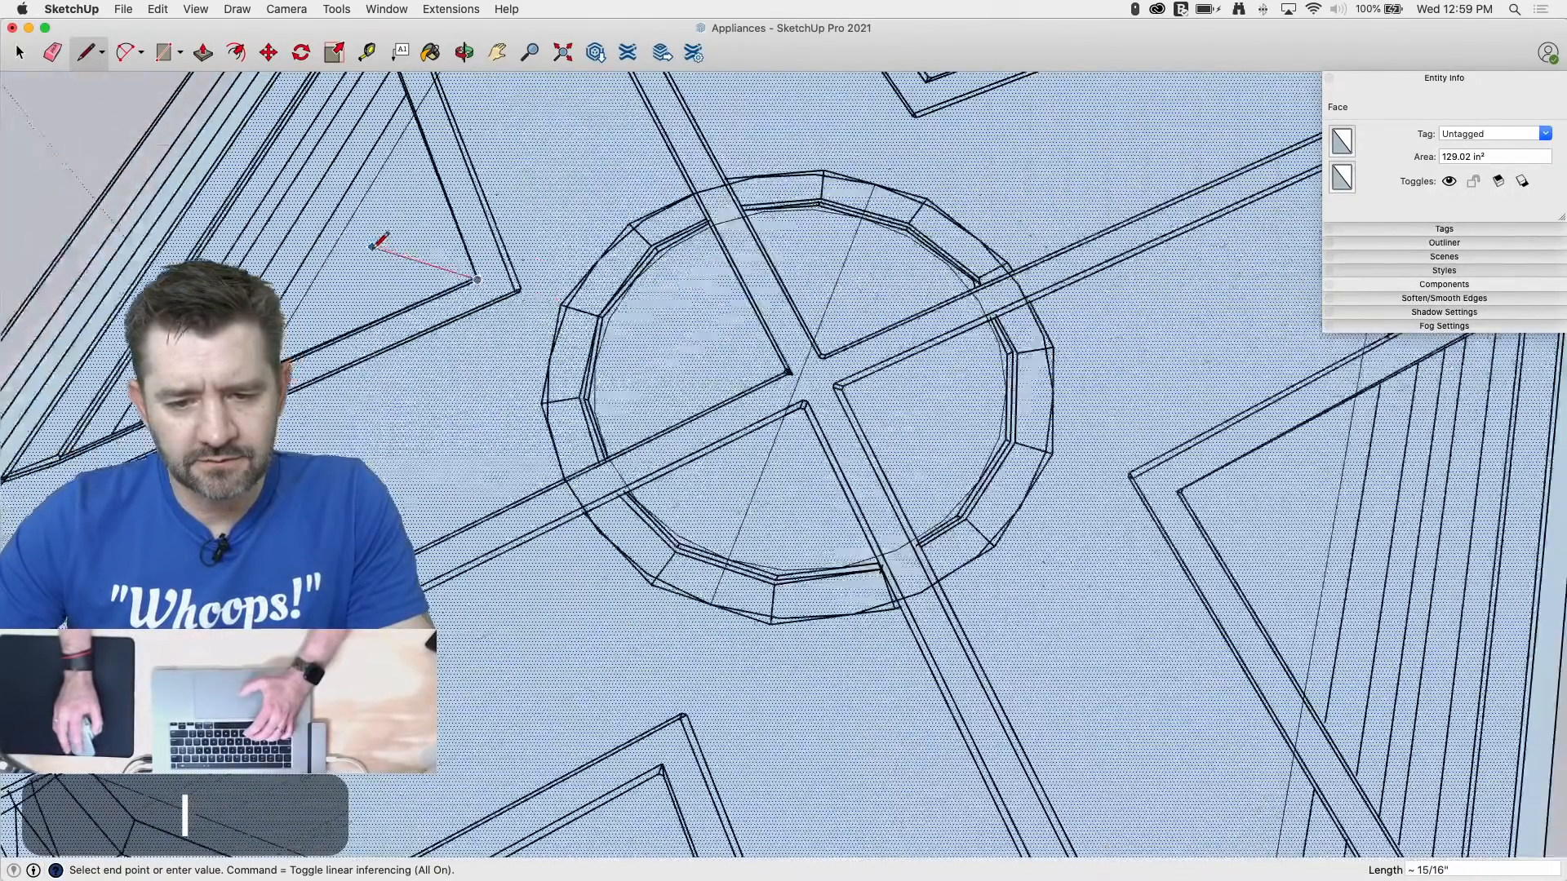
pyautogui.scroll(3, 979, 416)
pyautogui.scroll(-1, 972, 419)
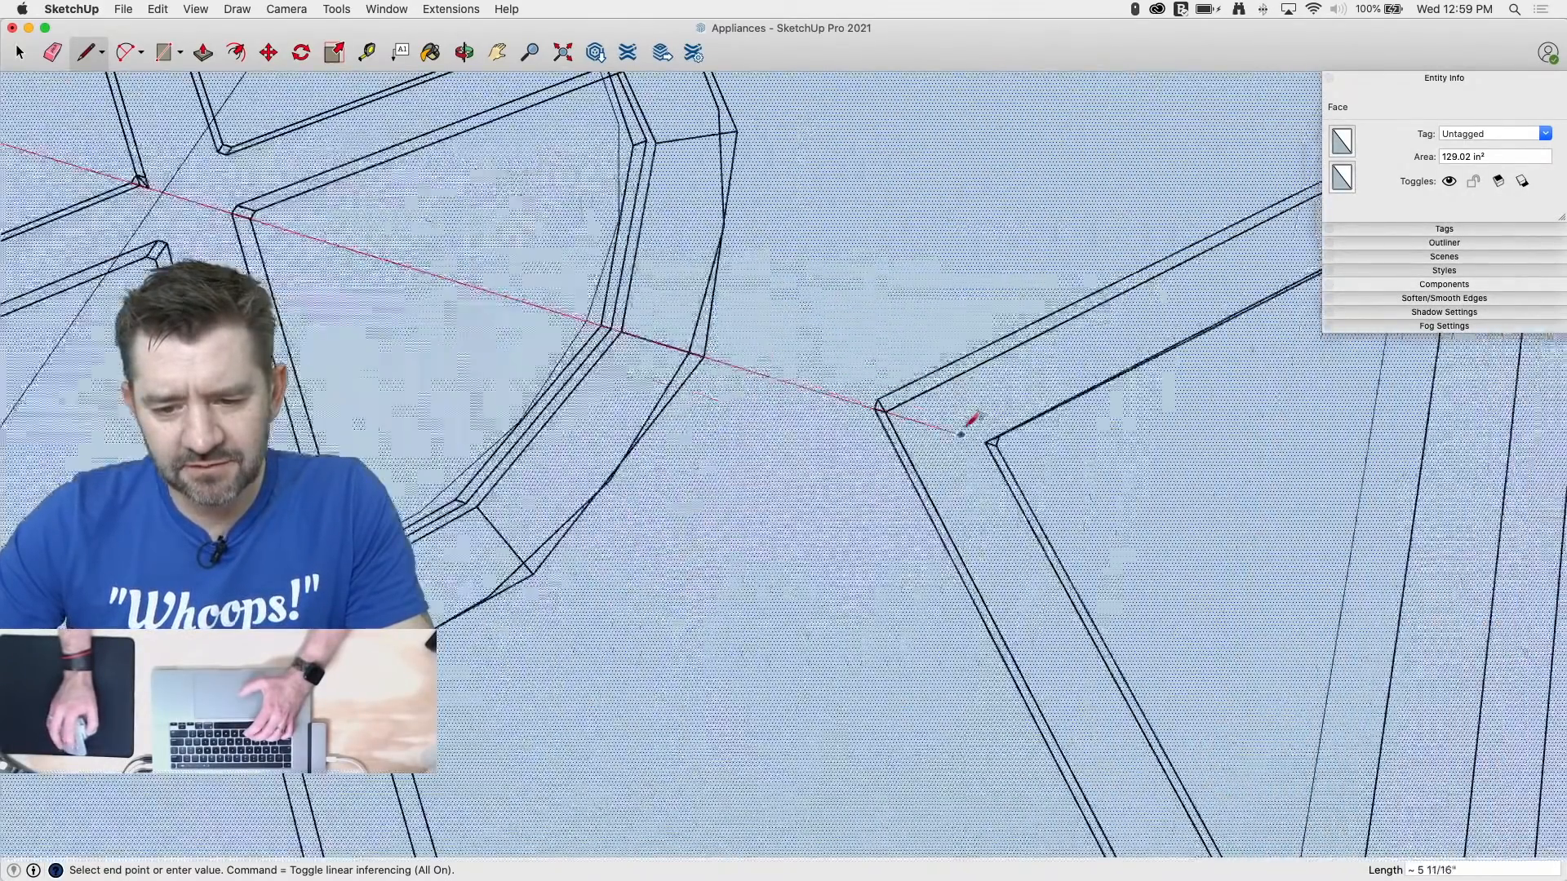
pyautogui.click(985, 434)
pyautogui.scroll(2, 1004, 436)
pyautogui.scroll(-3, 1085, 391)
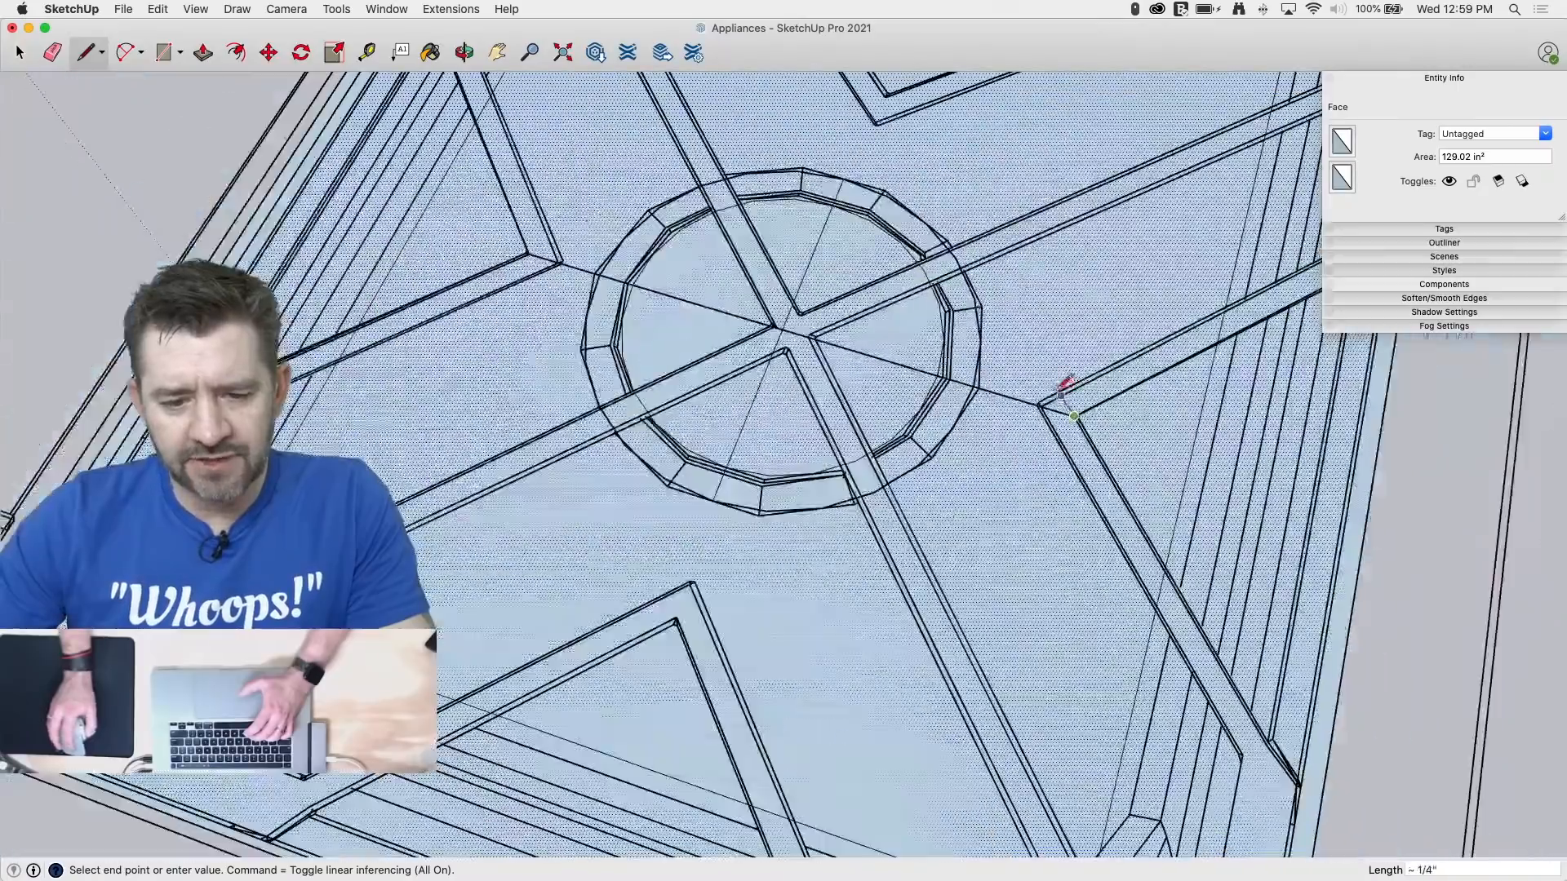
pyautogui.press('Escape')
# Step: Draw a centre line about 6 7/16" long along the green axis, between the inner corners of the front and rear V-shaped grate bars
pyautogui.scroll(2, 665, 587)
pyautogui.scroll(-3, 702, 634)
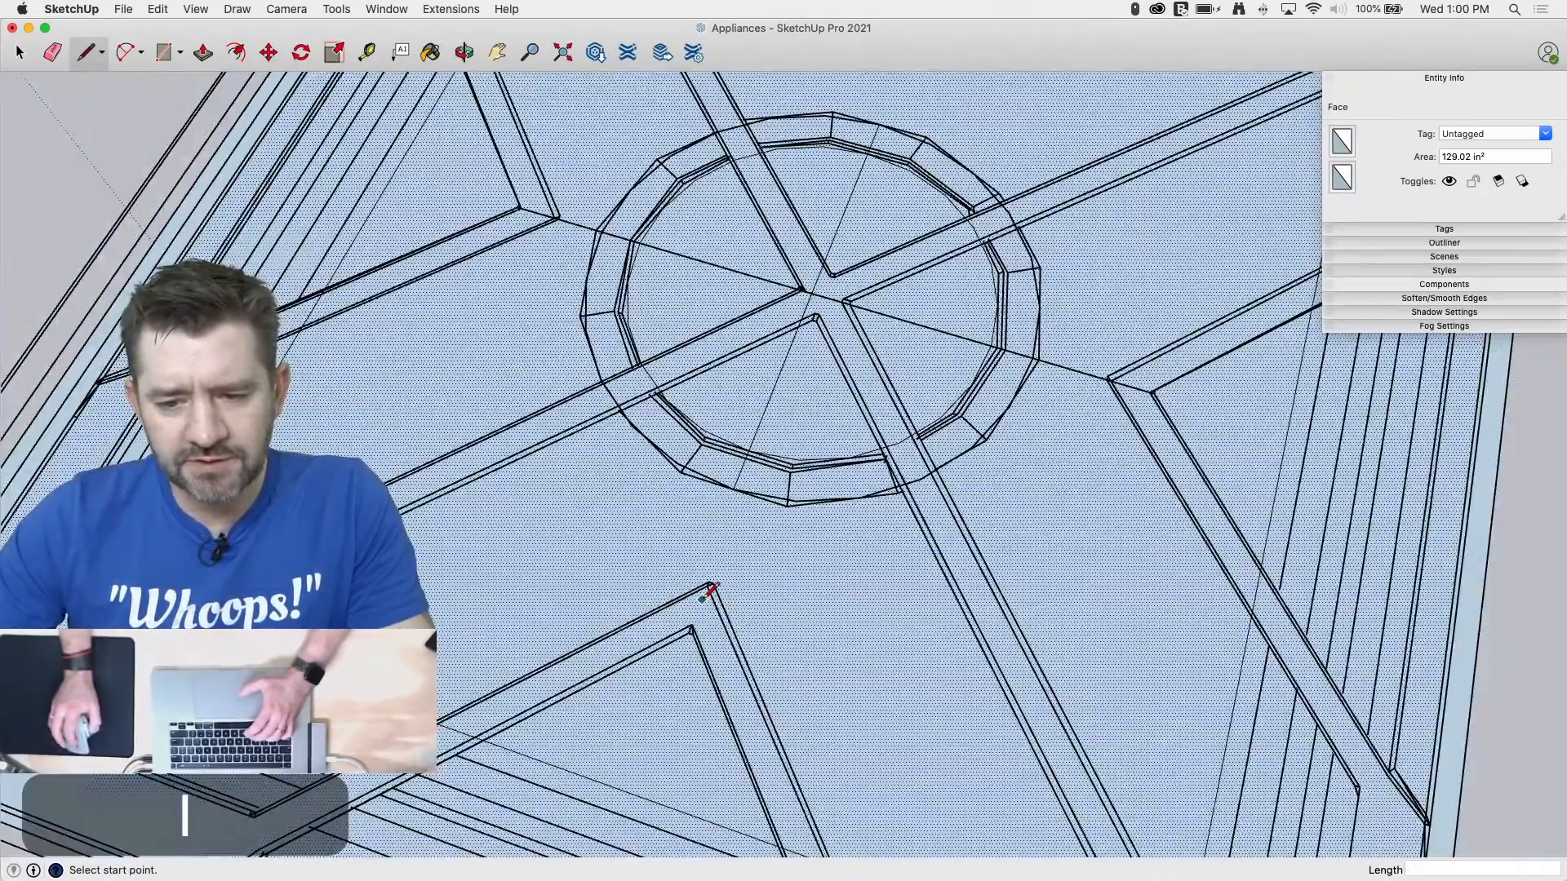
pyautogui.scroll(3, 700, 604)
pyautogui.click(685, 643)
pyautogui.scroll(-5, 685, 643)
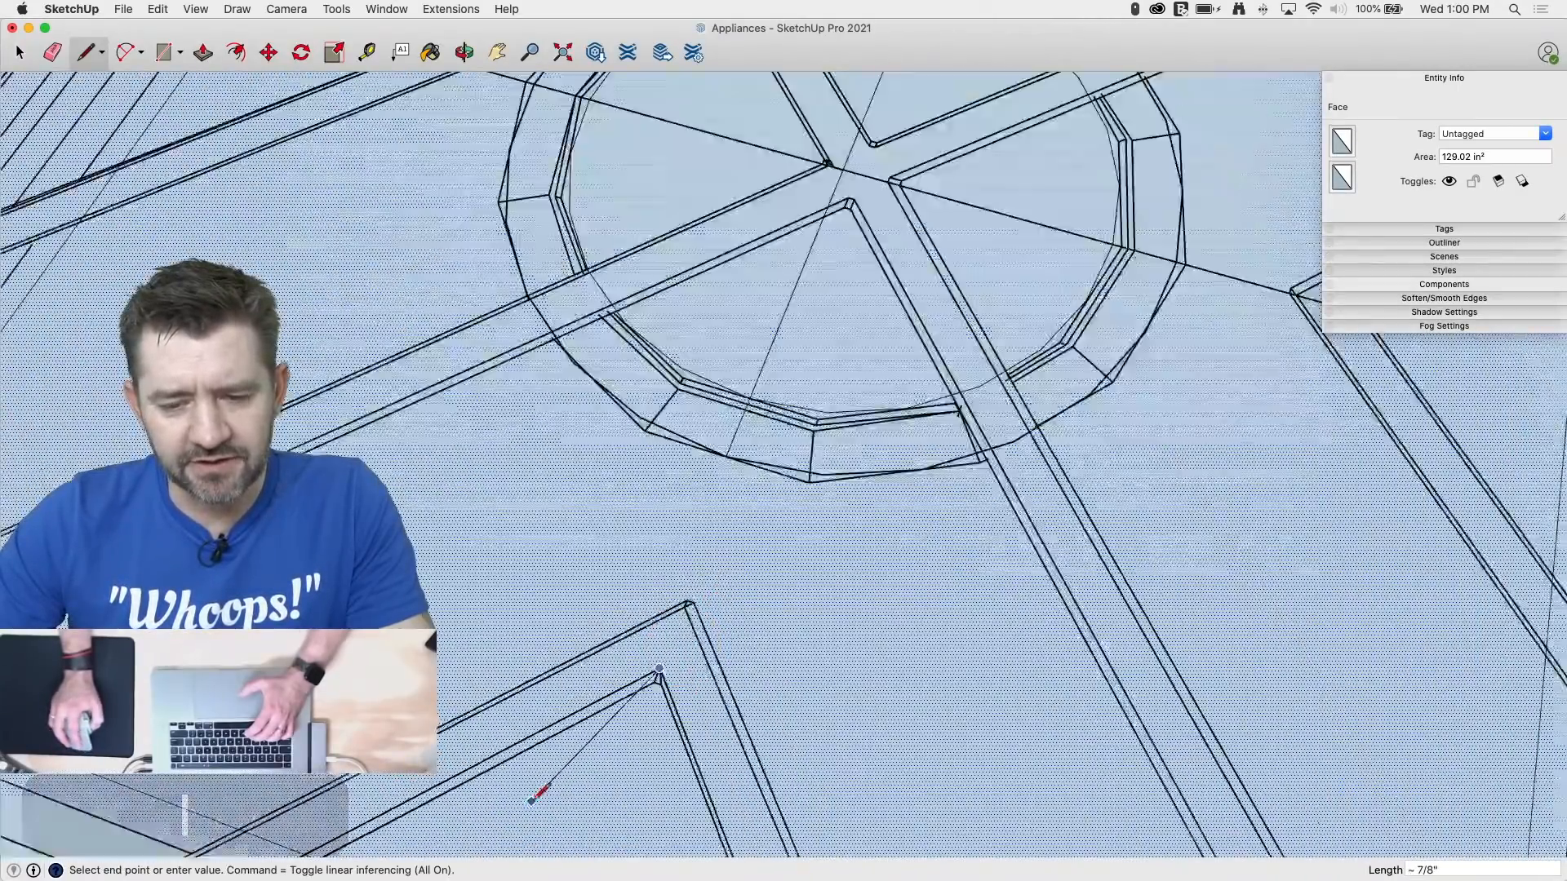
pyautogui.scroll(4, 805, 277)
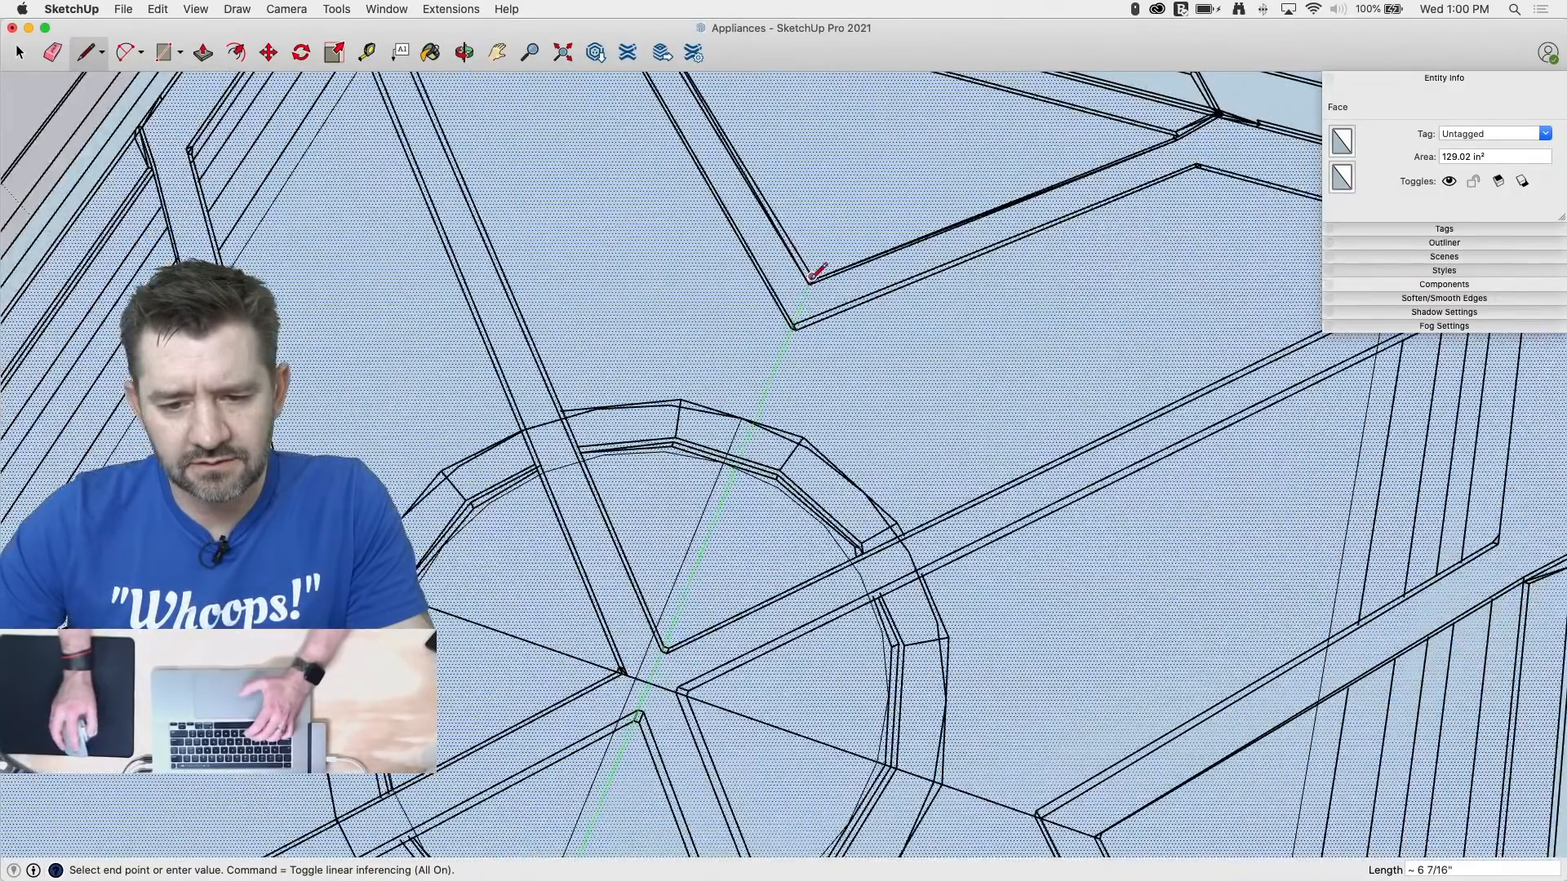
pyautogui.click(811, 280)
# Step: Select the front grate's crossing centre lines together with the rectangle face and its edges, and make them a group
pyautogui.press('space')
pyautogui.click(781, 353)
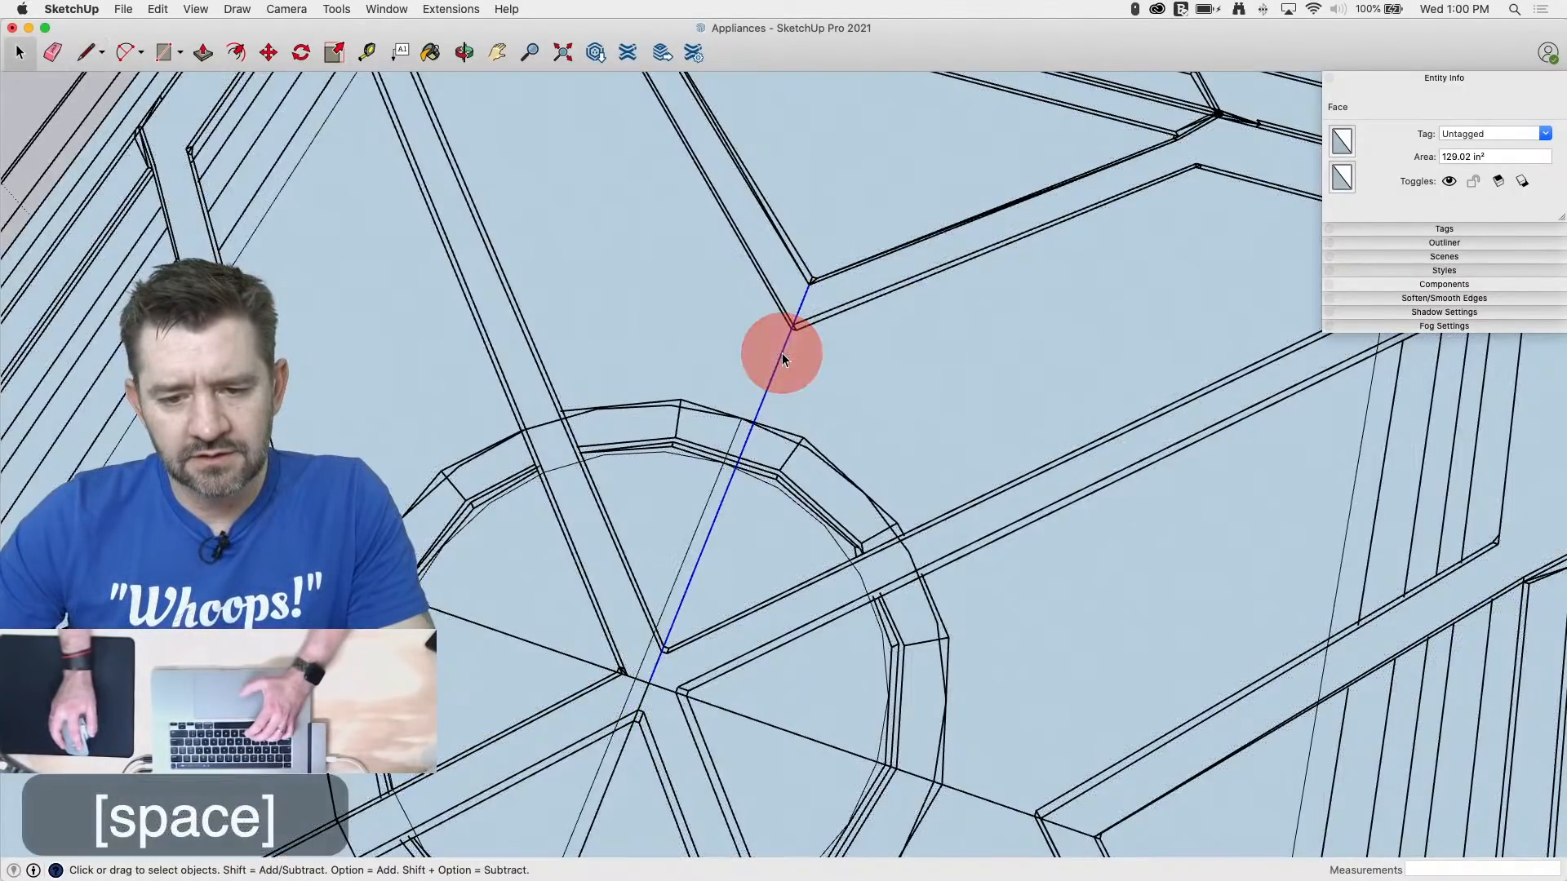
pyautogui.scroll(-4, 873, 360)
pyautogui.keyDown('shift'); pyautogui.doubleClick(874, 375); pyautogui.keyUp('shift')
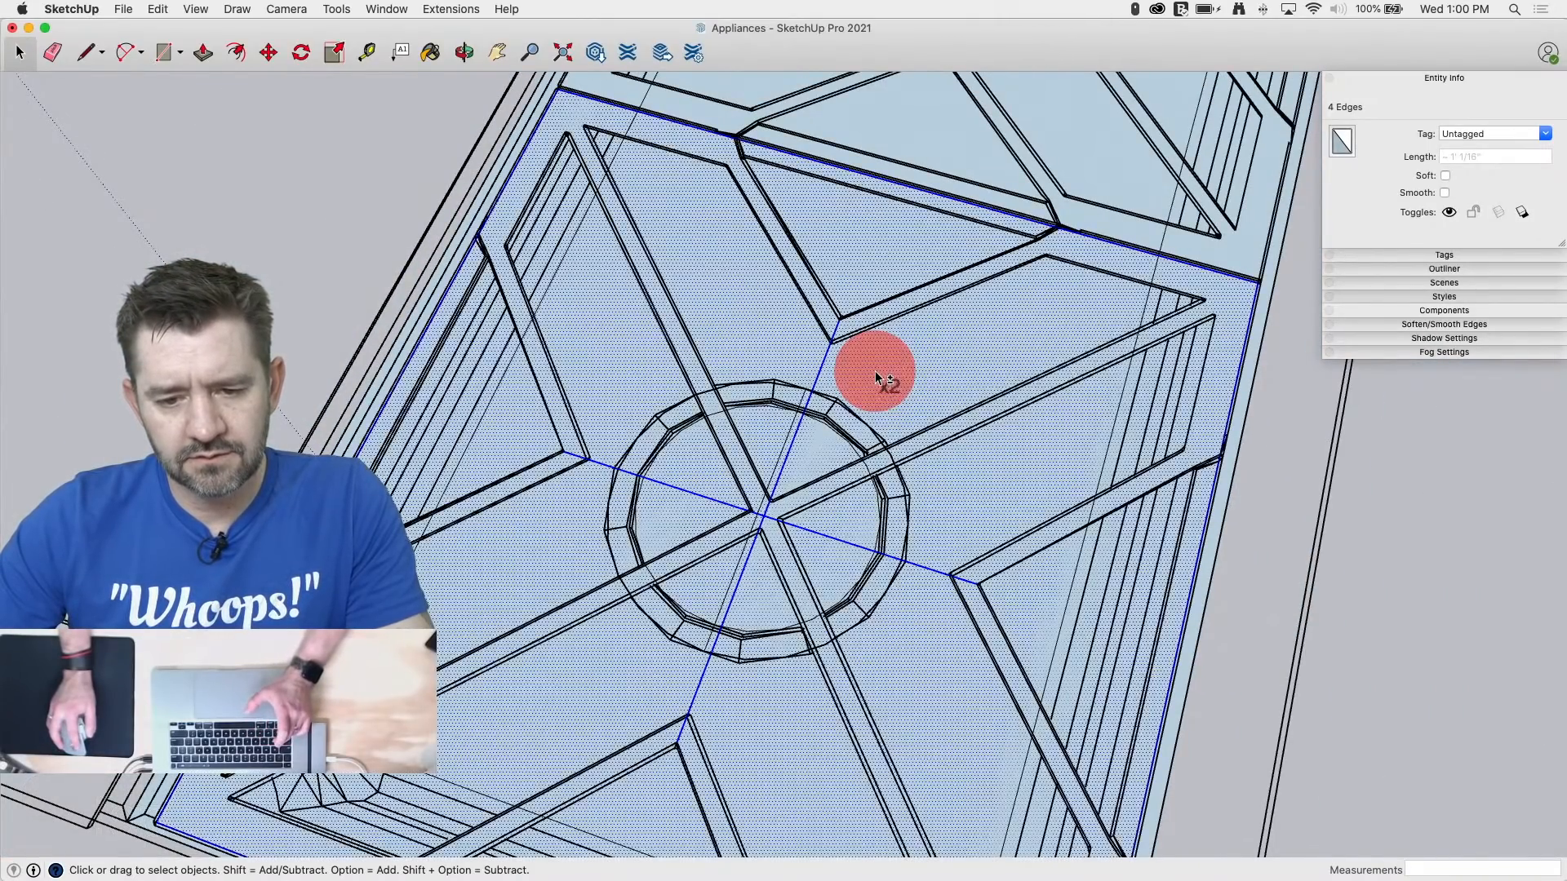
pyautogui.rightClick(876, 374)
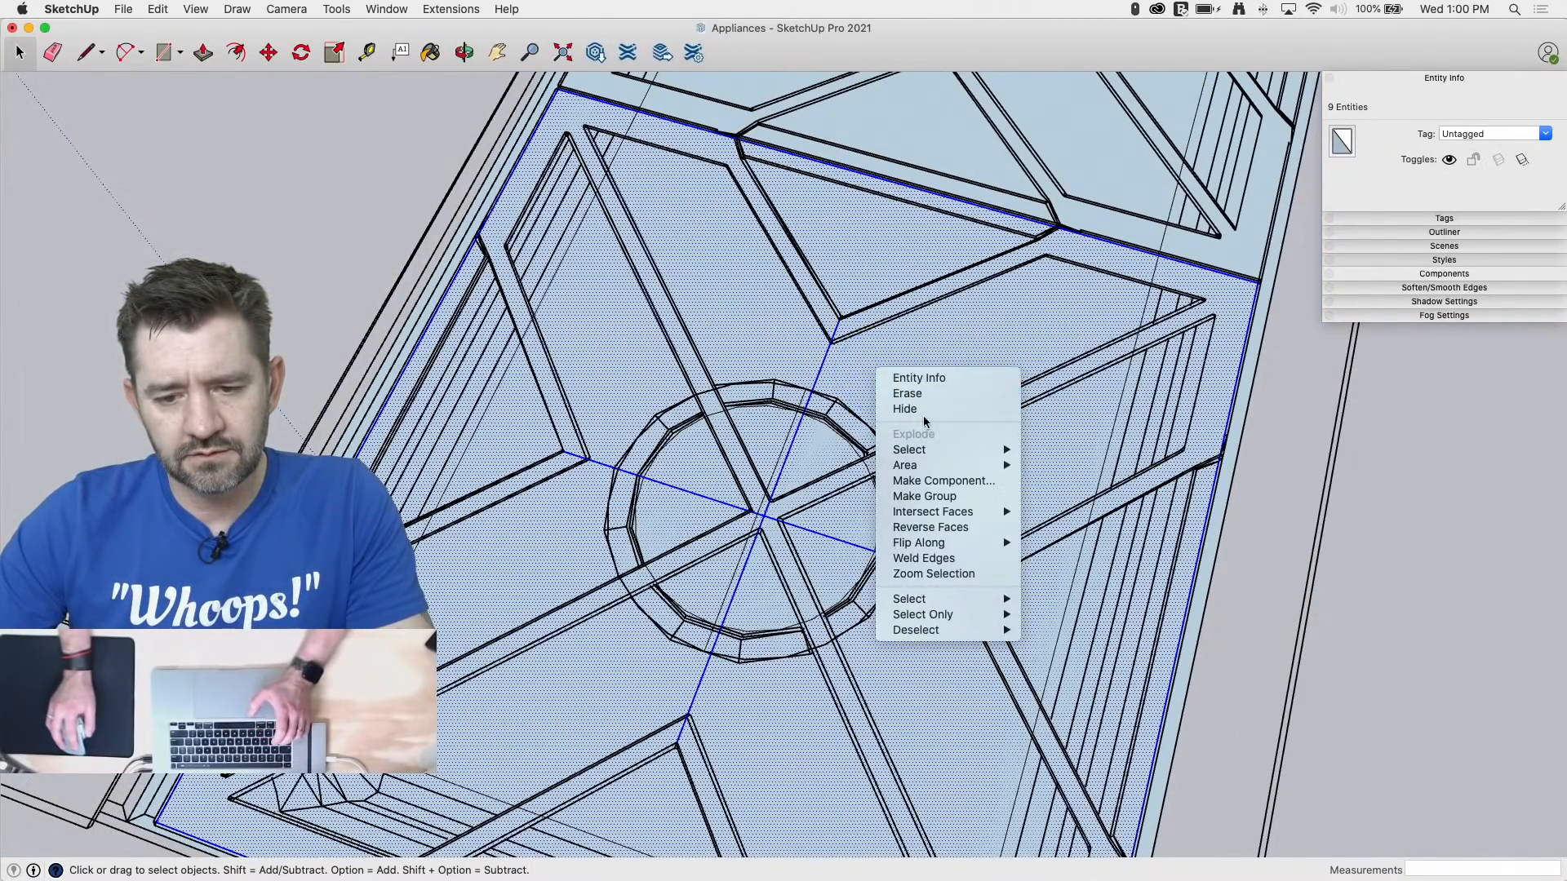
pyautogui.click(933, 499)
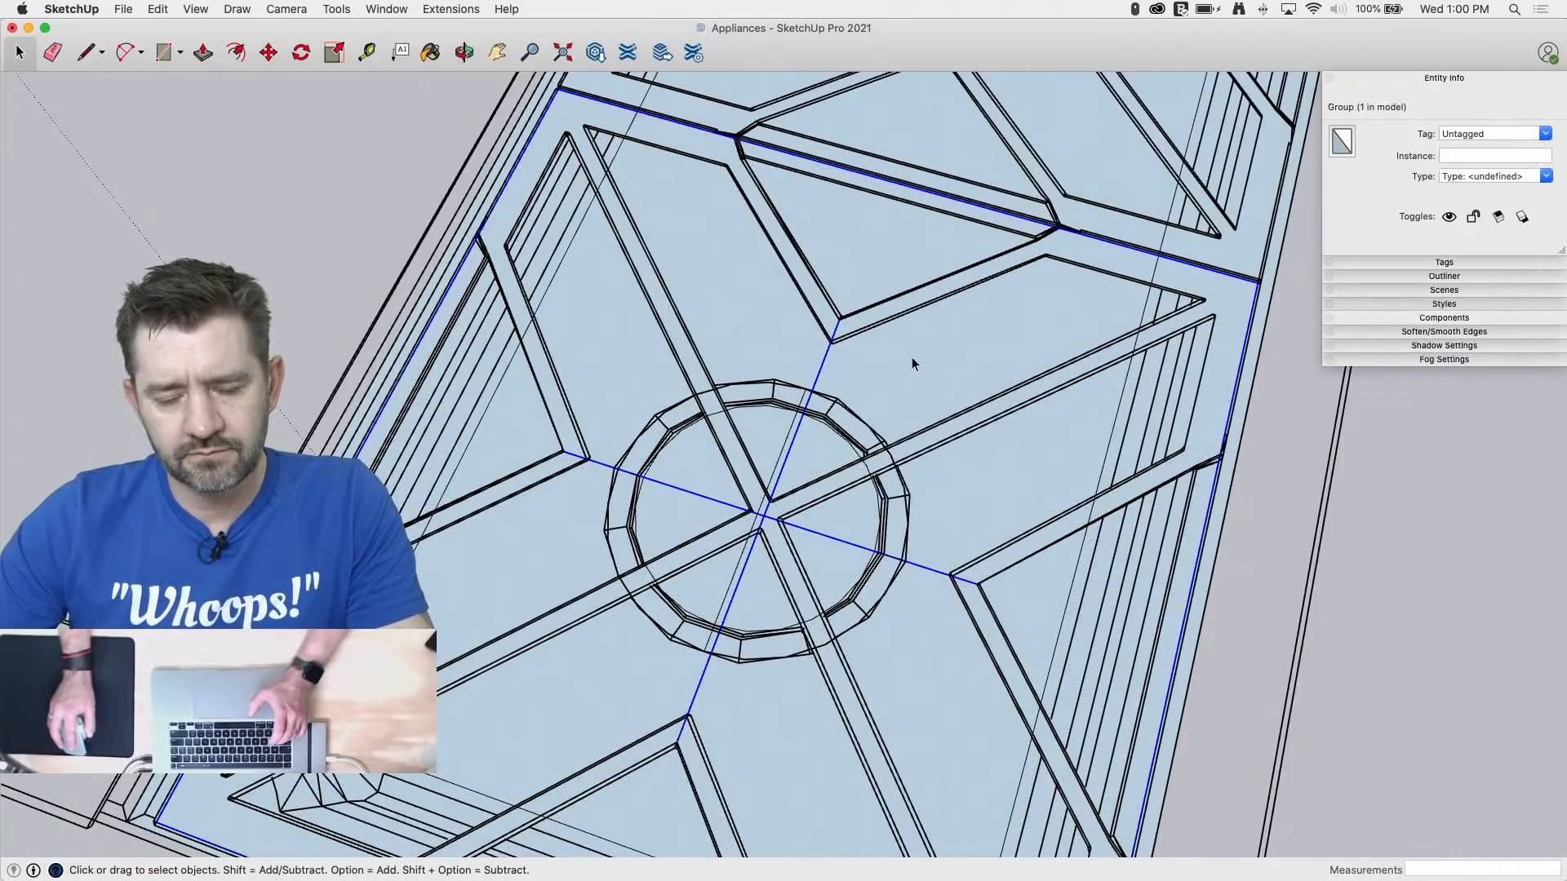
# Step: Select the three new cooktop groups and move them up the blue axis by about 3' 10 13/16", clear of the plan drawing
pyautogui.scroll(-5, 910, 351)
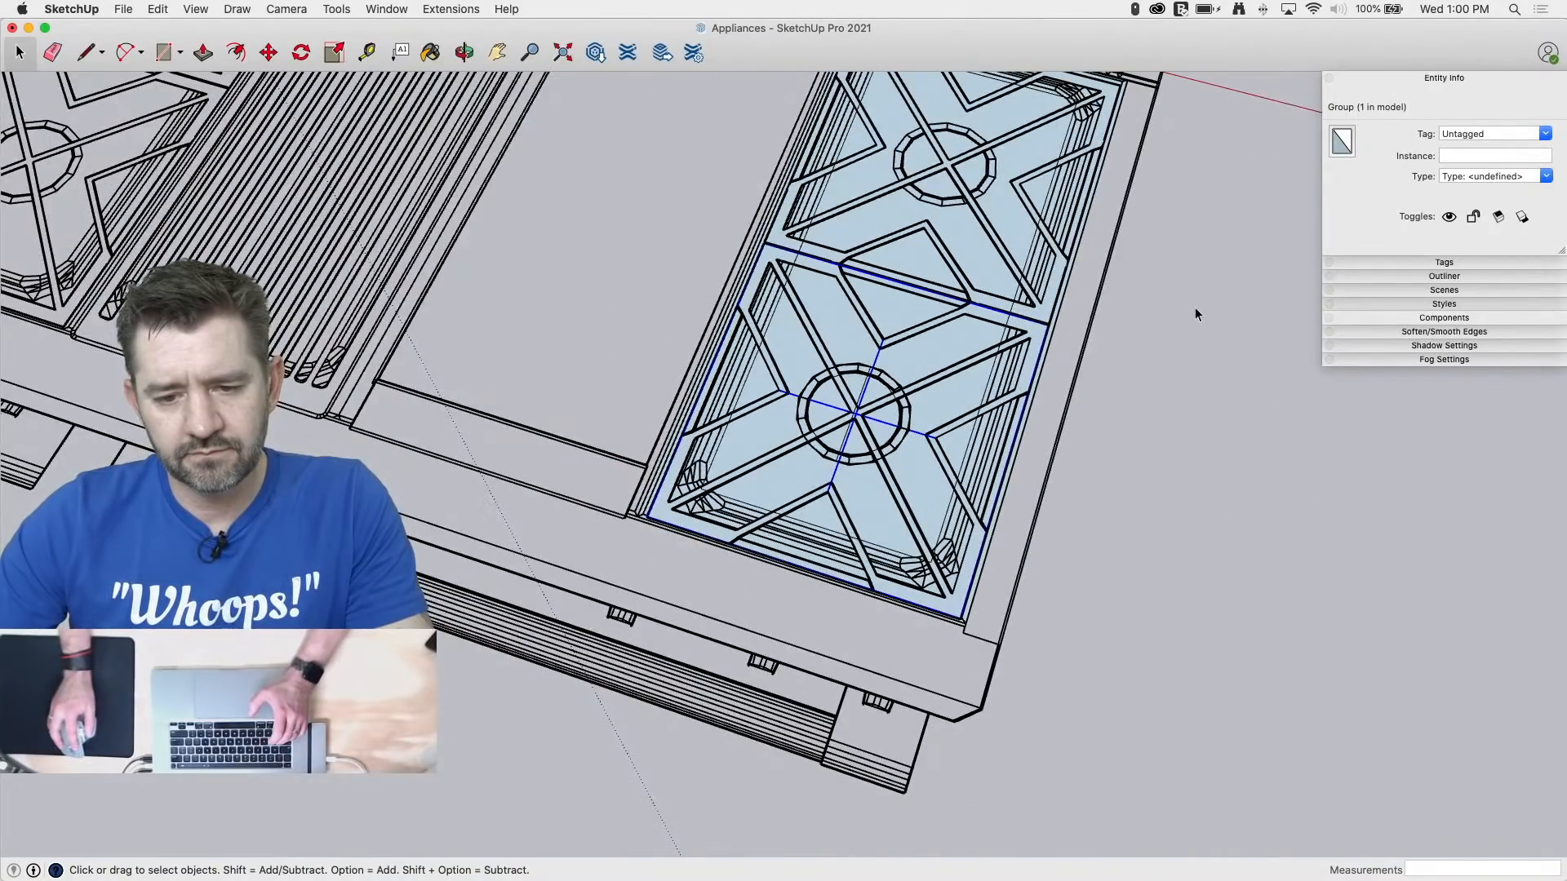
pyautogui.moveTo(712, 572); pyautogui.dragTo(620, 634)
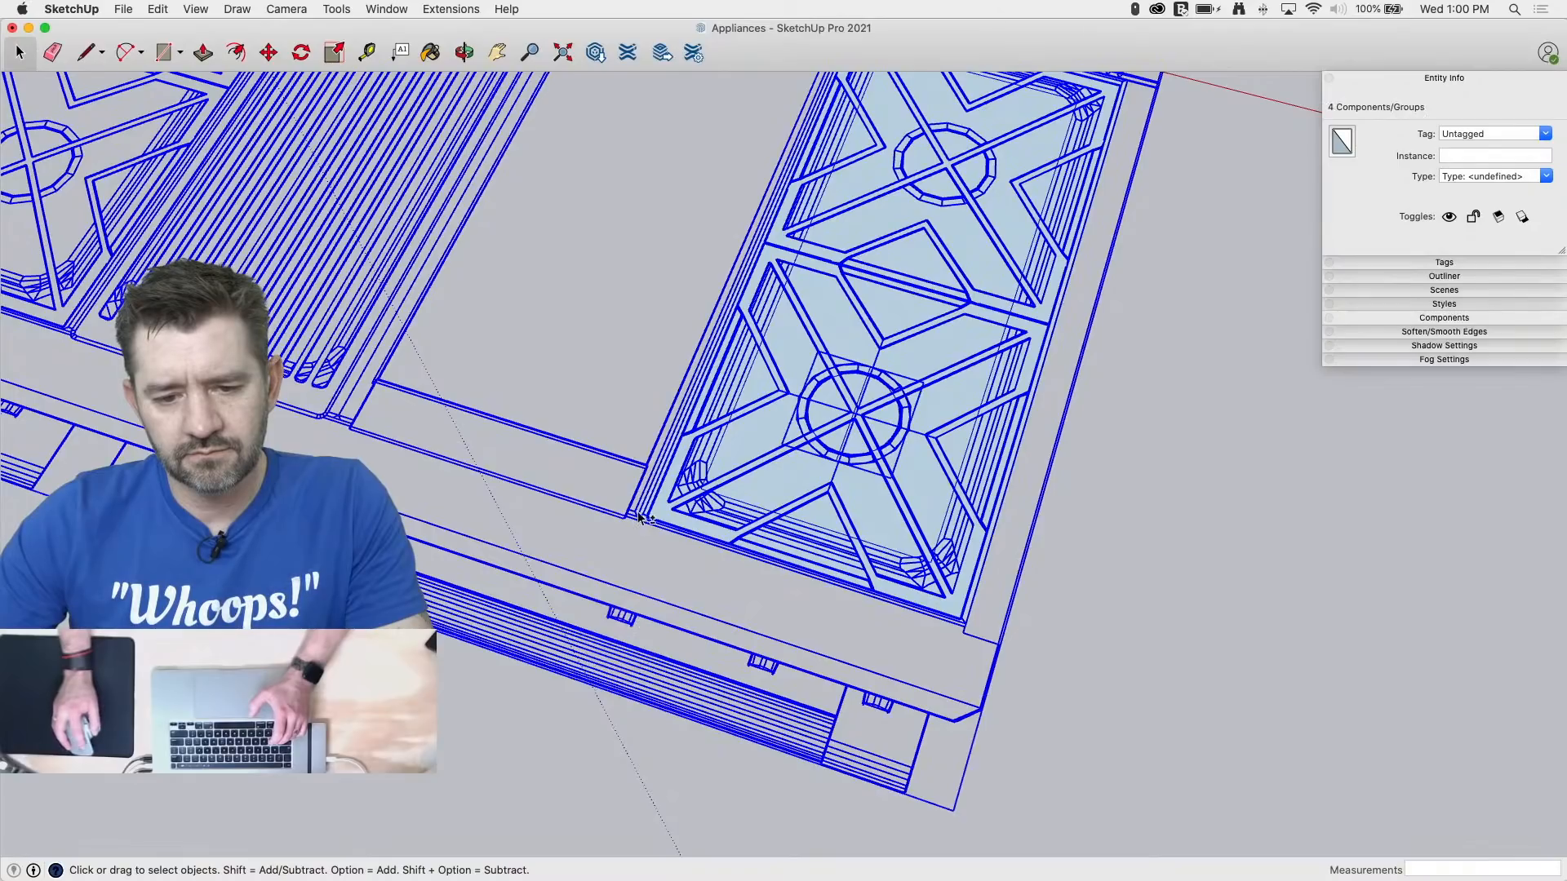
pyautogui.click(664, 699)
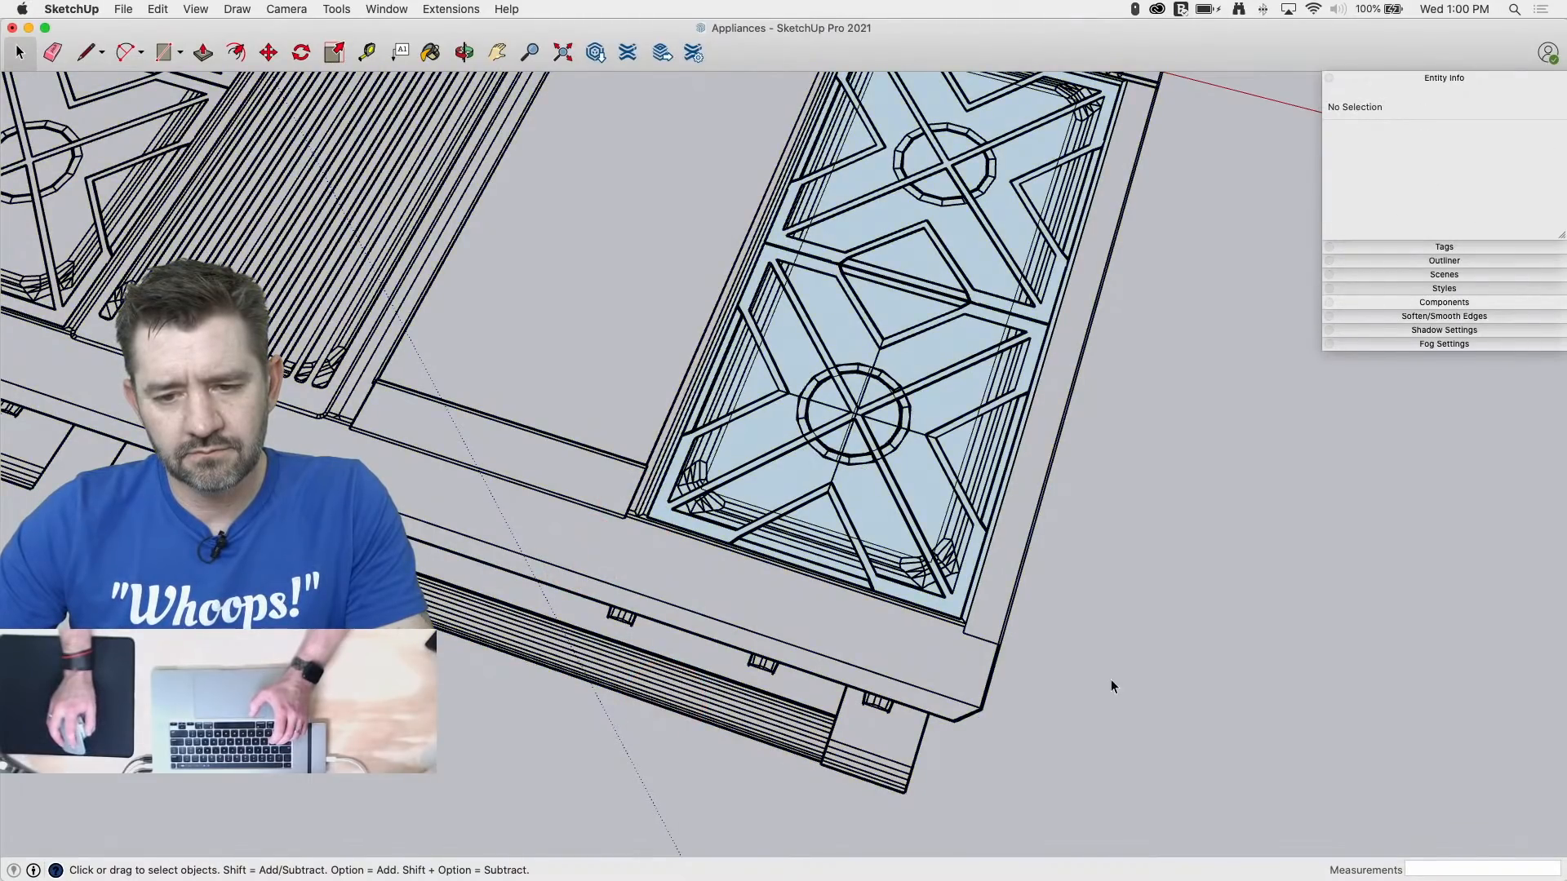
pyautogui.moveTo(1106, 682); pyautogui.dragTo(918, 383, button='middle')
pyautogui.scroll(-2, 920, 653)
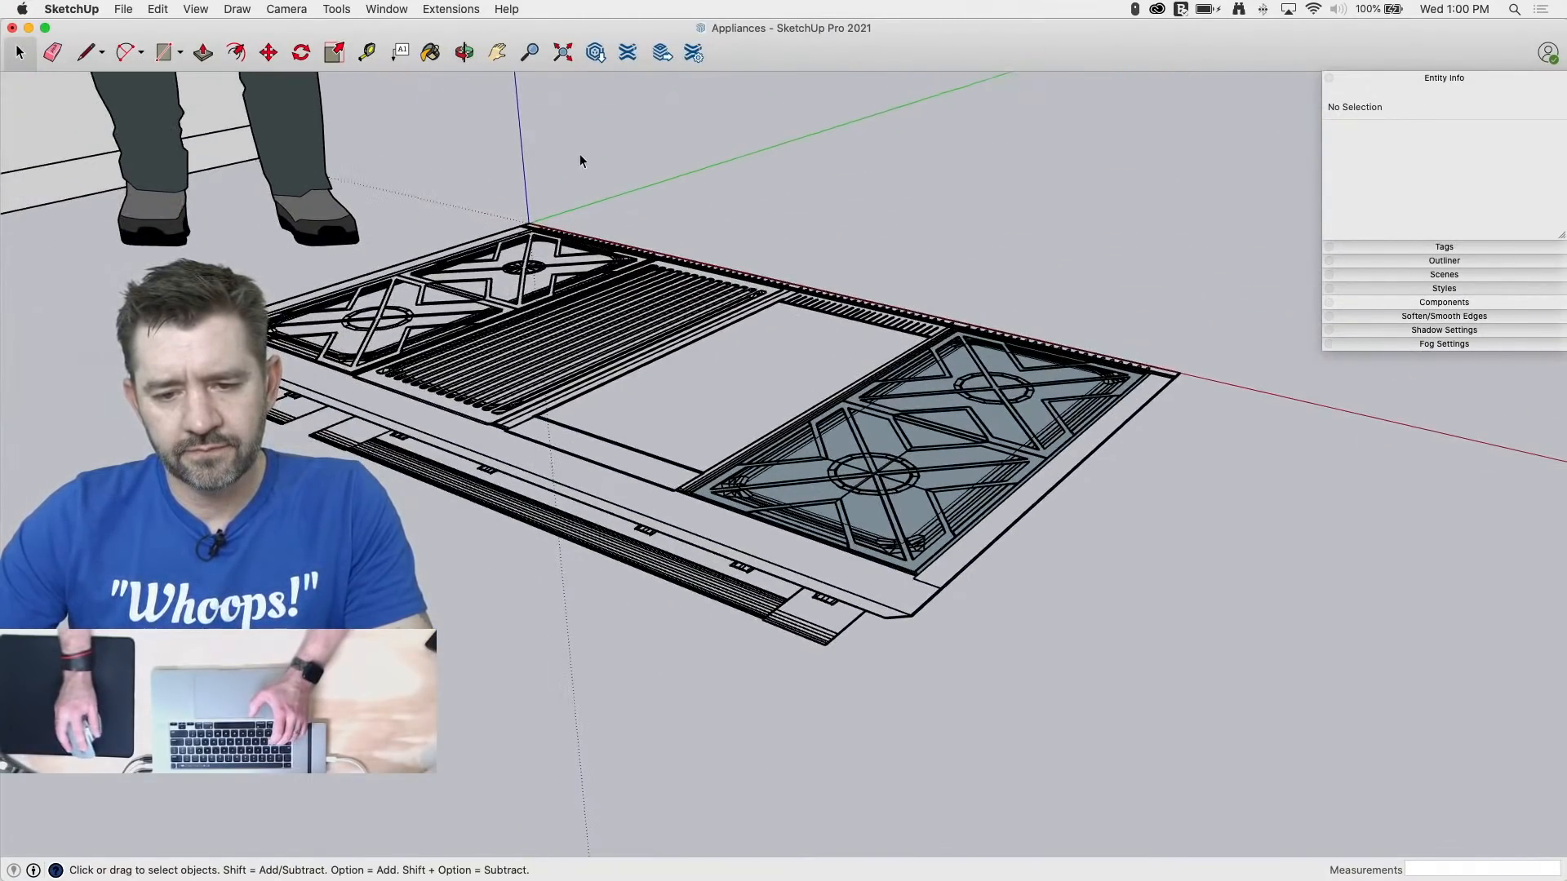
pyautogui.moveTo(580, 160); pyautogui.dragTo(1217, 648)
pyautogui.press('m')
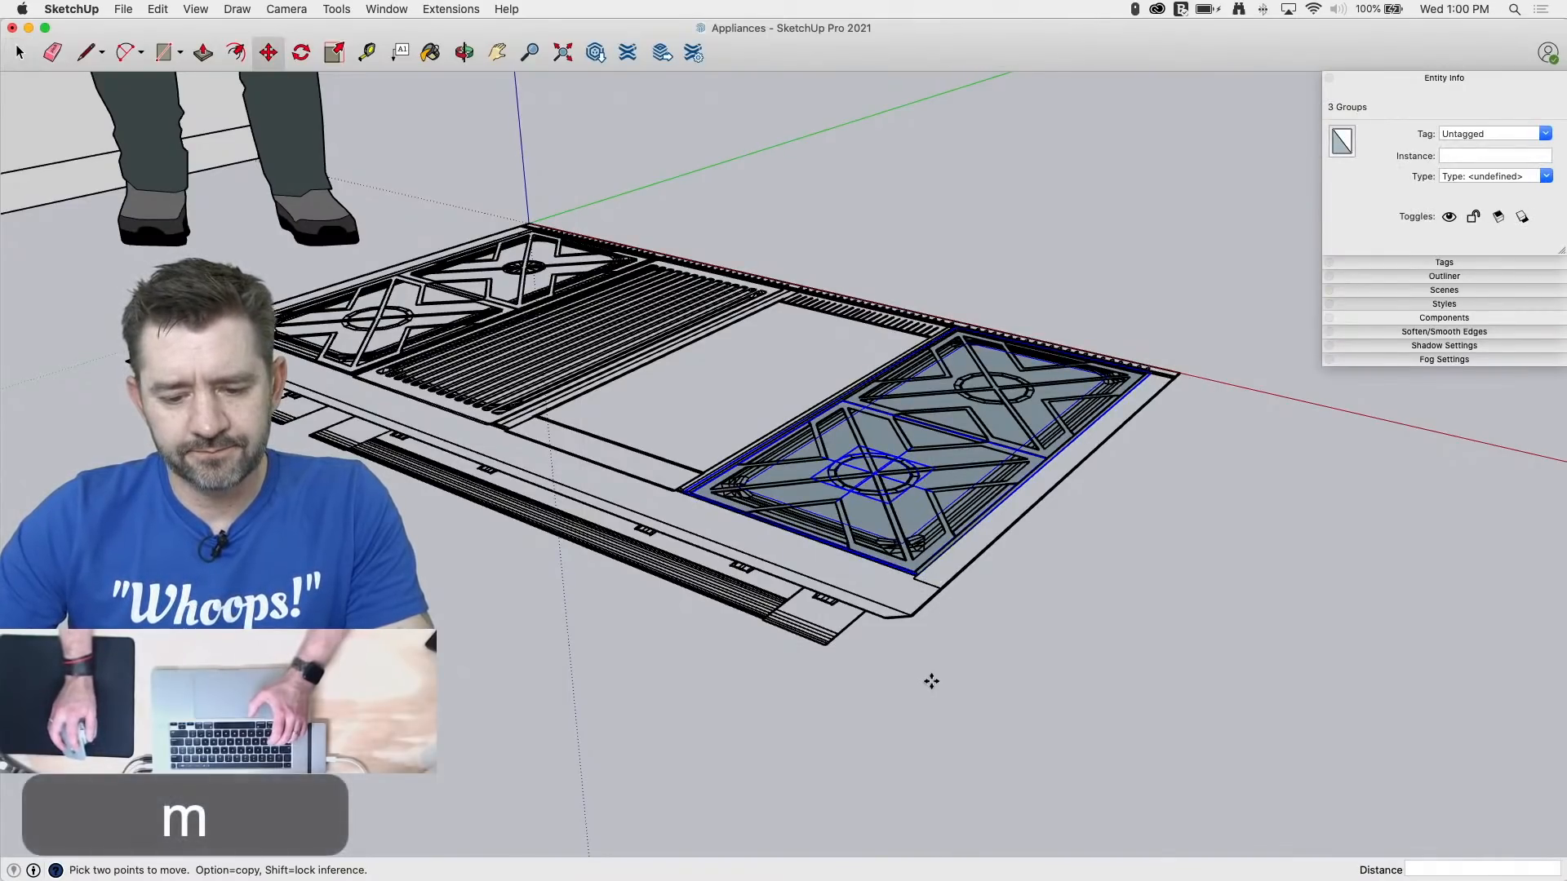
pyautogui.click(931, 681)
pyautogui.press('Up')
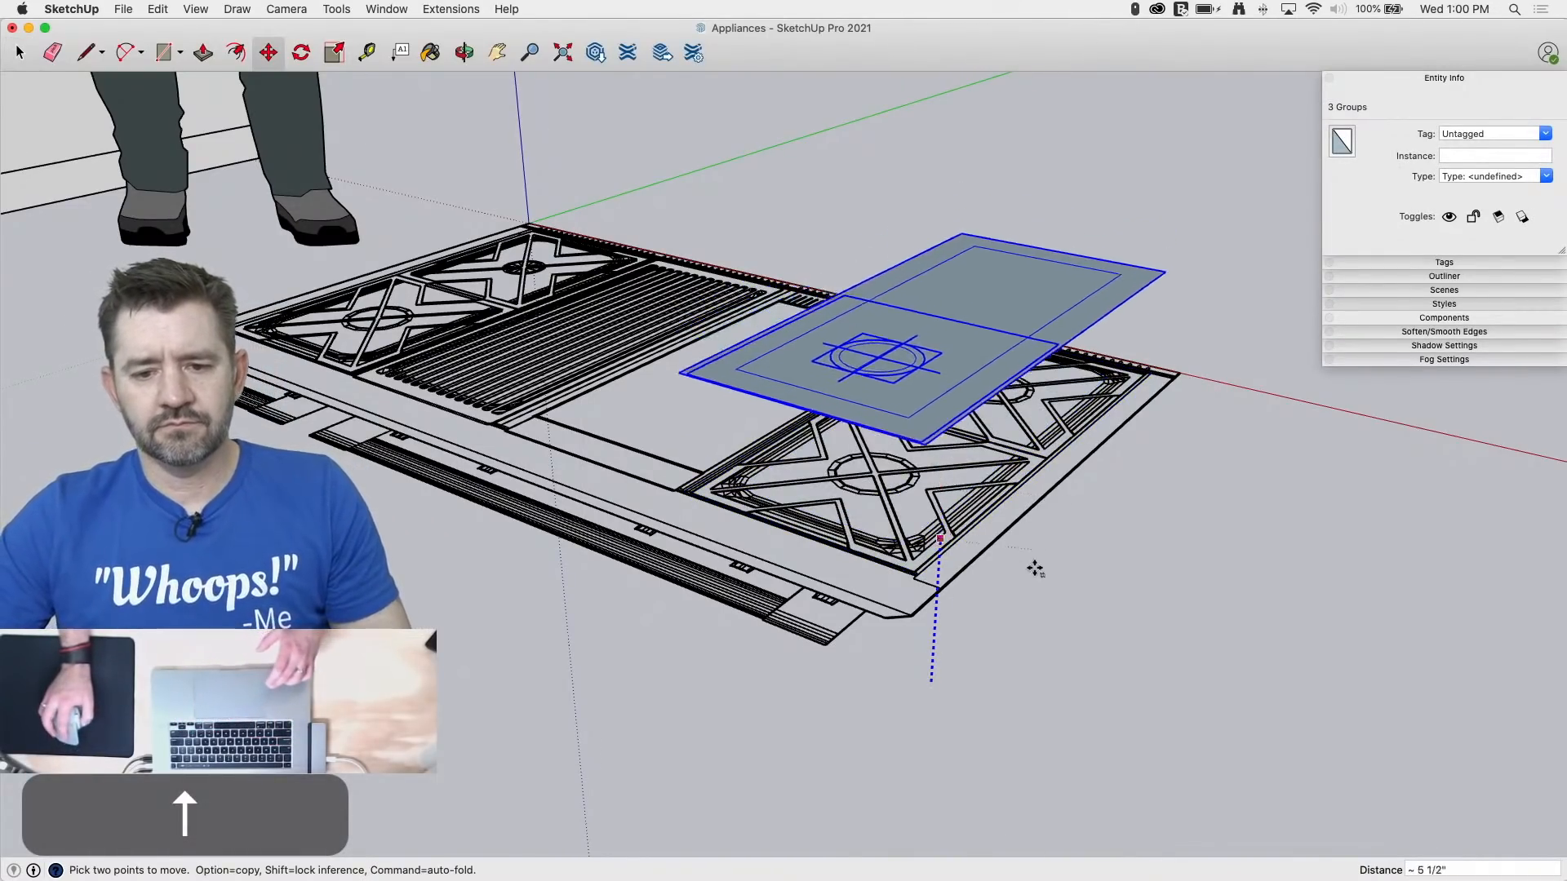
pyautogui.scroll(-4, 1035, 569)
pyautogui.click(1072, 253)
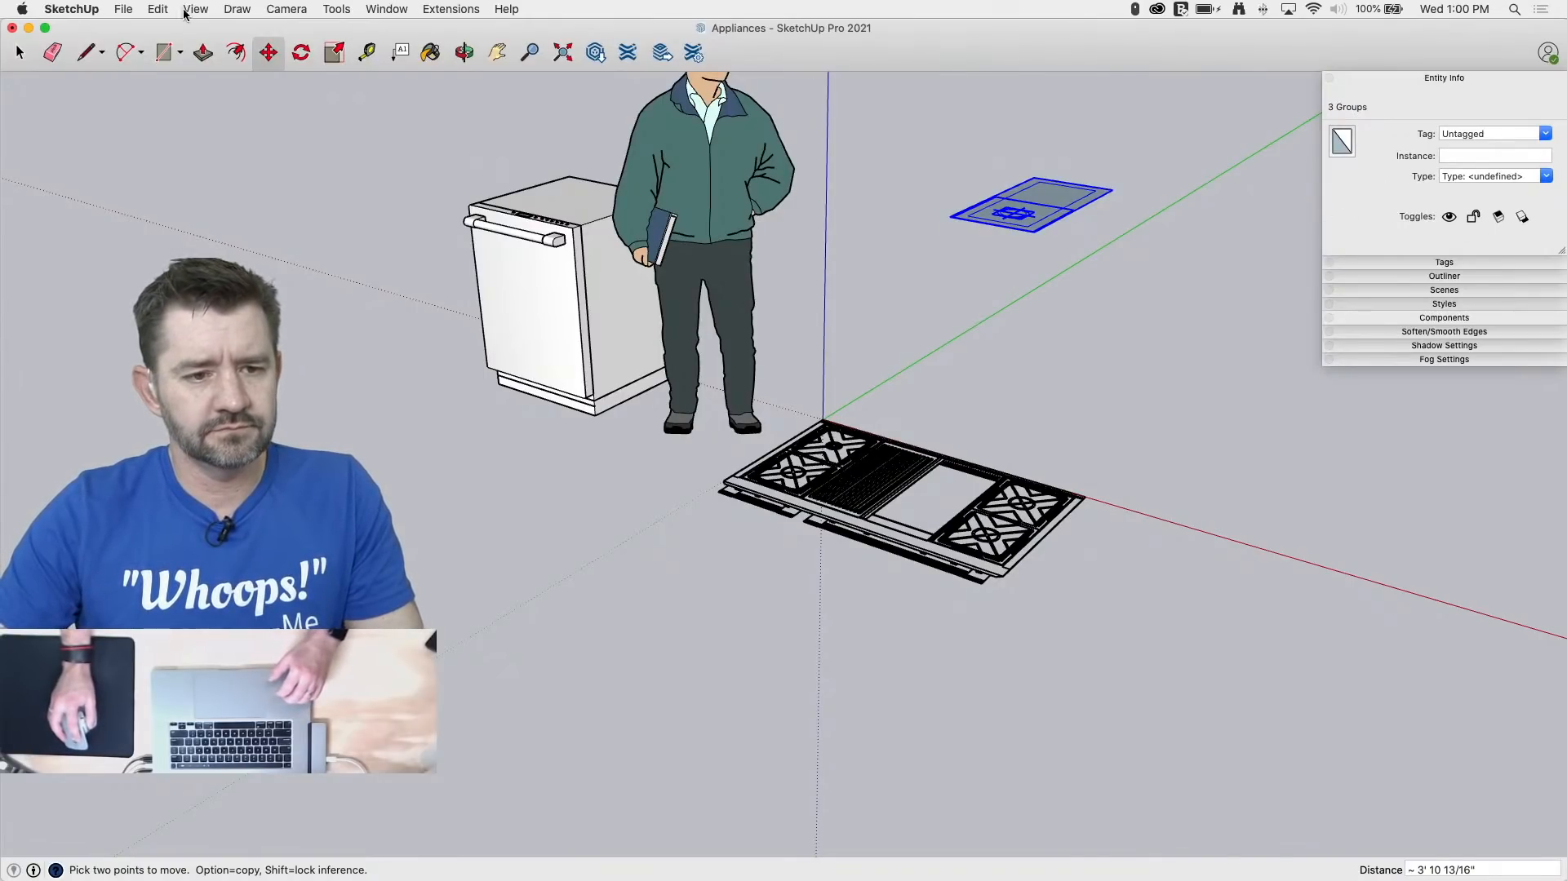
# Step: Unhide all hidden geometry and open the range for editing
pyautogui.click(157, 9)
pyautogui.moveTo(212, 244)
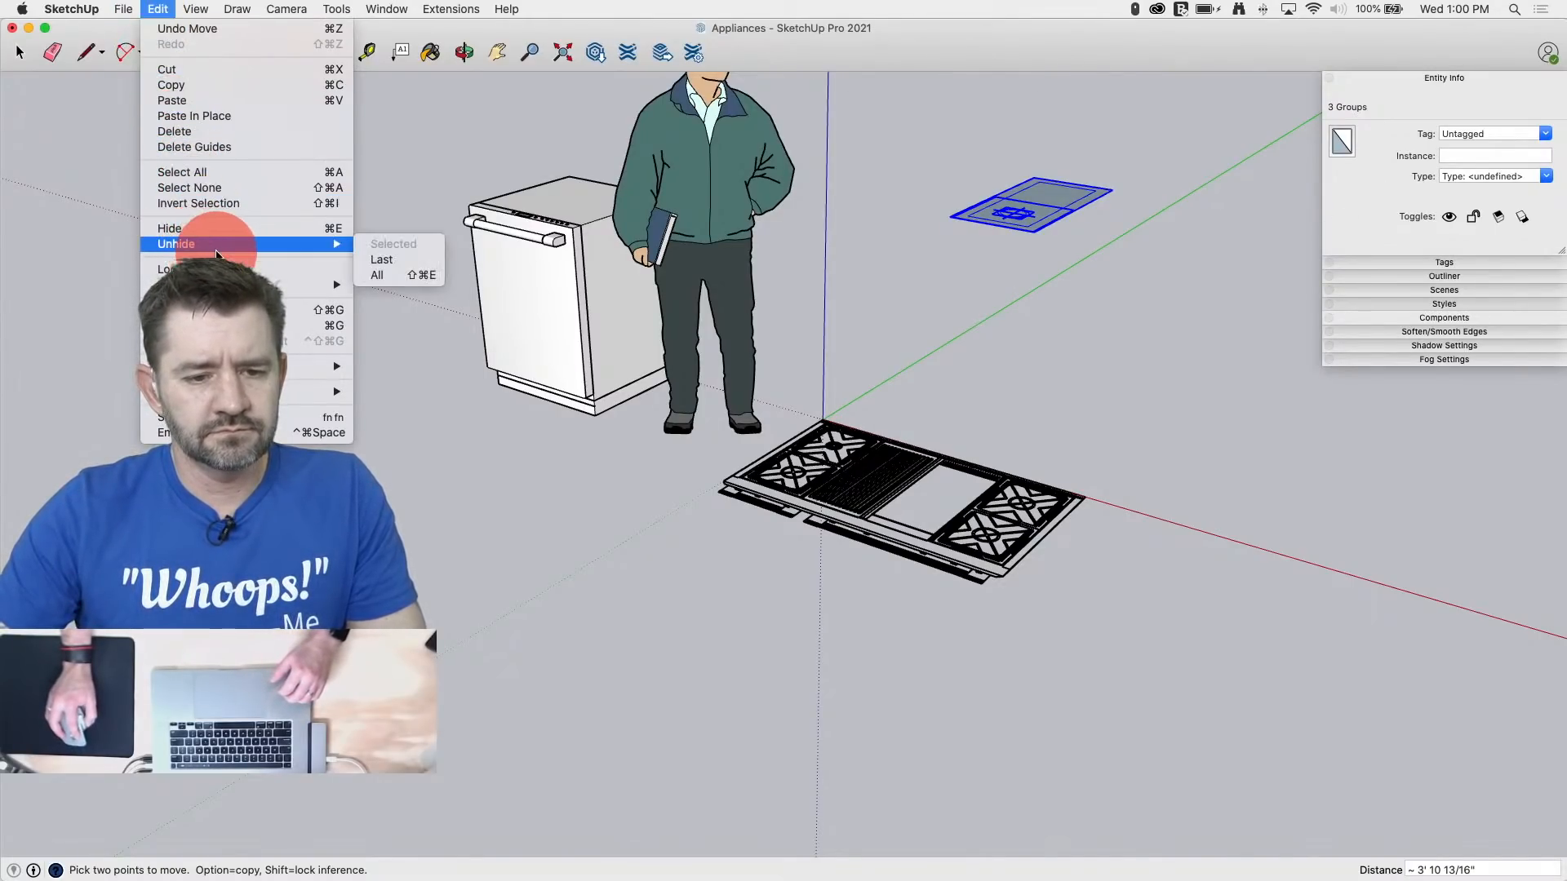
pyautogui.click(419, 276)
pyautogui.scroll(4, 1129, 327)
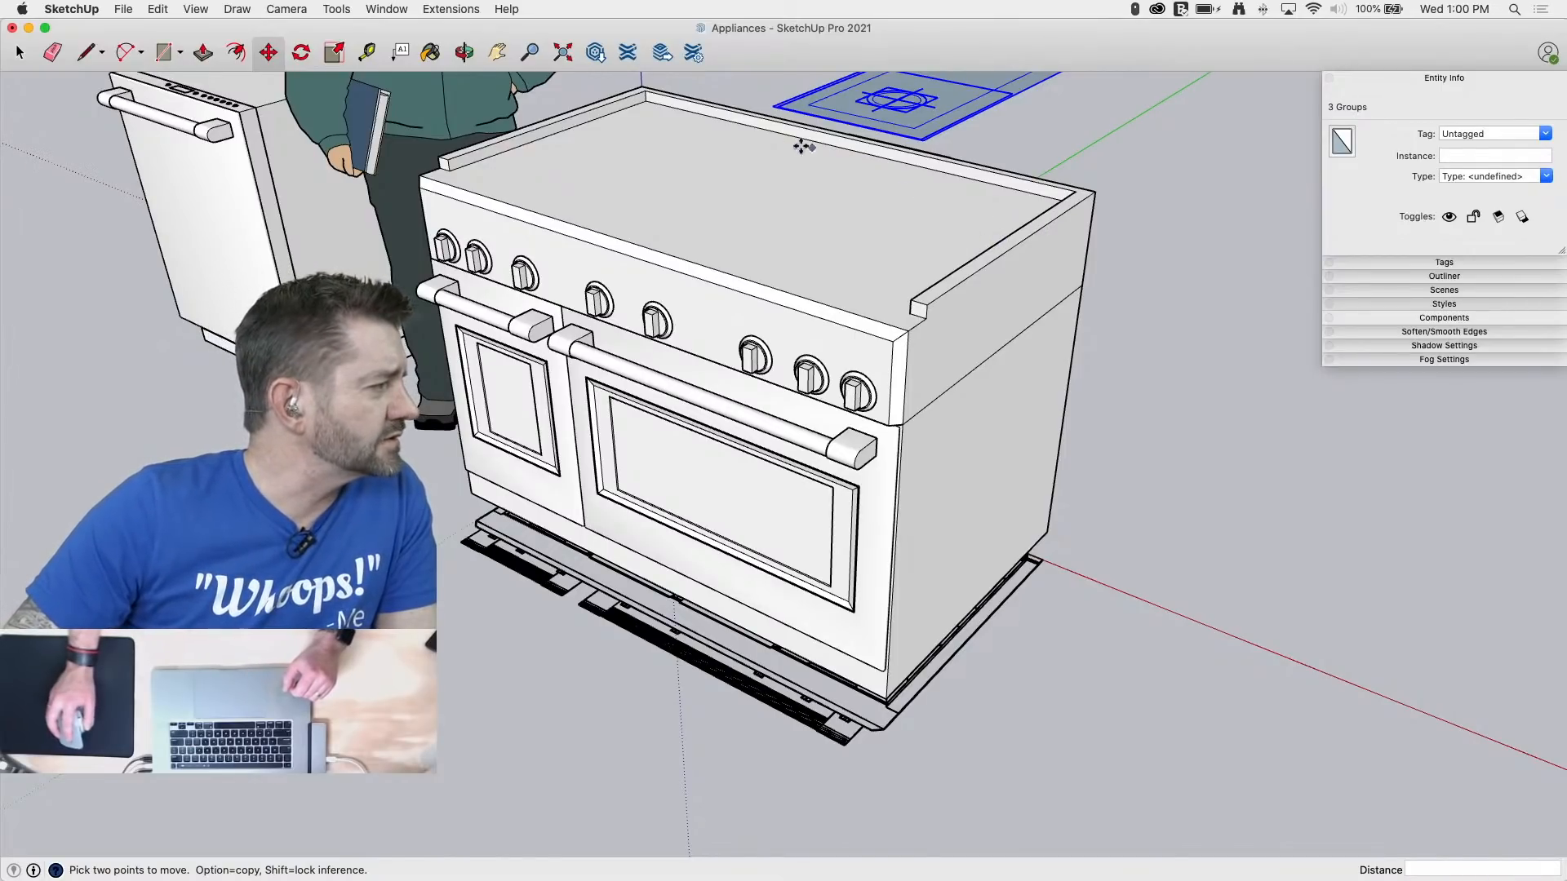
pyautogui.moveTo(1161, 217); pyautogui.dragTo(1106, 214, button='middle')
pyautogui.press('space')
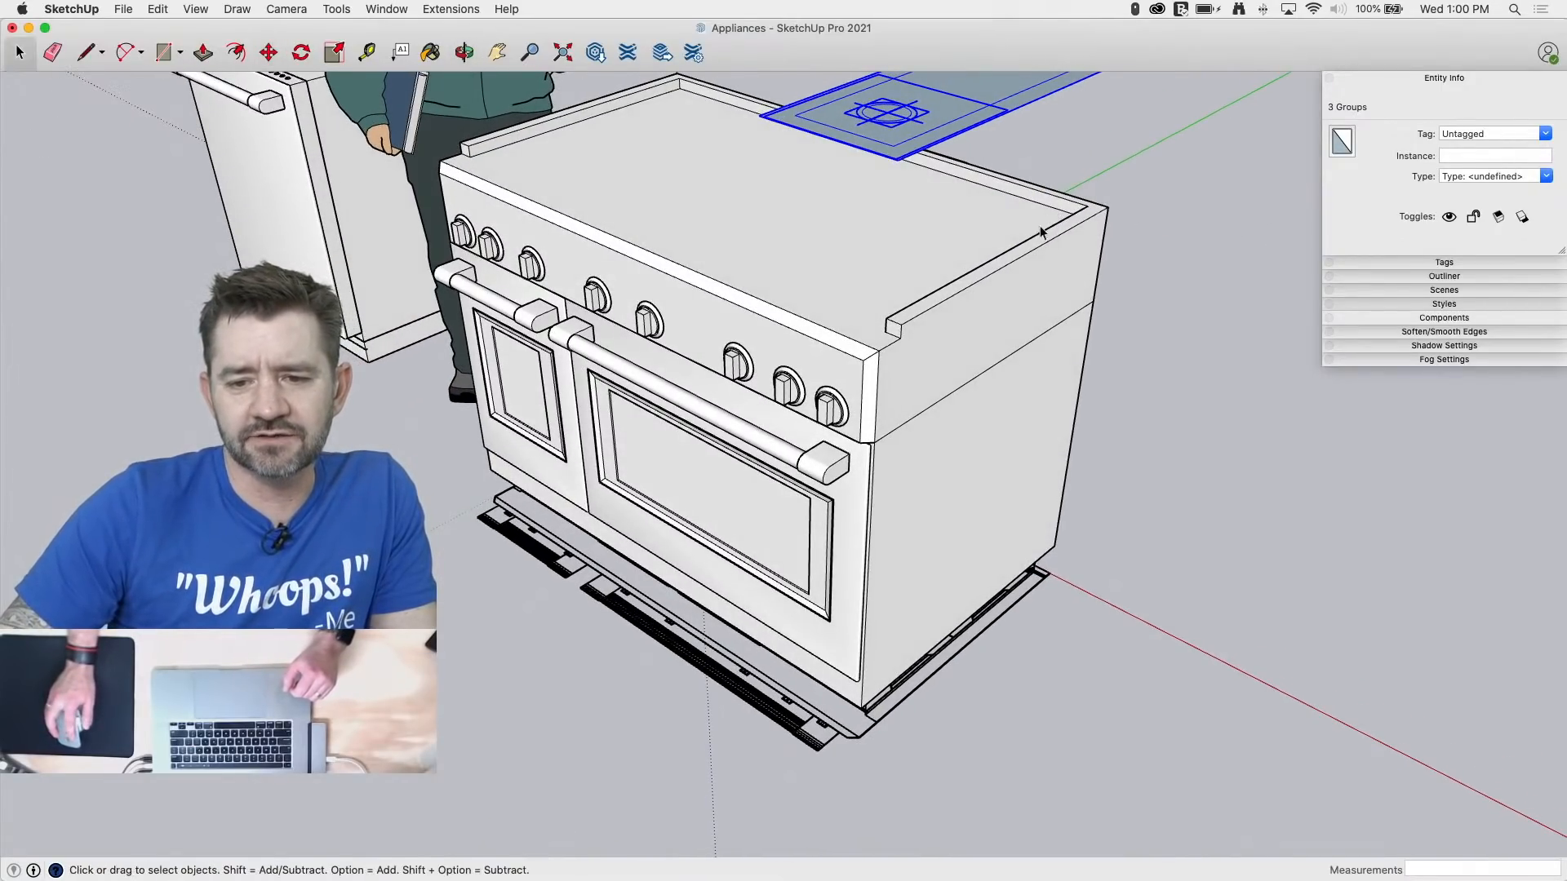
pyautogui.doubleClick(1020, 241)
# Step: Try to draw a short line across the range rim's back right corner, from its inner corner to the outer side edge, and undo it
pyautogui.press('l')
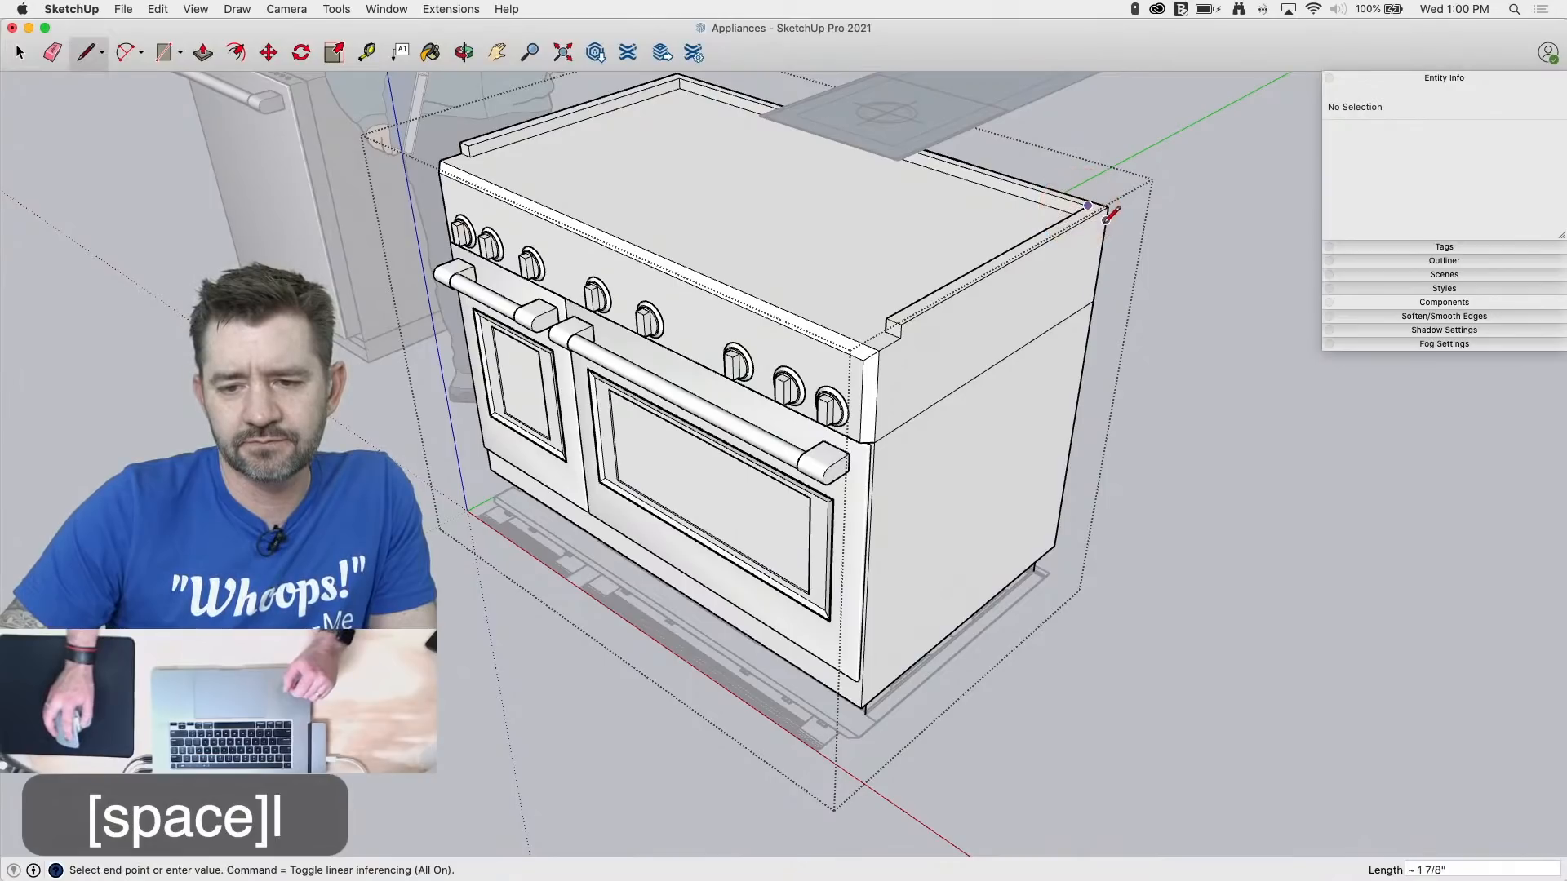
pyautogui.click(1104, 210)
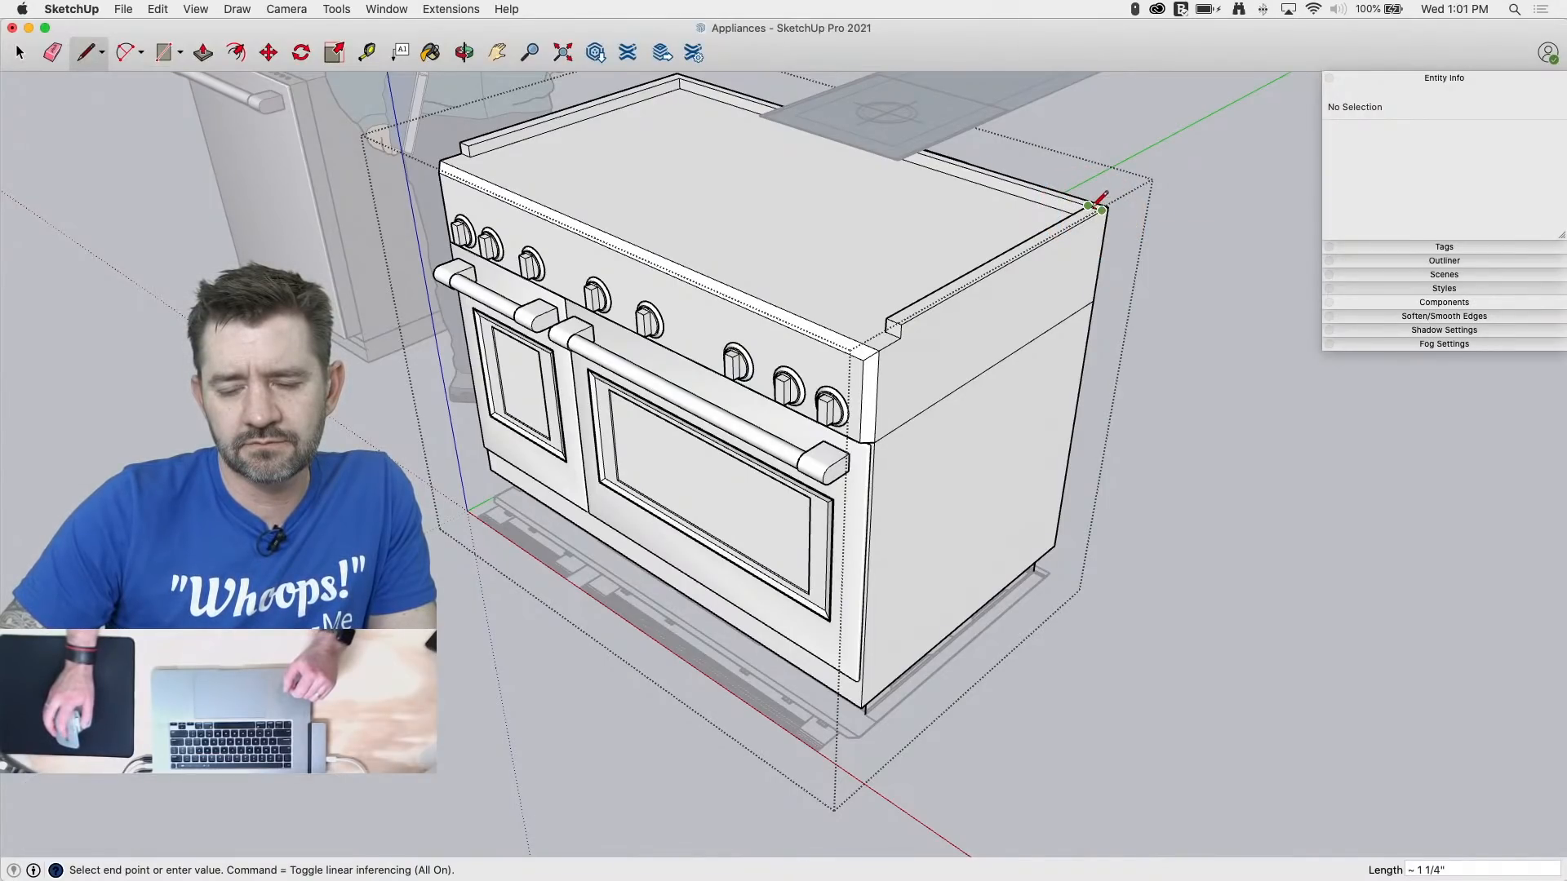
pyautogui.scroll(3, 1147, 182)
pyautogui.scroll(3, 1139, 191)
pyautogui.press('e')
pyautogui.click(1073, 217)
pyautogui.click(1078, 215)
pyautogui.press('l')
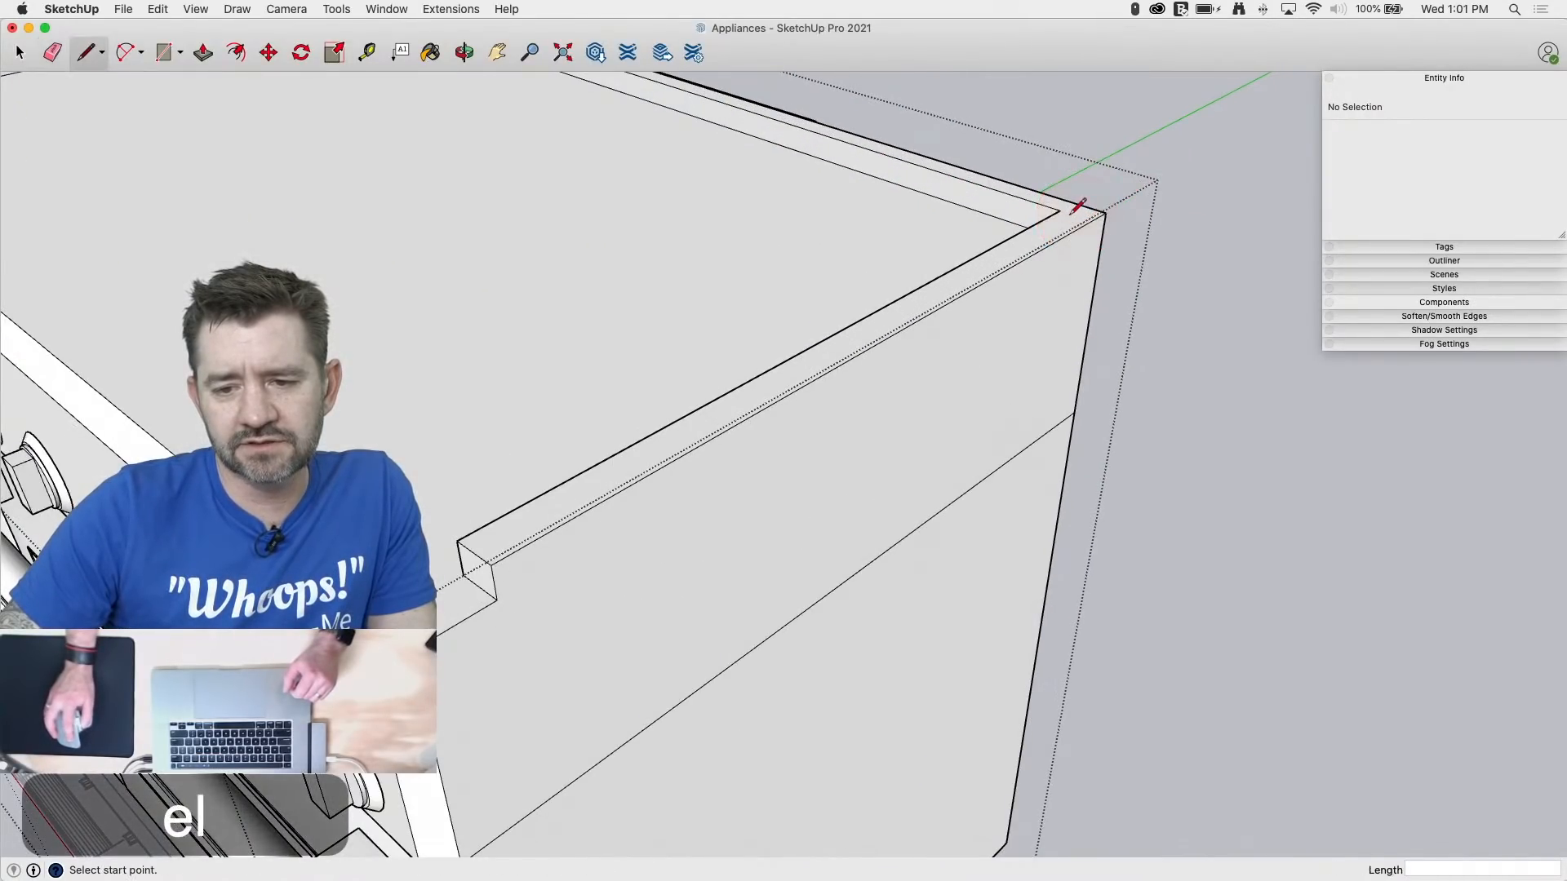
pyautogui.click(1058, 212)
pyautogui.click(1097, 217)
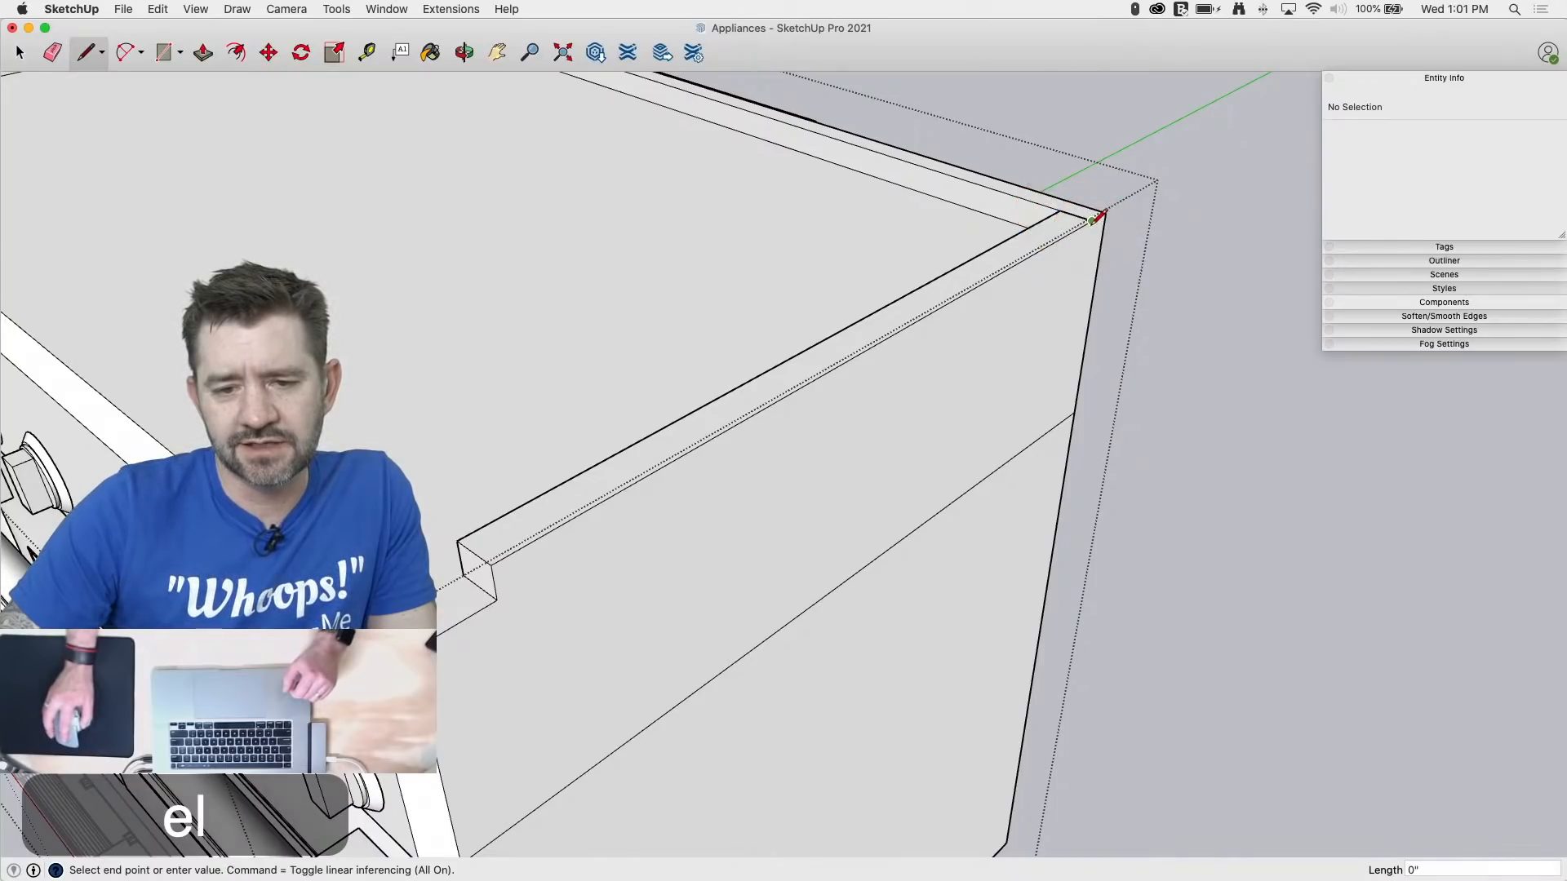
pyautogui.scroll(-5, 1098, 217)
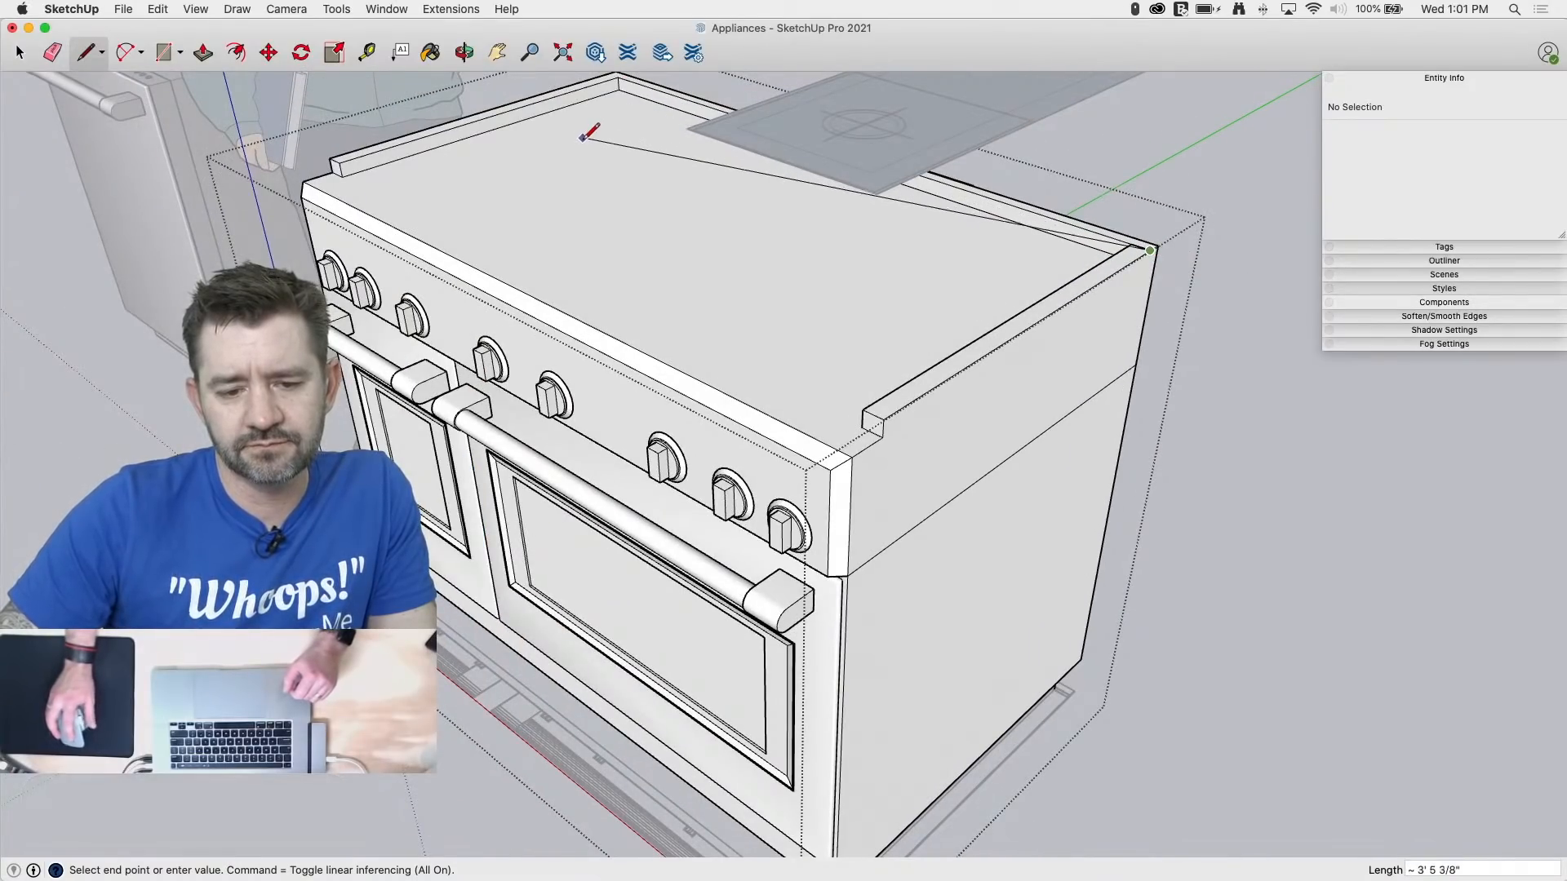
pyautogui.press('space')
pyautogui.press('super+z')
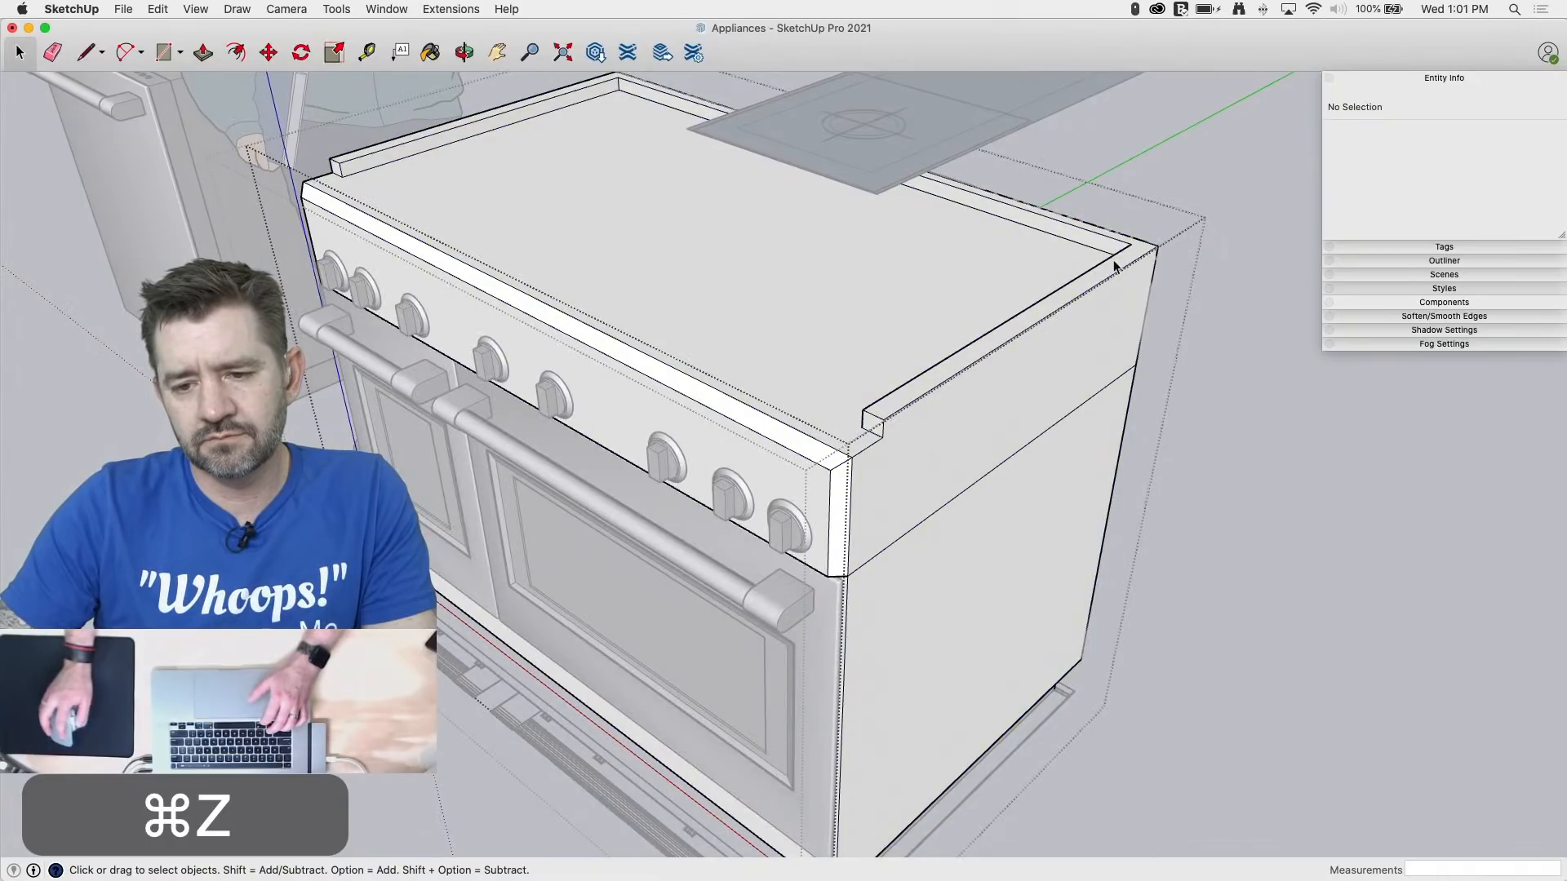
# Step: Draw lines across the rim's back corners, about 1 1/4" long at the right corner, separating the back rail from the side rails
pyautogui.press('l')
pyautogui.click(1129, 245)
pyautogui.click(1153, 252)
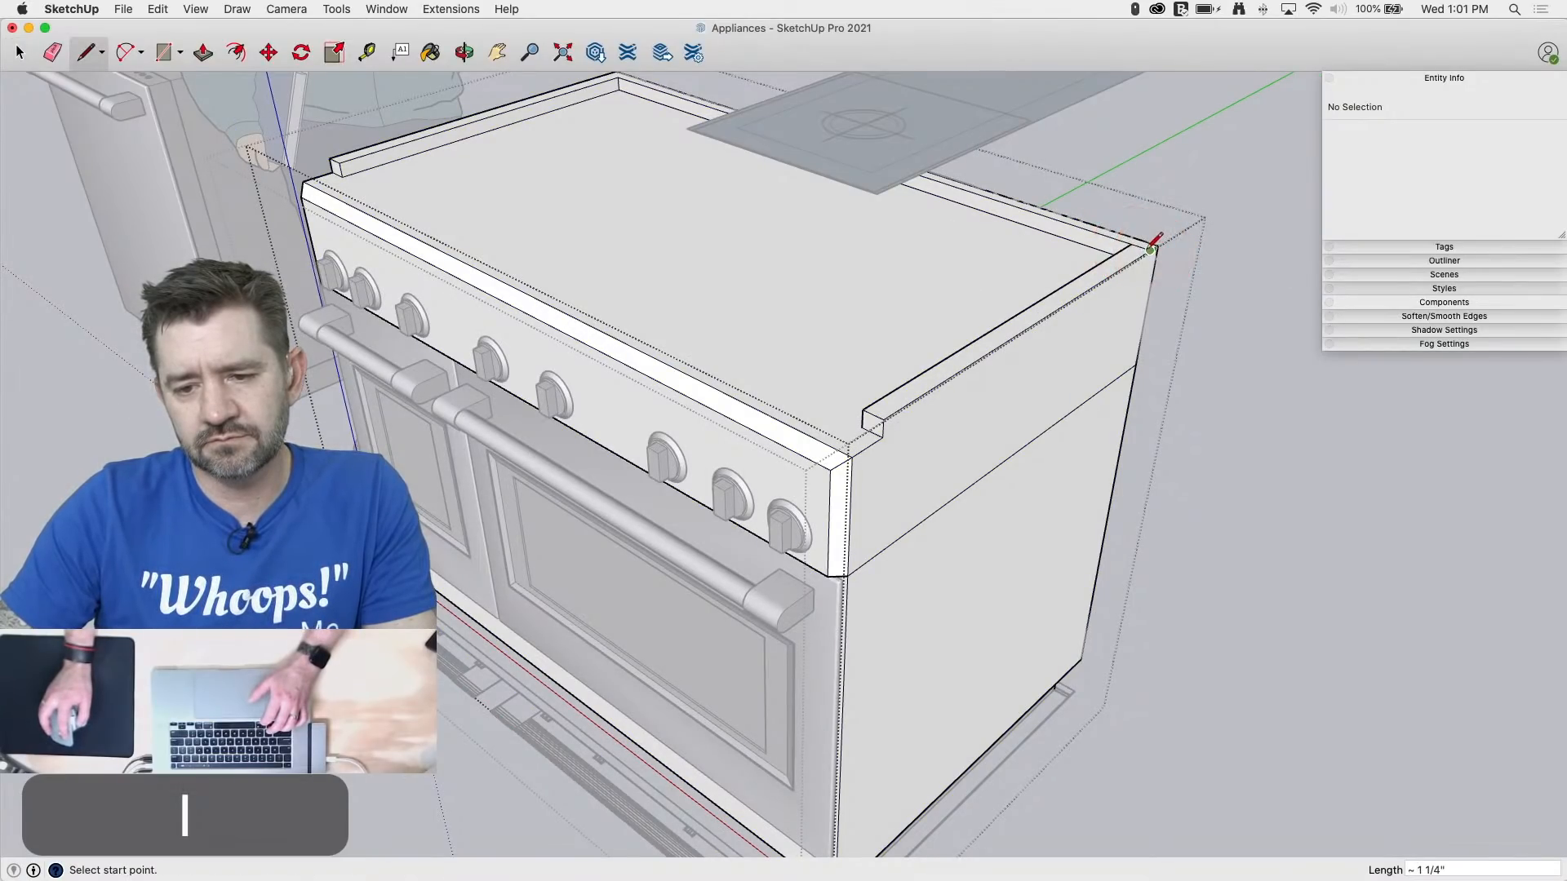
pyautogui.click(1126, 237)
pyautogui.click(542, 97)
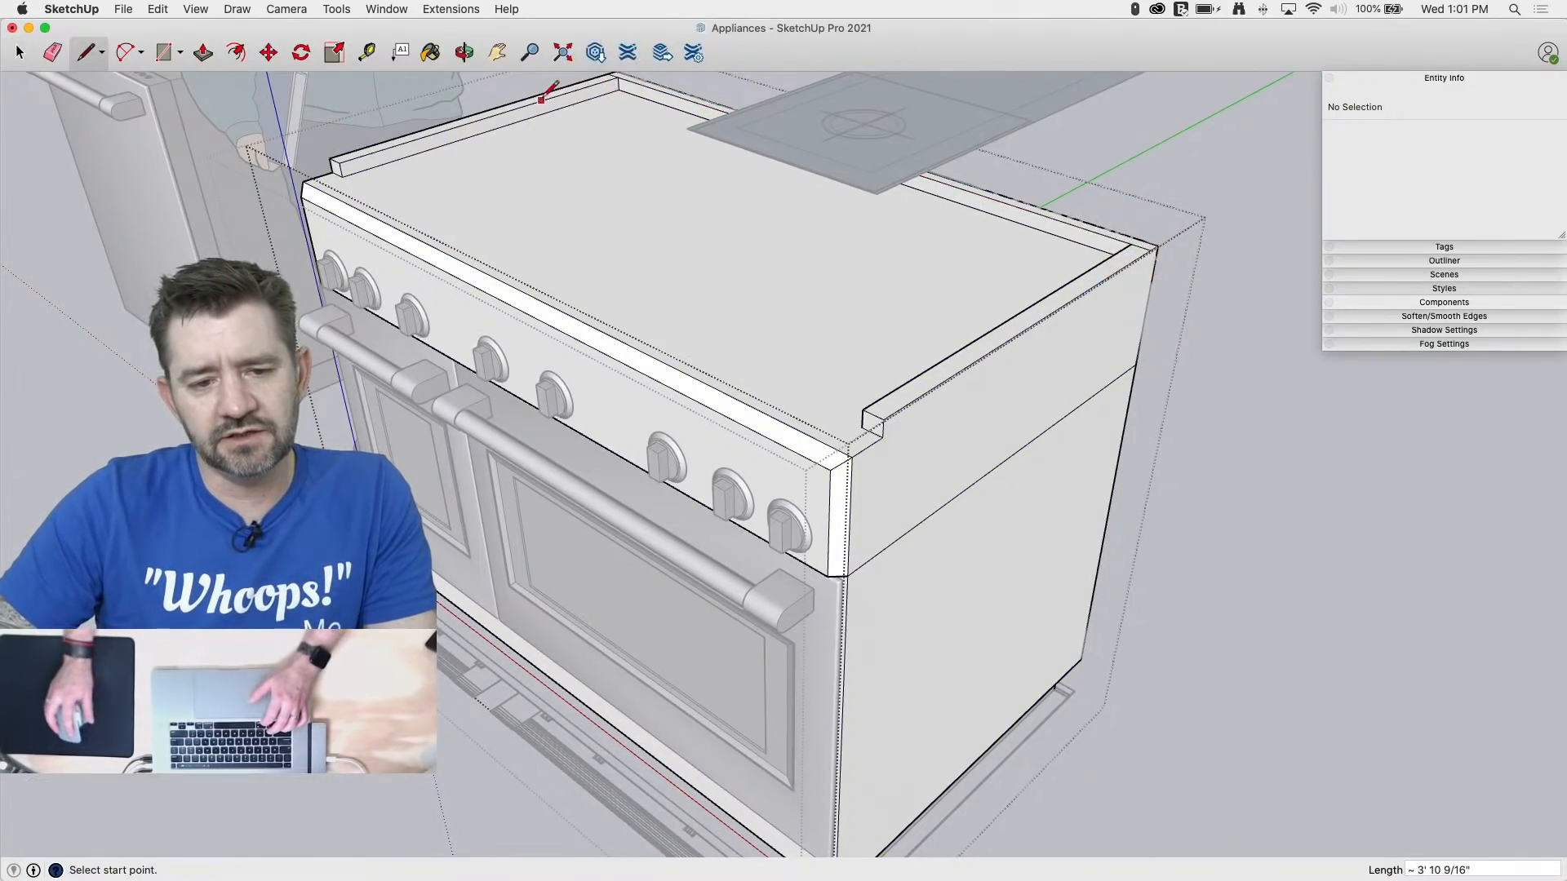
# Step: Push the left side rail's inner face outward by about 1" to remove the rail, and erase its leftover edges
pyautogui.press('p')
pyautogui.click(509, 108)
pyautogui.moveTo(519, 163); pyautogui.dragTo(426, 147)
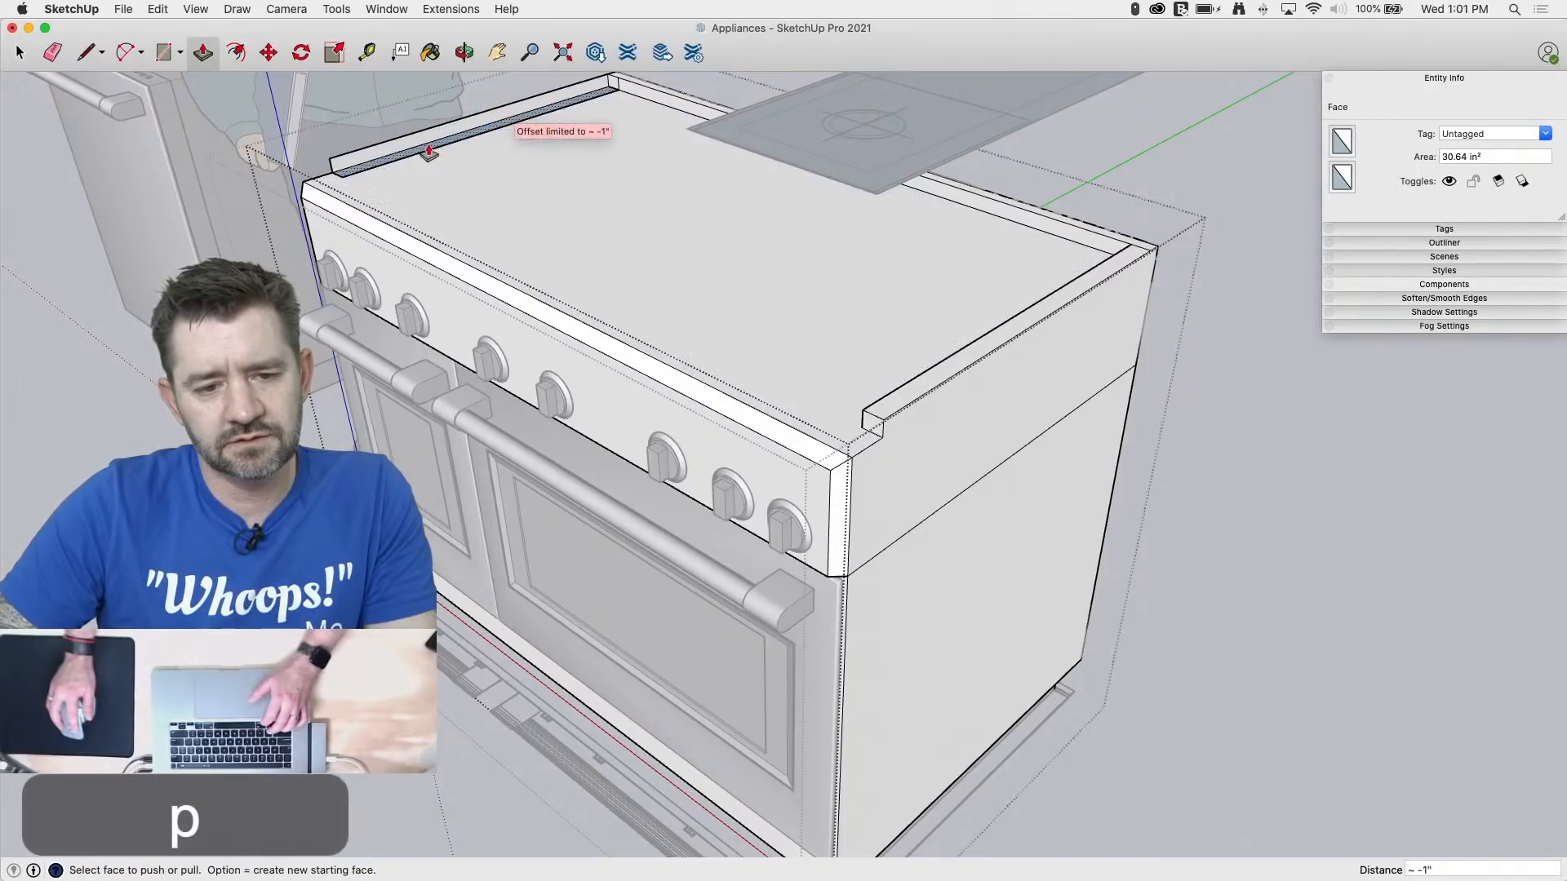
pyautogui.press('e')
pyautogui.press('l')
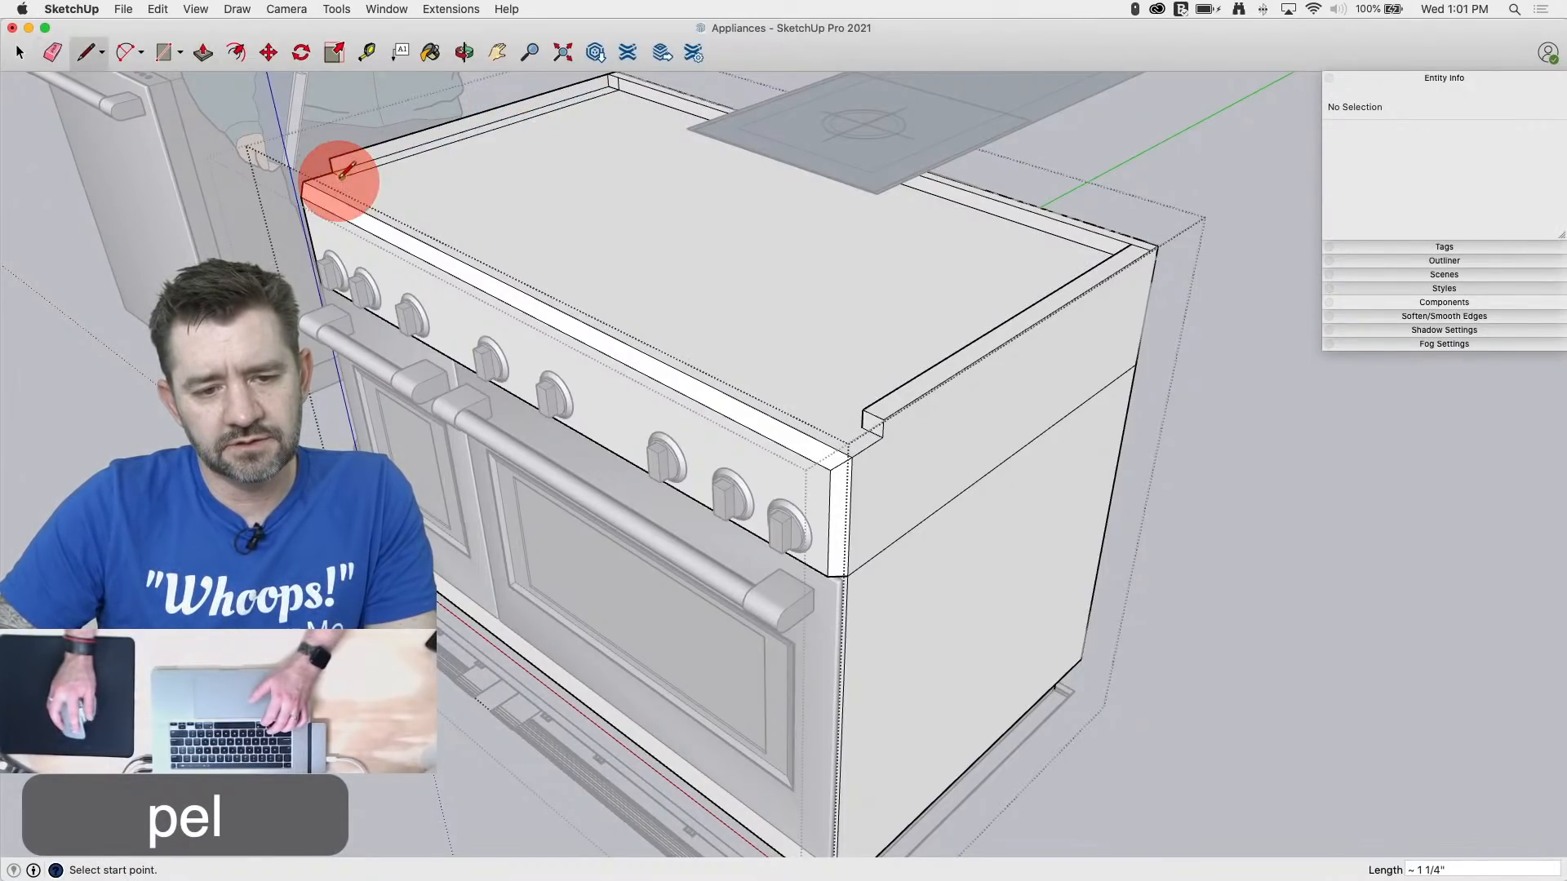
pyautogui.press('e')
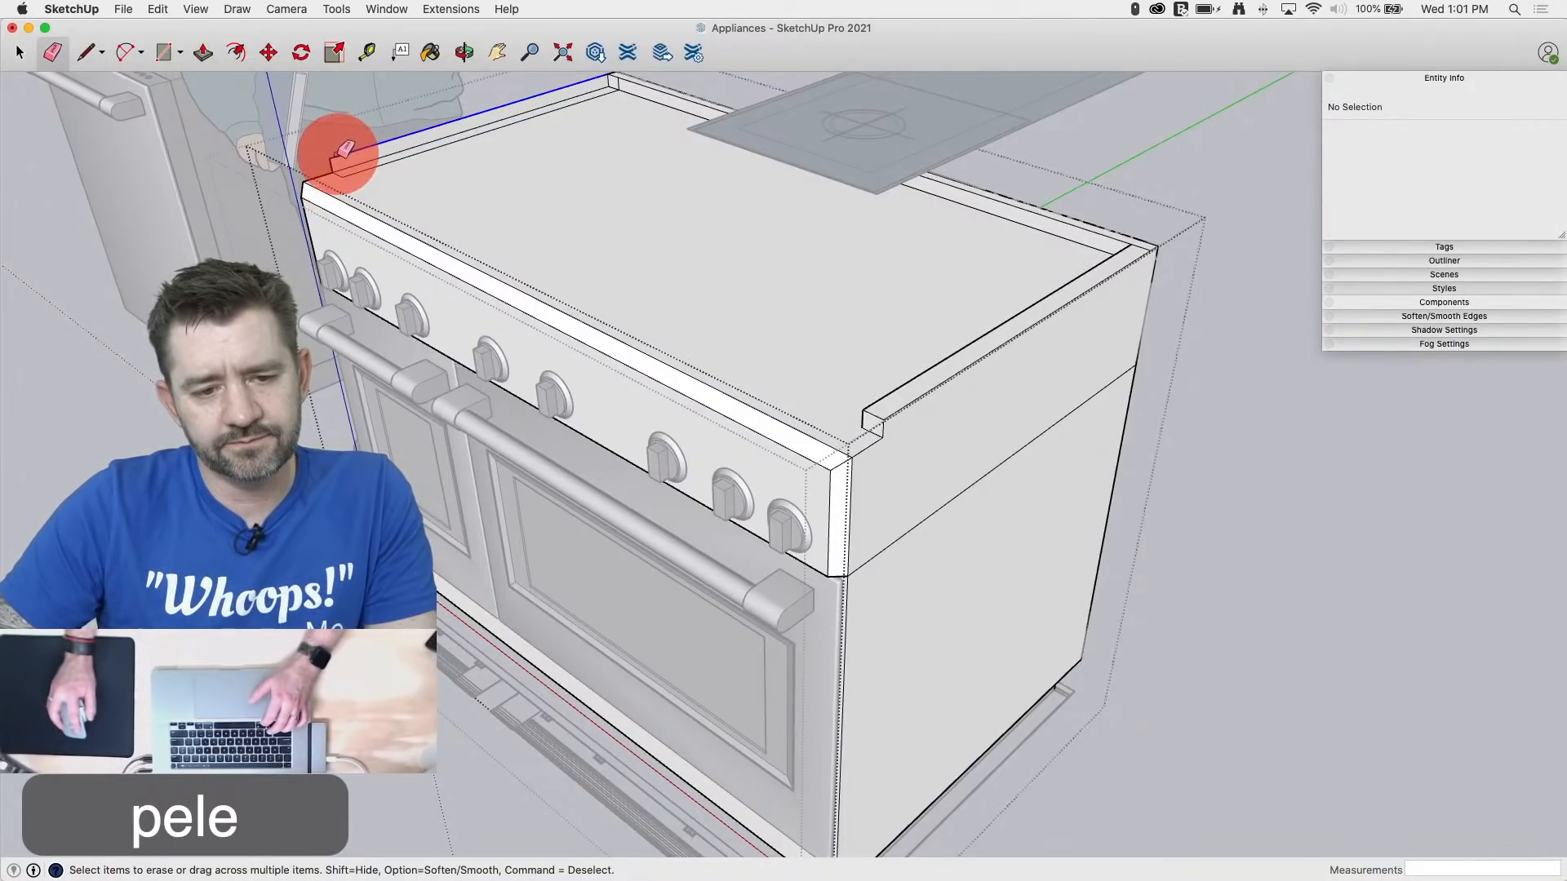
pyautogui.click(620, 81)
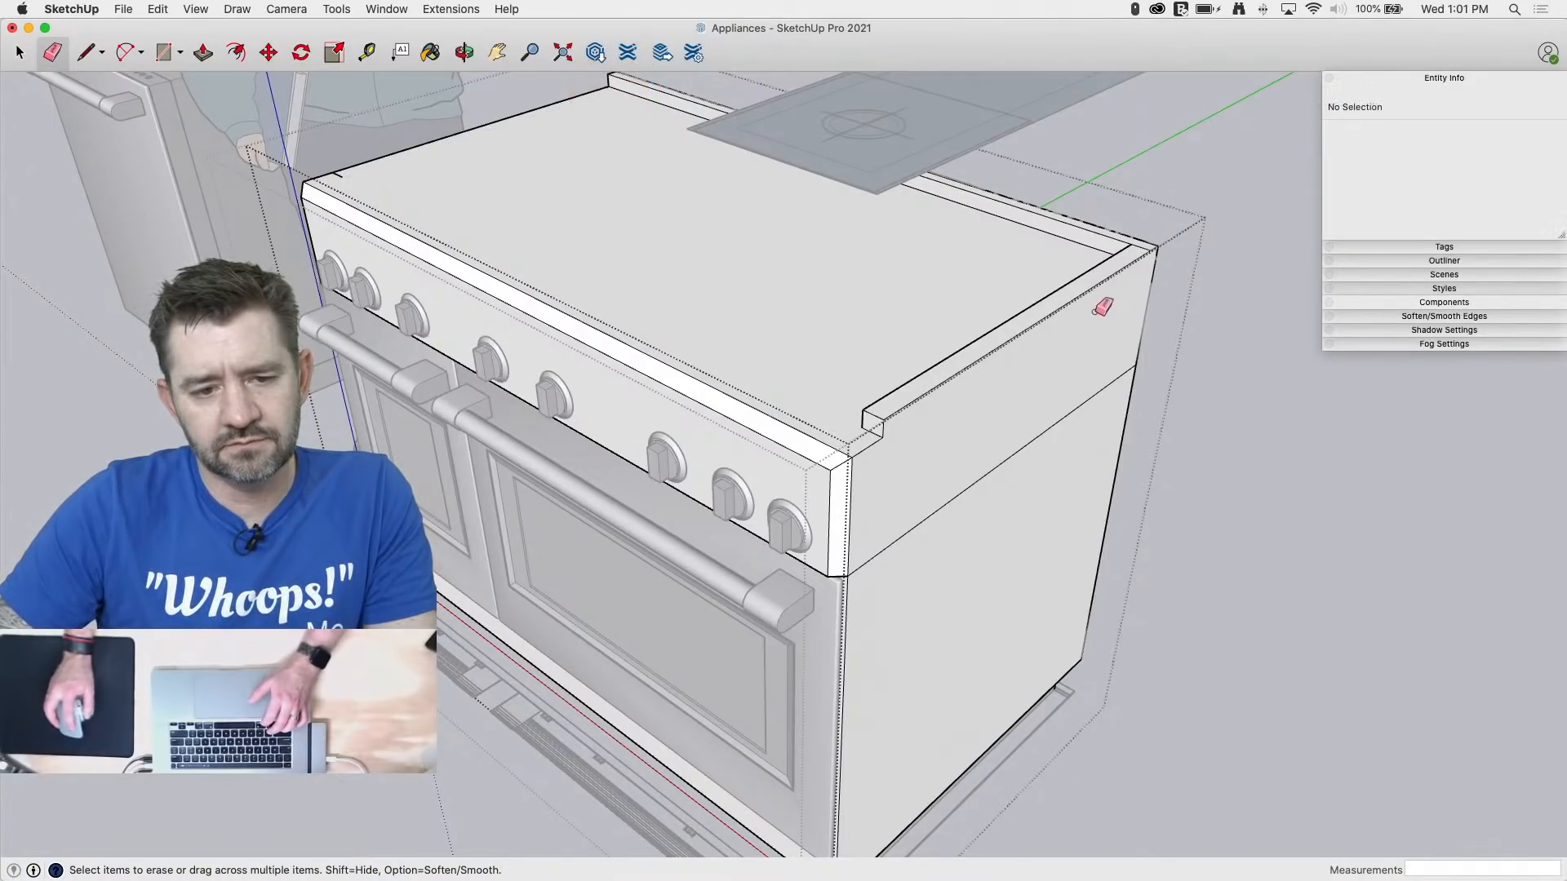
pyautogui.click(342, 175)
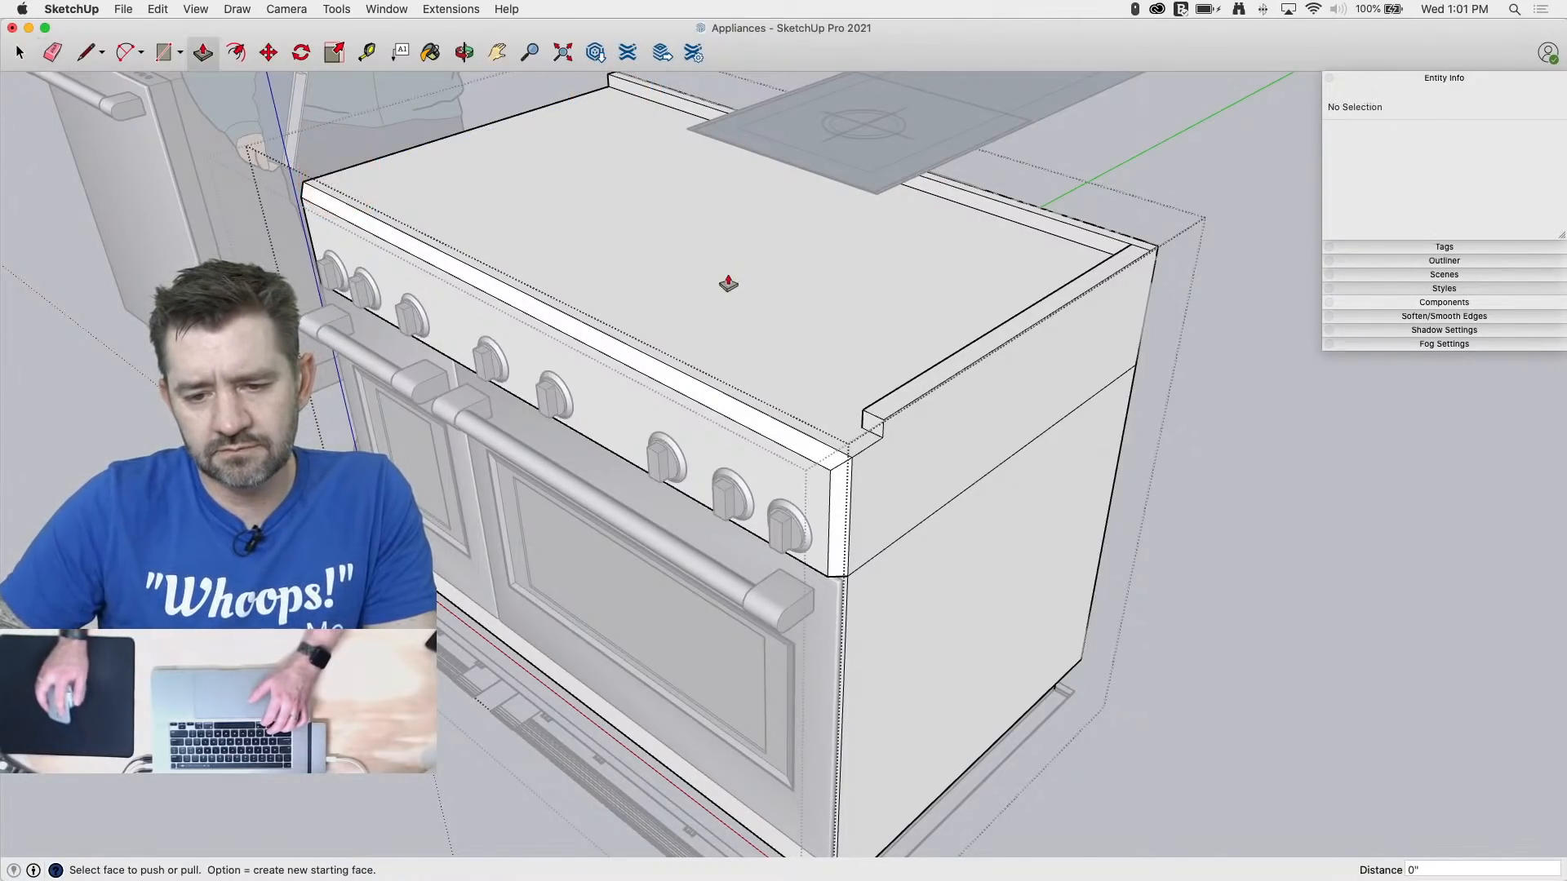
# Step: Push the right side rail's front end back to the rear corner to remove the rail, and leave the range group
pyautogui.press('p')
pyautogui.moveTo(885, 440)
pyautogui.mouseDown()
pyautogui.moveTo(885, 425)
pyautogui.moveTo(1126, 281)
pyautogui.moveTo(1135, 248)
pyautogui.mouseUp()
pyautogui.press('e')
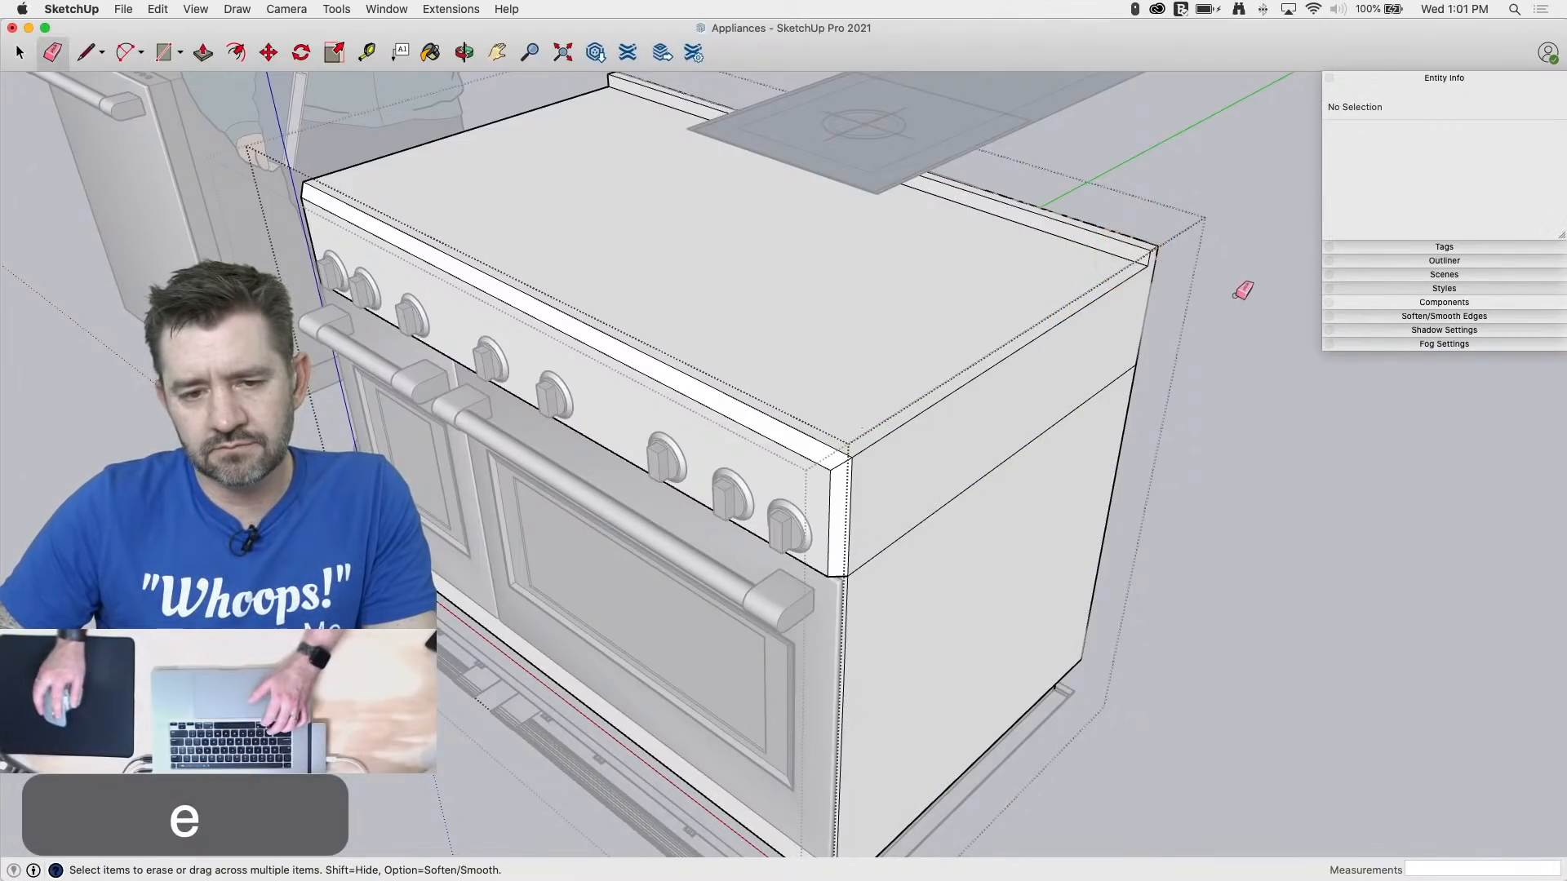
pyautogui.press('space')
pyautogui.click(1226, 395)
pyautogui.click(1195, 700)
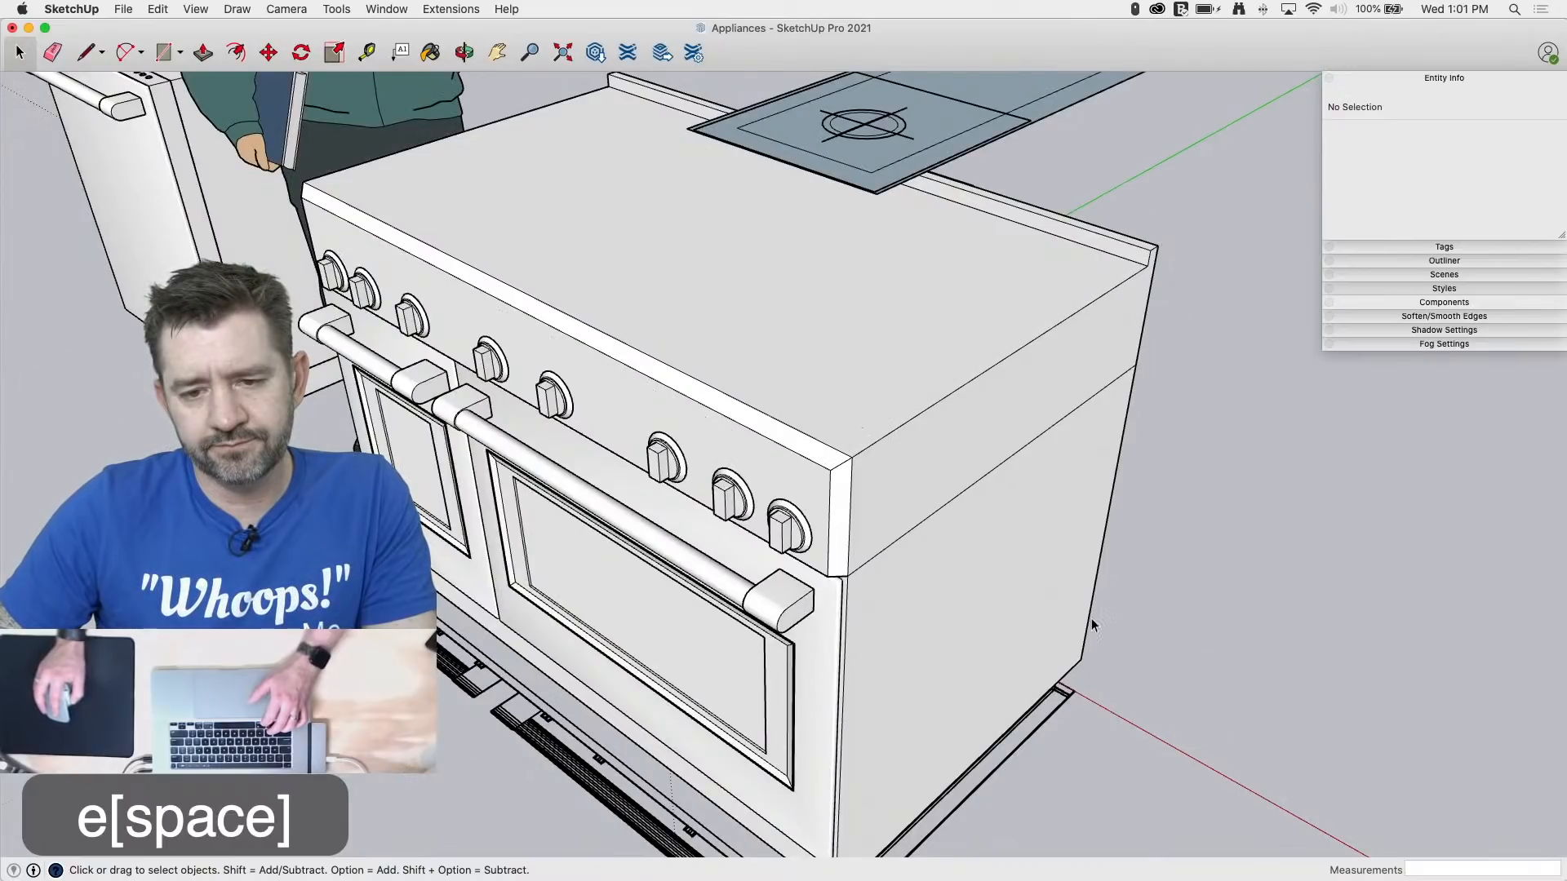
# Step: Open the long outer grate outline group and draw diagonal lines joining each inner rectangle corner to its outer corner
pyautogui.moveTo(1196, 700); pyautogui.dragTo(1113, 831, button='middle')
pyautogui.scroll(-4, 1113, 830)
pyautogui.scroll(4, 1114, 334)
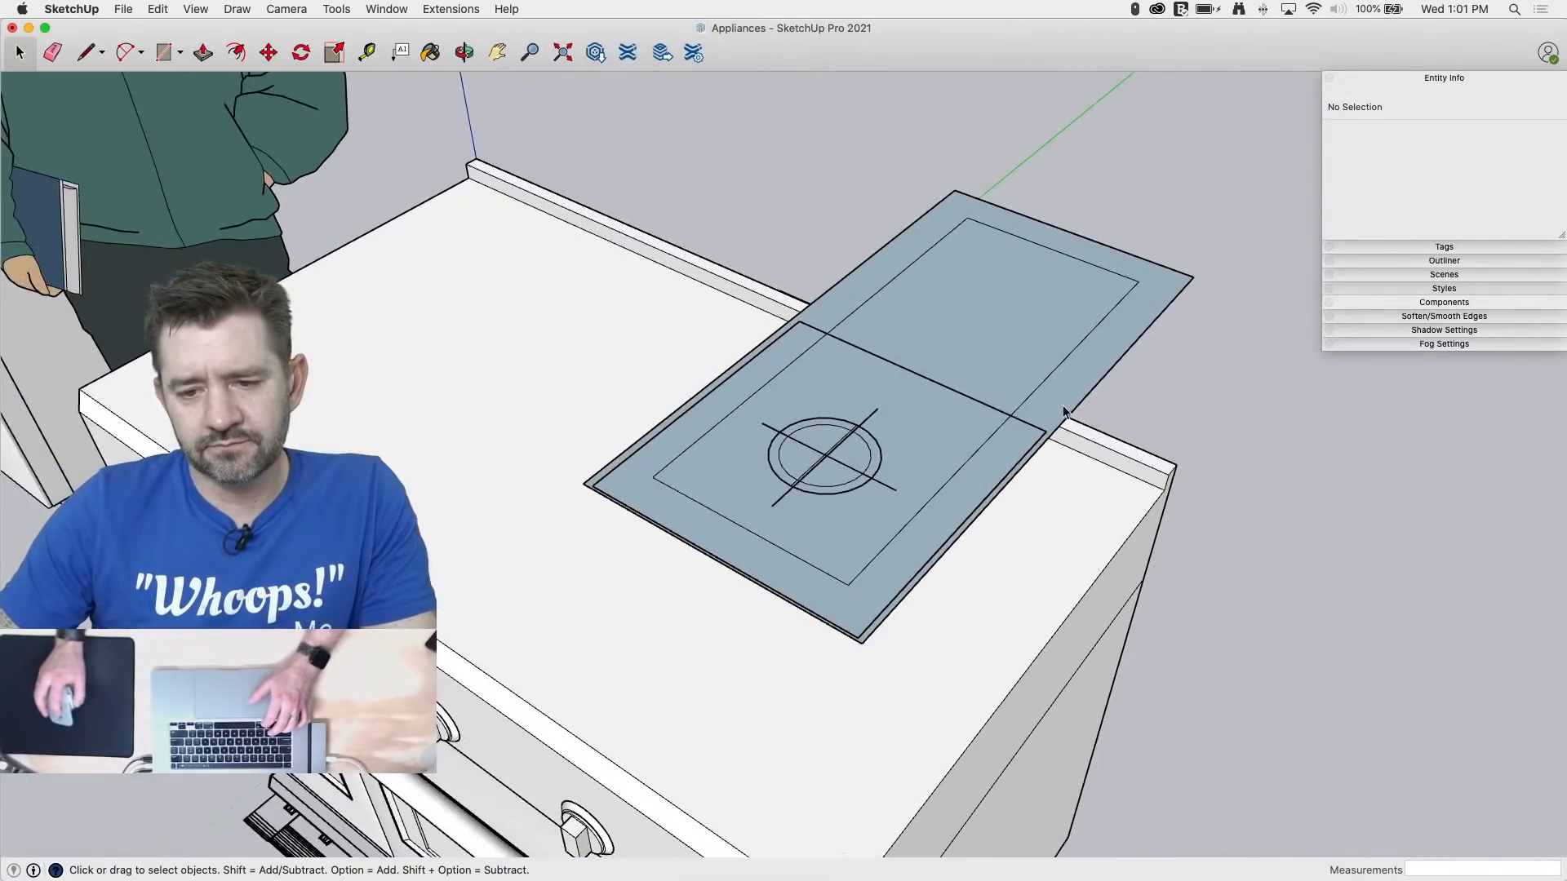
pyautogui.doubleClick(963, 232)
pyautogui.press('l')
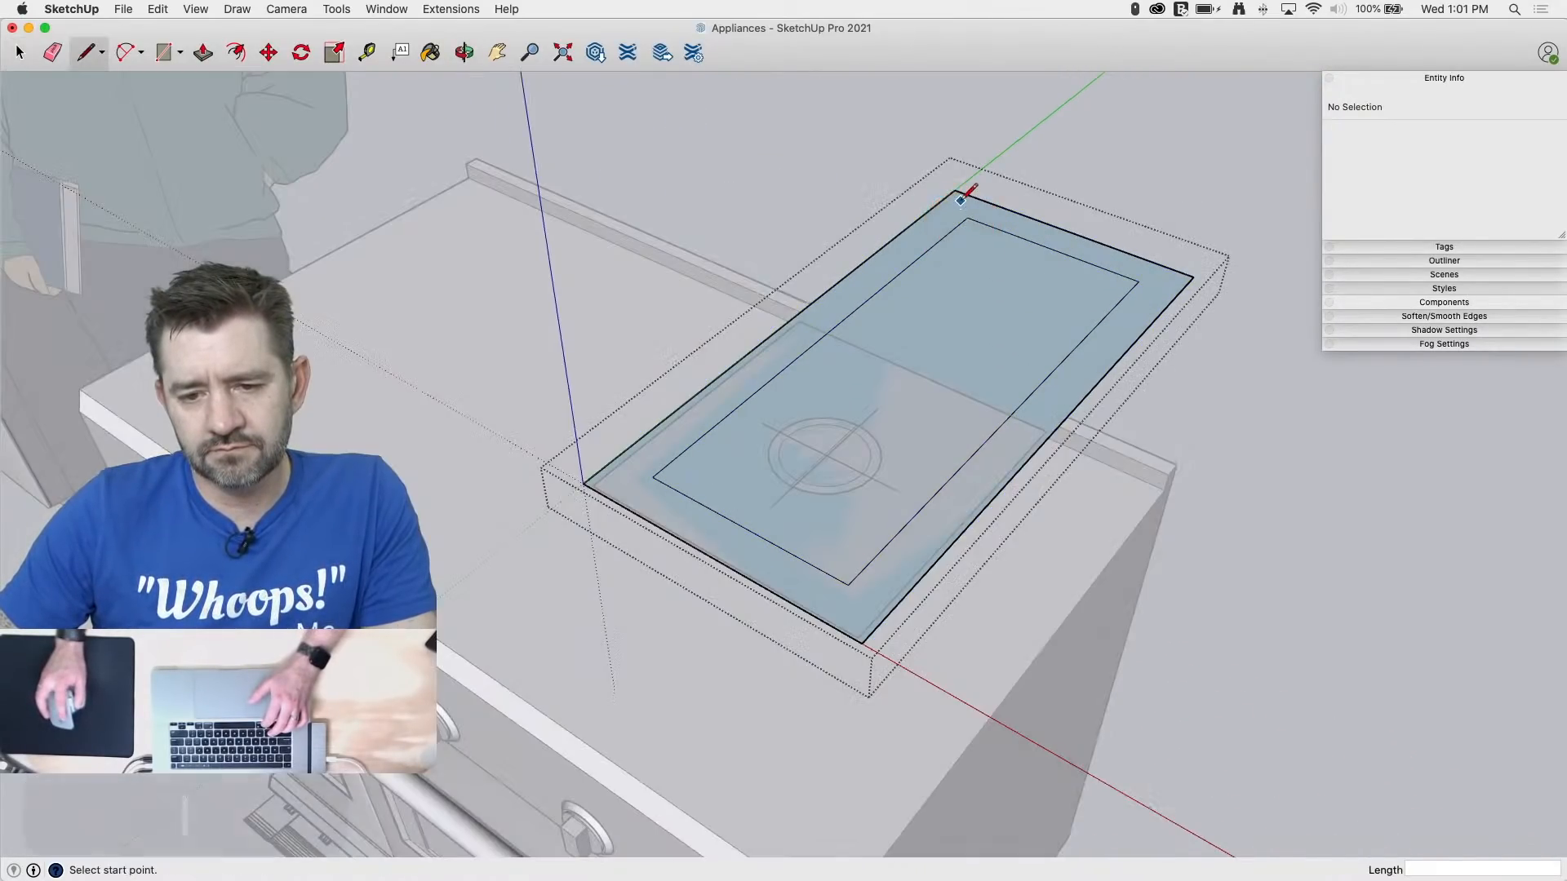
pyautogui.click(954, 190)
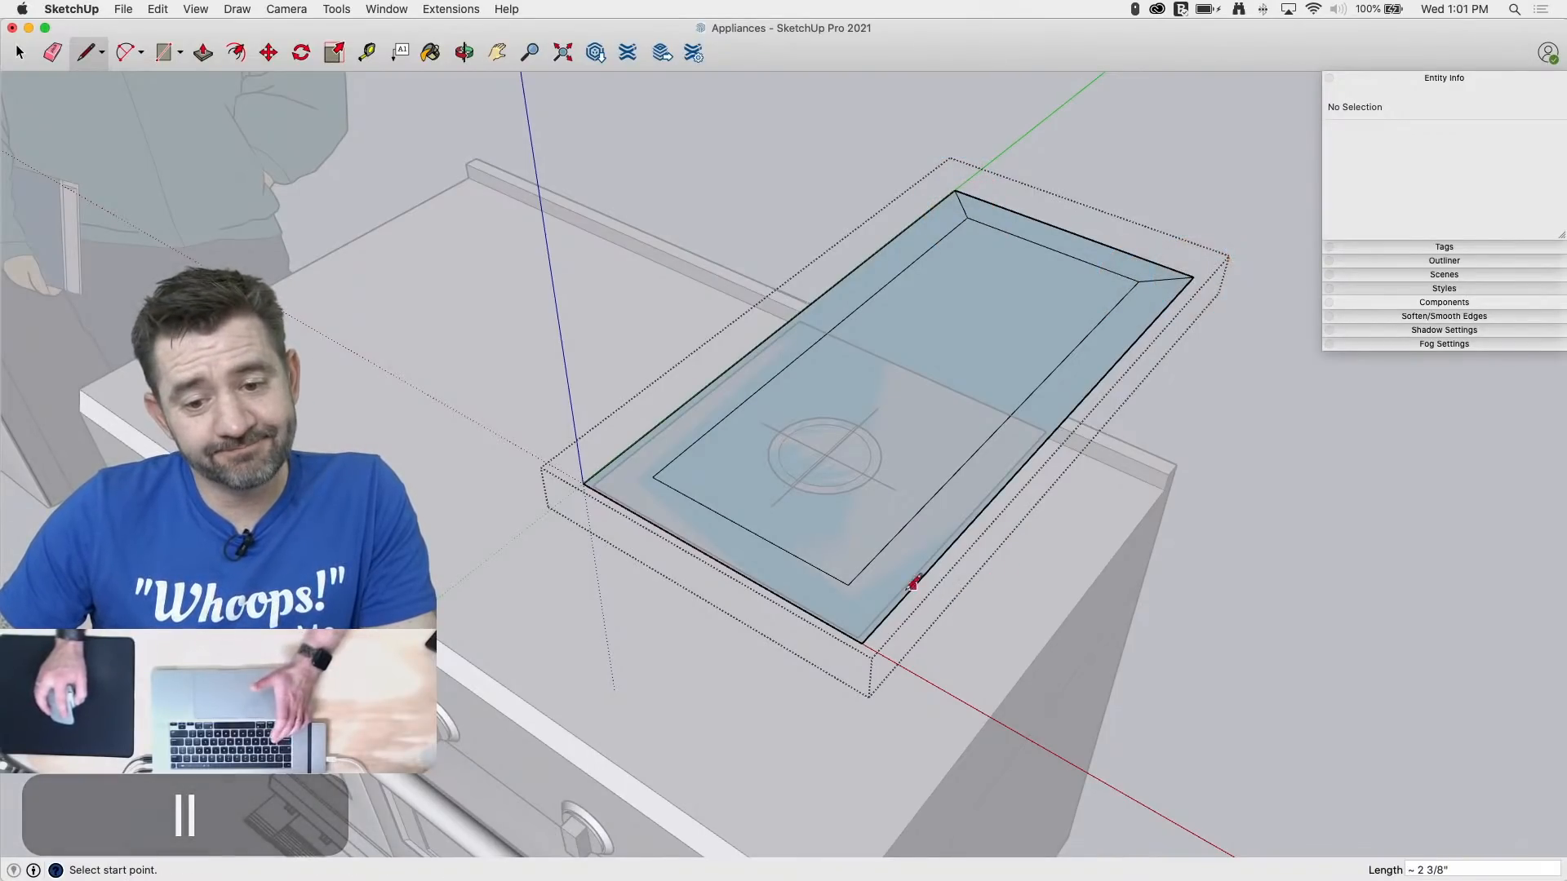
pyautogui.click(848, 585)
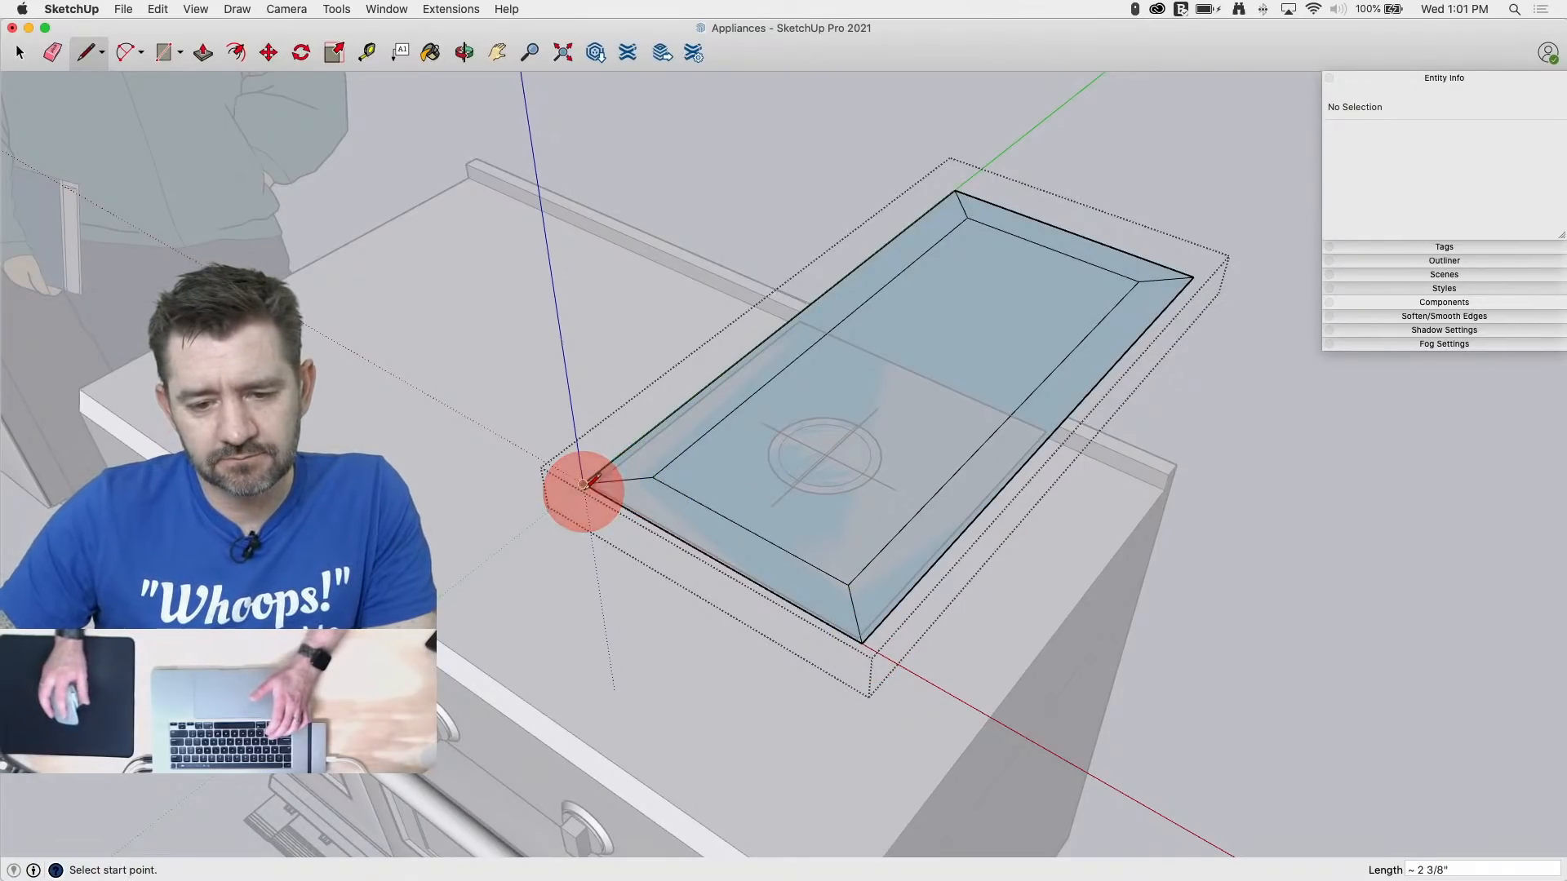
# Step: Move the inner rectangle face down the blue axis by about 7/16" to form a sloped-sided burner pan
pyautogui.click(697, 481)
pyautogui.press('m')
pyautogui.moveTo(741, 359)
pyautogui.mouseDown(button='middle')
pyautogui.moveTo(556, 179)
pyautogui.moveTo(561, 214)
pyautogui.mouseUp(button='middle')
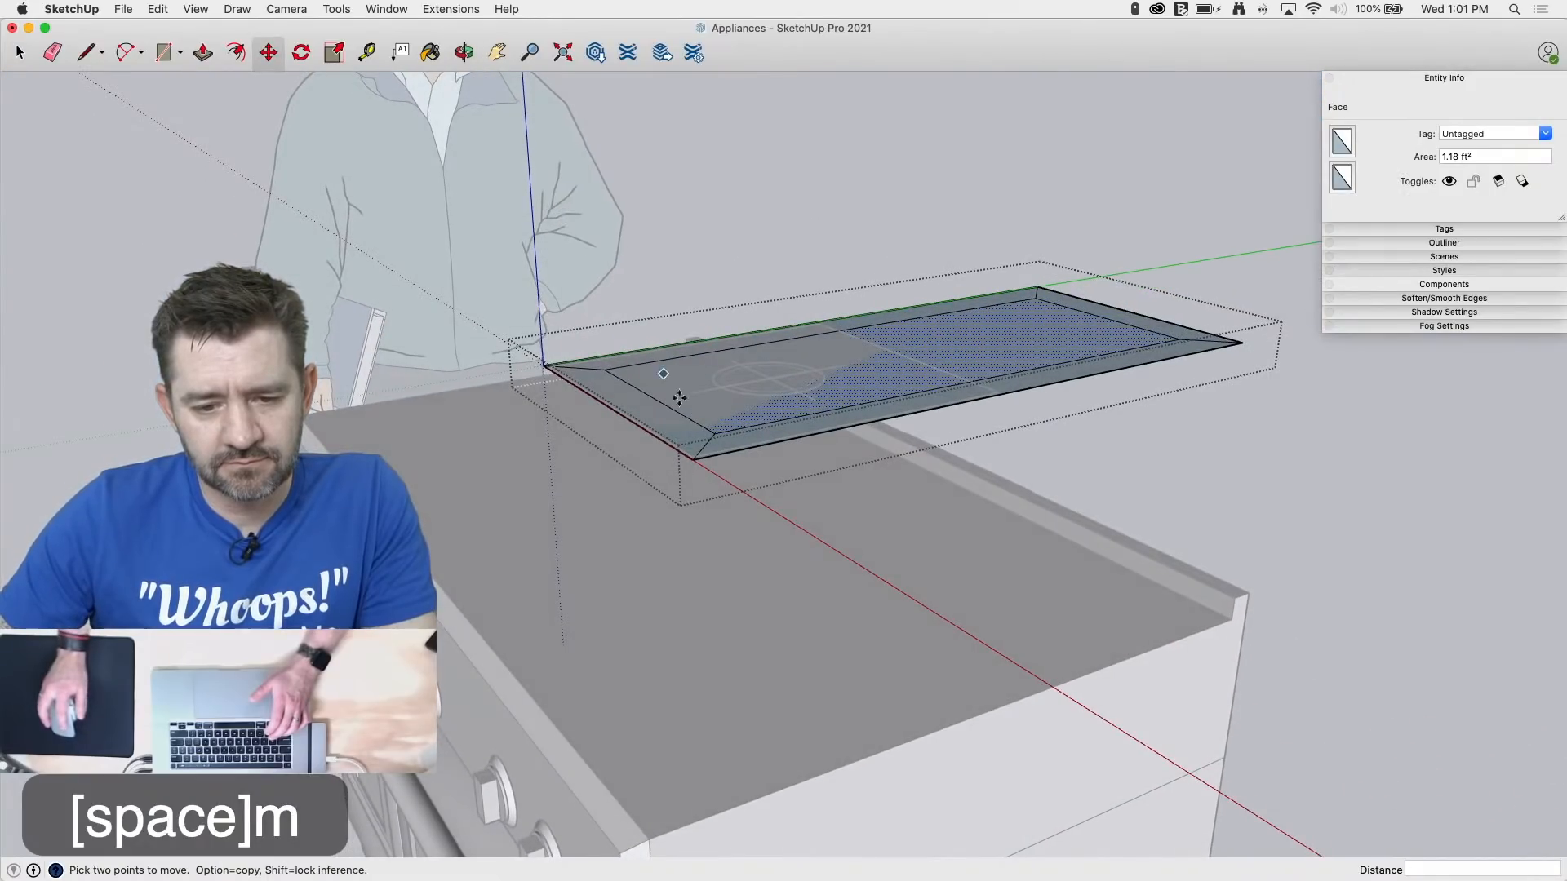
pyautogui.click(602, 373)
pyautogui.press('Up')
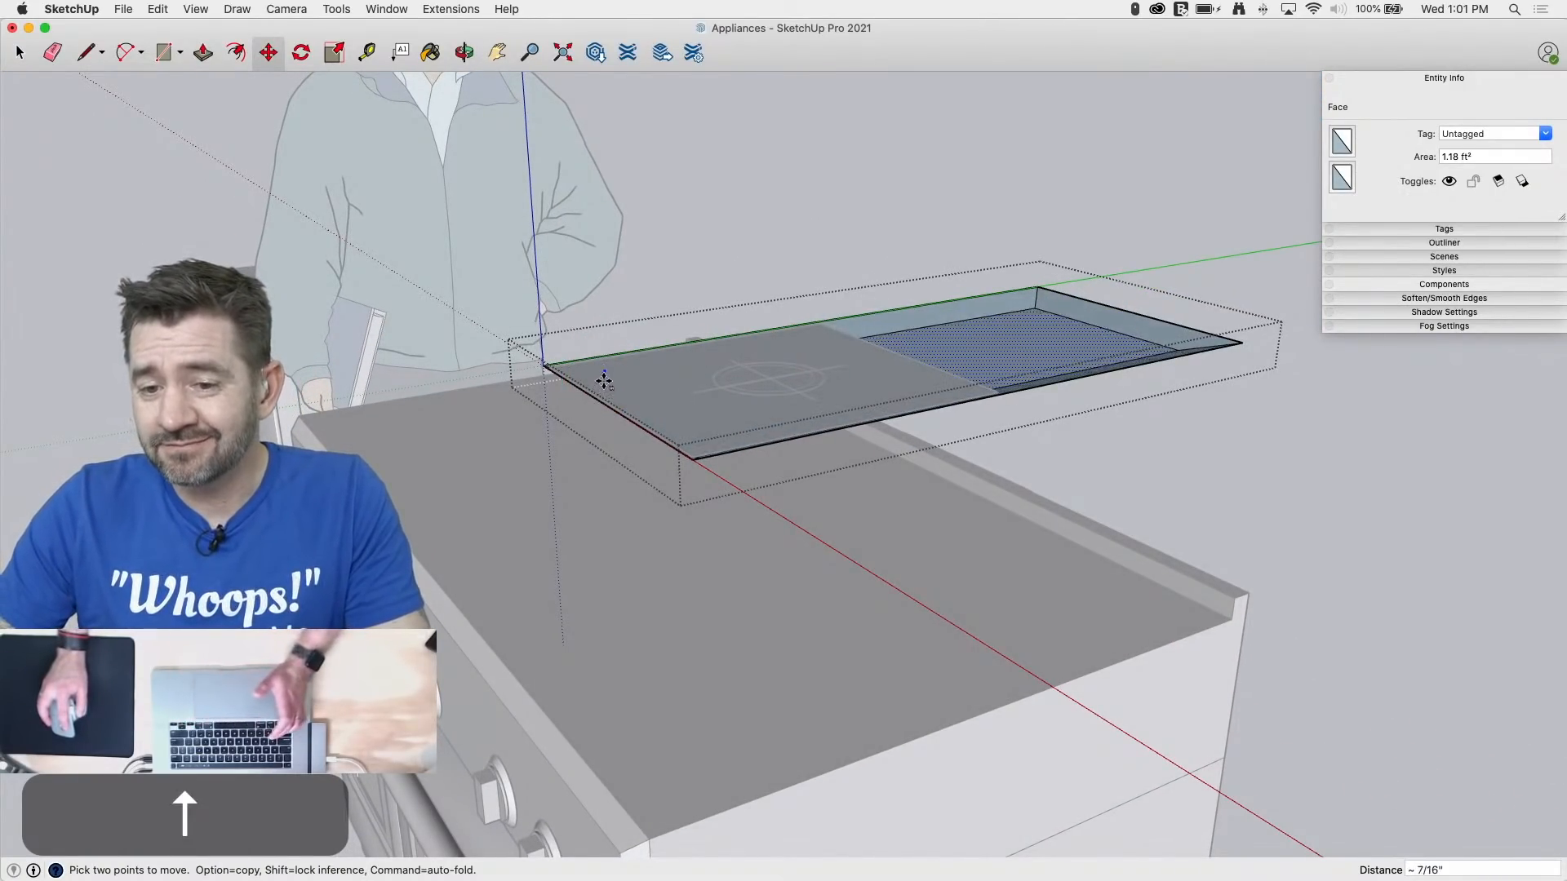
pyautogui.click(602, 381)
# Step: Select all connected geometry of the burner pan and reverse its faces
pyautogui.moveTo(734, 432)
pyautogui.mouseDown(button='middle')
pyautogui.moveTo(841, 532)
pyautogui.moveTo(489, 424)
pyautogui.moveTo(727, 458)
pyautogui.mouseUp(button='middle')
pyautogui.press('space')
pyautogui.click(738, 461)
pyautogui.doubleClick(738, 459)
pyautogui.rightClick(739, 457)
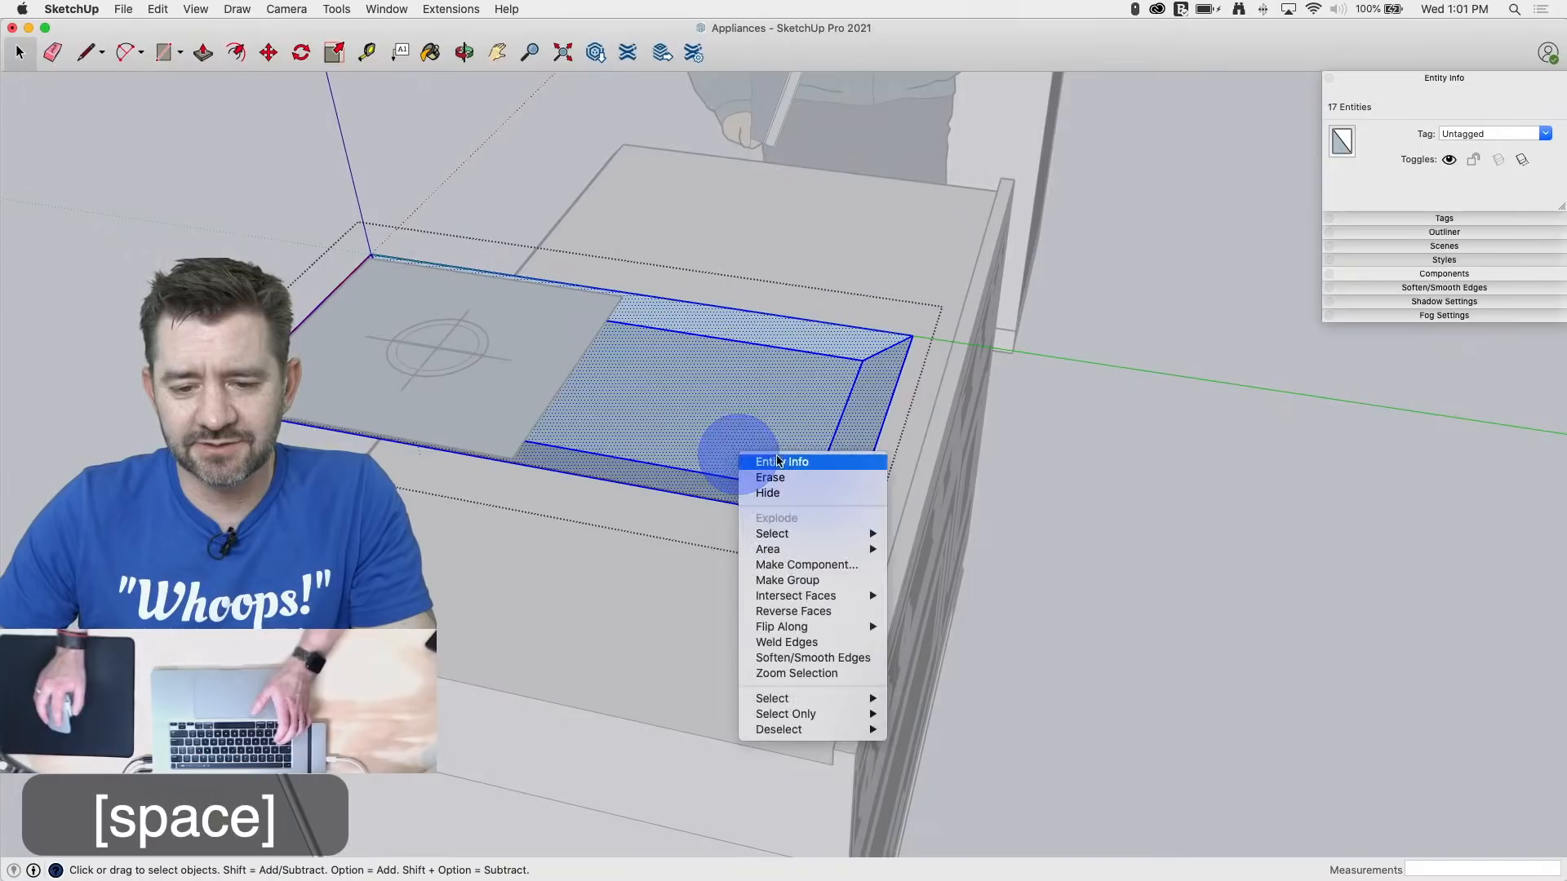
pyautogui.click(829, 610)
pyautogui.moveTo(658, 603); pyautogui.dragTo(719, 549, button='middle')
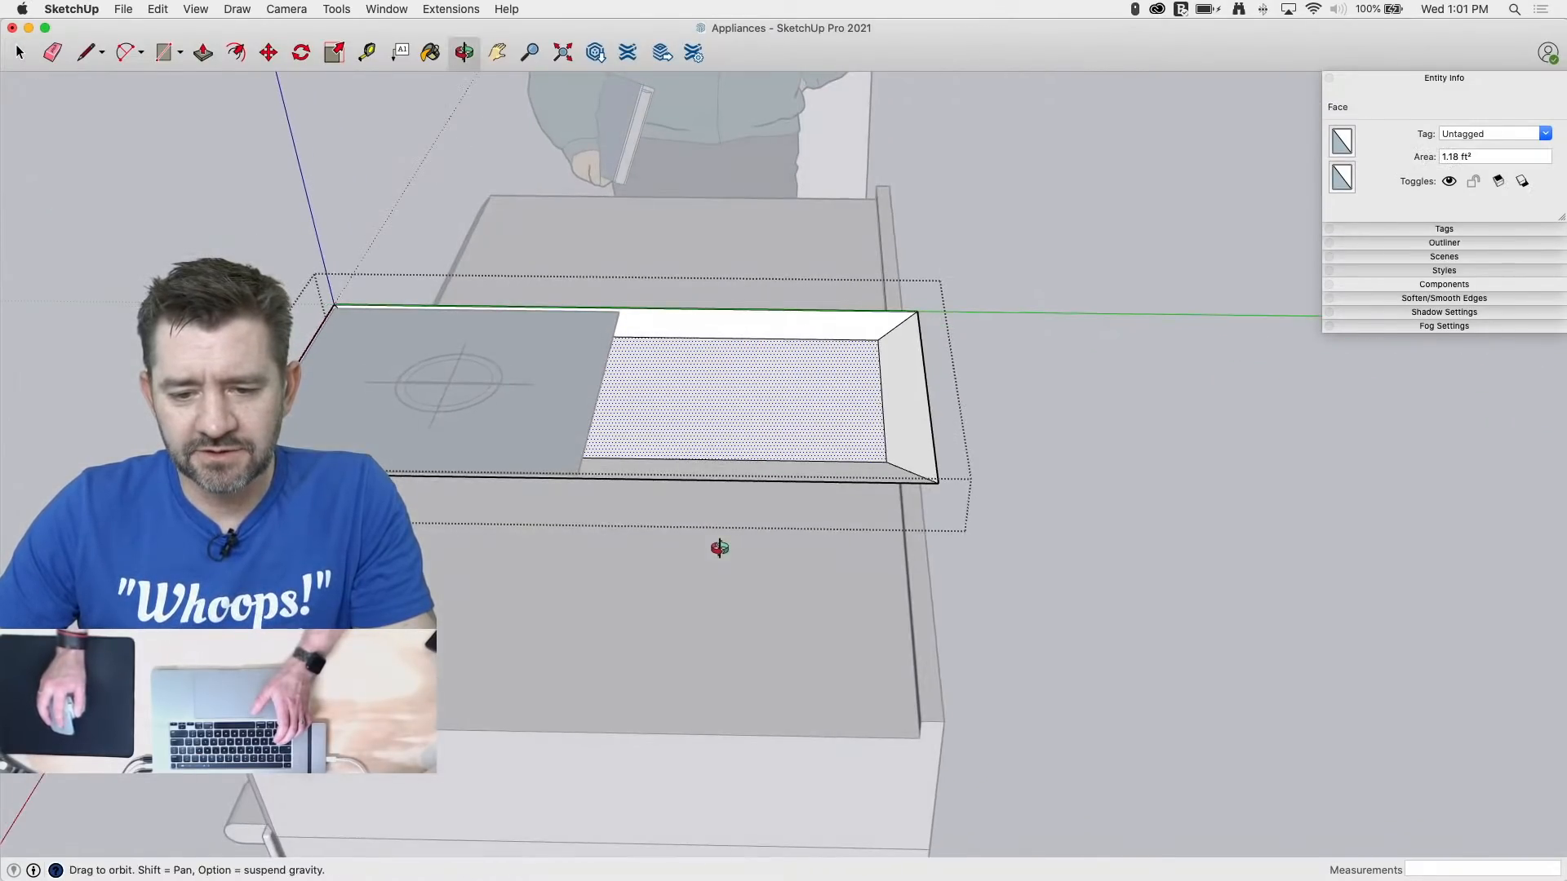
# Step: Select the whole burner pan and move it down the blue axis by about 11 1/2" onto the cooktop surface
pyautogui.doubleClick(809, 447)
pyautogui.press('m')
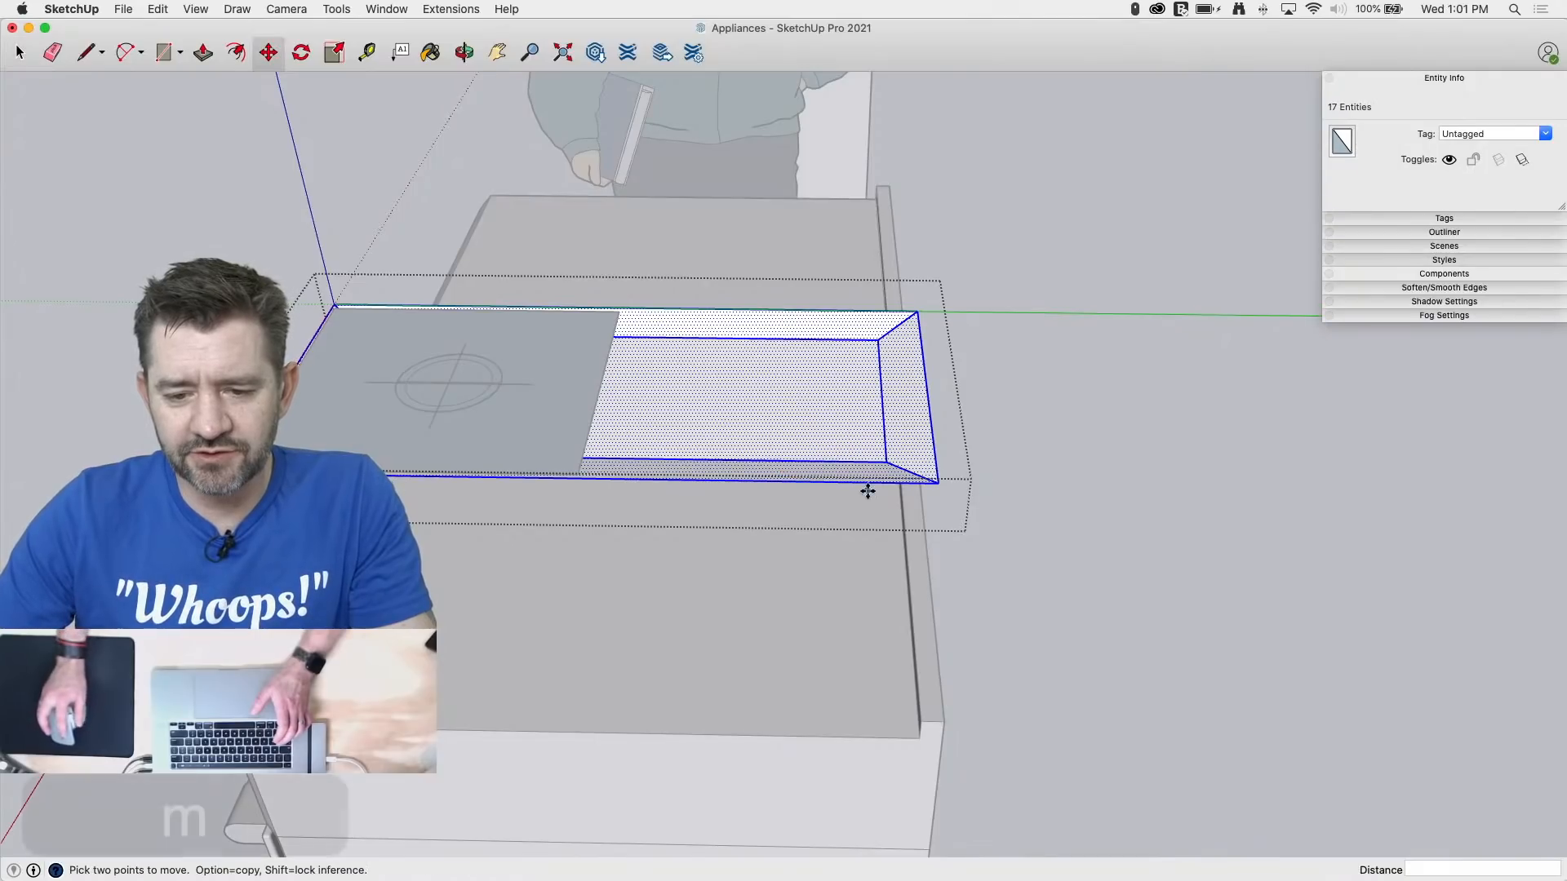
pyautogui.click(931, 478)
pyautogui.press('Up')
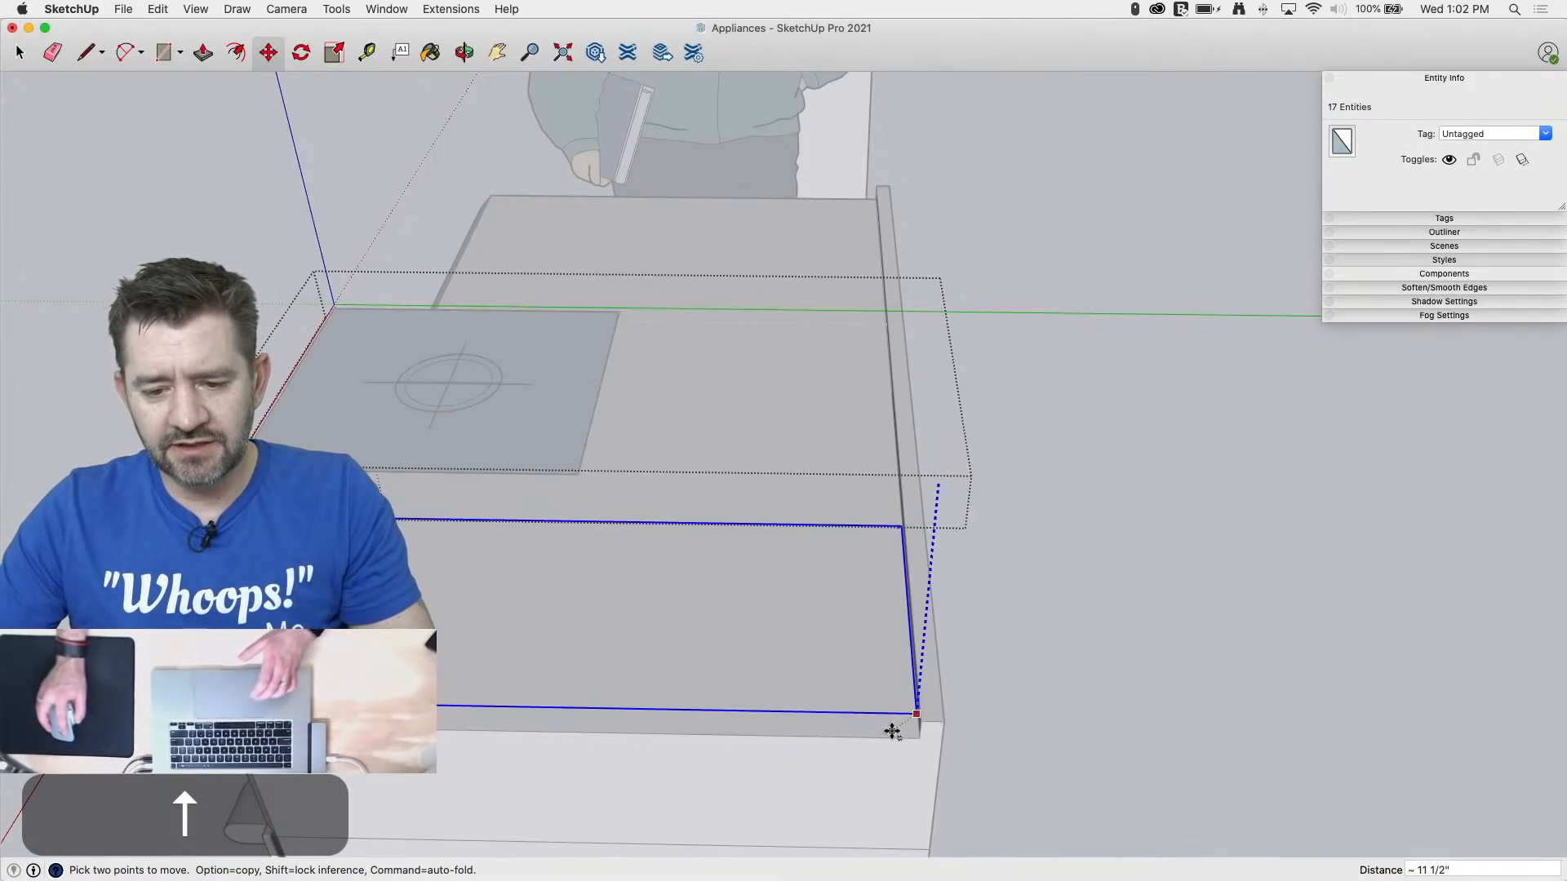
pyautogui.click(886, 727)
pyautogui.moveTo(886, 726); pyautogui.dragTo(989, 548, button='middle')
# Step: Cut the burner pan geometry out of its group and paste it in place inside the range body group
pyautogui.press('super+x')
pyautogui.press('space')
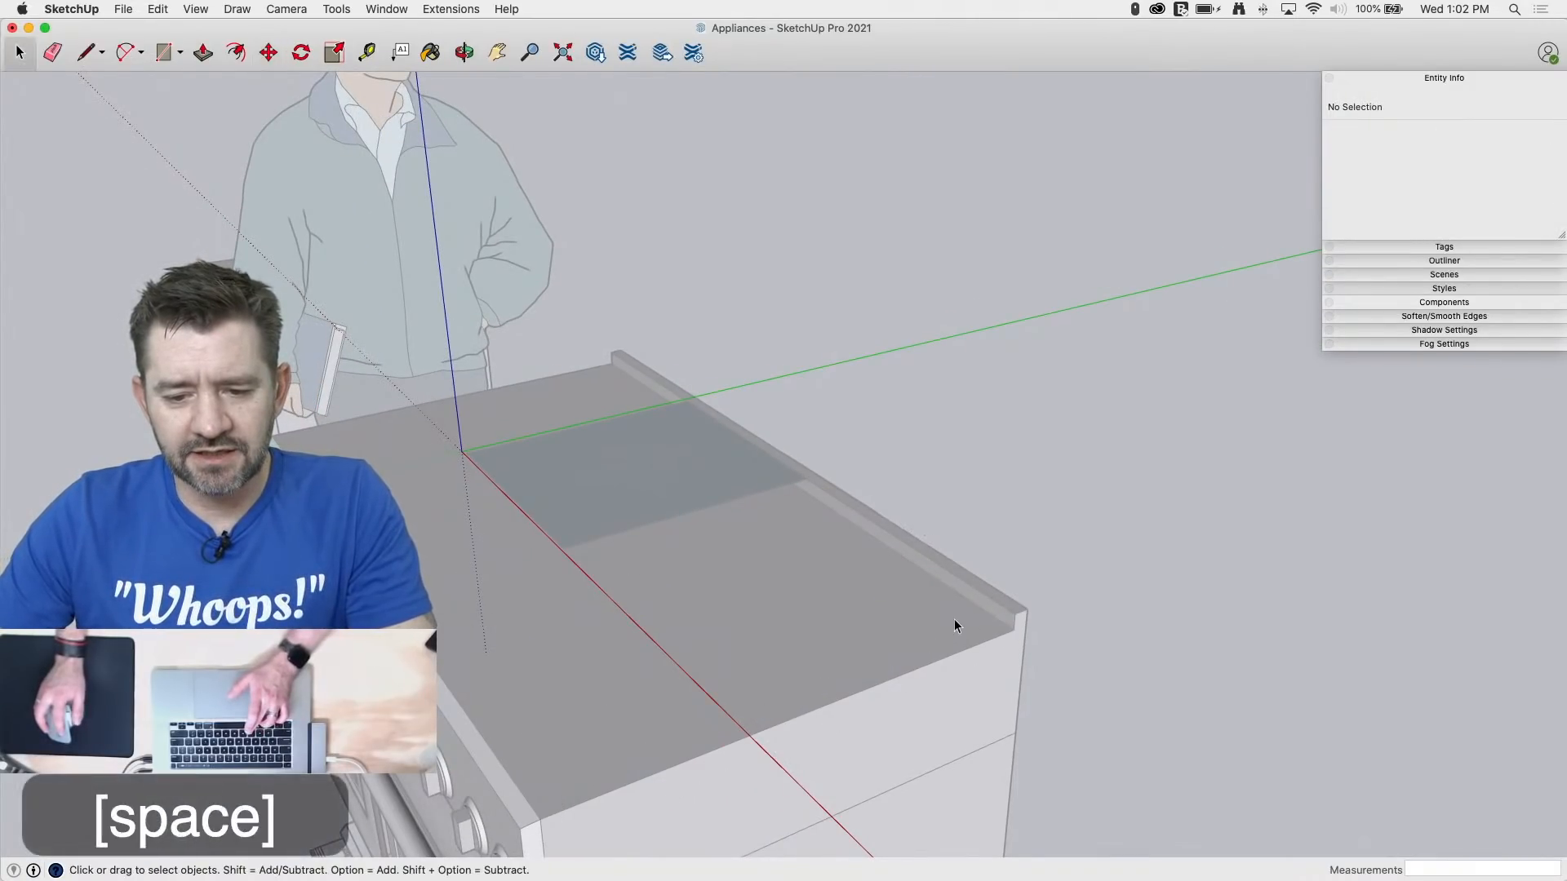
pyautogui.doubleClick(952, 620)
pyautogui.click(903, 643)
pyautogui.doubleClick(899, 643)
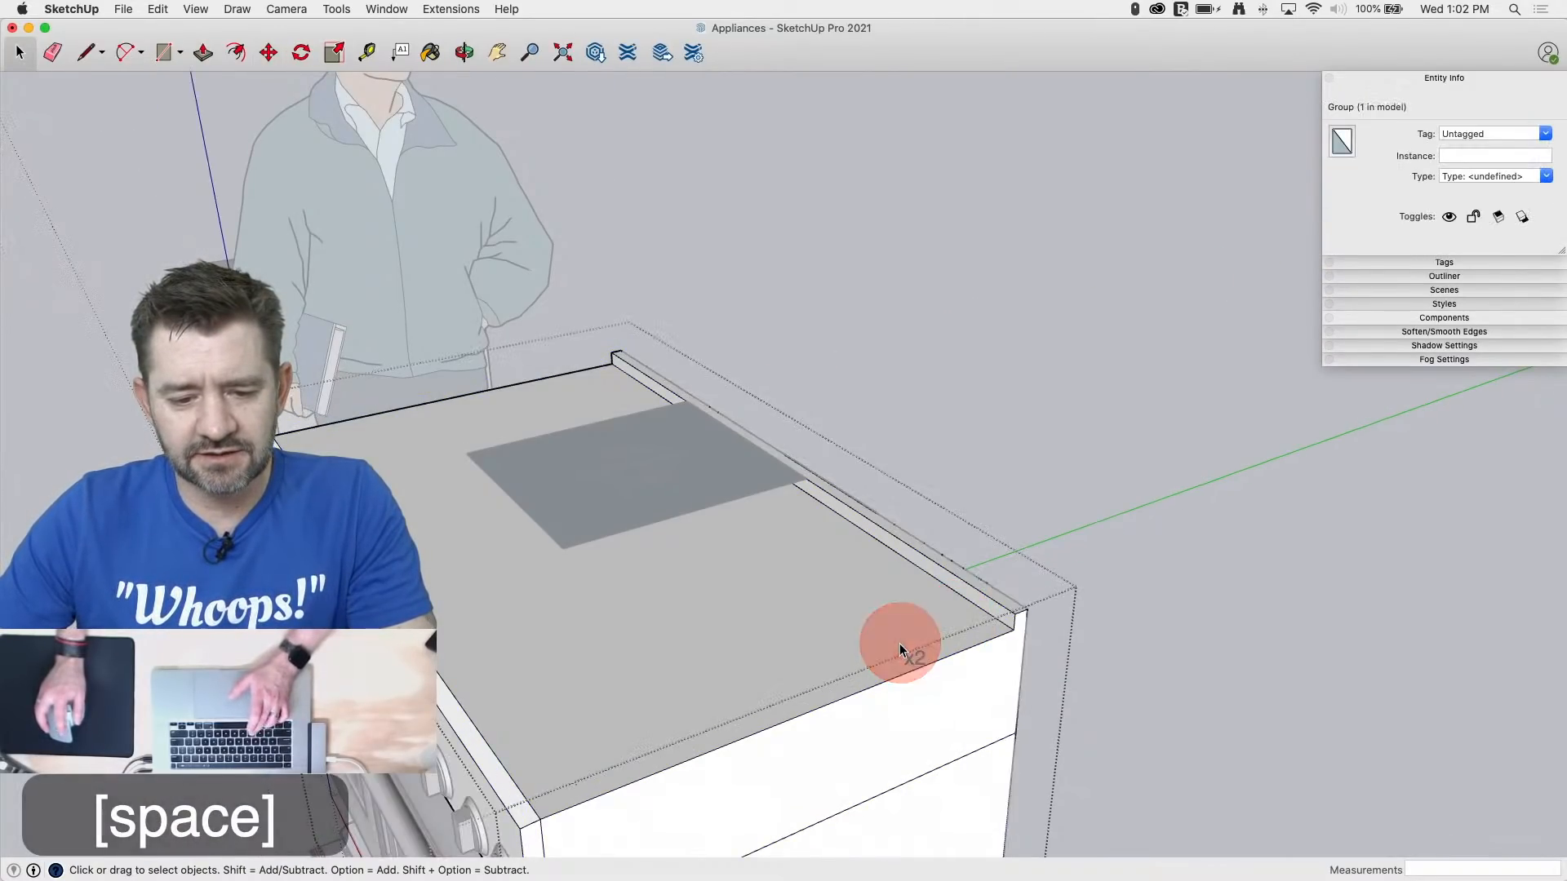
pyautogui.click(158, 8)
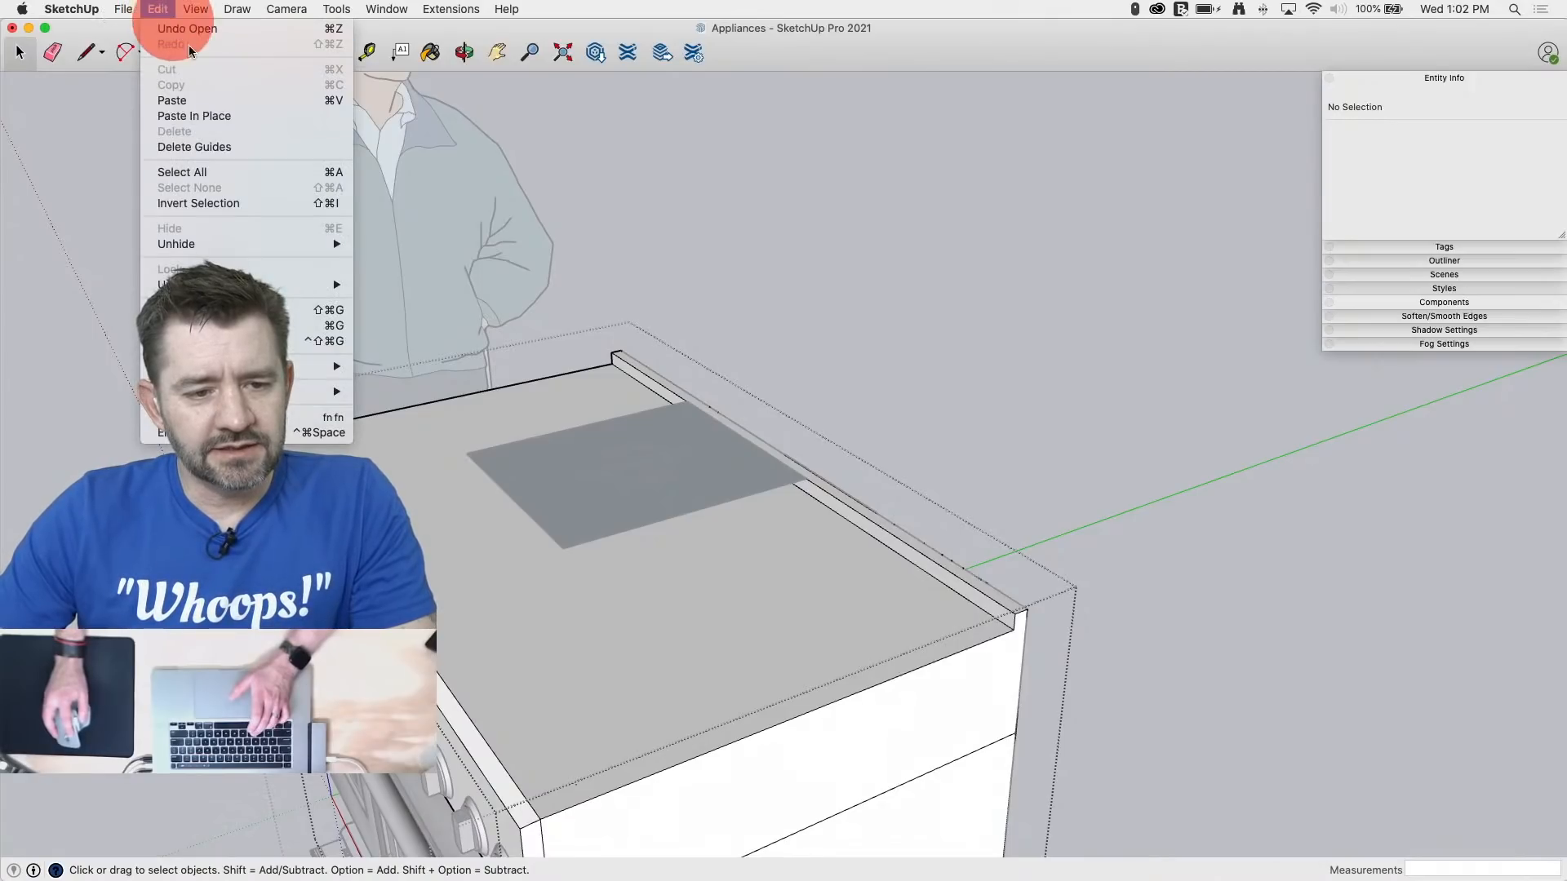
pyautogui.click(224, 116)
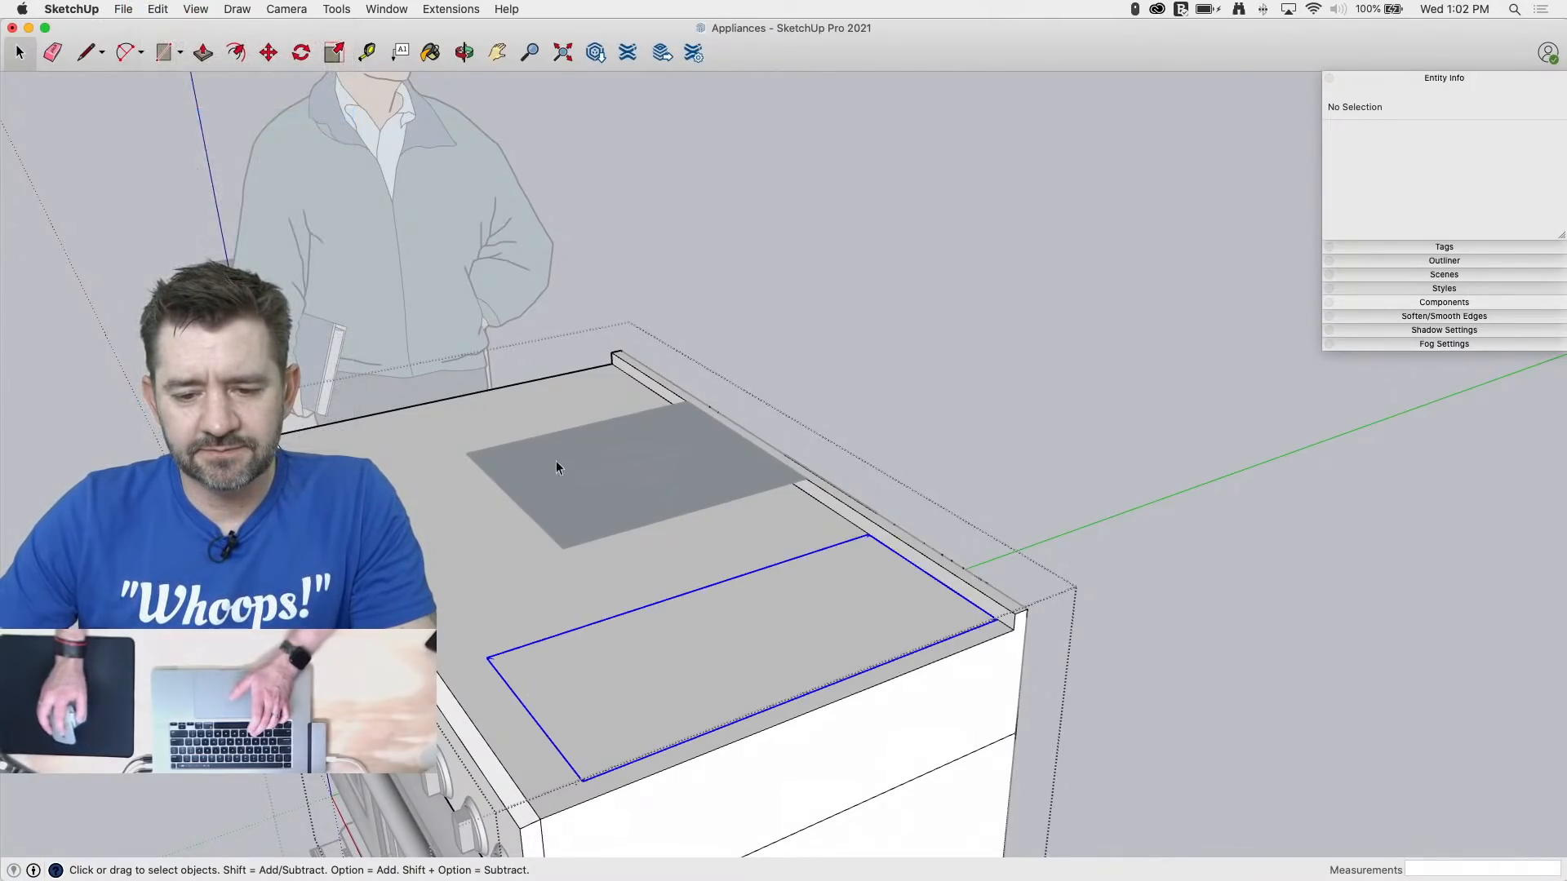
# Step: Retrace the pan's front outer edge to split the cooktop face, delete the face covering the recess, and leave the range group
pyautogui.click(761, 633)
pyautogui.press('l')
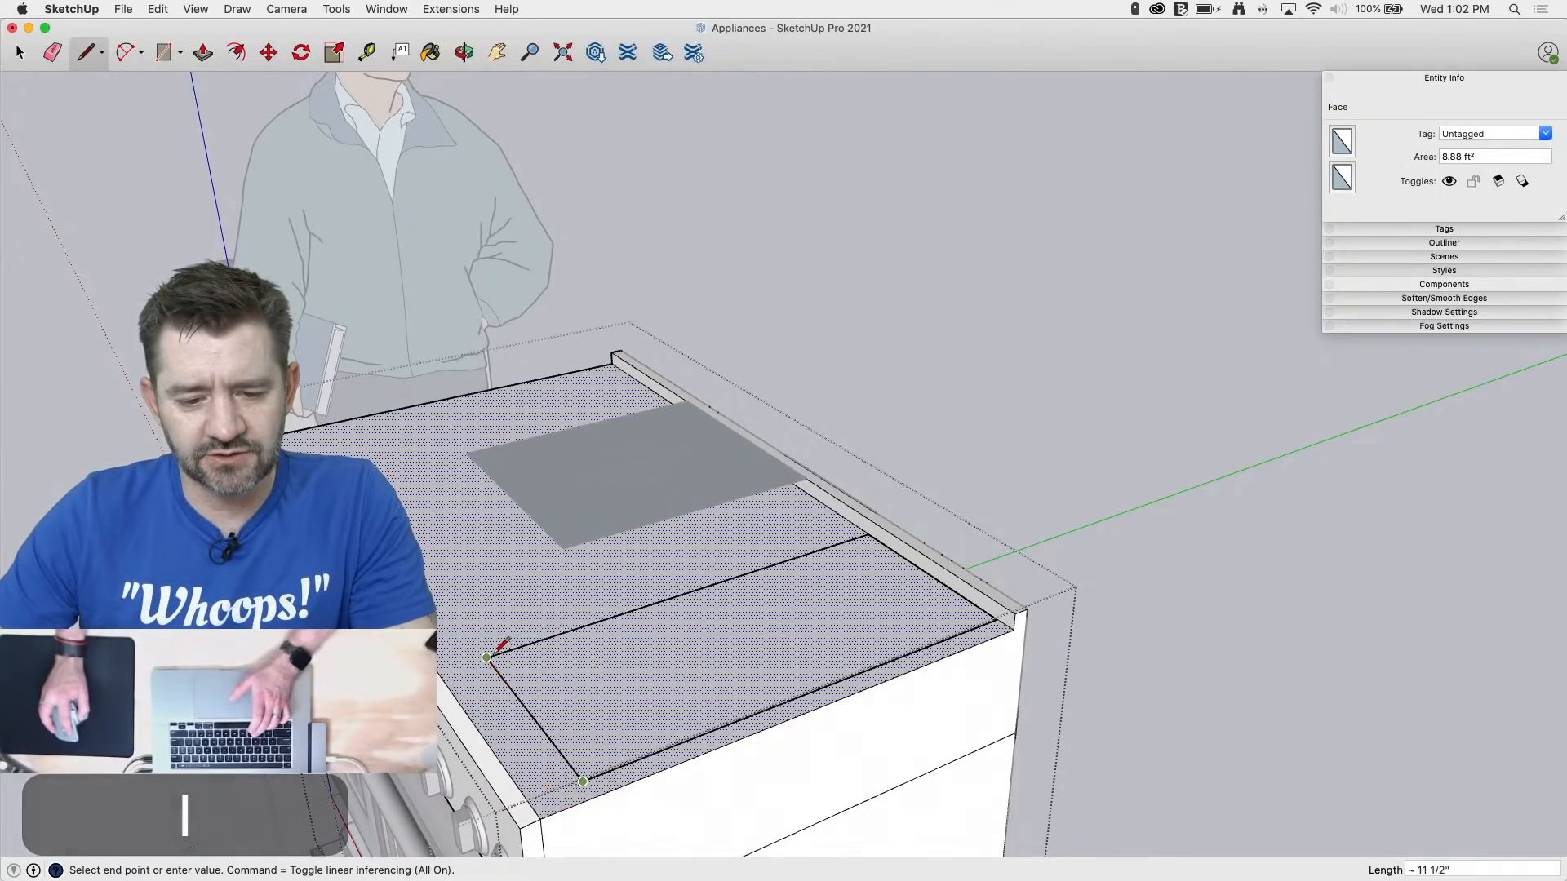
pyautogui.click(488, 657)
pyautogui.press('space')
pyautogui.click(599, 672)
pyautogui.press('BackSpace')
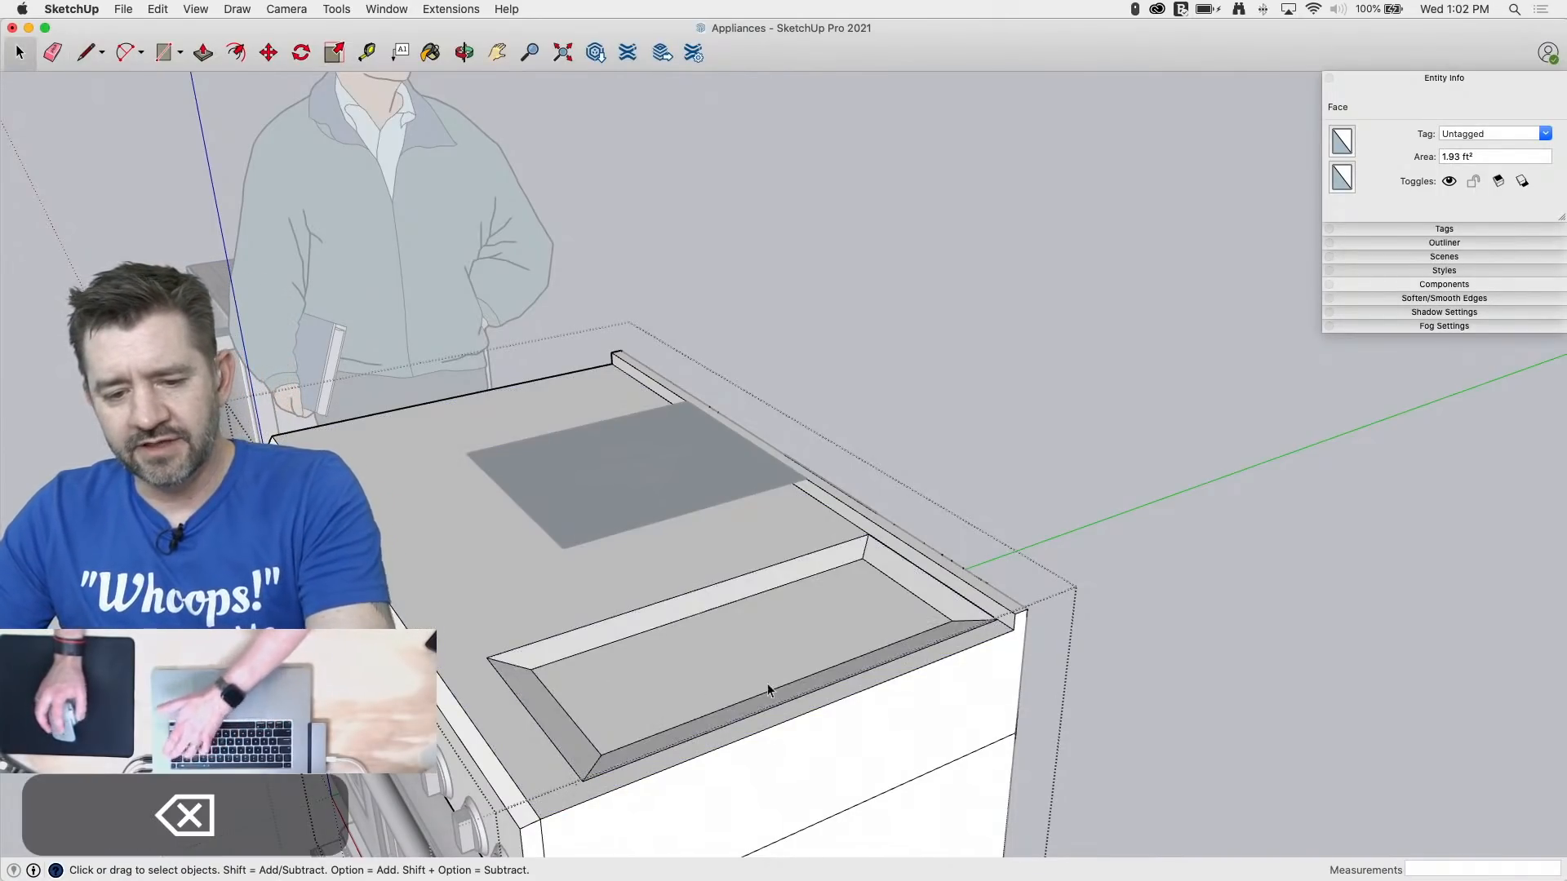
pyautogui.moveTo(1095, 640); pyautogui.dragTo(752, 787, button='middle')
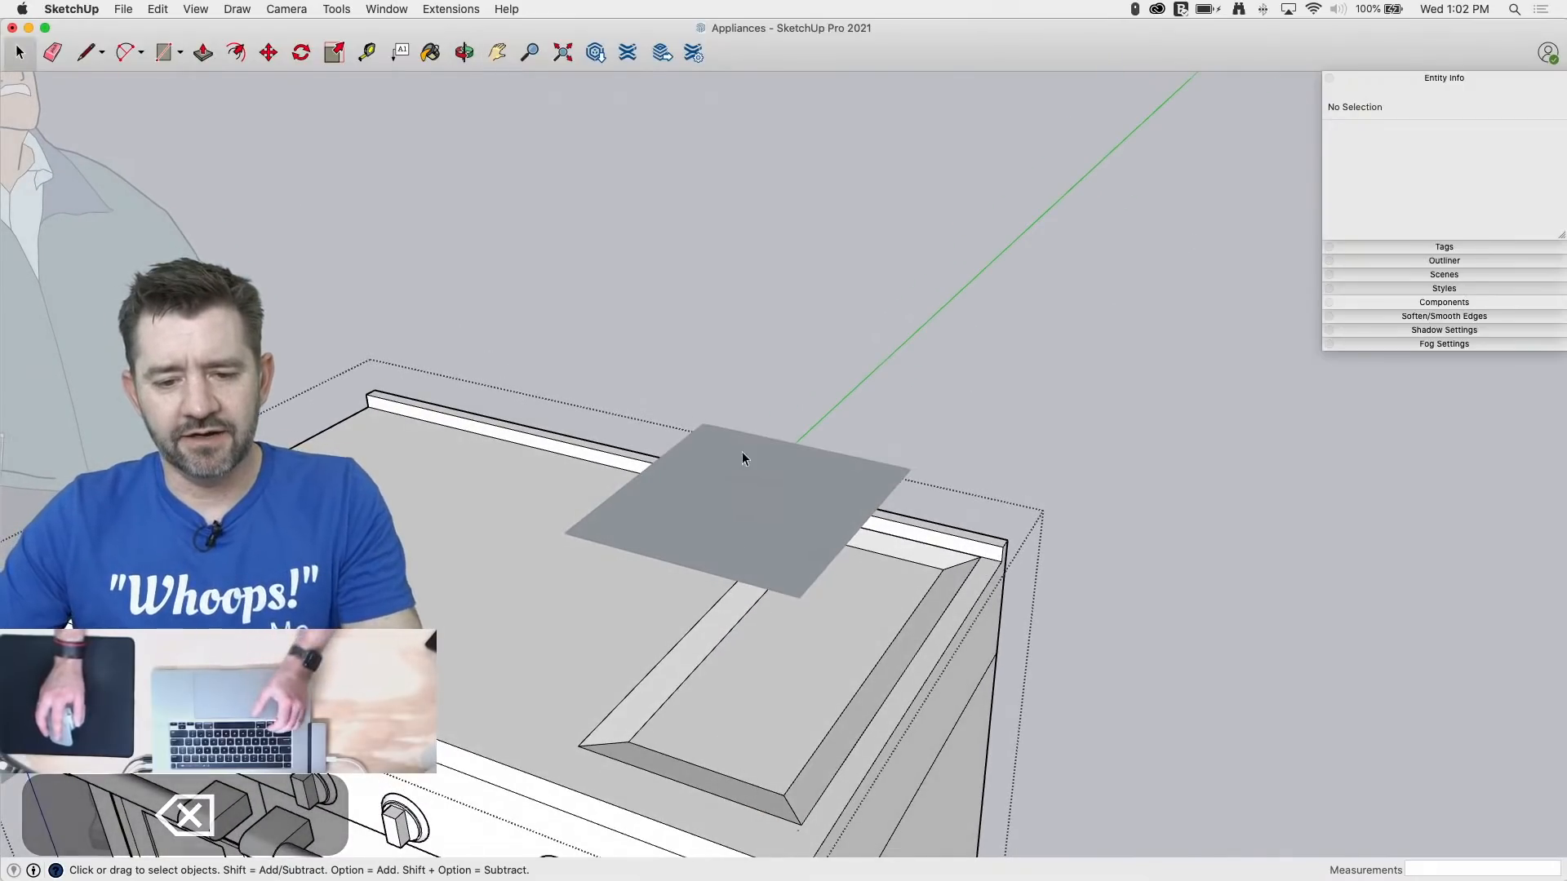
pyautogui.moveTo(827, 531); pyautogui.dragTo(699, 541, button='middle')
pyautogui.press('Escape')
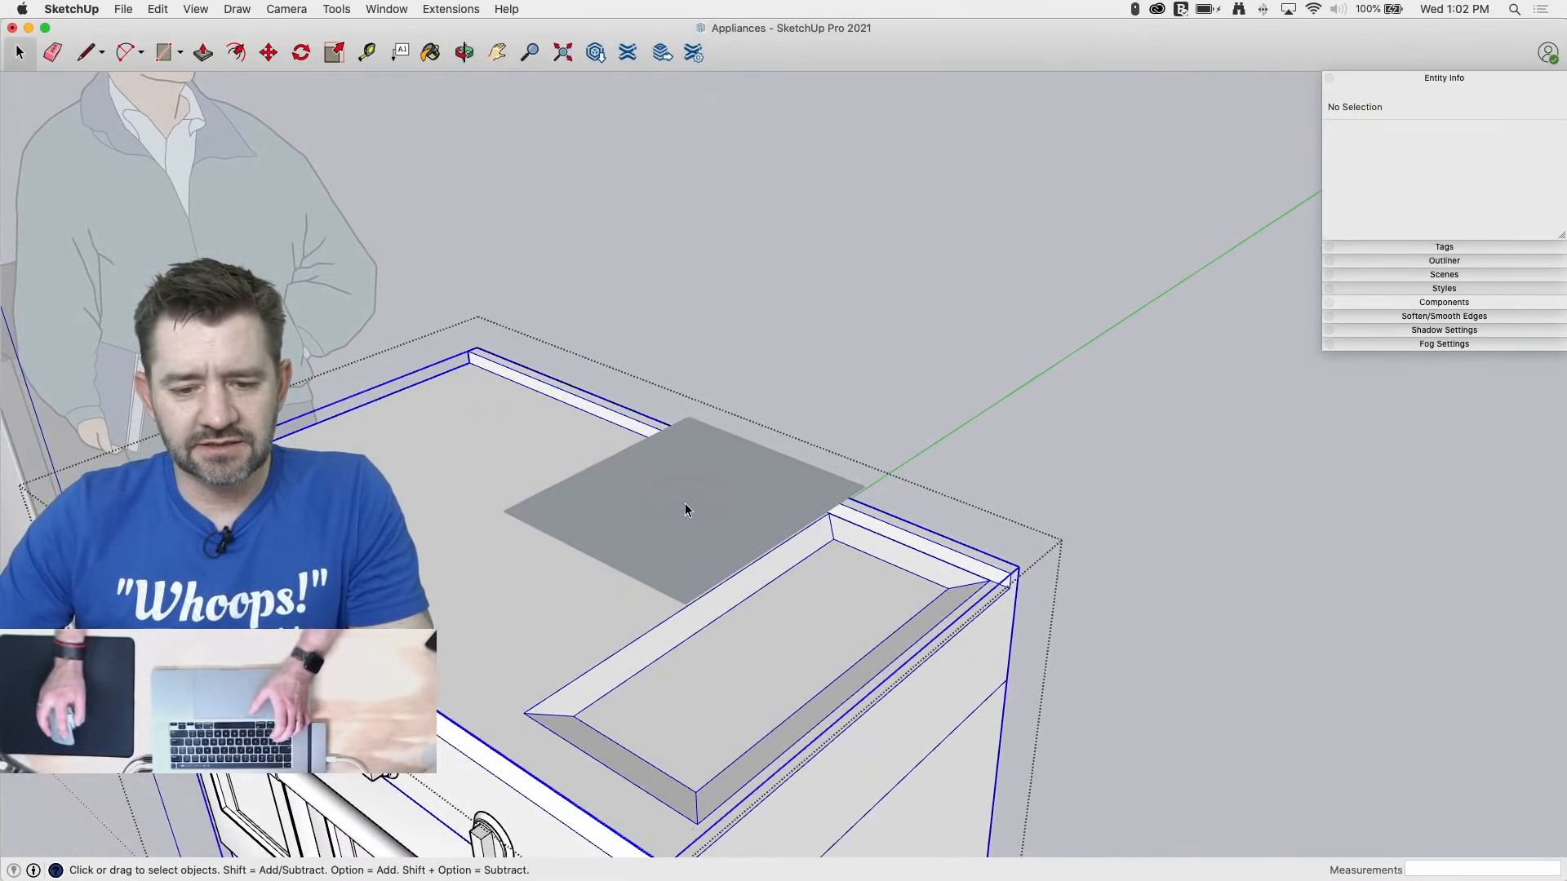
pyautogui.press('Escape')
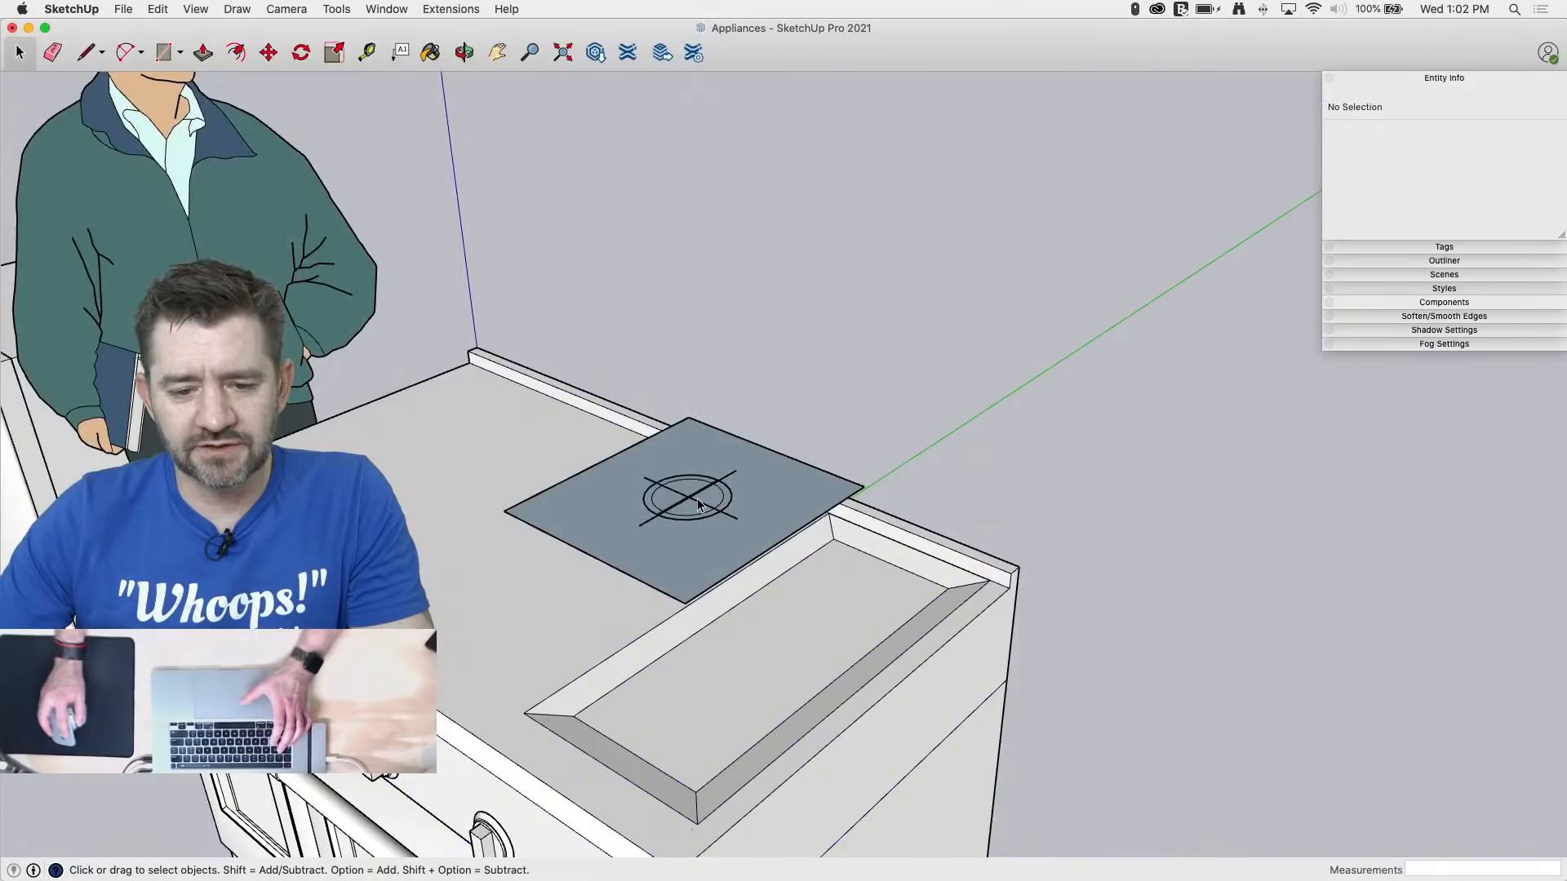
# Step: Move the burner circle group down the blue axis by about 11 15/16" onto the recessed pan's floor
pyautogui.click(698, 503)
pyautogui.press('m')
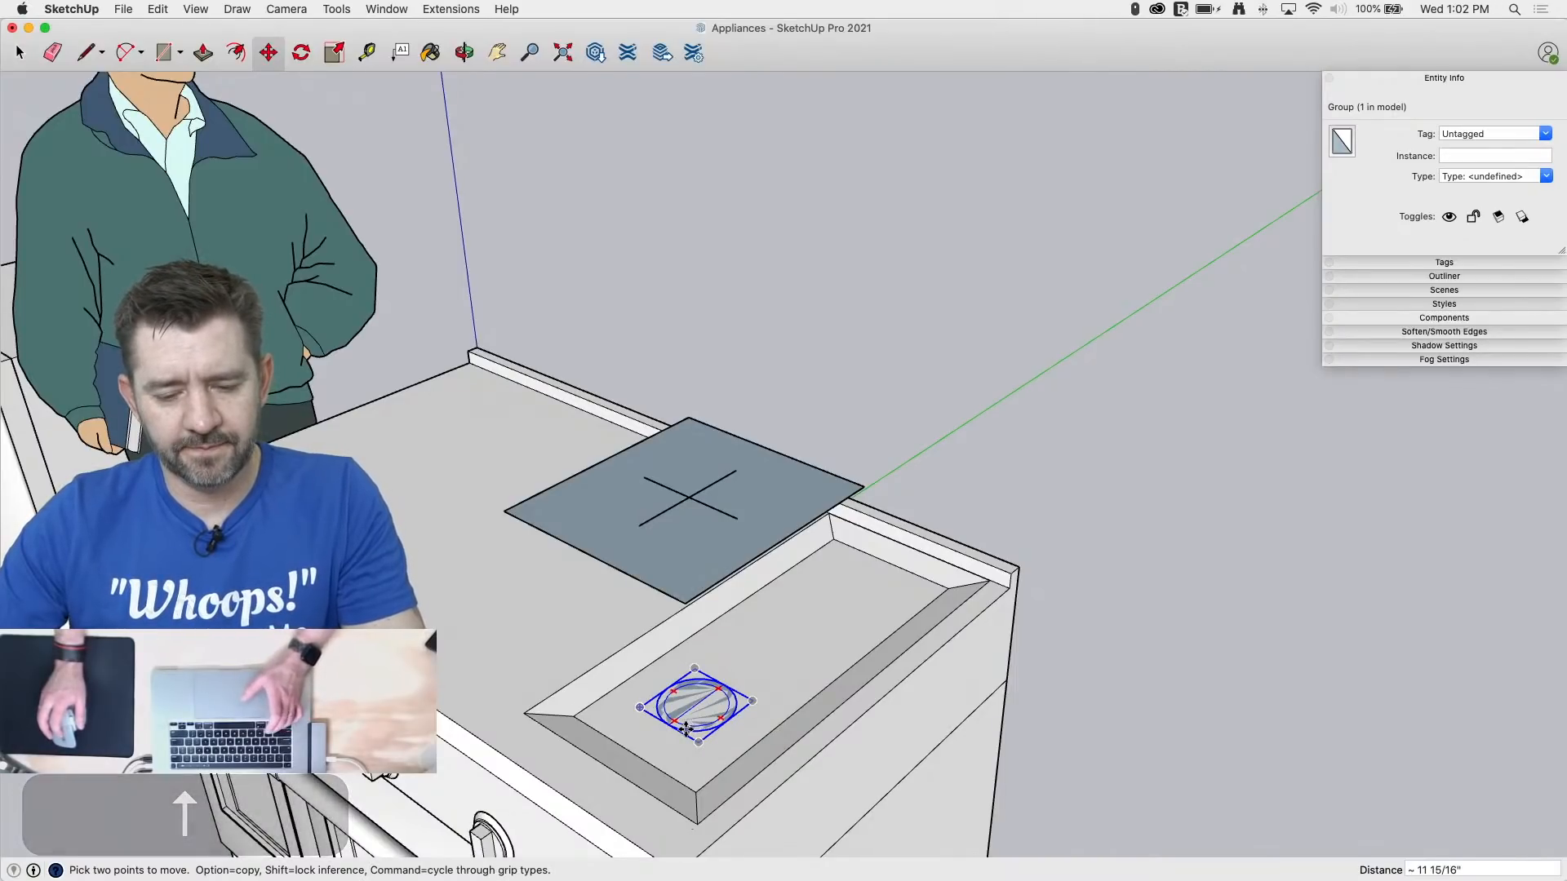
pyautogui.scroll(5, 696, 727)
pyautogui.scroll(3, 749, 751)
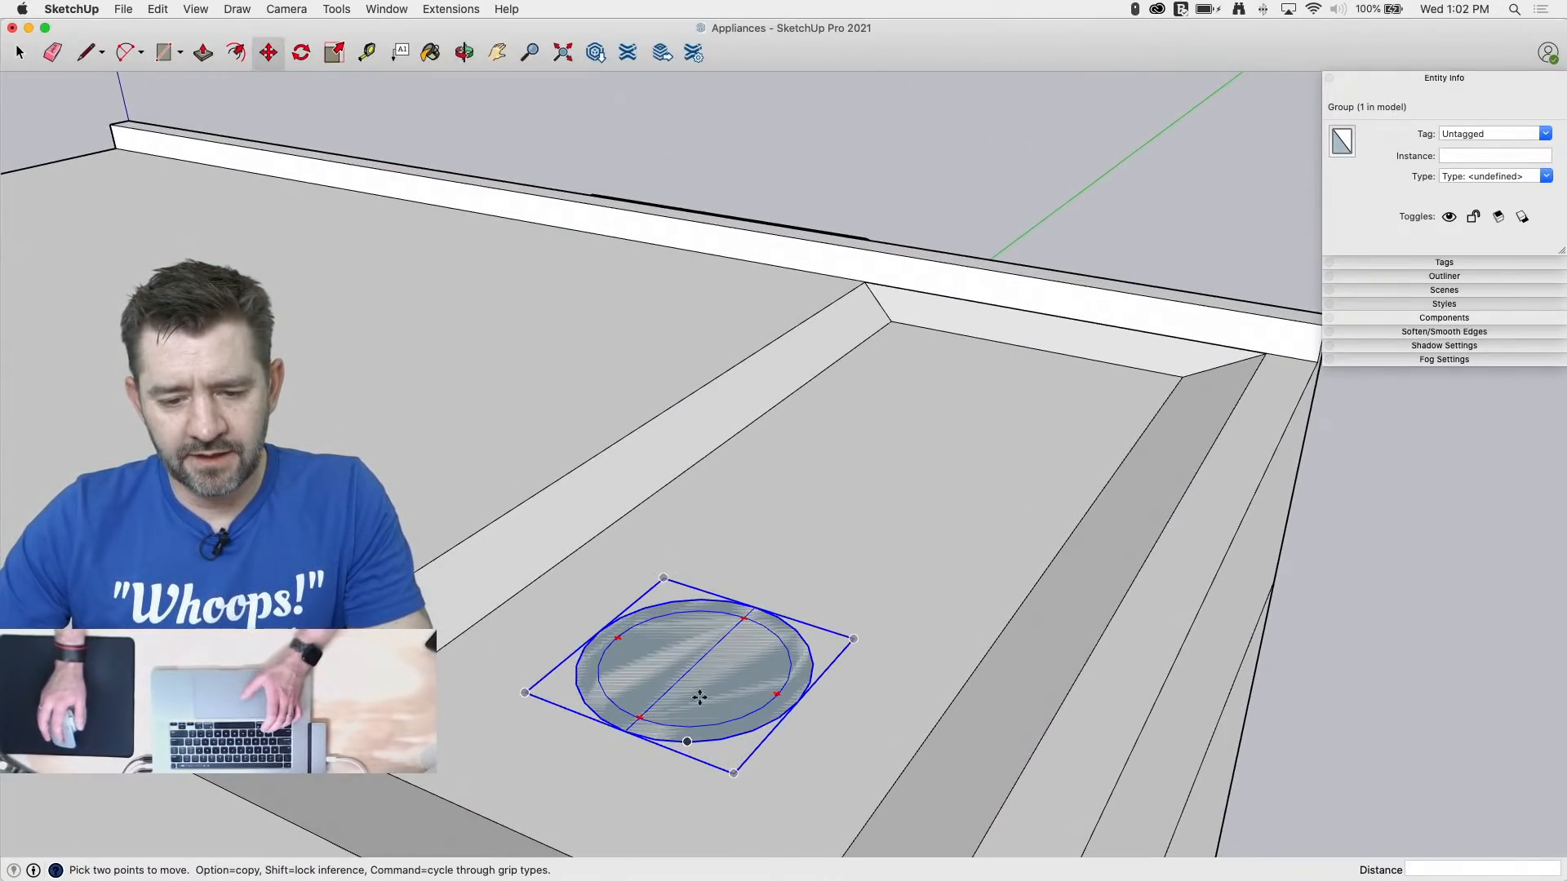
# Step: Open the burner circle group and erase all segments of the line crossing the two circles
pyautogui.press('e')
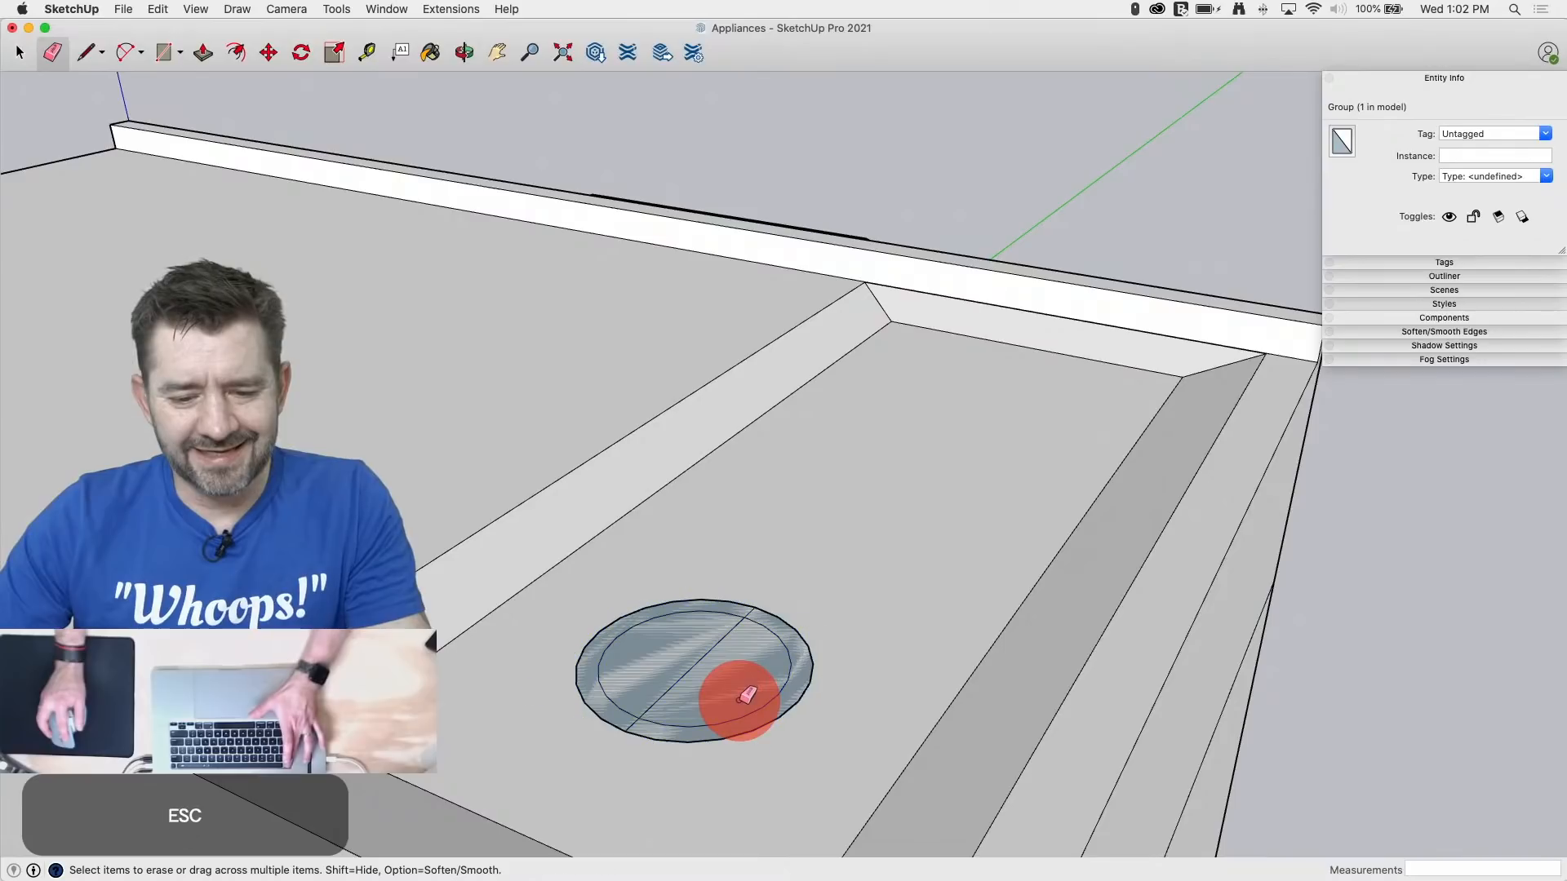
pyautogui.press('space')
pyautogui.doubleClick(733, 699)
pyautogui.press('e')
pyautogui.scroll(3, 686, 687)
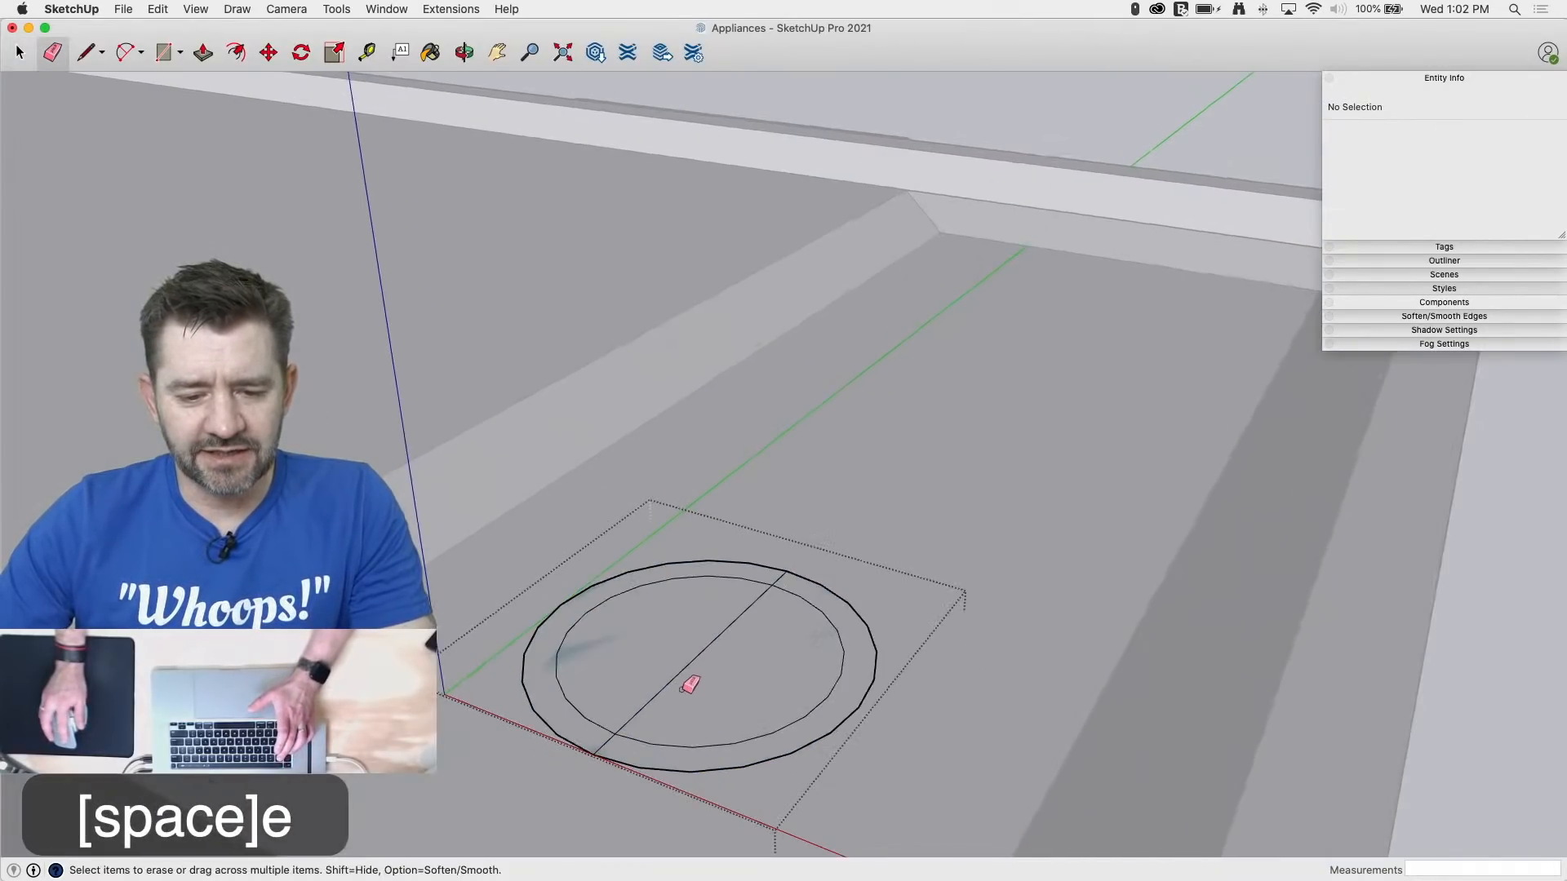
pyautogui.click(666, 694)
pyautogui.click(605, 742)
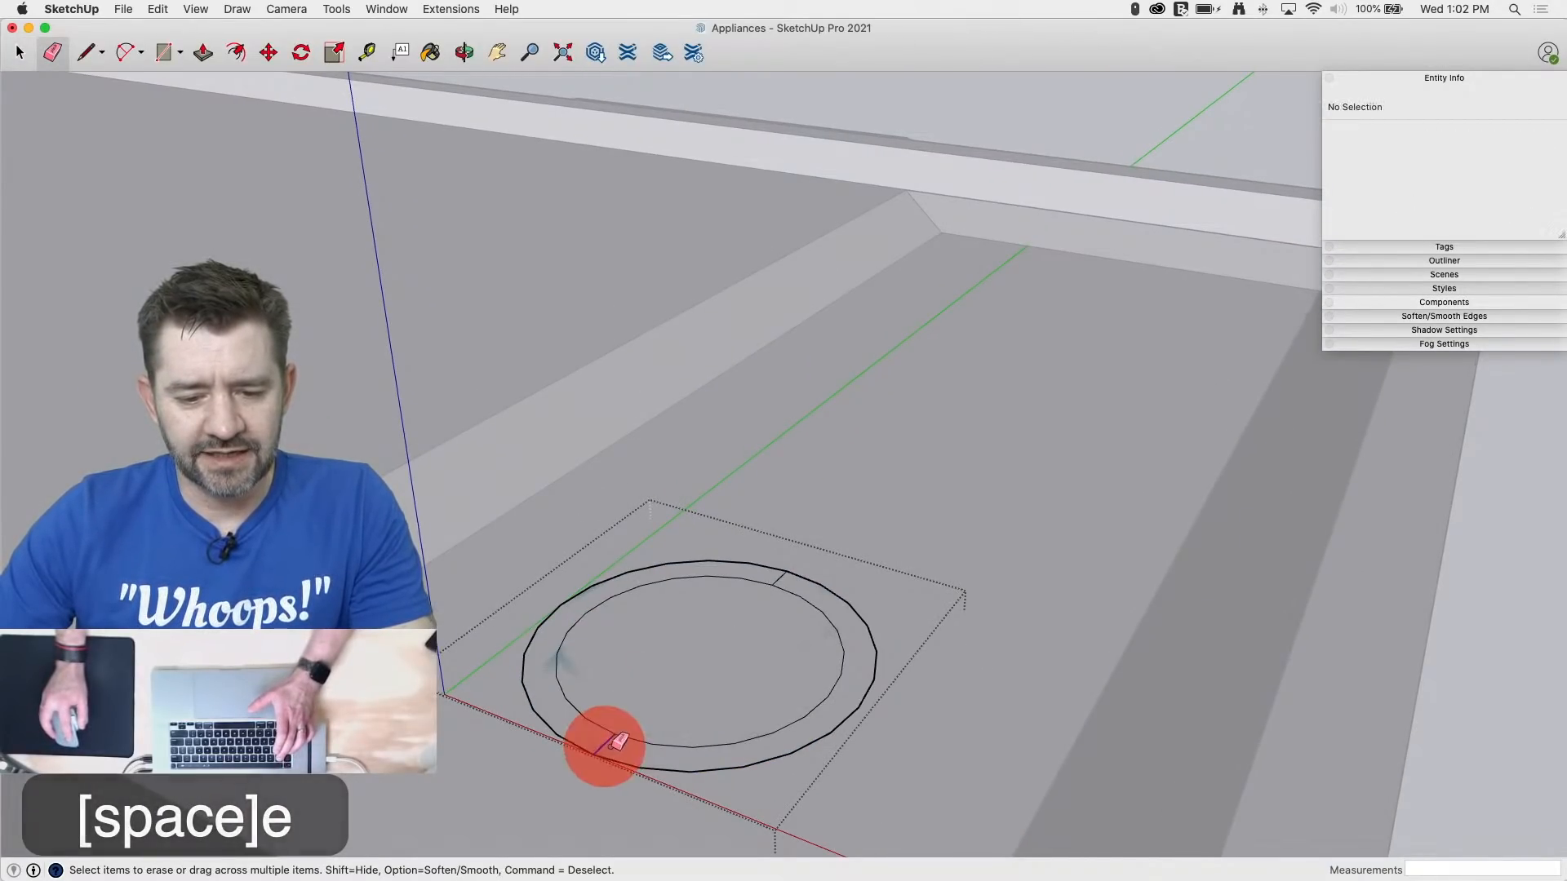
pyautogui.click(786, 577)
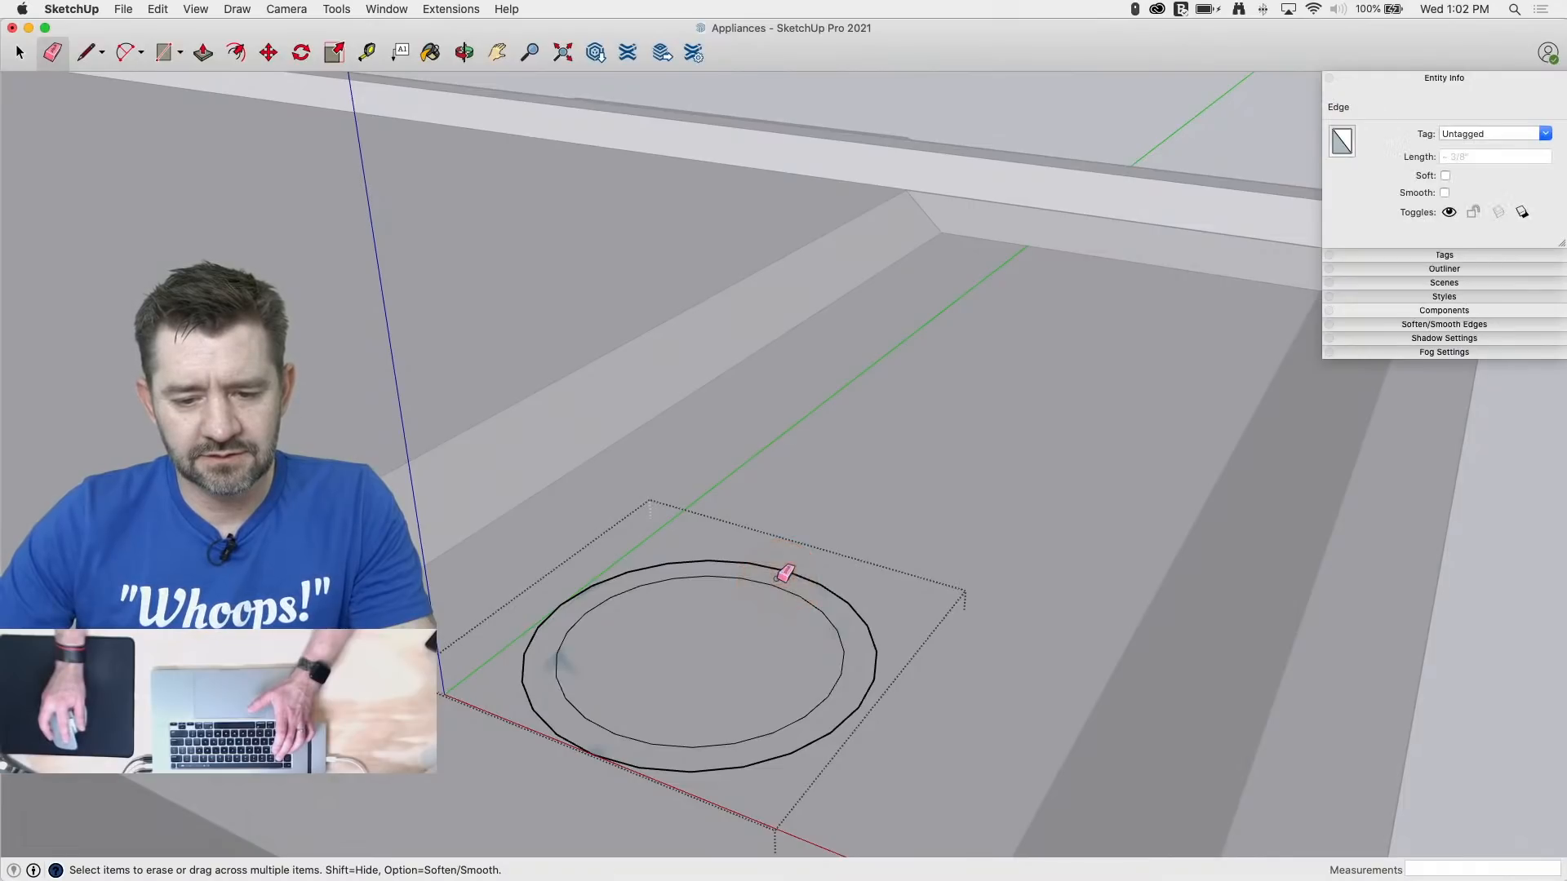
# Step: Try to pull the ring between the two burner circles up about 13/16", and undo it
pyautogui.press('p')
pyautogui.moveTo(860, 642); pyautogui.dragTo(840, 587)
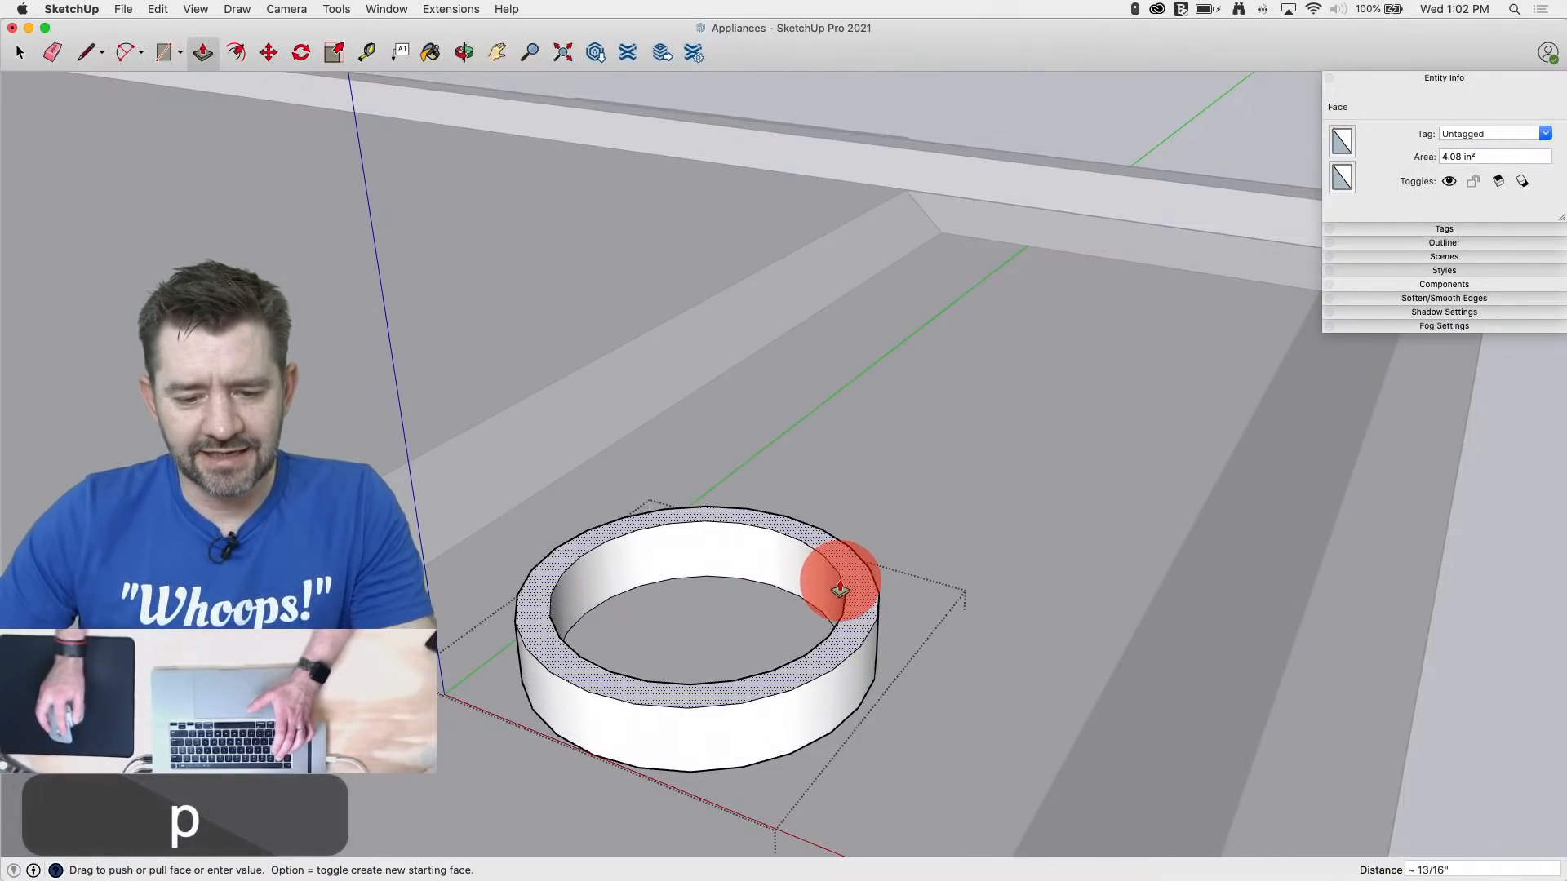
pyautogui.moveTo(784, 731); pyautogui.dragTo(687, 727, button='middle')
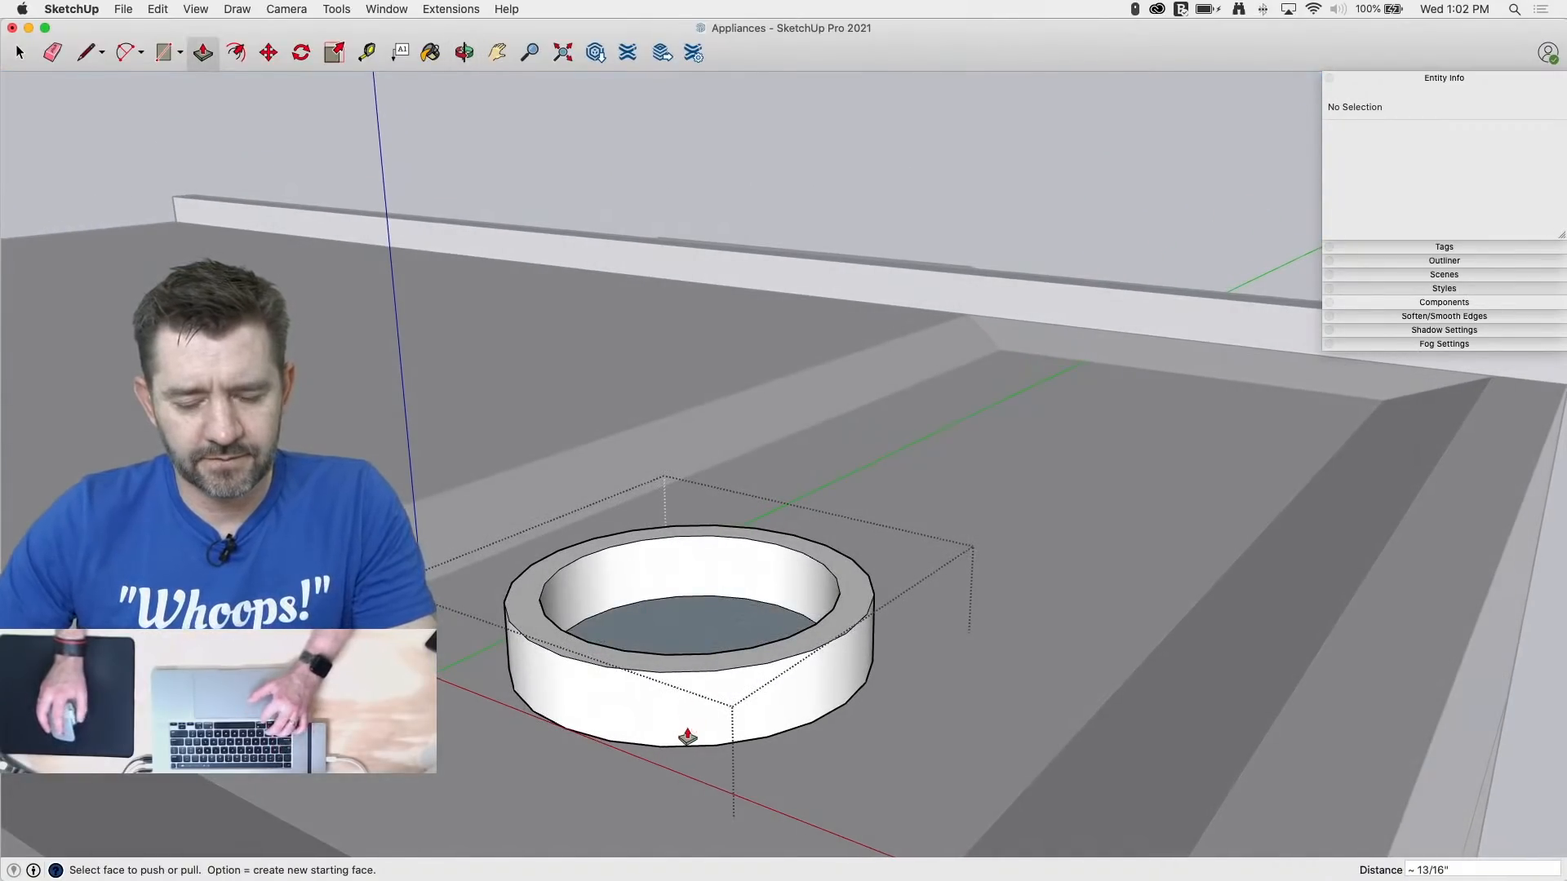
pyautogui.press('super+z')
pyautogui.press('space')
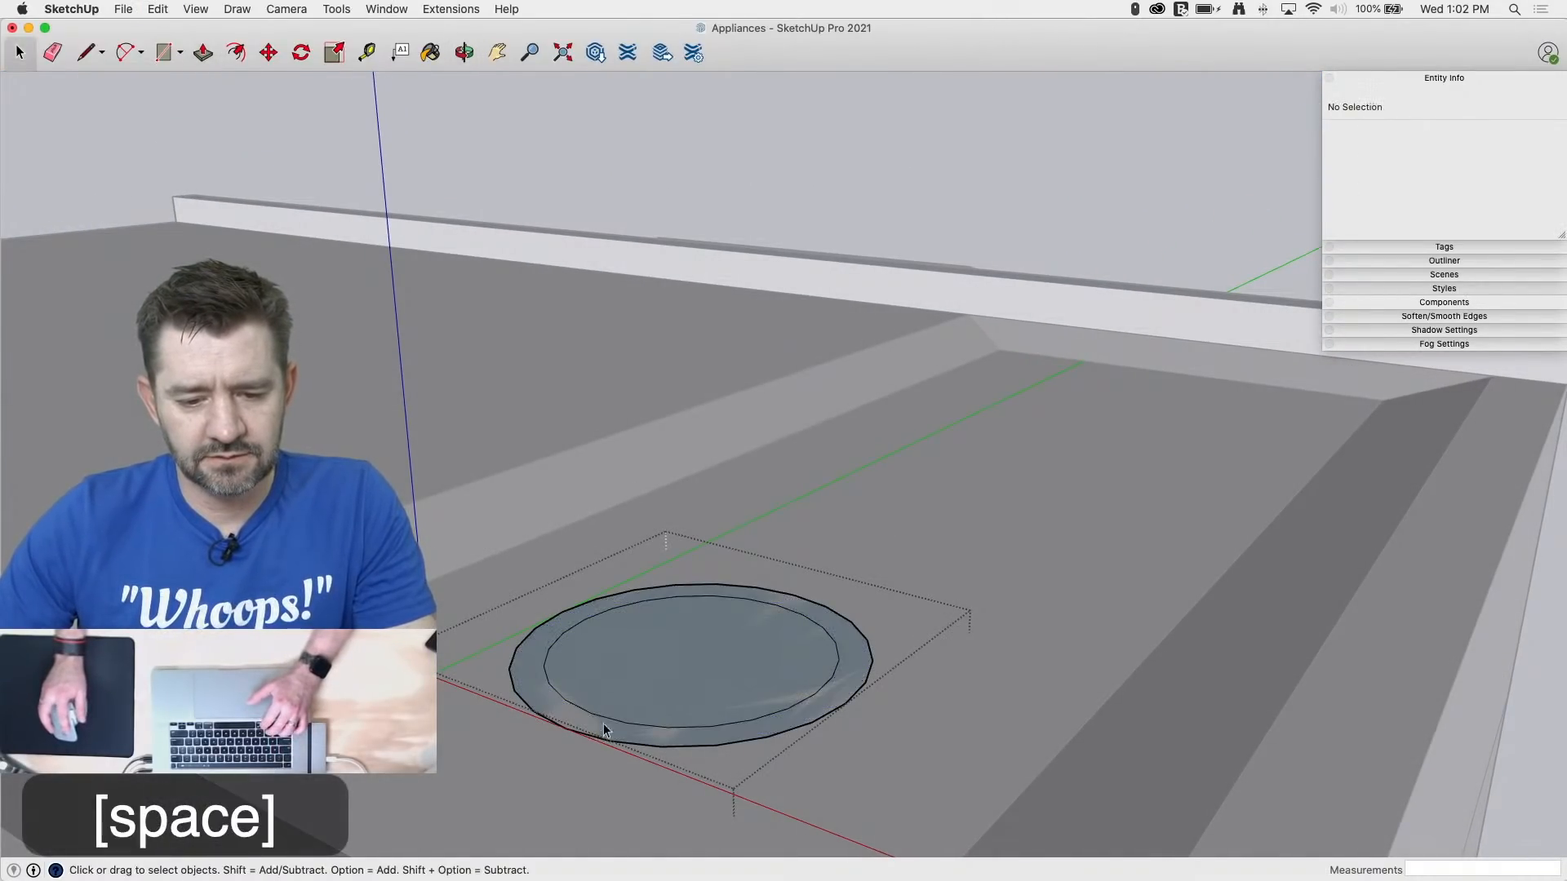
# Step: Raise the inner burner circle into a disc whose top edge is offset outward about 3/8", erasing the outer circle left at the base
pyautogui.press('p')
pyautogui.moveTo(640, 667); pyautogui.dragTo(540, 718)
pyautogui.press('f')
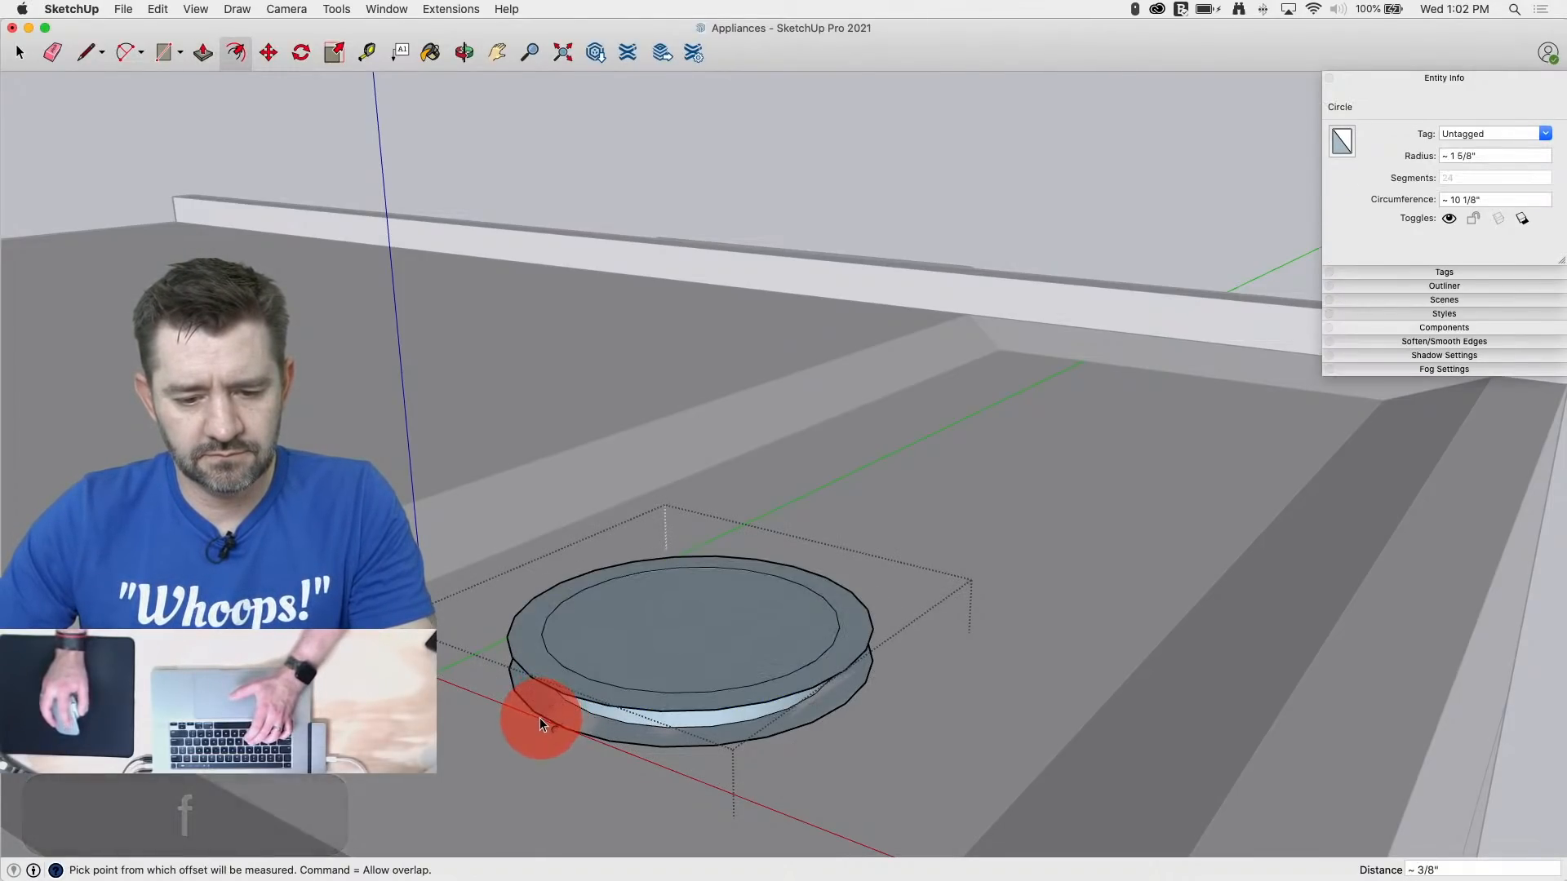
pyautogui.press('e')
pyautogui.click(540, 717)
# Step: Pull up the burner's top disc and surrounding rim, and push the disc back down about 3/8" to form a low stepped cap
pyautogui.press('p')
pyautogui.click(609, 649)
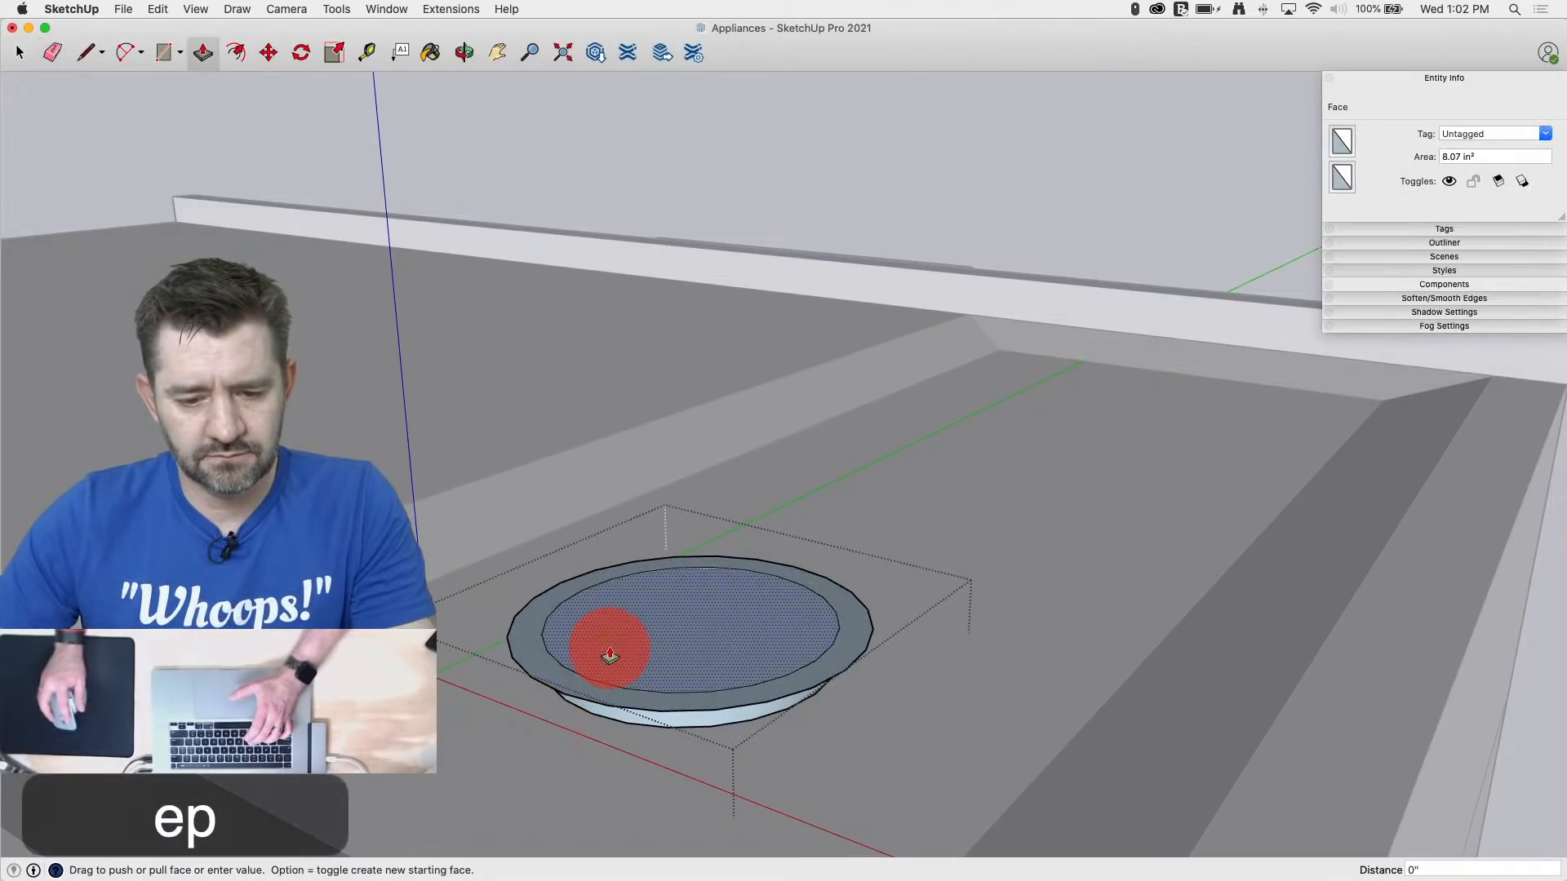
pyautogui.click(605, 595)
pyautogui.click(542, 665)
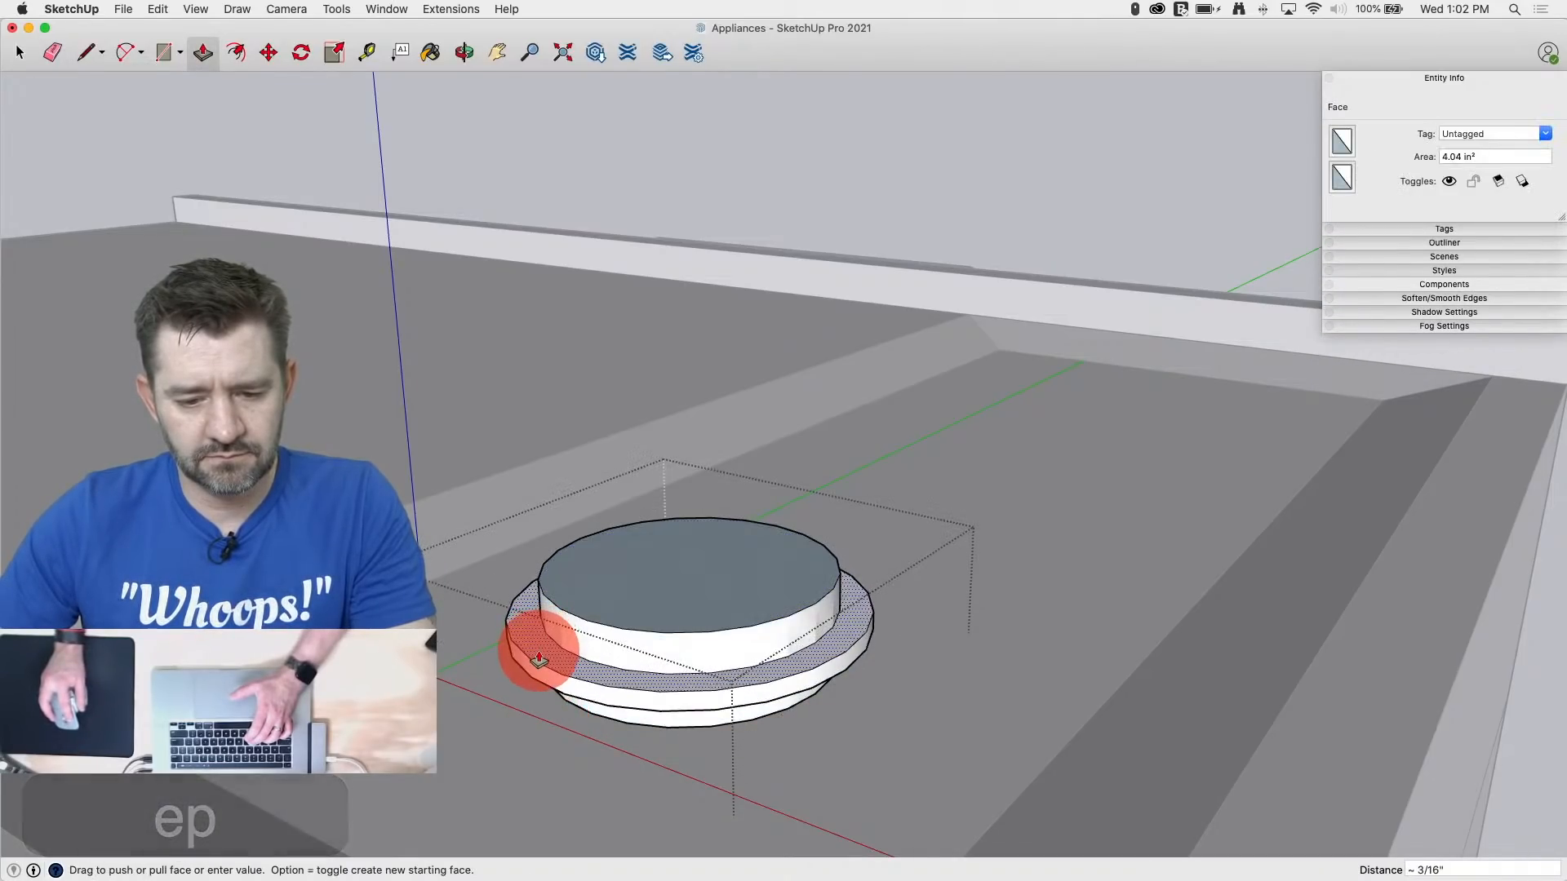
pyautogui.click(541, 641)
pyautogui.click(655, 630)
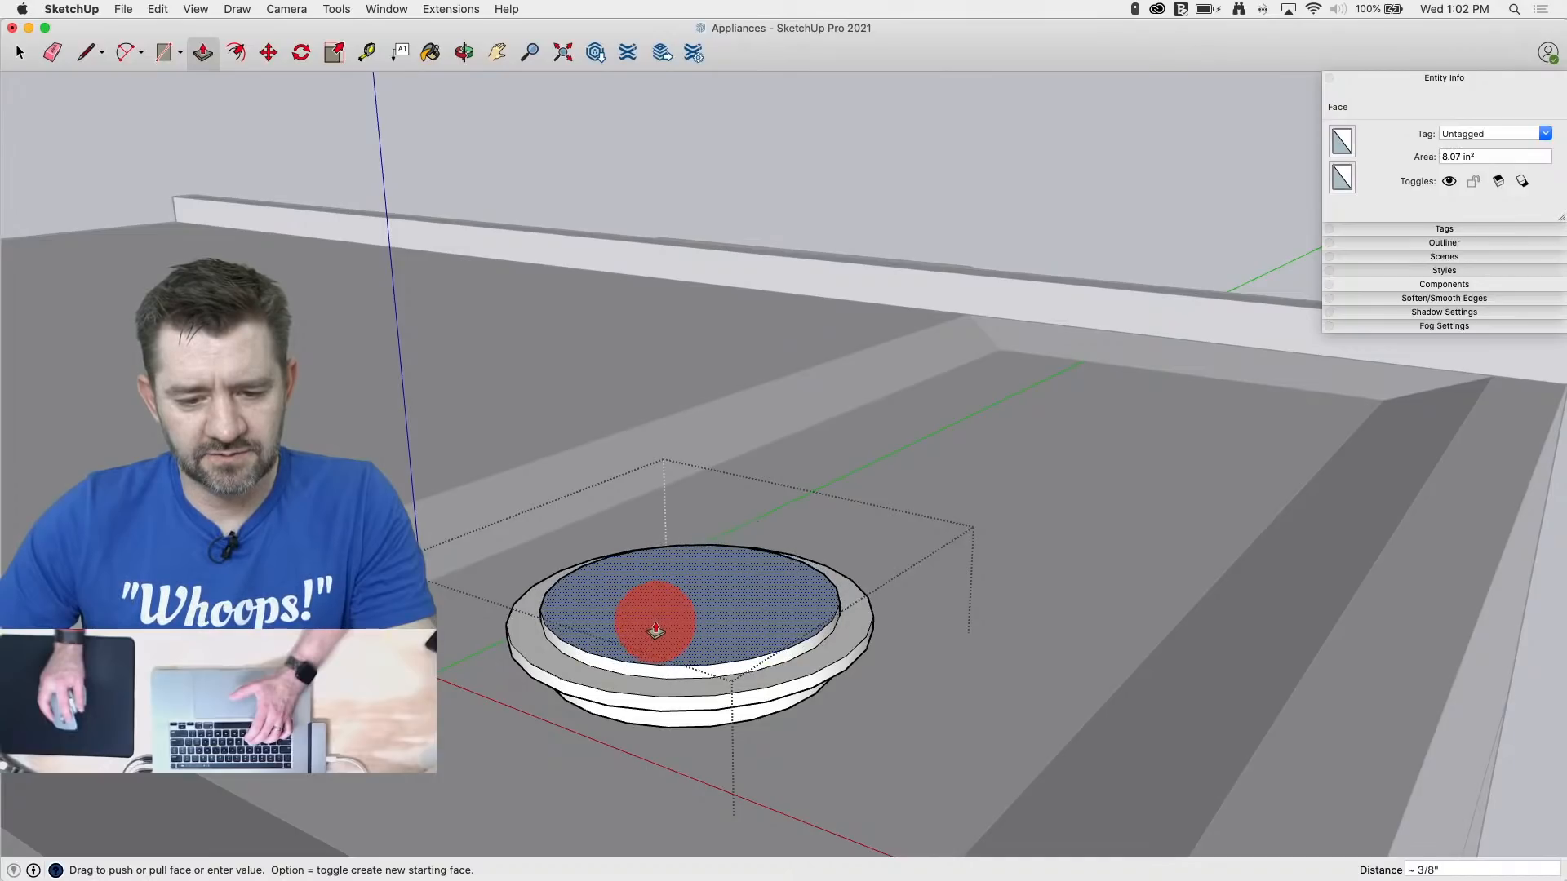
pyautogui.click(655, 630)
# Step: Orient the burner's faces to match the front side of the rim's top face
pyautogui.press('space')
pyautogui.rightClick(735, 637)
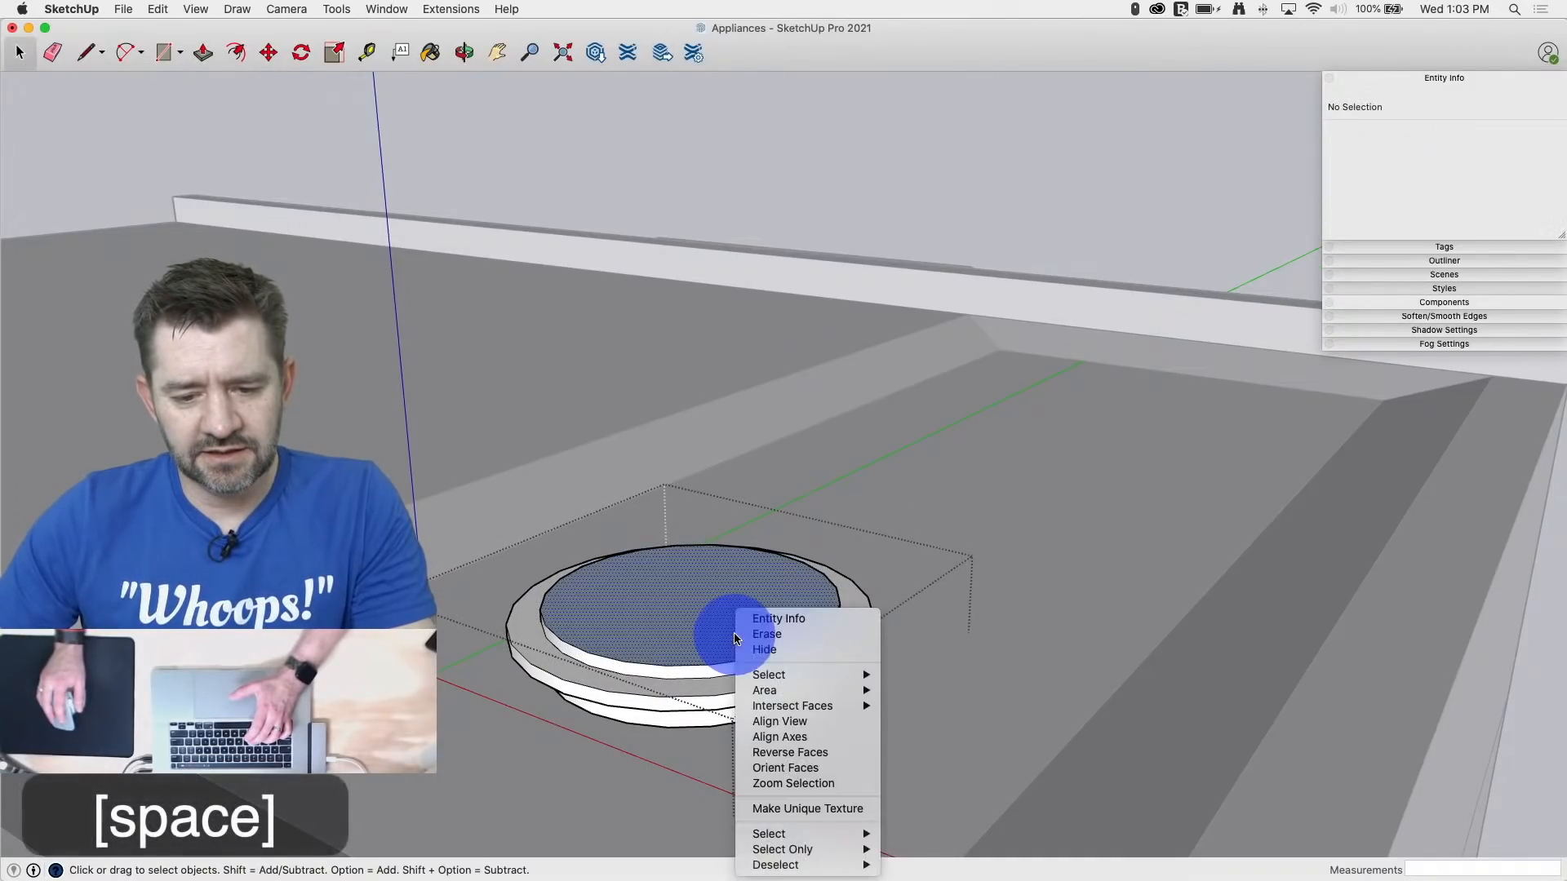
pyautogui.rightClick(666, 698)
pyautogui.click(612, 693)
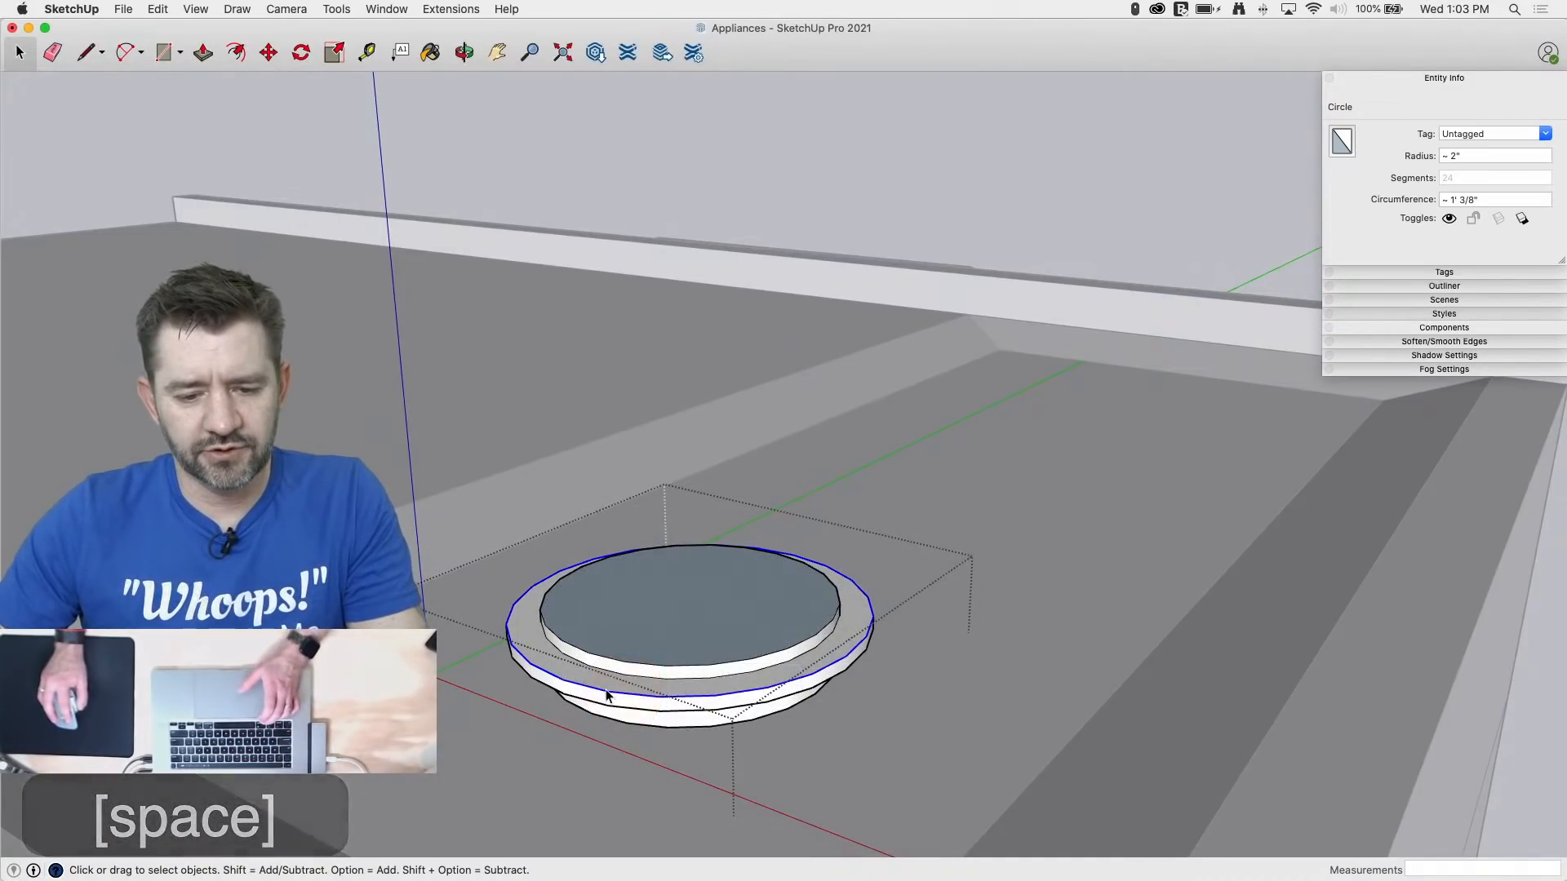
pyautogui.click(605, 685)
pyautogui.rightClick(598, 671)
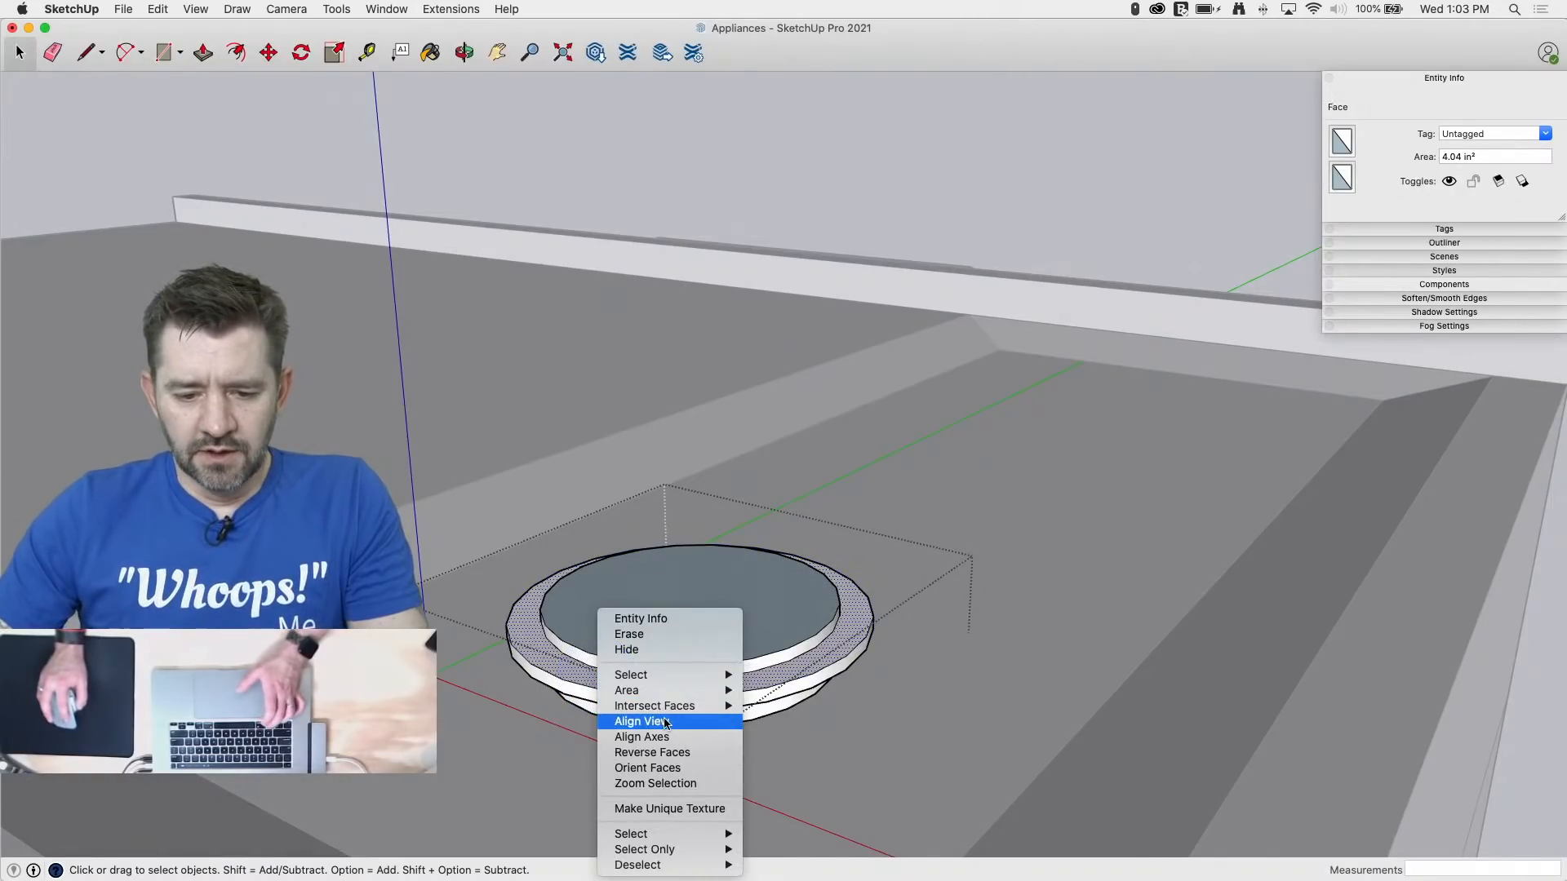
pyautogui.click(667, 768)
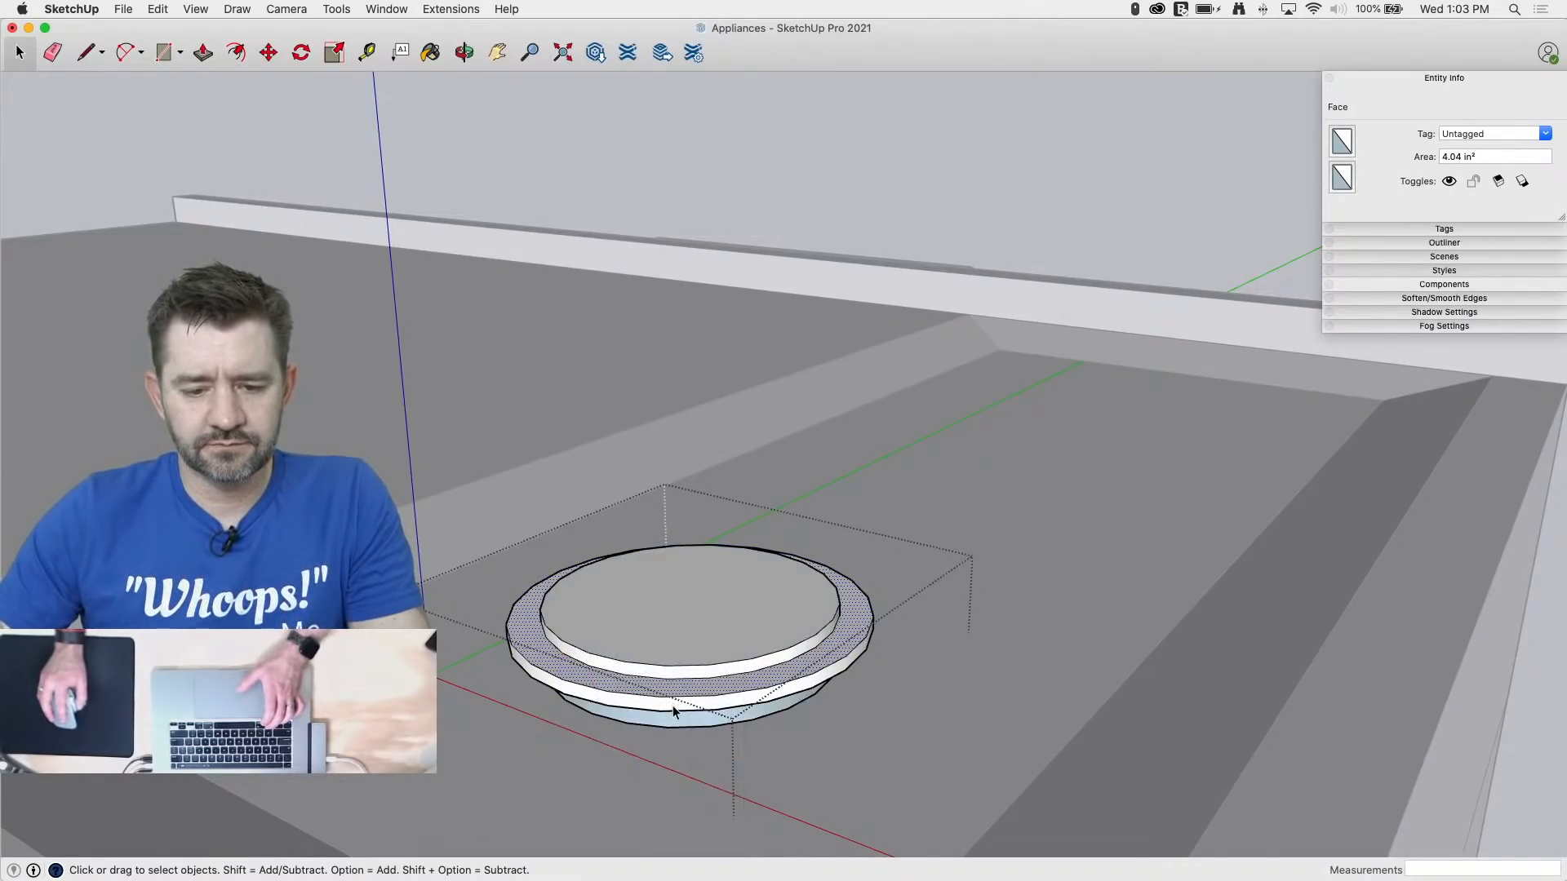
# Step: Try to correct the face orientation from the burner's lower side band, and undo the attempt
pyautogui.scroll(10, 674, 713)
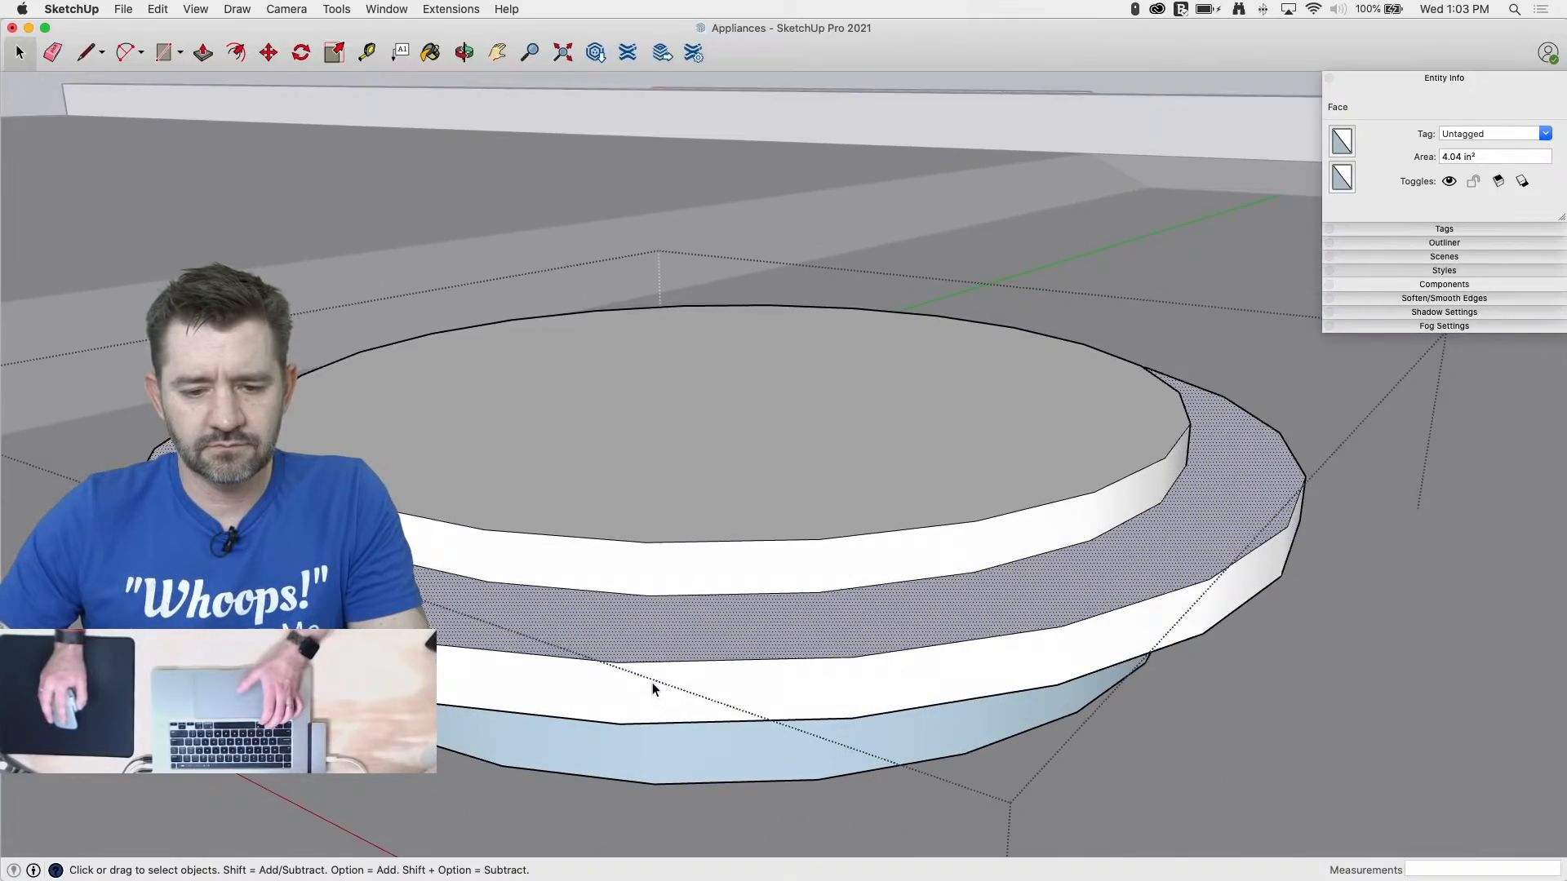
pyautogui.moveTo(653, 687); pyautogui.dragTo(624, 665, button='middle')
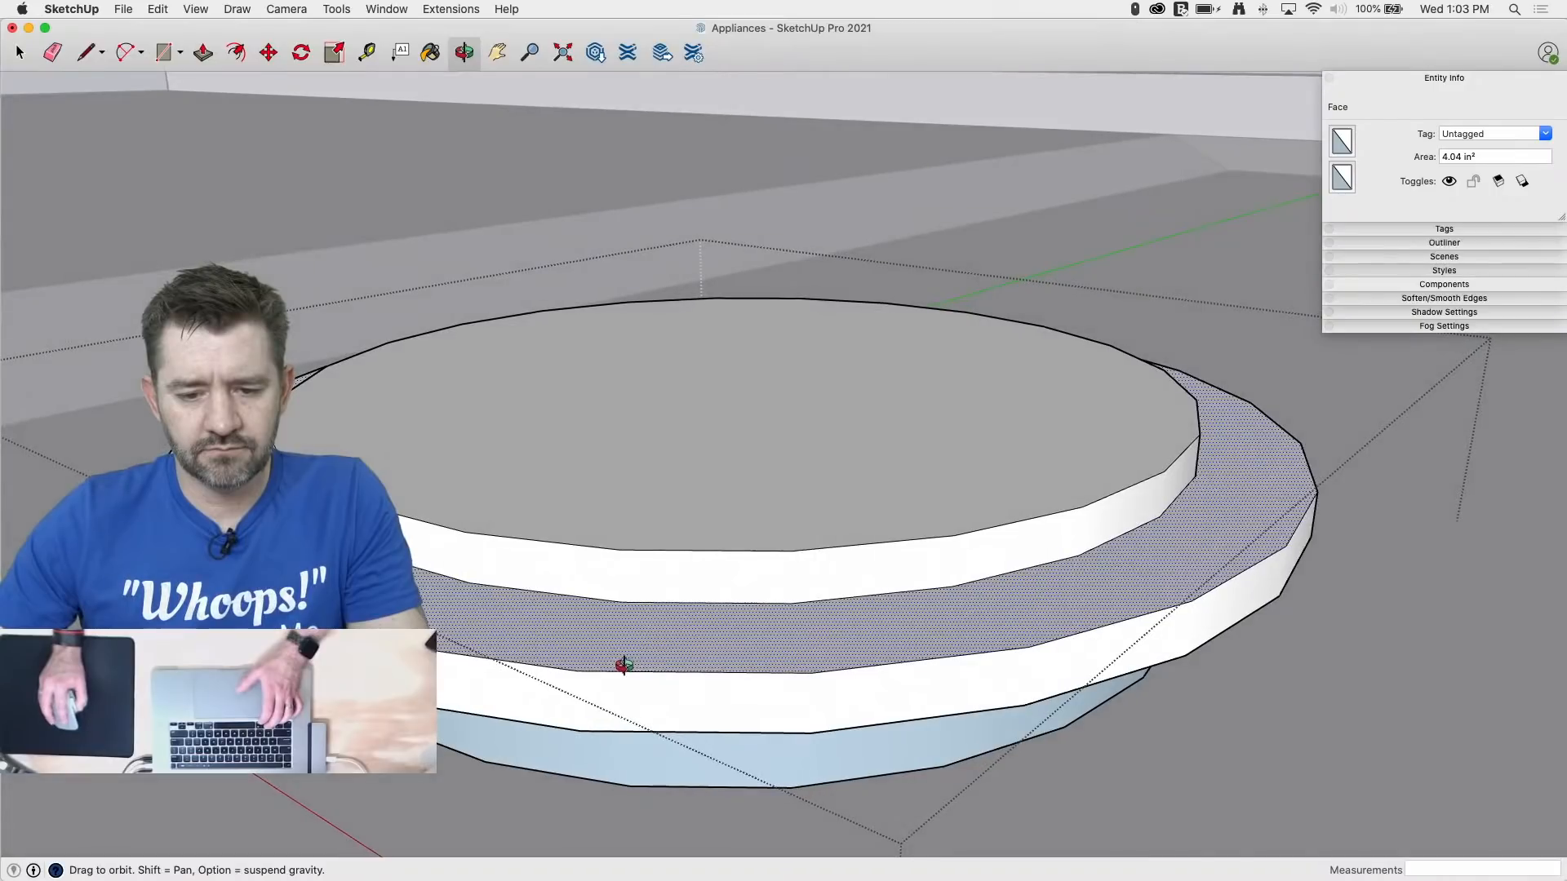
pyautogui.rightClick(757, 736)
pyautogui.click(842, 789)
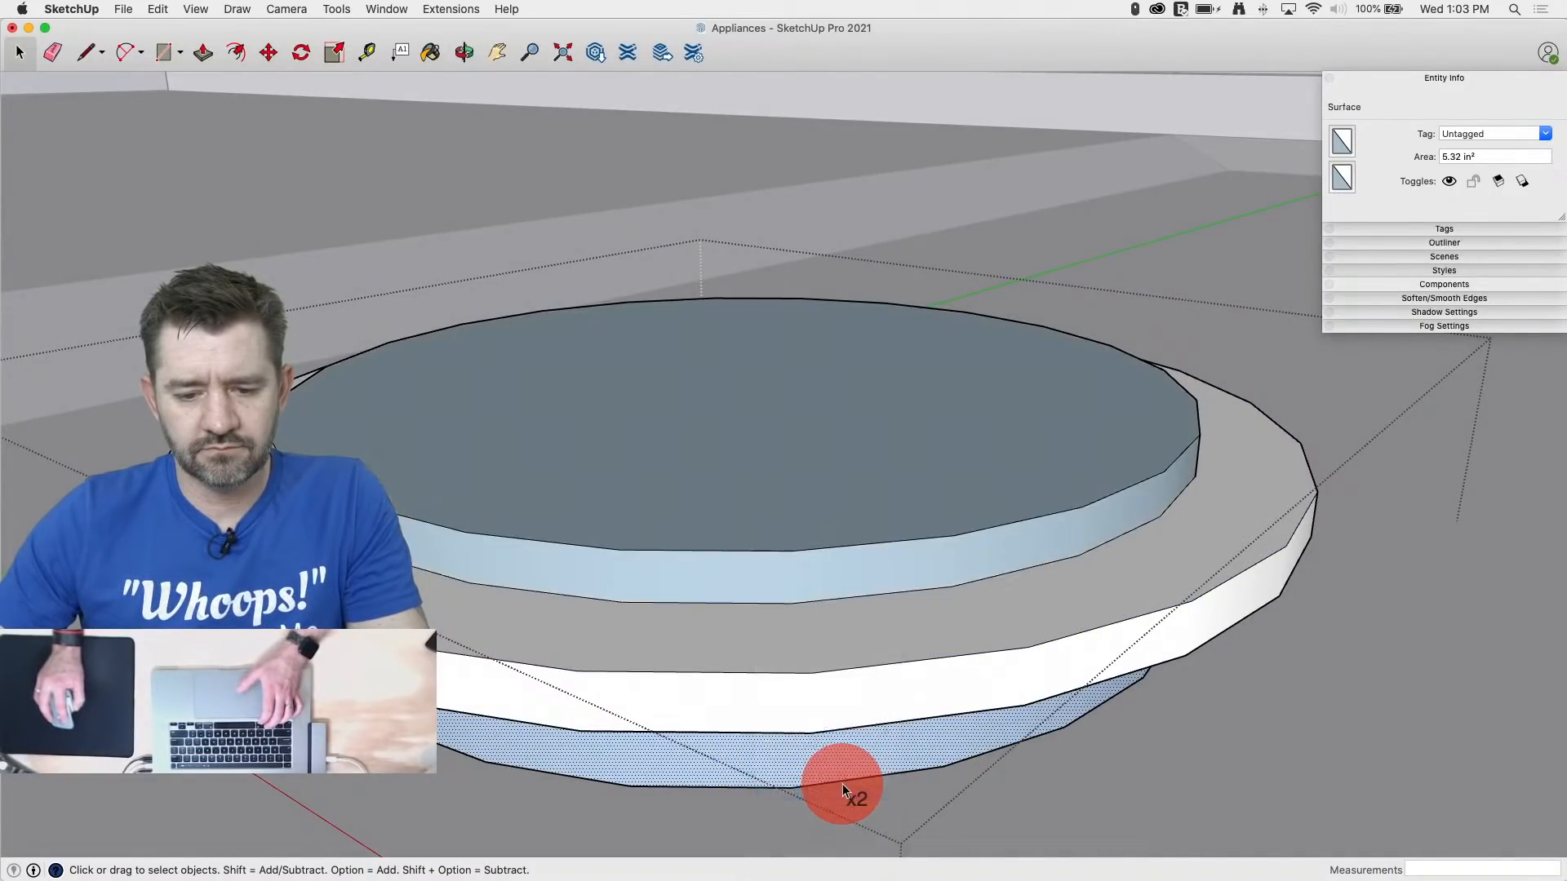
pyautogui.press('super+z')
pyautogui.press('super+z')
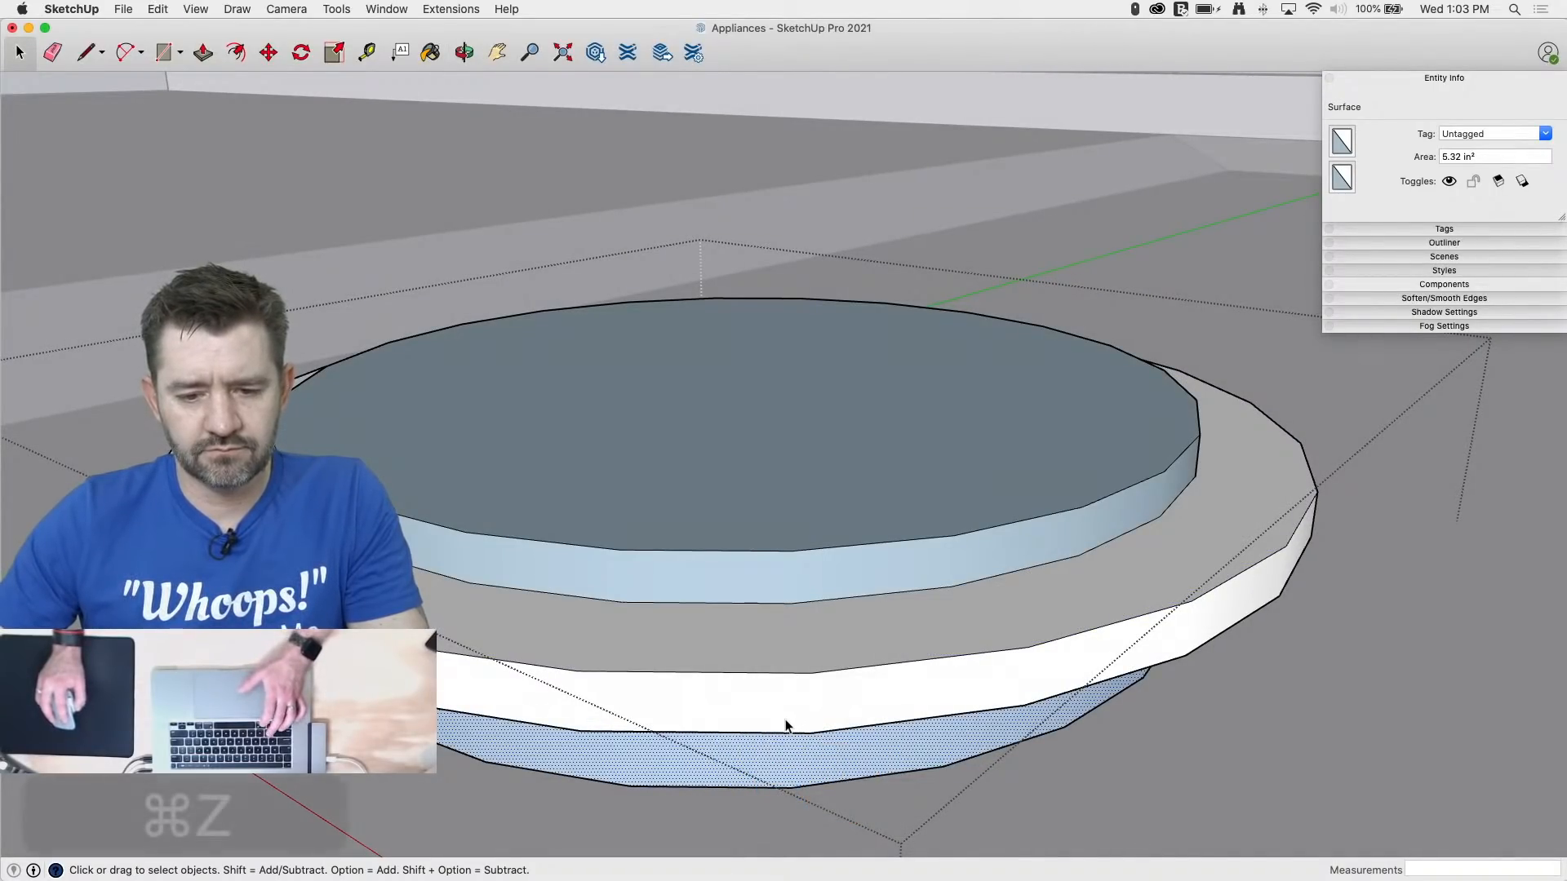
# Step: Reverse the faces of the burner's lower side band
pyautogui.rightClick(765, 760)
pyautogui.click(804, 778)
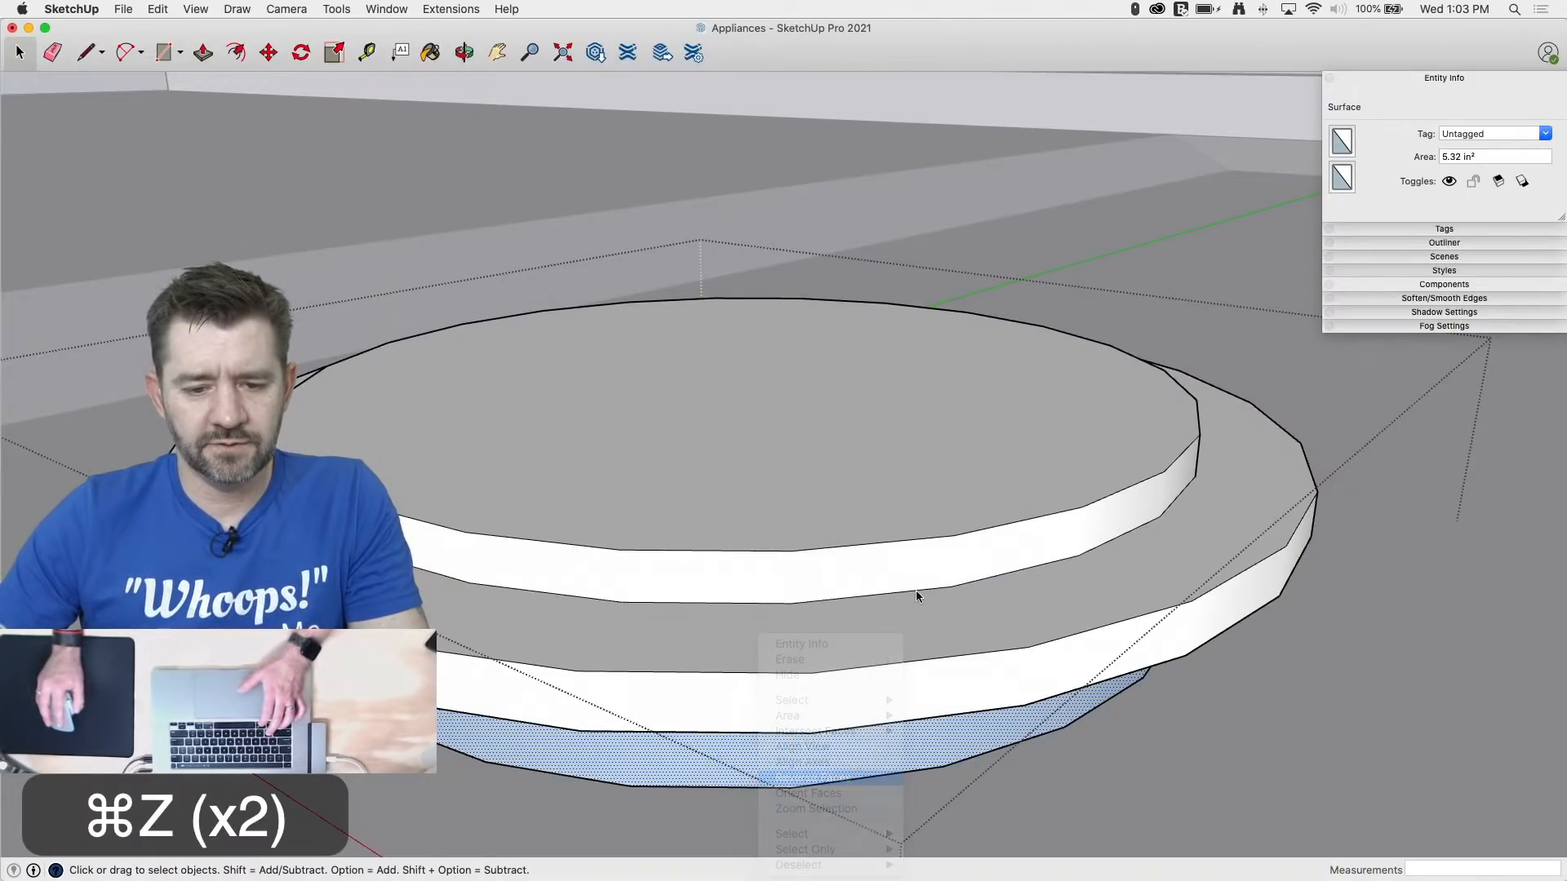
# Step: Select all of the burner geometry and start moving it from its centre, locked to the green axis
pyautogui.scroll(-8, 855, 548)
pyautogui.moveTo(917, 550); pyautogui.dragTo(612, 684, button='middle')
pyautogui.scroll(-8, 576, 631)
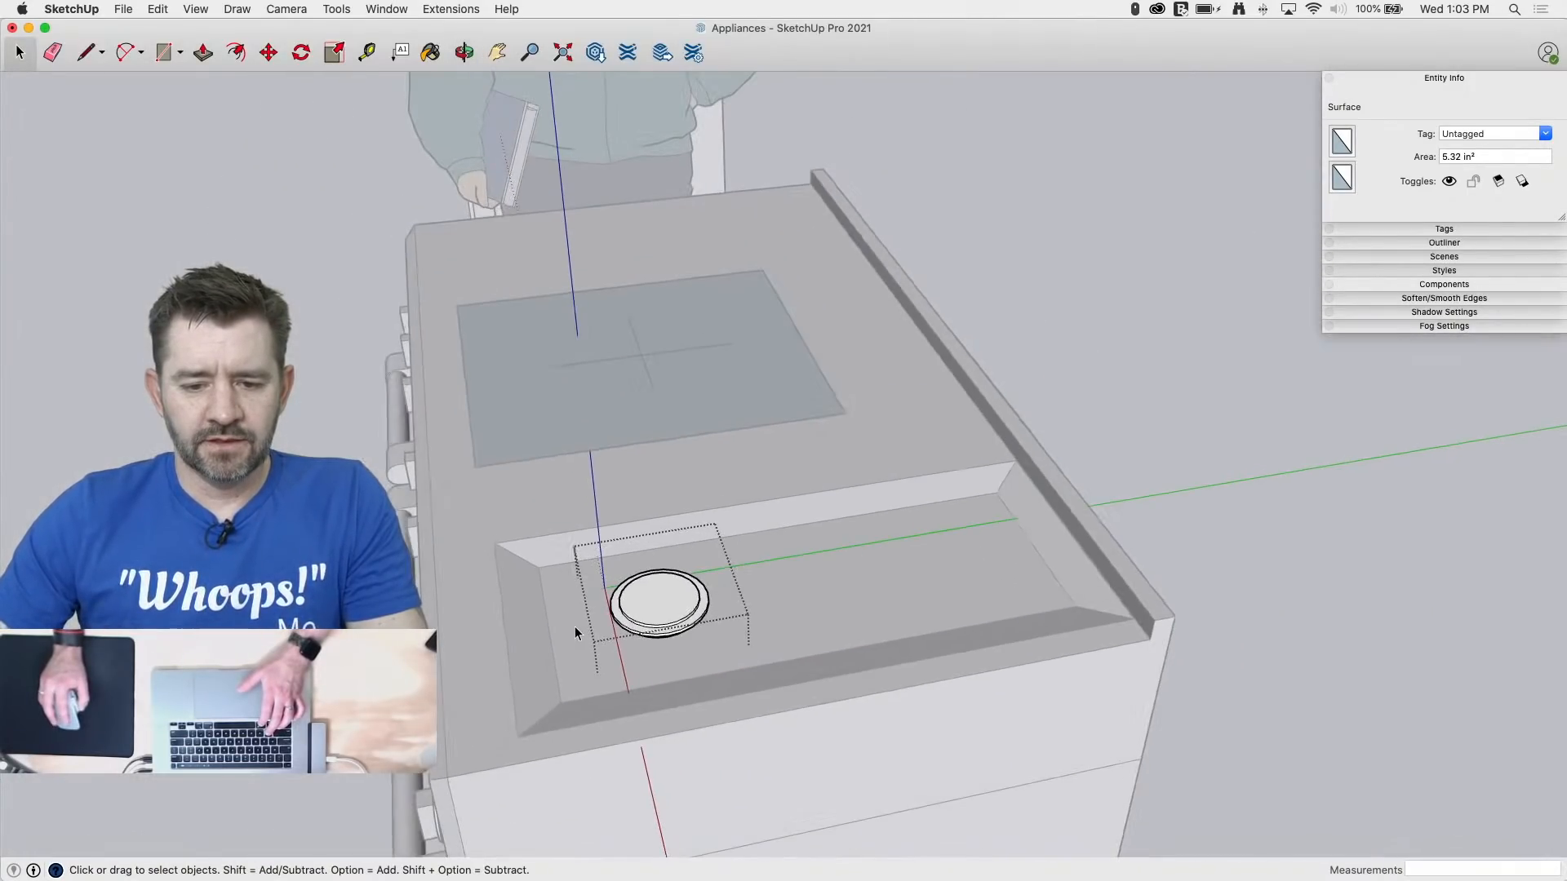
pyautogui.moveTo(904, 696); pyautogui.dragTo(742, 671, button='middle')
pyautogui.scroll(3, 654, 557)
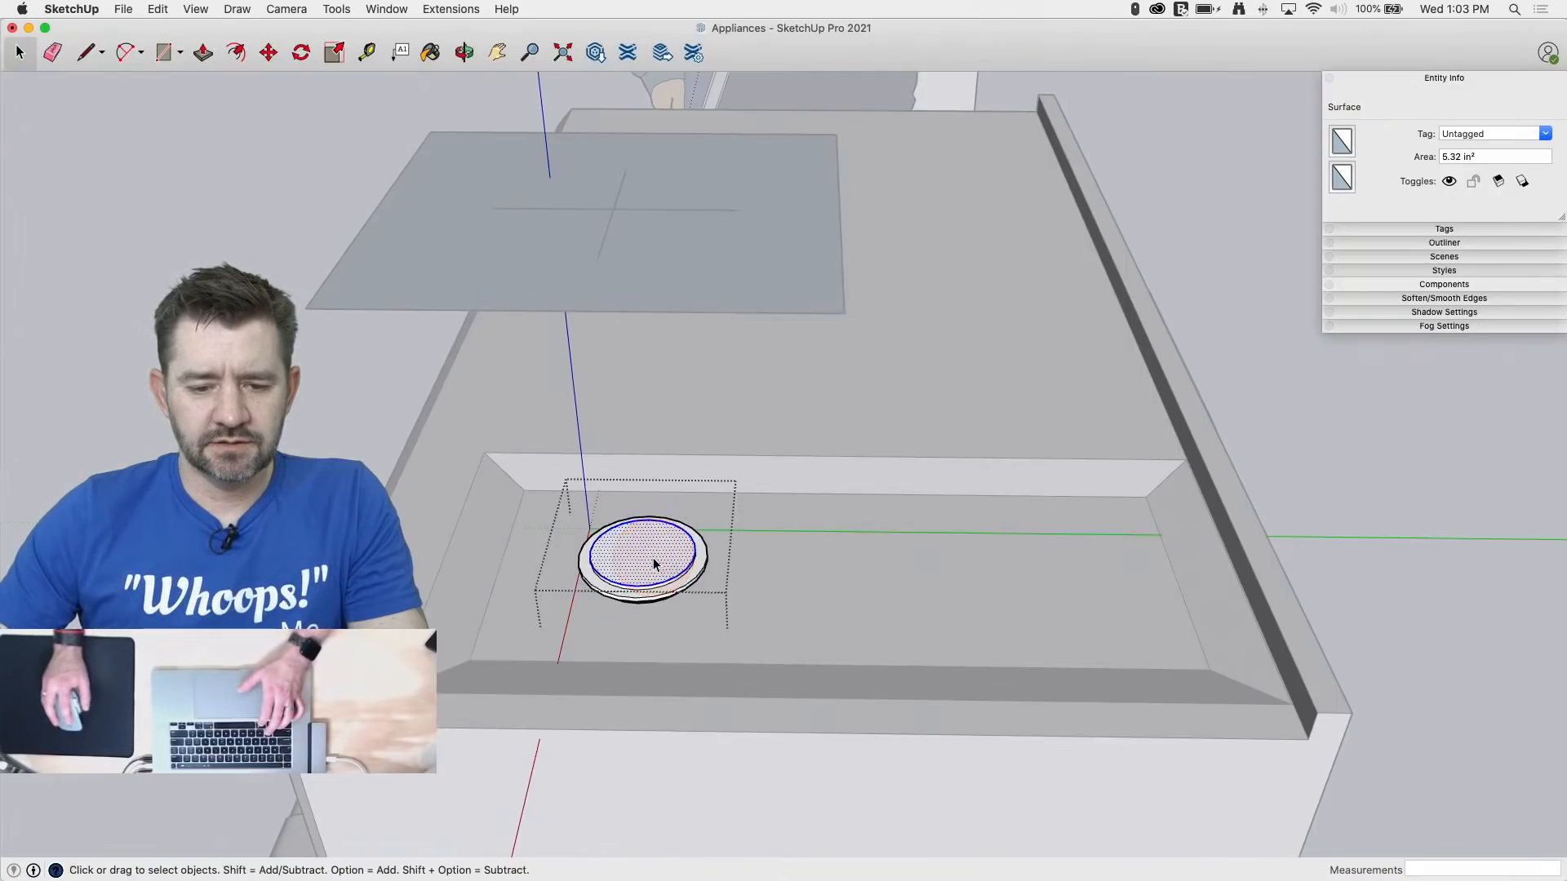
pyautogui.tripleClick(653, 568)
pyautogui.press('m')
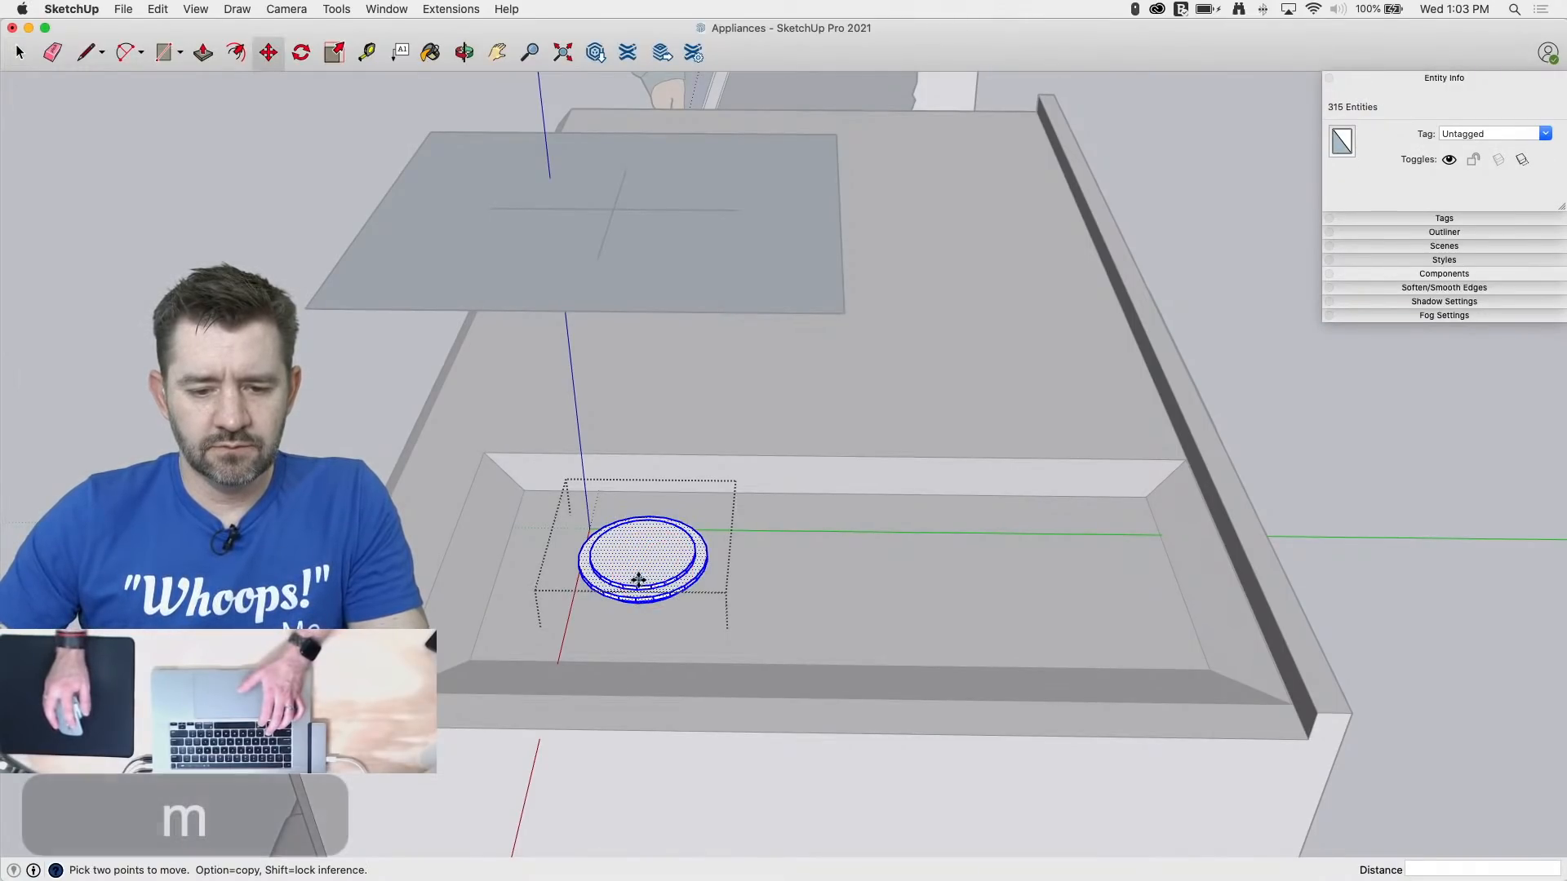
pyautogui.click(640, 554)
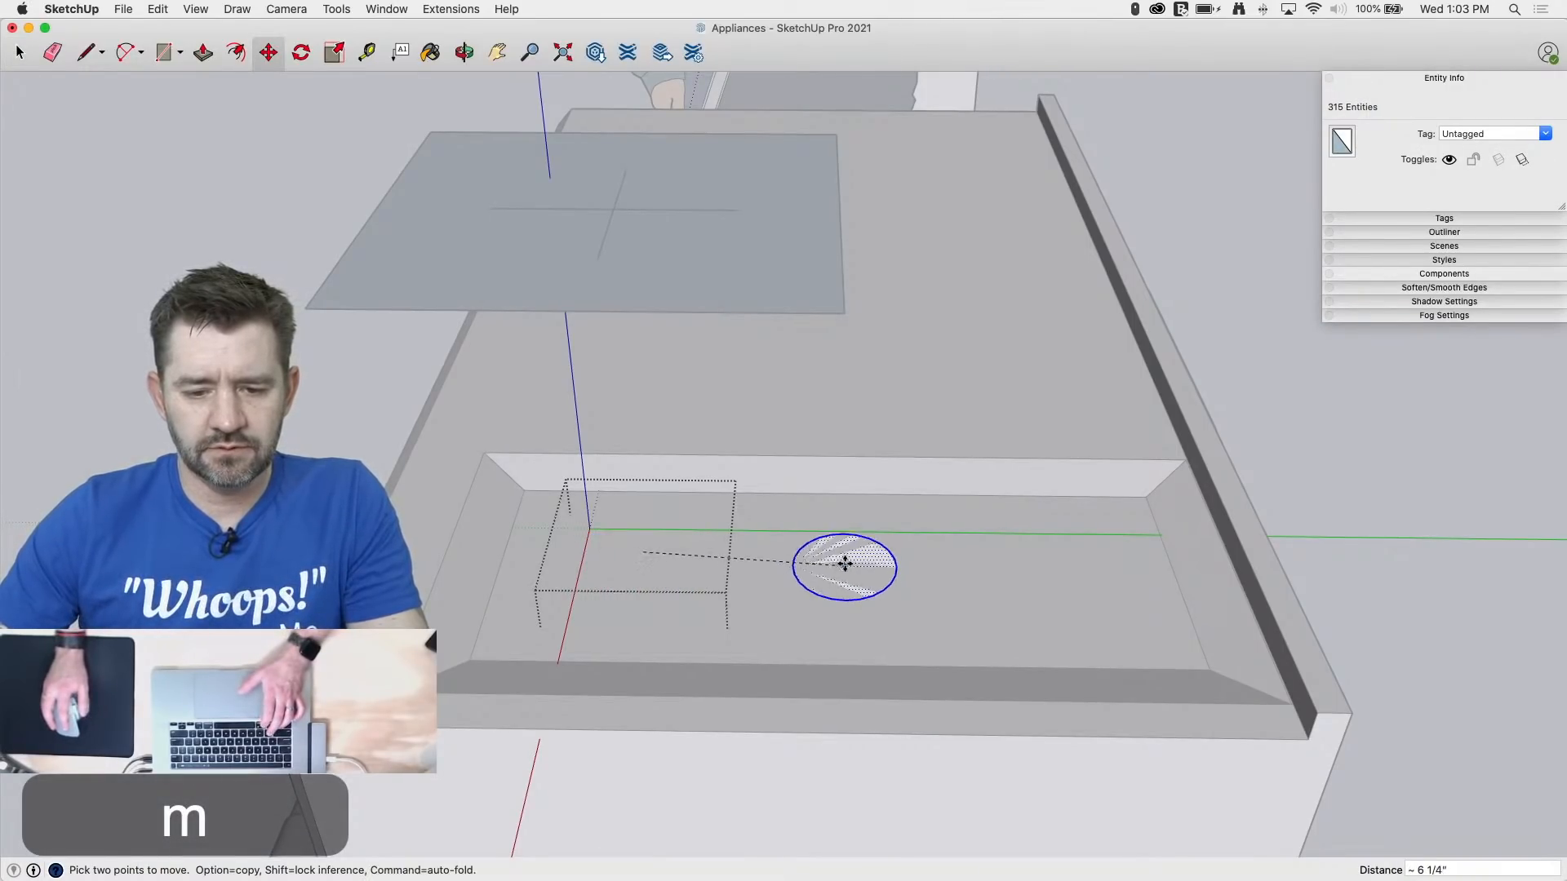
pyautogui.scroll(-4, 854, 555)
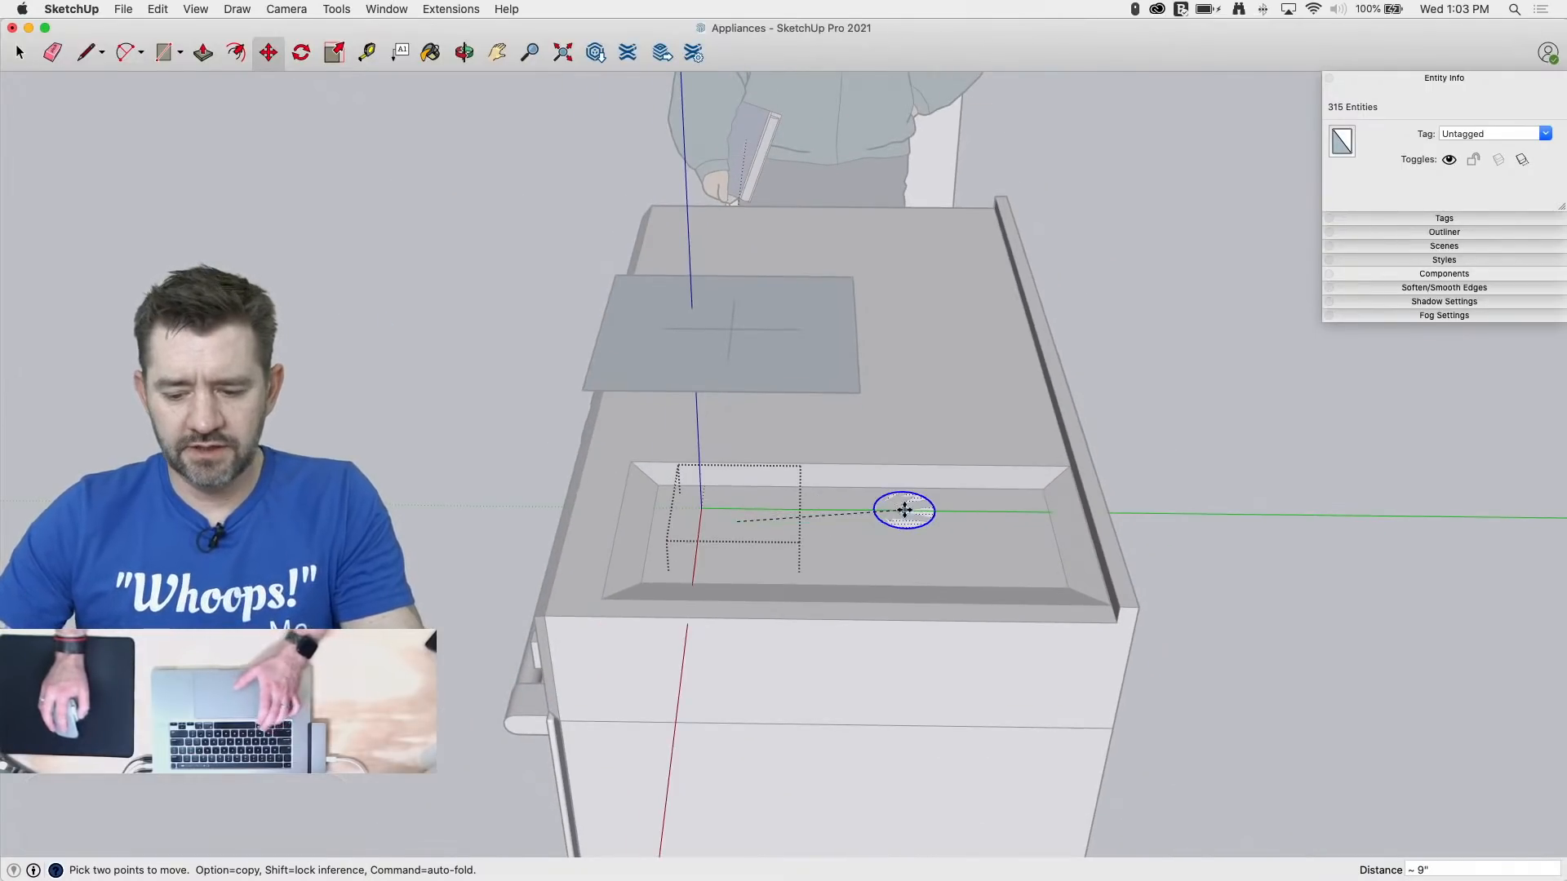
pyautogui.press('Left')
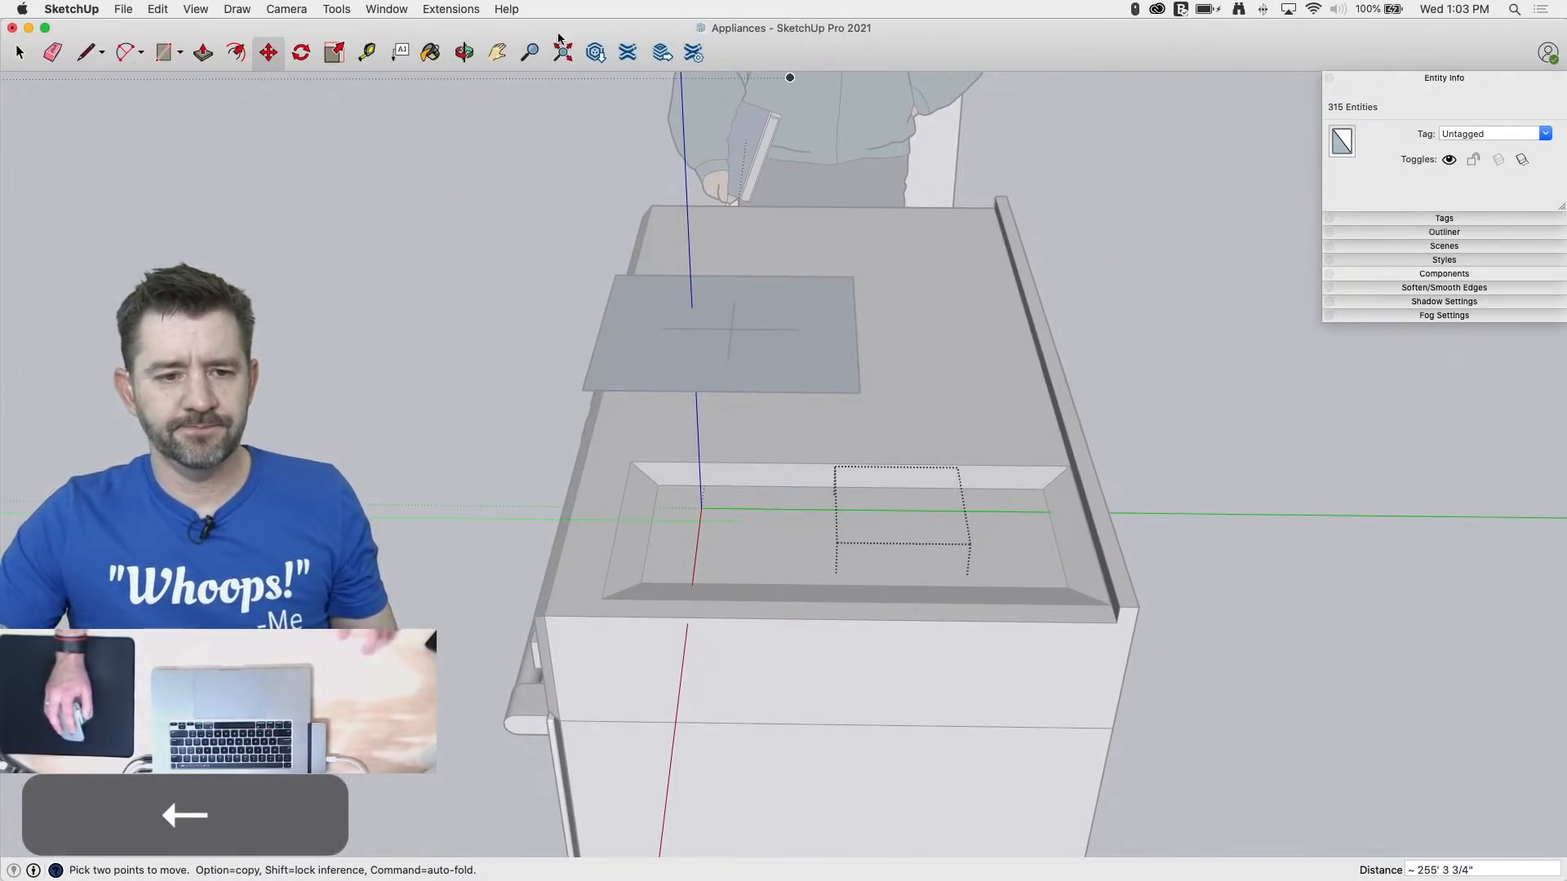
# Step: Turn on the X-ray face style to see the plan drawing beneath the range
pyautogui.click(196, 9)
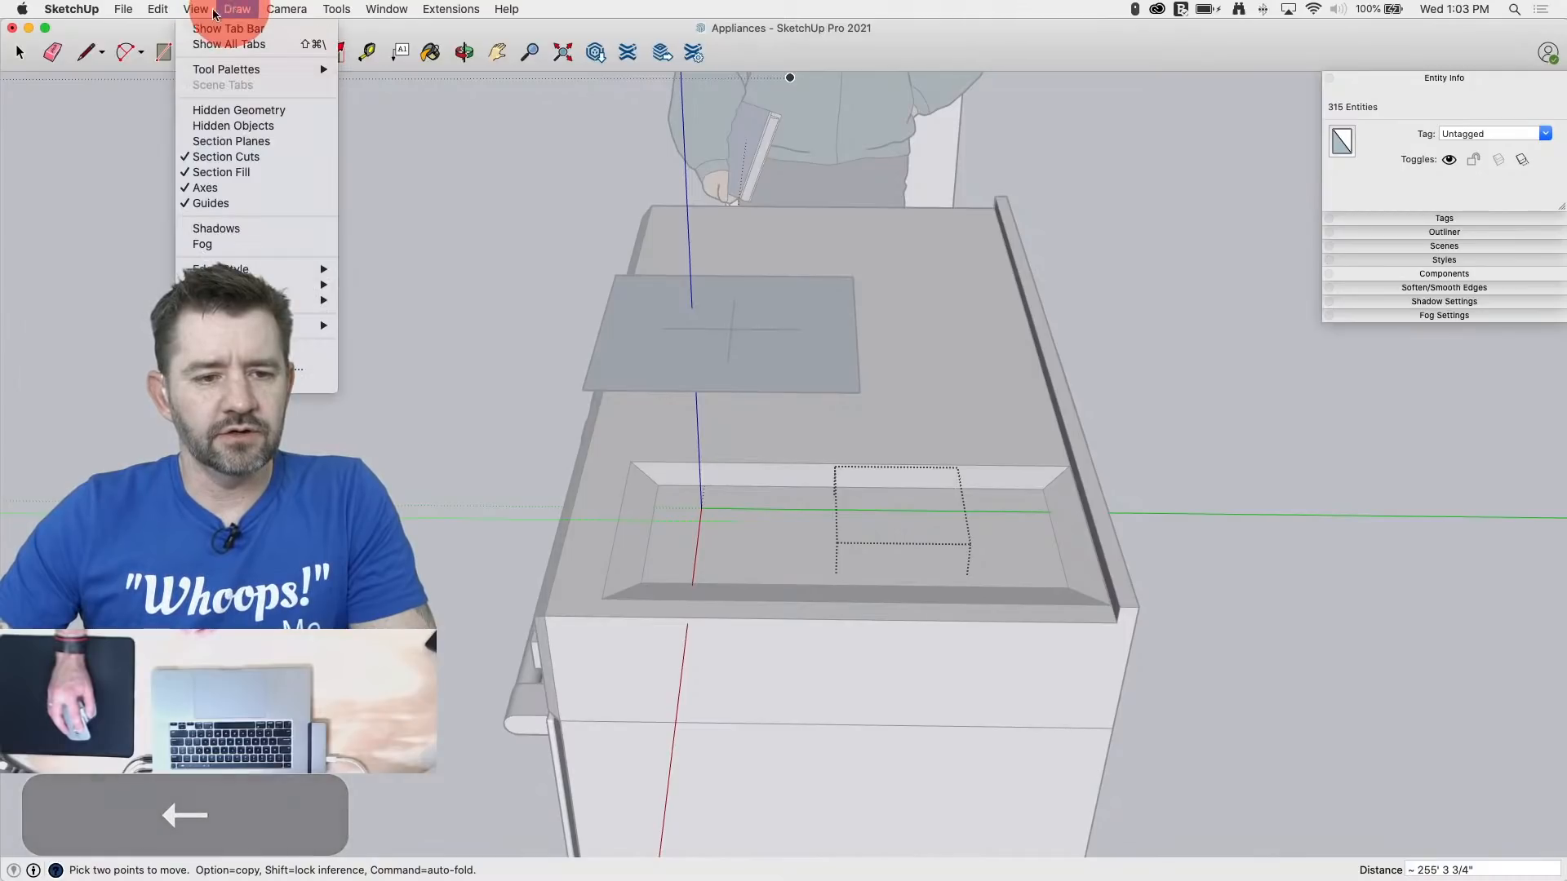
pyautogui.moveTo(269, 285)
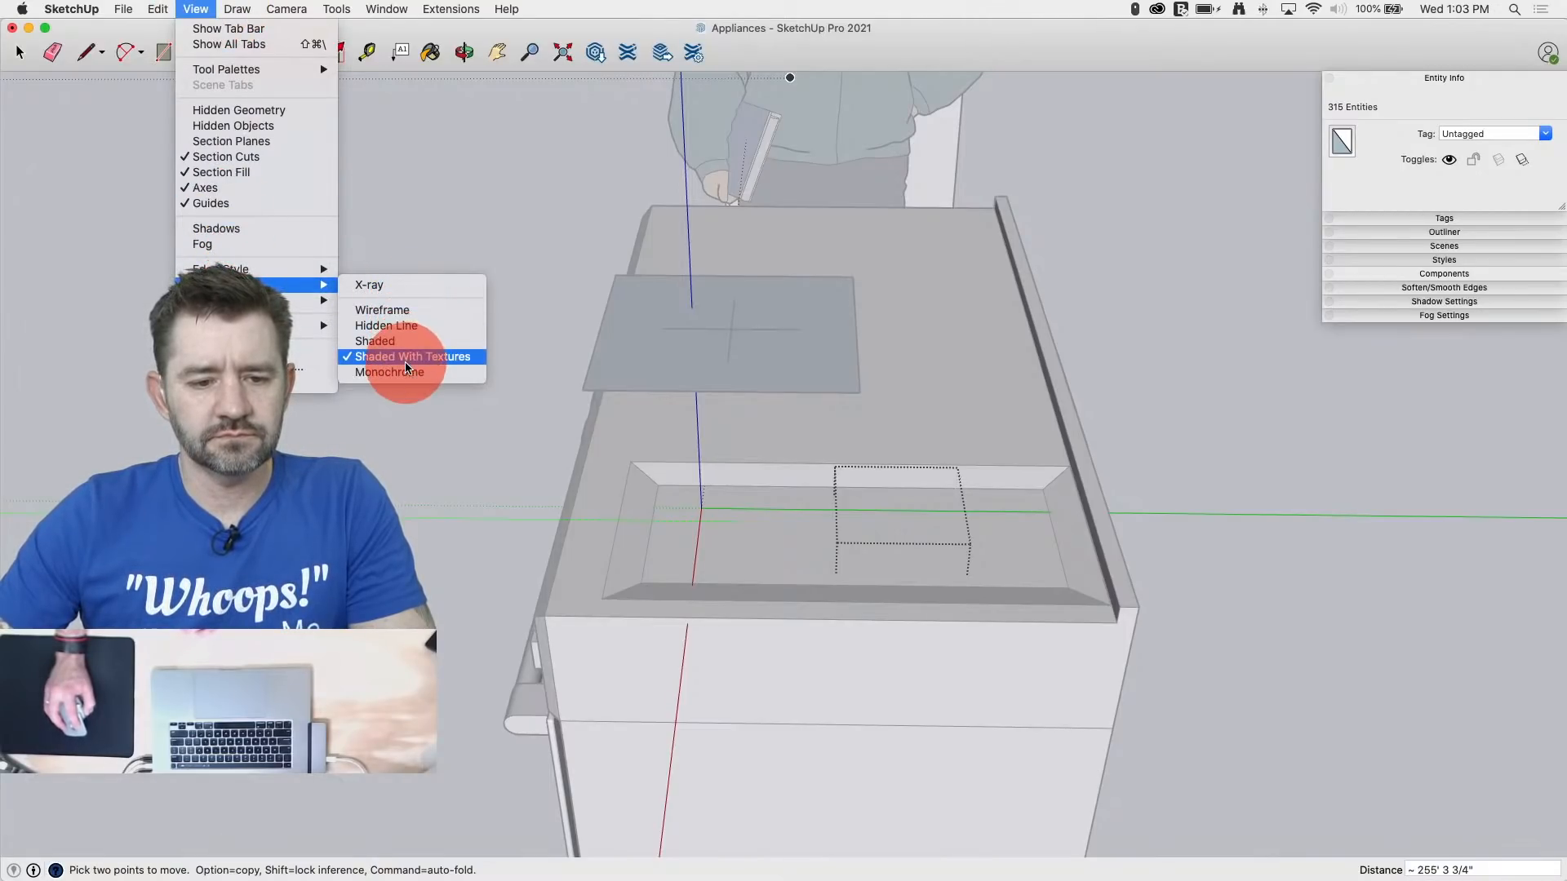
pyautogui.click(403, 294)
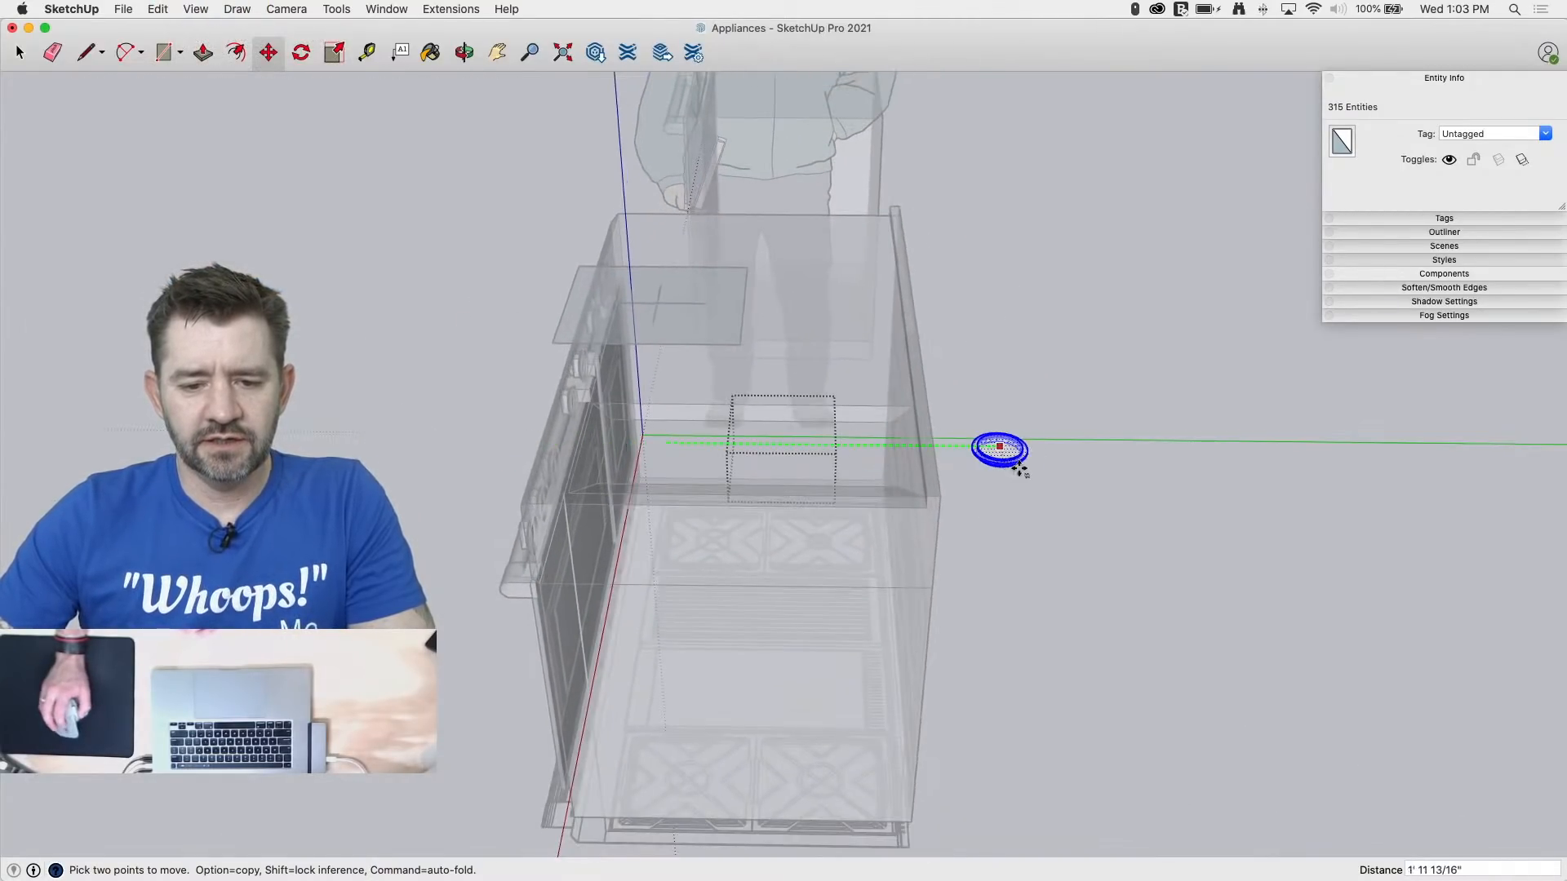
# Step: Place a copy of the burner about 1' along the green axis at the plan drawing's rear burner centre, and leave the burner group
pyautogui.press('alt')
pyautogui.scroll(10, 840, 791)
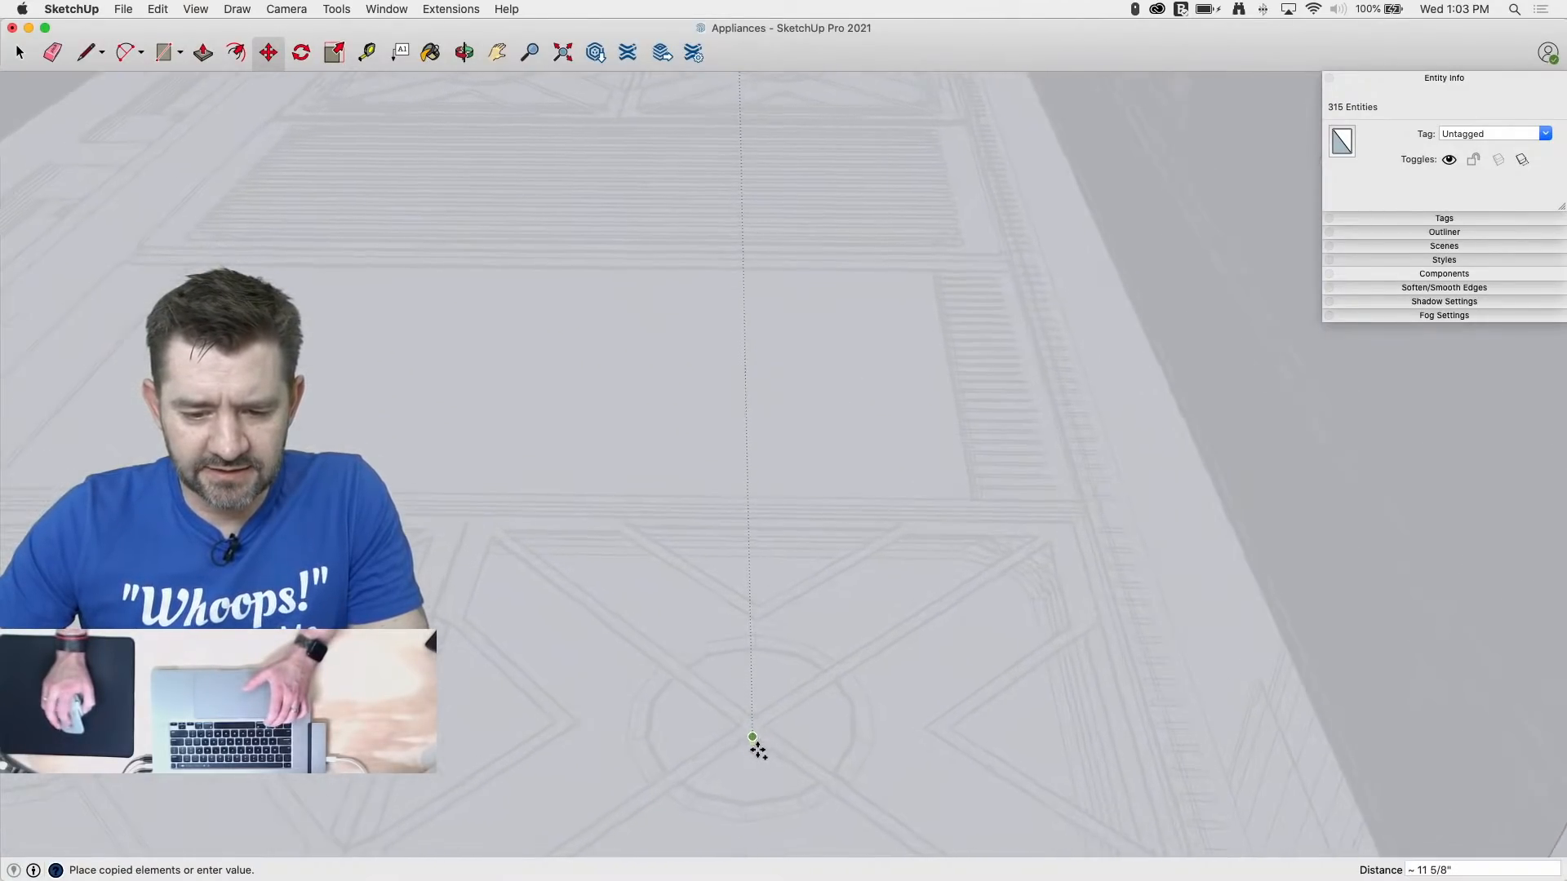
pyautogui.scroll(3, 758, 749)
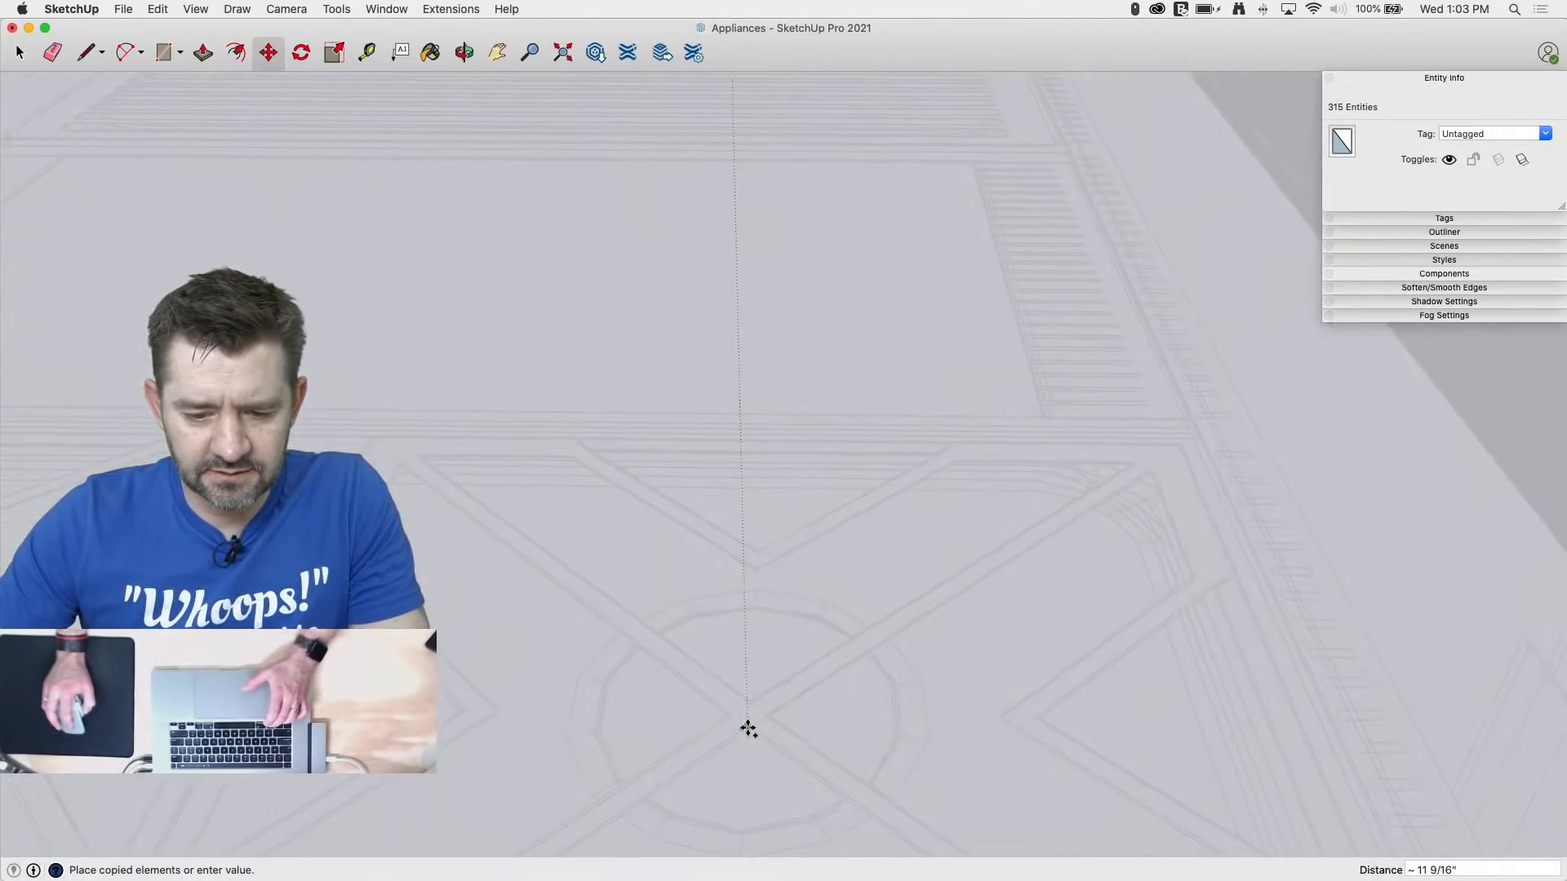
pyautogui.scroll(-12, 1069, 732)
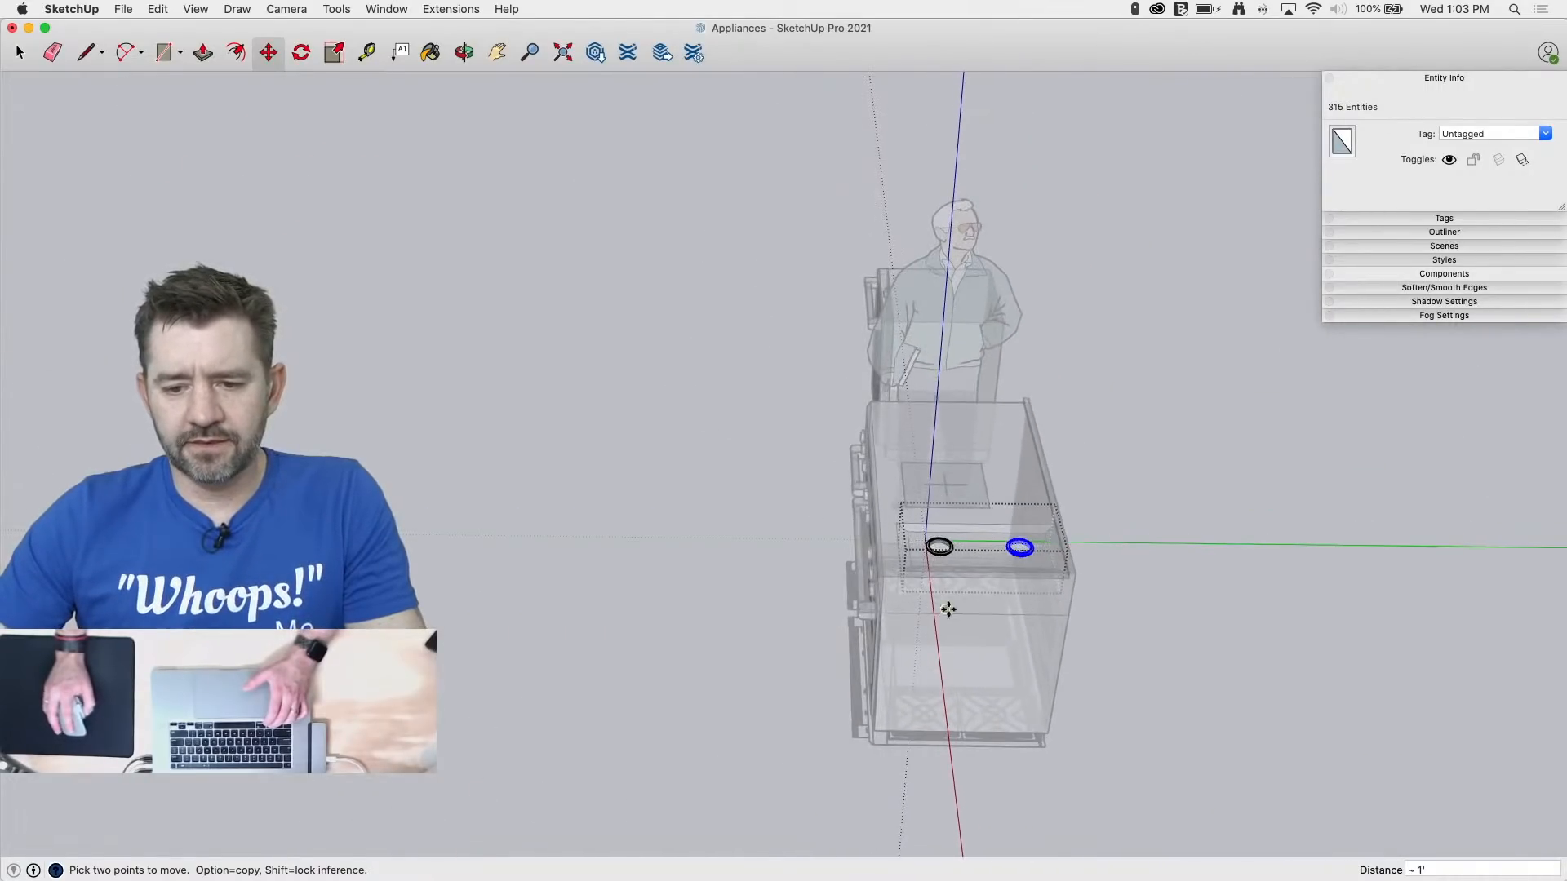
pyautogui.scroll(3, 948, 609)
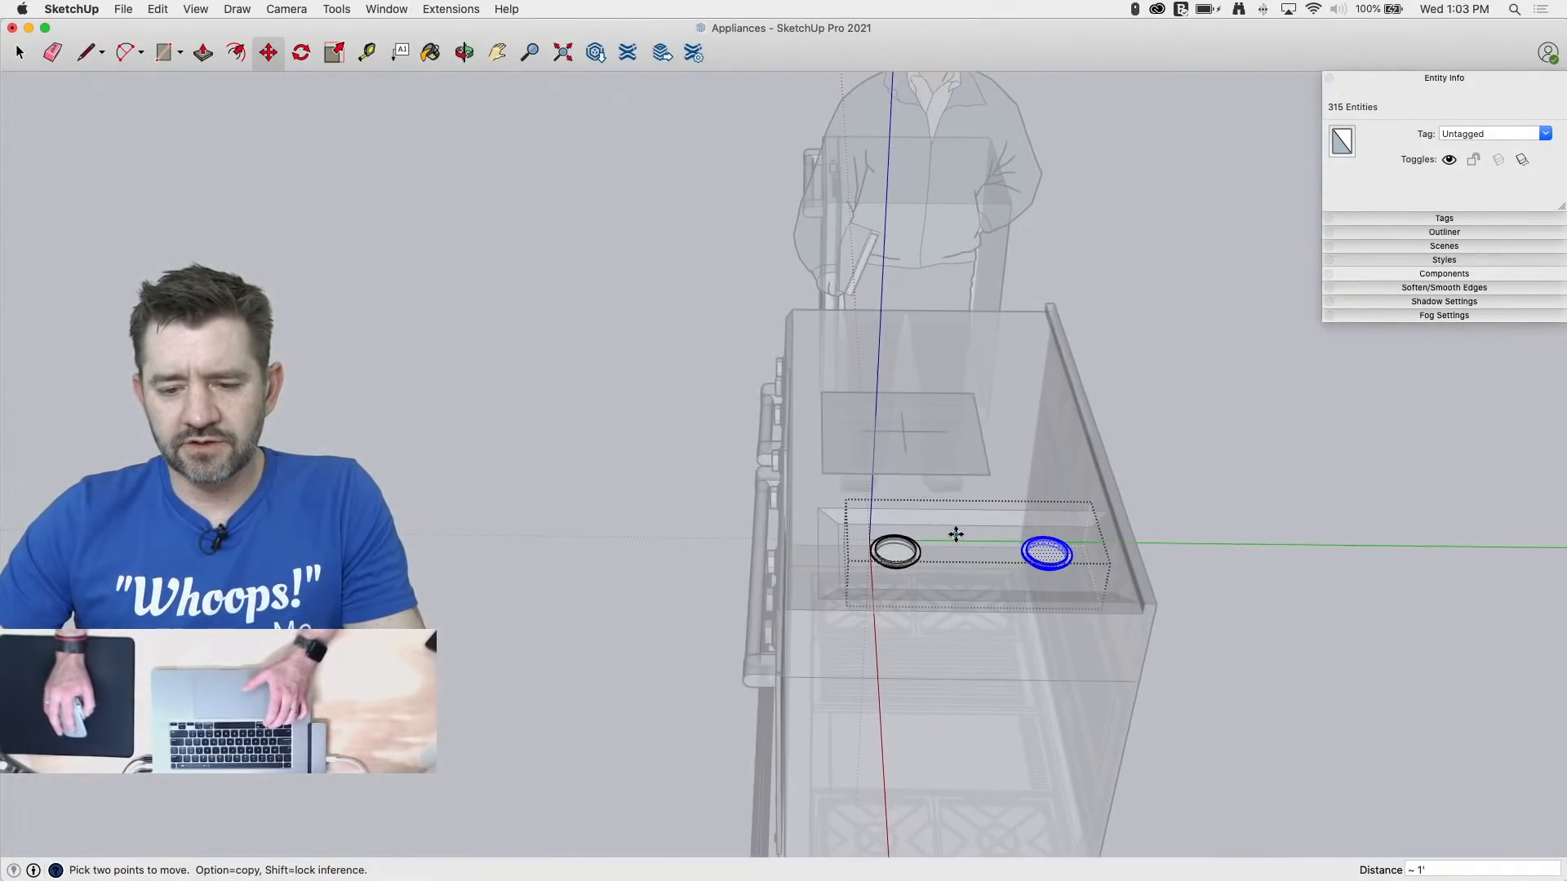
pyautogui.moveTo(952, 532); pyautogui.dragTo(931, 431, button='middle')
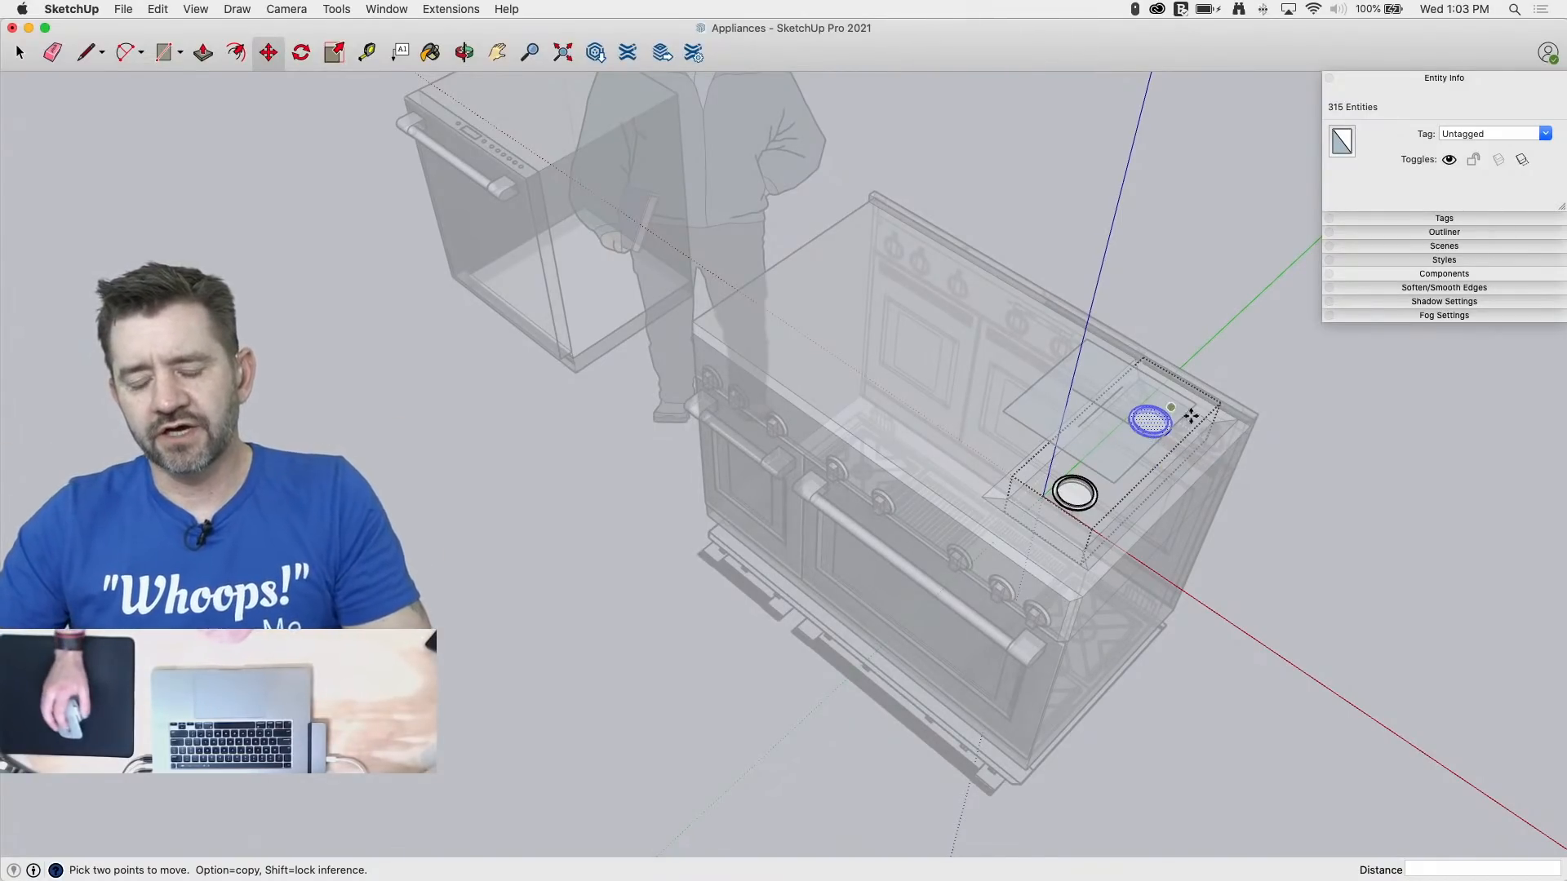
pyautogui.scroll(5, 1191, 417)
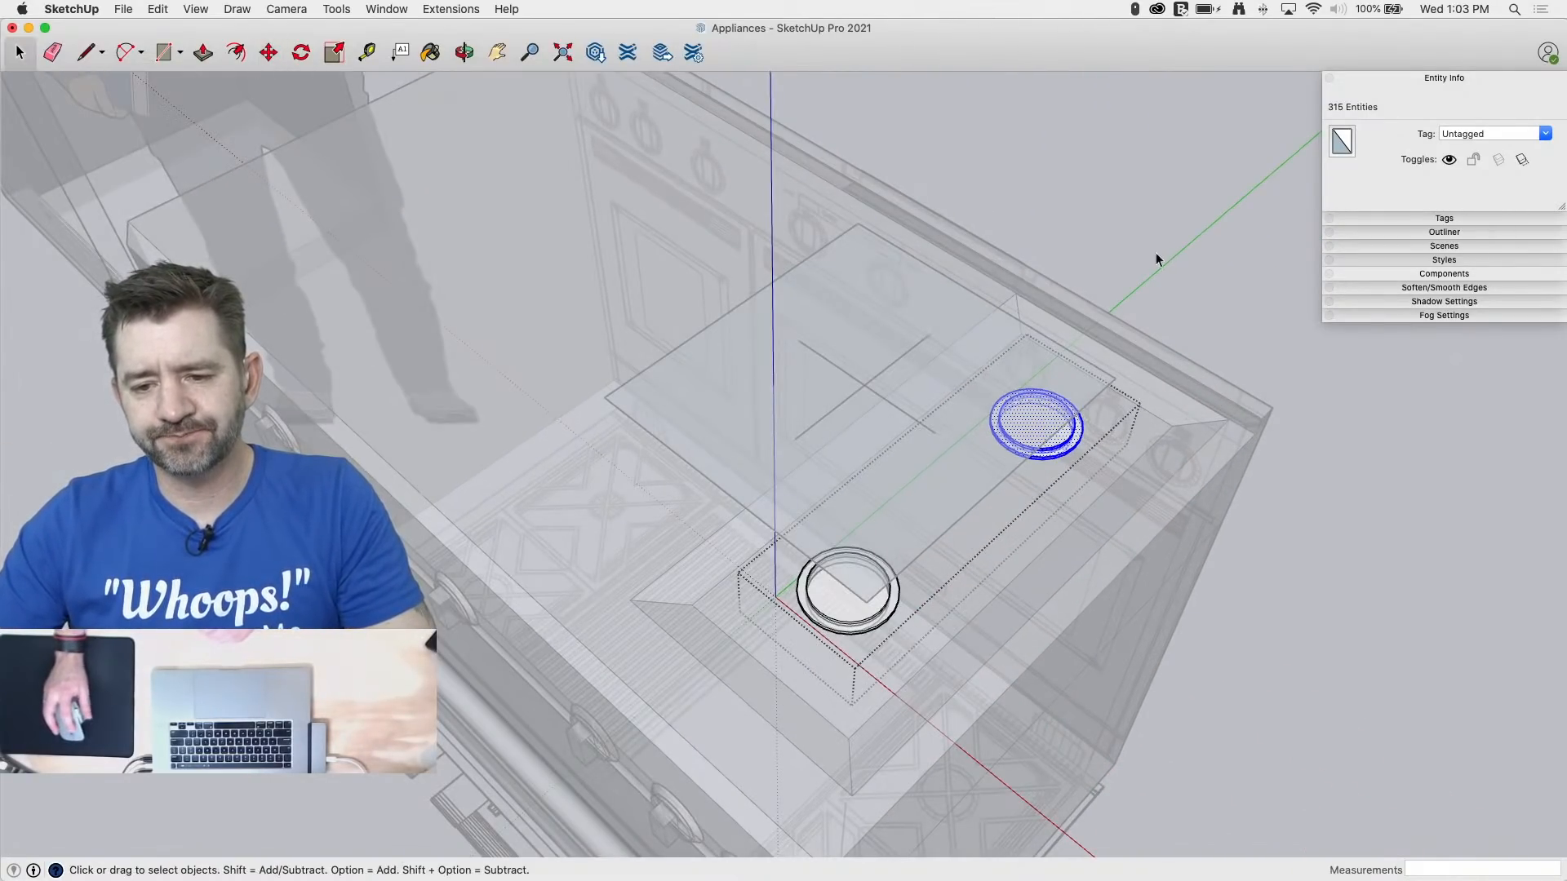
pyautogui.click(1161, 270)
pyautogui.press('space')
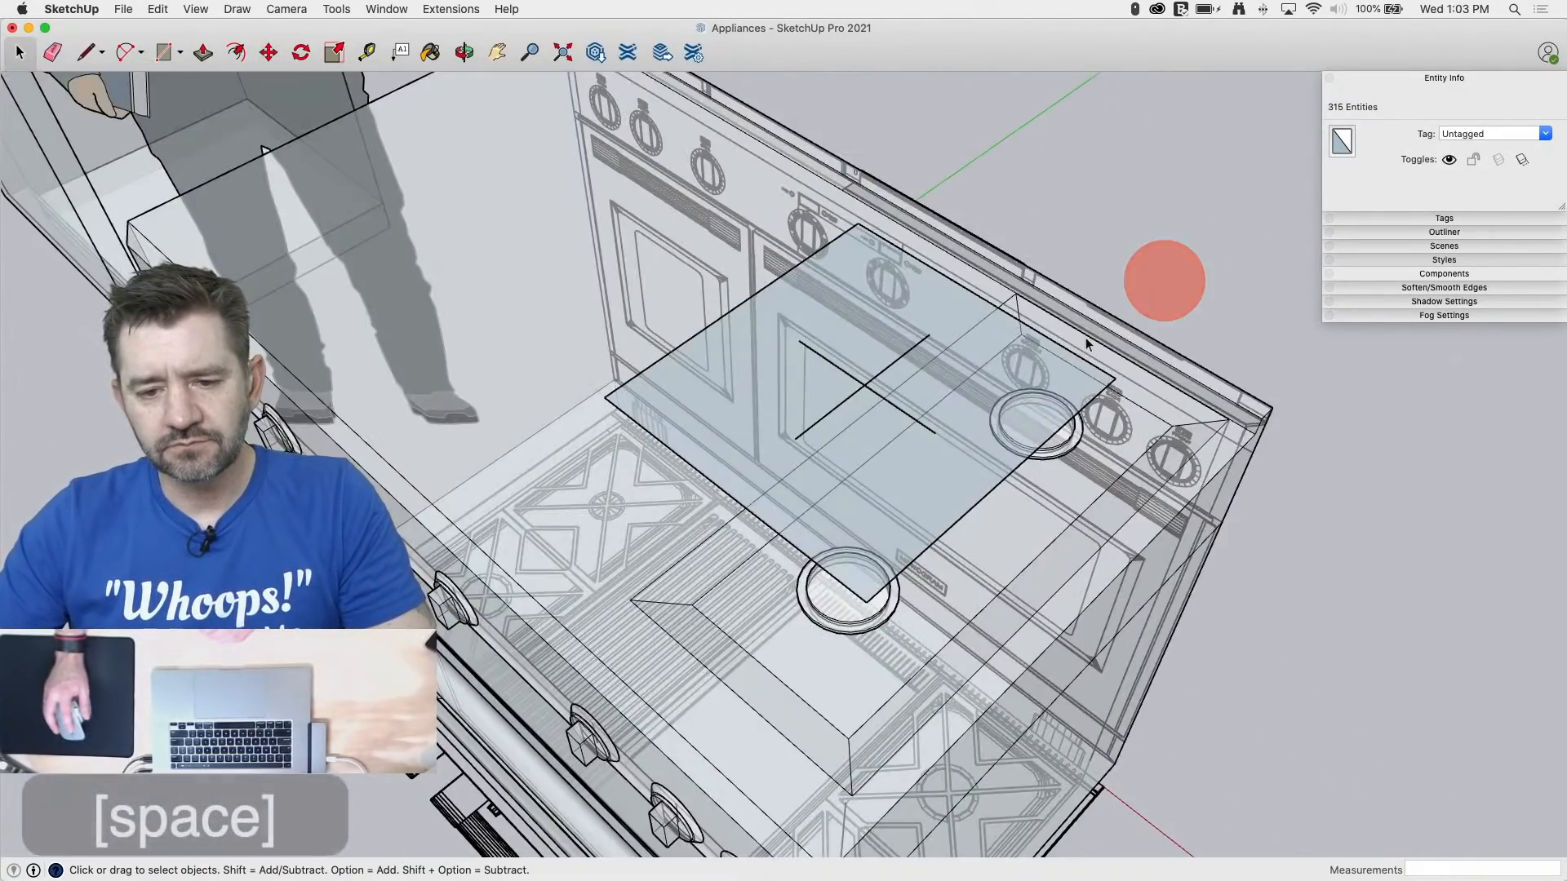
# Step: Open the blue grate panel's group for editing and turn off the X-ray face style
pyautogui.moveTo(883, 472); pyautogui.dragTo(876, 543, button='middle')
pyautogui.moveTo(736, 441); pyautogui.dragTo(904, 453, button='middle')
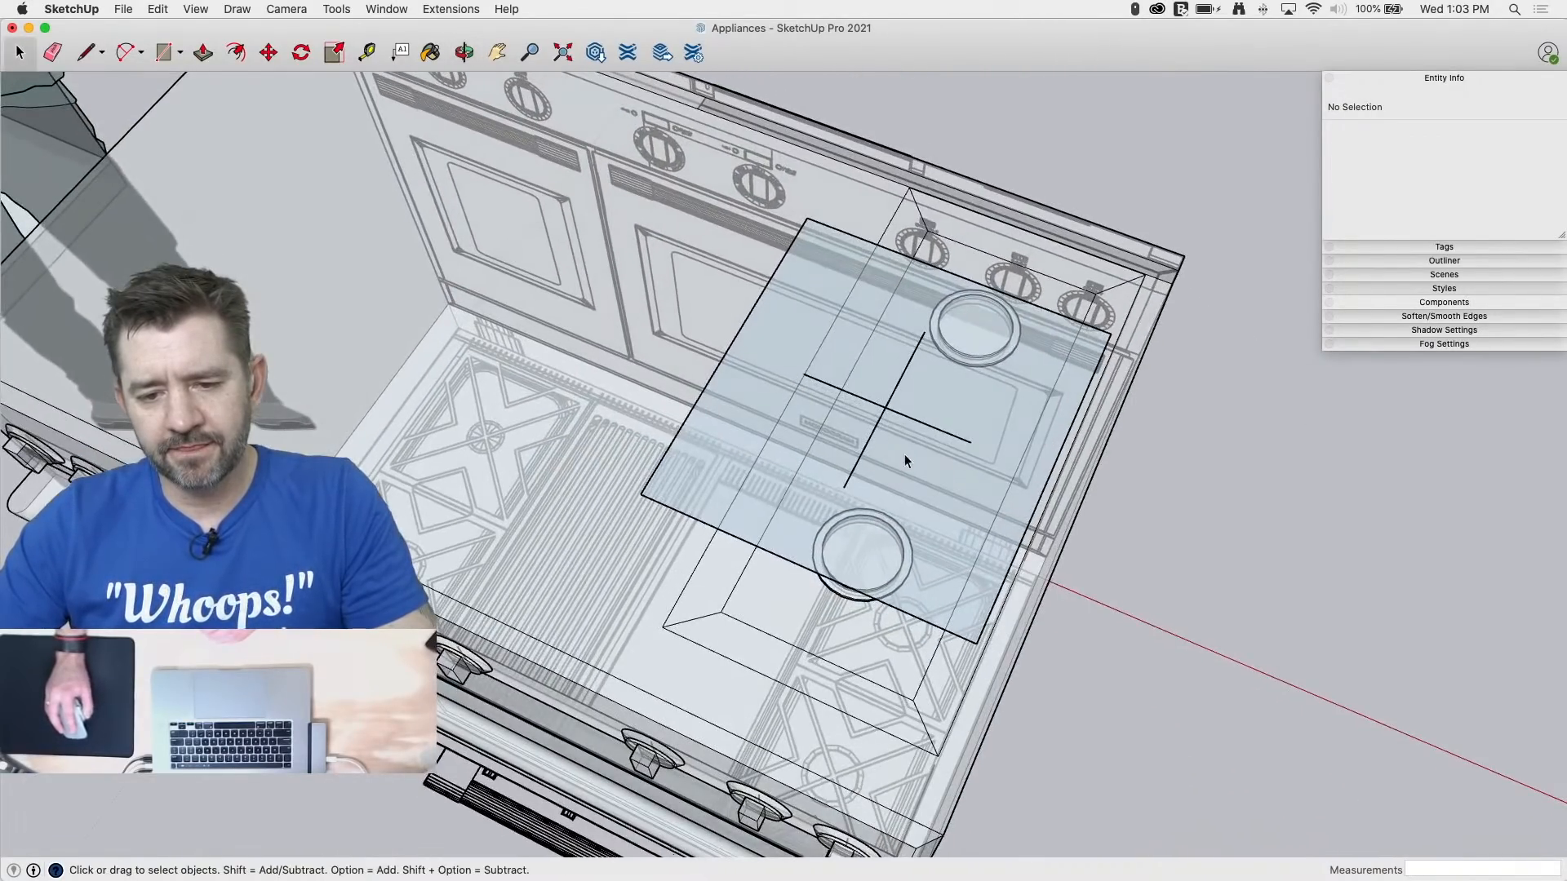
pyautogui.doubleClick(904, 453)
pyautogui.press('l')
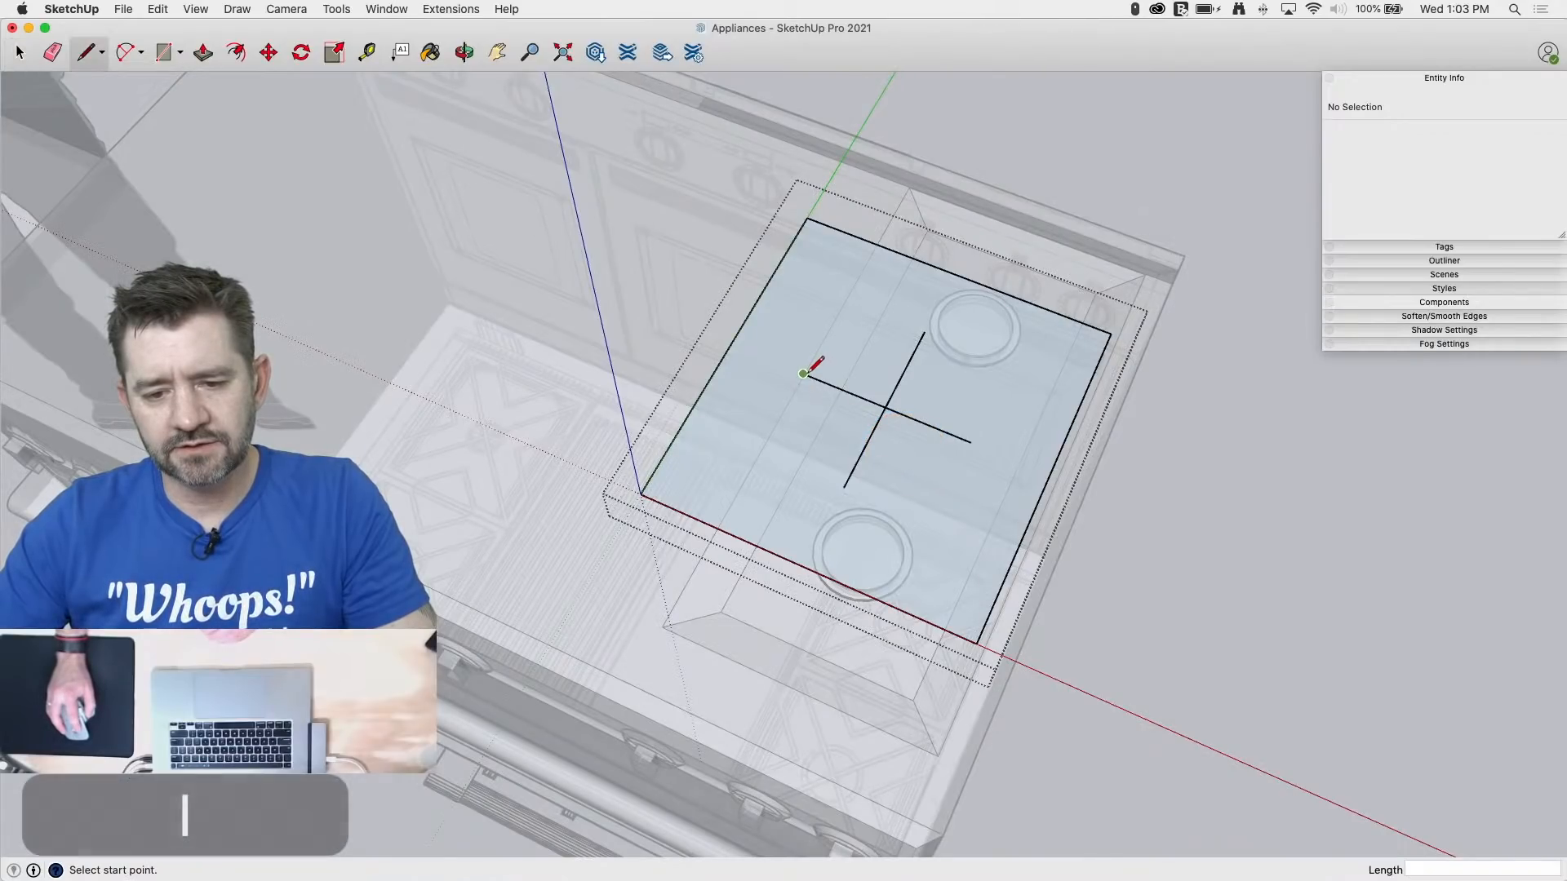
pyautogui.click(186, 10)
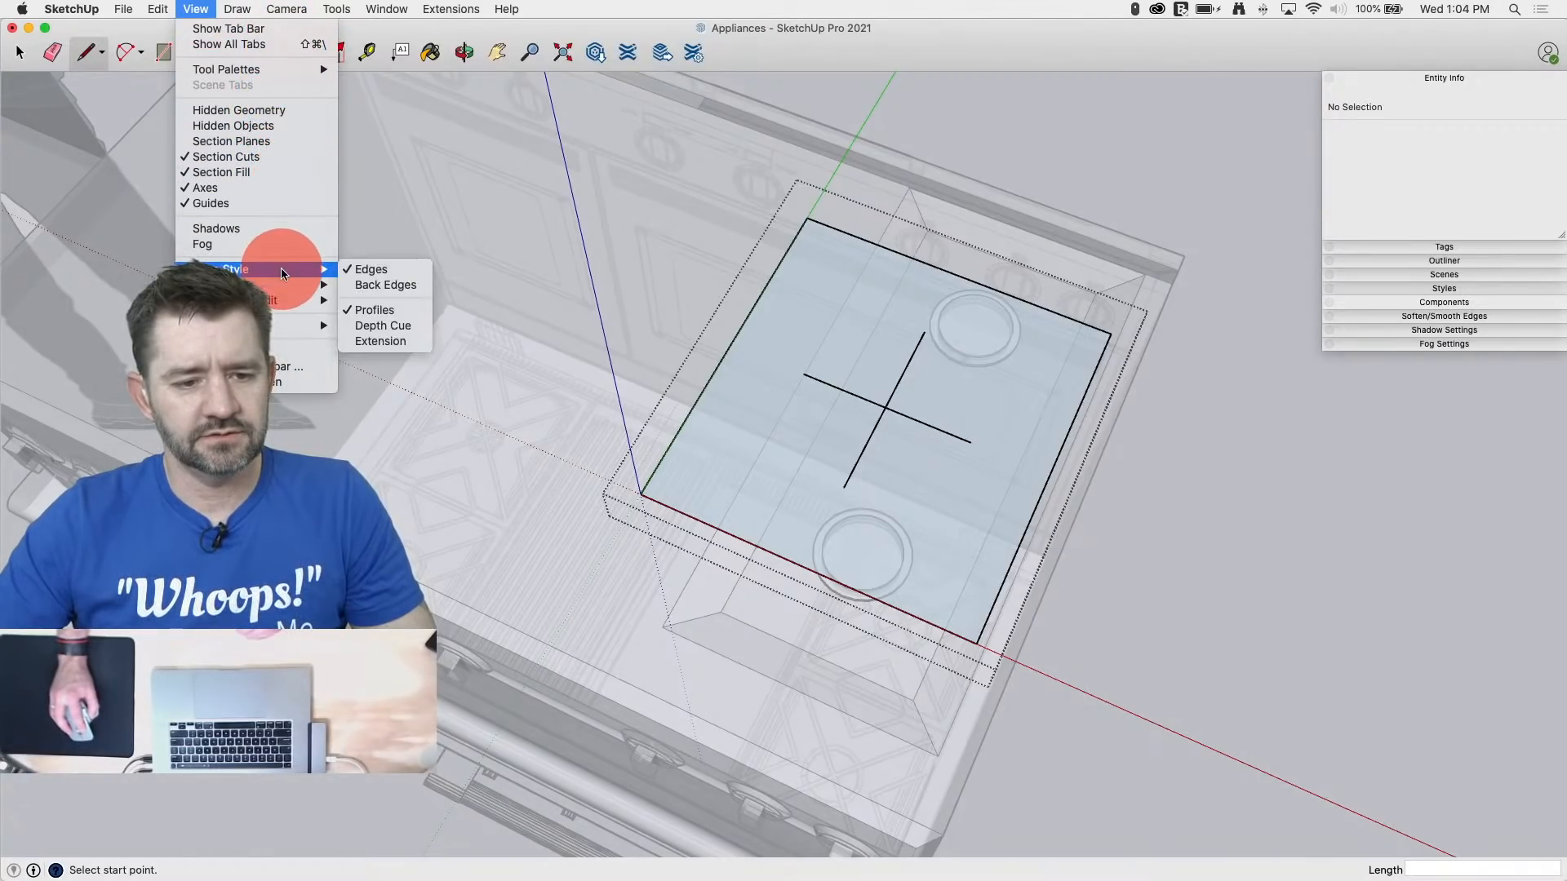
pyautogui.click(377, 285)
pyautogui.press('l')
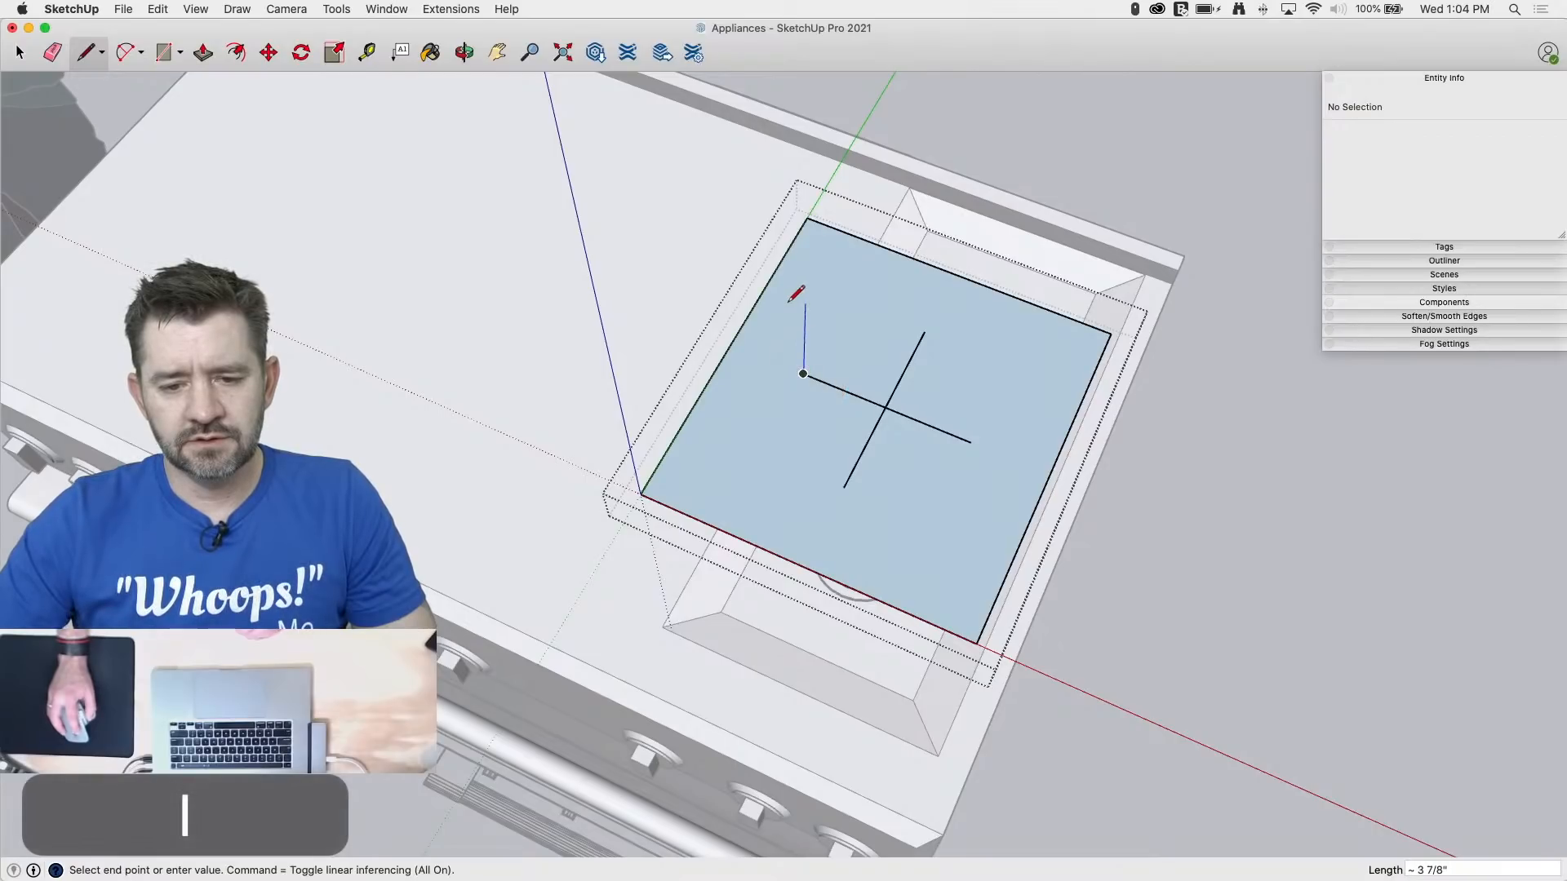
pyautogui.press('l')
pyautogui.scroll(1, 789, 303)
pyautogui.moveTo(789, 304)
pyautogui.mouseDown(button='middle')
pyautogui.moveTo(824, 437)
pyautogui.moveTo(812, 394)
pyautogui.moveTo(866, 352)
pyautogui.mouseUp(button='middle')
pyautogui.scroll(5, 826, 435)
pyautogui.press('space')
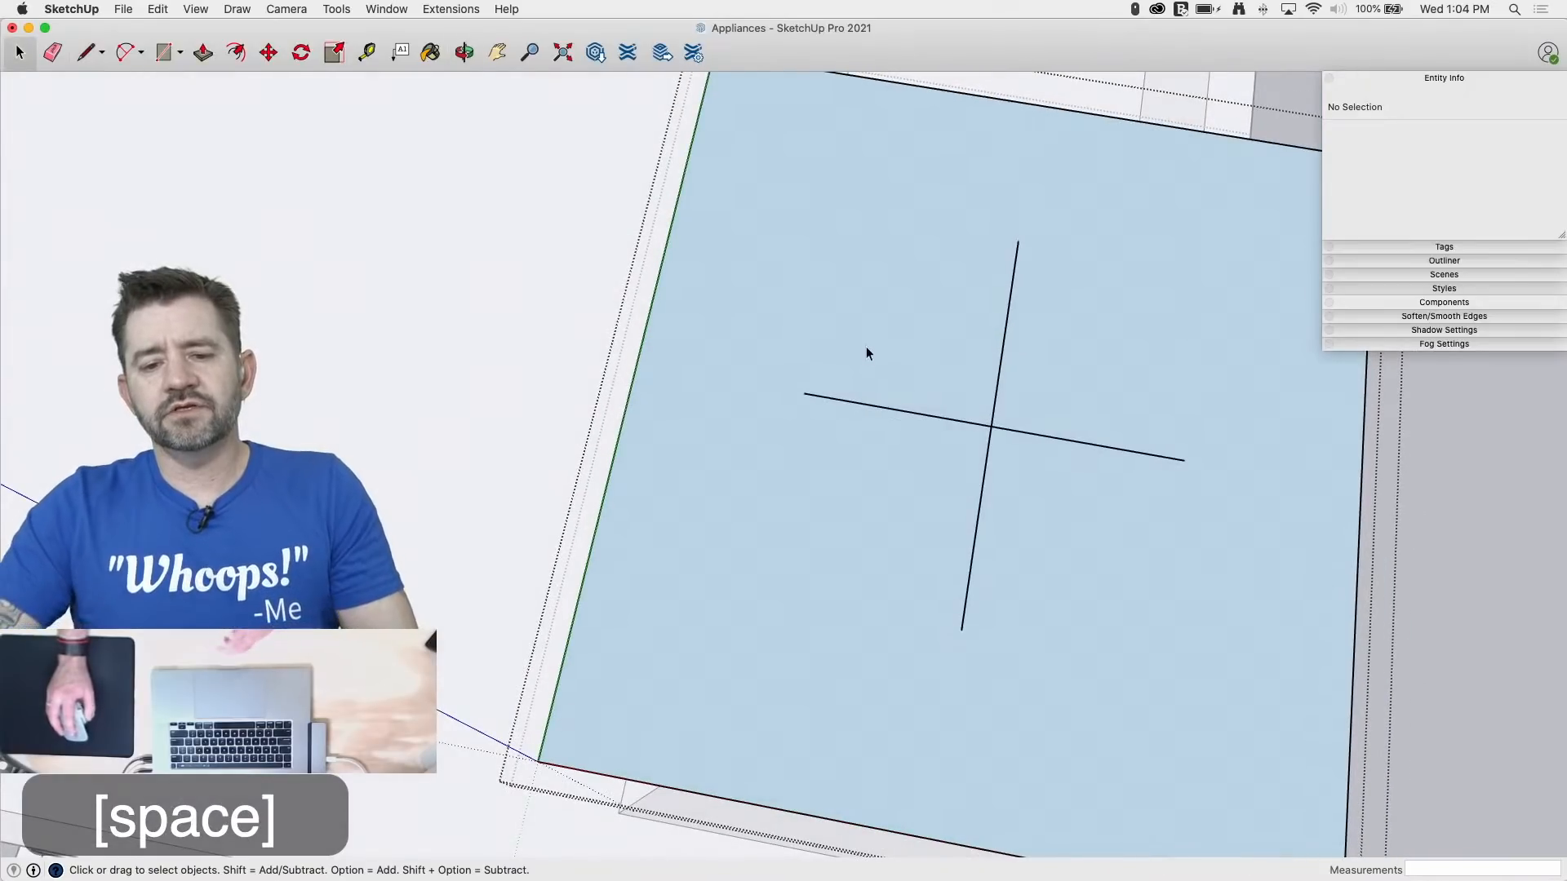
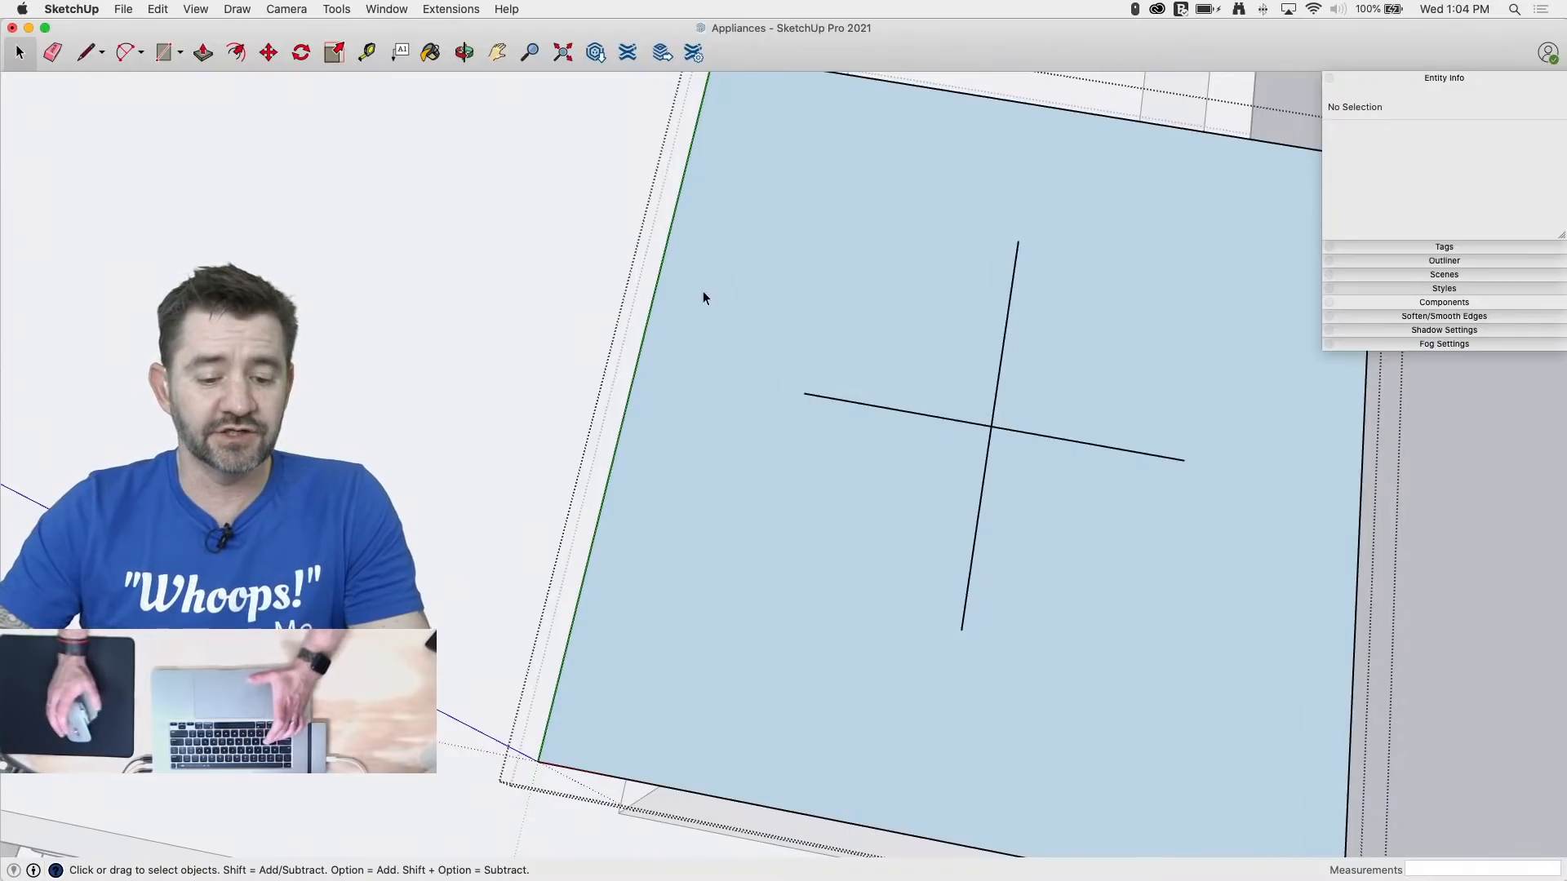
# Step: Draw a rectangle and its diagonal from the cross's left end to the grate panel's left edge, erasing surplus lines to leave a triangle
pyautogui.press('r')
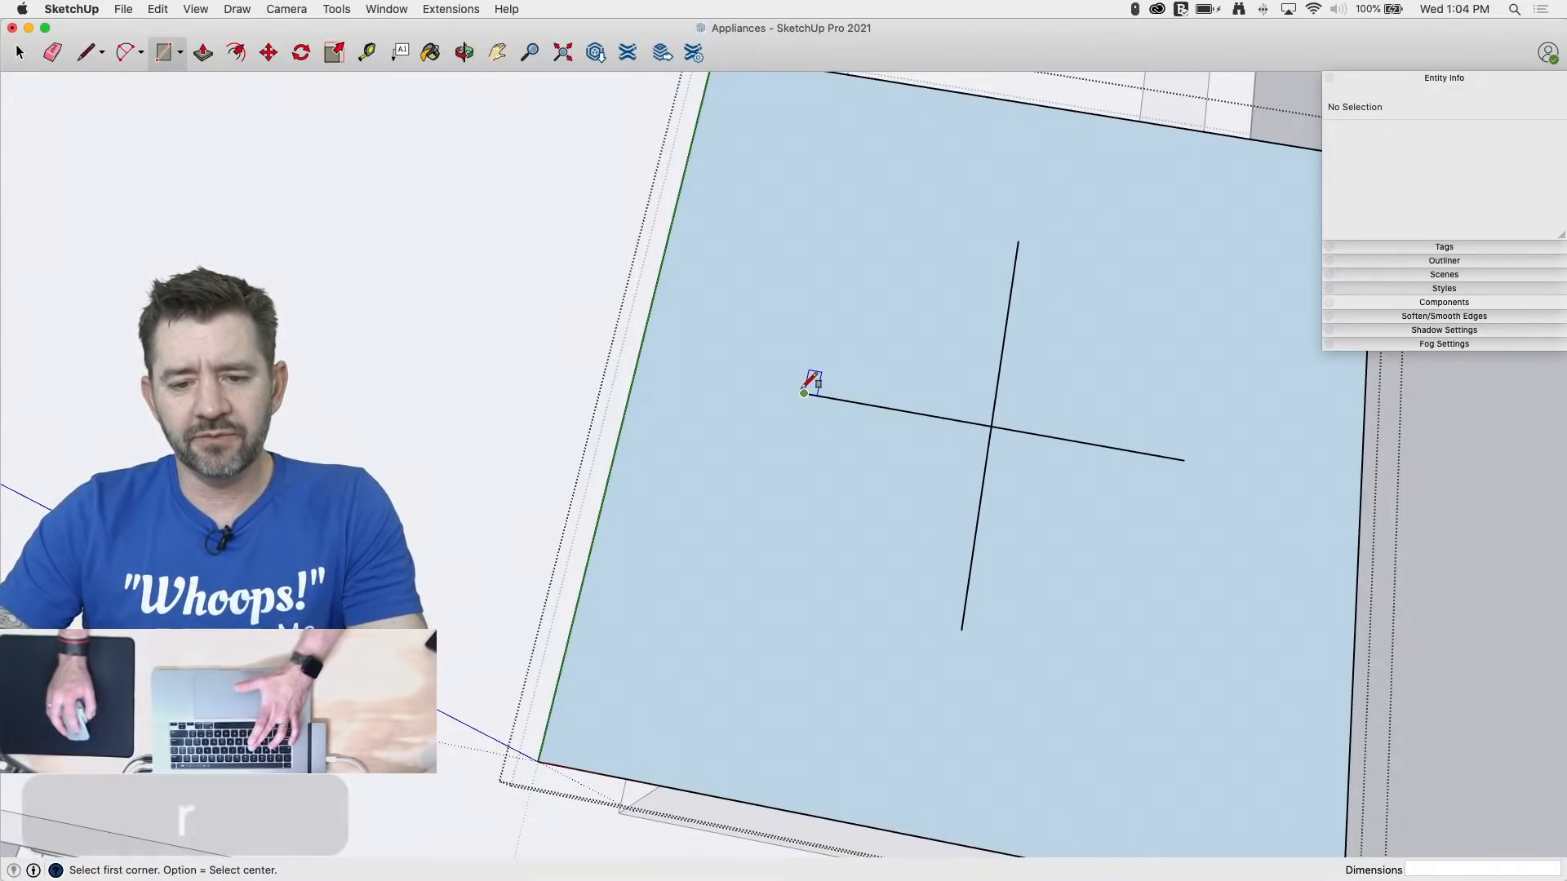
pyautogui.click(804, 394)
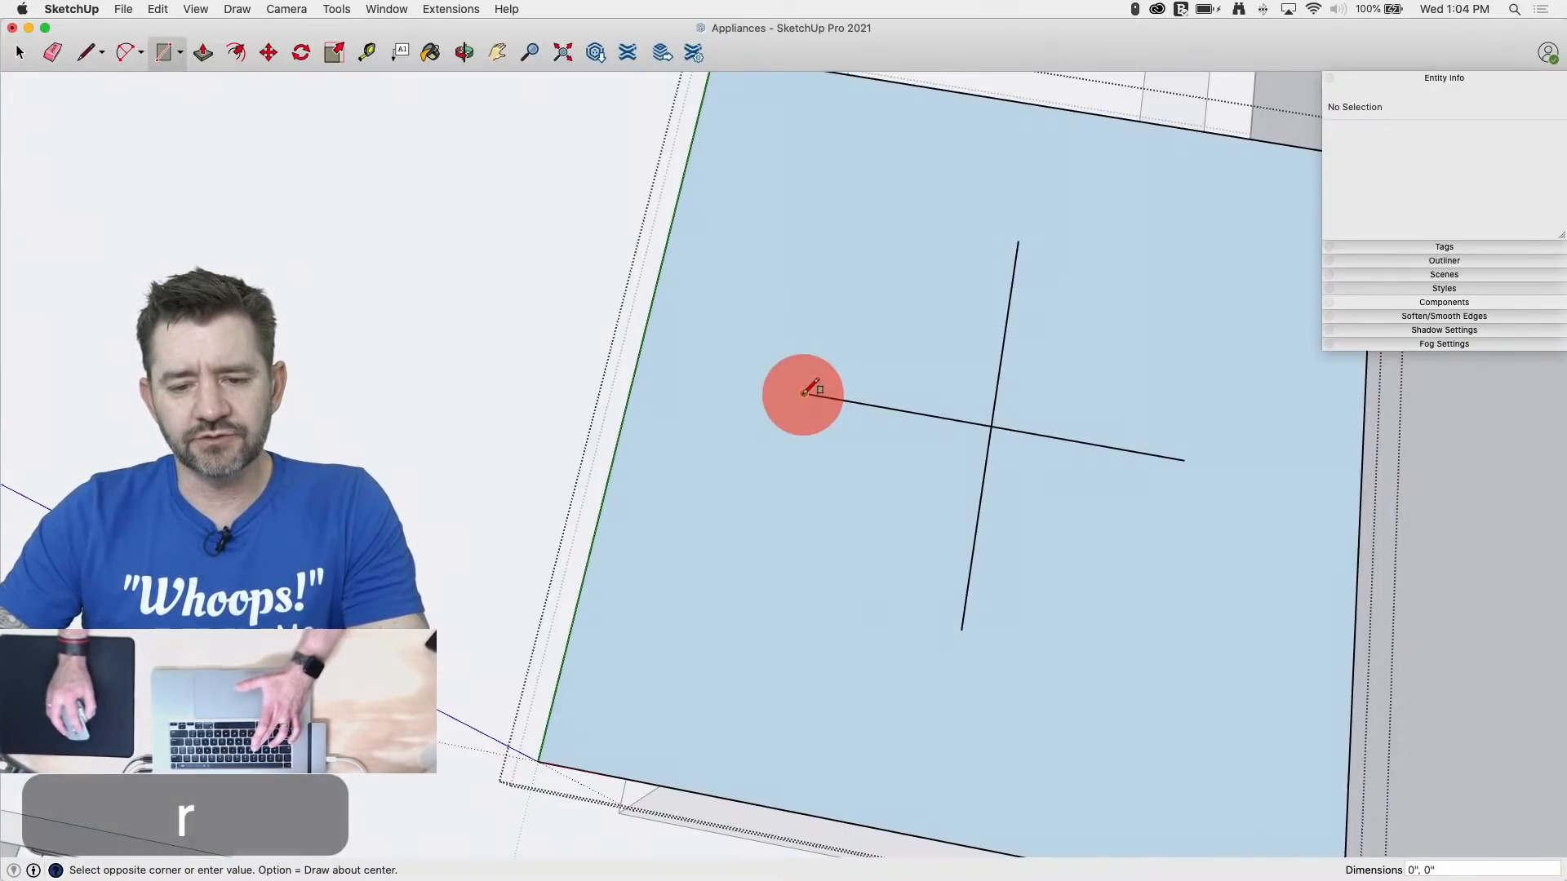
pyautogui.press('l')
pyautogui.click(675, 216)
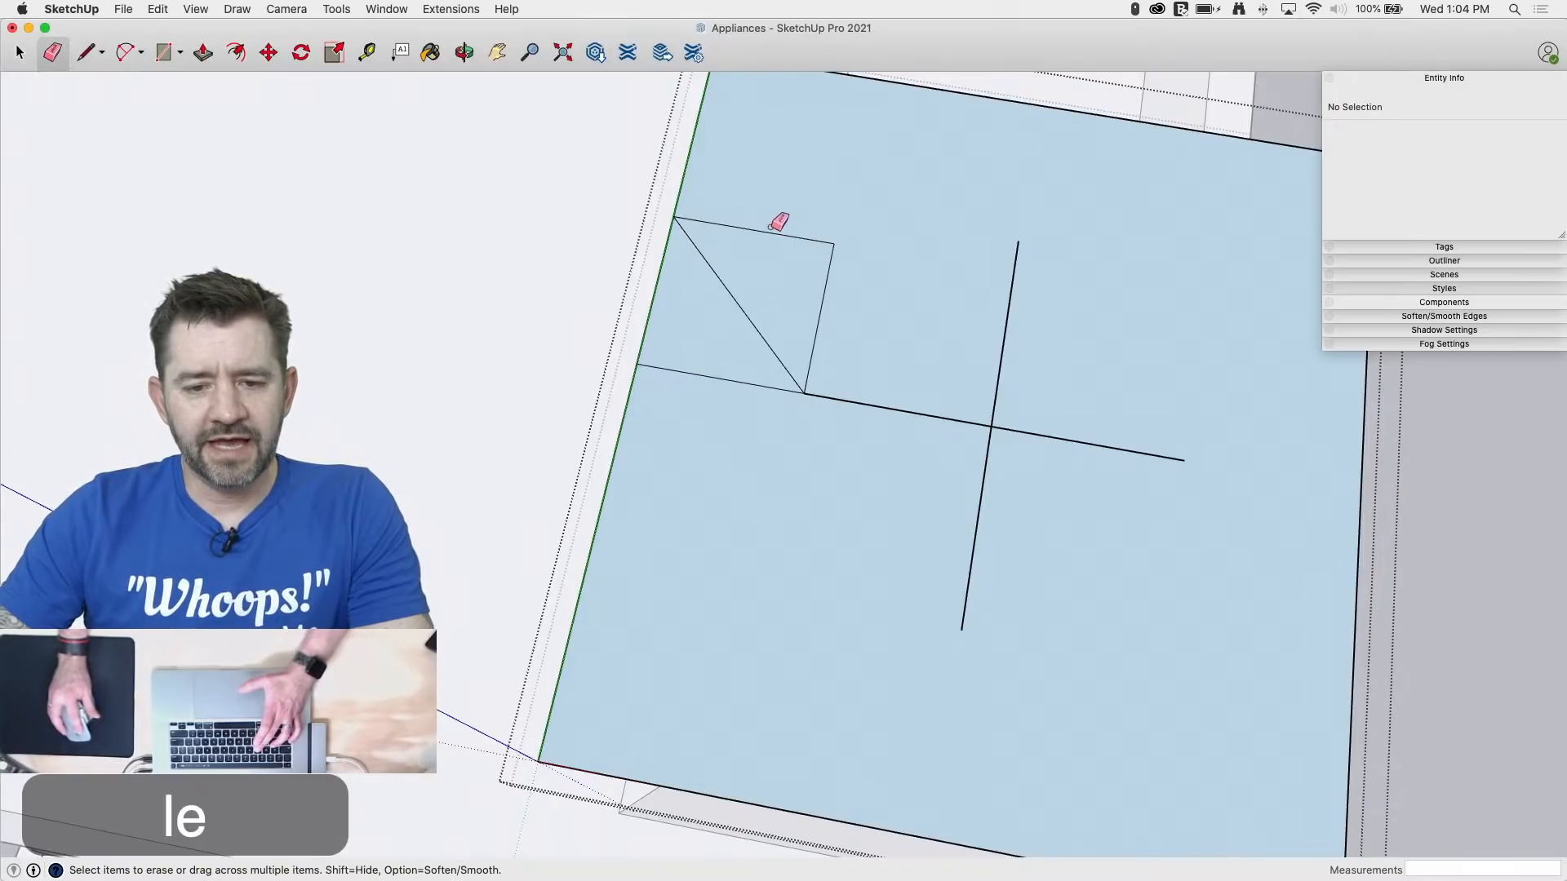
pyautogui.moveTo(778, 222); pyautogui.dragTo(856, 277)
pyautogui.moveTo(856, 278); pyautogui.dragTo(681, 260, button='middle')
# Step: Rotate a copy of the triangle face 180° about the red axis at the cross's left end to mirror it
pyautogui.press('space')
pyautogui.click(717, 213)
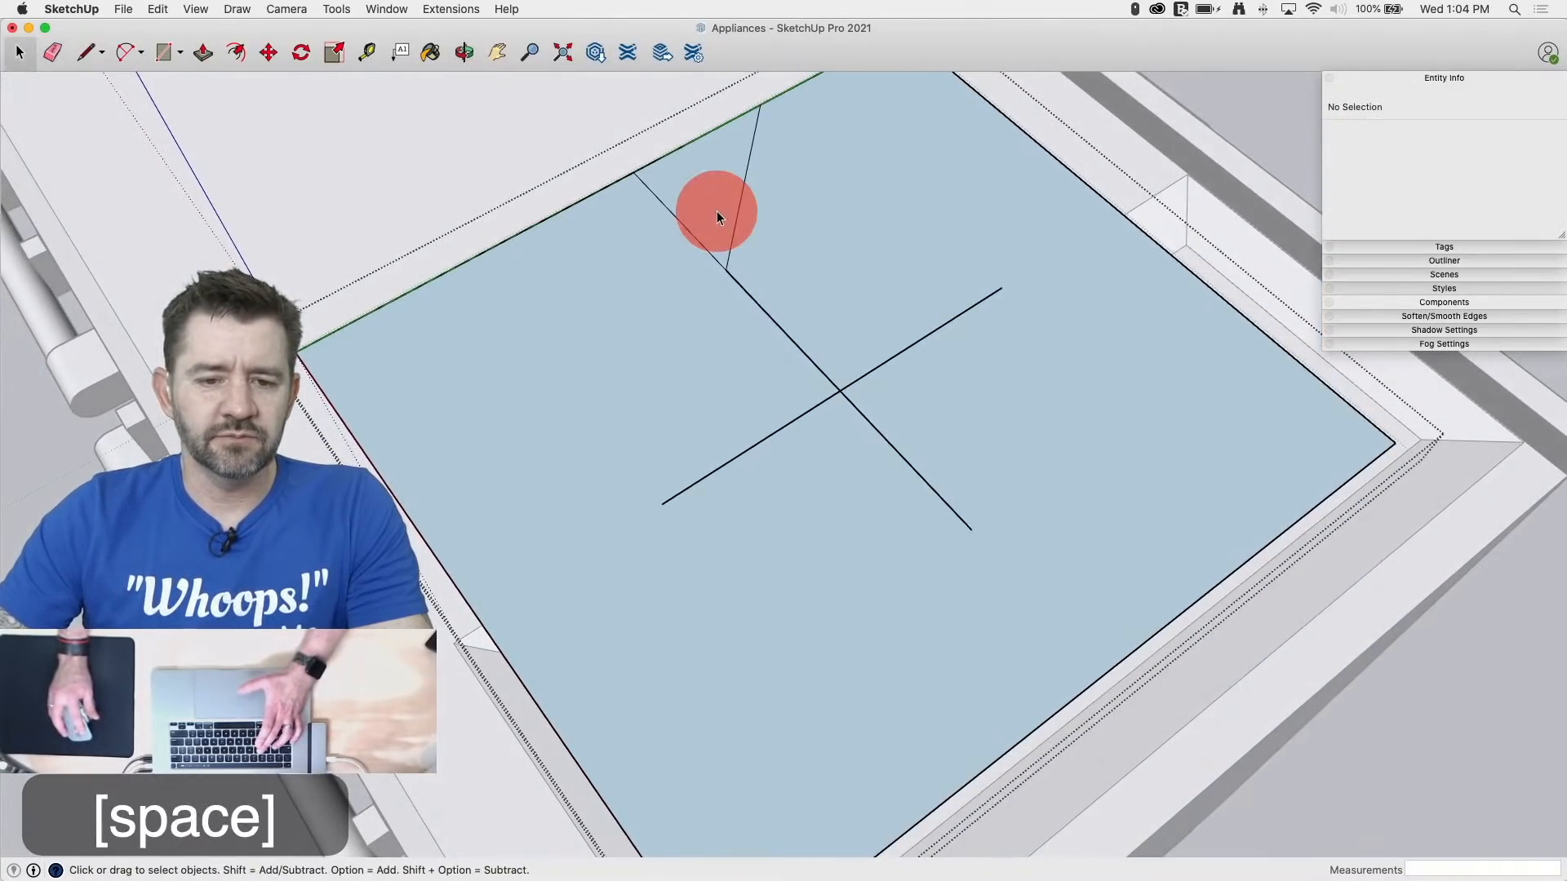
pyautogui.moveTo(717, 213)
pyautogui.mouseDown(button='middle')
pyautogui.moveTo(668, 255)
pyautogui.moveTo(745, 242)
pyautogui.mouseUp(button='middle')
pyautogui.press('q')
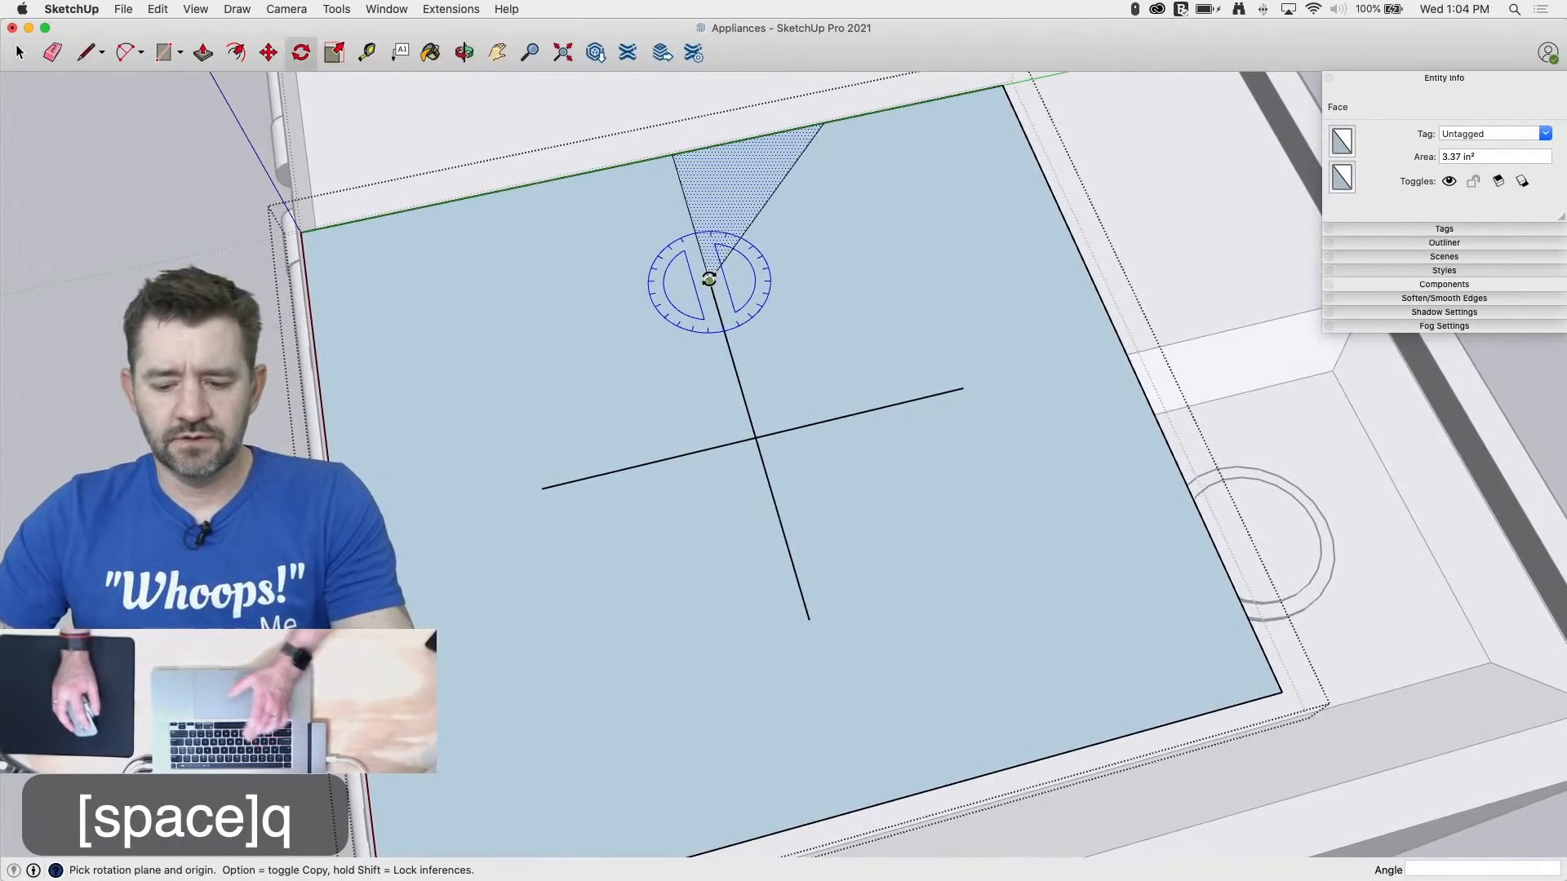
pyautogui.press('Right')
pyautogui.click(708, 280)
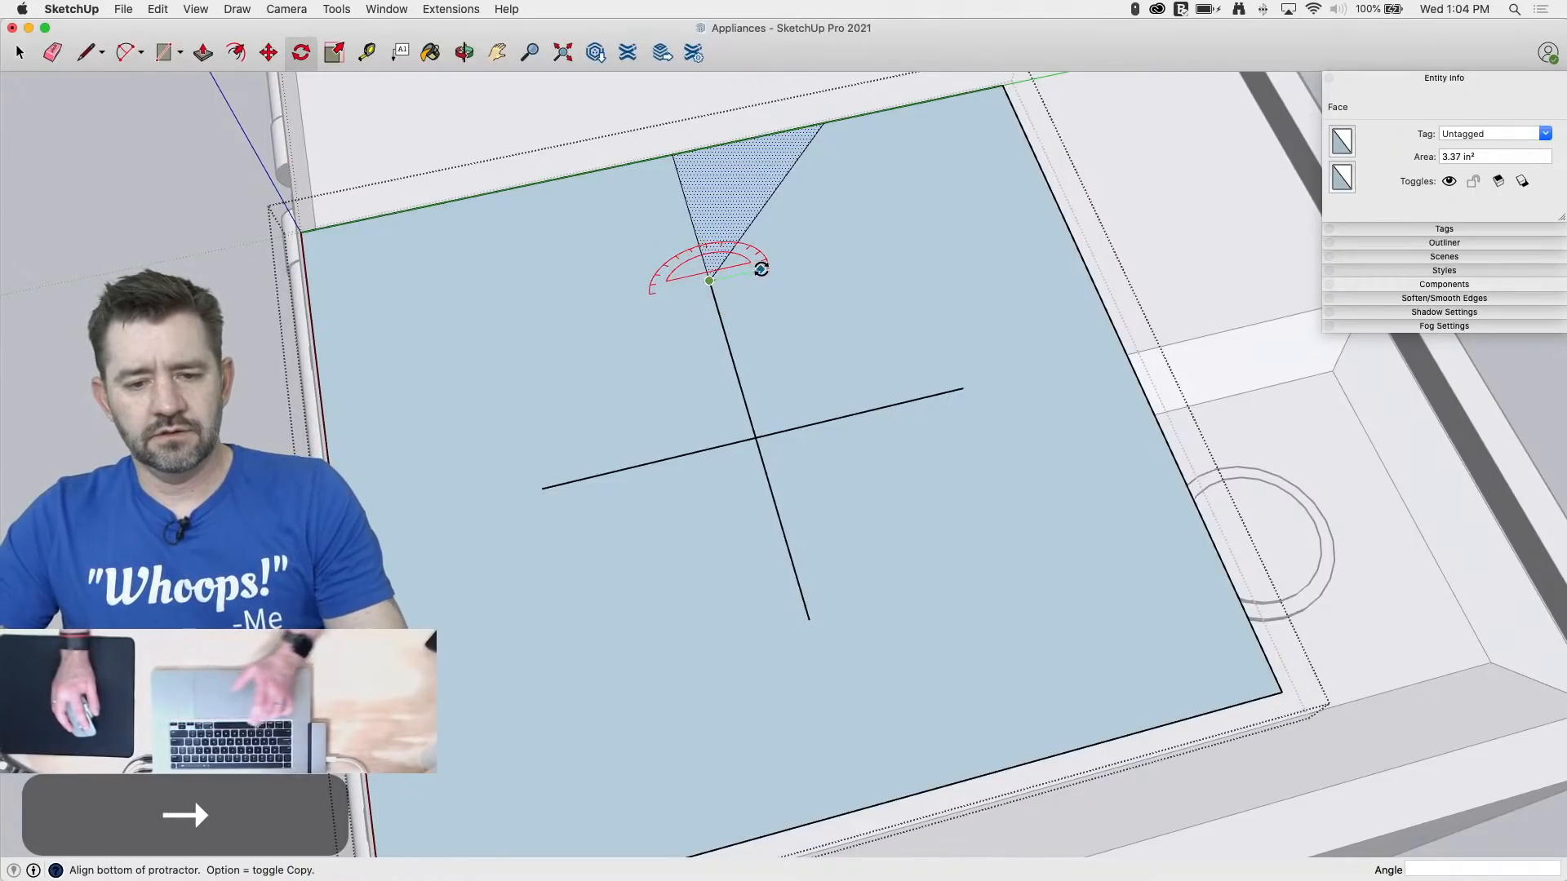
pyautogui.click(764, 269)
pyautogui.click(605, 304)
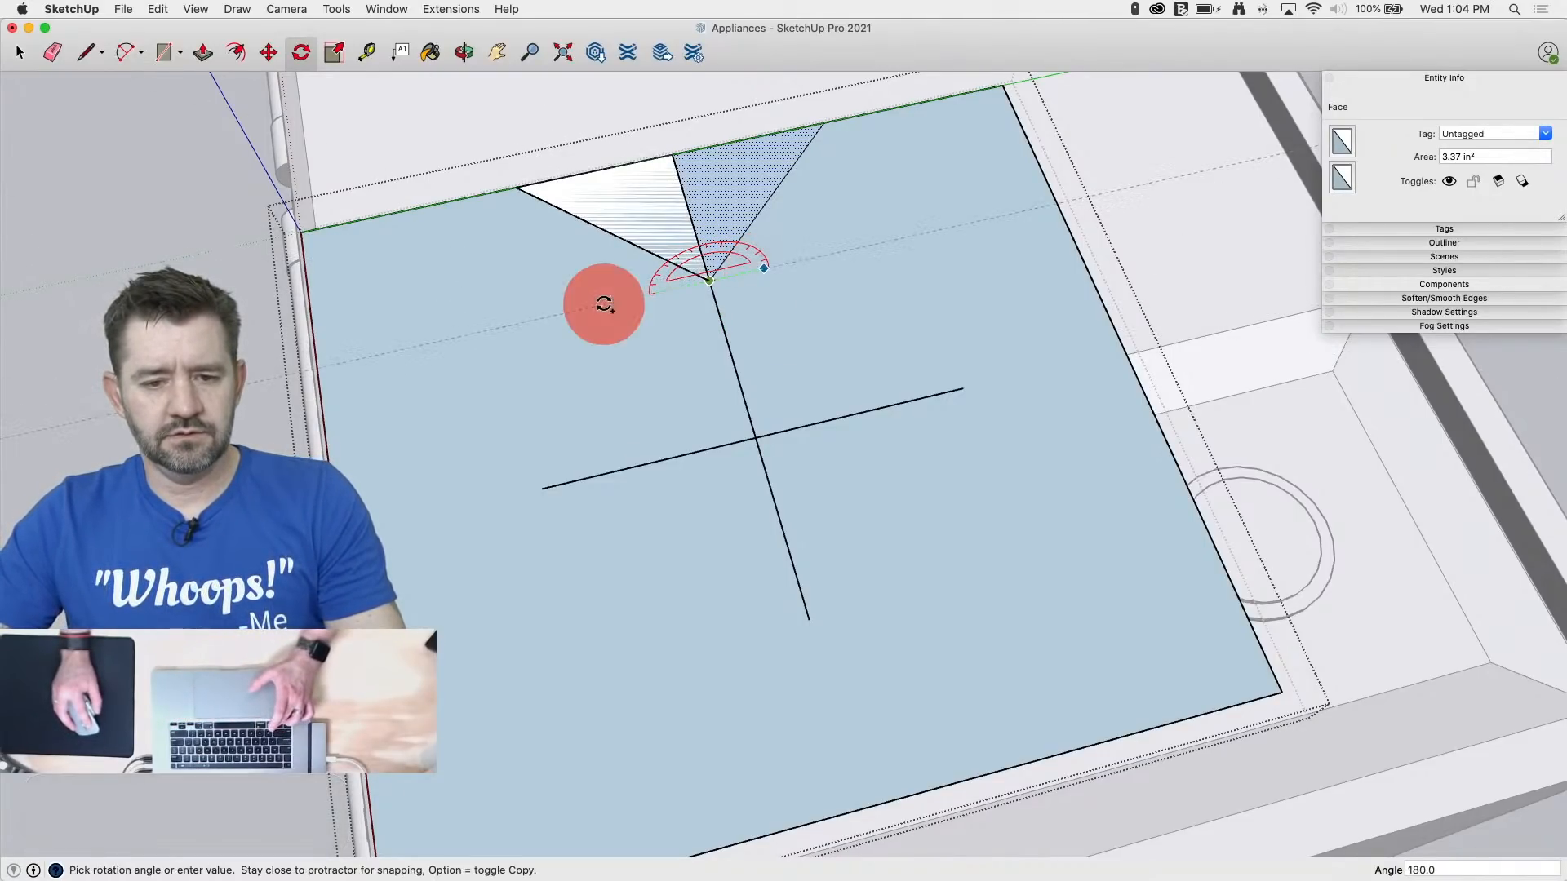
# Step: Select both left triangle faces and rotate a copy 90° about the cross's centre toward the panel's front edge
pyautogui.press('space')
pyautogui.click(726, 210)
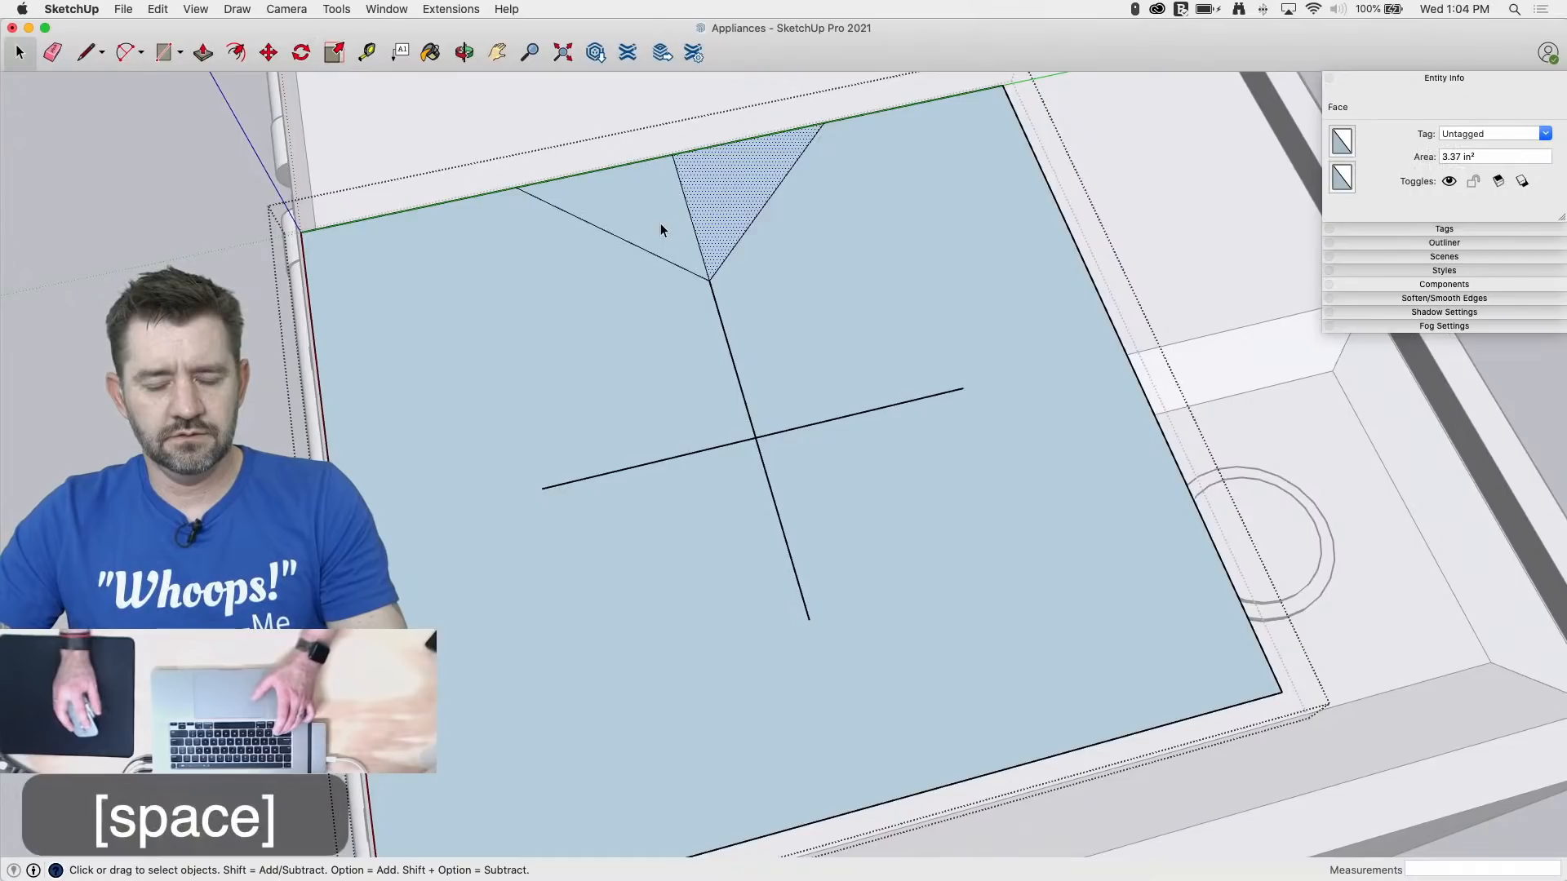
pyautogui.keyDown('shift'); pyautogui.click(654, 226); pyautogui.keyUp('shift')
pyautogui.press('q')
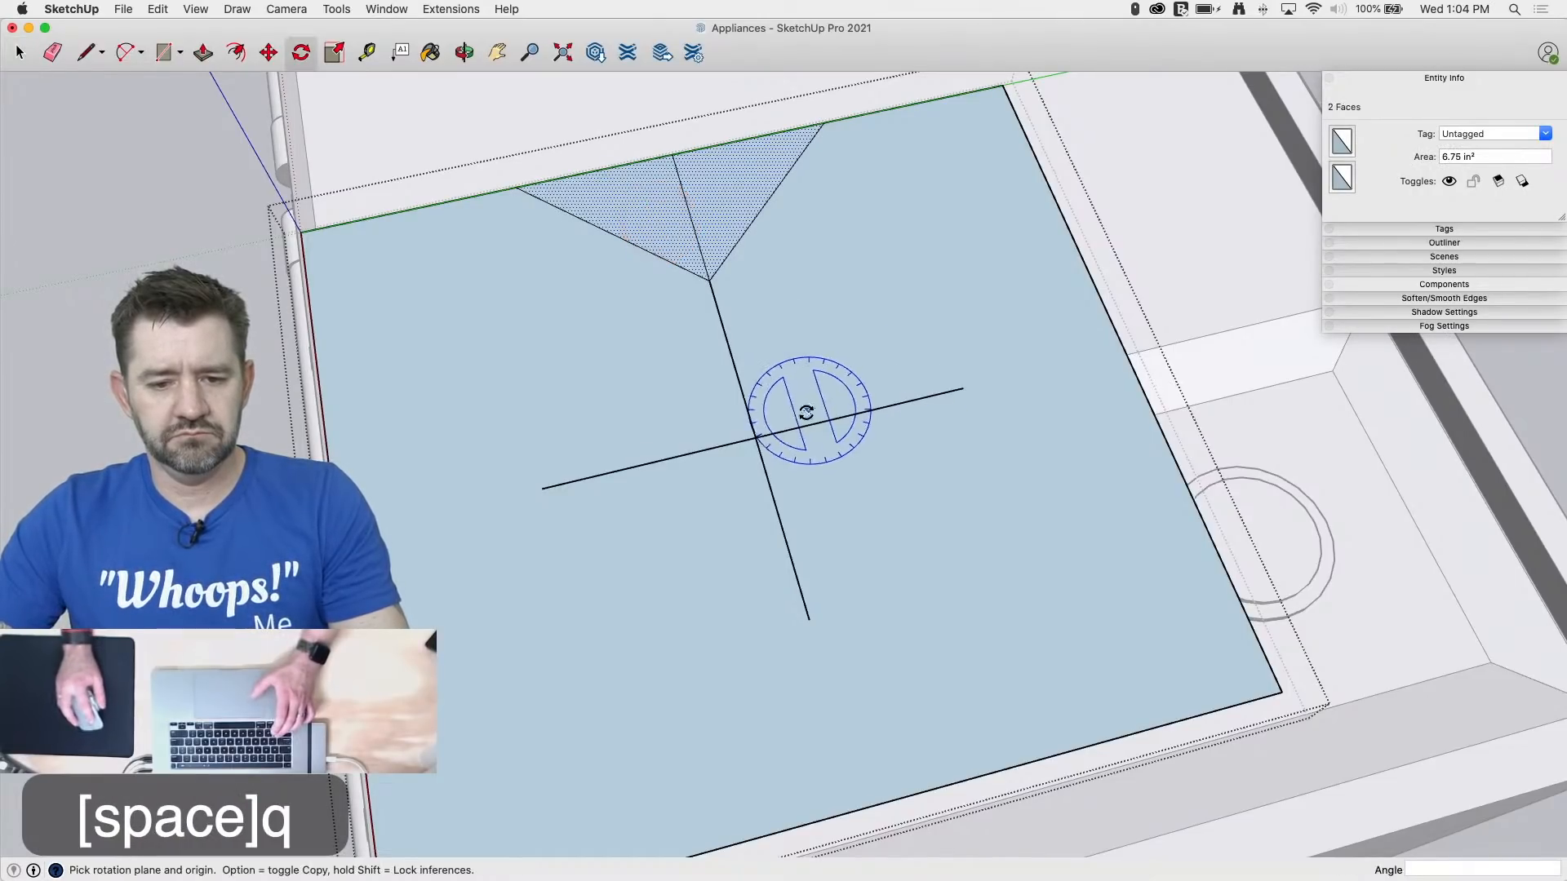
pyautogui.click(756, 438)
pyautogui.click(707, 280)
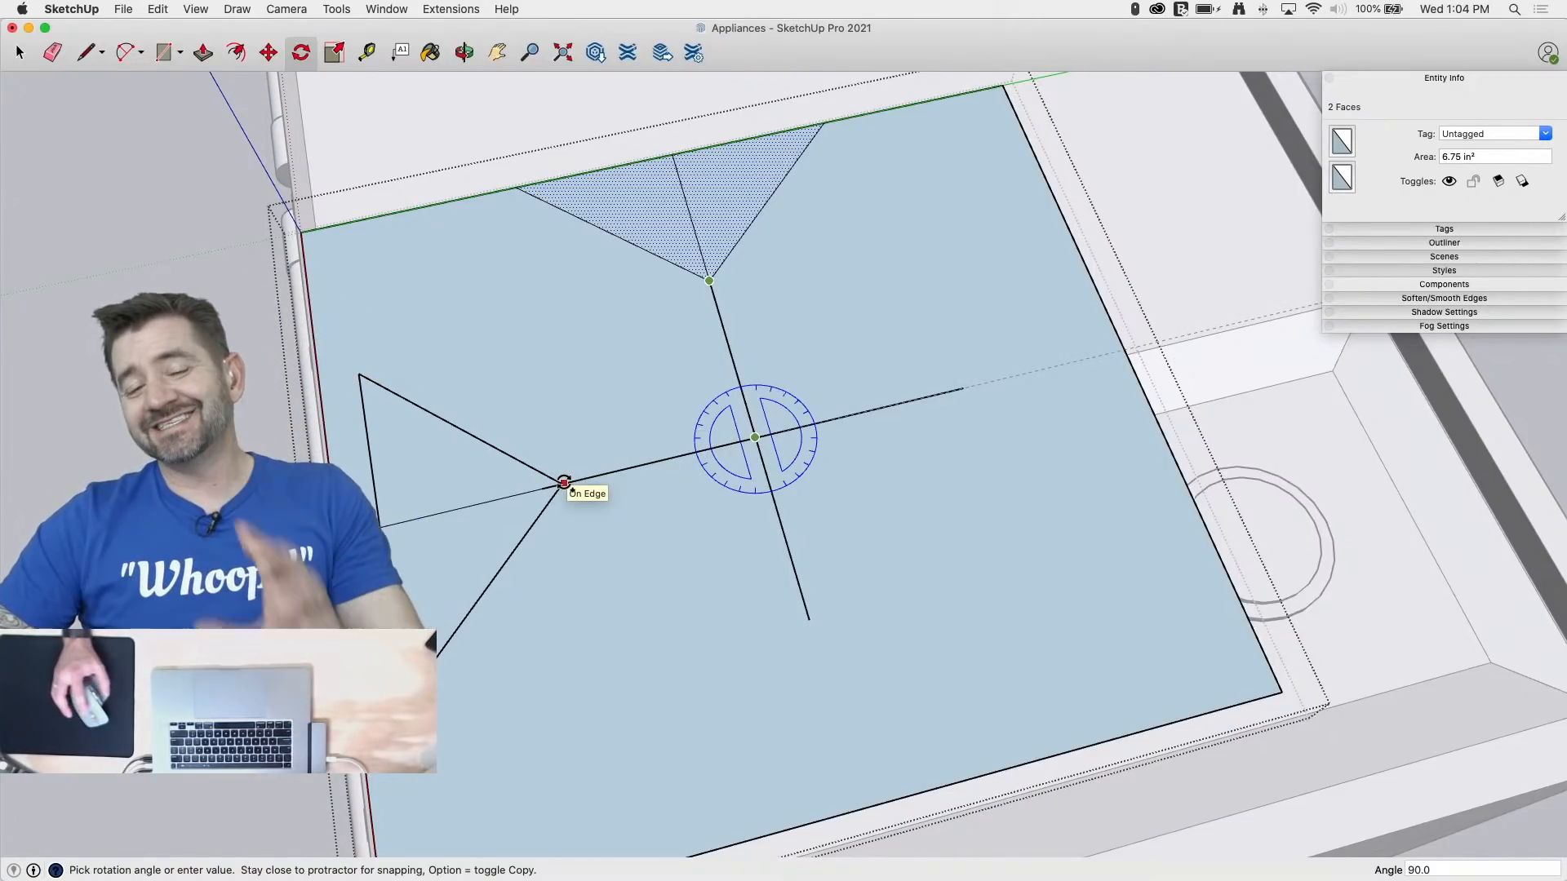
pyautogui.click(564, 482)
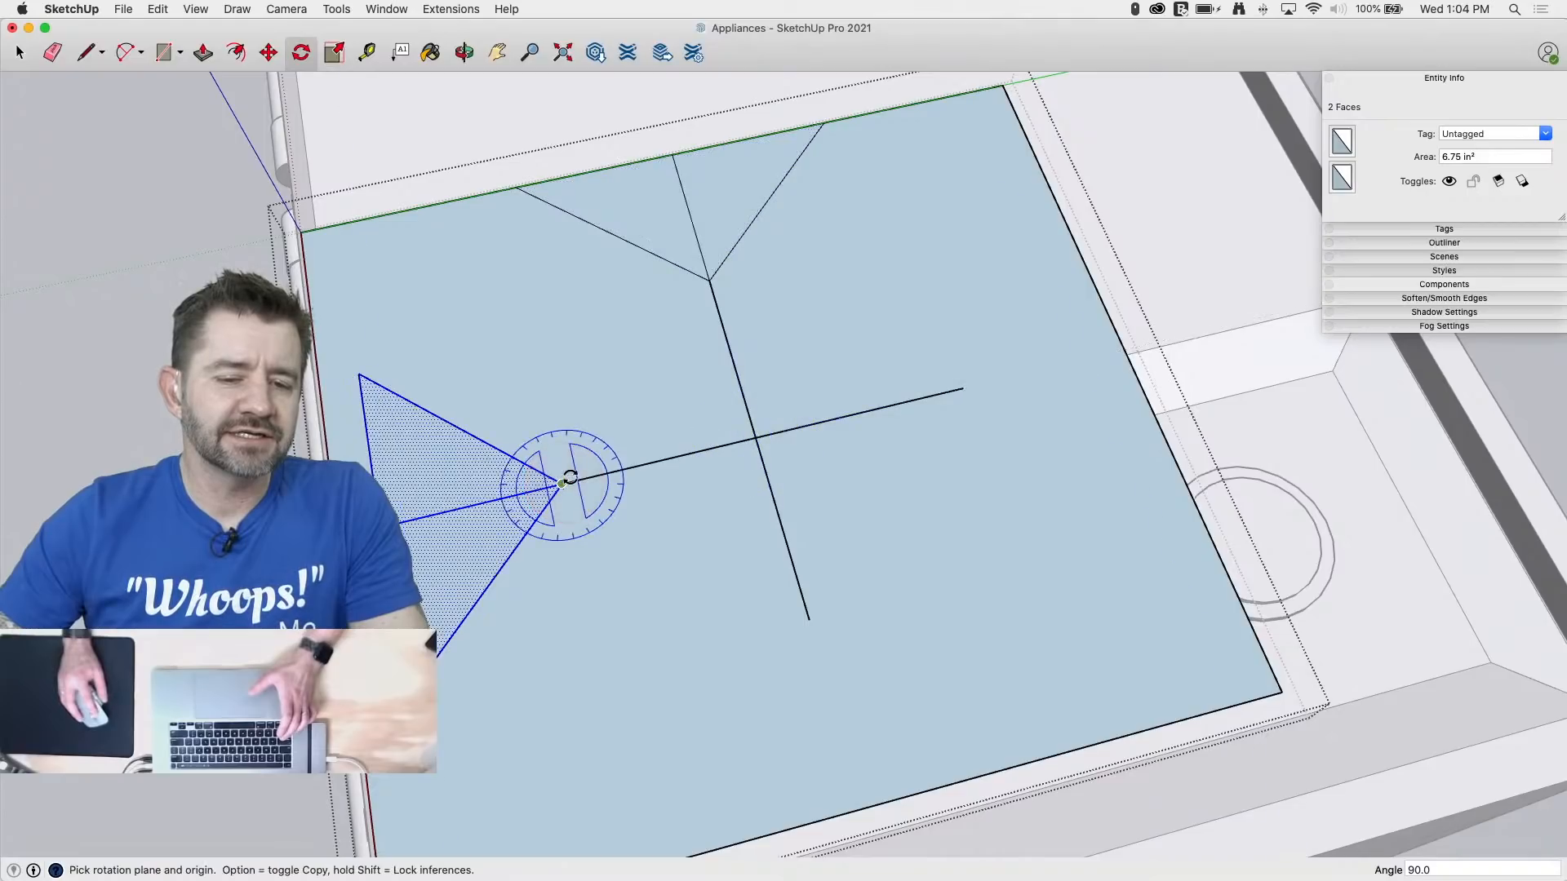
# Step: Move the copied front triangles 1/8" so their base meets the panel's front edge
pyautogui.press('m')
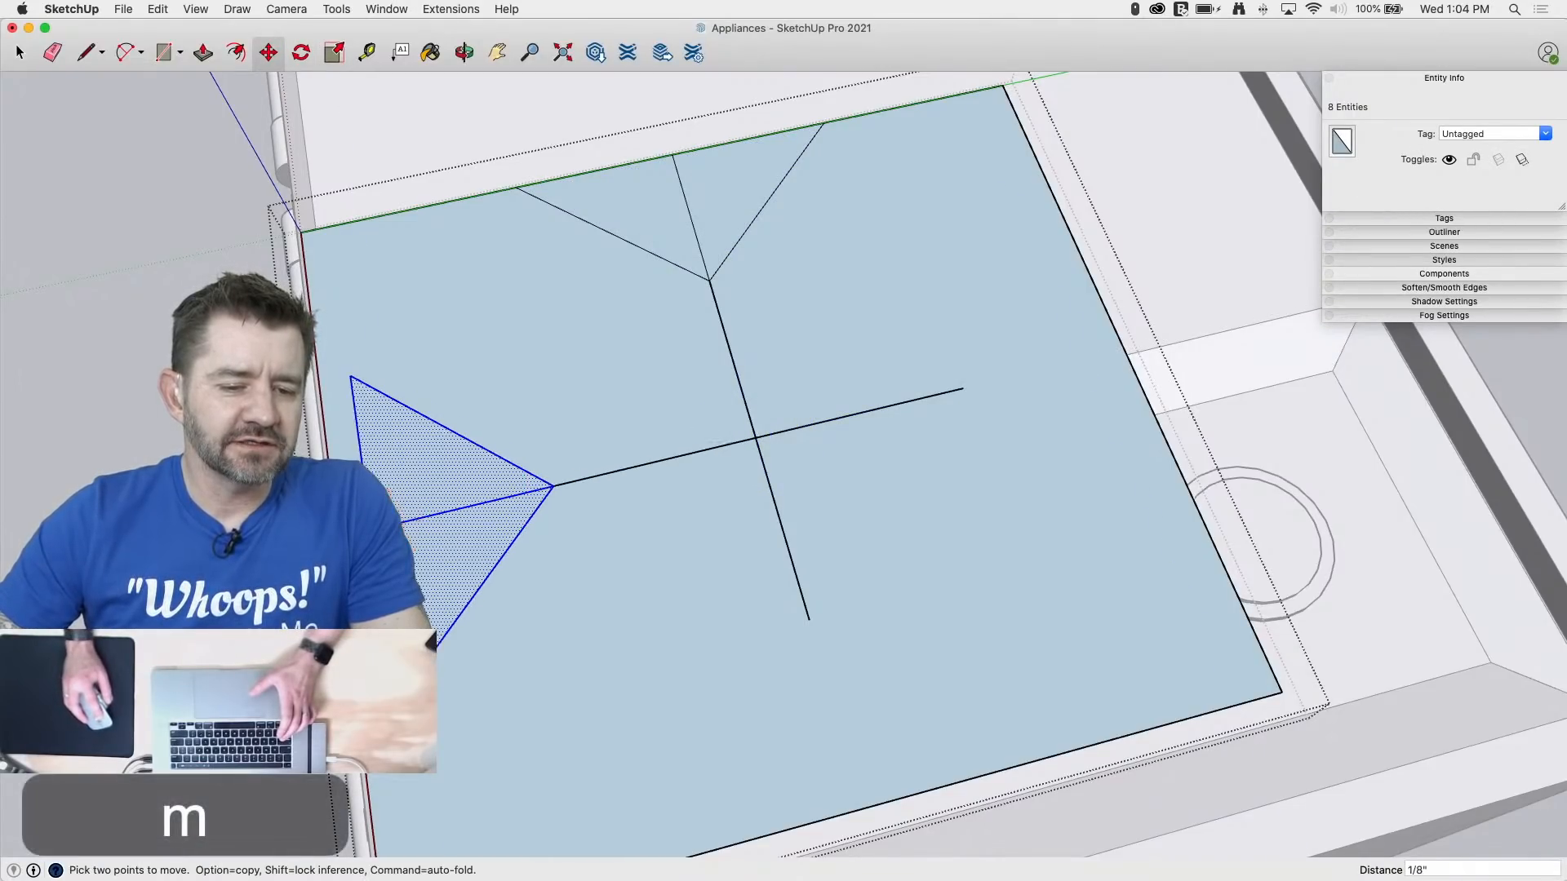
pyautogui.moveTo(690, 553); pyautogui.dragTo(1137, 588, button='middle')
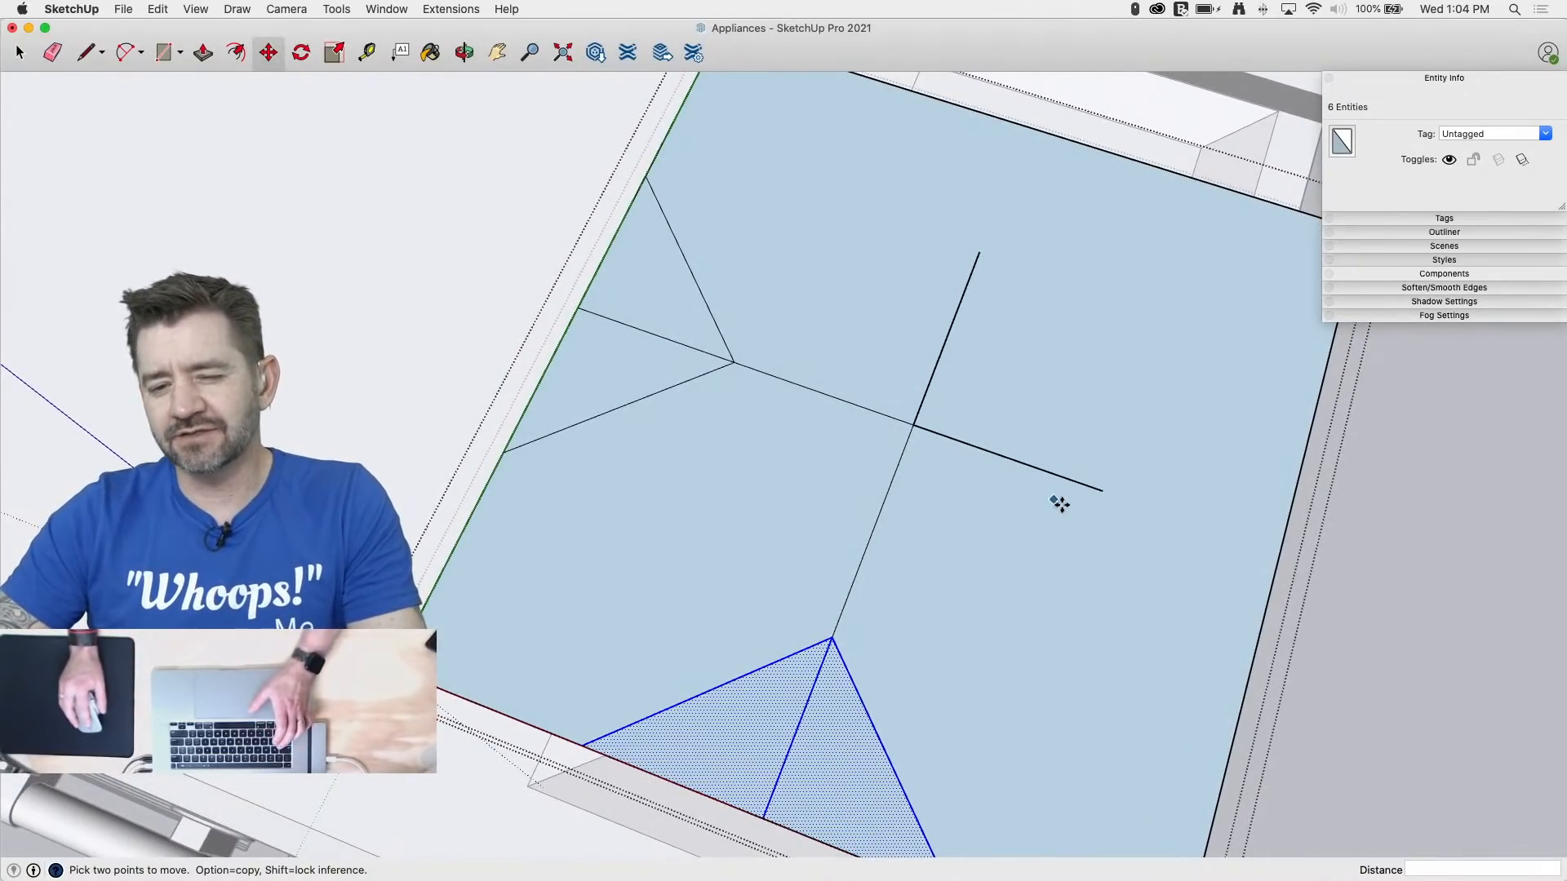
pyautogui.moveTo(1060, 504); pyautogui.dragTo(1211, 362, button='middle')
pyautogui.moveTo(551, 500); pyautogui.dragTo(812, 460, button='middle')
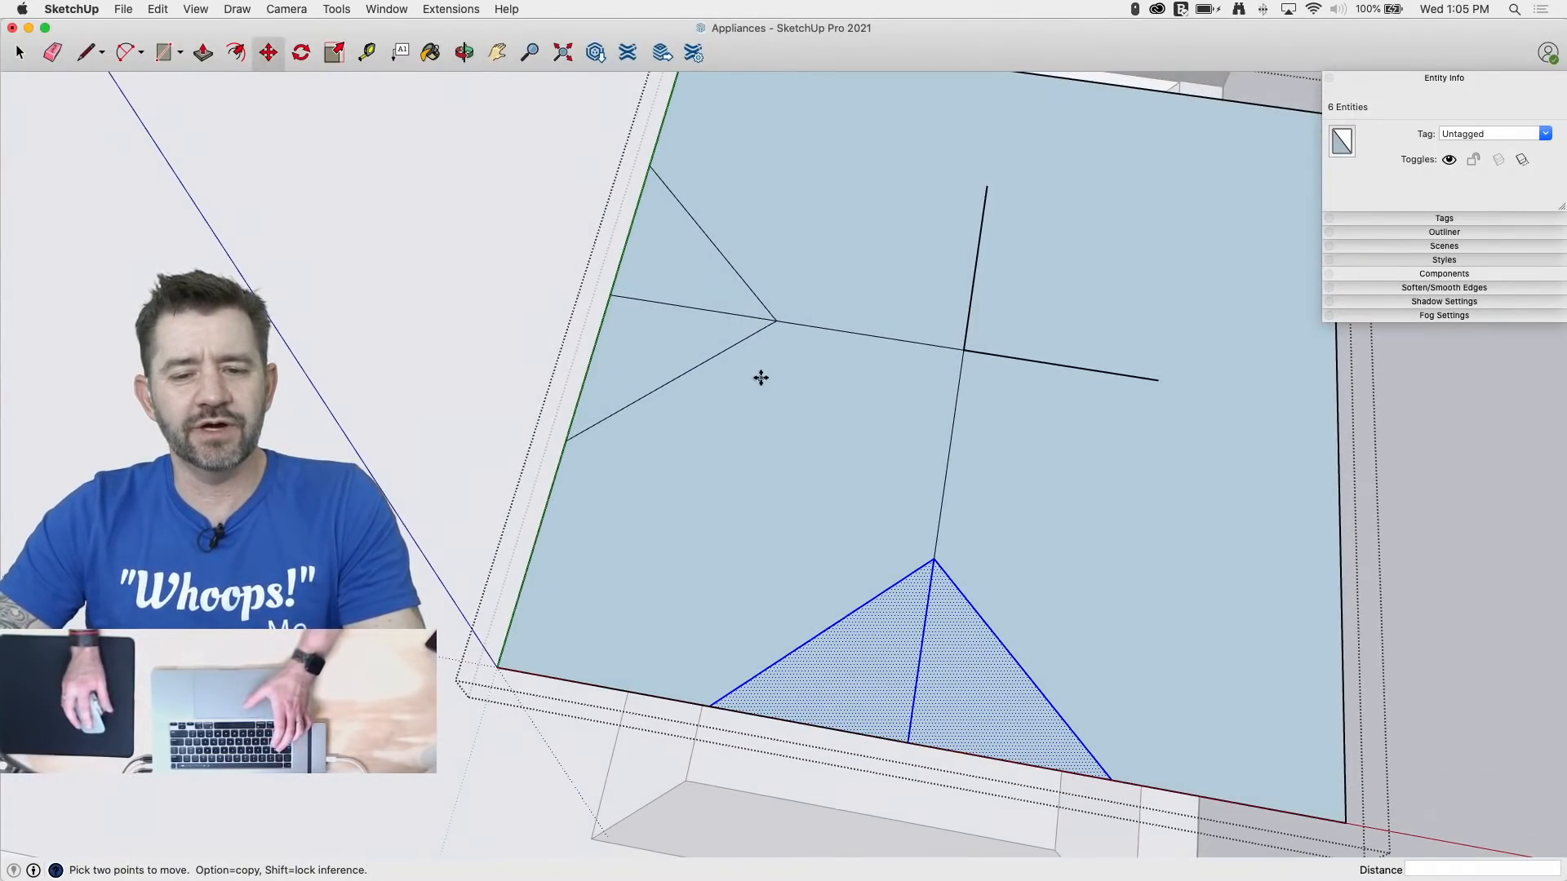
# Step: Select the two left triangle faces and rotate a copy 180° about the cross's centre to the panel's right side
pyautogui.press('space')
pyautogui.click(674, 273)
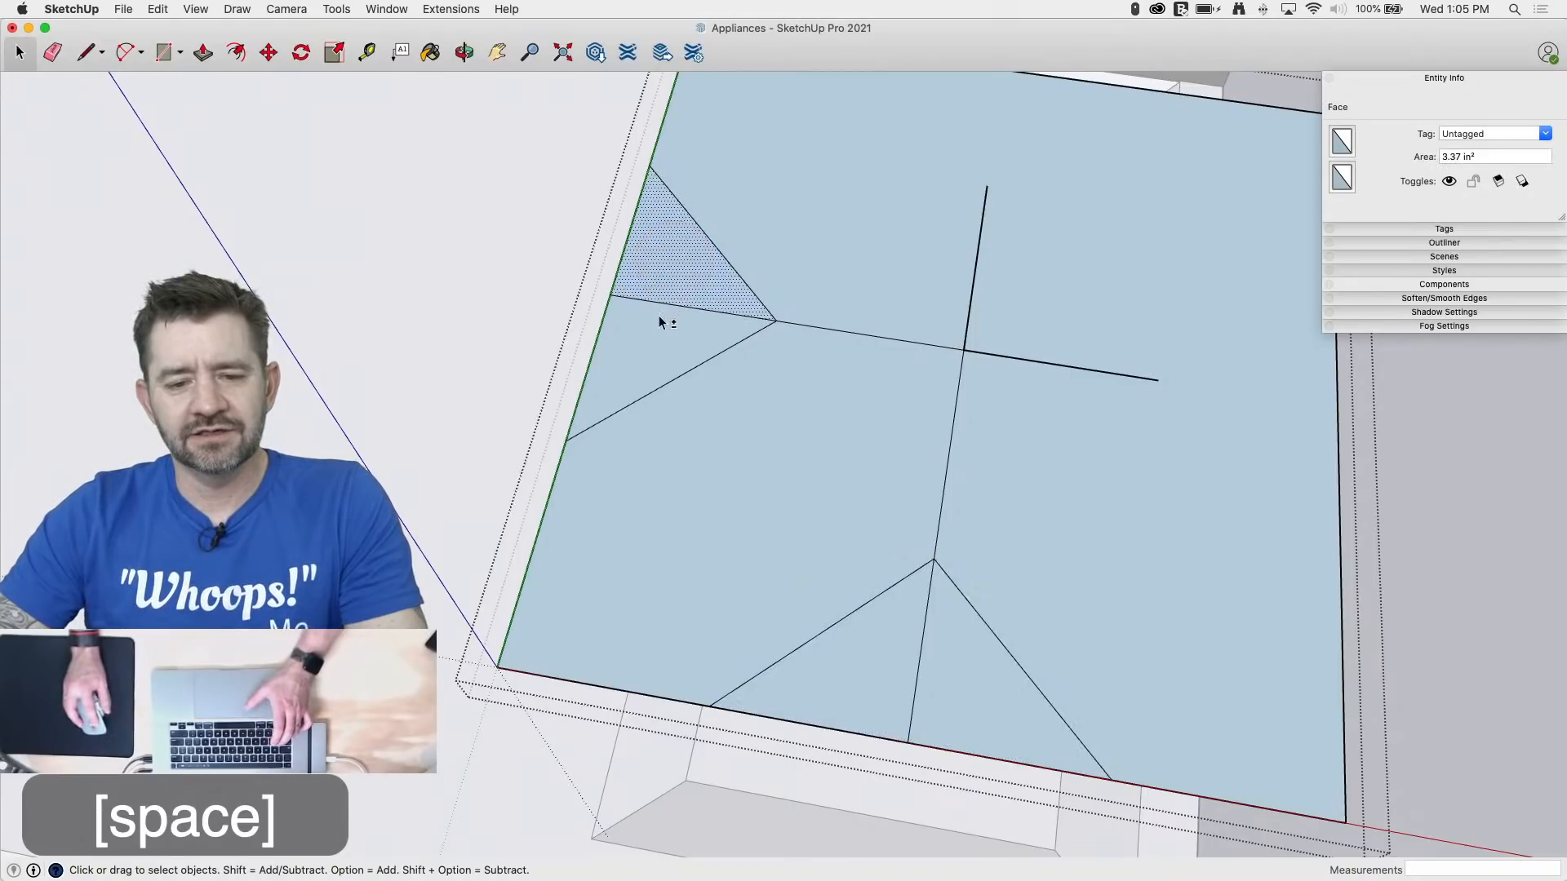
pyautogui.keyDown('shift'); pyautogui.click(664, 321); pyautogui.keyUp('shift')
pyautogui.press('q')
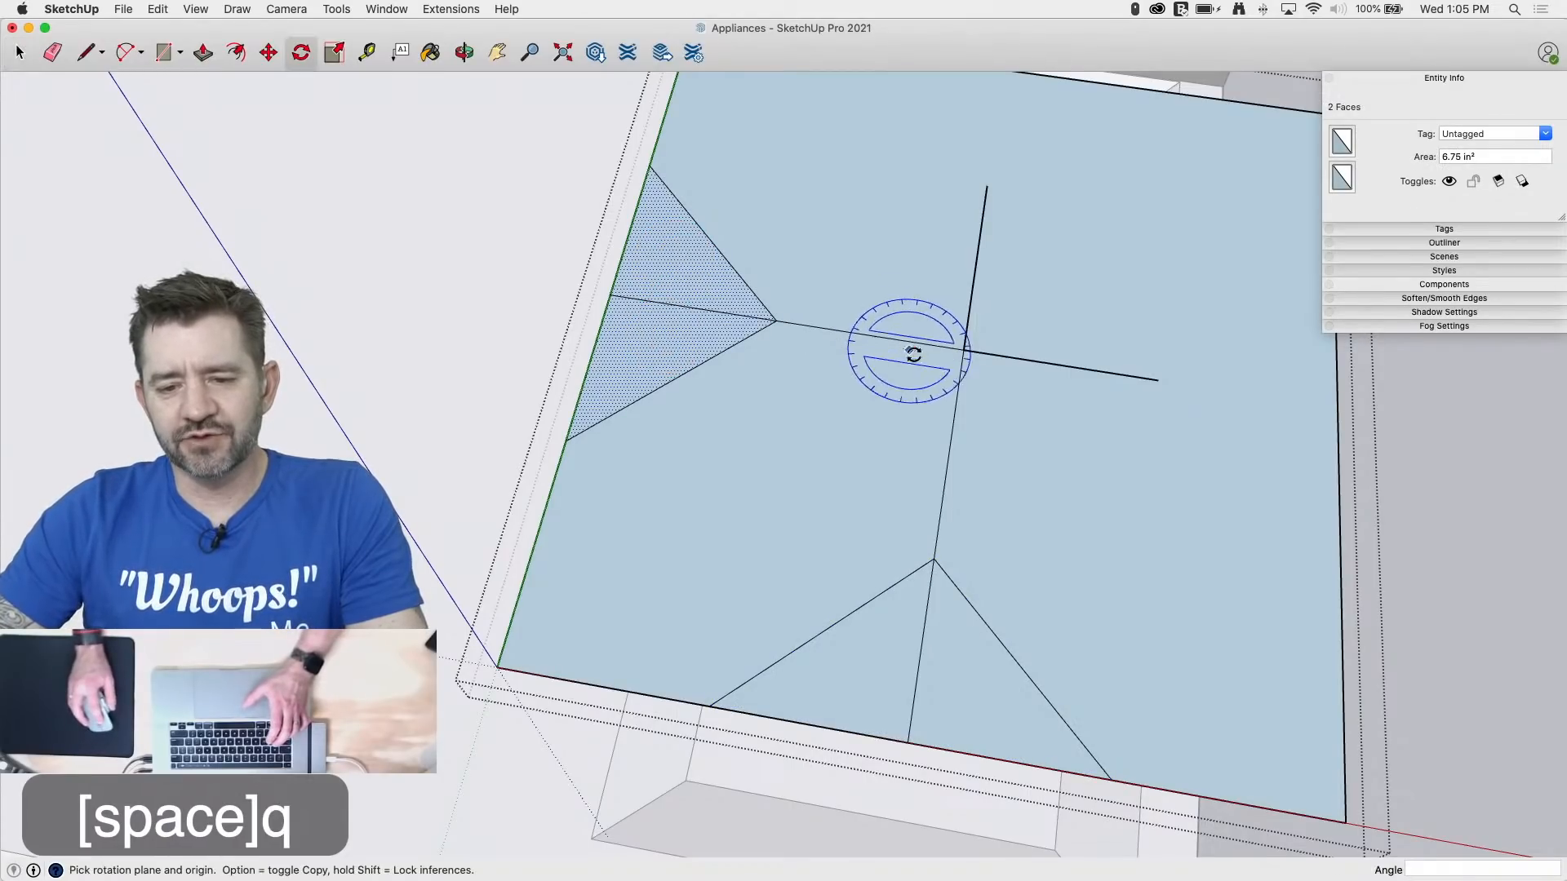
pyautogui.click(964, 349)
pyautogui.click(888, 337)
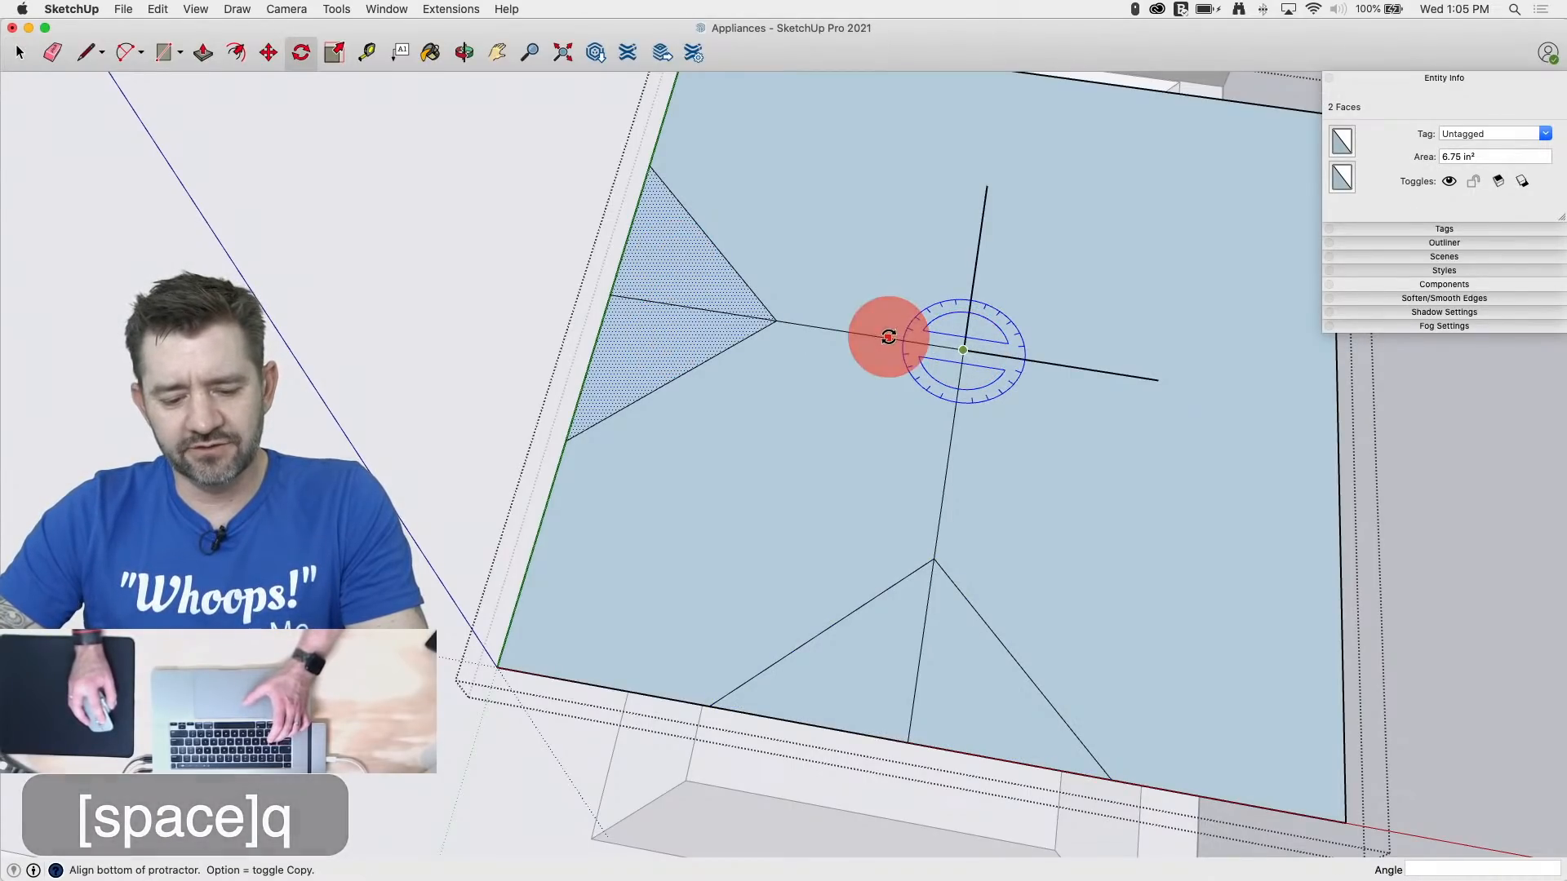
pyautogui.click(1056, 364)
pyautogui.scroll(-3, 525, 612)
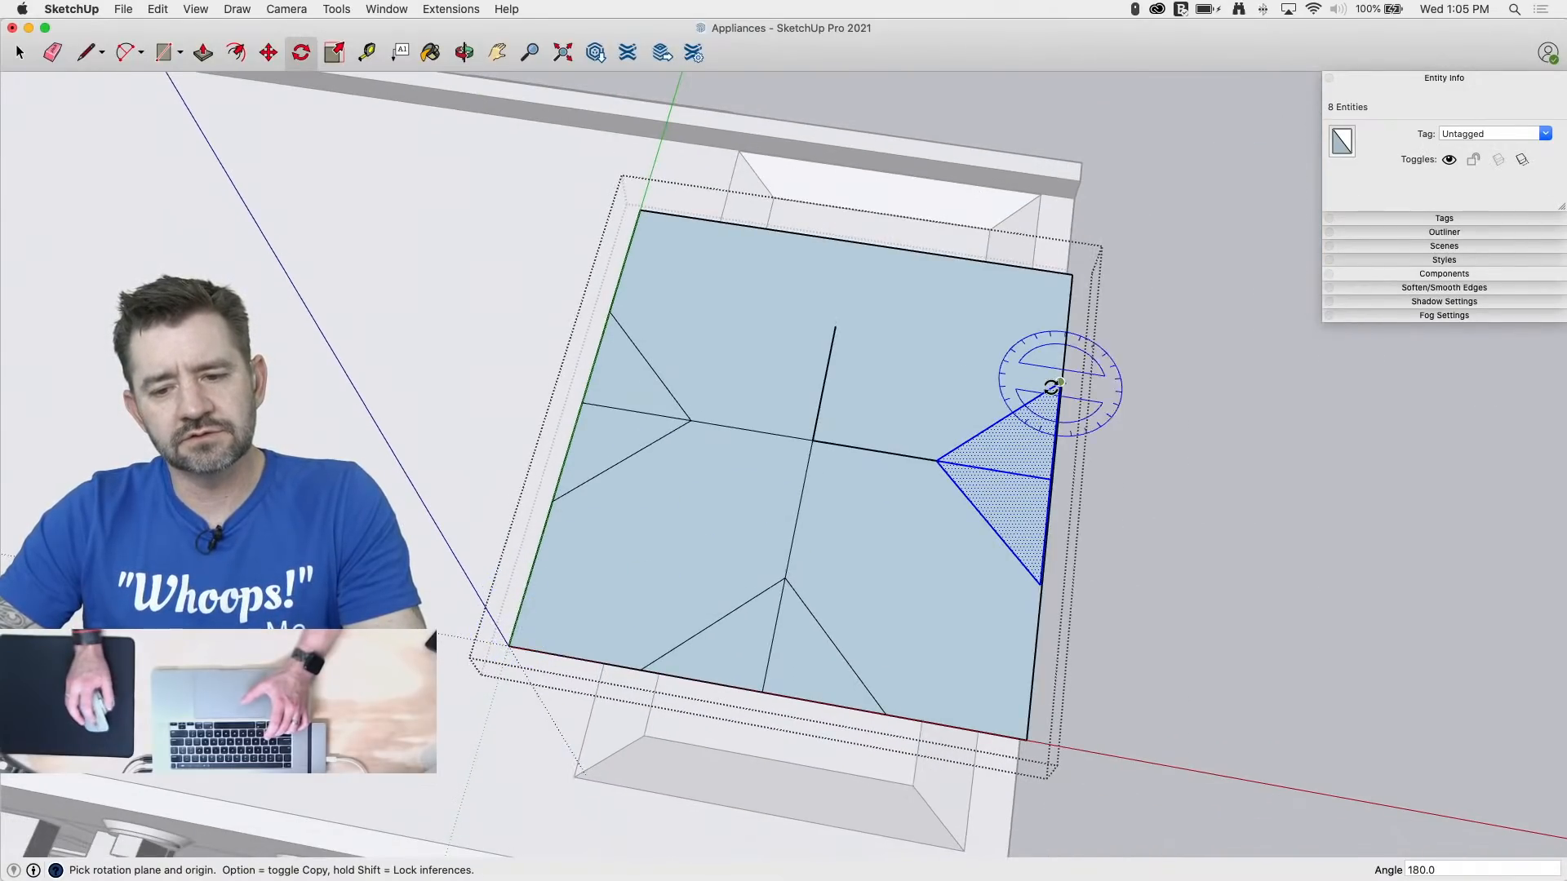
# Step: Move the right-hand triangles about 1/16" so their base lies on the panel's right edge
pyautogui.scroll(5, 1020, 404)
pyautogui.press('m')
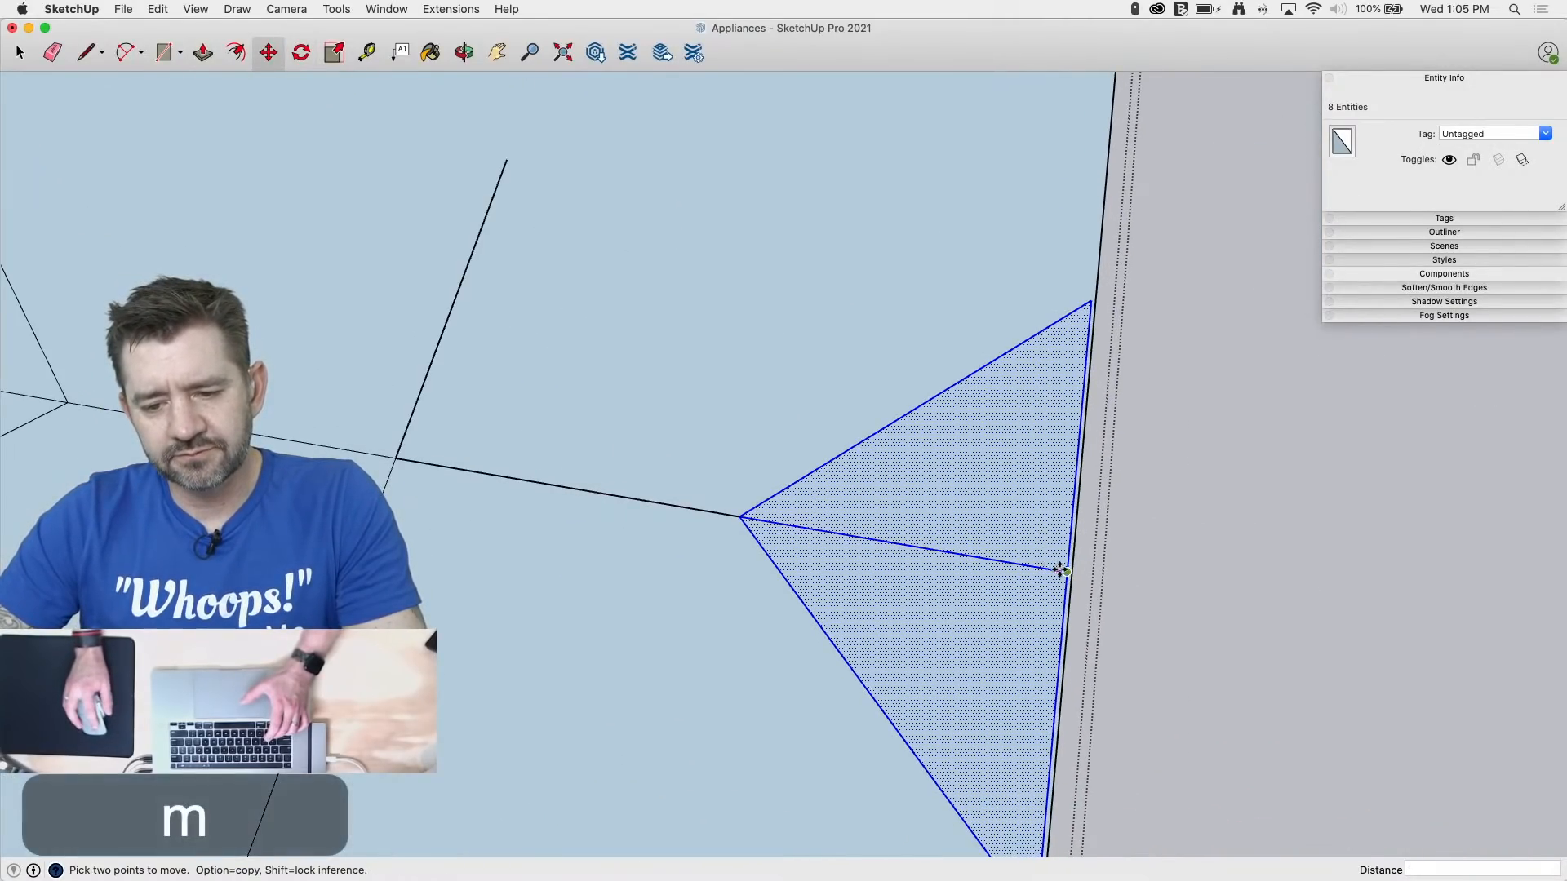
pyautogui.click(1064, 569)
pyautogui.click(1065, 569)
pyautogui.scroll(-3, 1060, 570)
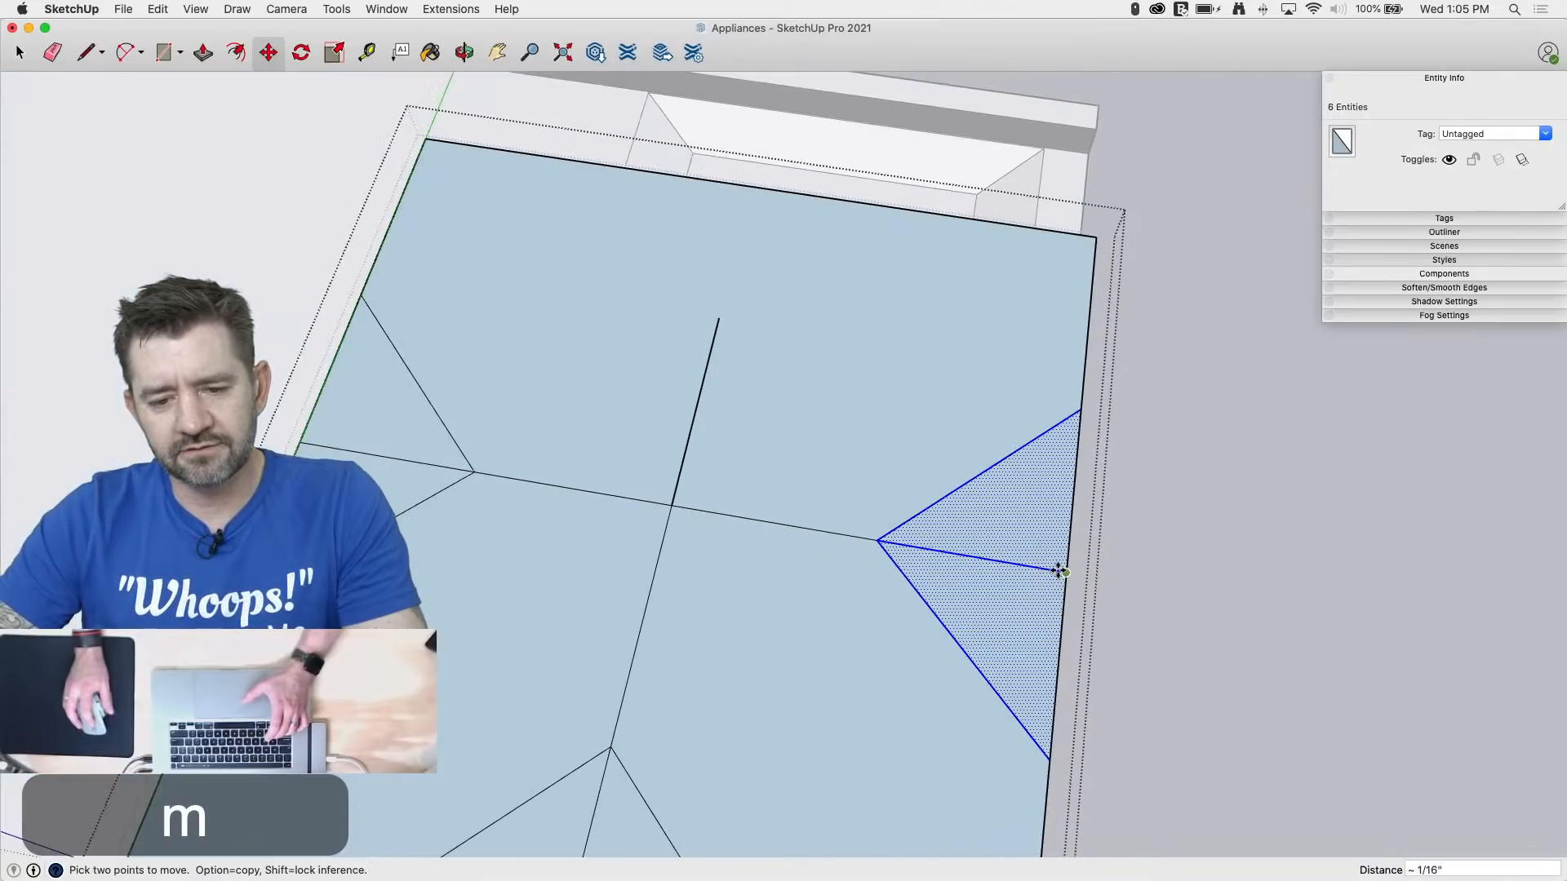
# Step: Rotate a copy of the right-hand triangles 90° about the cross's centre and move it onto the panel's rear edge
pyautogui.press('q')
pyautogui.click(668, 507)
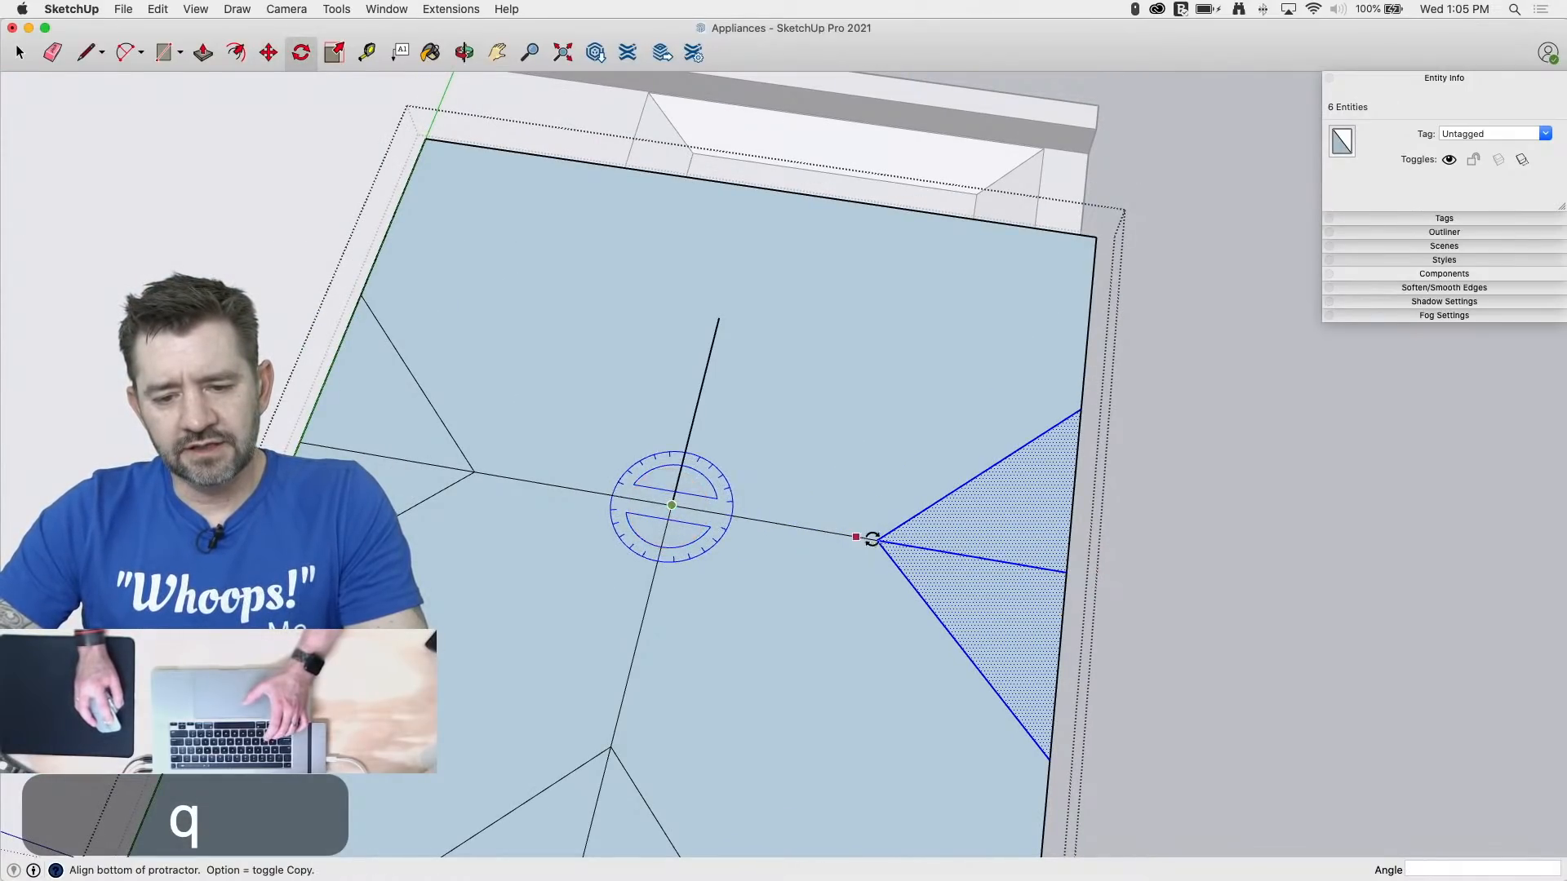
pyautogui.click(879, 541)
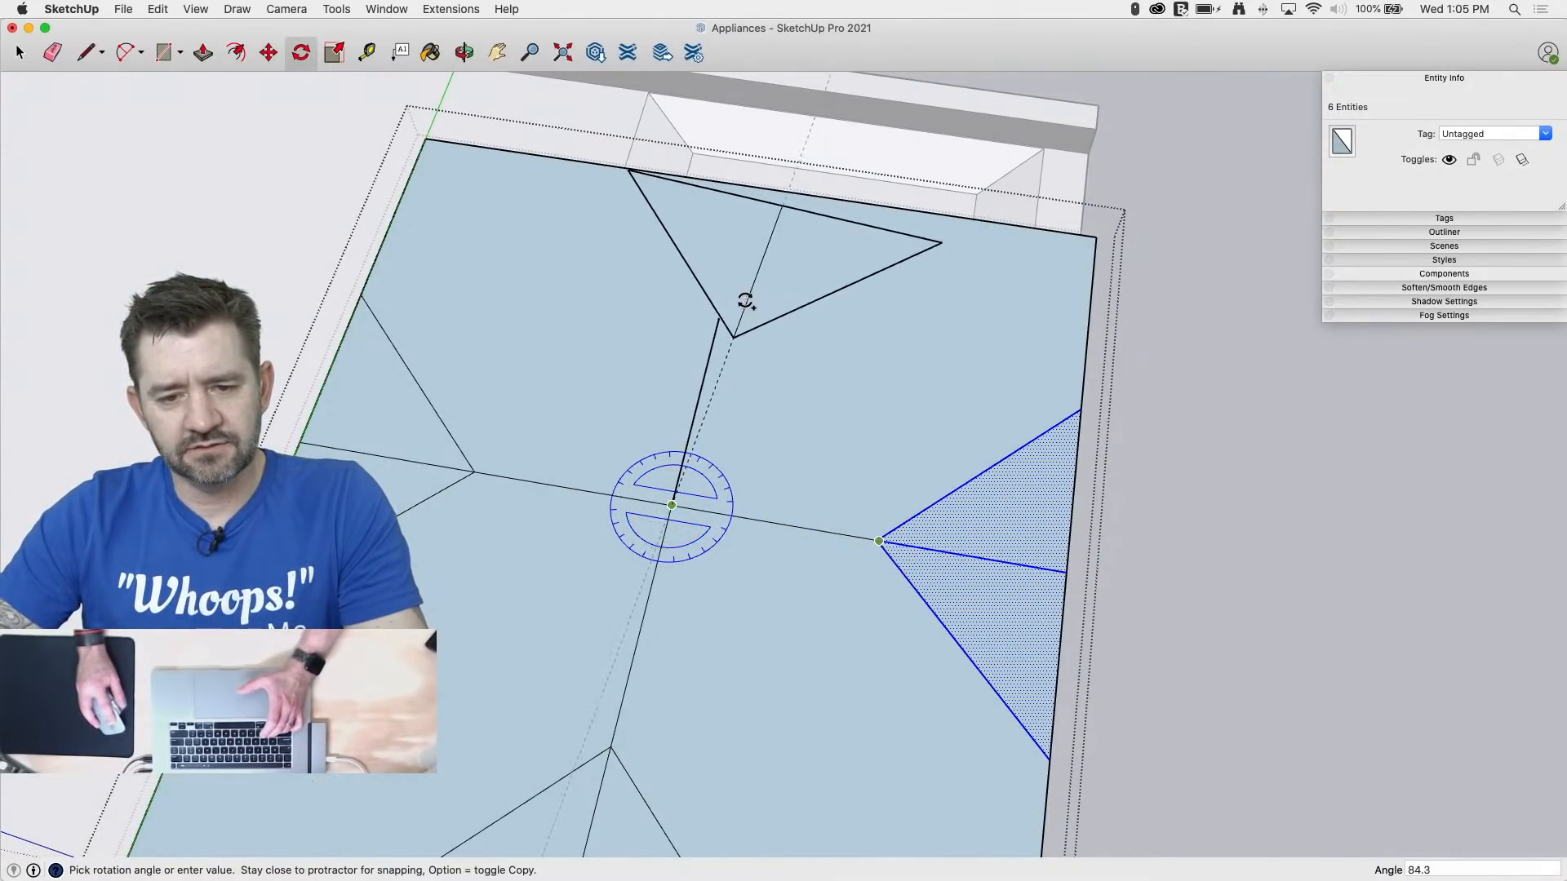
pyautogui.click(721, 299)
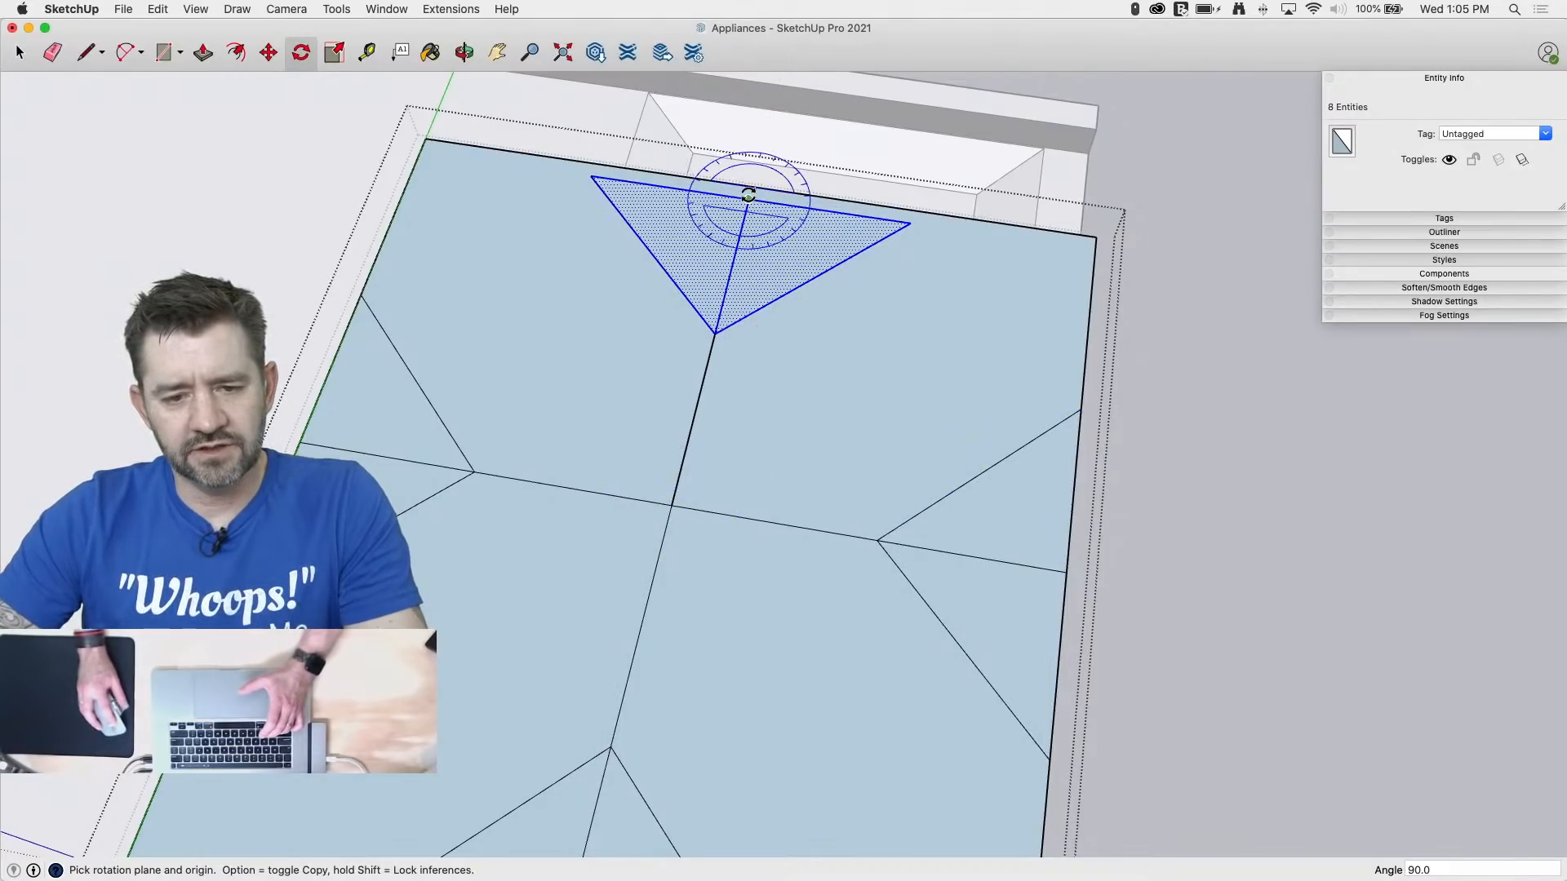
pyautogui.press('m')
pyautogui.moveTo(749, 202)
pyautogui.mouseDown()
pyautogui.moveTo(752, 175)
pyautogui.moveTo(752, 192)
pyautogui.mouseUp()
# Step: Erase the outer edges and centre lines of the four triangle pairs to cut notches into the grate panel
pyautogui.press('e')
pyautogui.moveTo(304, 430); pyautogui.dragTo(314, 436)
pyautogui.click(722, 309)
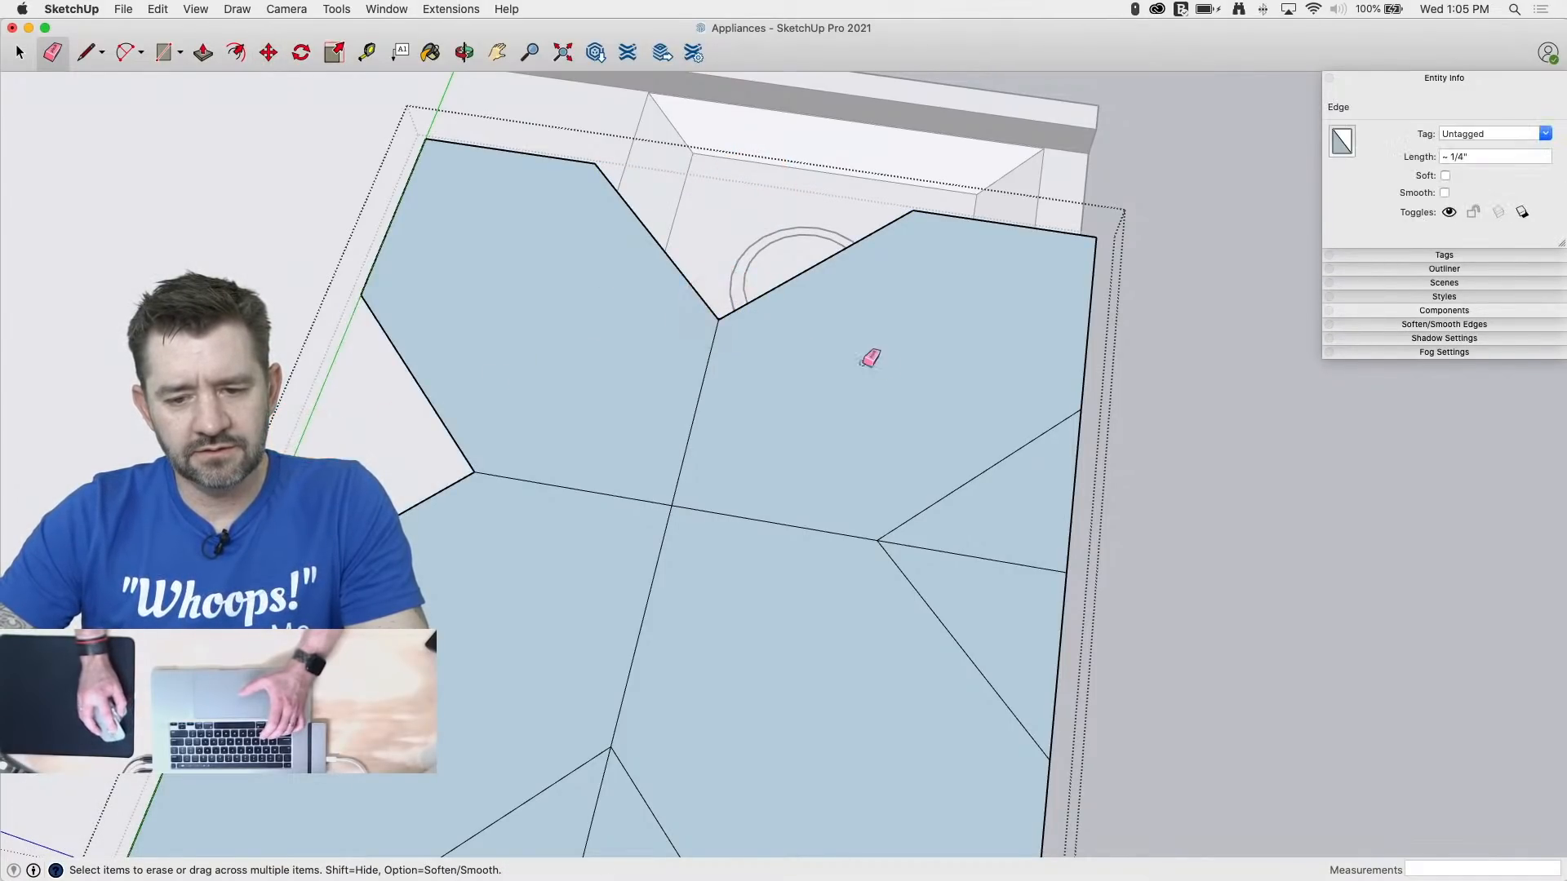
pyautogui.moveTo(1085, 569)
pyautogui.mouseDown()
pyautogui.moveTo(1056, 571)
pyautogui.moveTo(1183, 507)
pyautogui.mouseUp()
pyautogui.scroll(-3, 1182, 507)
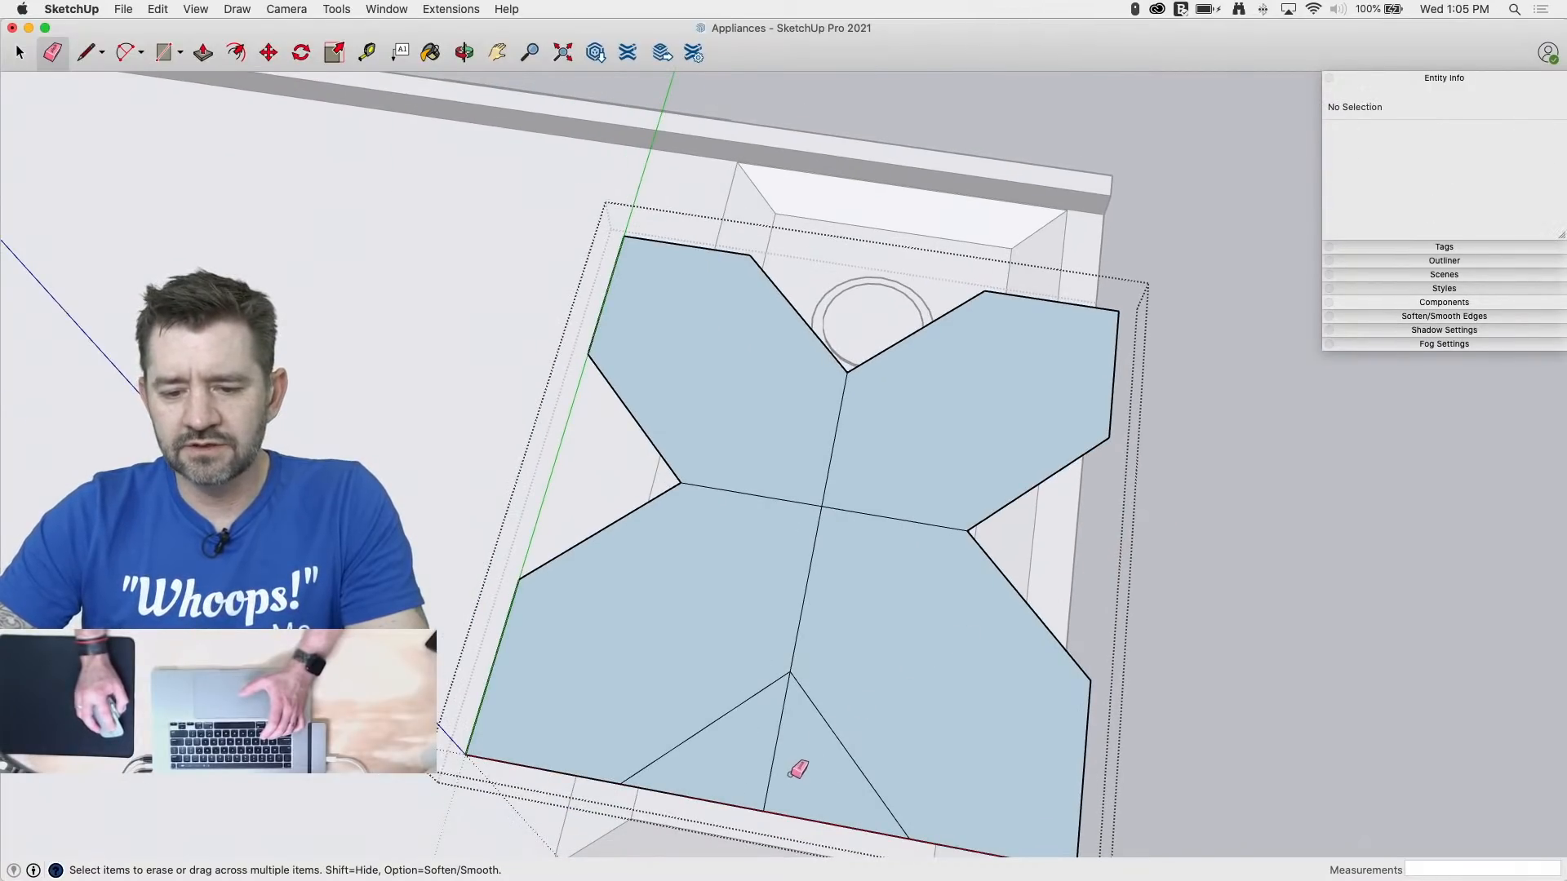
pyautogui.moveTo(797, 766); pyautogui.dragTo(763, 816)
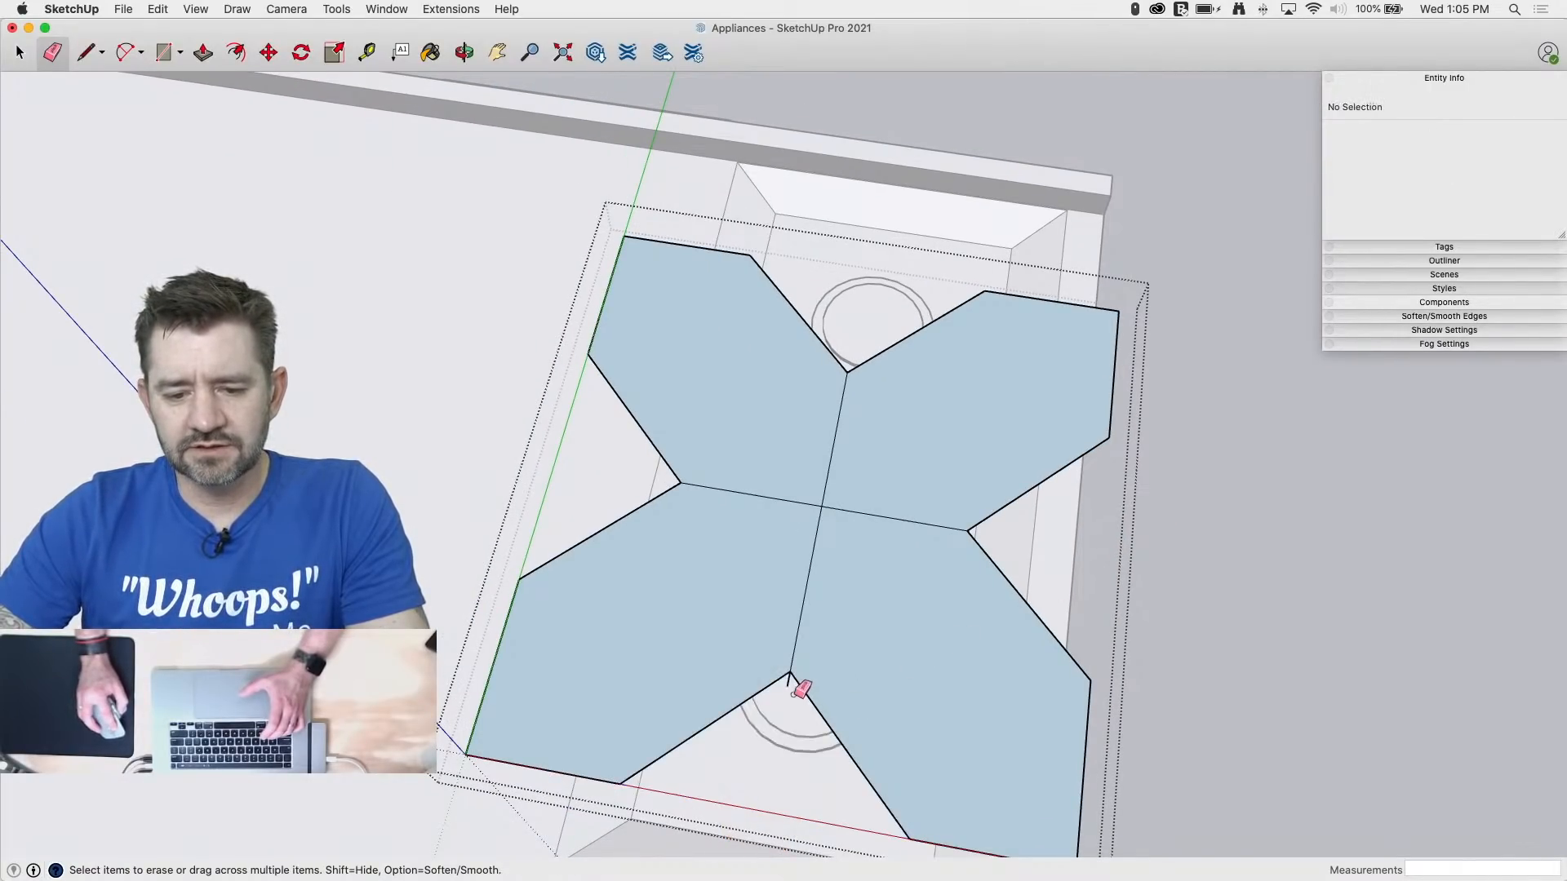
pyautogui.scroll(-3, 832, 568)
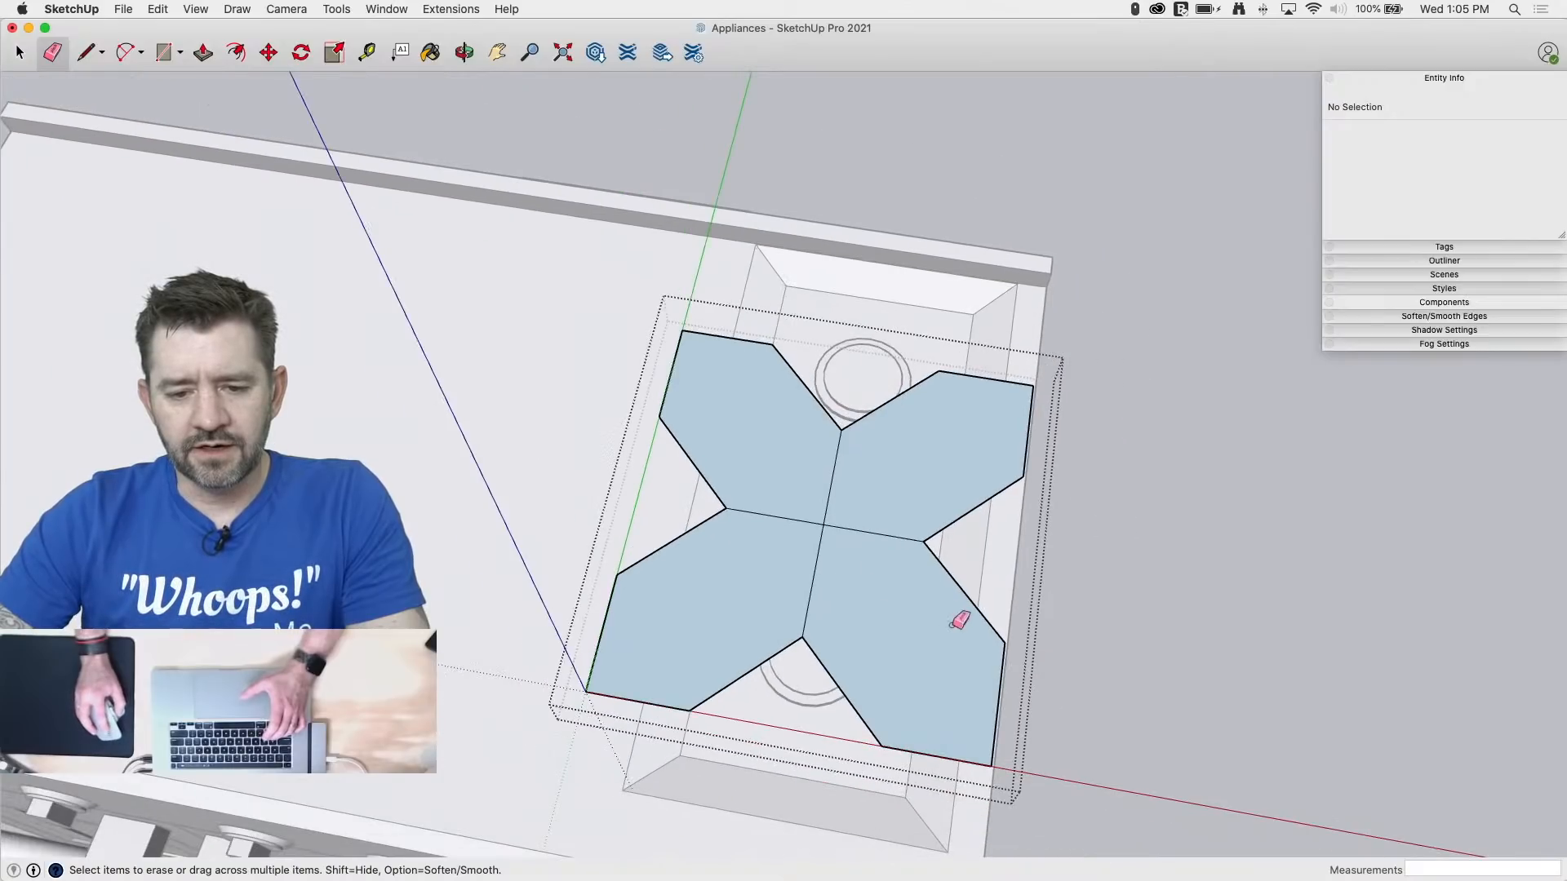
# Step: Examine the imported reference grates from below the range, checking the bar layout against the X-shaped grate outline
pyautogui.moveTo(954, 627)
pyautogui.mouseDown(button='middle')
pyautogui.moveTo(864, 511)
pyautogui.moveTo(804, 474)
pyautogui.mouseUp(button='middle')
pyautogui.scroll(-2, 1199, 280)
pyautogui.scroll(-4, 1207, 276)
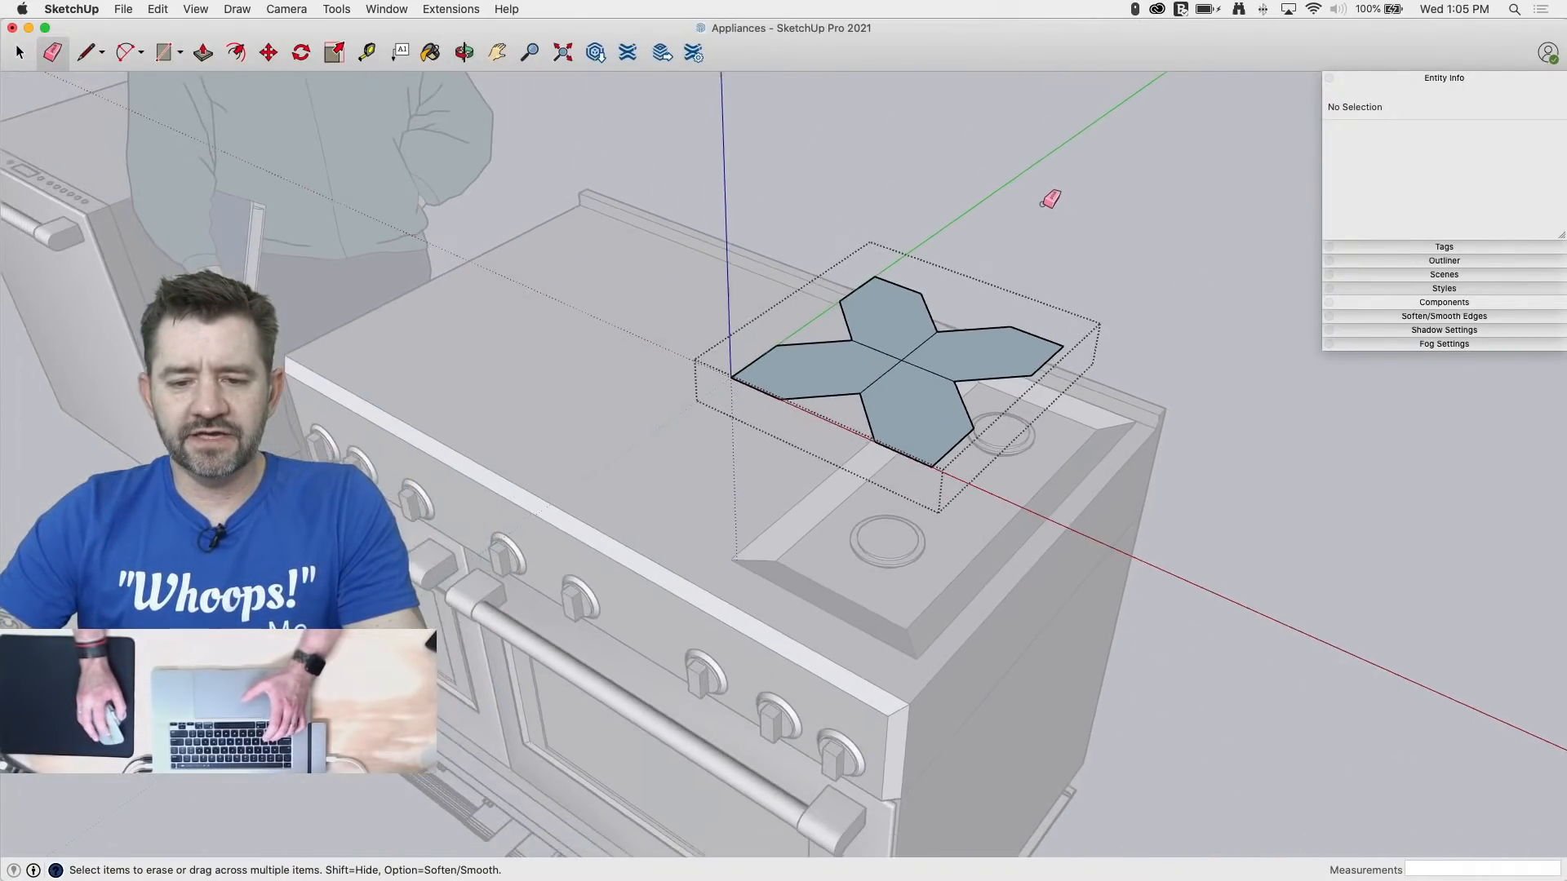
pyautogui.moveTo(1032, 420)
pyautogui.mouseDown(button='middle')
pyautogui.moveTo(1026, 474)
pyautogui.moveTo(962, 291)
pyautogui.mouseUp(button='middle')
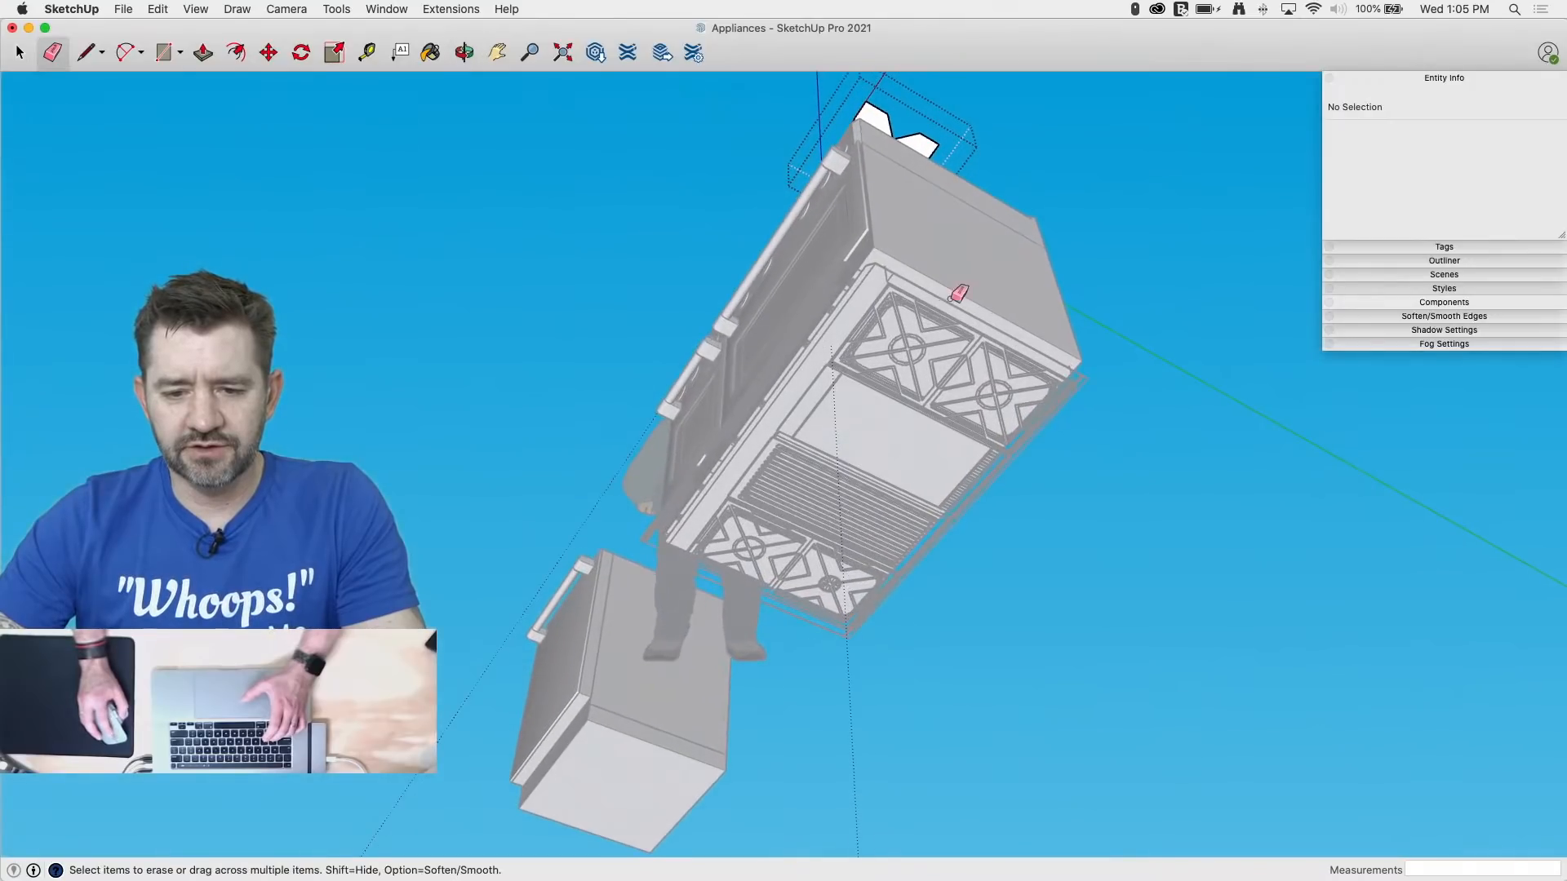
pyautogui.scroll(6, 926, 357)
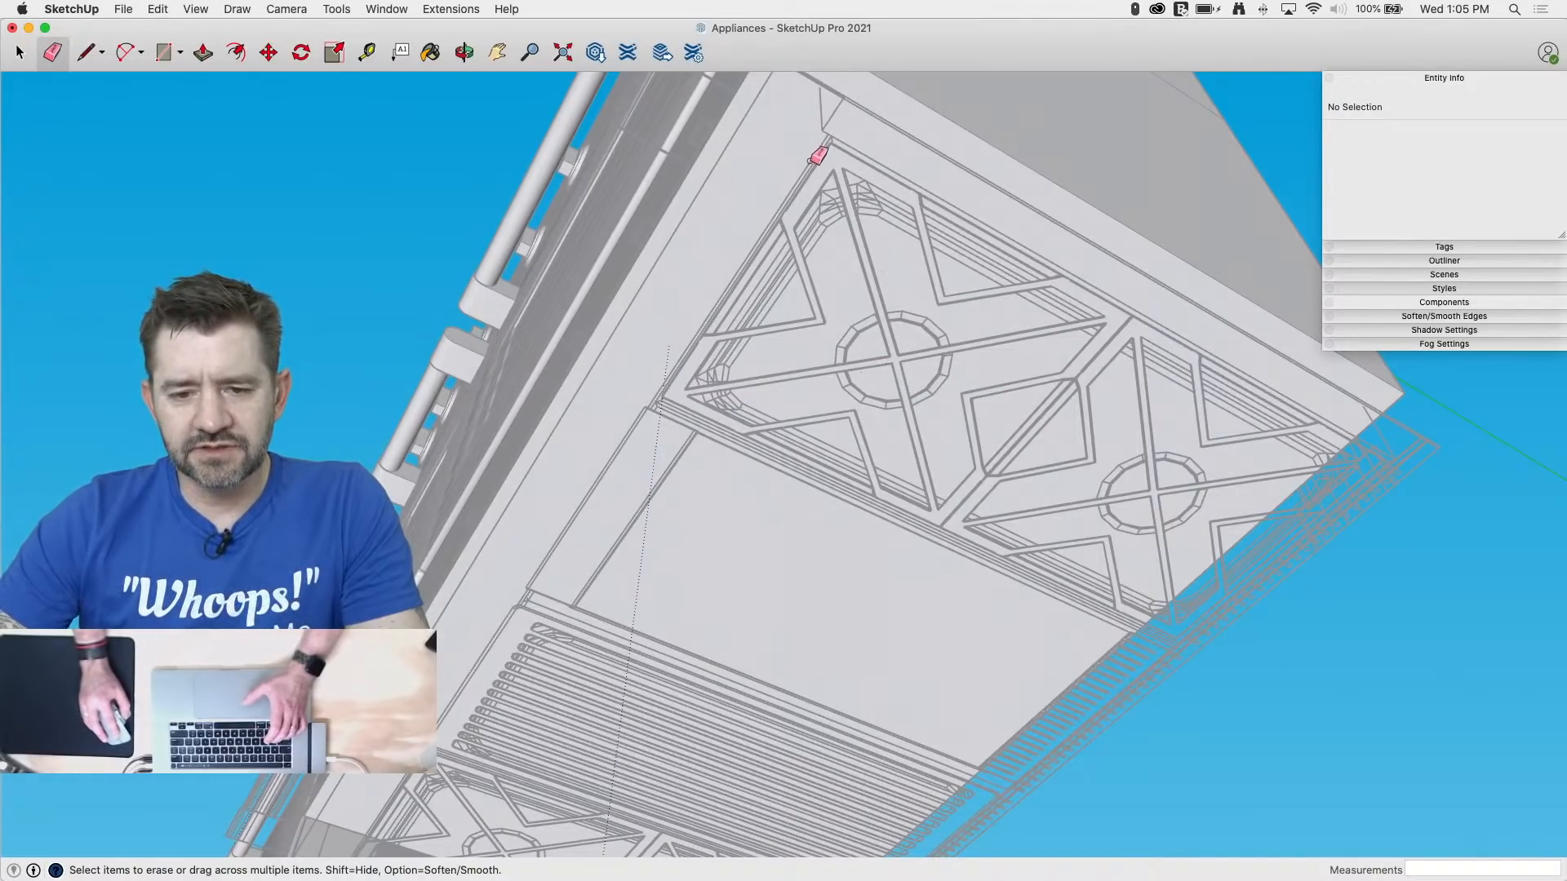
pyautogui.moveTo(810, 161); pyautogui.dragTo(870, 794, button='middle')
pyautogui.moveTo(871, 195)
pyautogui.mouseDown(button='middle')
pyautogui.moveTo(930, 394)
pyautogui.moveTo(931, 694)
pyautogui.mouseUp(button='middle')
pyautogui.scroll(-5, 922, 465)
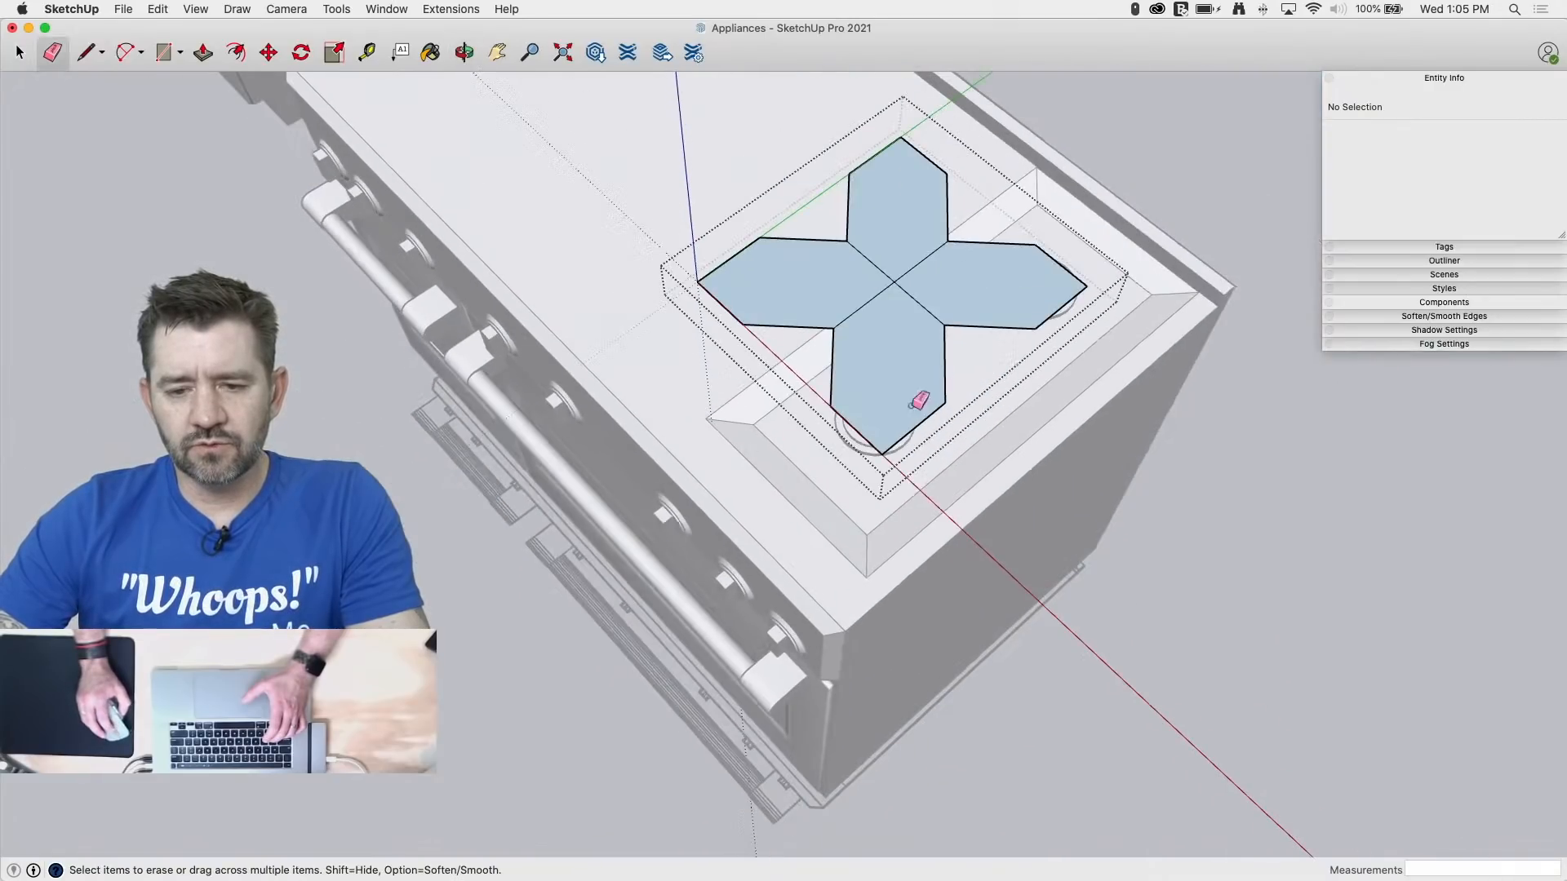
# Step: Erase the crossing centre lines so the X-shaped grate panel becomes a single face
pyautogui.scroll(3, 829, 340)
pyautogui.moveTo(829, 339)
pyautogui.mouseDown(button='middle')
pyautogui.moveTo(982, 343)
pyautogui.moveTo(951, 368)
pyautogui.mouseUp(button='middle')
pyautogui.press('space')
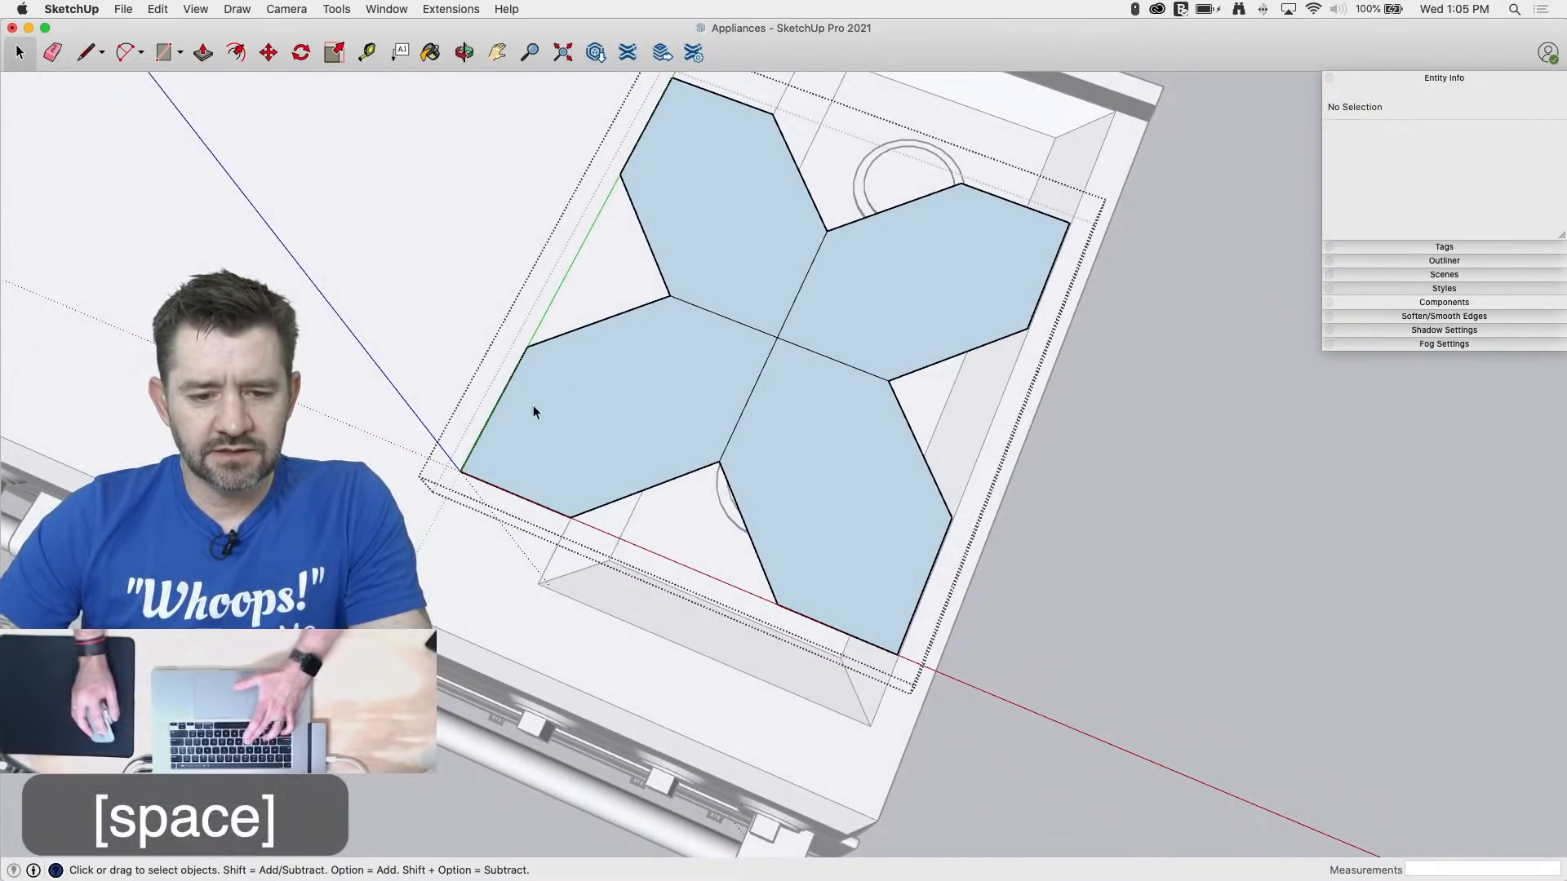
pyautogui.click(491, 418)
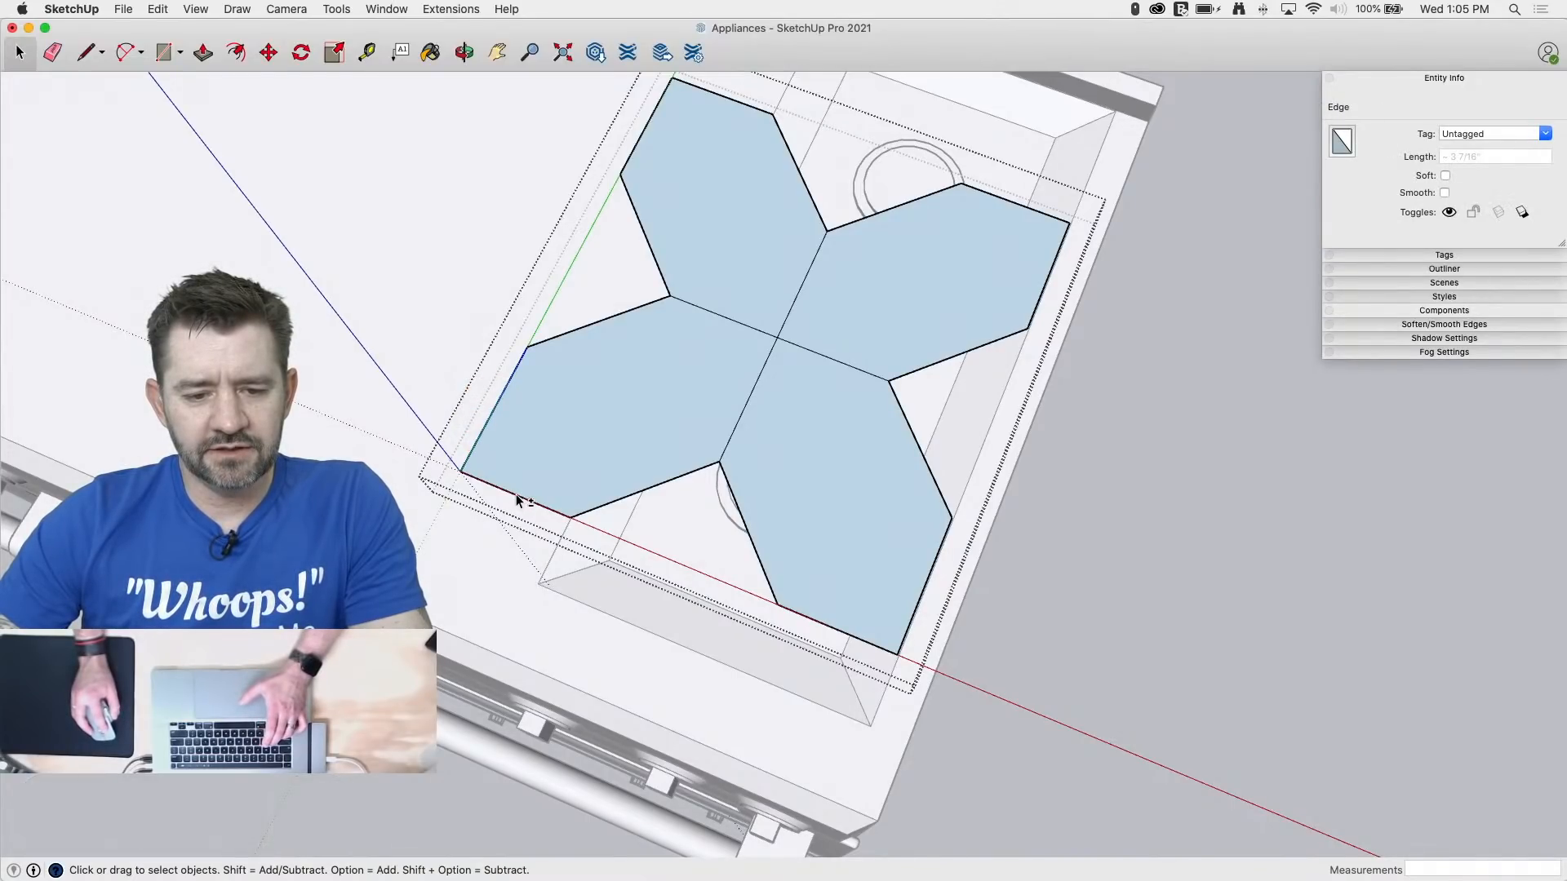
pyautogui.press('e')
pyautogui.click(776, 335)
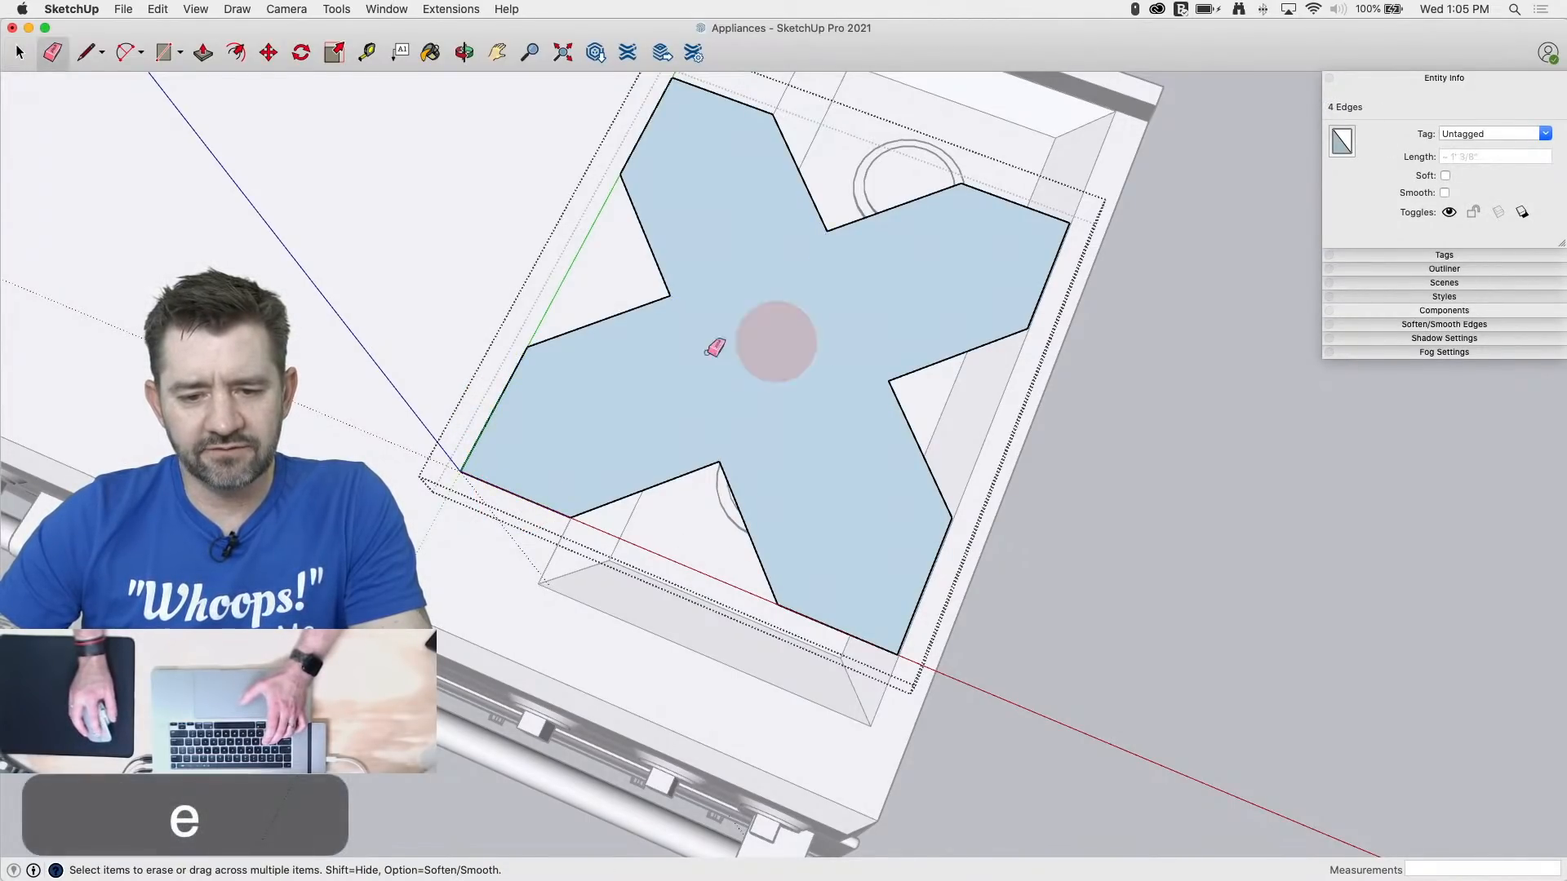
pyautogui.press('space')
pyautogui.keyDown('shift'); pyautogui.click(492, 417); pyautogui.keyUp('shift')
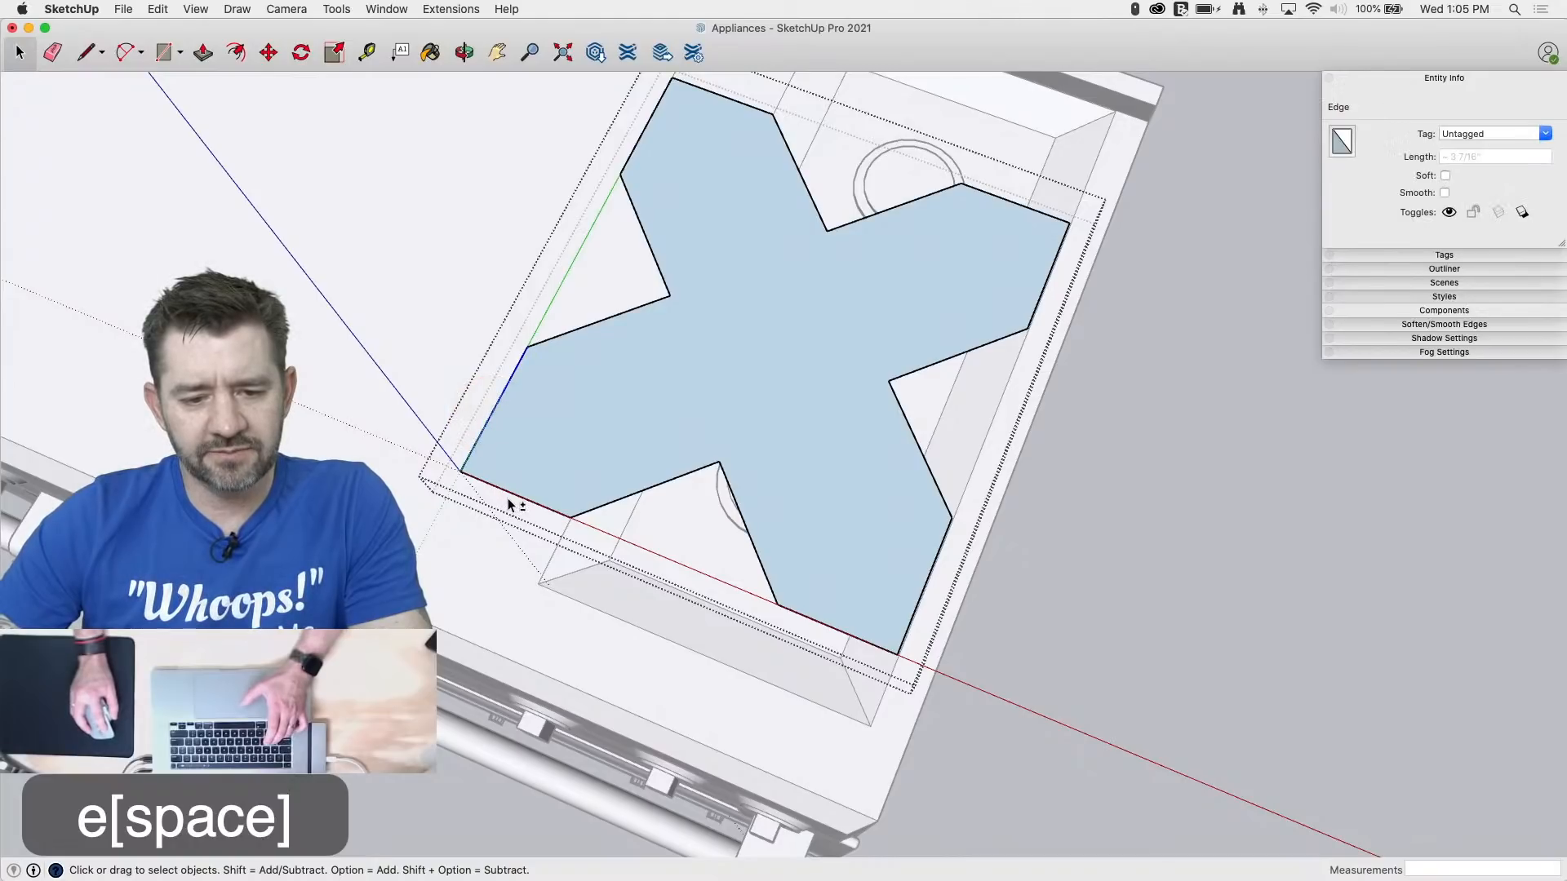
pyautogui.keyDown('shift'); pyautogui.click(511, 493); pyautogui.keyUp('shift')
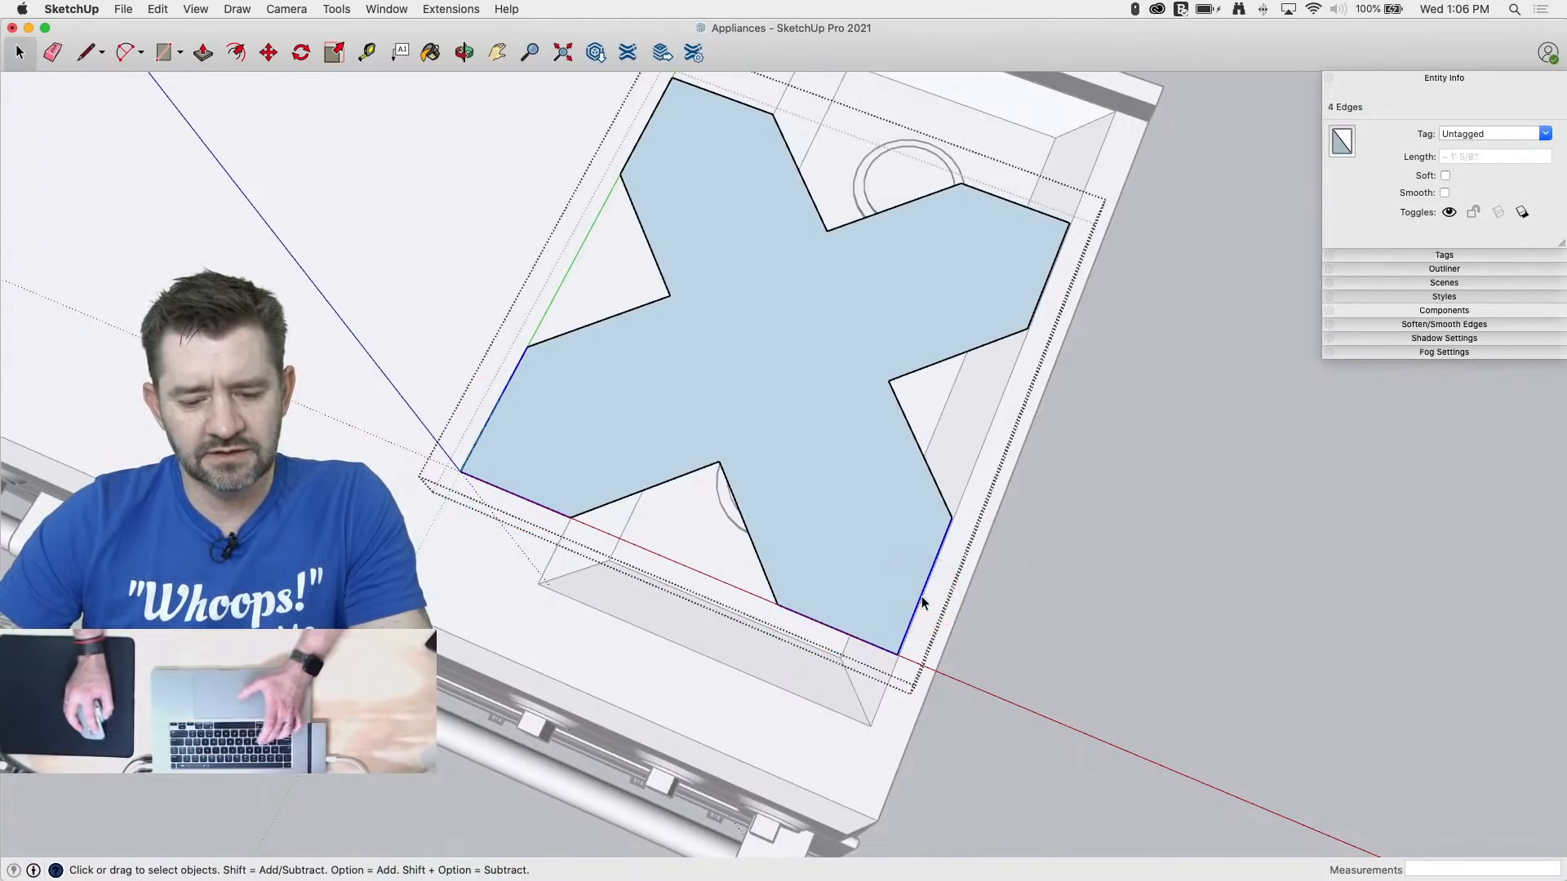
pyautogui.press('f')
pyautogui.click(893, 571)
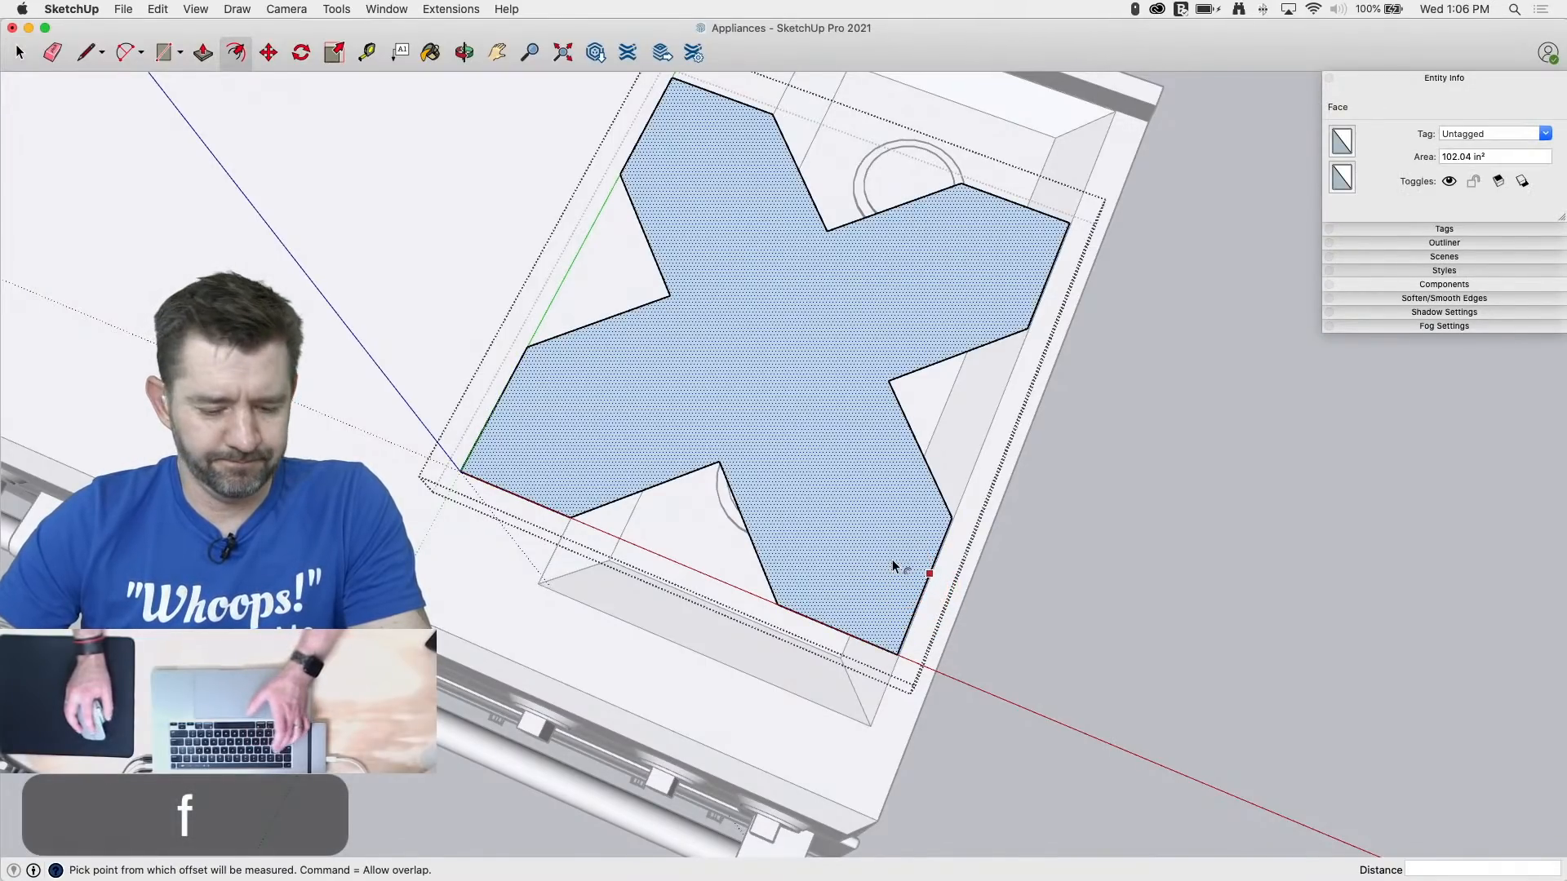
pyautogui.press('space')
# Step: Offset the front-left arm's two outer edges inward by about 9/16", matching the frame width on the imported reference grate
pyautogui.click(500, 398)
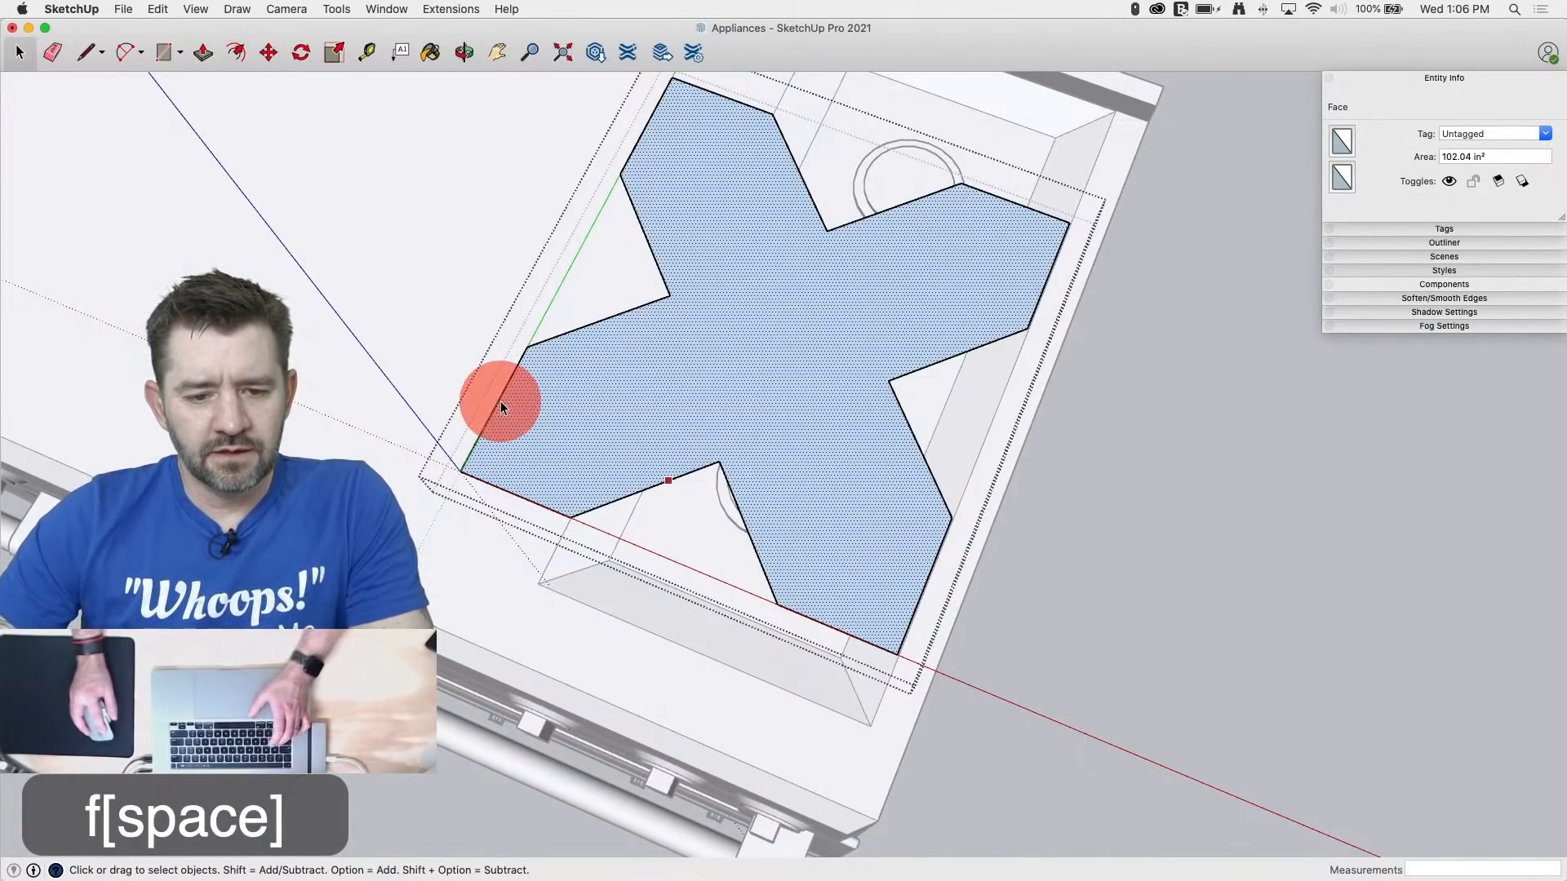
pyautogui.keyDown('shift'); pyautogui.click(507, 496); pyautogui.keyUp('shift')
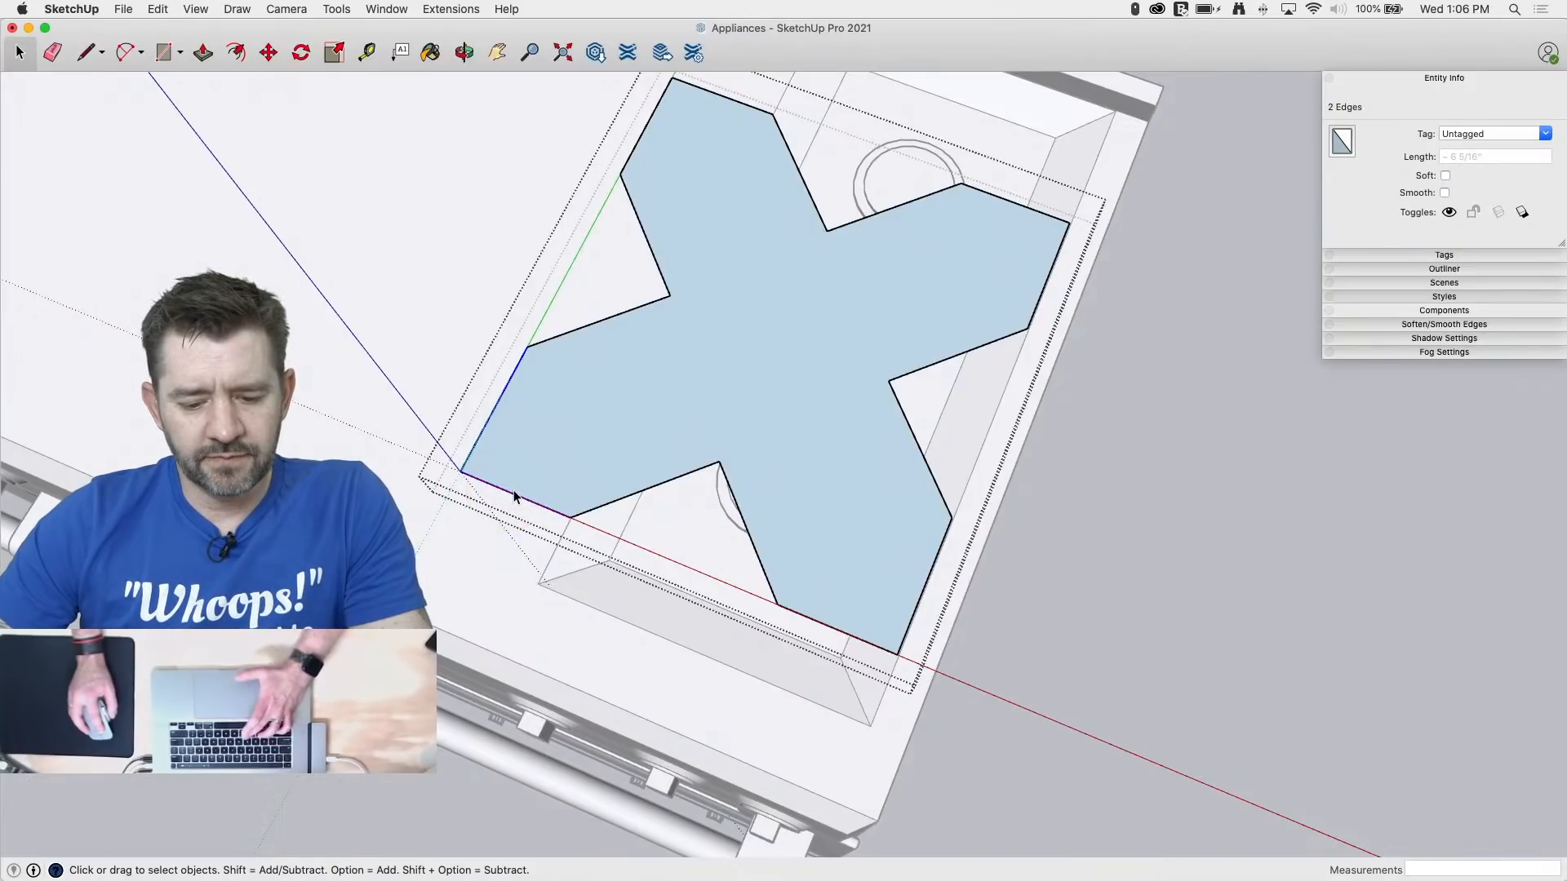
pyautogui.press('f')
pyautogui.click(535, 503)
pyautogui.moveTo(536, 506); pyautogui.dragTo(564, 516)
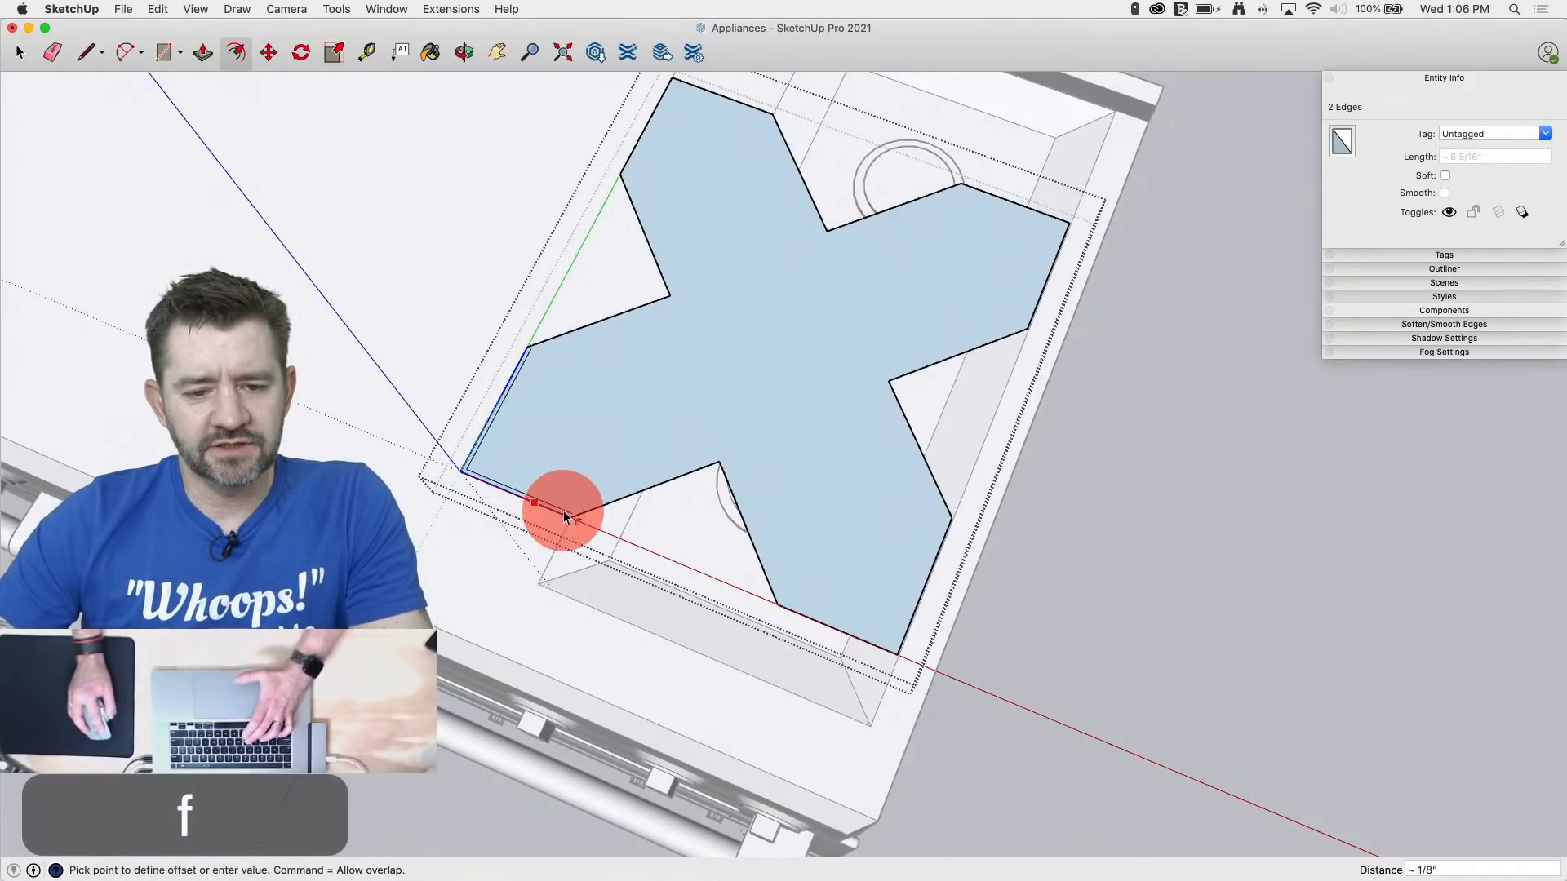
pyautogui.moveTo(806, 715); pyautogui.dragTo(663, 28, button='middle')
pyautogui.moveTo(689, 461); pyautogui.dragTo(683, 219, button='middle')
pyautogui.scroll(10, 688, 636)
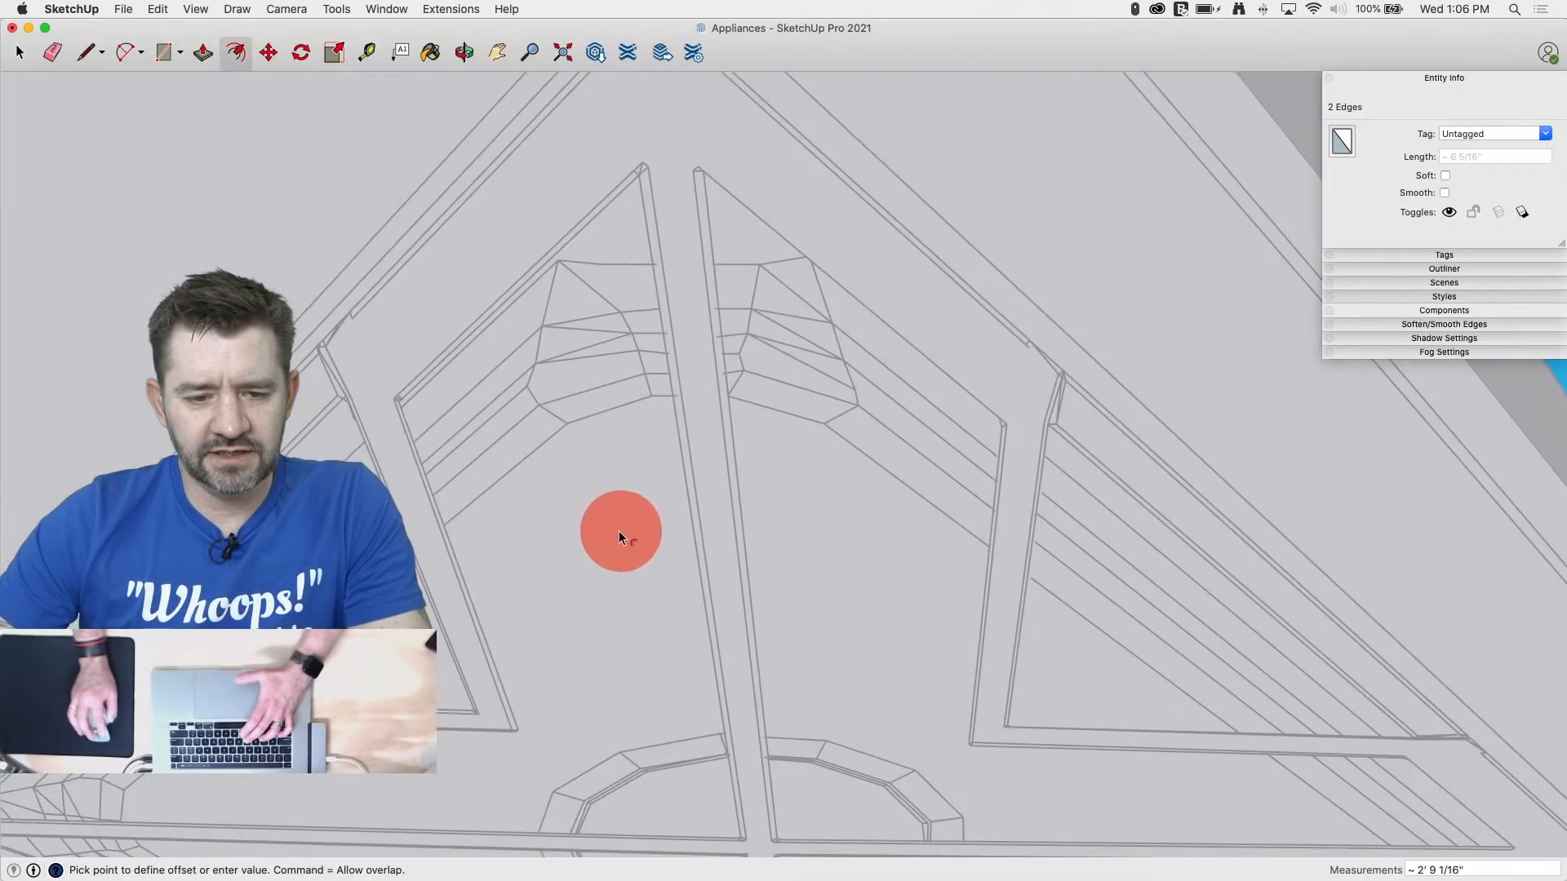
pyautogui.moveTo(459, 365); pyautogui.dragTo(450, 356)
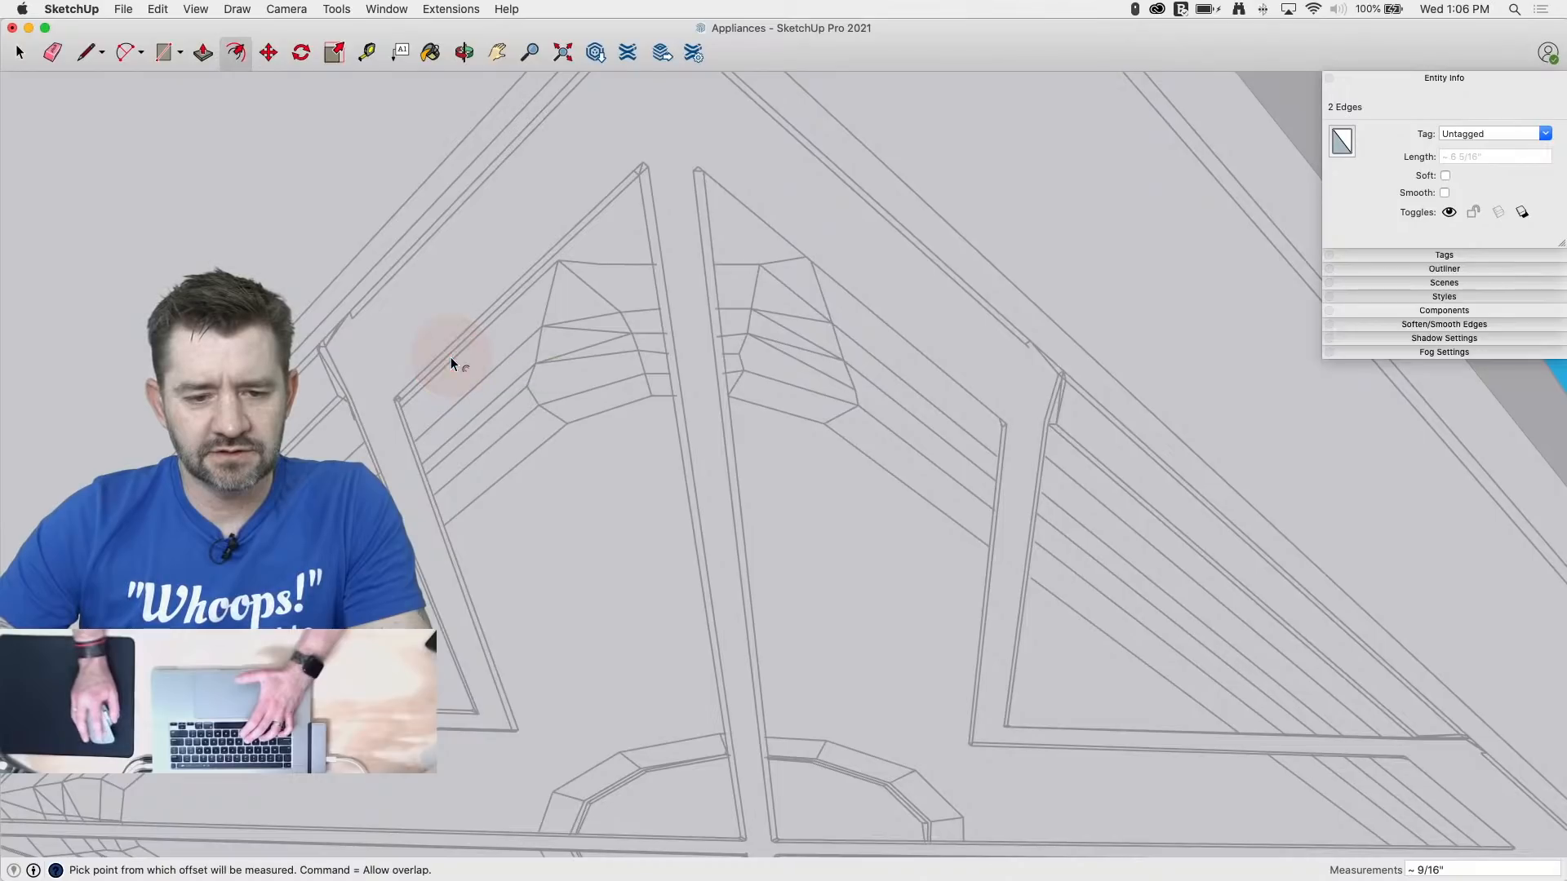
# Step: Offset the front-right arm's two outer edges inward by about 9/16", aligned with the front-left arm's offset lines
pyautogui.scroll(-10, 639, 452)
pyautogui.moveTo(679, 369); pyautogui.dragTo(721, 874, button='middle')
pyautogui.scroll(3, 706, 408)
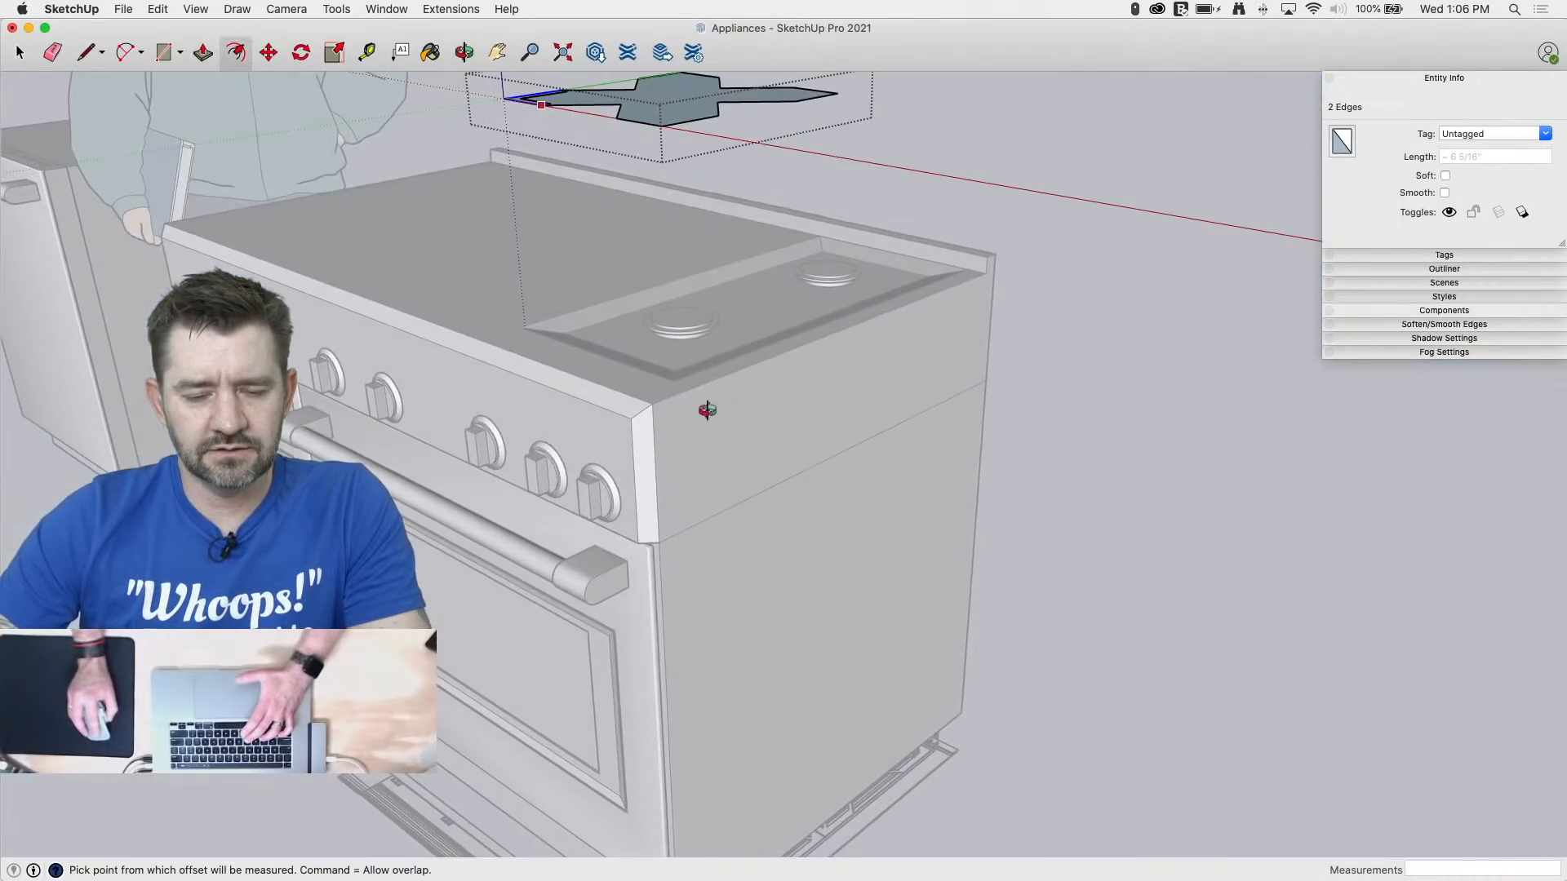
pyautogui.moveTo(706, 409); pyautogui.dragTo(702, 595, button='middle')
pyautogui.scroll(6, 648, 549)
pyautogui.moveTo(532, 469); pyautogui.dragTo(547, 447, button='middle')
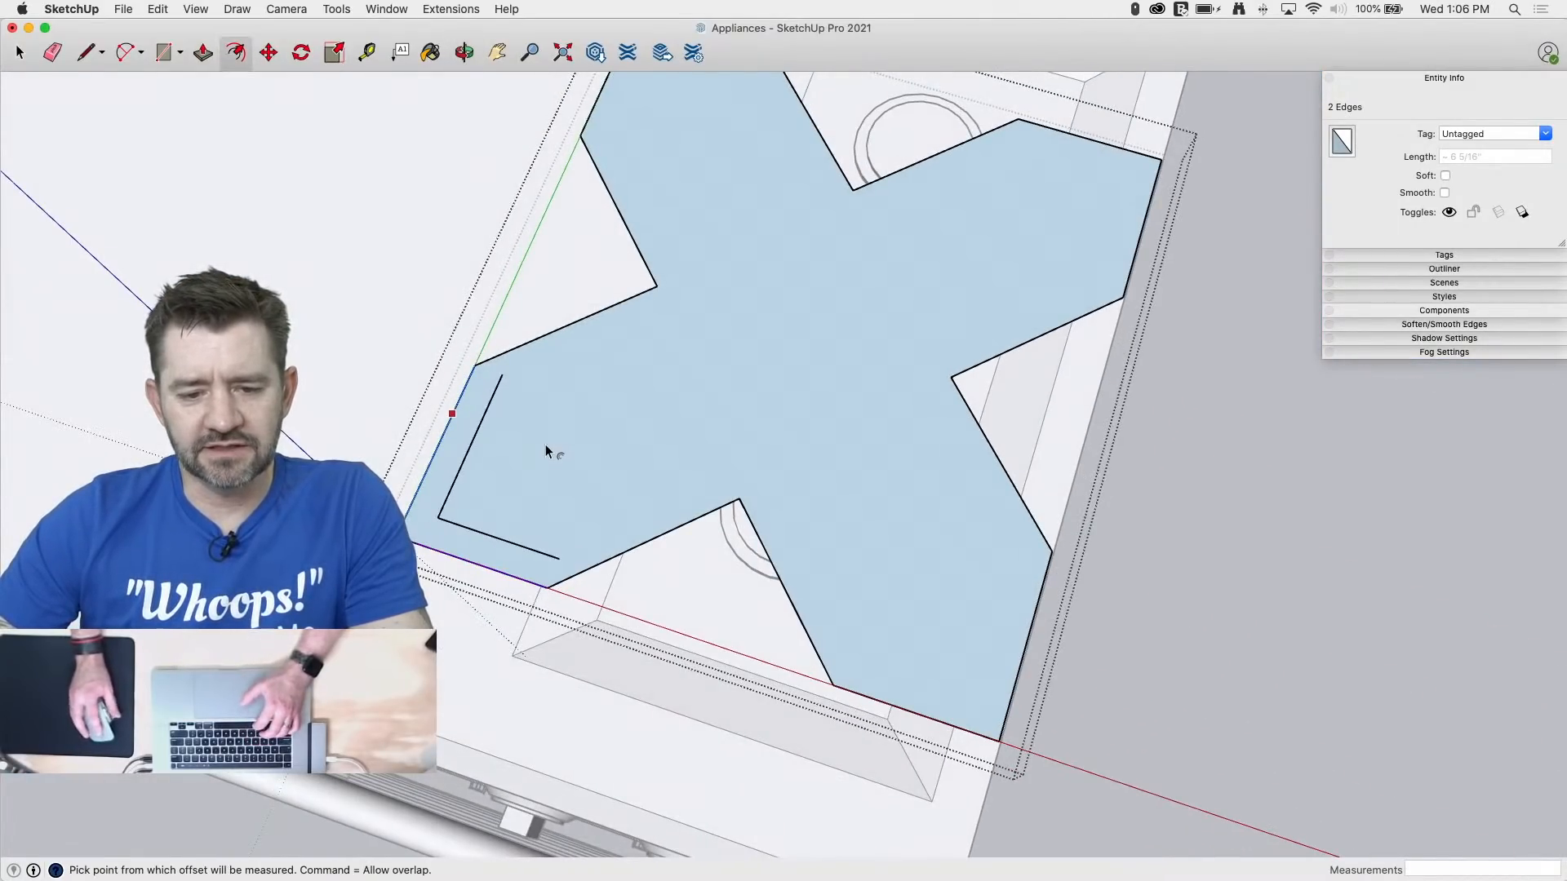
pyautogui.press('space')
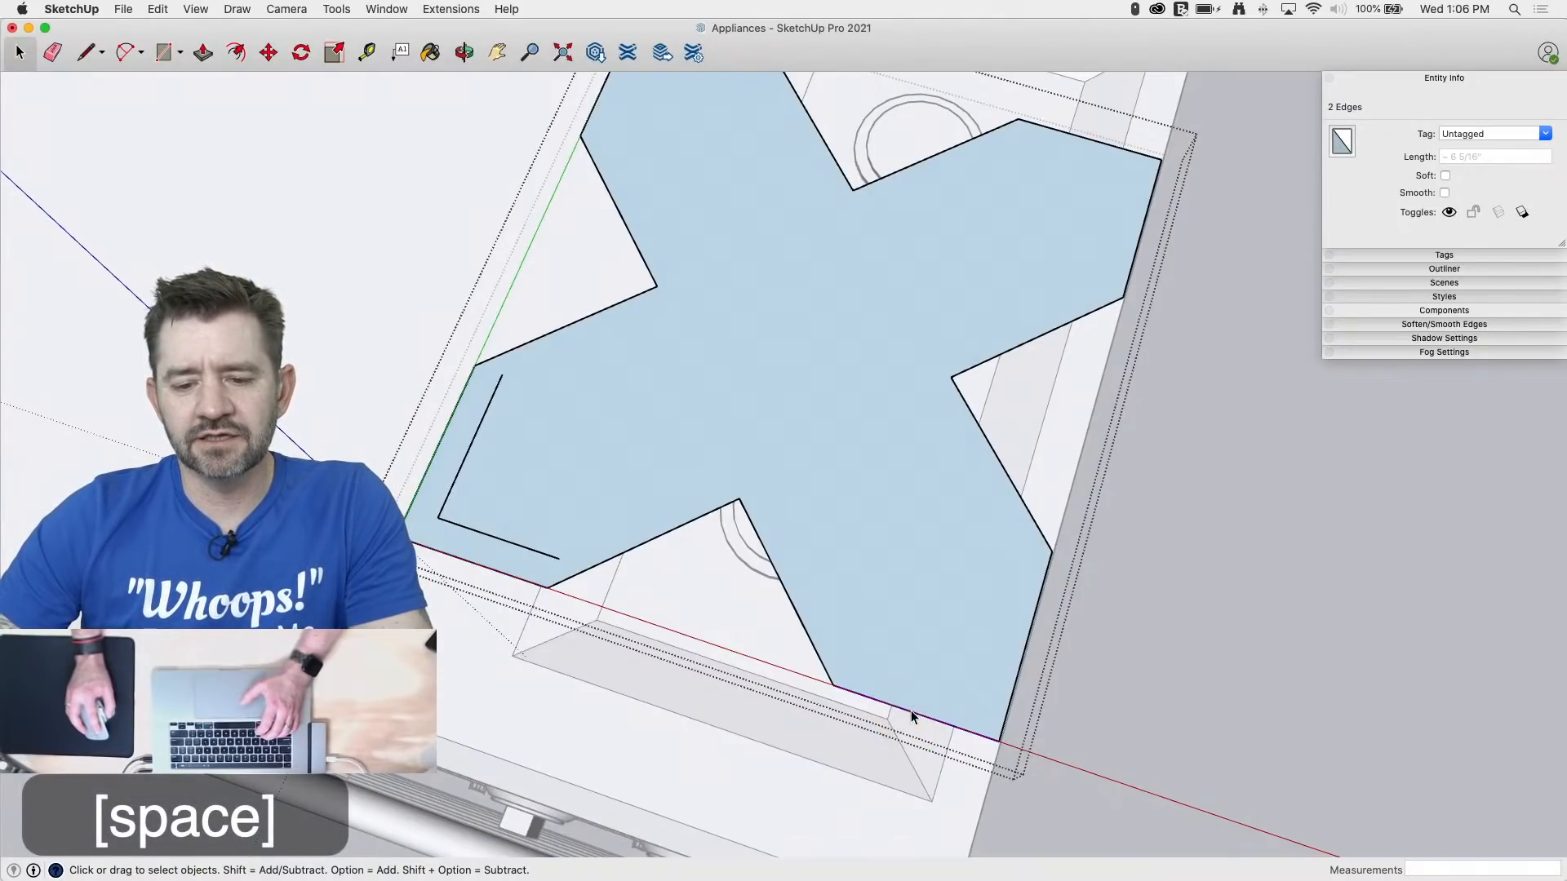
pyautogui.keyDown('shift'); pyautogui.click(1023, 654); pyautogui.keyUp('shift')
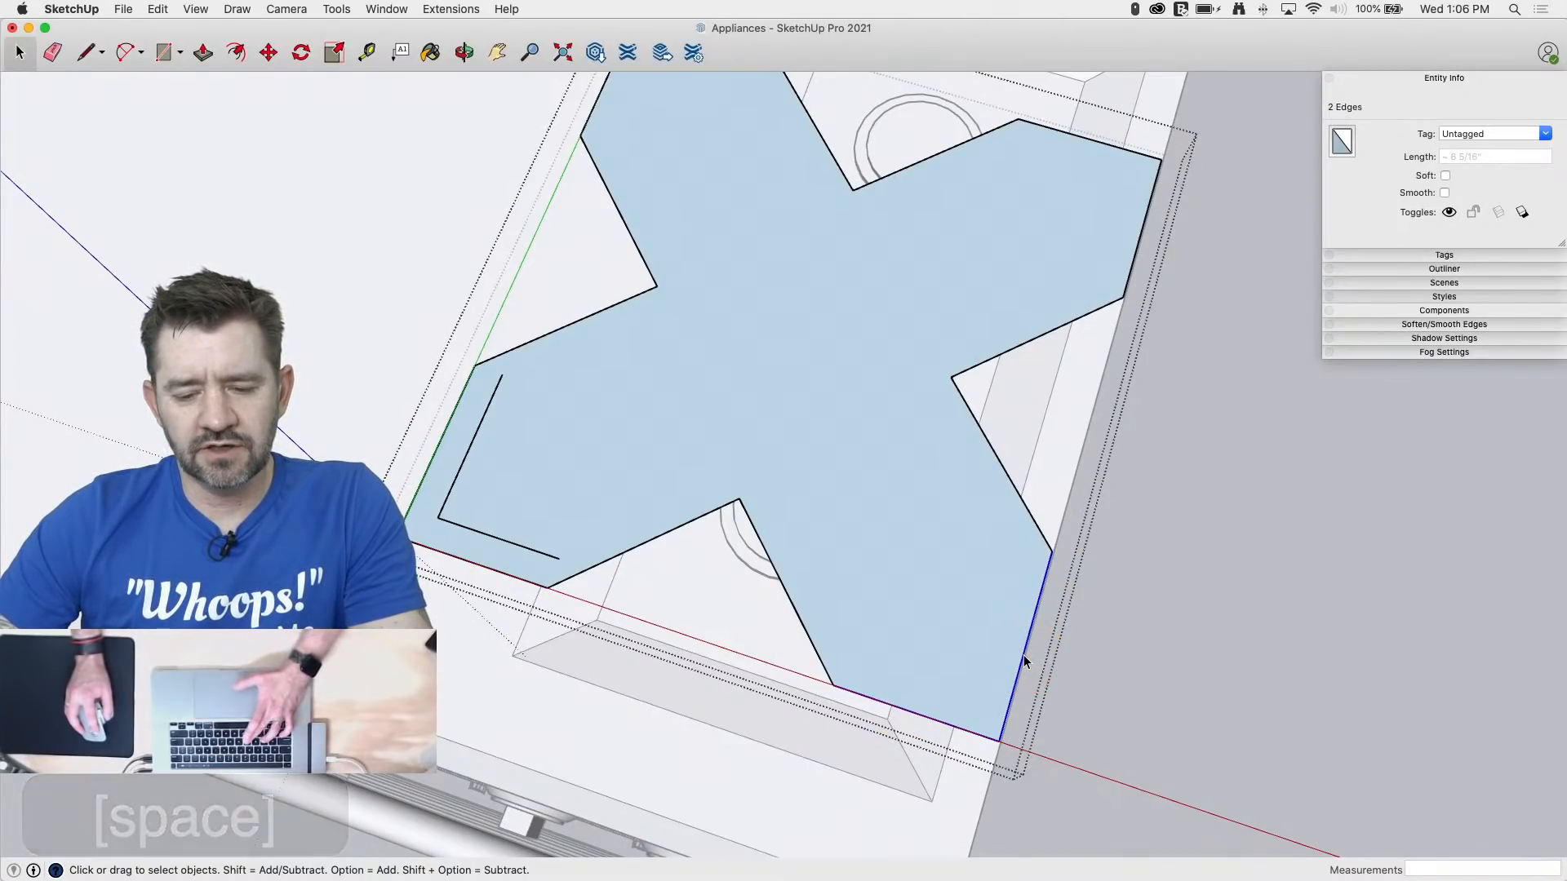
pyautogui.press('f')
pyautogui.doubleClick(1023, 656)
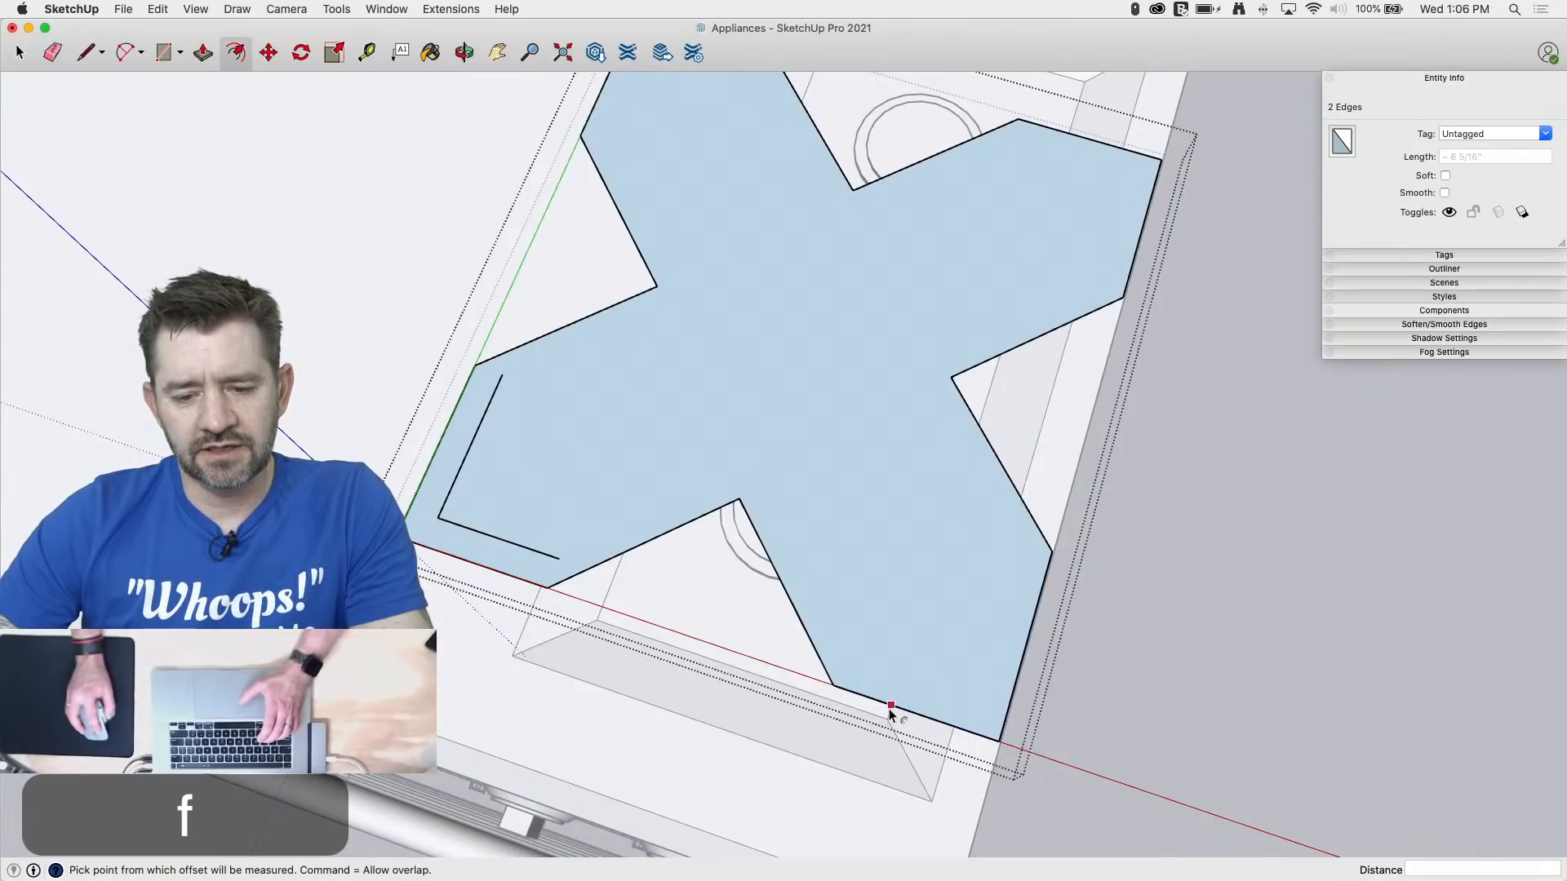
pyautogui.moveTo(888, 706); pyautogui.dragTo(560, 565)
pyautogui.scroll(-3, 632, 706)
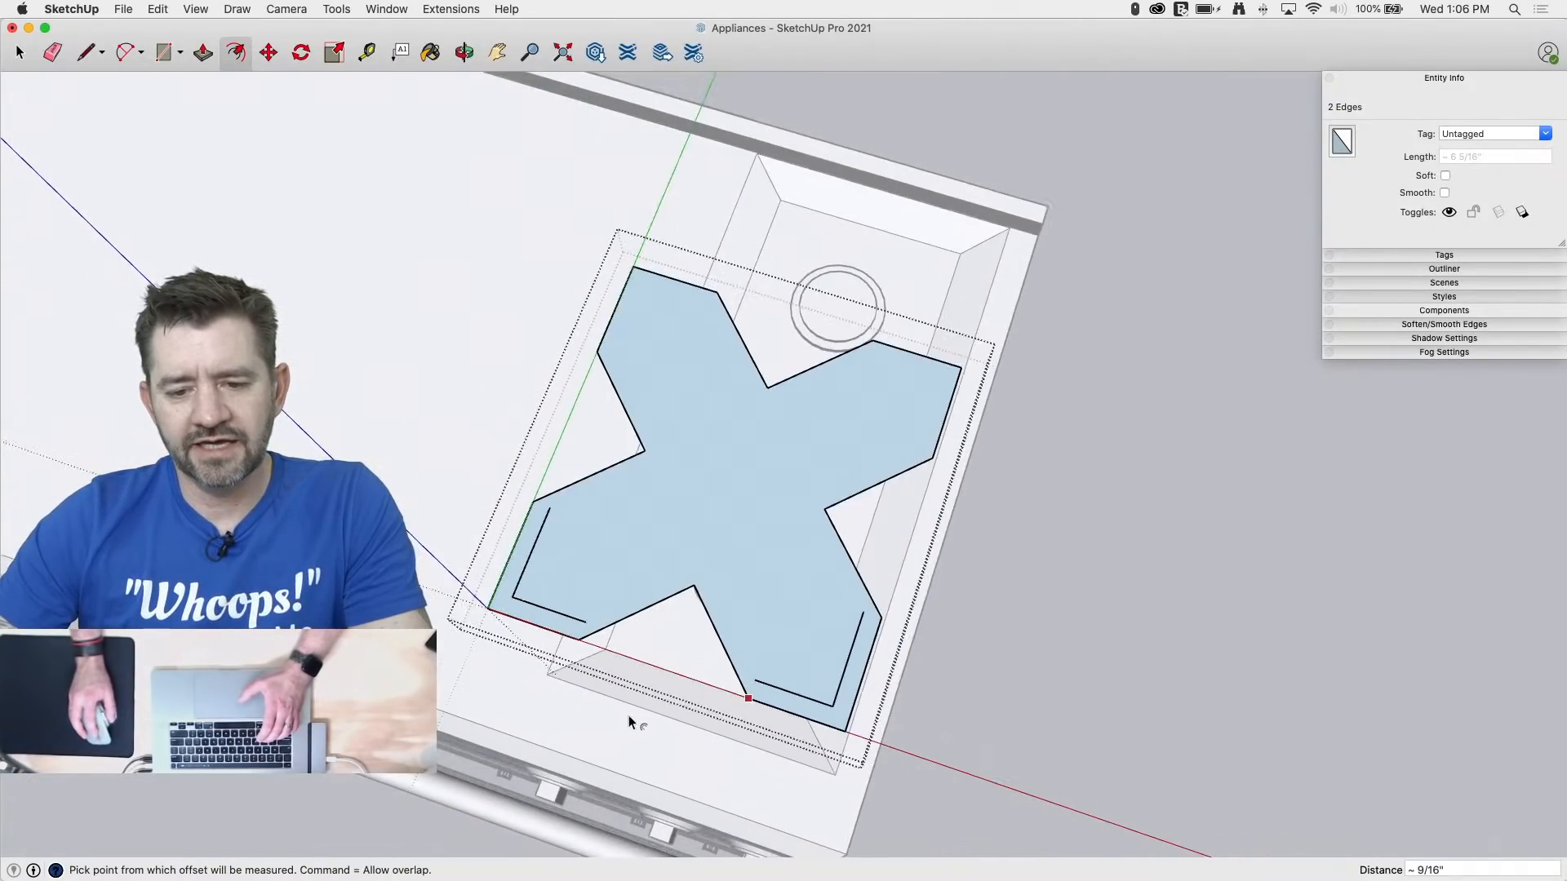
# Step: Offset the outer corner edges of both rear arms inward by about 9/16", aligned with the existing offset lines
pyautogui.press('space')
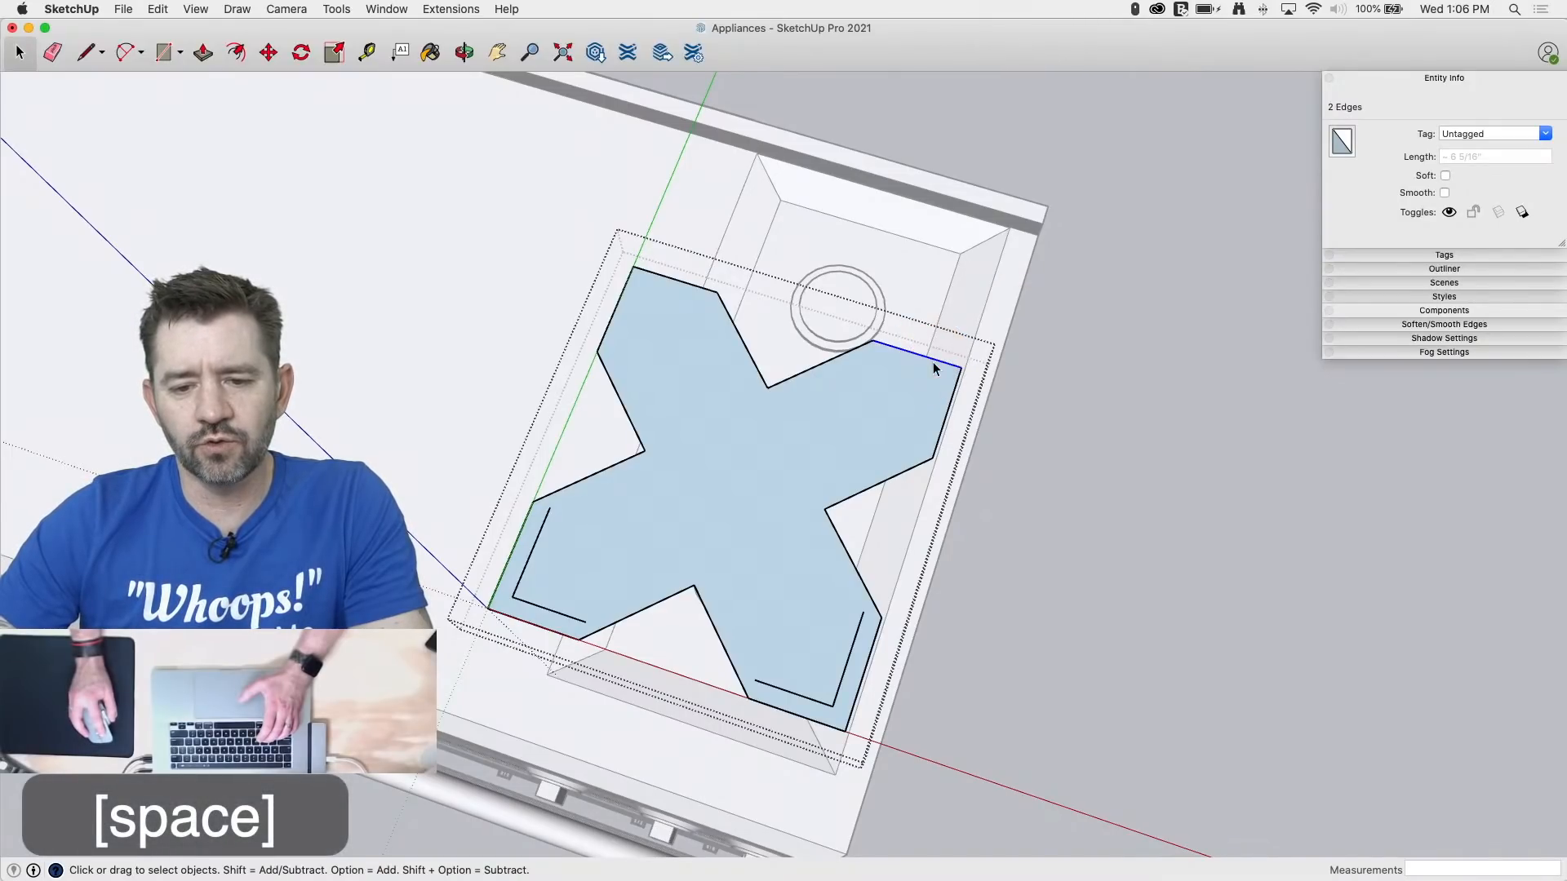
pyautogui.click(957, 383)
pyautogui.keyDown('shift'); pyautogui.click(956, 383); pyautogui.keyUp('shift')
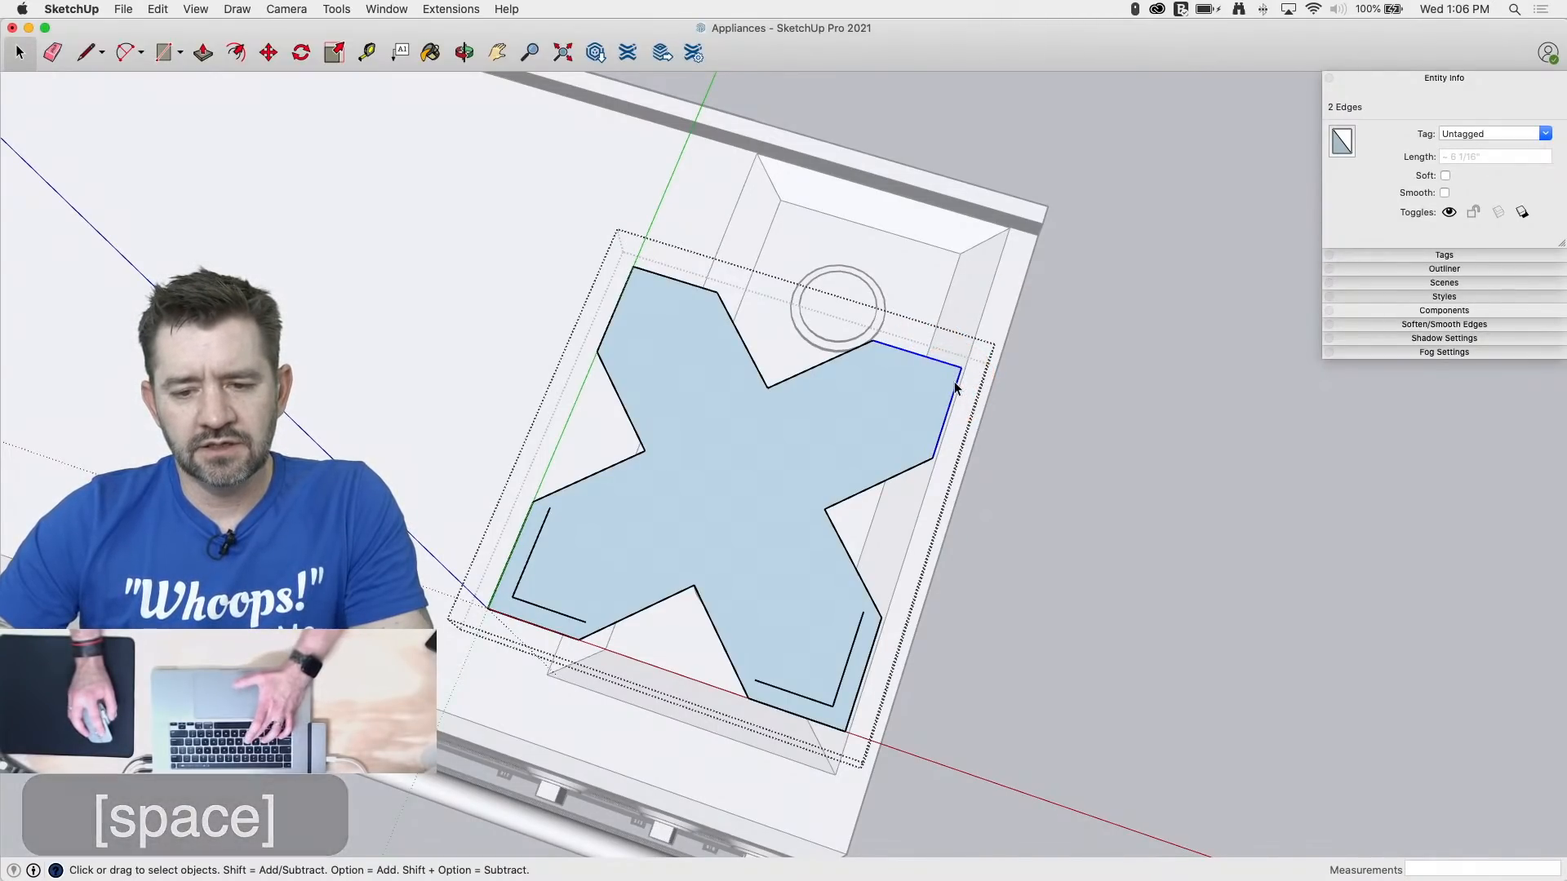
pyautogui.press('f')
pyautogui.moveTo(956, 384); pyautogui.dragTo(848, 662)
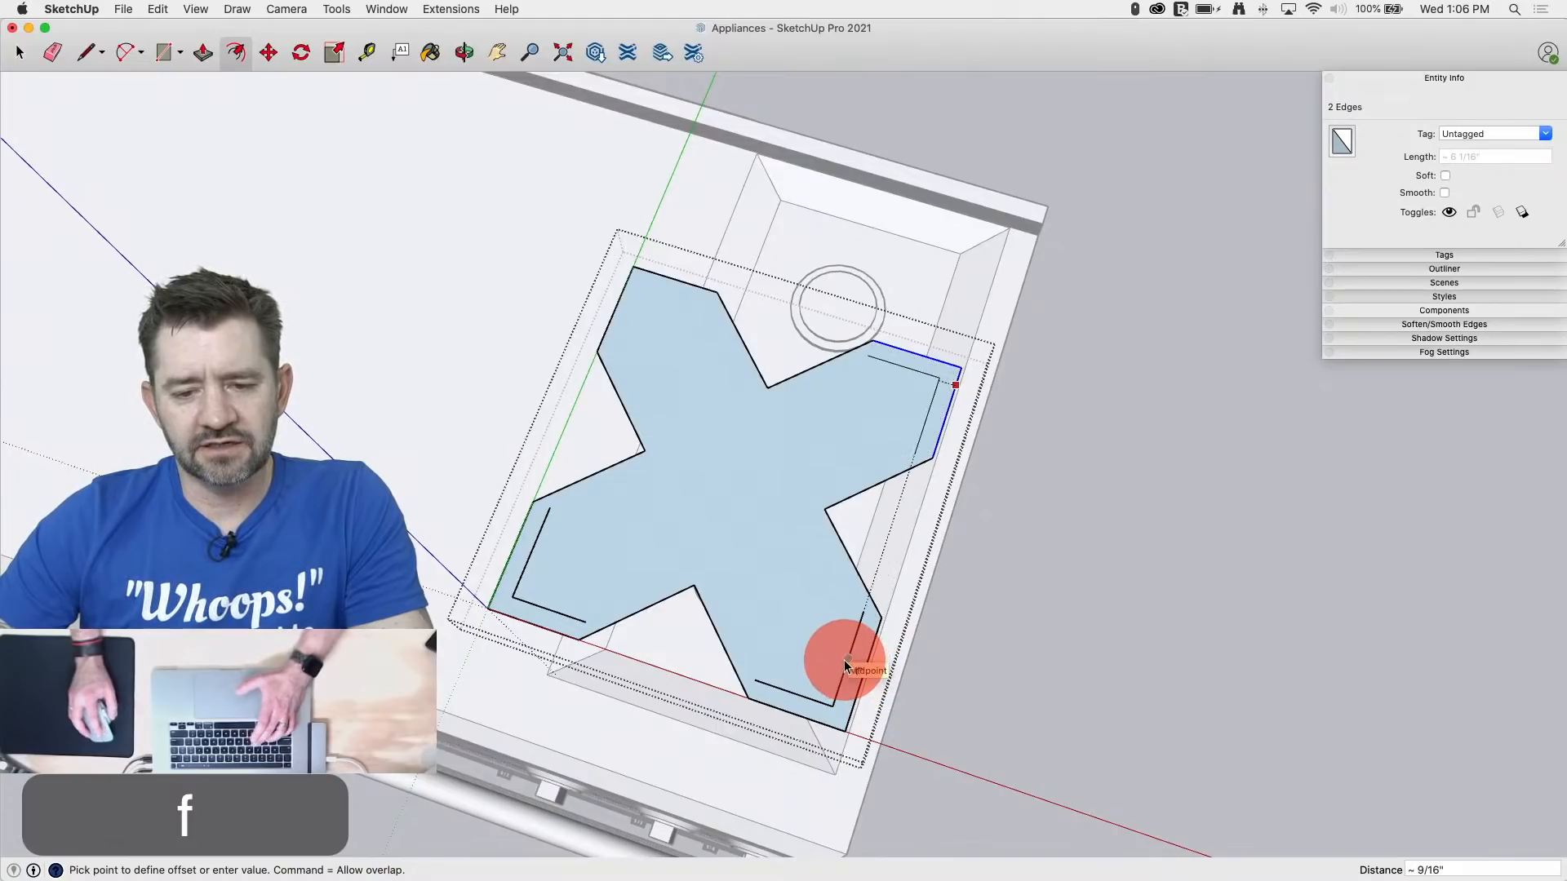
pyautogui.press('space')
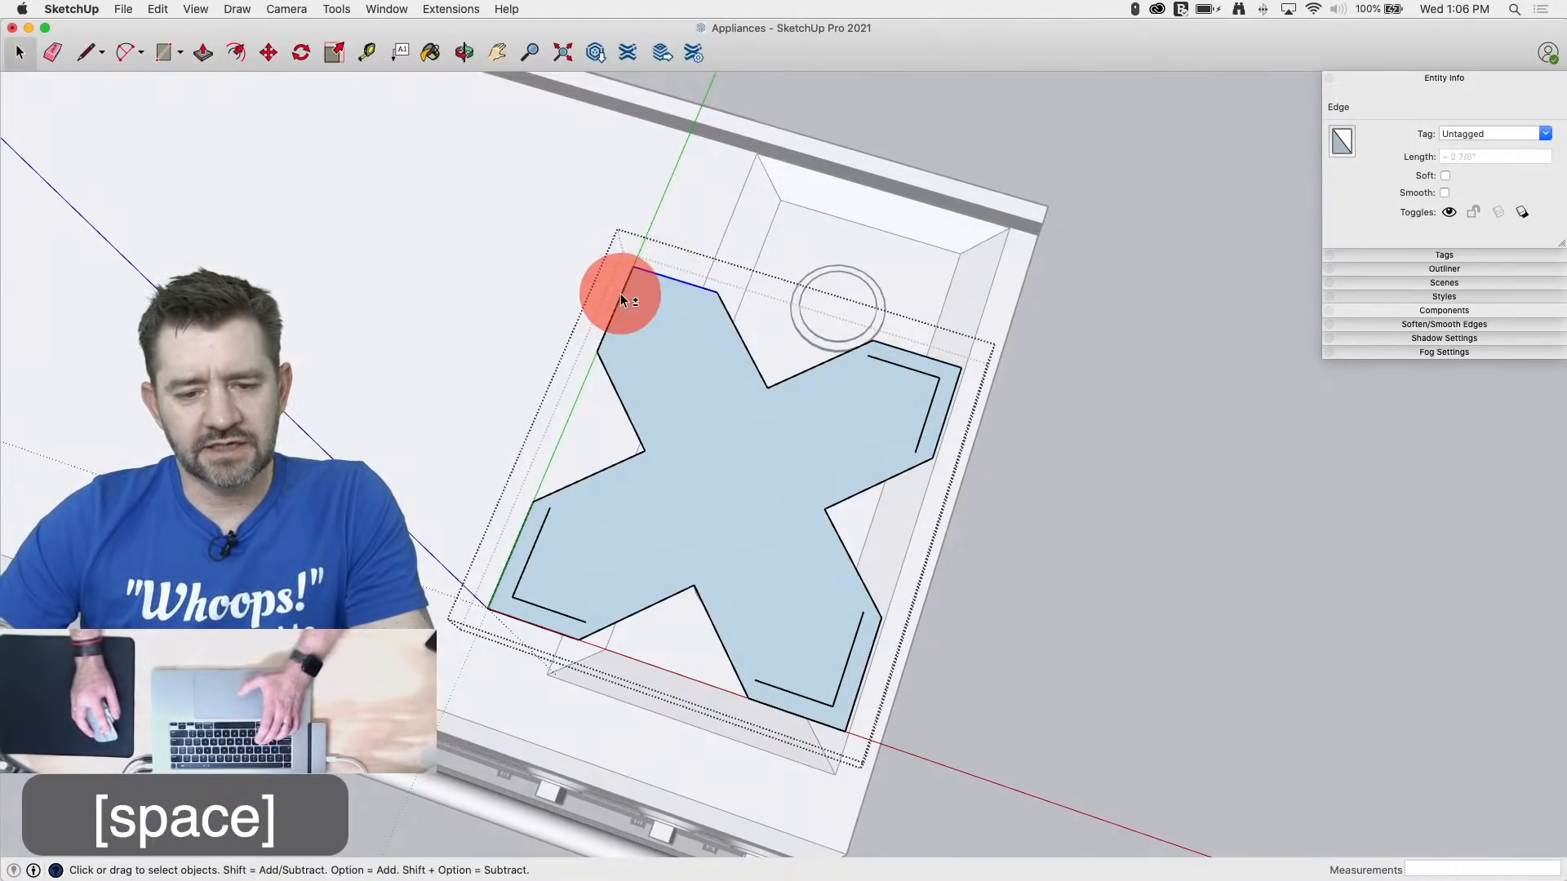
pyautogui.press('f')
pyautogui.moveTo(620, 297); pyautogui.dragTo(549, 520)
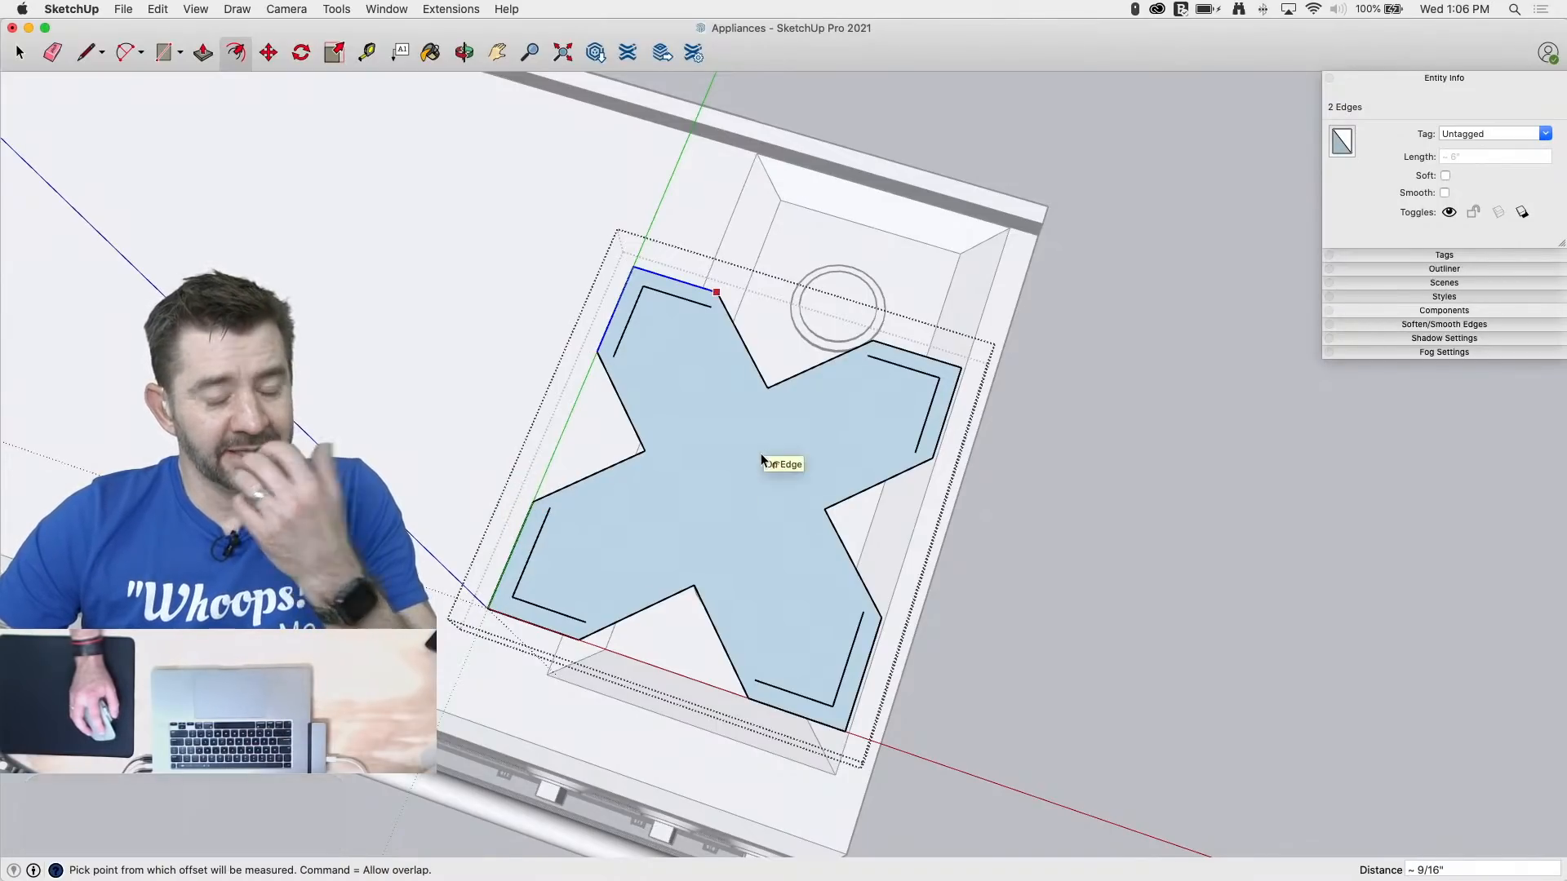
# Step: Draw two parallel lines about 11" long joining the offset ends of the front-left and rear-right arms
pyautogui.press('l')
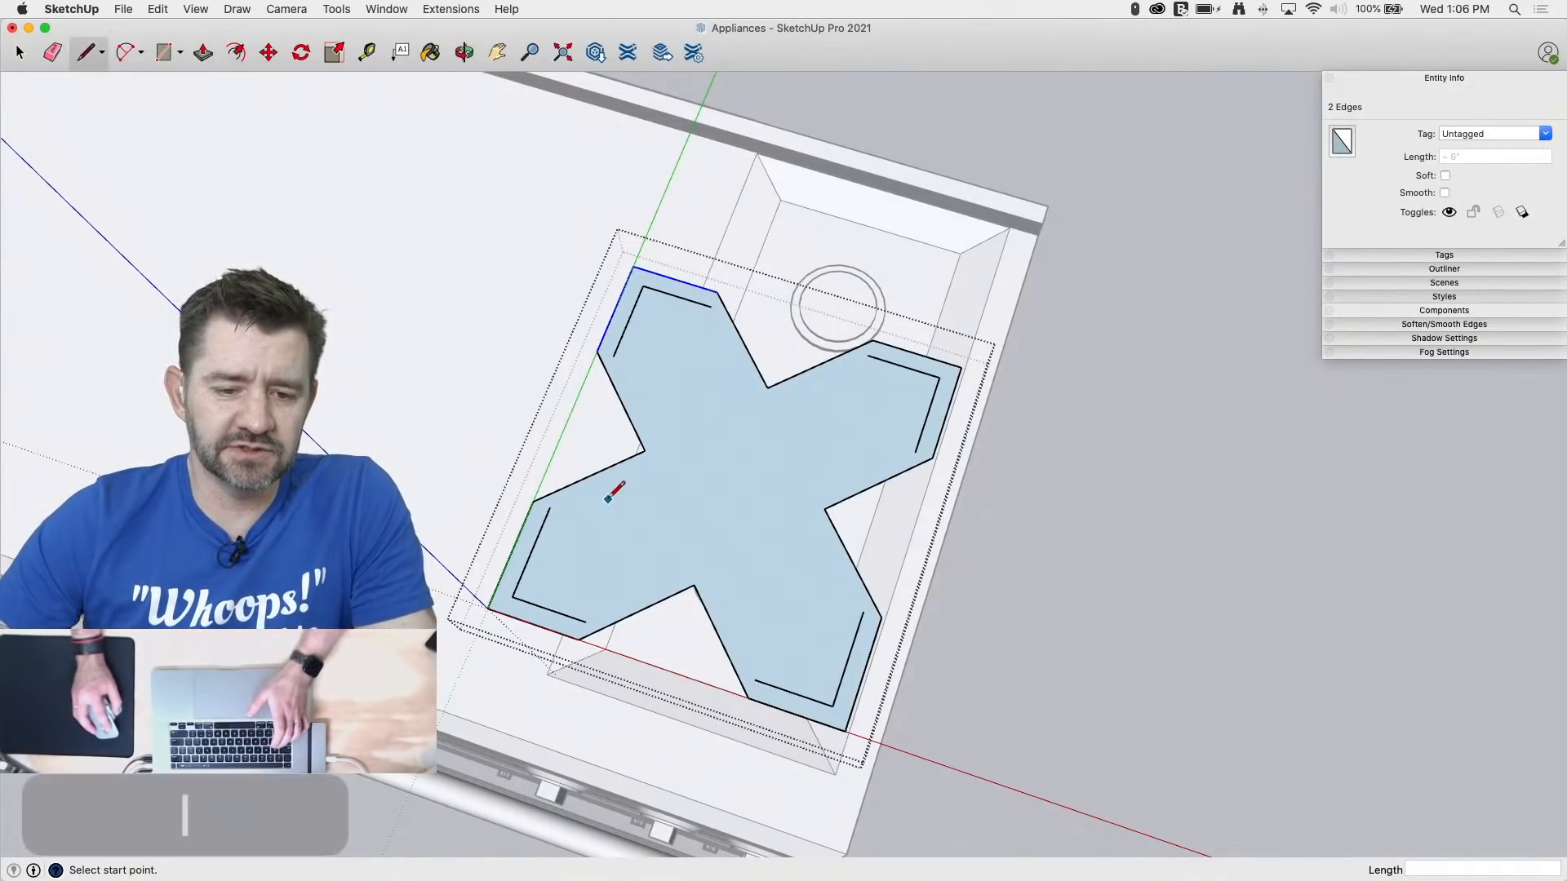
pyautogui.click(550, 507)
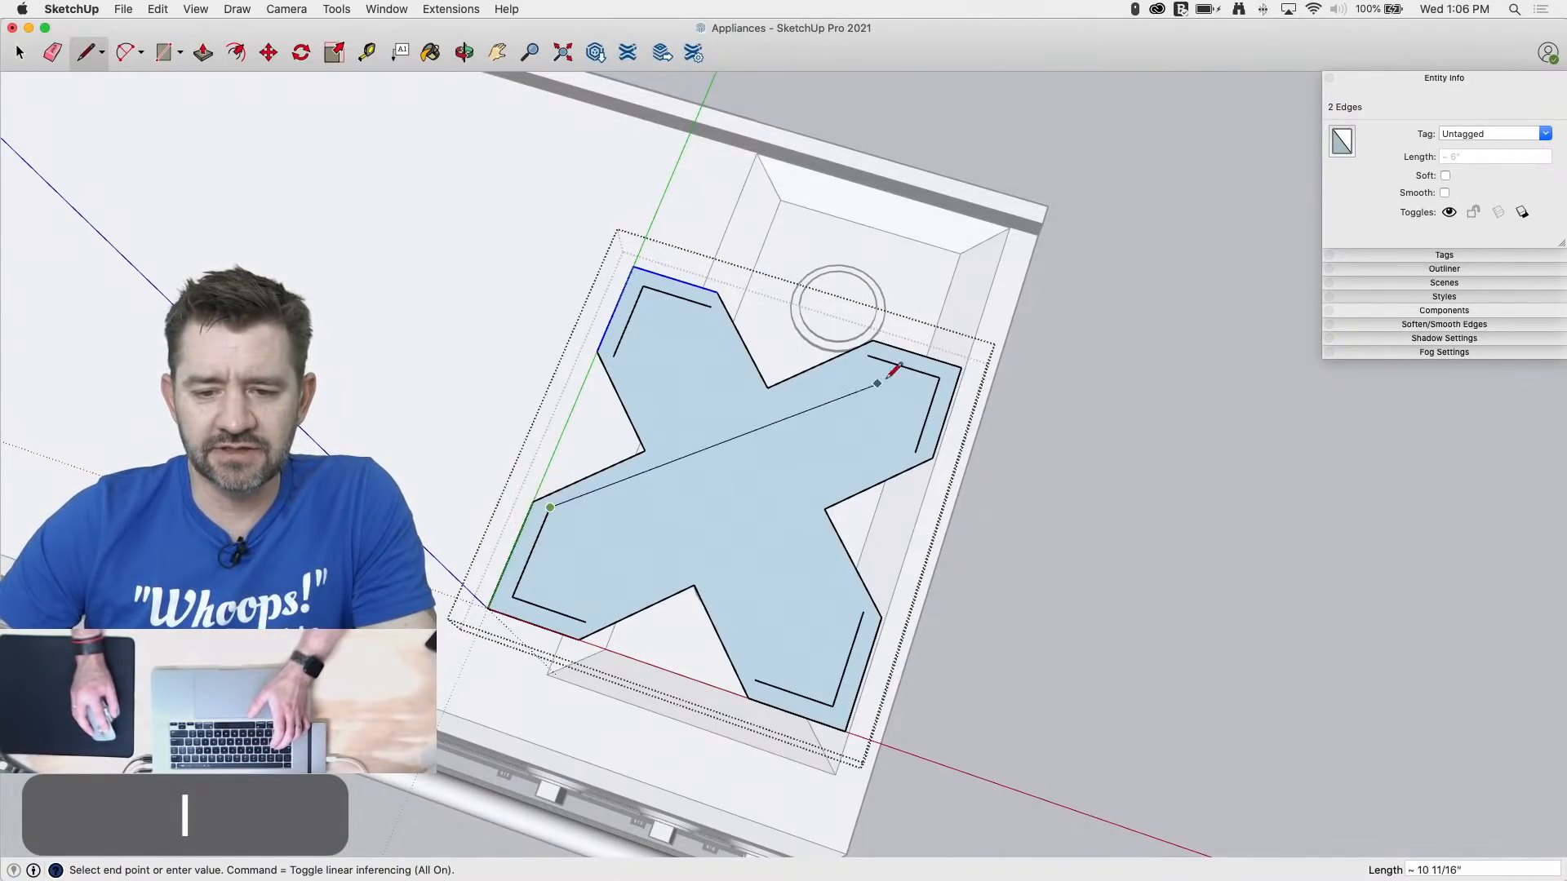
pyautogui.press('Escape')
pyautogui.click(914, 451)
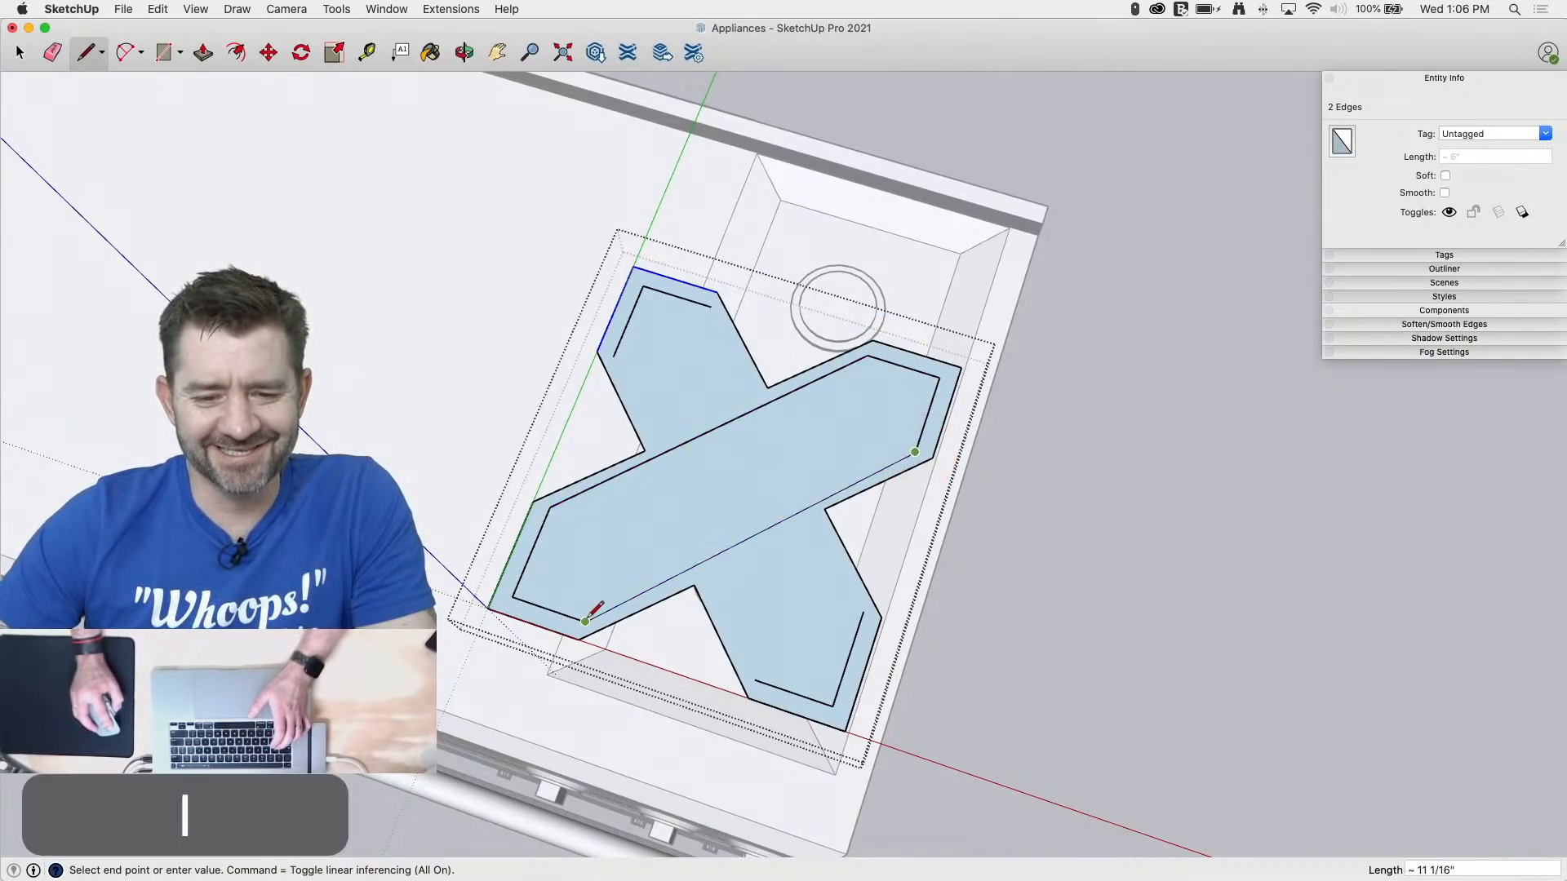
pyautogui.press('Escape')
# Step: Draw two parallel lines about 11" long joining the offset ends of the rear-left and front-right arms
pyautogui.click(613, 357)
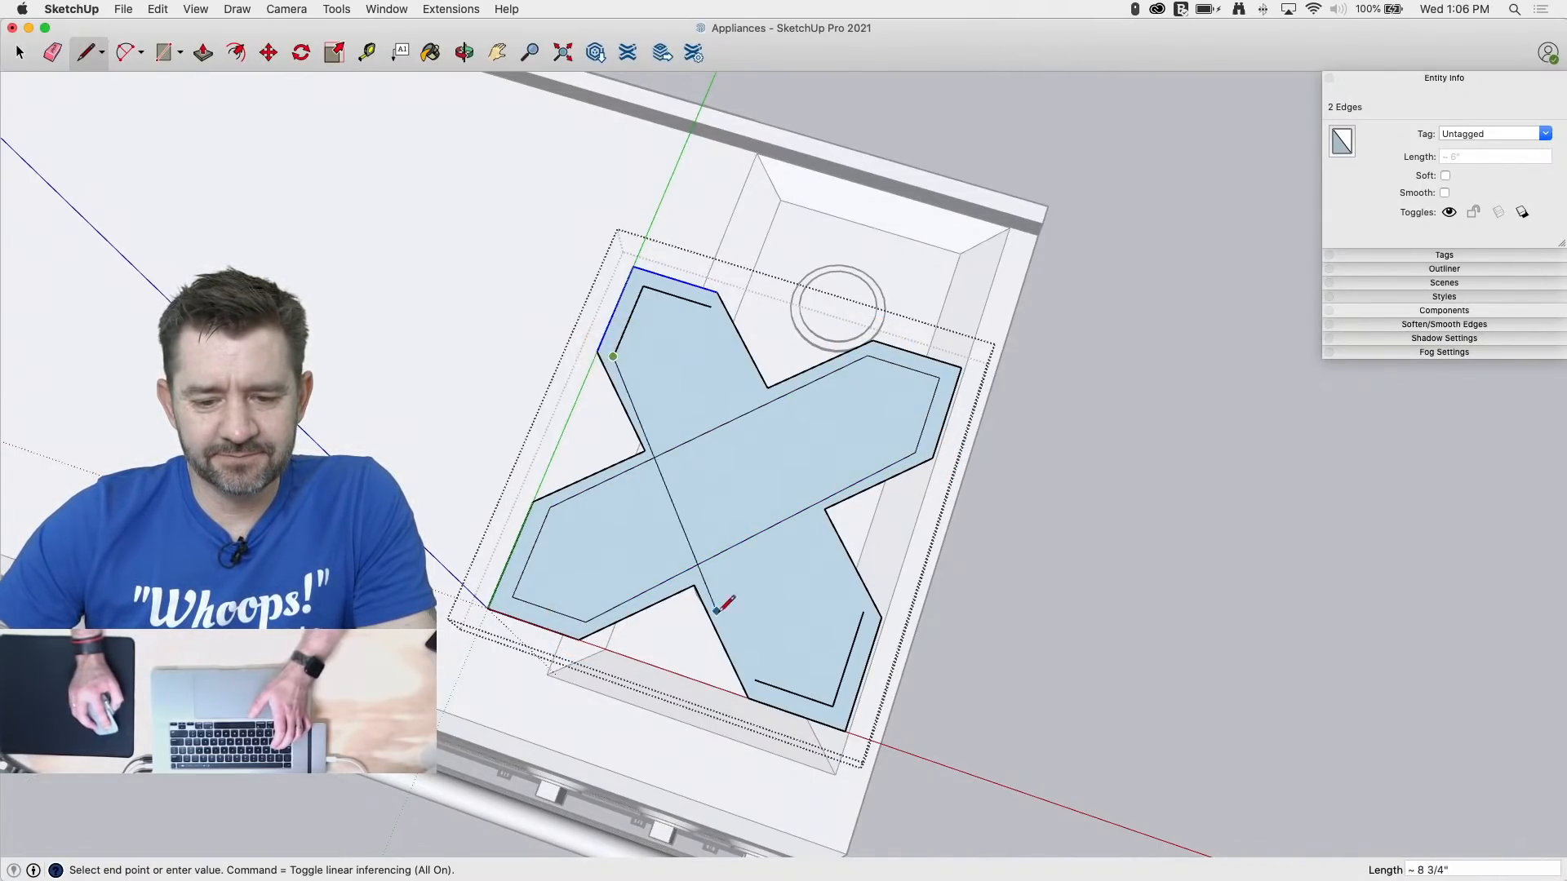
pyautogui.click(754, 679)
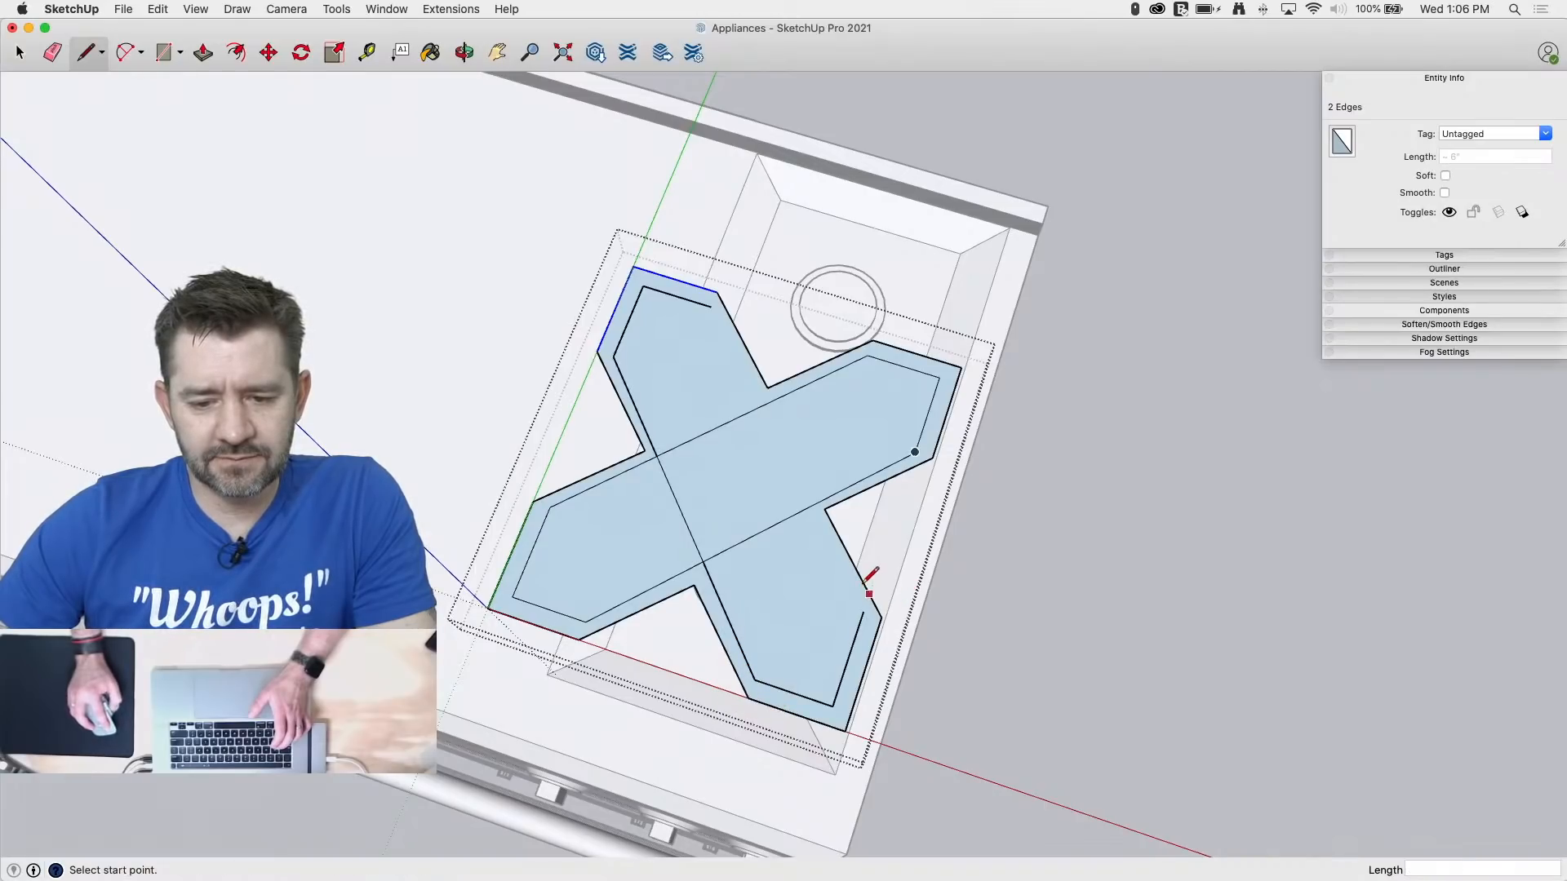
pyautogui.press('l')
pyautogui.click(862, 611)
pyautogui.click(710, 304)
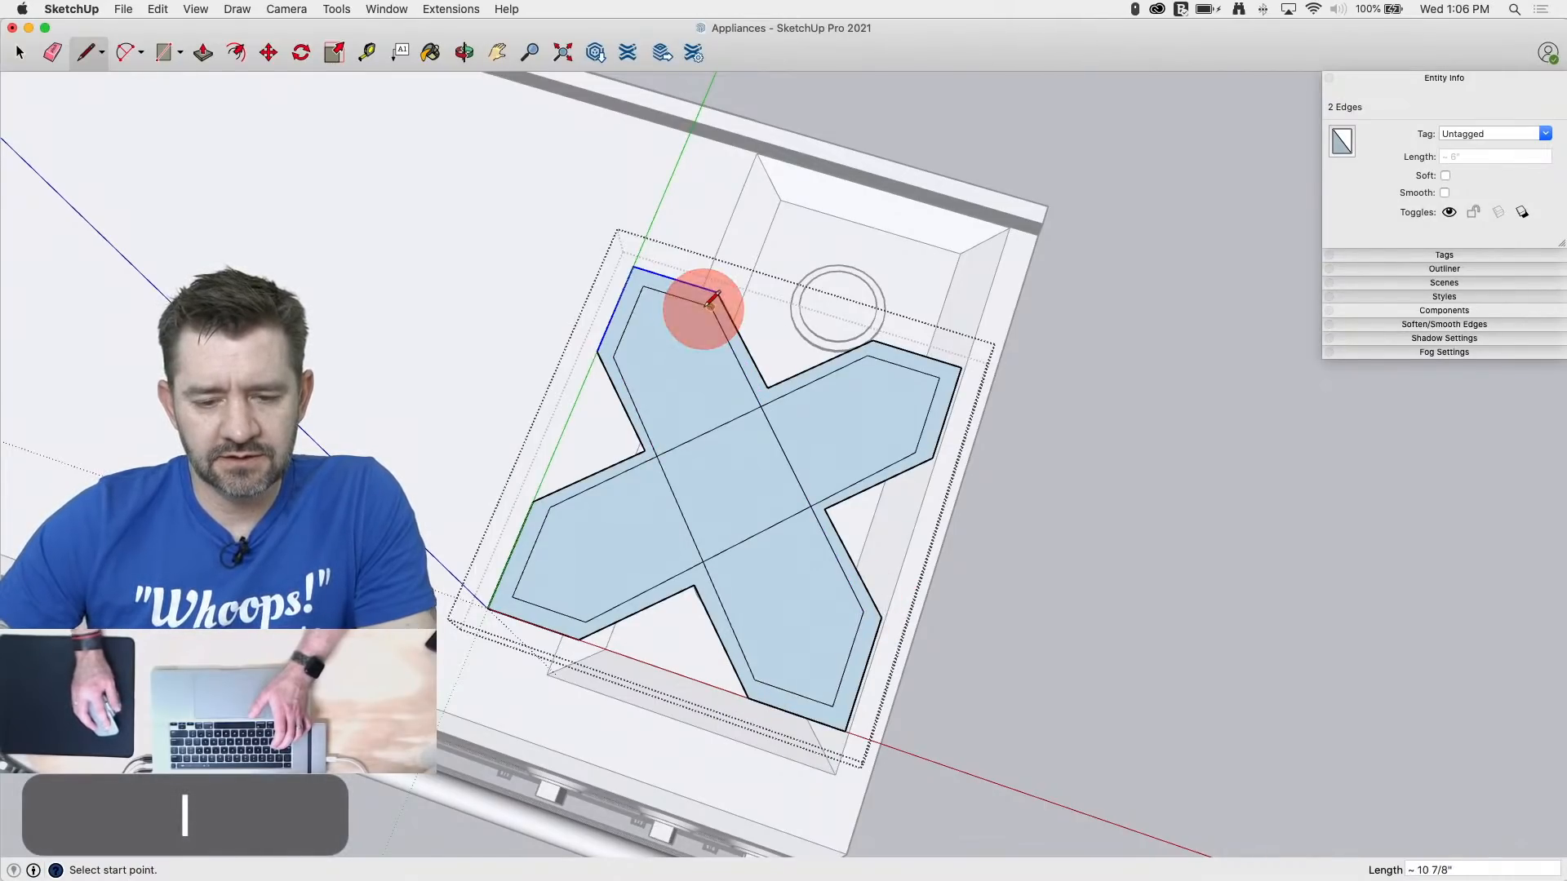
# Step: Draw a diagonal about 1' 2 9/16" long from the front-left inner corner to the rear-right inner corner
pyautogui.press('e')
pyautogui.moveTo(735, 465)
pyautogui.mouseDown(button='middle')
pyautogui.moveTo(685, 448)
pyautogui.moveTo(604, 527)
pyautogui.mouseUp(button='middle')
pyautogui.press('l')
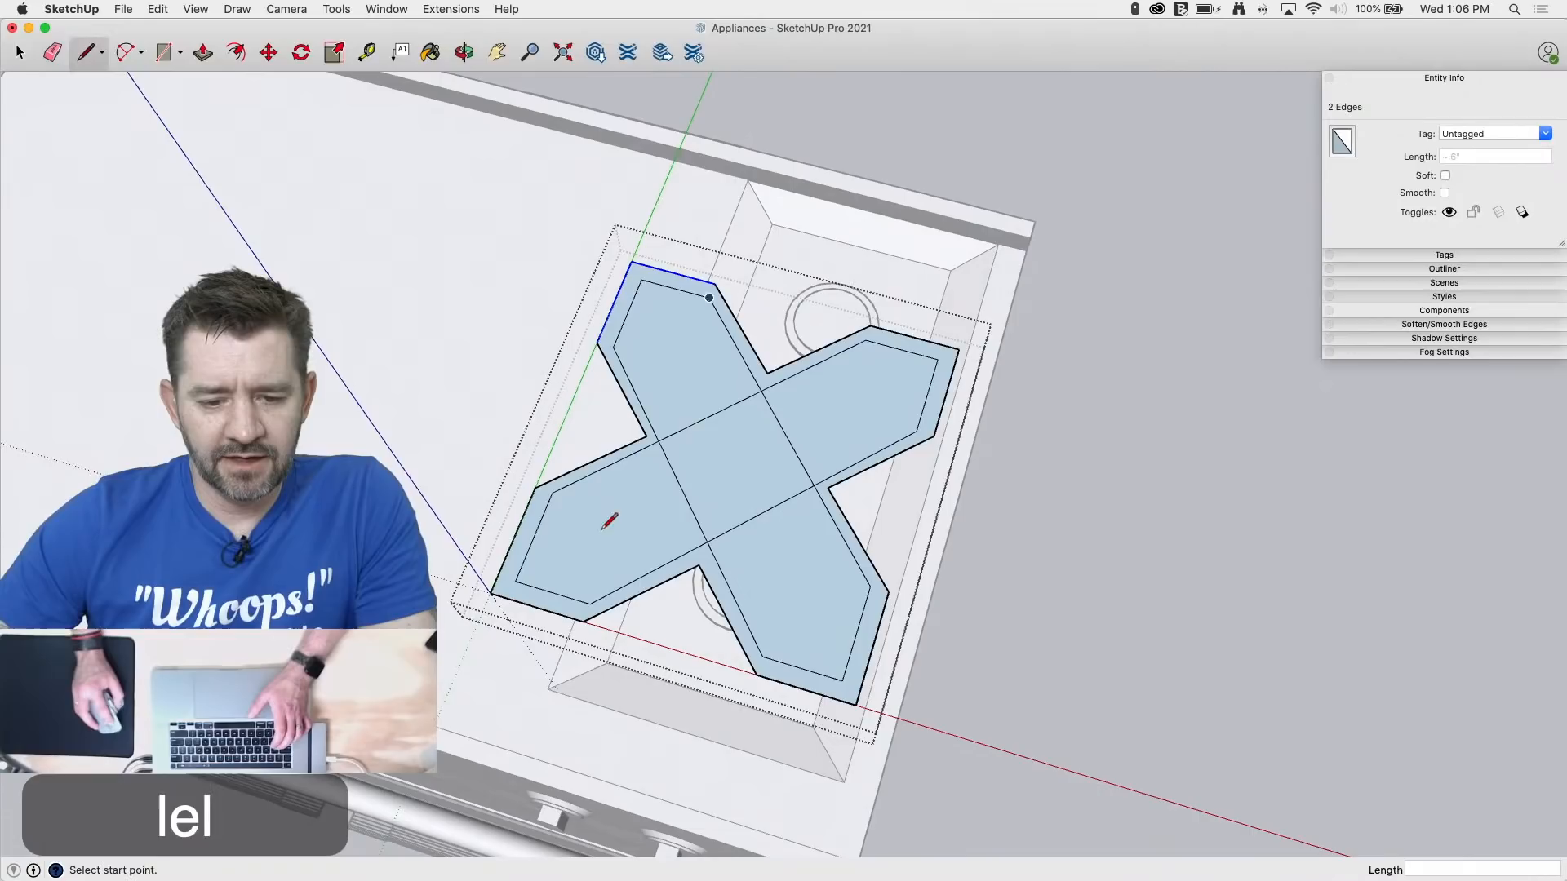
pyautogui.click(515, 581)
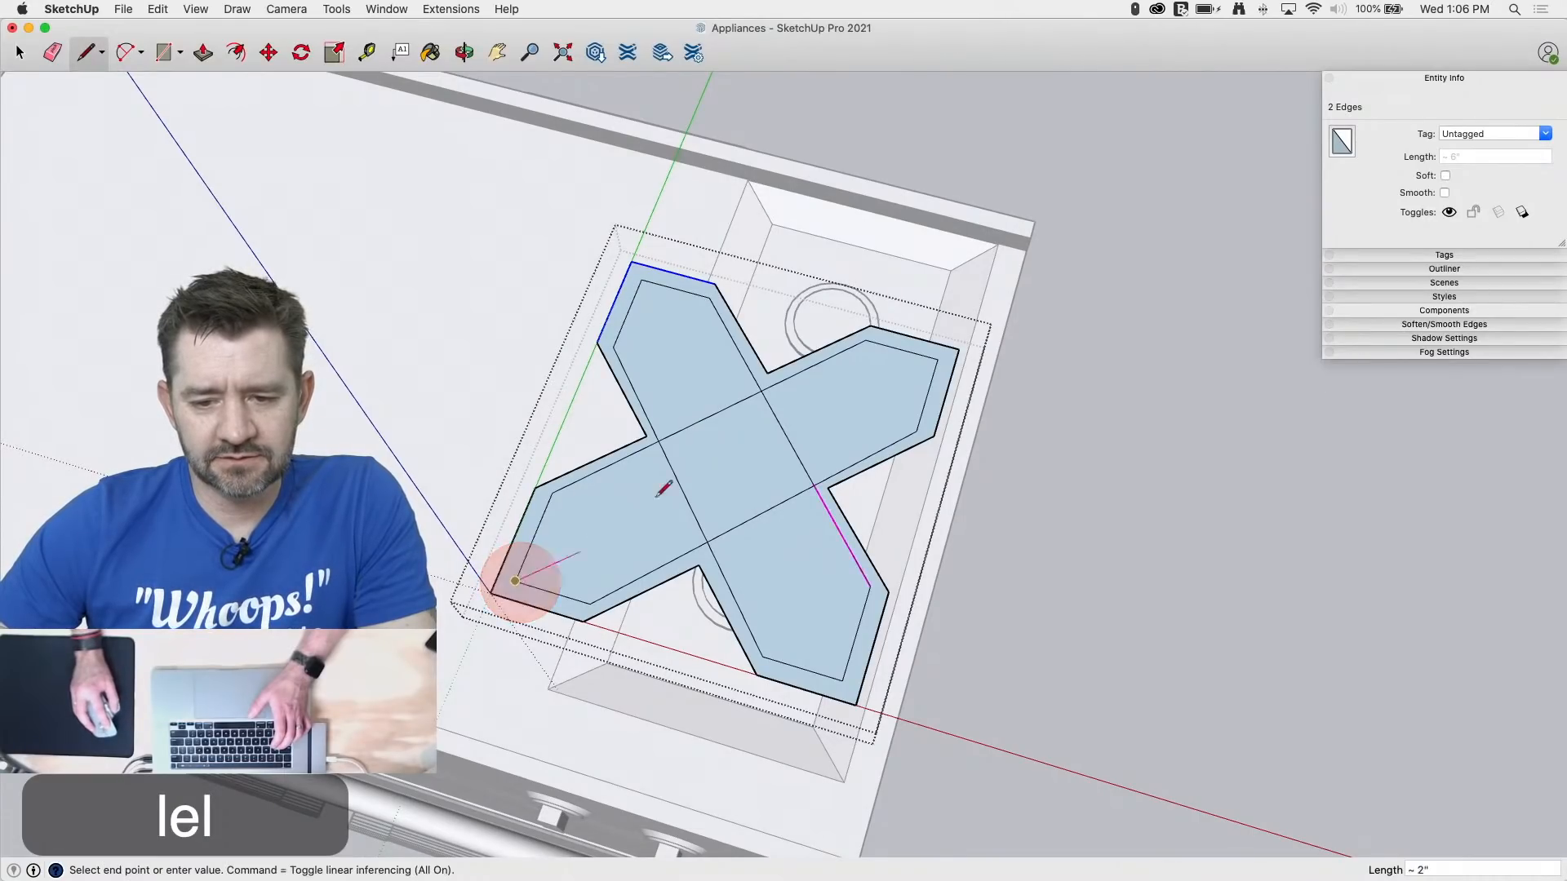
pyautogui.click(938, 358)
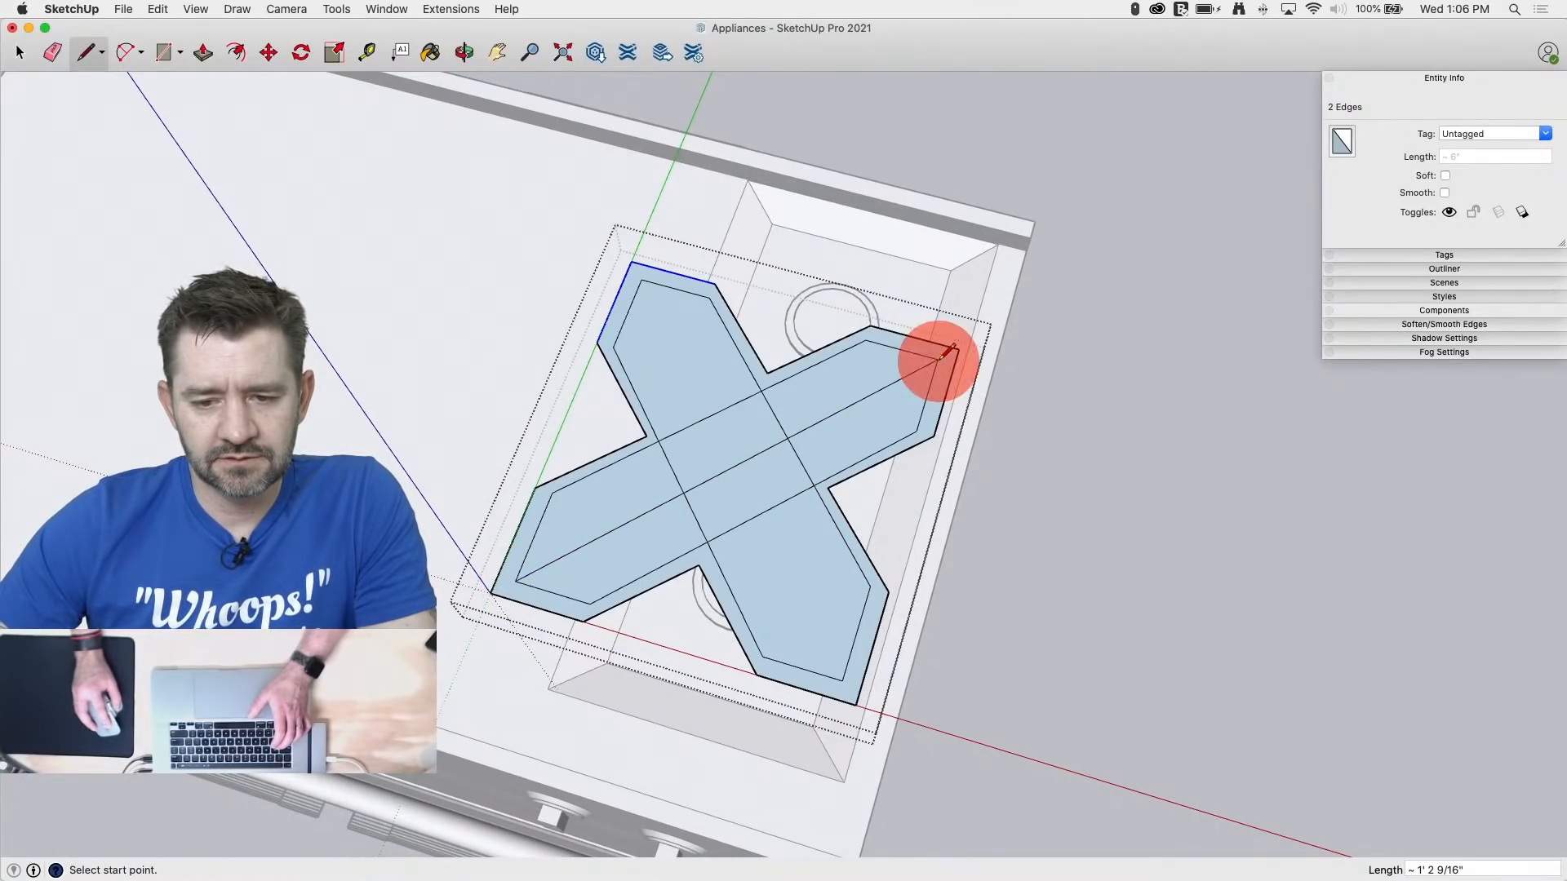
# Step: Draw a diagonal from the rear-left inner corner of the X-shaped grate to its front-right inner corner
pyautogui.click(641, 279)
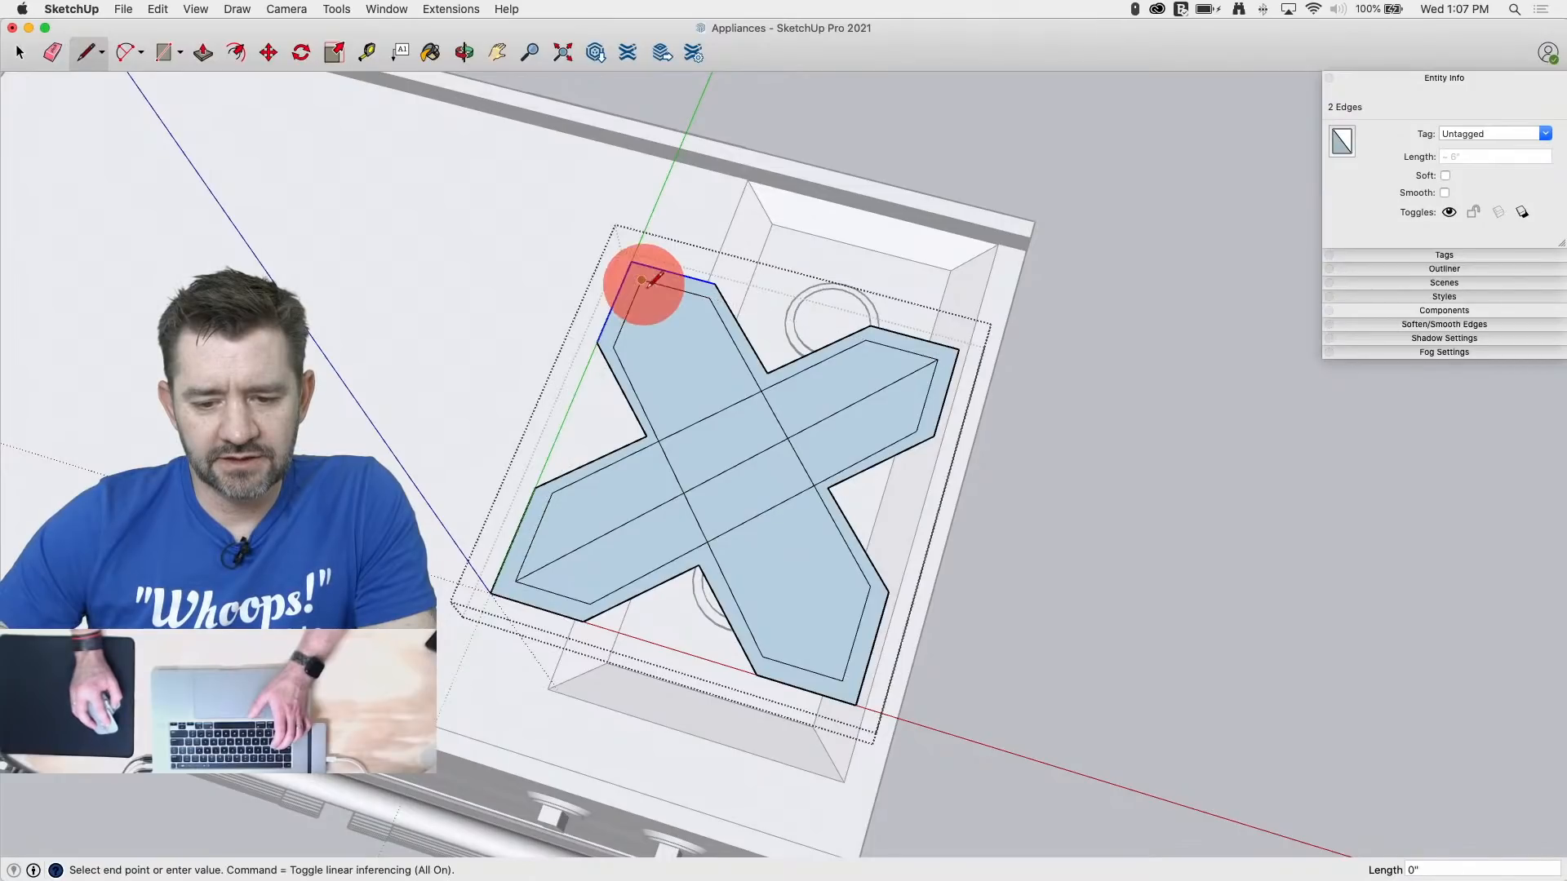
pyautogui.click(843, 679)
pyautogui.scroll(5, 840, 657)
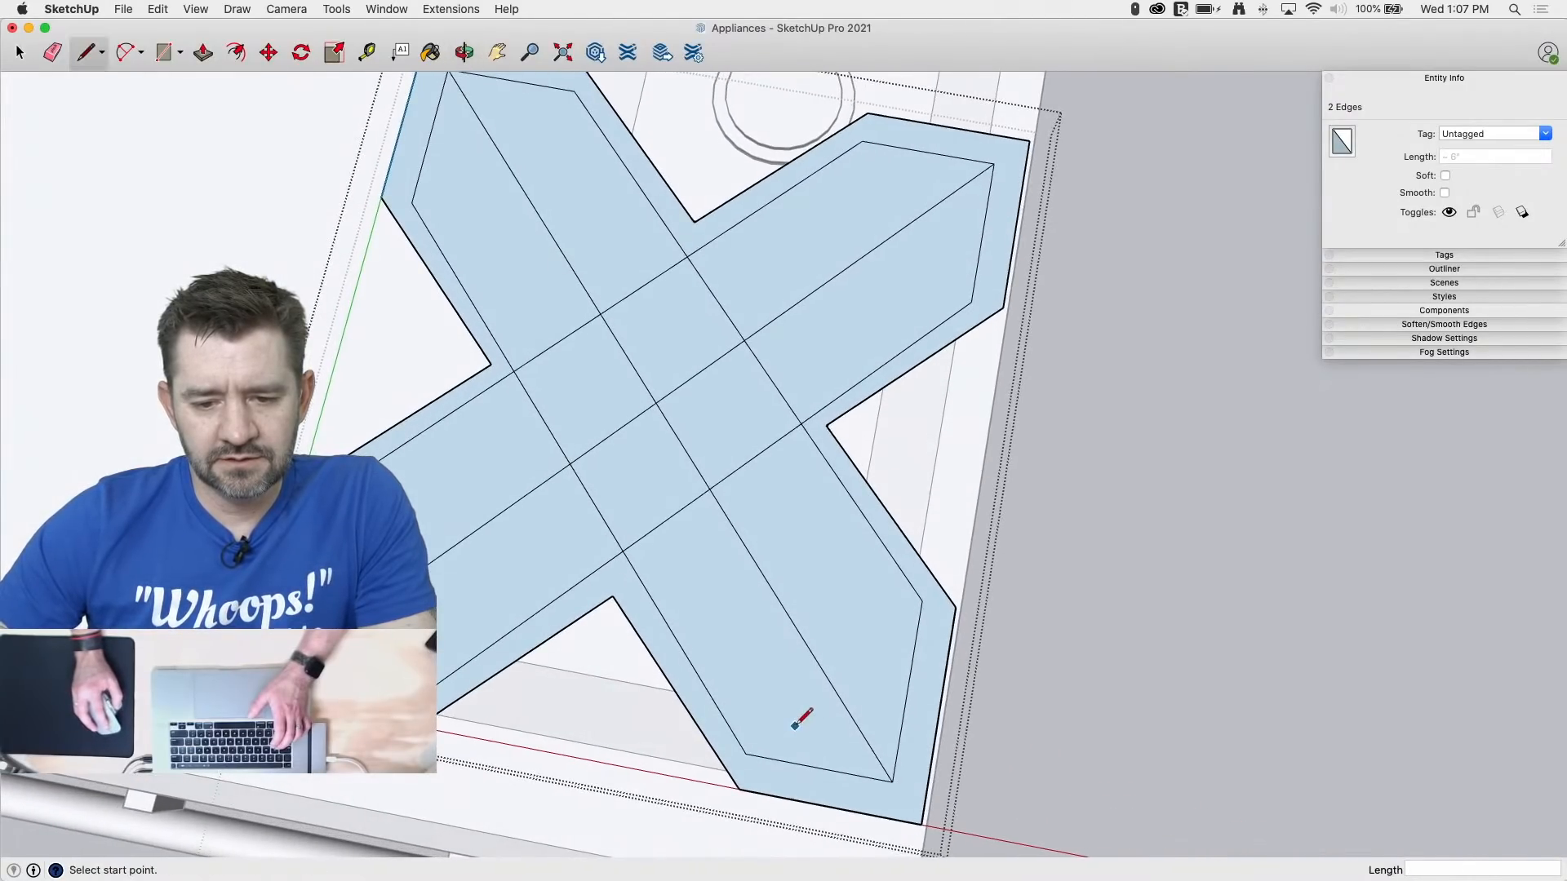
pyautogui.press('space')
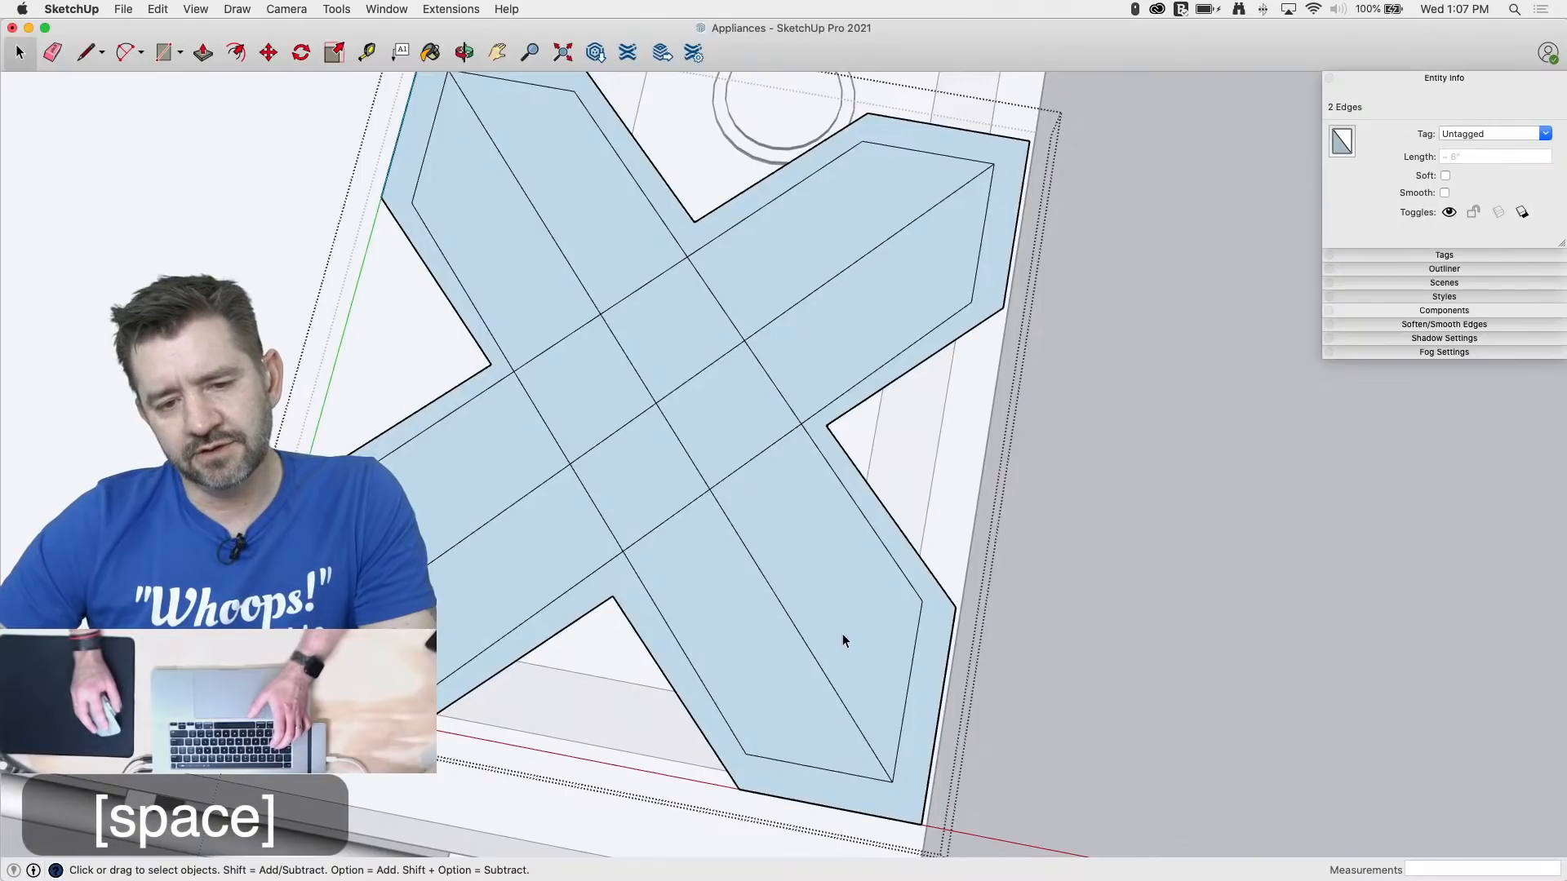
pyautogui.moveTo(845, 631); pyautogui.dragTo(804, 698, button='middle')
# Step: Erase the diagonals and parallel bar lines inside the grate, keeping only the outline and the four offset corner edges
pyautogui.press('l')
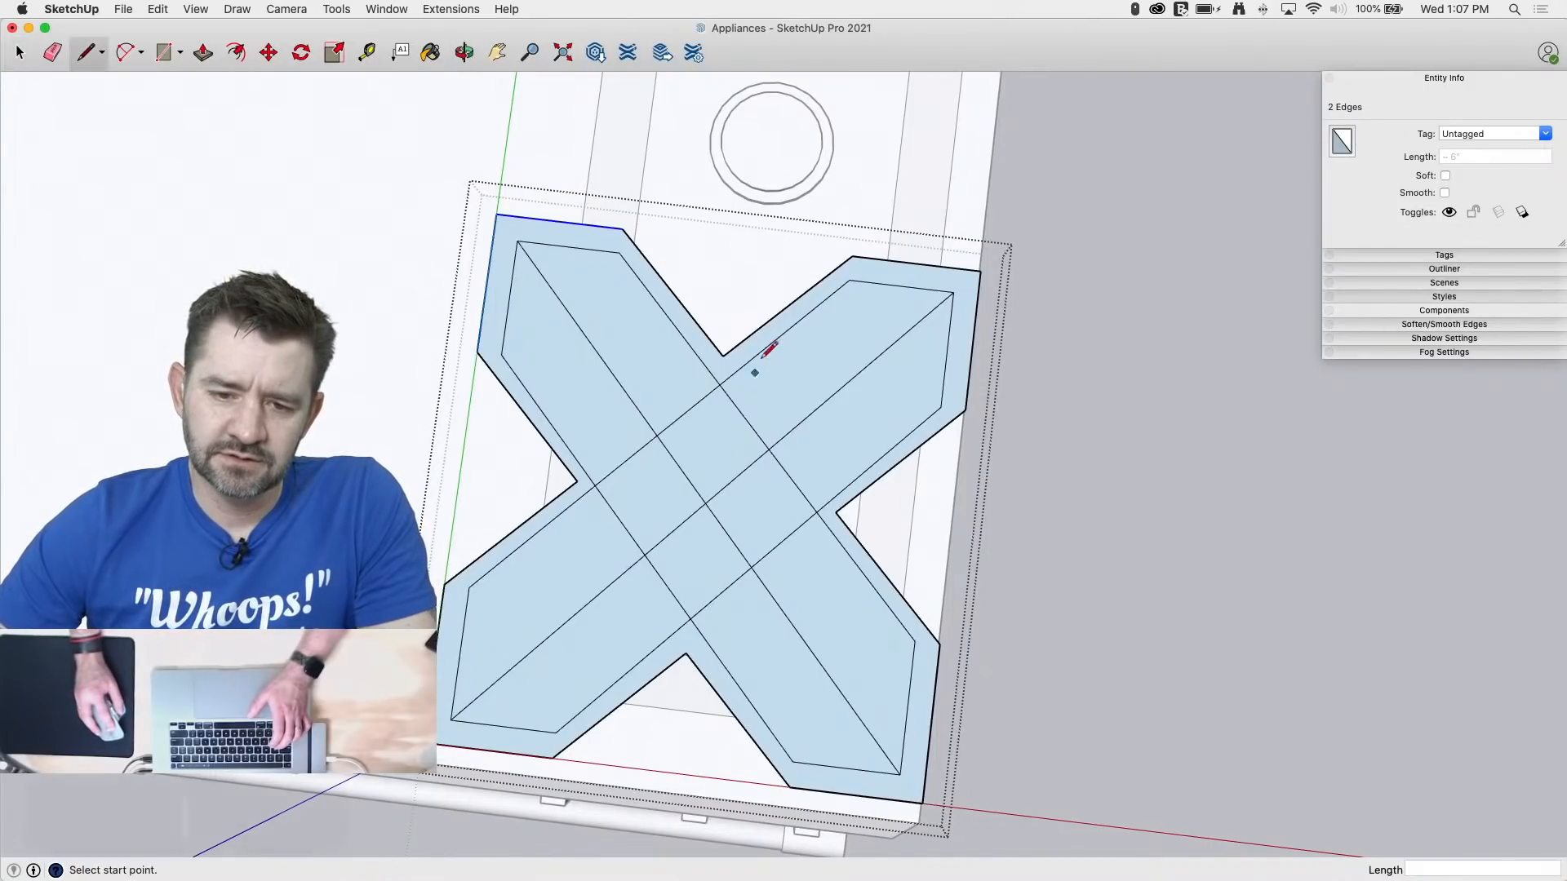
pyautogui.click(848, 258)
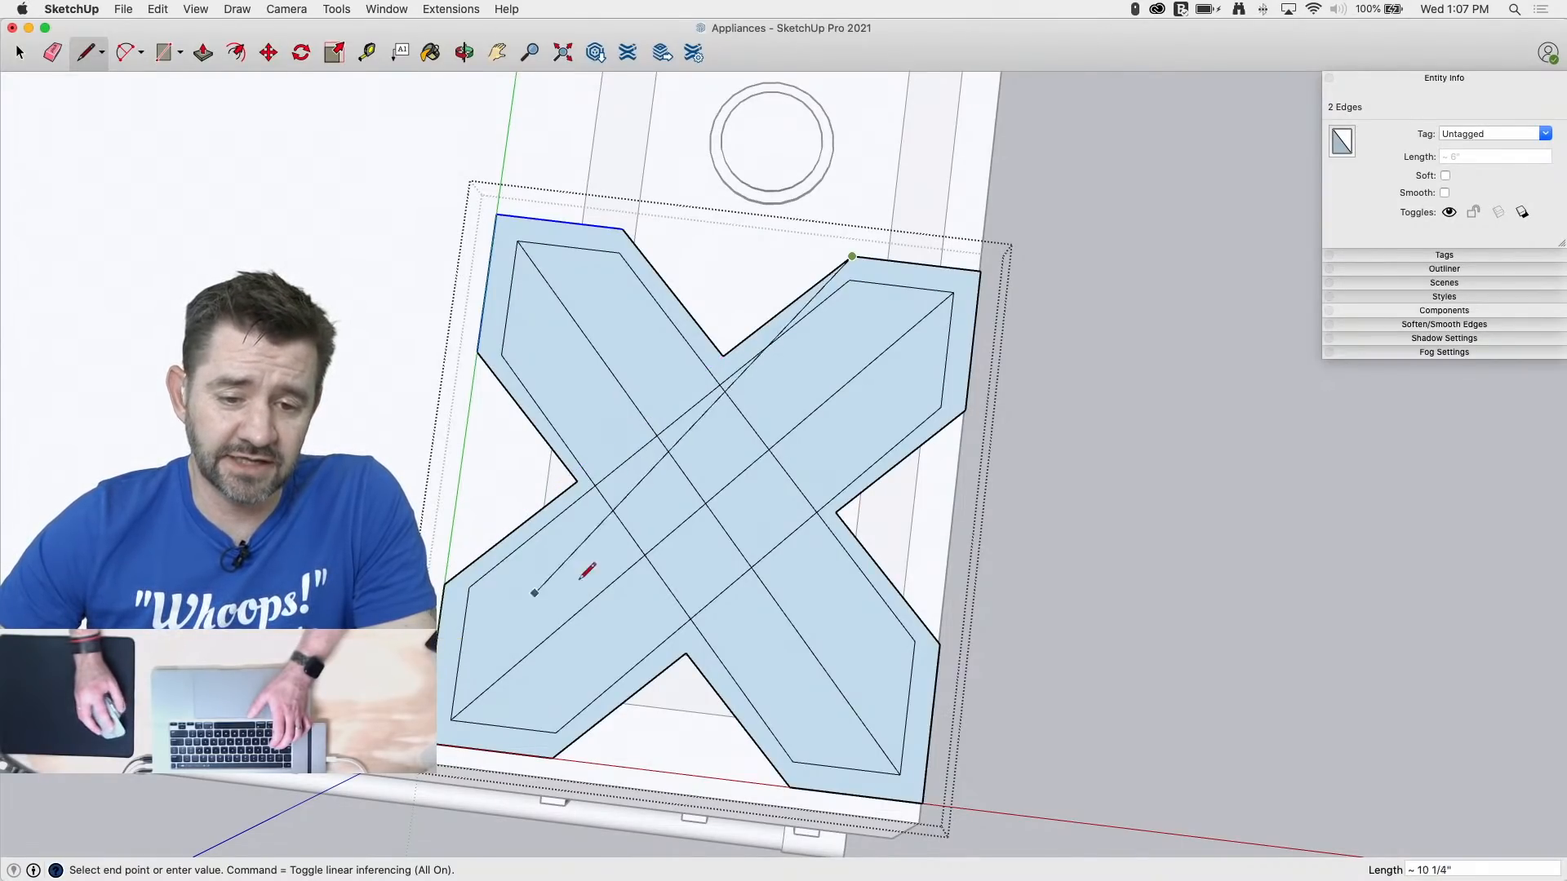
pyautogui.press('e')
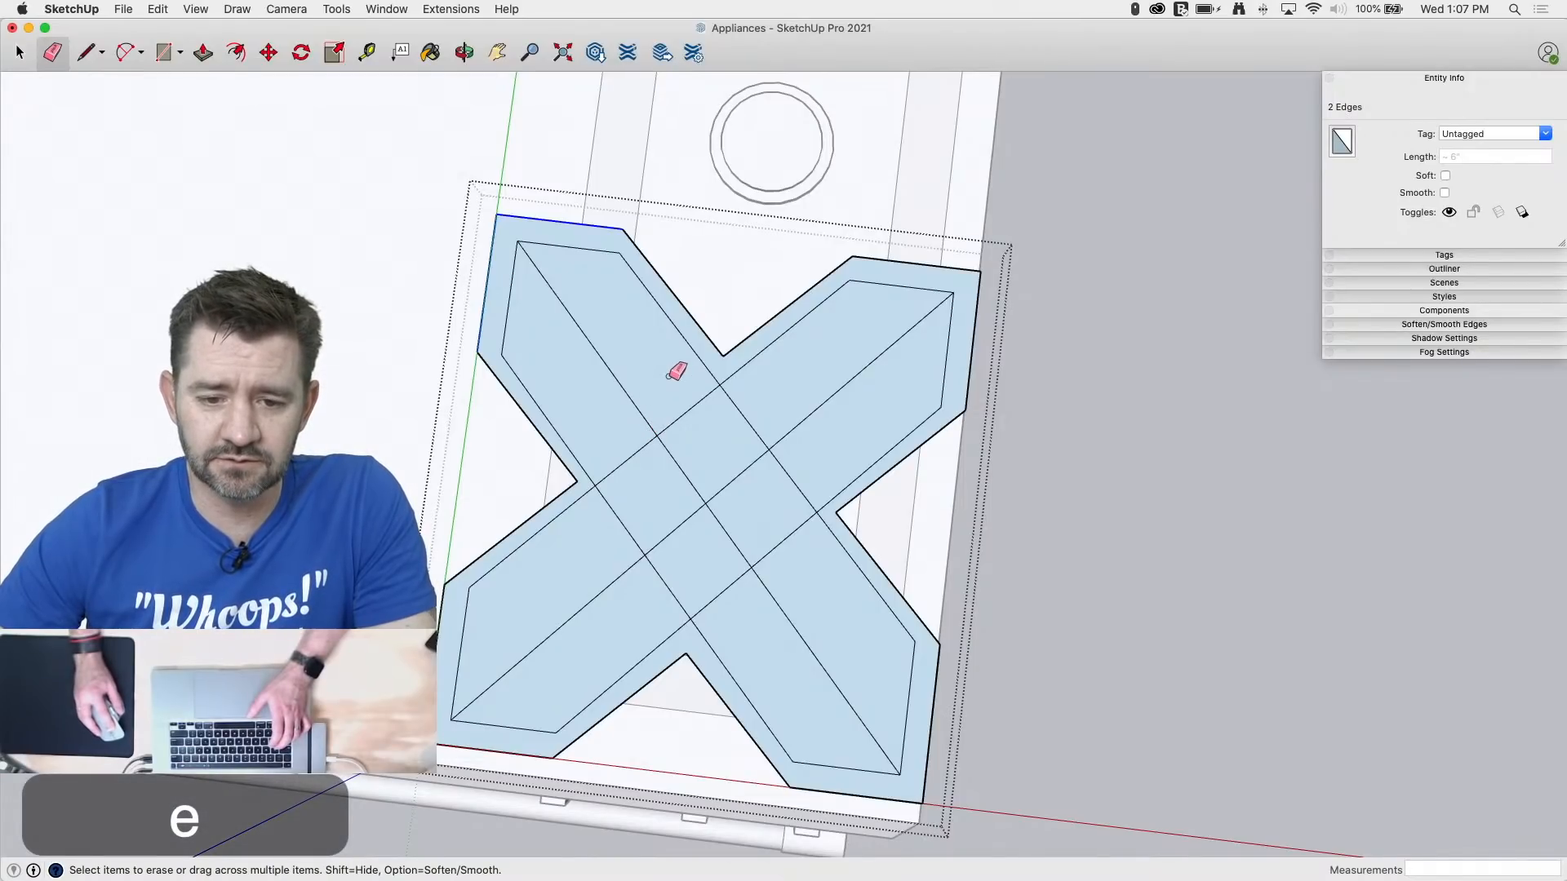
pyautogui.moveTo(732, 372)
pyautogui.mouseDown()
pyautogui.moveTo(602, 475)
pyautogui.moveTo(637, 545)
pyautogui.moveTo(696, 604)
pyautogui.moveTo(791, 552)
pyautogui.moveTo(811, 501)
pyautogui.moveTo(717, 375)
pyautogui.moveTo(689, 470)
pyautogui.mouseUp()
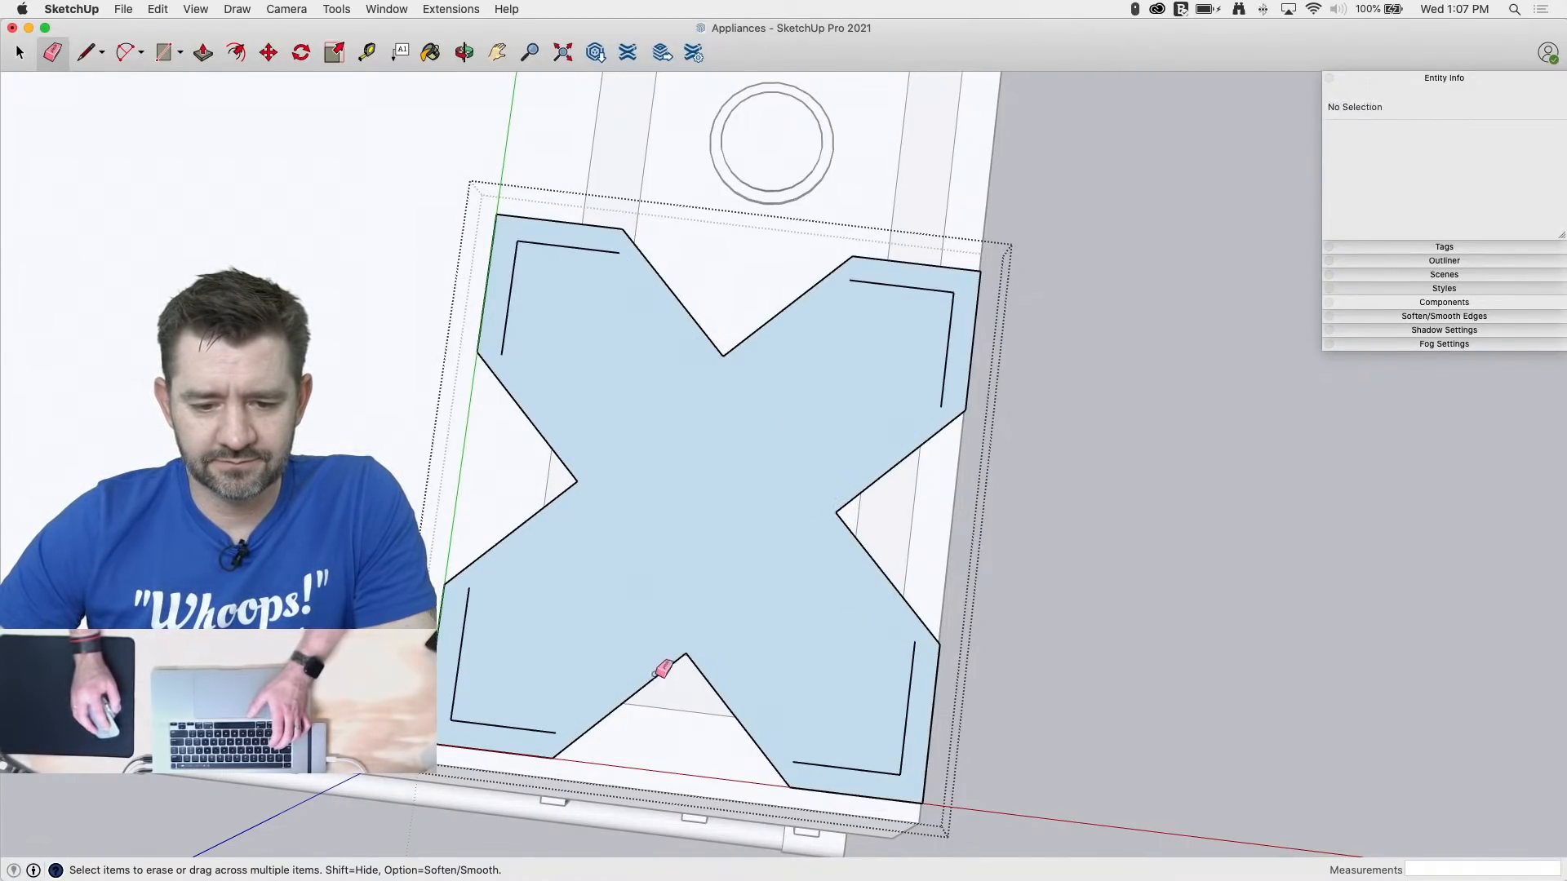
pyautogui.press('l')
pyautogui.click(556, 732)
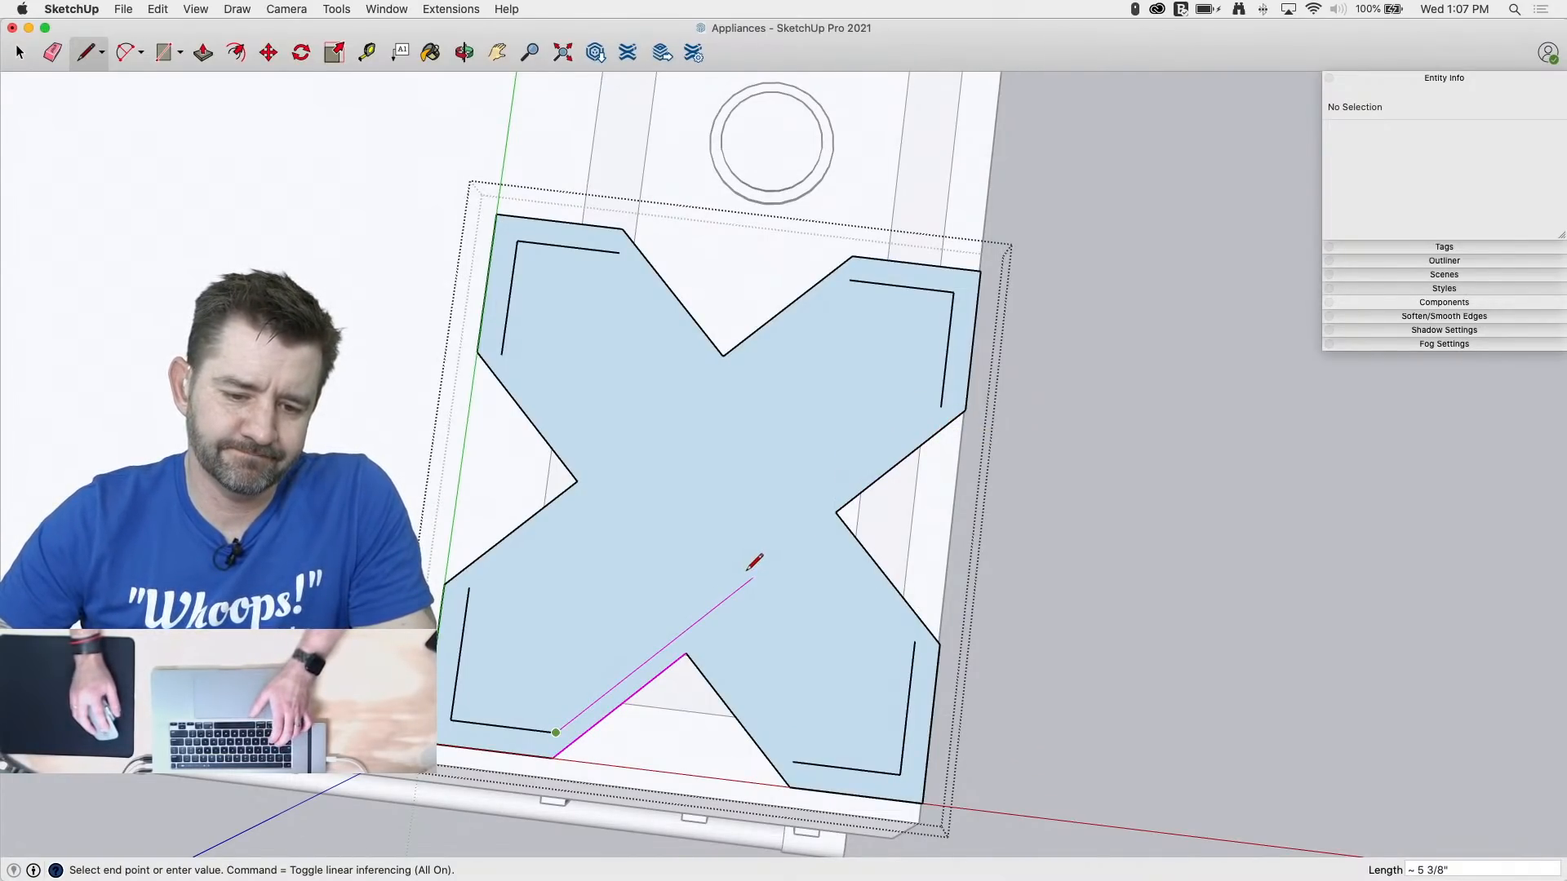
pyautogui.press('l')
# Step: Draw perpendicular lines dividing the grate, from the front notch past the rear notch and from the left notch past the centre
pyautogui.click(723, 355)
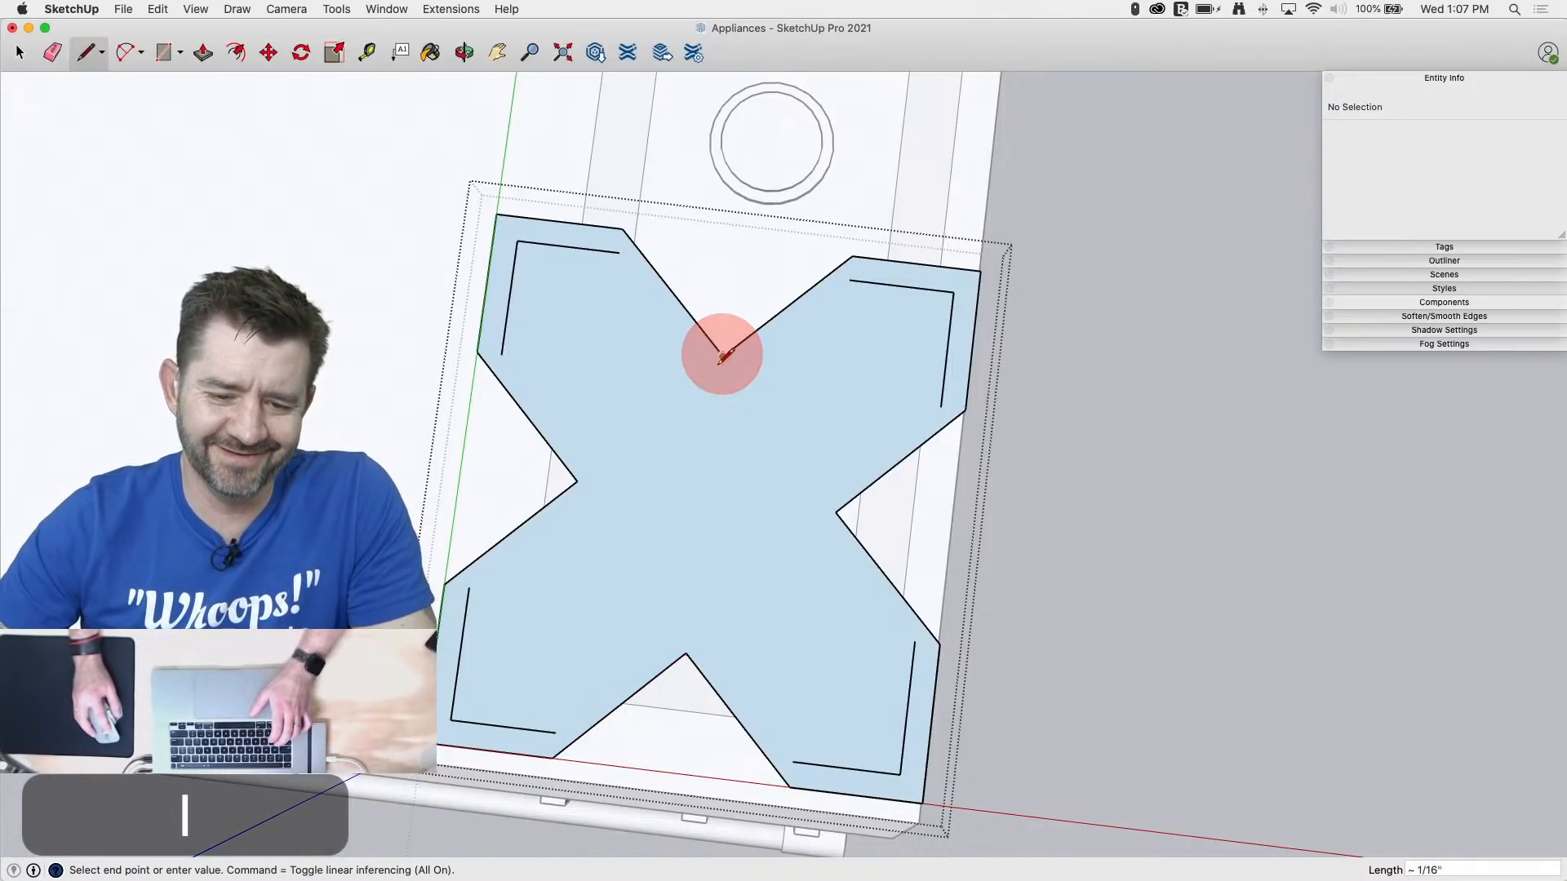
pyautogui.click(686, 653)
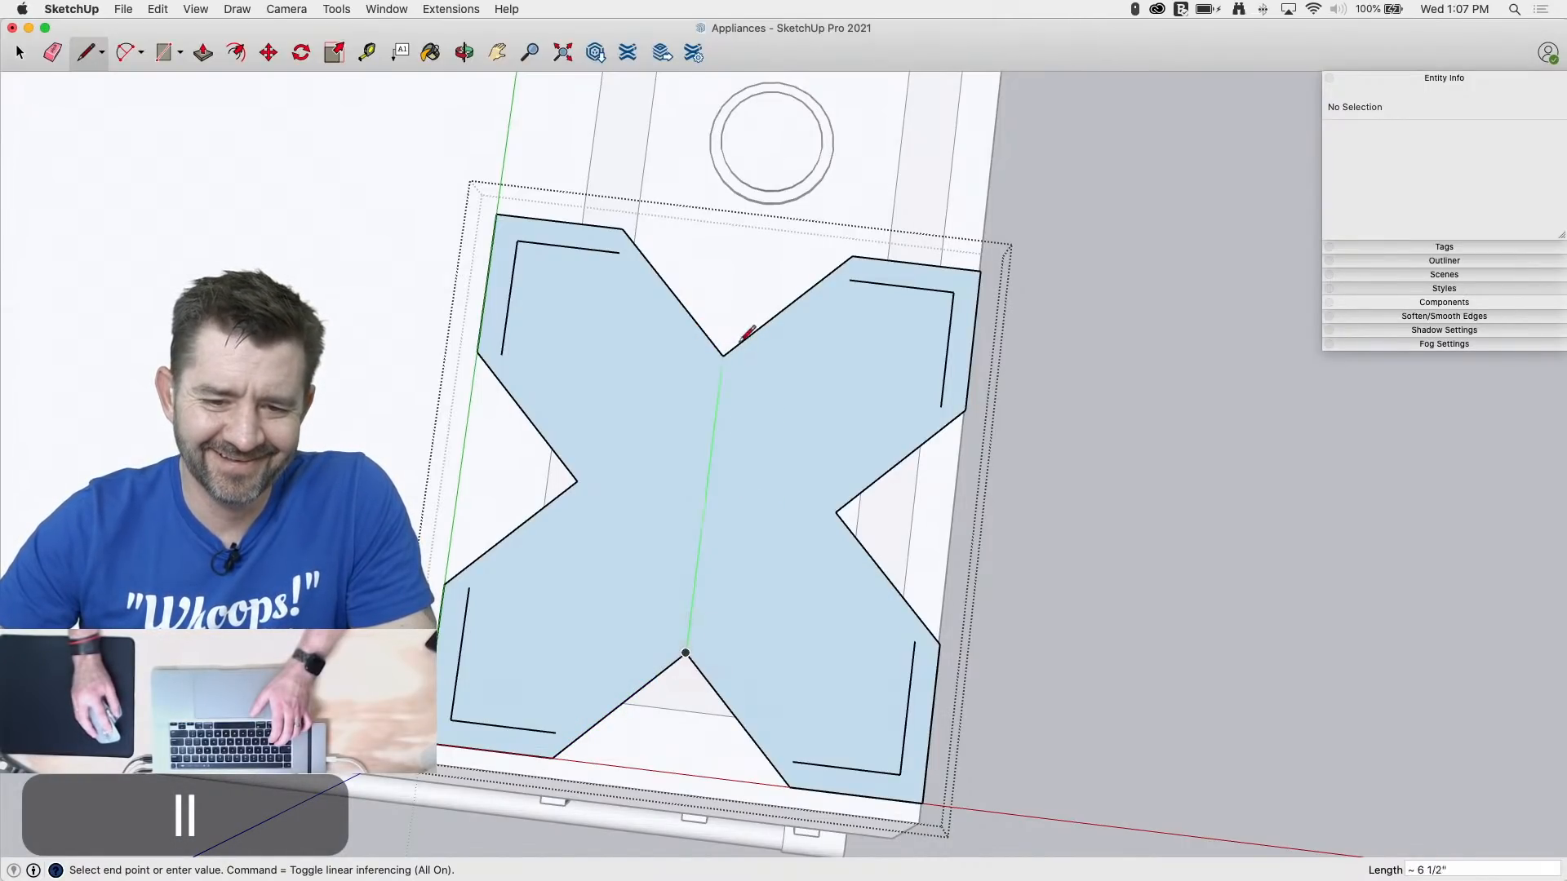
pyautogui.click(731, 292)
pyautogui.press('l')
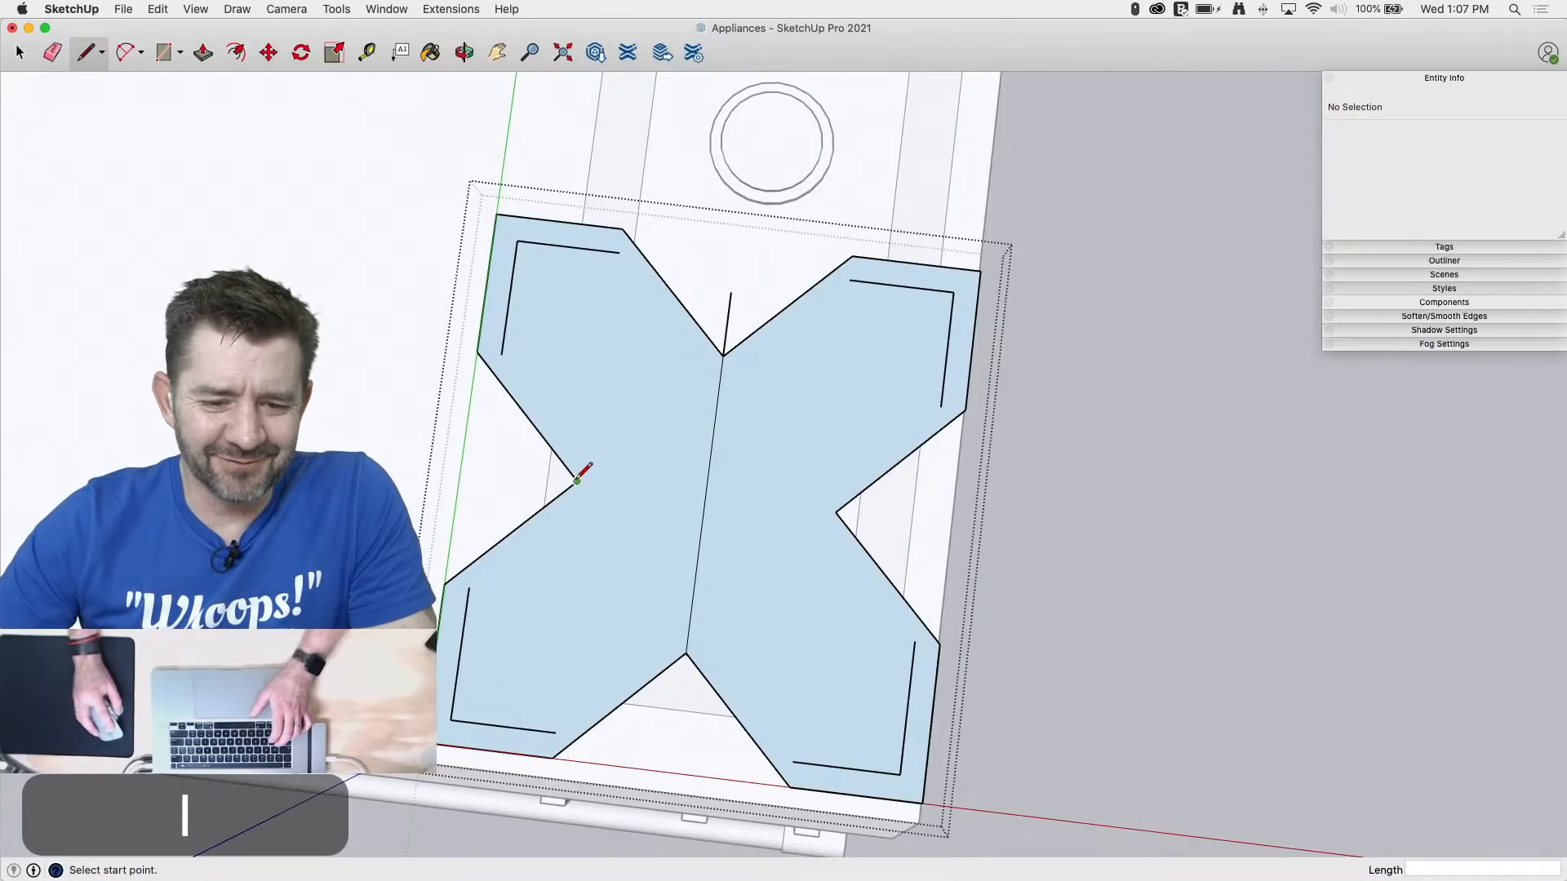
pyautogui.click(576, 482)
pyautogui.click(759, 502)
# Step: Erase the other three arms and stray edges, keeping only the front-left quarter of the grate
pyautogui.press('e')
pyautogui.moveTo(529, 404)
pyautogui.mouseDown()
pyautogui.moveTo(493, 254)
pyautogui.moveTo(549, 231)
pyautogui.moveTo(640, 252)
pyautogui.moveTo(514, 245)
pyautogui.moveTo(528, 259)
pyautogui.mouseUp()
pyautogui.moveTo(726, 315)
pyautogui.mouseDown()
pyautogui.moveTo(740, 350)
pyautogui.moveTo(717, 427)
pyautogui.moveTo(726, 593)
pyautogui.mouseUp()
pyautogui.moveTo(775, 747)
pyautogui.mouseDown()
pyautogui.moveTo(952, 751)
pyautogui.moveTo(874, 535)
pyautogui.moveTo(821, 299)
pyautogui.moveTo(951, 277)
pyautogui.moveTo(979, 433)
pyautogui.mouseUp()
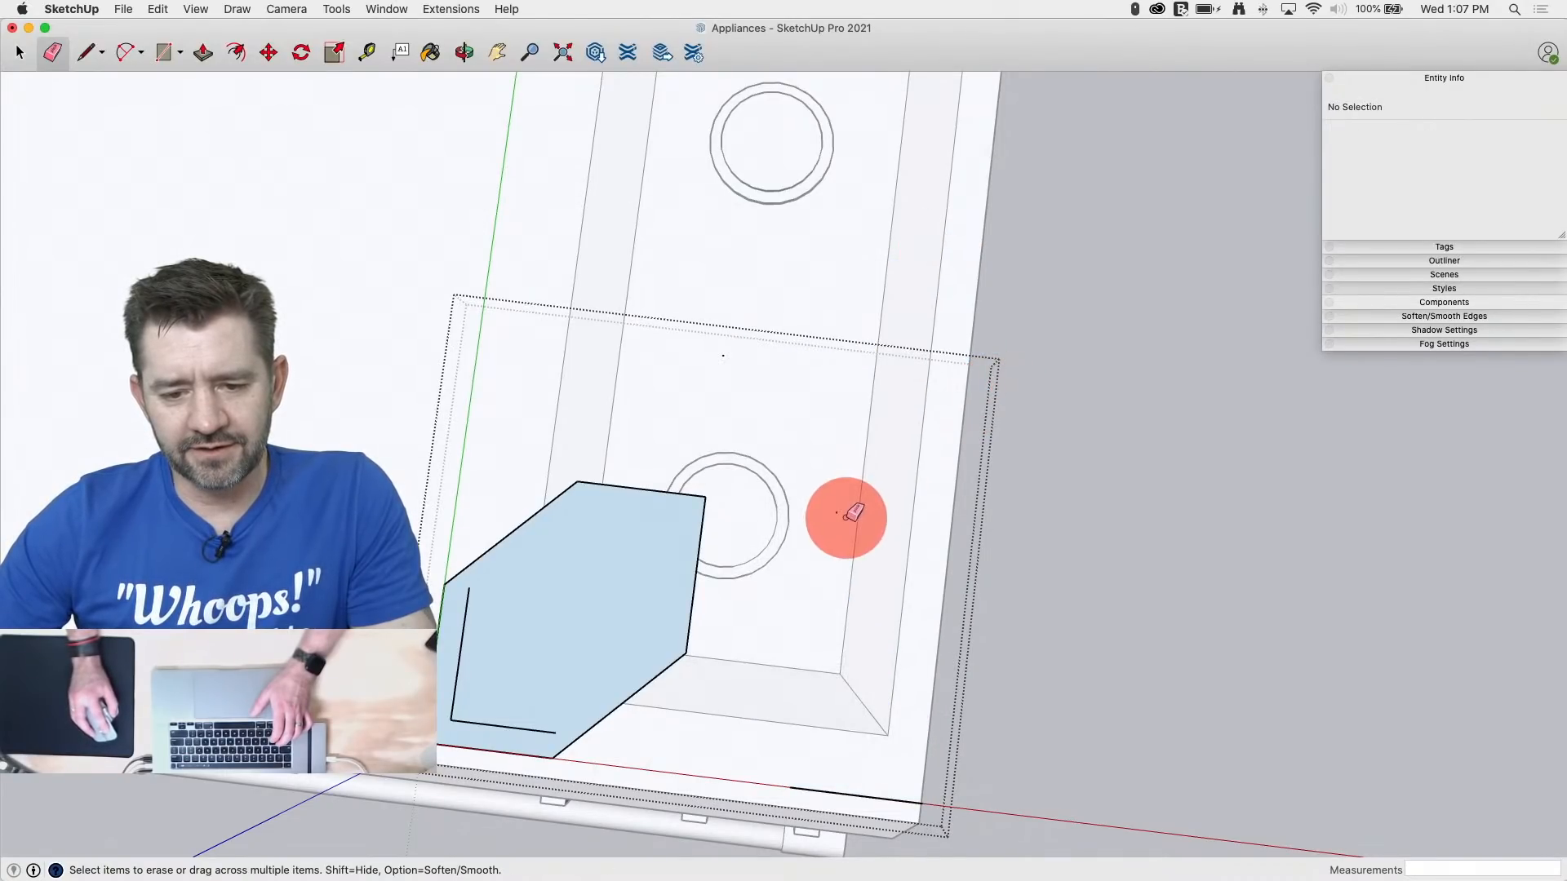
pyautogui.moveTo(846, 518); pyautogui.dragTo(835, 504)
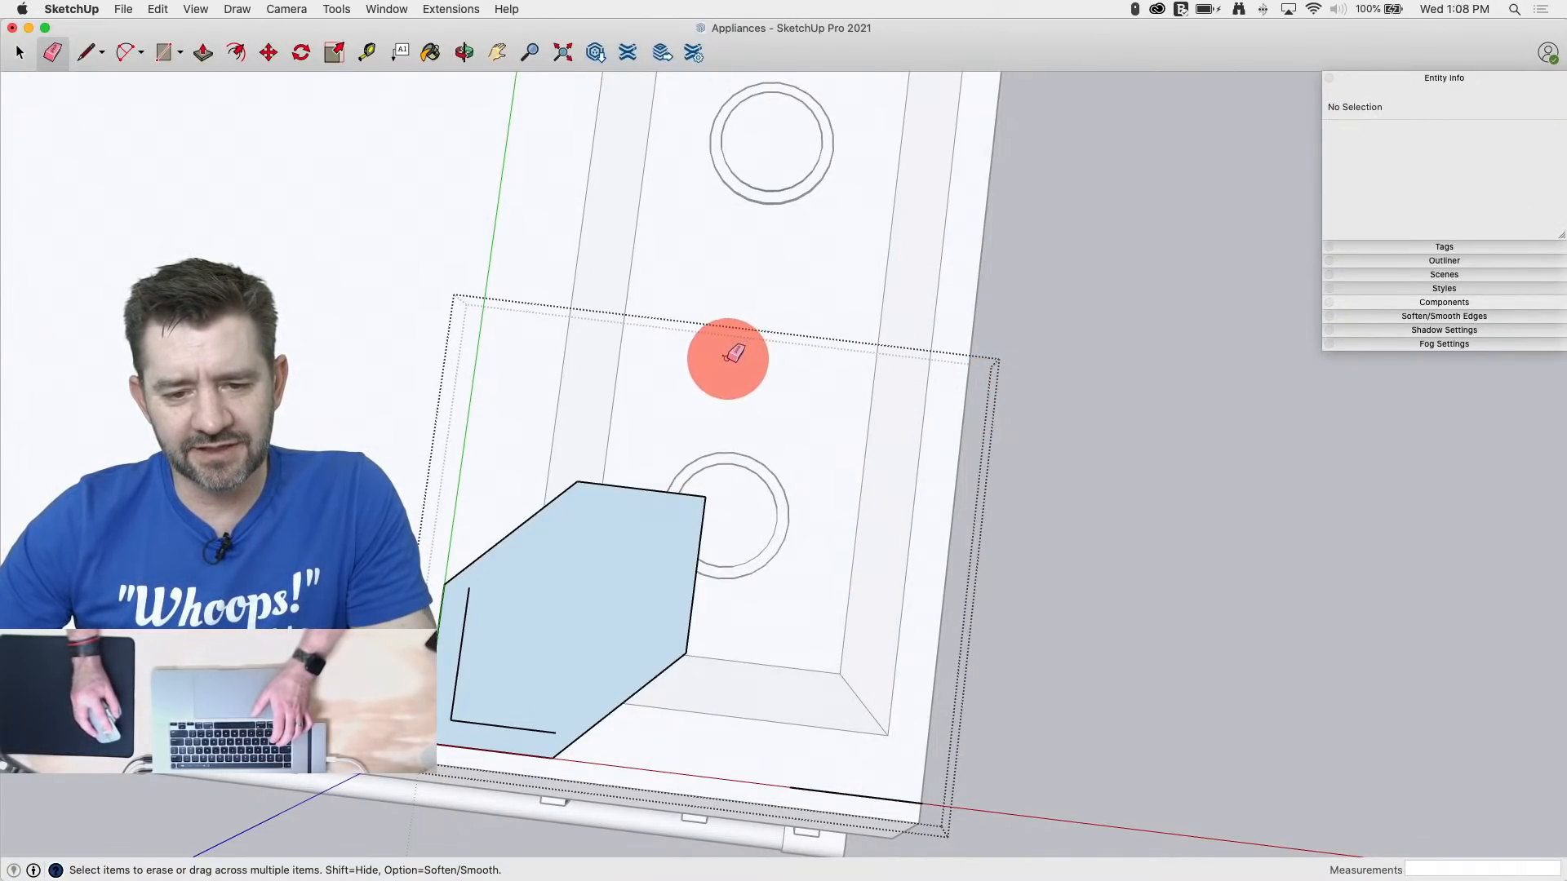
# Step: Draw two lines from the front-left arm's offset ends parallel to its sides, one past the rear edge, the other about 3 11/16" long
pyautogui.press('l')
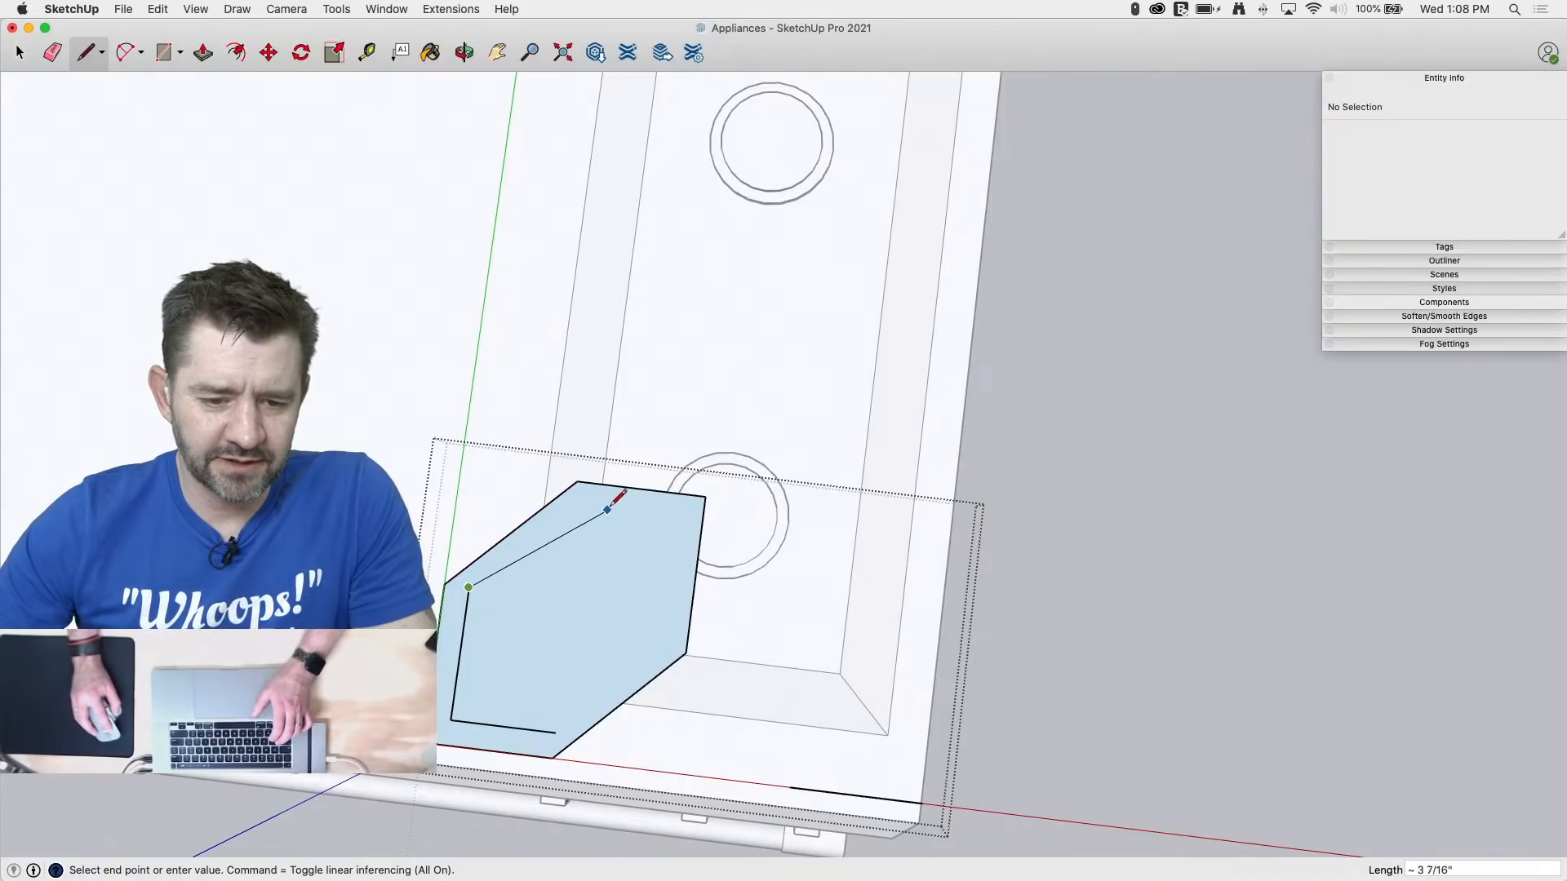
pyautogui.click(619, 471)
pyautogui.press('l')
pyautogui.press('l')
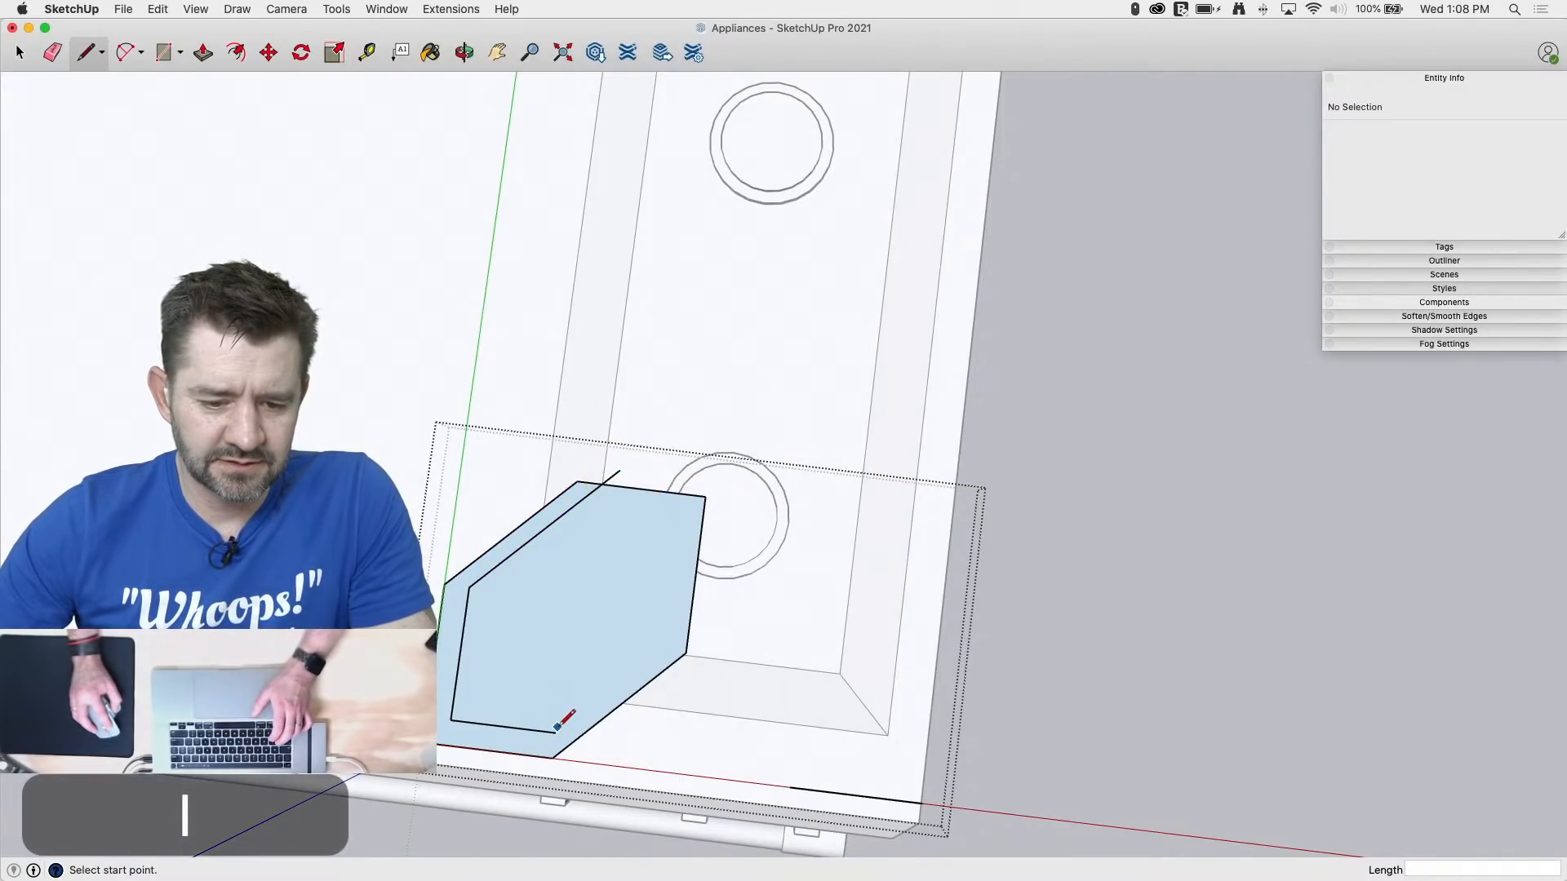
pyautogui.click(556, 727)
pyautogui.click(556, 732)
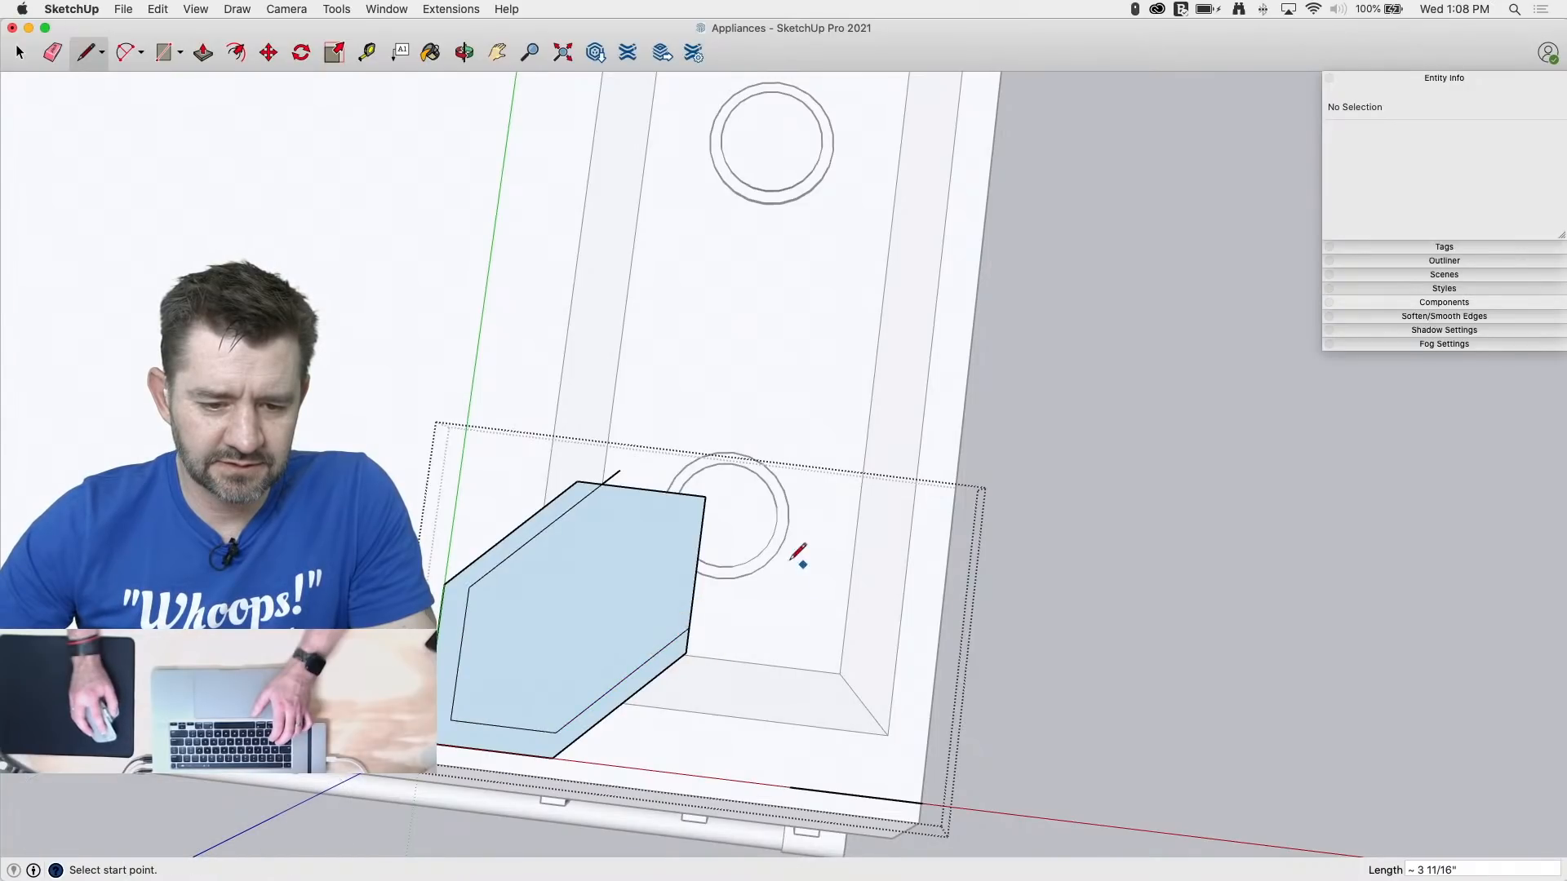
# Step: Draw a diagonal line from the blue outline's inner corner past its far side edge, parallel to the inner sloping edge
pyautogui.press('l')
pyautogui.click(451, 719)
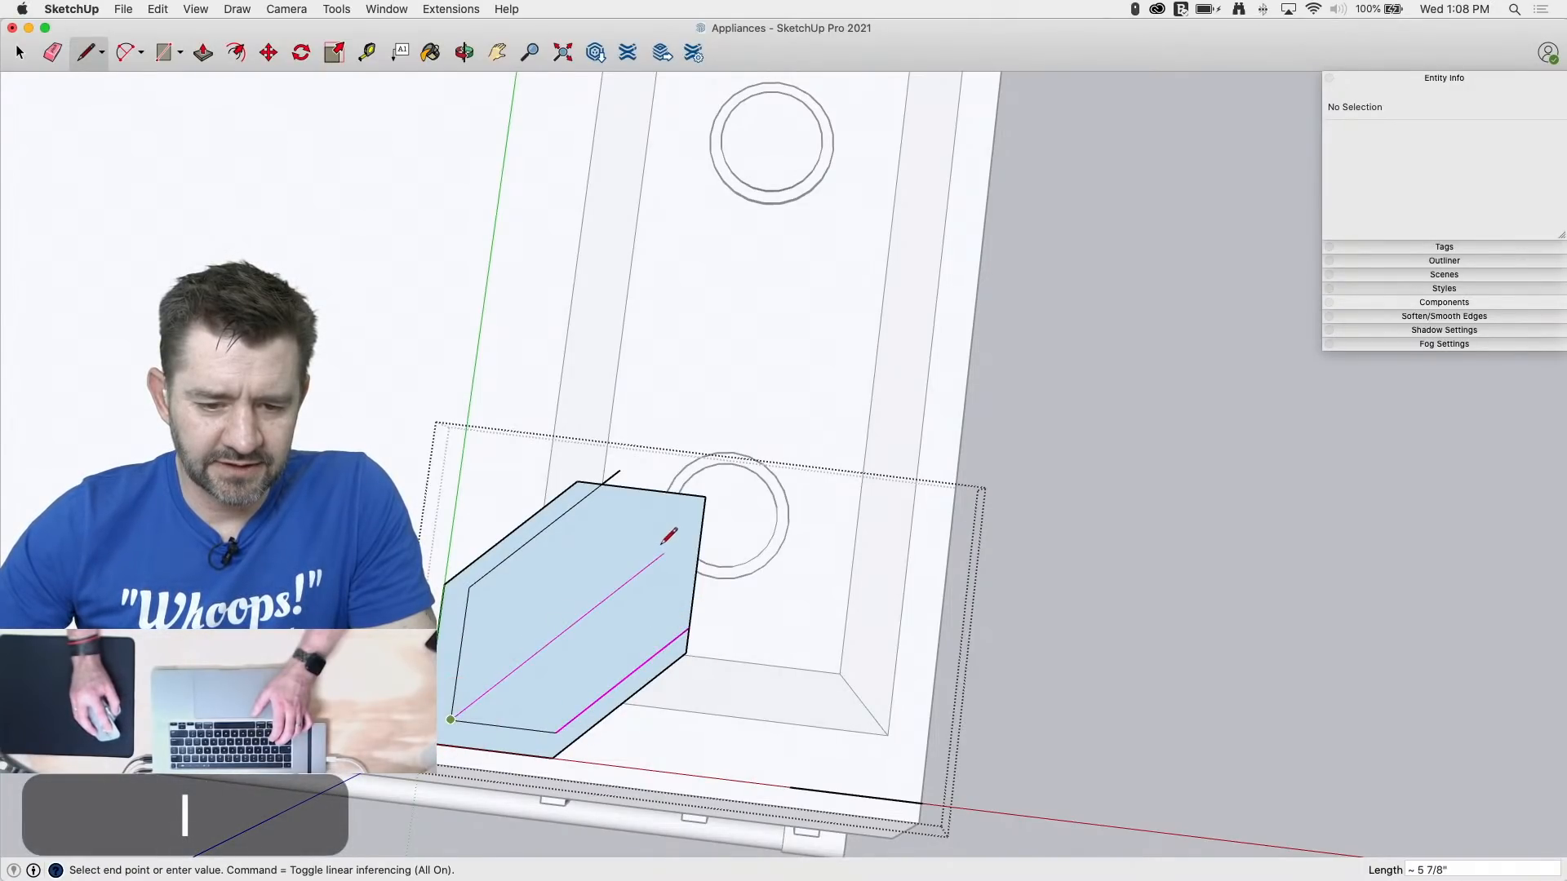
pyautogui.click(749, 487)
# Step: Trim the outline's far end along a line through the point where the diagonal crosses the side edge, erasing the excess
pyautogui.press('l')
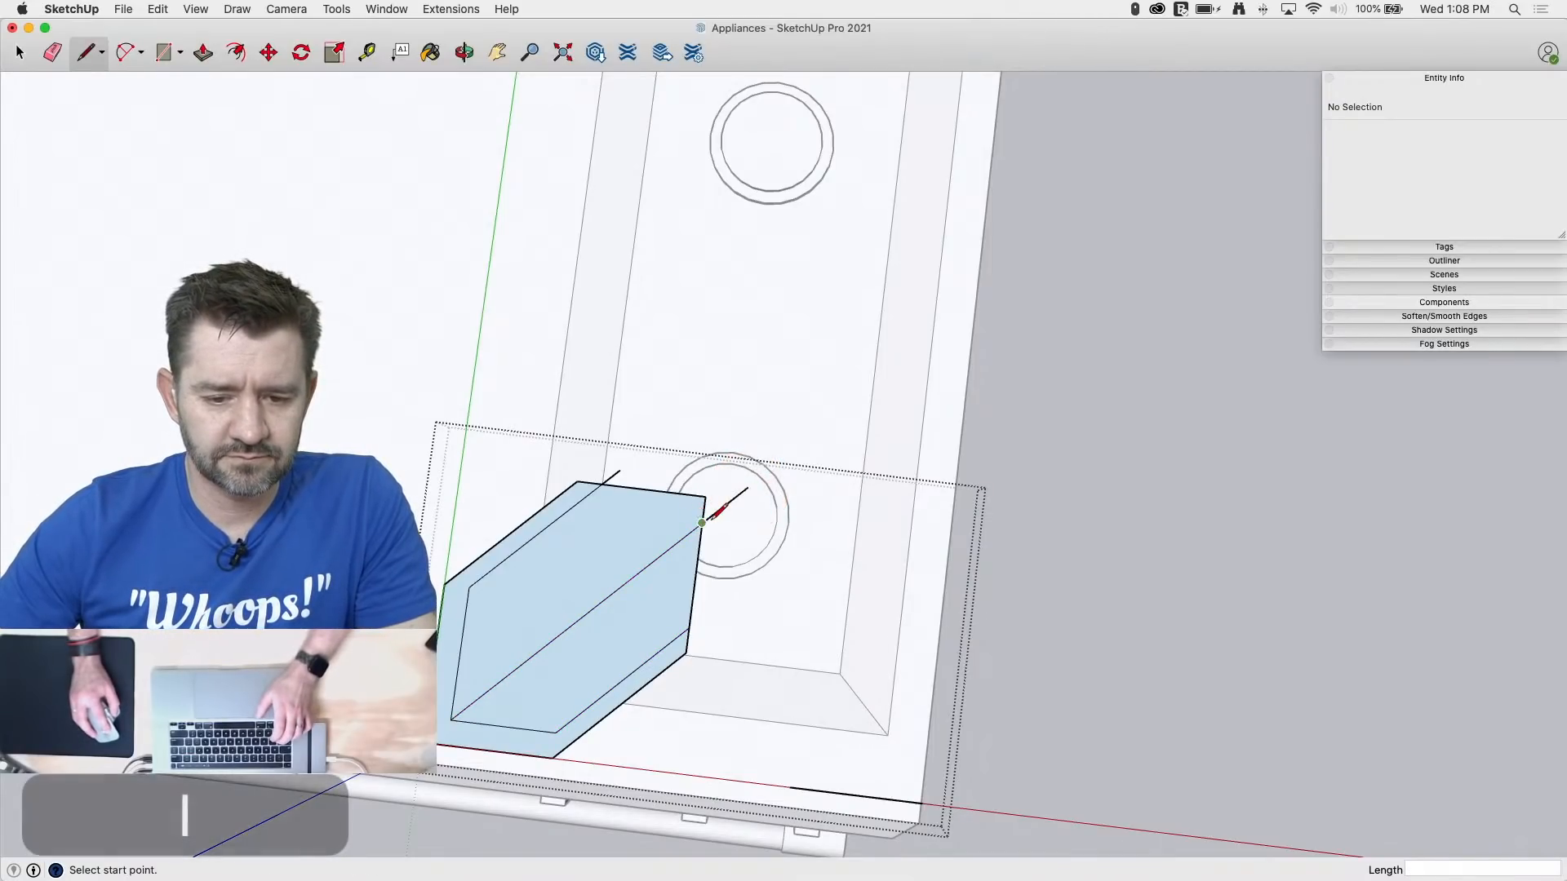
pyautogui.click(702, 523)
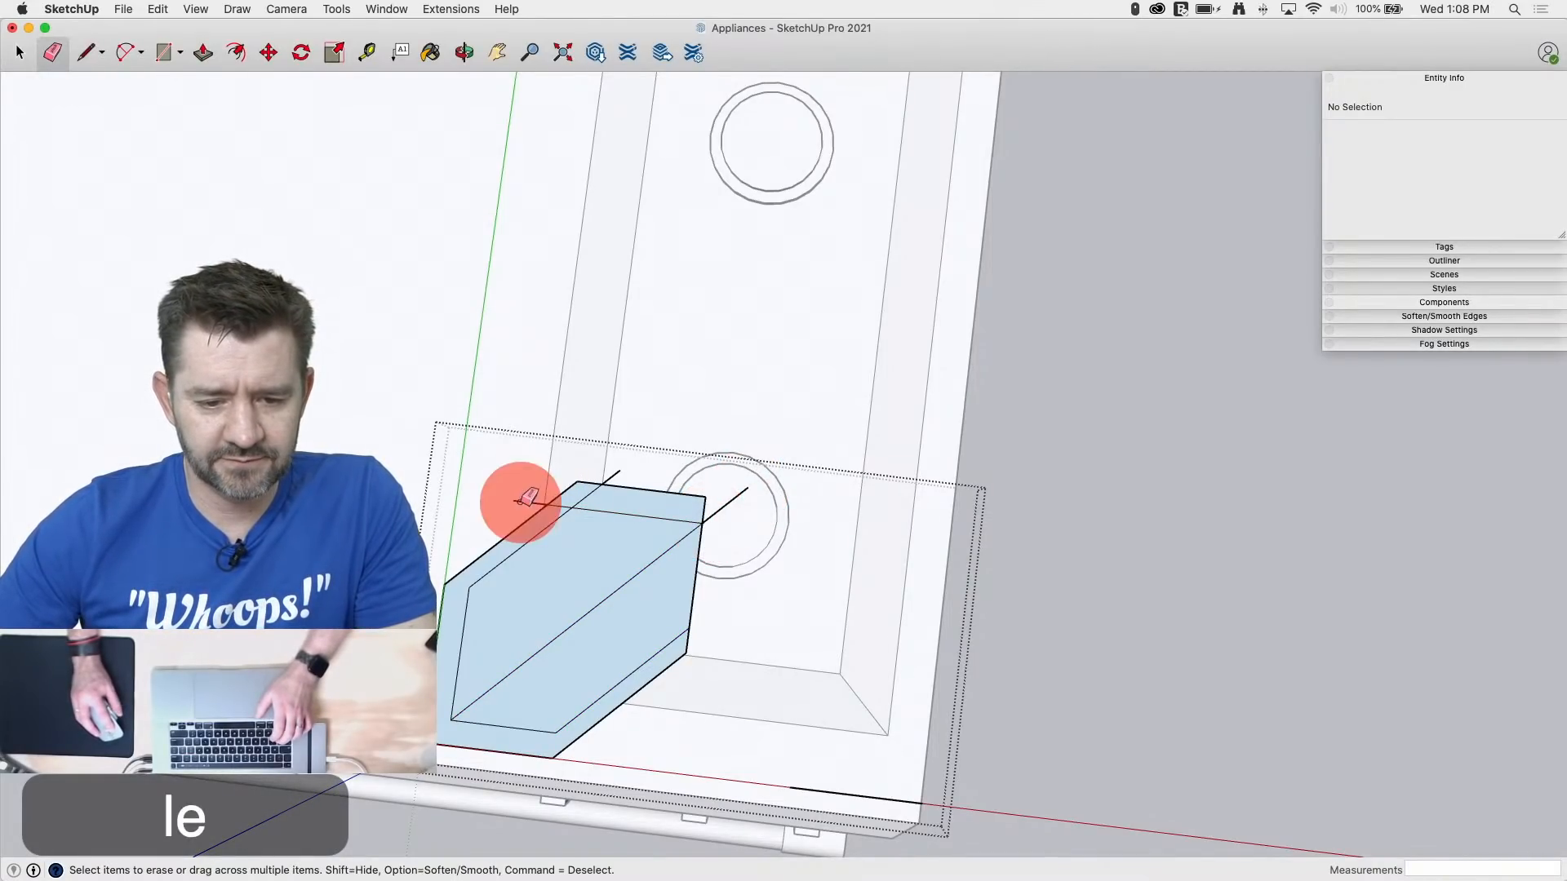
pyautogui.moveTo(527, 498)
pyautogui.mouseDown()
pyautogui.moveTo(595, 479)
pyautogui.moveTo(710, 489)
pyautogui.moveTo(612, 472)
pyautogui.mouseUp()
pyautogui.scroll(2, 690, 649)
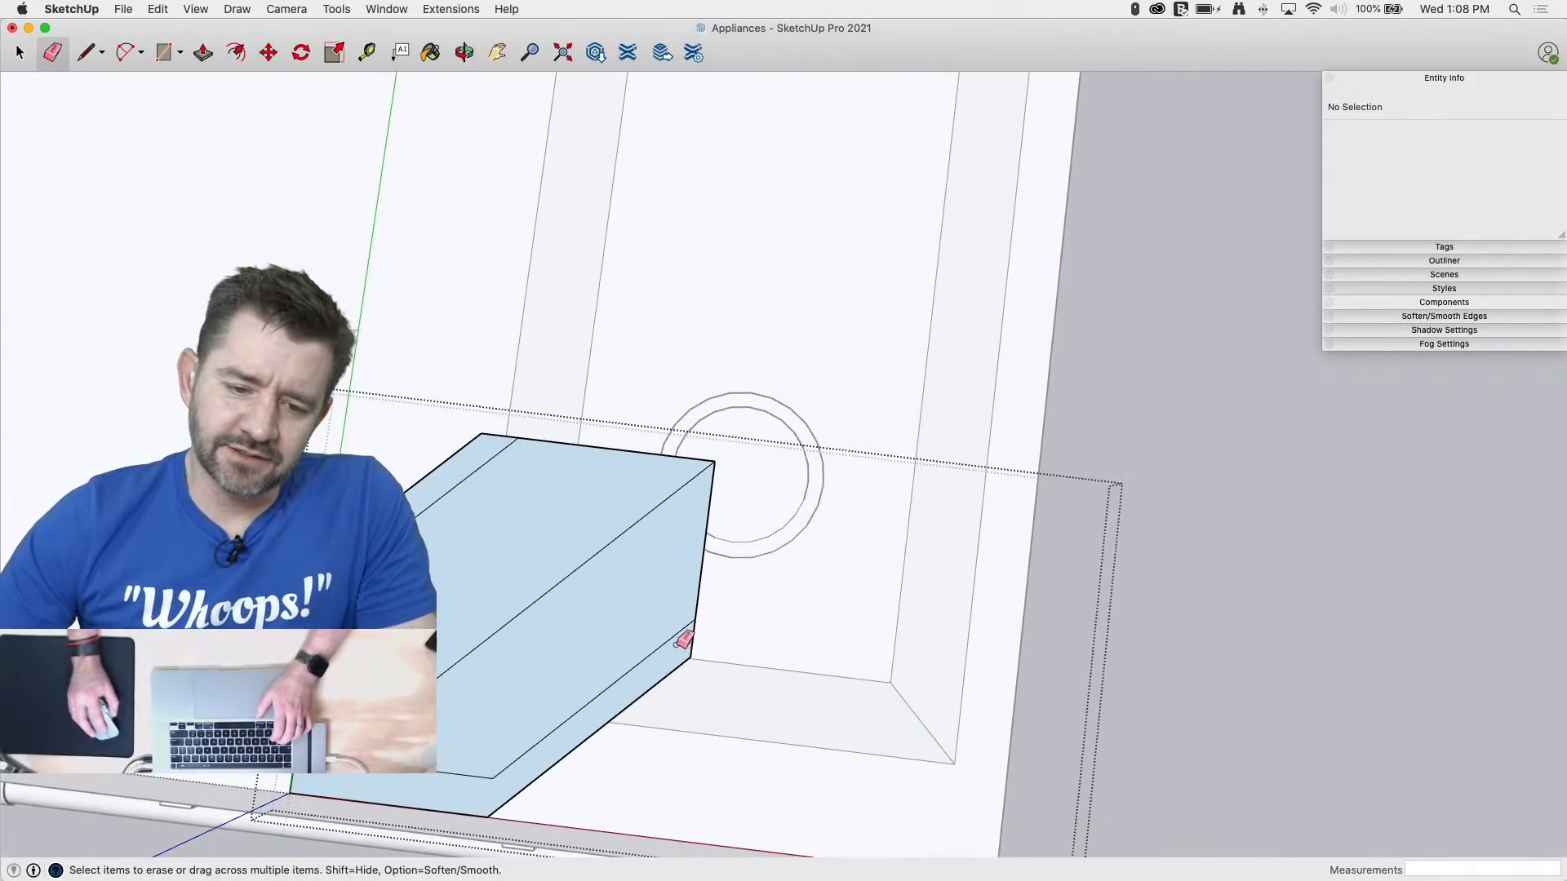
pyautogui.press('l')
pyautogui.scroll(5, 453, 669)
pyautogui.press('space')
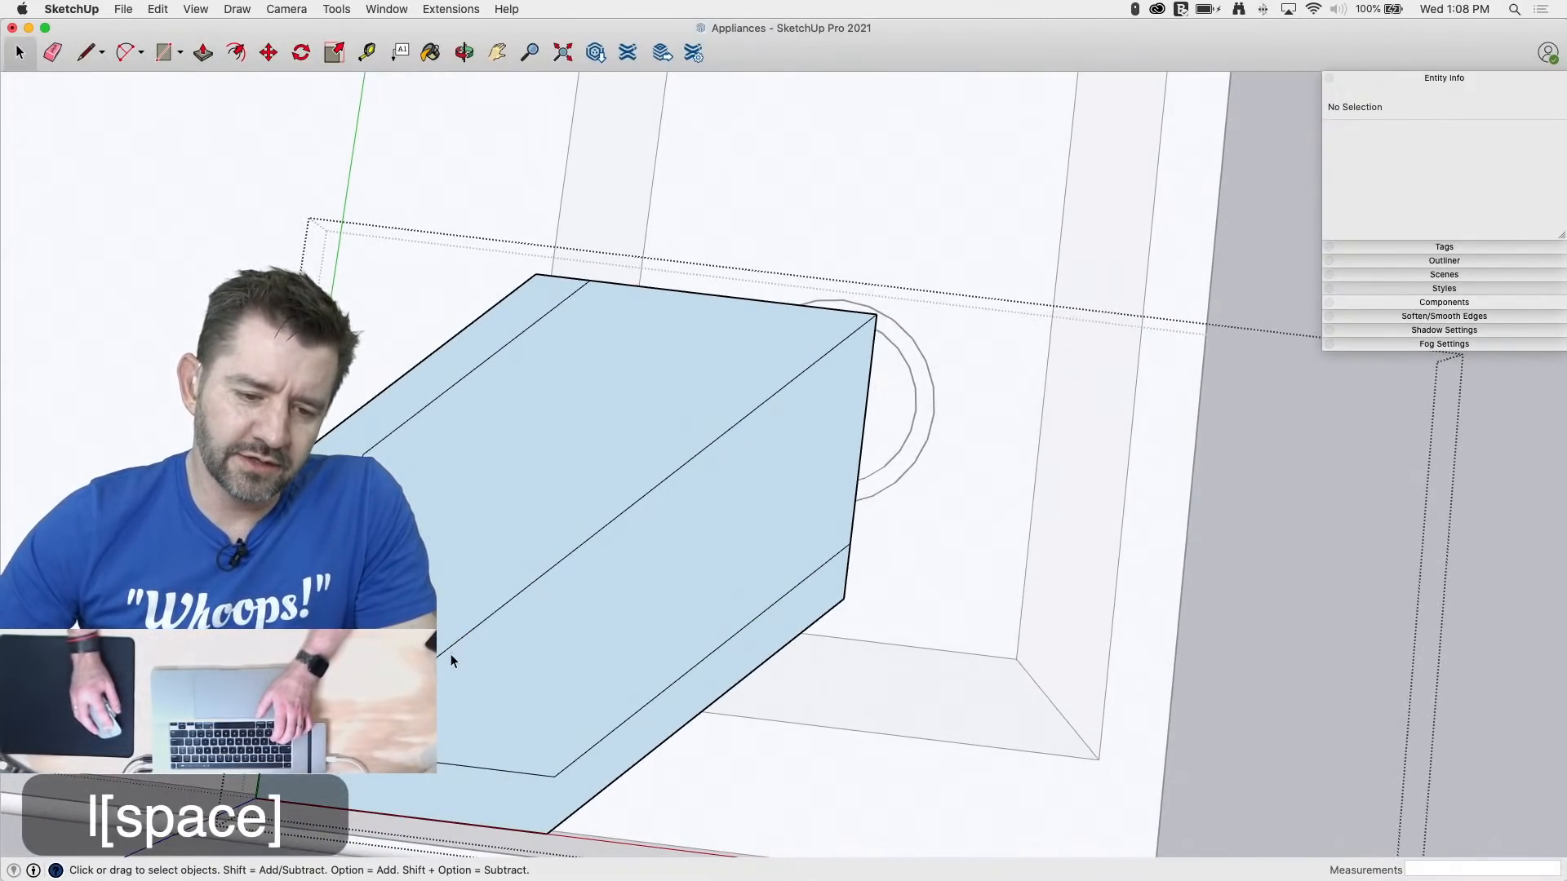
pyautogui.click(448, 648)
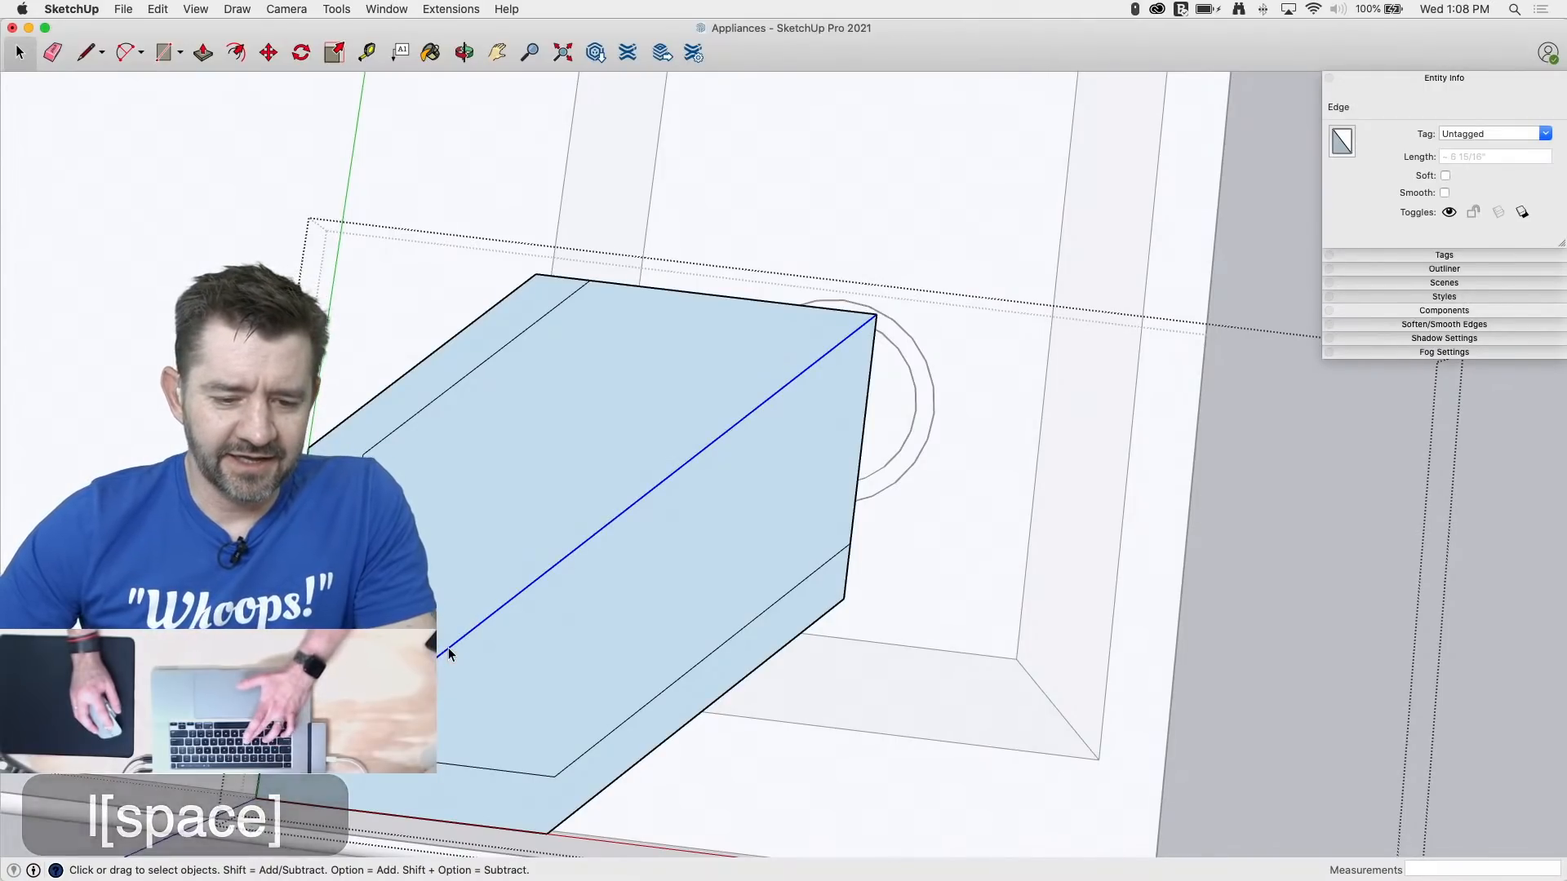
pyautogui.press('f')
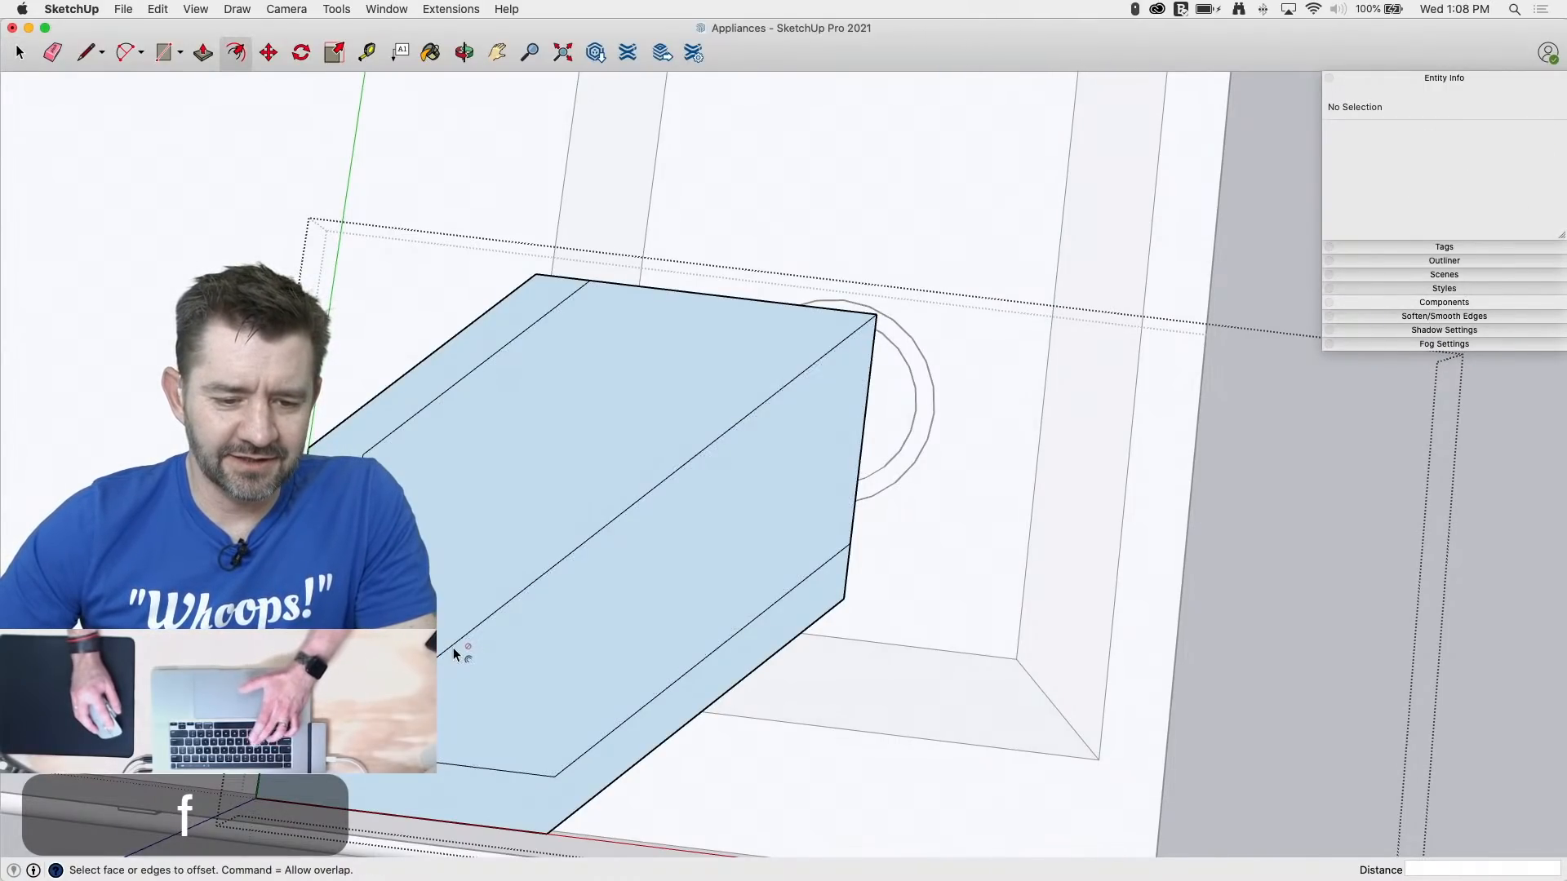
# Step: Draw a line parallel to the diagonal from the far edge, and copy the resulting narrow strip to the diagonal's other side
pyautogui.press('l')
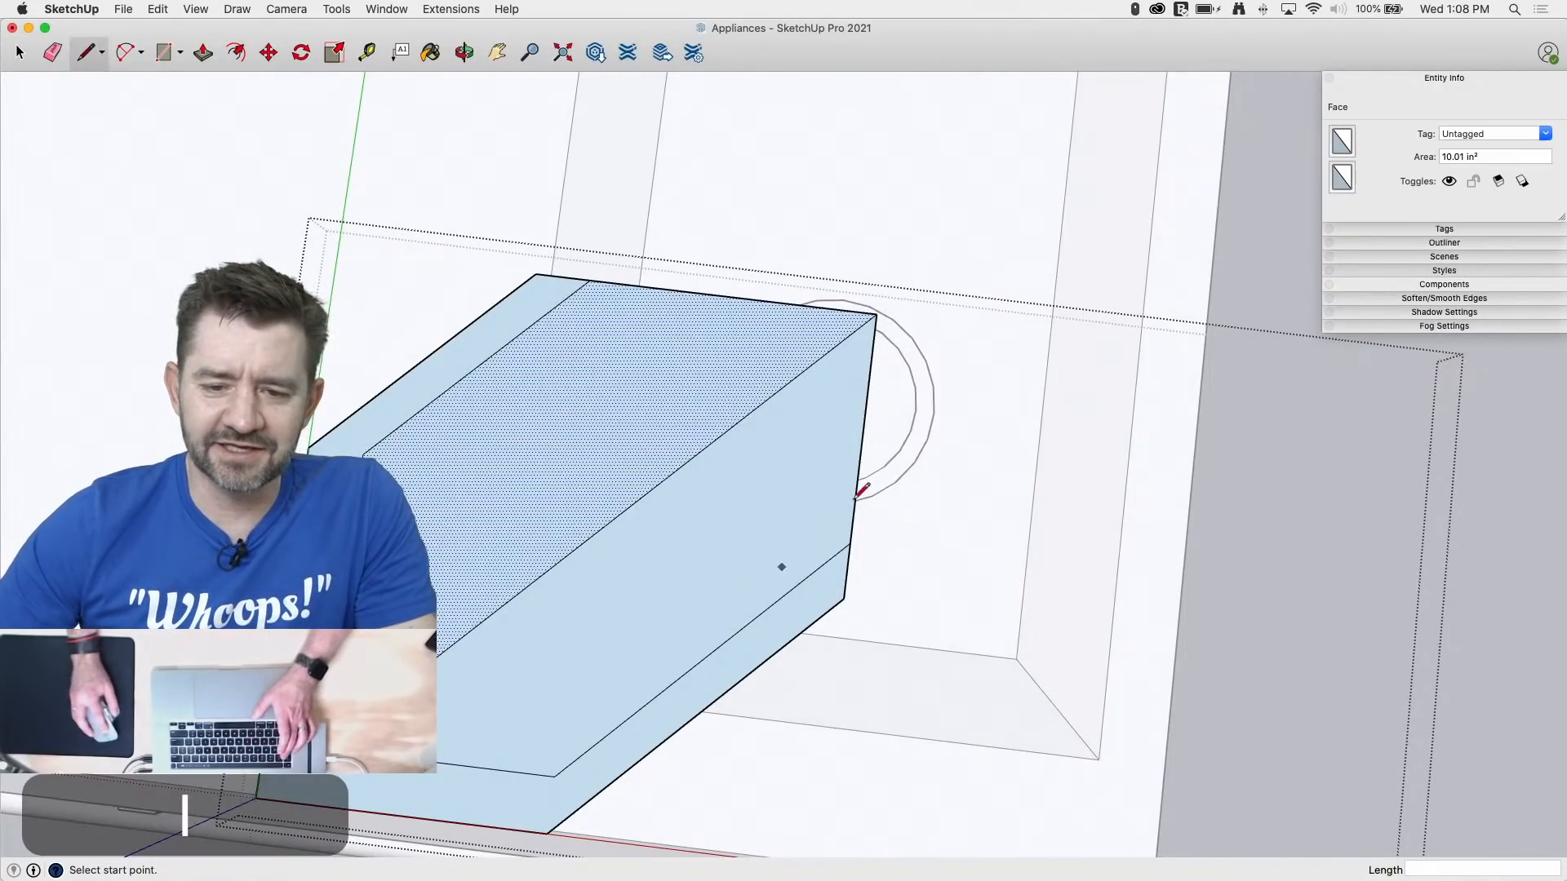
pyautogui.click(854, 311)
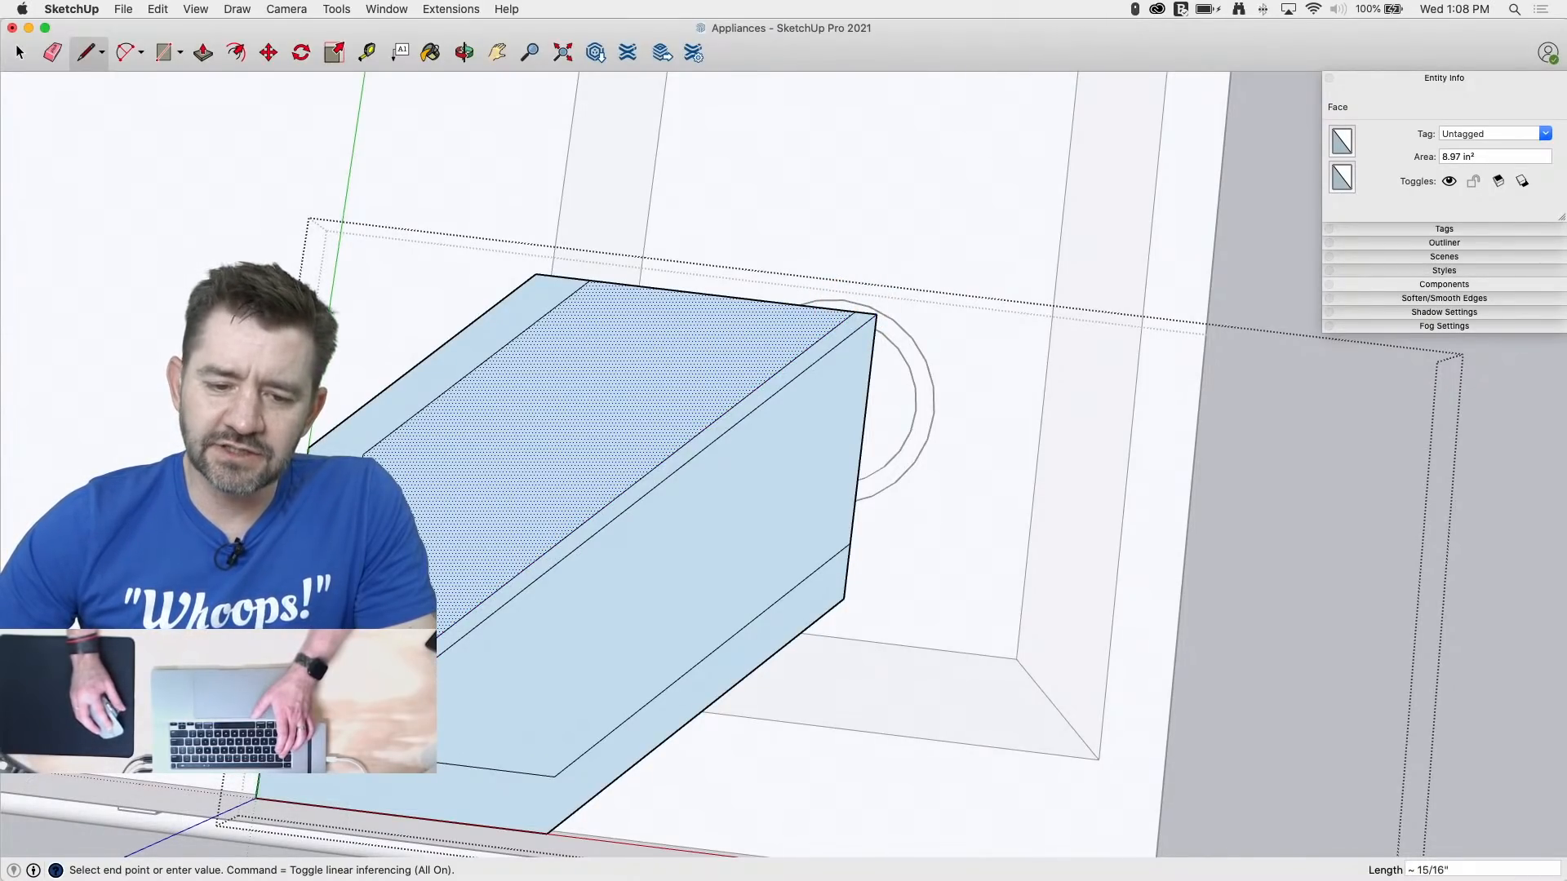
pyautogui.press('space')
pyautogui.click(468, 620)
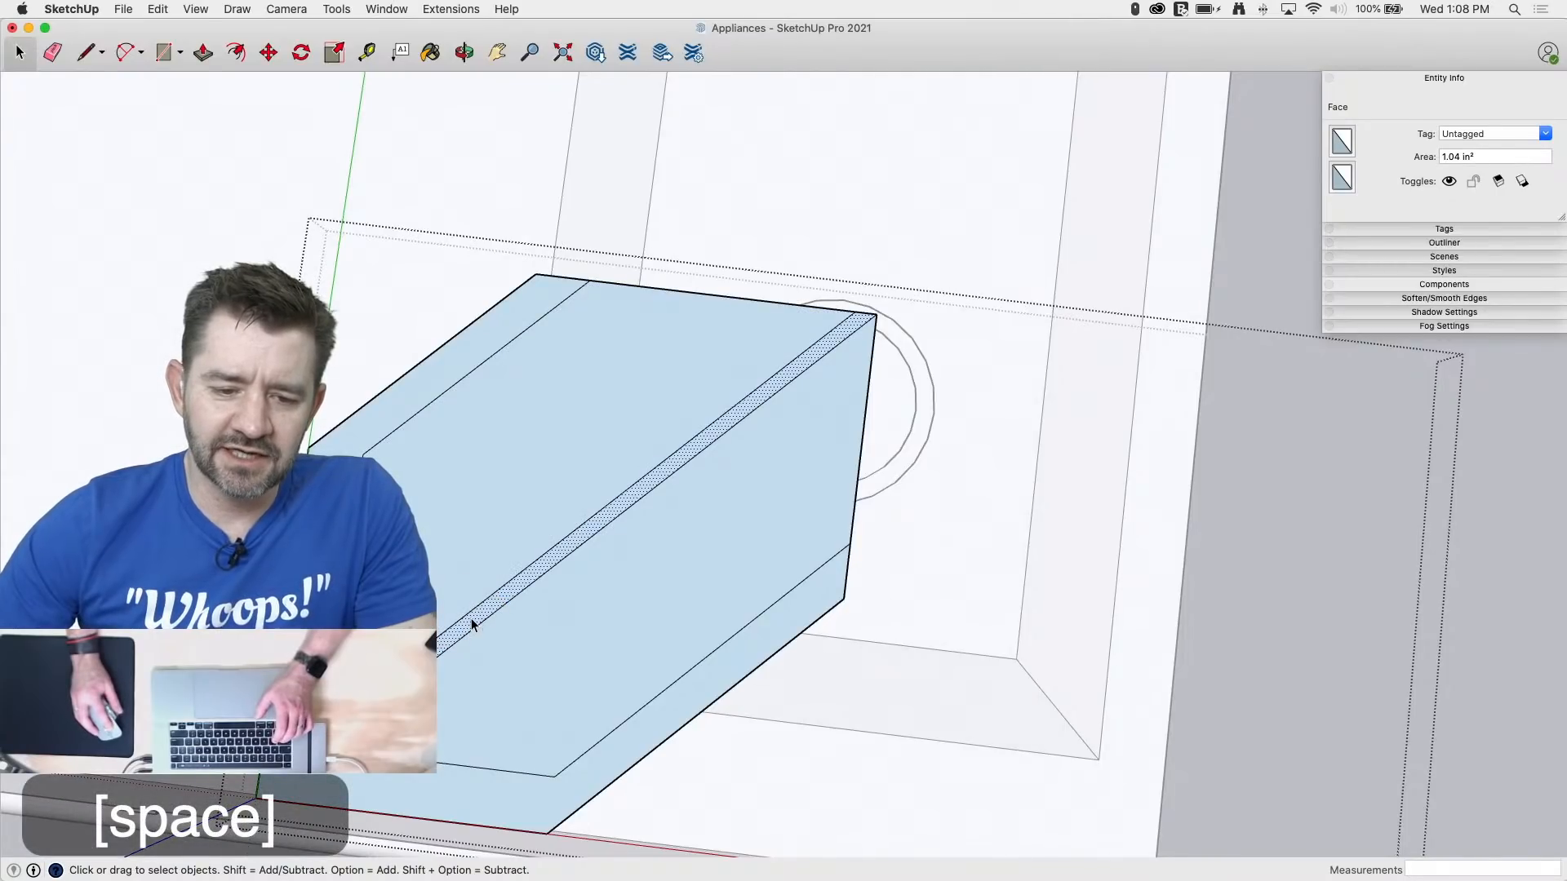
pyautogui.press('m')
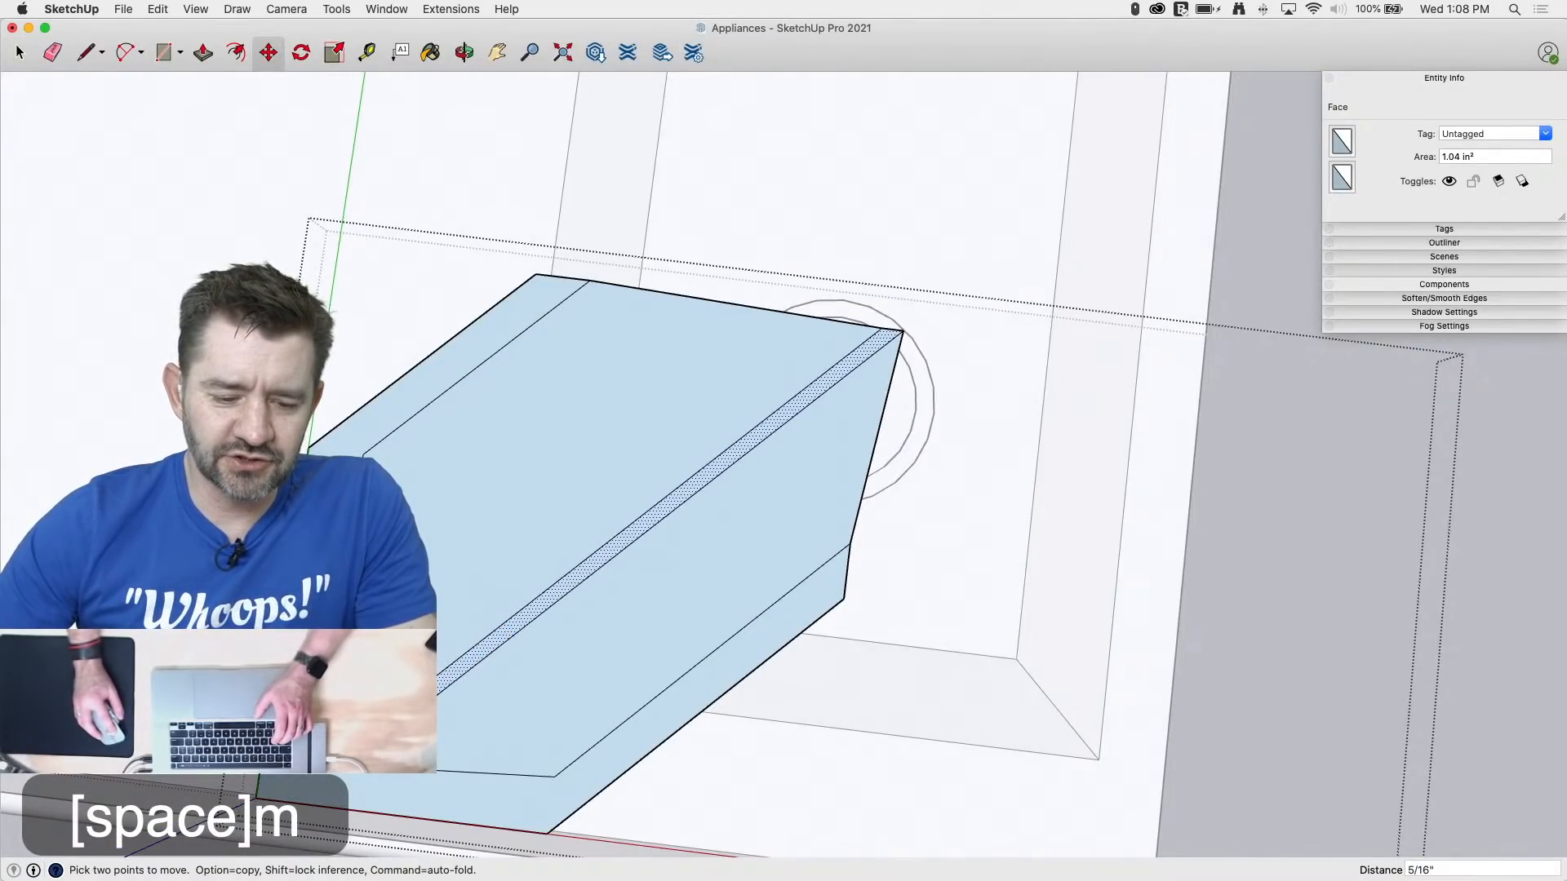
pyautogui.click(874, 317)
pyautogui.press('alt')
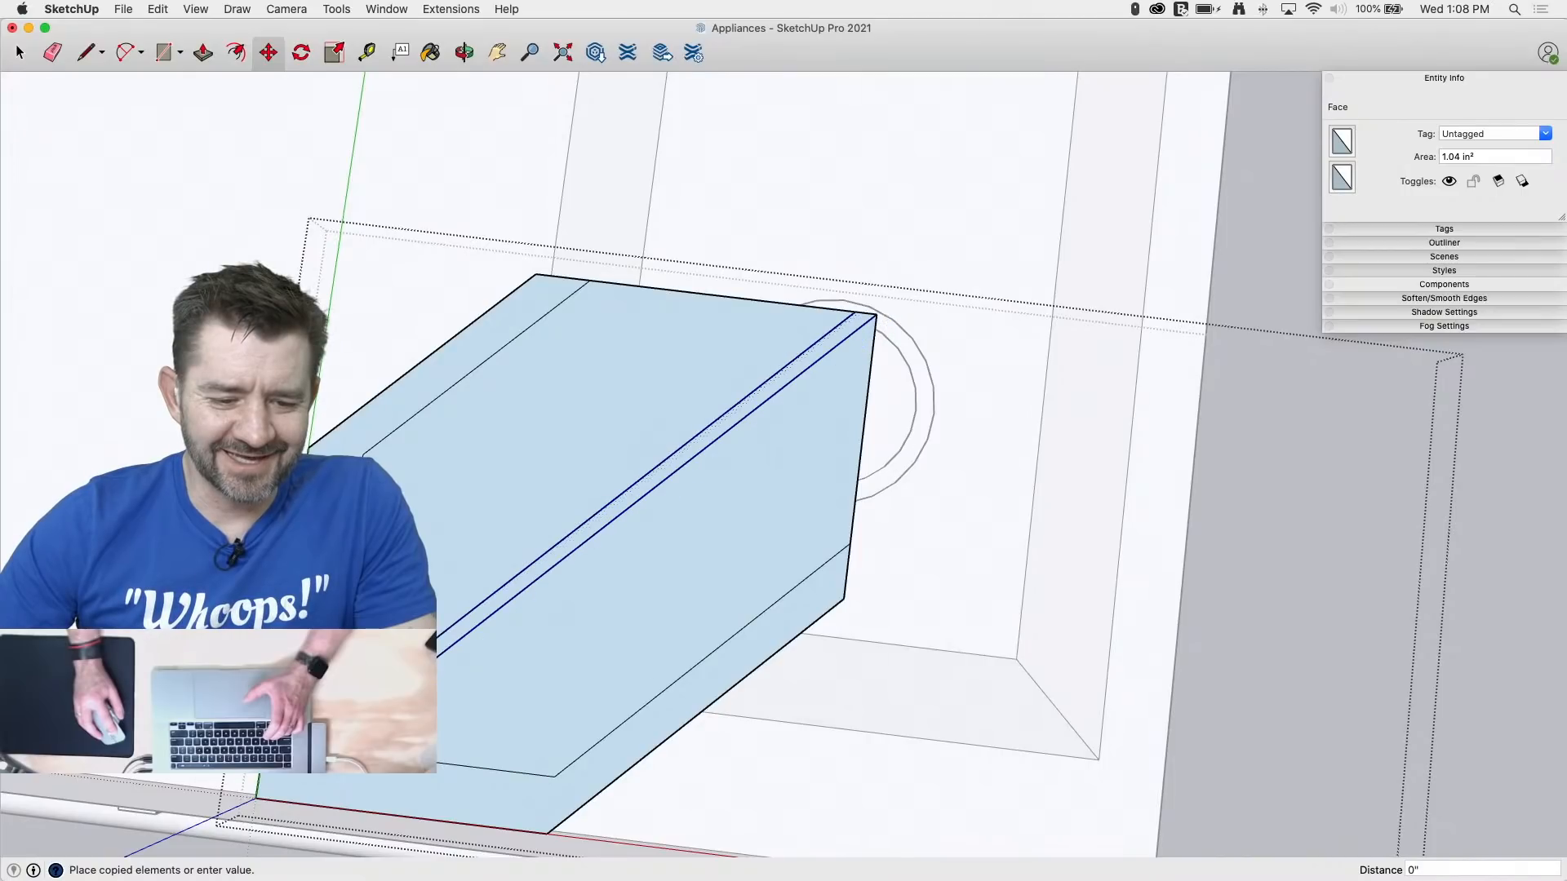
pyautogui.click(879, 327)
# Step: Erase the strip's middle line, its overlapping end edges and the two outline edges that close the openings, leaving only the frame bars
pyautogui.press('e')
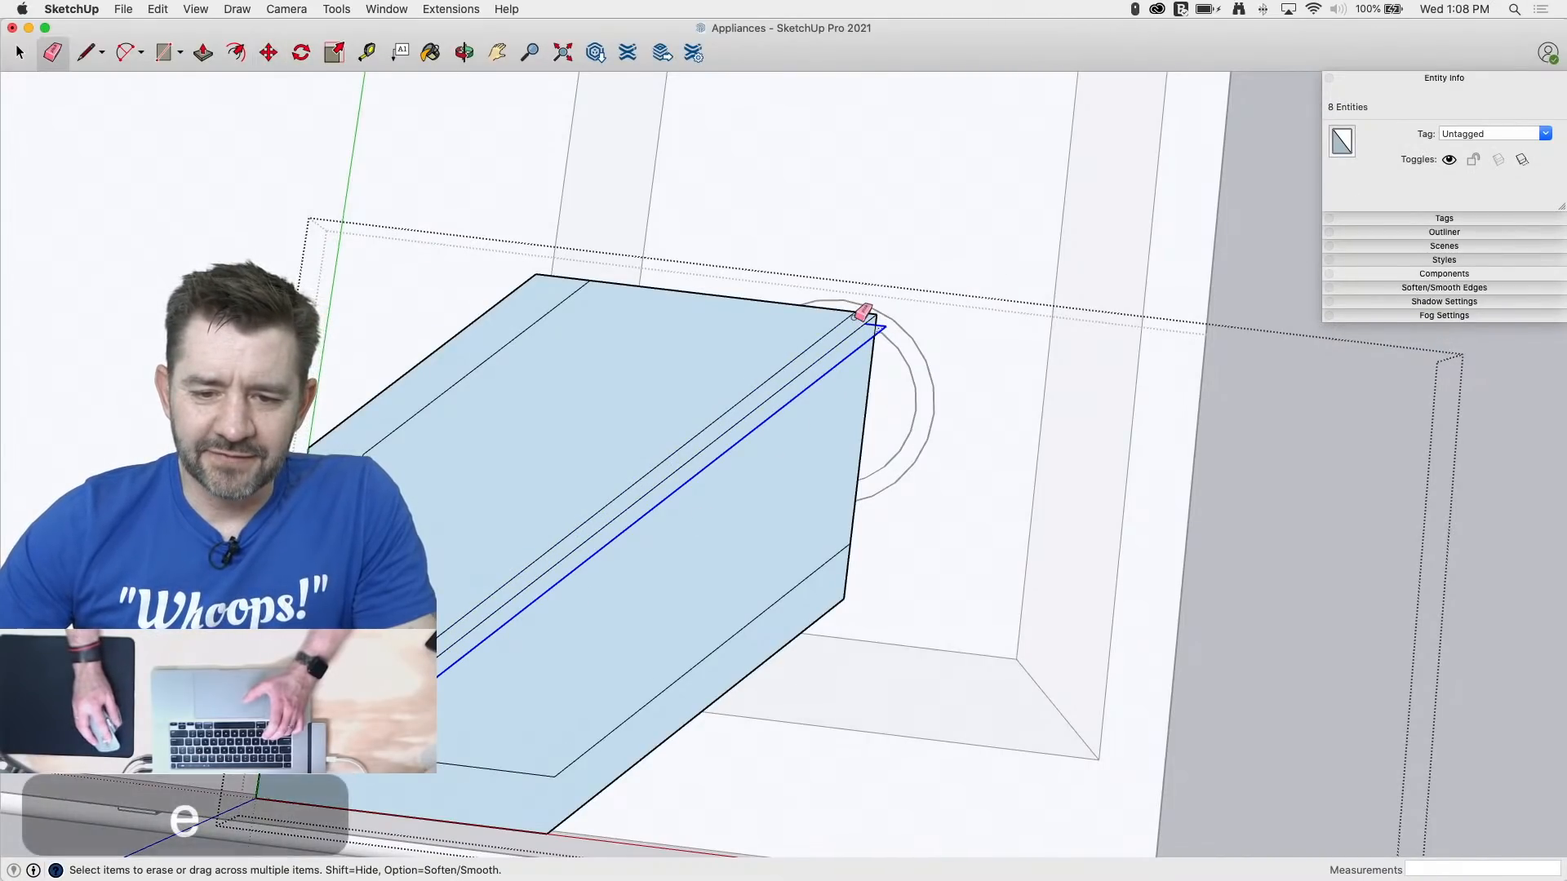
pyautogui.click(888, 322)
pyautogui.click(869, 325)
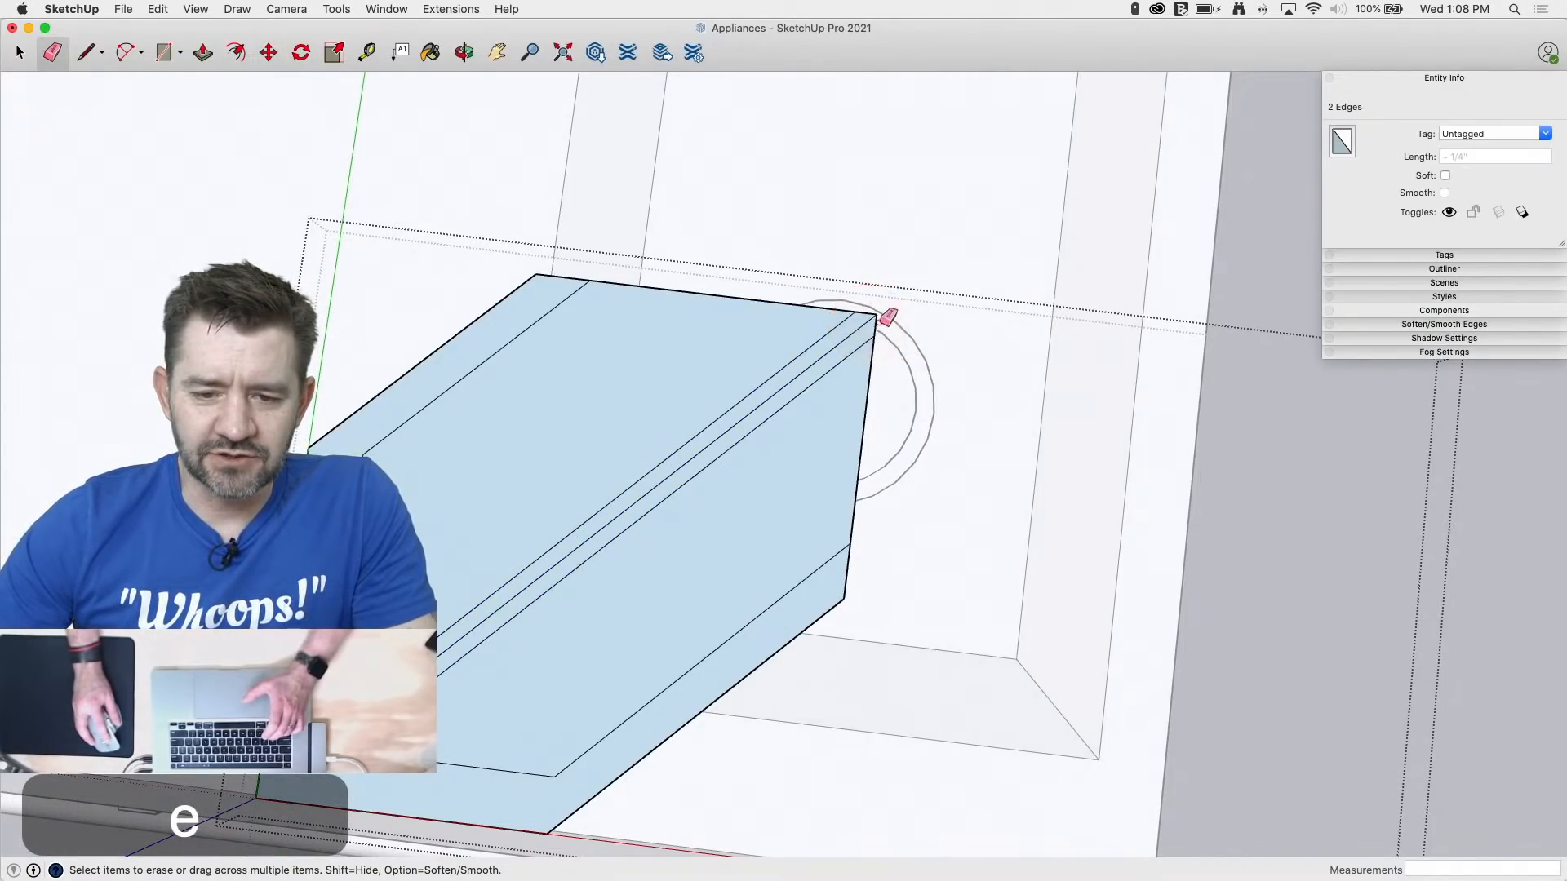
pyautogui.click(860, 332)
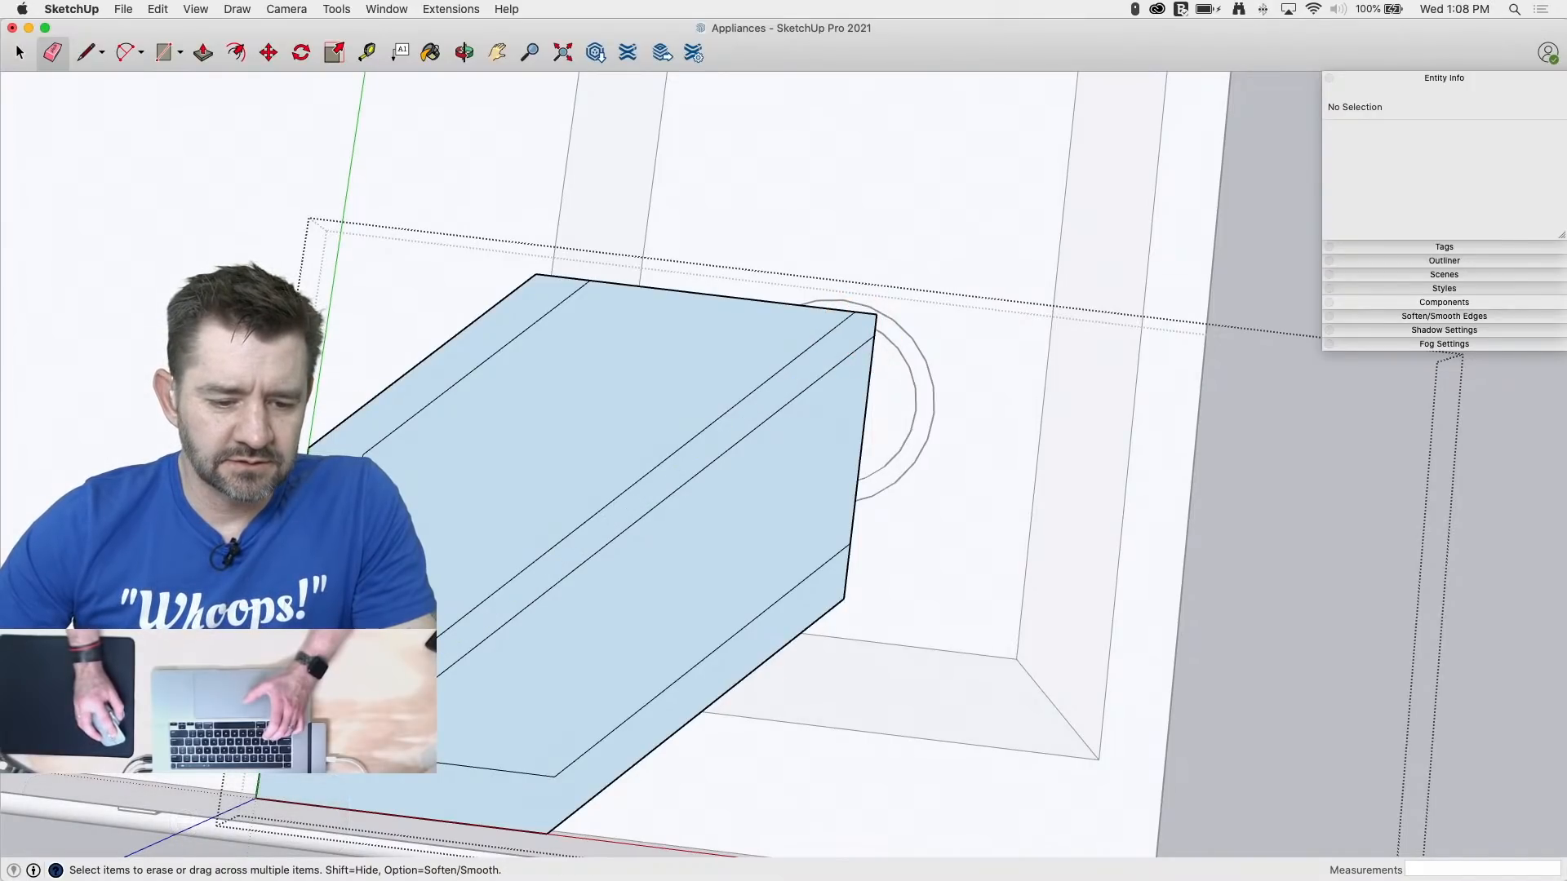
pyautogui.click(326, 776)
pyautogui.click(337, 784)
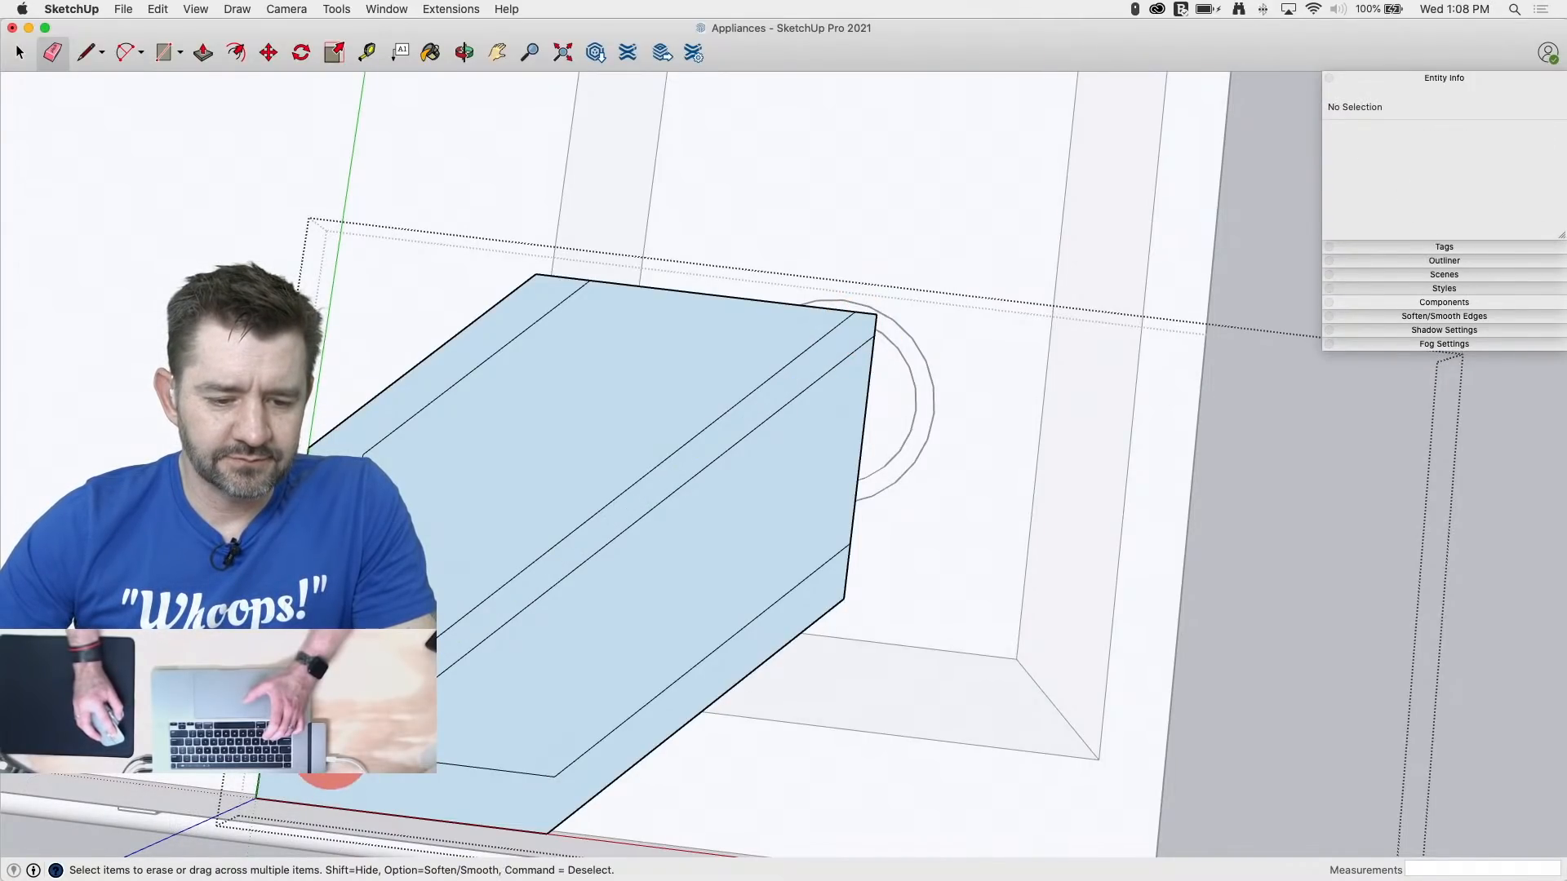
pyautogui.click(808, 302)
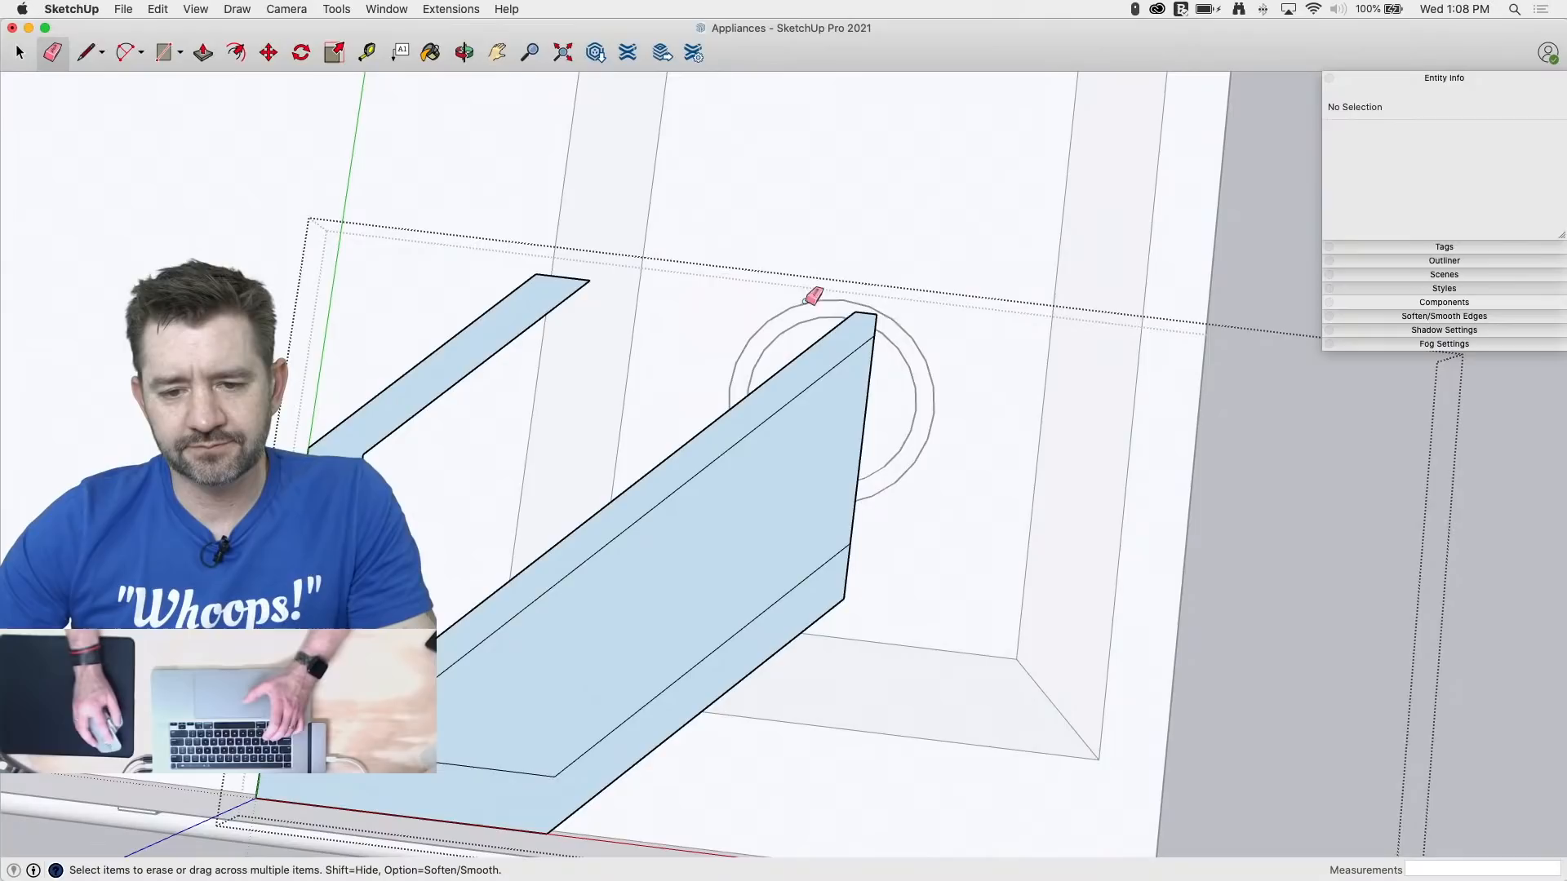
pyautogui.click(859, 454)
# Step: Select the whole frame and make a copy rotated 180 degrees about the green axis at the diagonal bar's end corner
pyautogui.press('space')
pyautogui.tripleClick(759, 420)
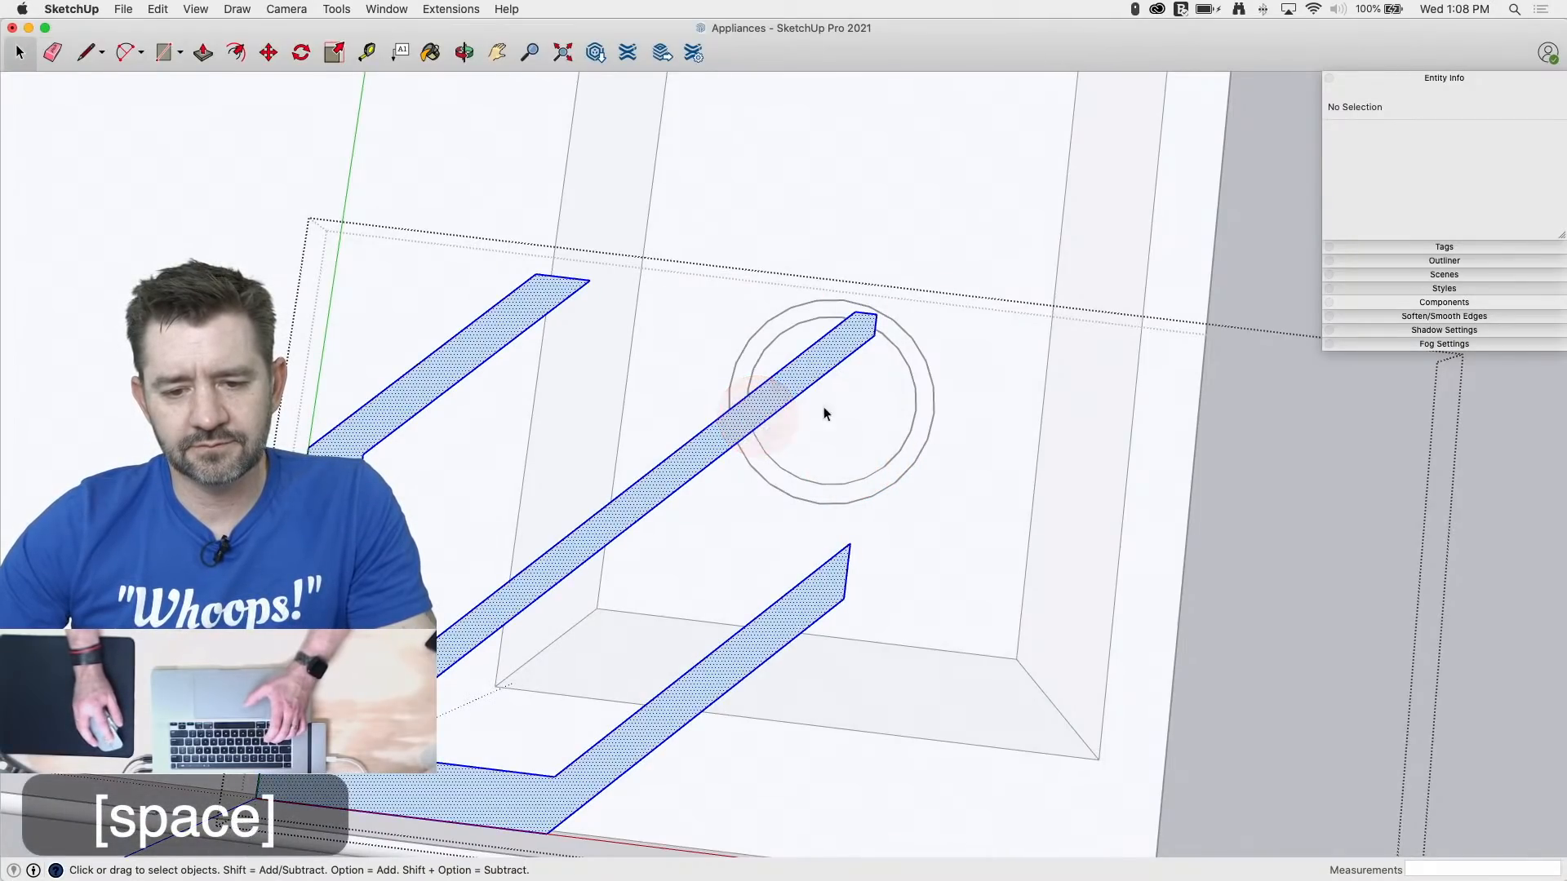
pyautogui.press('q')
pyautogui.press('Left')
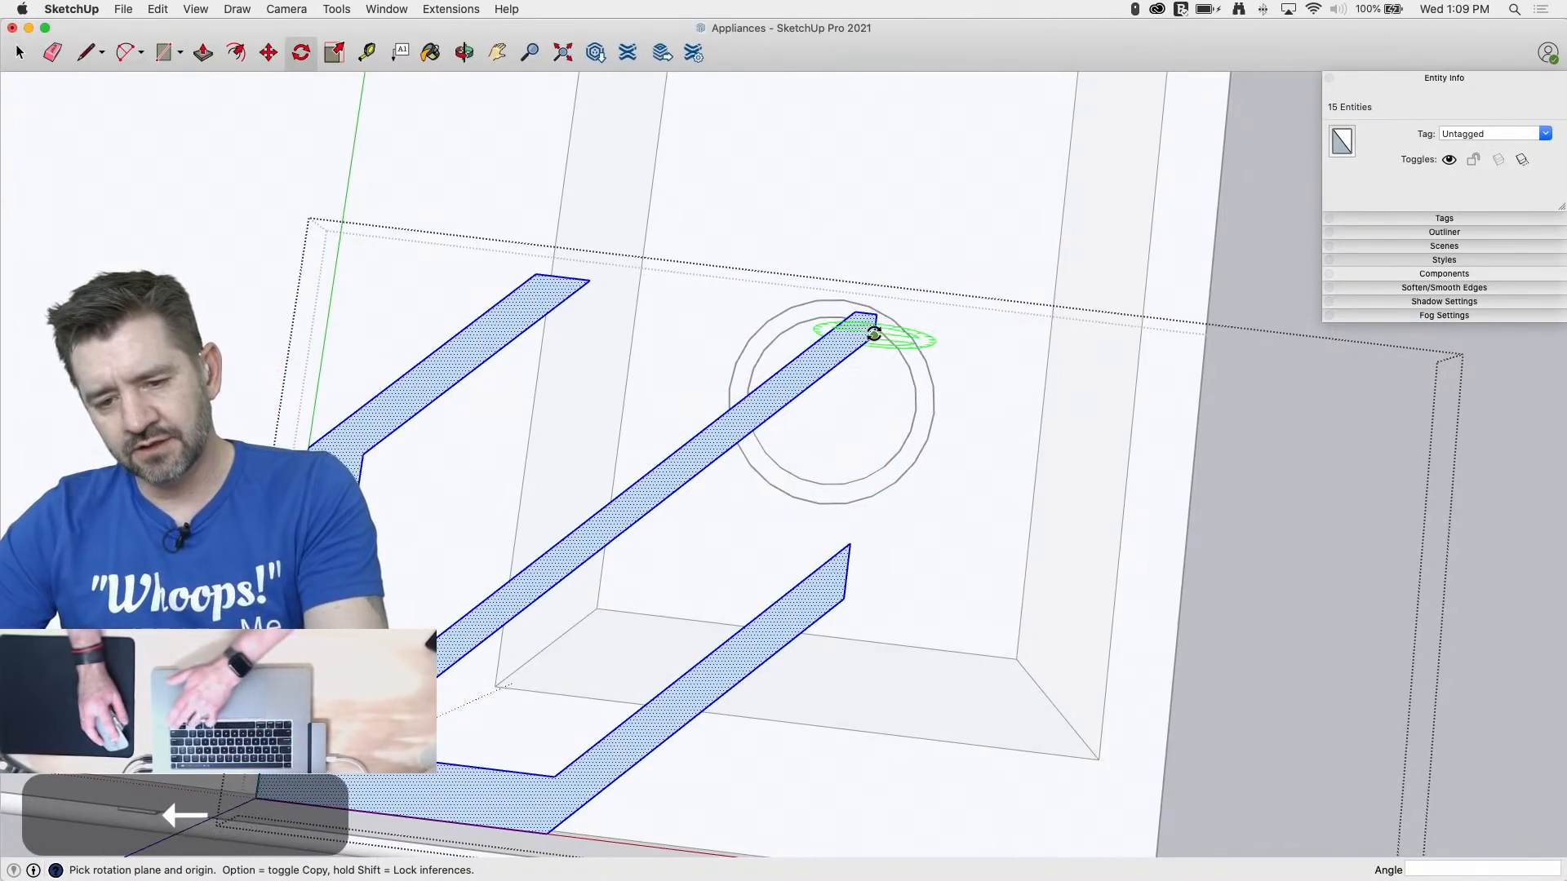
pyautogui.click(874, 334)
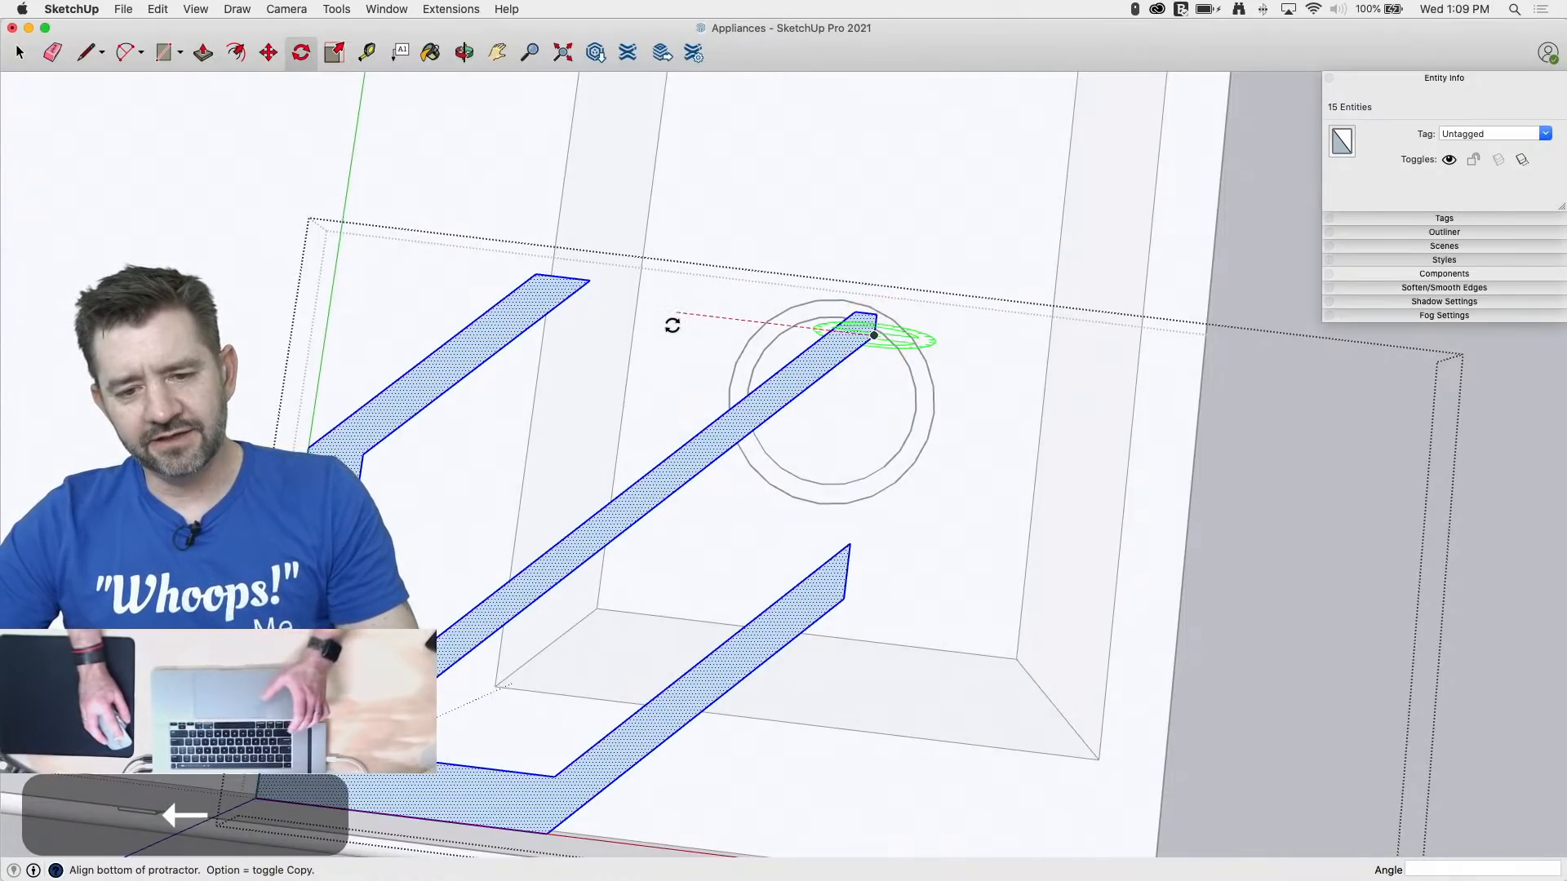
pyautogui.click(672, 325)
pyautogui.press('alt')
pyautogui.click(944, 339)
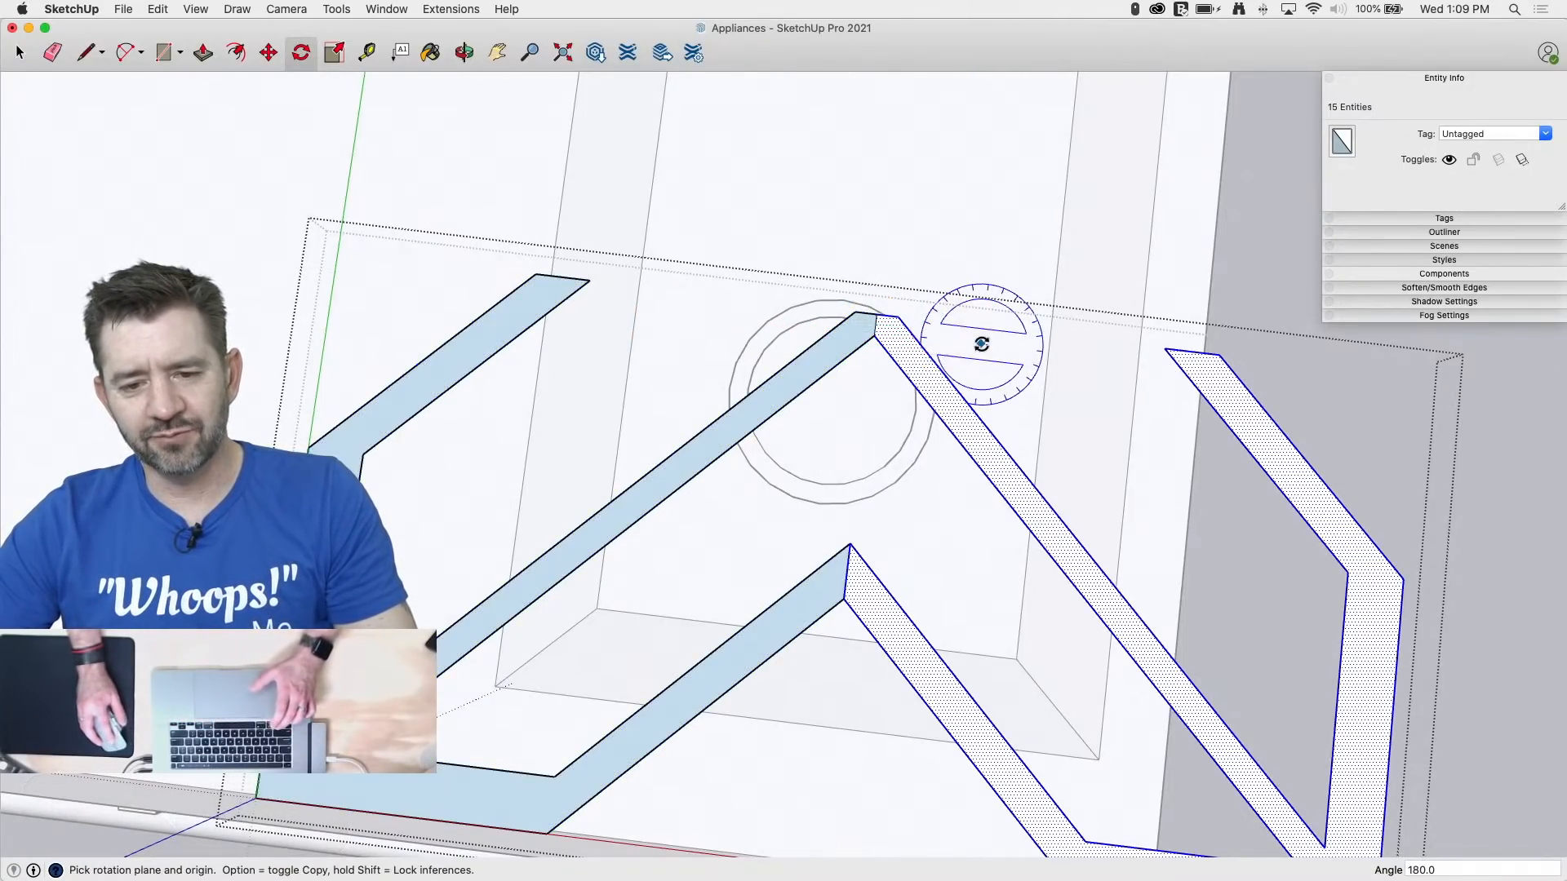
# Step: Select both frame quarters and make a copy rotated 180 degrees about the red axis at their shared center point
pyautogui.press('space')
pyautogui.tripleClick(907, 332)
pyautogui.moveTo(1081, 335); pyautogui.dragTo(36, 214, button='middle')
pyautogui.press('q')
pyautogui.moveTo(852, 399); pyautogui.dragTo(903, 144, button='middle')
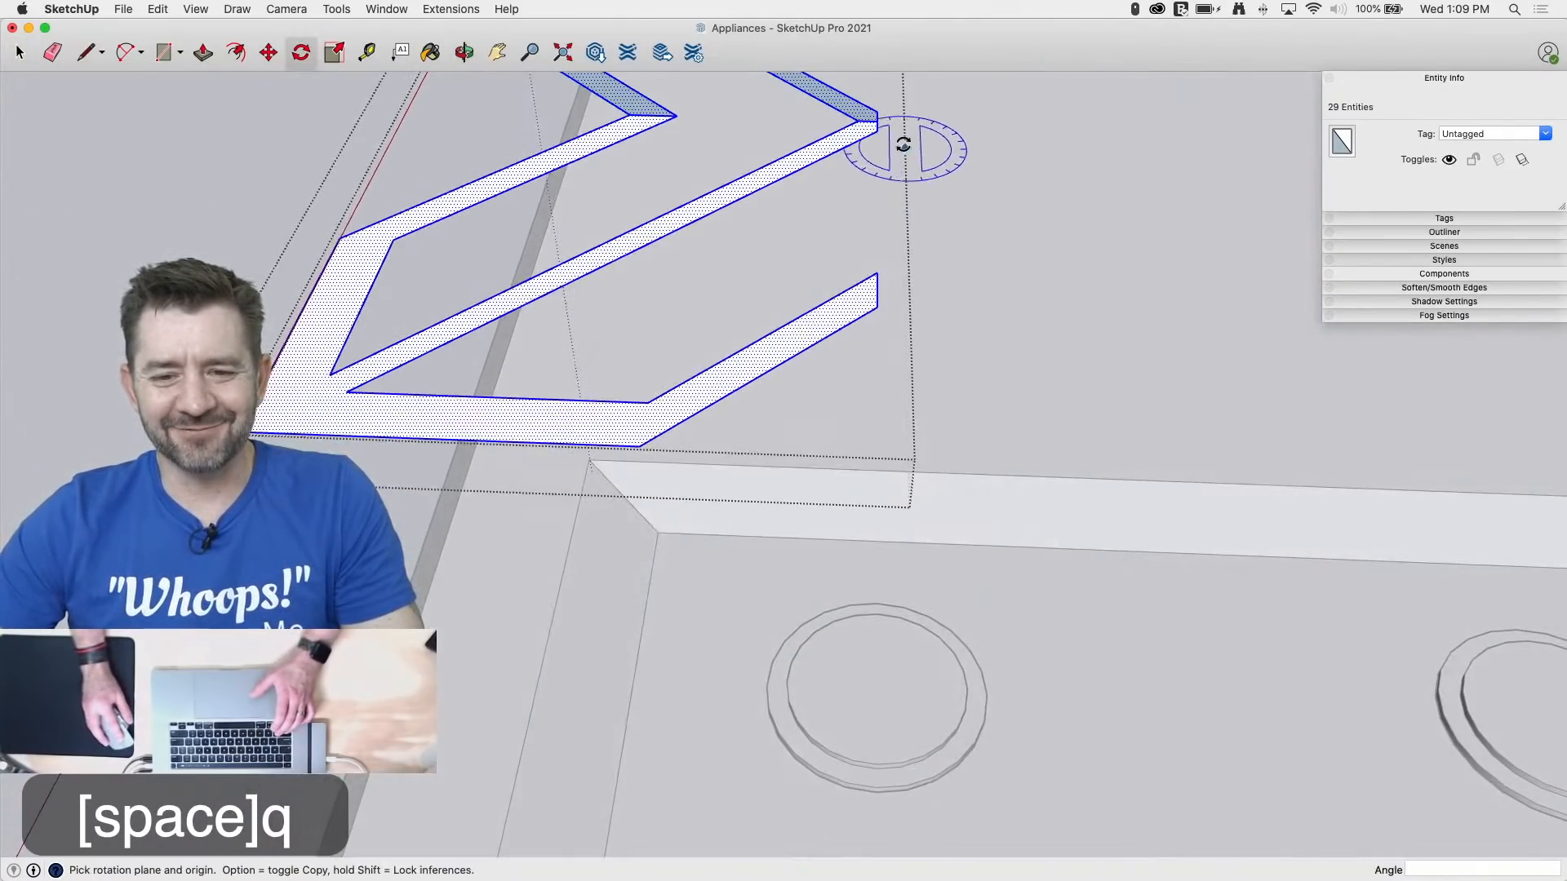
pyautogui.press('Right')
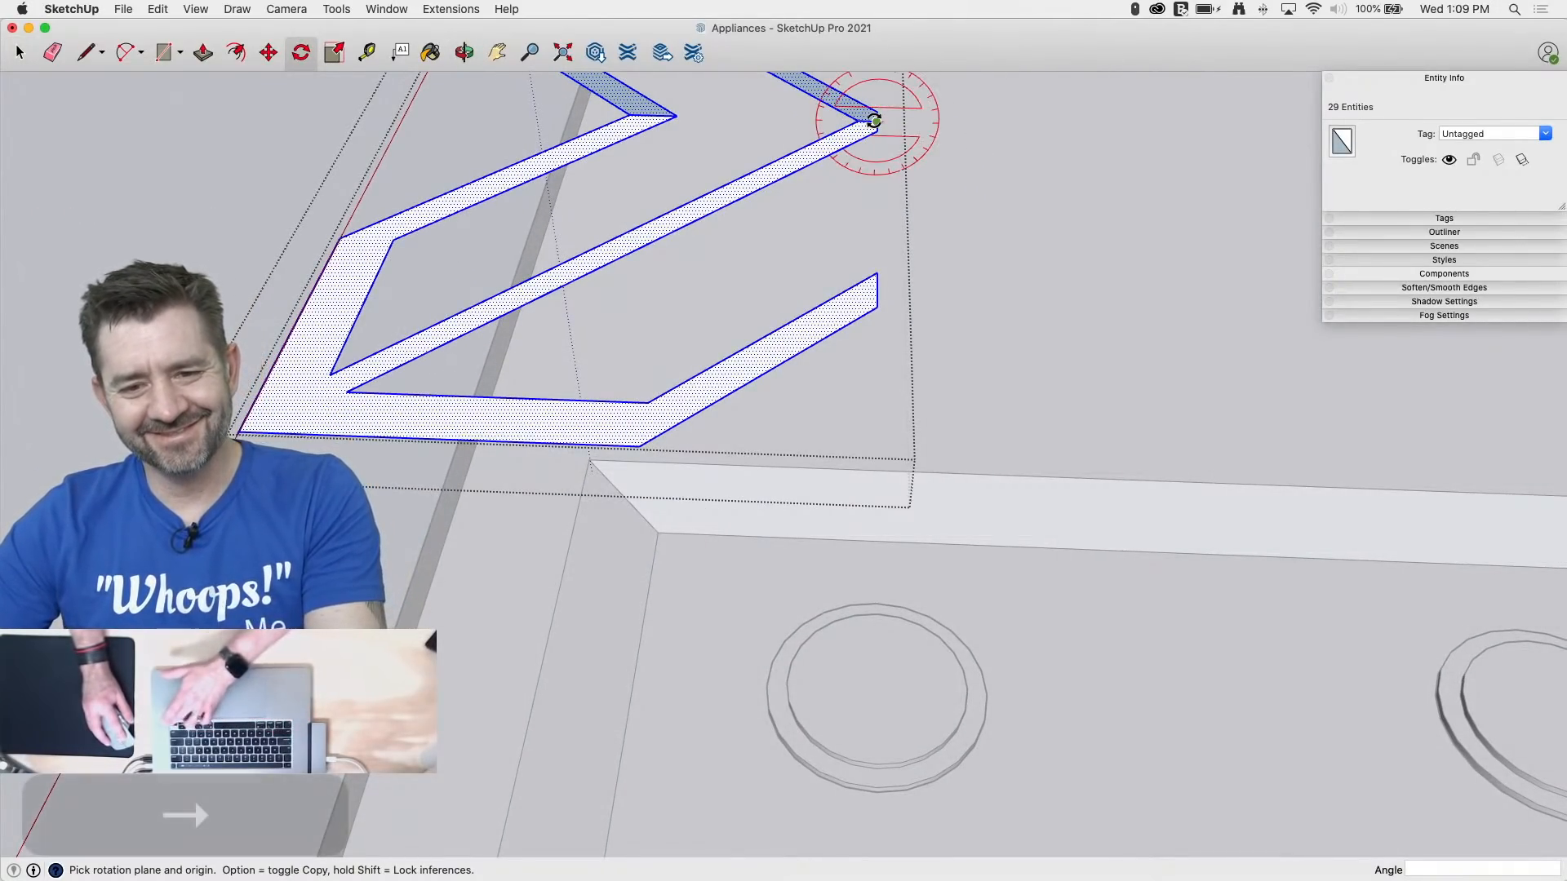
pyautogui.click(877, 121)
pyautogui.click(819, 121)
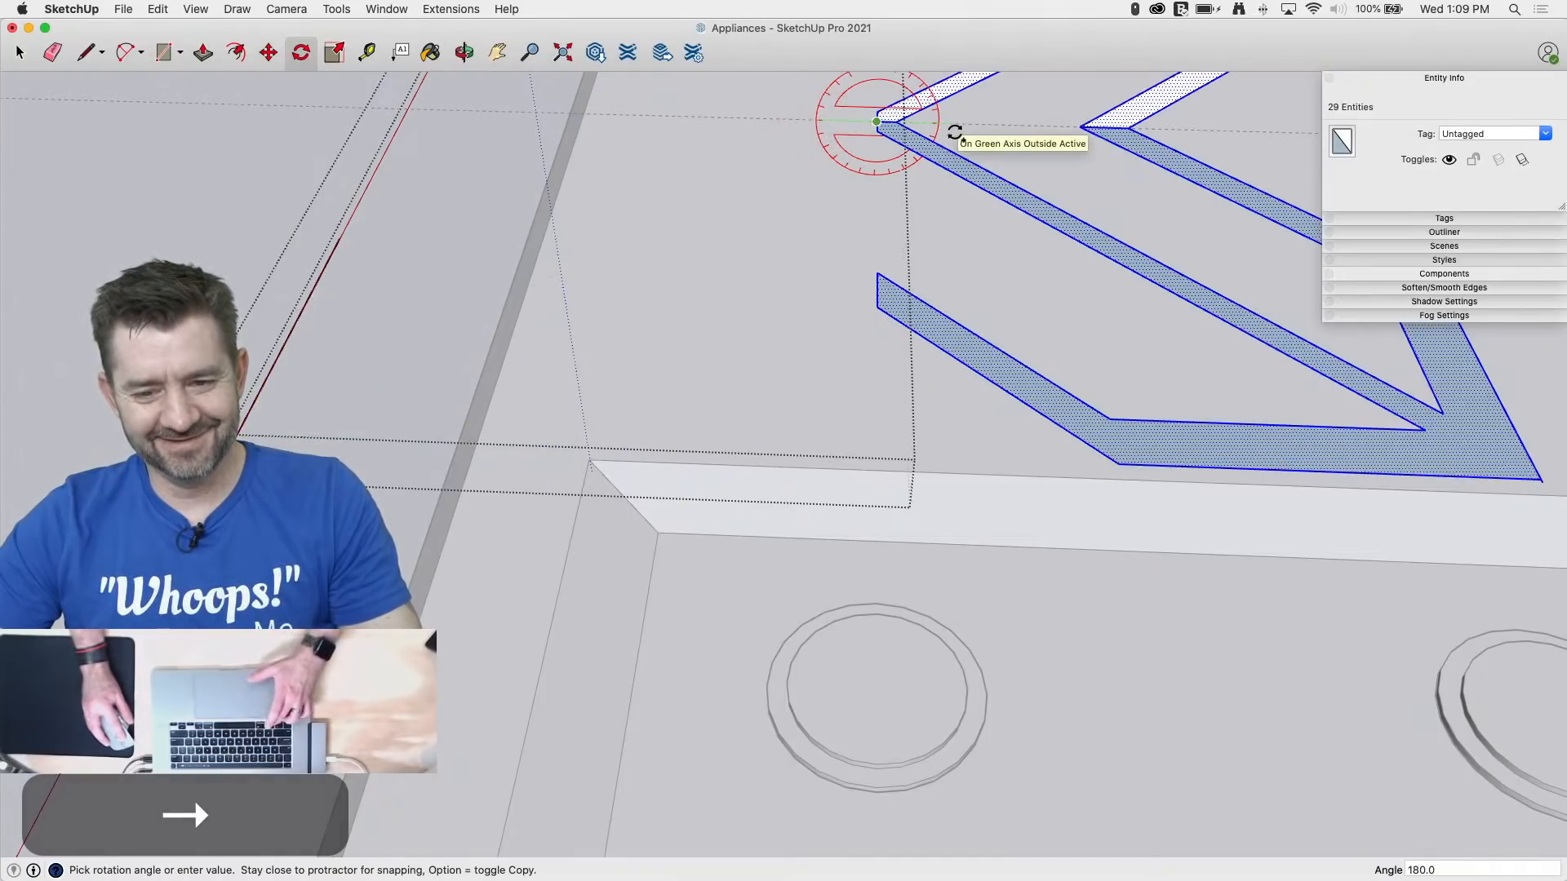
pyautogui.click(927, 129)
# Step: Erase the seam edges at the center and the four inner corners to merge the frame quarters into one face
pyautogui.moveTo(927, 129)
pyautogui.mouseDown(button='middle')
pyautogui.moveTo(885, 218)
pyautogui.moveTo(1190, 203)
pyautogui.mouseUp(button='middle')
pyautogui.press('e')
pyautogui.click(893, 208)
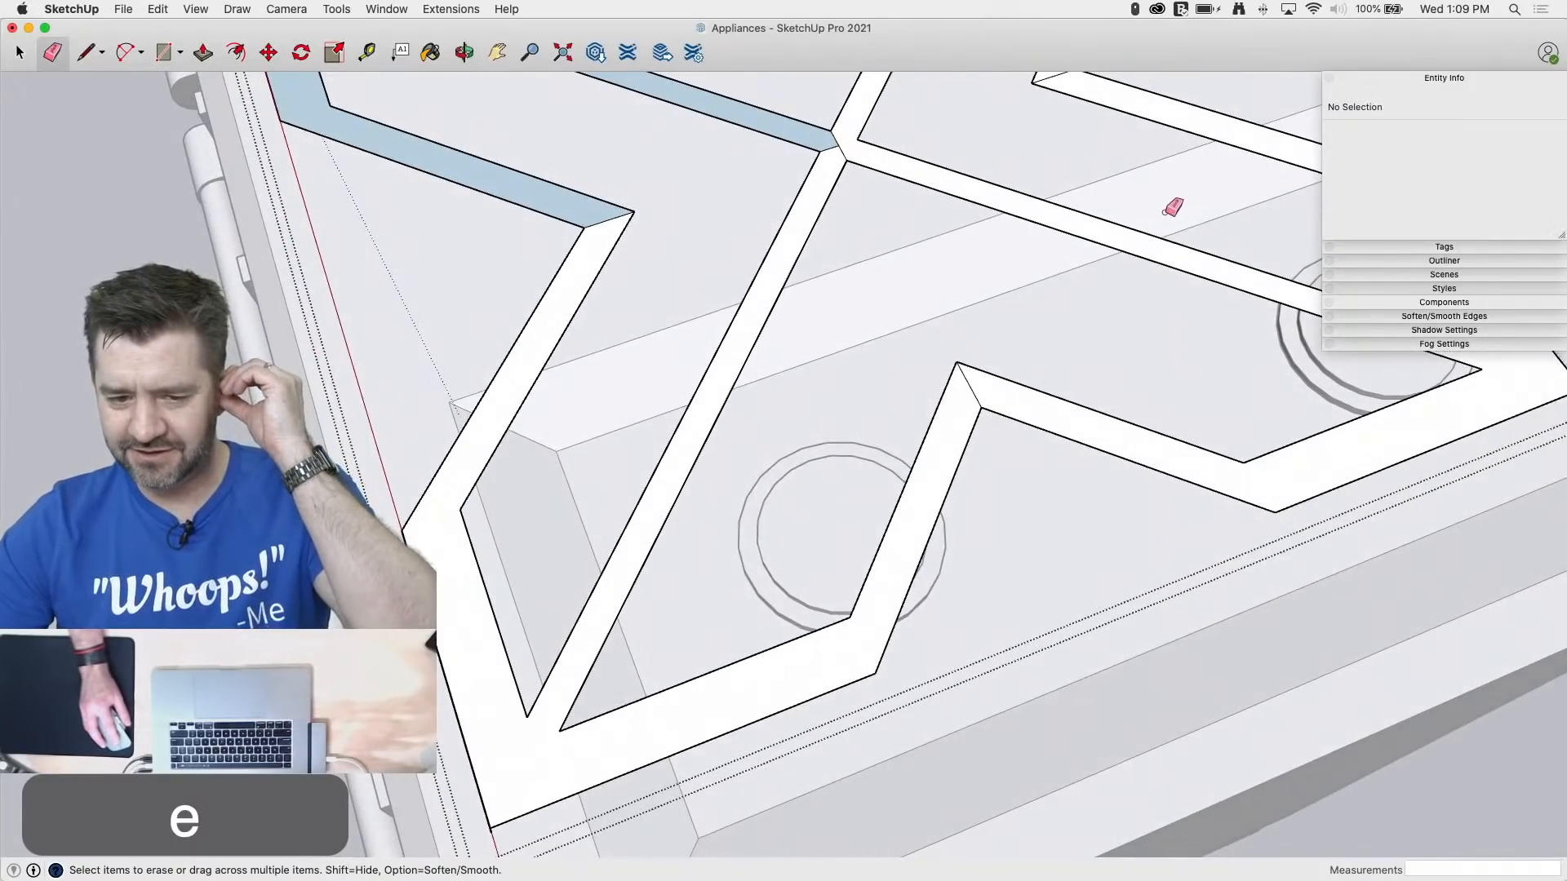
pyautogui.moveTo(745, 364); pyautogui.dragTo(982, 266, button='middle')
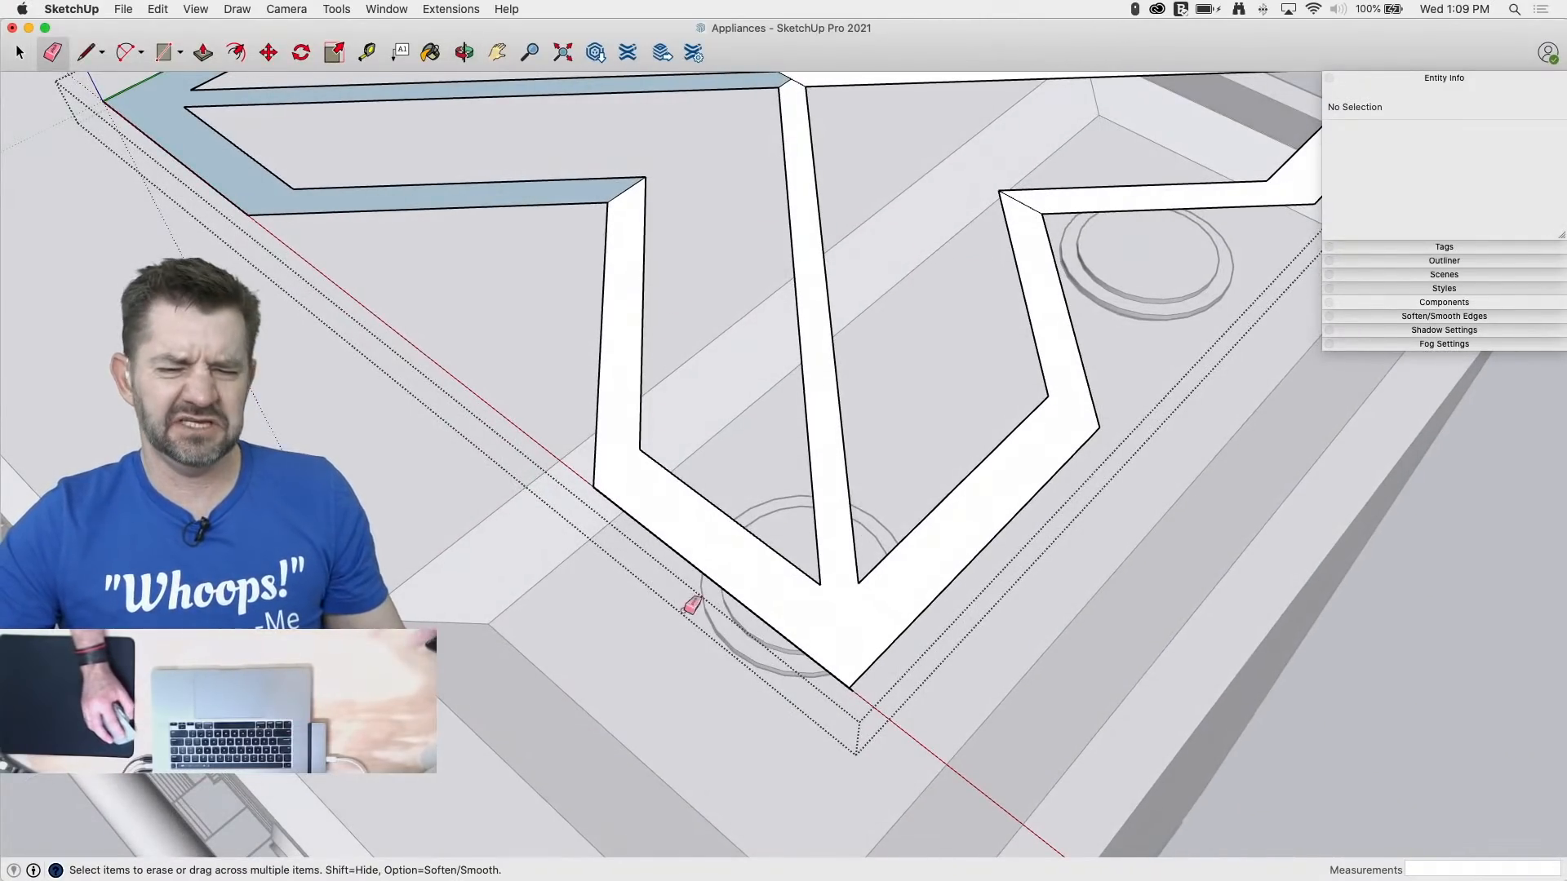
pyautogui.scroll(-5, 692, 605)
pyautogui.press('e')
pyautogui.scroll(4, 653, 451)
pyautogui.click(653, 454)
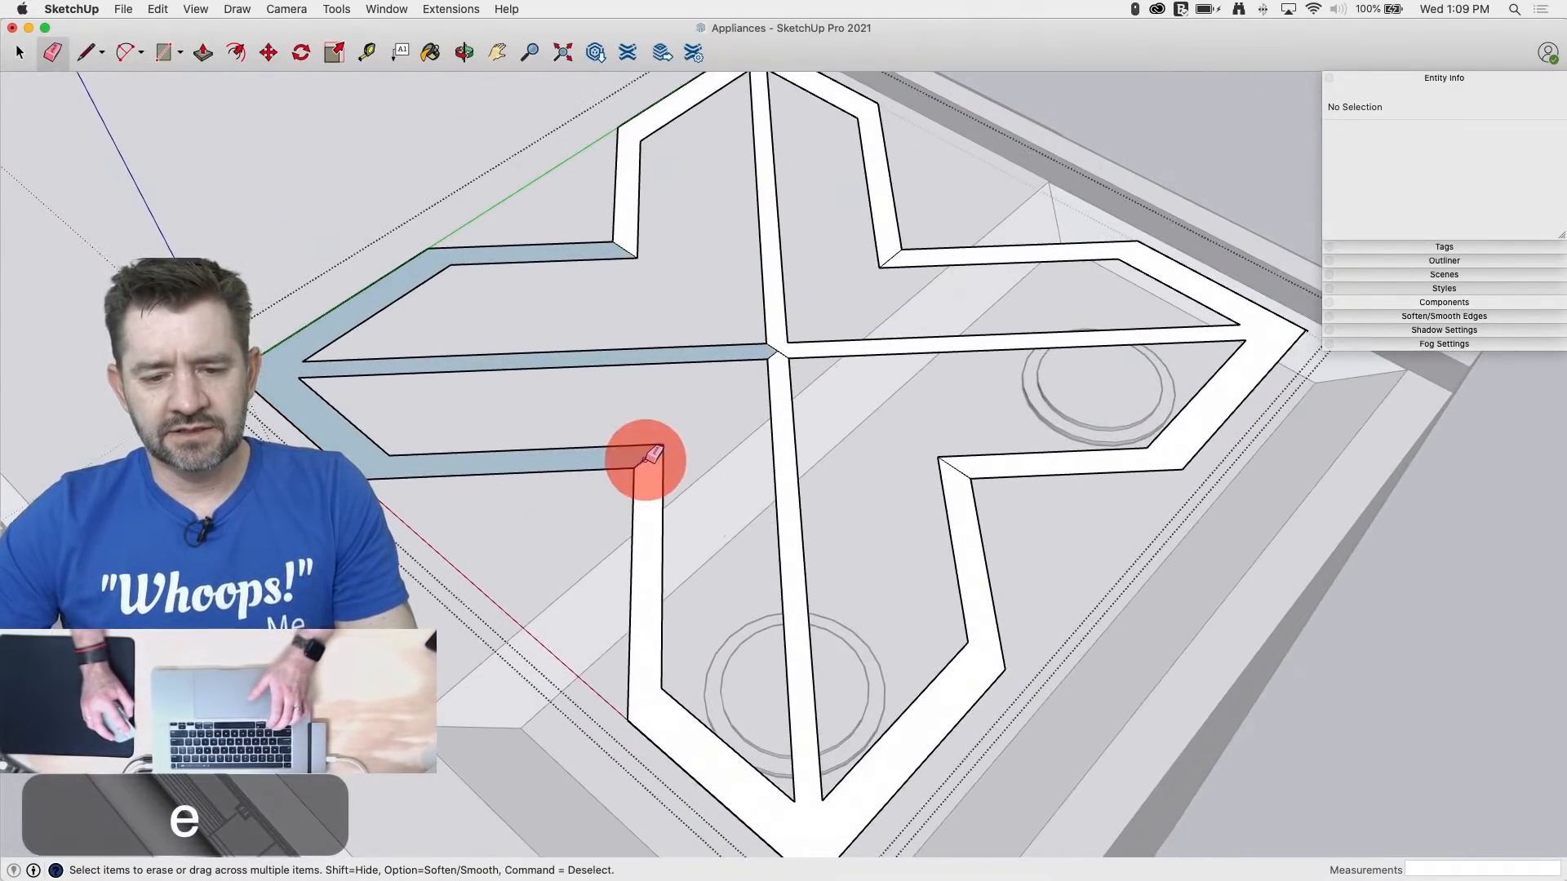
pyautogui.moveTo(653, 454); pyautogui.dragTo(790, 339)
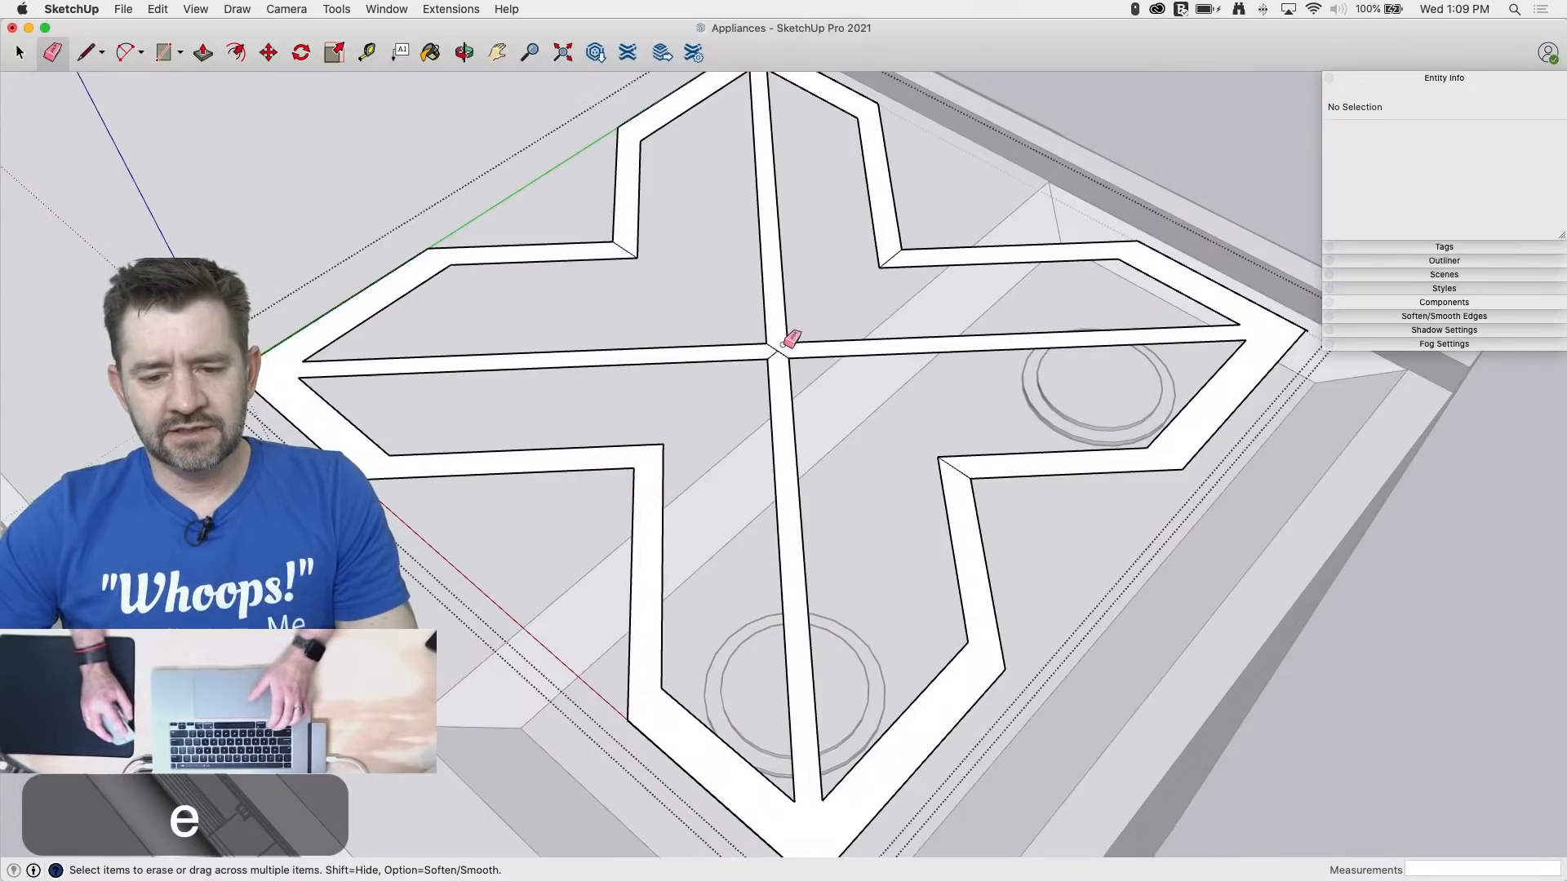
pyautogui.click(624, 250)
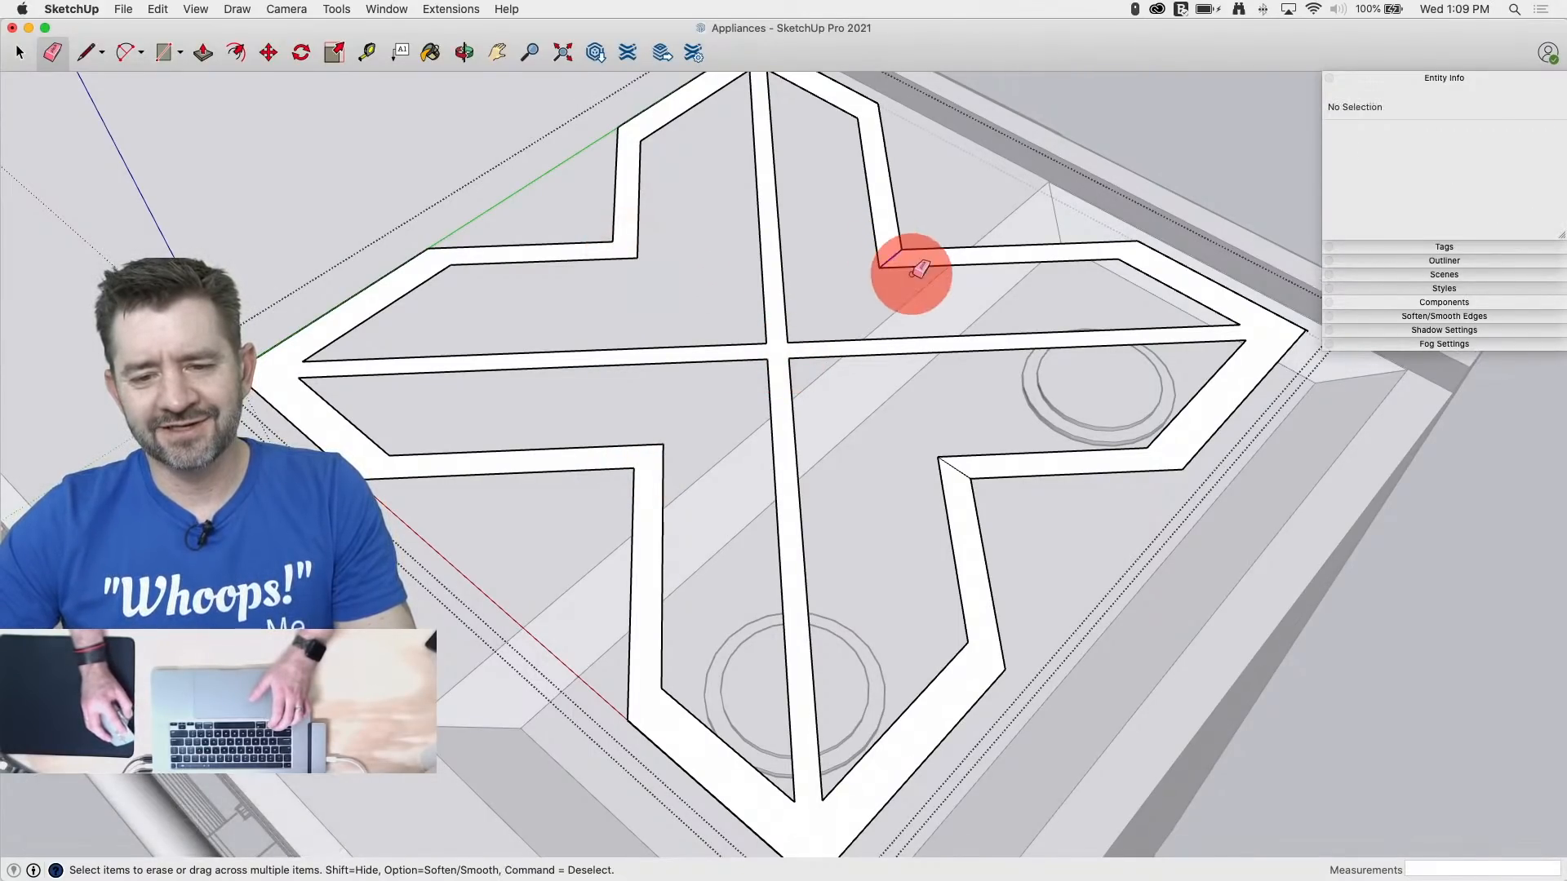
# Step: Push/Pull the merged frame face upward to give the burner grate a thin thickness
pyautogui.press('p')
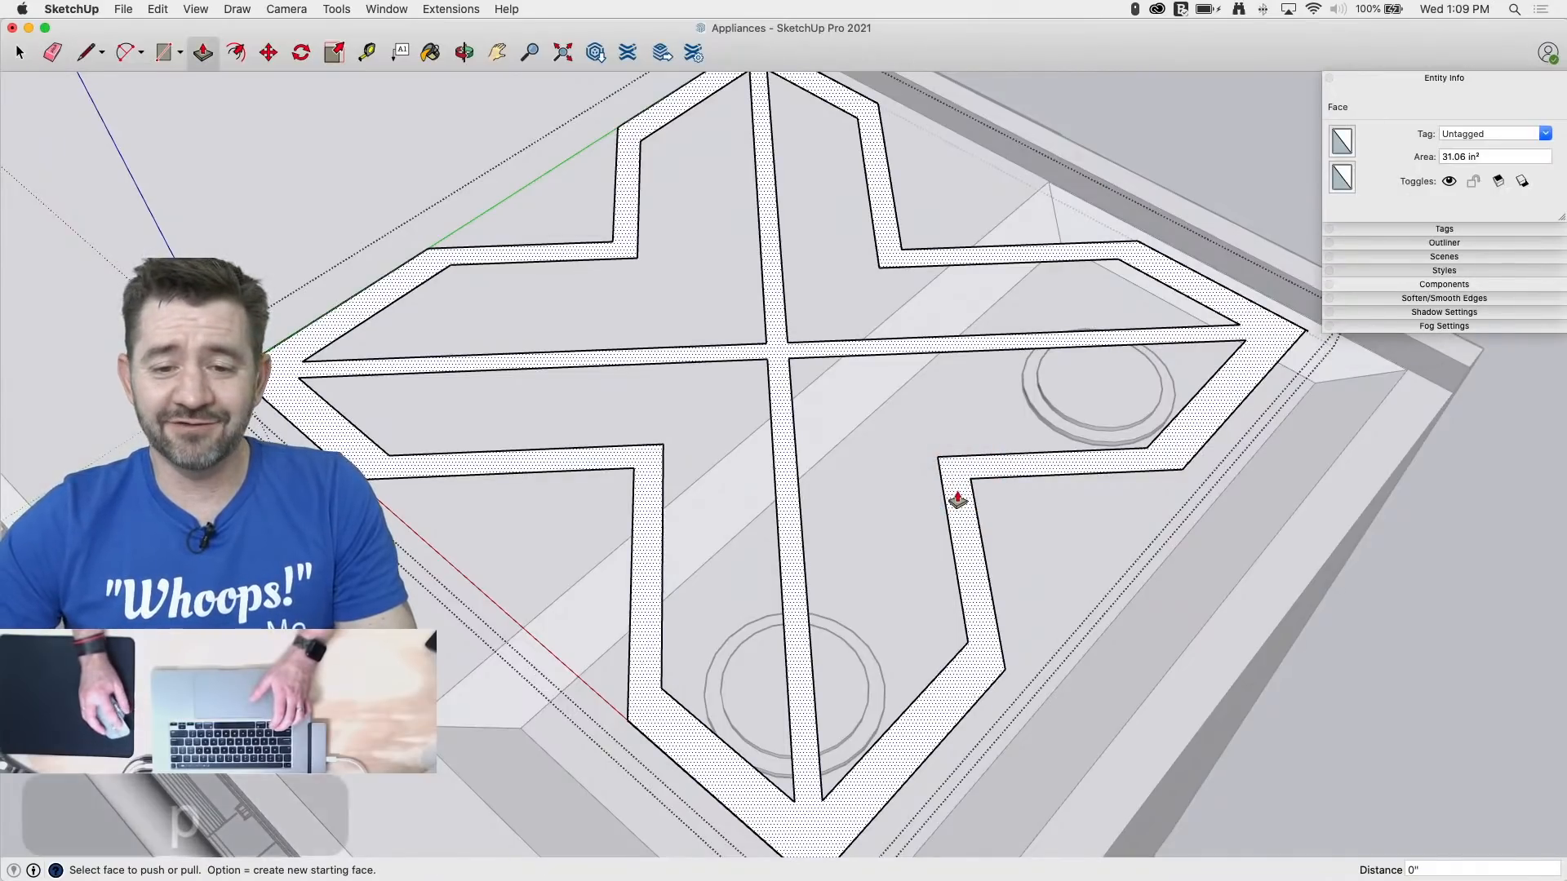
pyautogui.moveTo(958, 494); pyautogui.dragTo(956, 483)
pyautogui.scroll(-2, 955, 483)
pyautogui.moveTo(955, 473); pyautogui.dragTo(1011, 334, button='middle')
pyautogui.press('space')
pyautogui.moveTo(1020, 392); pyautogui.dragTo(991, 409, button='middle')
pyautogui.press('m')
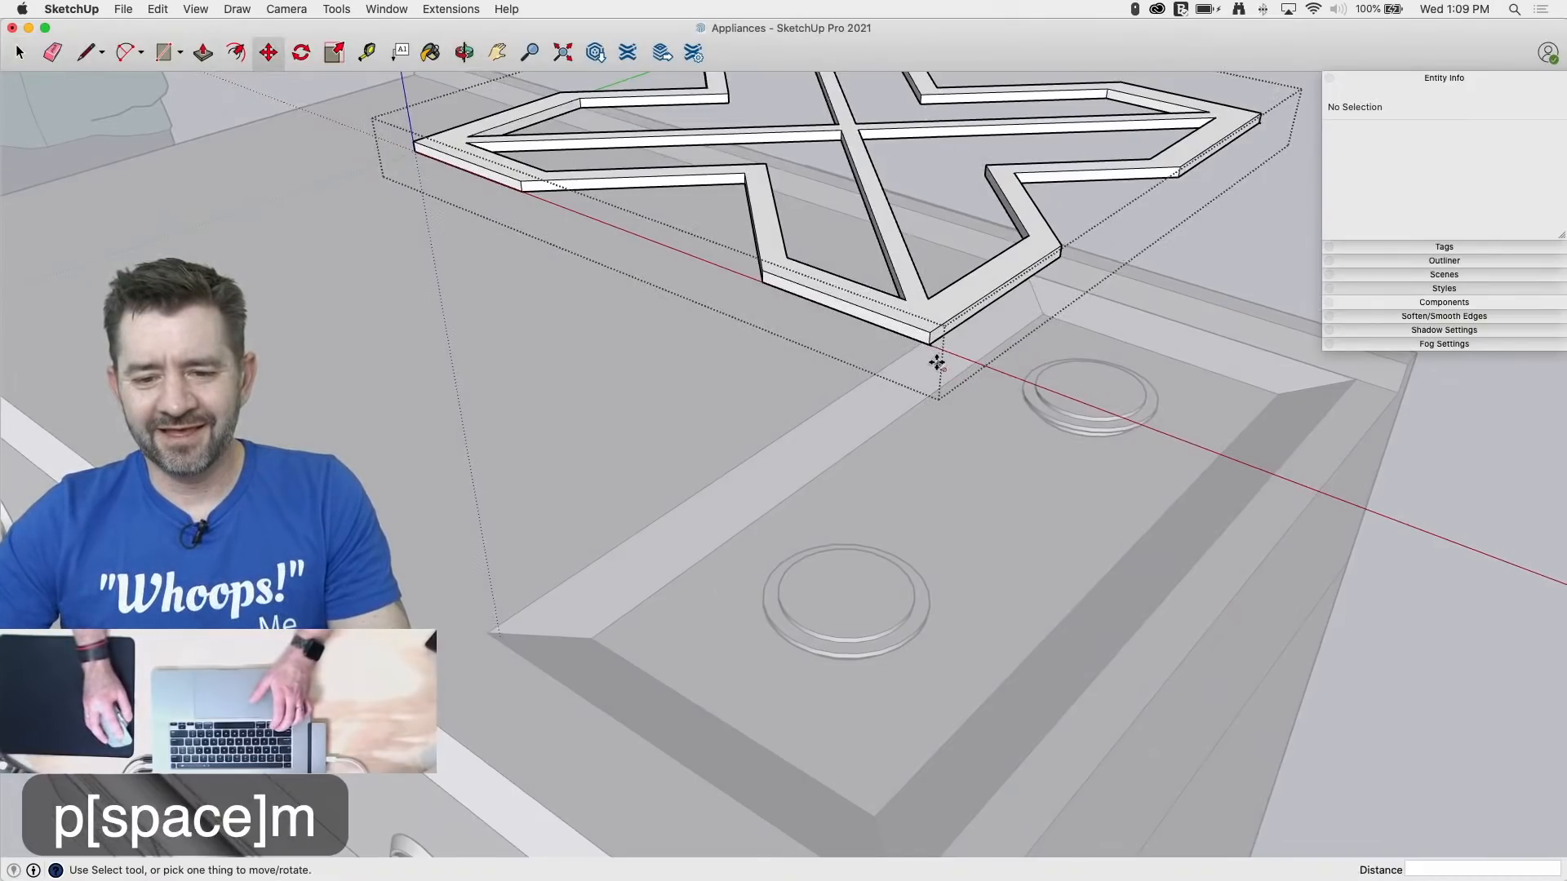
pyautogui.click(931, 352)
pyautogui.press('space')
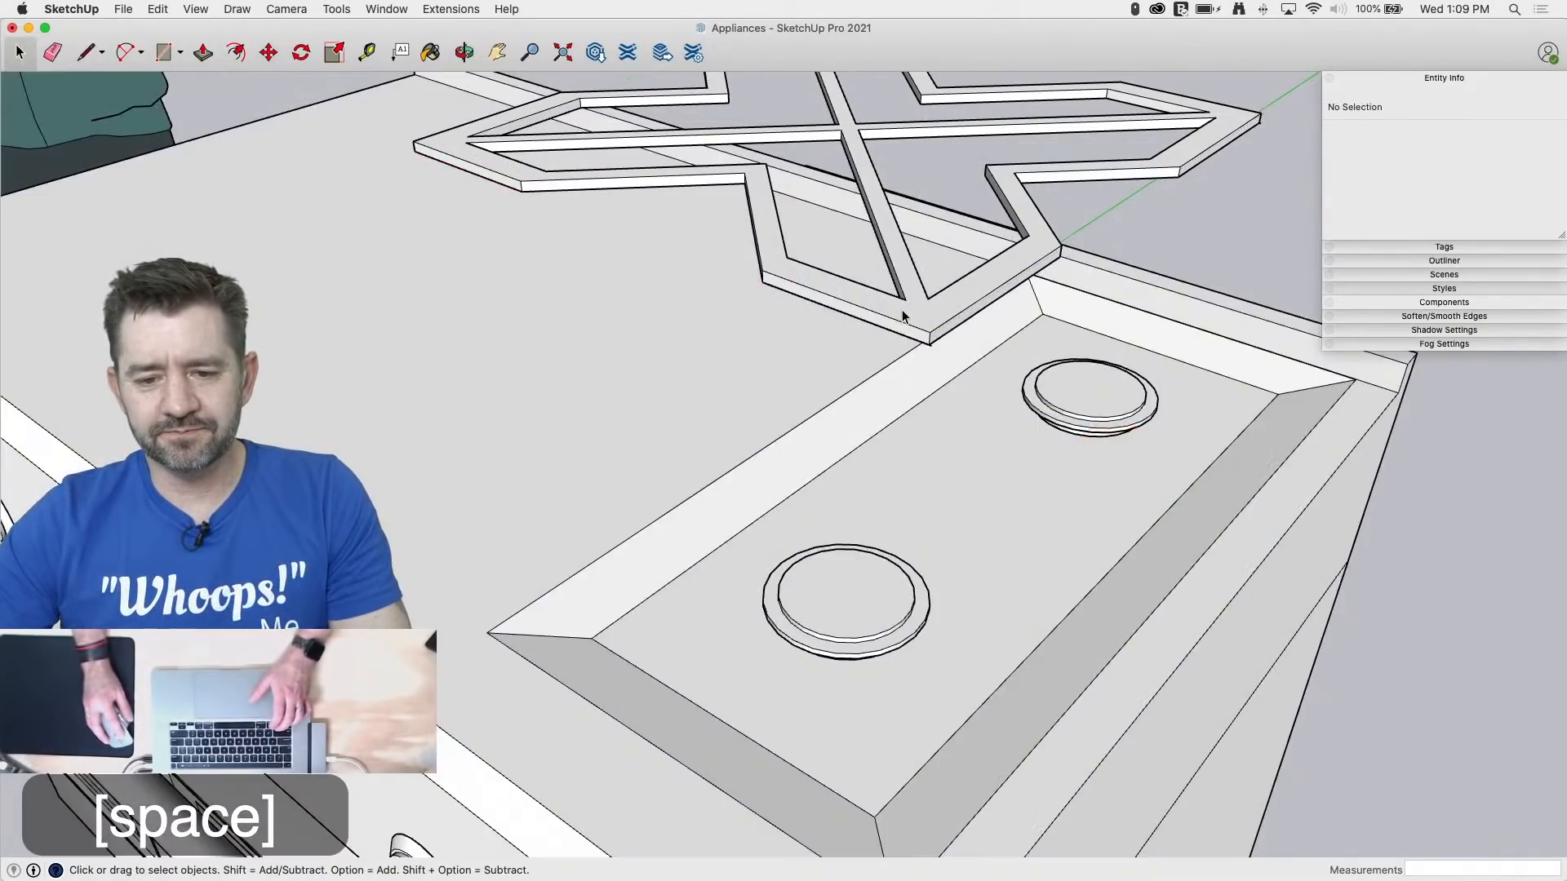
# Step: Open the grate group, erase the tiny stray edge at its near corner, and close the group
pyautogui.click(911, 320)
pyautogui.scroll(3, 929, 331)
pyautogui.scroll(-3, 928, 332)
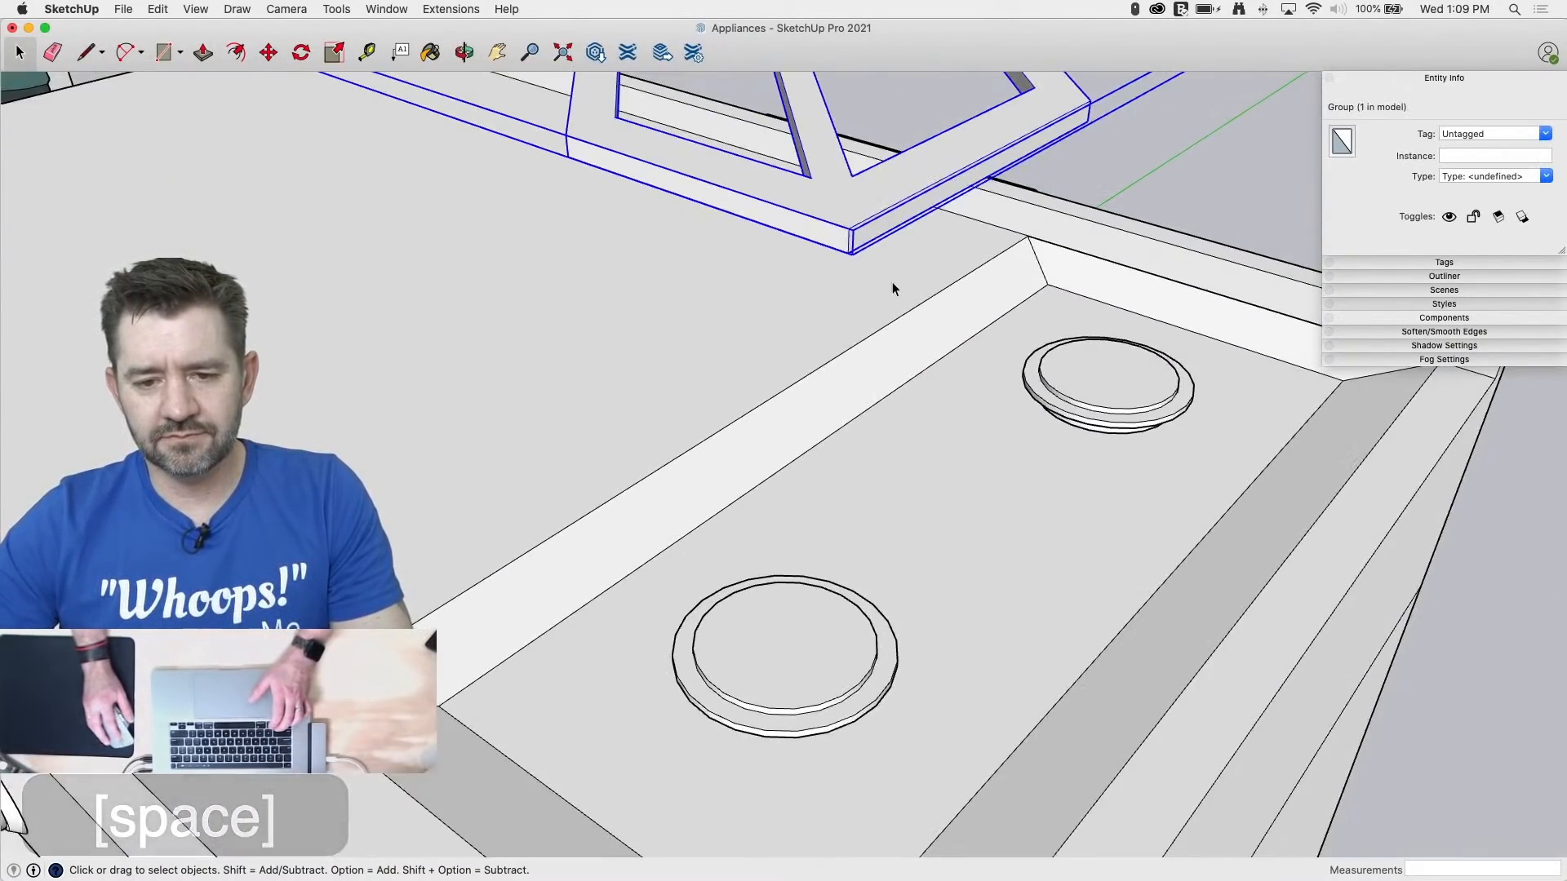
pyautogui.press('e')
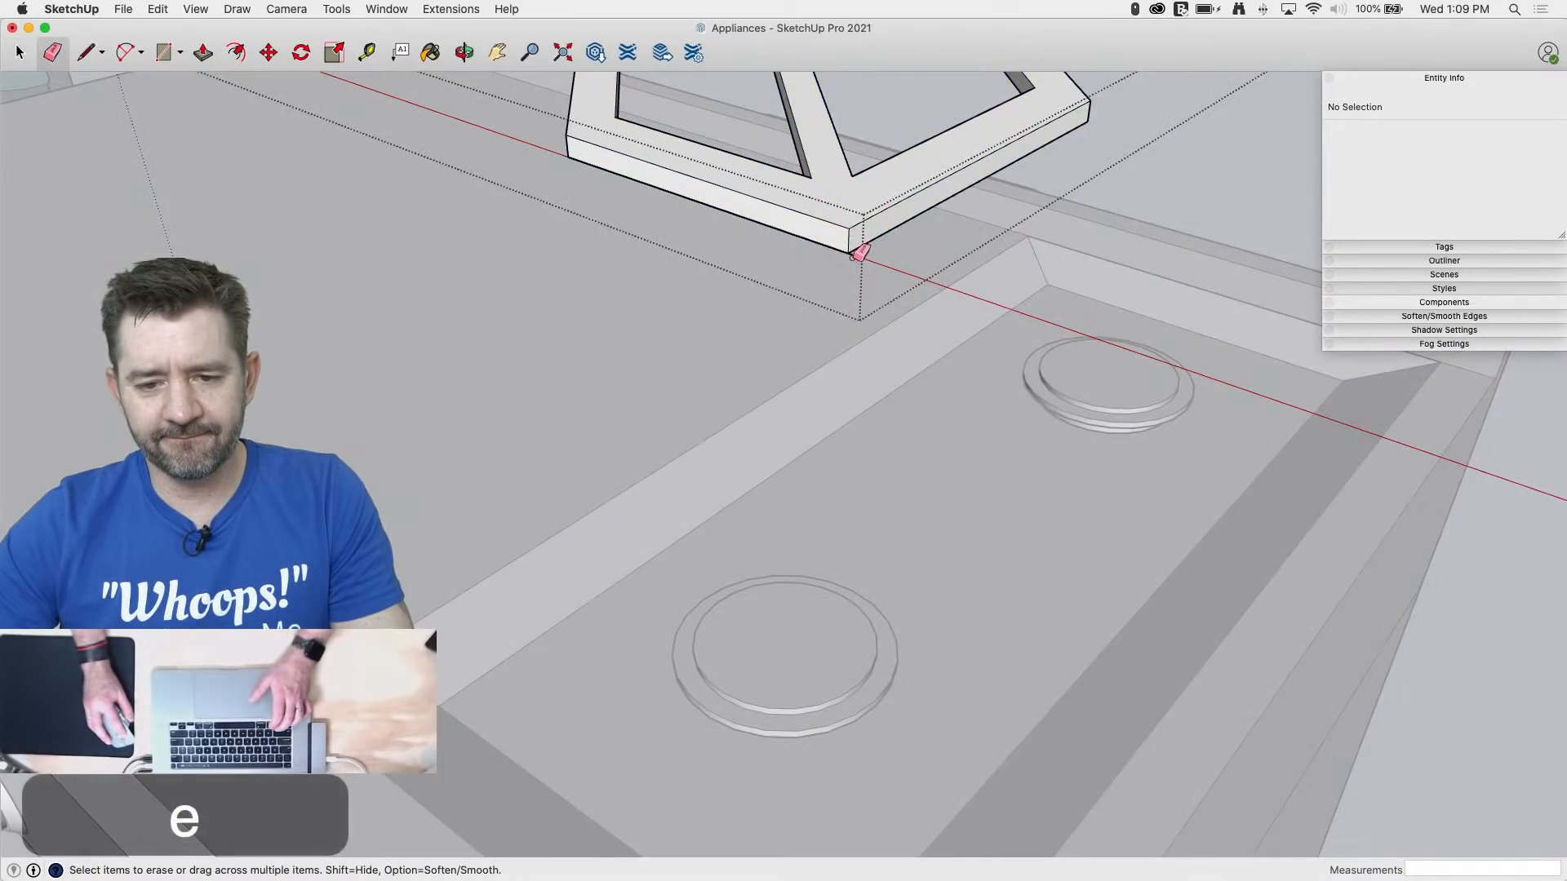
pyautogui.scroll(4, 860, 252)
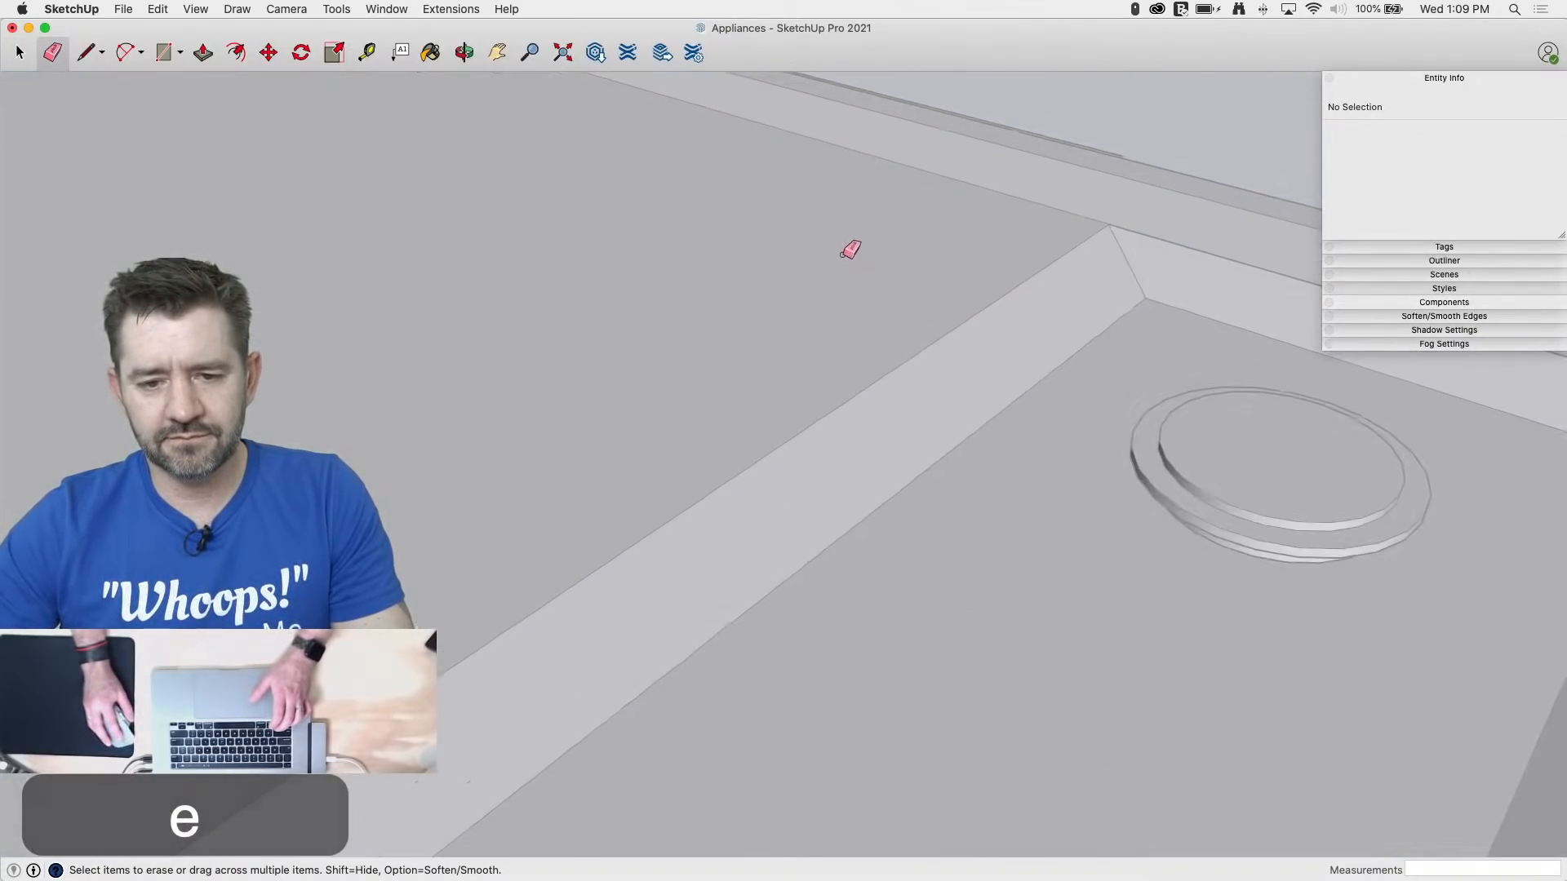
pyautogui.scroll(-2, 841, 237)
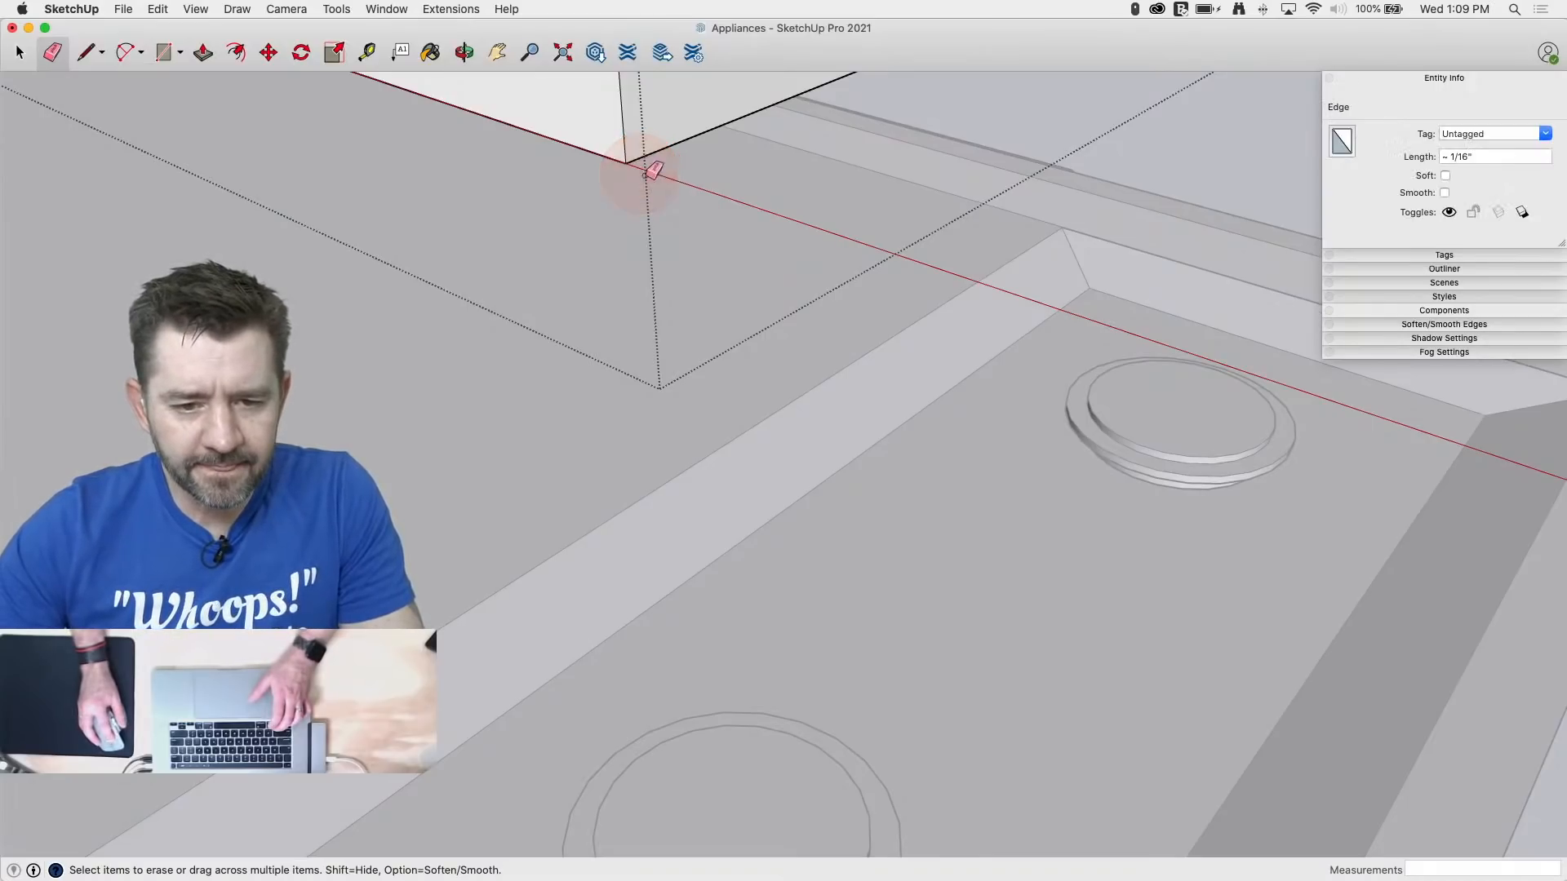
pyautogui.press('space')
pyautogui.click(873, 563)
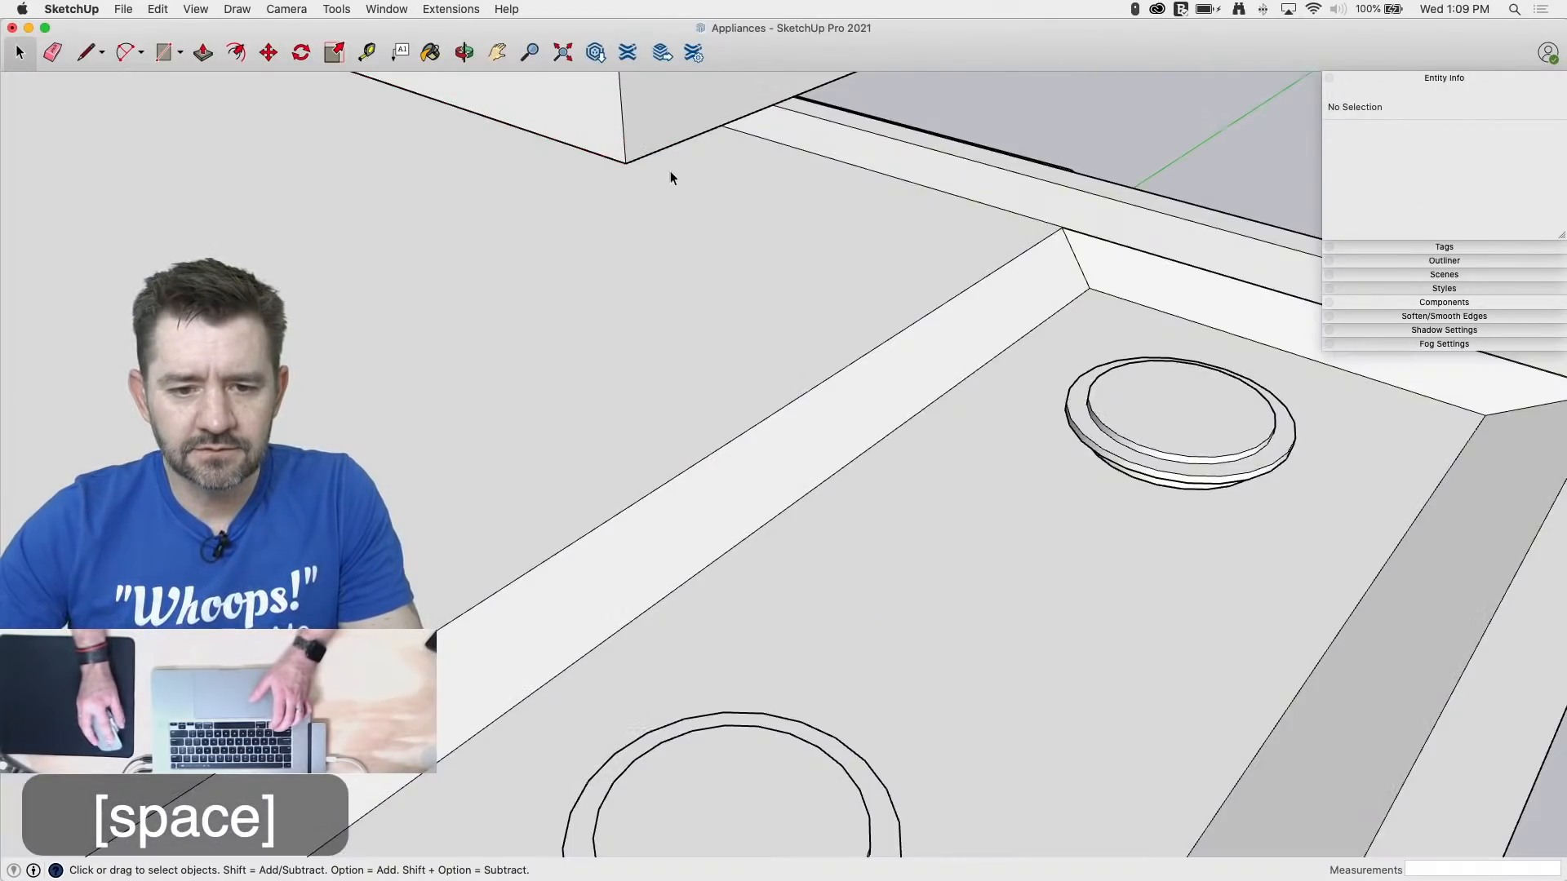
# Step: Move the grate along the blue axis down to the stove top over the front burner and fine-tune its height
pyautogui.press('m')
pyautogui.click(629, 166)
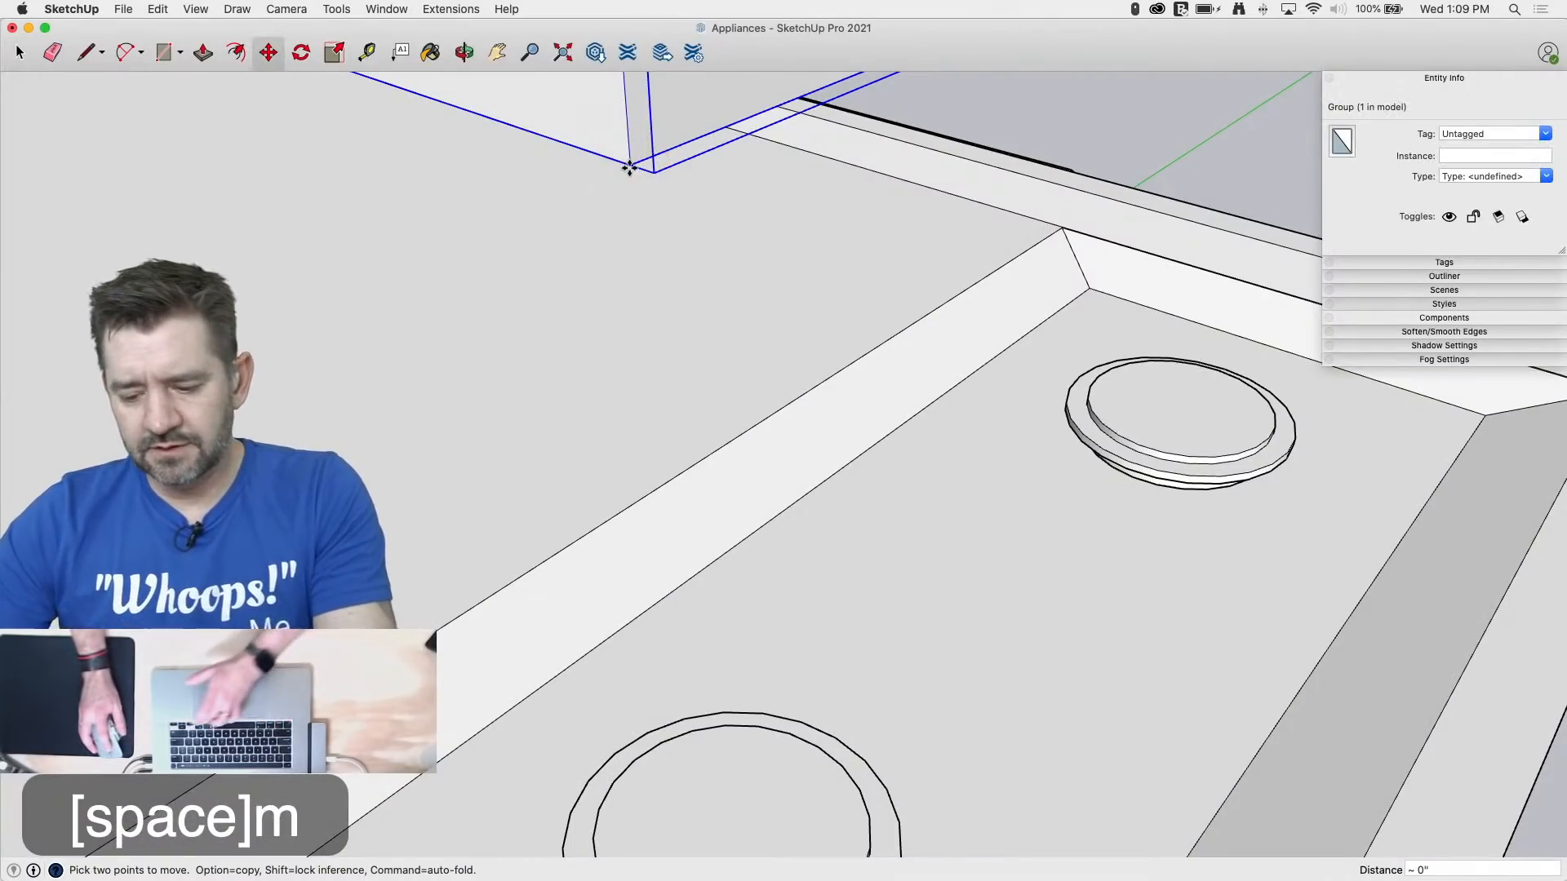
pyautogui.press('Up')
pyautogui.scroll(-3, 966, 489)
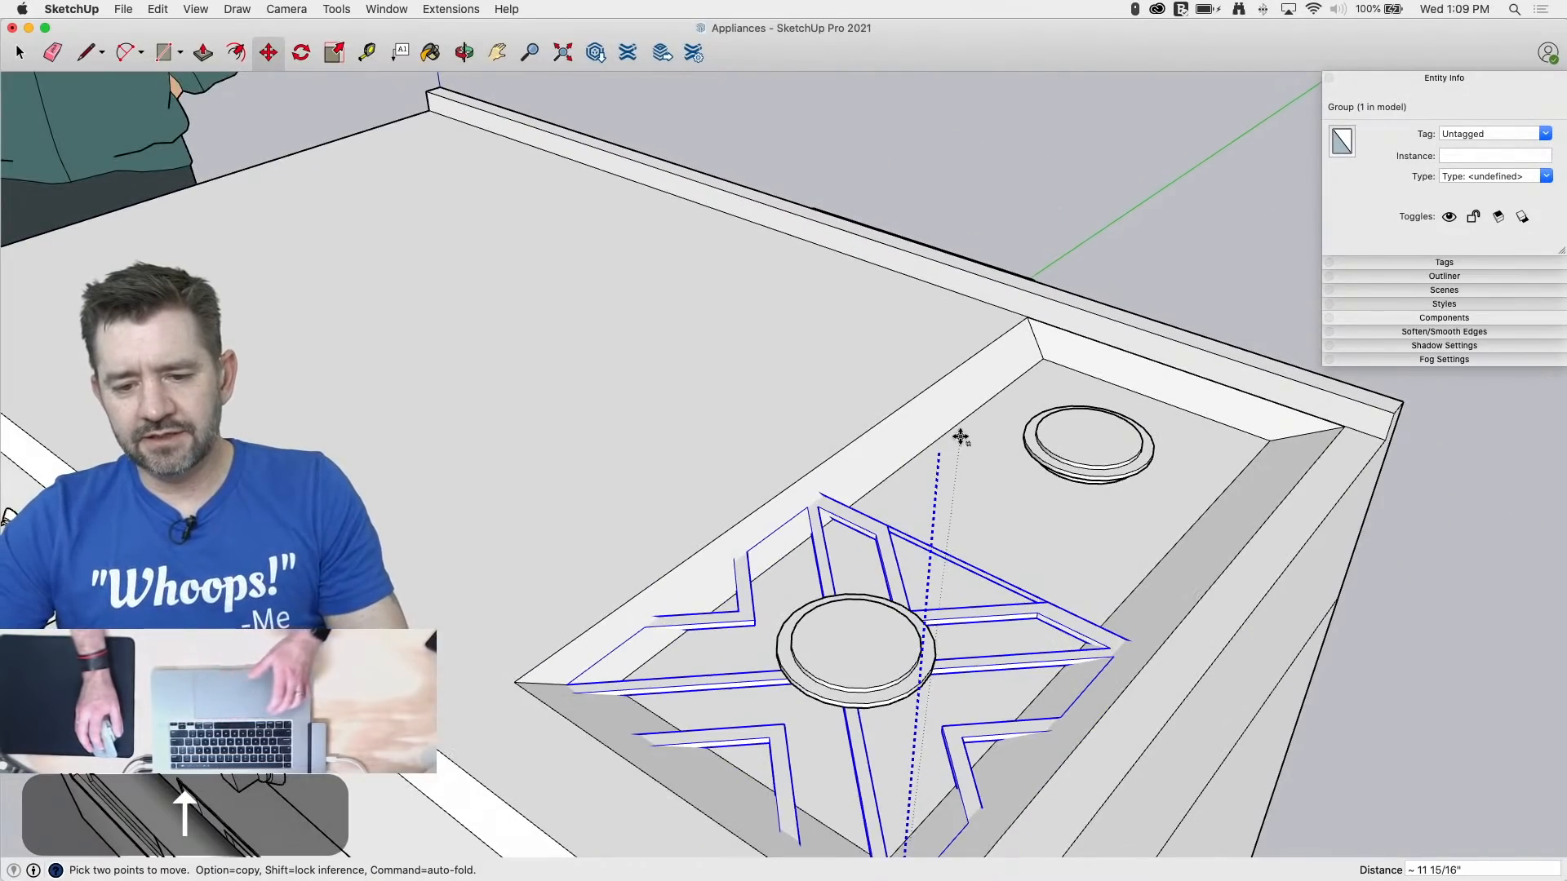
pyautogui.click(1066, 746)
pyautogui.moveTo(1200, 675); pyautogui.dragTo(742, 829, button='middle')
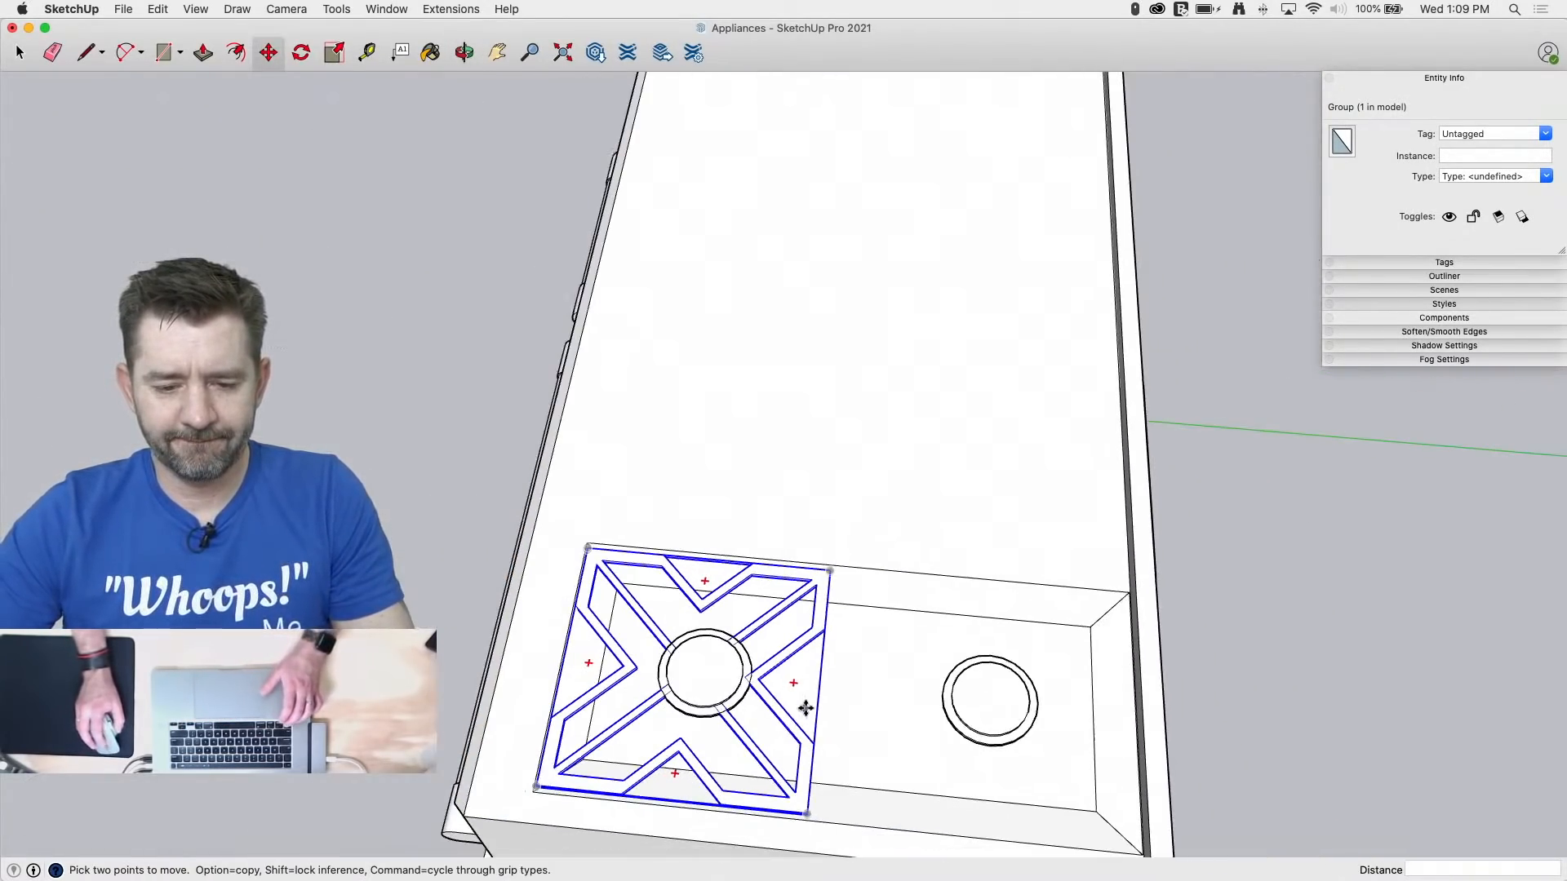
pyautogui.moveTo(806, 708); pyautogui.dragTo(933, 637, button='middle')
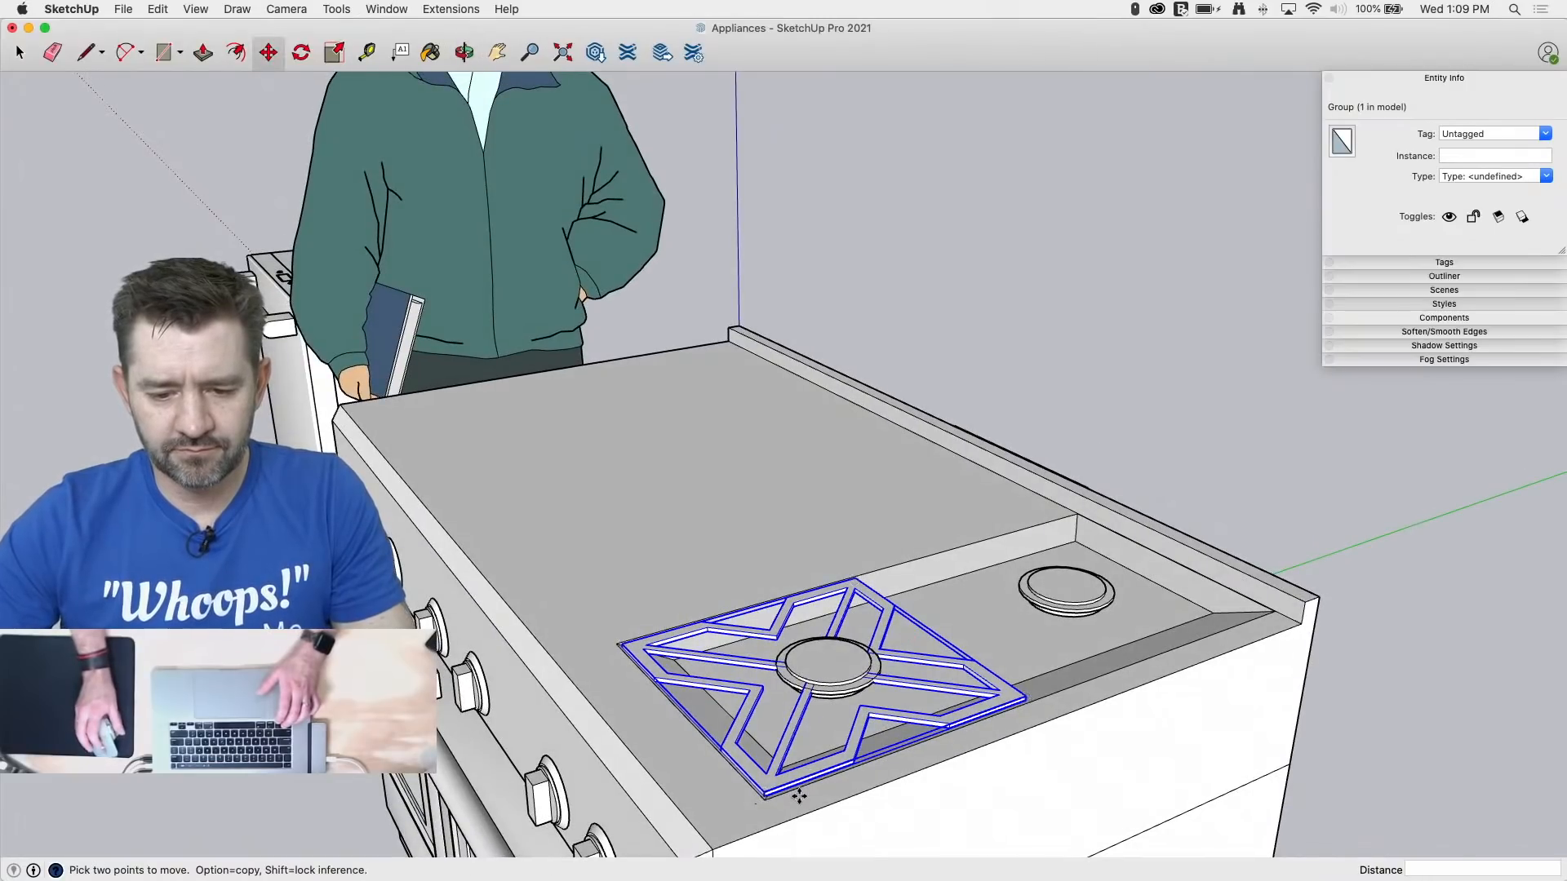
pyautogui.press('m')
pyautogui.scroll(4, 798, 796)
pyautogui.click(735, 788)
pyautogui.press('Up')
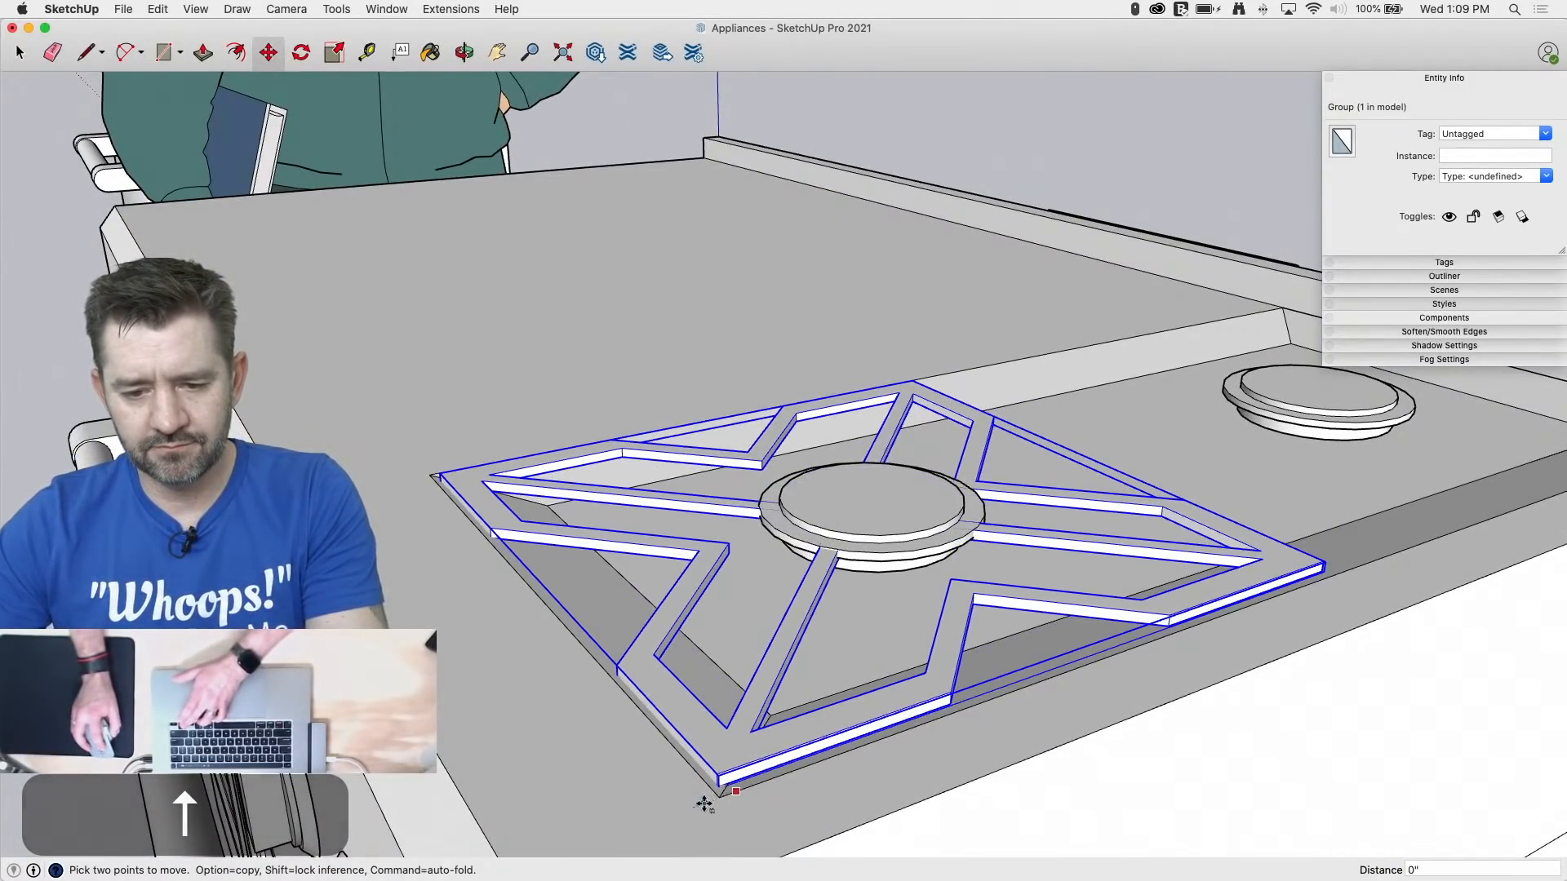
# Step: Scale the group of two burner caps vertically to 0.6 so they fit beneath the grate
pyautogui.press('space')
pyautogui.click(1315, 425)
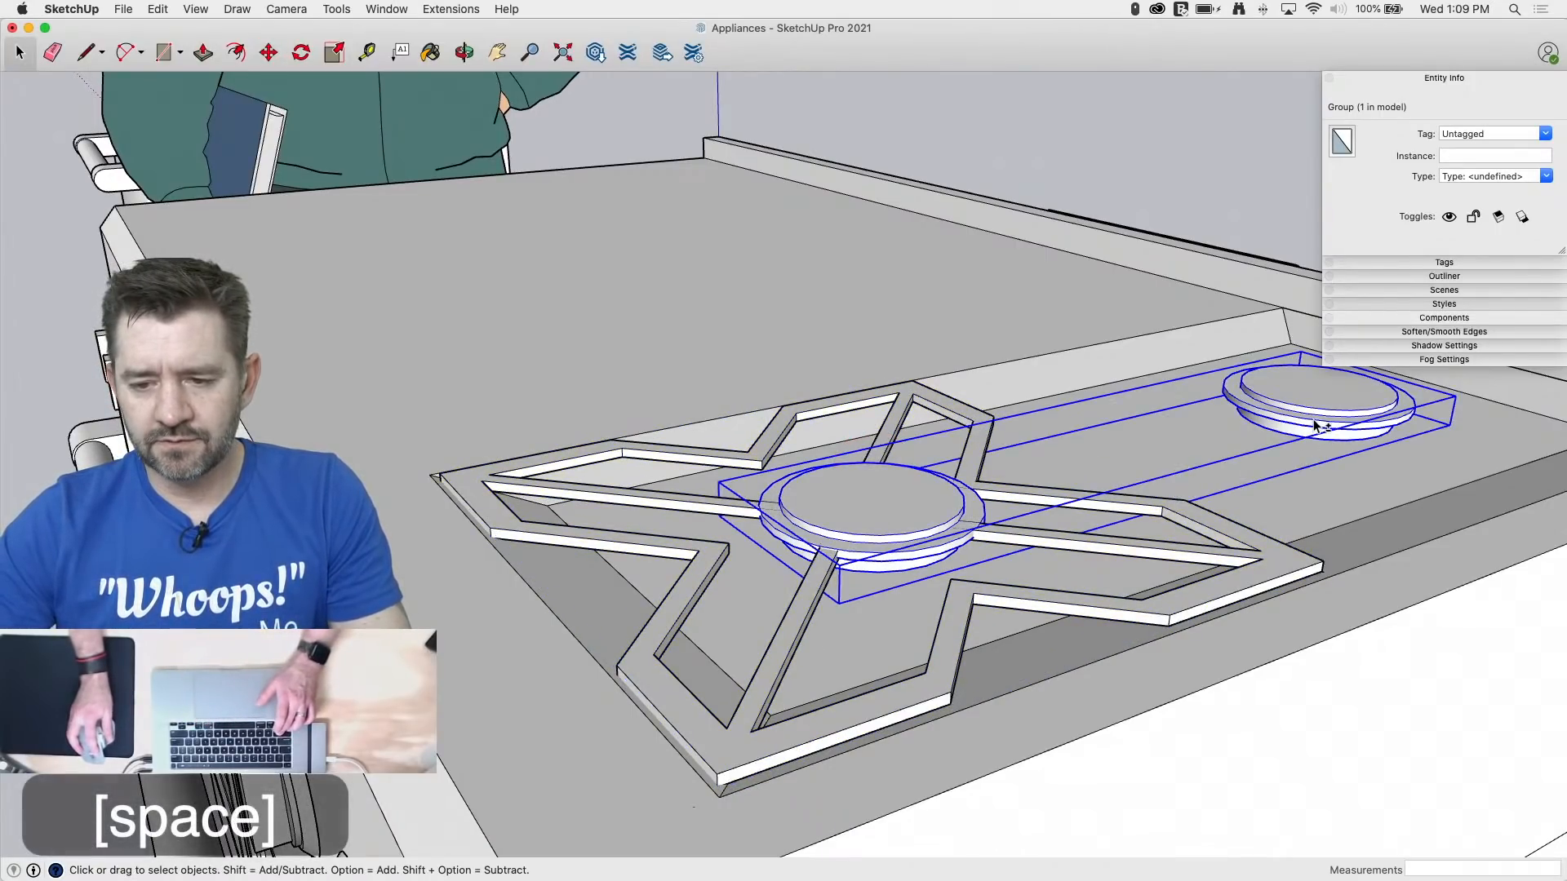
pyautogui.press('s')
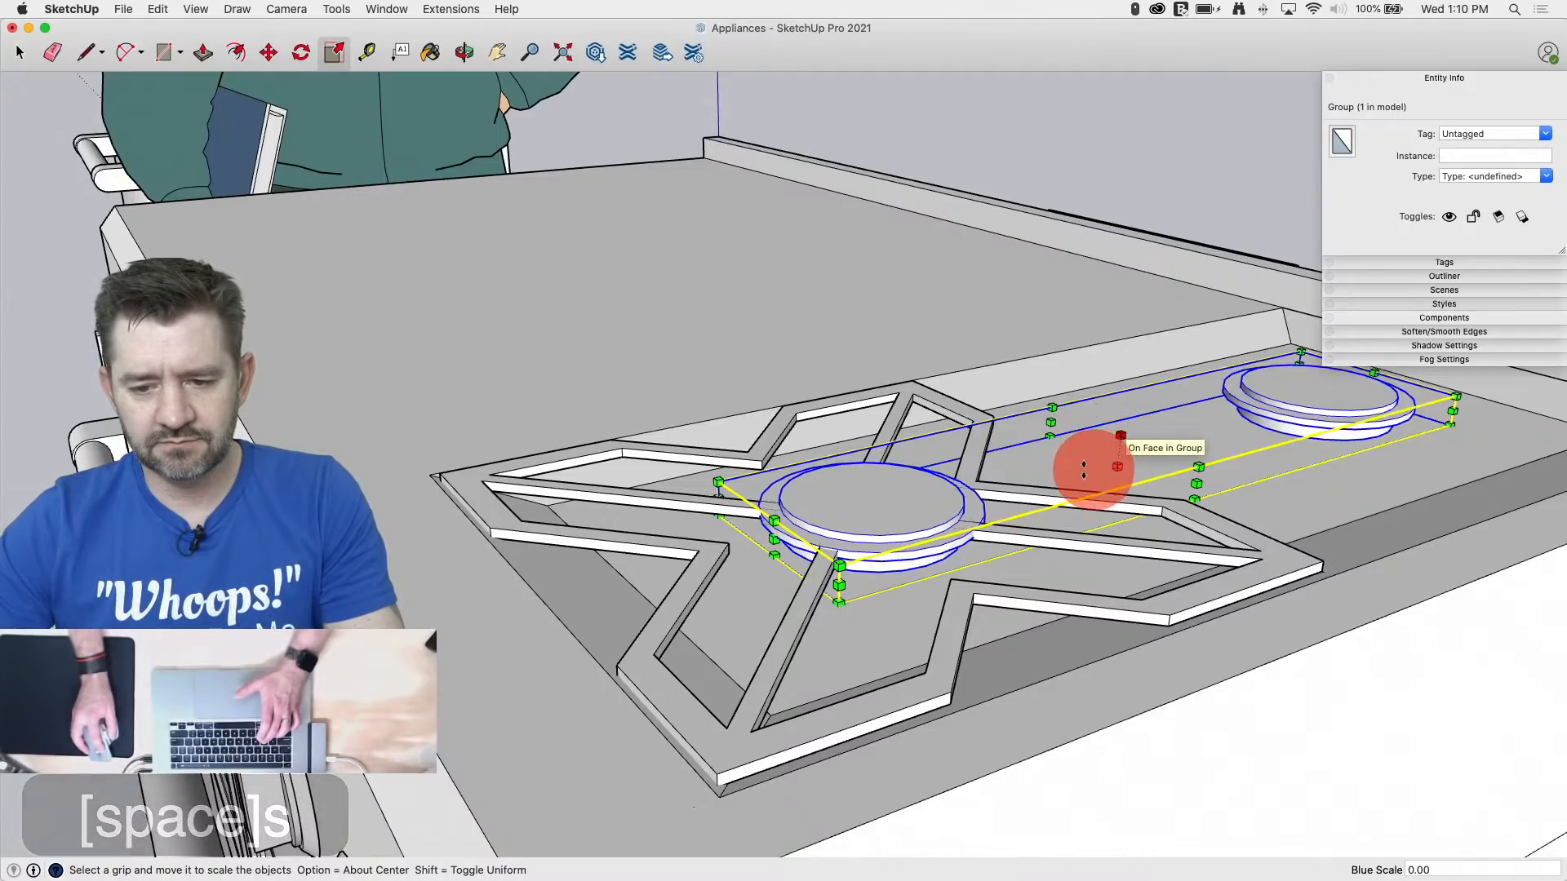
pyautogui.click(1119, 451)
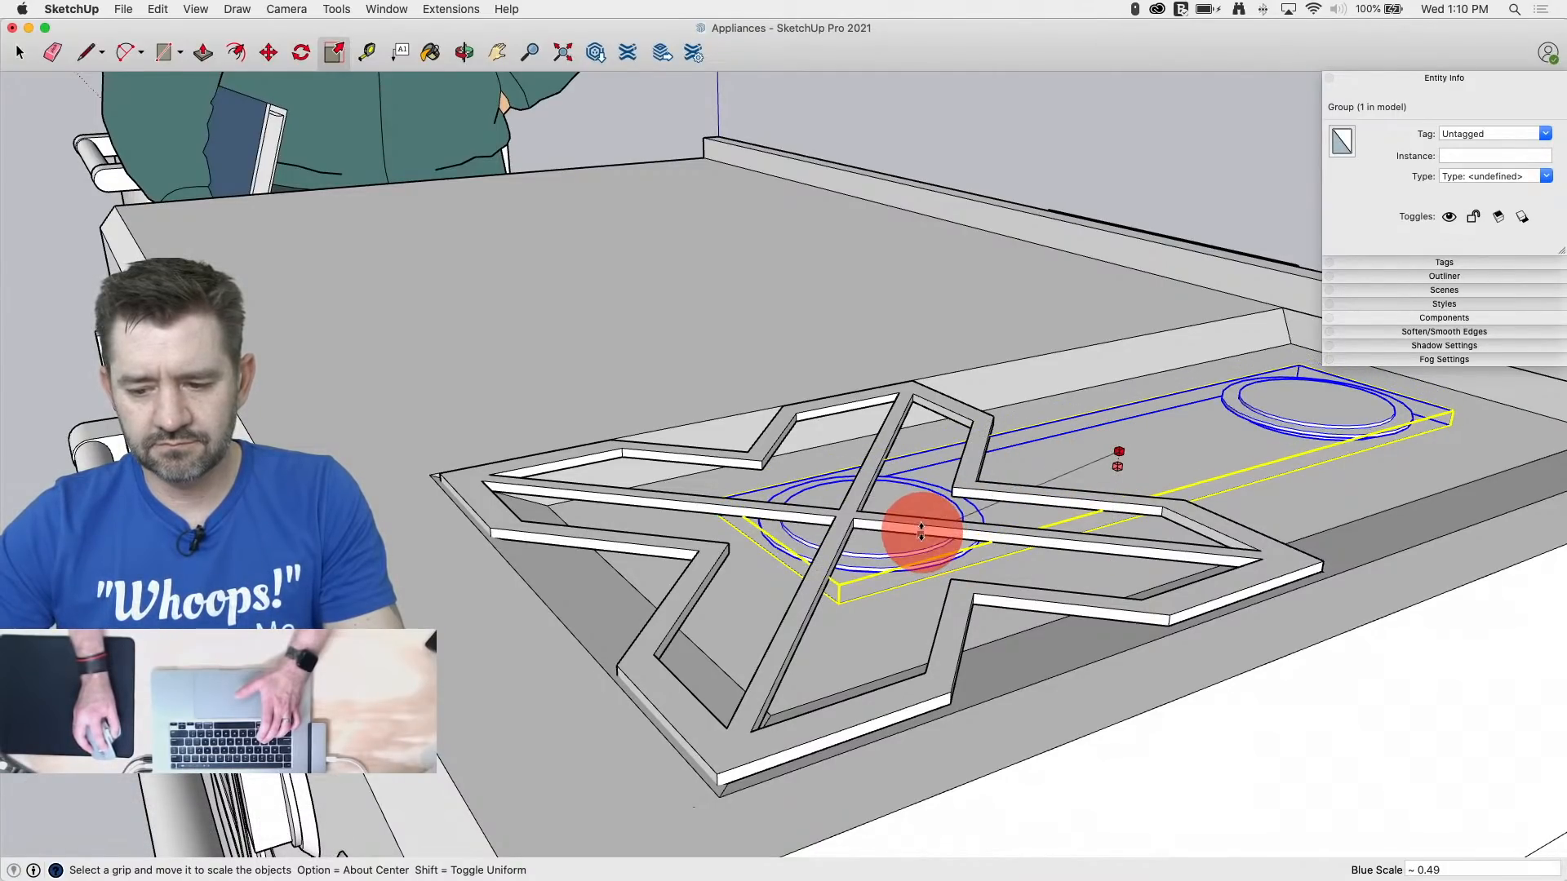
pyautogui.write('.6')
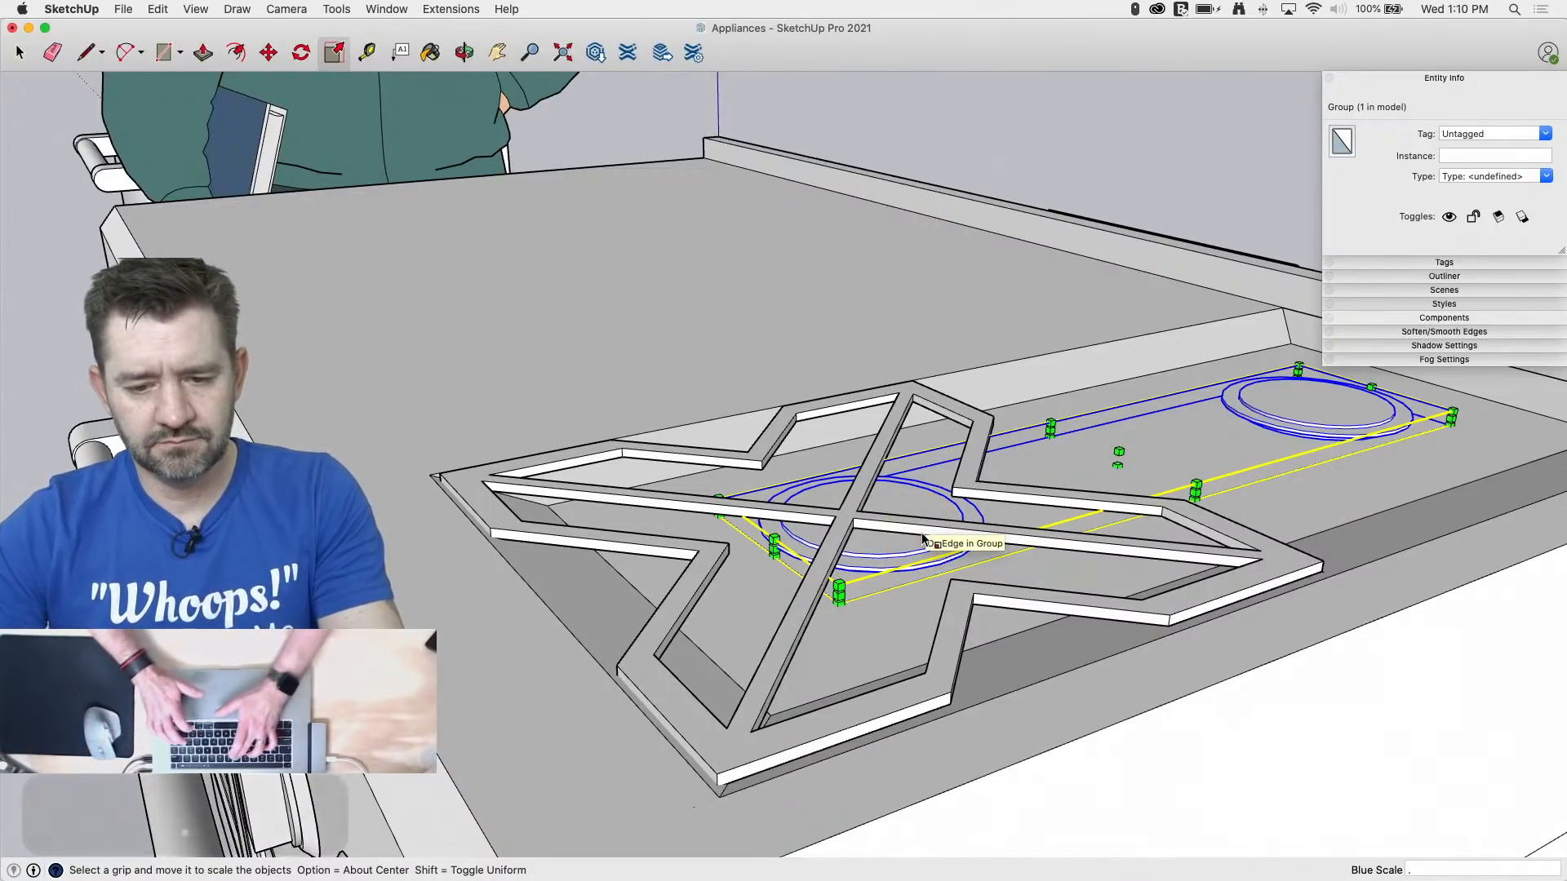
pyautogui.press('Return')
pyautogui.press('space')
# Step: Copy the grate along the green axis so the copy sits over the rear burner
pyautogui.click(537, 576)
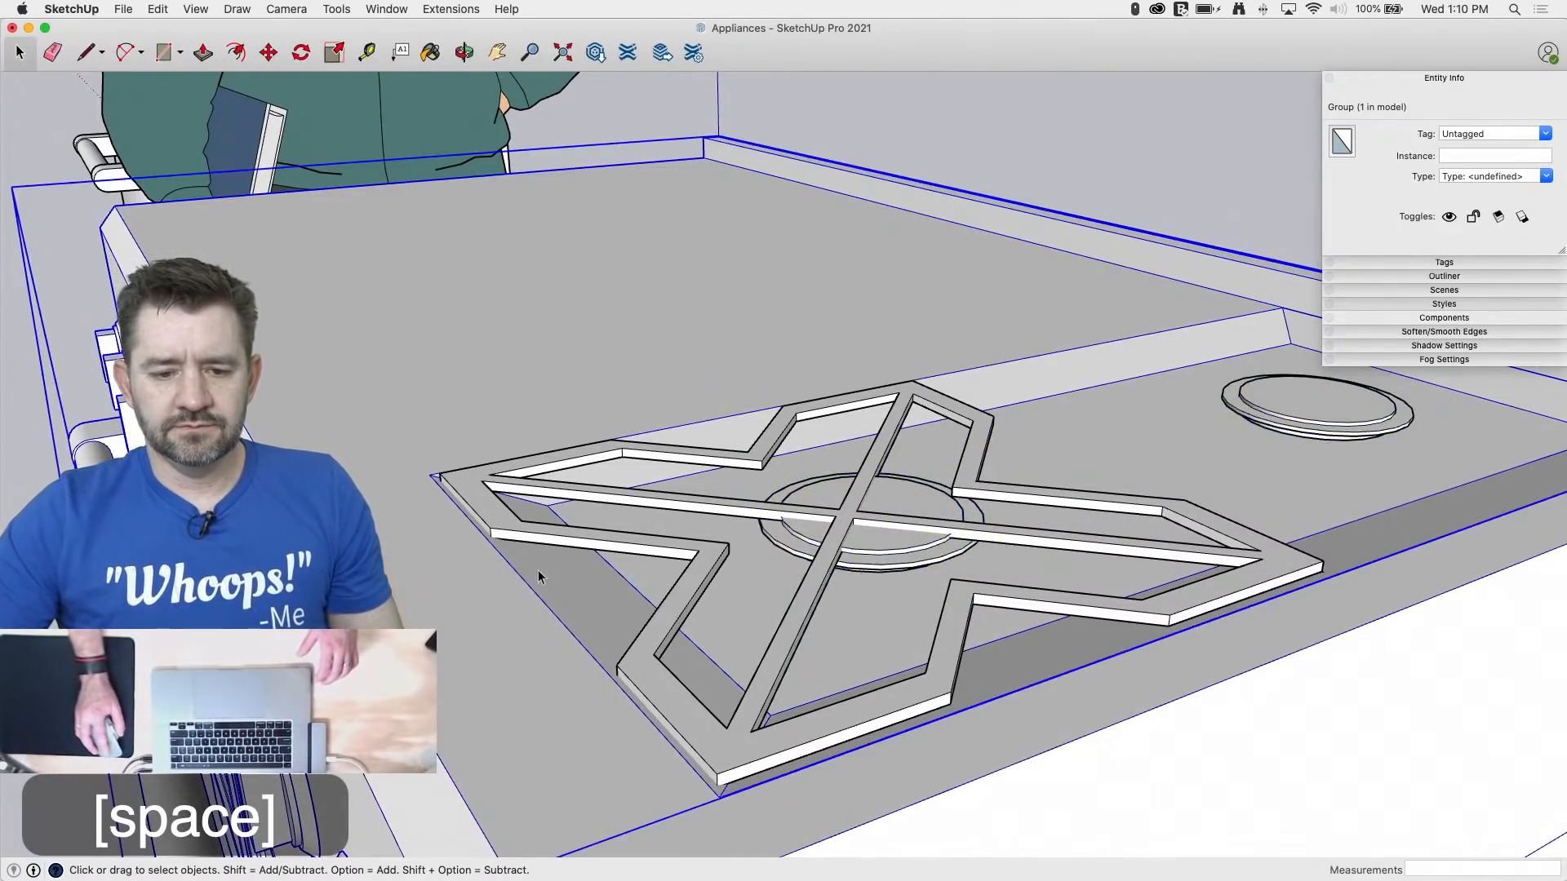
pyautogui.moveTo(537, 576); pyautogui.dragTo(404, 506, button='middle')
pyautogui.scroll(-3, 405, 506)
pyautogui.scroll(-1, 404, 506)
pyautogui.click(775, 643)
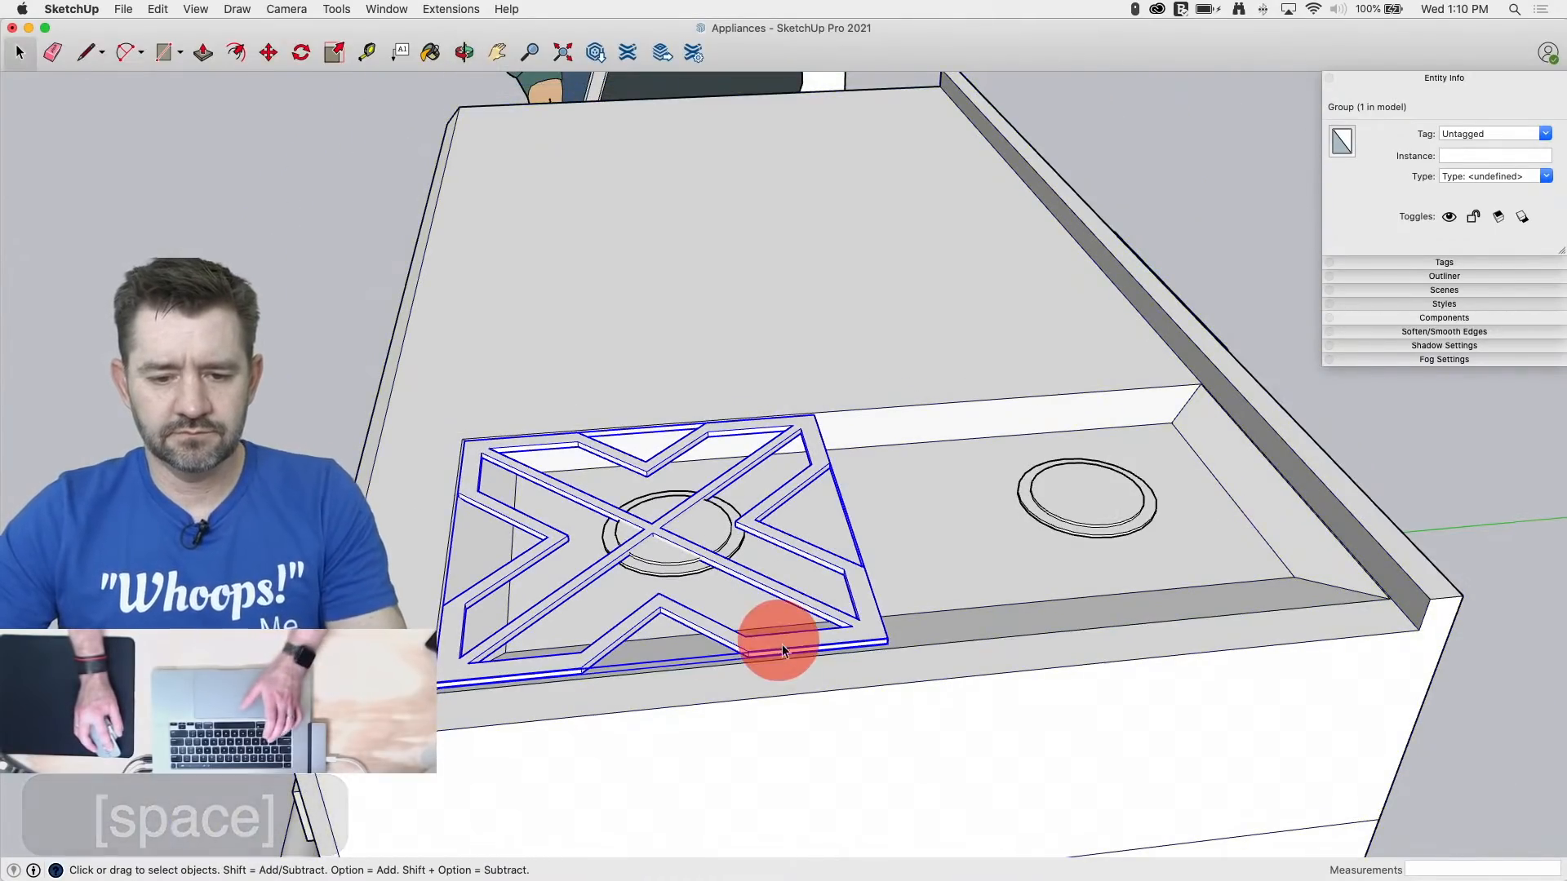
pyautogui.press('m')
pyautogui.moveTo(863, 696); pyautogui.dragTo(861, 620, button='middle')
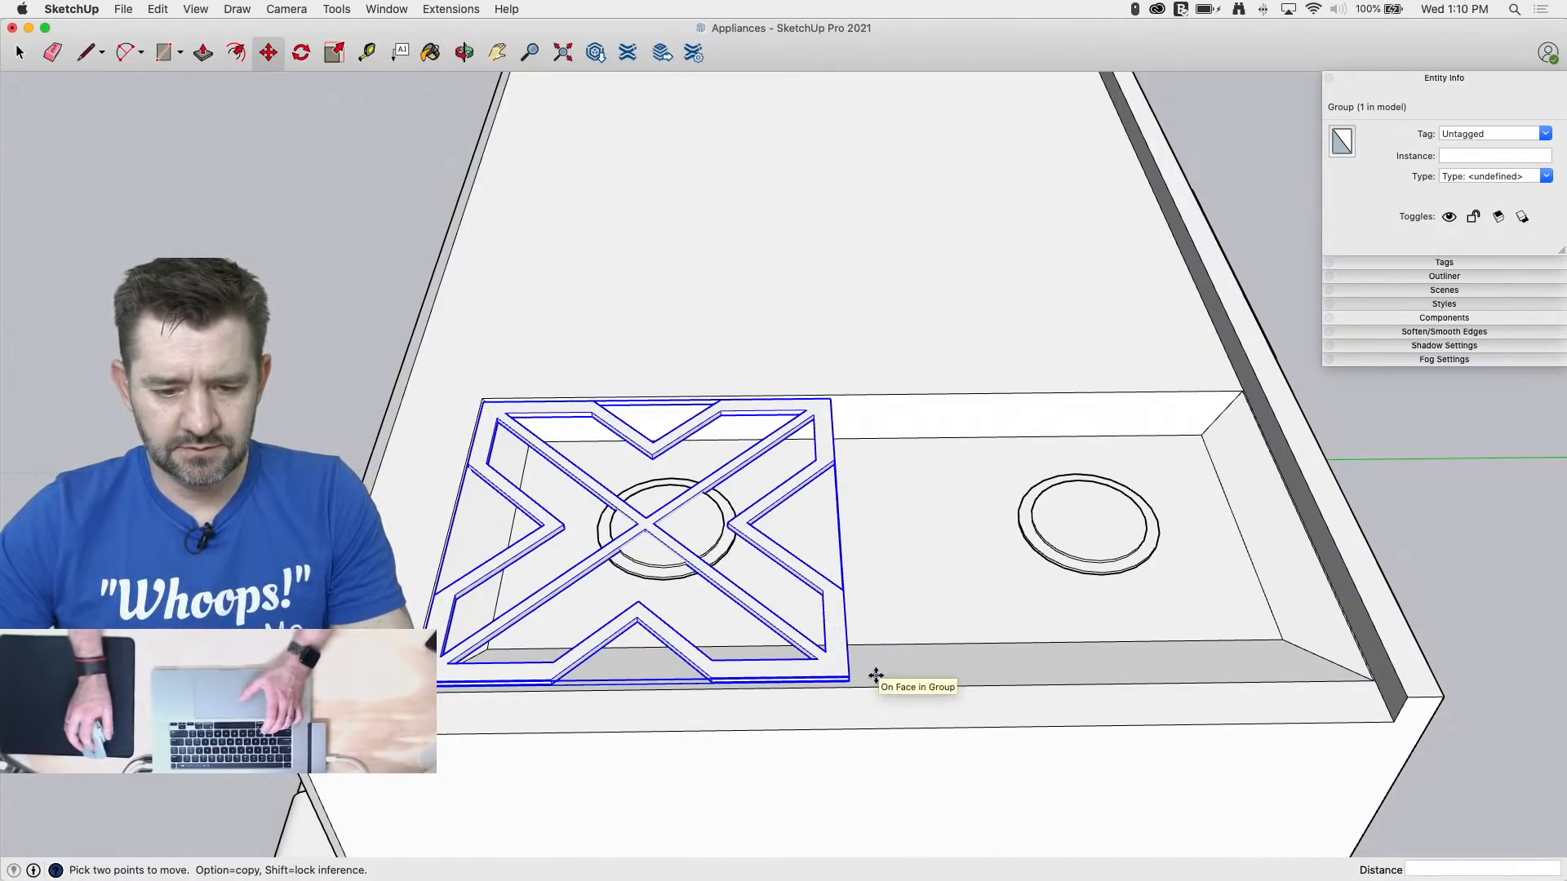
pyautogui.click(697, 719)
pyautogui.press('alt')
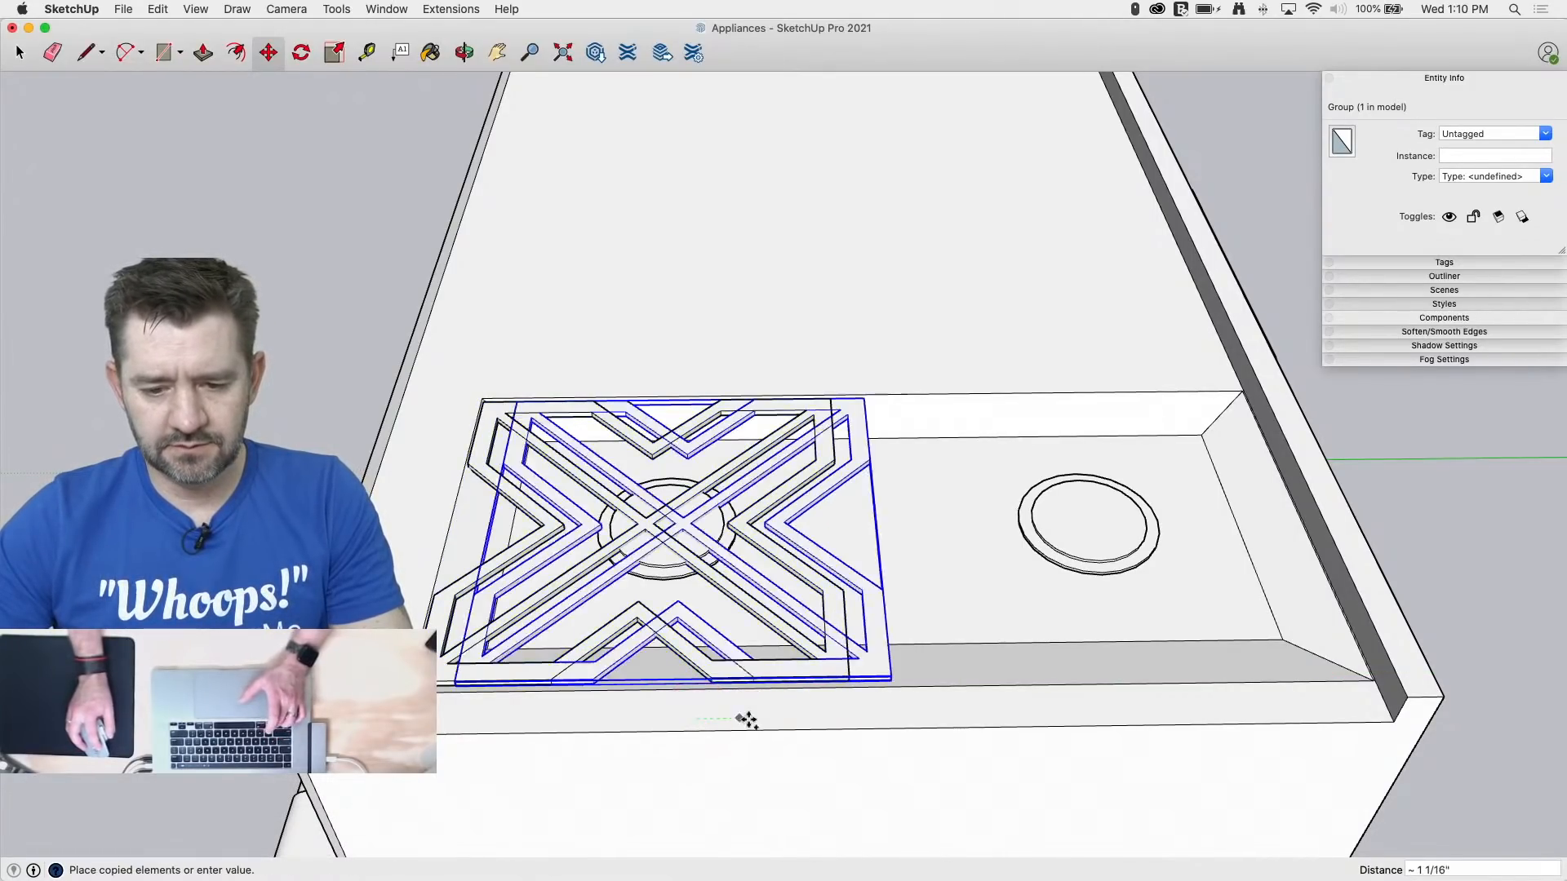
pyautogui.click(1228, 709)
# Step: Stretch the rear grate toward the front grate with a green-axis scale of 1.08
pyautogui.moveTo(1228, 709); pyautogui.dragTo(960, 797, button='middle')
pyautogui.press('s')
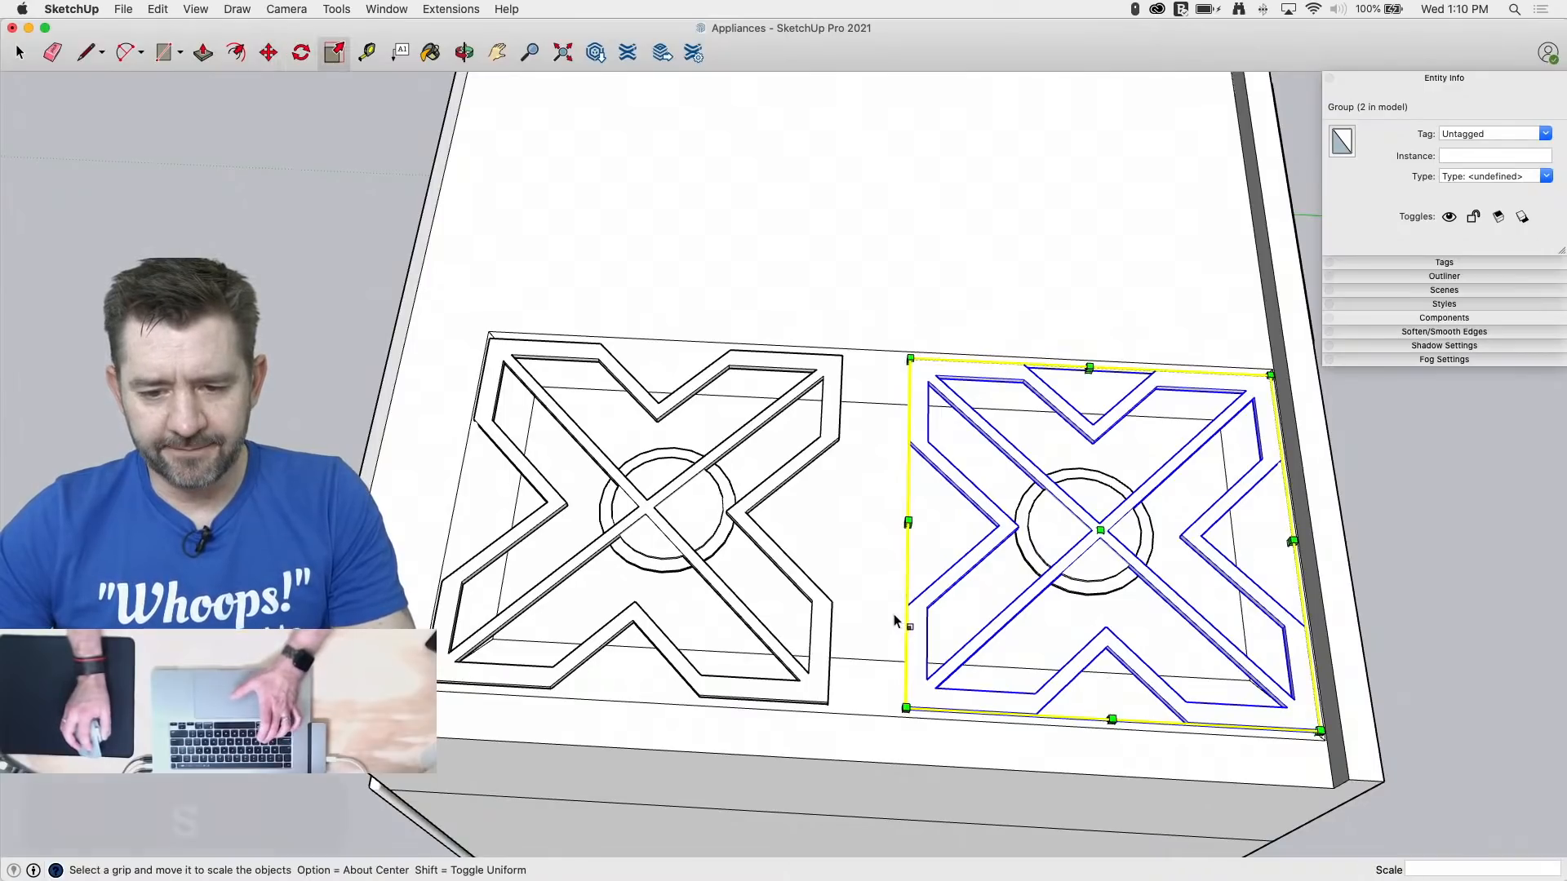
pyautogui.moveTo(910, 529); pyautogui.dragTo(924, 443, button='middle')
pyautogui.scroll(10, 925, 443)
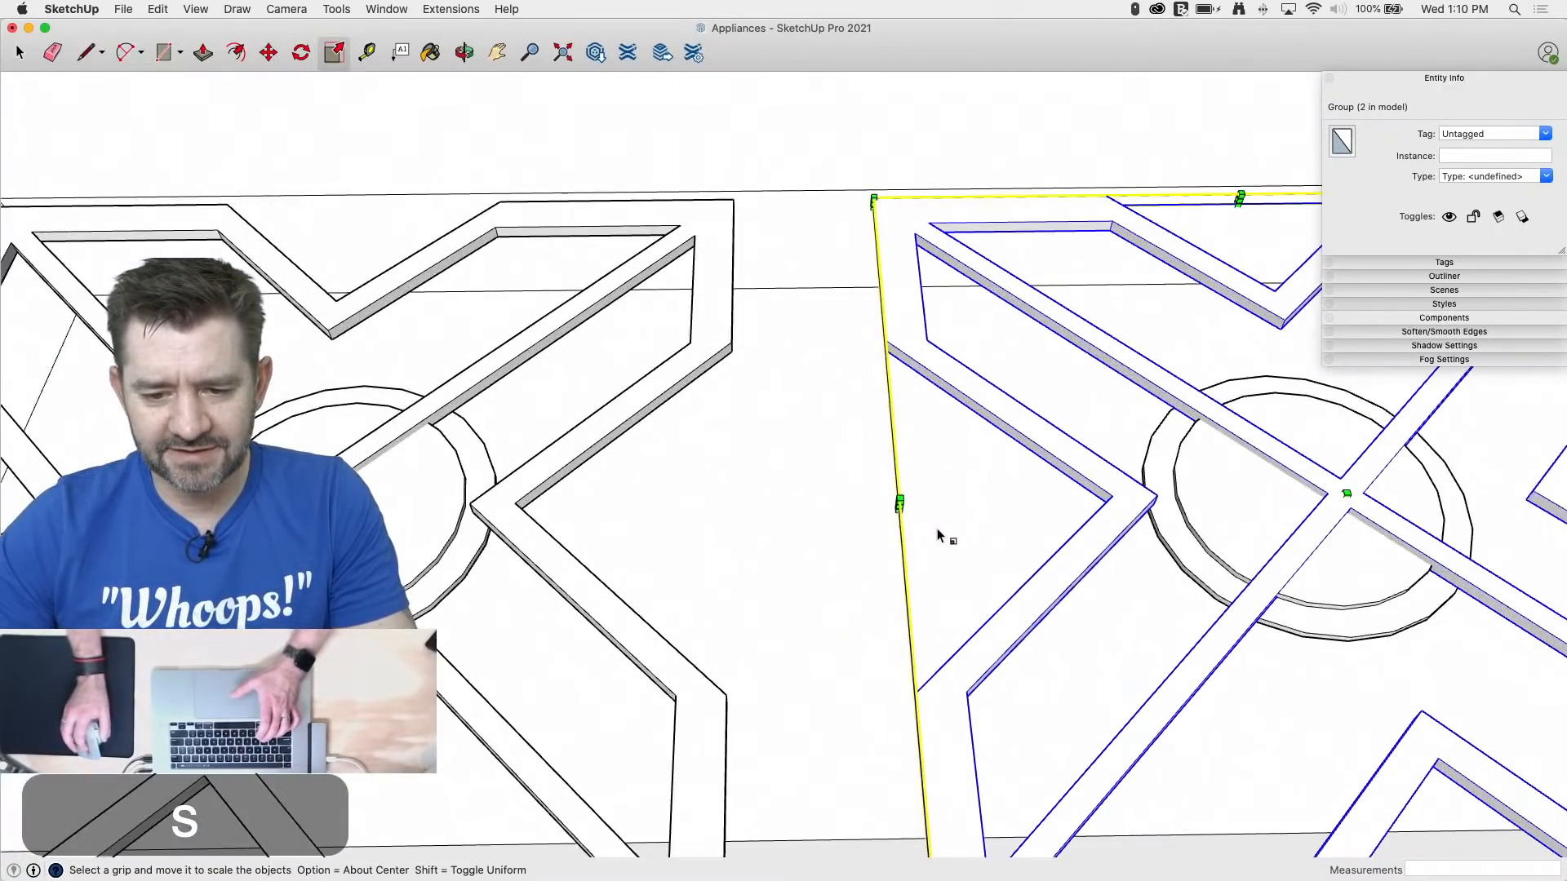
pyautogui.moveTo(895, 493); pyautogui.dragTo(813, 495)
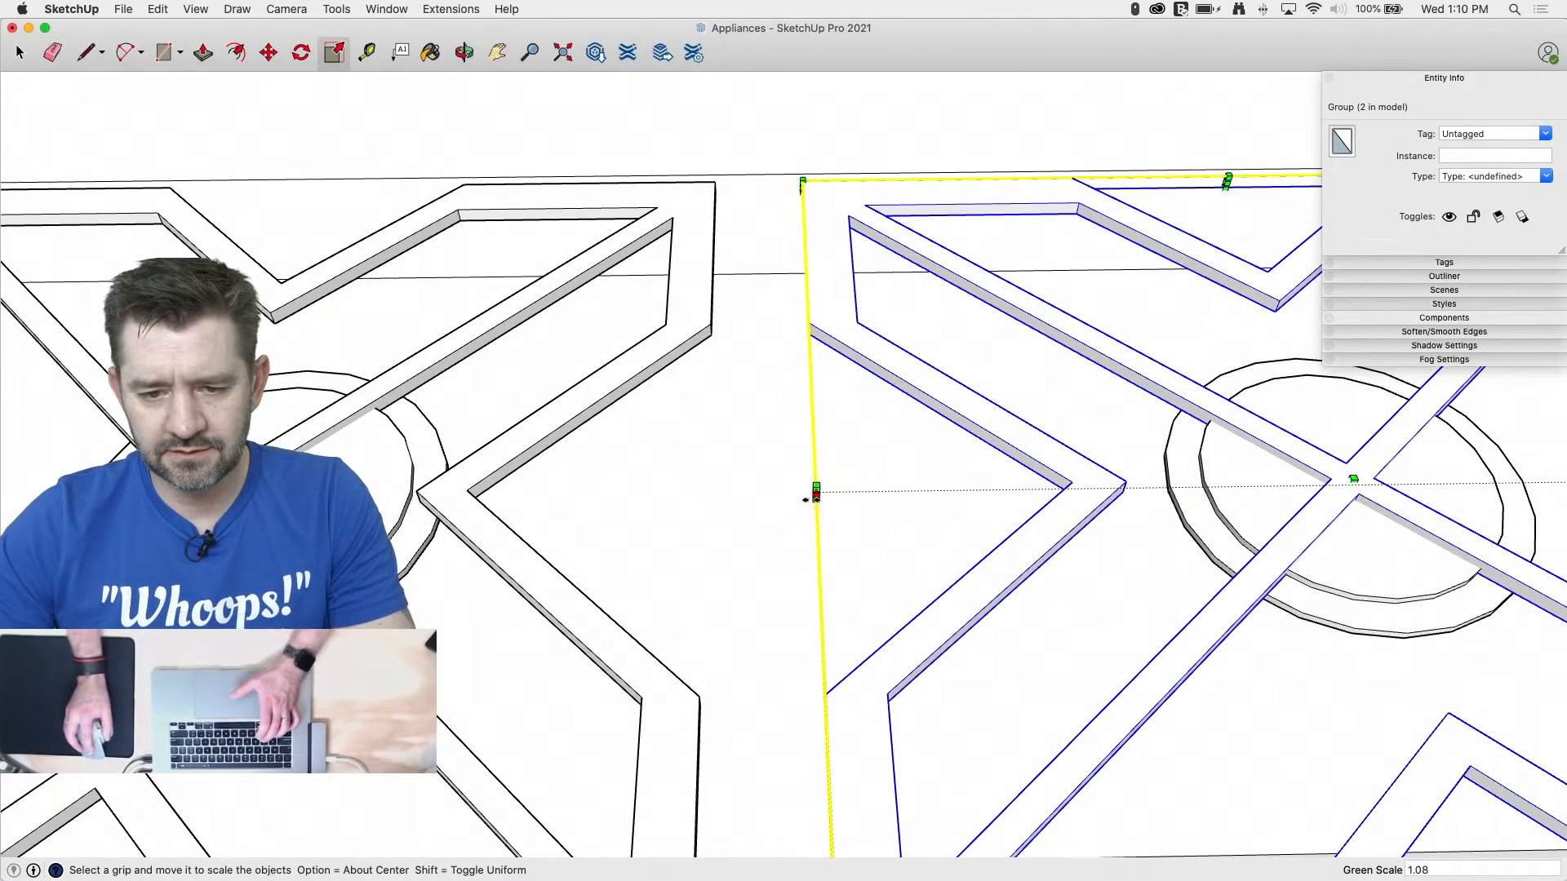
pyautogui.scroll(-10, 801, 501)
# Step: Stretch the front grate toward the rear grate with a green-axis scale of 1.09, leaving a thin gap
pyautogui.press('space')
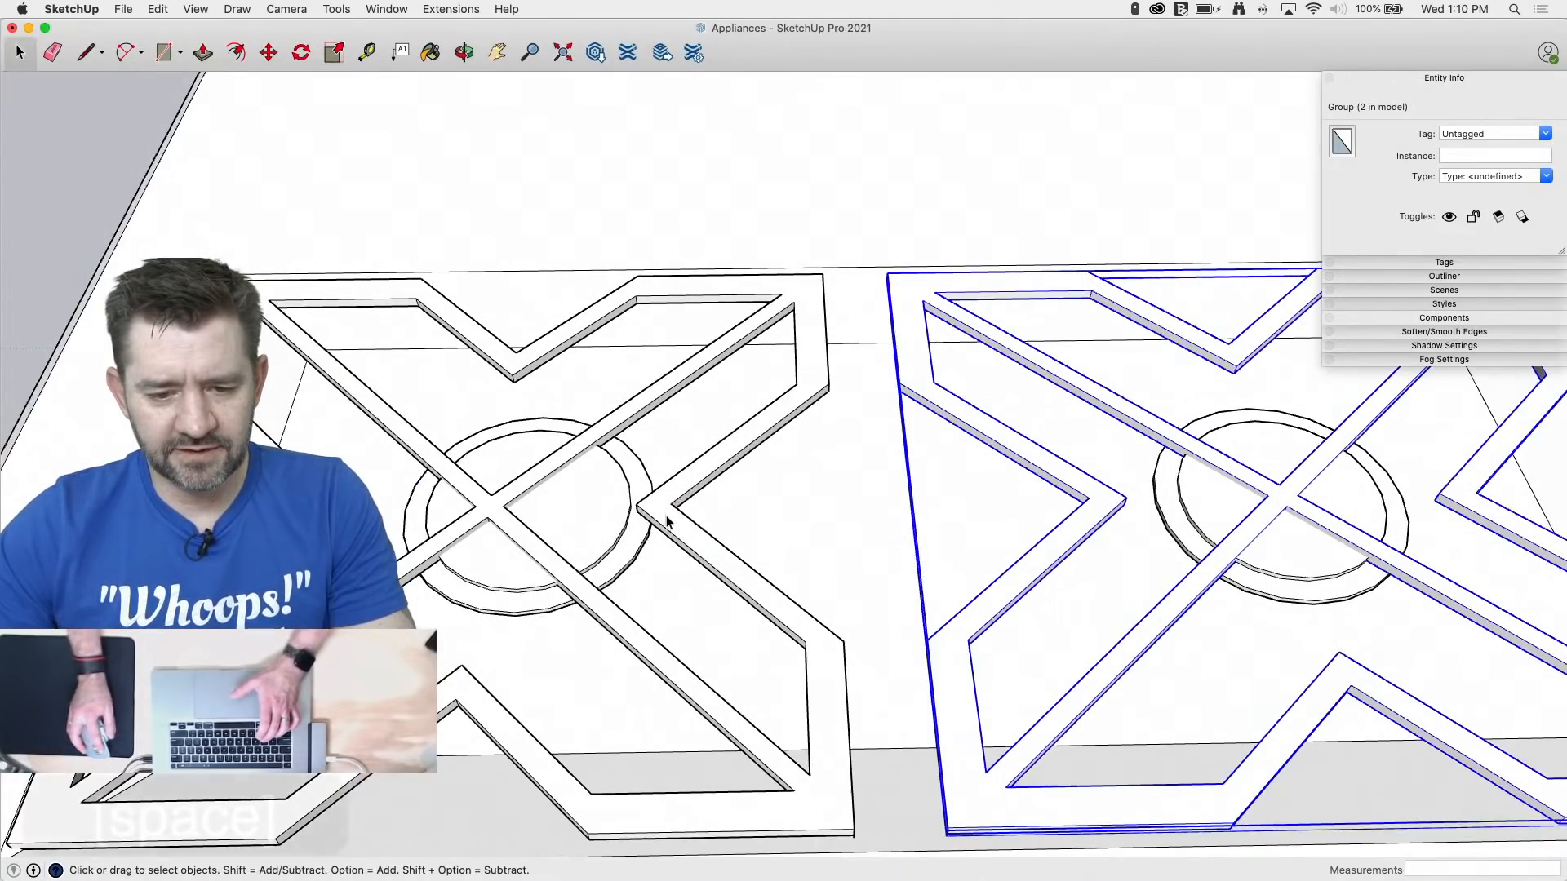
pyautogui.press('s')
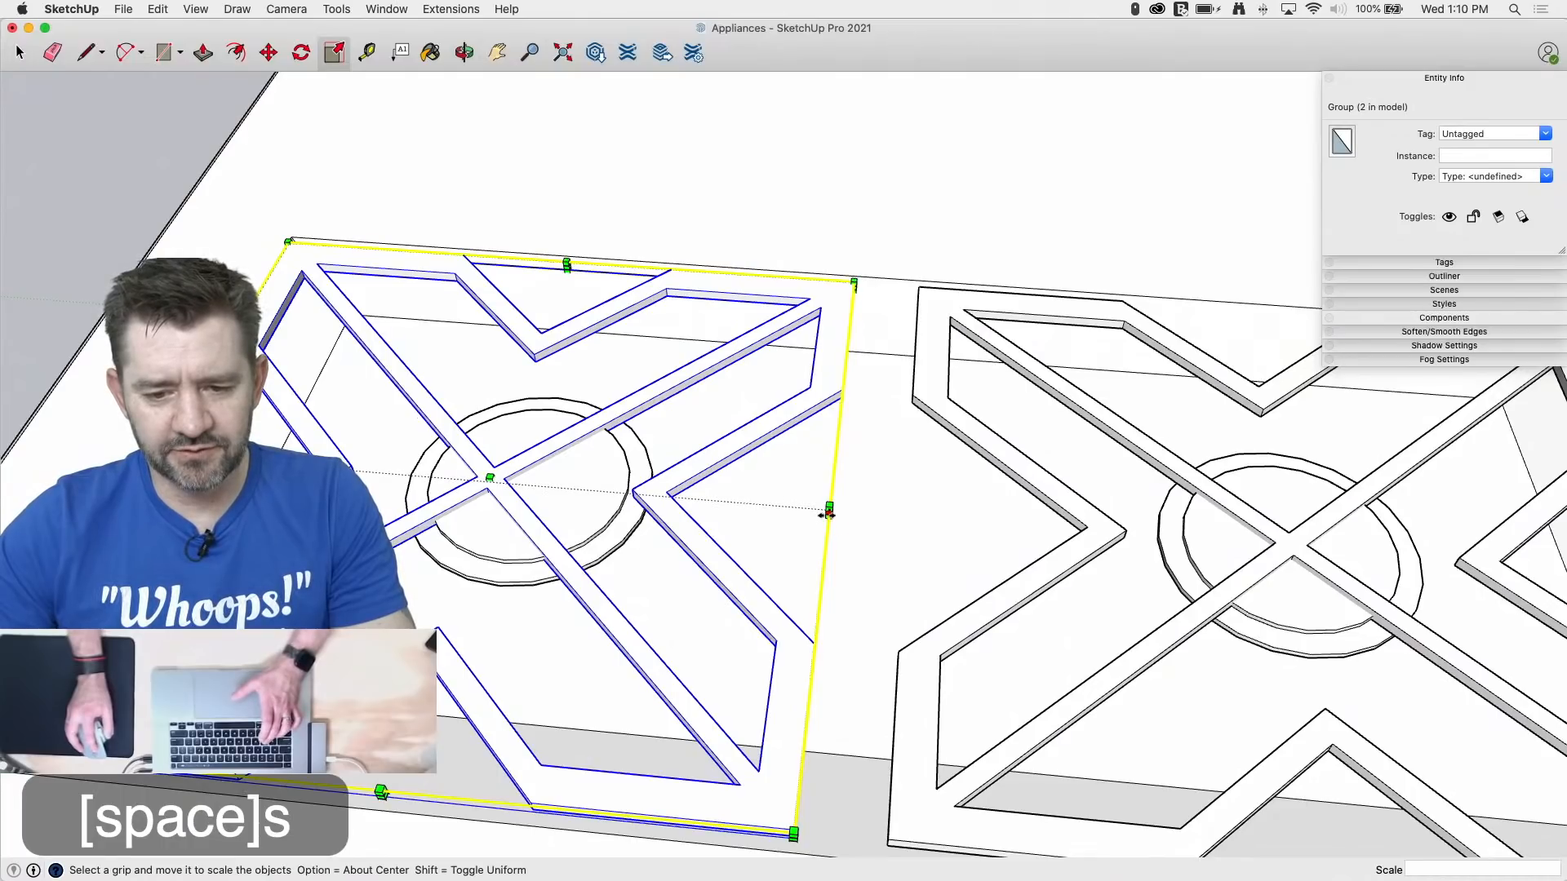
pyautogui.moveTo(828, 511); pyautogui.dragTo(891, 523)
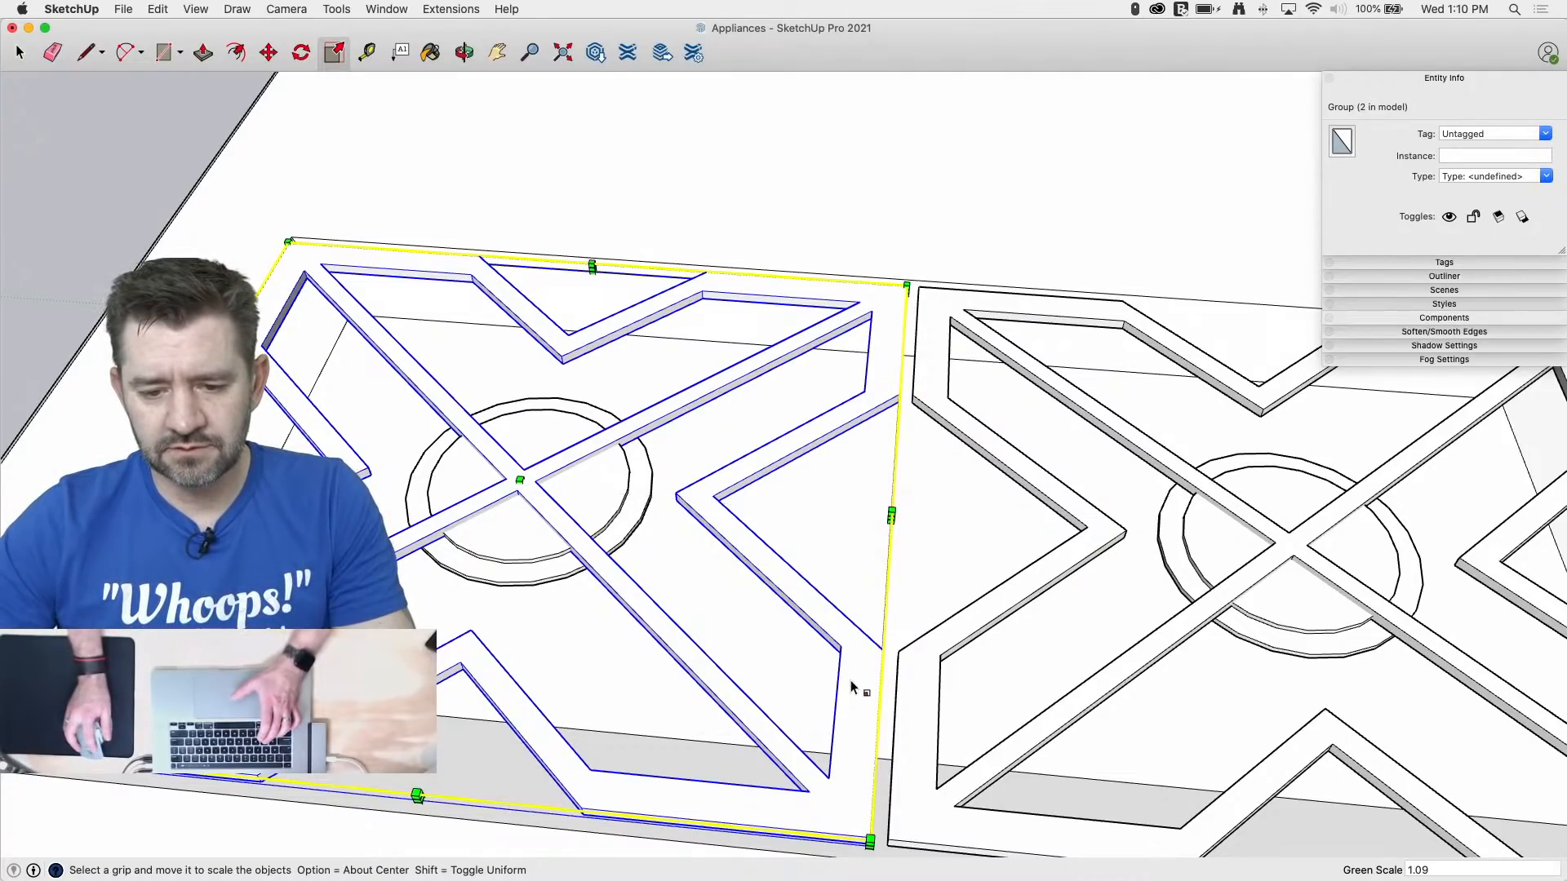
pyautogui.moveTo(839, 741); pyautogui.dragTo(655, 418, button='middle')
# Step: Select both grates, shift them together slightly along the blue axis, and clear the selection
pyautogui.press('space')
pyautogui.keyDown('shift'); pyautogui.click(842, 532); pyautogui.keyUp('shift')
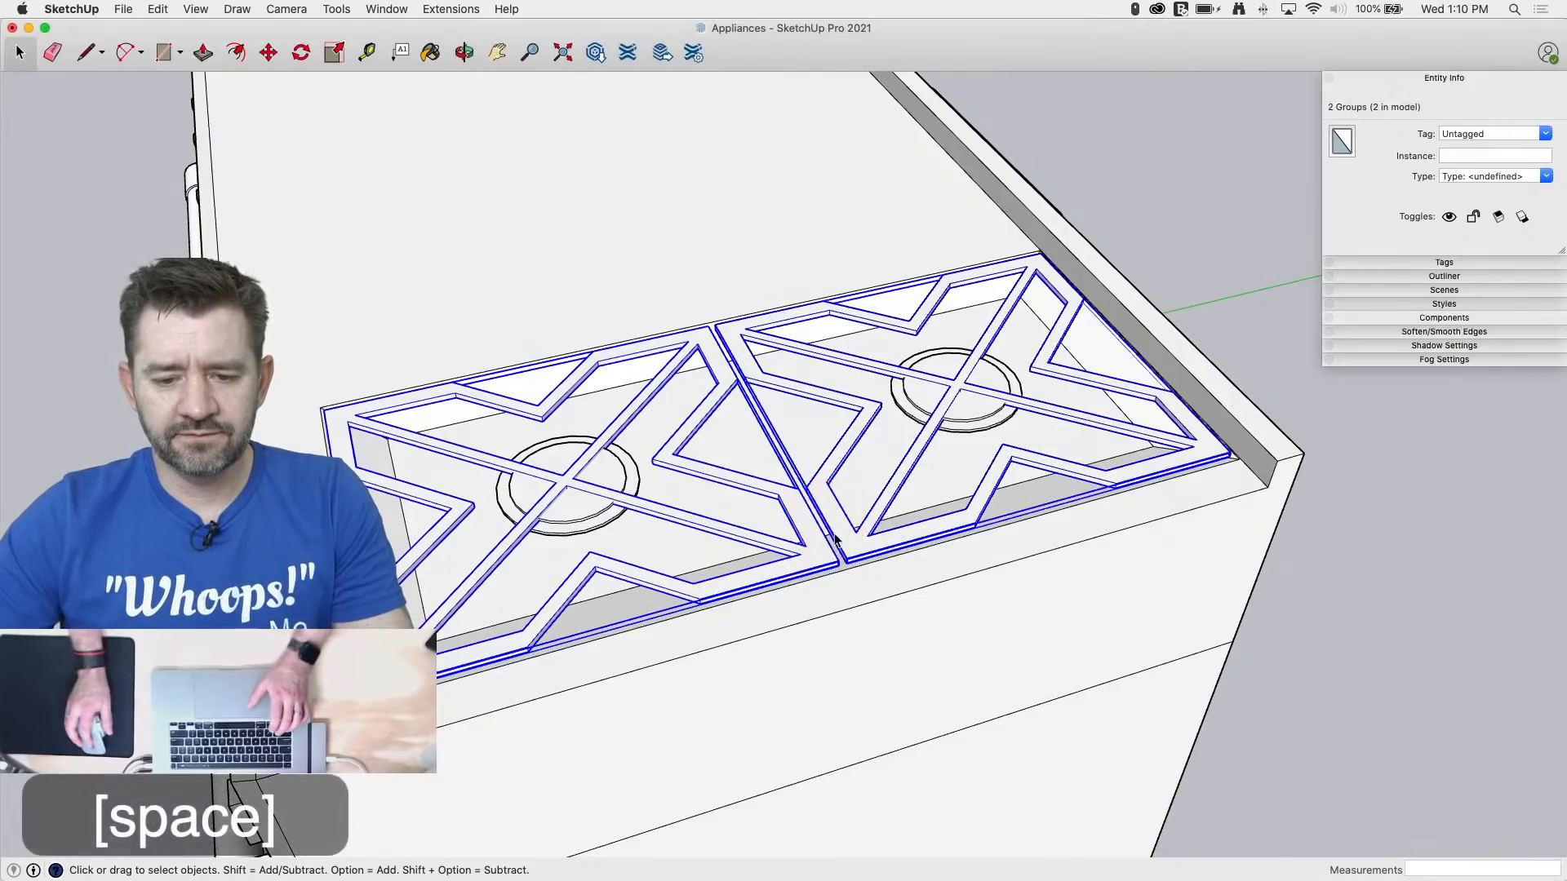
pyautogui.press('m')
pyautogui.scroll(1, 857, 431)
pyautogui.scroll(3, 858, 431)
pyautogui.click(881, 439)
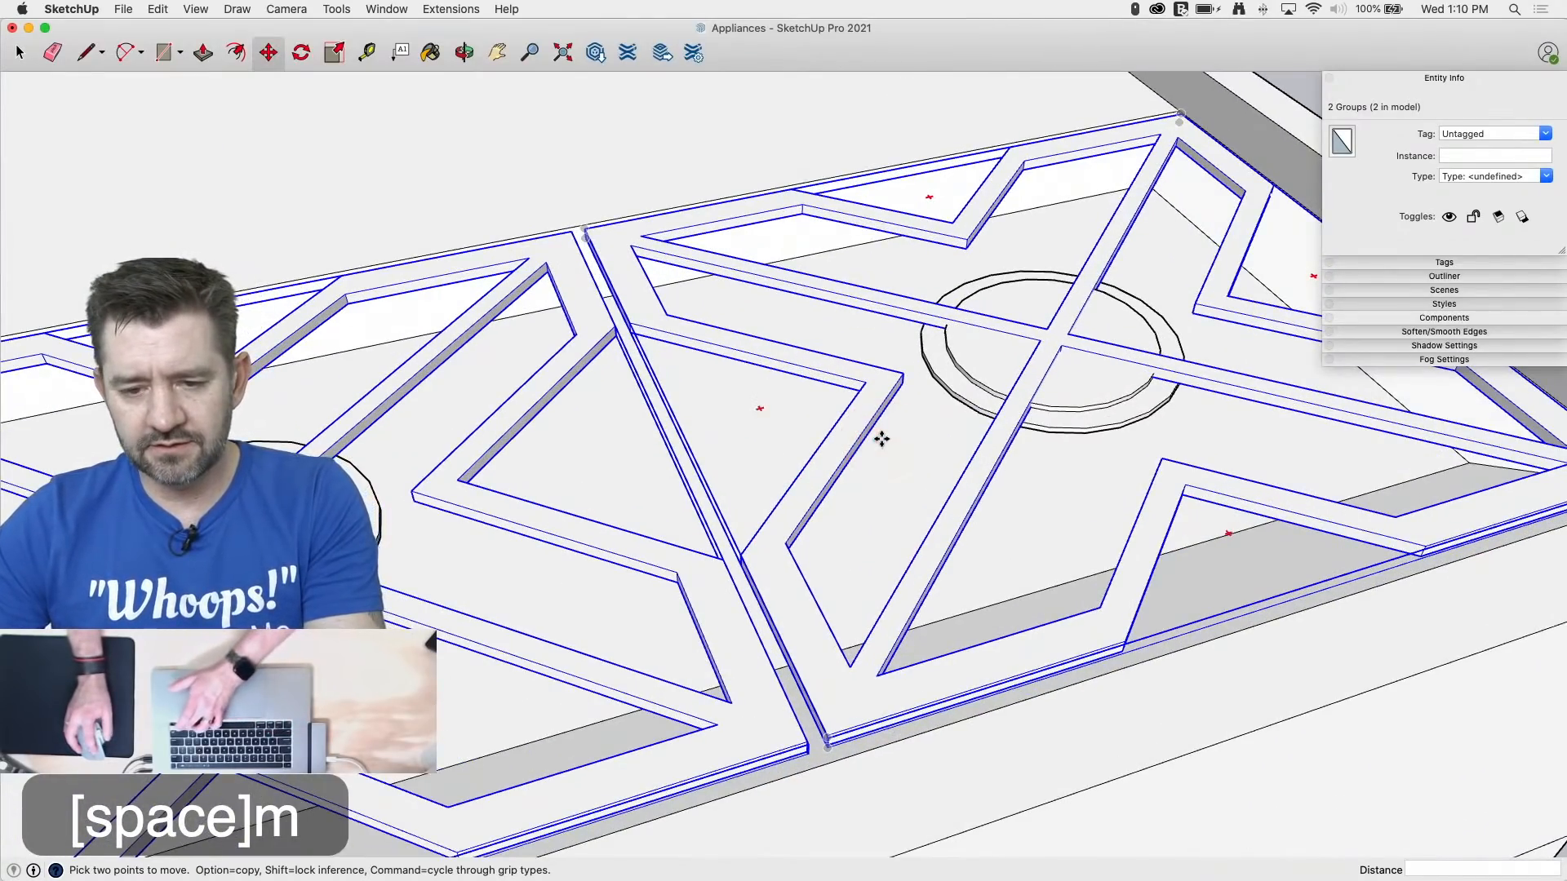
pyautogui.press('Up')
pyautogui.scroll(-3, 845, 439)
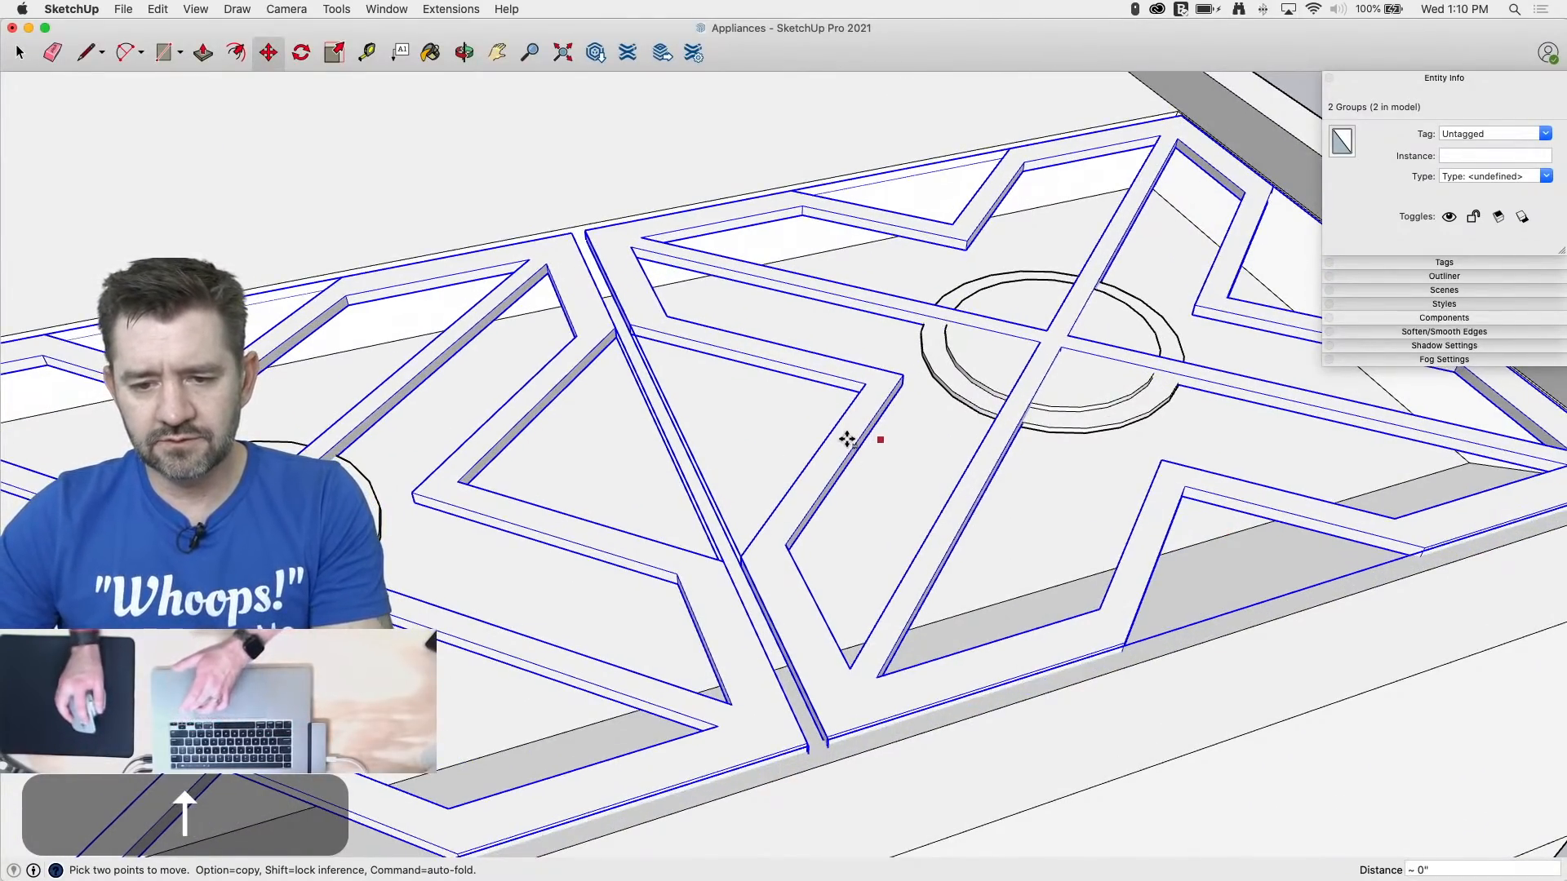
pyautogui.click(840, 430)
pyautogui.scroll(-2, 838, 434)
pyautogui.moveTo(837, 434); pyautogui.dragTo(1227, 434, button='middle')
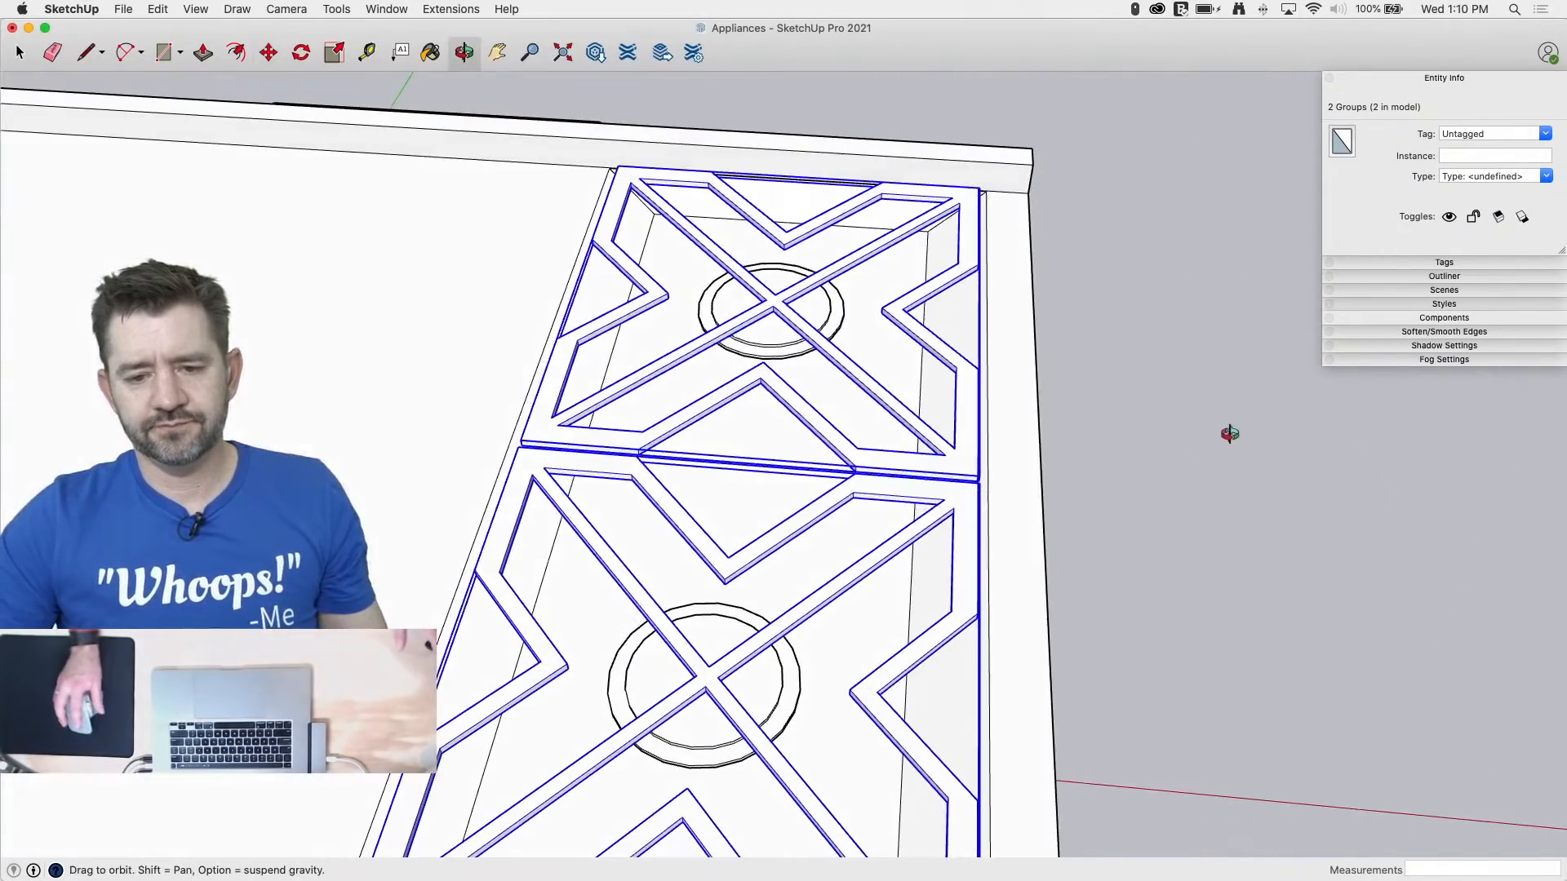
pyautogui.press('space')
pyautogui.click(1198, 501)
pyautogui.moveTo(1102, 488); pyautogui.dragTo(1227, 332, button='middle')
pyautogui.scroll(-5, 1250, 329)
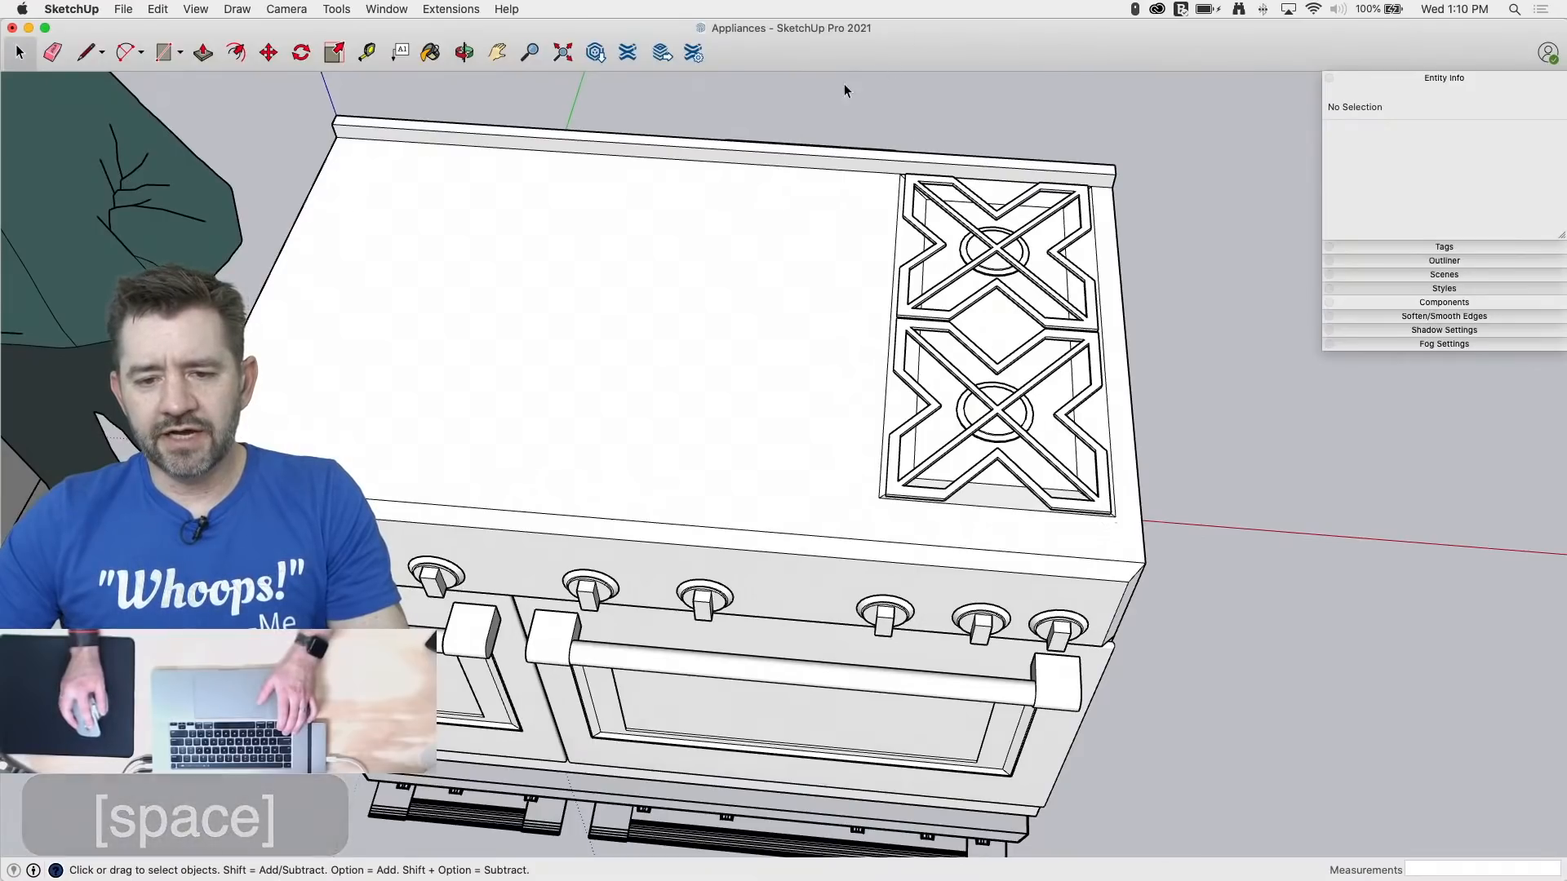
pyautogui.click(796, 124)
pyautogui.moveTo(1168, 577); pyautogui.dragTo(1162, 553)
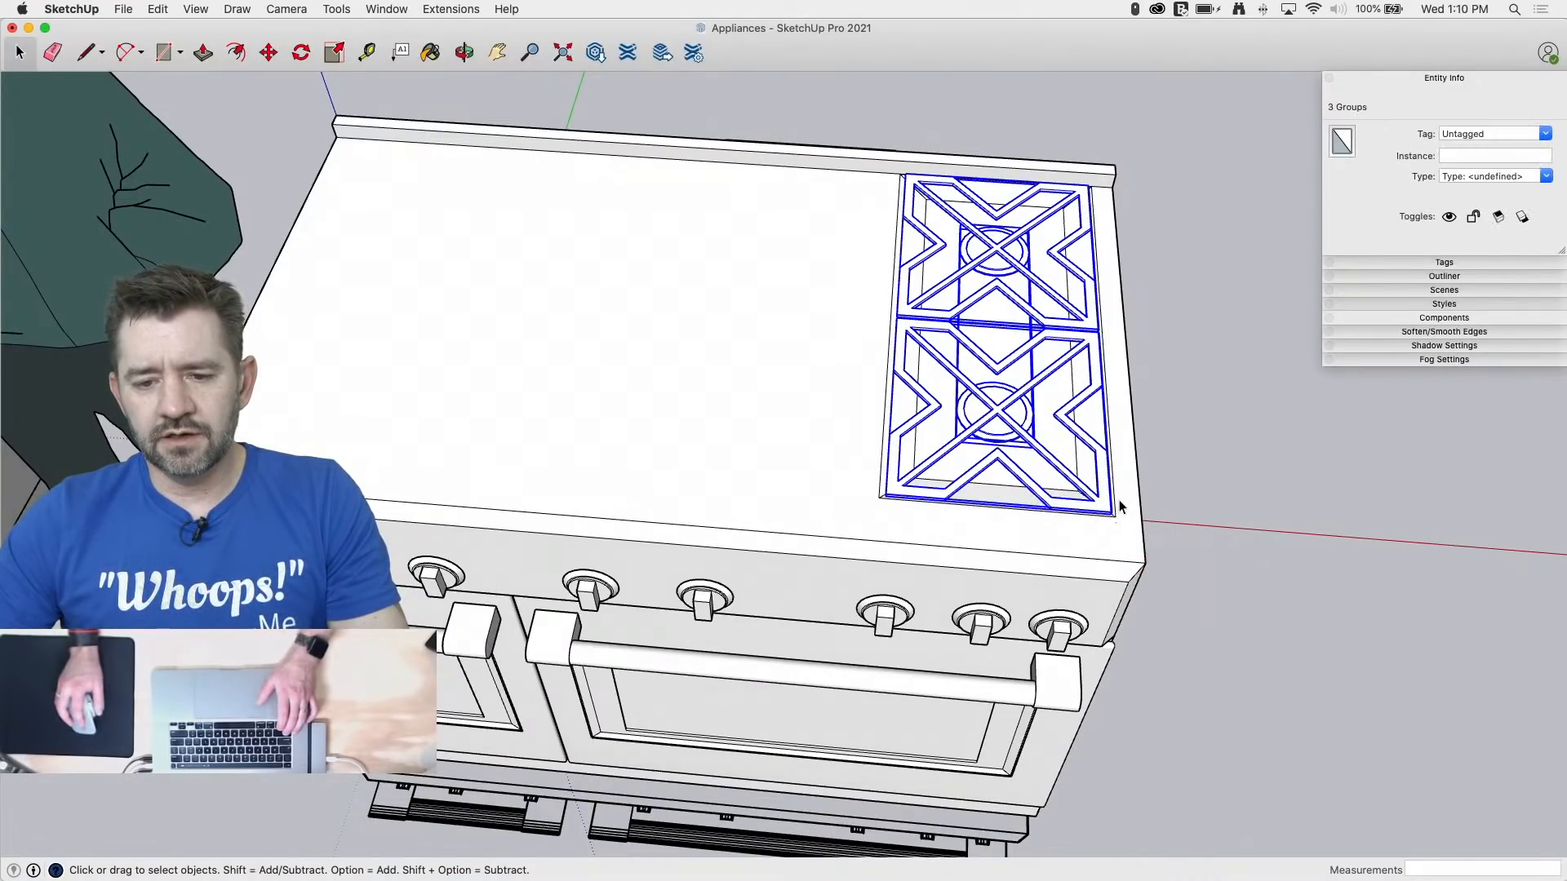
# Step: Open the range top group and copy the recessed burner section along the red axis about 2' 9 1/2" to the opposite end
pyautogui.doubleClick(888, 408)
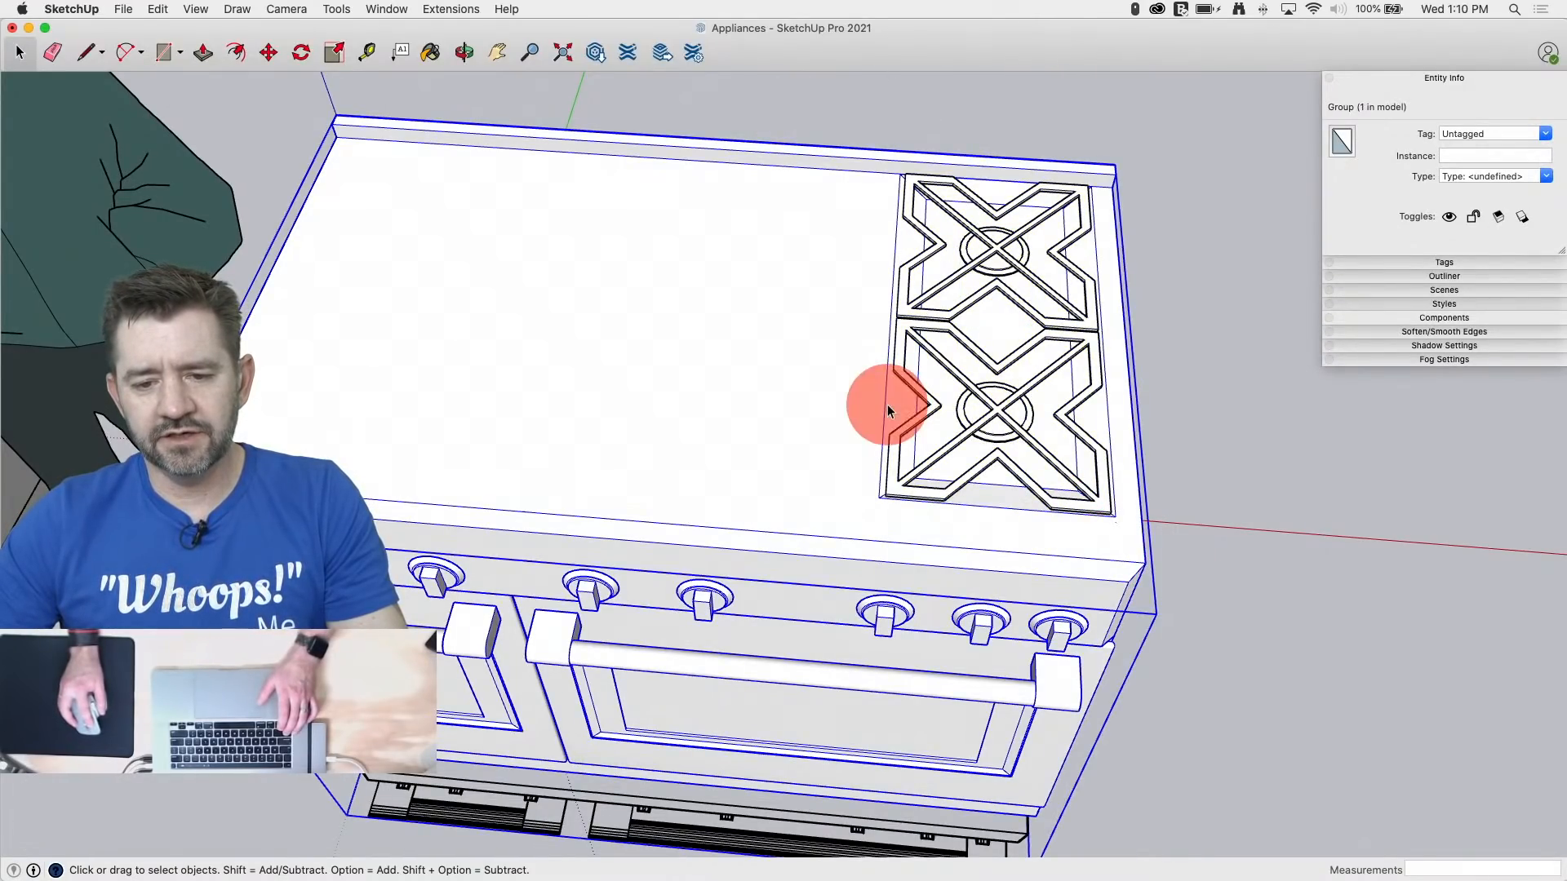
pyautogui.click(898, 406)
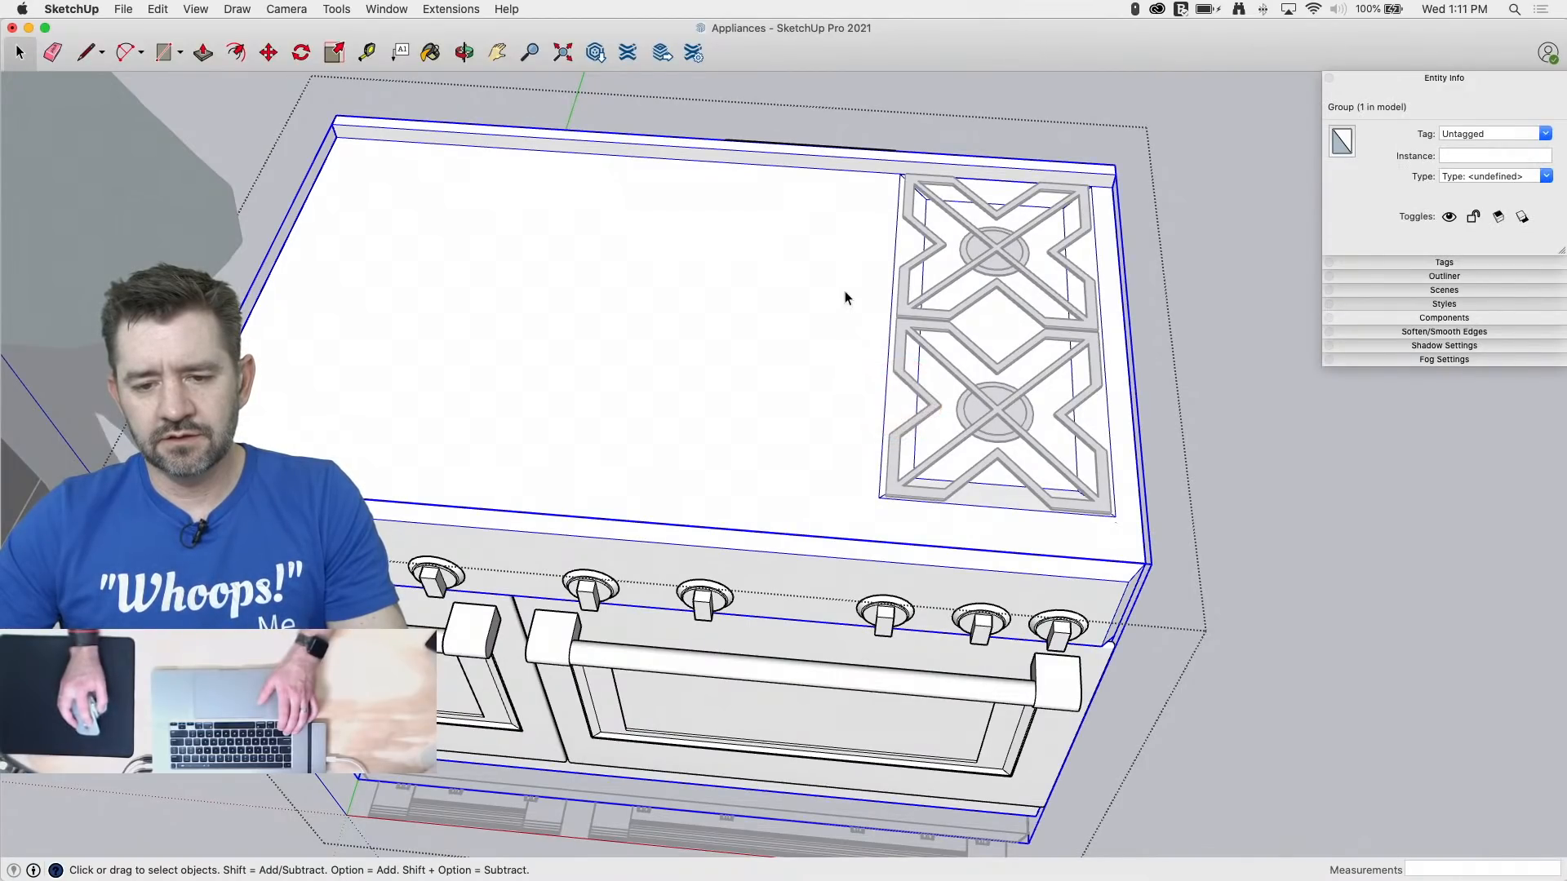
pyautogui.click(892, 391)
pyautogui.moveTo(818, 102)
pyautogui.mouseDown()
pyautogui.moveTo(1135, 561)
pyautogui.moveTo(1152, 531)
pyautogui.mouseUp()
pyautogui.press('m')
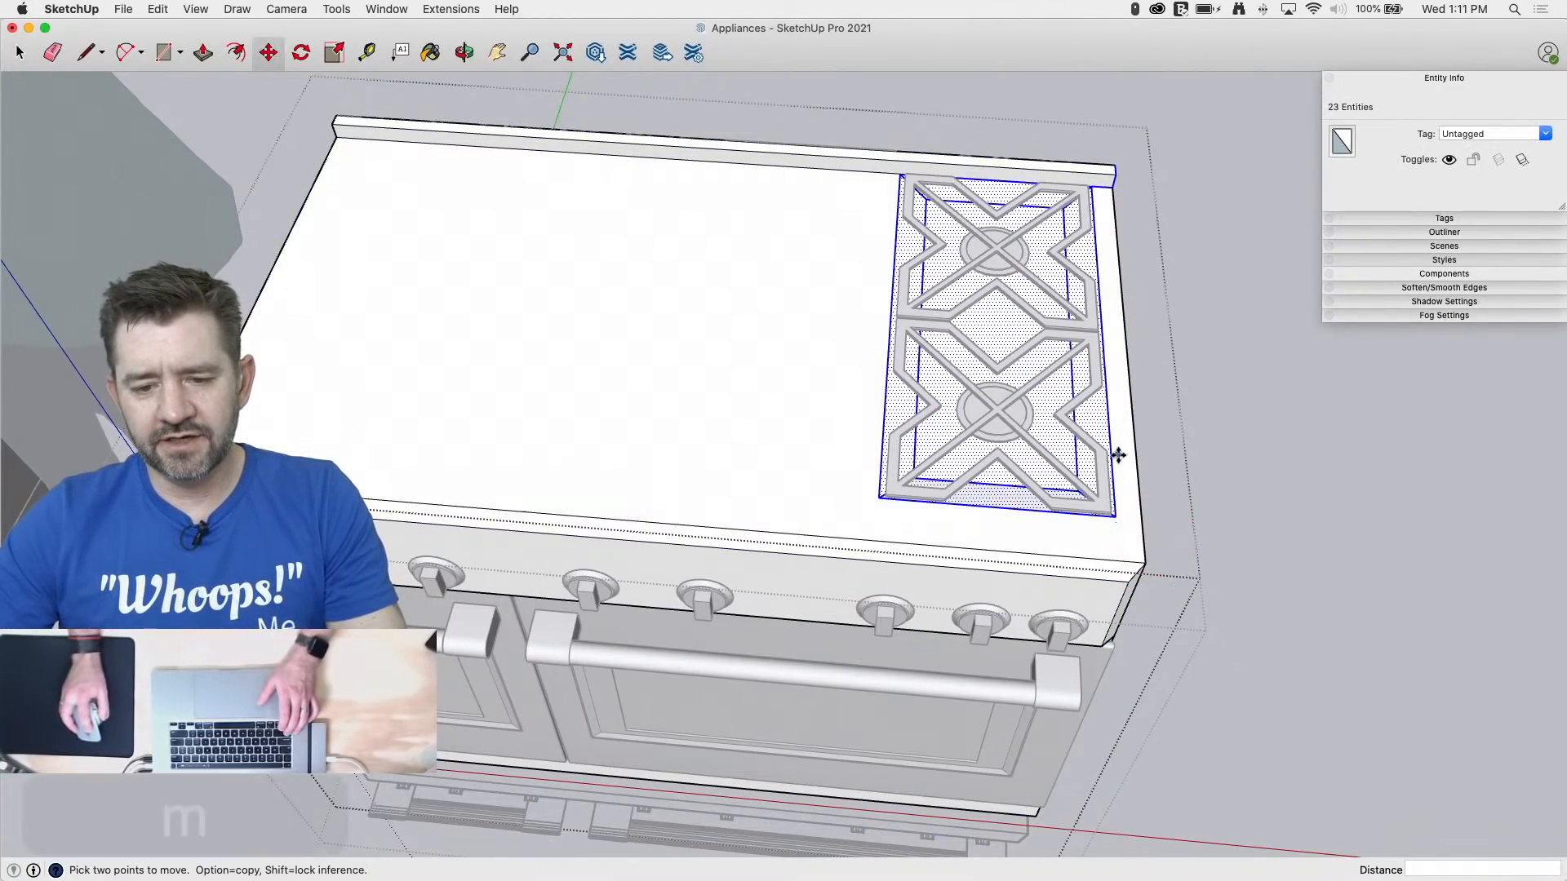
pyautogui.click(880, 496)
pyautogui.press('alt')
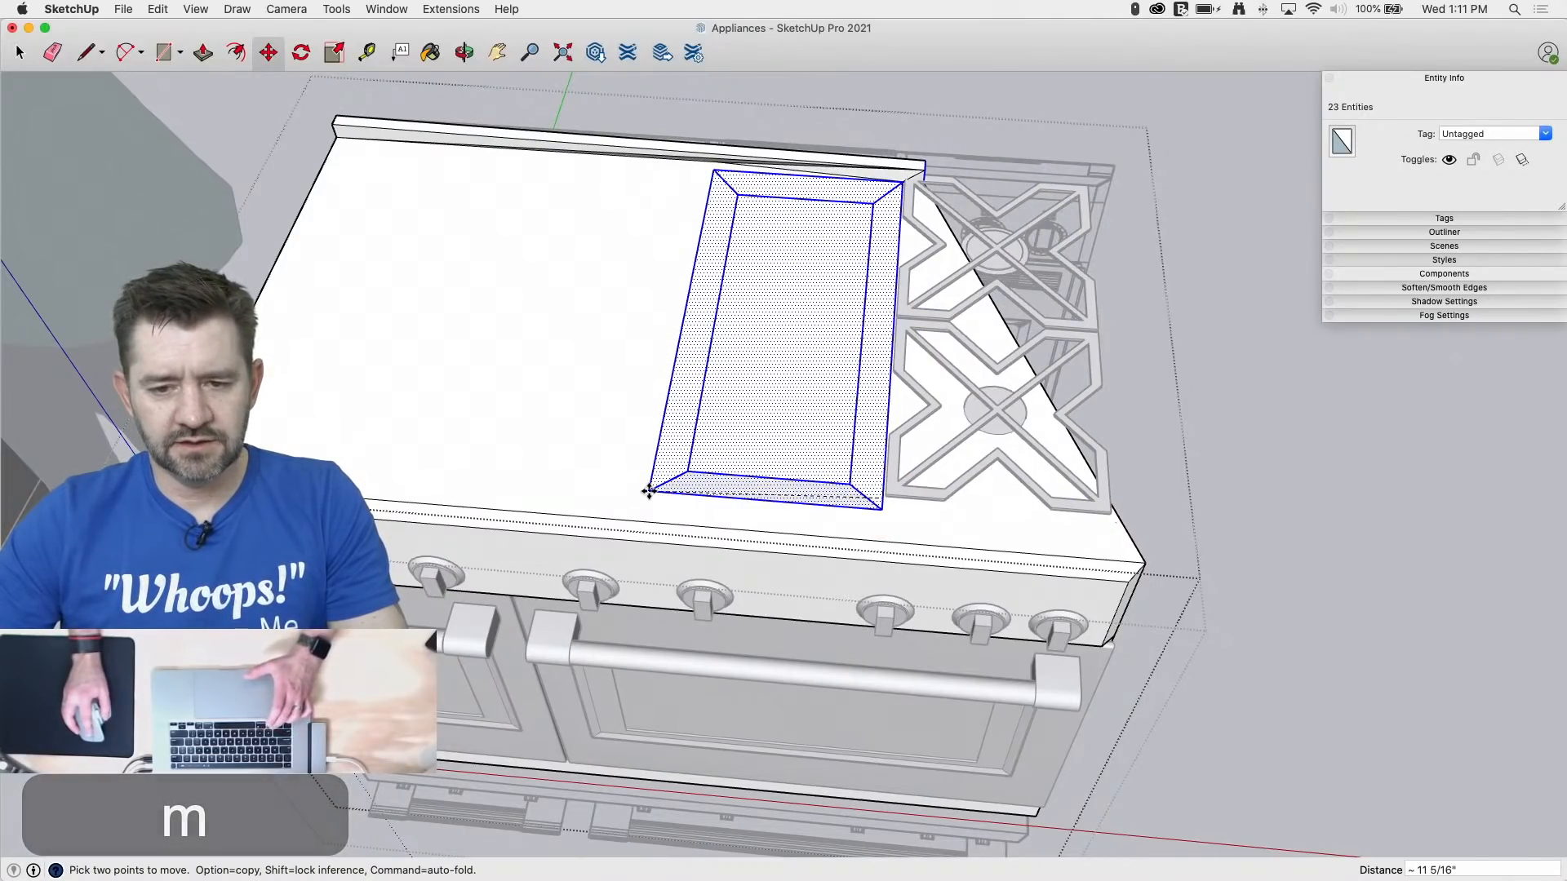
pyautogui.scroll(-1, 647, 489)
pyautogui.scroll(-2, 623, 488)
pyautogui.moveTo(610, 487); pyautogui.dragTo(659, 482, button='middle')
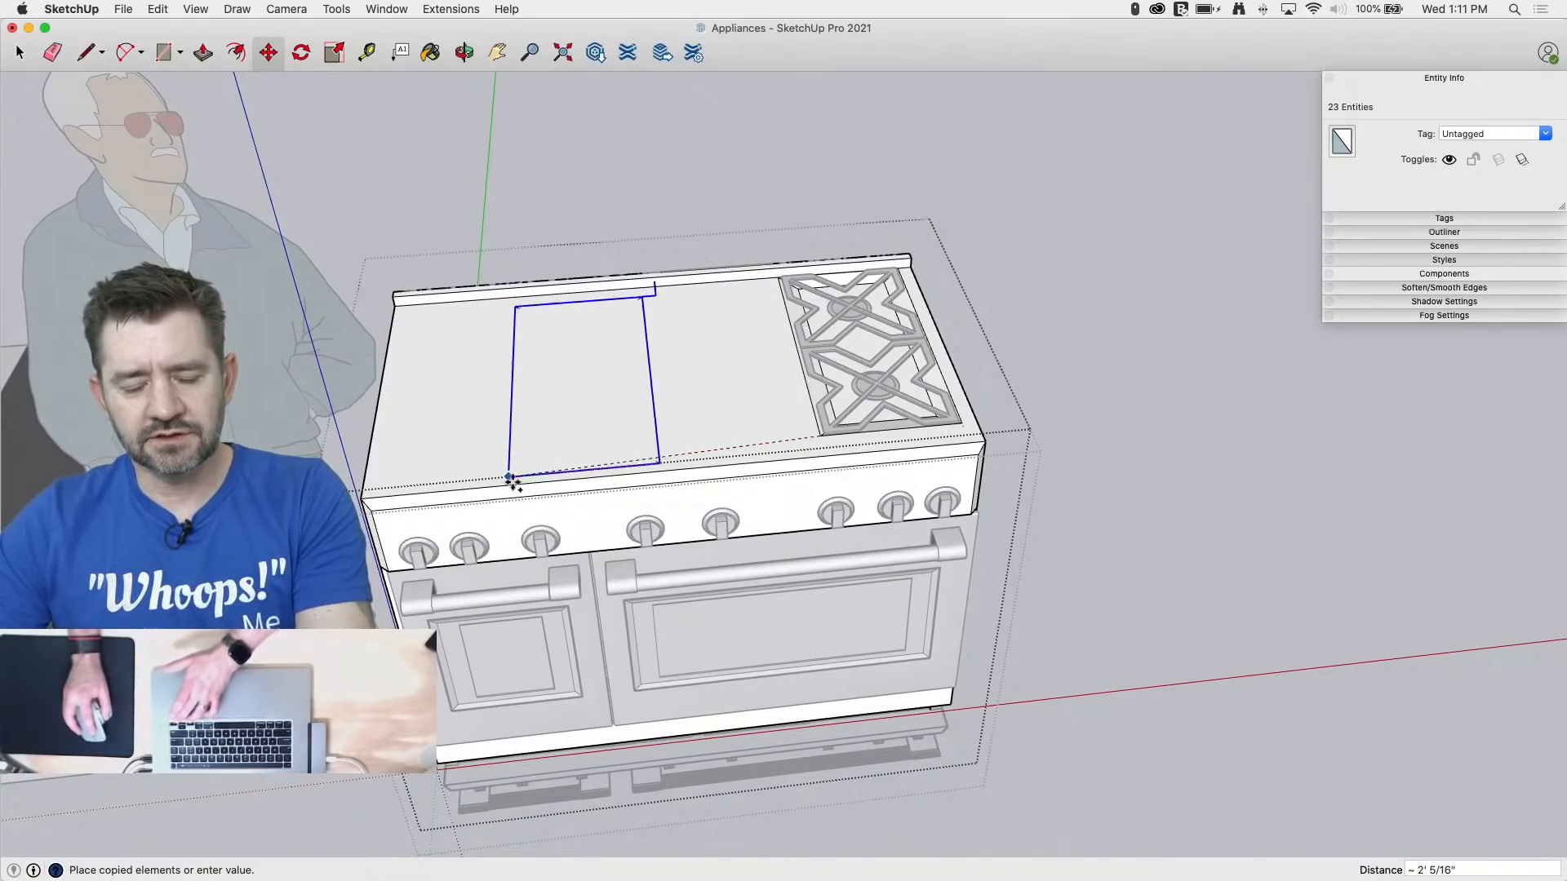
pyautogui.press('Right')
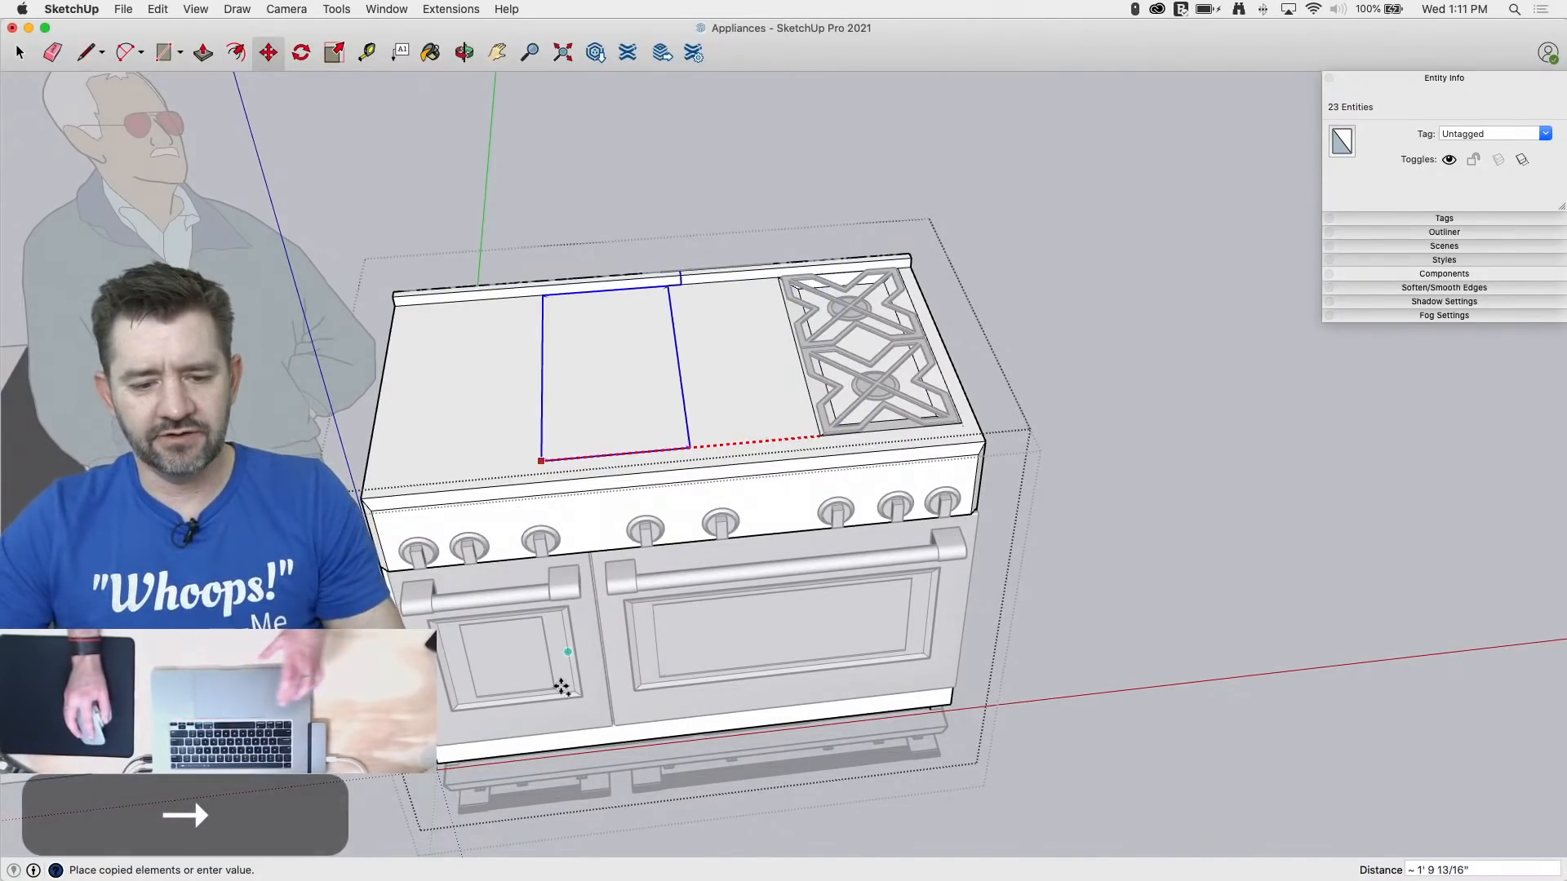
pyautogui.moveTo(559, 682); pyautogui.dragTo(520, 479, button='middle')
pyautogui.scroll(10, 400, 512)
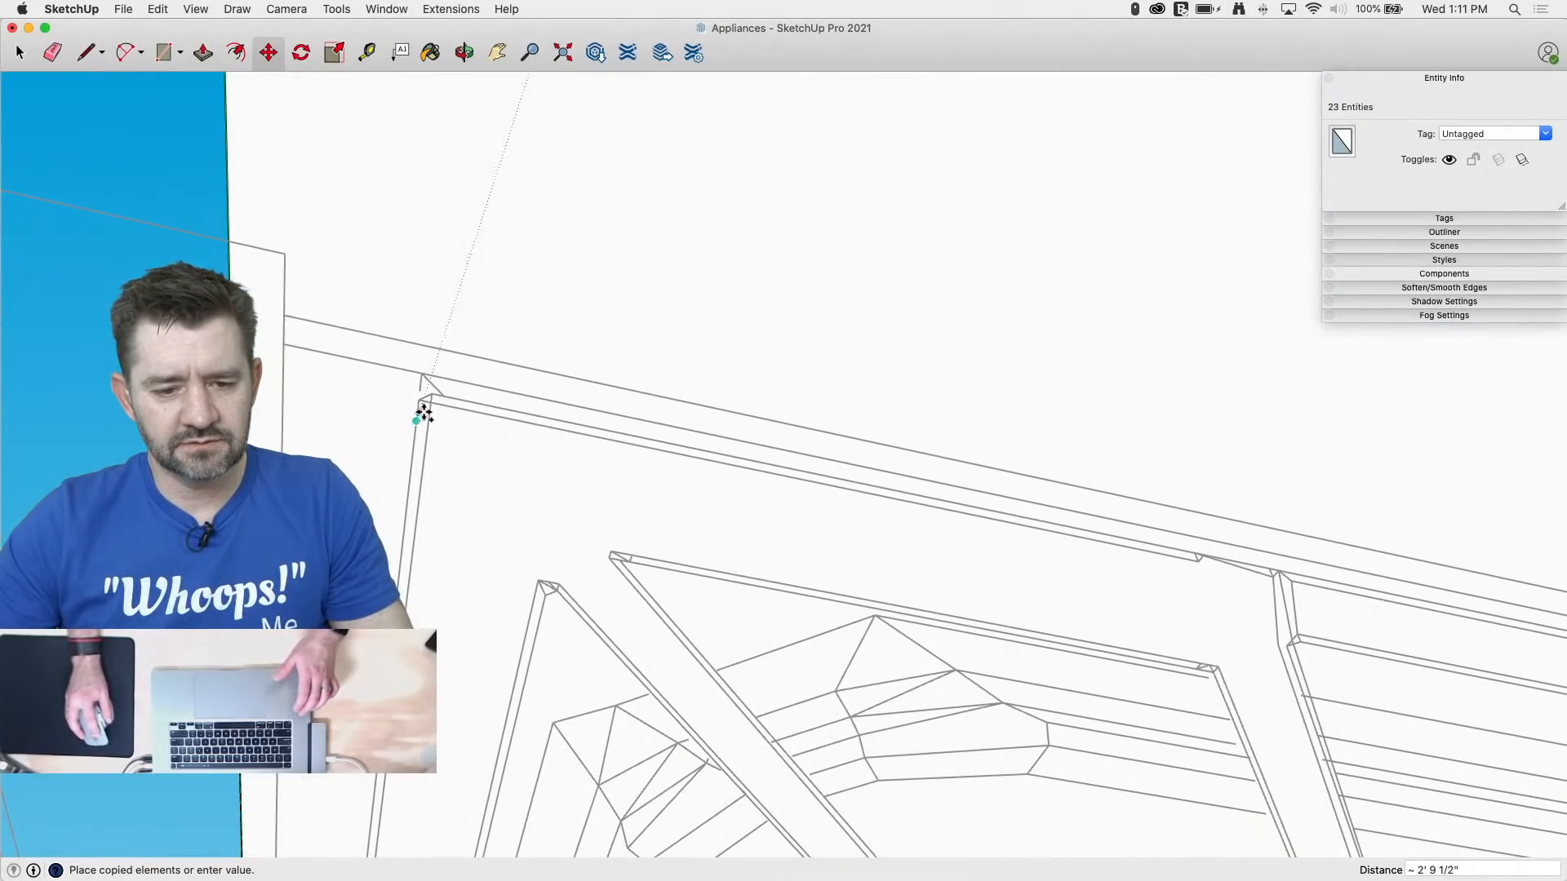
pyautogui.scroll(-10, 428, 408)
pyautogui.moveTo(538, 443); pyautogui.dragTo(732, 548, button='middle')
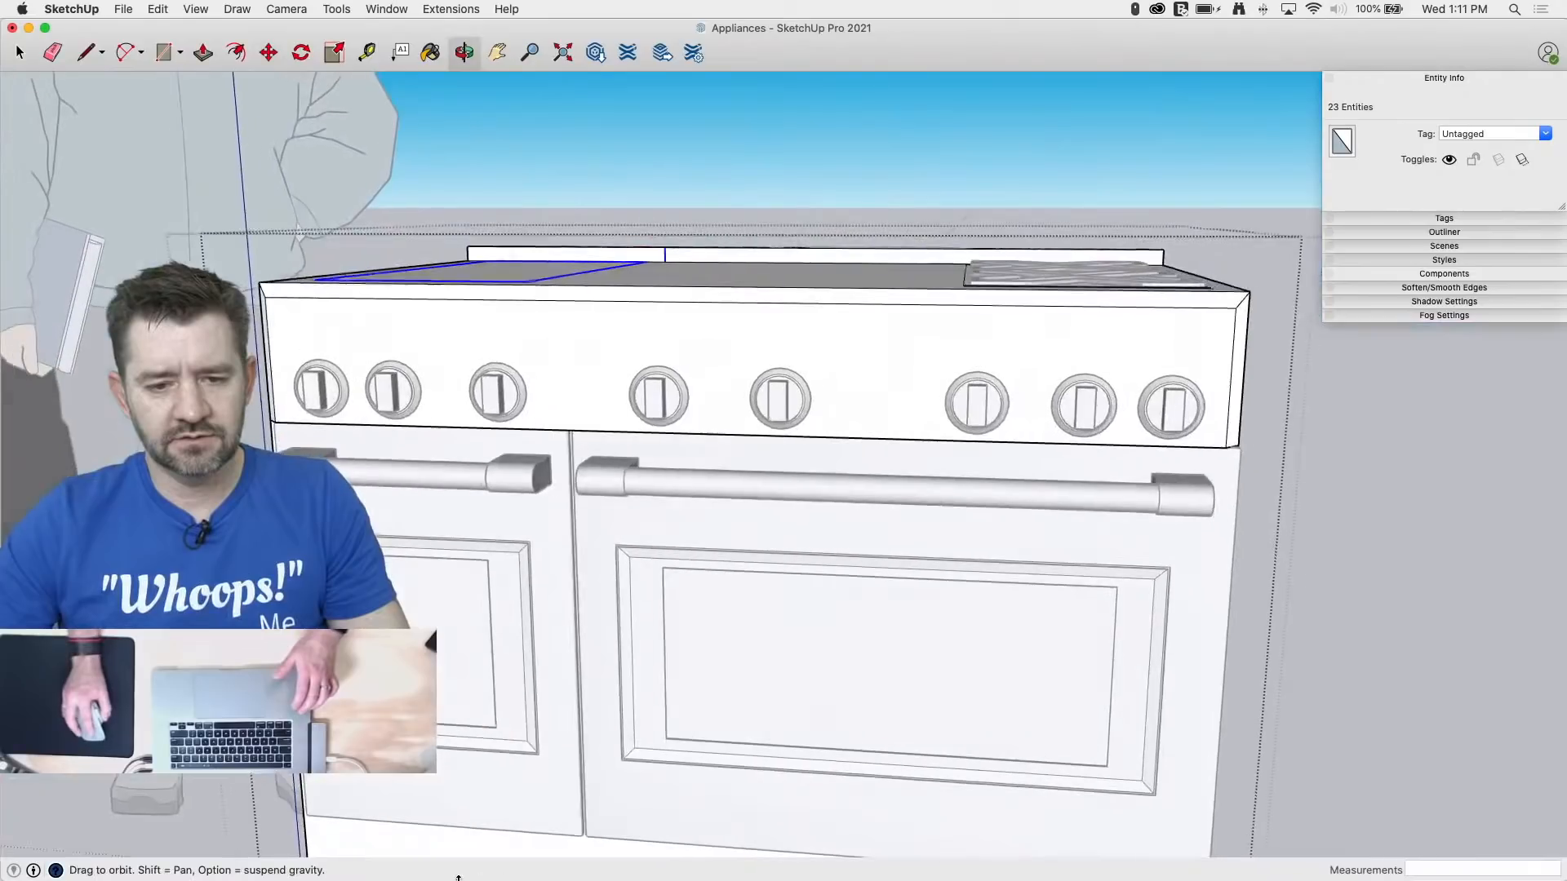
# Step: Retrace the front edge of the copied section to split the top face, and delete the face covering the recess
pyautogui.click(530, 359)
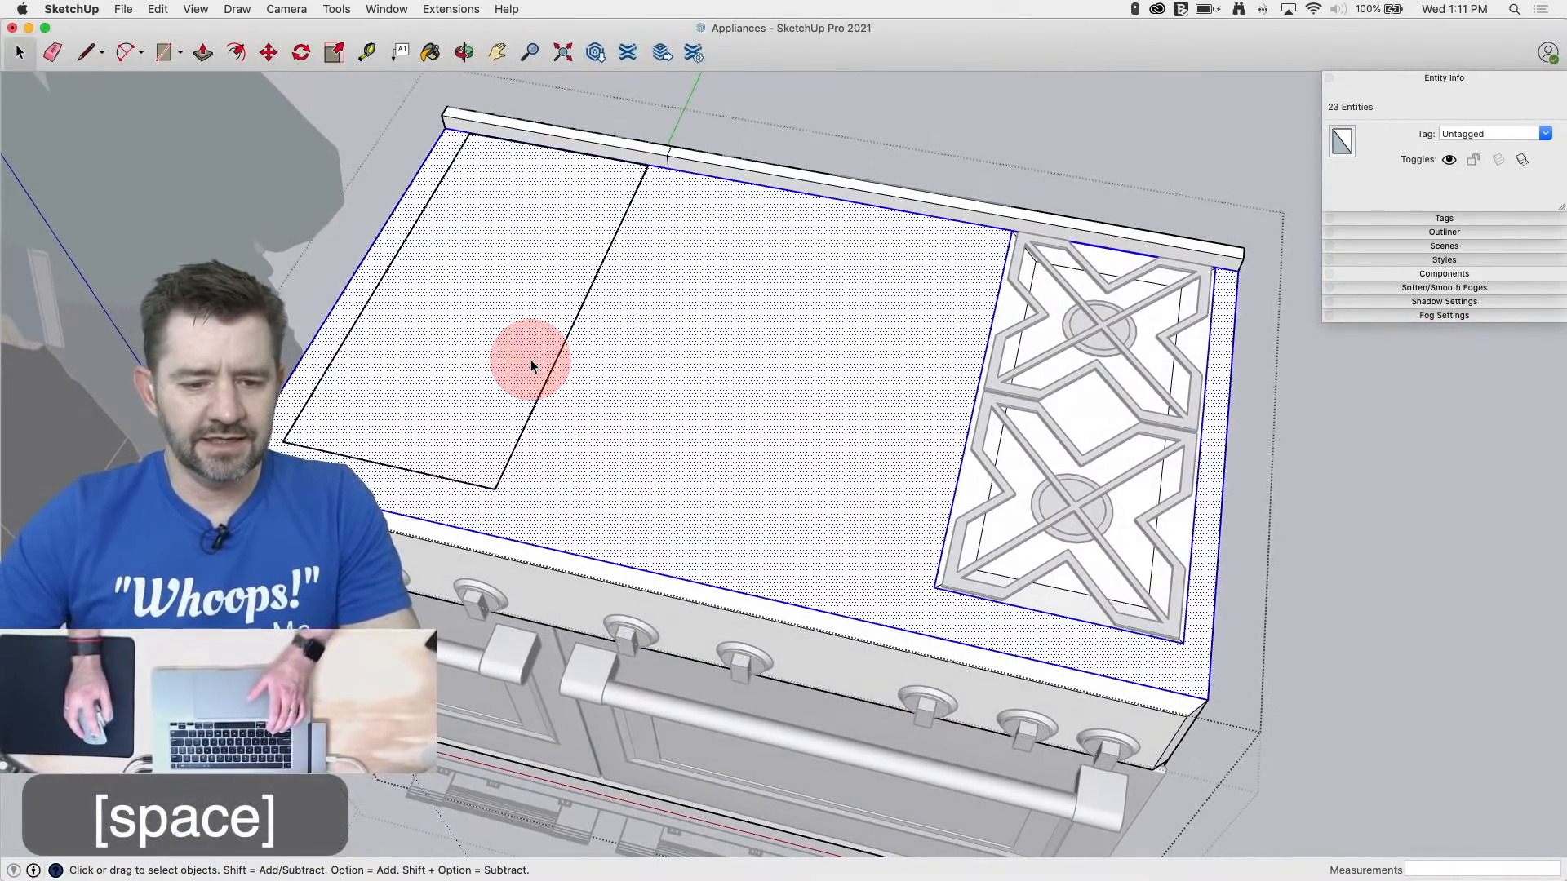
pyautogui.press('l')
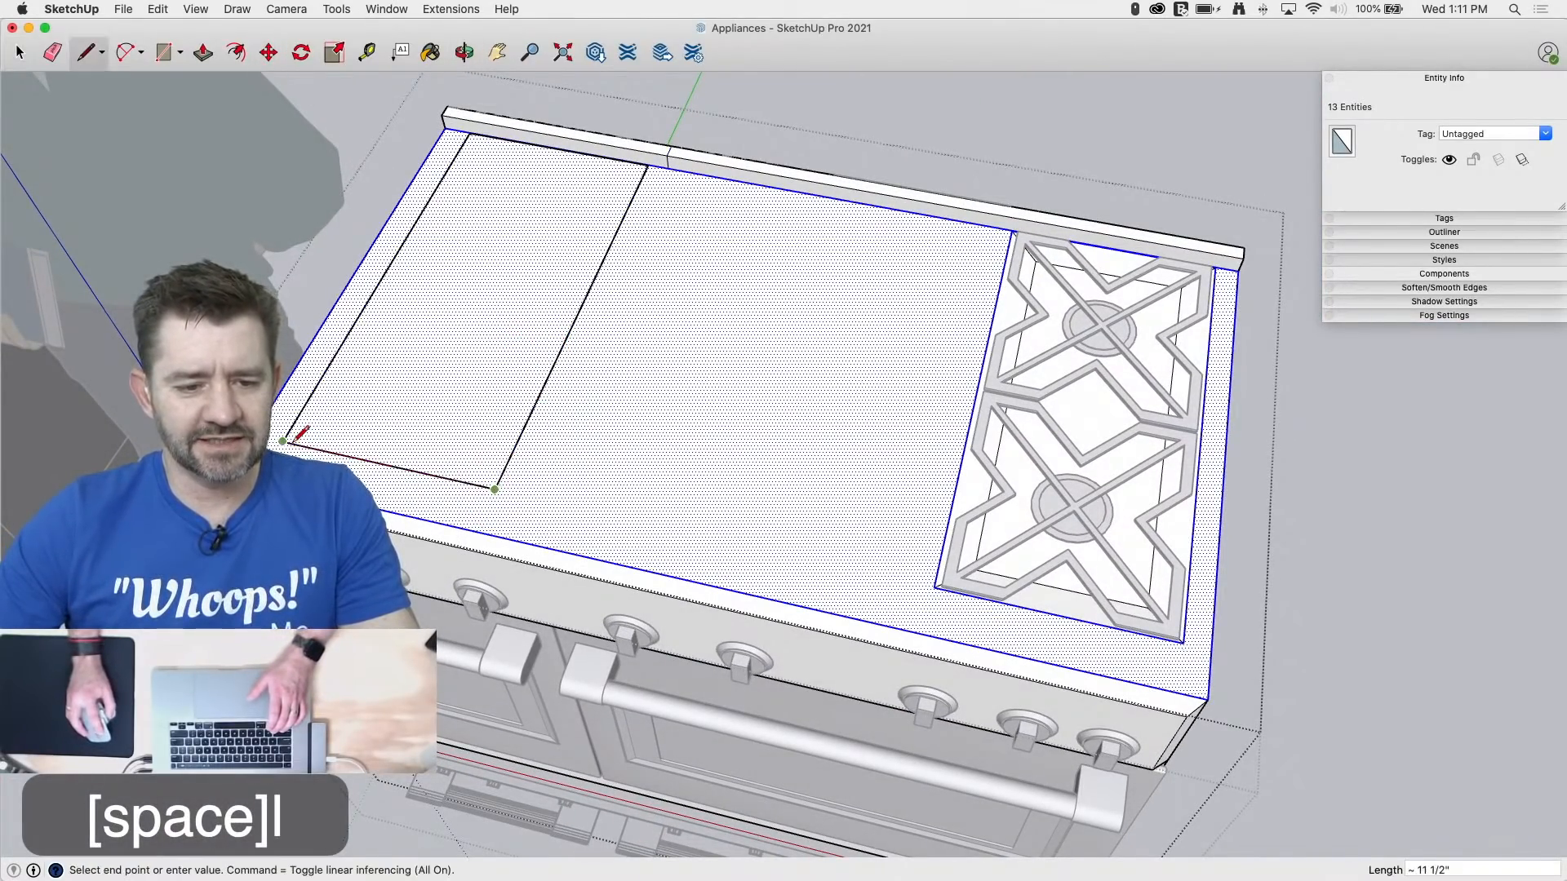
pyautogui.click(290, 441)
pyautogui.press('space')
pyautogui.click(468, 308)
# Step: Erase the stray edge on the backsplash behind the copied recess
pyautogui.press('e')
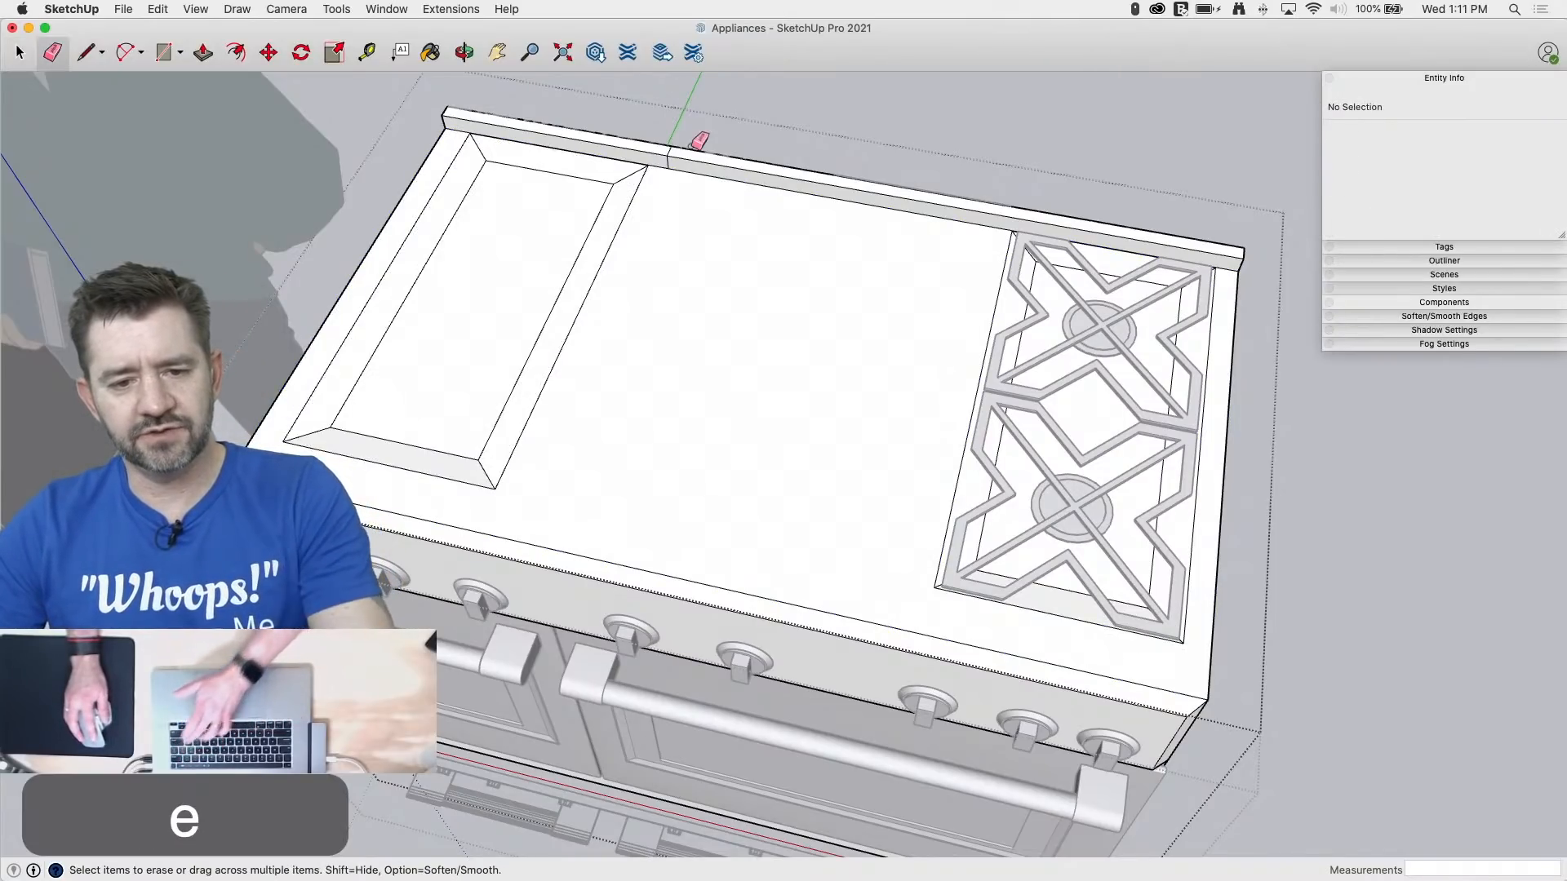
pyautogui.scroll(4, 674, 162)
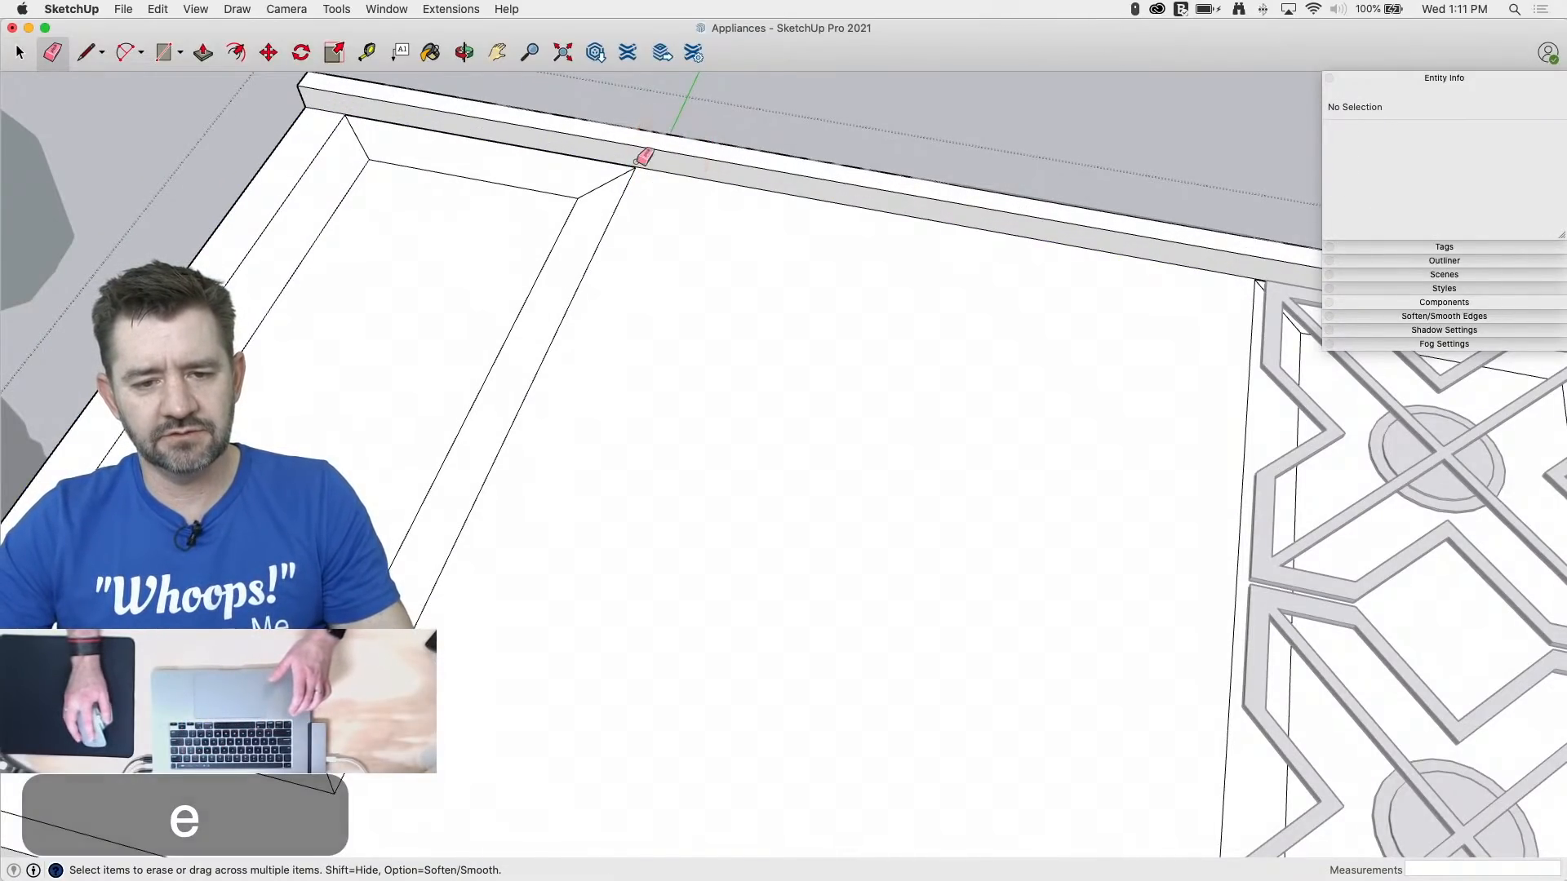
pyautogui.scroll(-5, 644, 157)
pyautogui.moveTo(699, 158)
pyautogui.mouseDown(button='middle')
pyautogui.moveTo(913, 203)
pyautogui.moveTo(862, 259)
pyautogui.moveTo(728, 159)
pyautogui.mouseUp(button='middle')
# Step: Close the group, copy both grates with their burners about 2' 9 7/16" into the recess at the opposite end, and clear the selection
pyautogui.press('space')
pyautogui.click(966, 220)
pyautogui.moveTo(702, 144); pyautogui.dragTo(860, 341)
pyautogui.scroll(4, 855, 330)
pyautogui.scroll(-3, 792, 292)
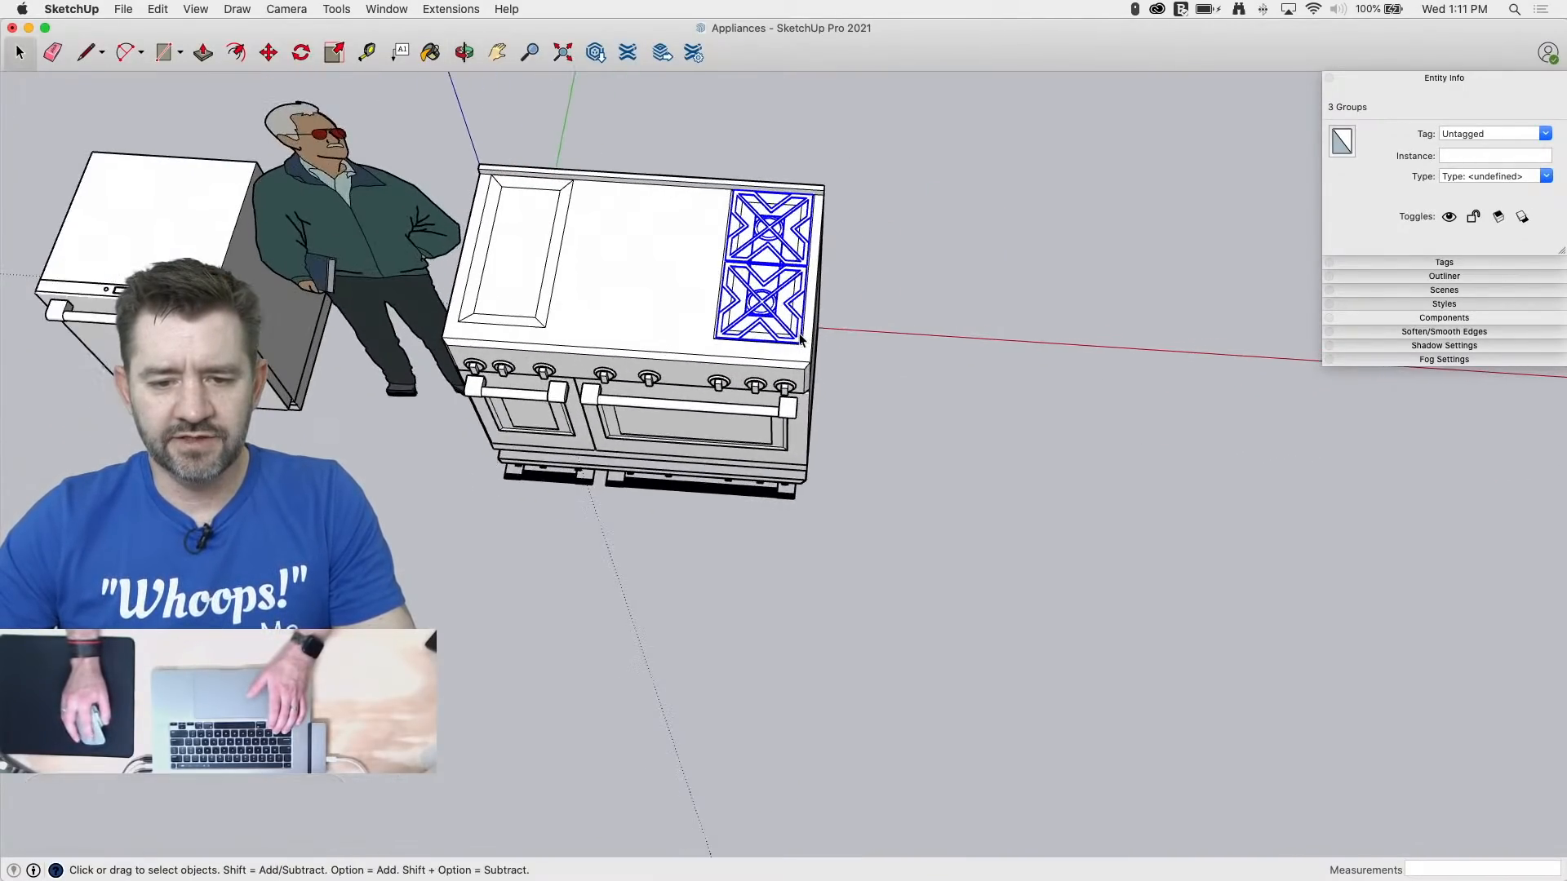
pyautogui.scroll(6, 905, 367)
pyautogui.press('m')
pyautogui.click(816, 354)
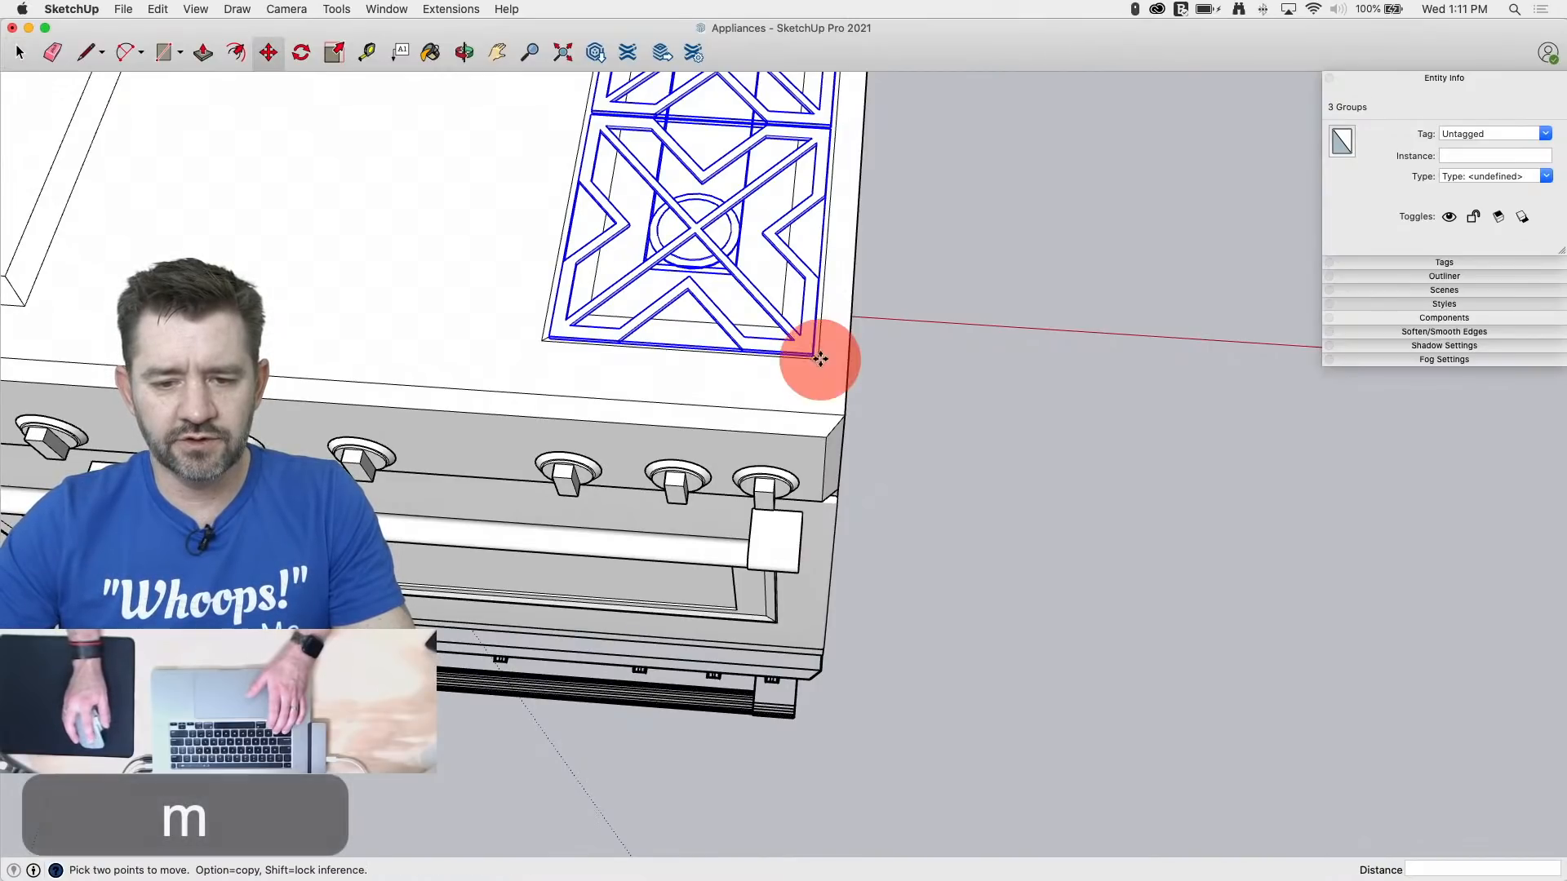
pyautogui.scroll(-4, 816, 355)
pyautogui.scroll(-2, 1254, 418)
pyautogui.press('alt')
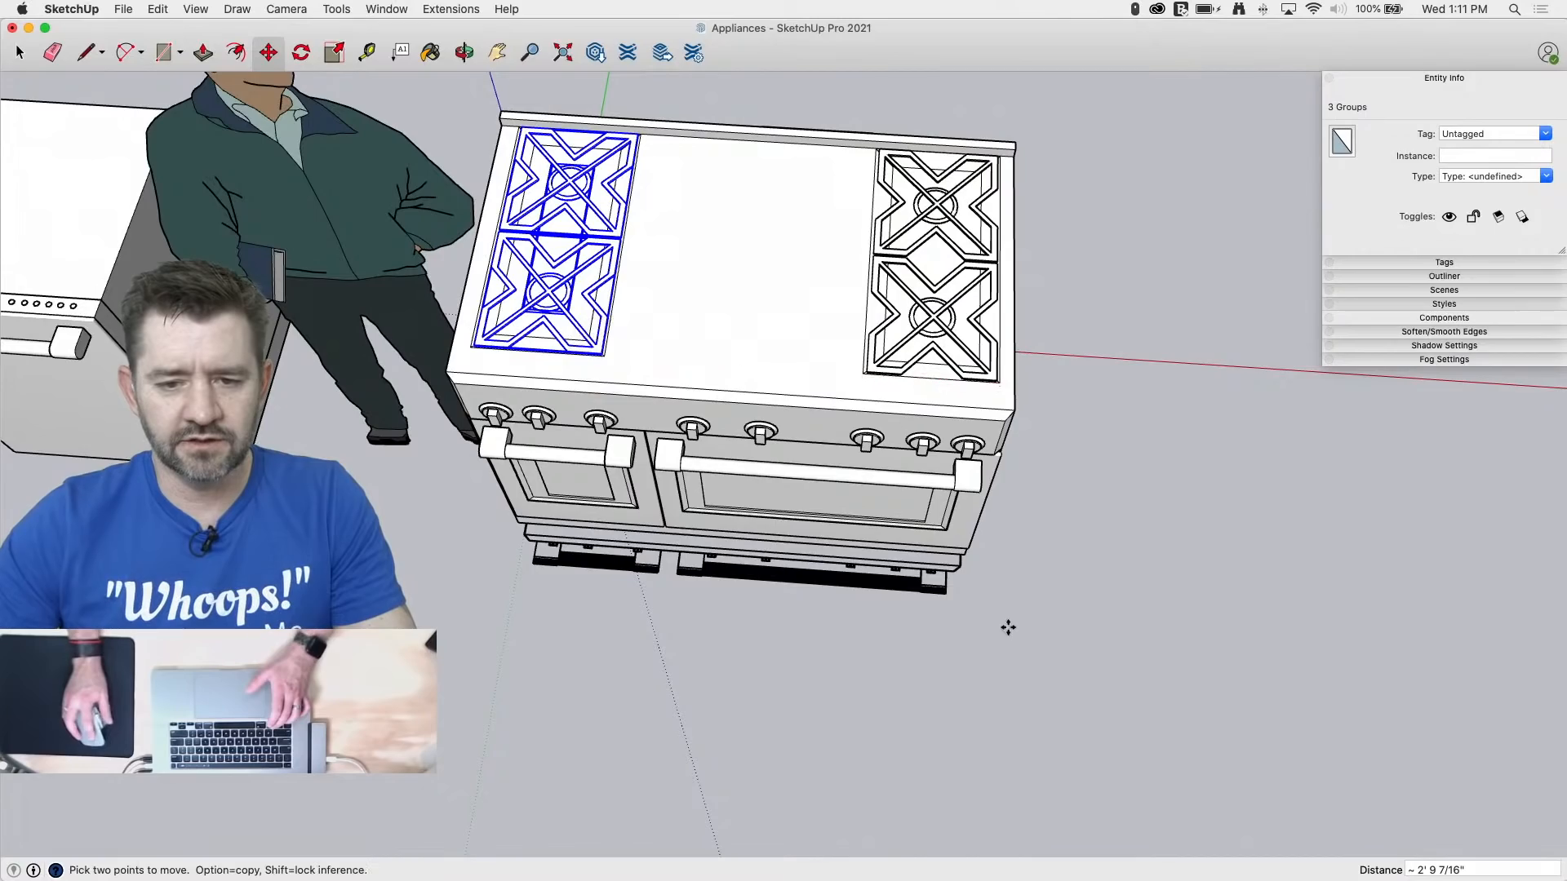
pyautogui.press('space')
pyautogui.click(1015, 654)
# Step: Check the grill and griddle layout underneath, reopen the range top group for editing, and save the model
pyautogui.moveTo(1012, 656); pyautogui.dragTo(770, 382, button='middle')
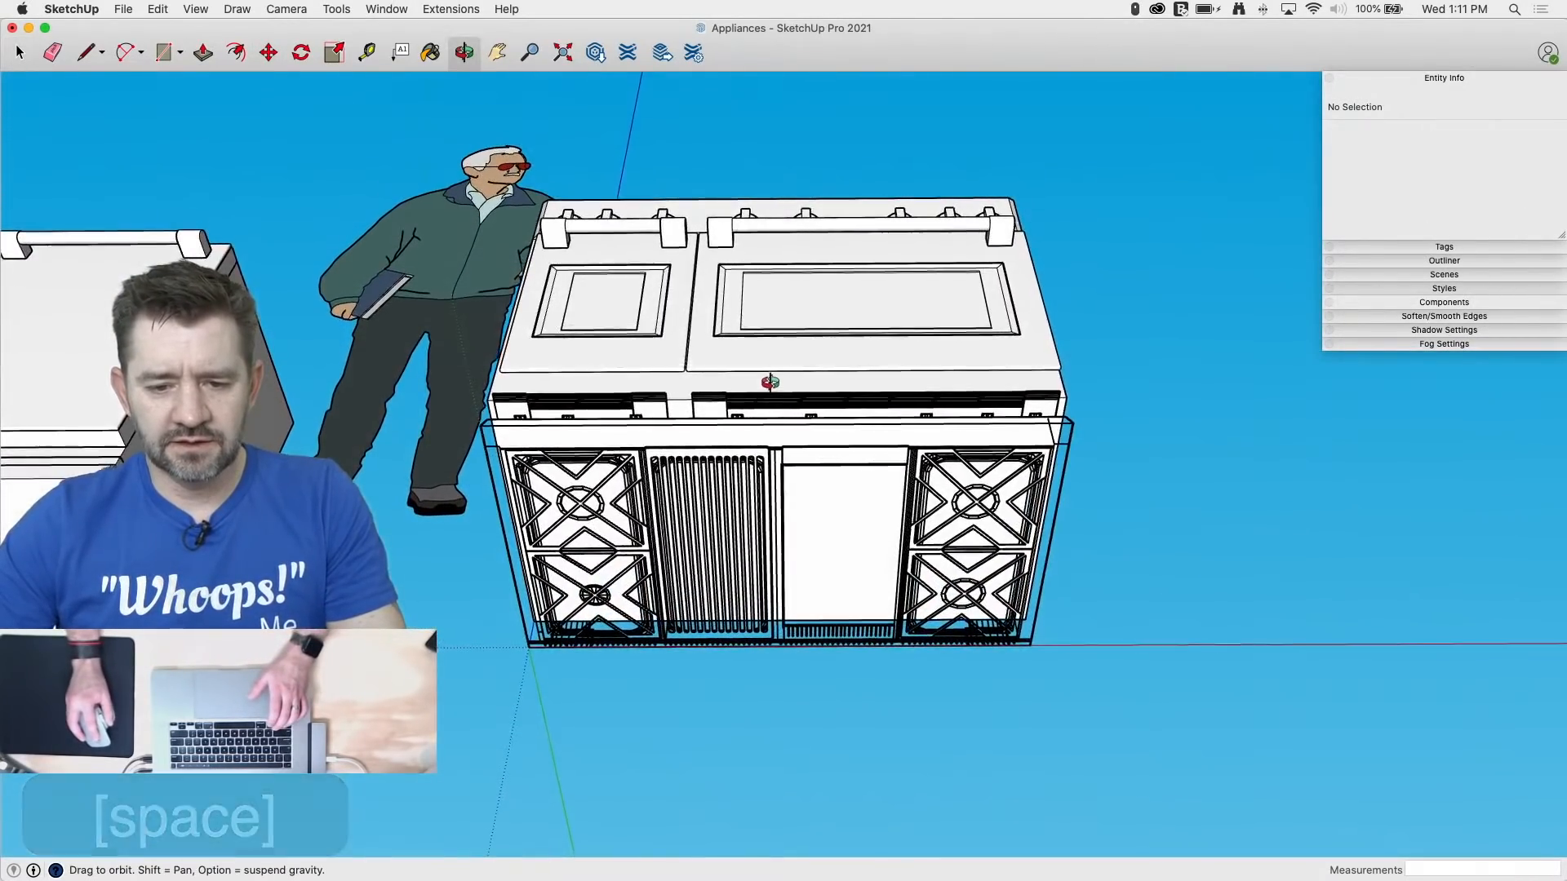
pyautogui.scroll(6, 824, 513)
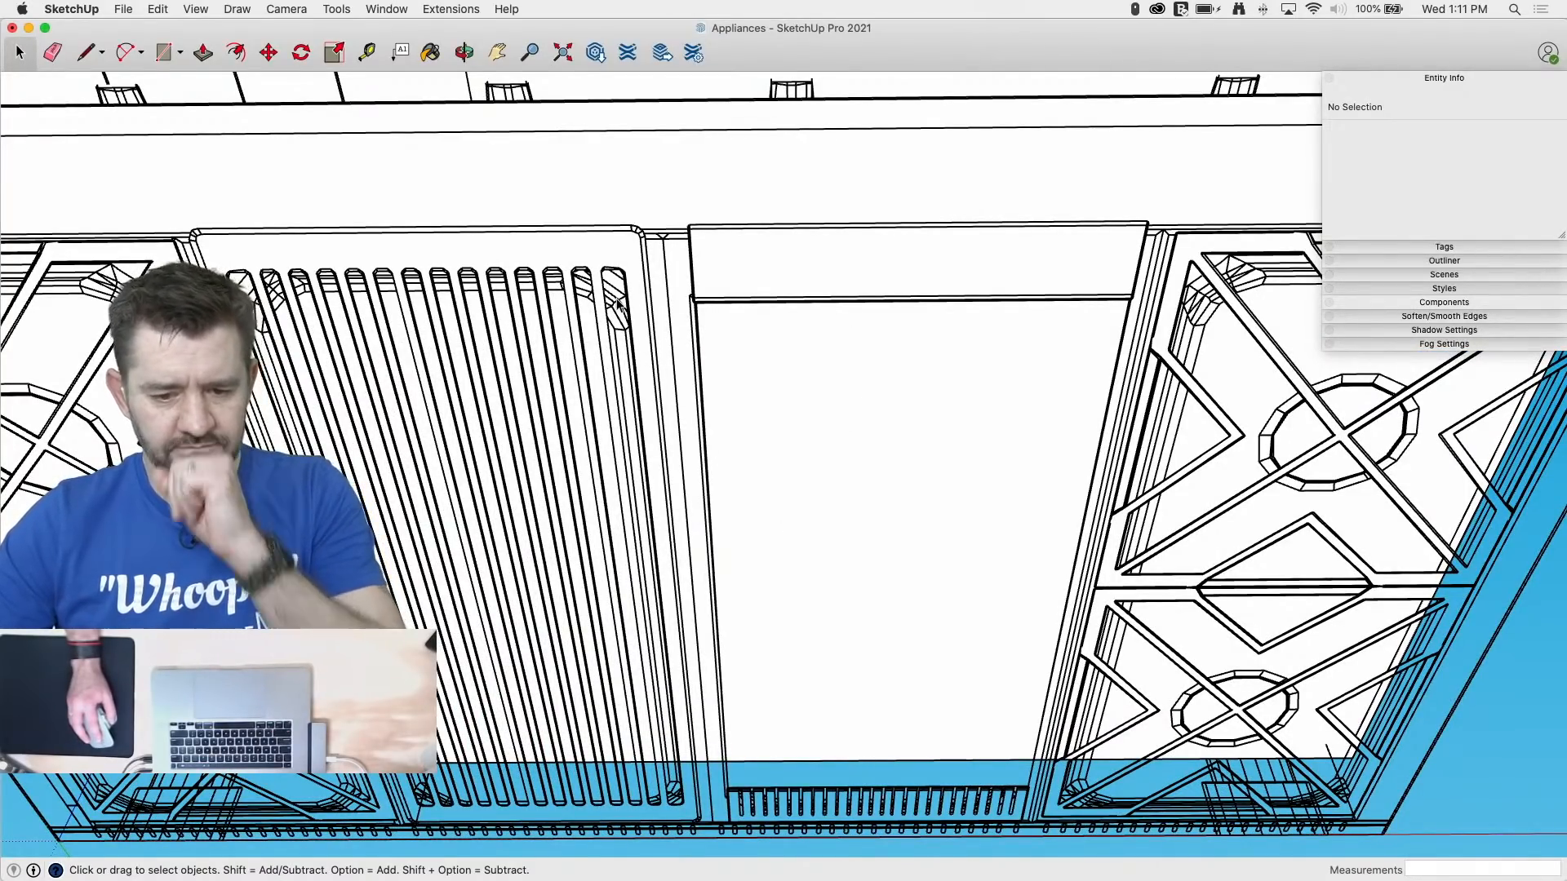
pyautogui.moveTo(729, 351); pyautogui.dragTo(898, 624, button='middle')
pyautogui.scroll(-3, 744, 333)
pyautogui.click(912, 507)
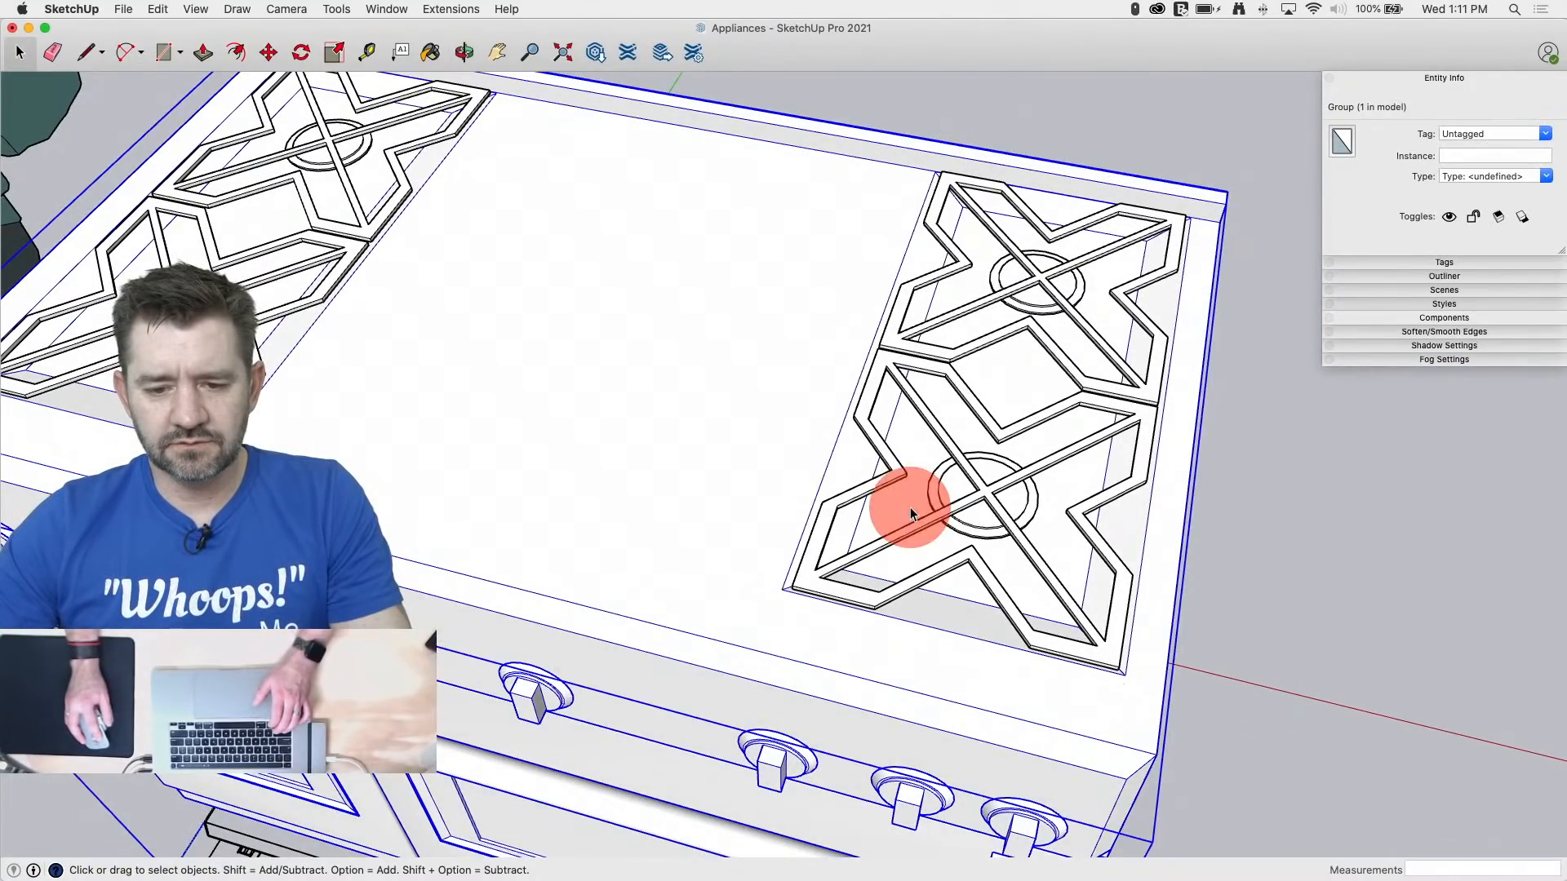
pyautogui.doubleClick(910, 507)
pyautogui.click(910, 507)
pyautogui.doubleClick(910, 508)
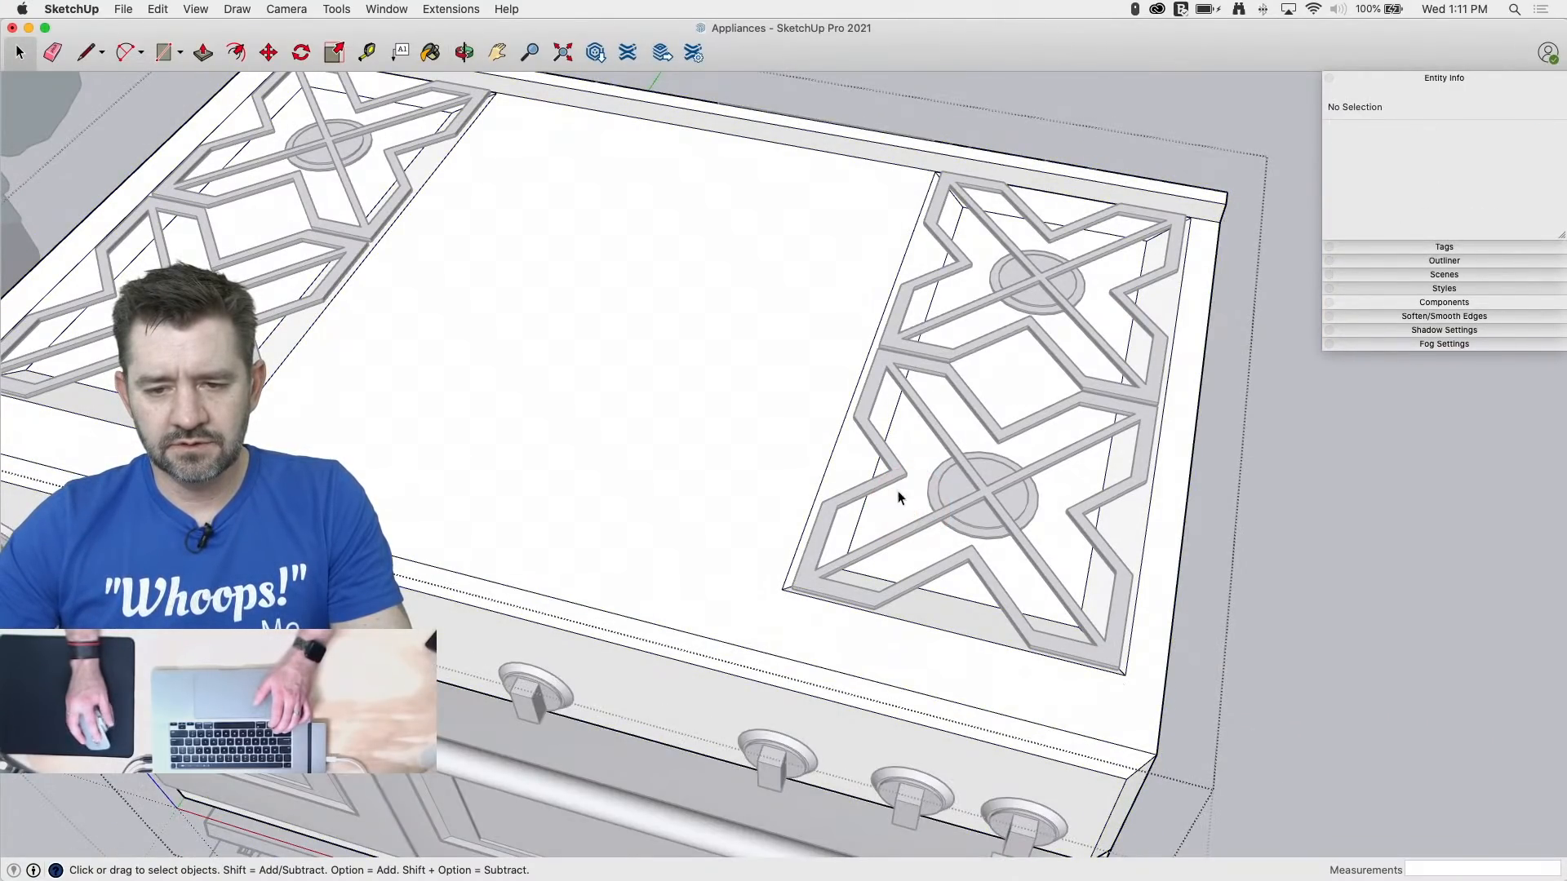
pyautogui.moveTo(765, 623); pyautogui.dragTo(805, 633, button='middle')
pyautogui.moveTo(721, 480); pyautogui.dragTo(766, 477, button='middle')
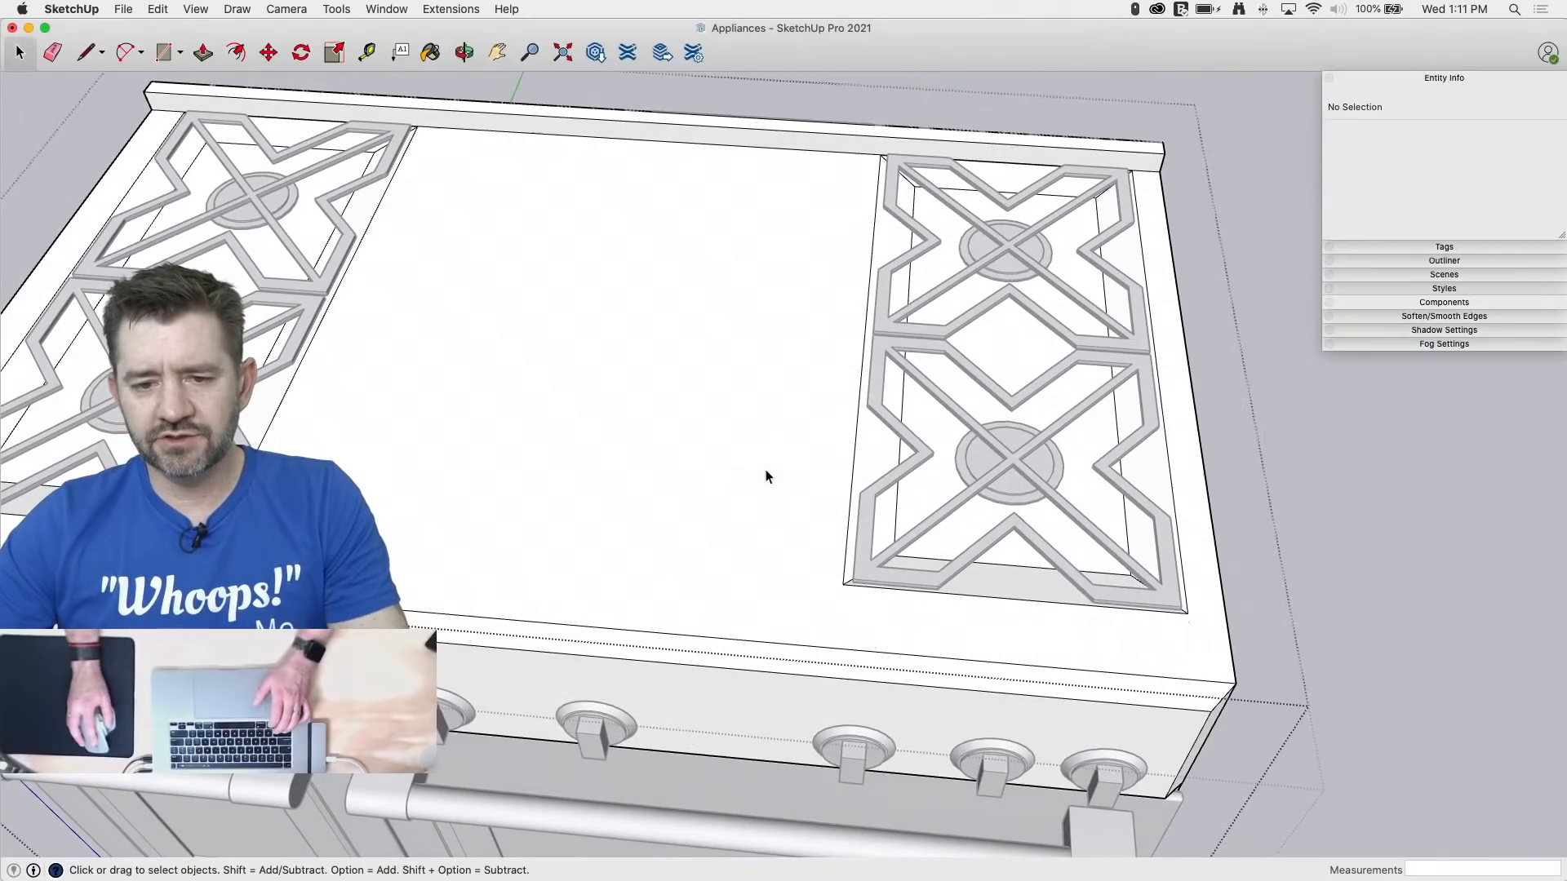
pyautogui.press('super+s')
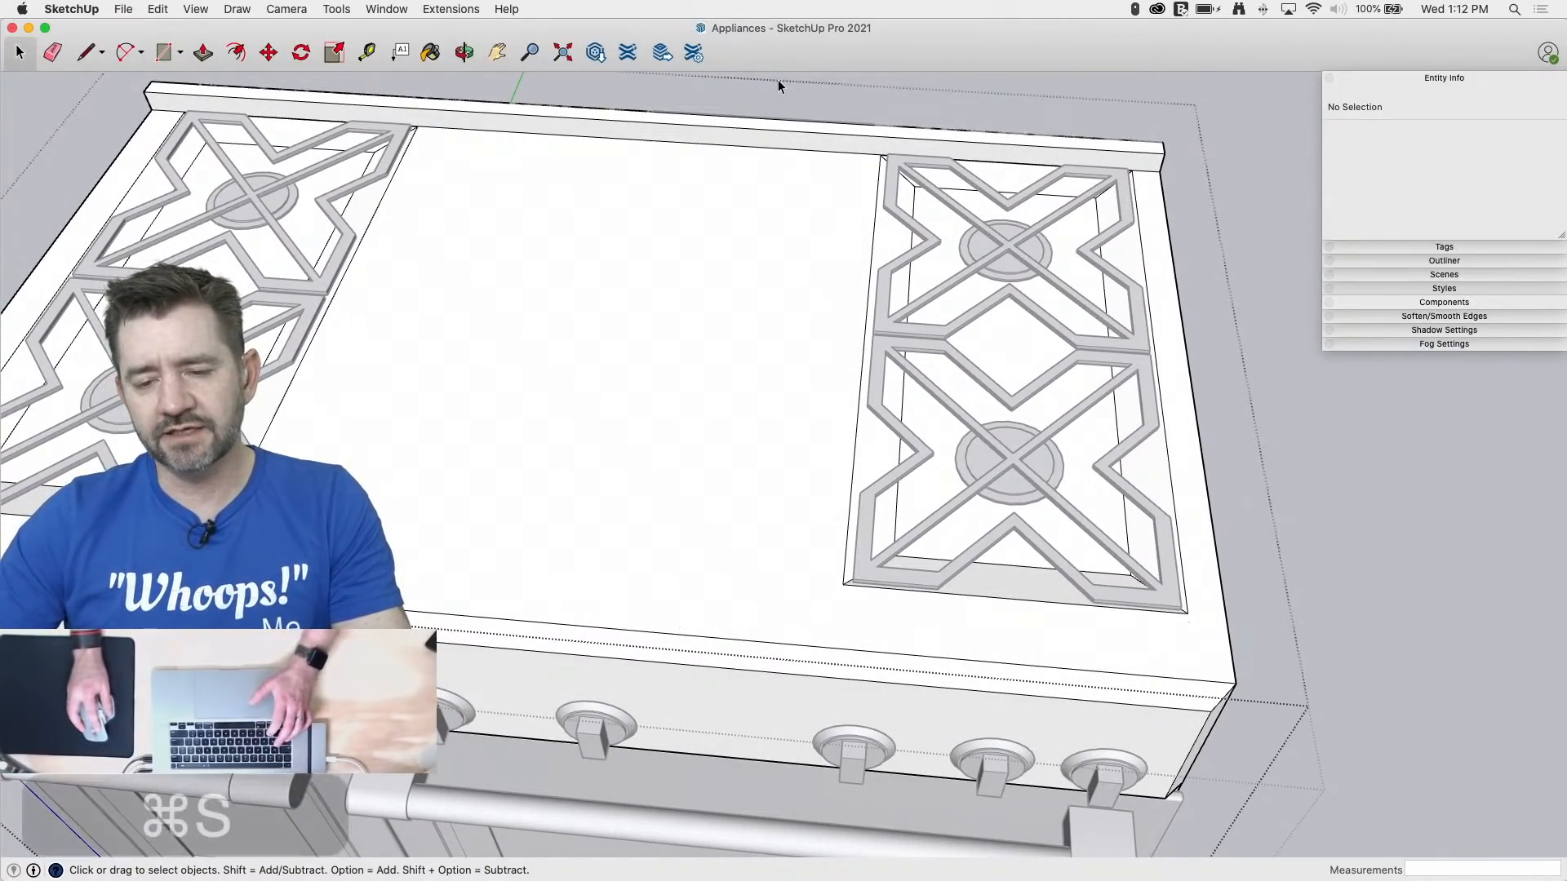
pyautogui.moveTo(777, 79); pyautogui.dragTo(1224, 716)
pyautogui.moveTo(1232, 717)
pyautogui.mouseDown(button='middle')
pyautogui.moveTo(1382, 699)
pyautogui.moveTo(1248, 724)
pyautogui.moveTo(1259, 711)
pyautogui.mouseUp(button='middle')
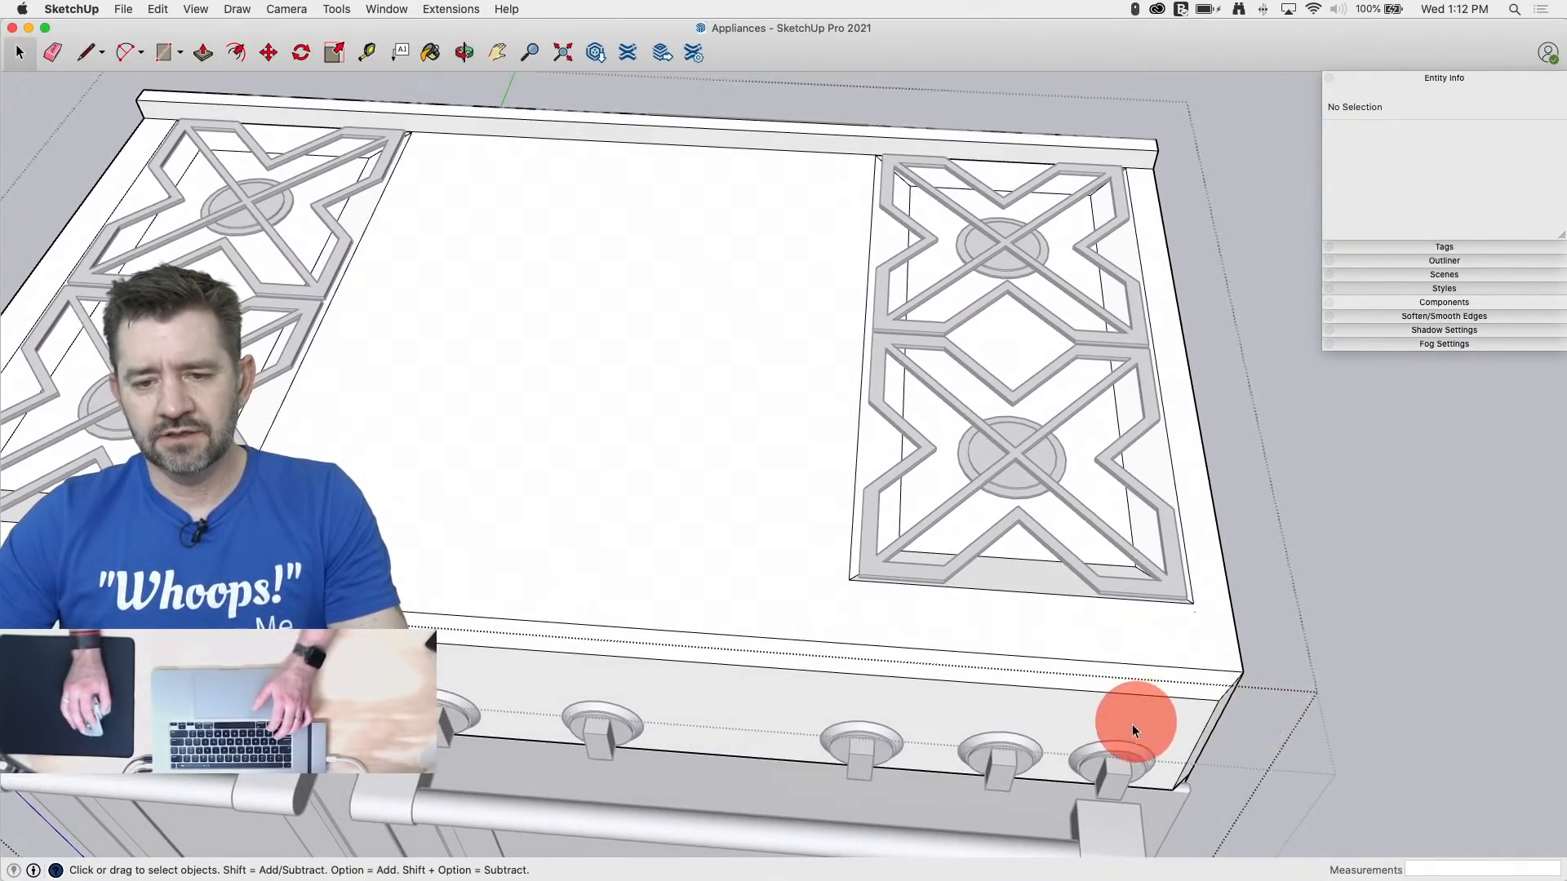
pyautogui.moveTo(1080, 446); pyautogui.dragTo(1160, 612)
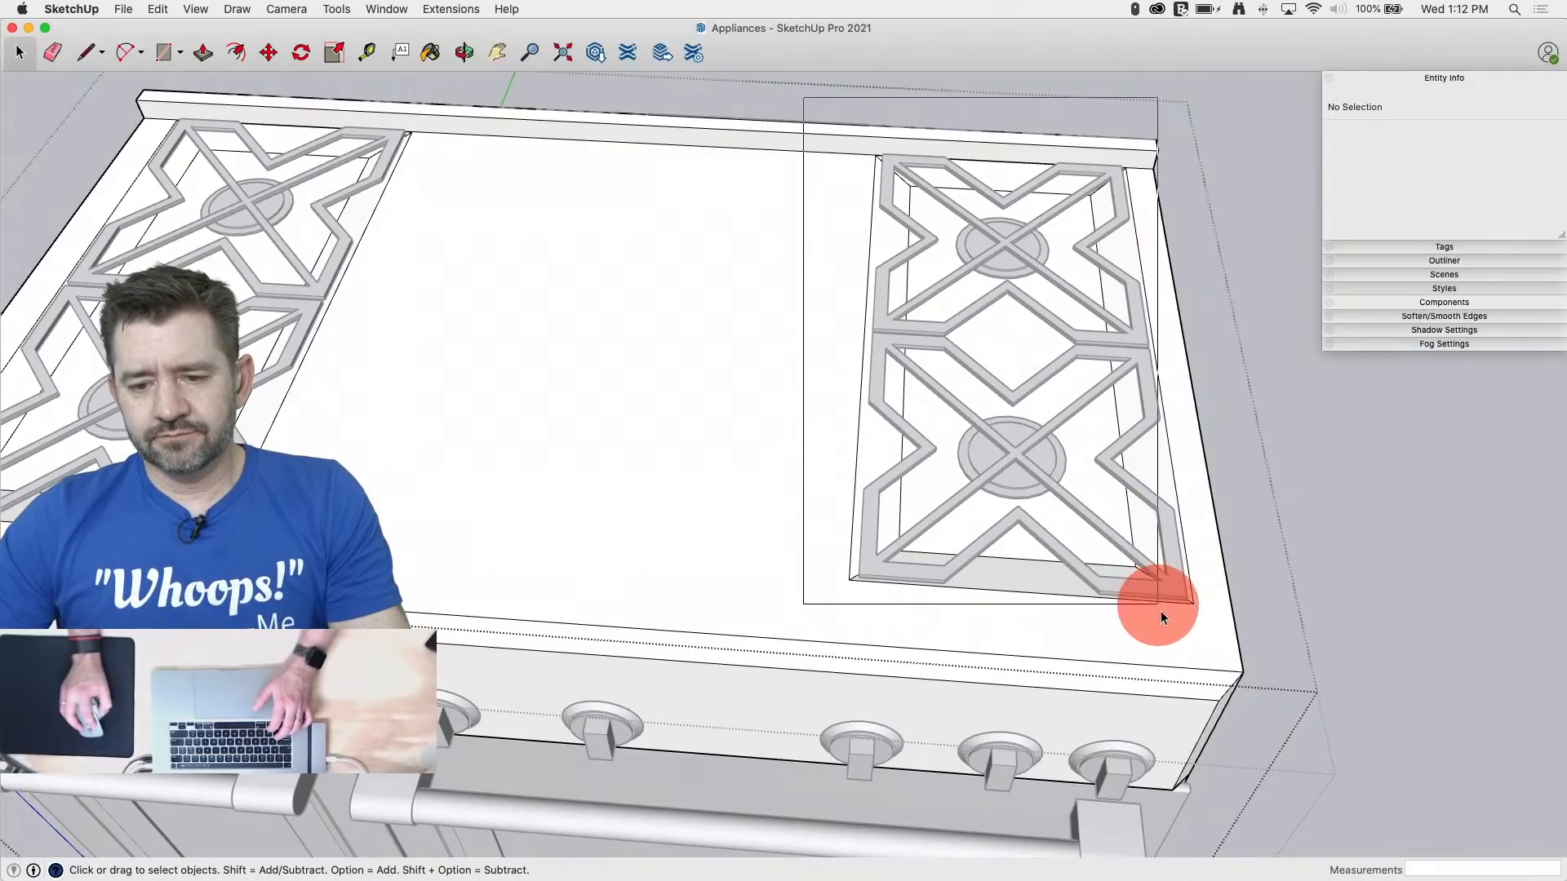
pyautogui.moveTo(1196, 664); pyautogui.dragTo(1200, 664)
pyautogui.moveTo(1199, 665); pyautogui.dragTo(1116, 664, button='middle')
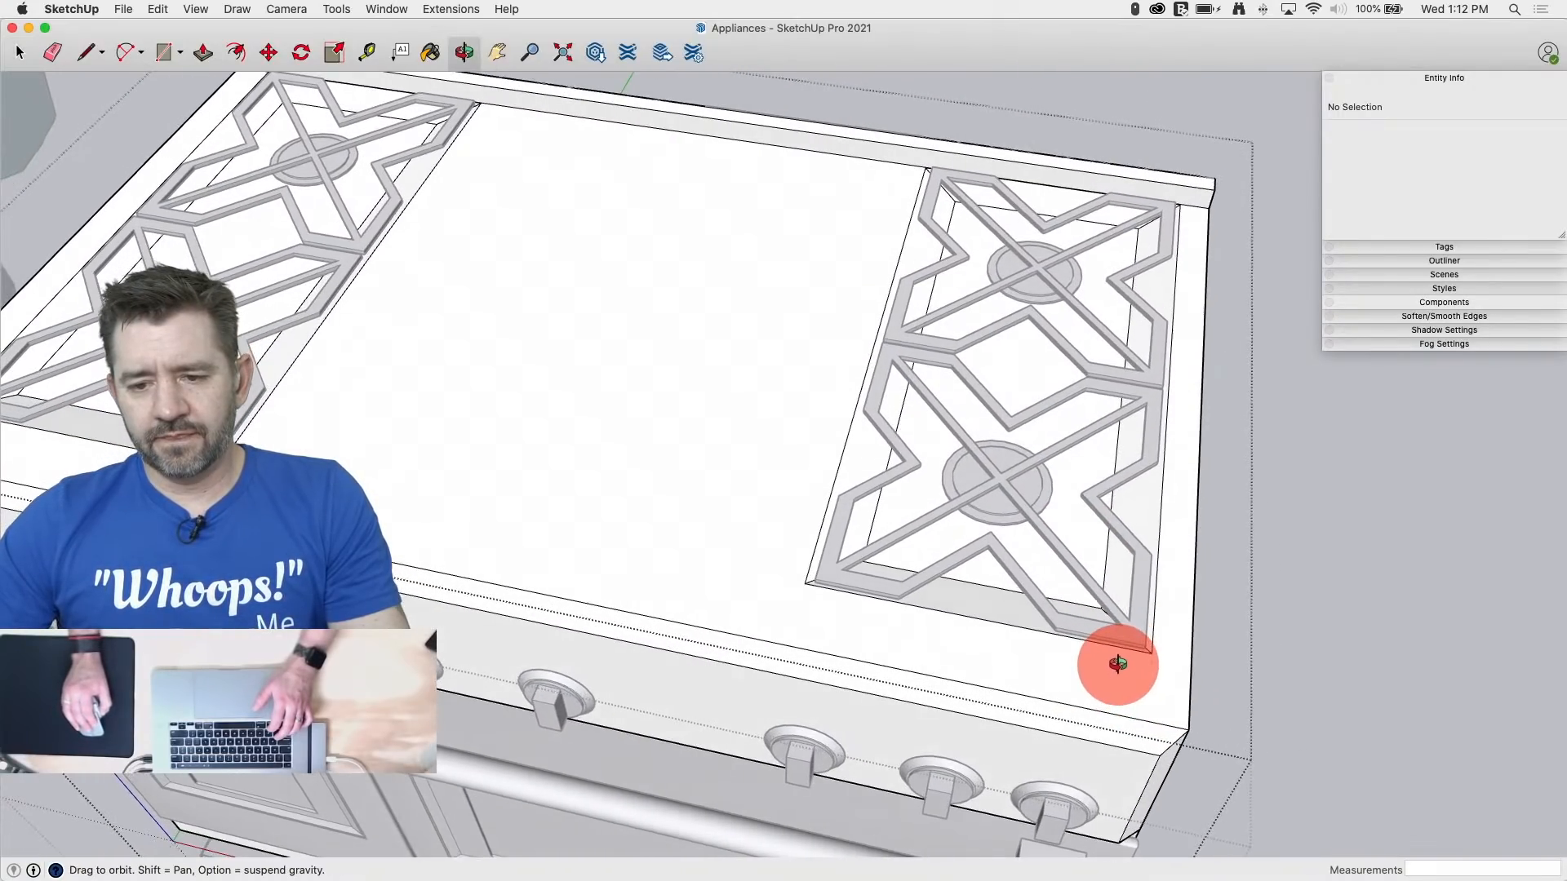
pyautogui.moveTo(813, 81); pyautogui.dragTo(1154, 578)
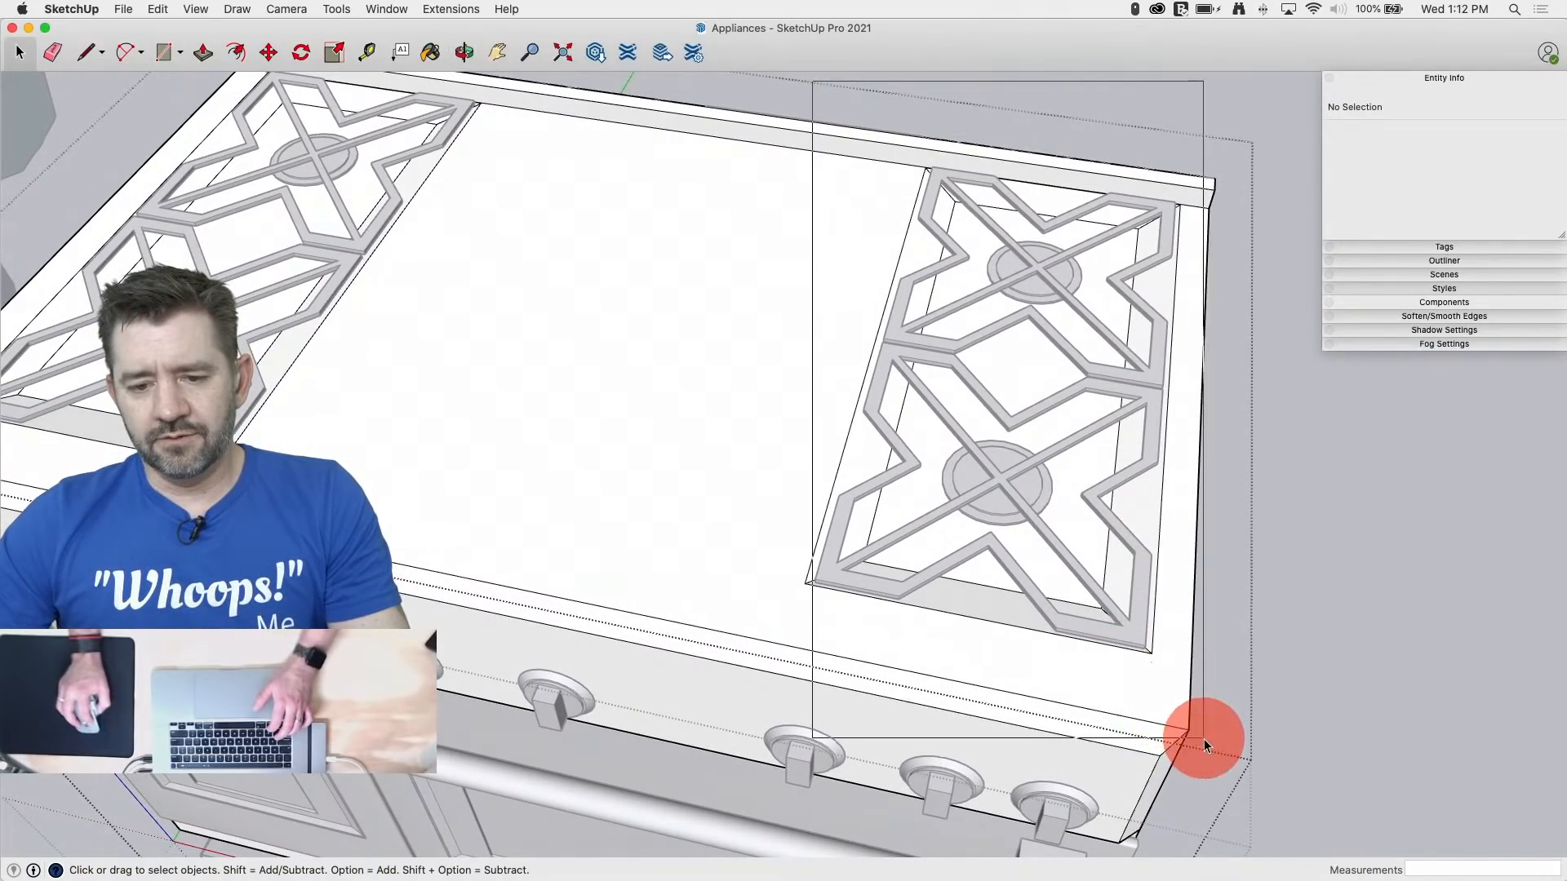
pyautogui.moveTo(1202, 738); pyautogui.dragTo(1205, 738)
# Step: Copy the original burner recess 11 1/2" along the red axis so the copy sits directly beside it toward the middle of the top
pyautogui.moveTo(734, 88); pyautogui.dragTo(1193, 697)
pyautogui.press('m')
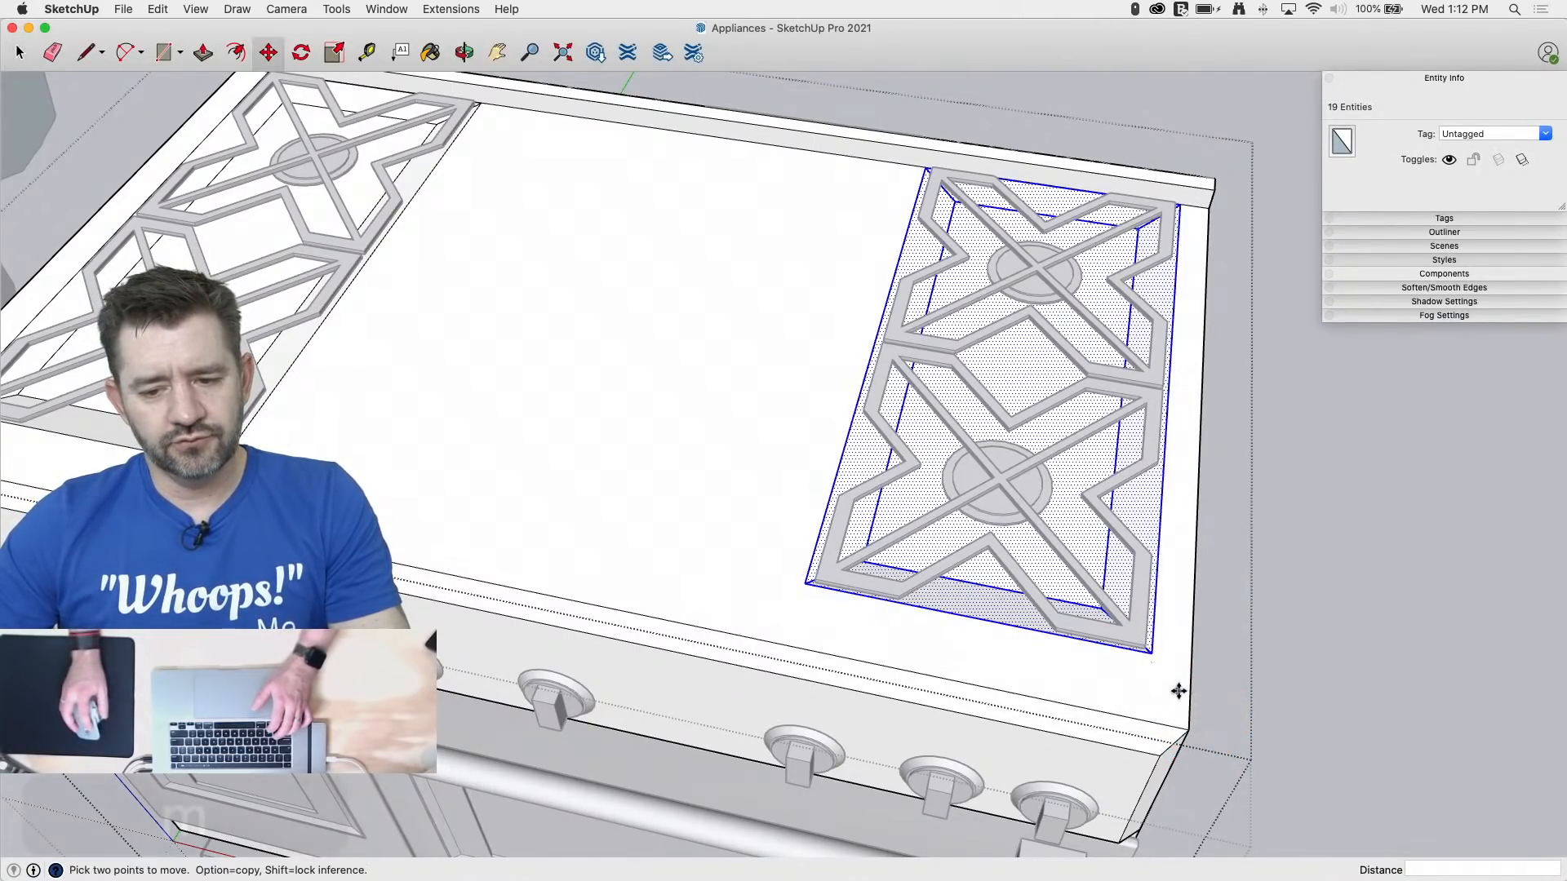
pyautogui.click(1152, 651)
pyautogui.press('alt')
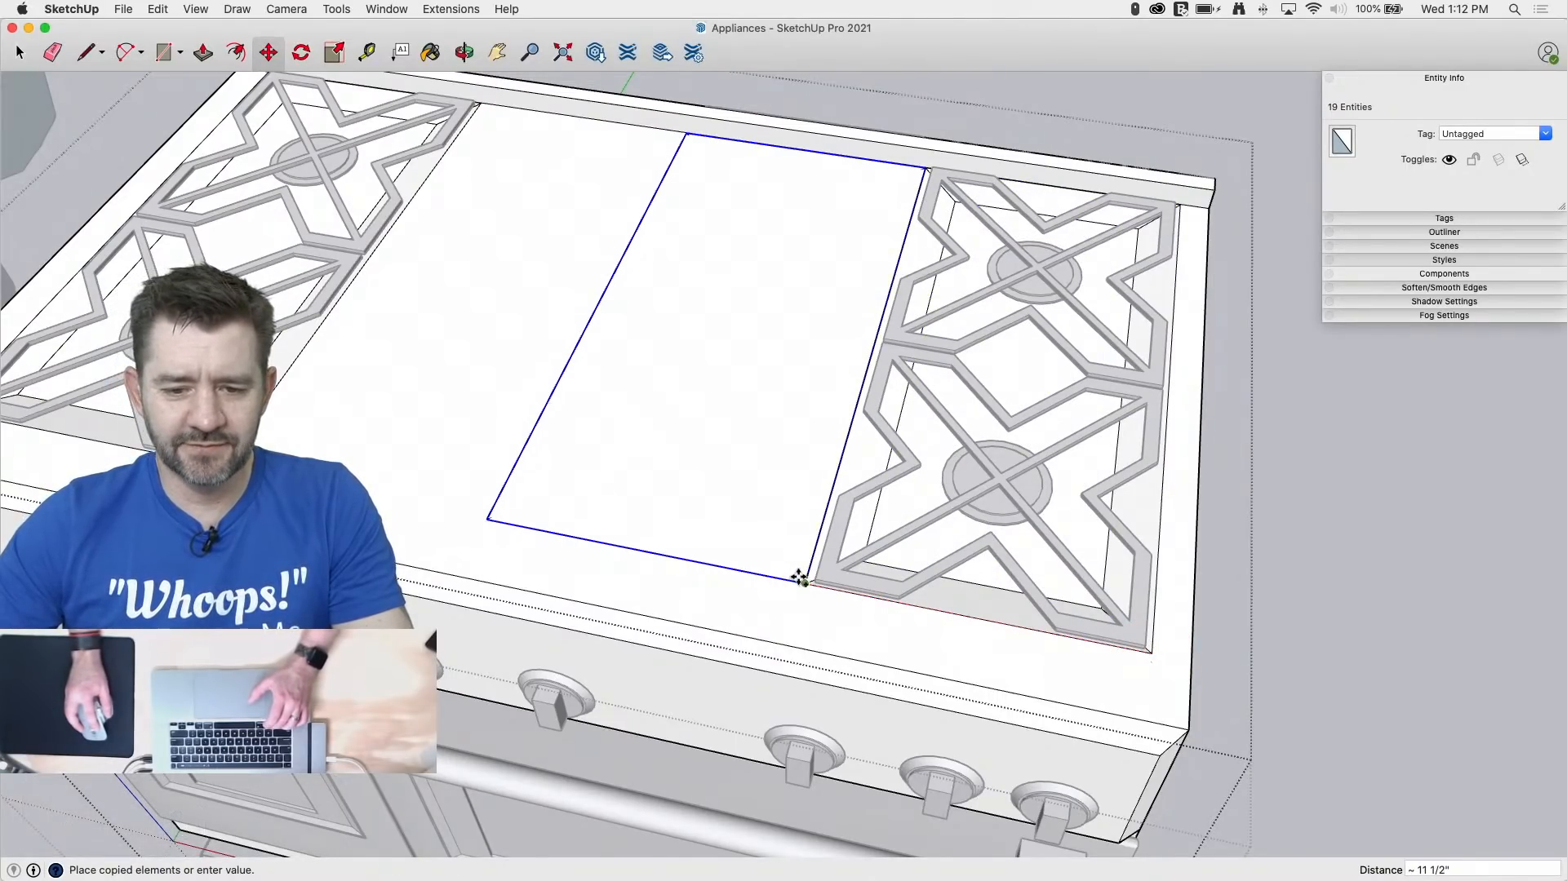
pyautogui.click(800, 578)
pyautogui.click(802, 582)
pyautogui.press('alt')
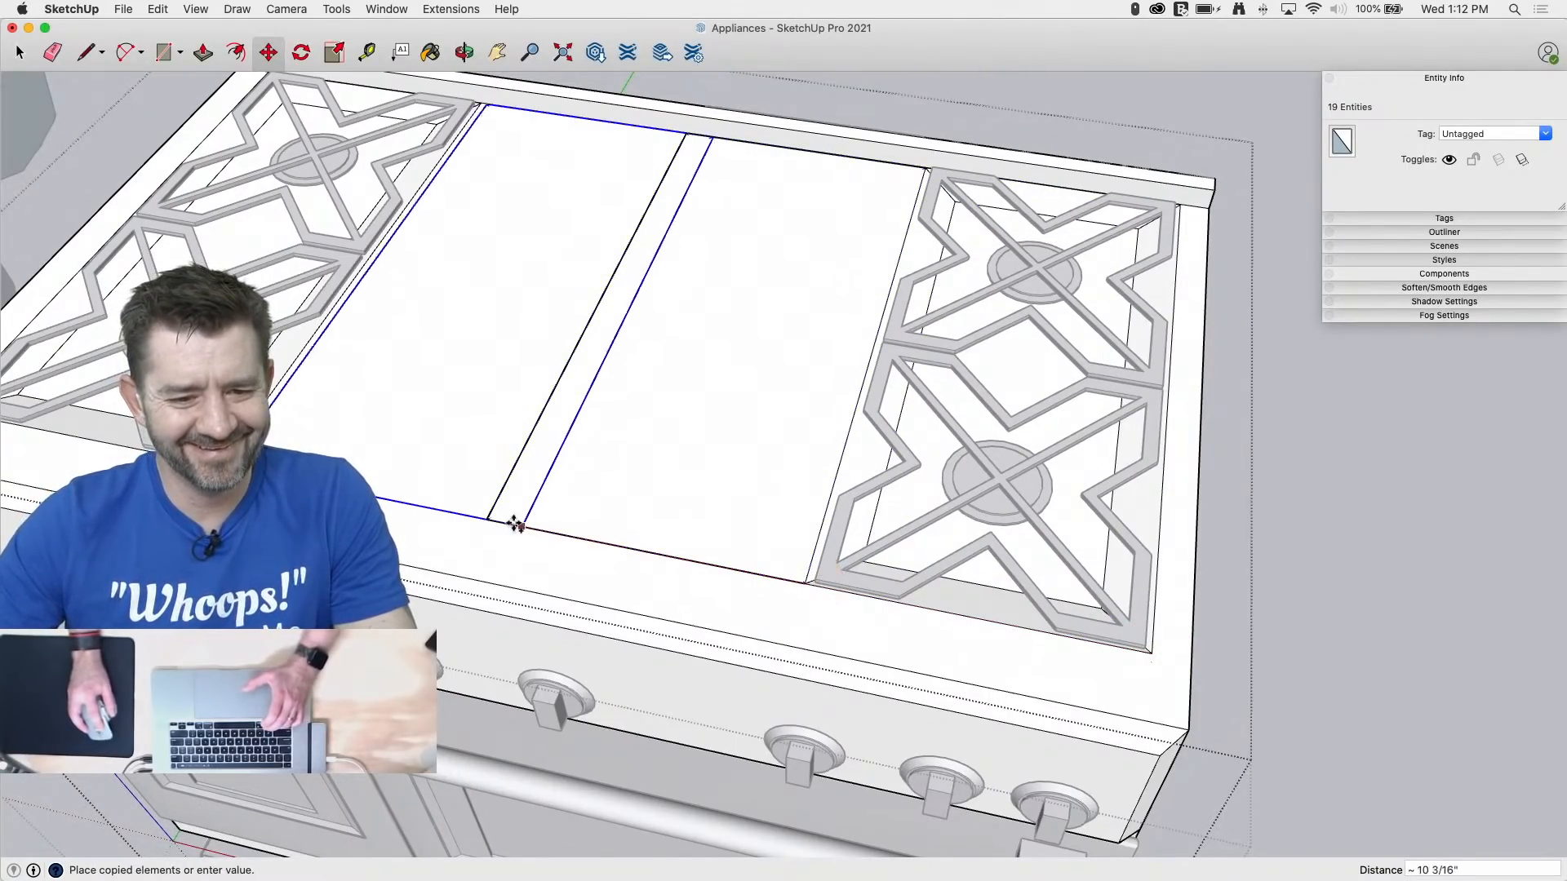
pyautogui.moveTo(514, 523); pyautogui.dragTo(629, 572, button='middle')
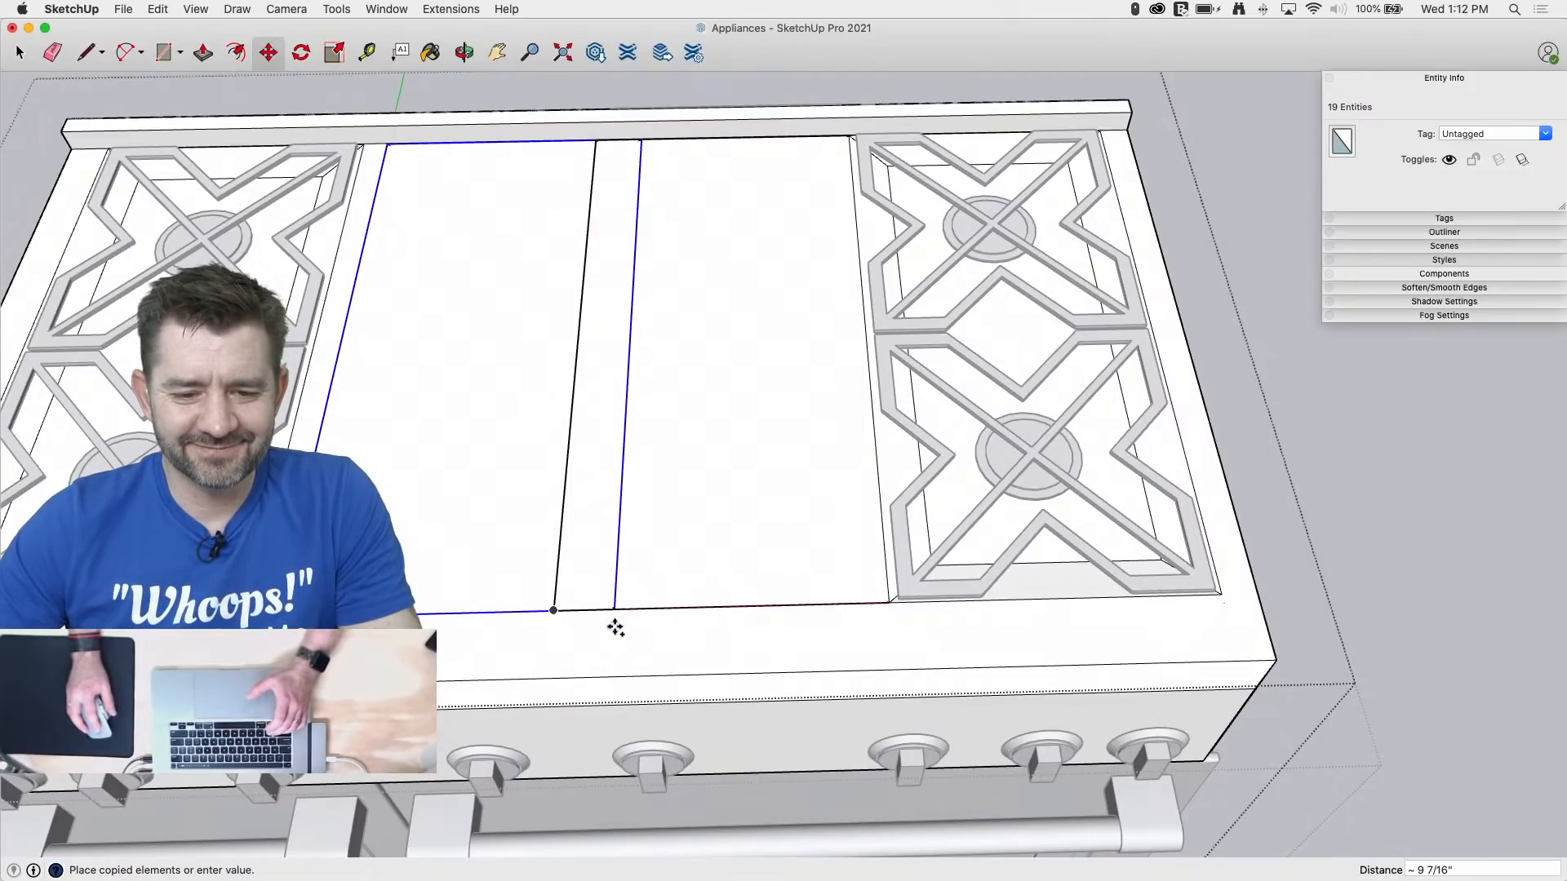
pyautogui.press('space')
pyautogui.click(519, 191)
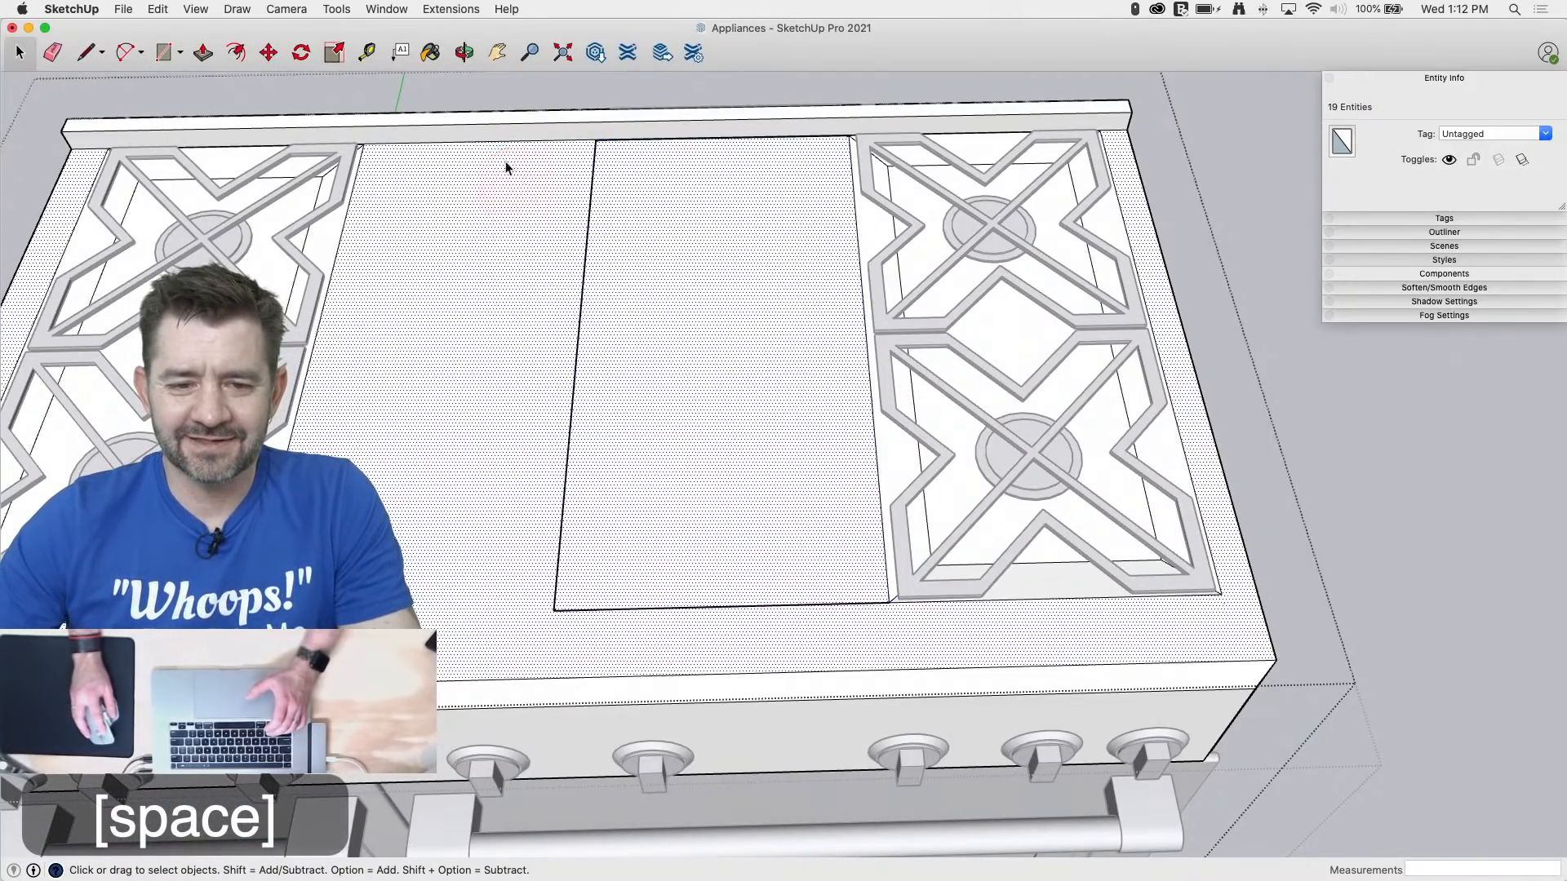
# Step: Move the middle section's edge farthest from the original recess slightly along the red axis toward that recess, narrowing the section
pyautogui.moveTo(470, 79); pyautogui.dragTo(707, 695)
pyautogui.press('m')
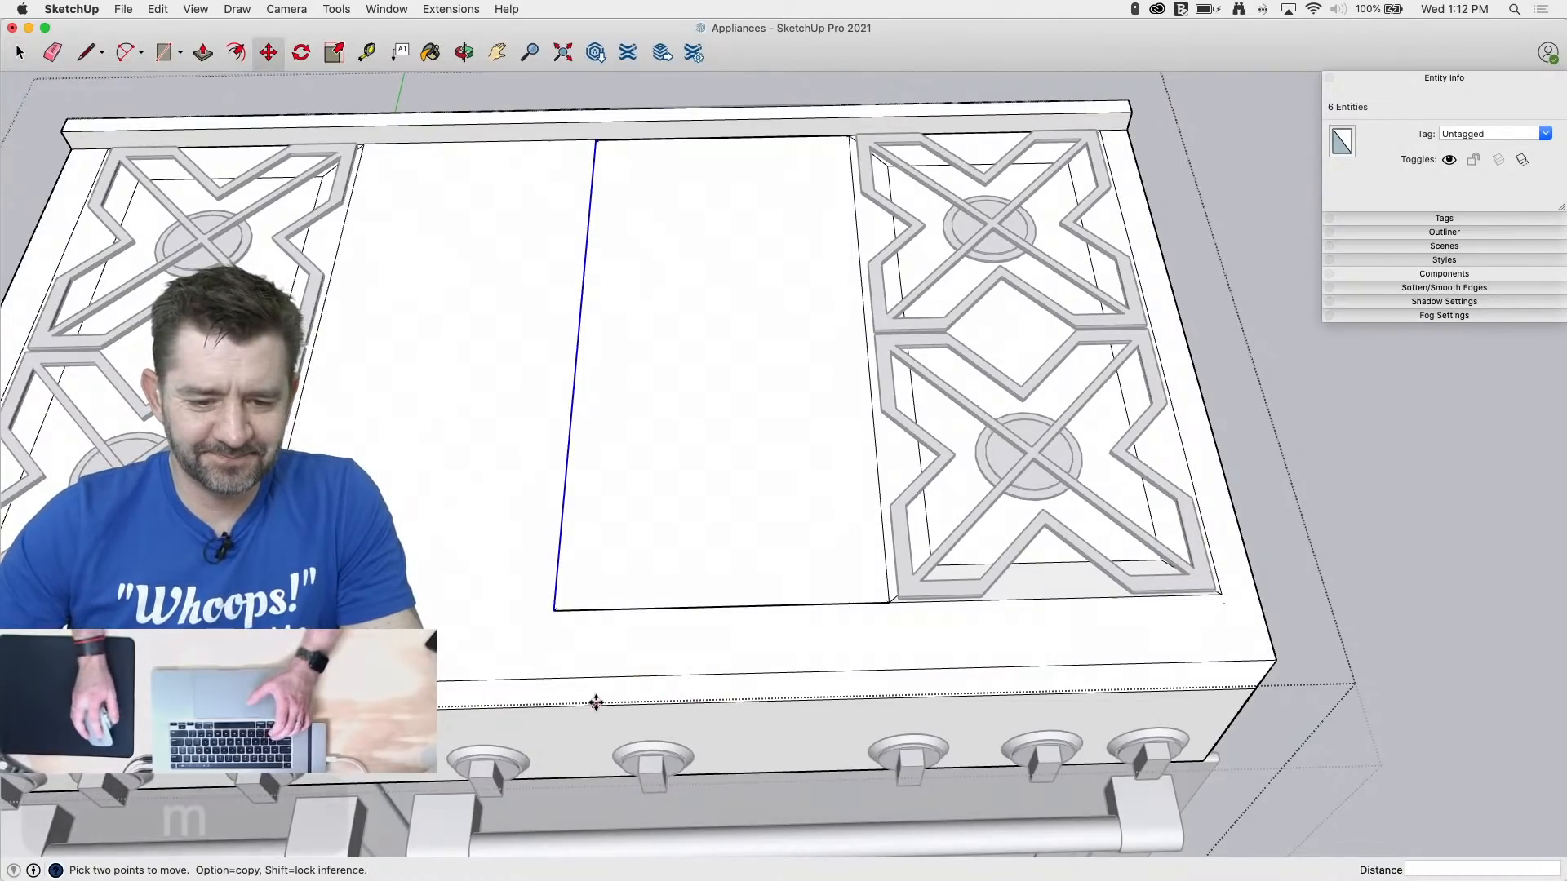
pyautogui.click(554, 609)
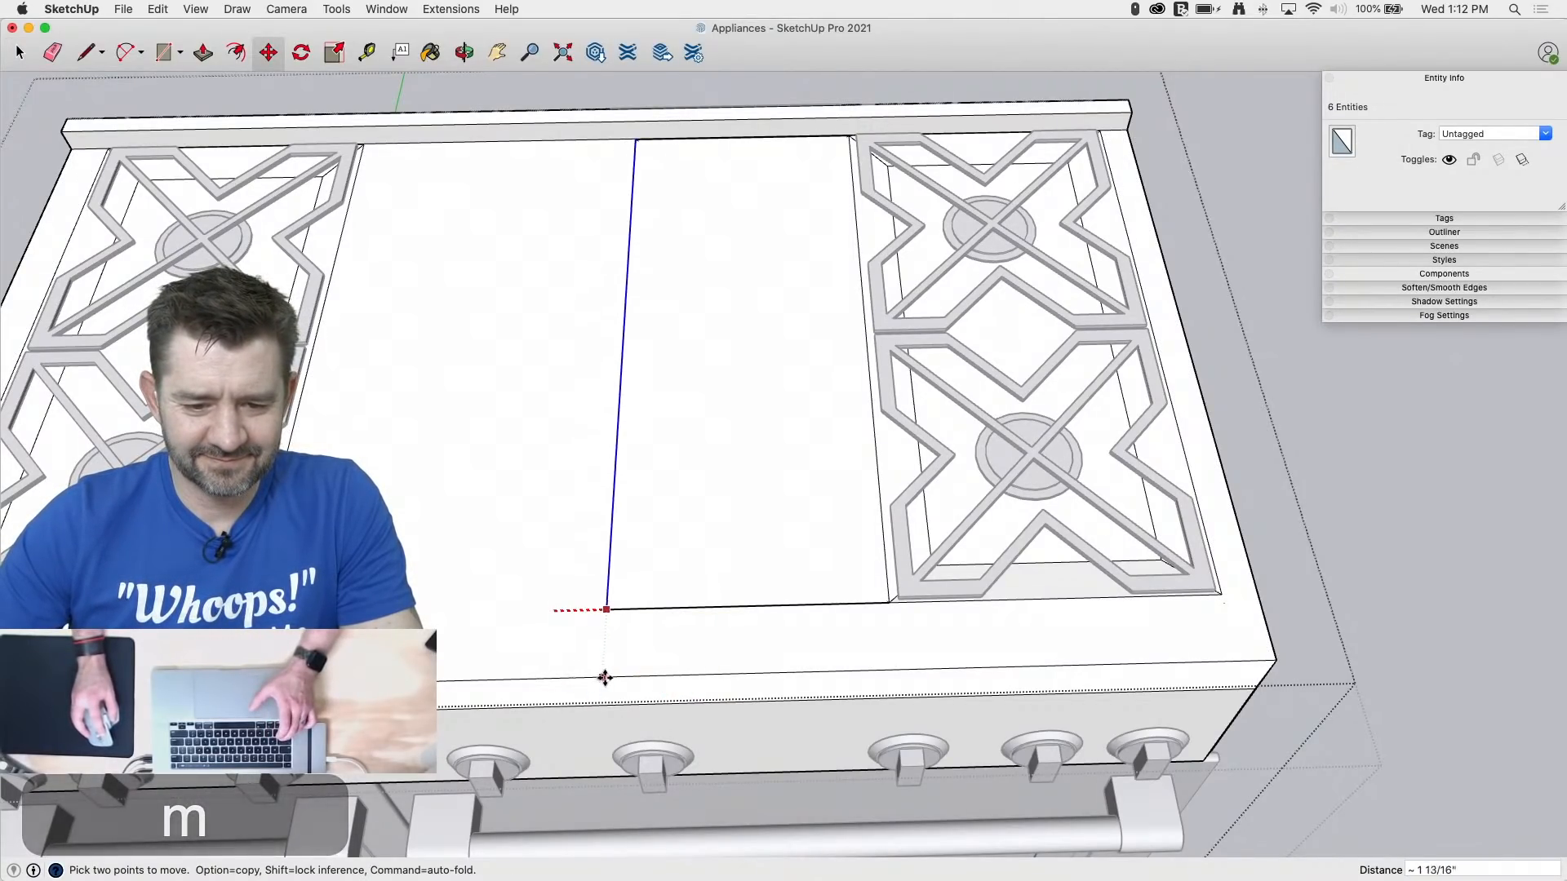
pyautogui.click(561, 679)
pyautogui.press('space')
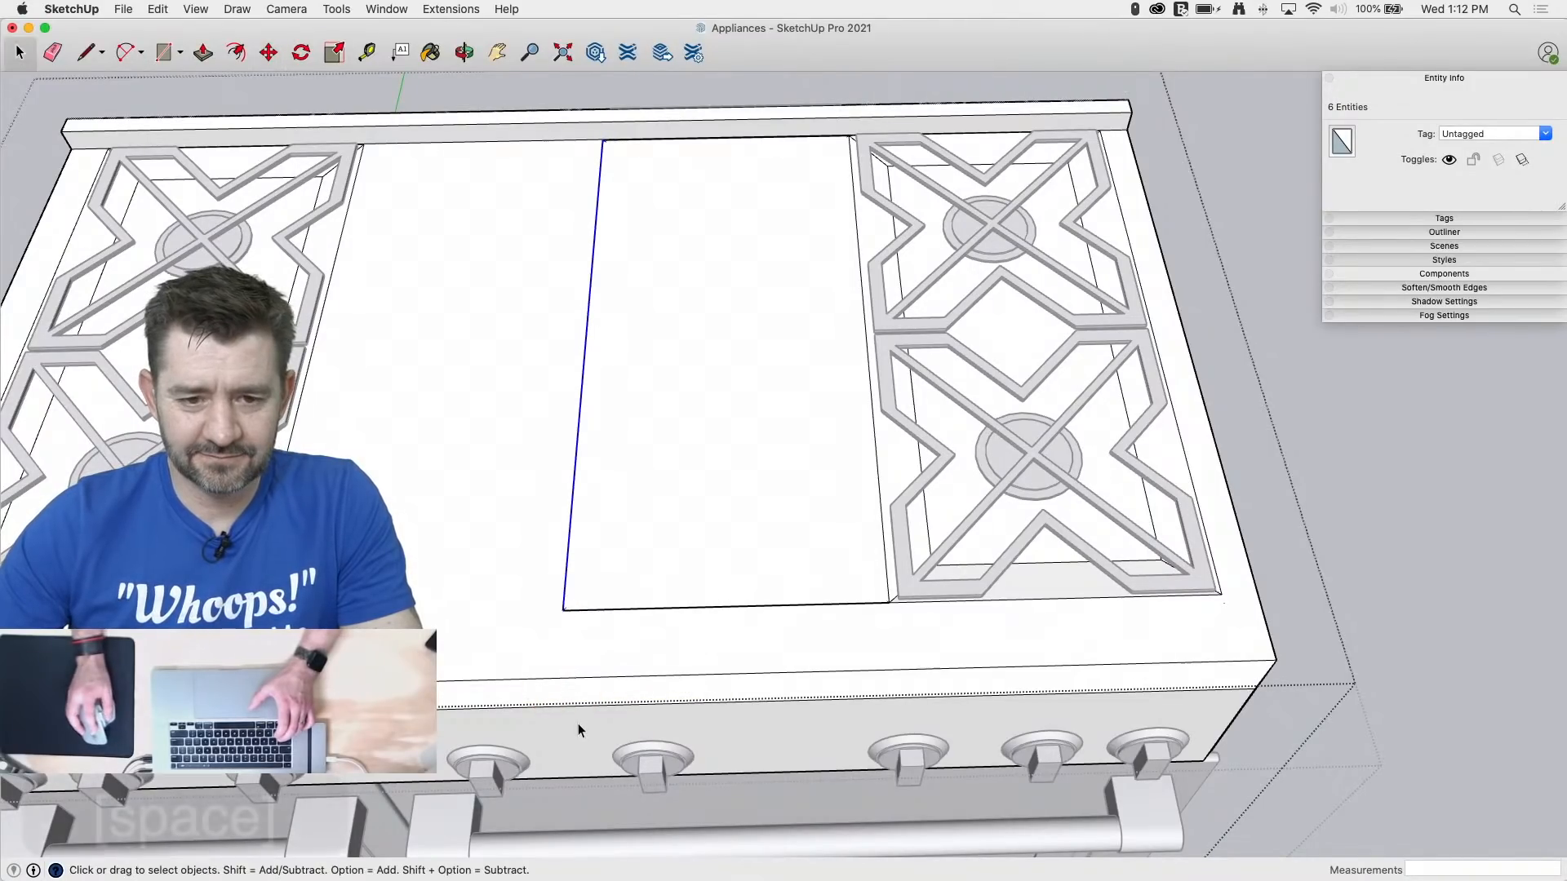
pyautogui.moveTo(482, 88); pyautogui.dragTo(918, 658)
pyautogui.press('m')
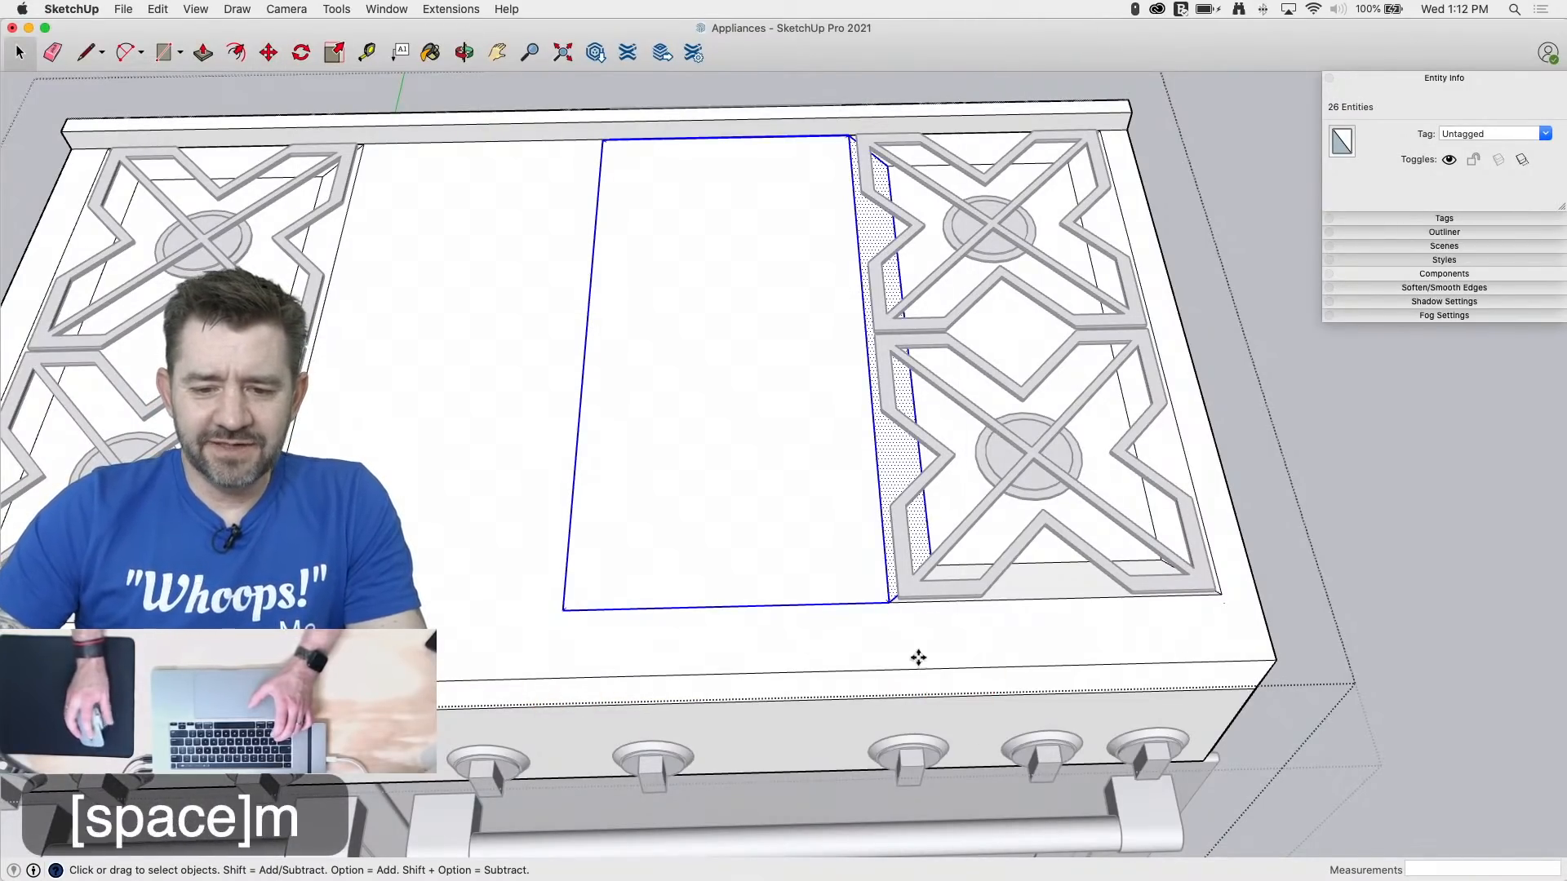
pyautogui.press('space')
pyautogui.click(897, 652)
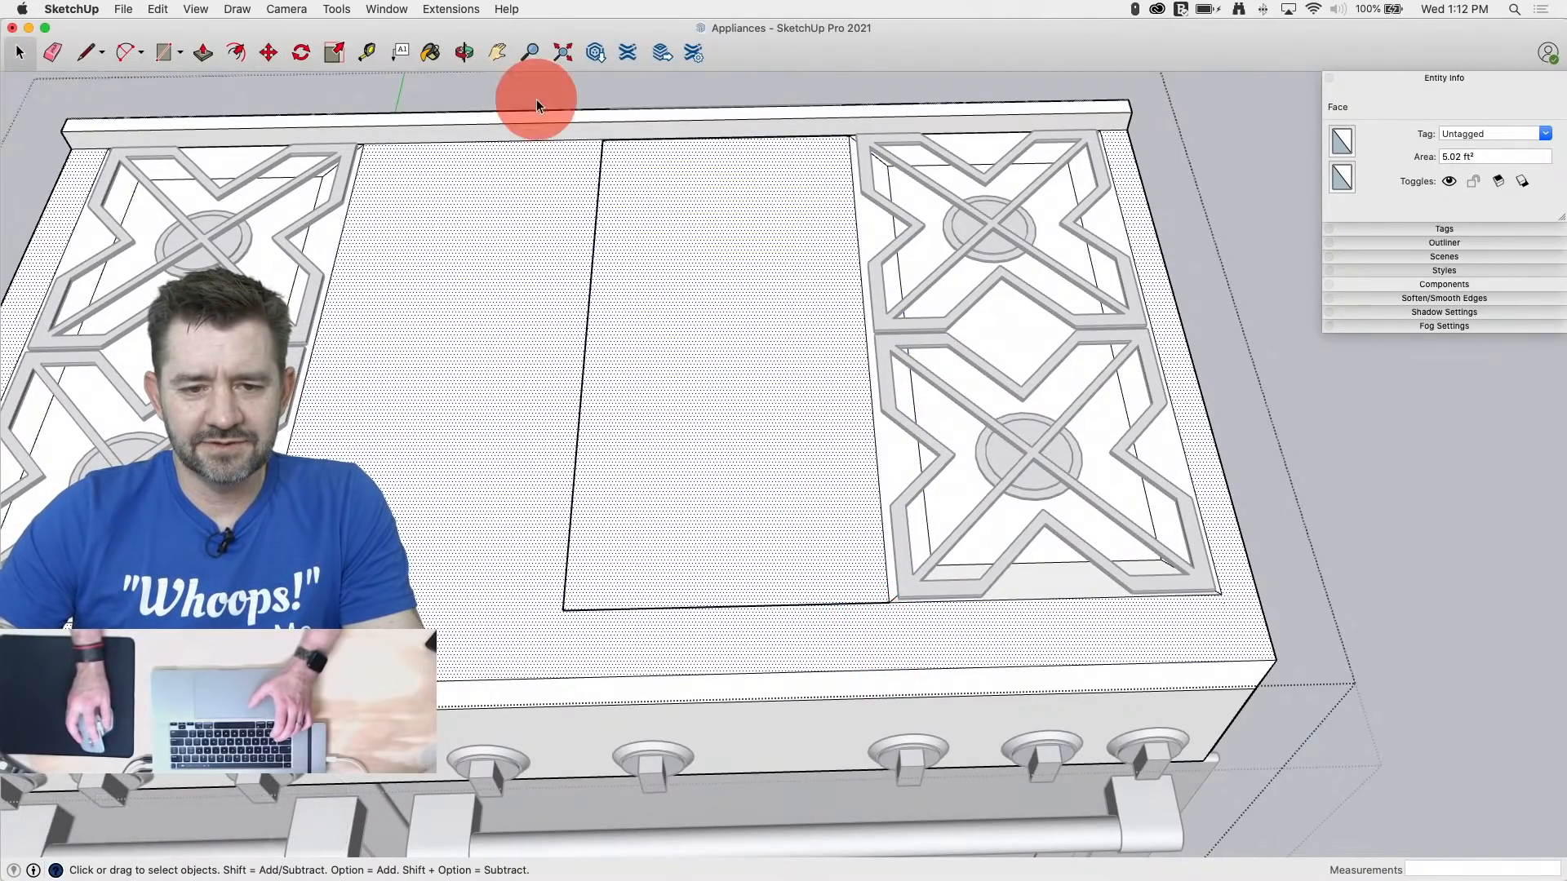
# Step: Copy the middle recessed section straight back along the green axis into the open area behind the range
pyautogui.moveTo(536, 101); pyautogui.dragTo(903, 659)
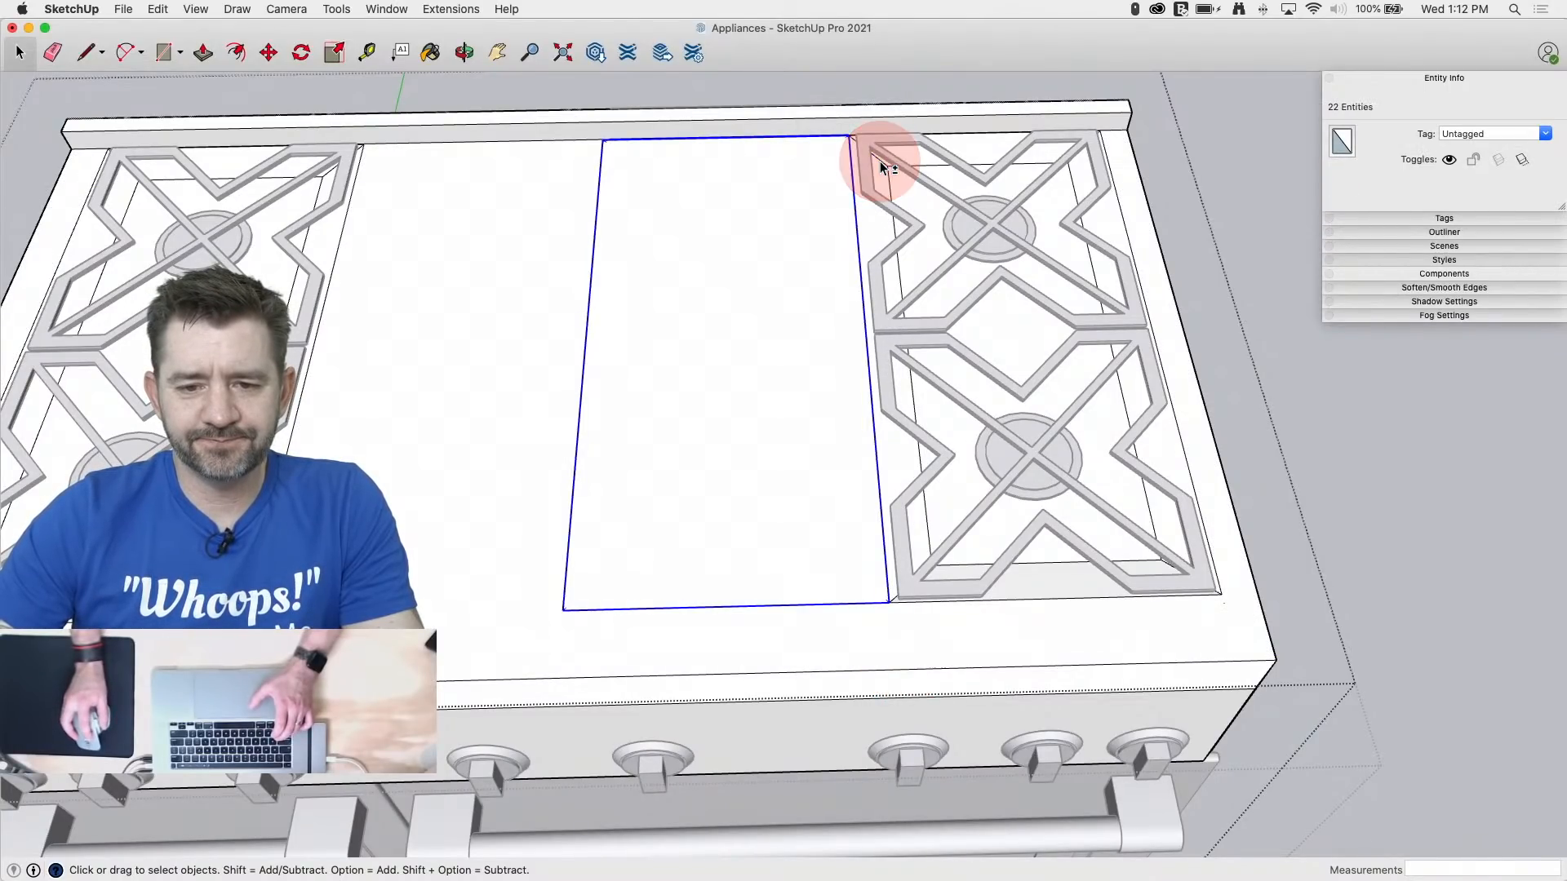
pyautogui.press('m')
pyautogui.click(888, 604)
pyautogui.press('alt')
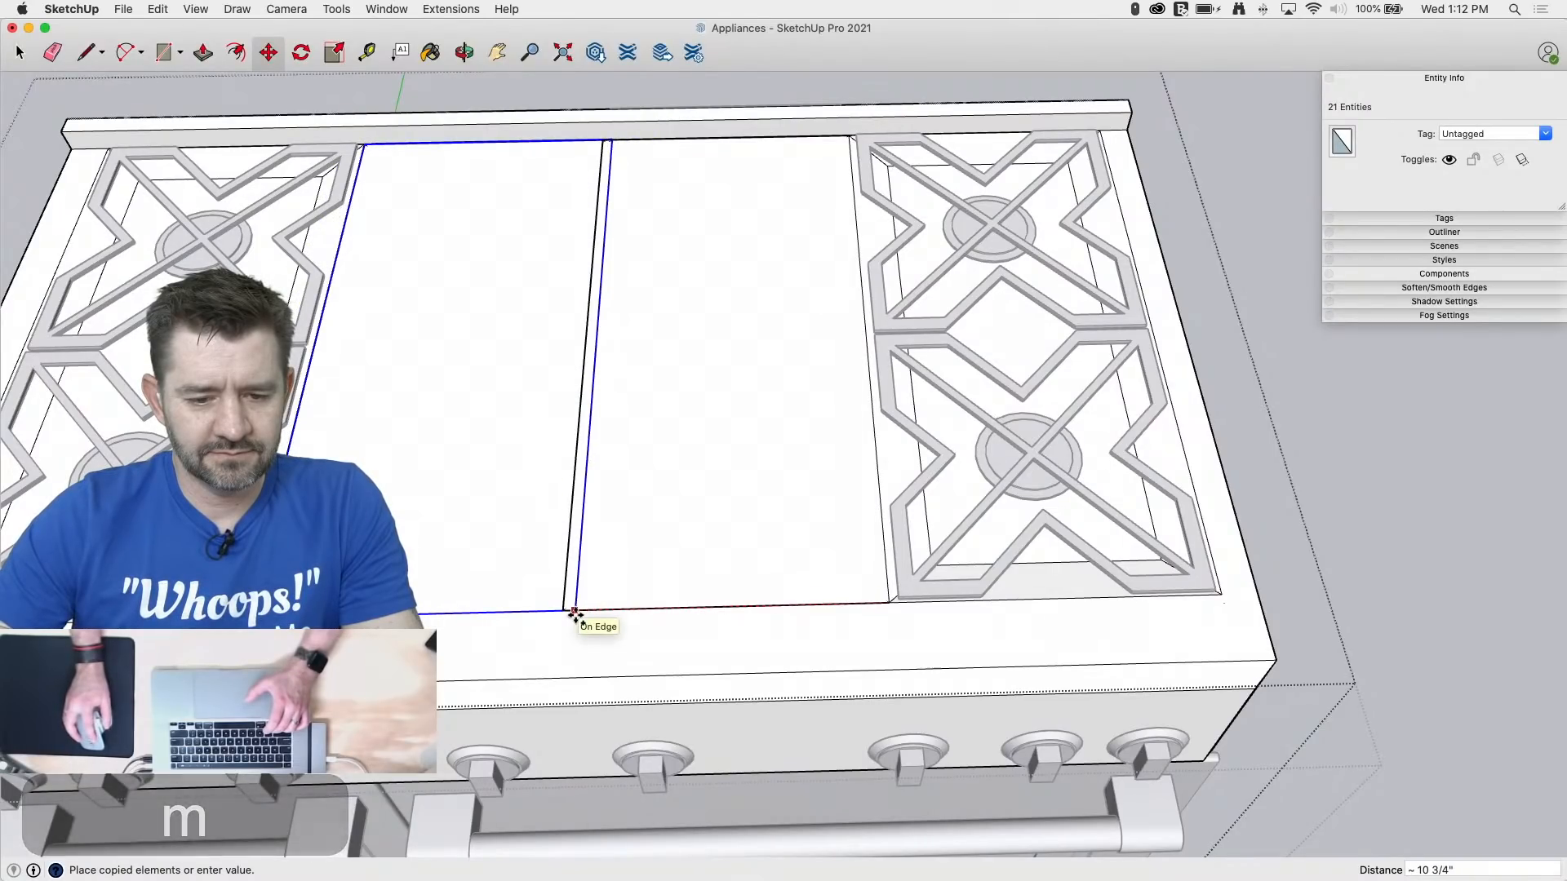
pyautogui.scroll(-3, 575, 612)
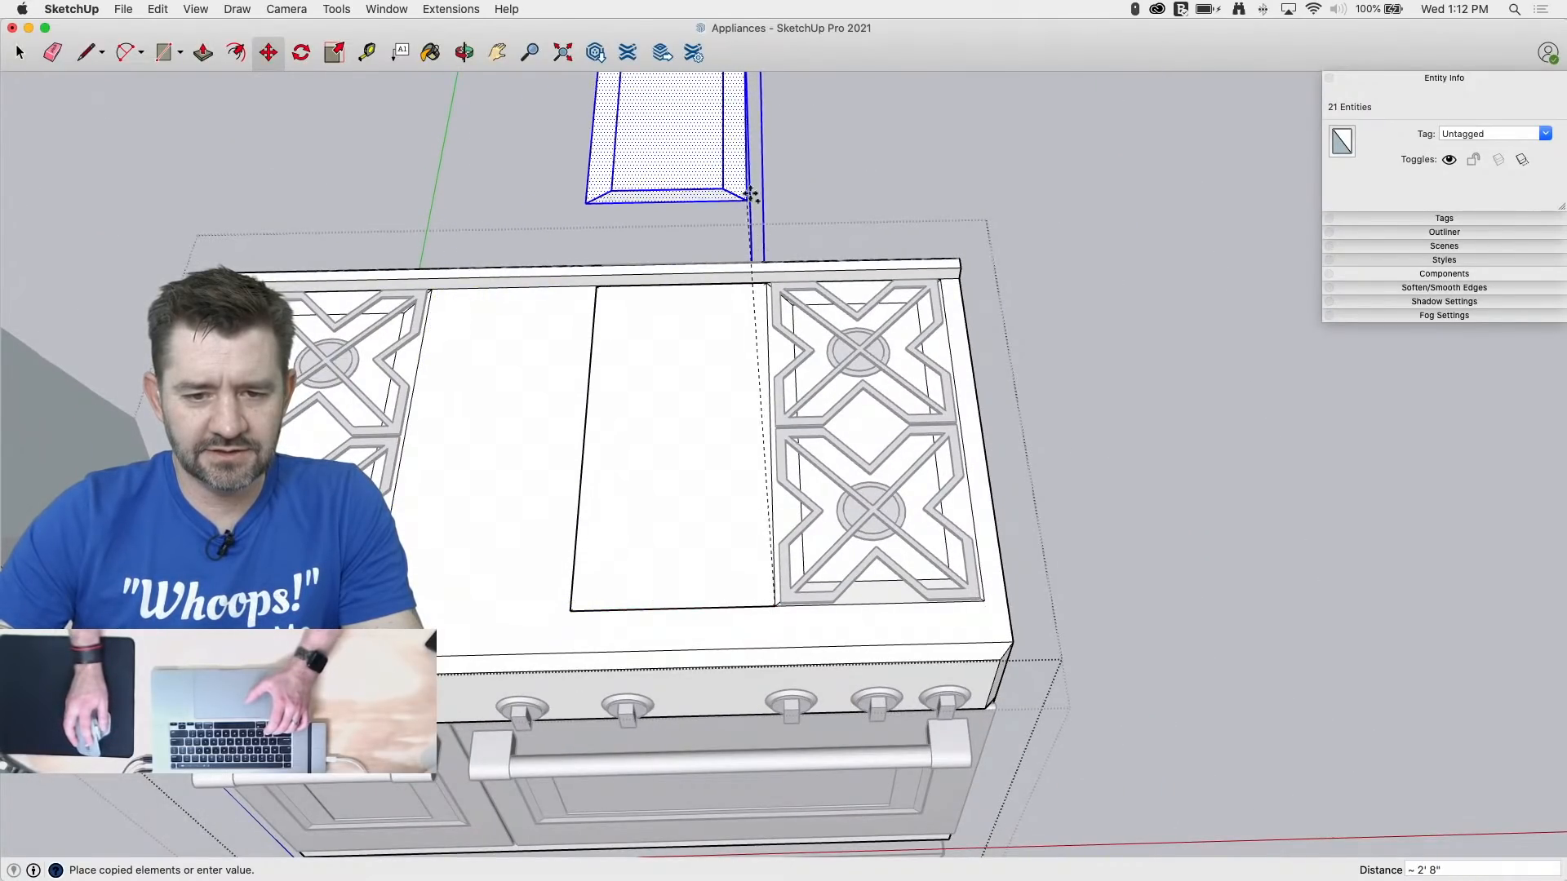
pyautogui.click(670, 202)
# Step: Erase the stray edge beside the copied recess and move the recess along the red axis to align with the middle section's inner edge
pyautogui.press('e')
pyautogui.click(692, 215)
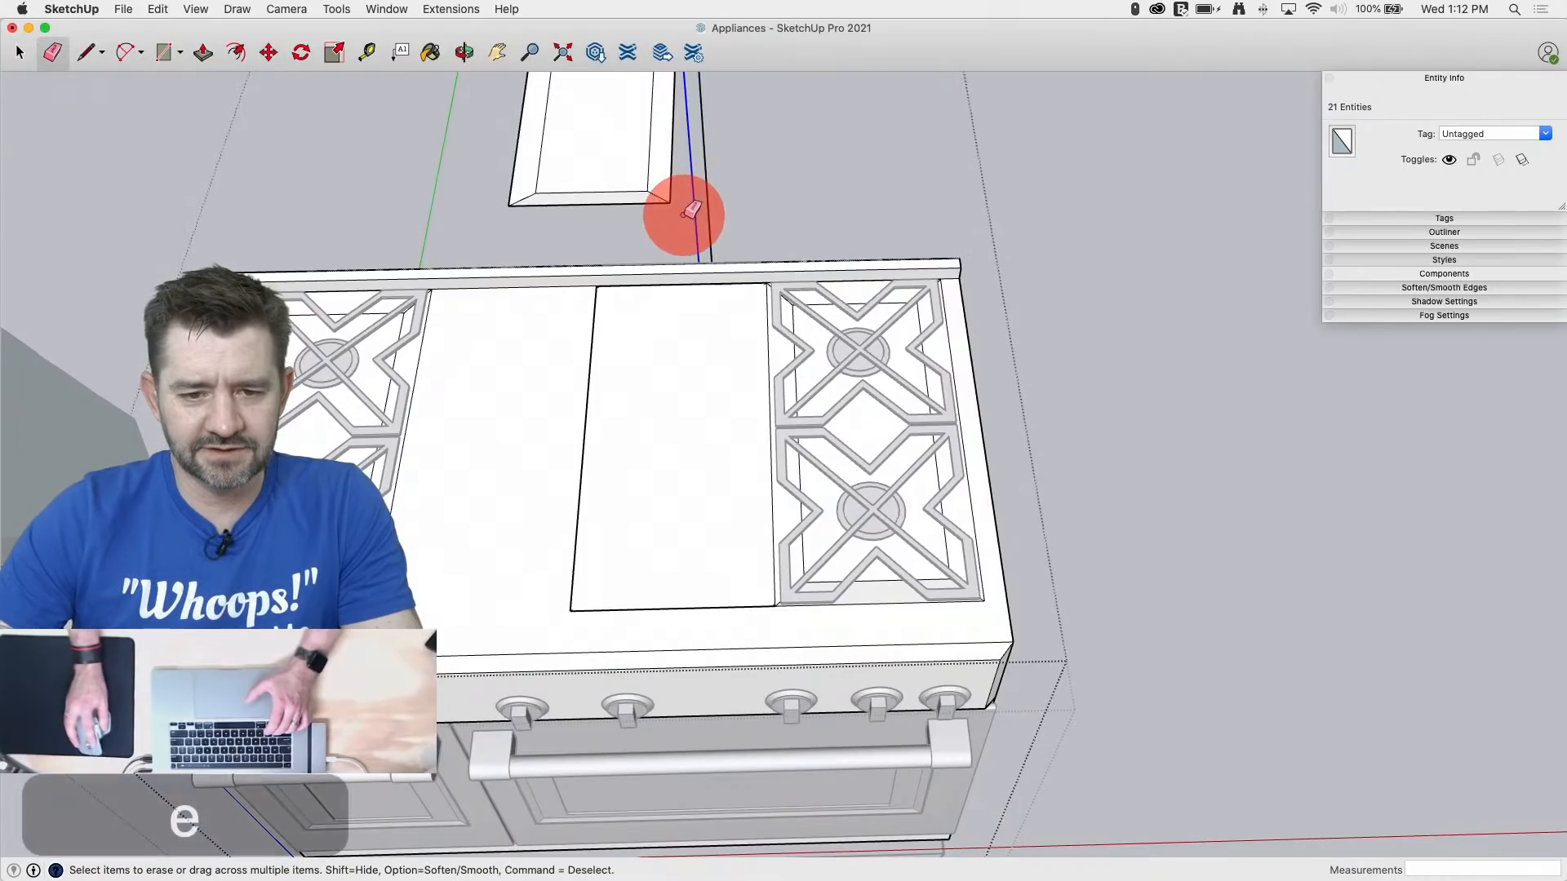
pyautogui.press('space')
pyautogui.tripleClick(639, 178)
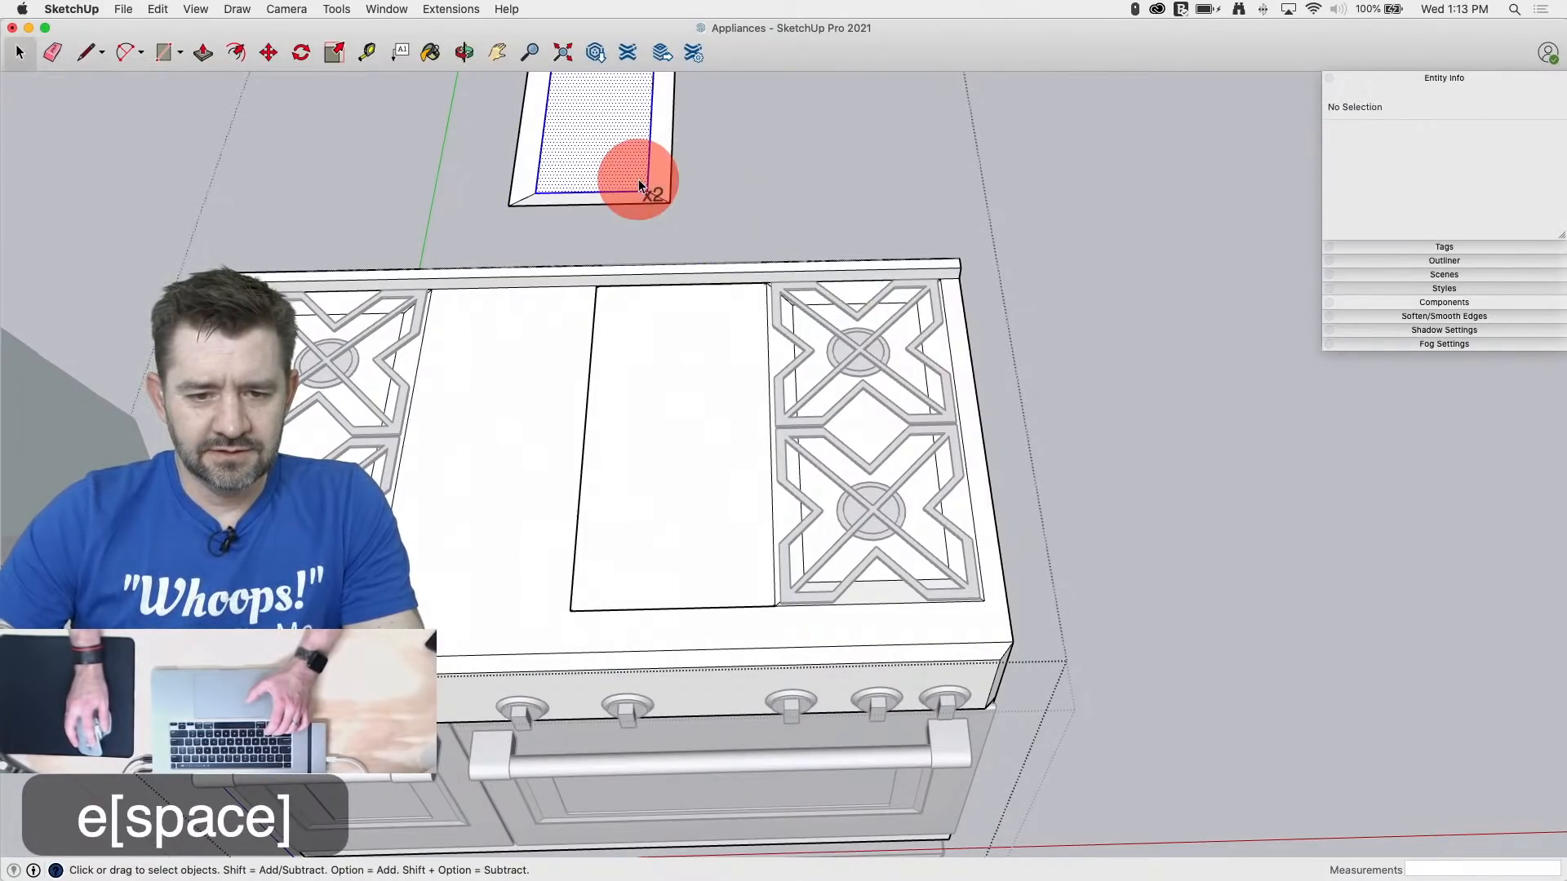
pyautogui.press('m')
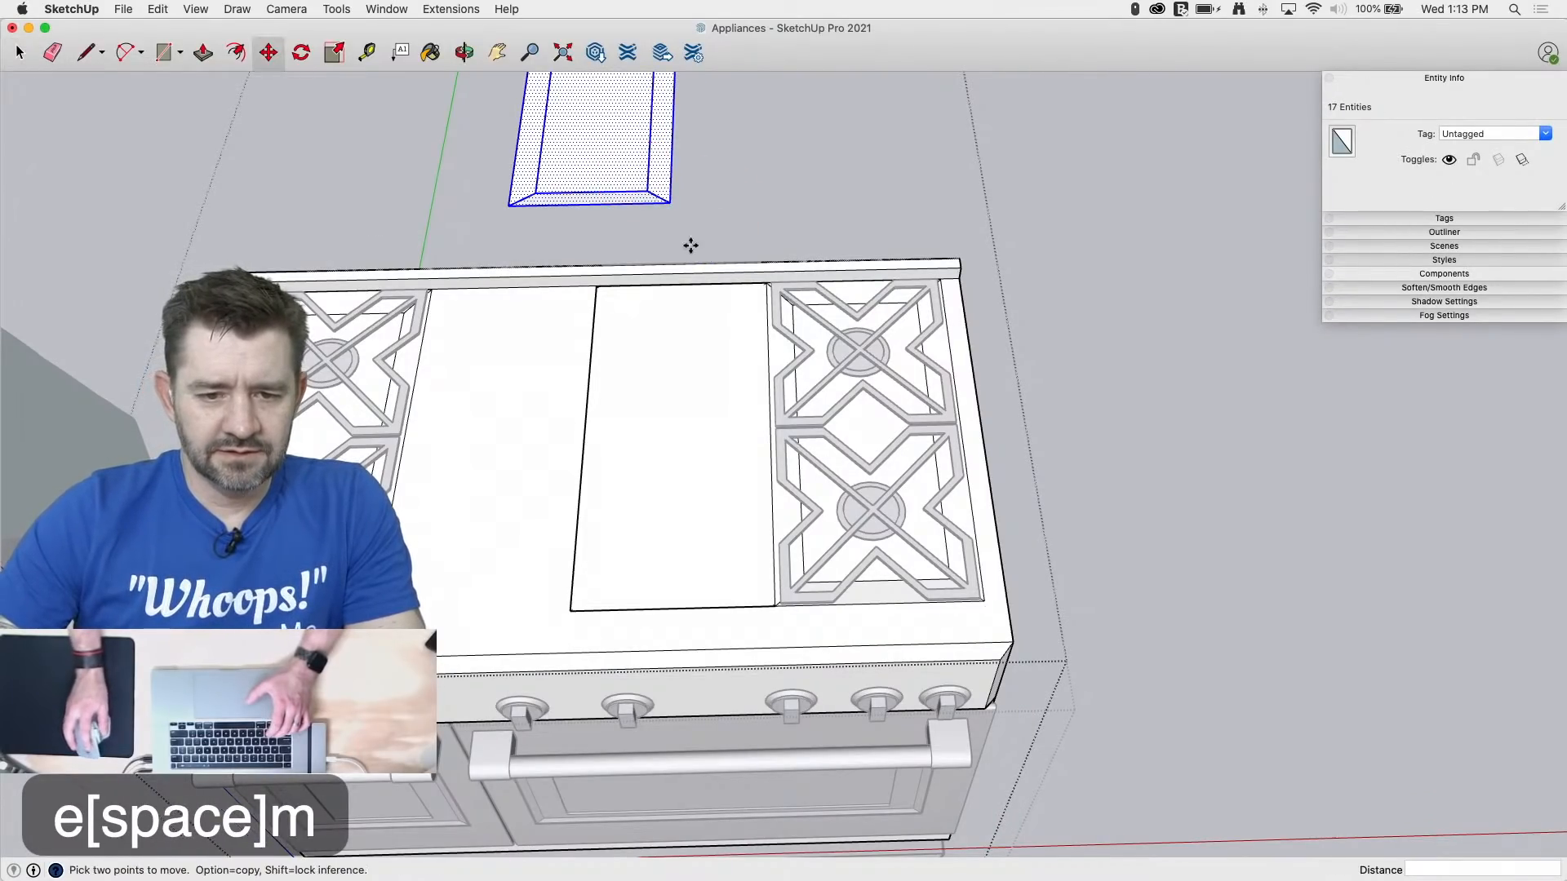
pyautogui.click(671, 203)
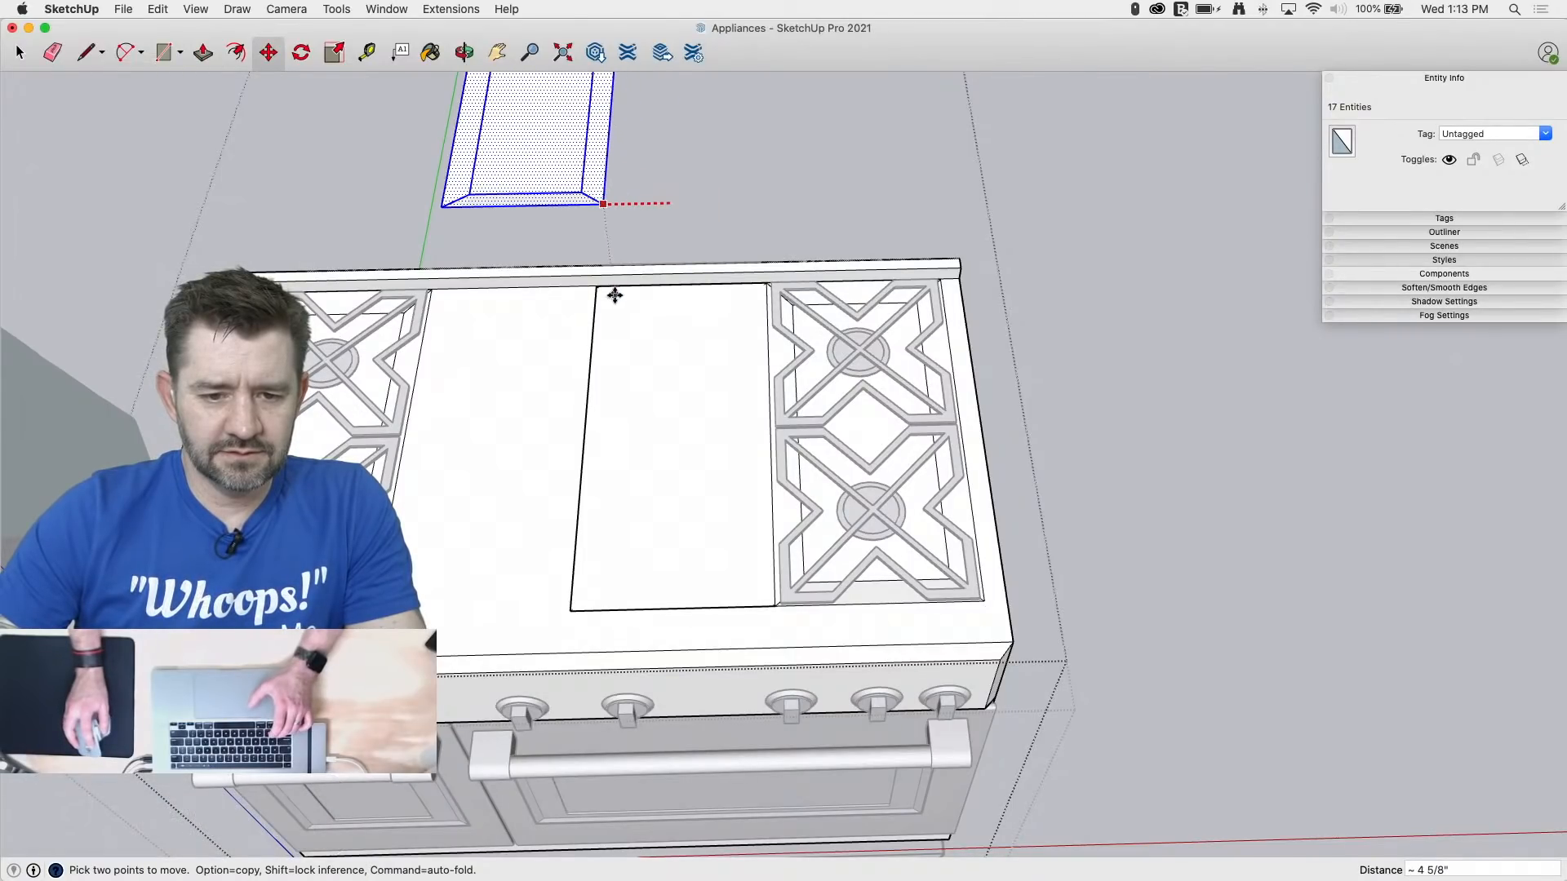
pyautogui.click(598, 290)
pyautogui.scroll(-3, 506, 457)
pyautogui.press('space')
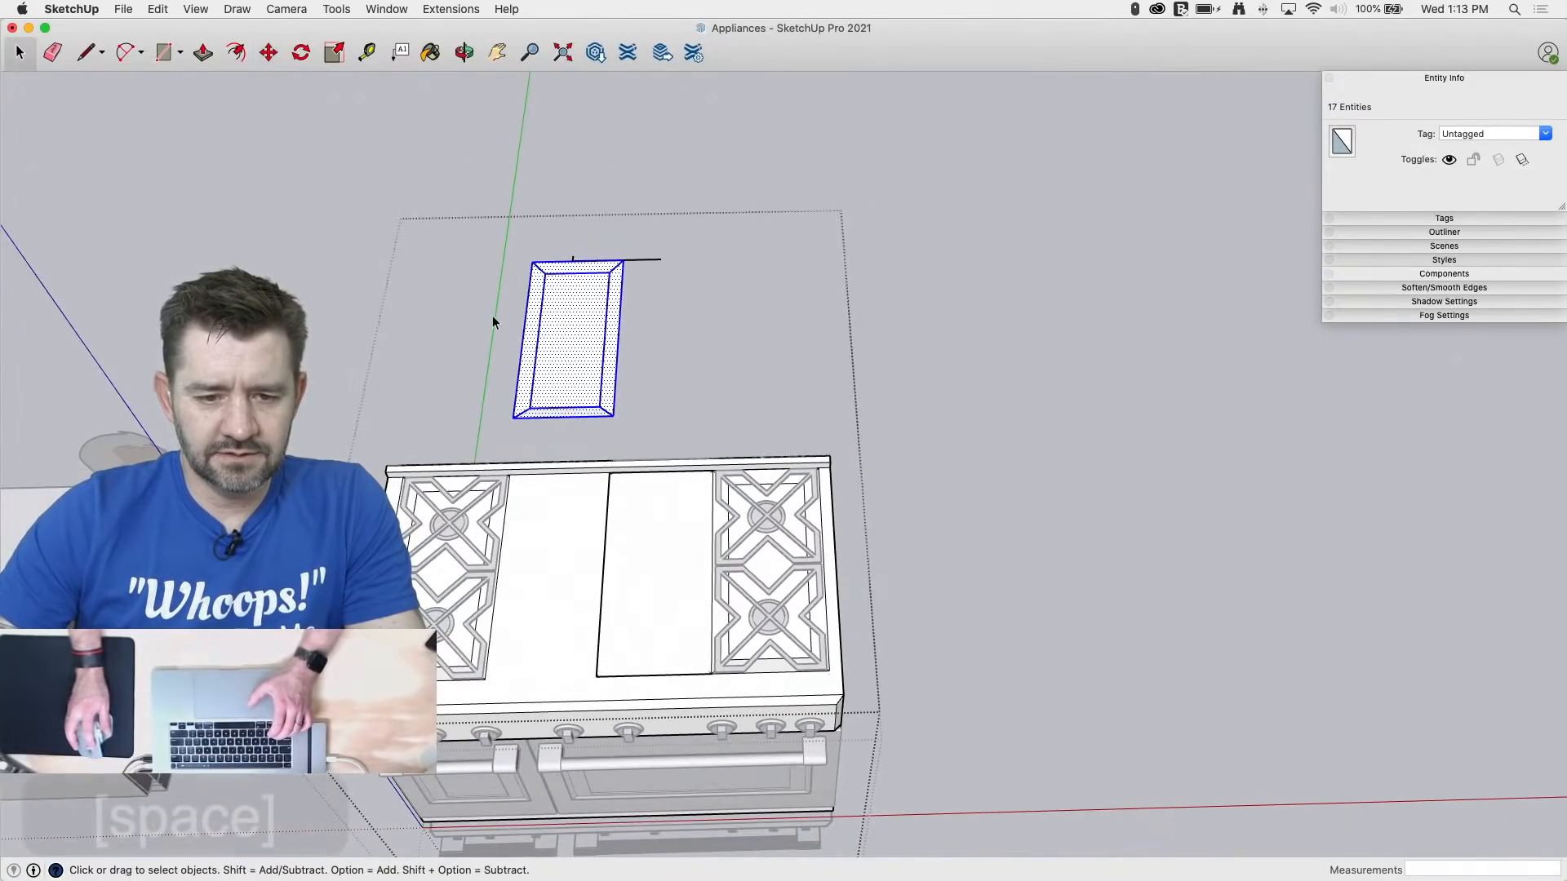
# Step: Move the copied recess's outer side about 3/8" inward along the red axis, aligning it with the corner of the opposite burner recess
pyautogui.moveTo(490, 242); pyautogui.dragTo(548, 426)
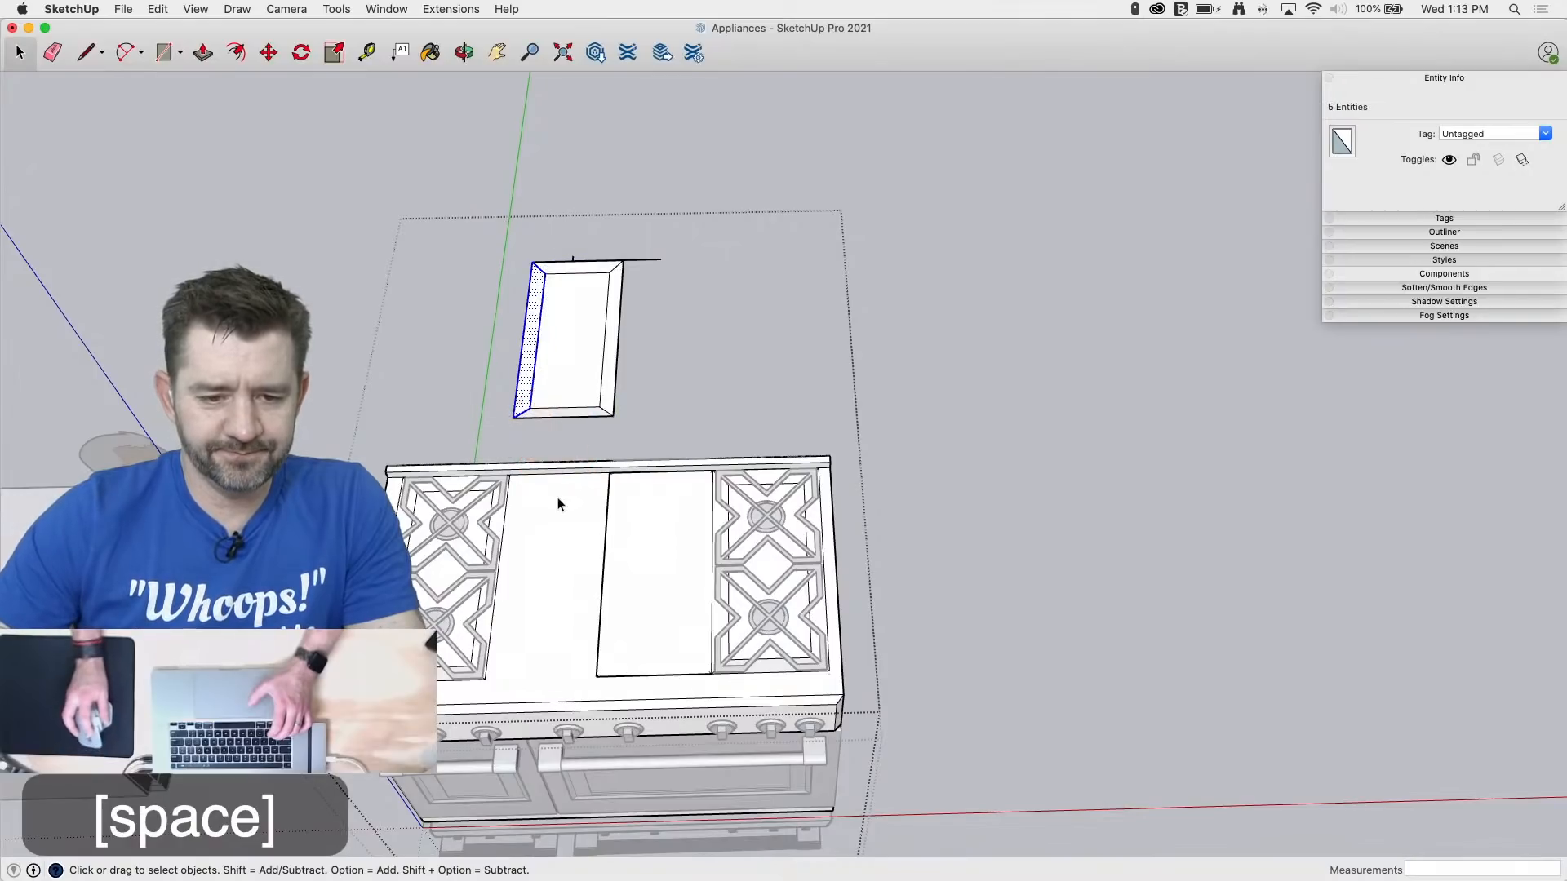
pyautogui.press('m')
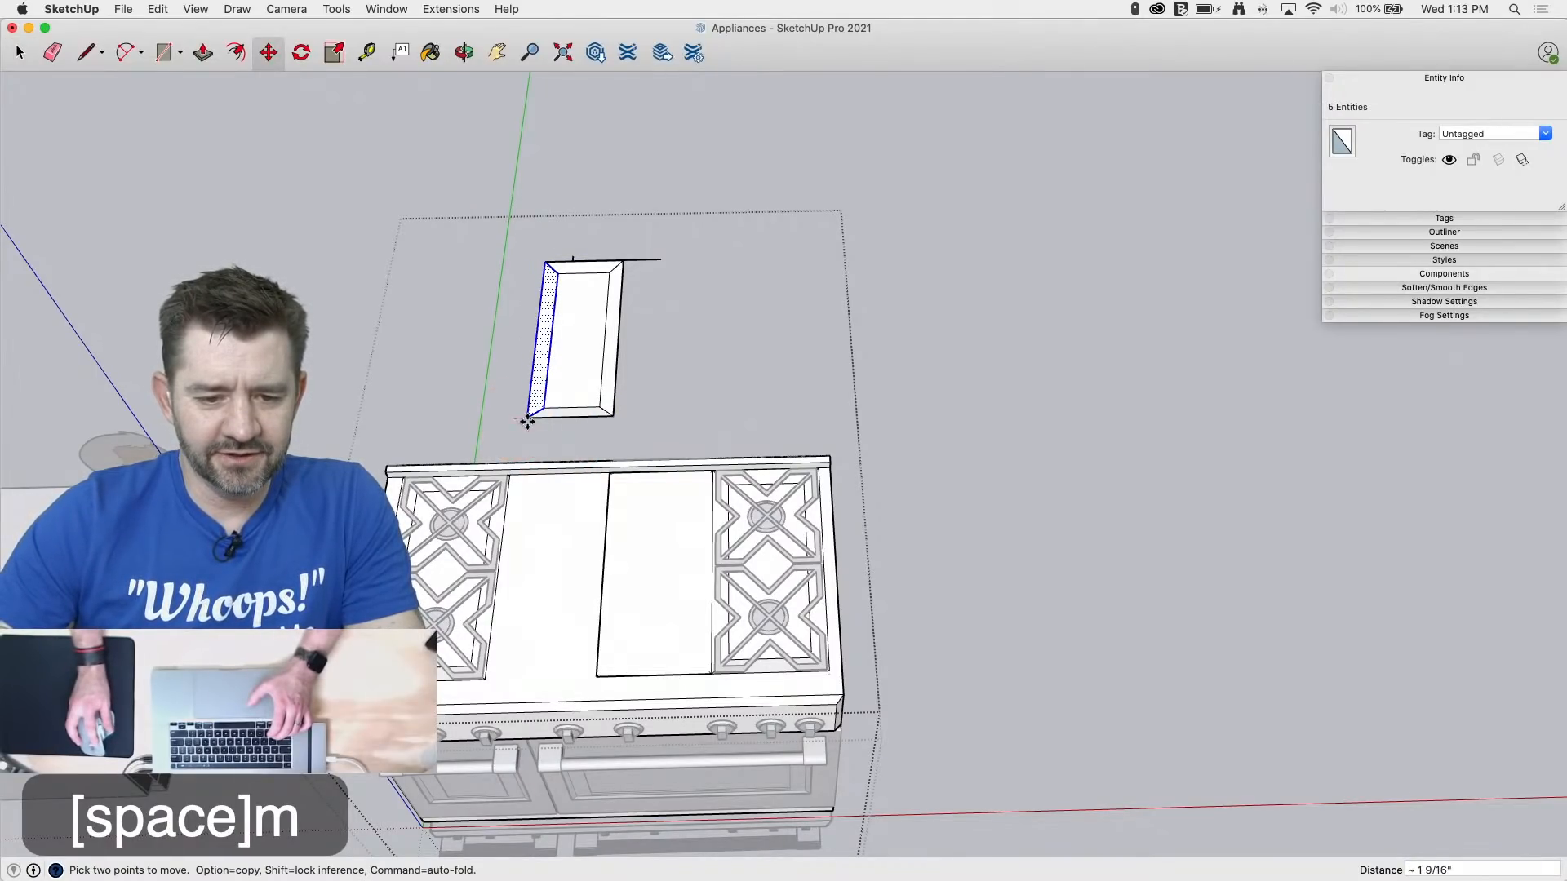
pyautogui.click(526, 421)
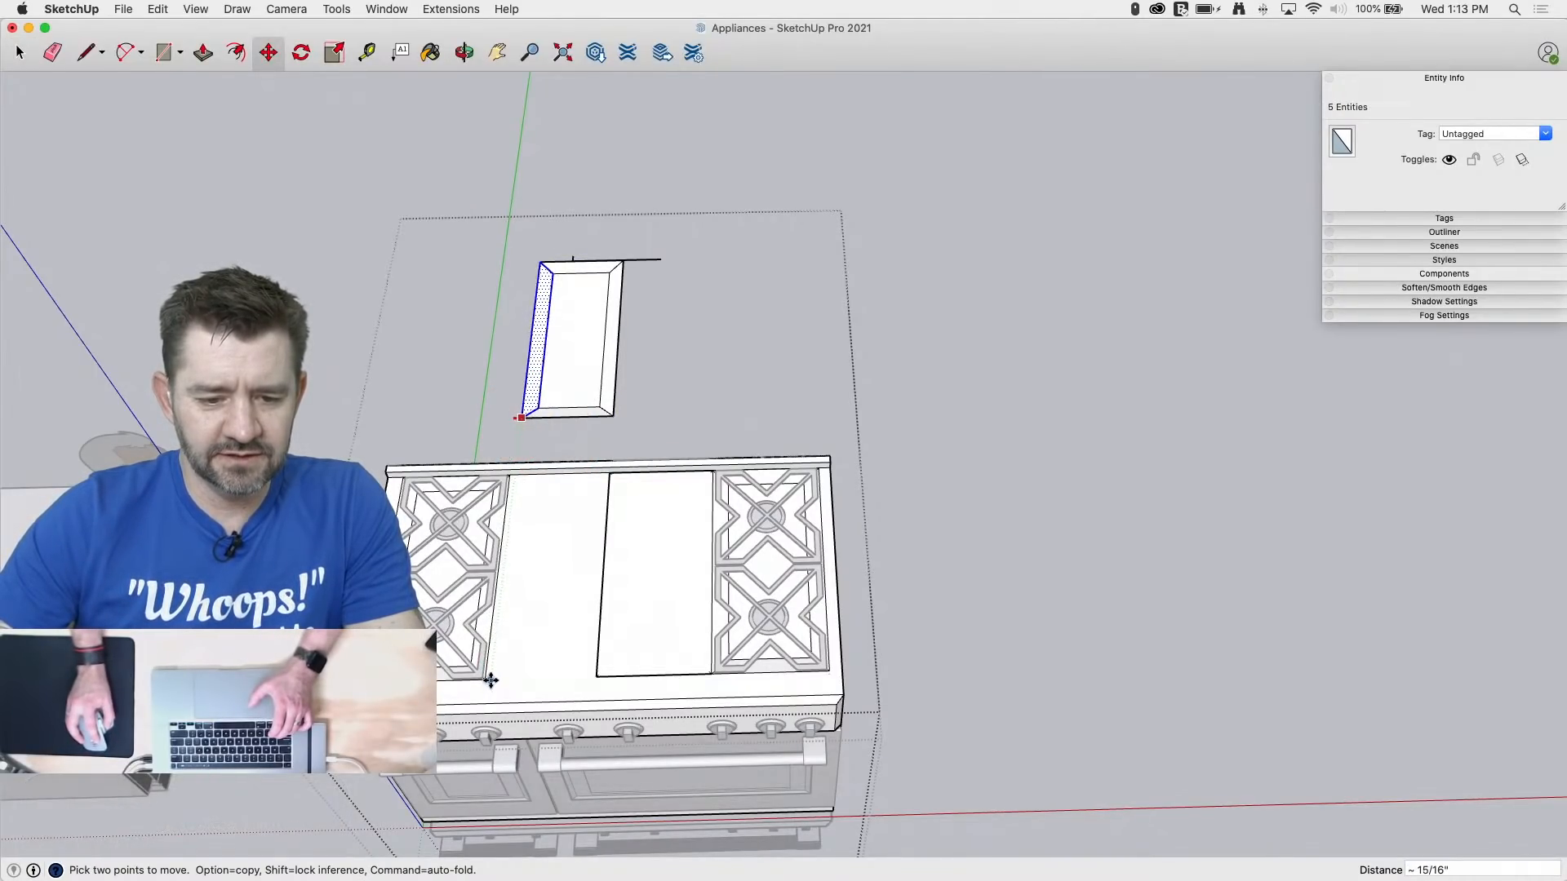
pyautogui.scroll(5, 486, 679)
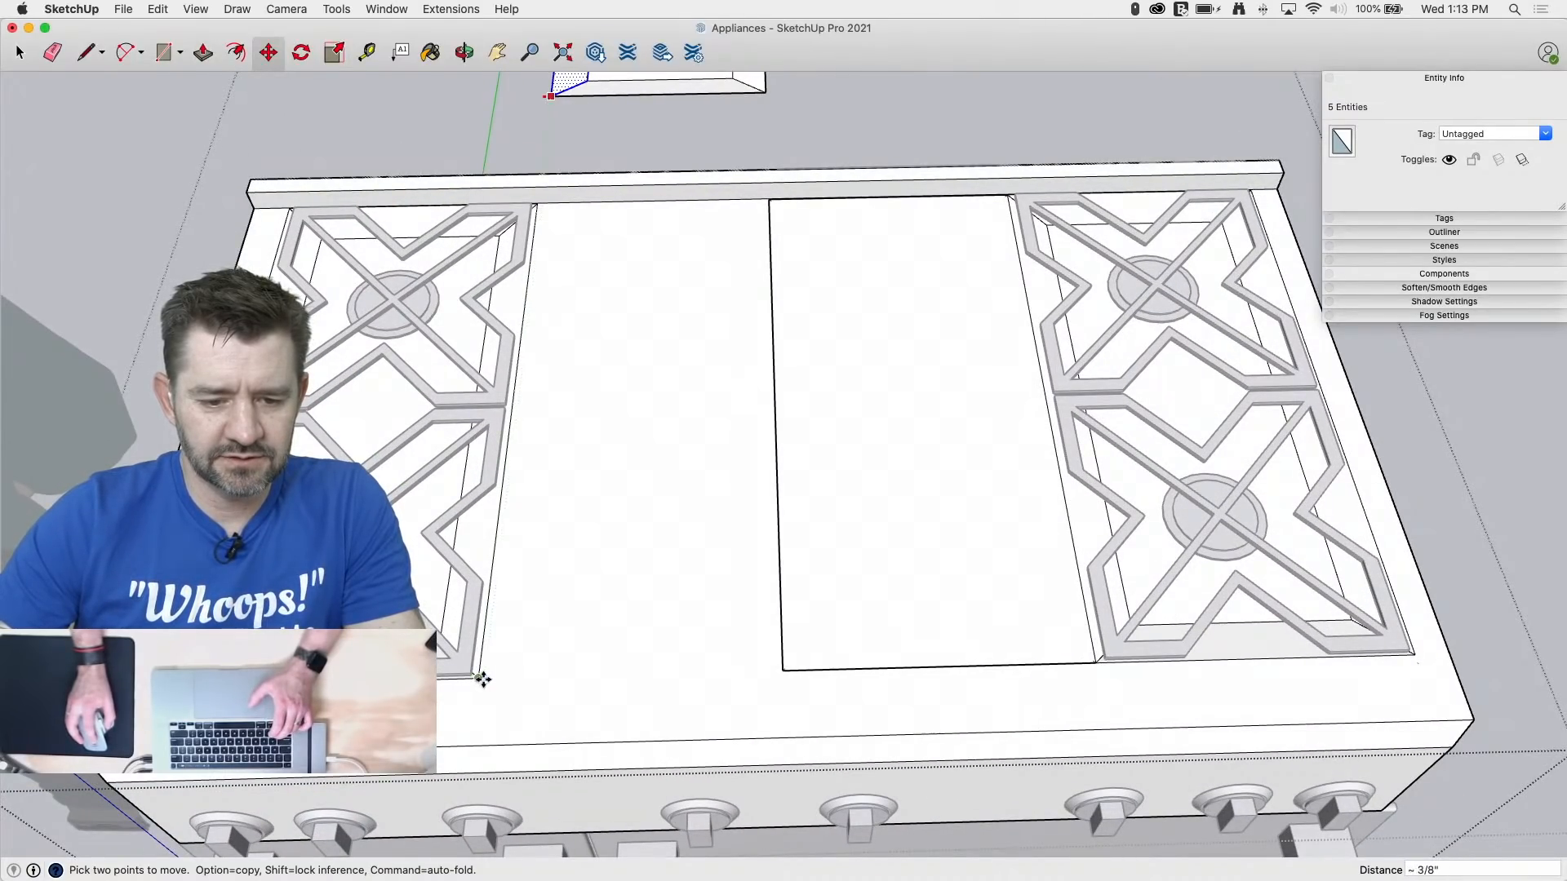
pyautogui.click(480, 678)
# Step: Erase the leftover edges behind the range and move the copied recess into the stove top directly beside the middle section
pyautogui.scroll(-6, 520, 803)
pyautogui.press('e')
pyautogui.moveTo(717, 163); pyautogui.dragTo(708, 179)
pyautogui.press('space')
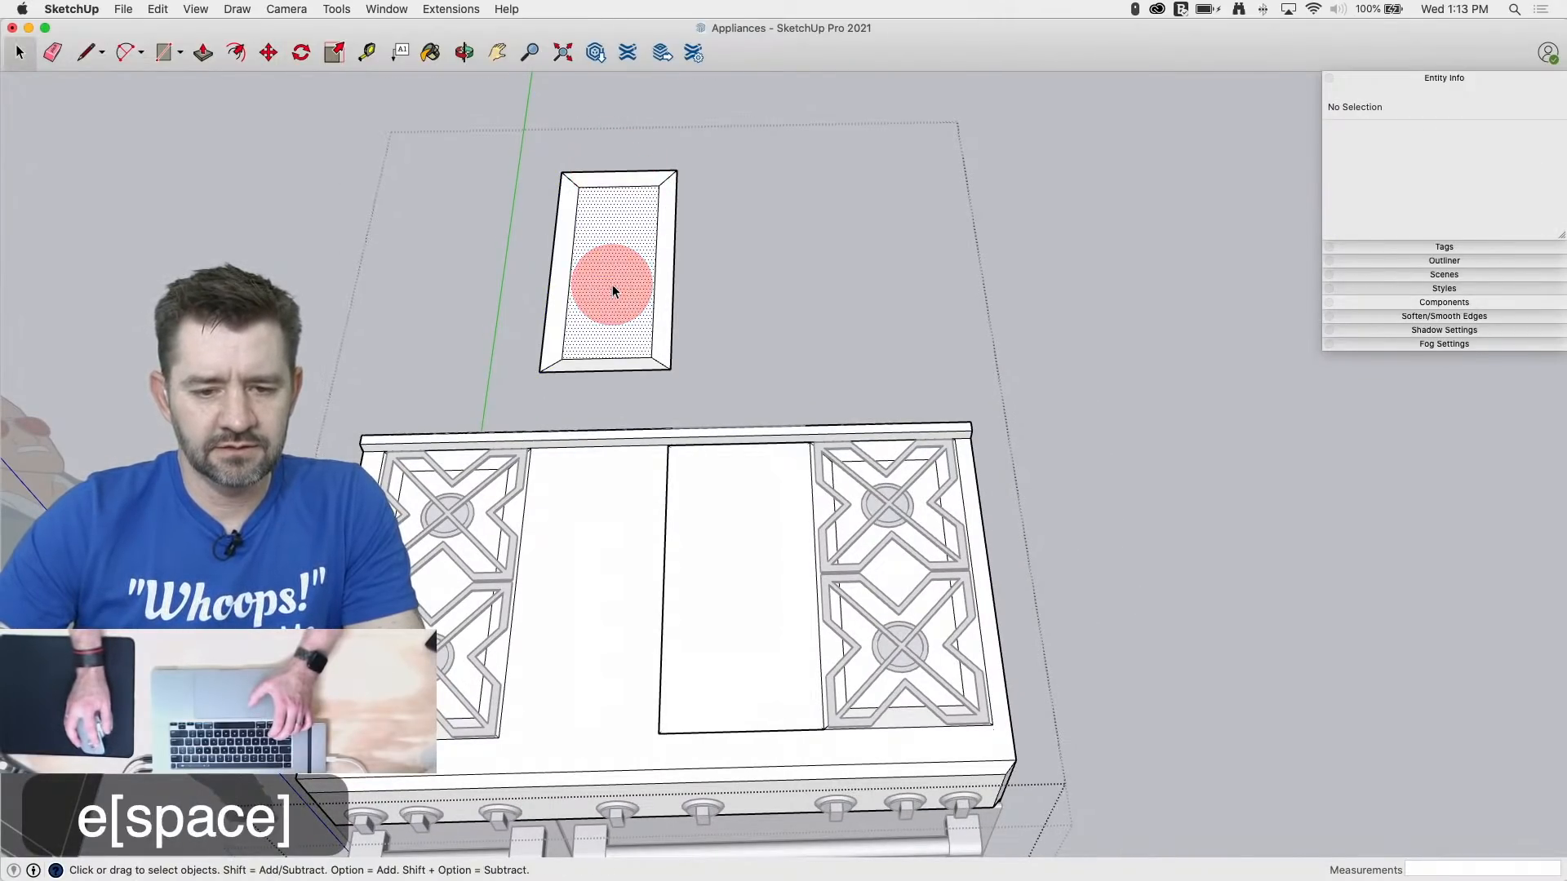
pyautogui.tripleClick(612, 282)
pyautogui.press('m')
pyautogui.click(667, 367)
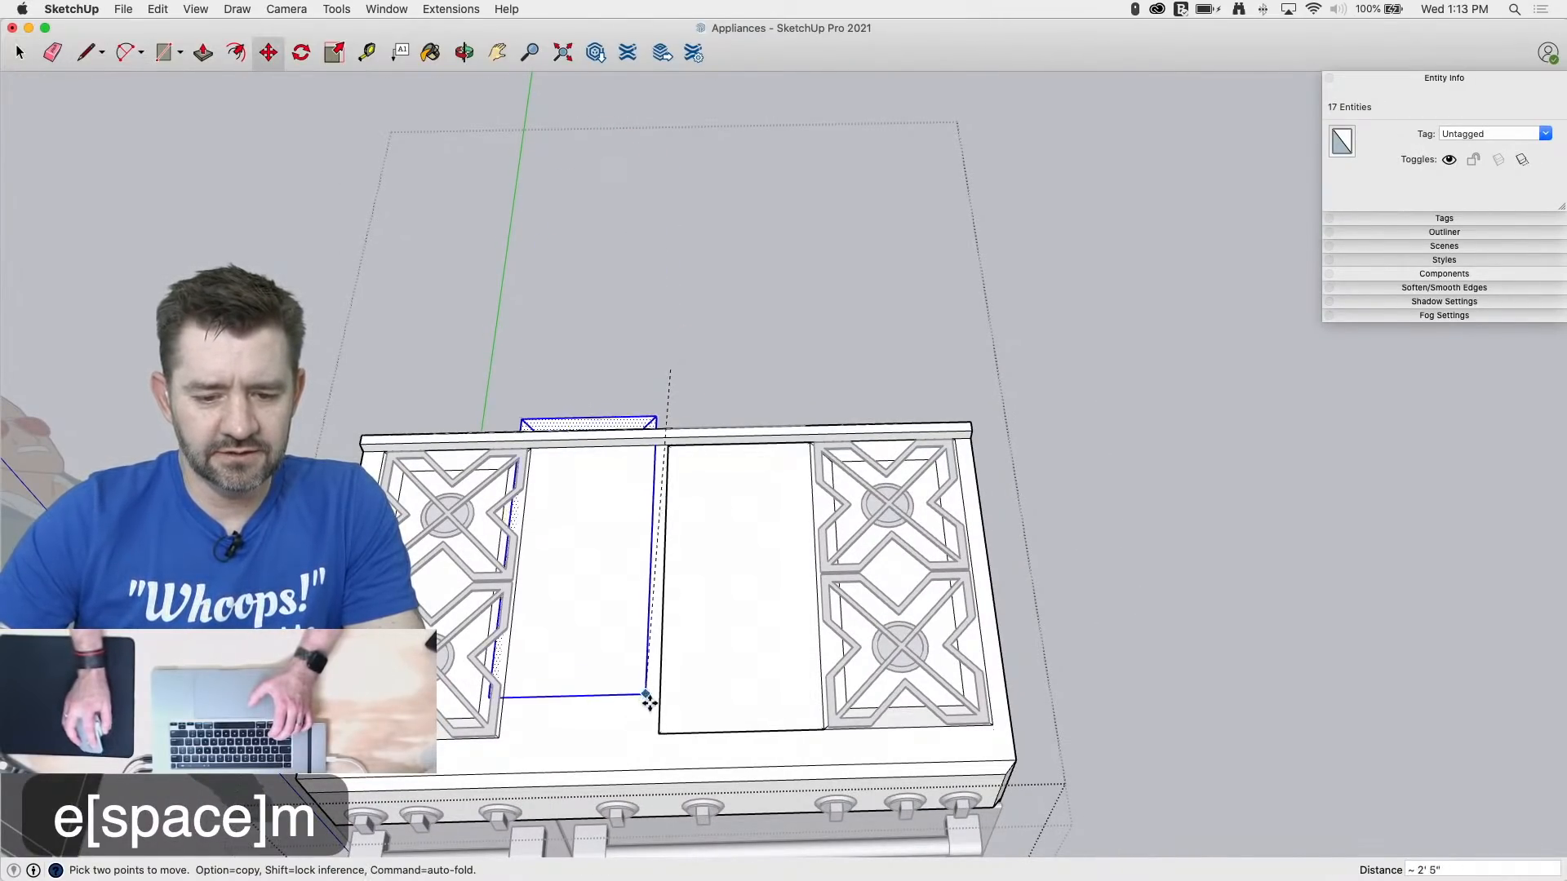
pyautogui.click(663, 728)
# Step: Try to separate the covering face from the middle recesses by tracing lines along their front edges
pyautogui.press('space')
pyautogui.click(591, 678)
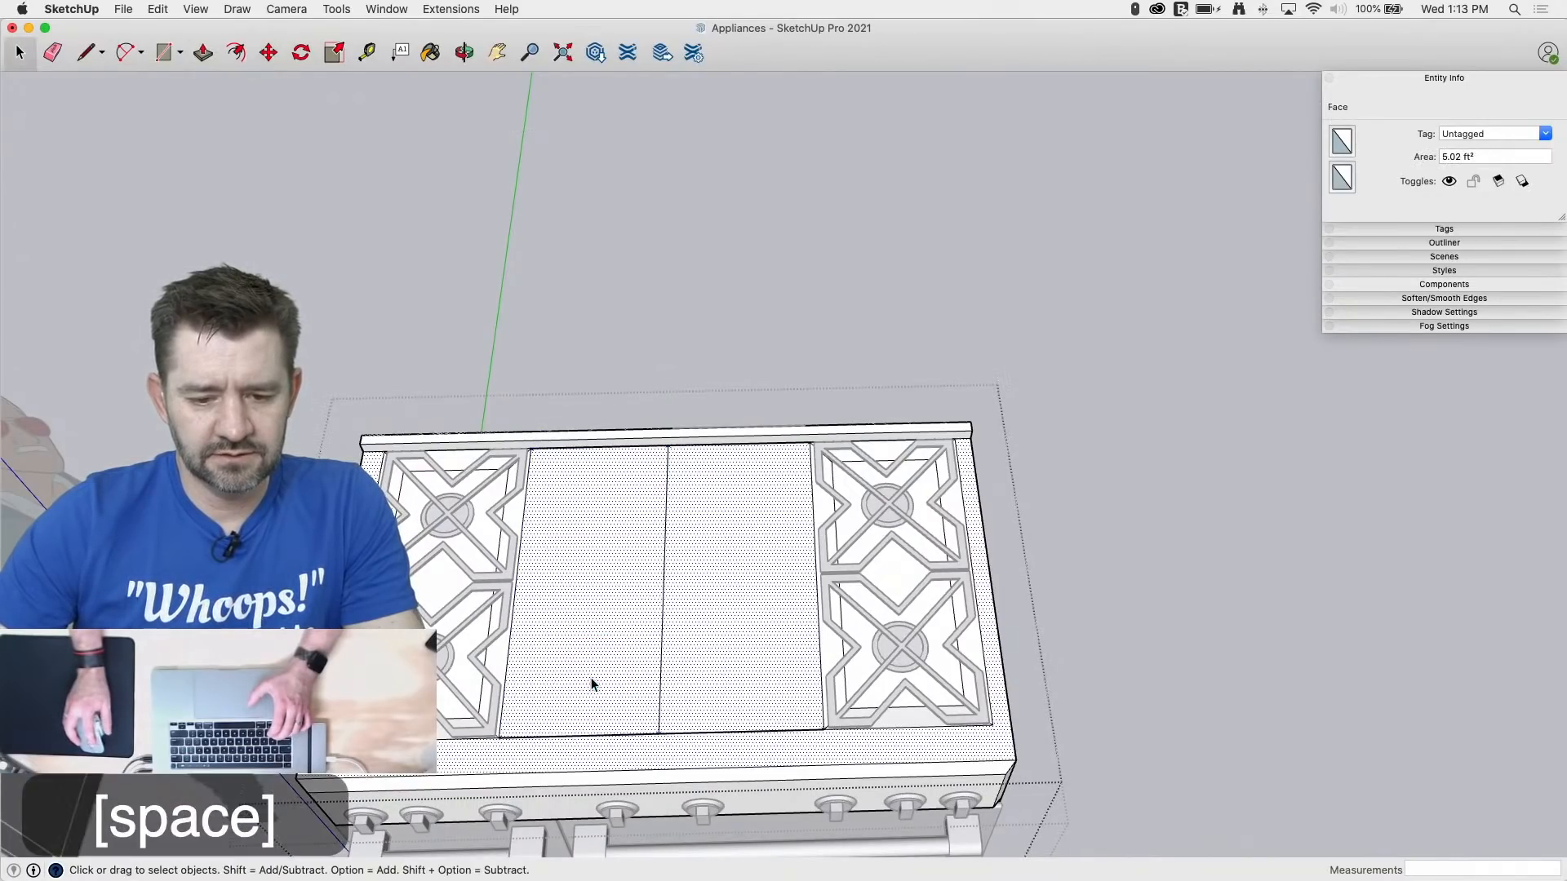
pyautogui.press('l')
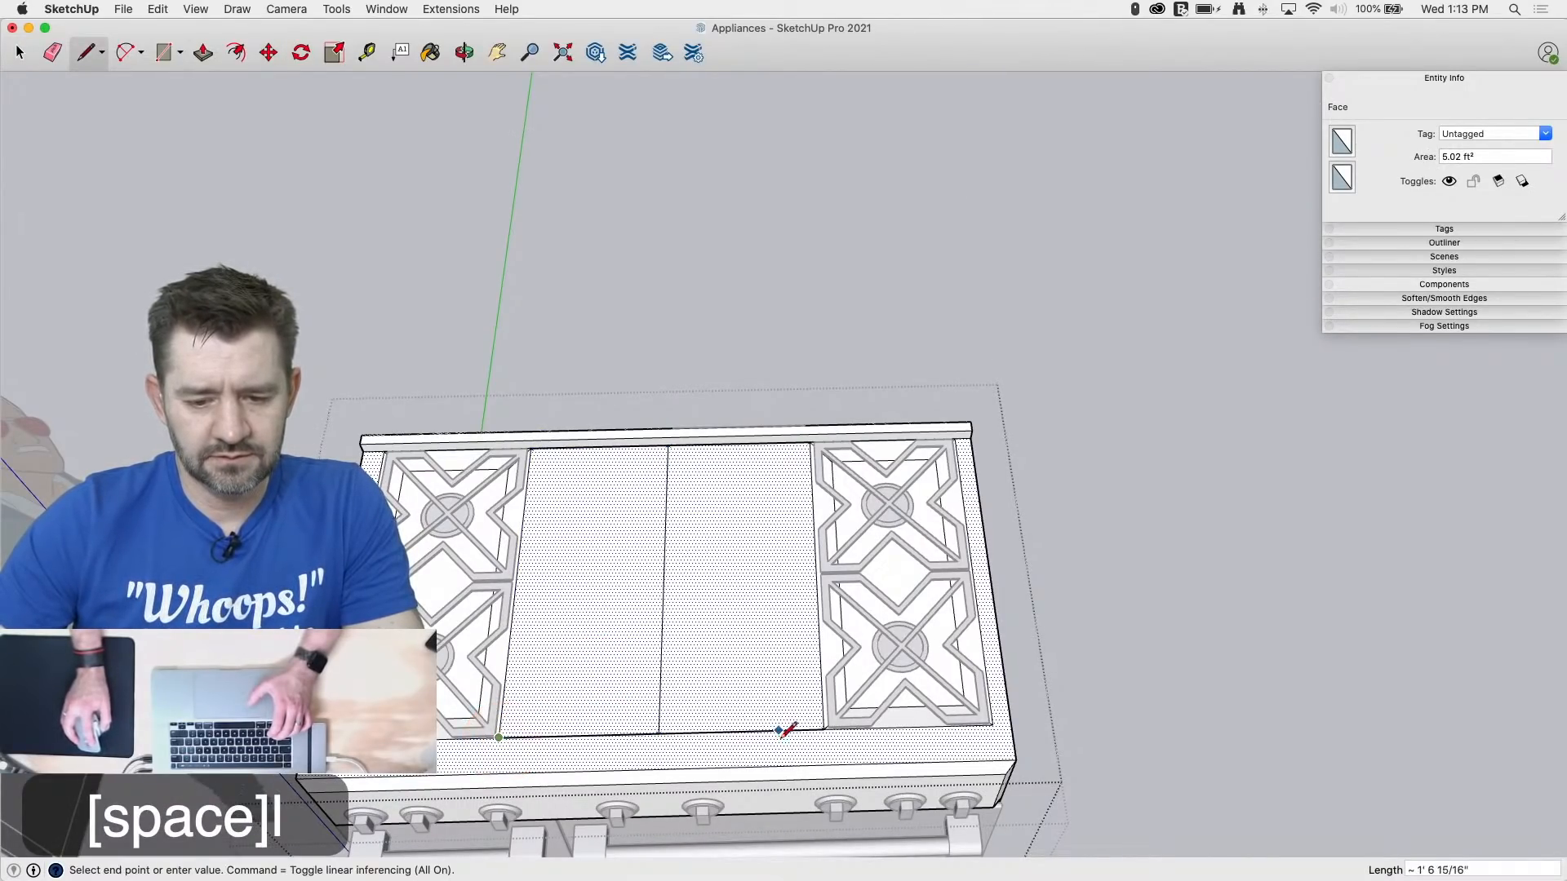
pyautogui.click(780, 730)
pyautogui.press('space')
pyautogui.scroll(5, 633, 769)
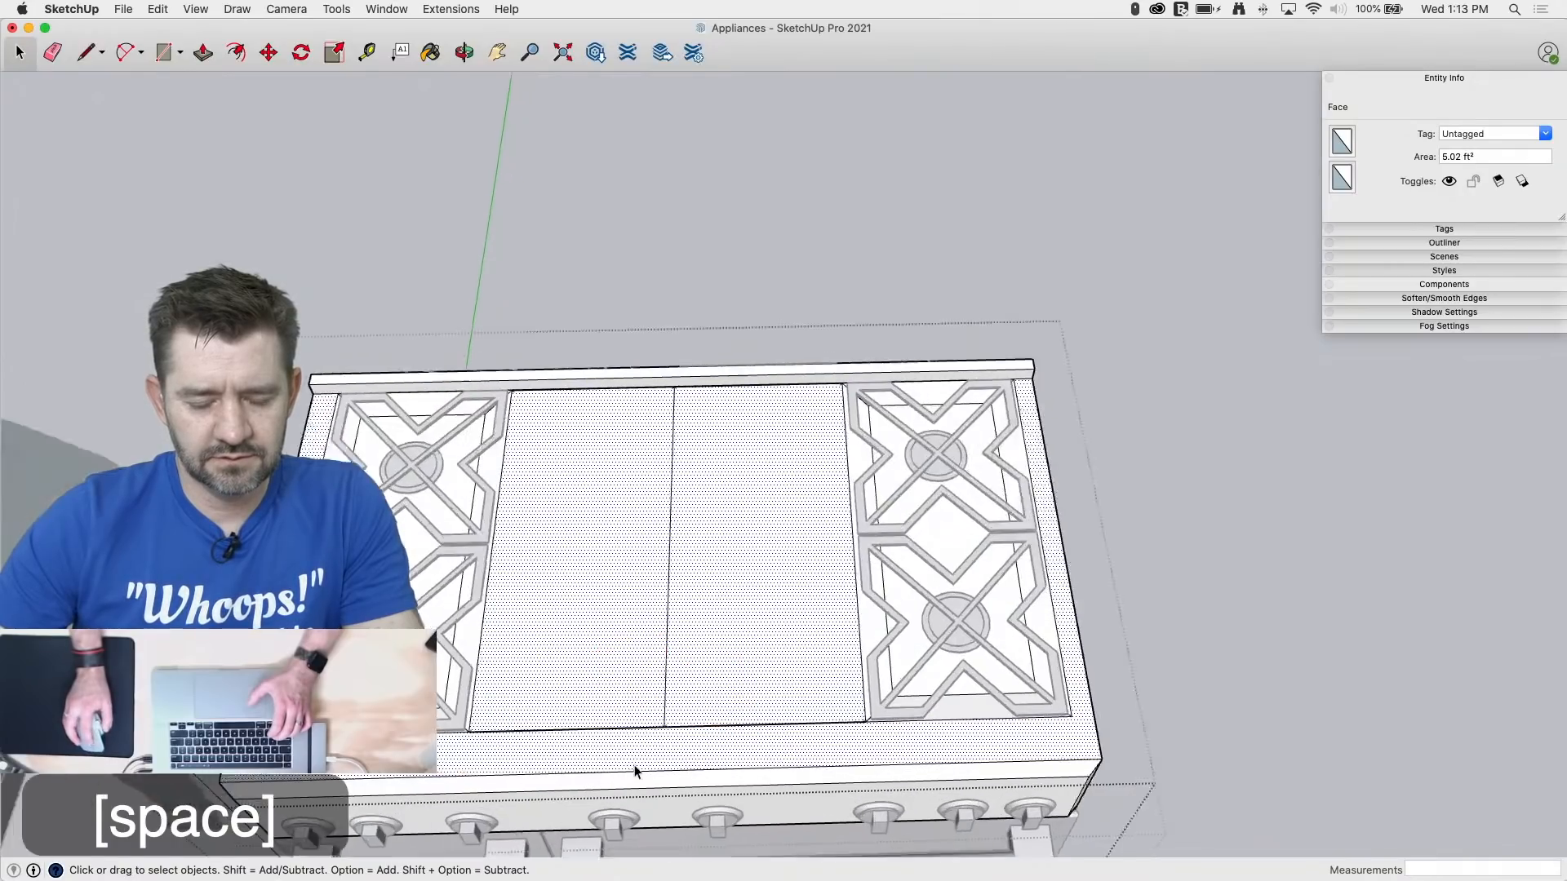
pyautogui.moveTo(588, 685); pyautogui.dragTo(511, 458, button='middle')
pyautogui.scroll(3, 522, 563)
pyautogui.scroll(6, 477, 535)
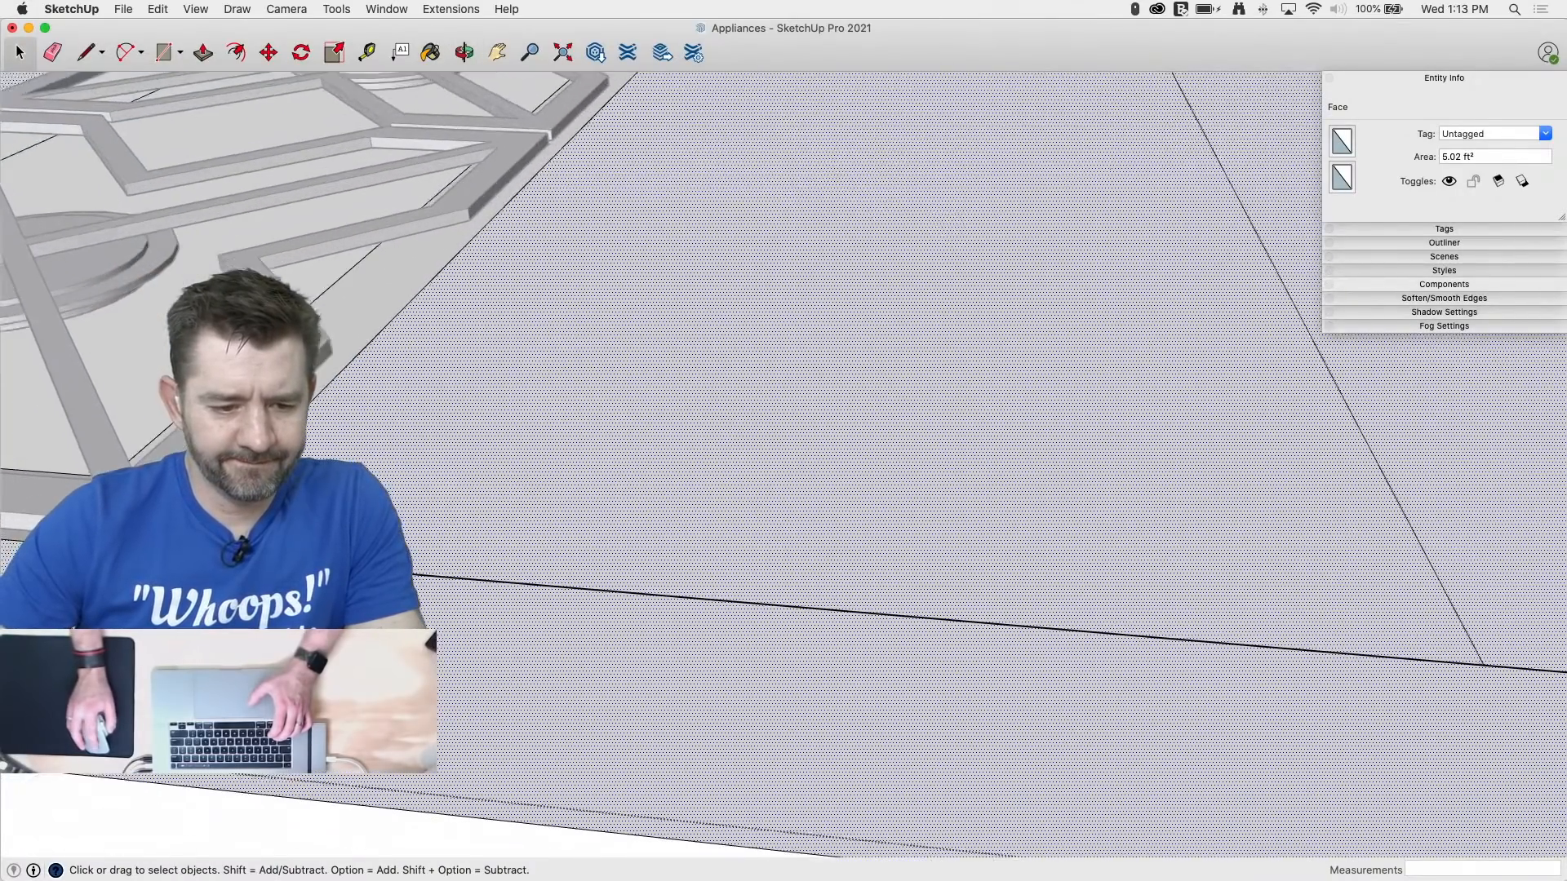
pyautogui.press('l')
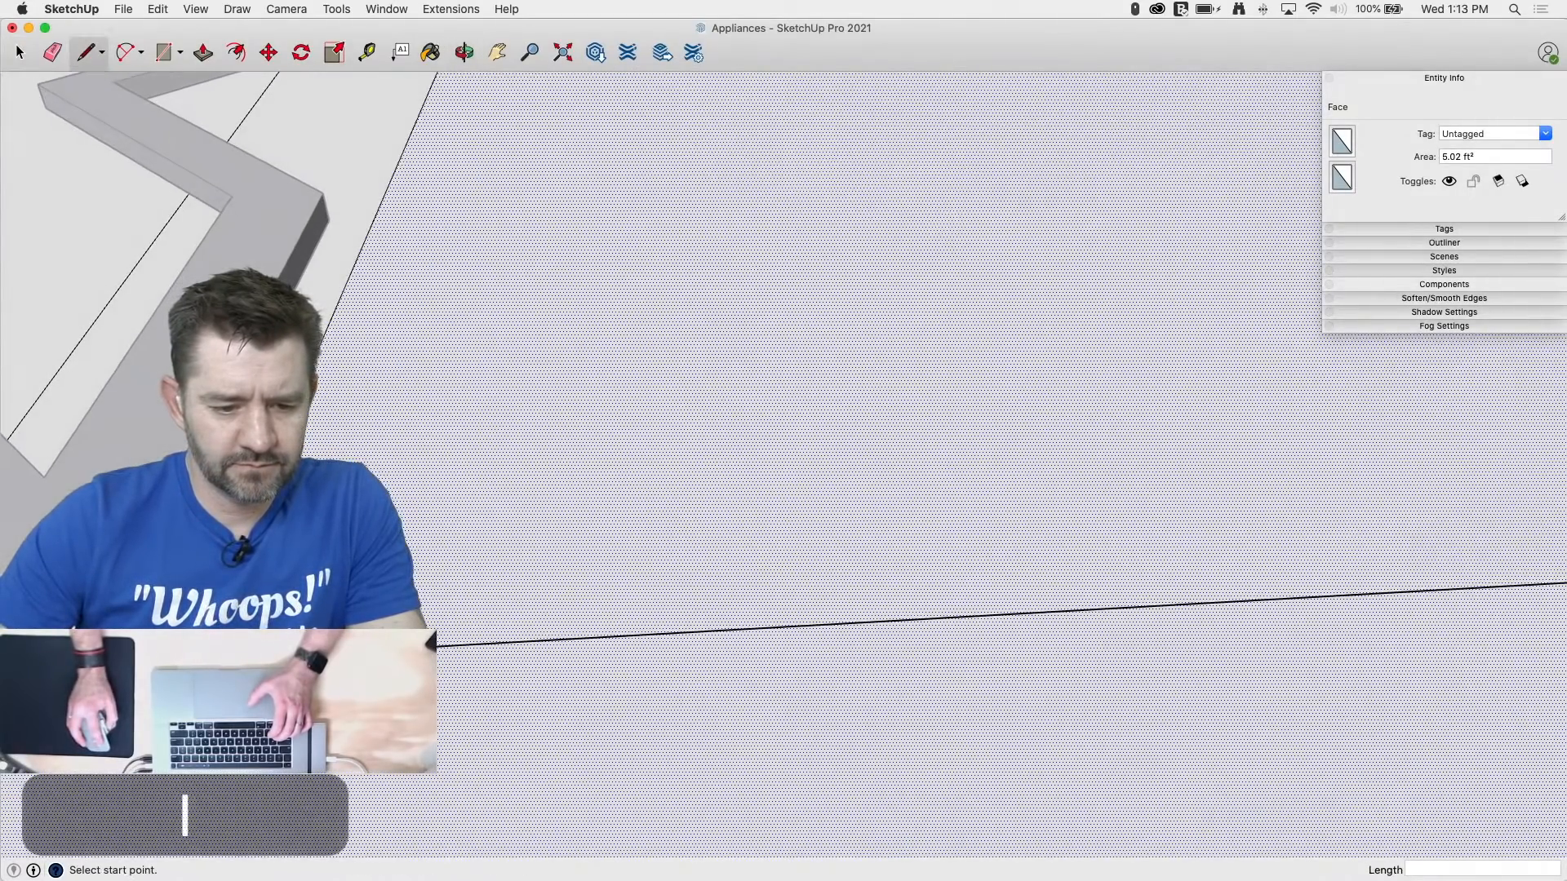
pyautogui.scroll(-5, 1510, 522)
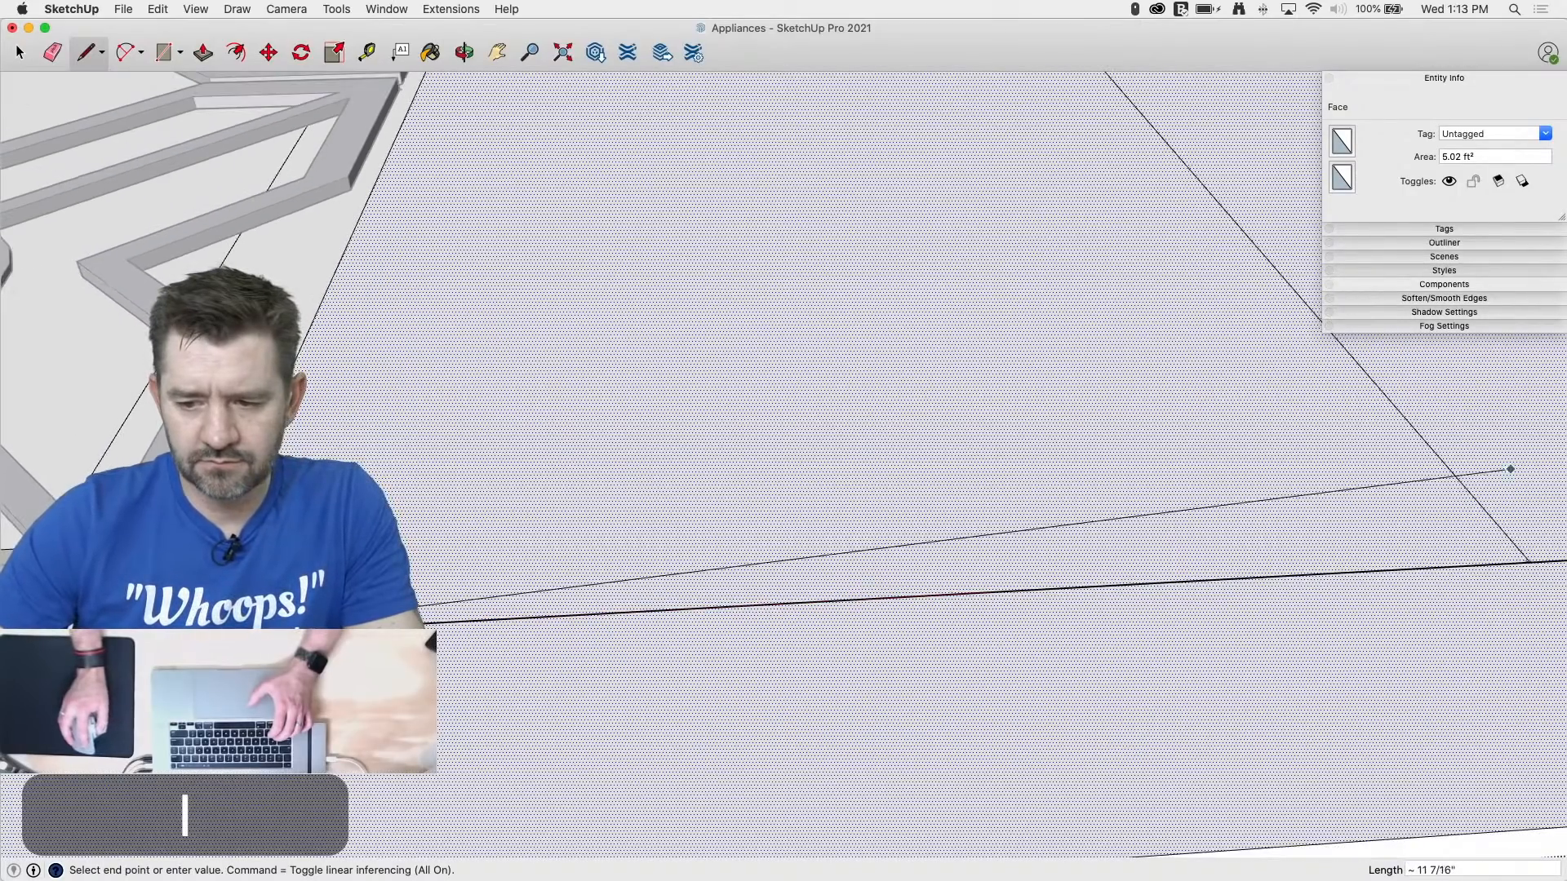
pyautogui.click(1530, 563)
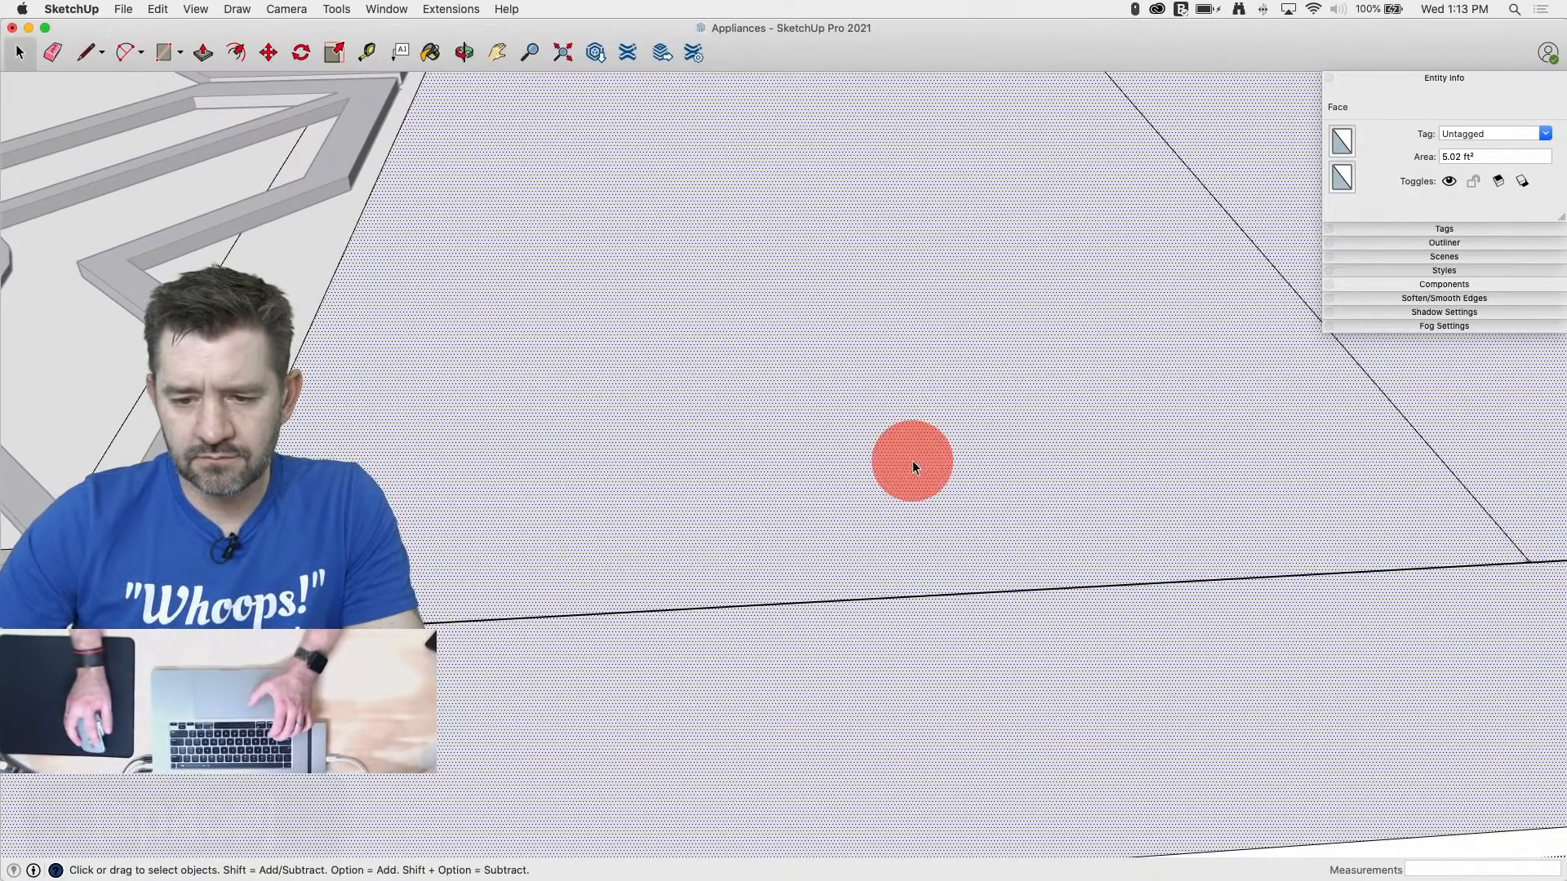
# Step: Try to split the covering face by drawing a rectangle corner to corner over the middle recess beside the original burner section
pyautogui.scroll(-5, 762, 499)
pyautogui.moveTo(776, 480); pyautogui.dragTo(394, 594, button='middle')
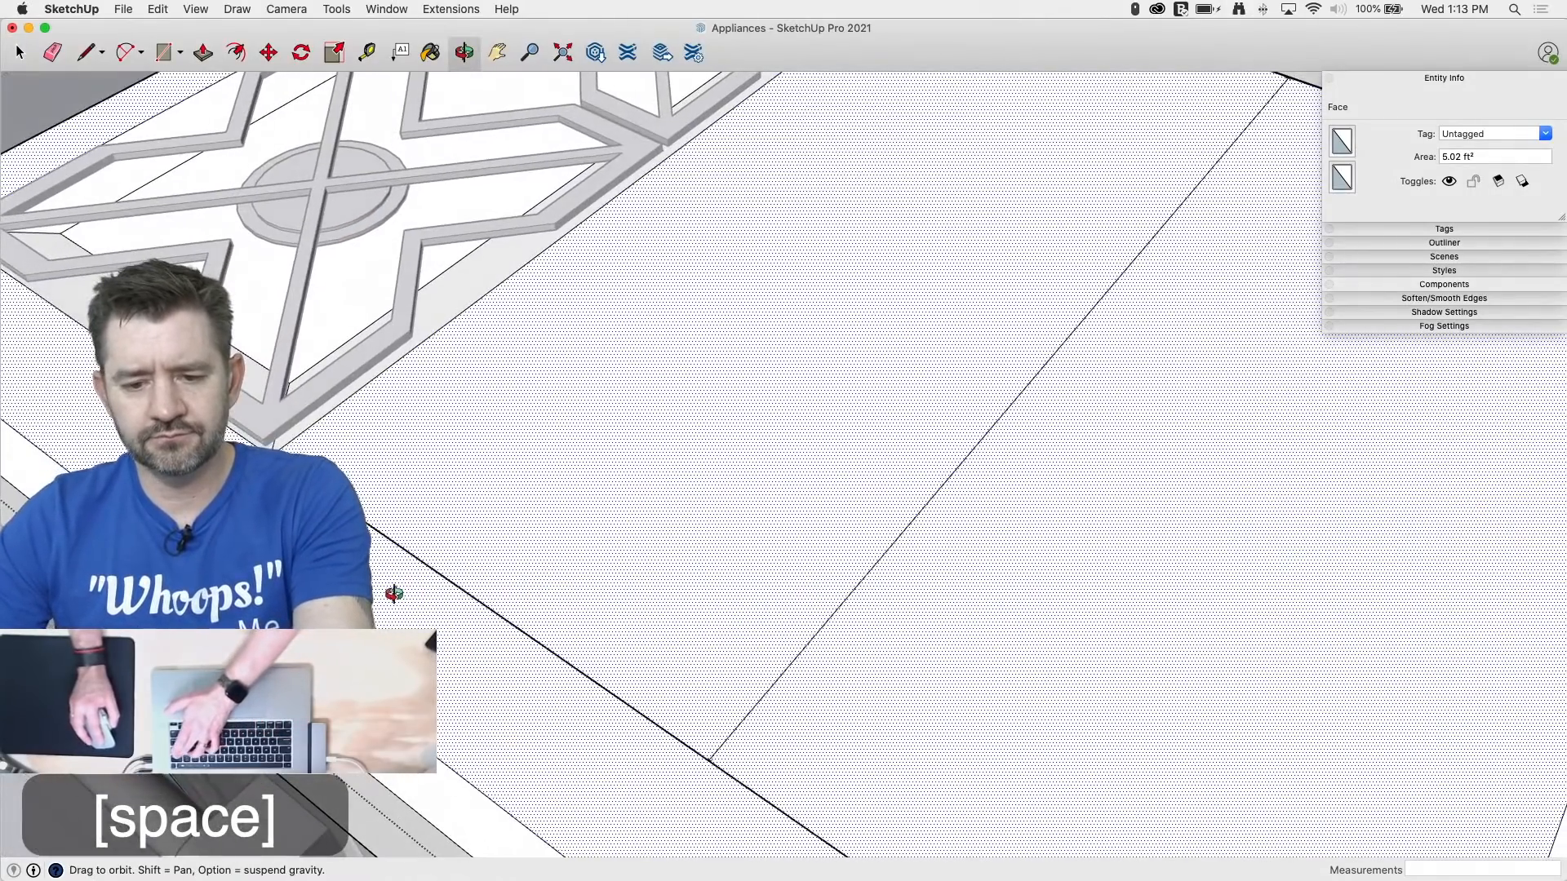
pyautogui.scroll(-5, 762, 531)
pyautogui.press('l')
pyautogui.press('r')
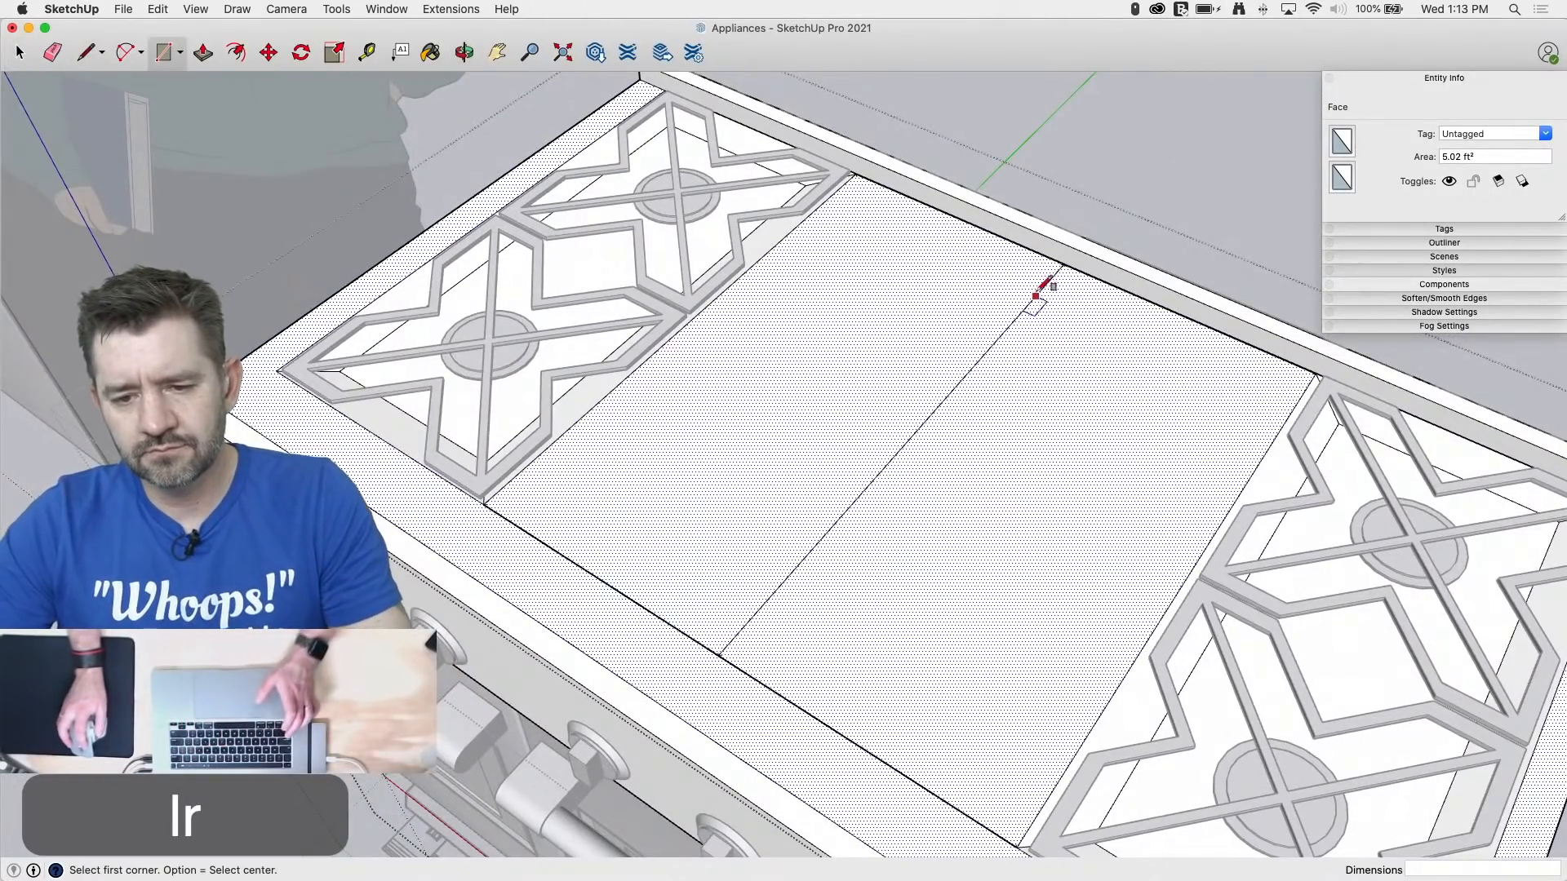
pyautogui.scroll(-5, 809, 586)
pyautogui.press('space')
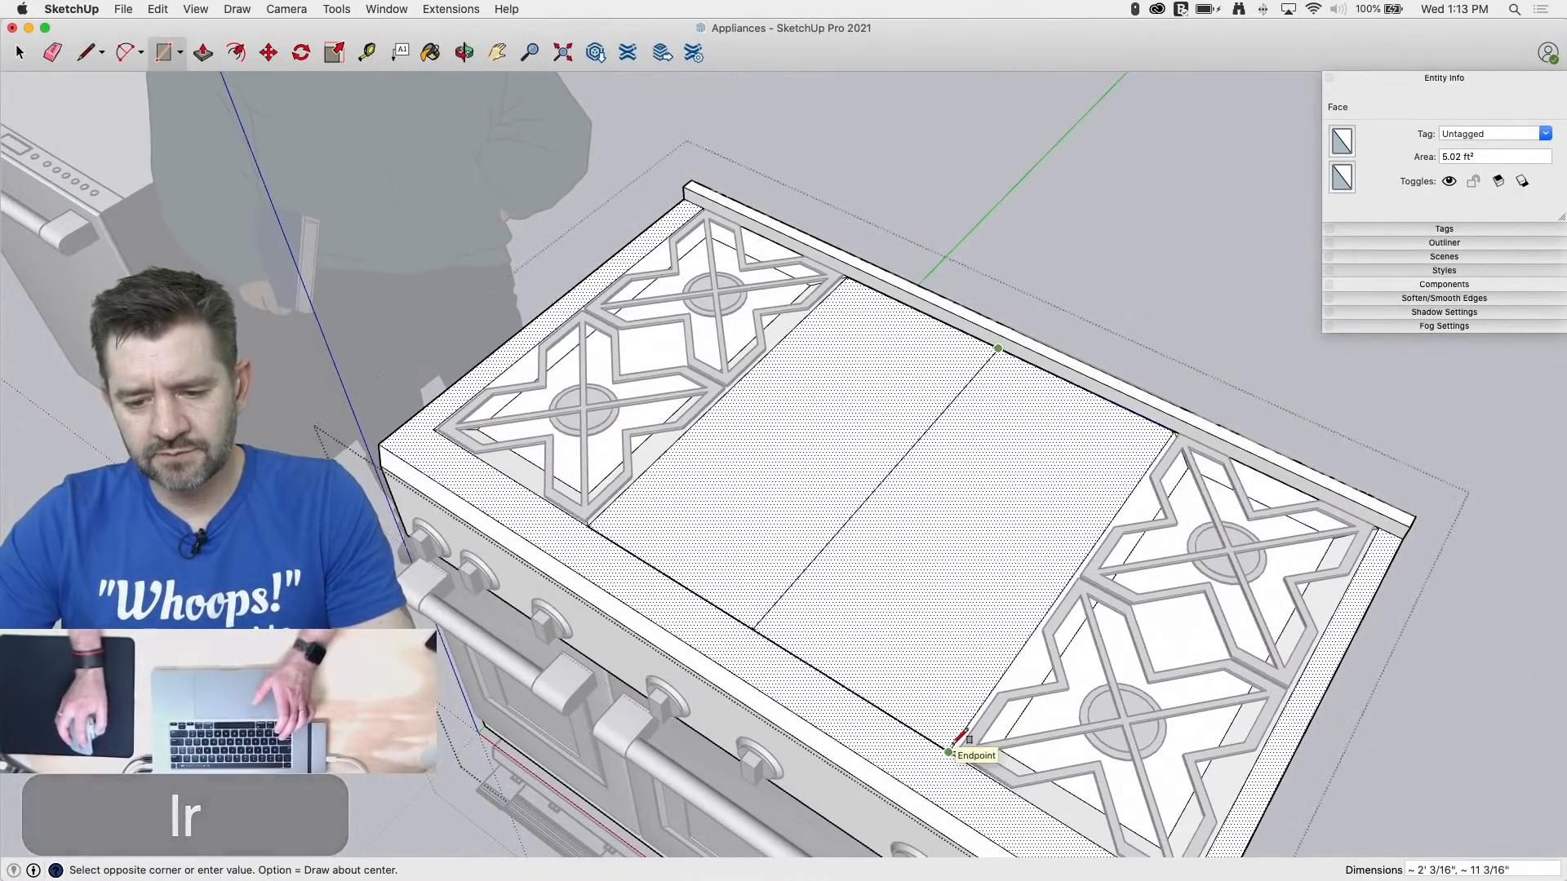
pyautogui.click(913, 600)
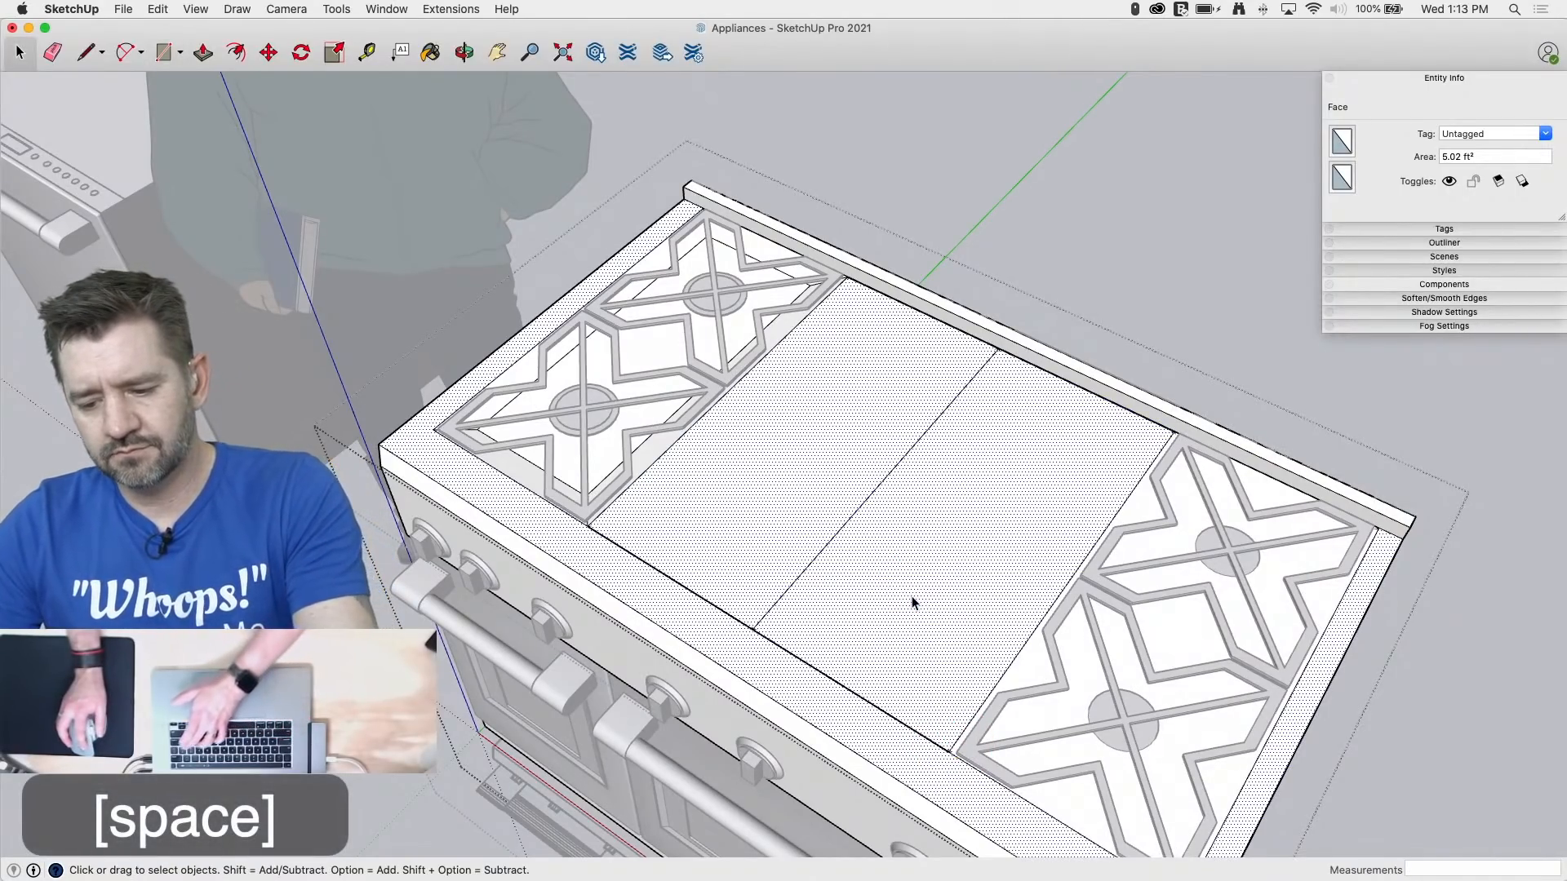
# Step: Delete the face covering the recesses, redraw it with a rectangle at the front corner, and erase that rectangle's extra edges
pyautogui.press('BackSpace')
pyautogui.middleClick(964, 613)
pyautogui.moveTo(964, 613); pyautogui.dragTo(1086, 583, button='middle')
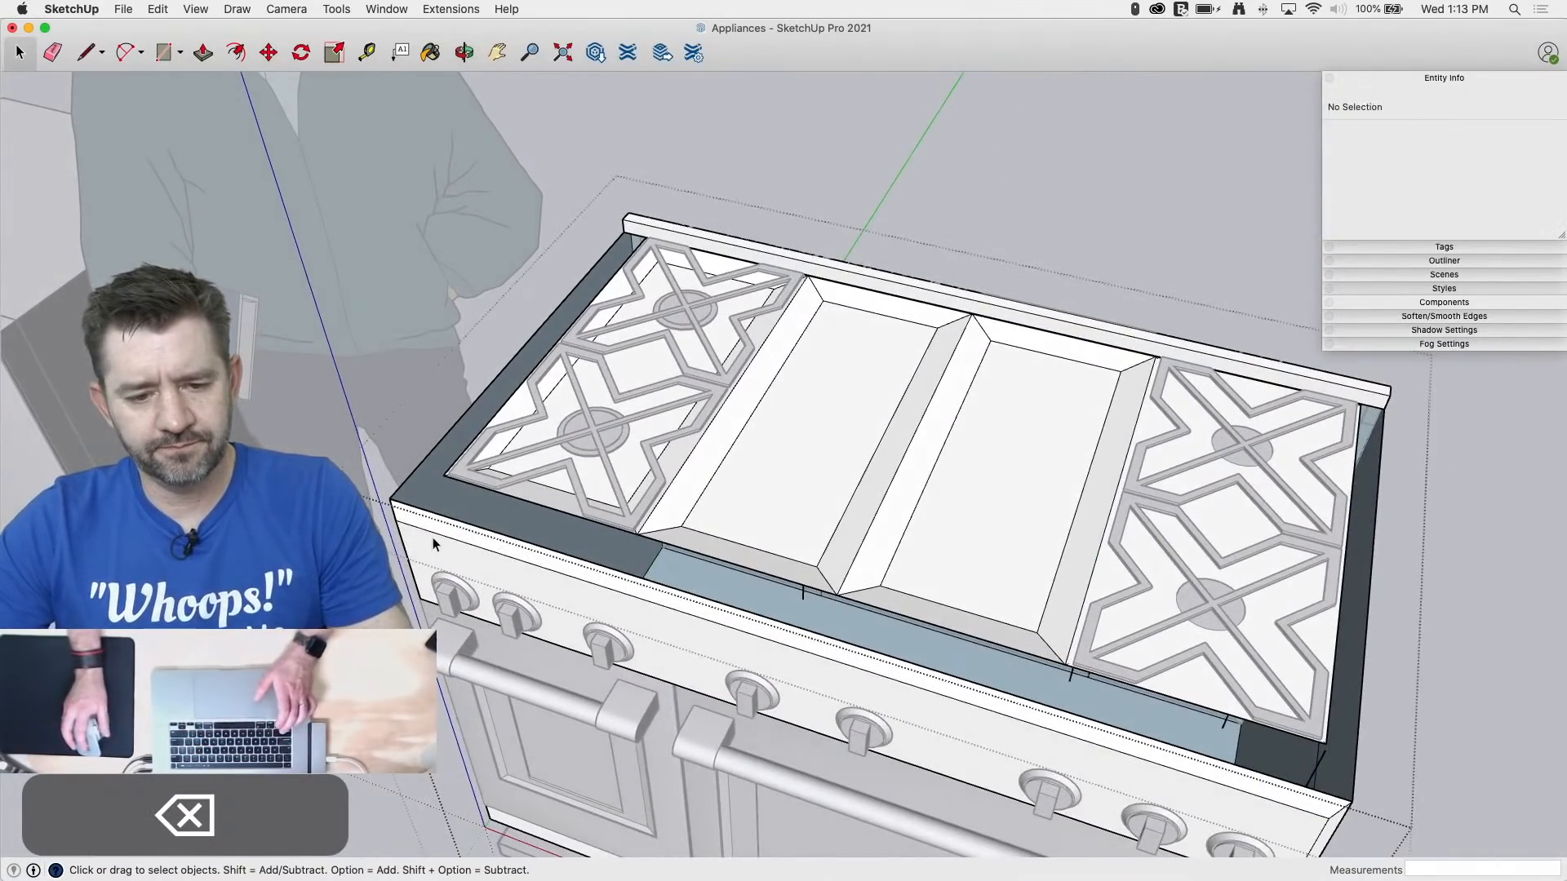
pyautogui.press('r')
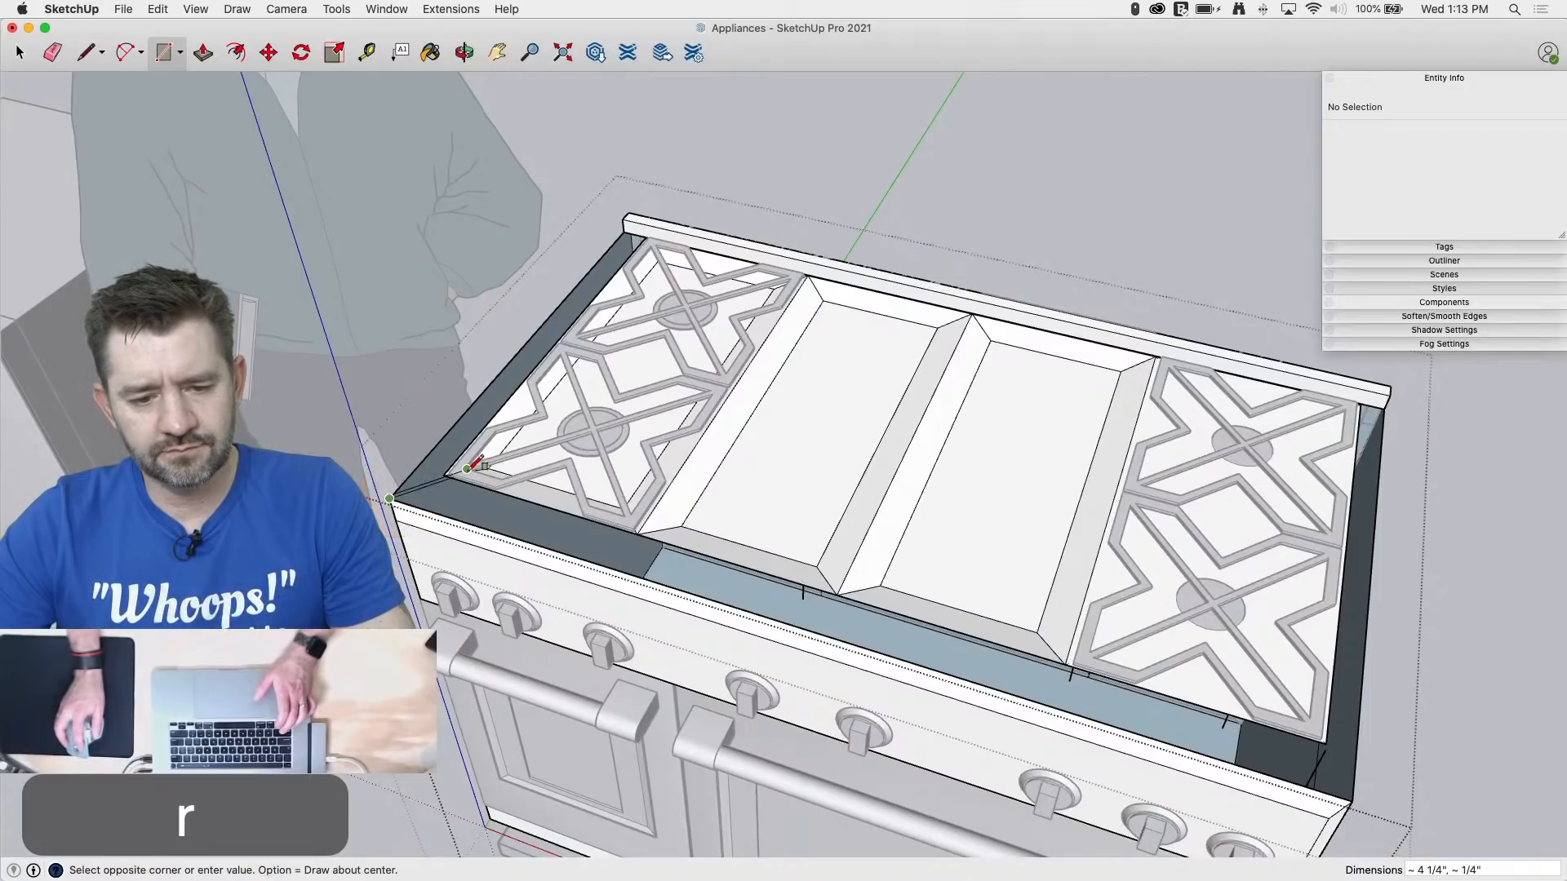
pyautogui.click(444, 475)
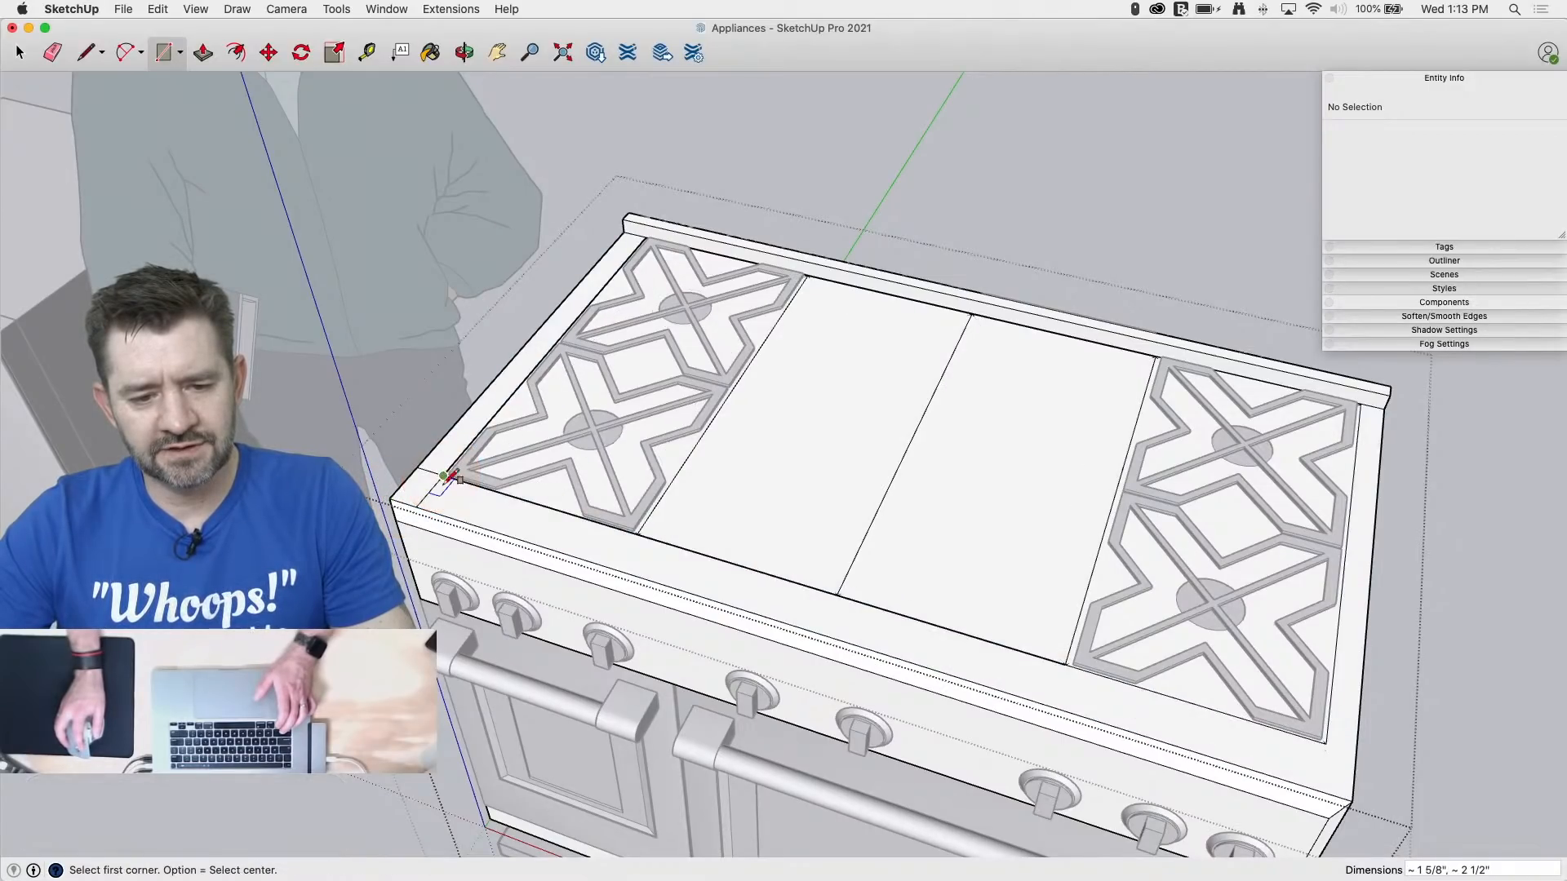
pyautogui.press('e')
pyautogui.moveTo(435, 464); pyautogui.dragTo(436, 504)
pyautogui.press('space')
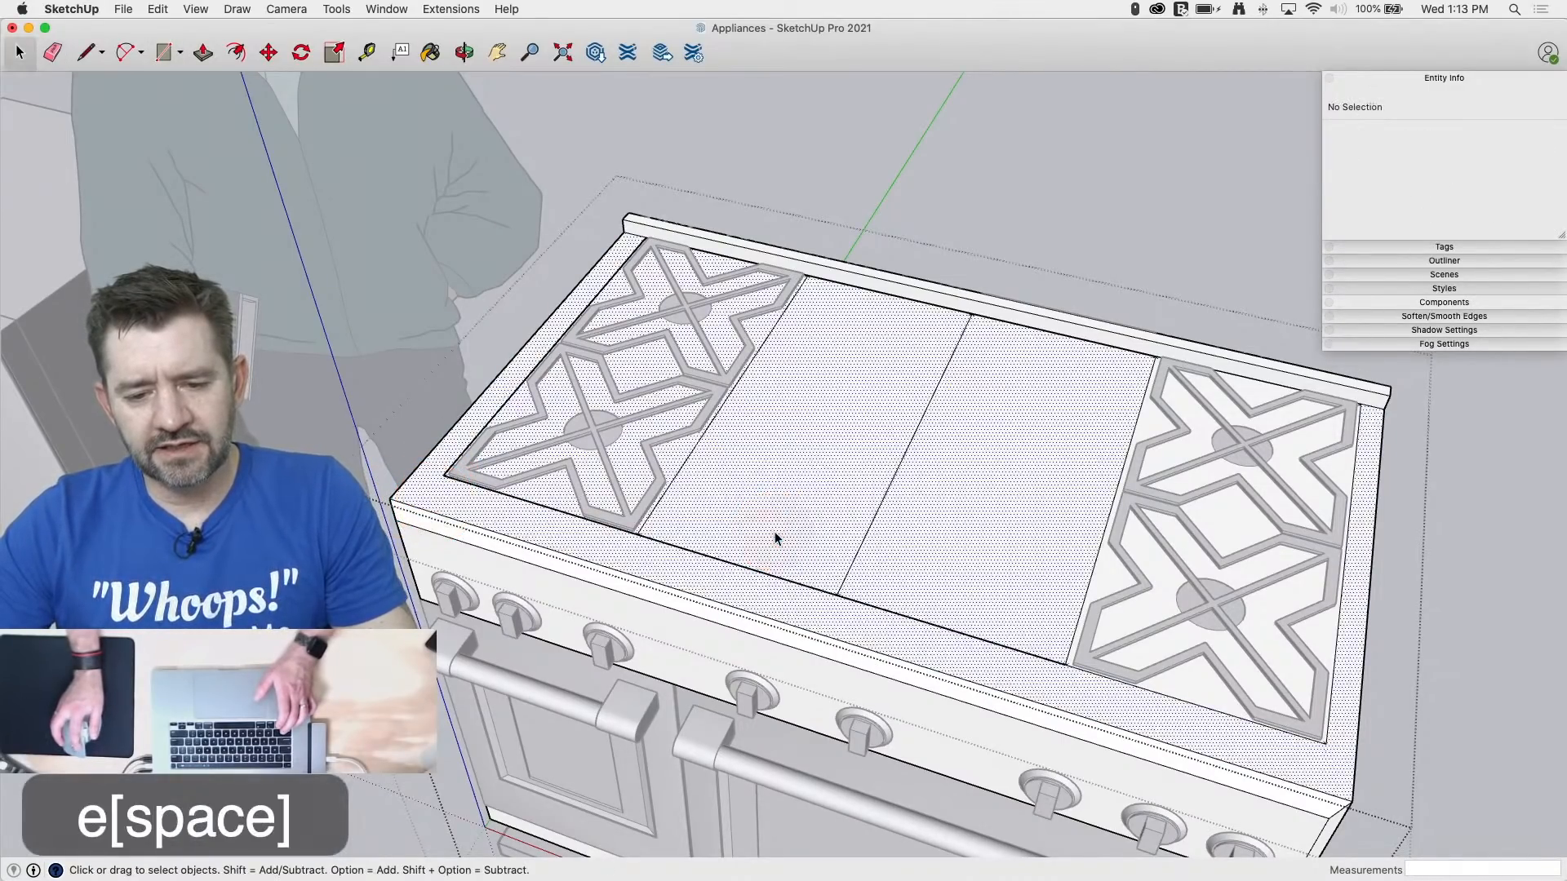
pyautogui.click(773, 532)
# Step: Undo the top face rebuild and all the middle recess copies, back to a plain surface between the two burner sections
pyautogui.moveTo(774, 532); pyautogui.dragTo(815, 585, button='middle')
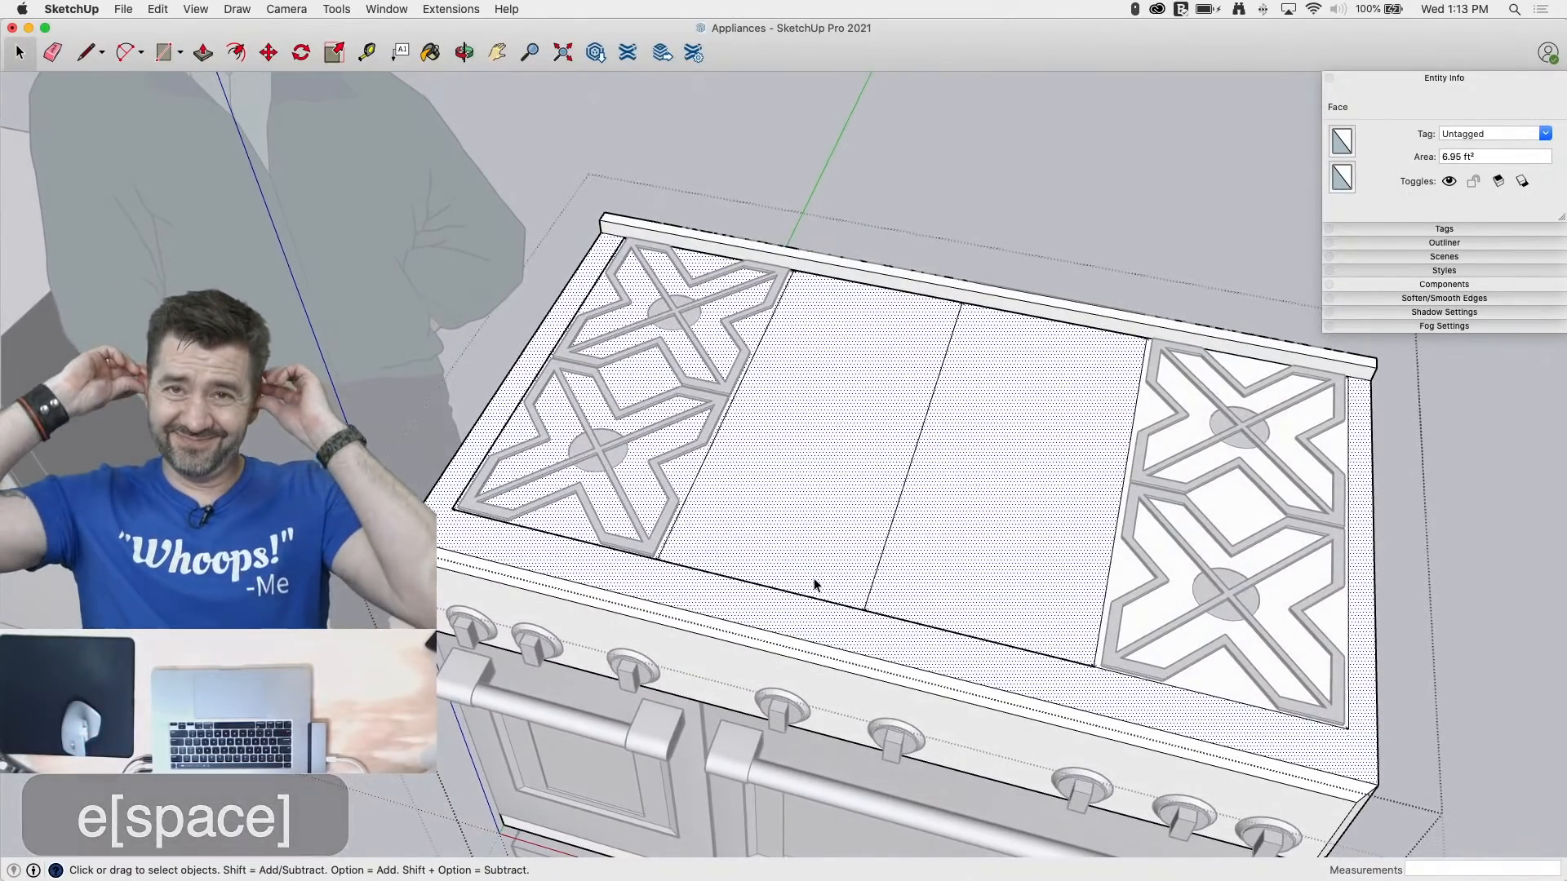
pyautogui.moveTo(927, 666); pyautogui.dragTo(758, 579, button='middle')
pyautogui.scroll(3, 859, 558)
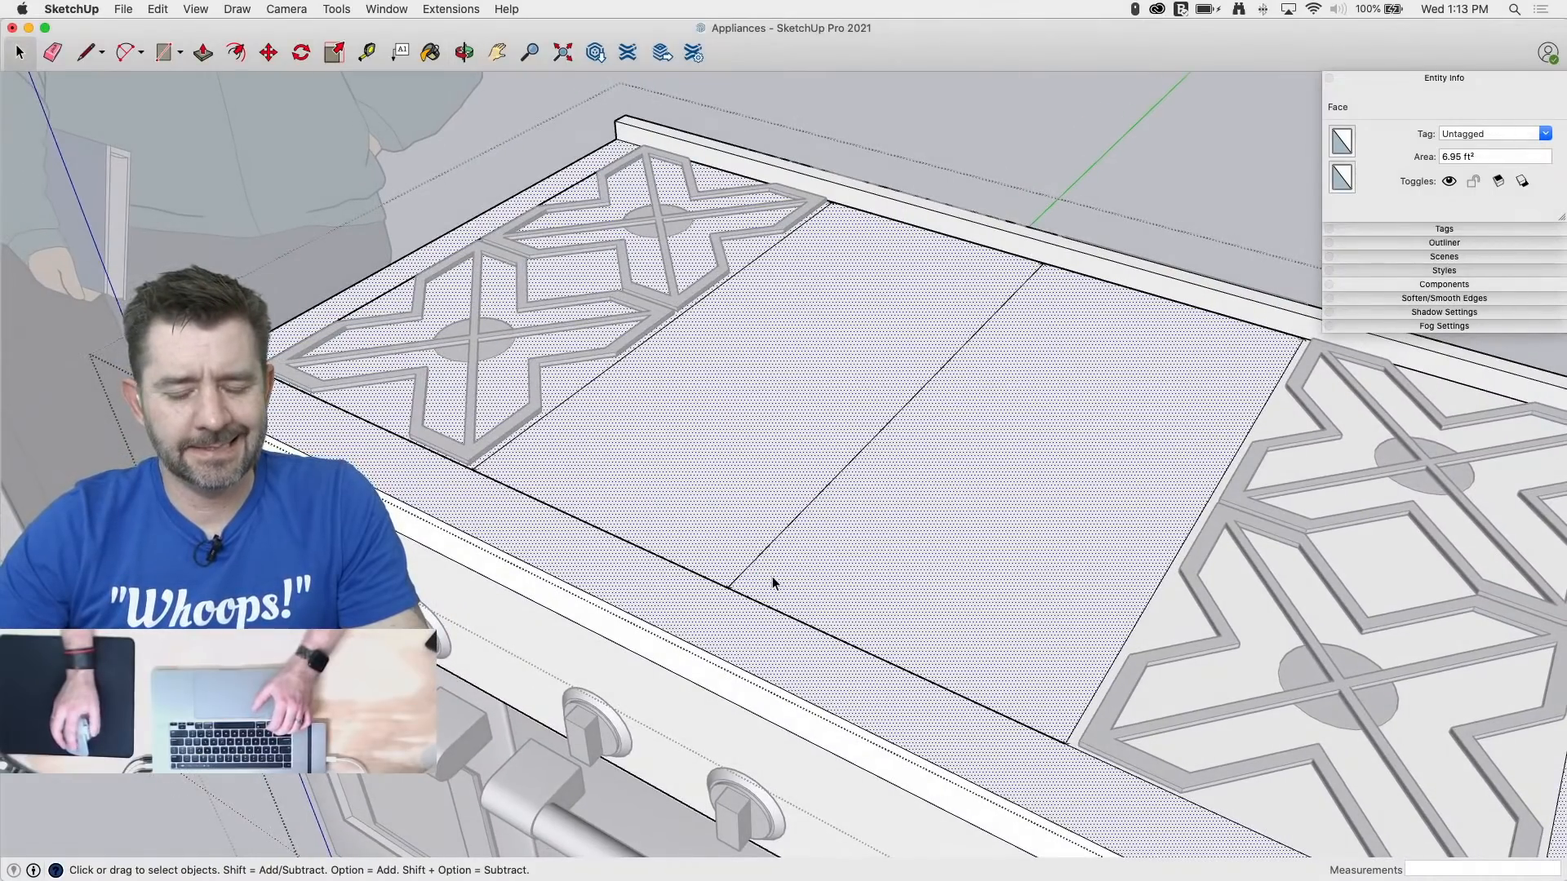
pyautogui.press('super+z')
pyautogui.press('super+z')
pyautogui.press('super+z')
pyautogui.press('super+z')
pyautogui.press('super+z')
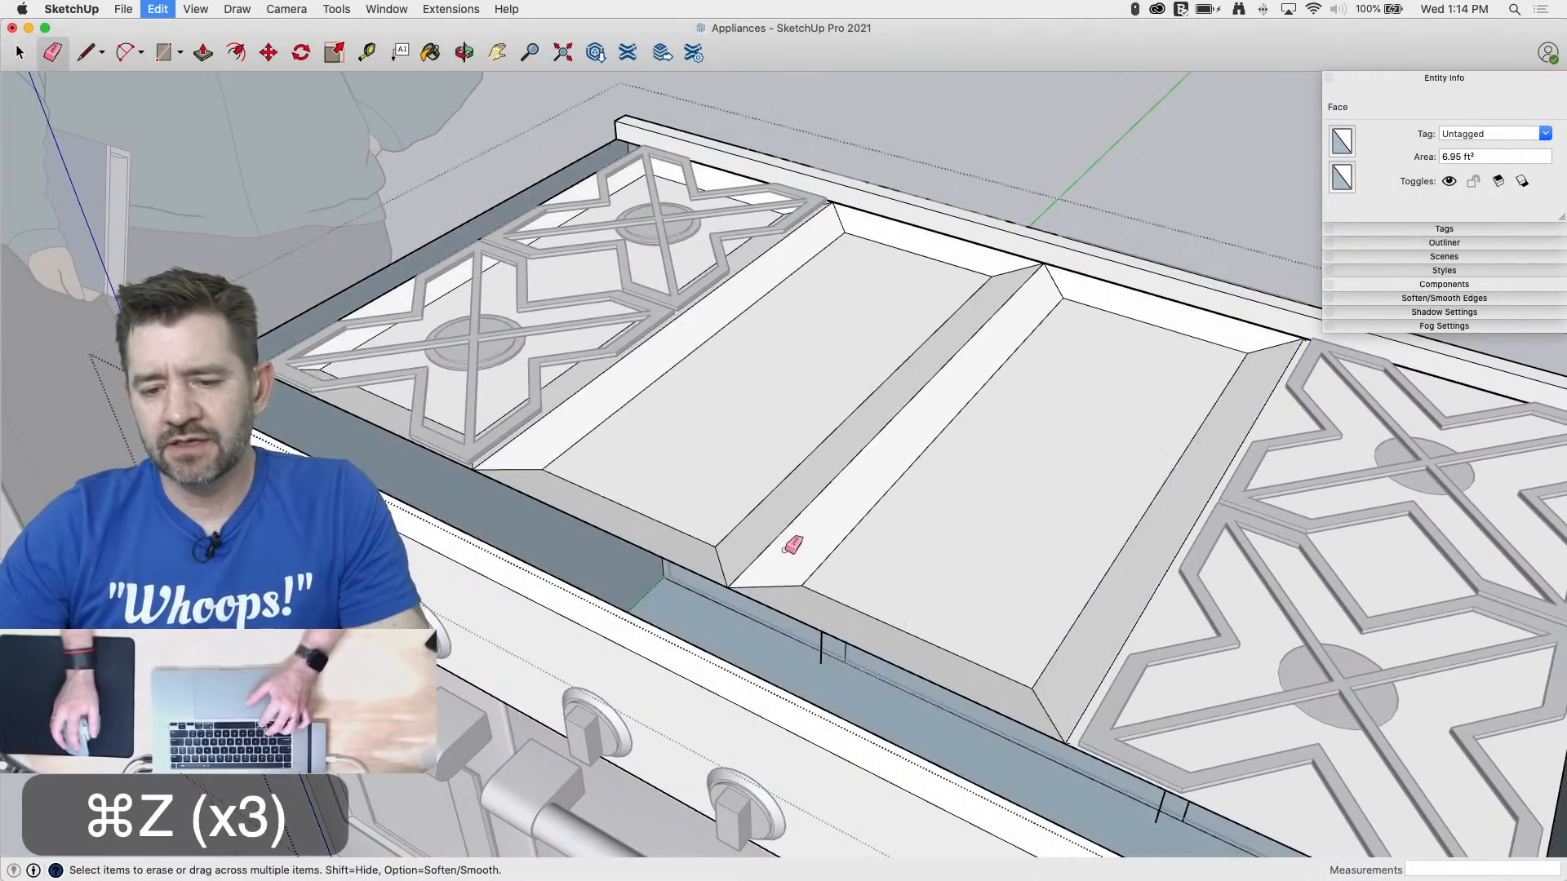
pyautogui.press('super+z')
pyautogui.press('super+z')
pyautogui.press('super+z')
pyautogui.press('super+z')
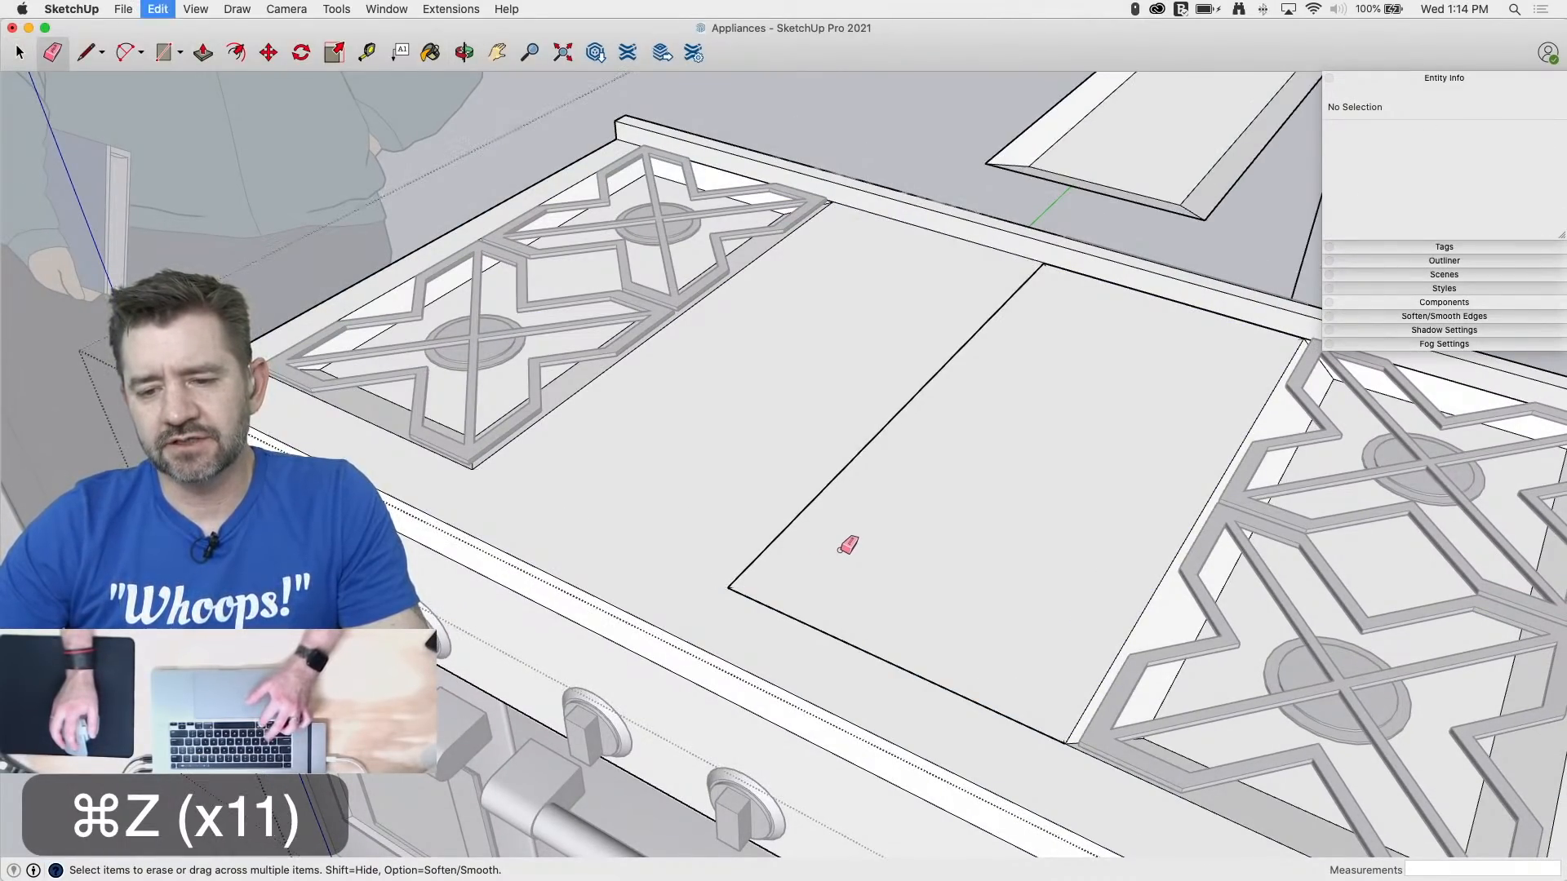
pyautogui.press('super+z')
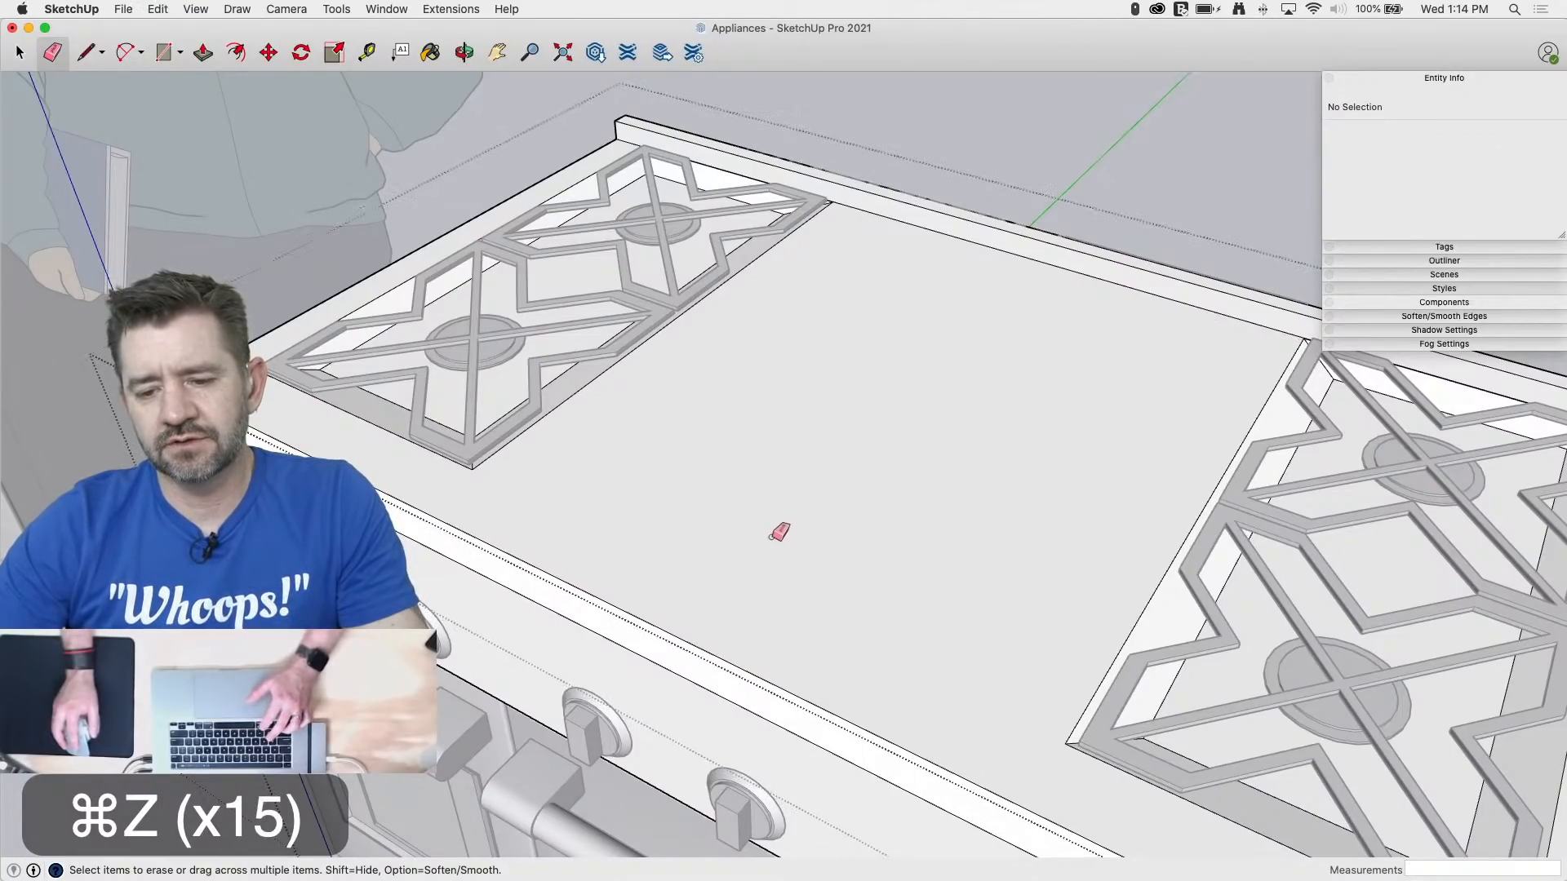
# Step: Draw a rectangle over the plain surface between the burner sections, from one section's back inner corner to the other section's front inner corner
pyautogui.press('r')
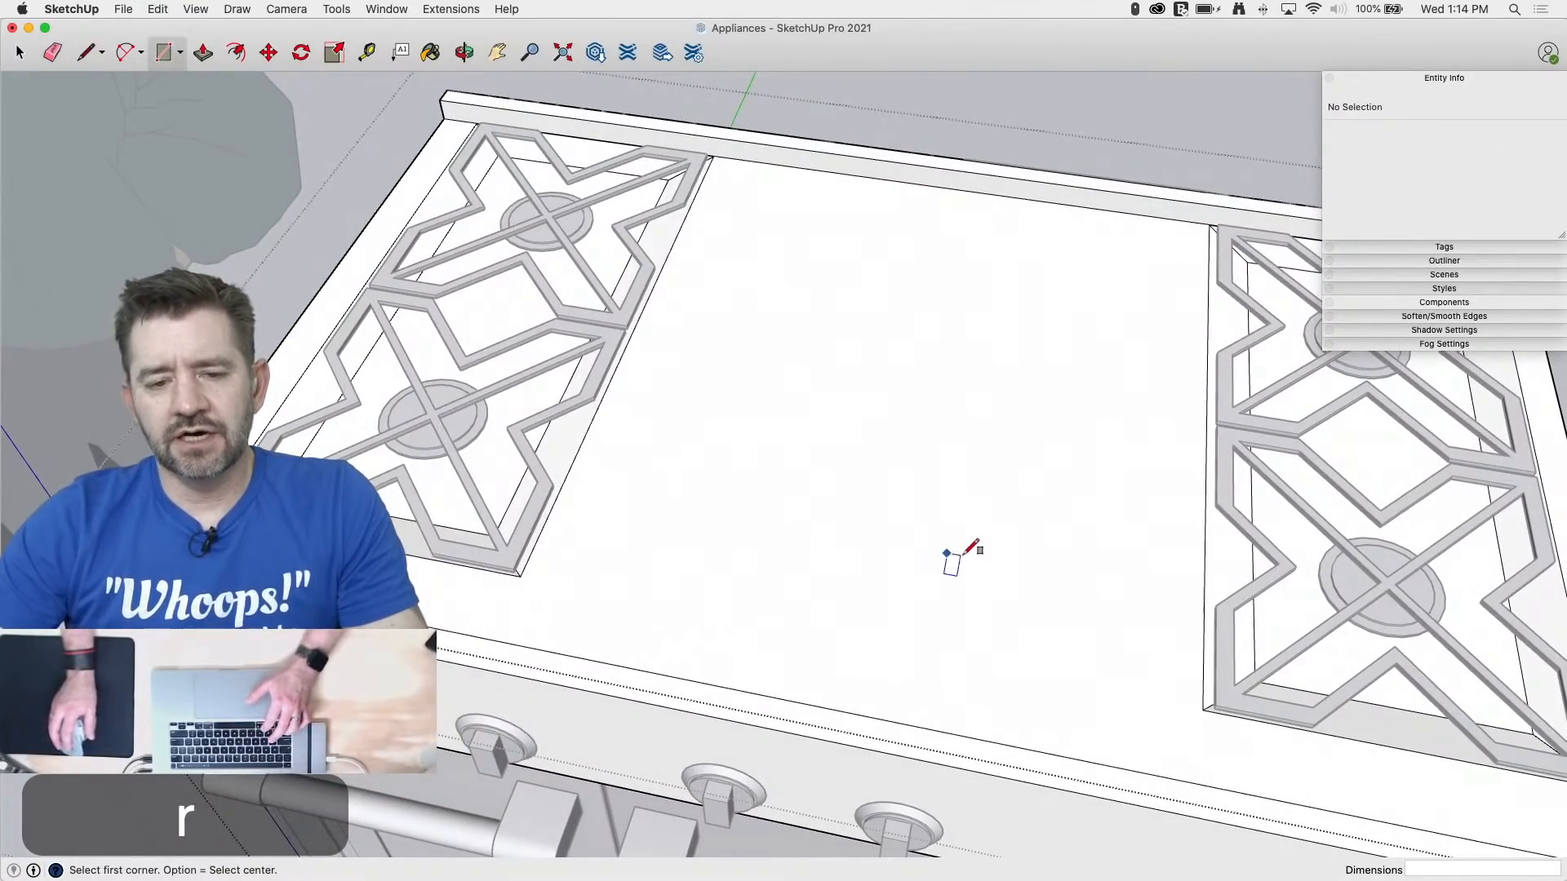
pyautogui.click(714, 156)
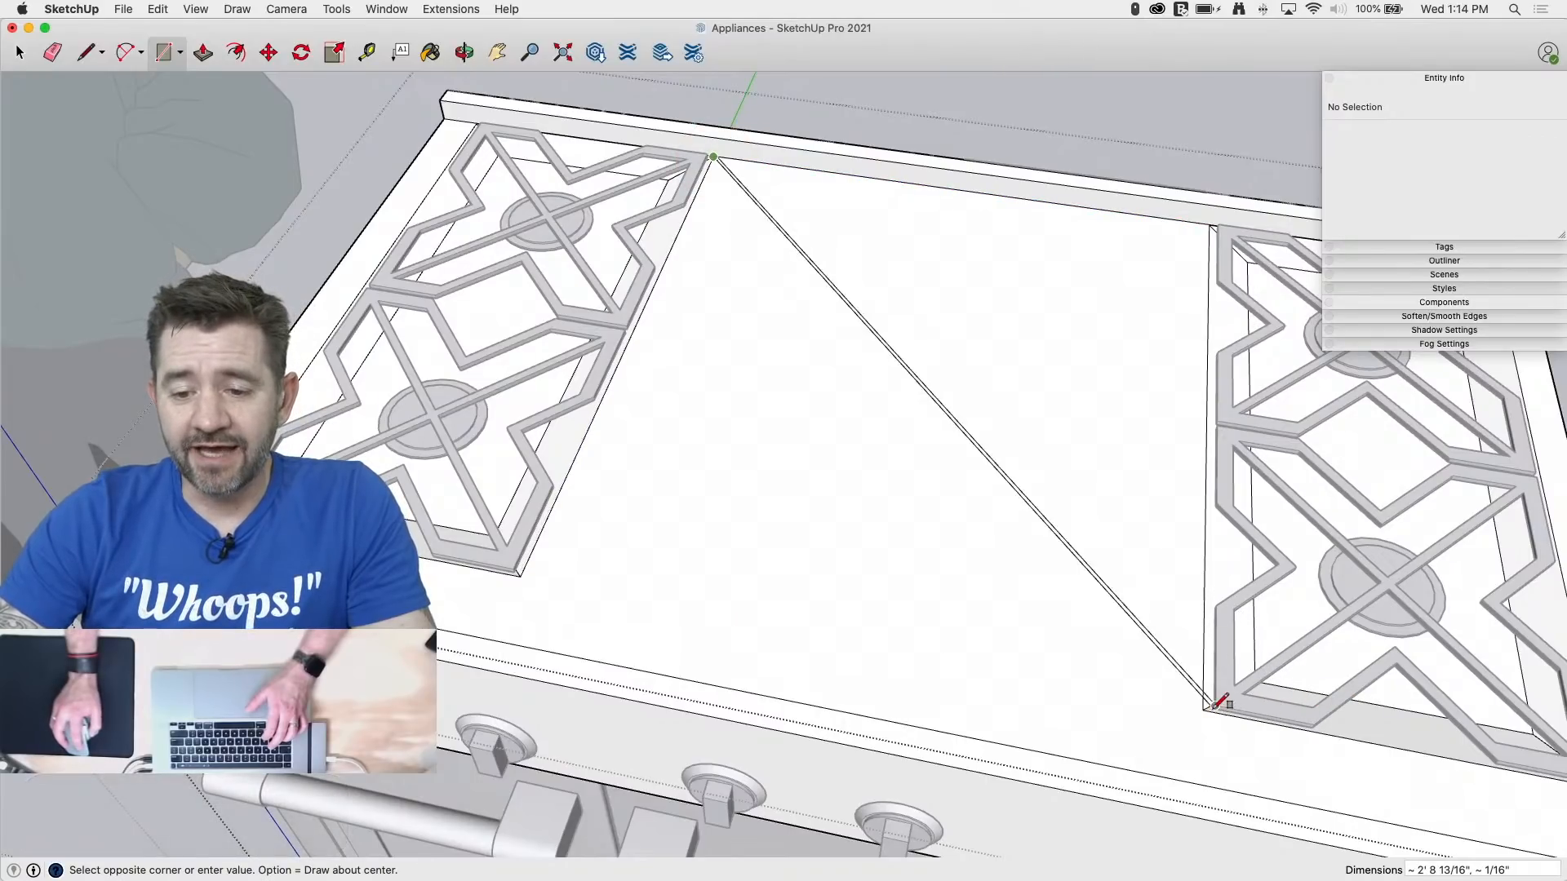
pyautogui.click(1208, 703)
pyautogui.moveTo(1204, 690); pyautogui.dragTo(897, 536, button='middle')
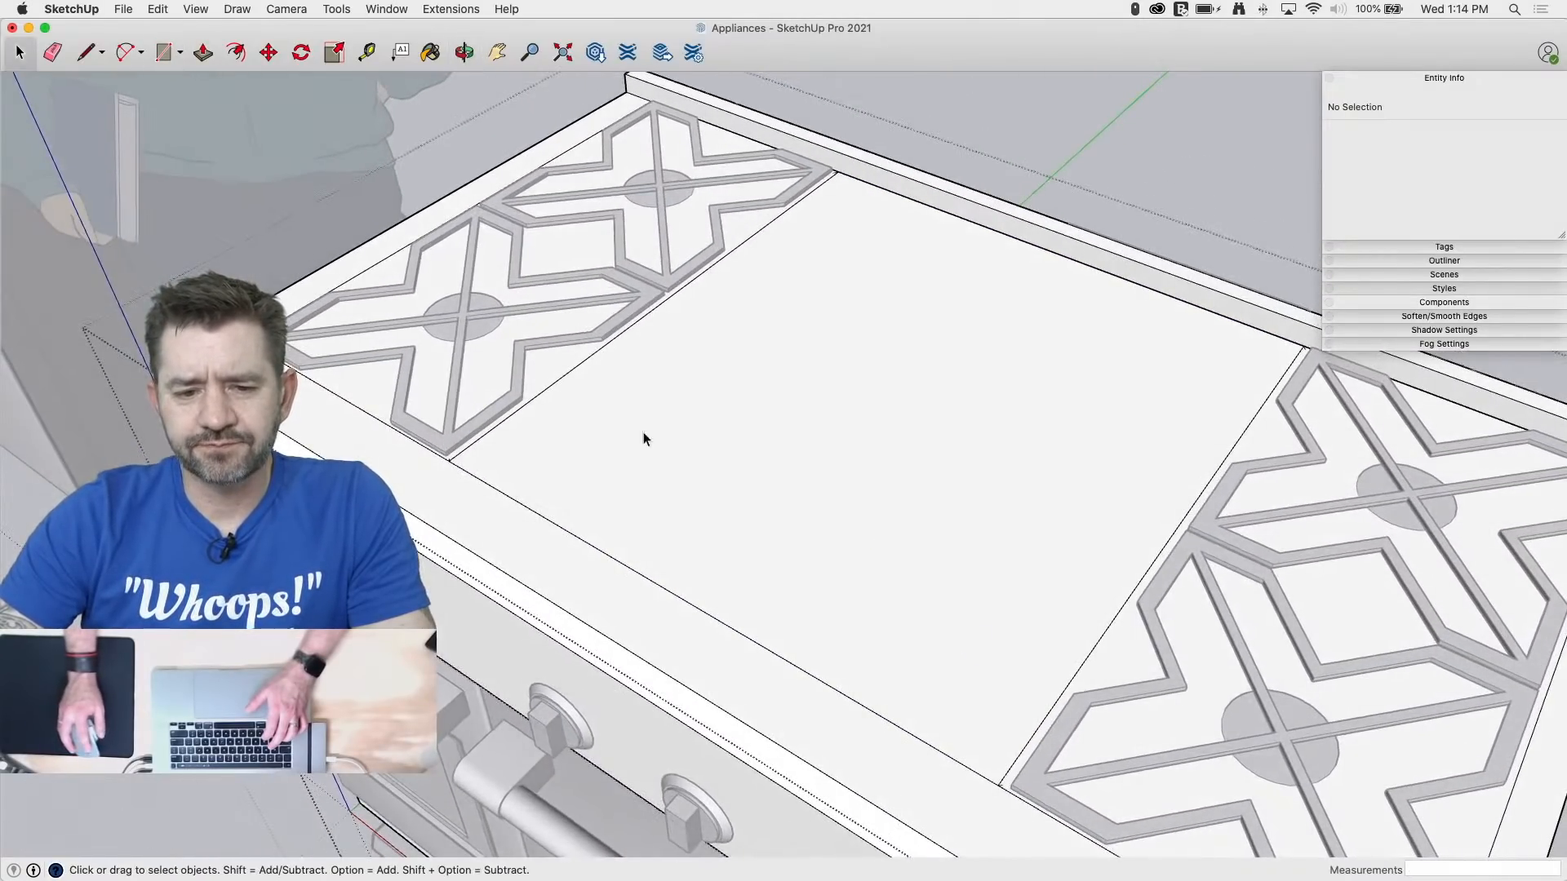
# Step: Delete the faces covering the burner recesses at both ends of the stove top
pyautogui.press('space')
pyautogui.click(492, 365)
pyautogui.press('BackSpace')
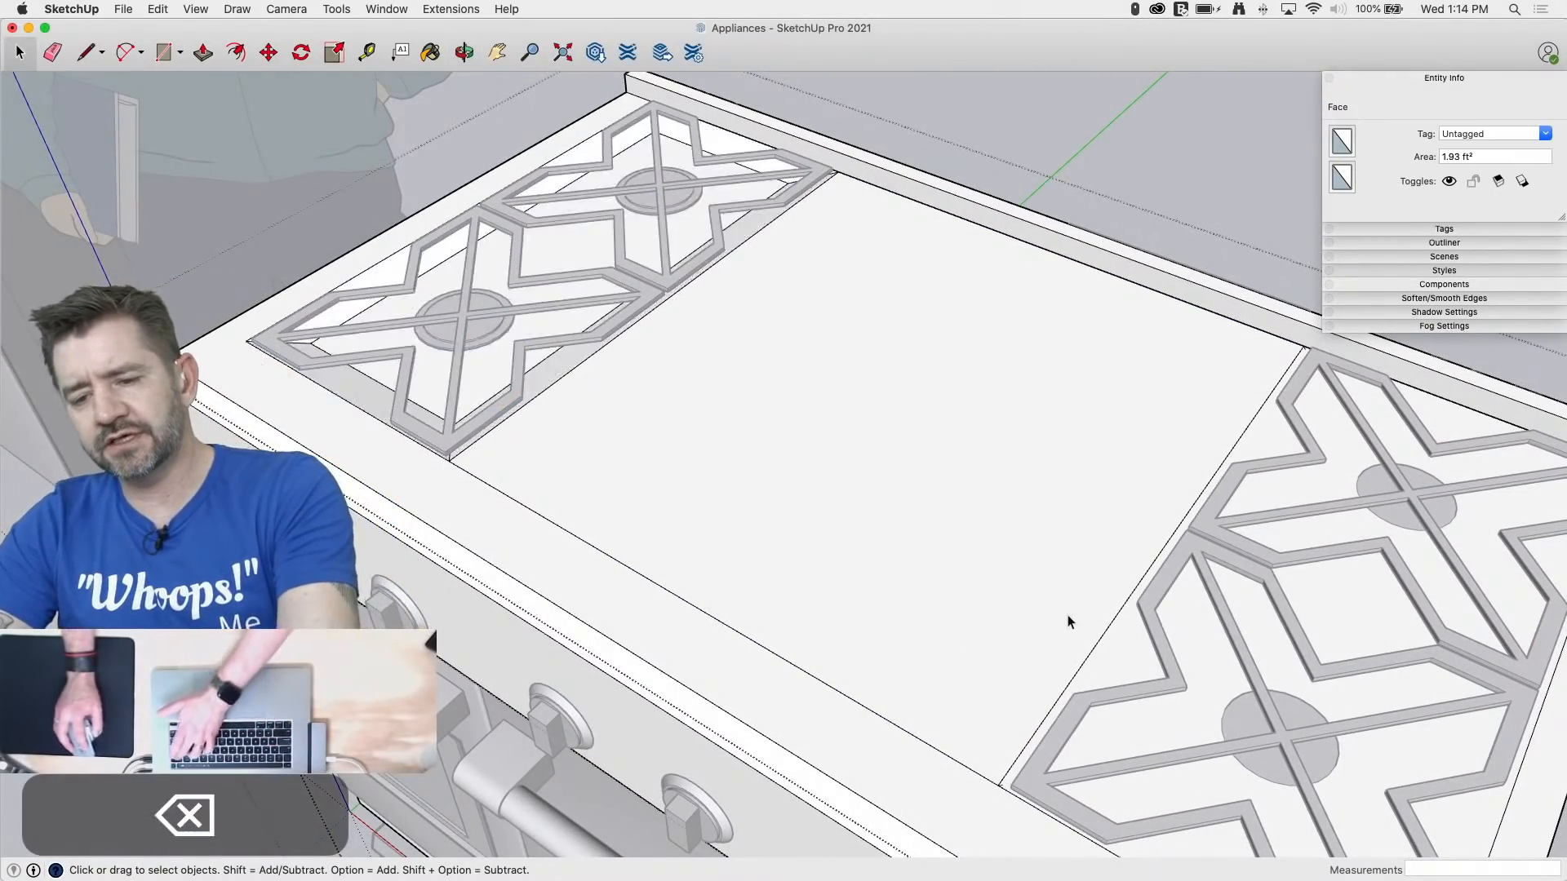
pyautogui.press('BackSpace')
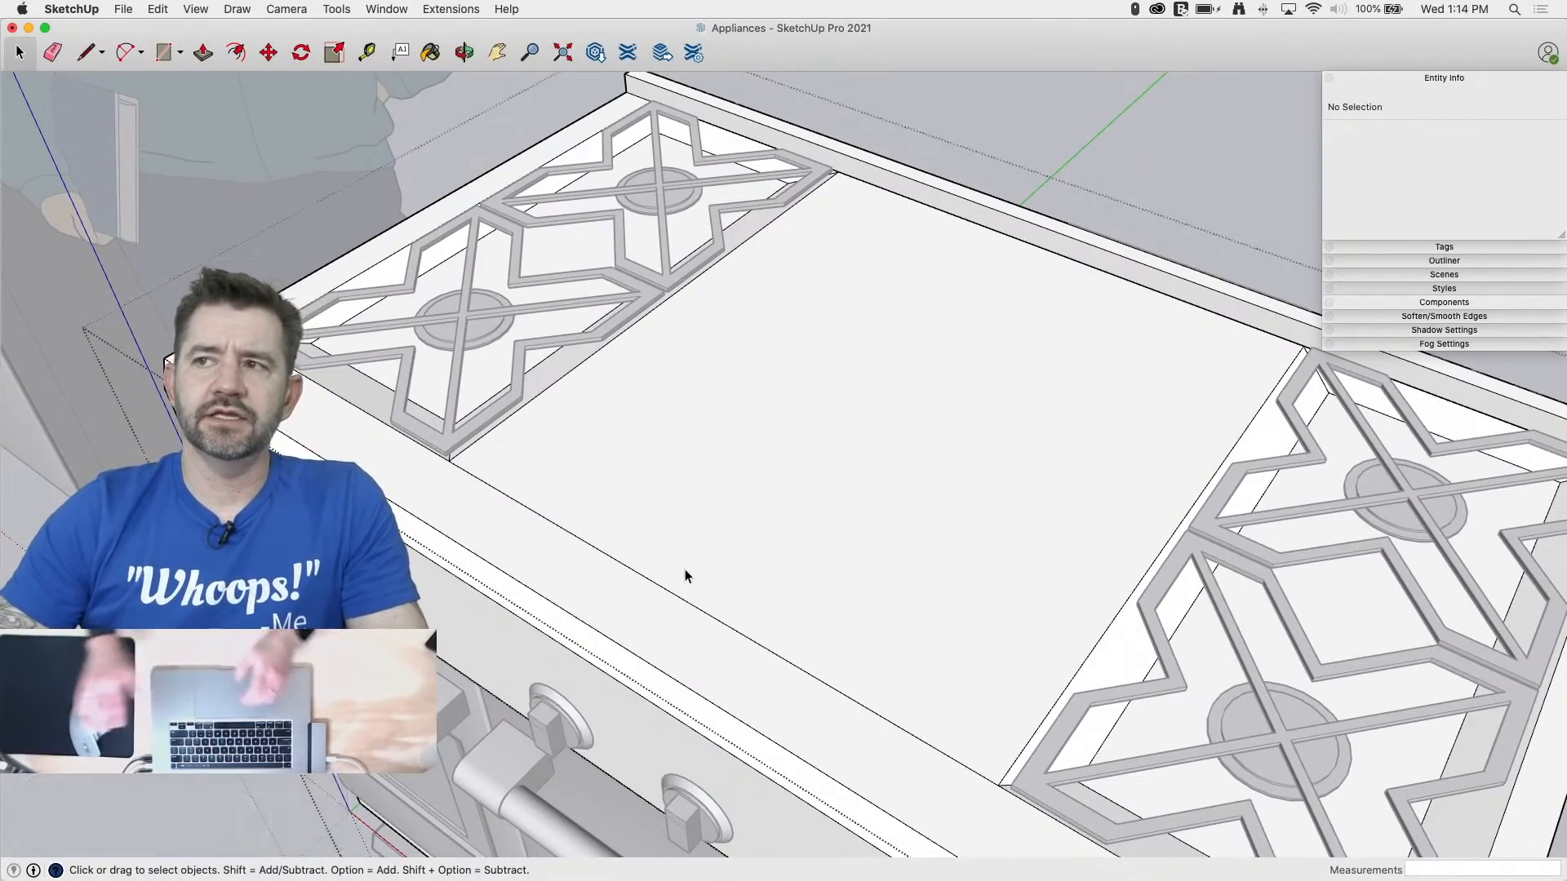
# Step: Split the middle surface into two halves with a line about 2' 3/16" long from the front edge's midpoint to the back edge
pyautogui.moveTo(701, 573); pyautogui.dragTo(888, 634, button='middle')
pyautogui.press('l')
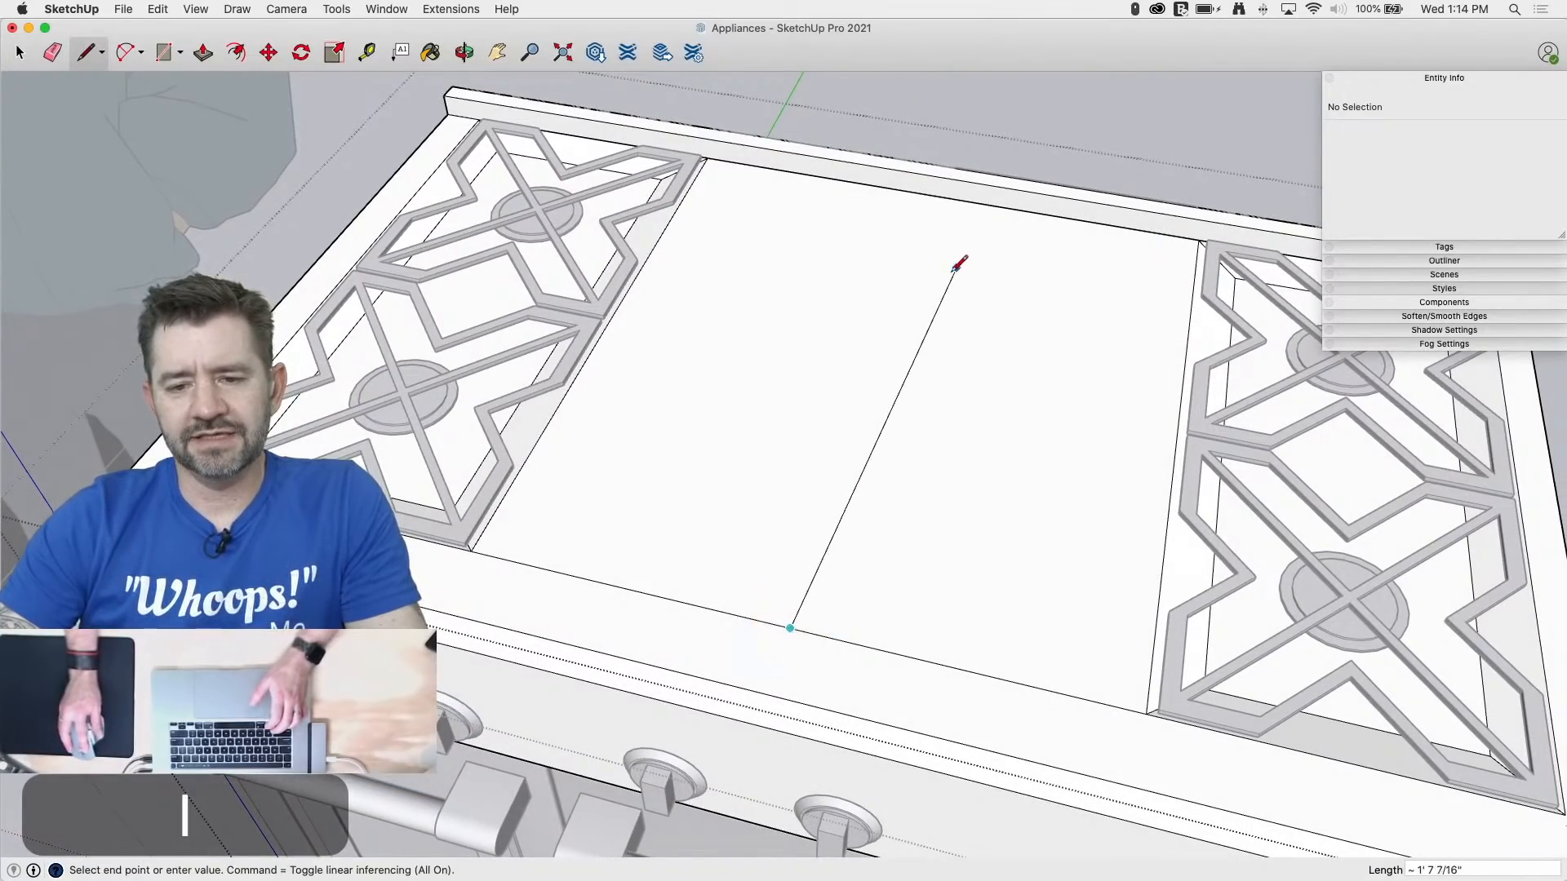
pyautogui.click(948, 196)
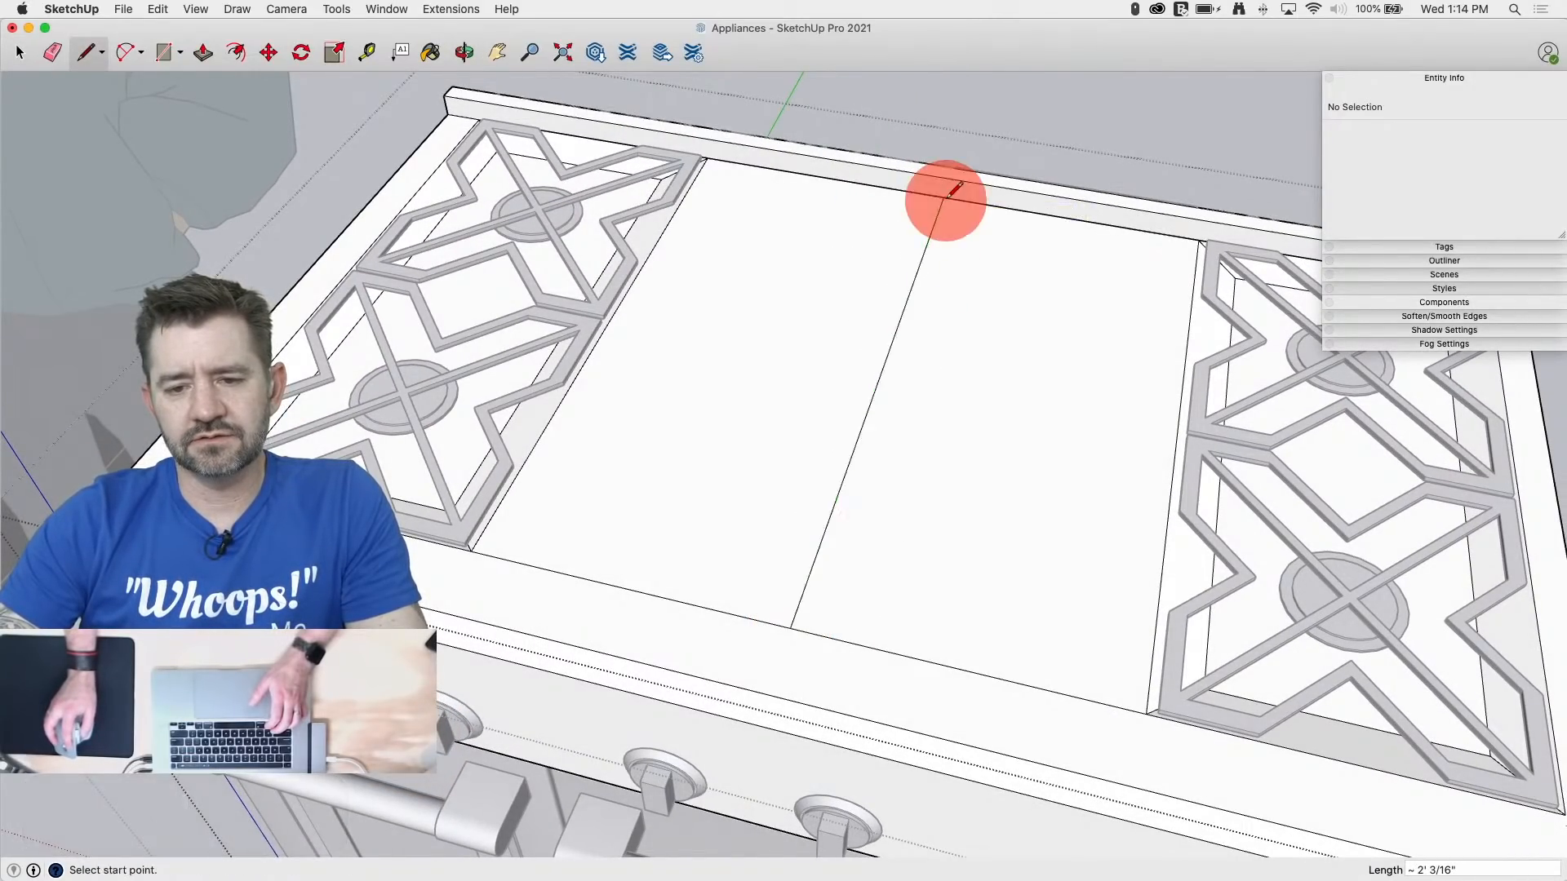
pyautogui.moveTo(764, 391); pyautogui.dragTo(784, 447, button='middle')
pyautogui.moveTo(674, 424); pyautogui.dragTo(653, 413, button='middle')
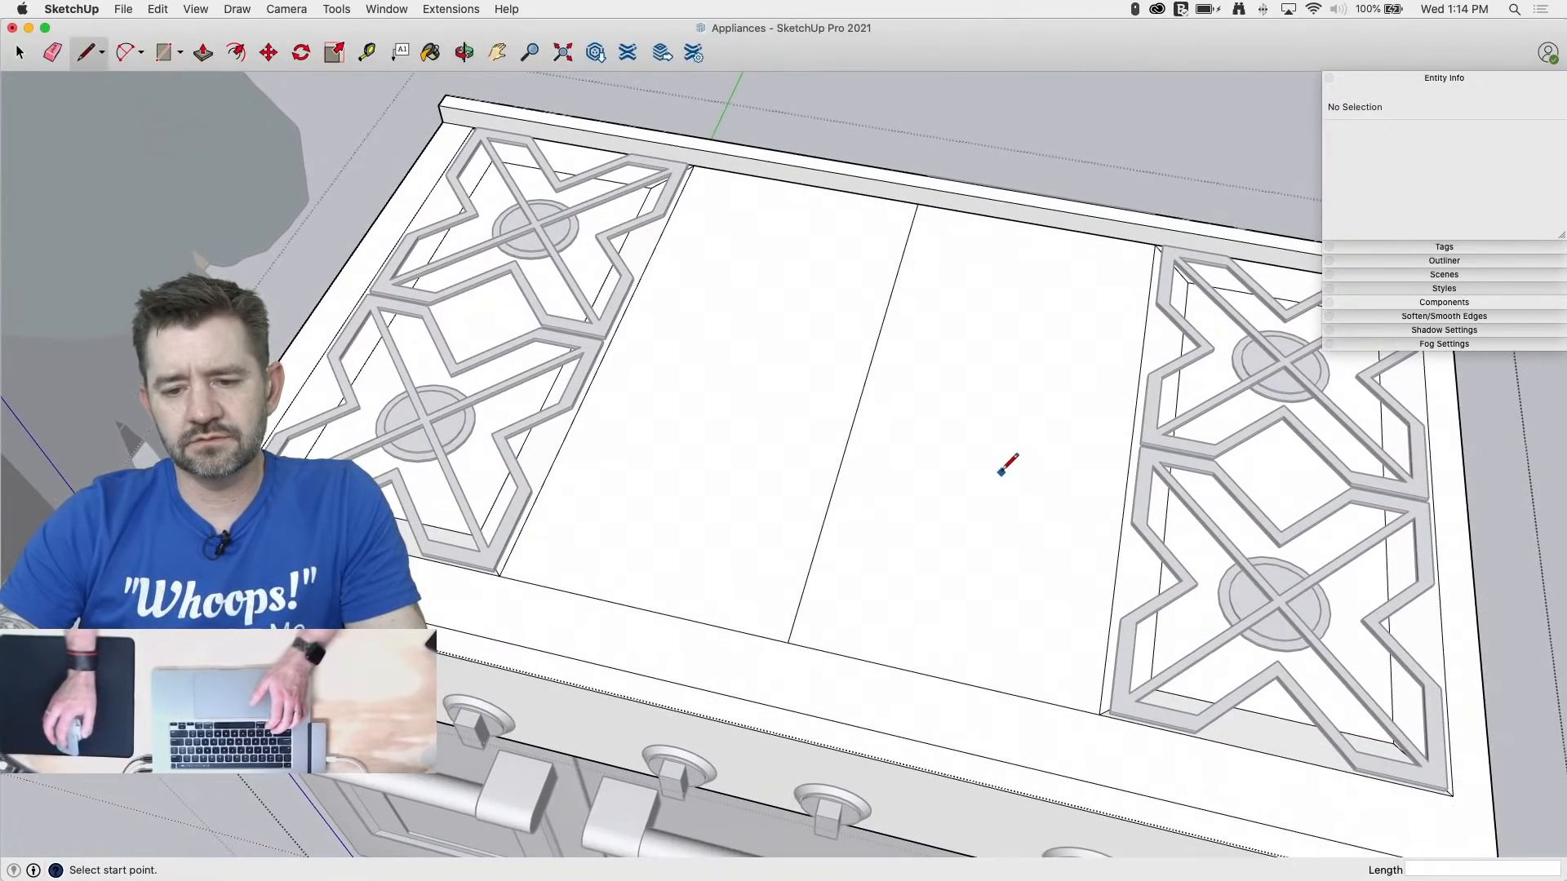
# Step: Offset the right-hand middle section's outline inward and move the inner front edge back about 1 3/16" to widen the front border
pyautogui.scroll(3, 997, 474)
pyautogui.press('f')
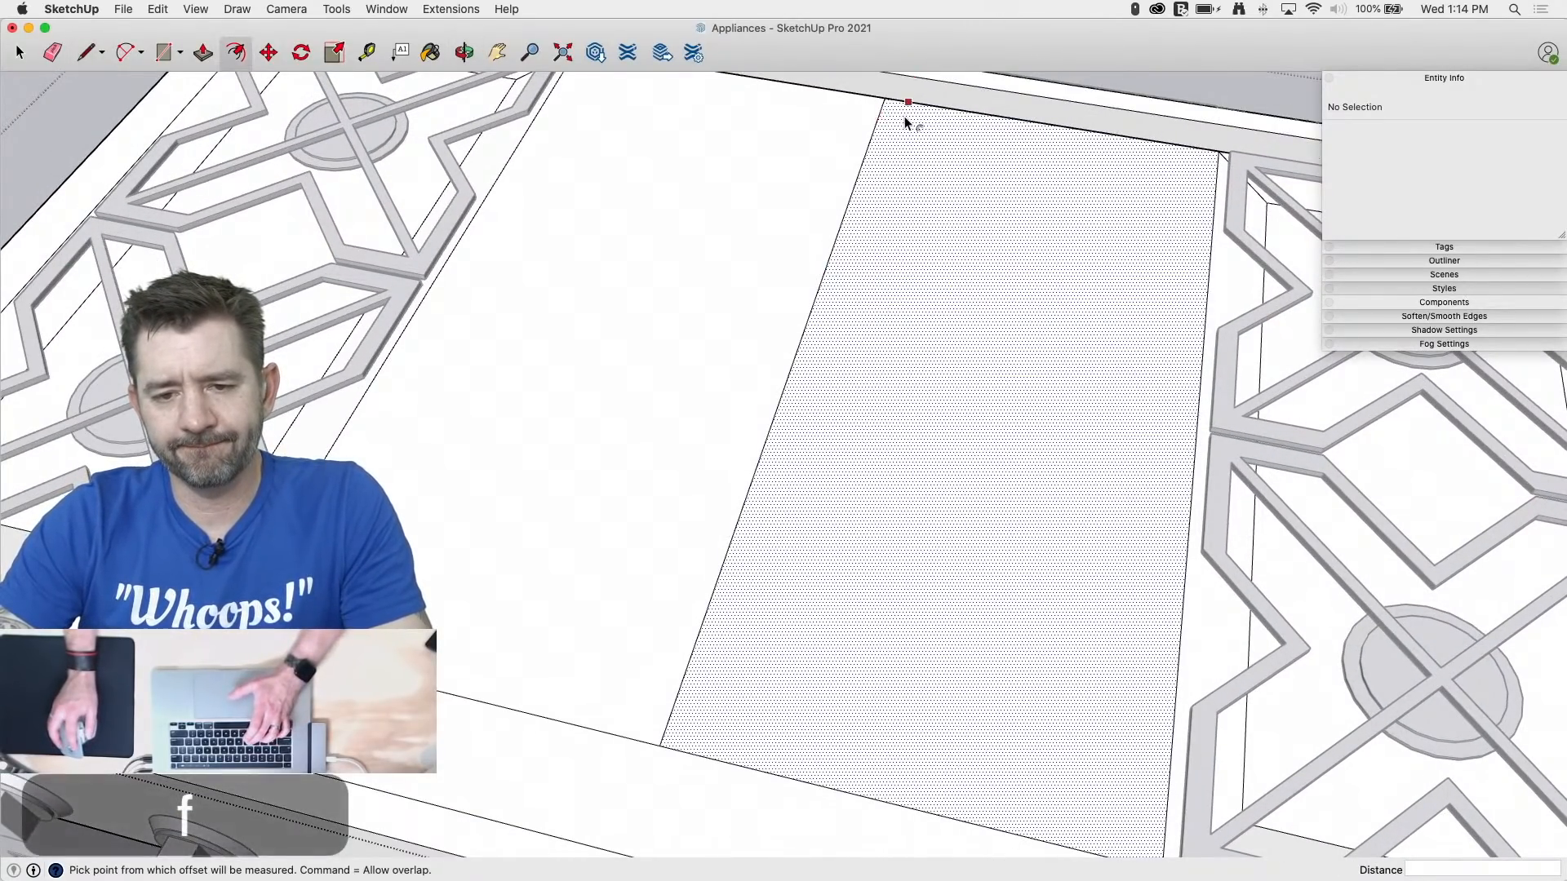
pyautogui.click(887, 105)
pyautogui.click(888, 105)
pyautogui.scroll(-5, 839, 571)
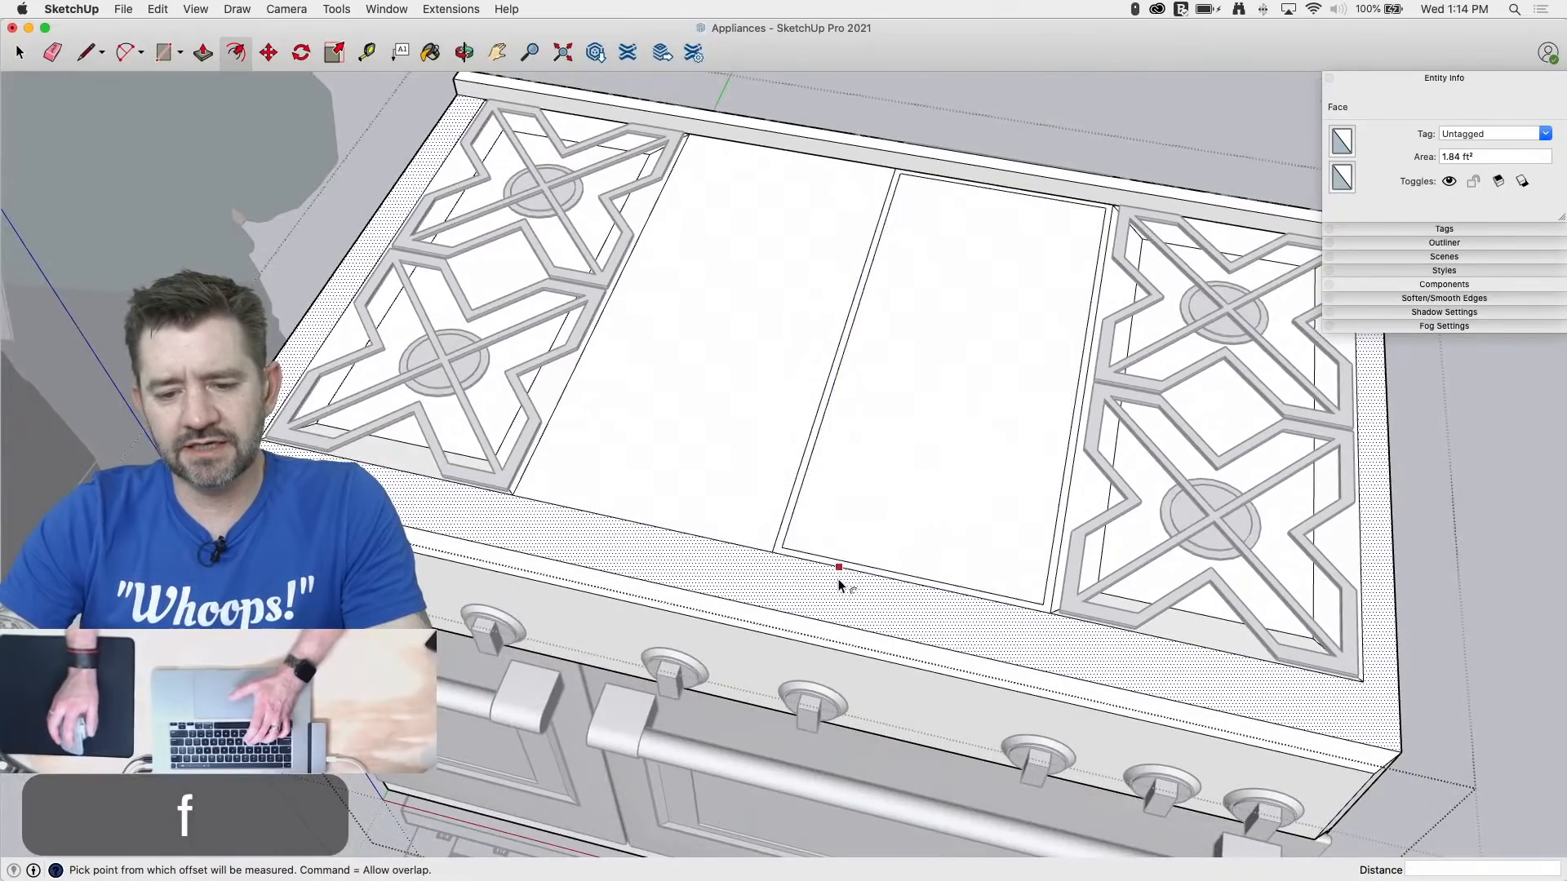
pyautogui.press('space')
pyautogui.click(863, 569)
pyautogui.press('m')
pyautogui.click(863, 565)
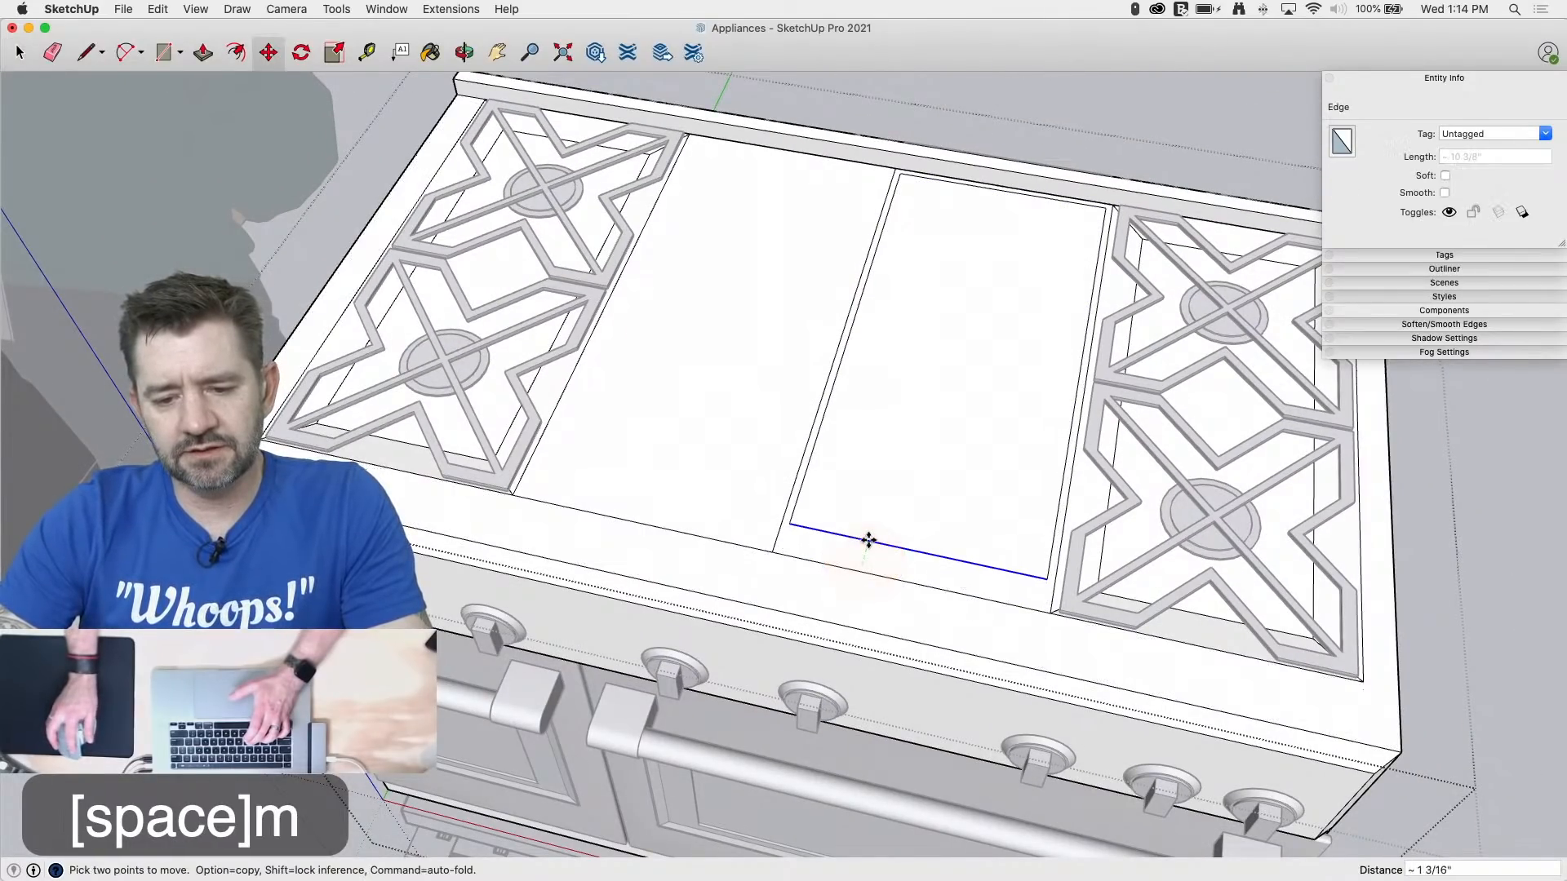
pyautogui.click(869, 537)
pyautogui.moveTo(985, 414); pyautogui.dragTo(815, 364, button='middle')
# Step: Push the inner face of the right-hand middle section down about 3/8" and raise the border around it
pyautogui.press('p')
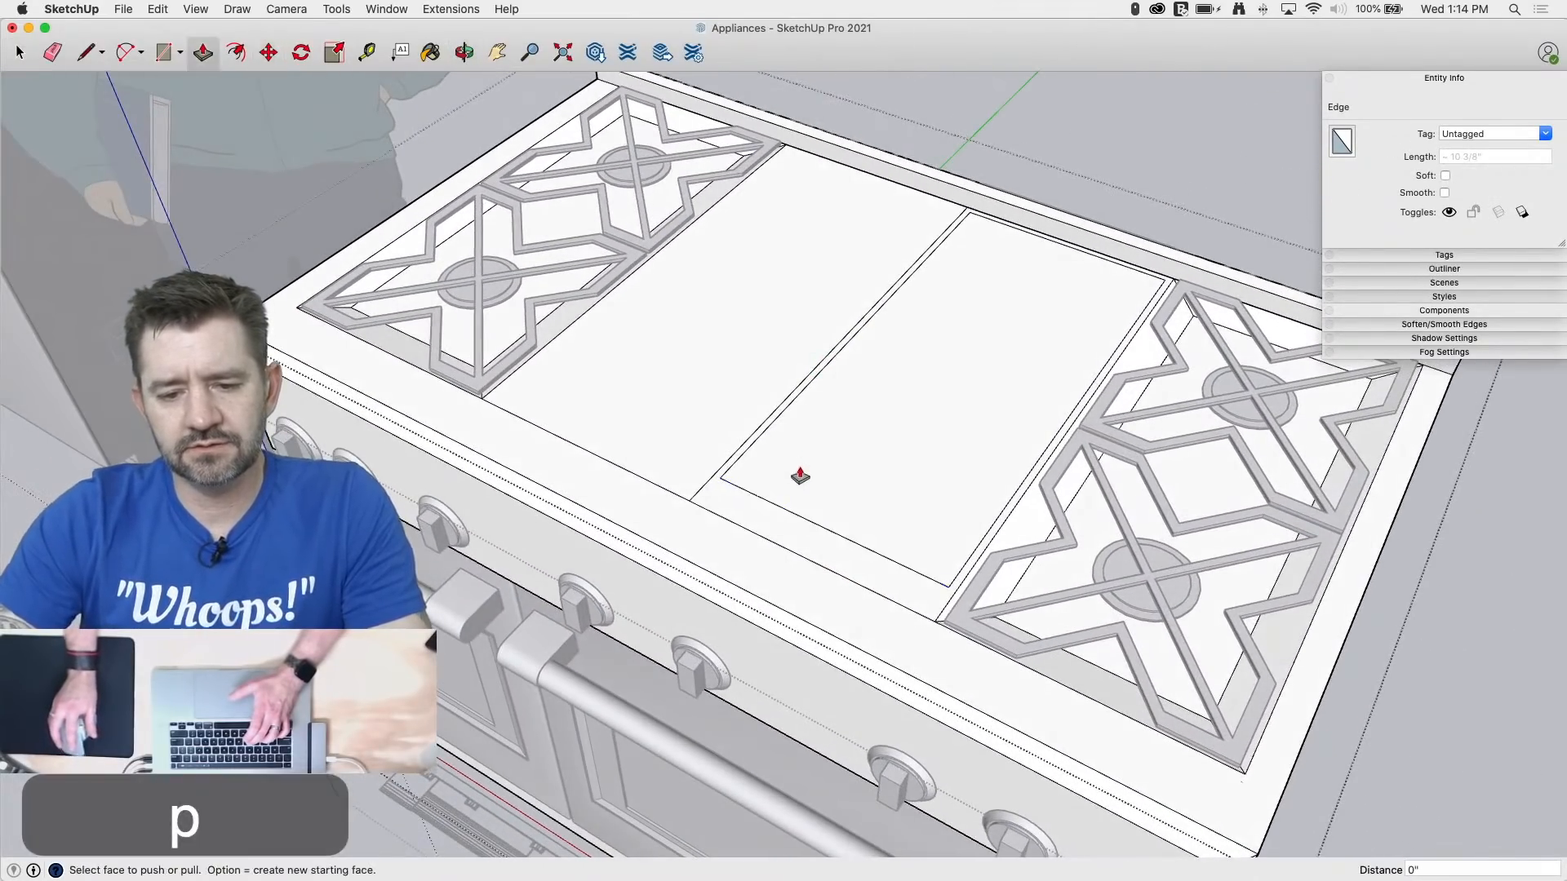
pyautogui.click(870, 388)
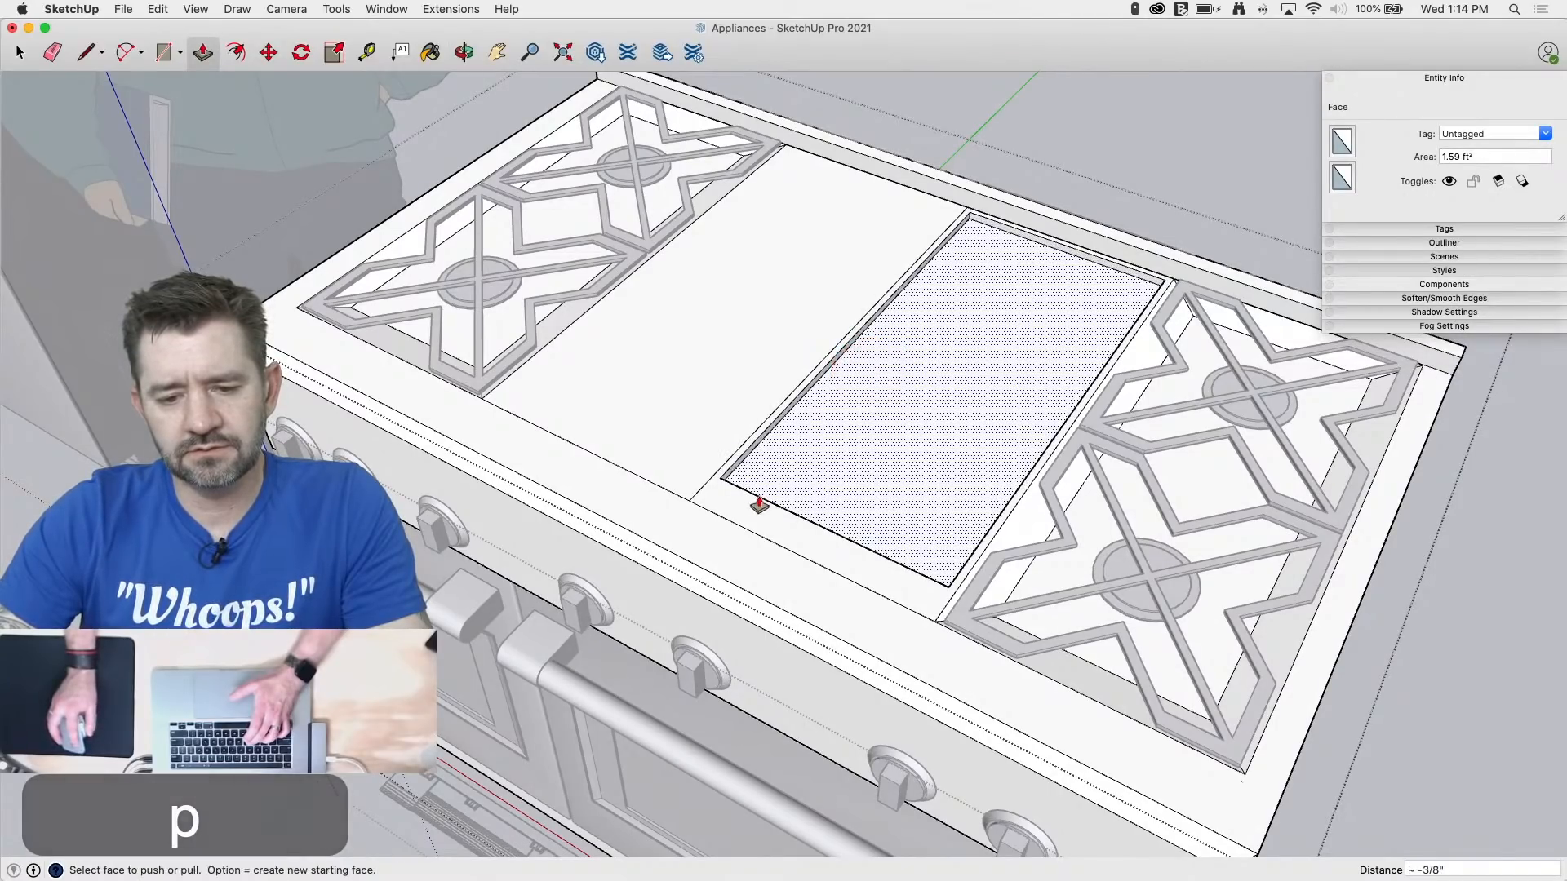
pyautogui.click(749, 499)
pyautogui.moveTo(593, 496); pyautogui.dragTo(986, 436, button='middle')
# Step: Push the plain left-hand middle section down about 3/16" to recess it
pyautogui.press('space')
pyautogui.scroll(4, 726, 357)
pyautogui.press('p')
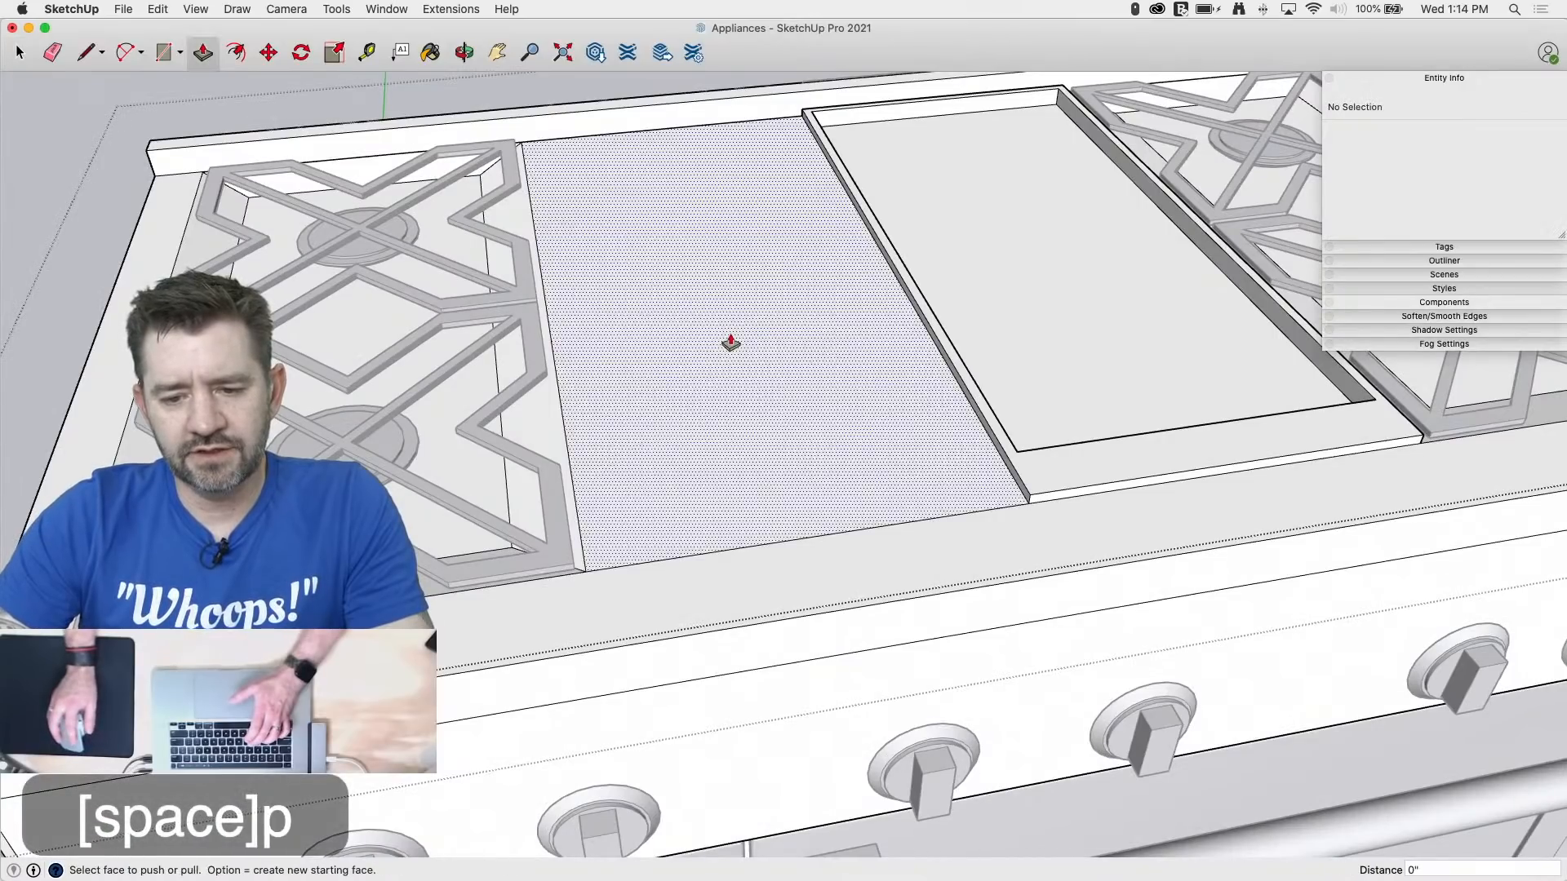
pyautogui.click(726, 320)
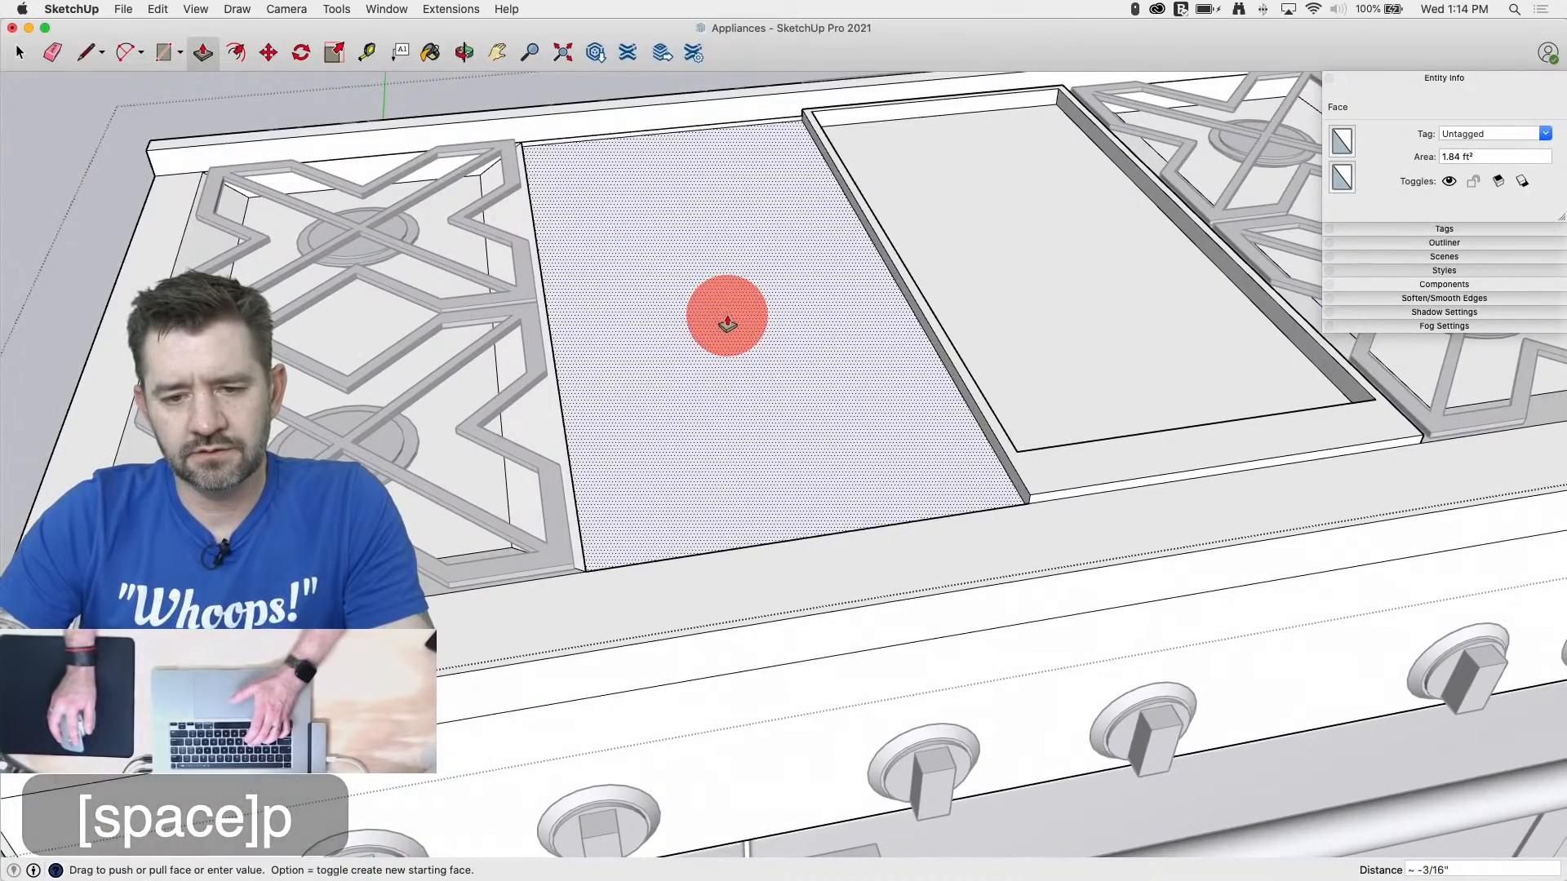
pyautogui.moveTo(725, 322); pyautogui.dragTo(616, 322, button='middle')
pyautogui.press('e')
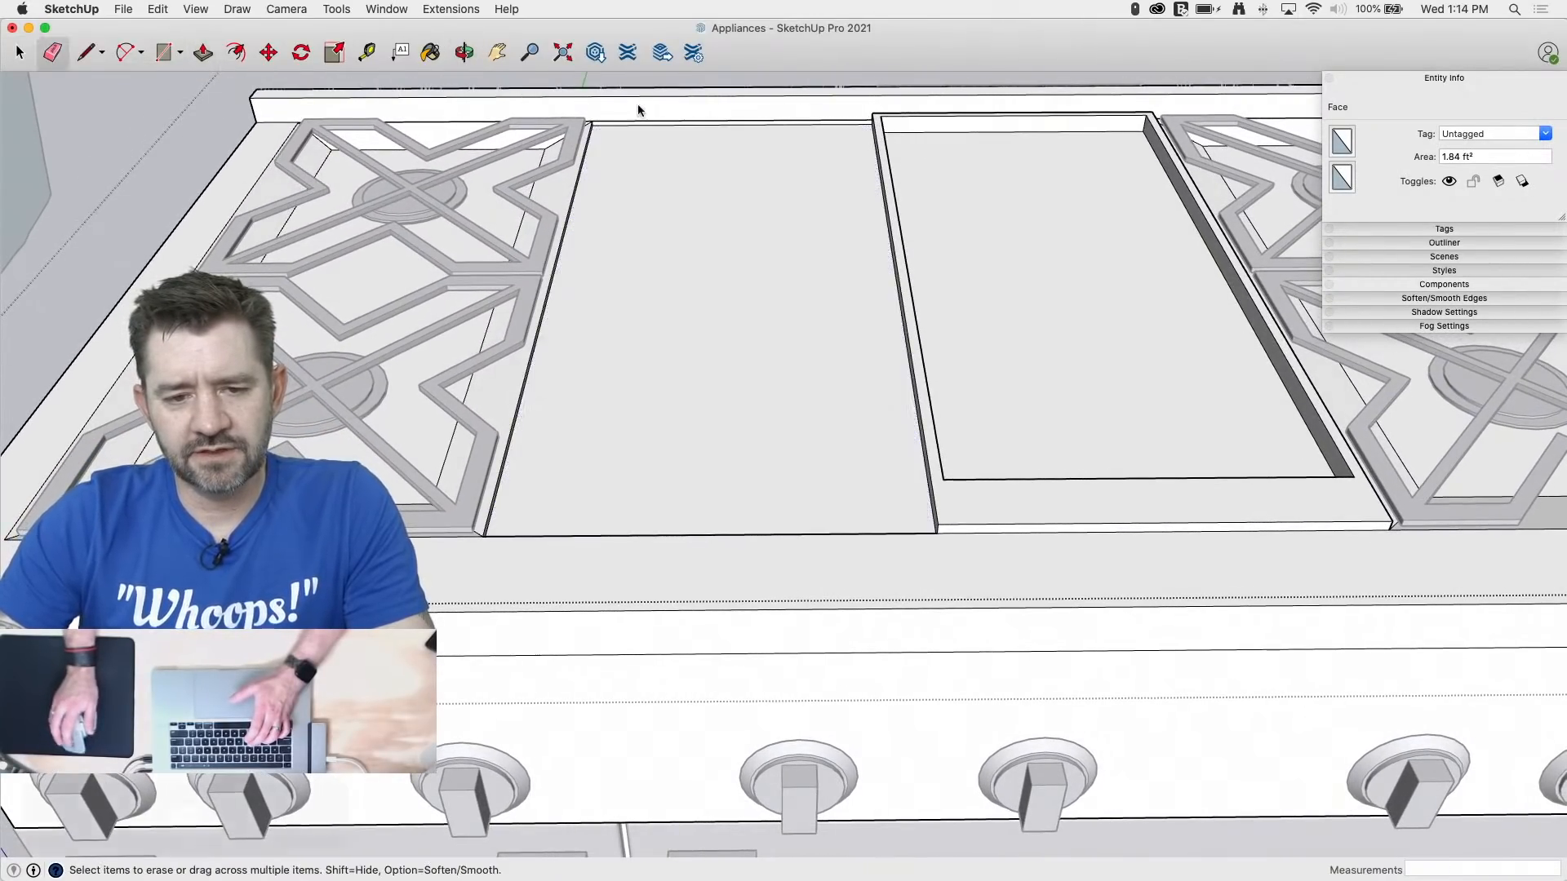
pyautogui.moveTo(657, 212); pyautogui.dragTo(643, 314, button='middle')
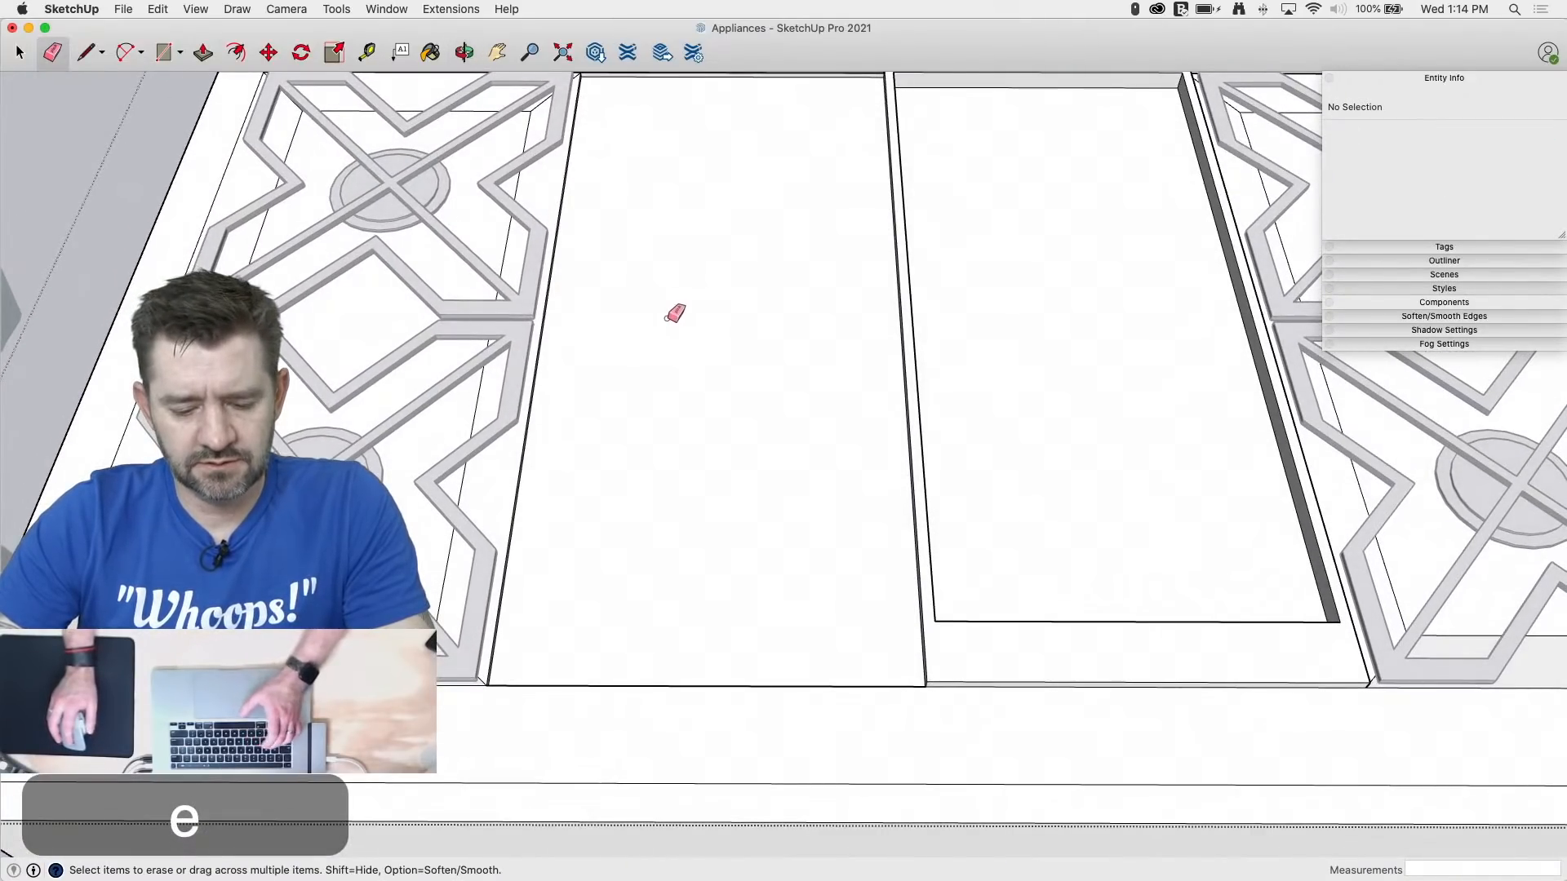
# Step: Copy the recessed face of the left-hand middle section and paste it in place outside the range's group
pyautogui.press('space')
pyautogui.click(675, 326)
pyautogui.press('super+c')
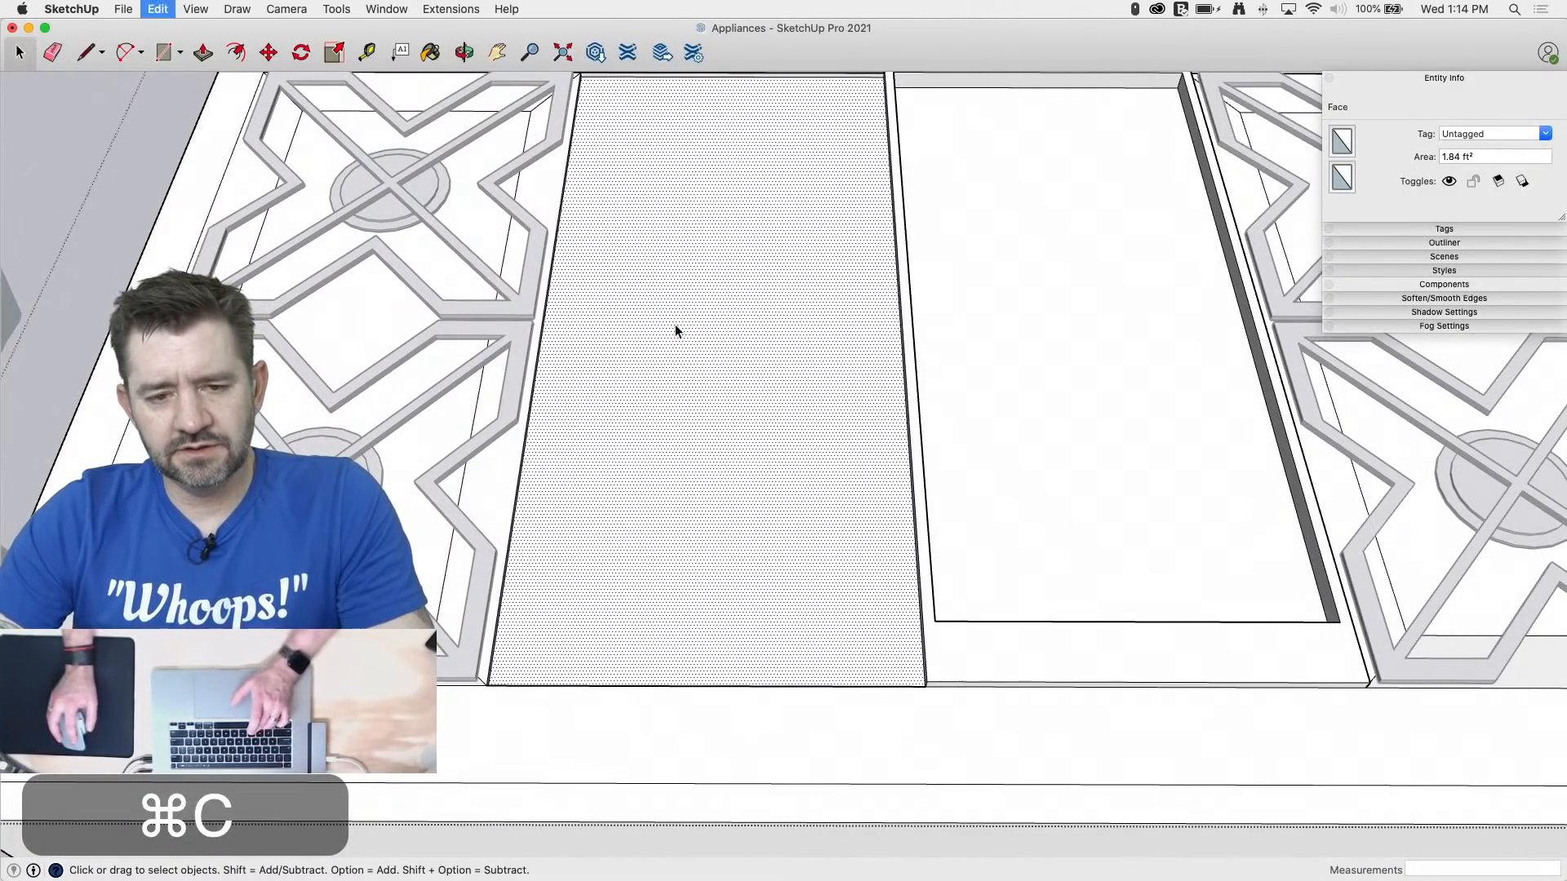
pyautogui.scroll(-6, 755, 280)
pyautogui.click(392, 106)
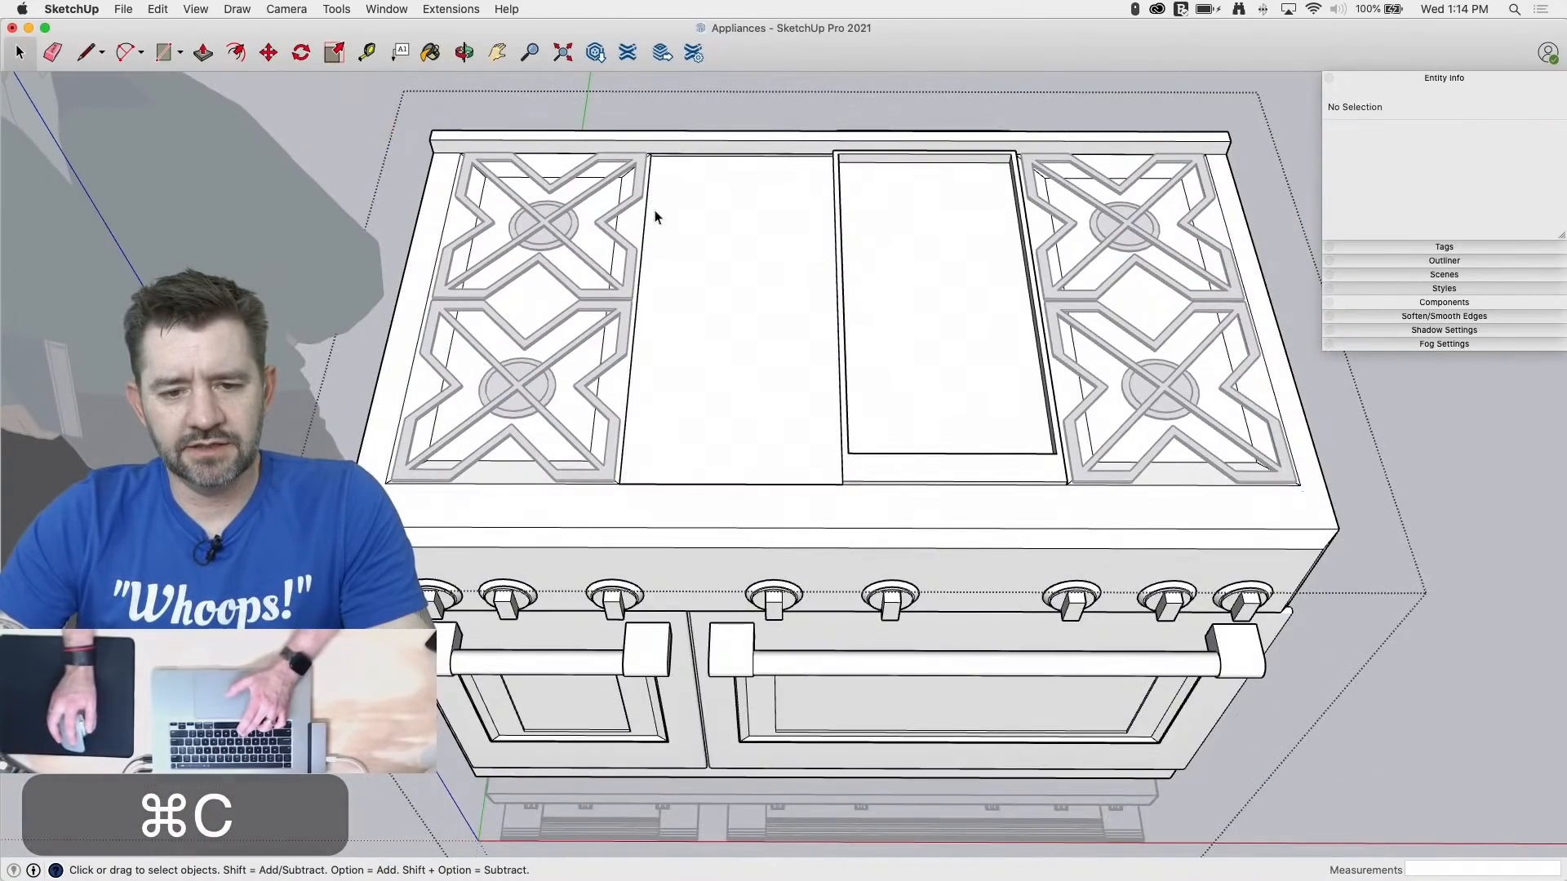
pyautogui.click(360, 141)
pyautogui.click(157, 9)
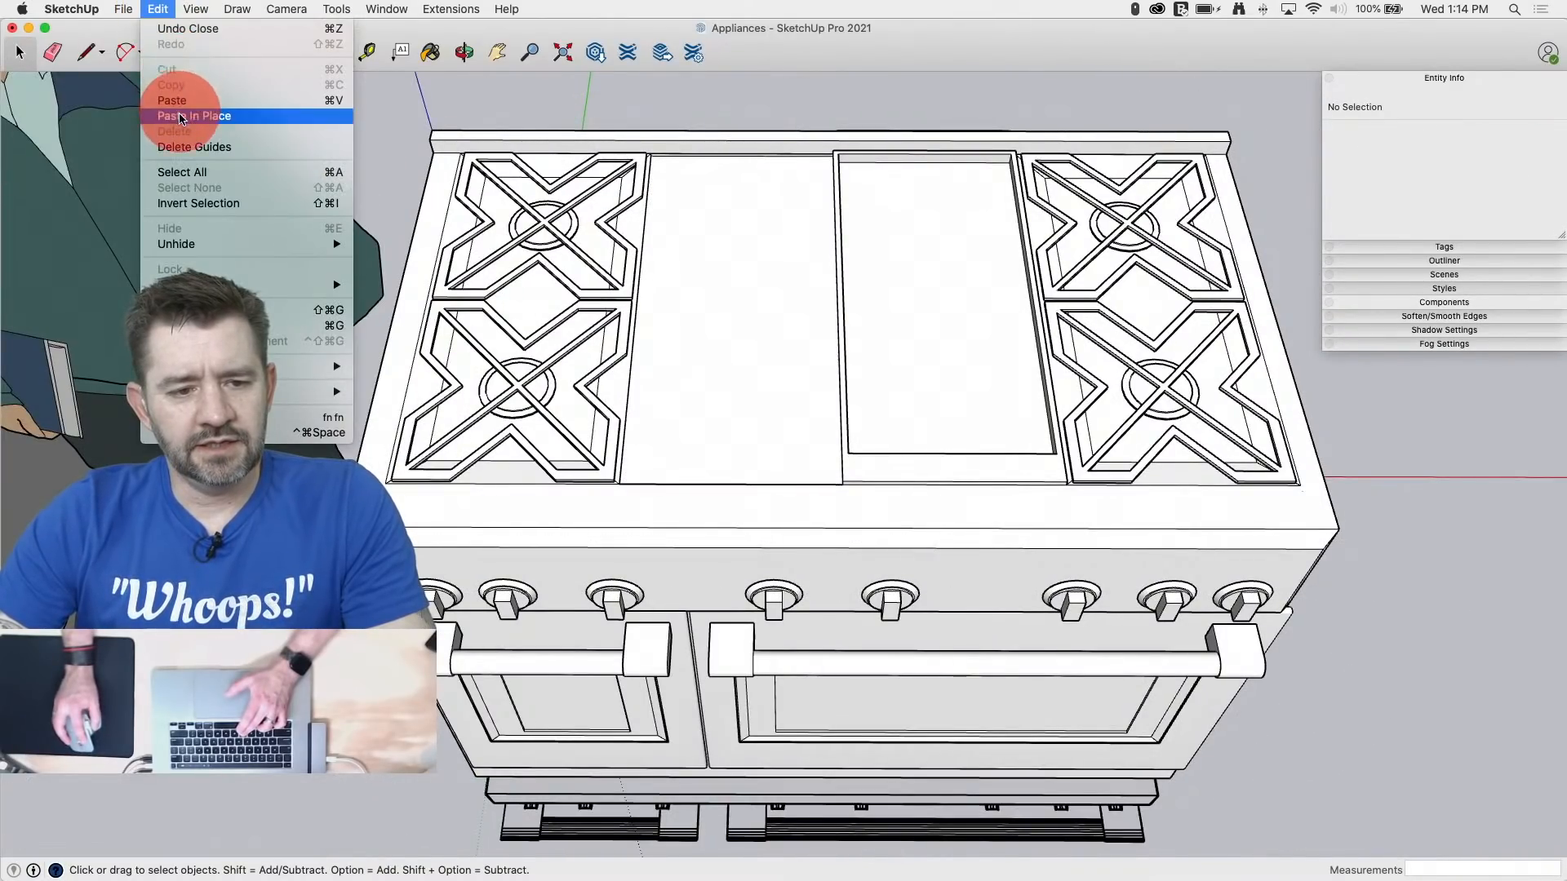
pyautogui.click(181, 119)
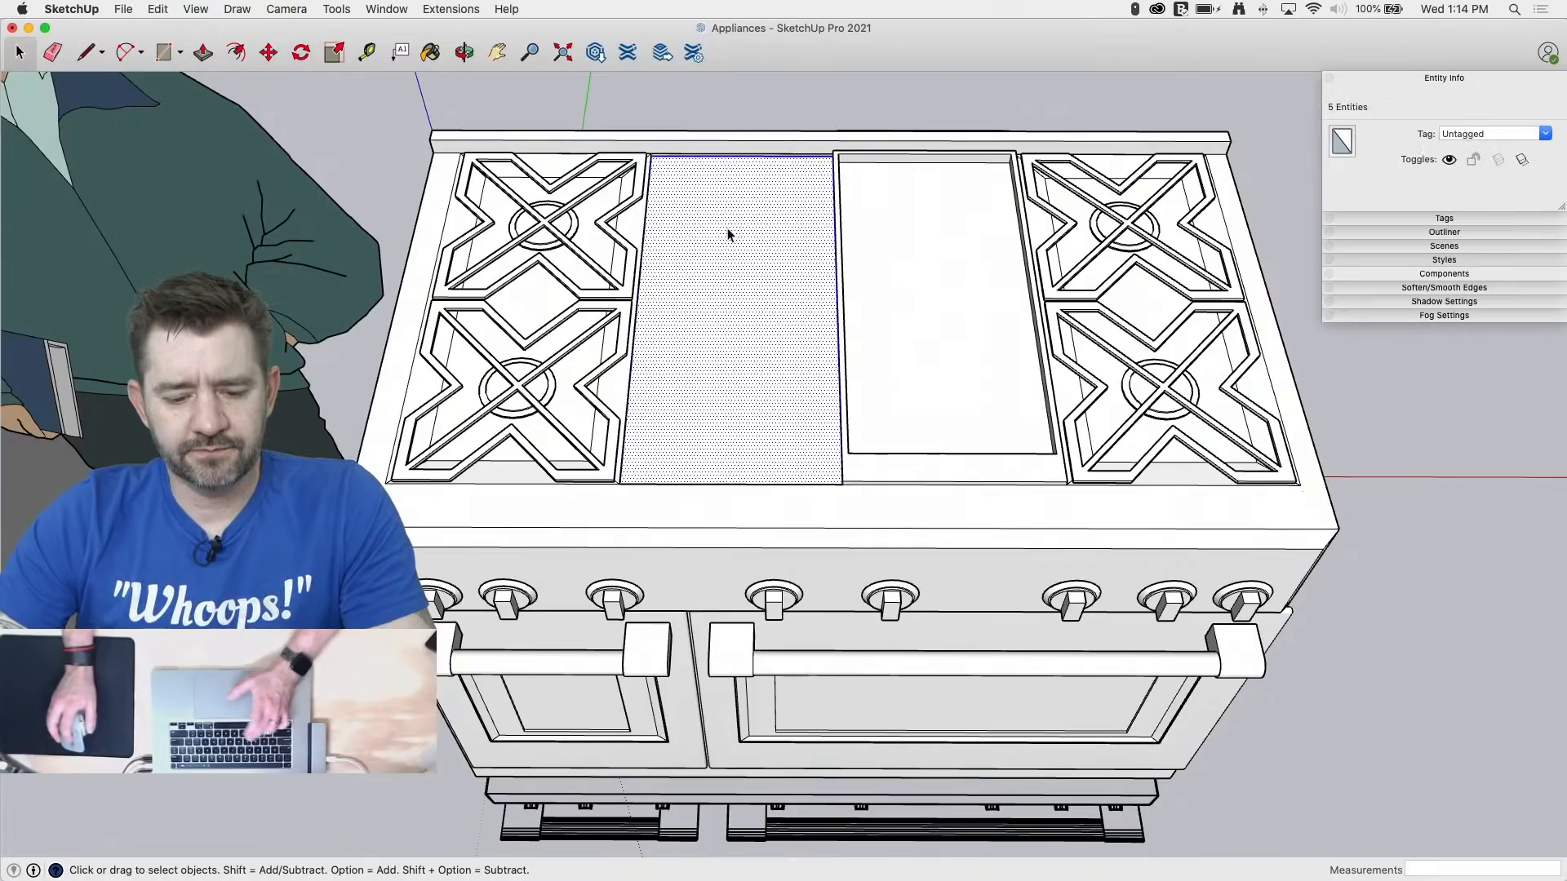
# Step: Offset the pasted face's outline slightly inward and delete the border and outer edges around it
pyautogui.scroll(3, 727, 234)
pyautogui.press('f')
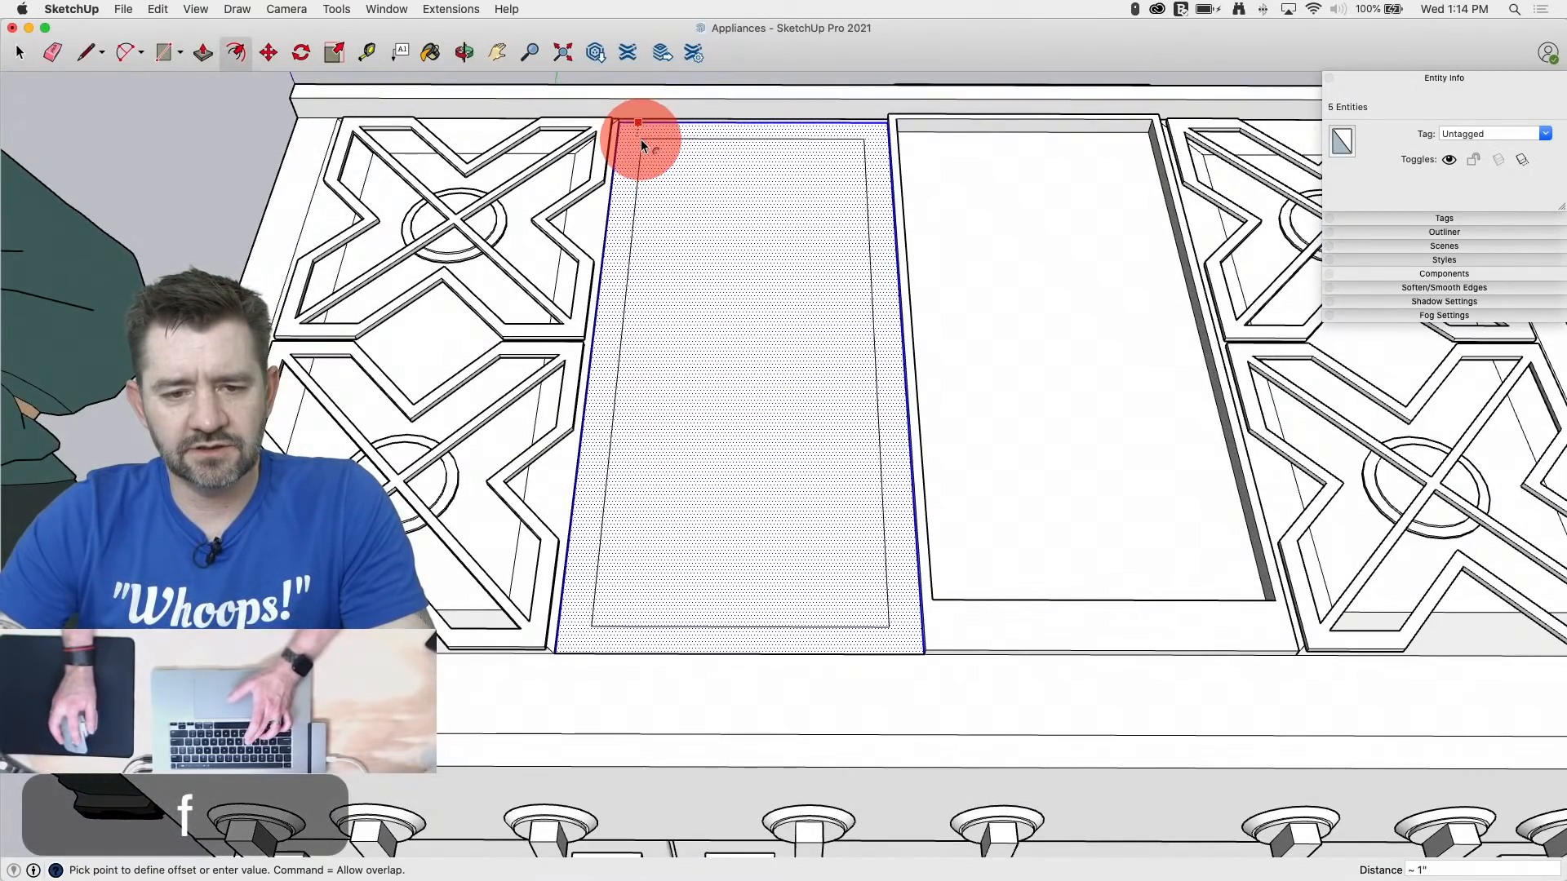
pyautogui.moveTo(639, 139); pyautogui.dragTo(633, 125)
pyautogui.press('e')
pyautogui.scroll(2, 628, 124)
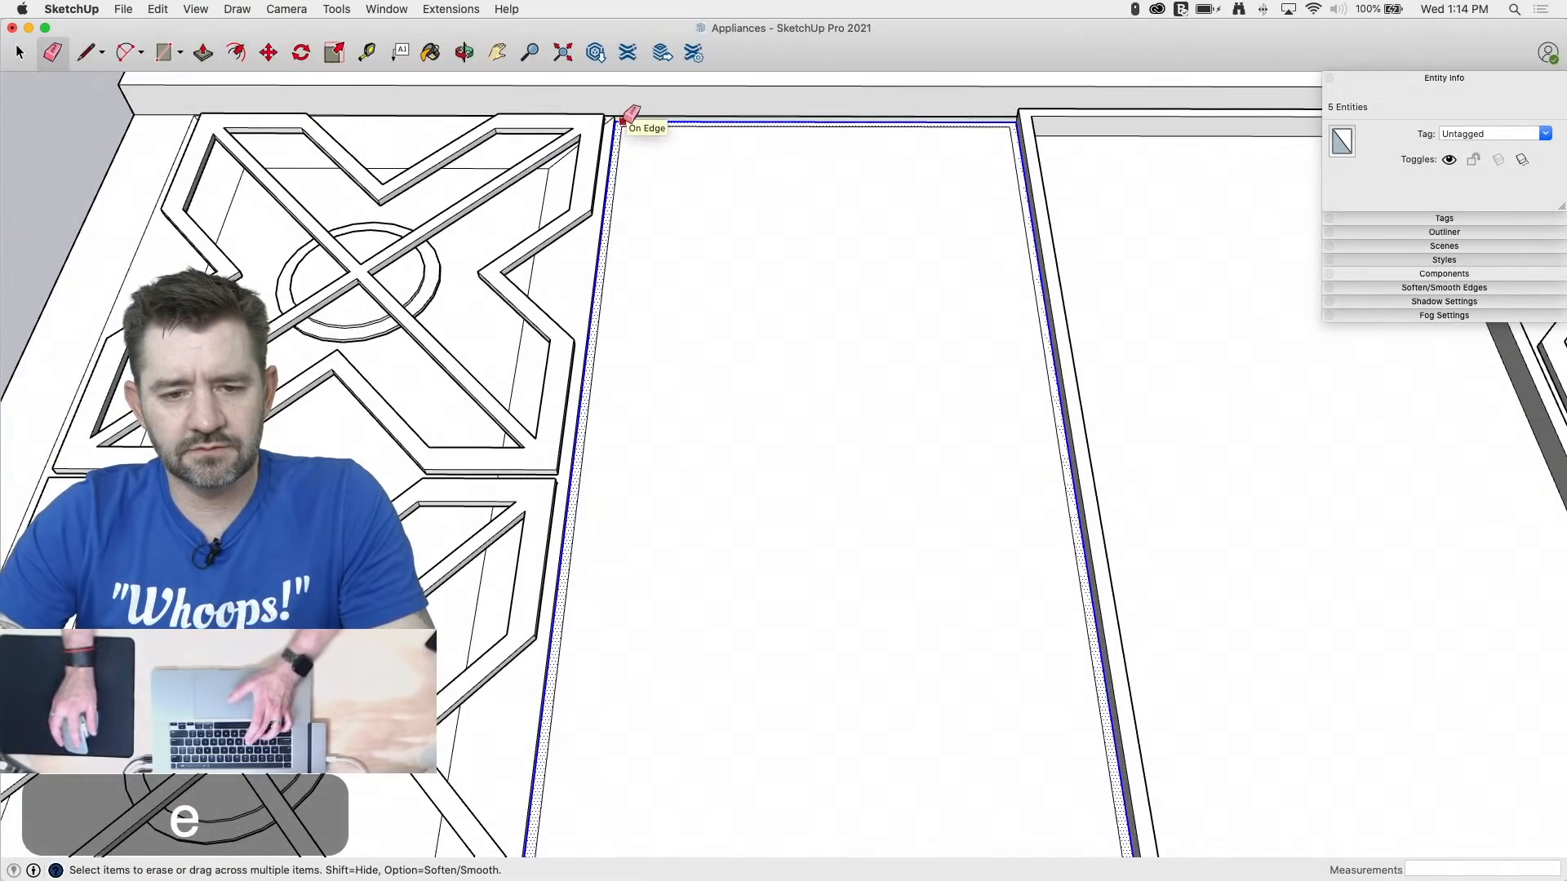
pyautogui.press('space')
pyautogui.scroll(3, 620, 122)
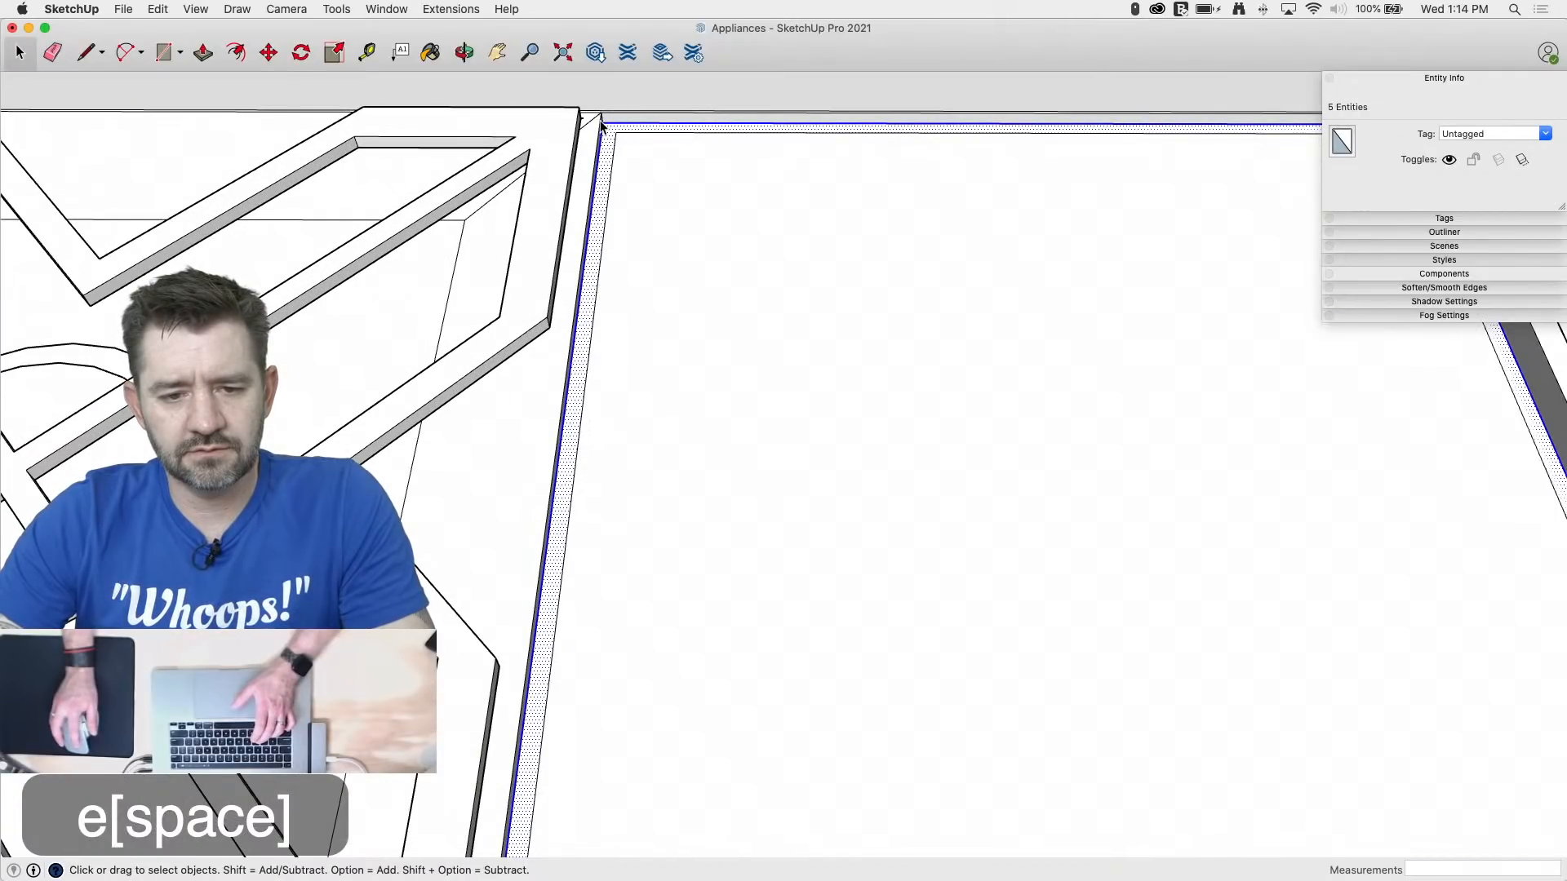
pyautogui.click(612, 129)
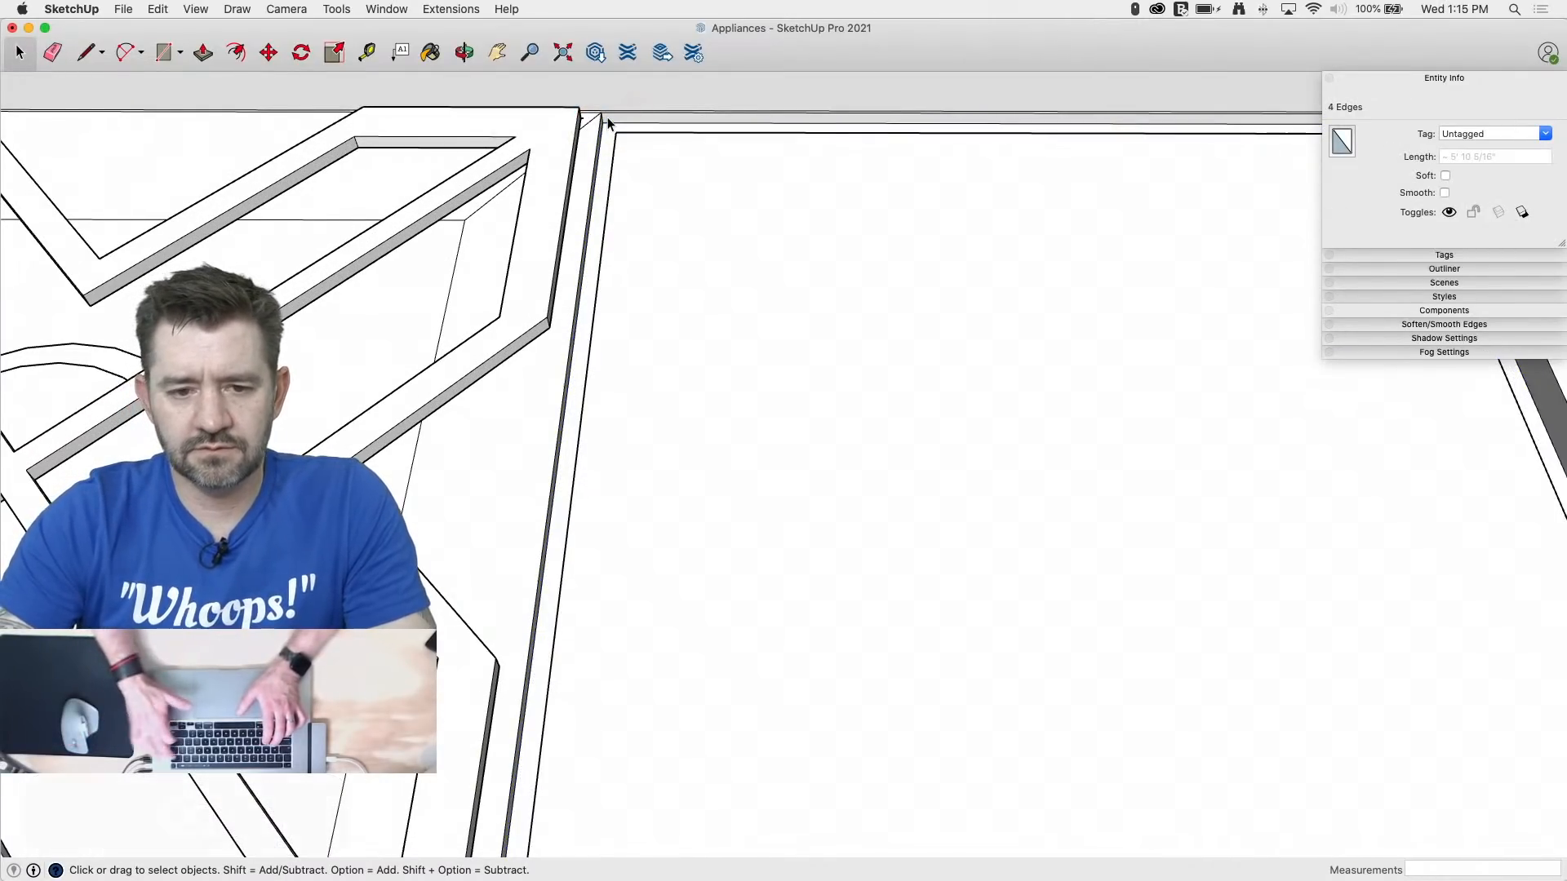
pyautogui.press('BackSpace')
# Step: Examine the ends of the slots in the detailed range model's slotted grill insert
pyautogui.scroll(-5, 608, 122)
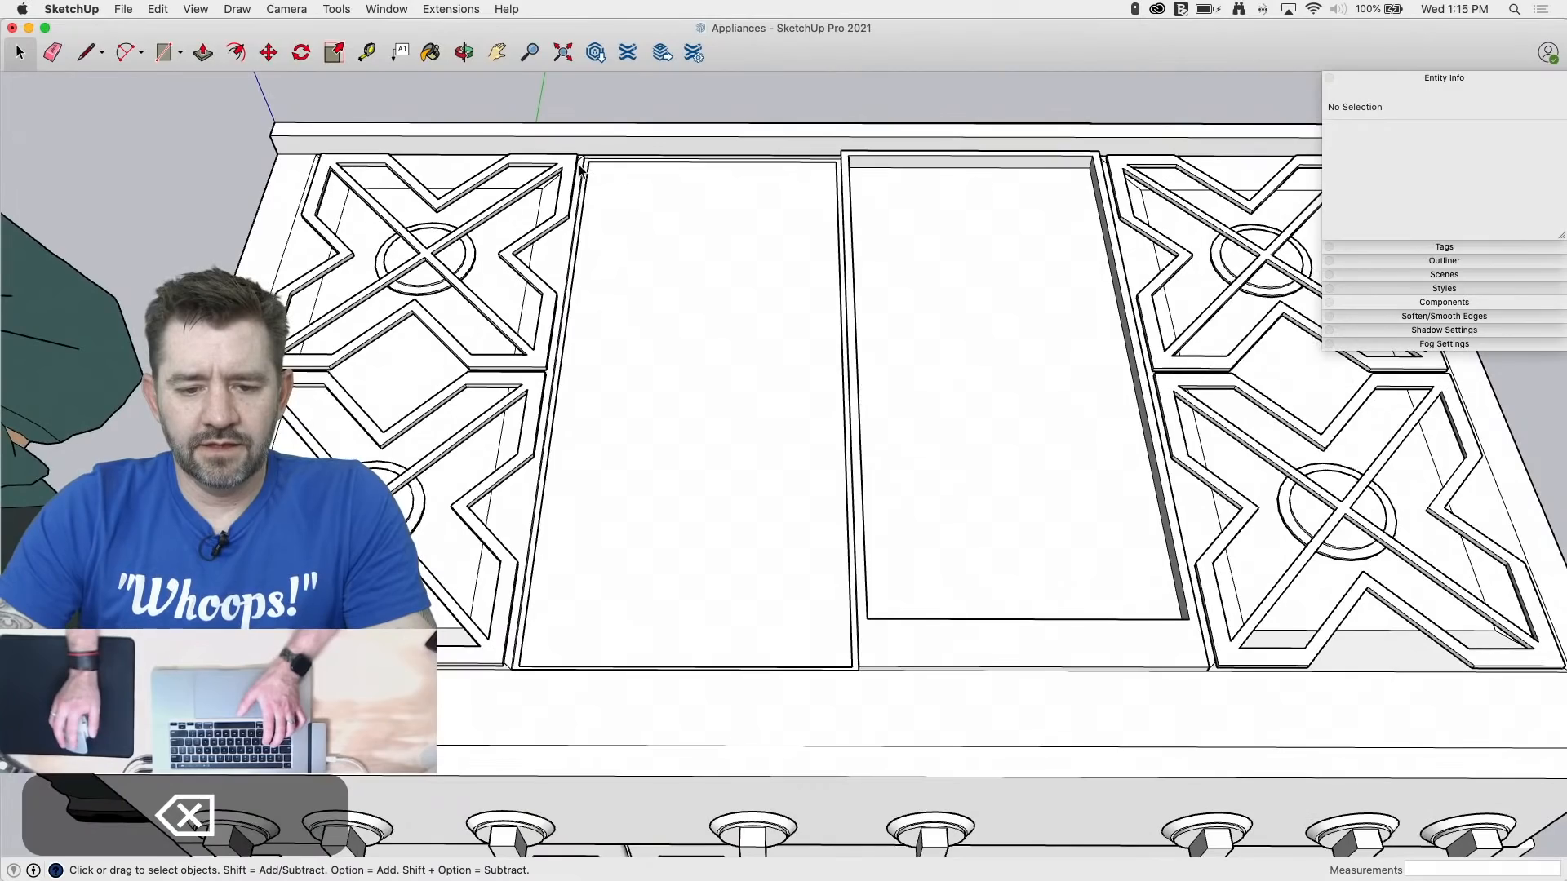
pyautogui.scroll(-1, 581, 170)
pyautogui.moveTo(751, 647); pyautogui.dragTo(606, 315, button='middle')
pyautogui.scroll(-7, 734, 245)
pyautogui.moveTo(747, 473); pyautogui.dragTo(710, 163, button='middle')
pyautogui.scroll(8, 637, 536)
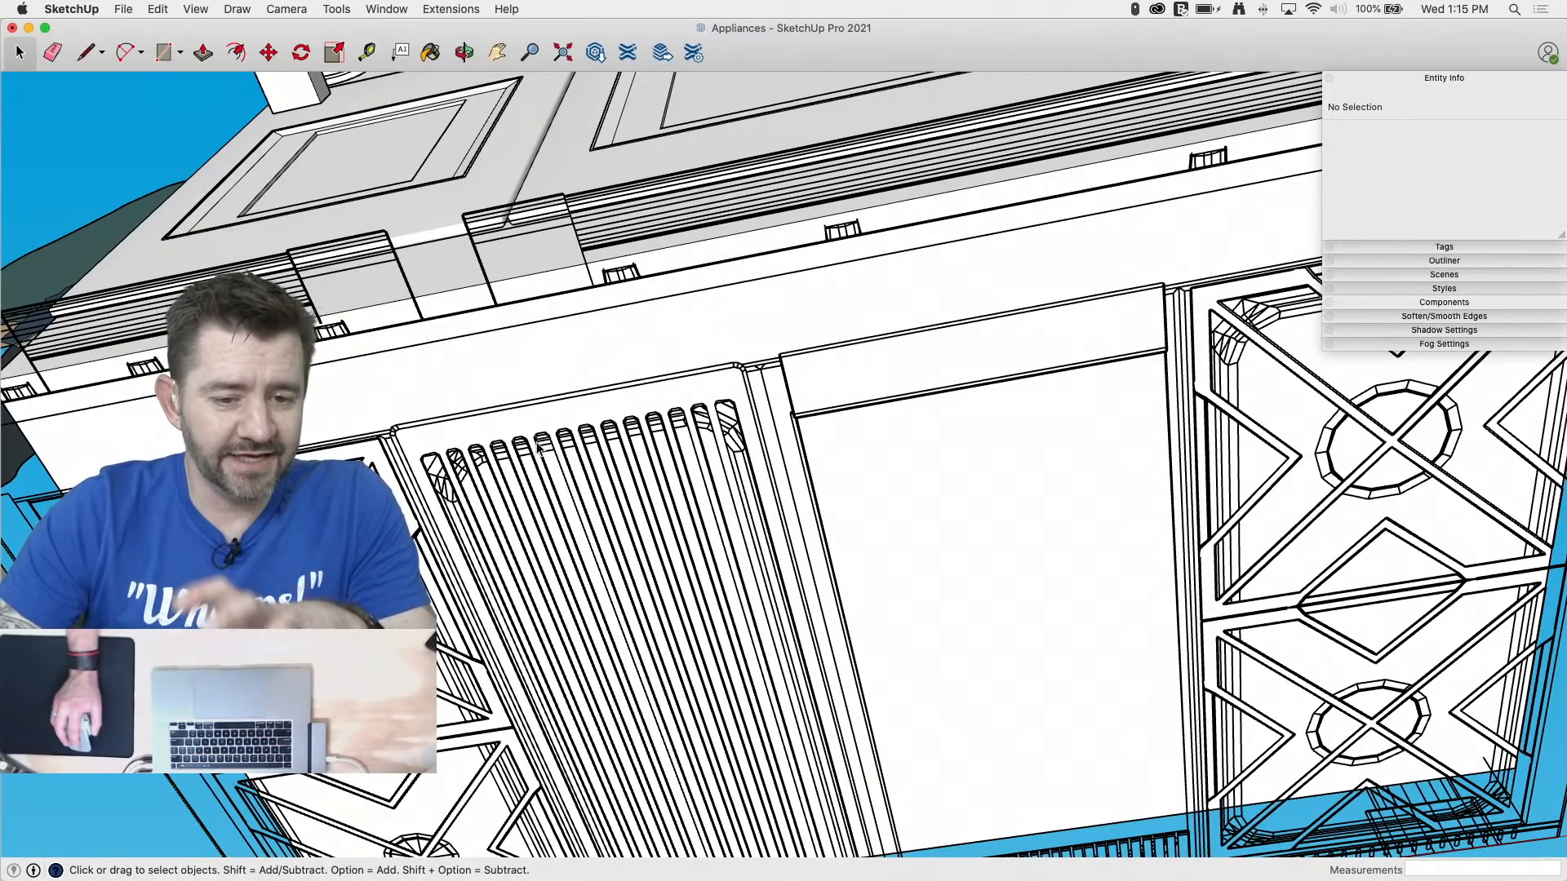
pyautogui.moveTo(436, 522); pyautogui.dragTo(607, 186, button='middle')
pyautogui.scroll(5, 608, 186)
pyautogui.scroll(2, 608, 186)
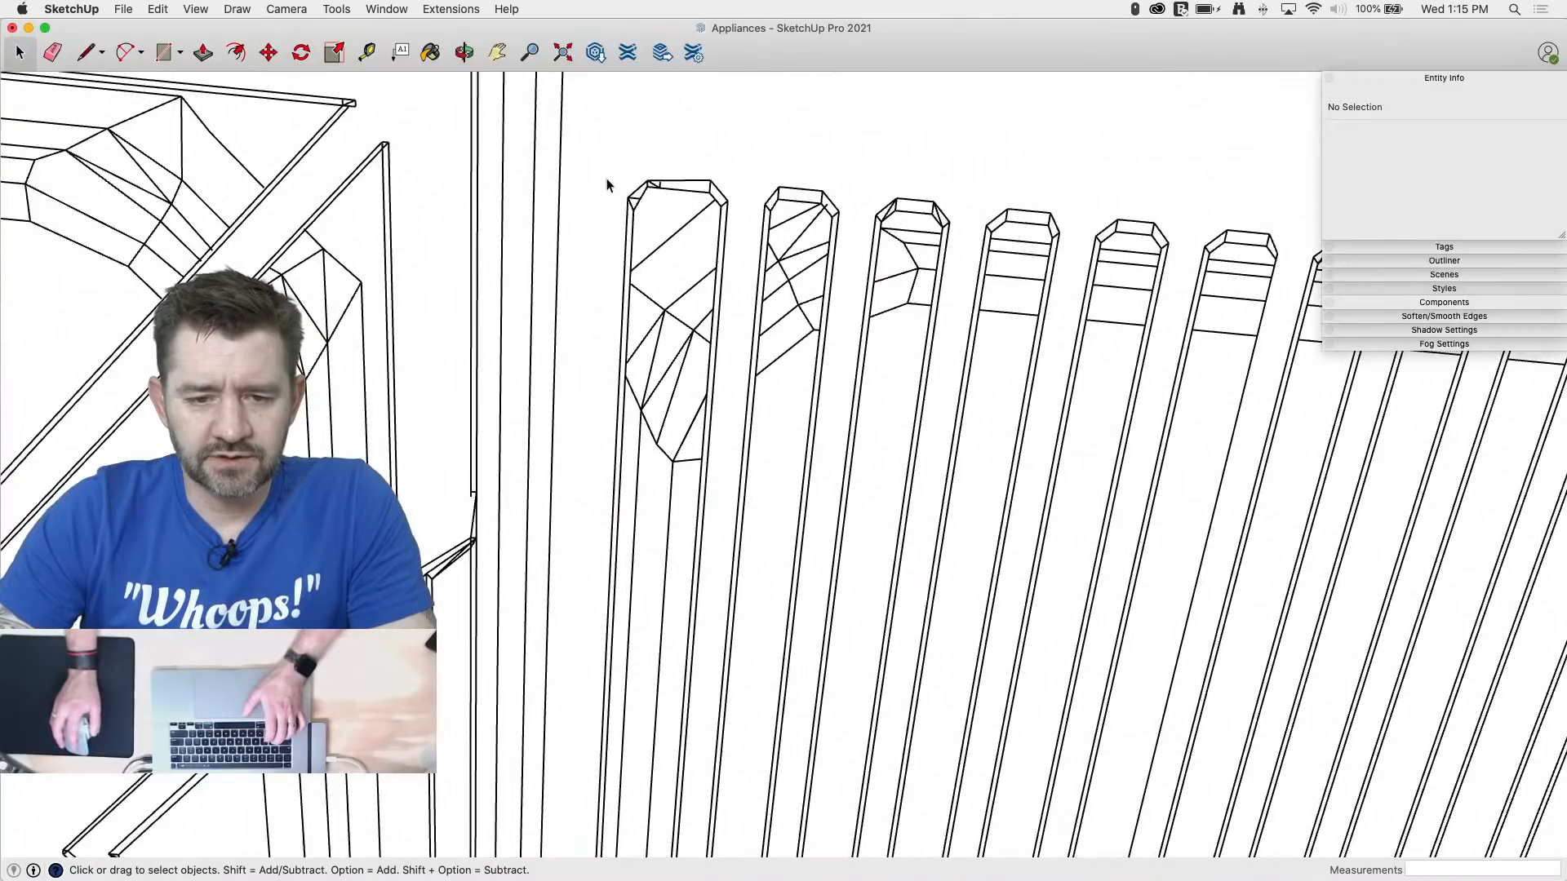
# Step: Draw a line along the back ends of the grill's slots, from the first slot's end out to the last slot's outer side
pyautogui.press('l')
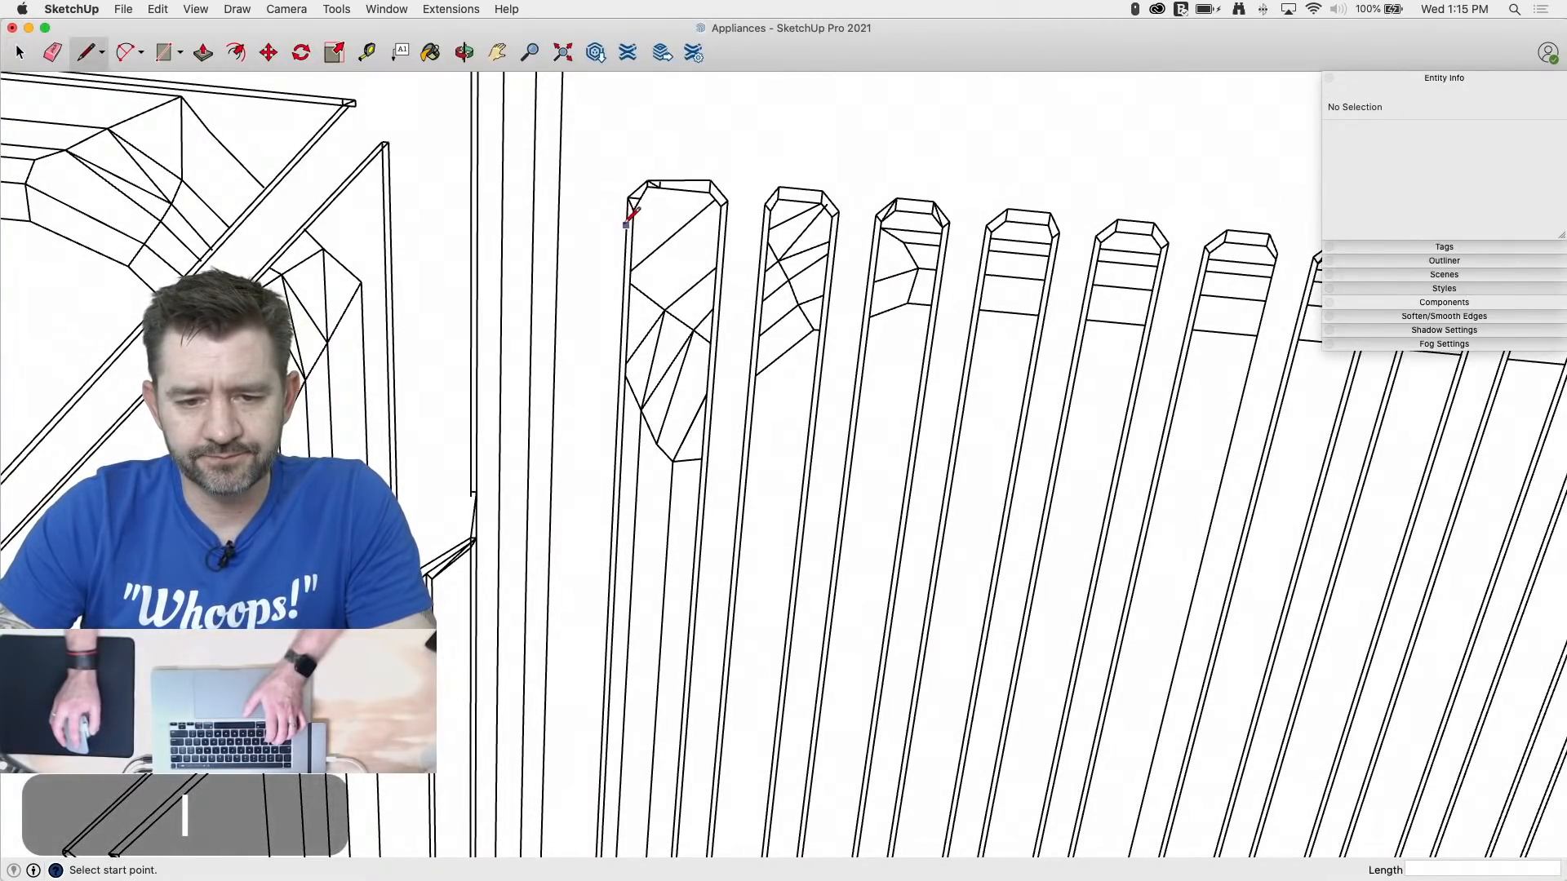
pyautogui.click(682, 176)
pyautogui.scroll(-2, 682, 155)
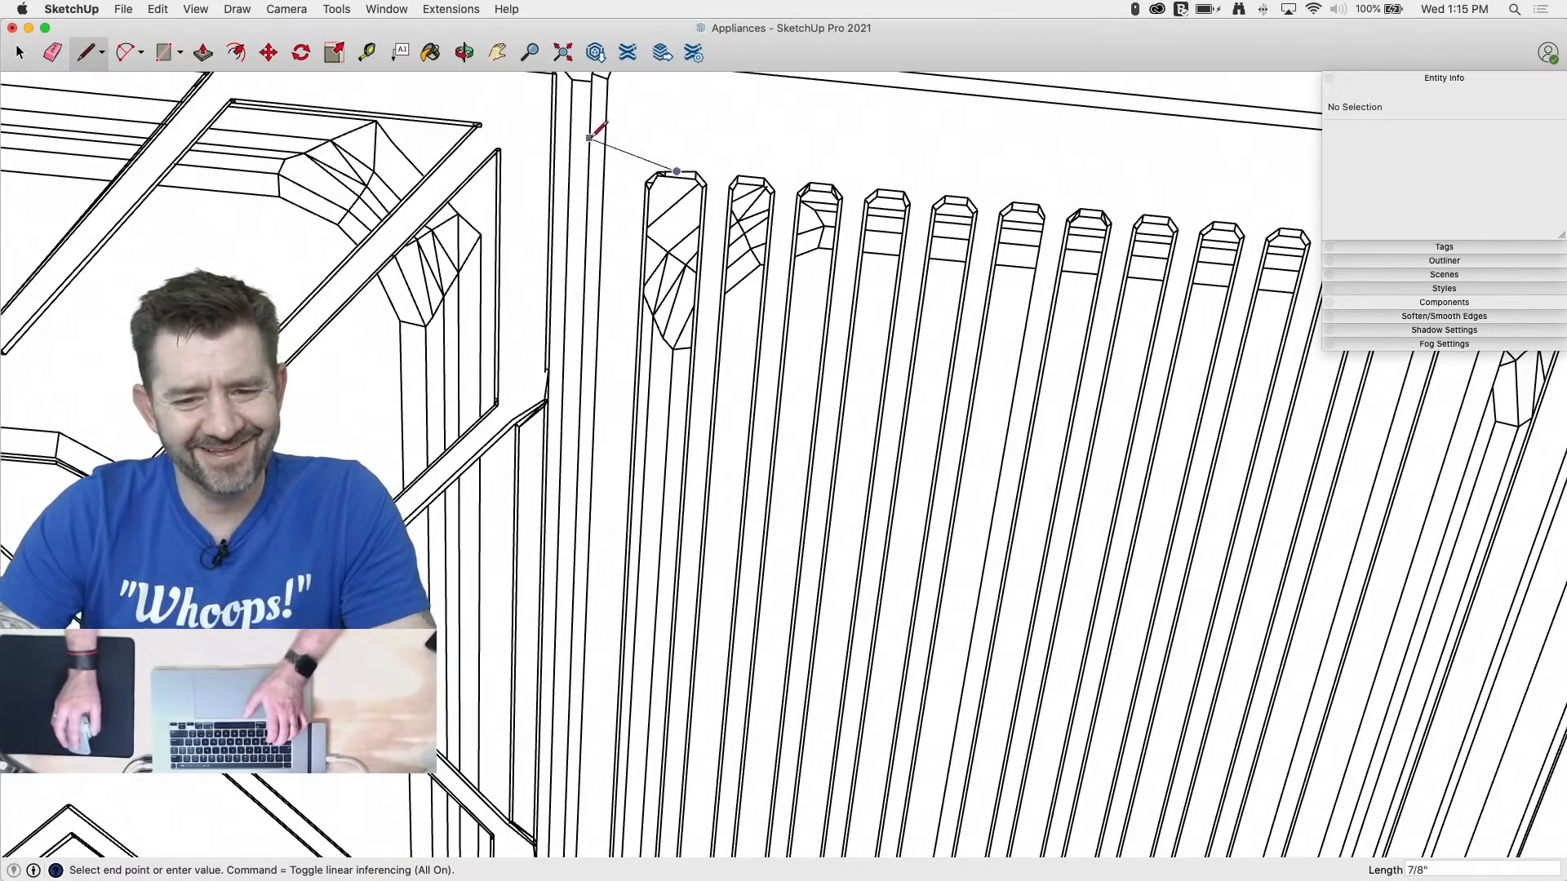
pyautogui.scroll(-3, 467, 146)
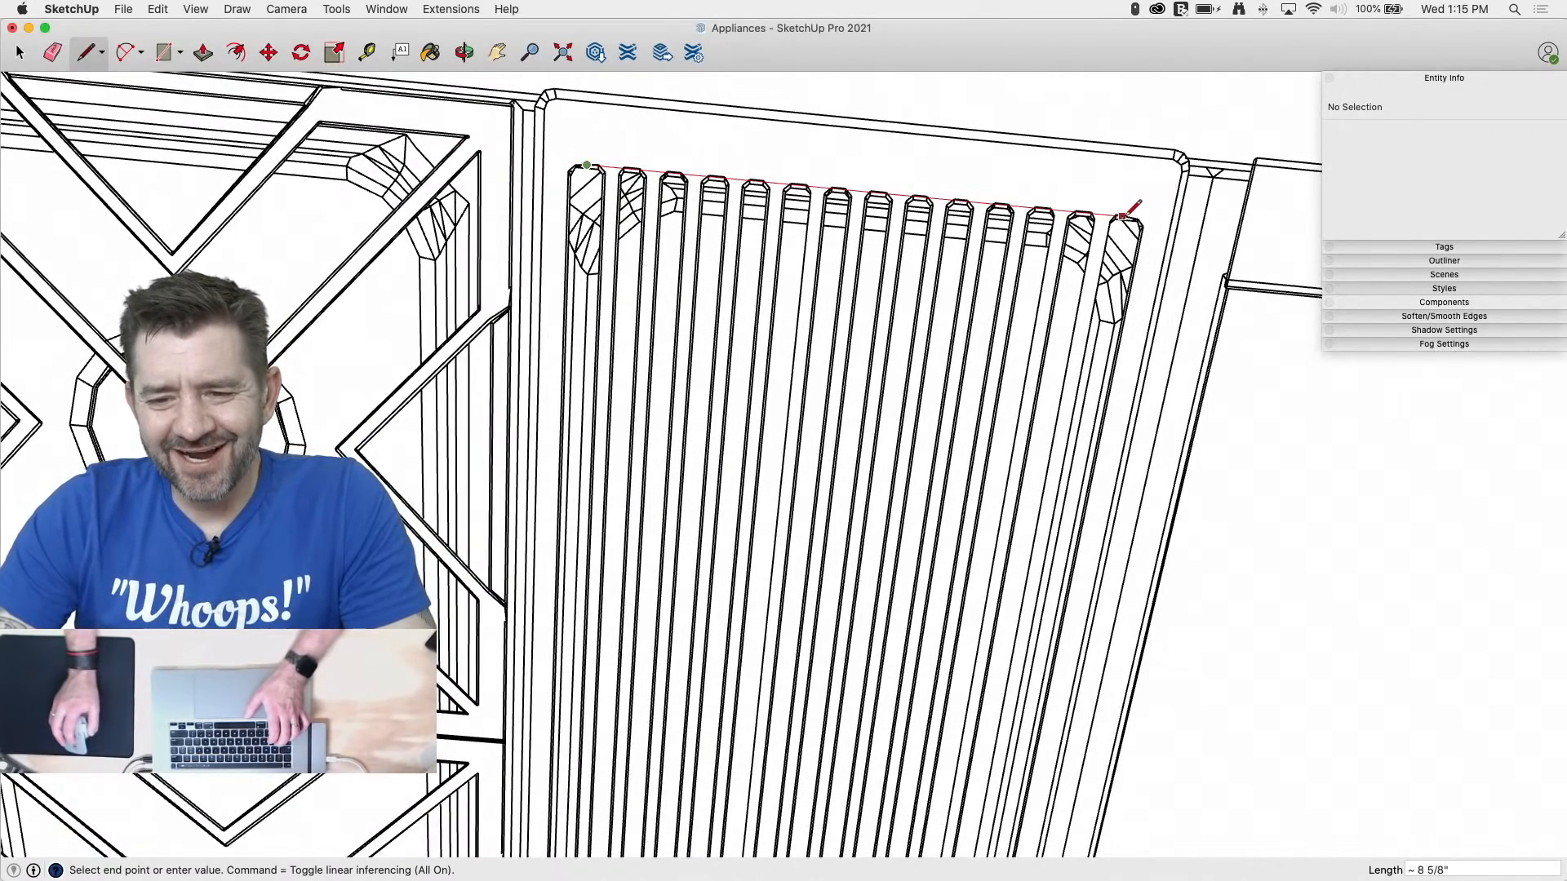
pyautogui.scroll(4, 1126, 214)
pyautogui.click(1132, 213)
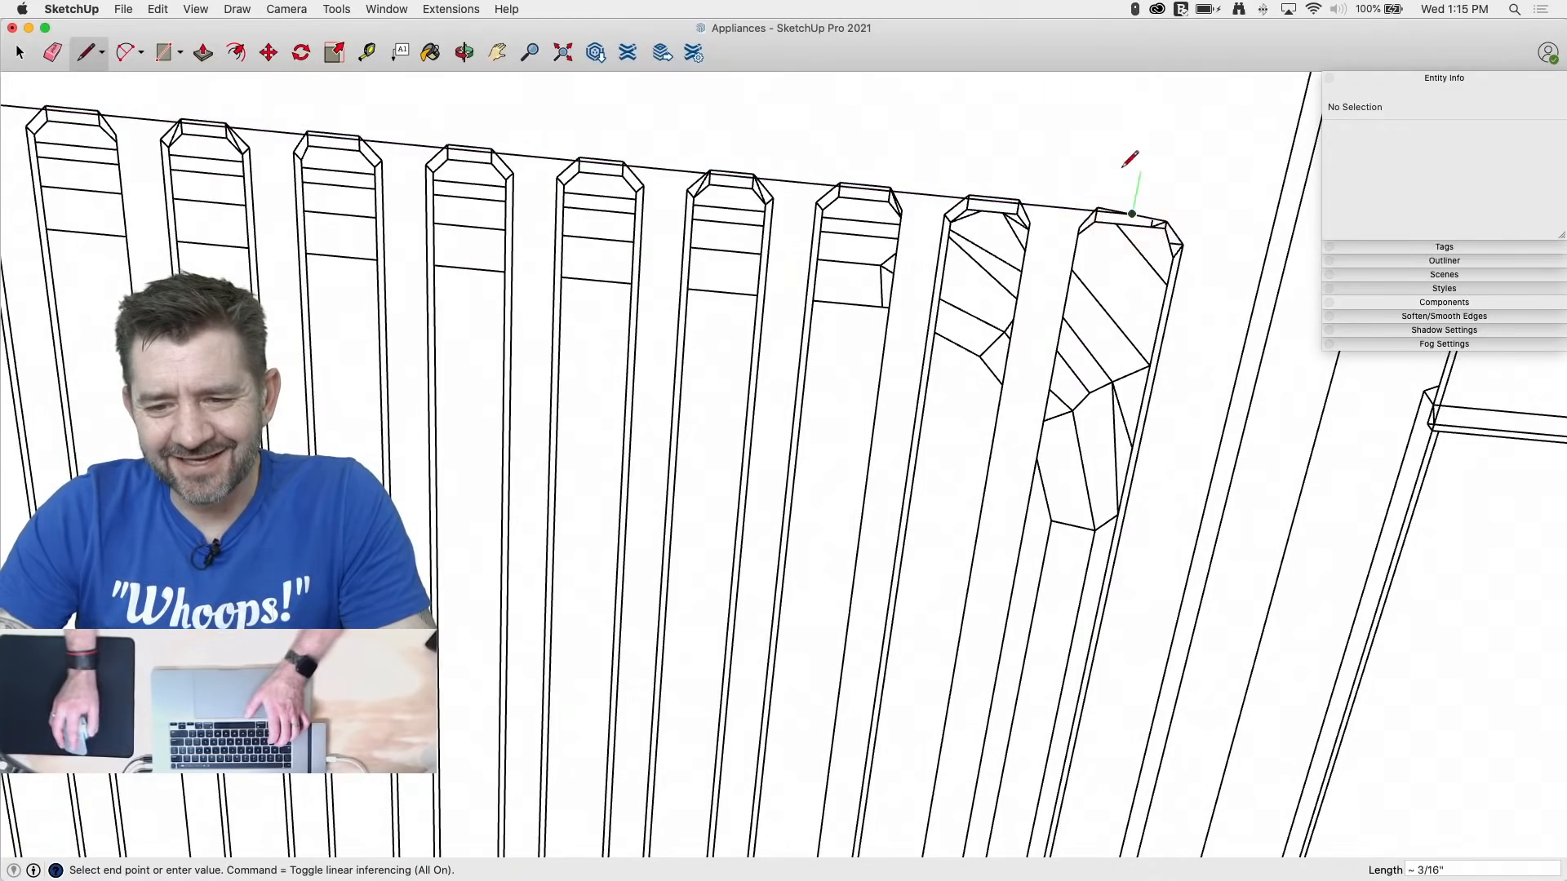
pyautogui.scroll(-5, 1130, 155)
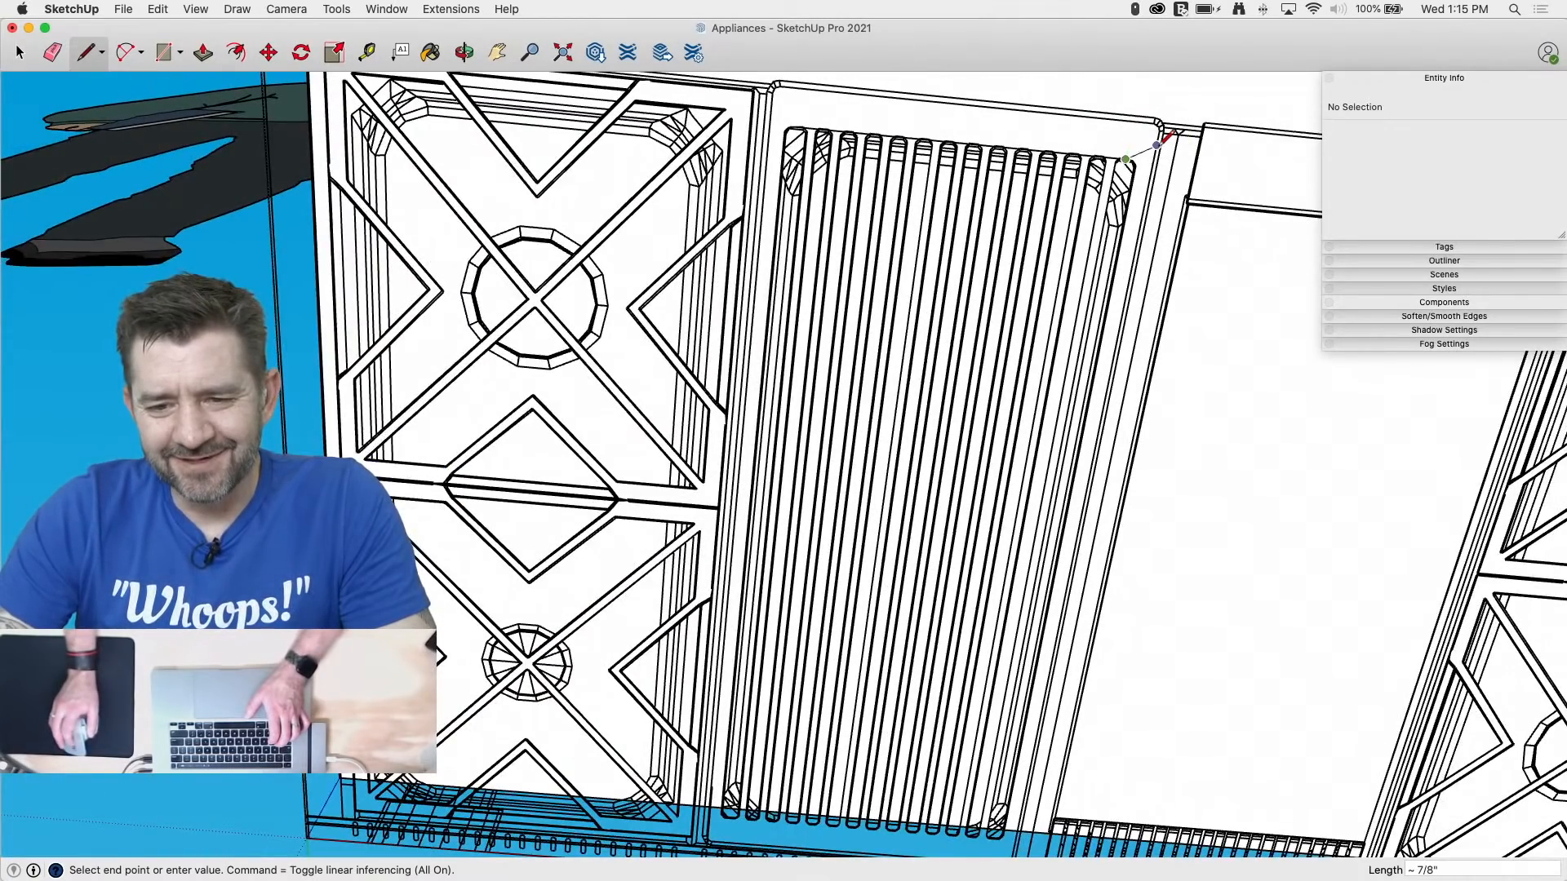
pyautogui.scroll(5, 1165, 140)
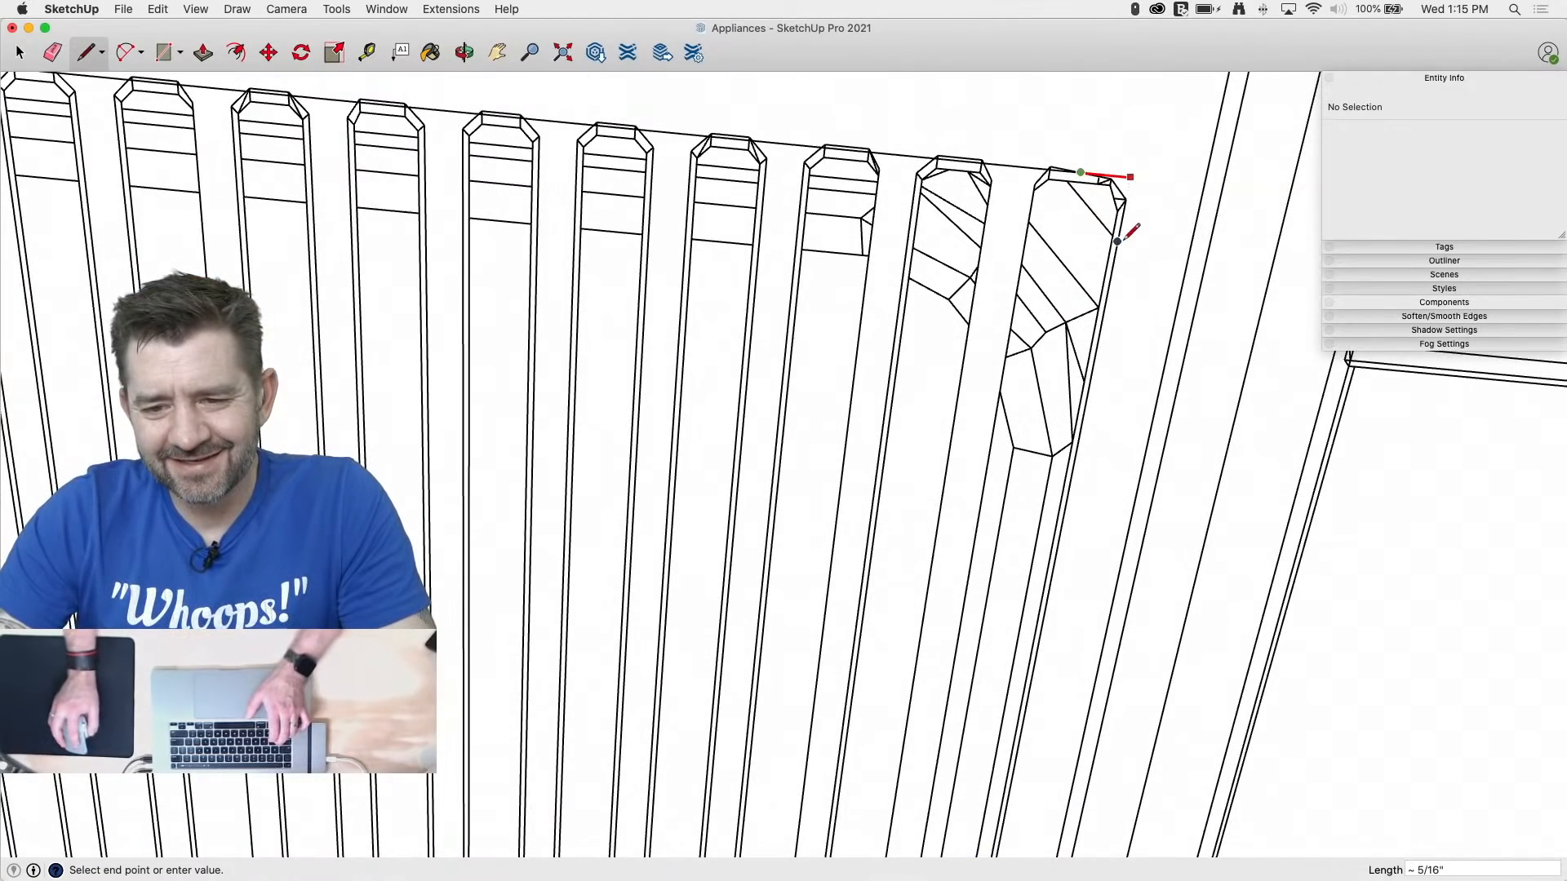
pyautogui.scroll(-2, 1098, 115)
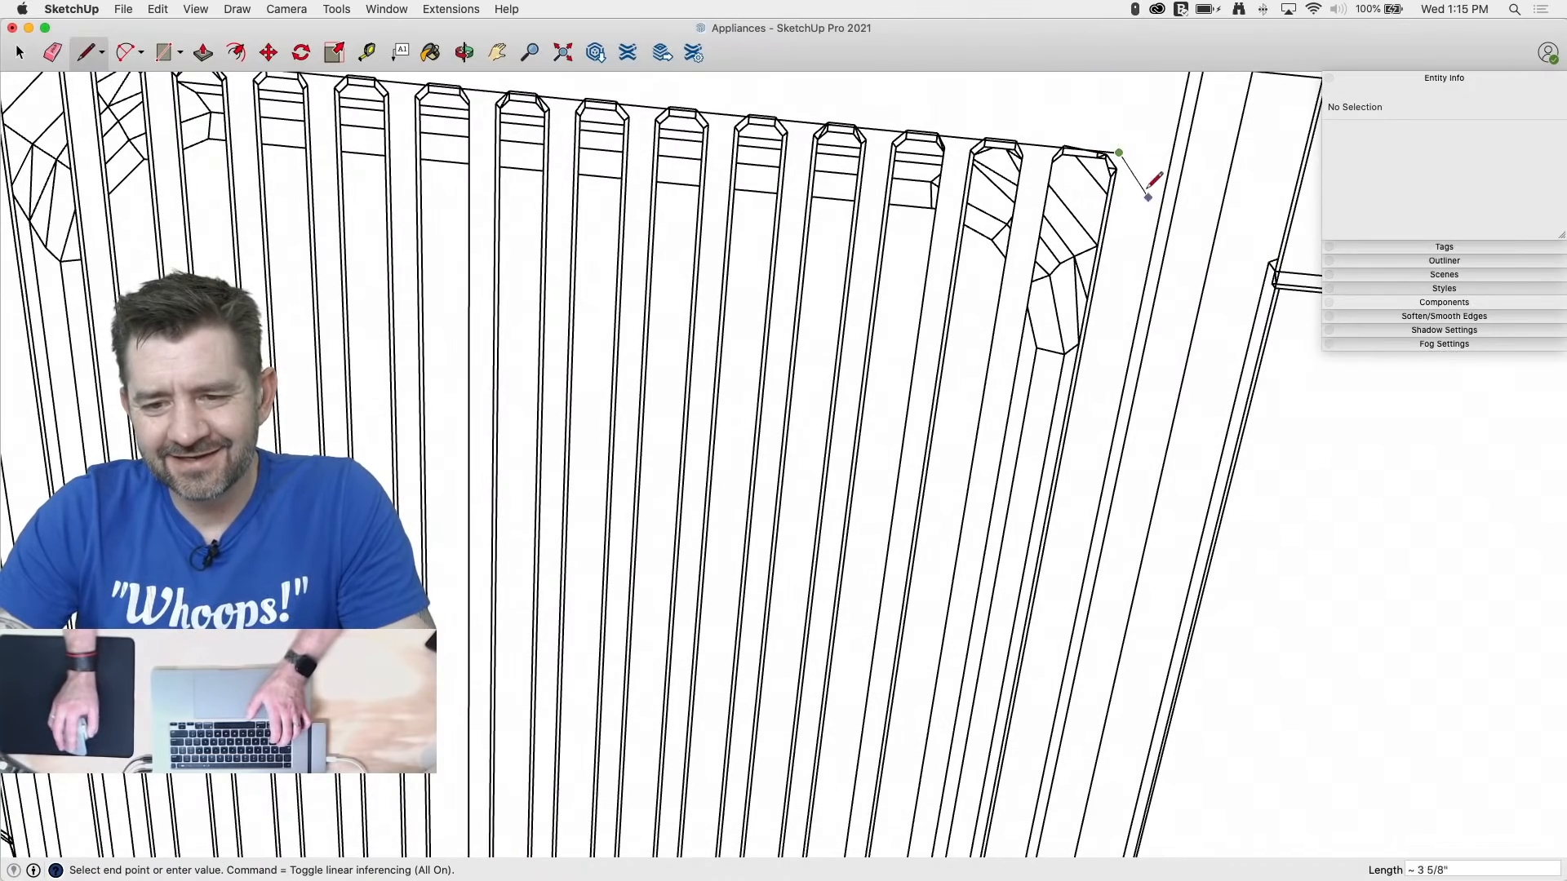
# Step: Close the rectangular outline around all the grill slots with a 1' 10 1/16" side, a front edge and the remaining side
pyautogui.scroll(-6, 1123, 106)
pyautogui.scroll(4, 1069, 640)
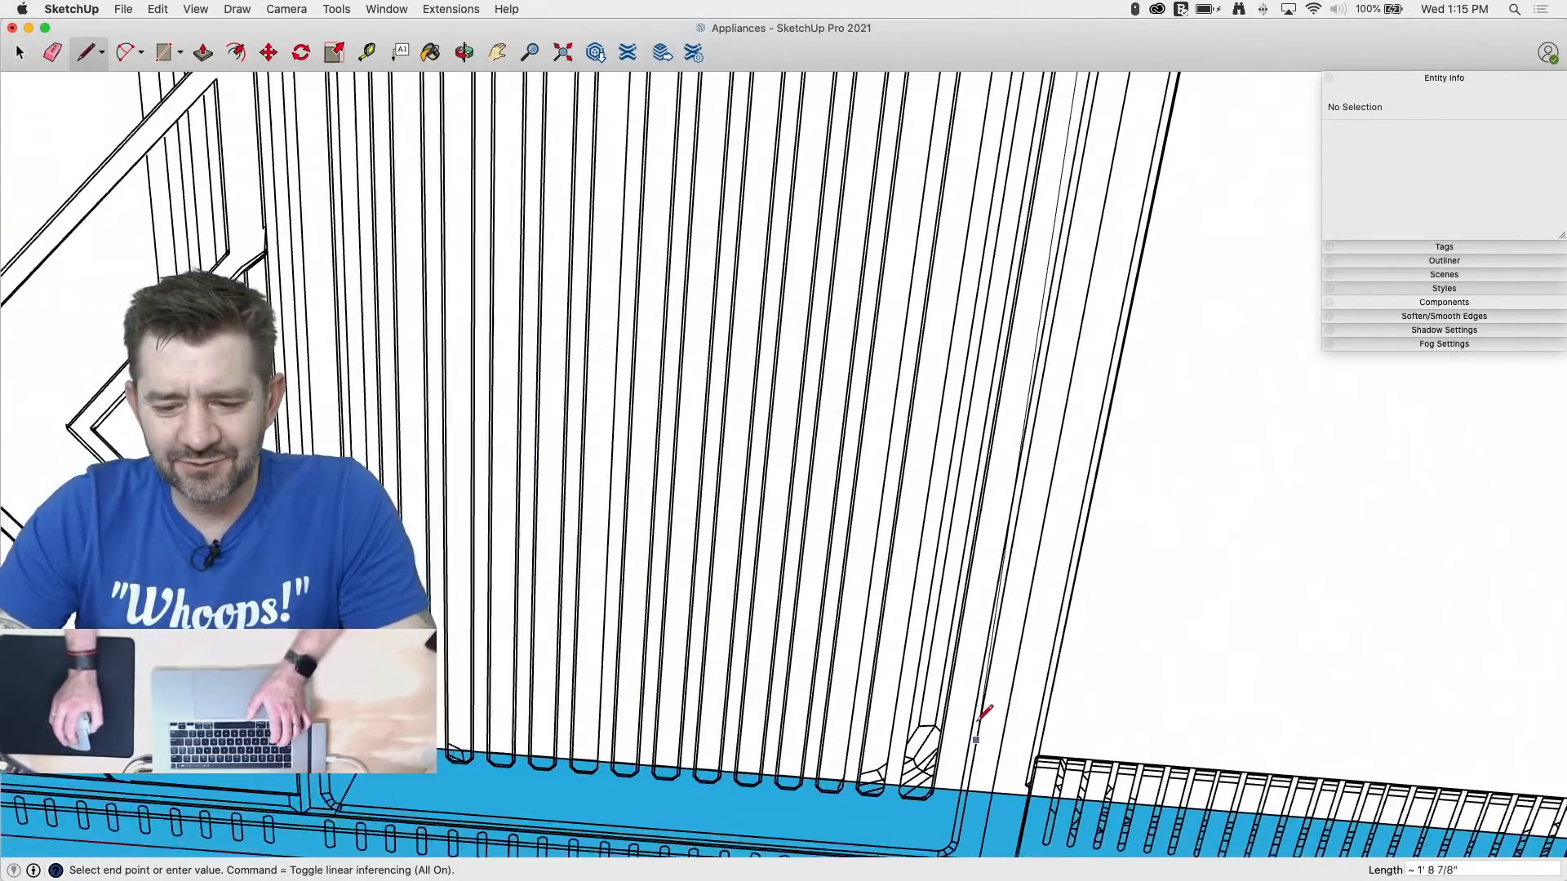
pyautogui.scroll(3, 979, 718)
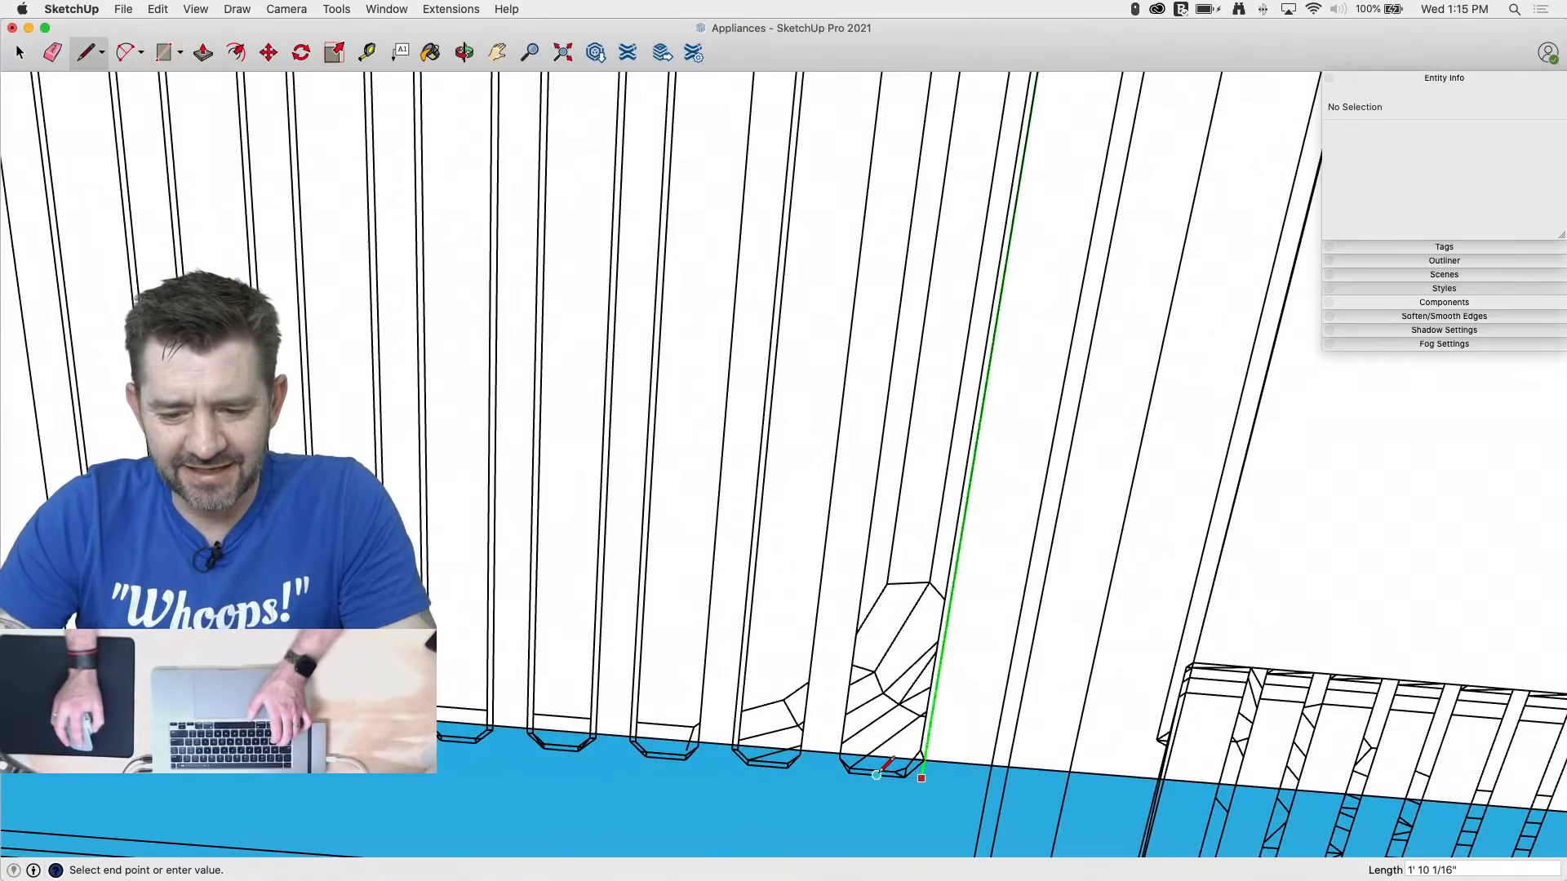
pyautogui.scroll(-5, 735, 744)
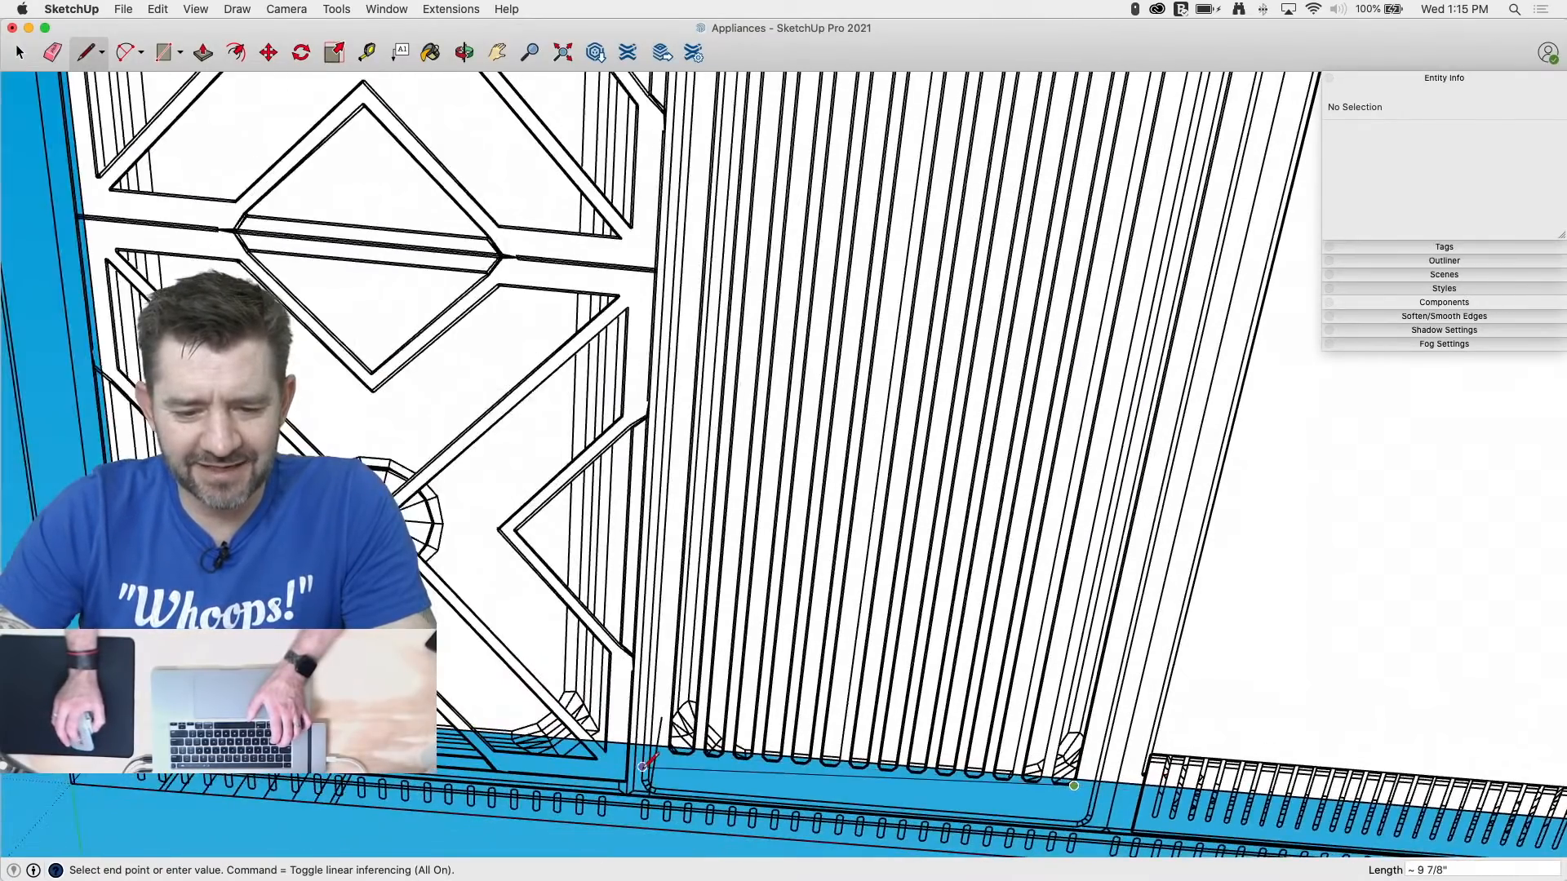
pyautogui.scroll(3, 713, 744)
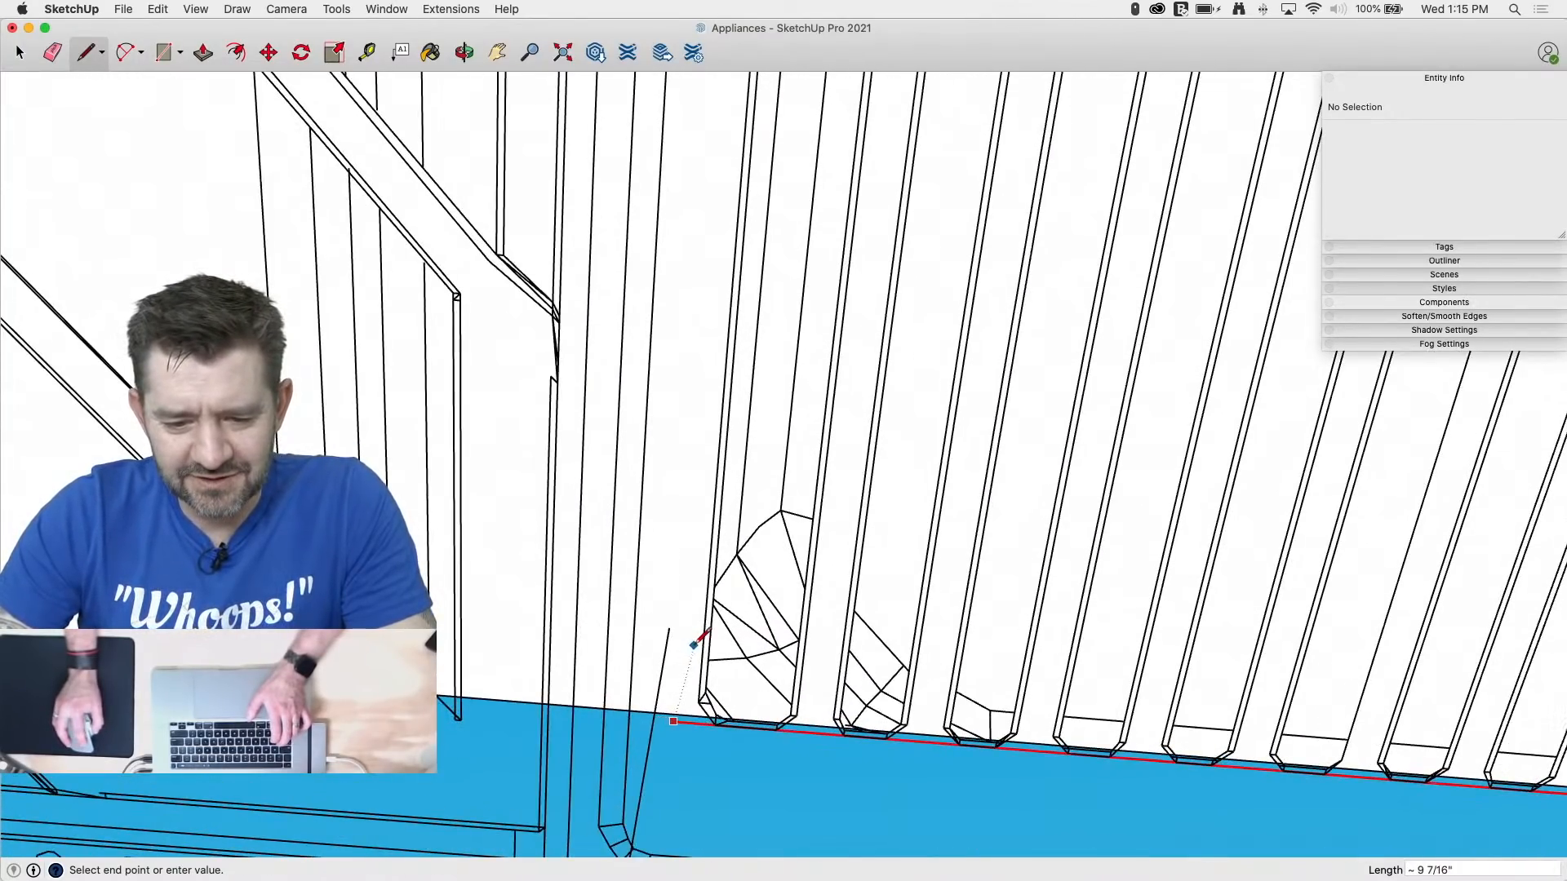
pyautogui.scroll(-8, 704, 633)
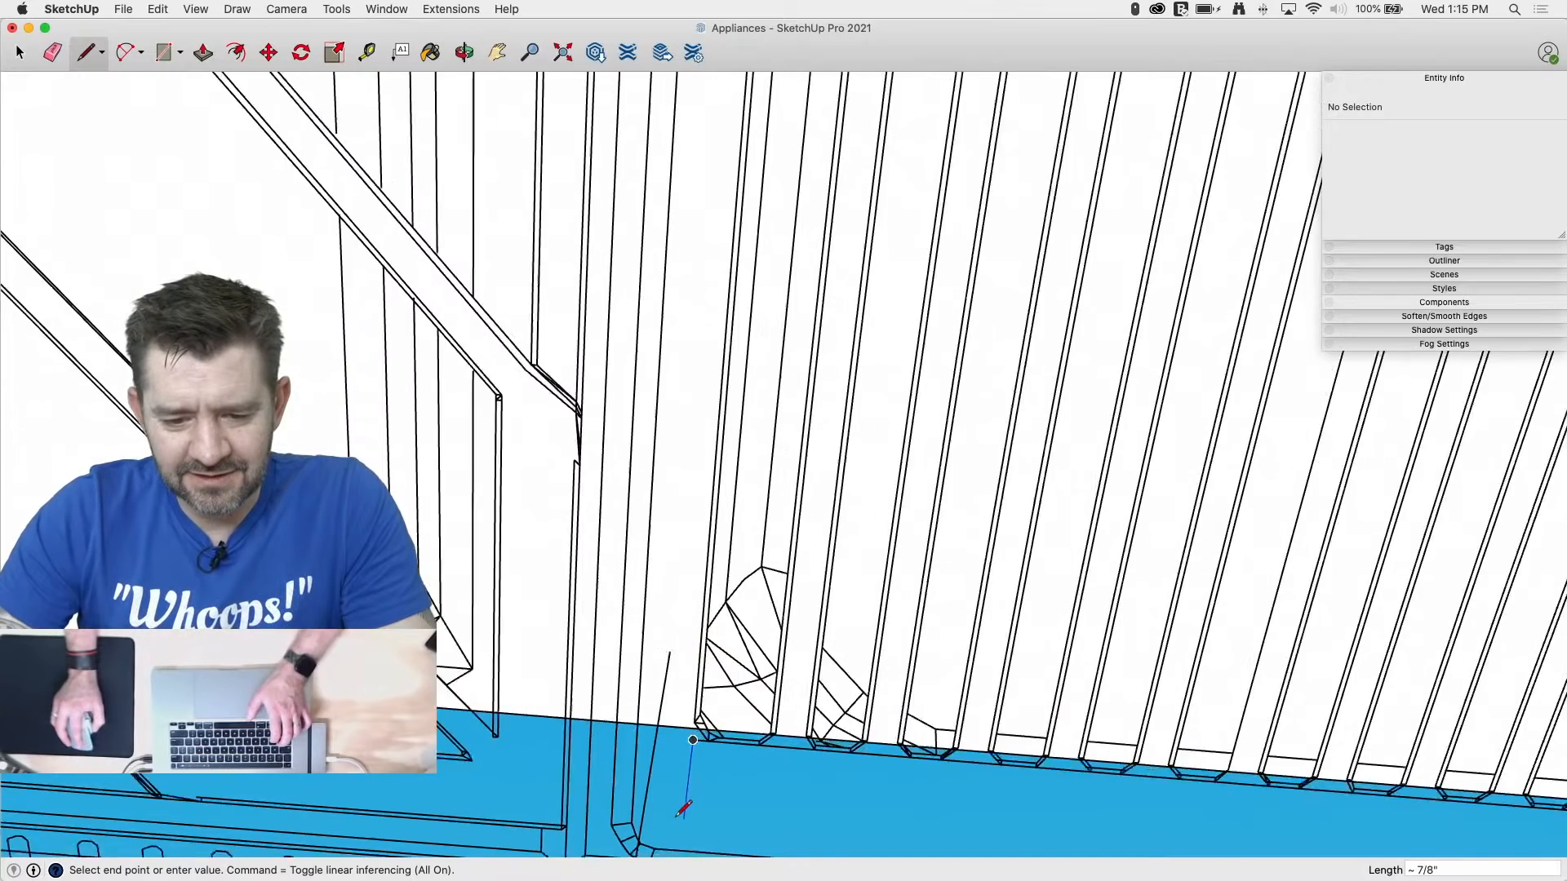
pyautogui.scroll(3, 718, 268)
pyautogui.scroll(3, 718, 267)
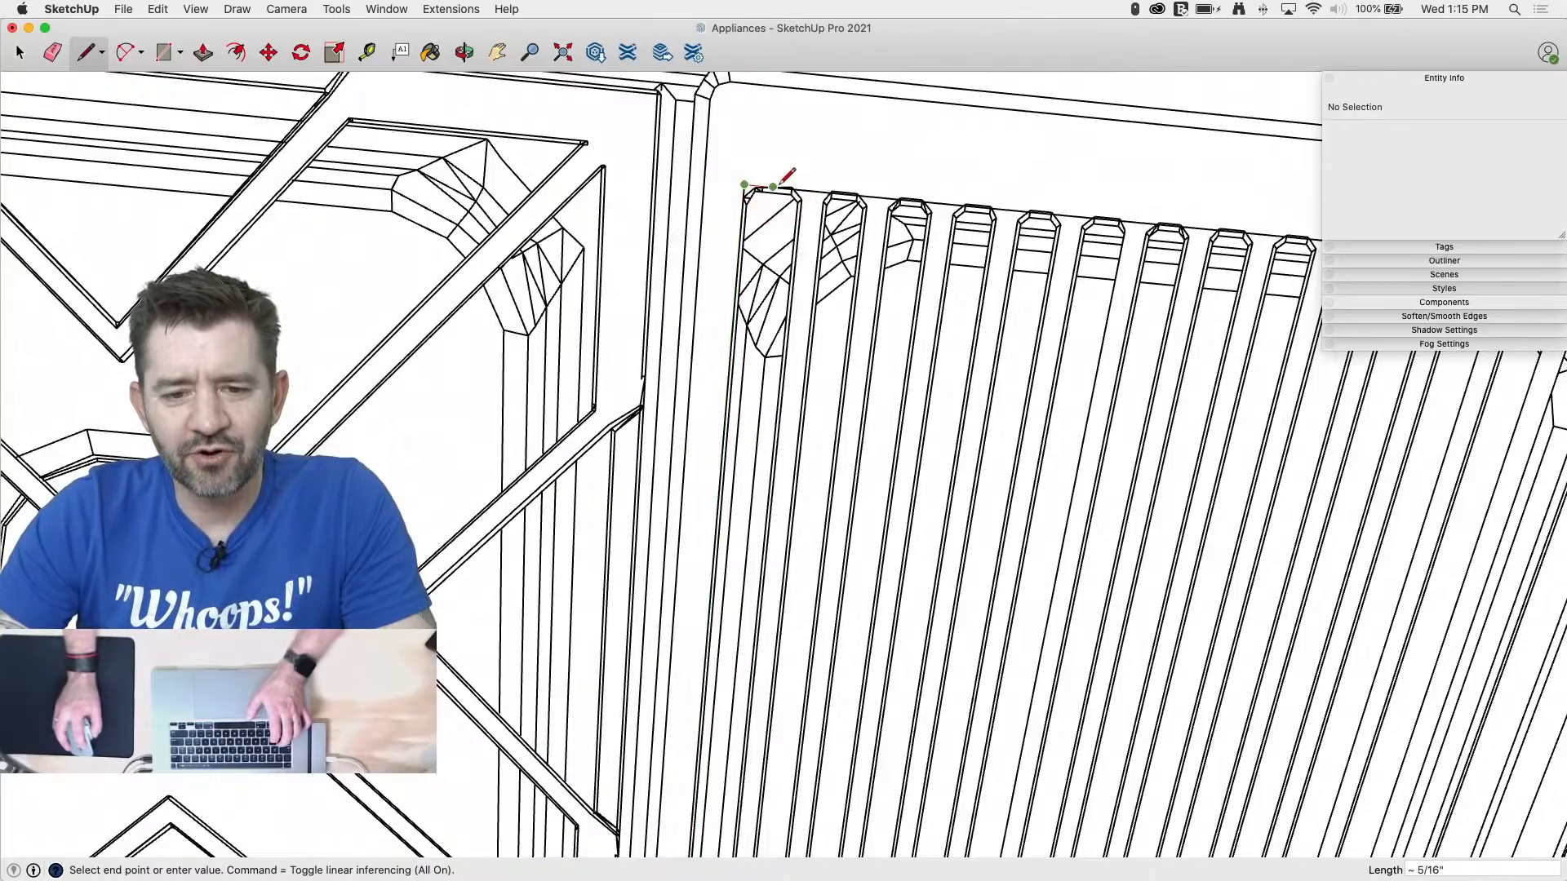
# Step: Draw a rectangle 1' 10 1/16" by about 9/16" over the first slot at the outline's left-hand side
pyautogui.press('r')
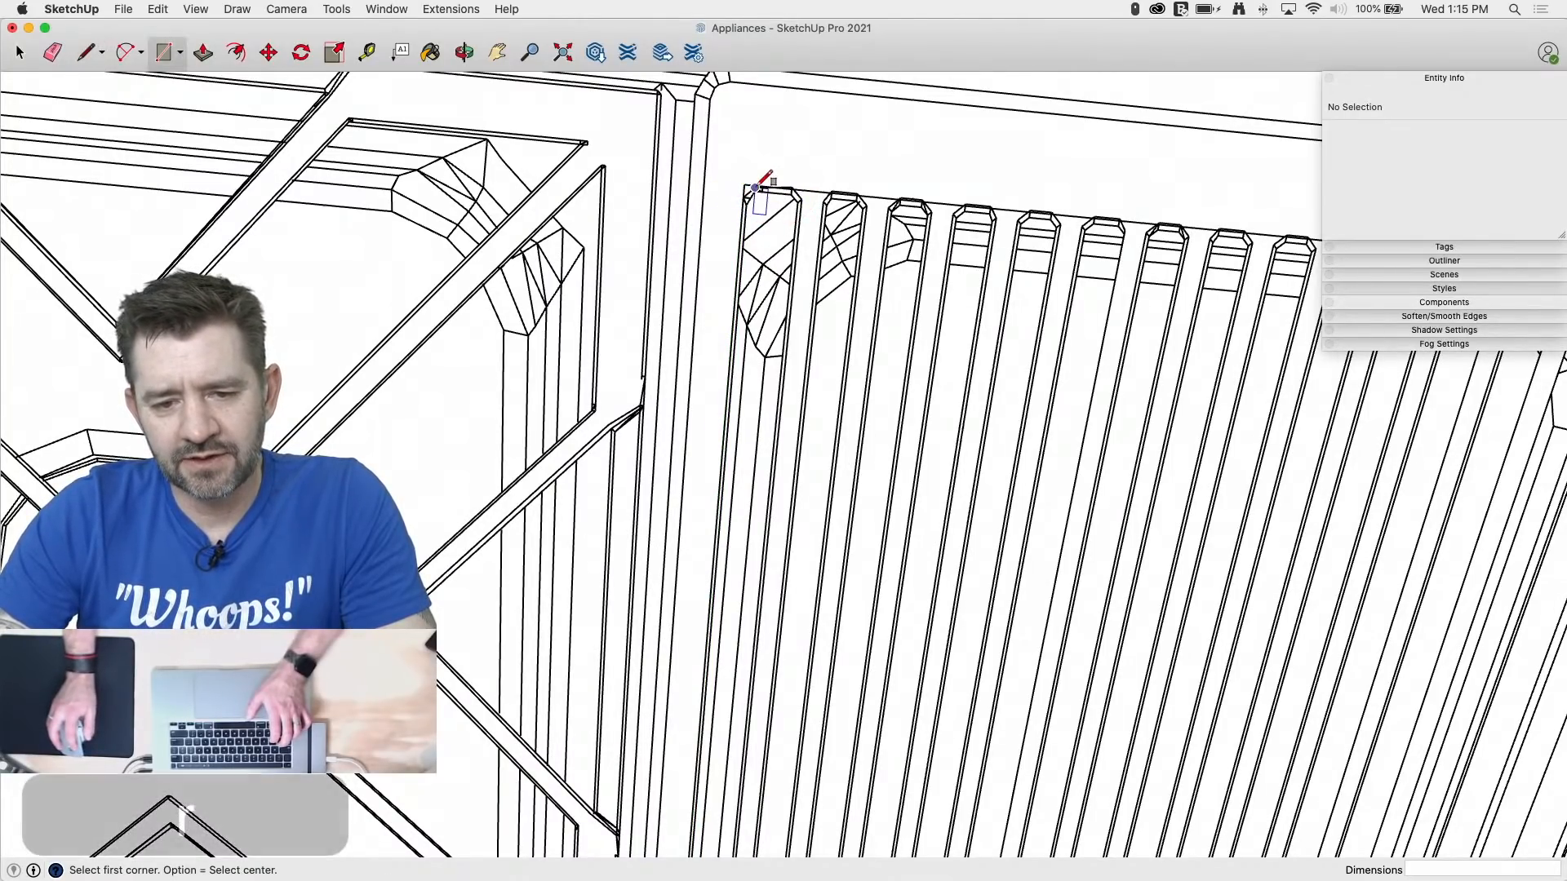
pyautogui.scroll(-10, 752, 147)
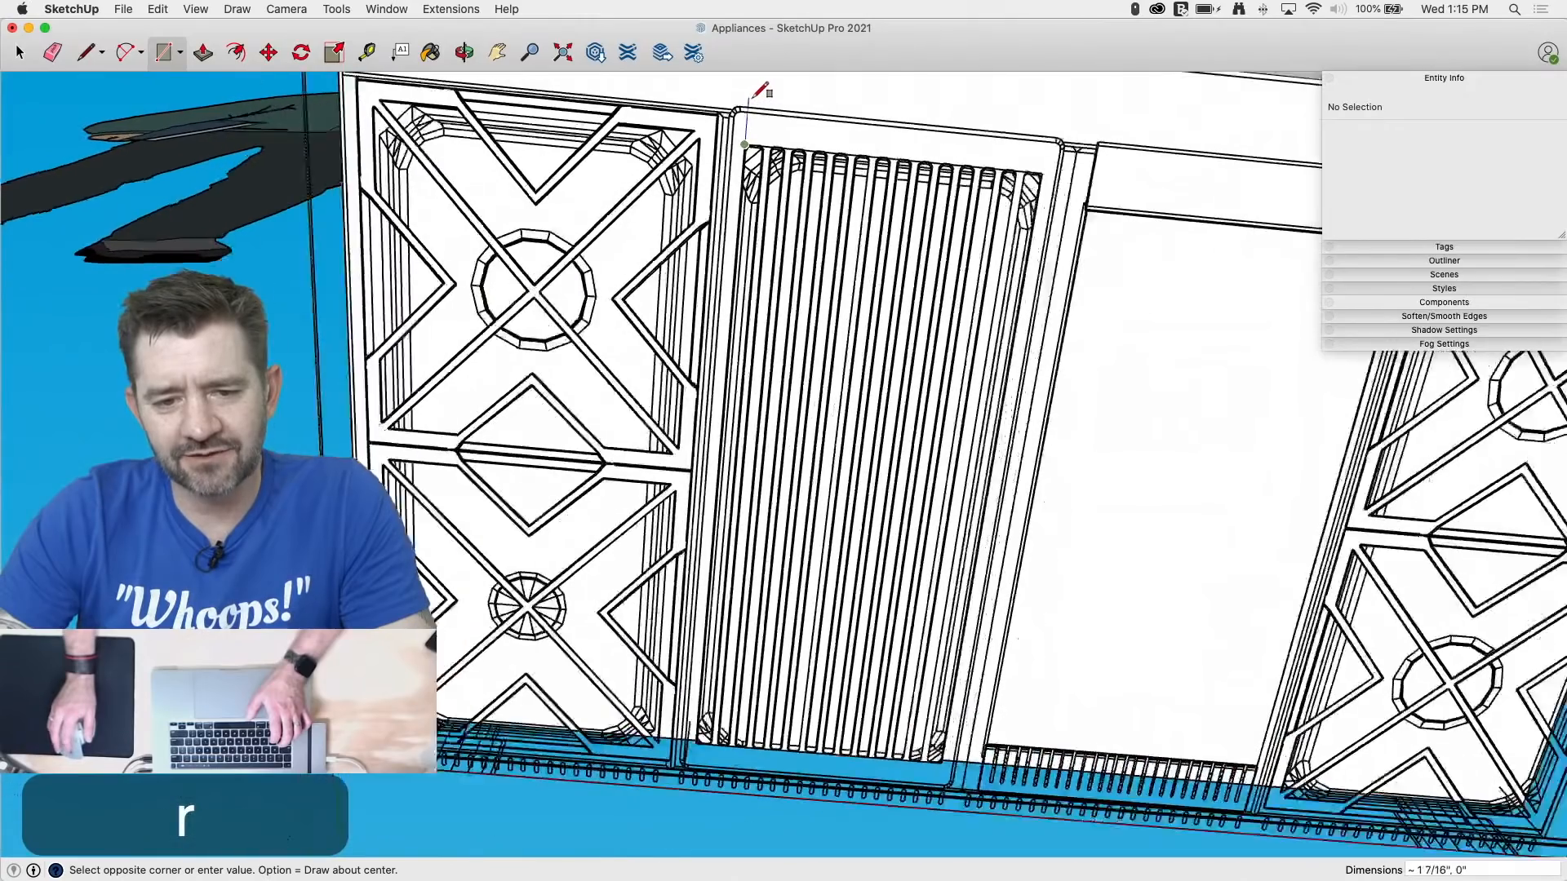
pyautogui.scroll(5, 744, 575)
pyautogui.scroll(5, 745, 574)
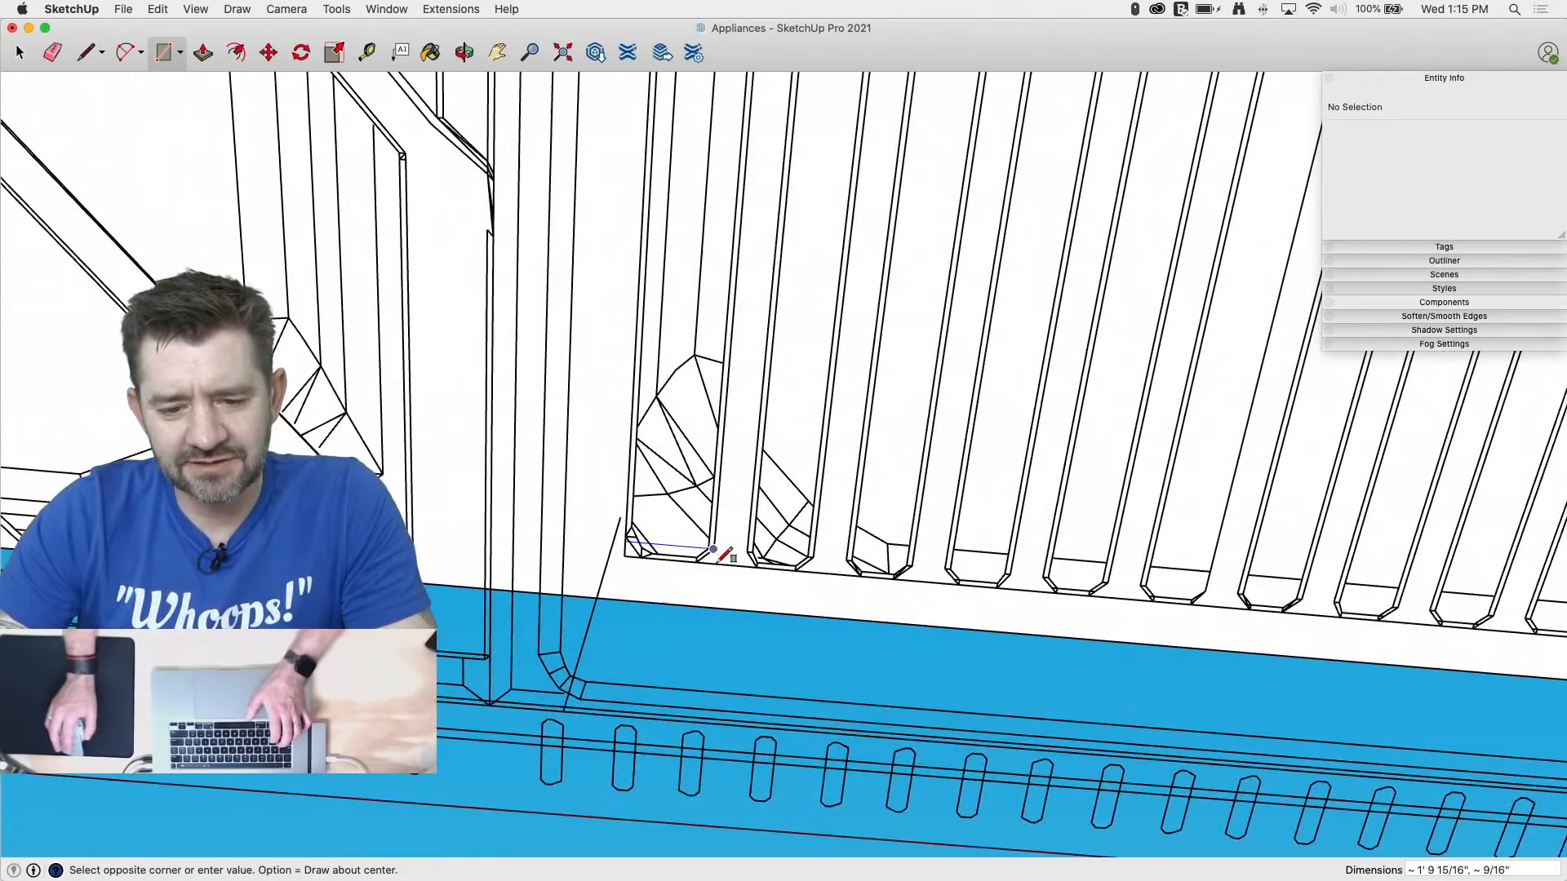
pyautogui.click(715, 544)
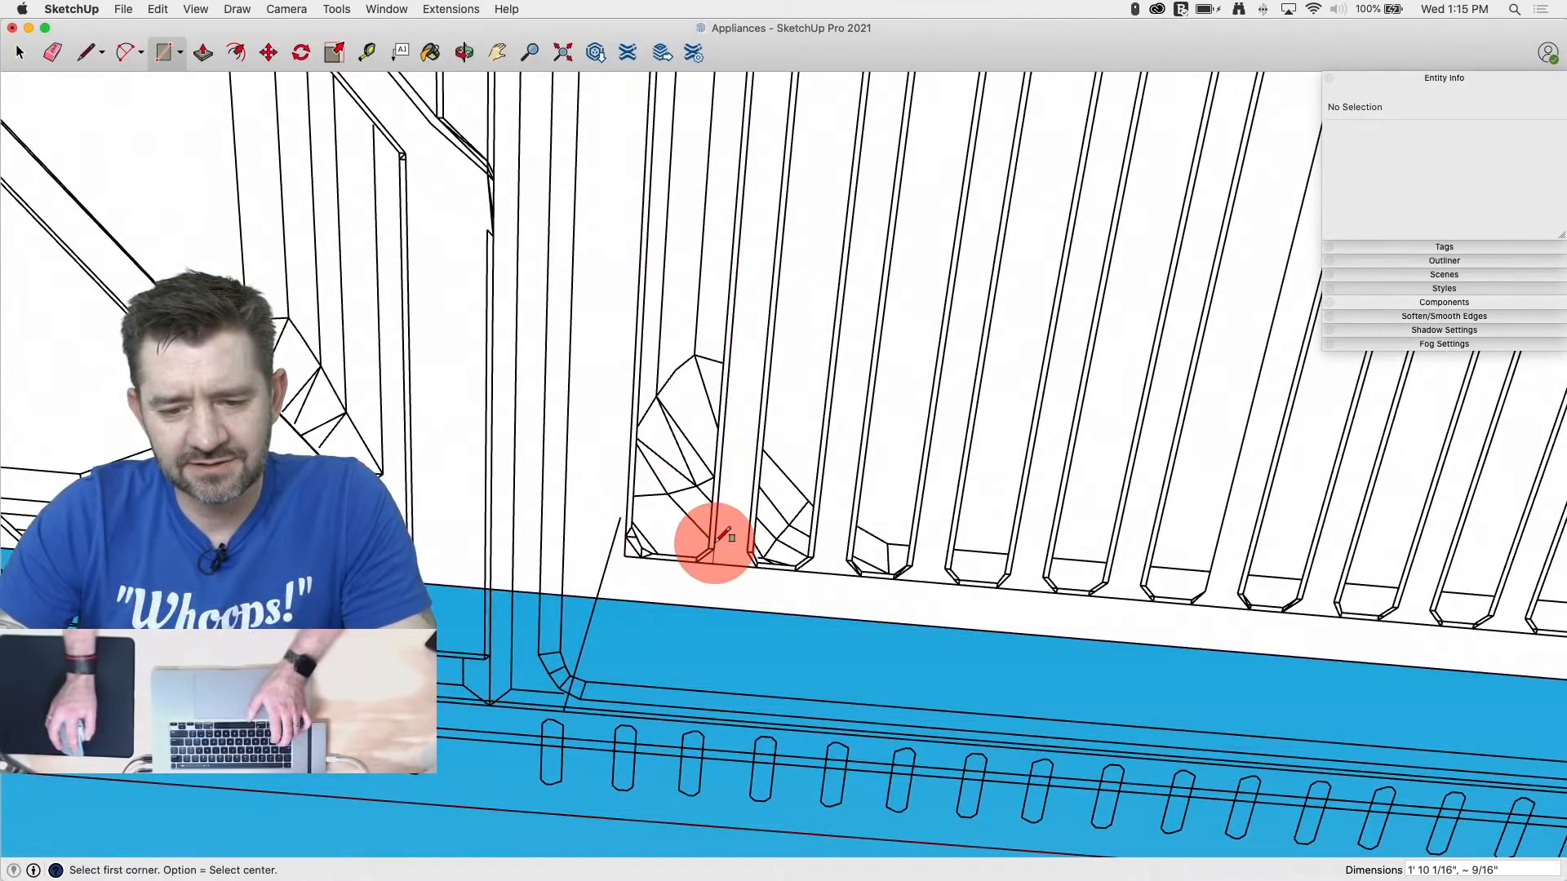
# Step: Copy the first slot's rectangular face across to the last slot, aligned with the outline's opposite front corner
pyautogui.press('space')
pyautogui.click(709, 552)
pyautogui.press('m')
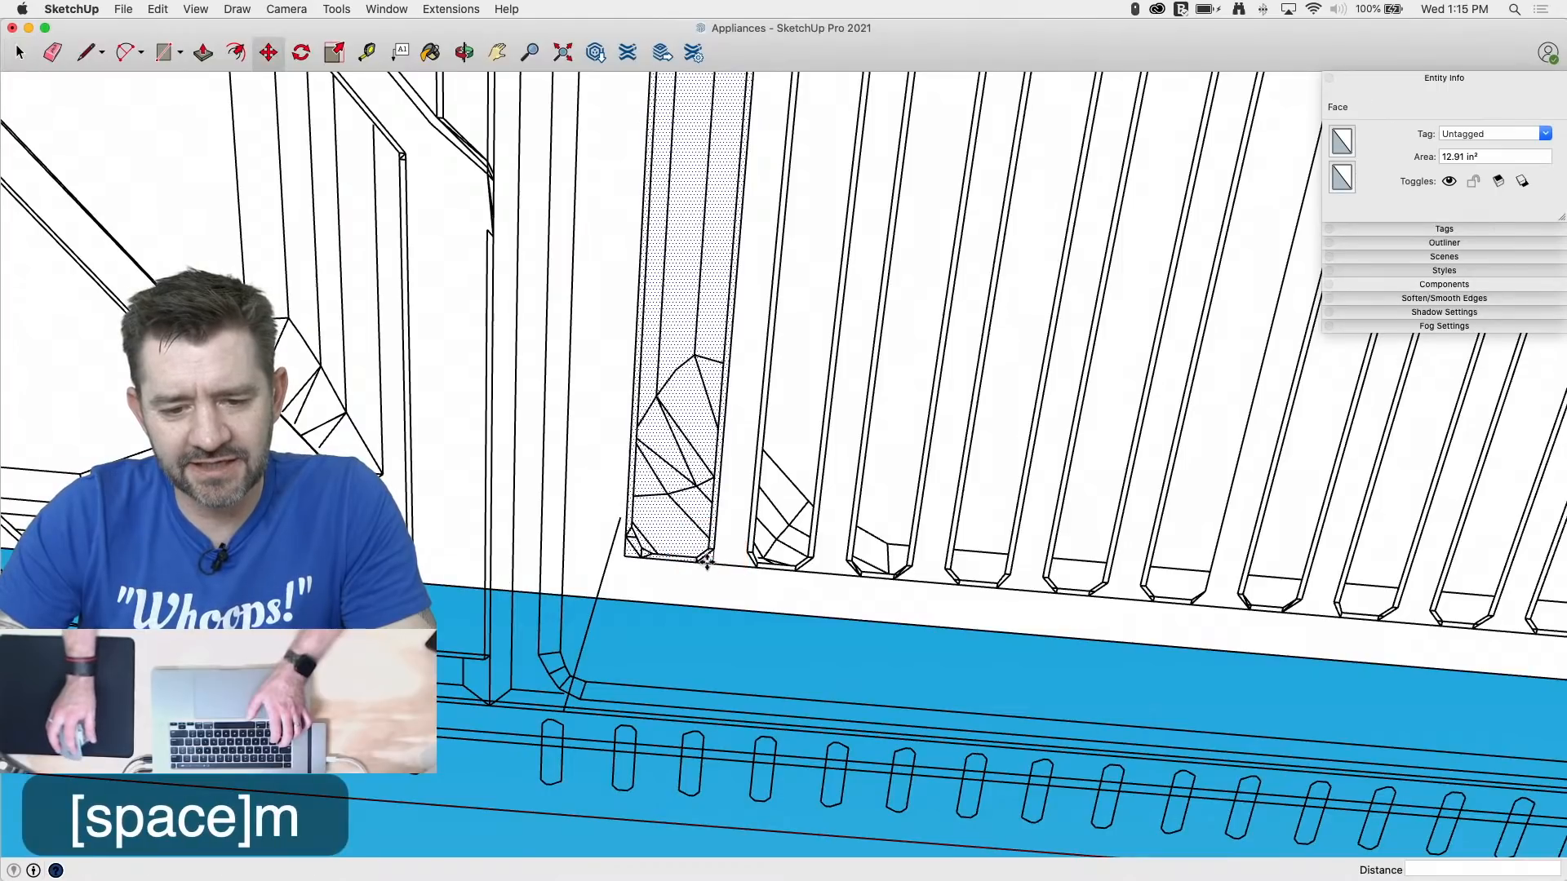
pyautogui.click(707, 563)
pyautogui.press('alt')
pyautogui.scroll(-3, 707, 562)
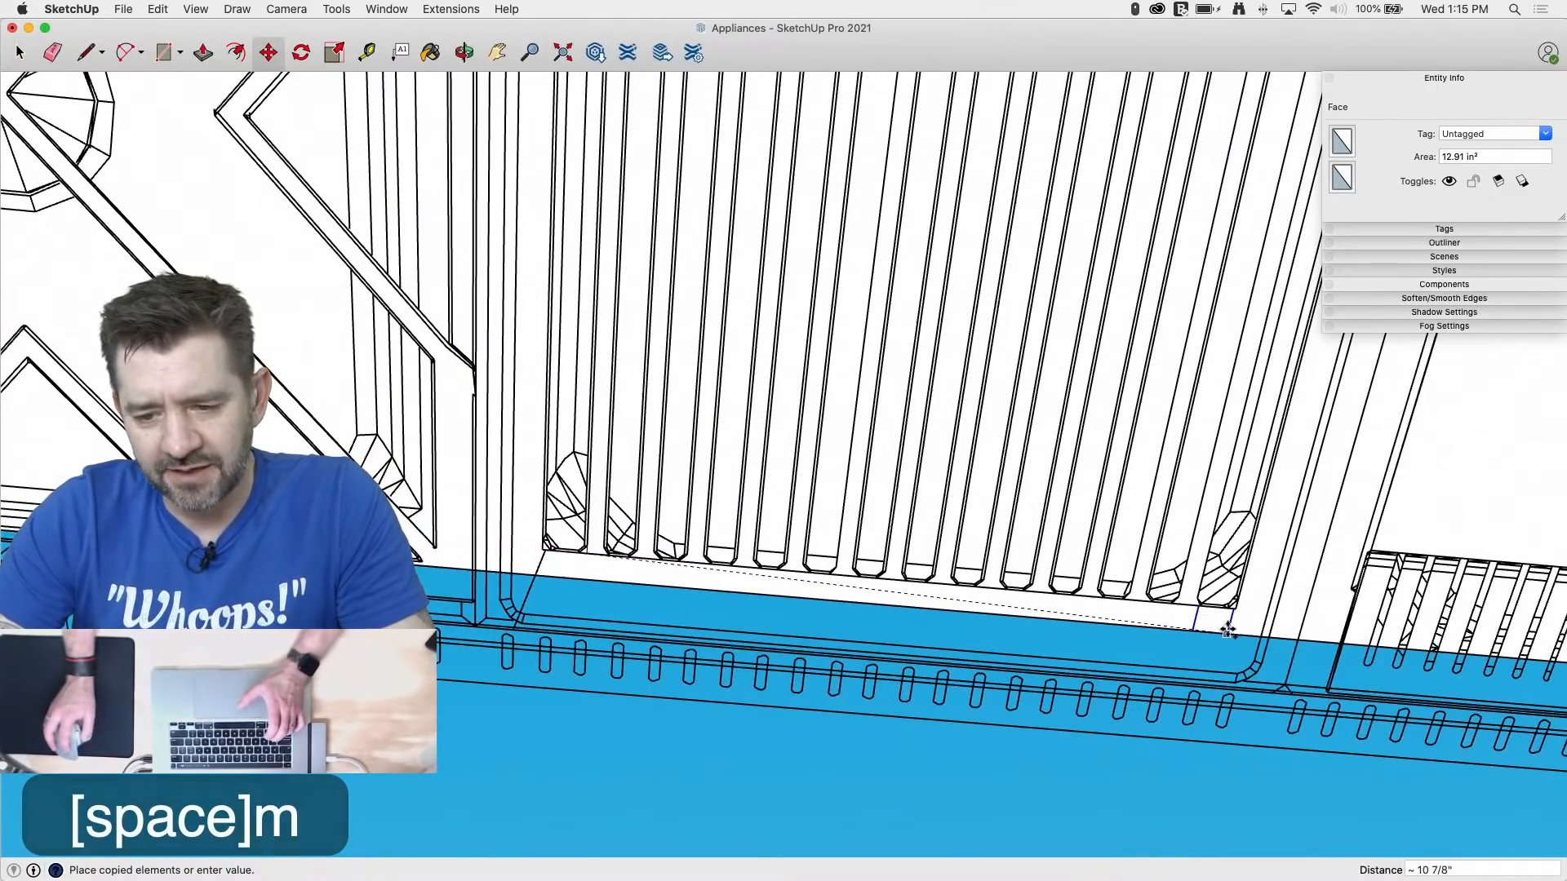
pyautogui.click(1236, 612)
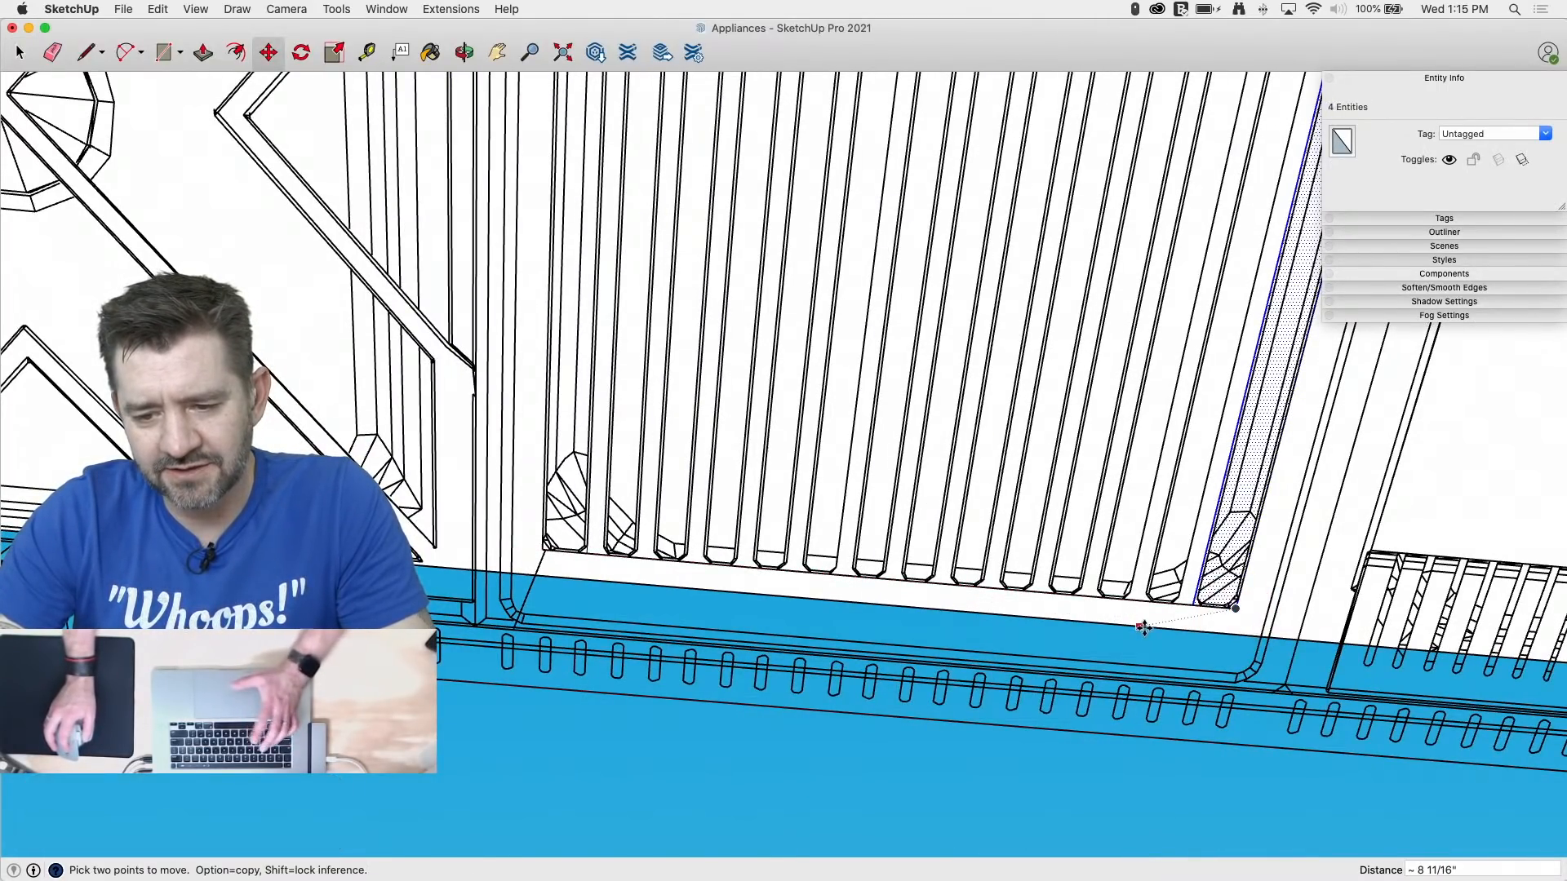
# Step: Draw a rectangle about 7/16" by 1' 10" over the second-to-last slot and select its face
pyautogui.scroll(5, 1087, 661)
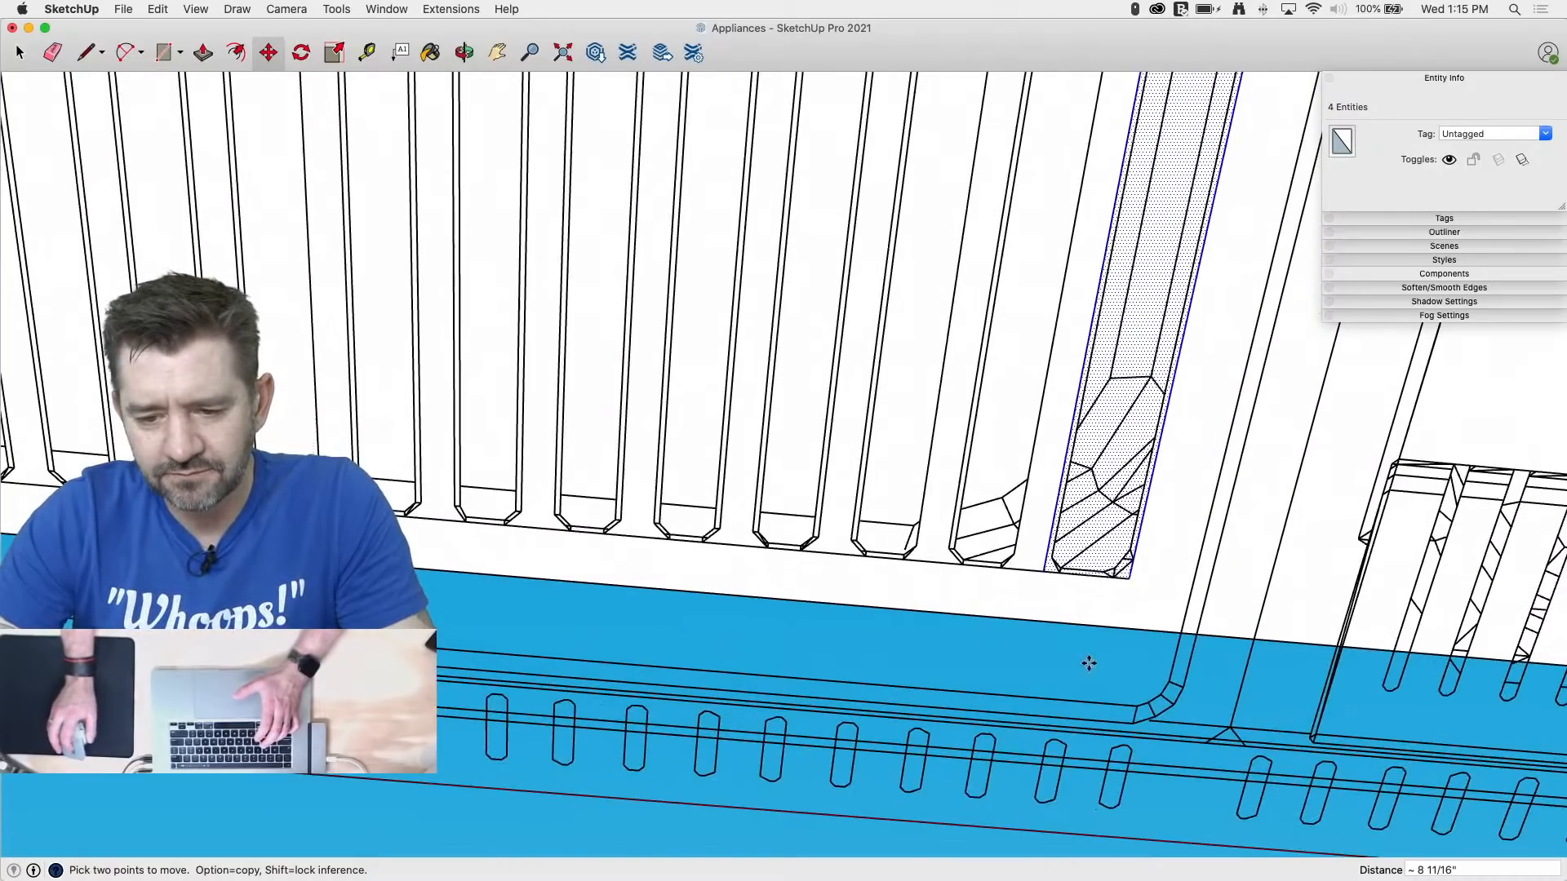
pyautogui.press('r')
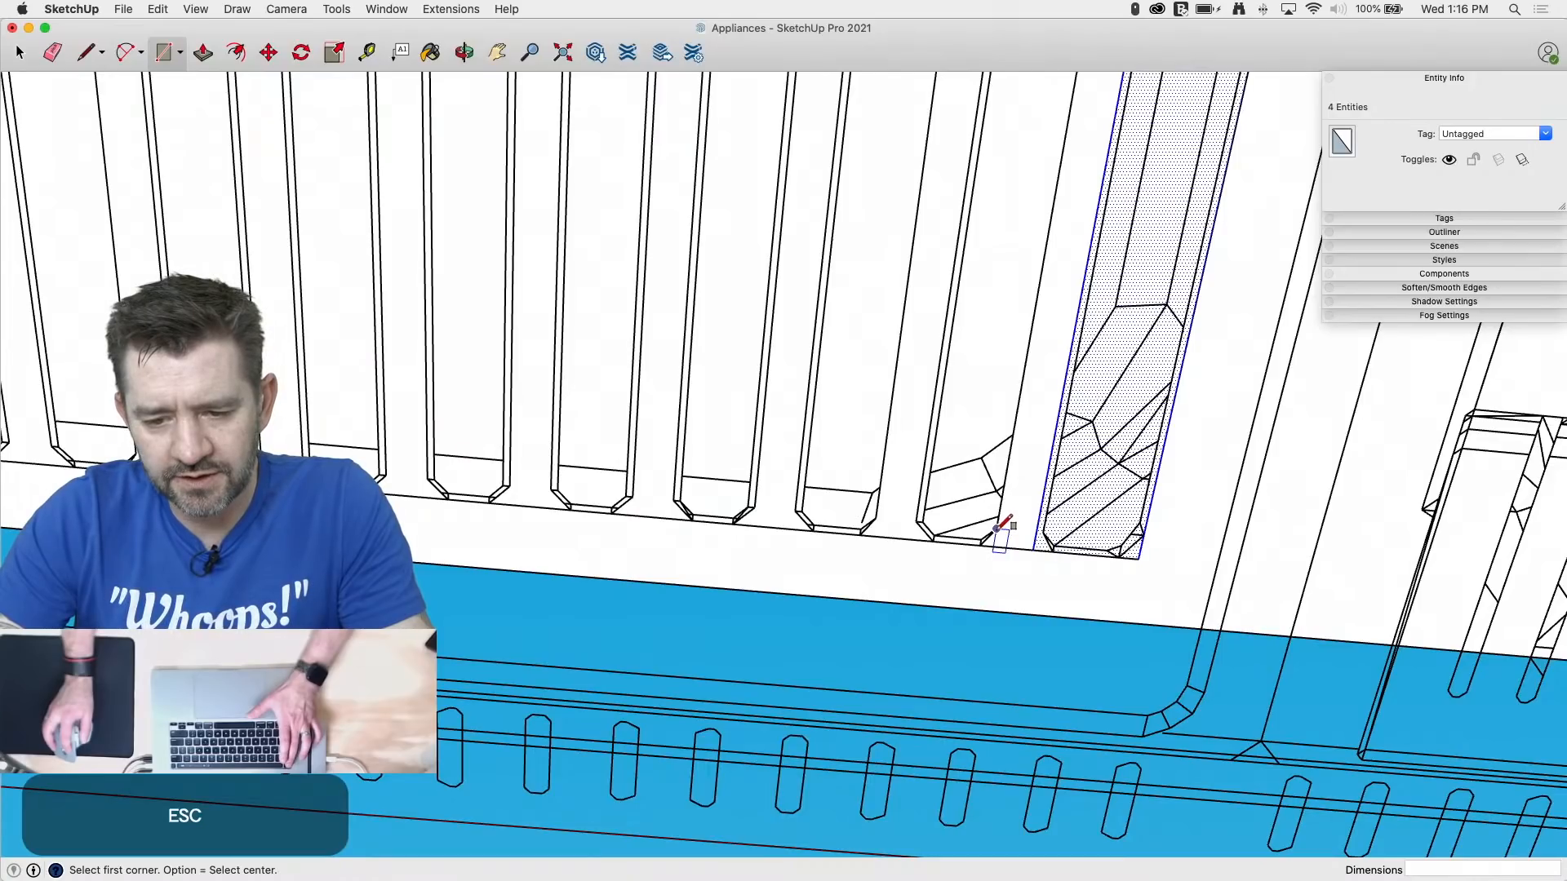
pyautogui.click(992, 544)
pyautogui.scroll(-4, 741, 776)
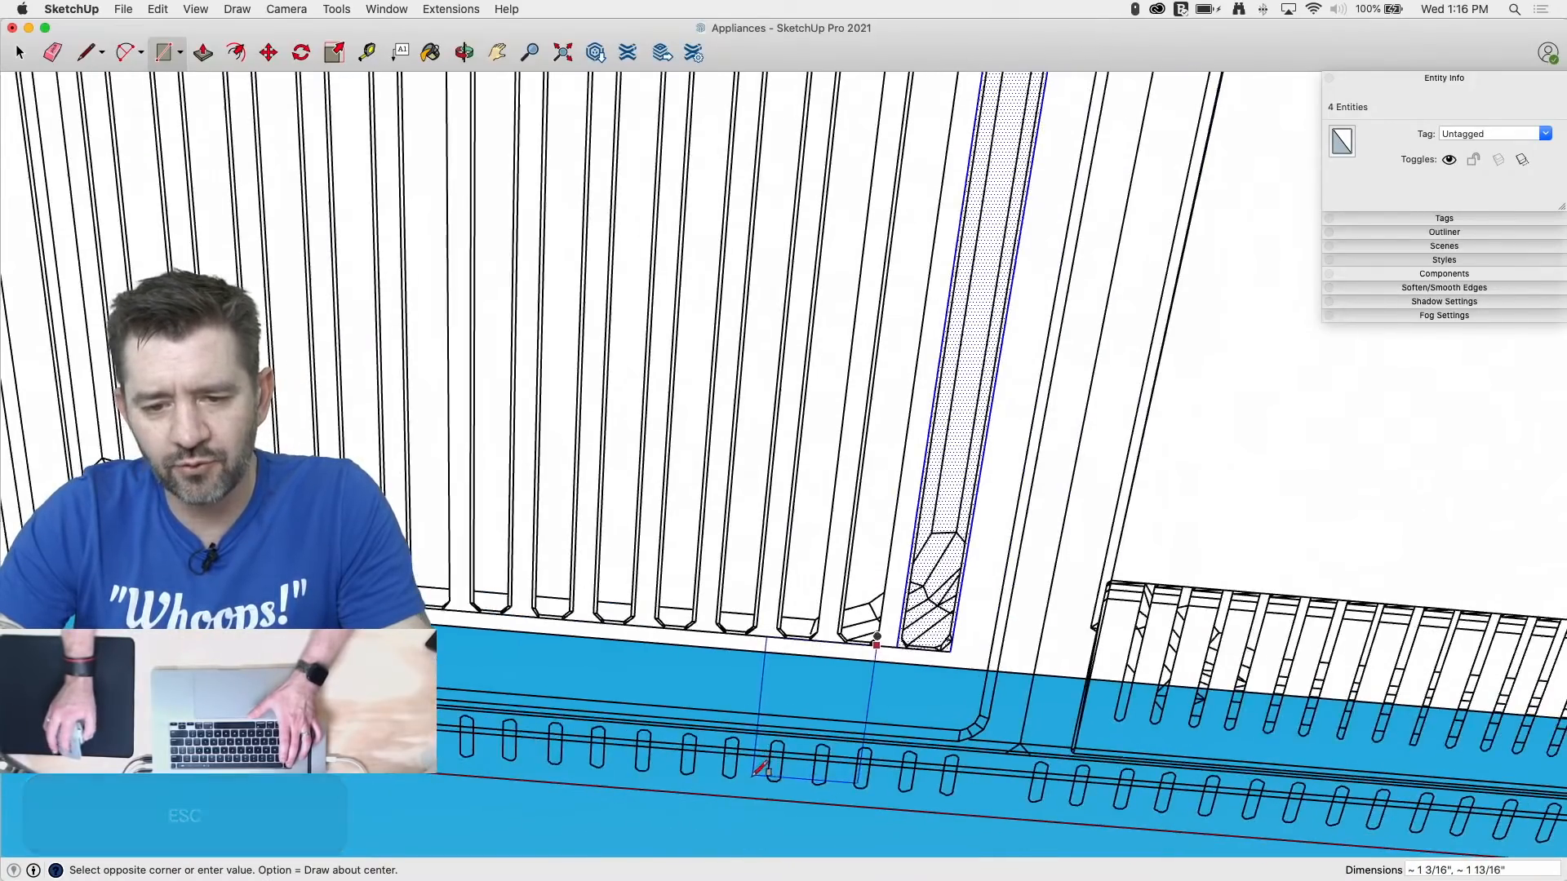
pyautogui.scroll(-5, 878, 691)
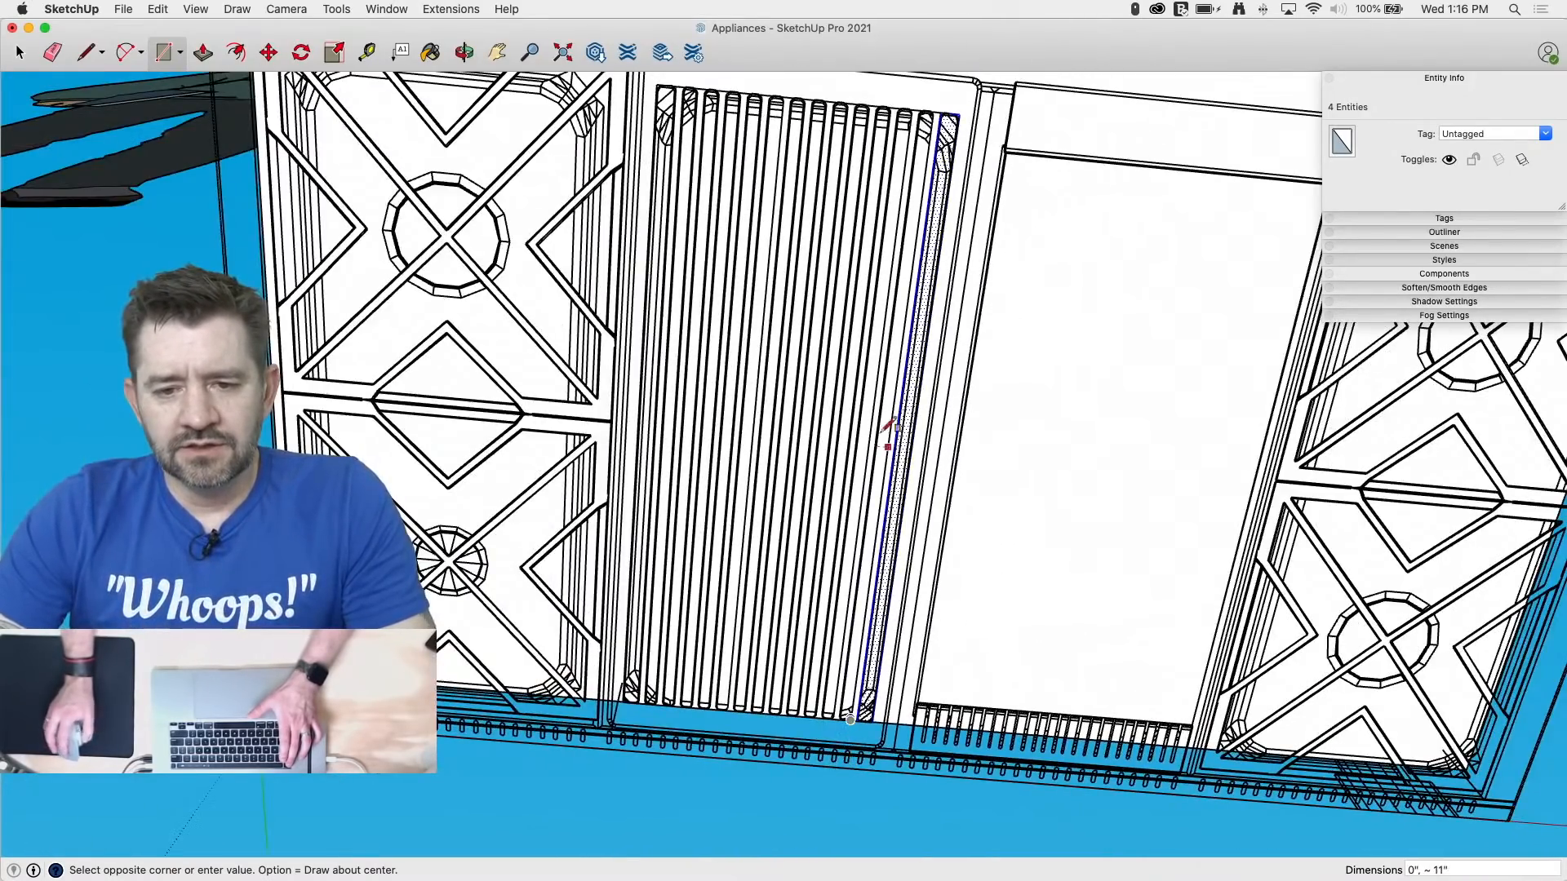
pyautogui.scroll(5, 939, 102)
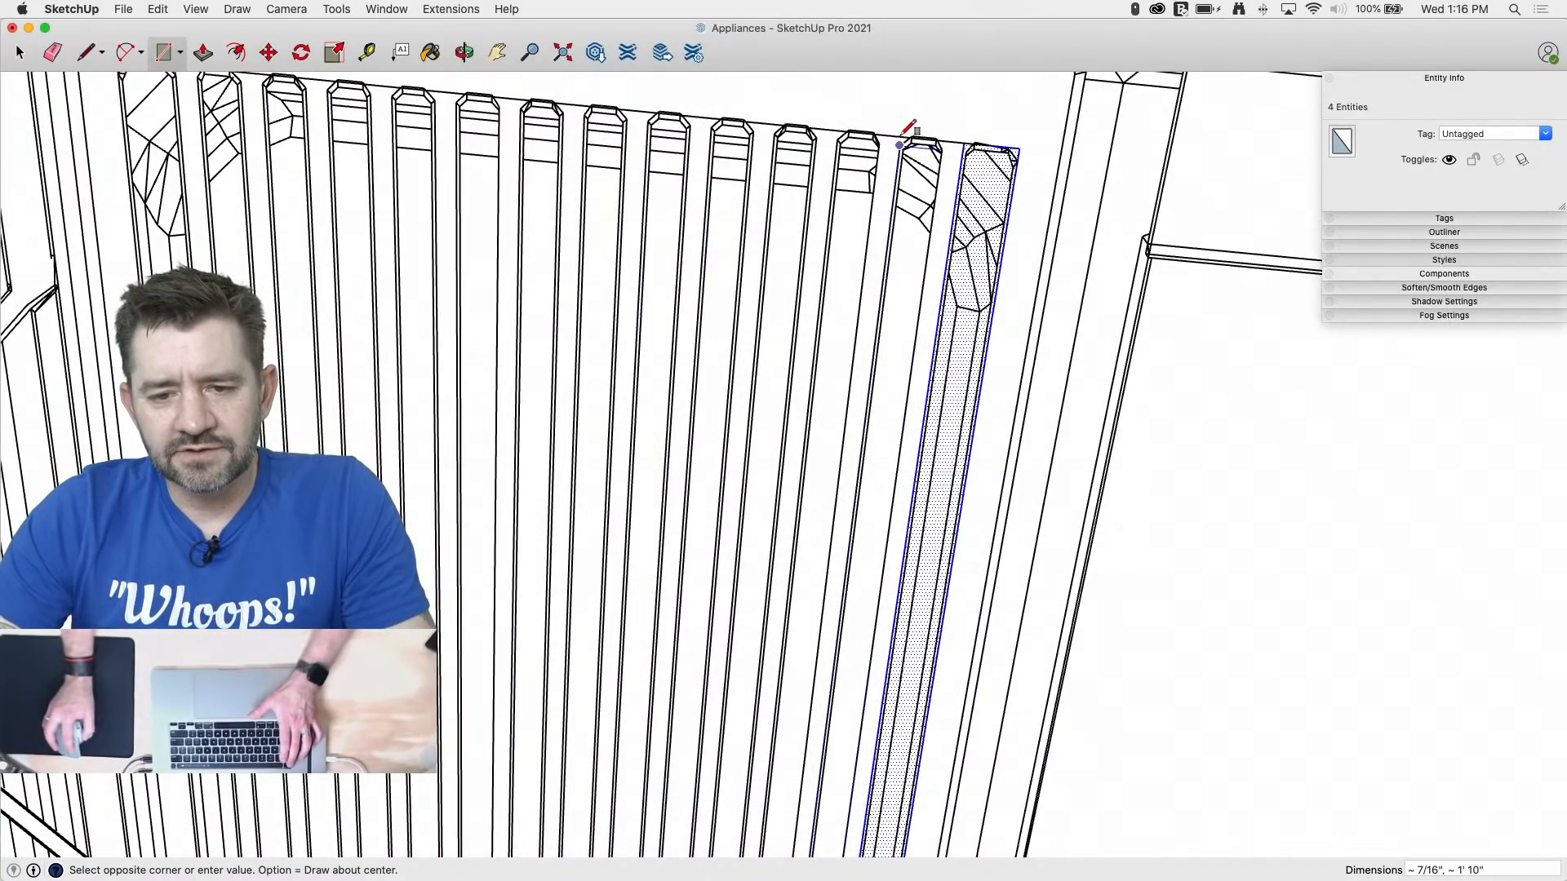
pyautogui.press('space')
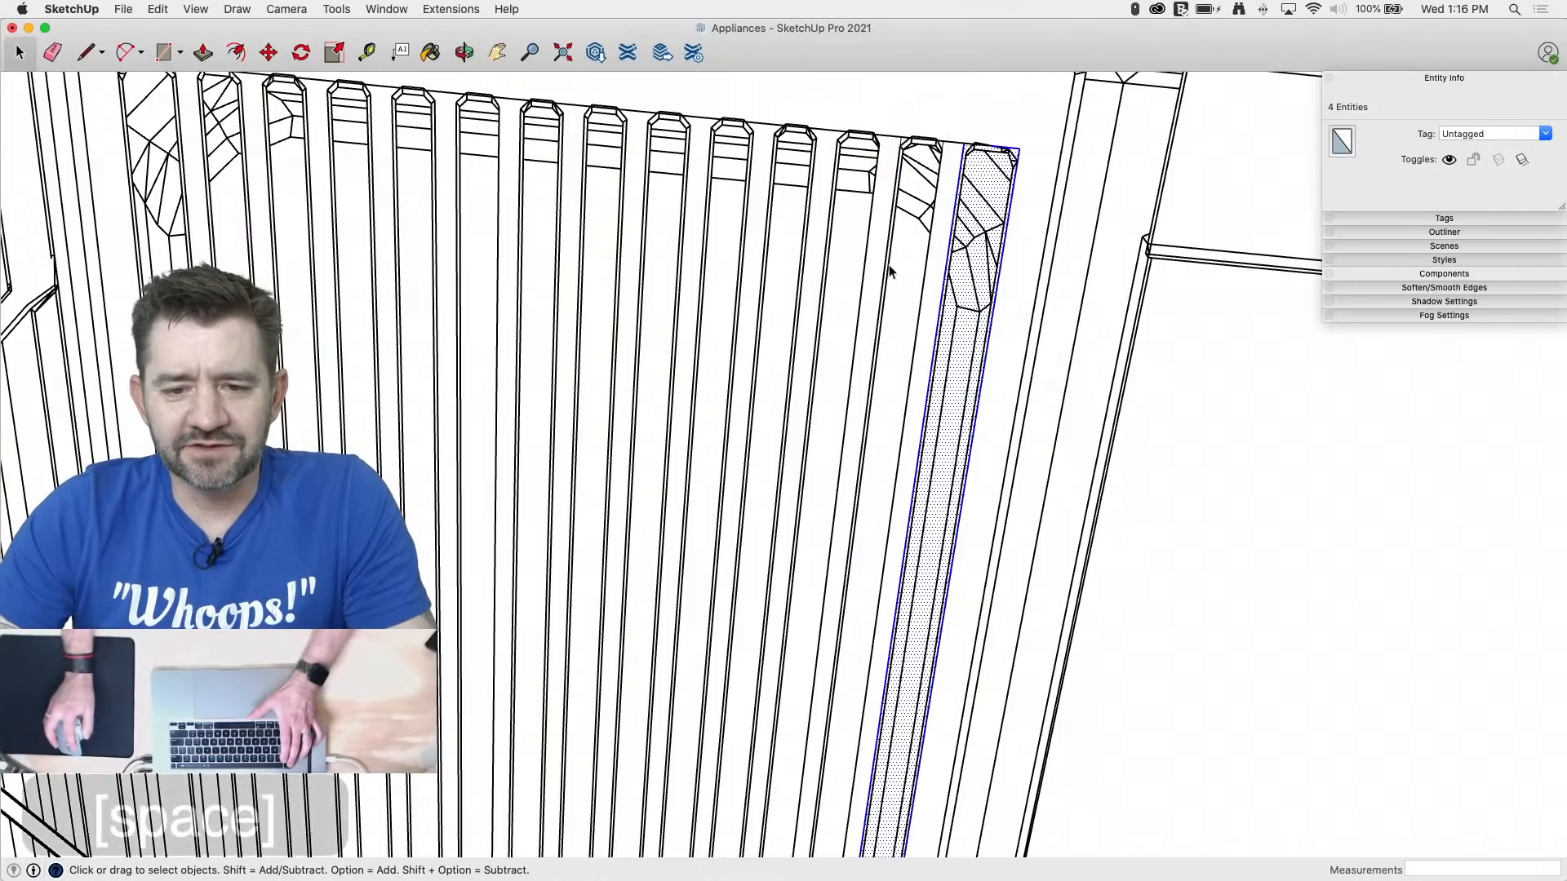
pyautogui.click(901, 260)
# Step: Copy the narrower slot face from the second-to-last slot to the second slot at the other end
pyautogui.scroll(-5, 1105, 658)
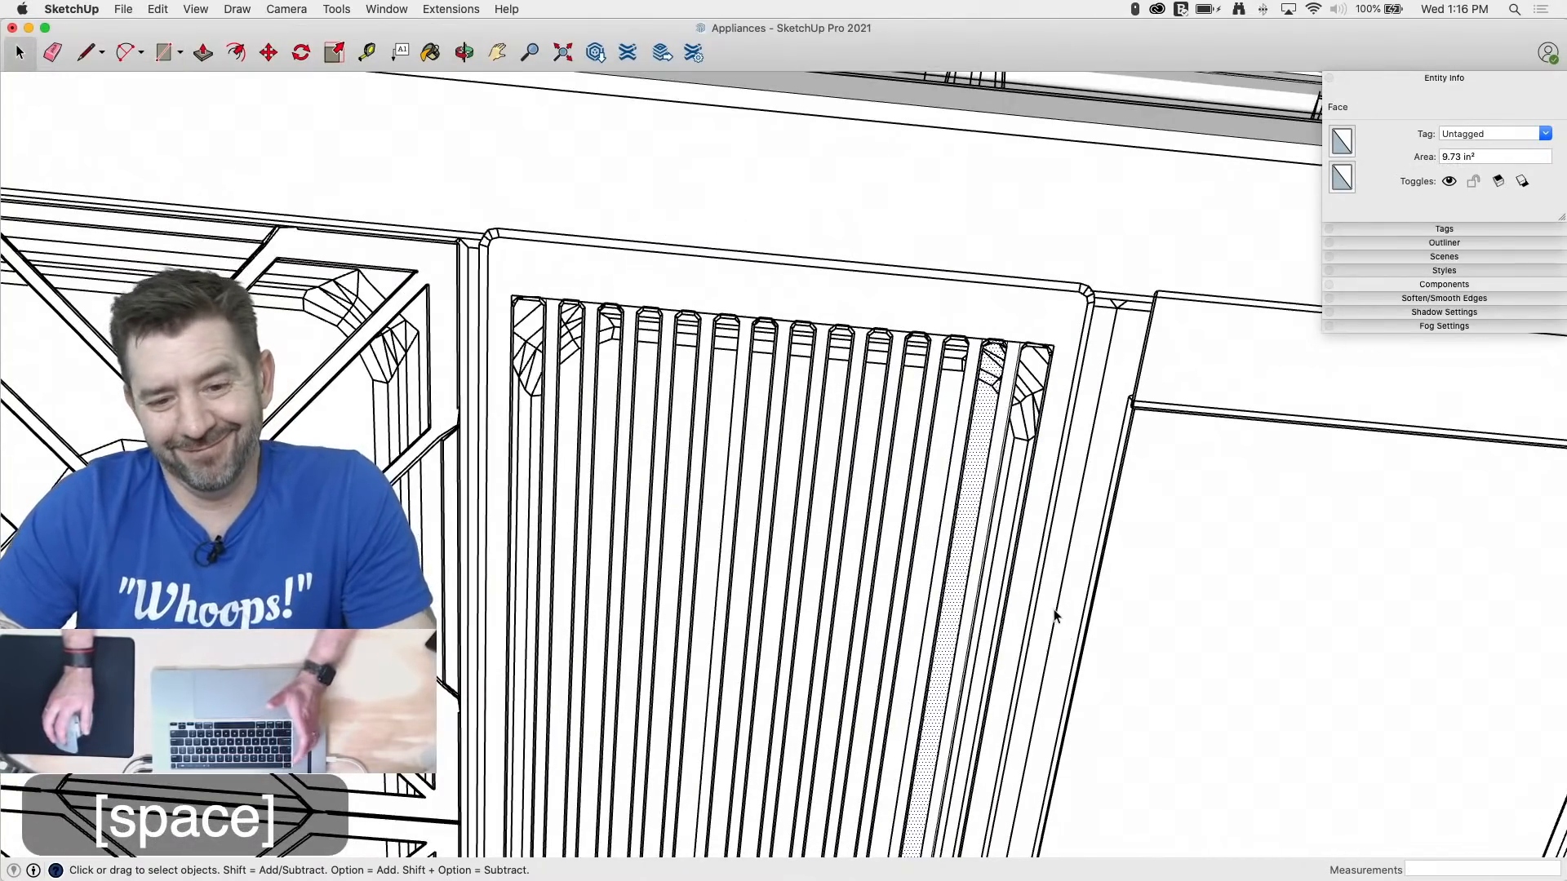
pyautogui.press('m')
pyautogui.scroll(4, 1019, 345)
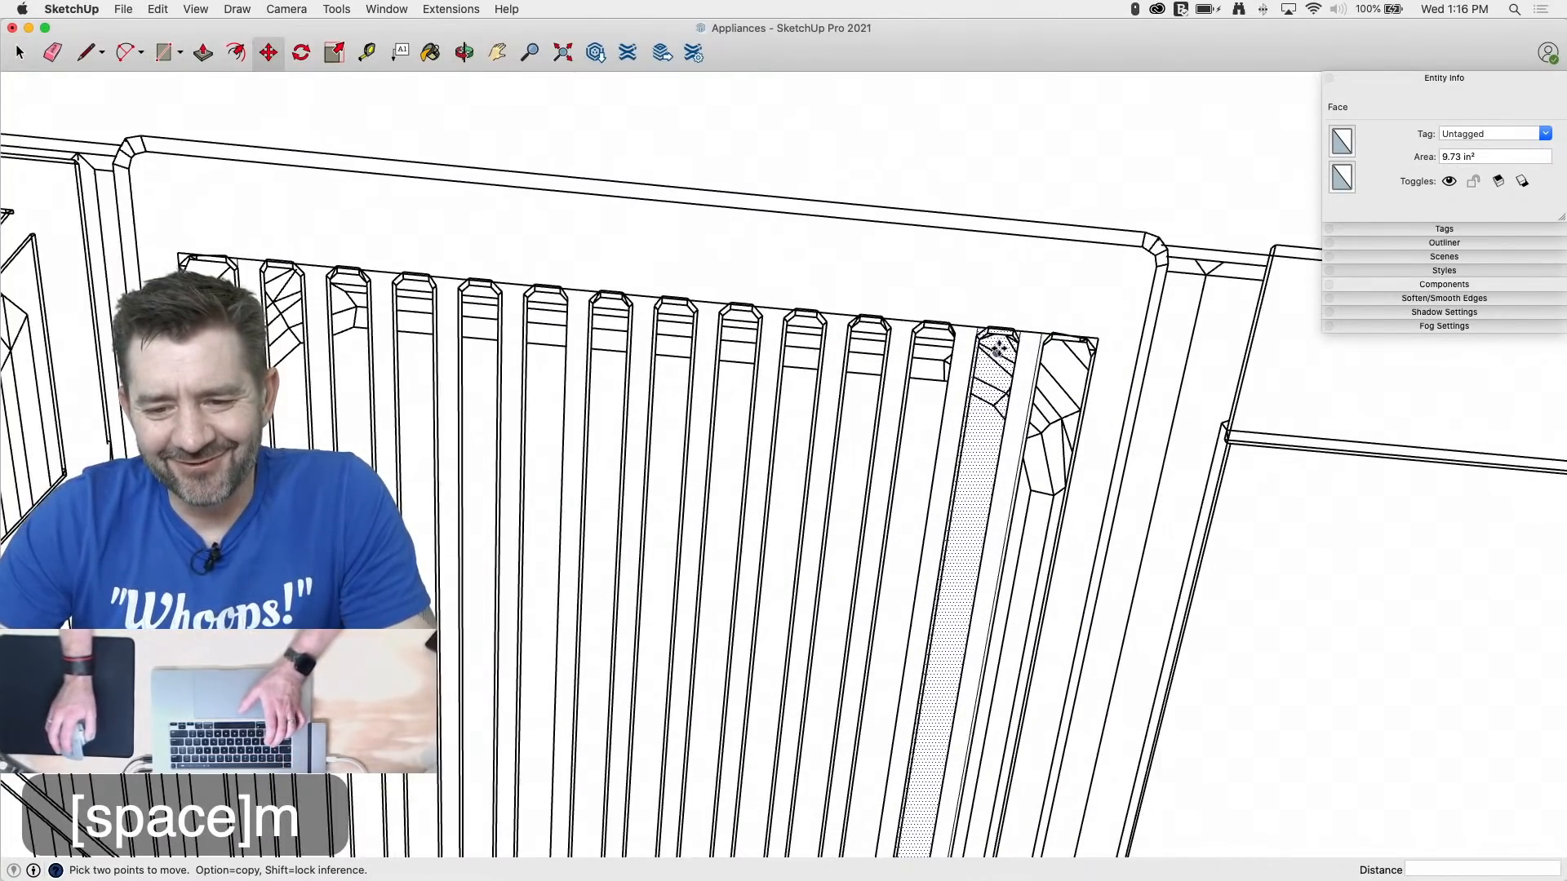
pyautogui.click(1031, 335)
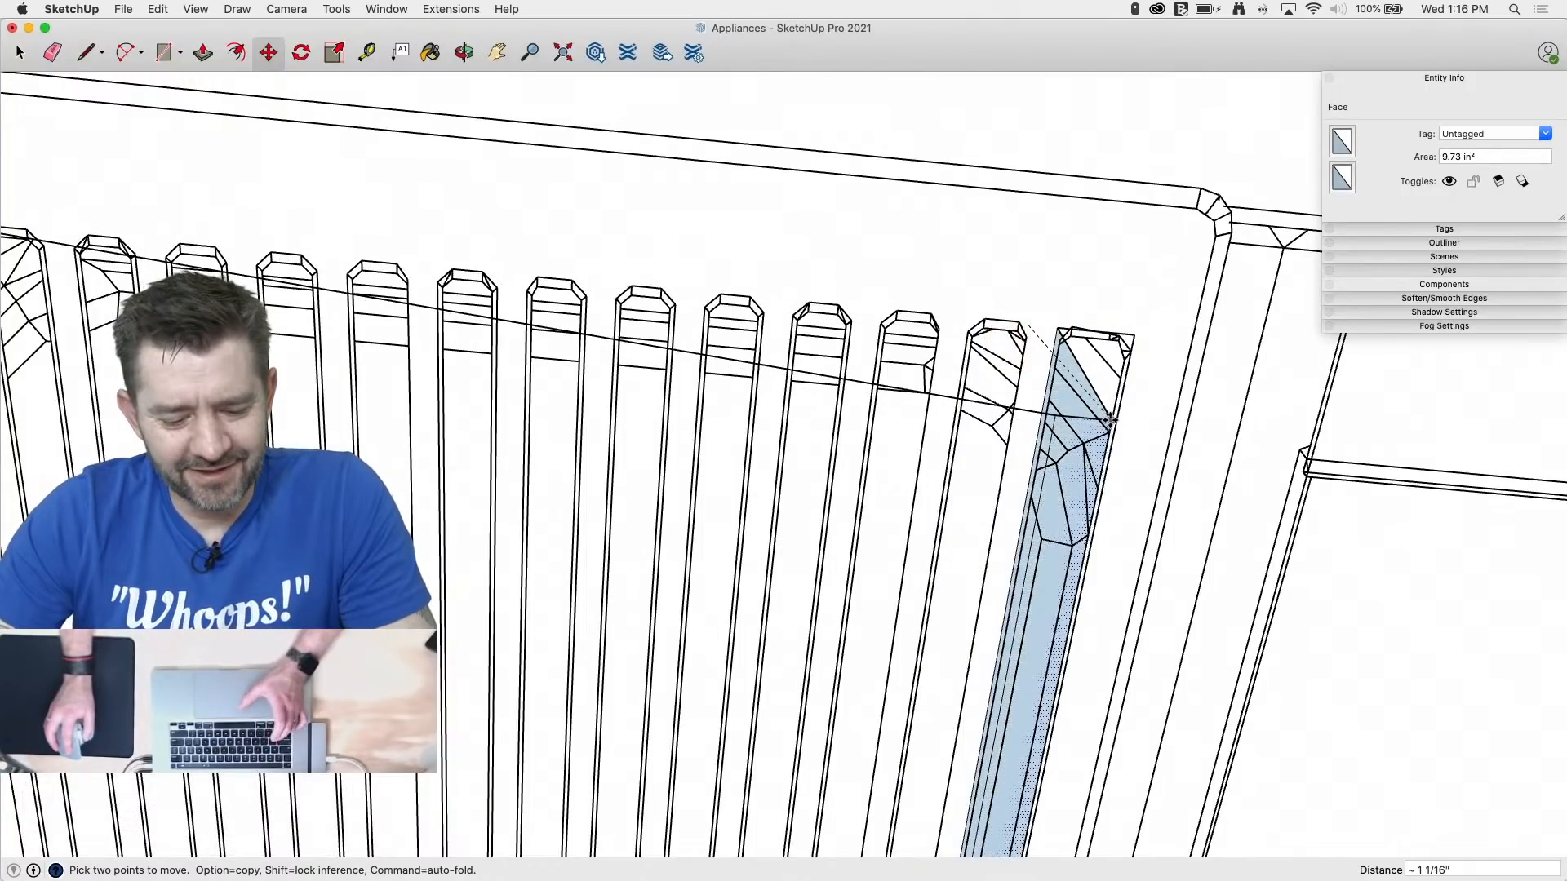
pyautogui.scroll(-4, 1185, 426)
pyautogui.press('alt')
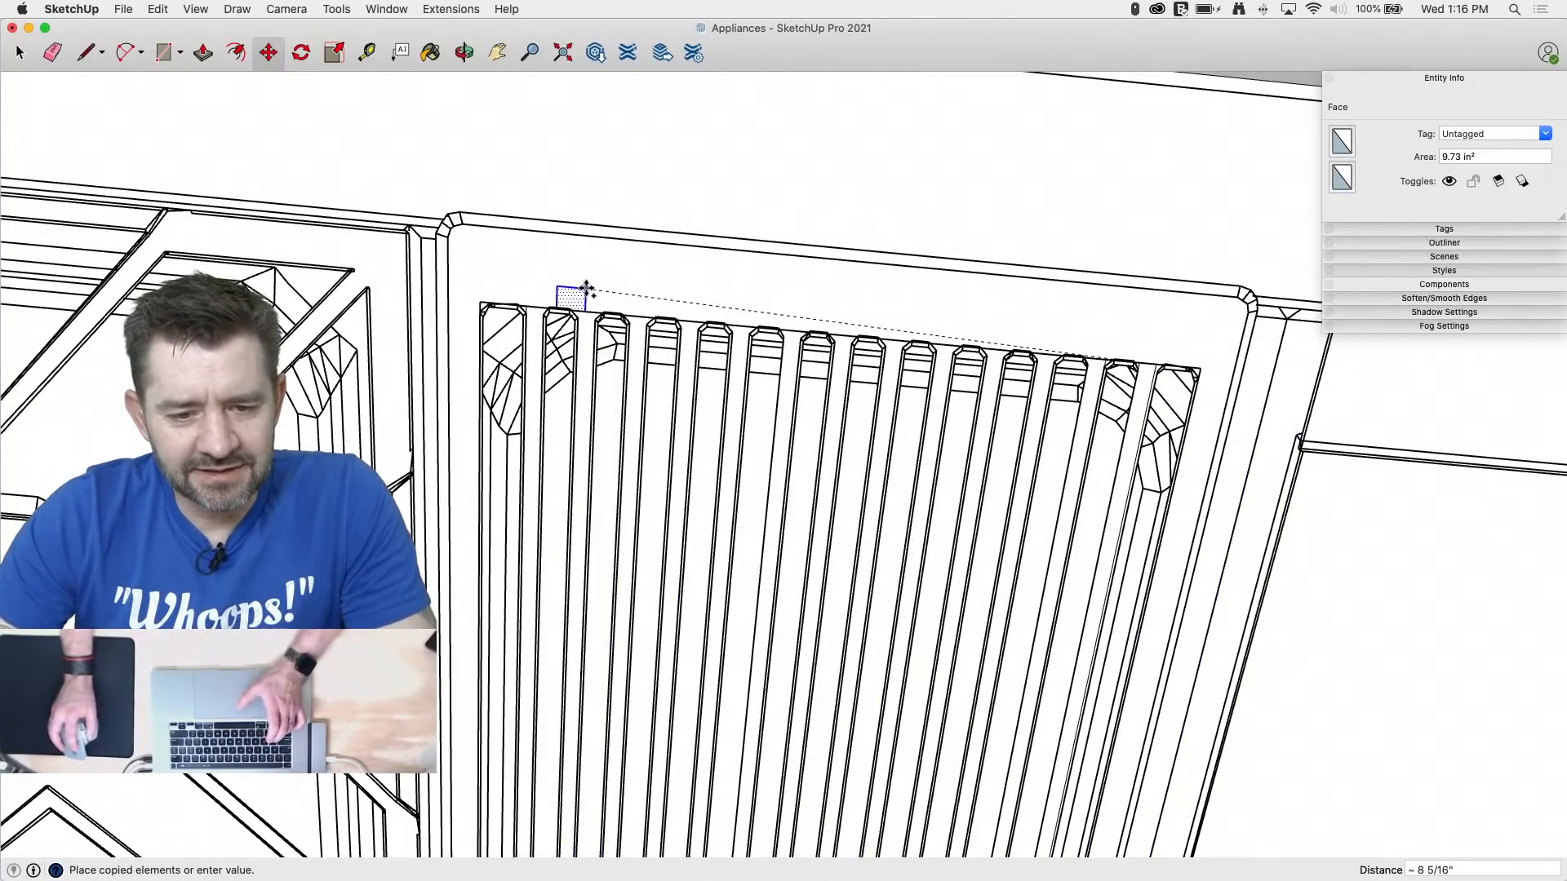
pyautogui.click(578, 327)
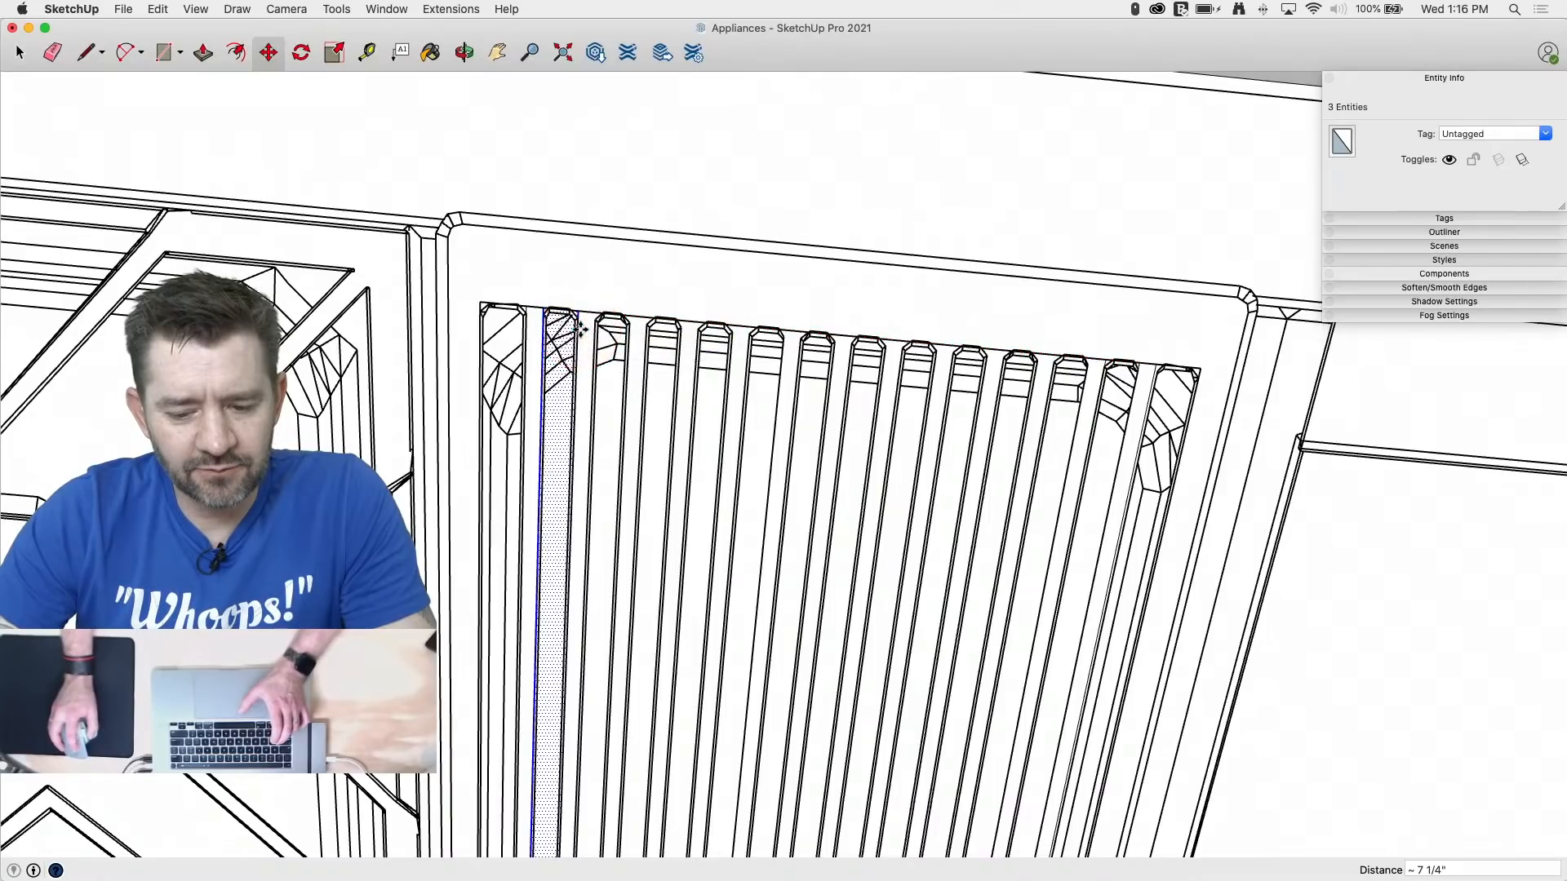
# Step: Try to fill the space between the two narrow slot faces with copies at 10 equal divisions
pyautogui.write('/')
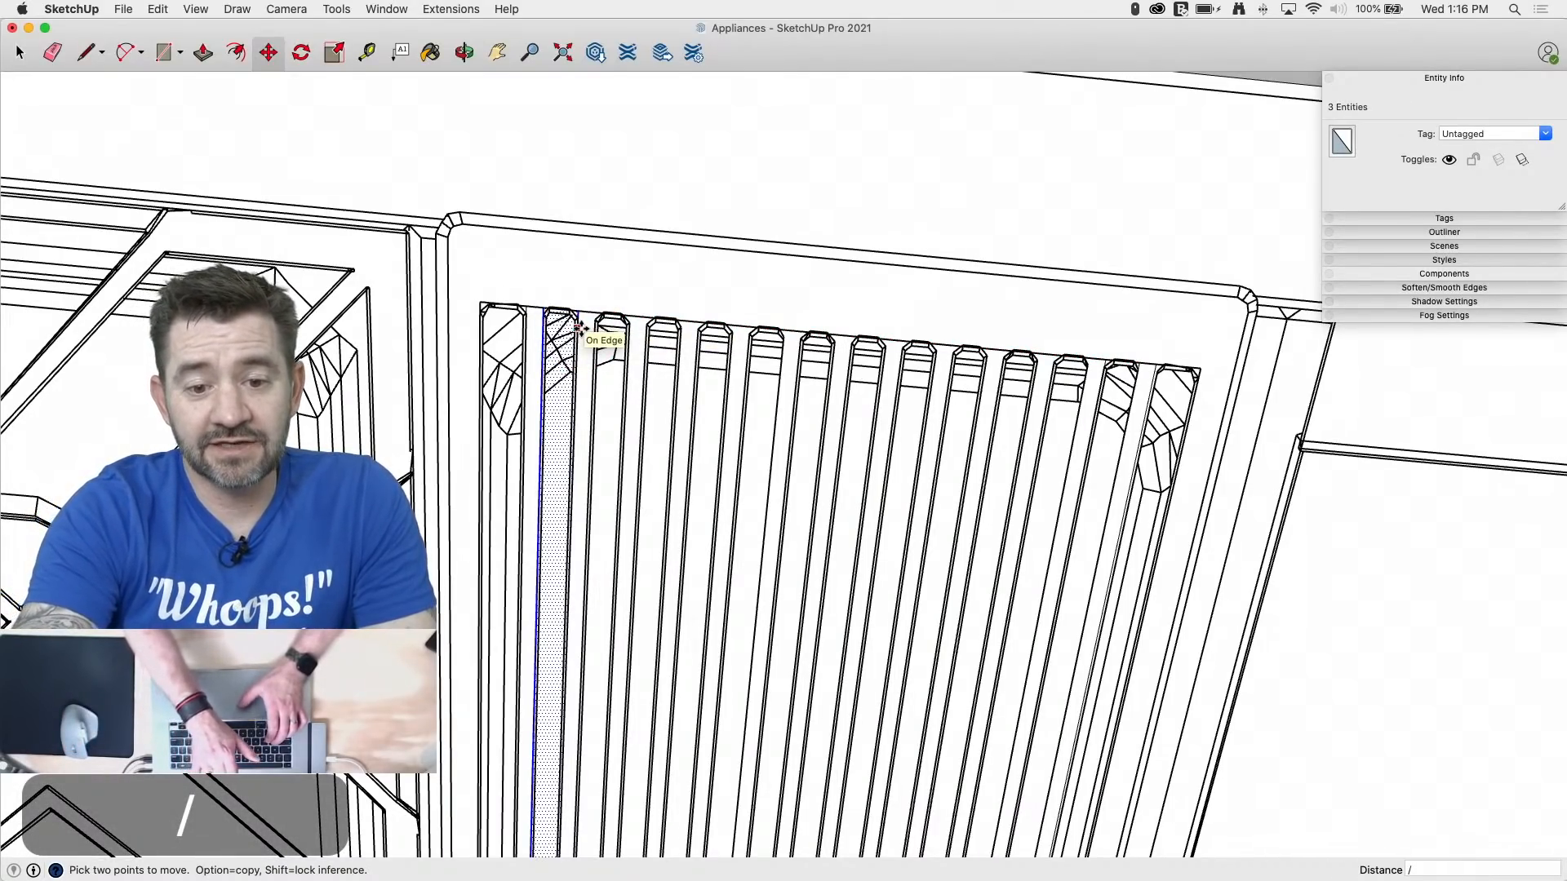
pyautogui.write('10')
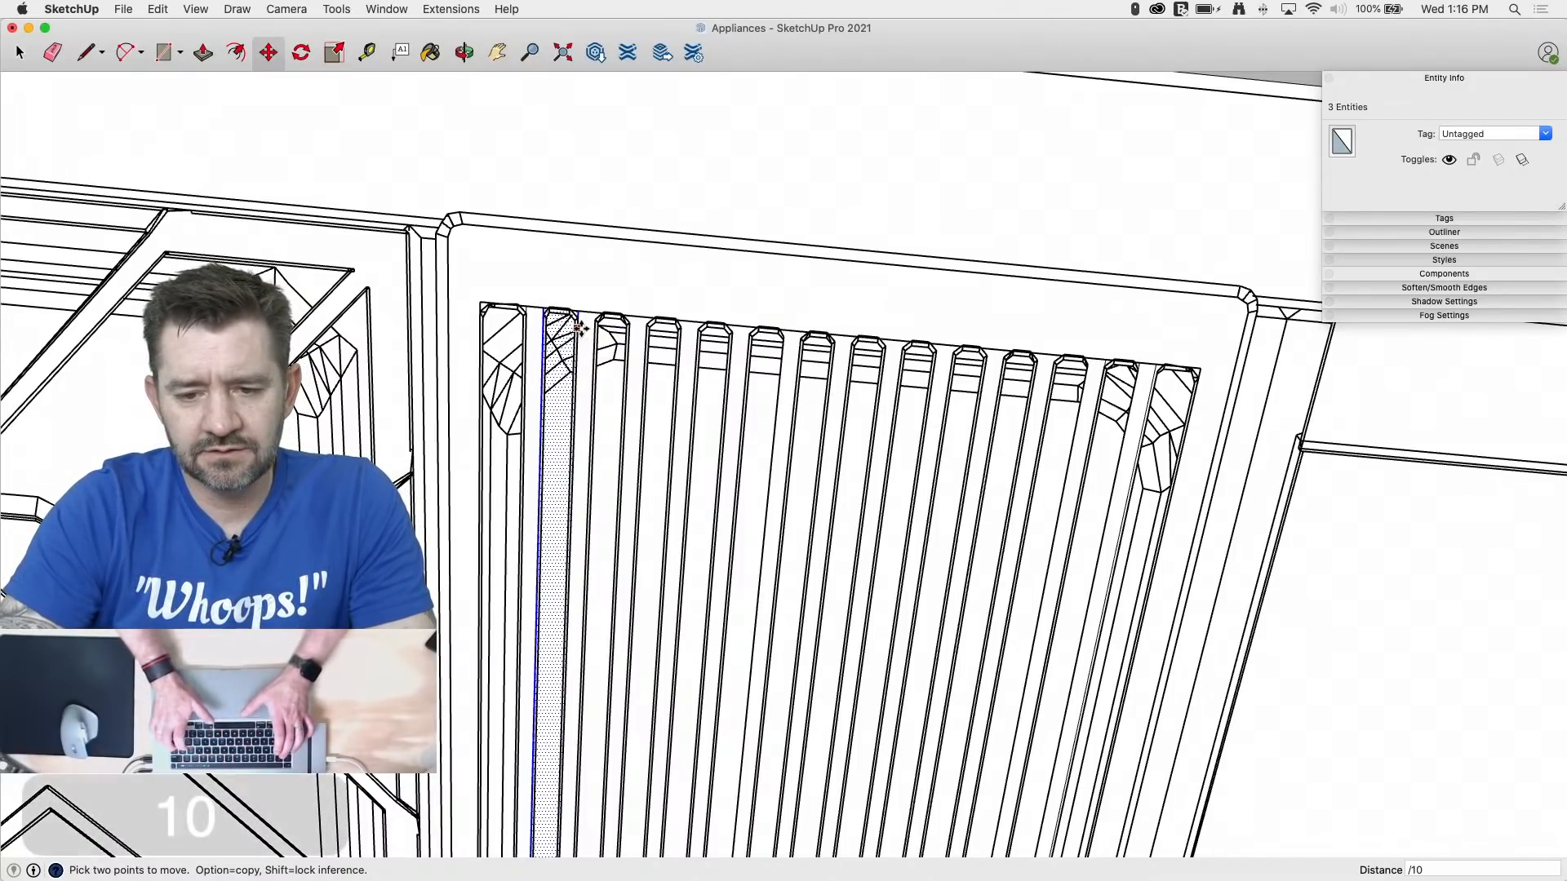
pyautogui.press('Return')
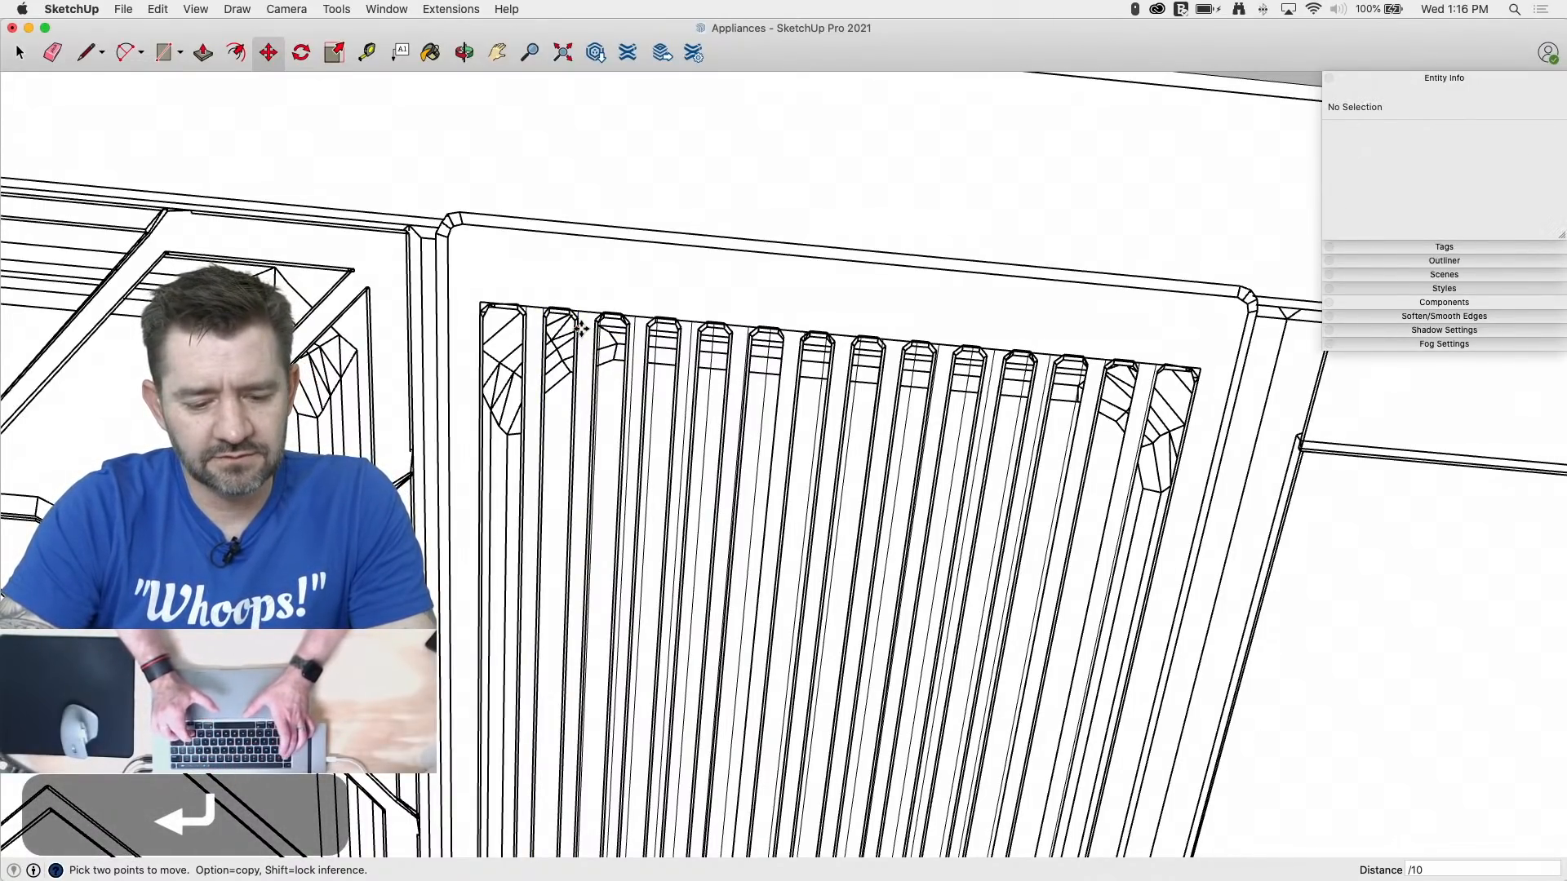
# Step: Set the array of narrow slot faces to 11 equal divisions between the second and second-to-last slots
pyautogui.write('/11')
pyautogui.press('Return')
pyautogui.press('Return')
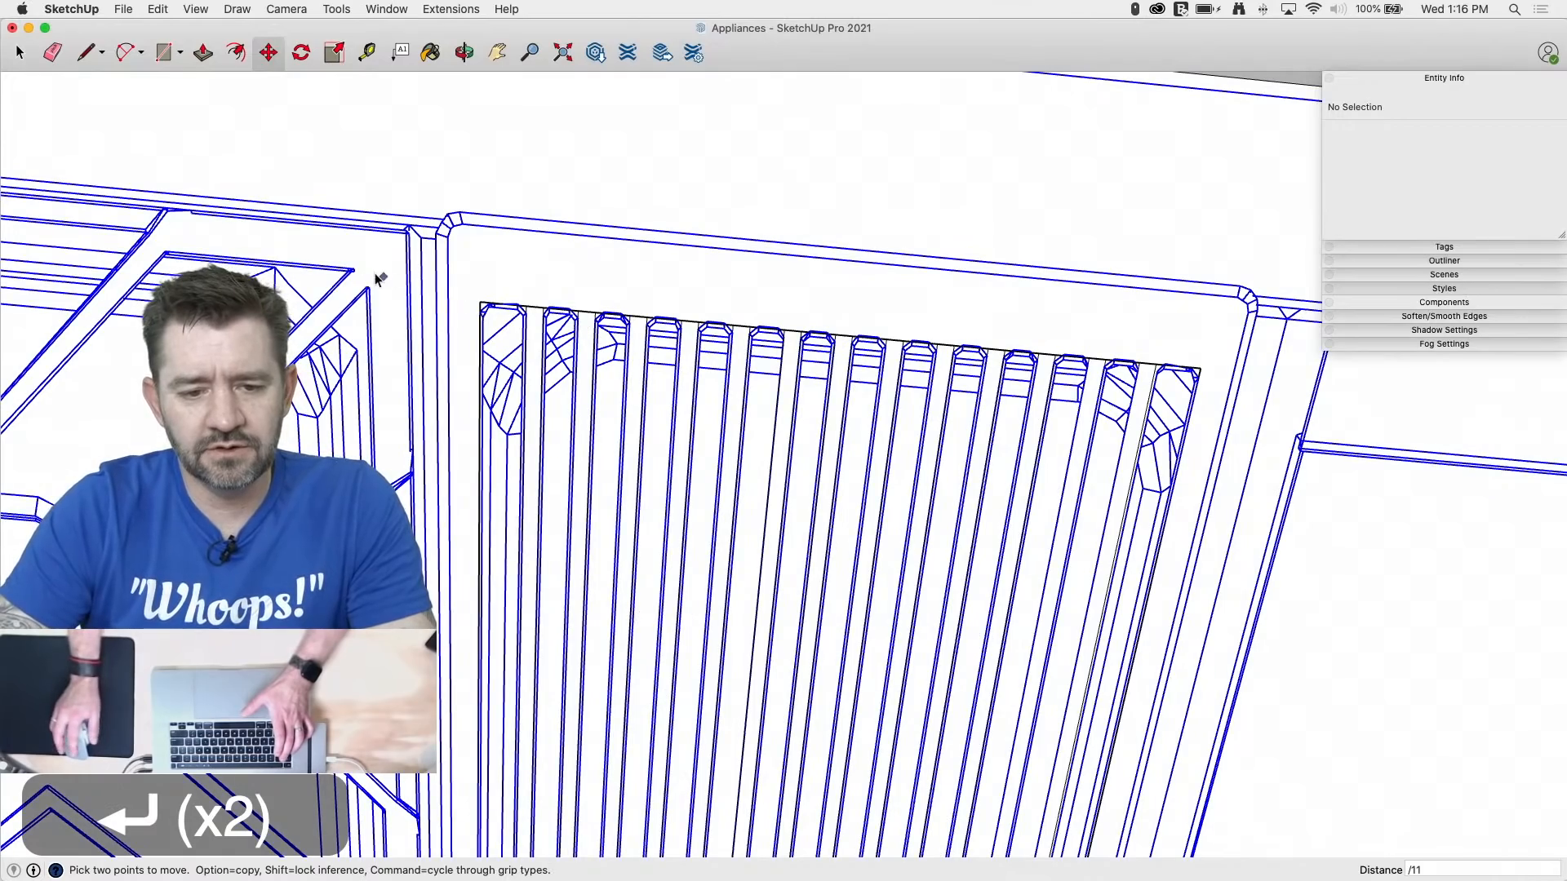
# Step: Select the whole slot pattern beneath the range and bring it straight up the blue axis onto the grill plate's top face
pyautogui.press('space')
pyautogui.scroll(-10, 508, 210)
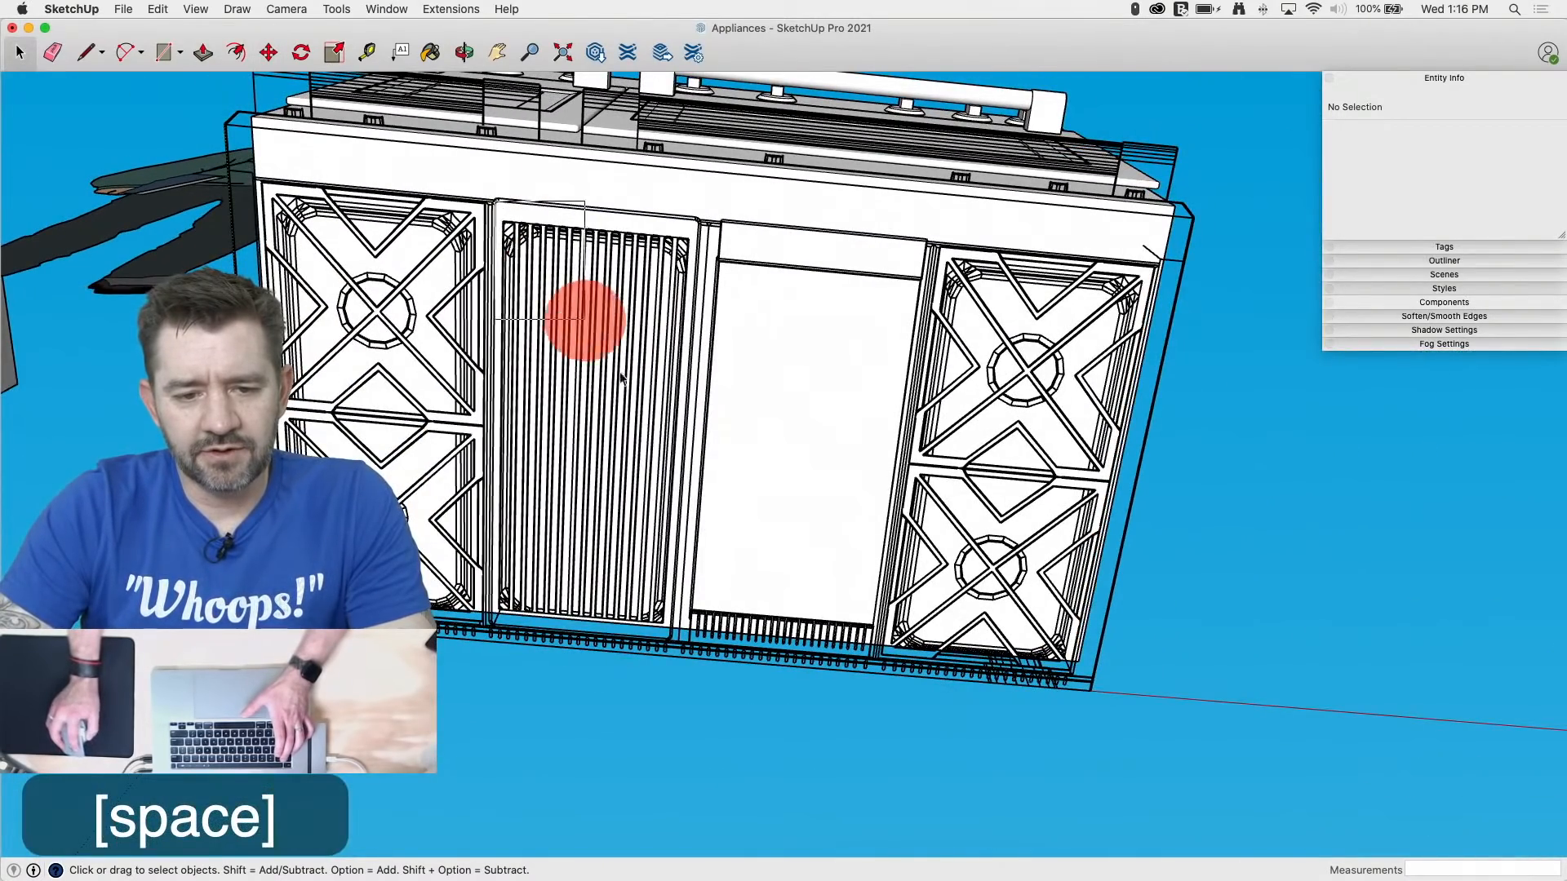
pyautogui.moveTo(620, 377); pyautogui.dragTo(702, 649)
pyautogui.moveTo(702, 649); pyautogui.dragTo(570, 721, button='middle')
pyautogui.press('m')
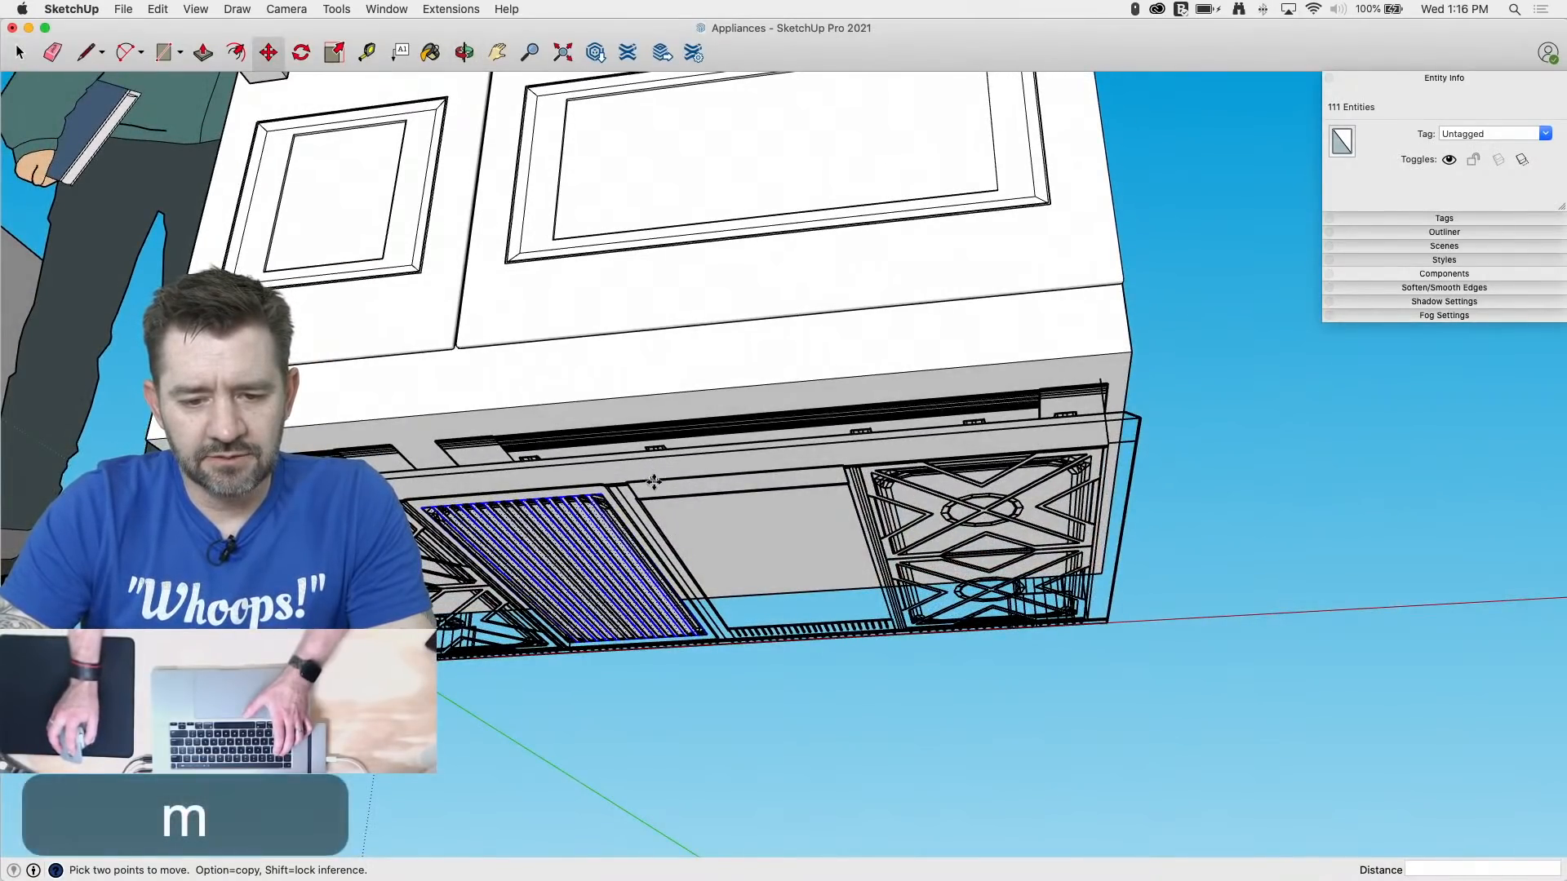
pyautogui.click(641, 501)
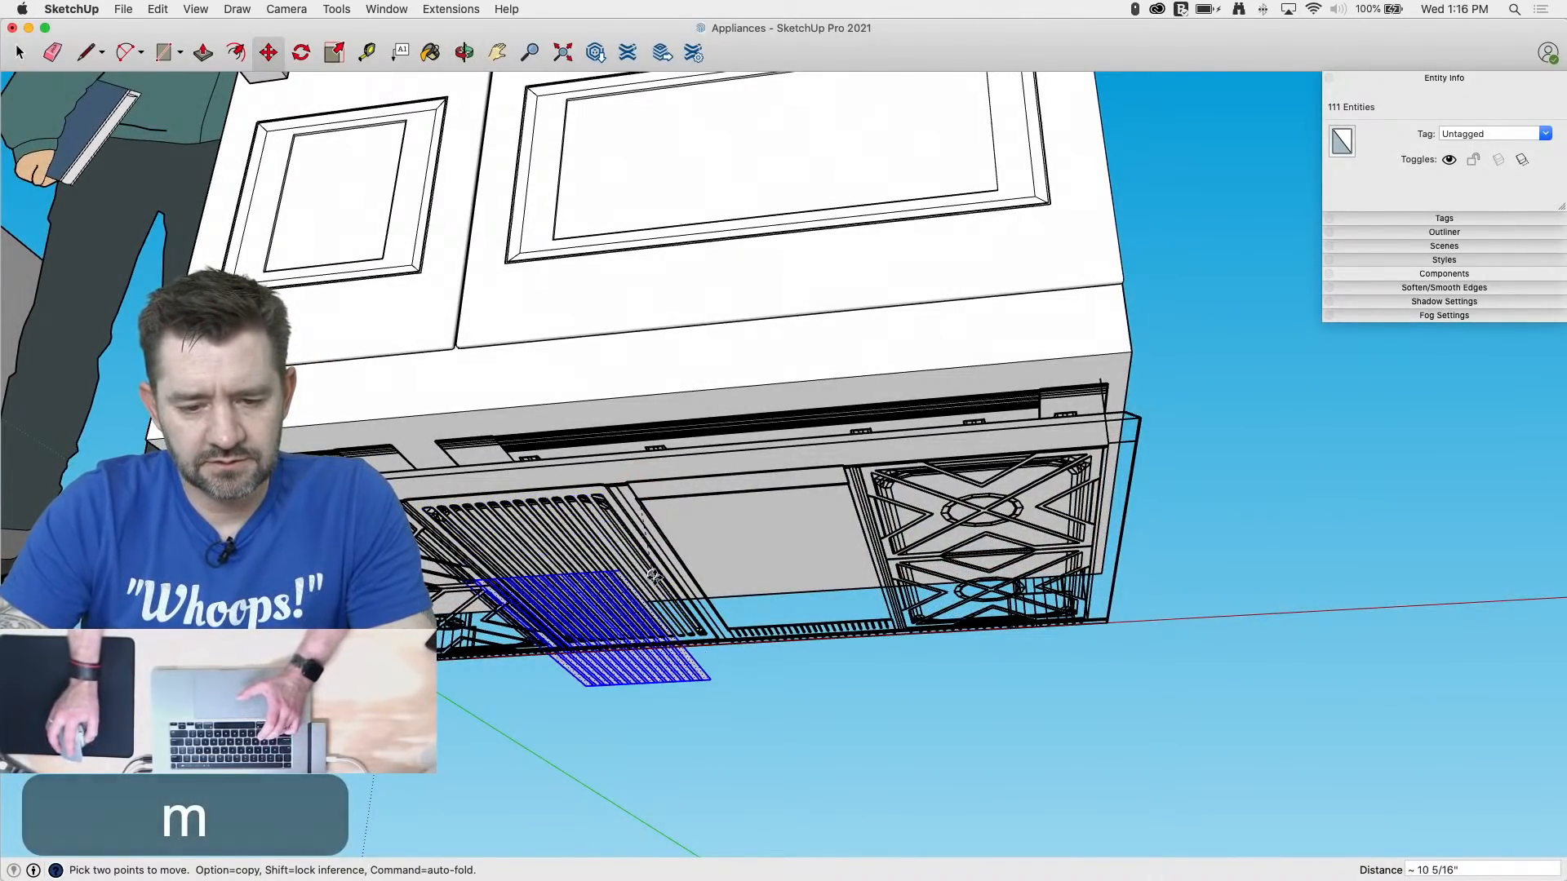
pyautogui.press('alt')
pyautogui.moveTo(664, 745); pyautogui.dragTo(724, 786, button='middle')
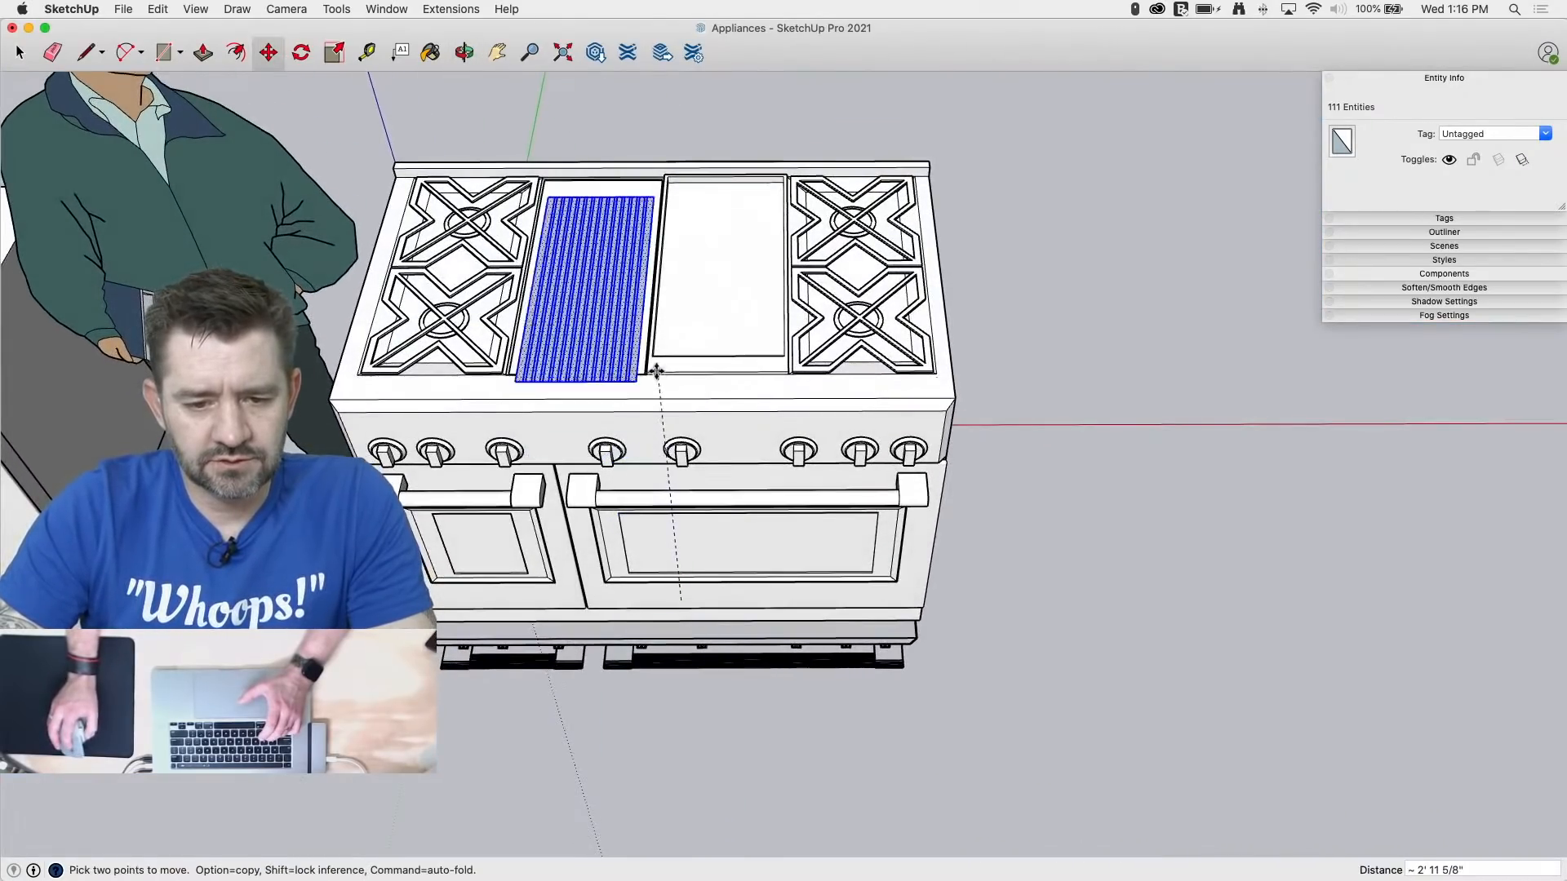
pyautogui.scroll(5, 659, 385)
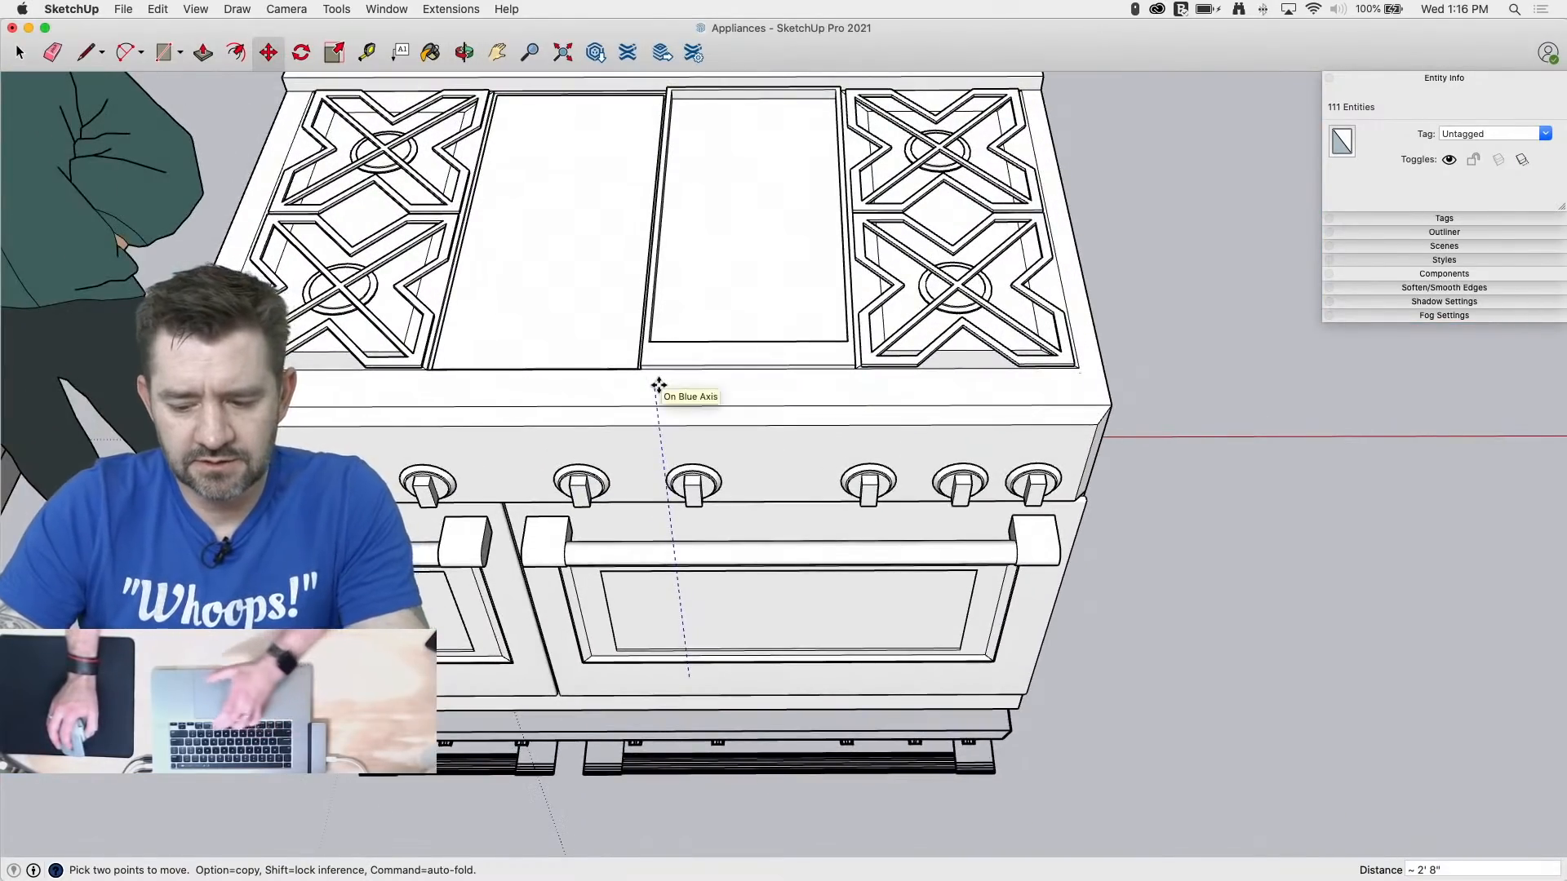
pyautogui.press('Up')
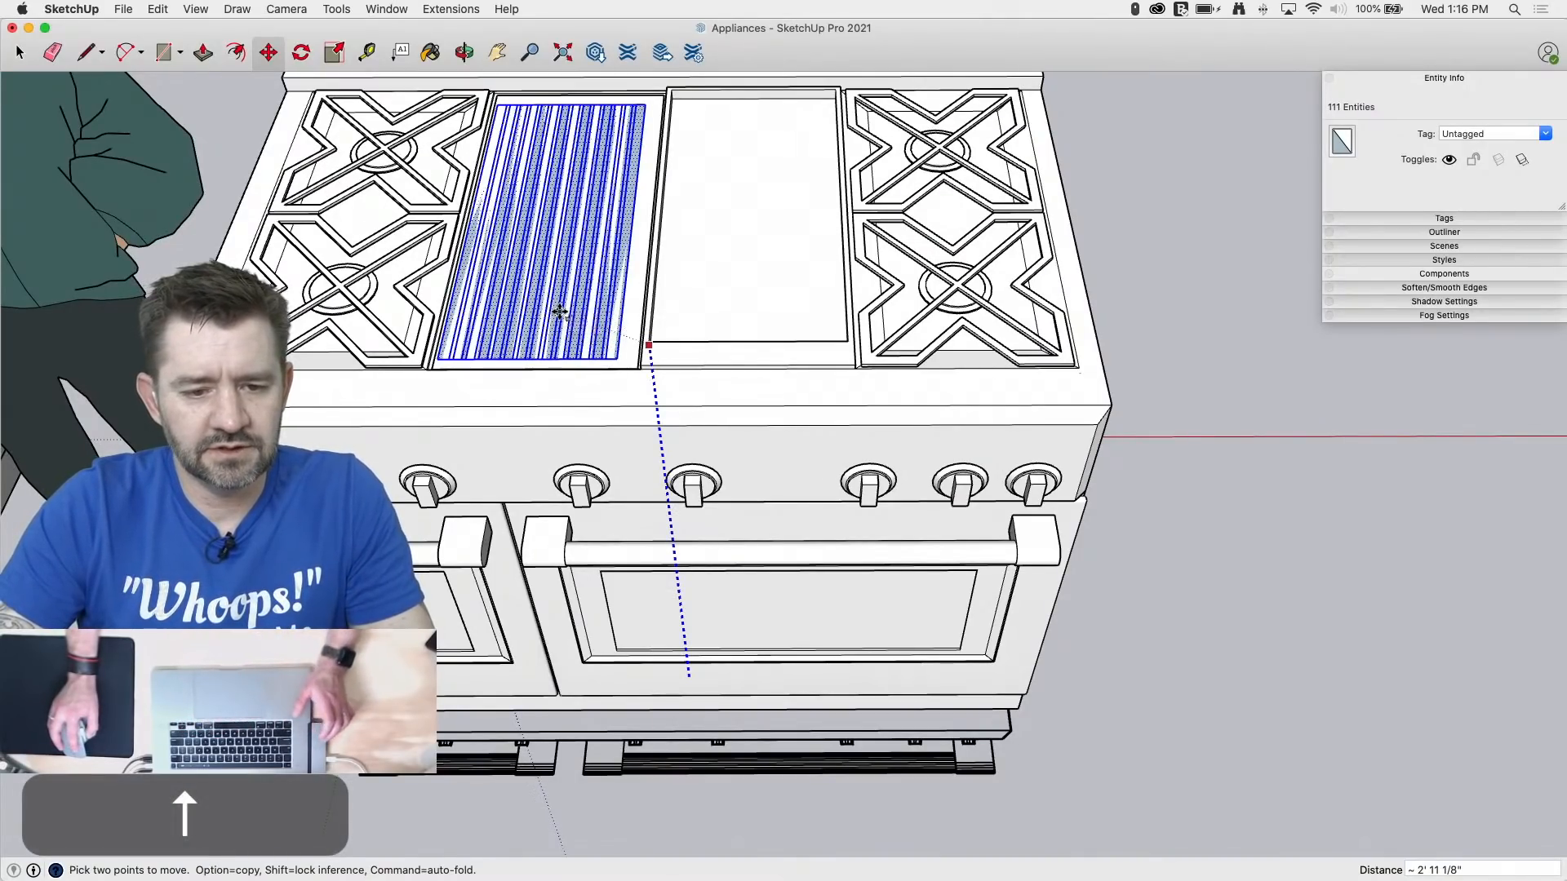
pyautogui.scroll(5, 514, 315)
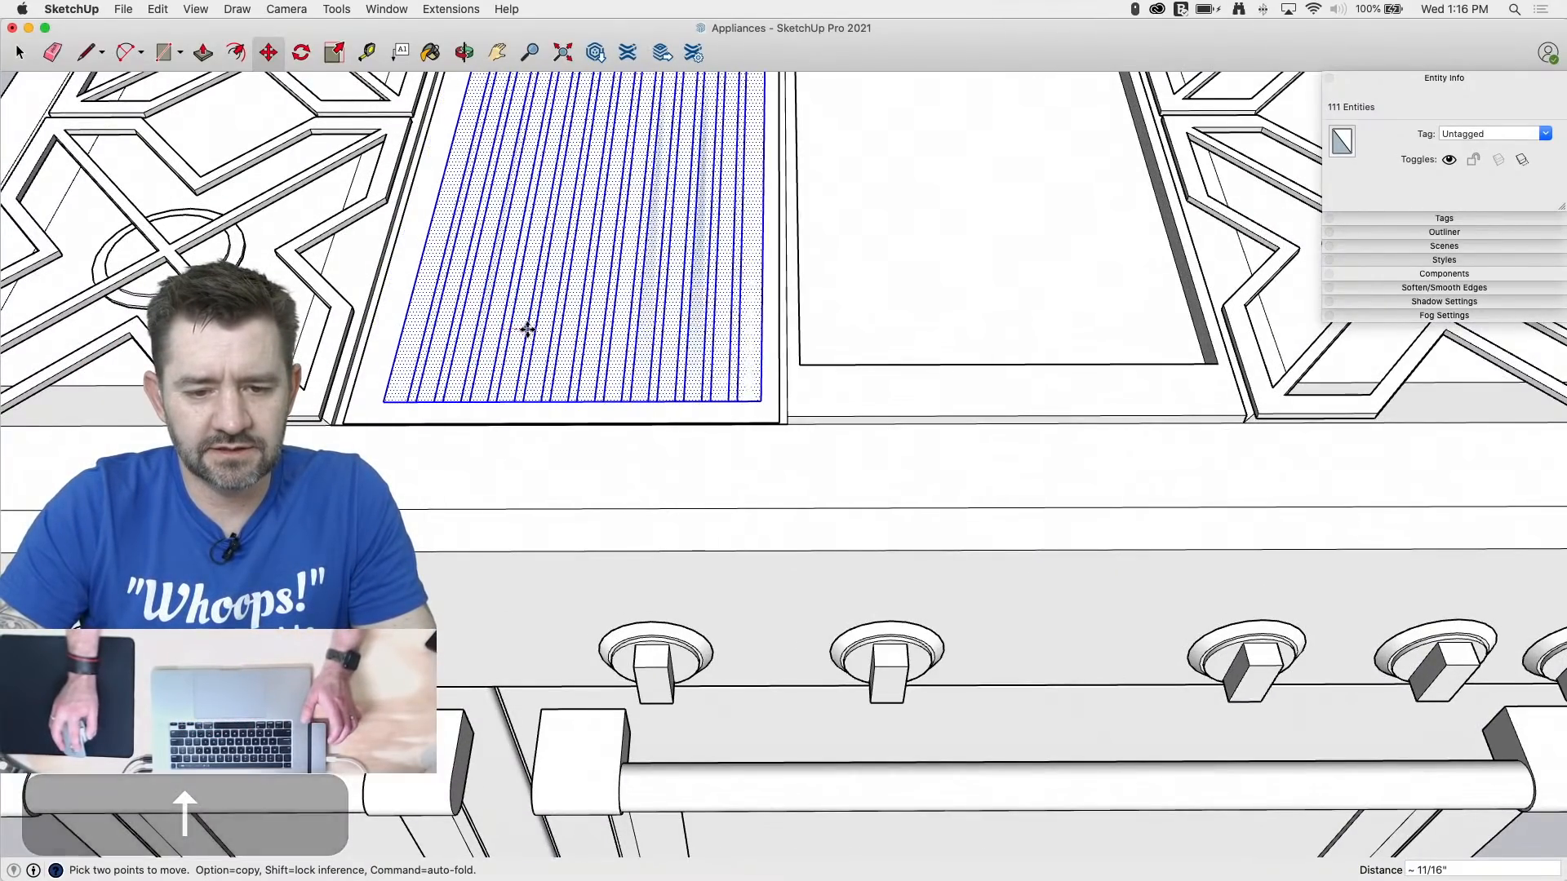
pyautogui.click(518, 325)
# Step: Erase the short edges joining neighbouring slots along the front end of the grill plate
pyautogui.moveTo(517, 325); pyautogui.dragTo(538, 545, button='middle')
pyautogui.press('space')
pyautogui.press('e')
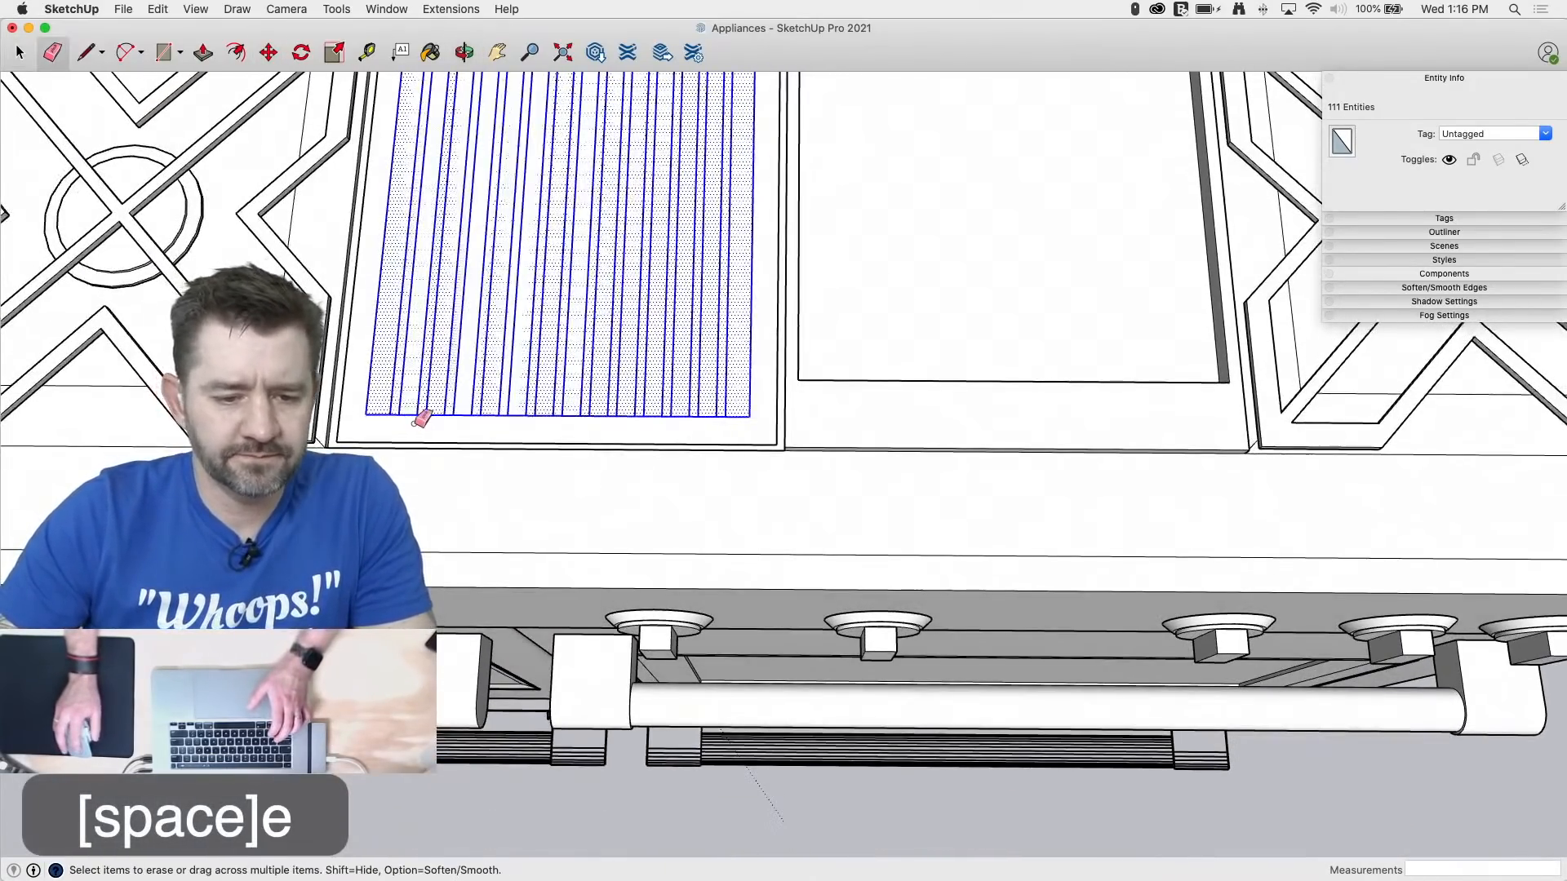
pyautogui.scroll(3, 392, 410)
pyautogui.click(392, 409)
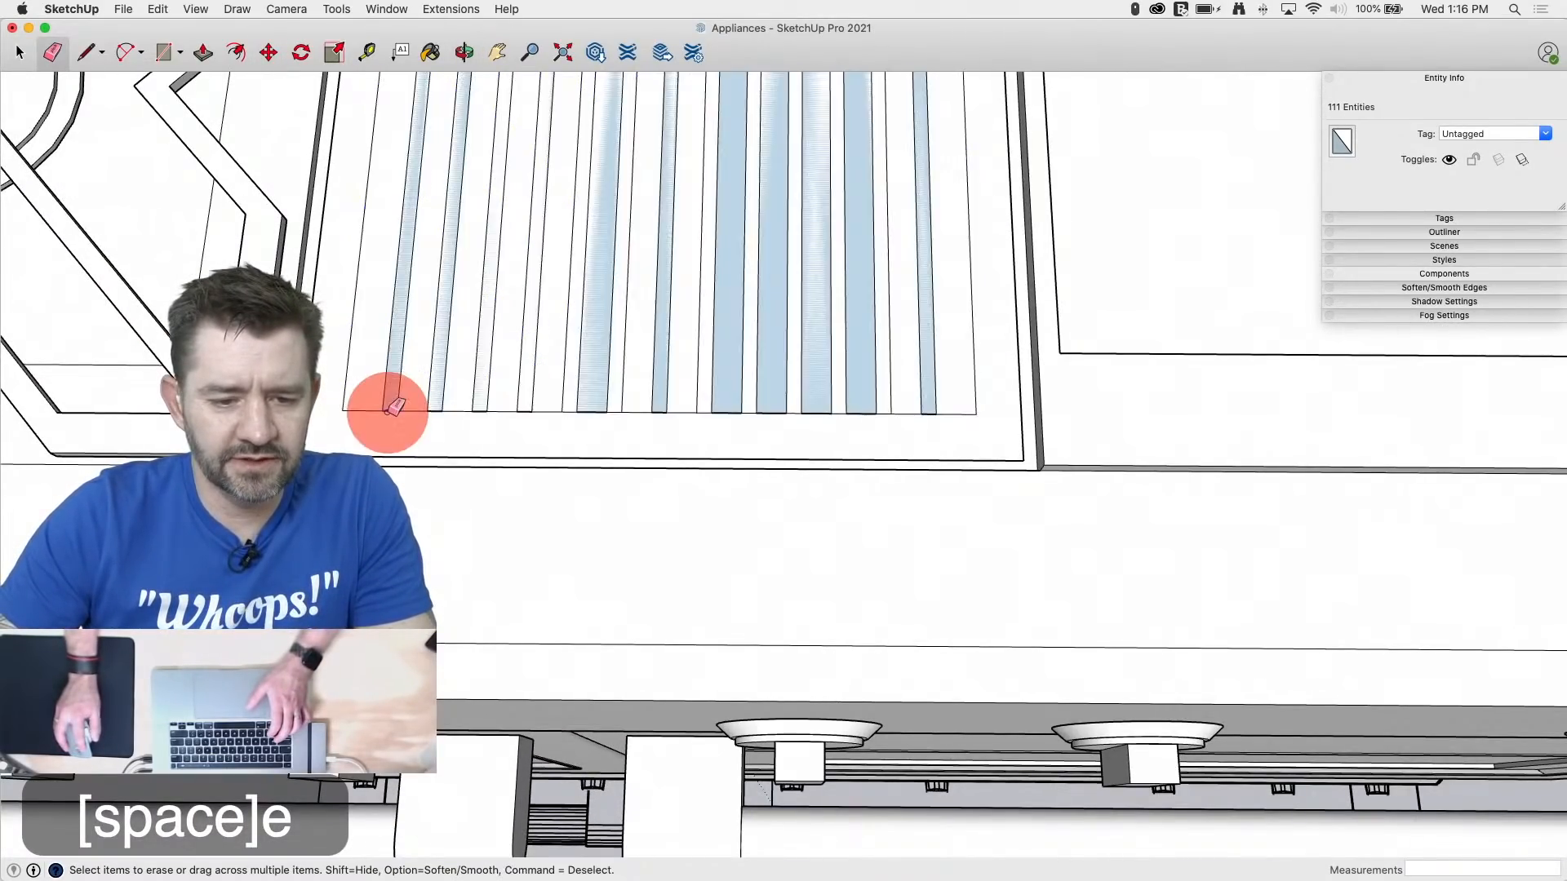
pyautogui.click(430, 418)
pyautogui.click(481, 414)
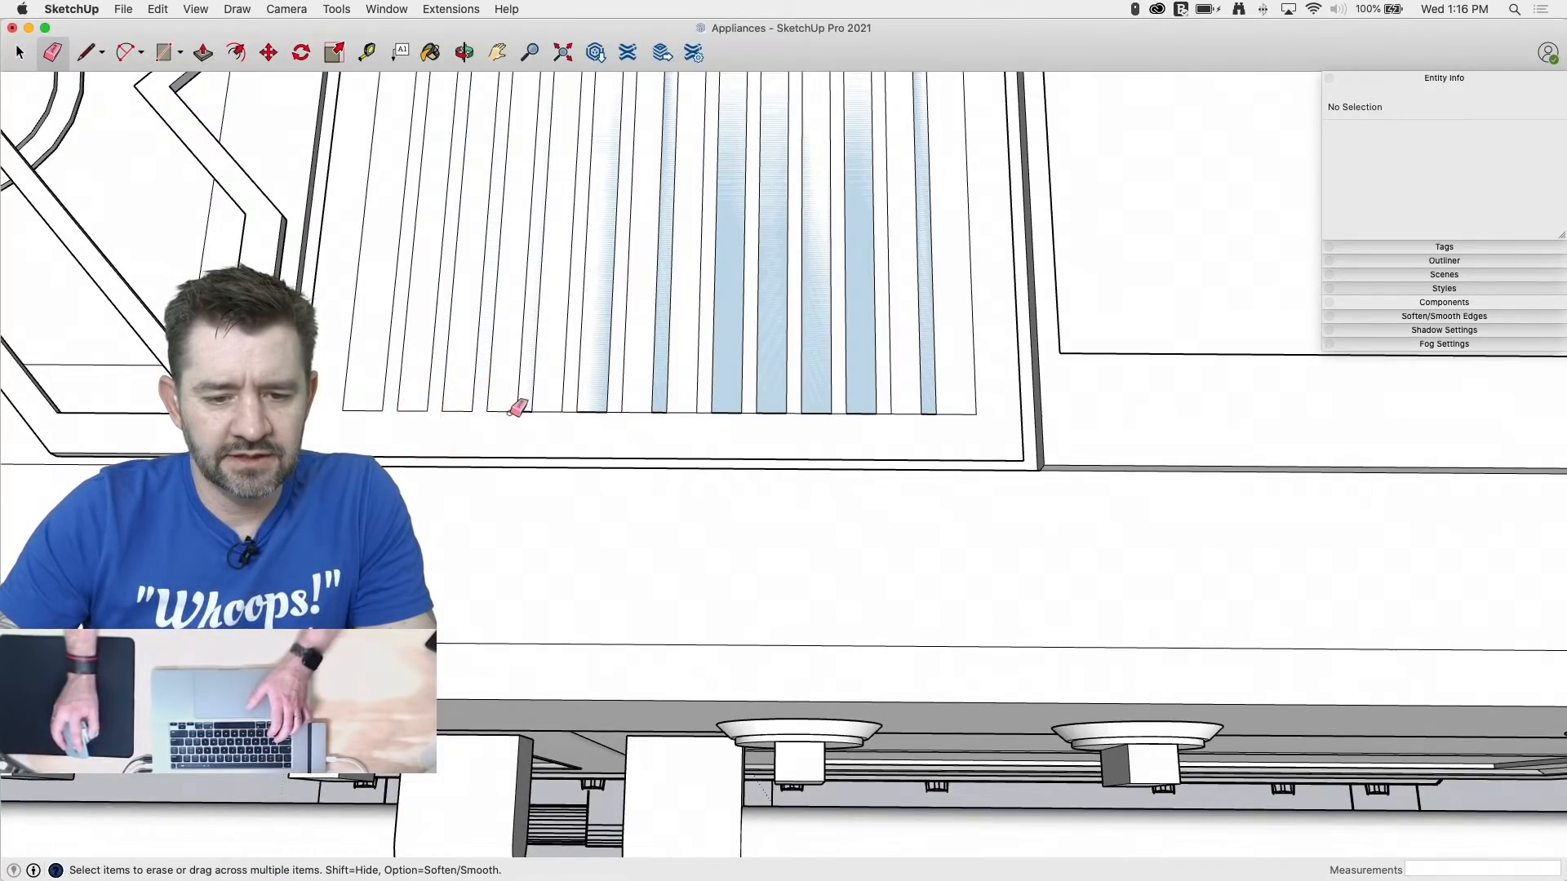
pyautogui.click(575, 408)
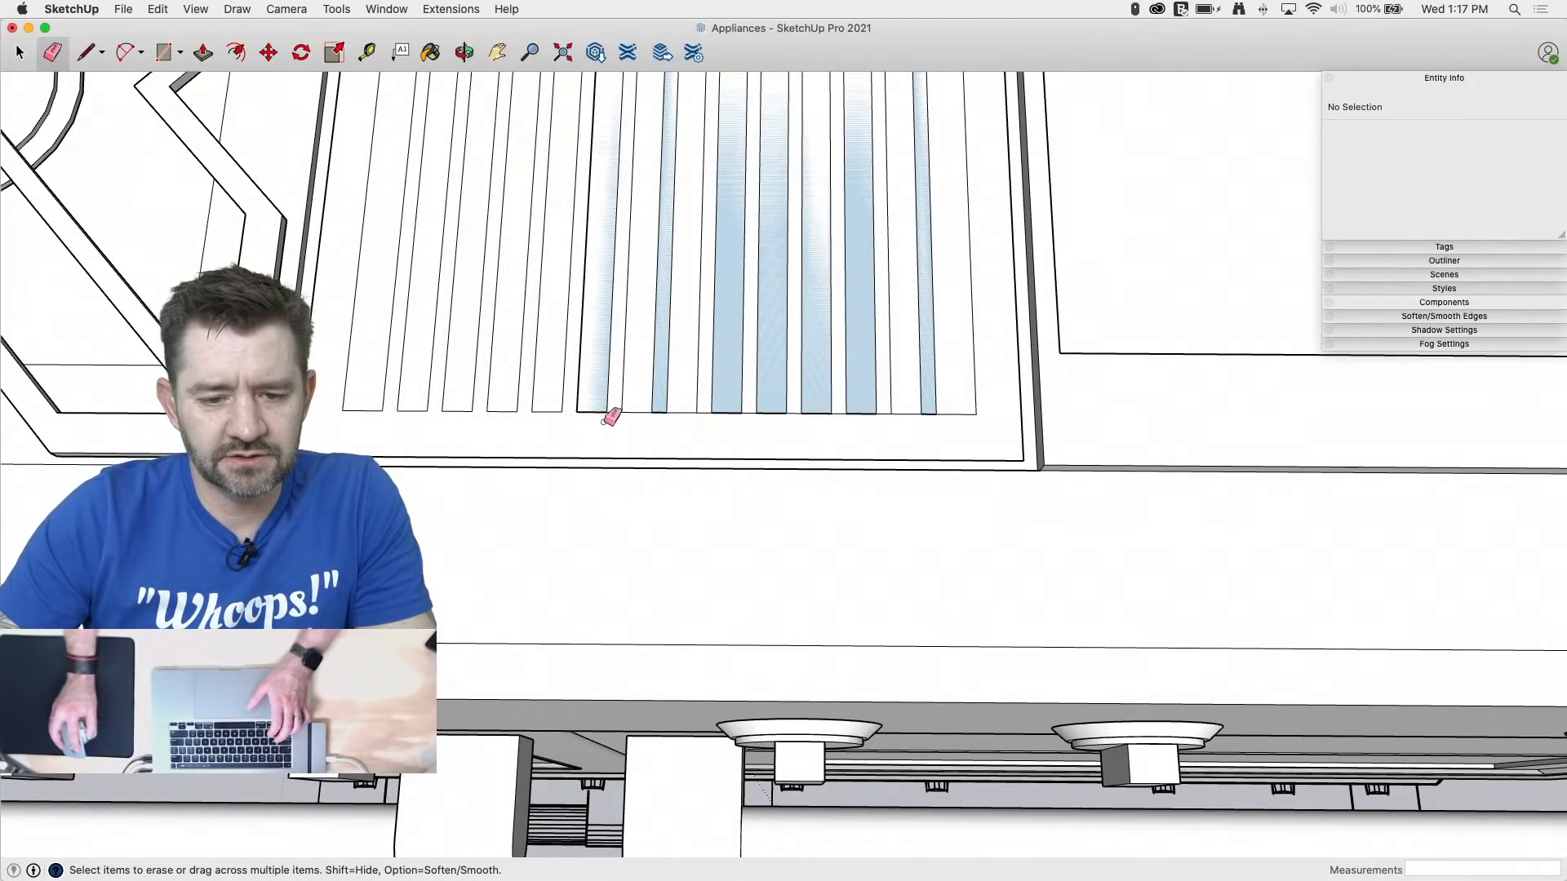
pyautogui.click(665, 415)
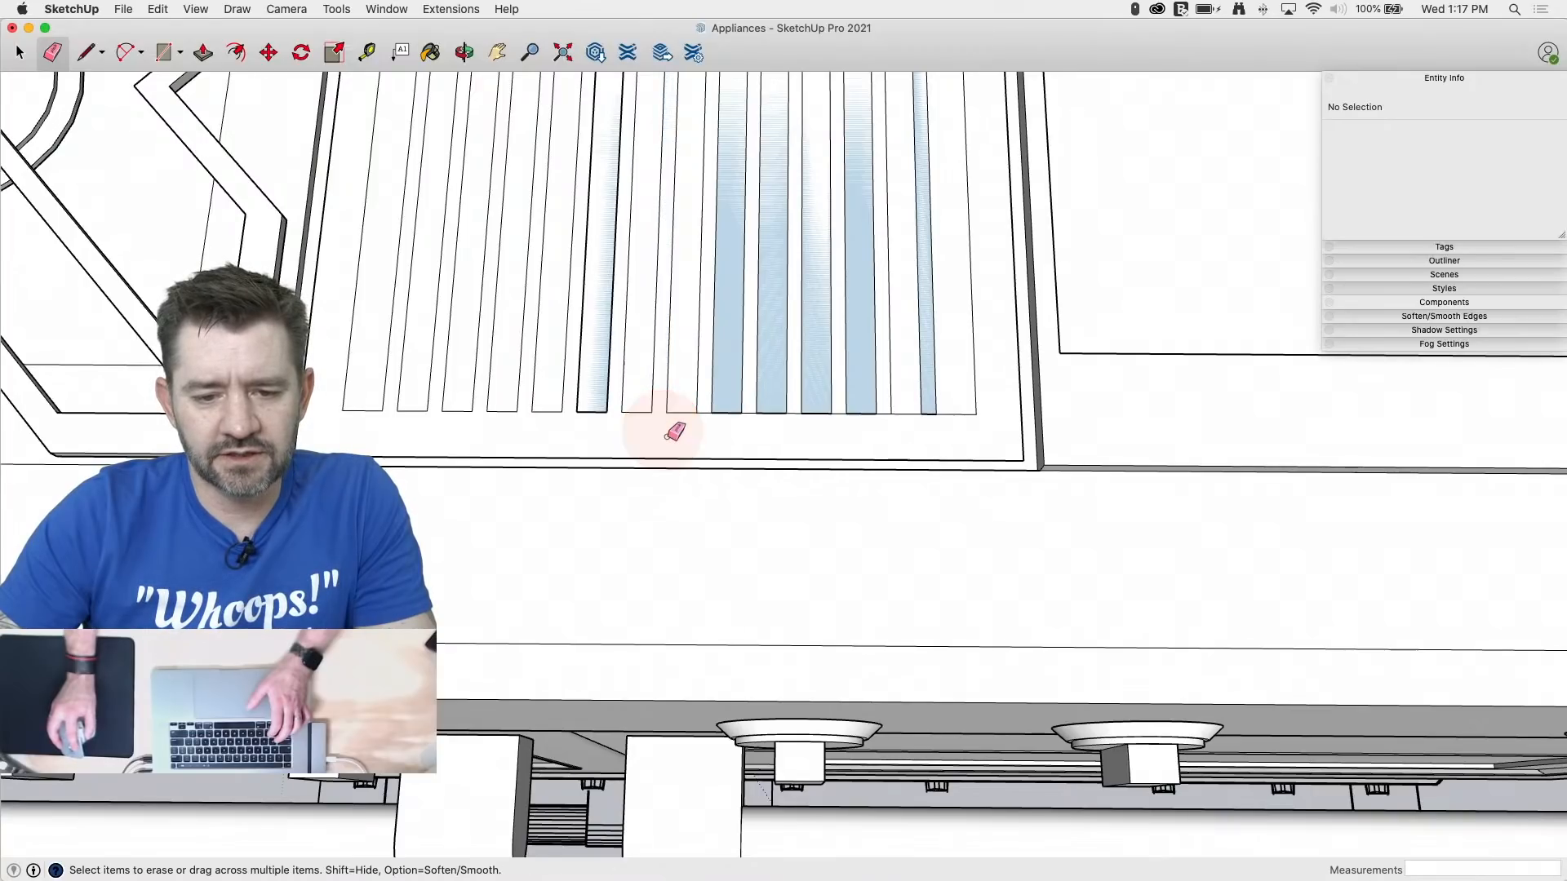
pyautogui.click(726, 408)
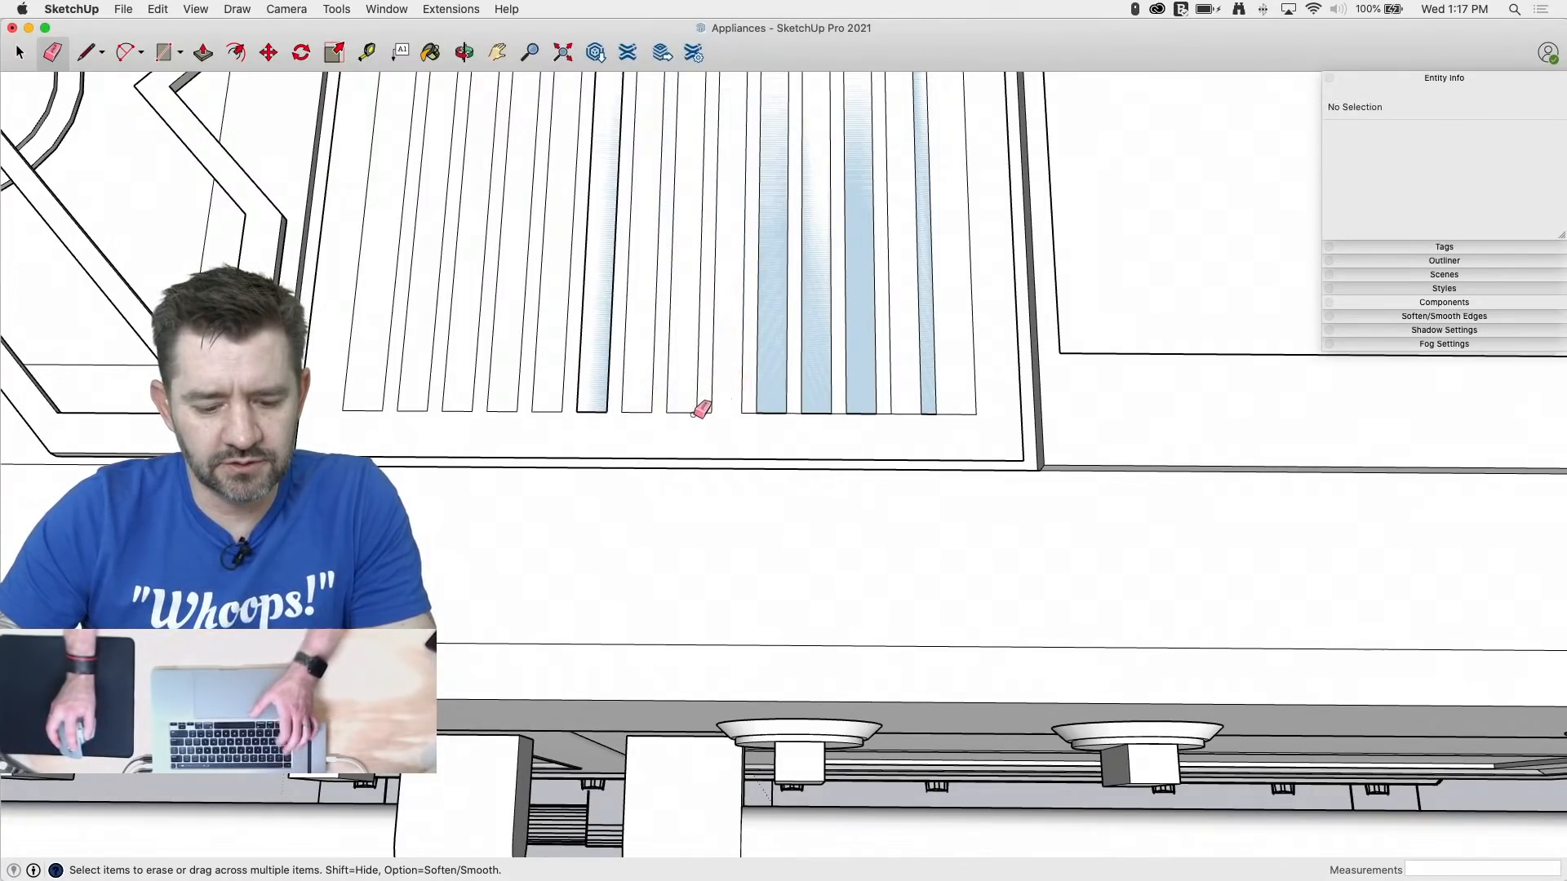
pyautogui.press('cmd+z')
pyautogui.click(710, 411)
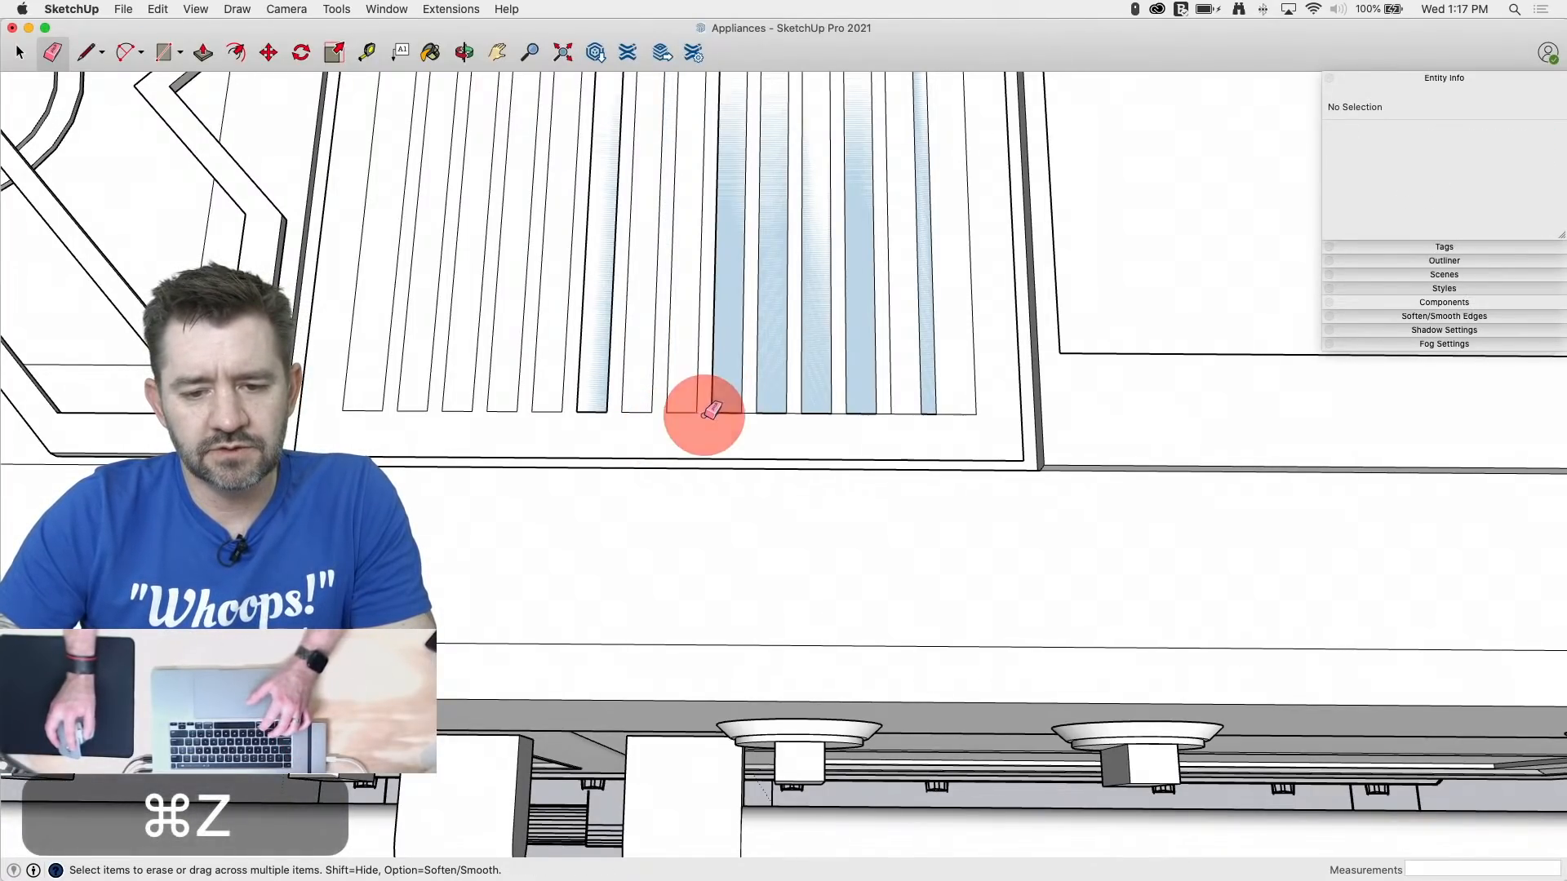
pyautogui.click(749, 420)
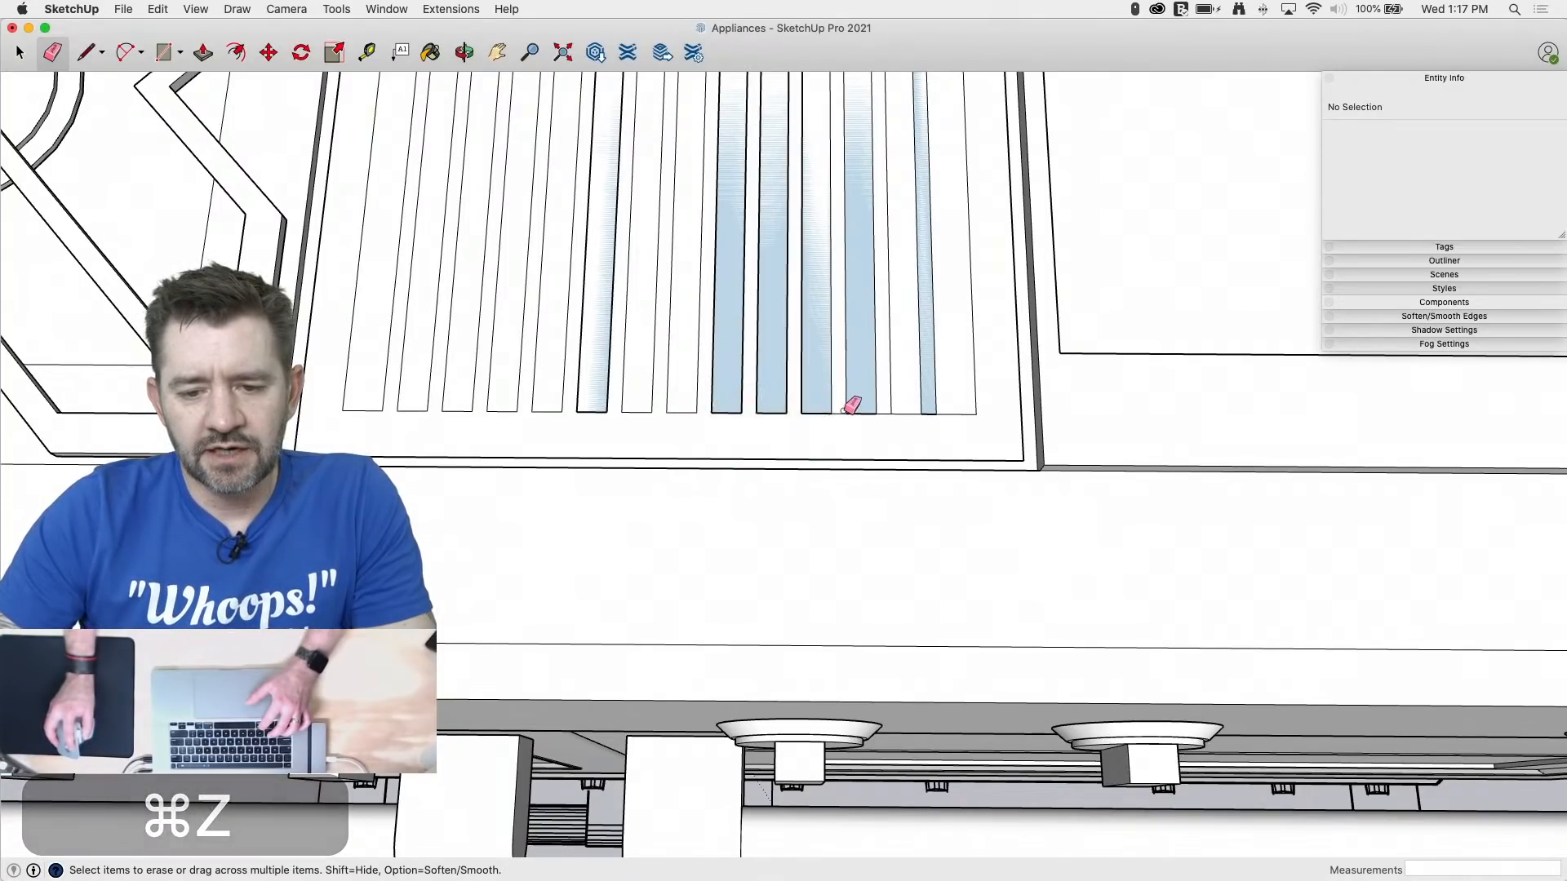
pyautogui.click(834, 414)
pyautogui.click(886, 414)
pyautogui.click(930, 420)
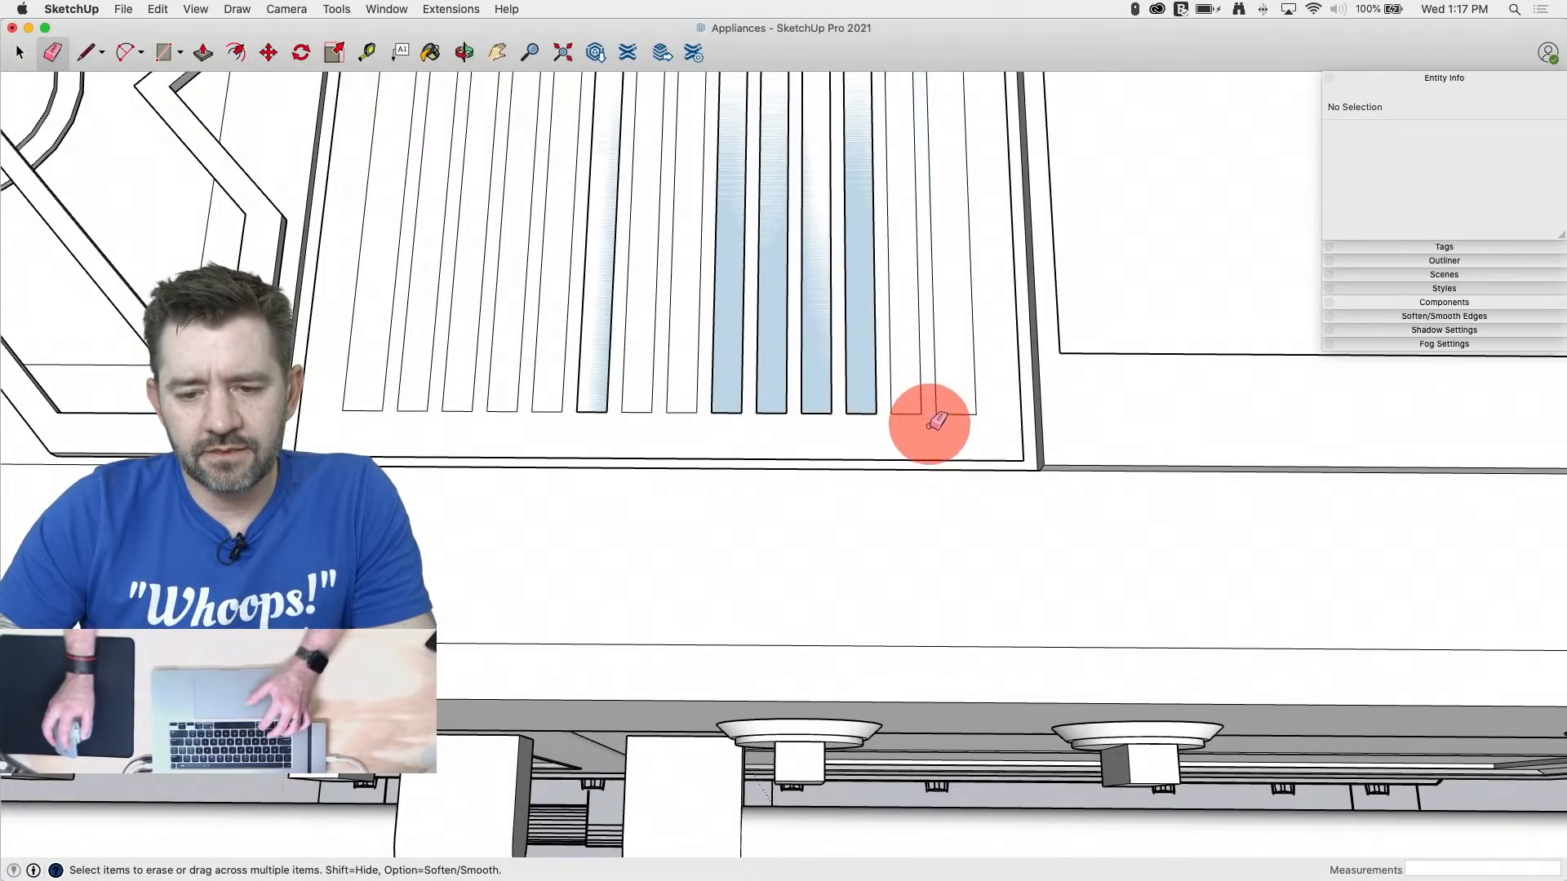
# Step: Trace the front end edges of the five shaded slots with lines about 7/16" long
pyautogui.press('l')
pyautogui.click(832, 414)
pyautogui.click(845, 414)
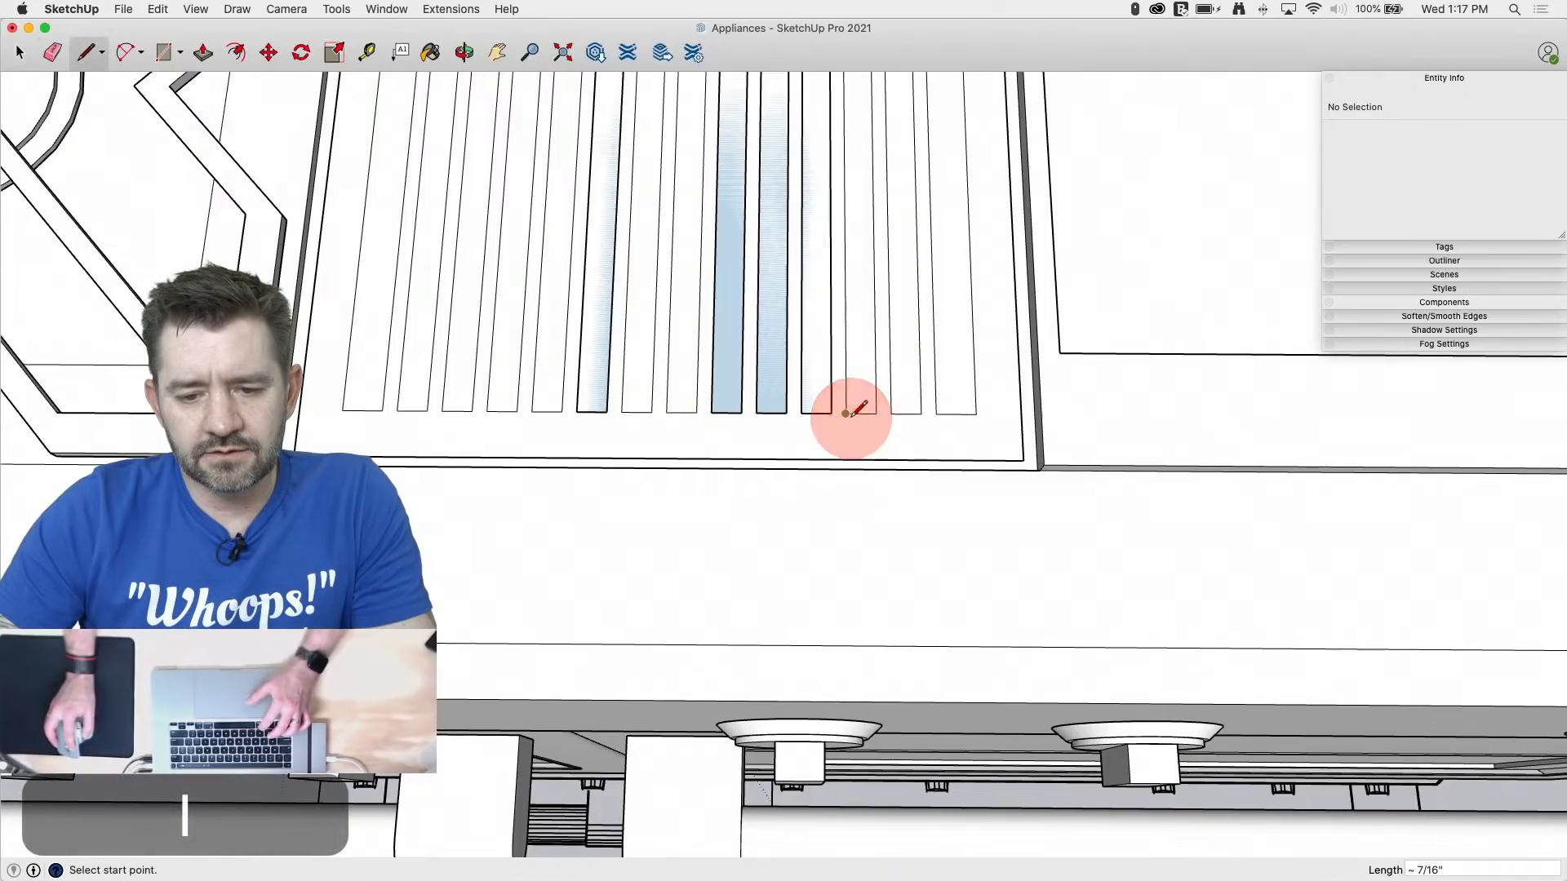
pyautogui.click(800, 413)
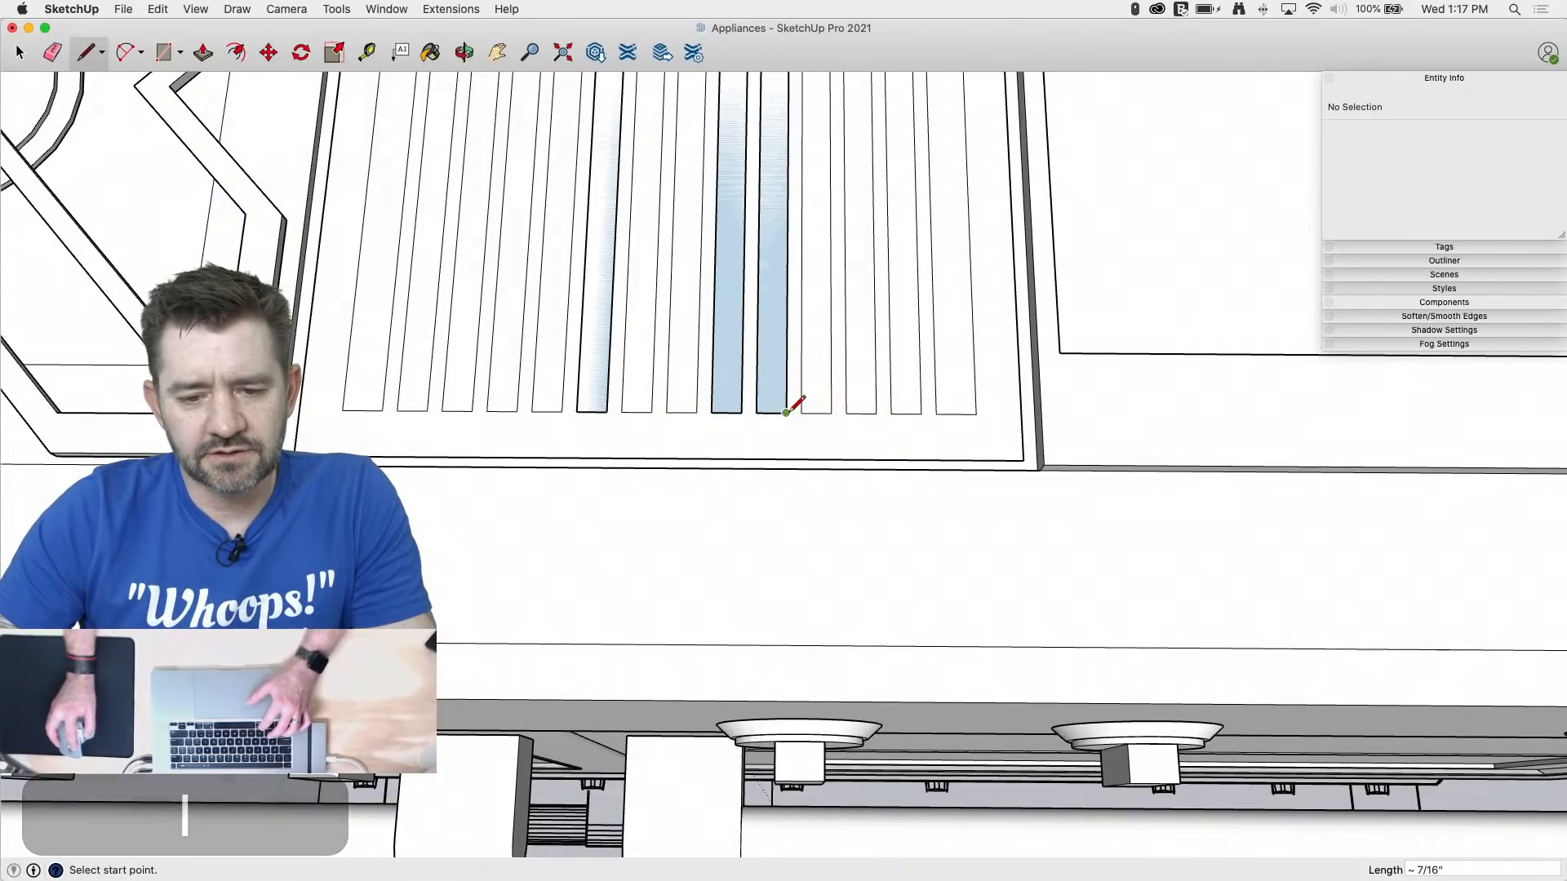
pyautogui.click(788, 413)
pyautogui.click(759, 413)
pyautogui.click(712, 413)
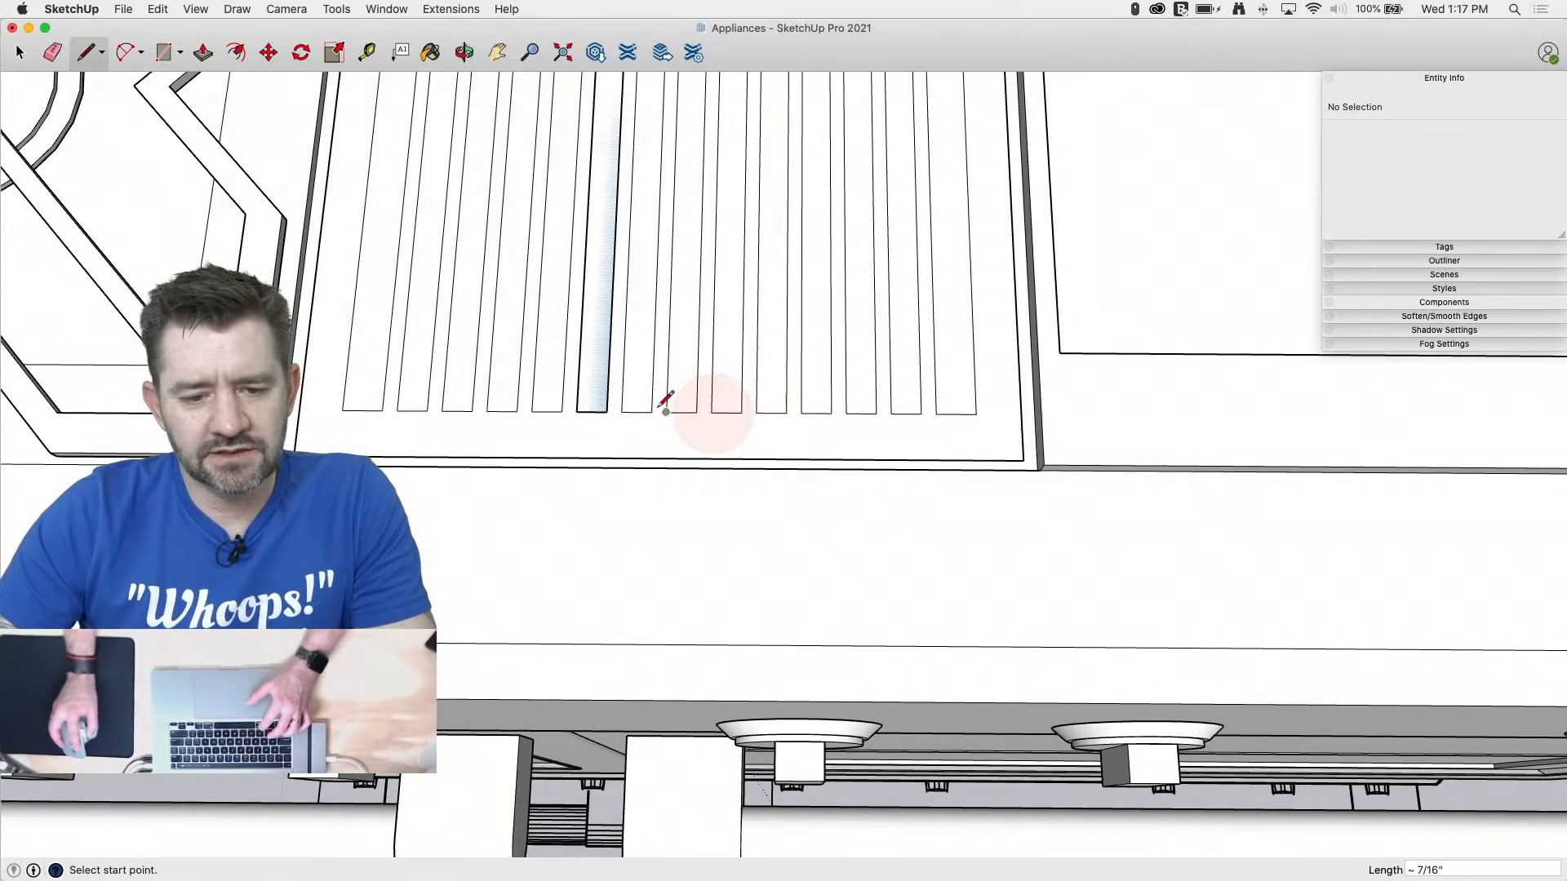
pyautogui.click(577, 413)
# Step: Erase the short edges joining neighbouring slots along the back end of the grill plate
pyautogui.scroll(-5, 536, 349)
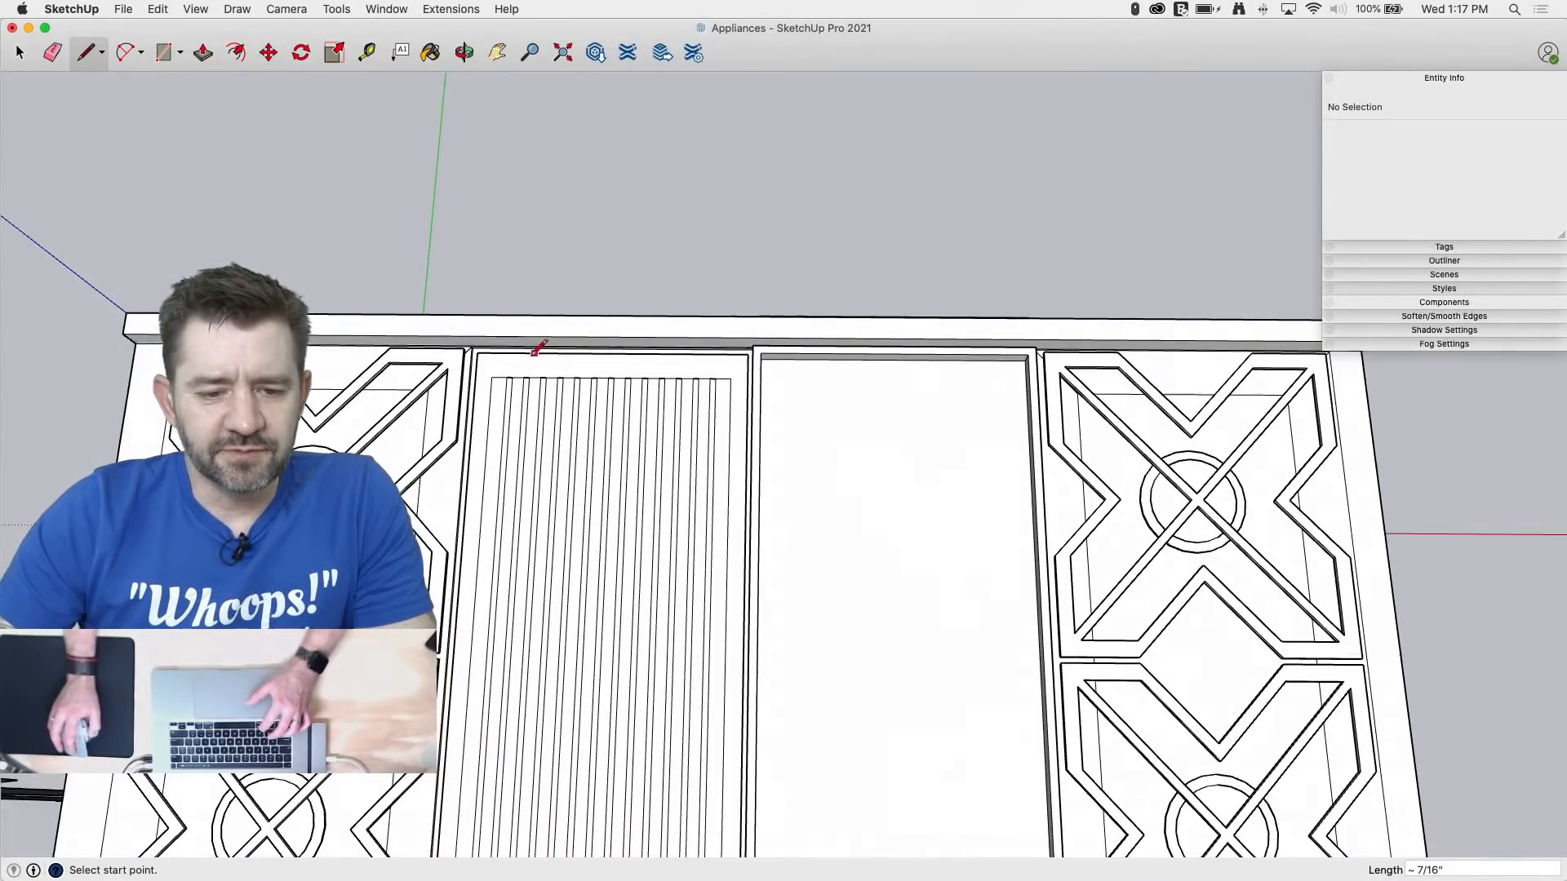
pyautogui.scroll(5, 535, 349)
pyautogui.press('e')
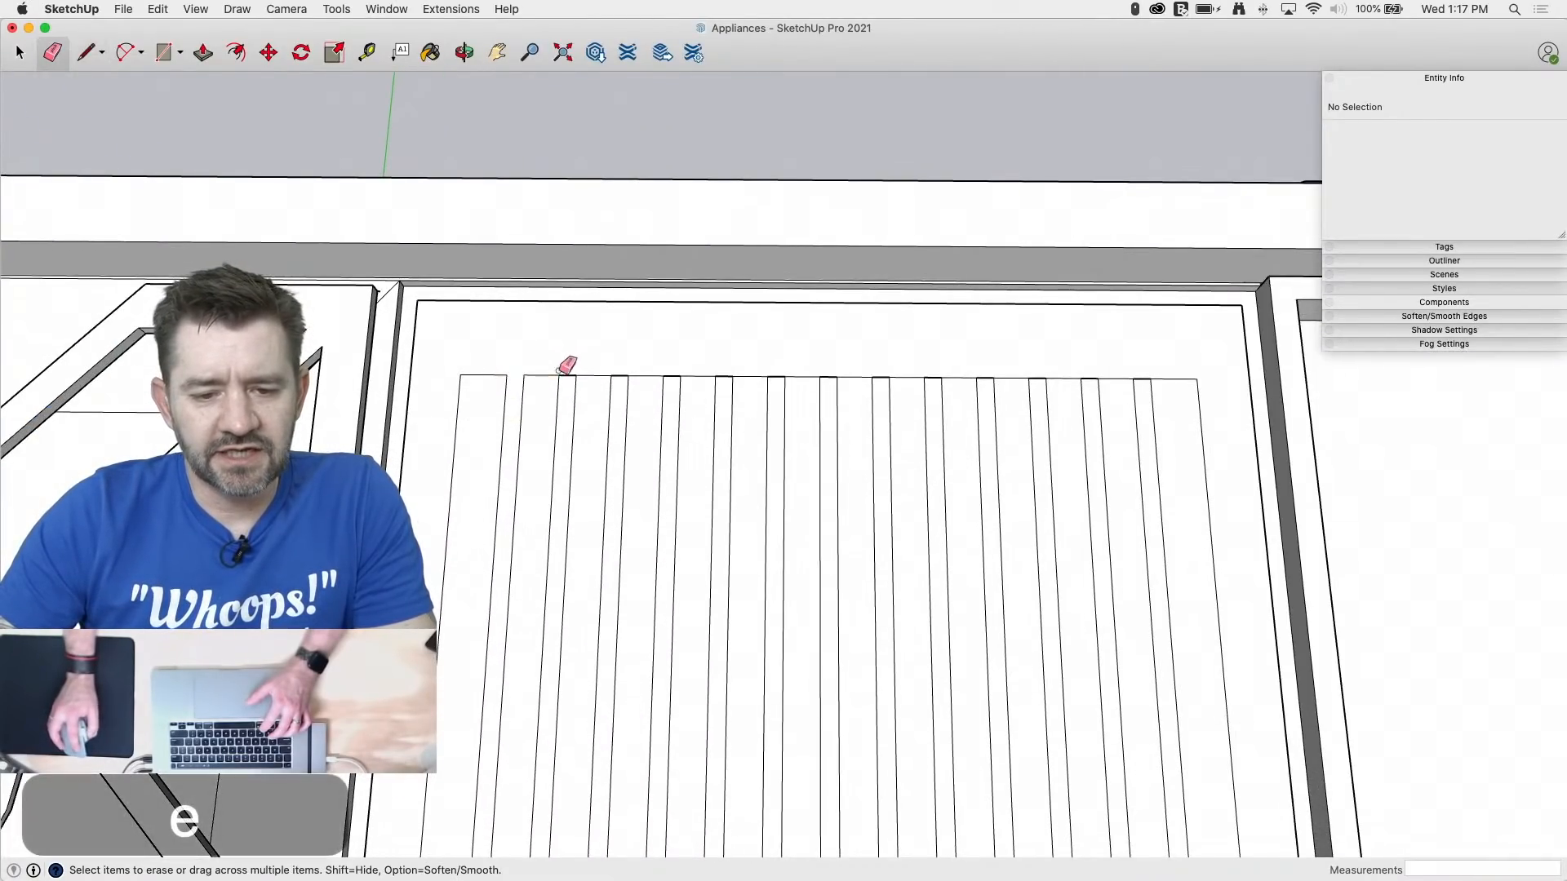
pyautogui.click(571, 363)
pyautogui.click(571, 375)
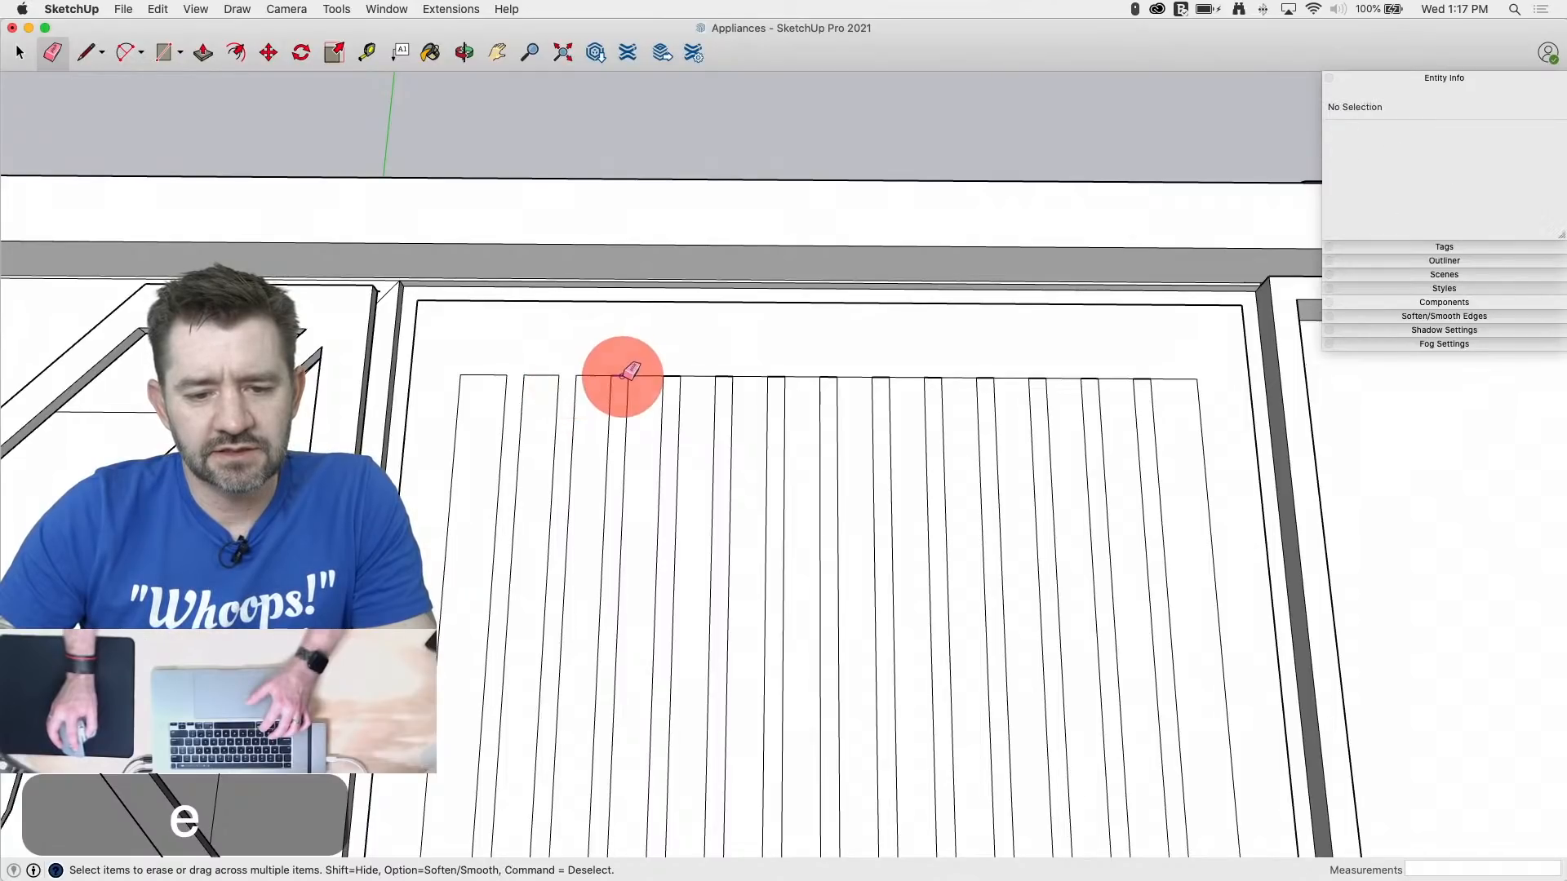
pyautogui.click(670, 376)
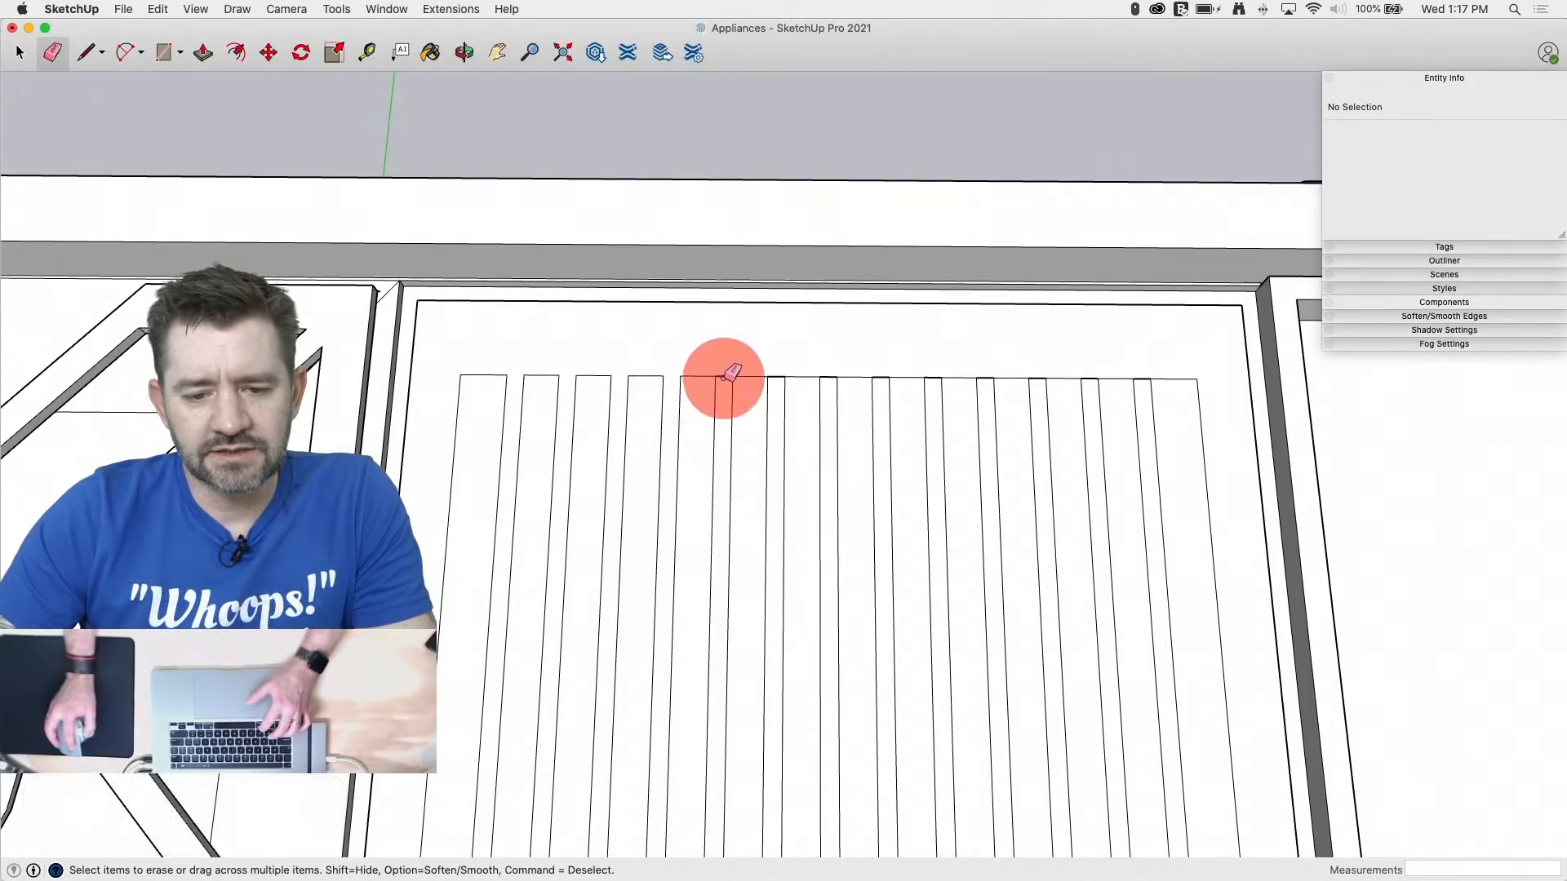
pyautogui.click(776, 371)
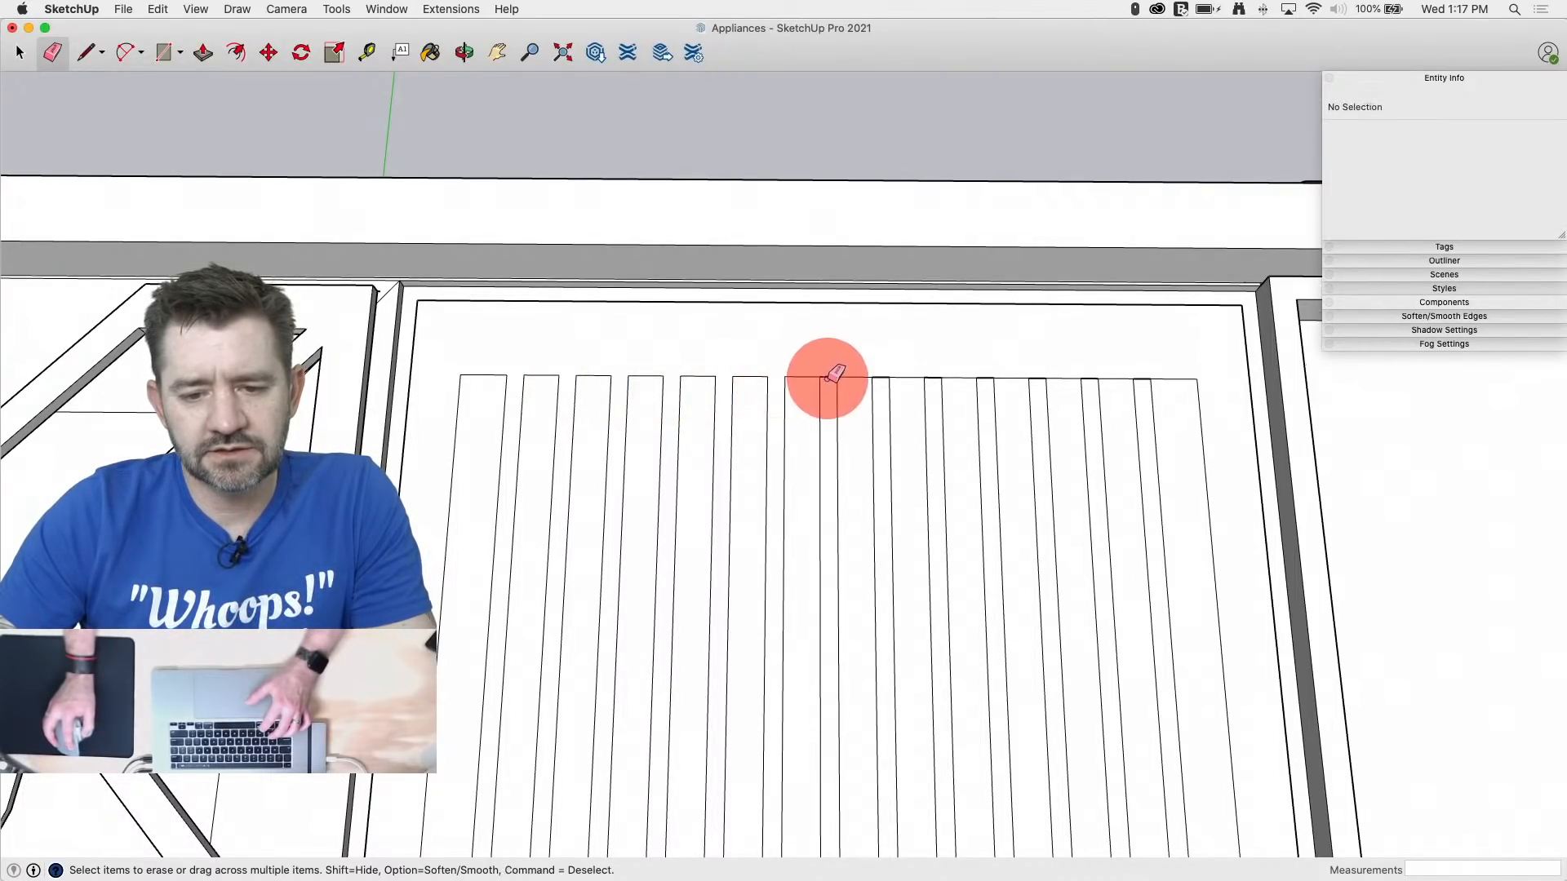
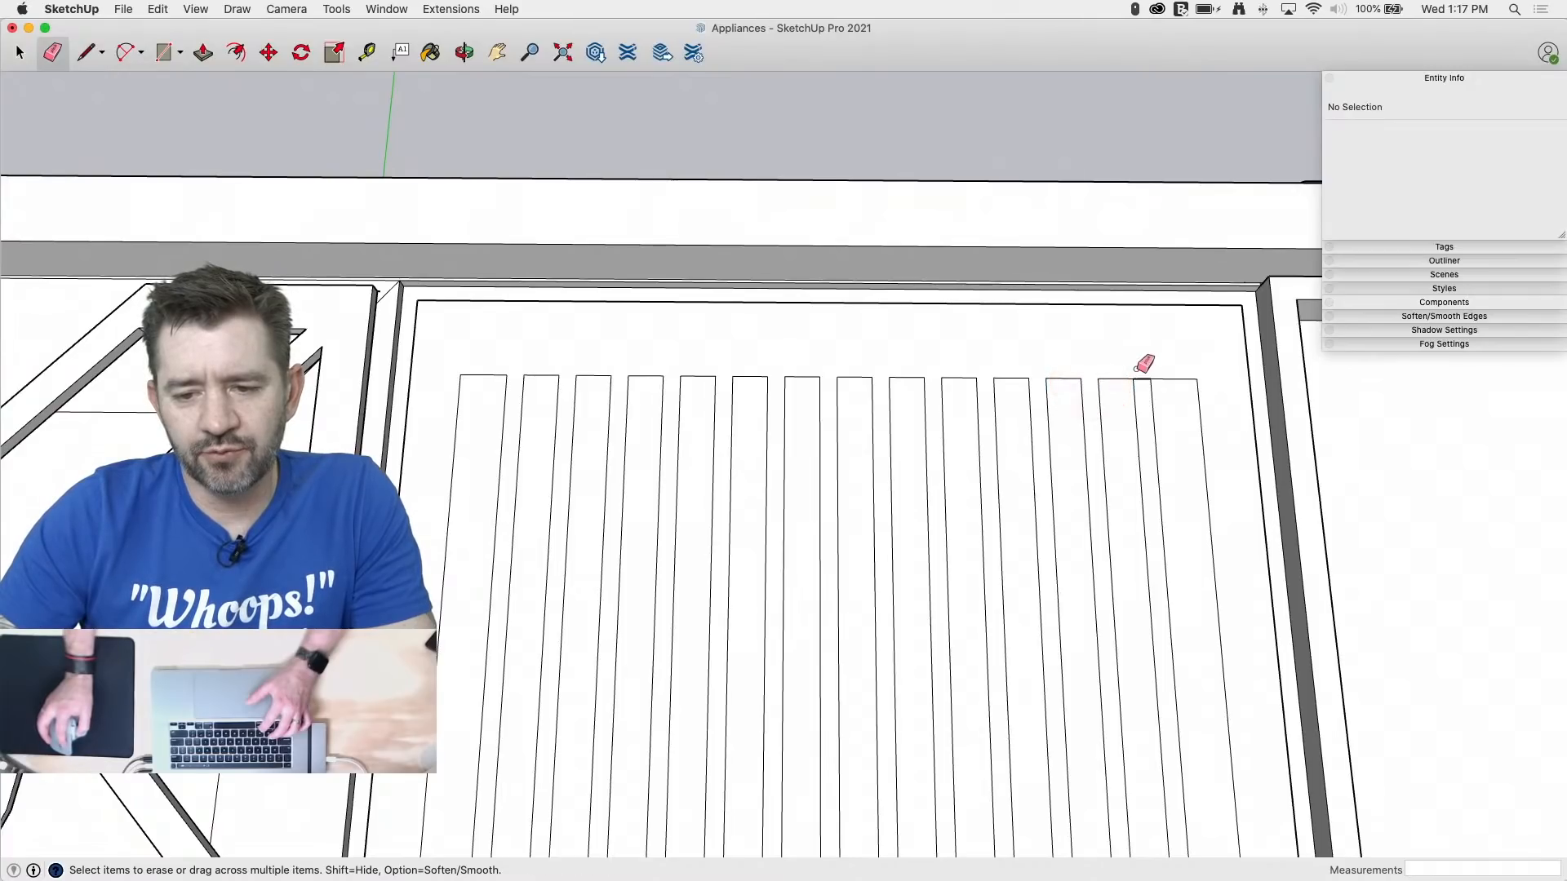
# Step: Delete the faces inside all fourteen slots of the grill plate, one after another across its width
pyautogui.moveTo(858, 584); pyautogui.dragTo(741, 532, button='middle')
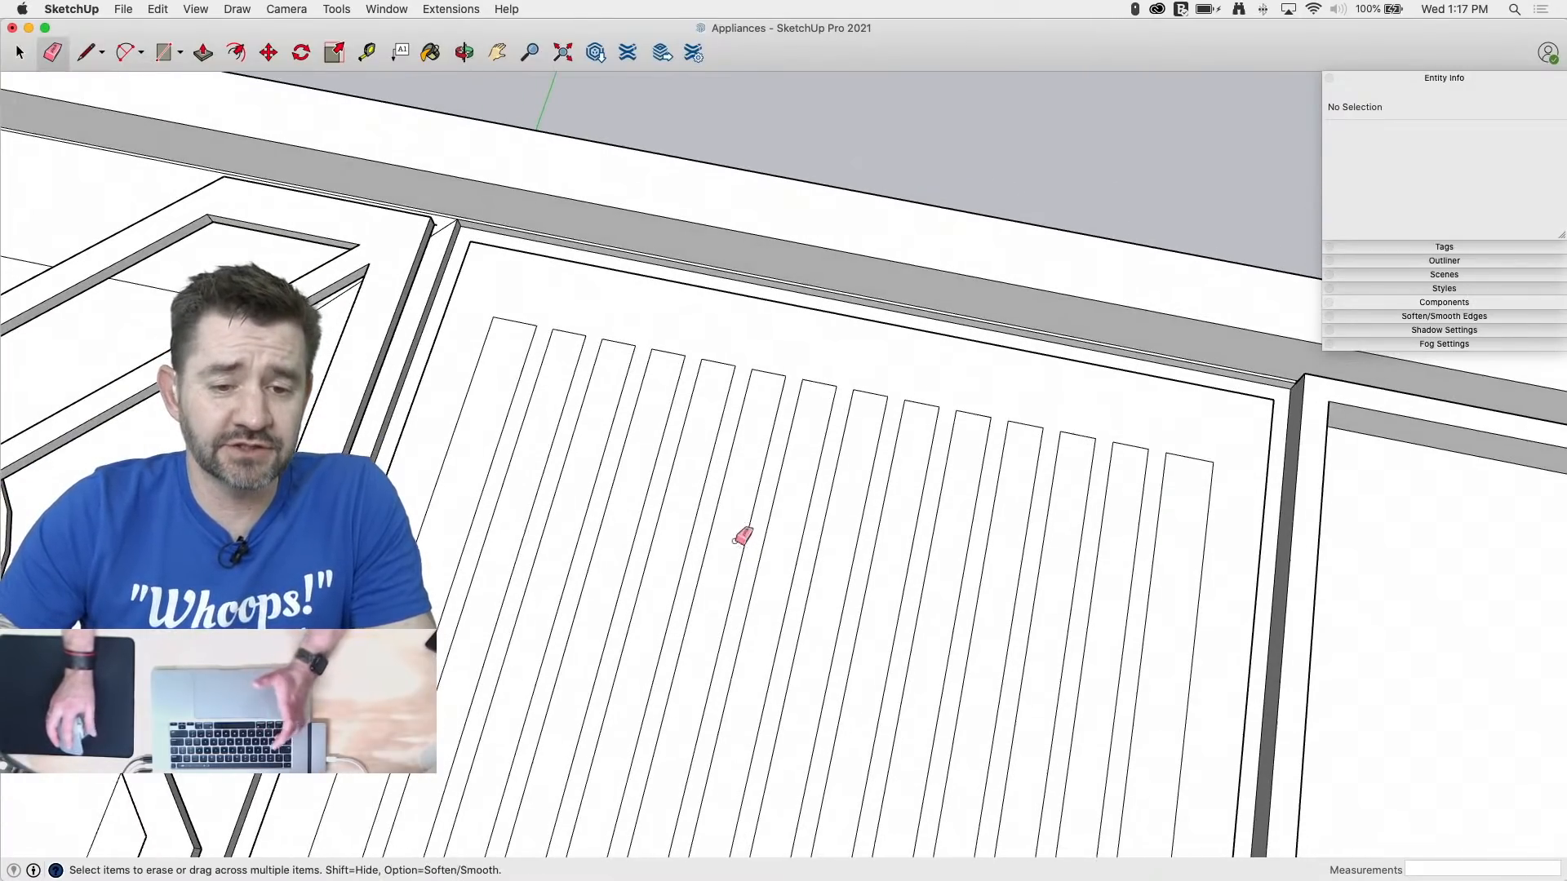
pyautogui.press('space')
pyautogui.click(517, 361)
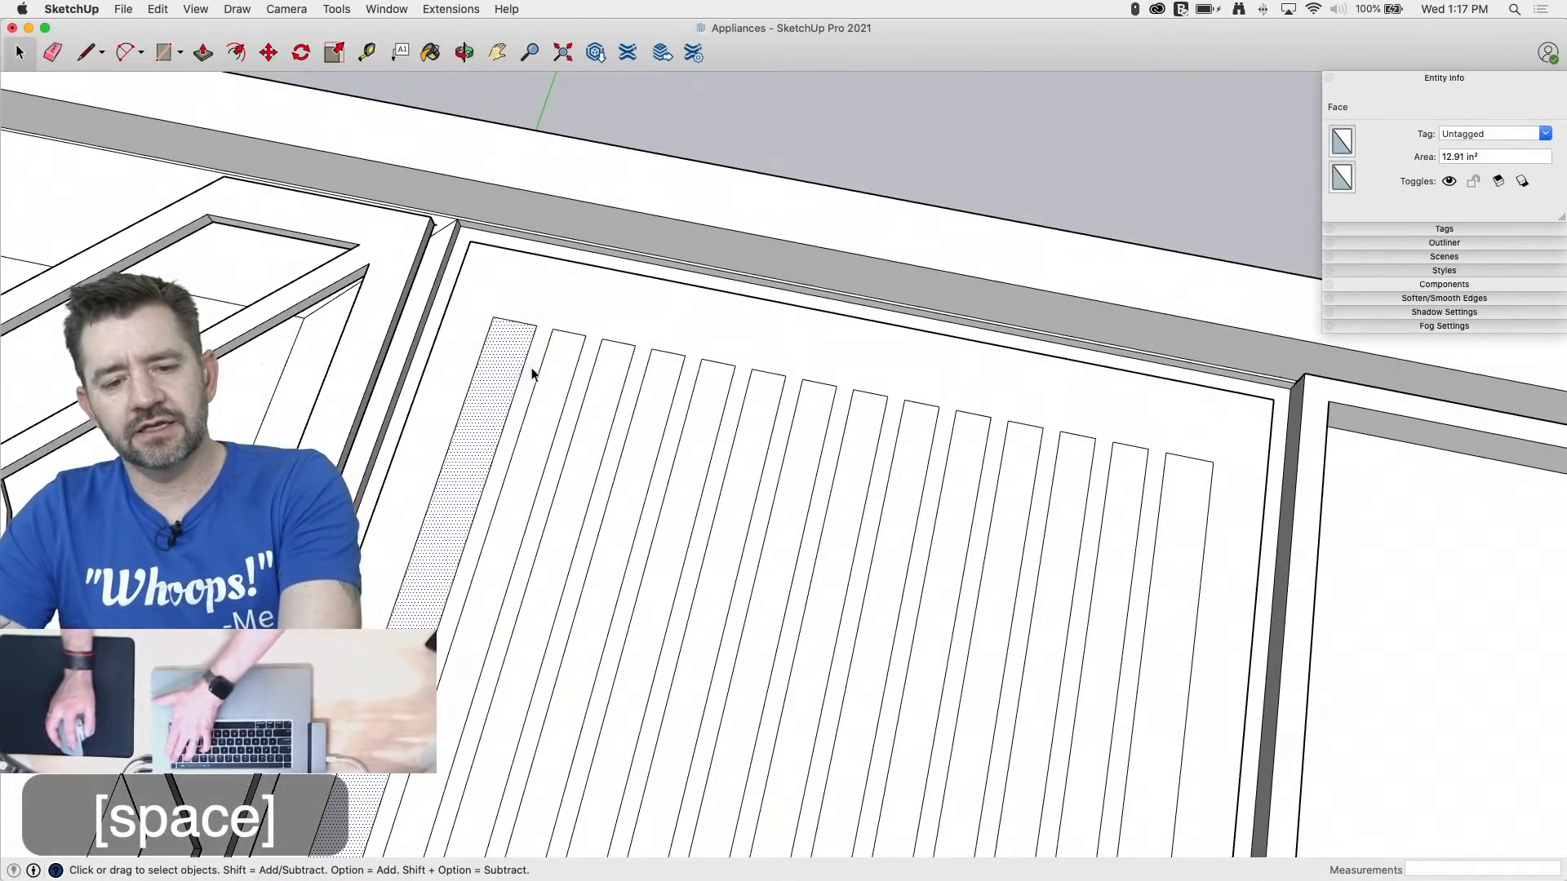
pyautogui.press('BackSpace')
pyautogui.click(566, 359)
pyautogui.press('BackSpace')
pyautogui.click(612, 381)
pyautogui.press('BackSpace')
pyautogui.click(662, 398)
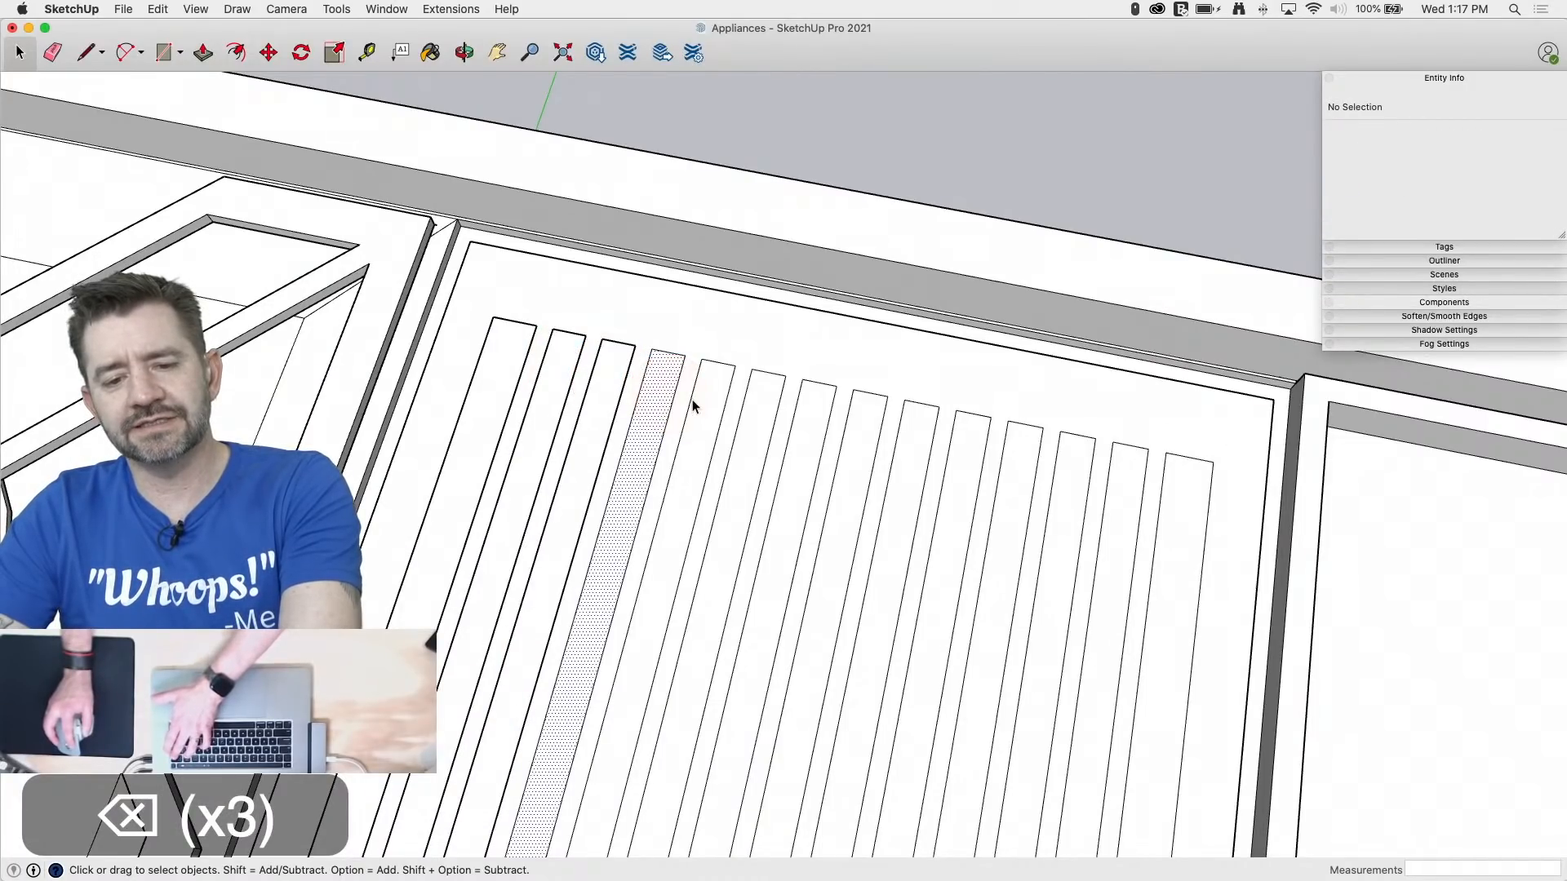
pyautogui.press('BackSpace')
pyautogui.click(710, 403)
pyautogui.press('BackSpace')
pyautogui.click(759, 408)
pyautogui.press('BackSpace')
pyautogui.click(807, 422)
pyautogui.press('BackSpace')
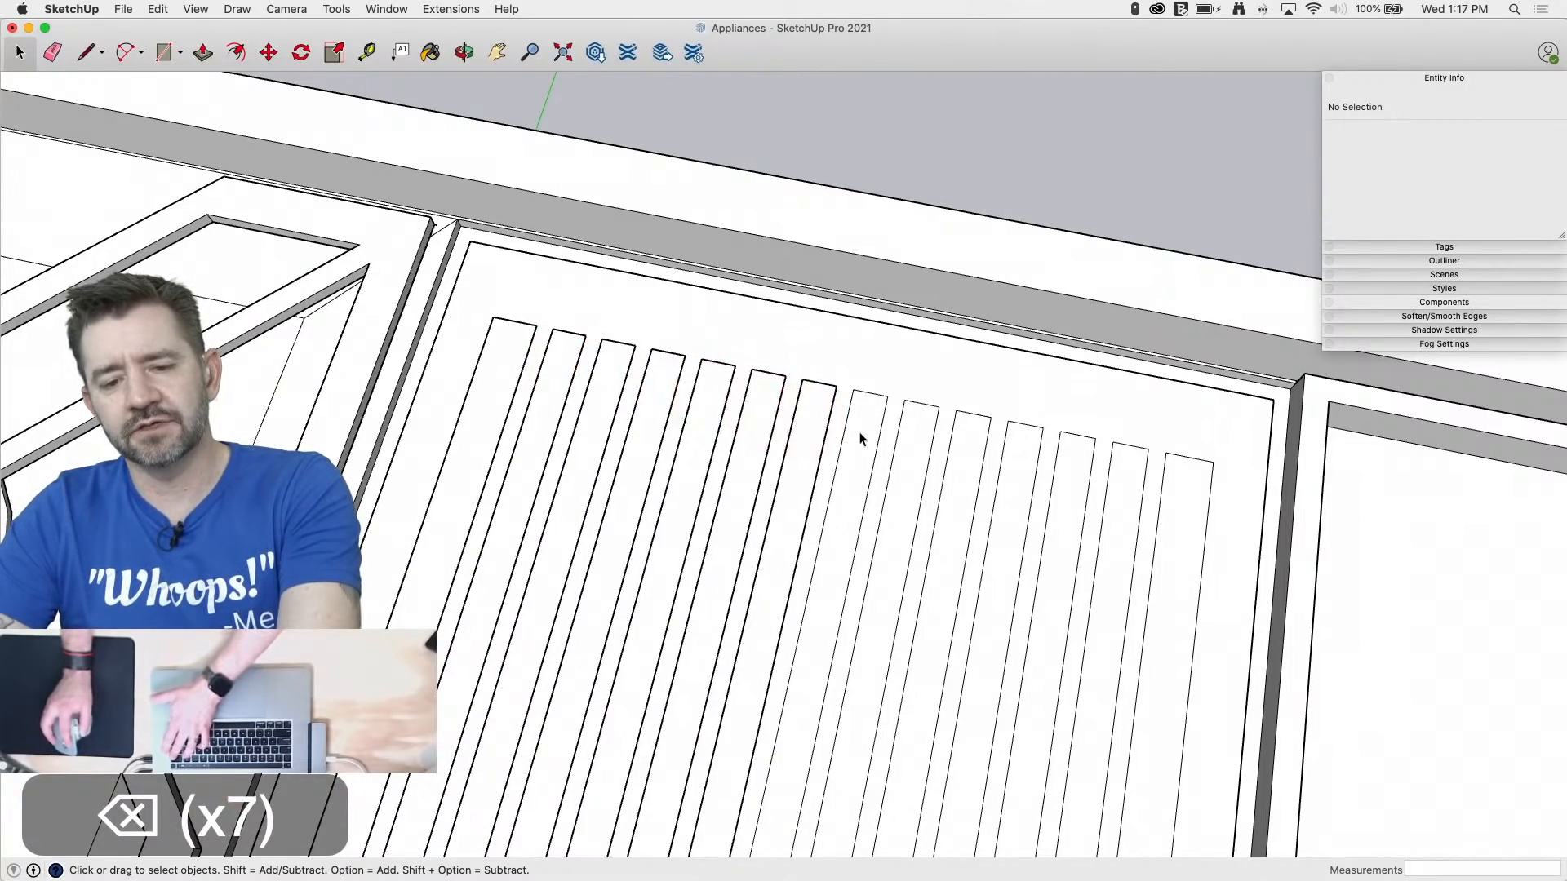
pyautogui.click(859, 434)
pyautogui.press('BackSpace')
pyautogui.click(910, 442)
pyautogui.press('BackSpace')
pyautogui.click(973, 458)
pyautogui.press('BackSpace')
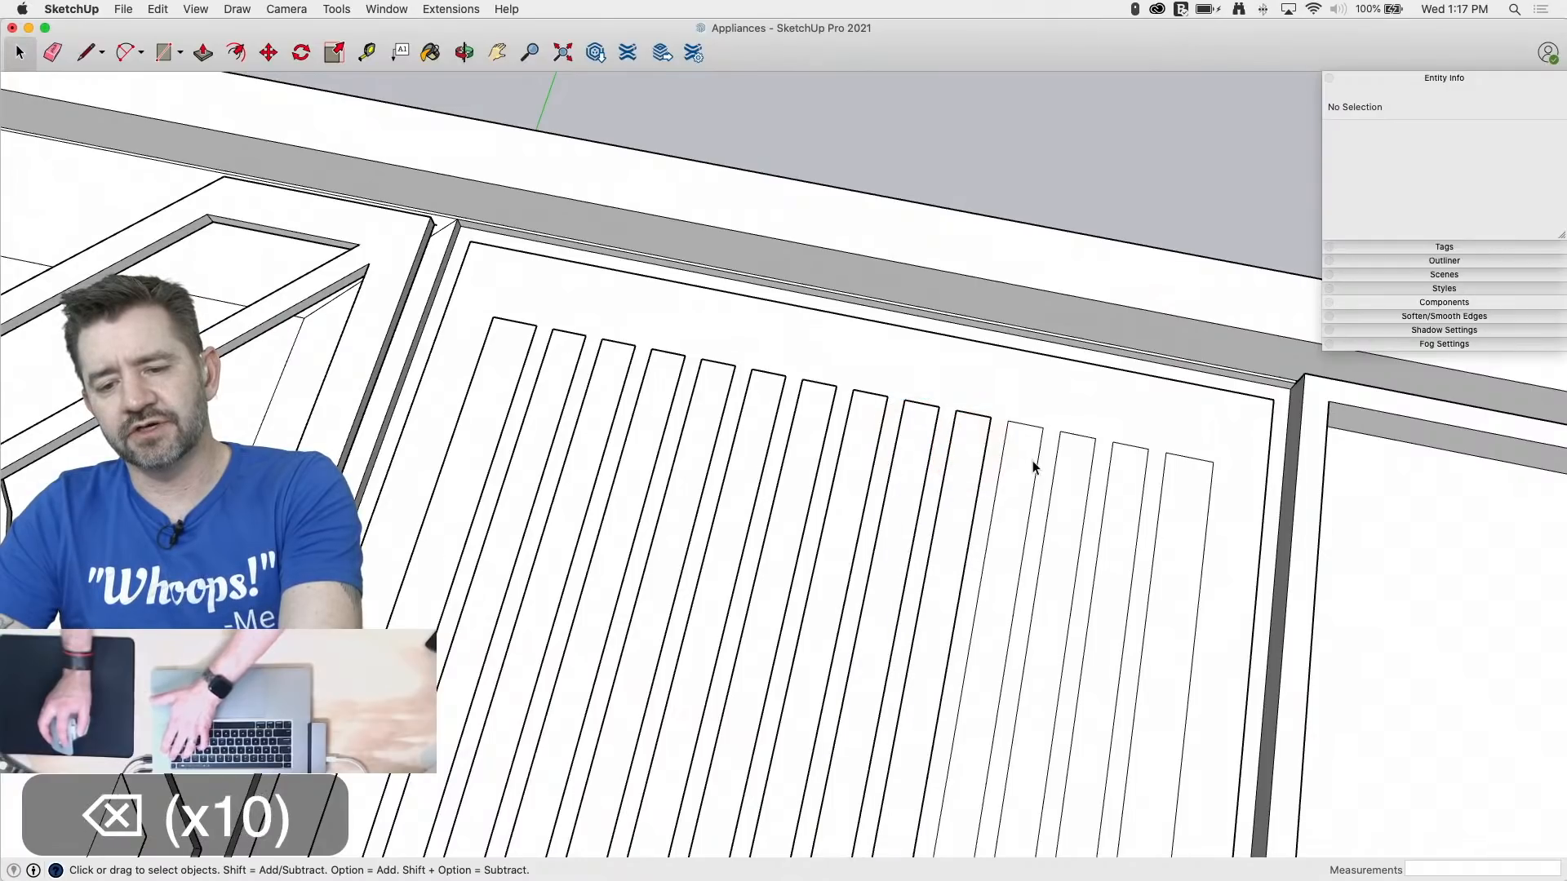
pyautogui.click(1032, 462)
pyautogui.press('BackSpace')
pyautogui.click(1074, 467)
pyautogui.press('BackSpace')
pyautogui.click(1122, 478)
pyautogui.press('BackSpace')
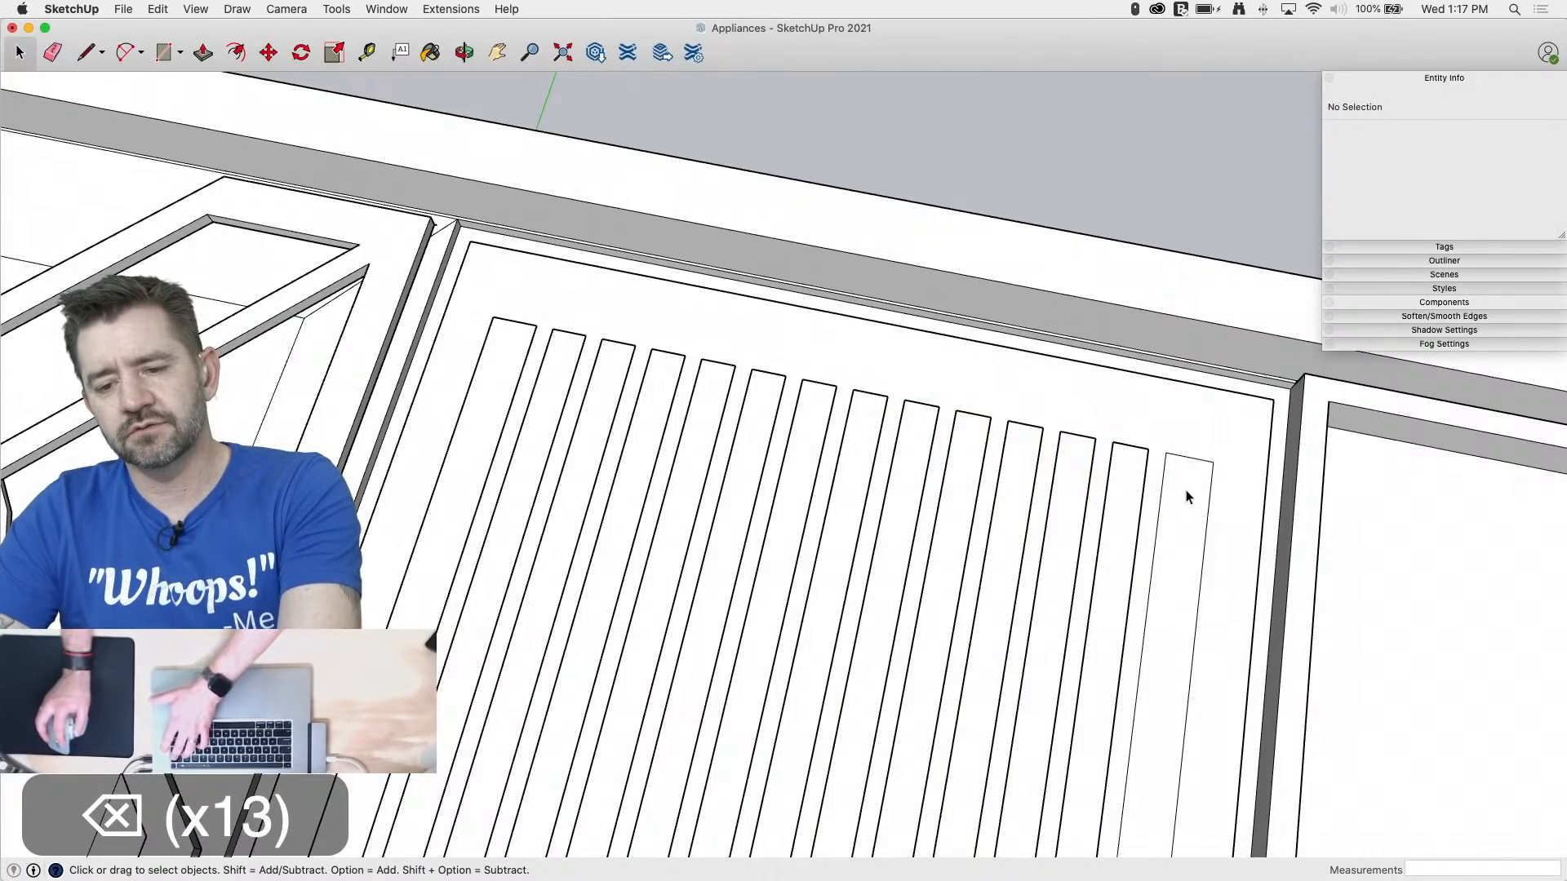
pyautogui.click(1185, 470)
pyautogui.press('BackSpace')
# Step: Raise the slotted grill plate's top face about 1/4" with Push/Pull
pyautogui.press('p')
pyautogui.click(1215, 514)
pyautogui.moveTo(1232, 507); pyautogui.dragTo(1233, 497)
pyautogui.moveTo(1216, 481); pyautogui.dragTo(710, 155, button='middle')
pyautogui.scroll(-1, 806, 307)
pyautogui.scroll(-5, 806, 309)
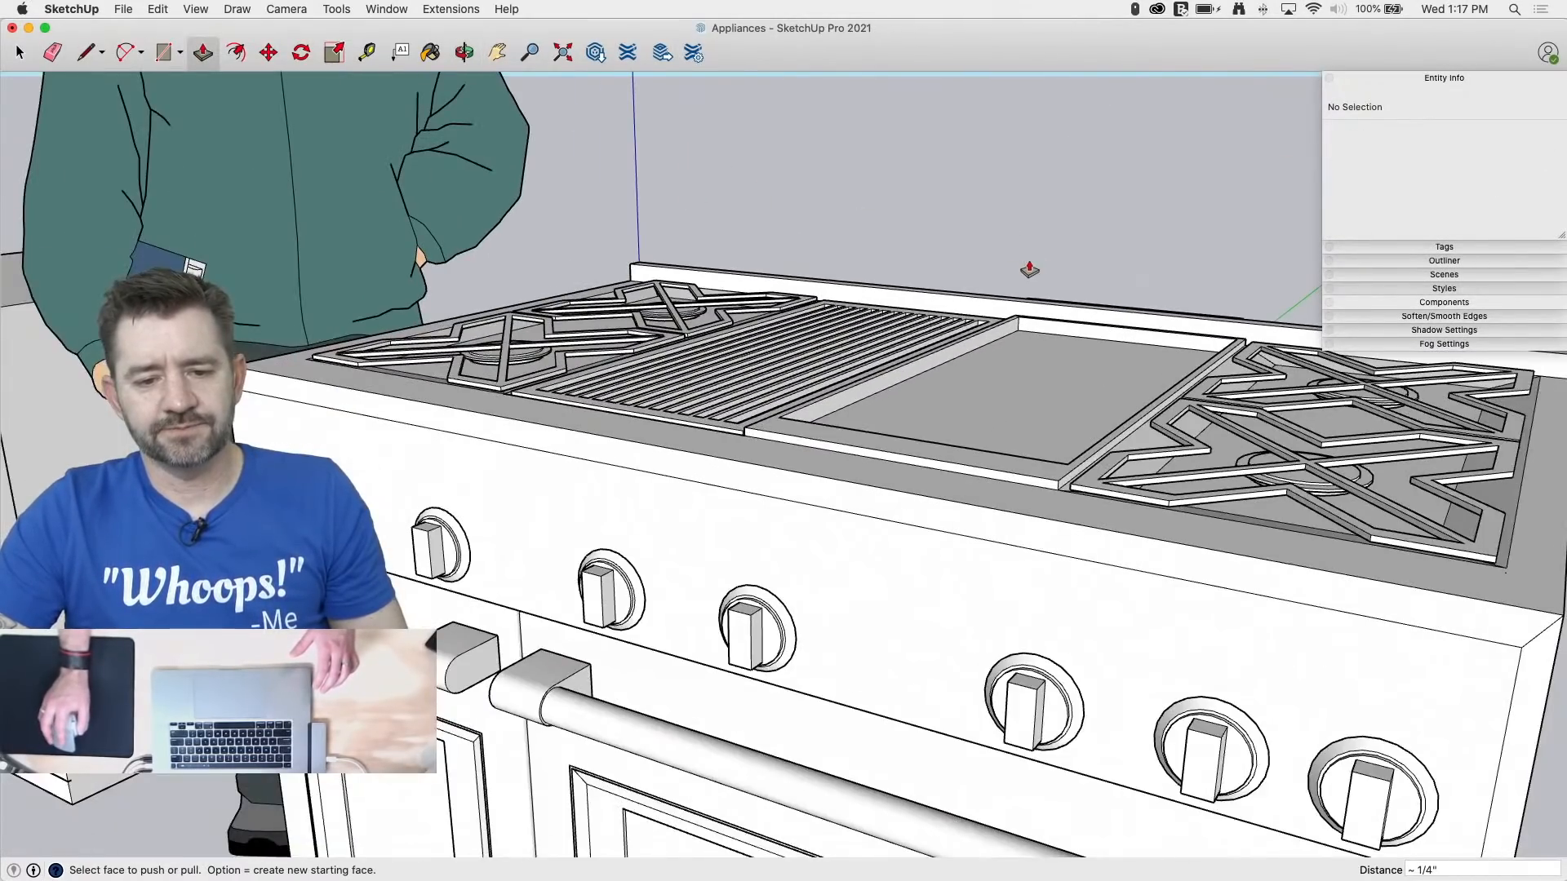
# Step: Push/Pull the slotted grill plate's narrow front face by about 3/16" and inspect the corner beside the griddle frame
pyautogui.scroll(6, 612, 523)
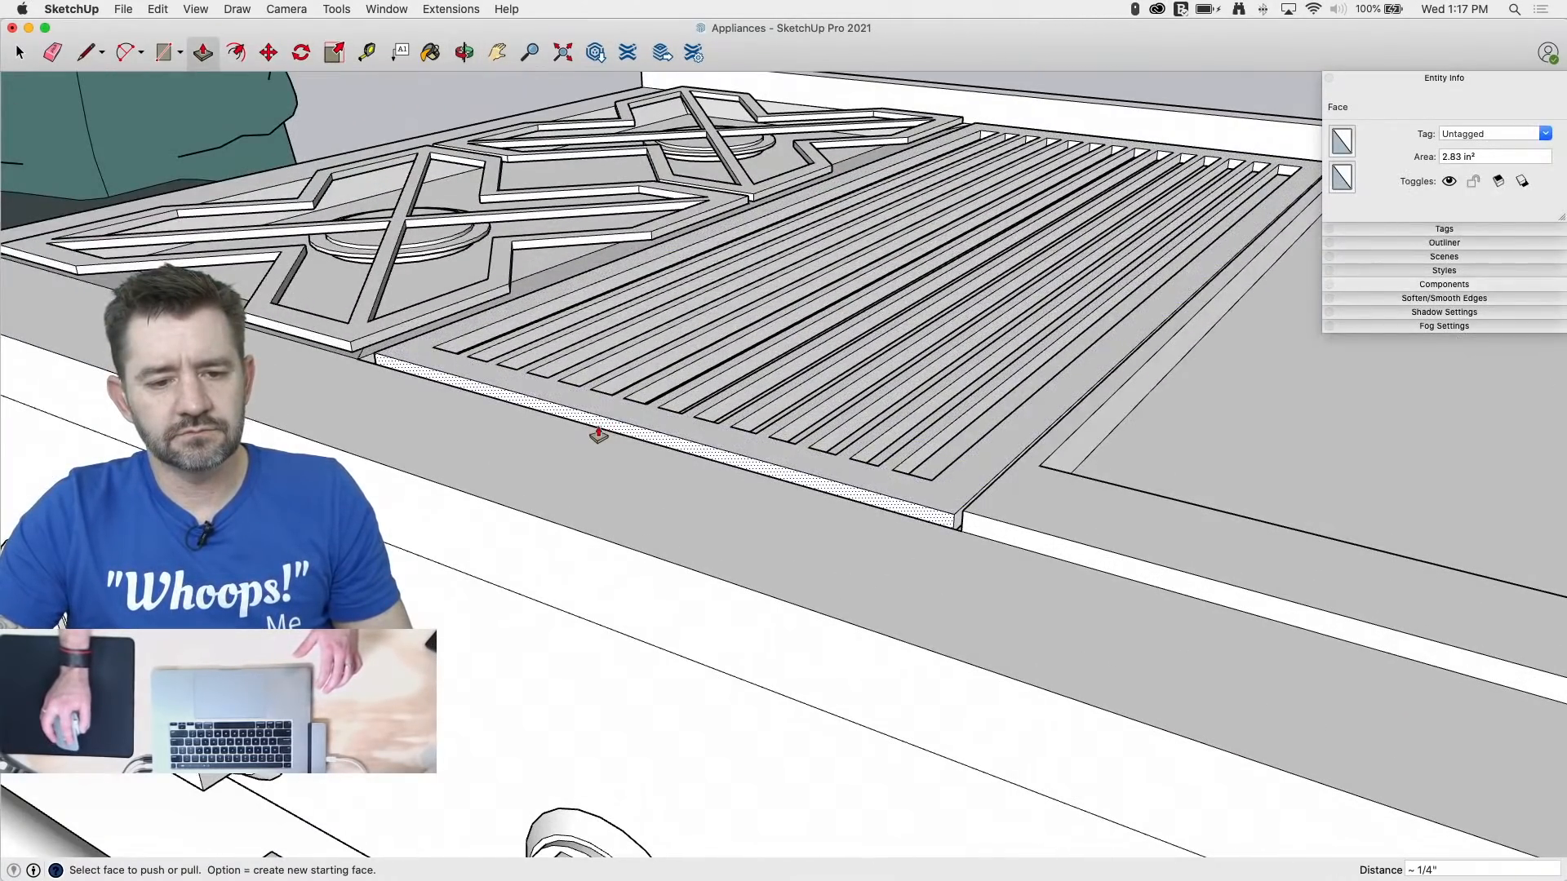
pyautogui.moveTo(571, 440); pyautogui.dragTo(569, 420)
pyautogui.moveTo(804, 525); pyautogui.dragTo(759, 589, button='middle')
pyautogui.scroll(4, 849, 611)
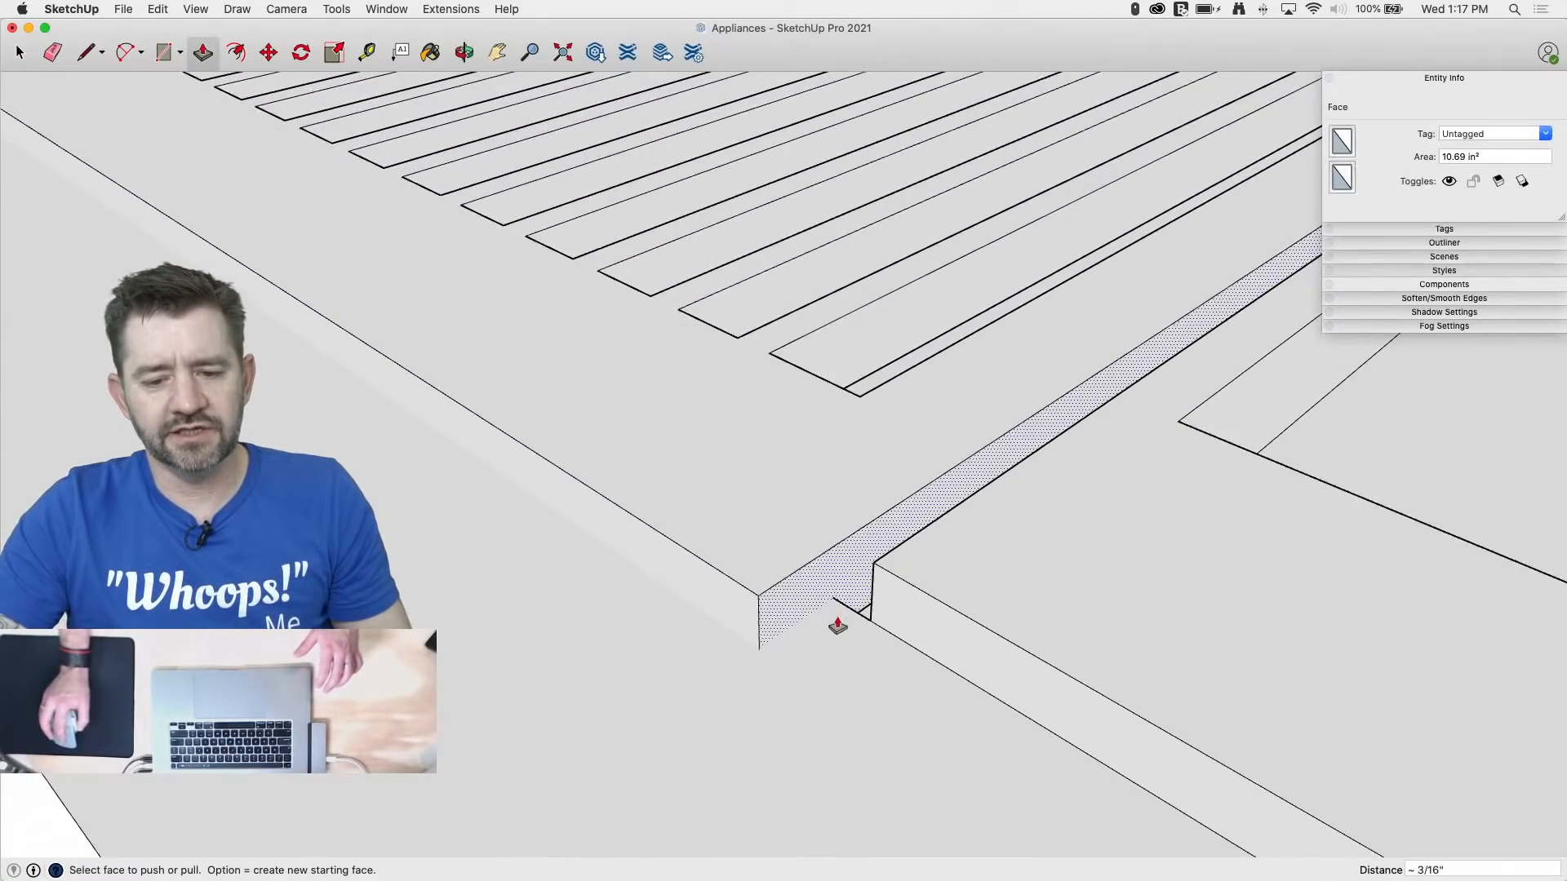
pyautogui.moveTo(836, 626); pyautogui.dragTo(902, 601, button='middle')
pyautogui.press('space')
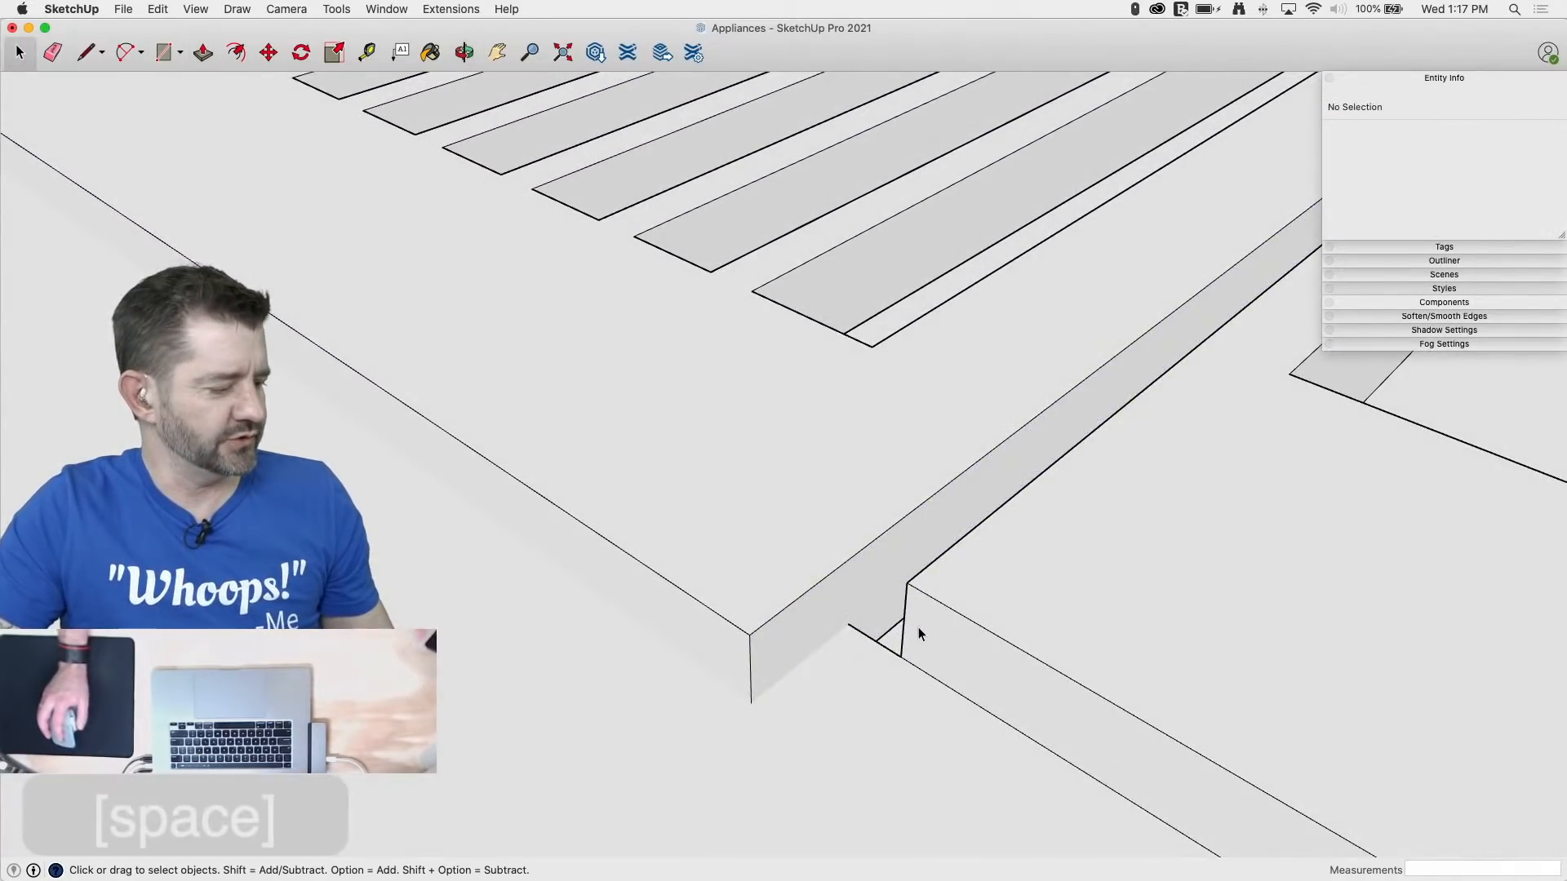
# Step: Push/Pull the slotted grill plate's narrow front face back by about 7/16"
pyautogui.moveTo(805, 713); pyautogui.dragTo(808, 636, button='middle')
pyautogui.scroll(-6, 751, 766)
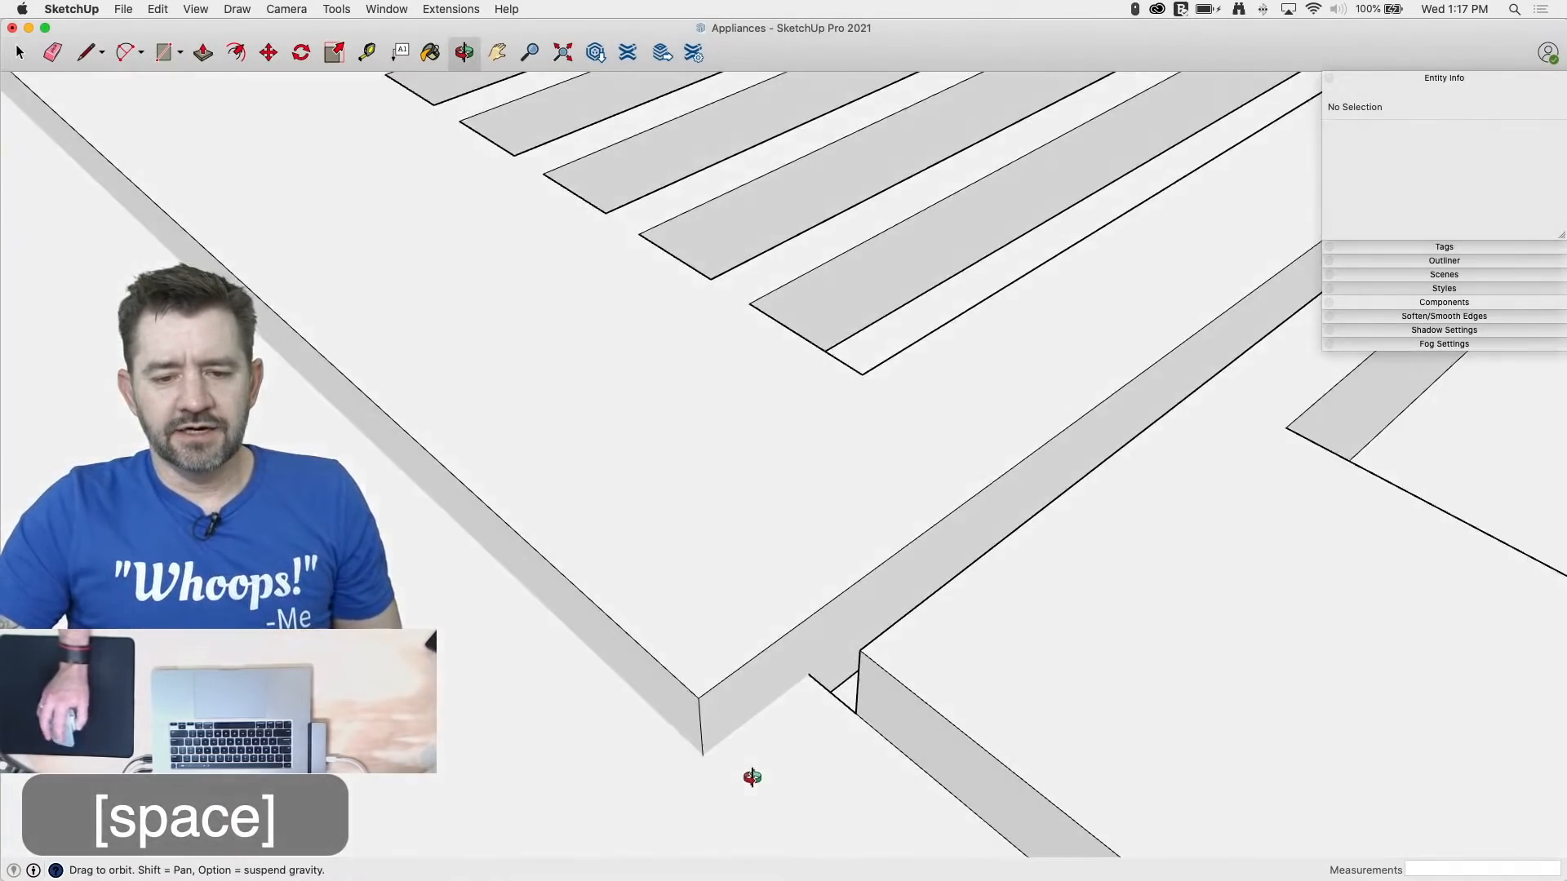
pyautogui.moveTo(958, 647); pyautogui.dragTo(570, 594, button='middle')
pyautogui.scroll(3, 895, 592)
pyautogui.moveTo(895, 593); pyautogui.dragTo(979, 524, button='middle')
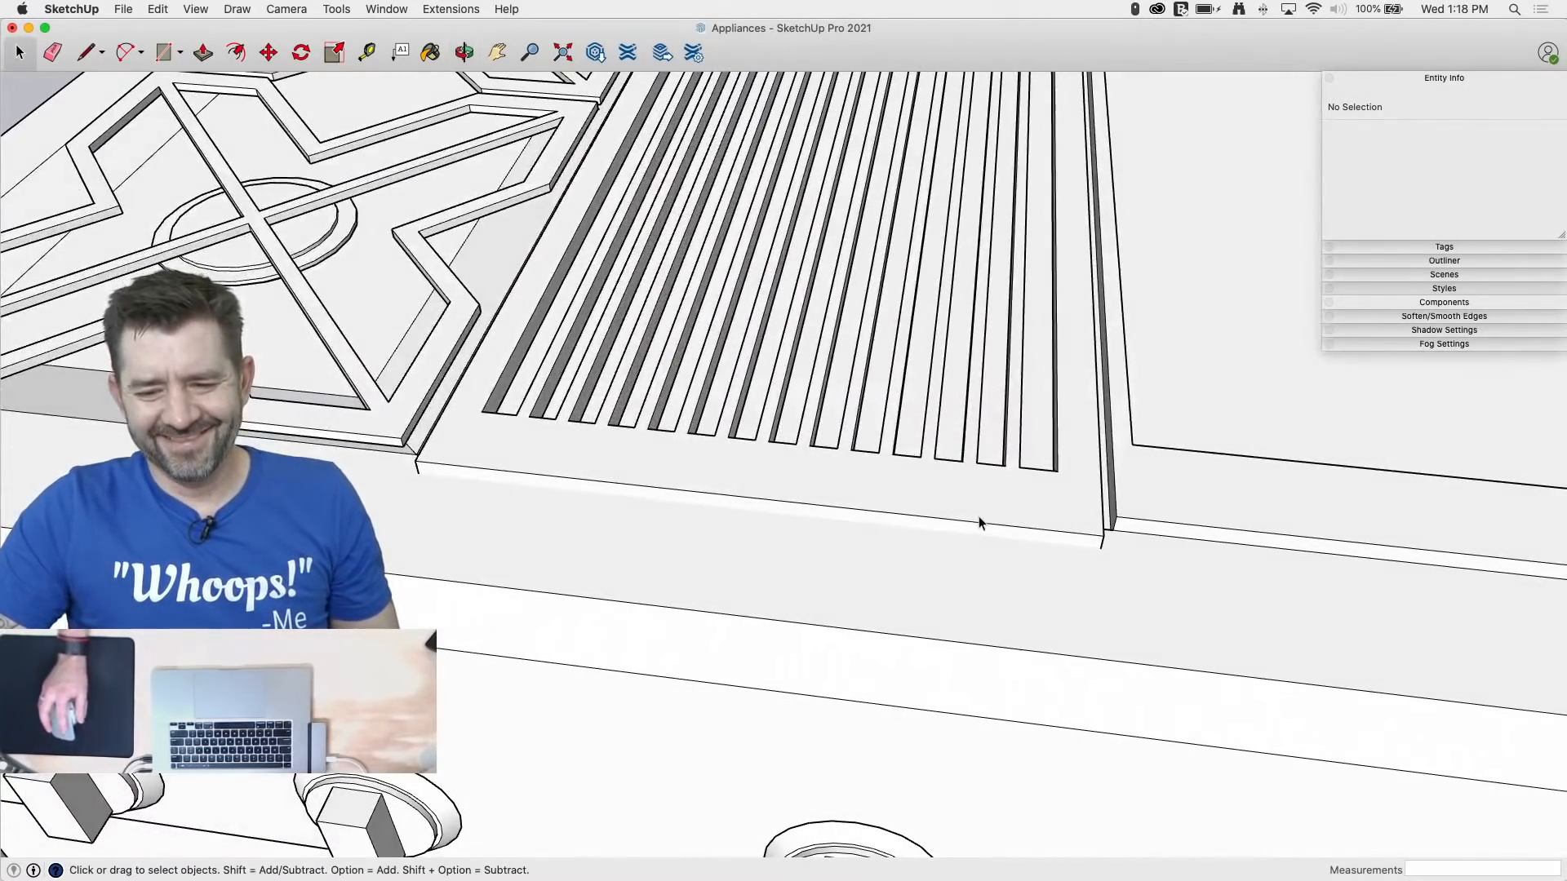
pyautogui.press('p')
pyautogui.click(1011, 519)
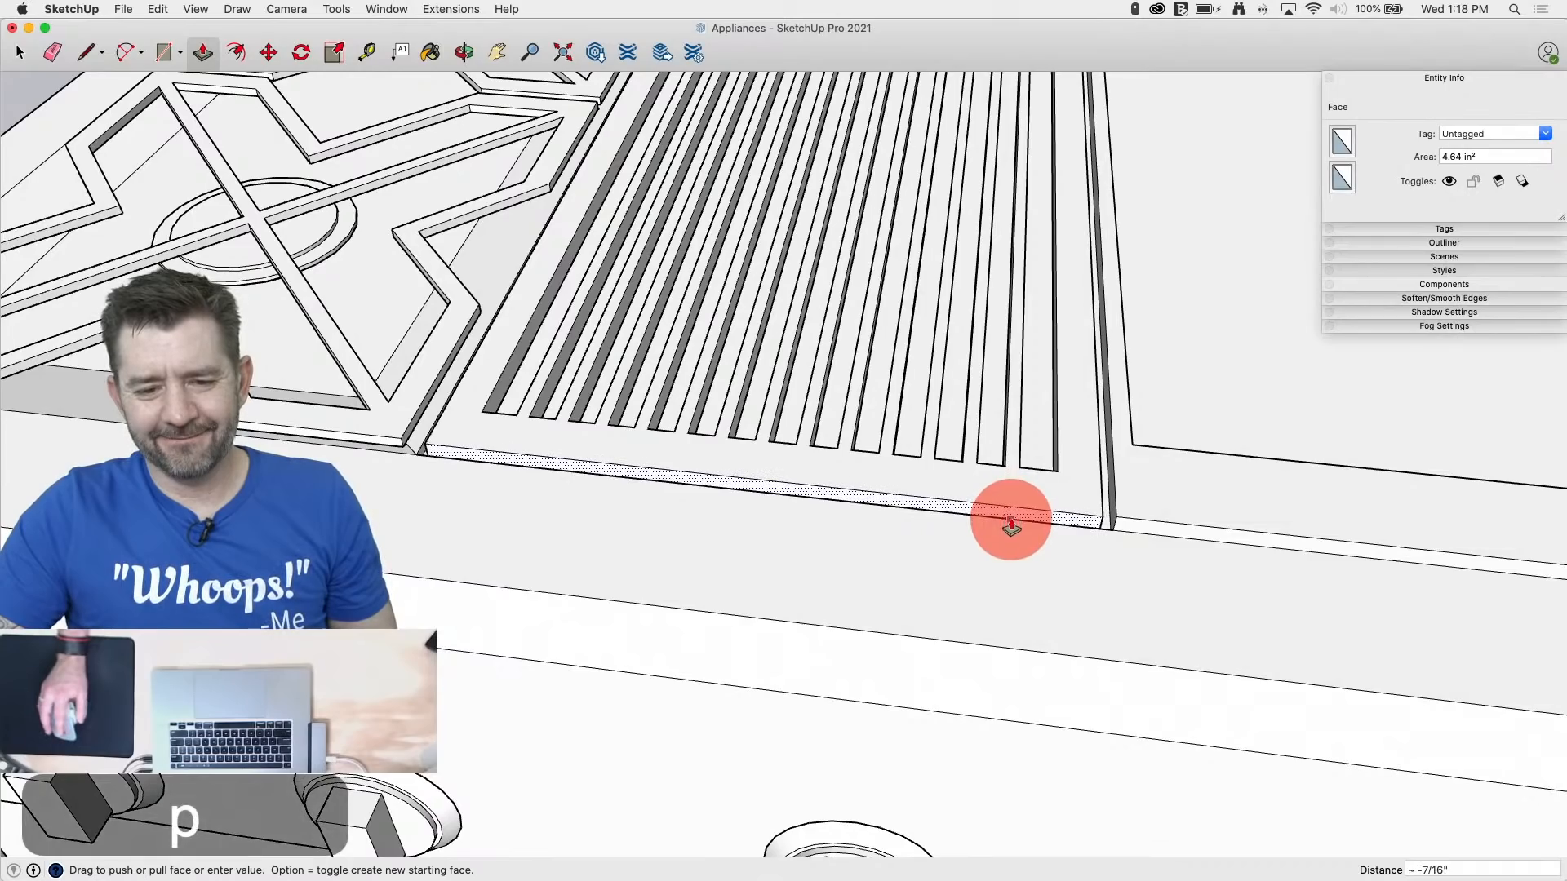
pyautogui.scroll(-8, 923, 618)
pyautogui.moveTo(834, 514); pyautogui.dragTo(749, 562, button='middle')
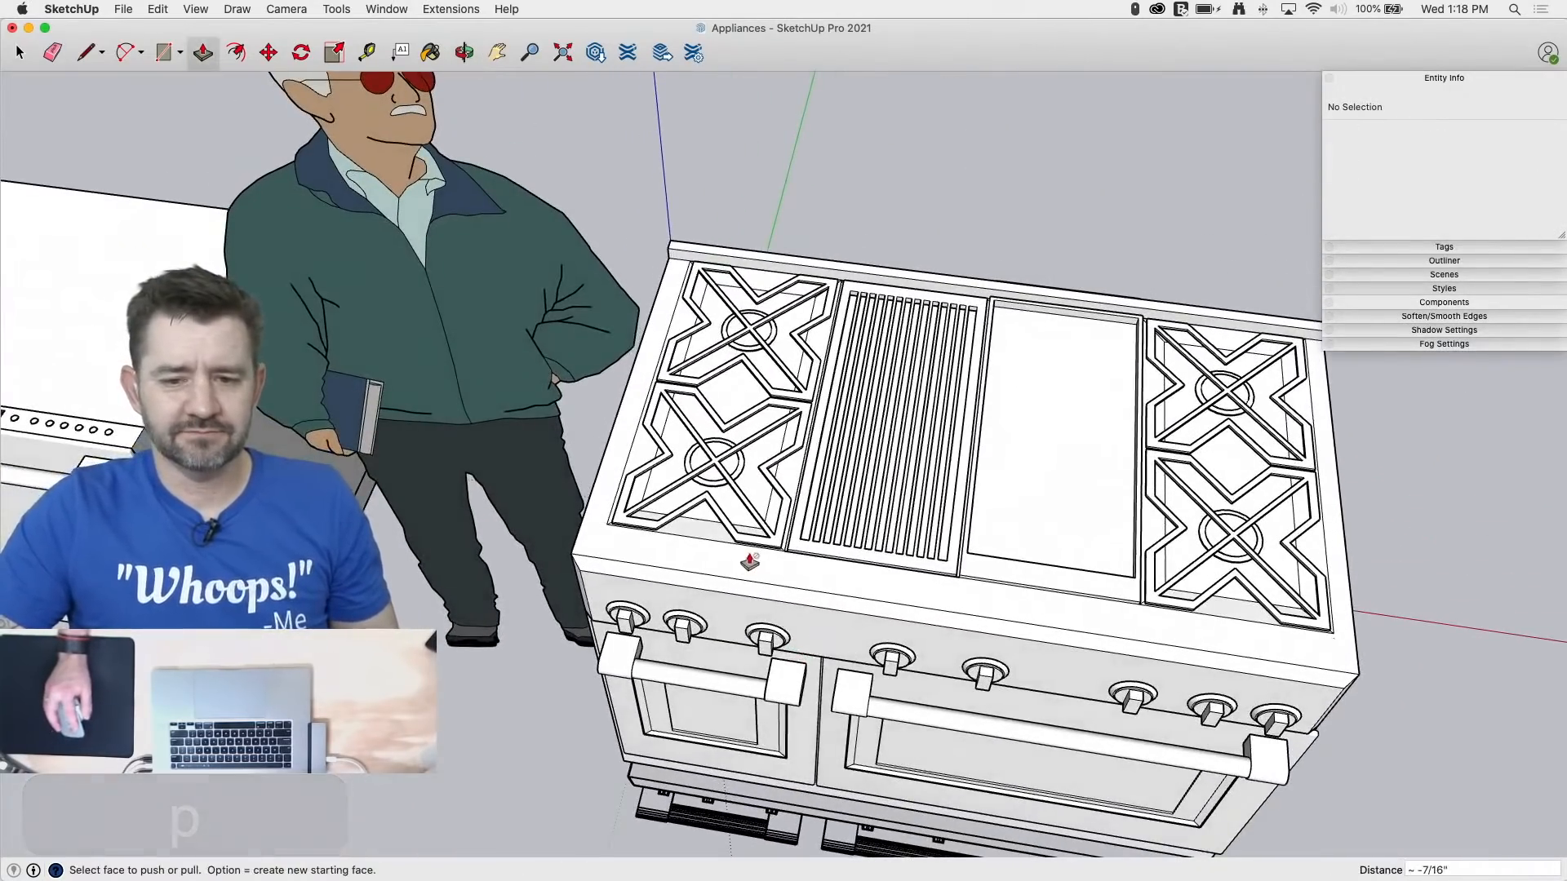
# Step: Open the range body for editing, try to push/pull the griddle frame's face level with the slotted grill plate, and leave the group
pyautogui.press('space')
pyautogui.scroll(5, 987, 521)
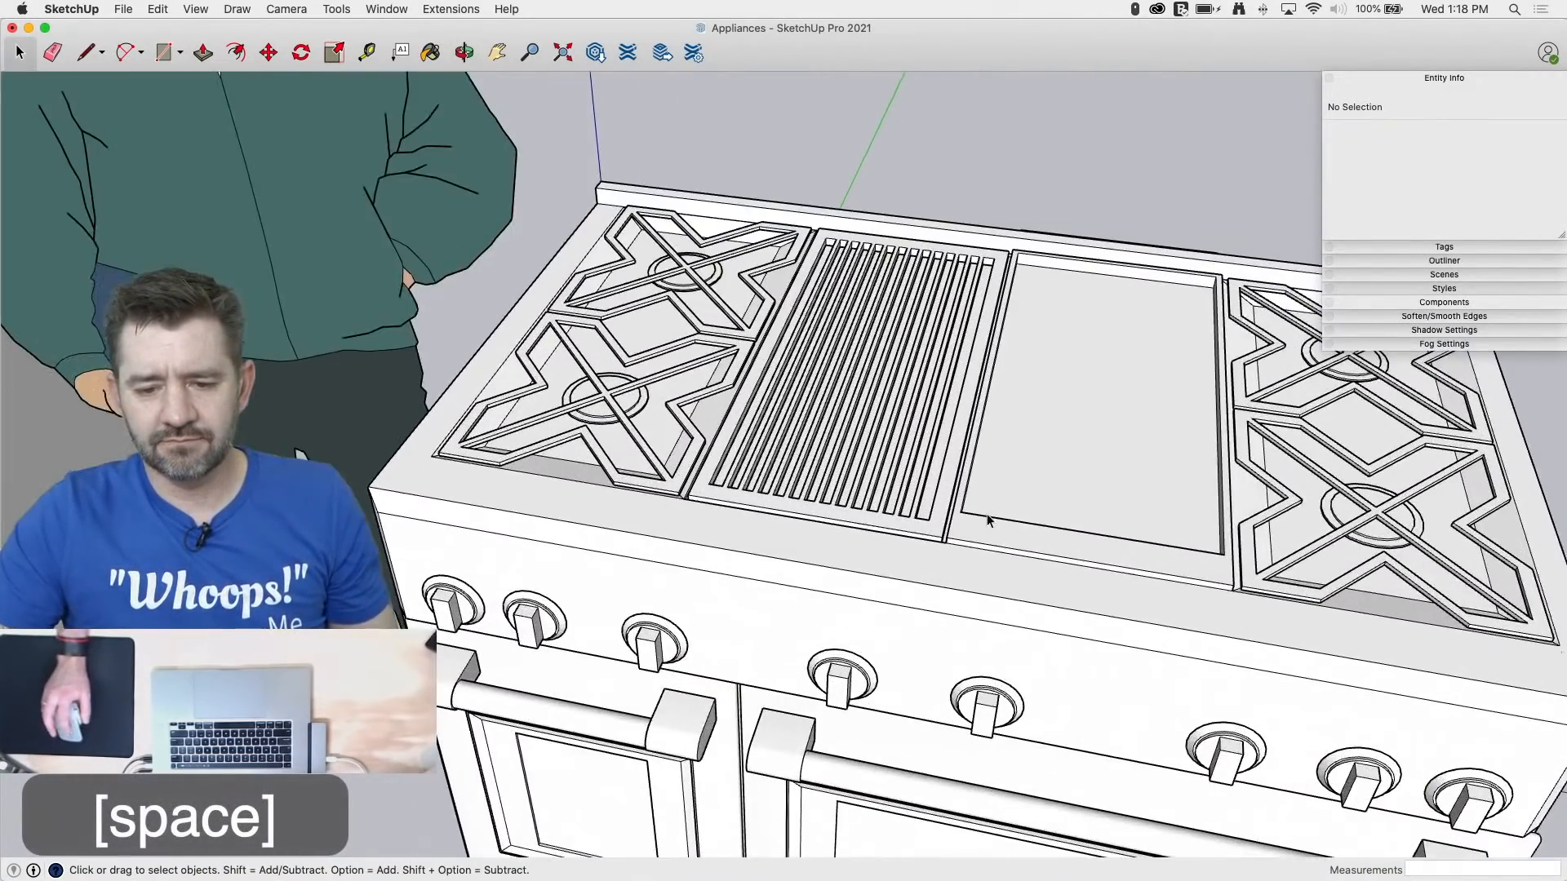
pyautogui.scroll(3, 988, 520)
pyautogui.moveTo(944, 525); pyautogui.dragTo(1001, 372, button='middle')
pyautogui.press('space')
pyautogui.doubleClick(999, 448)
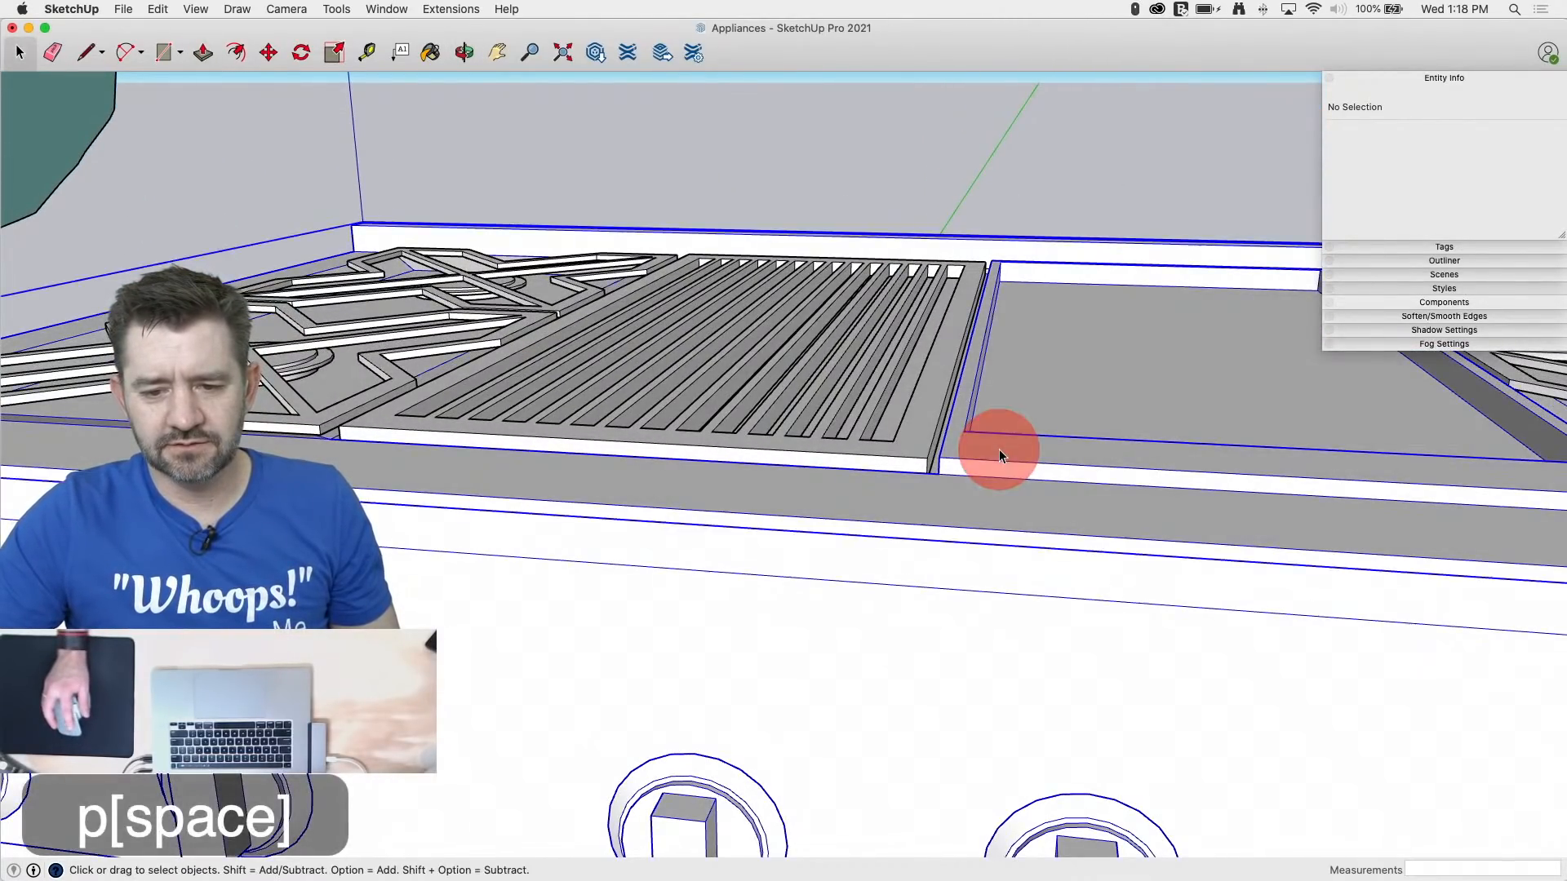
pyautogui.press('p')
pyautogui.click(968, 457)
pyautogui.press('space')
pyautogui.click(965, 443)
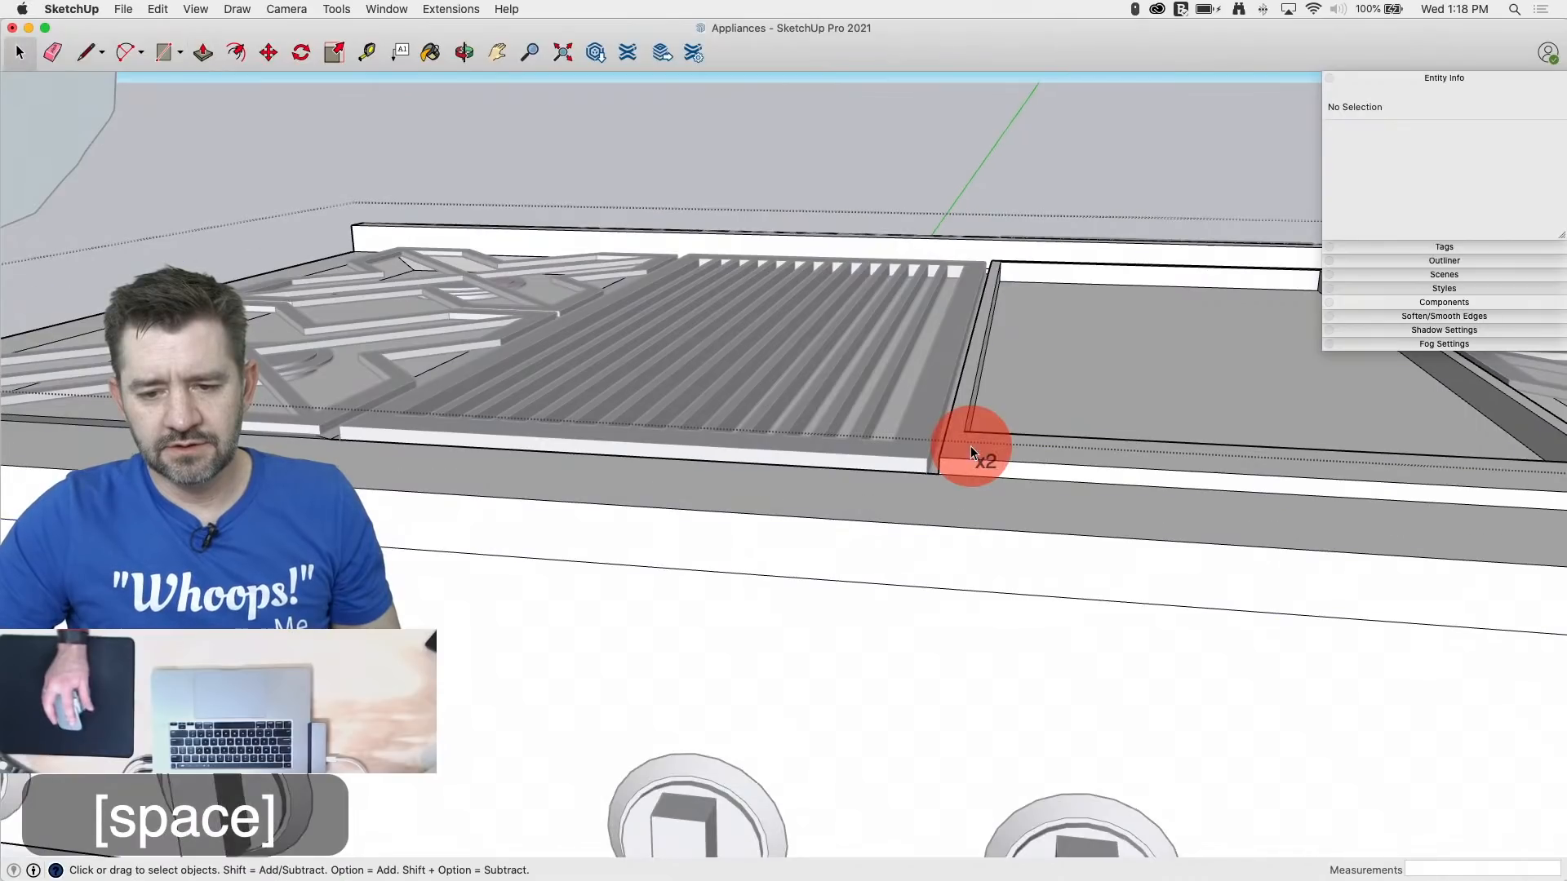
pyautogui.press('p')
pyautogui.click(920, 455)
pyautogui.scroll(-8, 910, 391)
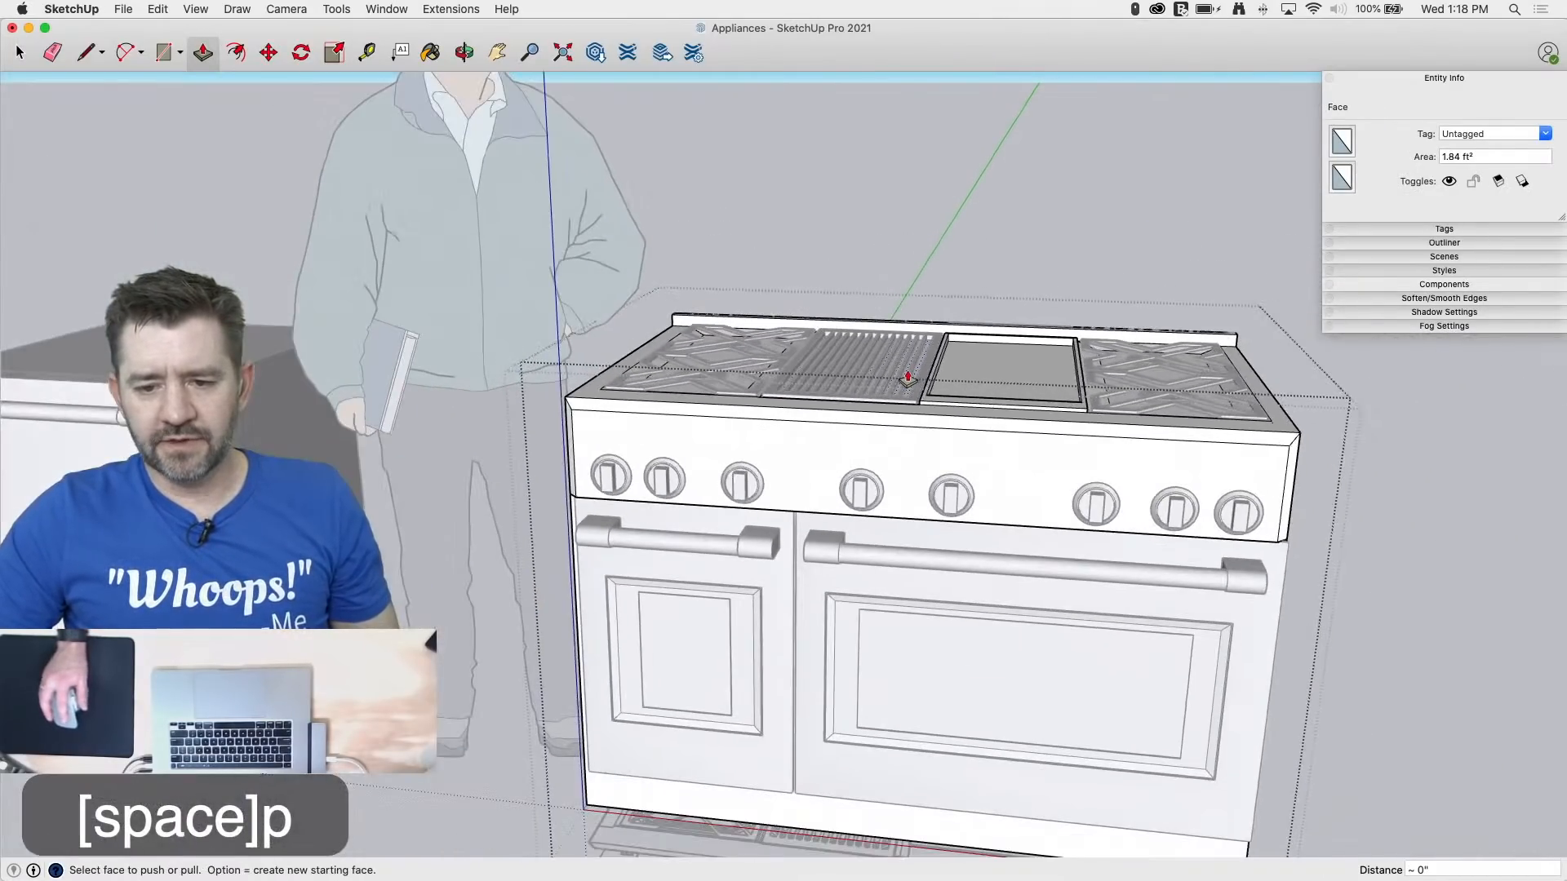
pyautogui.press('space')
pyautogui.click(1409, 649)
pyautogui.click(1407, 649)
# Step: Draw a line out from the leg outline in the range's reference drawing, plus a line about 4" long parallel to the red axis
pyautogui.moveTo(1069, 89); pyautogui.dragTo(1030, 182, button='middle')
pyautogui.scroll(-10, 1033, 188)
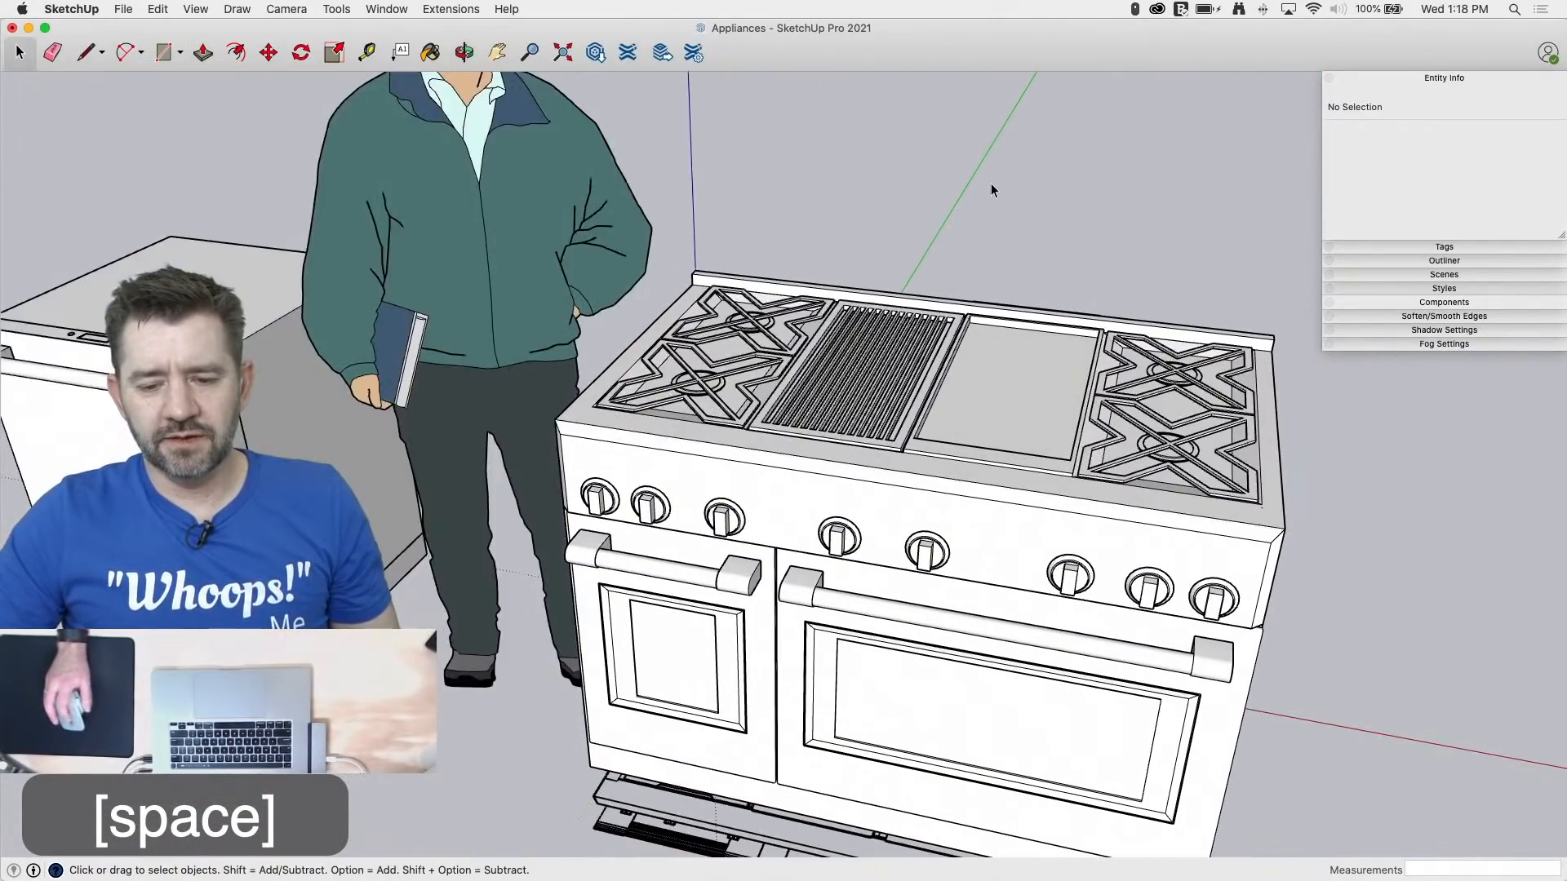
pyautogui.moveTo(1068, 656); pyautogui.dragTo(942, 575, button='middle')
pyautogui.scroll(6, 1167, 571)
pyautogui.scroll(8, 302, 610)
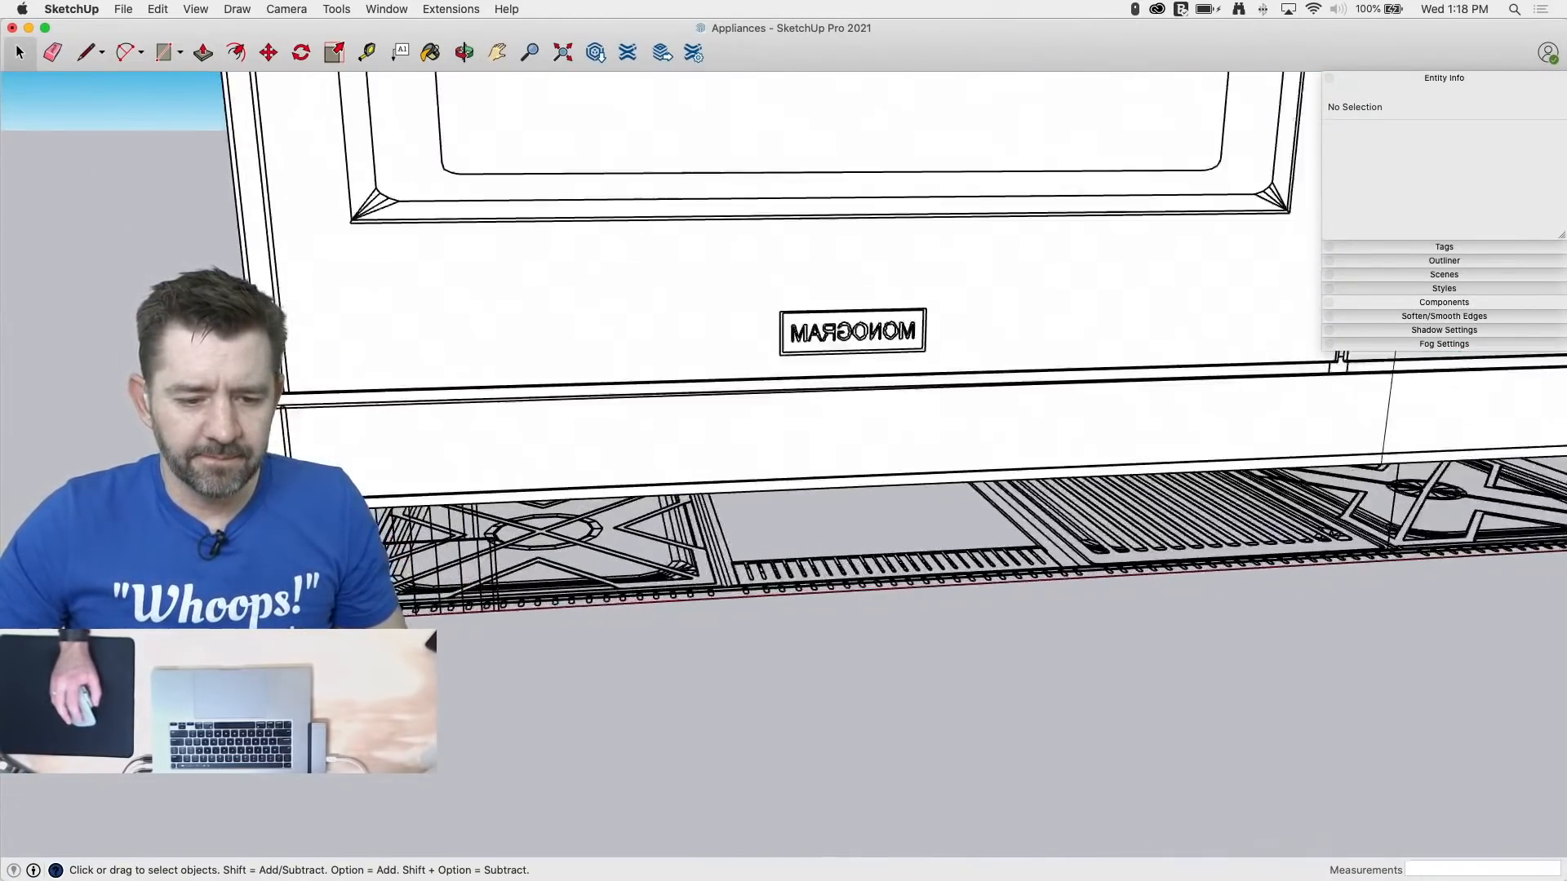
pyautogui.moveTo(302, 610); pyautogui.dragTo(315, 605, button='middle')
pyautogui.scroll(4, 315, 606)
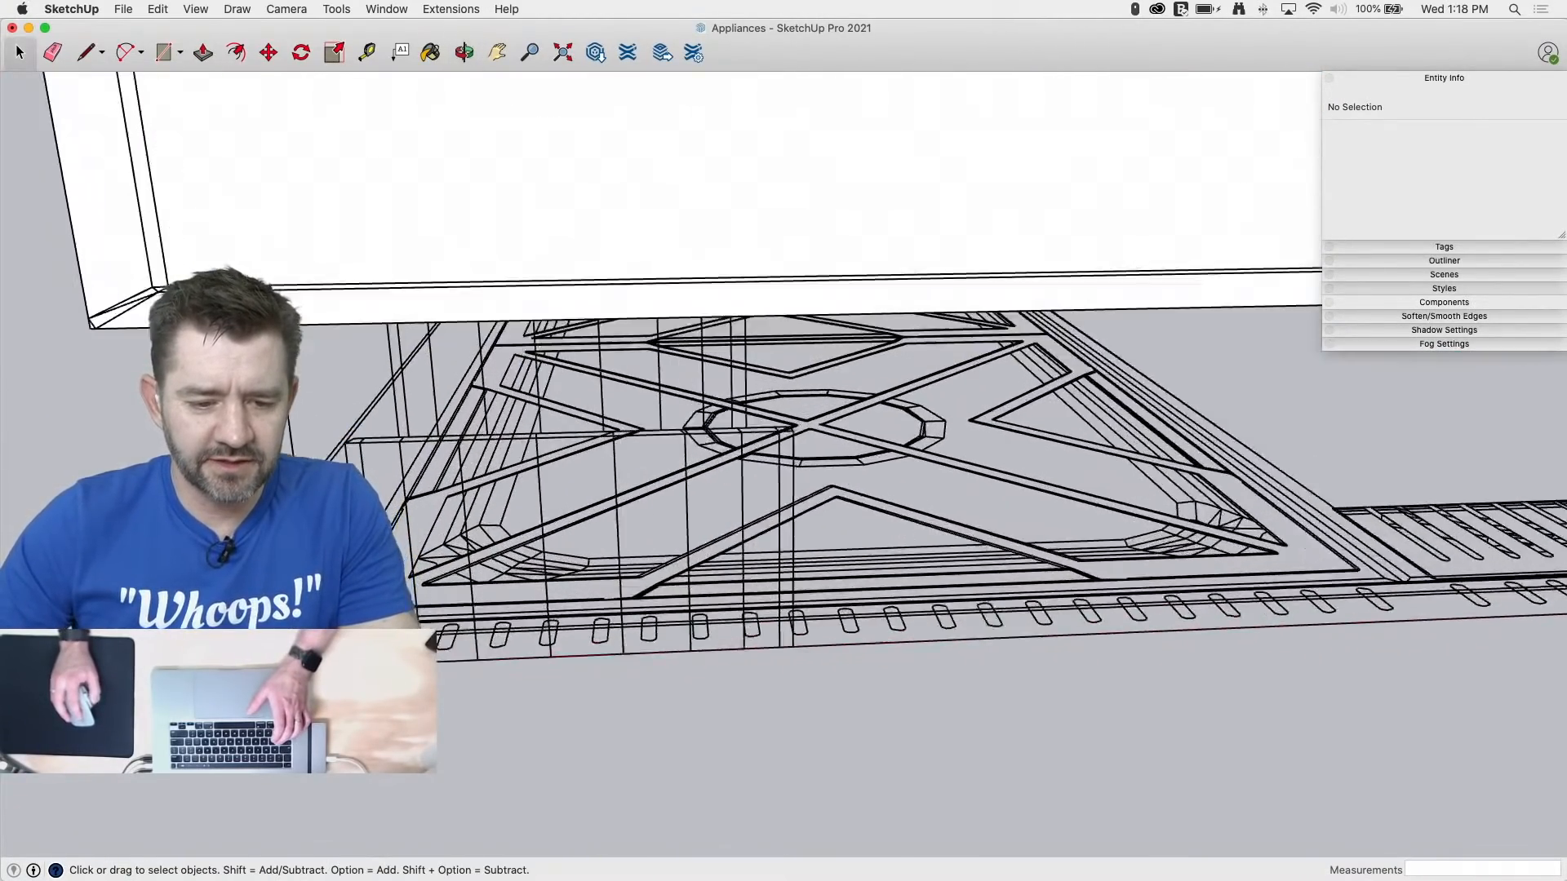
pyautogui.press('l')
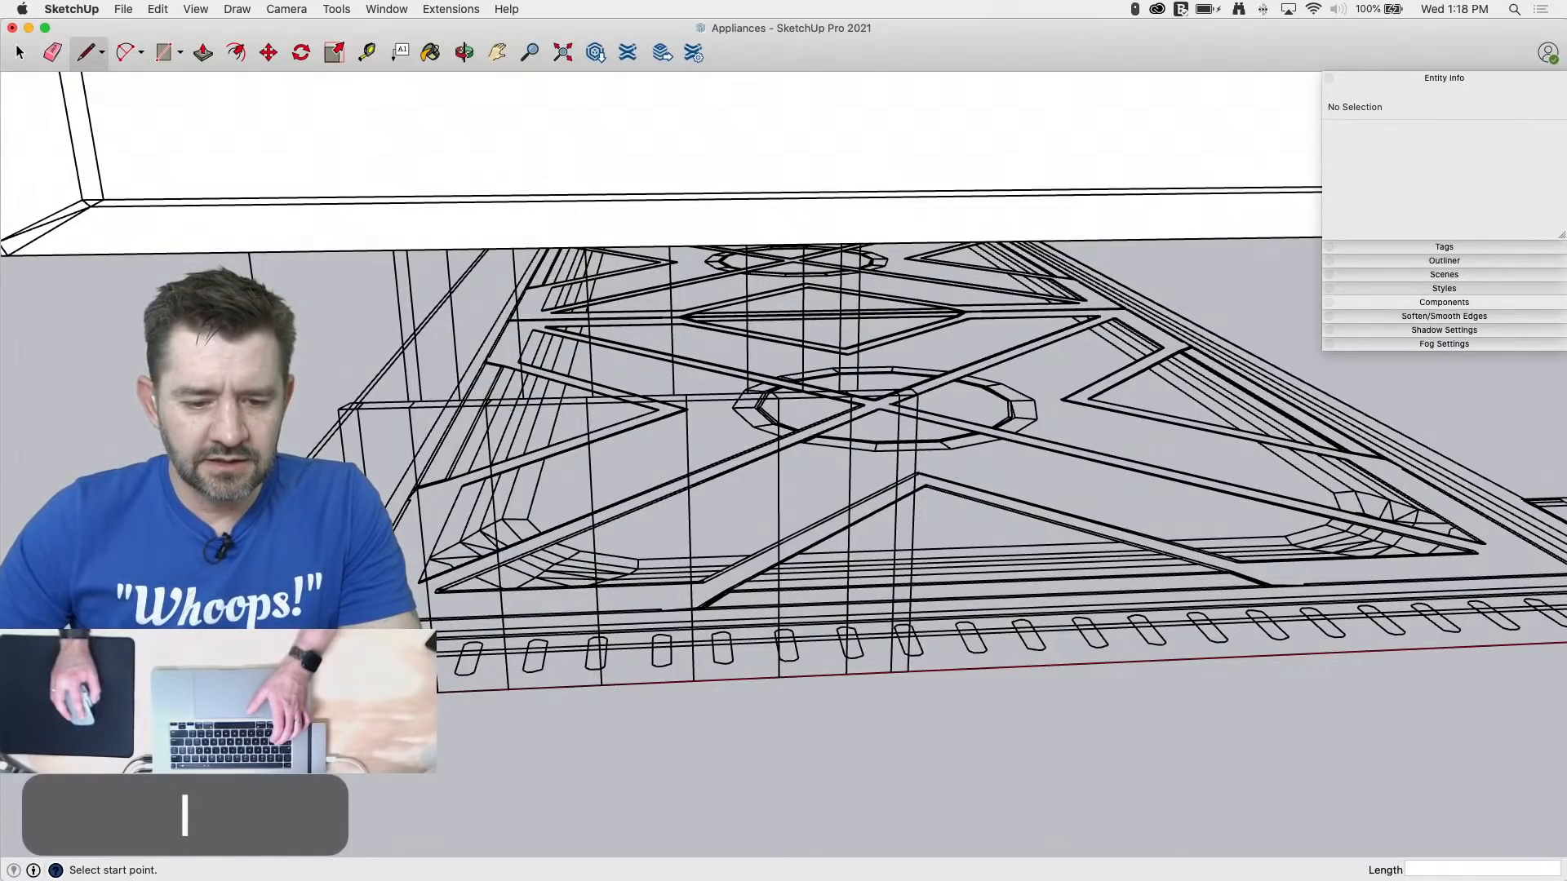
pyautogui.scroll(-5, 430, 565)
pyautogui.click(396, 632)
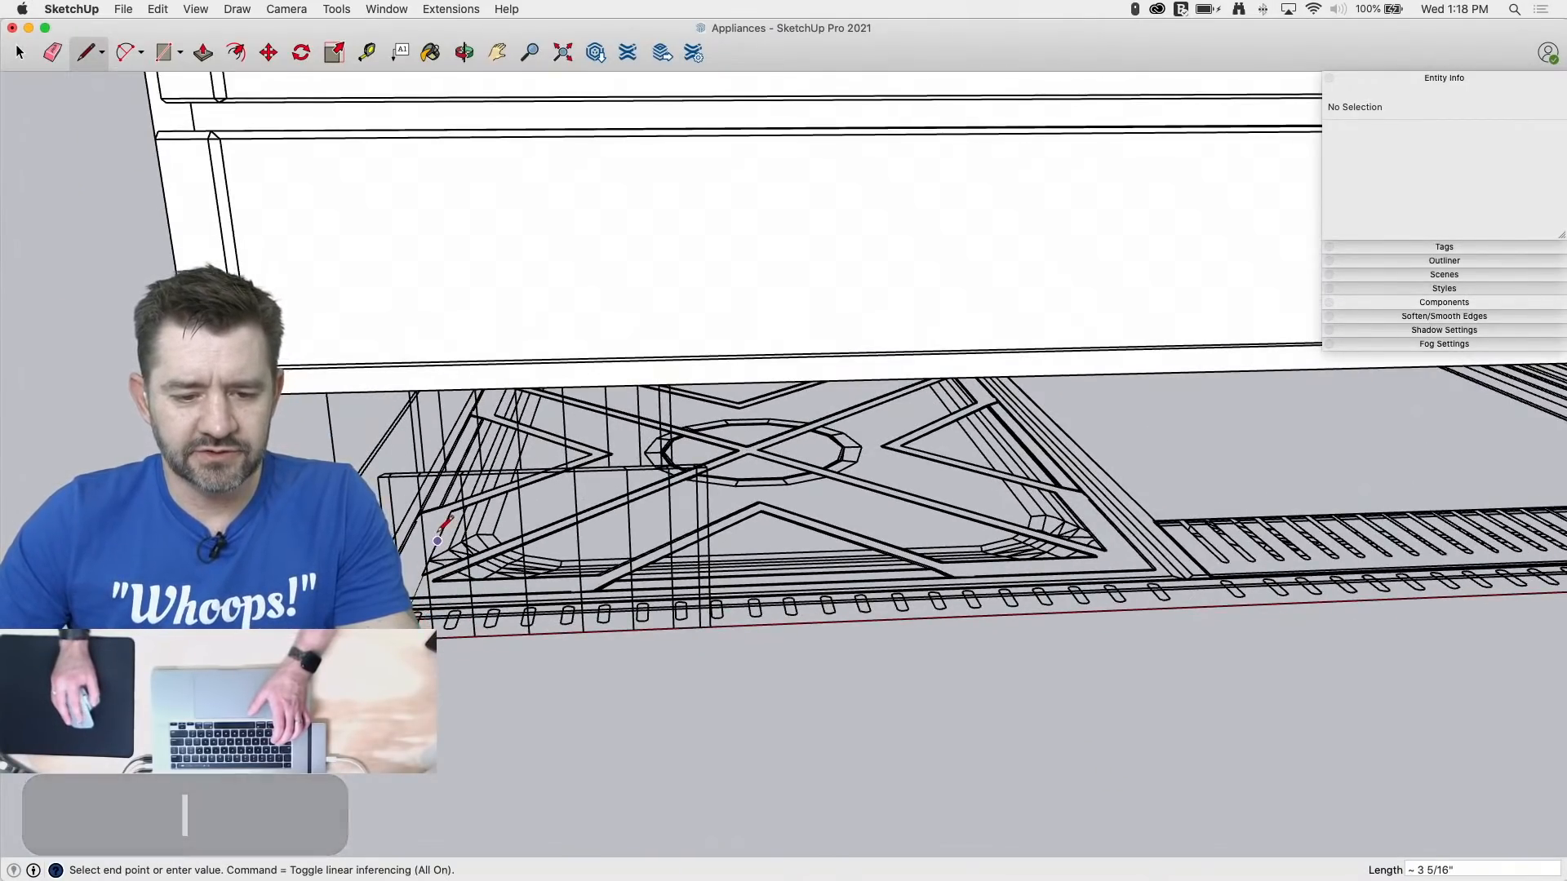
pyautogui.scroll(-4, 448, 513)
pyautogui.scroll(-3, 450, 507)
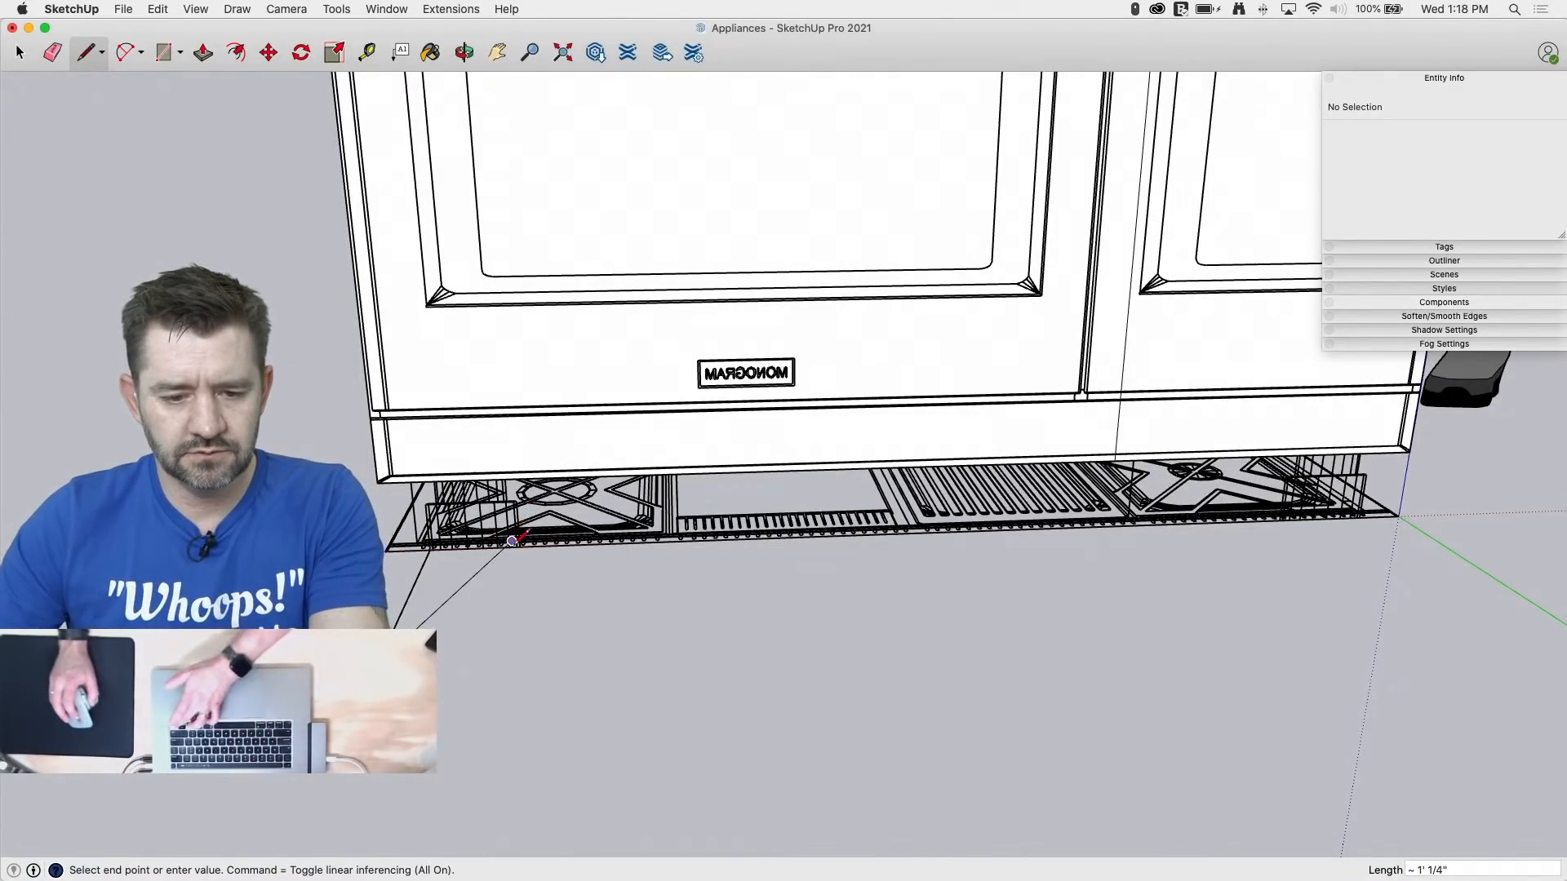
pyautogui.press('Right')
pyautogui.scroll(5, 511, 541)
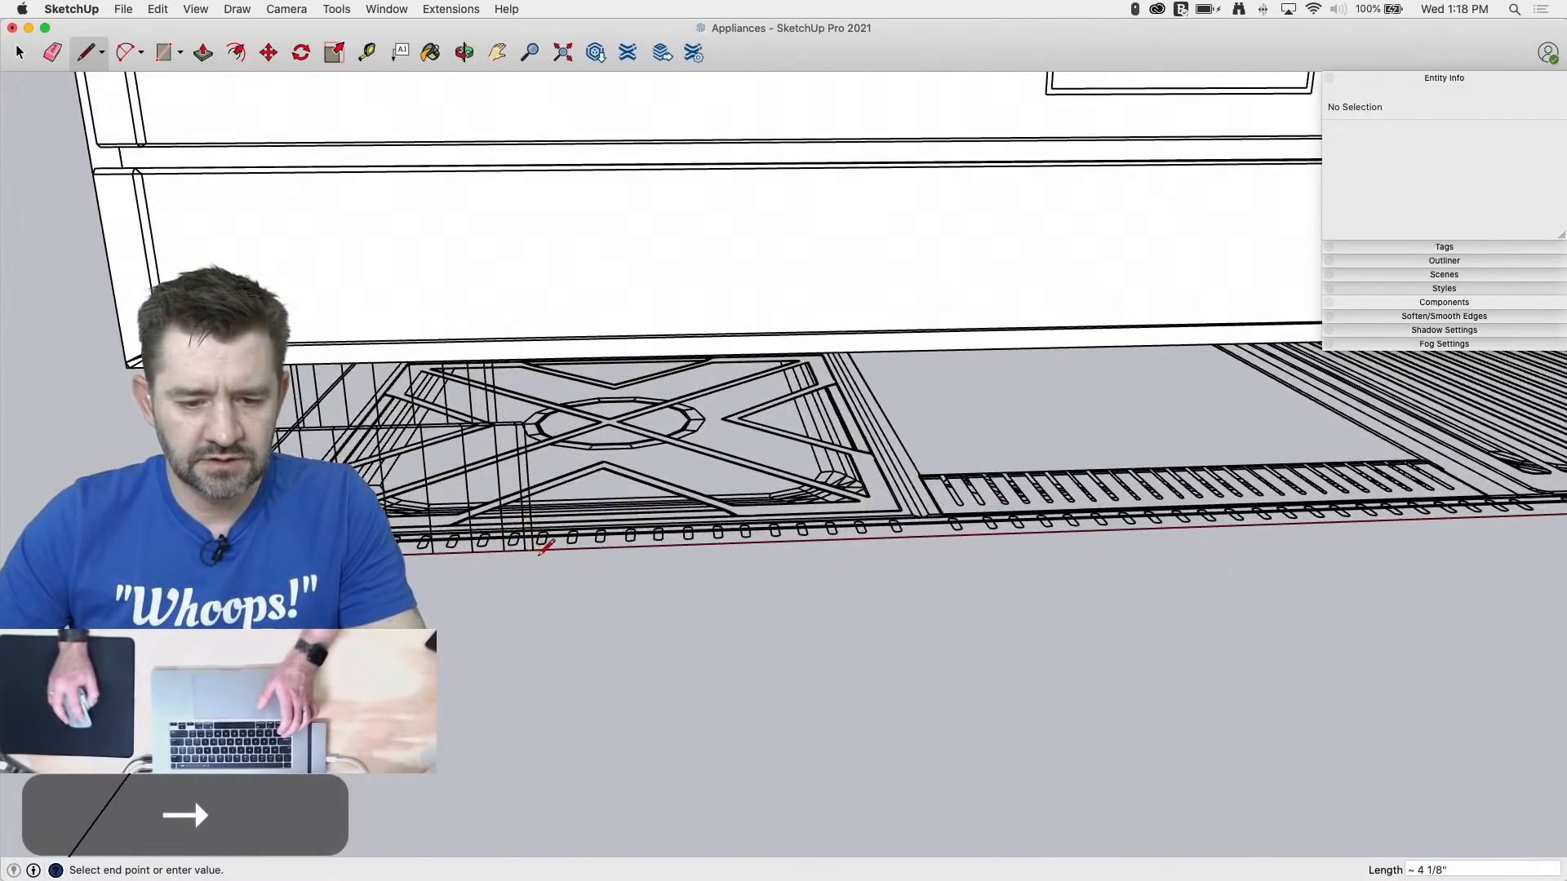
pyautogui.scroll(-3, 539, 543)
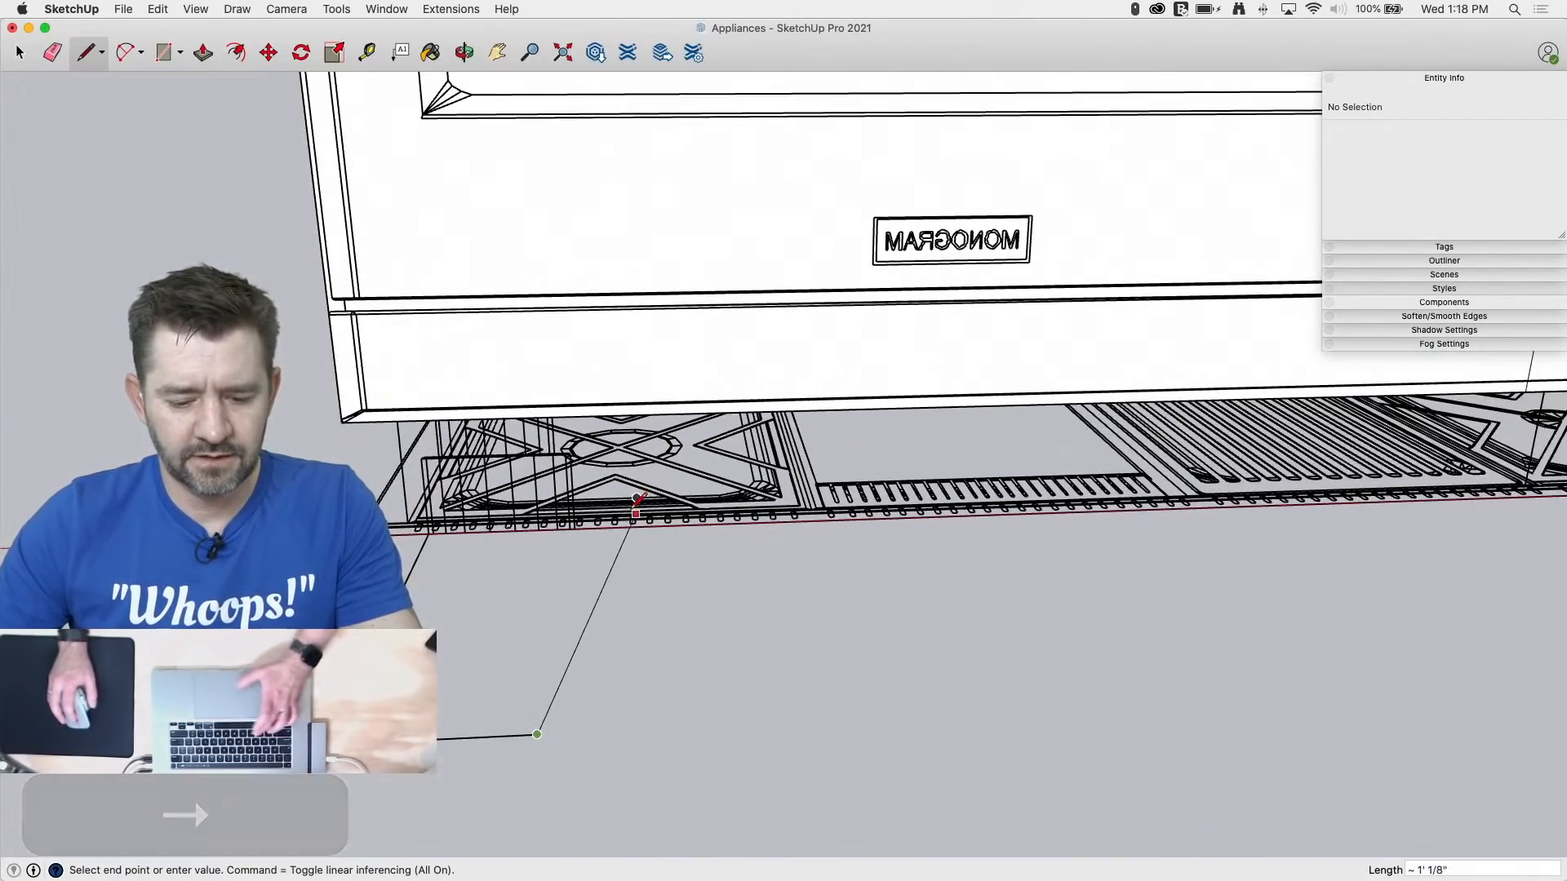
# Step: Draw a circle reaching the short line's endpoint and Push/Pull it up about 2 1/4" as the leg's base cylinder
pyautogui.press('c')
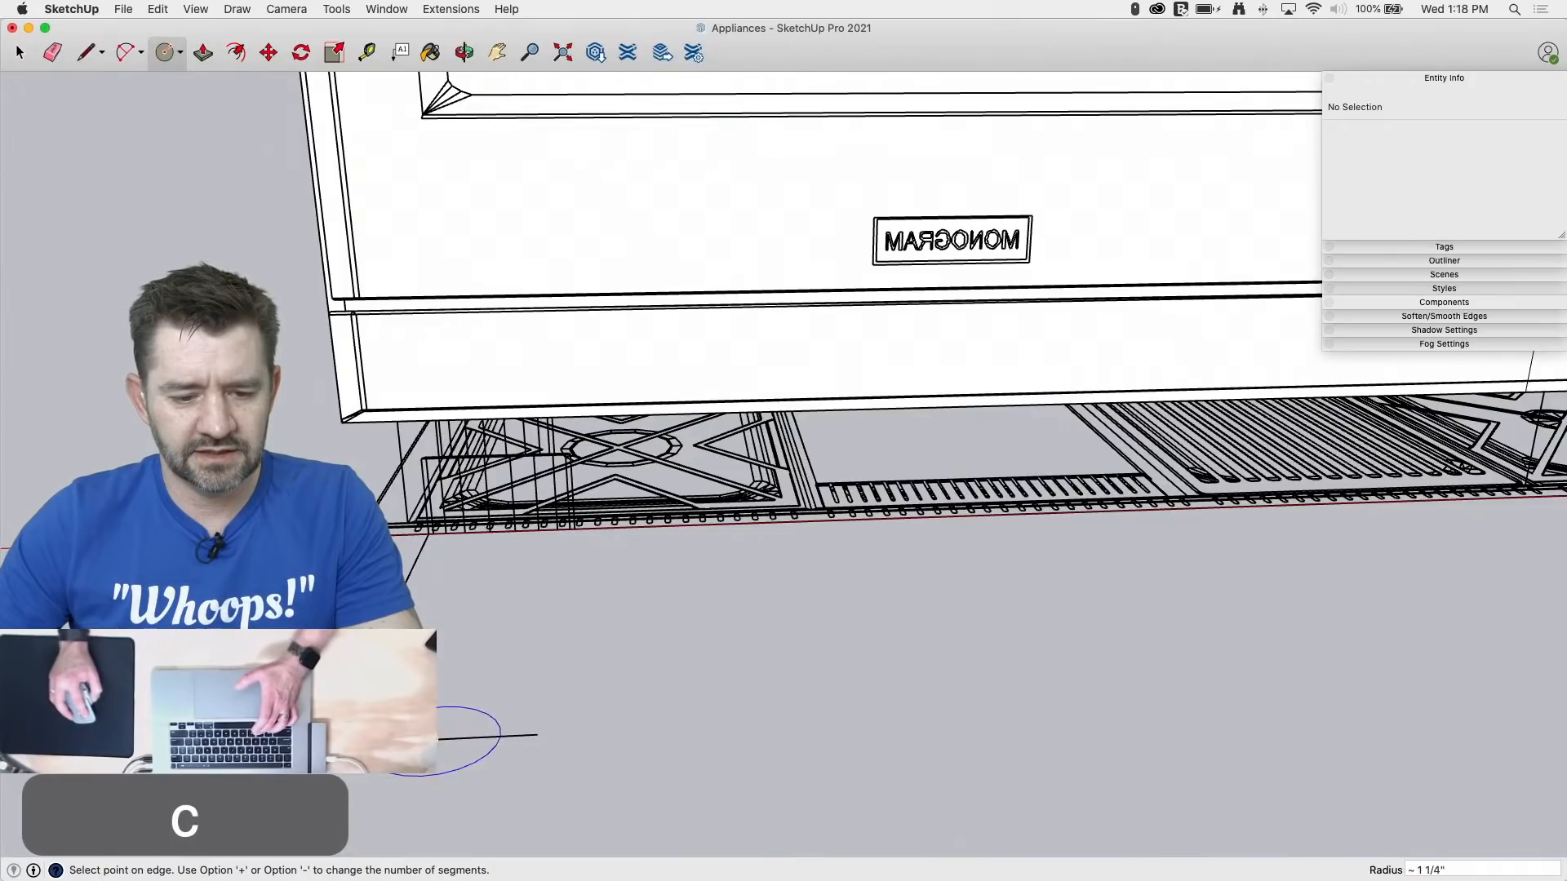
pyautogui.click(536, 733)
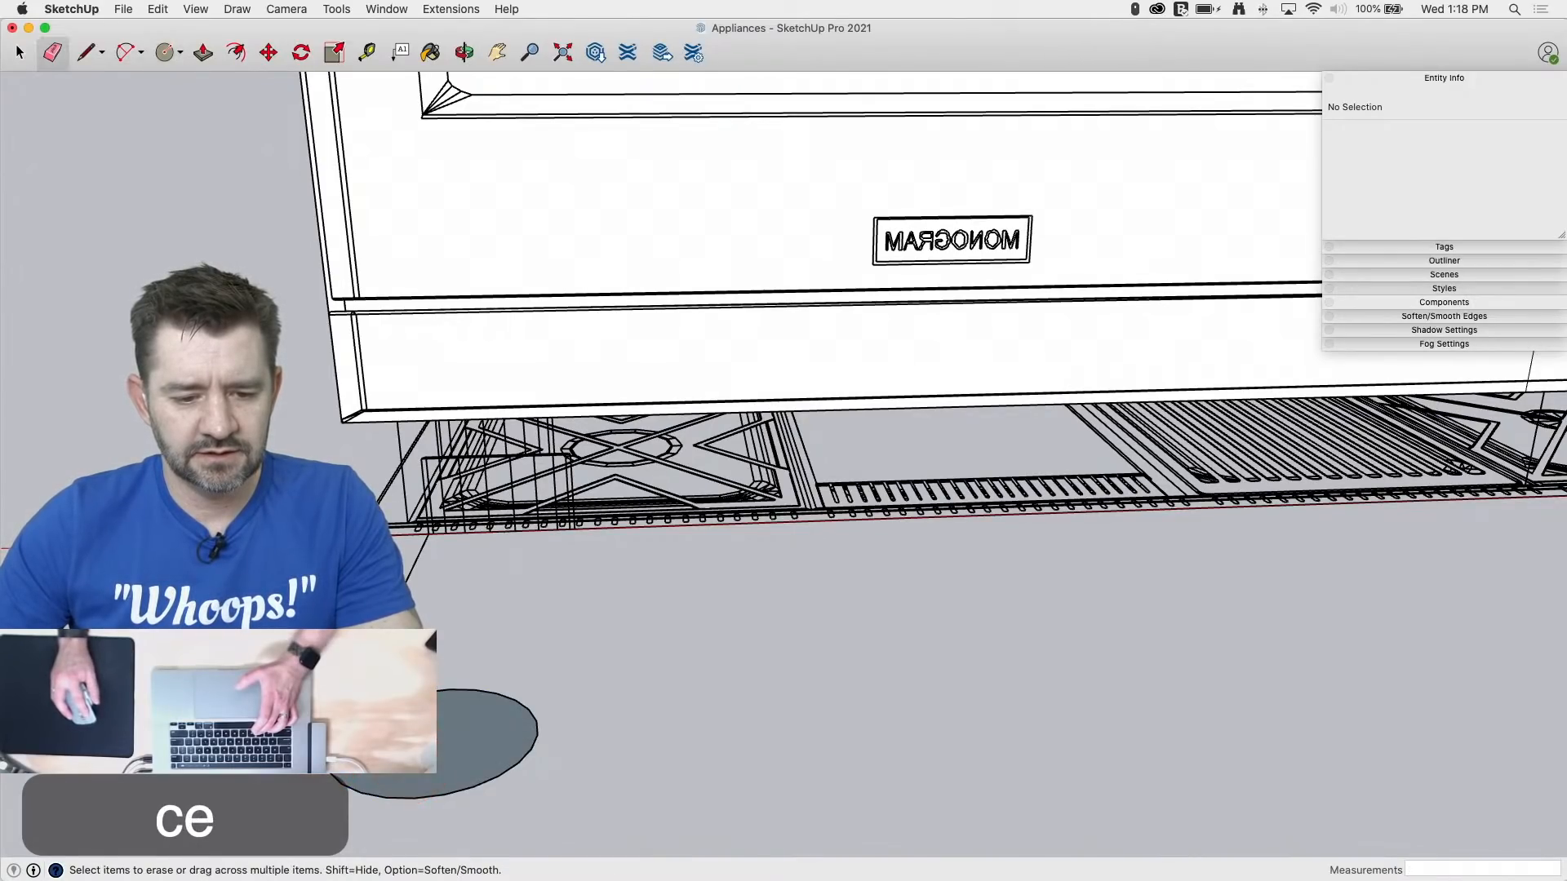
pyautogui.press('p')
pyautogui.moveTo(408, 723); pyautogui.dragTo(469, 396)
pyautogui.scroll(3, 583, 470)
pyautogui.scroll(5, 583, 470)
pyautogui.scroll(-5, 469, 395)
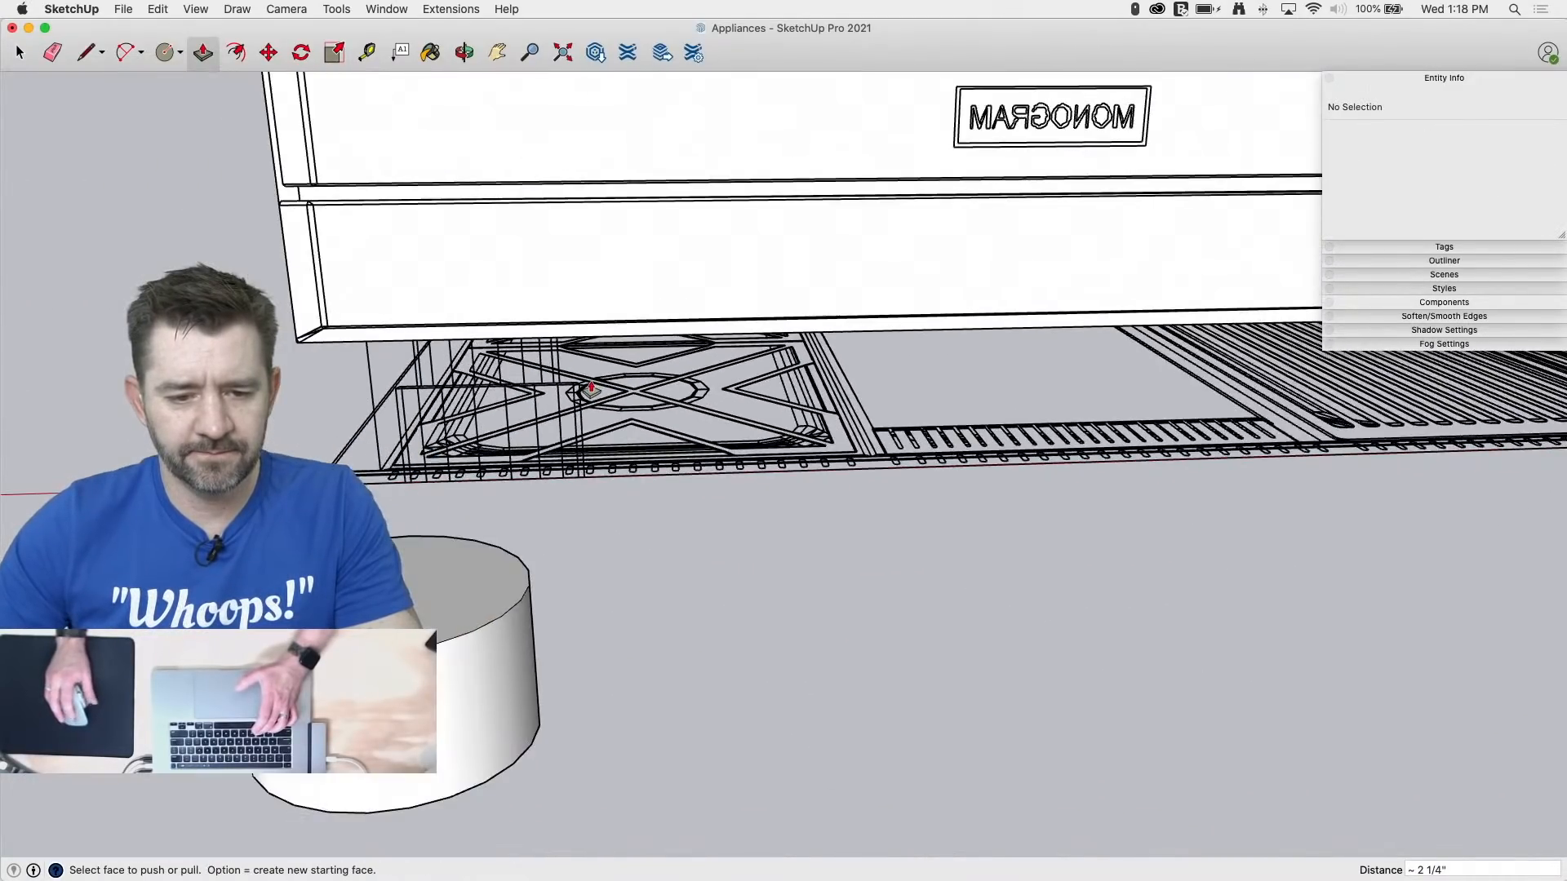
# Step: Try to offset the cylinder's top face inward by about 1/16" and undo that offset
pyautogui.press('space')
pyautogui.click(487, 575)
pyautogui.moveTo(488, 575); pyautogui.dragTo(487, 692, button='middle')
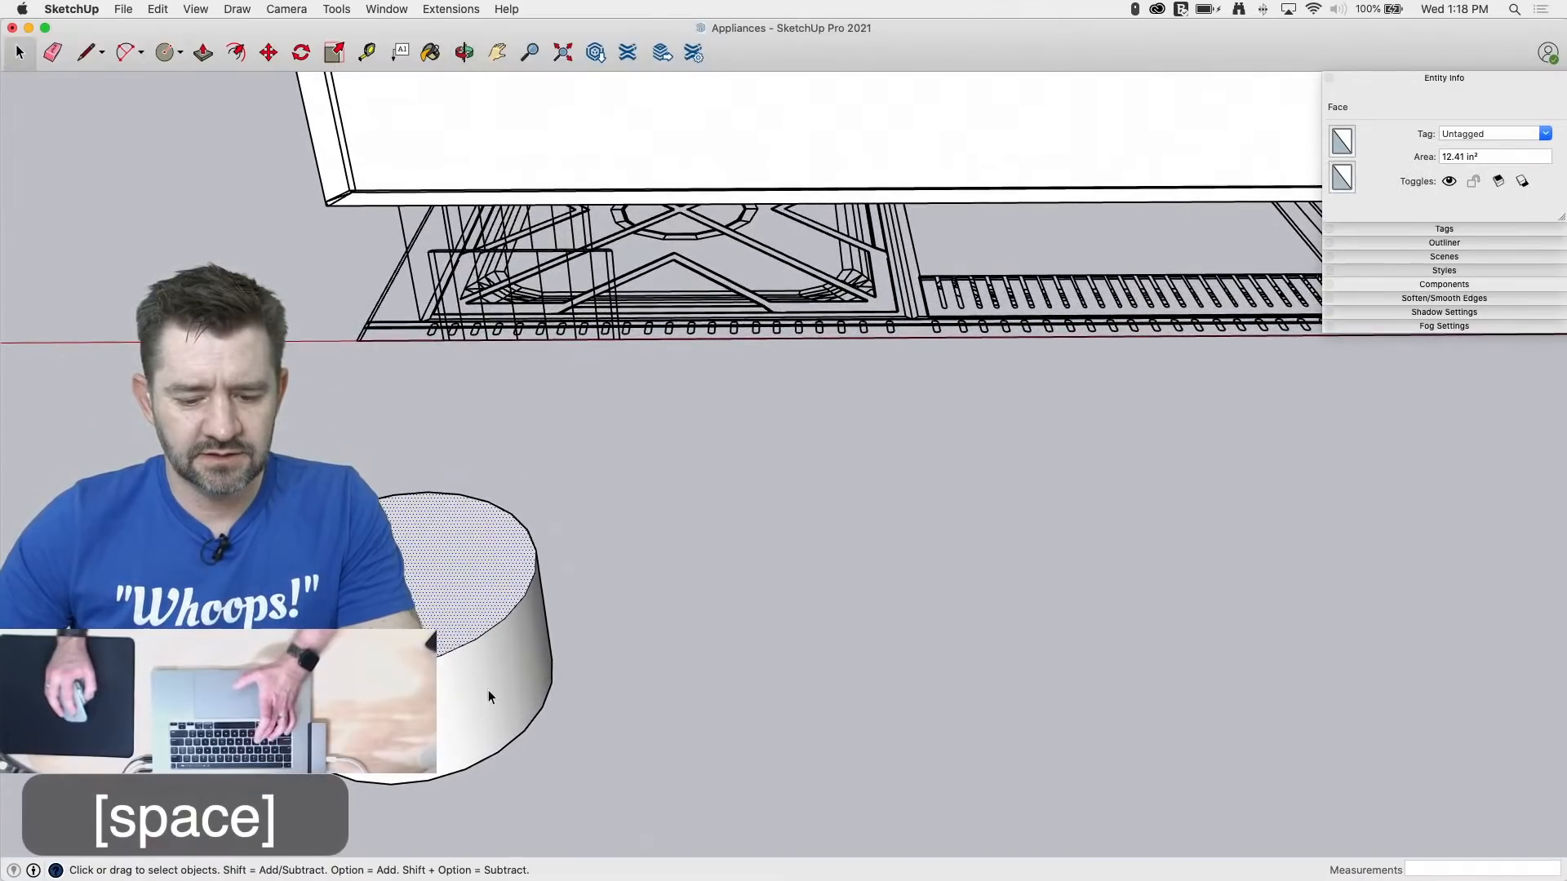
pyautogui.press('f')
pyautogui.click(536, 558)
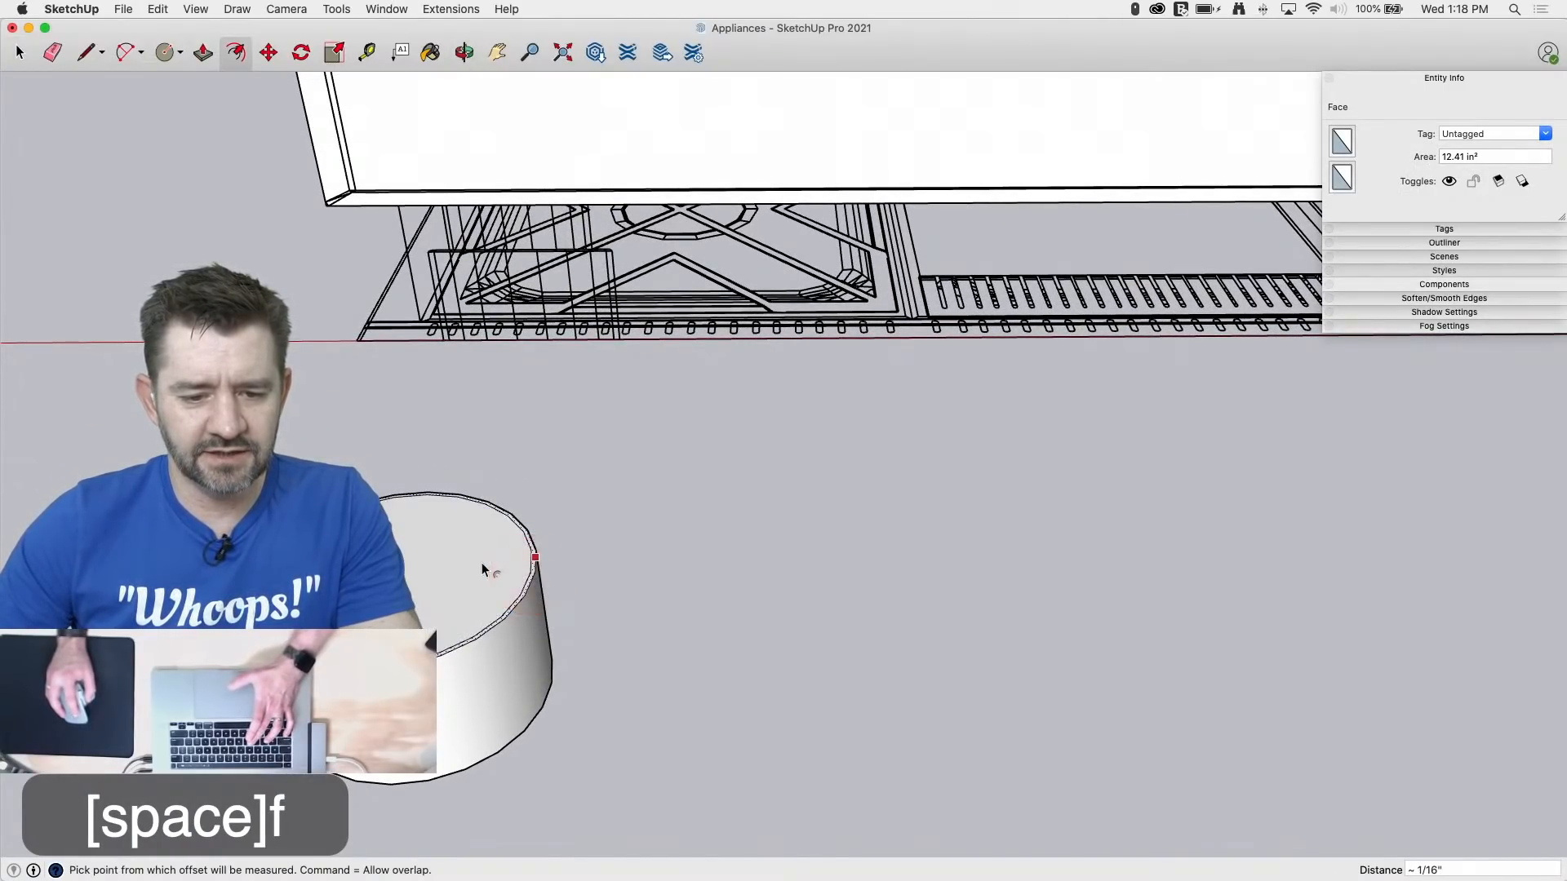
pyautogui.press('super+z')
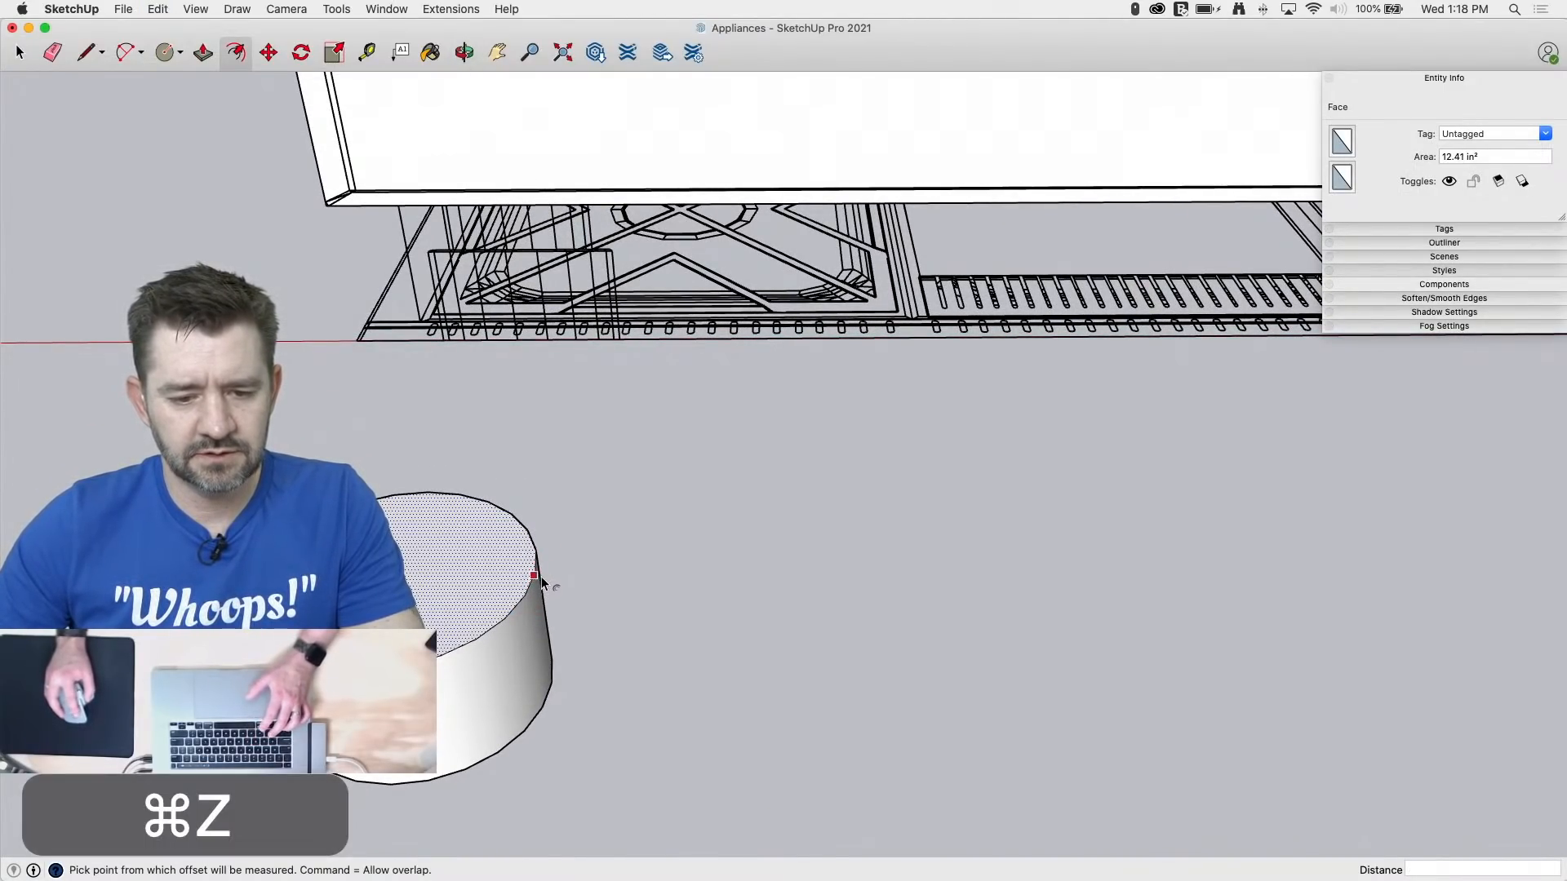
pyautogui.click(535, 576)
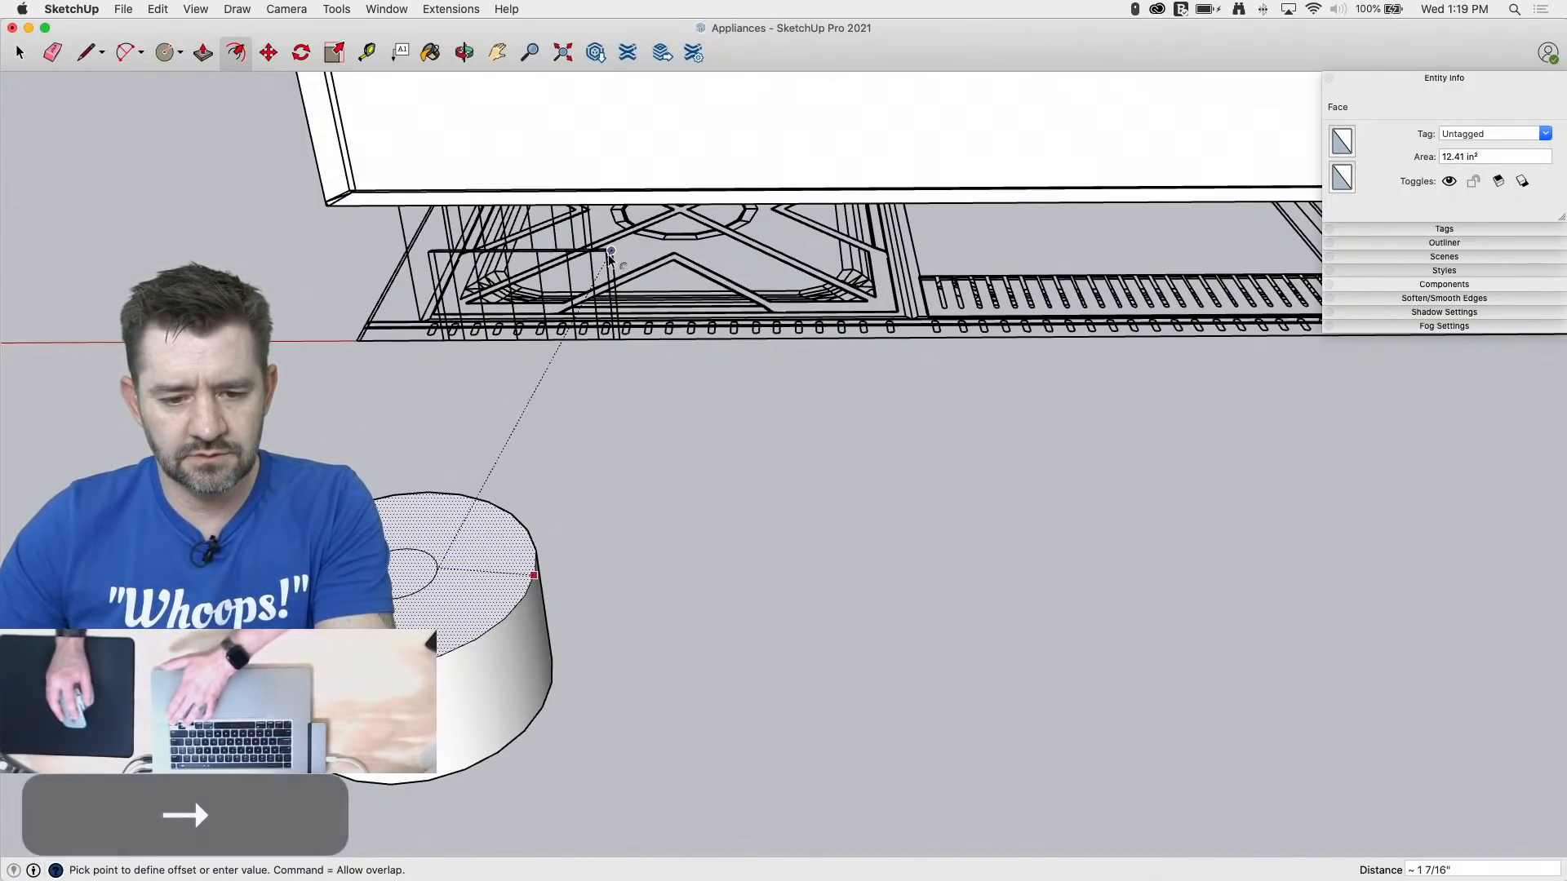
pyautogui.moveTo(592, 249); pyautogui.dragTo(694, 69, button='middle')
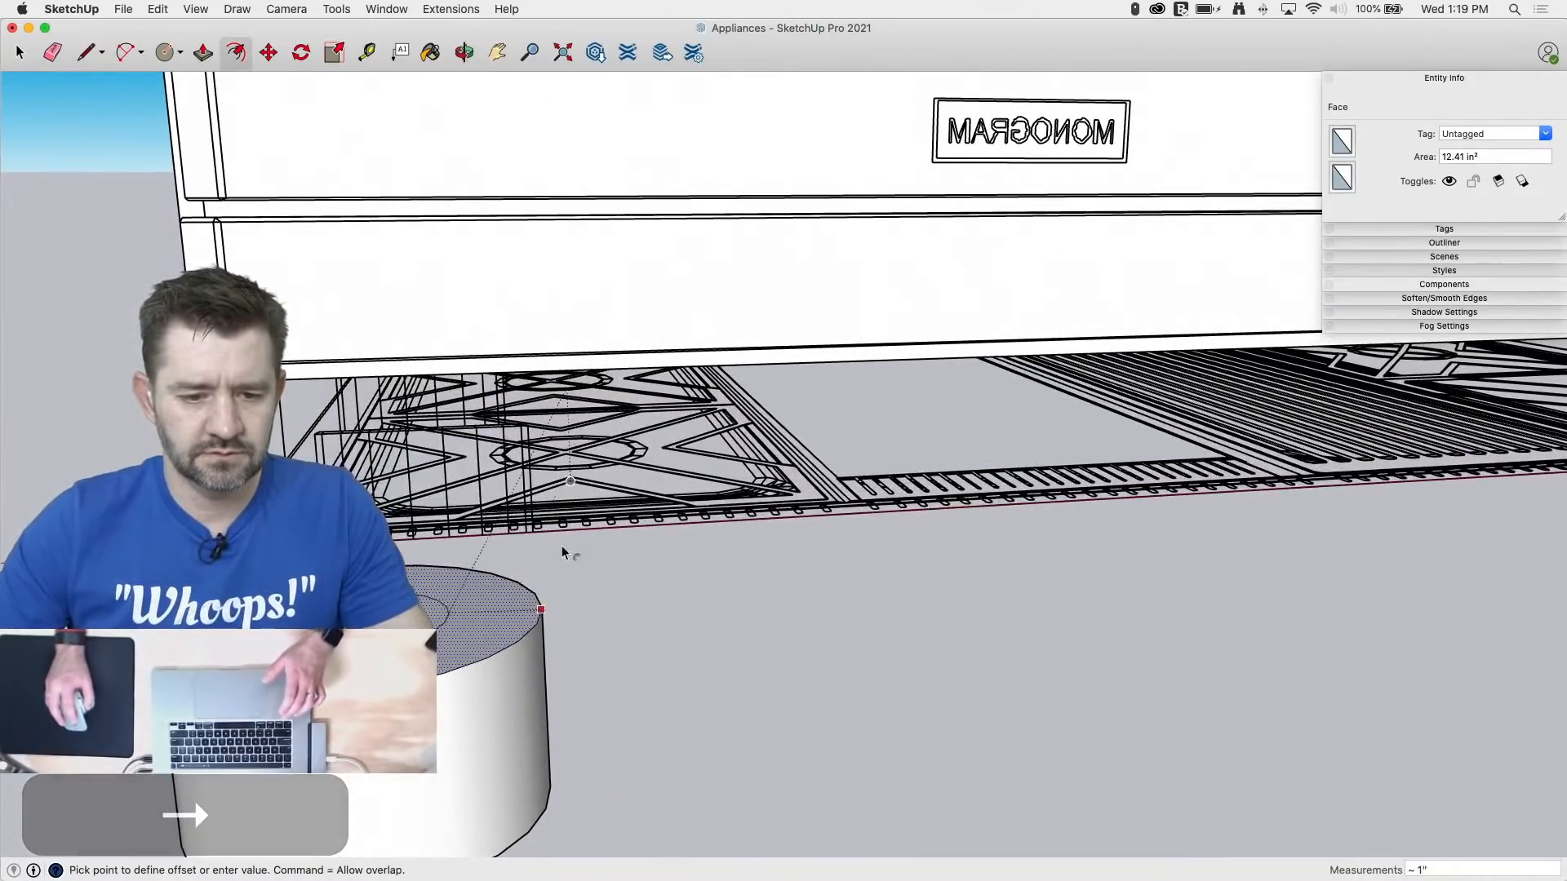
pyautogui.press('Escape')
pyautogui.click(542, 610)
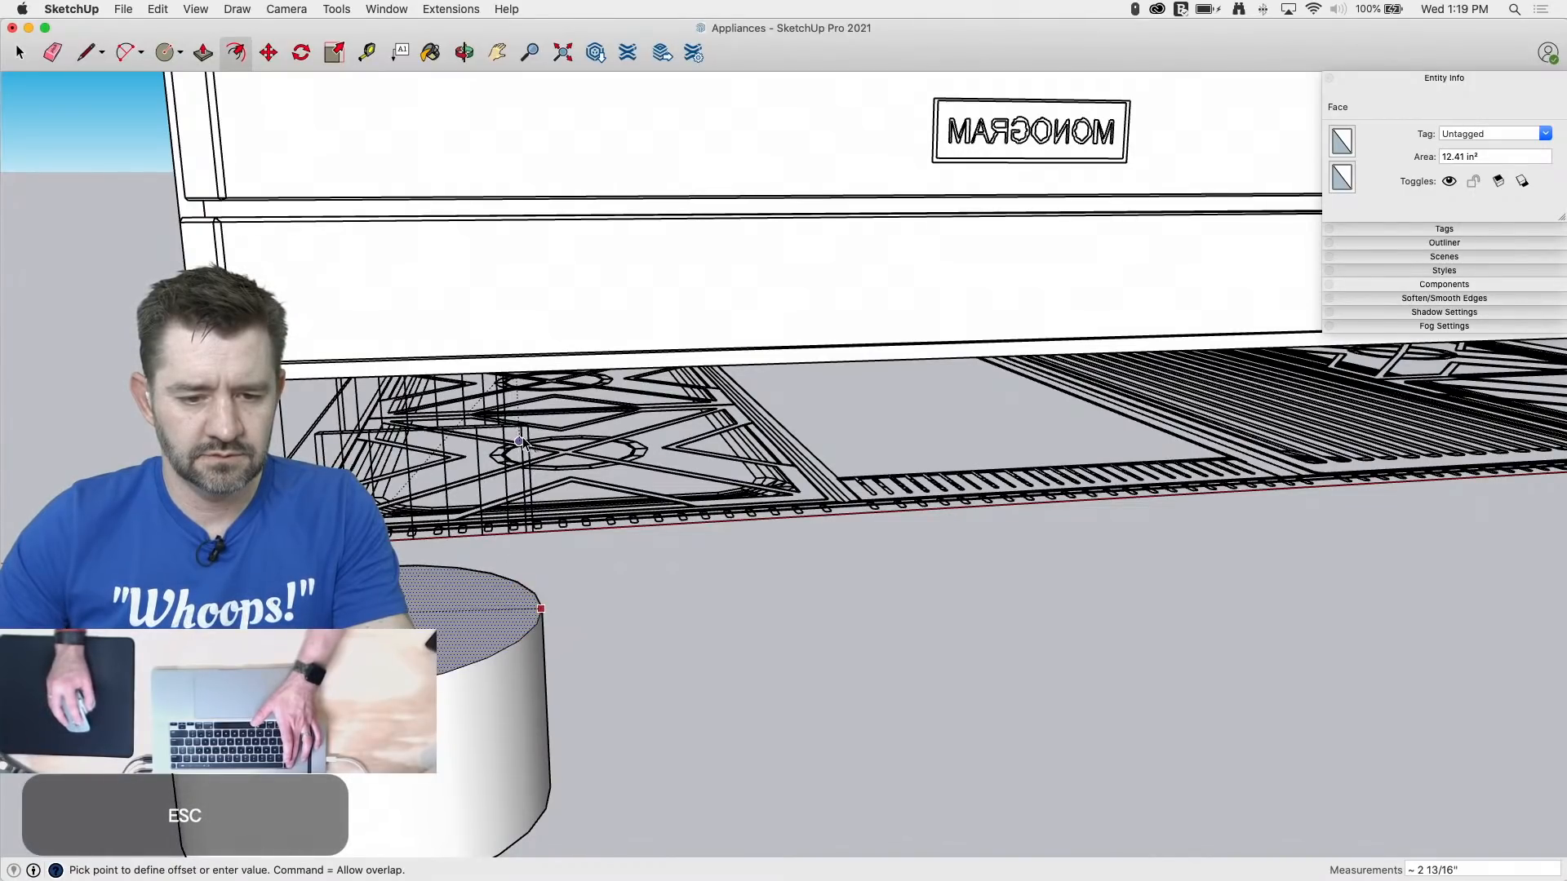
pyautogui.moveTo(509, 431); pyautogui.dragTo(494, 555, button='middle')
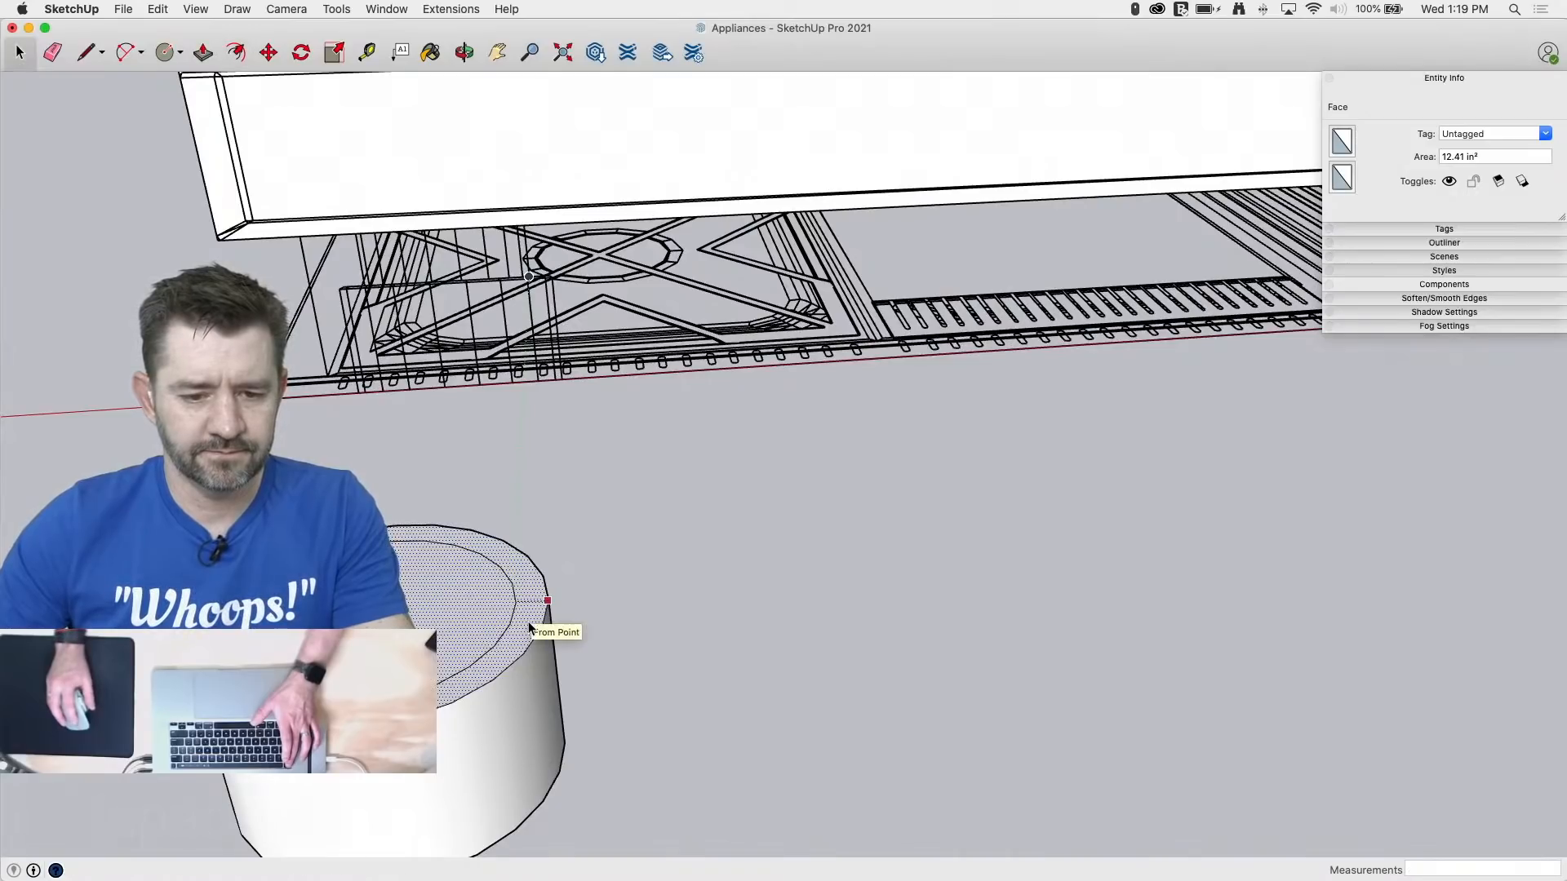
pyautogui.press('space')
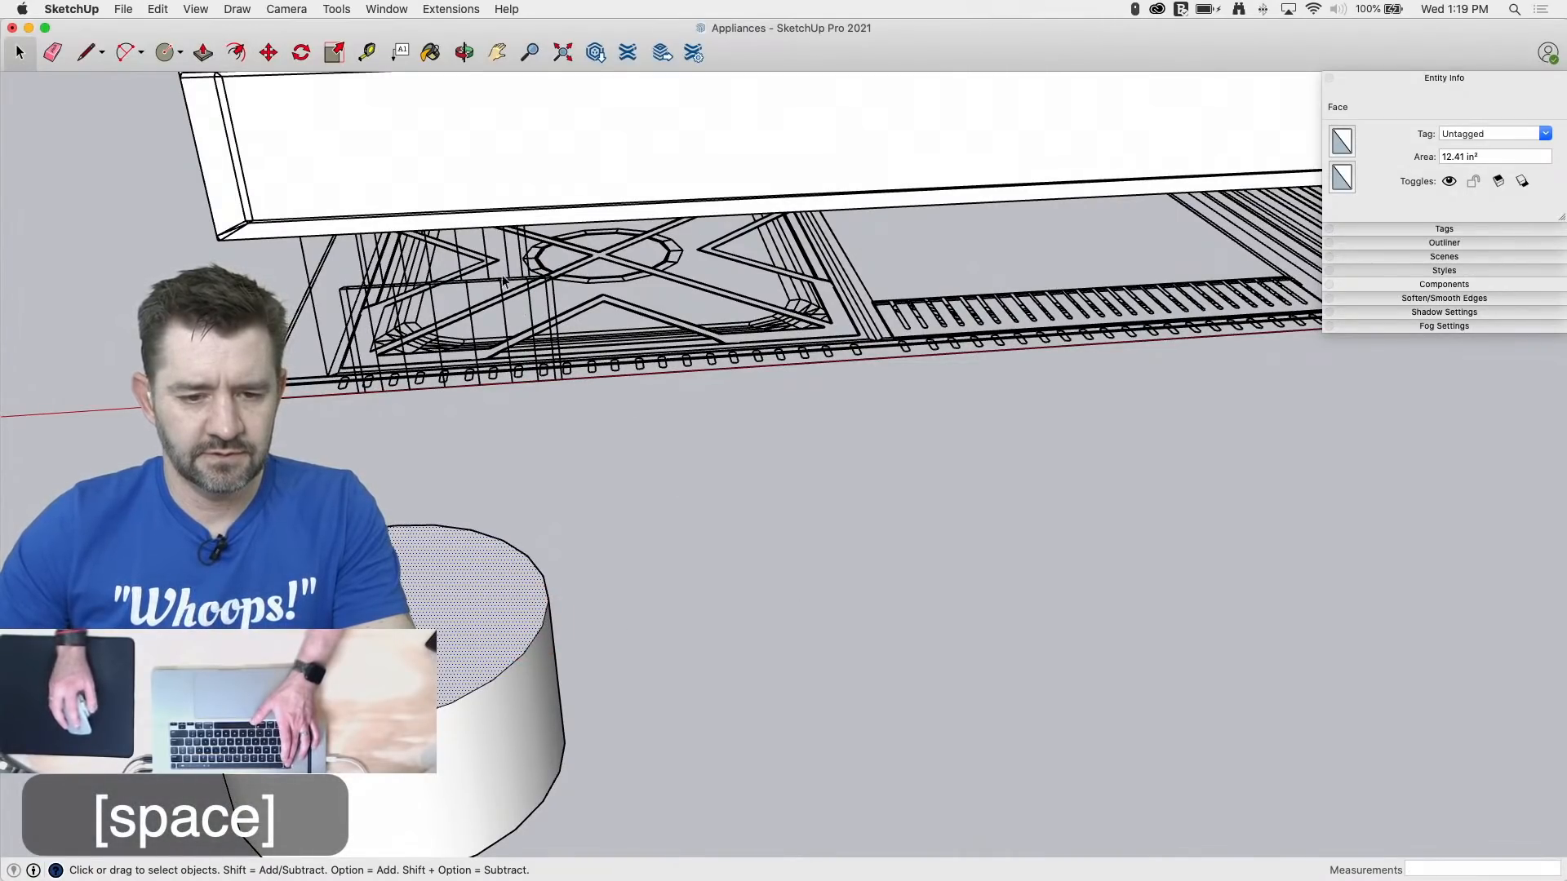
# Step: Draw a line along the green axis from the leg outline past the cylinder, and erase its portions behind and across the top face
pyautogui.scroll(3, 503, 279)
pyautogui.press('l')
pyautogui.scroll(-5, 543, 289)
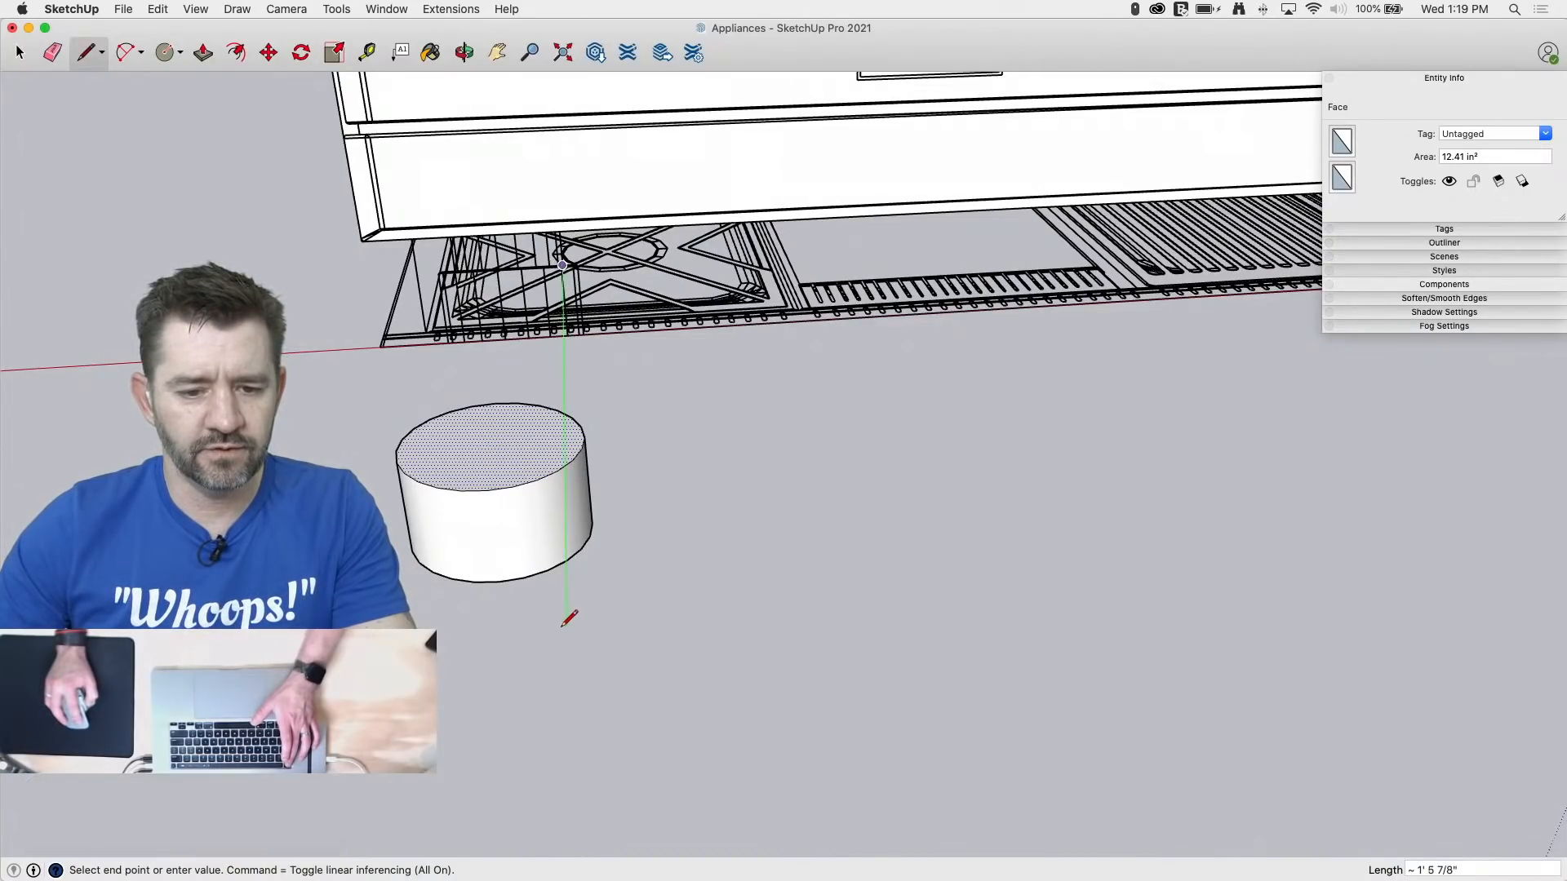
pyautogui.click(563, 625)
pyautogui.scroll(2, 526, 432)
pyautogui.press('space')
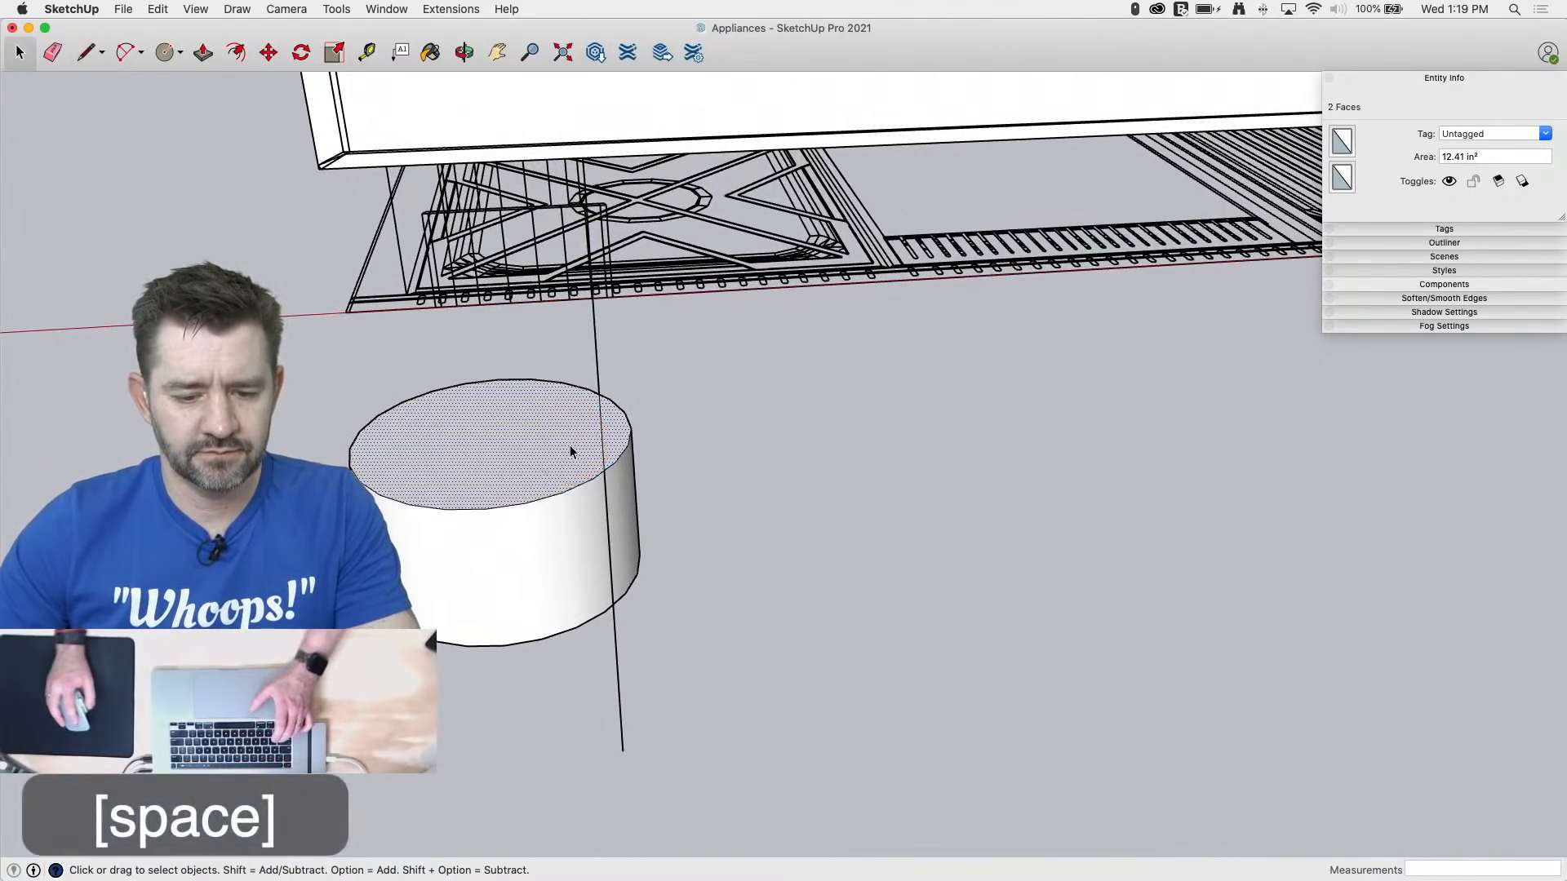
pyautogui.press('f')
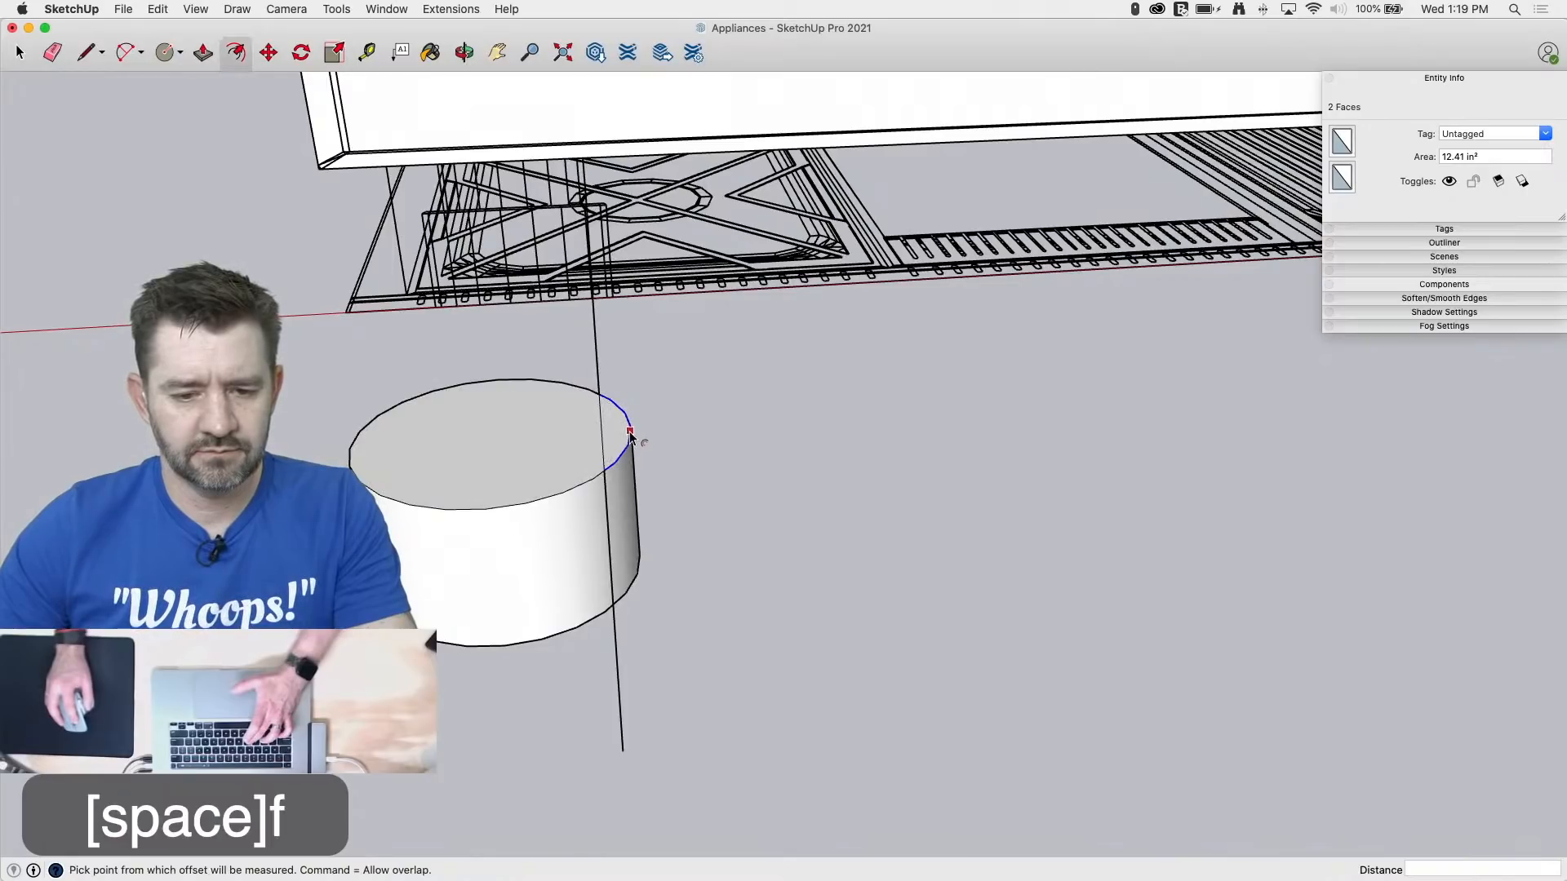
pyautogui.press('l')
pyautogui.press('e')
pyautogui.click(602, 436)
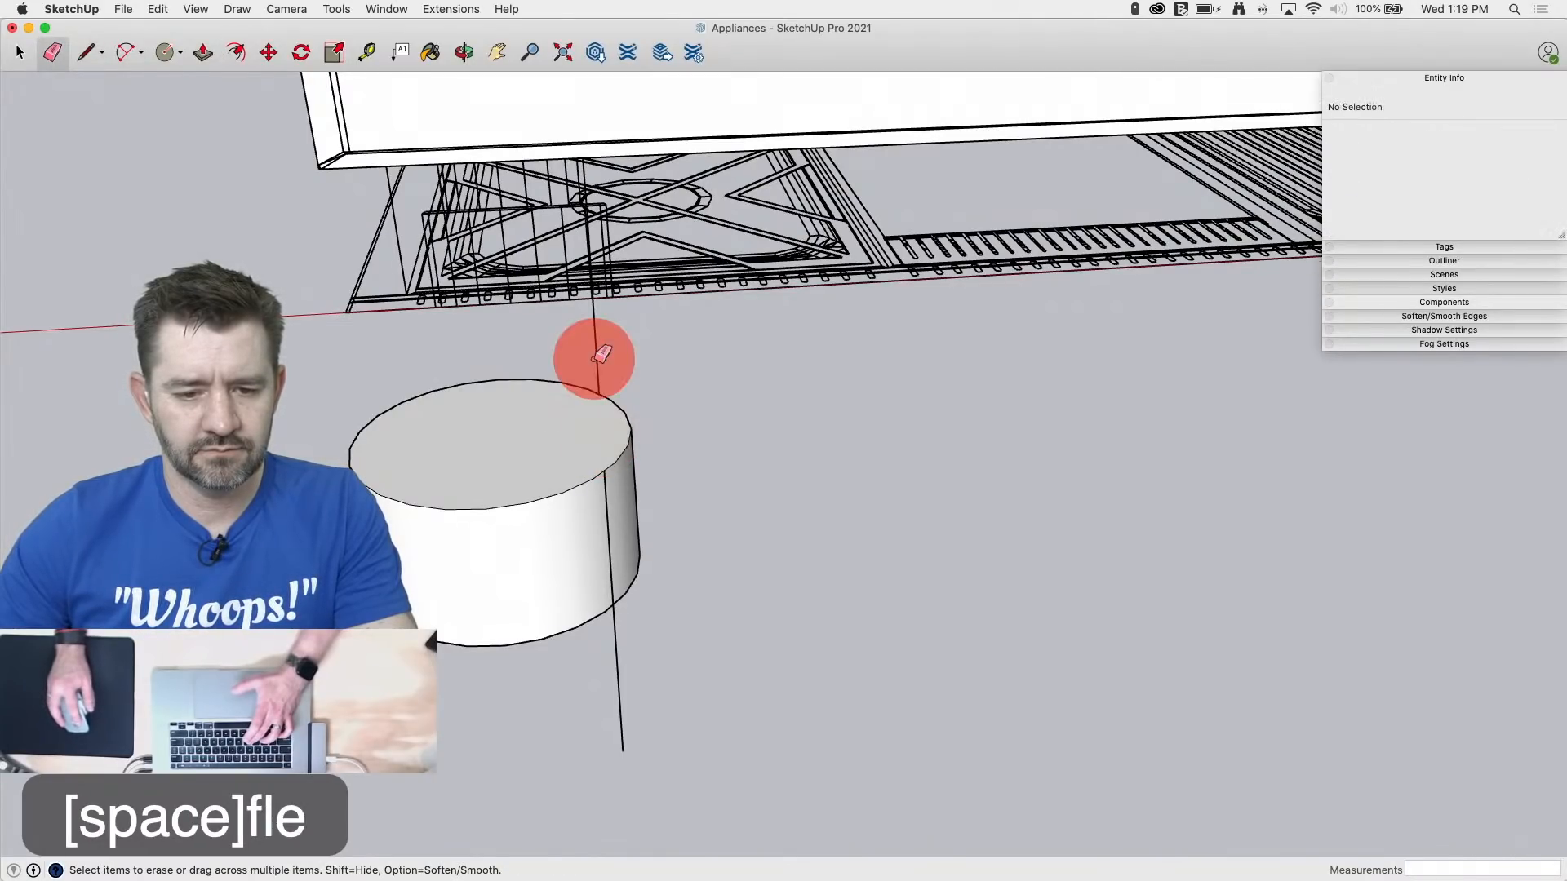
# Step: Offset the cylinder's top face inward to the guide line and Push/Pull the inner circle up about 1"
pyautogui.press('space')
pyautogui.click(584, 438)
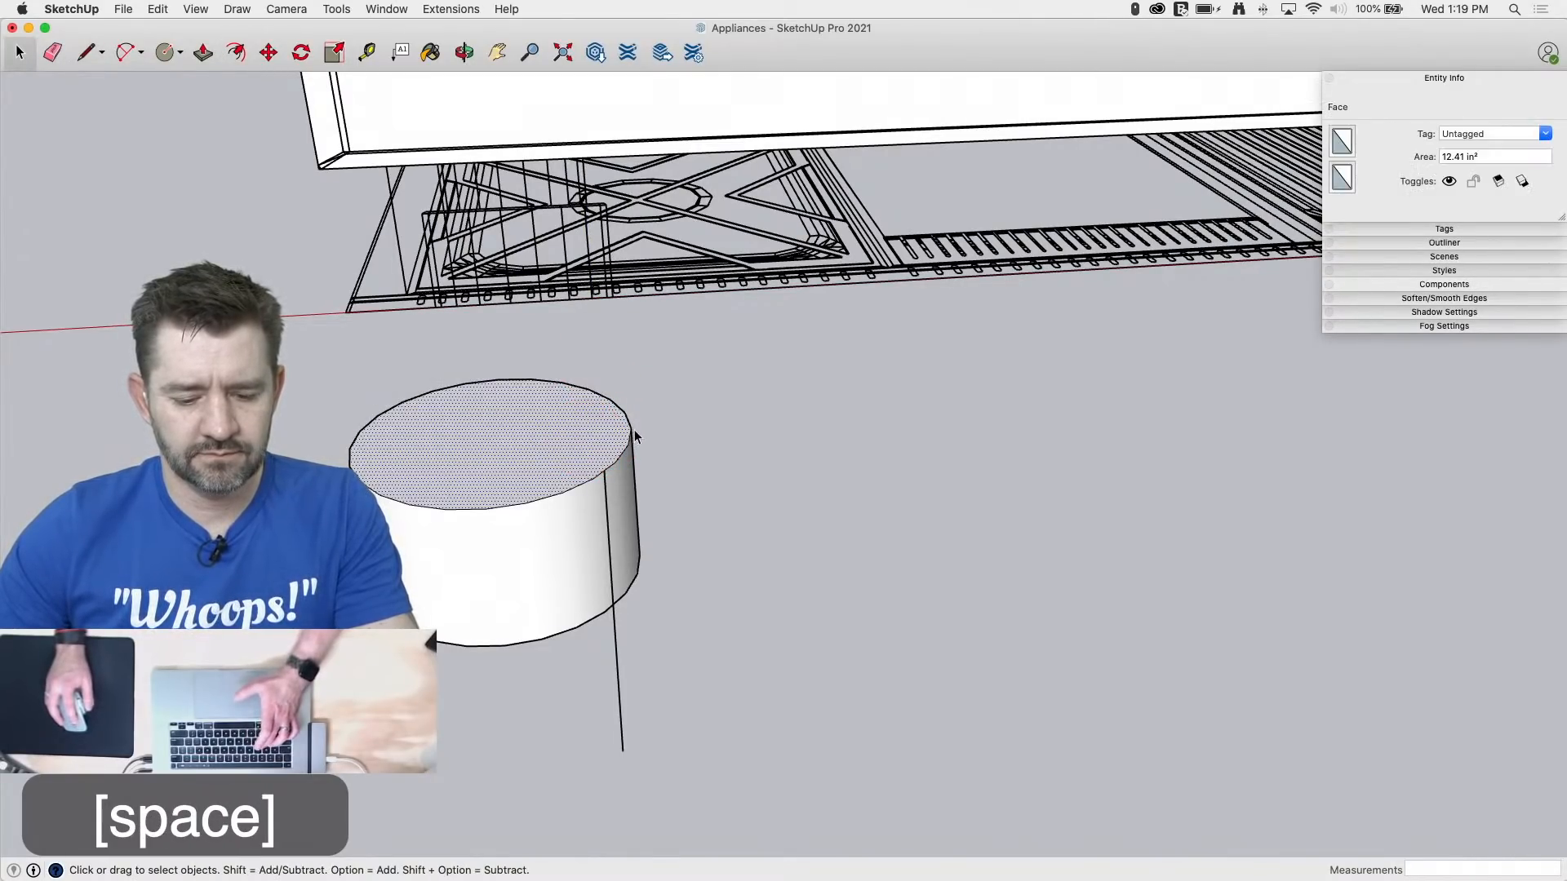
pyautogui.press('f')
pyautogui.moveTo(607, 503)
pyautogui.mouseDown()
pyautogui.moveTo(577, 426)
pyautogui.moveTo(570, 227)
pyautogui.moveTo(641, 161)
pyautogui.mouseUp()
pyautogui.press('e')
pyautogui.press('p')
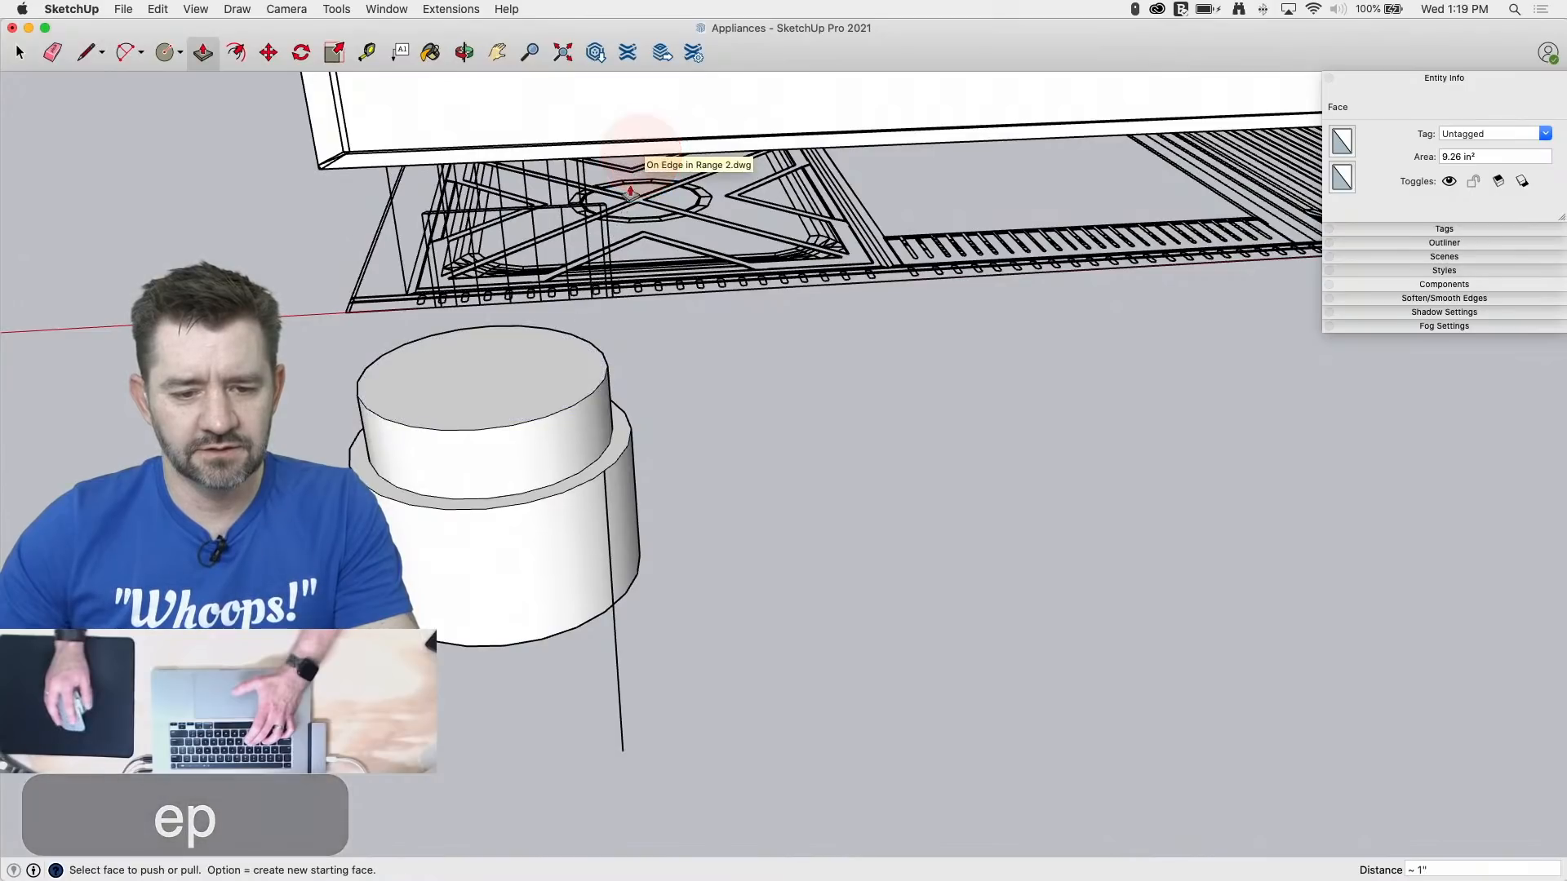
# Step: Erase the leftover guide line running past the side of the stepped cylinder
pyautogui.press('e')
pyautogui.click(614, 552)
pyautogui.moveTo(542, 658); pyautogui.dragTo(903, 559, button='middle')
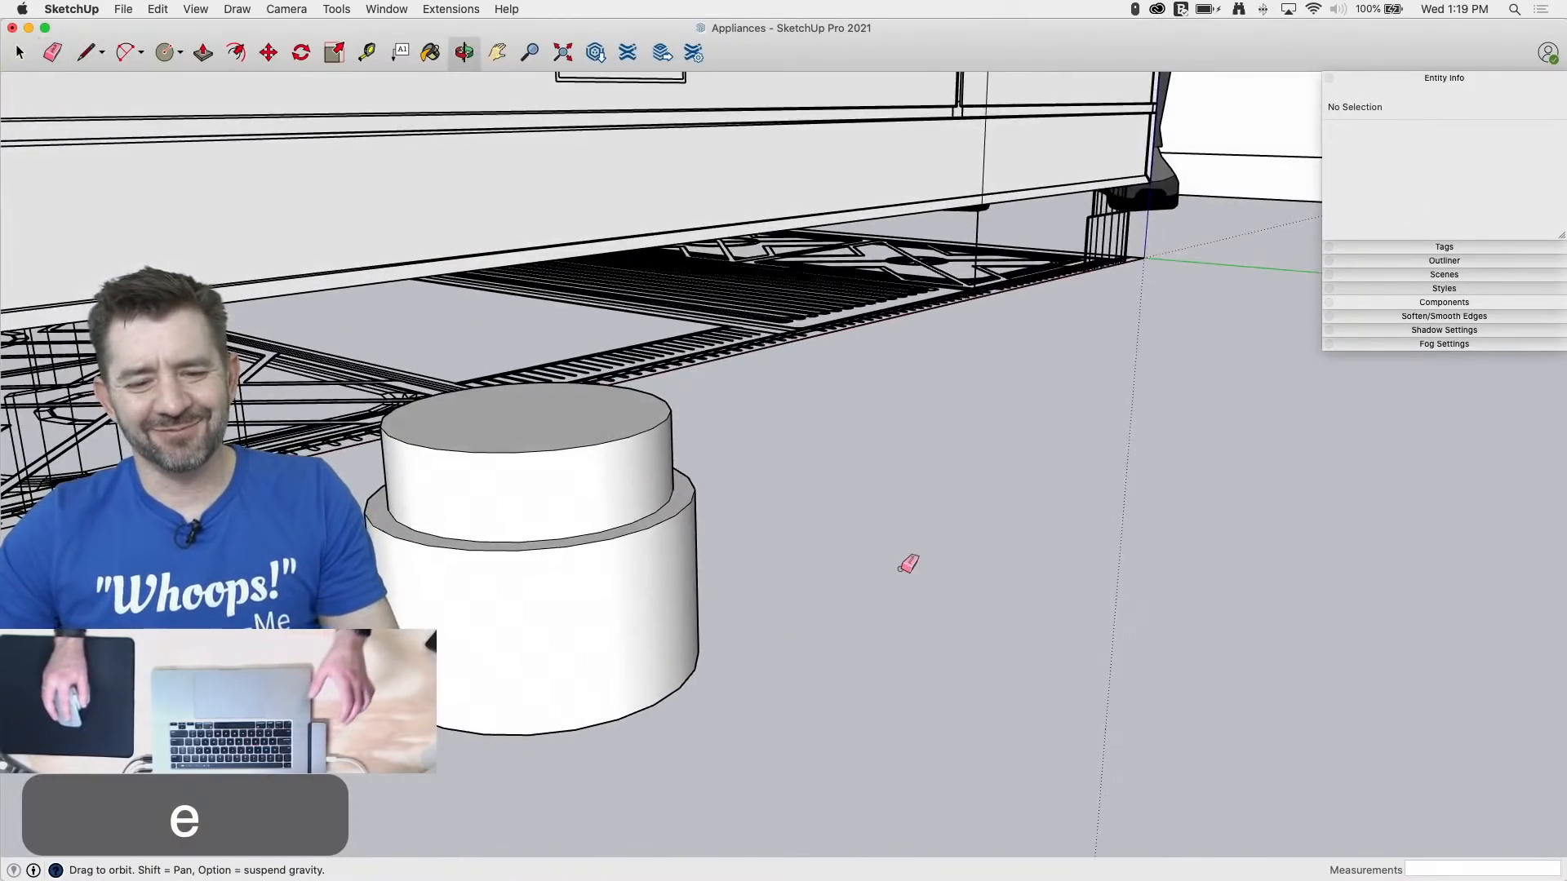
# Step: Select all of the stepped cylinder's geometry and make it a group
pyautogui.press('space')
pyautogui.tripleClick(568, 641)
pyautogui.rightClick(569, 642)
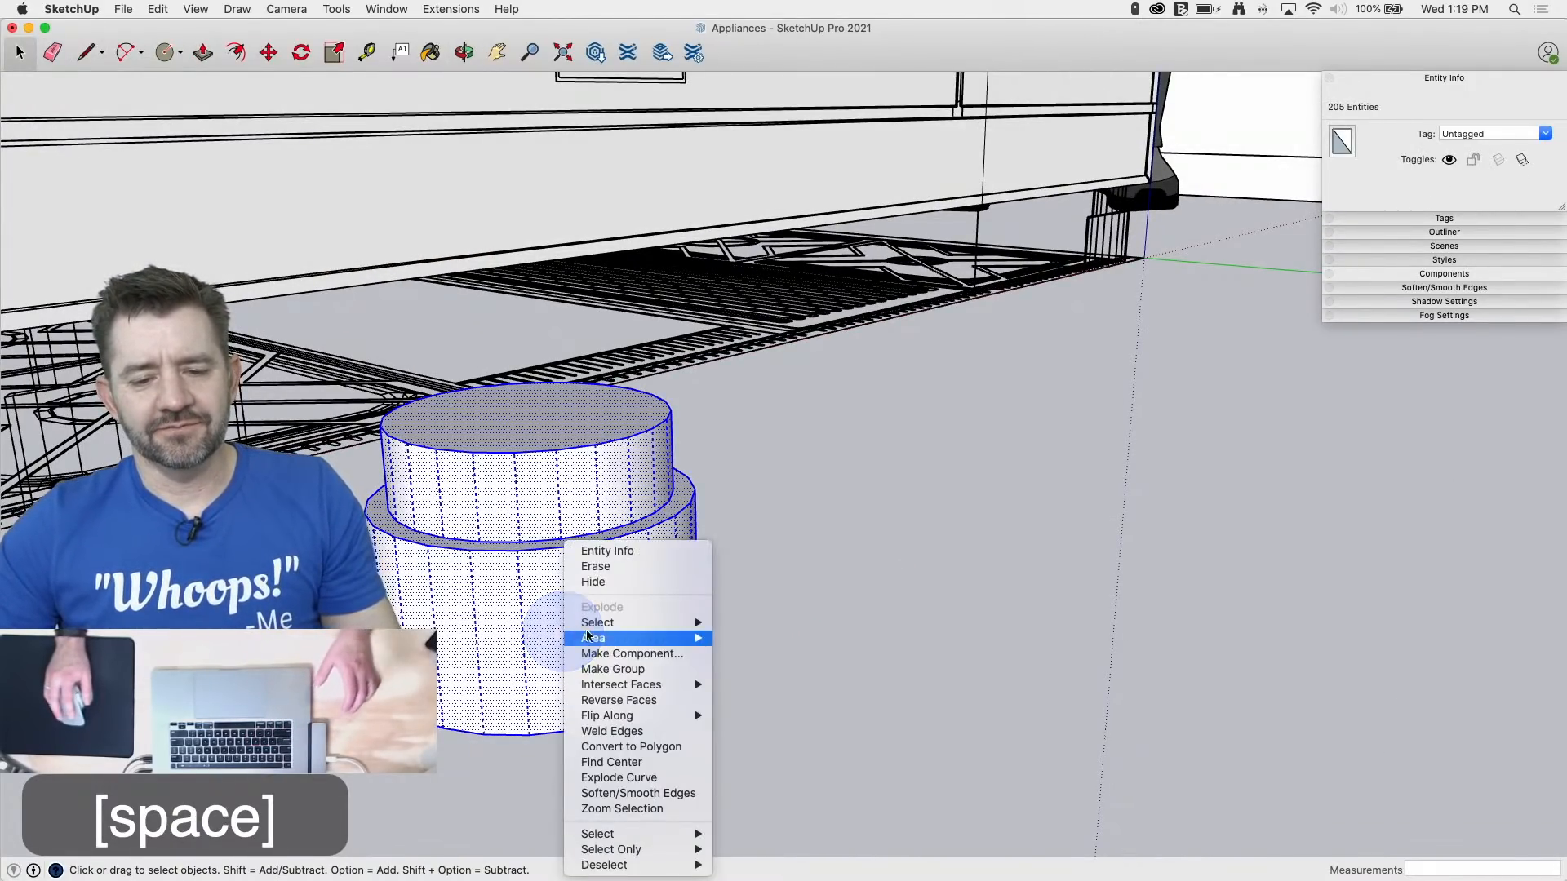
pyautogui.click(633, 669)
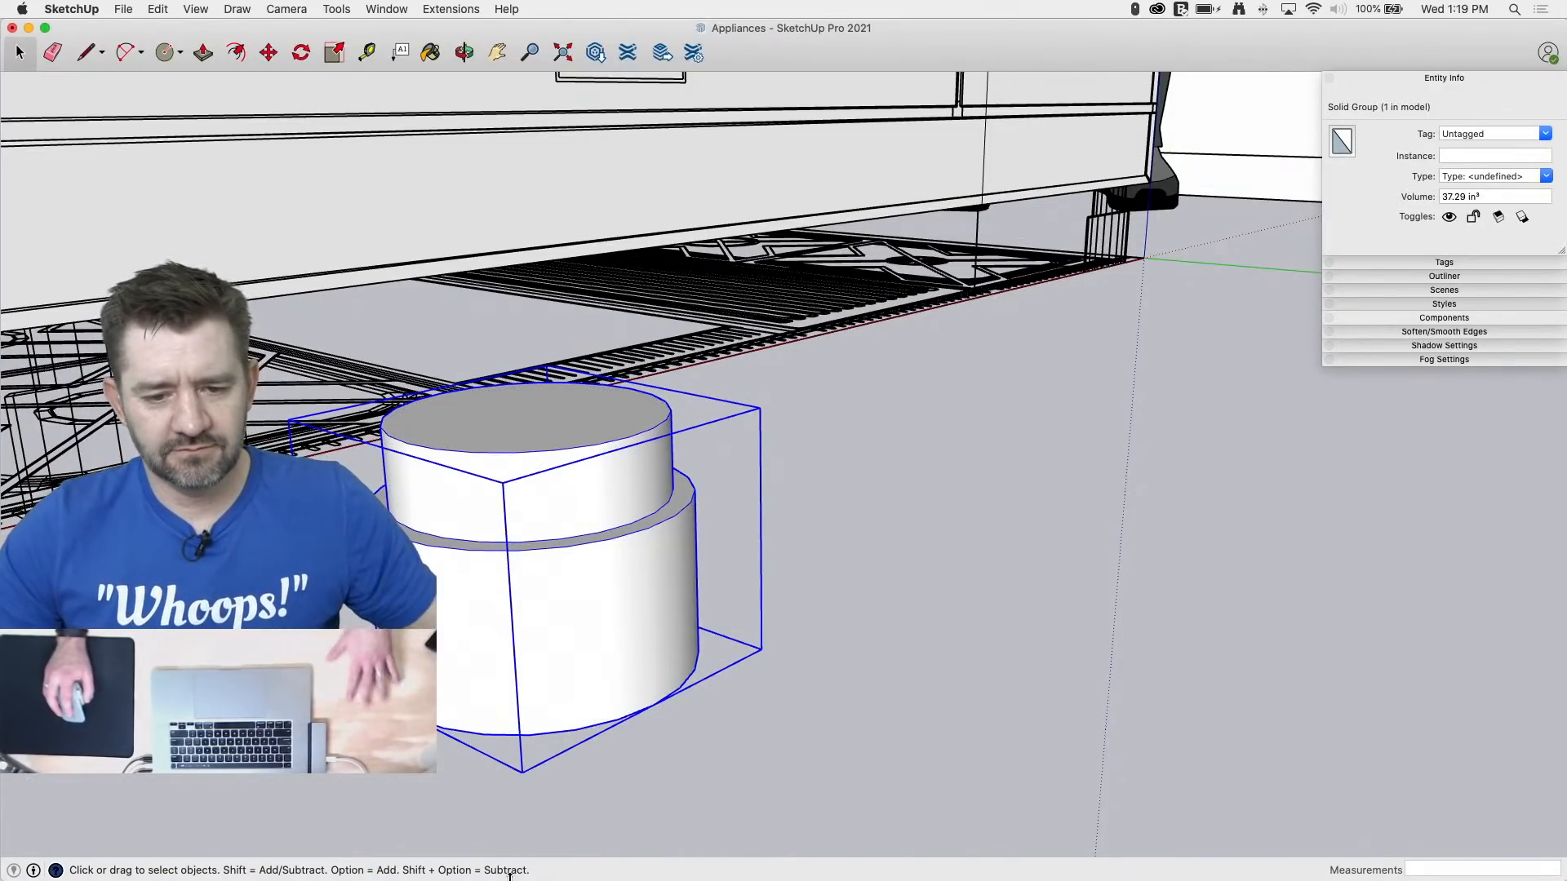
# Step: Move the leg group along the green axis about 1' 1 9/16" to sit under the range's front corner
pyautogui.moveTo(899, 749); pyautogui.dragTo(841, 775, button='middle')
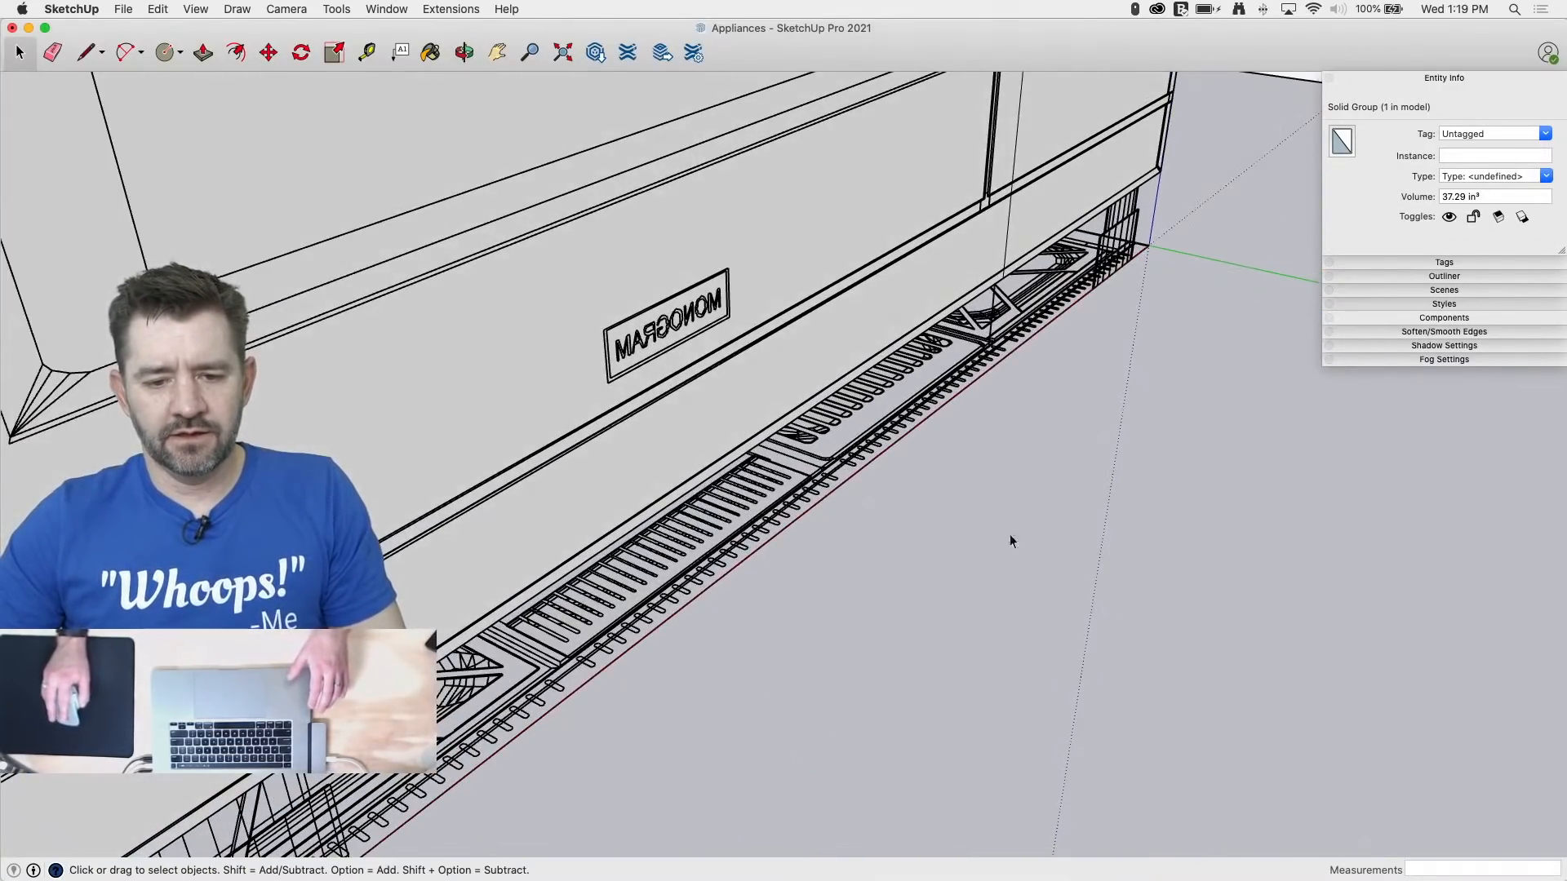
pyautogui.scroll(-5, 1010, 536)
pyautogui.press('m')
pyautogui.scroll(5, 1097, 440)
pyautogui.scroll(-4, 1097, 441)
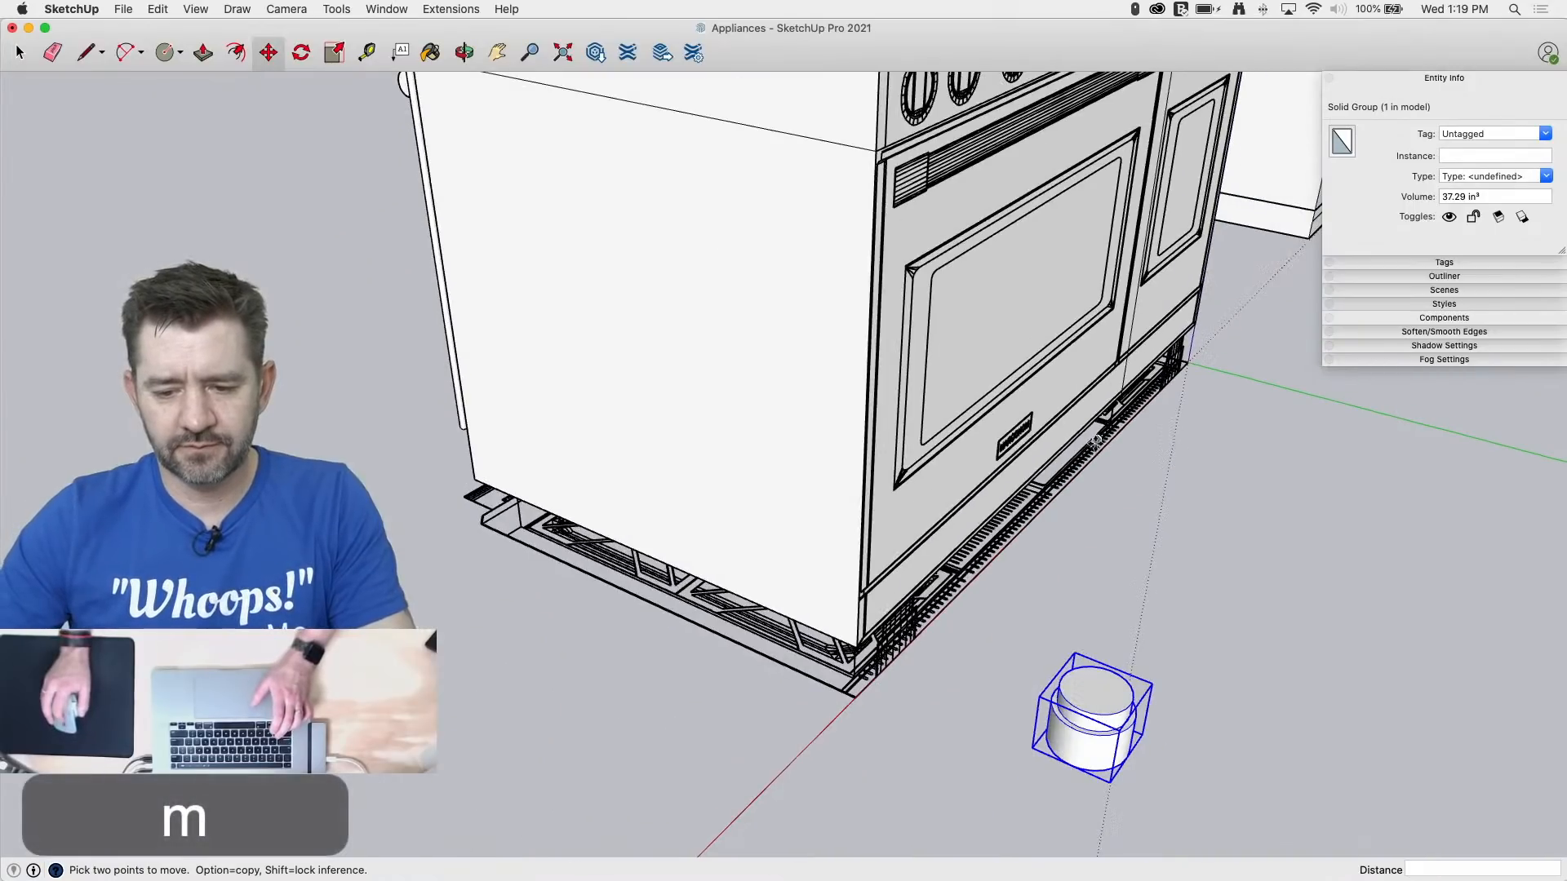
pyautogui.click(1080, 765)
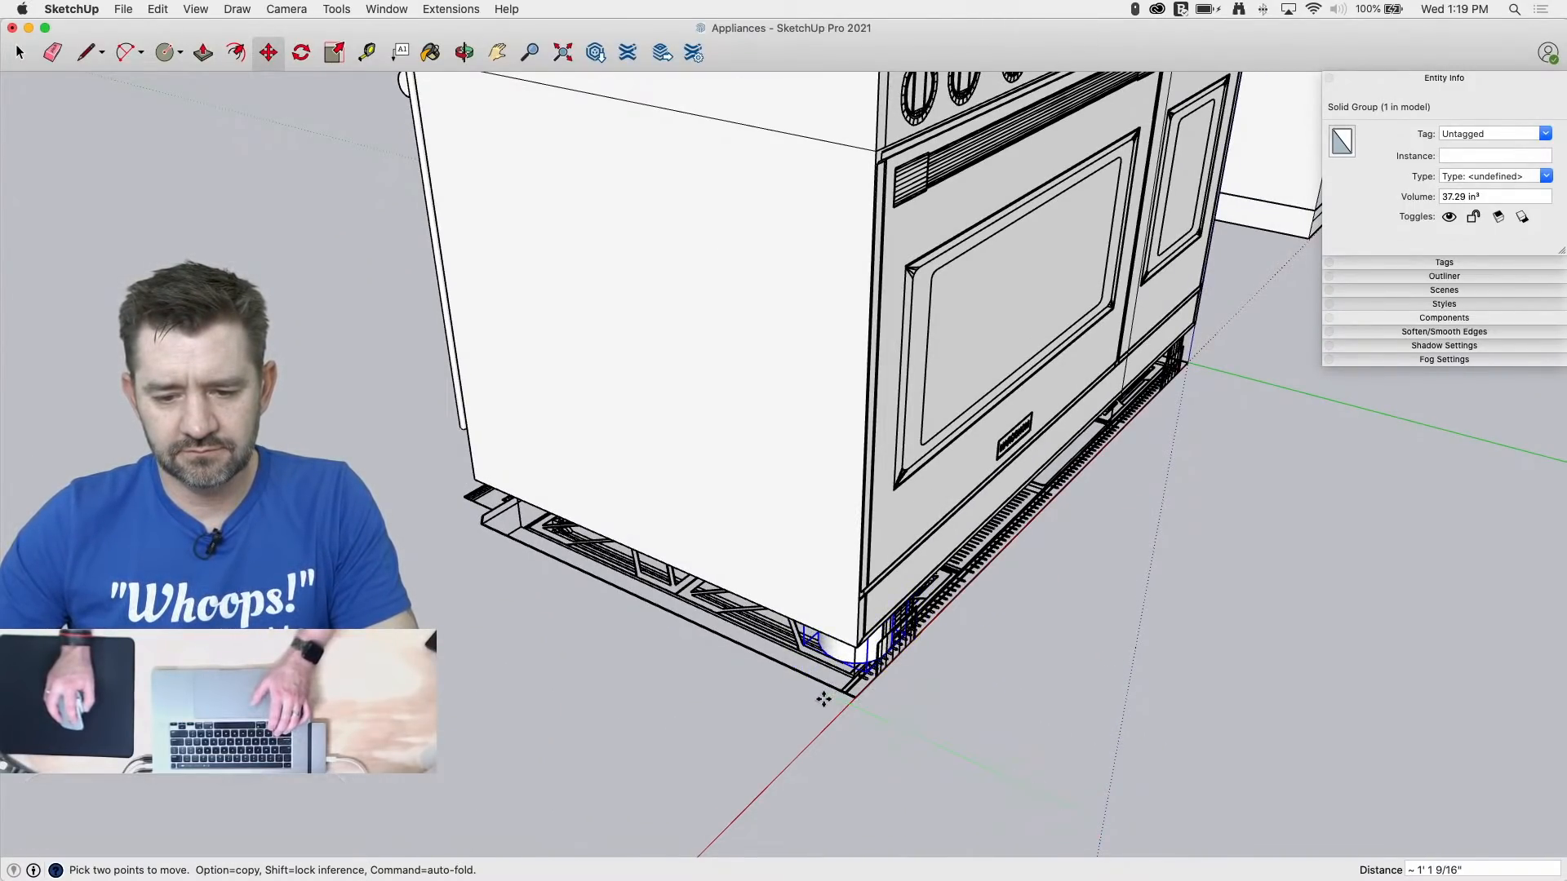
# Step: Copy the leg group along the green axis to the rear corner on the same side of the range
pyautogui.moveTo(823, 699); pyautogui.dragTo(1086, 542, button='middle')
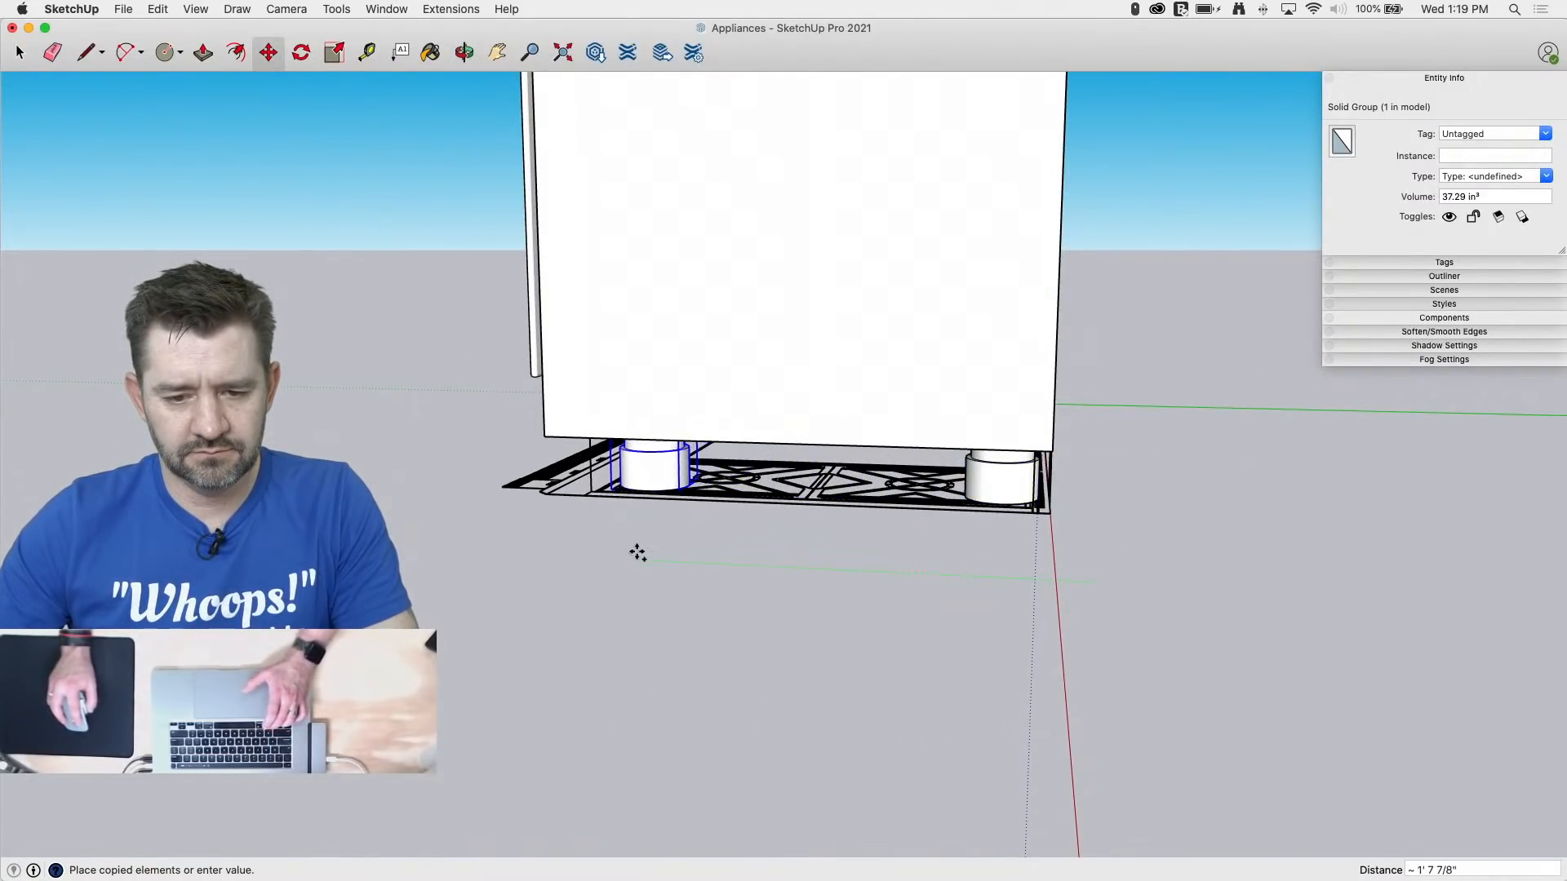
pyautogui.click(591, 555)
pyautogui.moveTo(592, 555); pyautogui.dragTo(1116, 617, button='middle')
# Step: Copy both the front and rear leg groups about 3' 4 1/8" along the red axis to the range's other end
pyautogui.press('space')
pyautogui.moveTo(1175, 571); pyautogui.dragTo(1046, 713, button='middle')
pyautogui.keyDown('shift'); pyautogui.click(1095, 402); pyautogui.keyUp('shift')
pyautogui.press('m')
pyautogui.click(1232, 564)
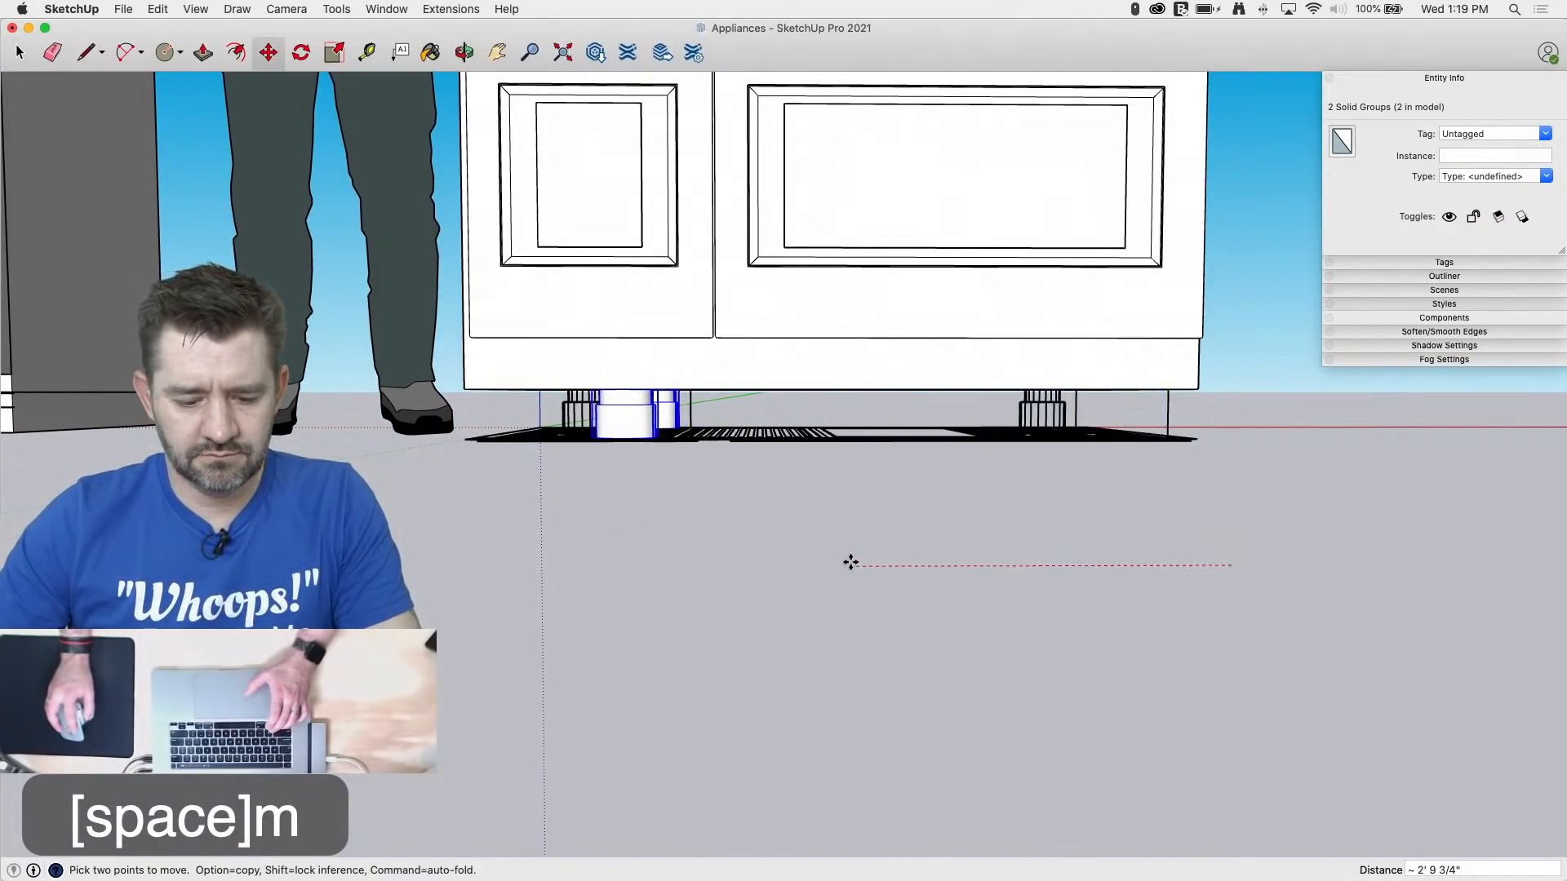
pyautogui.click(777, 564)
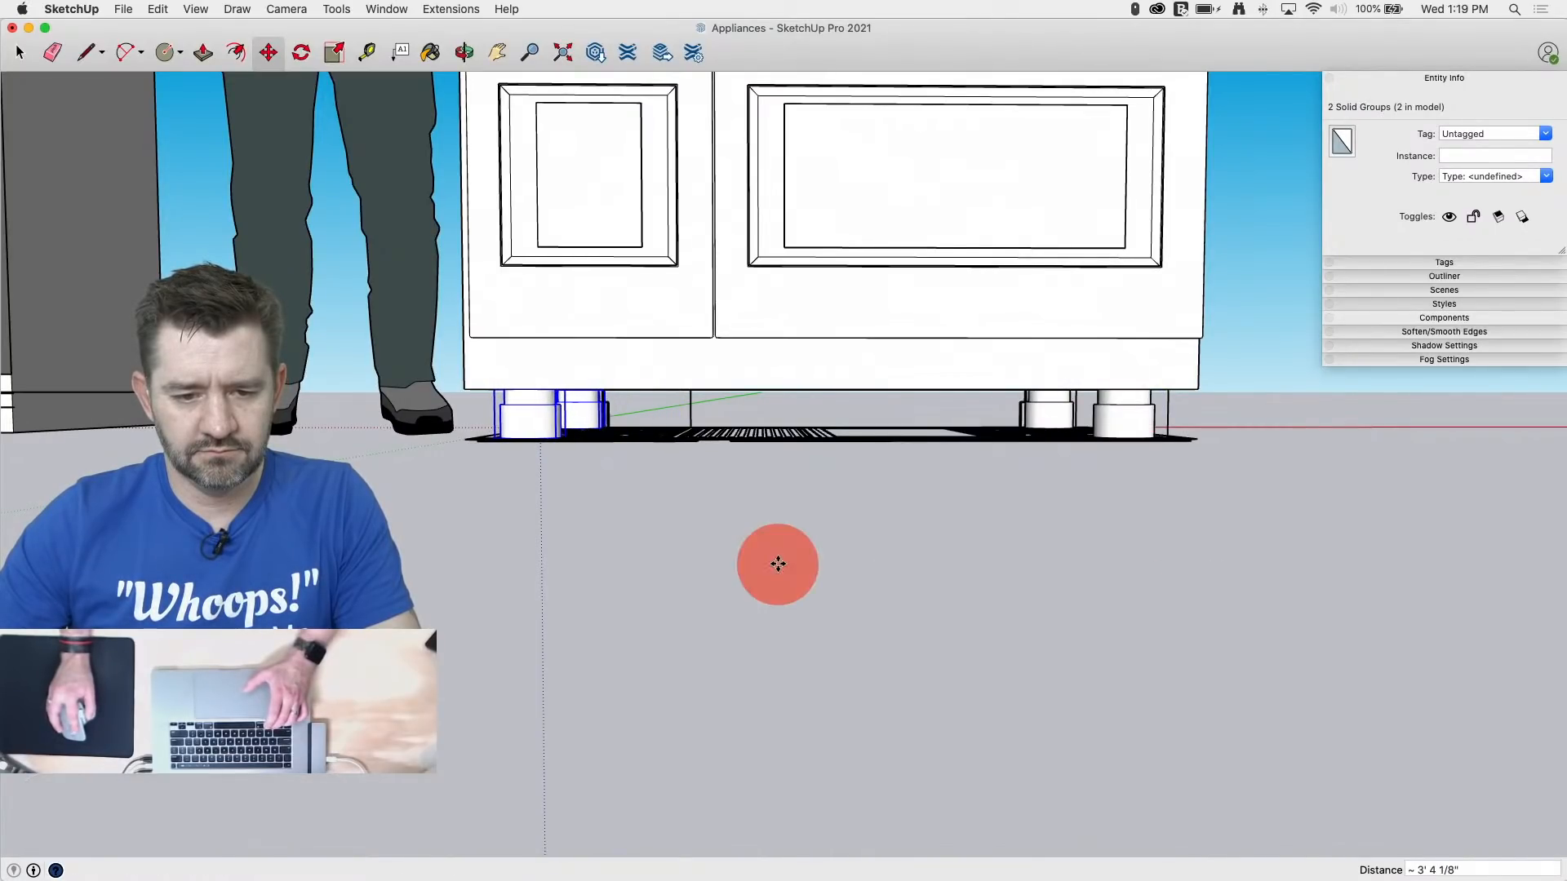
# Step: Delete the flat Range 1.dwg reference drawing lying on the ground beneath the range
pyautogui.moveTo(818, 615); pyautogui.dragTo(2, 653, button='middle')
pyautogui.moveTo(1101, 683); pyautogui.dragTo(1227, 653, button='middle')
pyautogui.press('space')
pyautogui.click(528, 560)
pyautogui.click(782, 542)
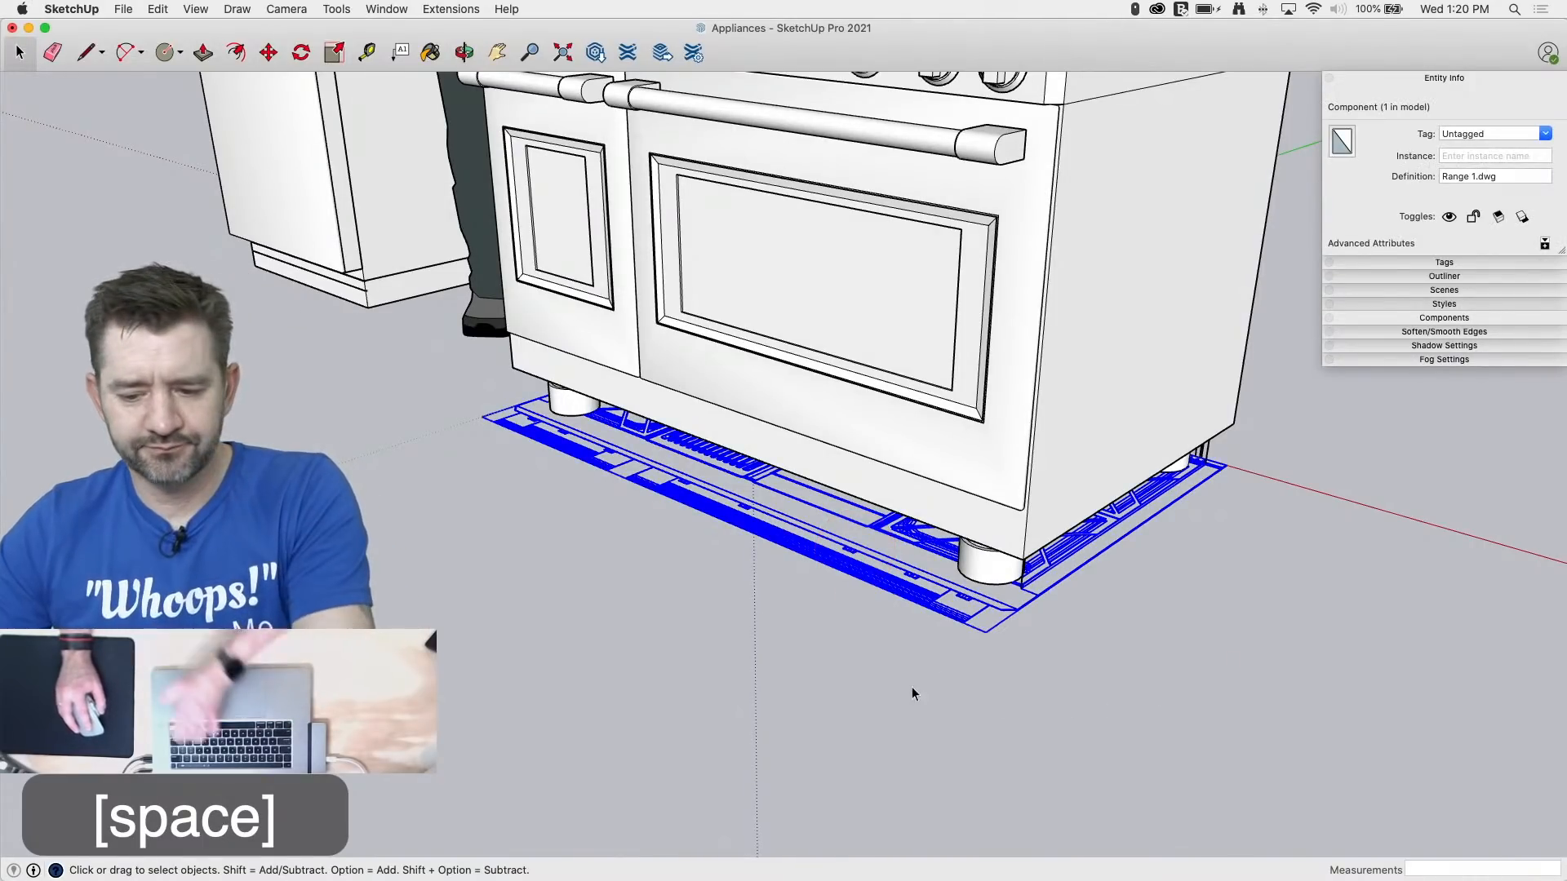
pyautogui.press('BackSpace')
# Step: Open the range group and delete the Range 2.dwg reference drawing from the back of the body
pyautogui.moveTo(942, 728); pyautogui.dragTo(1052, 807, button='middle')
pyautogui.scroll(-5, 1054, 809)
pyautogui.moveTo(1093, 339); pyautogui.dragTo(678, 469, button='middle')
pyautogui.click(816, 543)
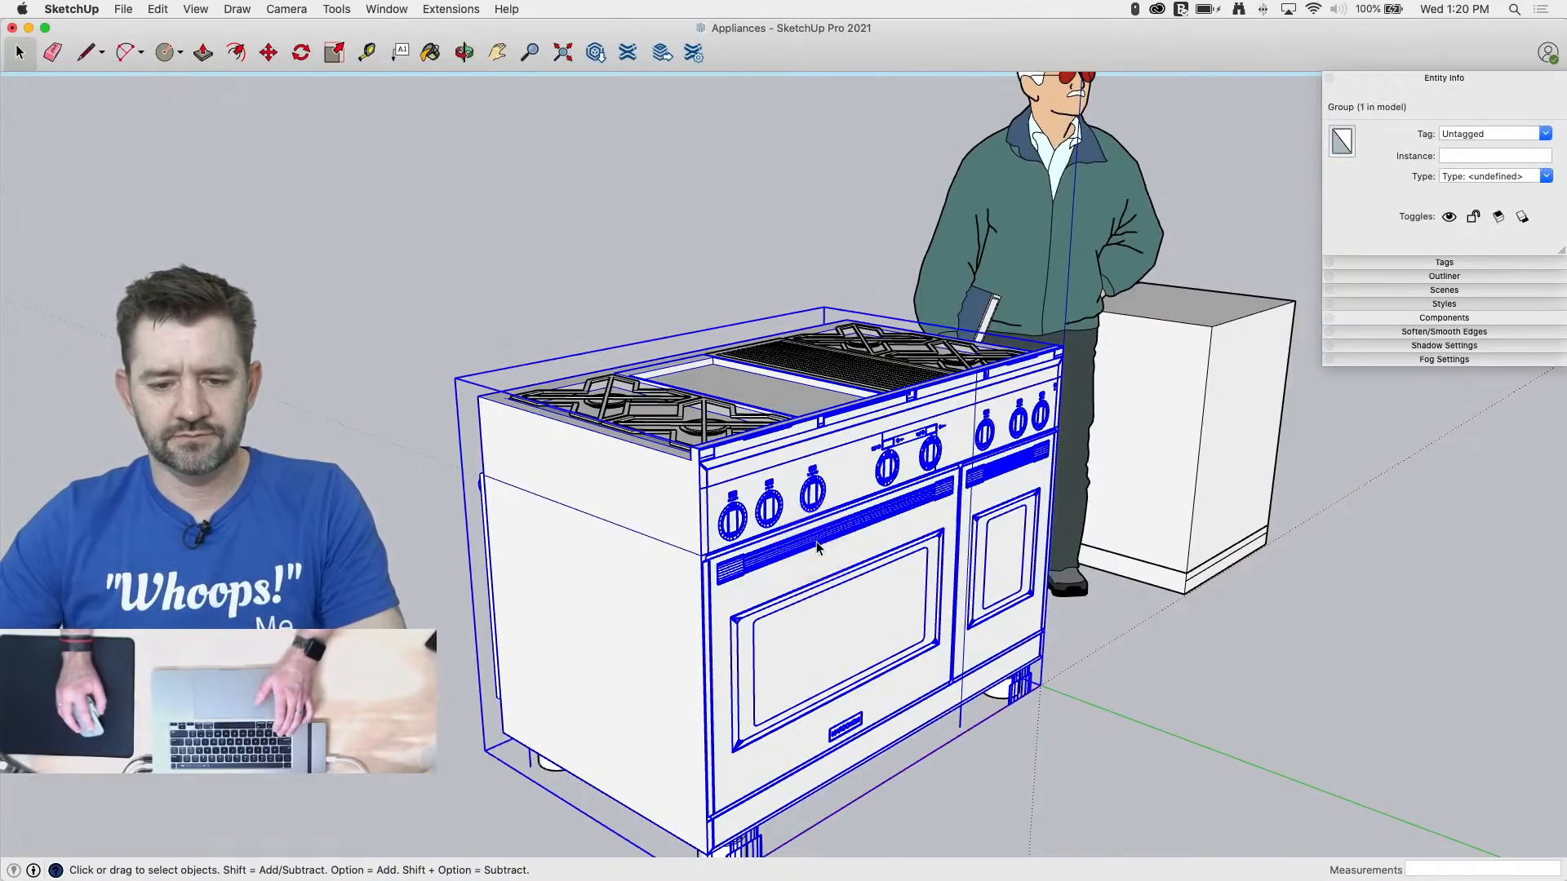
pyautogui.doubleClick(816, 541)
pyautogui.click(821, 550)
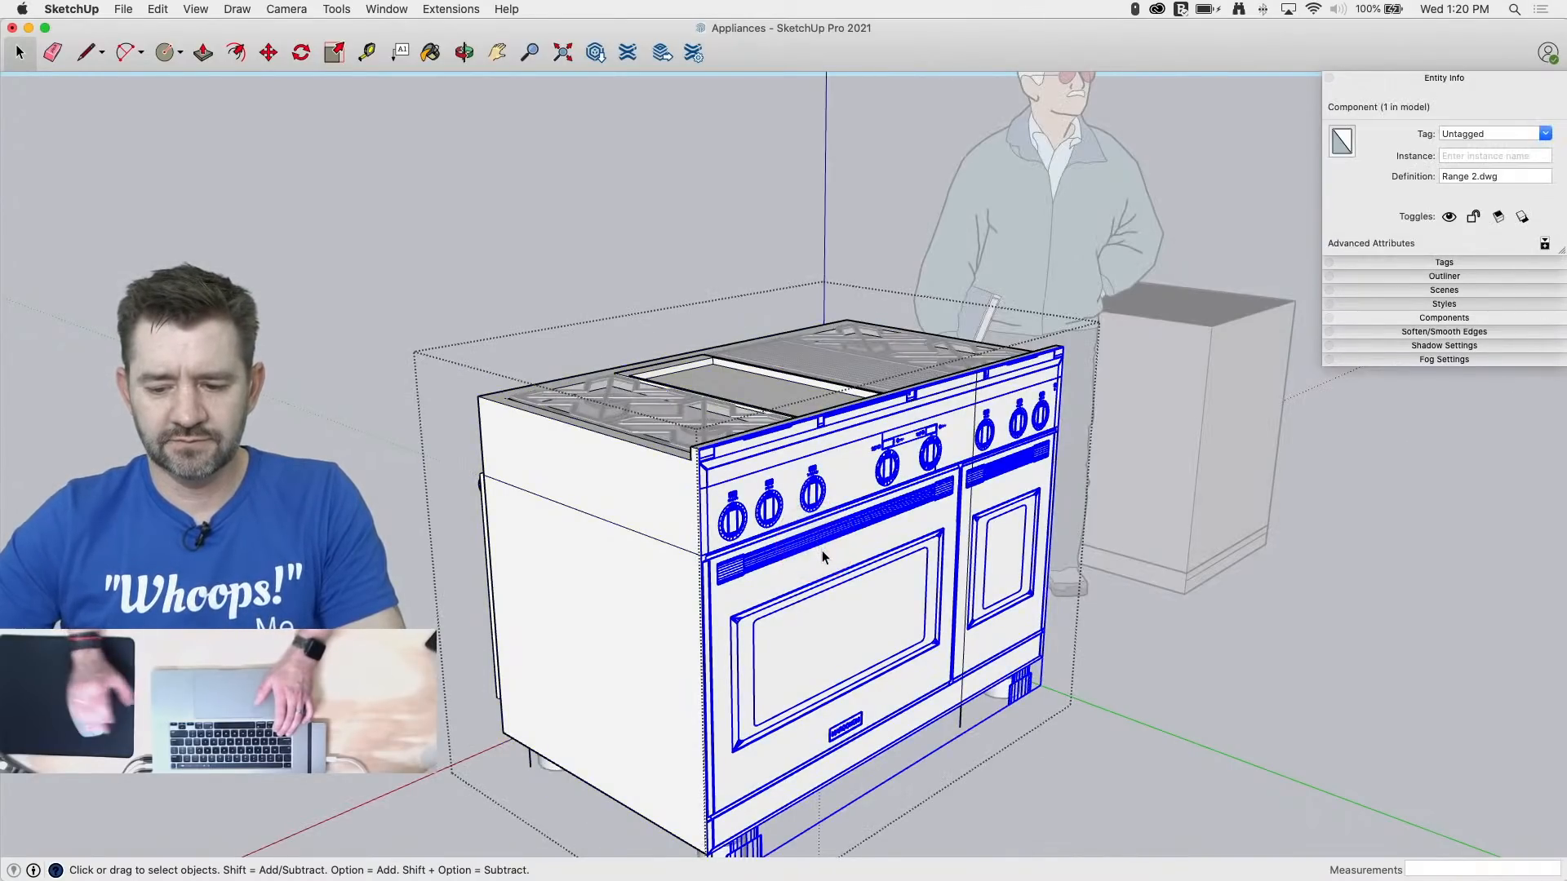
pyautogui.press('BackSpace')
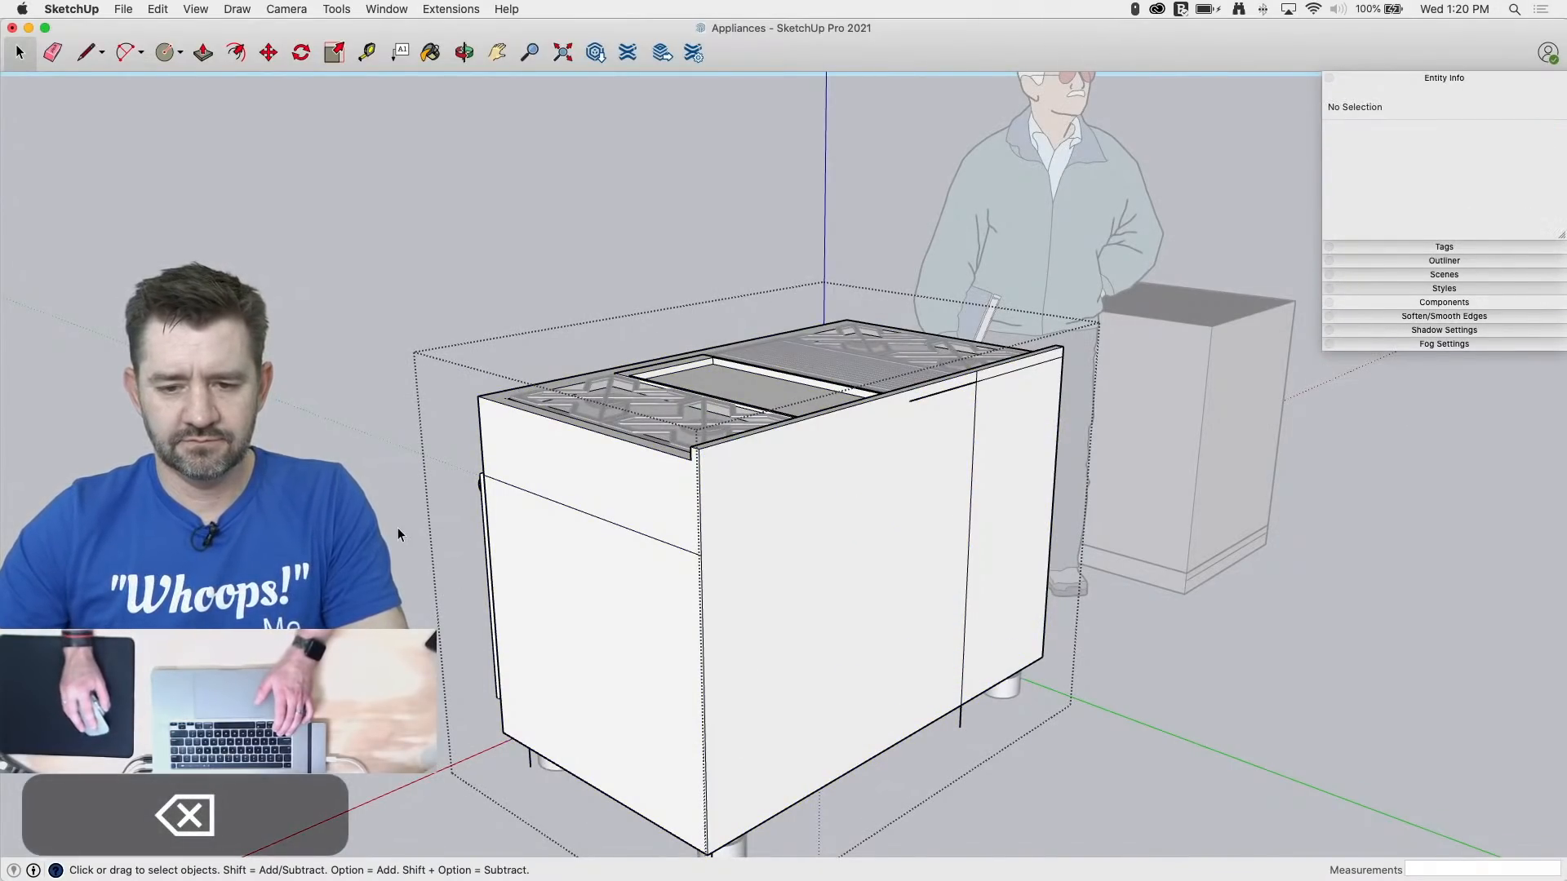
# Step: Open the range body group, erase the stray horizontal and vertical lines on its back face, and exit the groups
pyautogui.press('e')
pyautogui.moveTo(979, 381); pyautogui.dragTo(1002, 425)
pyautogui.press('Escape')
pyautogui.press('space')
pyautogui.click(985, 427)
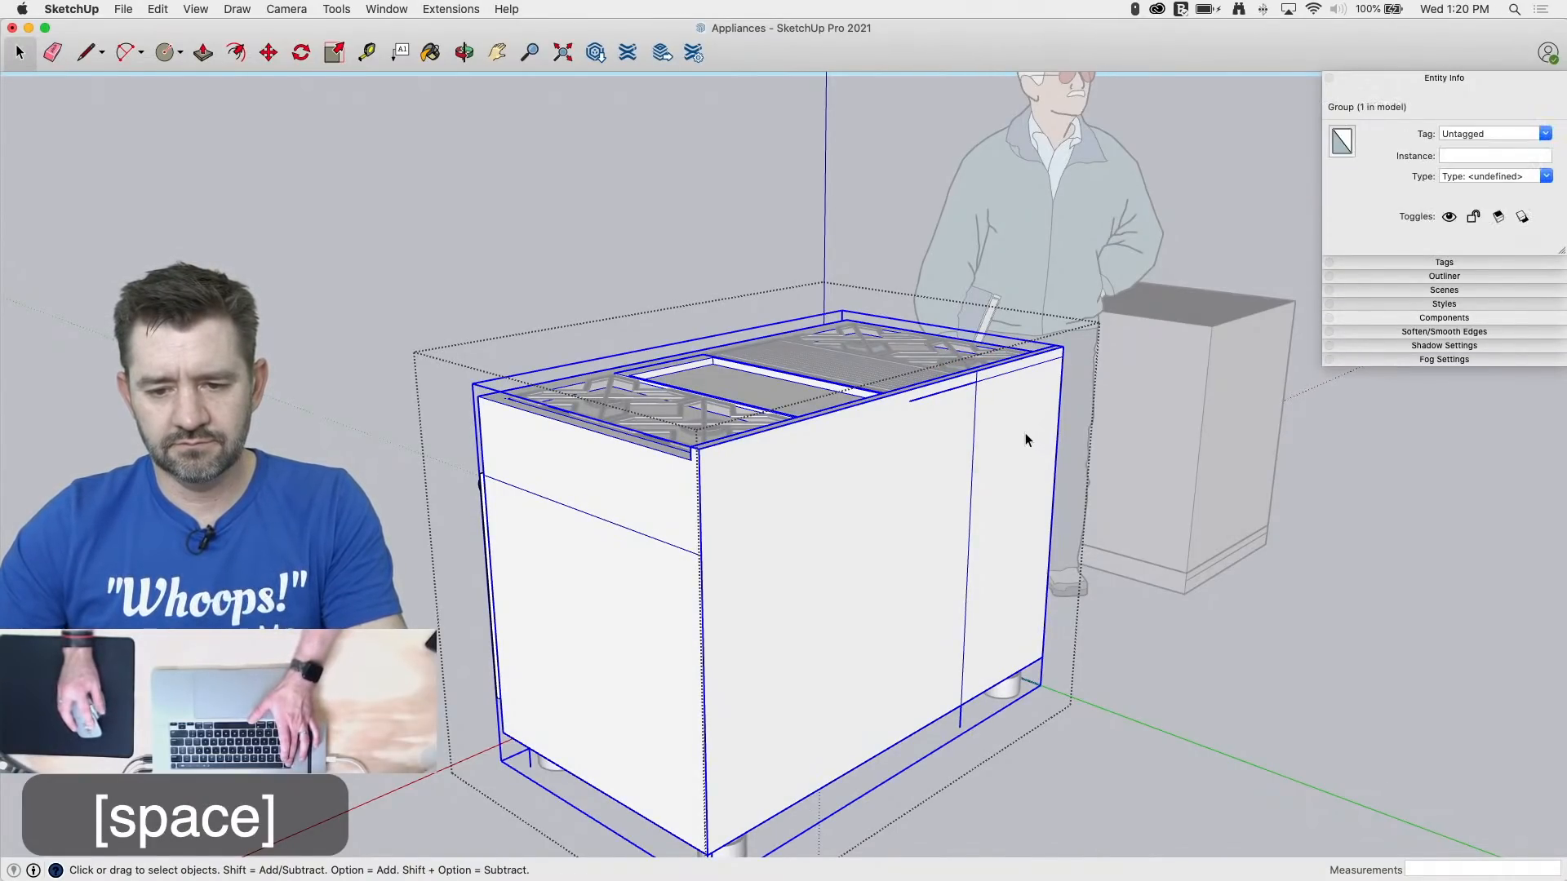
pyautogui.doubleClick(1025, 434)
pyautogui.press('e')
pyautogui.click(972, 395)
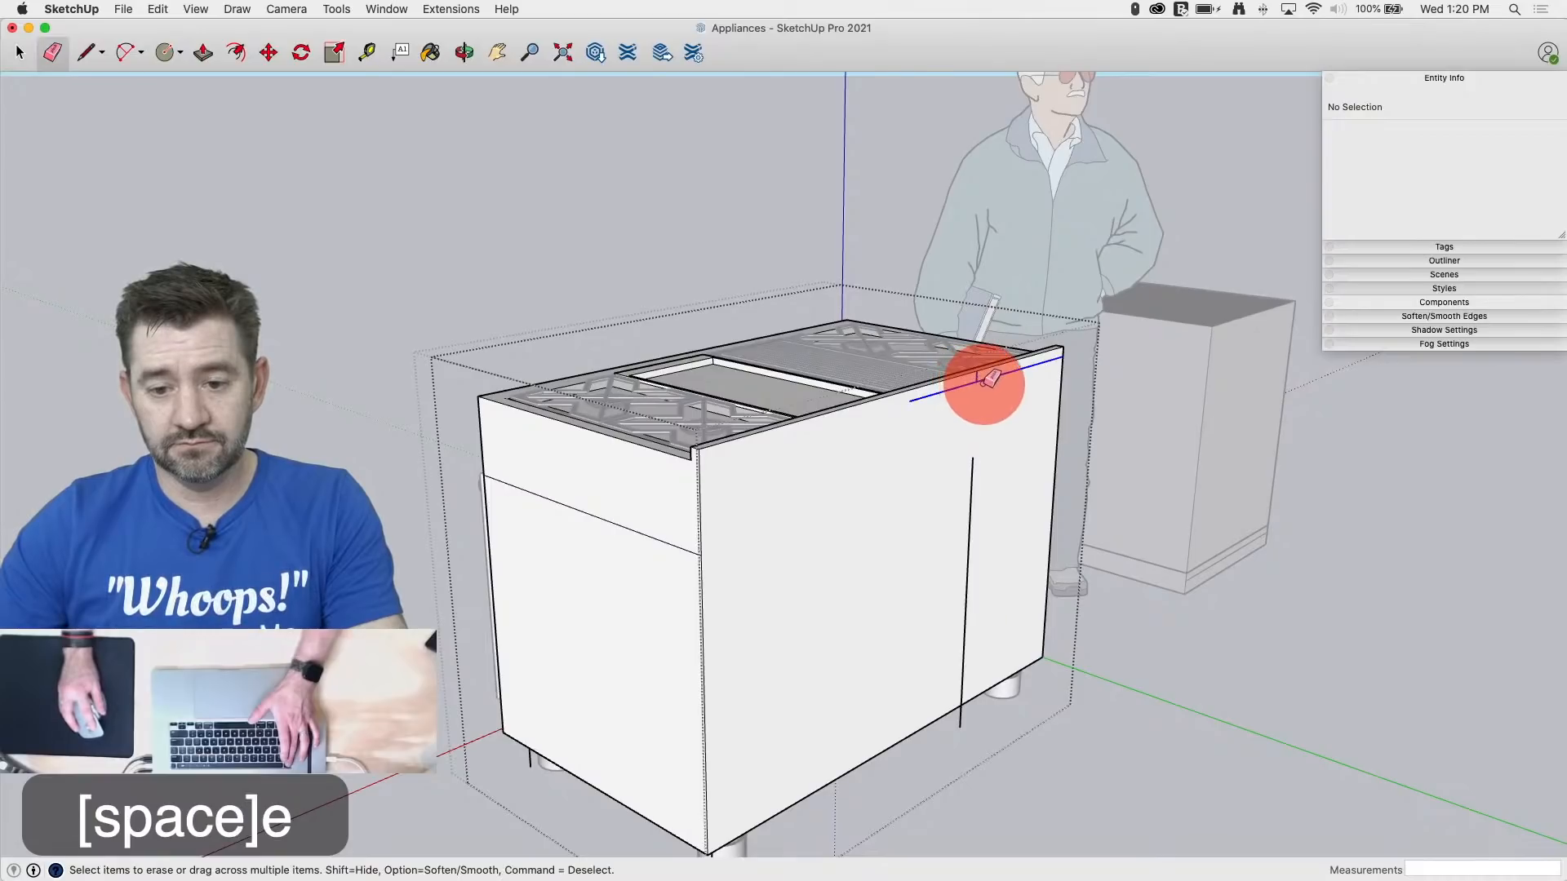
pyautogui.moveTo(980, 446); pyautogui.dragTo(962, 724)
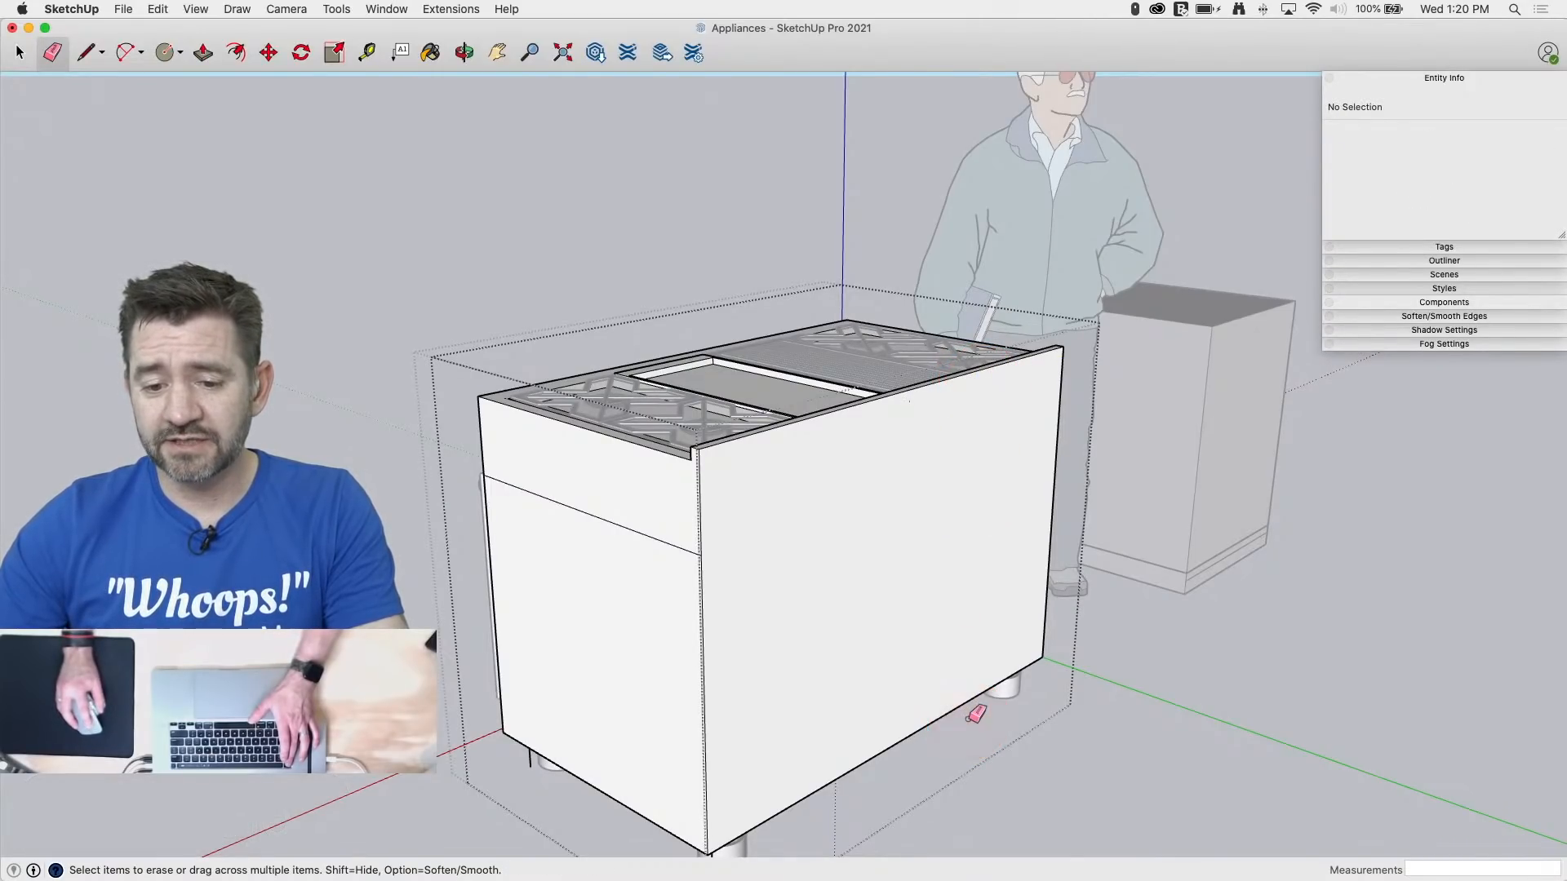
pyautogui.press('space')
pyautogui.press('space')
pyautogui.click(1186, 760)
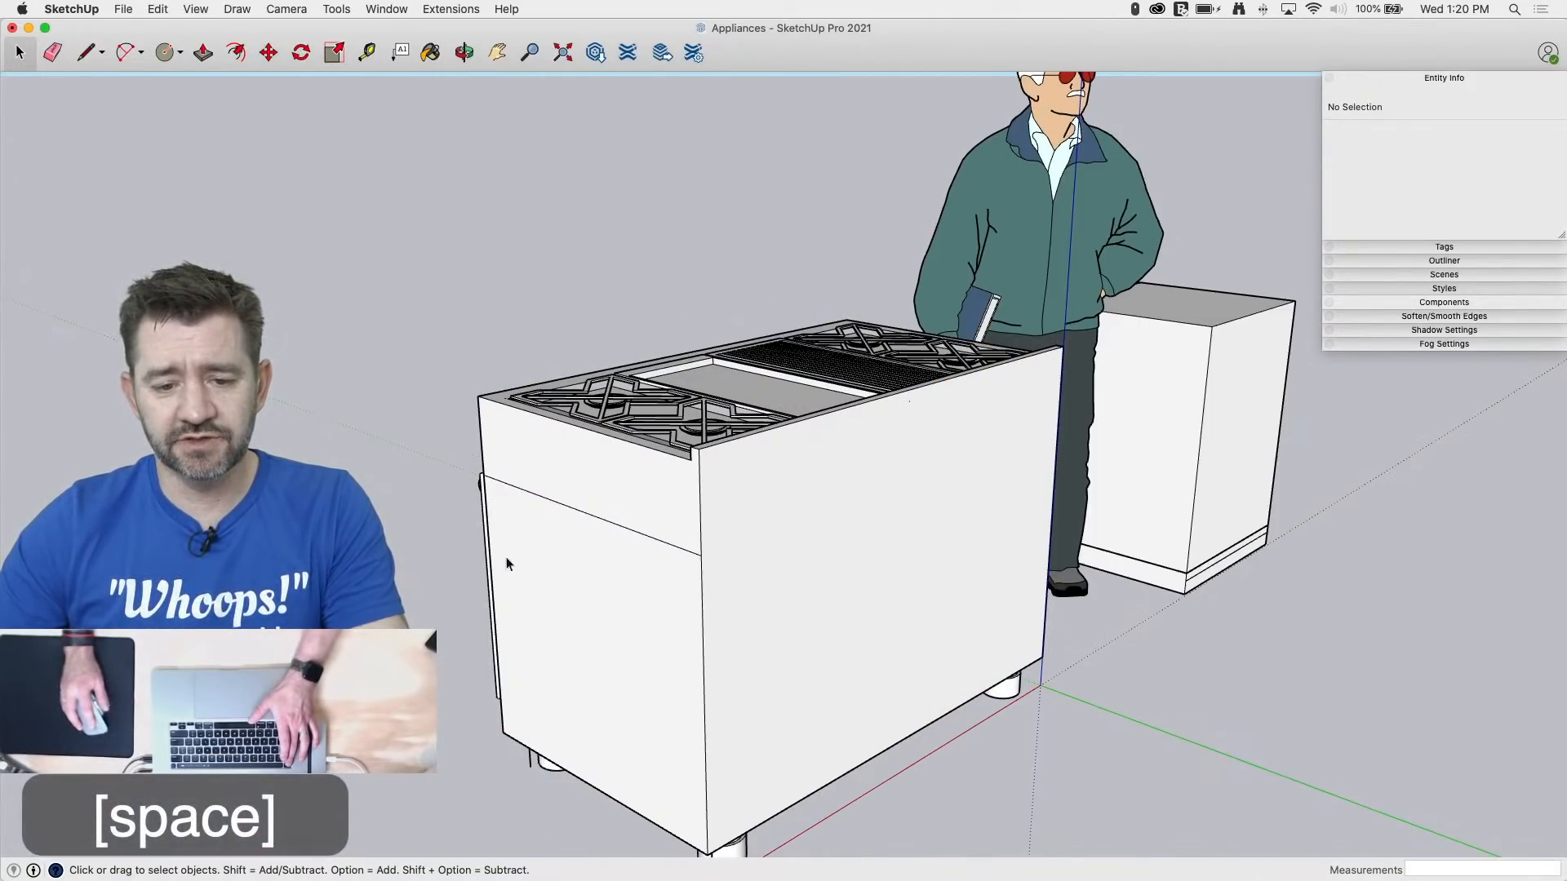
# Step: Try to erase the edge across the range body's side and undo the erasure
pyautogui.doubleClick(654, 561)
pyautogui.press('e')
pyautogui.click(635, 522)
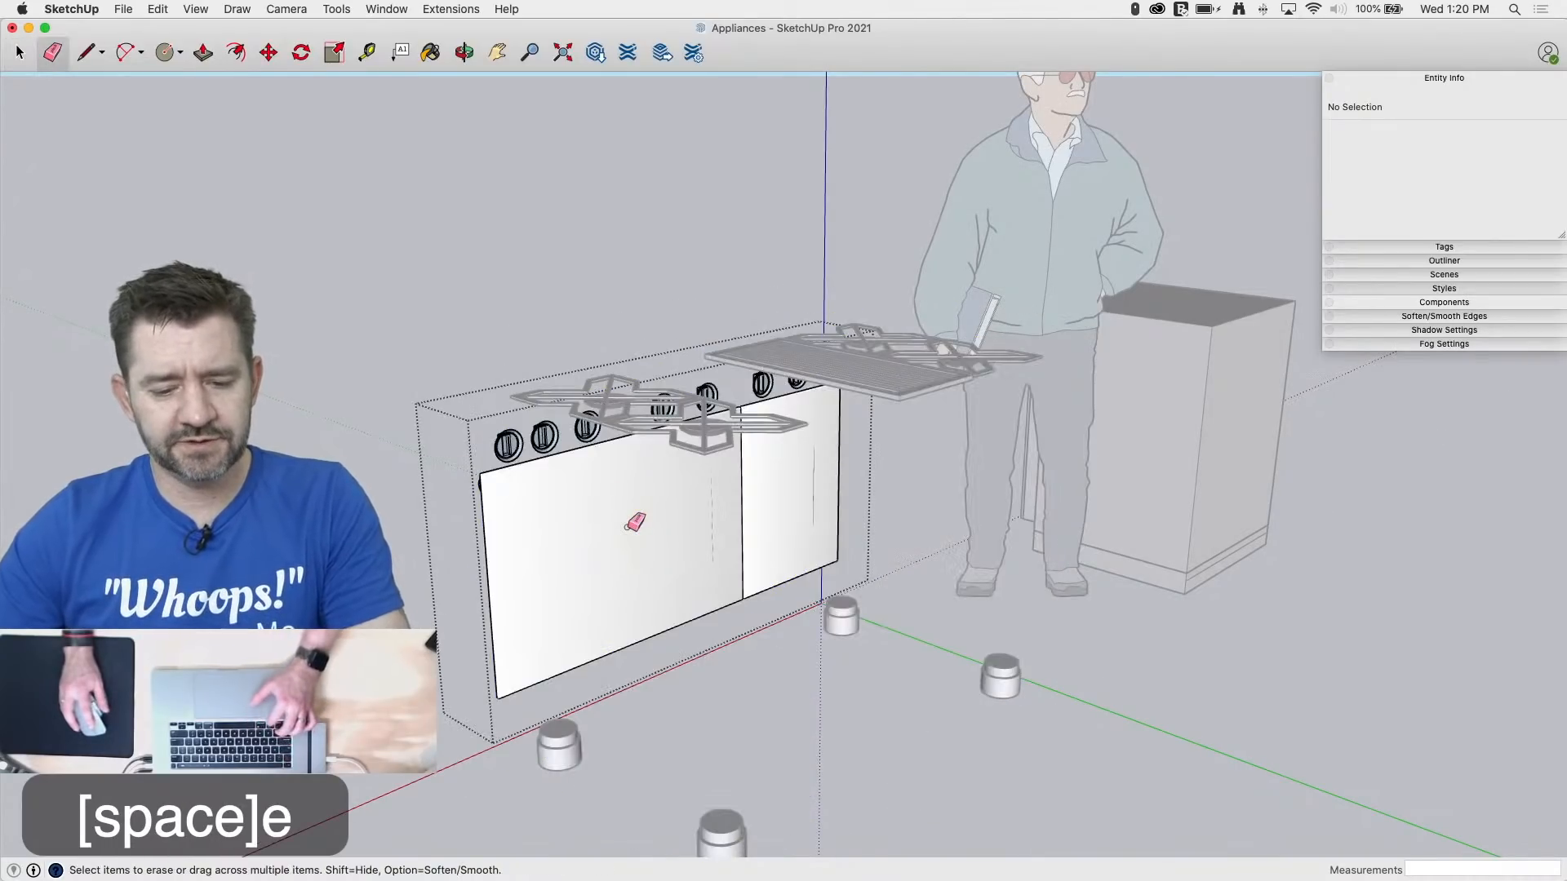
pyautogui.press('space')
pyautogui.press('super+z')
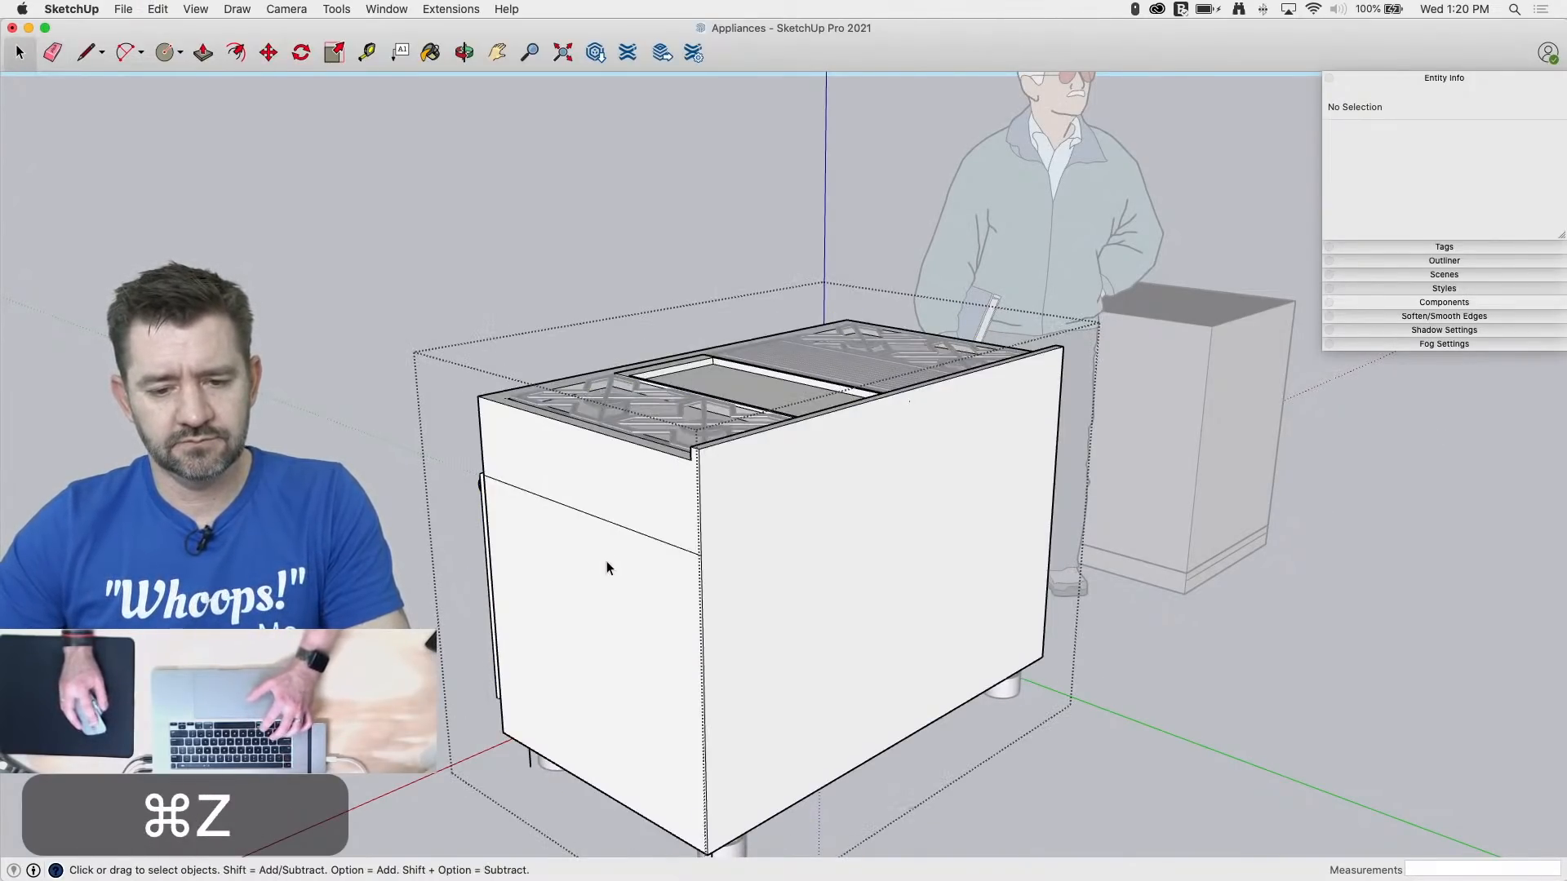
# Step: Erase the horizontal edge running across the range body's side
pyautogui.press('e')
pyautogui.click(612, 526)
pyautogui.press('space')
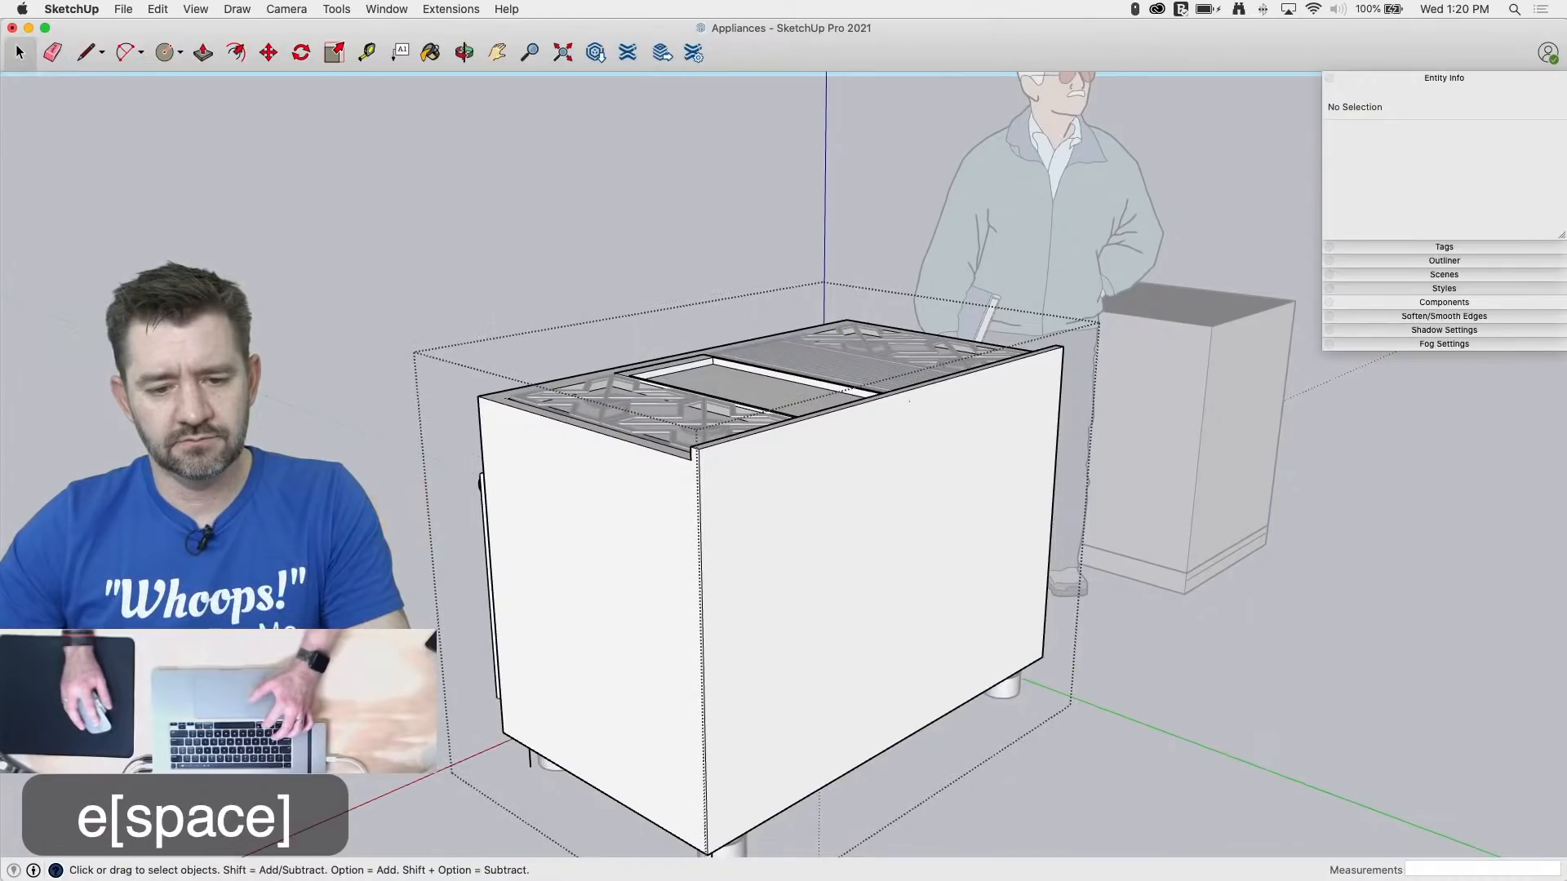
# Step: Open the body group and erase the stray vertical line below the body beside the legs
pyautogui.moveTo(396, 534)
pyautogui.mouseDown(button='middle')
pyautogui.moveTo(1143, 605)
pyautogui.moveTo(1207, 595)
pyautogui.mouseUp(button='middle')
pyautogui.scroll(-5, 1208, 595)
pyautogui.moveTo(853, 669)
pyautogui.mouseDown(button='middle')
pyautogui.moveTo(834, 675)
pyautogui.moveTo(1007, 475)
pyautogui.moveTo(959, 524)
pyautogui.mouseUp(button='middle')
pyautogui.moveTo(1153, 728); pyautogui.dragTo(1120, 692, button='middle')
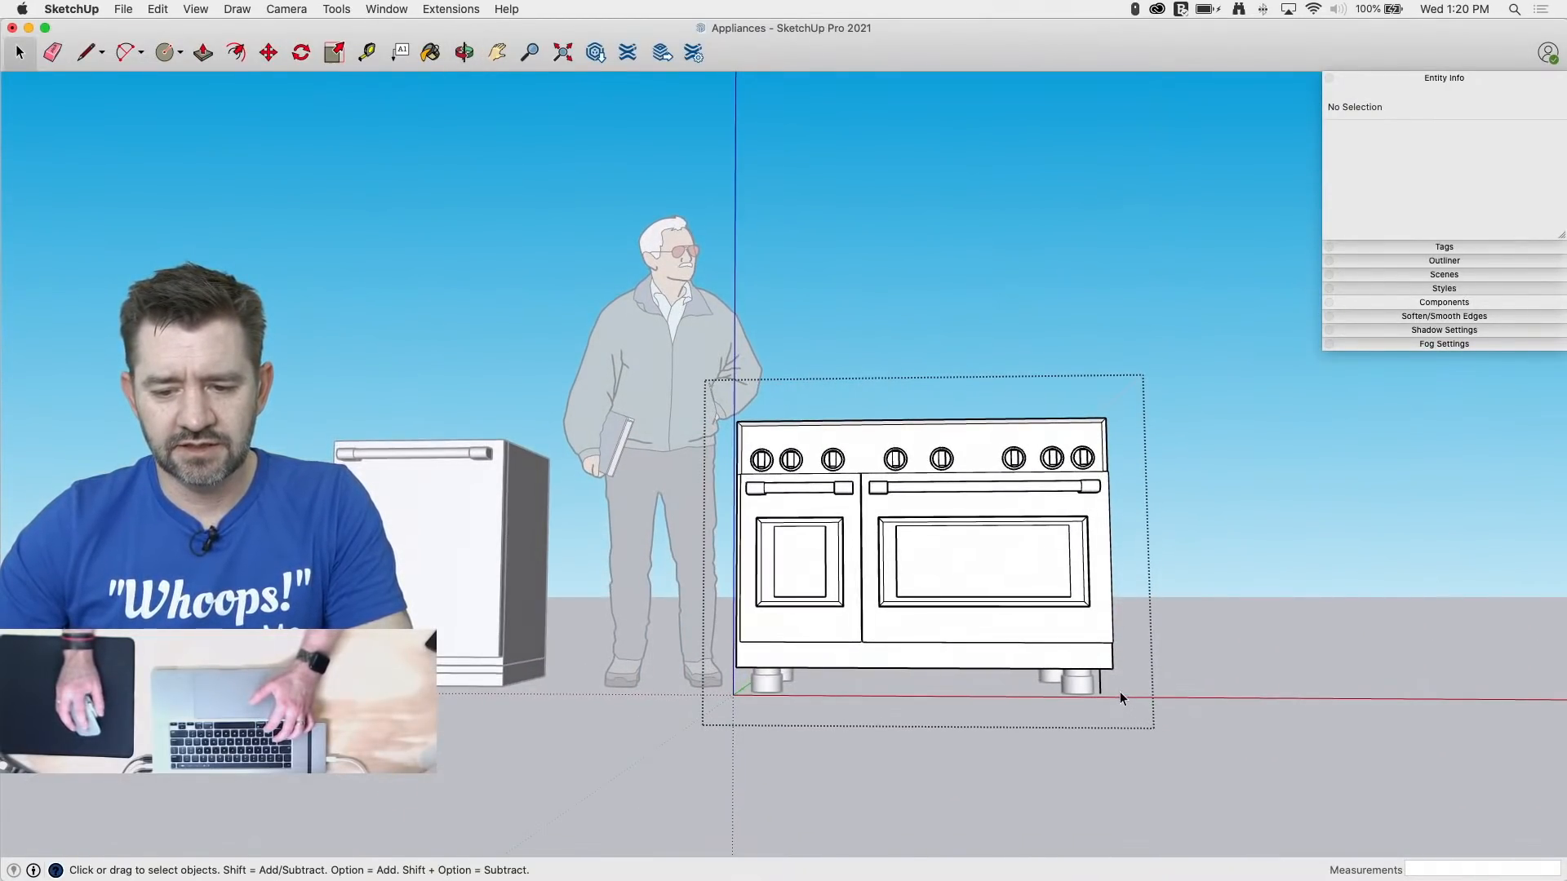
pyautogui.doubleClick(1102, 683)
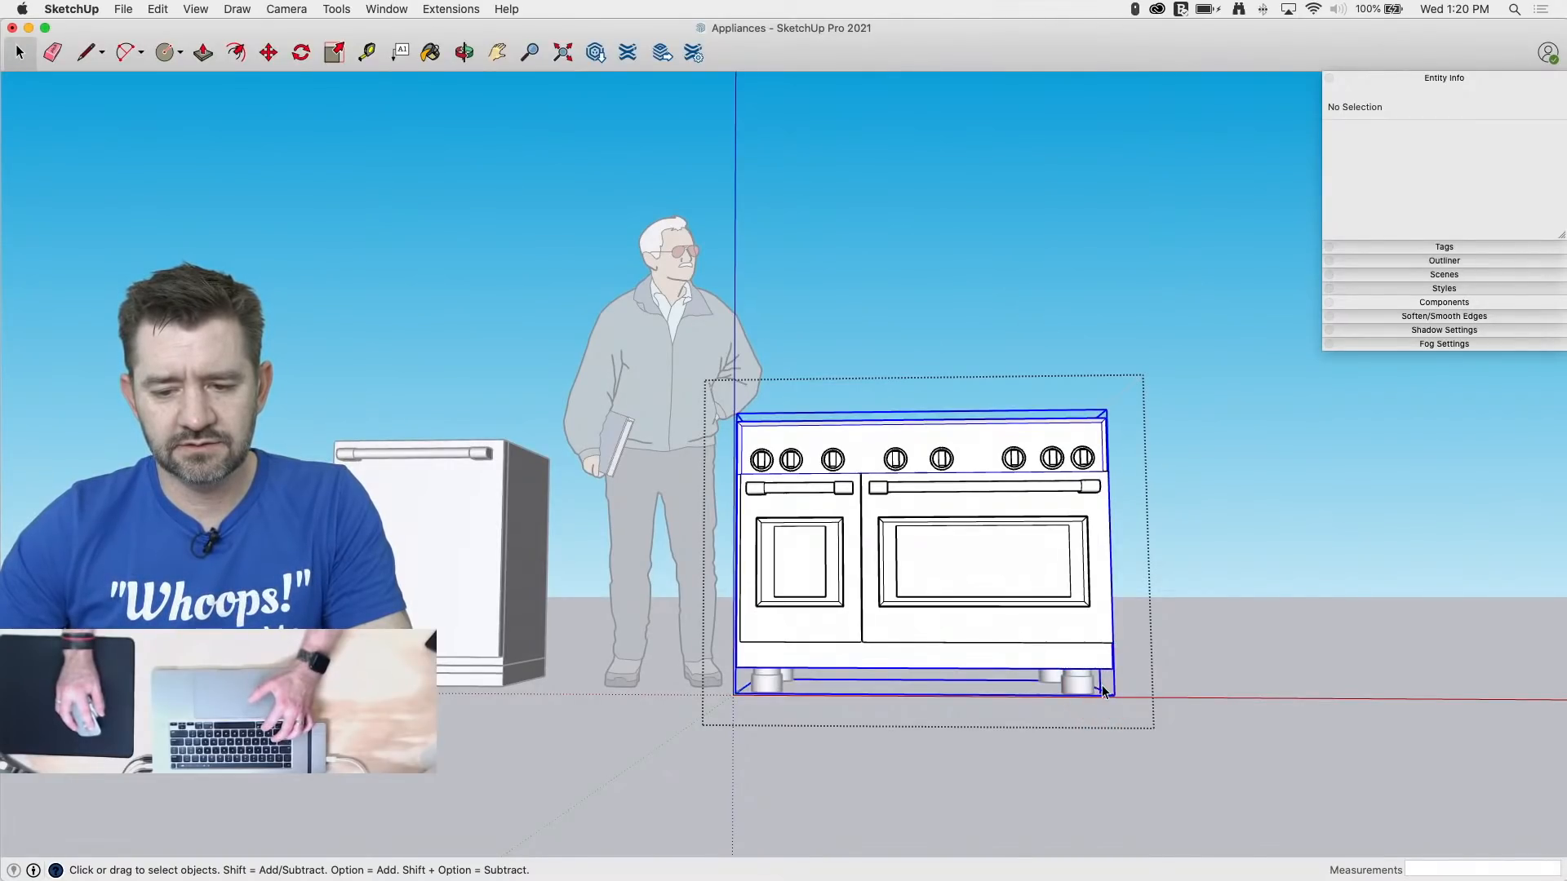
pyautogui.press('e')
pyautogui.click(1100, 683)
pyautogui.press('space')
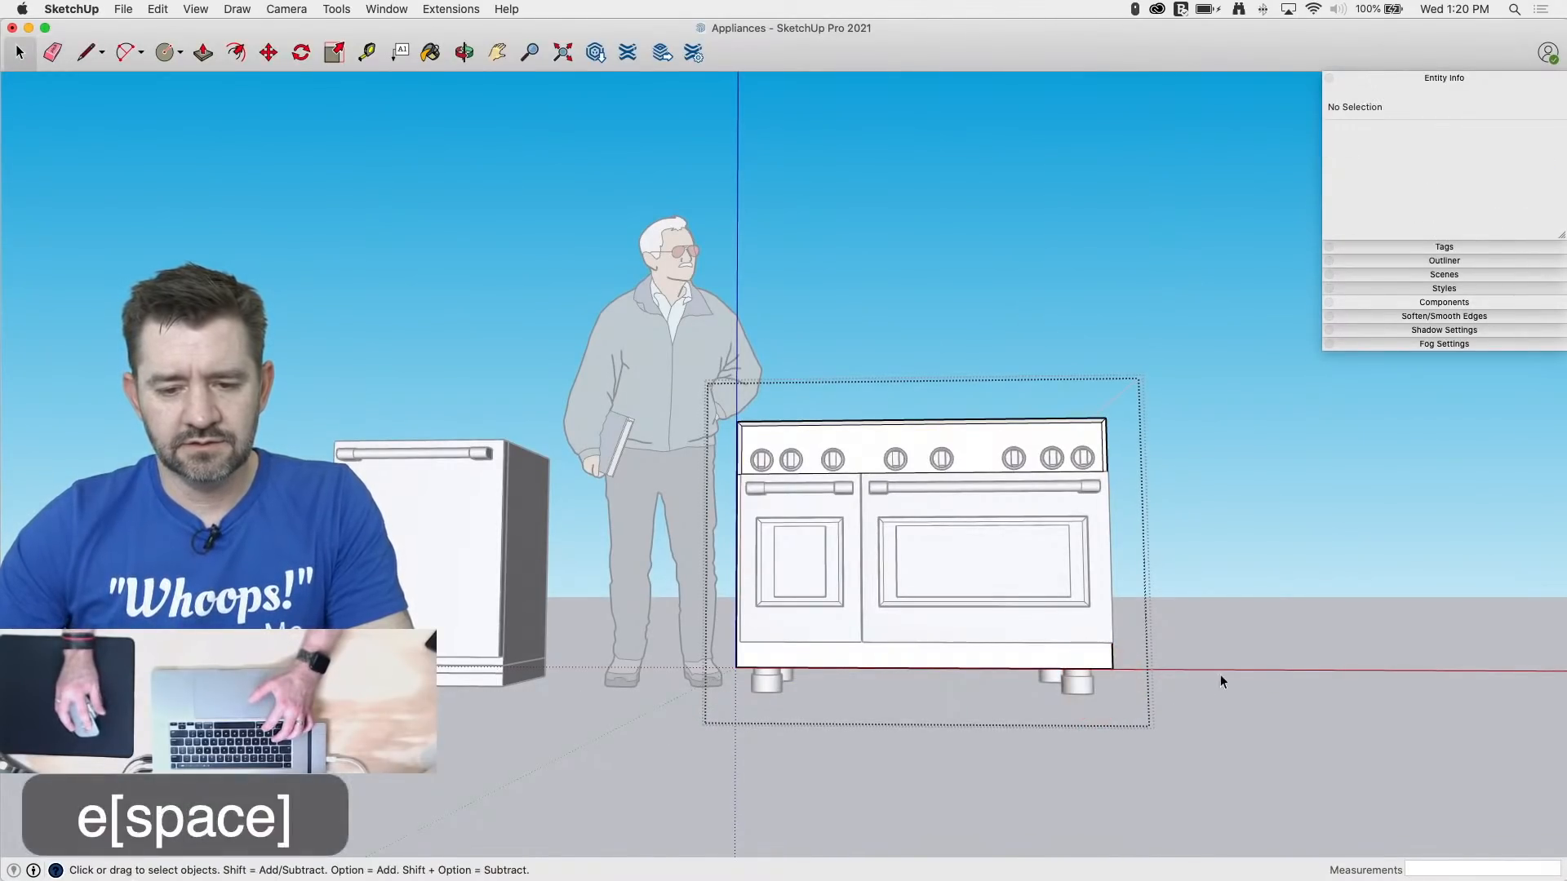
pyautogui.click(1221, 674)
# Step: Exit the range group, select the whole range with its legs and stove top, and make it one group
pyautogui.moveTo(1214, 583); pyautogui.dragTo(1114, 712, button='middle')
pyautogui.click(1227, 669)
pyautogui.moveTo(1225, 669); pyautogui.dragTo(1155, 690, button='middle')
pyautogui.moveTo(1061, 551); pyautogui.dragTo(1387, 555, button='middle')
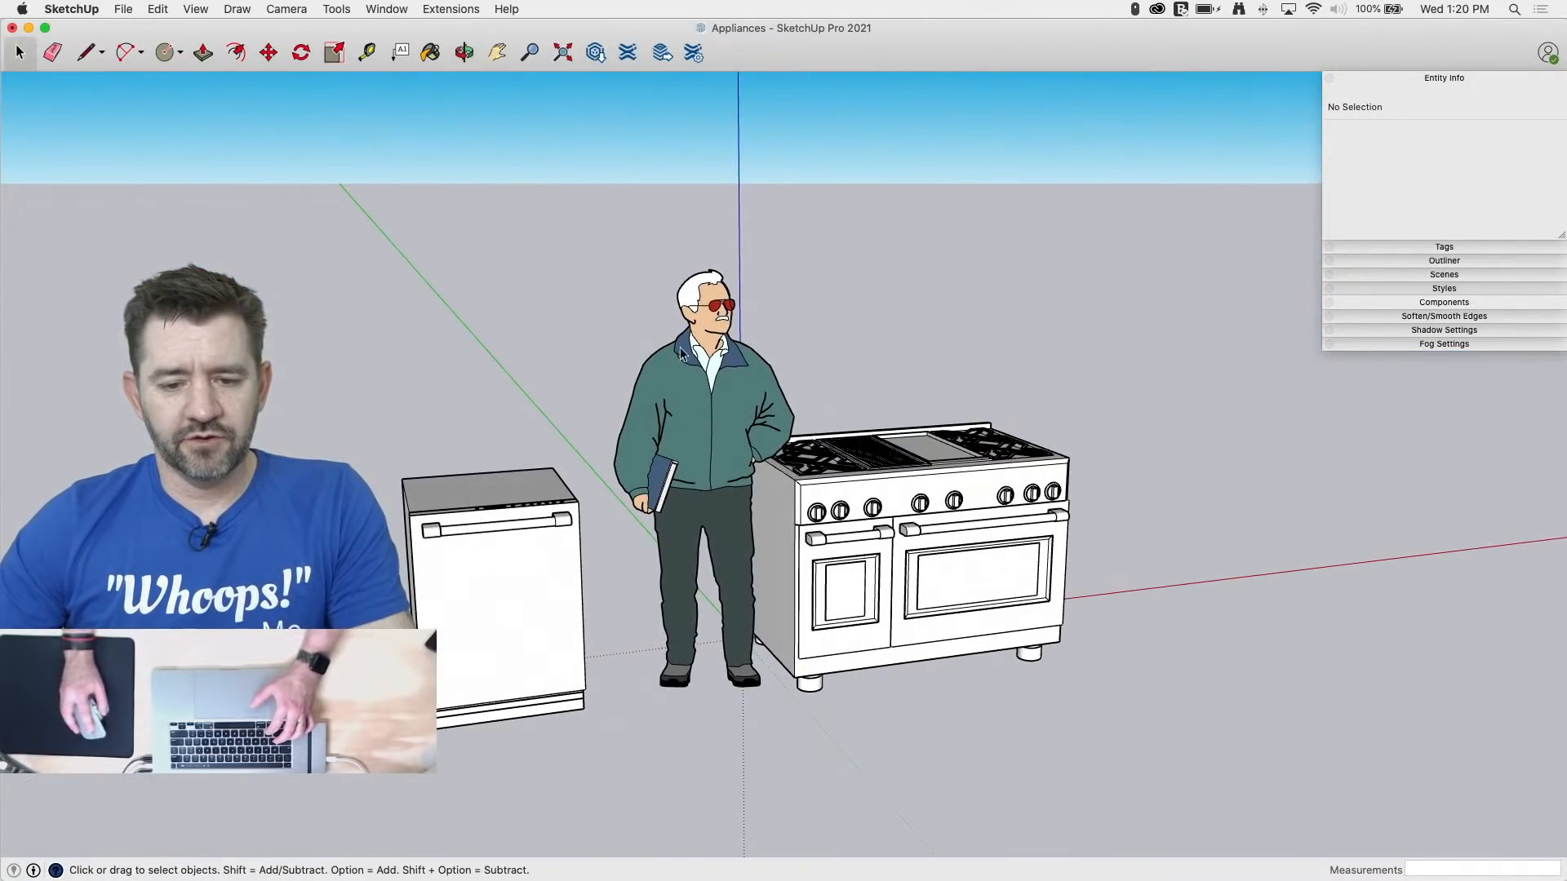
pyautogui.moveTo(633, 248); pyautogui.dragTo(1118, 723)
pyautogui.rightClick(973, 531)
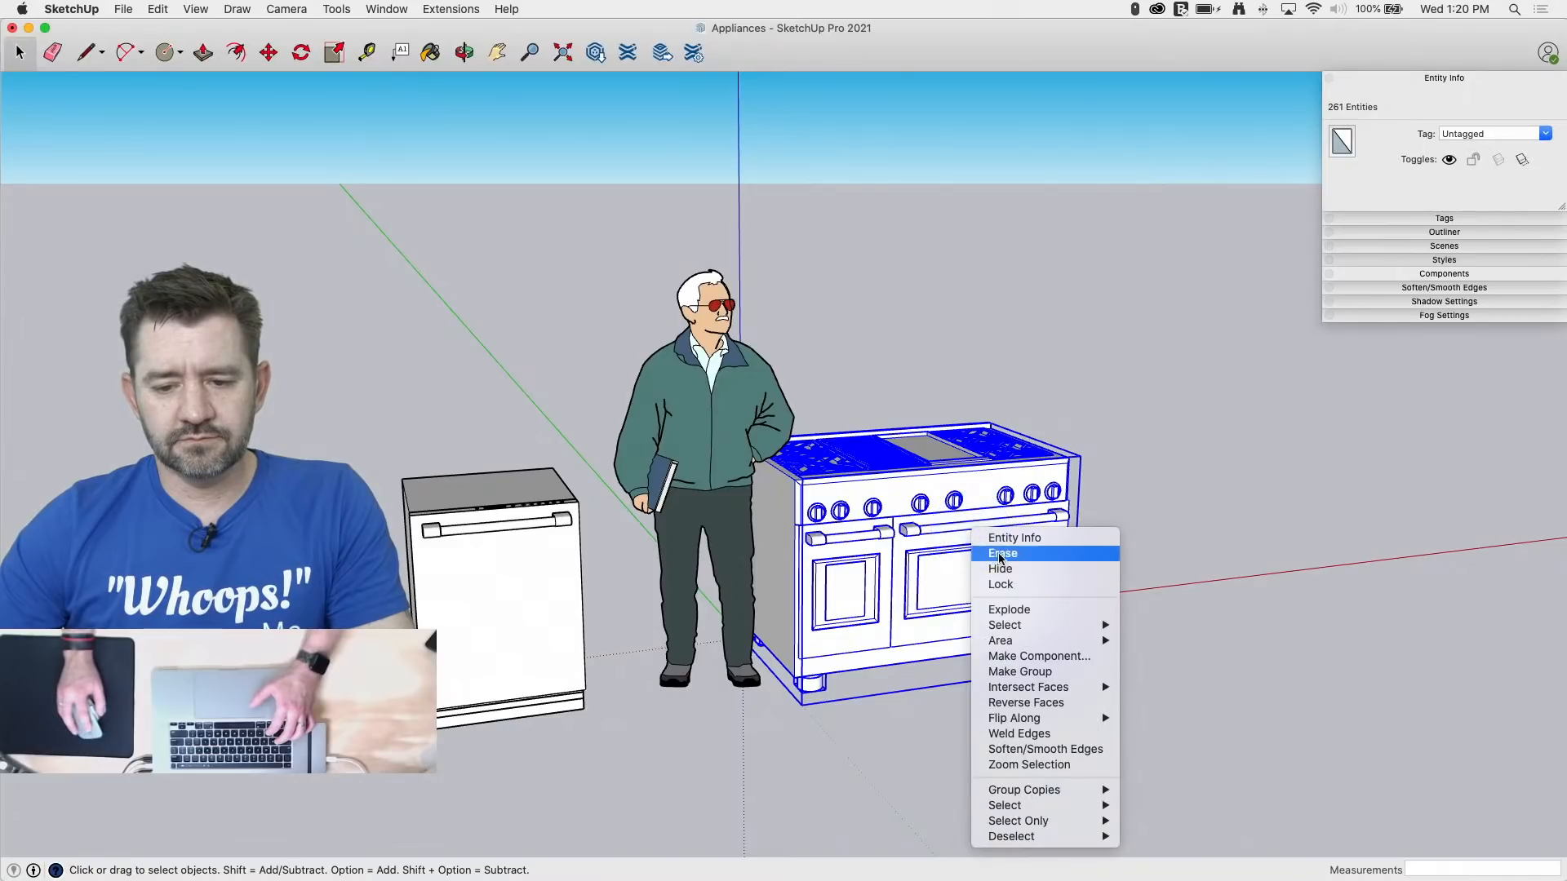
pyautogui.click(1036, 671)
# Step: Move the range group along the red axis to the far side of the dishwasher and save the model
pyautogui.press('m')
pyautogui.click(1151, 669)
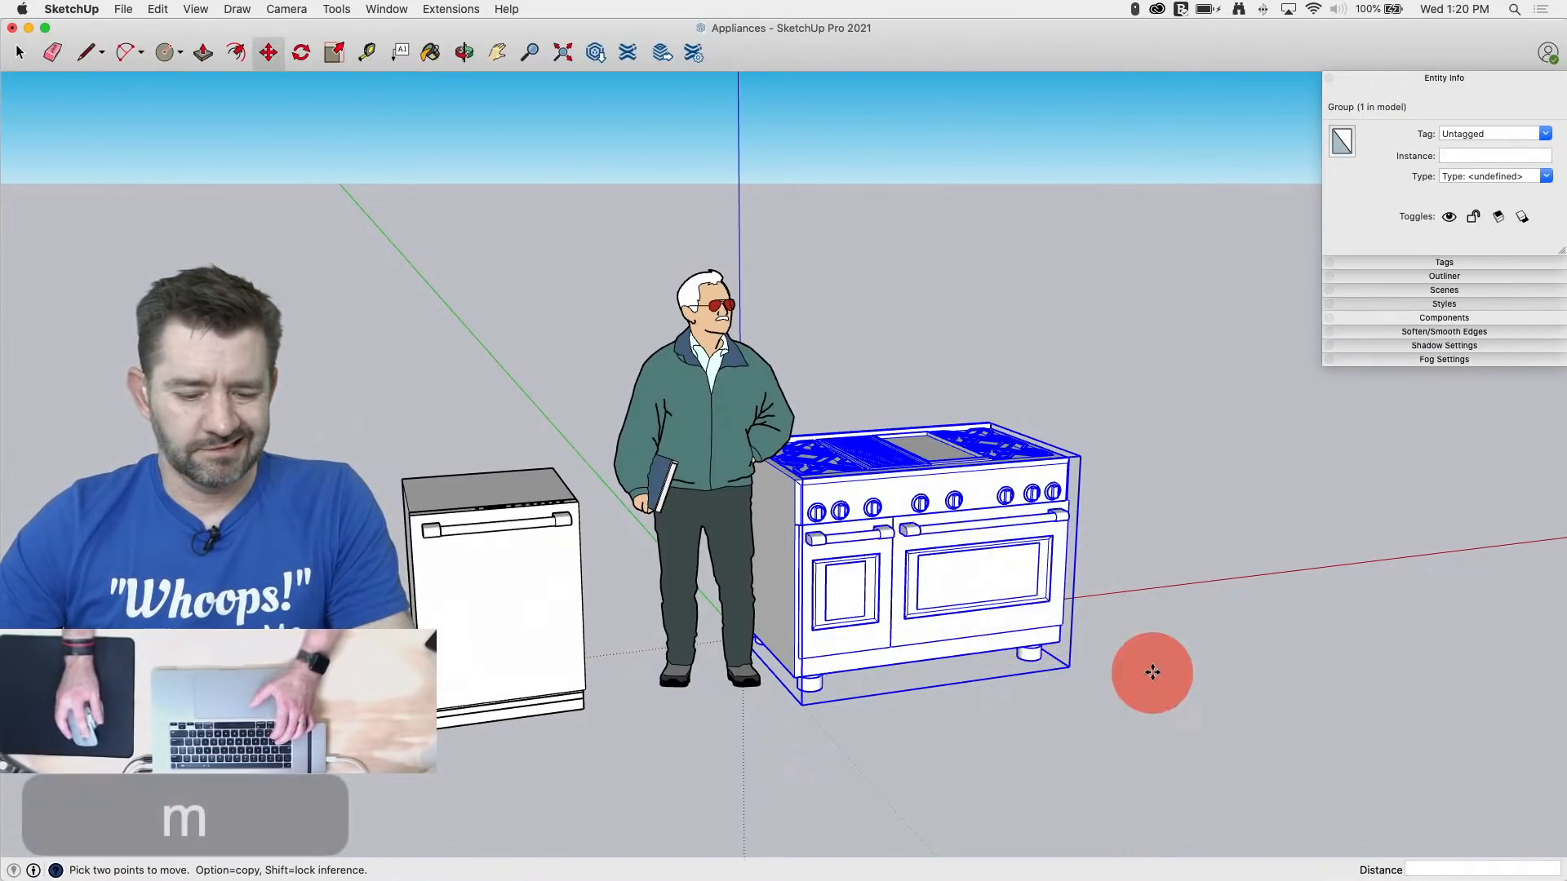
pyautogui.press('alt')
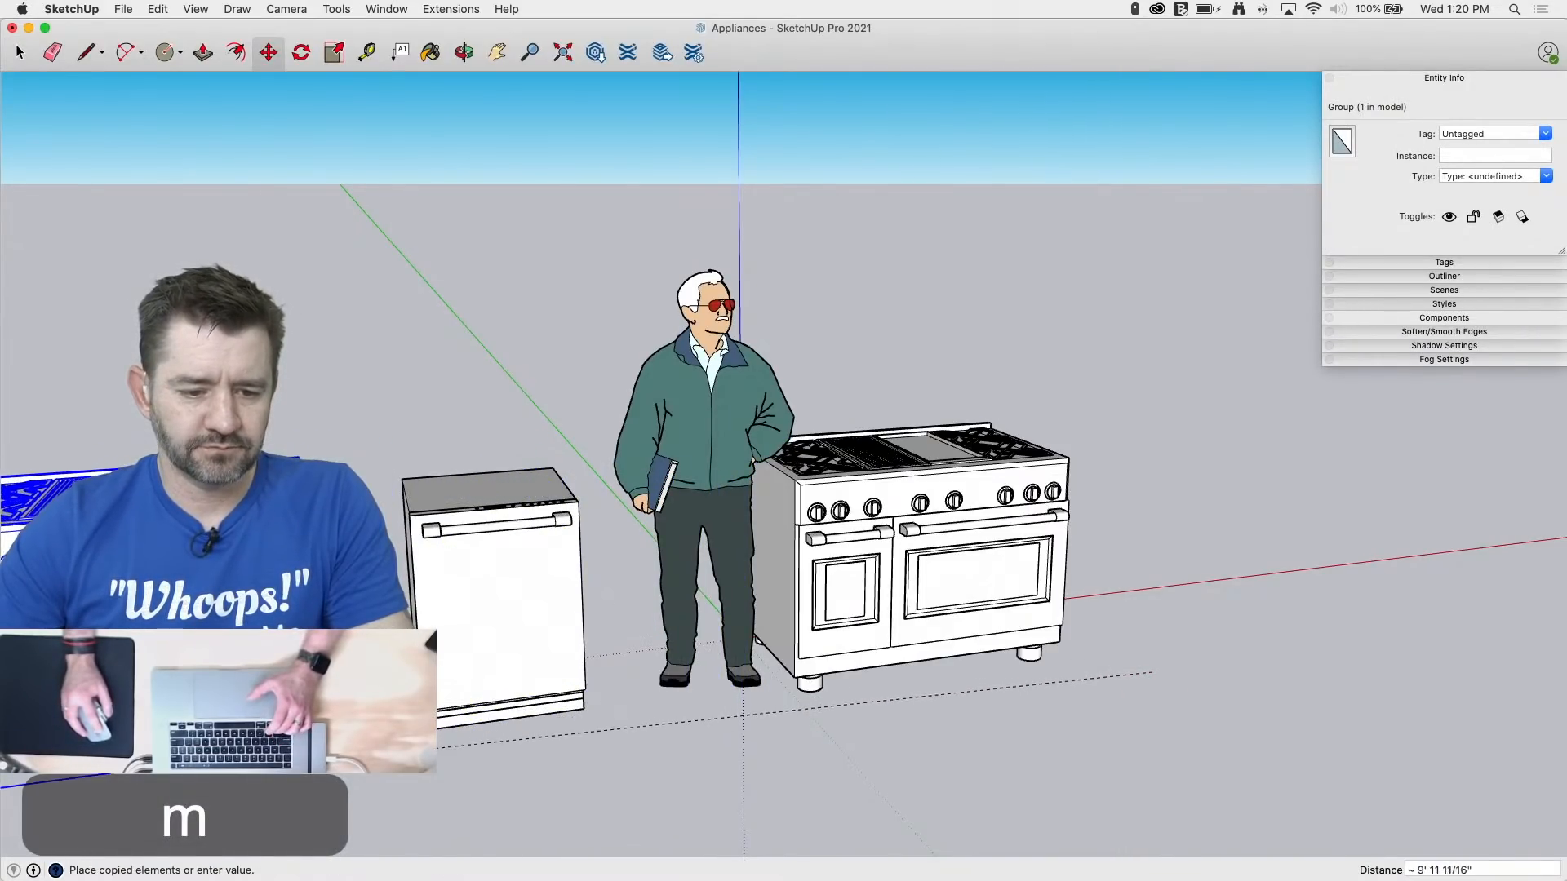
pyautogui.press('alt')
pyautogui.click(430, 781)
pyautogui.moveTo(937, 745); pyautogui.dragTo(770, 852, button='middle')
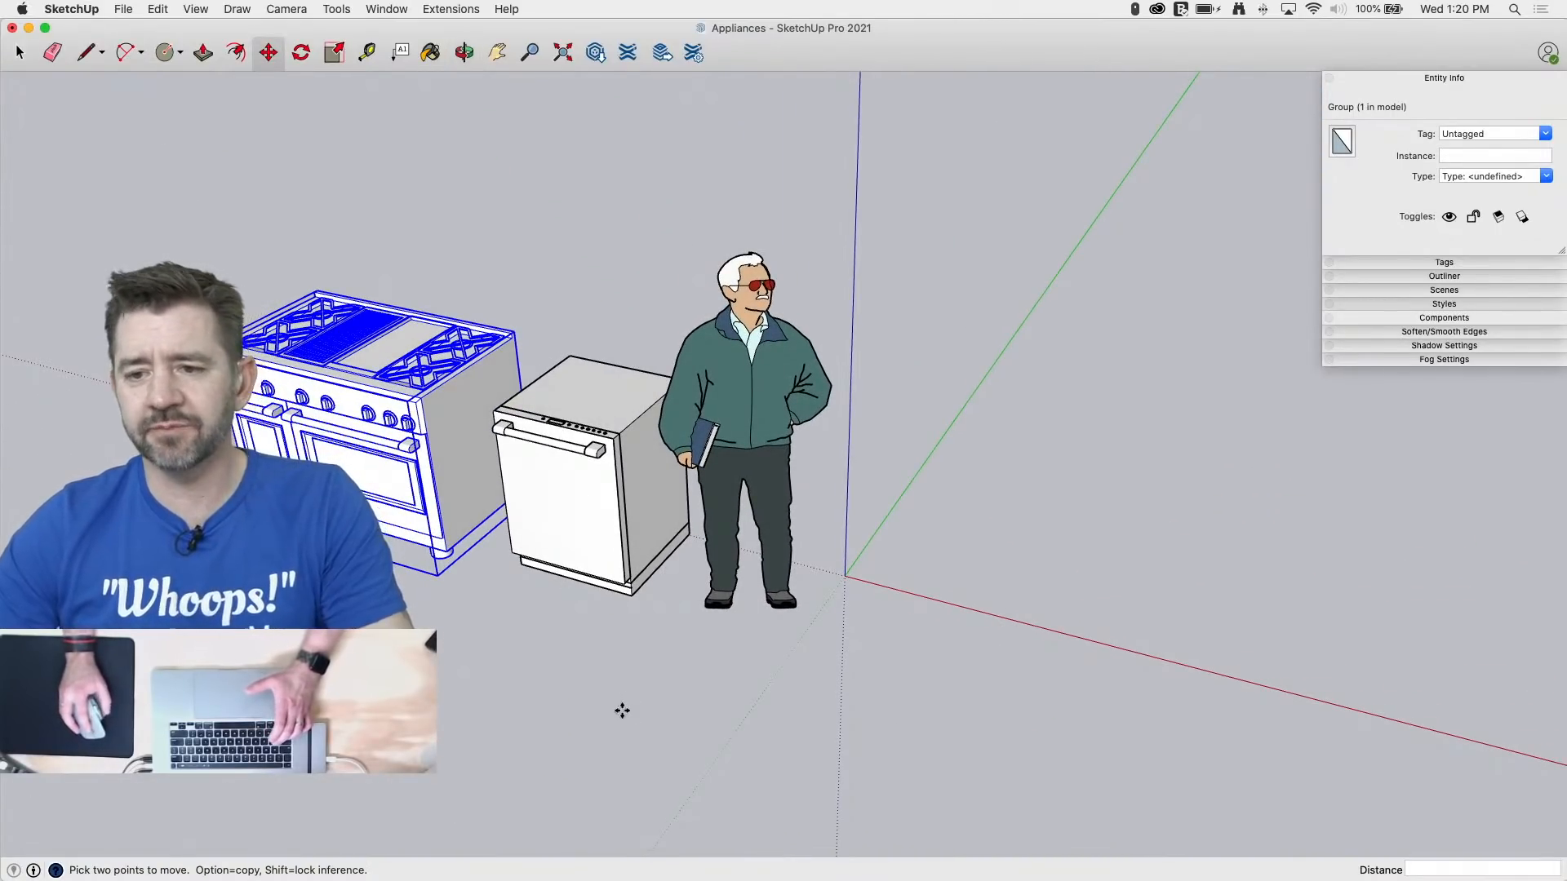
pyautogui.press('super+s')
# Step: Import the Hood 1.dwg drawing from the Desktop and dismiss the import results
pyautogui.click(122, 10)
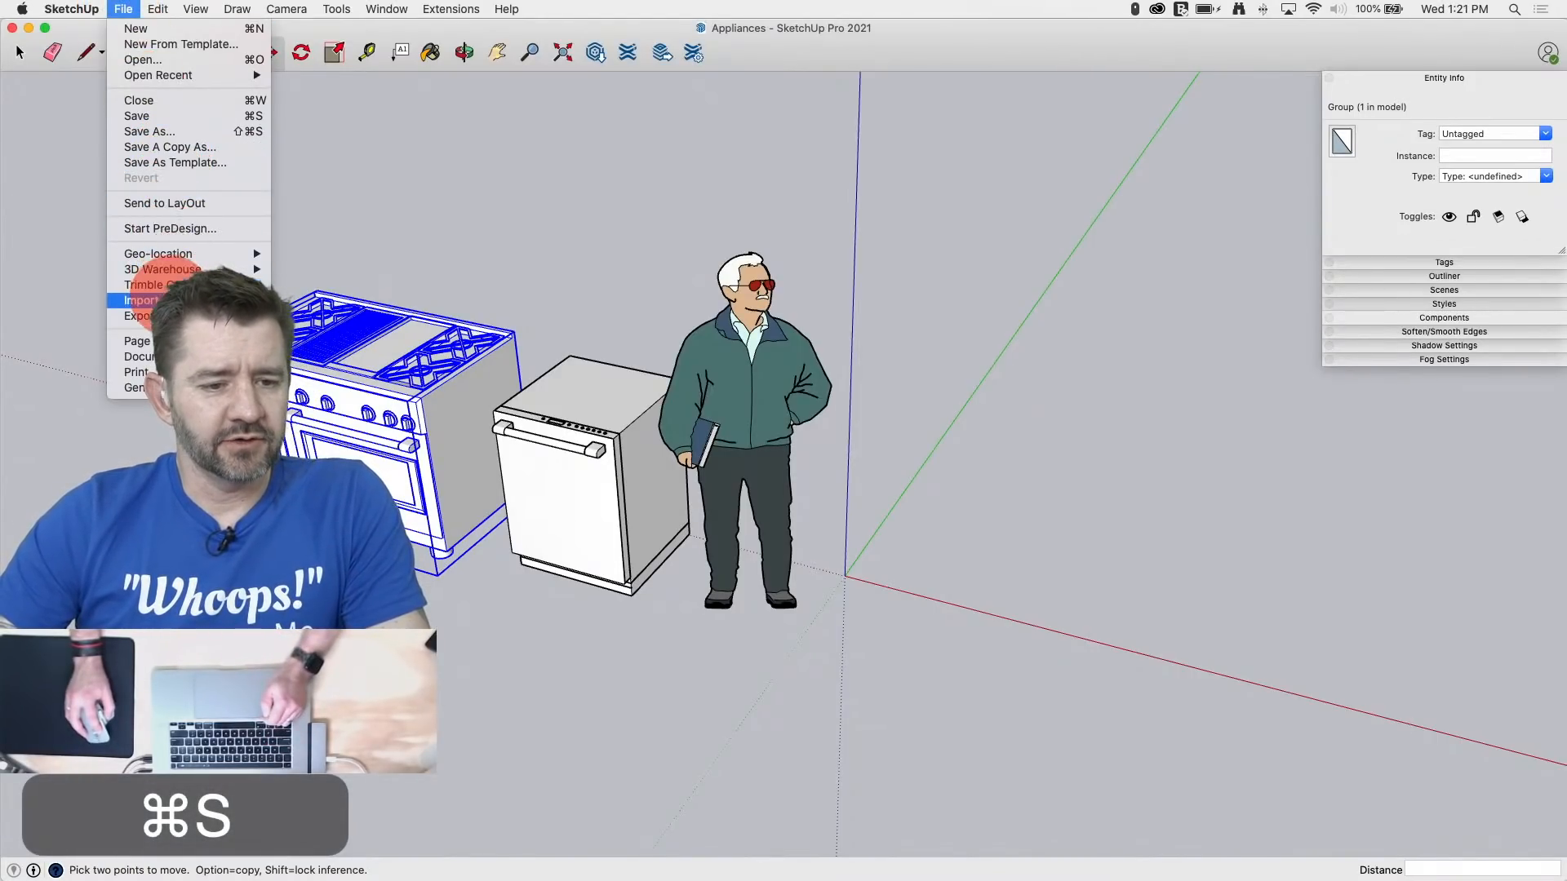
pyautogui.click(155, 299)
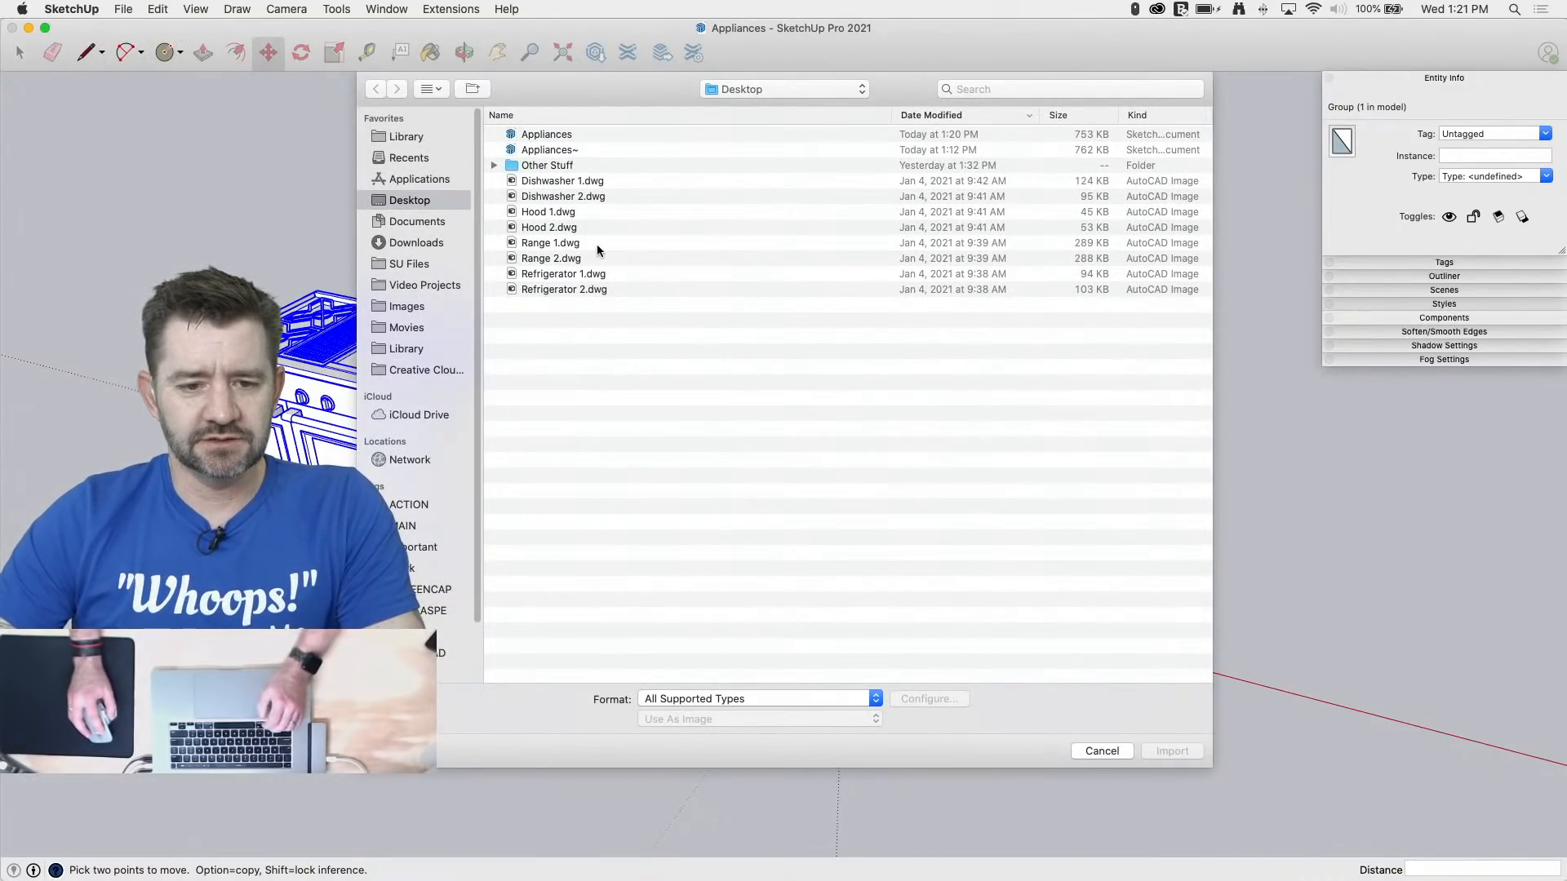
pyautogui.click(574, 213)
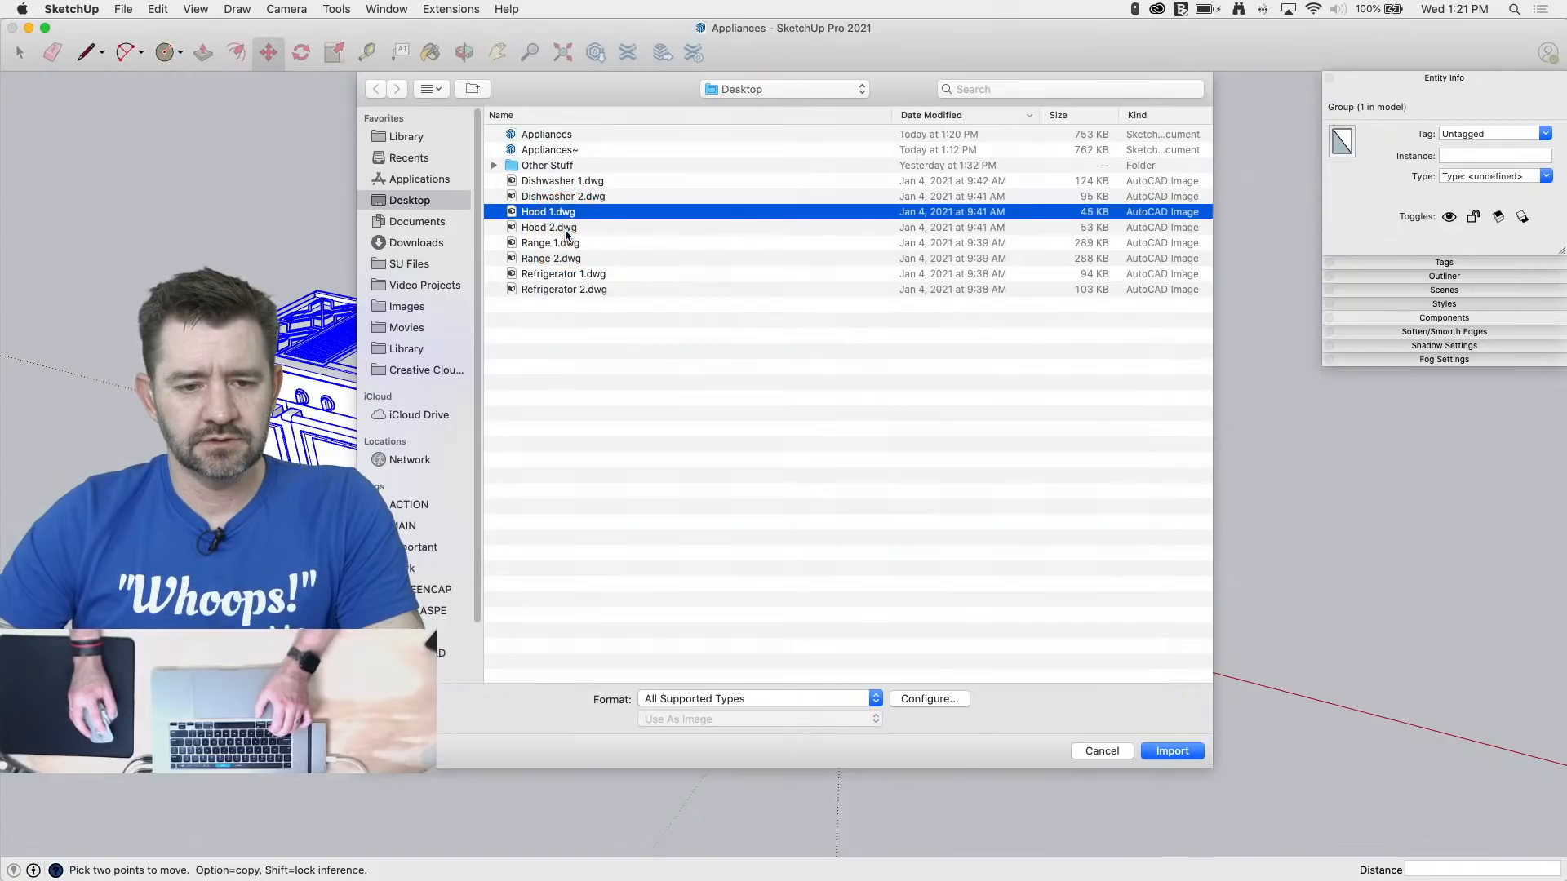
pyautogui.click(1168, 752)
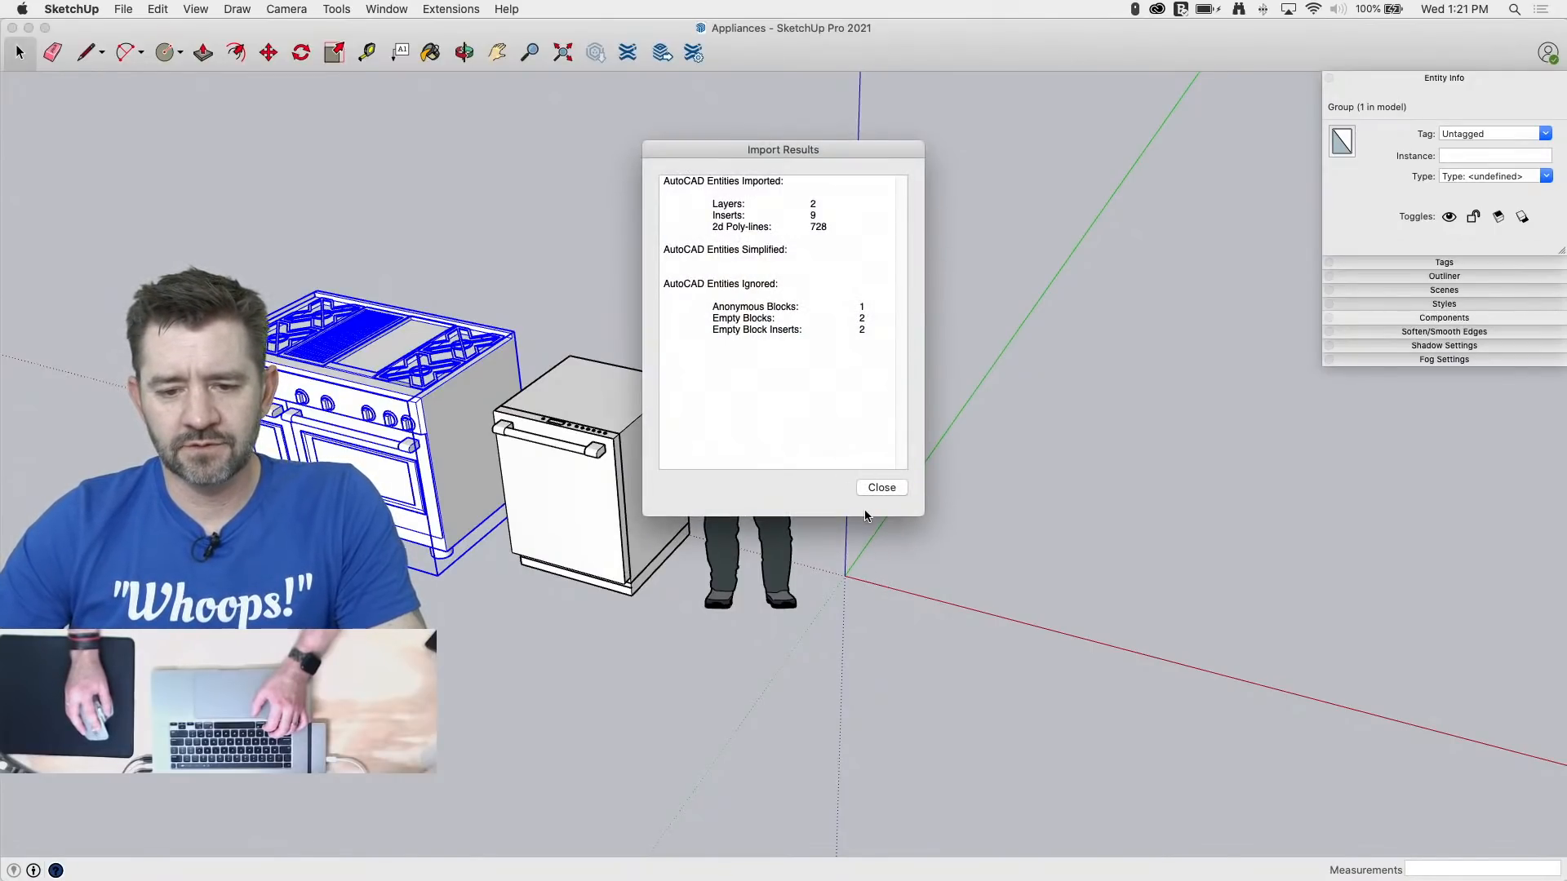
pyautogui.click(880, 488)
pyautogui.scroll(-3, 655, 597)
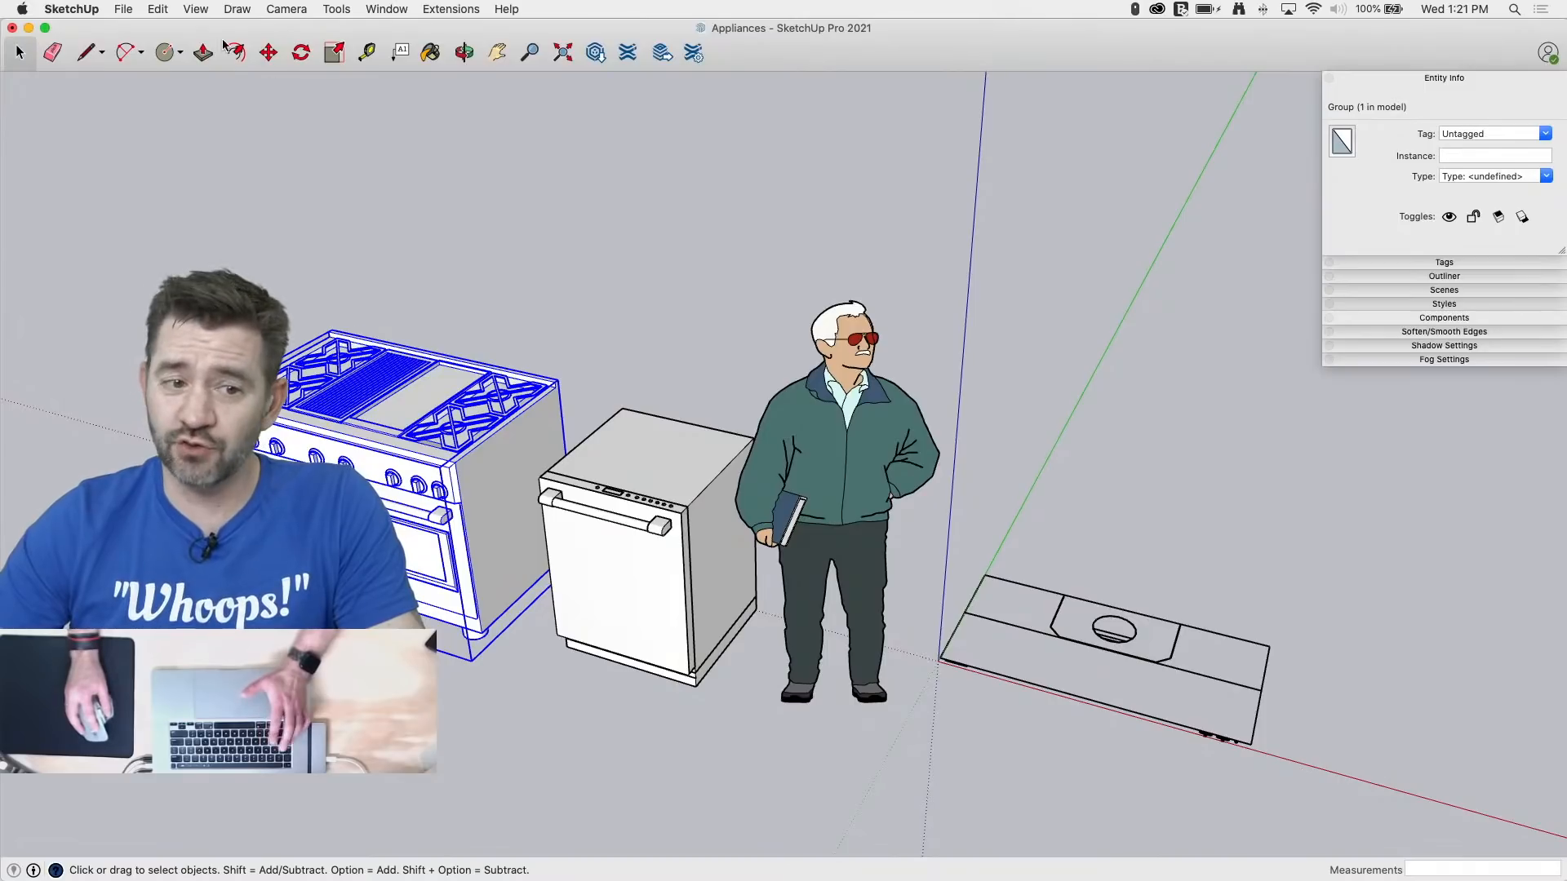
# Step: Import the Hood 2.dwg drawing from the Desktop and dismiss the import results
pyautogui.click(161, 11)
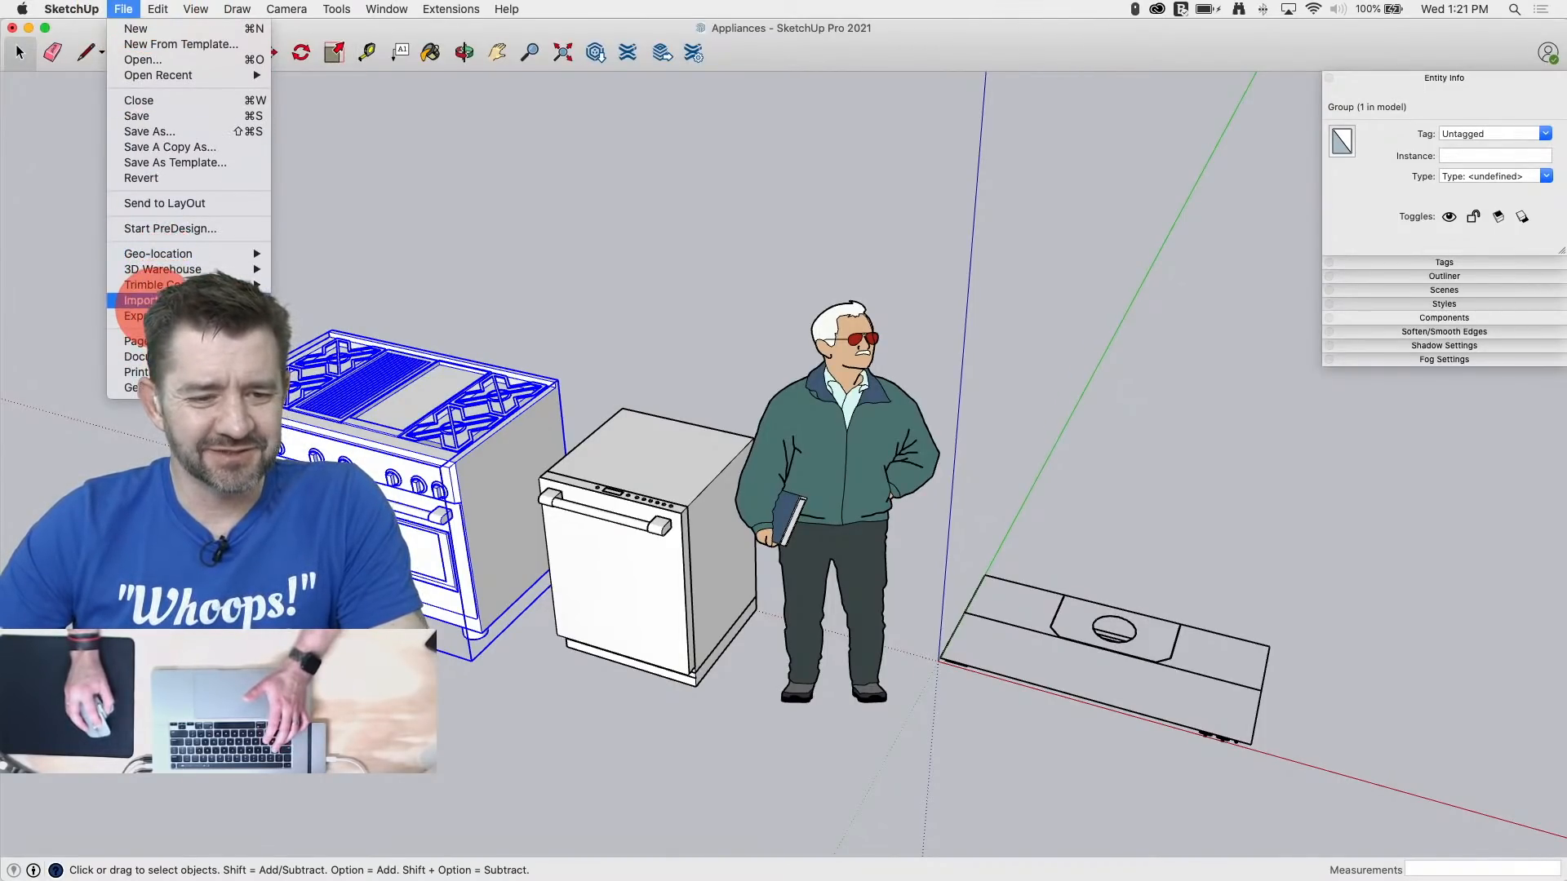
pyautogui.click(140, 301)
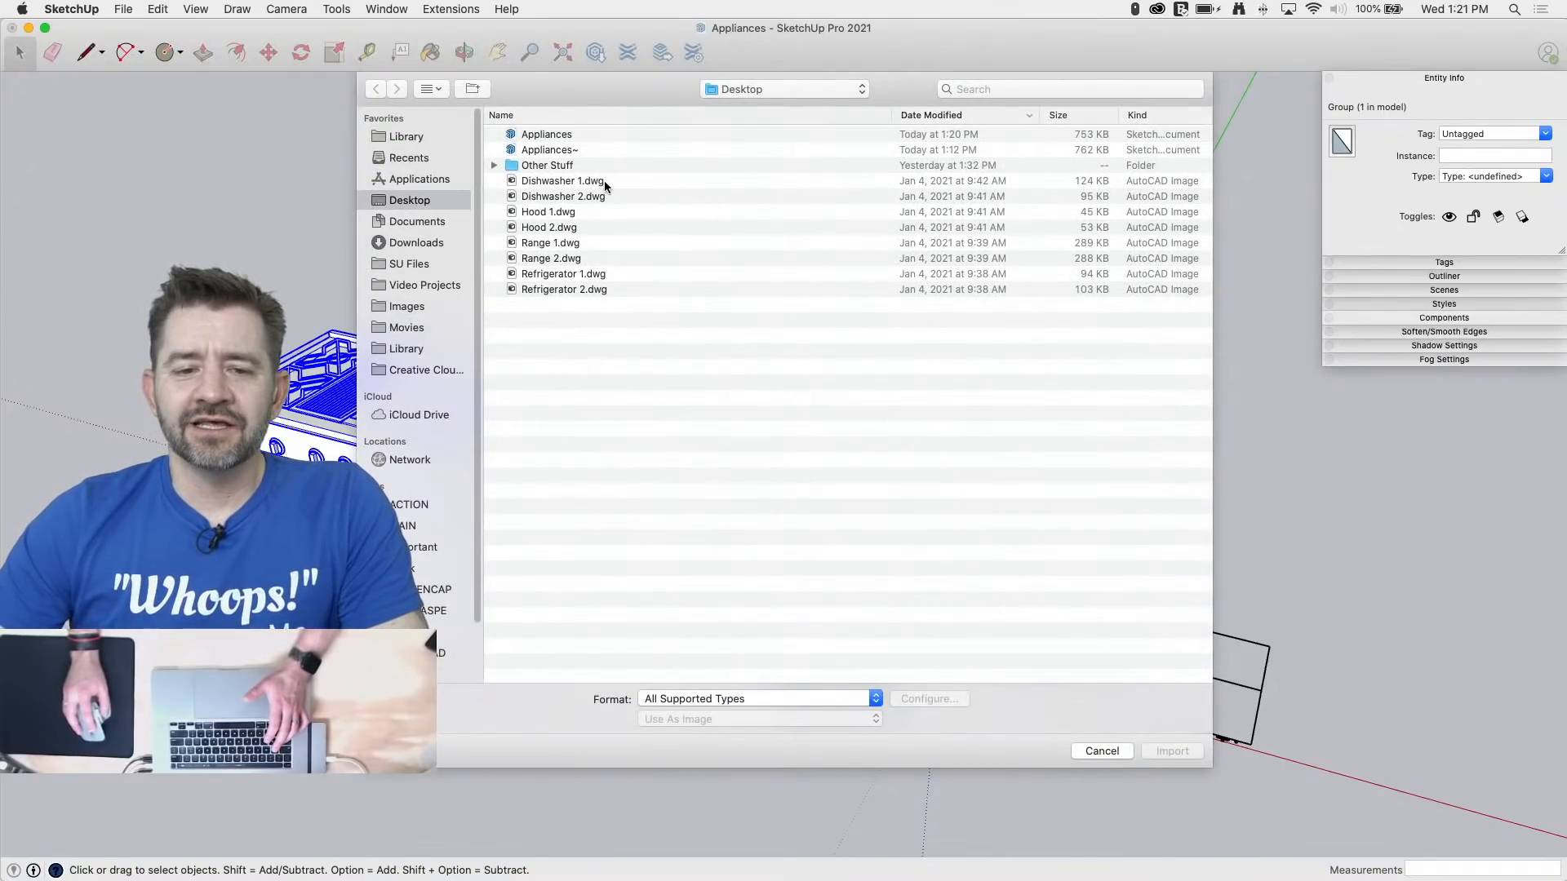
pyautogui.doubleClick(567, 230)
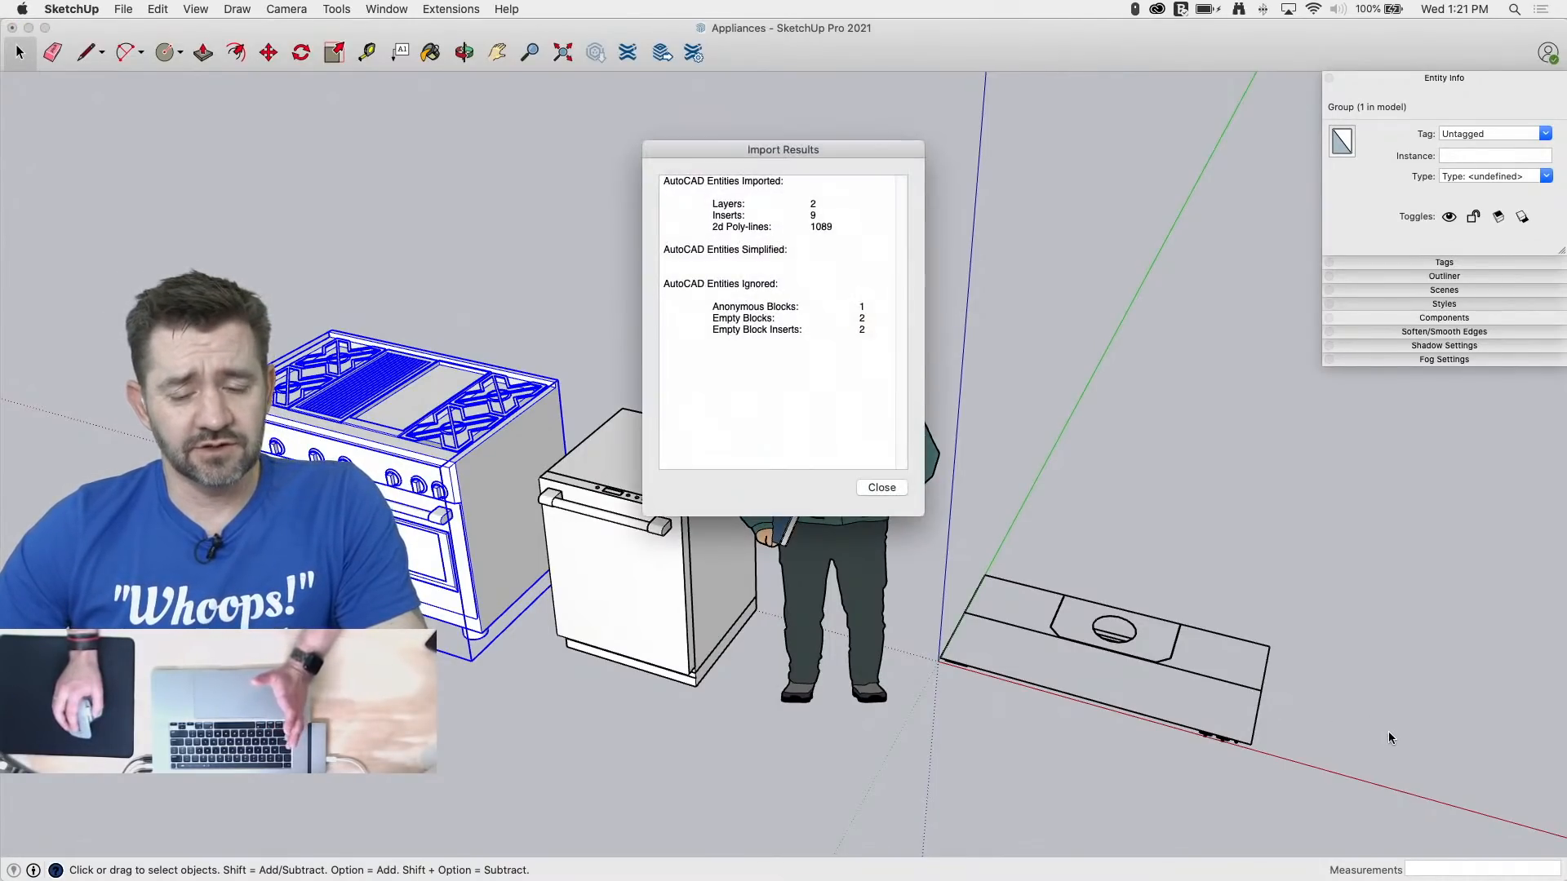
pyautogui.click(884, 493)
# Step: Move the flat Hood 1.dwg plan forward along the green axis until its back edge lines up with the upright hood elevation
pyautogui.moveTo(1398, 844); pyautogui.dragTo(1026, 570, button='middle')
pyautogui.click(1027, 570)
pyautogui.moveTo(1202, 609); pyautogui.dragTo(1021, 731, button='middle')
pyautogui.press('m')
pyautogui.click(999, 781)
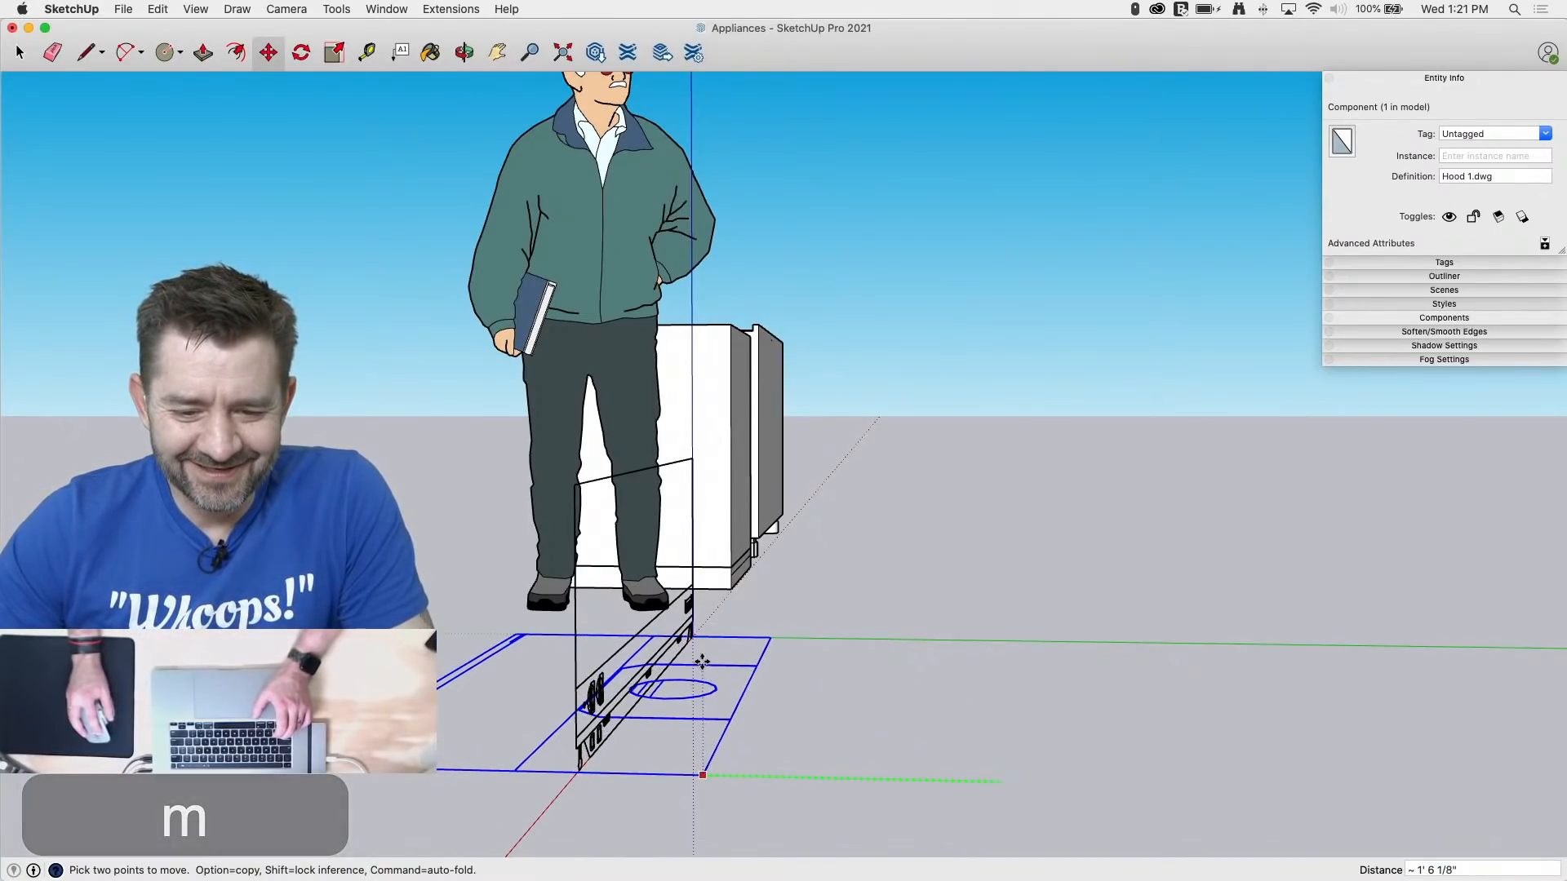
pyautogui.click(696, 634)
pyautogui.moveTo(696, 634)
pyautogui.mouseDown(button='middle')
pyautogui.moveTo(576, 775)
pyautogui.moveTo(1049, 742)
pyautogui.moveTo(982, 739)
pyautogui.mouseUp(button='middle')
pyautogui.scroll(-5, 986, 723)
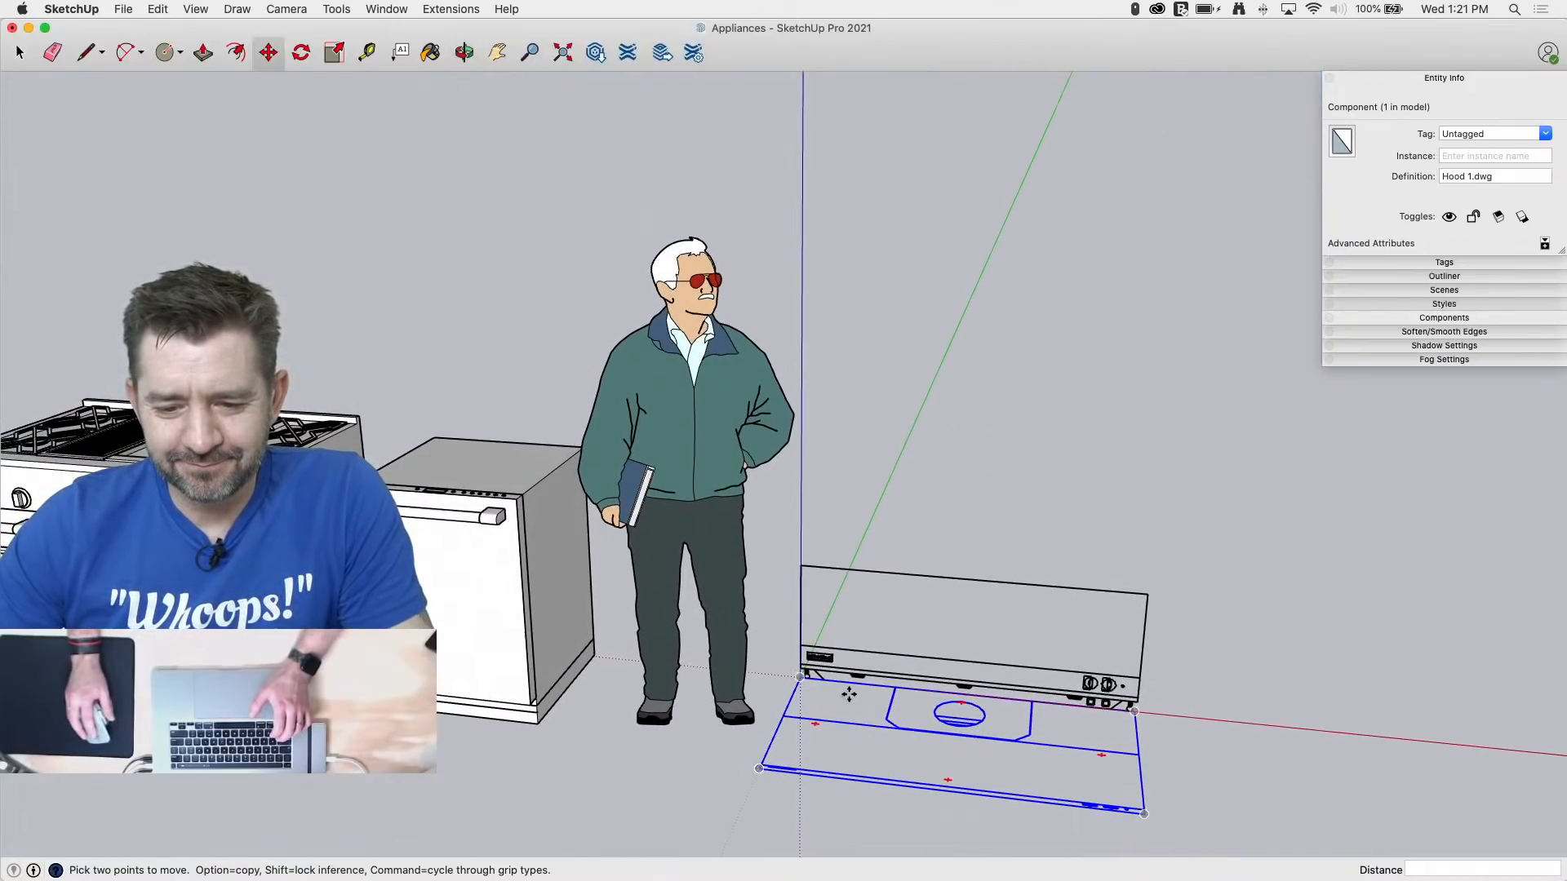
# Step: Draw a rectangle over the hood elevation's outline and extrude it forward to the front edge of the plan drawing
pyautogui.press('r')
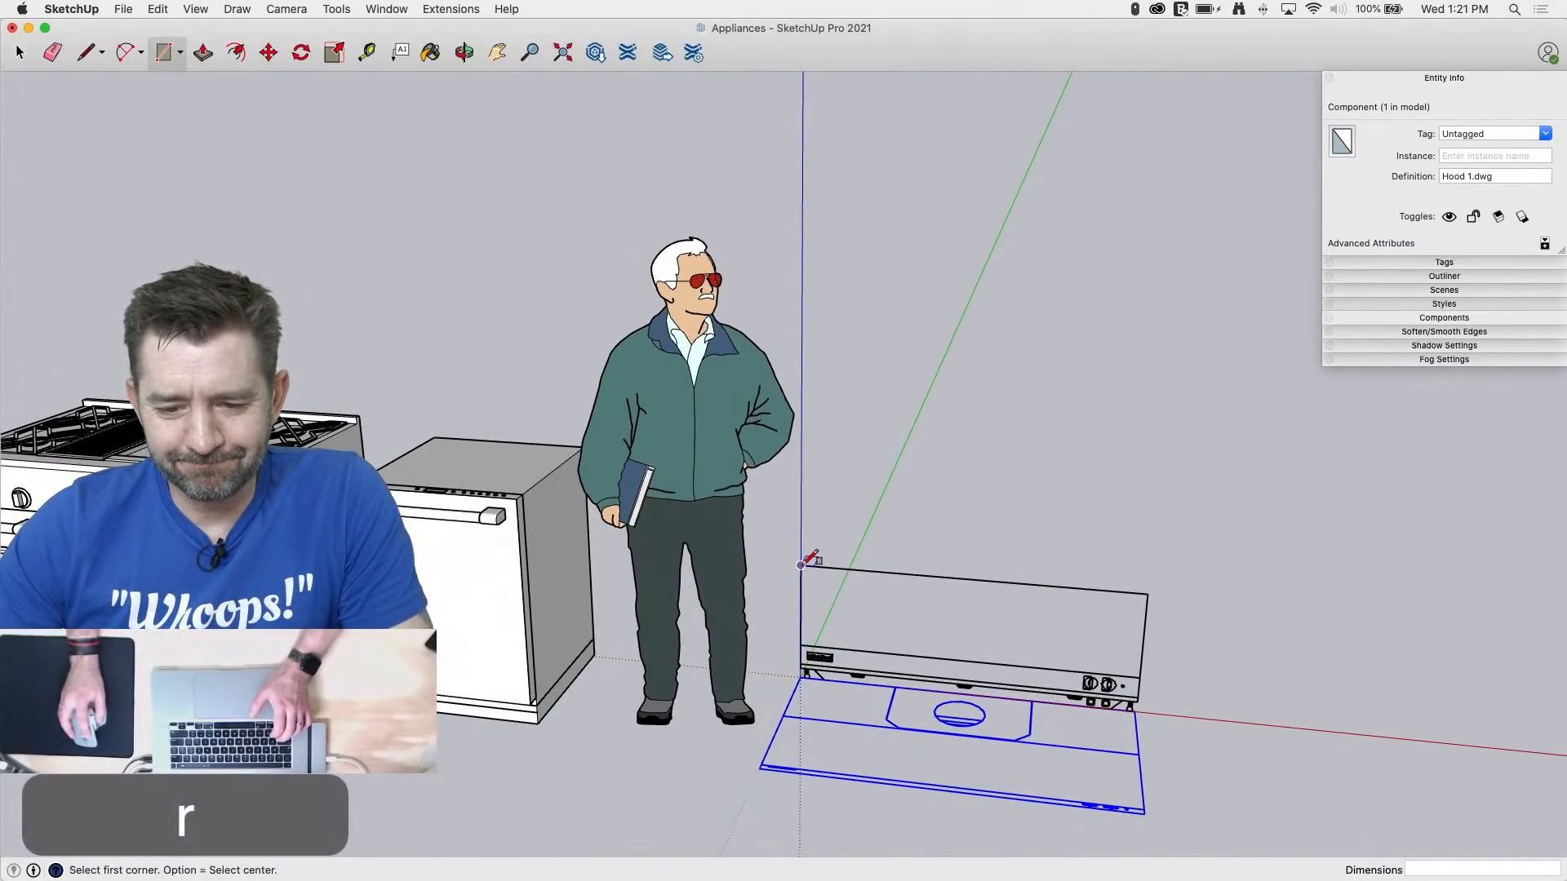
pyautogui.click(1145, 710)
pyautogui.press('p')
pyautogui.click(1109, 692)
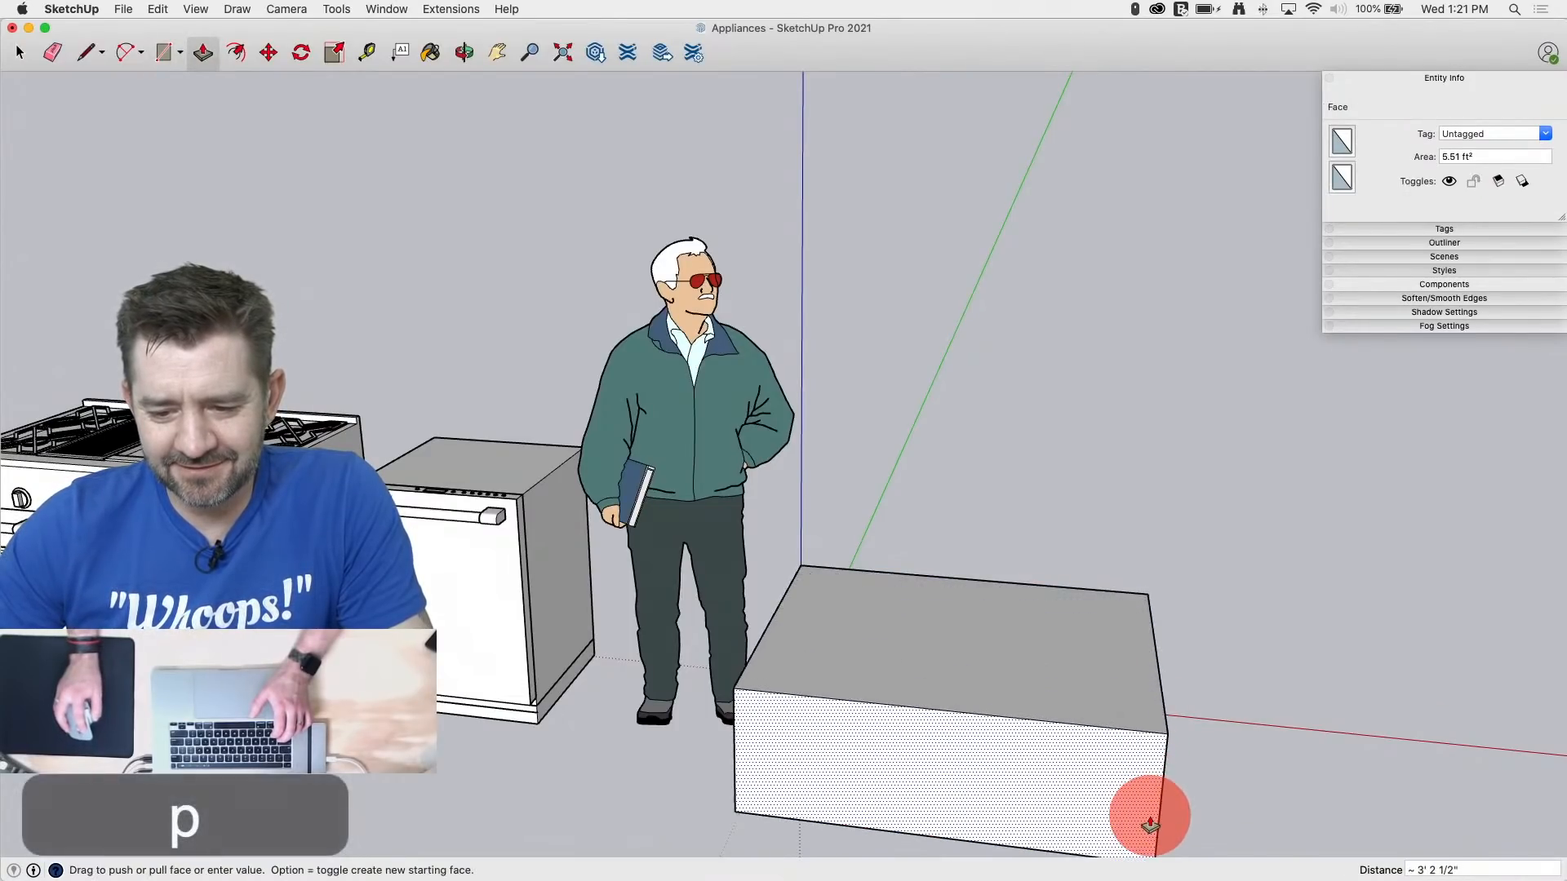
pyautogui.moveTo(1192, 783); pyautogui.dragTo(954, 629, button='middle')
pyautogui.moveTo(1038, 816); pyautogui.dragTo(1060, 832)
pyautogui.moveTo(1216, 790); pyautogui.dragTo(408, 701, button='middle')
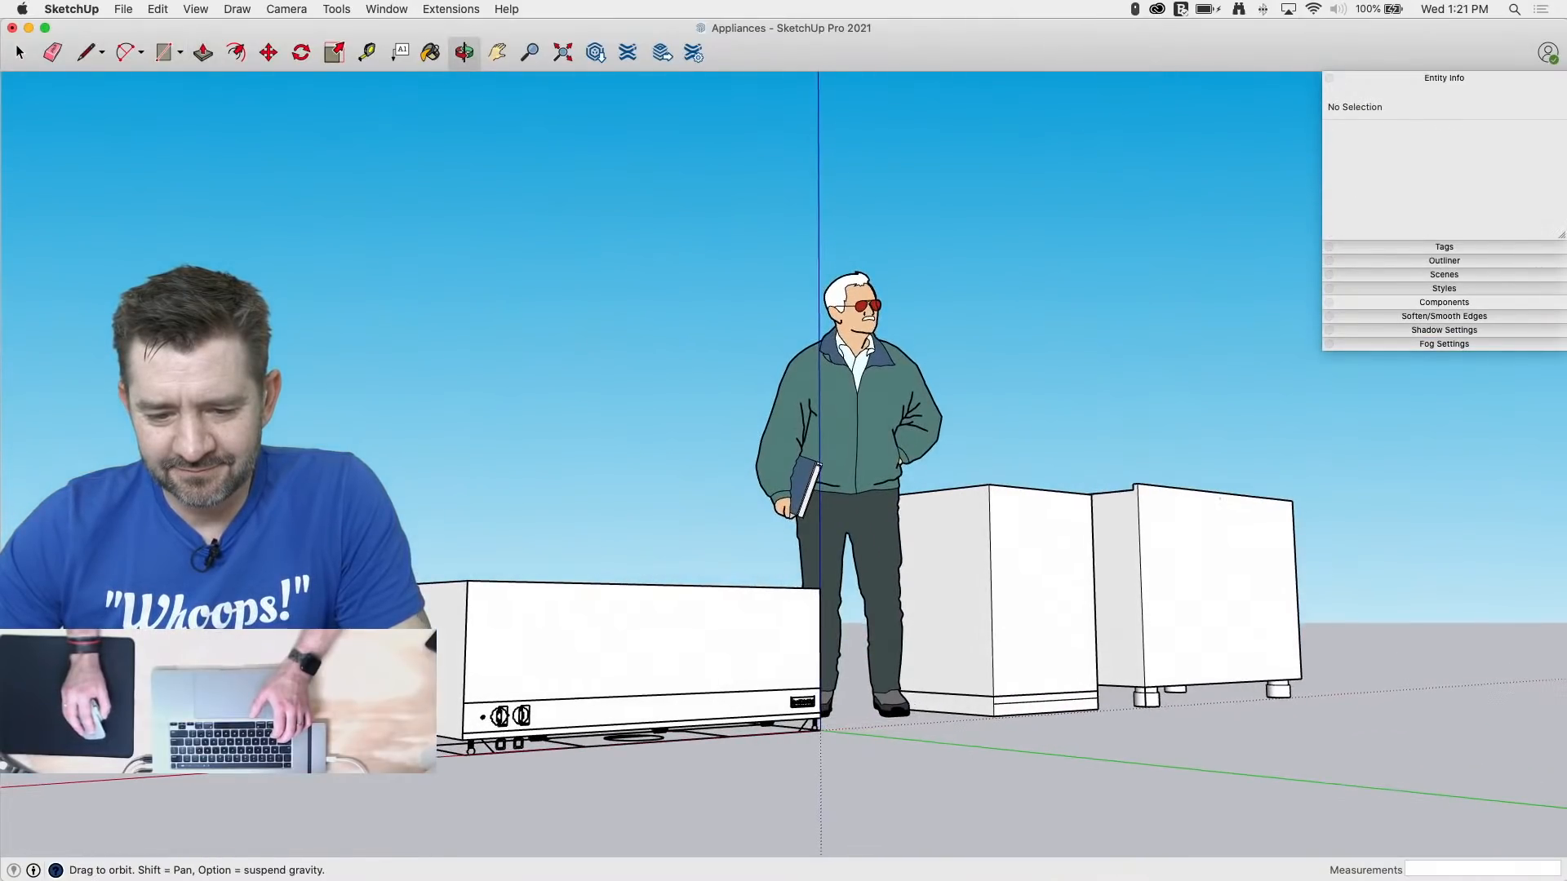
# Step: Draw the lip-height line across the box's side and front faces, and erase the line on the side face
pyautogui.press('l')
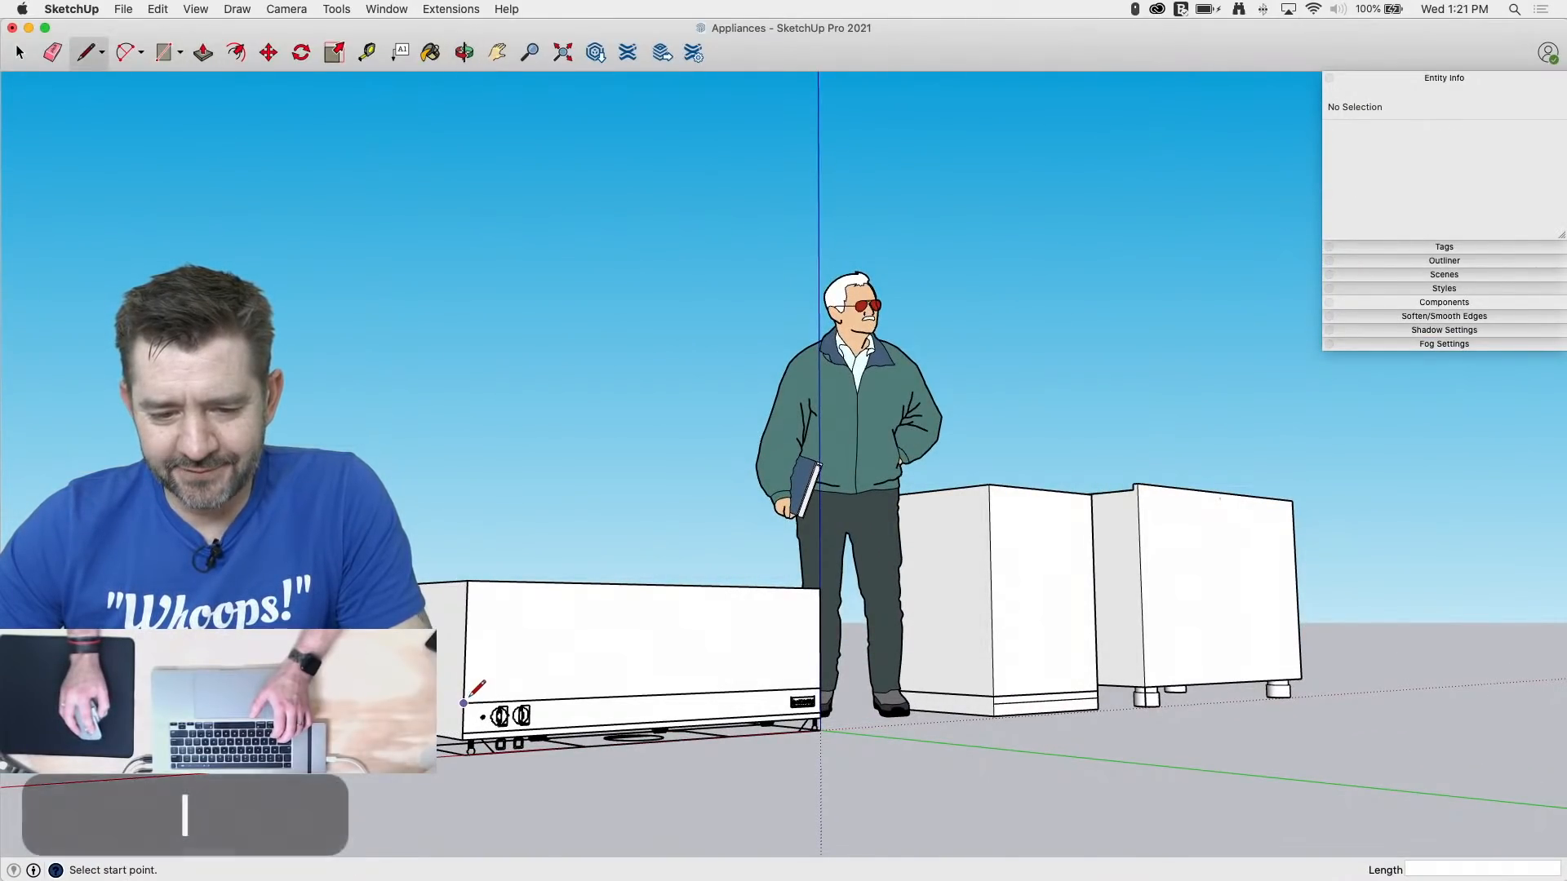
pyautogui.click(463, 702)
pyautogui.click(359, 694)
pyautogui.moveTo(359, 694); pyautogui.dragTo(1106, 702, button='middle')
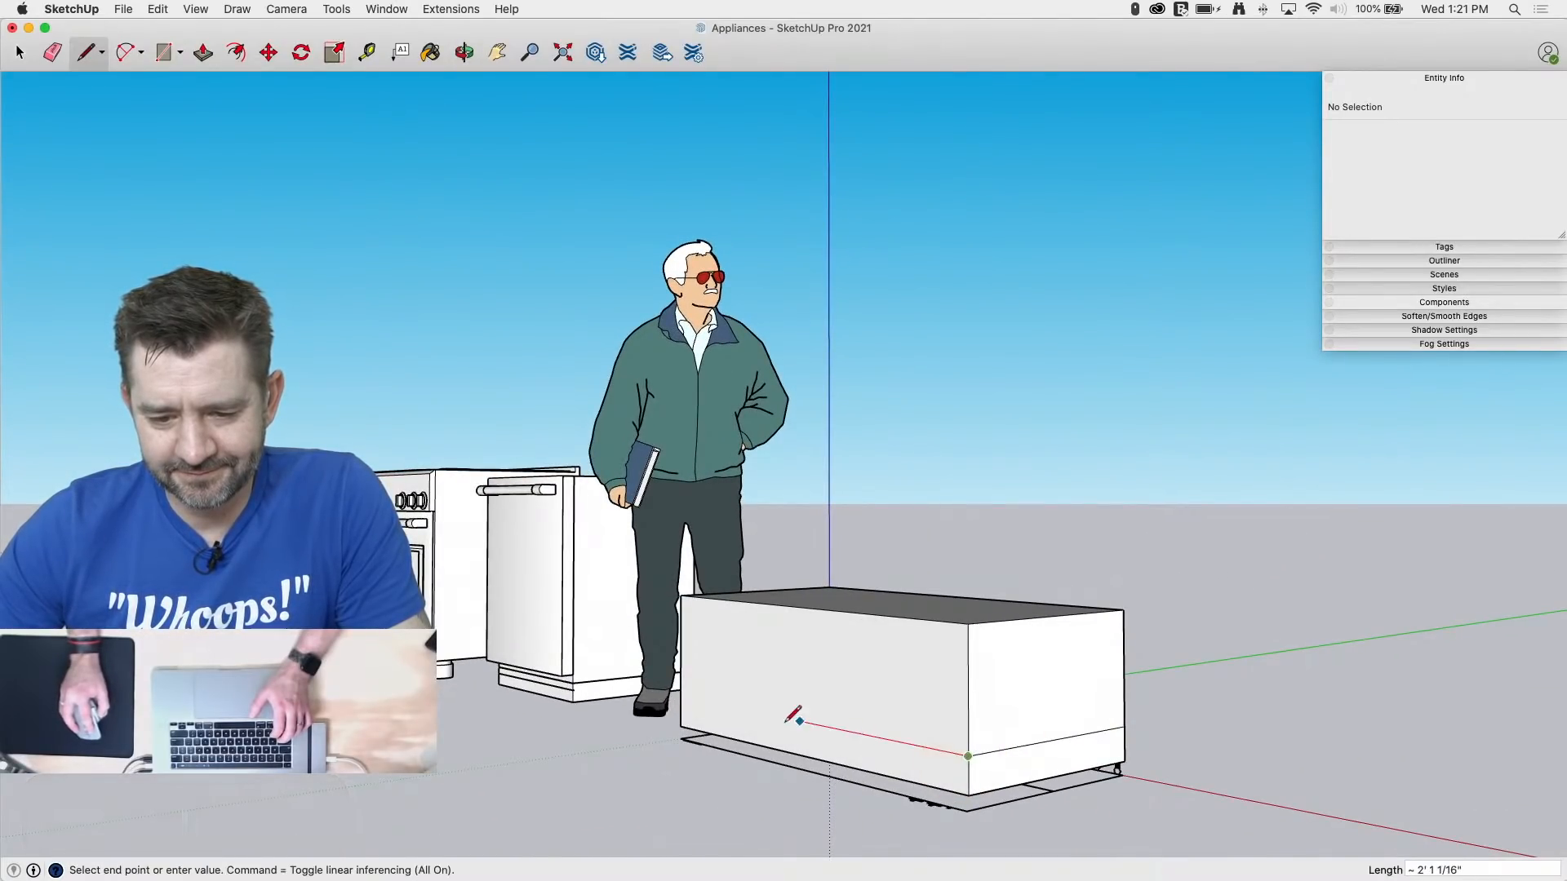
pyautogui.press('e')
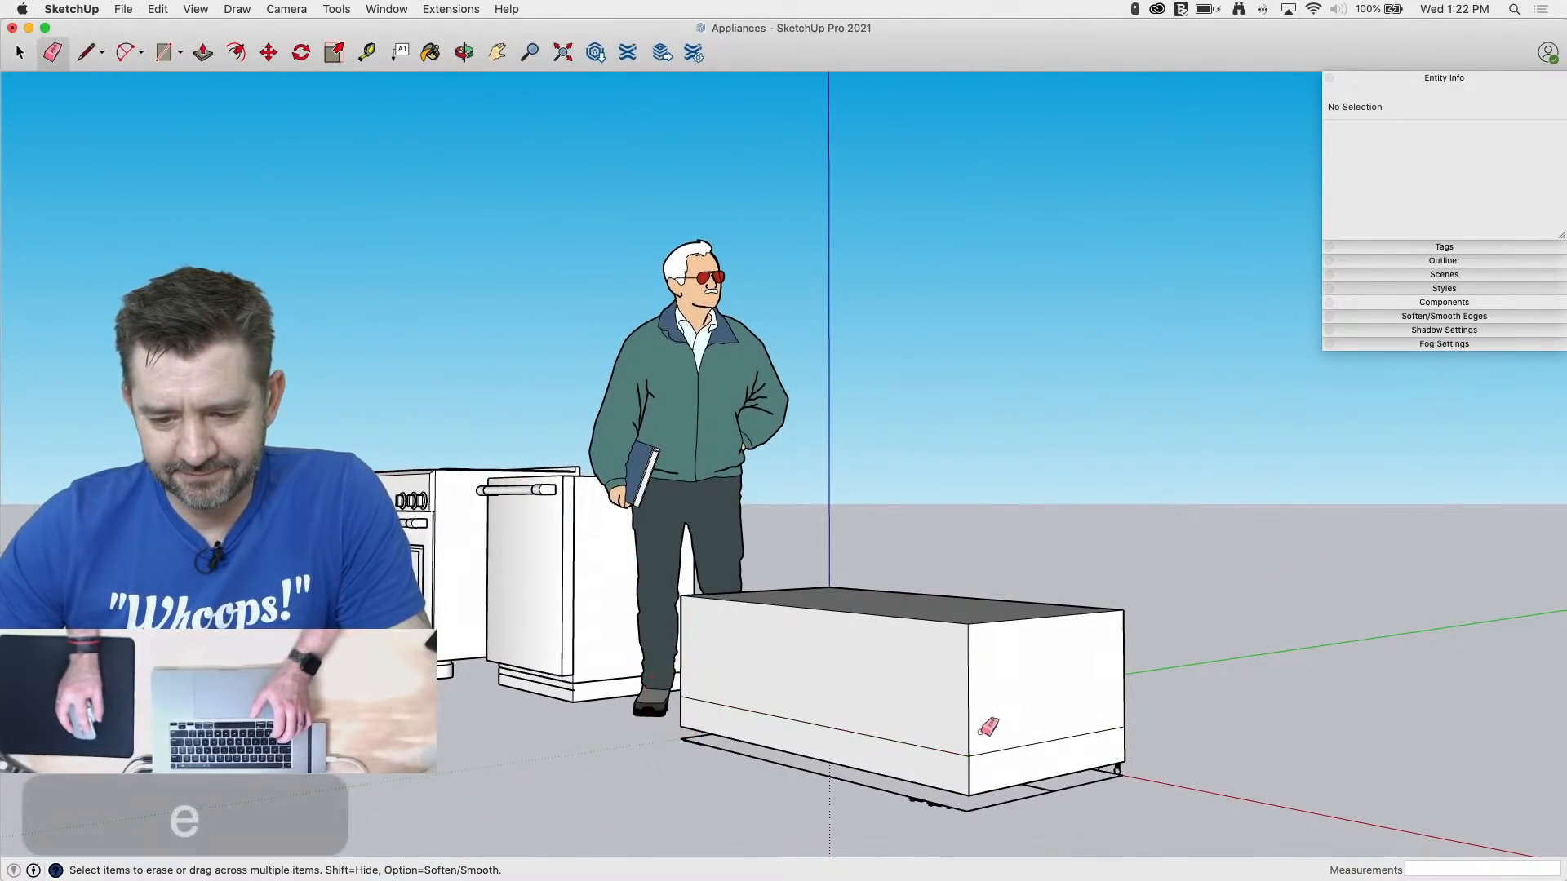
pyautogui.moveTo(1217, 769)
pyautogui.mouseDown(button='middle')
pyautogui.moveTo(1140, 790)
pyautogui.moveTo(1091, 742)
pyautogui.moveTo(818, 654)
pyautogui.mouseUp(button='middle')
# Step: Move the box's top front edge back along the green axis to the plan's dividing line to slope the hood's front
pyautogui.press('space')
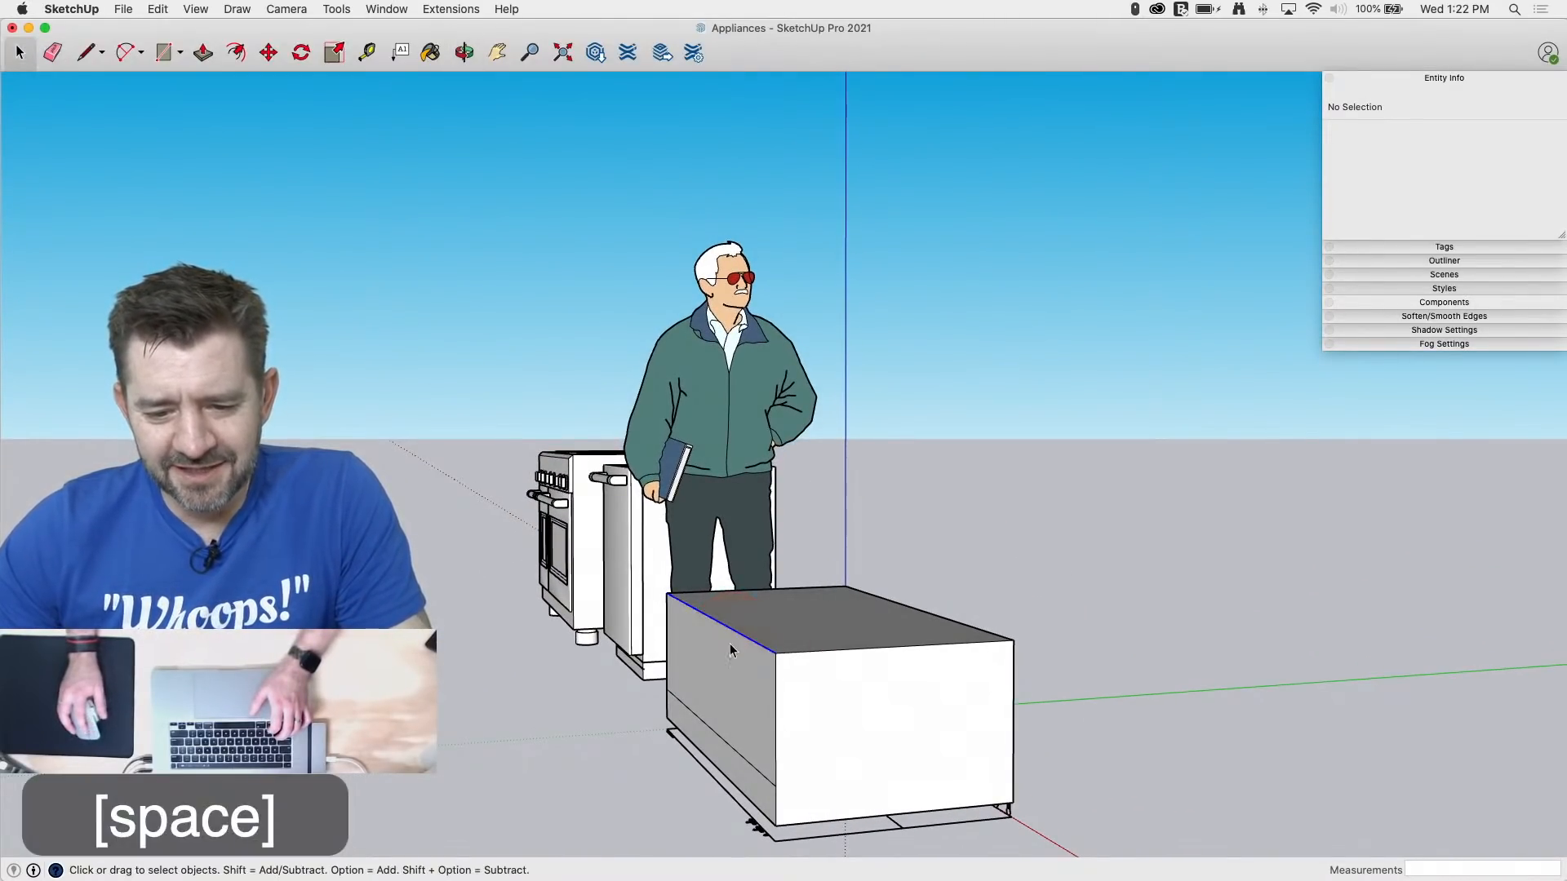
pyautogui.press('m')
pyautogui.click(777, 653)
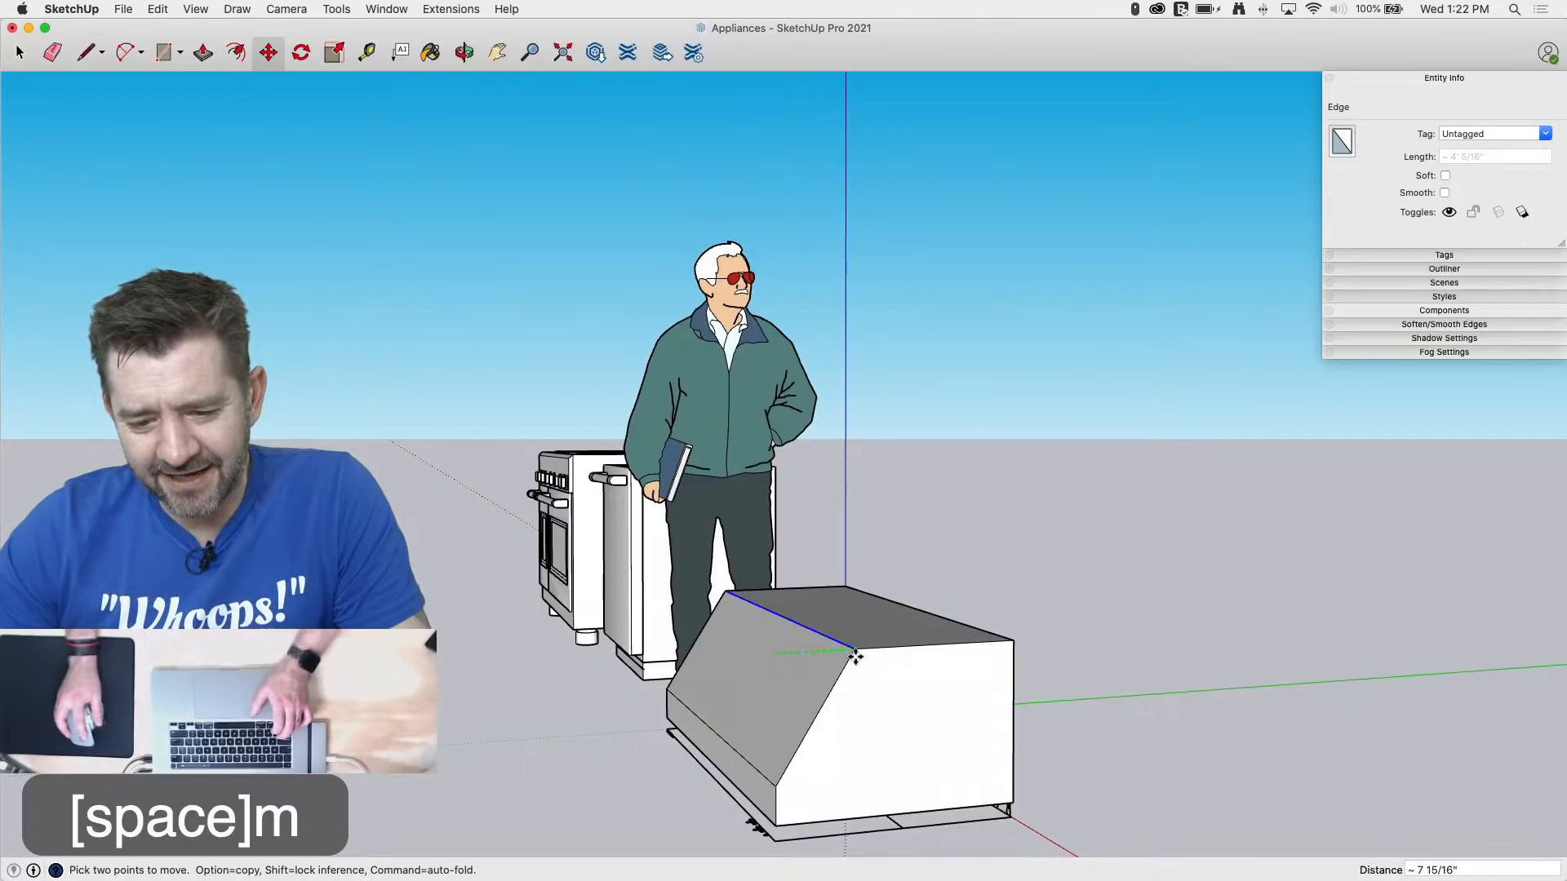
pyautogui.click(906, 825)
# Step: Open the Hood 1.dwg plan component for editing from beneath the hood
pyautogui.press('o')
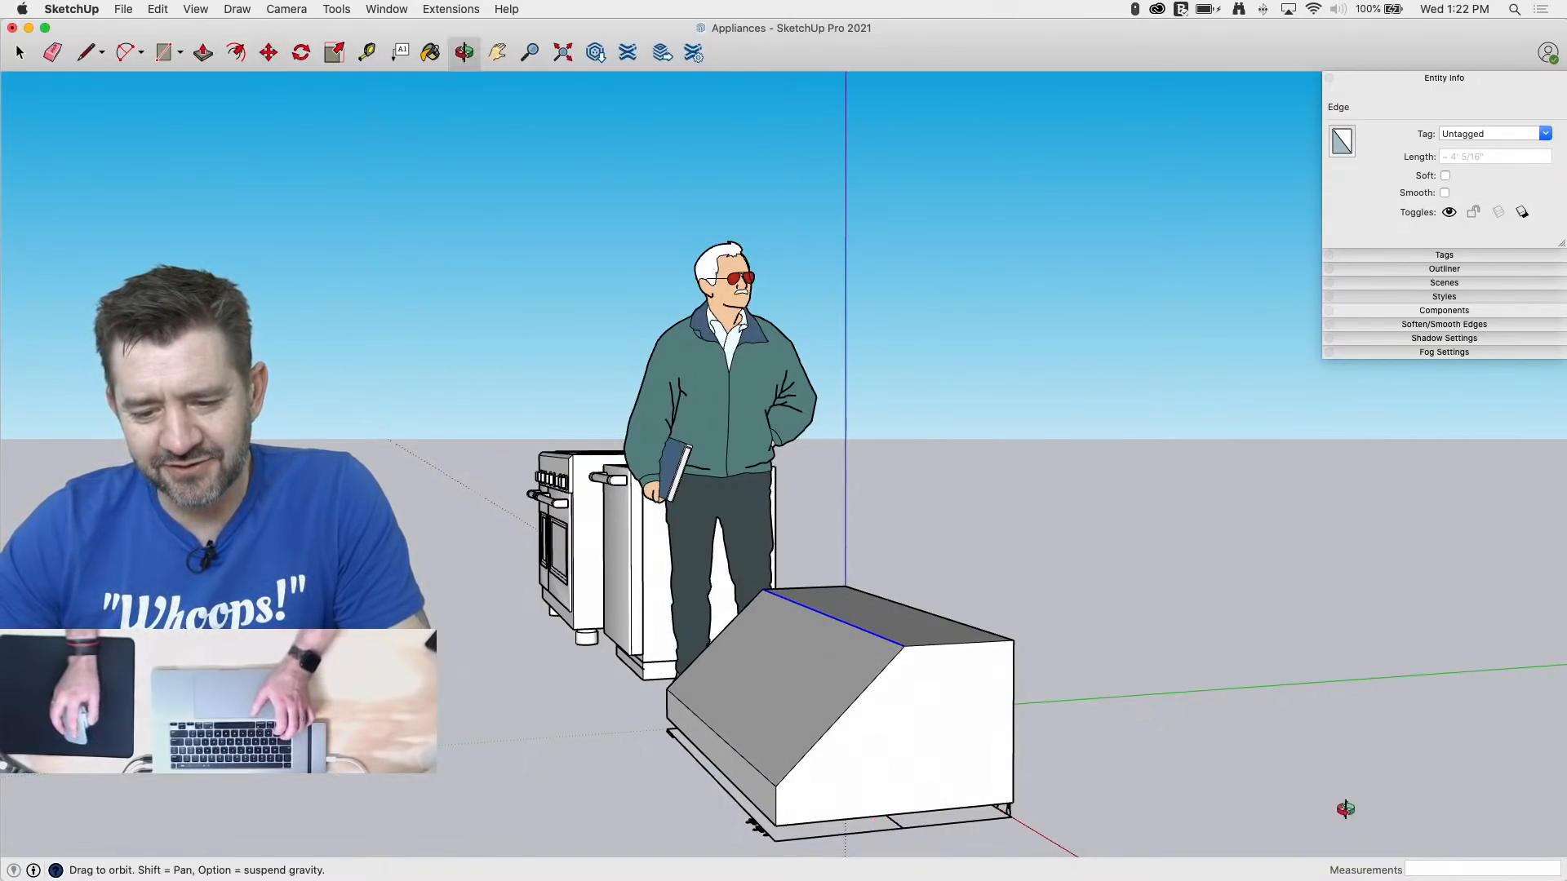
pyautogui.moveTo(1344, 808); pyautogui.dragTo(912, 606)
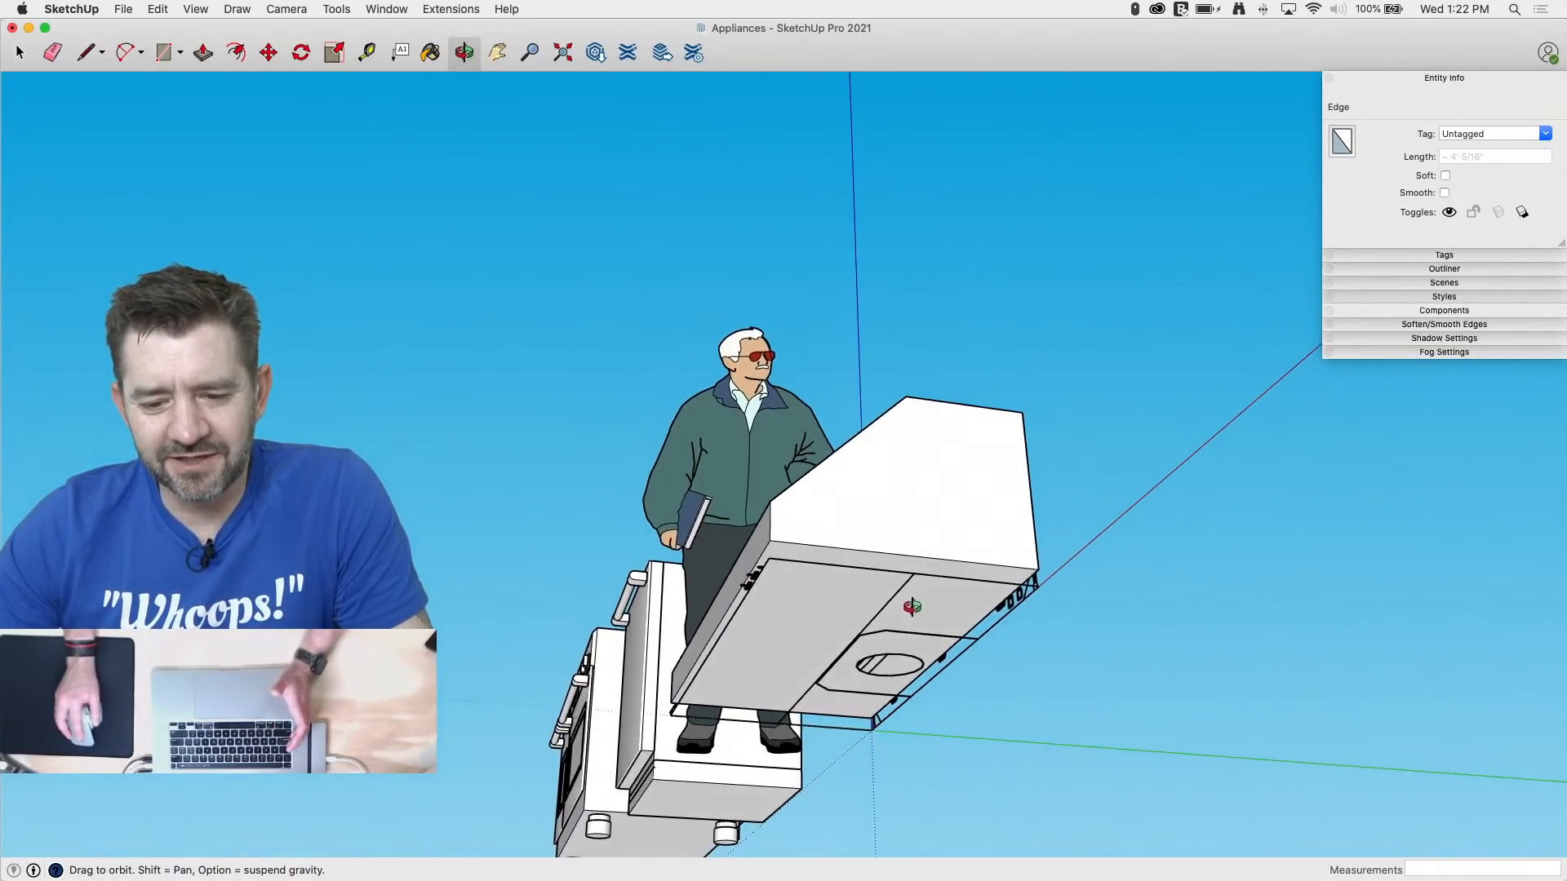
pyautogui.moveTo(911, 606); pyautogui.dragTo(825, 563, button='middle')
pyautogui.scroll(6, 844, 633)
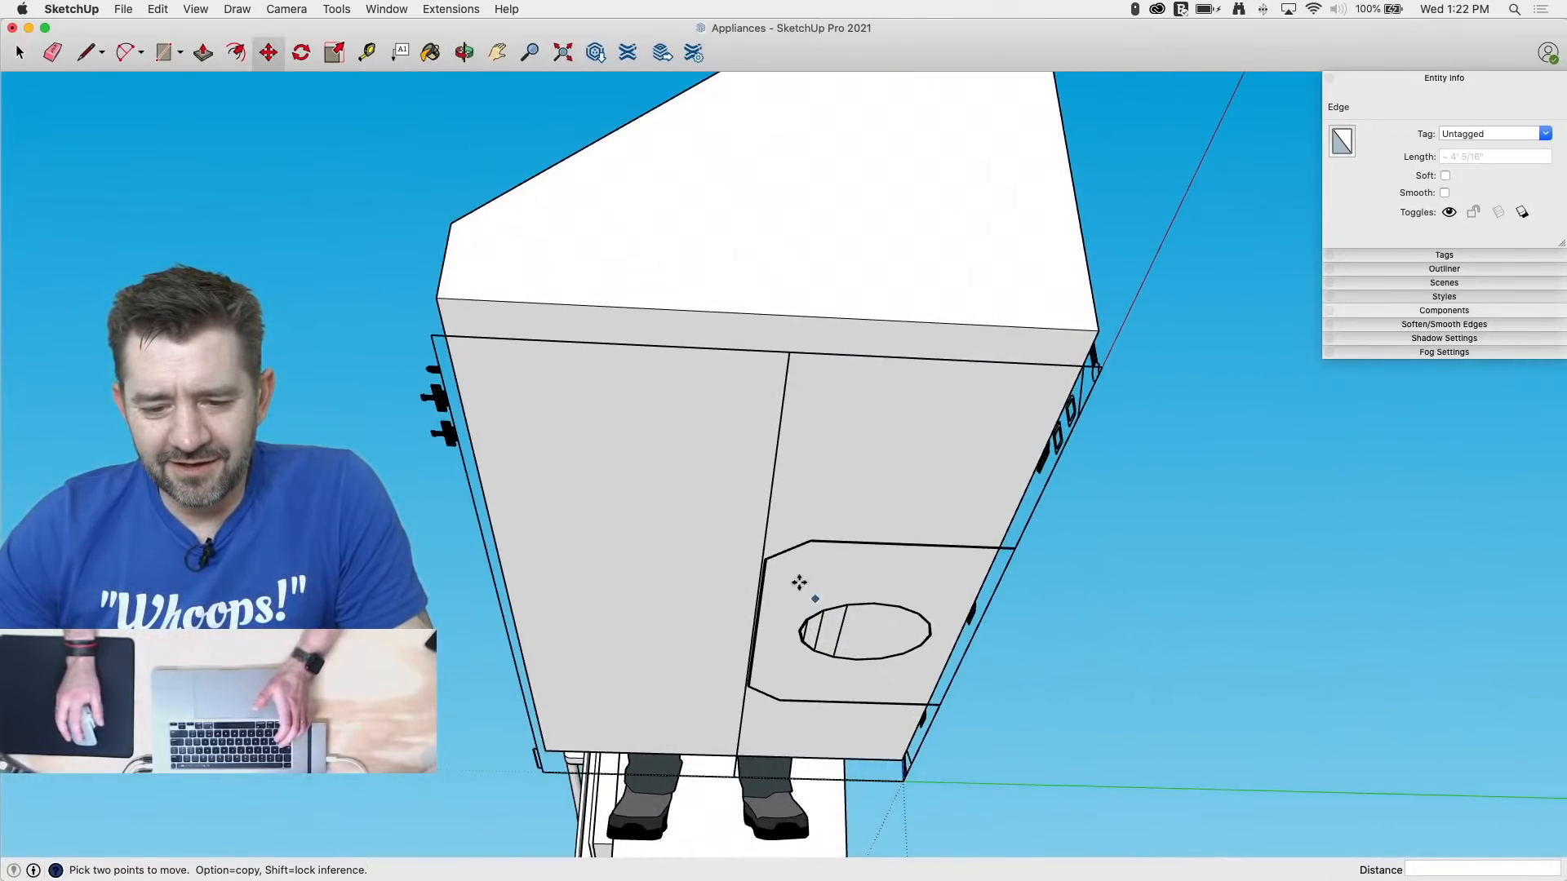
pyautogui.press('space')
pyautogui.moveTo(798, 595); pyautogui.dragTo(1002, 566)
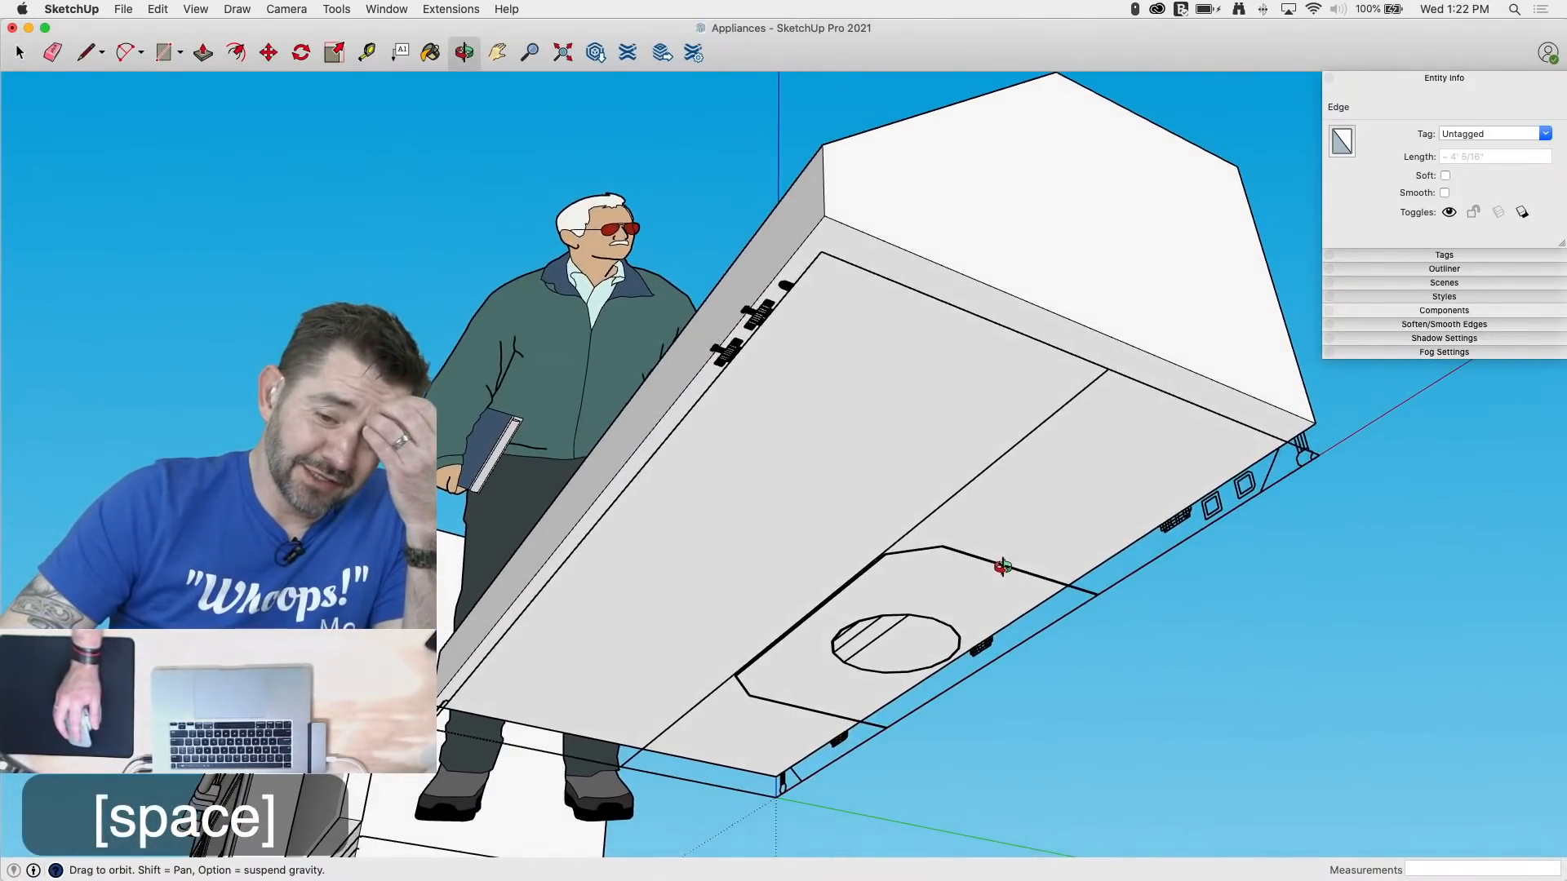
pyautogui.moveTo(1003, 566); pyautogui.dragTo(860, 477, button='middle')
pyautogui.doubleClick(1001, 564)
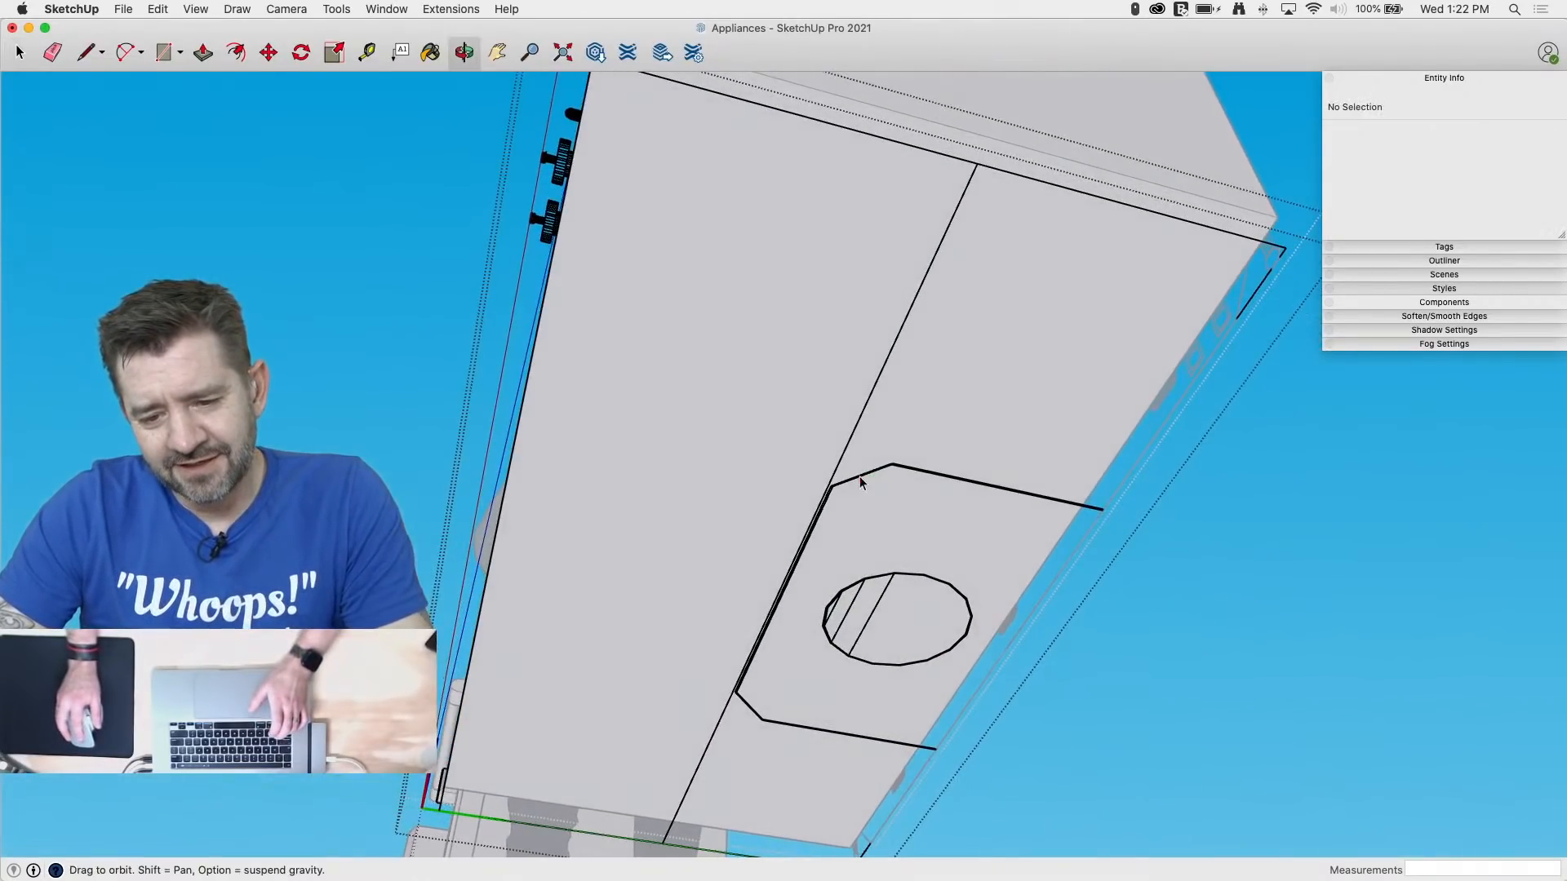
# Step: Select the angled corner edge of the duct plate outline and examine the outline's edges up close
pyautogui.click(874, 473)
pyautogui.scroll(5, 860, 506)
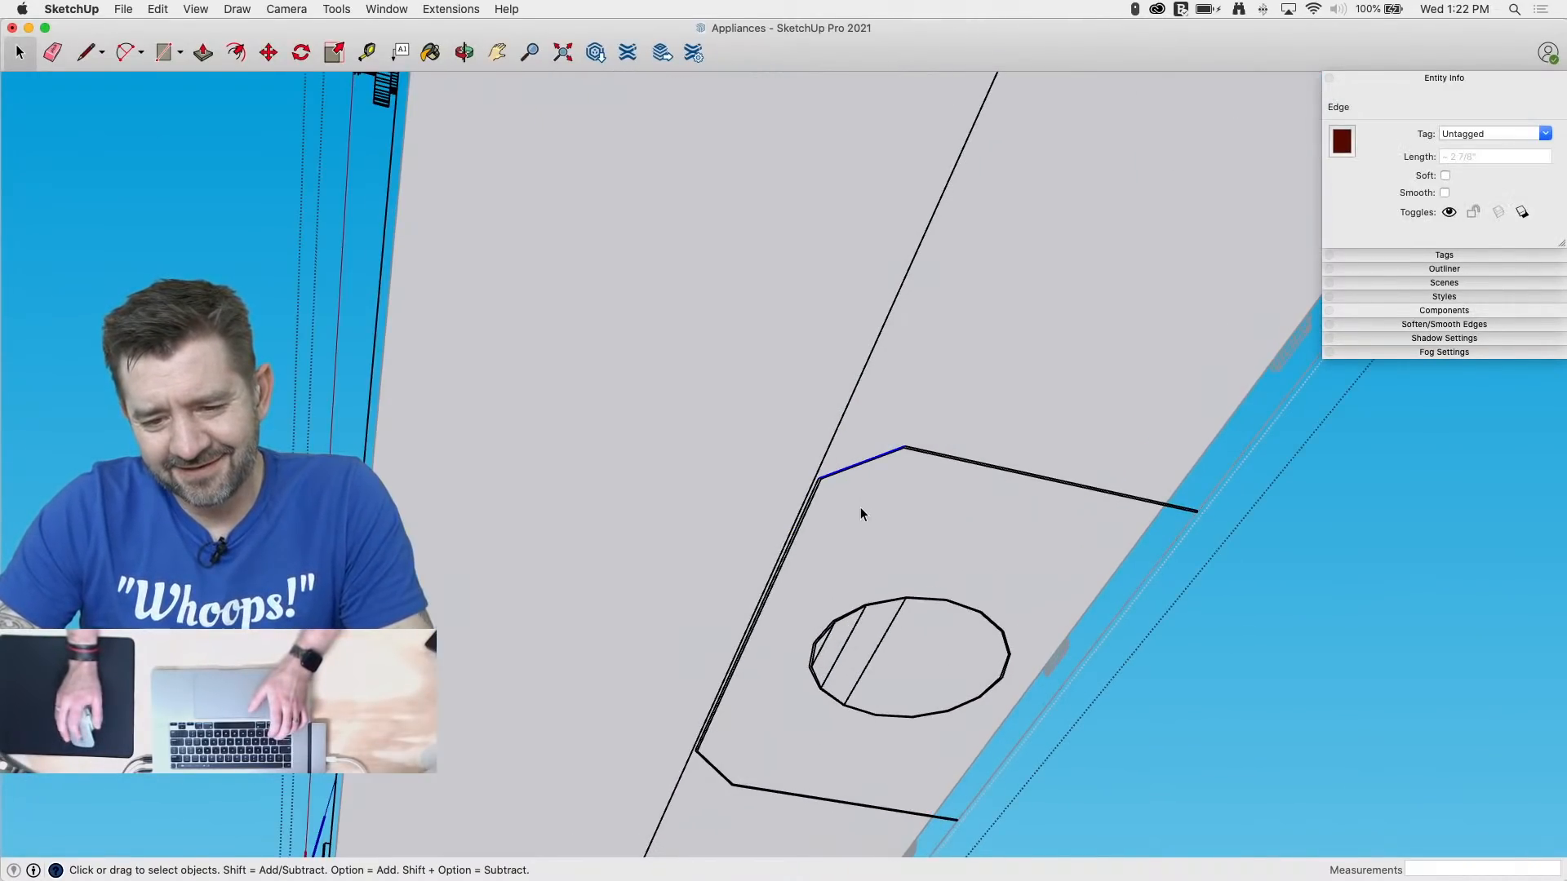
pyautogui.scroll(3, 806, 486)
pyautogui.moveTo(808, 486); pyautogui.dragTo(904, 496, button='middle')
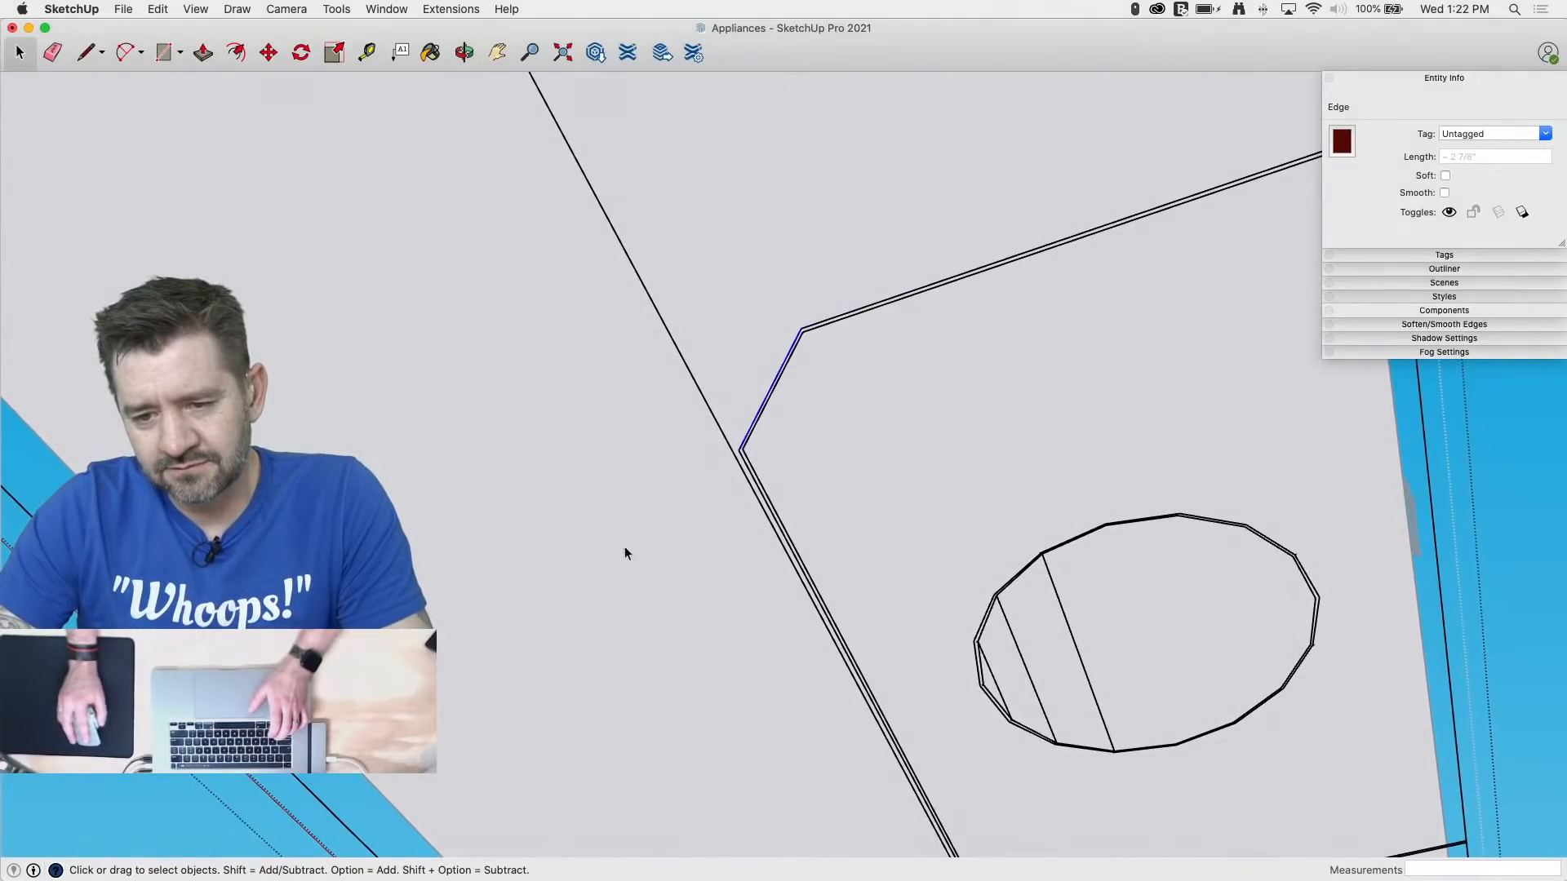
pyautogui.scroll(-4, 625, 546)
pyautogui.scroll(3, 1236, 467)
pyautogui.scroll(2, 1236, 469)
# Step: Draw a line between the open ends of the duct plate outline to close it, and select the resulting face
pyautogui.press('l')
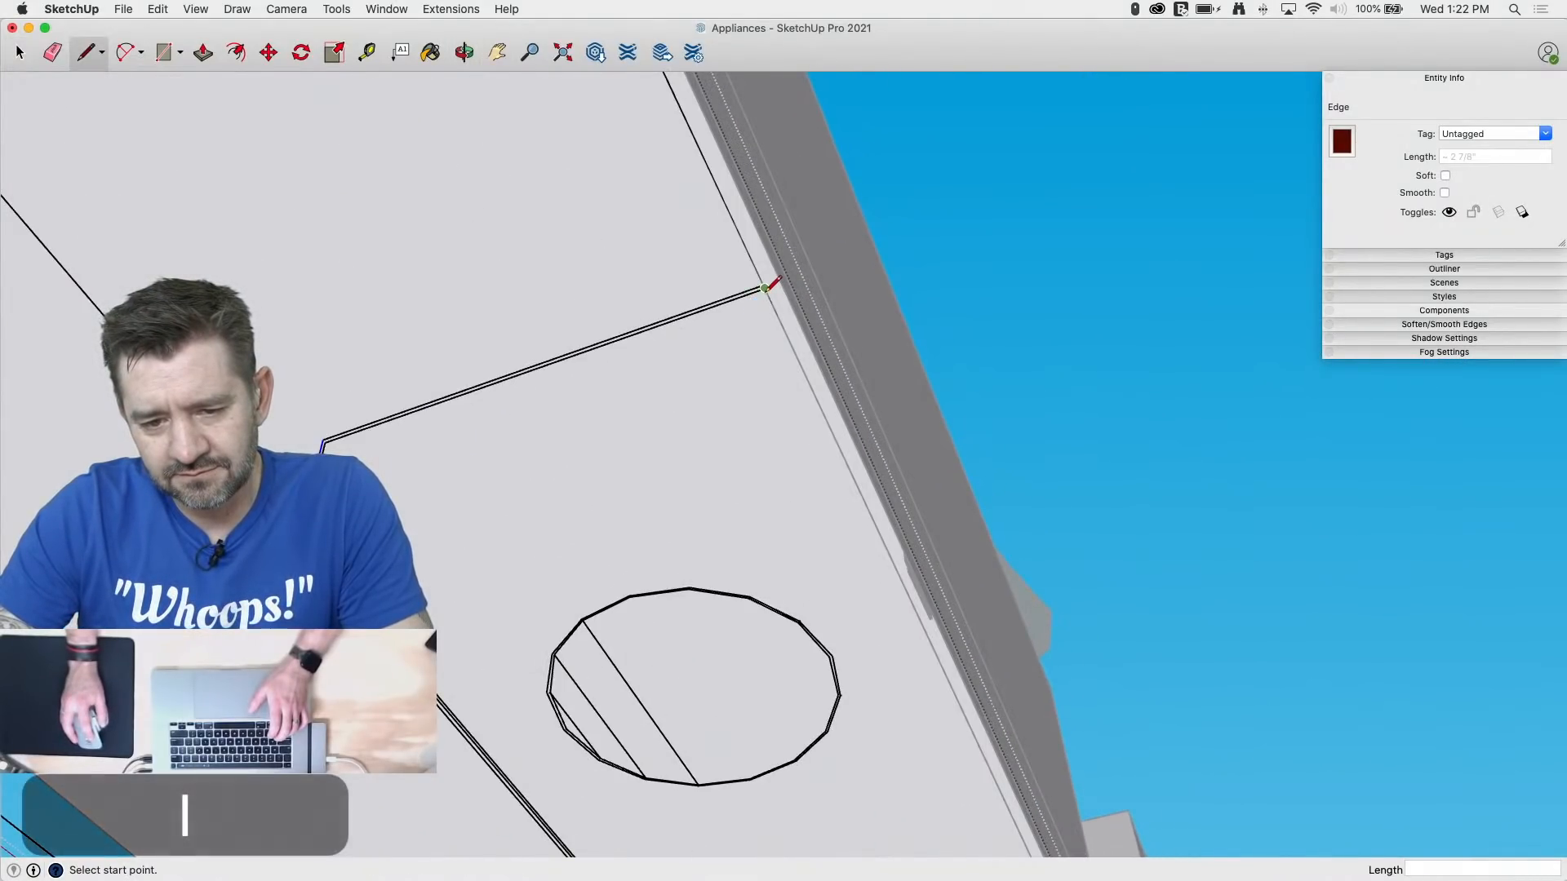
pyautogui.scroll(-3, 728, 424)
pyautogui.scroll(4, 915, 639)
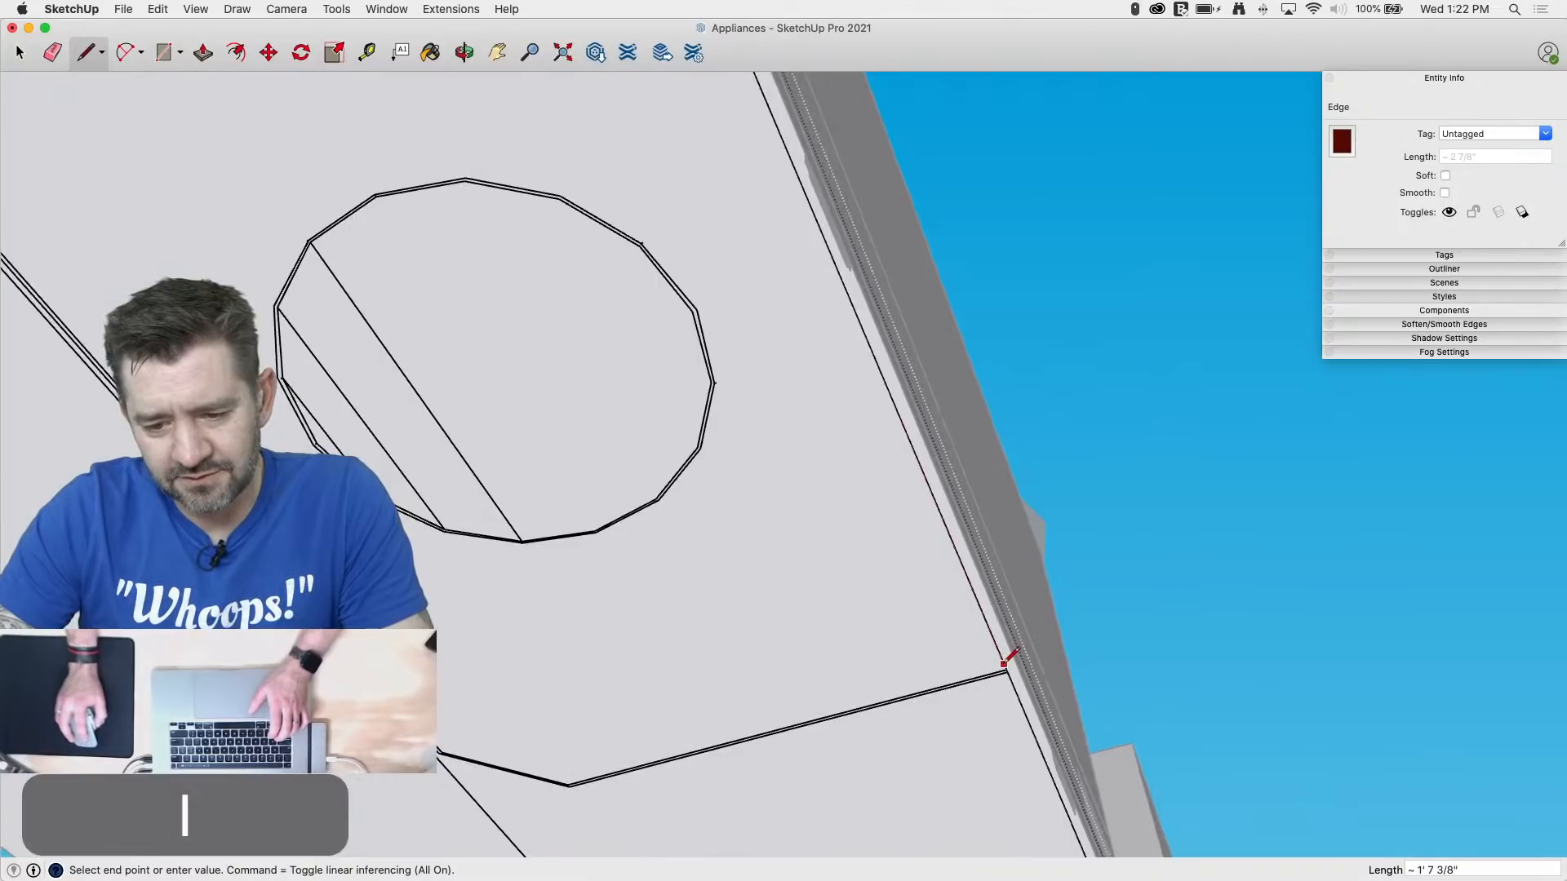
pyautogui.press('space')
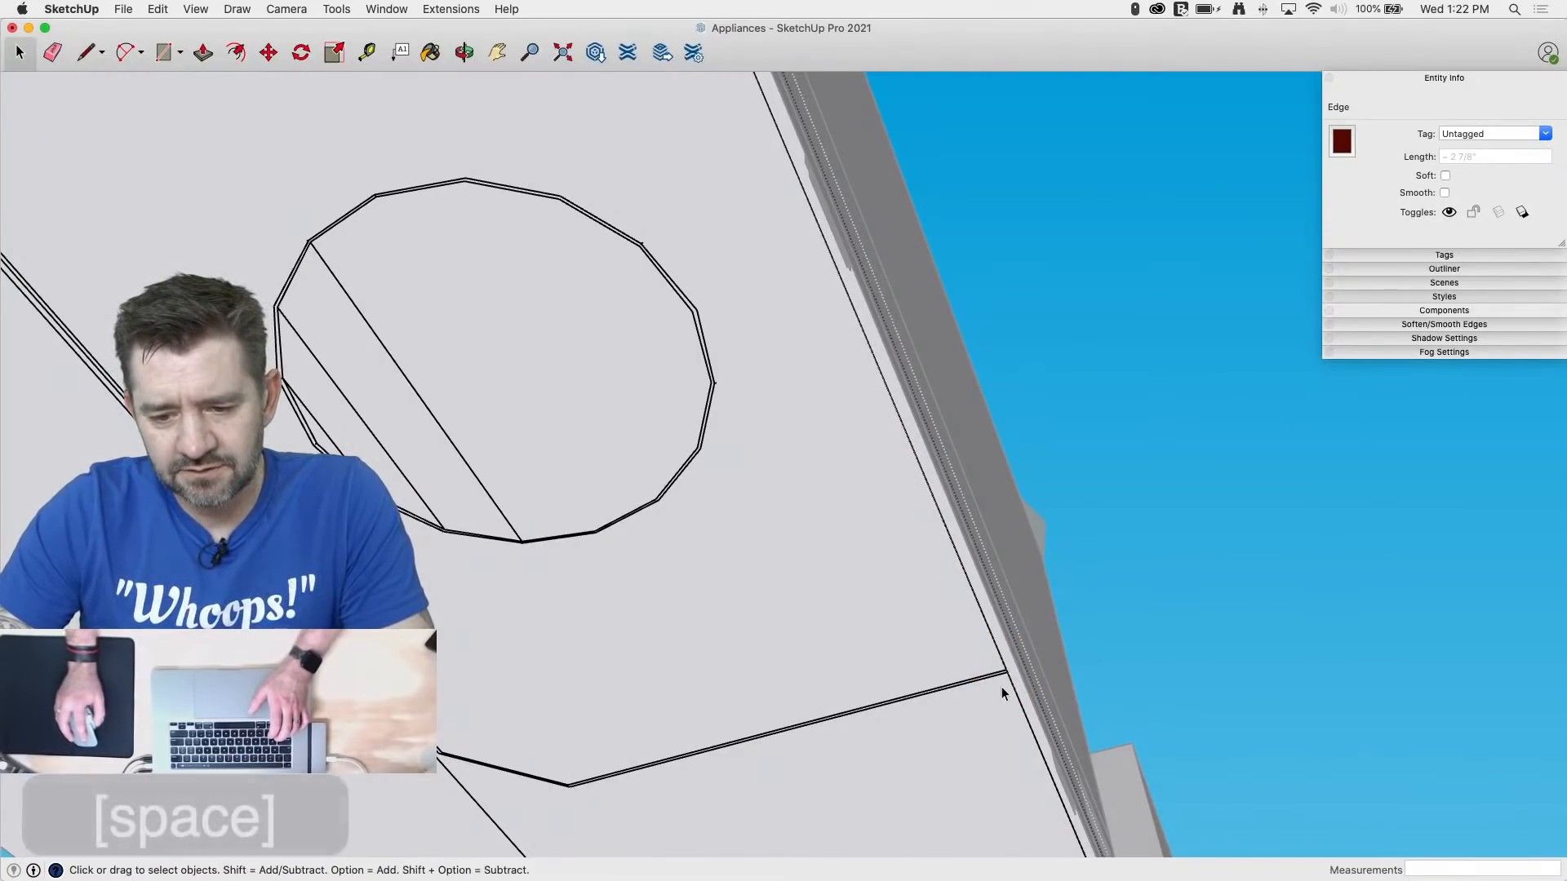
pyautogui.press('l')
pyautogui.scroll(-3, 1037, 808)
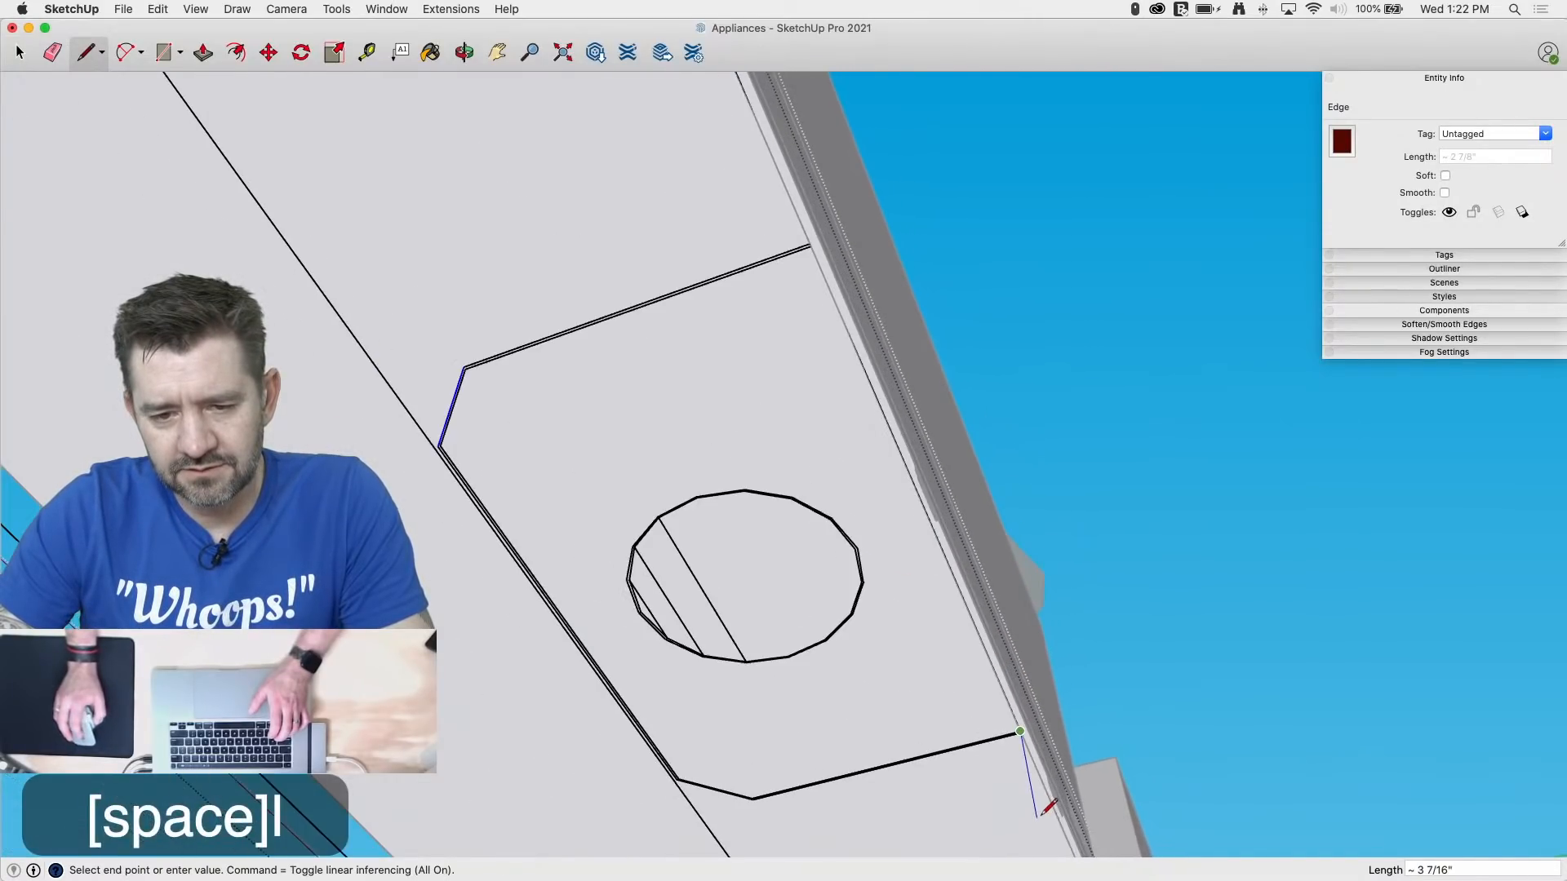
pyautogui.click(810, 247)
pyautogui.press('space')
pyautogui.click(749, 407)
pyautogui.scroll(3, 749, 642)
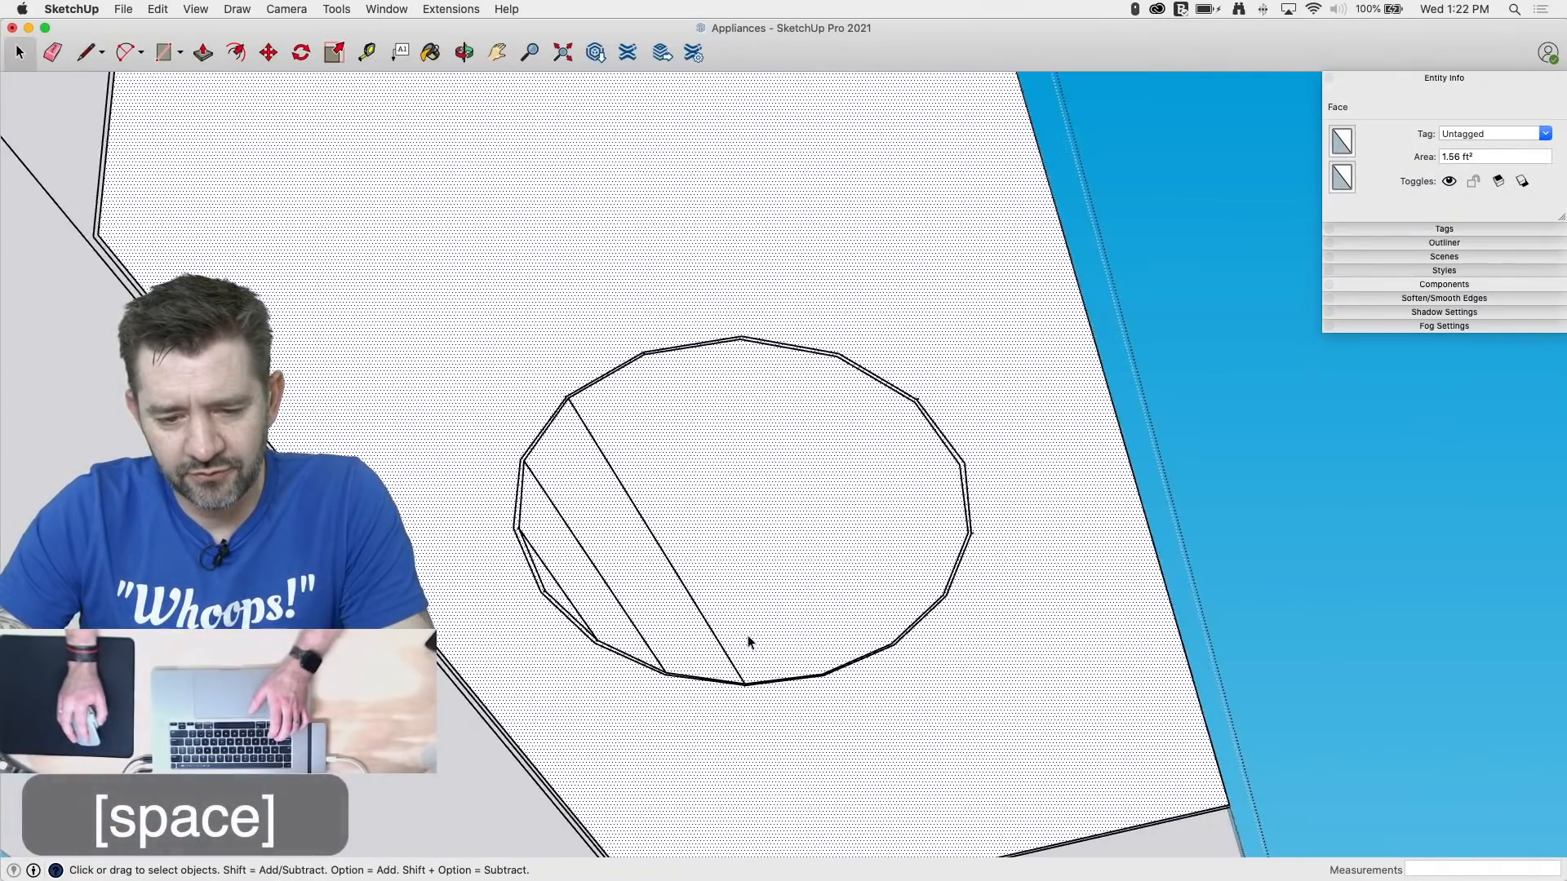
# Step: Draw a diameter line across the duct circle between opposite vertices and erase the stray lines inside it
pyautogui.press('l')
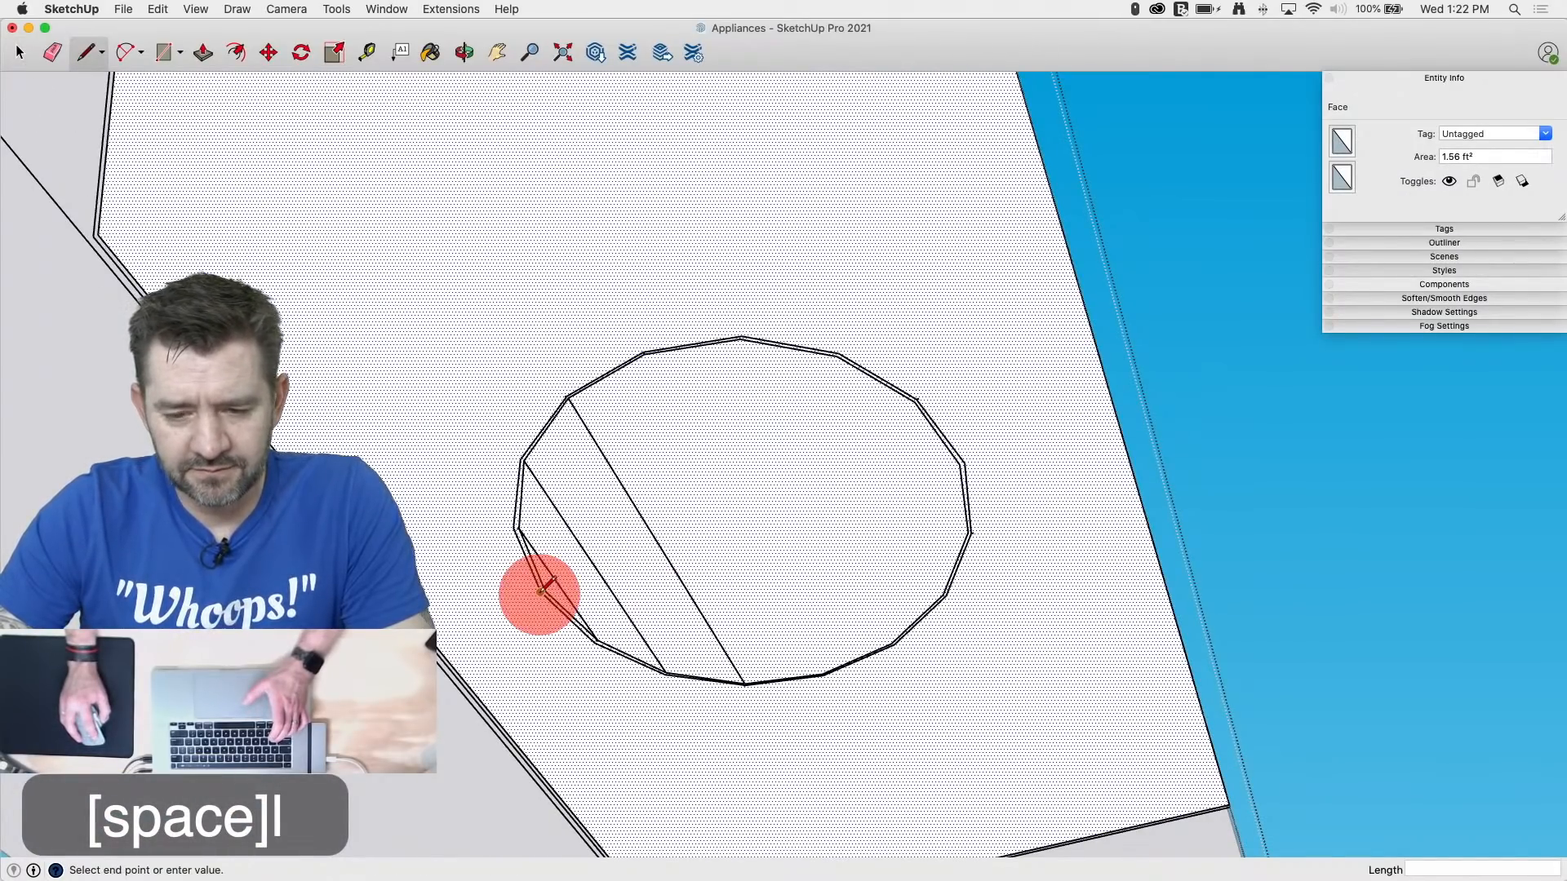
pyautogui.click(963, 465)
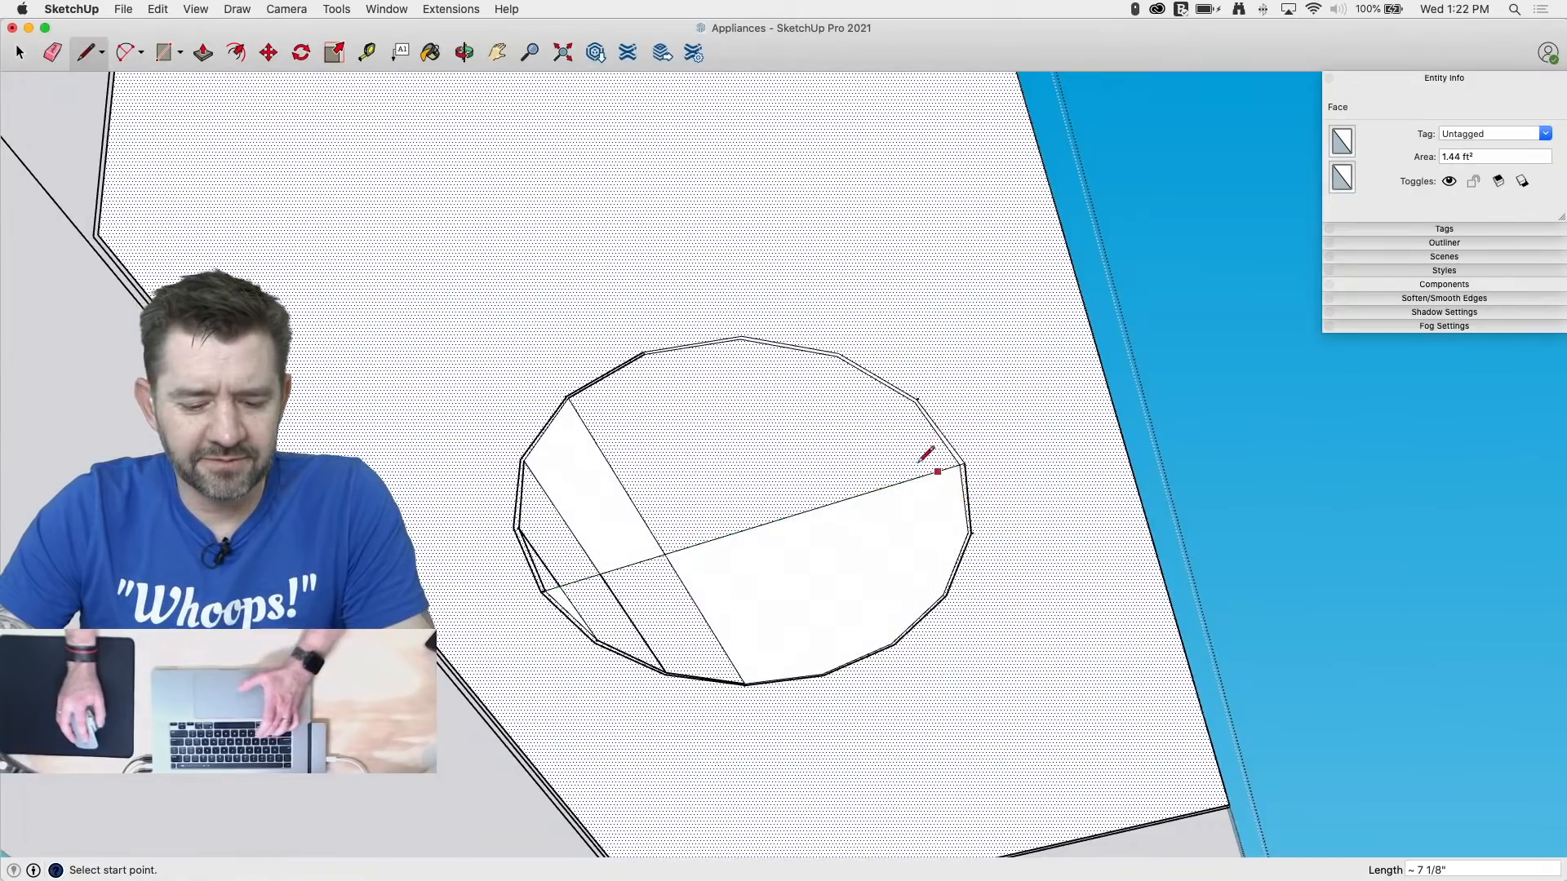
pyautogui.press('c')
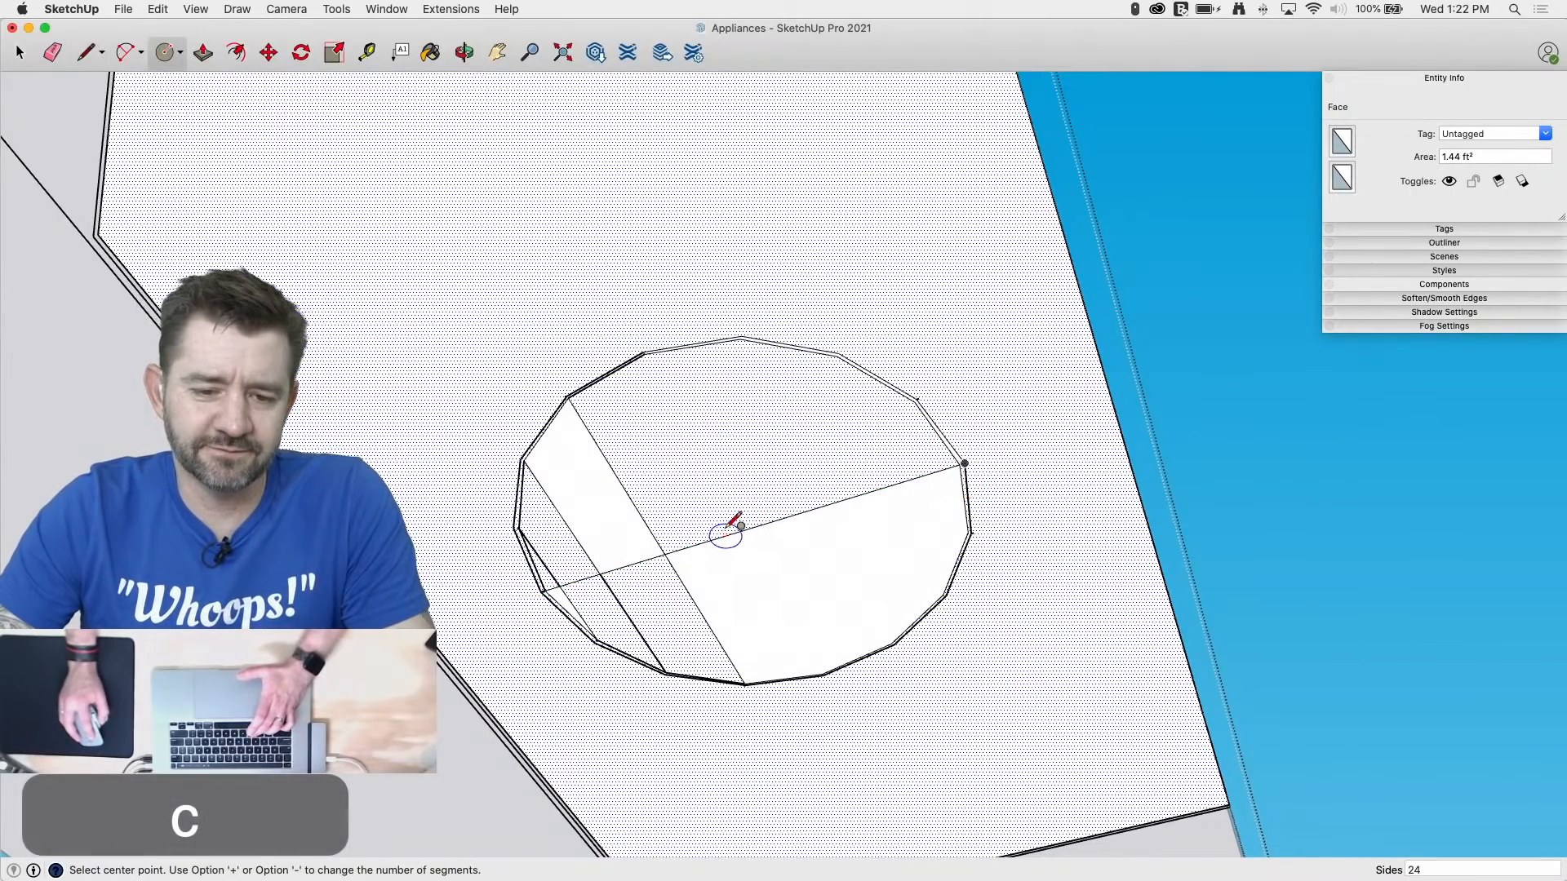
pyautogui.moveTo(655, 512)
pyautogui.mouseDown()
pyautogui.moveTo(572, 561)
pyautogui.moveTo(571, 604)
pyautogui.moveTo(700, 570)
pyautogui.mouseUp()
# Step: Try tracing the duct opening with a circle of about 3 9/16" radius centred on the diameter line, and select the surrounding face
pyautogui.press('c')
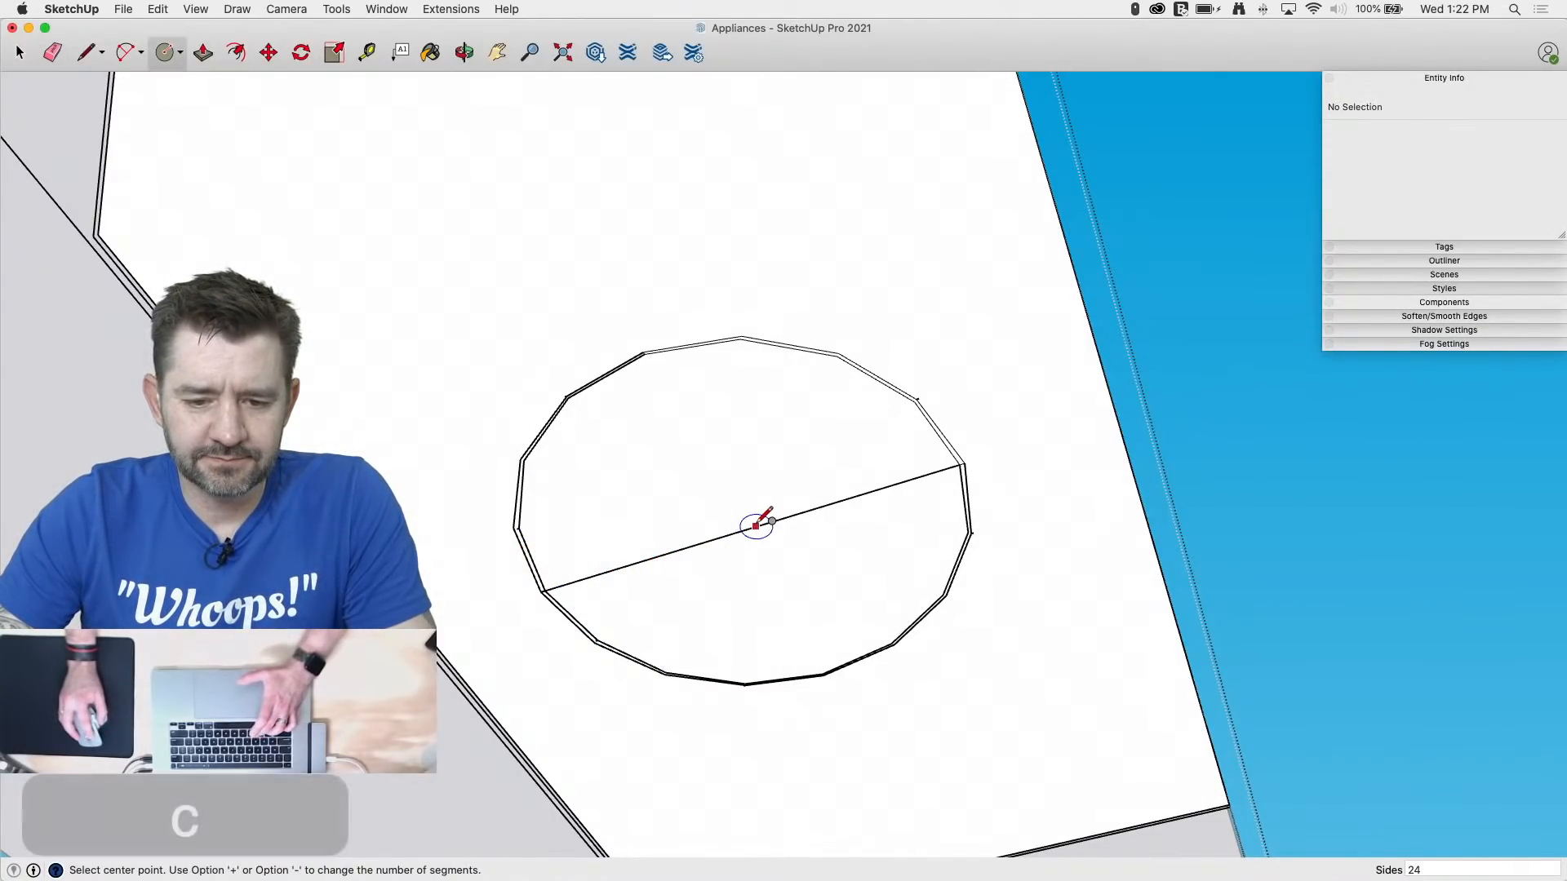
pyautogui.click(742, 530)
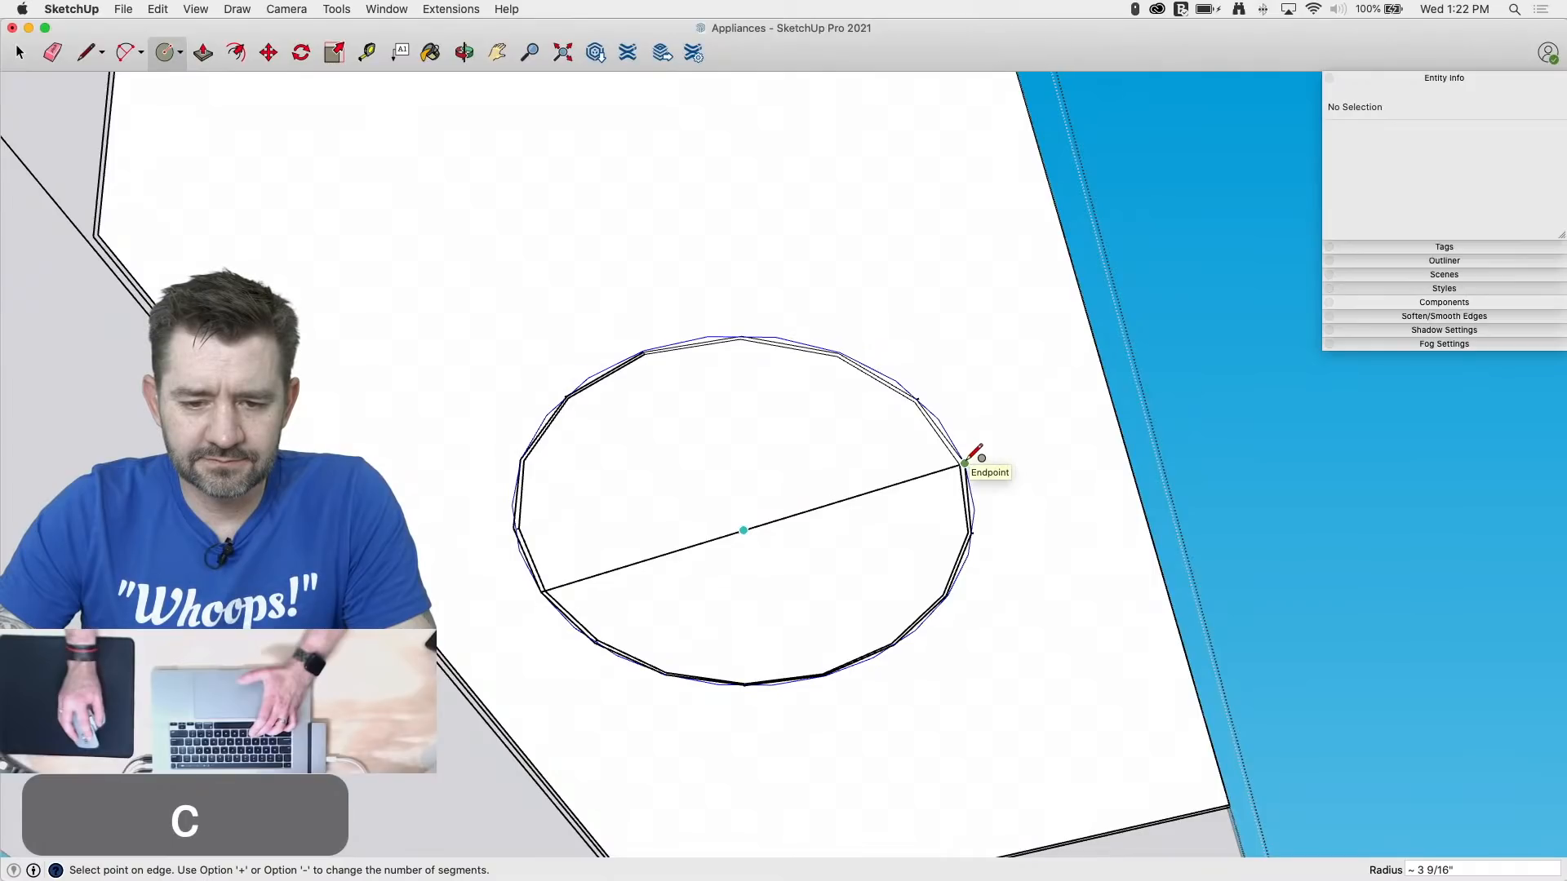
pyautogui.click(965, 463)
pyautogui.press('space')
pyautogui.click(888, 262)
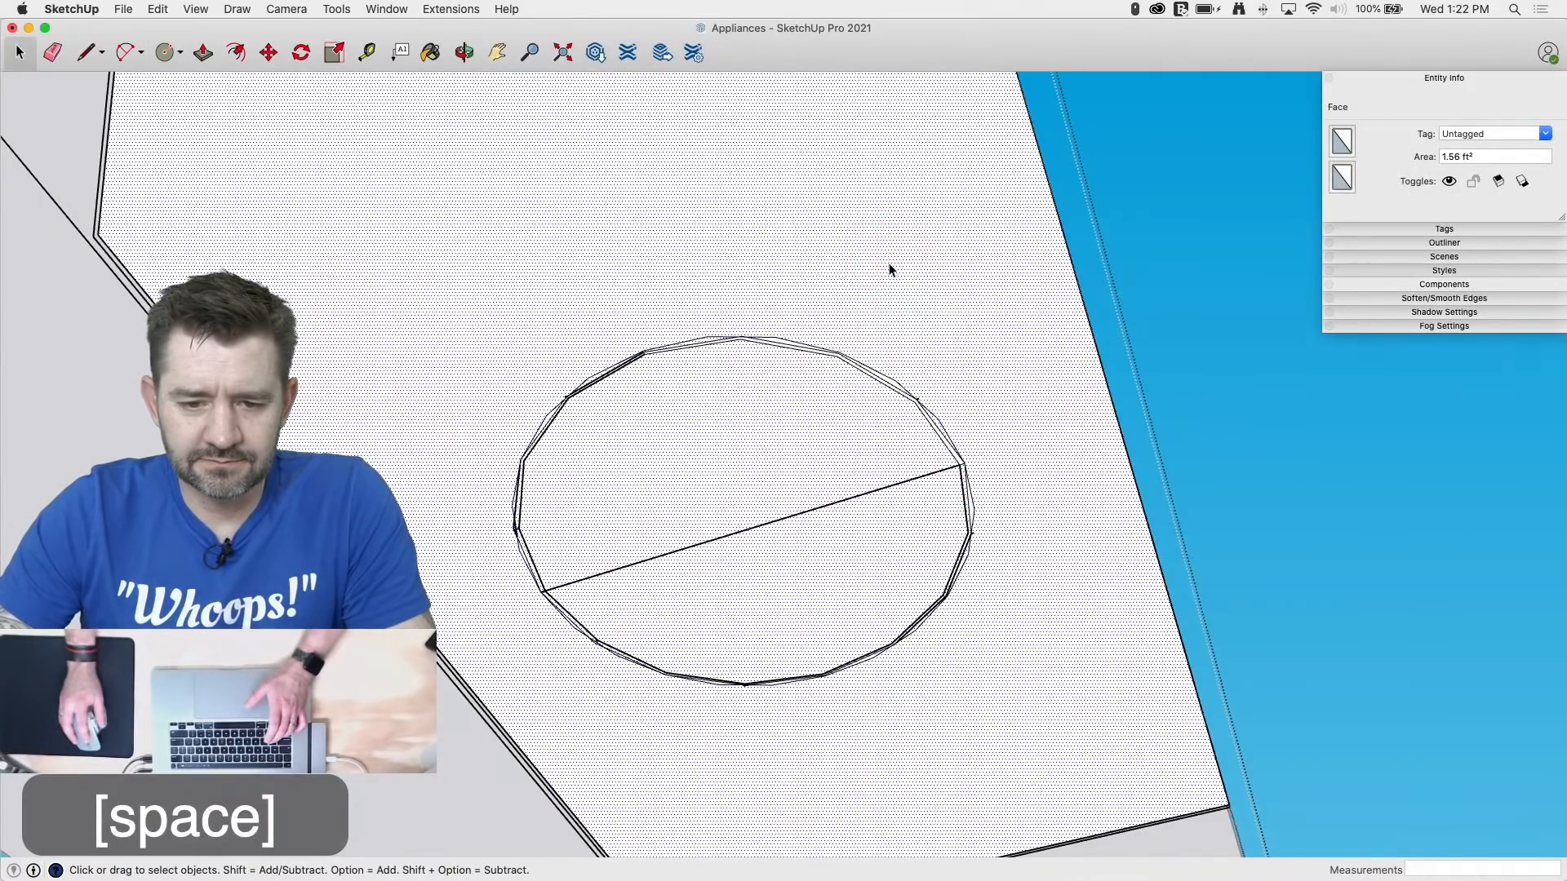
# Step: Erase all segments of the old and new duct circles, keeping only the diameter line
pyautogui.press('e')
pyautogui.moveTo(759, 338)
pyautogui.mouseDown()
pyautogui.moveTo(937, 405)
pyautogui.moveTo(958, 430)
pyautogui.mouseUp()
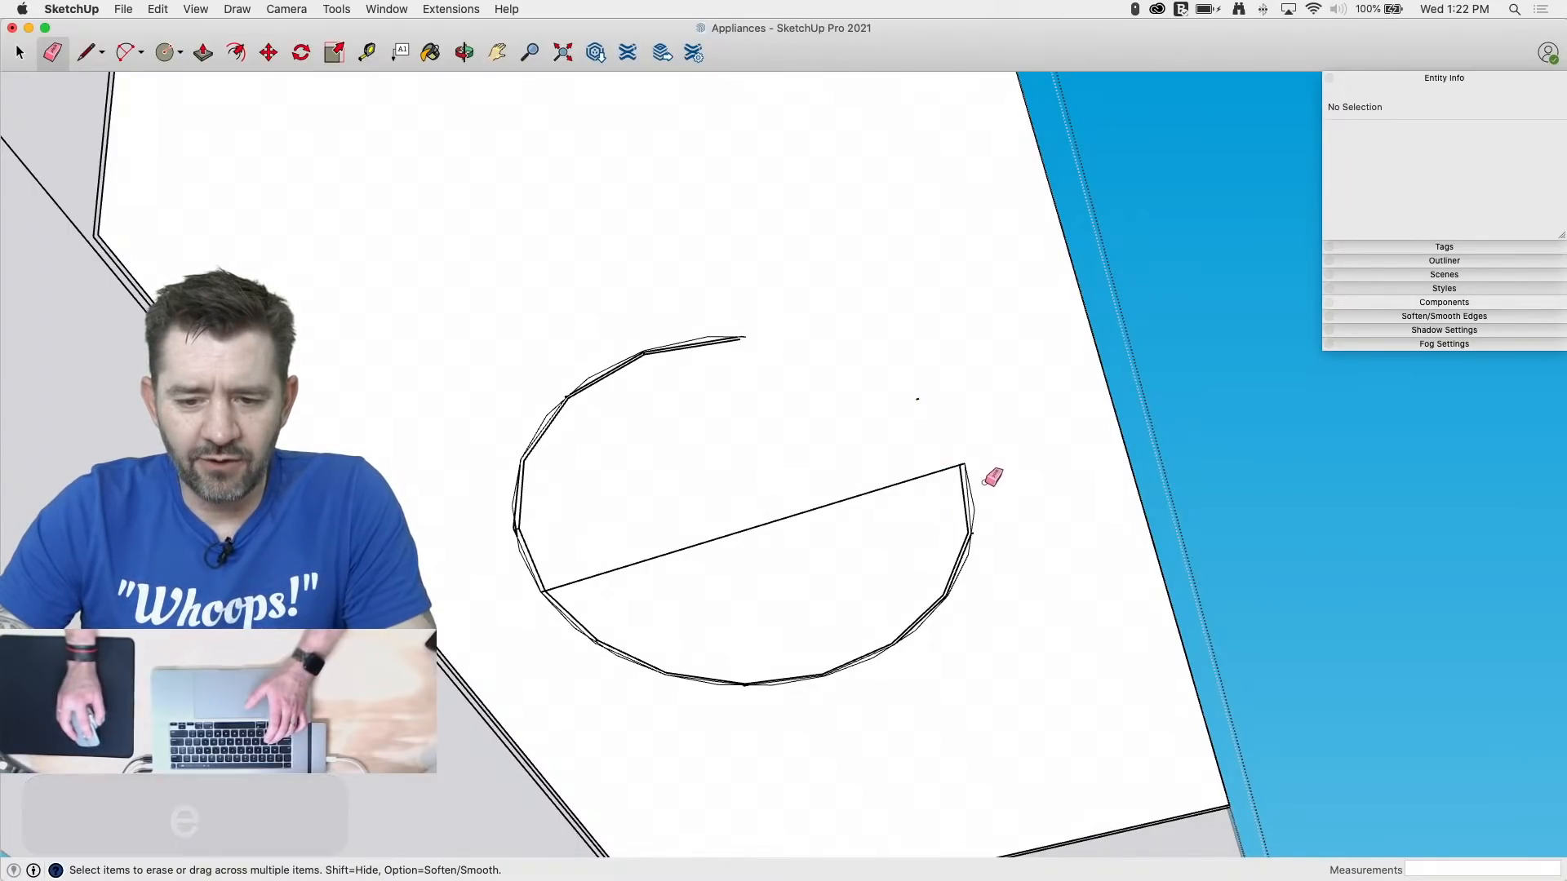
pyautogui.click(967, 497)
pyautogui.moveTo(568, 612)
pyautogui.mouseDown()
pyautogui.moveTo(552, 545)
pyautogui.moveTo(537, 548)
pyautogui.moveTo(519, 433)
pyautogui.moveTo(647, 337)
pyautogui.moveTo(762, 336)
pyautogui.mouseUp()
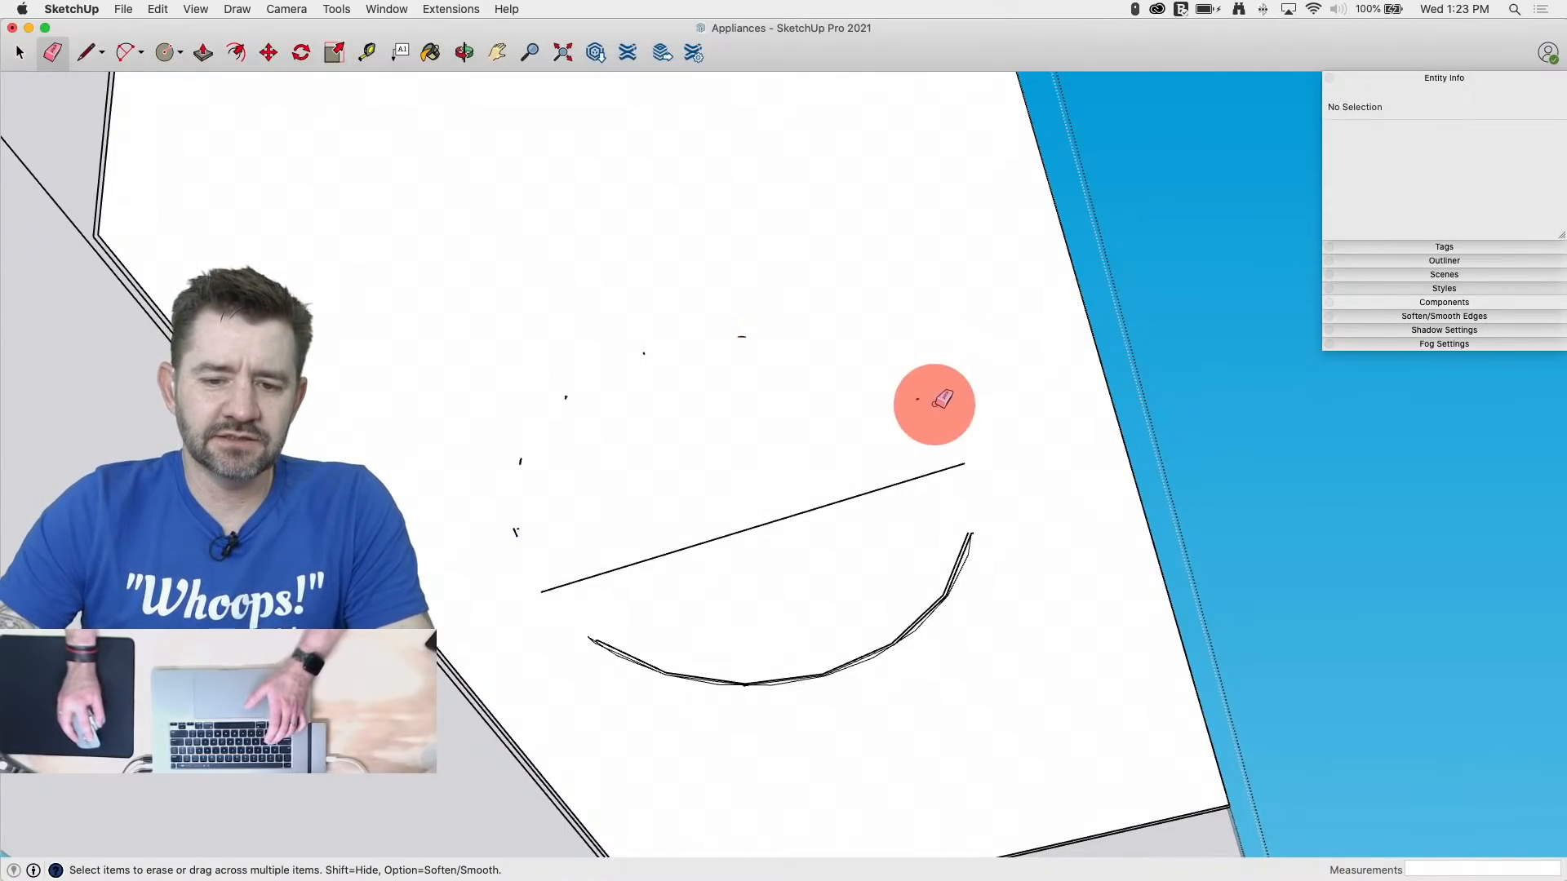
pyautogui.moveTo(917, 400)
pyautogui.mouseDown()
pyautogui.moveTo(808, 345)
pyautogui.moveTo(653, 351)
pyautogui.moveTo(548, 400)
pyautogui.moveTo(517, 519)
pyautogui.mouseUp()
pyautogui.moveTo(580, 642)
pyautogui.mouseDown()
pyautogui.moveTo(633, 655)
pyautogui.moveTo(591, 650)
pyautogui.mouseUp()
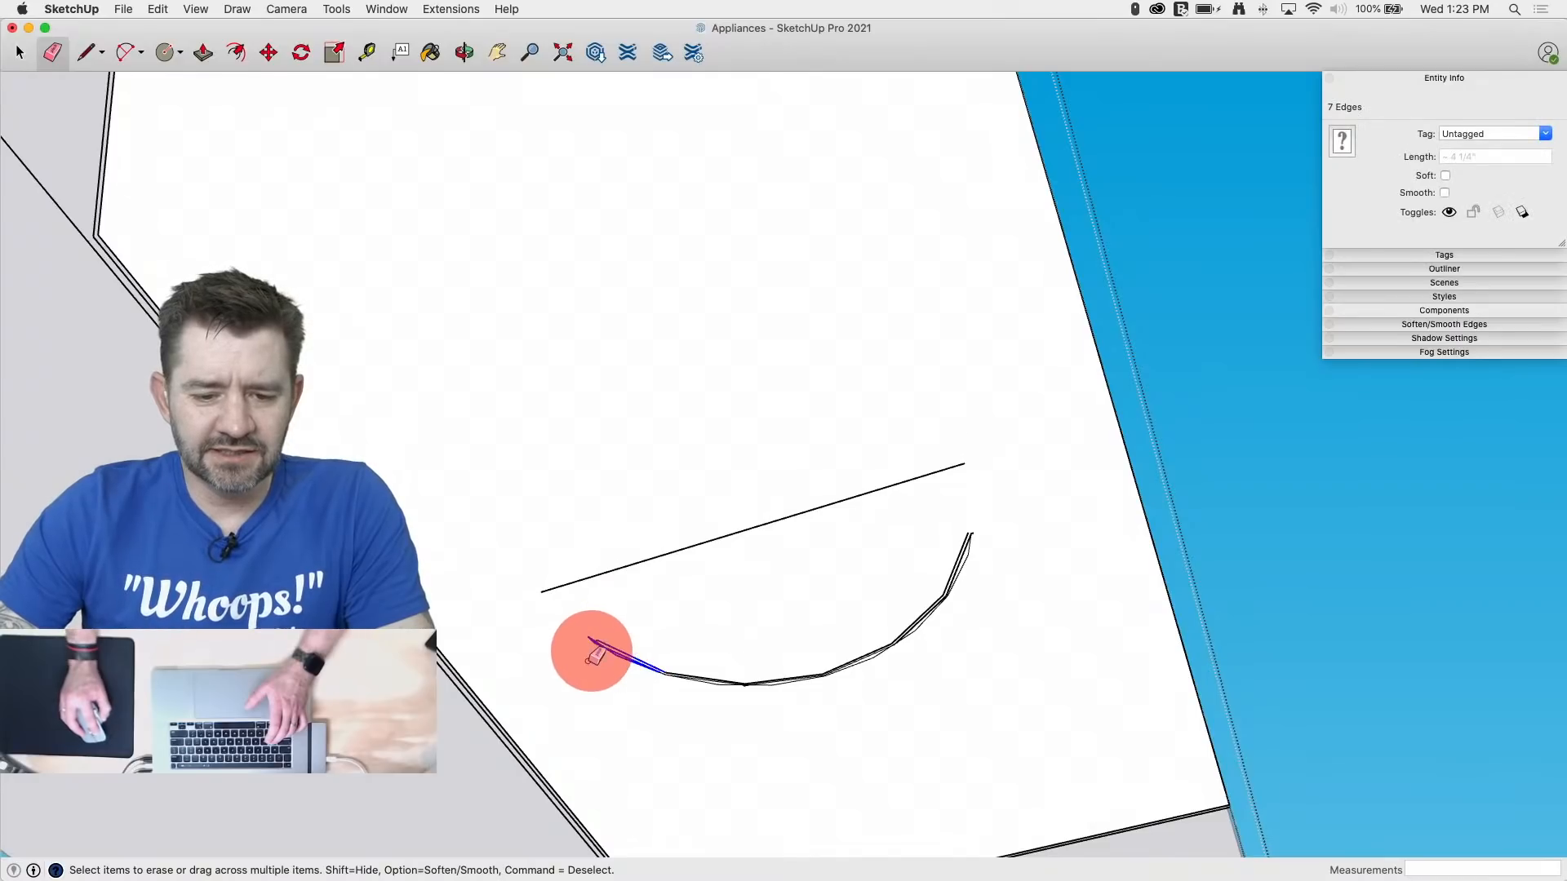
pyautogui.moveTo(767, 682)
pyautogui.mouseDown()
pyautogui.moveTo(844, 662)
pyautogui.moveTo(936, 609)
pyautogui.moveTo(975, 539)
pyautogui.mouseUp()
pyautogui.moveTo(723, 646)
pyautogui.mouseDown()
pyautogui.moveTo(667, 669)
pyautogui.moveTo(714, 669)
pyautogui.mouseUp()
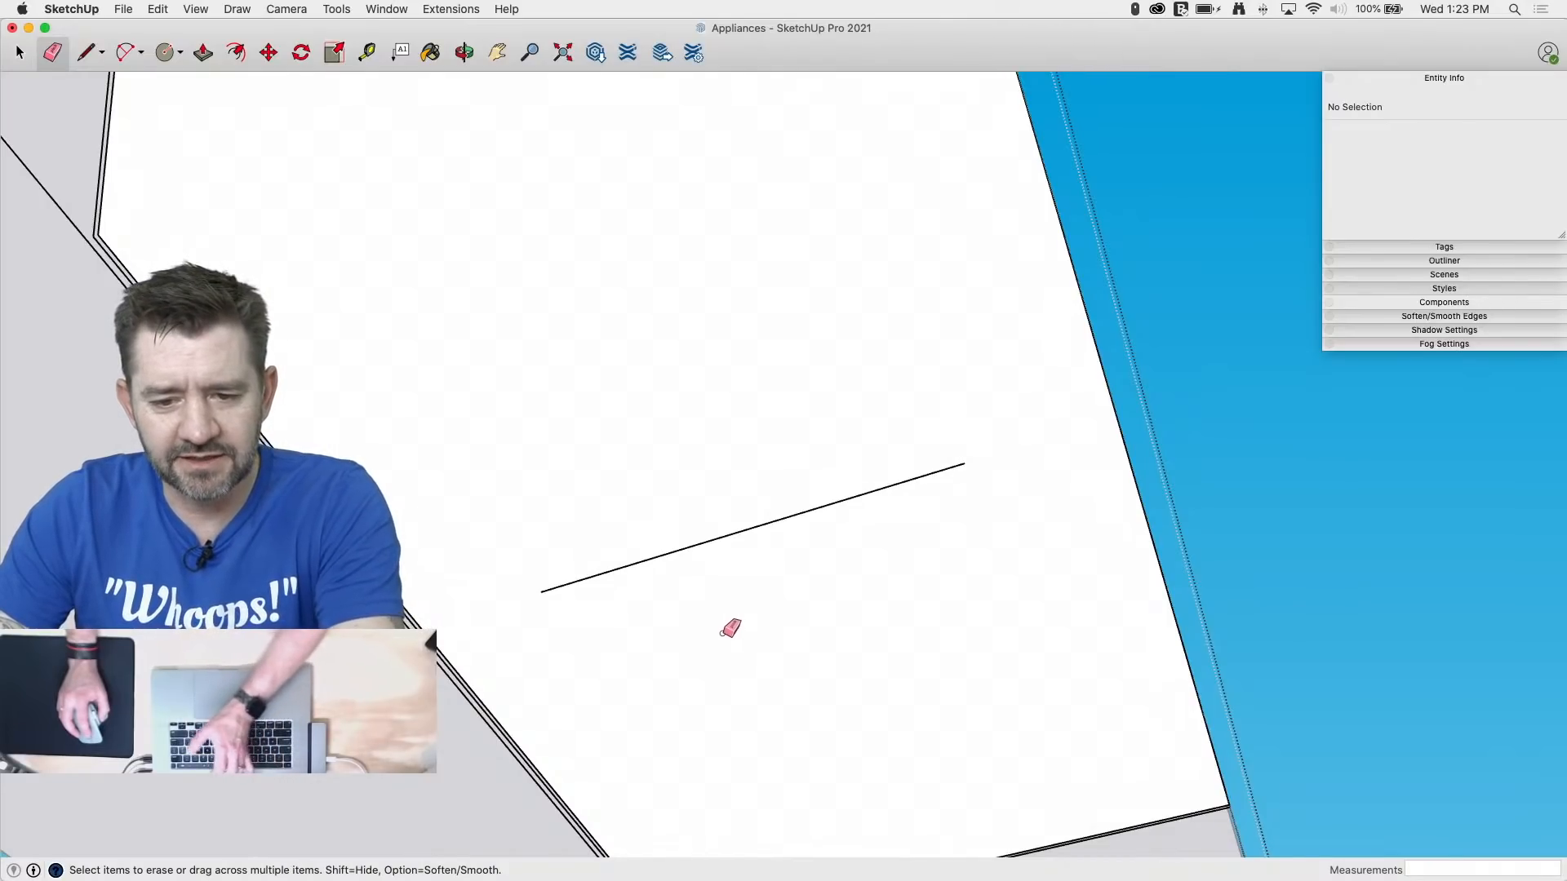
# Step: Draw a circle centred on the diameter line's midpoint and reaching its end, and erase the diameter line with its leftover stub
pyautogui.press('c')
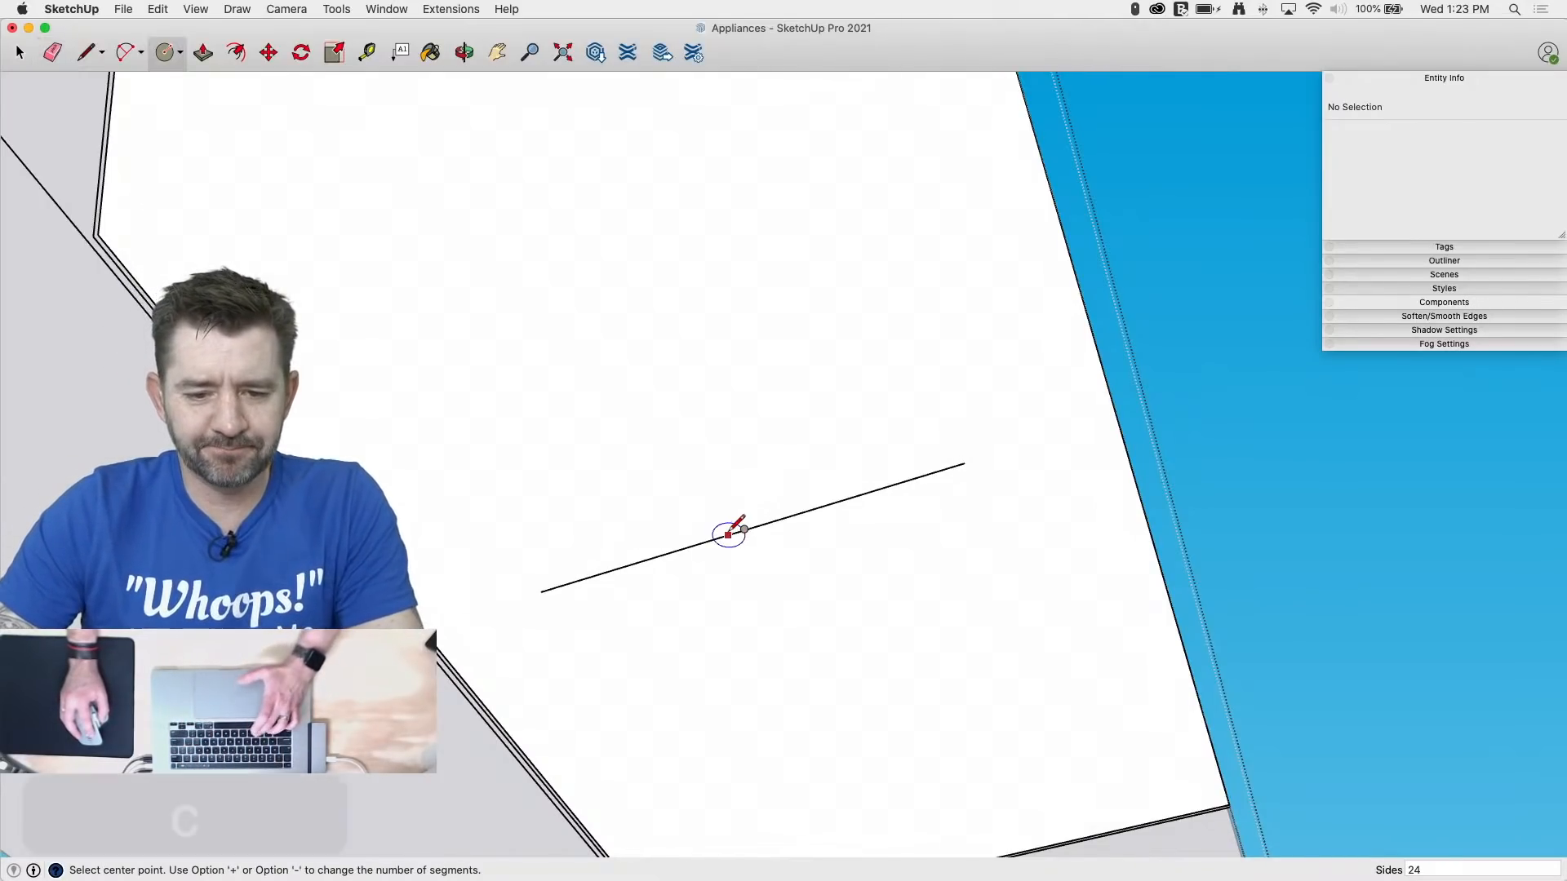
pyautogui.click(745, 528)
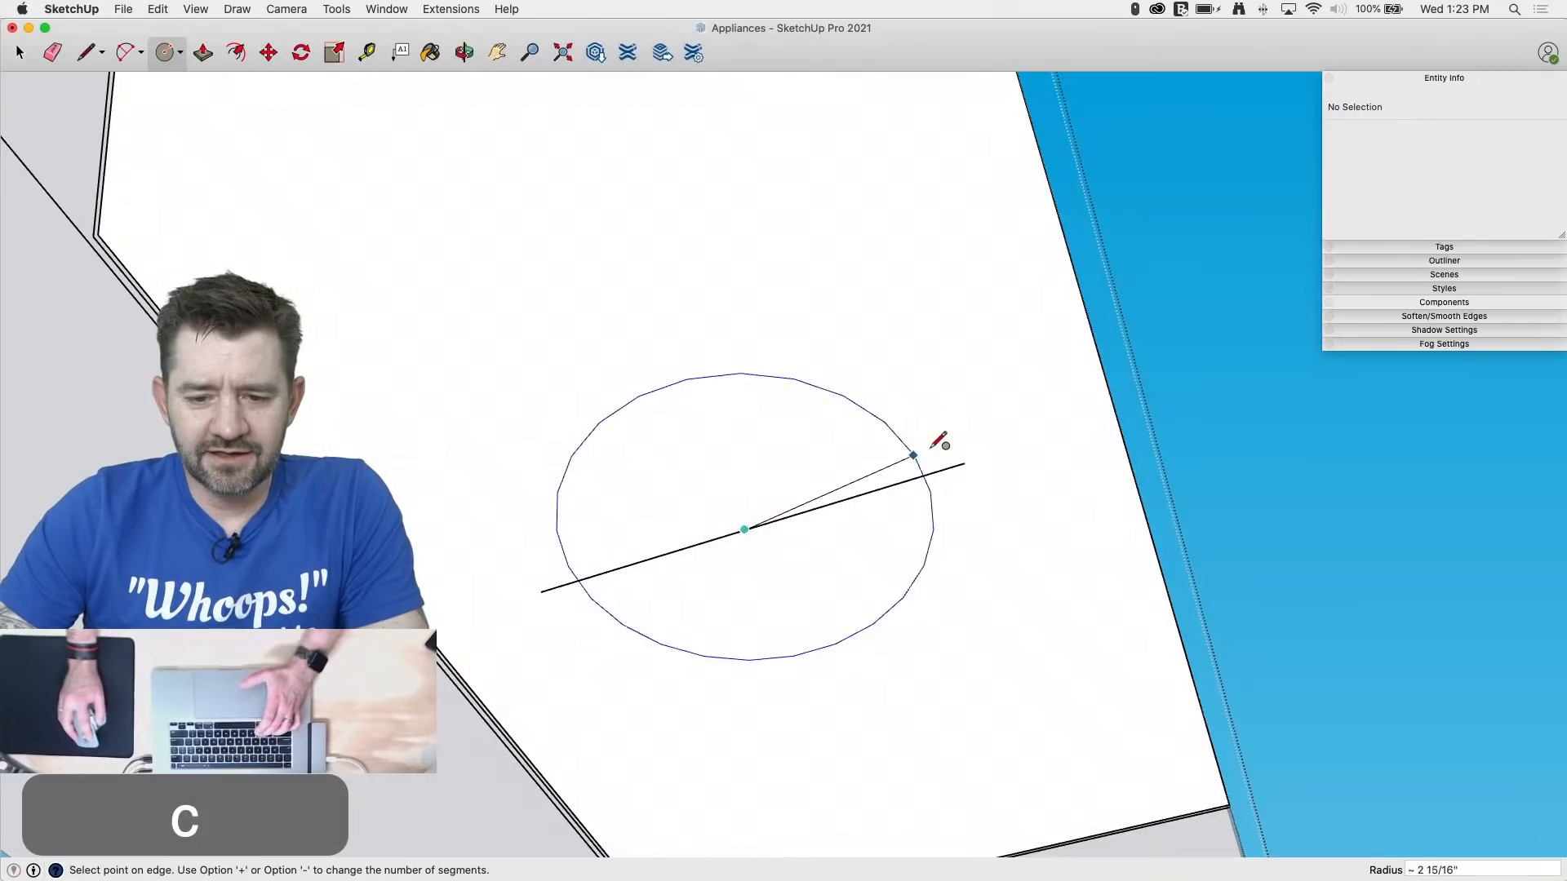
pyautogui.click(963, 464)
pyautogui.press('e')
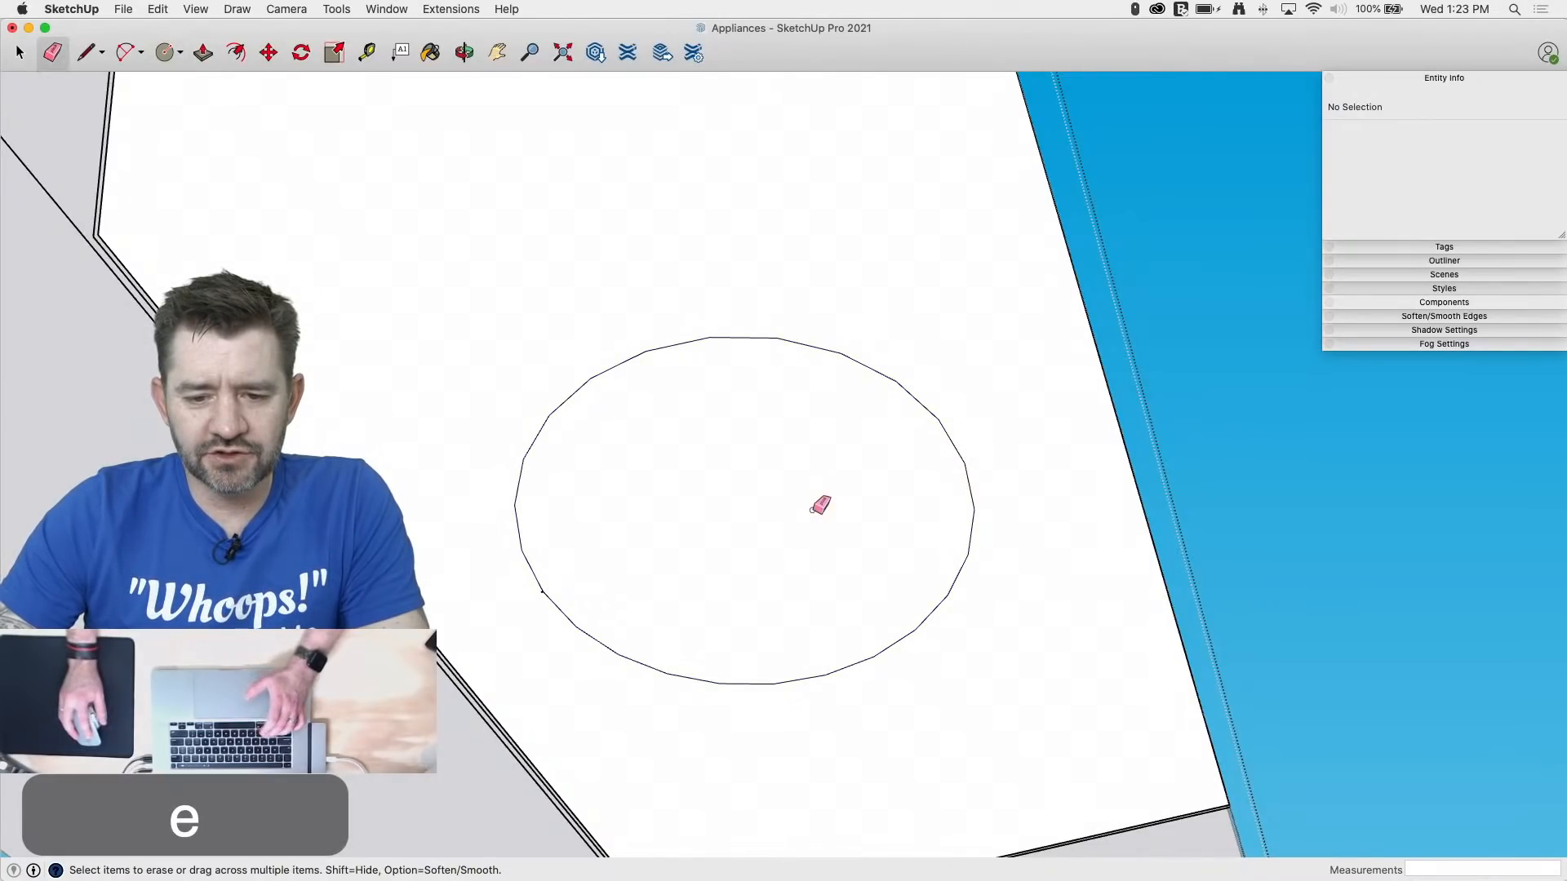
pyautogui.press('space')
pyautogui.scroll(5, 566, 589)
pyautogui.press('e')
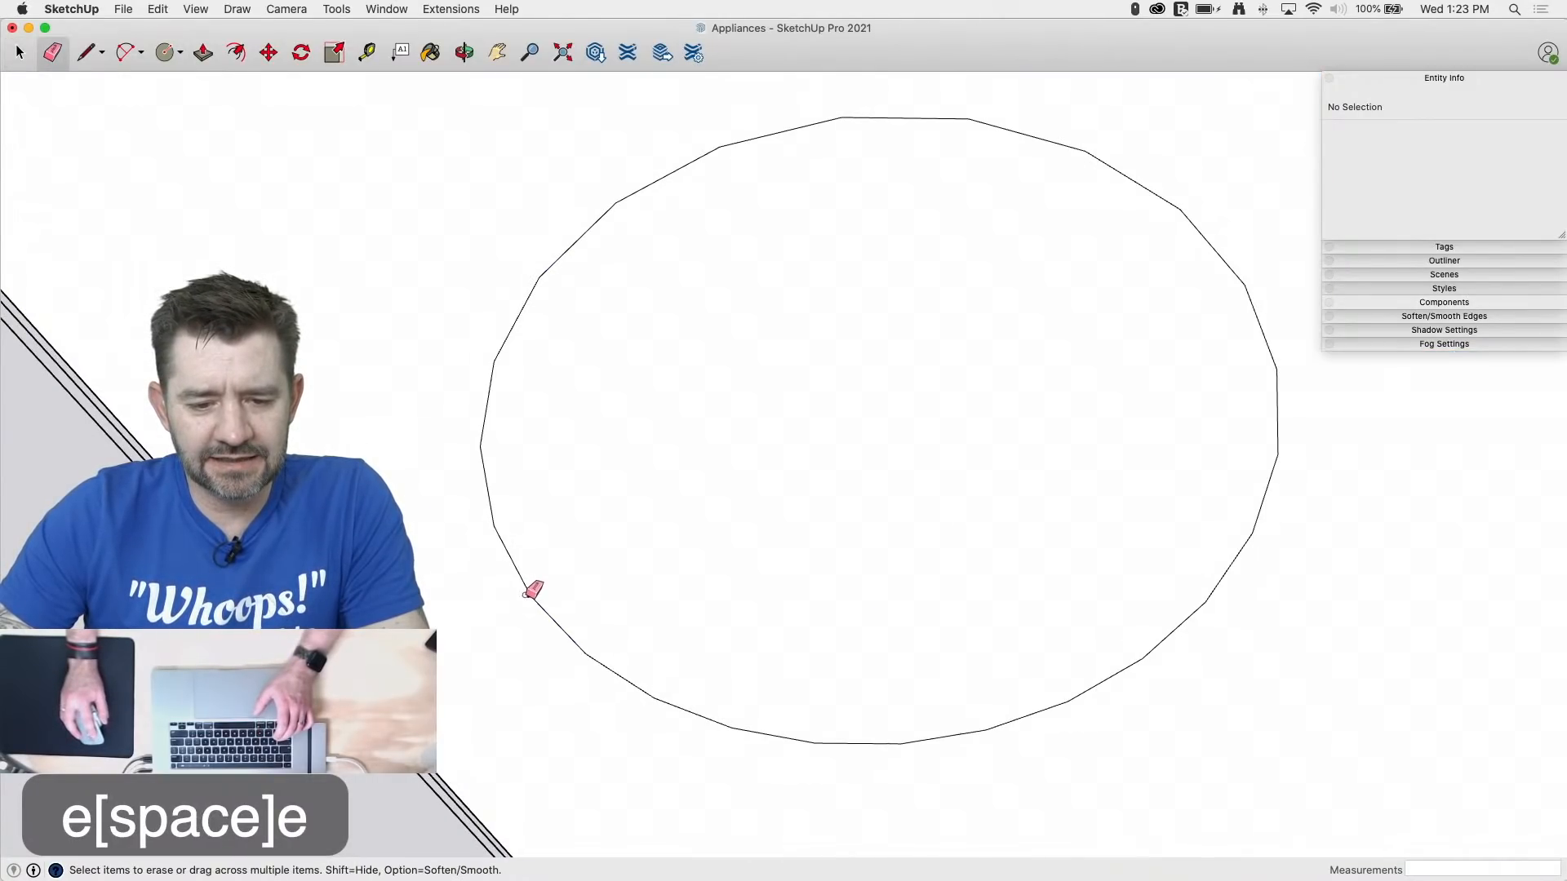
pyautogui.scroll(-5, 523, 548)
# Step: Try copying the duct plate face around the circle and pasting it in place outside the drawing group, and delete the pasted geometry
pyautogui.press('space')
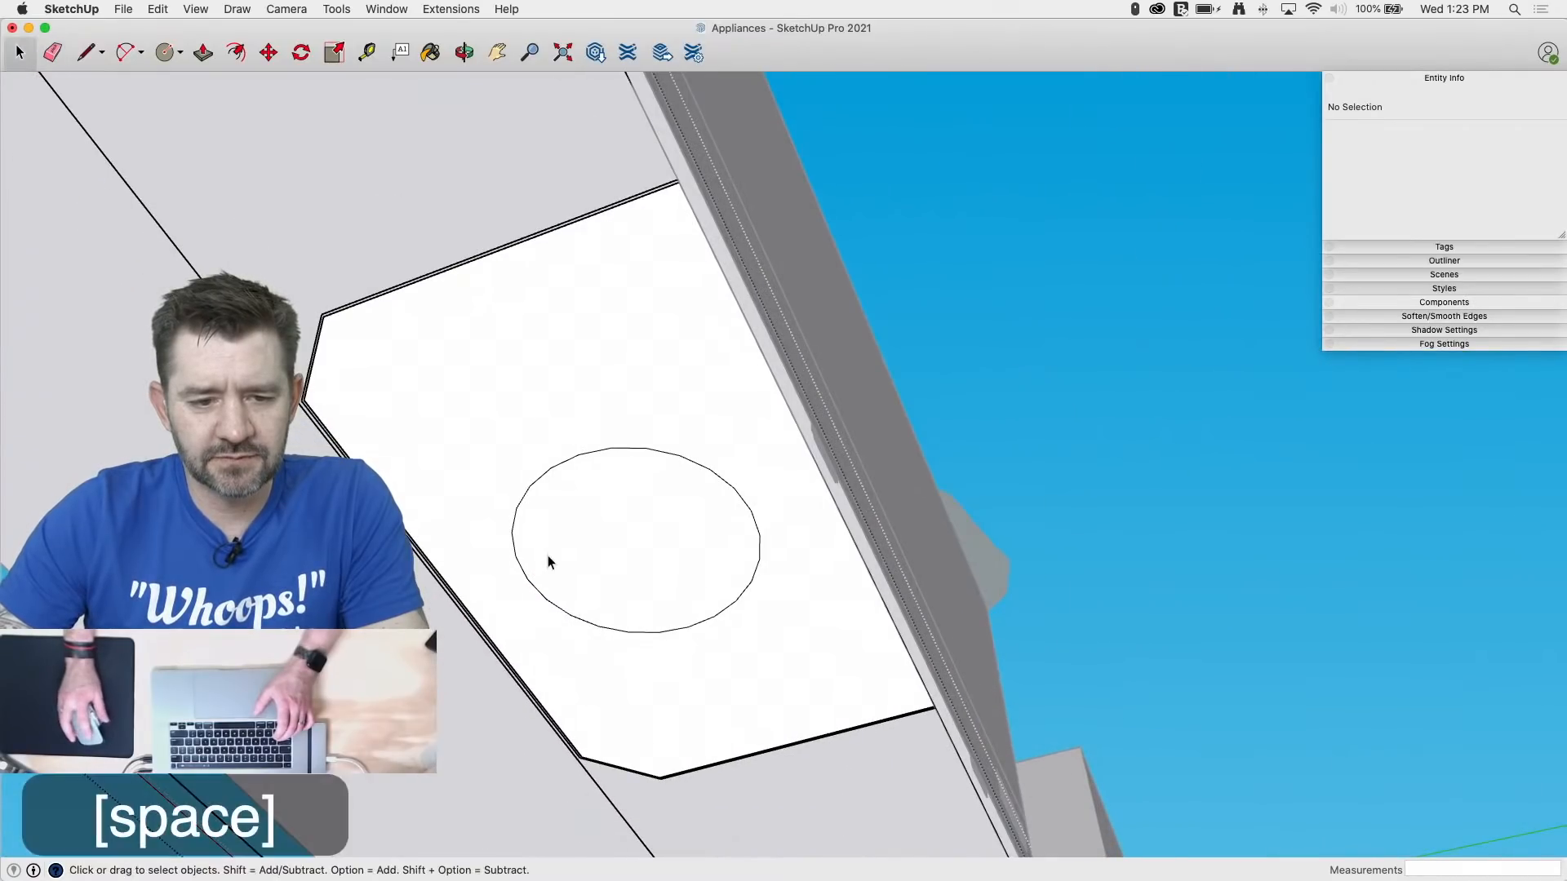
pyautogui.click(404, 431)
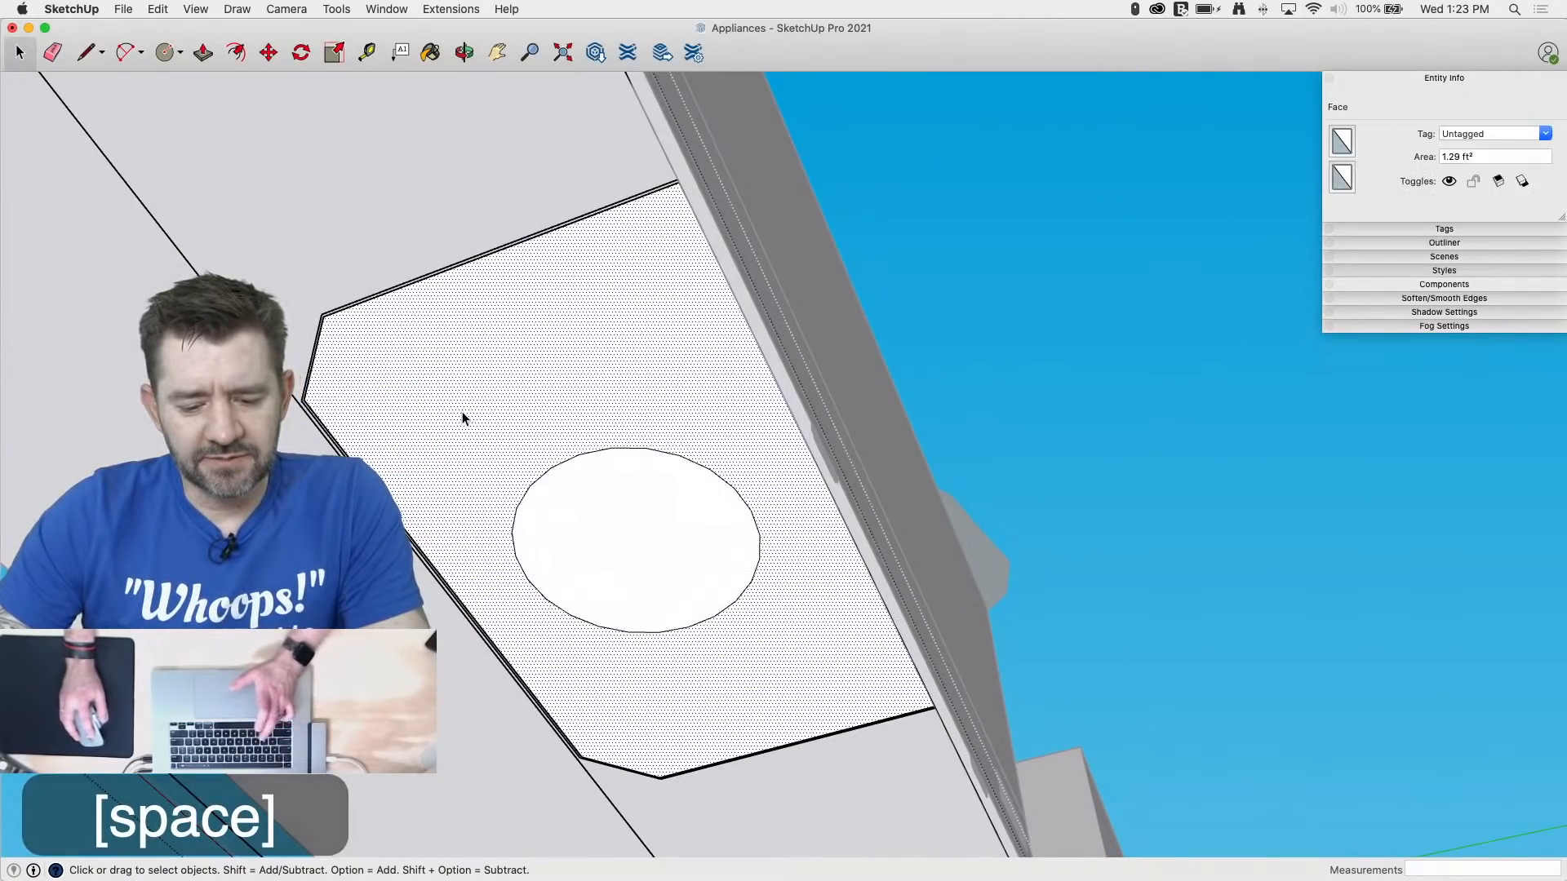
pyautogui.press('super+c')
pyautogui.click(1154, 448)
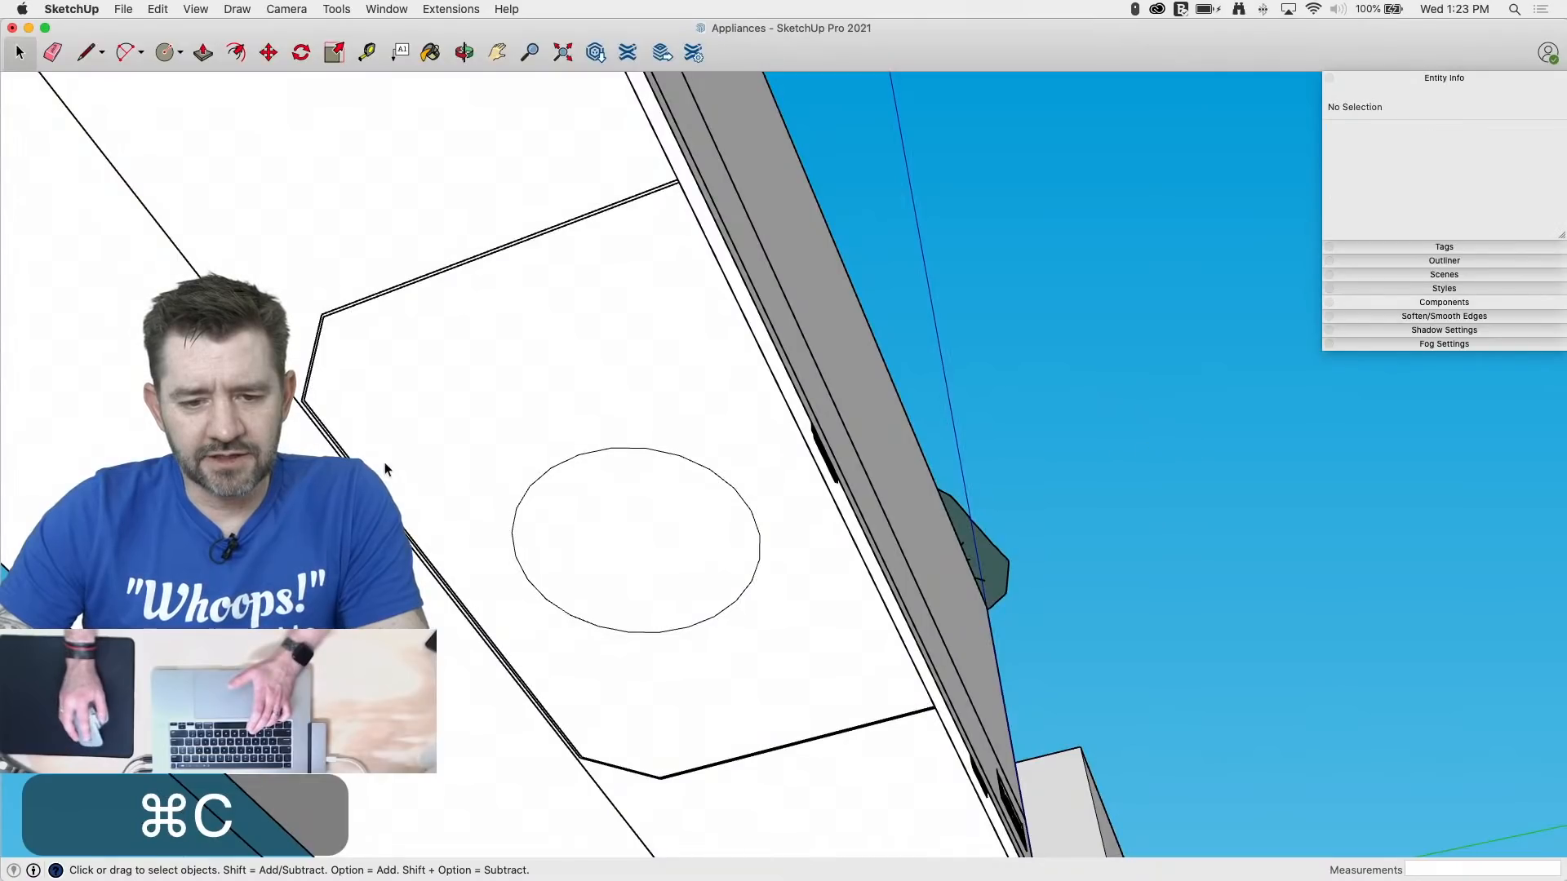
pyautogui.moveTo(387, 470); pyautogui.dragTo(821, 780, button='middle')
pyautogui.scroll(-3, 829, 691)
pyautogui.moveTo(829, 690); pyautogui.dragTo(855, 837, button='middle')
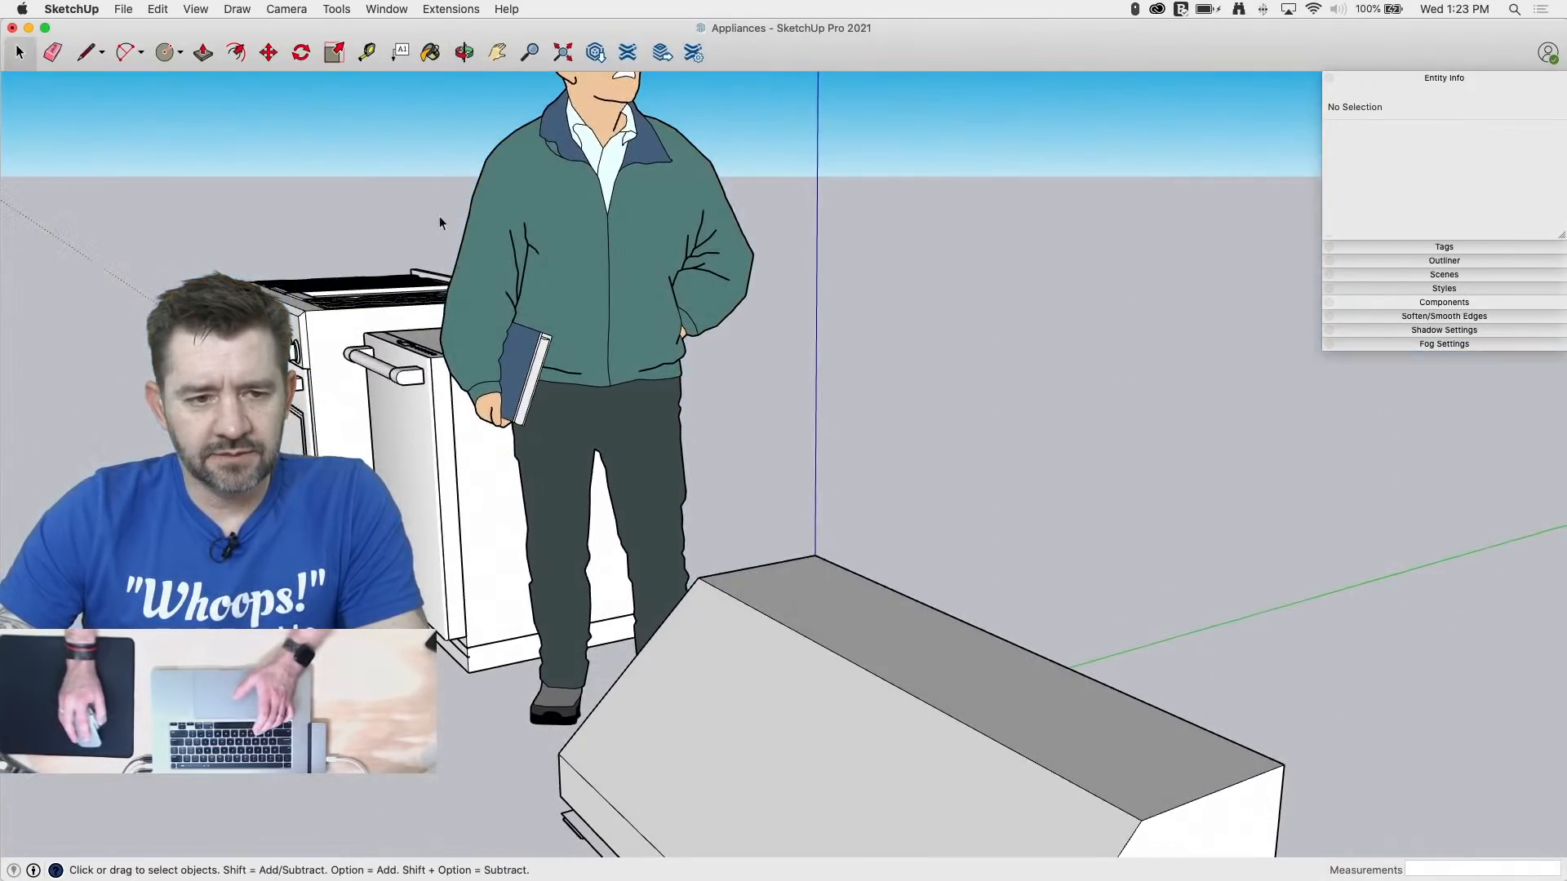
pyautogui.moveTo(163, 13); pyautogui.dragTo(196, 116)
pyautogui.moveTo(857, 584); pyautogui.dragTo(555, 550, button='middle')
pyautogui.scroll(-2, 448, 560)
pyautogui.press('BackSpace')
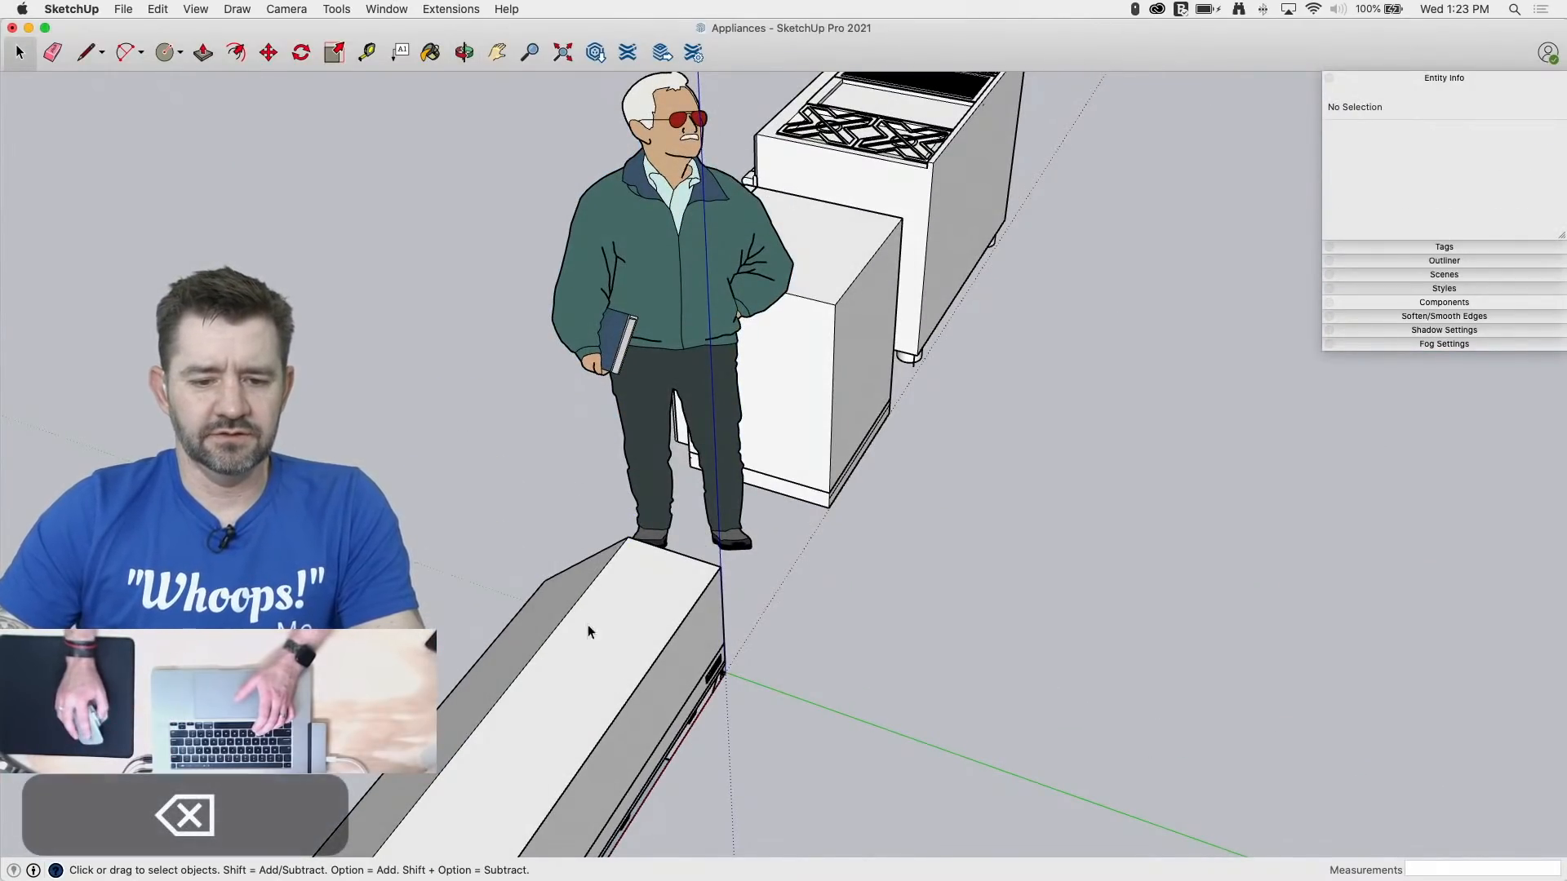
# Step: Reopen the drawing group, try copying the duct plate face again to paste in place outside it, and delete the pasted rectangle
pyautogui.moveTo(587, 624); pyautogui.dragTo(901, 164, button='middle')
pyautogui.doubleClick(898, 398)
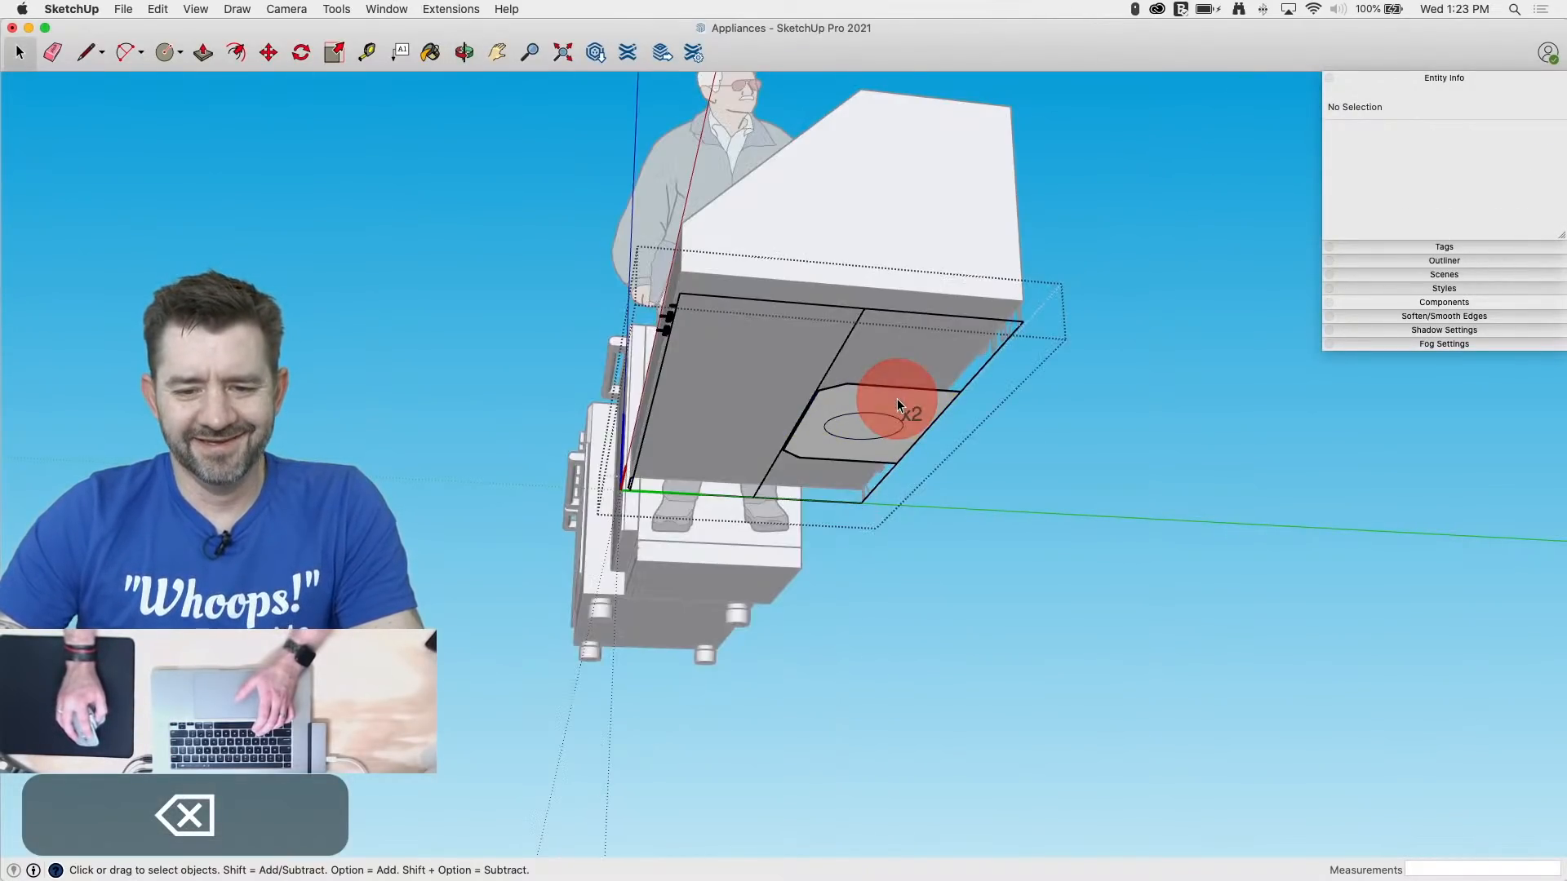
pyautogui.click(897, 409)
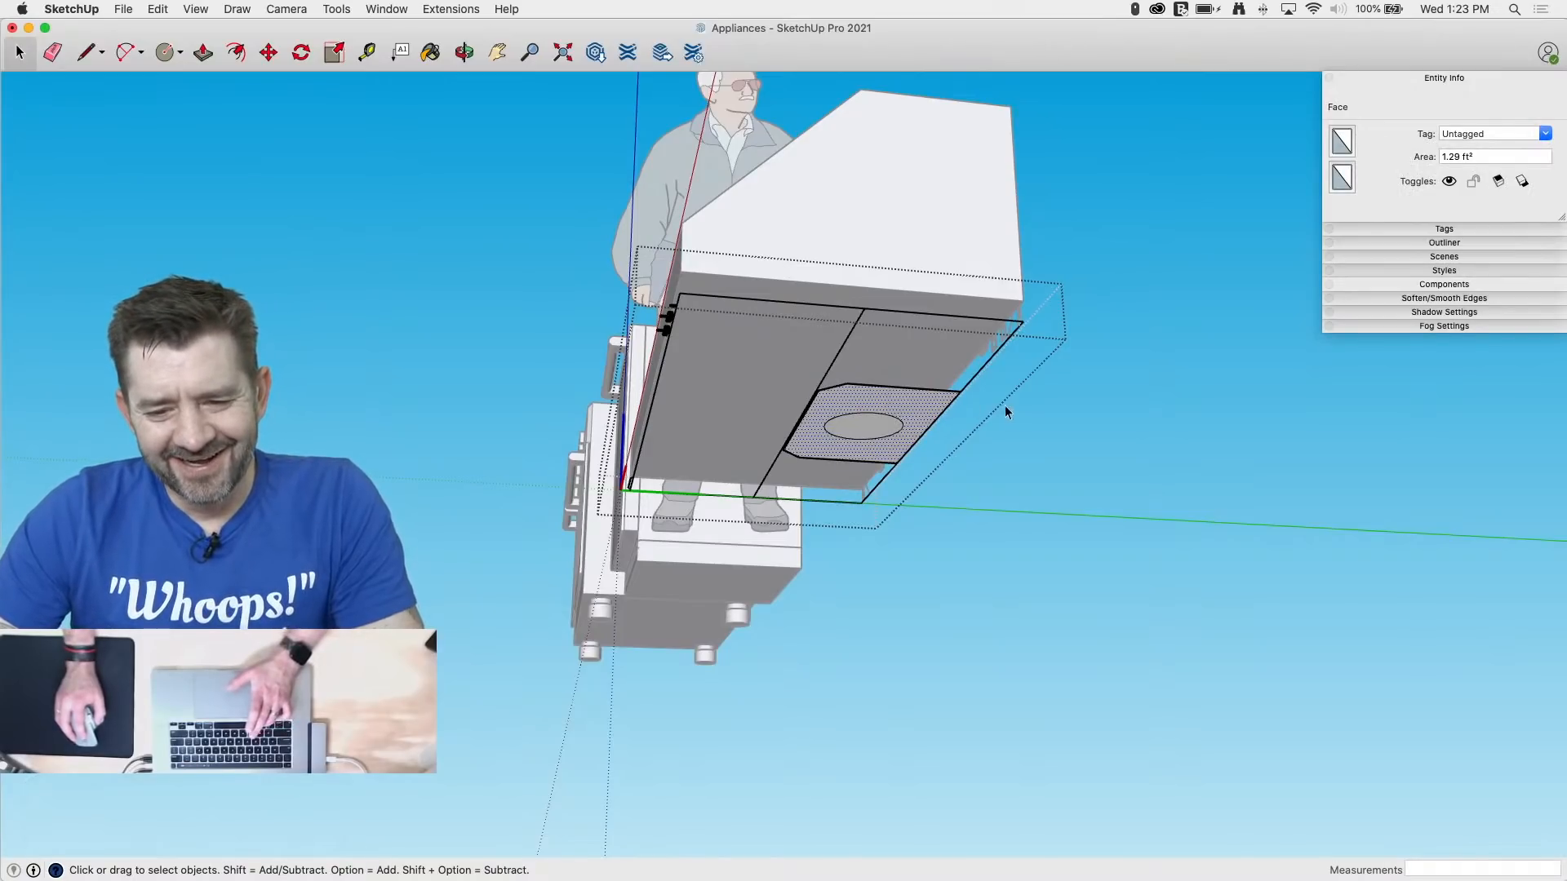
pyautogui.press('super+c')
pyautogui.click(1128, 330)
pyautogui.moveTo(1128, 330); pyautogui.dragTo(1088, 546, button='middle')
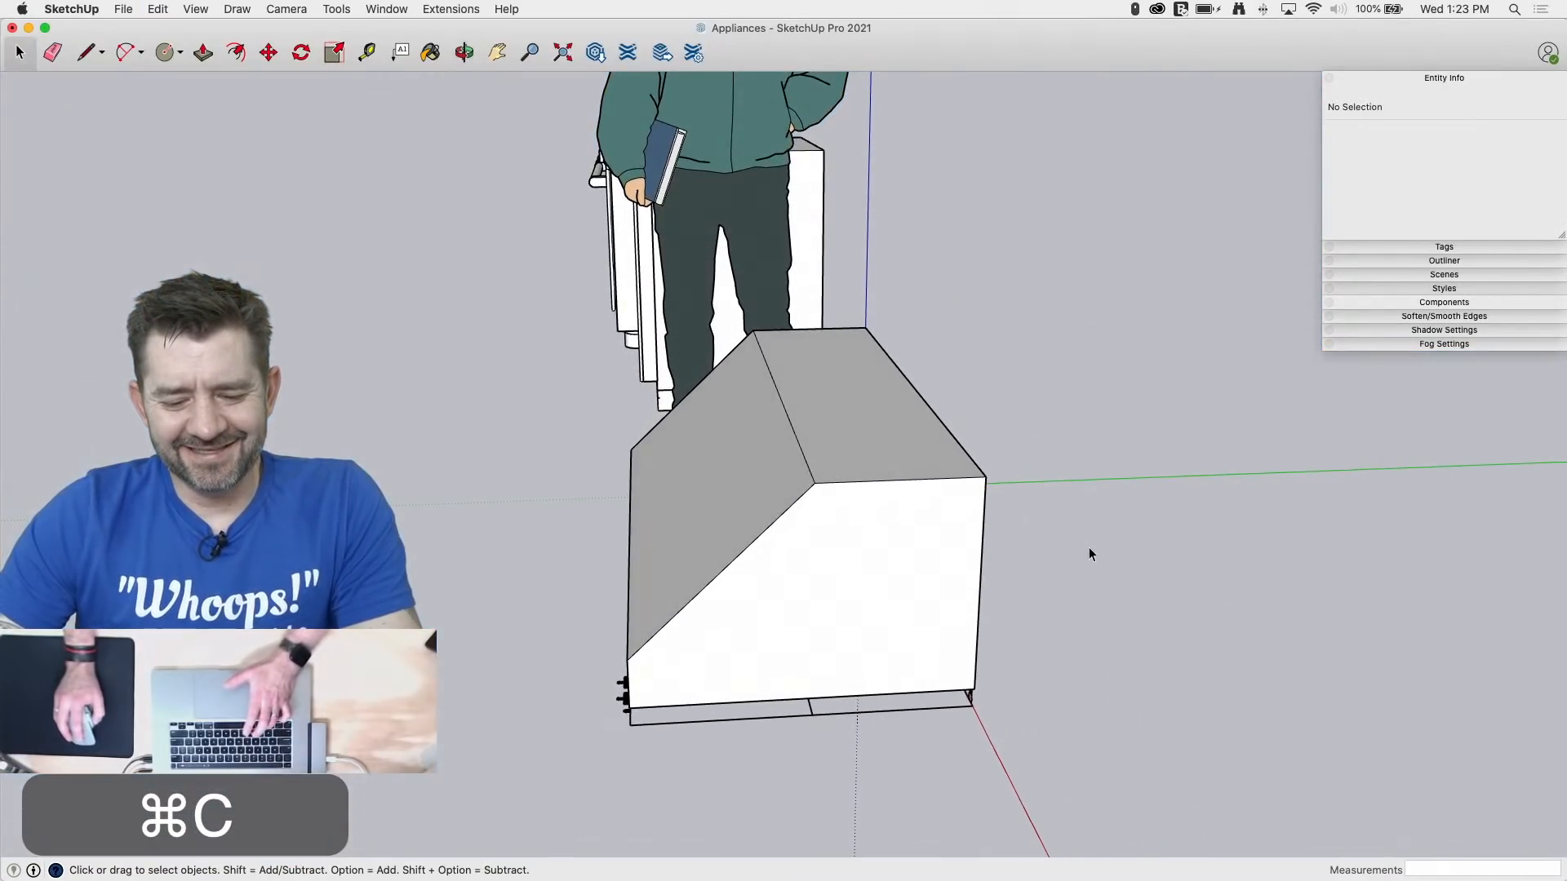
pyautogui.click(157, 9)
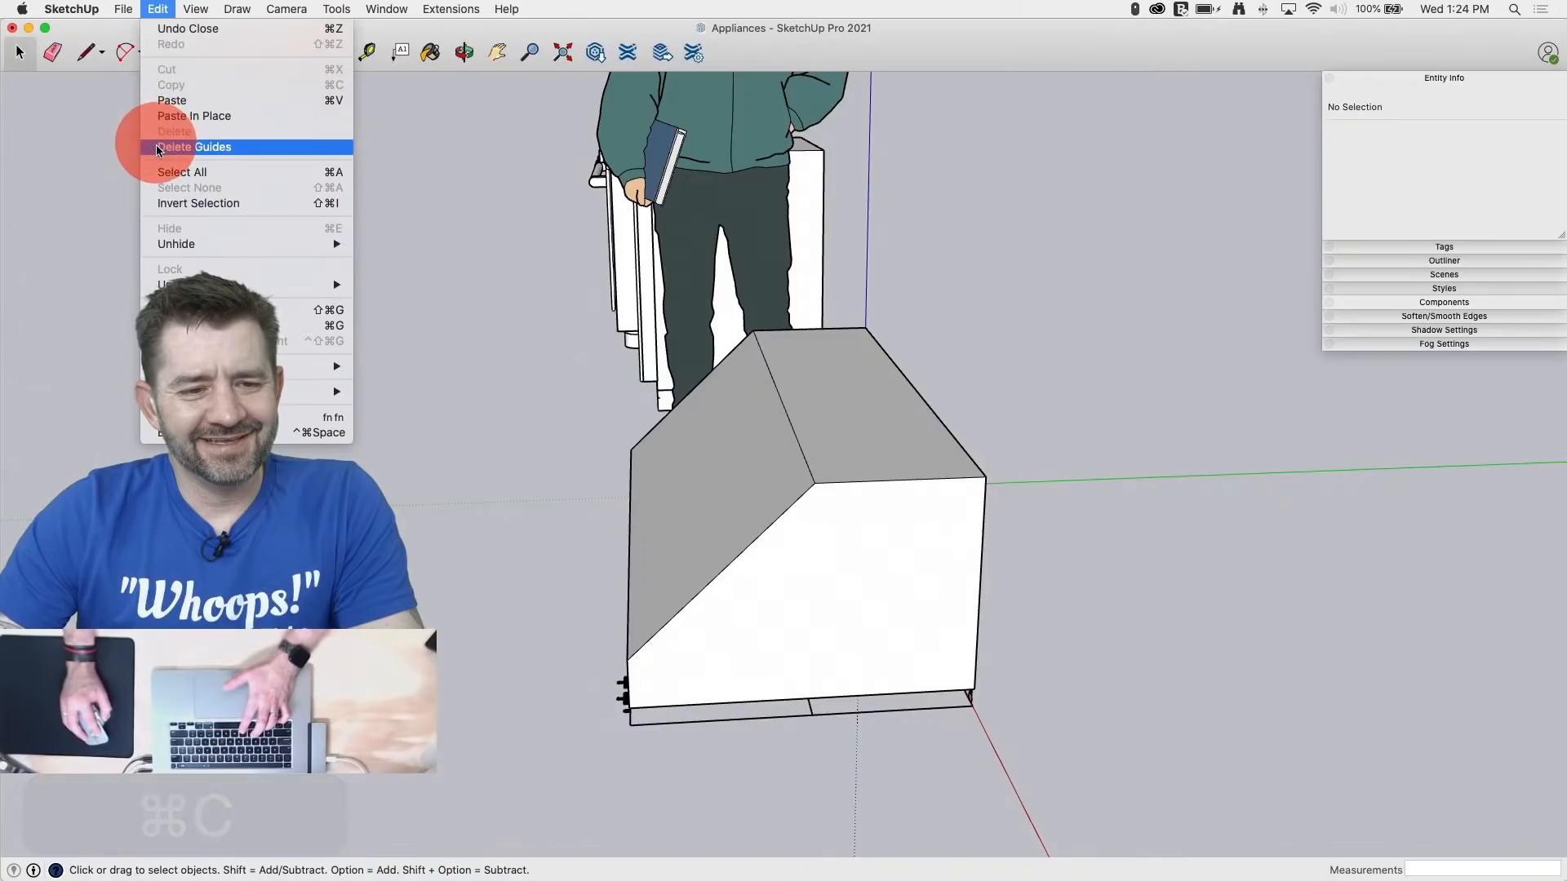
pyautogui.click(161, 118)
pyautogui.moveTo(1133, 542)
pyautogui.mouseDown(button='middle')
pyautogui.moveTo(1070, 490)
pyautogui.moveTo(1115, 560)
pyautogui.mouseUp(button='middle')
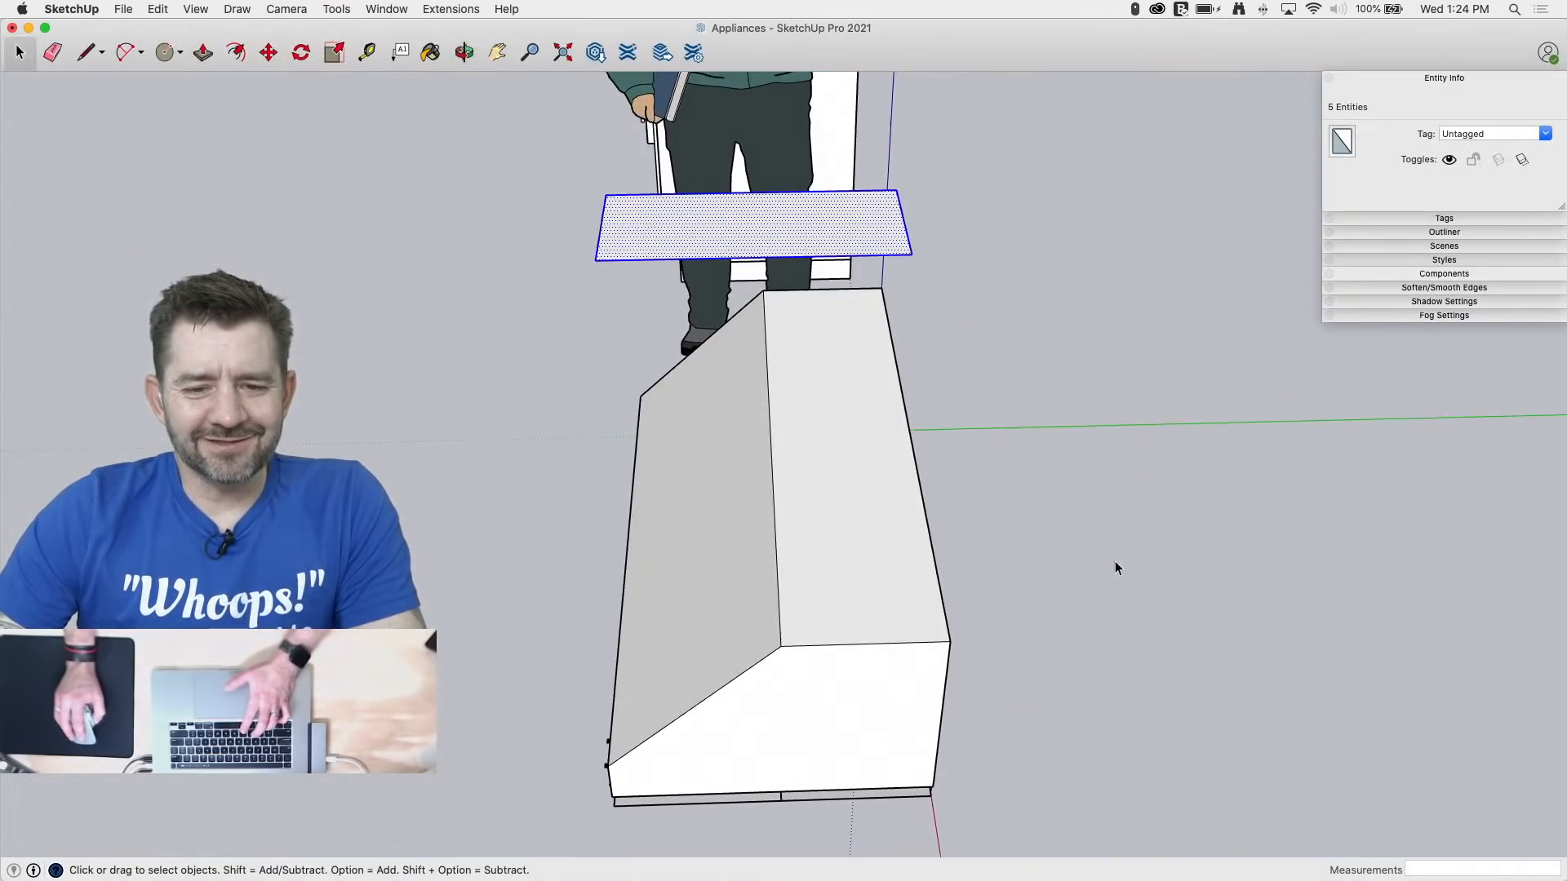
pyautogui.press('BackSpace')
# Step: Try a third time to copy the duct plate face out of the group in place, and delete the wrong pasted face
pyautogui.moveTo(774, 242); pyautogui.dragTo(966, 465, button='middle')
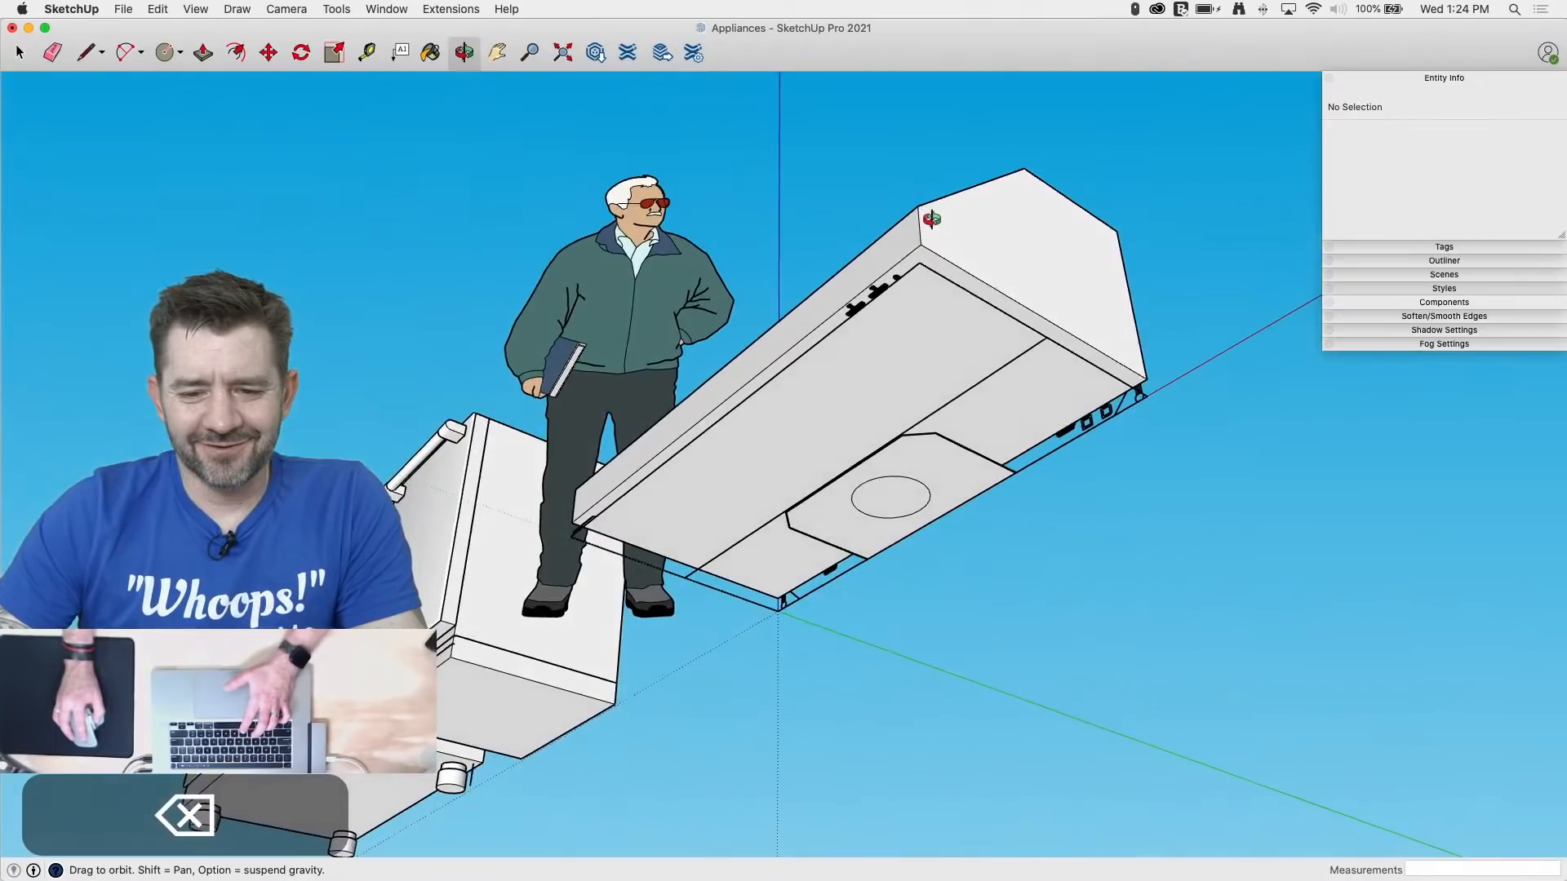
pyautogui.doubleClick(964, 460)
pyautogui.click(960, 462)
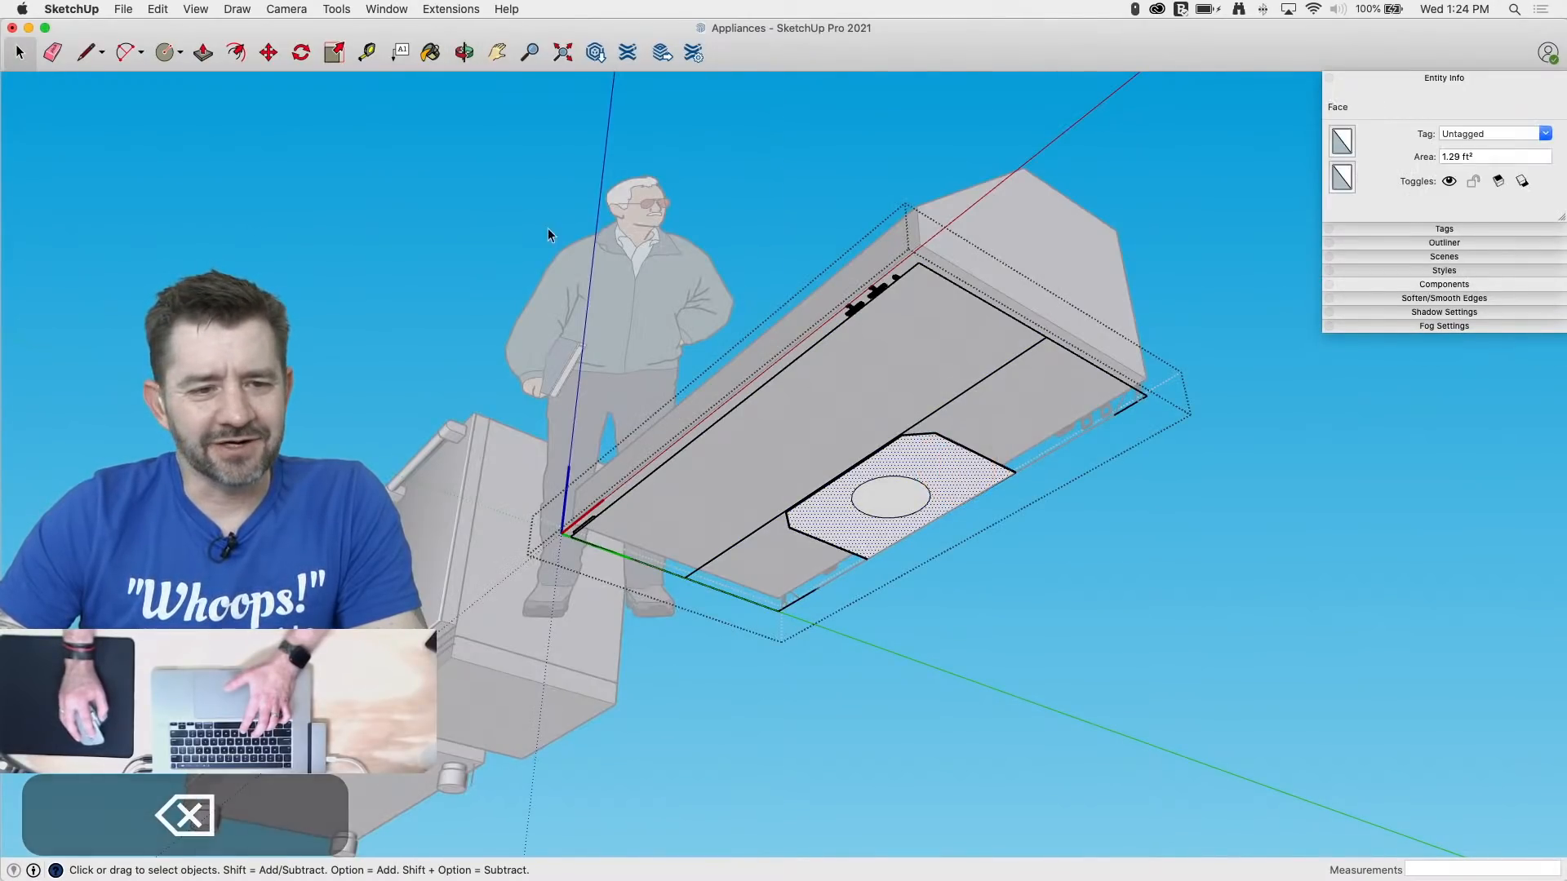
pyautogui.moveTo(149, 7); pyautogui.dragTo(191, 85)
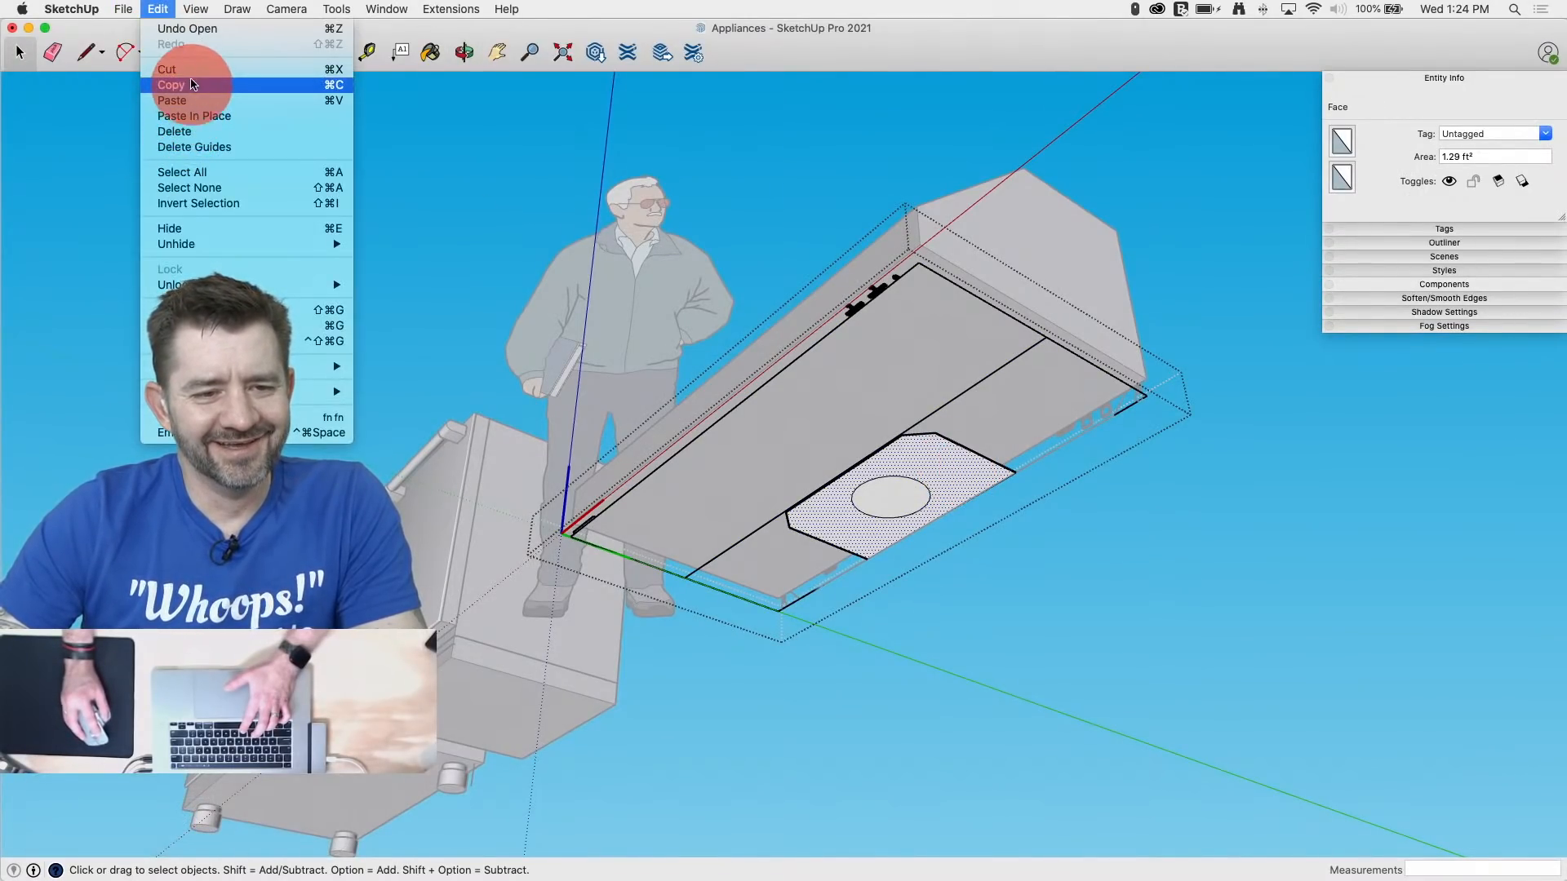
pyautogui.click(192, 85)
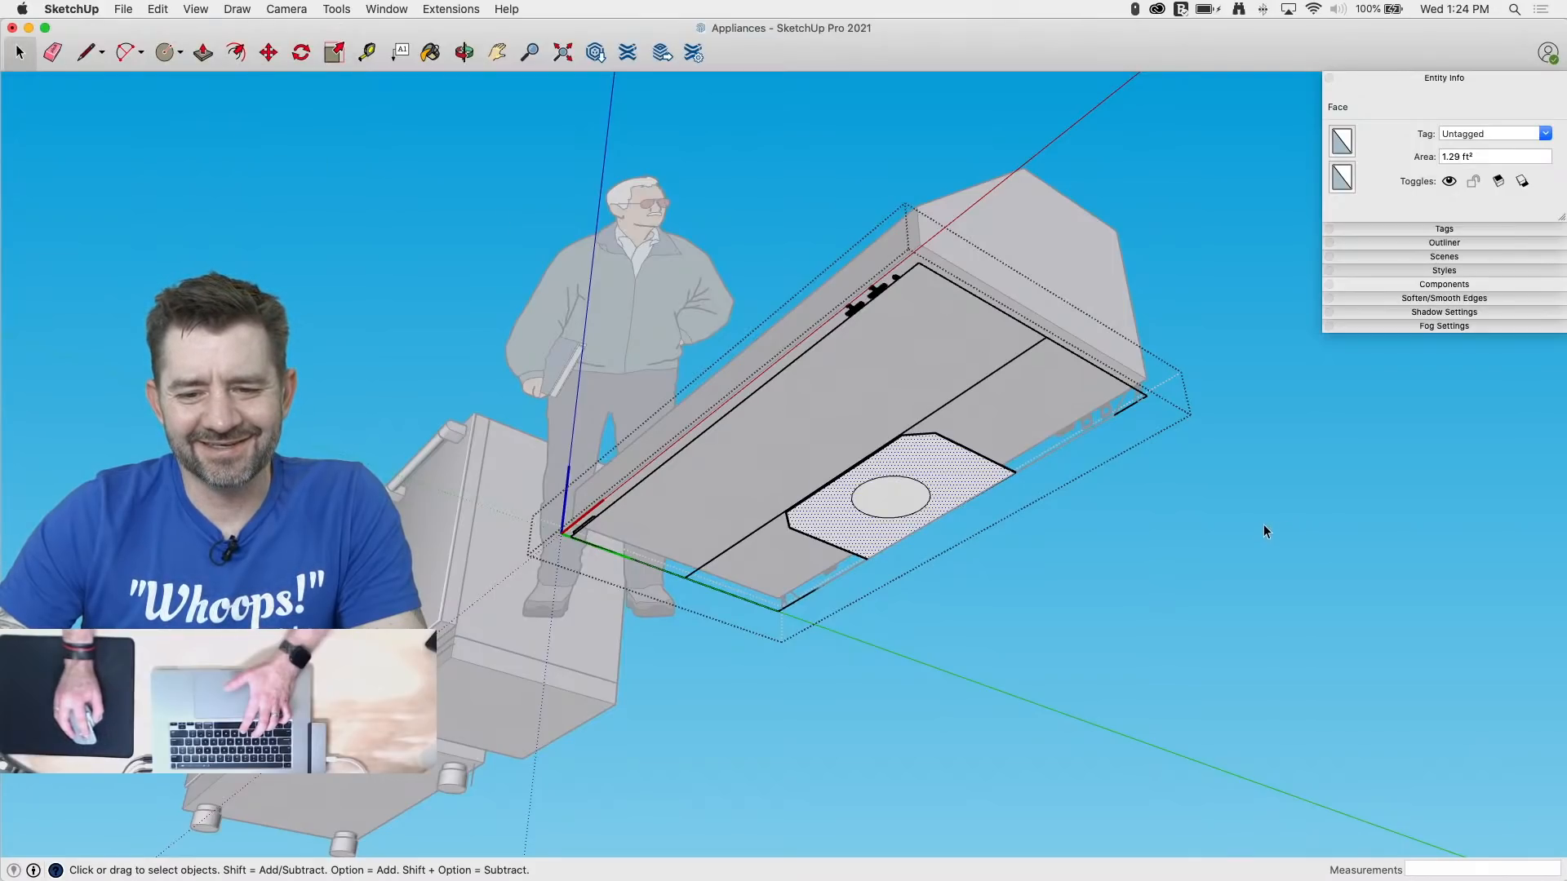
pyautogui.click(1241, 510)
pyautogui.click(158, 9)
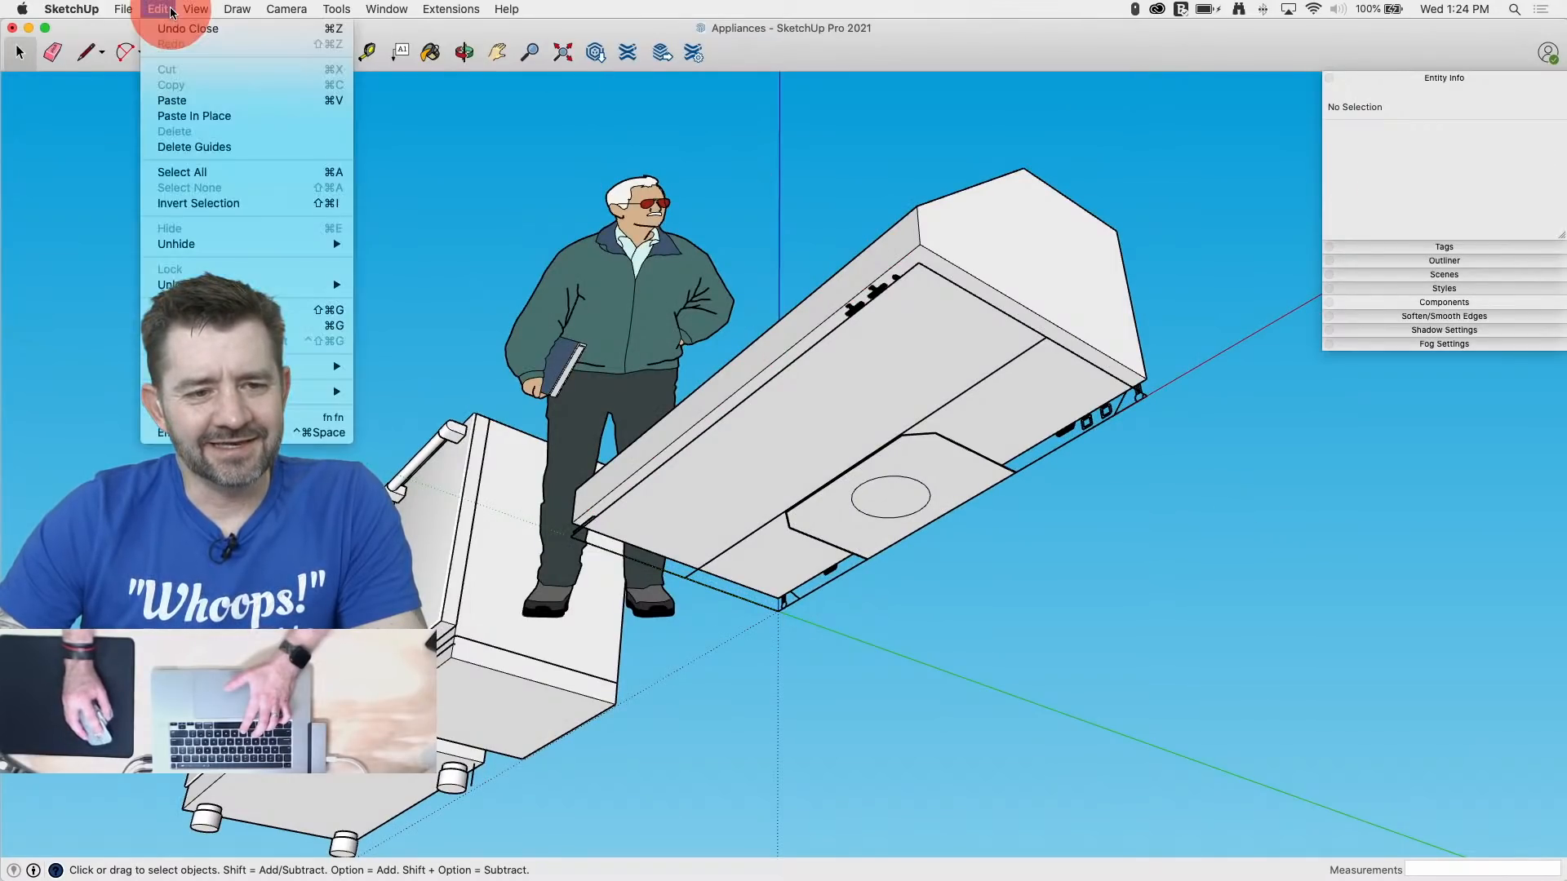
pyautogui.click(175, 112)
pyautogui.moveTo(977, 196); pyautogui.dragTo(728, 790, button='middle')
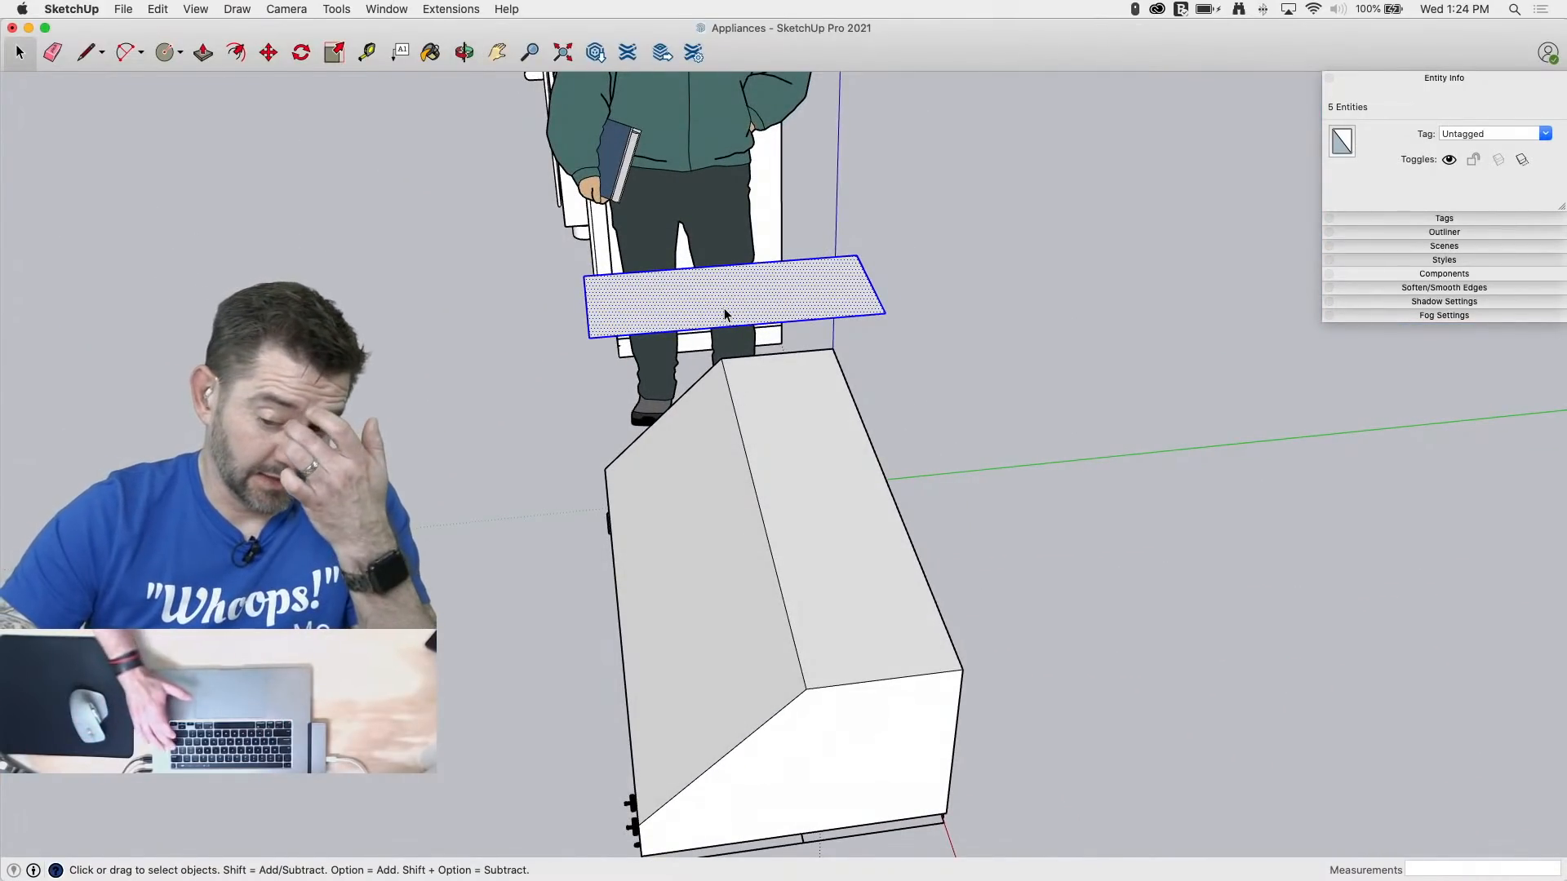
pyautogui.press('BackSpace')
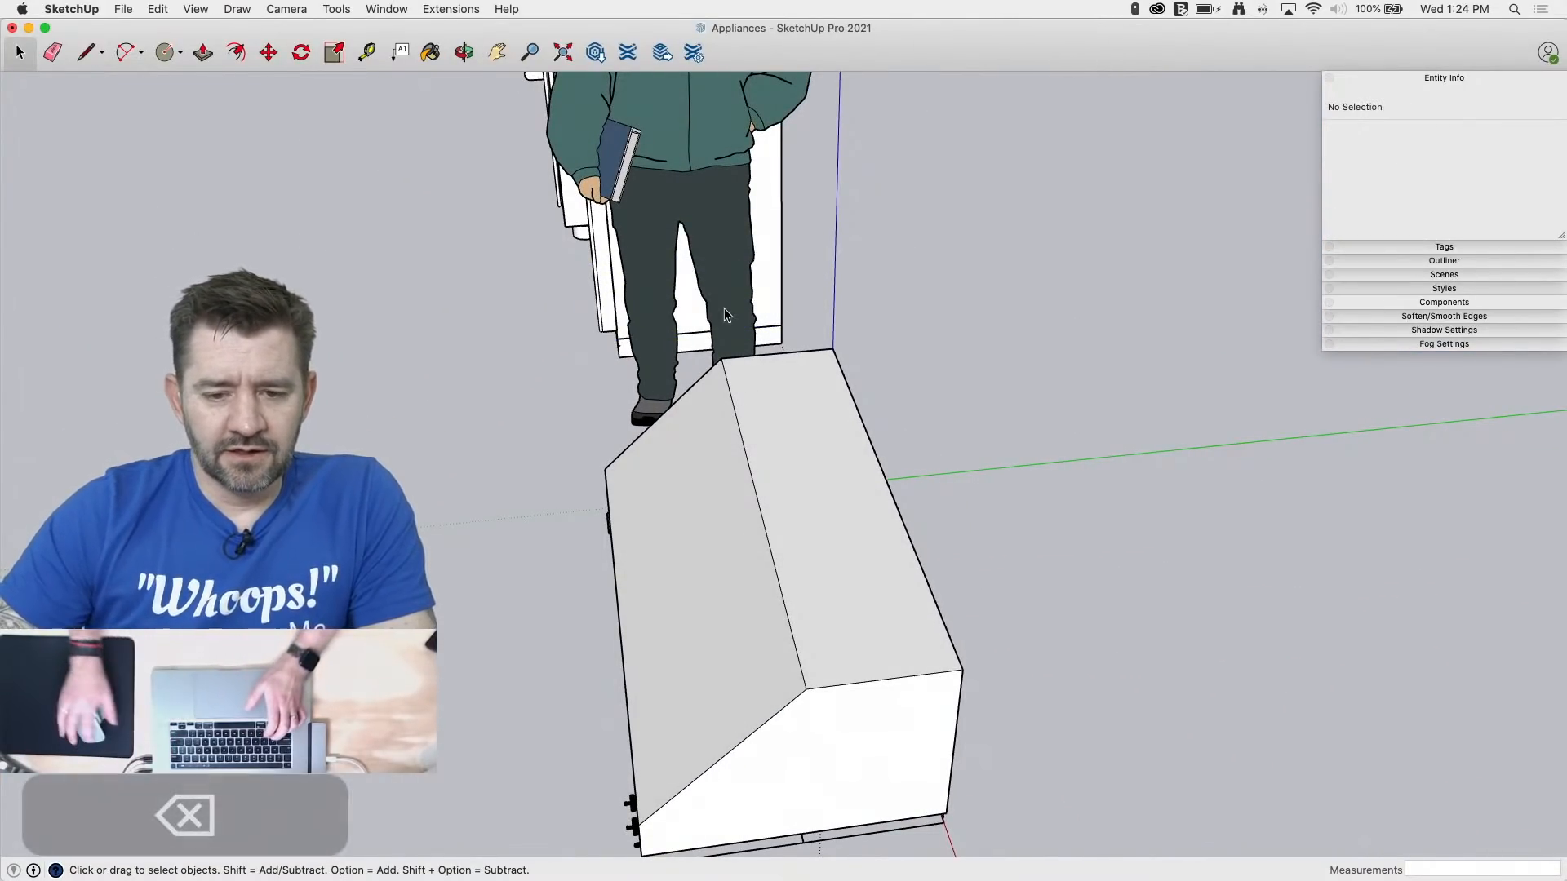
# Step: Inside the drawing group, copy the duct plate face vertically about 1' 5 15/16" up onto the hood's top face
pyautogui.moveTo(787, 587); pyautogui.dragTo(1026, 63, button='middle')
pyautogui.doubleClick(931, 534)
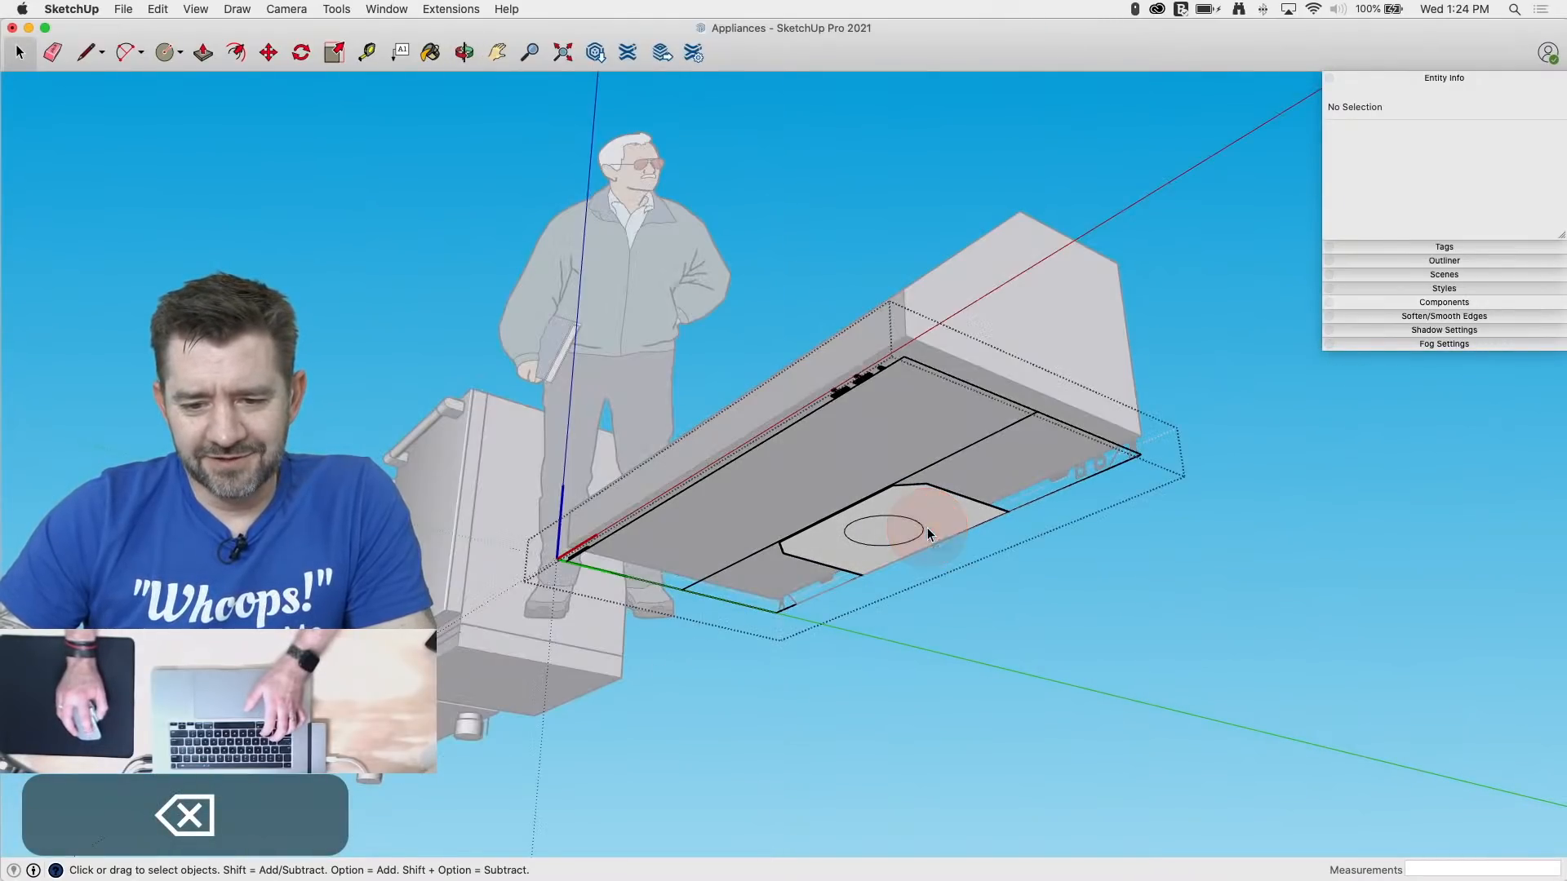
pyautogui.press('m')
pyautogui.click(951, 523)
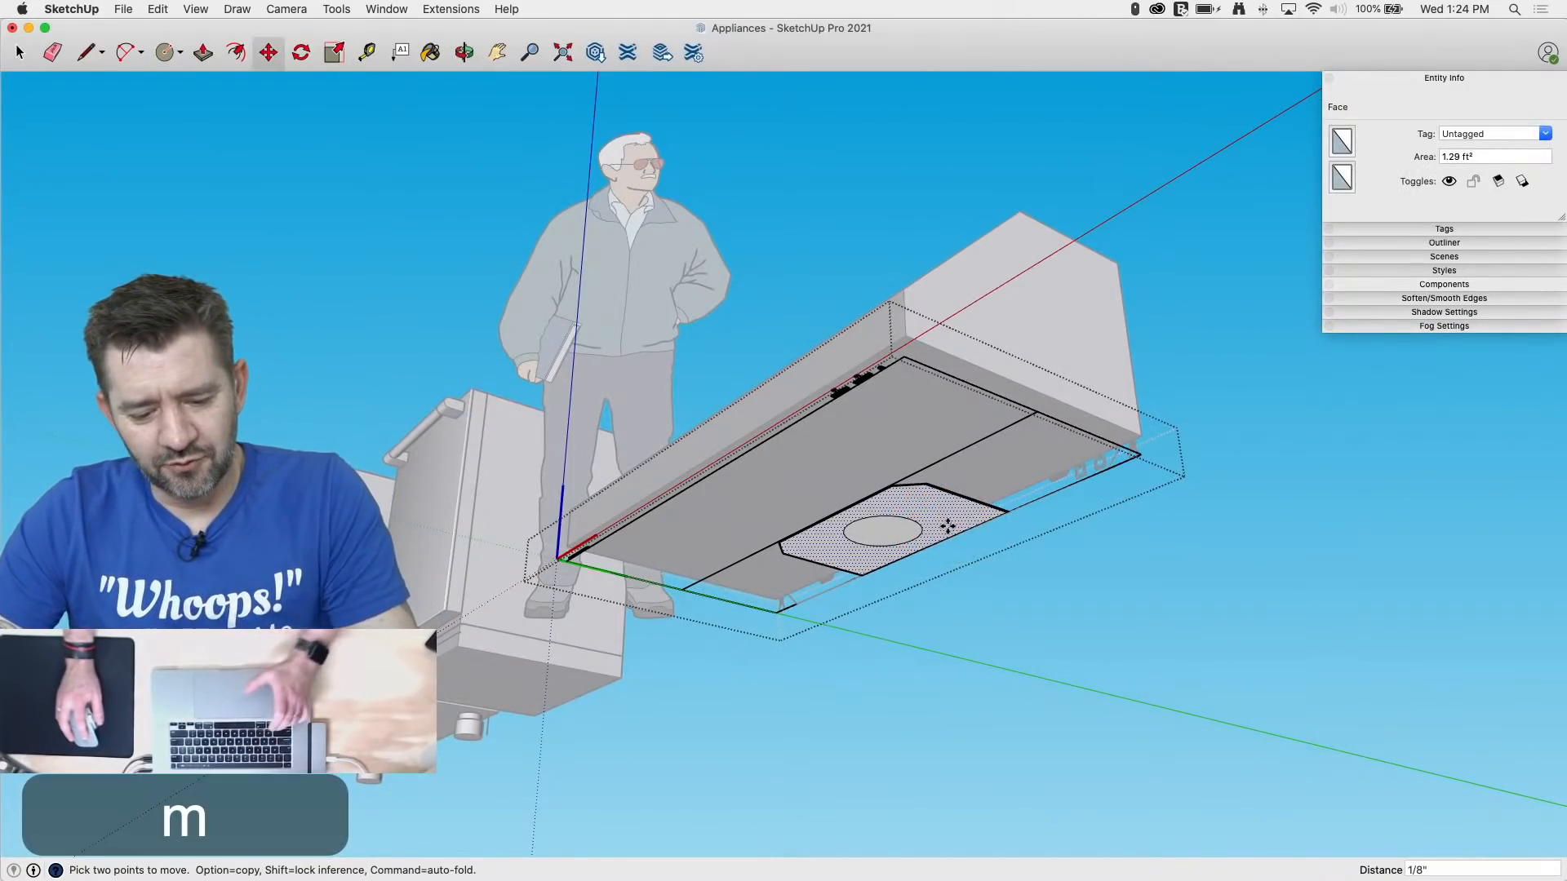
pyautogui.press('alt')
pyautogui.moveTo(982, 335); pyautogui.dragTo(838, 716, button='middle')
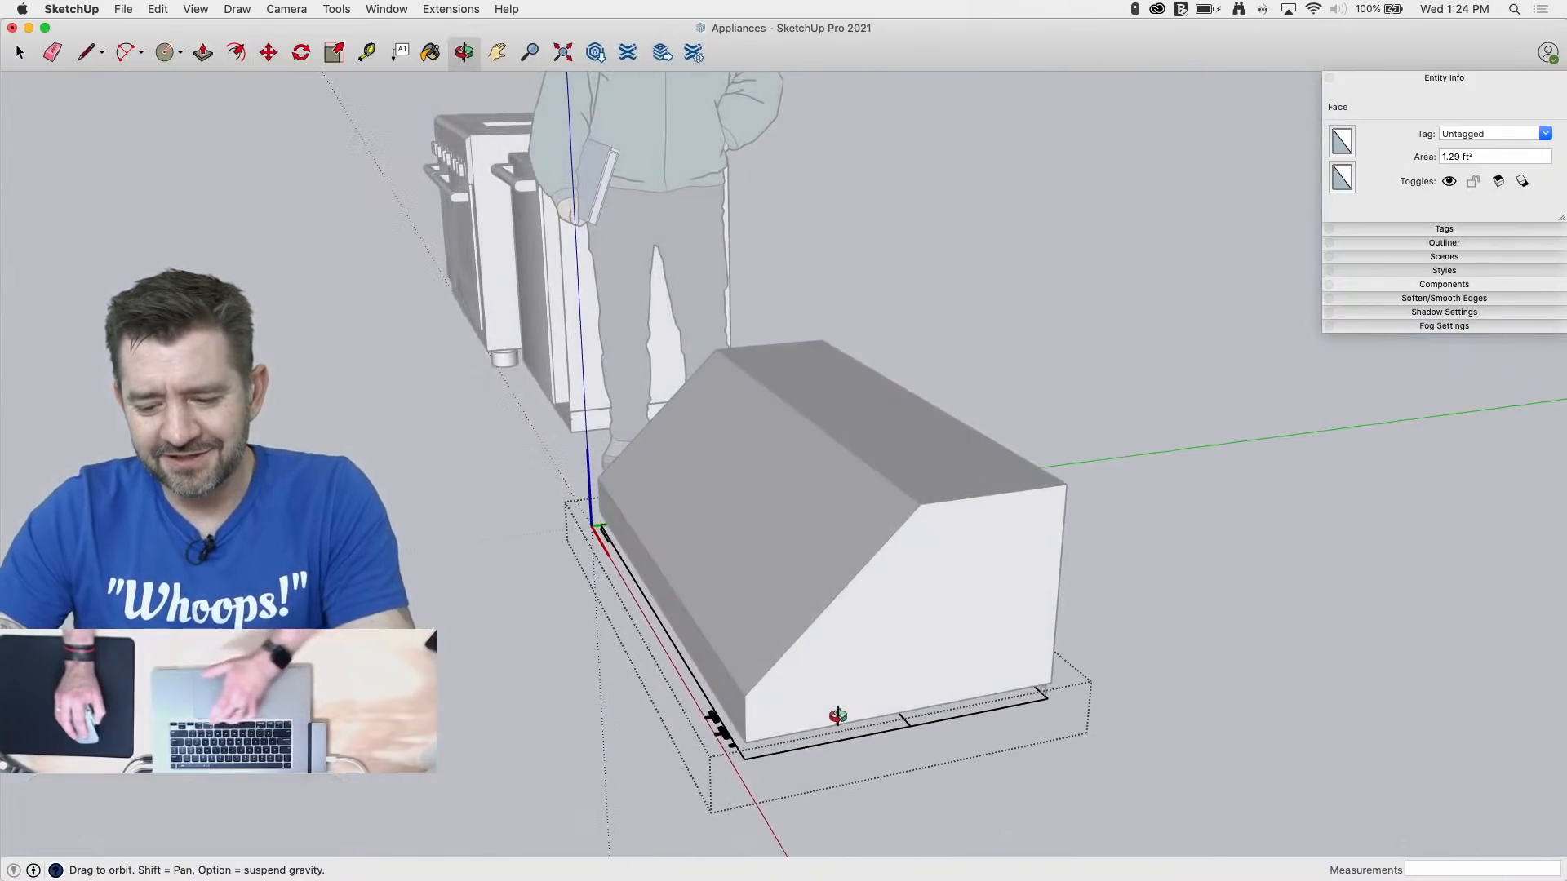
pyautogui.press('Up')
pyautogui.click(972, 472)
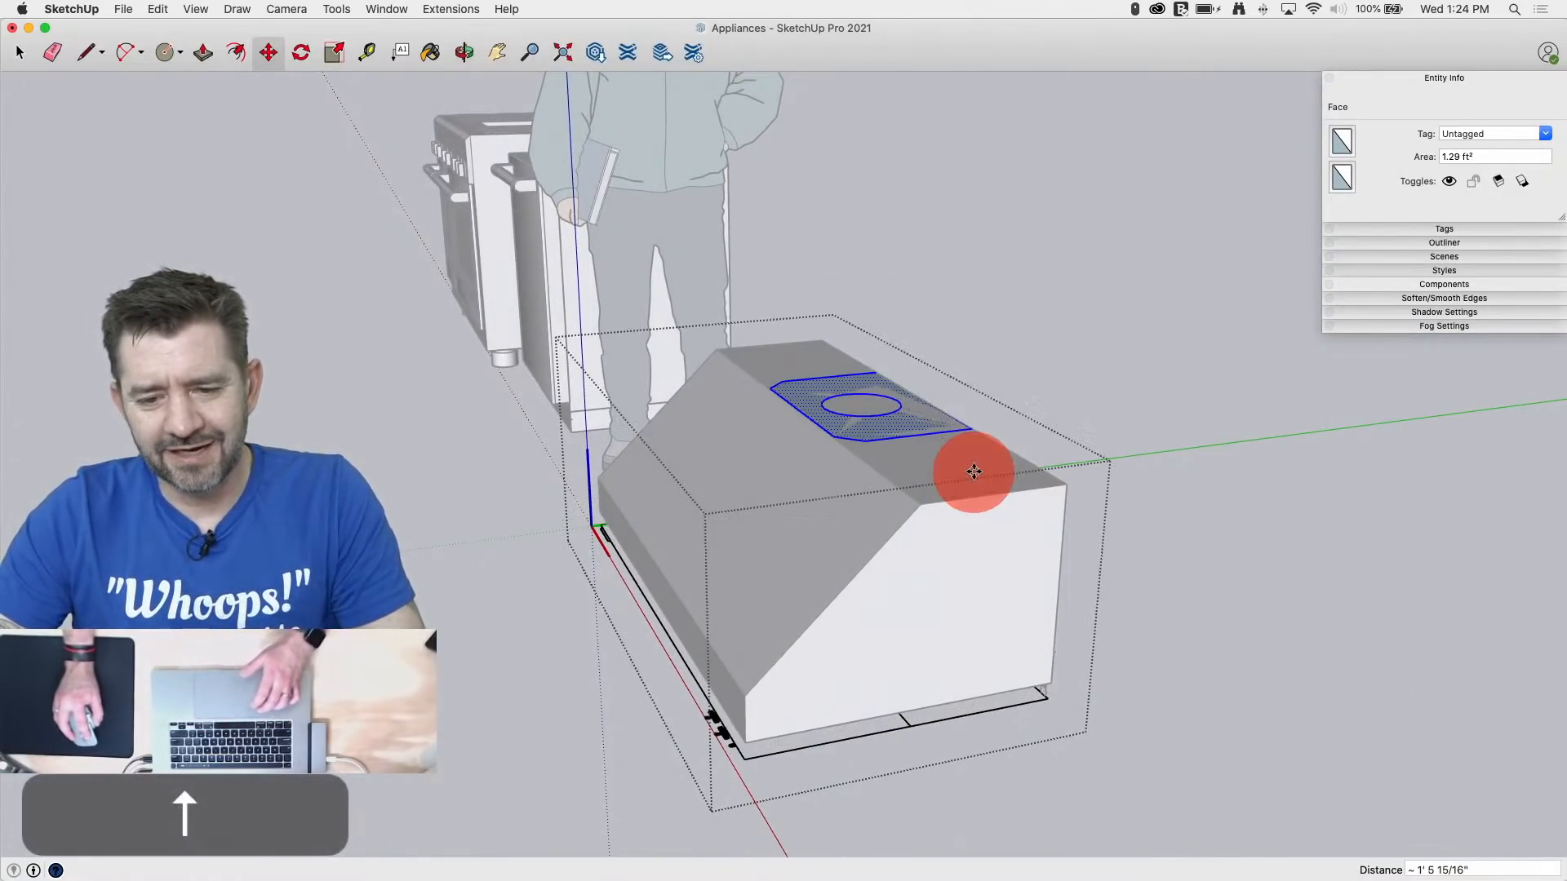
pyautogui.moveTo(971, 472); pyautogui.dragTo(980, 554, button='middle')
# Step: Cut the raised duct plate face from the drawing group and paste it in place on the hood body's top
pyautogui.press('space')
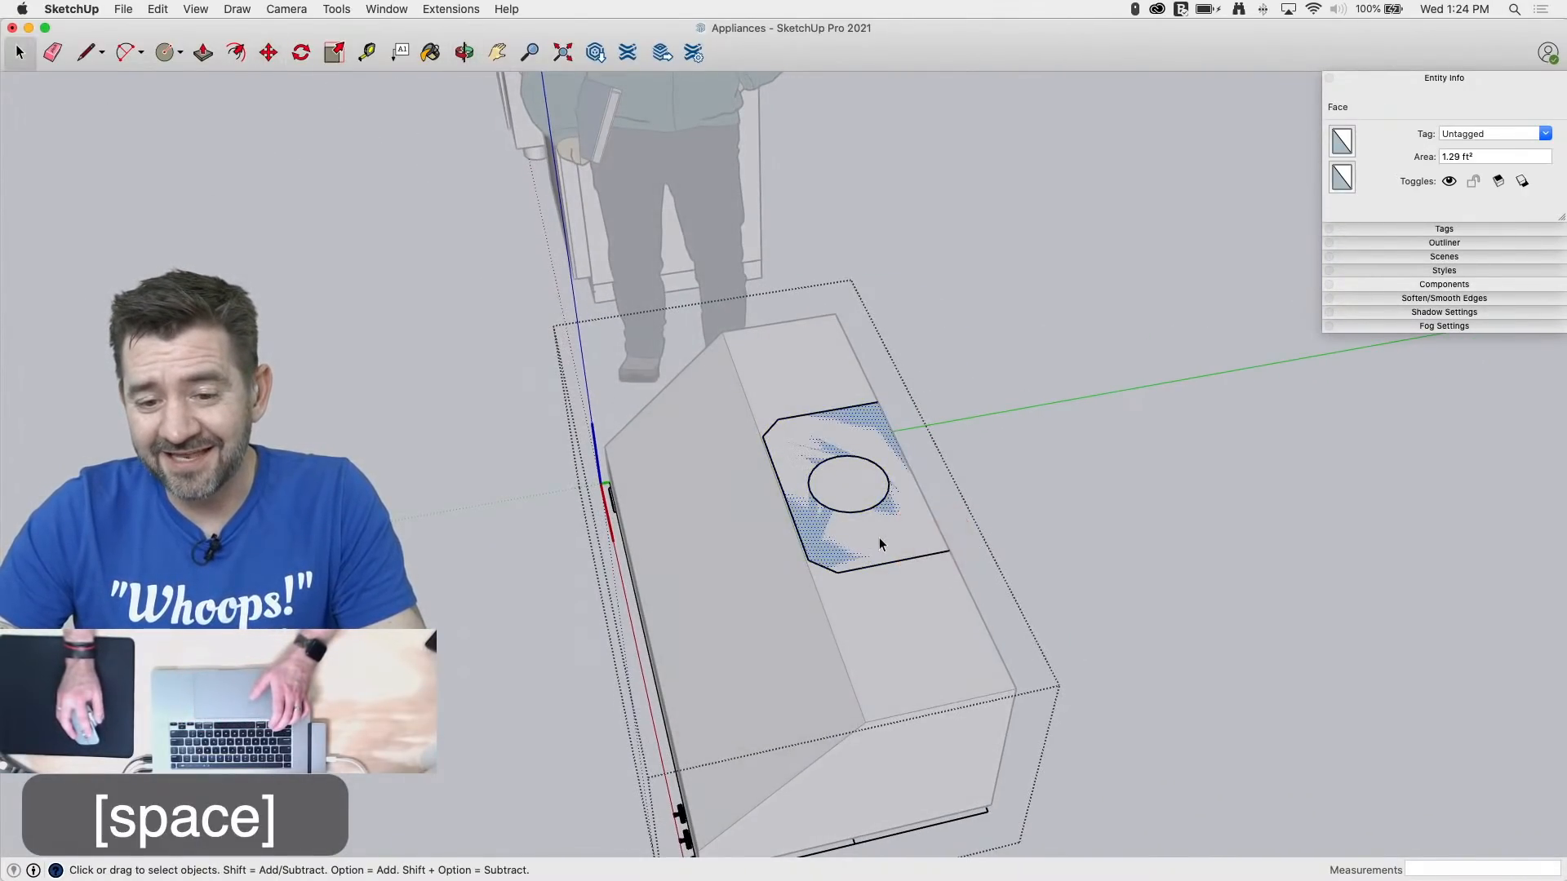
pyautogui.click(878, 537)
pyautogui.press('super+x')
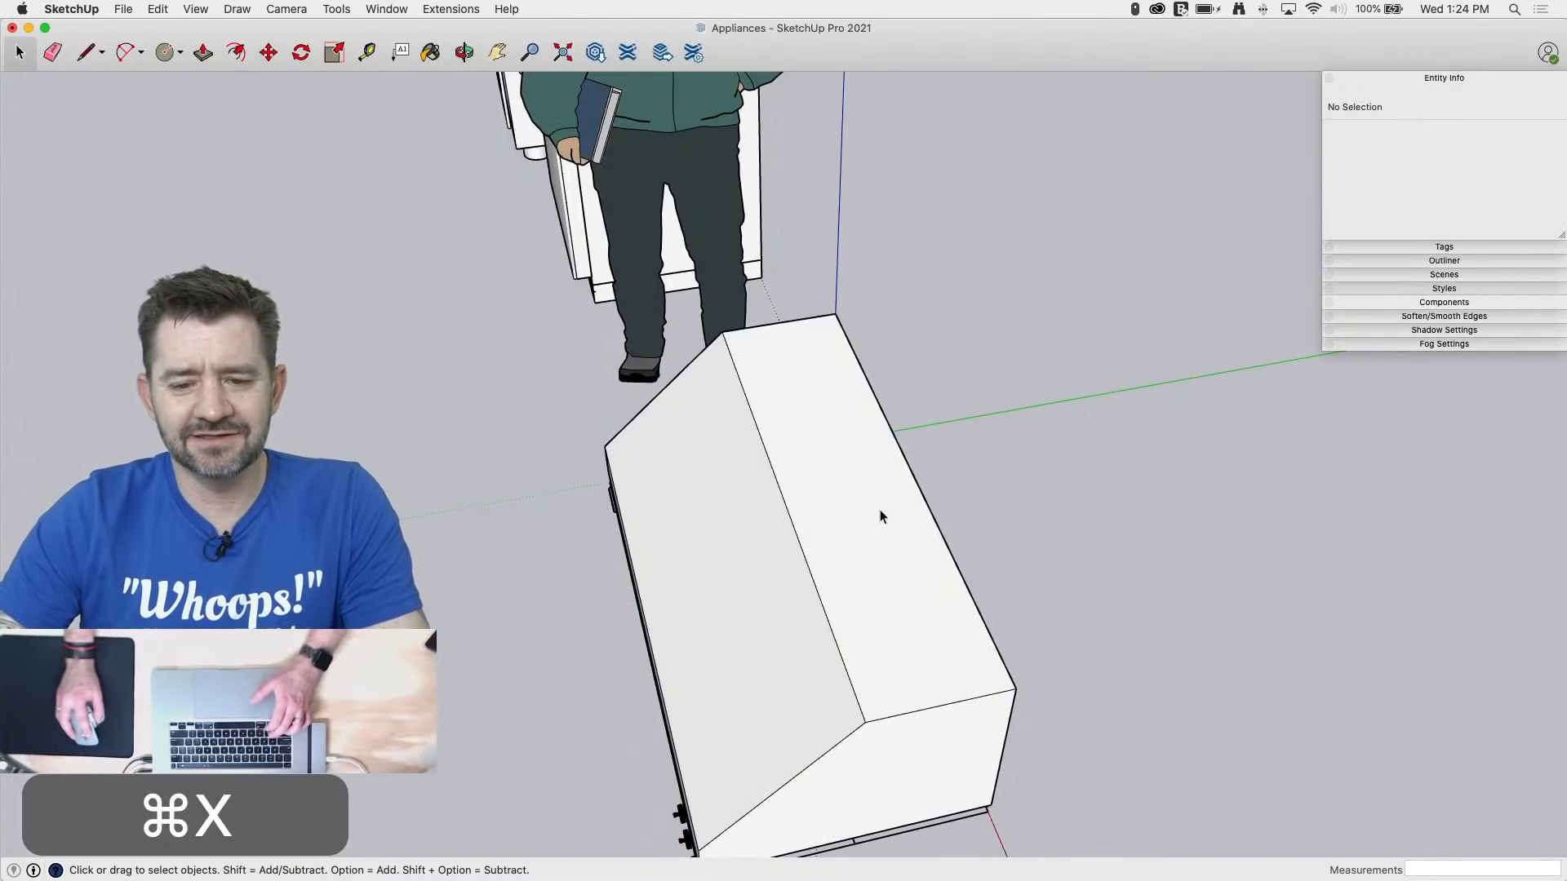
pyautogui.click(881, 518)
pyautogui.moveTo(174, 9); pyautogui.dragTo(183, 122)
pyautogui.click(183, 116)
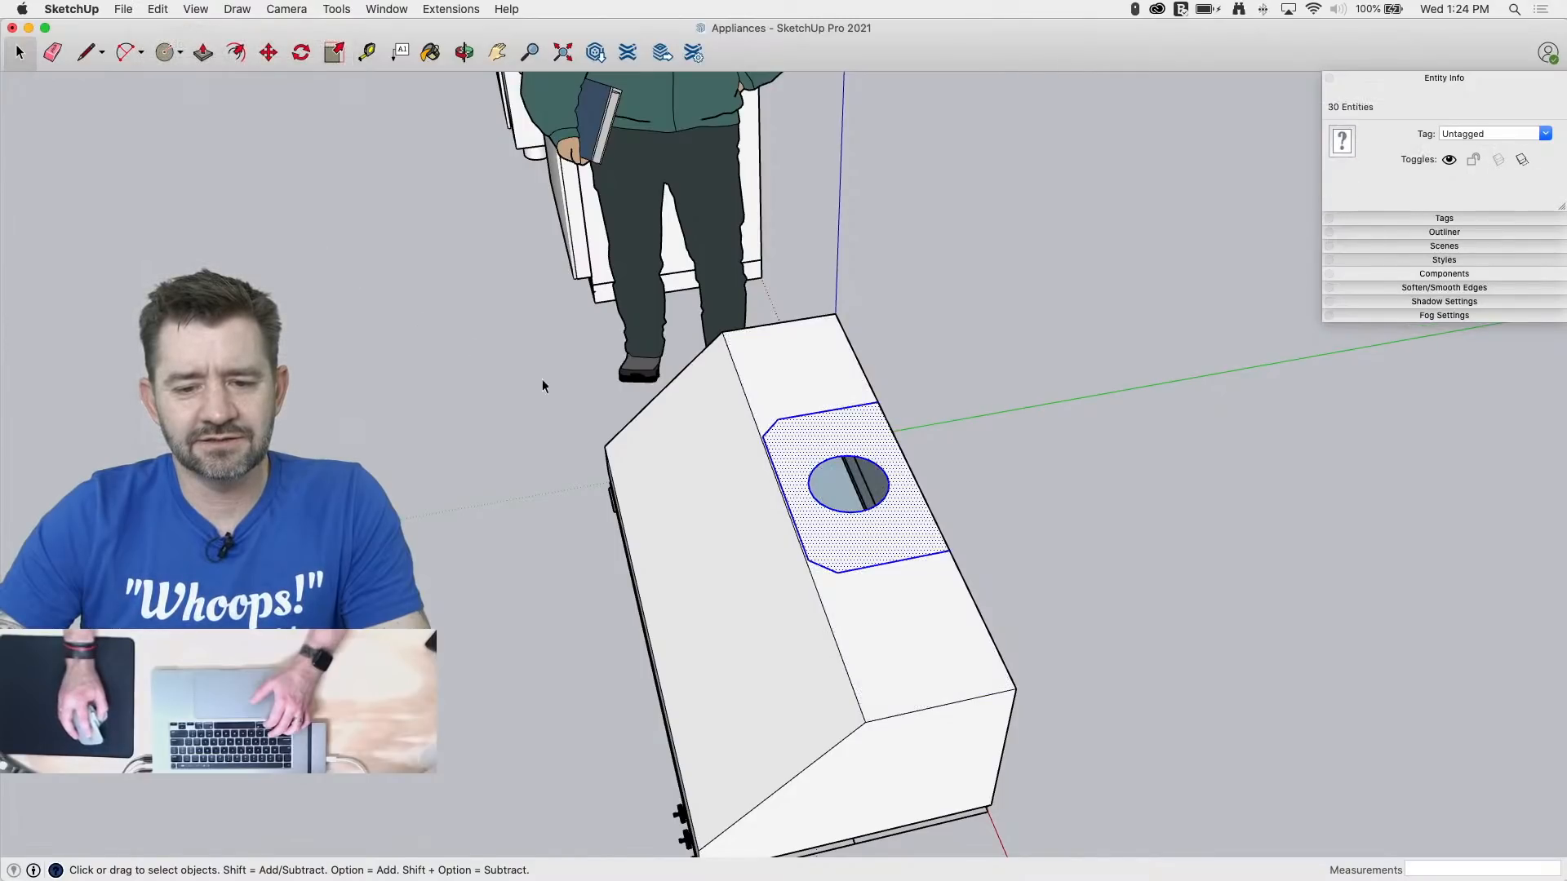
# Step: Push/Pull the pasted duct plate face upward into a tall duct cover above the hood, and clean it up with the Eraser
pyautogui.press('l')
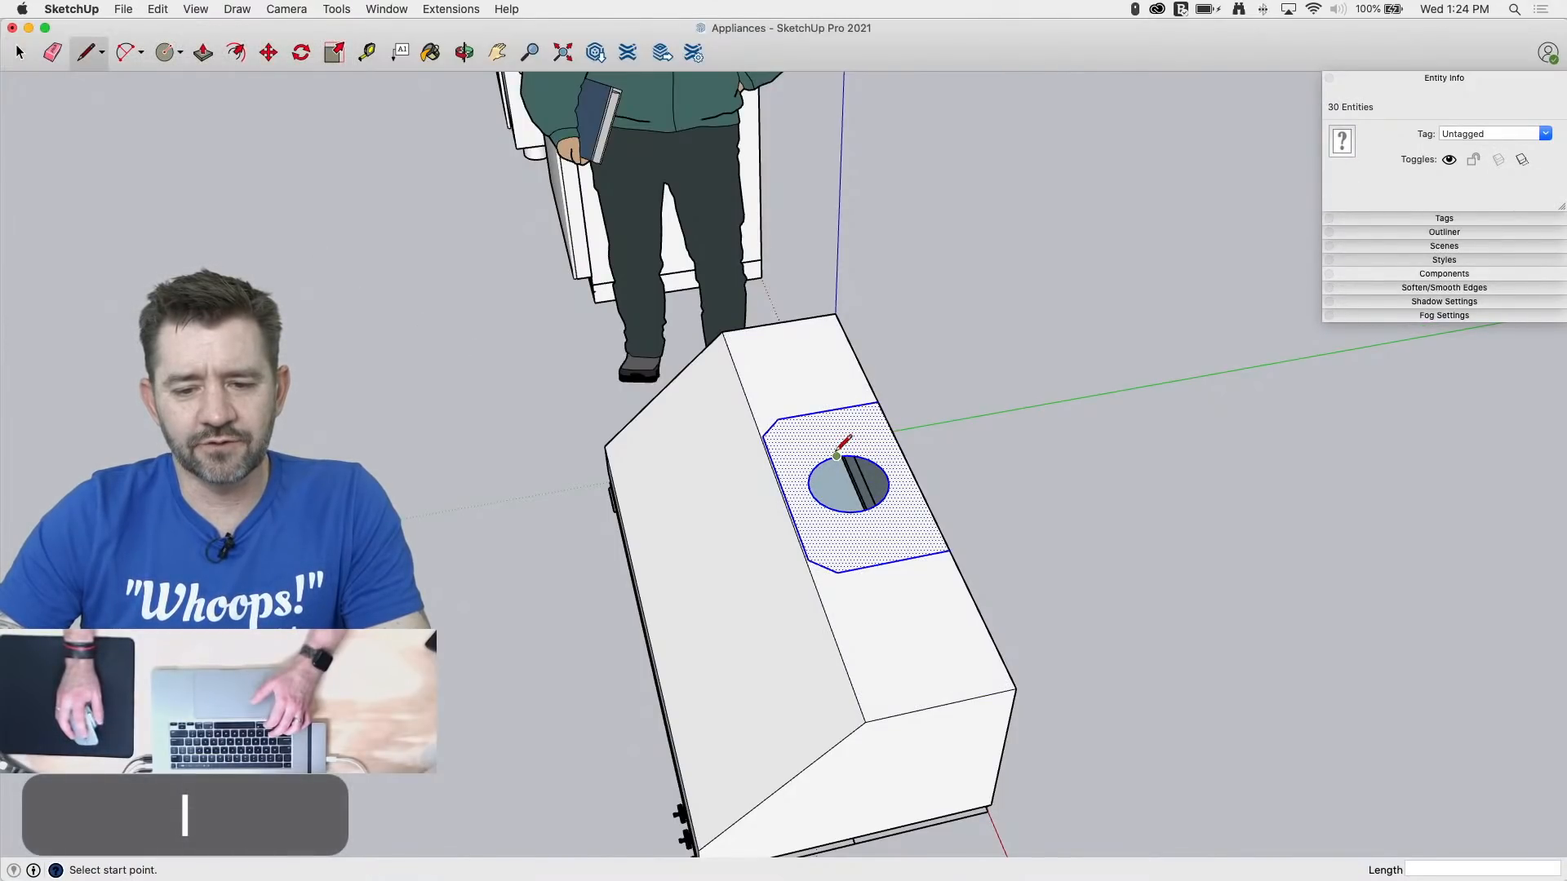
pyautogui.press('p')
pyautogui.moveTo(829, 427); pyautogui.dragTo(1000, 260)
pyautogui.press('e')
pyautogui.click(902, 193)
# Step: Examine the hood's underside, comparing the body's bottom edges with the drawing's panel outlines, control knobs and rear fittings
pyautogui.moveTo(906, 217)
pyautogui.mouseDown(button='middle')
pyautogui.moveTo(1105, 259)
pyautogui.moveTo(763, 530)
pyautogui.moveTo(759, 661)
pyautogui.moveTo(735, 517)
pyautogui.moveTo(1018, 669)
pyautogui.moveTo(615, 740)
pyautogui.mouseUp(button='middle')
pyautogui.scroll(5, 1028, 689)
pyautogui.moveTo(937, 675)
pyautogui.mouseDown(button='middle')
pyautogui.moveTo(850, 650)
pyautogui.moveTo(1042, 500)
pyautogui.moveTo(990, 538)
pyautogui.moveTo(1006, 524)
pyautogui.mouseUp(button='middle')
pyautogui.moveTo(1006, 525); pyautogui.dragTo(1171, 557)
pyautogui.moveTo(1171, 558)
pyautogui.mouseDown(button='middle')
pyautogui.moveTo(1265, 465)
pyautogui.moveTo(1290, 462)
pyautogui.moveTo(1221, 536)
pyautogui.mouseUp(button='middle')
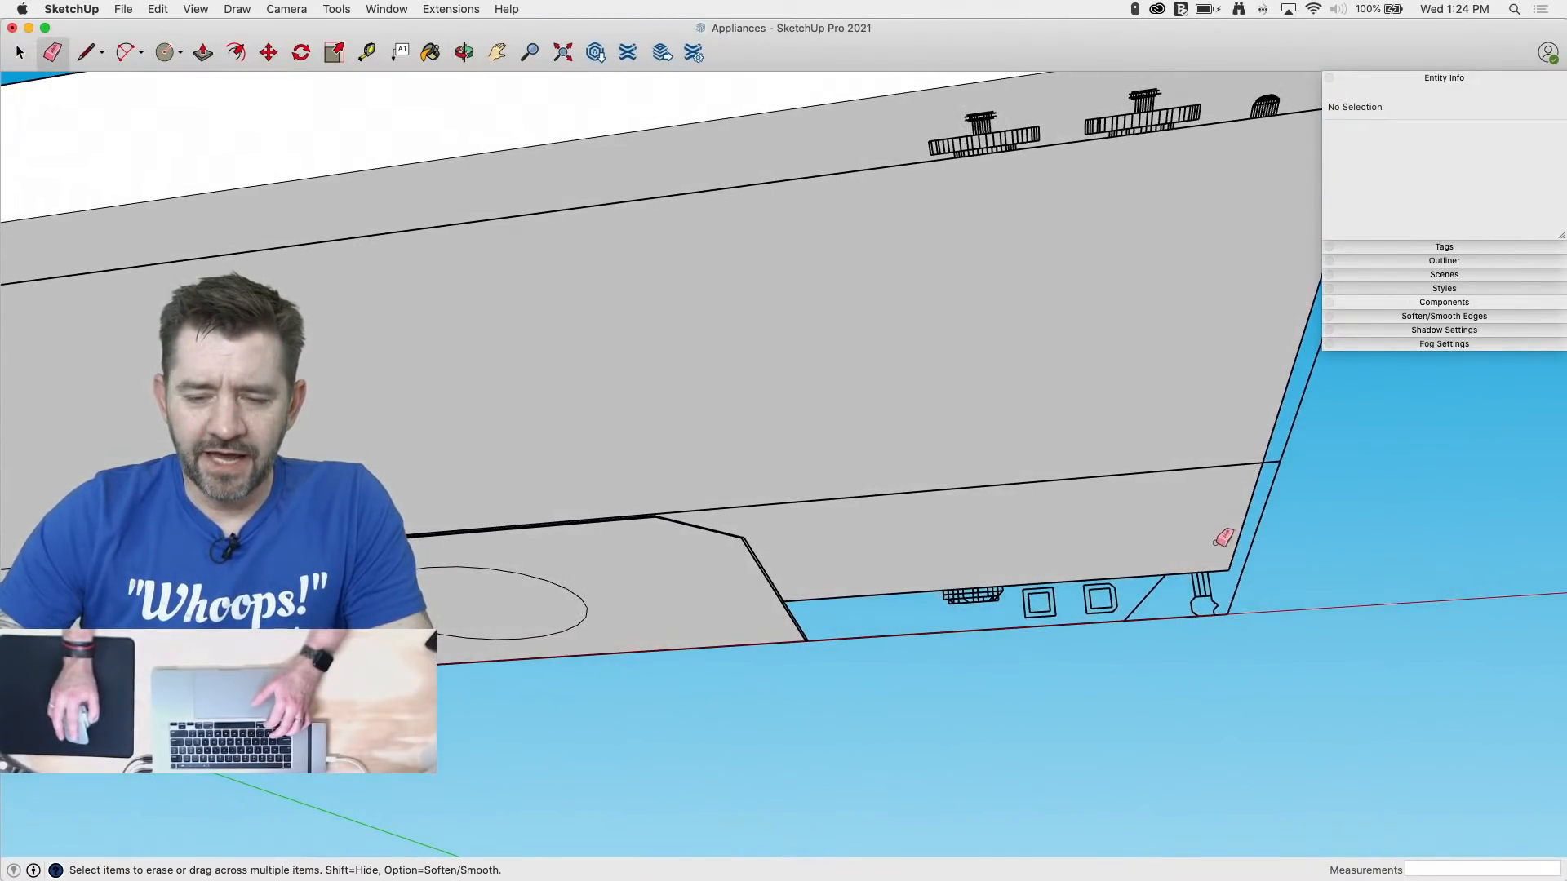
pyautogui.scroll(-3, 1219, 523)
pyautogui.moveTo(1217, 465)
pyautogui.mouseDown(button='middle')
pyautogui.moveTo(1249, 416)
pyautogui.moveTo(1235, 458)
pyautogui.moveTo(1216, 462)
pyautogui.mouseUp(button='middle')
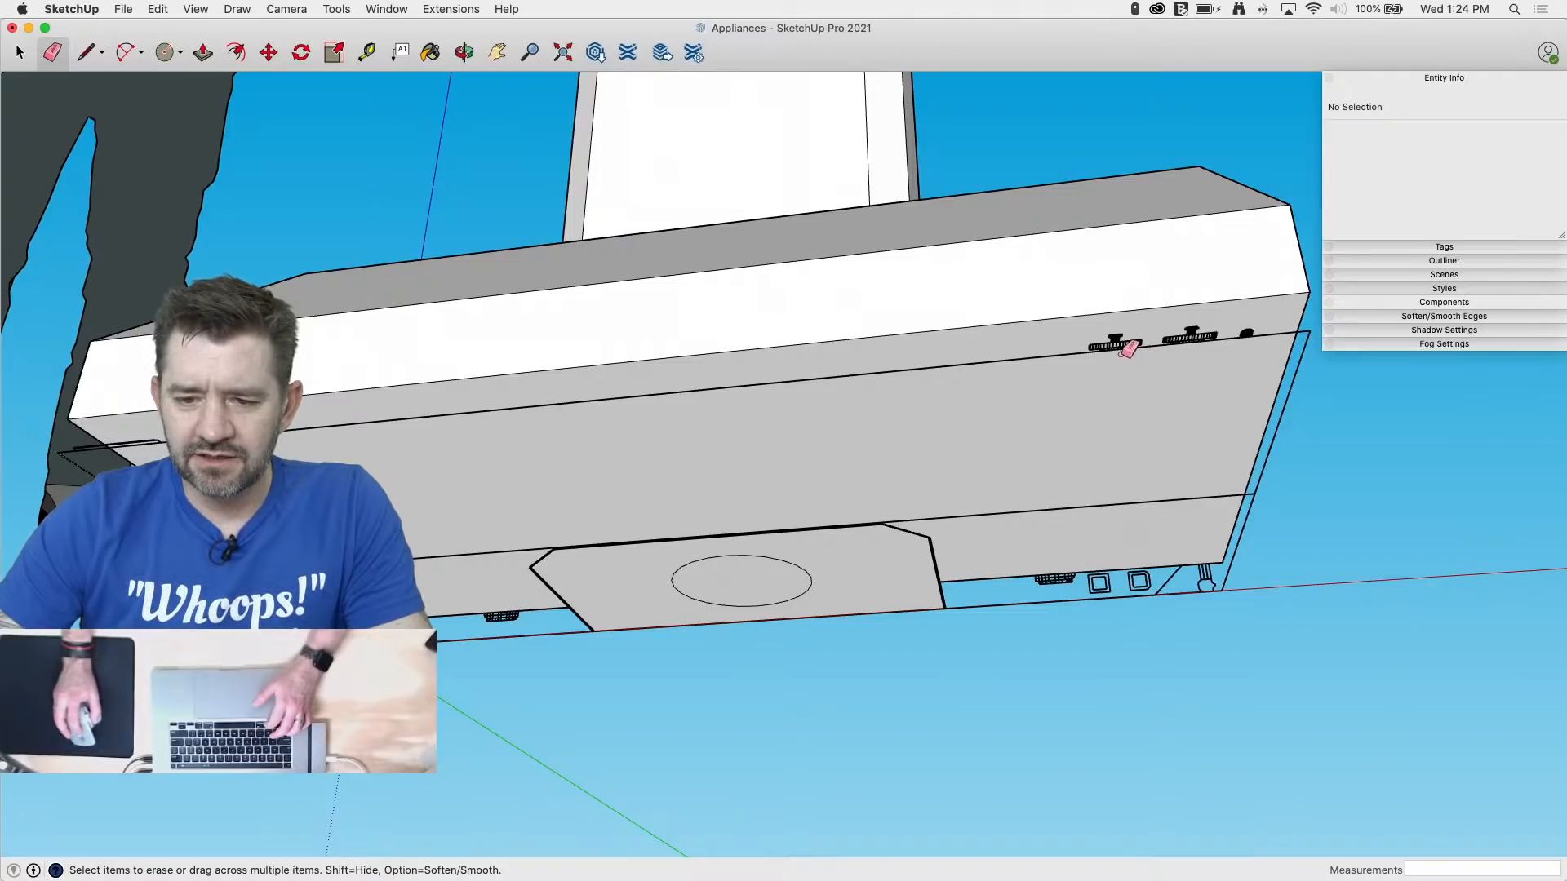
pyautogui.scroll(8, 1206, 338)
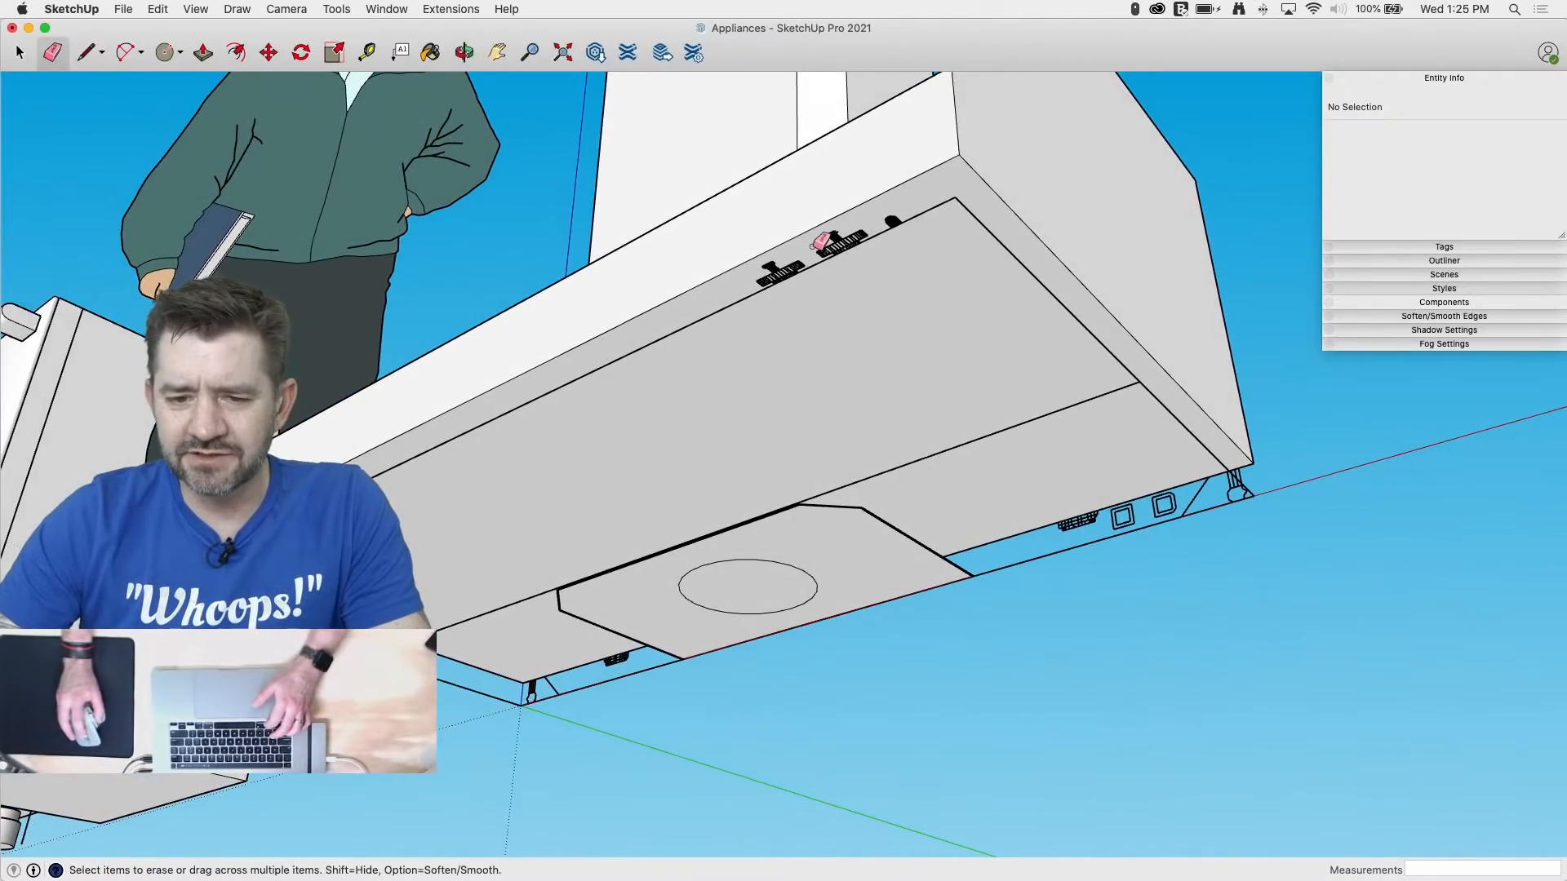
pyautogui.moveTo(848, 265)
pyautogui.mouseDown(button='middle')
pyautogui.moveTo(1042, 259)
pyautogui.moveTo(1006, 453)
pyautogui.moveTo(1035, 399)
pyautogui.moveTo(1023, 291)
pyautogui.mouseUp(button='middle')
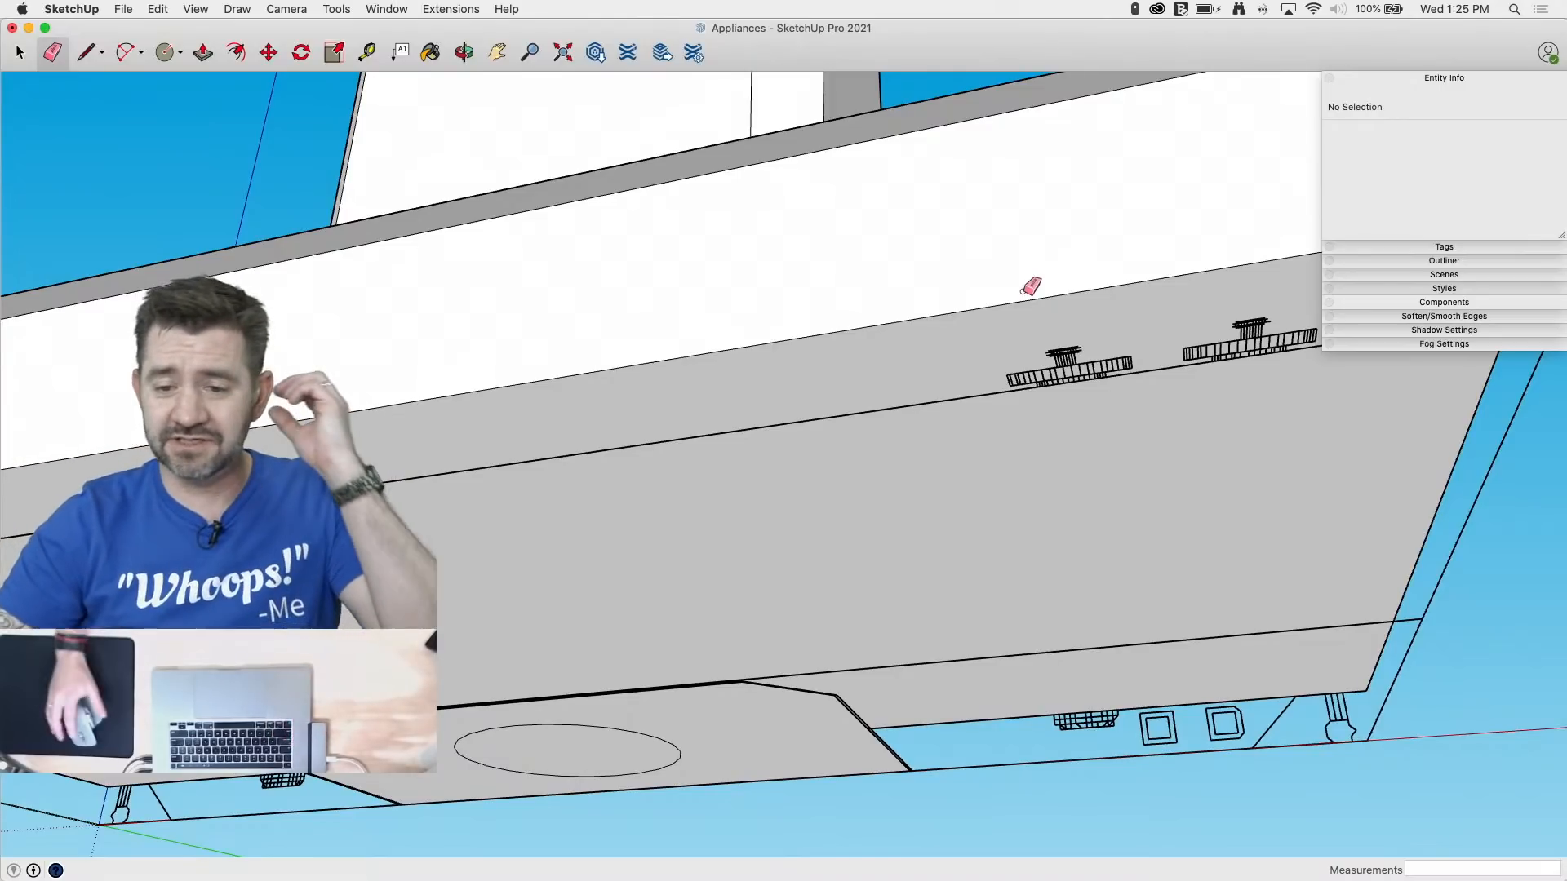
pyautogui.scroll(-5, 891, 349)
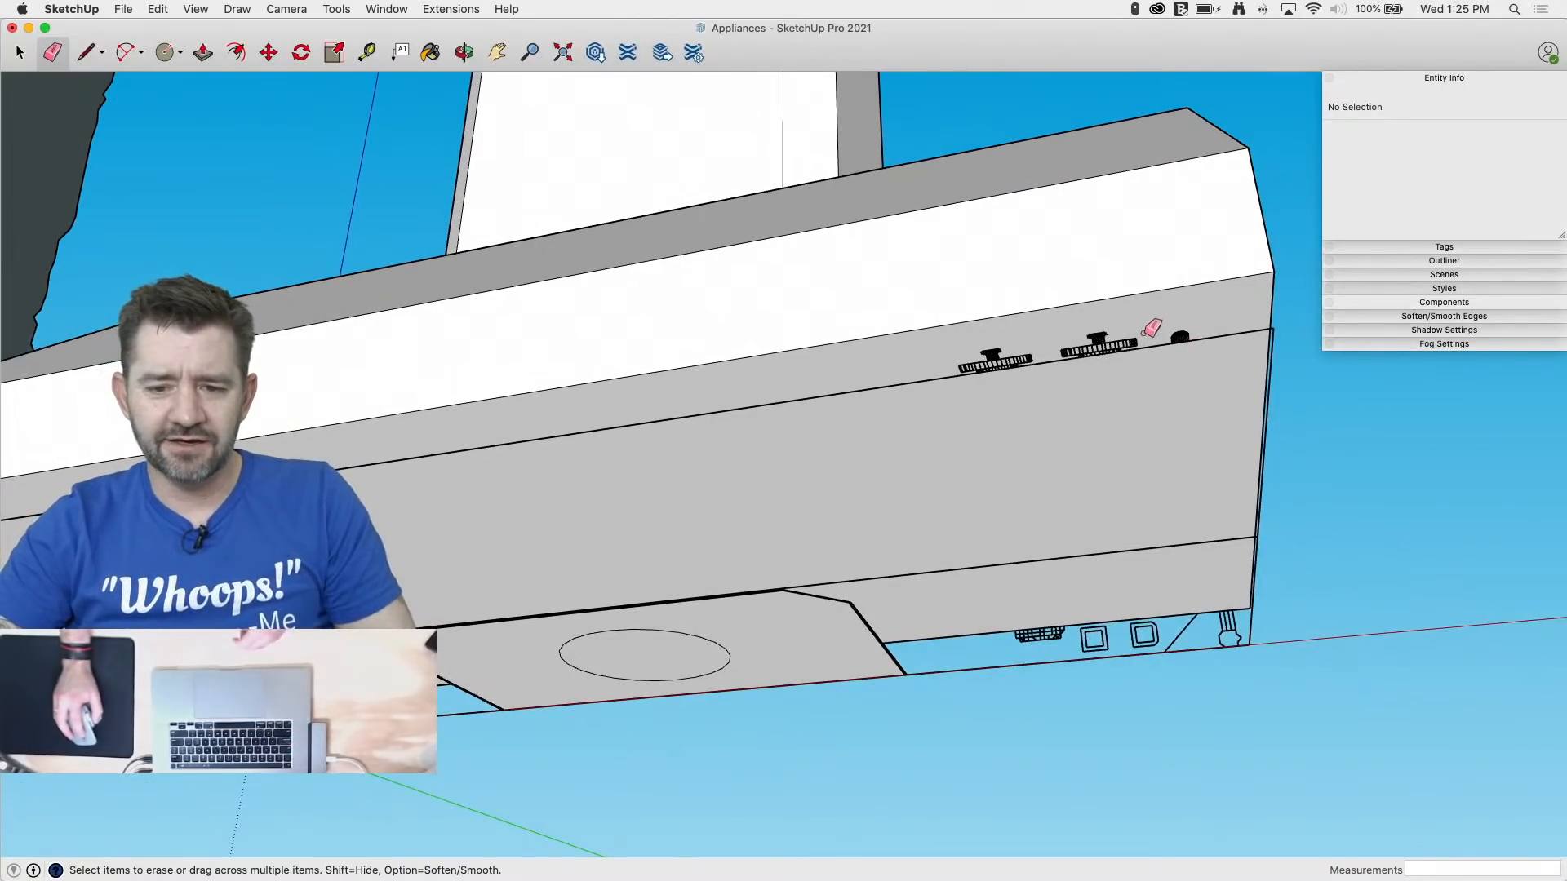
pyautogui.moveTo(1009, 425); pyautogui.dragTo(1158, 427, button='middle')
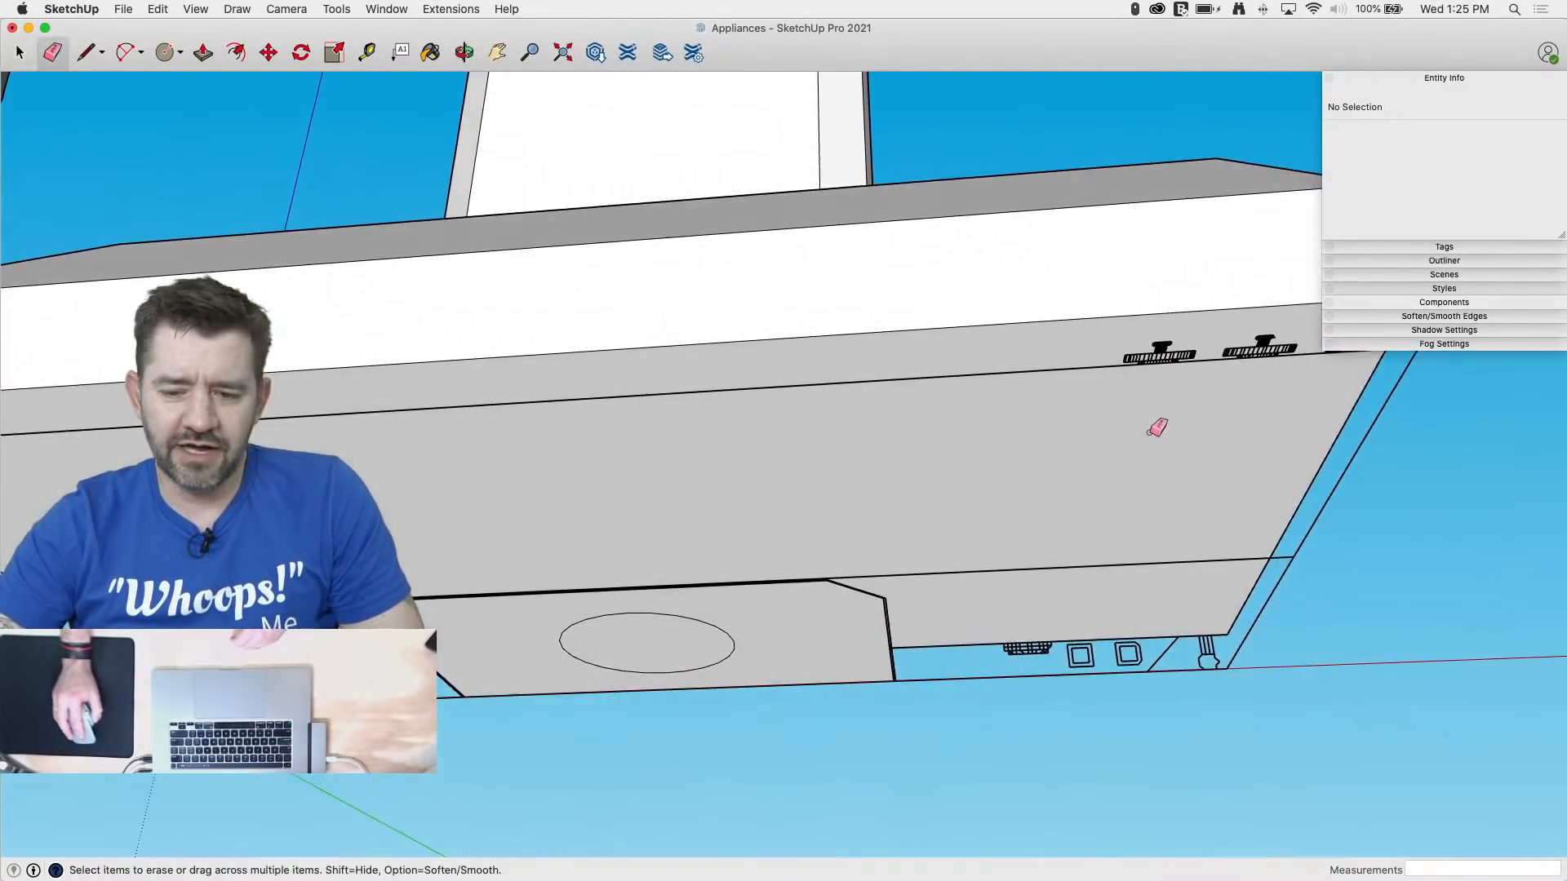
# Step: Offset the front and side edges of the hood's bottom face inward to the start of the slanted line in the rear drawing
pyautogui.moveTo(1123, 642)
pyautogui.mouseDown(button='middle')
pyautogui.moveTo(1153, 658)
pyautogui.moveTo(1112, 647)
pyautogui.moveTo(1112, 580)
pyautogui.moveTo(812, 640)
pyautogui.moveTo(756, 542)
pyautogui.moveTo(619, 436)
pyautogui.moveTo(588, 454)
pyautogui.moveTo(689, 497)
pyautogui.moveTo(675, 615)
pyautogui.moveTo(661, 571)
pyautogui.moveTo(759, 515)
pyautogui.mouseUp(button='middle')
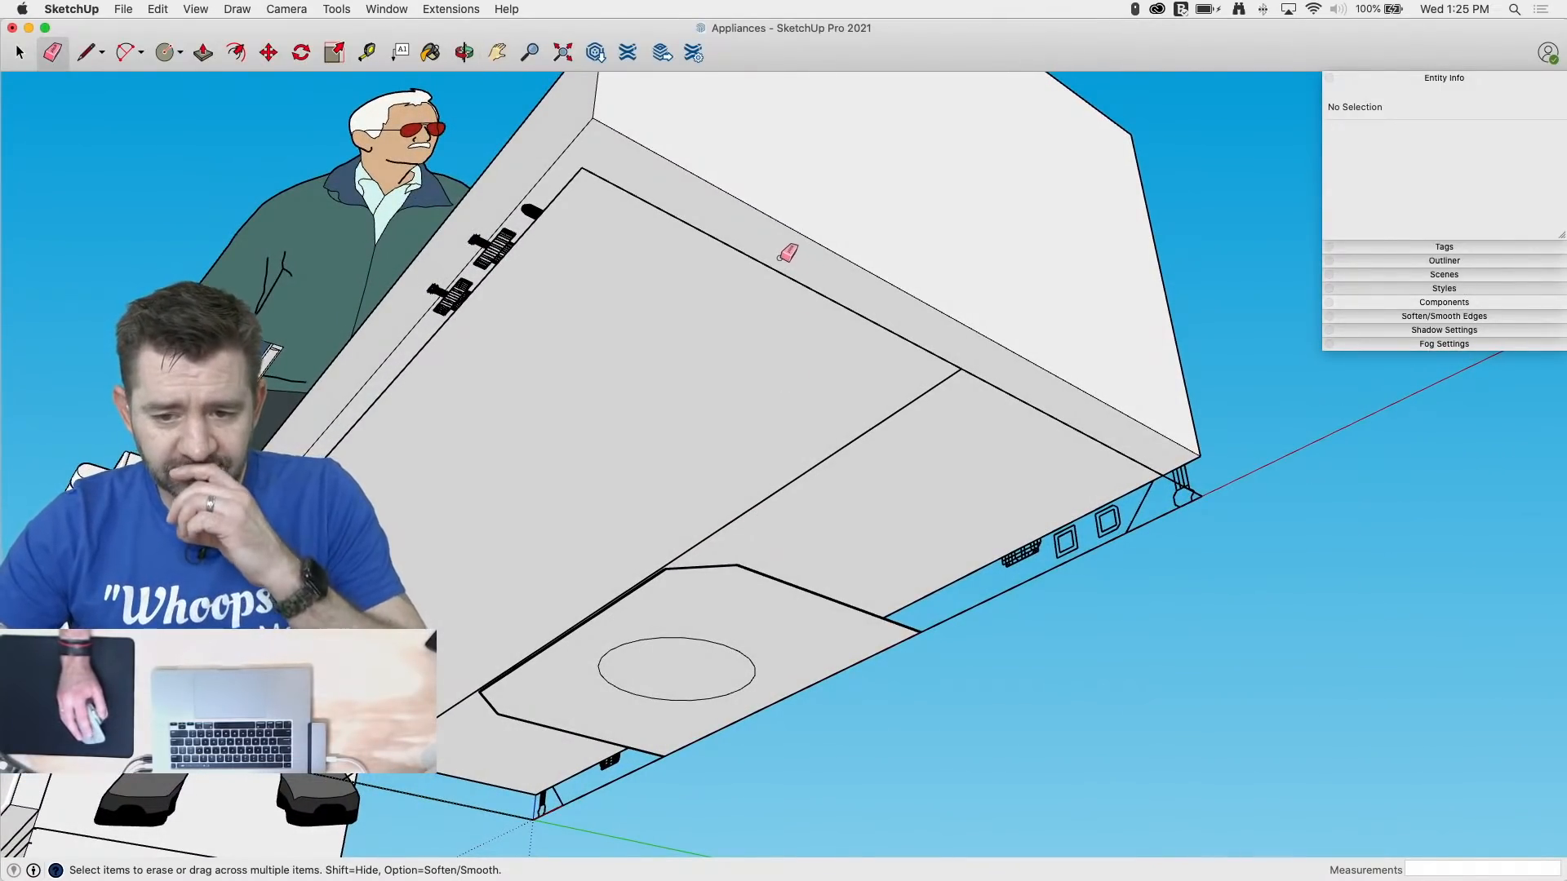
pyautogui.moveTo(788, 253); pyautogui.dragTo(1075, 262, button='middle')
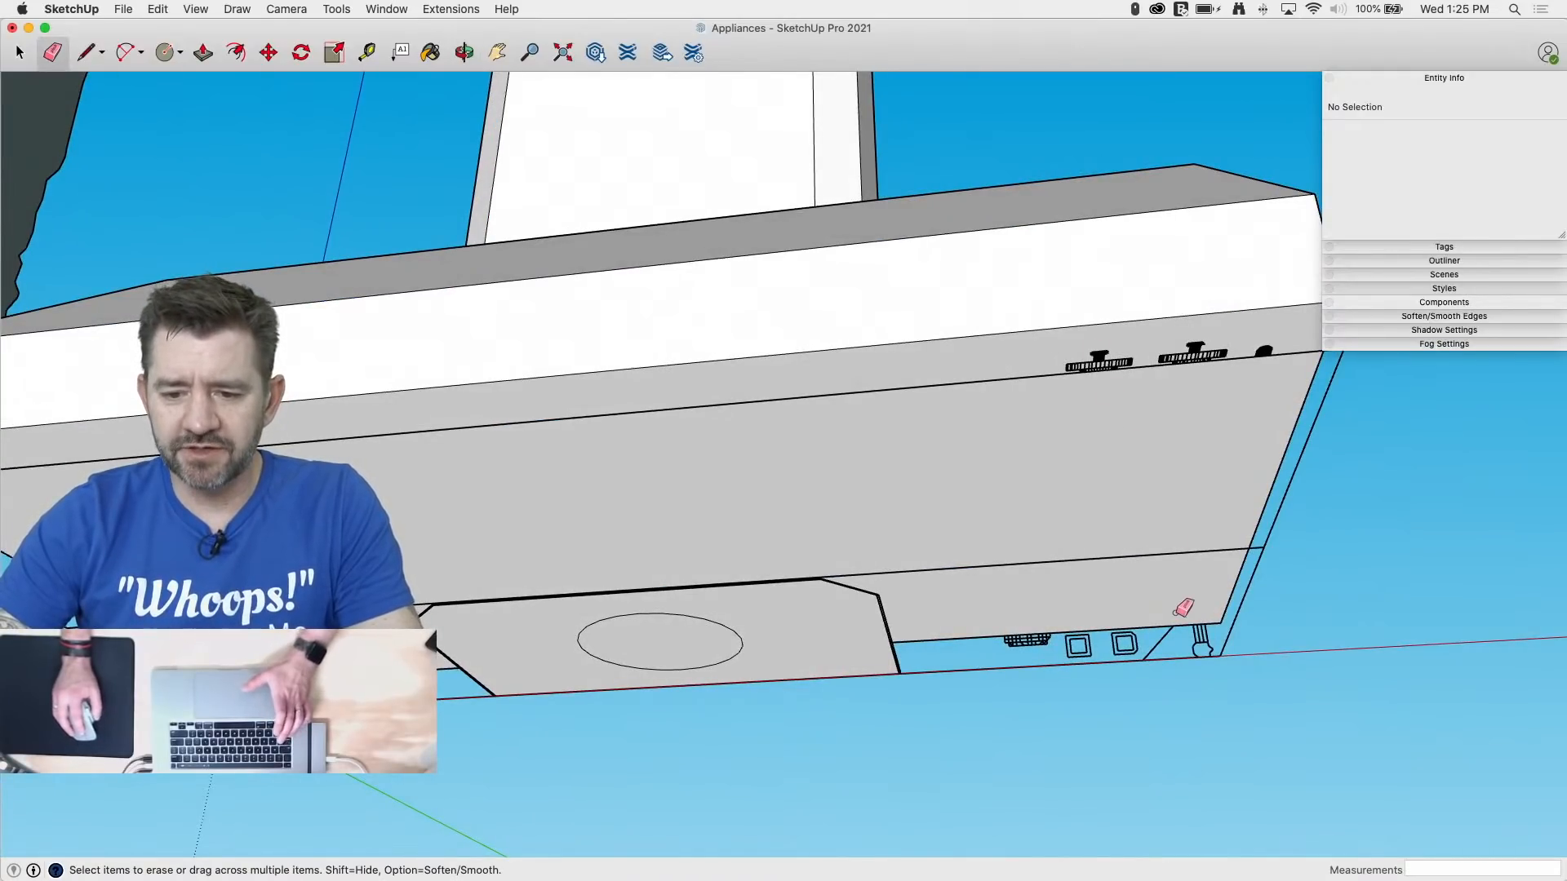
pyautogui.press('space')
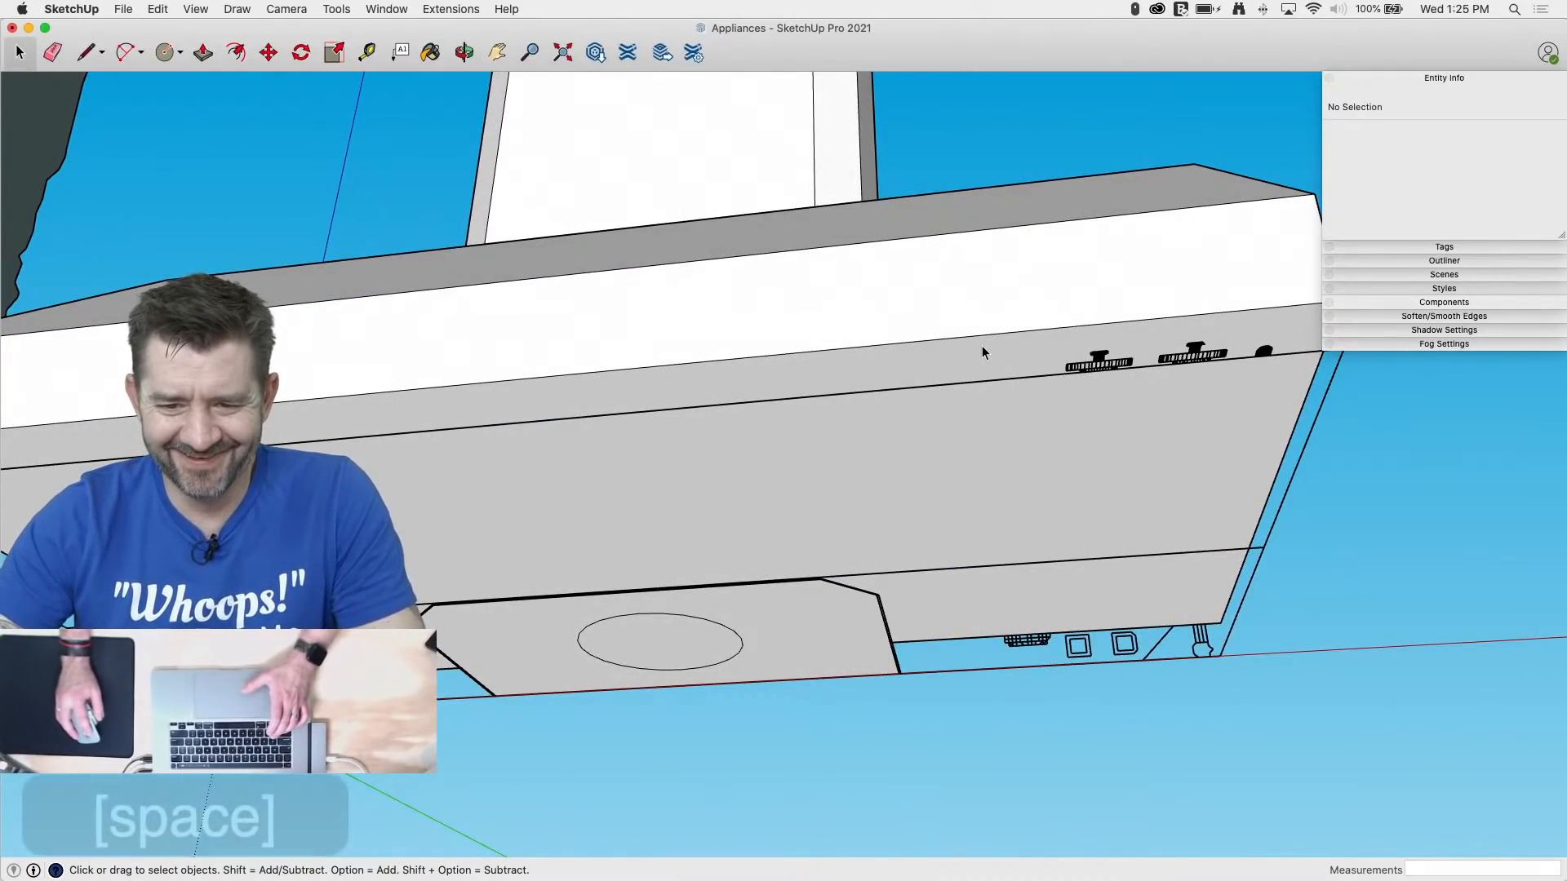
pyautogui.click(981, 346)
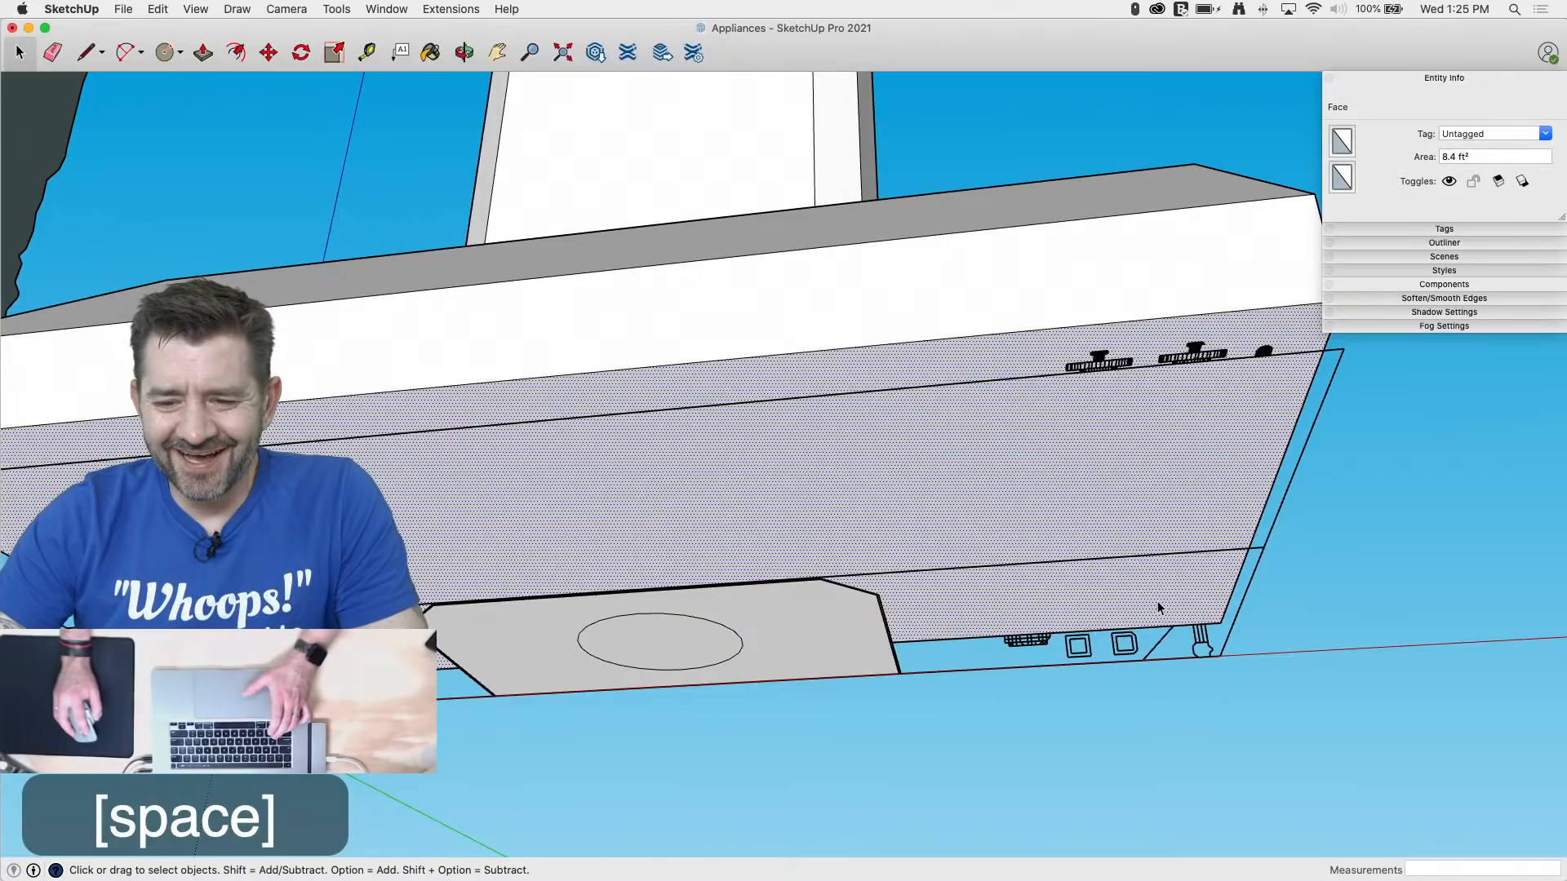
pyautogui.doubleClick(1153, 560)
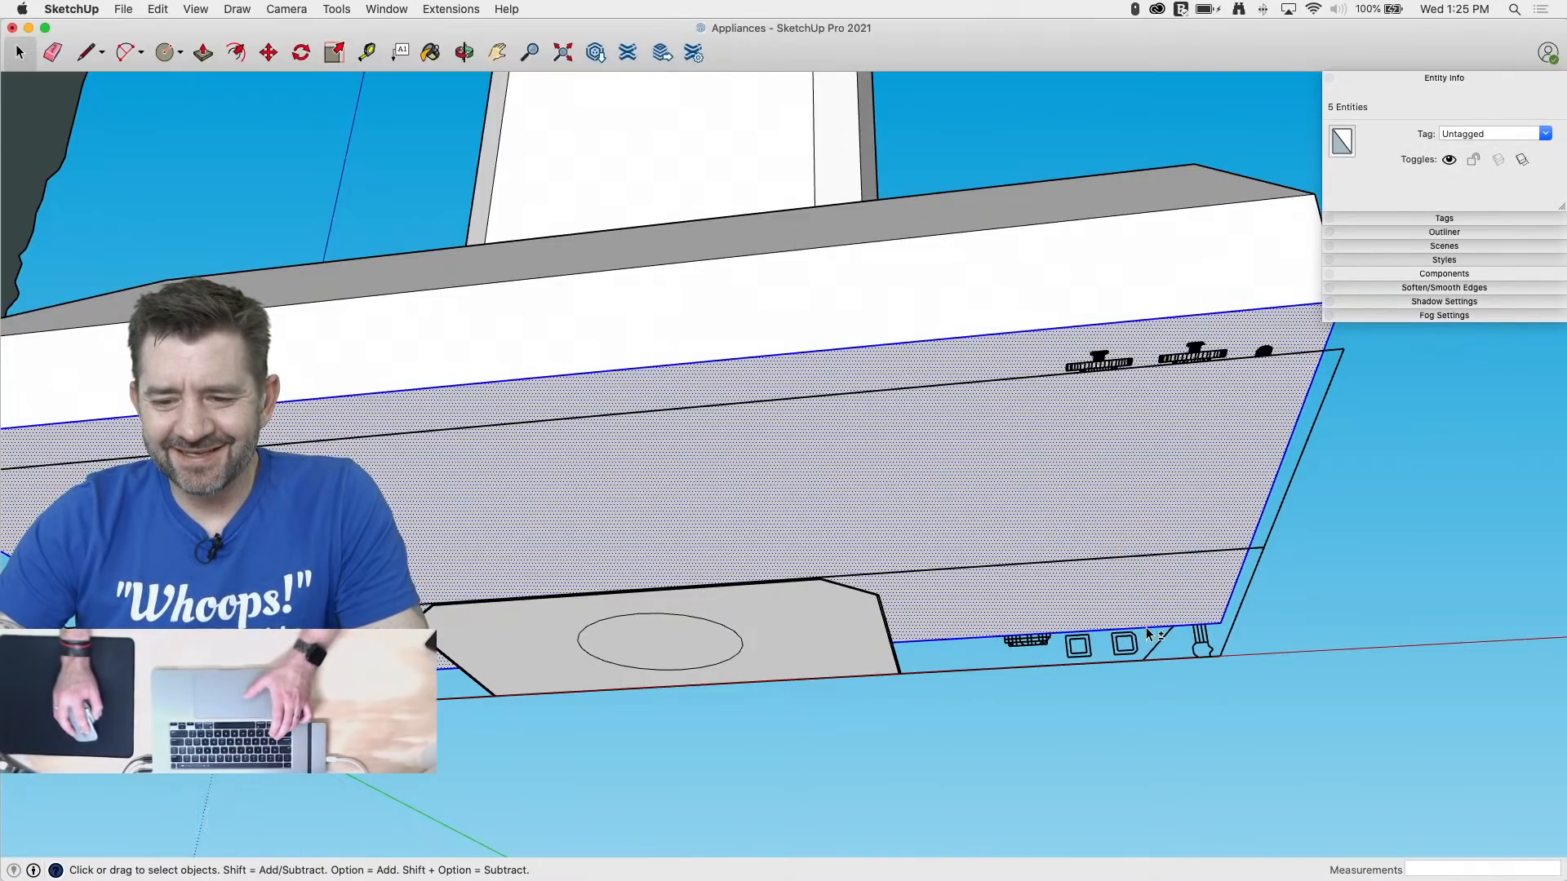
pyautogui.keyDown('shift'); pyautogui.click(1152, 611); pyautogui.keyUp('shift')
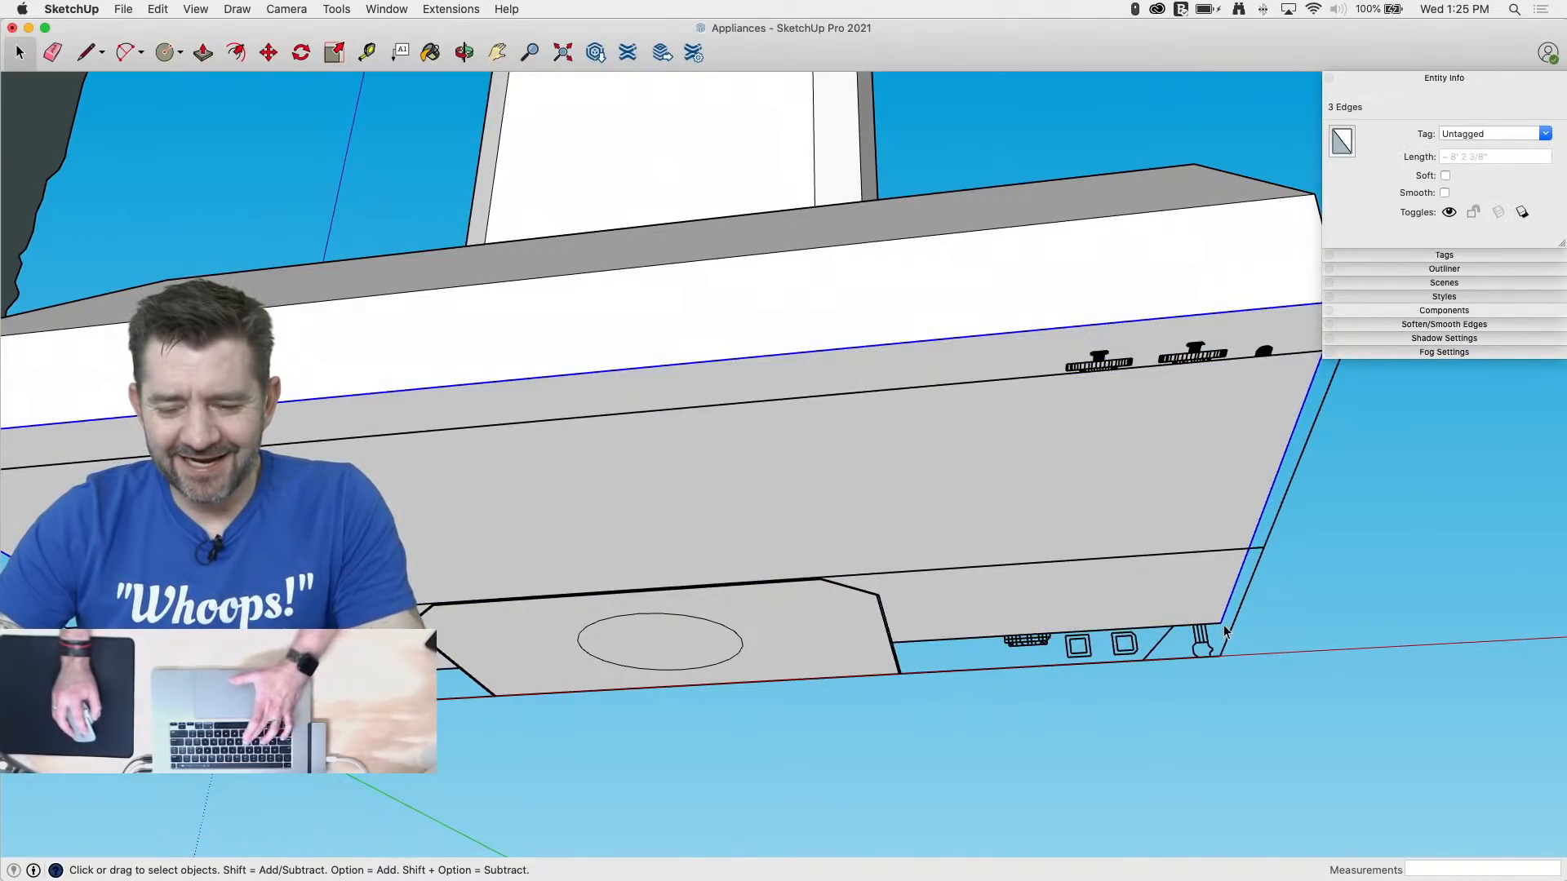
pyautogui.press('f')
pyautogui.moveTo(1204, 622); pyautogui.dragTo(1169, 625)
# Step: Push/Pull the inset underside panel down to the lowest endpoint of the Hood 1 drawing
pyautogui.press('p')
pyautogui.moveTo(1098, 514); pyautogui.dragTo(1392, 622)
pyautogui.moveTo(1392, 622); pyautogui.dragTo(1191, 621, button='middle')
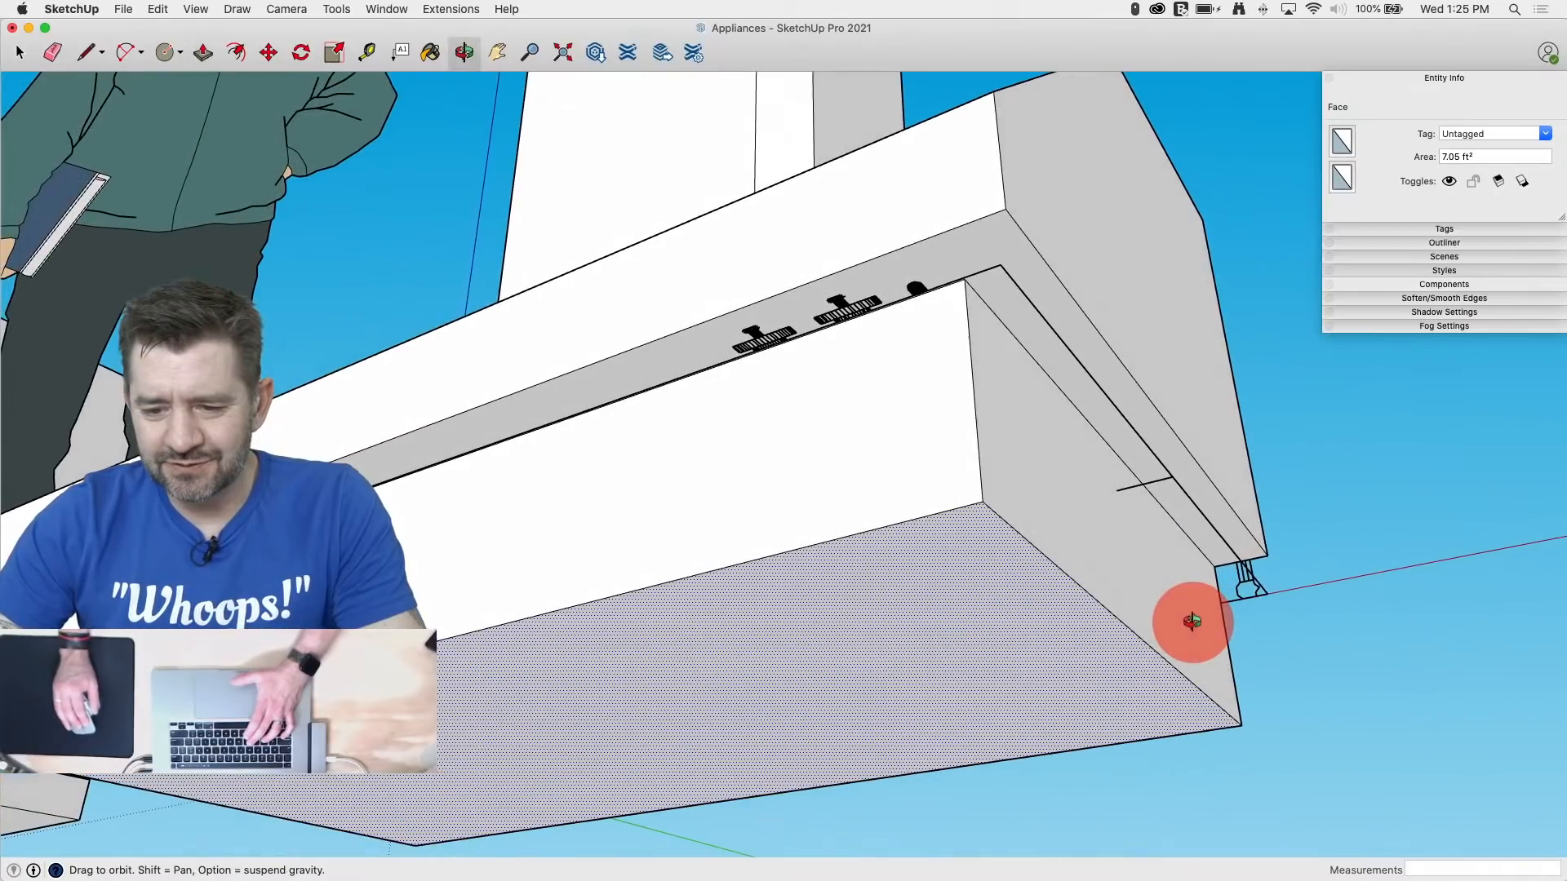
pyautogui.moveTo(1231, 604); pyautogui.dragTo(1267, 602)
# Step: Select the two bottom side edges of the lowered underside panel for scaling
pyautogui.press('space')
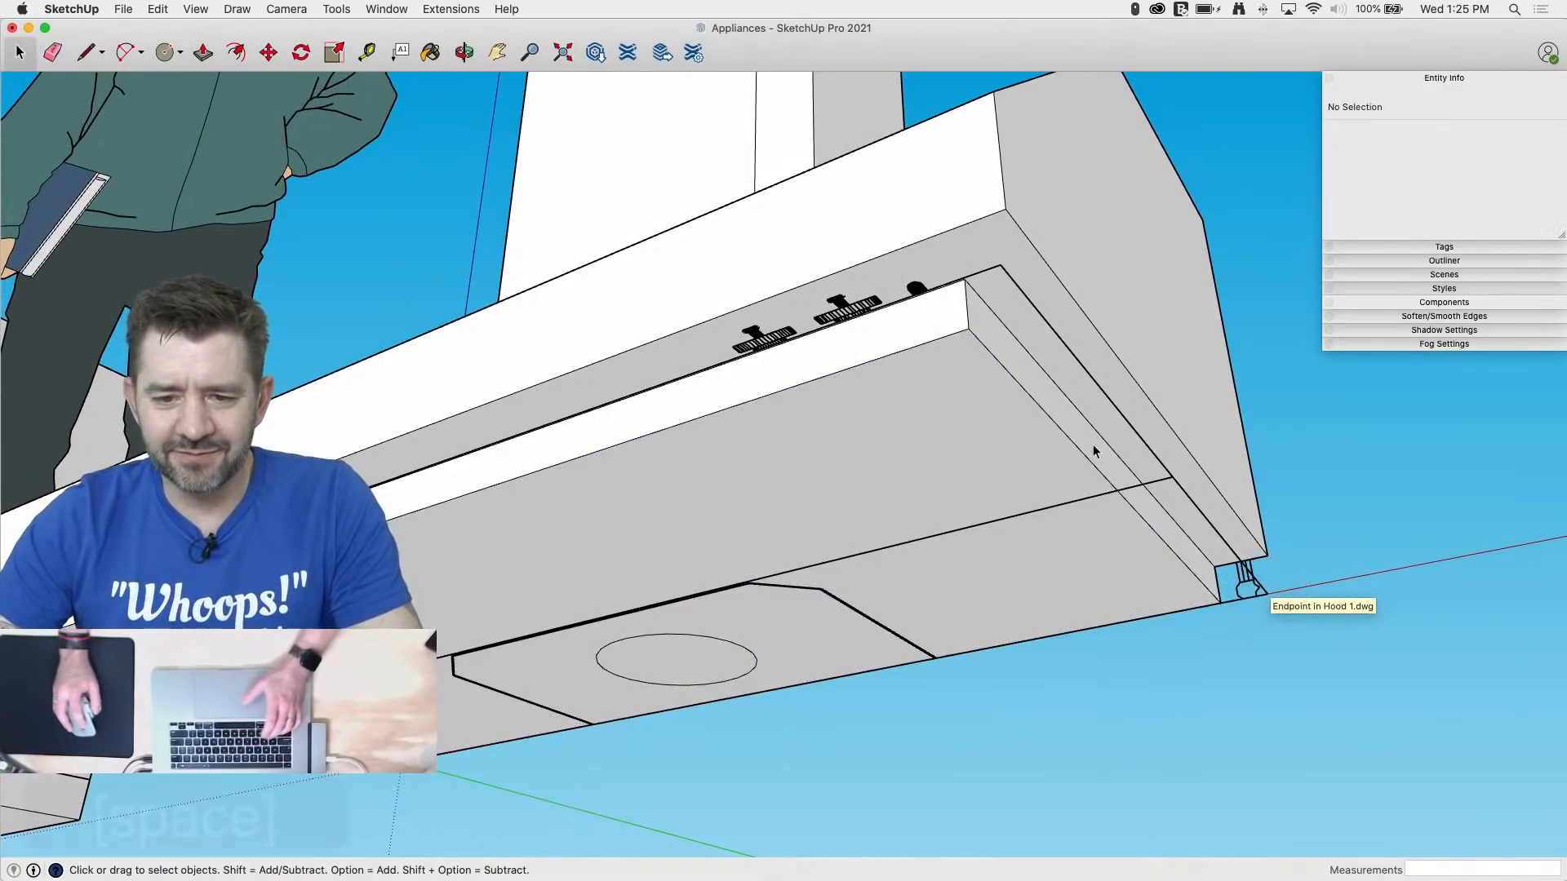
pyautogui.click(1032, 403)
pyautogui.moveTo(1033, 405); pyautogui.dragTo(1325, 392, button='middle')
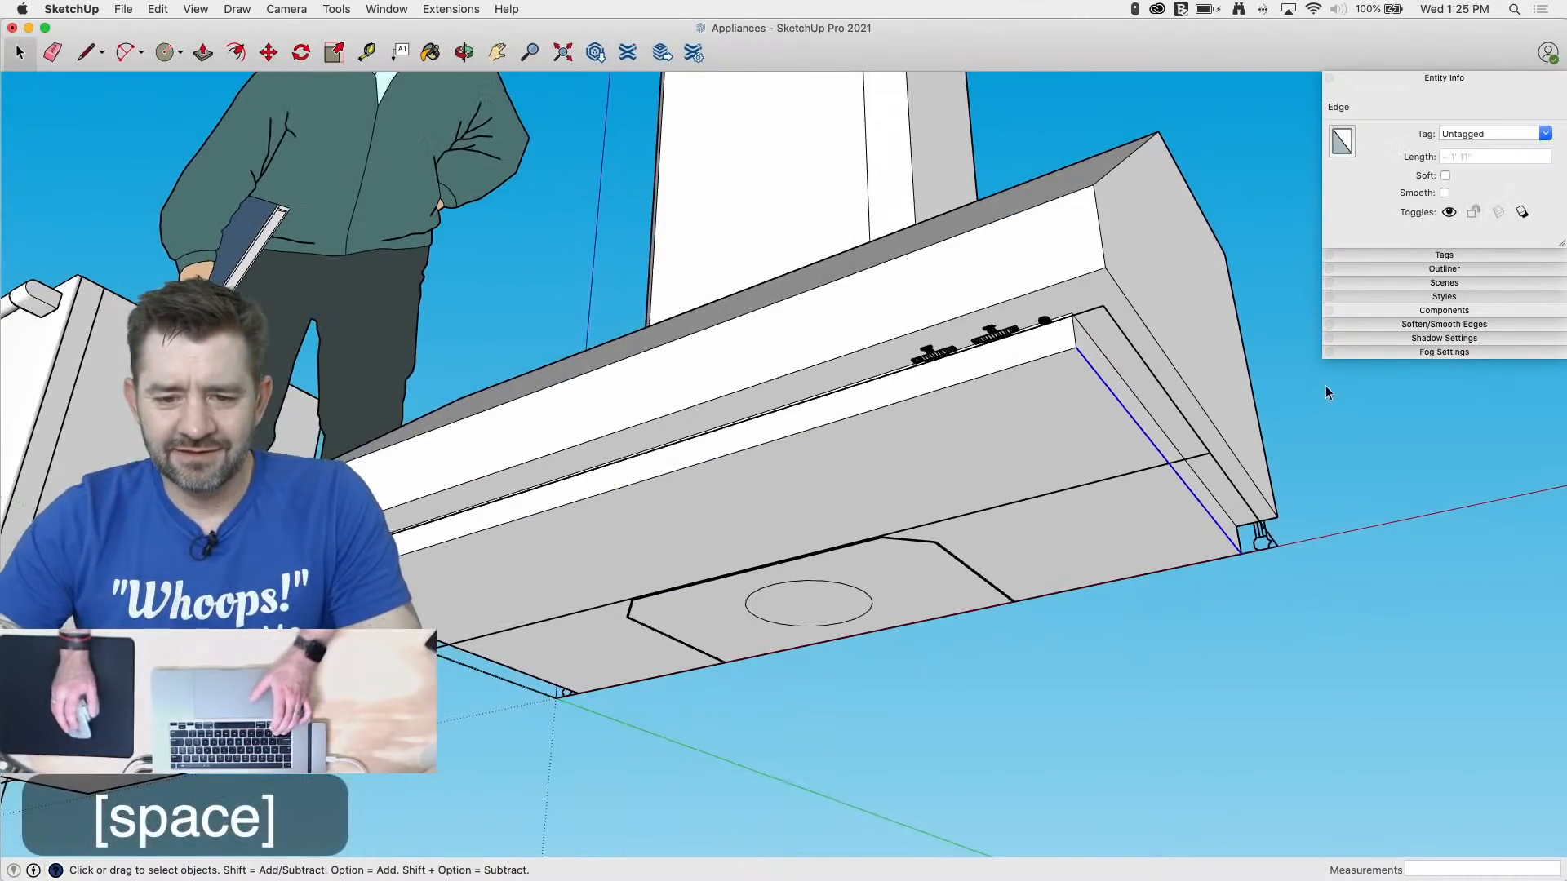
pyautogui.moveTo(504, 563); pyautogui.dragTo(468, 516, button='middle')
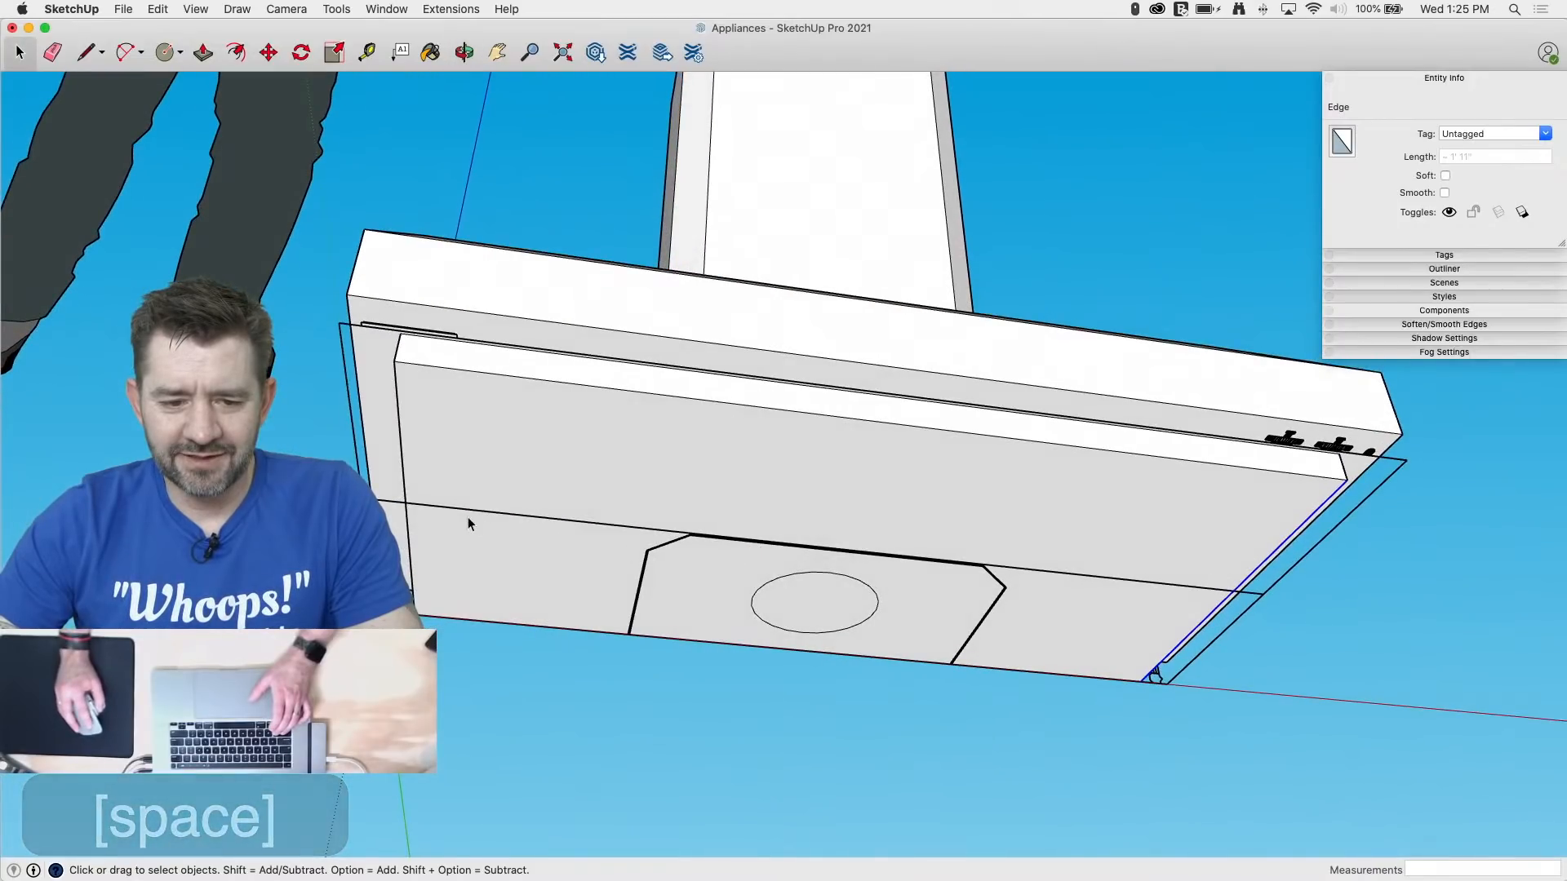
pyautogui.keyDown('shift'); pyautogui.click(406, 487); pyautogui.keyUp('shift')
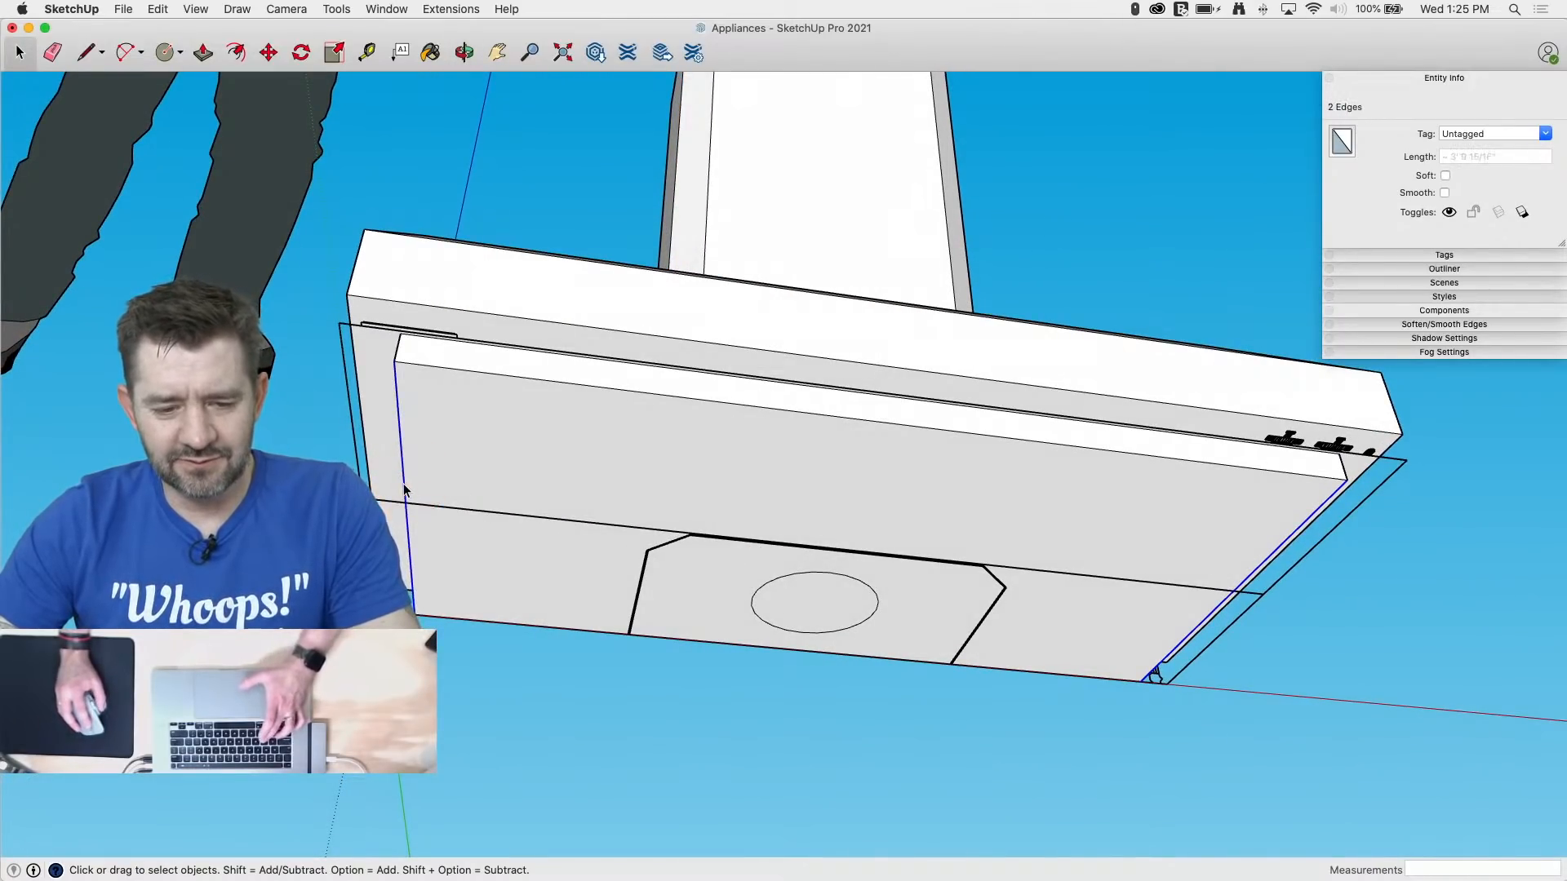
pyautogui.press('s')
pyautogui.moveTo(405, 490); pyautogui.dragTo(431, 542, button='middle')
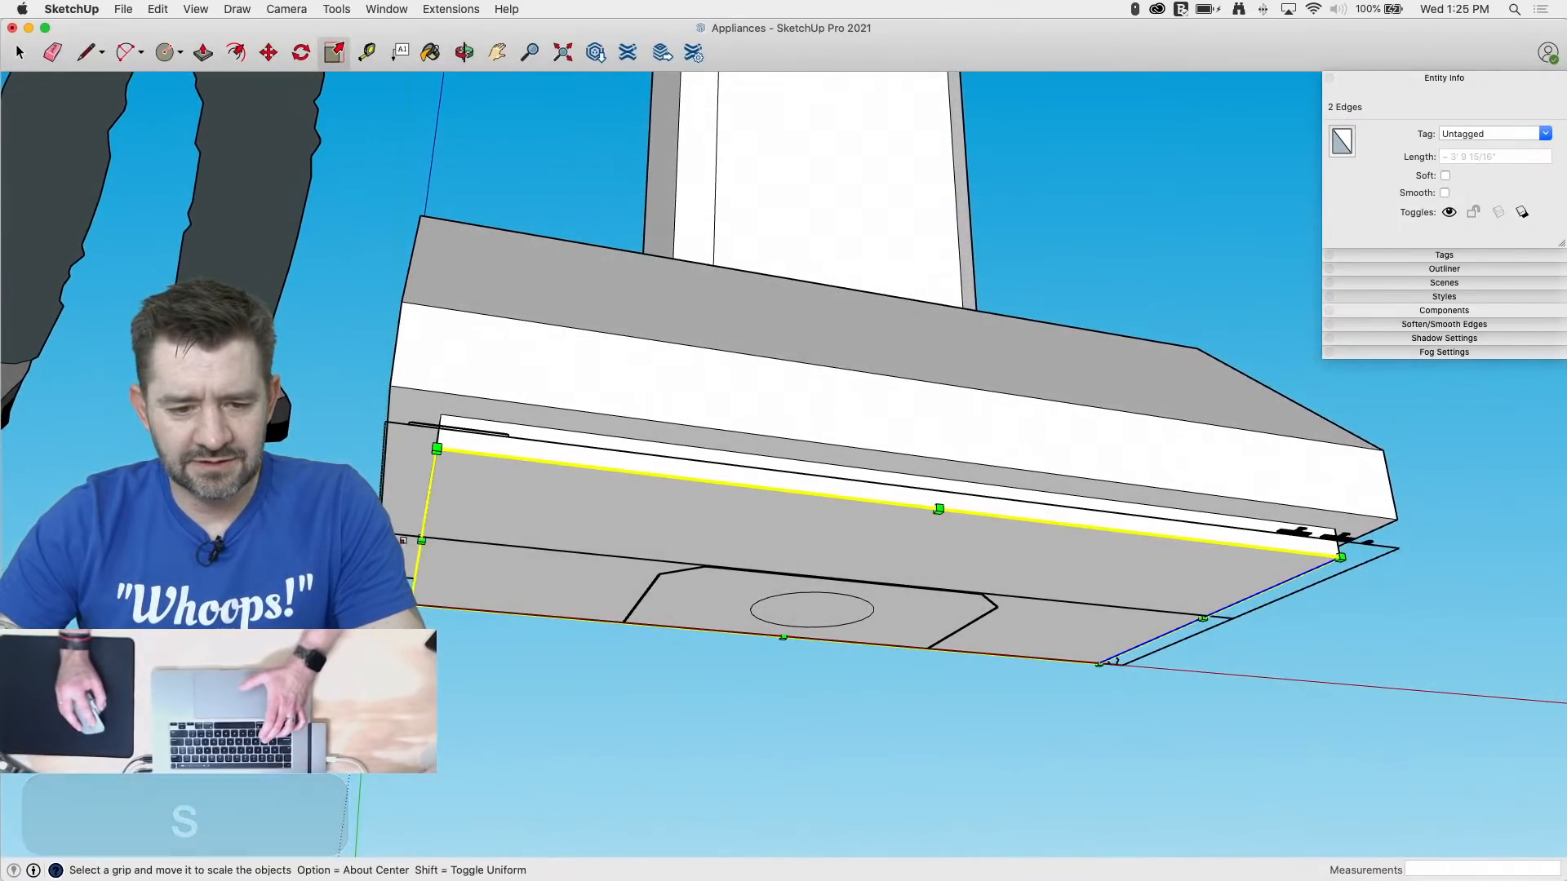
# Step: Try scaling the selected panel edges inward from one end along the red axis to about 0.97, and undo it
pyautogui.moveTo(431, 540); pyautogui.dragTo(433, 540)
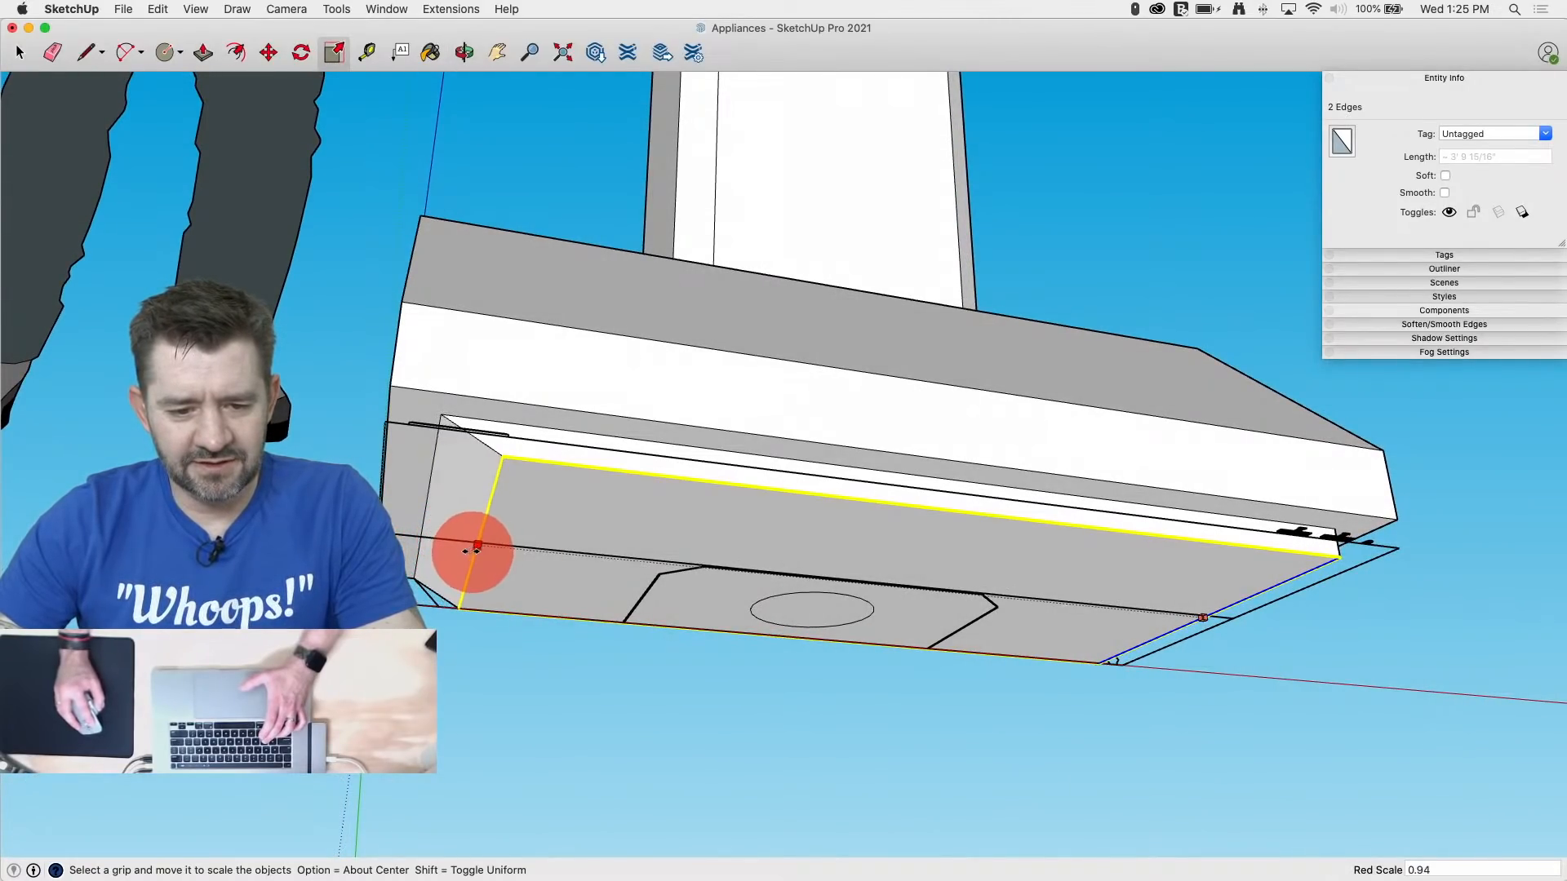
pyautogui.moveTo(458, 581); pyautogui.dragTo(446, 629)
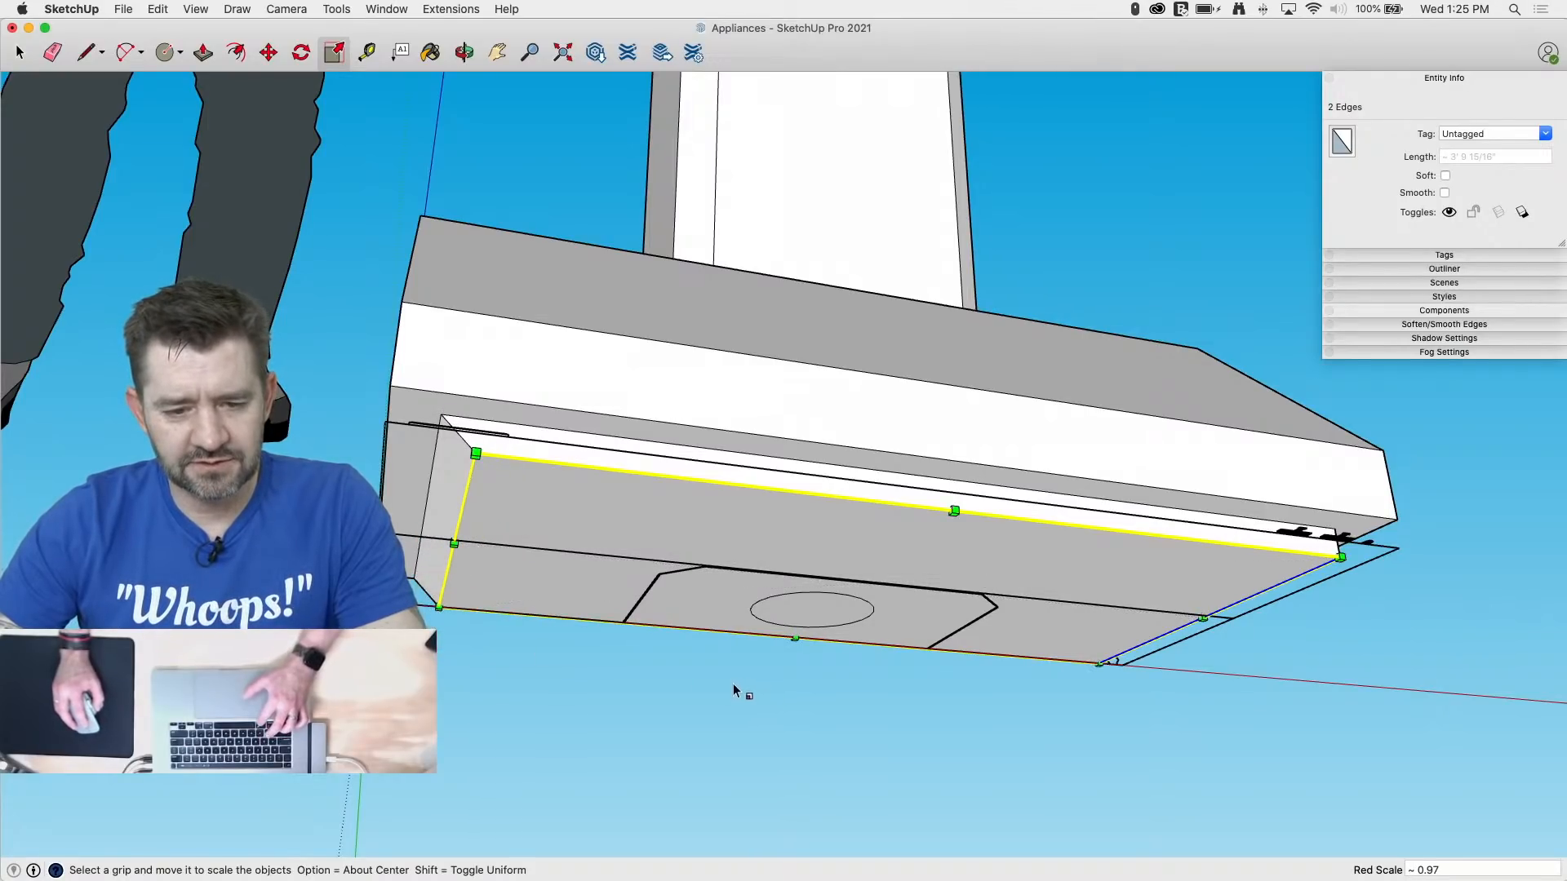
pyautogui.press('super+z')
# Step: Scale the two selected edges inward about their center along the red axis, tapering both panel ends to the rear drawing's slanted profile
pyautogui.moveTo(425, 535); pyautogui.dragTo(453, 604)
pyautogui.moveTo(542, 636); pyautogui.dragTo(359, 704, button='middle')
pyautogui.moveTo(1221, 713); pyautogui.dragTo(376, 767, button='middle')
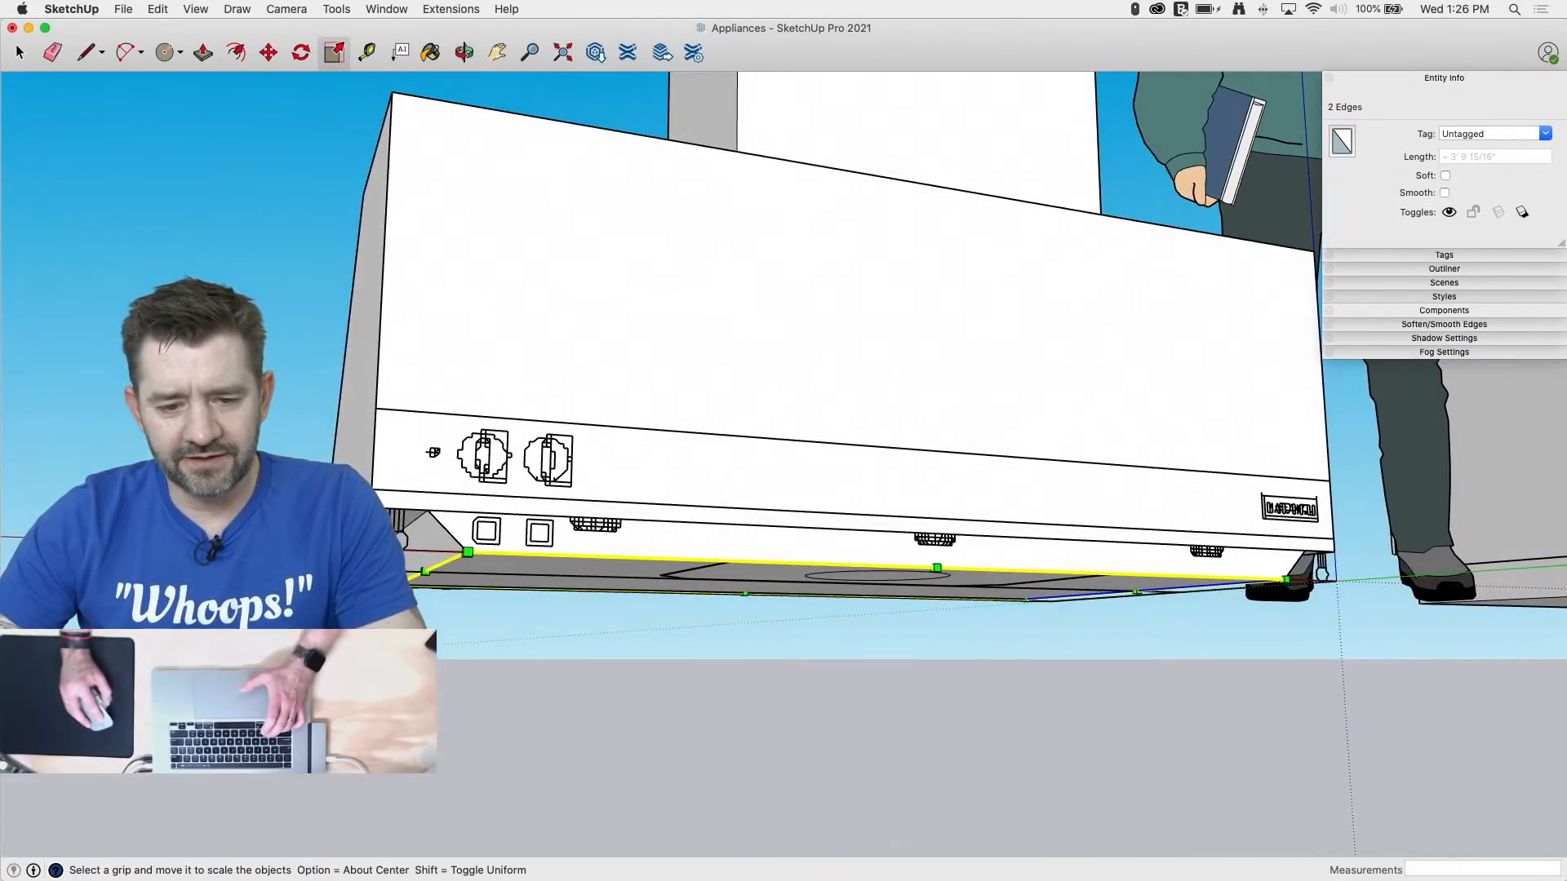
pyautogui.moveTo(1006, 602); pyautogui.dragTo(647, 542, button='middle')
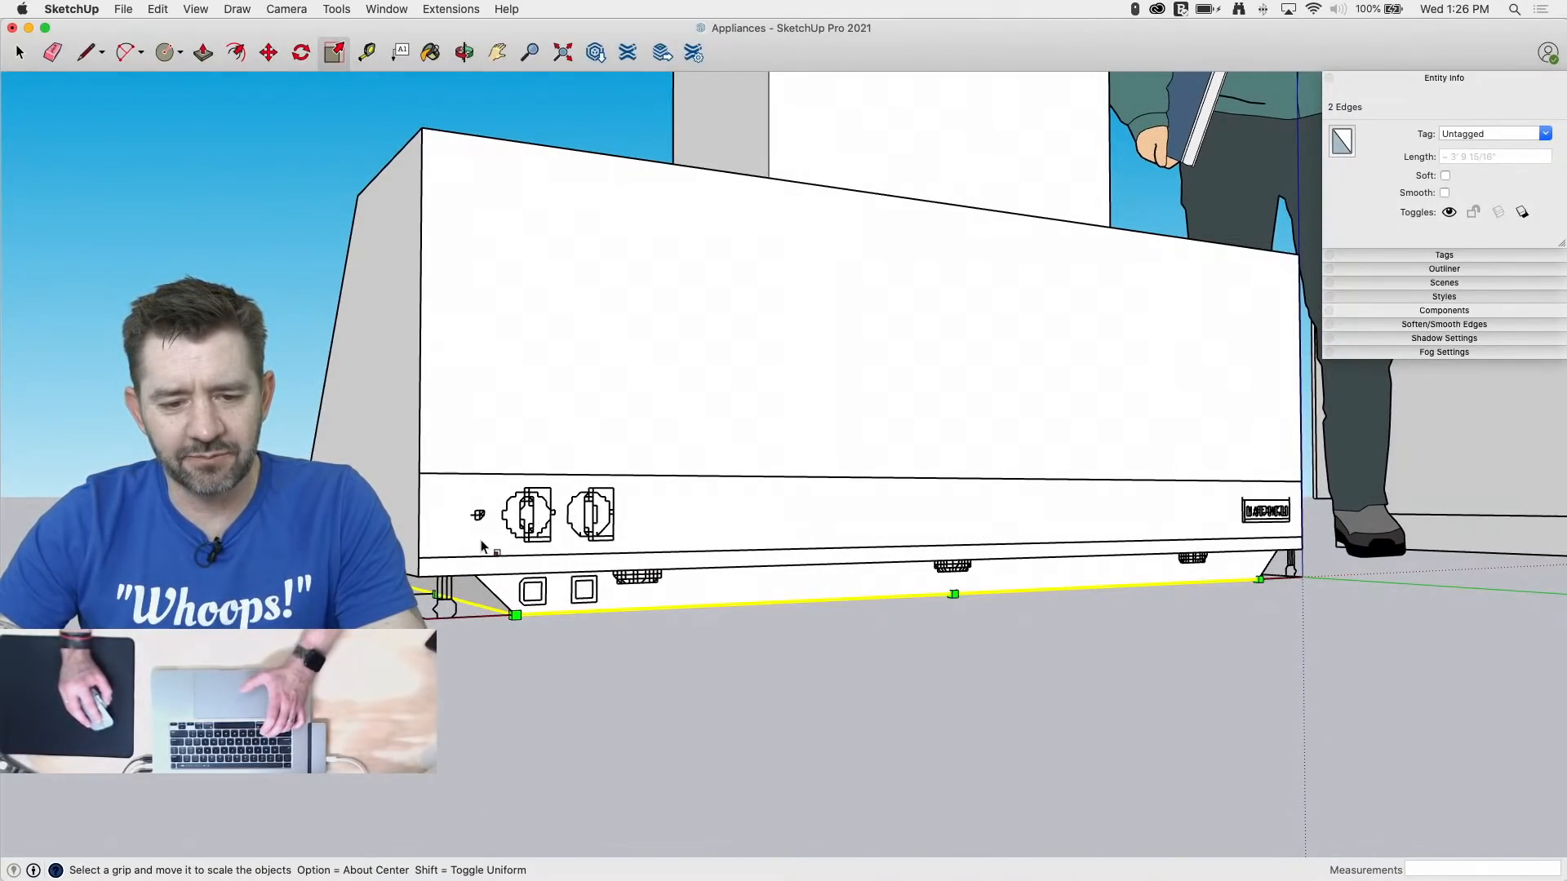
# Step: Draw a line across the hood's side face, starting on its rear vertical edge at the drawing's lower horizontal line
pyautogui.moveTo(482, 547); pyautogui.dragTo(726, 529, button='middle')
pyautogui.press('l')
pyautogui.click(741, 547)
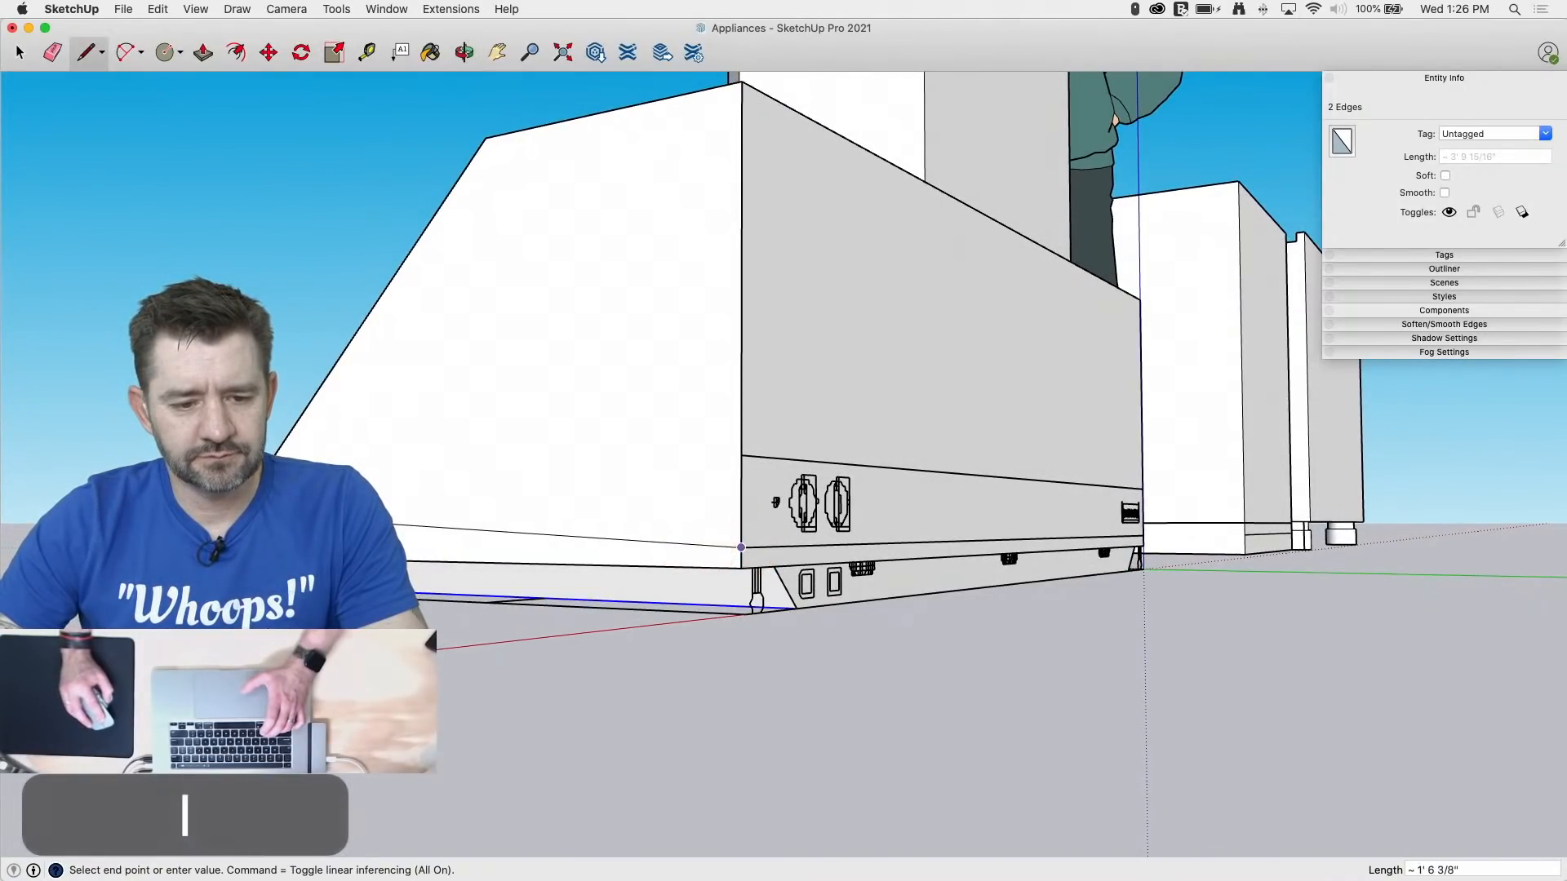
# Step: Split off a lower lip with a line across the hood's front face and push that strip in about 7/16"
pyautogui.click(238, 541)
pyautogui.moveTo(245, 539); pyautogui.dragTo(982, 481, button='middle')
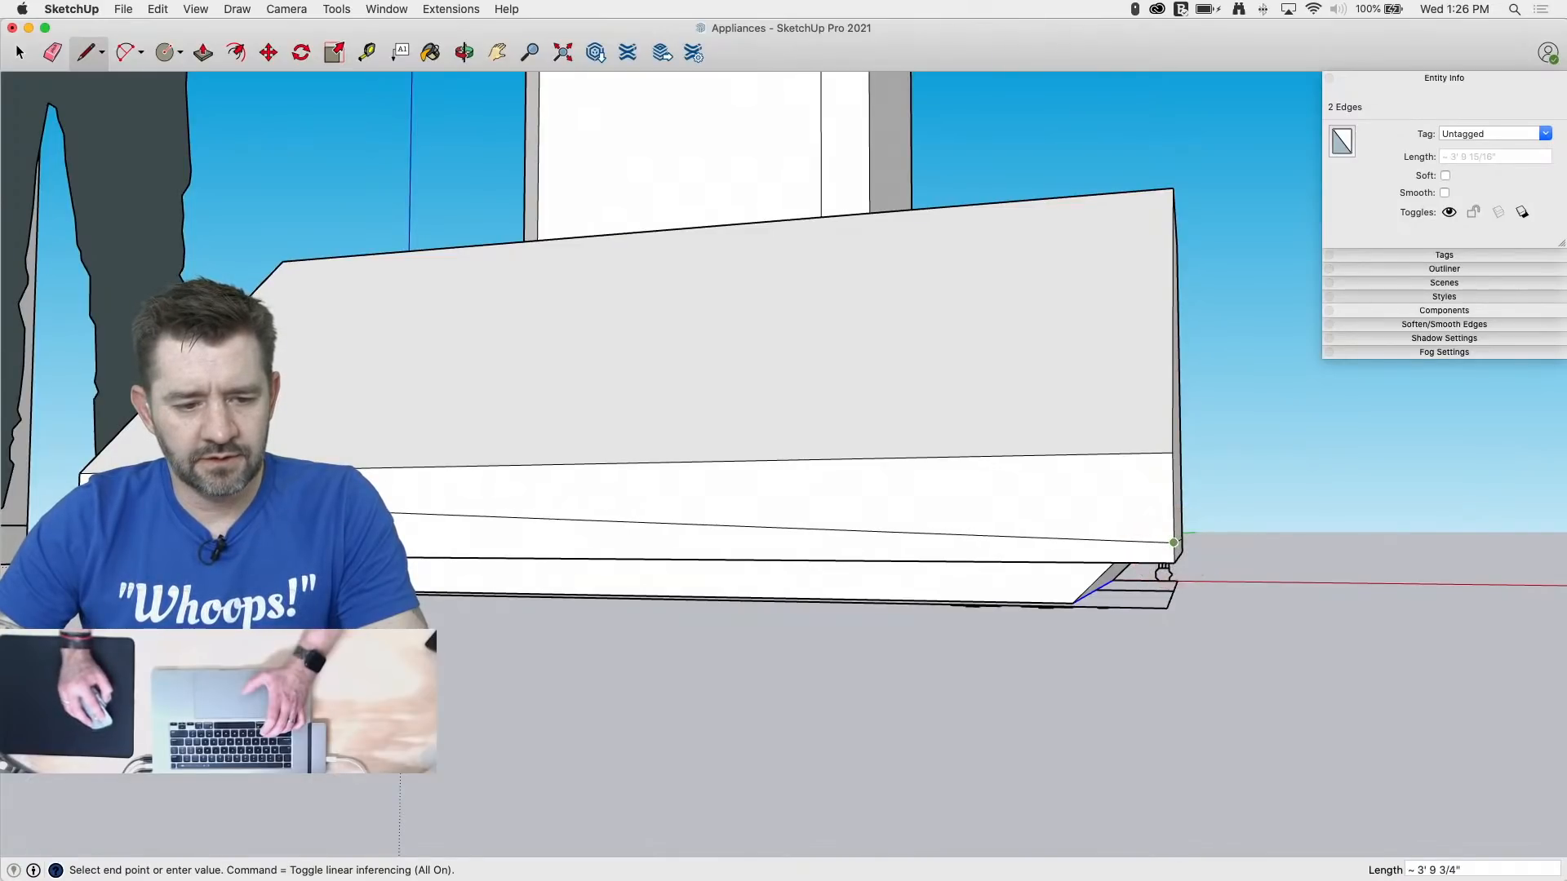
pyautogui.press('e')
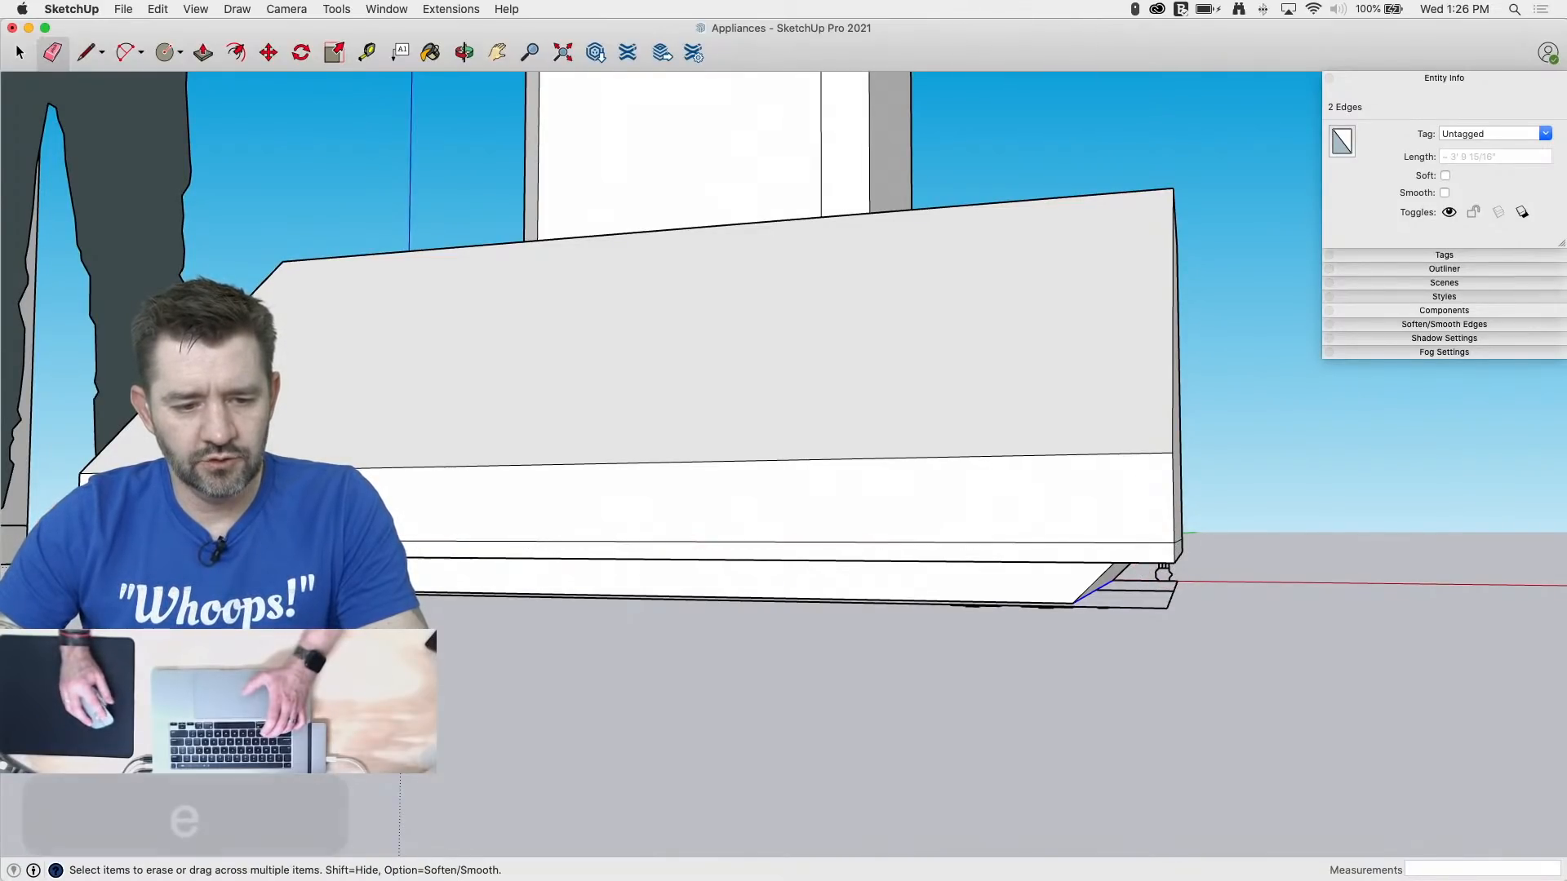
pyautogui.moveTo(1265, 742); pyautogui.dragTo(644, 531, button='middle')
pyautogui.press('p')
pyautogui.moveTo(493, 535); pyautogui.dragTo(506, 537)
# Step: Trace the outer square, about 1" by 1", and inner square of the left switch on the hood's drawn elevation with rectangles
pyautogui.moveTo(566, 588); pyautogui.dragTo(530, 516, button='middle')
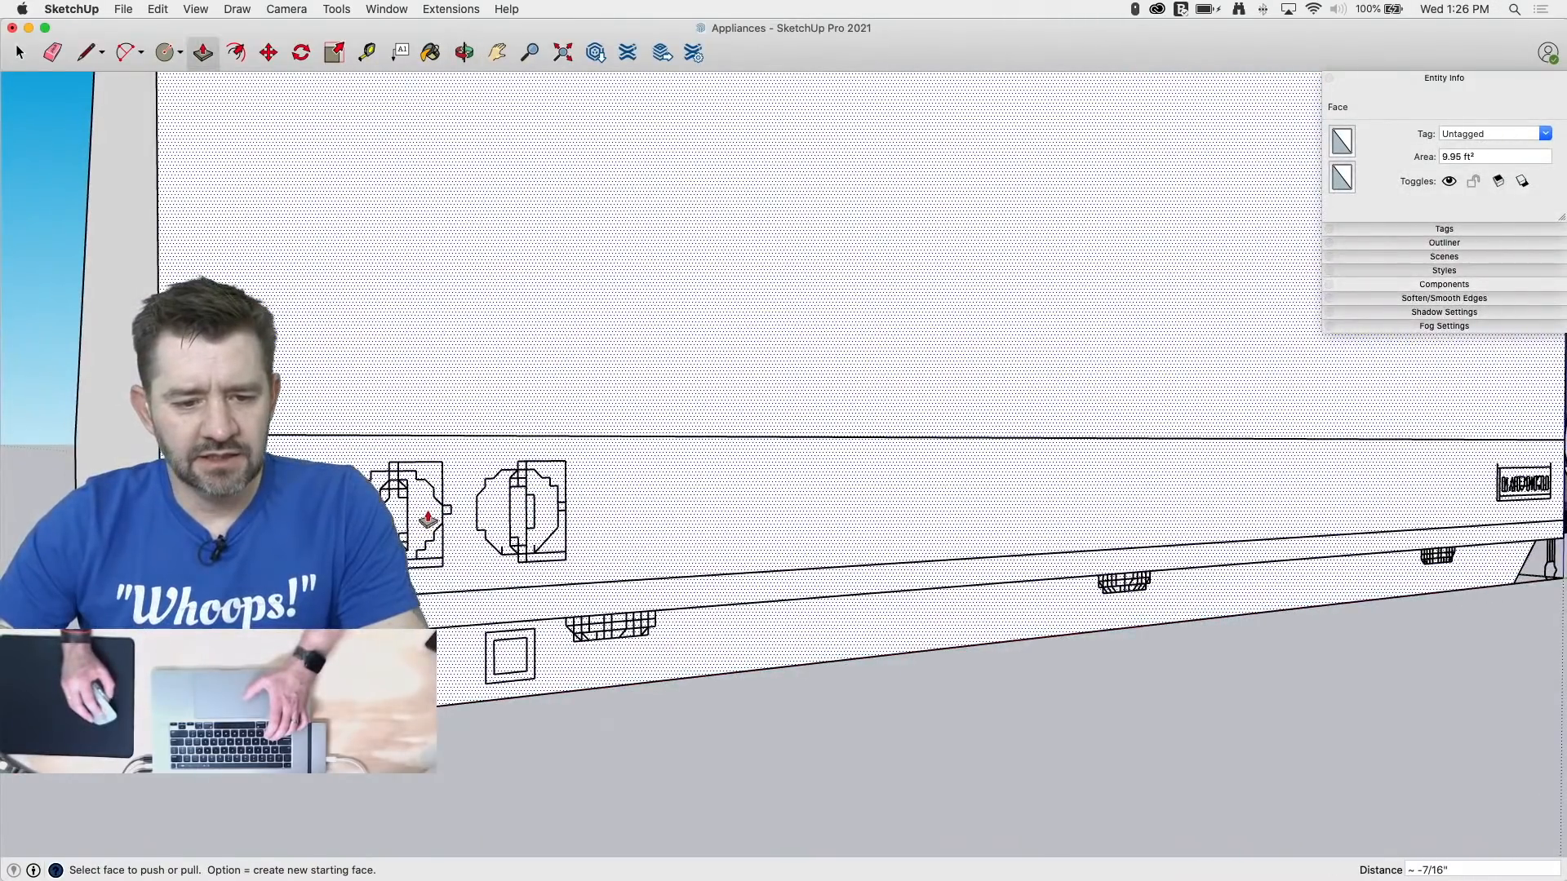
pyautogui.scroll(3, 428, 519)
pyautogui.moveTo(412, 563); pyautogui.dragTo(384, 527, button='middle')
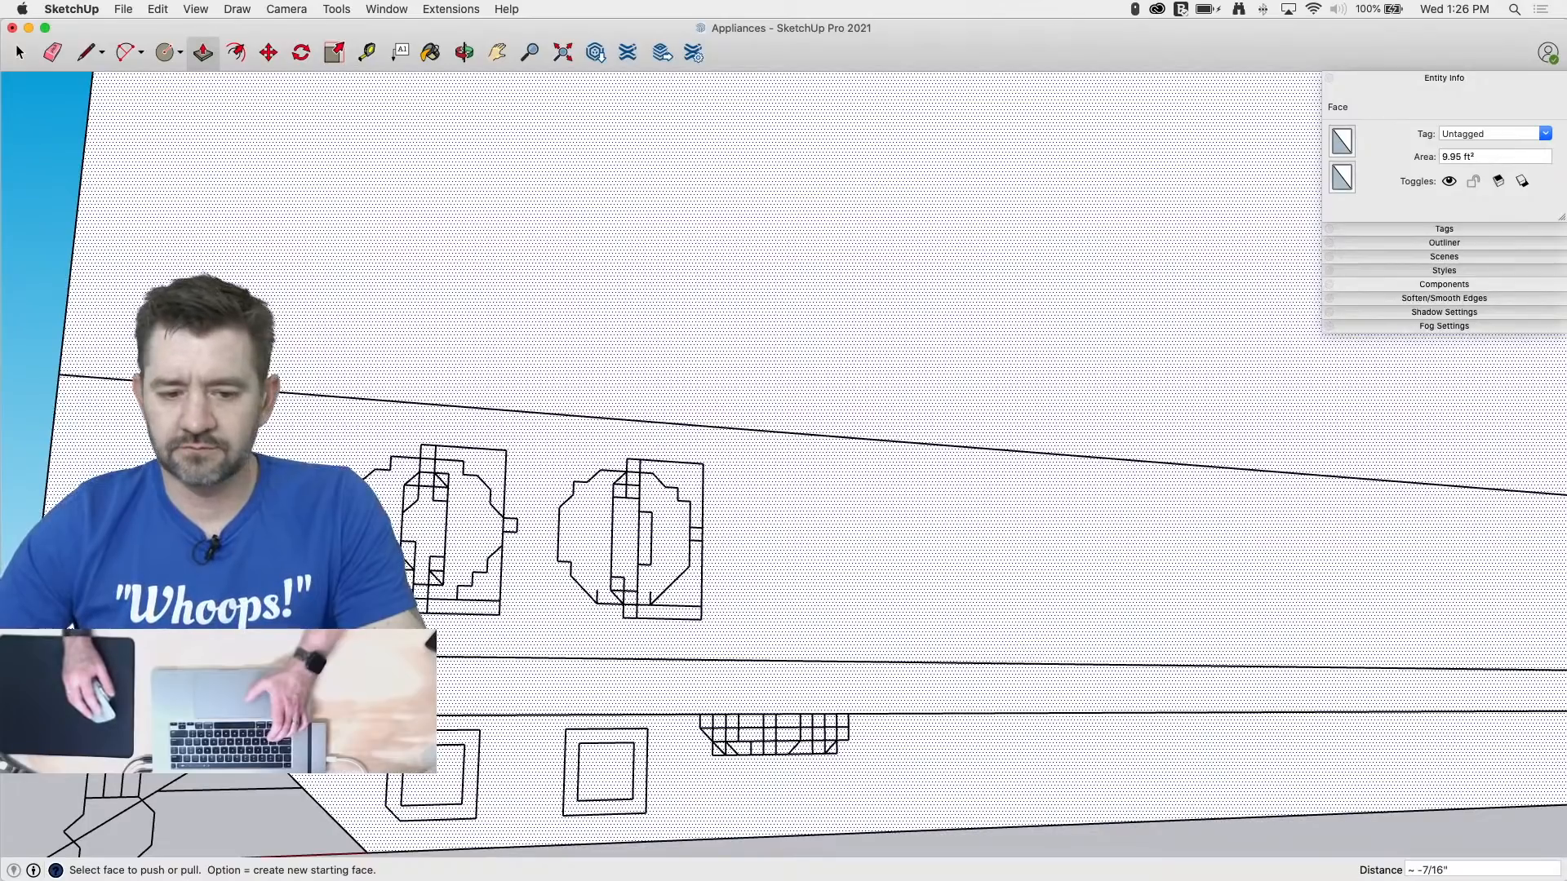
pyautogui.press('r')
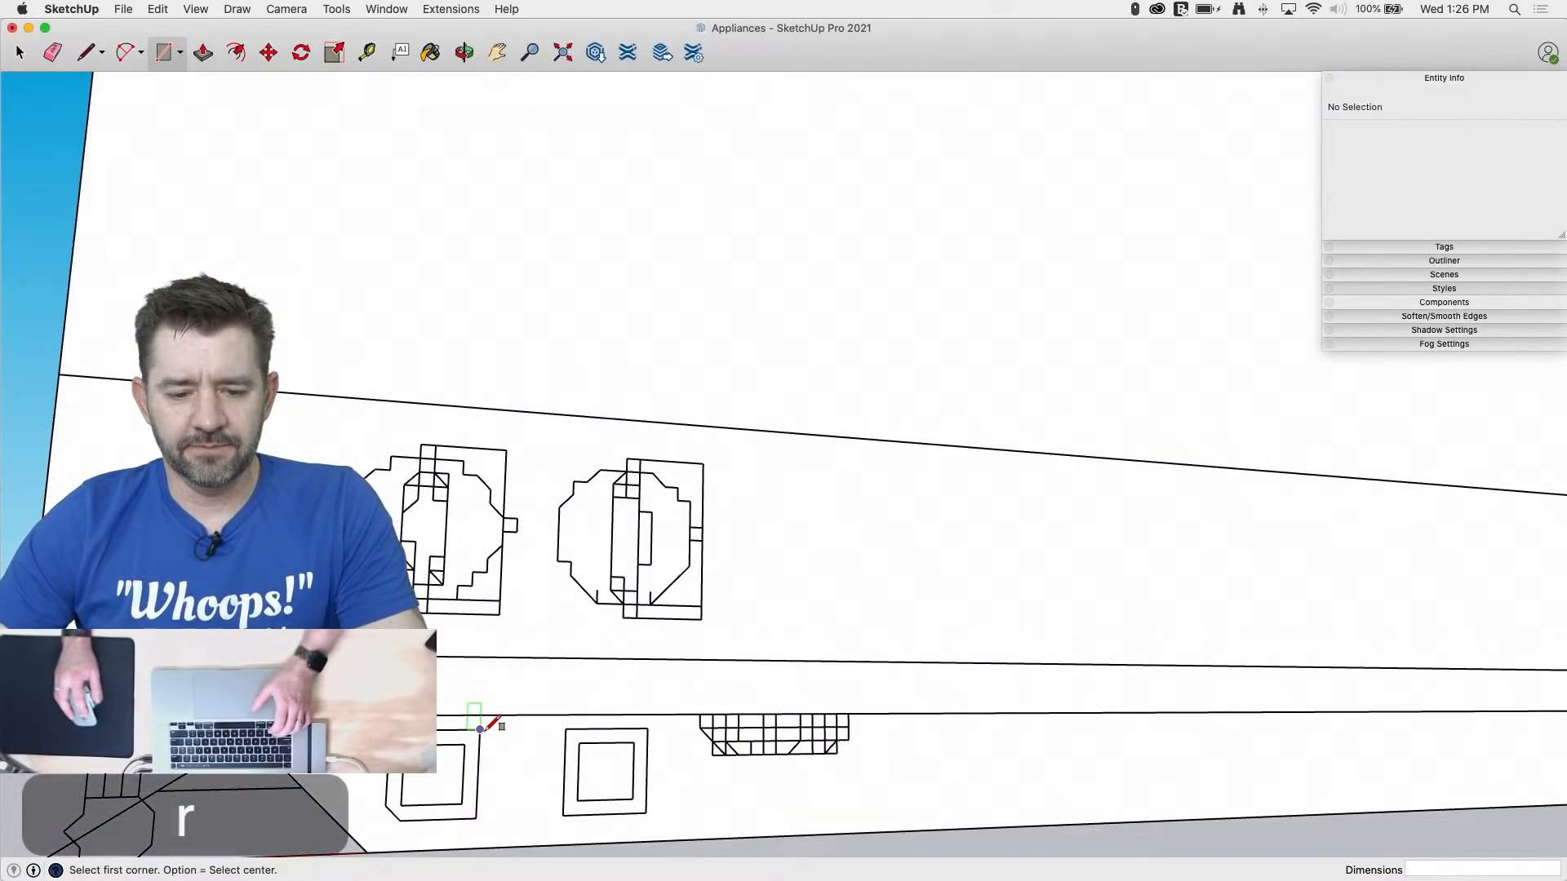
pyautogui.click(481, 729)
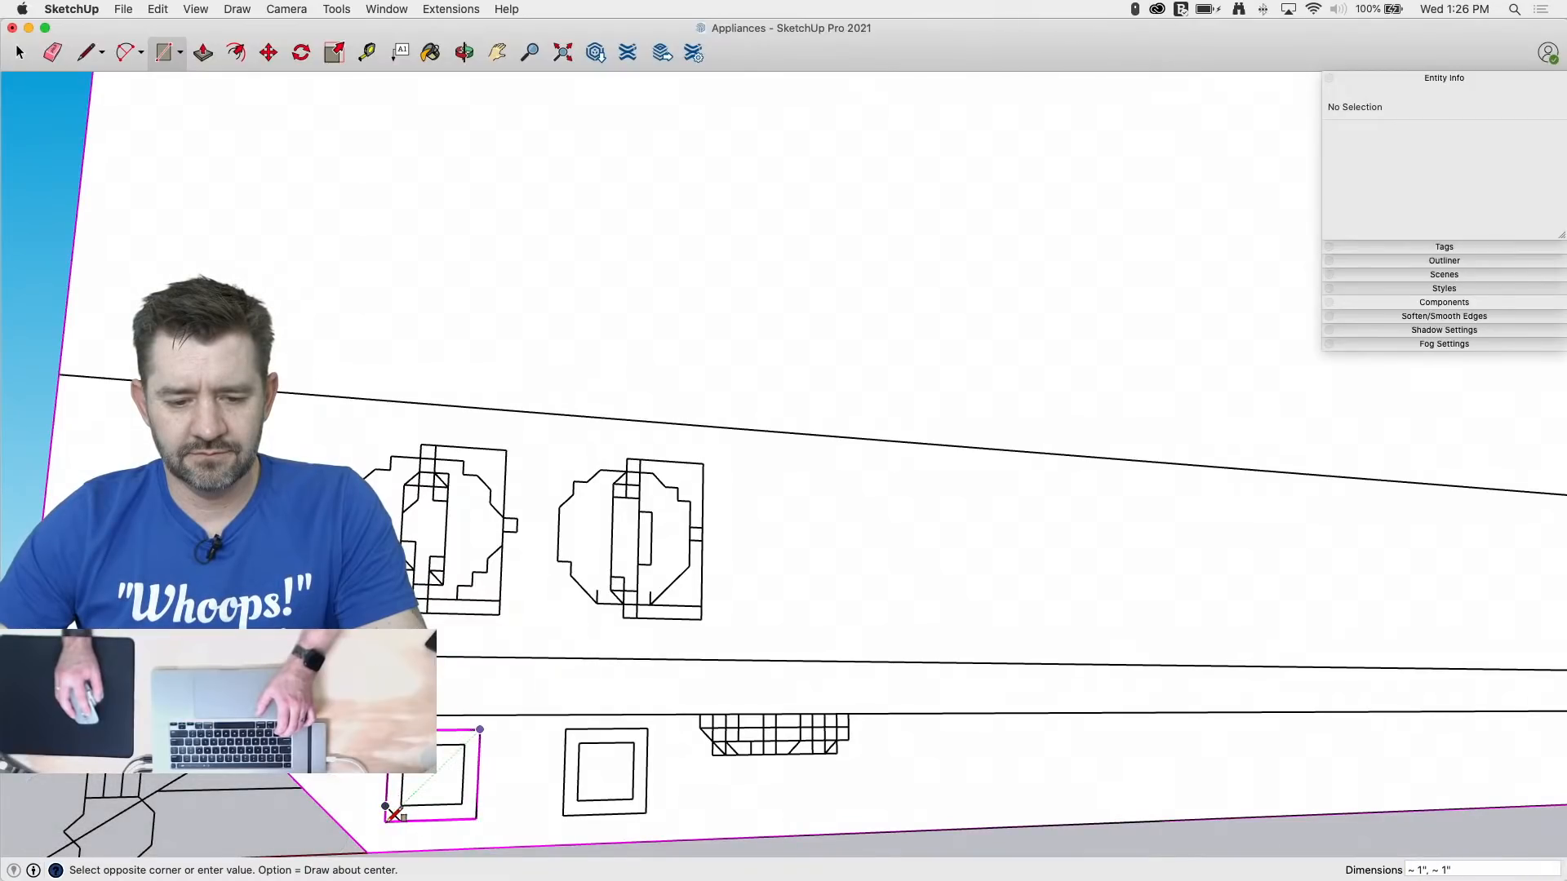
pyautogui.click(395, 814)
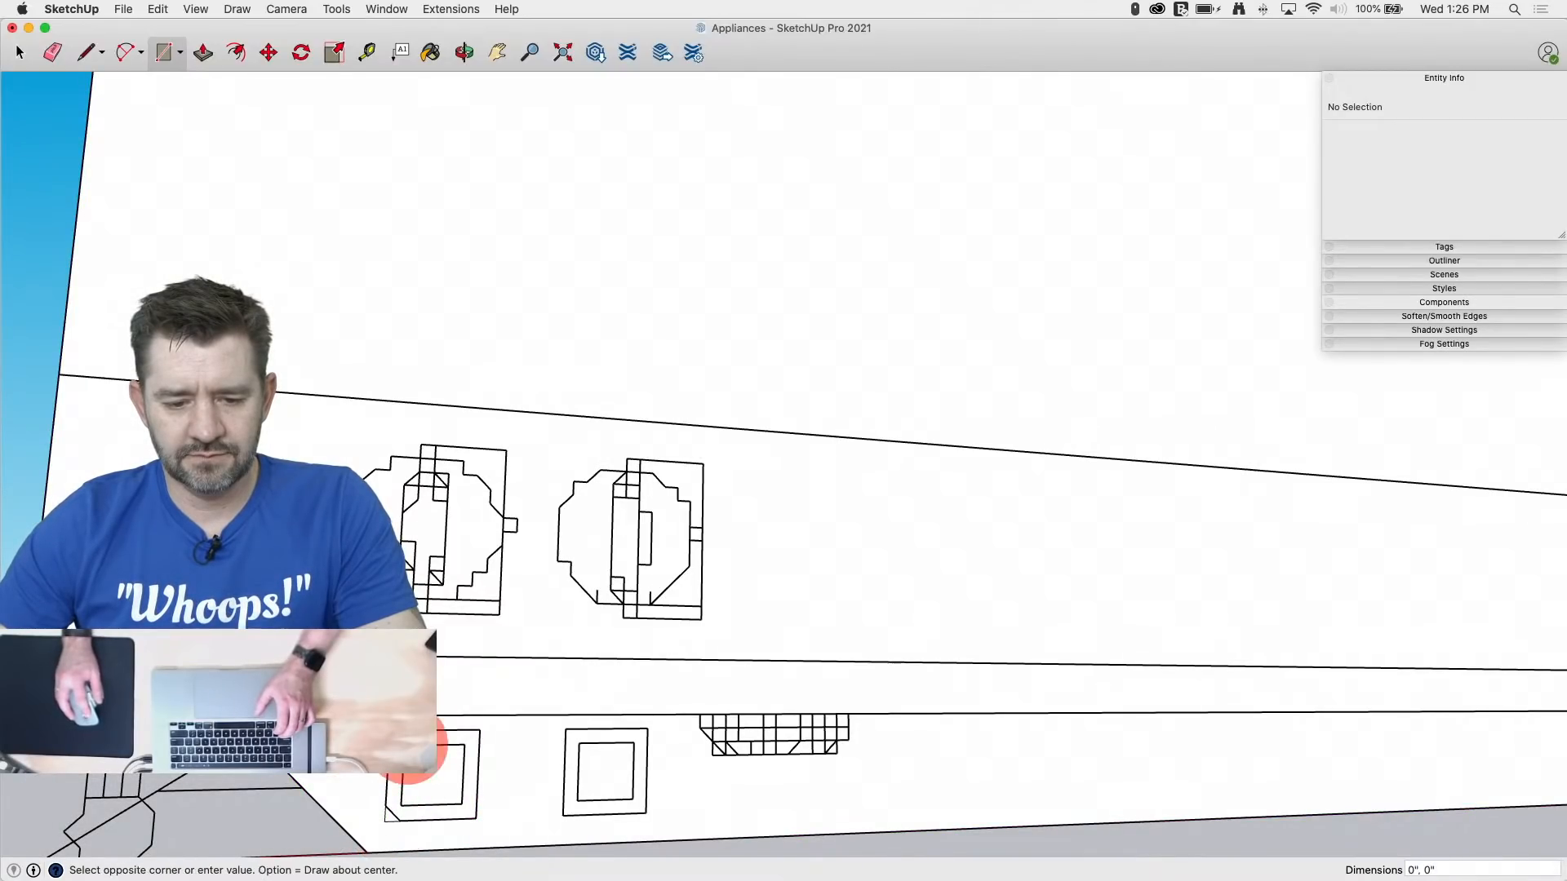
# Step: Copy the traced left switch about 2 1/8" sideways onto the second switch outline
pyautogui.press('space')
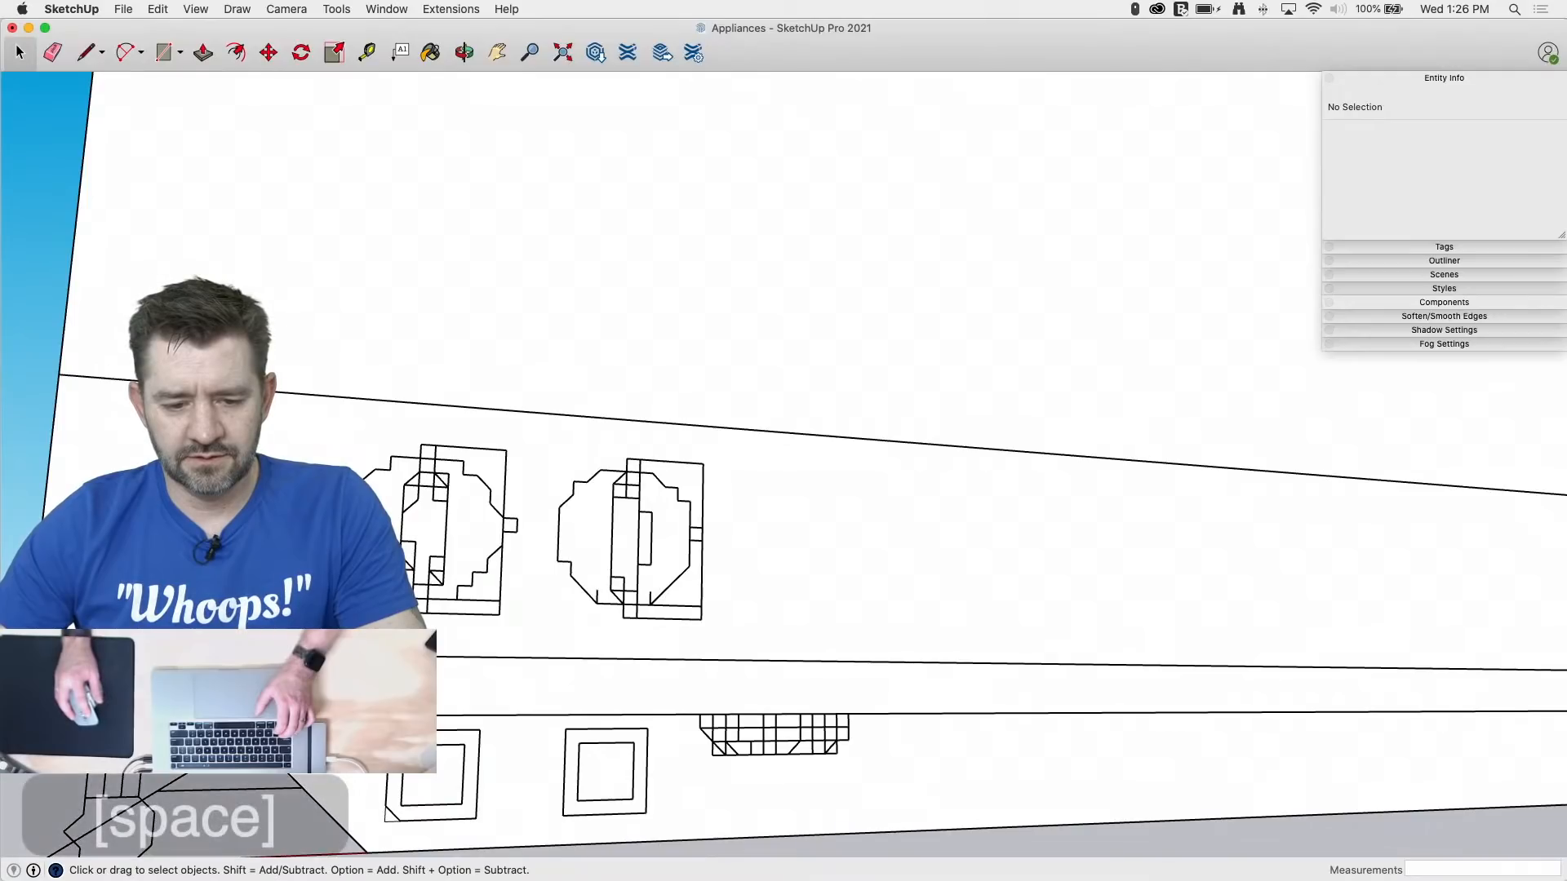
pyautogui.moveTo(493, 842); pyautogui.dragTo(493, 842)
pyautogui.press('m')
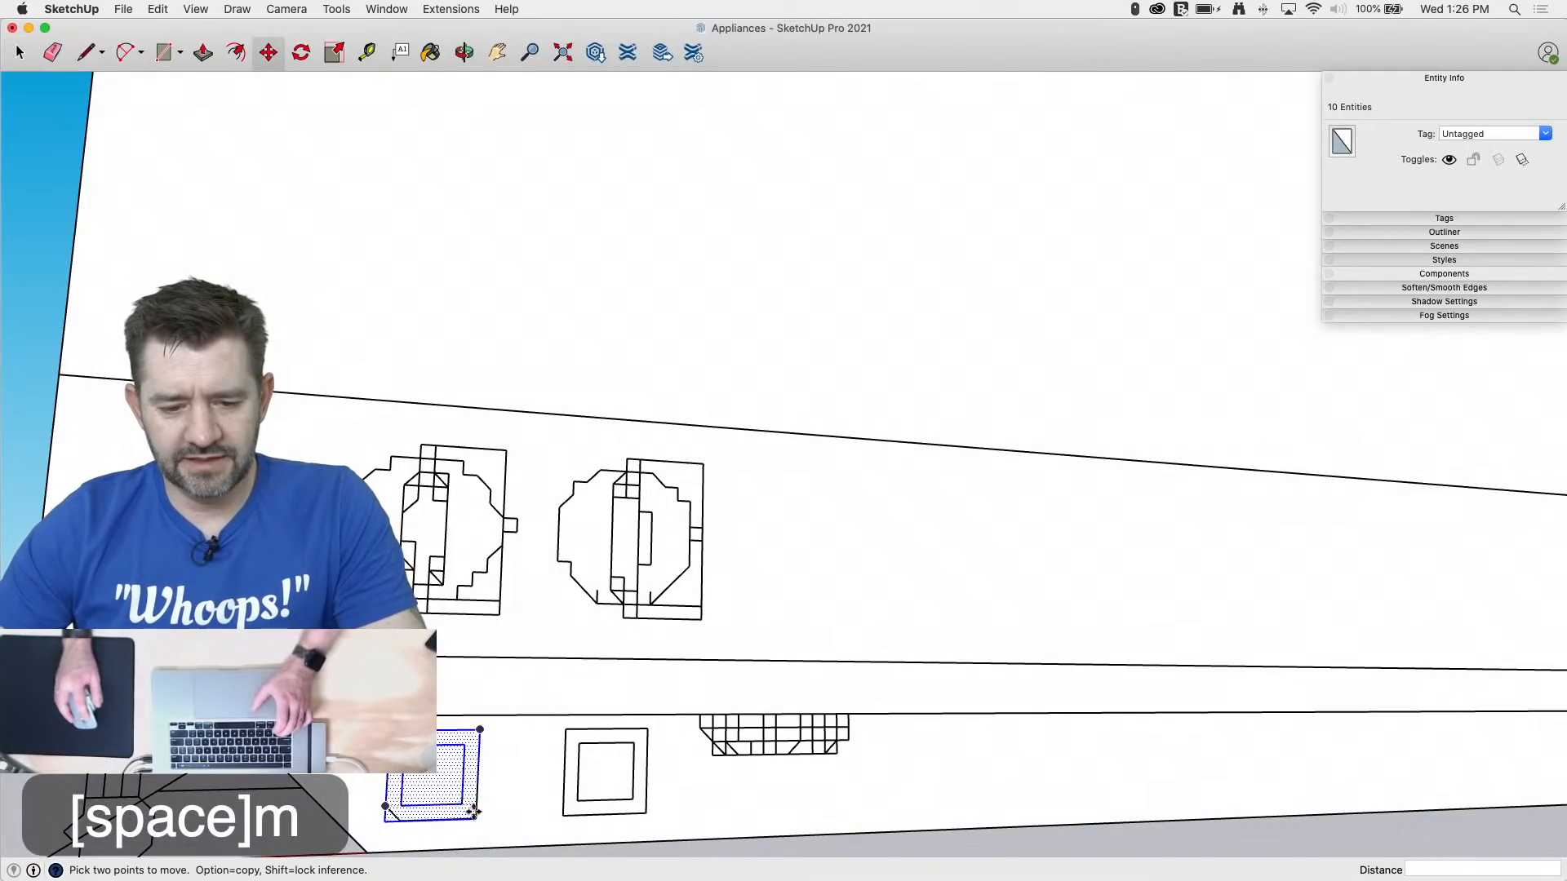
pyautogui.click(478, 812)
pyautogui.press('alt')
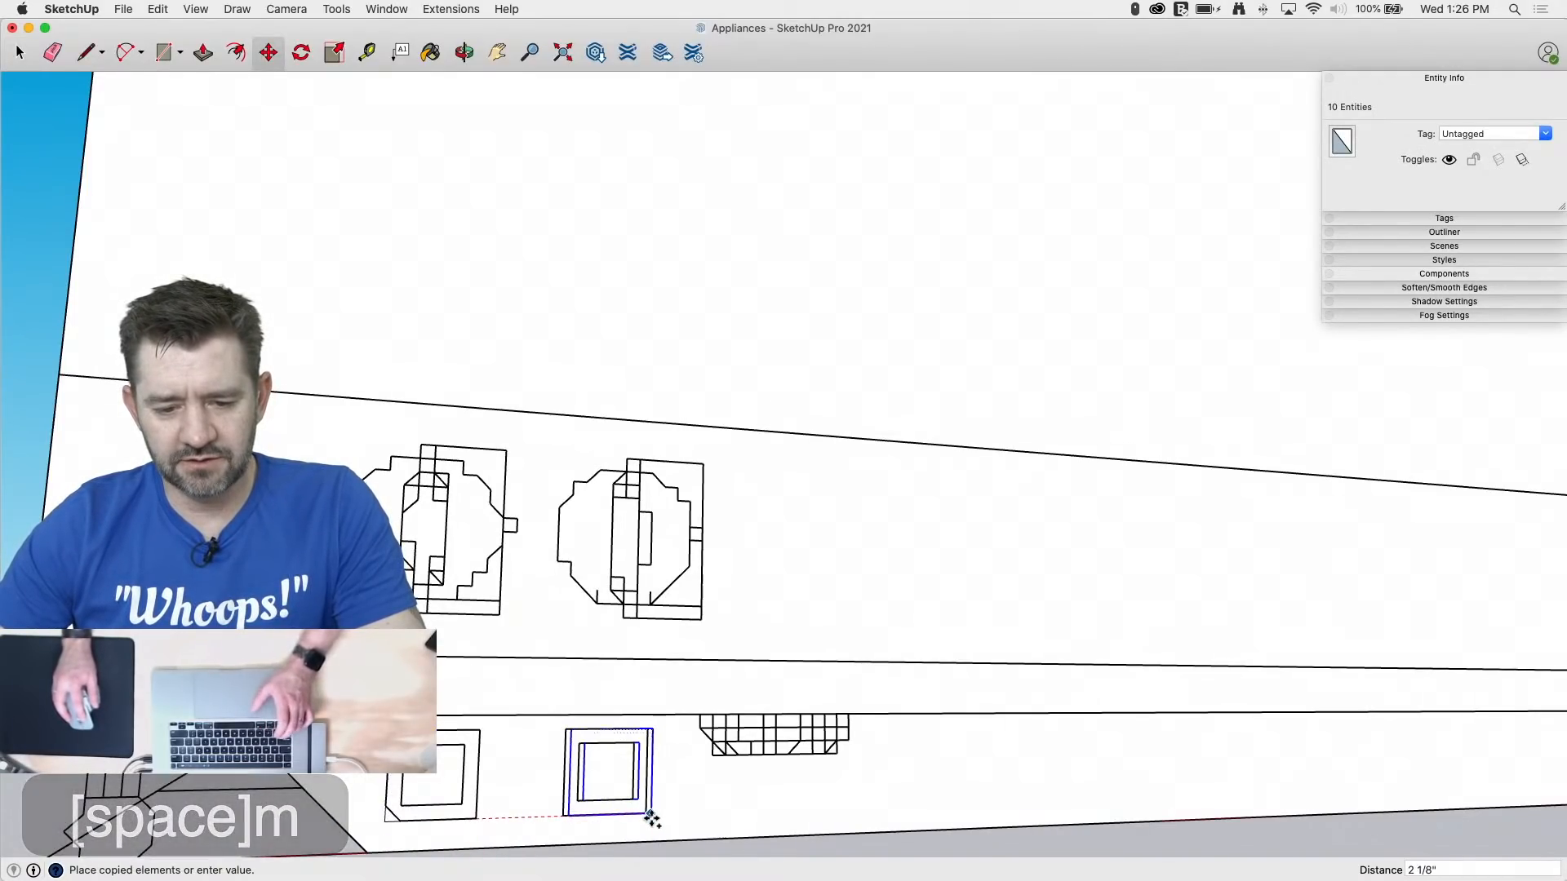
pyautogui.click(647, 813)
# Step: Try to move both switch outlines about 1' 11" along the green axis to the hood's front, and undo the move
pyautogui.press('space')
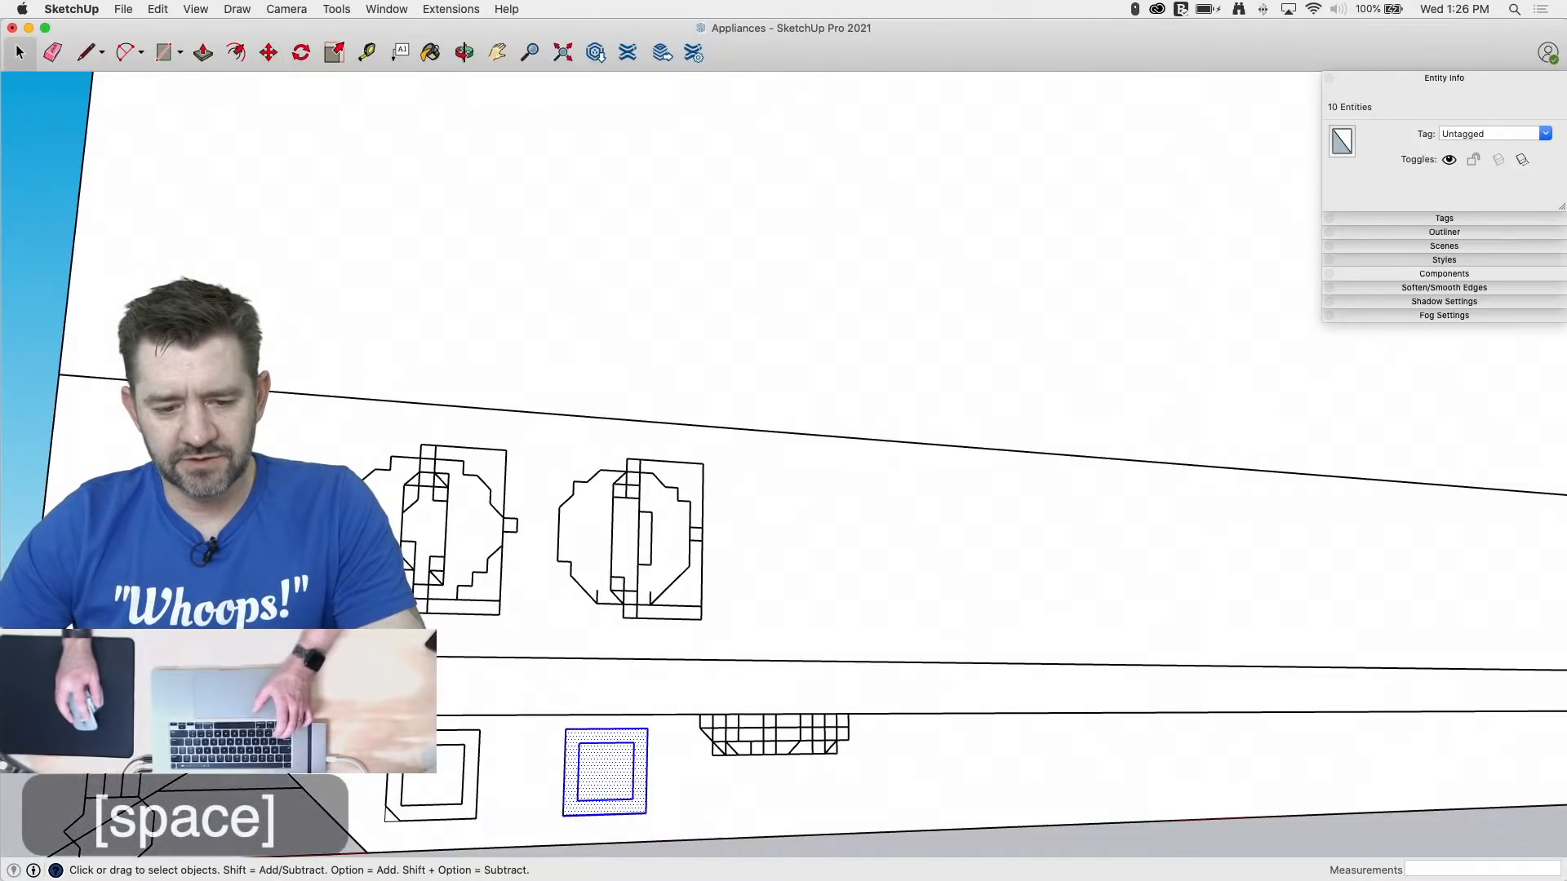
pyautogui.moveTo(352, 697); pyautogui.dragTo(682, 850)
pyautogui.moveTo(591, 838); pyautogui.dragTo(1094, 748, button='middle')
pyautogui.press('m')
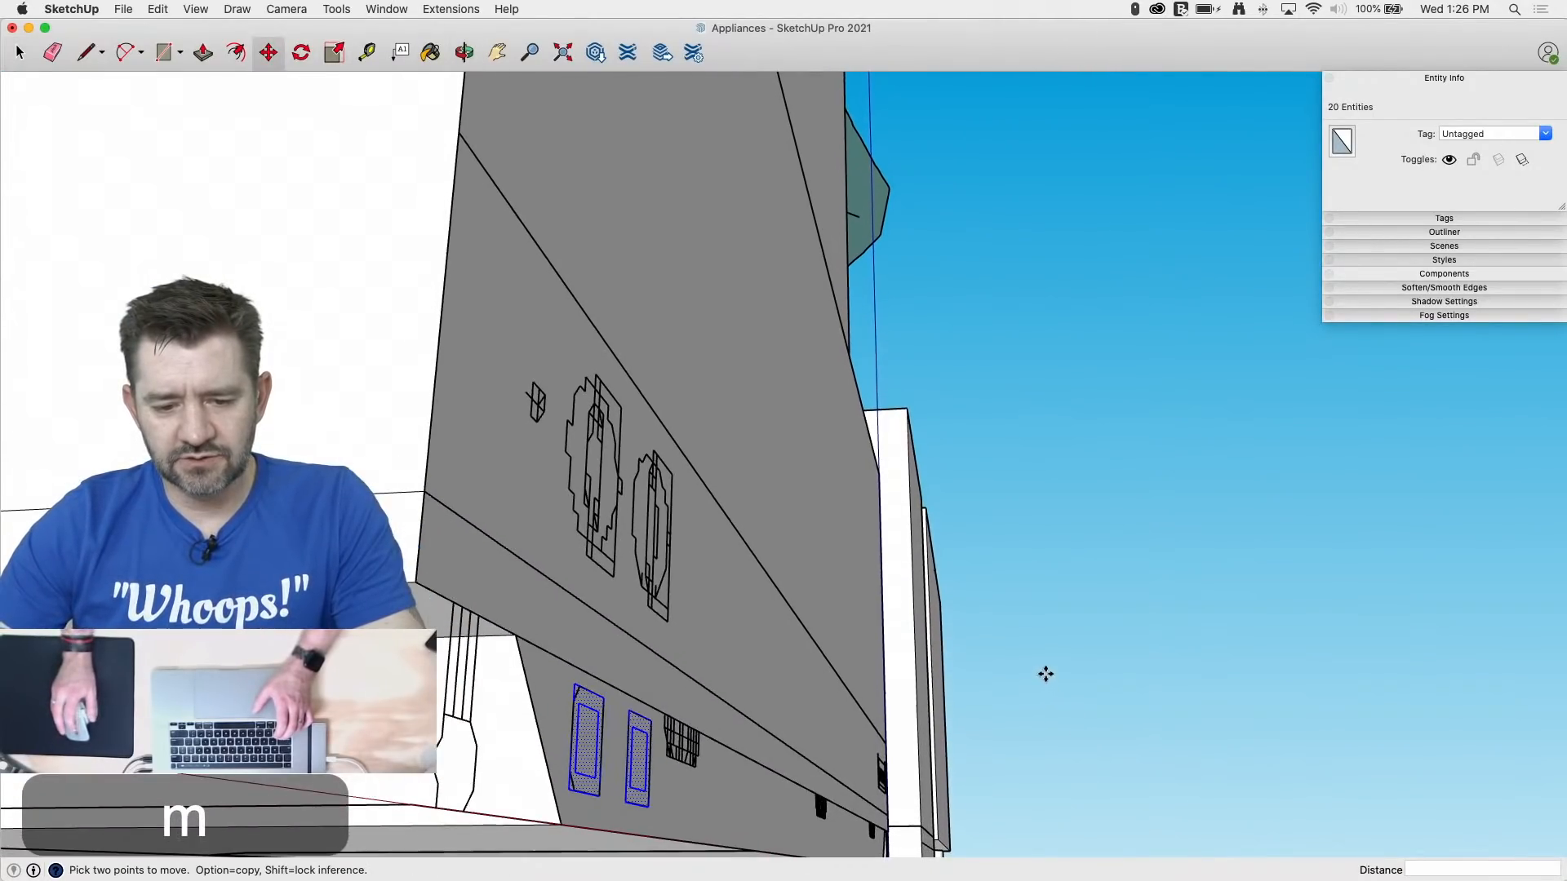
pyautogui.click(560, 823)
pyautogui.scroll(-3, 1138, 793)
pyautogui.moveTo(1158, 794); pyautogui.dragTo(773, 661, button='middle')
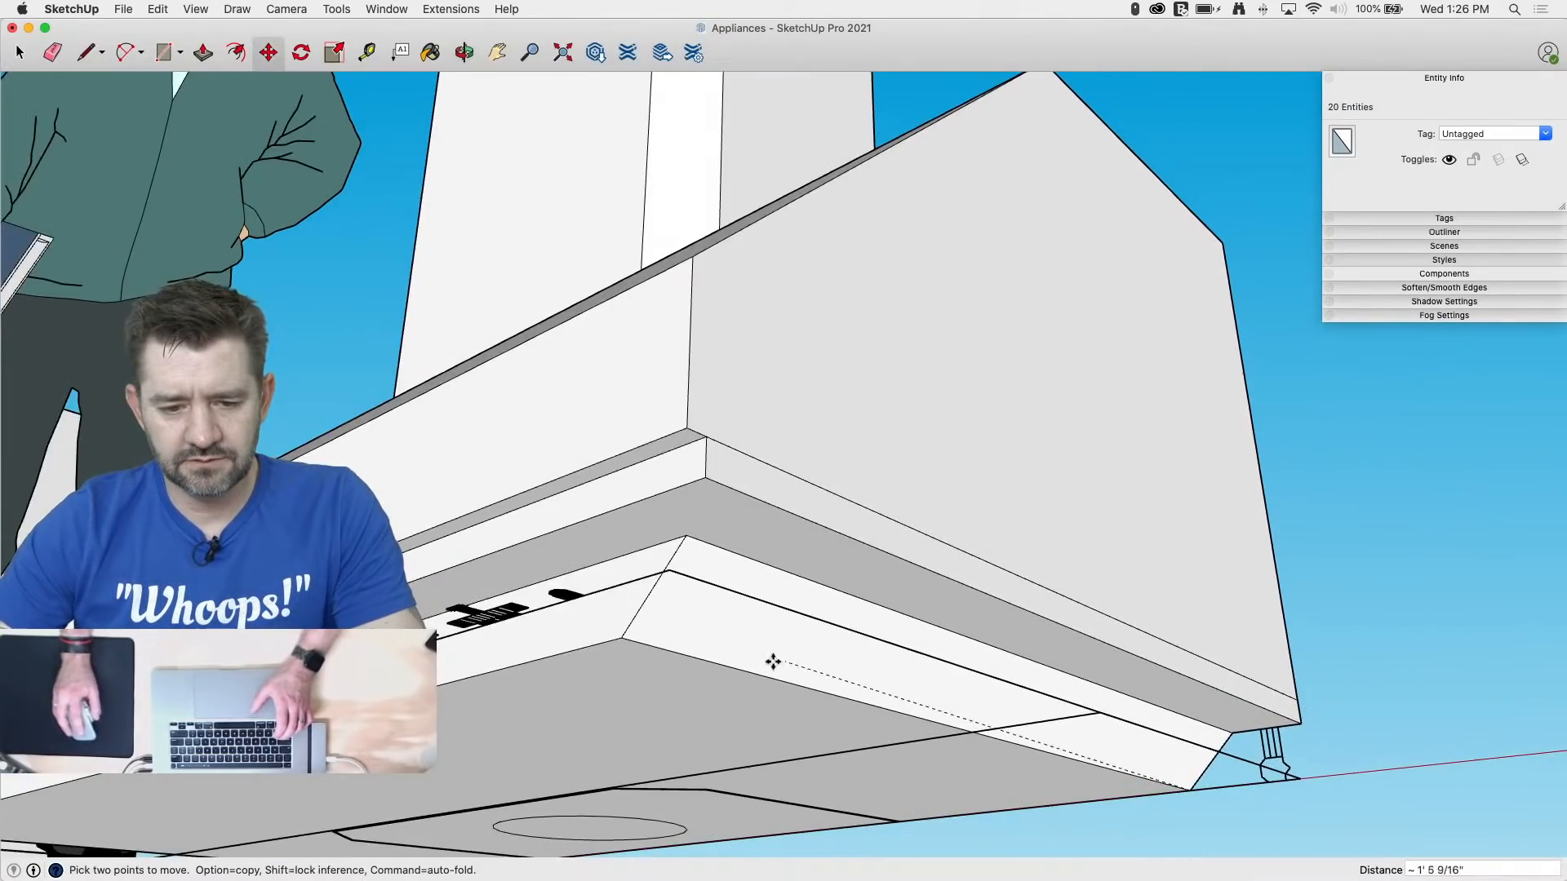
pyautogui.press('Left')
pyautogui.click(619, 633)
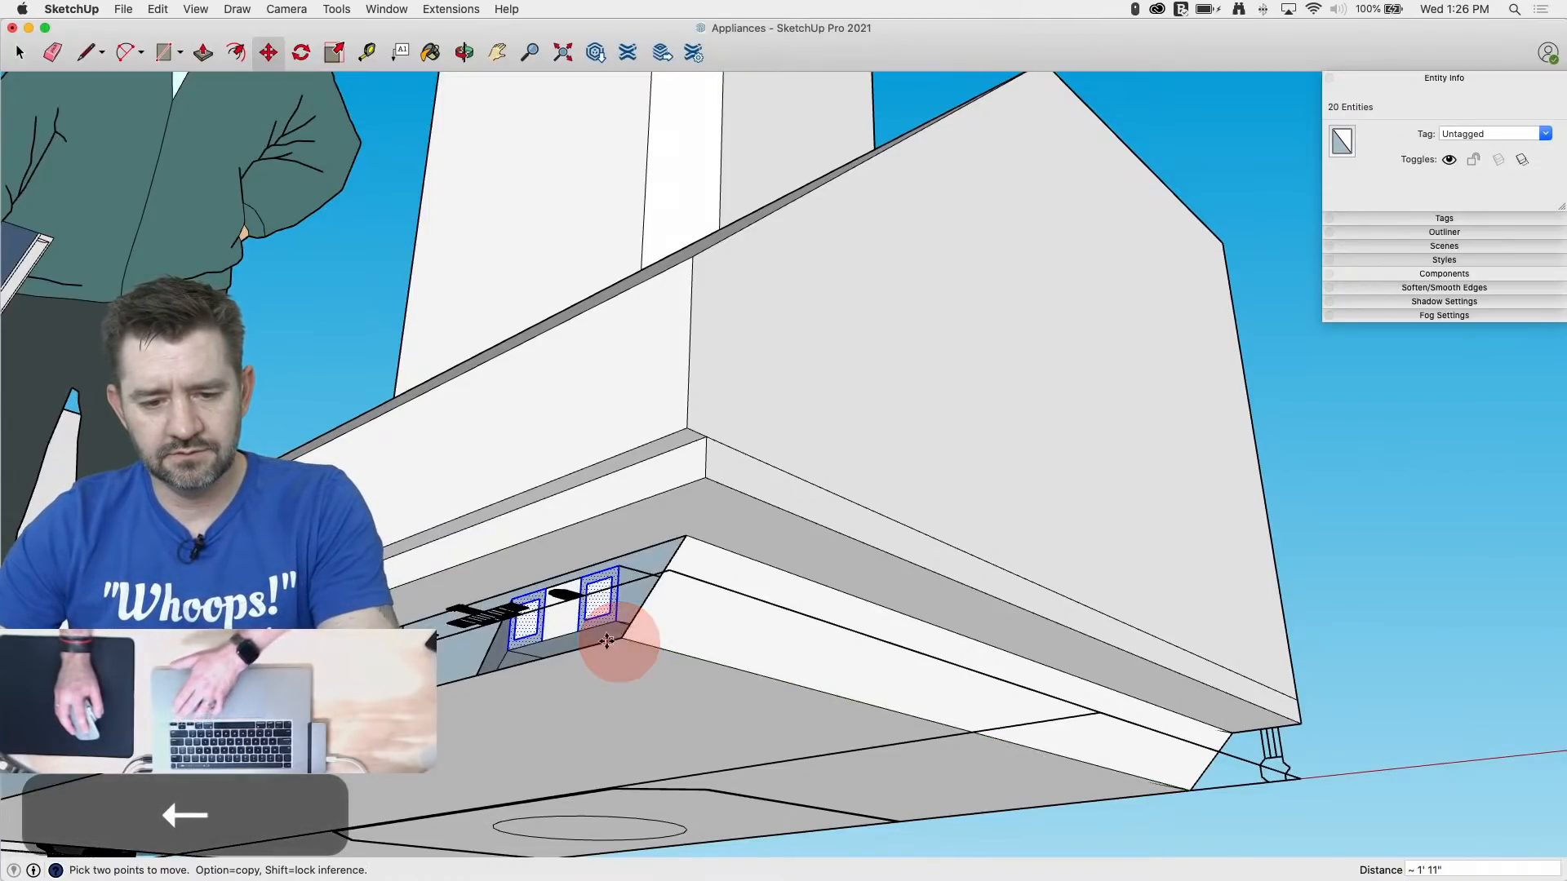
pyautogui.press('e')
pyautogui.moveTo(555, 627); pyautogui.dragTo(911, 705, button='middle')
pyautogui.press('cmd+z')
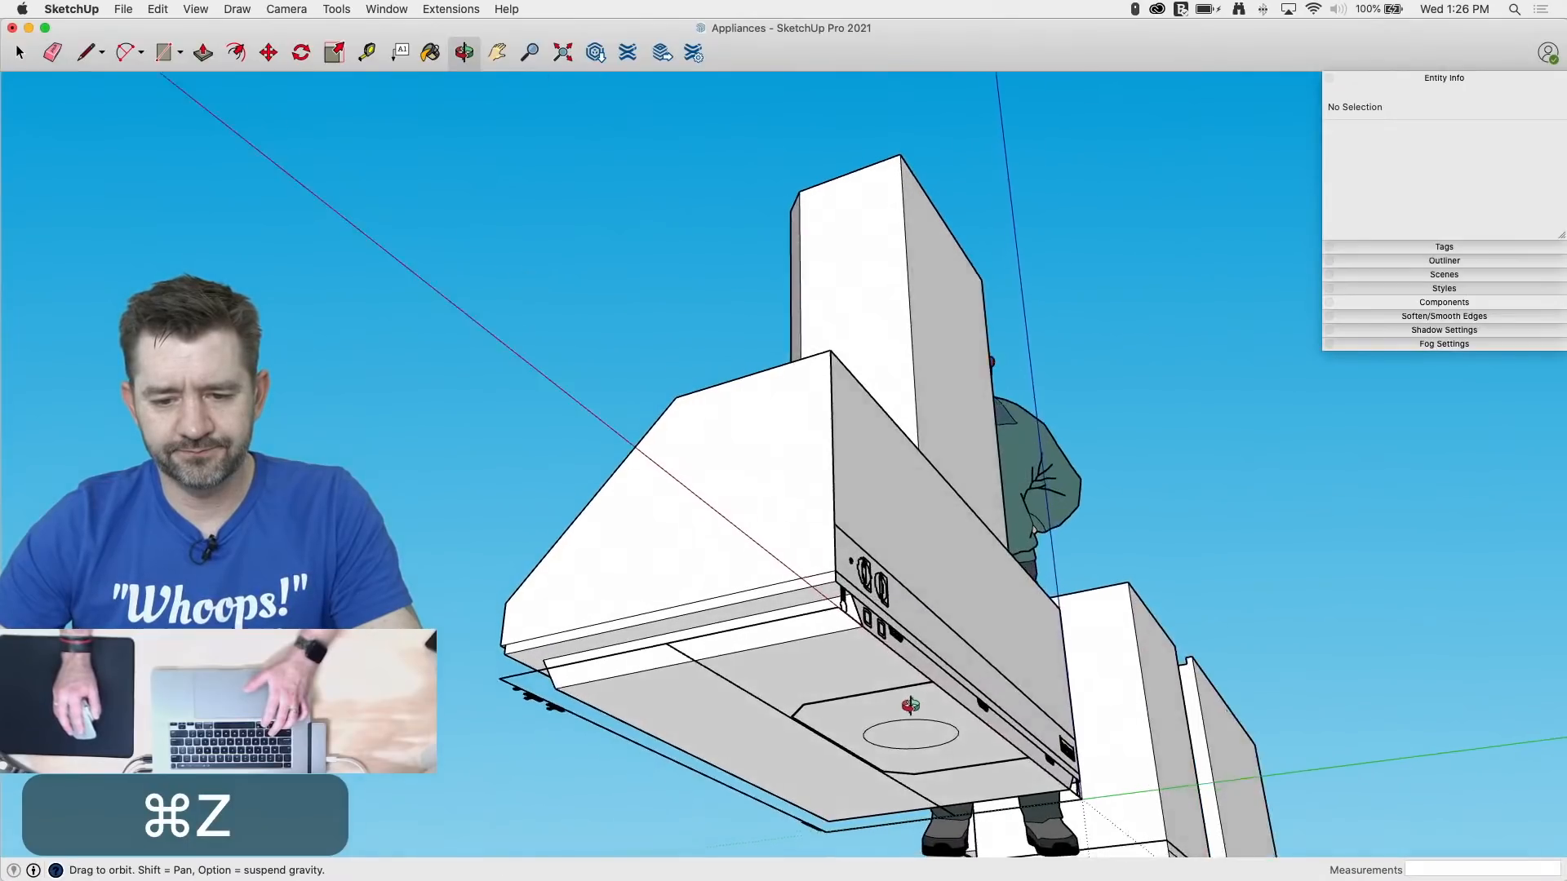
# Step: Copy both switch outlines from the hood's lower corner at the back along to the matching corner at the front
pyautogui.scroll(8, 808, 580)
pyautogui.press('space')
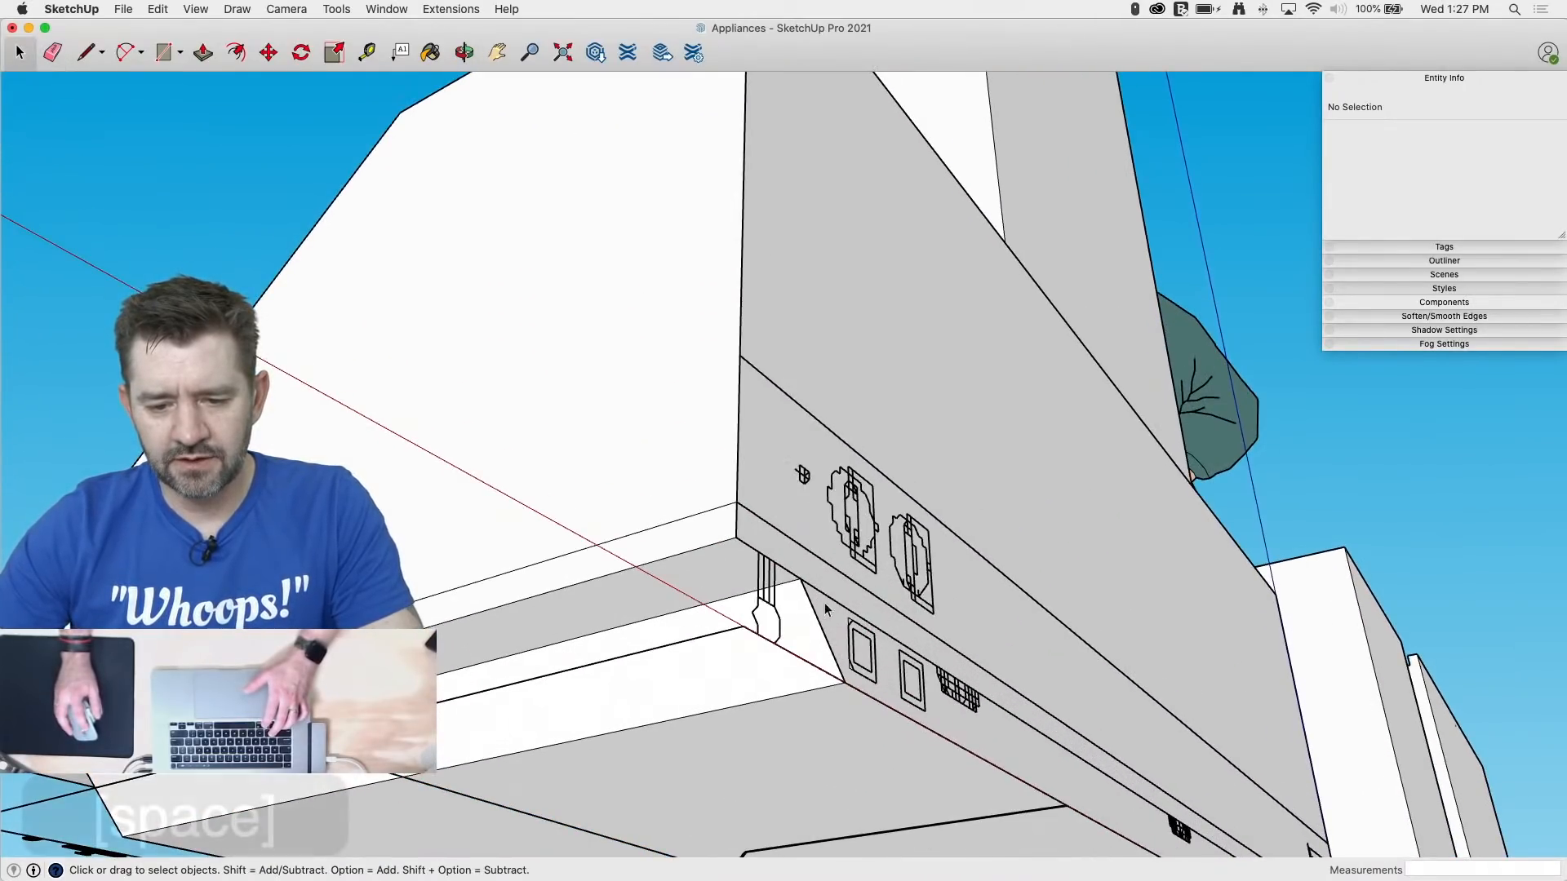
pyautogui.scroll(2, 827, 608)
pyautogui.moveTo(956, 760); pyautogui.dragTo(986, 766)
pyautogui.press('m')
pyautogui.press('alt')
pyautogui.click(850, 721)
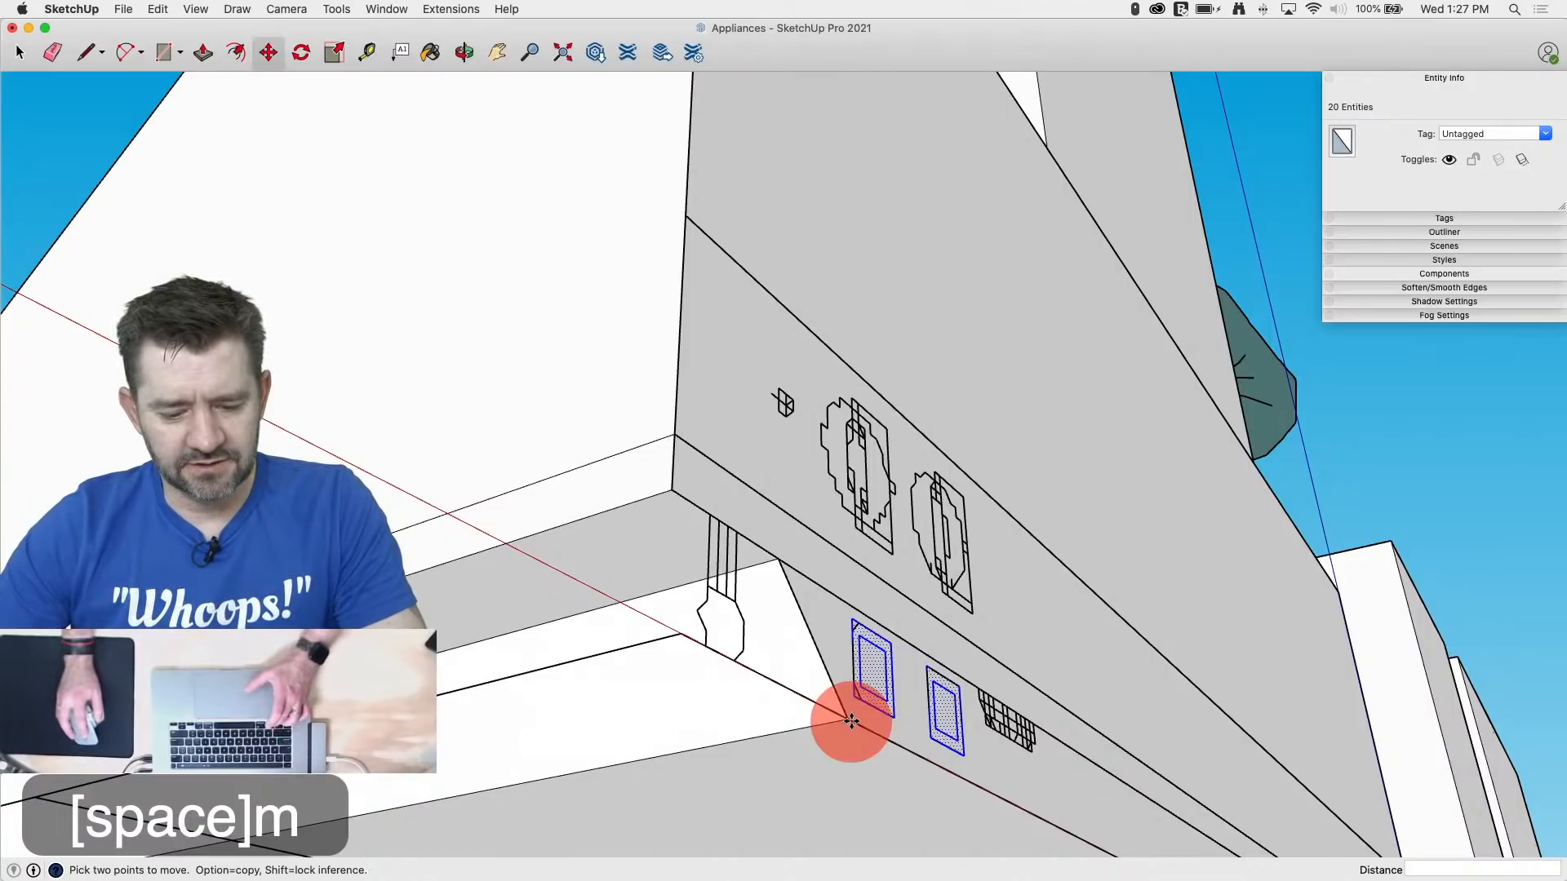
pyautogui.scroll(-3, 979, 716)
pyautogui.moveTo(1008, 708); pyautogui.dragTo(1436, 676, button='middle')
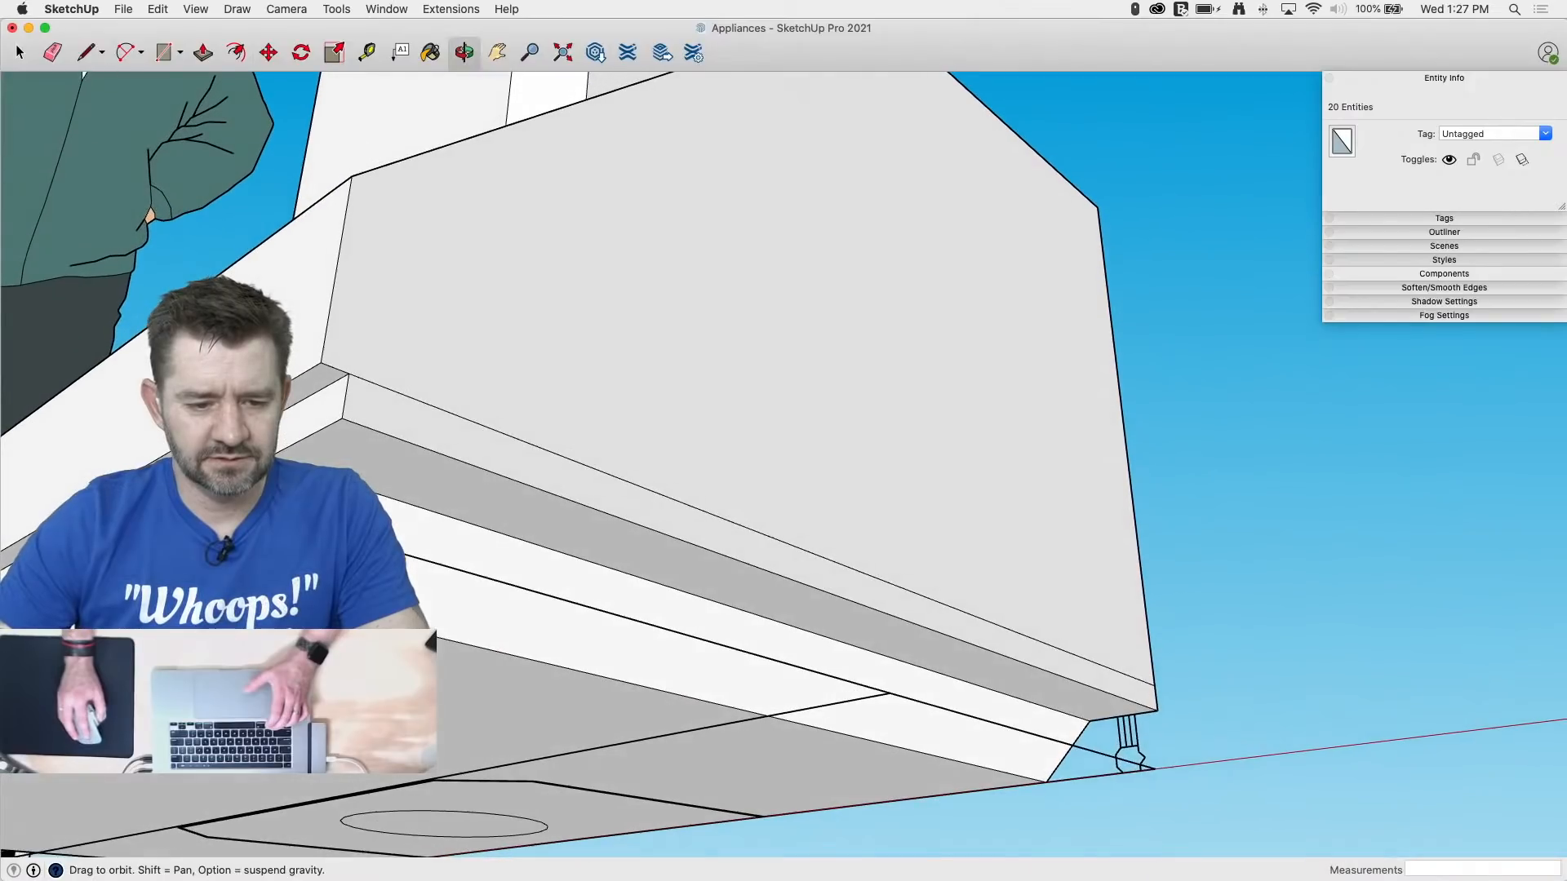
# Step: Reverse the faces of the two copied switches on the hood's lower front face
pyautogui.scroll(5, 179, 580)
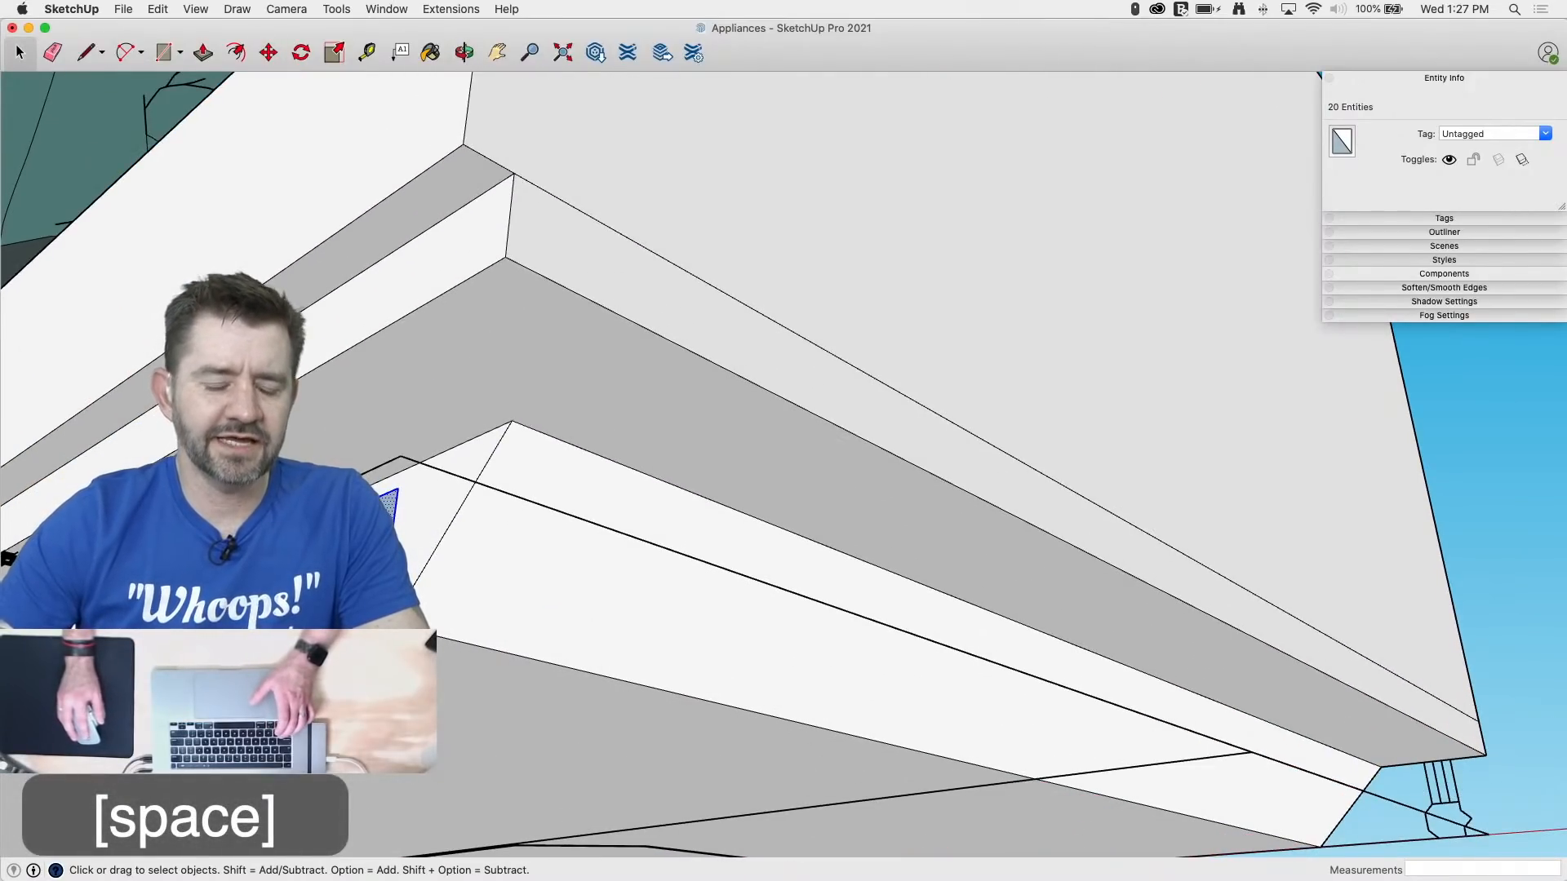
pyautogui.moveTo(261, 567); pyautogui.dragTo(368, 563, button='middle')
pyautogui.press('p')
pyautogui.click(336, 467)
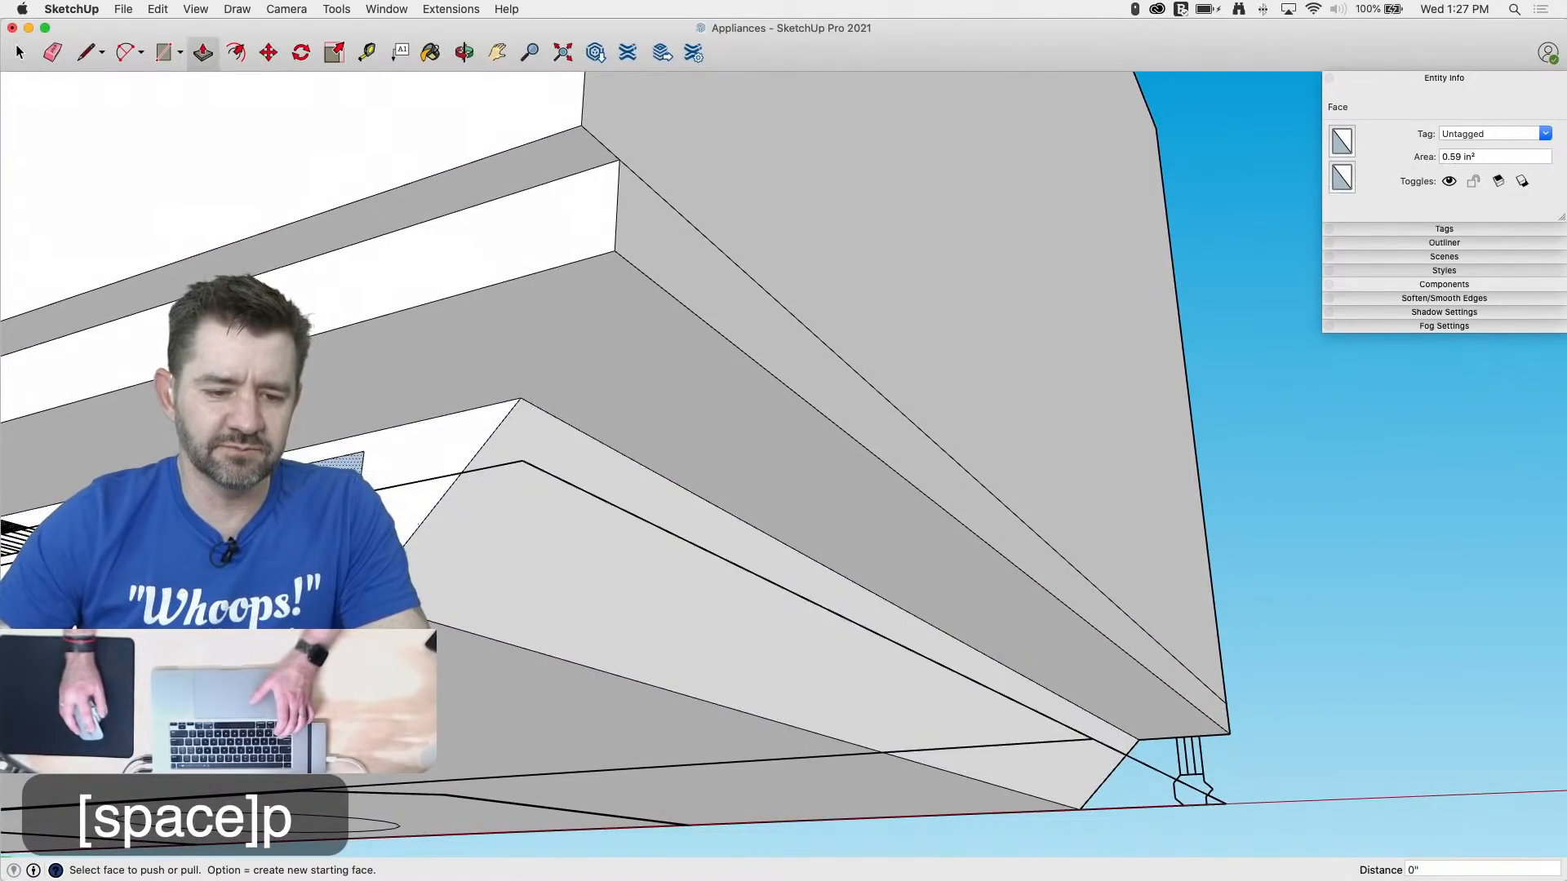
pyautogui.press('space')
pyautogui.click(94, 481)
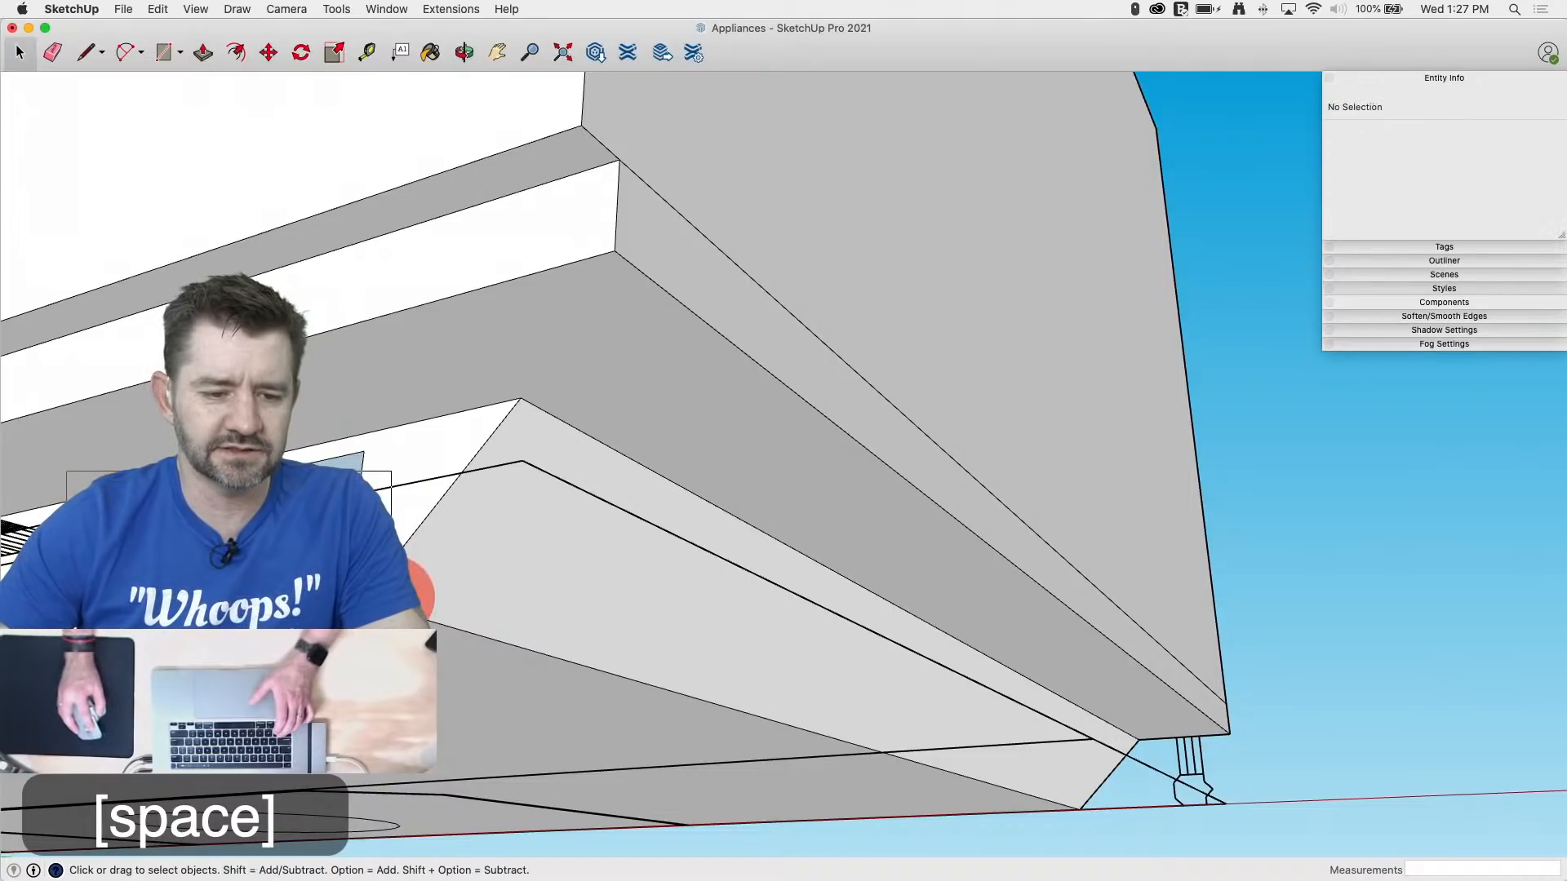
pyautogui.moveTo(42, 435); pyautogui.dragTo(434, 642)
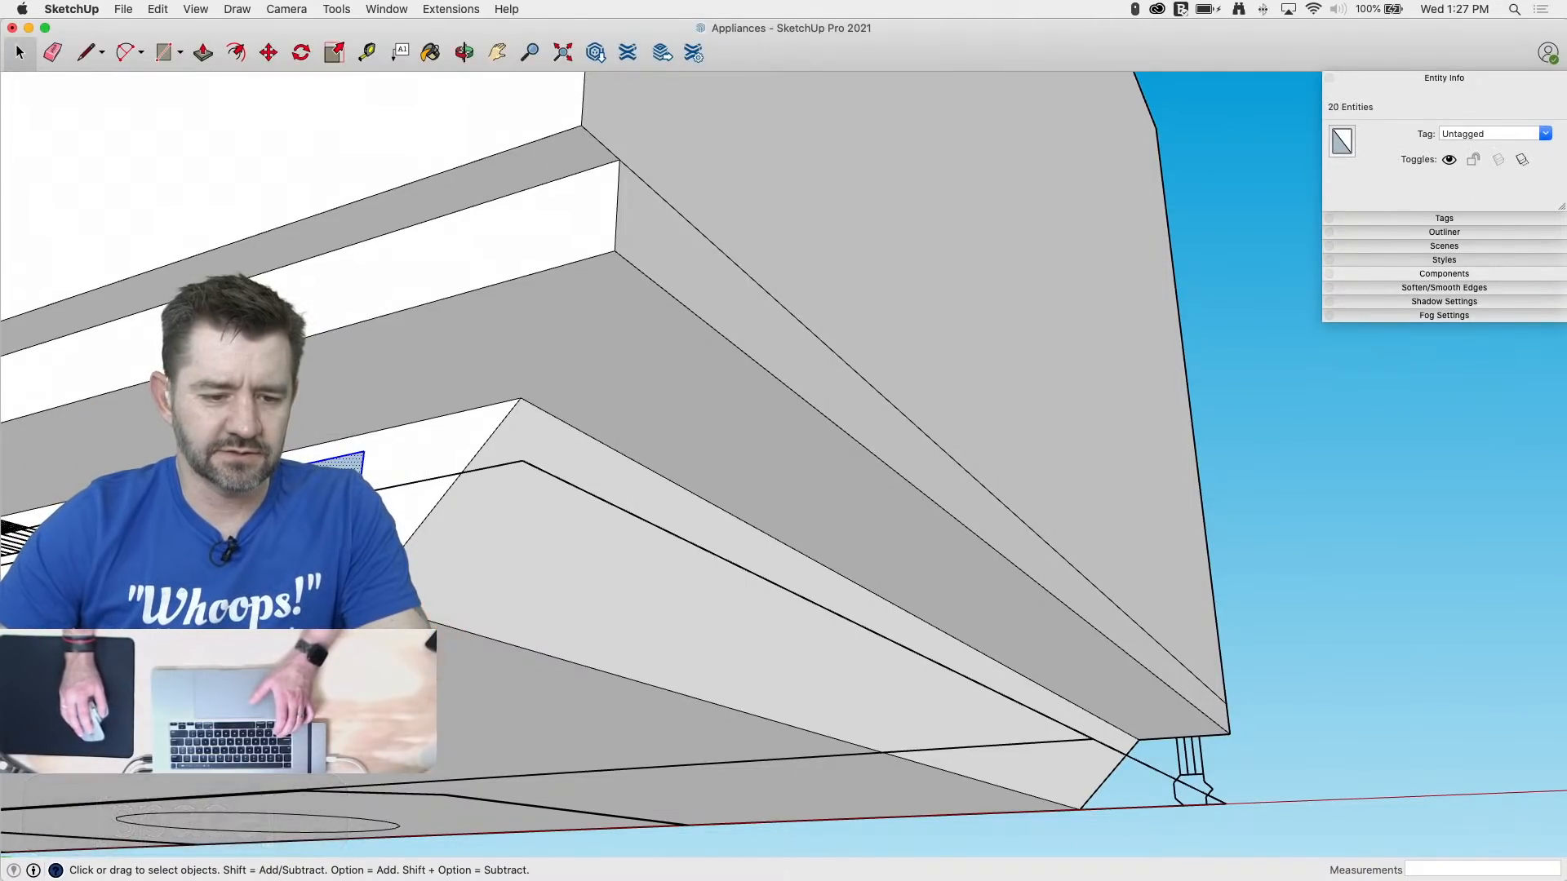
pyautogui.rightClick(306, 545)
pyautogui.click(359, 702)
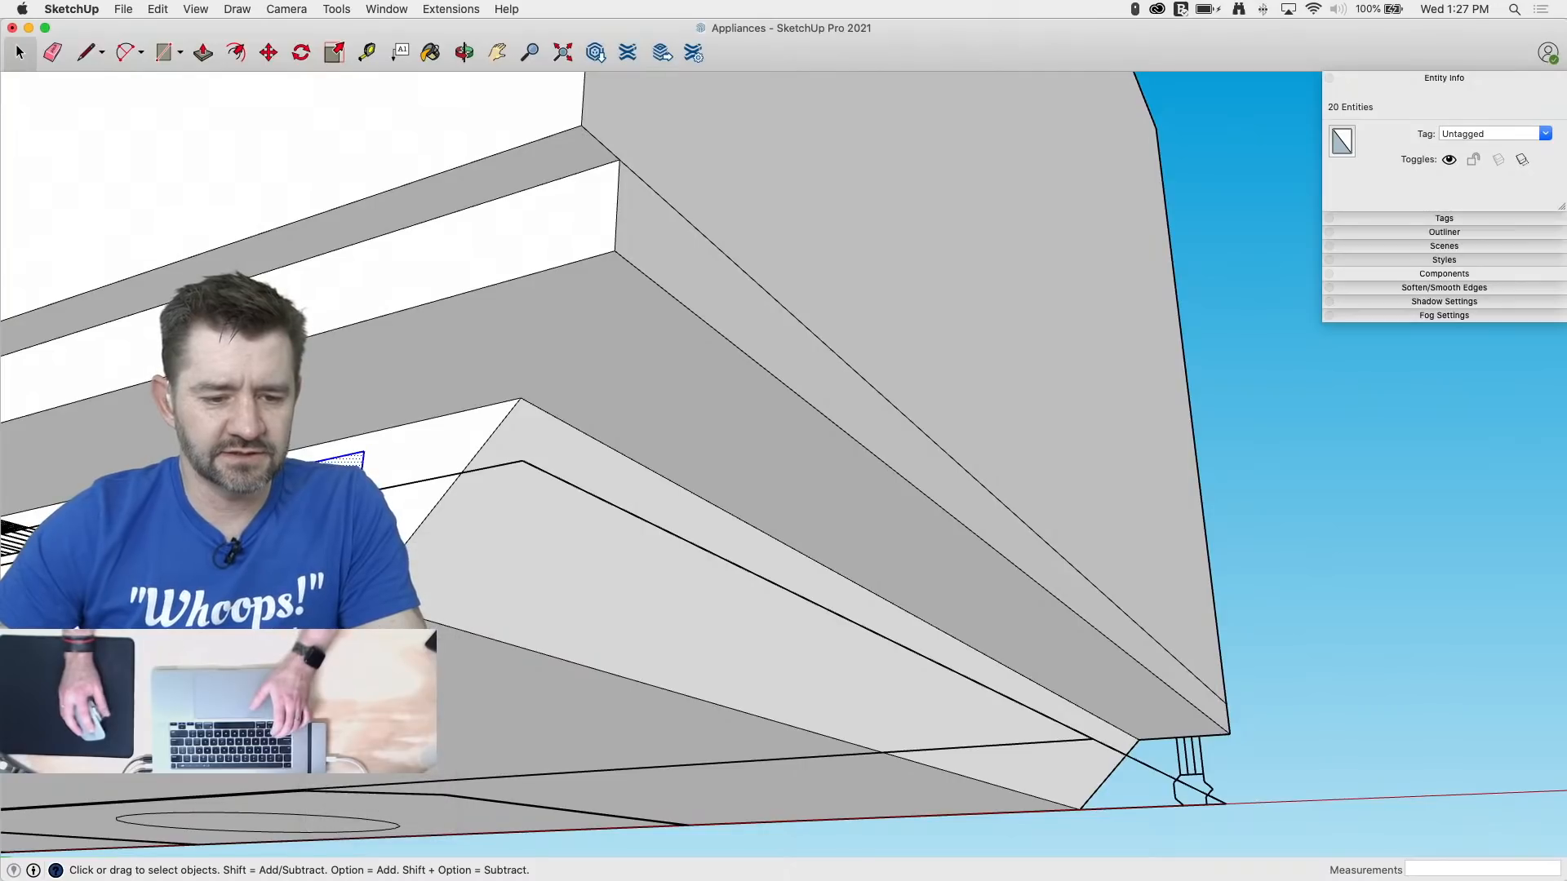
# Step: Push/Pull the frames and inner faces of the copied front switches, recessing the inner faces about 1/16"
pyautogui.press('p')
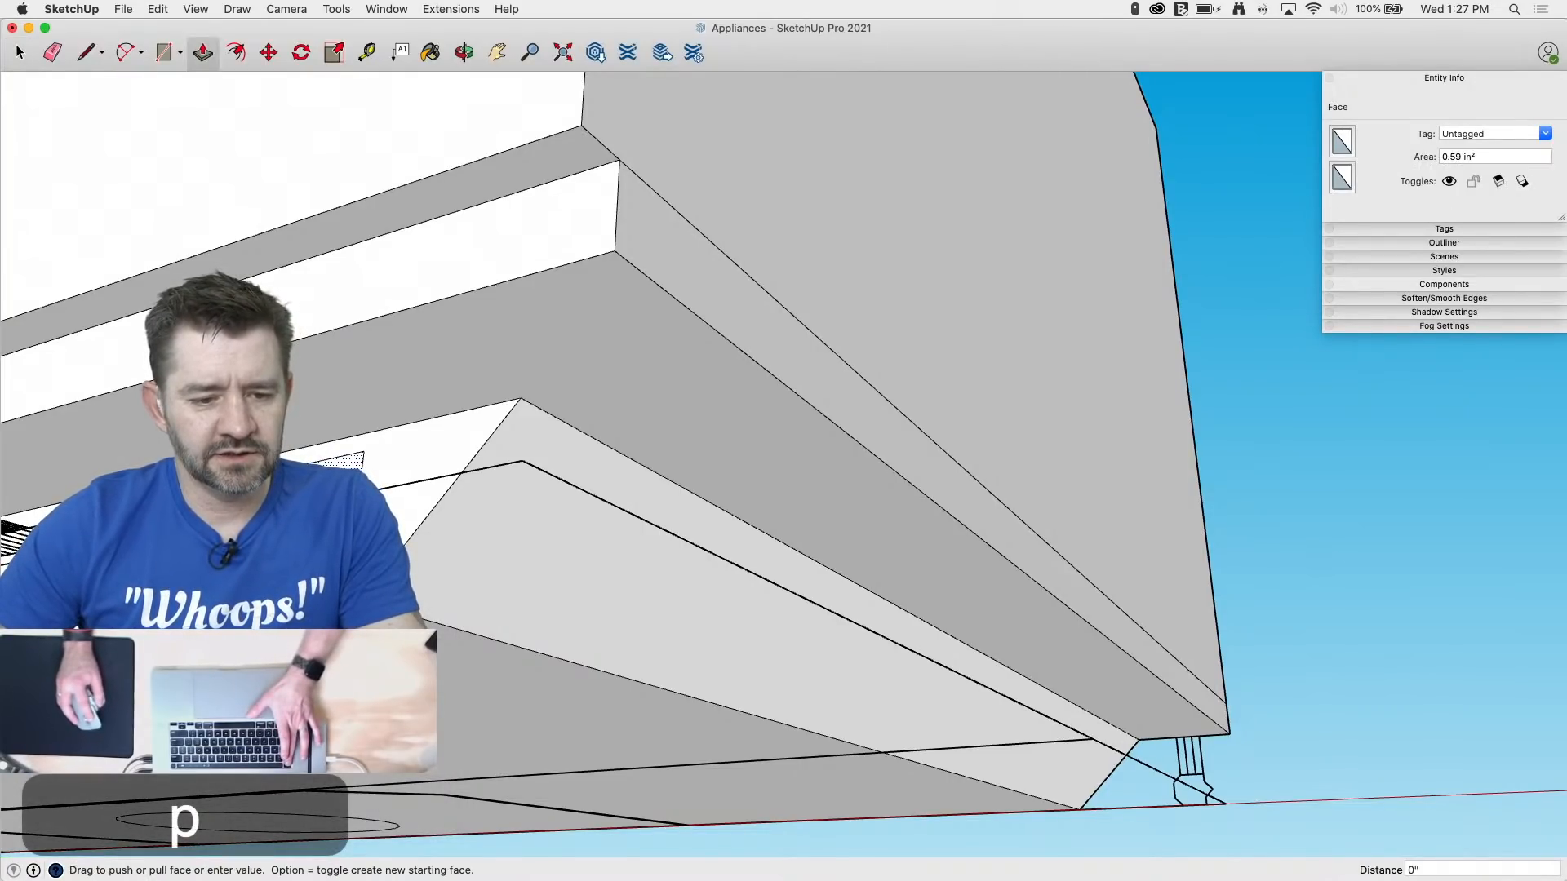
pyautogui.click(306, 527)
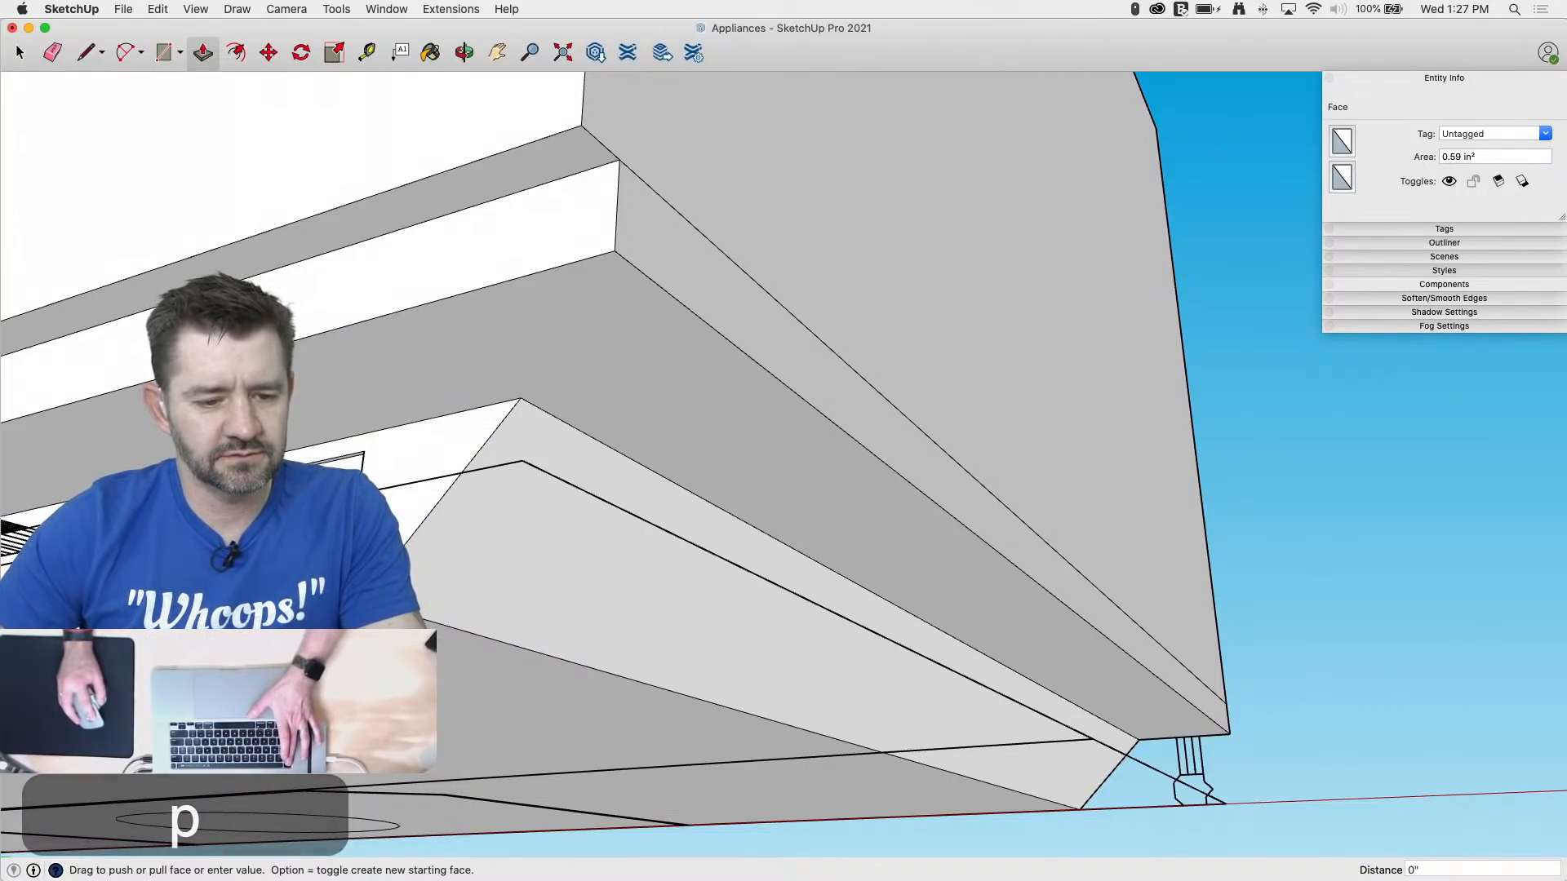
pyautogui.click(306, 523)
pyautogui.click(306, 526)
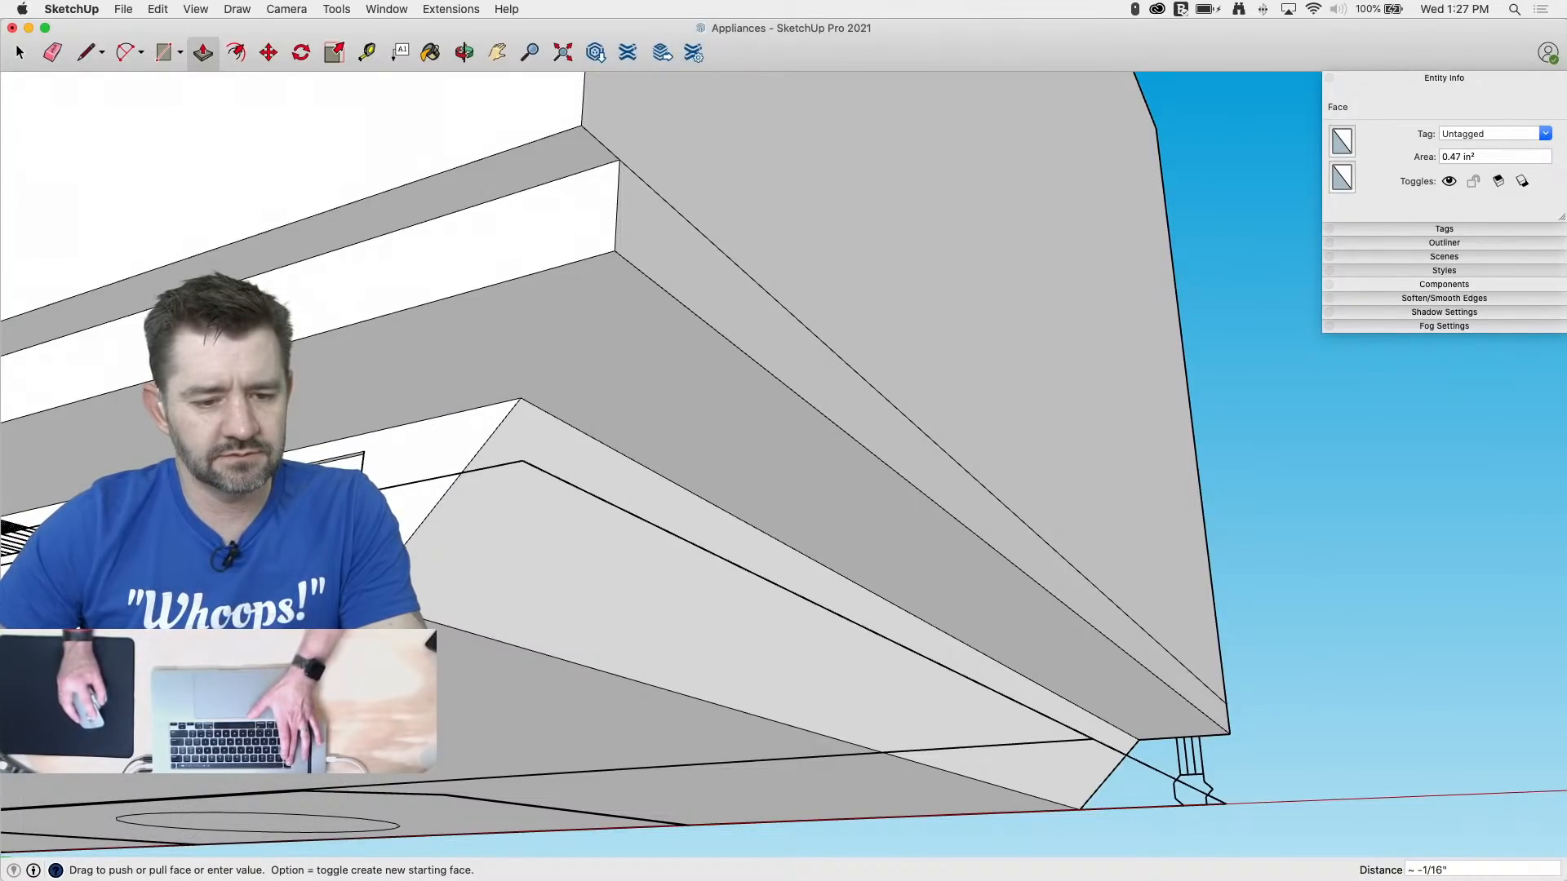
pyautogui.click(306, 526)
# Step: Delete the two original traced switch outlines from the elevation side of the hood
pyautogui.scroll(-3, 306, 527)
pyautogui.moveTo(822, 662); pyautogui.dragTo(375, 612, button='middle')
pyautogui.moveTo(645, 615); pyautogui.dragTo(1158, 717, button='middle')
pyautogui.press('e')
pyautogui.scroll(3, 1072, 629)
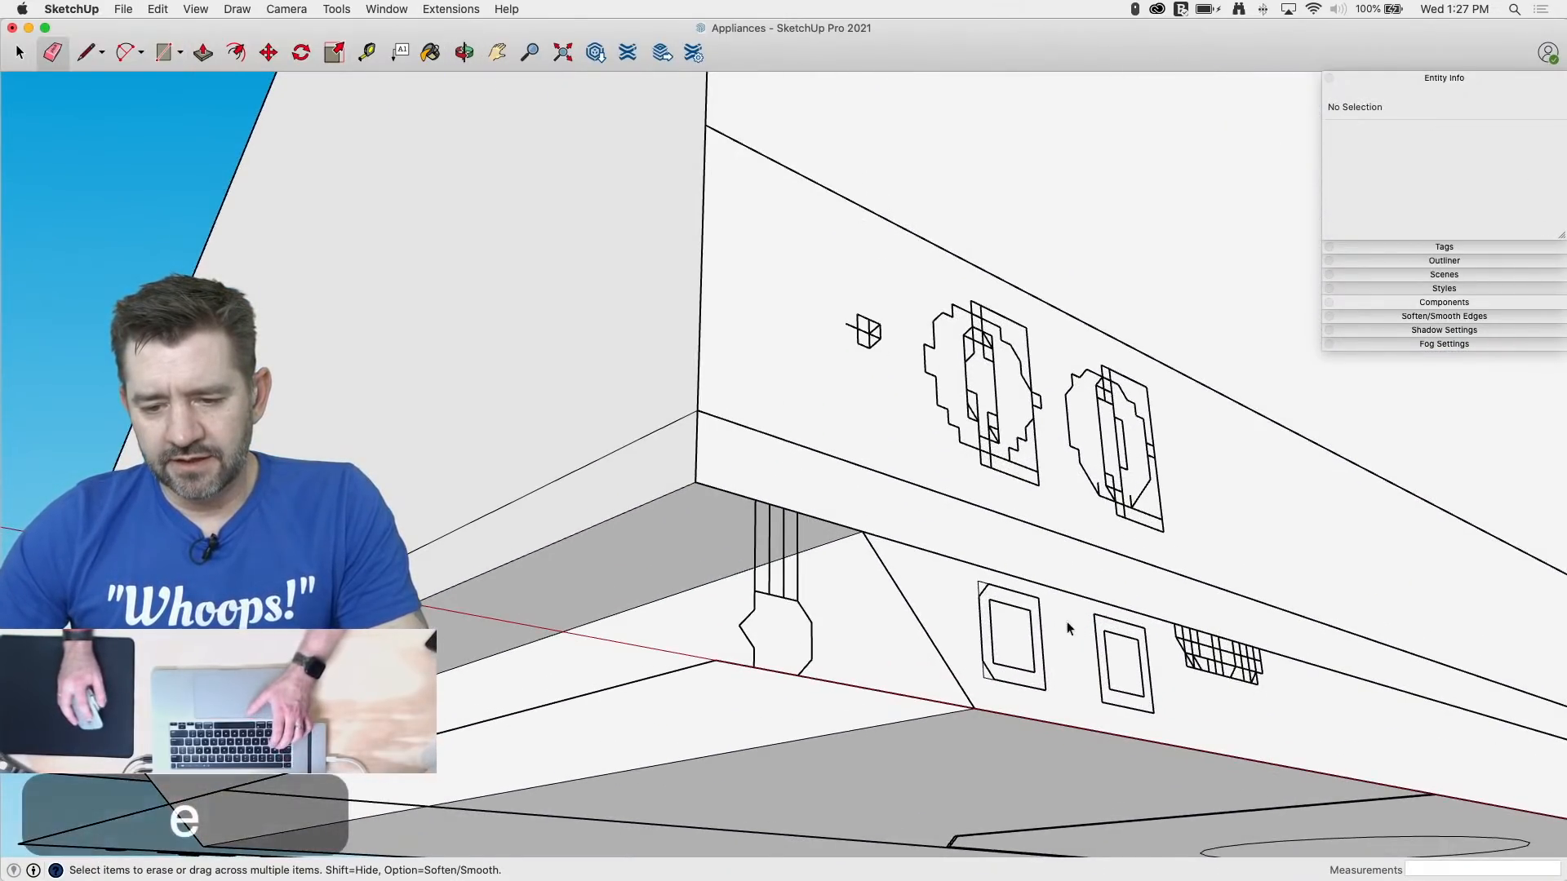
pyautogui.press('space')
pyautogui.moveTo(1172, 747); pyautogui.dragTo(1171, 746)
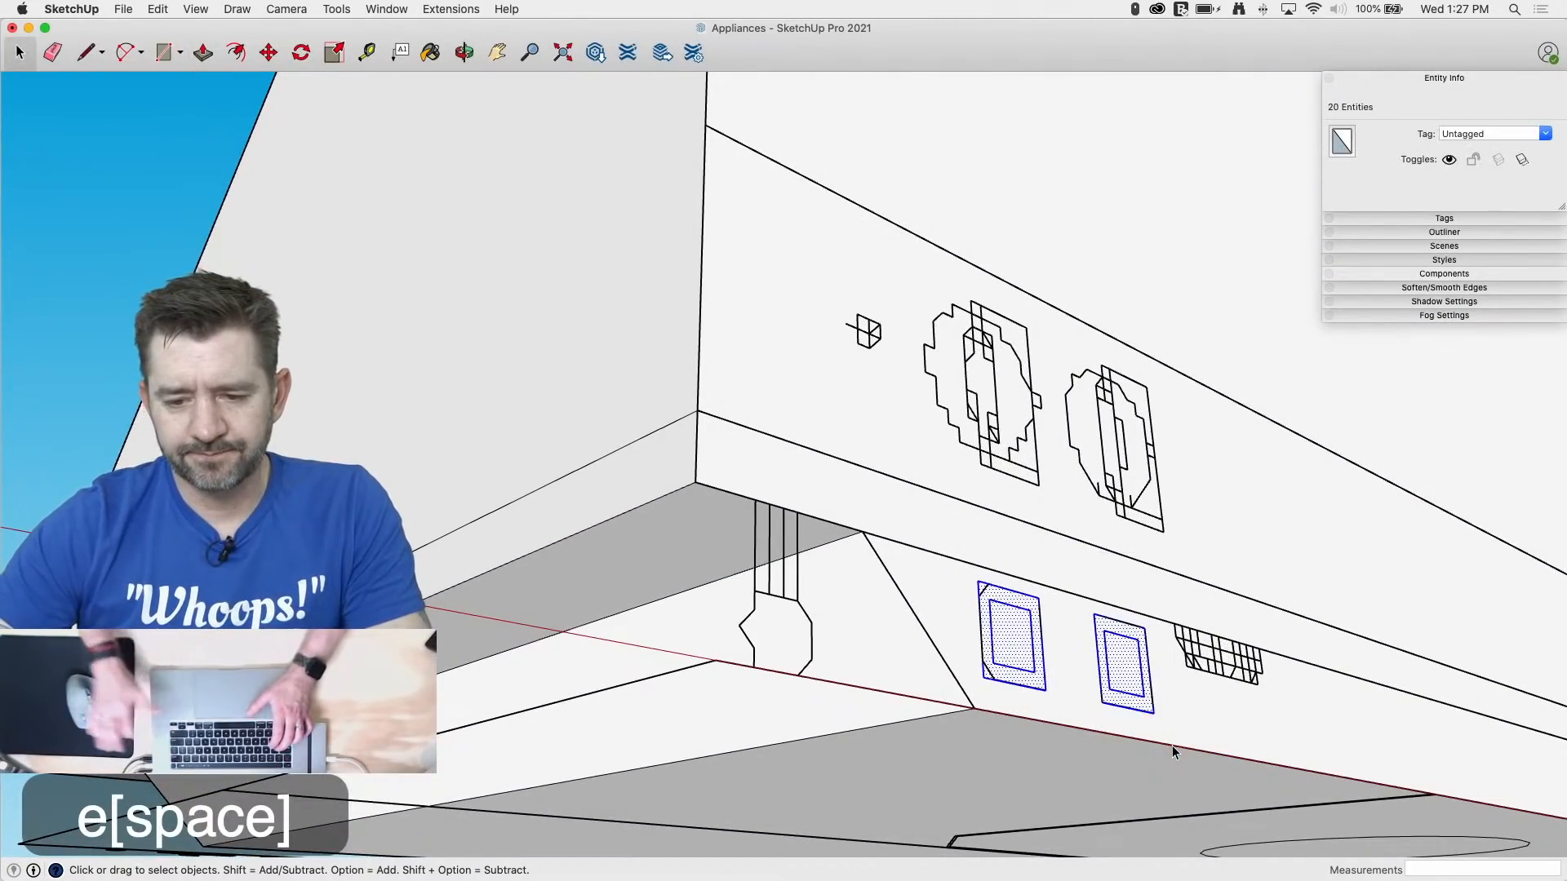
pyautogui.press('BackSpace')
# Step: Draw a horizontal line about 2 1/16" long across the full width of the left knob outline
pyautogui.moveTo(1171, 746); pyautogui.dragTo(474, 626, button='middle')
pyautogui.scroll(-3, 1311, 545)
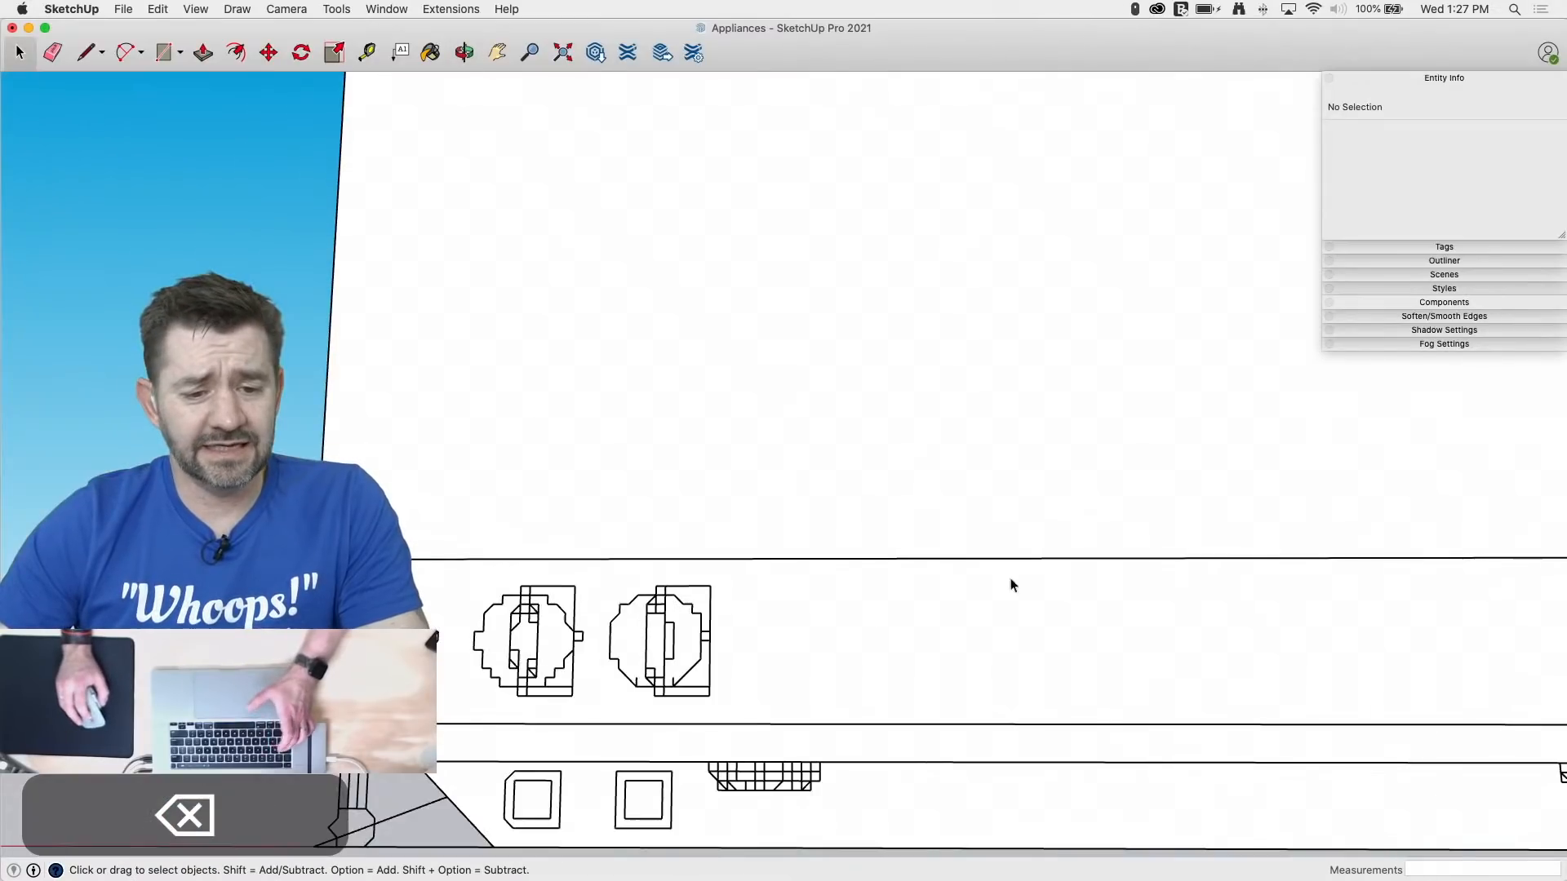
pyautogui.scroll(6, 521, 646)
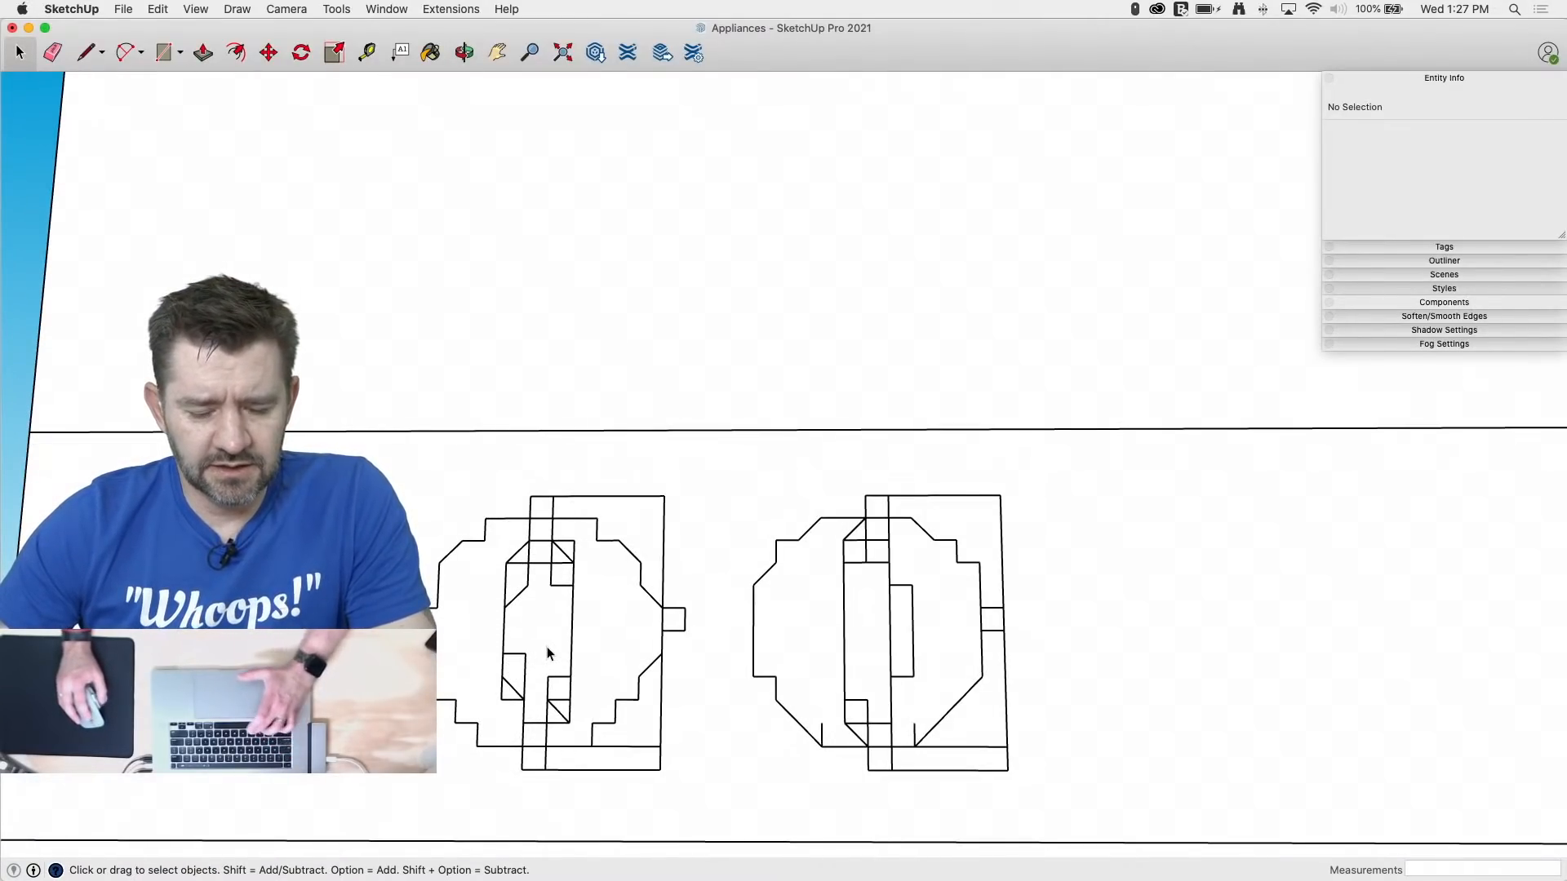
pyautogui.press('c')
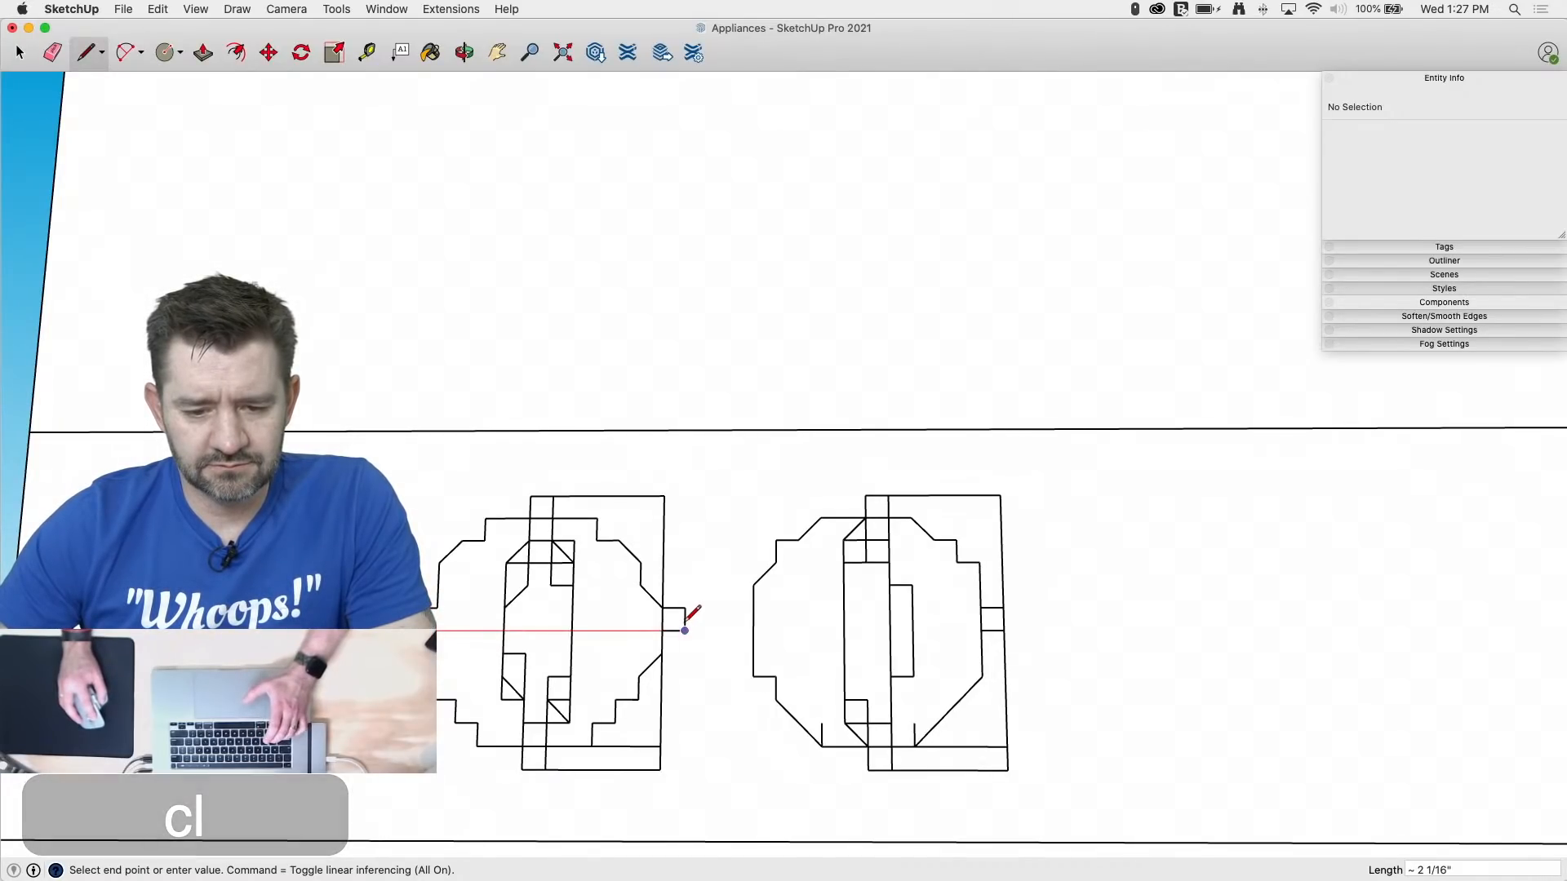
pyautogui.click(684, 630)
# Step: Select all the connected geometry of the hood body and make it a group
pyautogui.press('space')
pyautogui.tripleClick(712, 532)
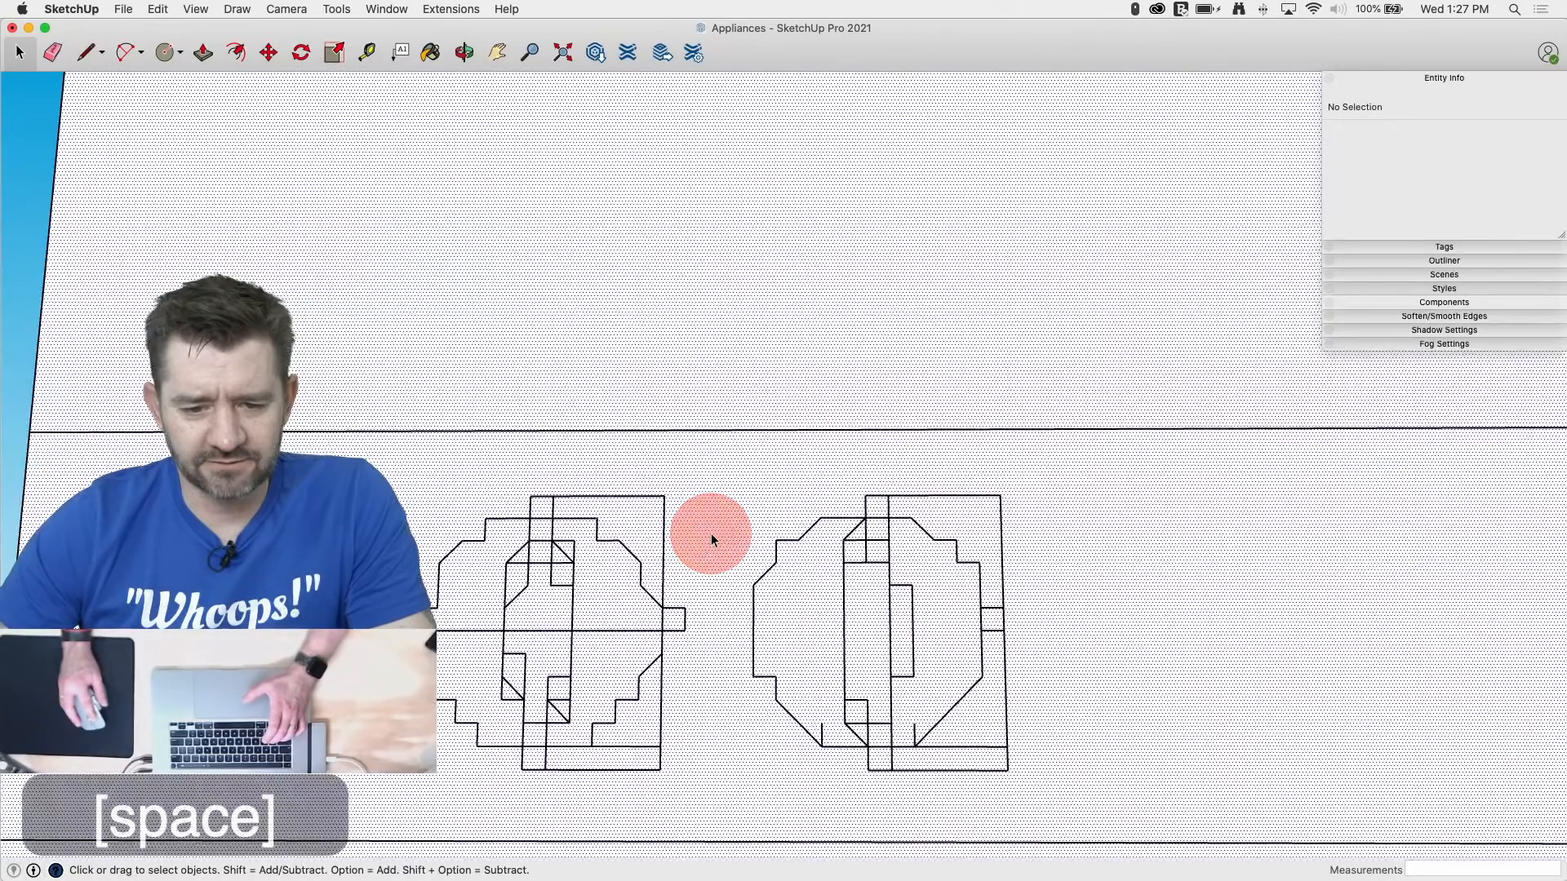
pyautogui.scroll(-5, 712, 532)
pyautogui.rightClick(733, 526)
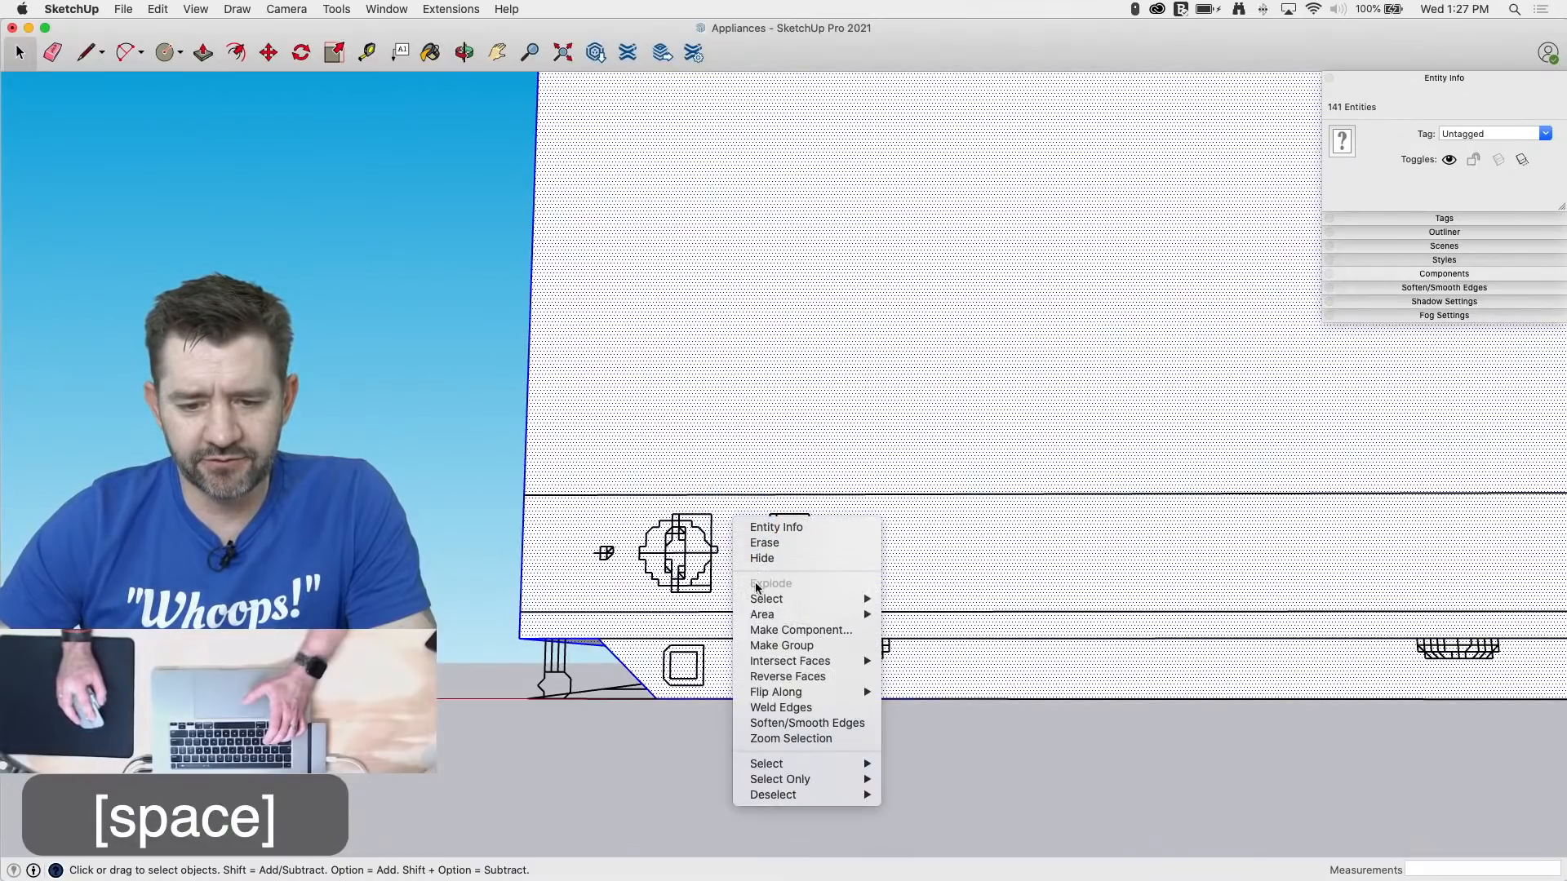
pyautogui.click(784, 641)
# Step: Draw a circle of about 1" radius centred on the midpoint of the line across the left knob outline
pyautogui.scroll(3, 667, 538)
pyautogui.scroll(2, 668, 539)
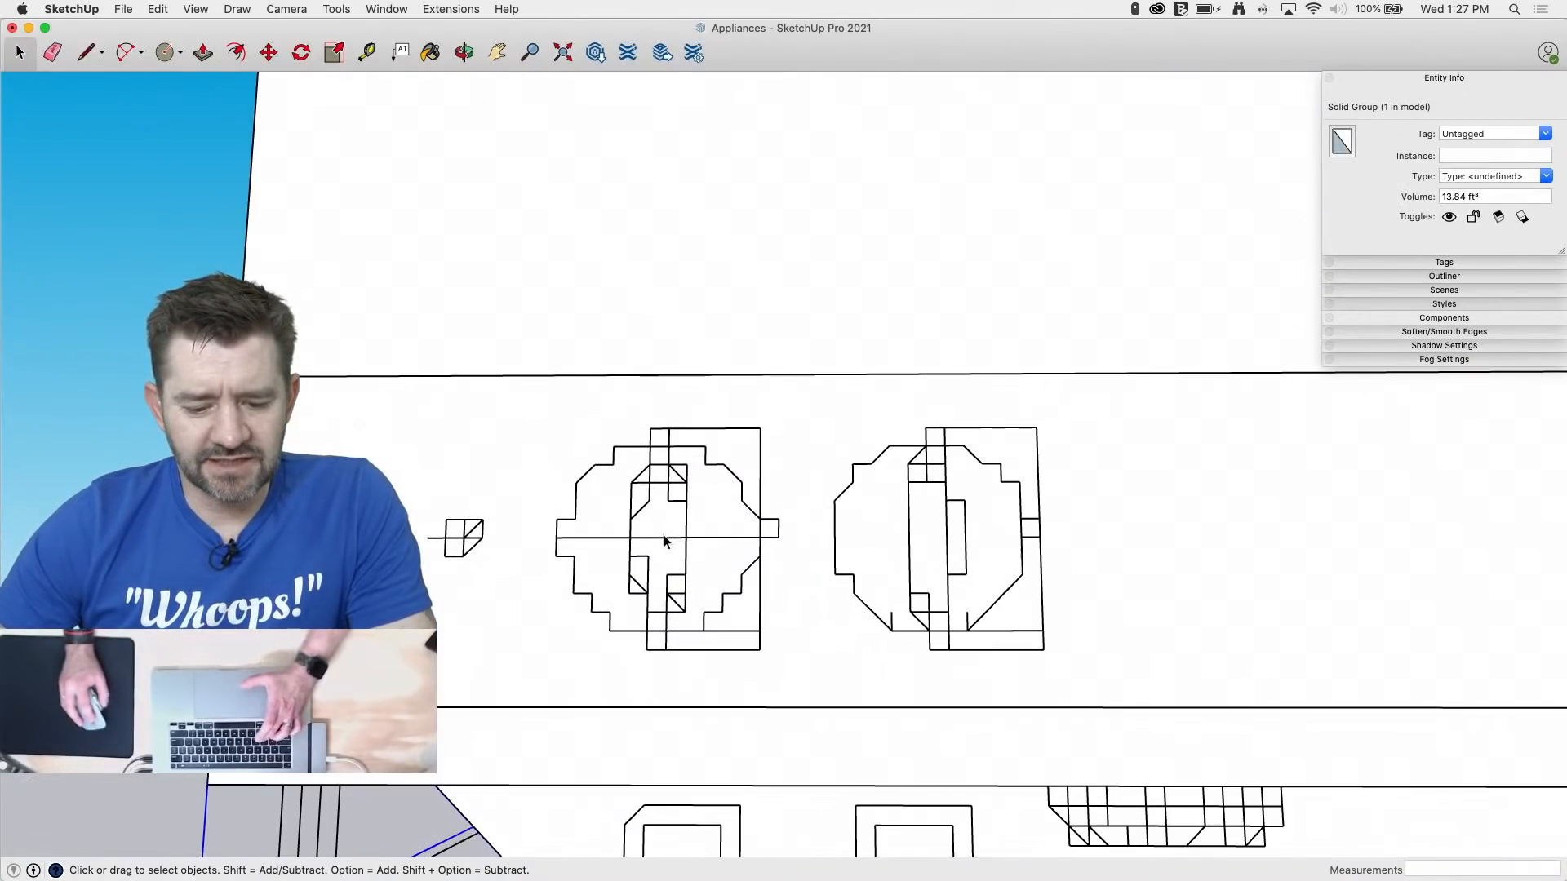
pyautogui.press('c')
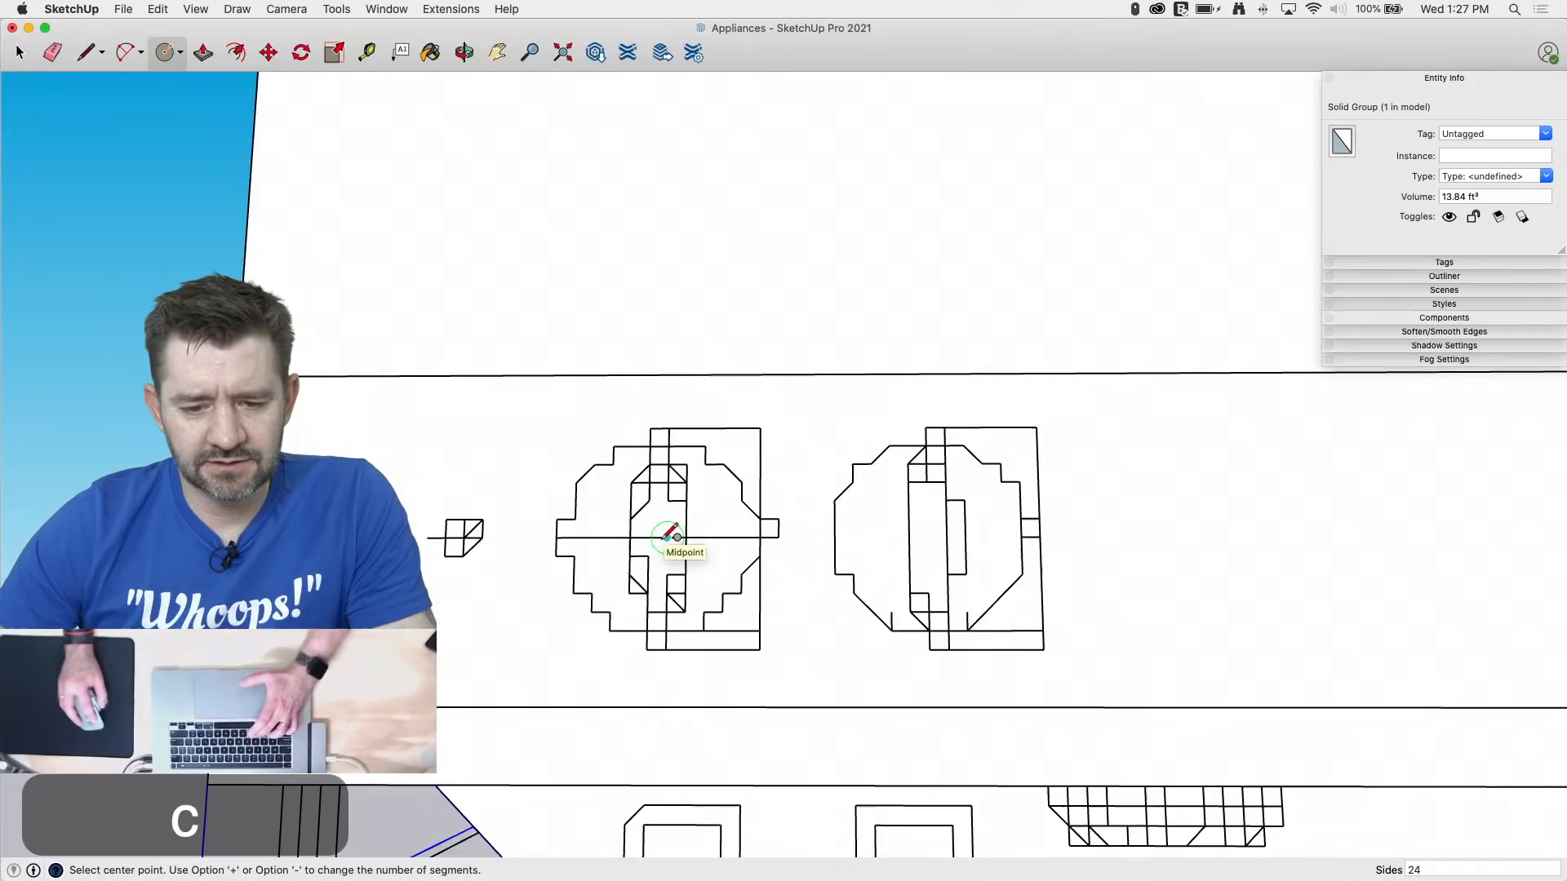
pyautogui.click(667, 537)
pyautogui.click(778, 536)
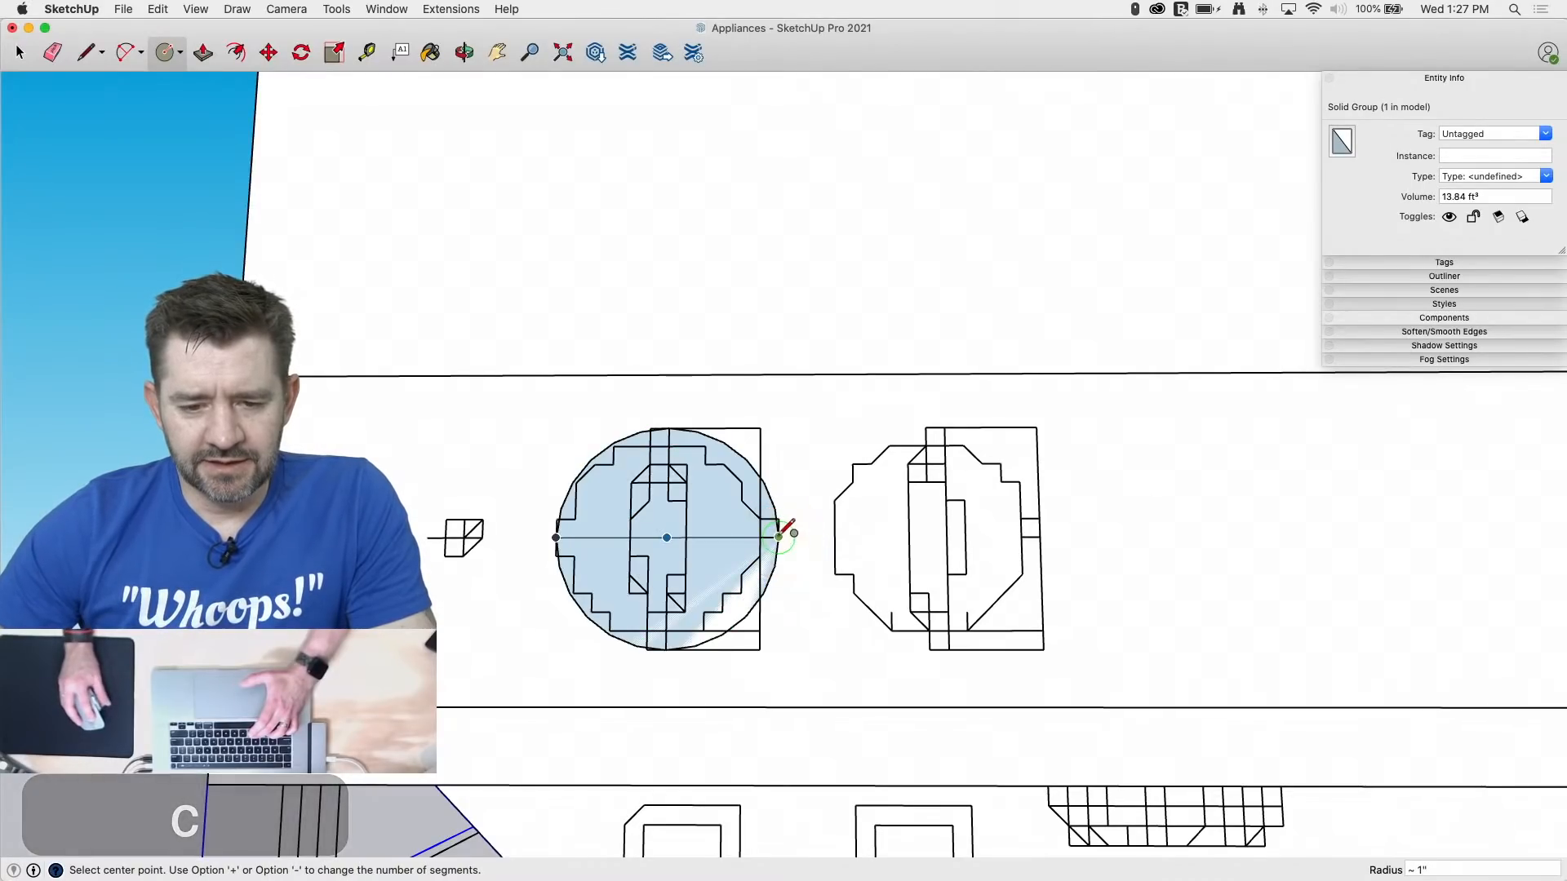
pyautogui.press('p')
pyautogui.press('space')
pyautogui.press('e')
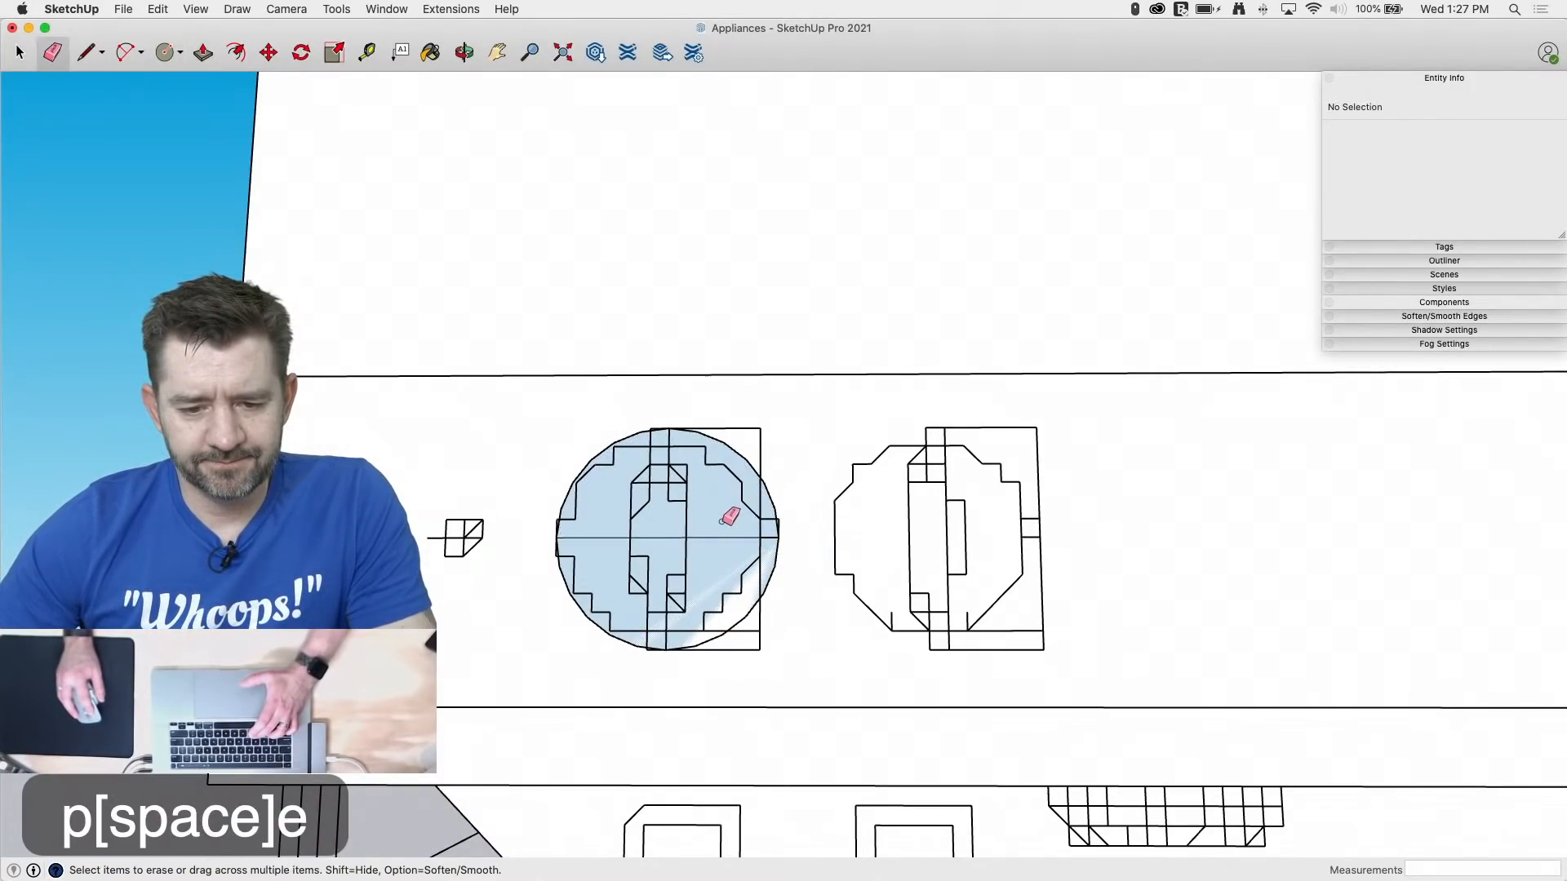
pyautogui.click(728, 549)
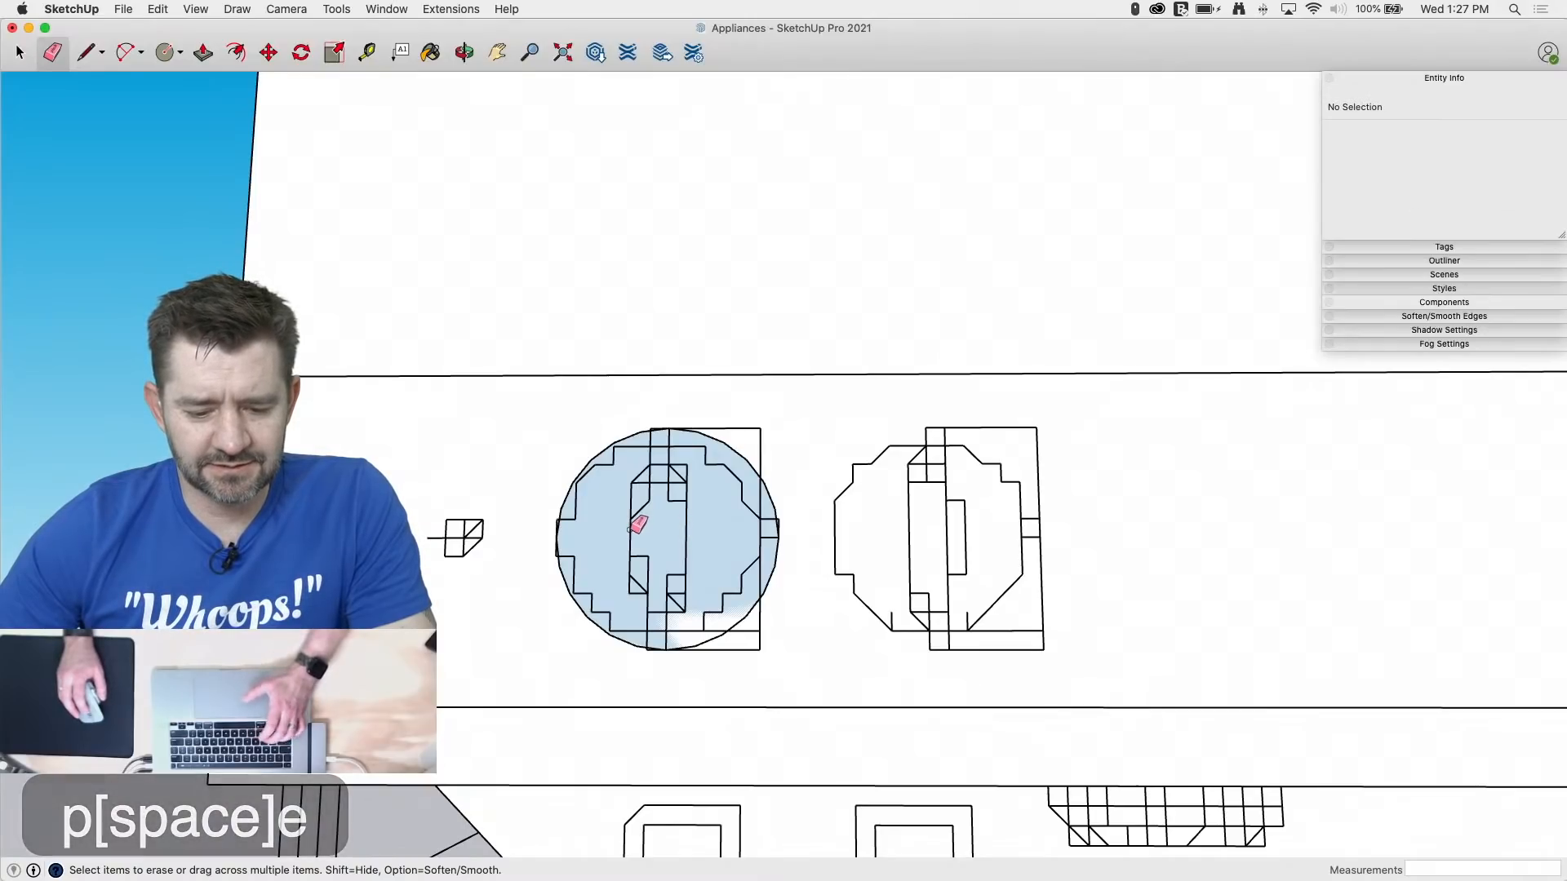
pyautogui.press('super+z')
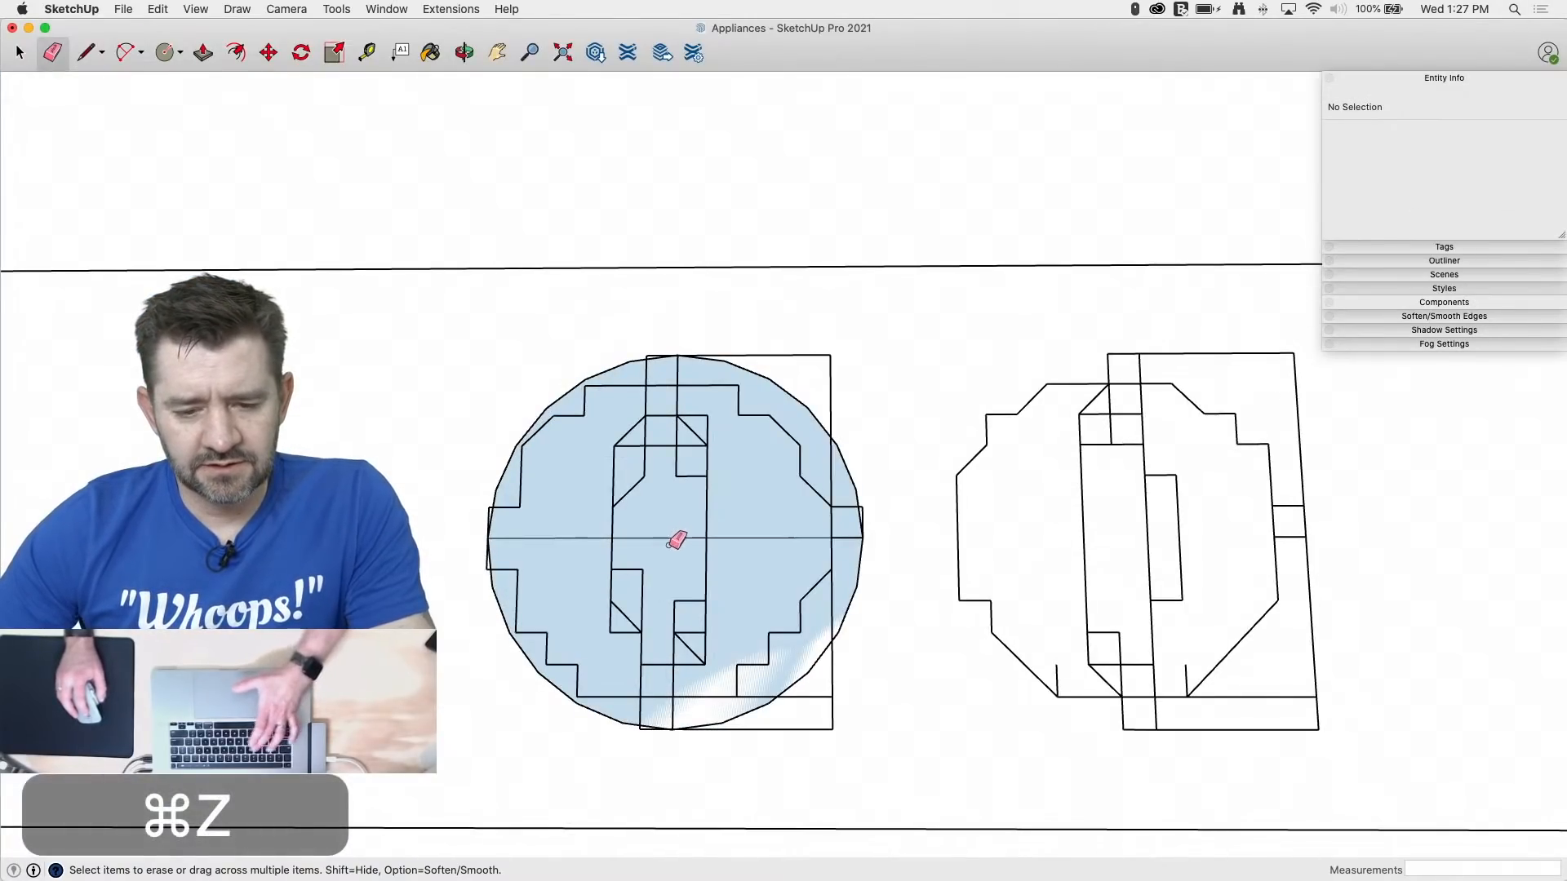
# Step: Draw a rectangle about 9/16" by 1 9/16" centred in the knob circle, and erase the leftover horizontal line on both sides of it
pyautogui.press('r')
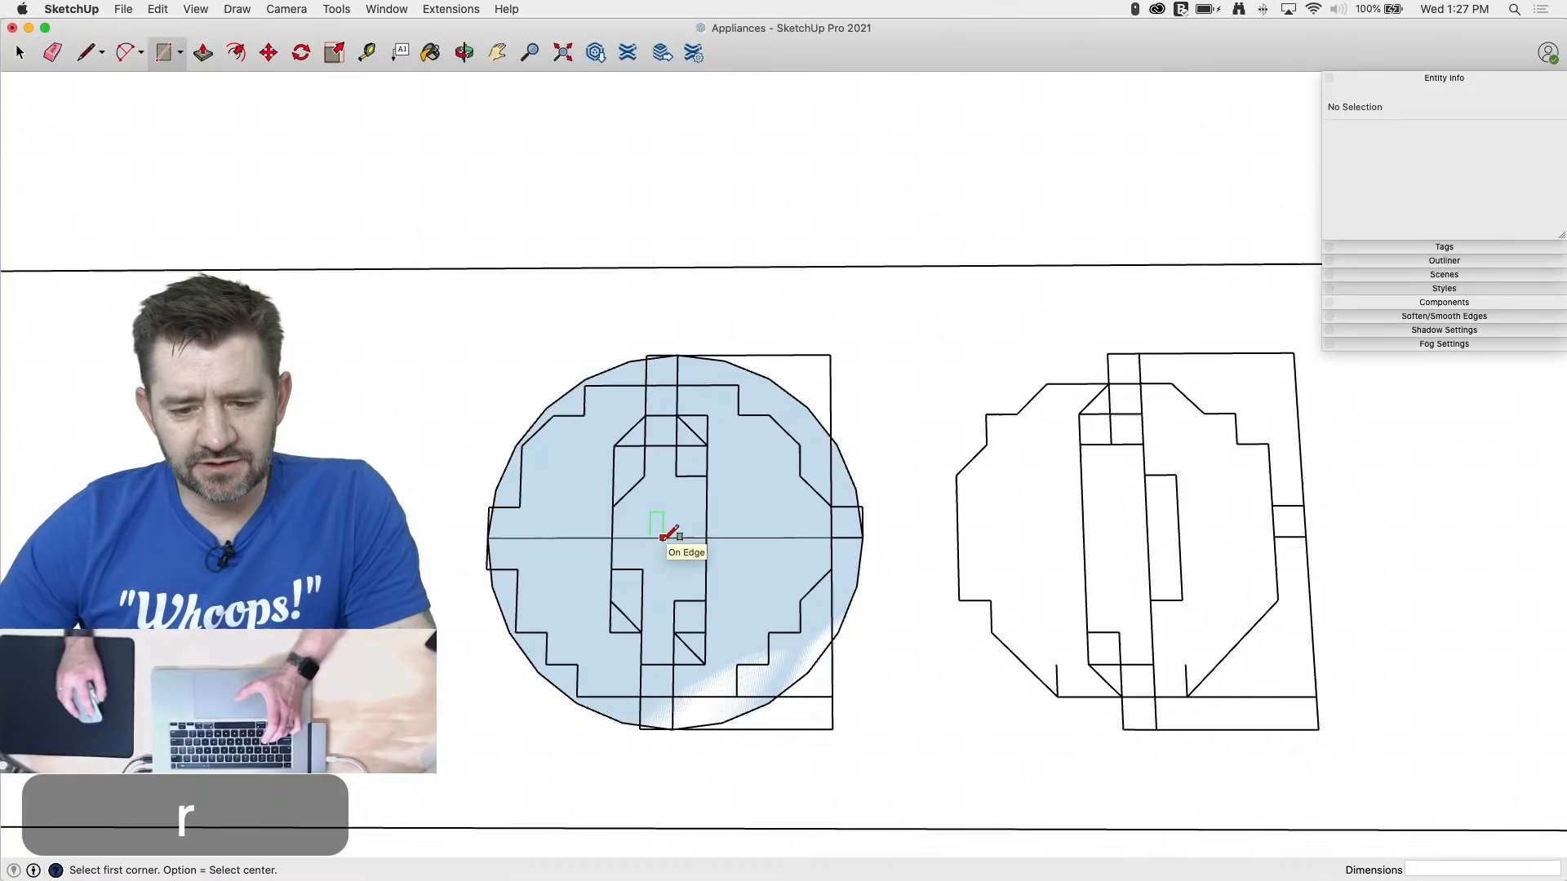
pyautogui.click(675, 537)
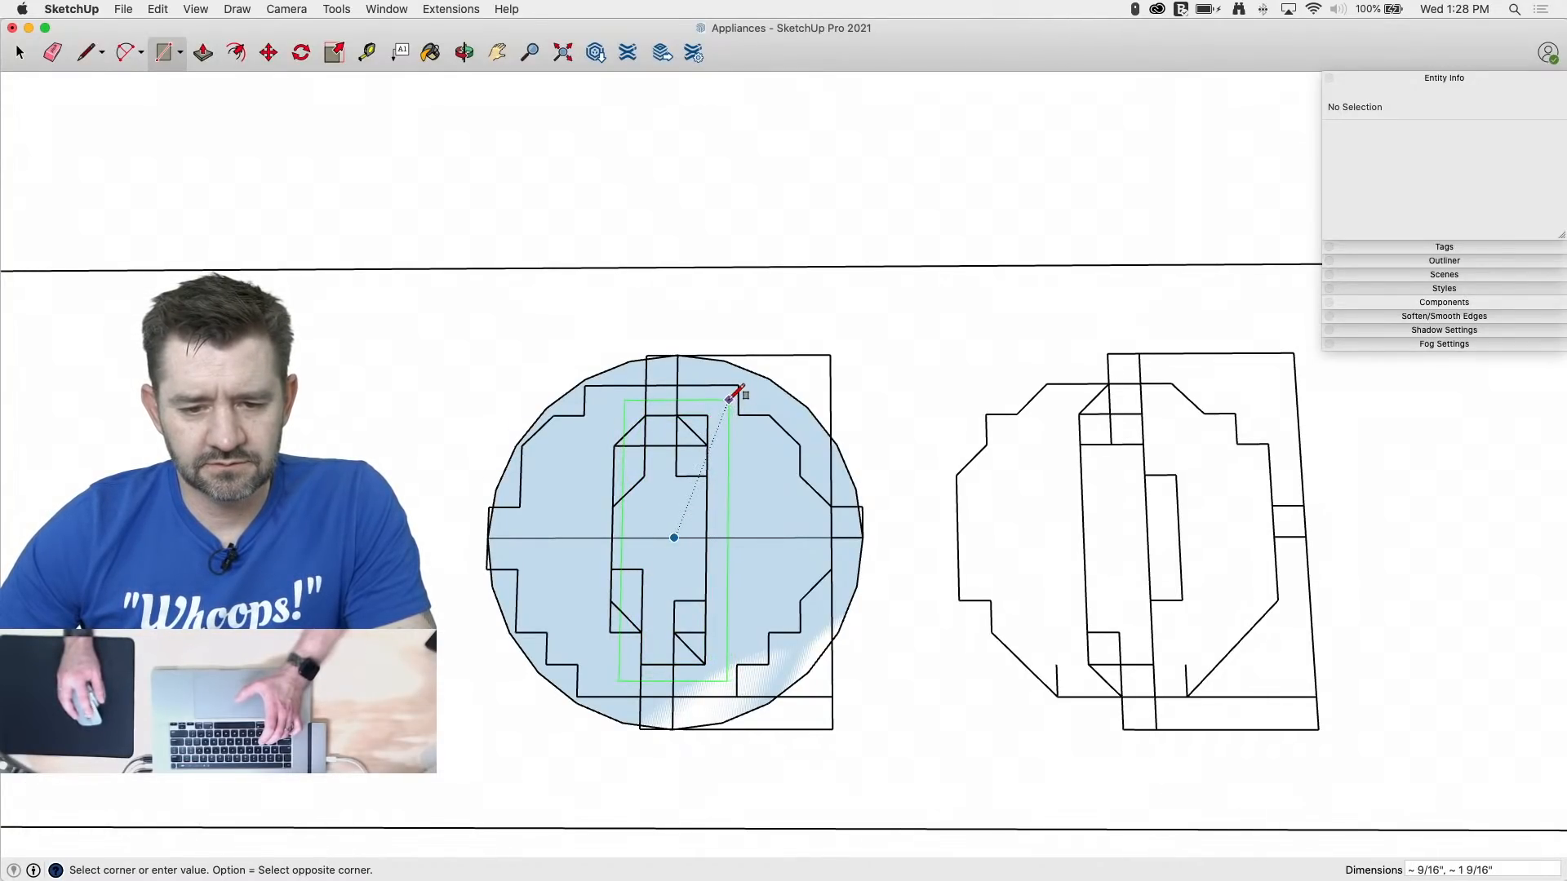
pyautogui.click(729, 399)
pyautogui.press('space')
pyautogui.press('e')
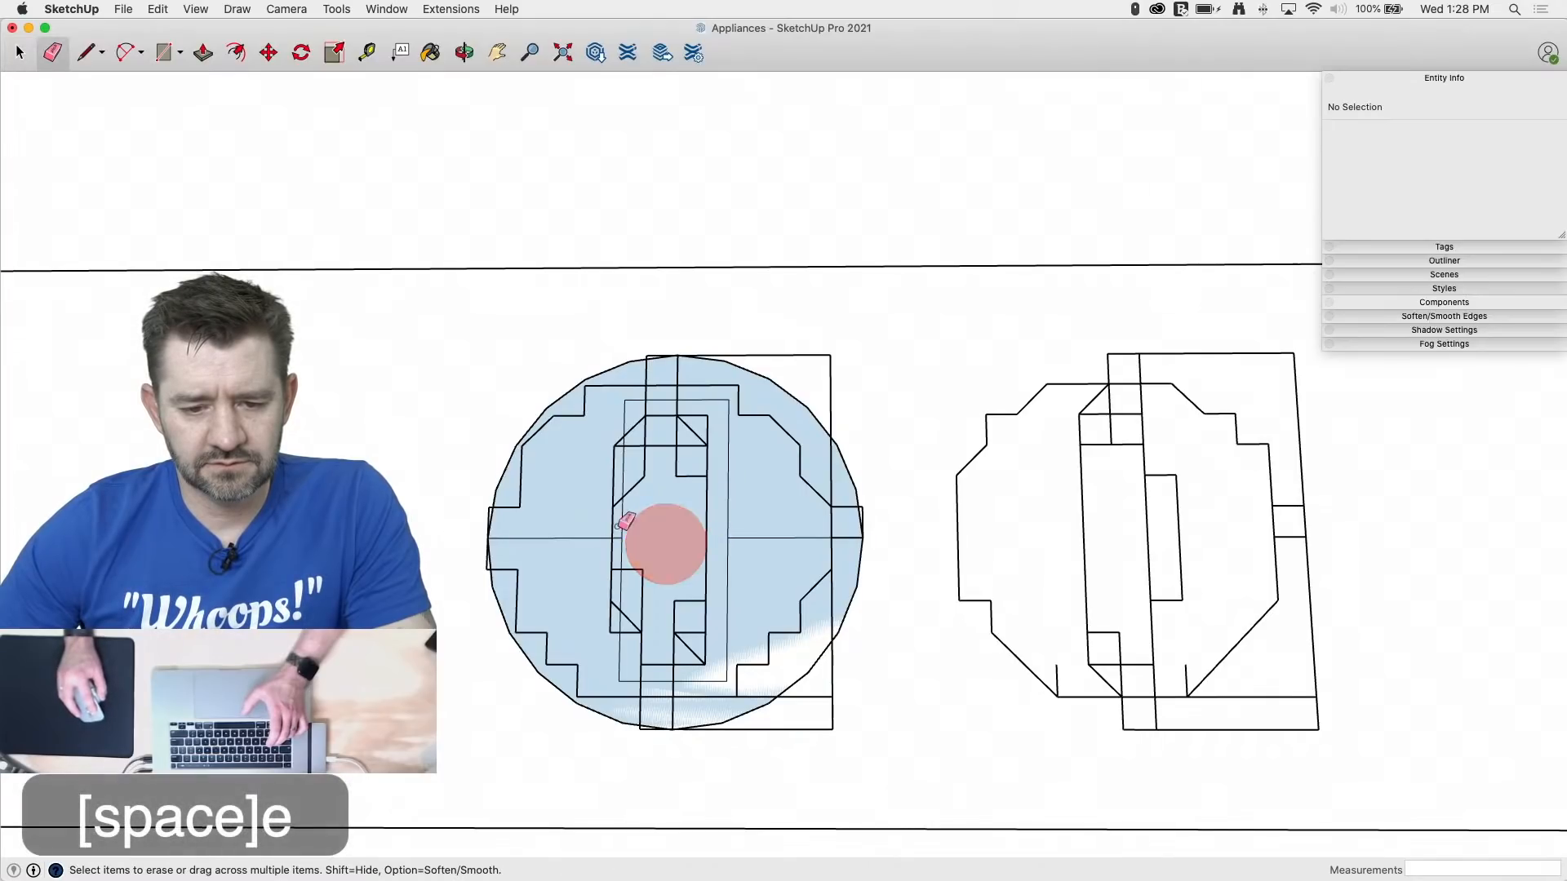
pyautogui.click(563, 545)
pyautogui.click(767, 539)
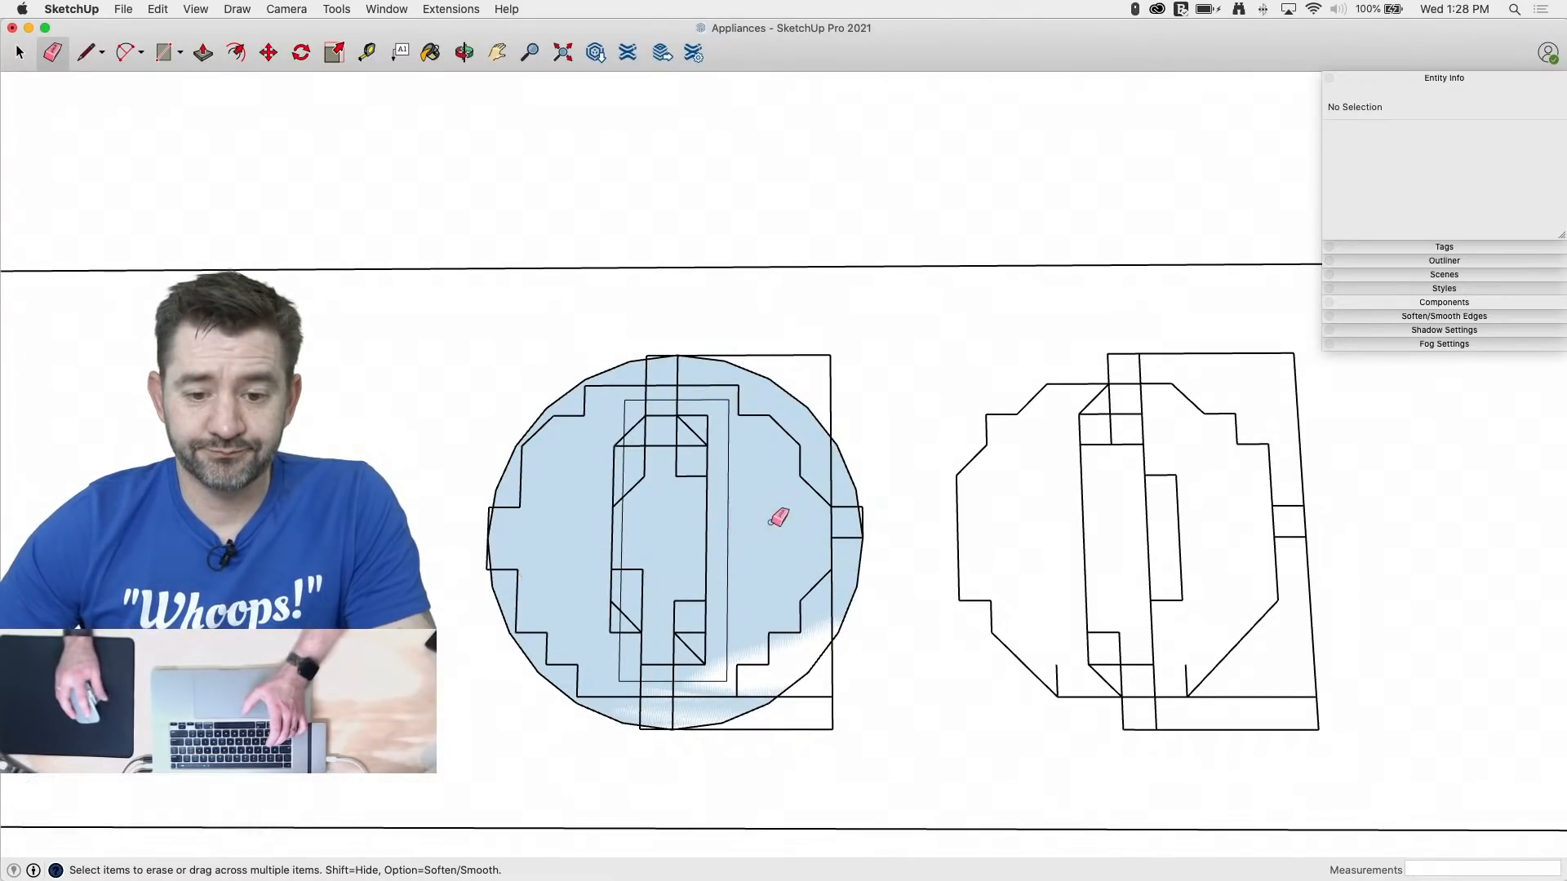
# Step: Move the knob circle and rectangle about 2' 1" along the green axis onto the hood's lower front face
pyautogui.press('space')
pyautogui.click(761, 546)
pyautogui.tripleClick(761, 545)
pyautogui.moveTo(622, 551); pyautogui.dragTo(1077, 664, button='middle')
pyautogui.press('m')
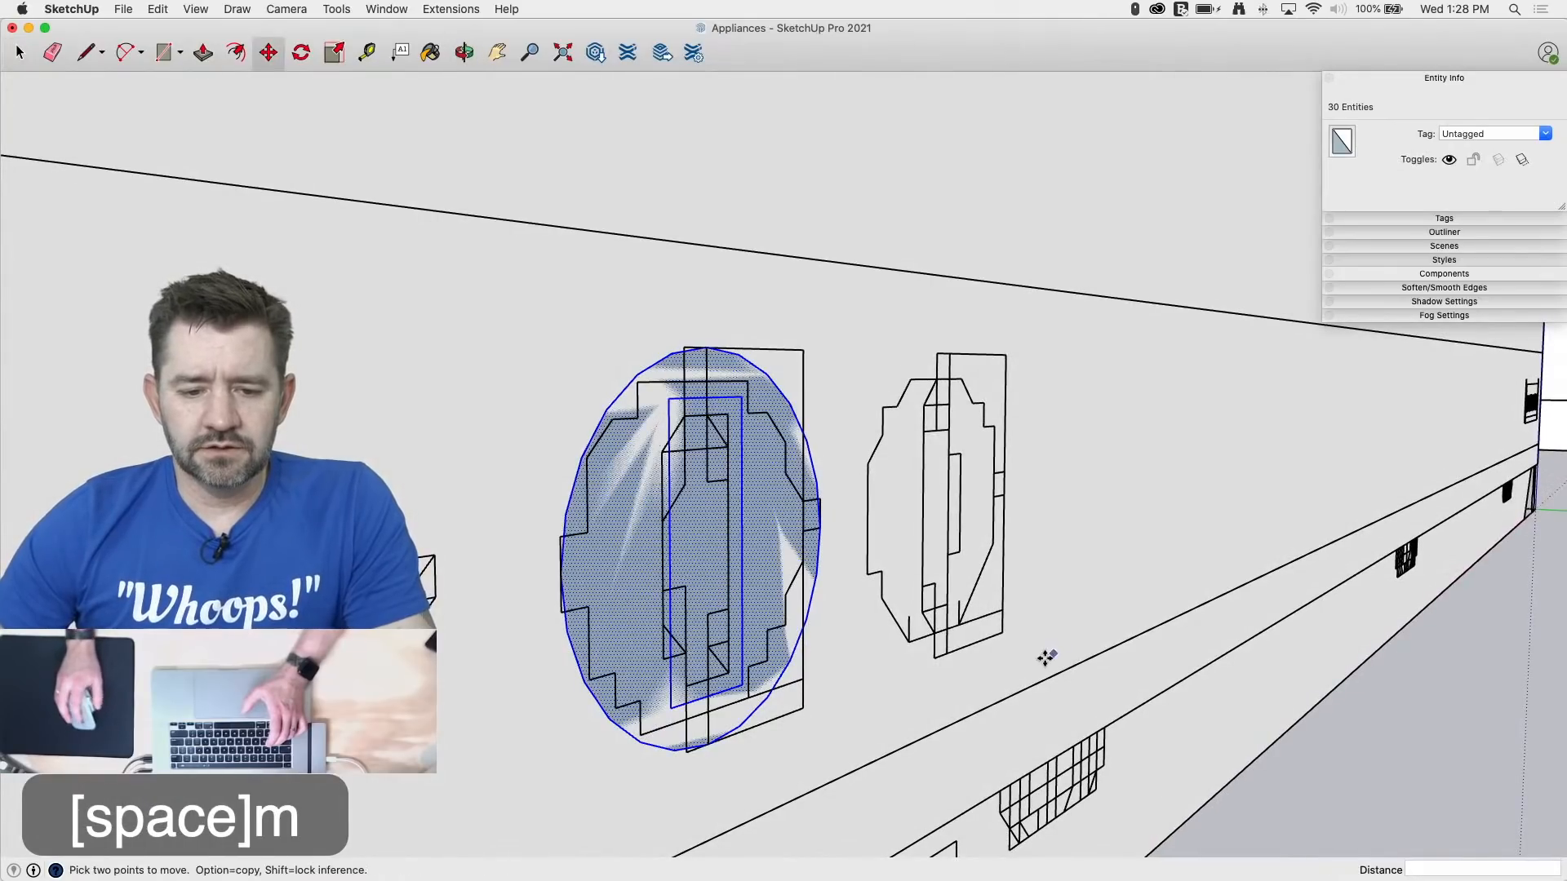
pyautogui.scroll(3, 1077, 664)
pyautogui.scroll(-3, 587, 572)
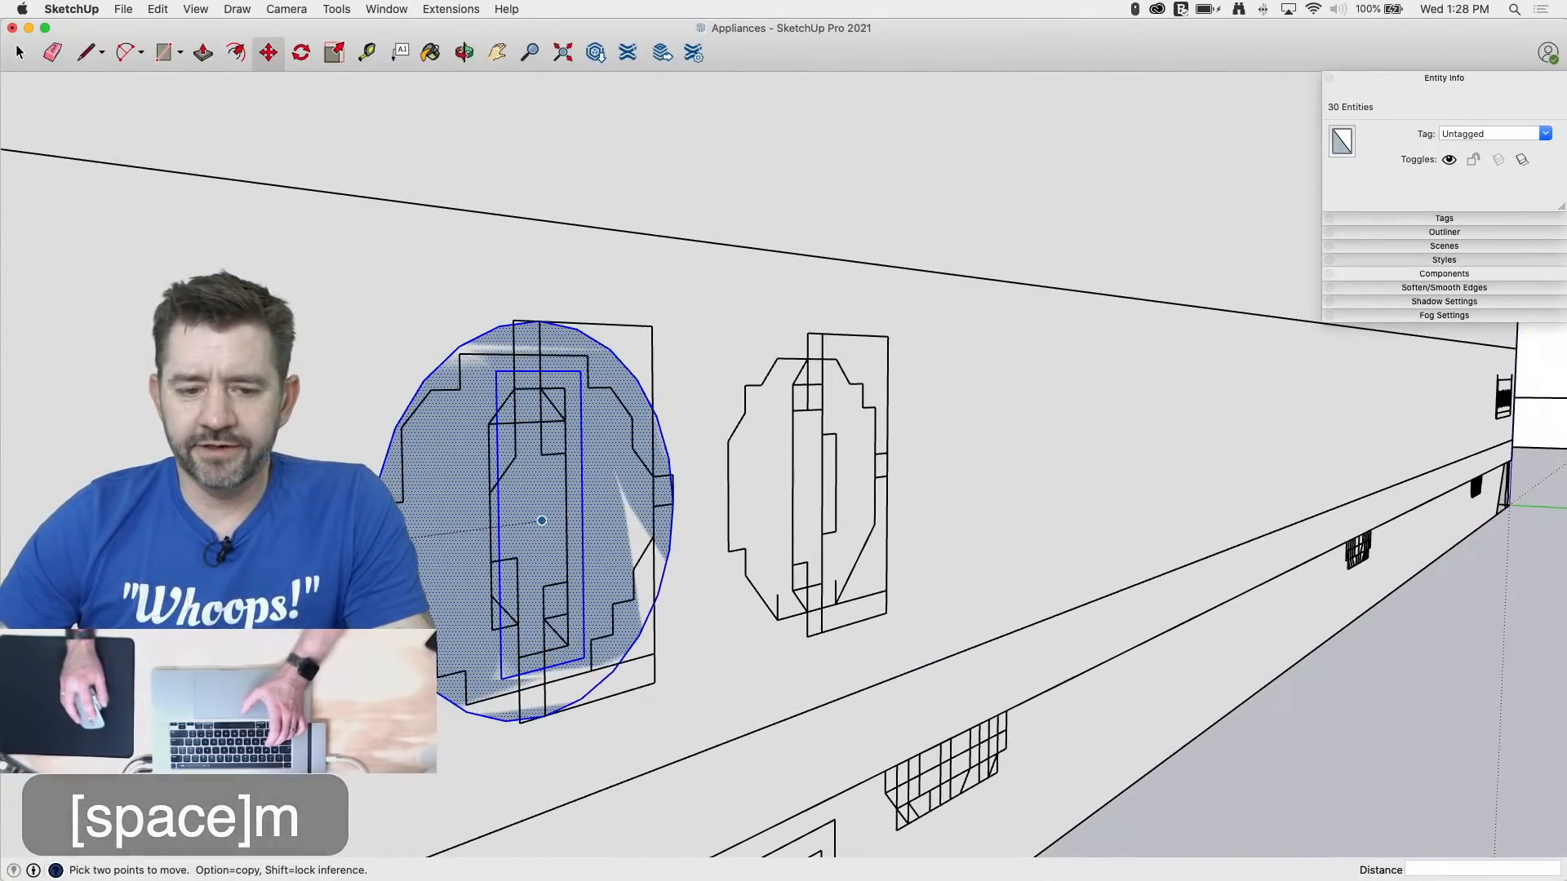
pyautogui.click(373, 542)
pyautogui.scroll(-3, 797, 623)
pyautogui.scroll(-3, 866, 638)
pyautogui.moveTo(866, 638); pyautogui.dragTo(1168, 640, button='middle')
pyautogui.press('Left')
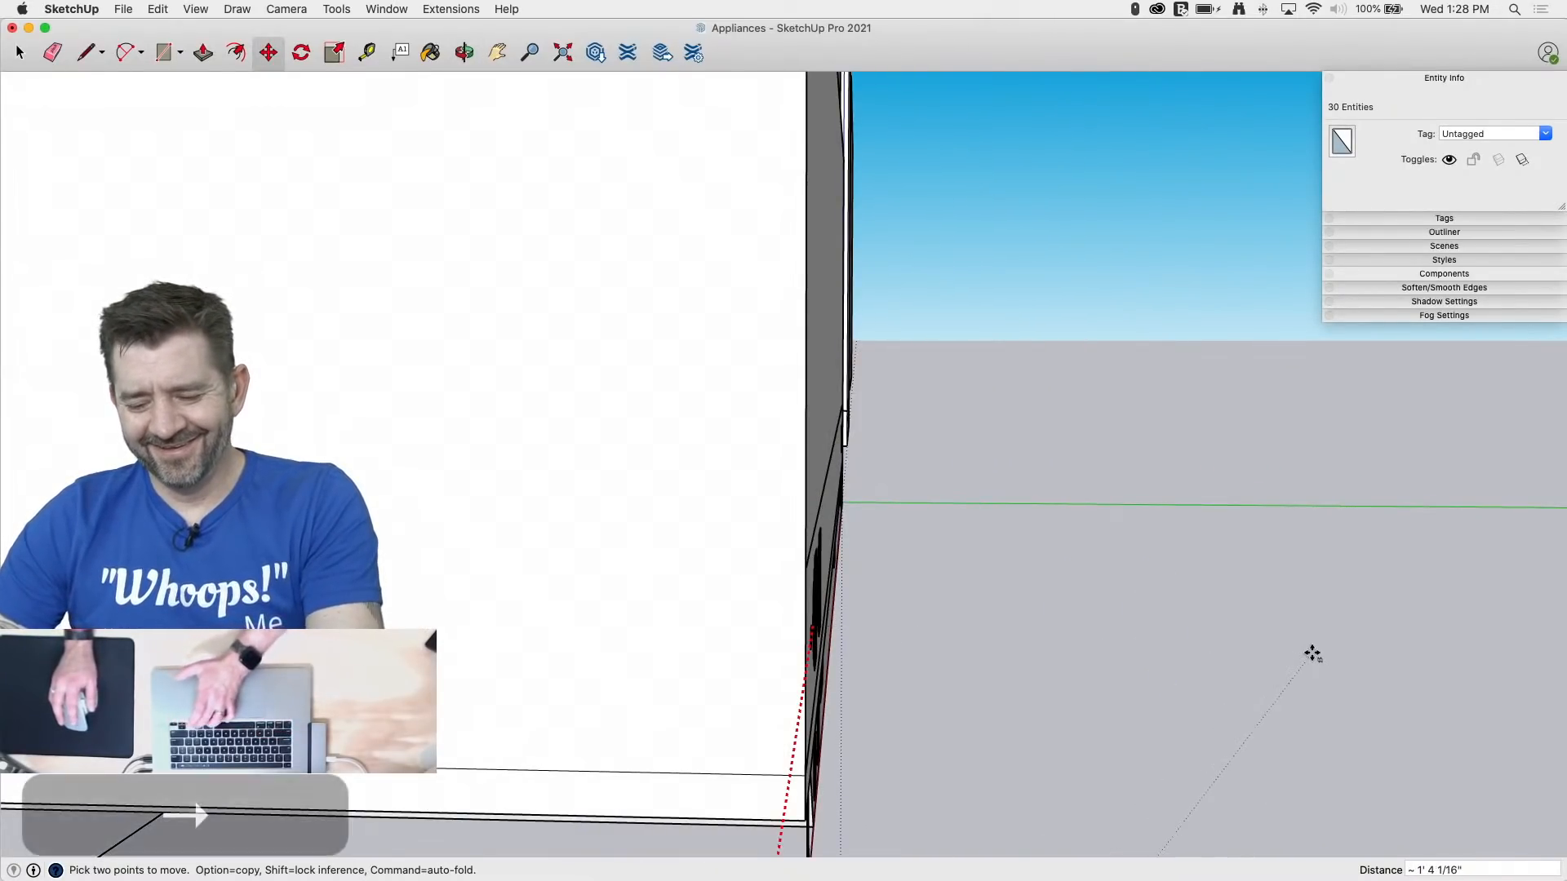
pyautogui.moveTo(1312, 650); pyautogui.dragTo(944, 633, button='middle')
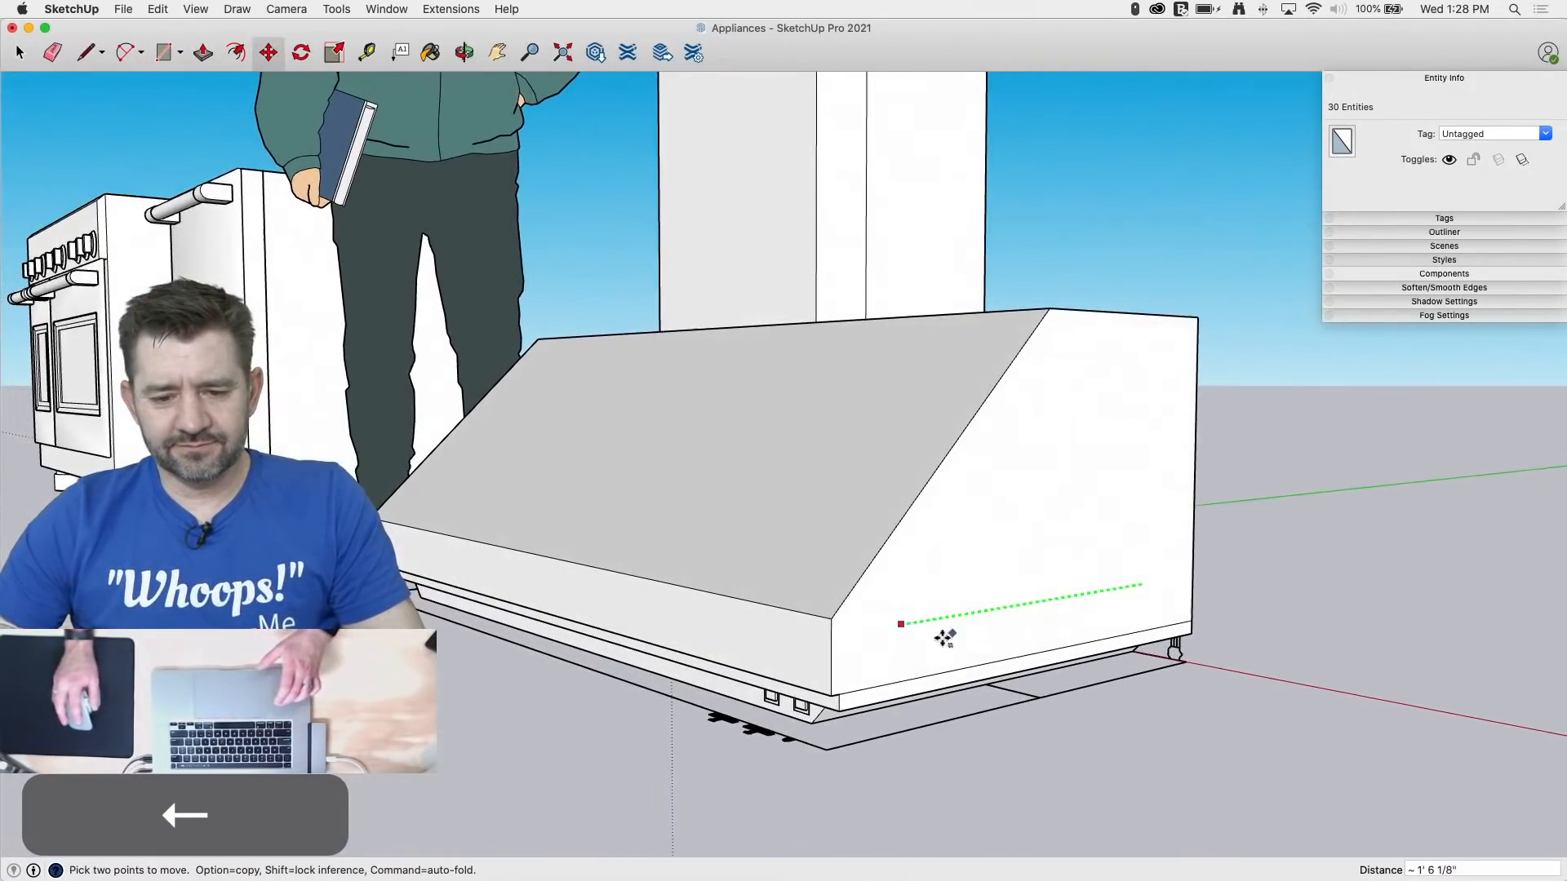
pyautogui.scroll(3, 766, 642)
pyautogui.scroll(-2, 765, 642)
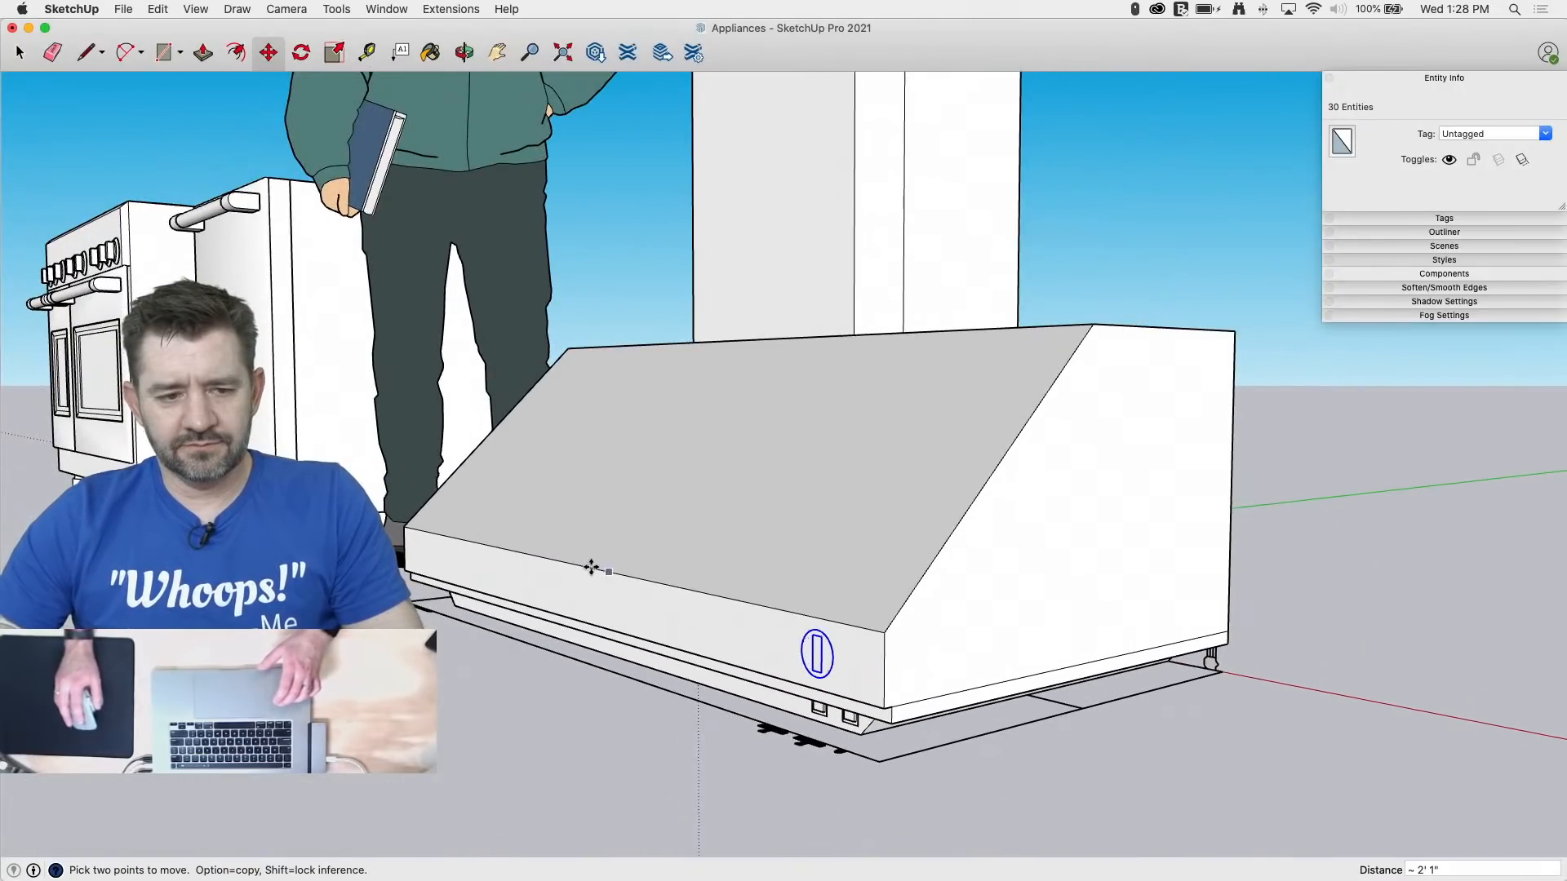
pyautogui.click(746, 579)
# Step: Push/Pull the knob's circular base and rectangular grip outward from the hood's front face
pyautogui.scroll(5, 849, 653)
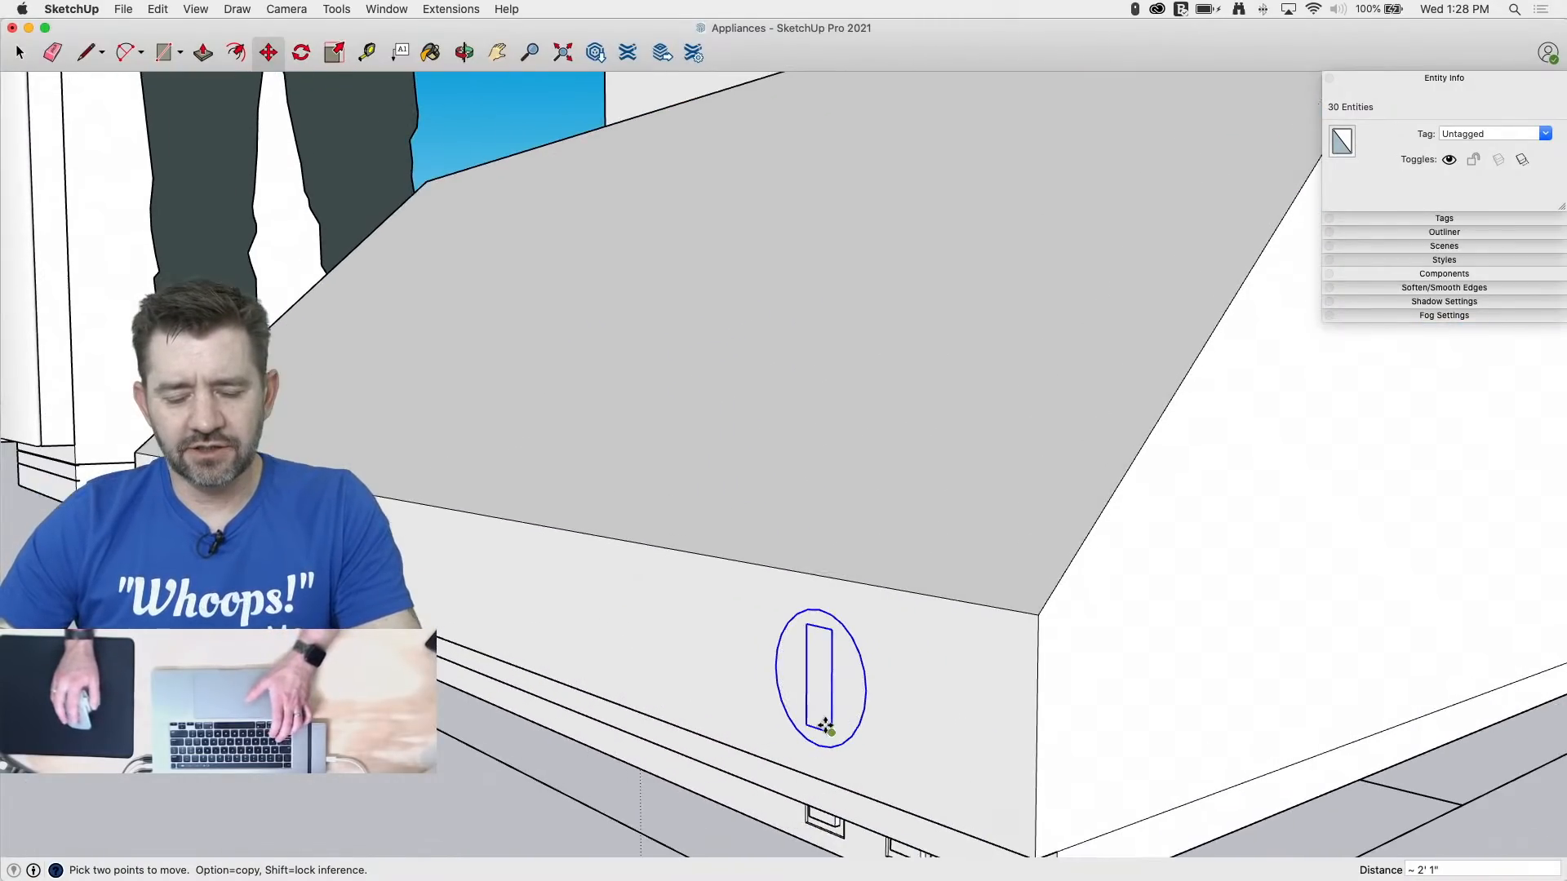
pyautogui.press('p')
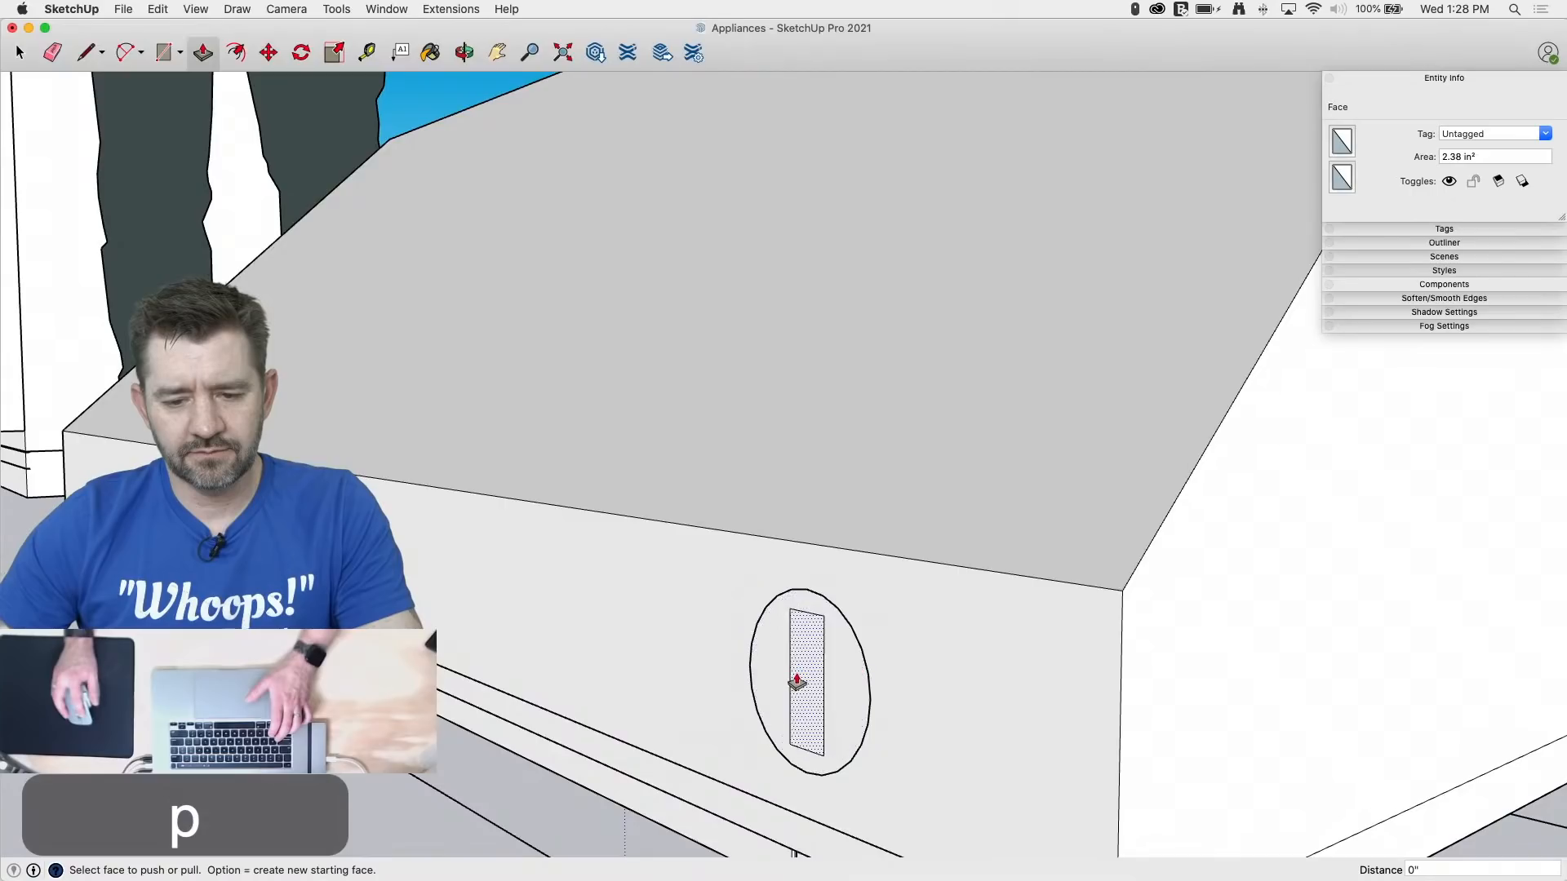
pyautogui.moveTo(800, 677); pyautogui.dragTo(829, 692)
# Step: Copy the whole knob along the front face by the distance between matching corners of the two traced knob outlines
pyautogui.press('space')
pyautogui.tripleClick(826, 685)
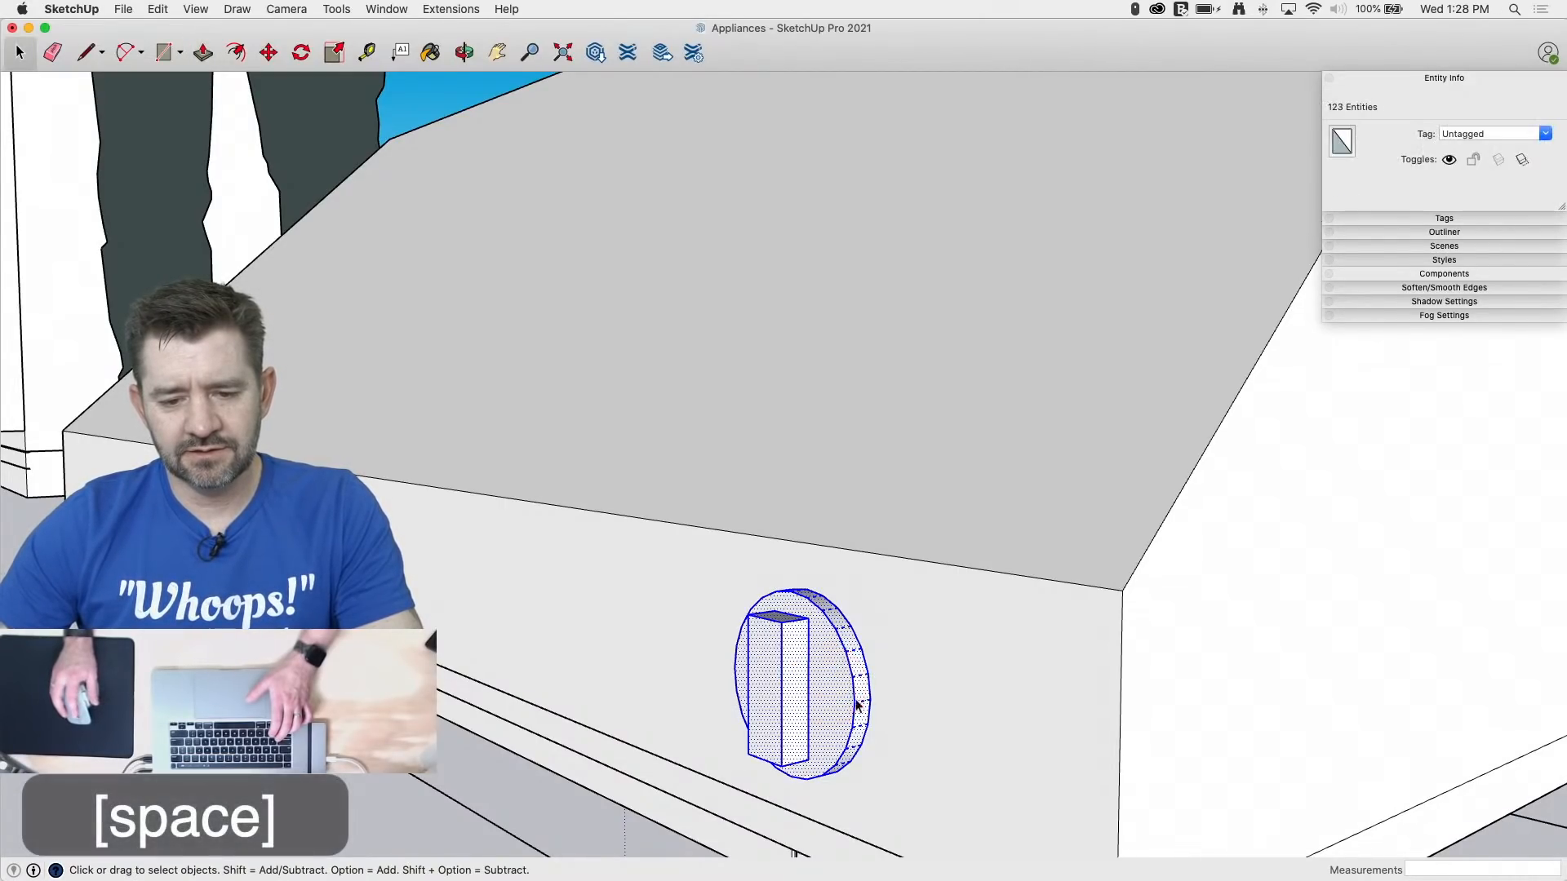
pyautogui.moveTo(914, 716); pyautogui.dragTo(433, 581, button='middle')
pyautogui.scroll(-10, 455, 563)
pyautogui.scroll(4, 433, 581)
pyautogui.scroll(8, 432, 586)
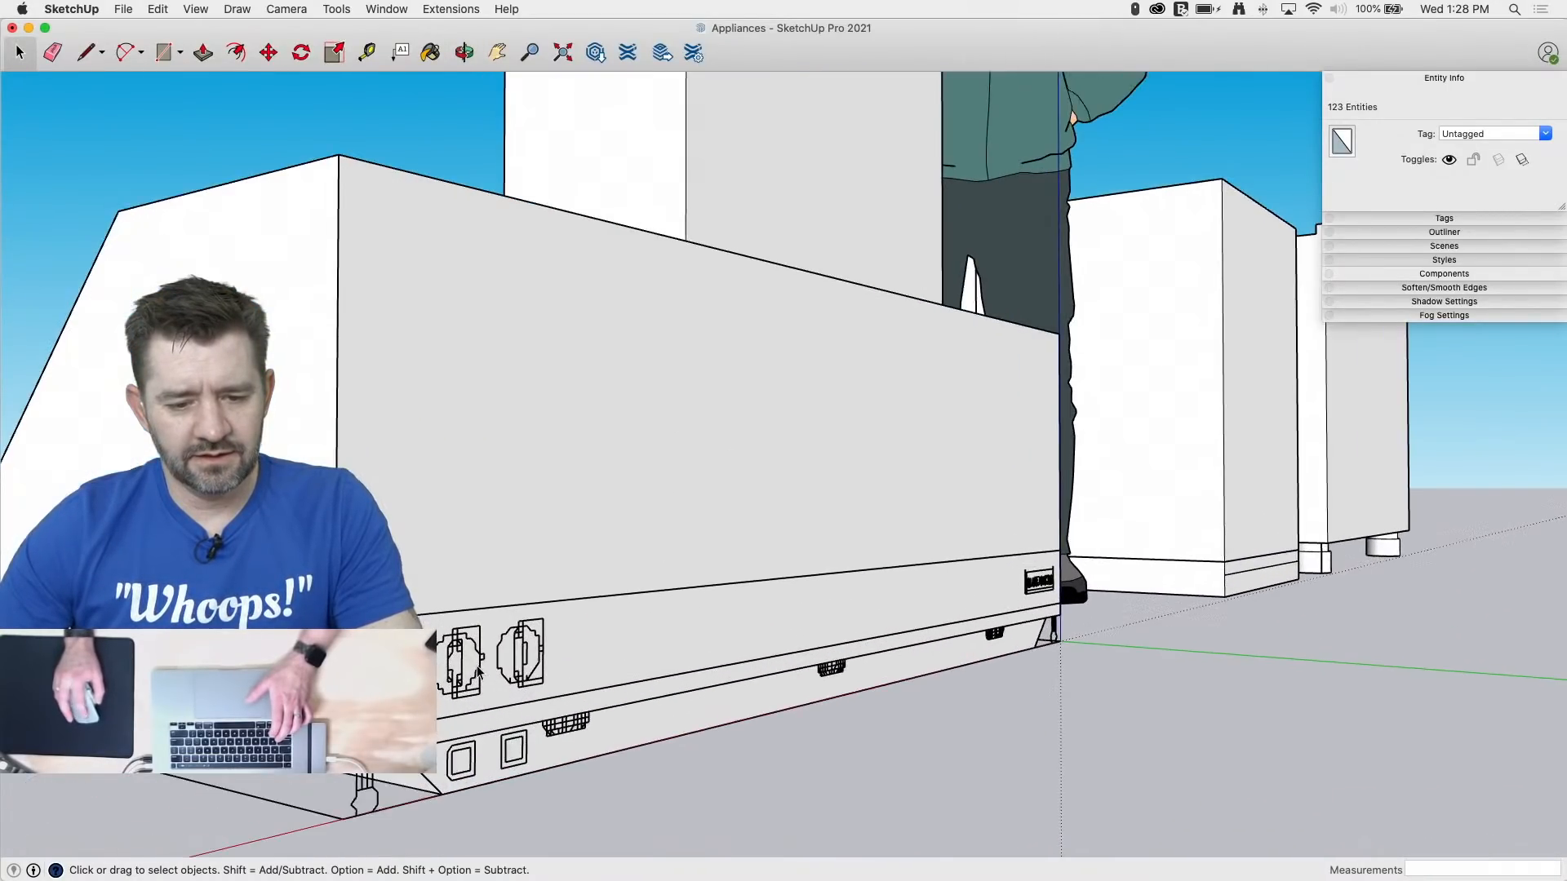
pyautogui.scroll(2, 479, 663)
pyautogui.press('m')
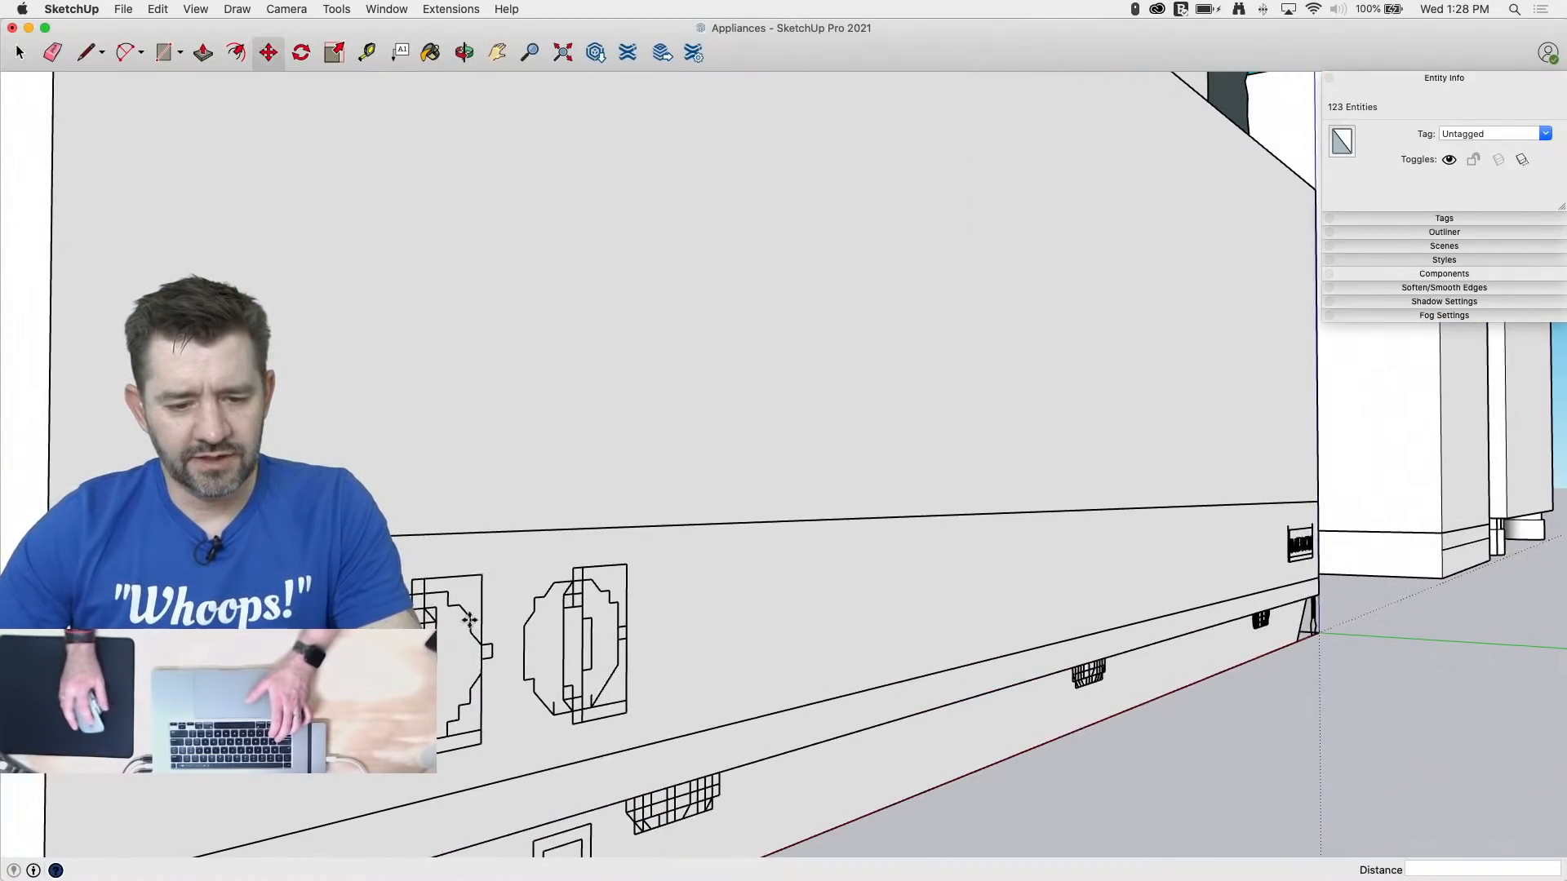
pyautogui.click(484, 578)
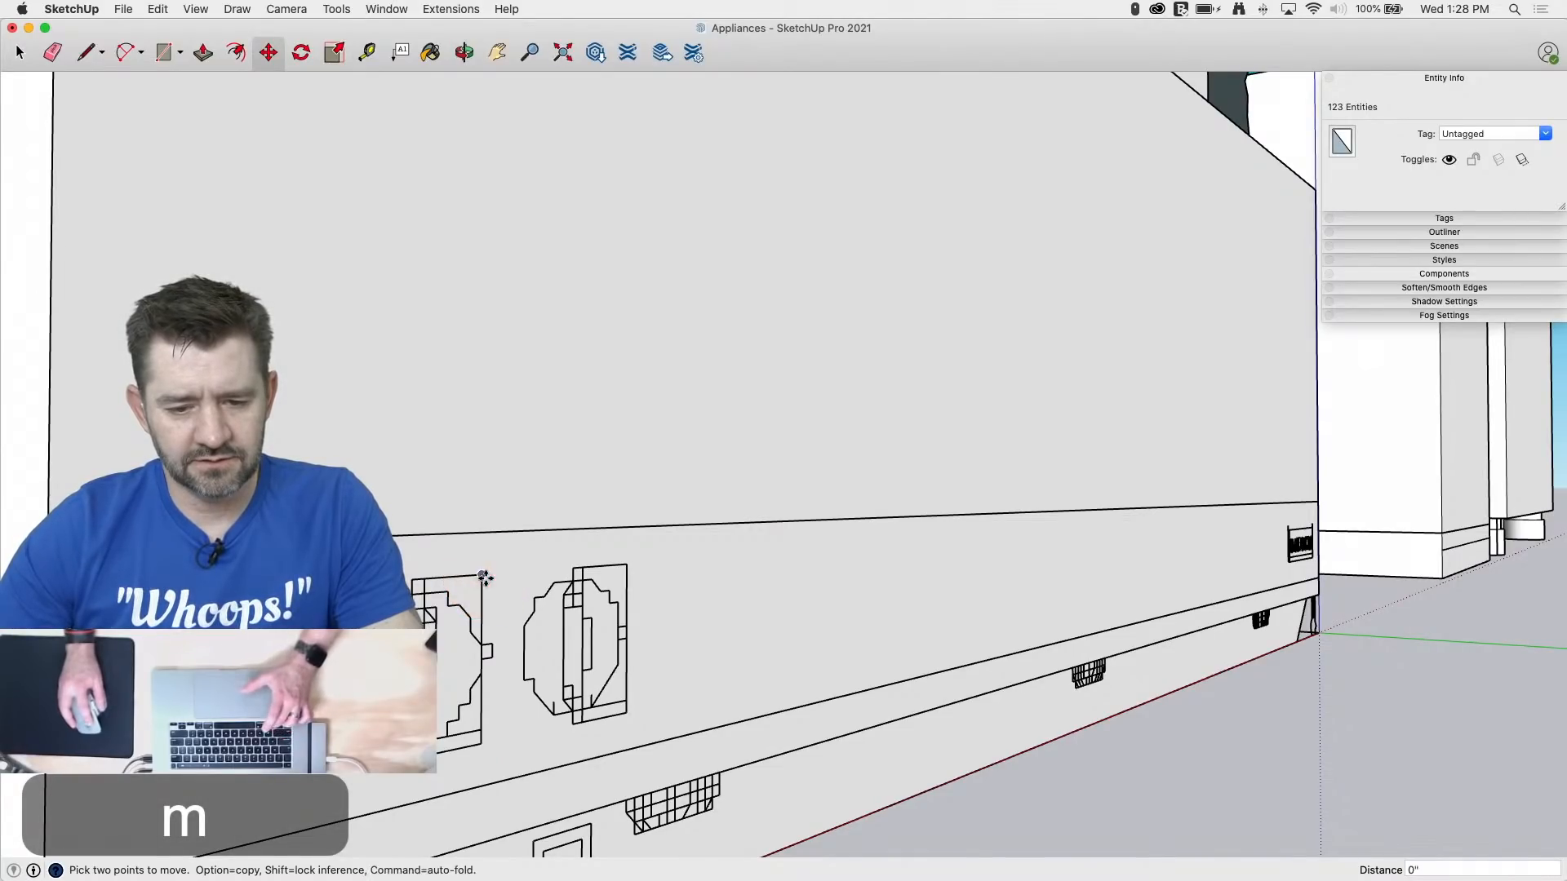
pyautogui.click(630, 569)
pyautogui.scroll(-9, 1297, 668)
pyautogui.moveTo(933, 622); pyautogui.dragTo(1273, 653, button='middle')
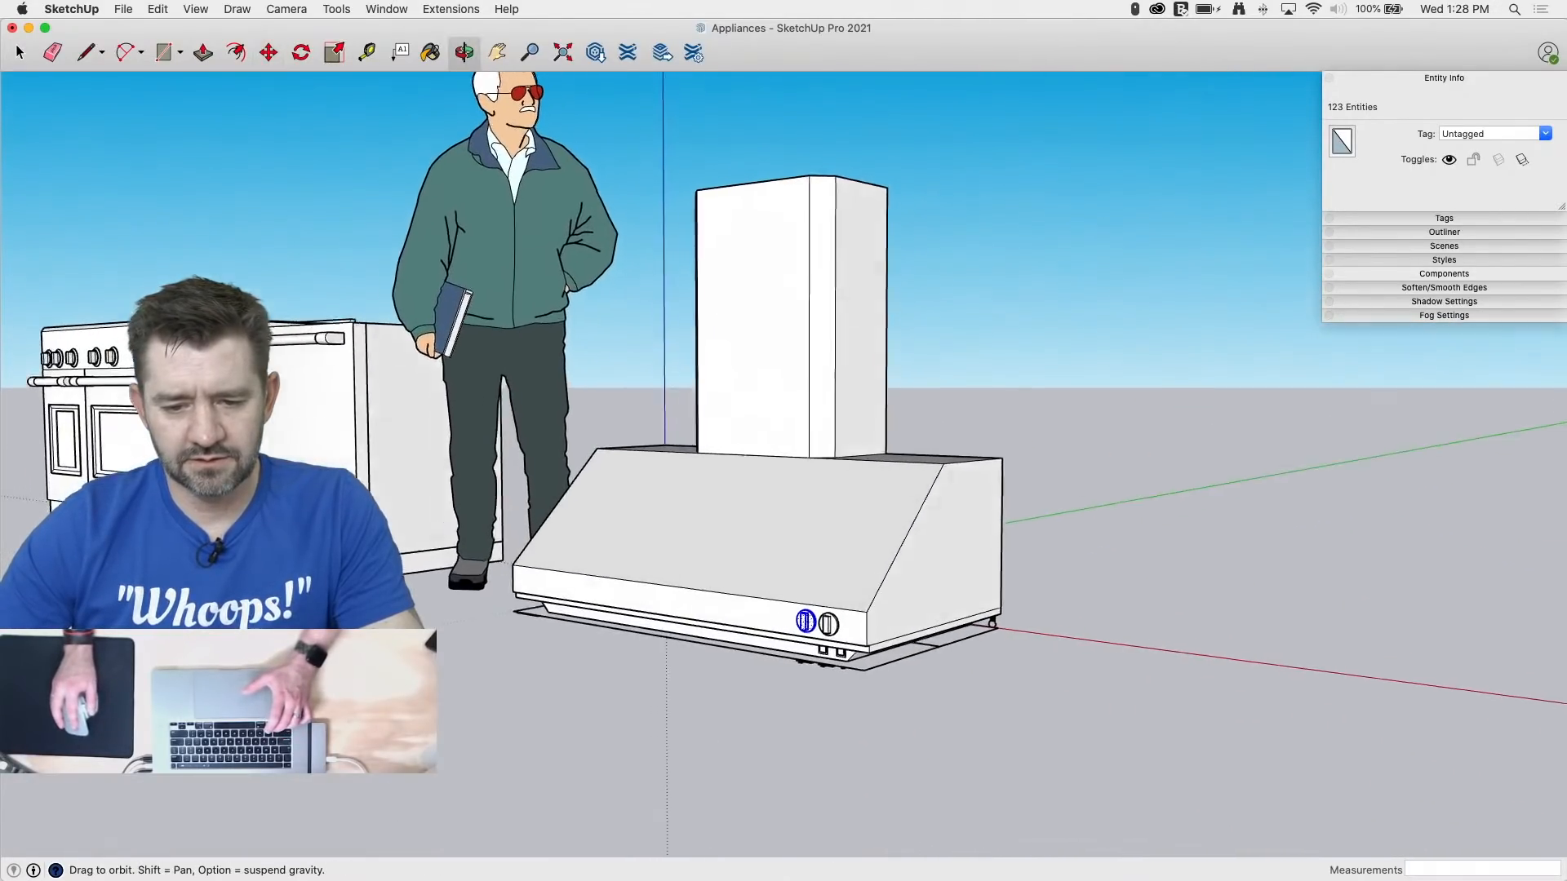
# Step: Erase the imported elevation and plan linework behind and beneath the hood
pyautogui.scroll(5, 990, 614)
pyautogui.press('space')
pyautogui.press('e')
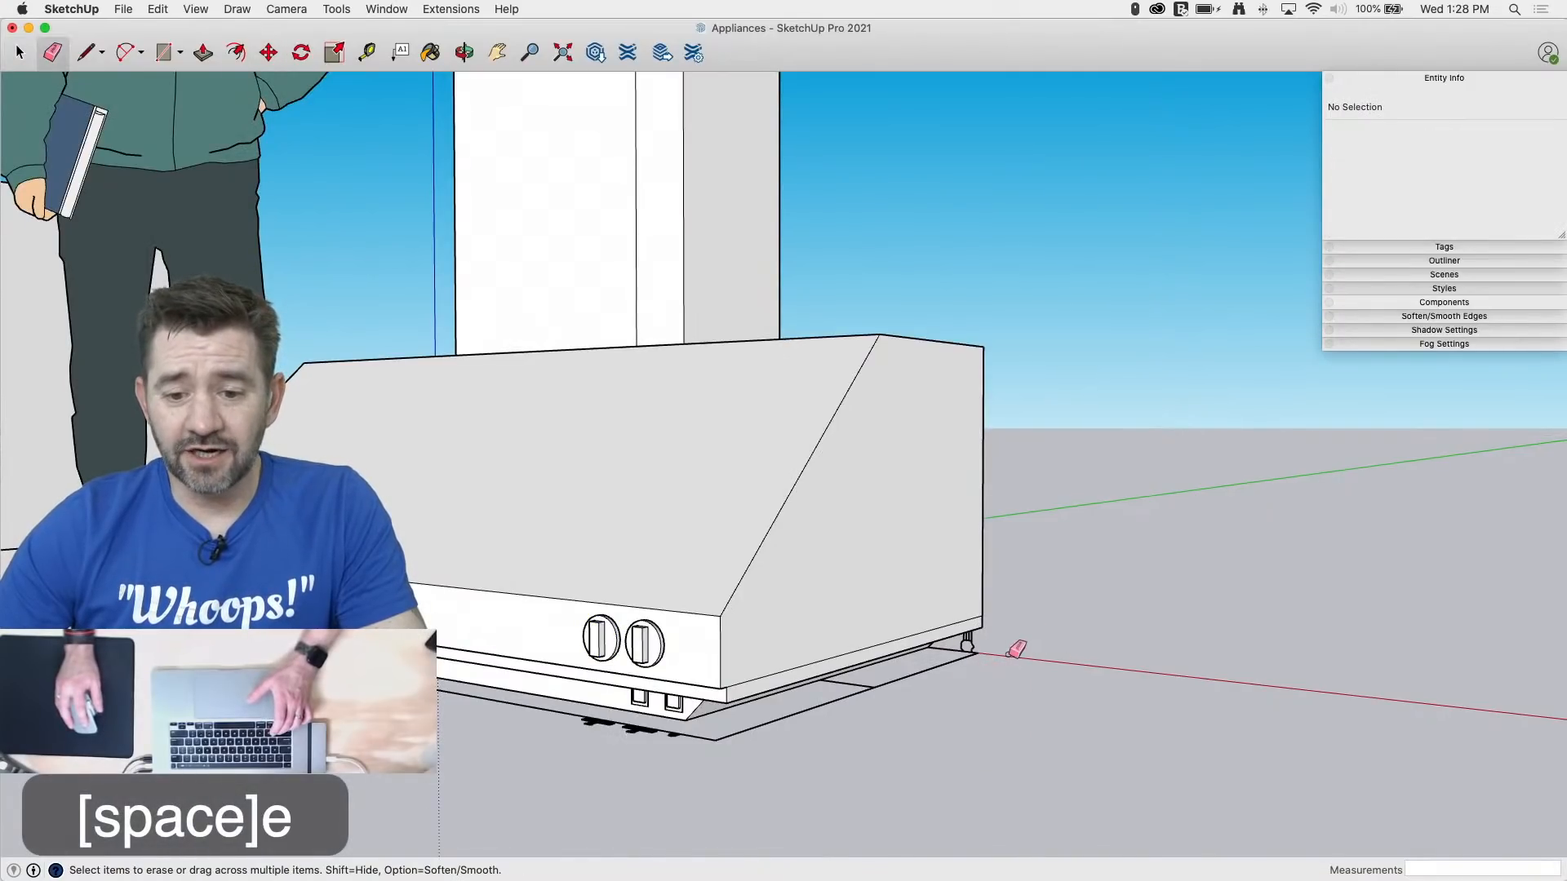
pyautogui.moveTo(973, 653); pyautogui.dragTo(975, 643)
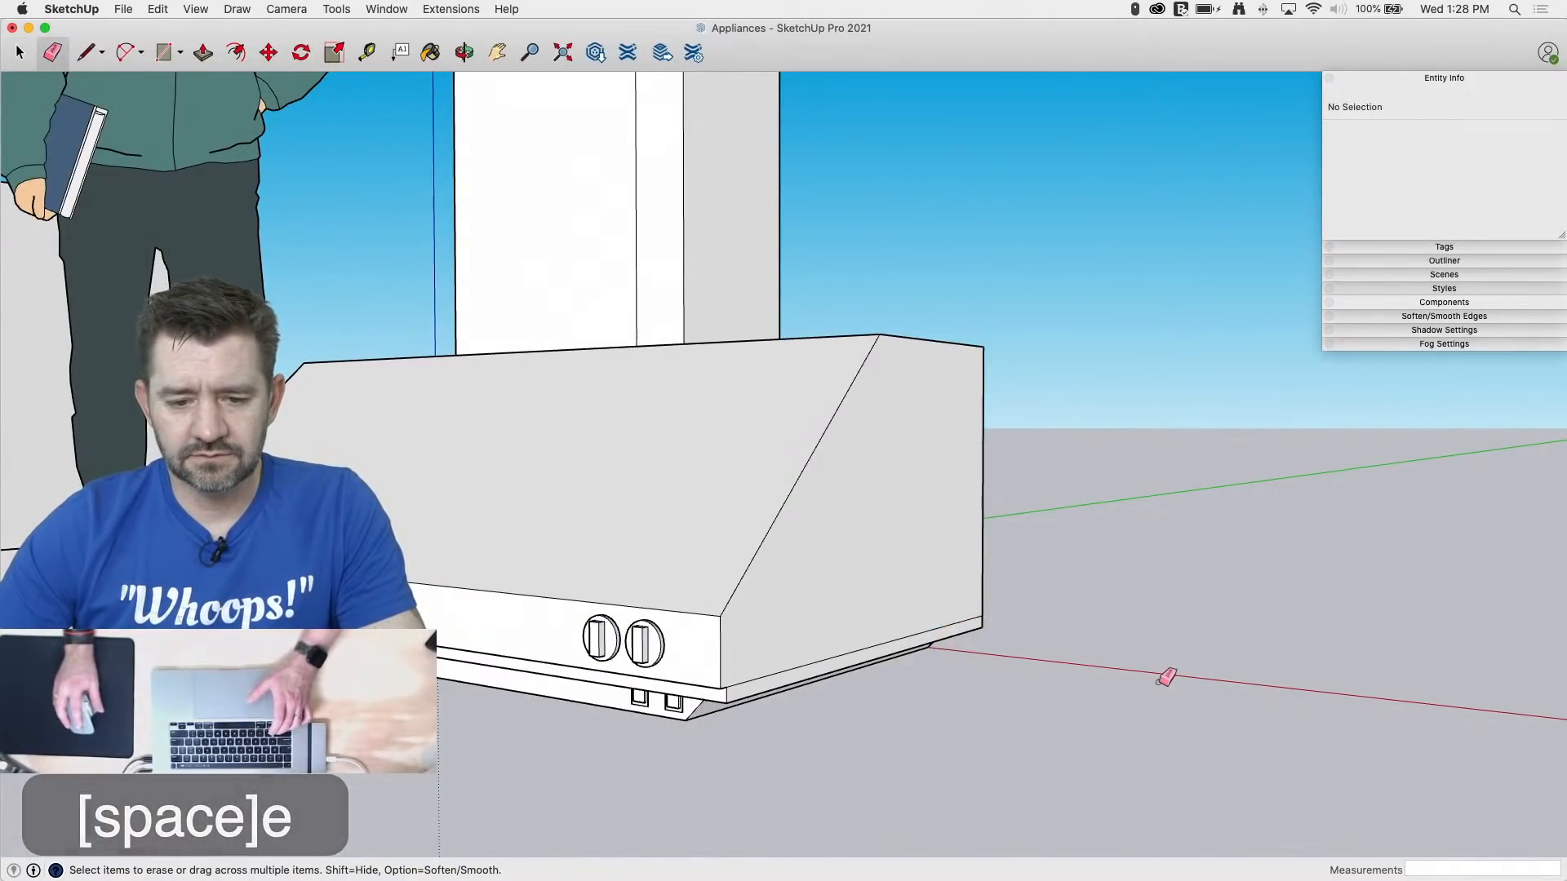
pyautogui.press('space')
pyautogui.click(1136, 712)
pyautogui.scroll(-5, 1316, 685)
pyautogui.moveTo(1315, 684); pyautogui.dragTo(1090, 634, button='middle')
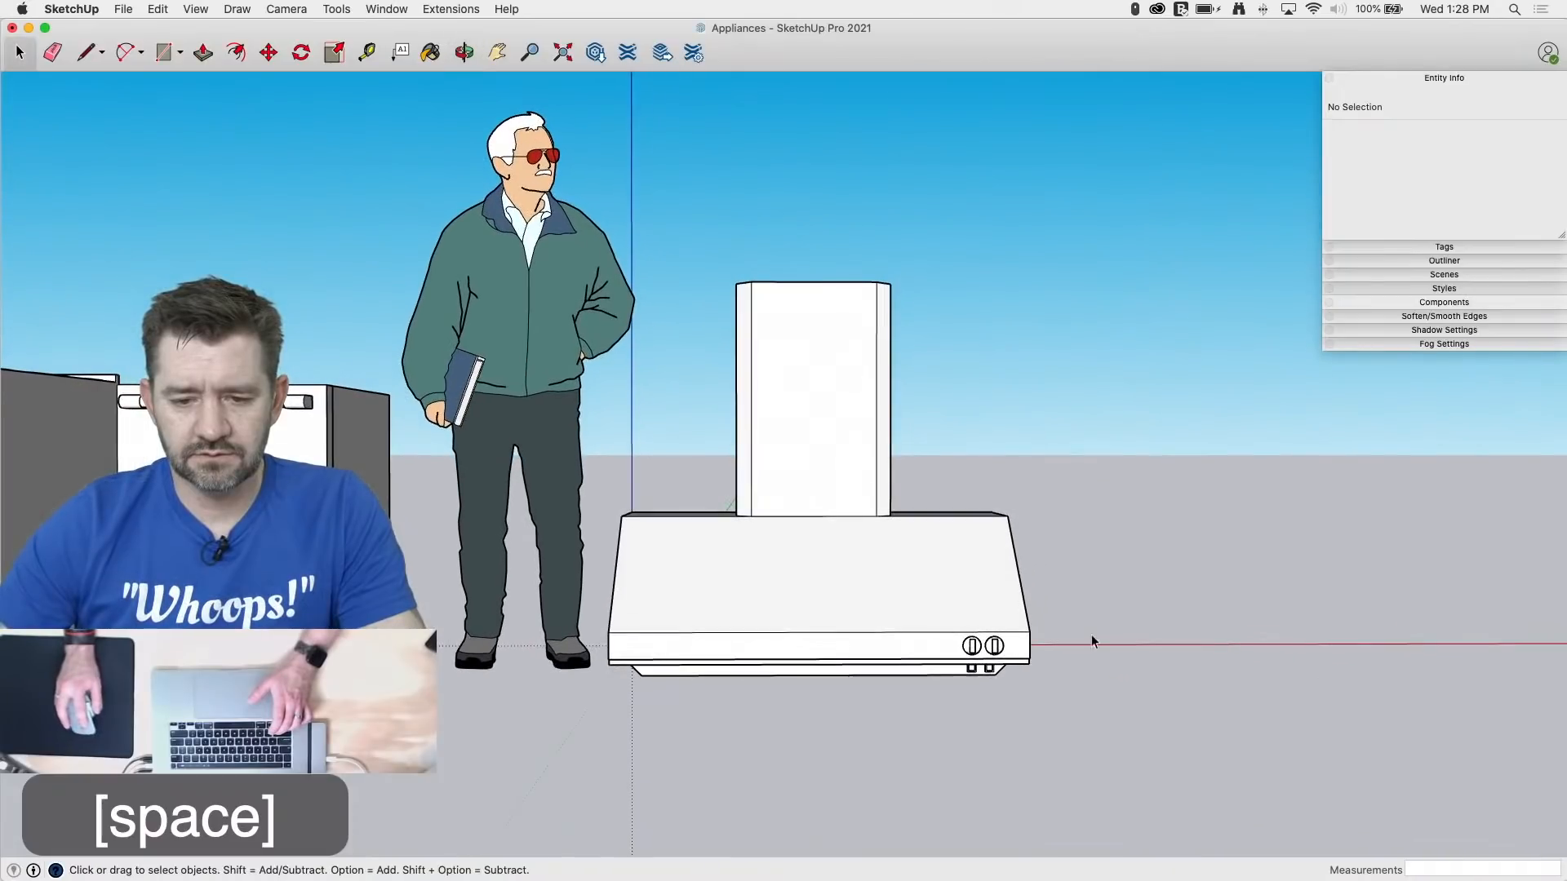
pyautogui.tripleClick(821, 589)
pyautogui.click(1064, 590)
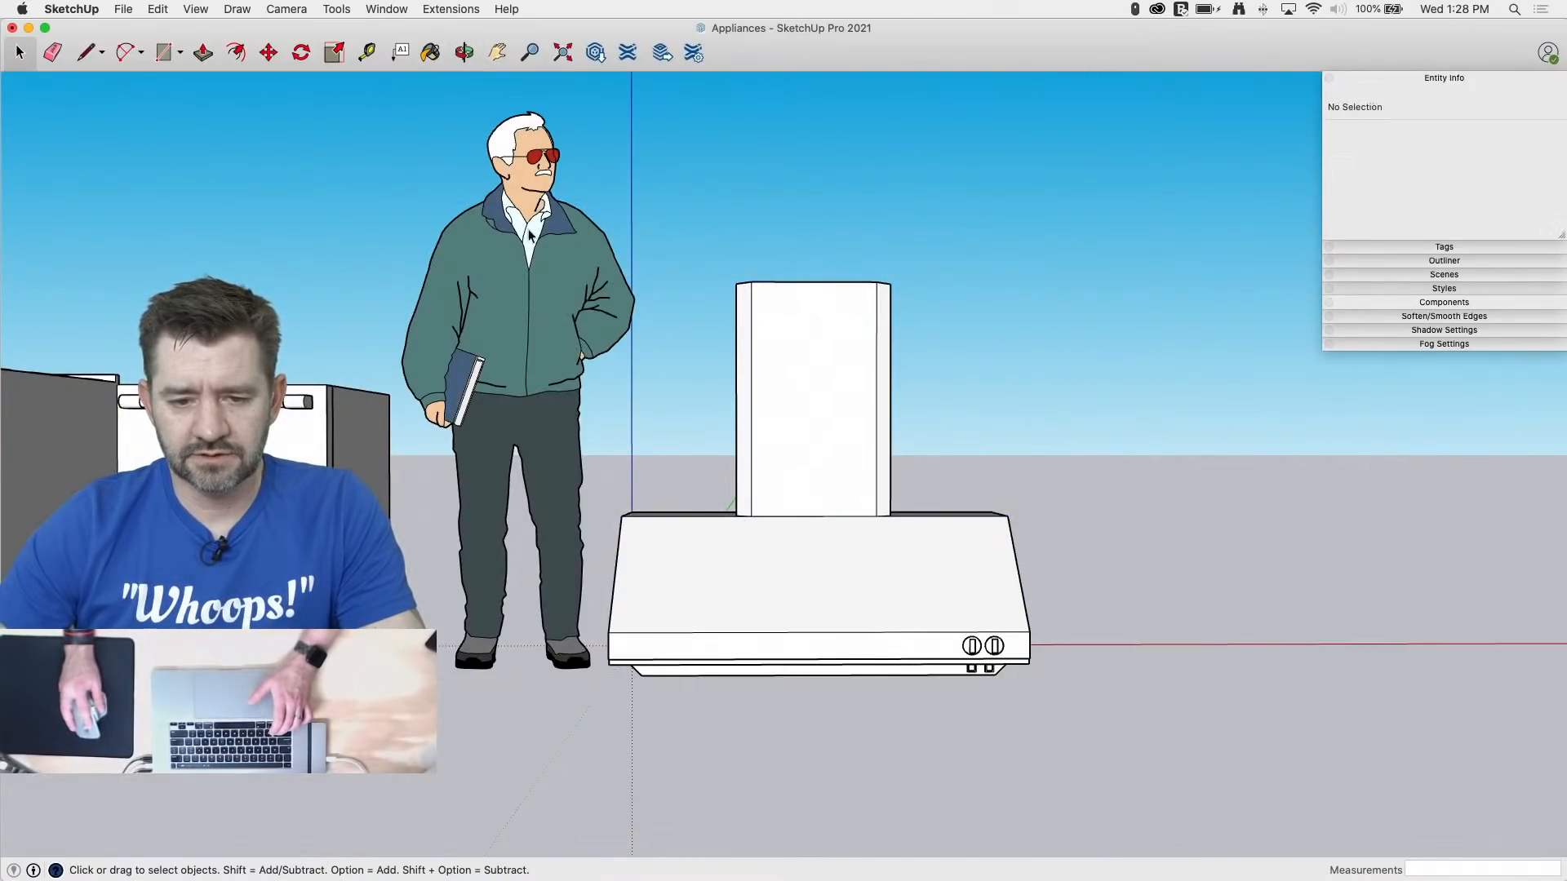
pyautogui.moveTo(519, 215); pyautogui.dragTo(1118, 718)
pyautogui.rightClick(825, 529)
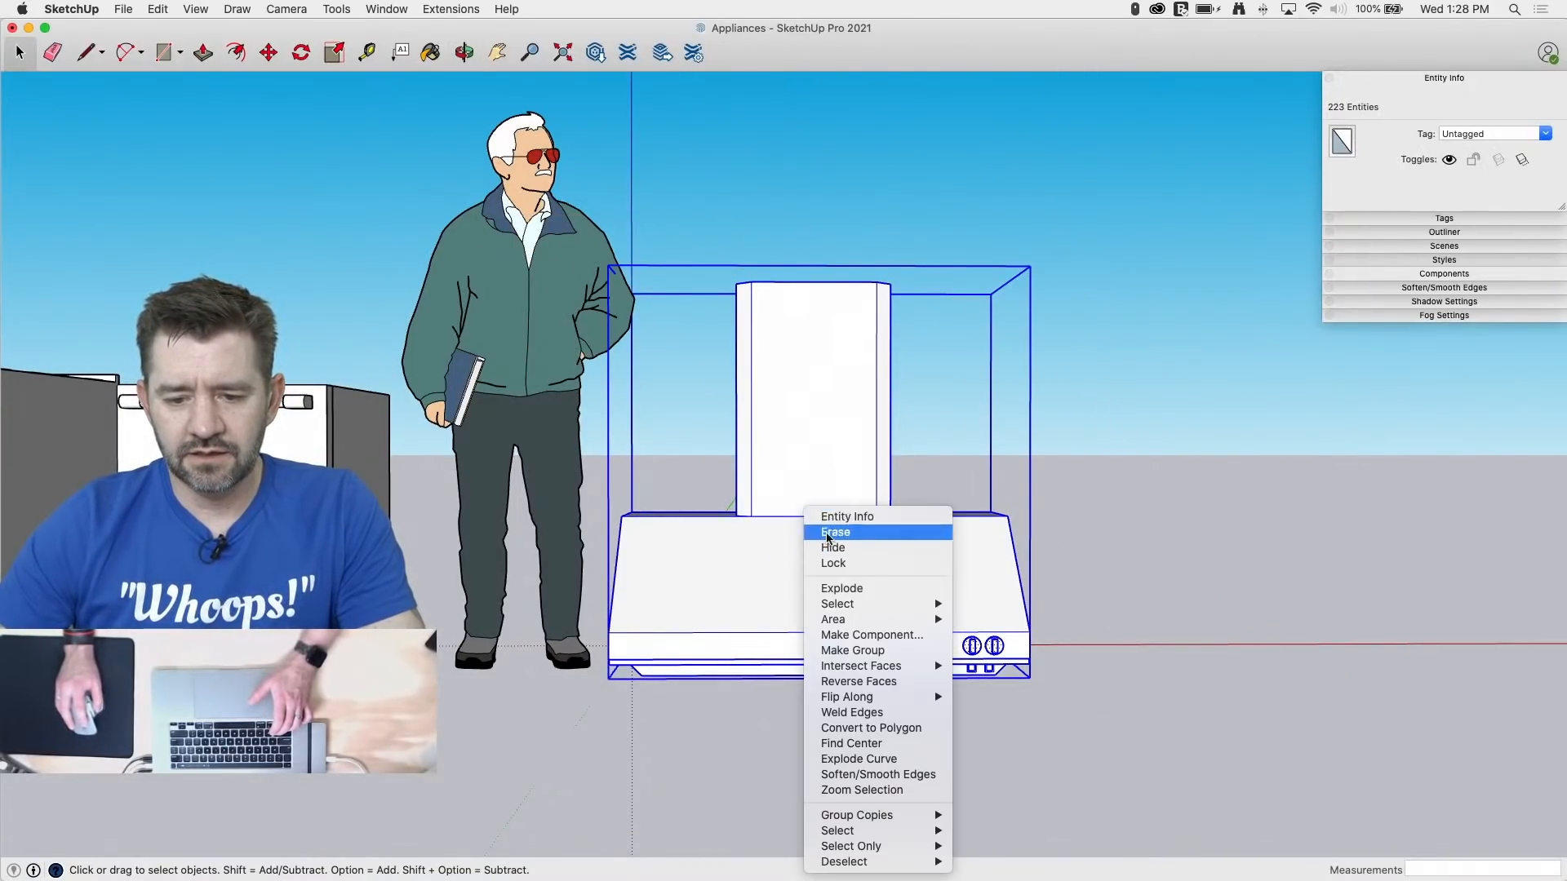
pyautogui.click(1292, 606)
# Step: Select only the two control knobs' geometry, leaving out the hood body, and make it a group
pyautogui.scroll(10, 1085, 687)
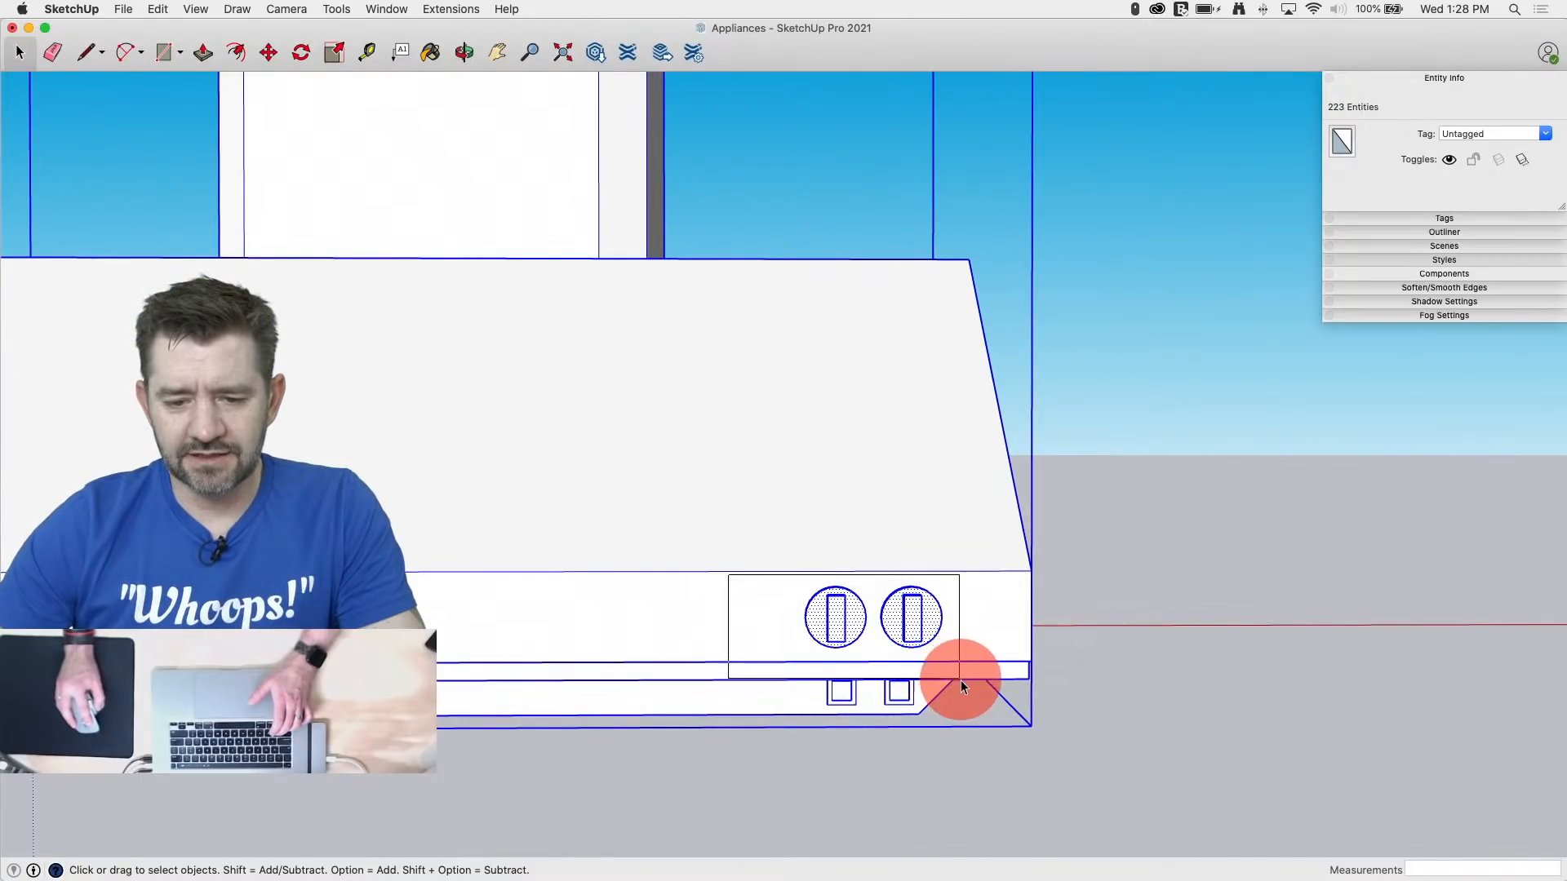
pyautogui.moveTo(961, 680); pyautogui.dragTo(961, 680)
pyautogui.moveTo(716, 520); pyautogui.dragTo(1033, 755)
pyautogui.rightClick(926, 645)
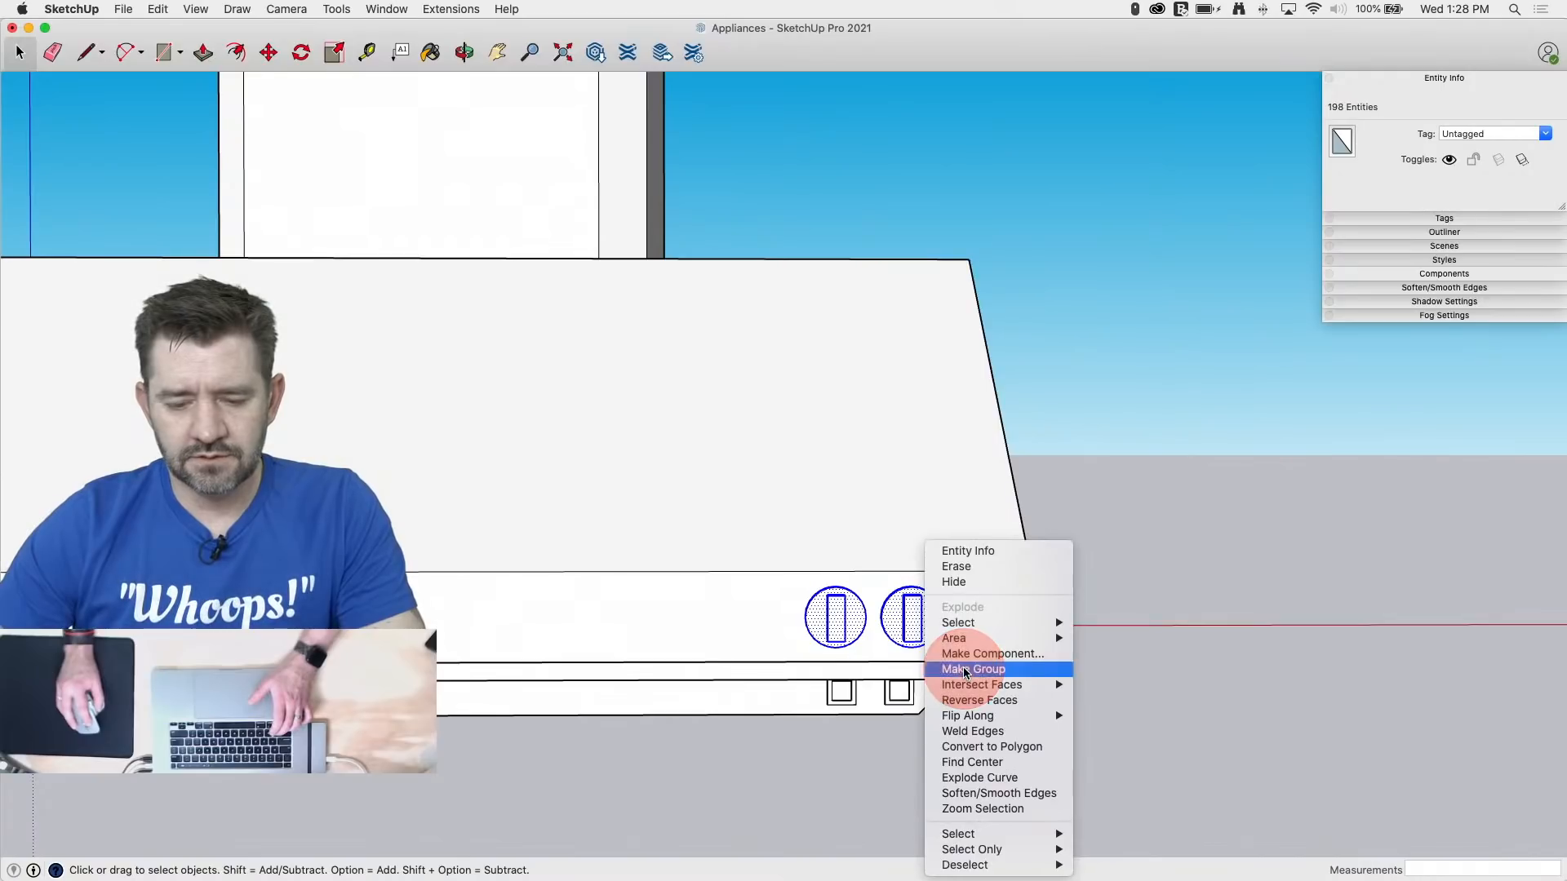
pyautogui.click(965, 670)
# Step: Combine the knob group and the hood body group into a single group
pyautogui.scroll(-3, 1188, 555)
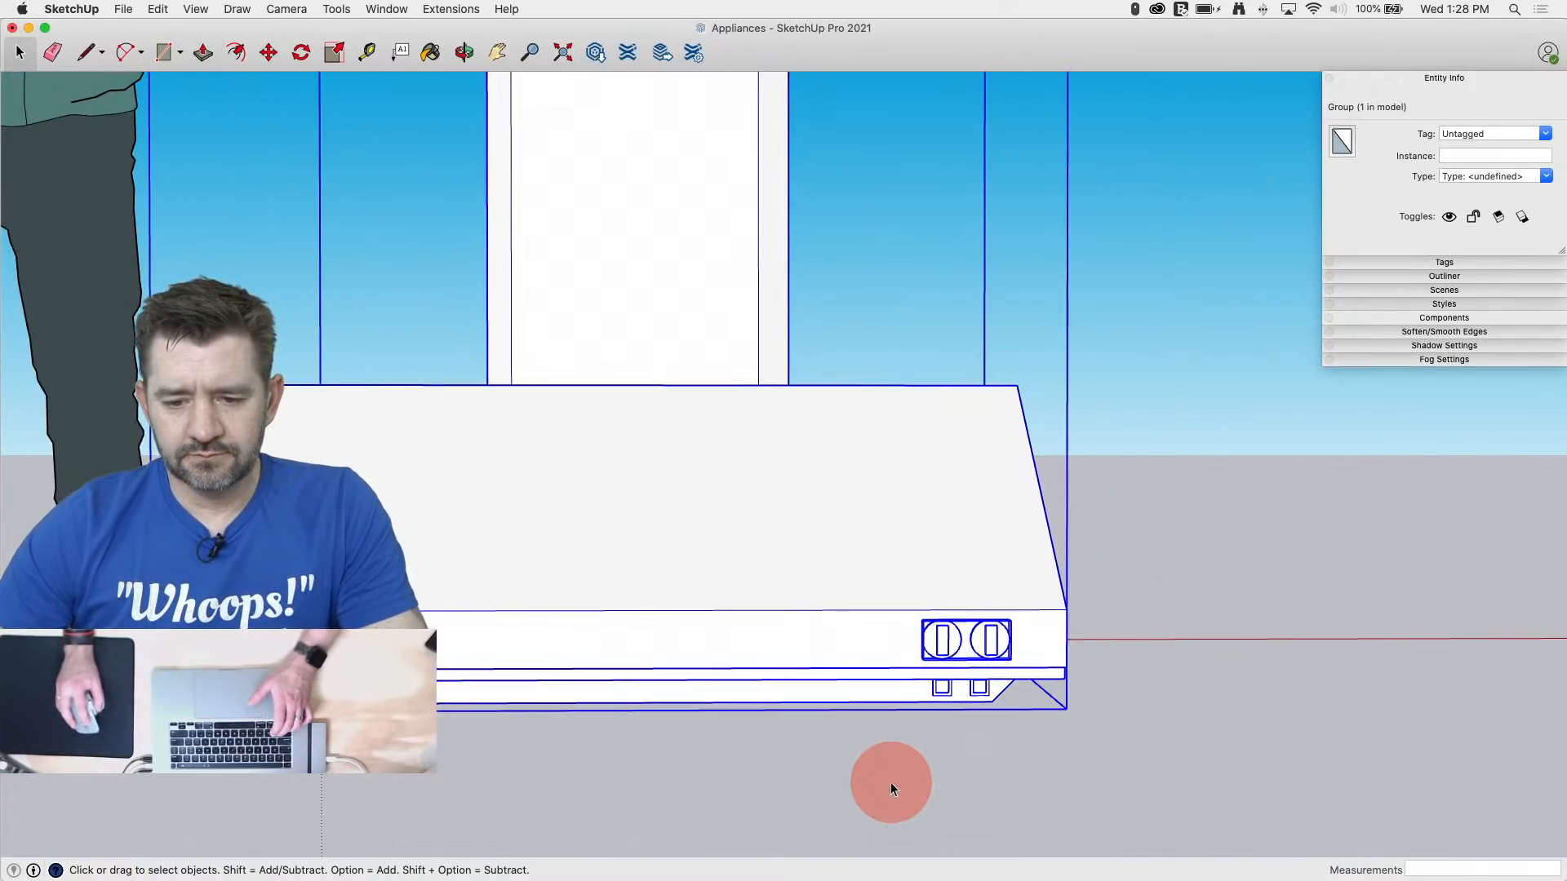
pyautogui.press('m')
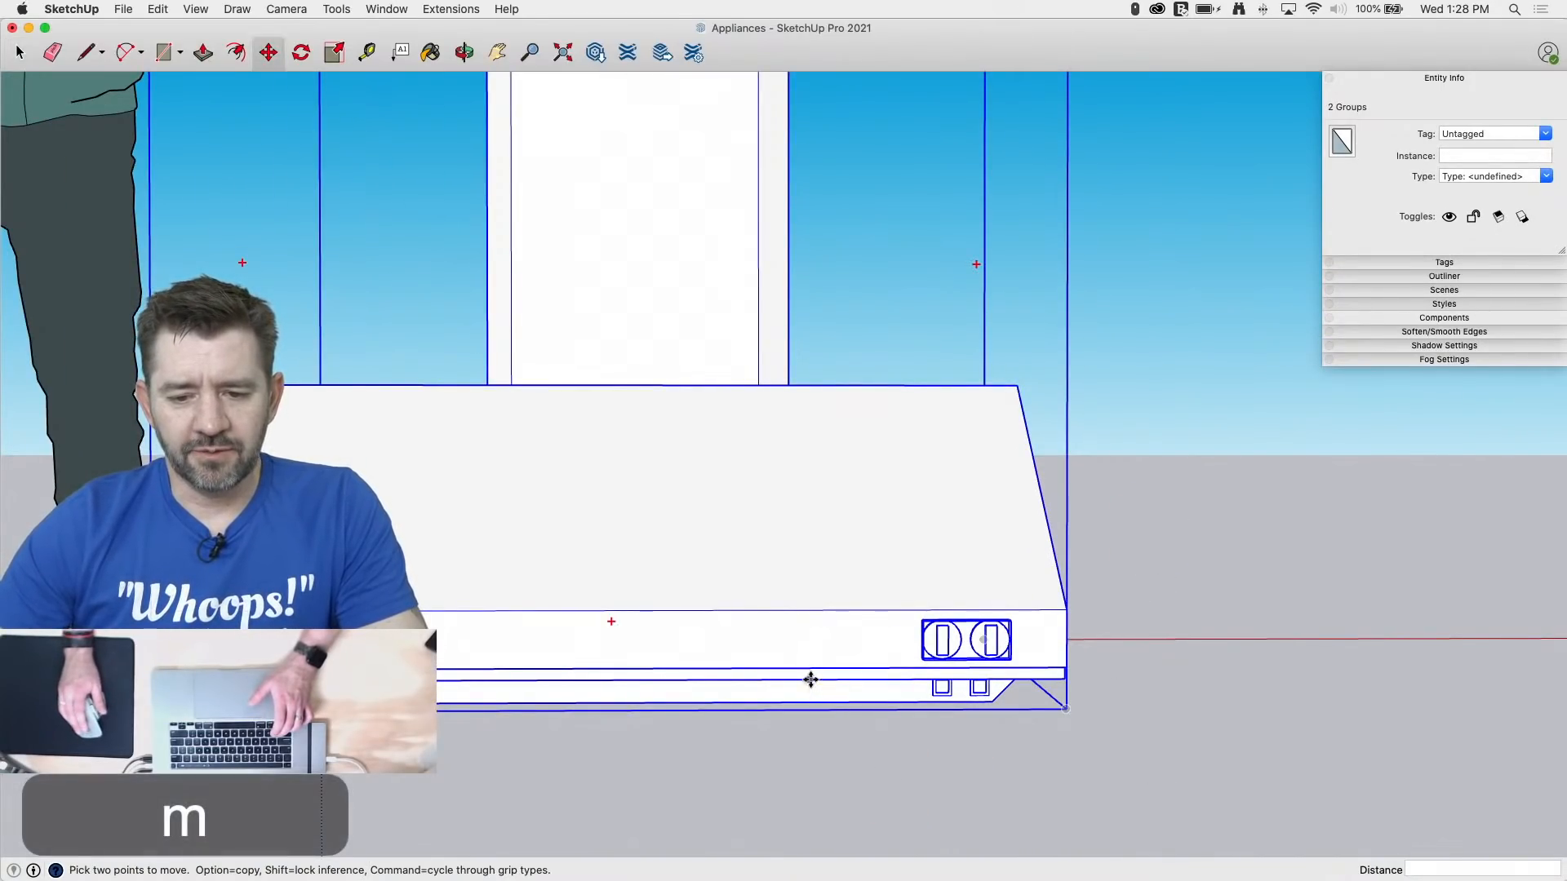
pyautogui.rightClick(811, 682)
pyautogui.click(833, 718)
pyautogui.scroll(-3, 958, 741)
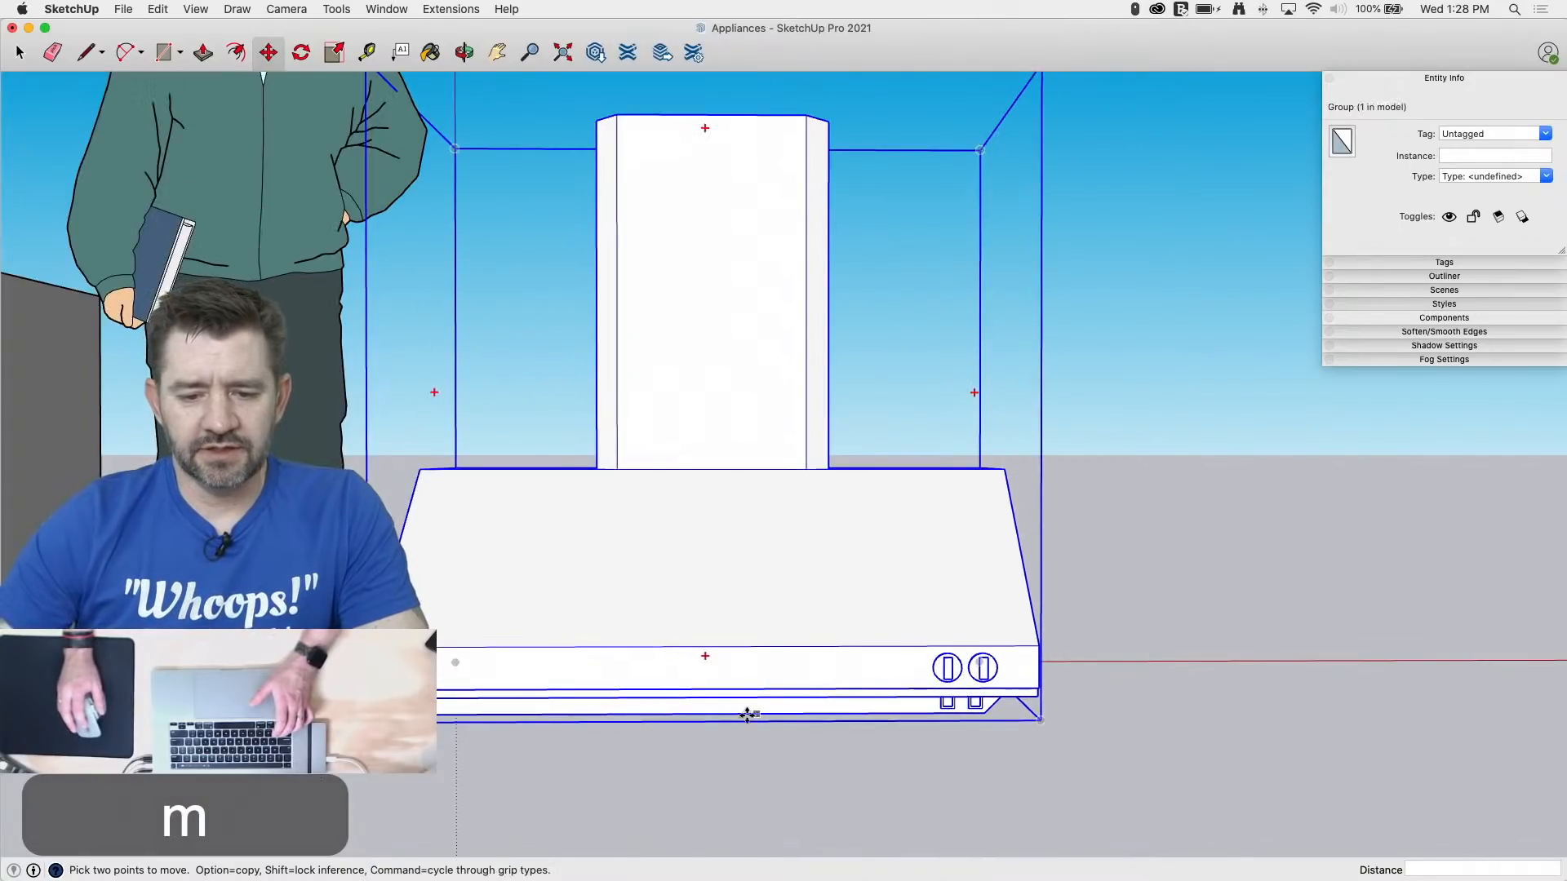
# Step: Move the grouped range hood over to the range and raise it above the cooktop
pyautogui.click(710, 690)
pyautogui.scroll(-5, 738, 472)
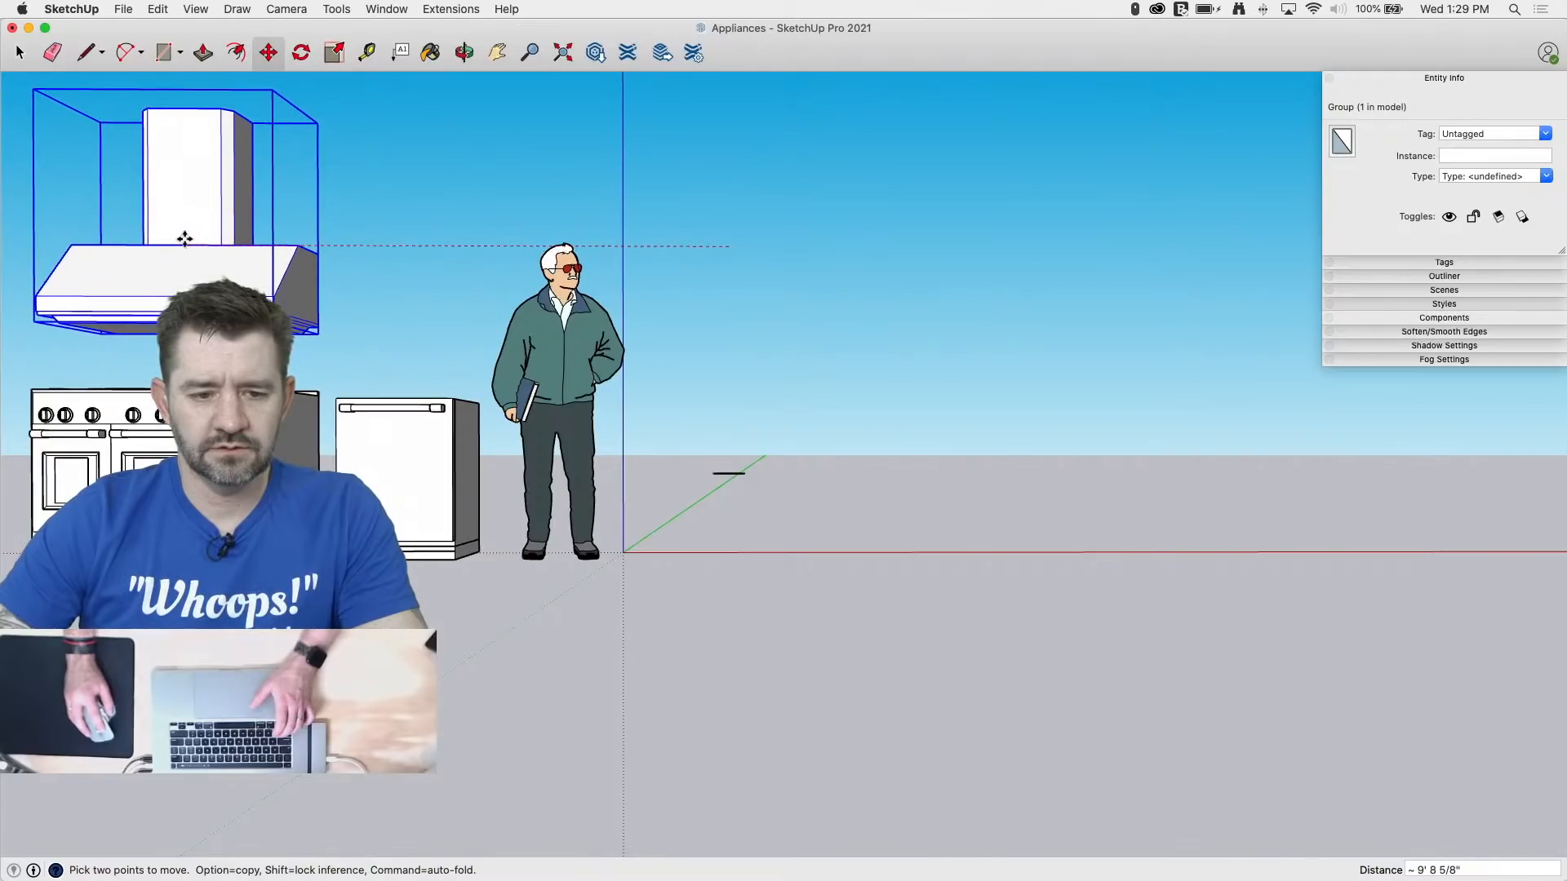
pyautogui.scroll(-3, 687, 729)
pyautogui.scroll(3, 347, 426)
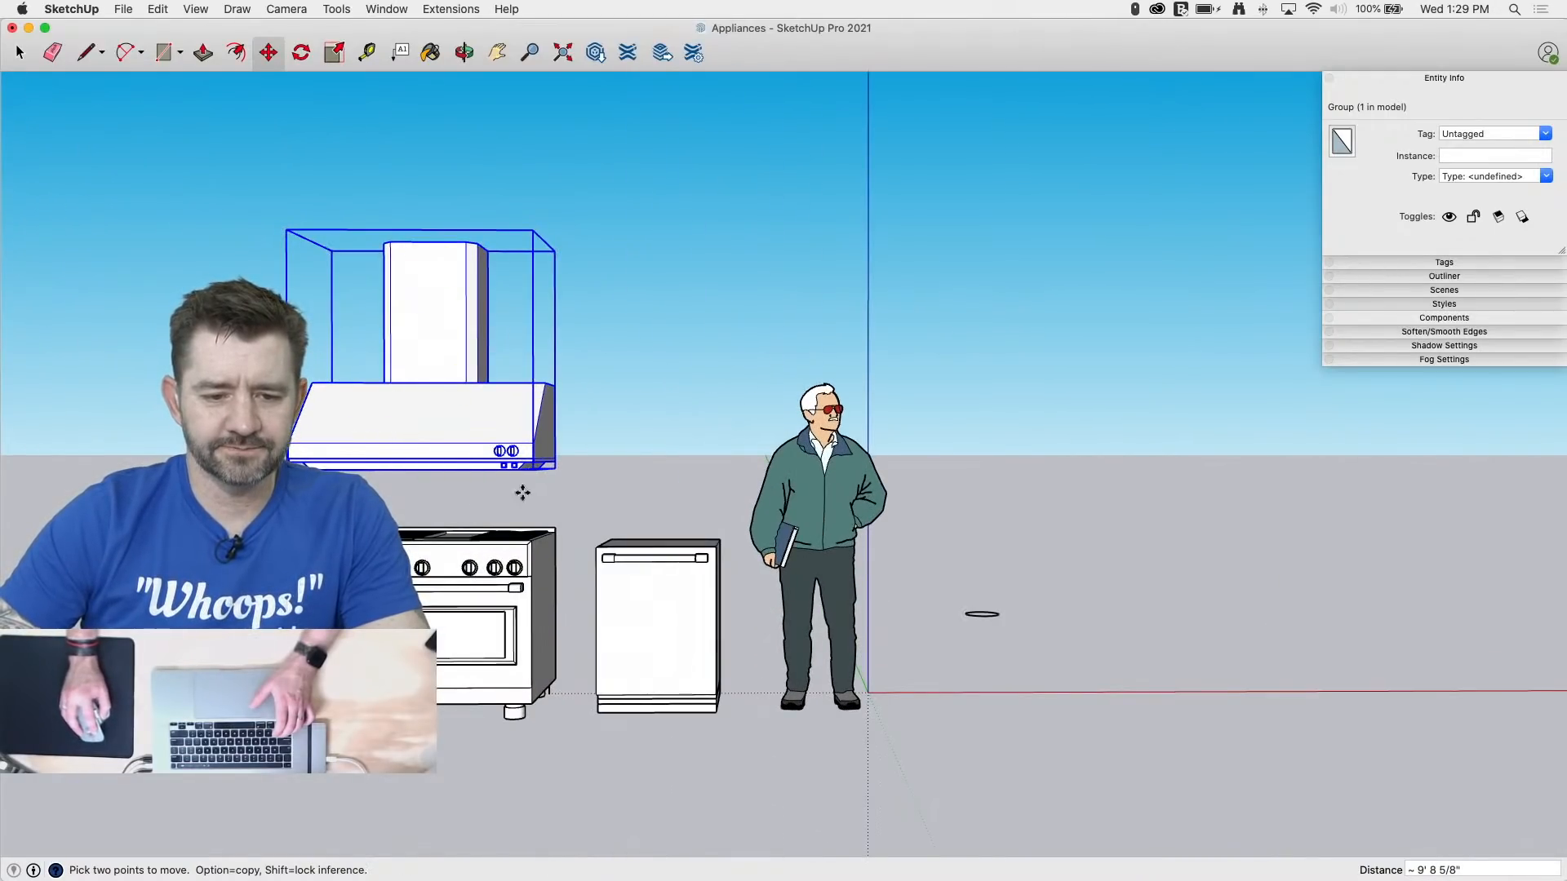
pyautogui.click(559, 486)
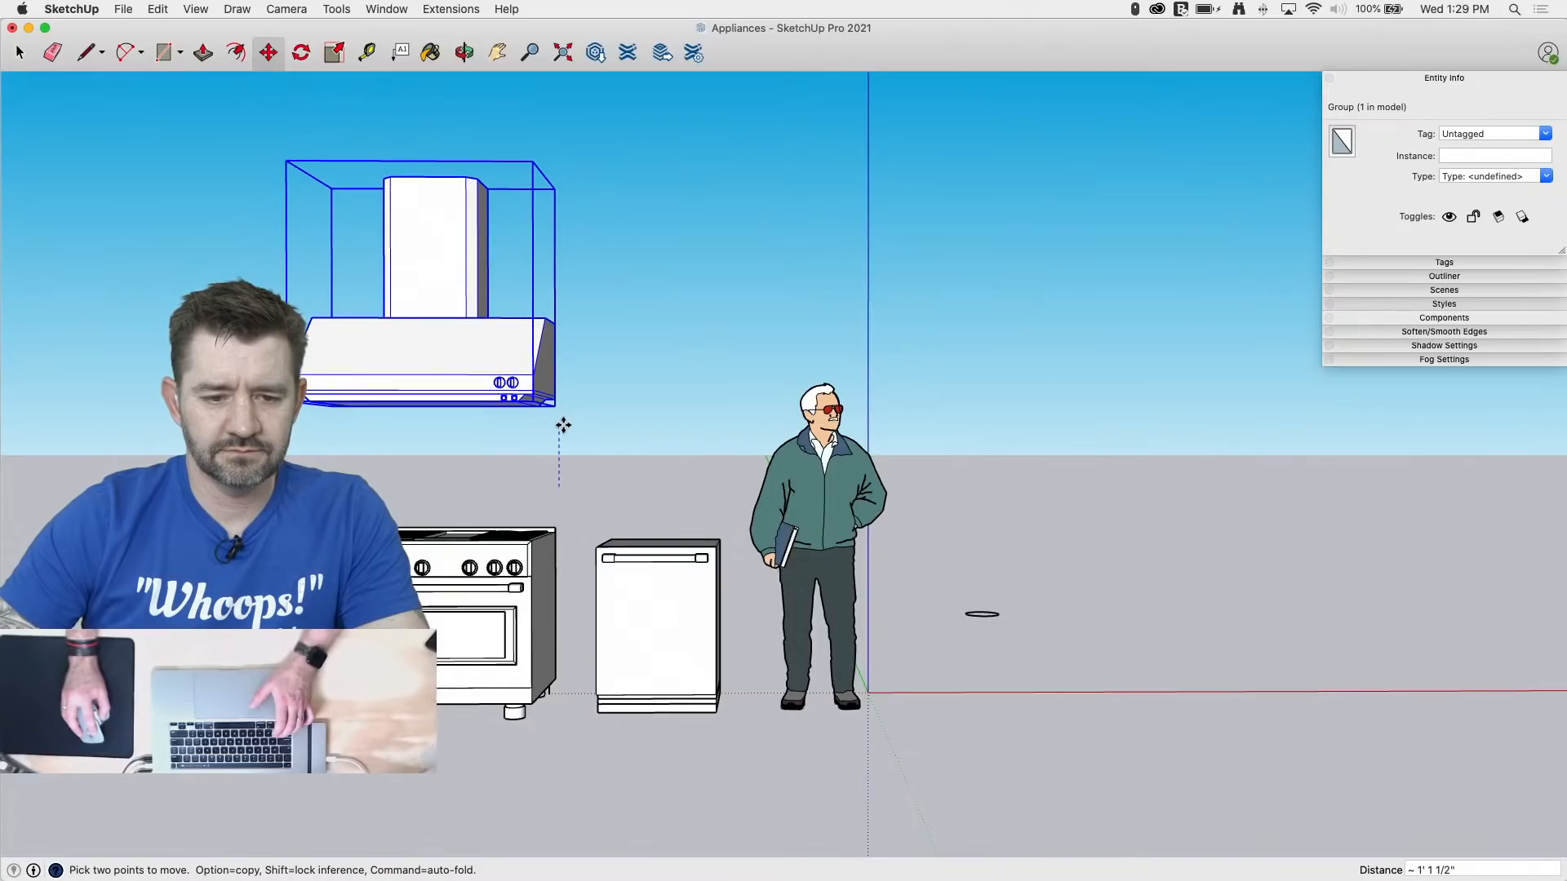
pyautogui.click(560, 444)
pyautogui.moveTo(560, 444); pyautogui.dragTo(378, 462, button='middle')
# Step: Delete the stray circle lying on the ground near the origin
pyautogui.moveTo(979, 506); pyautogui.dragTo(1084, 602, button='middle')
pyautogui.press('space')
pyautogui.click(953, 636)
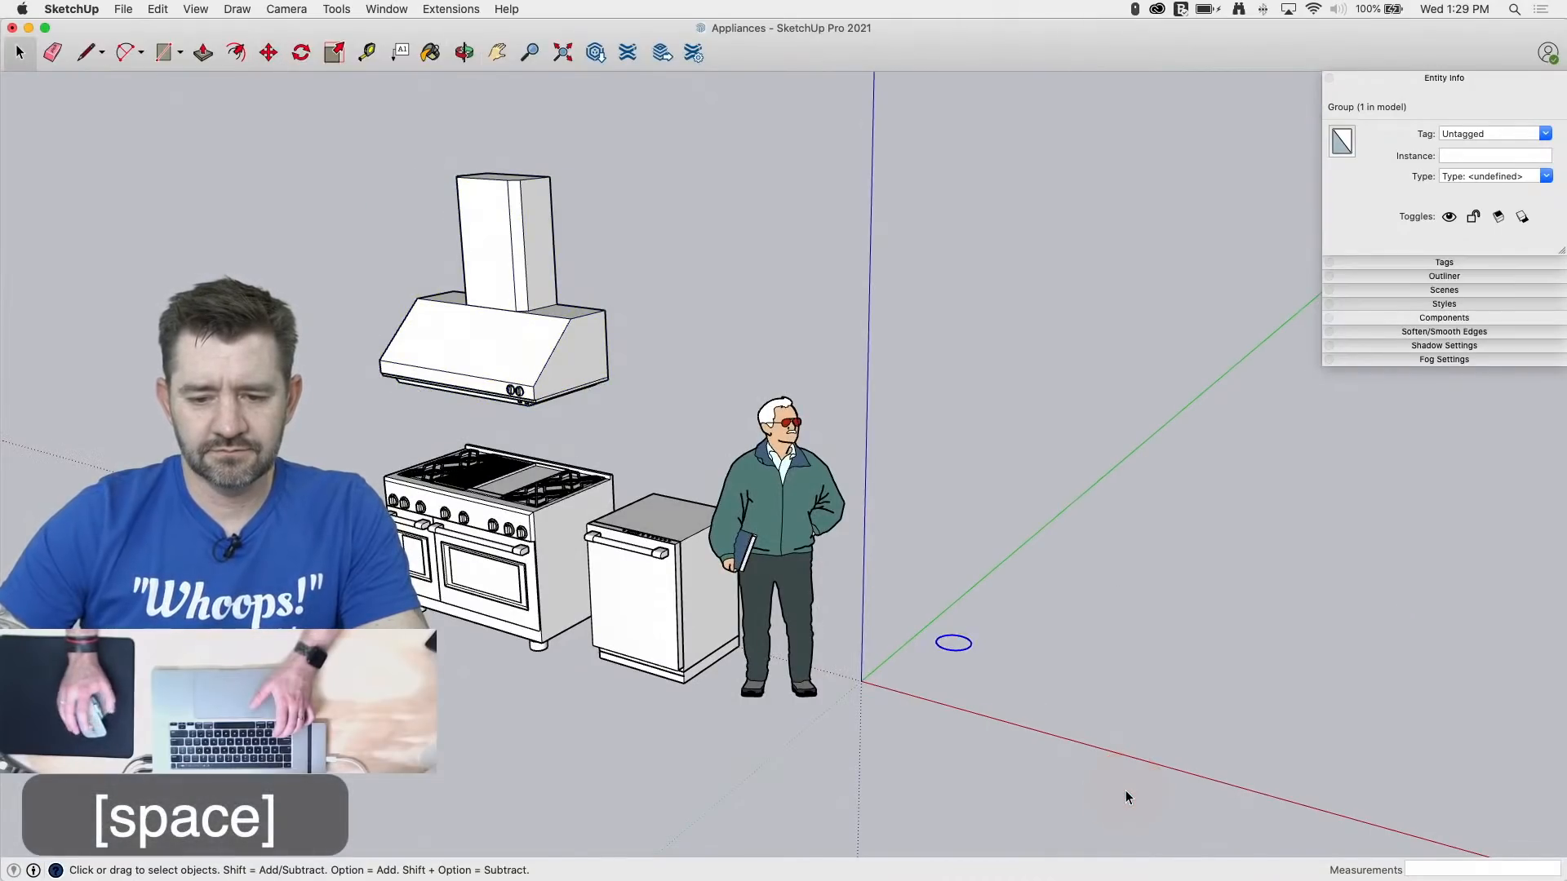
pyautogui.press('BackSpace')
pyautogui.moveTo(663, 718); pyautogui.dragTo(645, 678, button='middle')
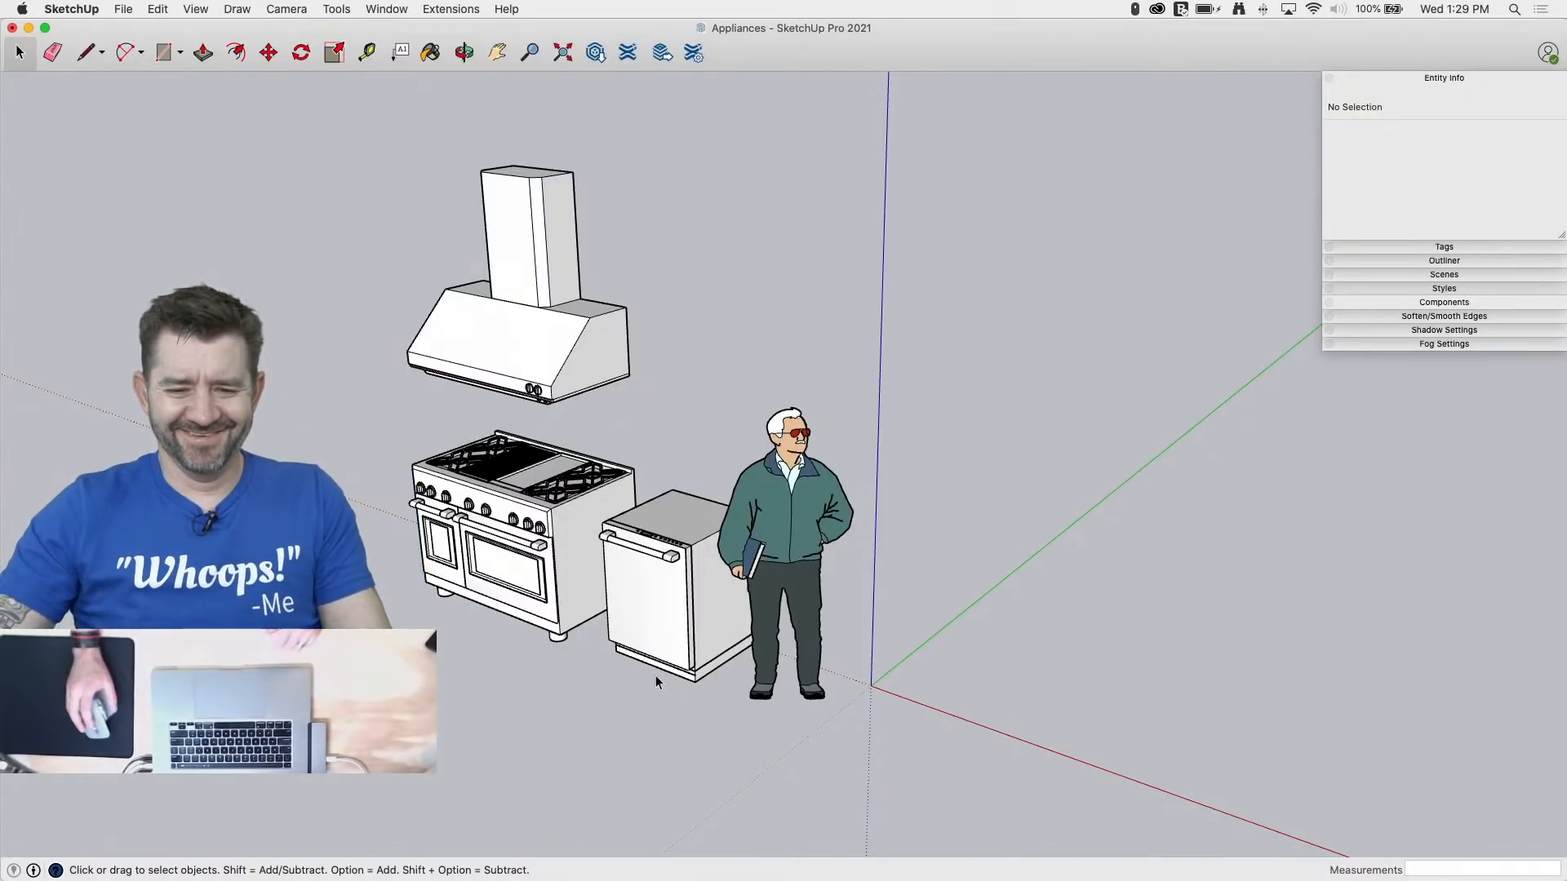
# Step: Import the refrigerator plan drawing Refrigerator 1.dwg from the Desktop
pyautogui.moveTo(573, 705); pyautogui.dragTo(767, 700, button='middle')
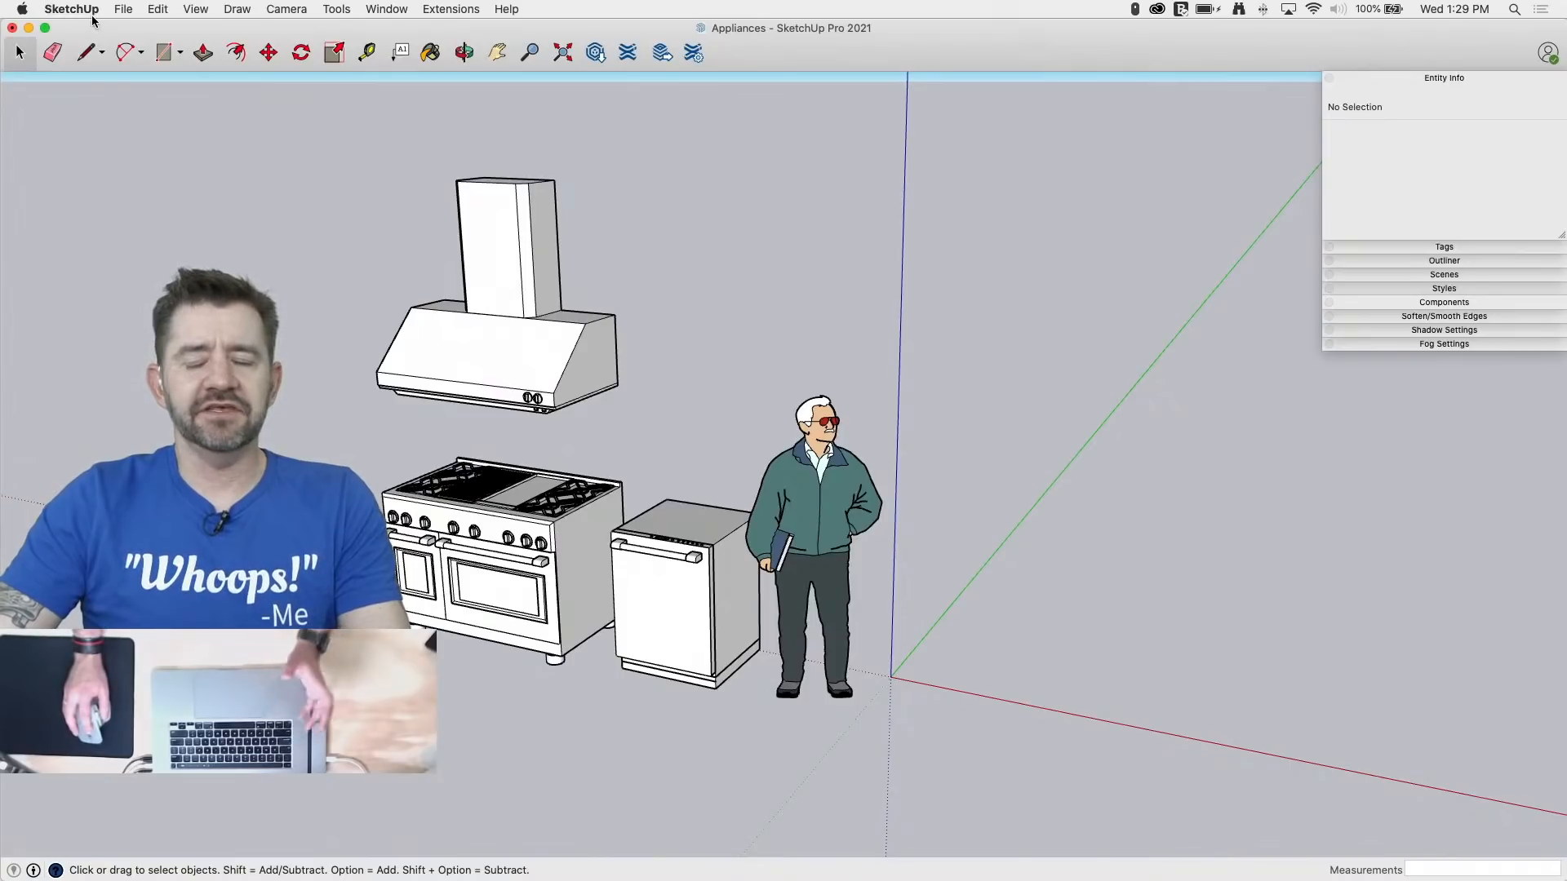
pyautogui.moveTo(499, 568); pyautogui.dragTo(449, 618, button='middle')
pyautogui.click(123, 9)
pyautogui.click(193, 269)
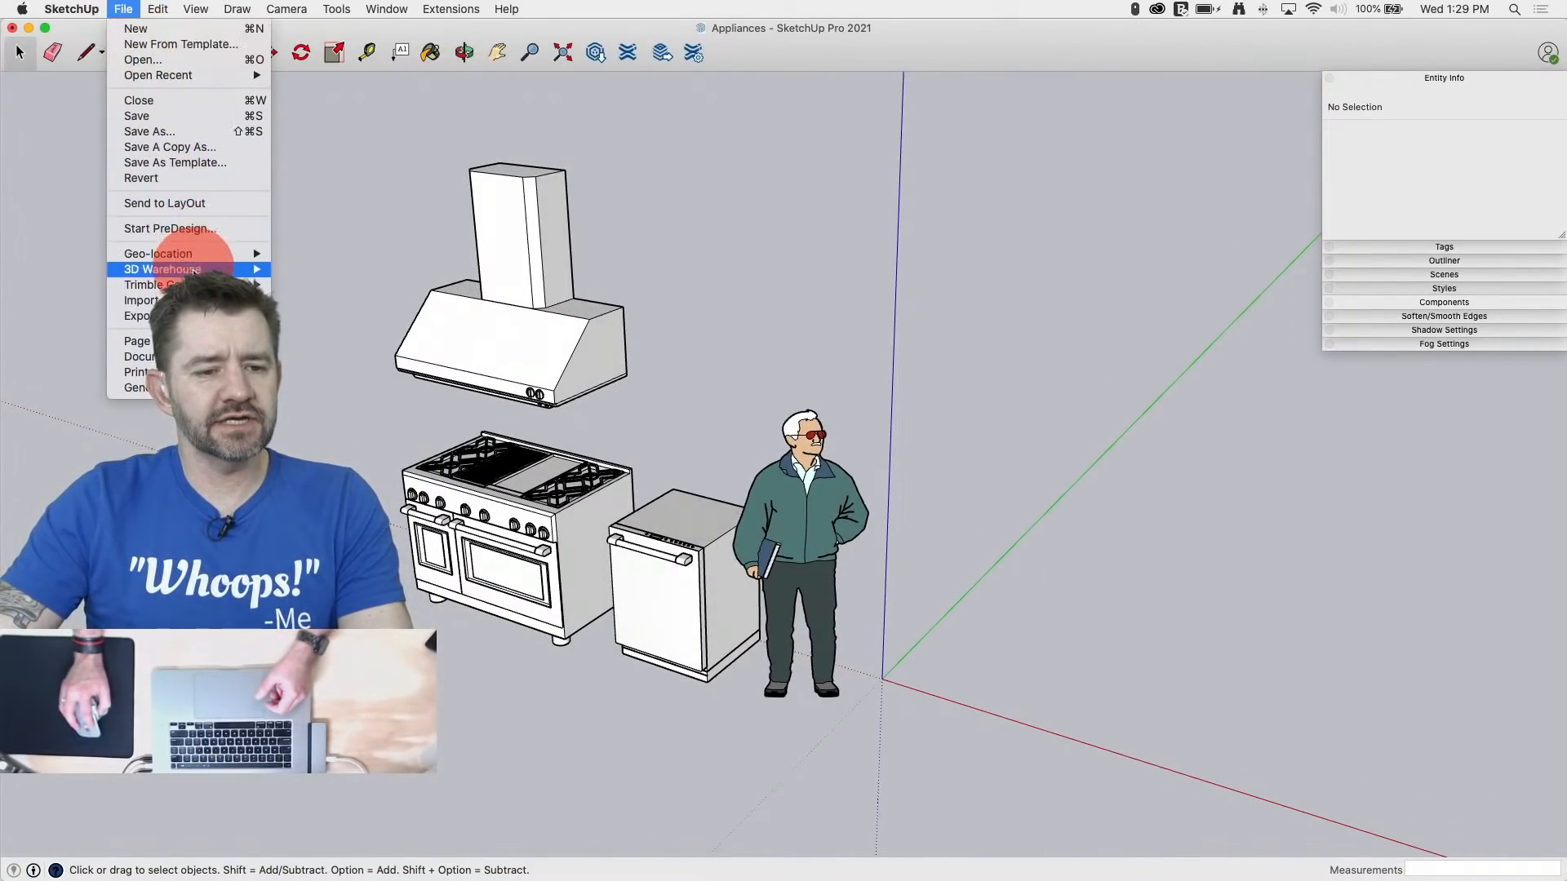
pyautogui.click(140, 300)
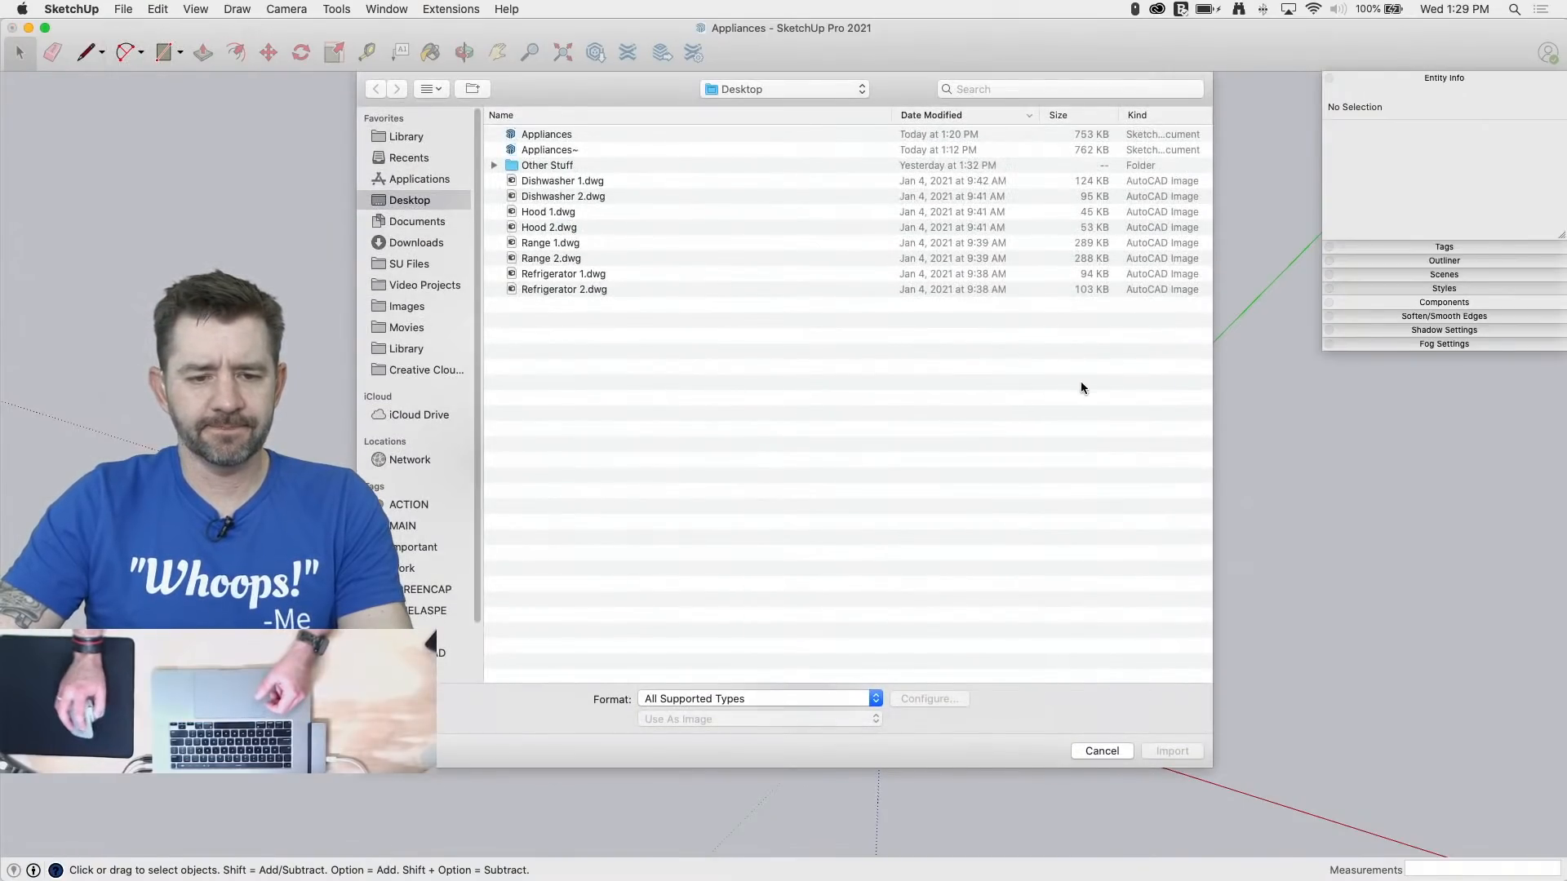
pyautogui.doubleClick(604, 274)
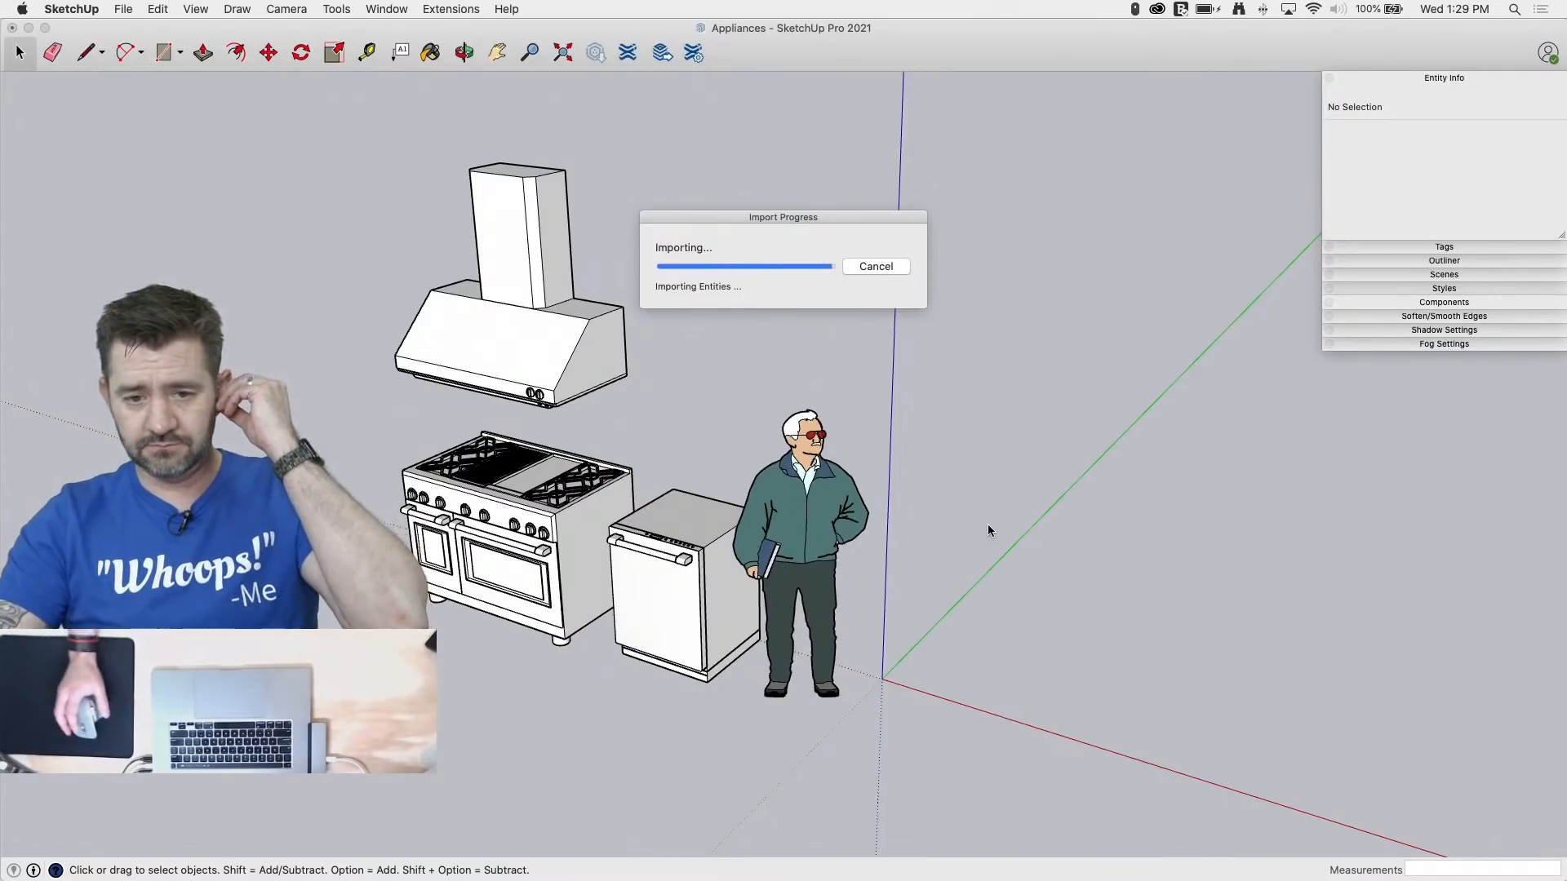
pyautogui.click(881, 487)
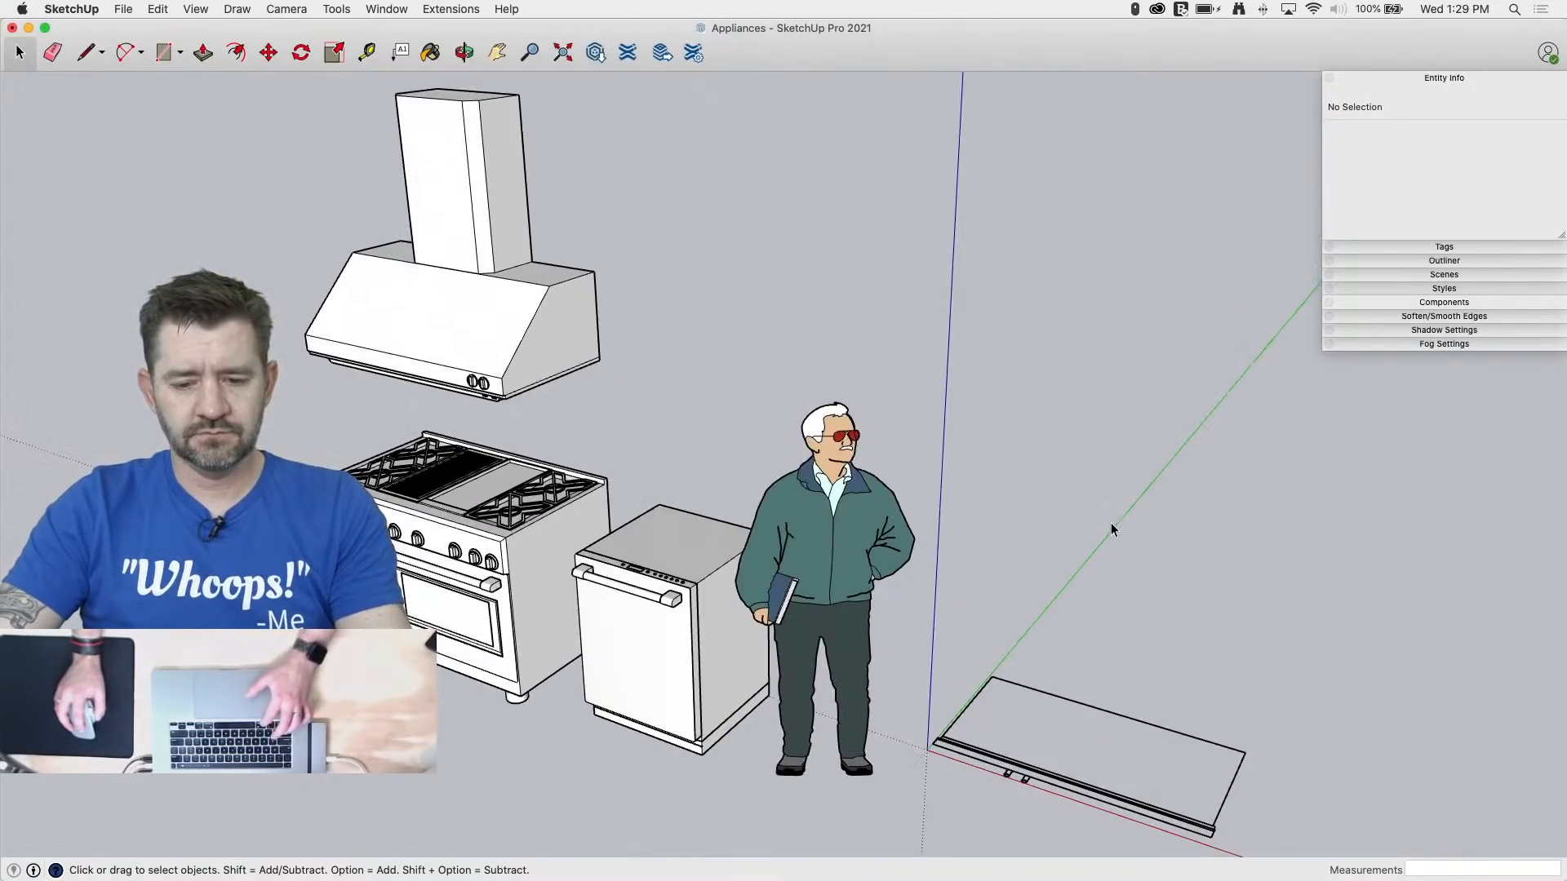
# Step: Import the refrigerator front elevation Refrigerator 2.dwg and close the import results
pyautogui.click(123, 9)
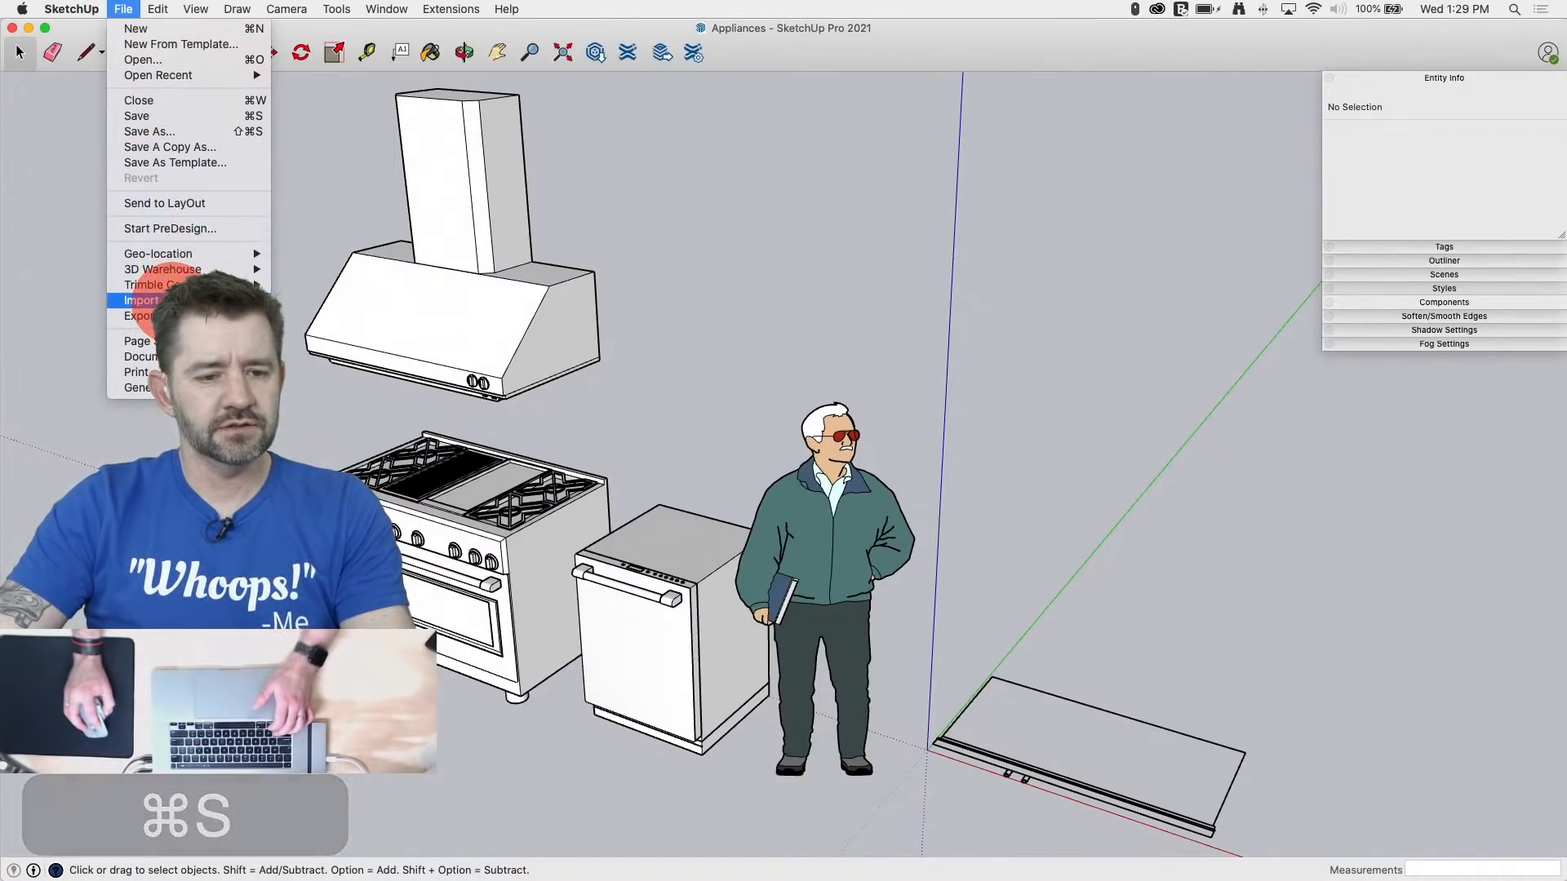
pyautogui.click(162, 301)
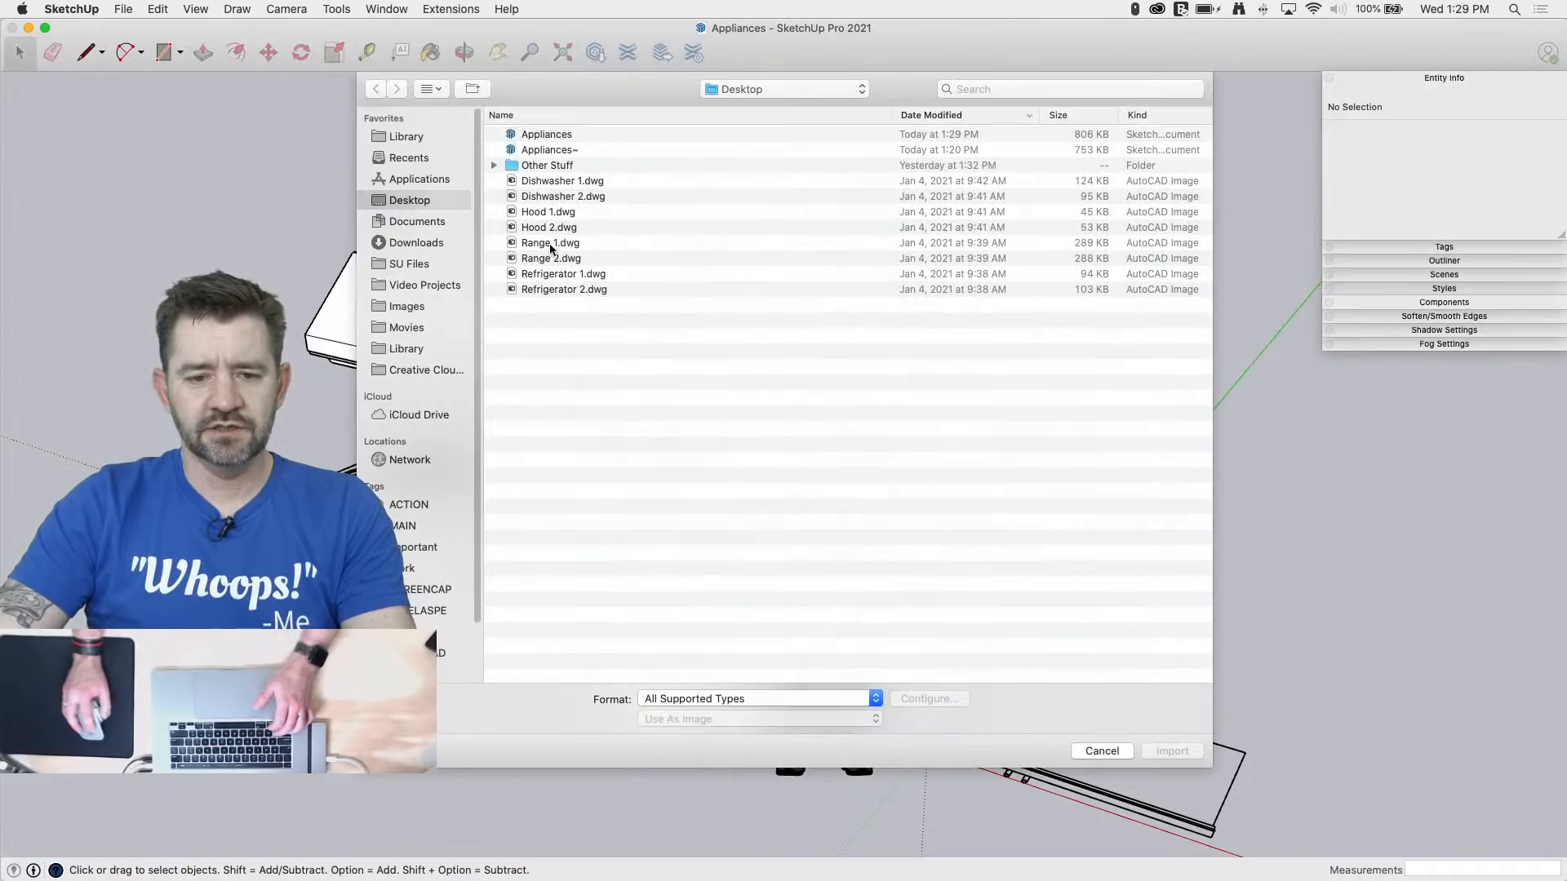
pyautogui.click(550, 289)
pyautogui.doubleClick(551, 289)
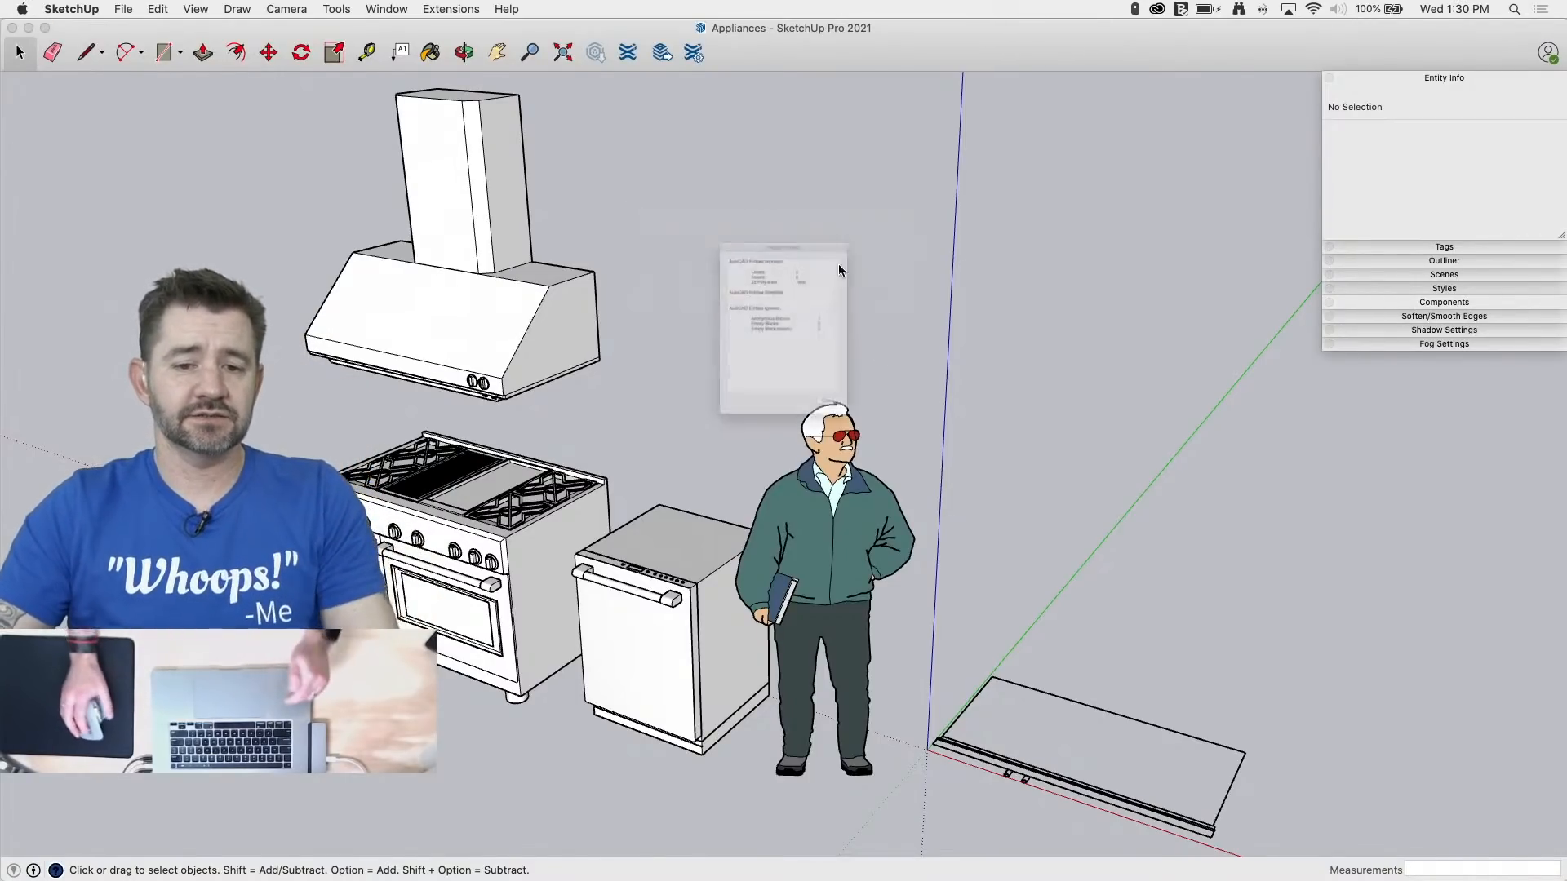
pyautogui.click(881, 487)
# Step: Move the refrigerator plan about 2' 3 1/4" forward along the green axis so its back edge meets the base of the front elevation
pyautogui.moveTo(894, 487); pyautogui.dragTo(746, 674, button='middle')
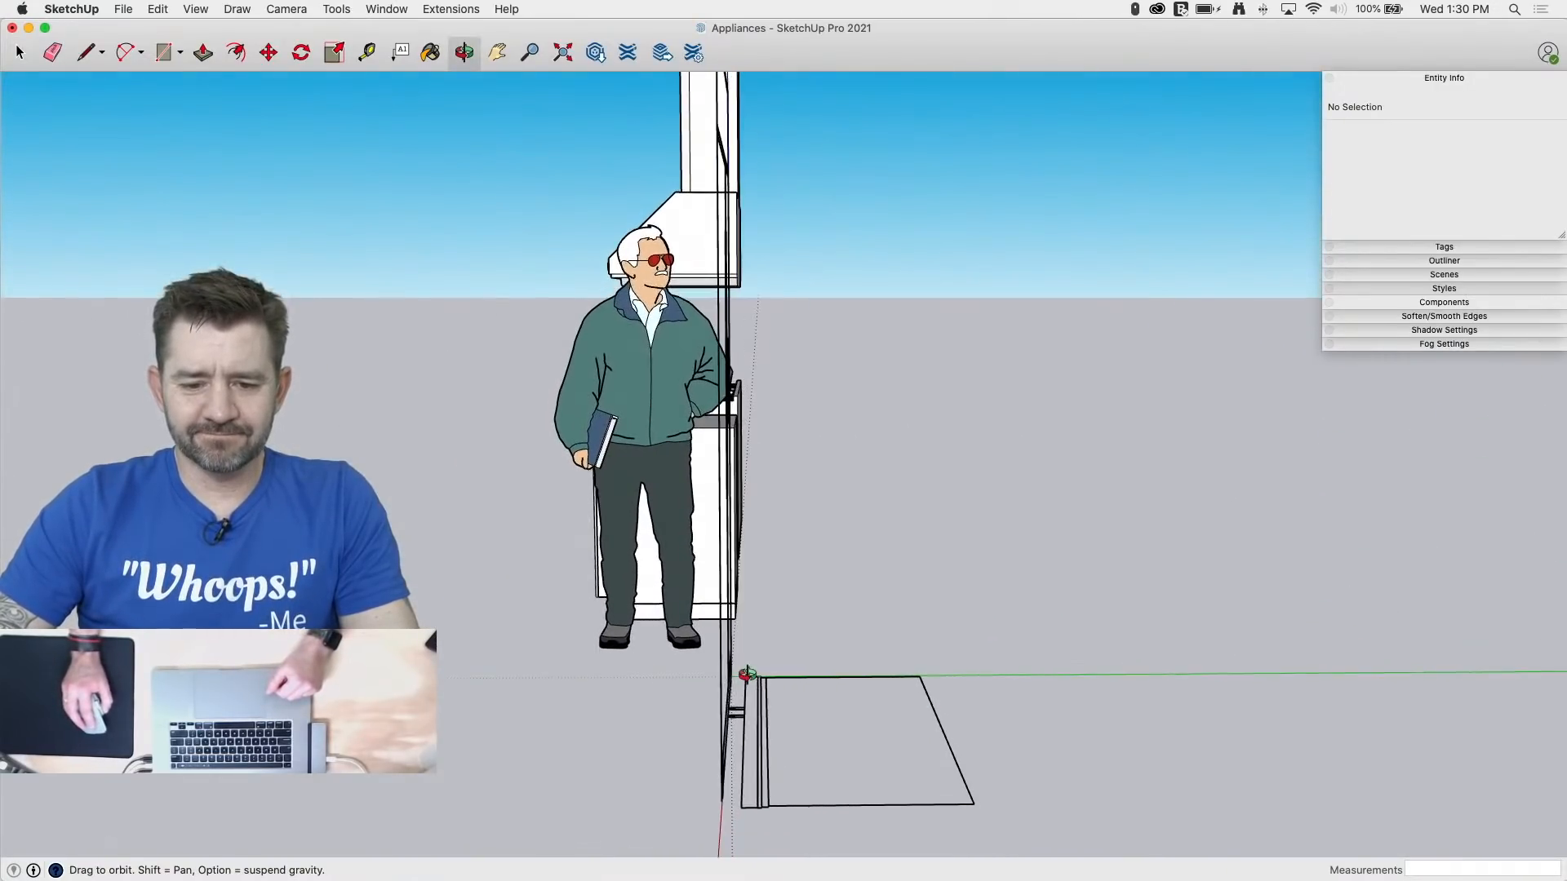
pyautogui.moveTo(757, 775); pyautogui.dragTo(1159, 877, button='middle')
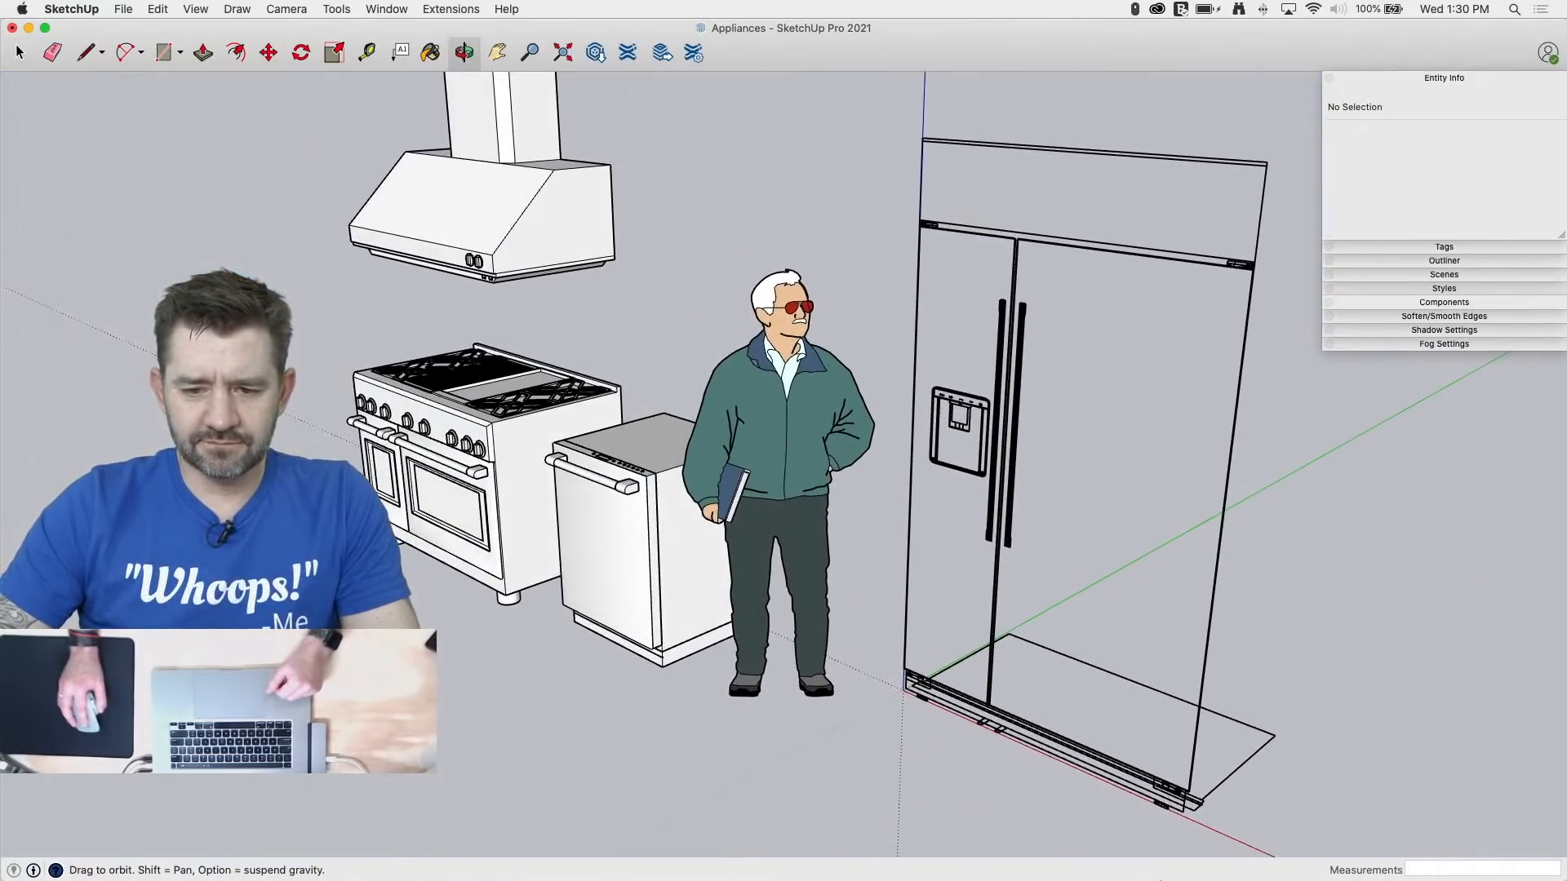
pyautogui.scroll(3, 1076, 336)
pyautogui.scroll(10, 871, 285)
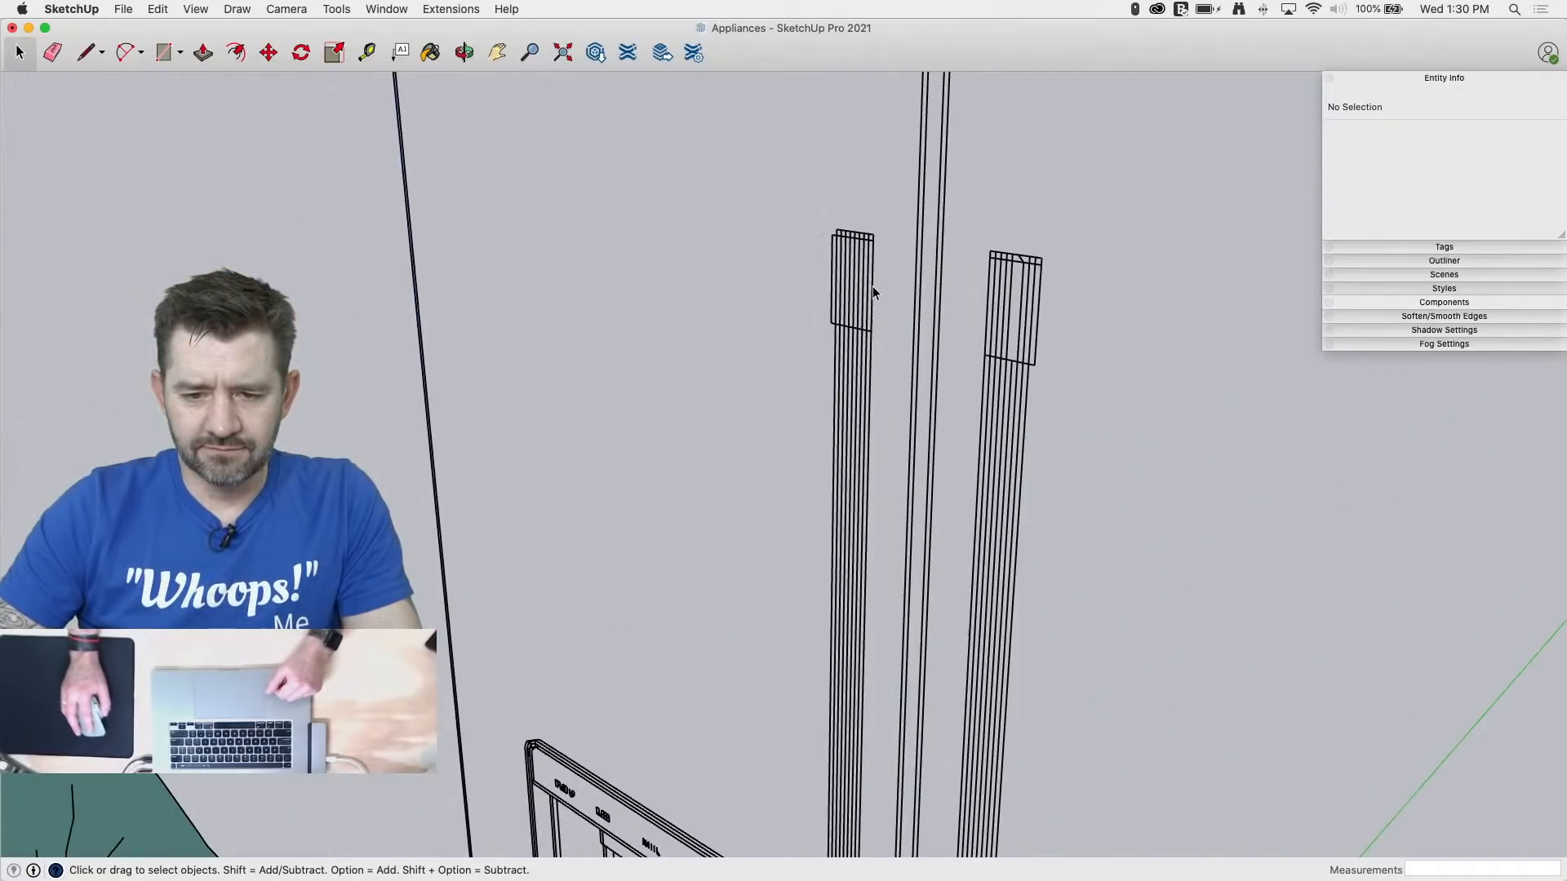
pyautogui.scroll(-10, 873, 286)
pyautogui.moveTo(859, 457); pyautogui.dragTo(776, 438, button='middle')
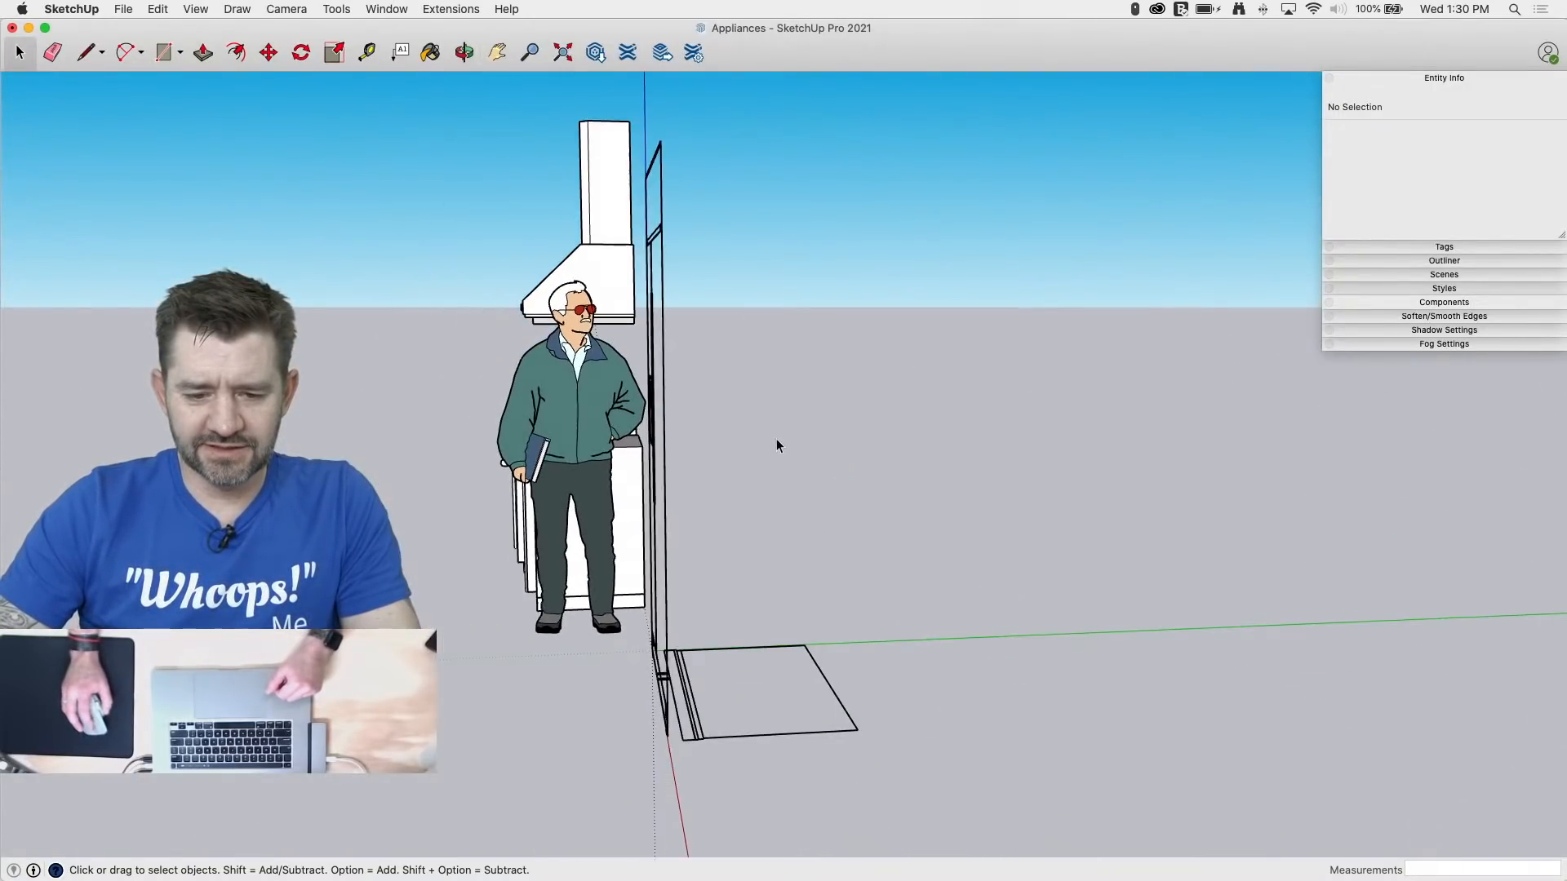
pyautogui.click(814, 732)
pyautogui.press('m')
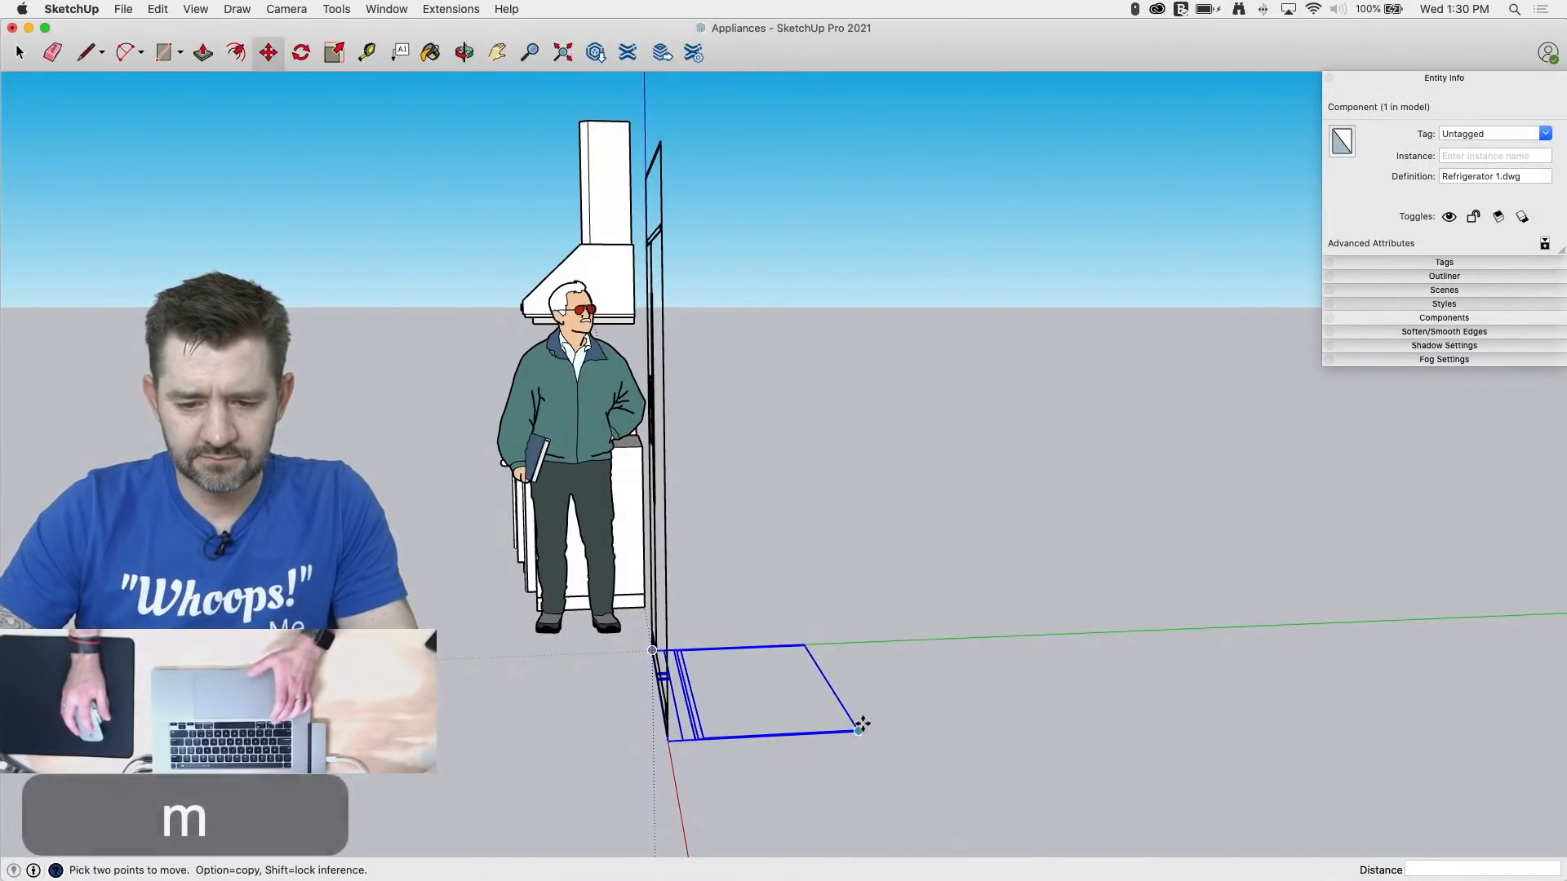
pyautogui.click(830, 686)
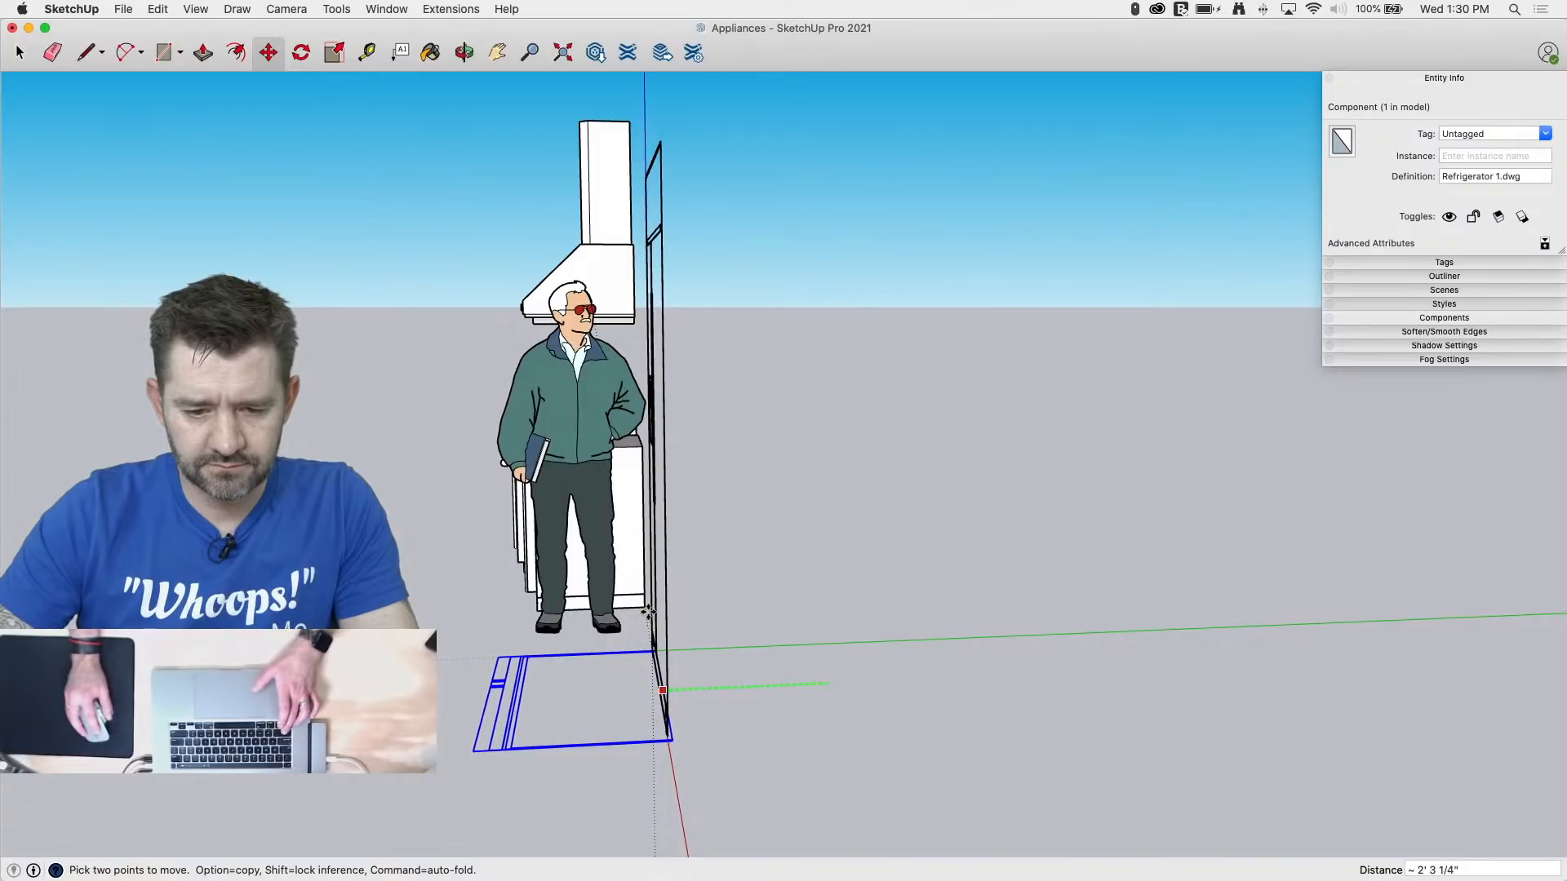
pyautogui.moveTo(493, 757); pyautogui.dragTo(944, 846, button='middle')
pyautogui.scroll(-3, 927, 815)
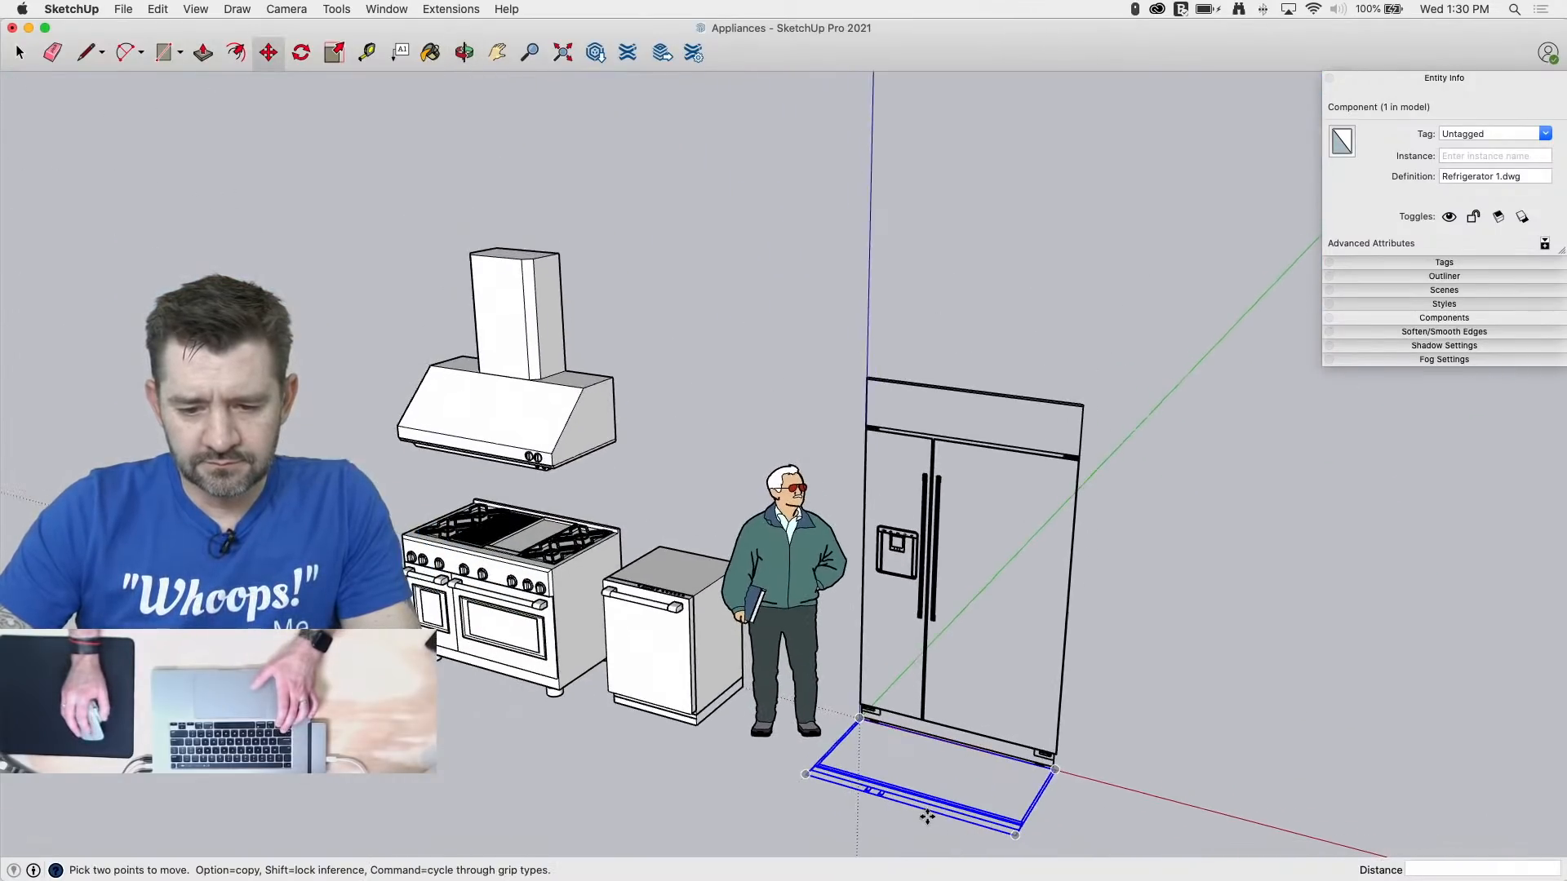
# Step: Draw a rectangle over the refrigerator body in the plan, from the back corner at the elevation to the diagonally opposite front corner behind the door strips
pyautogui.scroll(6, 920, 811)
pyautogui.scroll(3, 907, 815)
pyautogui.press('space')
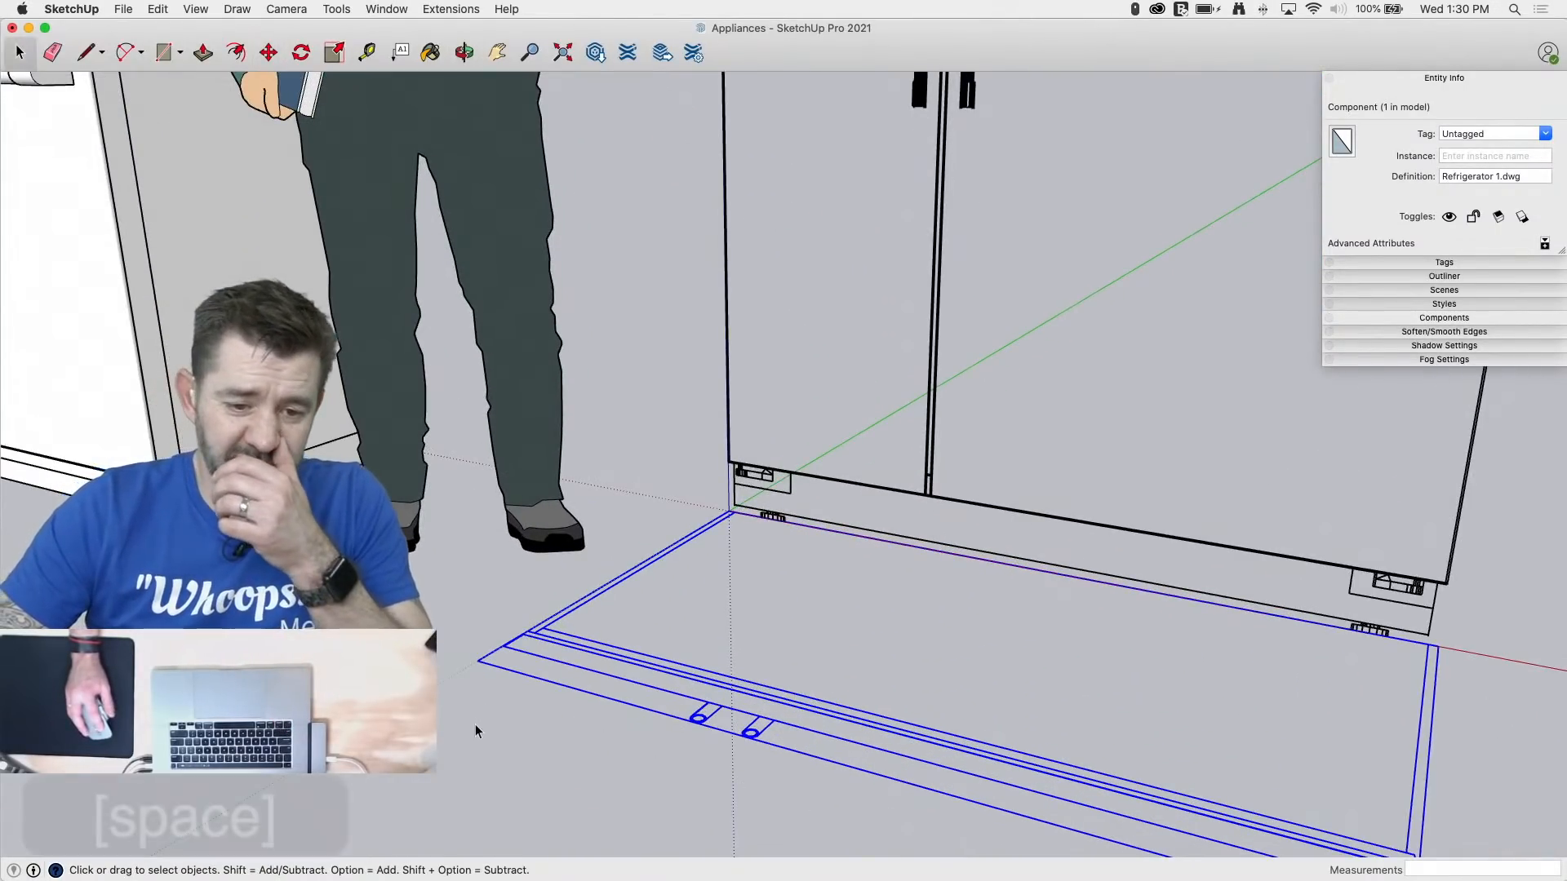
pyautogui.click(476, 727)
pyautogui.press('r')
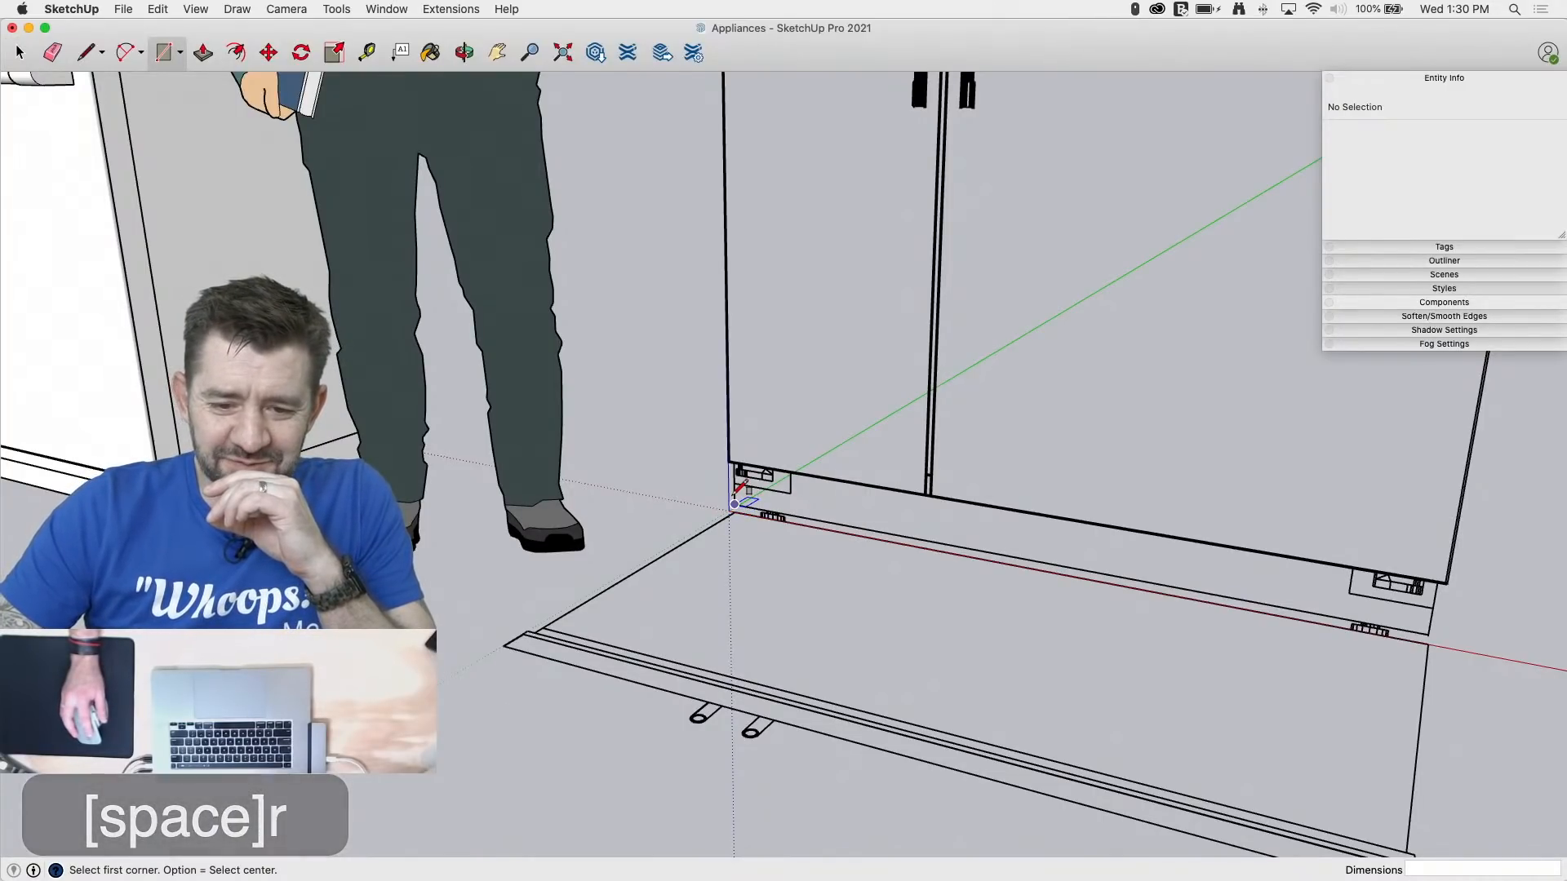
pyautogui.click(735, 512)
pyautogui.moveTo(690, 694); pyautogui.dragTo(671, 687, button='middle')
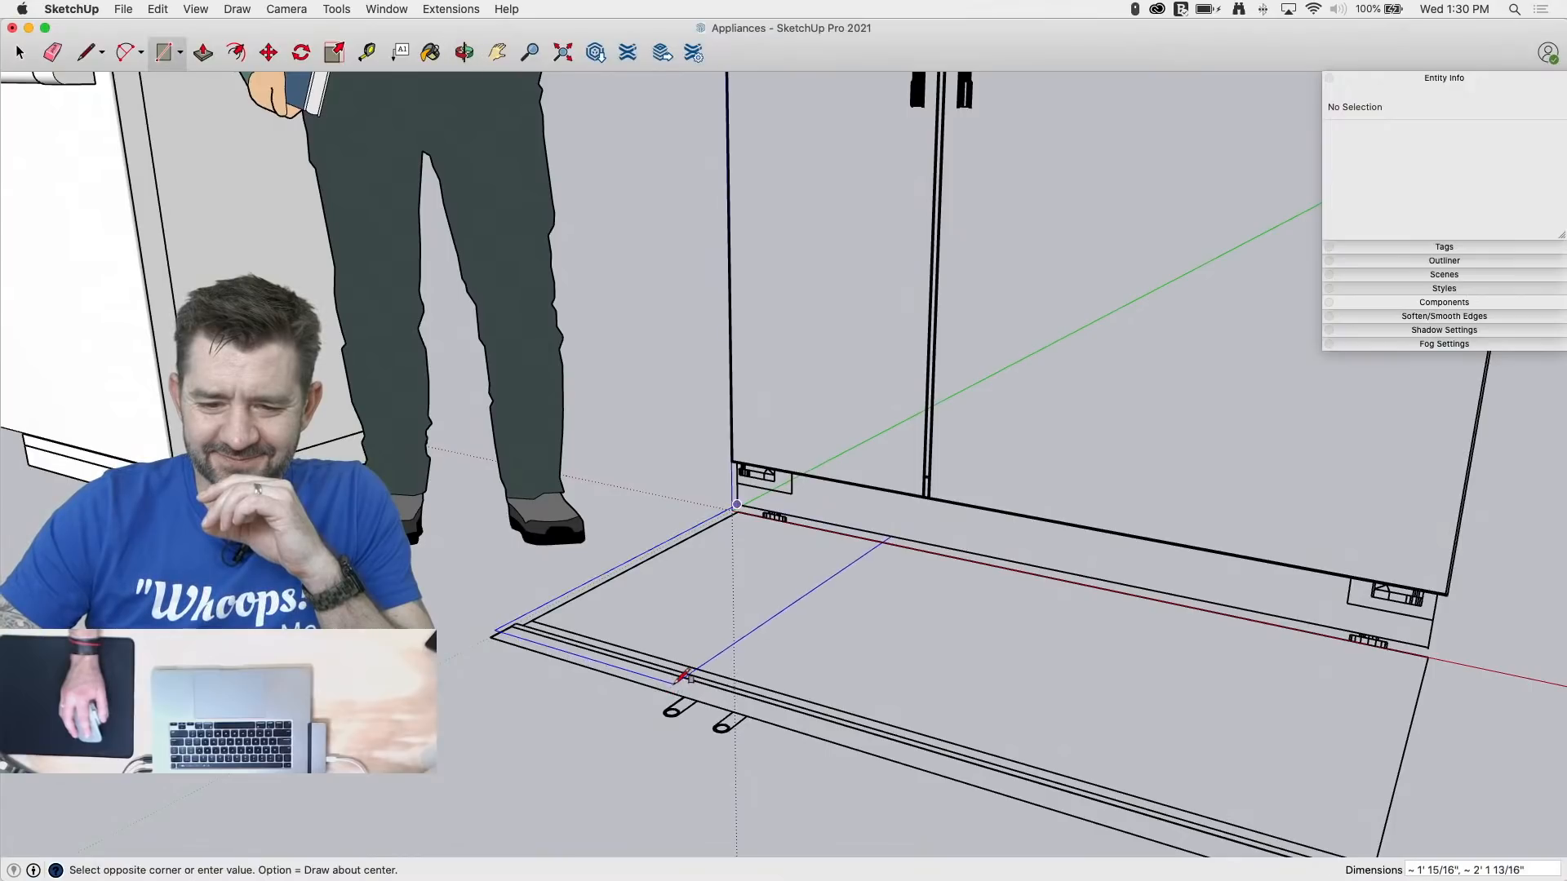
pyautogui.scroll(-3, 891, 655)
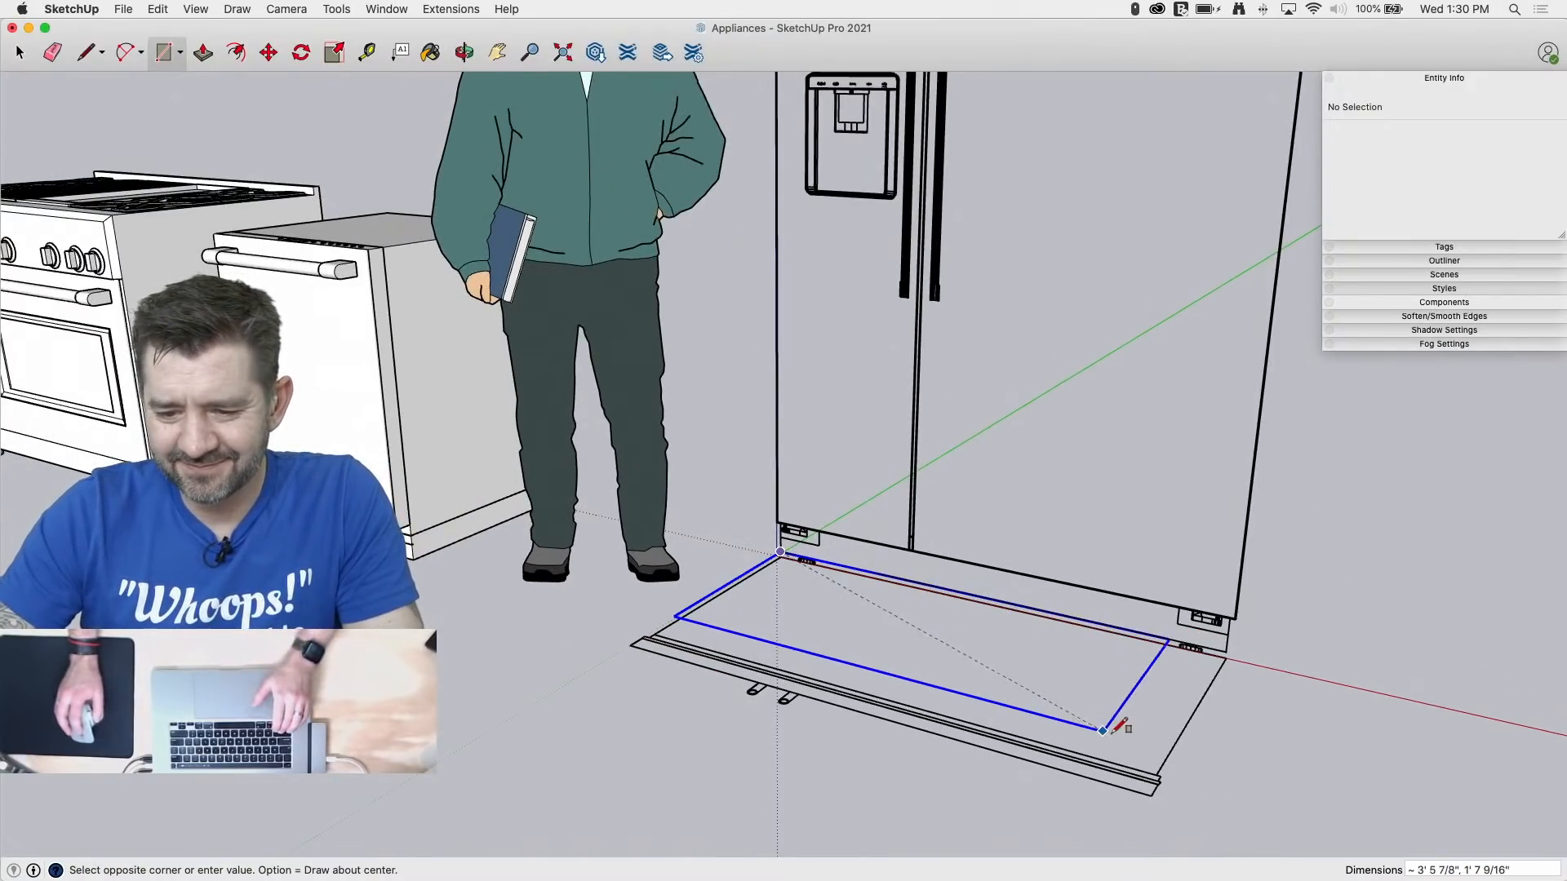
pyautogui.click(1157, 767)
# Step: Push/Pull the refrigerator's base rectangle up about 6' 11 9/16" to the top corner of the front elevation
pyautogui.moveTo(1241, 735); pyautogui.dragTo(870, 675, button='middle')
pyautogui.press('p')
pyautogui.moveTo(880, 610); pyautogui.dragTo(891, 538)
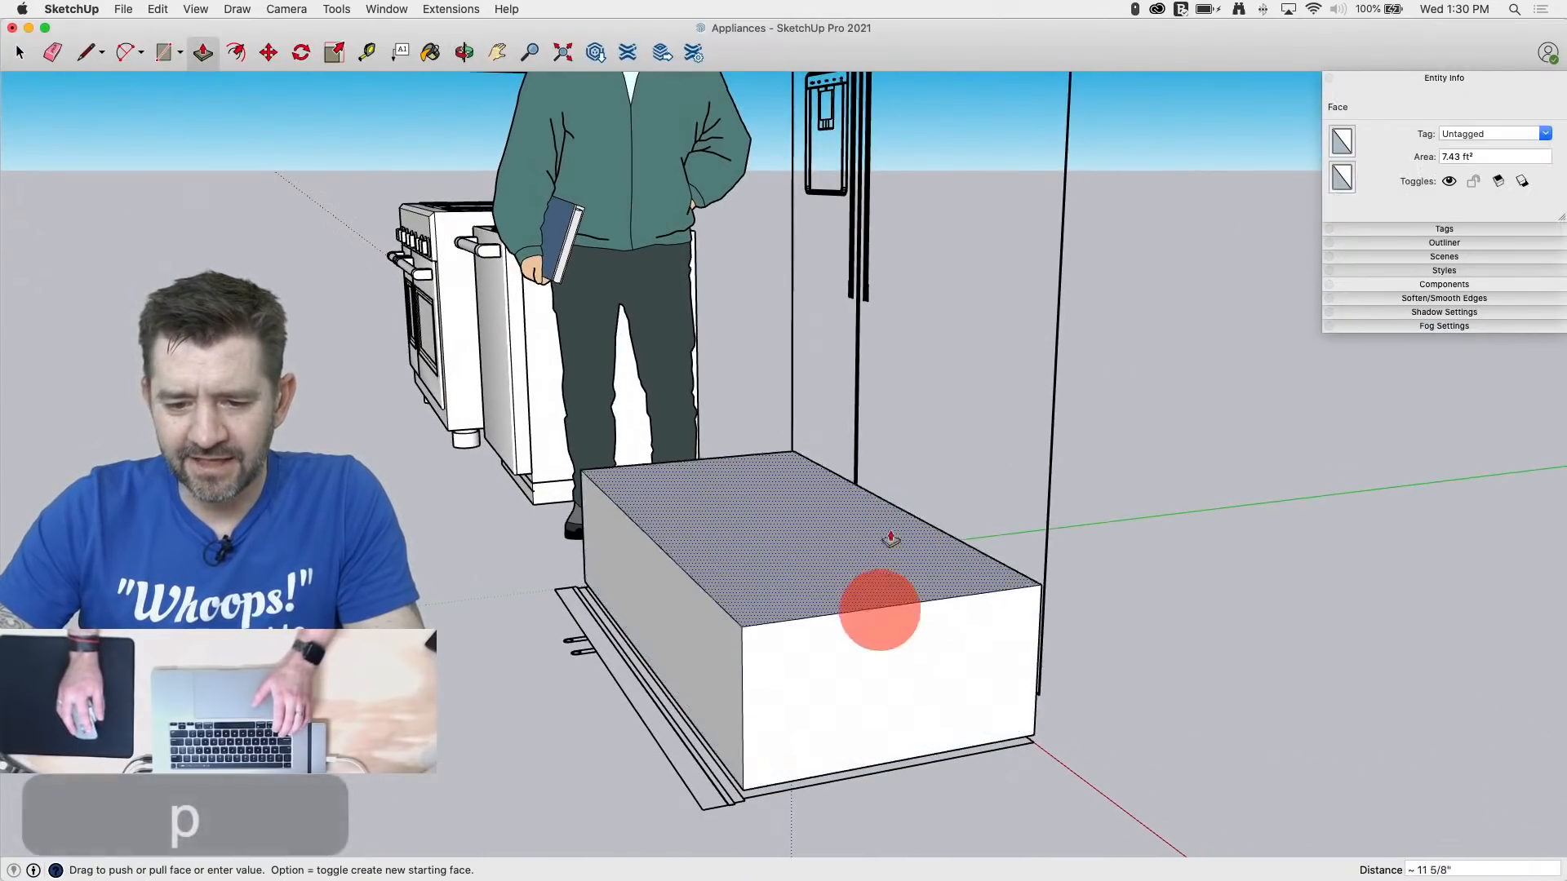
pyautogui.scroll(-4, 888, 492)
pyautogui.moveTo(1220, 308); pyautogui.dragTo(465, 231, button='middle')
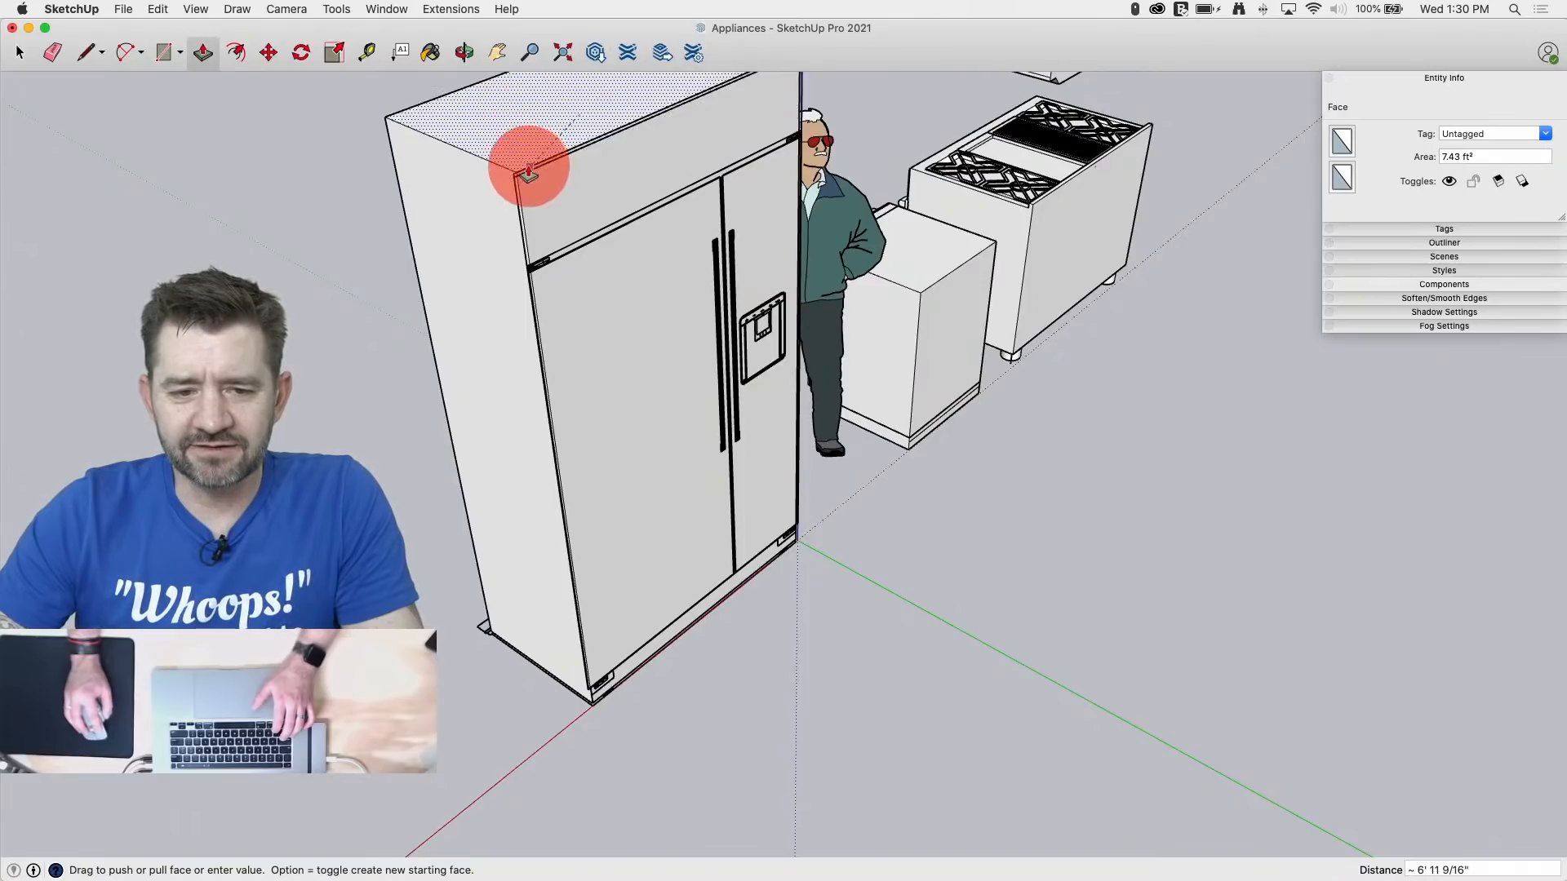
pyautogui.click(519, 176)
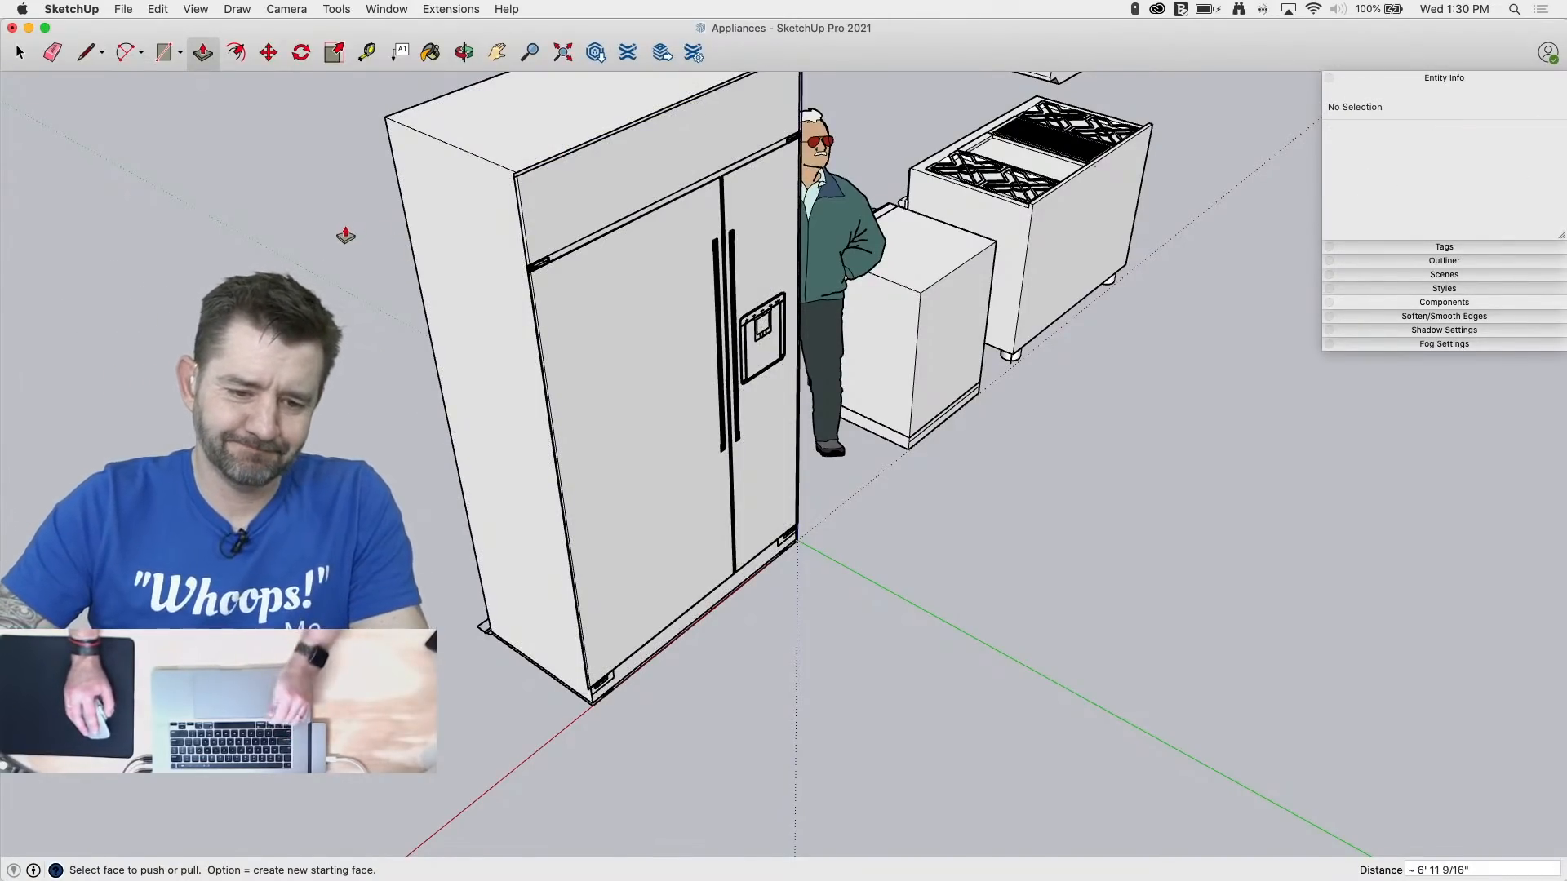
# Step: Examine the refrigerator body from the front and sides, including the door and handle lines of the plan at its base
pyautogui.moveTo(344, 225); pyautogui.dragTo(1065, 253, button='middle')
pyautogui.scroll(4, 829, 528)
pyautogui.scroll(-4, 923, 483)
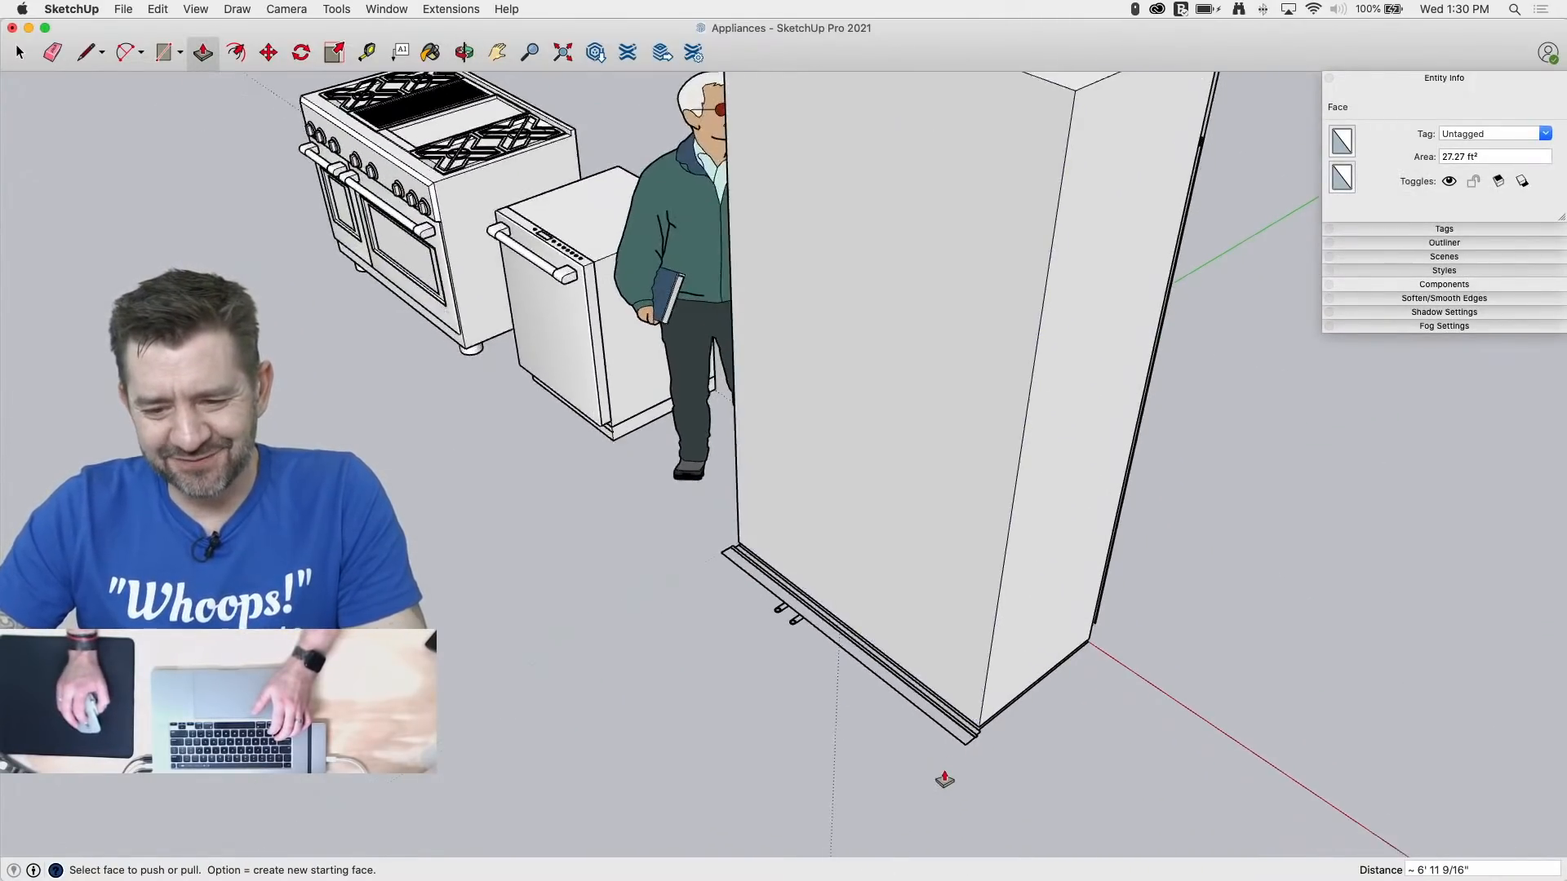
pyautogui.scroll(6, 954, 755)
pyautogui.scroll(2, 1011, 718)
pyautogui.scroll(-3, 1011, 717)
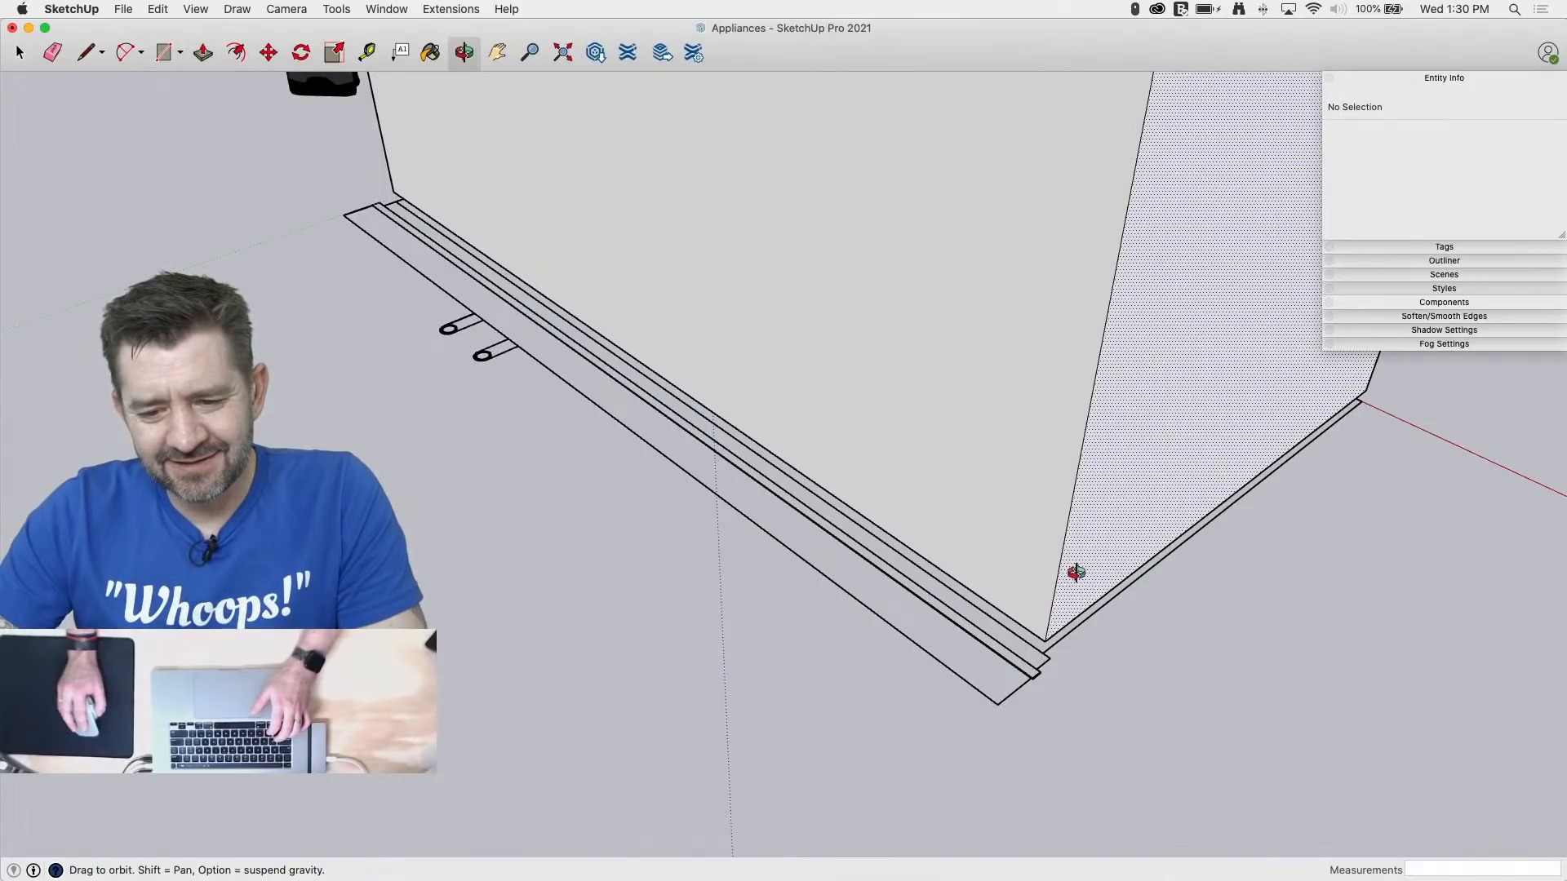
pyautogui.moveTo(1074, 571); pyautogui.dragTo(1417, 560, button='middle')
pyautogui.scroll(-8, 1077, 538)
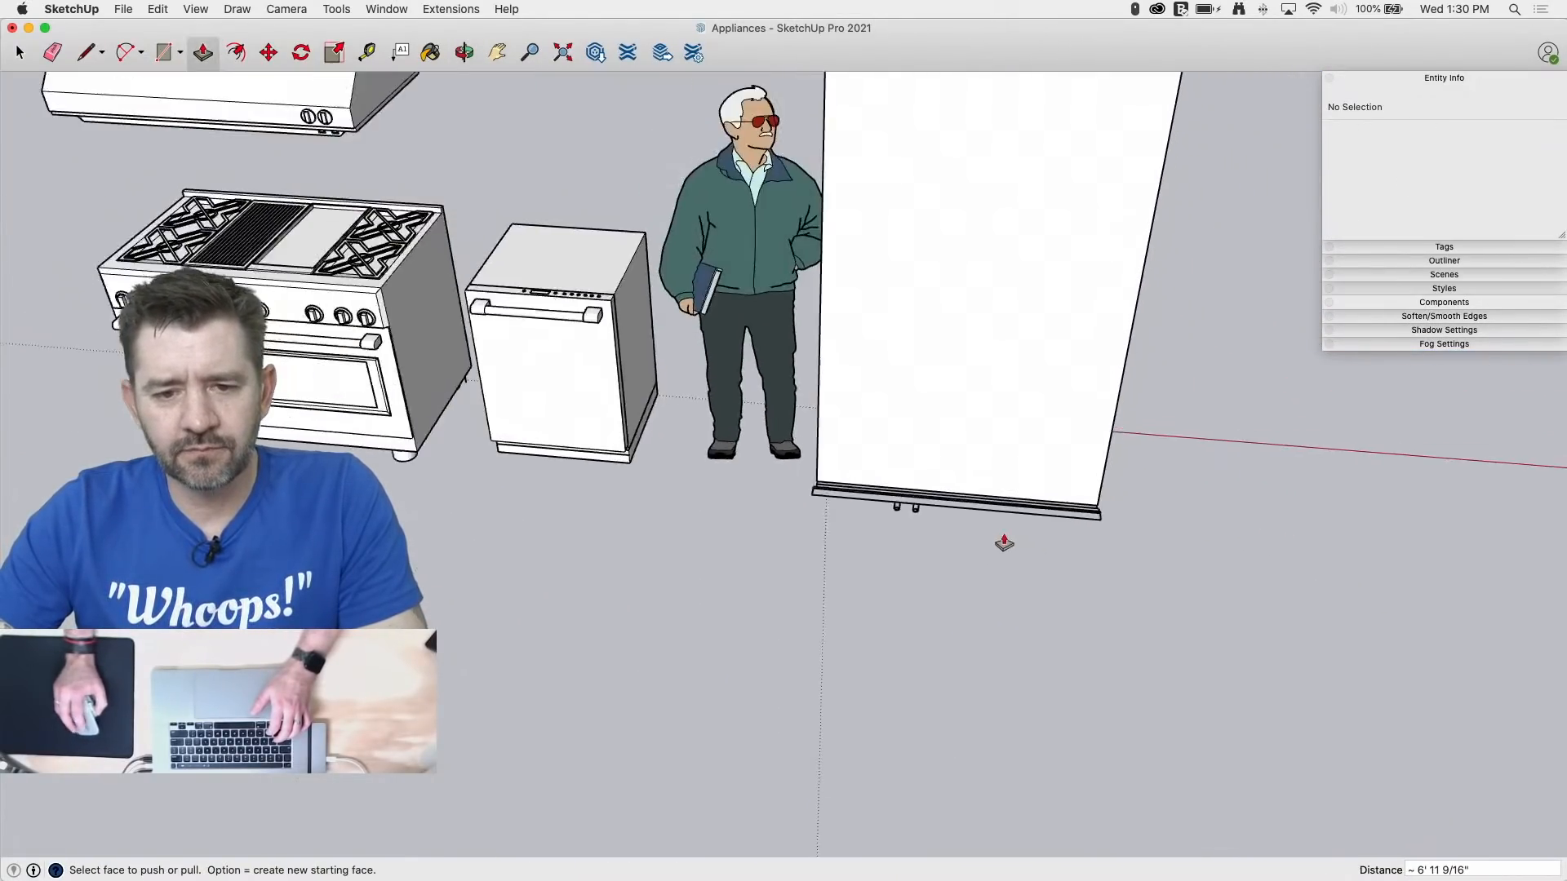
pyautogui.scroll(5, 1005, 269)
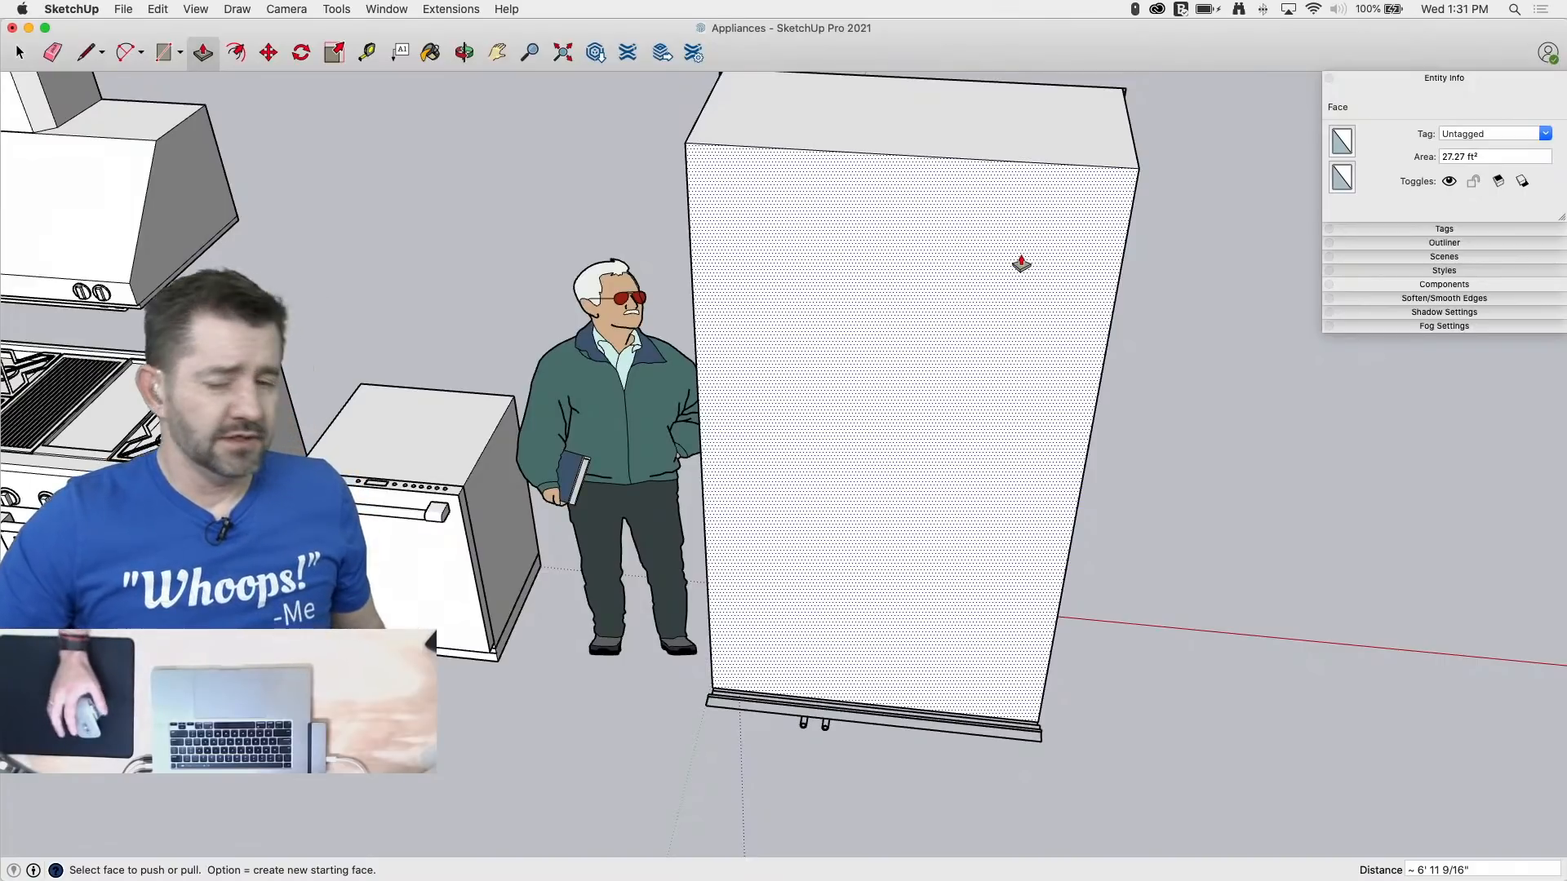
pyautogui.moveTo(1305, 629)
pyautogui.mouseDown(button='middle')
pyautogui.moveTo(1178, 539)
pyautogui.moveTo(1164, 594)
pyautogui.moveTo(1319, 651)
pyautogui.mouseUp(button='middle')
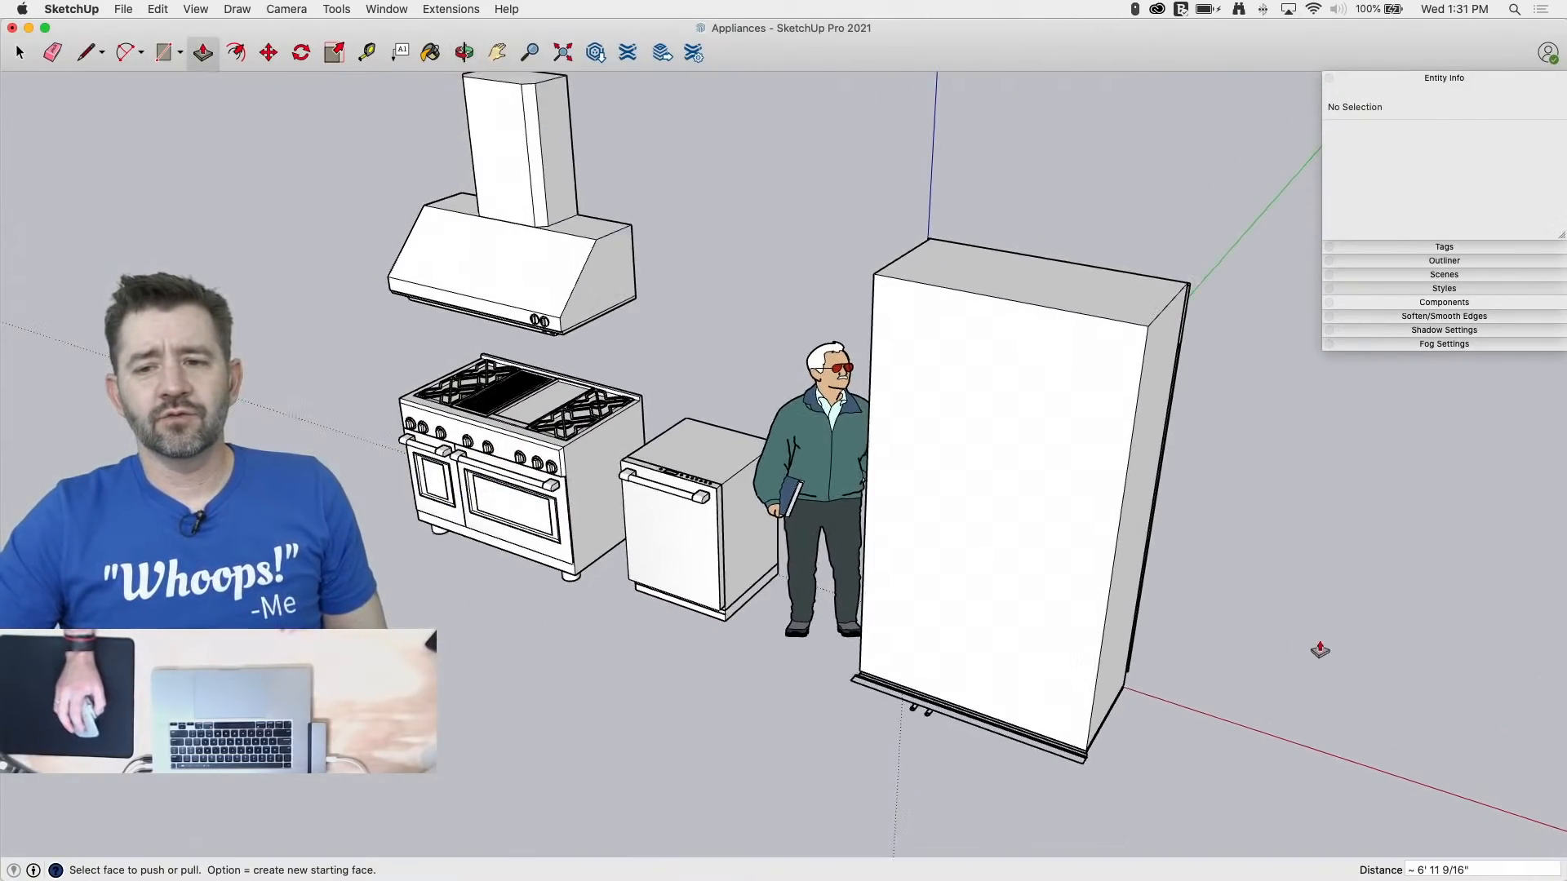
pyautogui.scroll(2, 1145, 430)
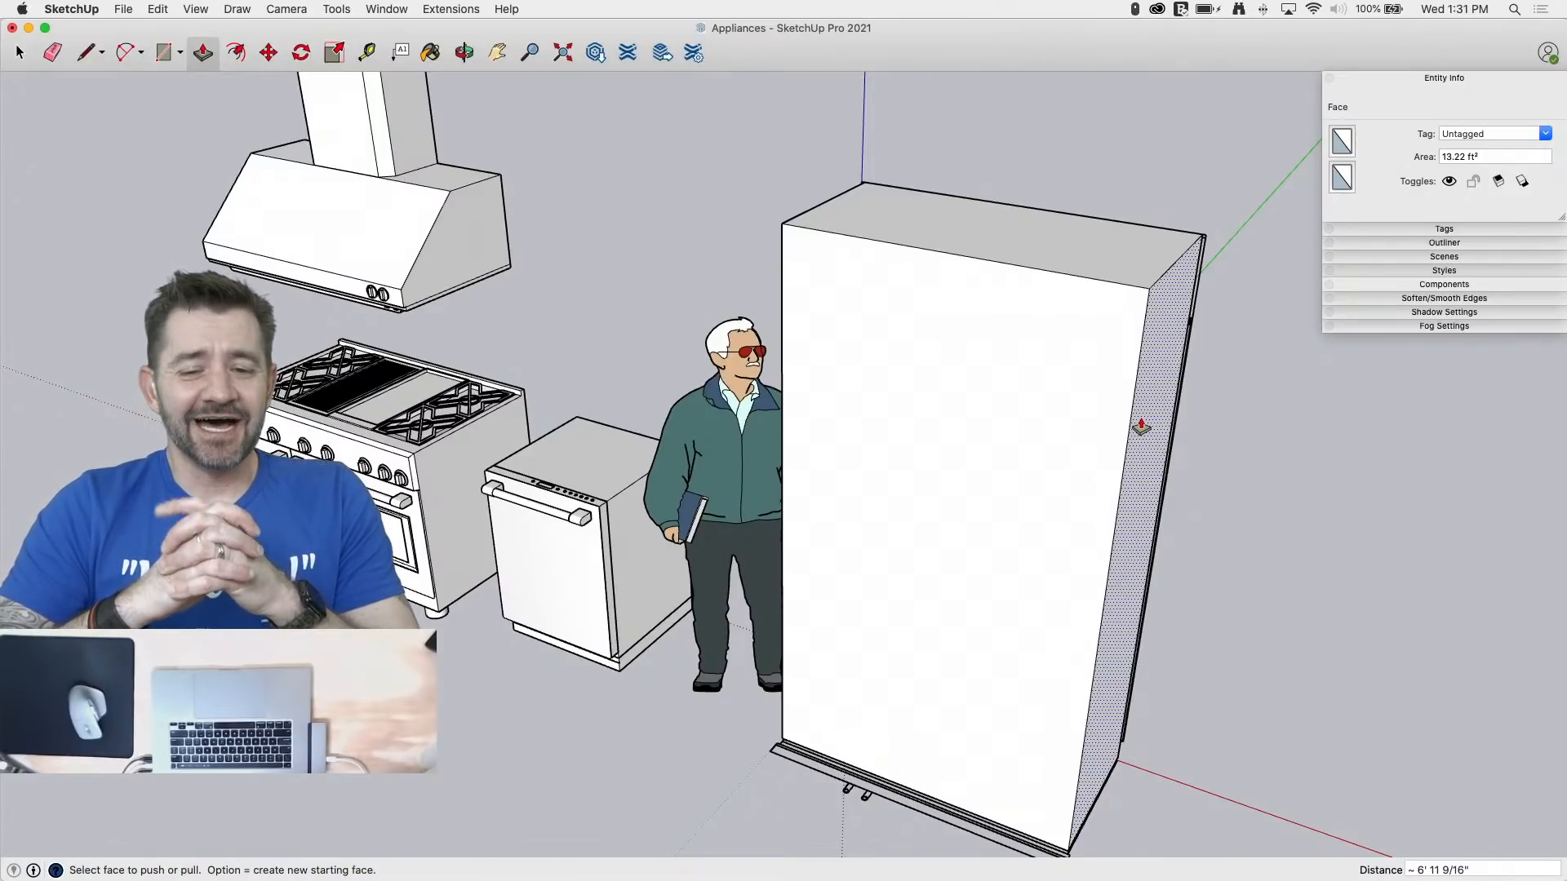
# Step: Save the Appliances model
pyautogui.press('super+s')
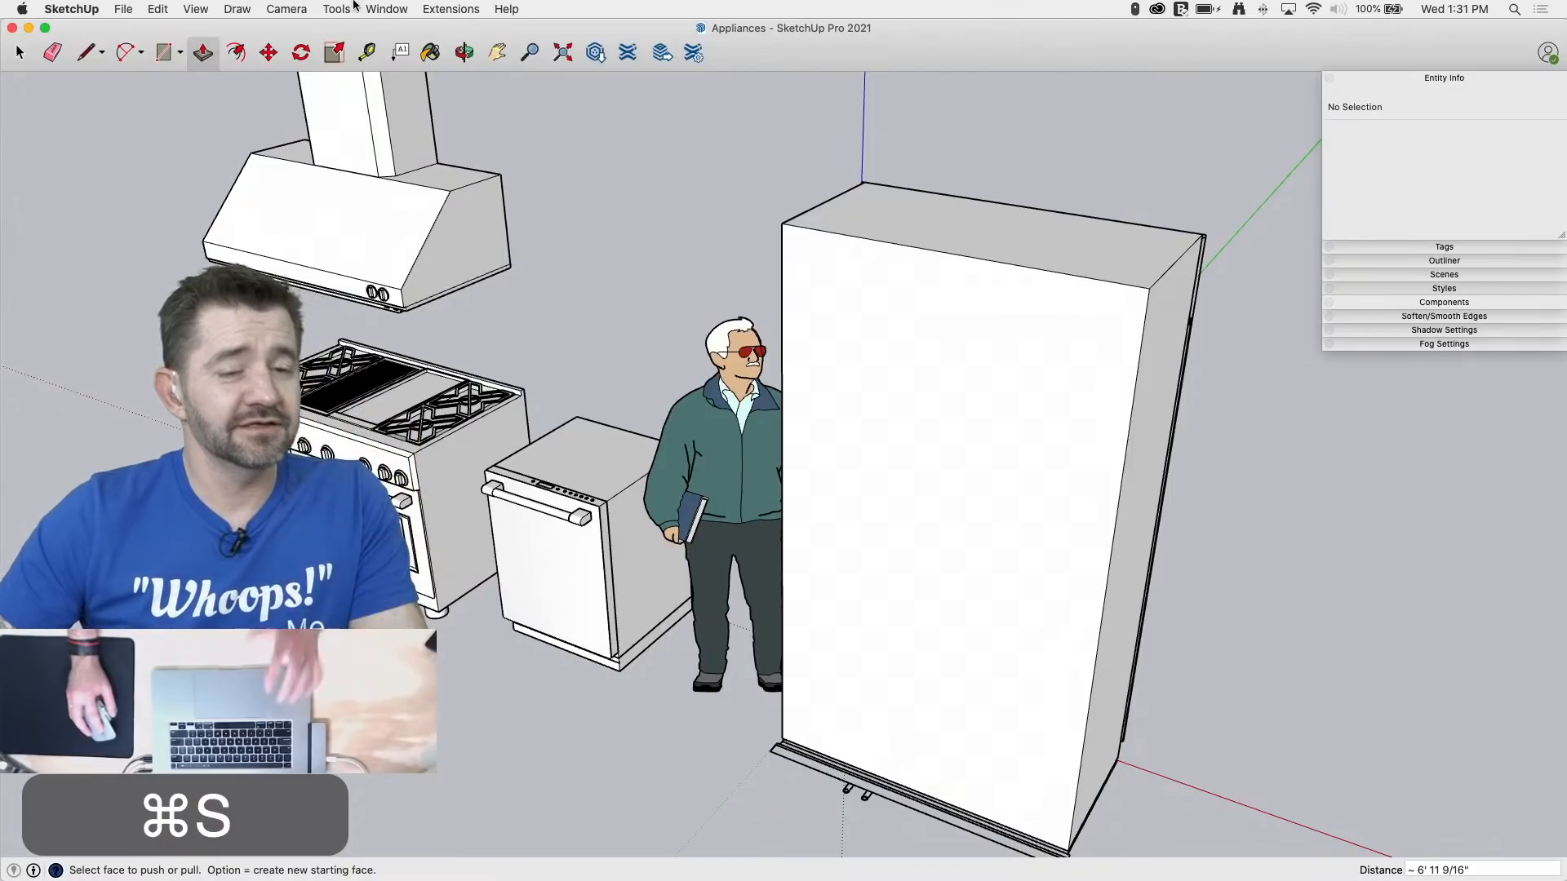
# Step: Place filled, 1" extruded 3D text reading "Back in a few minutes!" on the large blank face of the refrigerator body
pyautogui.click(277, 9)
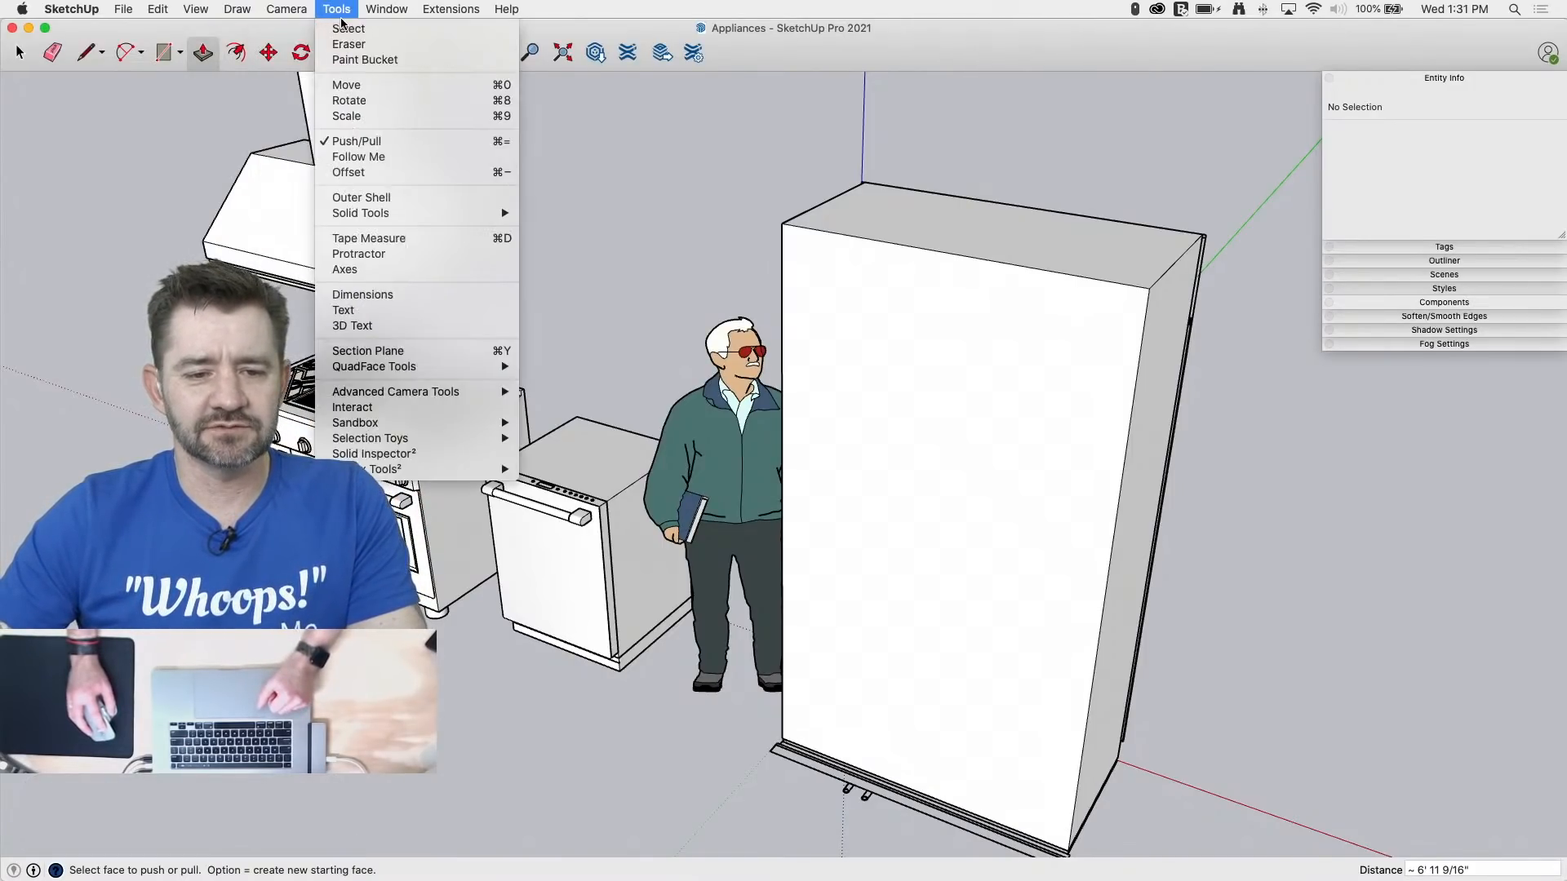
pyautogui.click(351, 325)
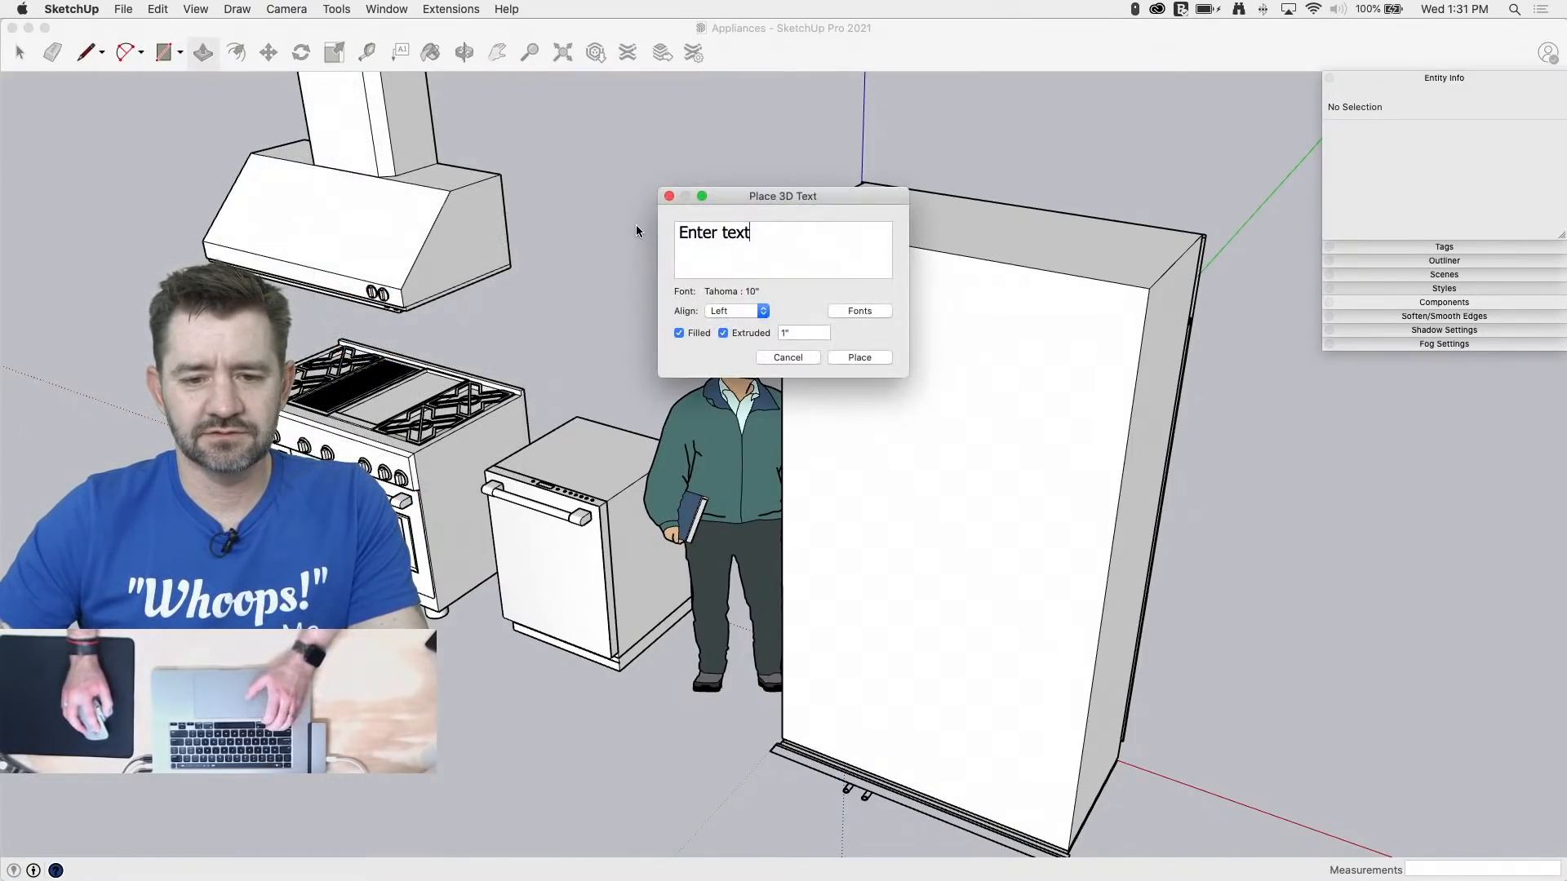
pyautogui.moveTo(782, 240); pyautogui.dragTo(649, 226)
pyautogui.write('B')
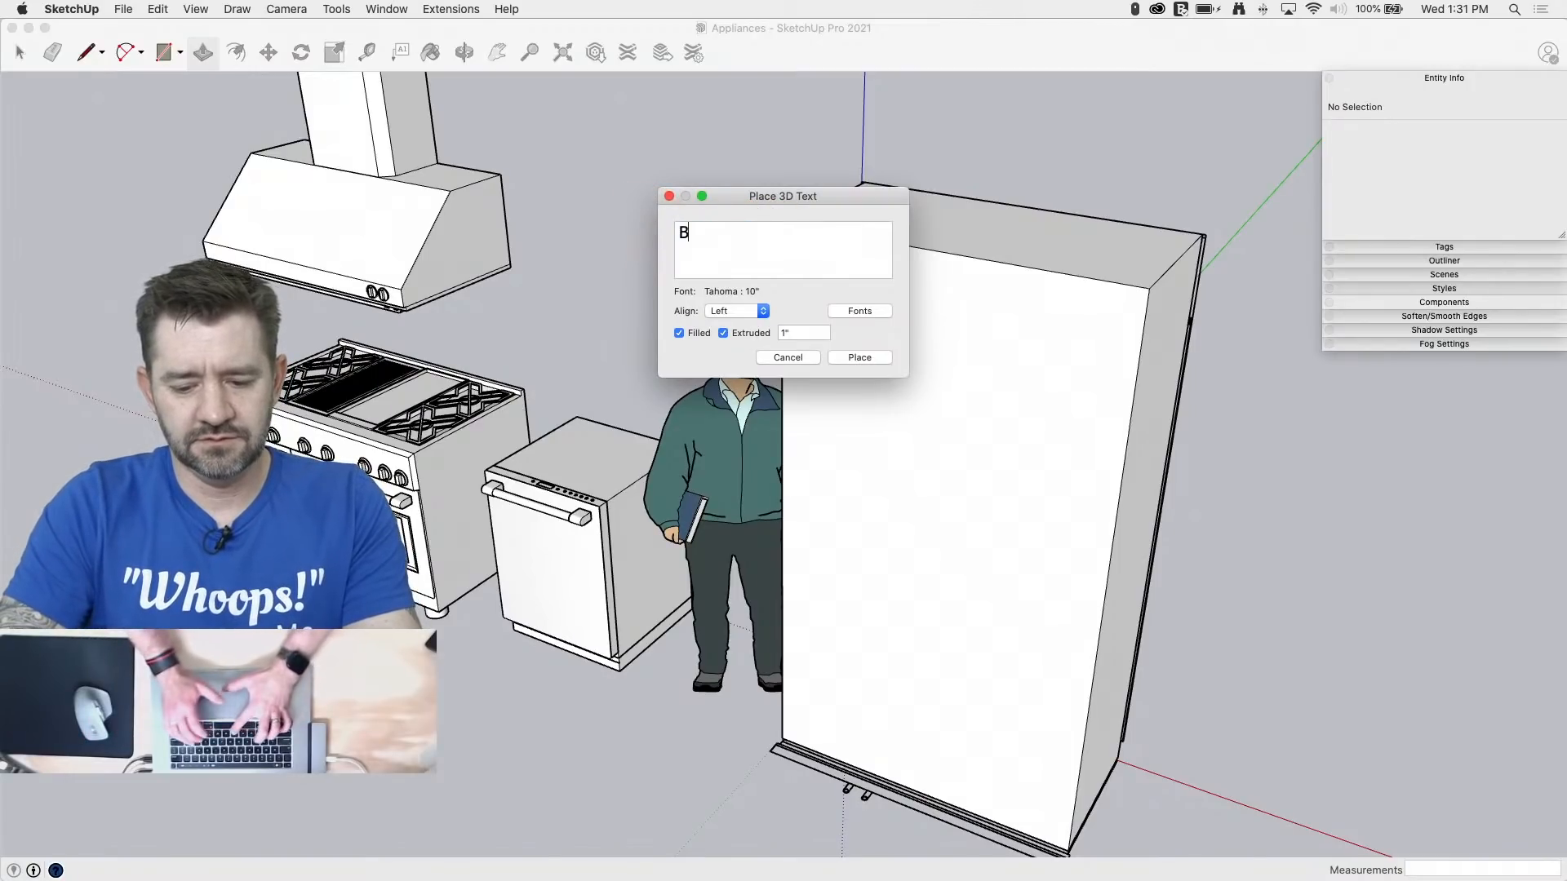
pyautogui.write('ack in a few minutes')
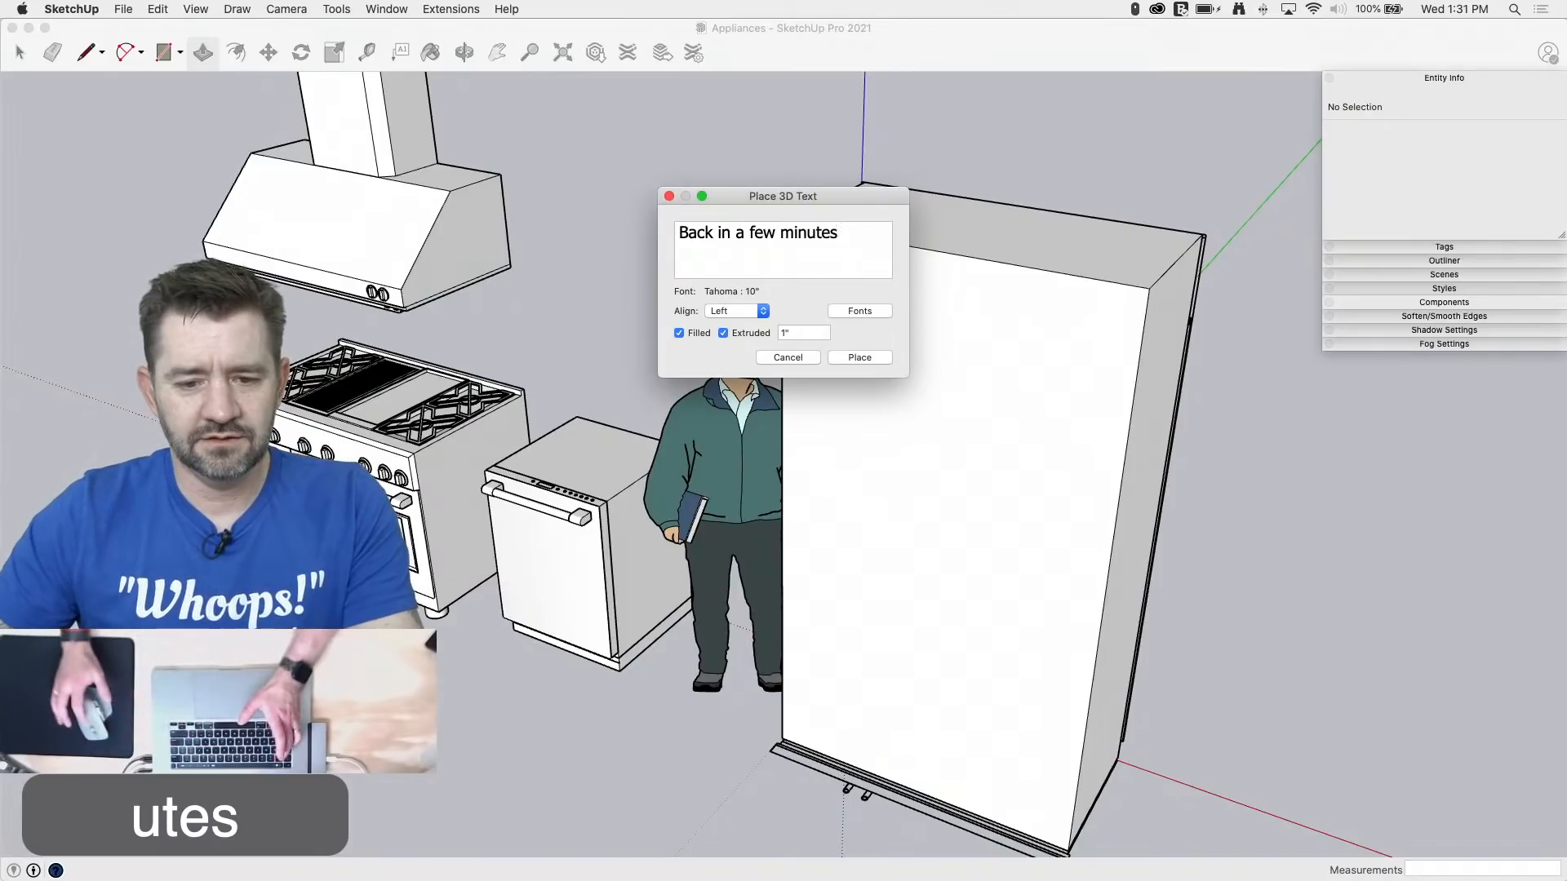
pyautogui.write('!')
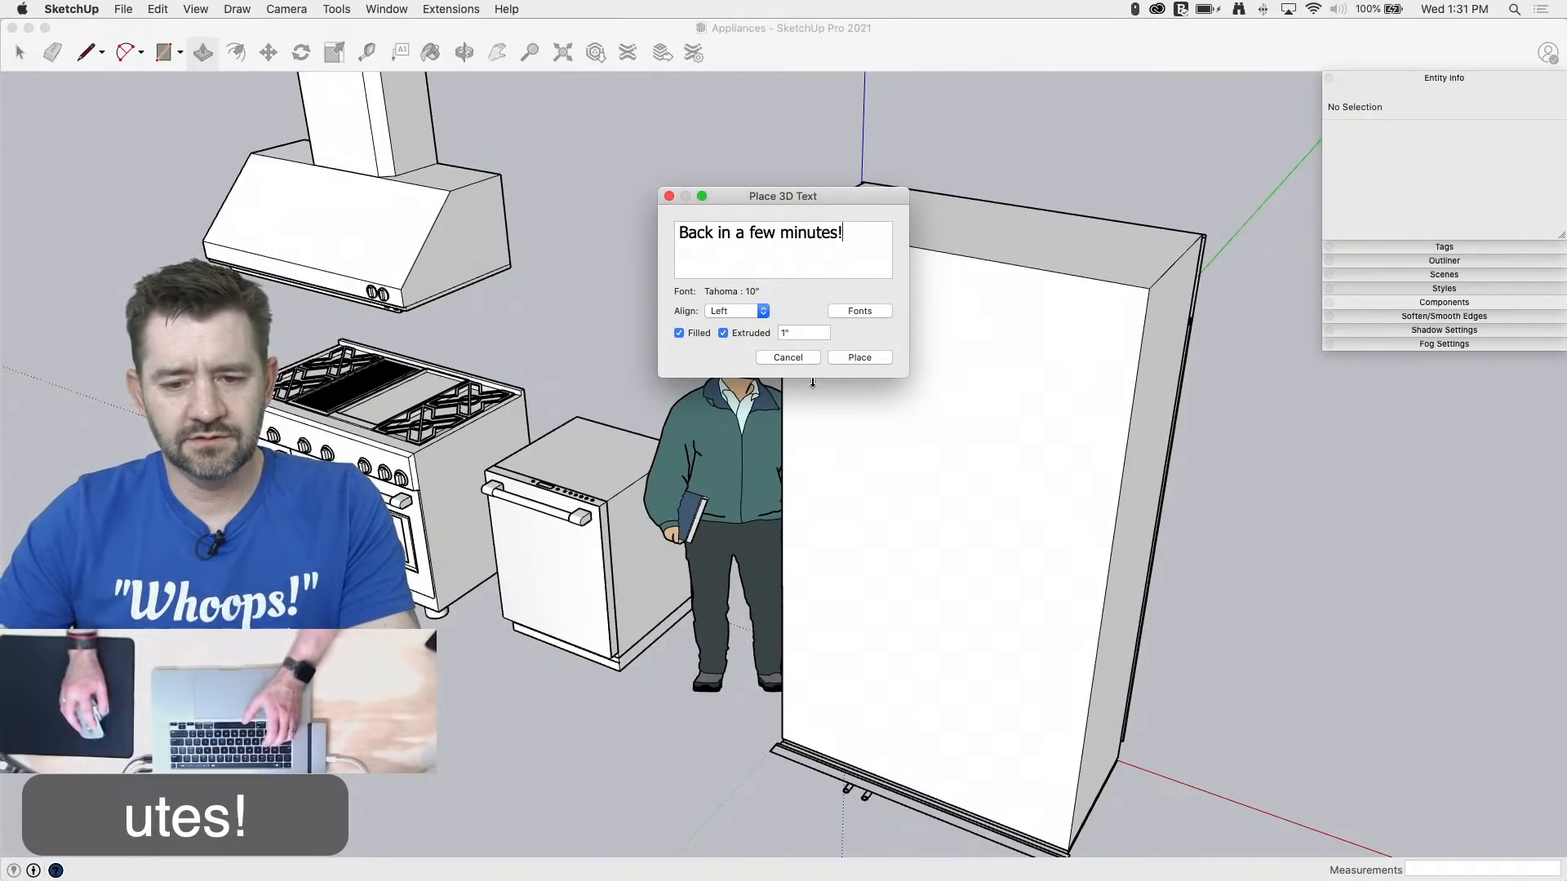
pyautogui.click(859, 358)
pyautogui.click(827, 322)
# Step: Scale the 3D text by about 0.37 and again by about 1.13 to fit the width of the refrigerator face
pyautogui.scroll(-3, 790, 372)
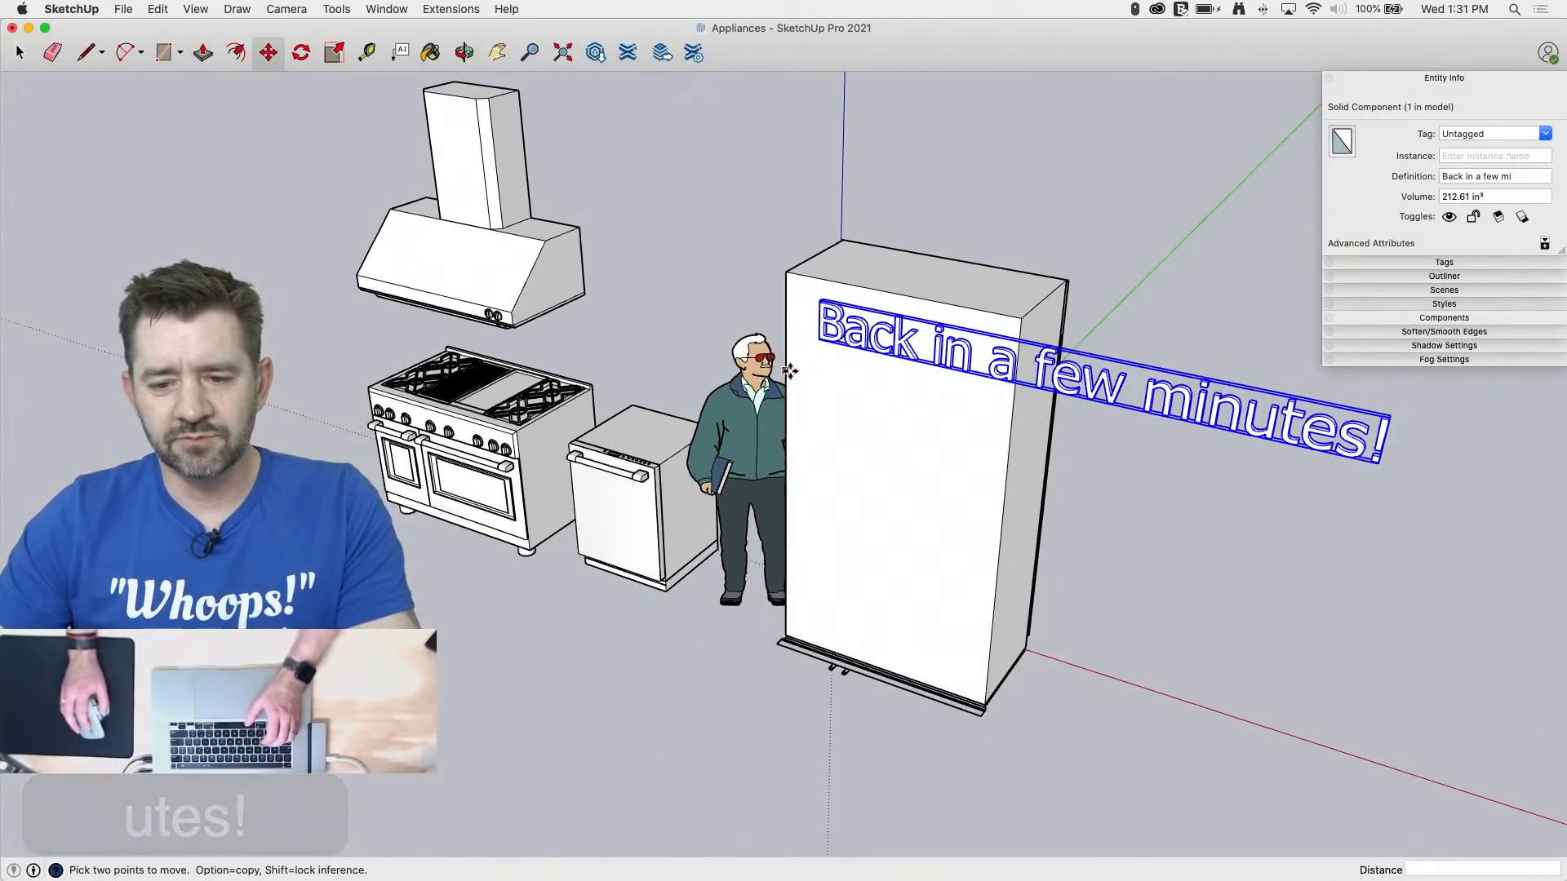
pyautogui.scroll(1, 1377, 449)
pyautogui.scroll(2, 1397, 408)
pyautogui.scroll(2, 1410, 406)
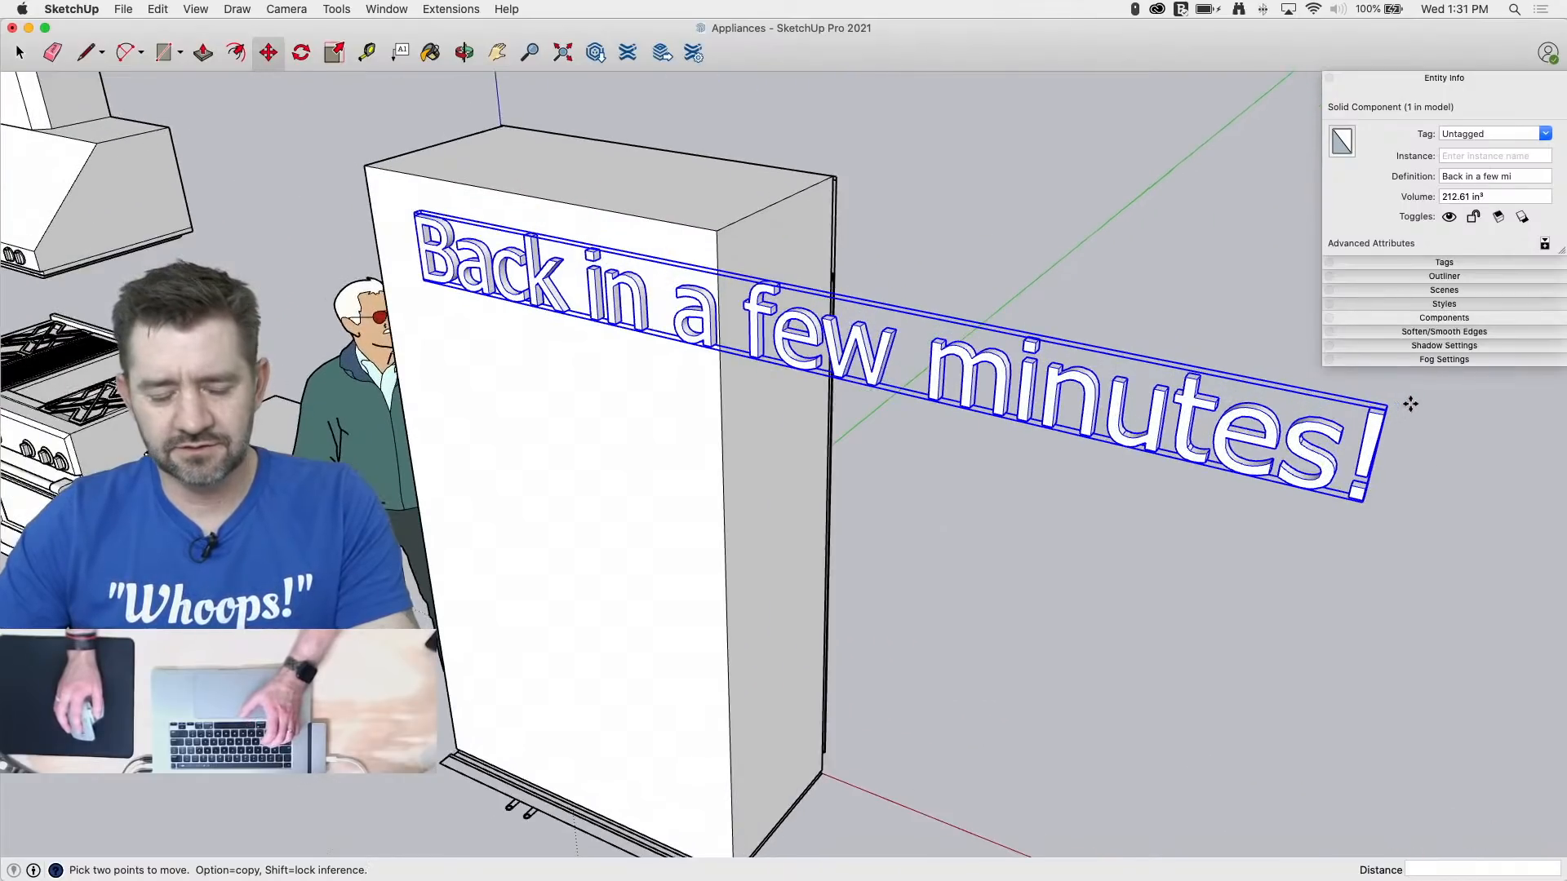
pyautogui.press('s')
pyautogui.moveTo(1385, 408); pyautogui.dragTo(679, 387)
pyautogui.scroll(4, 416, 291)
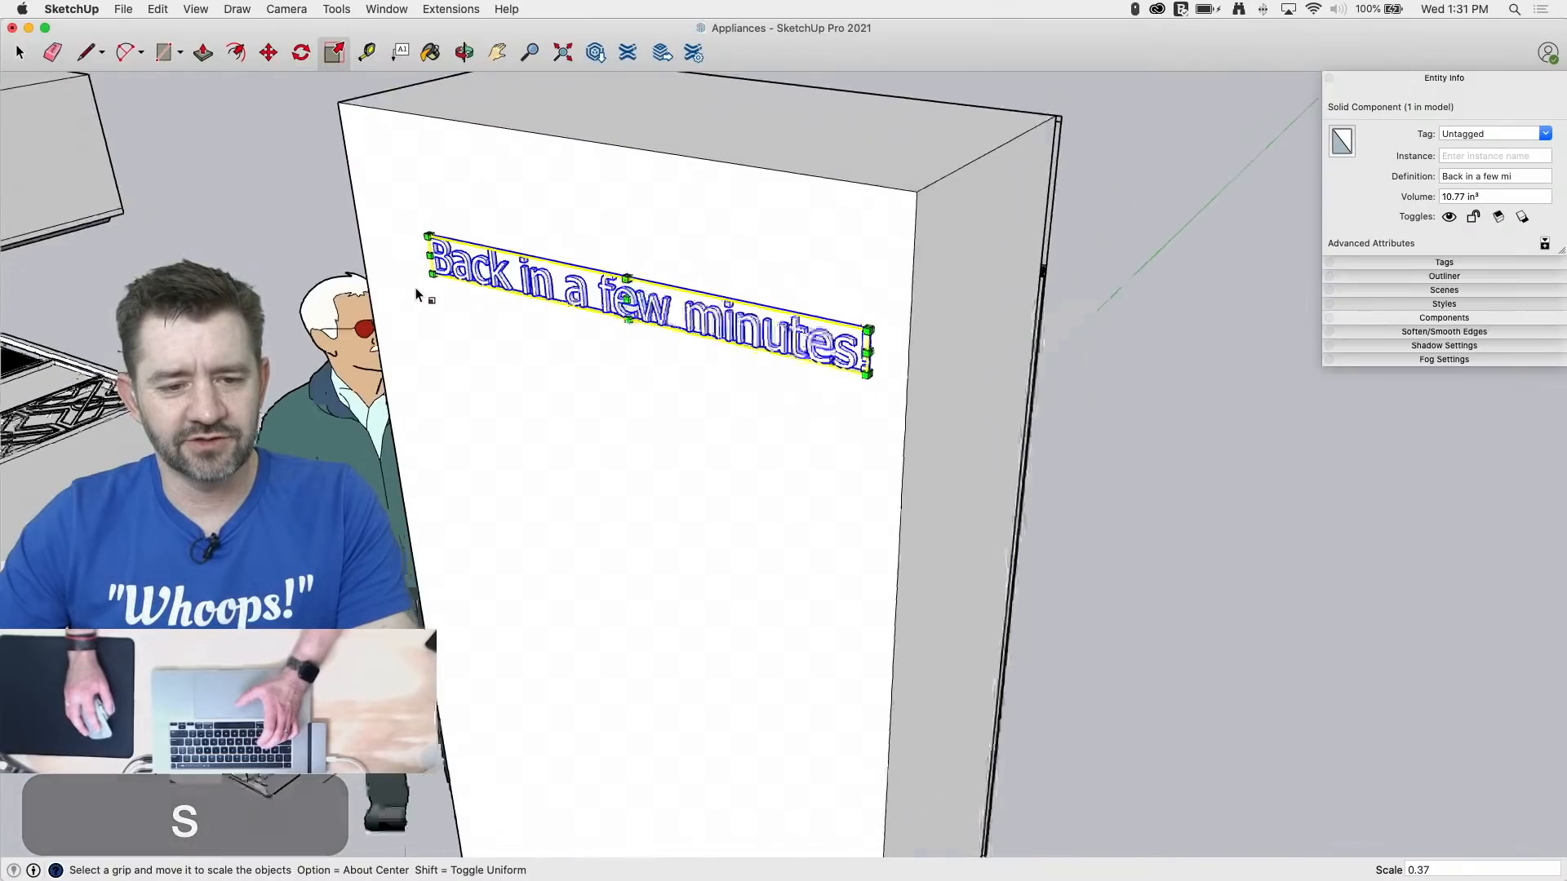
pyautogui.moveTo(428, 227); pyautogui.dragTo(381, 173)
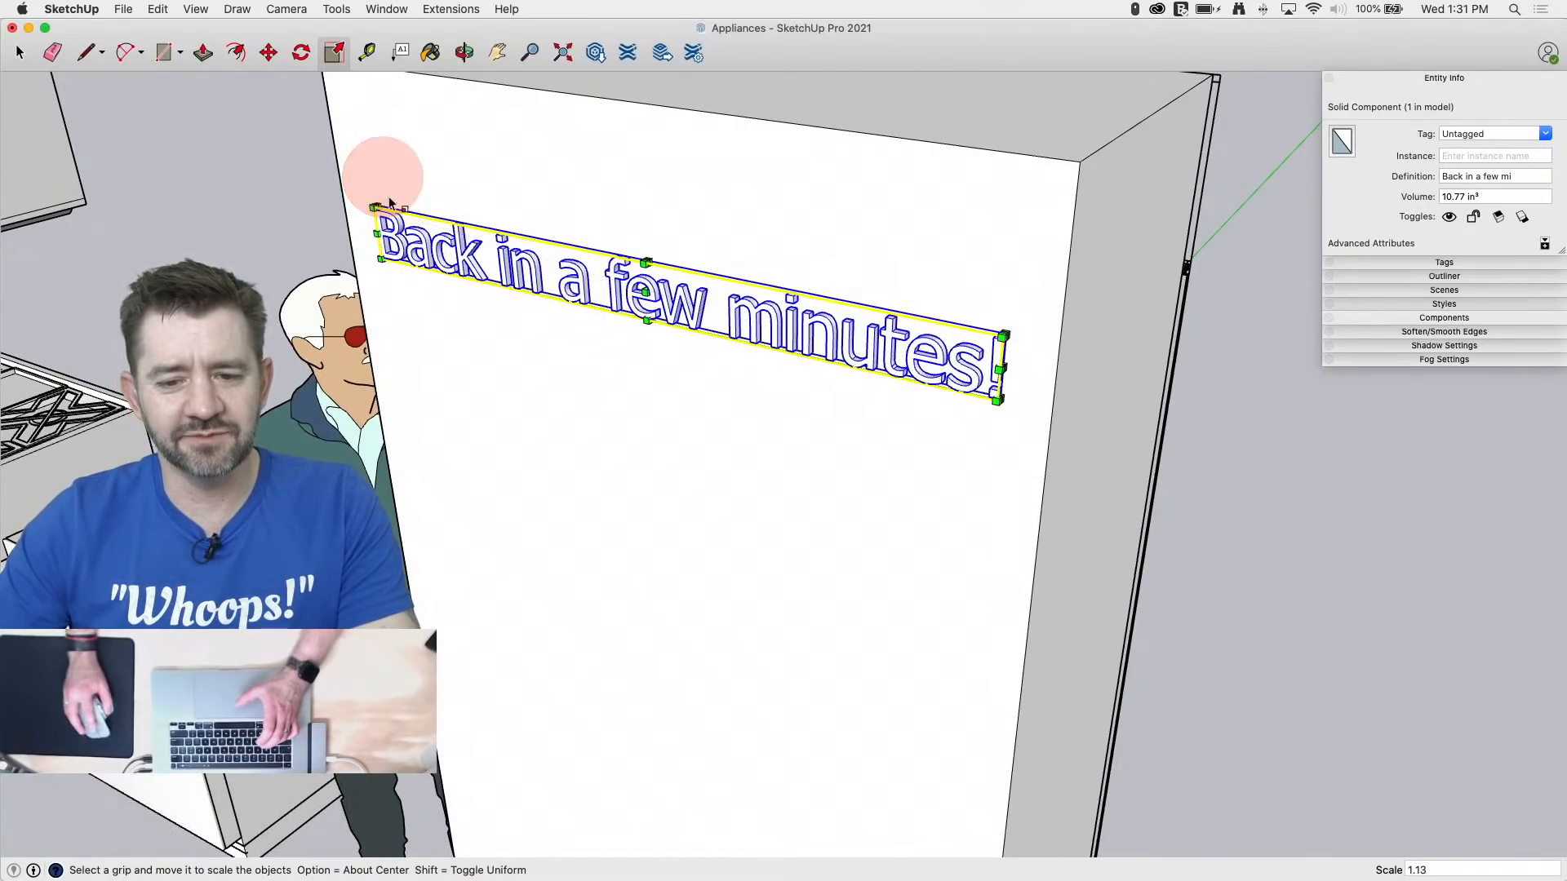
pyautogui.moveTo(693, 604); pyautogui.dragTo(986, 546, button='middle')
pyautogui.scroll(-5, 822, 556)
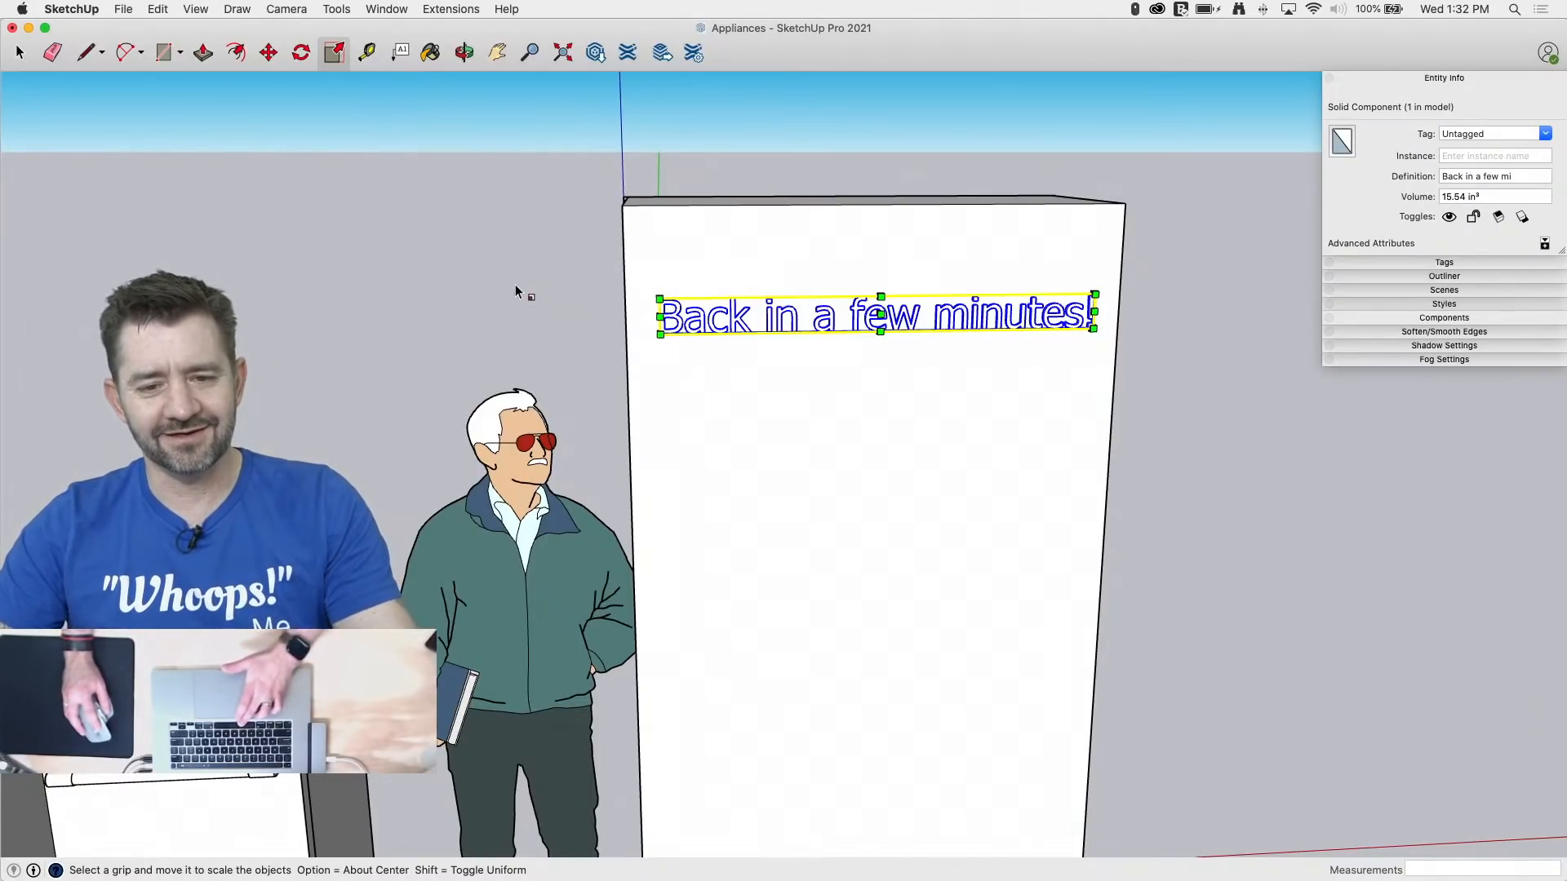
pyautogui.press('space')
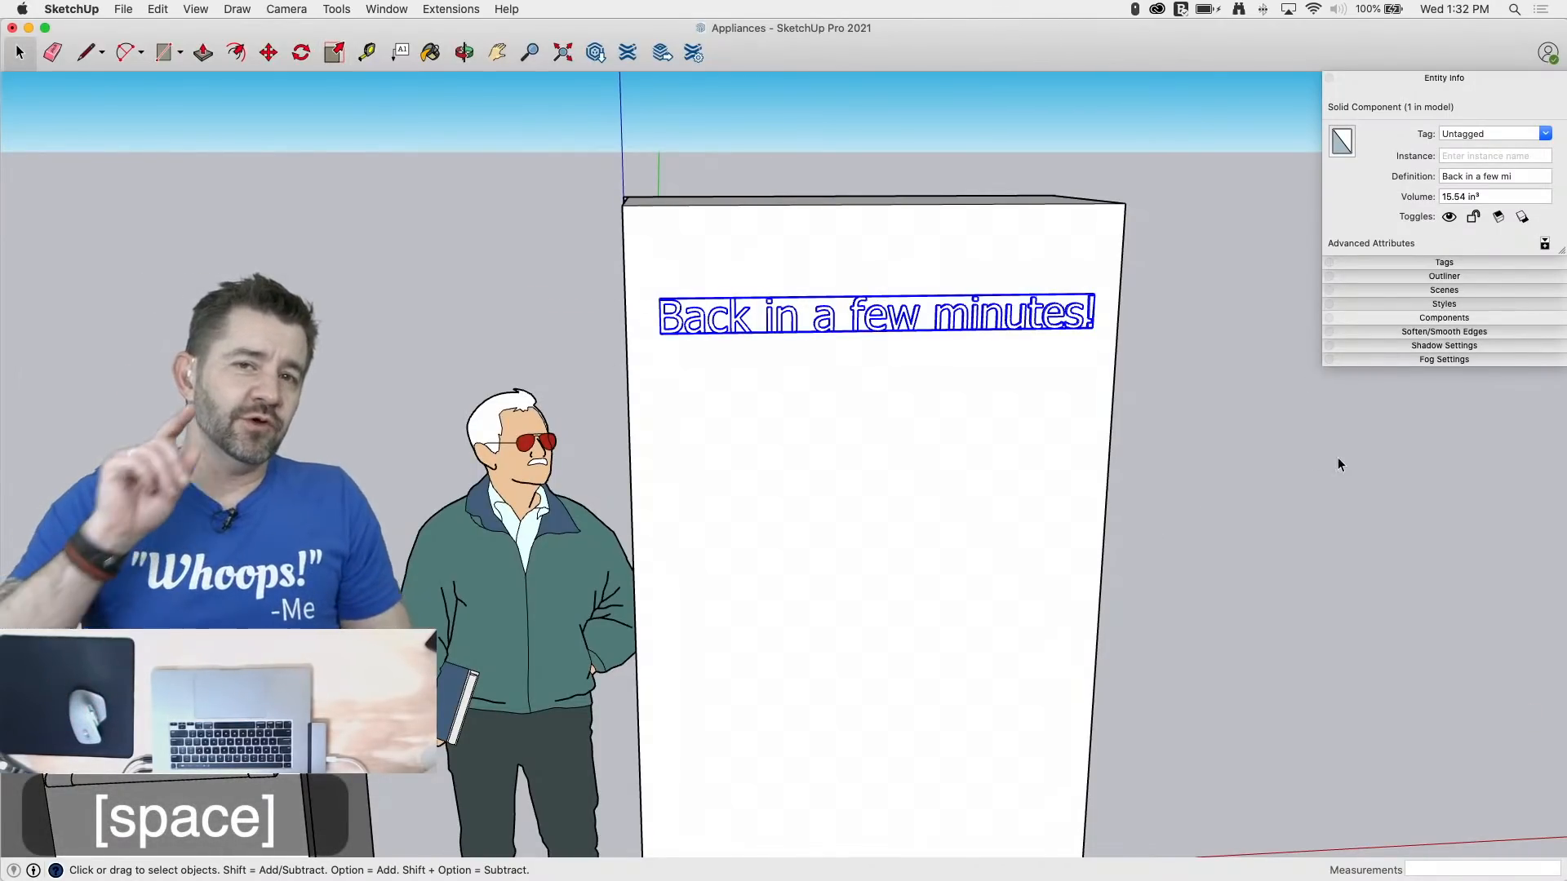
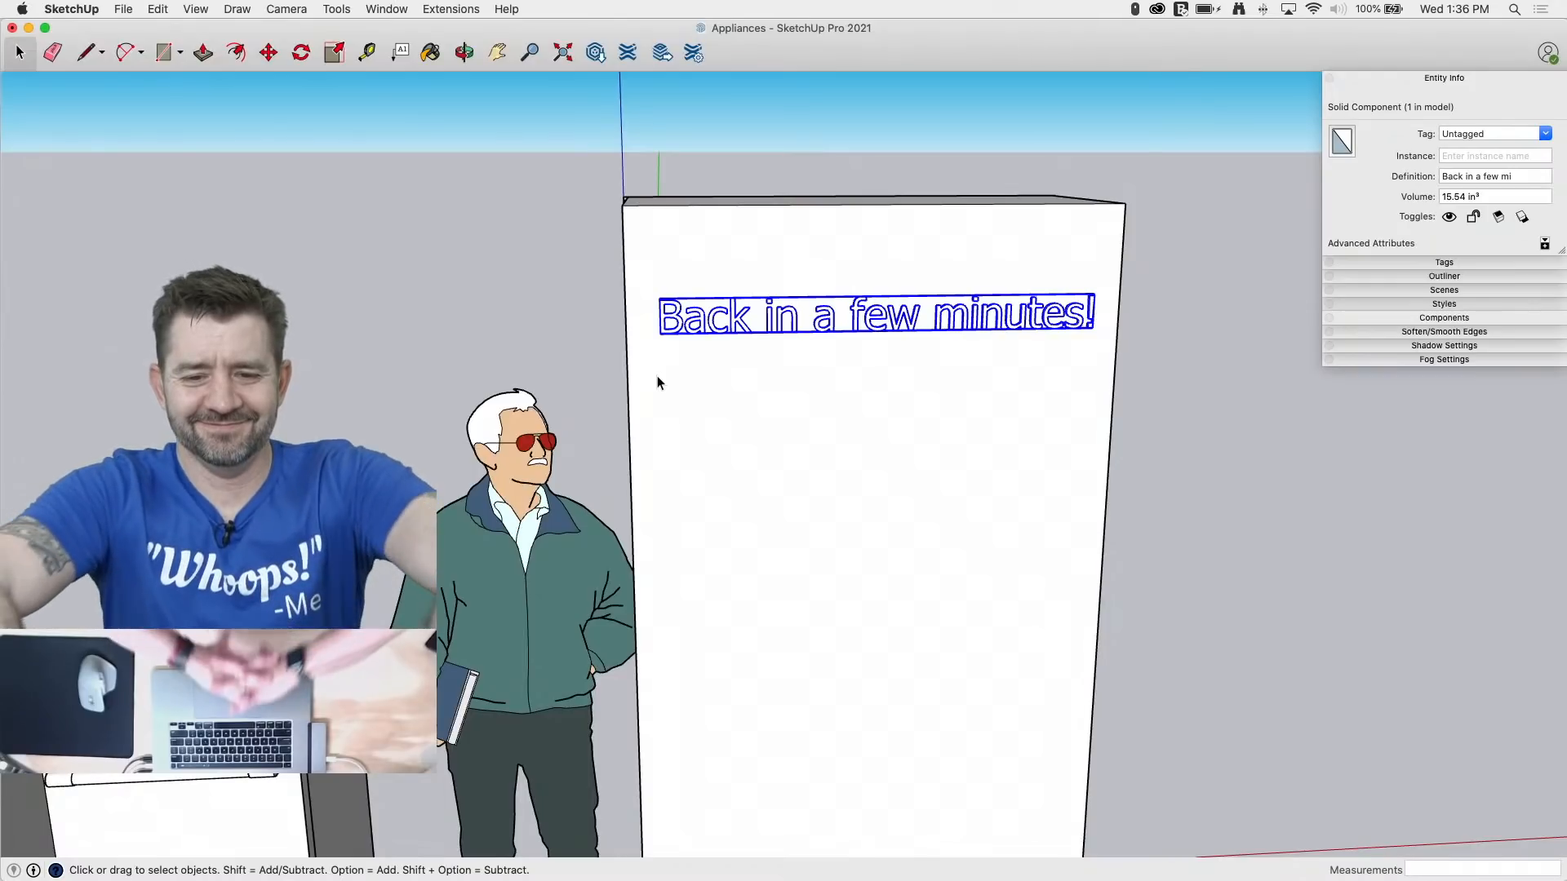
# Step: Erase the "Back in a few minutes!" 3D text from the refrigerator face
pyautogui.moveTo(937, 405); pyautogui.dragTo(930, 372, button='middle')
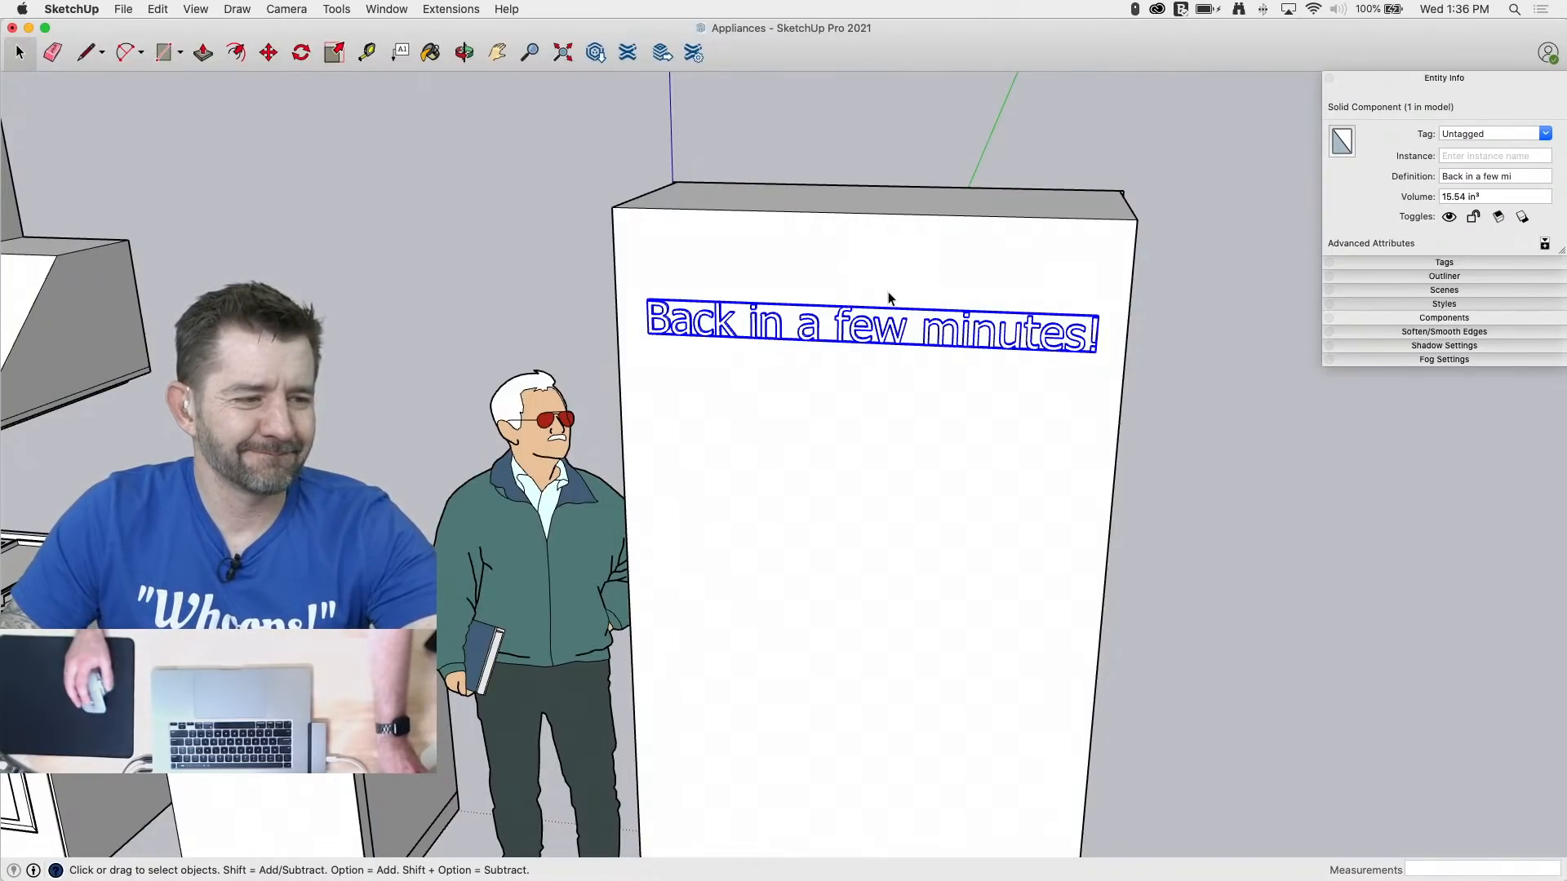
pyautogui.moveTo(992, 267)
pyautogui.mouseDown(button='middle')
pyautogui.moveTo(1259, 378)
pyautogui.moveTo(1018, 353)
pyautogui.mouseUp(button='middle')
pyautogui.press('e')
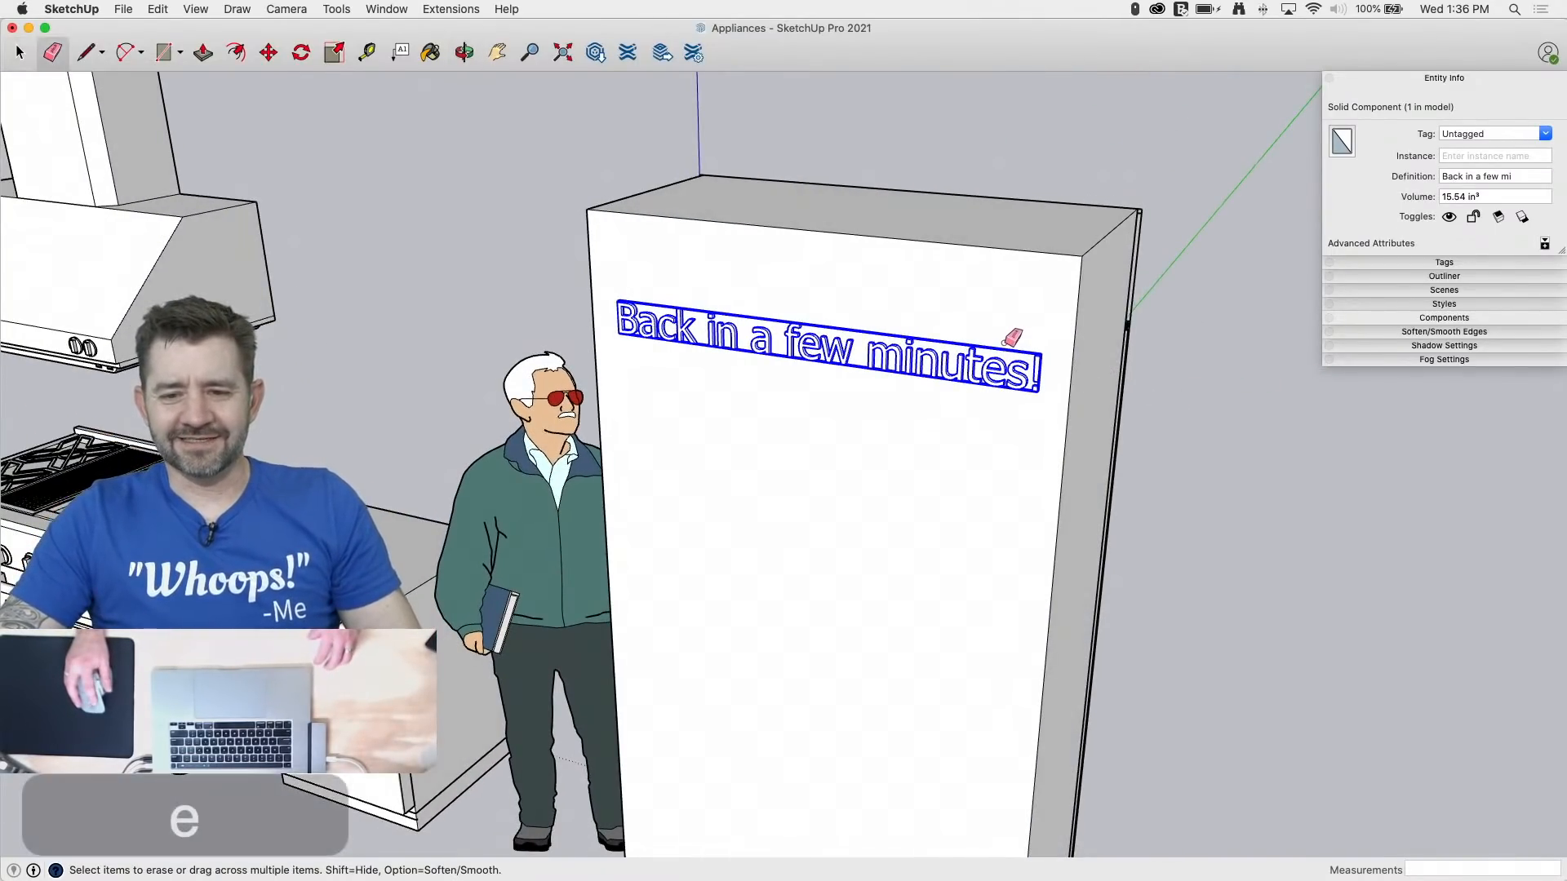
pyautogui.click(1006, 373)
# Step: Examine the doors, hinges and top panel of the refrigerator's front elevation, and the plan's door strips and handles at the base
pyautogui.moveTo(1269, 427)
pyautogui.mouseDown(button='middle')
pyautogui.moveTo(1112, 433)
pyautogui.moveTo(983, 329)
pyautogui.moveTo(1117, 369)
pyautogui.mouseUp(button='middle')
pyautogui.scroll(-3, 1122, 326)
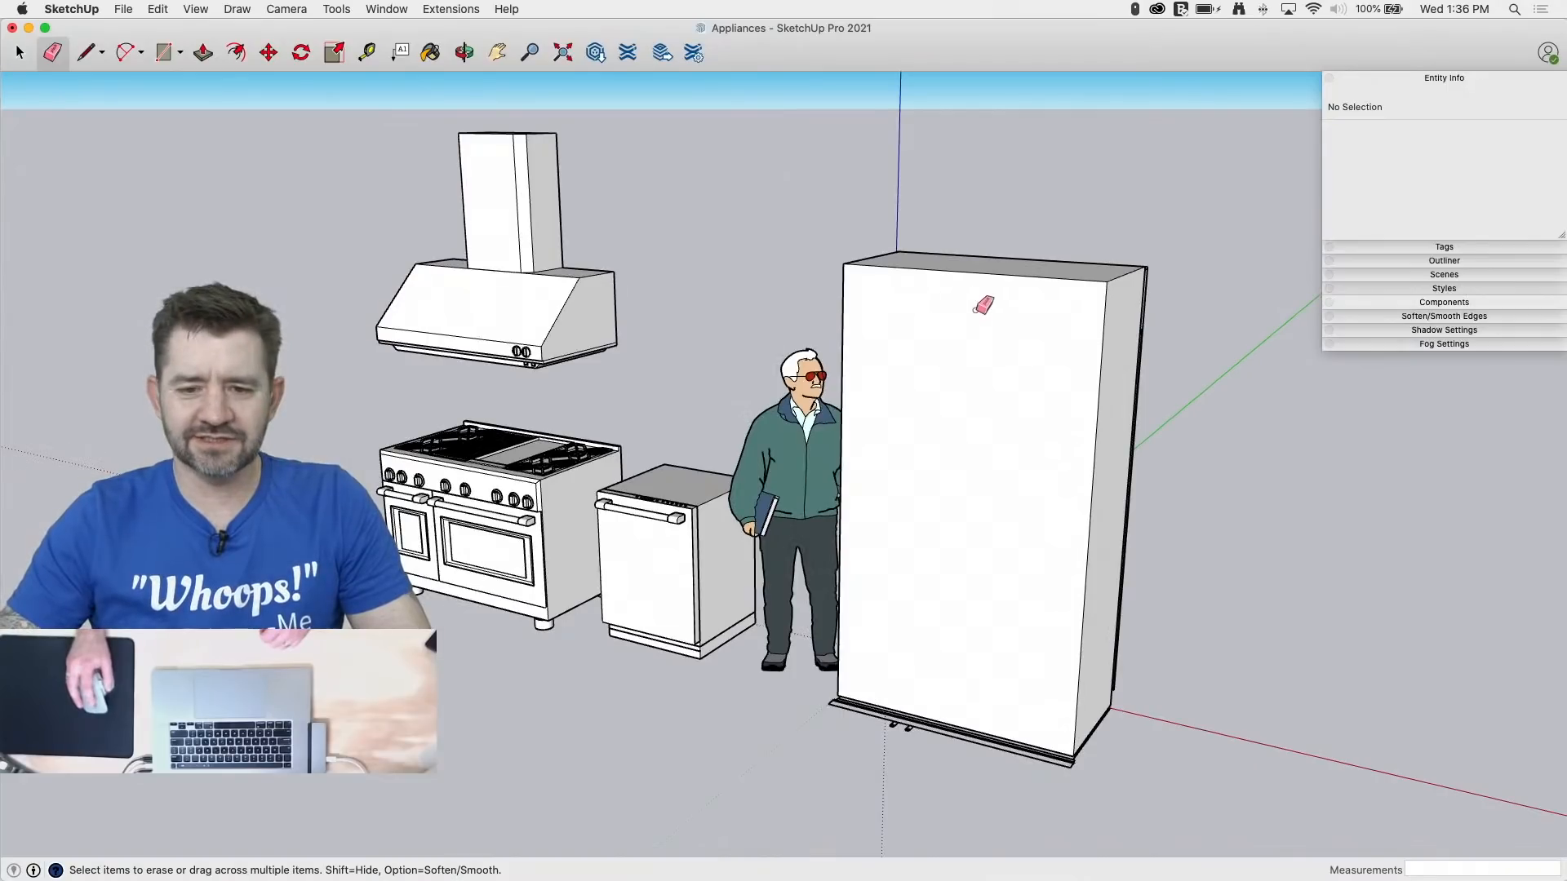
pyautogui.scroll(2, 1055, 554)
pyautogui.moveTo(1032, 496)
pyautogui.mouseDown(button='middle')
pyautogui.moveTo(993, 512)
pyautogui.moveTo(884, 479)
pyautogui.moveTo(230, 542)
pyautogui.mouseUp(button='middle')
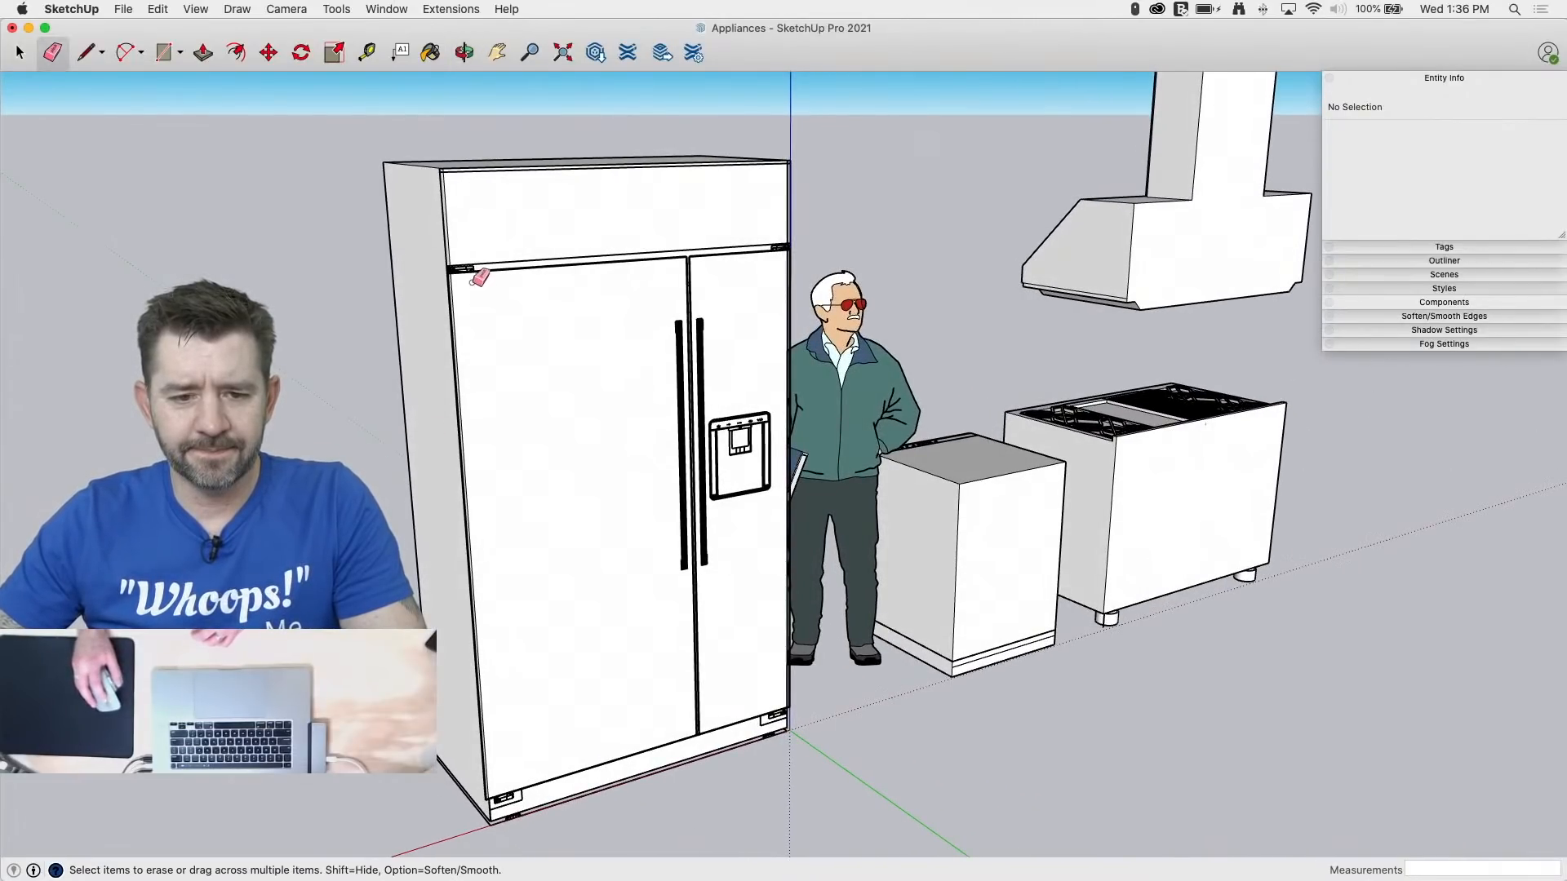
pyautogui.scroll(5, 480, 278)
pyautogui.scroll(-3, 448, 249)
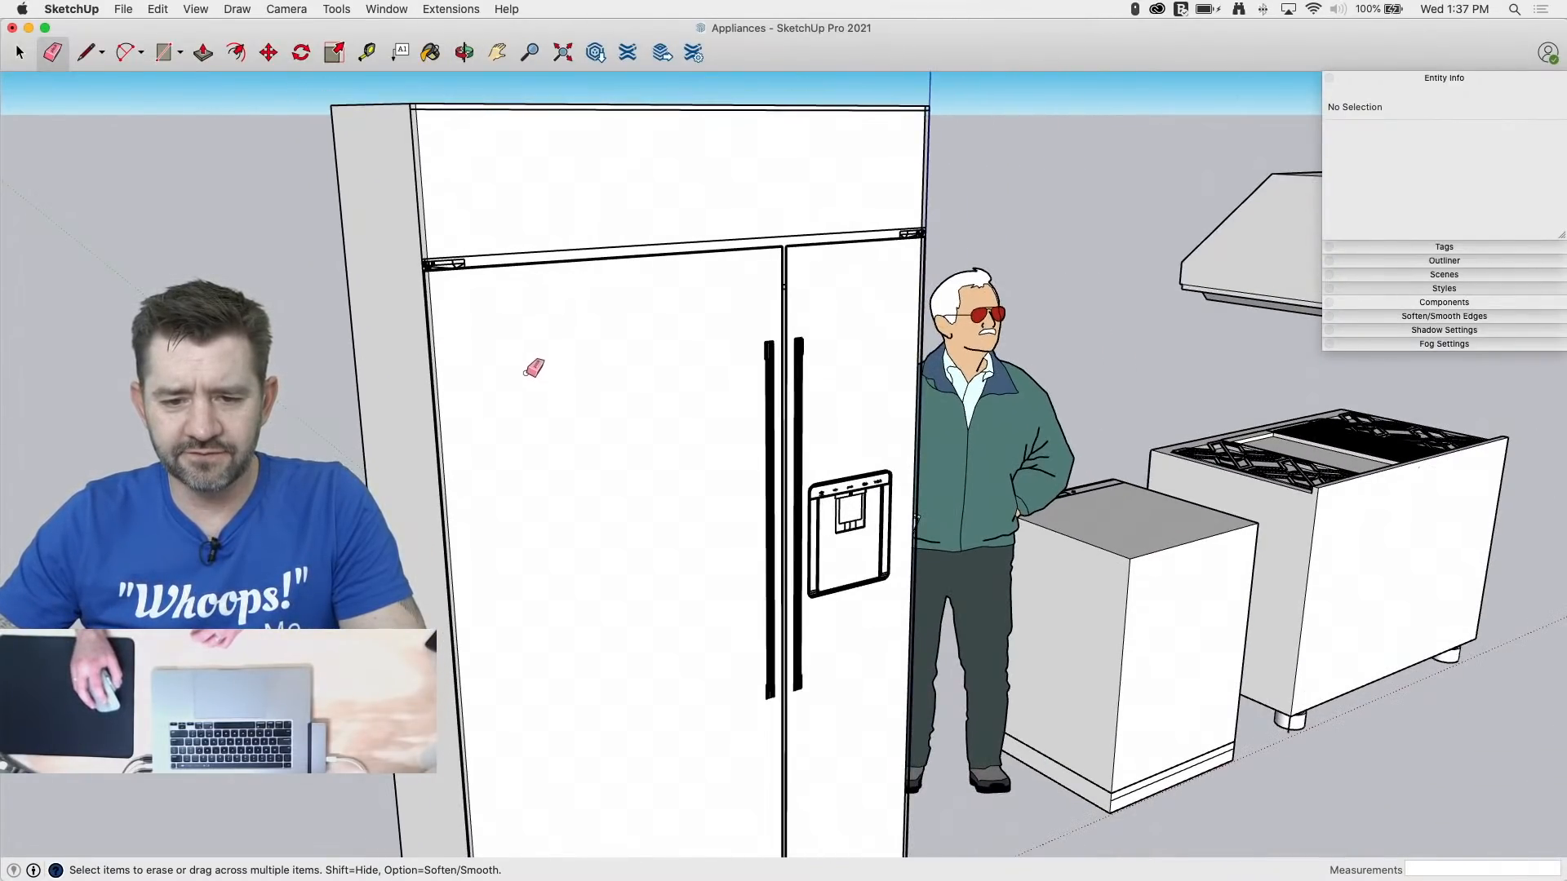
pyautogui.scroll(-2, 479, 120)
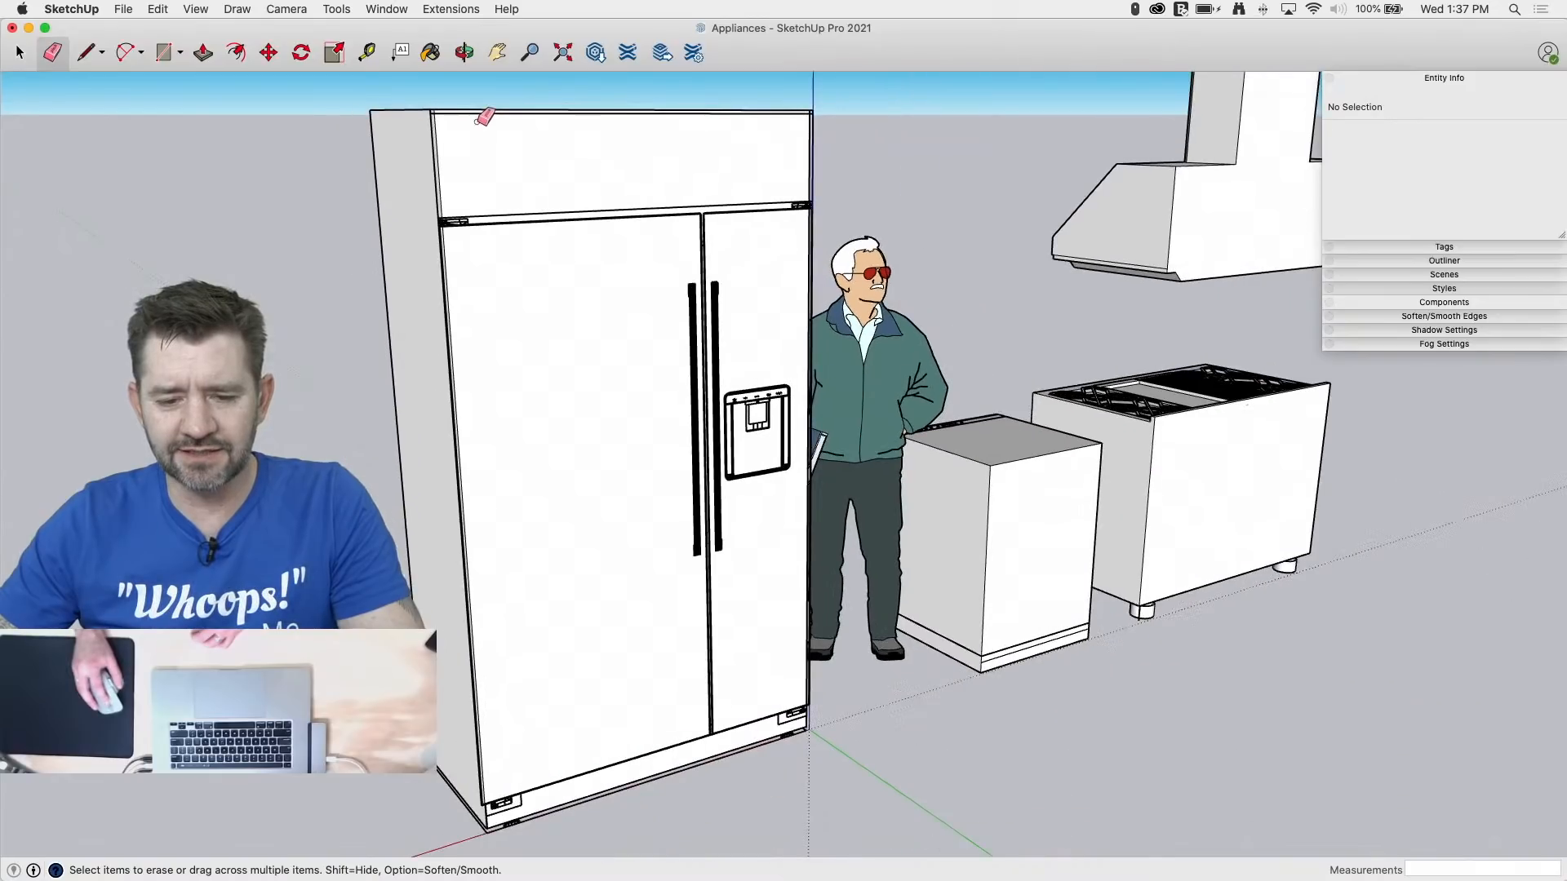
pyautogui.moveTo(536, 733)
pyautogui.mouseDown(button='middle')
pyautogui.moveTo(658, 517)
pyautogui.moveTo(540, 728)
pyautogui.moveTo(1078, 634)
pyautogui.moveTo(1252, 700)
pyautogui.moveTo(1424, 738)
pyautogui.mouseUp(button='middle')
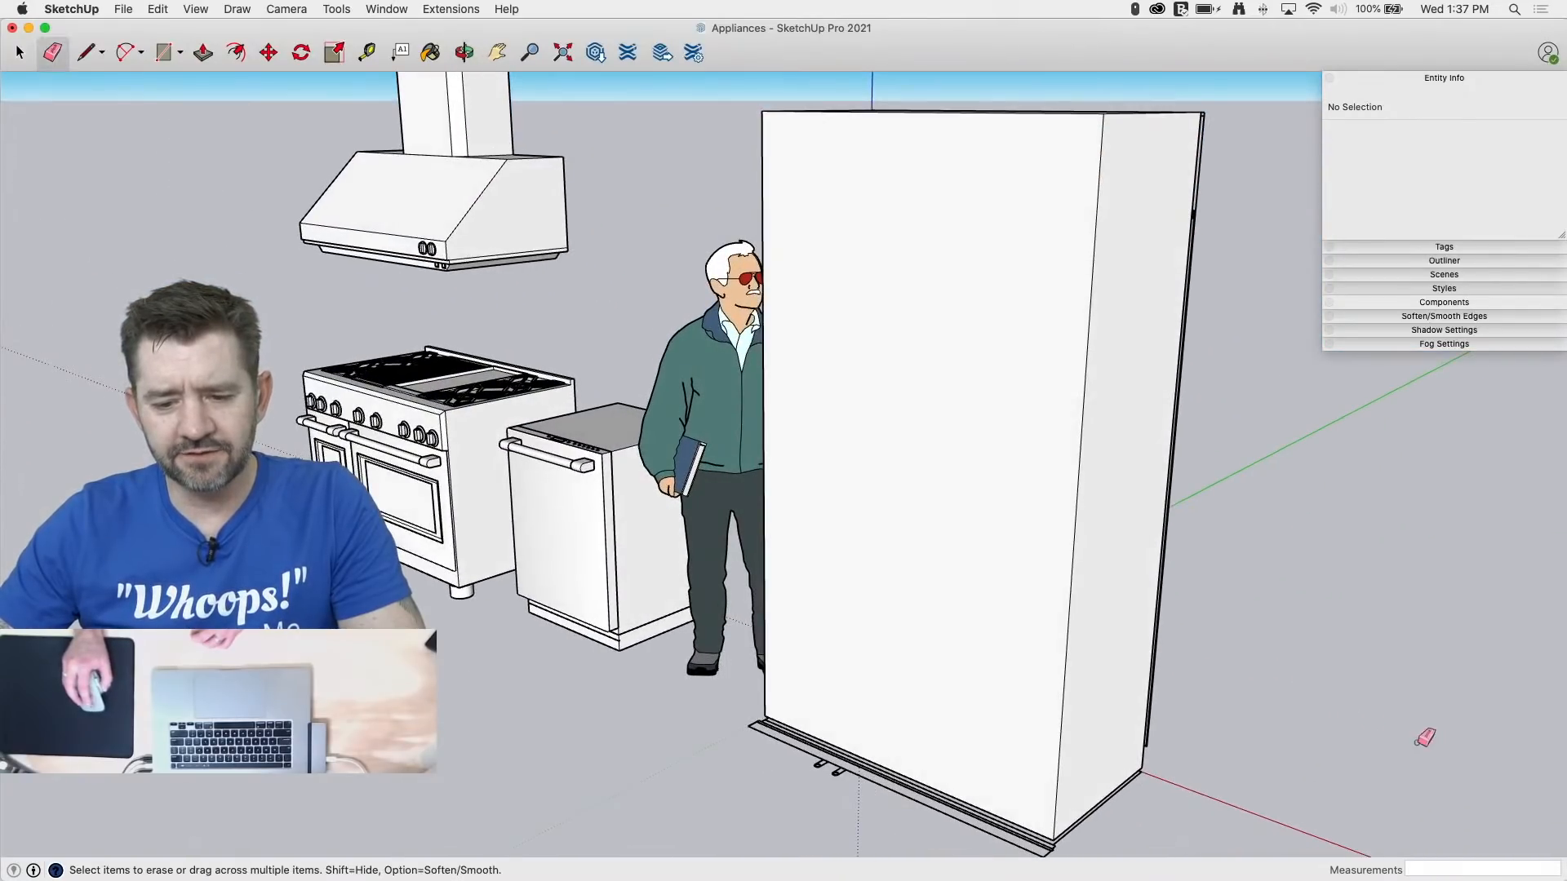
pyautogui.scroll(3, 972, 776)
pyautogui.scroll(-1, 903, 483)
pyautogui.scroll(5, 1018, 772)
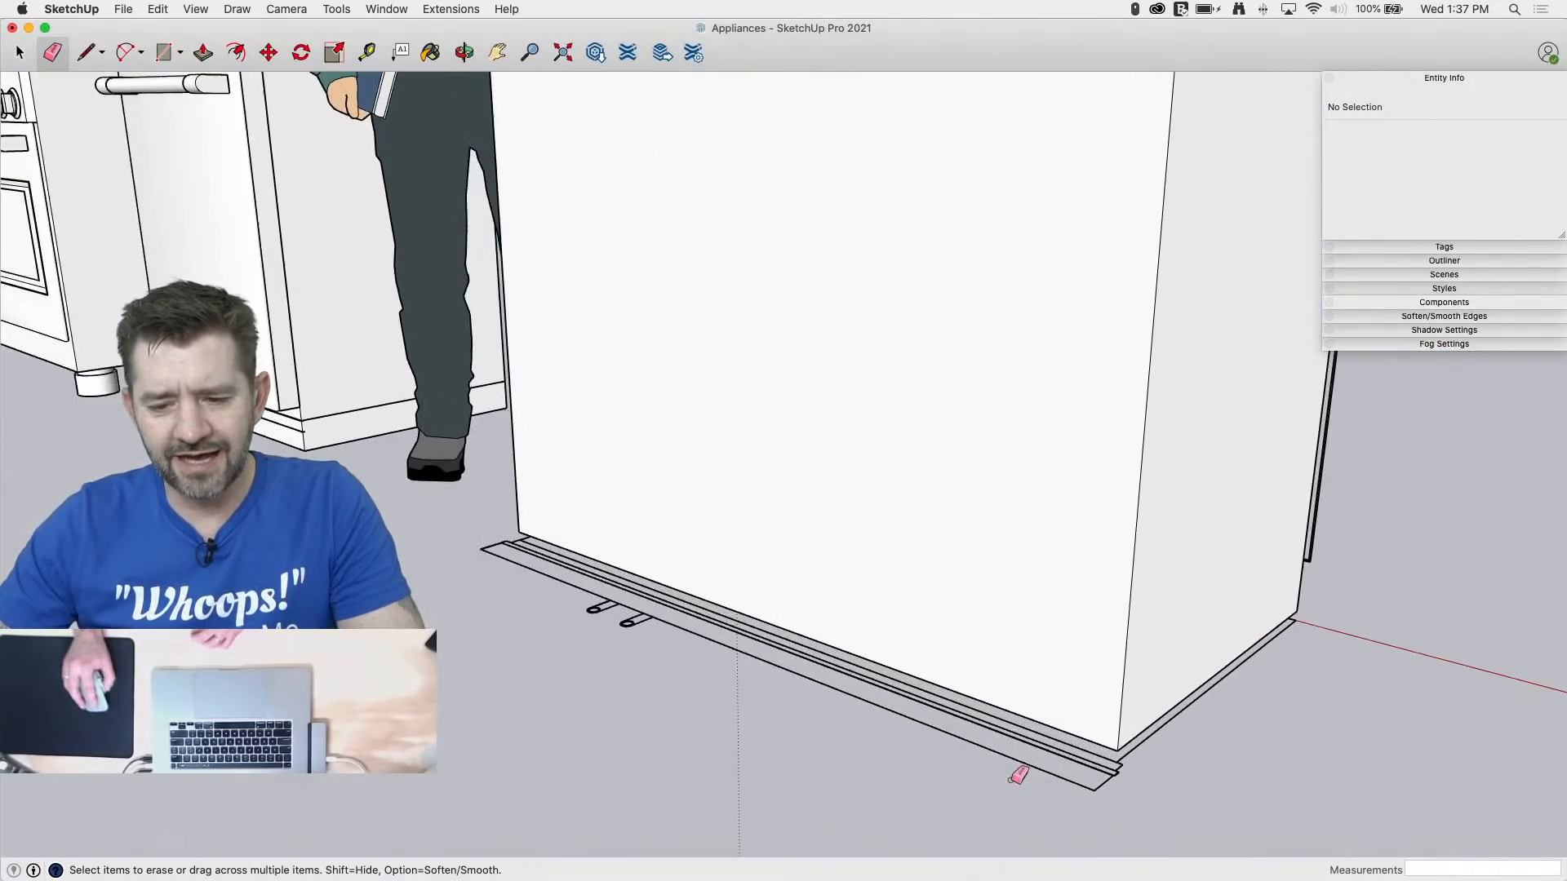
pyautogui.moveTo(1106, 775); pyautogui.dragTo(1077, 757, button='middle')
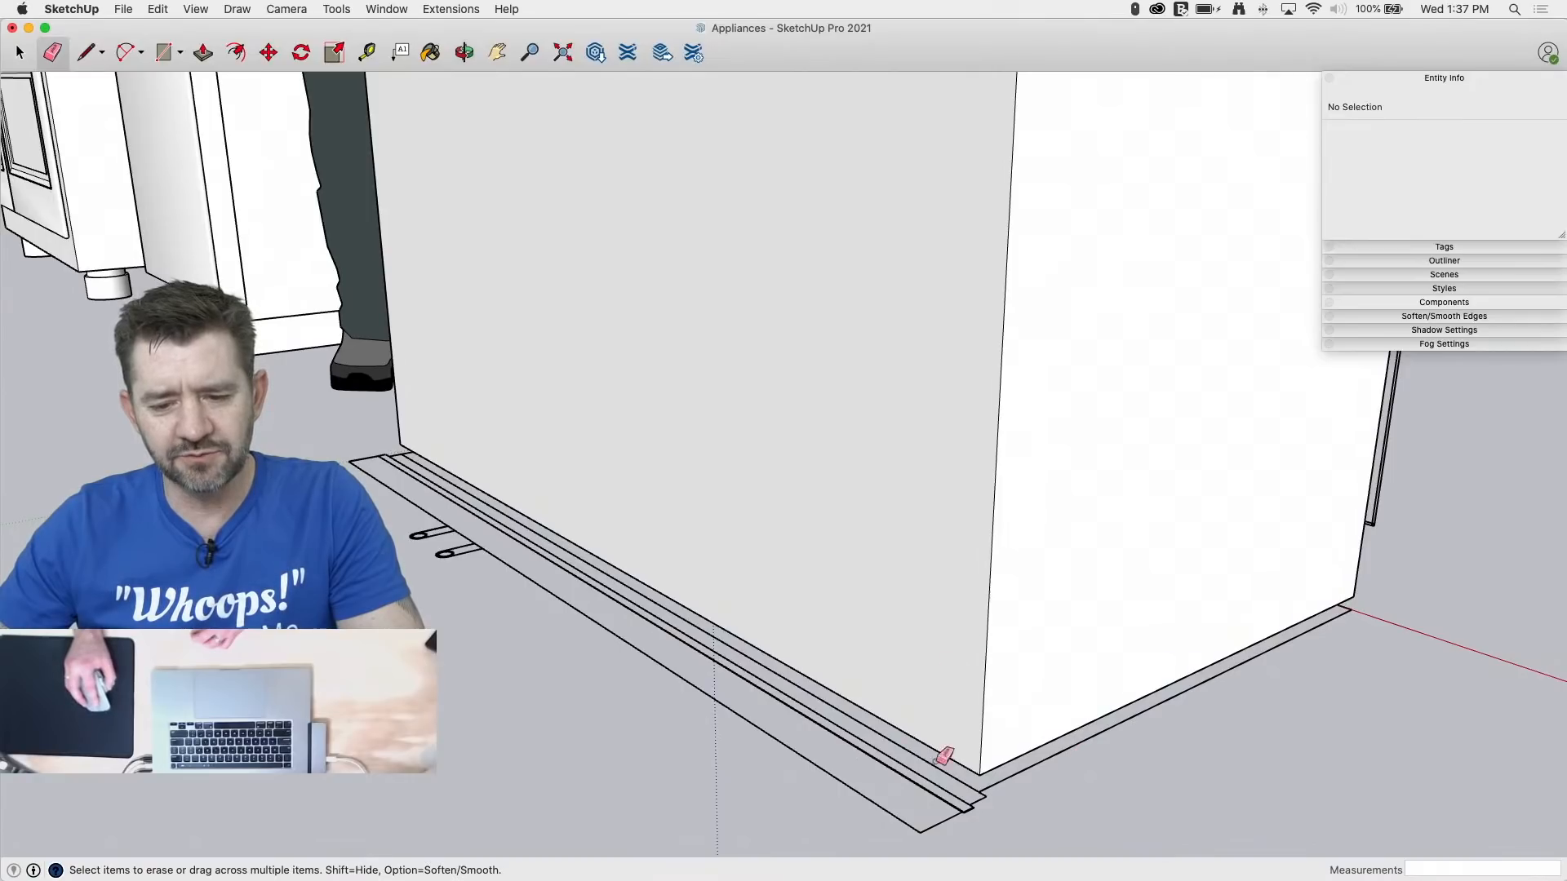
pyautogui.scroll(-2, 1099, 738)
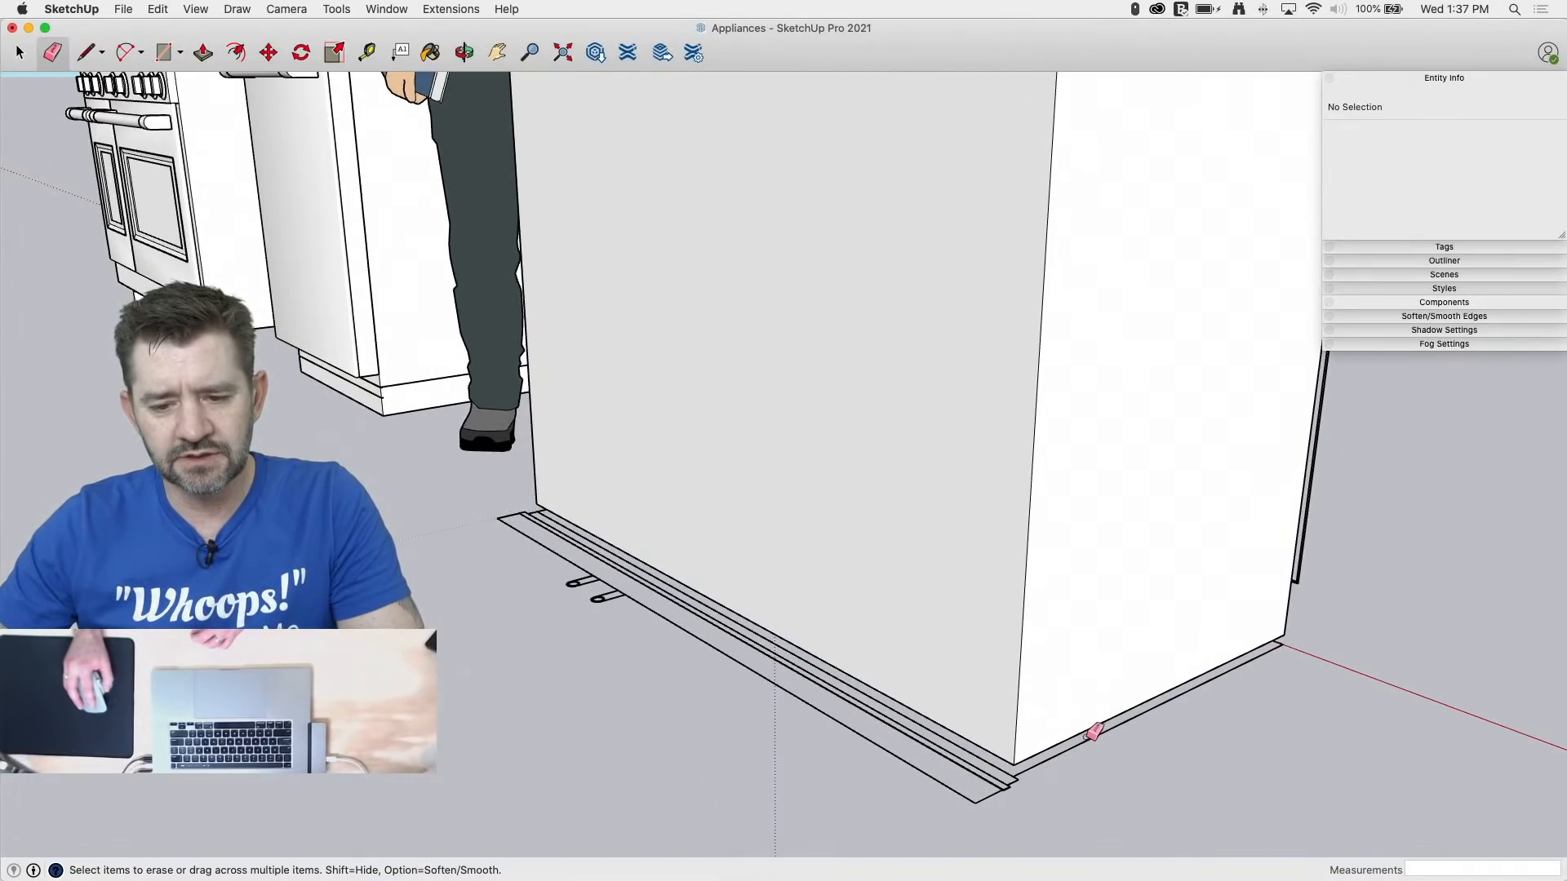
pyautogui.moveTo(1086, 731)
pyautogui.mouseDown(button='middle')
pyautogui.moveTo(1088, 748)
pyautogui.moveTo(1214, 782)
pyautogui.mouseUp(button='middle')
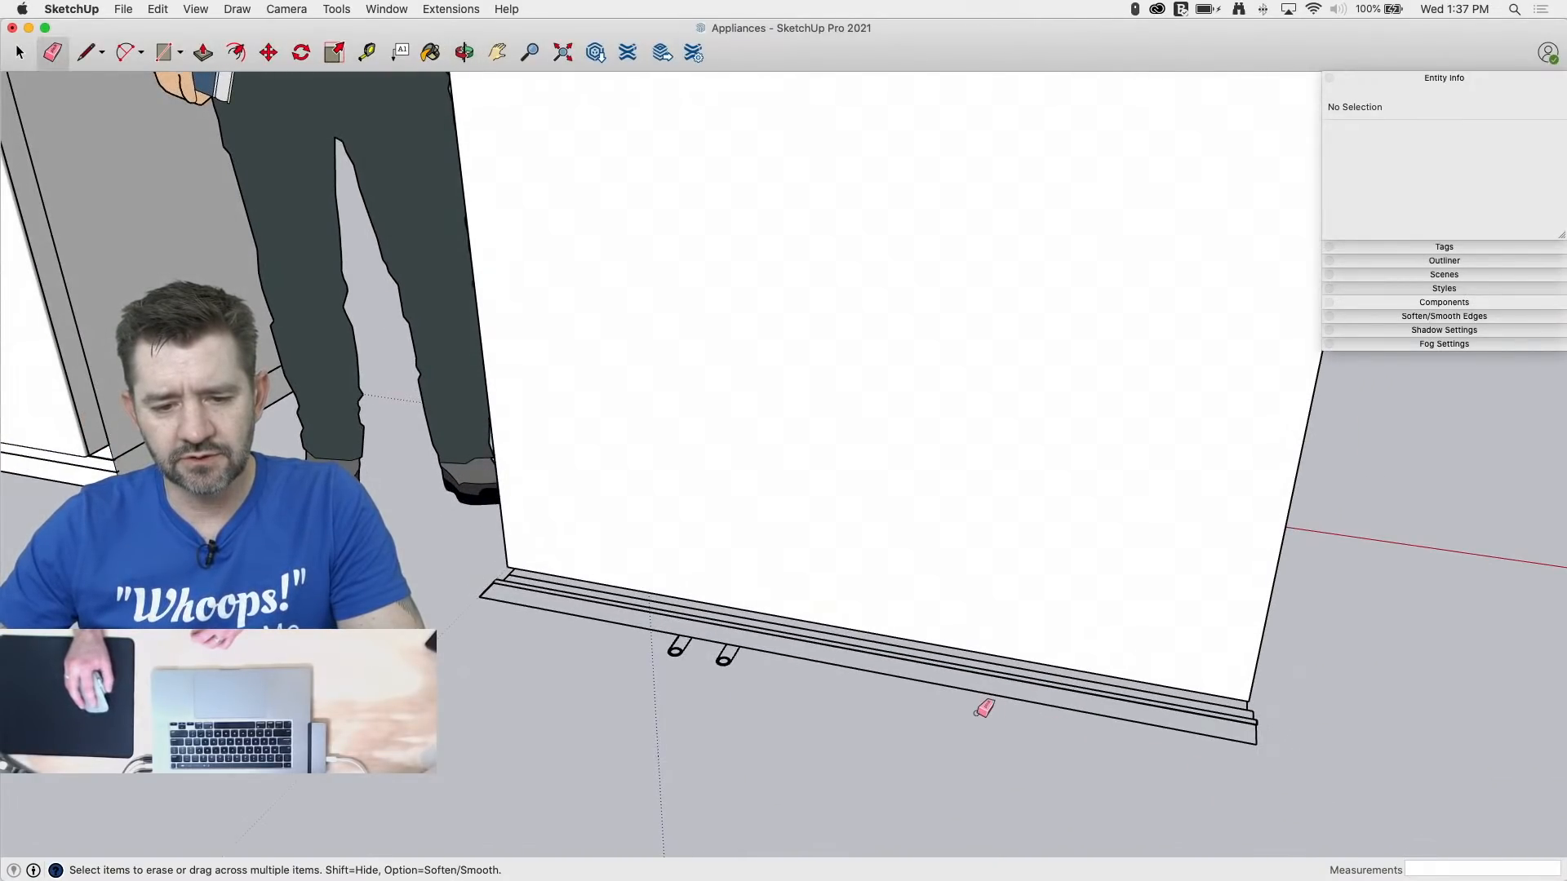
# Step: Draw a rectangle over the wide door in the front elevation, from its lower outer corner, about 5' 8 9/16" by 2' 7 3/4"
pyautogui.moveTo(1381, 655)
pyautogui.mouseDown(button='middle')
pyautogui.moveTo(919, 598)
pyautogui.moveTo(555, 493)
pyautogui.moveTo(542, 517)
pyautogui.moveTo(402, 587)
pyautogui.mouseUp(button='middle')
pyautogui.scroll(5, 400, 608)
pyautogui.press('r')
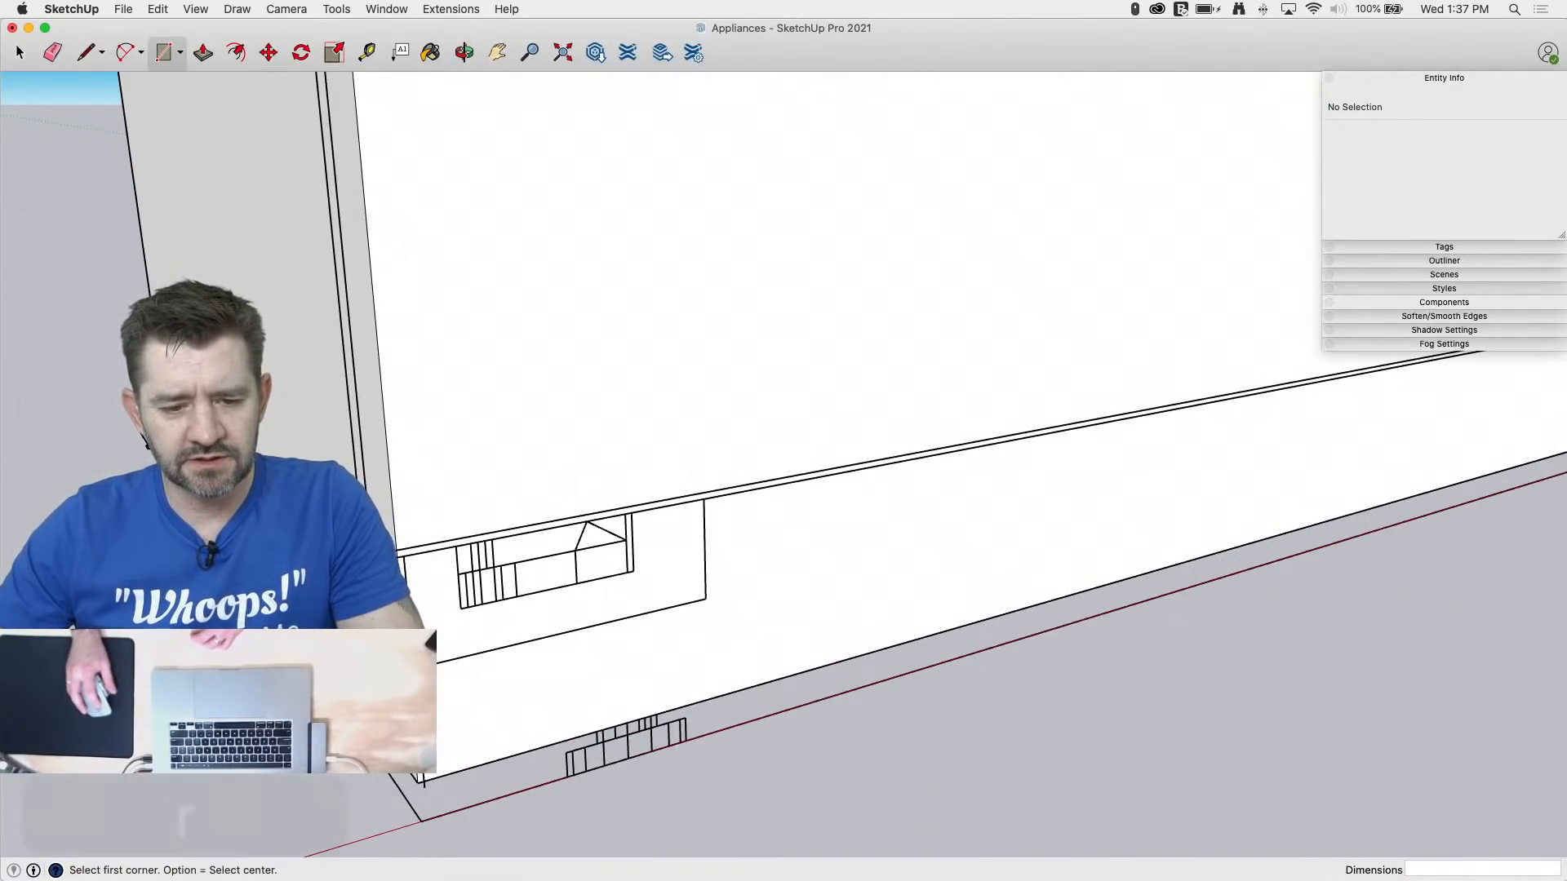
pyautogui.click(423, 780)
pyautogui.scroll(-5, 669, 678)
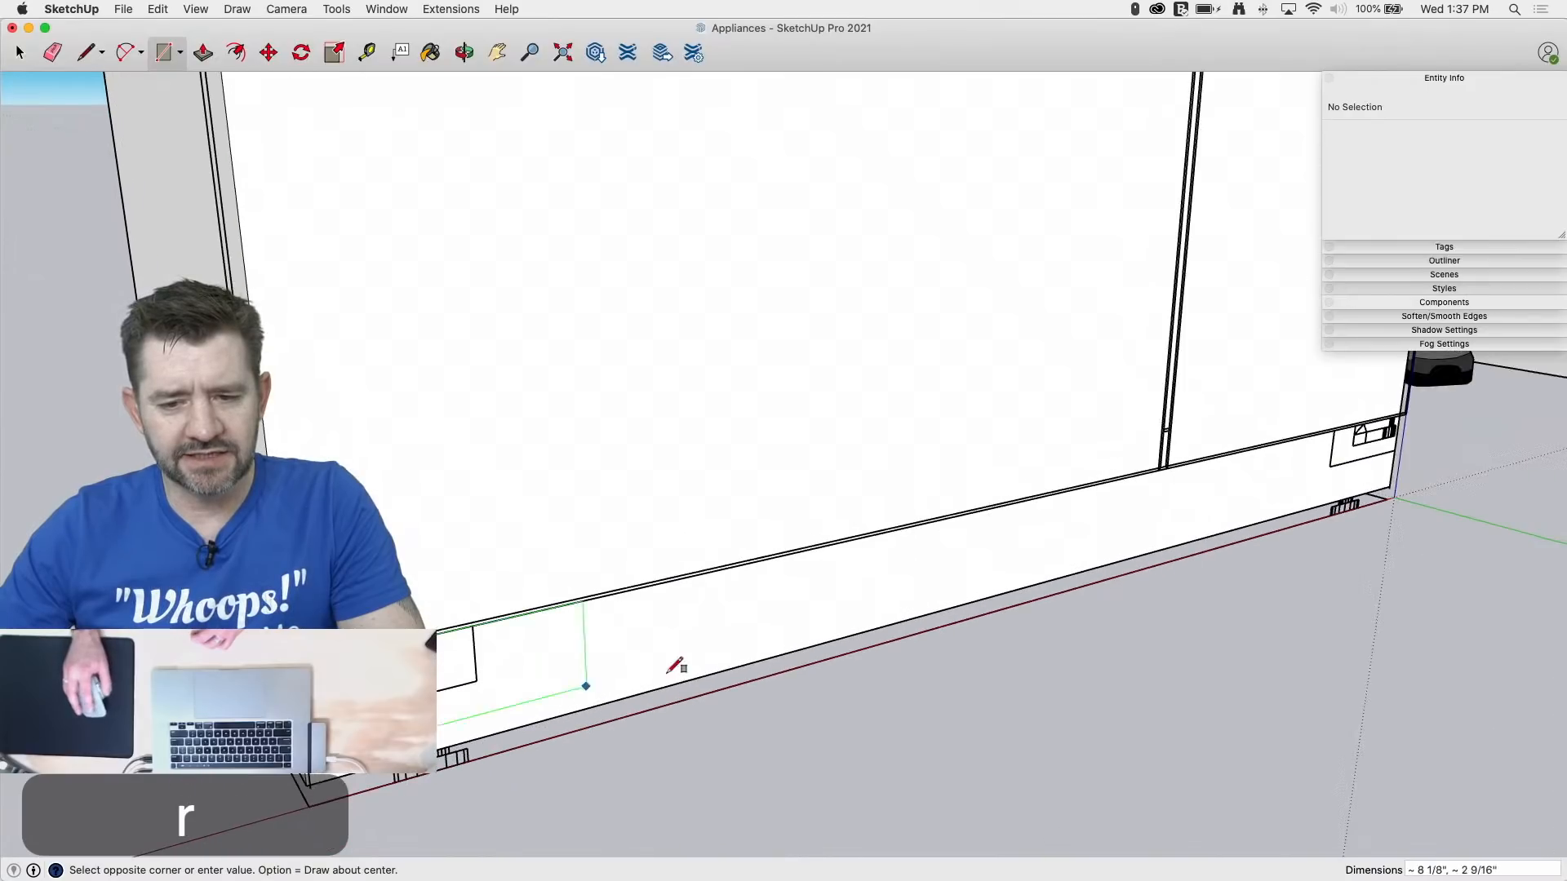
pyautogui.scroll(-6, 664, 699)
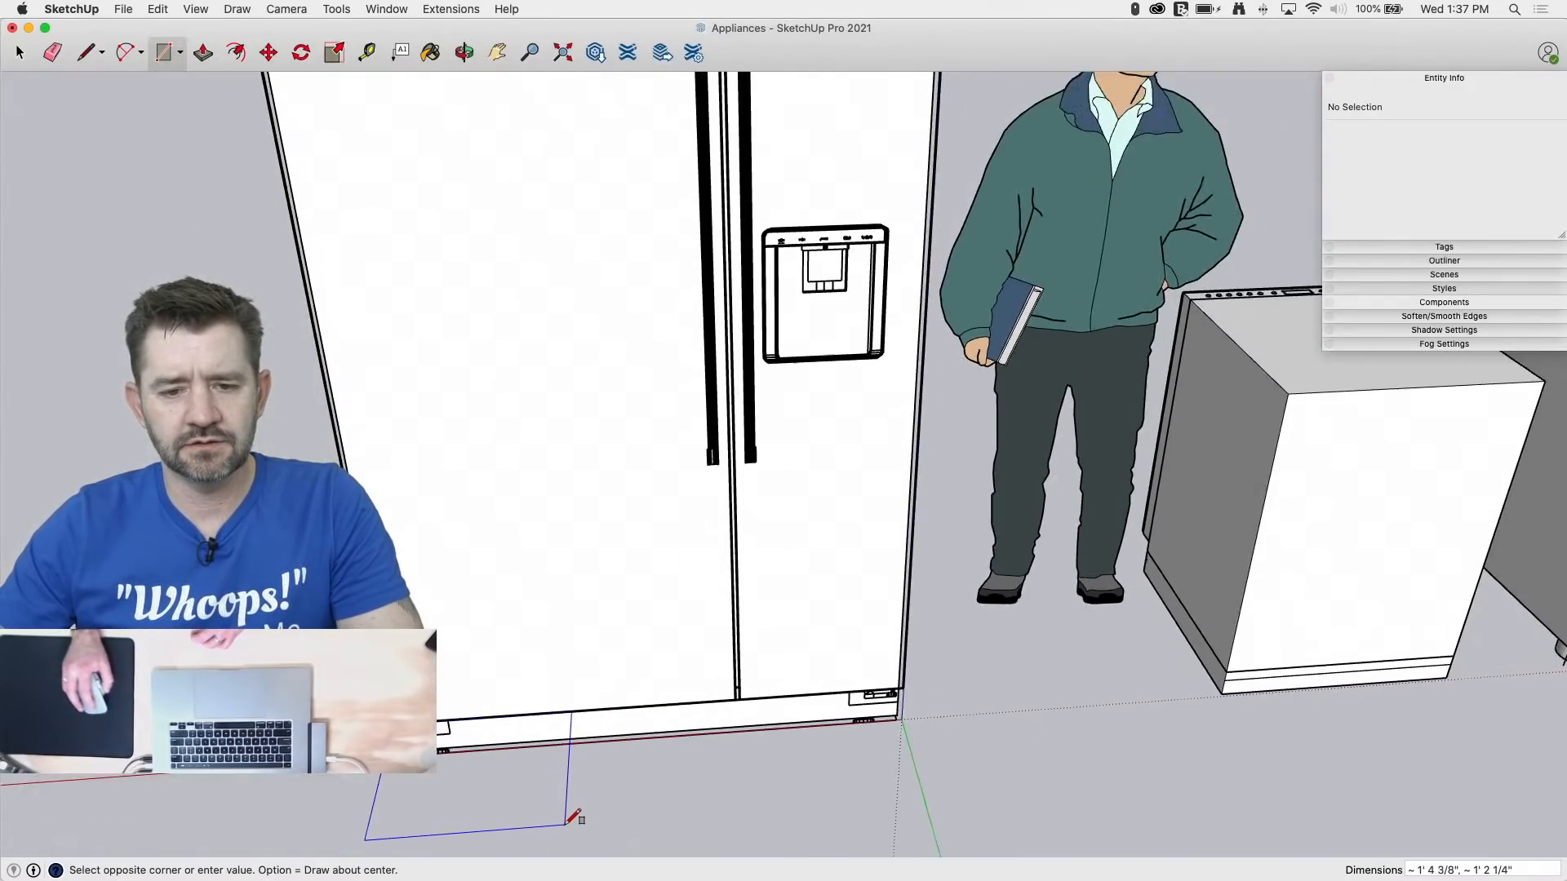
pyautogui.scroll(8, 658, 238)
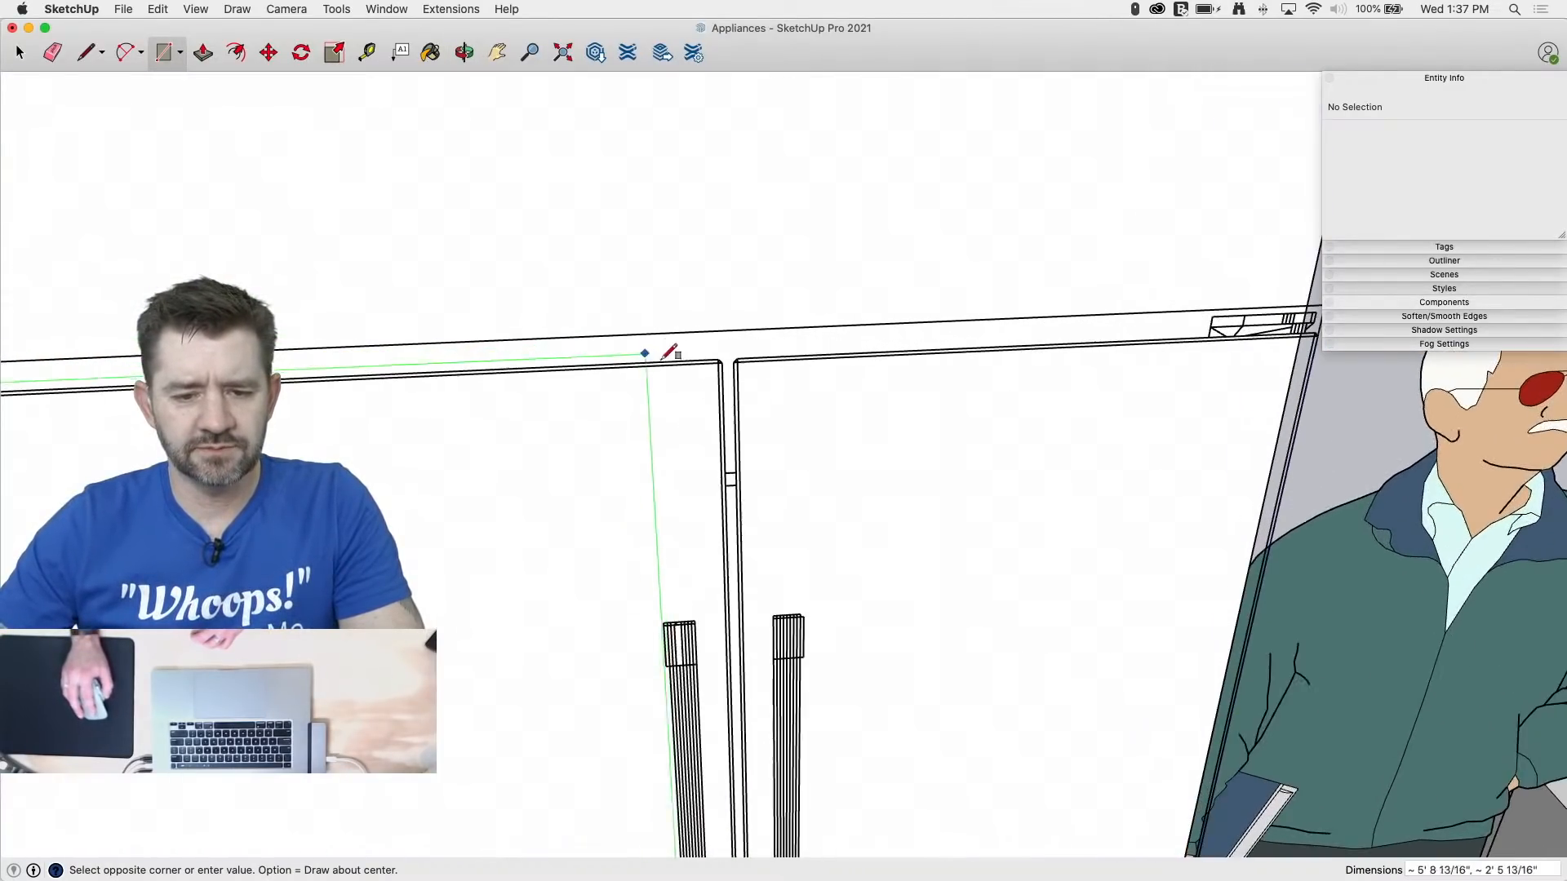
pyautogui.scroll(3, 752, 352)
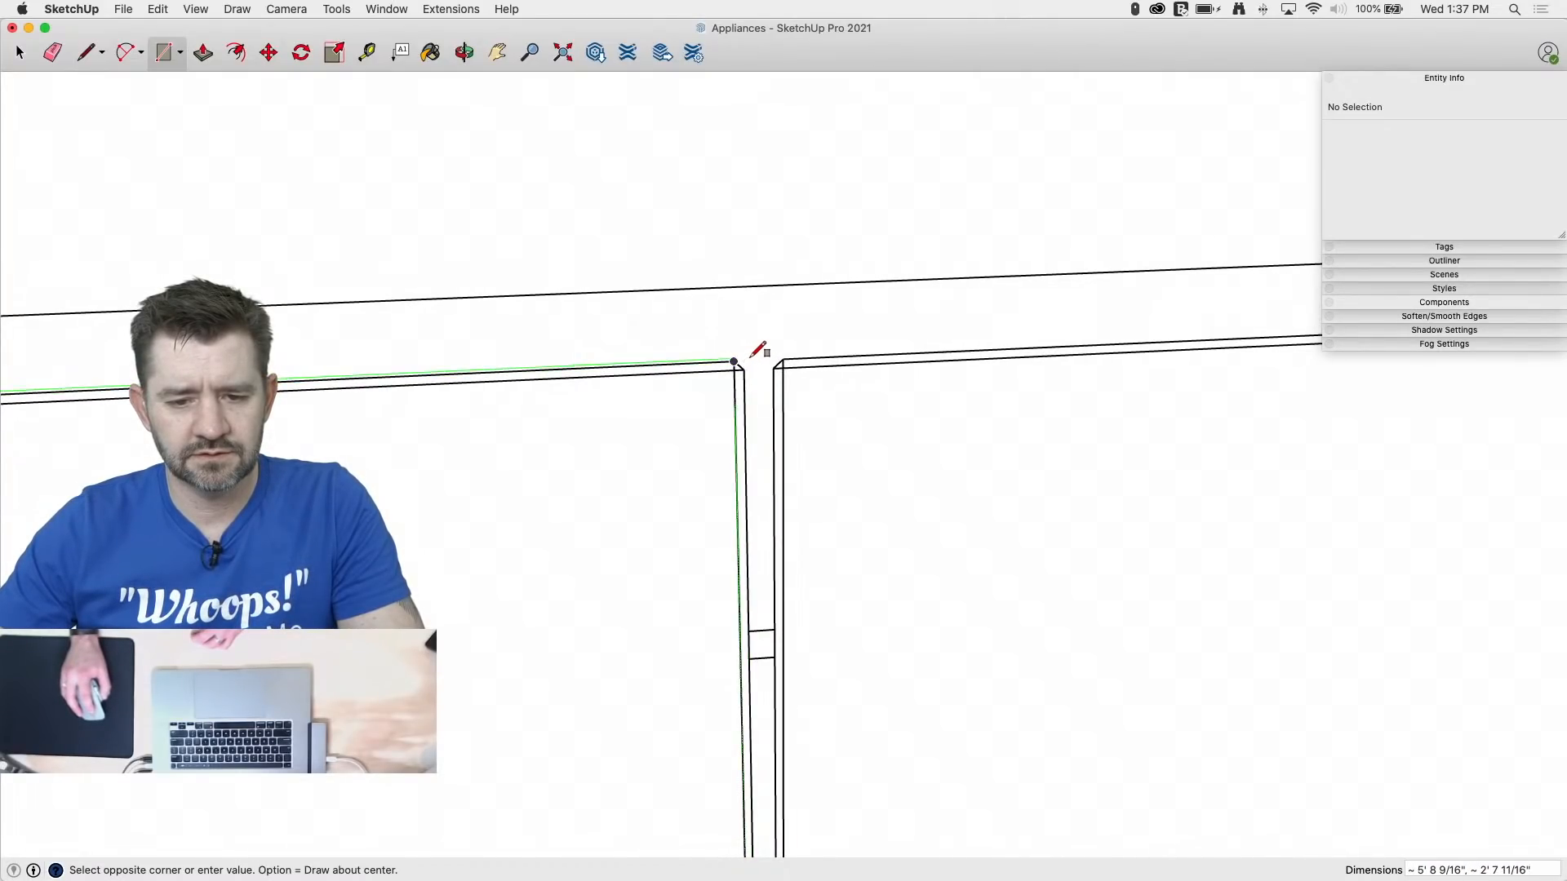
pyautogui.scroll(2, 753, 353)
pyautogui.click(747, 364)
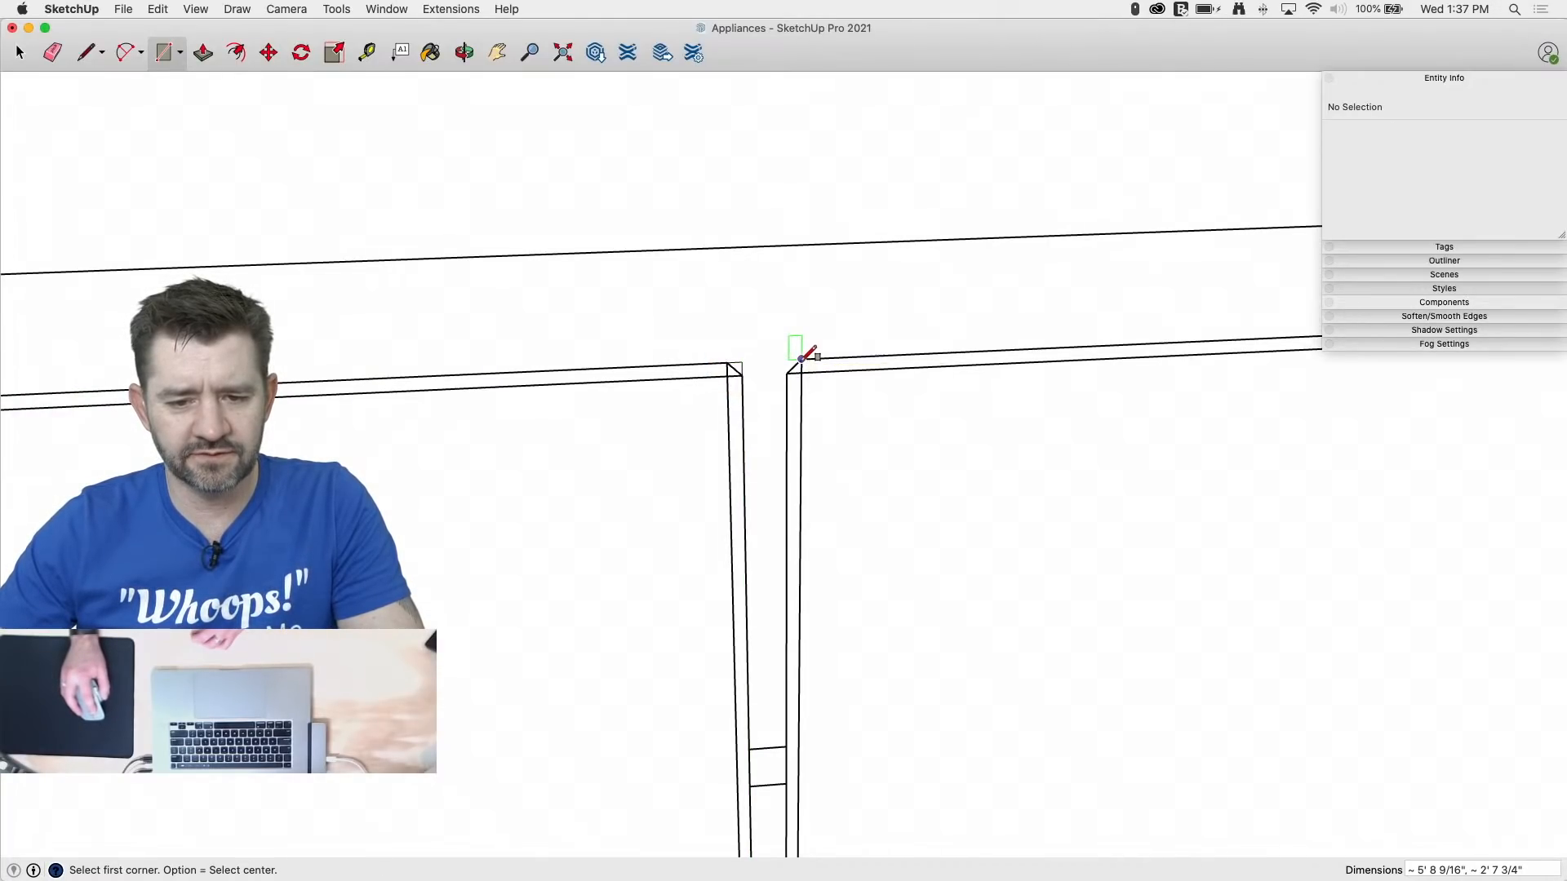
# Step: Draw a rectangle over the narrow dispenser door, from its upper inner to lower outer corner, about 5' 8 9/16" by 1' 3 13/16"
pyautogui.click(785, 362)
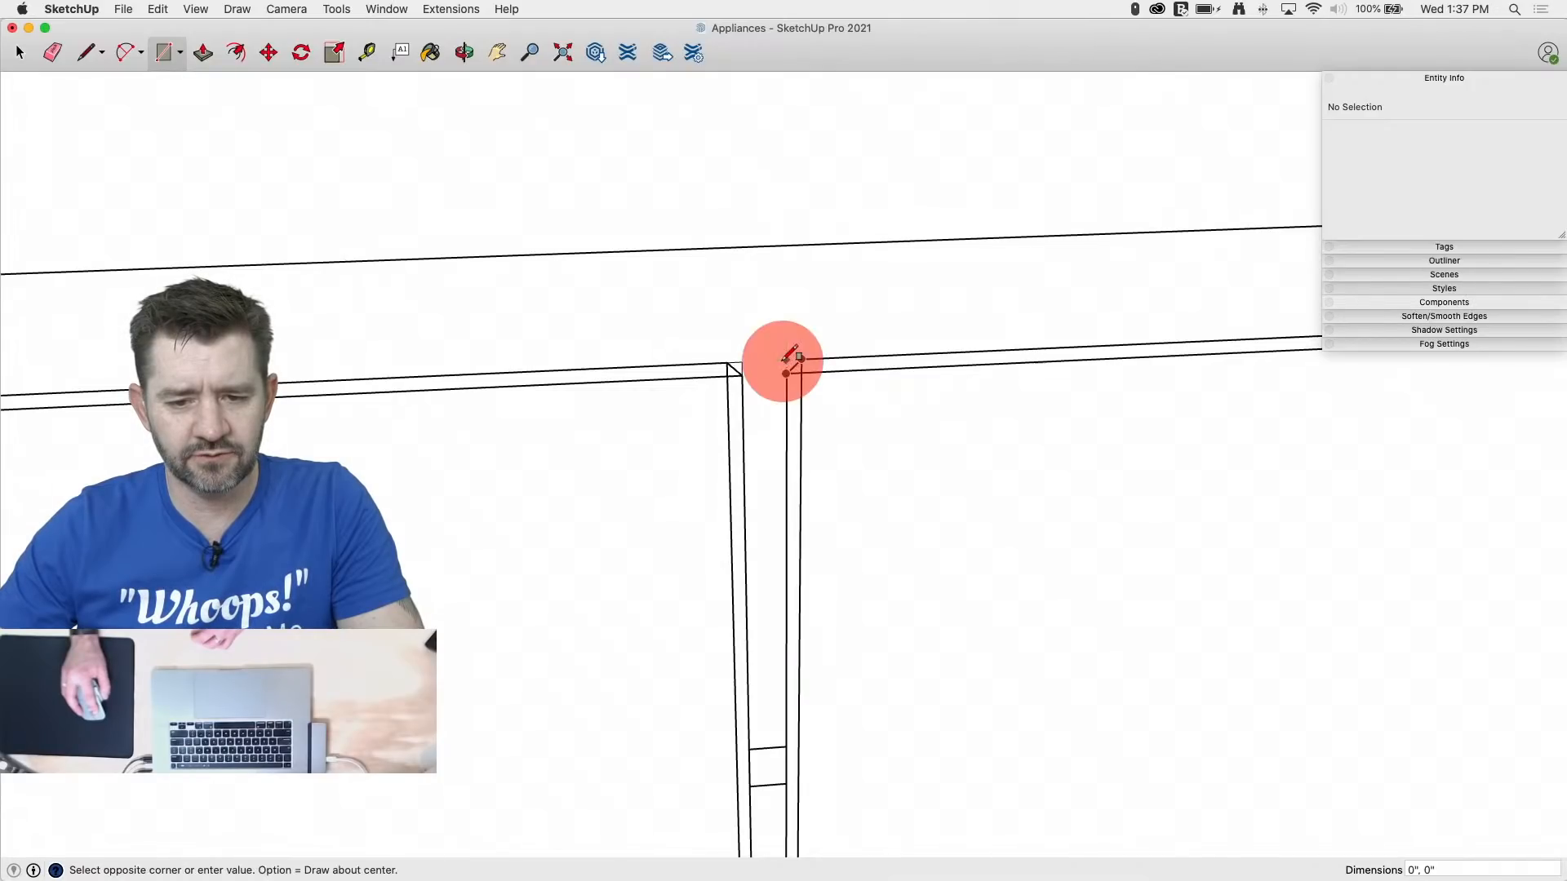
pyautogui.scroll(-5, 615, 217)
pyautogui.scroll(-6, 523, 158)
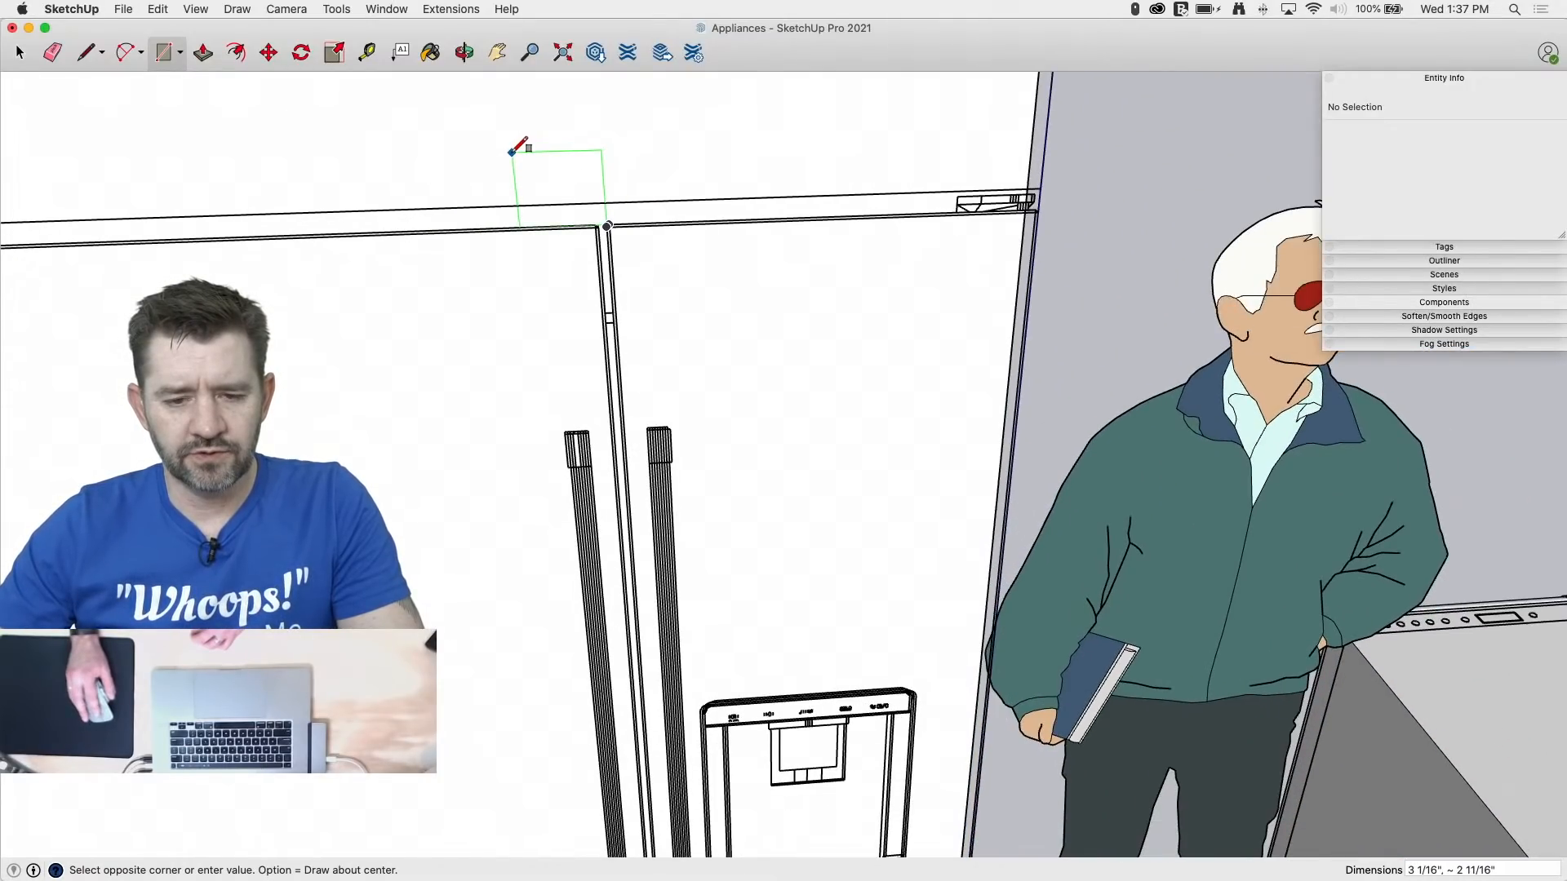
pyautogui.scroll(8, 617, 682)
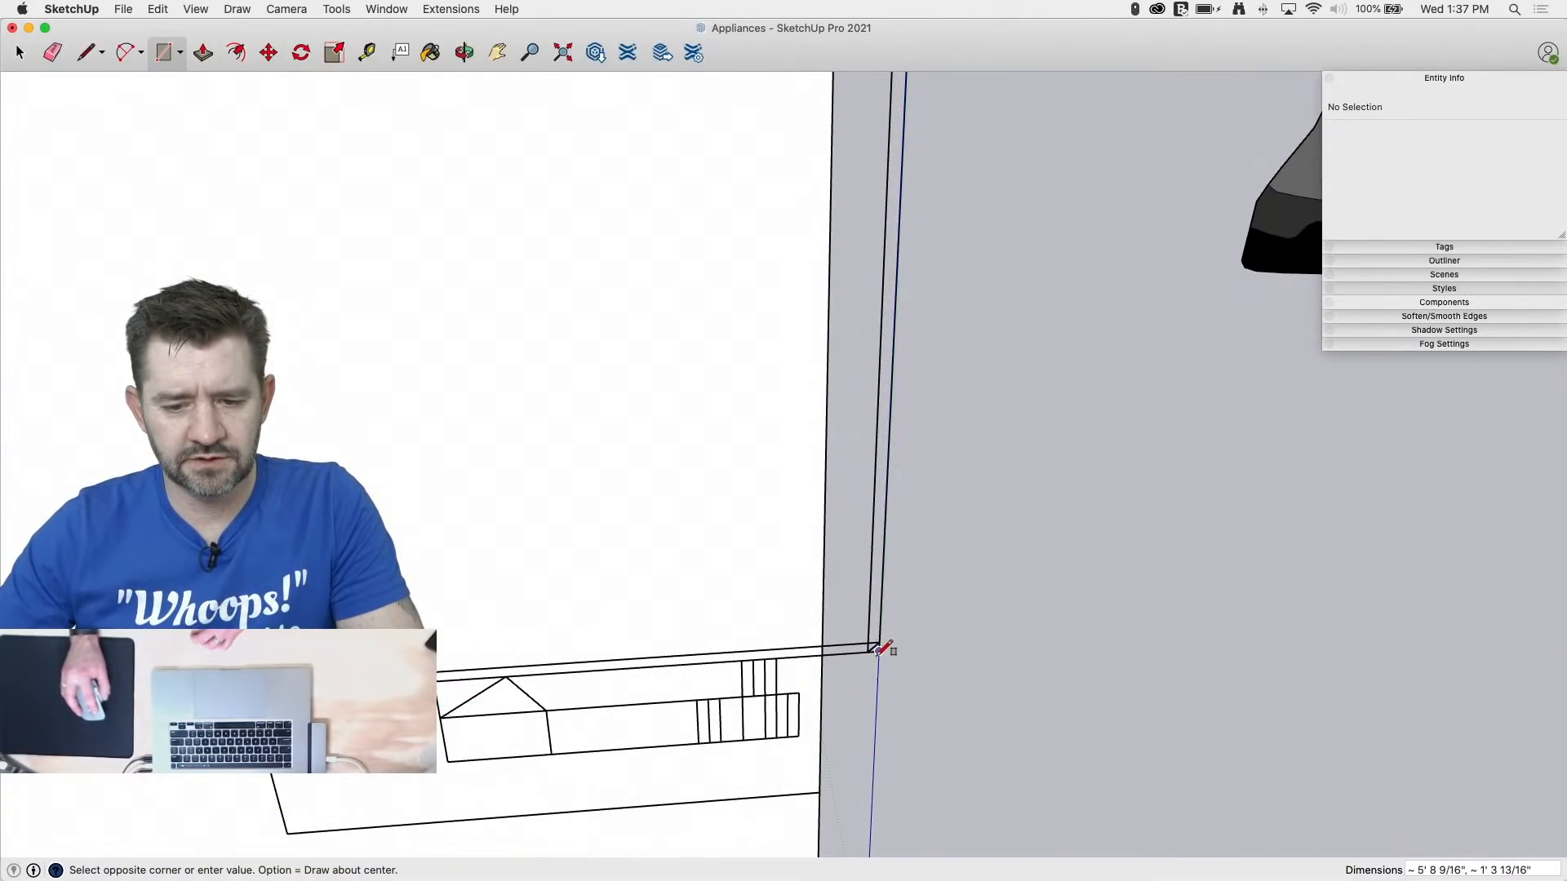
pyautogui.click(879, 648)
pyautogui.scroll(-8, 1060, 776)
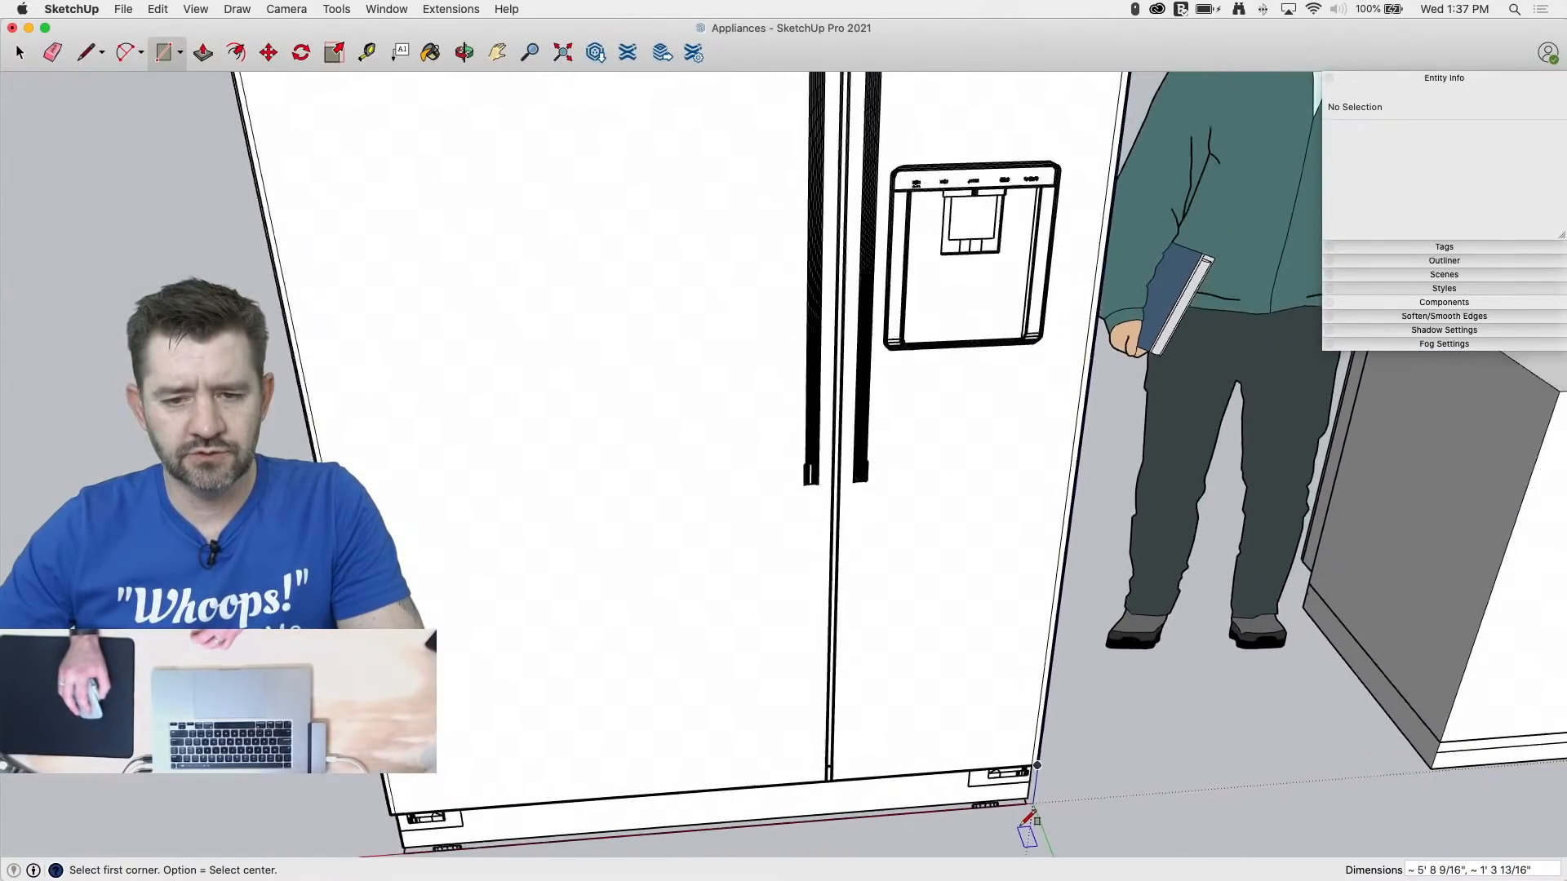
pyautogui.scroll(10, 629, 180)
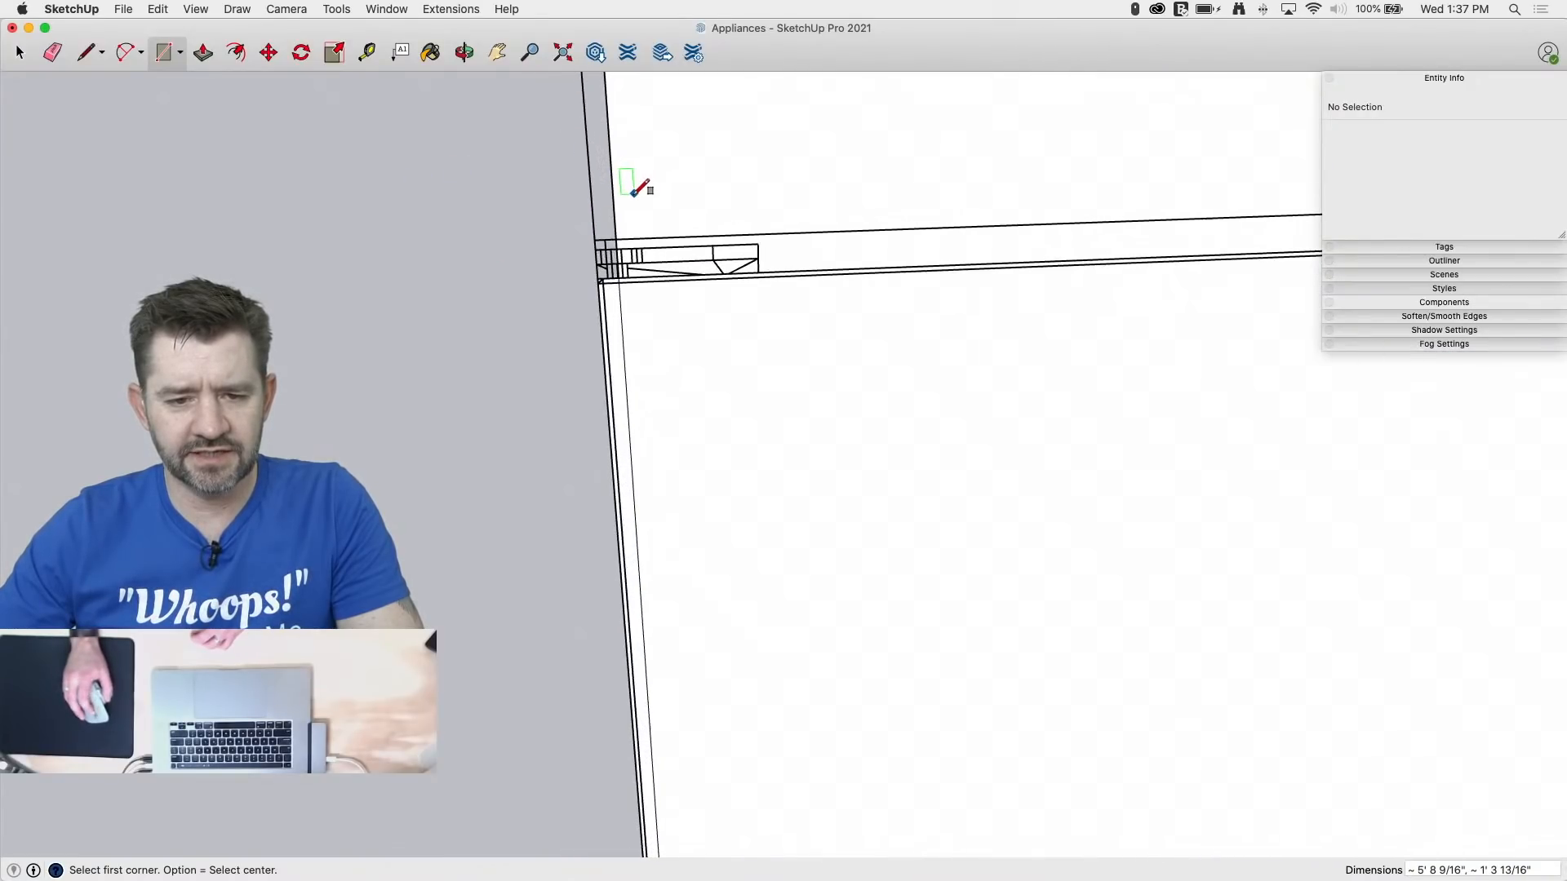
# Step: Draw a rectangle over the refrigerator's top panel, from its lower hinge-side corner to the opposite upper corner, about 3' 11 7/8" by 10 15/16"
pyautogui.click(575, 262)
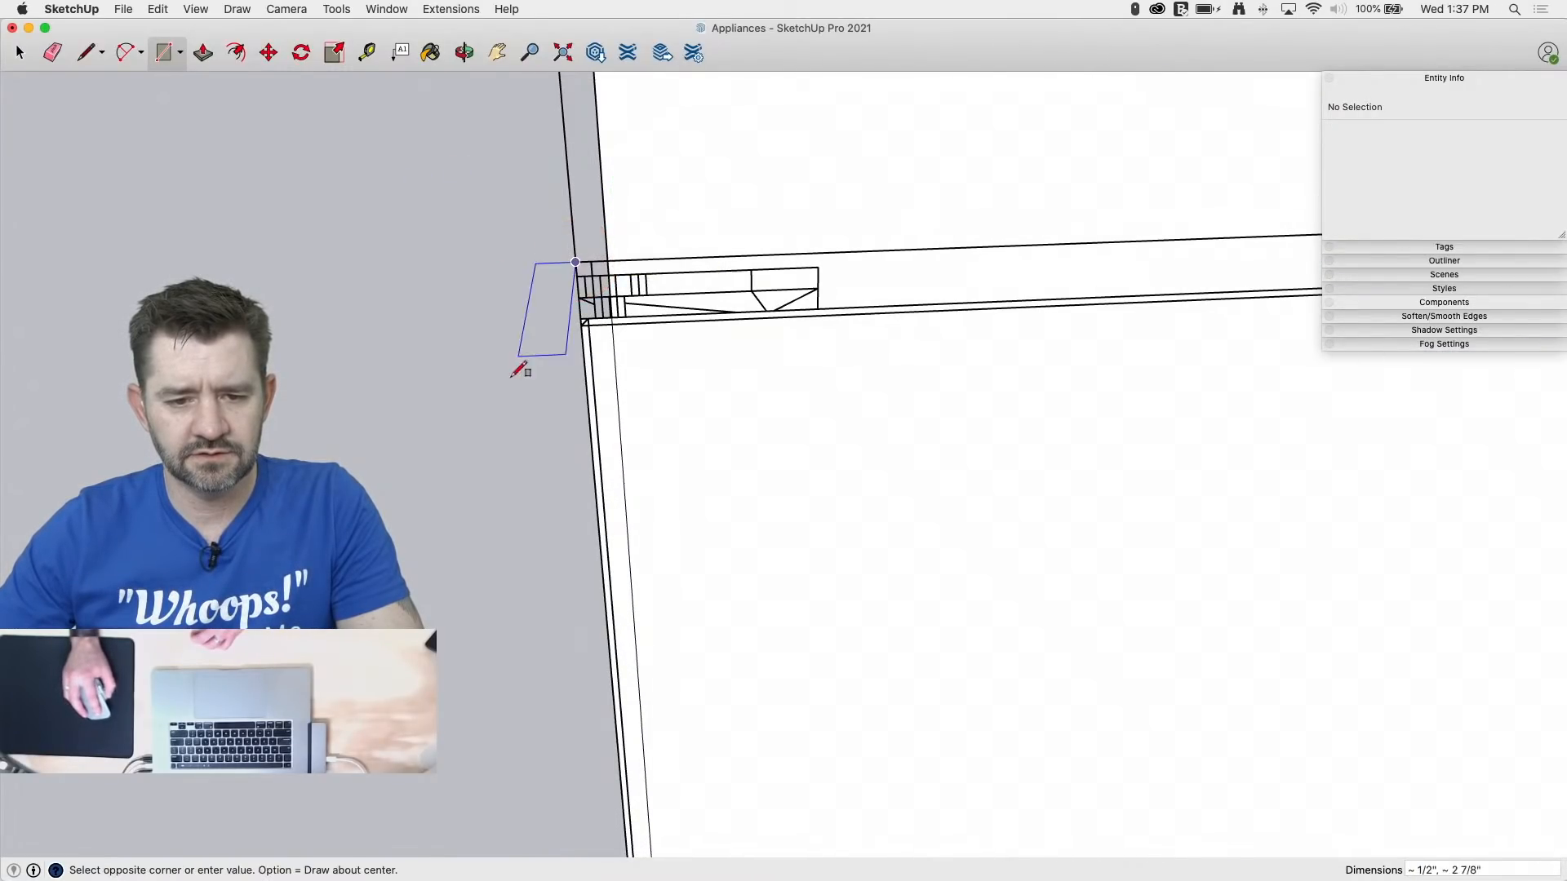
pyautogui.scroll(-8, 405, 465)
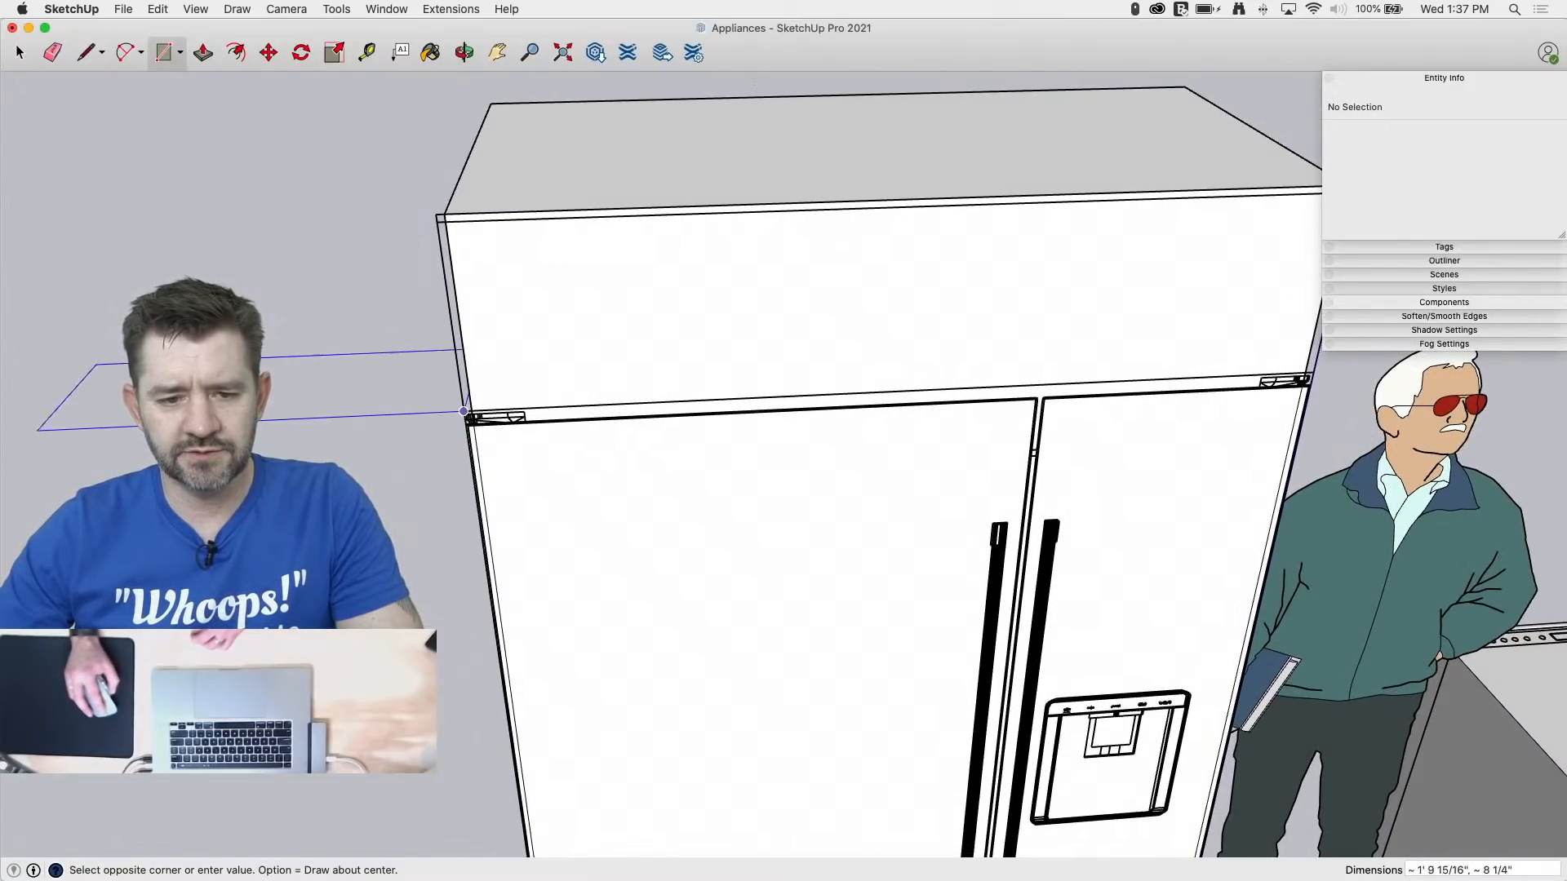
pyautogui.moveTo(49, 359); pyautogui.dragTo(363, 412, button='middle')
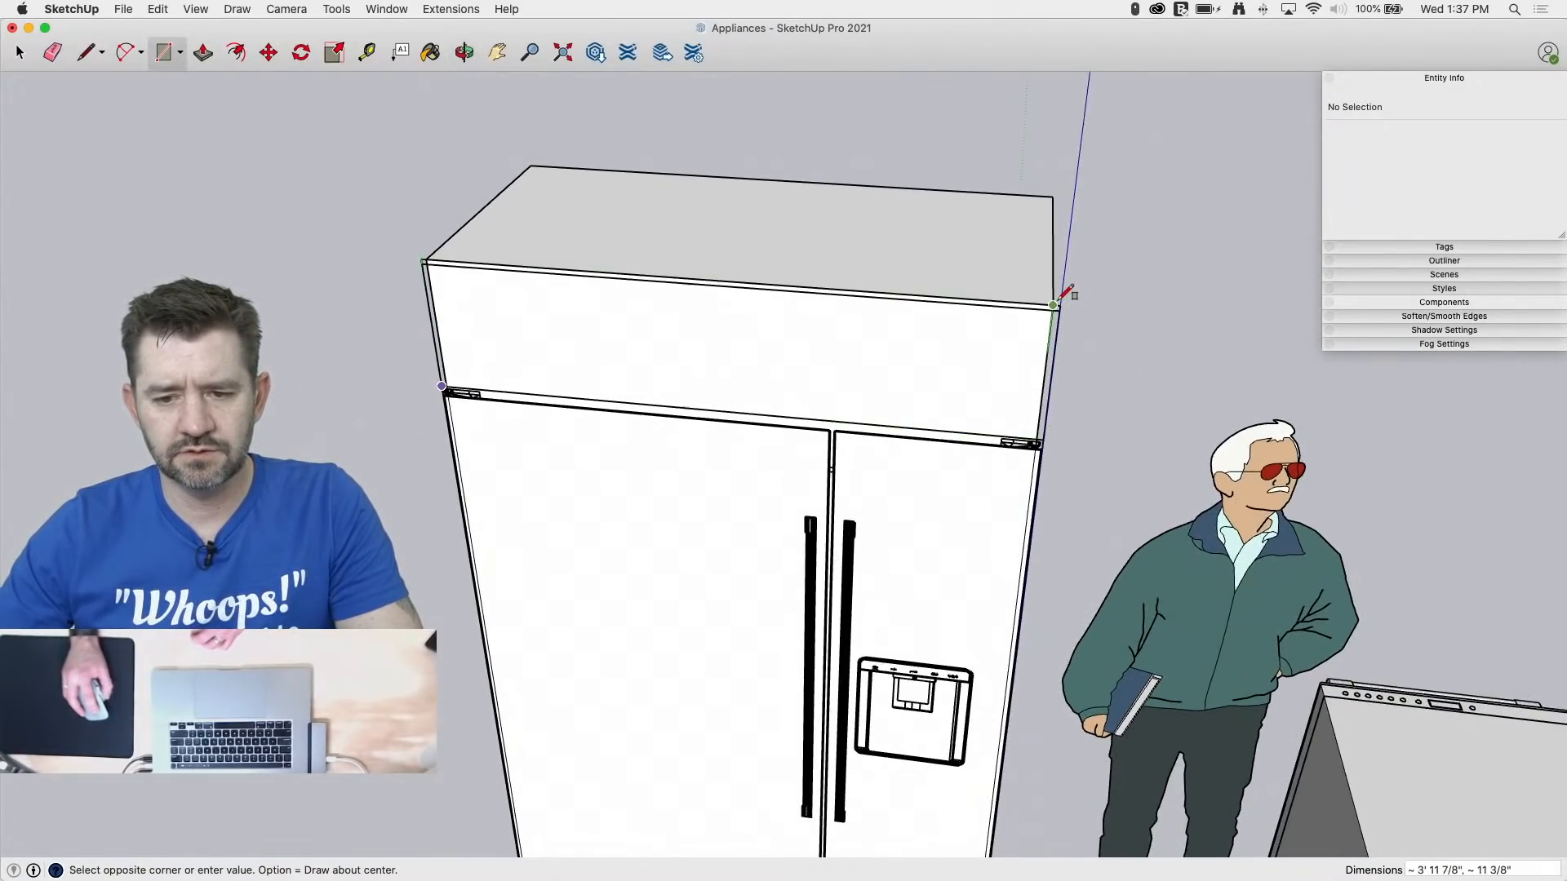
pyautogui.scroll(5, 1077, 299)
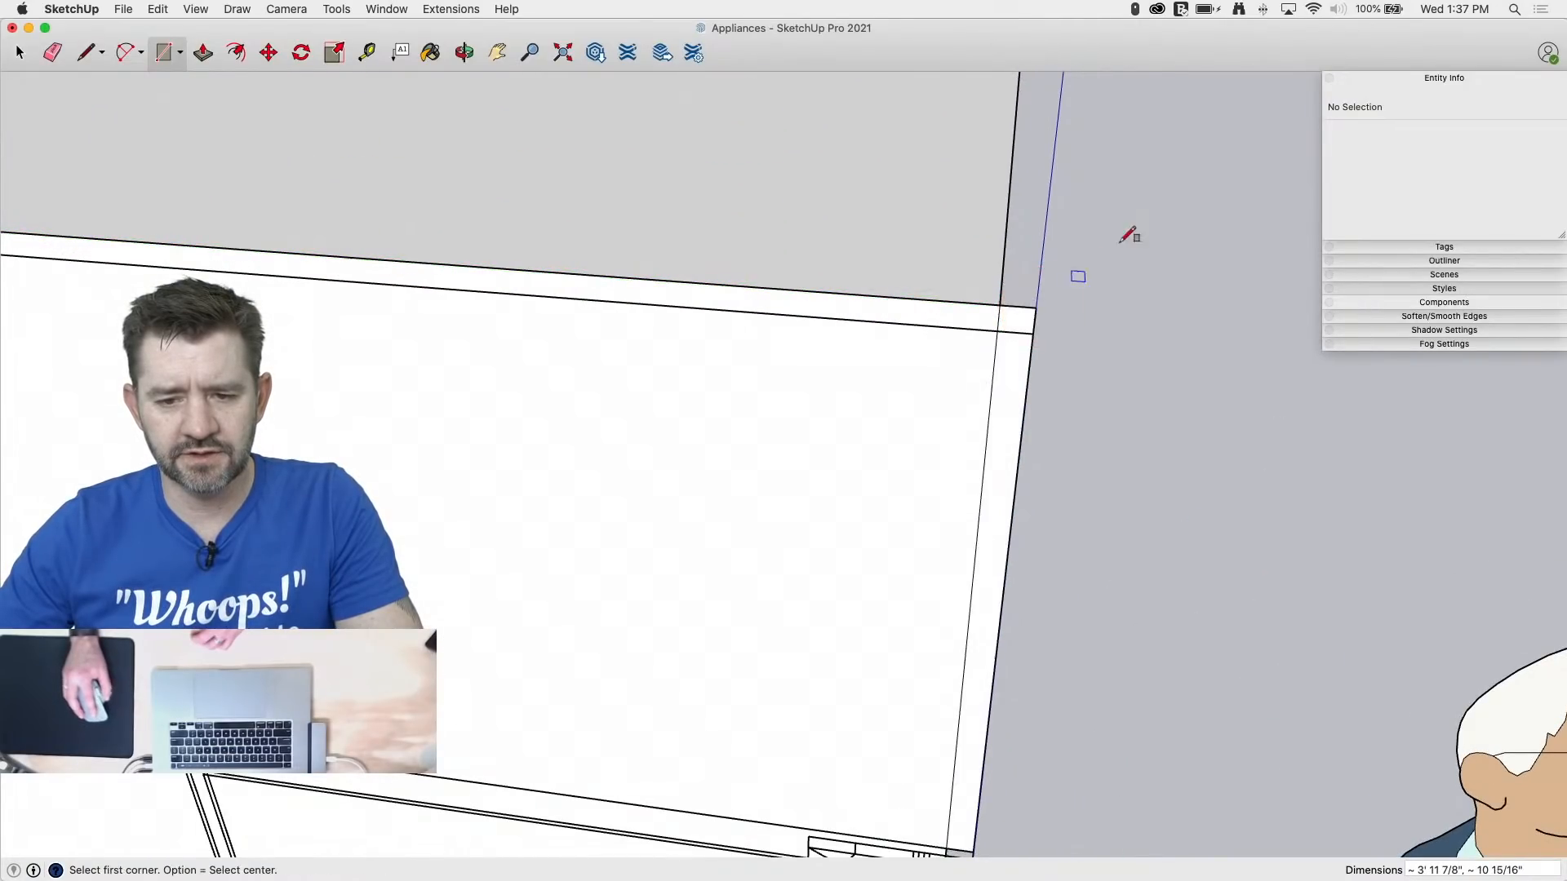
# Step: Try to select the top panel and both door faces one by one on the refrigerator's front
pyautogui.scroll(-10, 1126, 238)
pyautogui.press('space')
pyautogui.click(1060, 240)
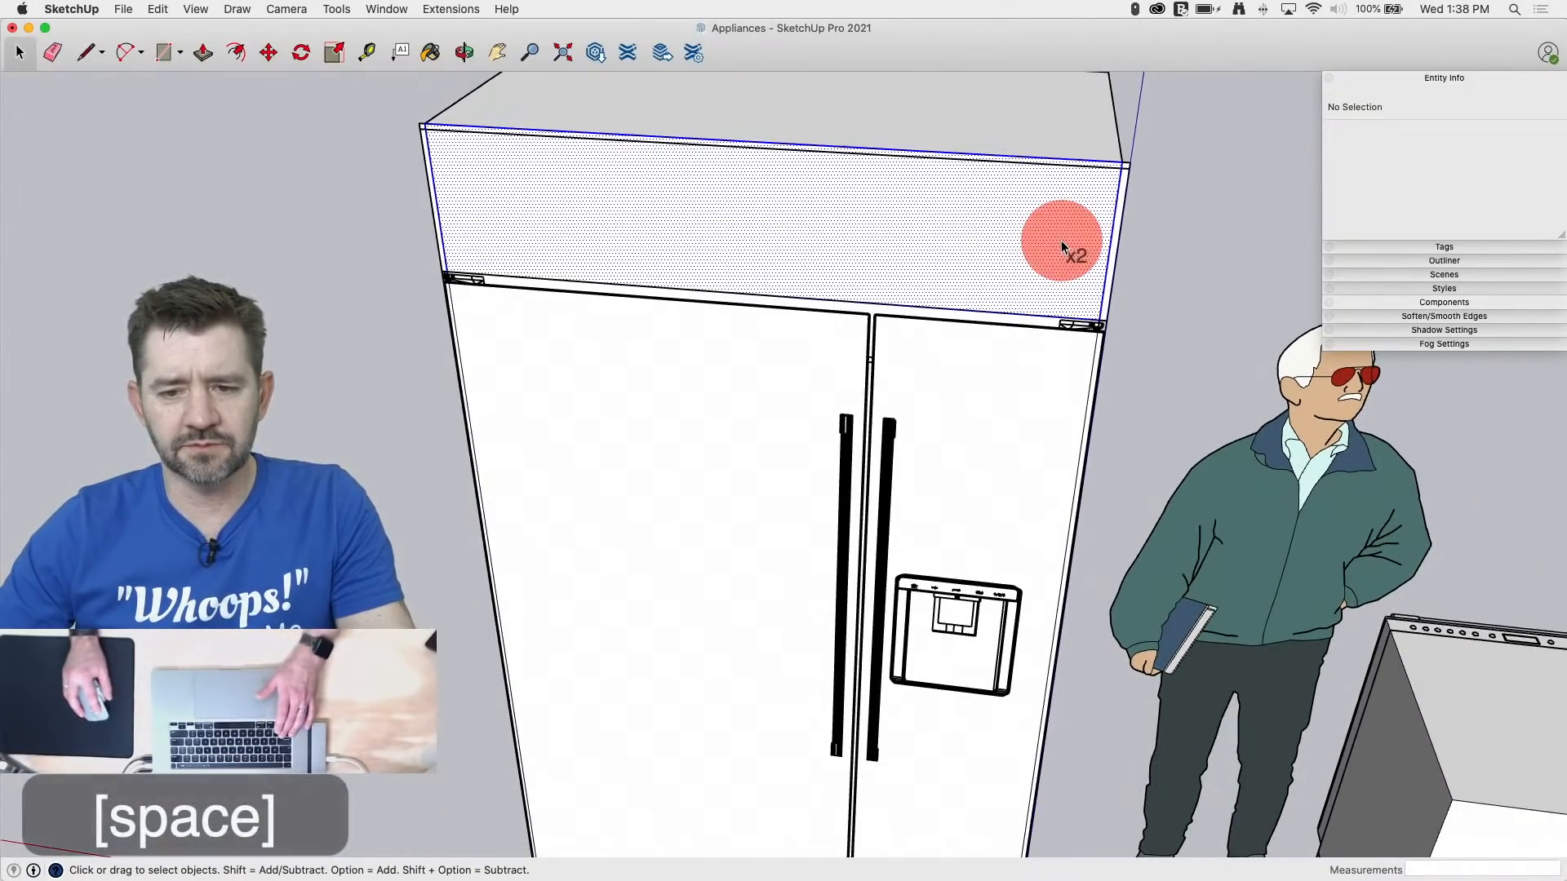
pyautogui.keyDown('shift'); pyautogui.click(1004, 391); pyautogui.keyUp('shift')
pyautogui.keyDown('shift'); pyautogui.click(679, 374); pyautogui.keyUp('shift')
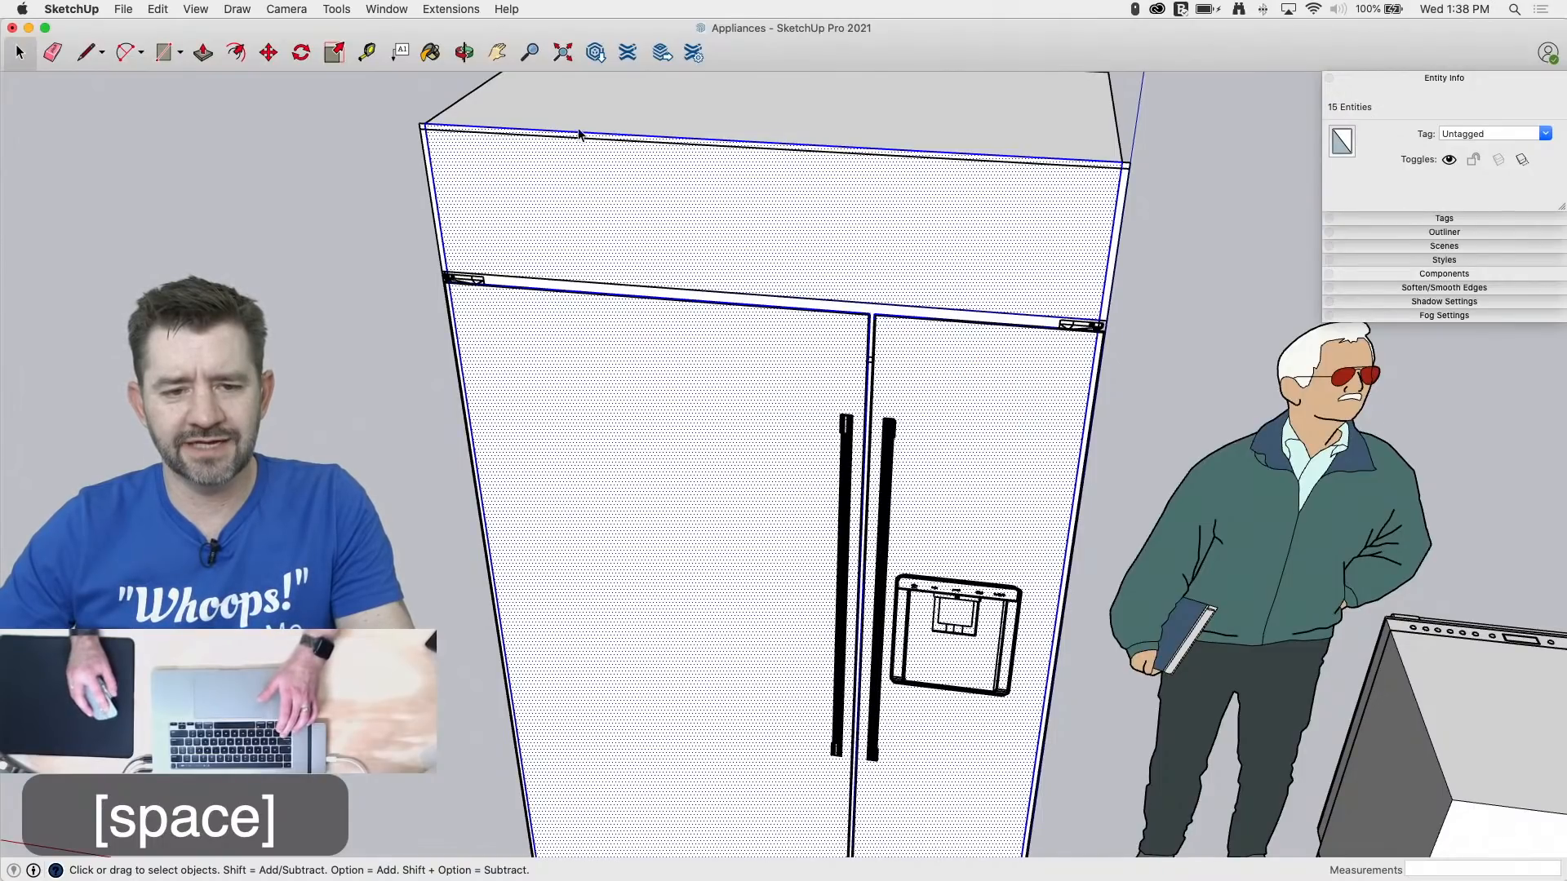
pyautogui.click(573, 95)
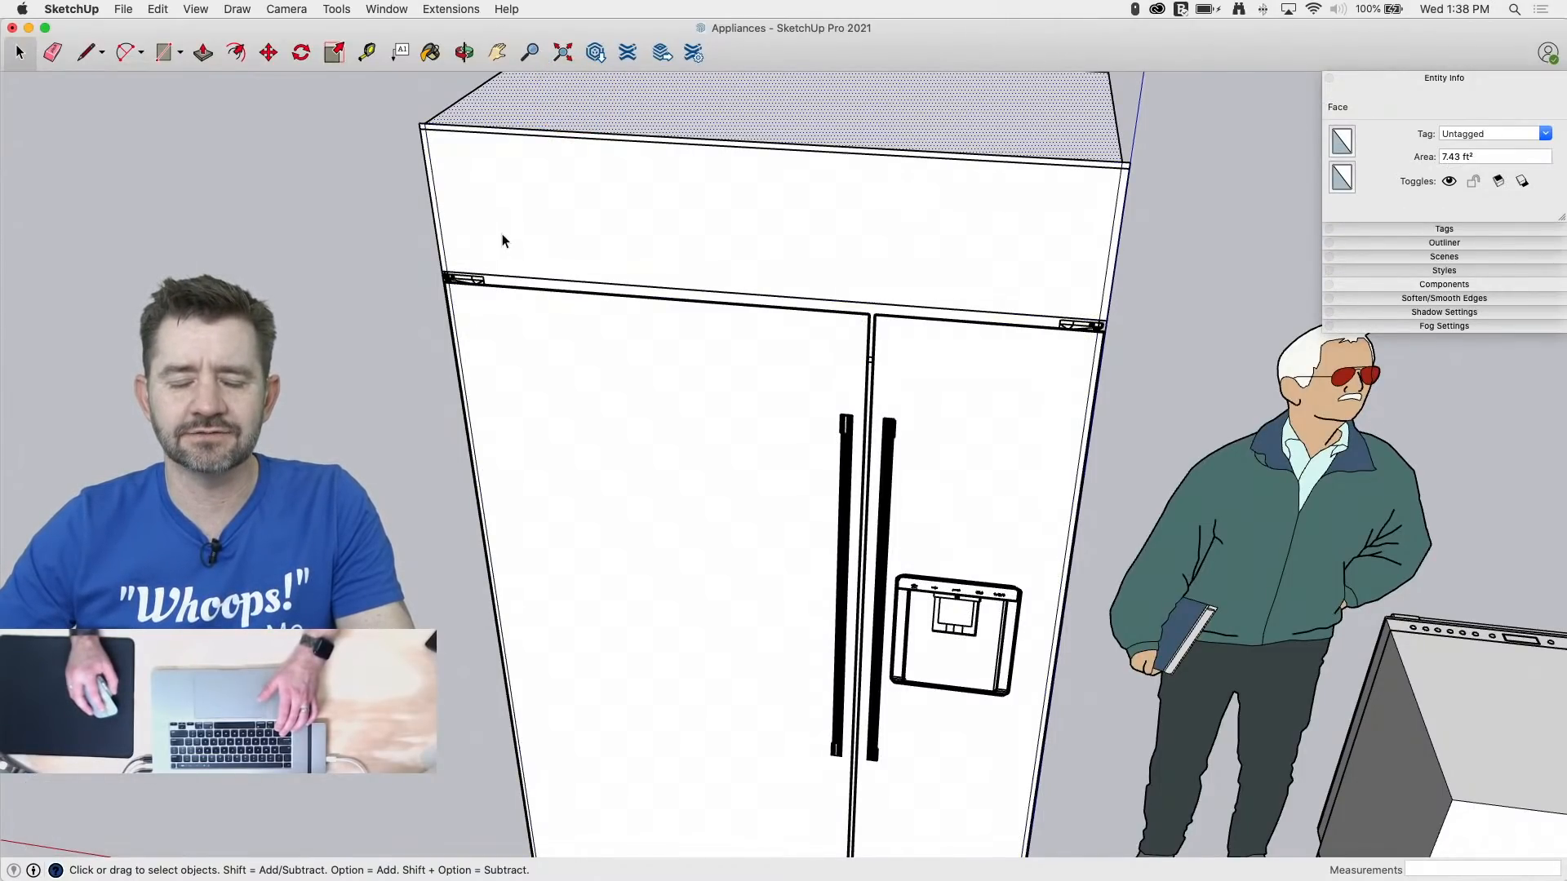
pyautogui.doubleClick(633, 190)
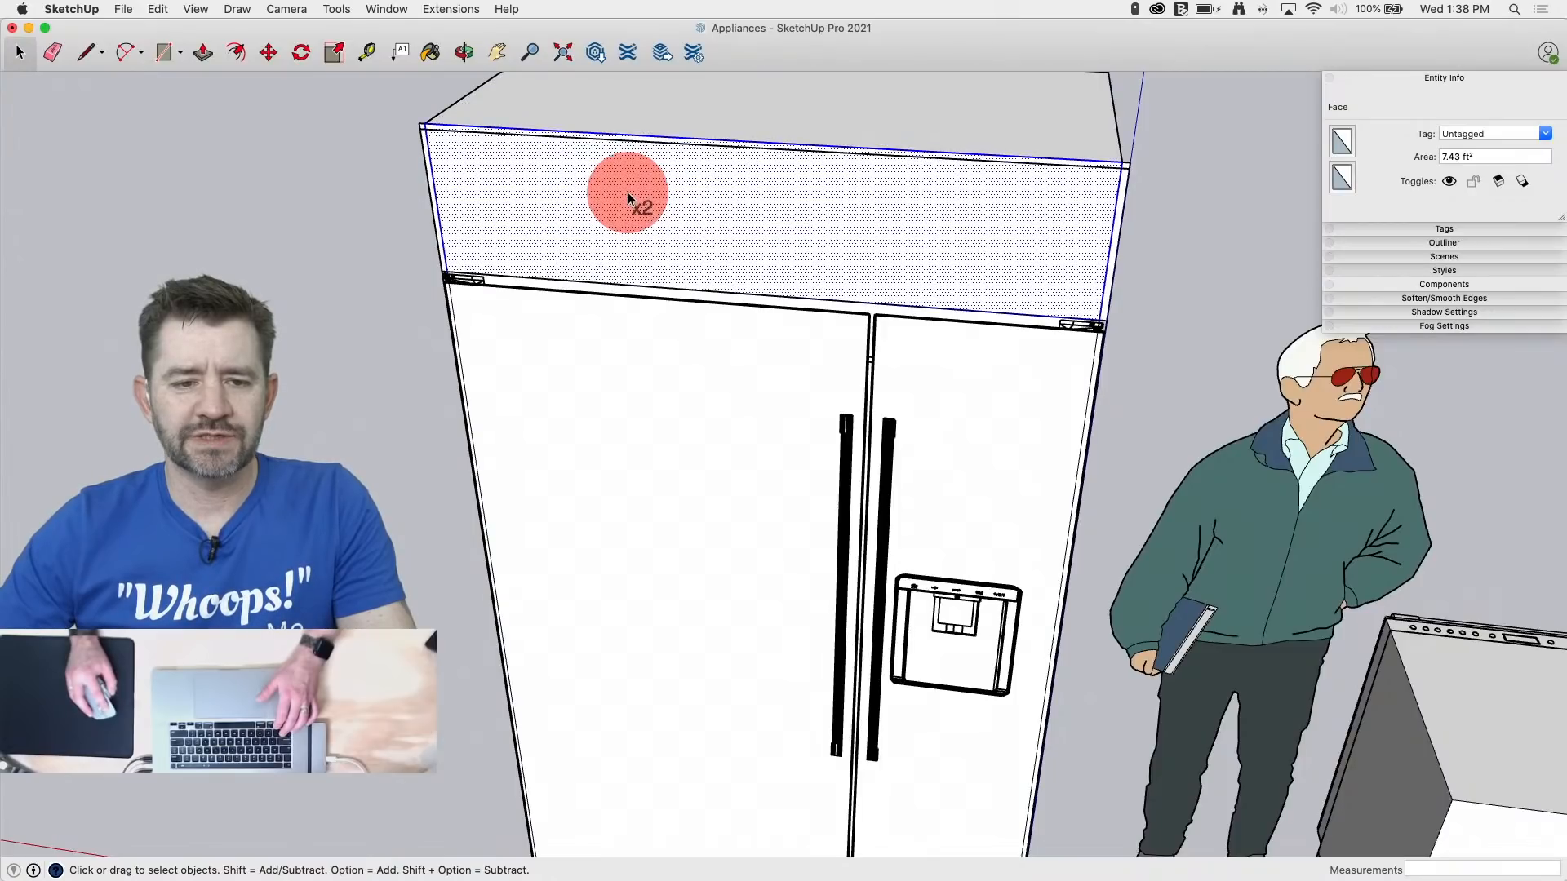
# Step: Examine the refrigerator from the front, back and side to see how the front faces sit against the body
pyautogui.moveTo(871, 229); pyautogui.dragTo(1005, 367, button='middle')
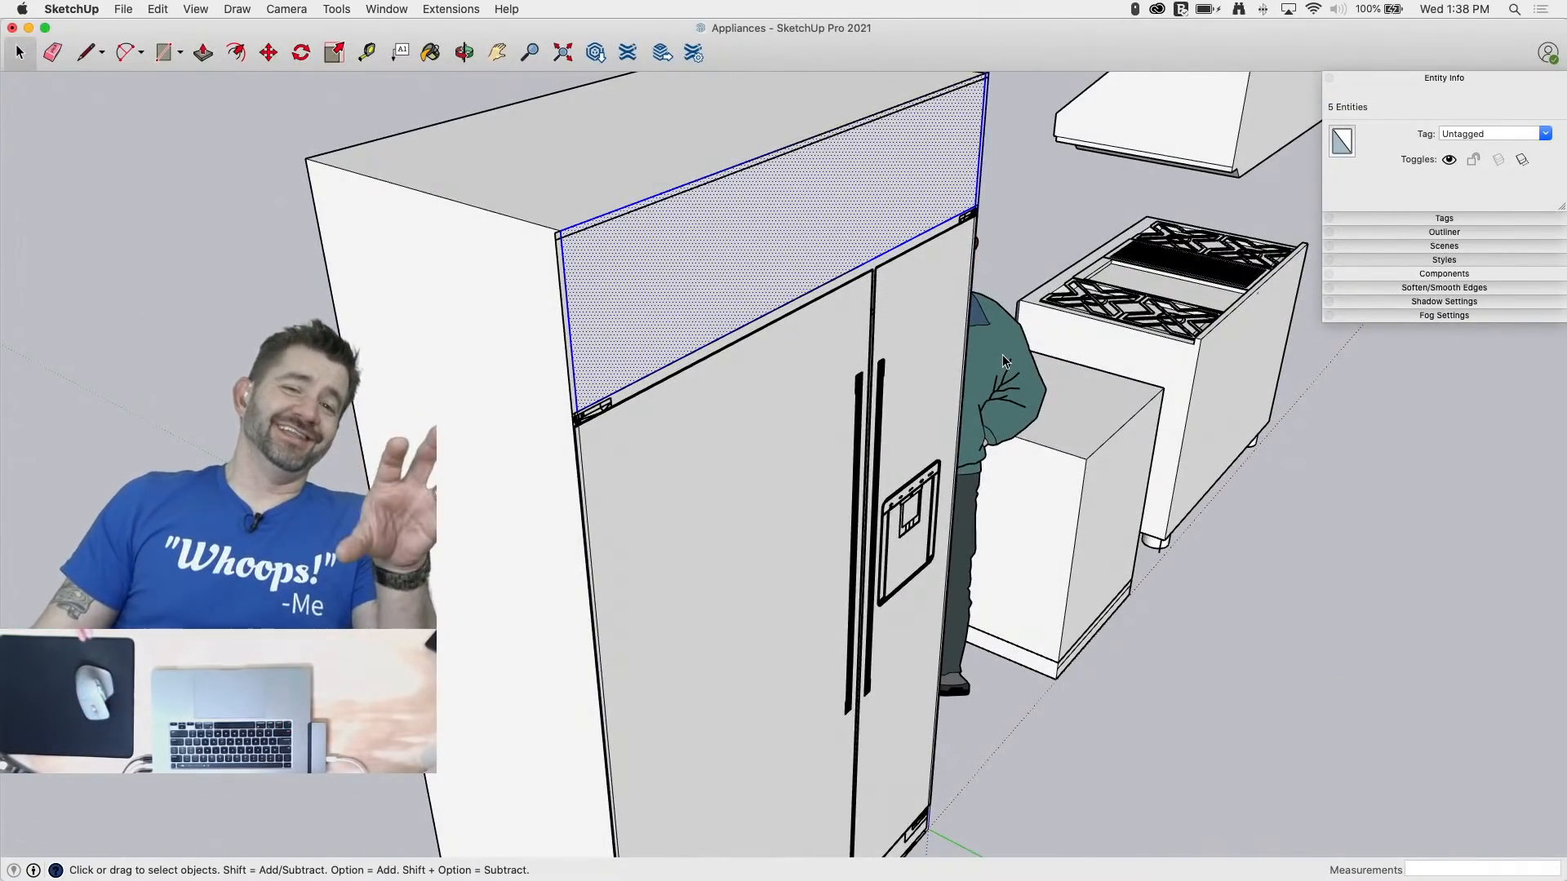
pyautogui.moveTo(831, 457); pyautogui.dragTo(1139, 278, button='middle')
pyautogui.scroll(-1, 1138, 278)
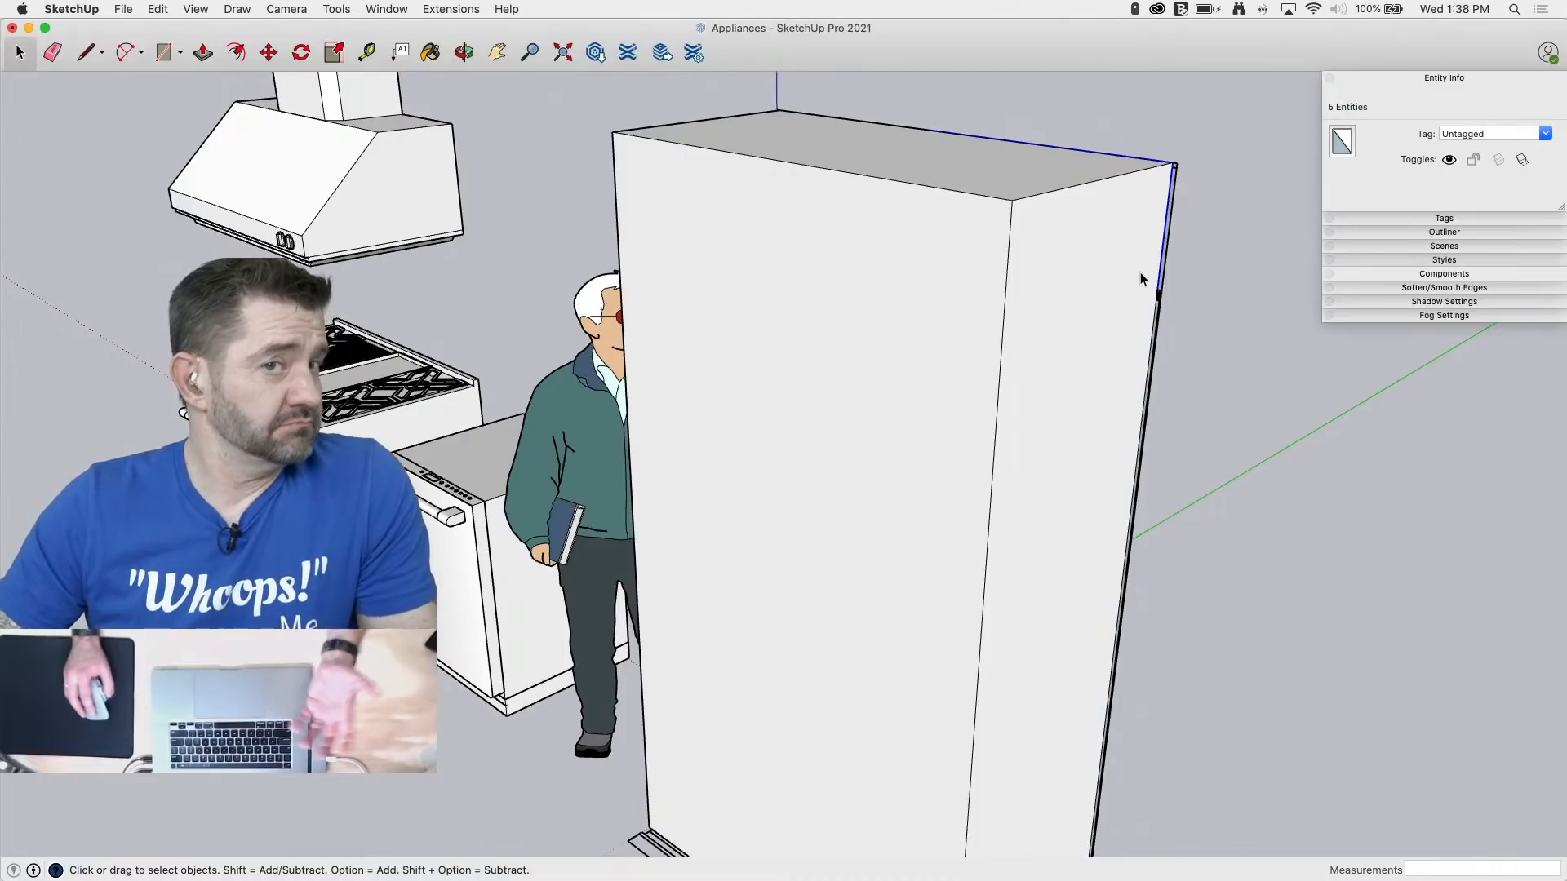
pyautogui.press('o')
pyautogui.moveTo(1270, 283); pyautogui.dragTo(878, 156)
pyautogui.press('space')
pyautogui.scroll(-3, 878, 152)
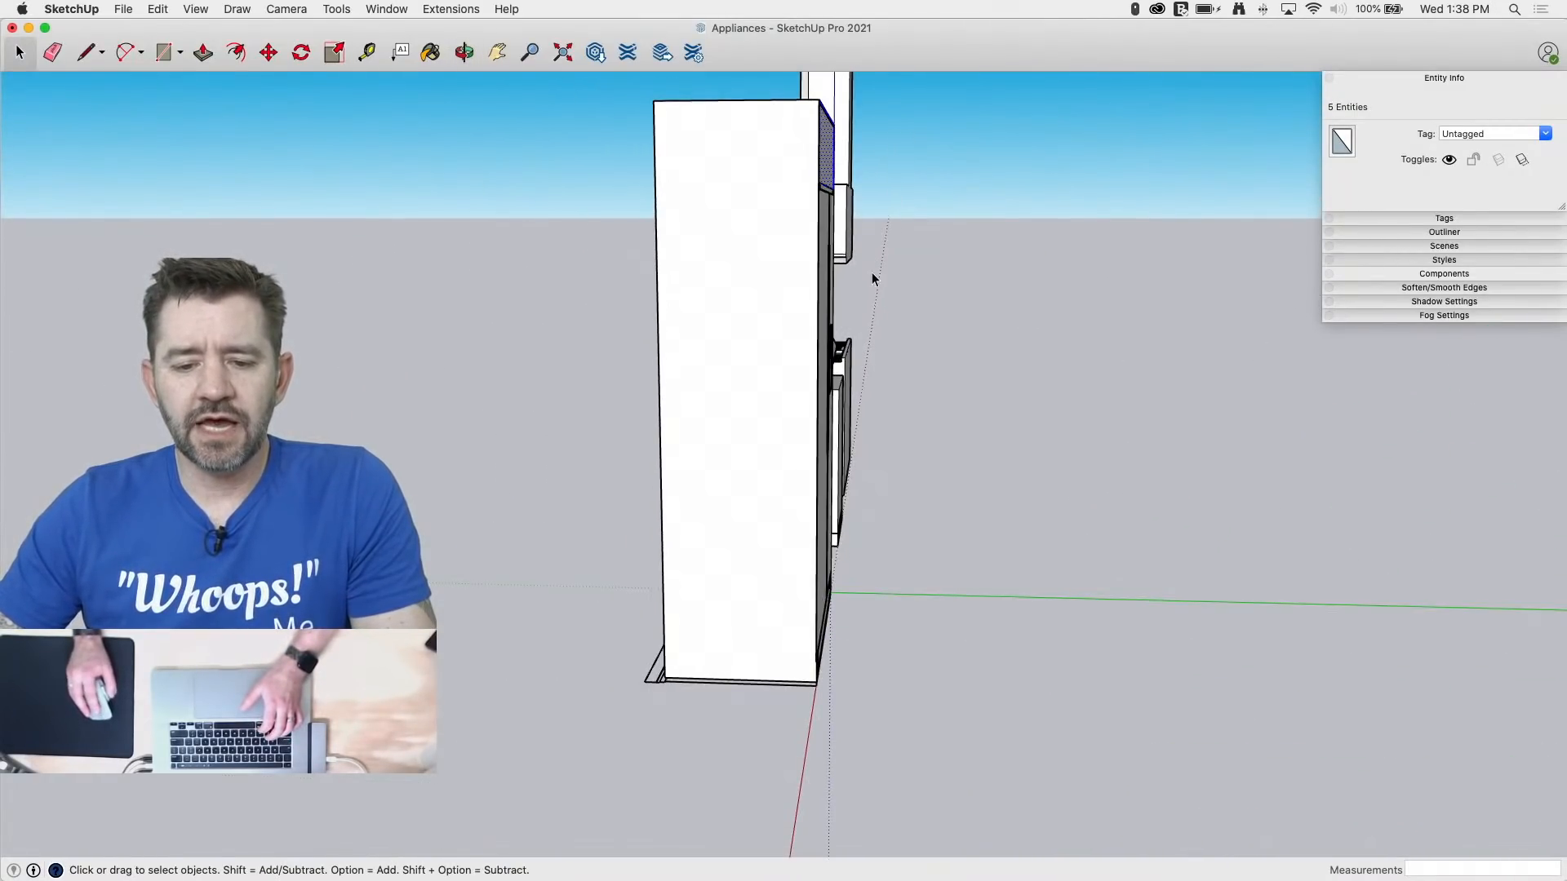
pyautogui.moveTo(872, 277); pyautogui.dragTo(445, 290, button='middle')
pyautogui.press('space')
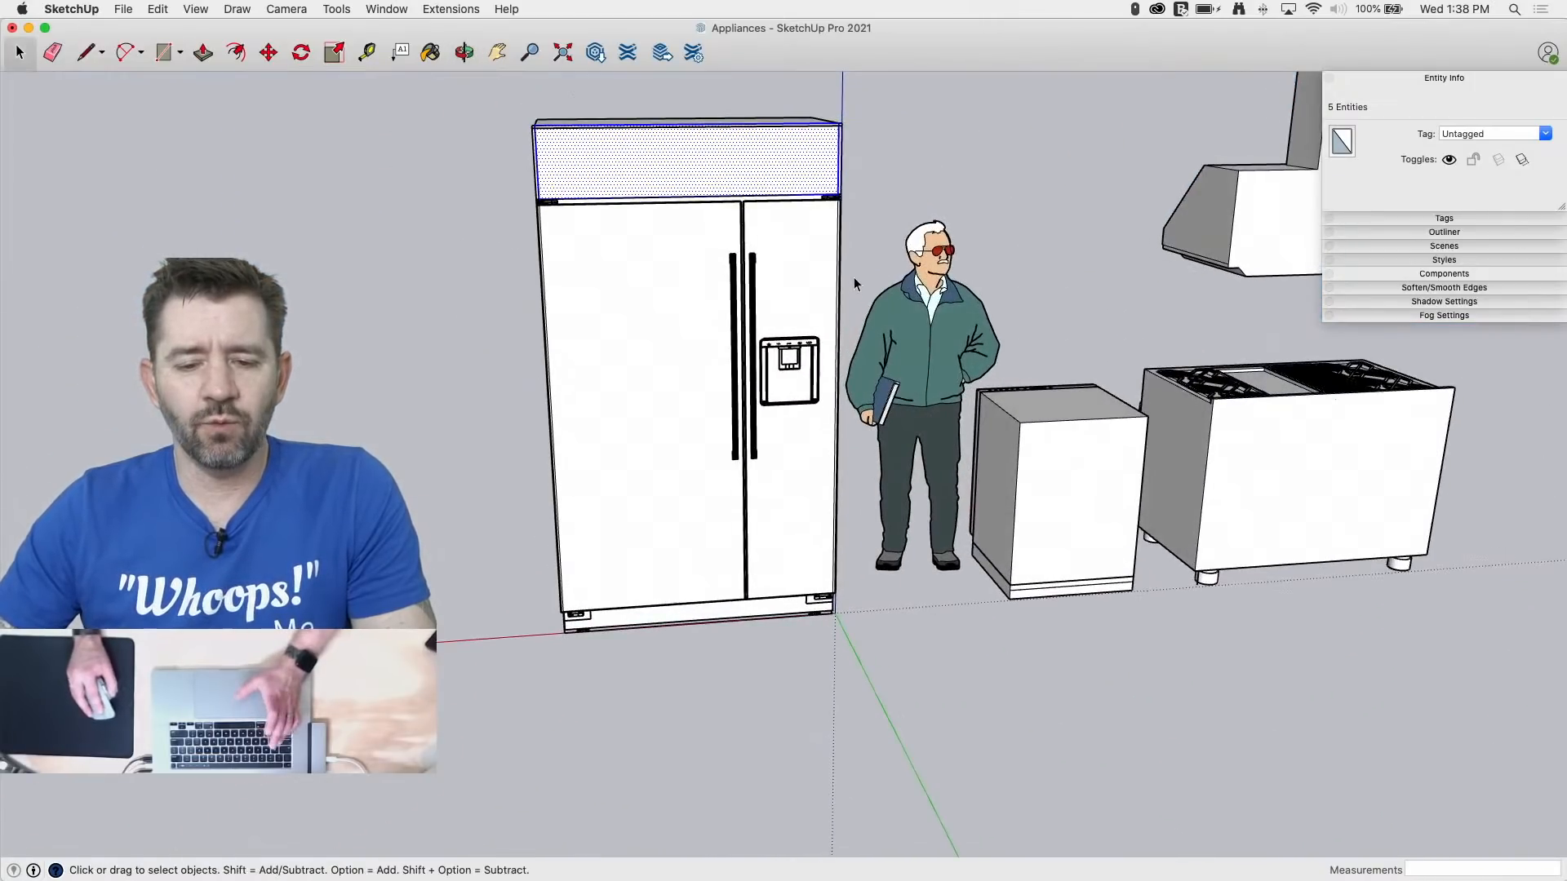
# Step: Select all faces and edges of the three front panels from a side-on view and copy them
pyautogui.moveTo(854, 283); pyautogui.dragTo(254, 234, button='middle')
pyautogui.moveTo(829, 276); pyautogui.dragTo(711, 273, button='middle')
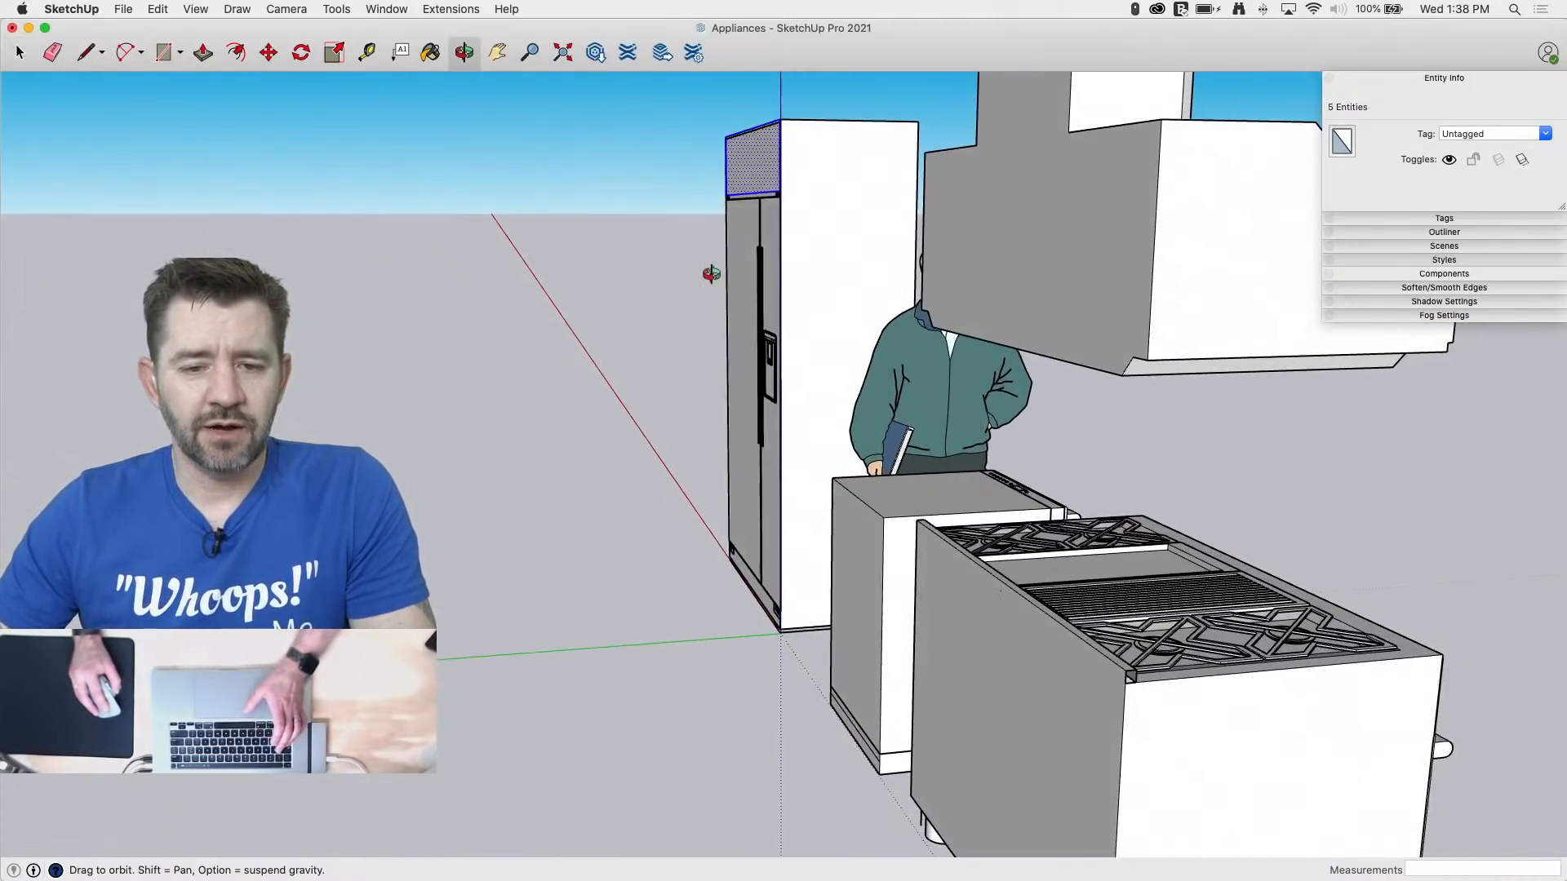
pyautogui.moveTo(654, 102); pyautogui.dragTo(819, 620)
pyautogui.scroll(6, 684, 289)
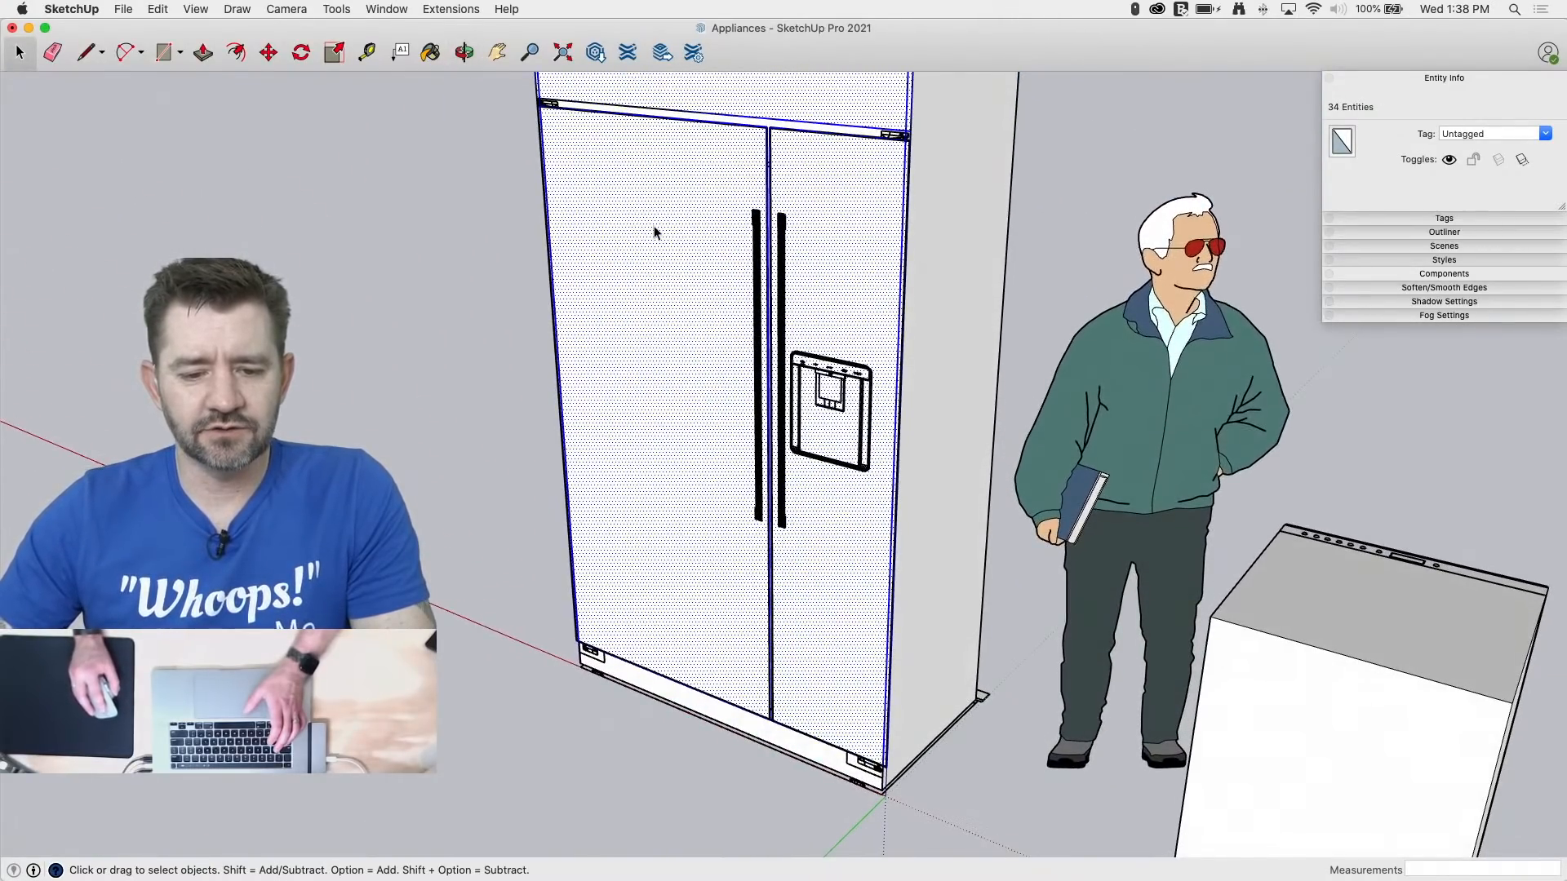
pyautogui.moveTo(654, 233); pyautogui.dragTo(703, 300, button='middle')
pyautogui.press('super+c')
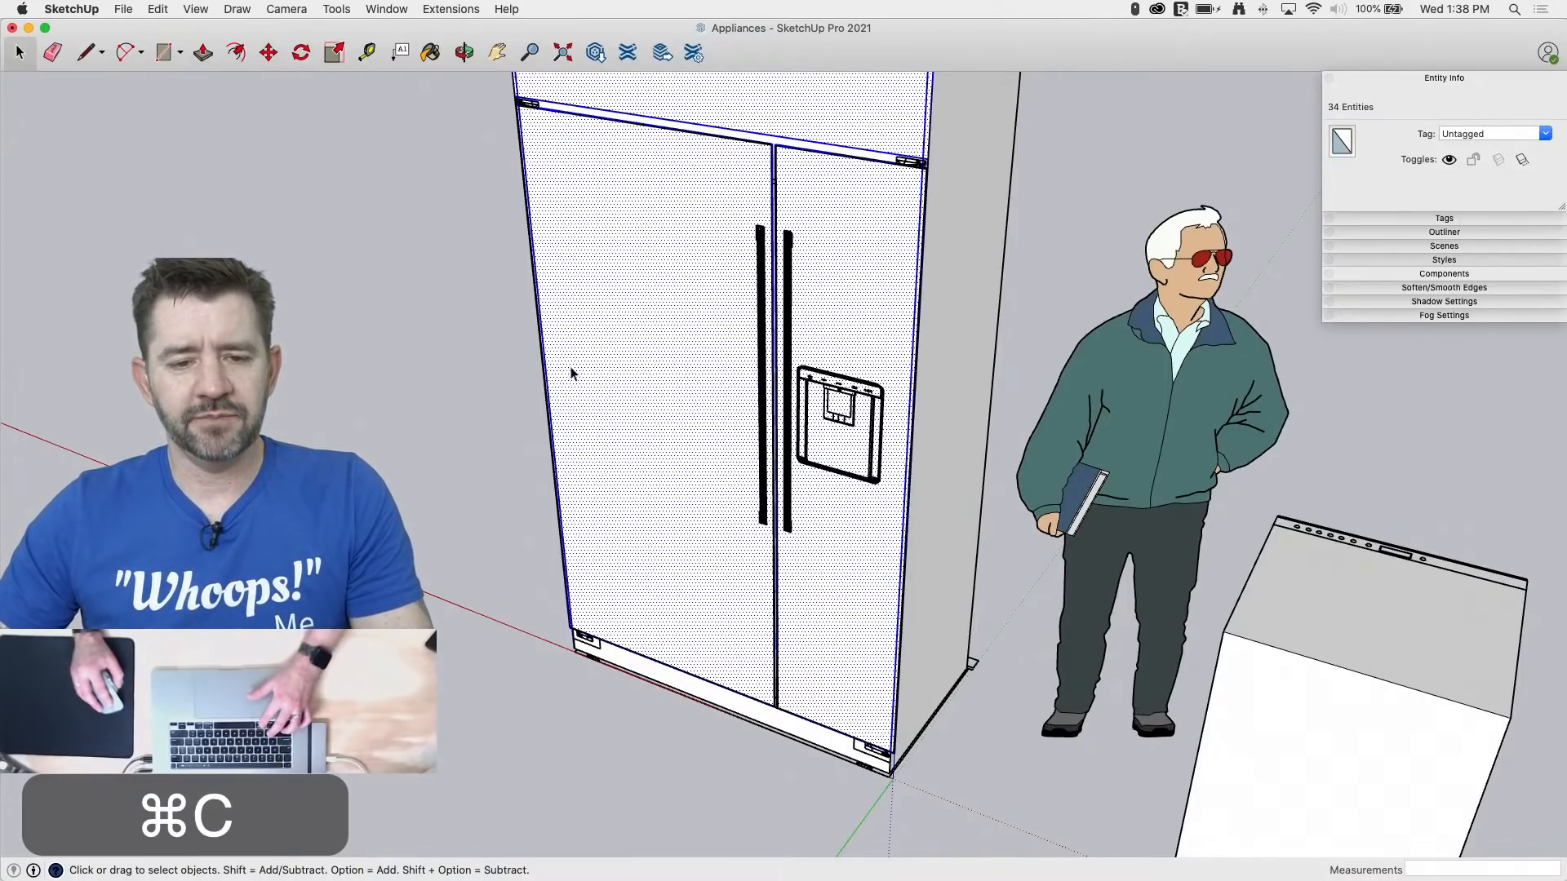
# Step: Undo the three front rectangles and the erasure of the "Back in a few minutes!" text, and clear the selection
pyautogui.press('super+z')
pyautogui.press('super+z')
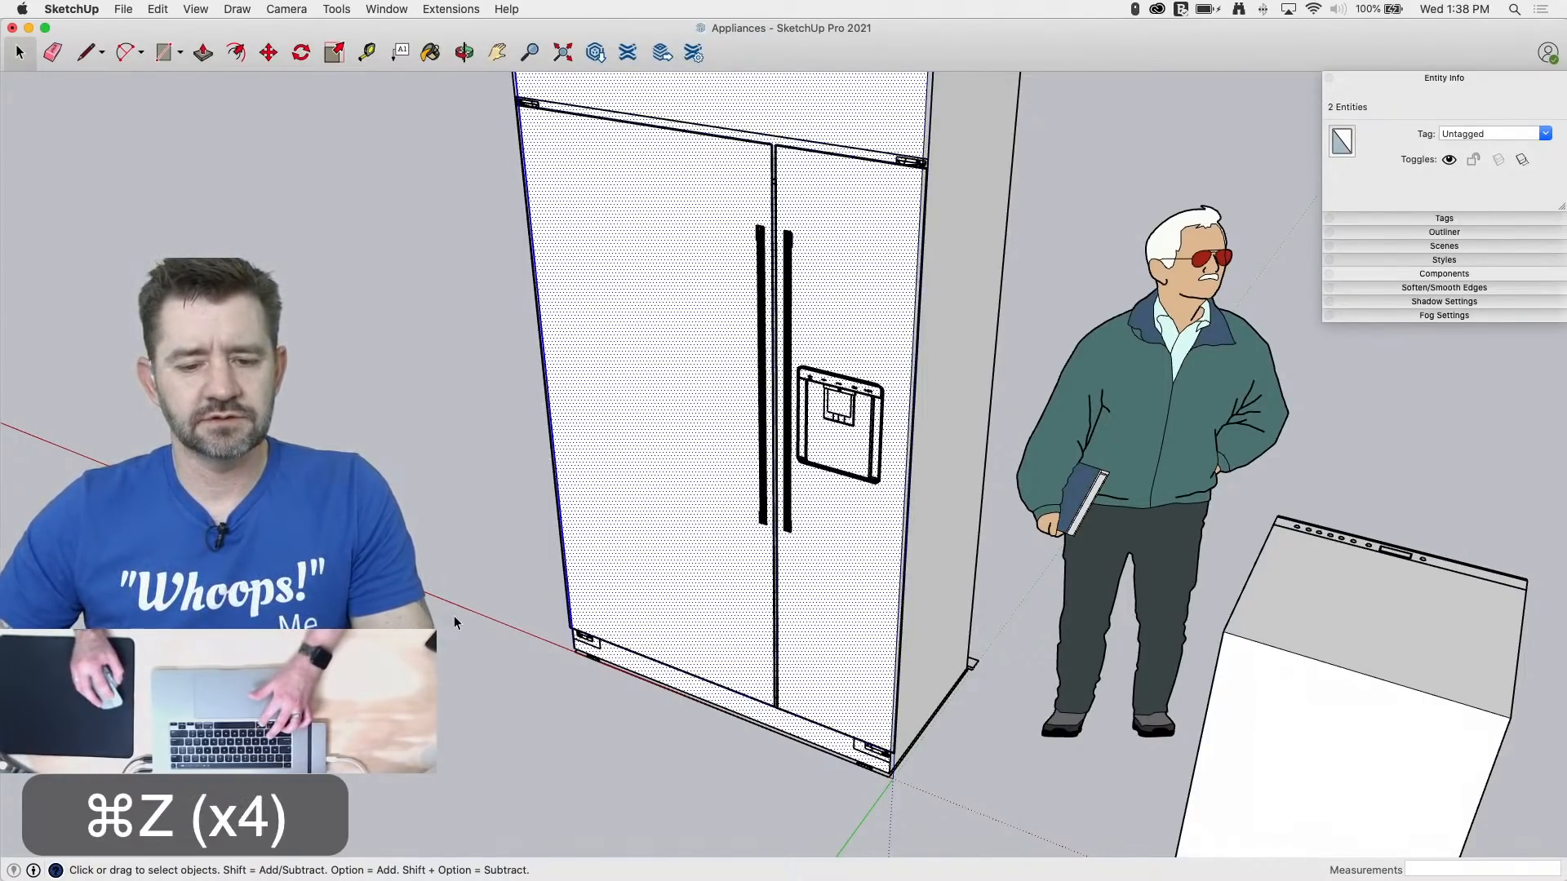
pyautogui.scroll(10, 522, 669)
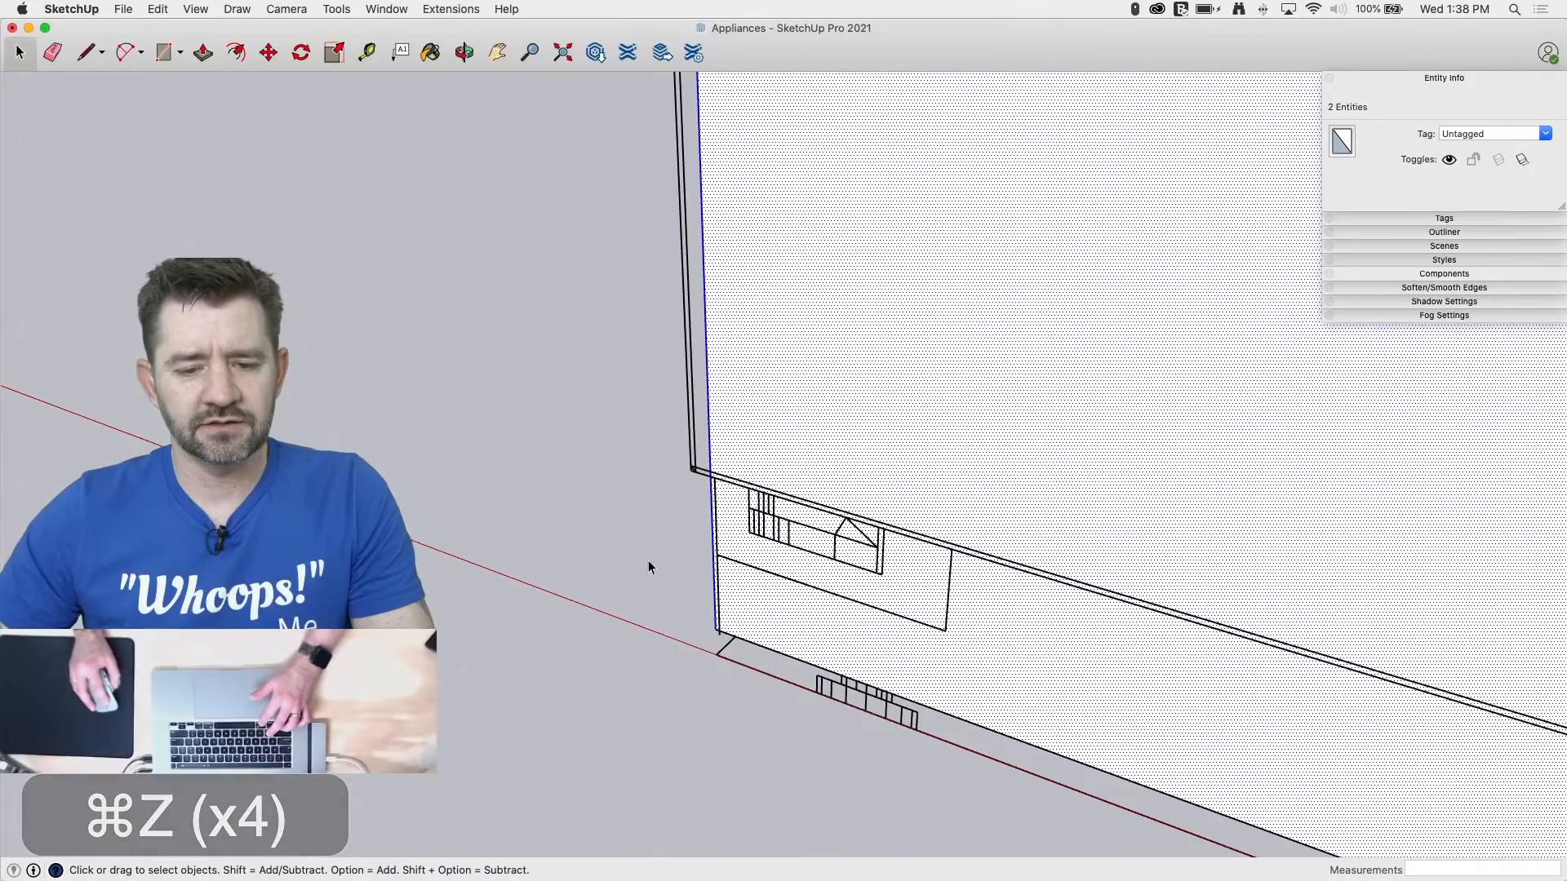
pyautogui.click(653, 541)
# Step: Select all connected faces and edges of the refrigerator body box and make them a group
pyautogui.moveTo(653, 540); pyautogui.dragTo(1042, 503, button='middle')
pyautogui.scroll(-5, 751, 671)
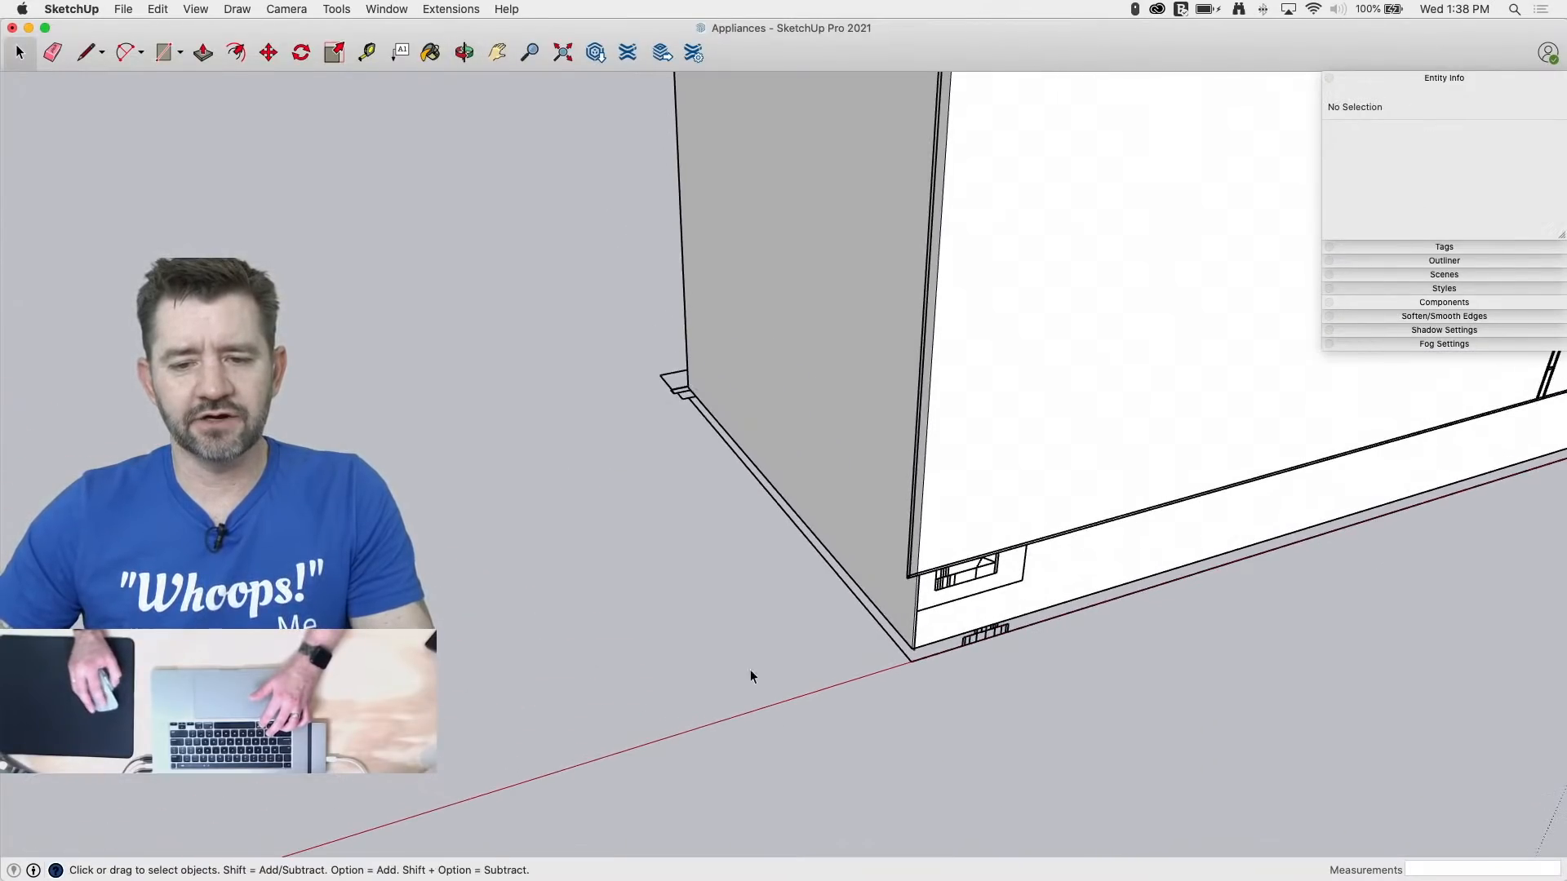
pyautogui.scroll(-6, 751, 676)
pyautogui.click(750, 453)
pyautogui.scroll(3, 733, 513)
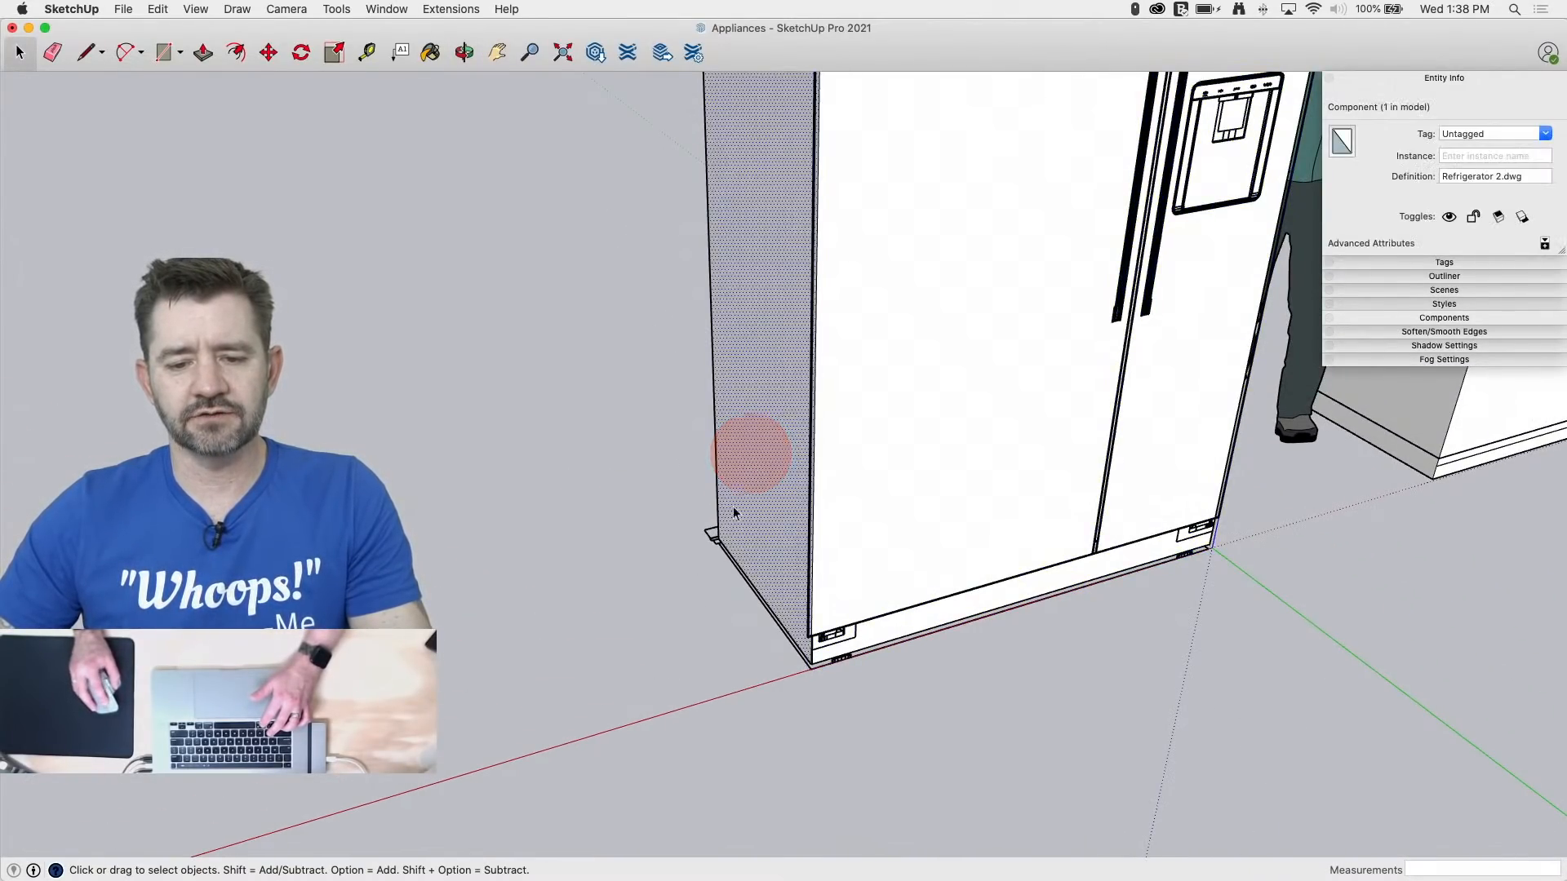
pyautogui.moveTo(733, 512); pyautogui.dragTo(1457, 671, button='middle')
pyautogui.scroll(-6, 902, 772)
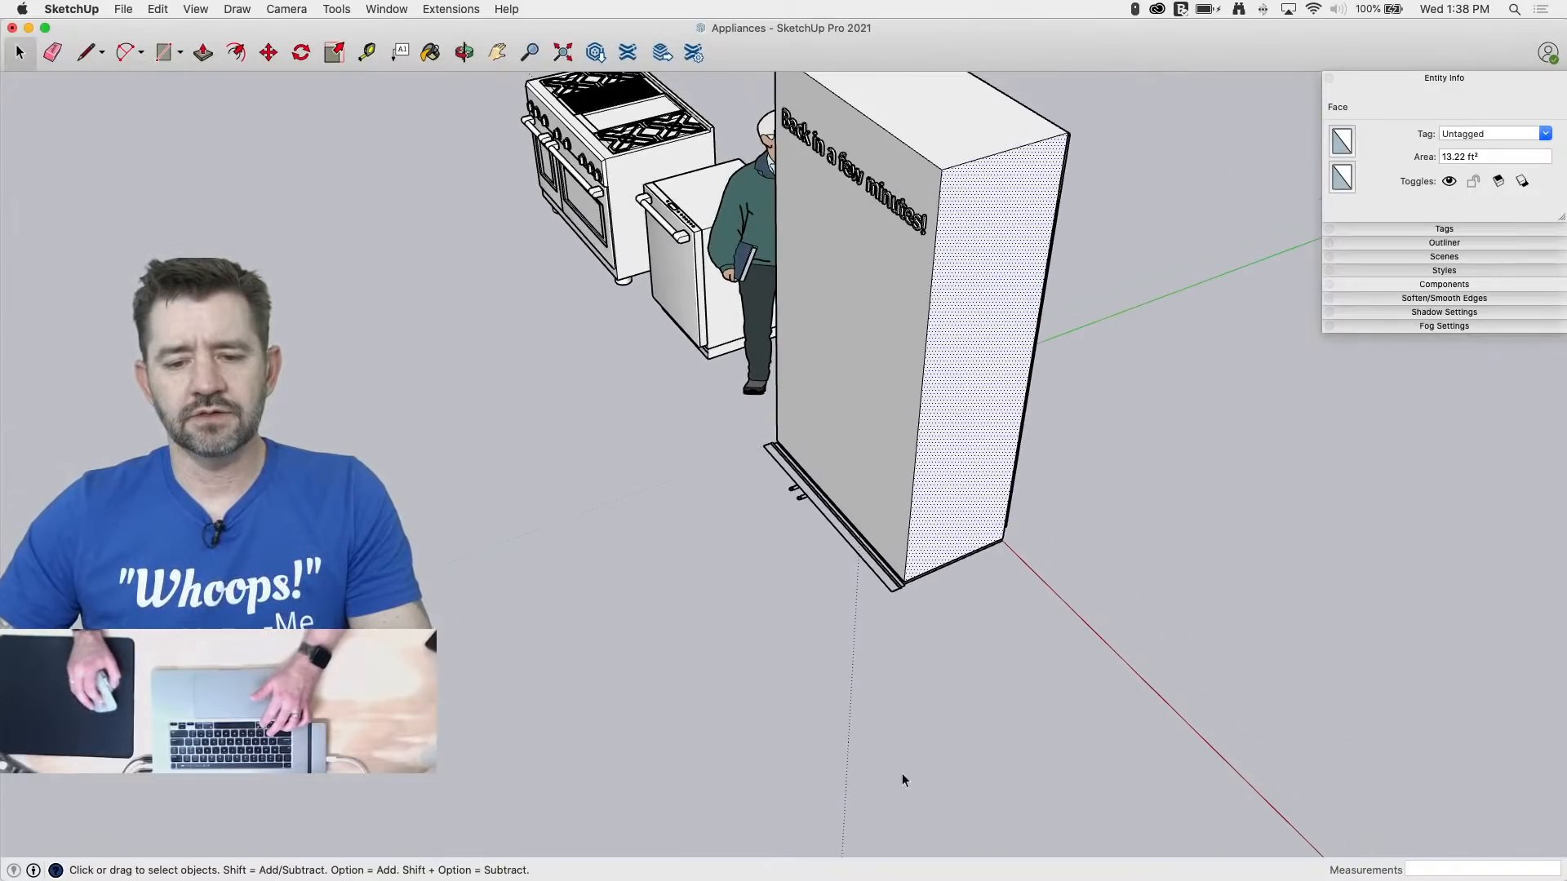
pyautogui.tripleClick(943, 498)
pyautogui.rightClick(943, 498)
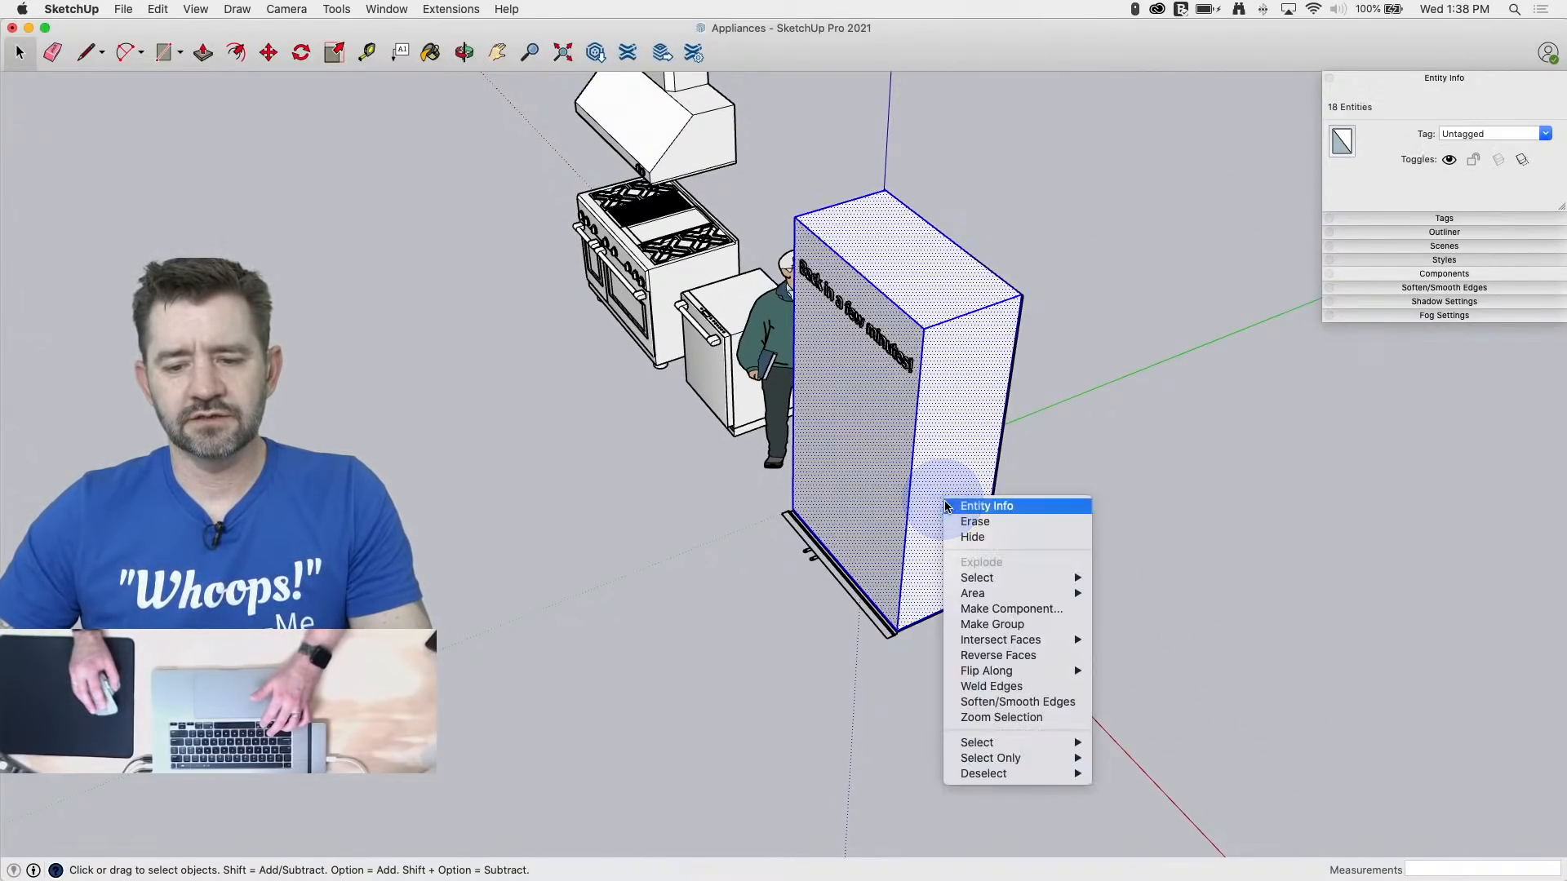
pyautogui.click(1010, 624)
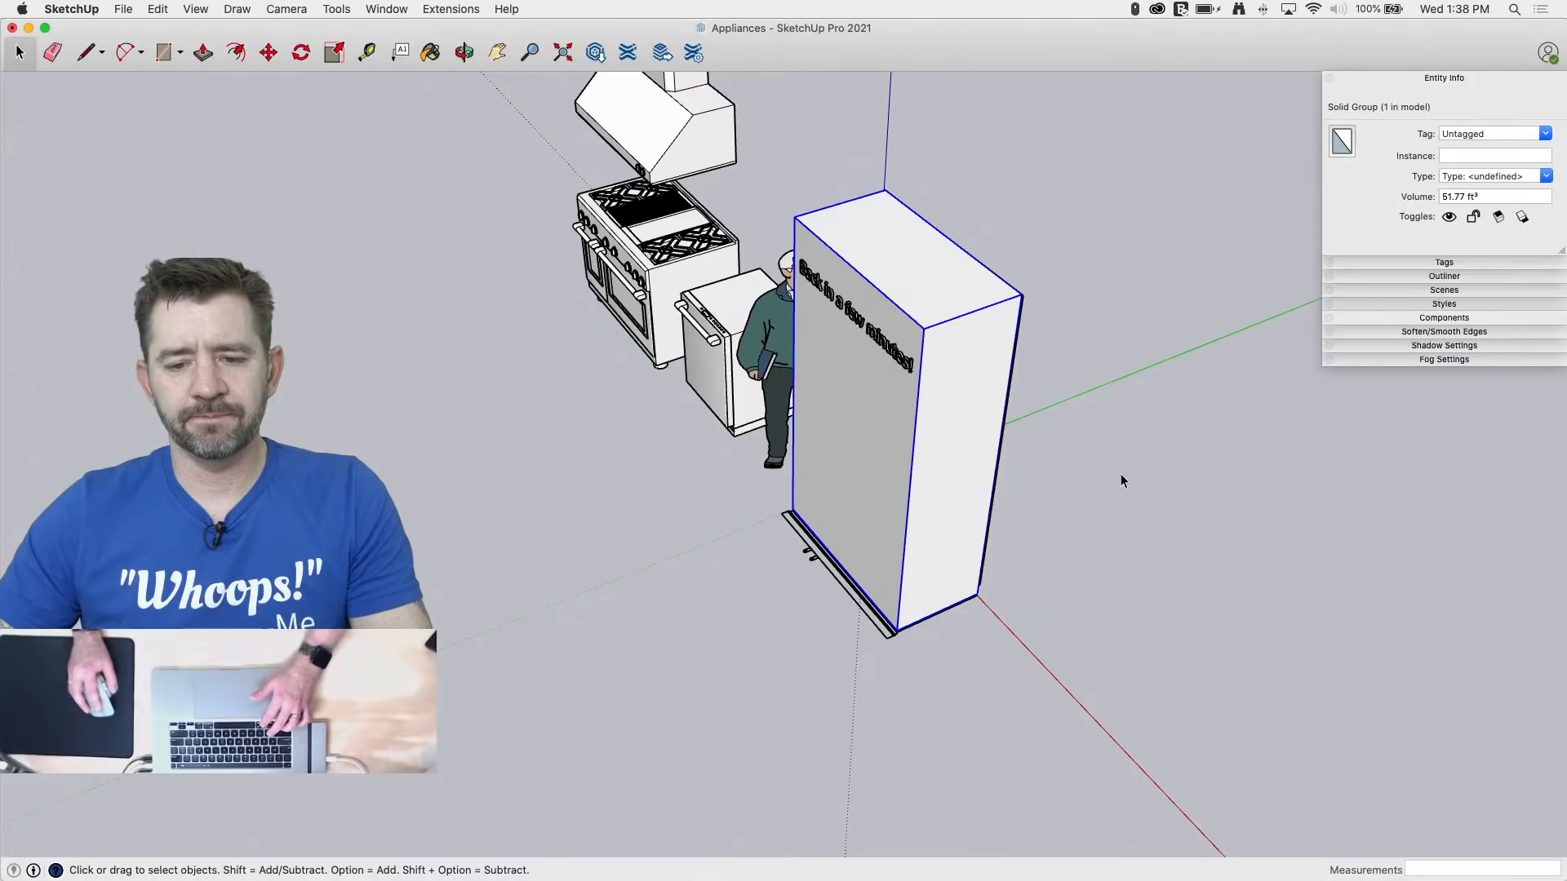
# Step: Paste the copied front panels in place on the refrigerator's front
pyautogui.click(158, 9)
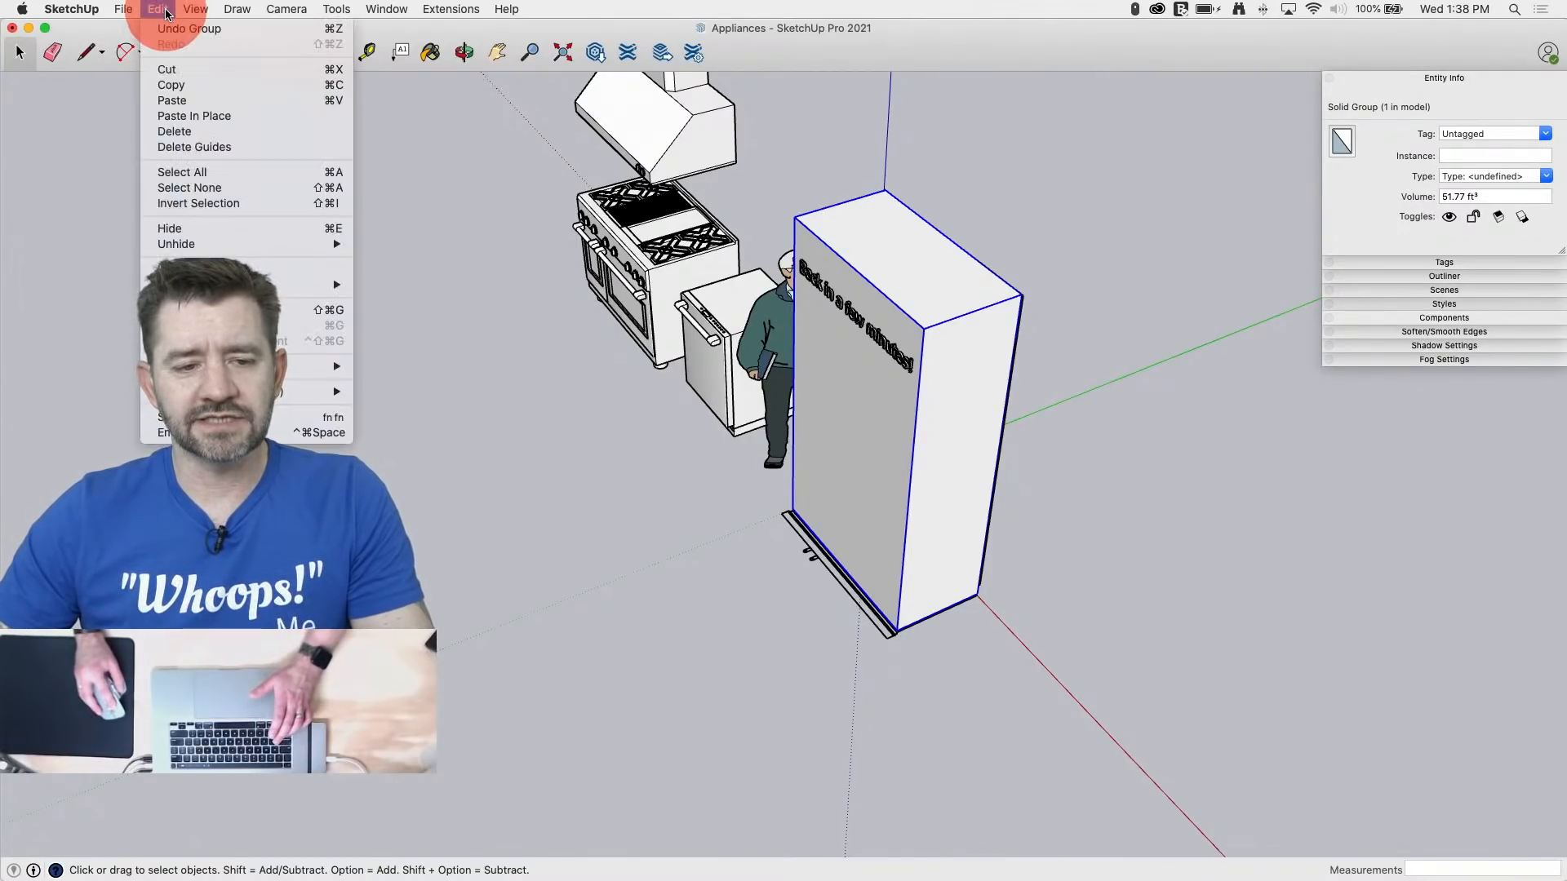
pyautogui.click(227, 118)
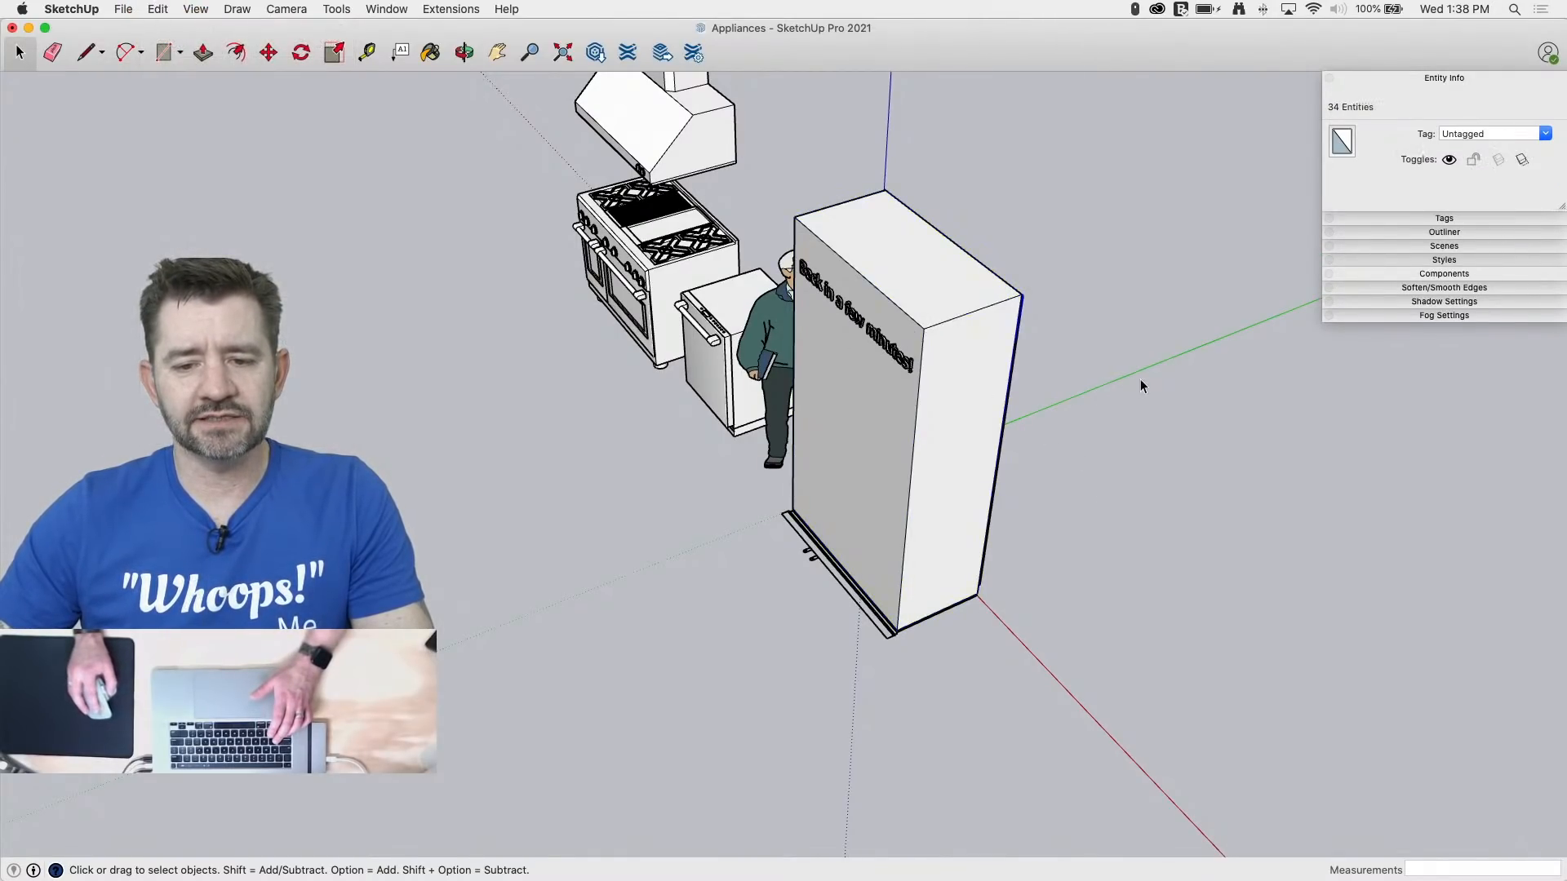
pyautogui.moveTo(1139, 378); pyautogui.dragTo(211, 237, button='middle')
pyautogui.scroll(5, 700, 346)
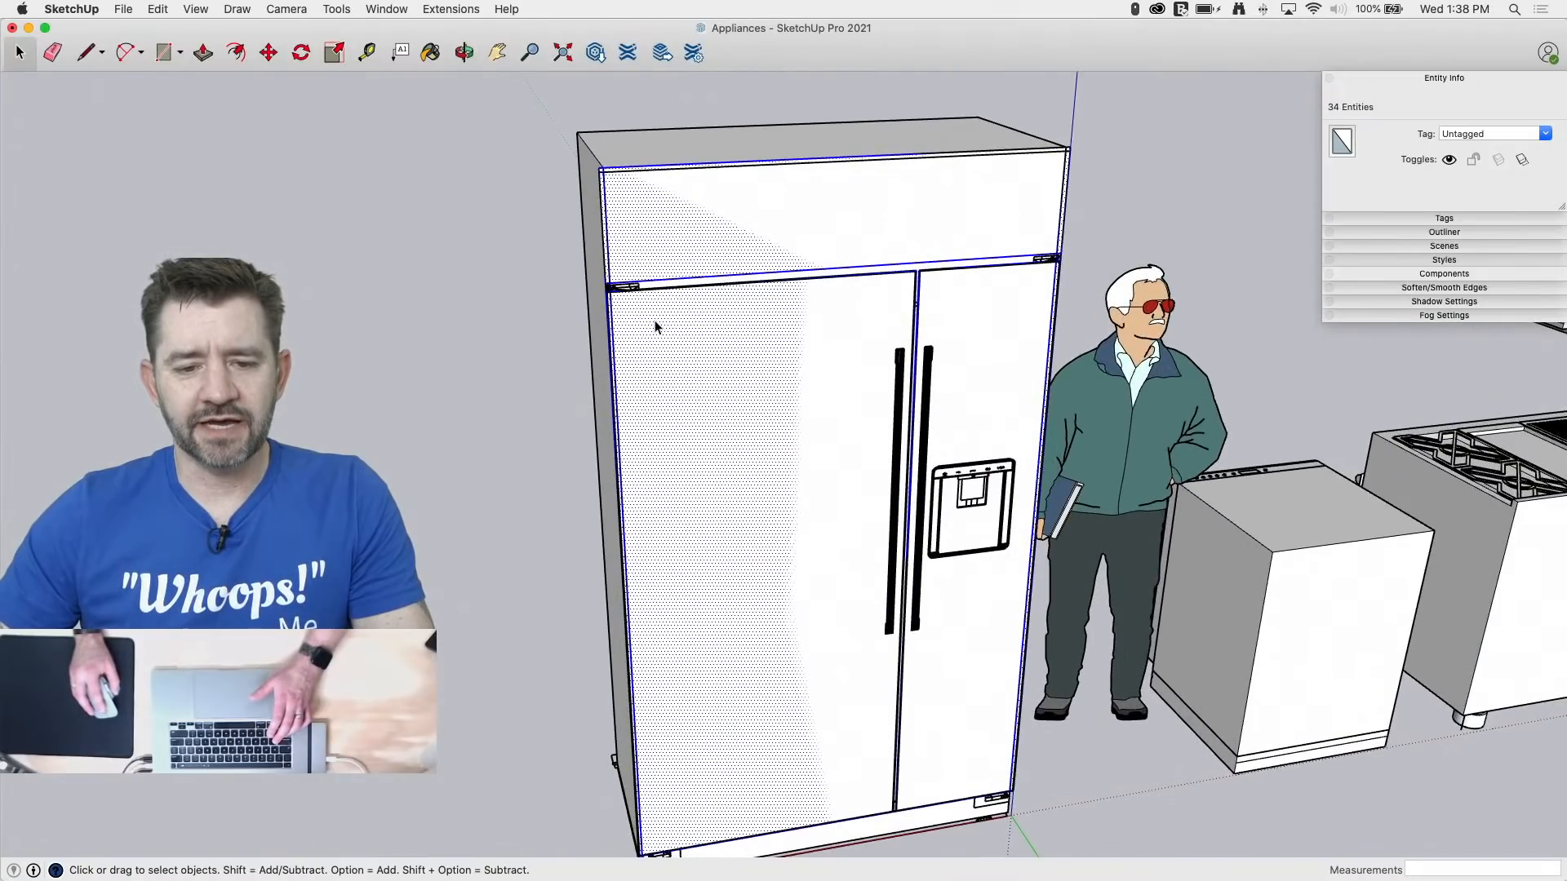
# Step: Move the pasted panels by their upper outer corner about 2' 10 3/16" along the depth direction, behind the refrigerator body
pyautogui.press('m')
pyautogui.moveTo(640, 223); pyautogui.dragTo(719, 248, button='middle')
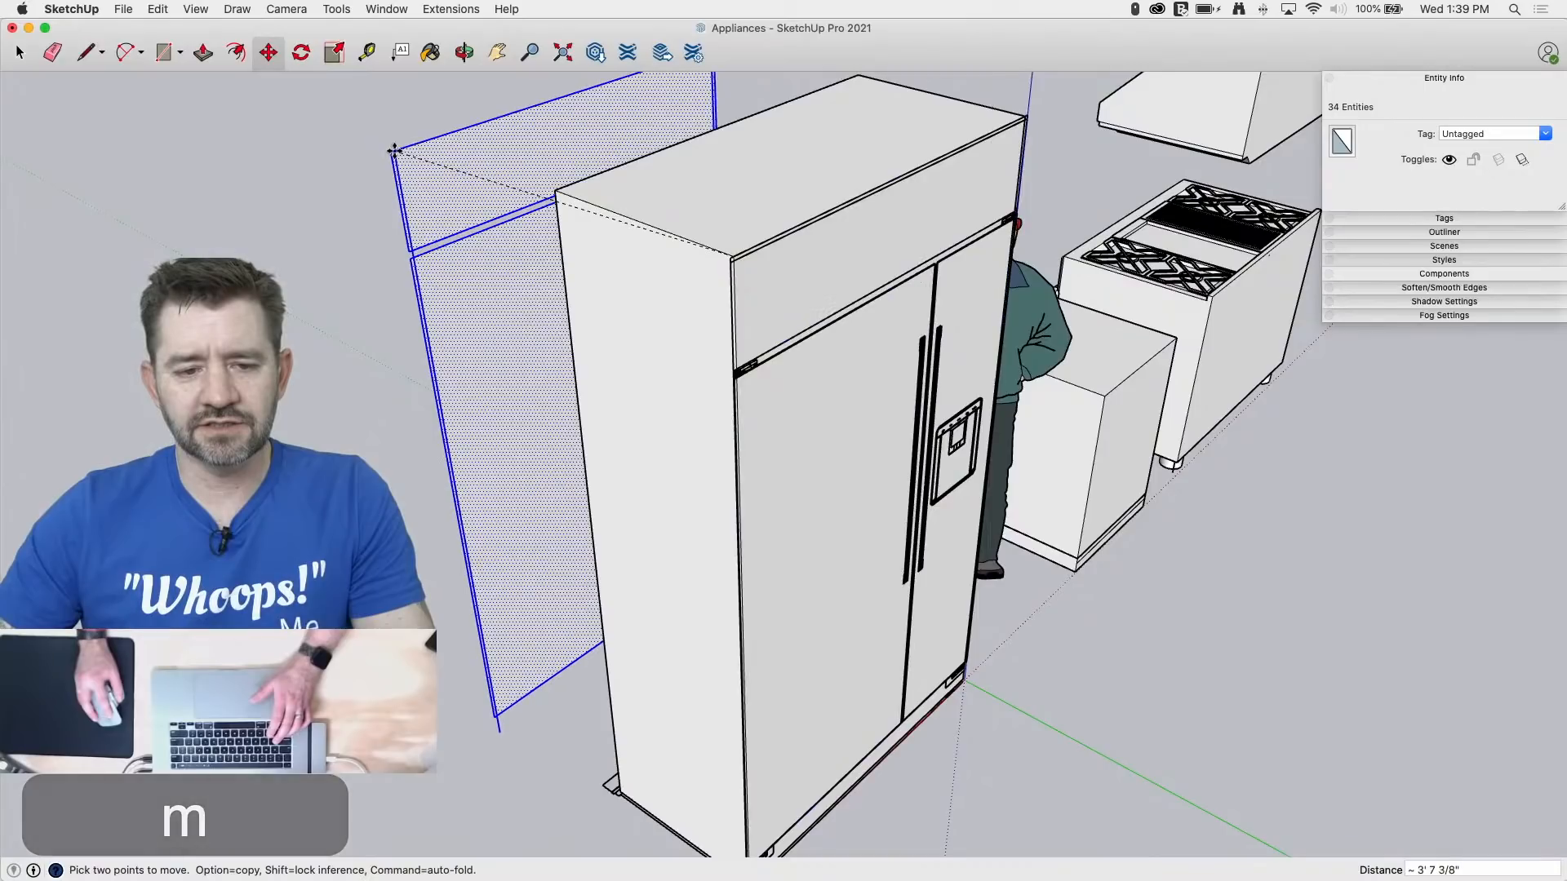
pyautogui.click(436, 159)
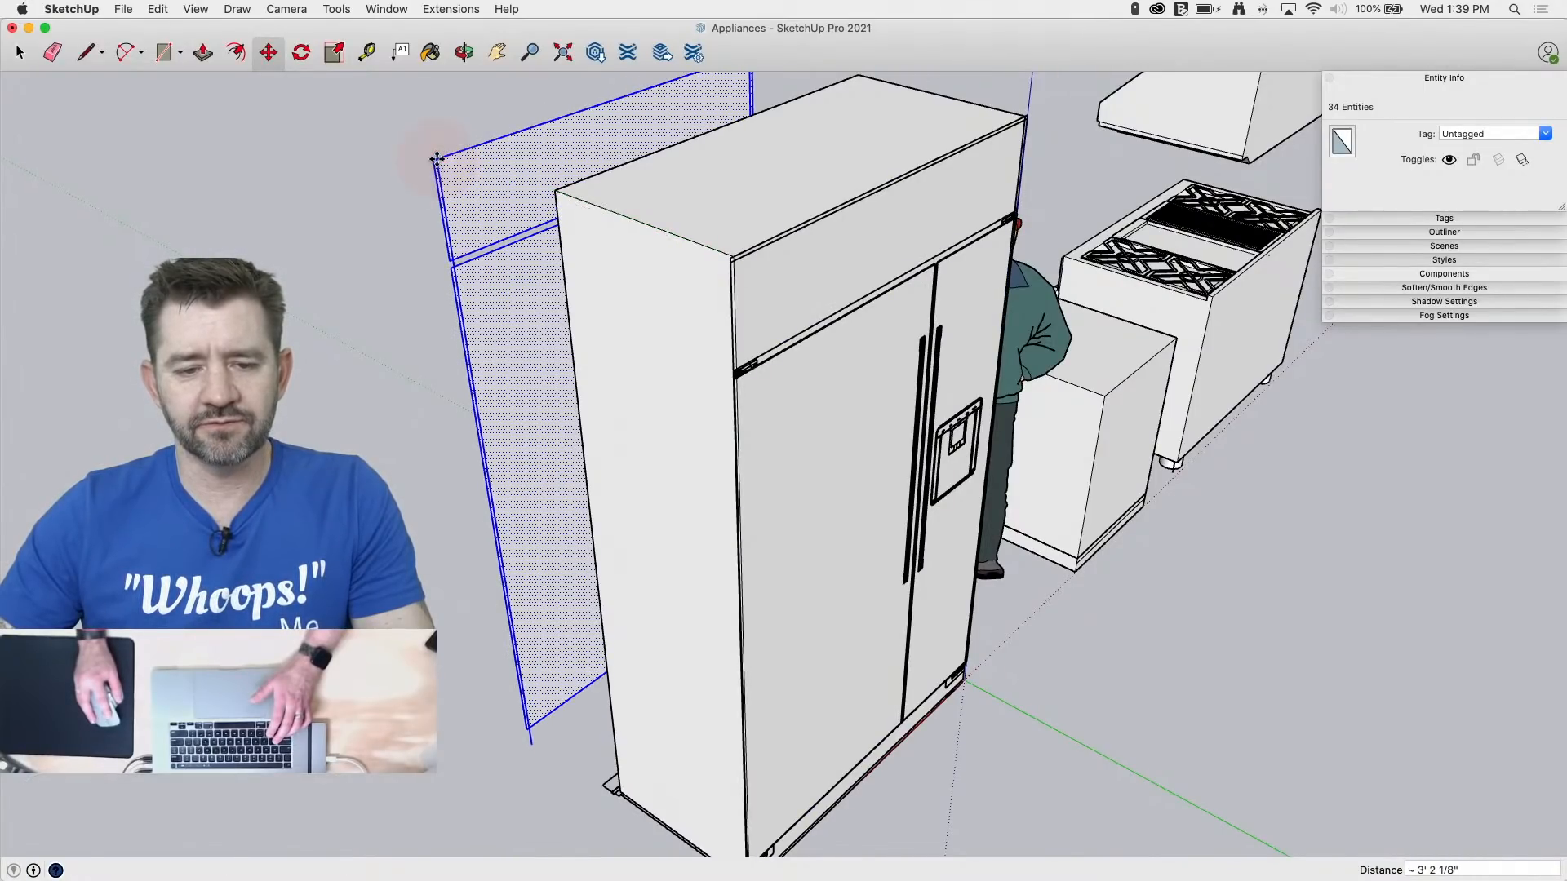
pyautogui.press('super+z')
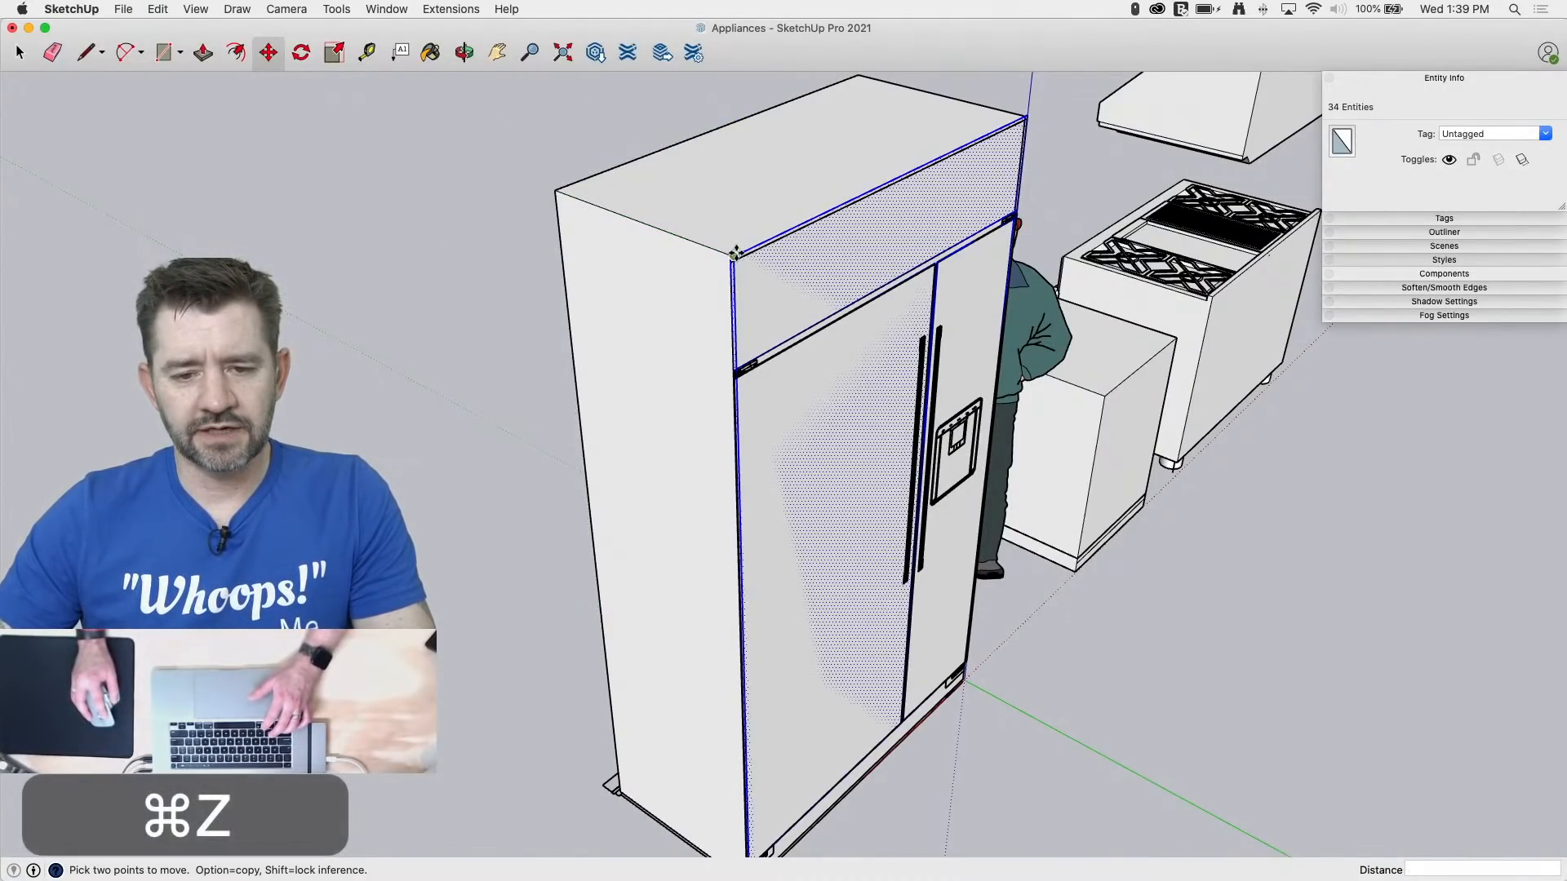
pyautogui.click(479, 160)
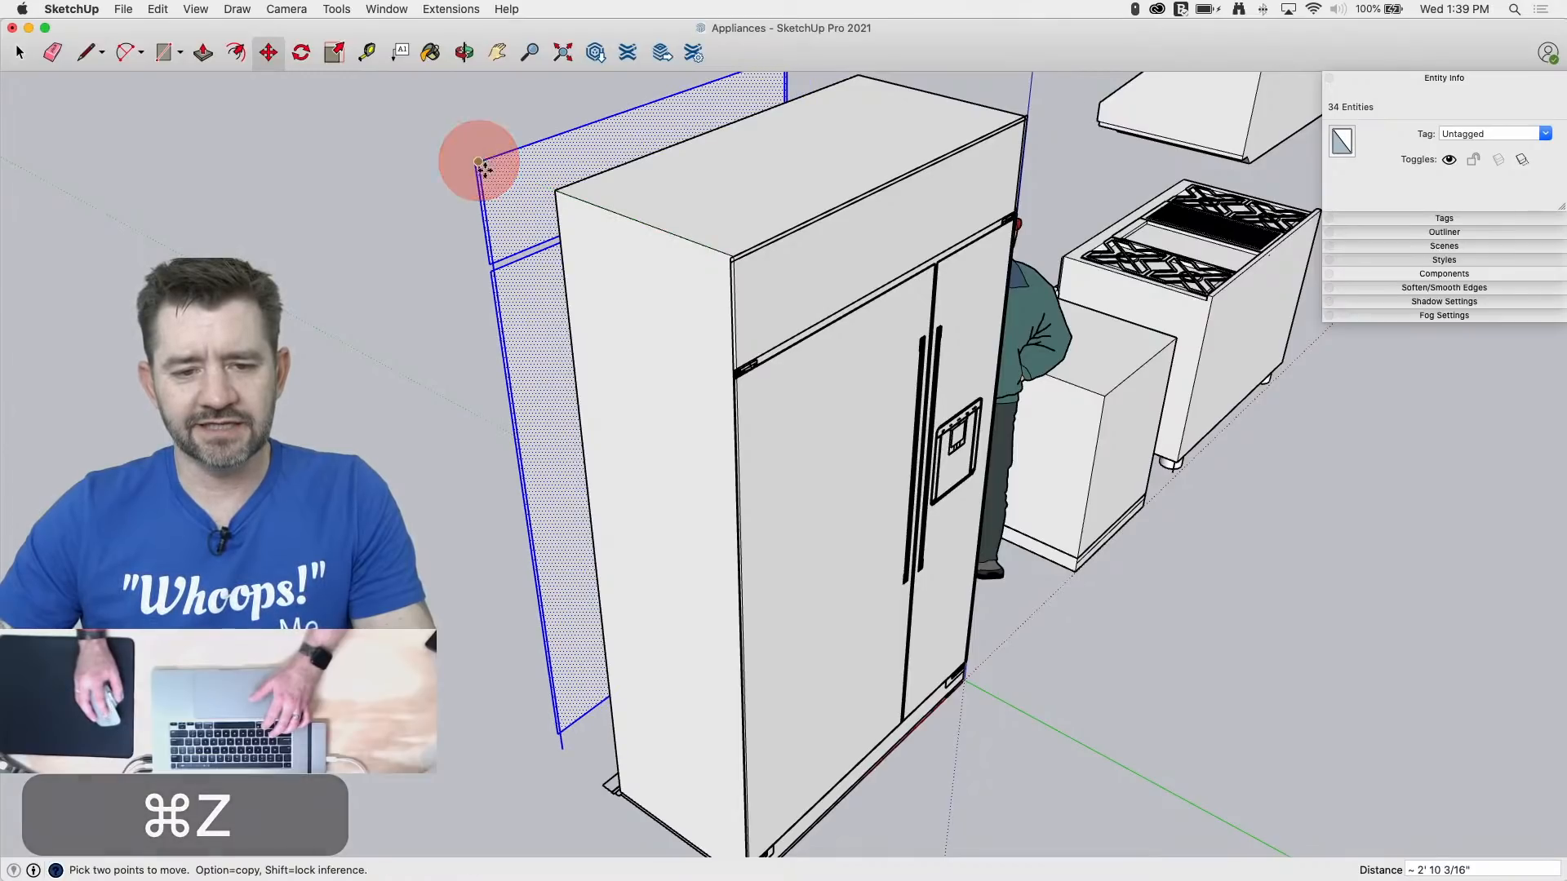
# Step: Erase the stray inner edge beside the top panel's outer side and the leftover piece in the gap below it
pyautogui.scroll(3, 503, 234)
pyautogui.press('e')
pyautogui.scroll(4, 506, 237)
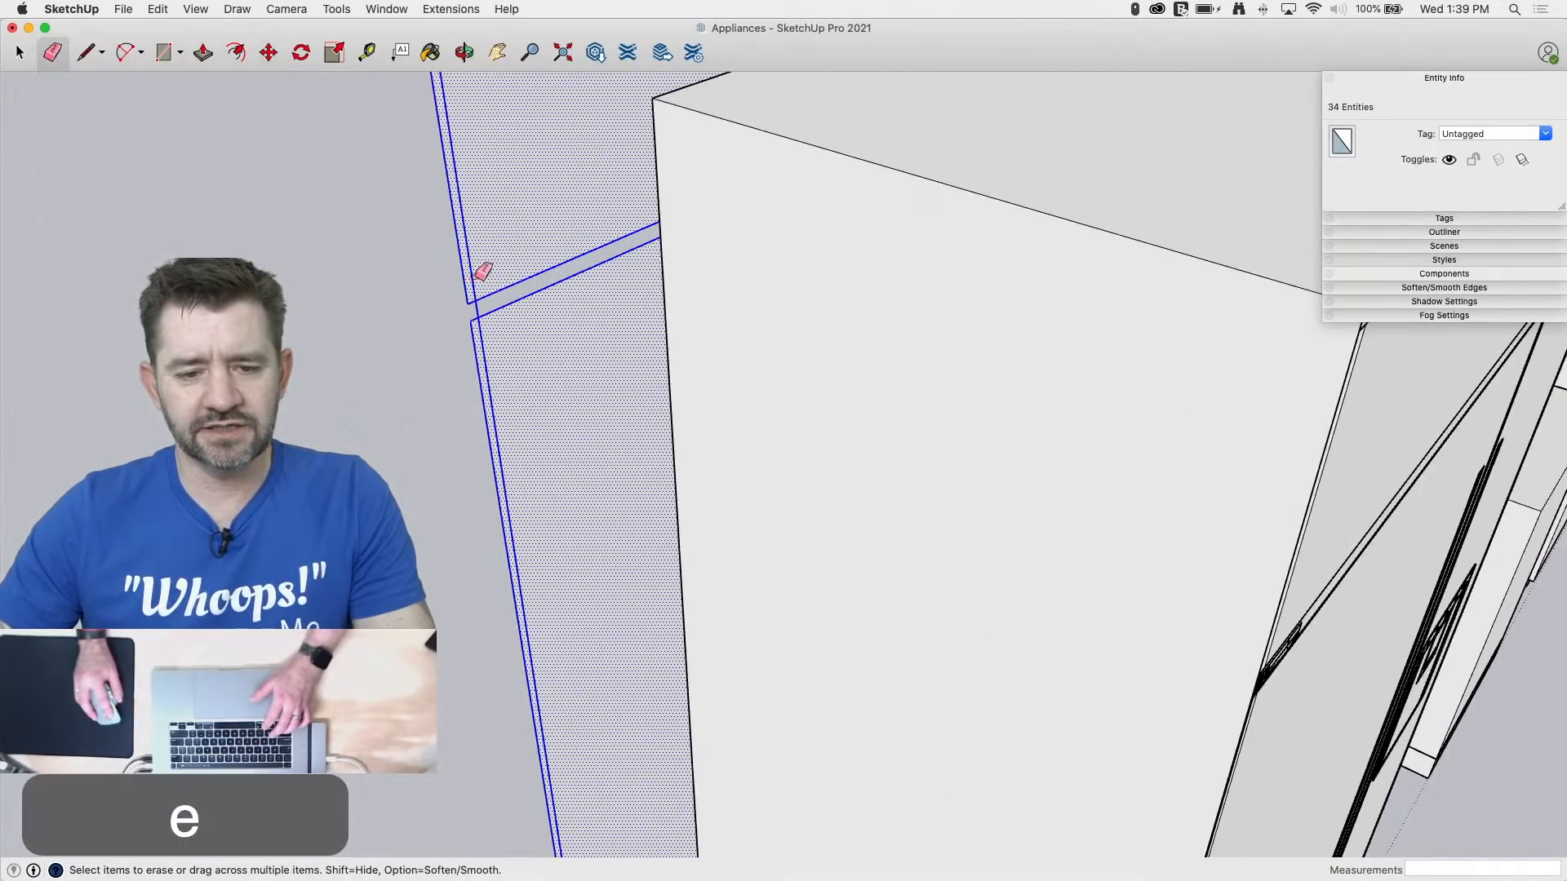
pyautogui.click(473, 288)
pyautogui.click(476, 310)
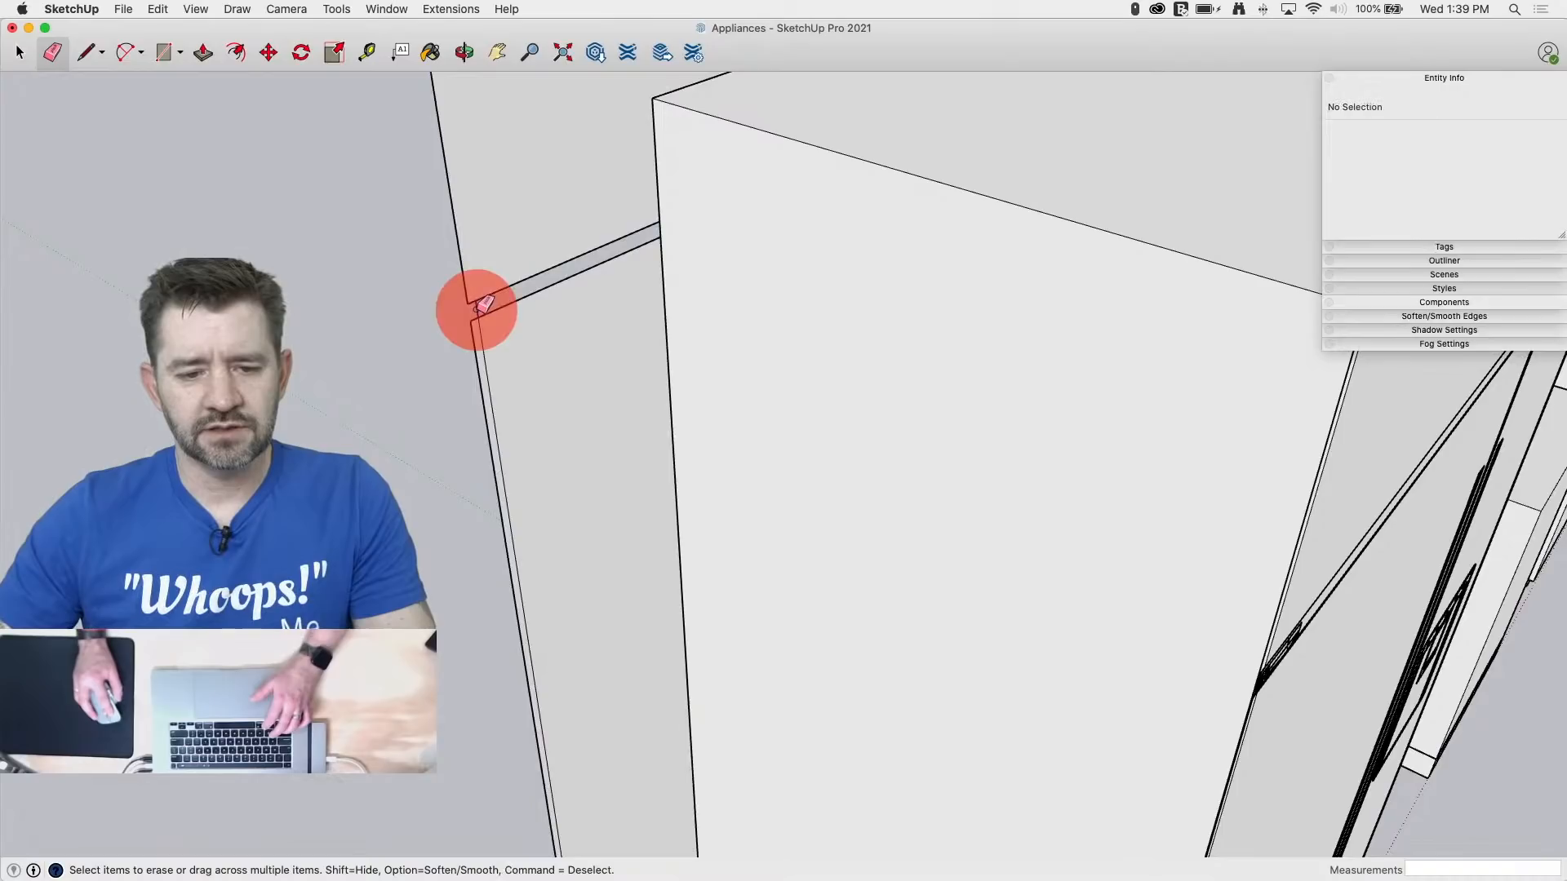
# Step: Erase the leftover edge at the opposite end of the moved top panel, above the narrow door
pyautogui.scroll(-6, 496, 349)
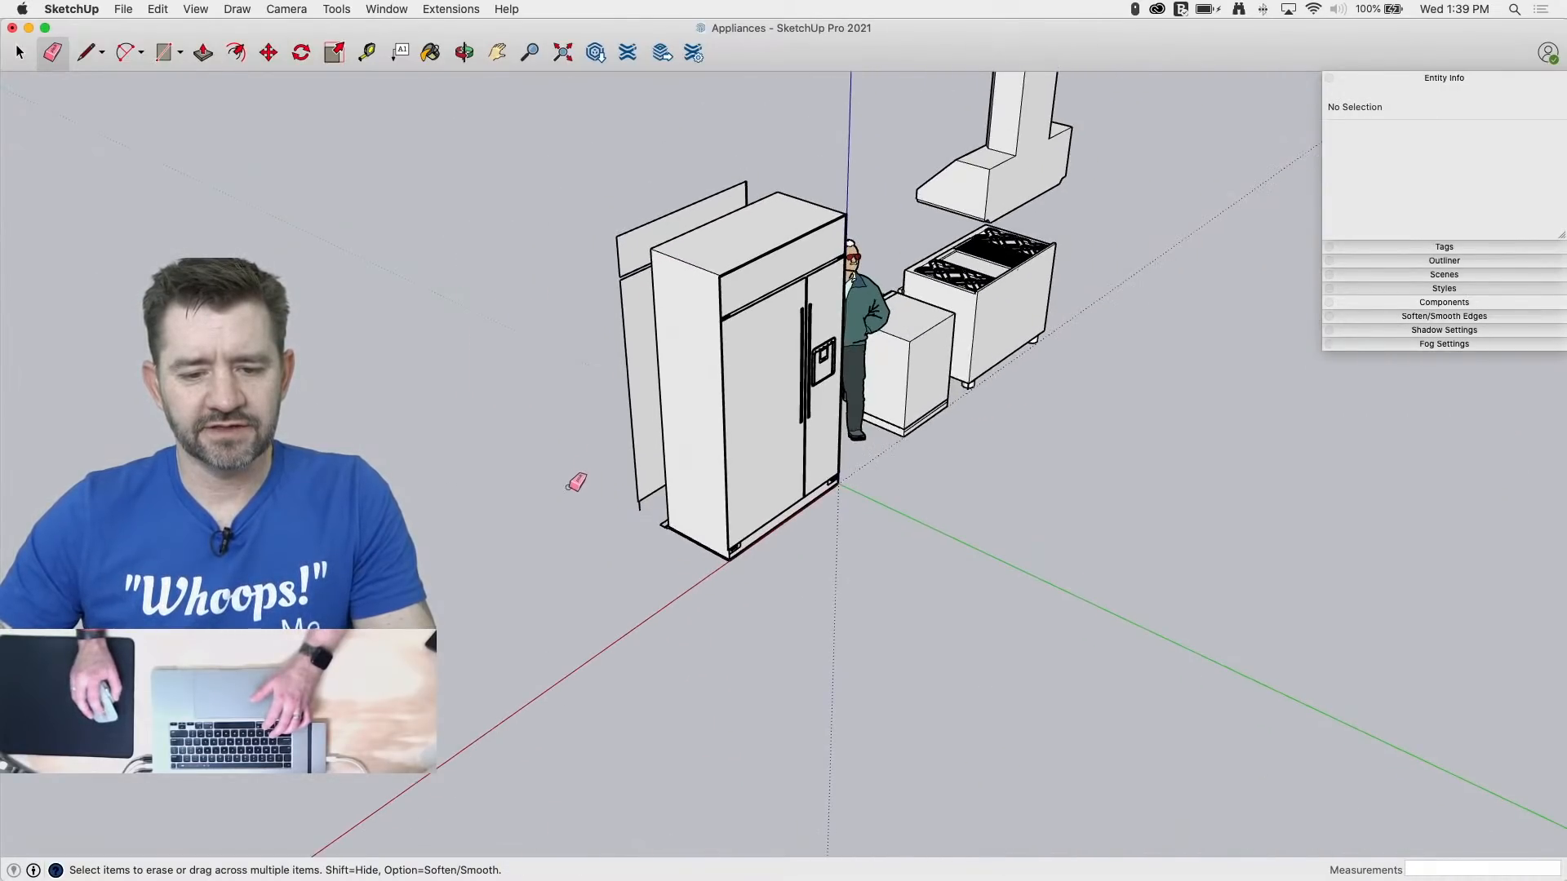
pyautogui.scroll(4, 700, 516)
pyautogui.moveTo(615, 514)
pyautogui.mouseDown(button='middle')
pyautogui.moveTo(756, 402)
pyautogui.moveTo(1427, 499)
pyautogui.mouseUp(button='middle')
pyautogui.scroll(-4, 889, 729)
pyautogui.scroll(7, 755, 343)
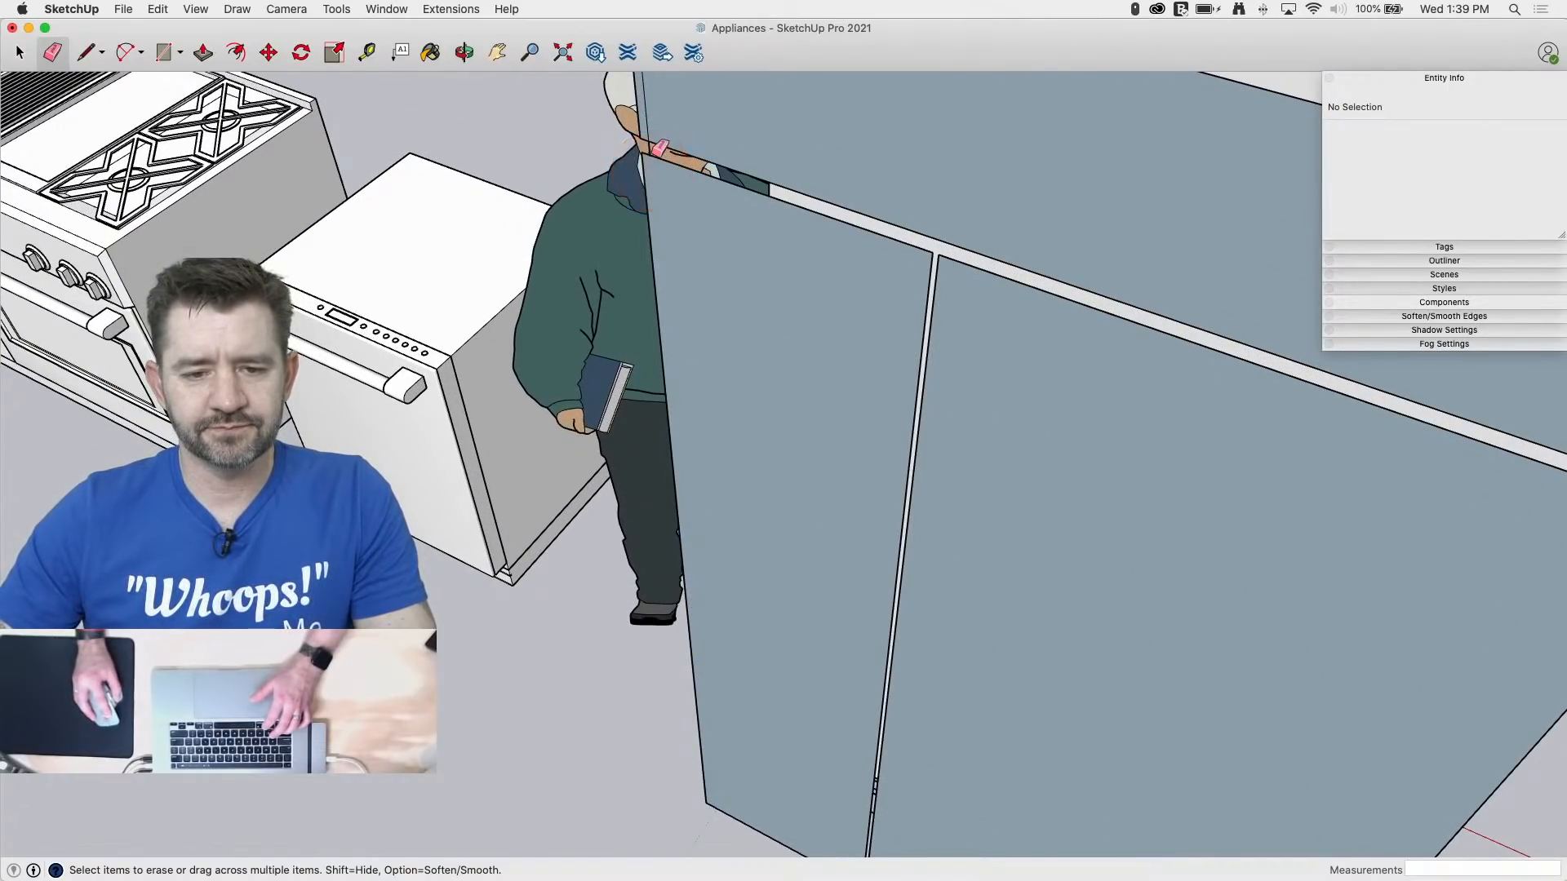
pyautogui.click(650, 151)
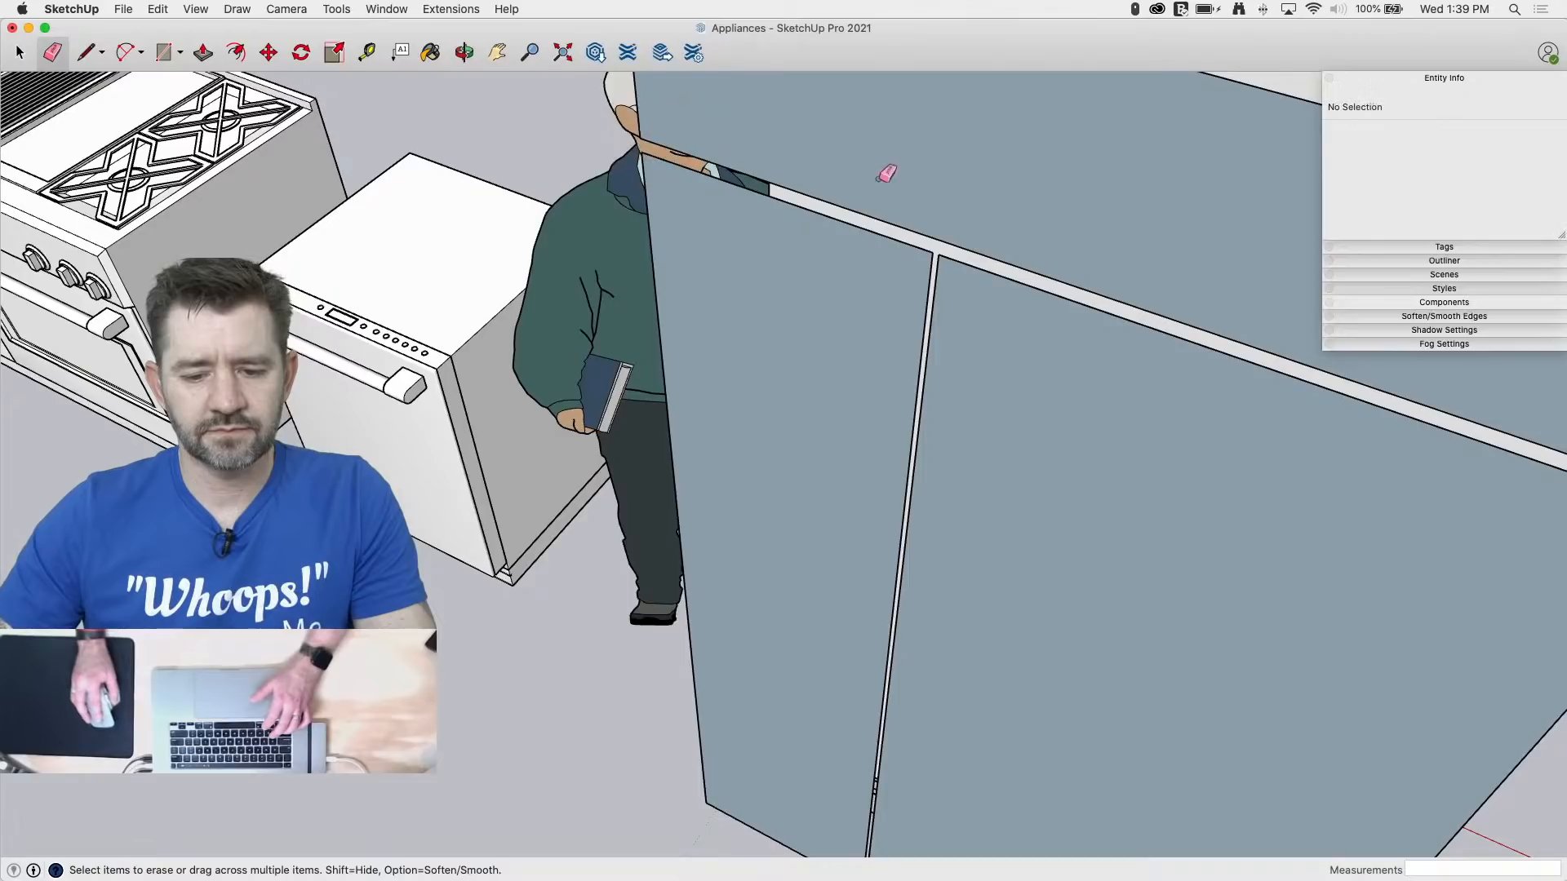
pyautogui.scroll(-2, 947, 330)
pyautogui.click(1015, 412)
pyautogui.keyDown('shift'); pyautogui.click(834, 353); pyautogui.keyUp('shift')
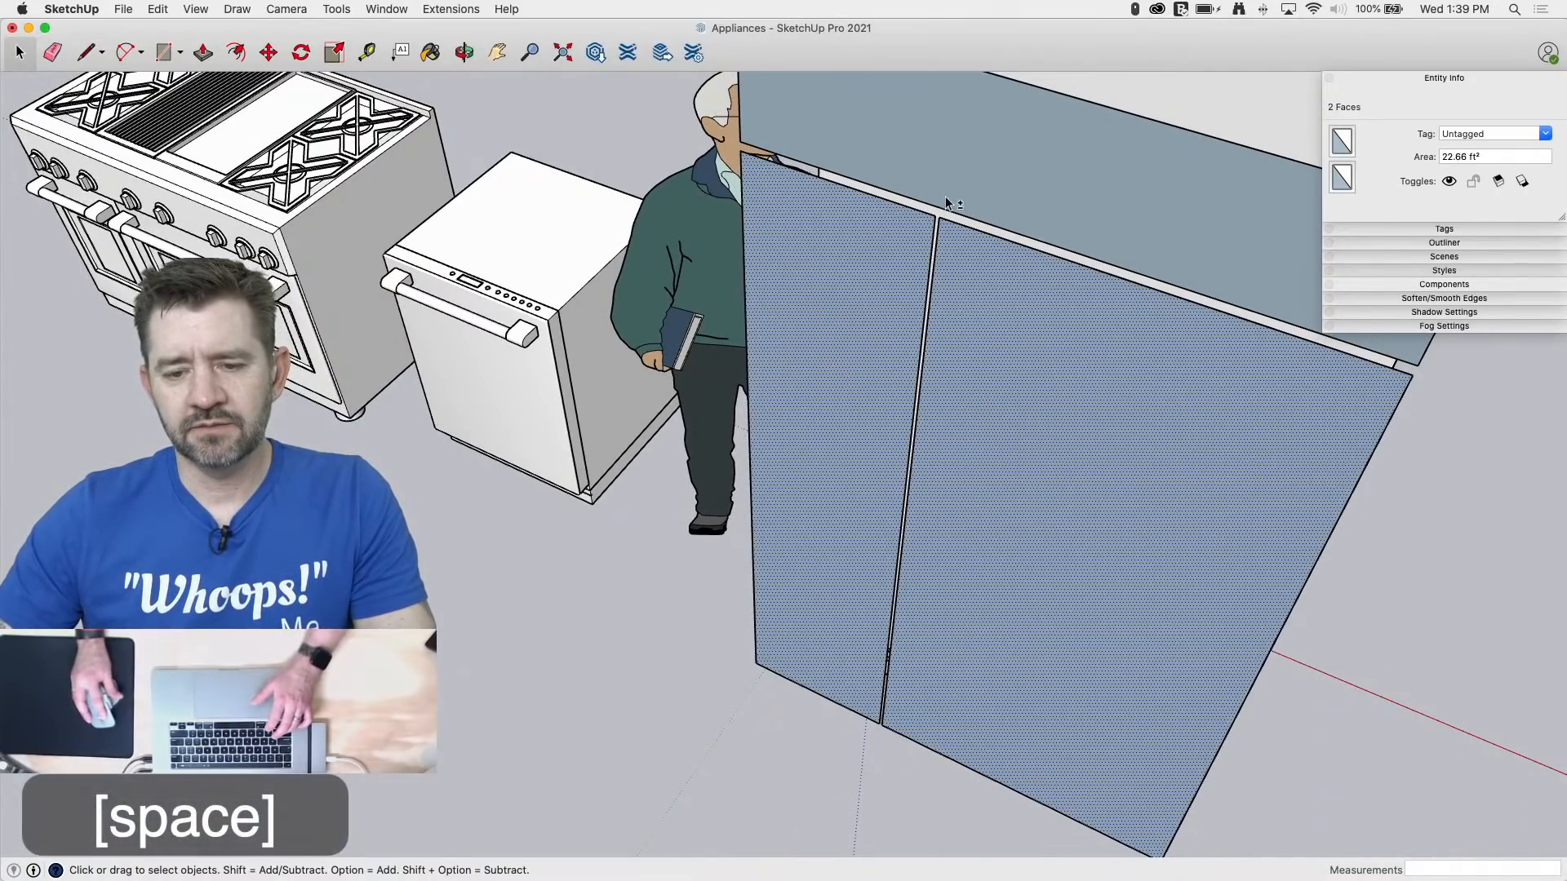
pyautogui.rightClick(971, 161)
pyautogui.click(953, 185)
pyautogui.keyDown('shift'); pyautogui.click(951, 331); pyautogui.keyUp('shift')
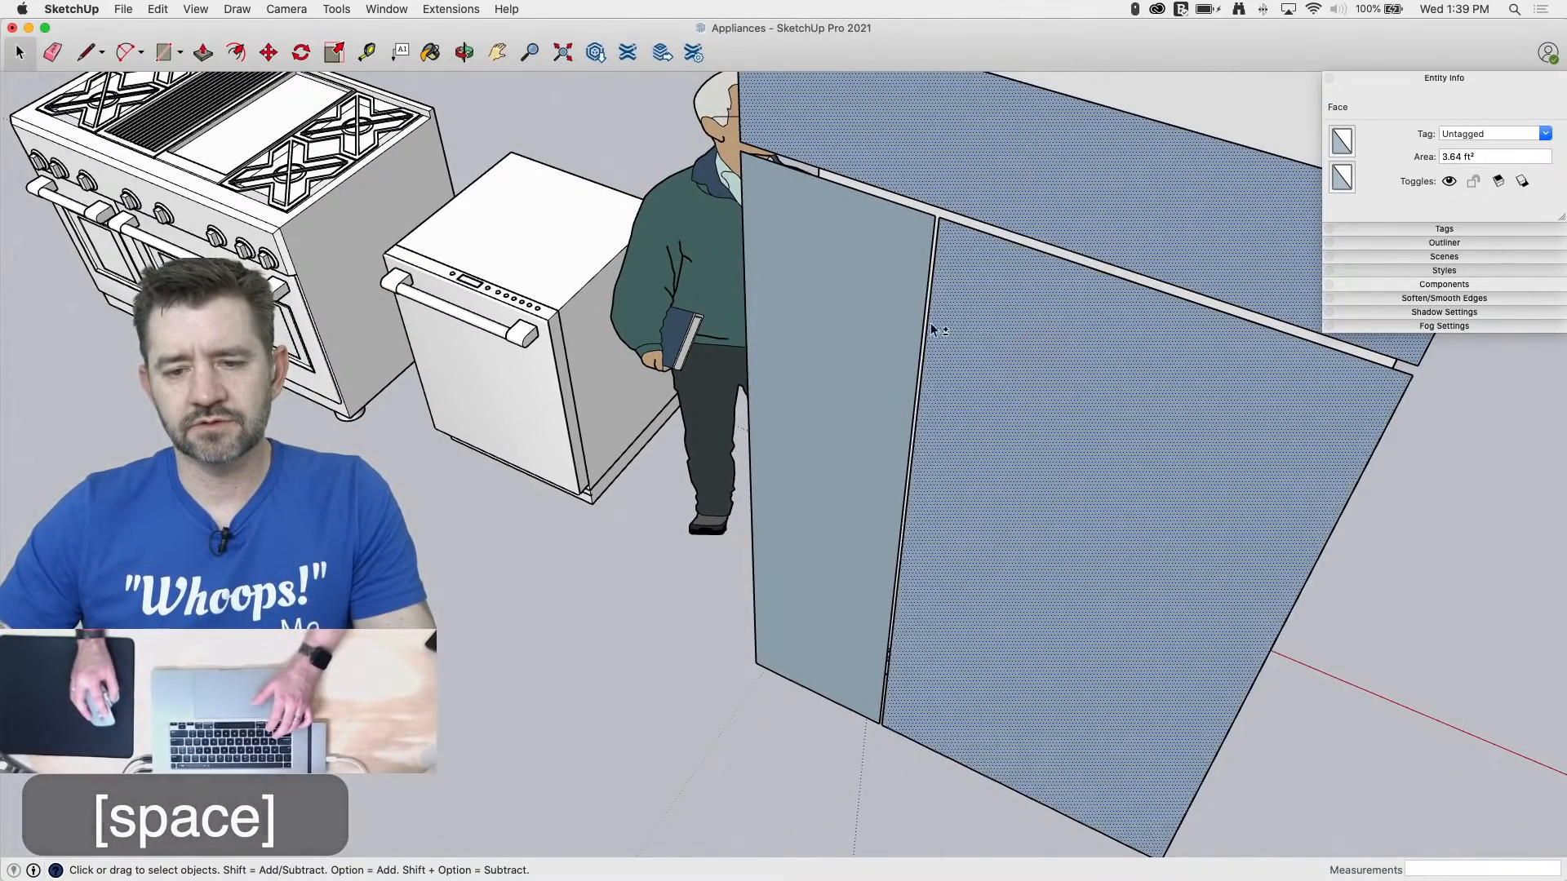
# Step: Move all the front panels by their lower outer corner along the depth direction to the front line of the plan linework
pyautogui.moveTo(1350, 562); pyautogui.dragTo(1022, 449, button='middle')
pyautogui.scroll(-3, 895, 323)
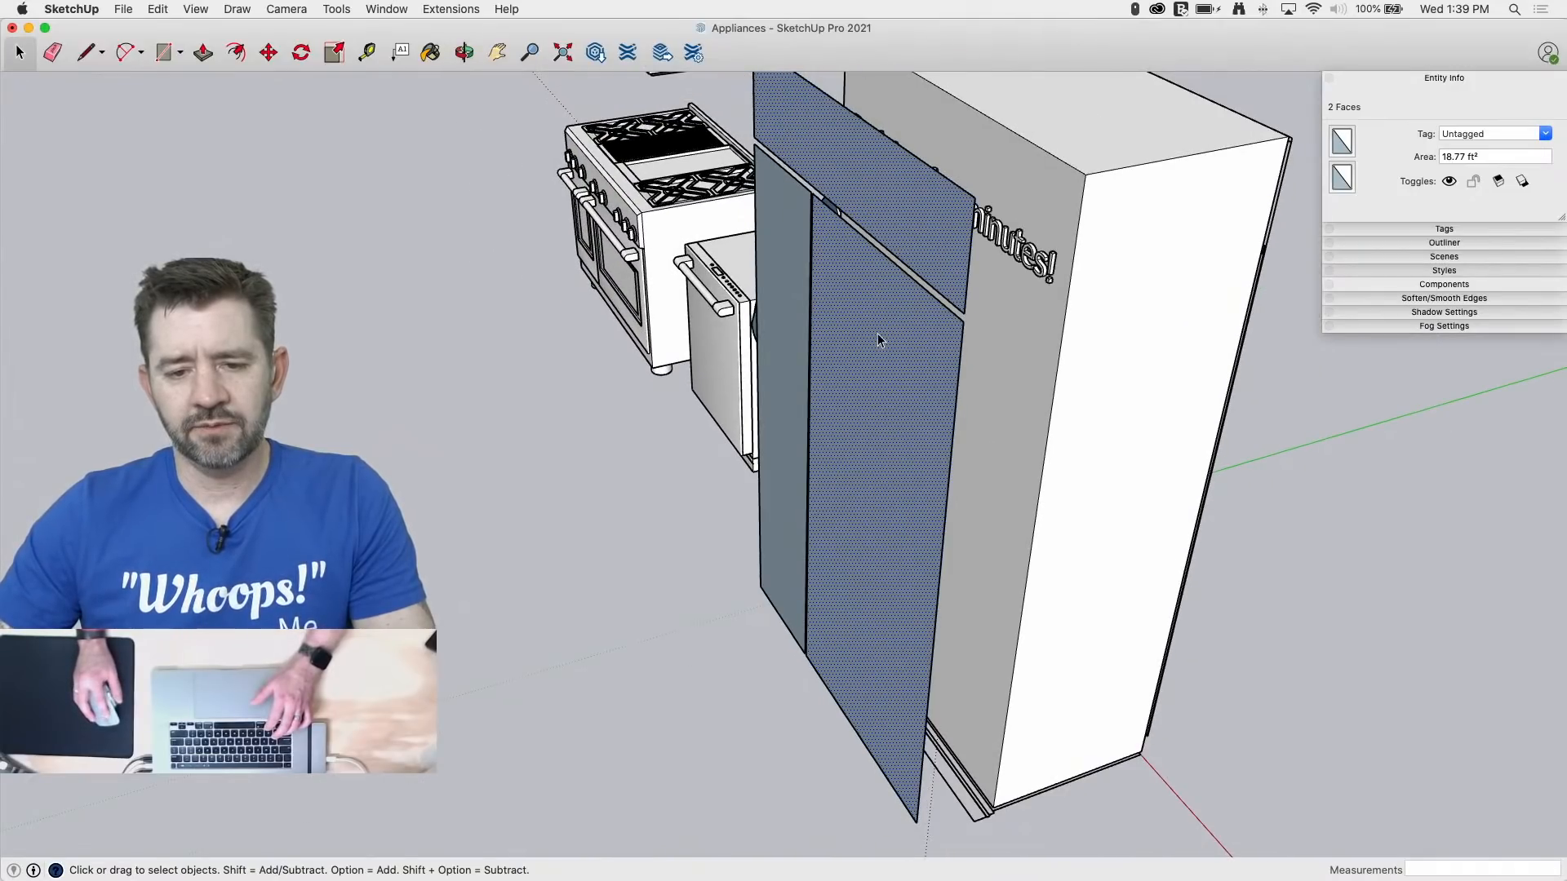
pyautogui.moveTo(878, 332); pyautogui.dragTo(667, 213, button='middle')
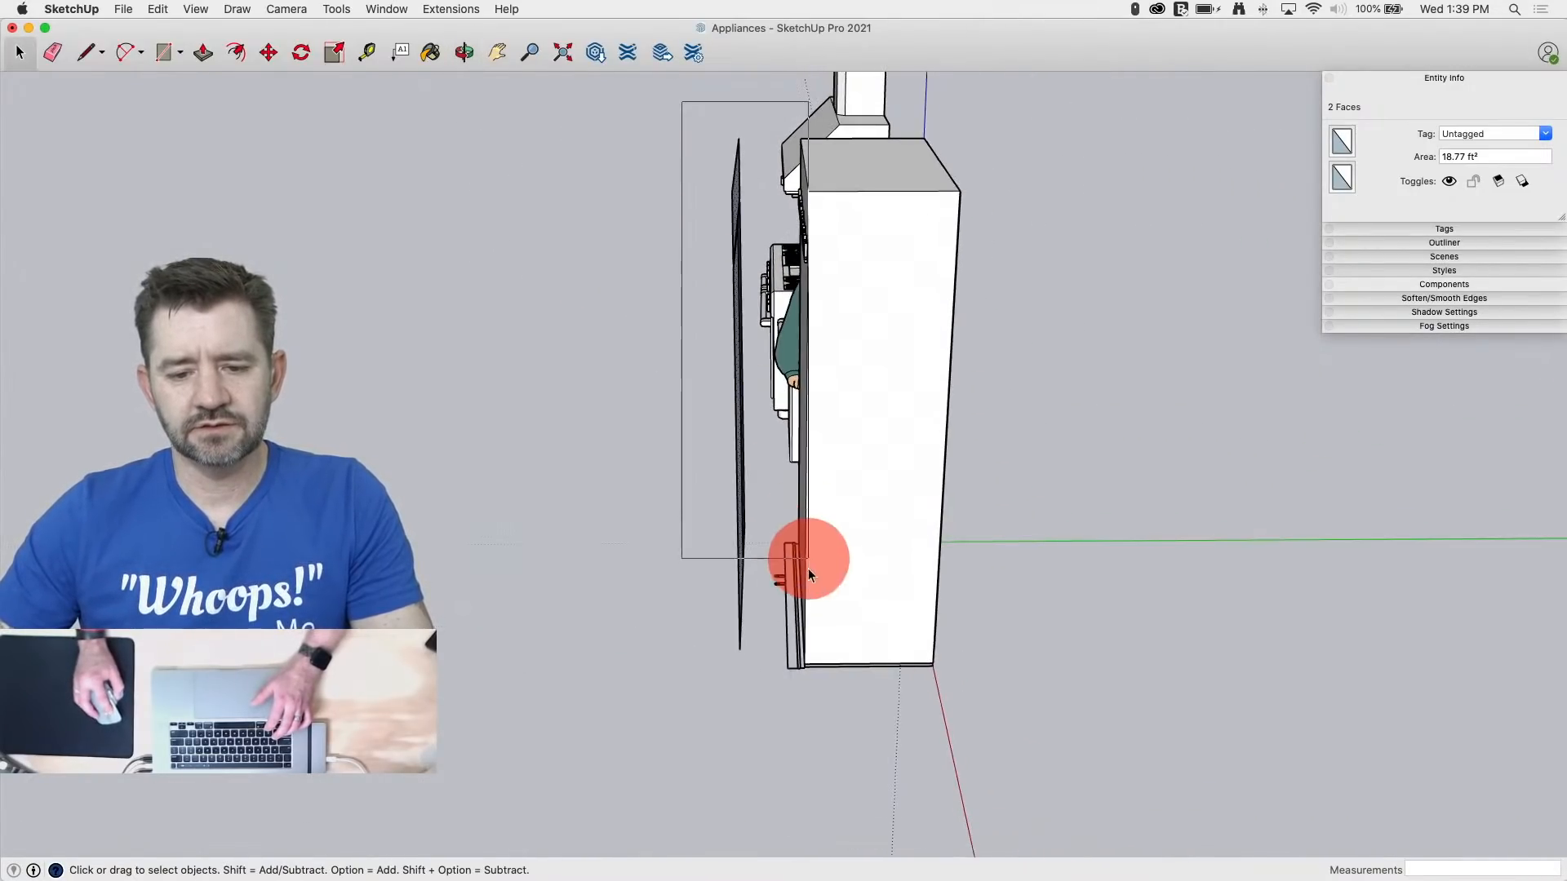
pyautogui.moveTo(768, 694); pyautogui.dragTo(769, 693)
pyautogui.scroll(5, 764, 678)
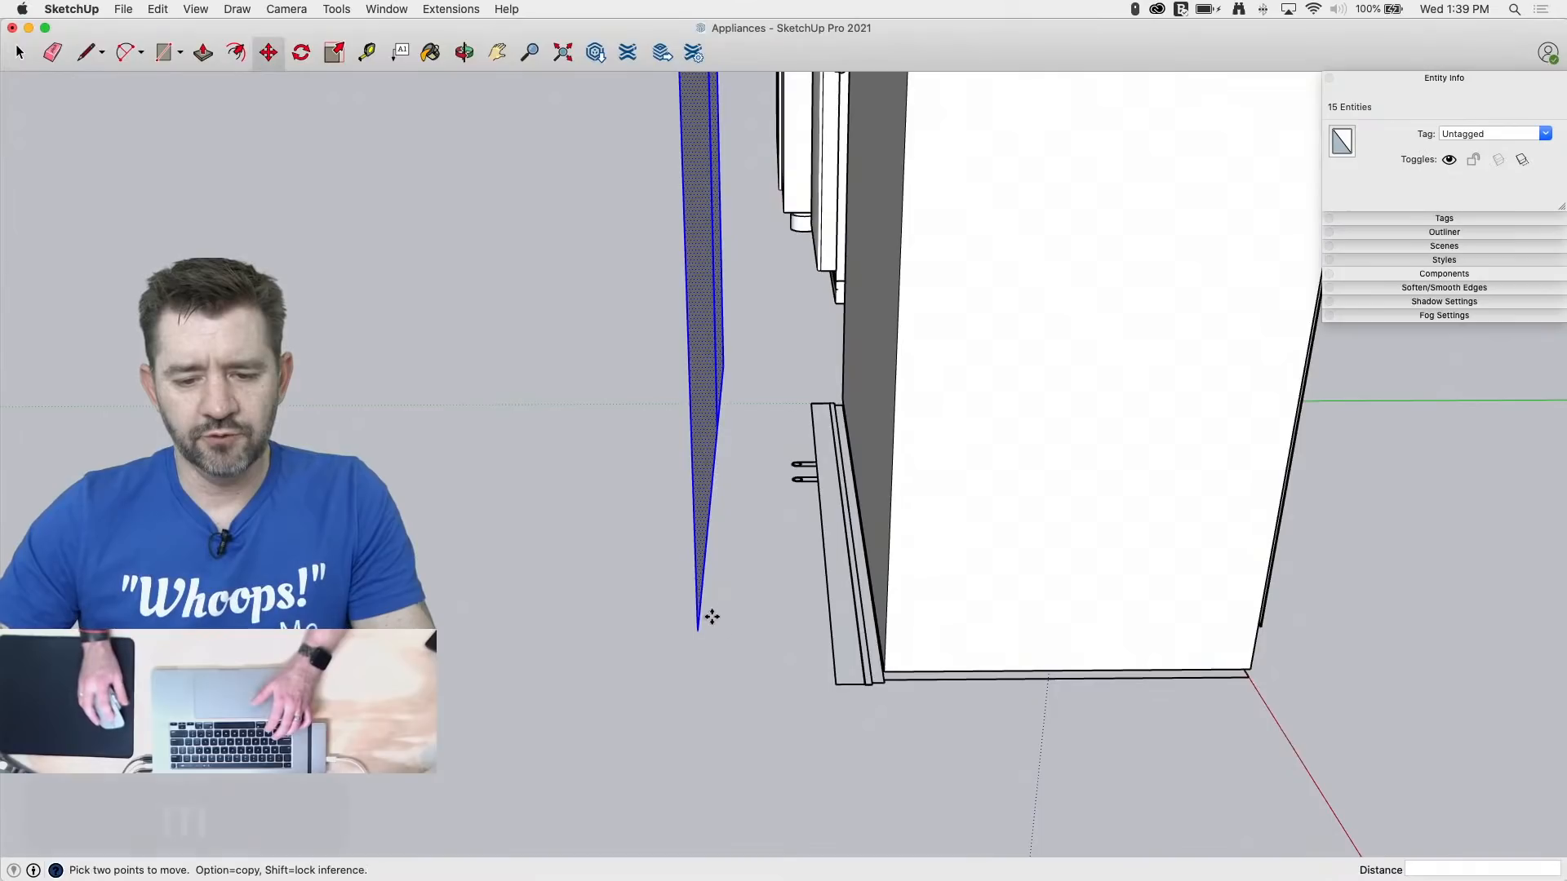
pyautogui.click(698, 629)
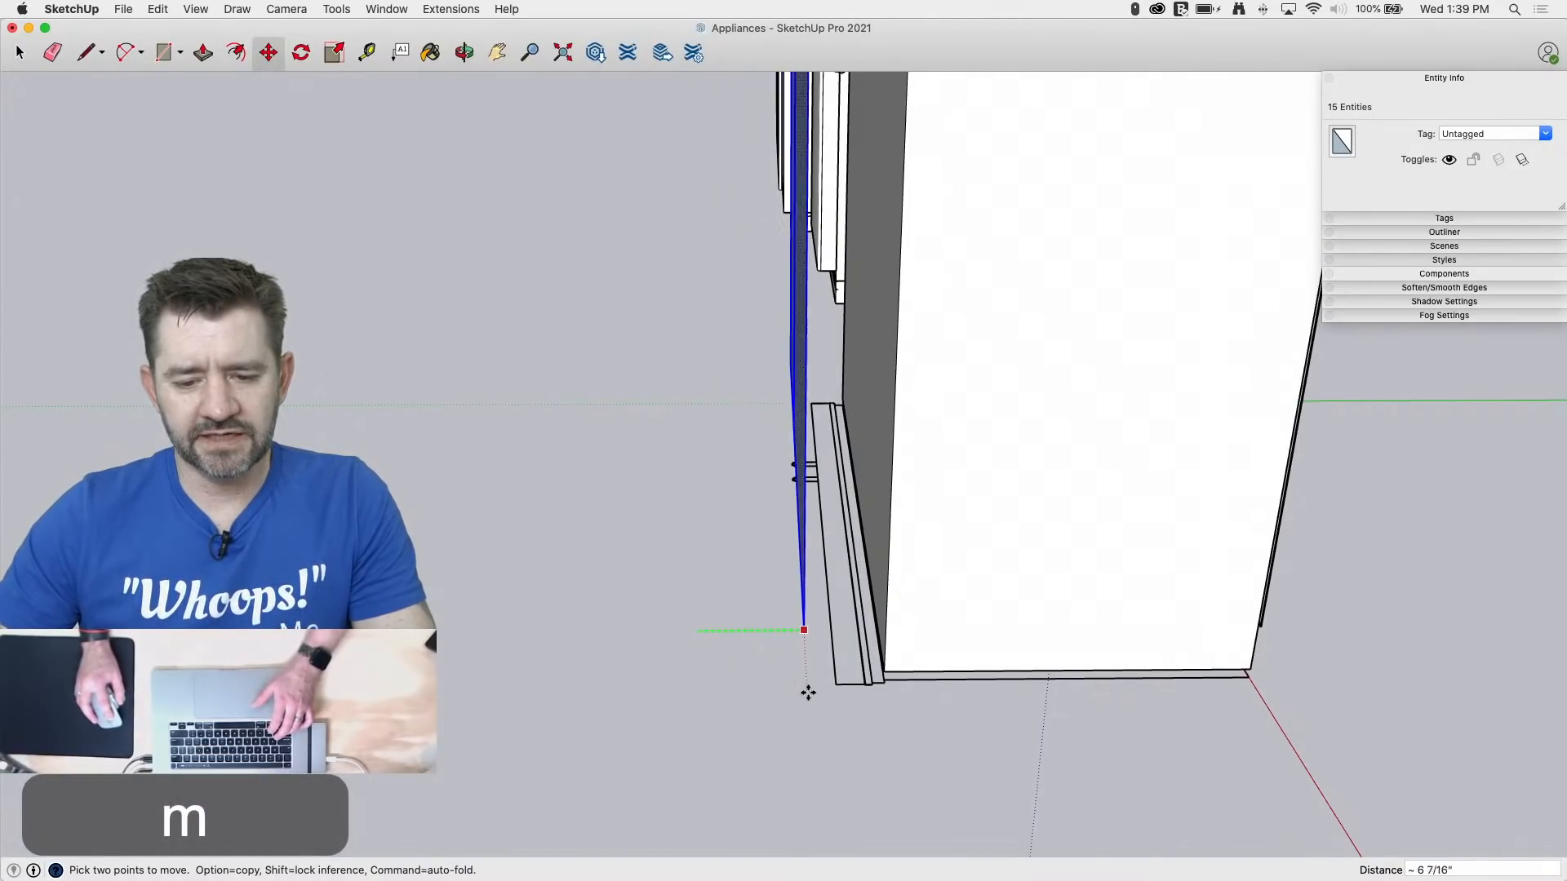
pyautogui.moveTo(857, 657); pyautogui.dragTo(735, 678, button='middle')
pyautogui.press('space')
pyautogui.click(531, 699)
# Step: Push/Pull the wide door about 3" thick toward the body and repeat that thickness on the narrow door and top panel
pyautogui.press('p')
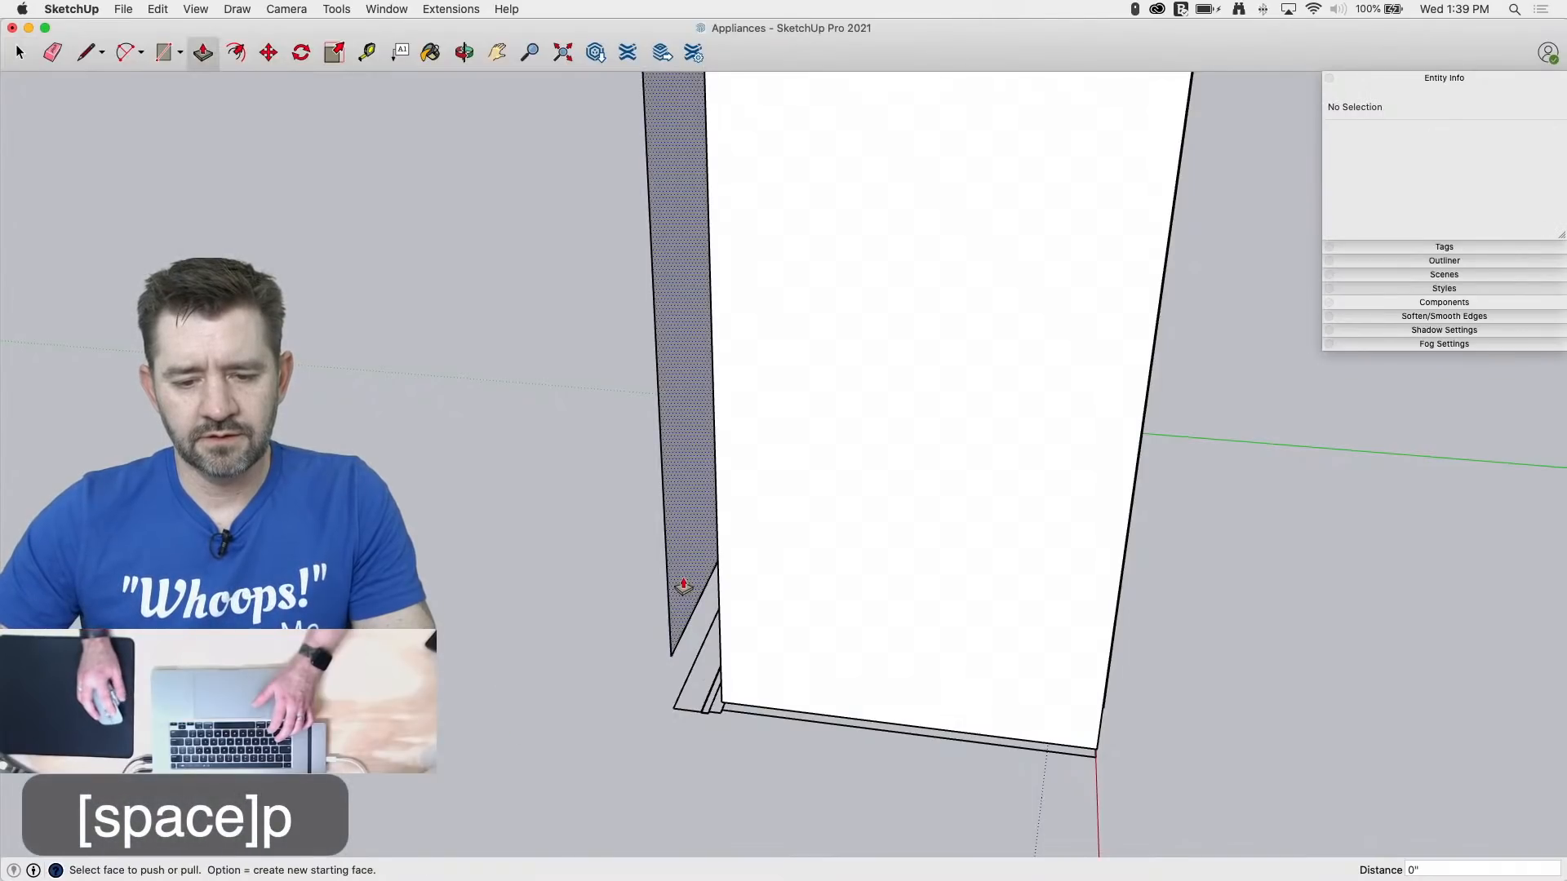
pyautogui.moveTo(683, 585); pyautogui.dragTo(718, 718)
pyautogui.moveTo(476, 542); pyautogui.dragTo(693, 454, button='middle')
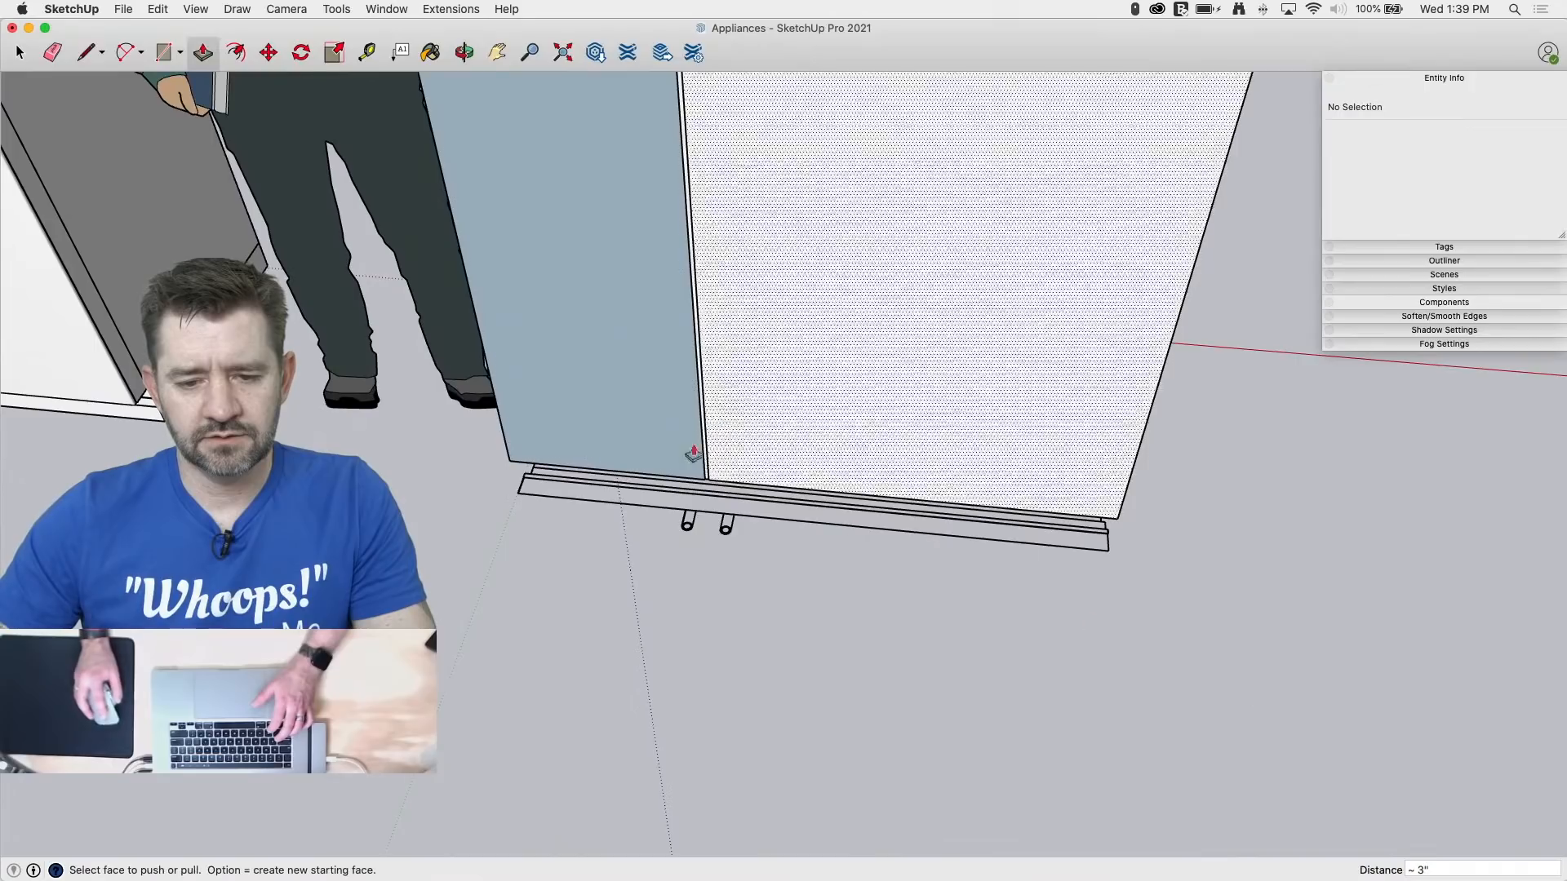
pyautogui.doubleClick(589, 357)
pyautogui.moveTo(584, 385); pyautogui.dragTo(622, 348, button='middle')
pyautogui.scroll(-5, 796, 734)
pyautogui.scroll(-5, 796, 734)
pyautogui.scroll(5, 736, 663)
pyautogui.doubleClick(769, 532)
pyautogui.scroll(-3, 629, 344)
pyautogui.moveTo(910, 579); pyautogui.dragTo(809, 521, button='middle')
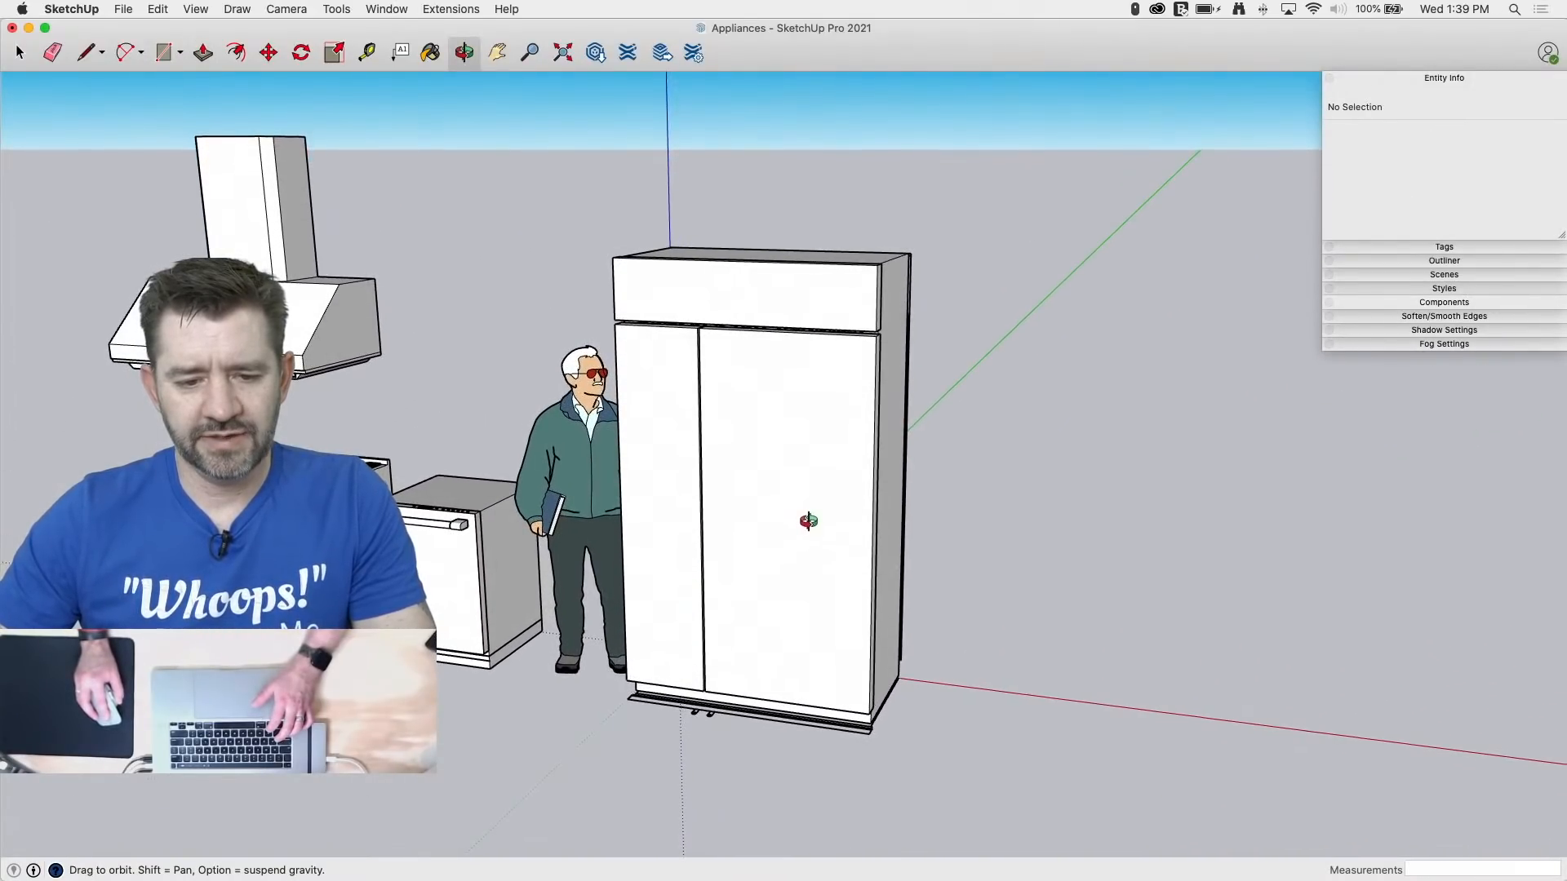
# Step: Examine the two handle outlines in the refrigerator's plan linework and compare them with the dishwasher's handle
pyautogui.press('p')
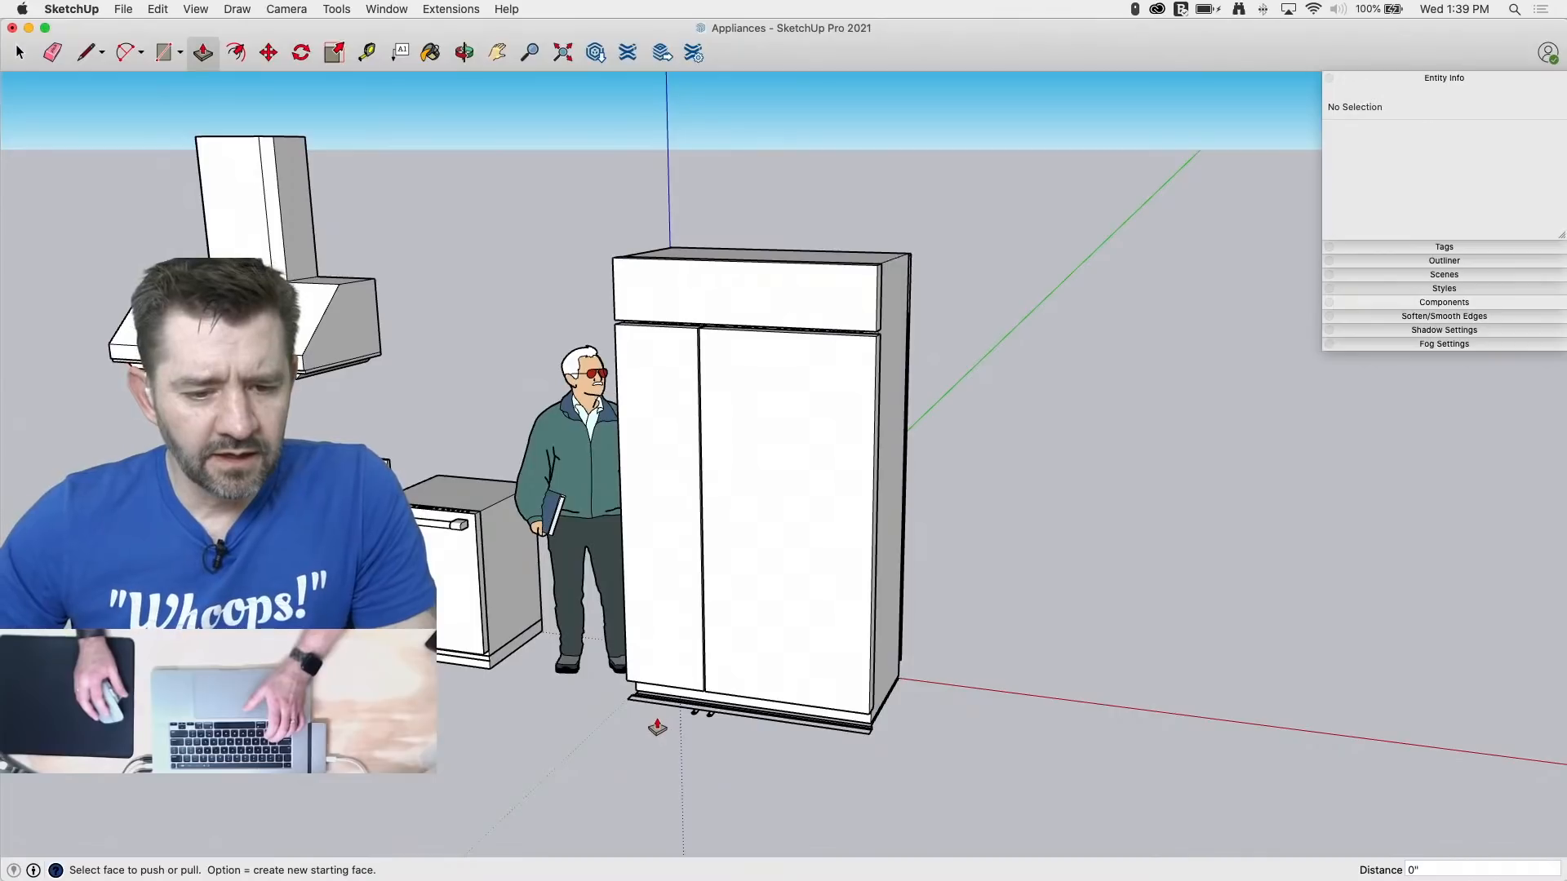
pyautogui.press('space')
pyautogui.scroll(5, 776, 661)
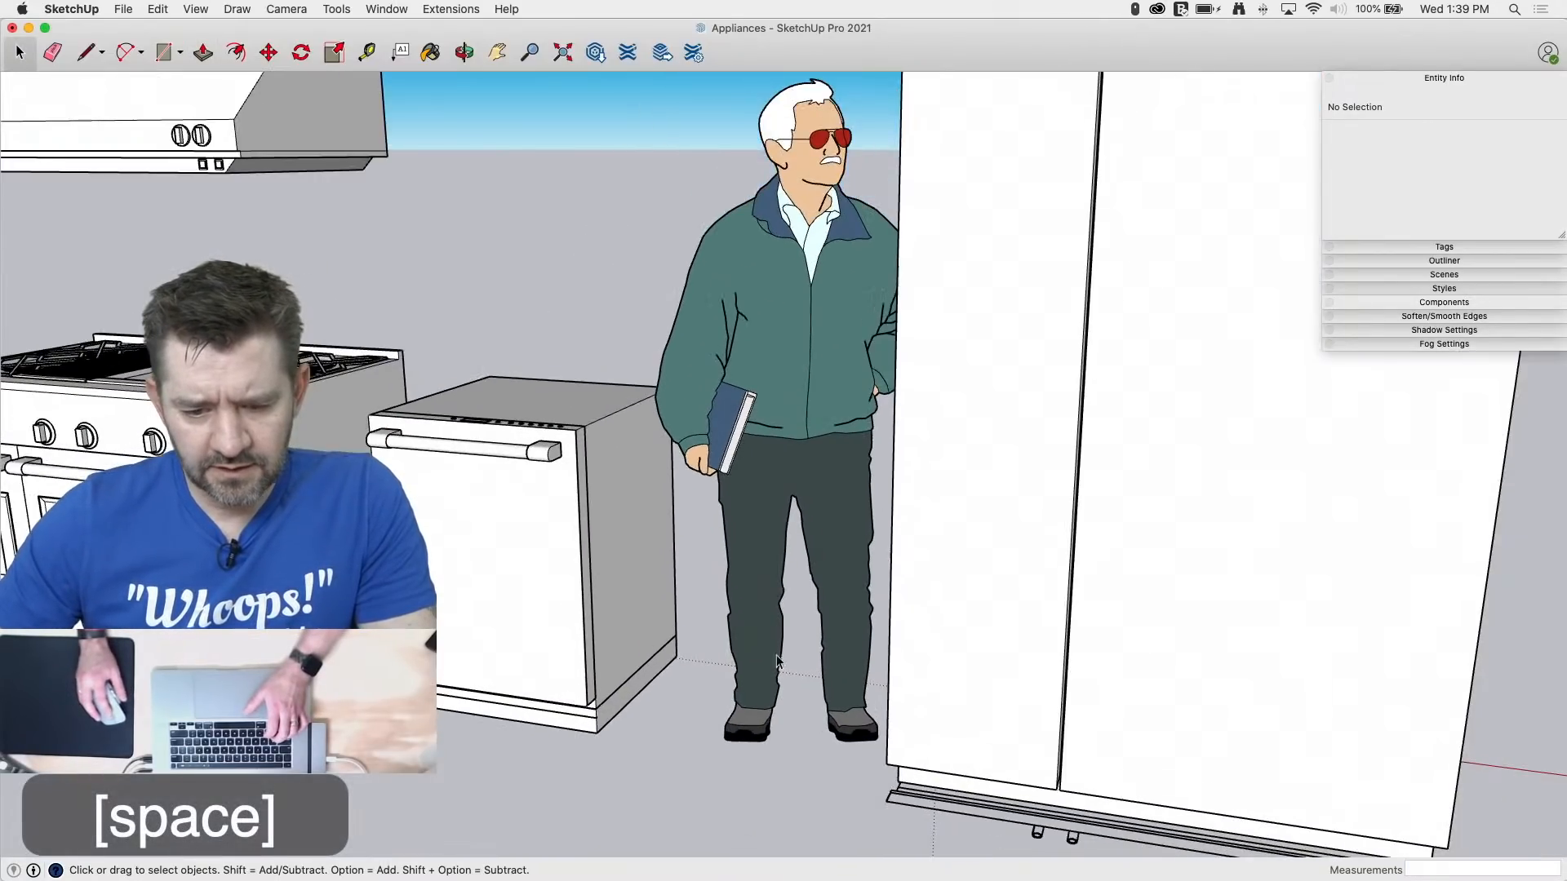
pyautogui.scroll(2, 596, 636)
pyautogui.scroll(-3, 375, 522)
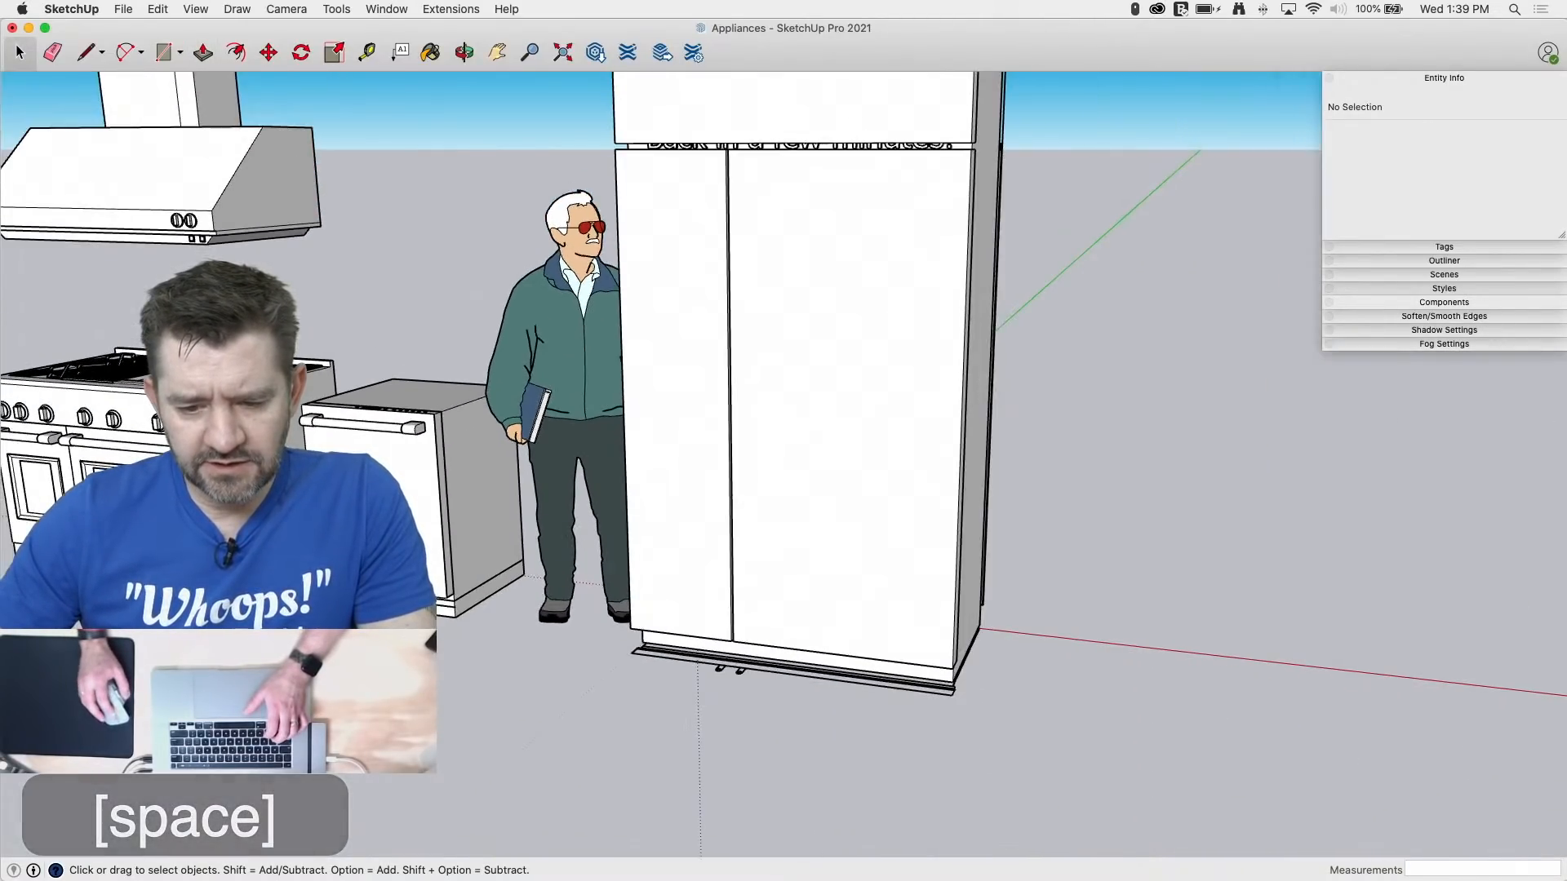
pyautogui.scroll(8, 712, 679)
pyautogui.scroll(6, 740, 716)
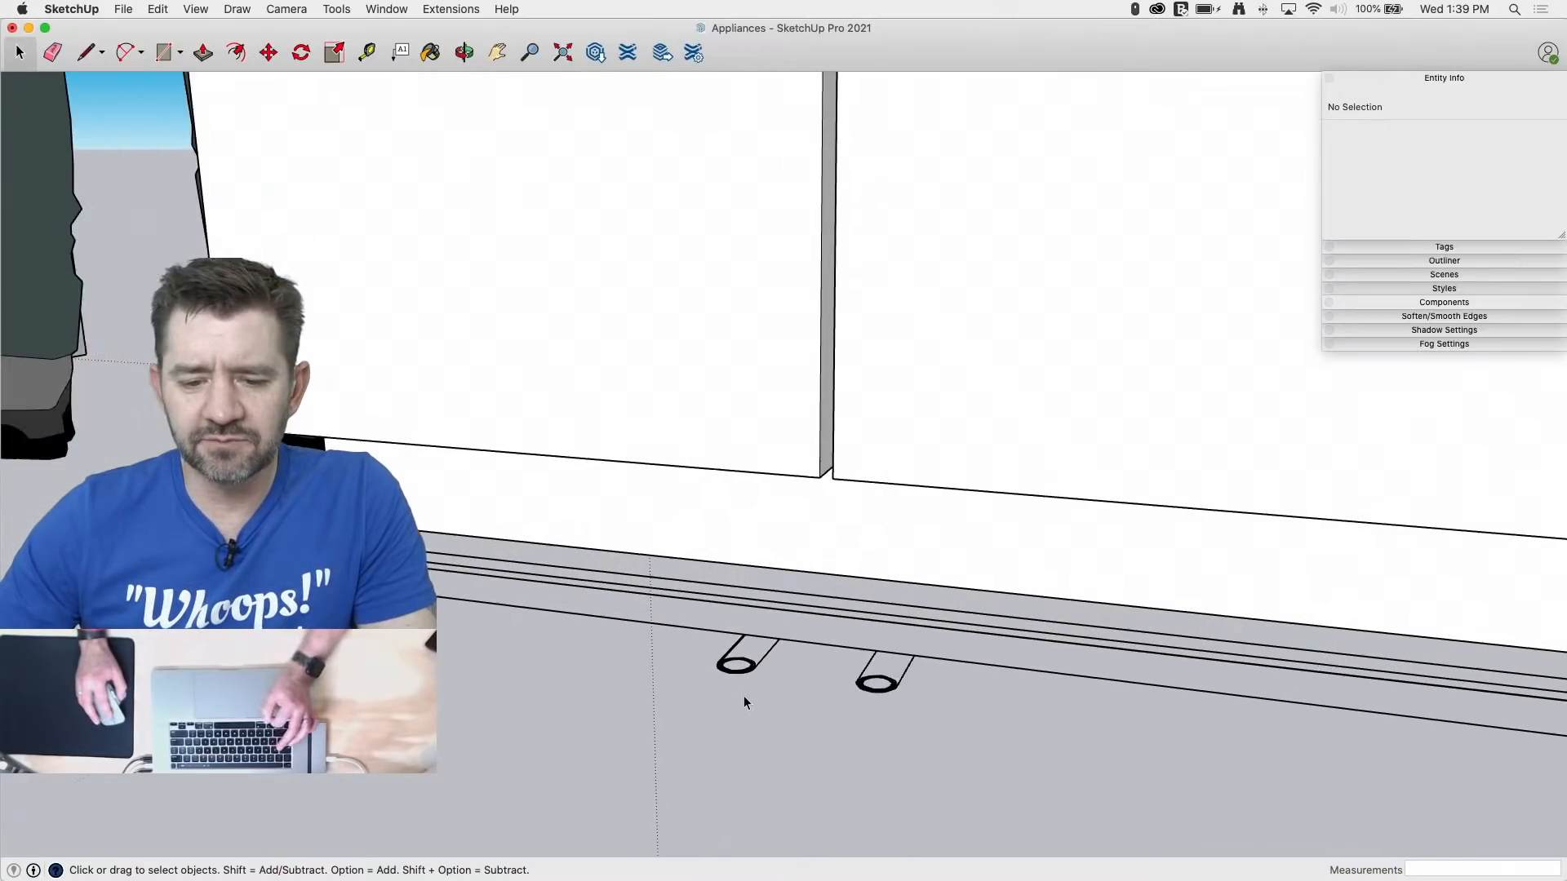
pyautogui.press('l')
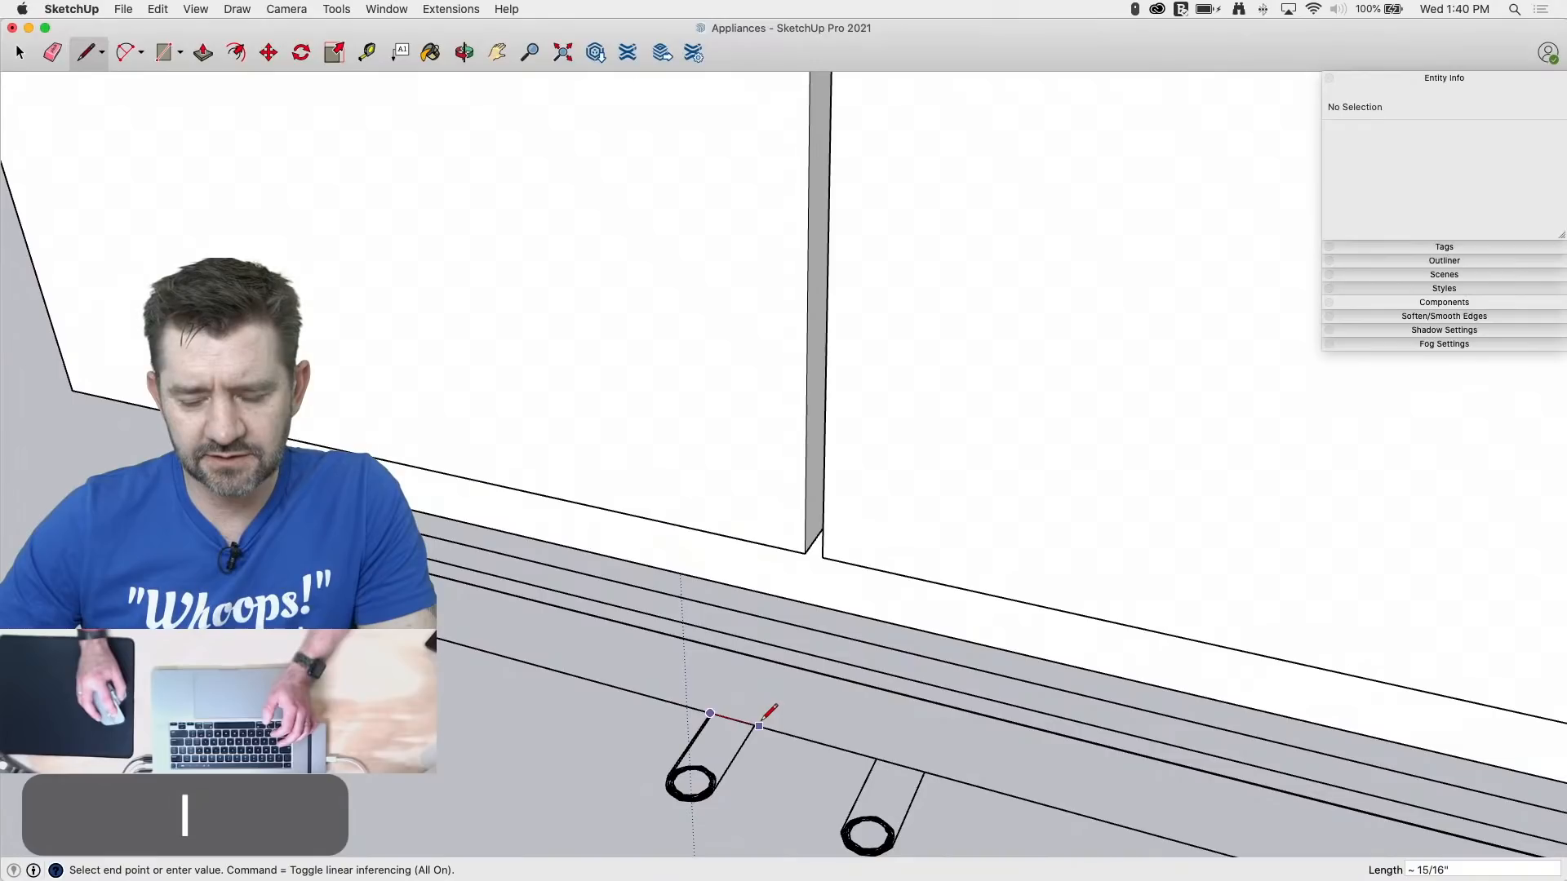
pyautogui.scroll(-5, 787, 720)
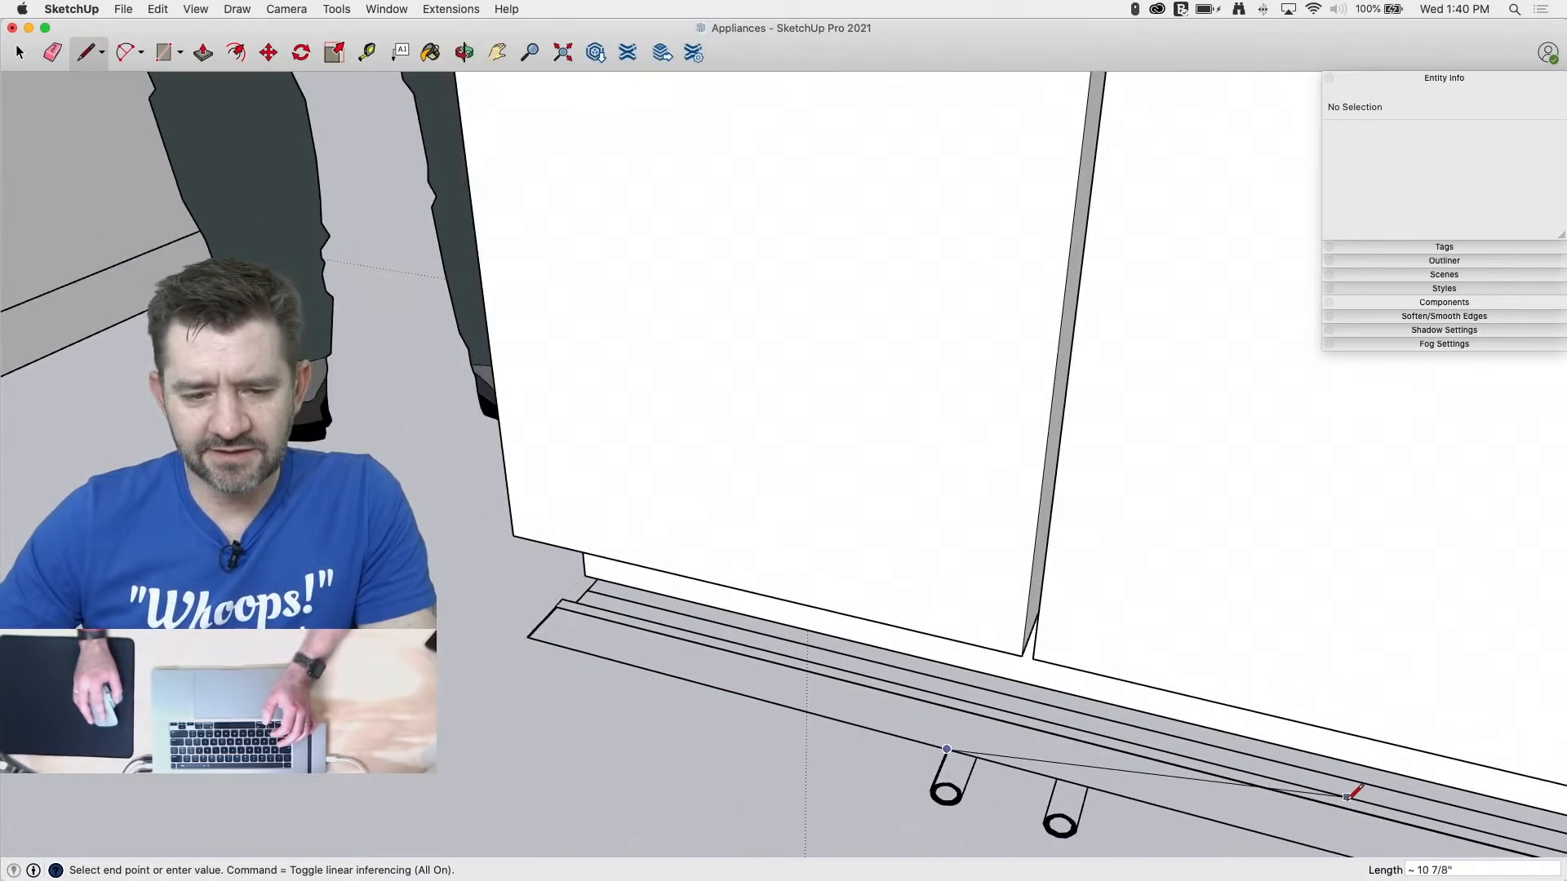
pyautogui.scroll(-5, 1326, 791)
pyautogui.press('l')
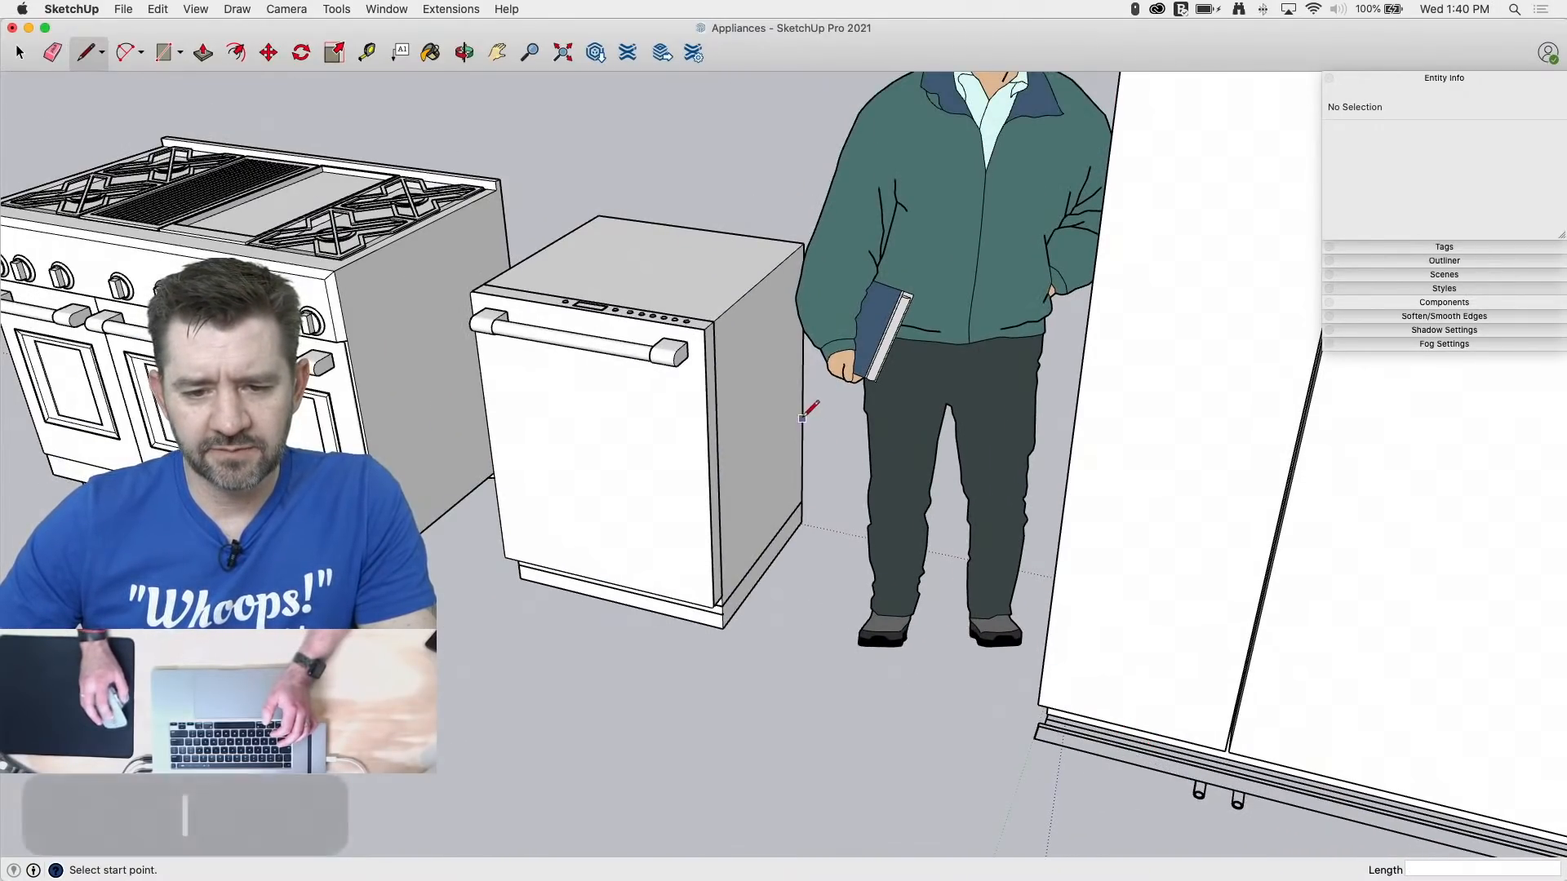
pyautogui.scroll(5, 754, 368)
pyautogui.scroll(2, 675, 320)
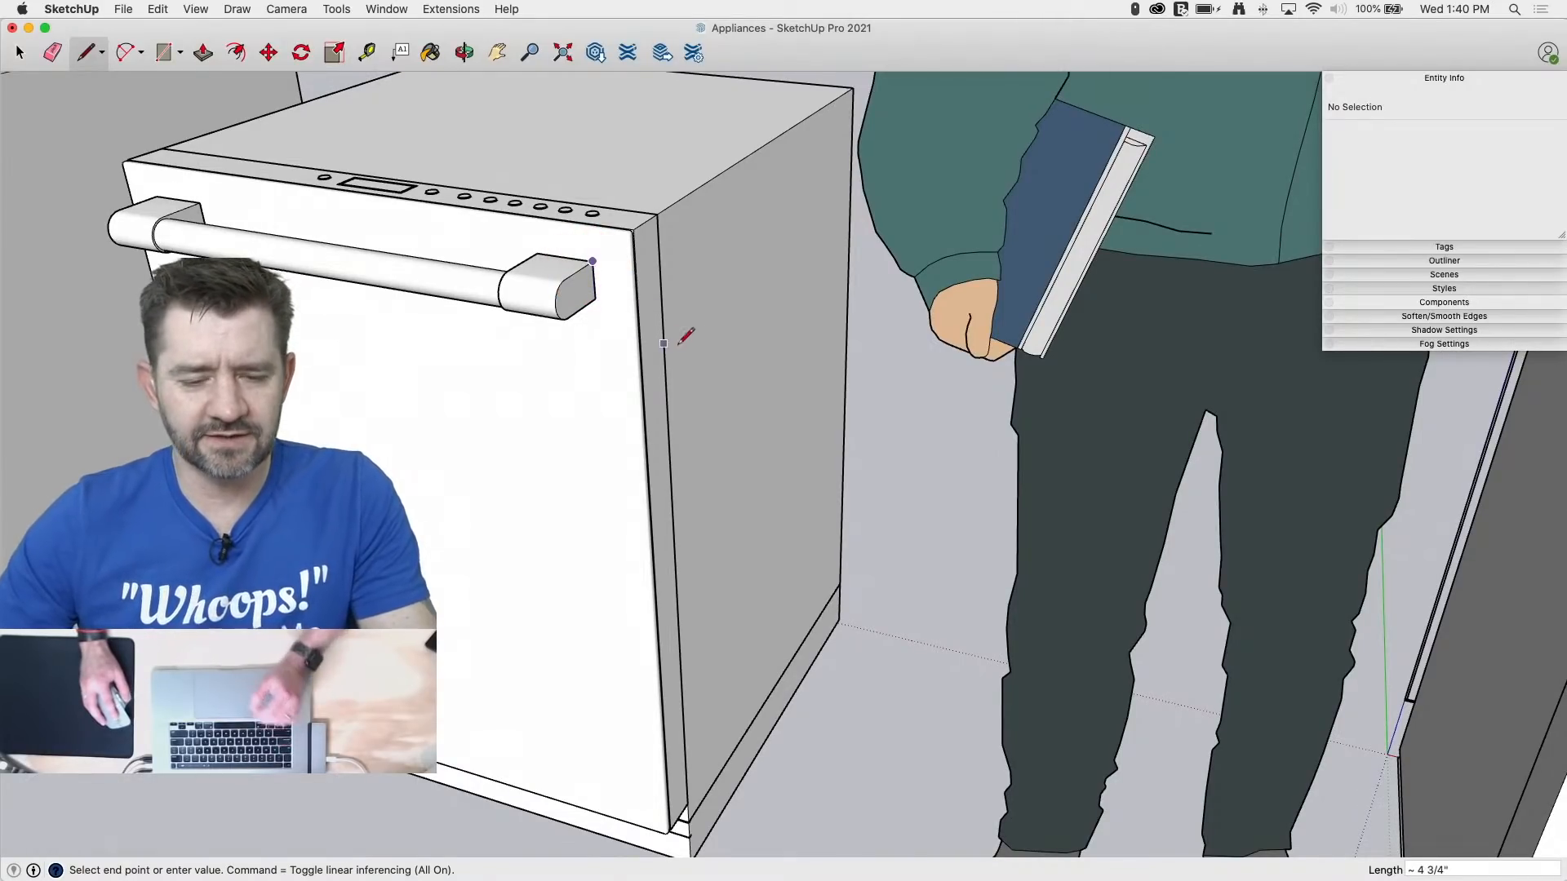
pyautogui.scroll(-2, 683, 338)
pyautogui.scroll(-5, 699, 351)
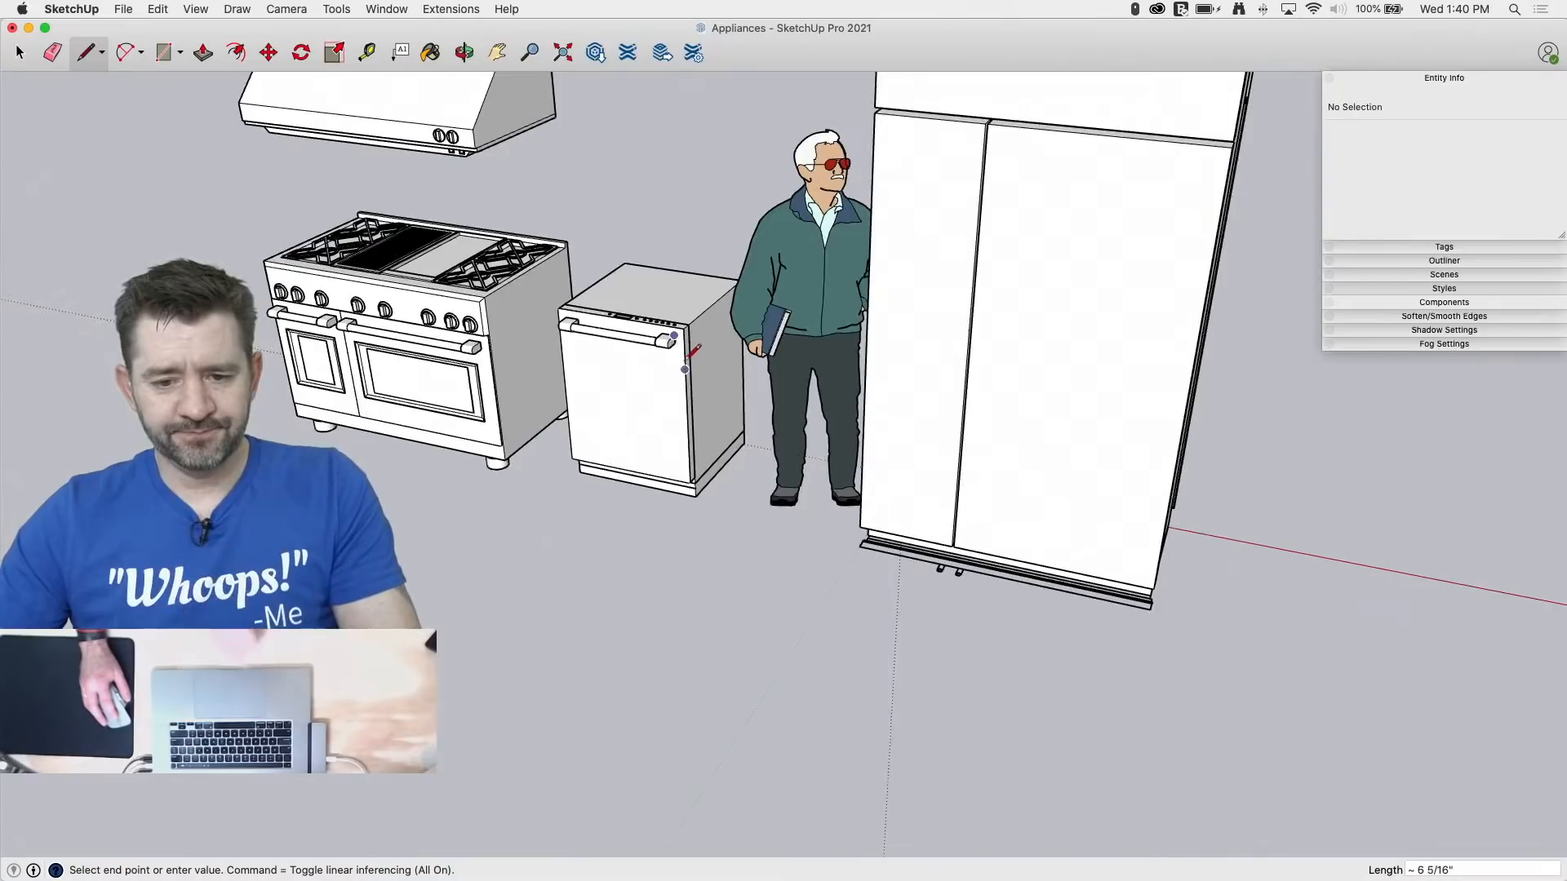
pyautogui.press('space')
pyautogui.moveTo(897, 599); pyautogui.dragTo(915, 617, button='middle')
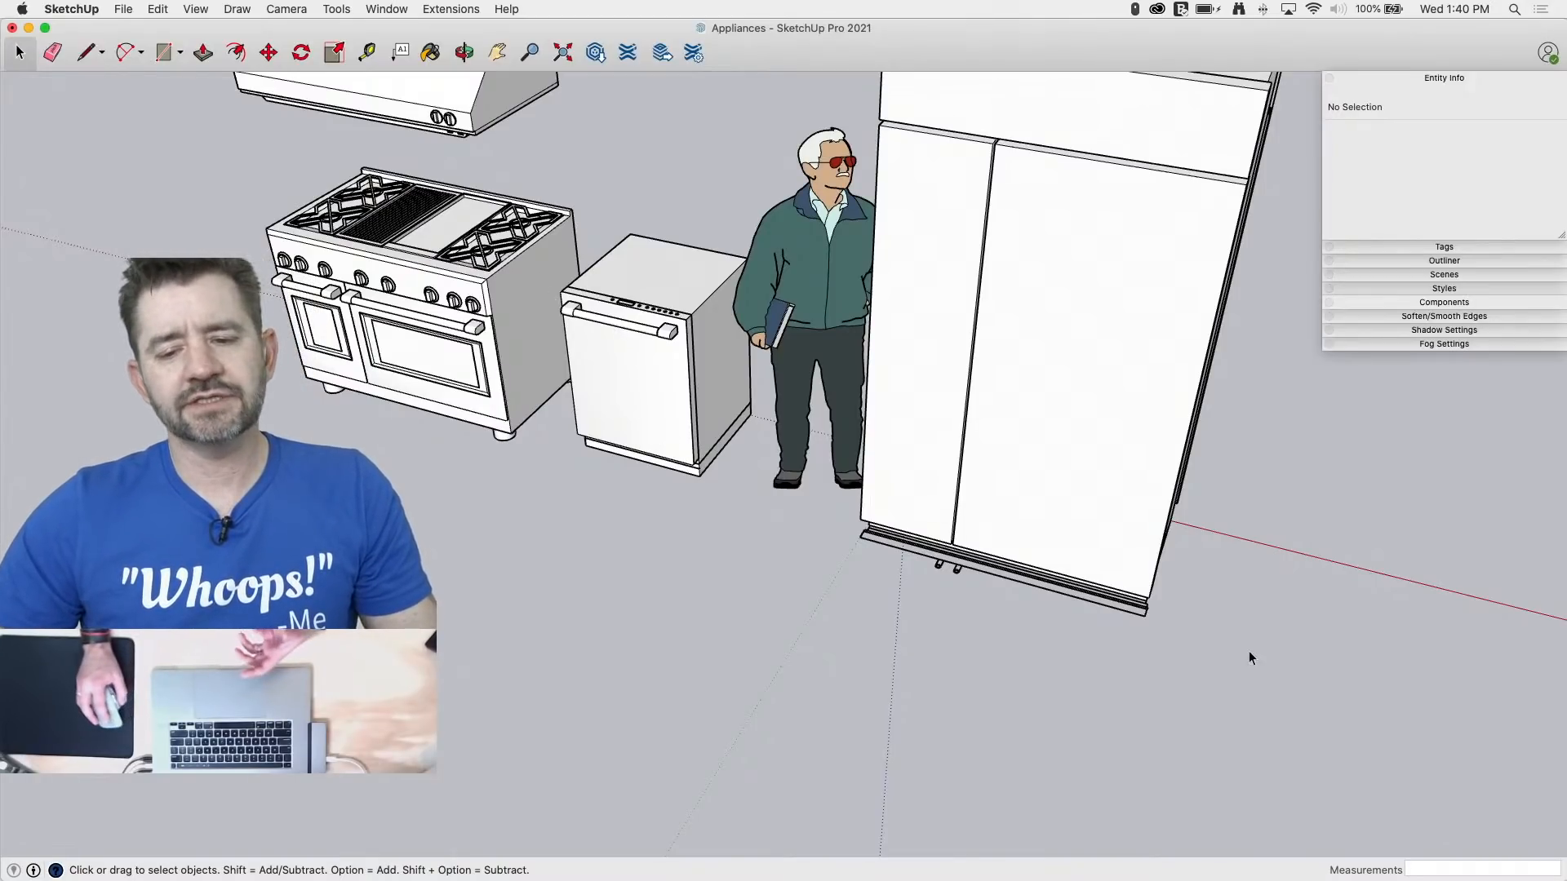
# Step: Trace a closed rectangle about 7/8" wide around the narrow door's handle outline, starting at the plan's front line
pyautogui.scroll(8, 934, 585)
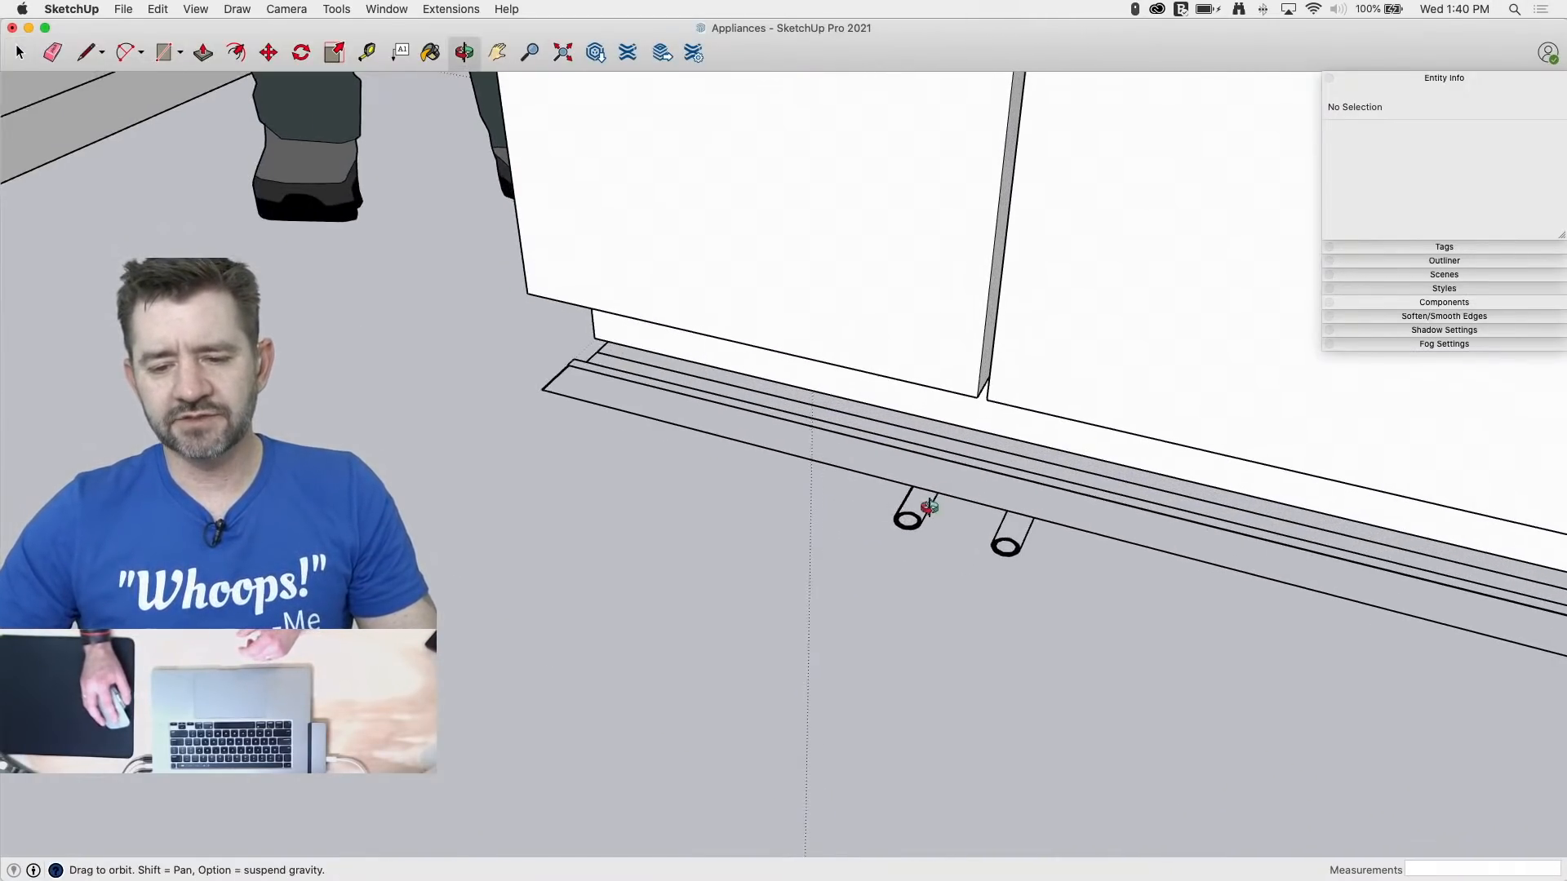
pyautogui.scroll(10, 976, 569)
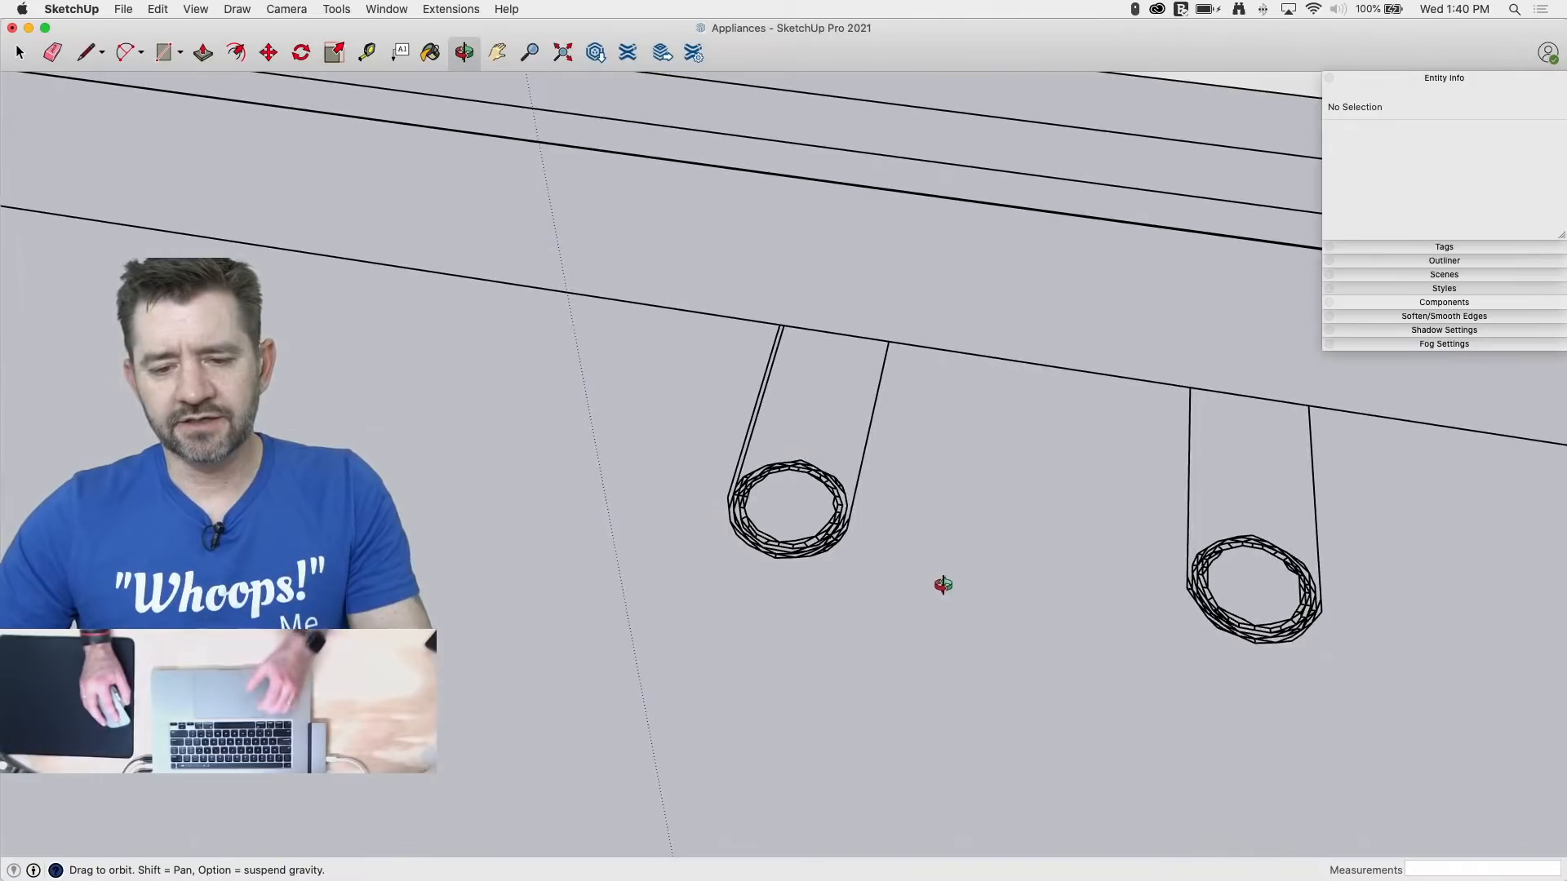
pyautogui.press('l')
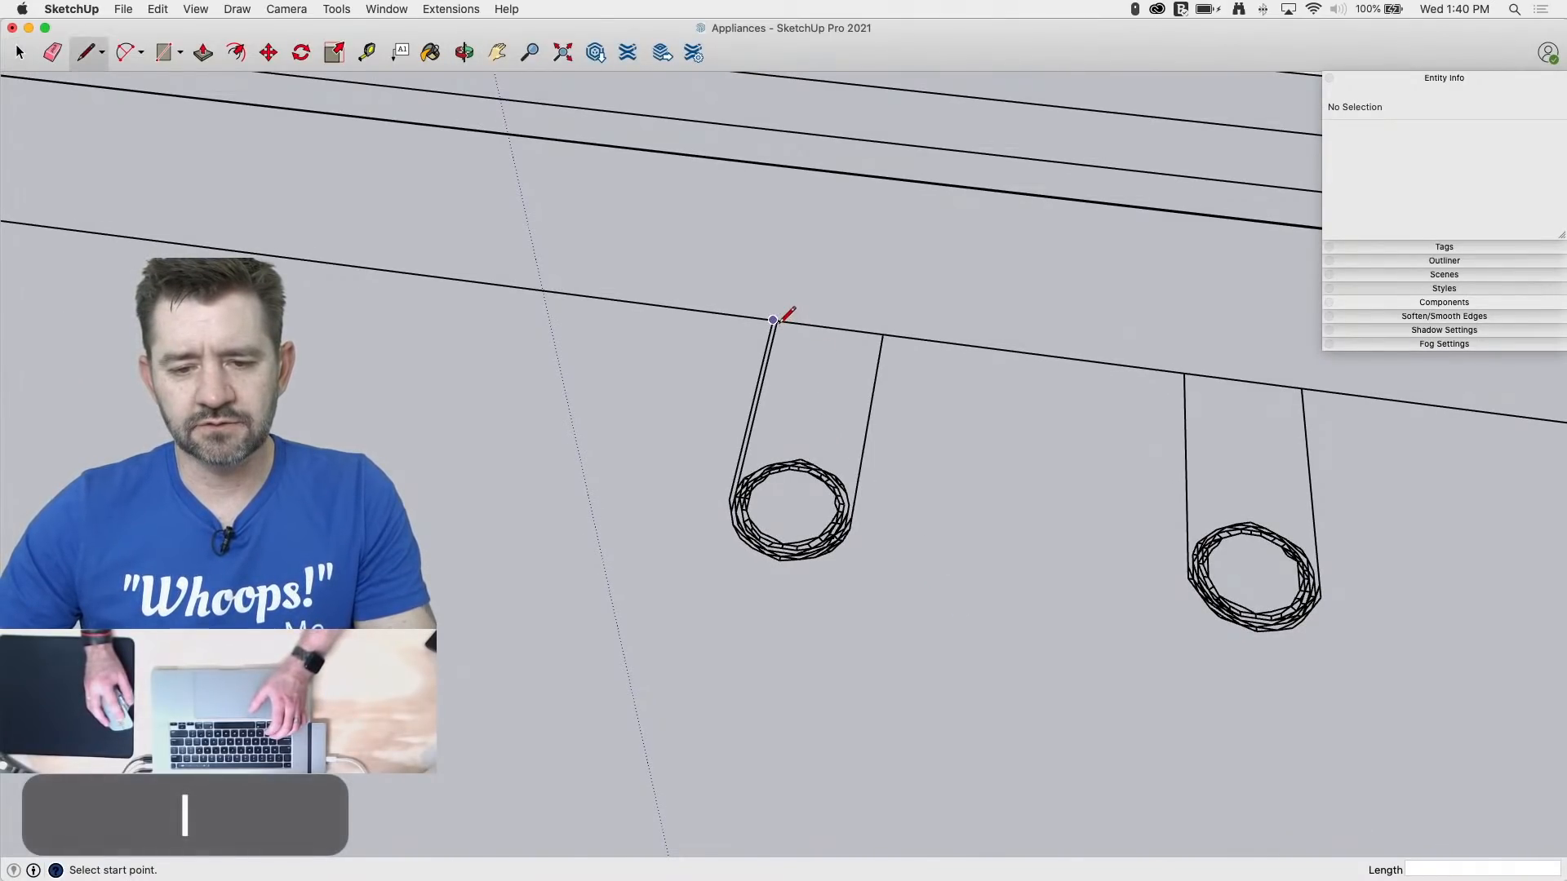
pyautogui.click(883, 333)
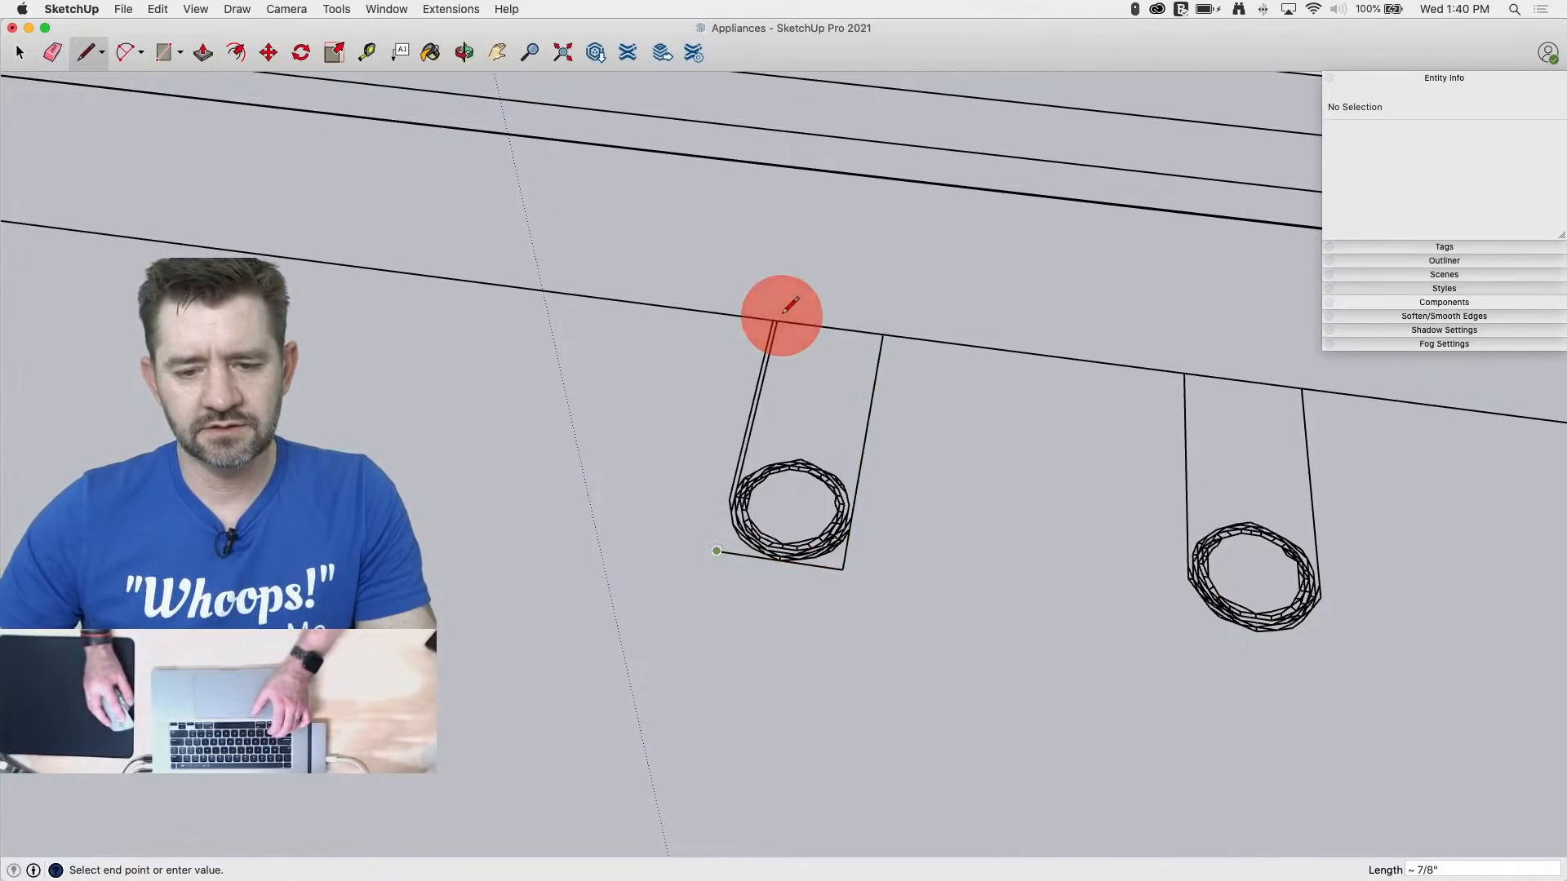
pyautogui.moveTo(922, 445); pyautogui.dragTo(959, 482, button='middle')
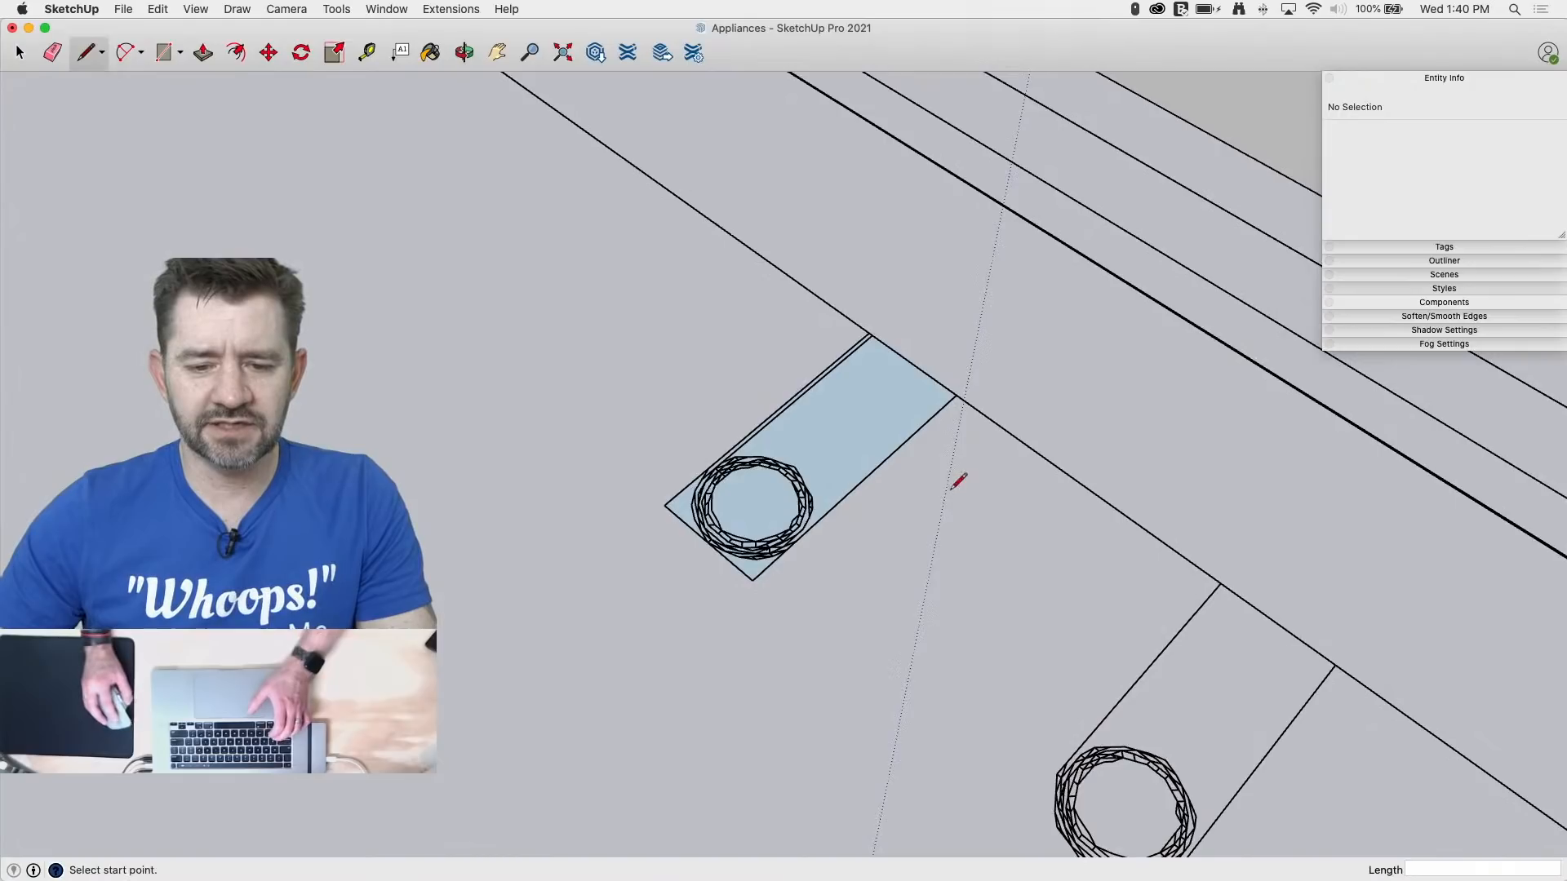
# Step: Draw an arc of about 7/16" radius across the handle rectangle, tangent to both of its long edges
pyautogui.press('l')
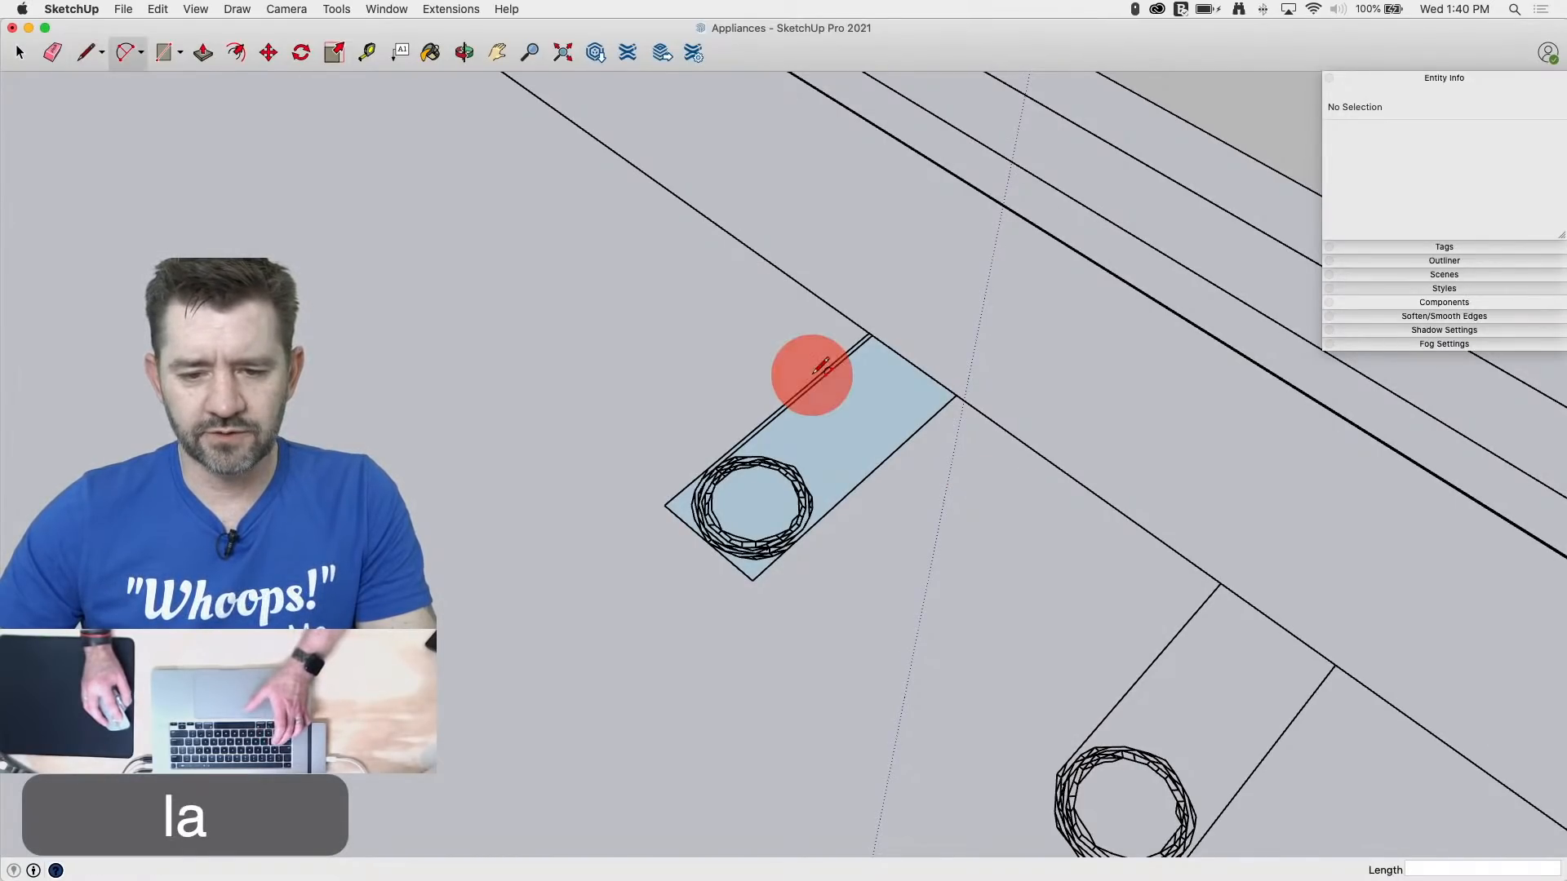
pyautogui.click(814, 377)
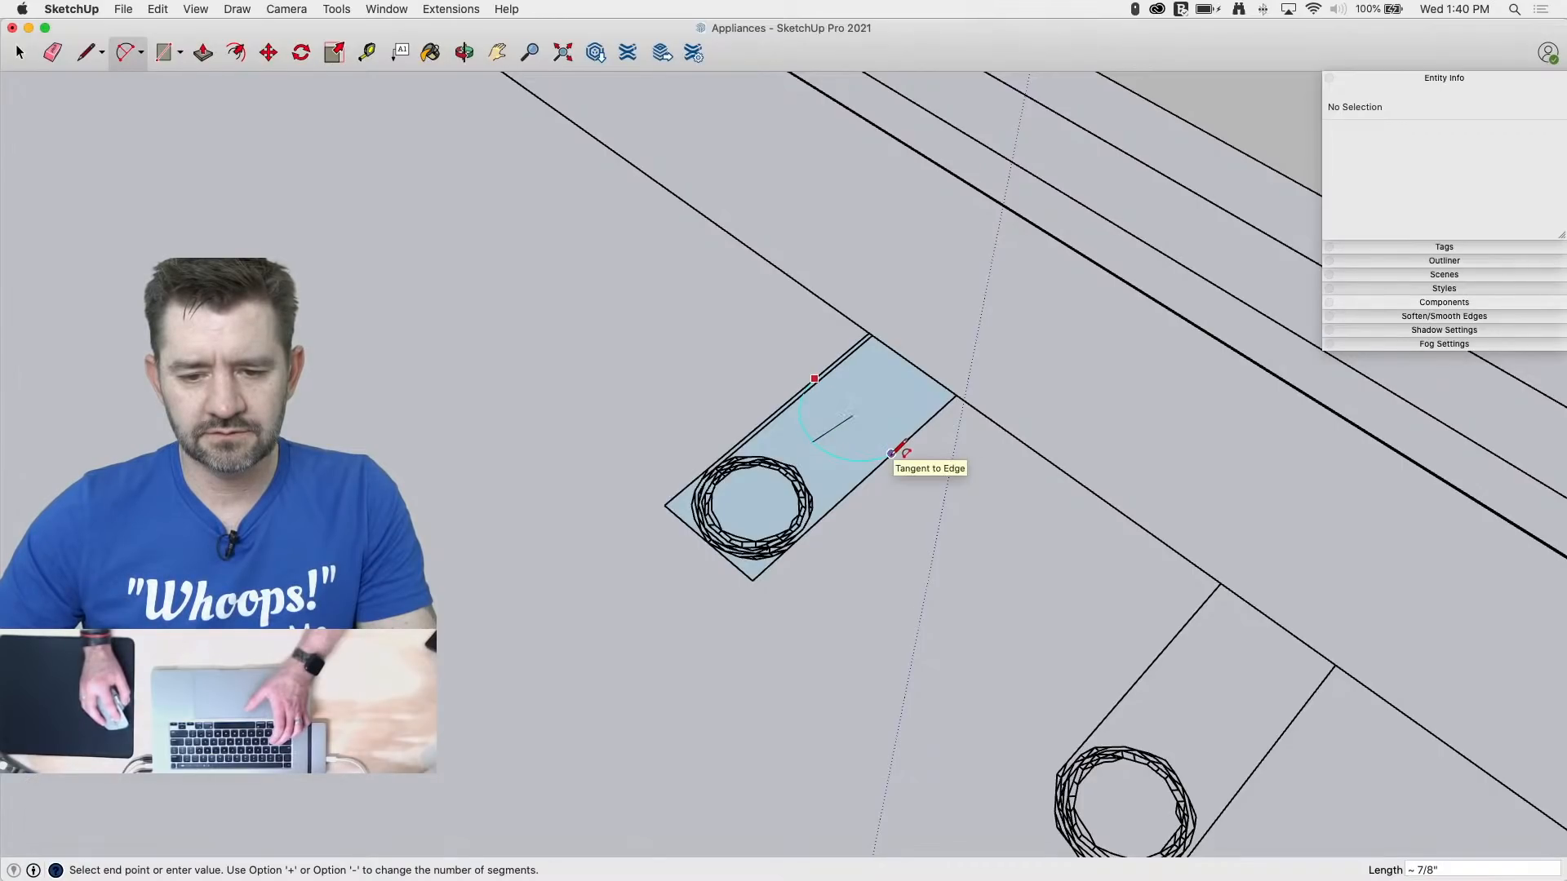
pyautogui.moveTo(895, 450); pyautogui.dragTo(651, 560, button='middle')
pyautogui.scroll(5, 919, 529)
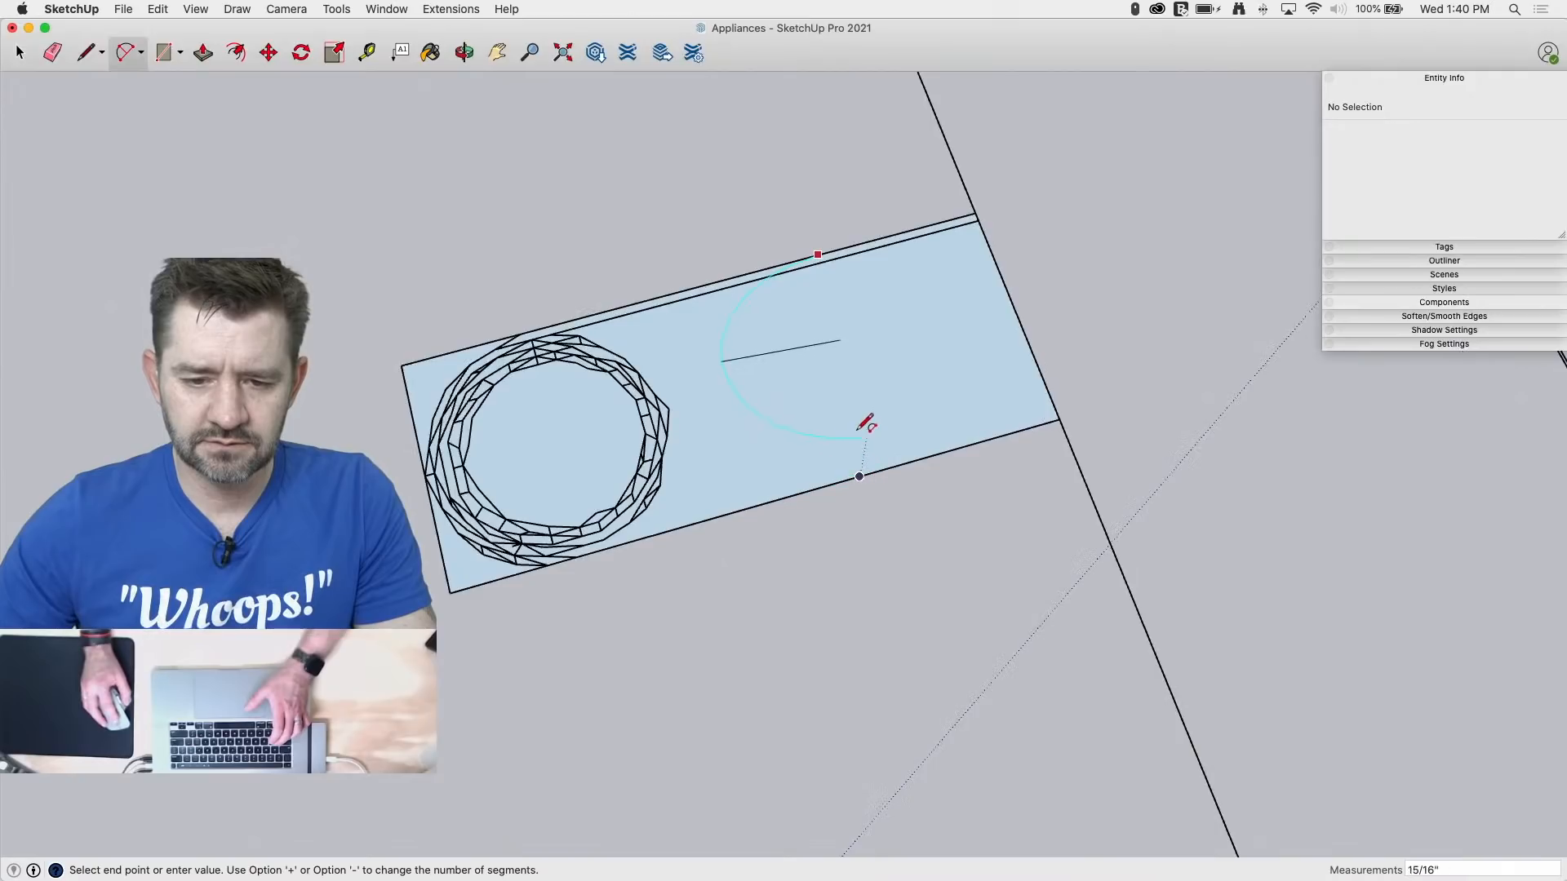
pyautogui.click(893, 466)
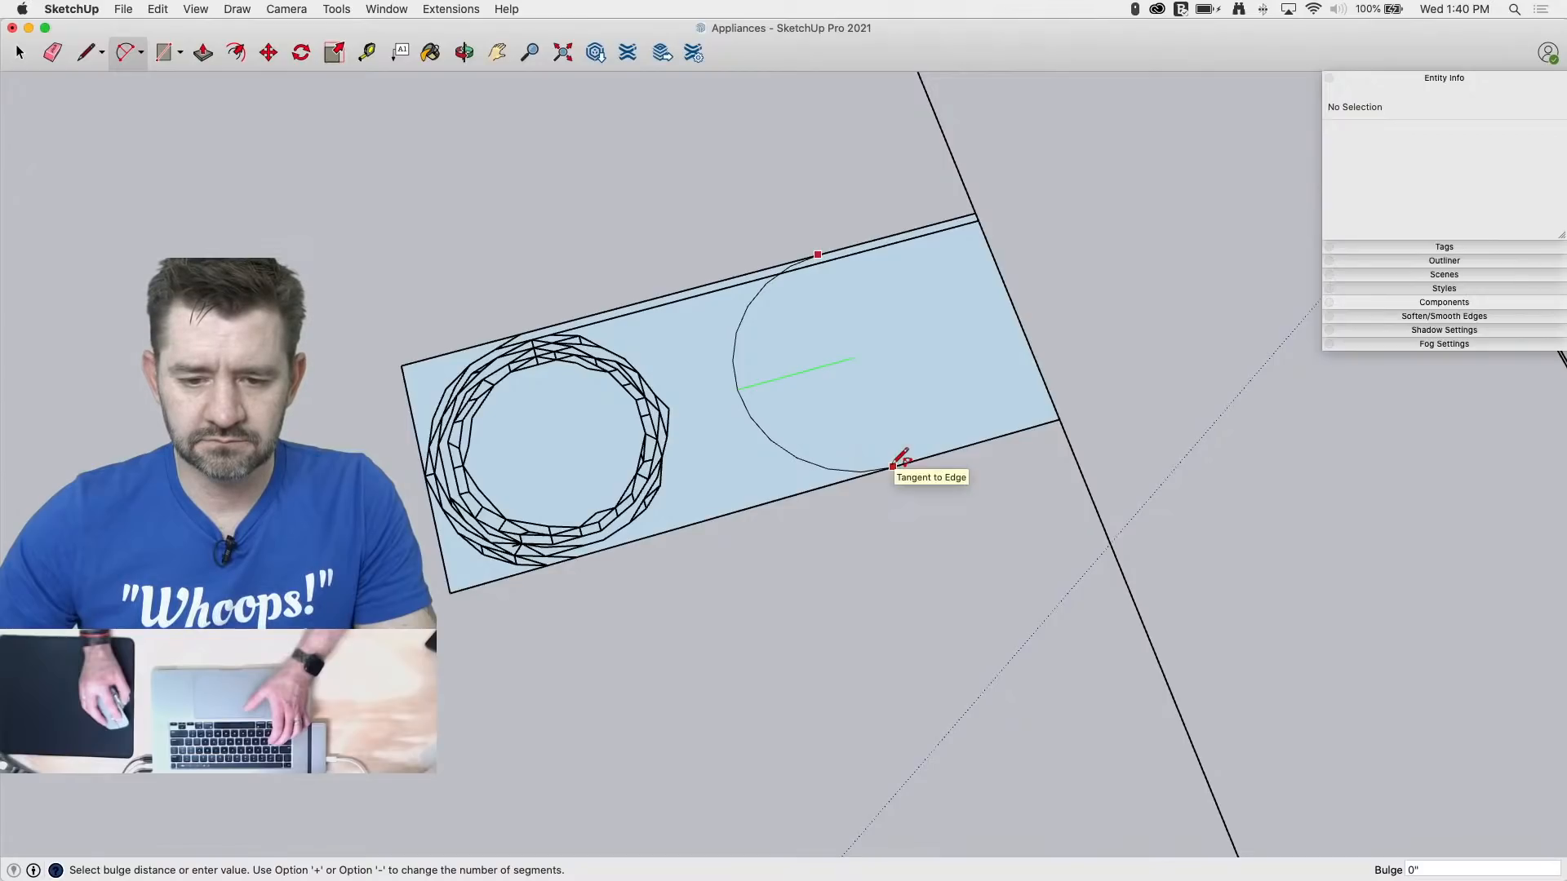
pyautogui.click(893, 466)
# Step: Move the arc by its midpoint about 1 1/8" along the rectangle to the middle of its outer end edge
pyautogui.press('space')
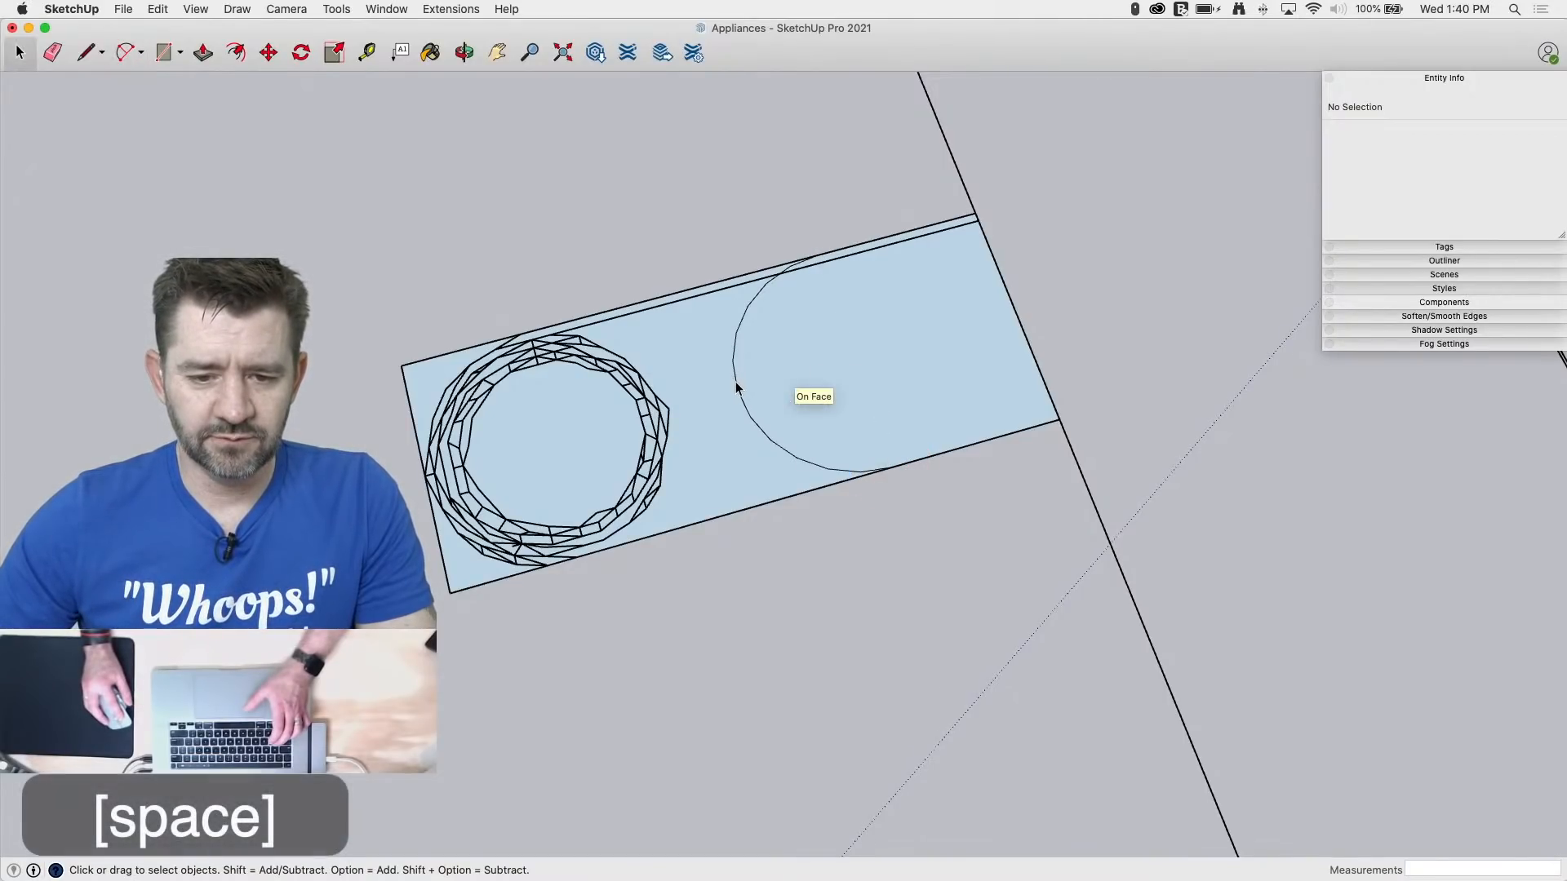
pyautogui.click(749, 394)
pyautogui.press('m')
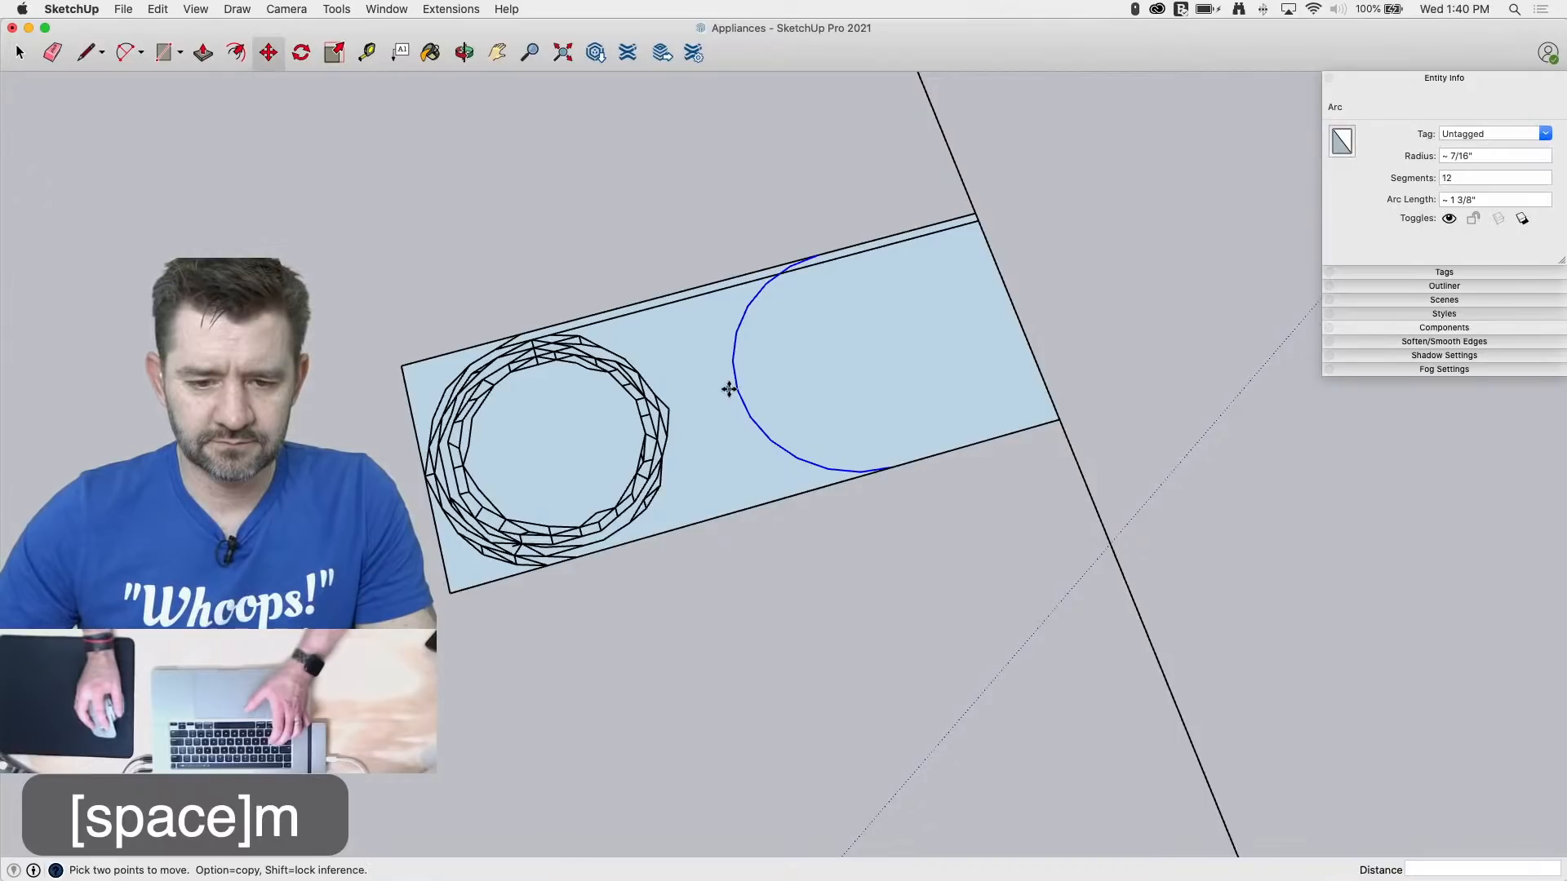
pyautogui.click(738, 384)
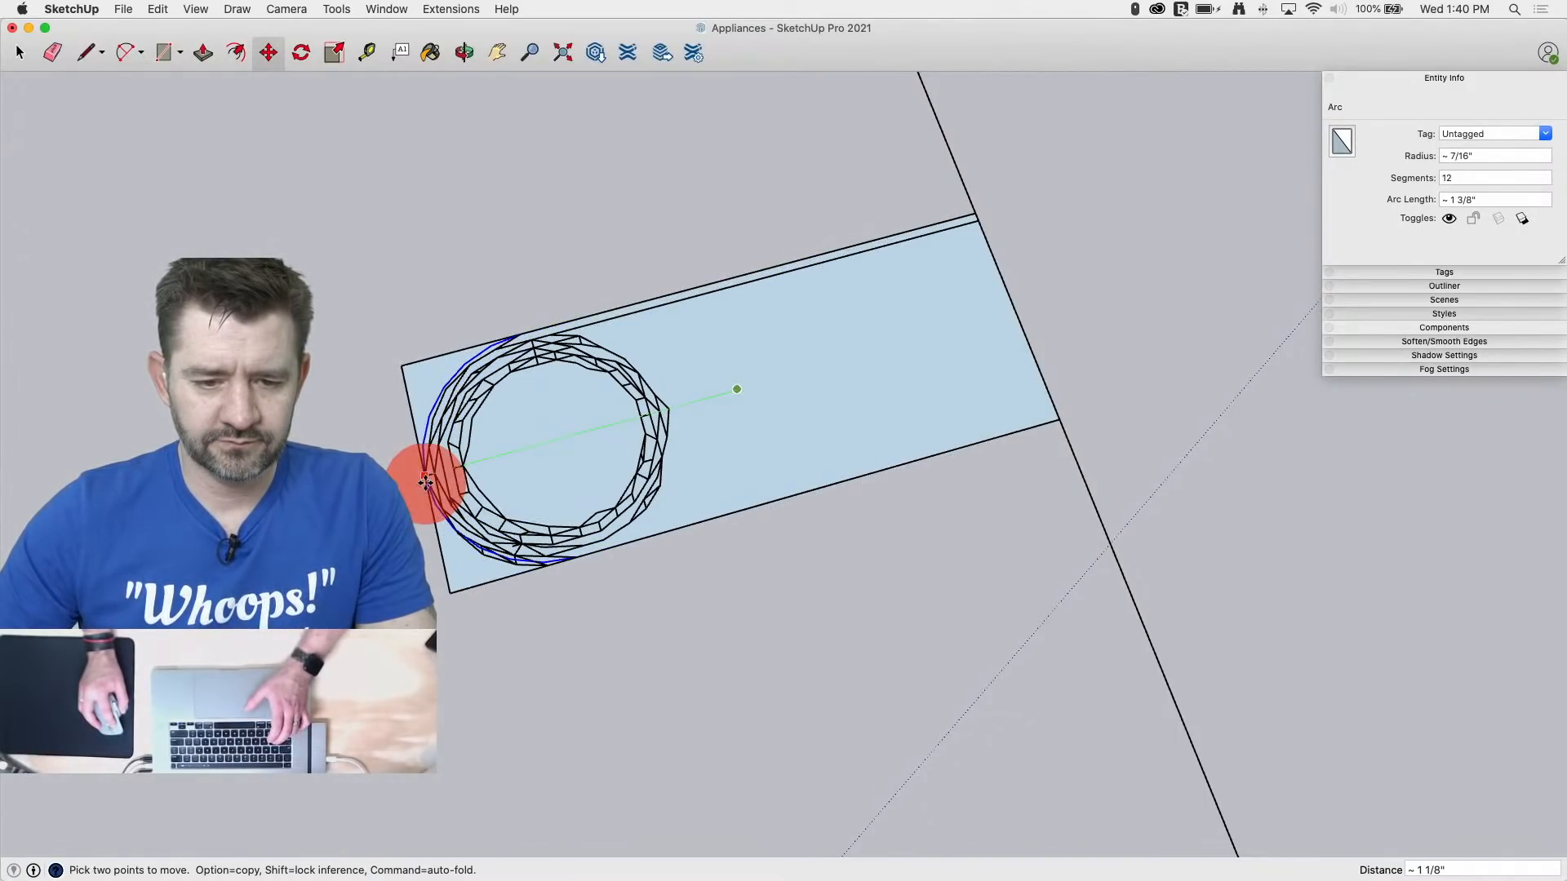
pyautogui.click(425, 482)
# Step: Erase the leftover square corner edges outside the arc to round off the handle outline's outer end
pyautogui.press('e')
pyautogui.click(393, 377)
pyautogui.moveTo(431, 535); pyautogui.dragTo(477, 585)
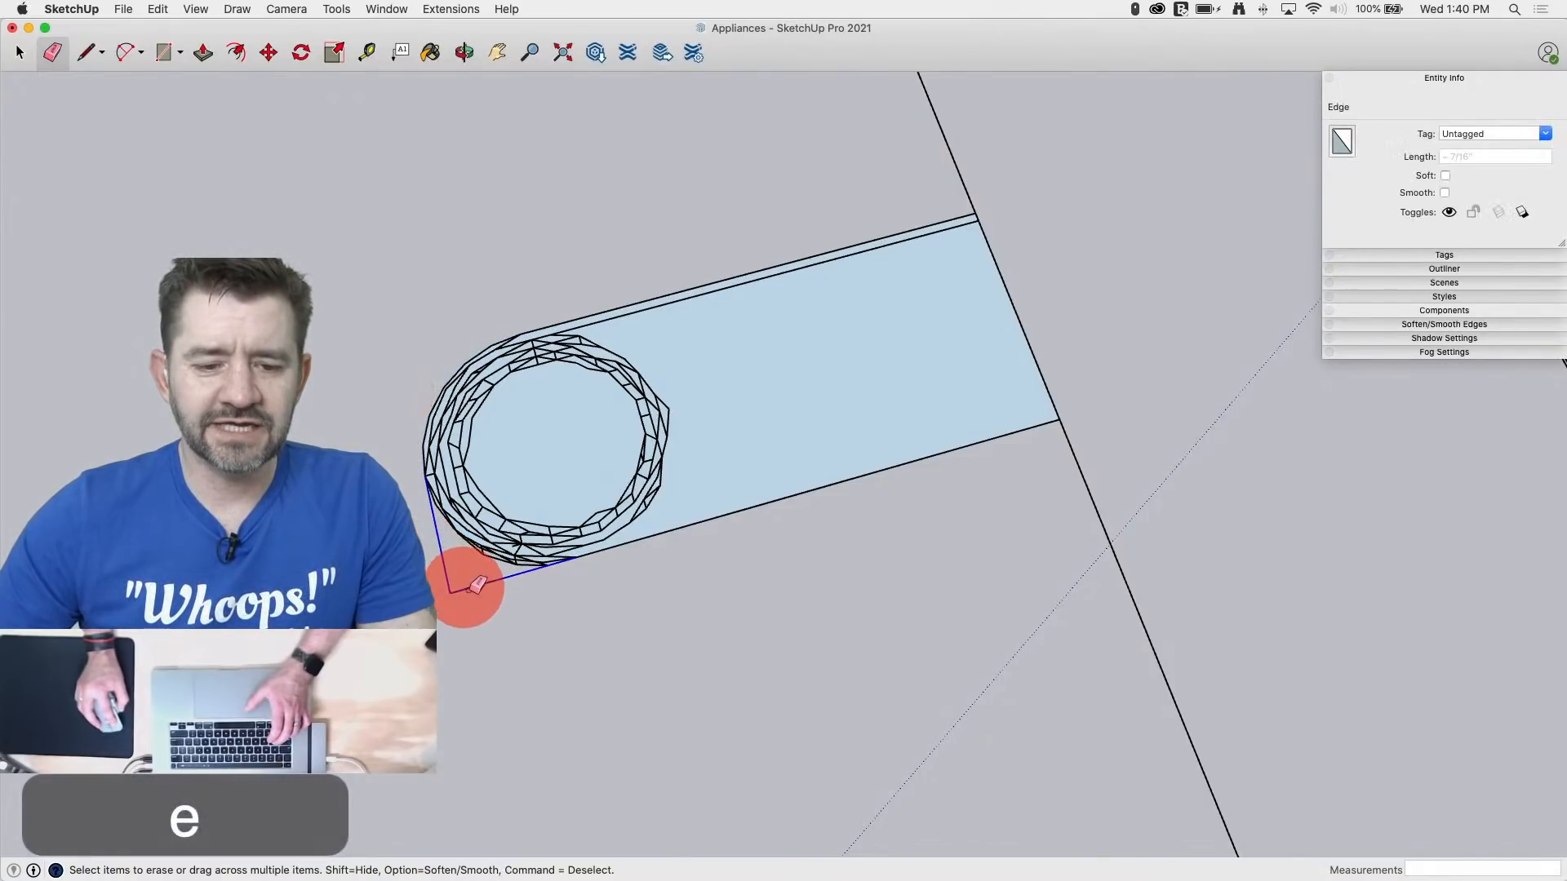
# Step: Move the rounded handle face straight up along the vertical axis, clear of the plan linework
pyautogui.press('space')
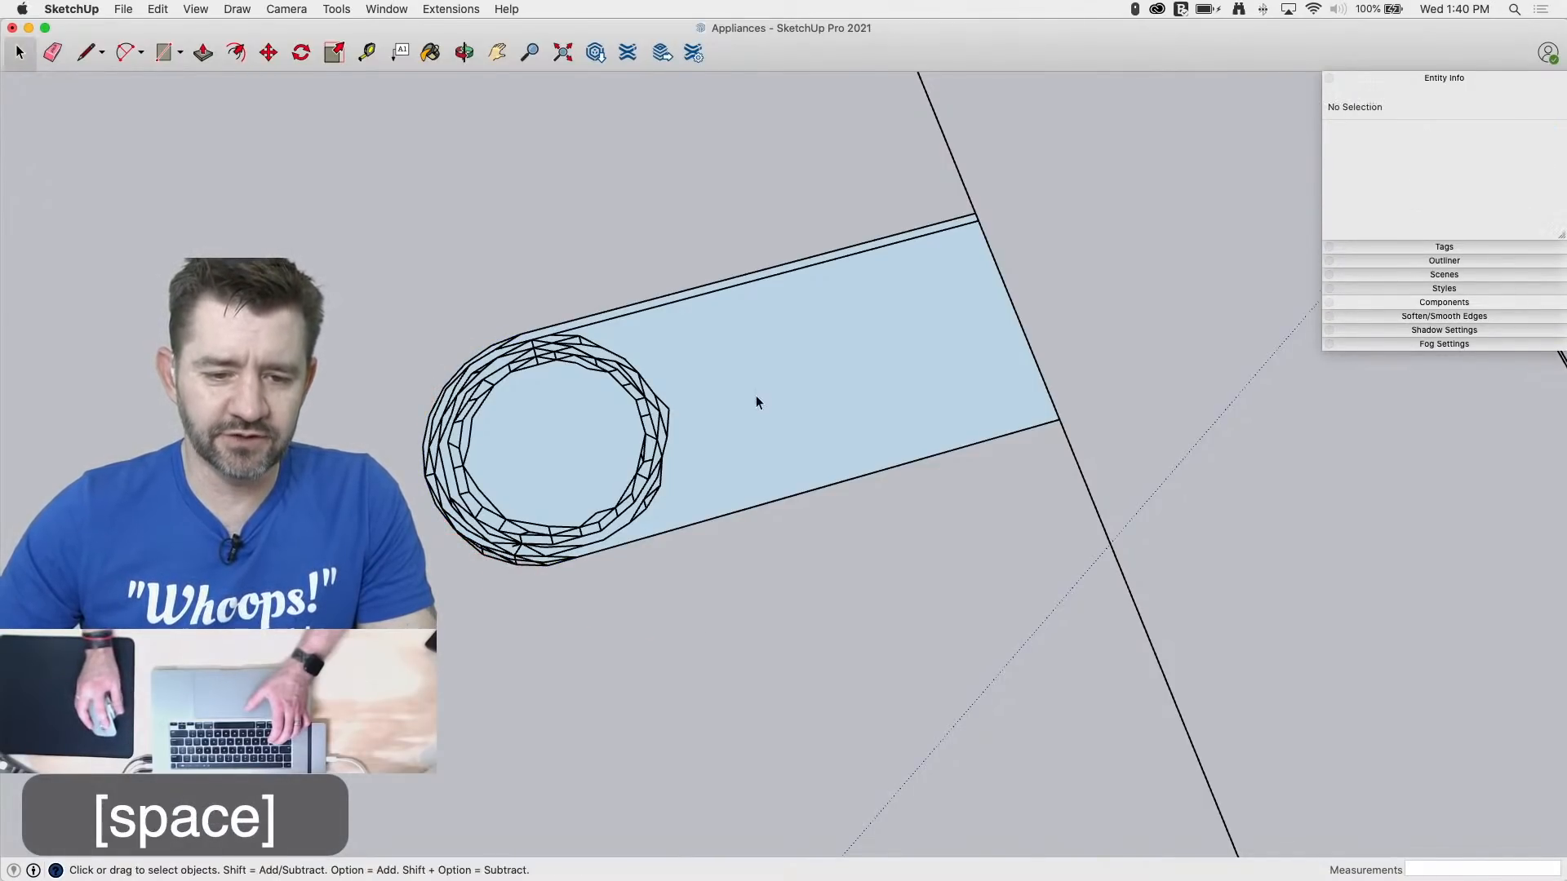
pyautogui.click(771, 399)
pyautogui.press('m')
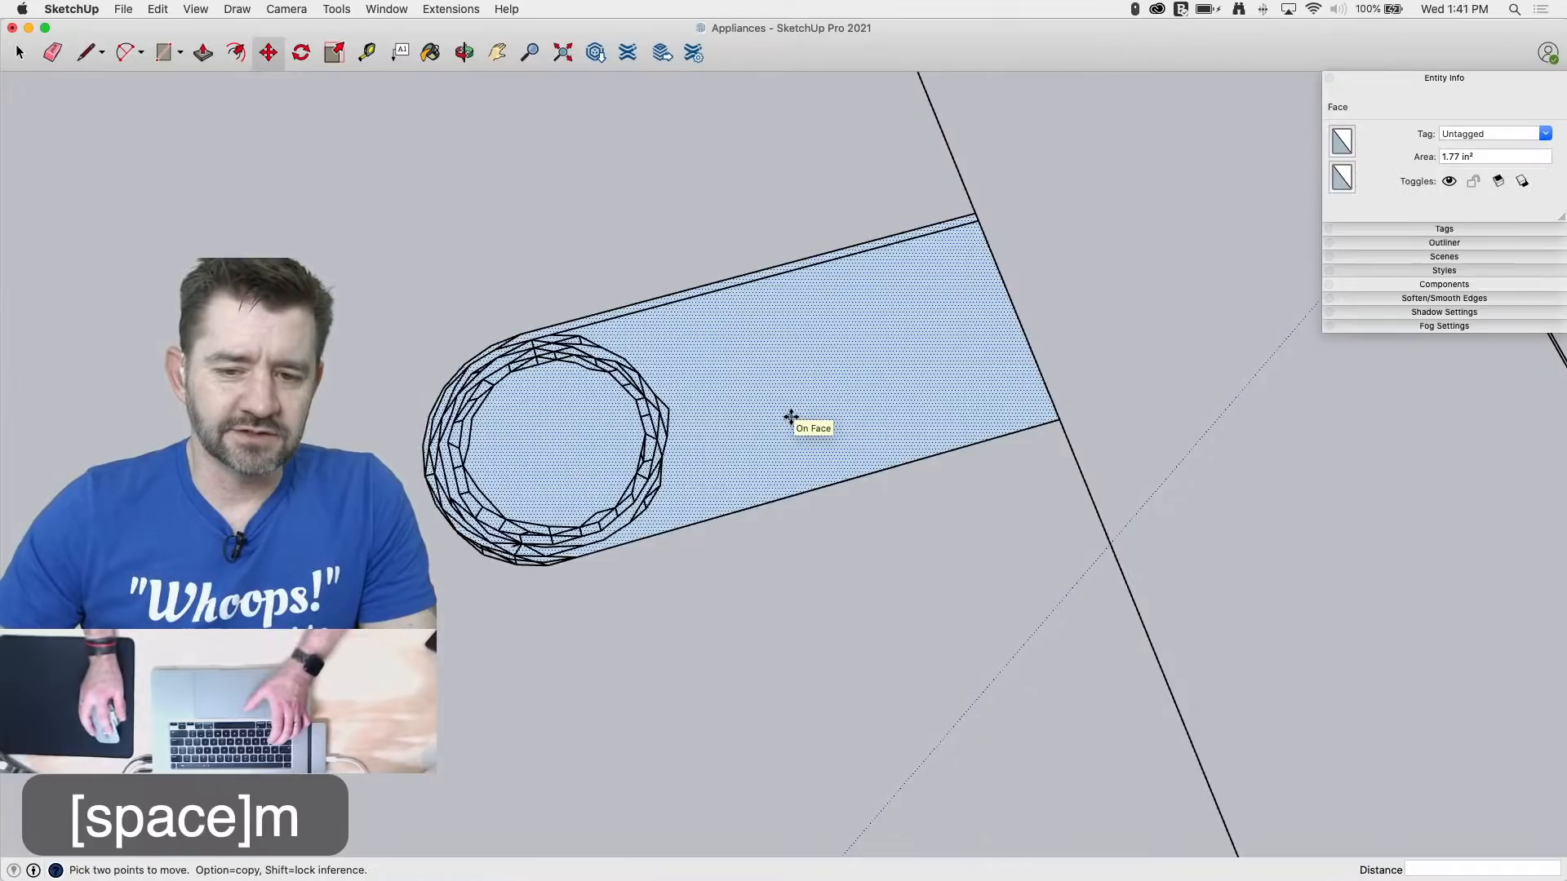
pyautogui.click(807, 468)
pyautogui.press('Up')
pyautogui.click(822, 390)
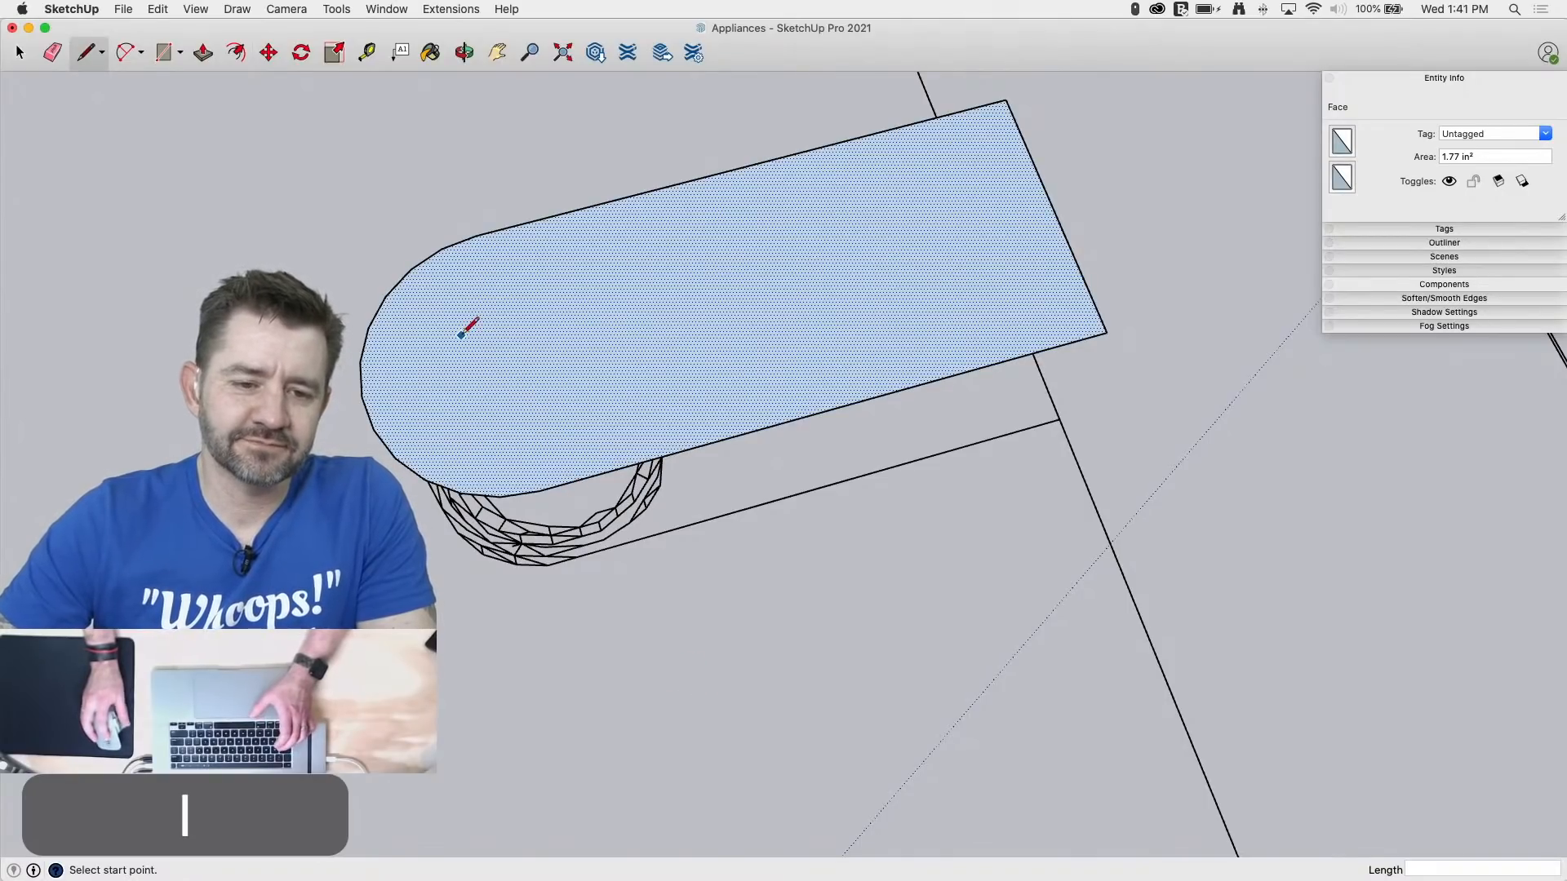
pyautogui.press('space')
pyautogui.press('l')
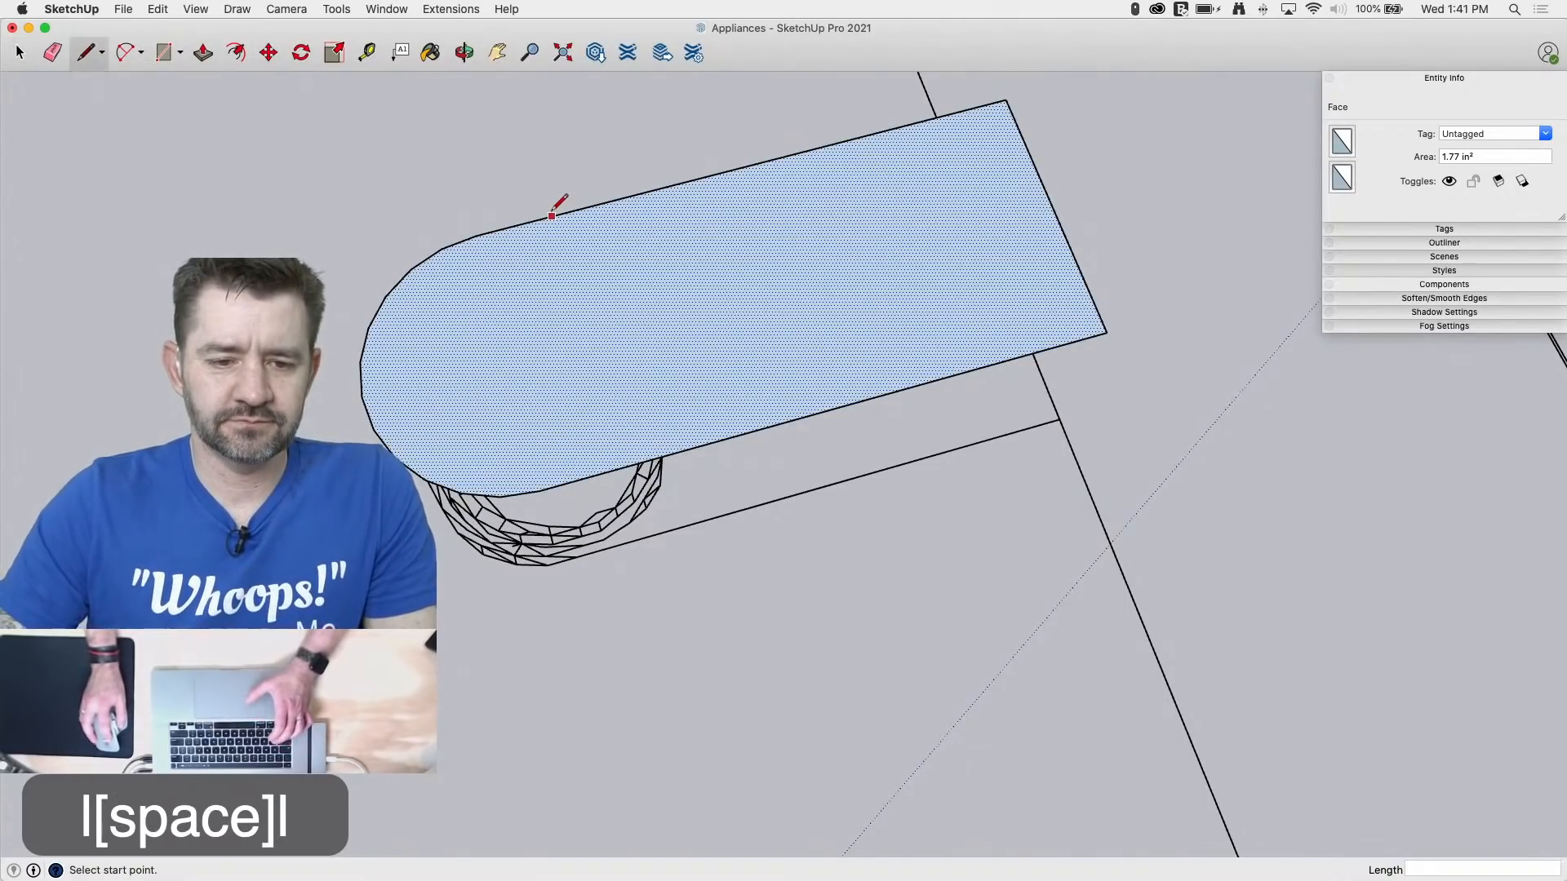
pyautogui.click(477, 235)
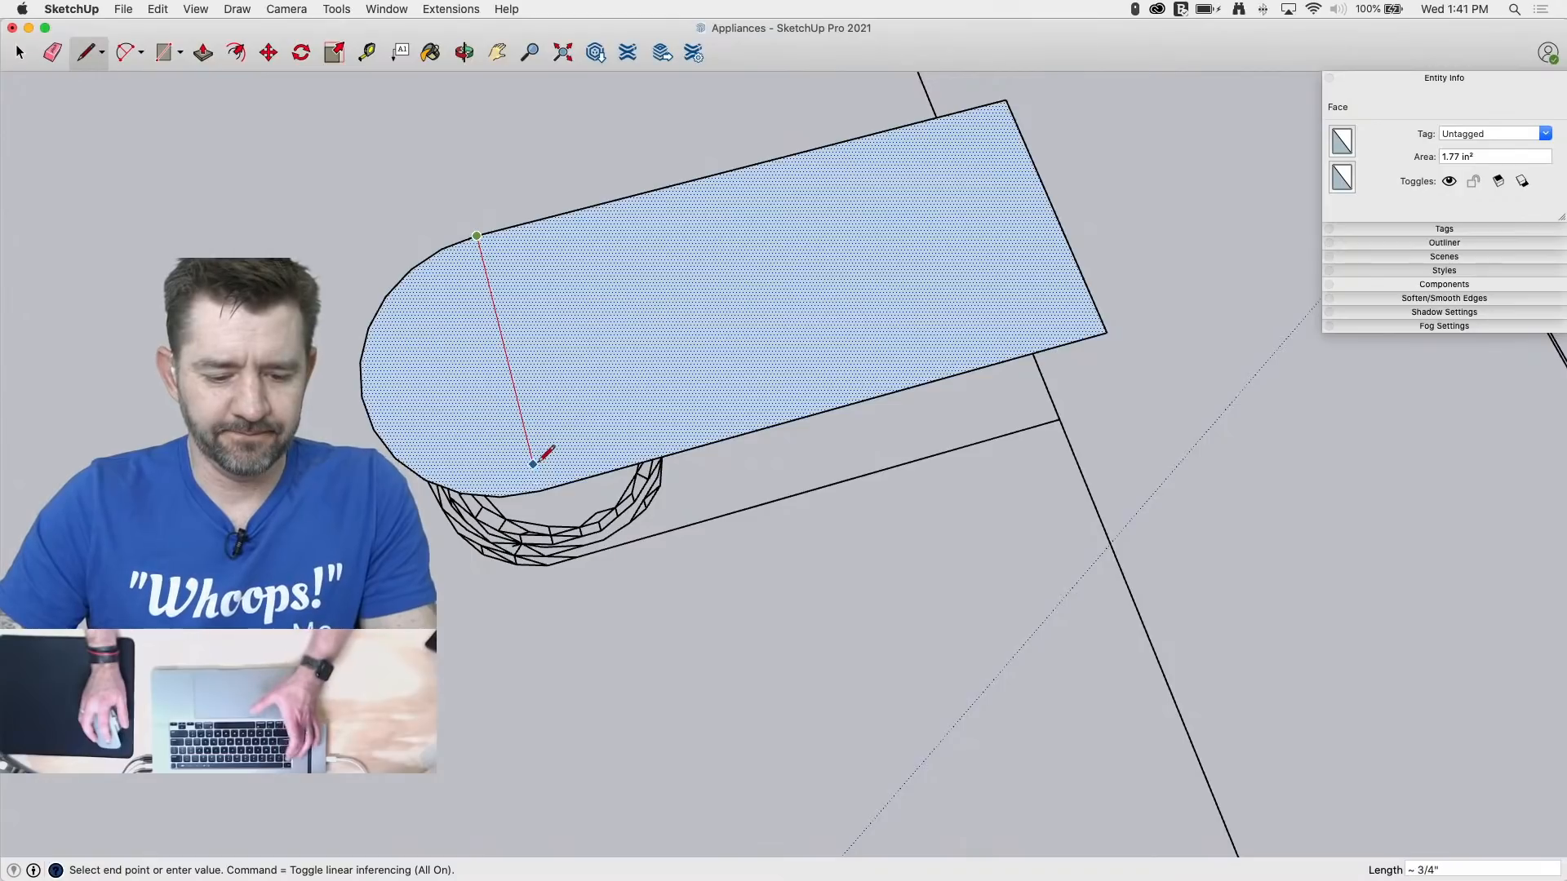
pyautogui.press('Escape')
# Step: Draw a circle of about 3/8" radius on the handle face, centred on the arc of its rounded end
pyautogui.press('c')
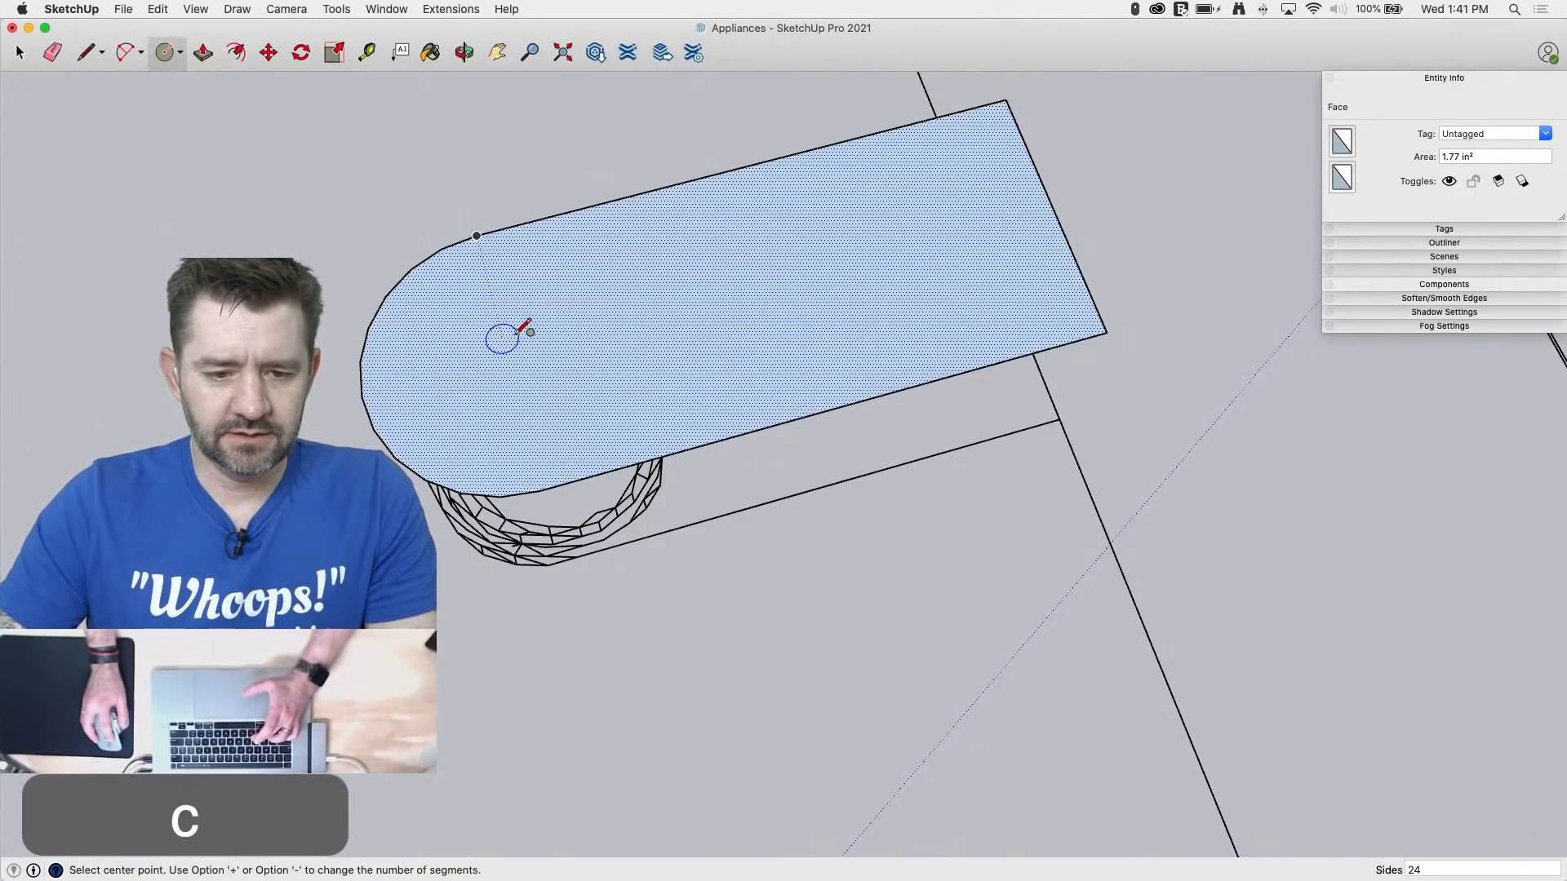
pyautogui.click(507, 357)
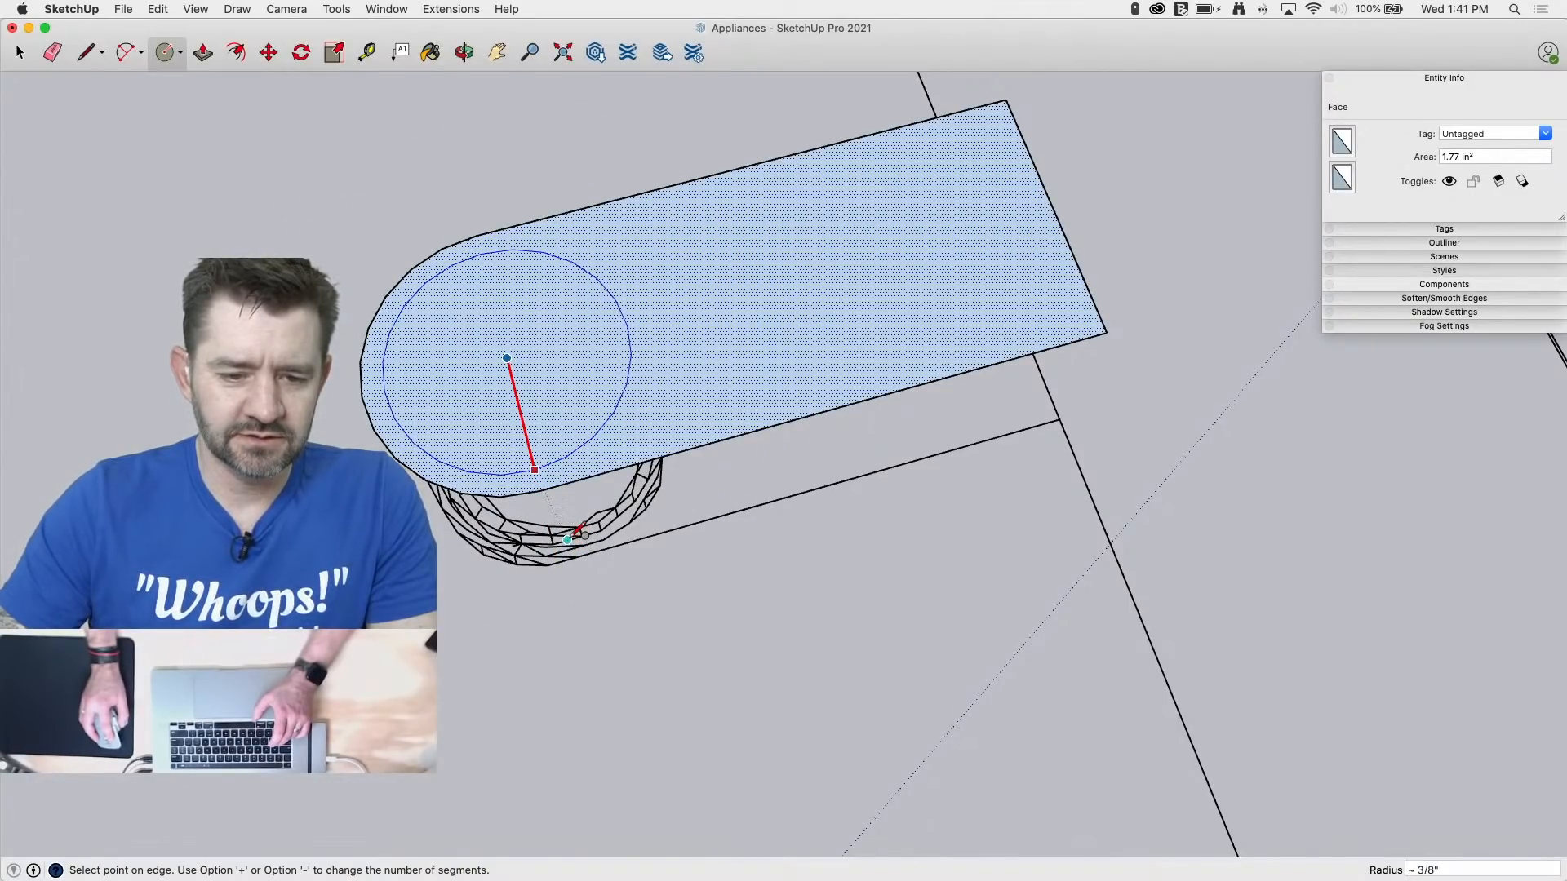
pyautogui.click(567, 539)
pyautogui.scroll(-5, 588, 391)
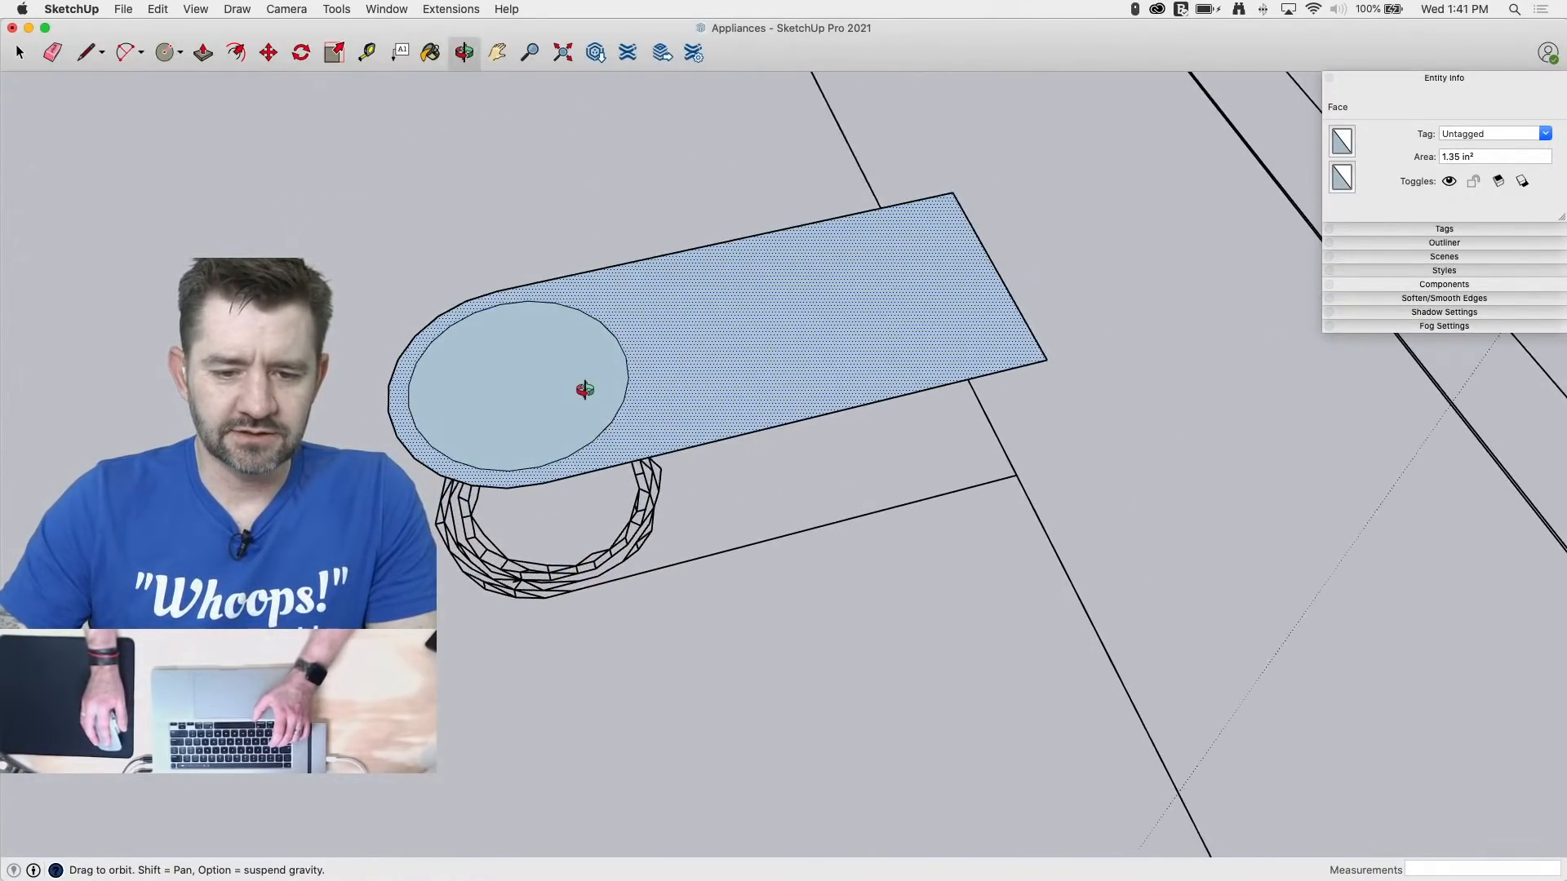
# Step: Group the handle face together with its circle and boundary edges
pyautogui.press('space')
pyautogui.doubleClick(786, 390)
pyautogui.moveTo(752, 510); pyautogui.dragTo(892, 378, button='middle')
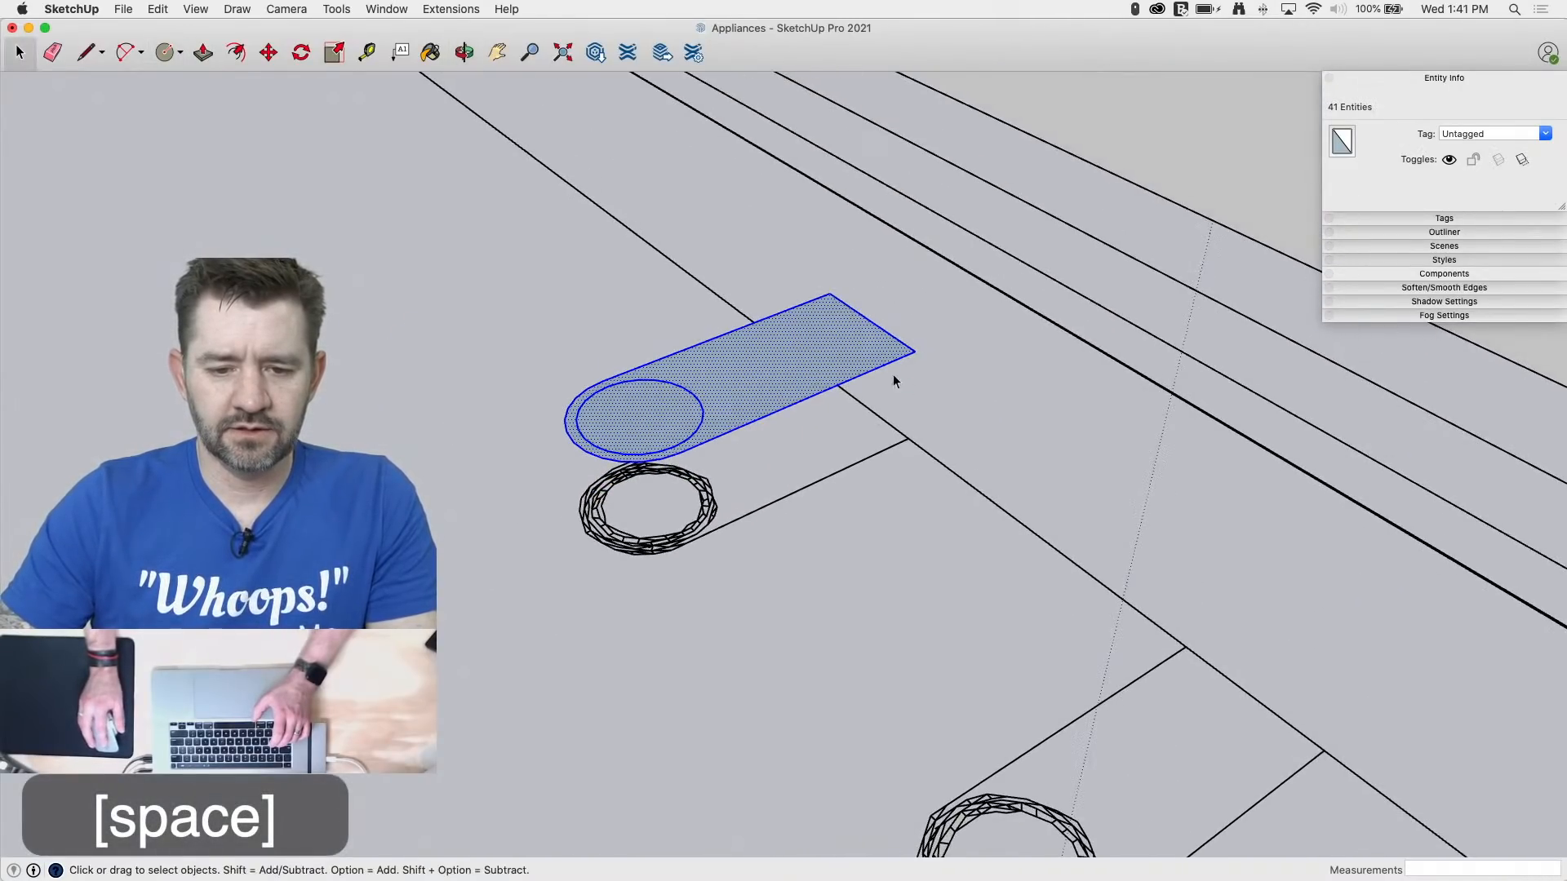
pyautogui.rightClick(798, 357)
pyautogui.click(870, 487)
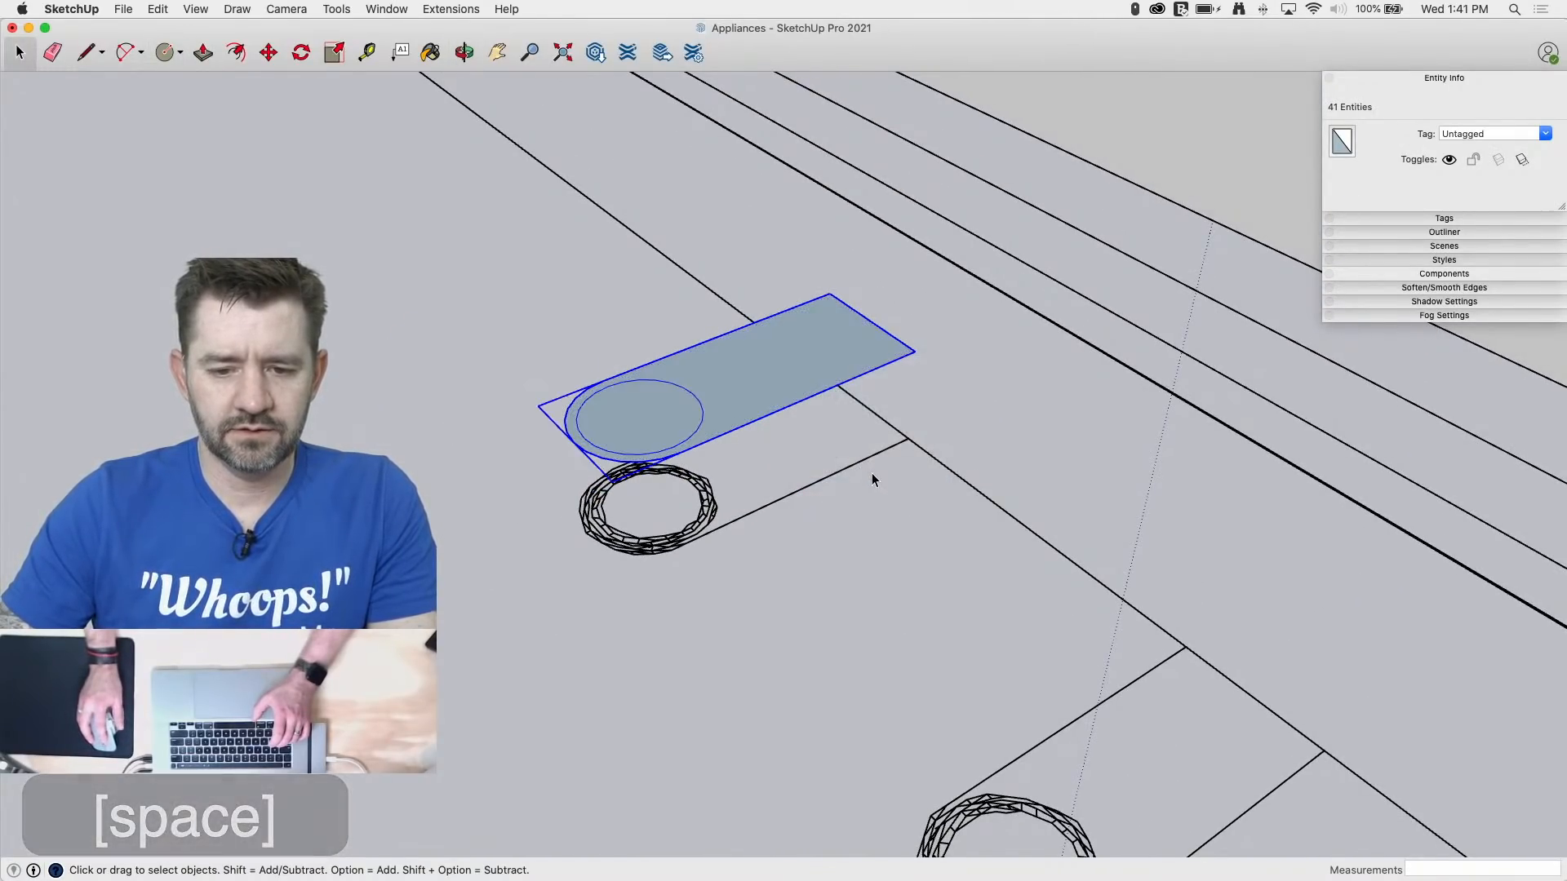
pyautogui.press('m')
pyautogui.rightClick(759, 393)
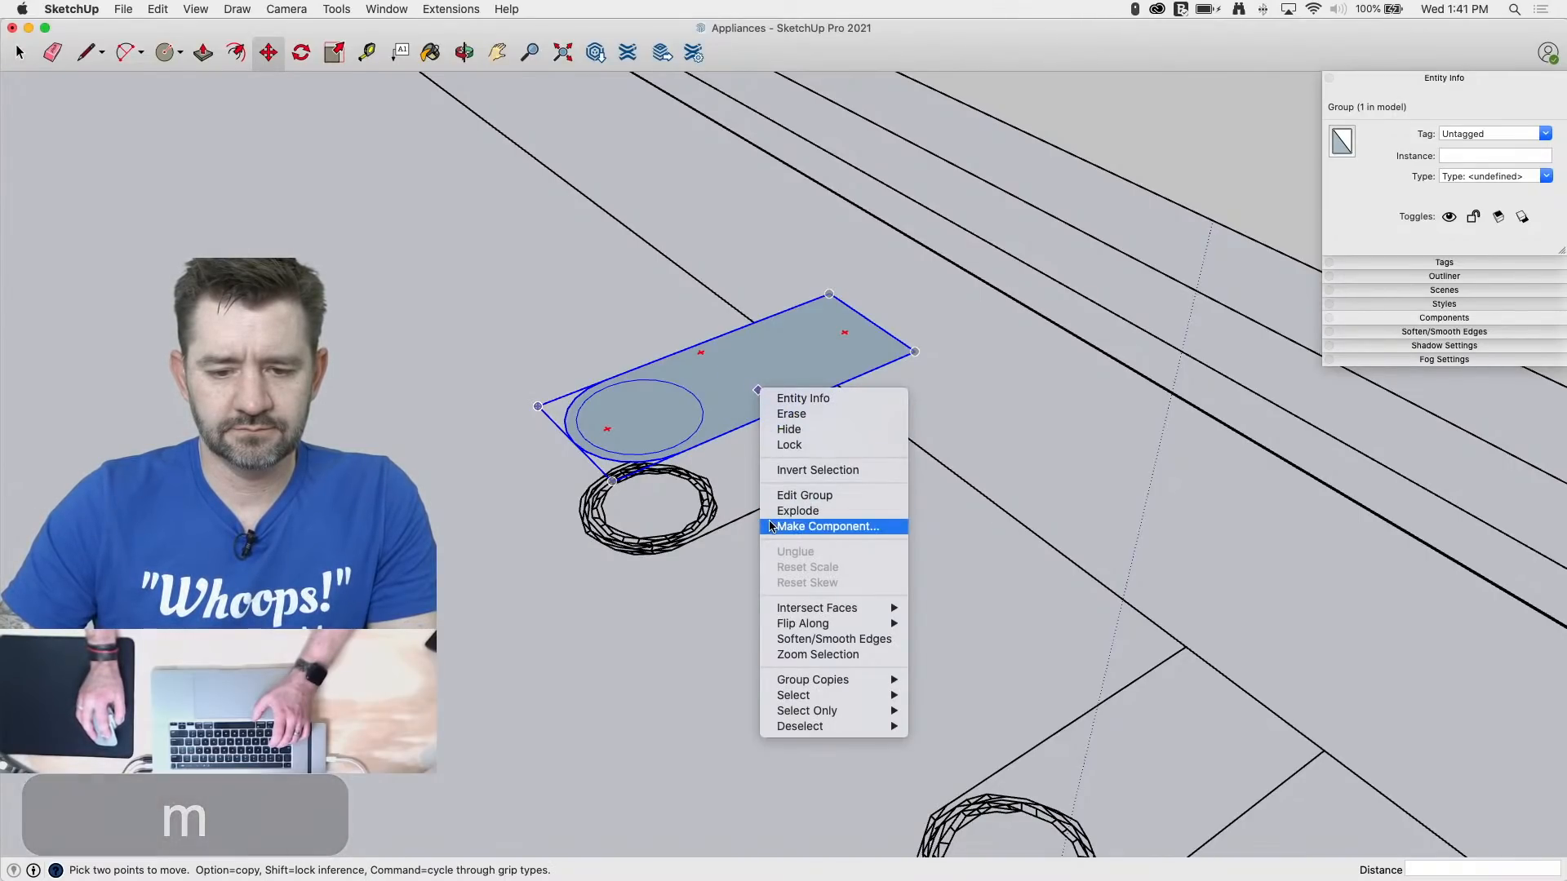
pyautogui.click(611, 412)
pyautogui.click(624, 337)
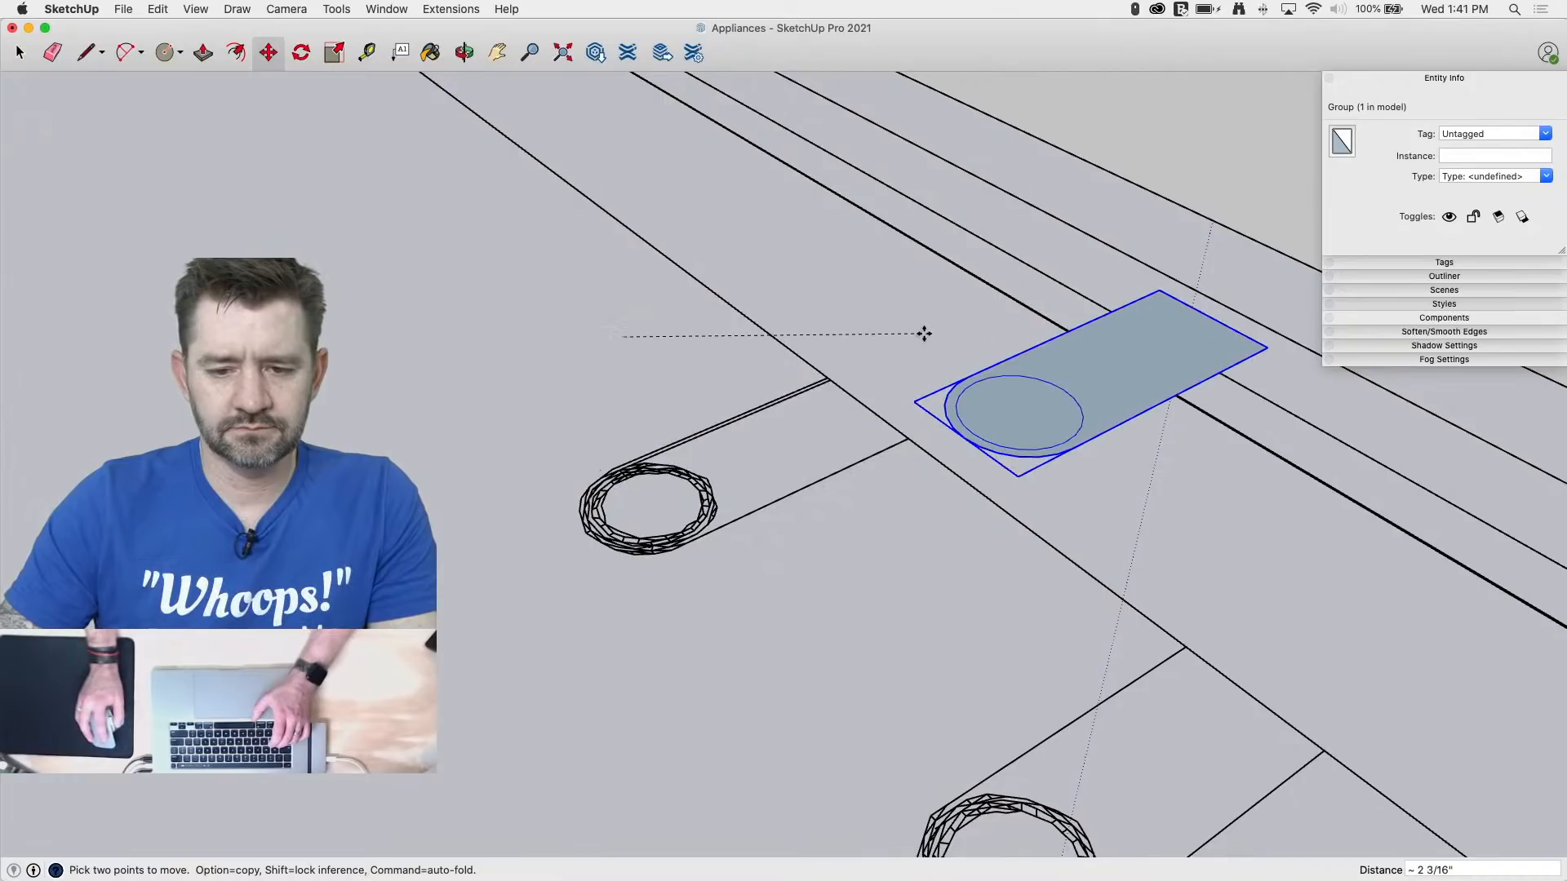
pyautogui.press('space')
# Step: Move the handle group straight up about 2' 6 1/2", level with the cross line near the lower end of the door handle linework
pyautogui.press('m')
pyautogui.click(913, 348)
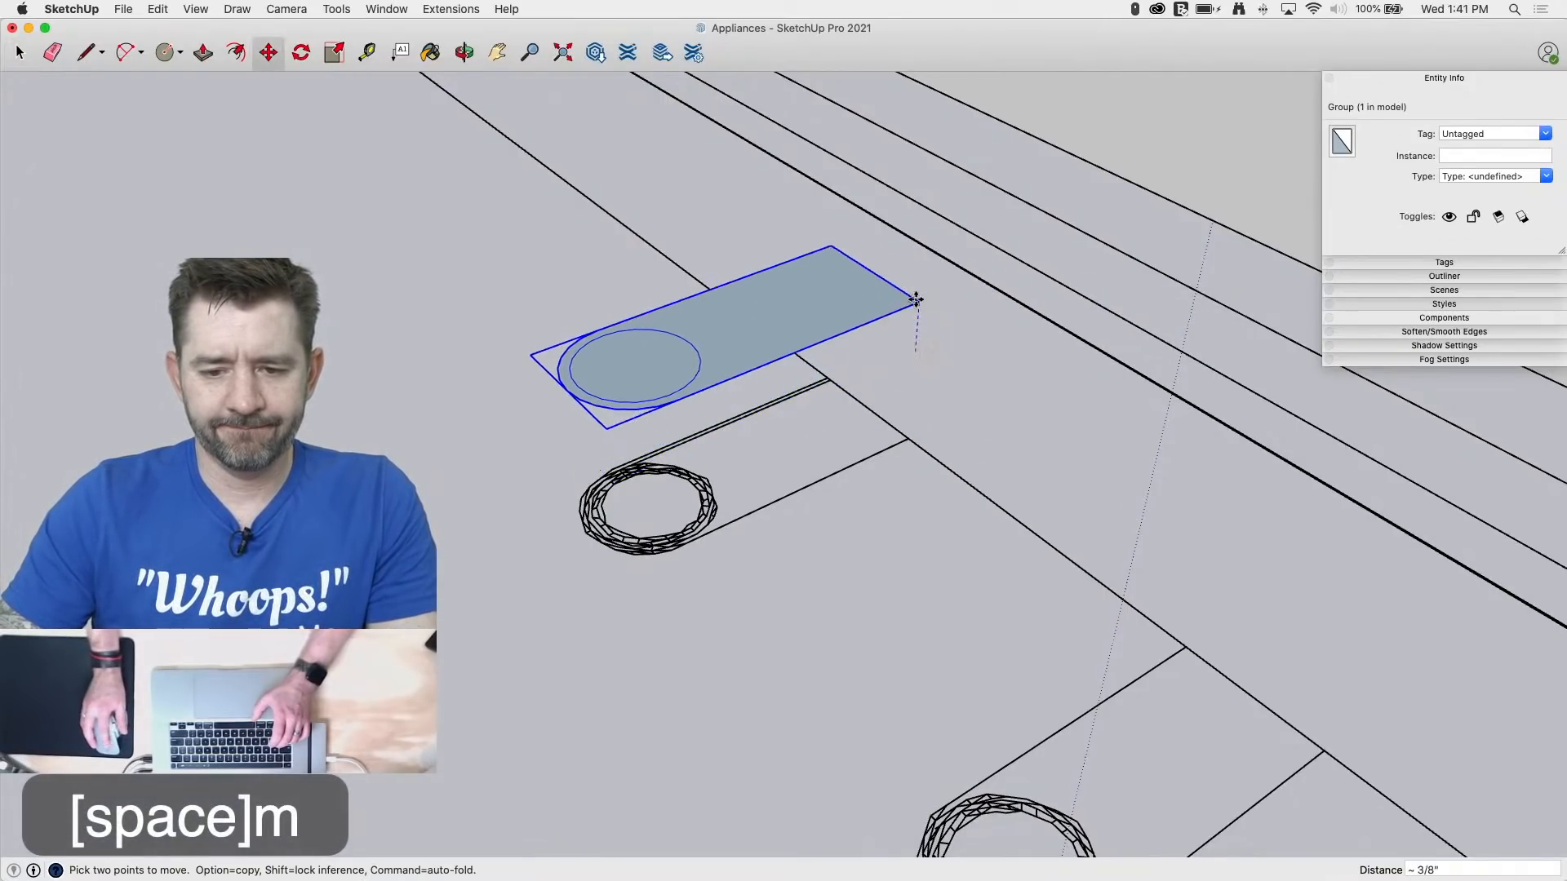
pyautogui.press('Up')
pyautogui.moveTo(1181, 494); pyautogui.dragTo(780, 297, button='middle')
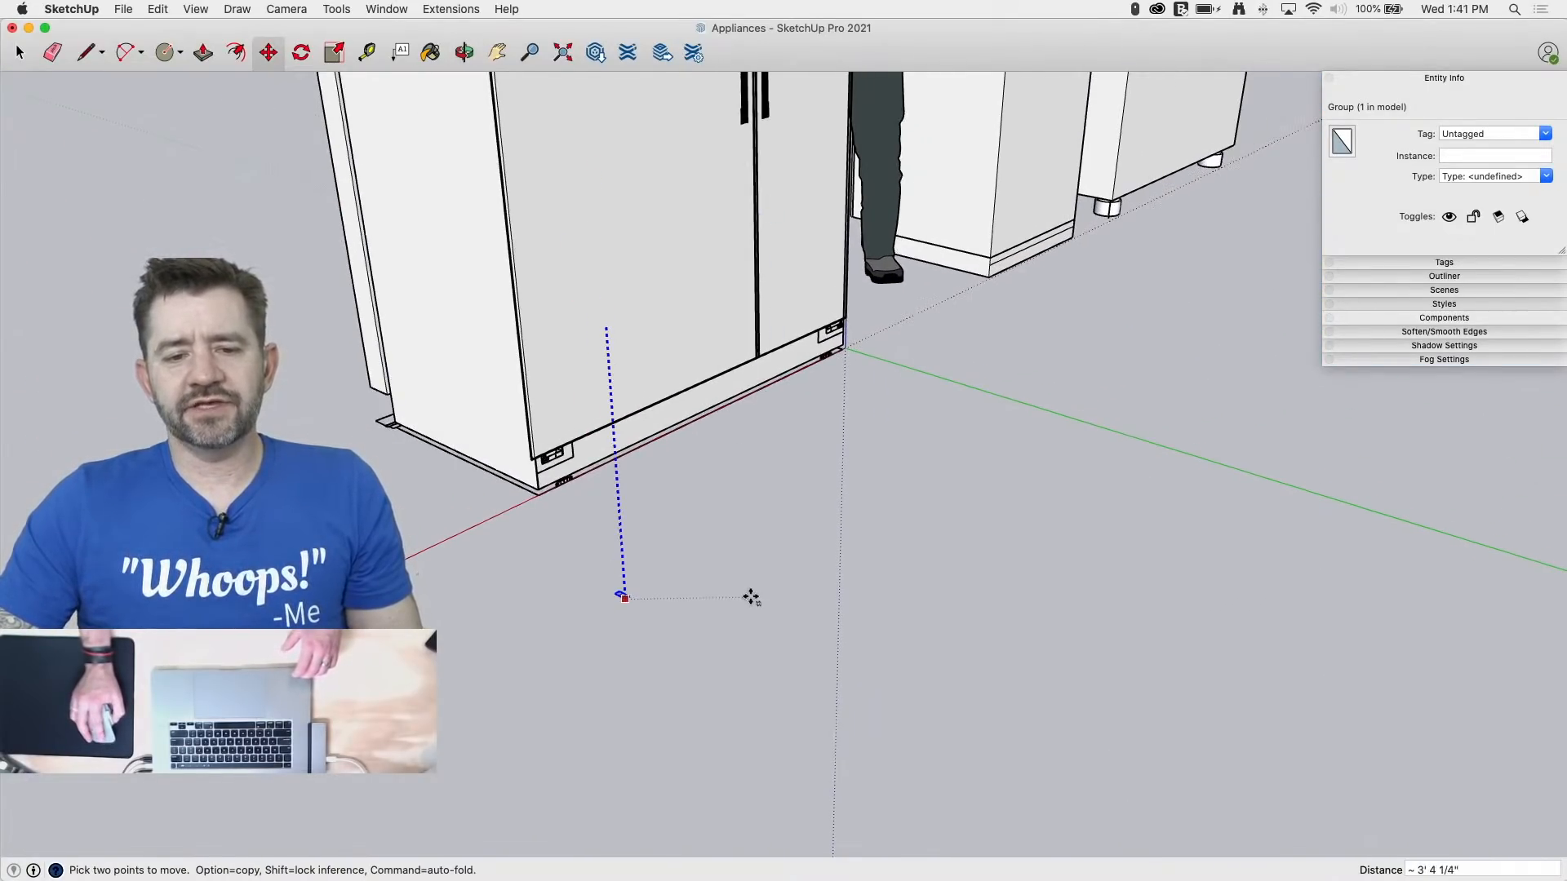
pyautogui.scroll(-5, 751, 597)
pyautogui.scroll(10, 786, 297)
pyautogui.scroll(5, 737, 376)
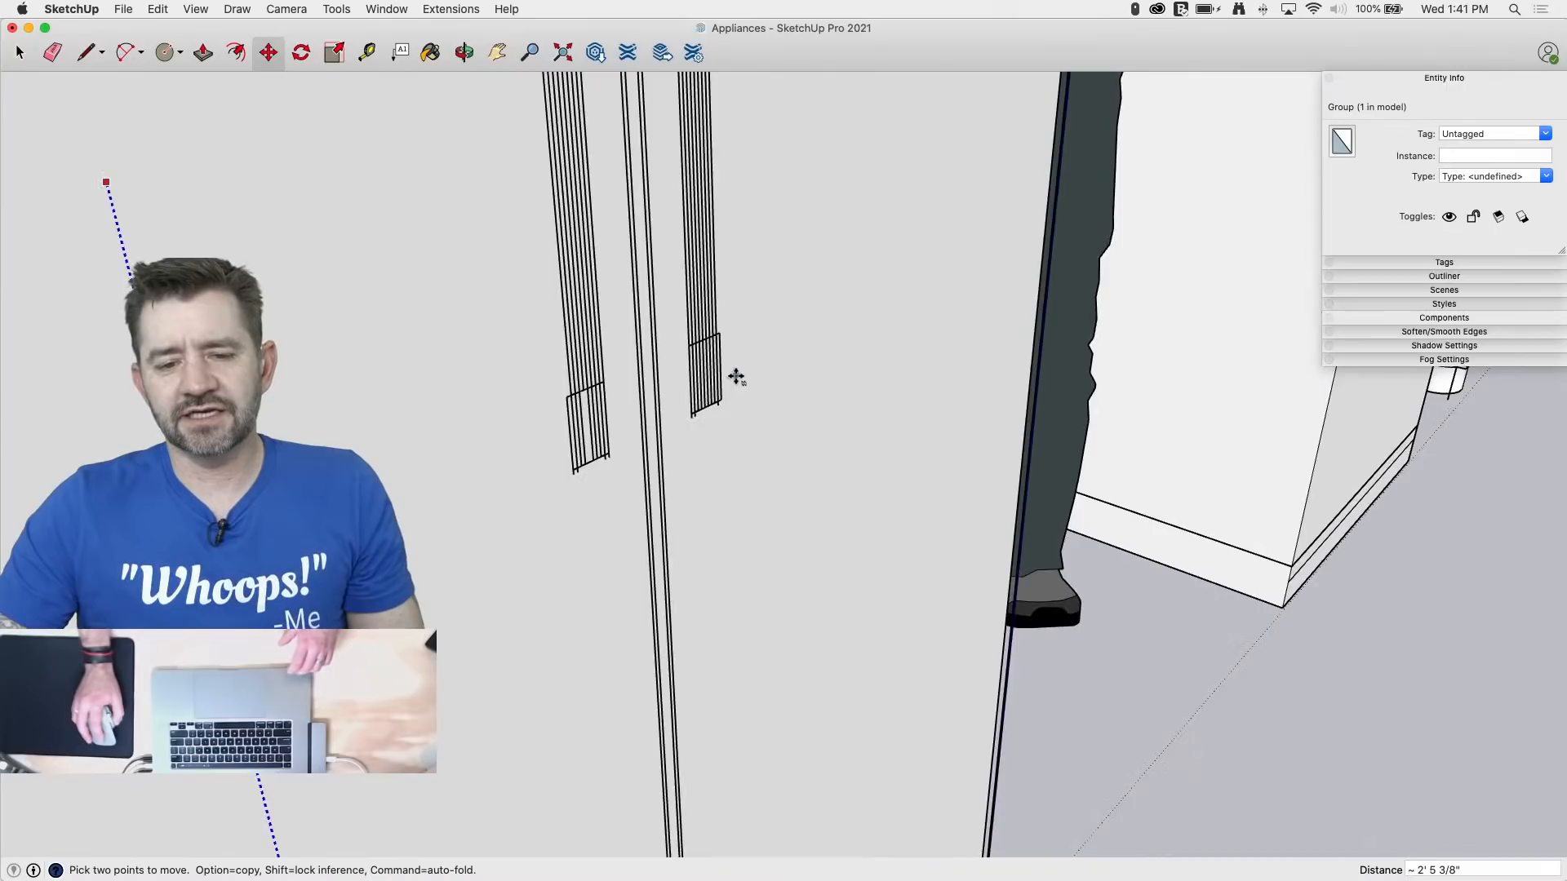
pyautogui.scroll(2, 734, 371)
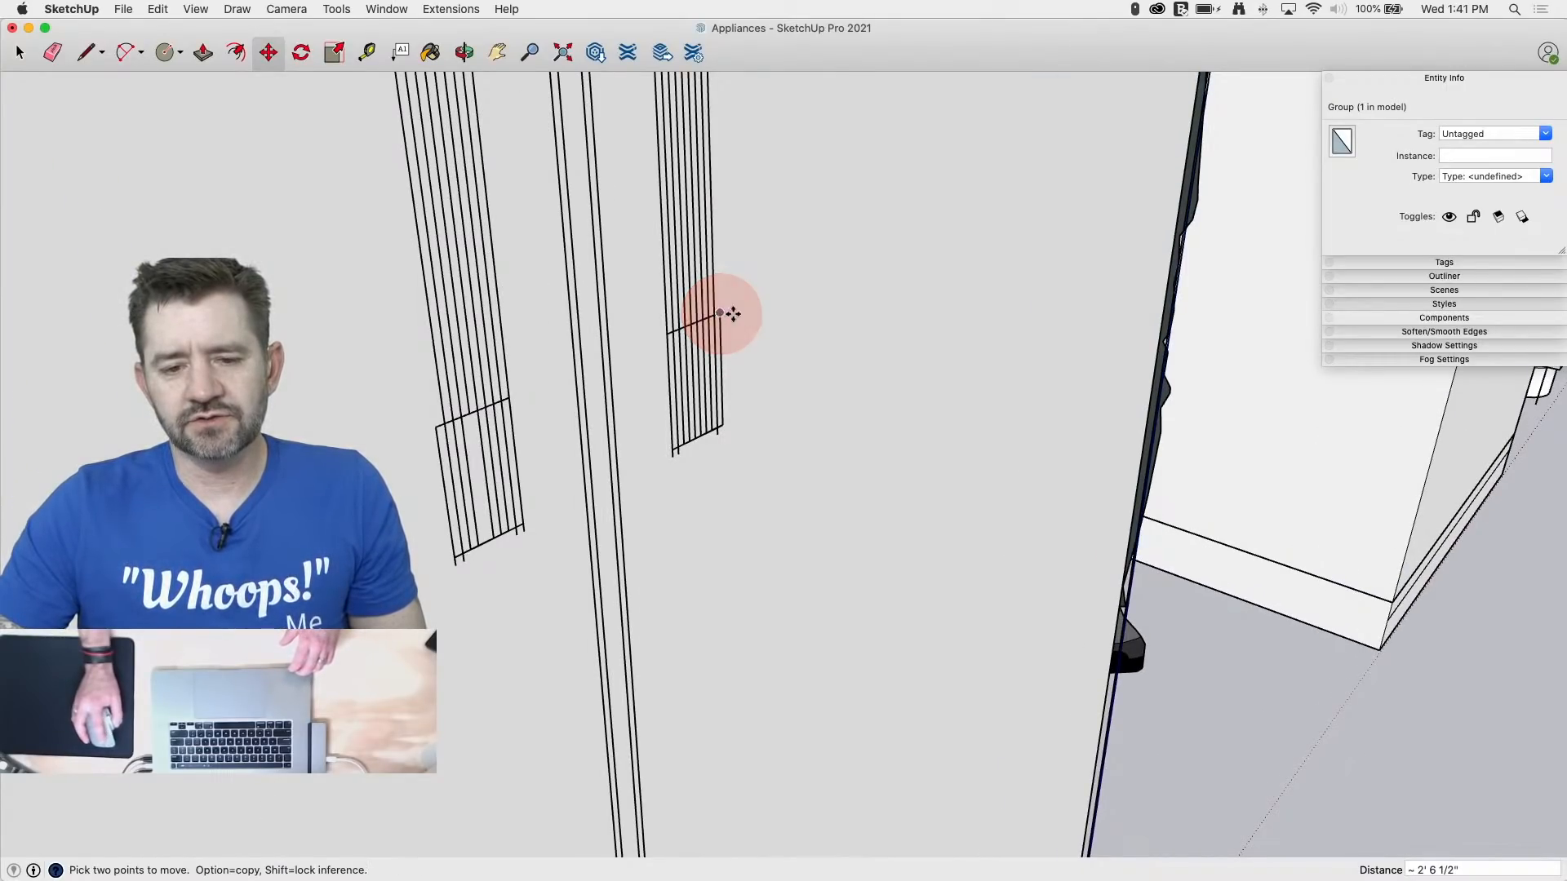
pyautogui.scroll(-6, 1091, 287)
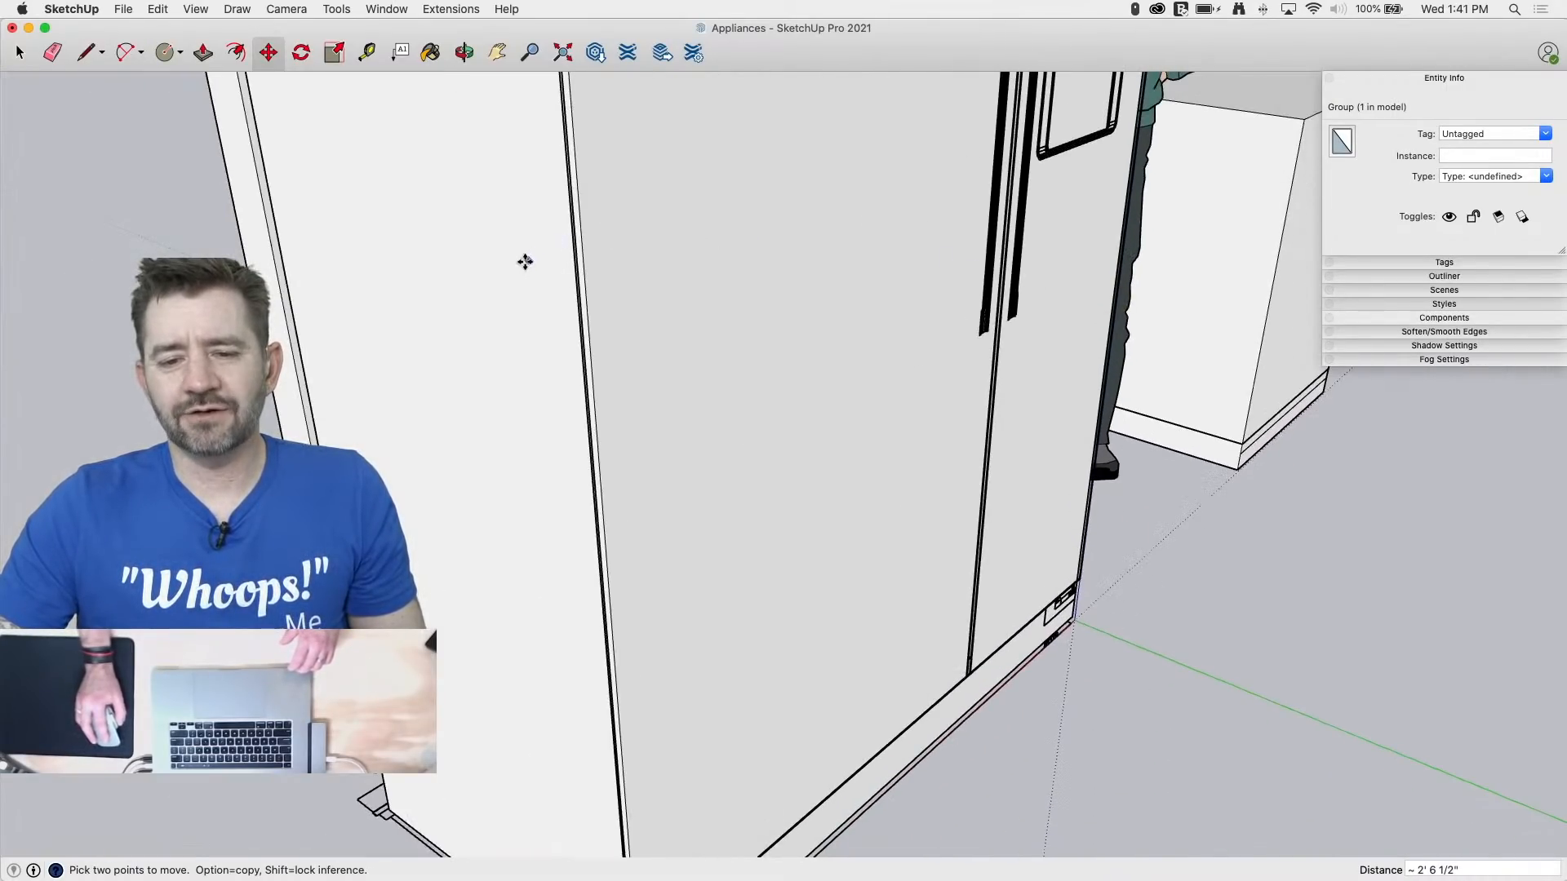
pyautogui.scroll(-5, 572, 273)
pyautogui.scroll(8, 689, 290)
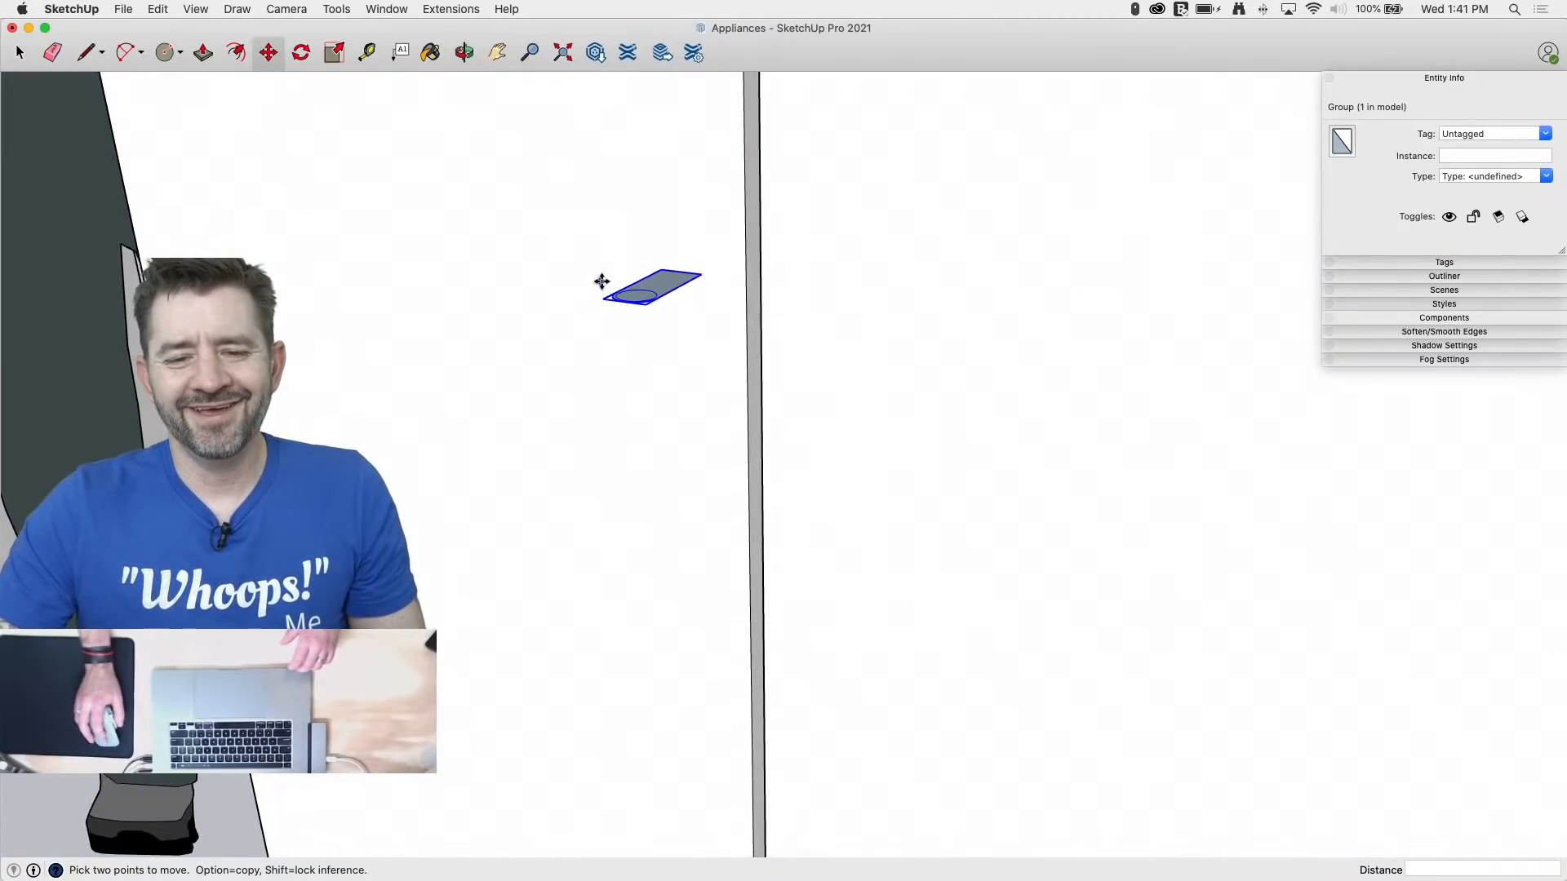
# Step: Open the handle group and extrude the face around the circle about 1 1/2" down to the bottom of the door handle linework
pyautogui.scroll(2, 602, 281)
pyautogui.press('space')
pyautogui.doubleClick(689, 276)
pyautogui.press('p')
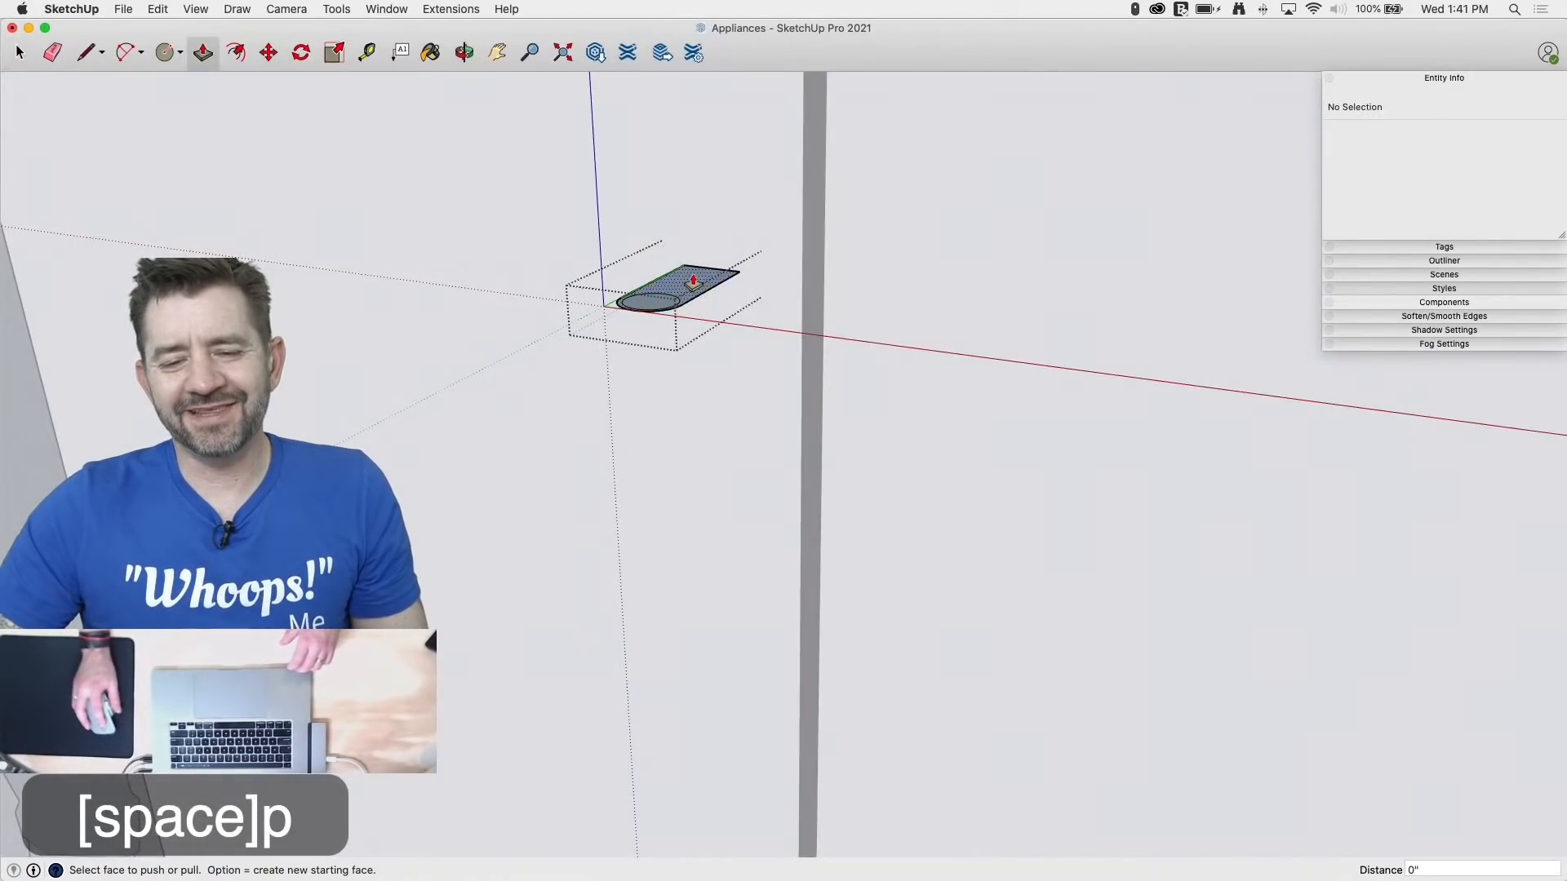
pyautogui.click(693, 277)
pyautogui.moveTo(697, 287)
pyautogui.mouseDown()
pyautogui.moveTo(713, 384)
pyautogui.moveTo(827, 381)
pyautogui.moveTo(716, 300)
pyautogui.mouseUp()
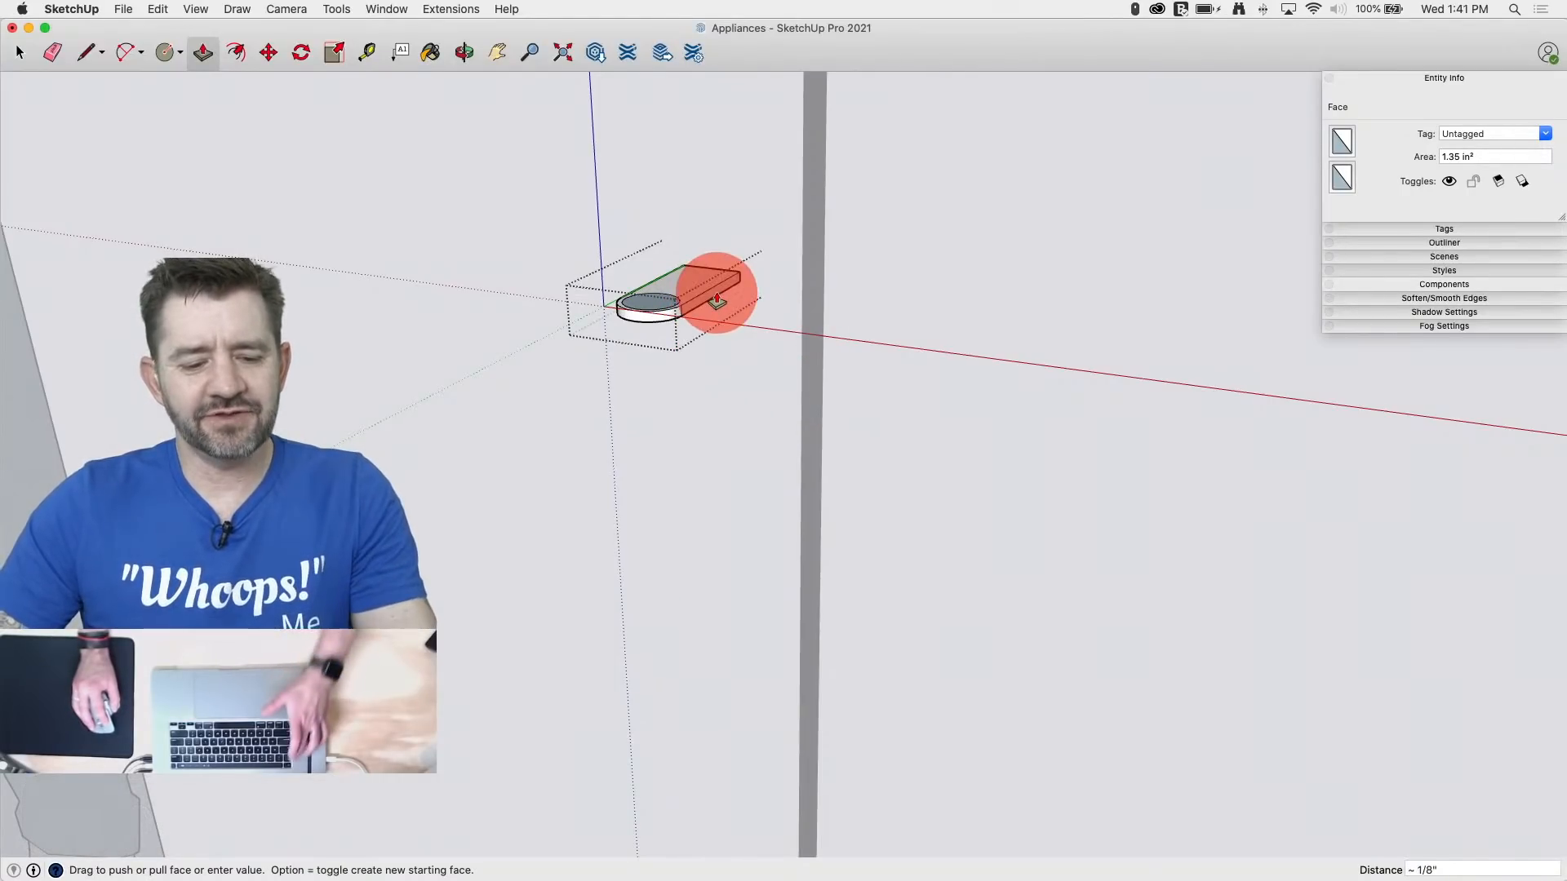
pyautogui.press('Escape')
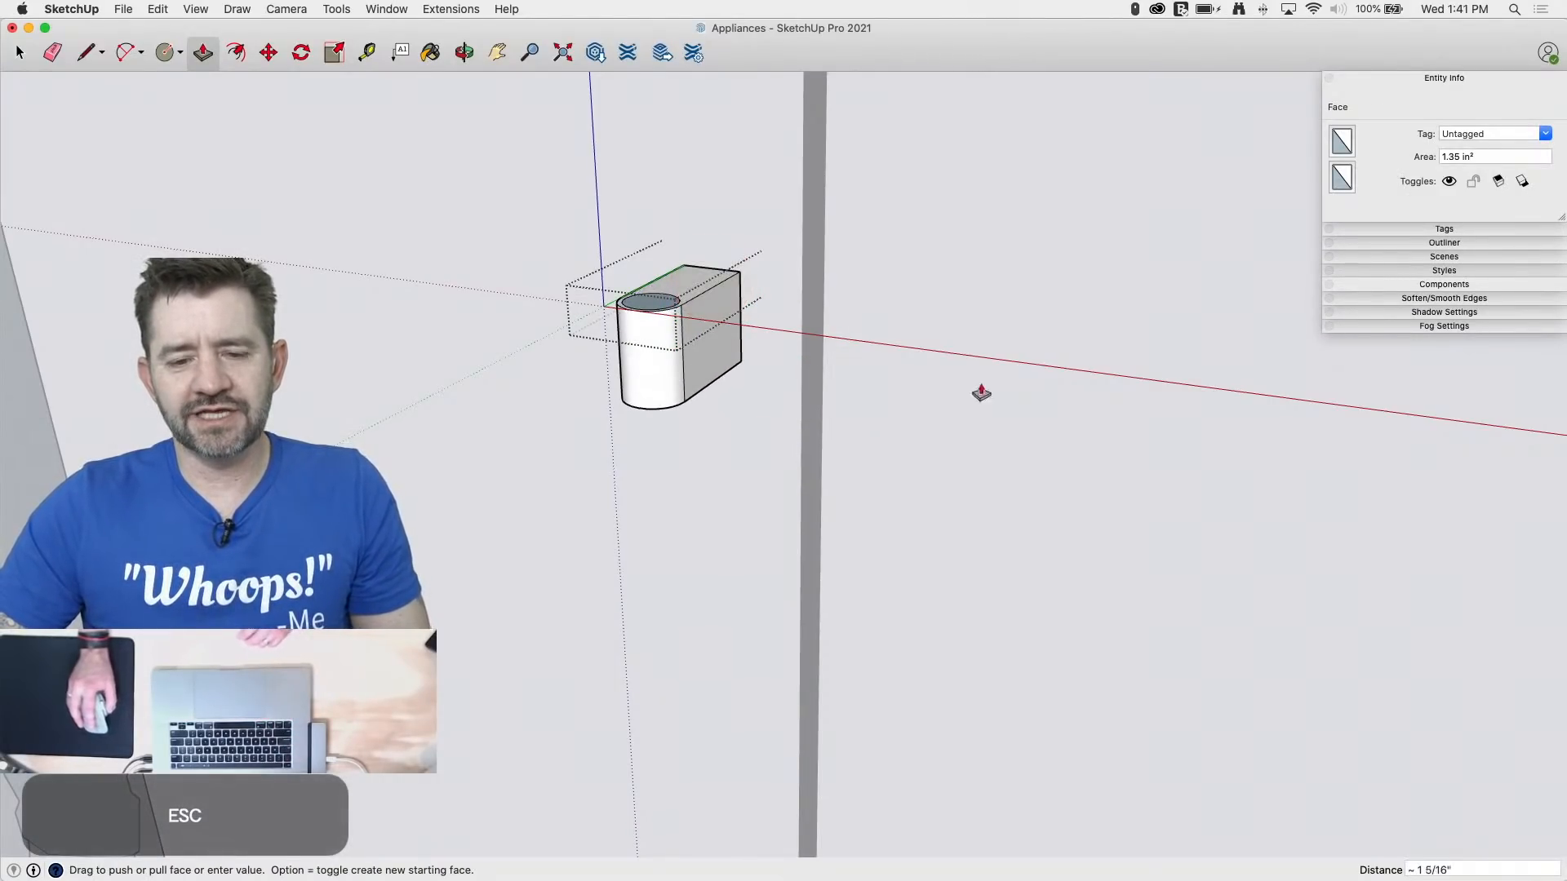
pyautogui.moveTo(1312, 462); pyautogui.dragTo(645, 350, button='middle')
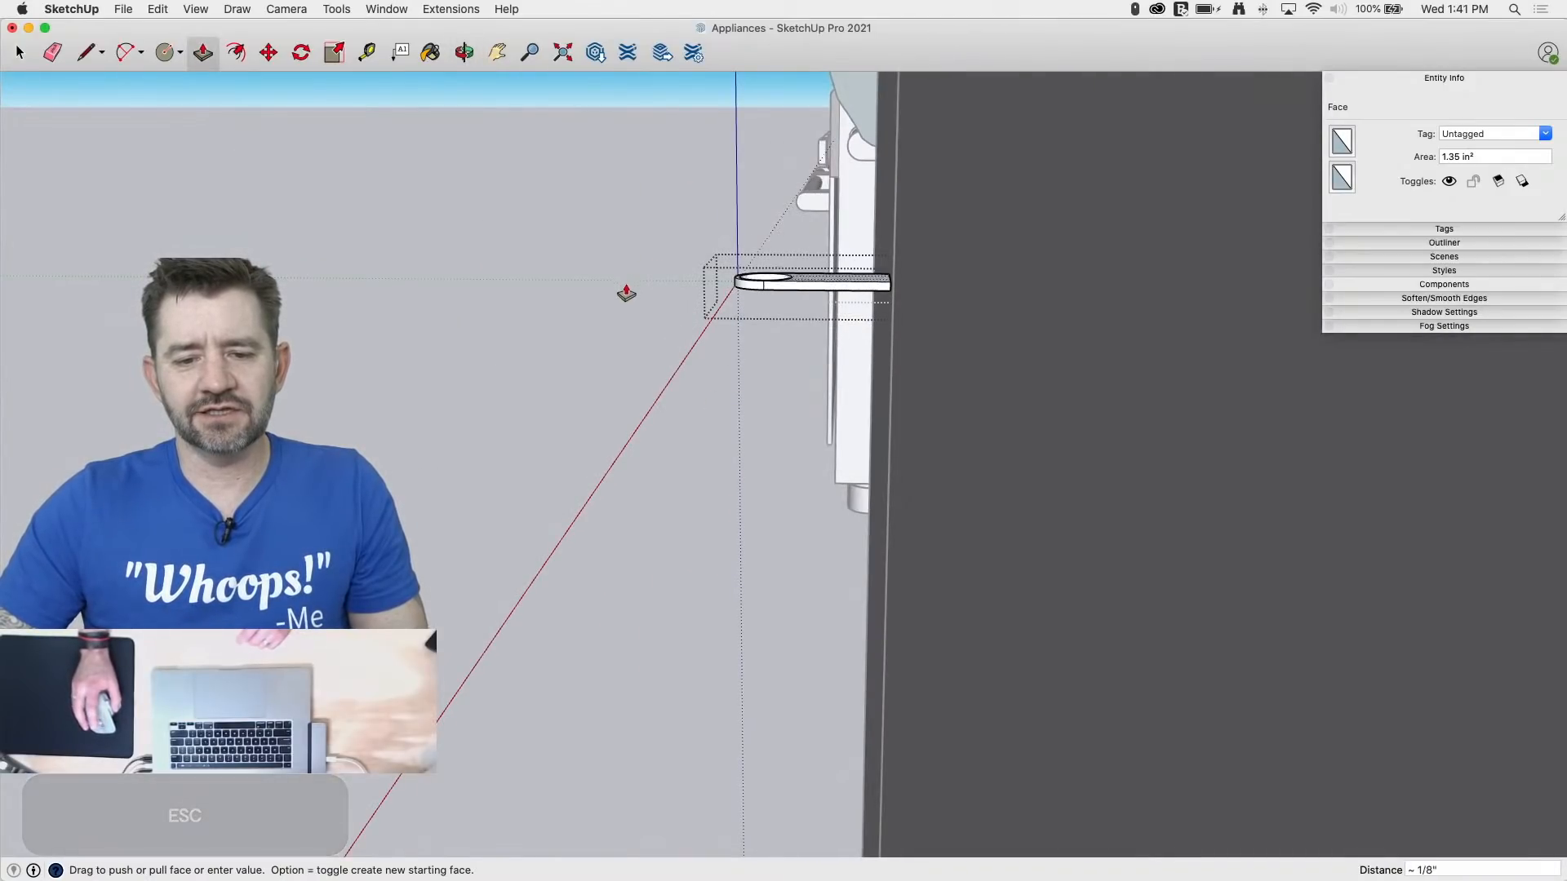
pyautogui.scroll(-10, 534, 250)
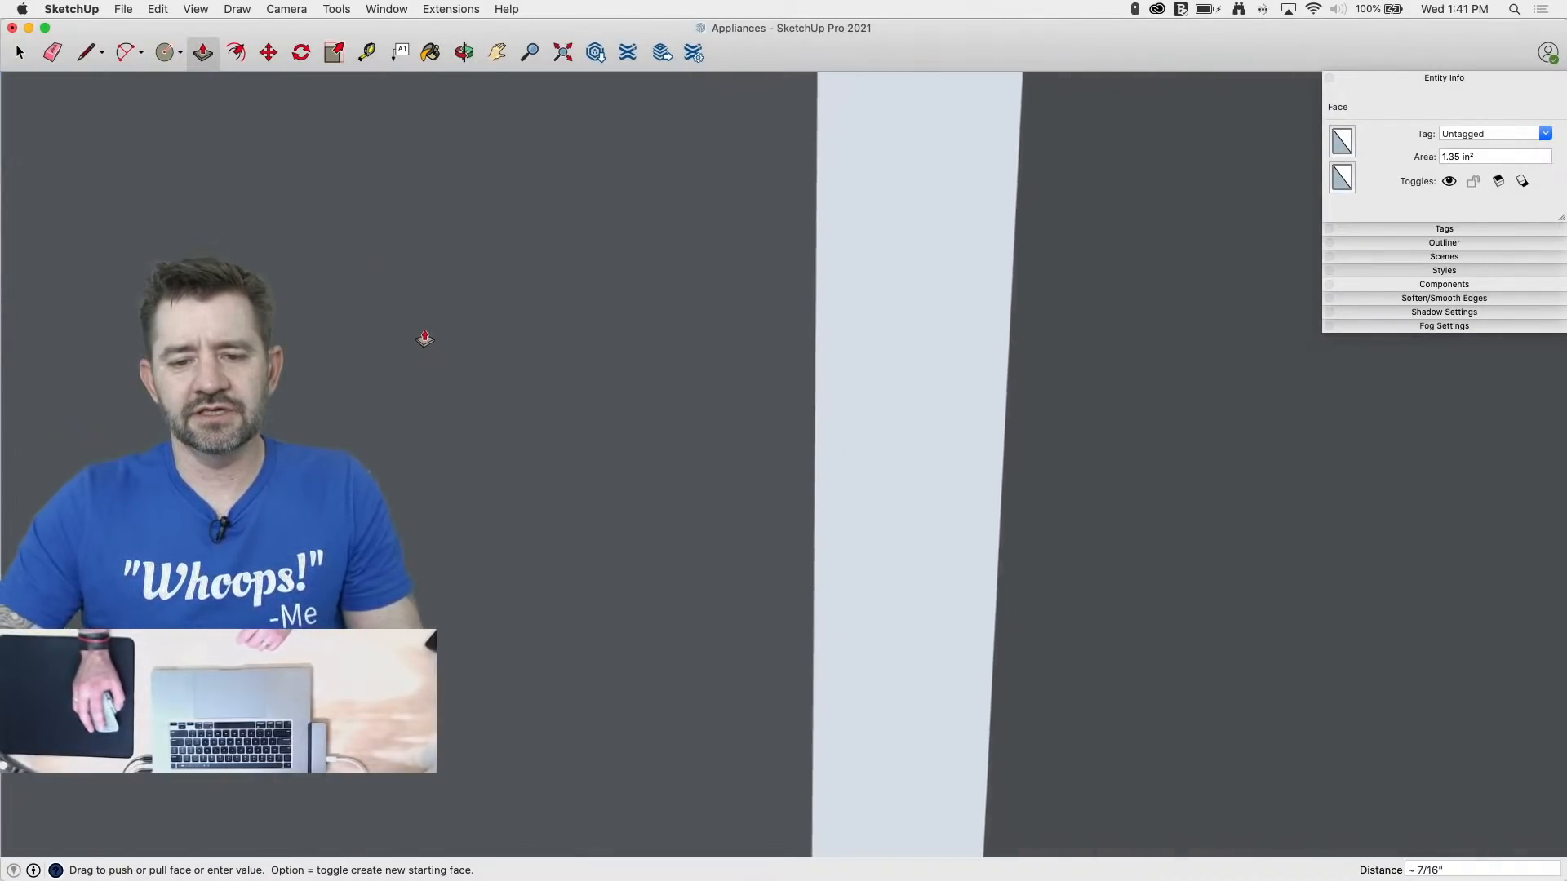
pyautogui.scroll(-8, 428, 333)
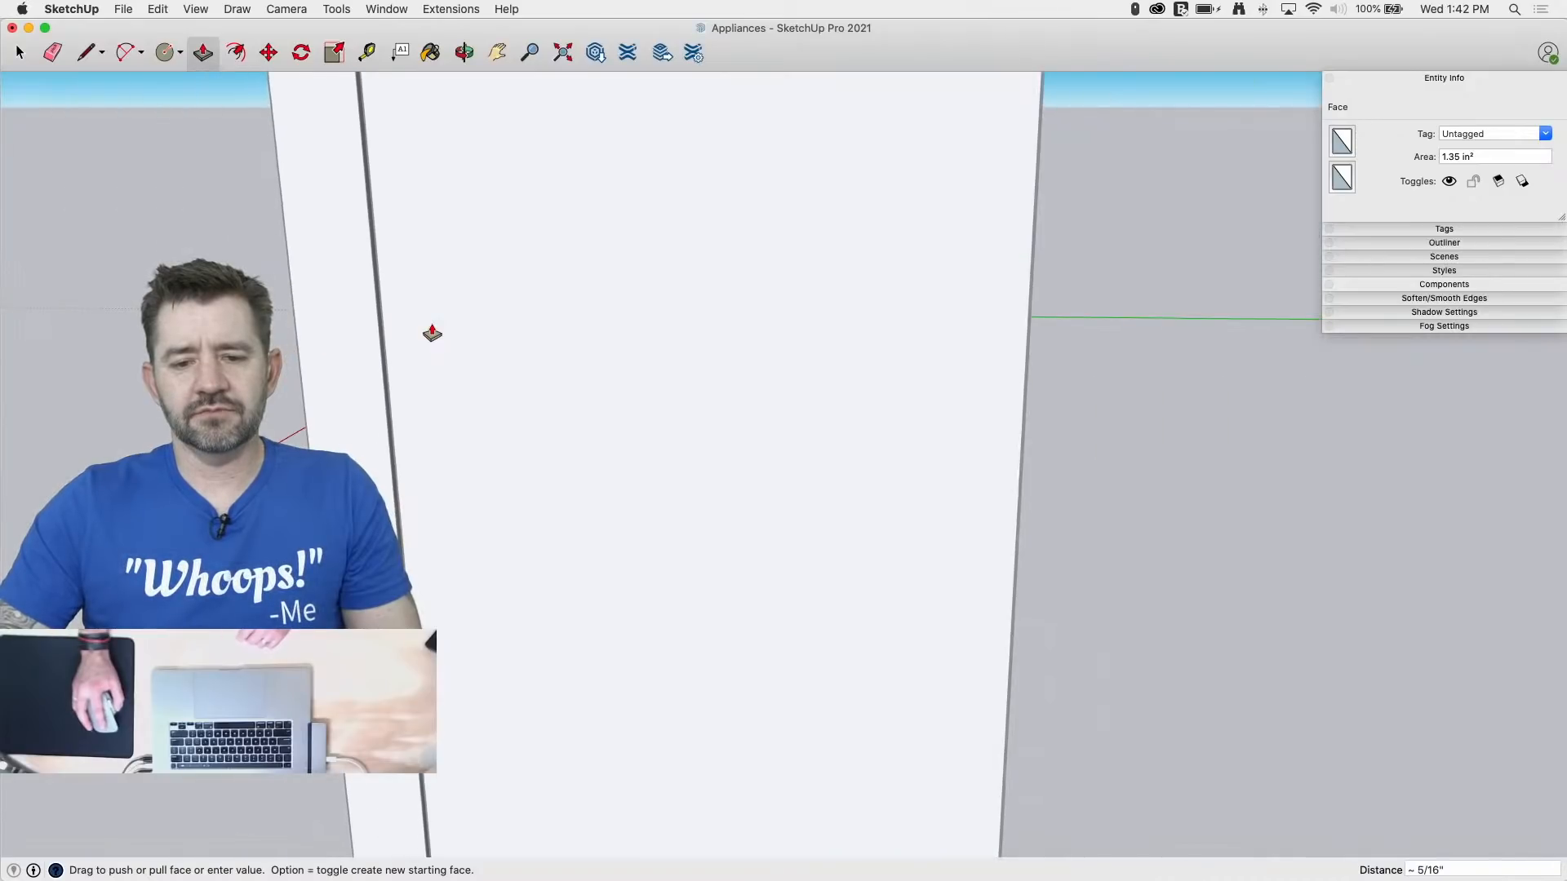
pyautogui.moveTo(430, 332); pyautogui.dragTo(867, 378, button='middle')
pyautogui.scroll(10, 873, 383)
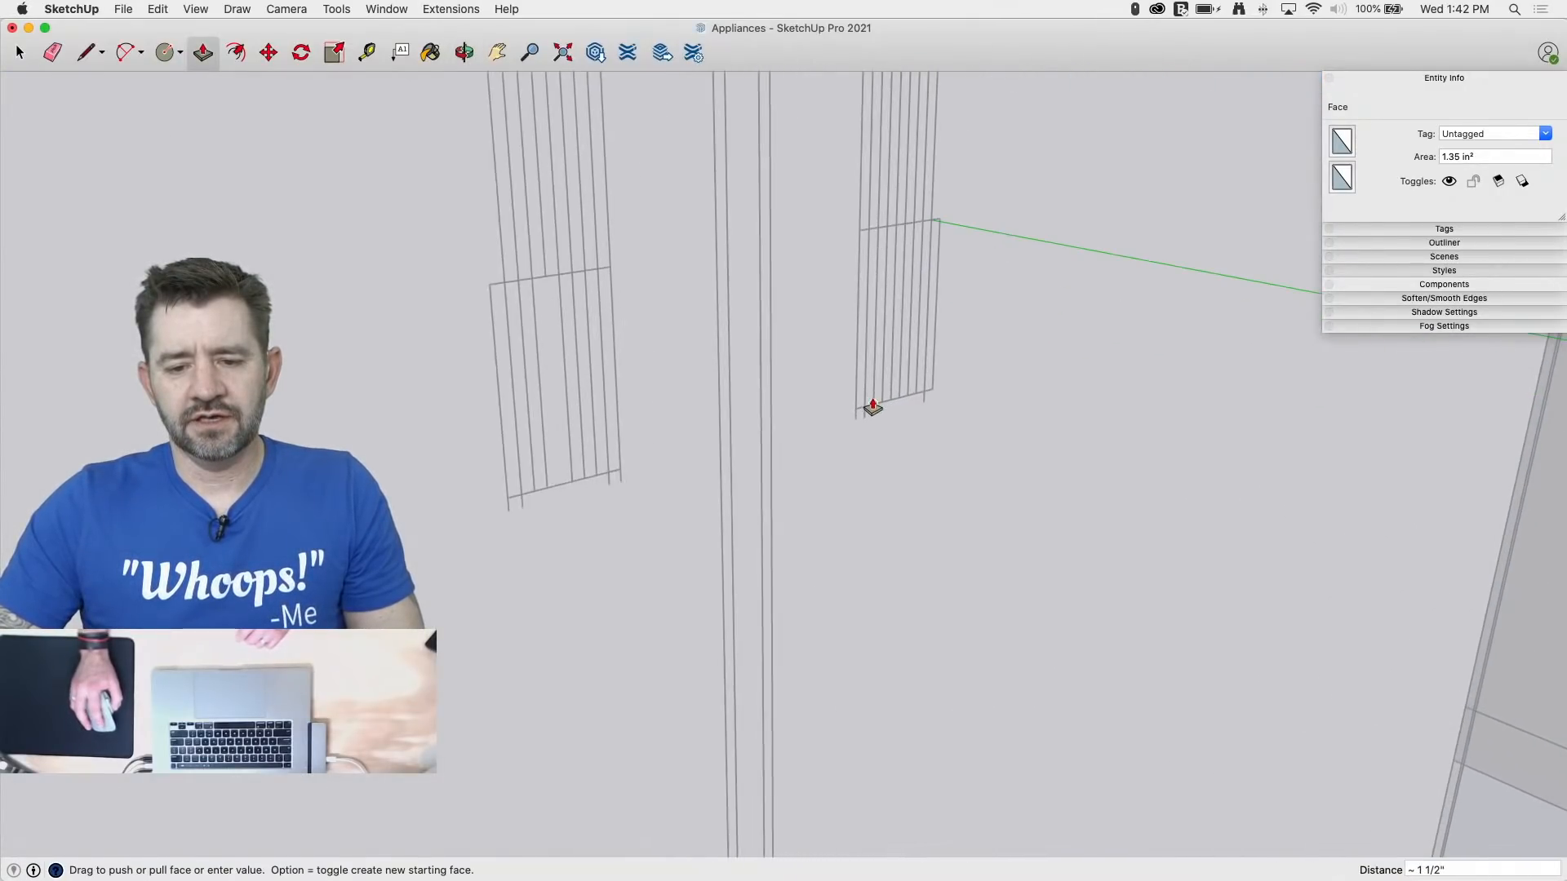
pyautogui.scroll(3, 880, 424)
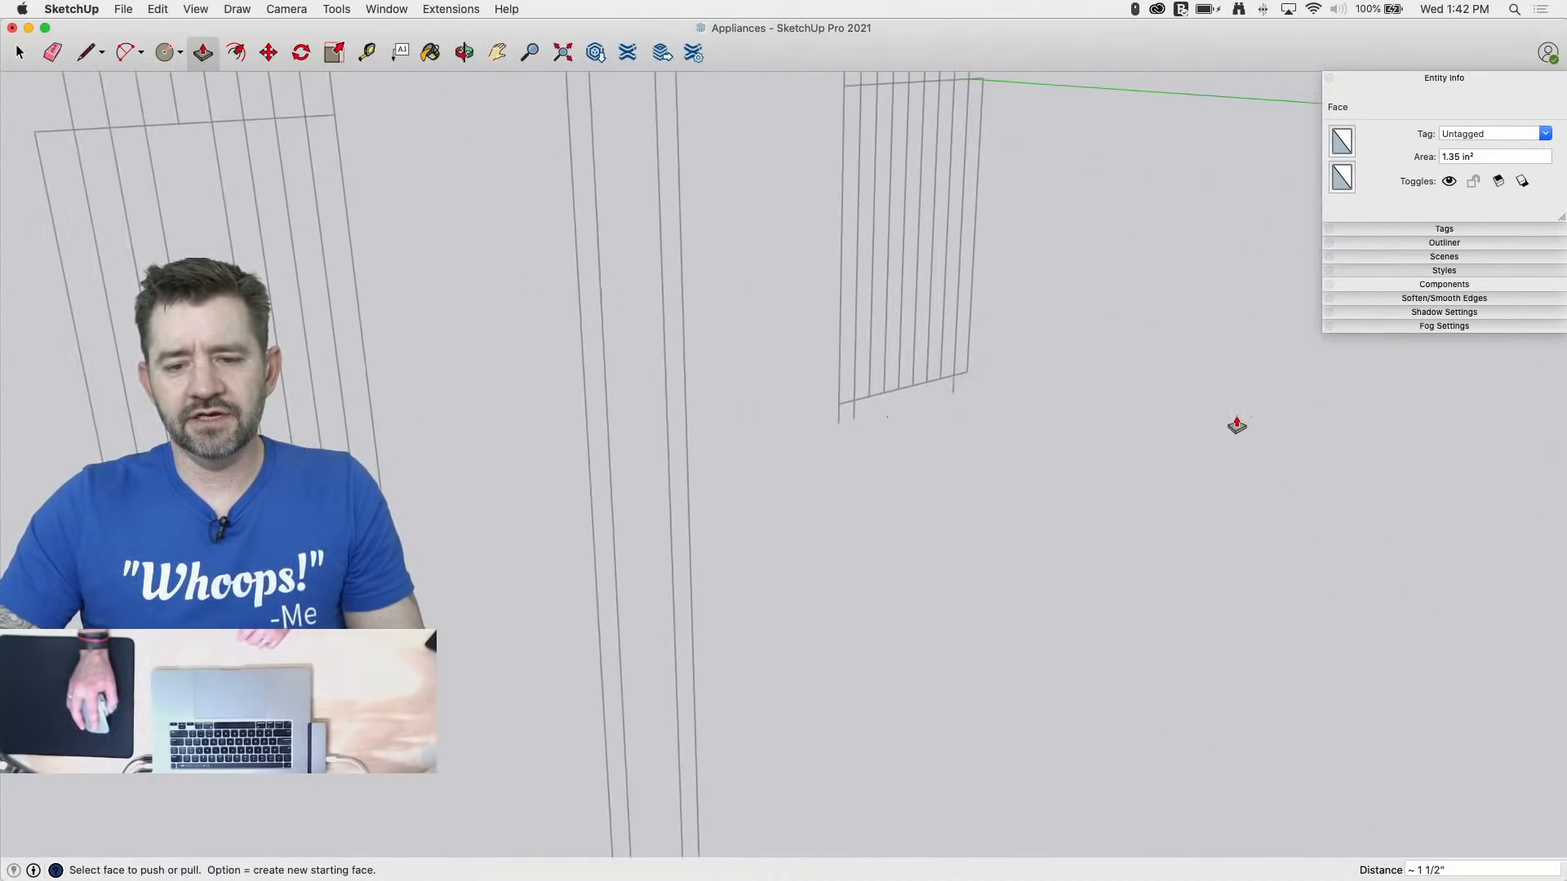
# Step: Erase the circular hole edge on the underside of the handle bracket to close off the hole
pyautogui.scroll(-15, 1236, 426)
pyautogui.moveTo(1182, 427); pyautogui.dragTo(1560, 440, button='middle')
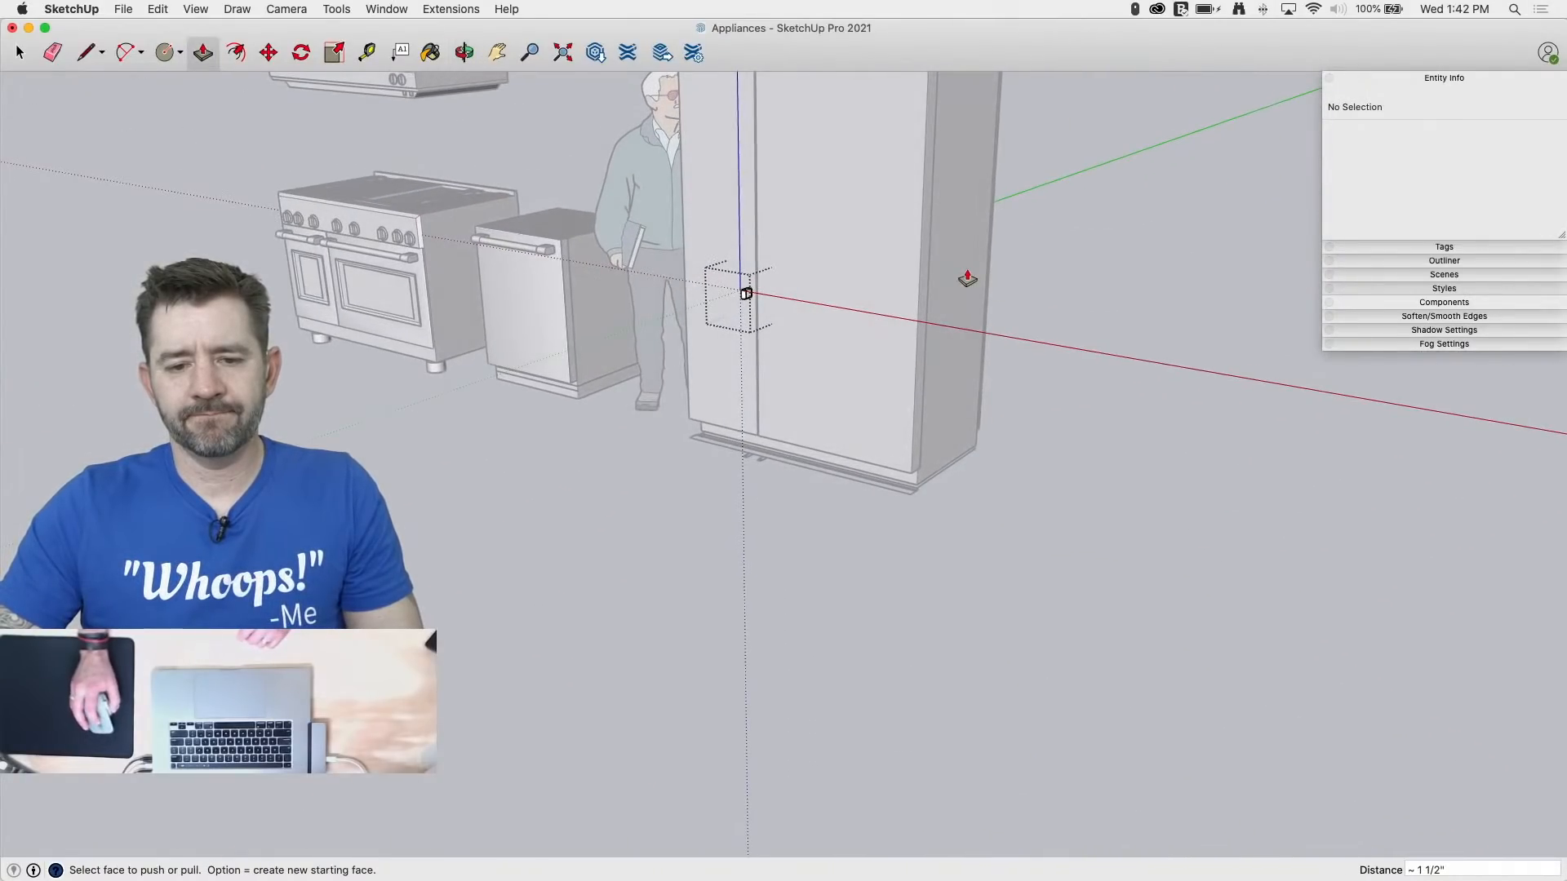
pyautogui.scroll(15, 654, 308)
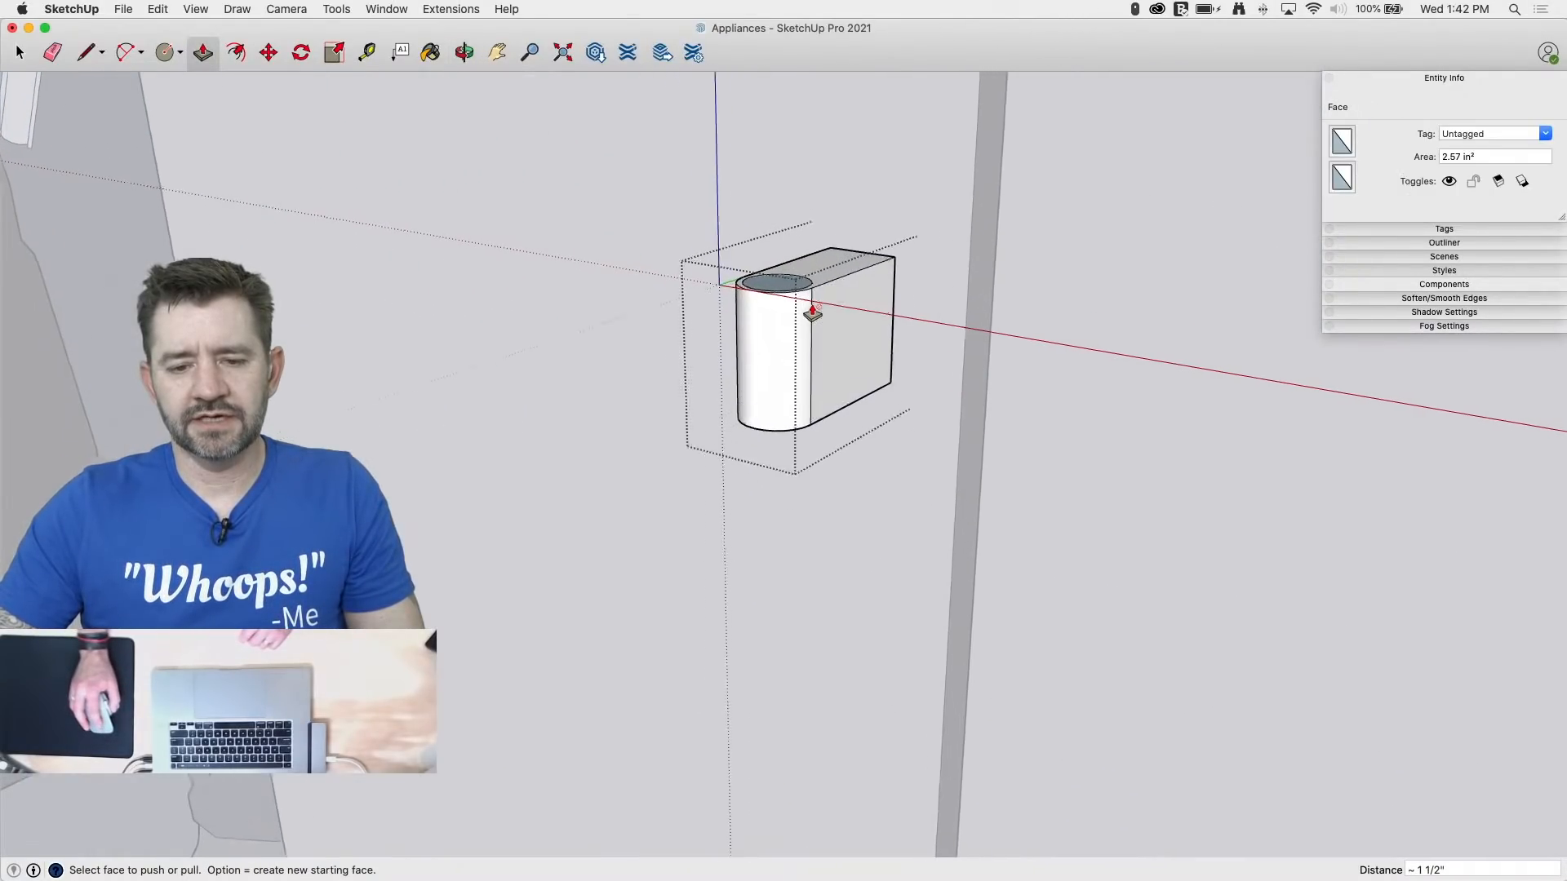
pyautogui.scroll(3, 812, 313)
pyautogui.moveTo(811, 308)
pyautogui.mouseDown(button='middle')
pyautogui.moveTo(867, 35)
pyautogui.moveTo(770, 664)
pyautogui.mouseUp(button='middle')
pyautogui.press('e')
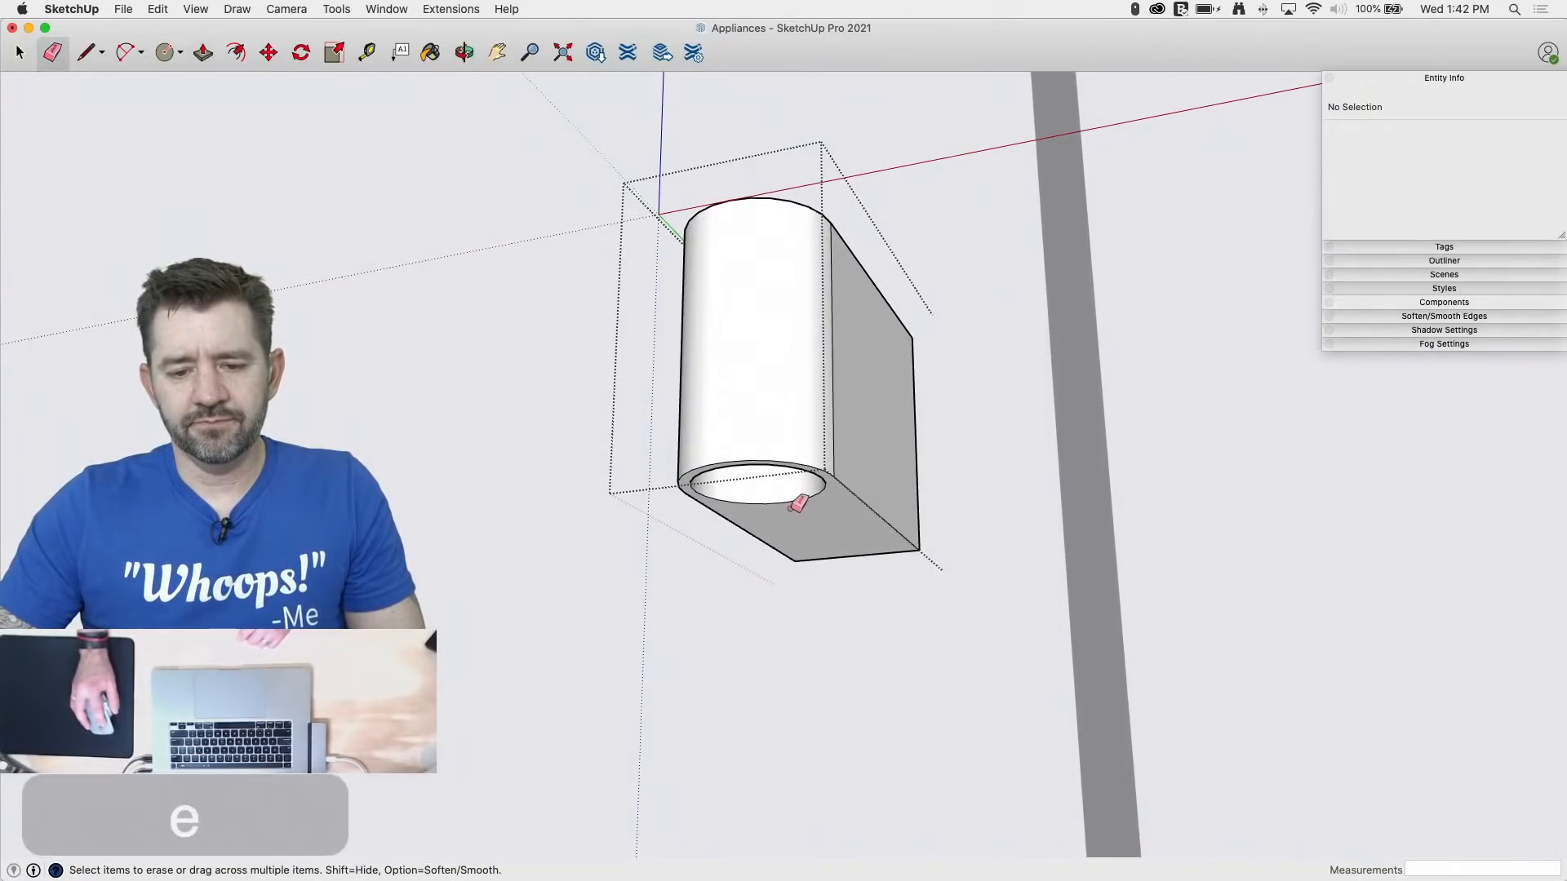
pyautogui.click(799, 502)
pyautogui.moveTo(815, 487)
pyautogui.mouseDown(button='middle')
pyautogui.moveTo(752, 566)
pyautogui.moveTo(771, 763)
pyautogui.mouseUp(button='middle')
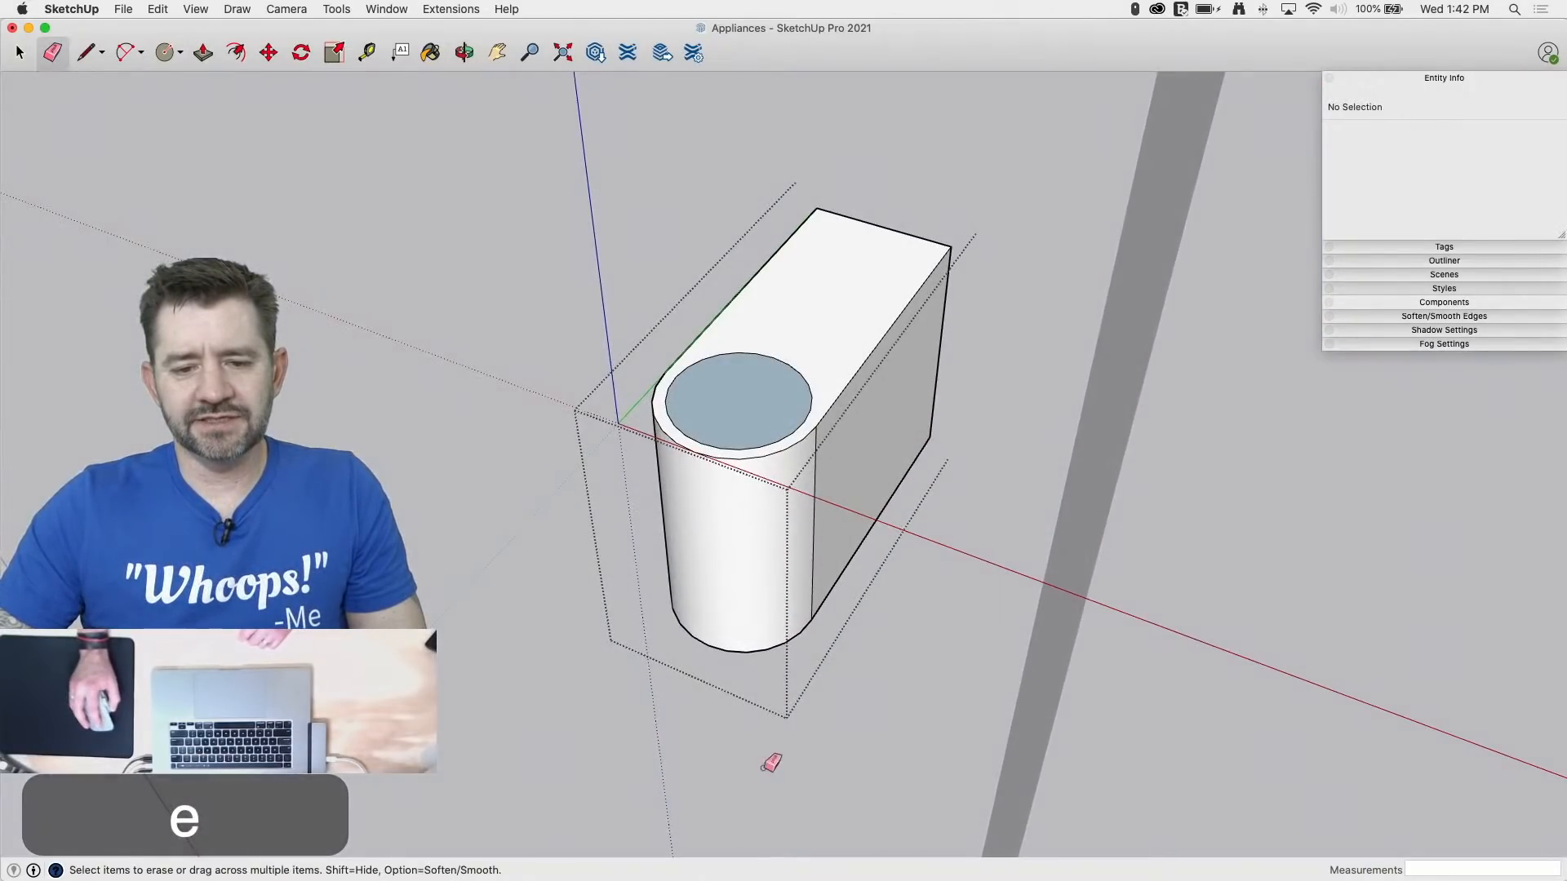
# Step: Extrude the circular face on the bracket's top upward about 13/16" into a cylinder
pyautogui.press('space')
pyautogui.click(752, 393)
pyautogui.press('p')
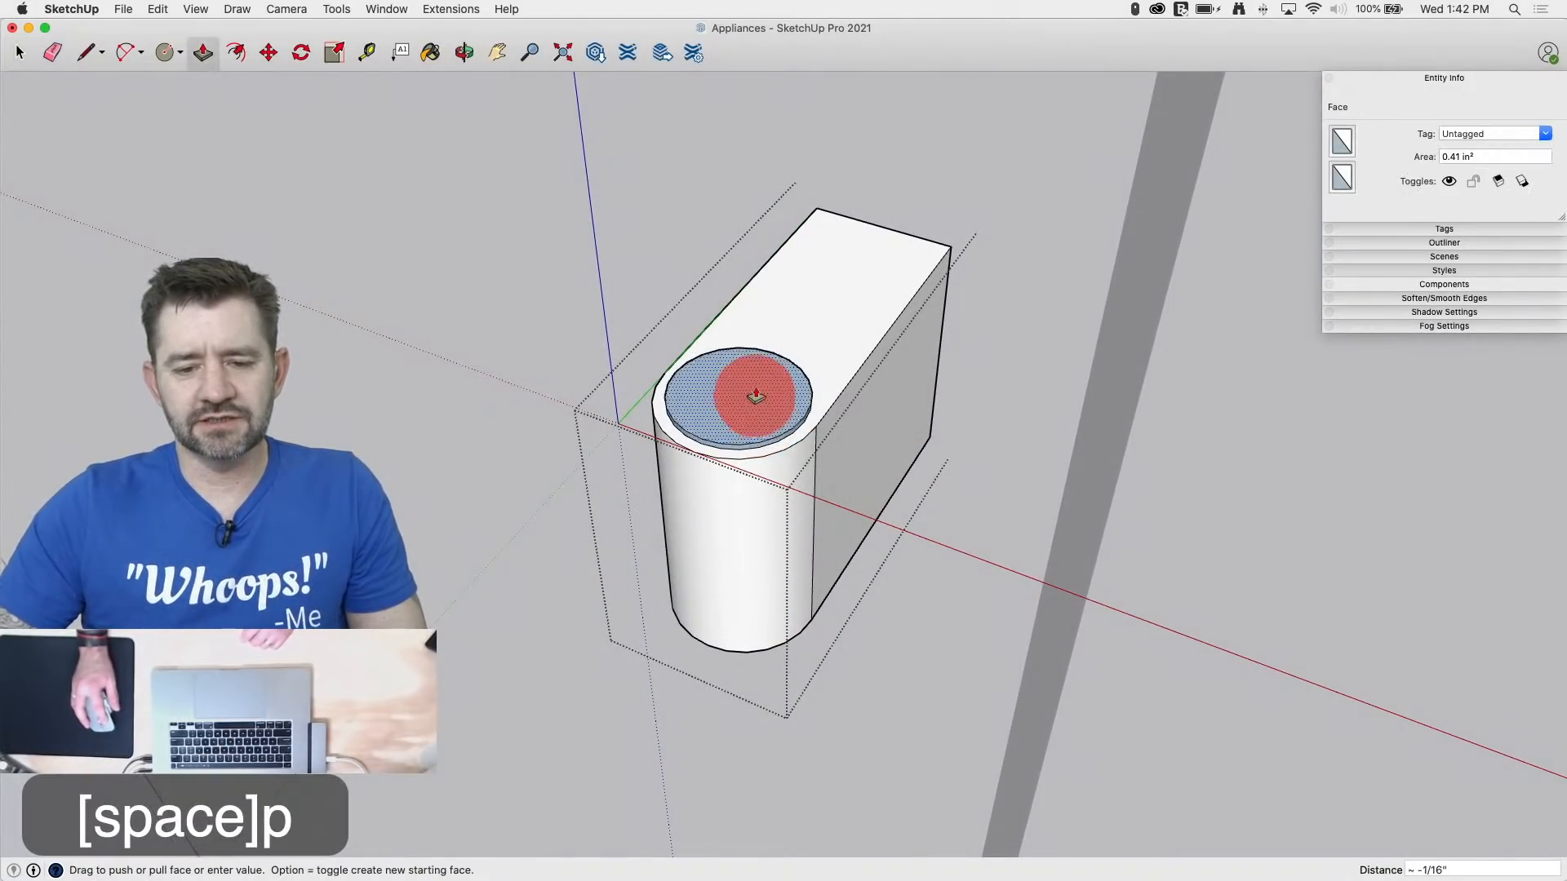
pyautogui.moveTo(746, 390); pyautogui.dragTo(752, 263)
pyautogui.moveTo(753, 263); pyautogui.dragTo(700, 174, button='middle')
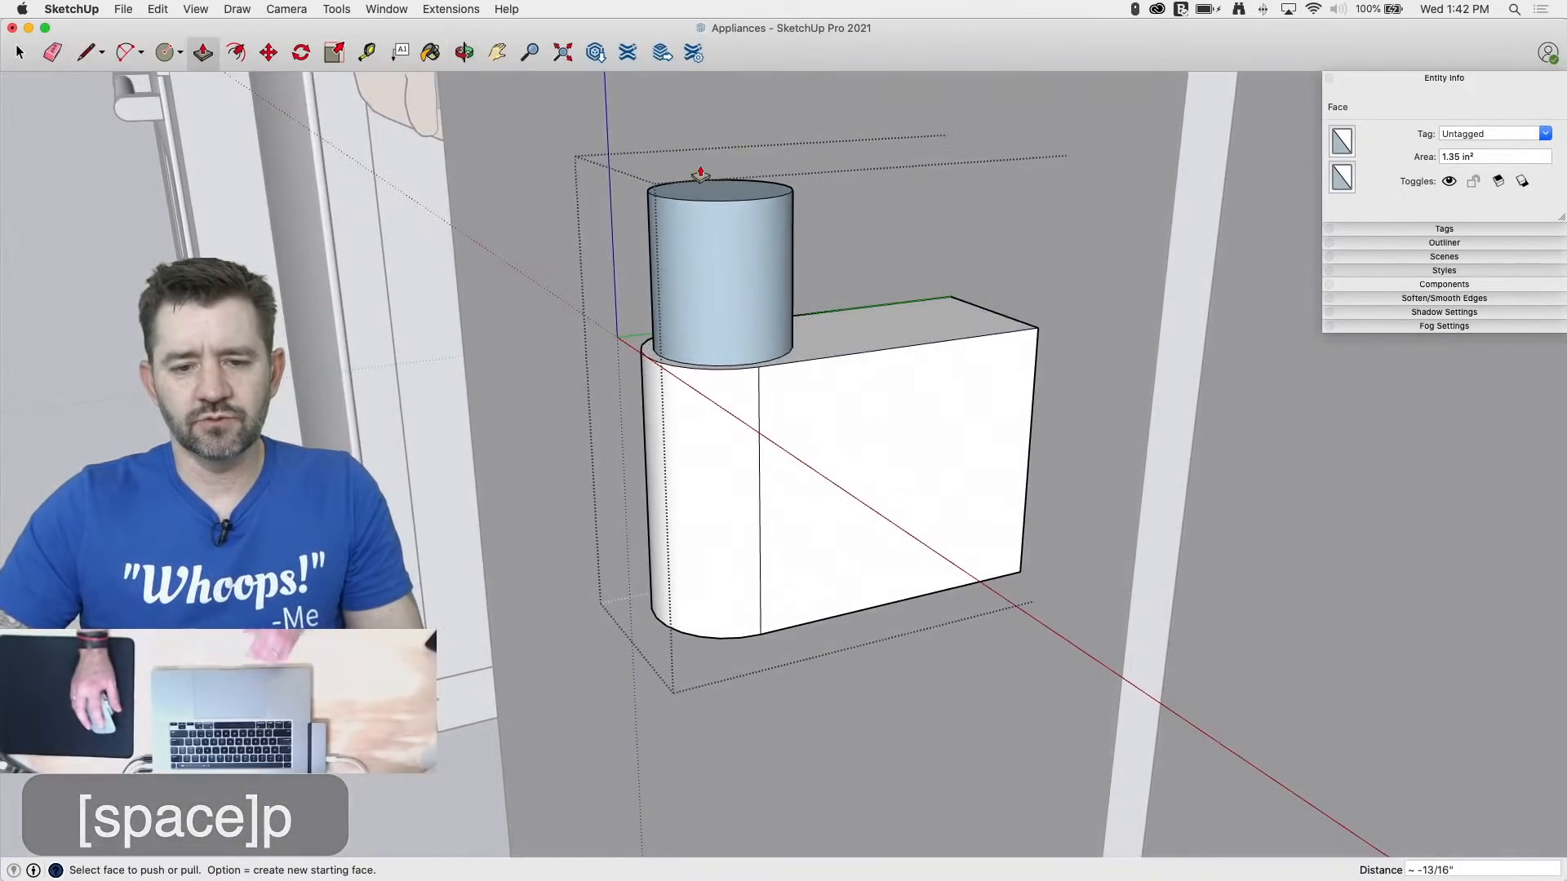
# Step: Reverse the top and side faces of the cylinder so their front sides face outward
pyautogui.press('space')
pyautogui.click(733, 196)
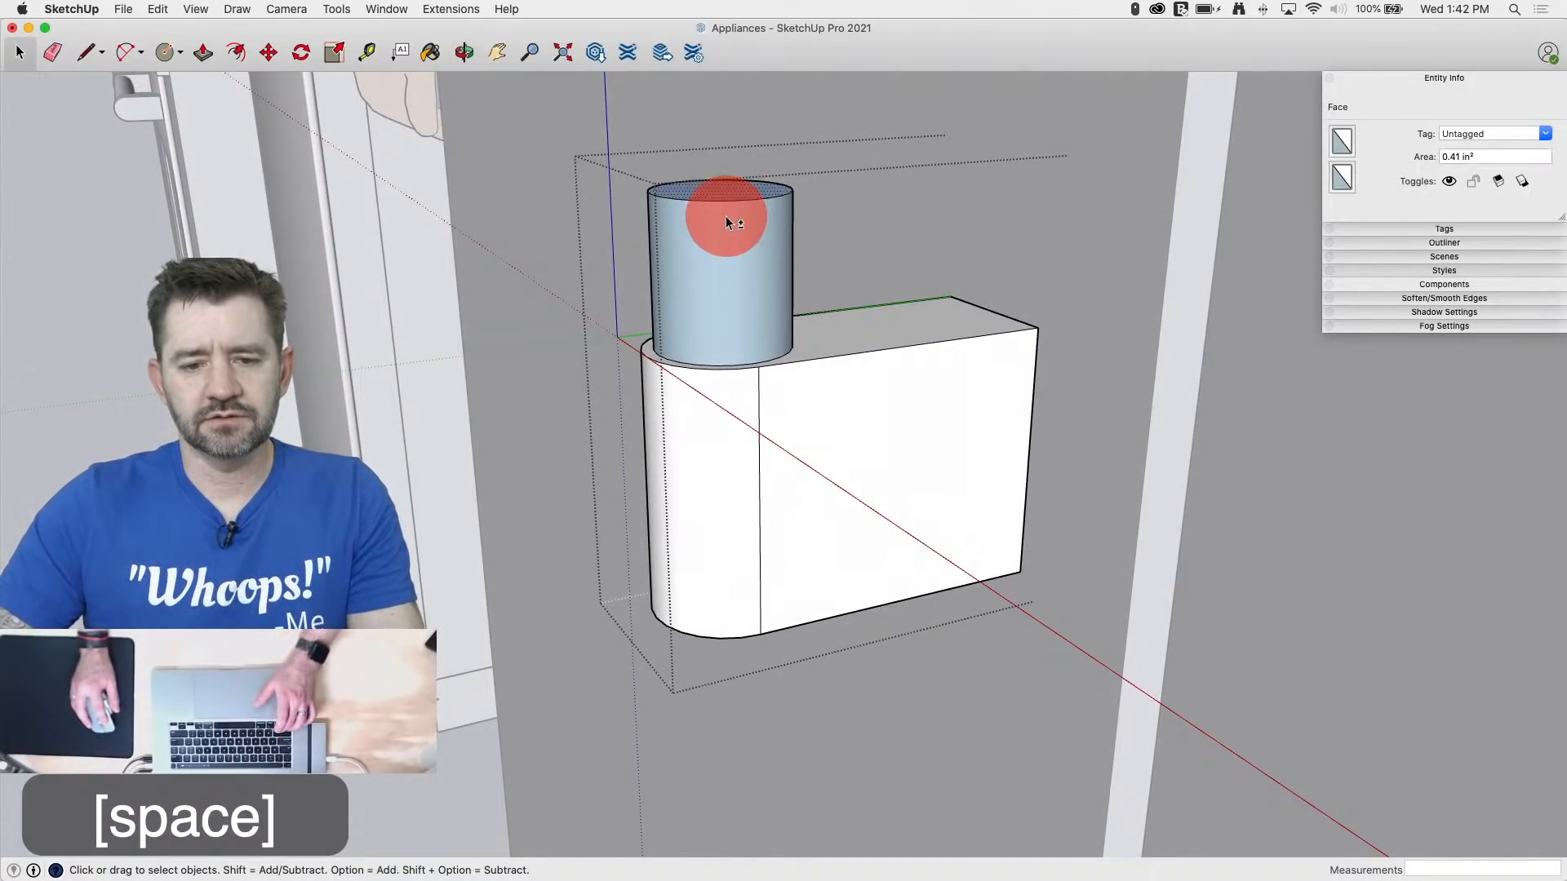
pyautogui.keyDown('shift'); pyautogui.click(726, 221); pyautogui.keyUp('shift')
pyautogui.rightClick(726, 217)
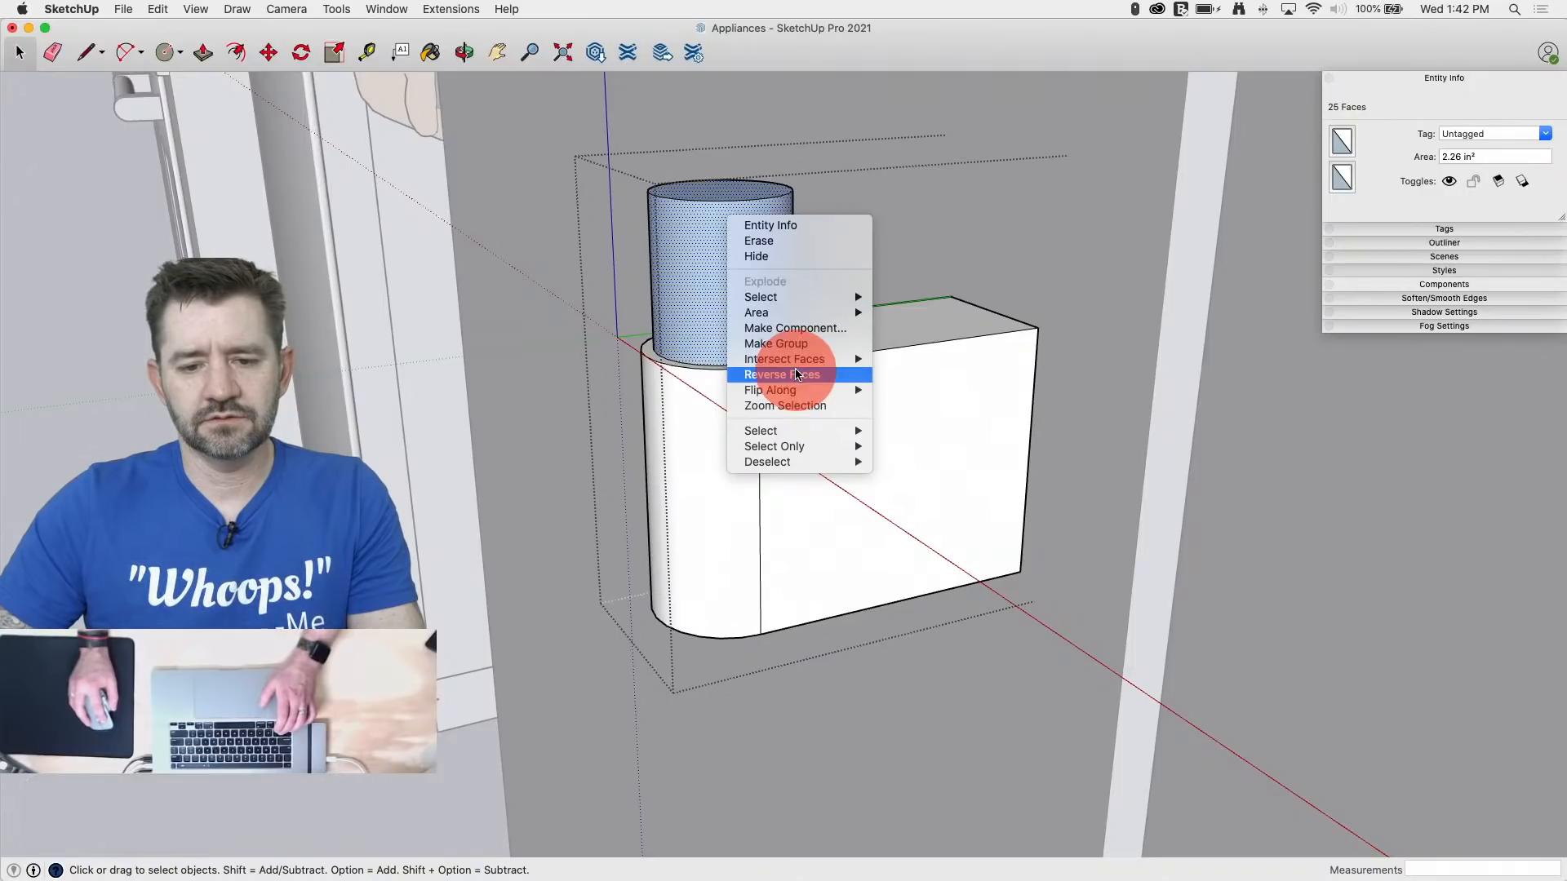
pyautogui.click(798, 375)
# Step: Extrude the cylinder's top face upward about 2' 6 9/16" to the upper bracket line in the elevation linework
pyautogui.click(735, 197)
pyautogui.press('p')
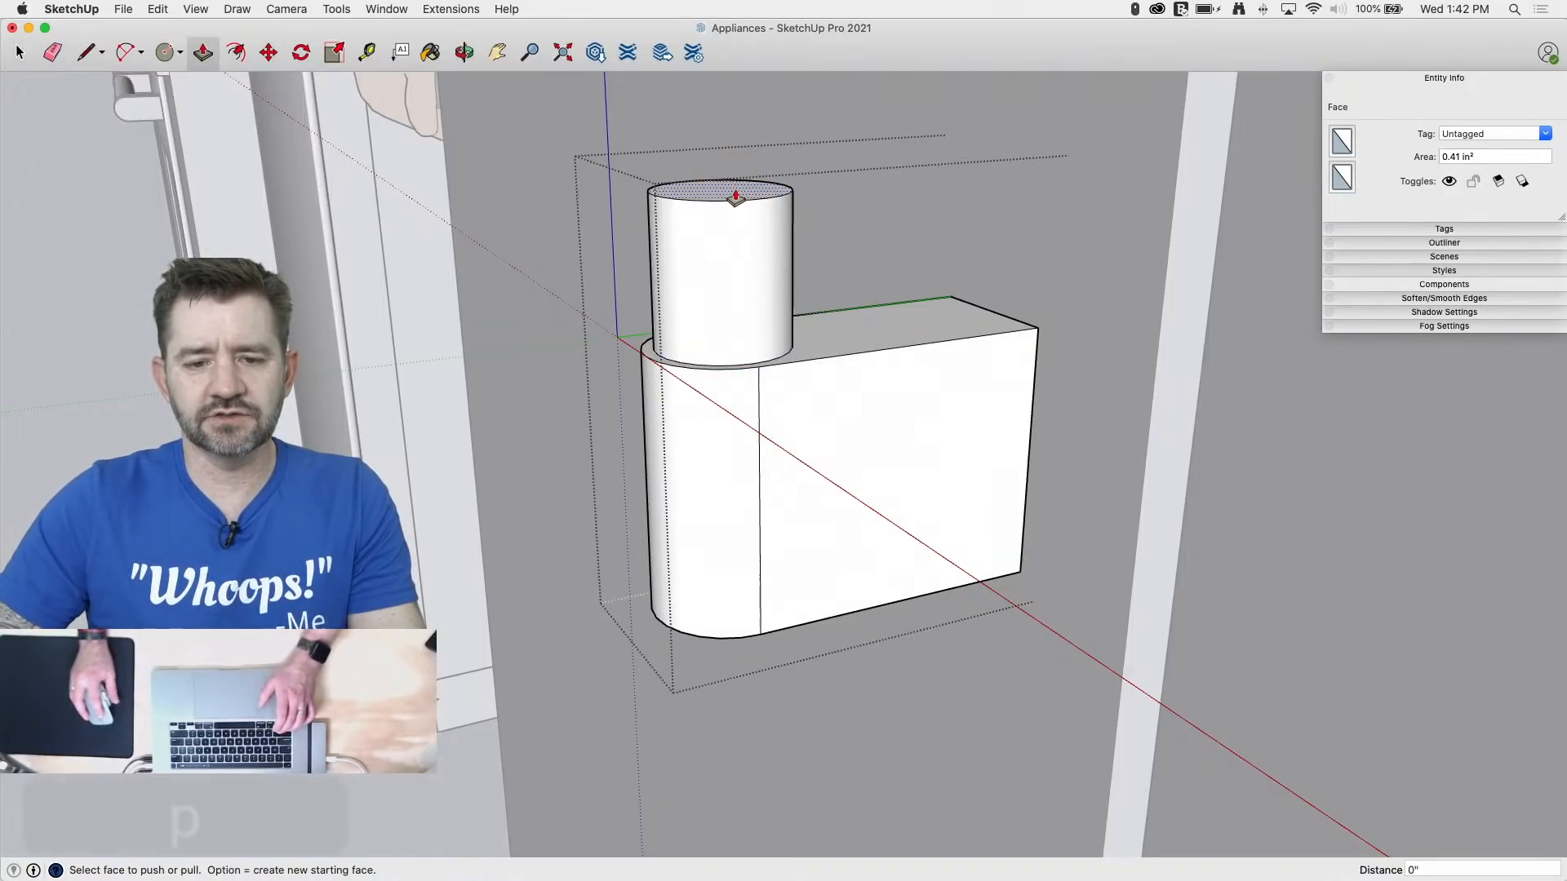
pyautogui.moveTo(733, 198); pyautogui.dragTo(758, 139)
pyautogui.moveTo(758, 139); pyautogui.dragTo(710, 739, button='middle')
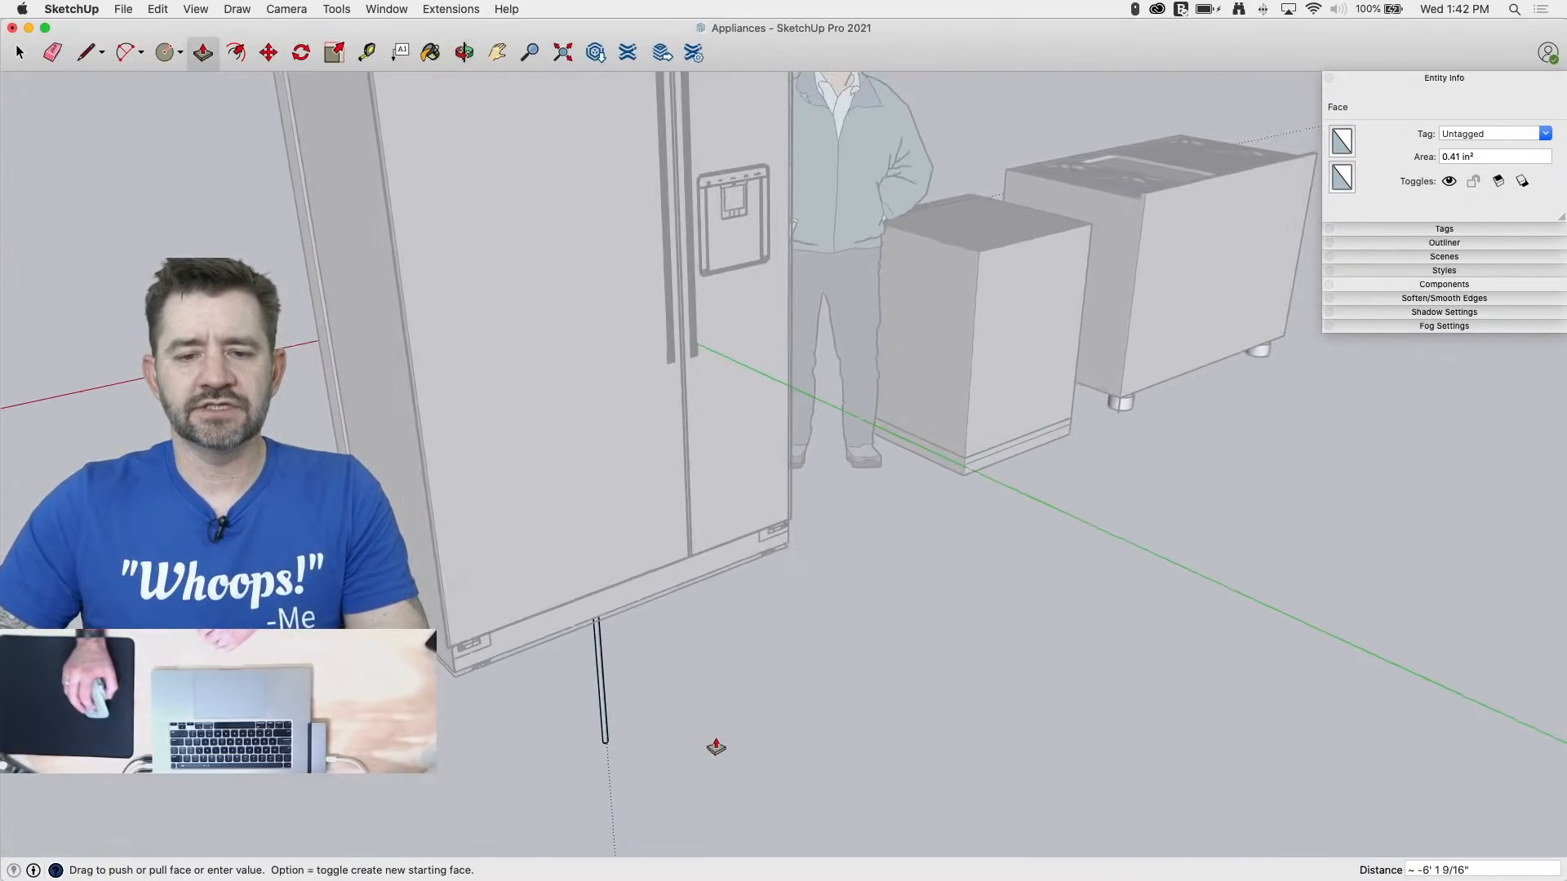
pyautogui.moveTo(638, 805); pyautogui.dragTo(629, 158, button='middle')
pyautogui.scroll(10, 630, 157)
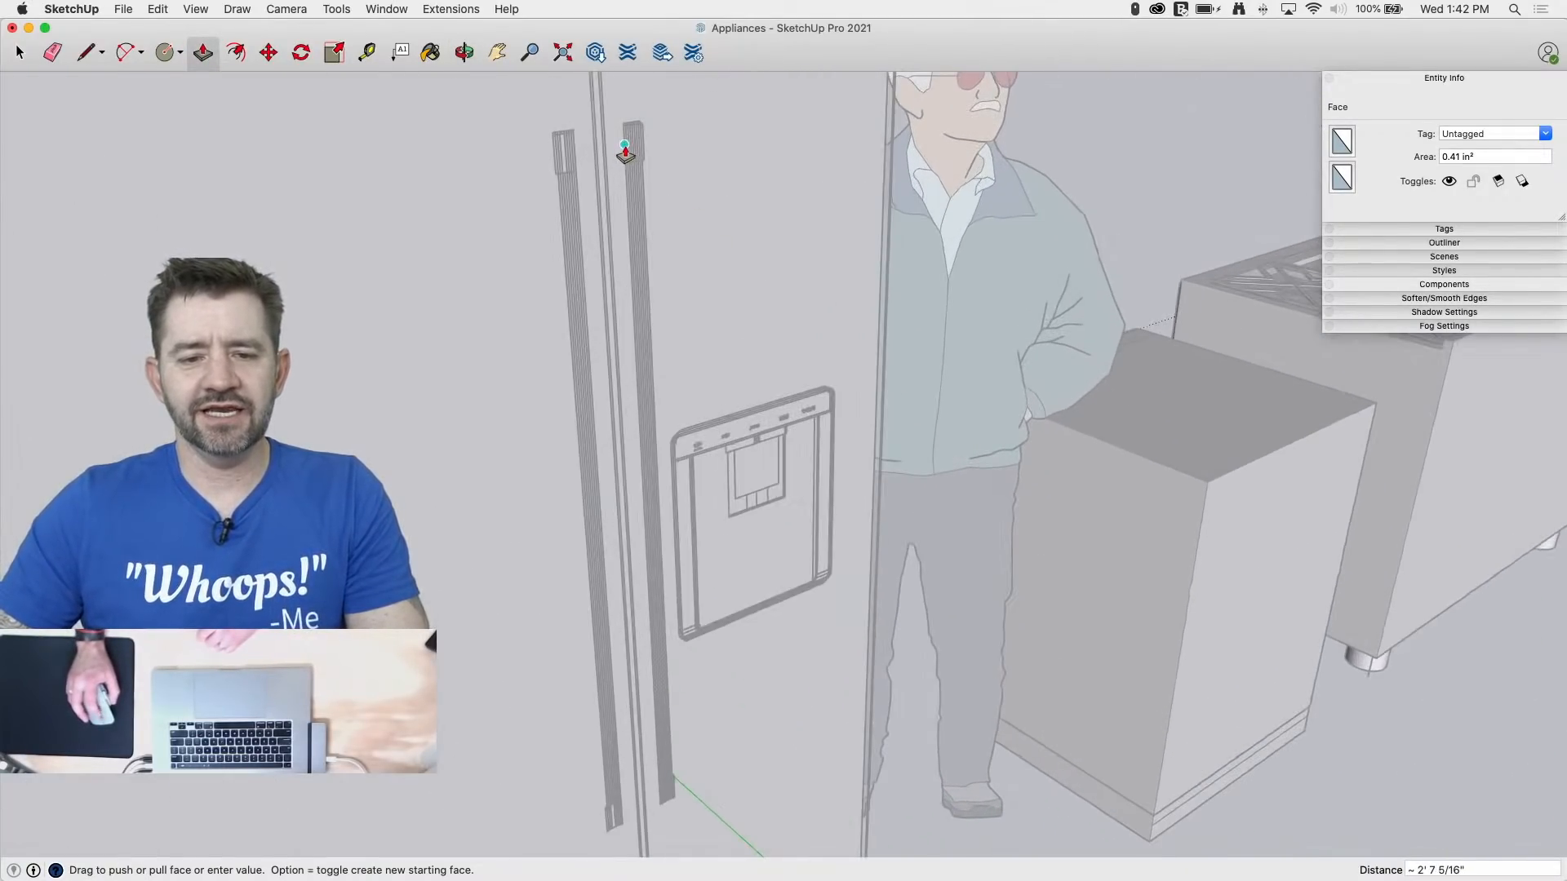
pyautogui.scroll(5, 630, 159)
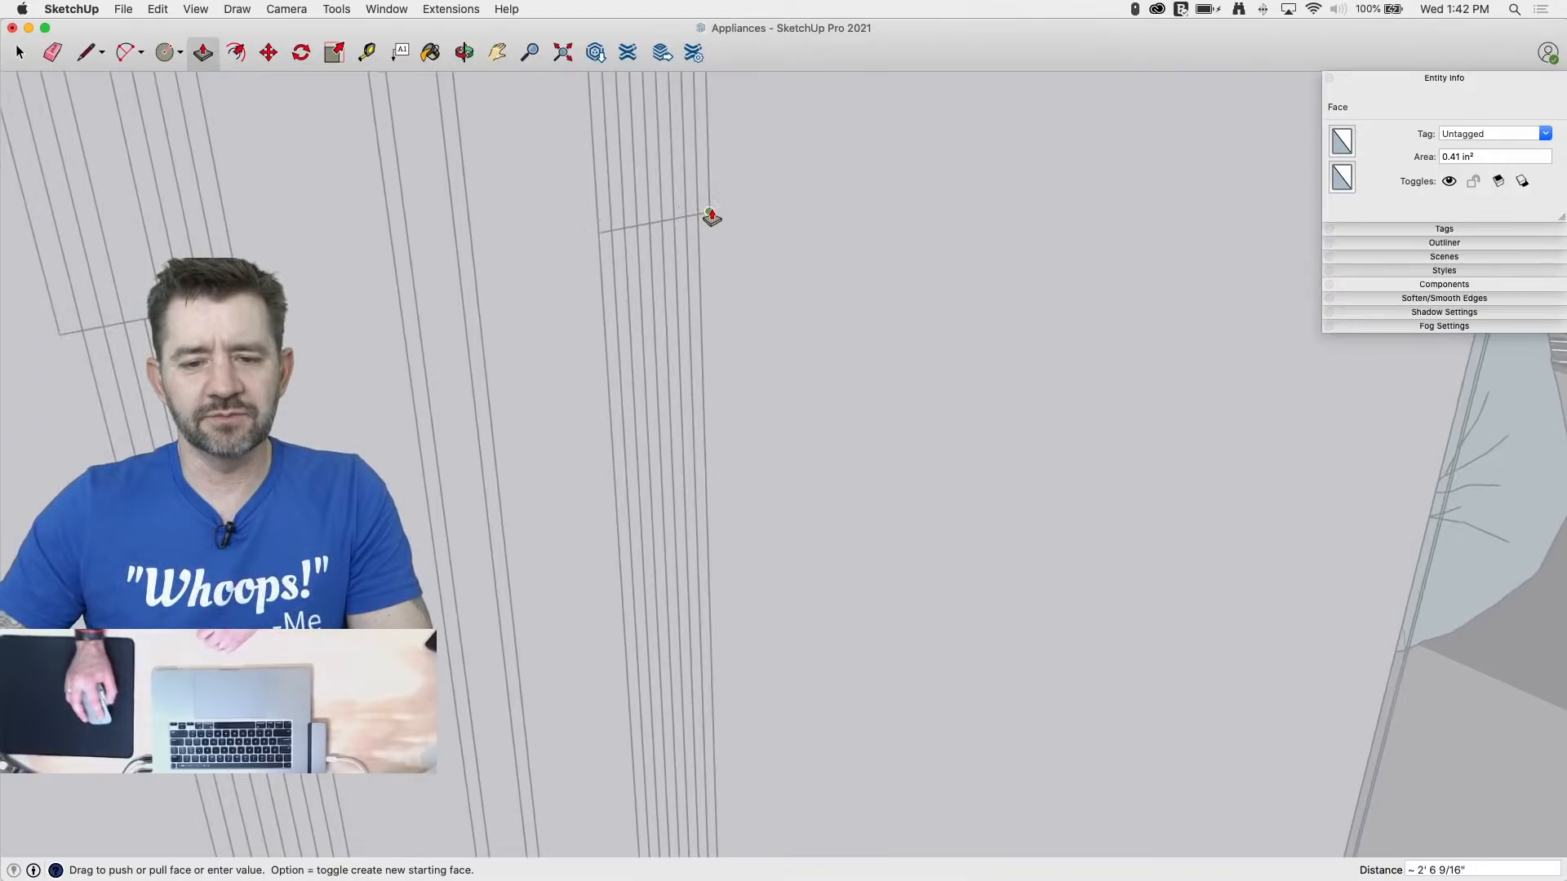
pyautogui.scroll(-8, 1024, 235)
# Step: Copy the handle's lower bracket straight up the blue axis to the top end of the cylindrical bar
pyautogui.moveTo(381, 213); pyautogui.dragTo(1461, 284, button='middle')
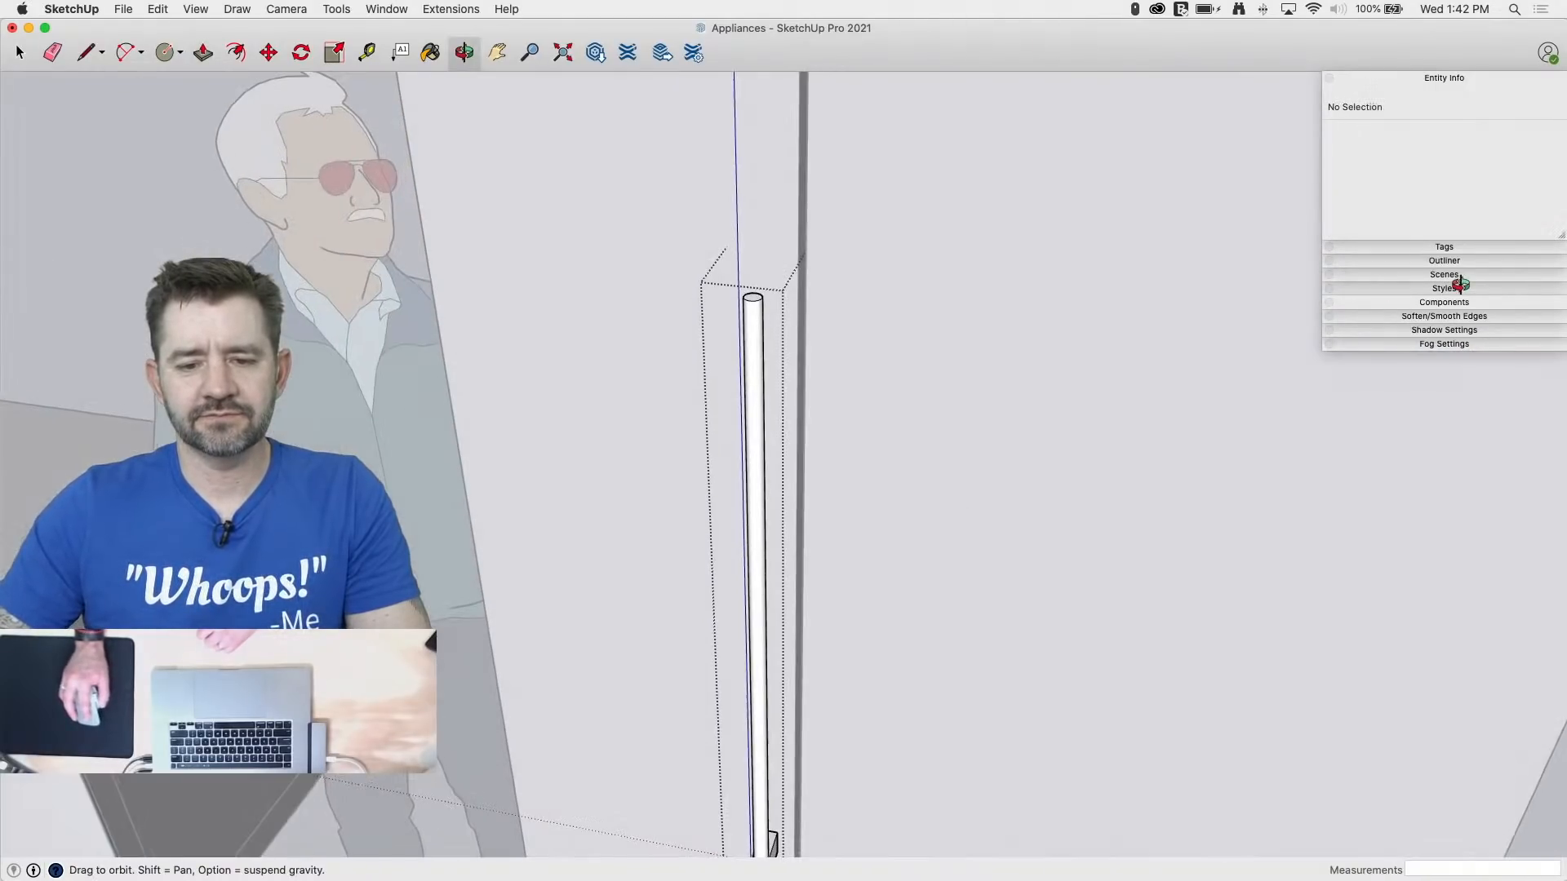
pyautogui.scroll(-5, 1081, 237)
pyautogui.scroll(6, 909, 566)
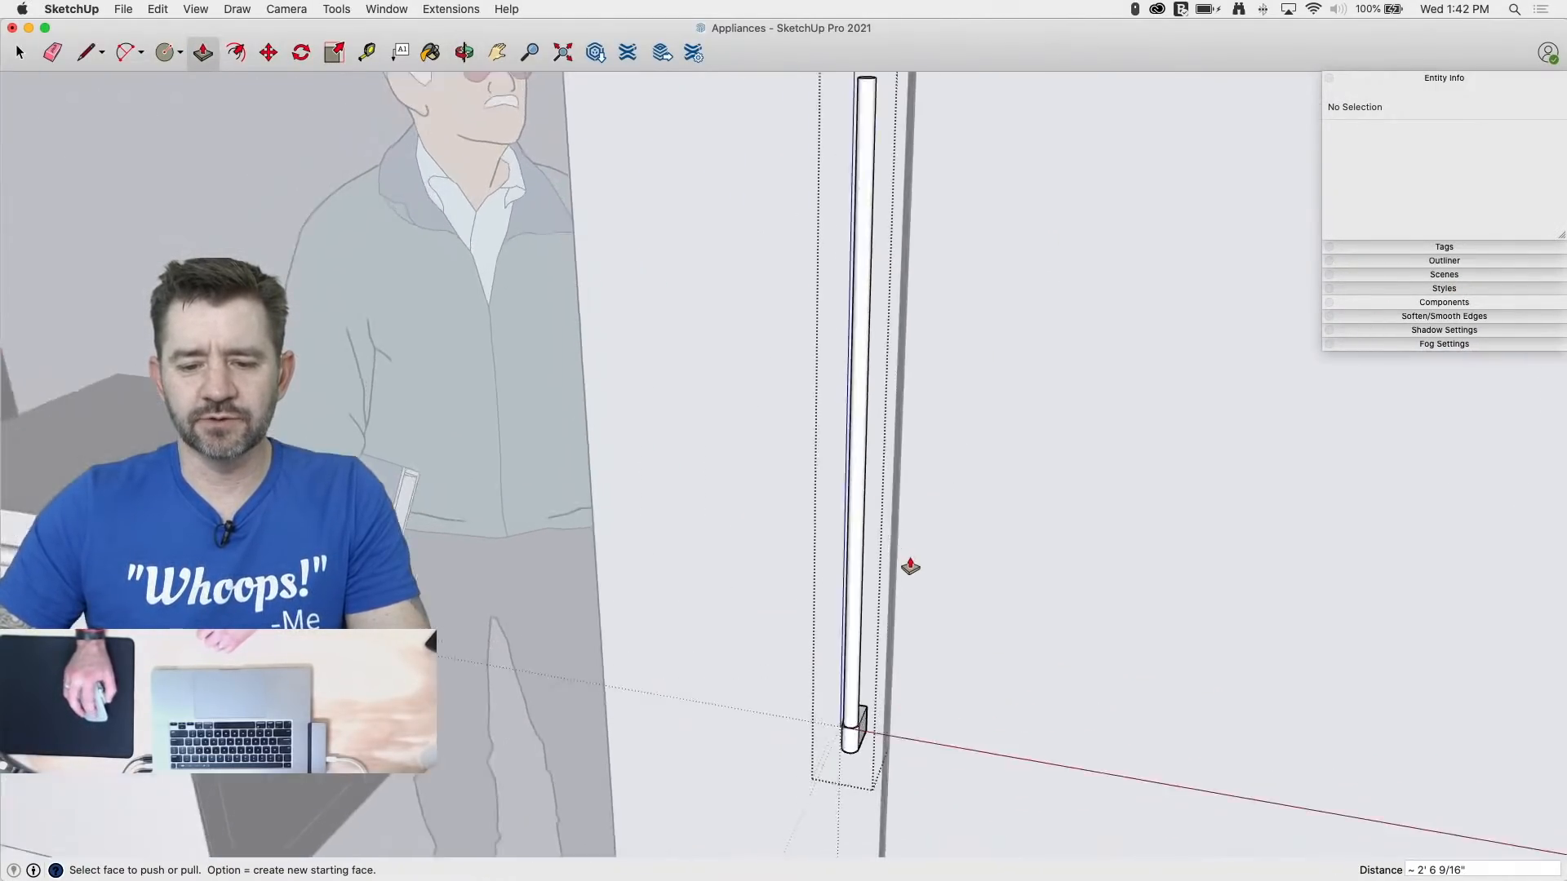
pyautogui.scroll(4, 721, 855)
pyautogui.scroll(2, 1067, 780)
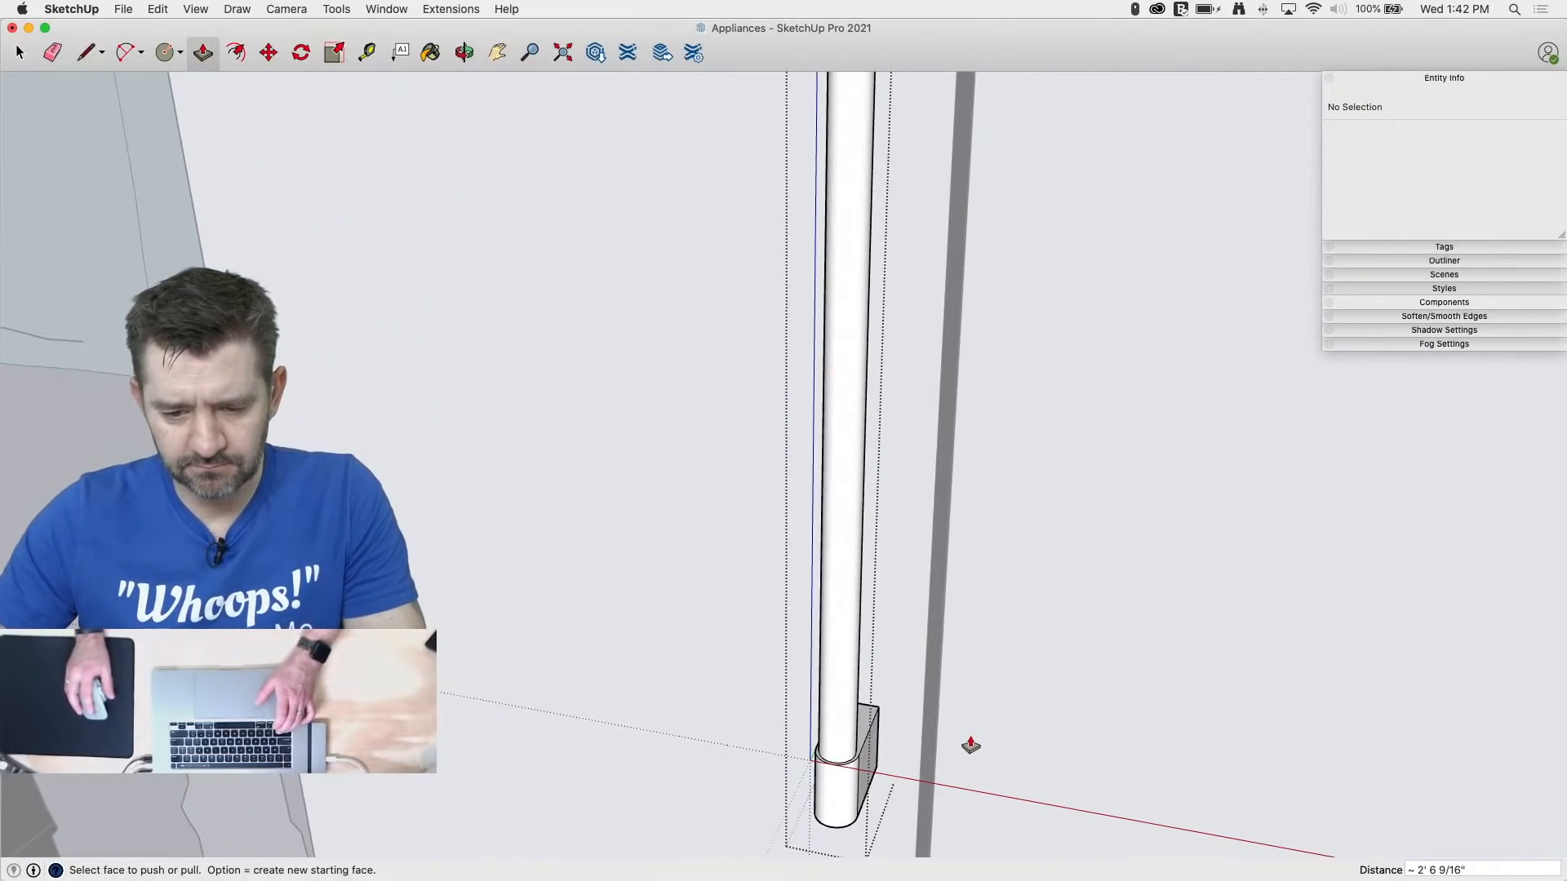
pyautogui.press('space')
pyautogui.moveTo(971, 745); pyautogui.dragTo(843, 653, button='middle')
pyautogui.moveTo(919, 840); pyautogui.dragTo(919, 840)
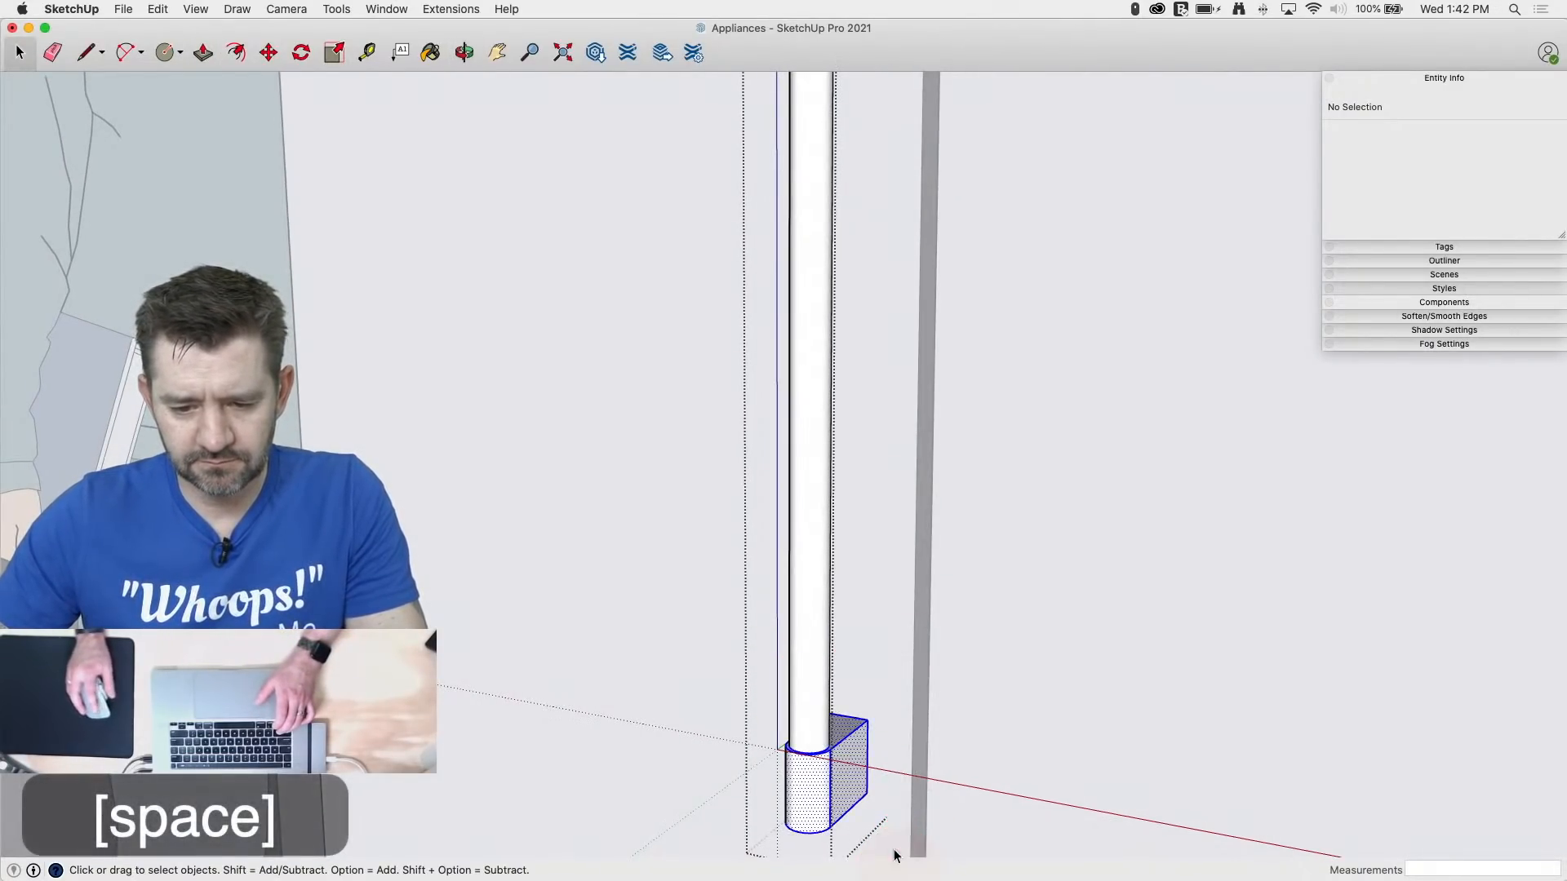
pyautogui.press('m')
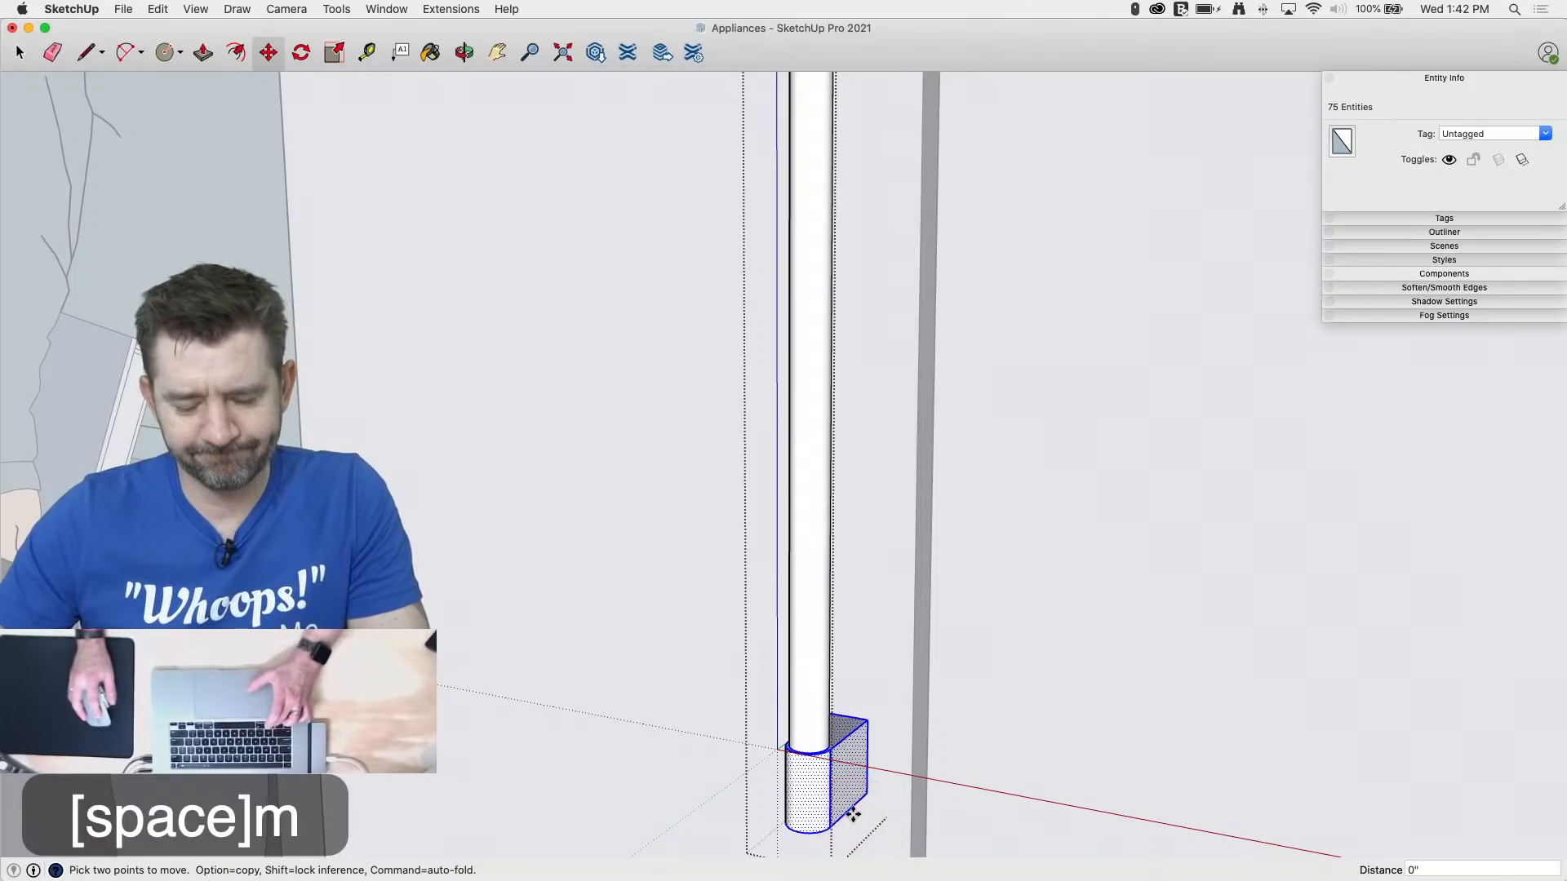
pyautogui.press('alt')
pyautogui.click(853, 814)
pyautogui.scroll(-2, 844, 831)
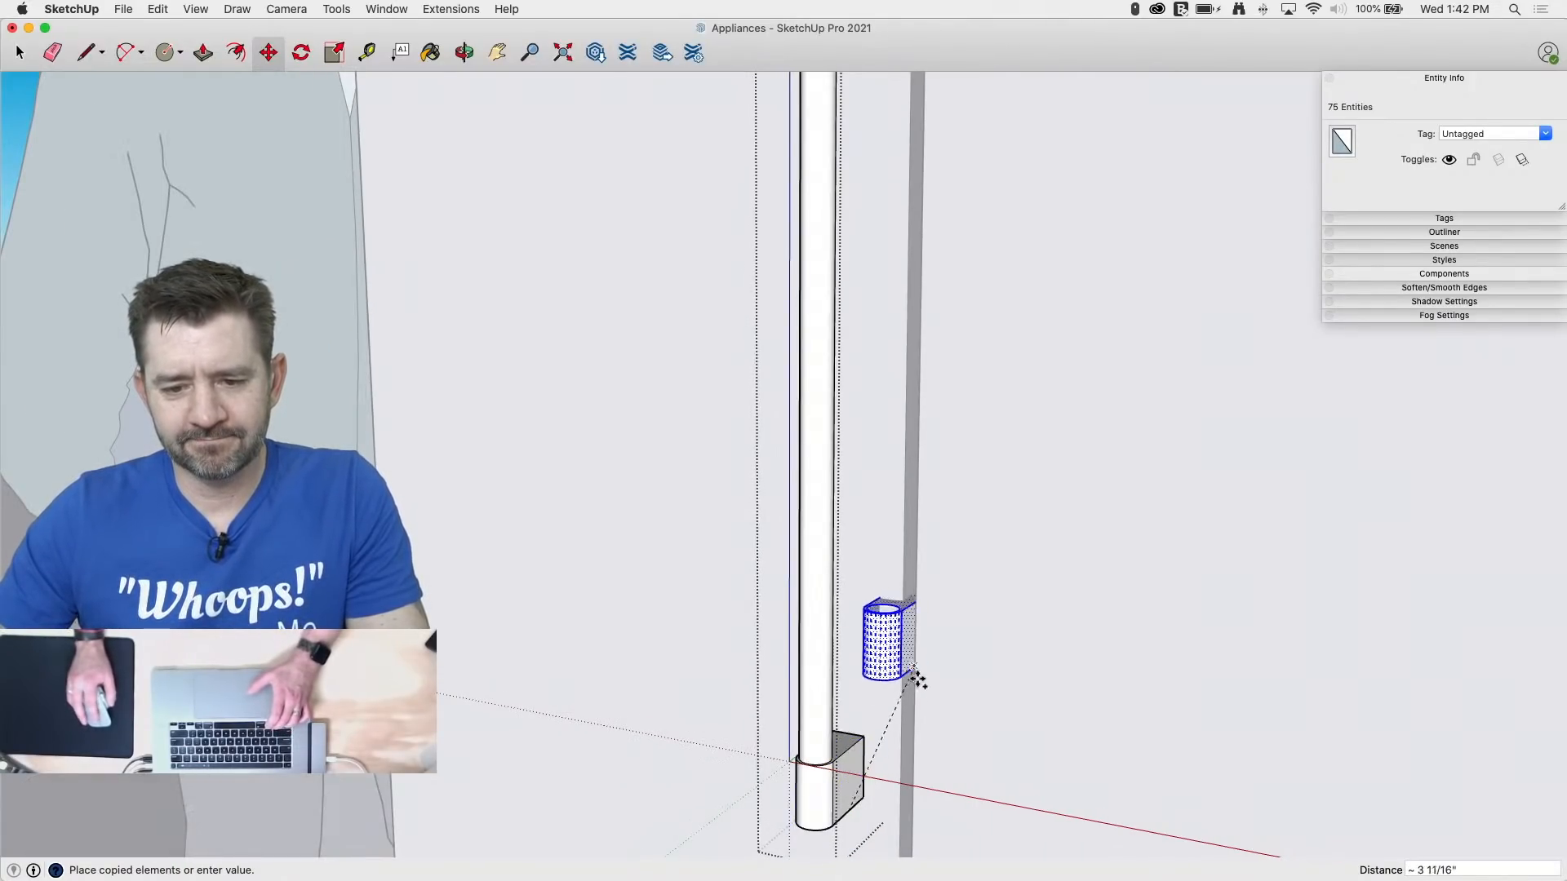
pyautogui.scroll(-5, 917, 680)
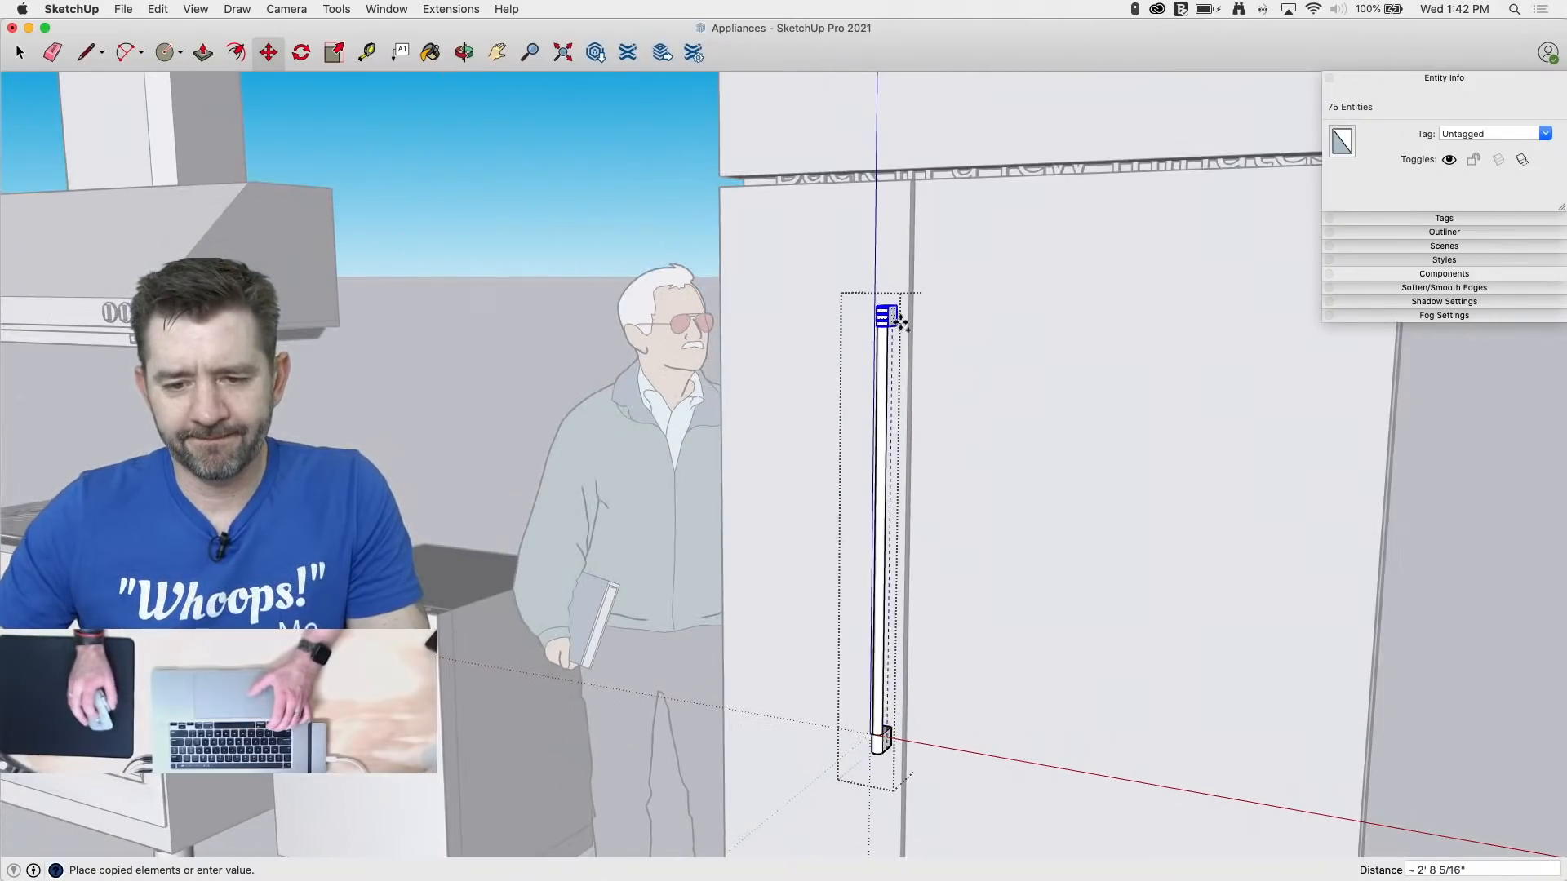
pyautogui.scroll(3, 896, 317)
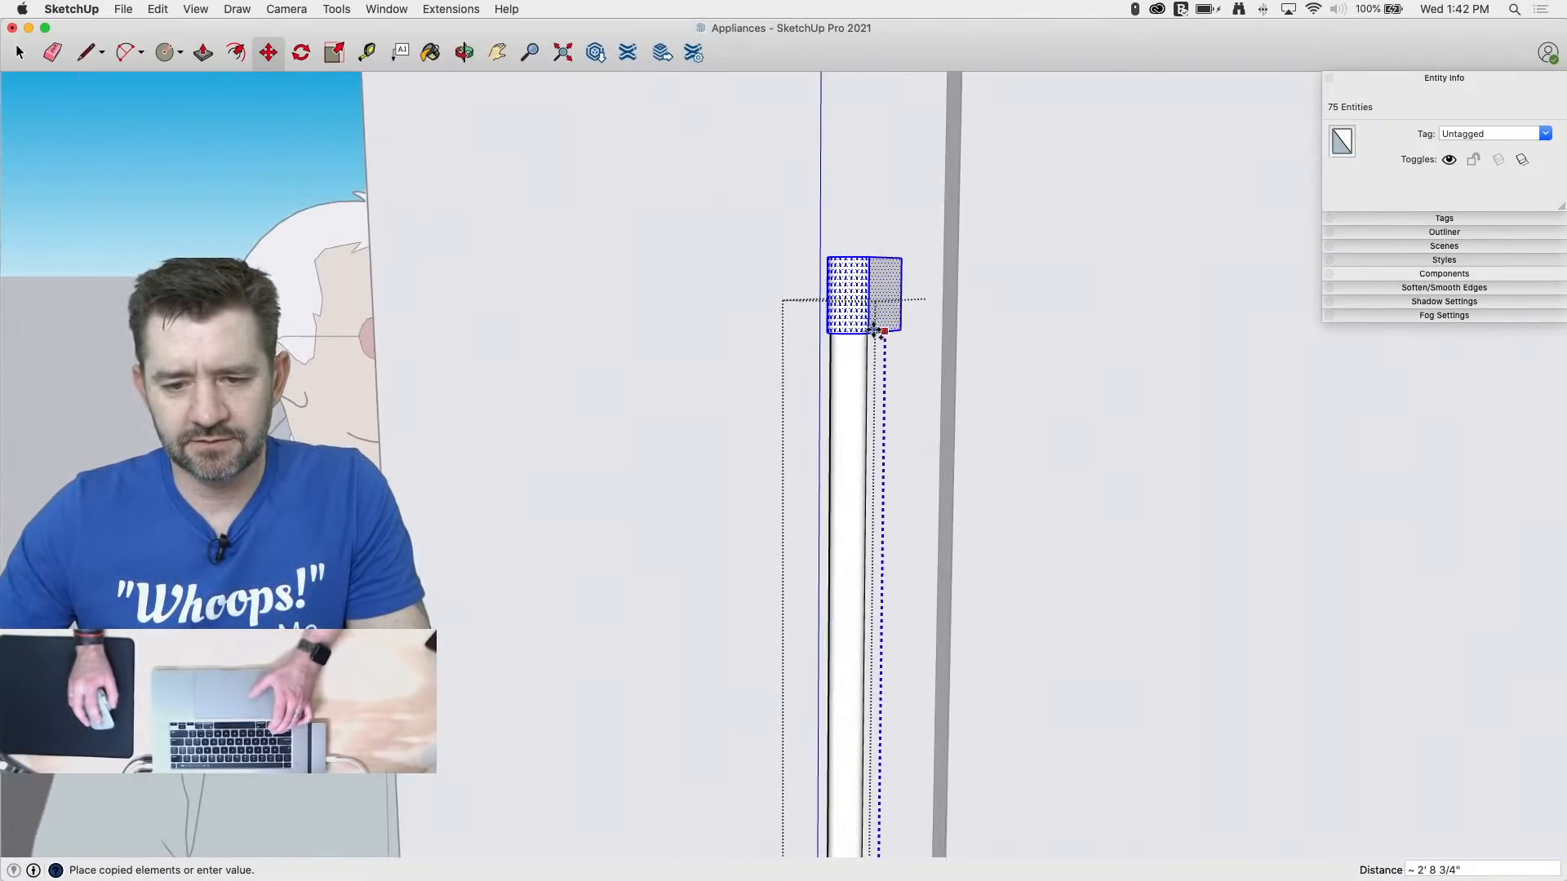
pyautogui.press('Up')
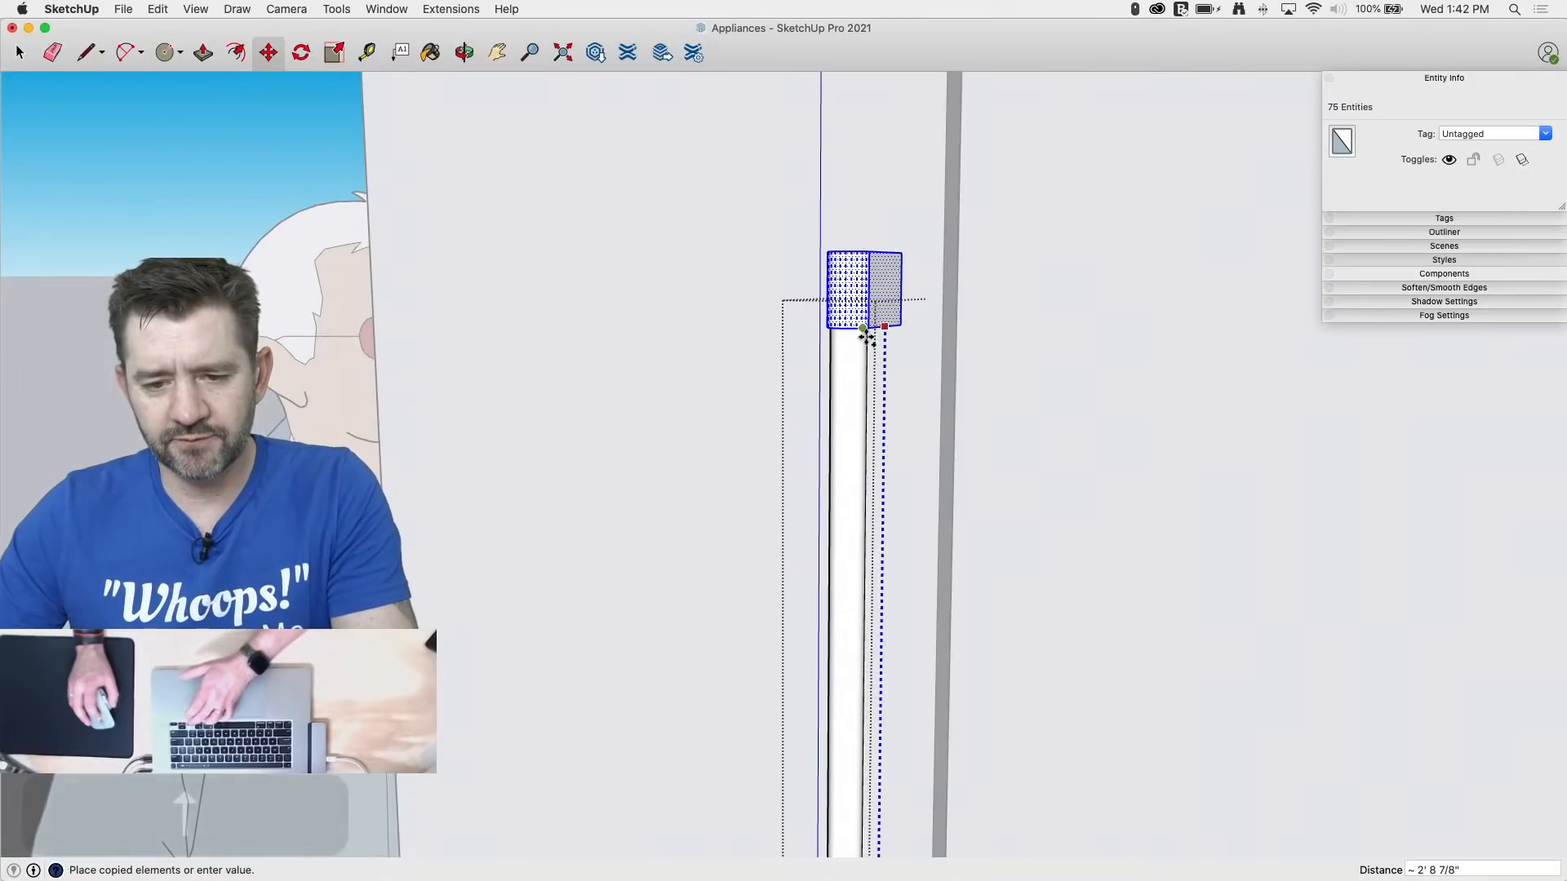
pyautogui.click(870, 329)
# Step: Erase the circular edge on top of the copied bracket to close its hole and exit the handle group
pyautogui.moveTo(870, 329); pyautogui.dragTo(859, 366, button='middle')
pyautogui.press('e')
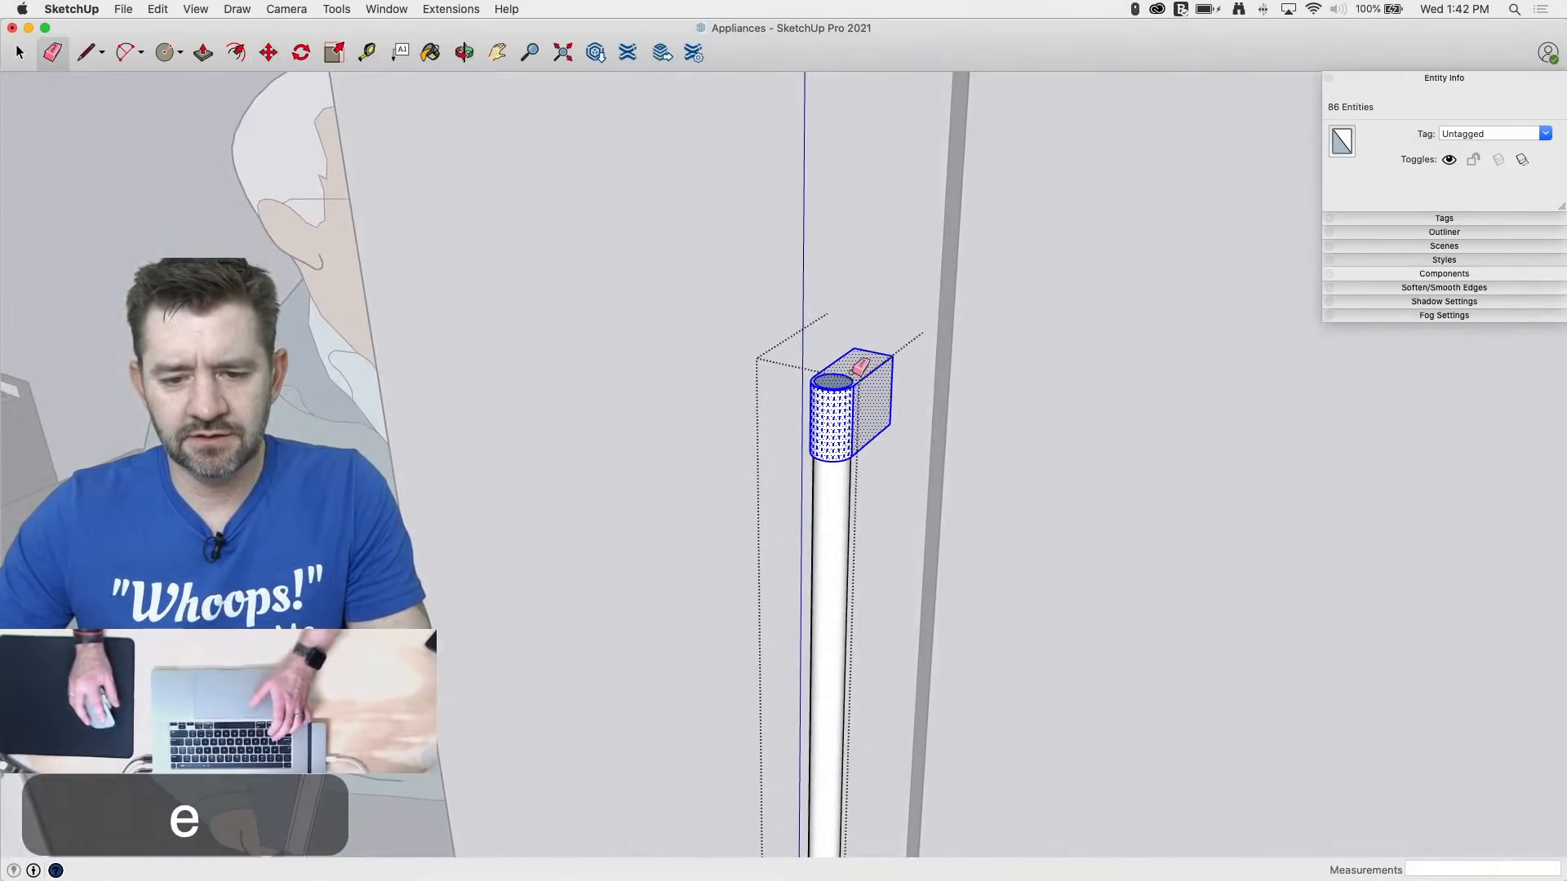
pyautogui.scroll(-8, 855, 375)
pyautogui.press('space')
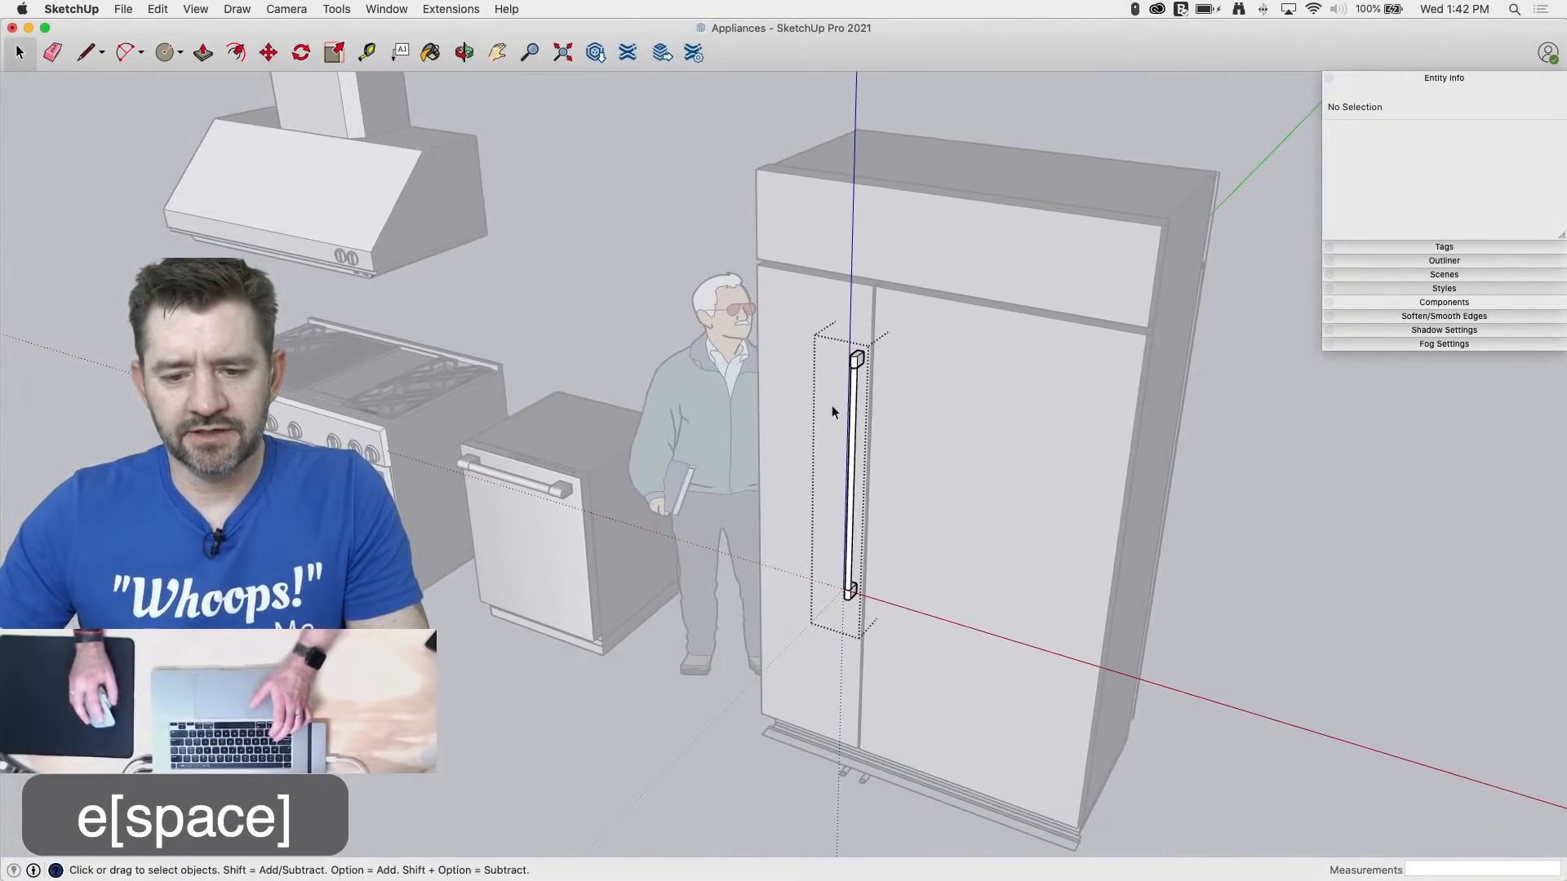
pyautogui.click(763, 315)
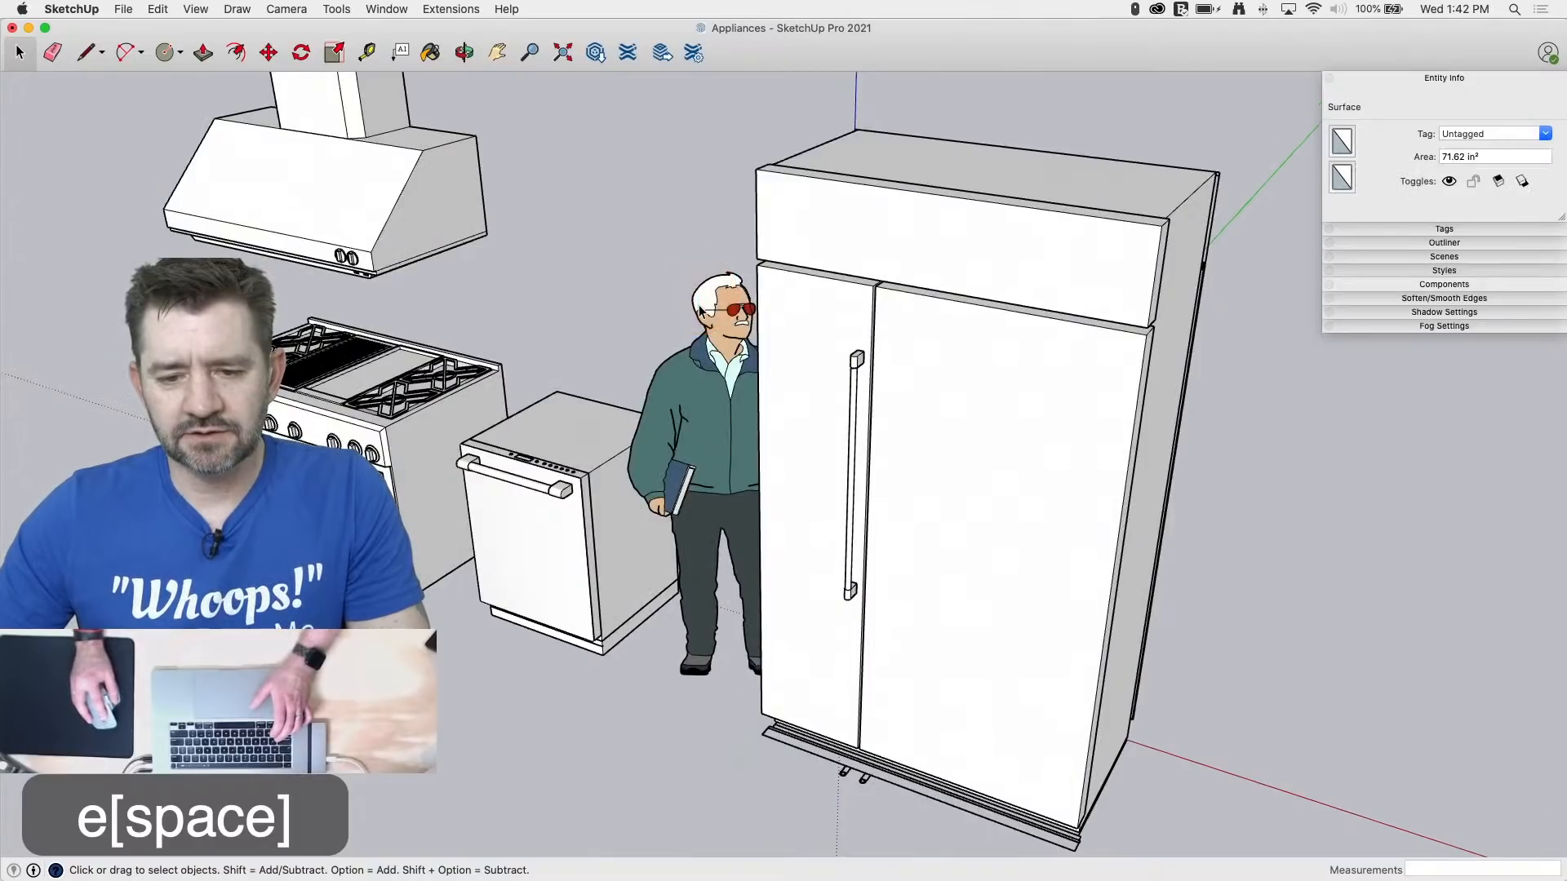
# Step: Copy the finished handle about 3 1/8" along the red axis onto the wider door, matching the second handle in the plan linework
pyautogui.click(855, 422)
pyautogui.scroll(4, 829, 663)
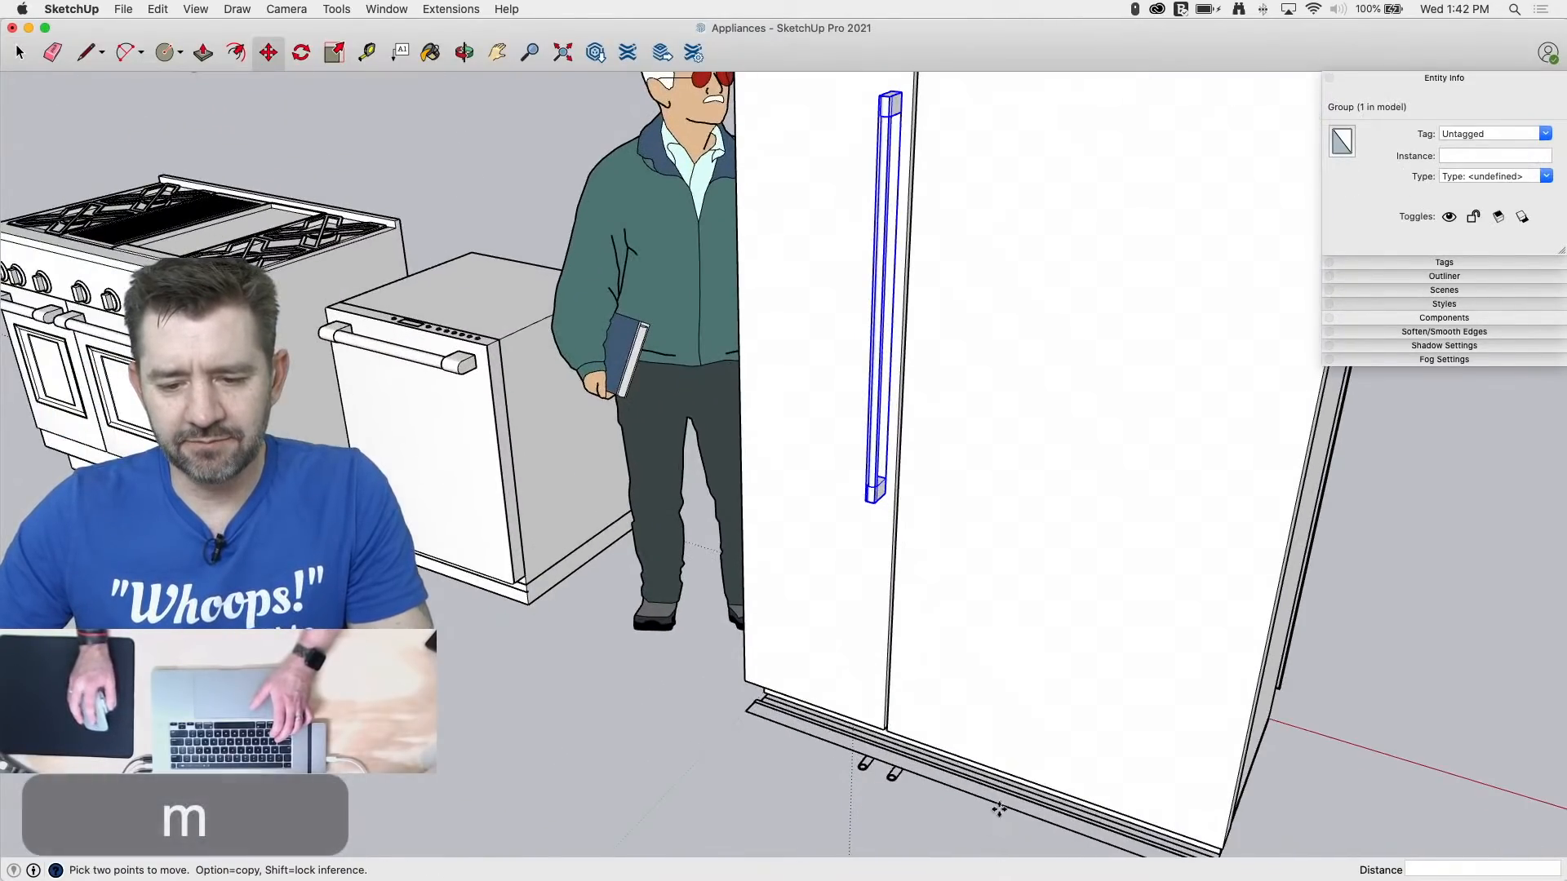
pyautogui.moveTo(830, 662); pyautogui.dragTo(872, 671, button='middle')
pyautogui.click(827, 495)
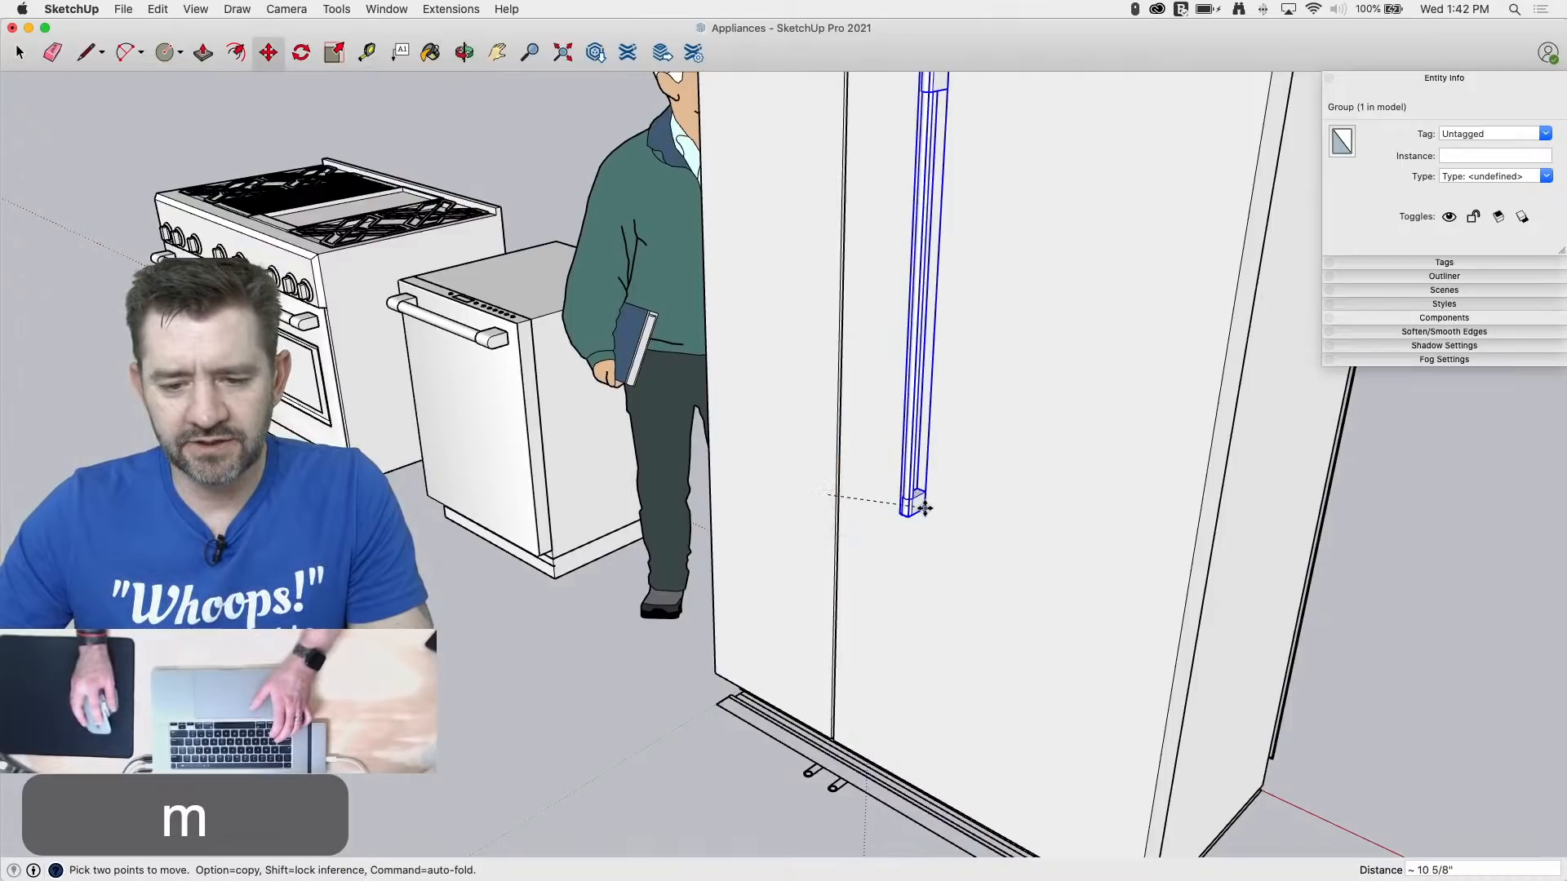
pyautogui.press('alt')
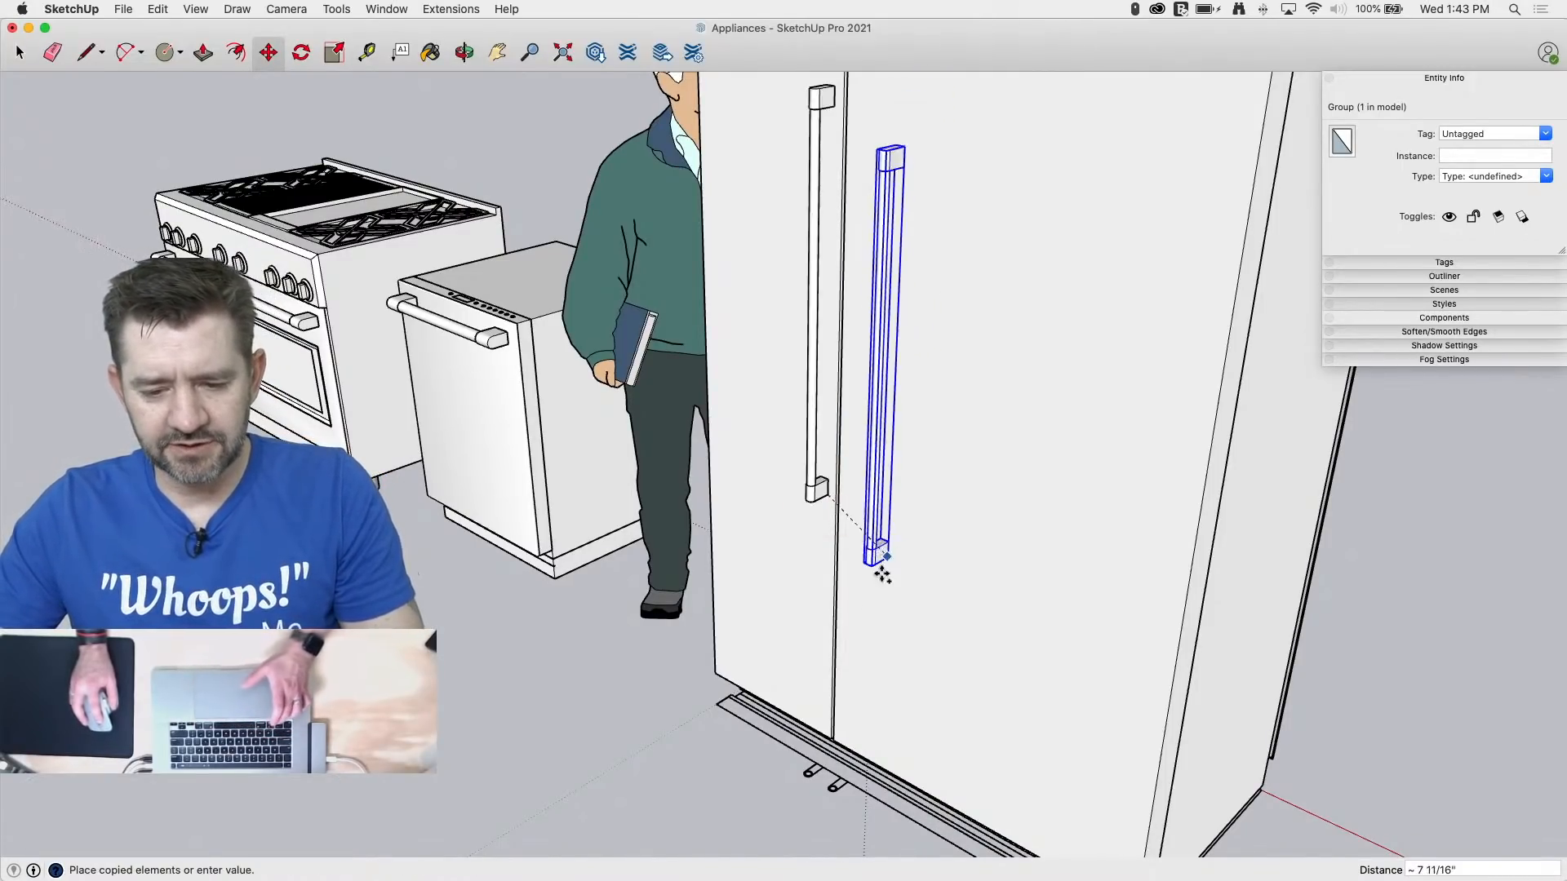
pyautogui.press('Left')
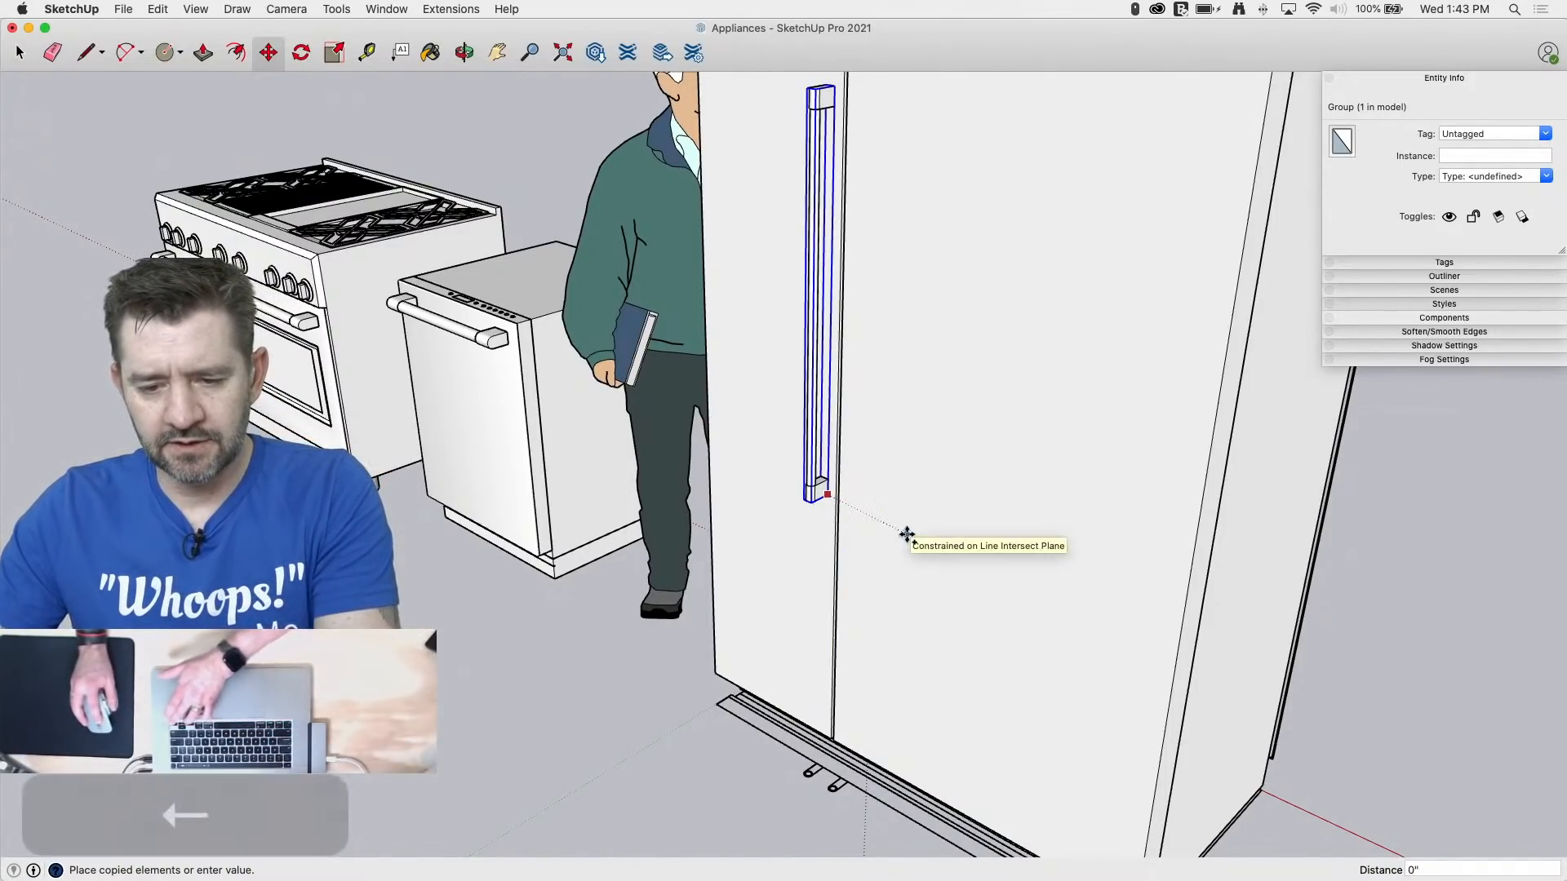
pyautogui.press('Right')
pyautogui.scroll(5, 844, 785)
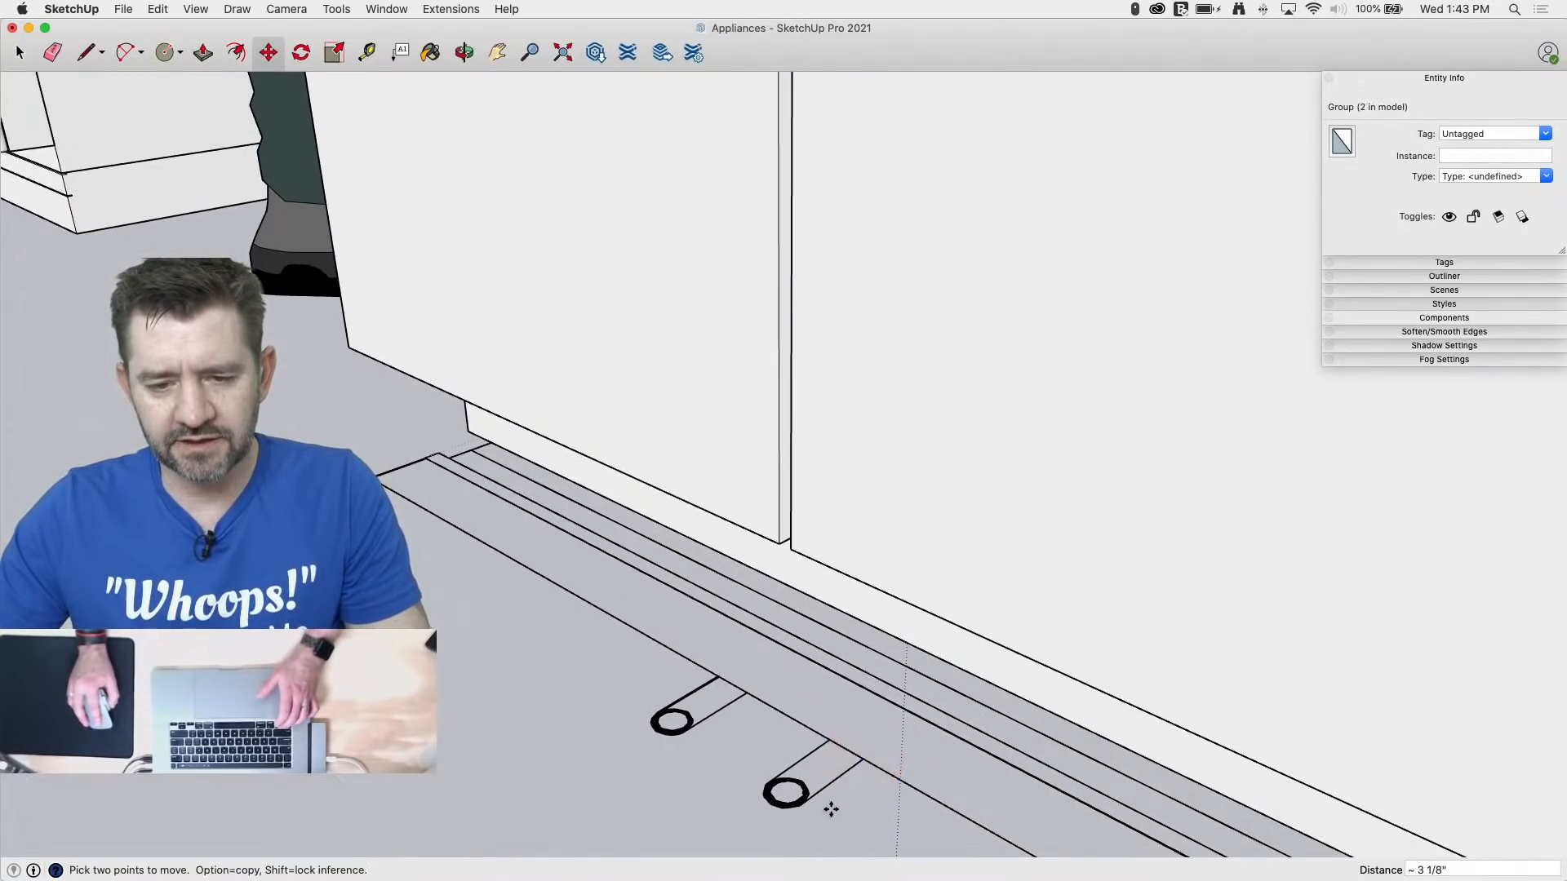
pyautogui.scroll(-10, 831, 808)
pyautogui.moveTo(733, 715); pyautogui.dragTo(1016, 678, button='middle')
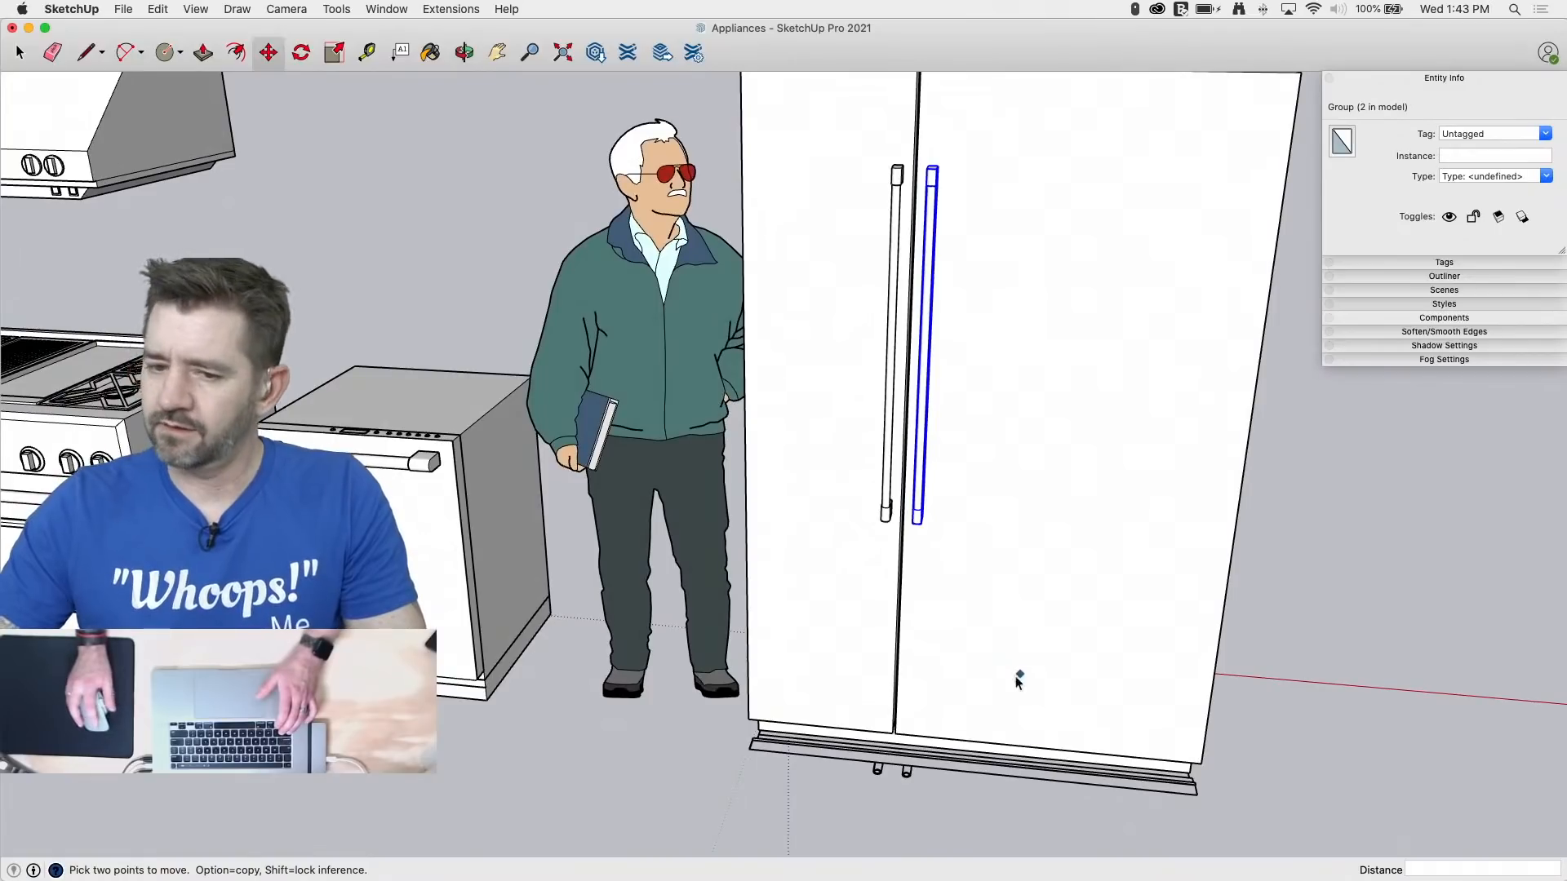
pyautogui.press('space')
pyautogui.click(1328, 790)
# Step: Delete the "Back in a few minutes" 3D text hidden in the gap above the refrigerator doors
pyautogui.moveTo(1329, 790); pyautogui.dragTo(1150, 794, button='middle')
pyautogui.scroll(-5, 1151, 793)
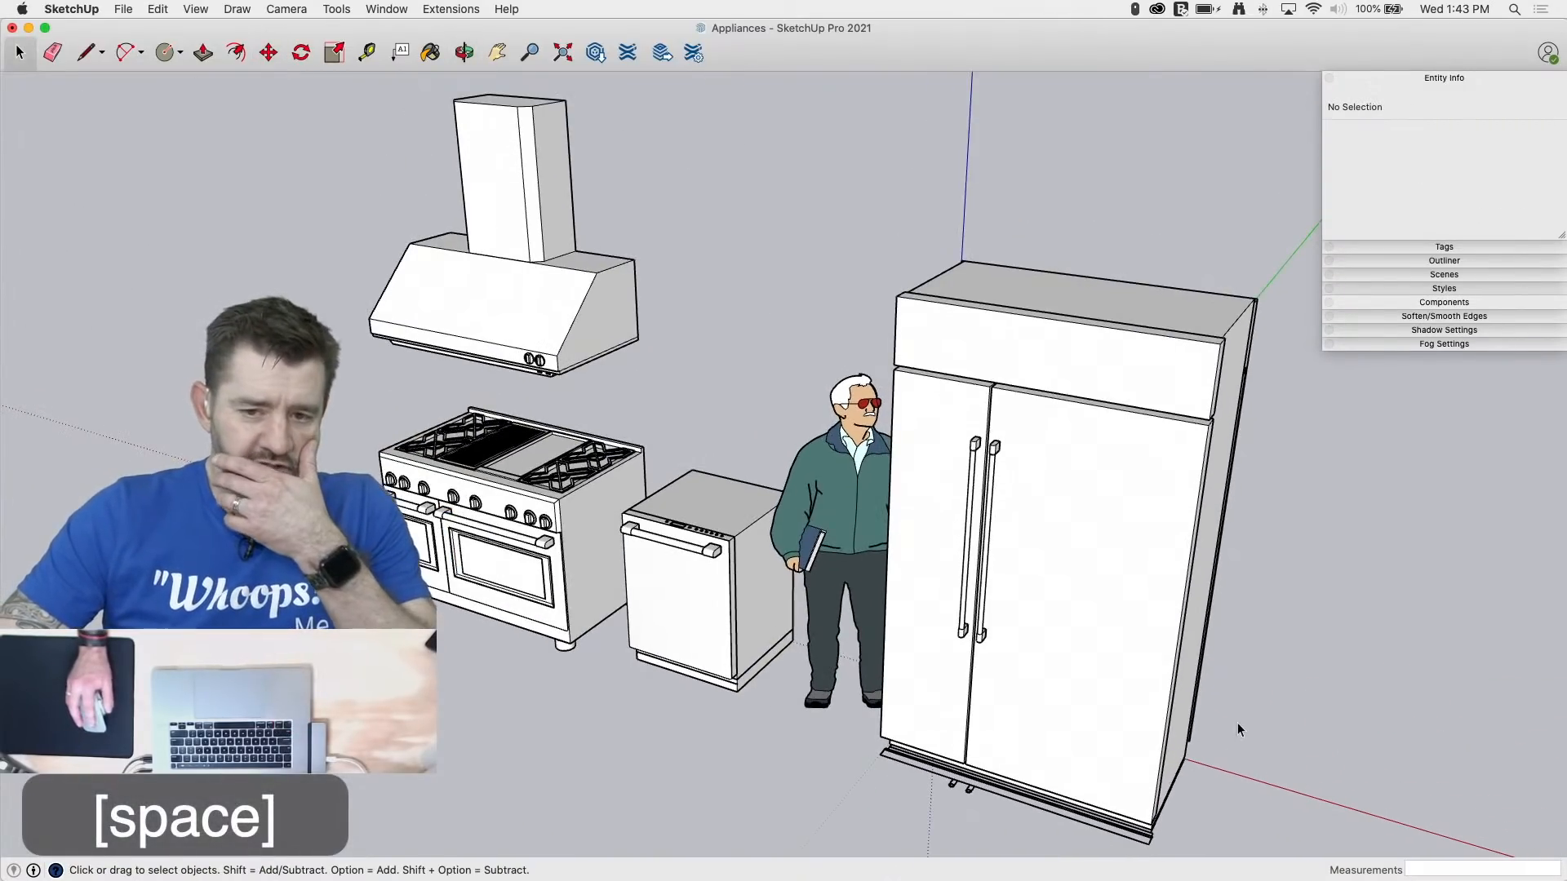
pyautogui.moveTo(1238, 728); pyautogui.dragTo(1238, 560, button='middle')
pyautogui.scroll(10, 1011, 317)
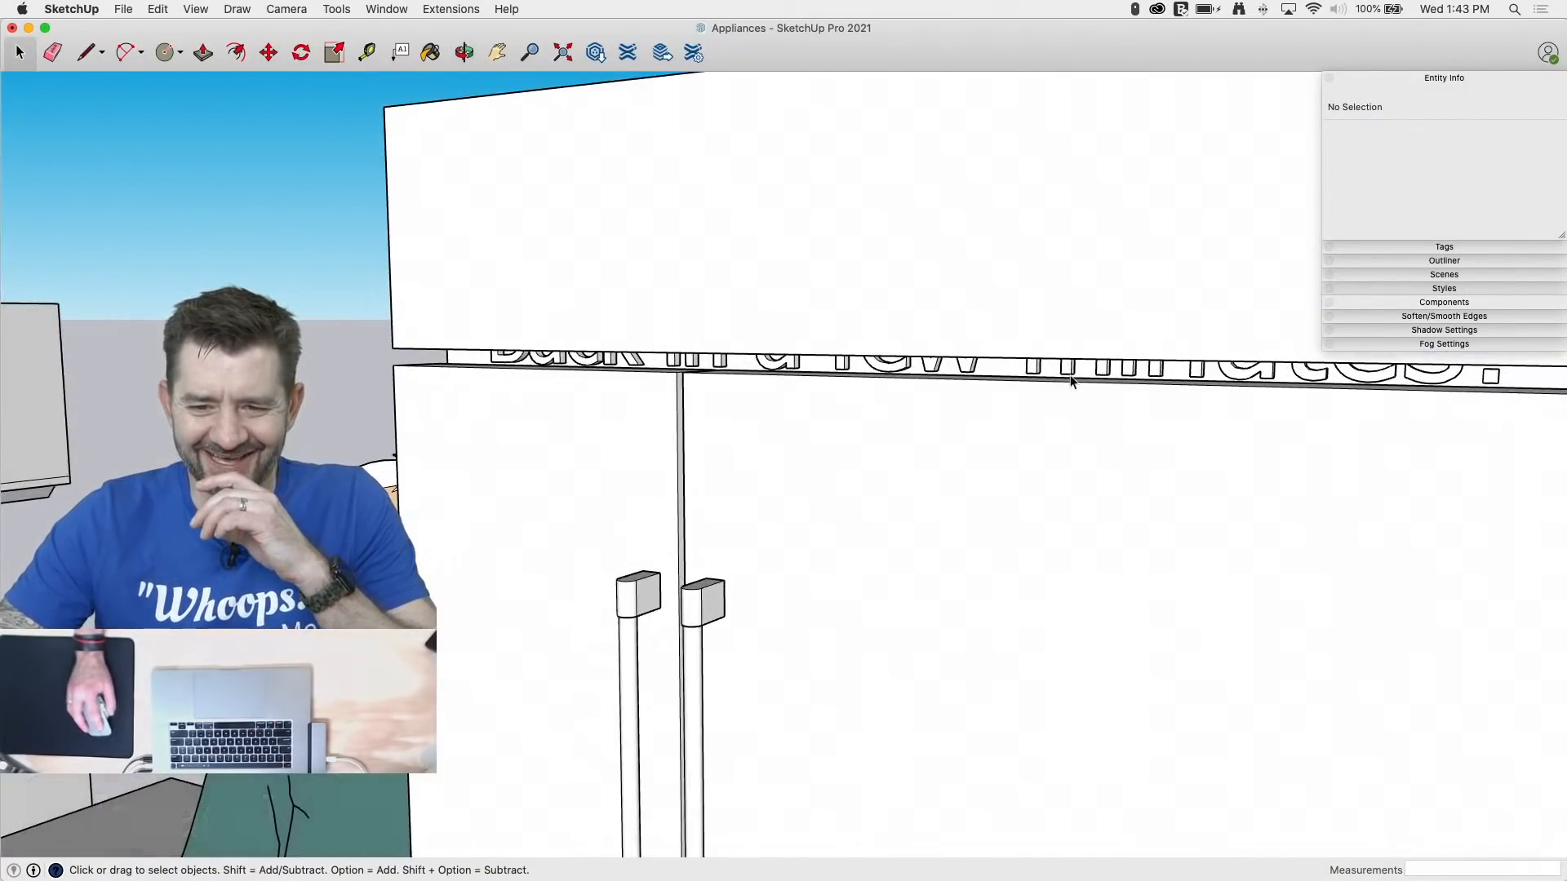
pyautogui.click(1069, 375)
pyautogui.moveTo(1085, 378); pyautogui.dragTo(1065, 347, button='middle')
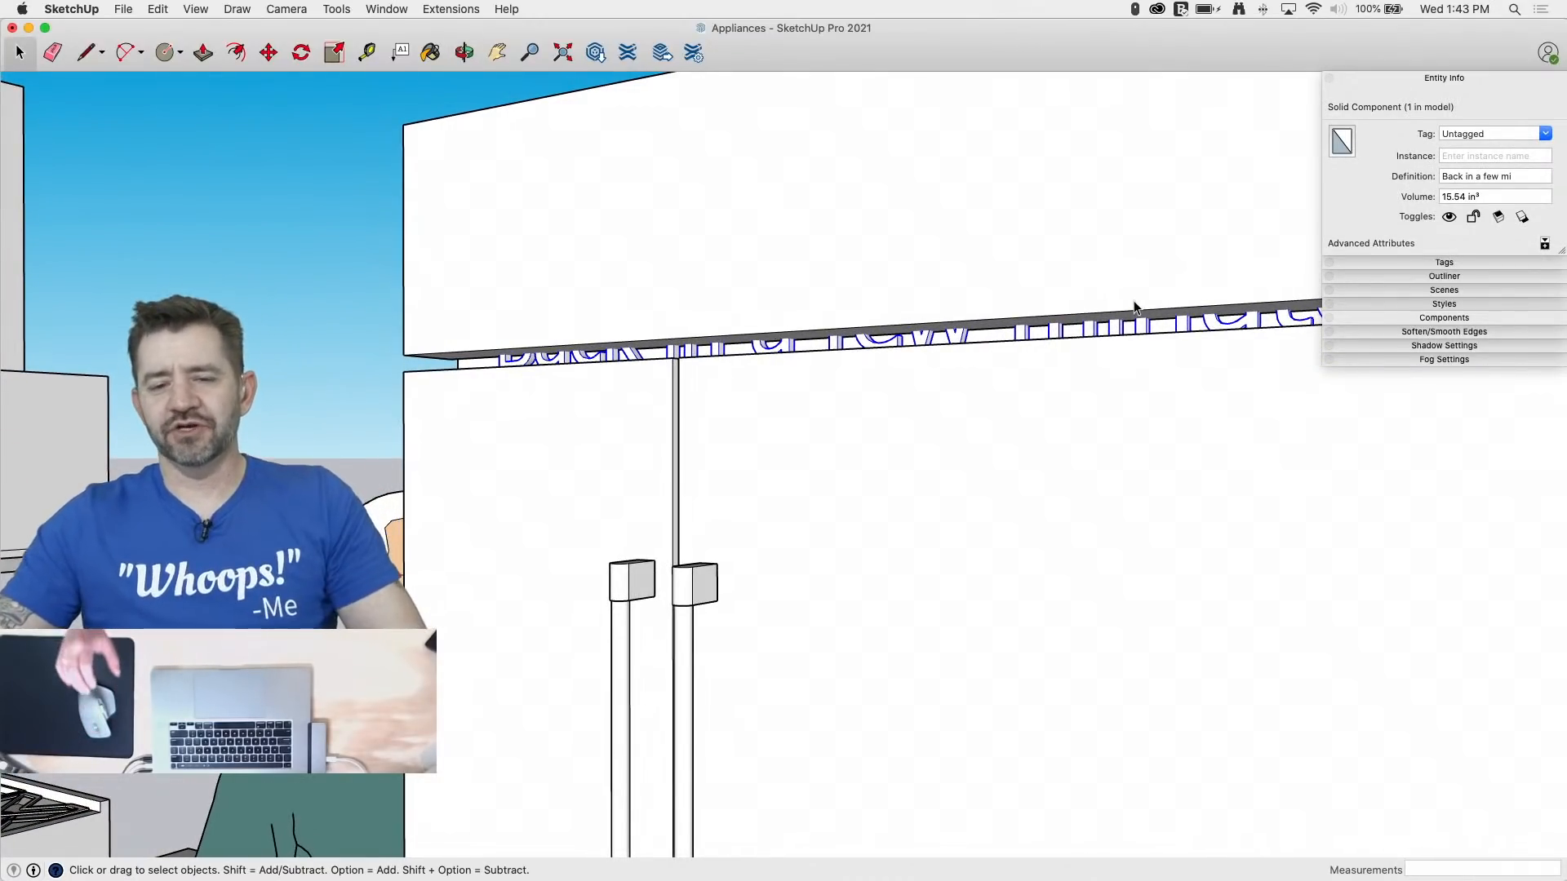
pyautogui.press('BackSpace')
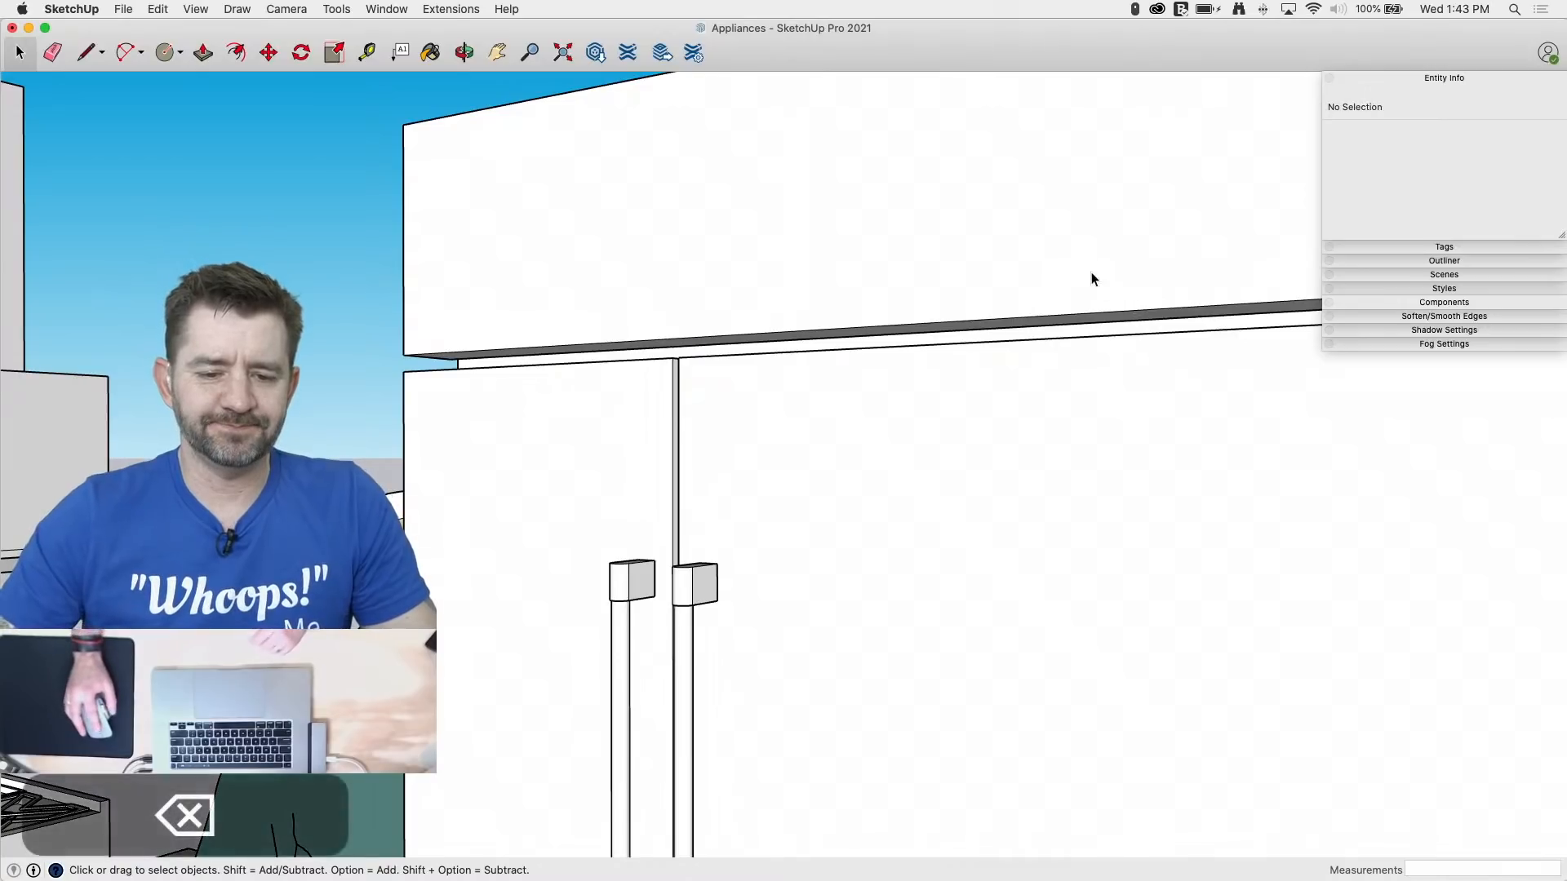
# Step: Draw a rectangle about 9 7/8" by 11 3/8" around the dispenser linework on the refrigerator elevation
pyautogui.scroll(-5, 1091, 276)
pyautogui.moveTo(1042, 217); pyautogui.dragTo(1165, 326, button='middle')
pyautogui.scroll(-5, 1112, 305)
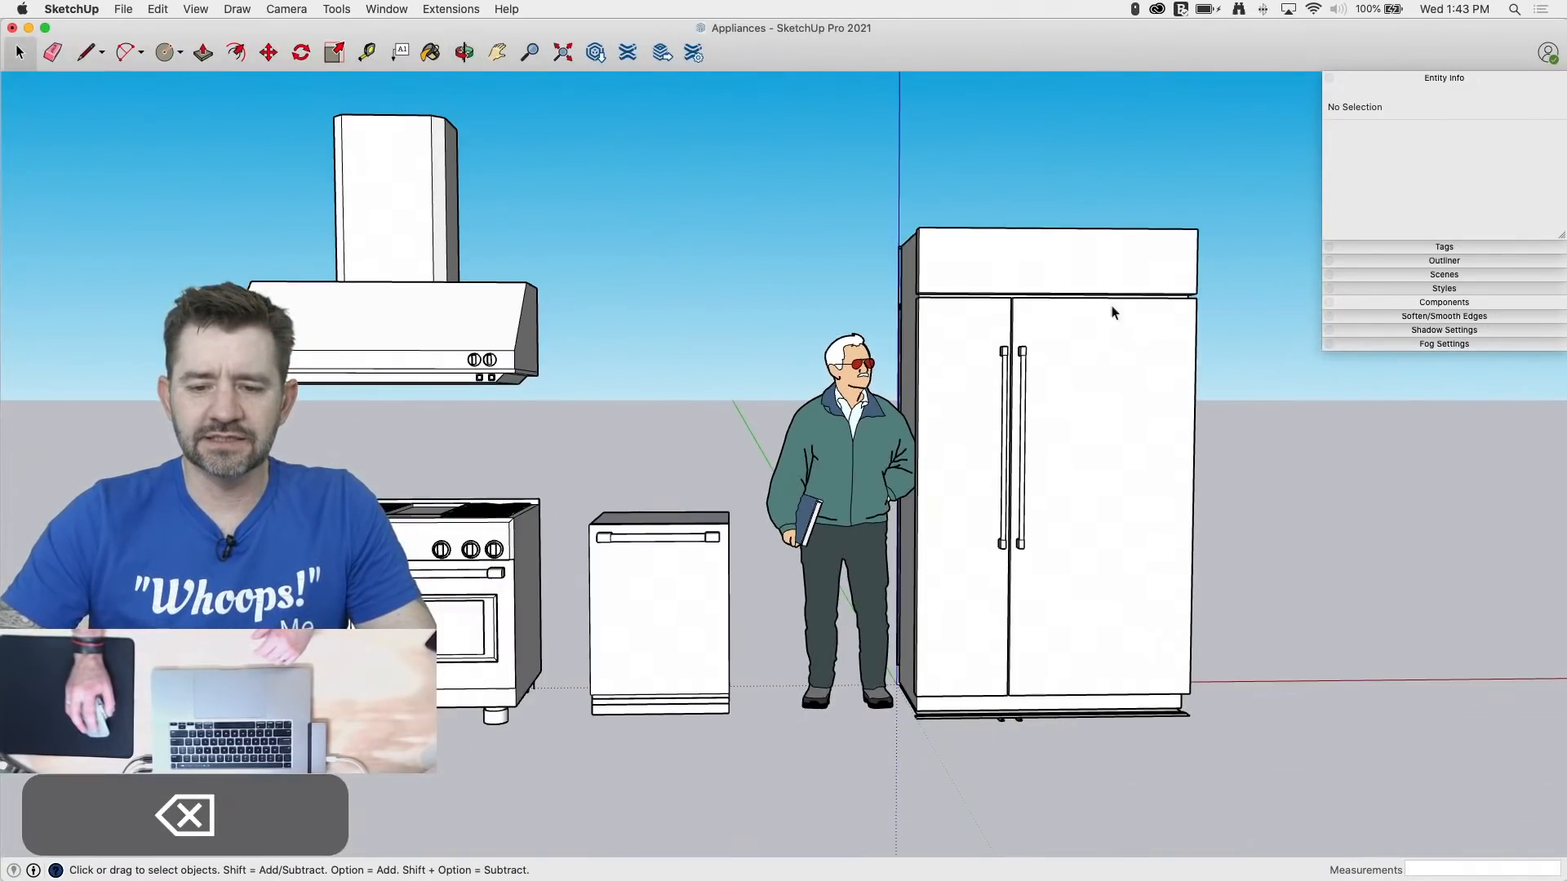
pyautogui.moveTo(1379, 555); pyautogui.dragTo(1154, 564, button='middle')
pyautogui.moveTo(1155, 564); pyautogui.dragTo(523, 680)
pyautogui.moveTo(523, 680); pyautogui.dragTo(368, 751, button='middle')
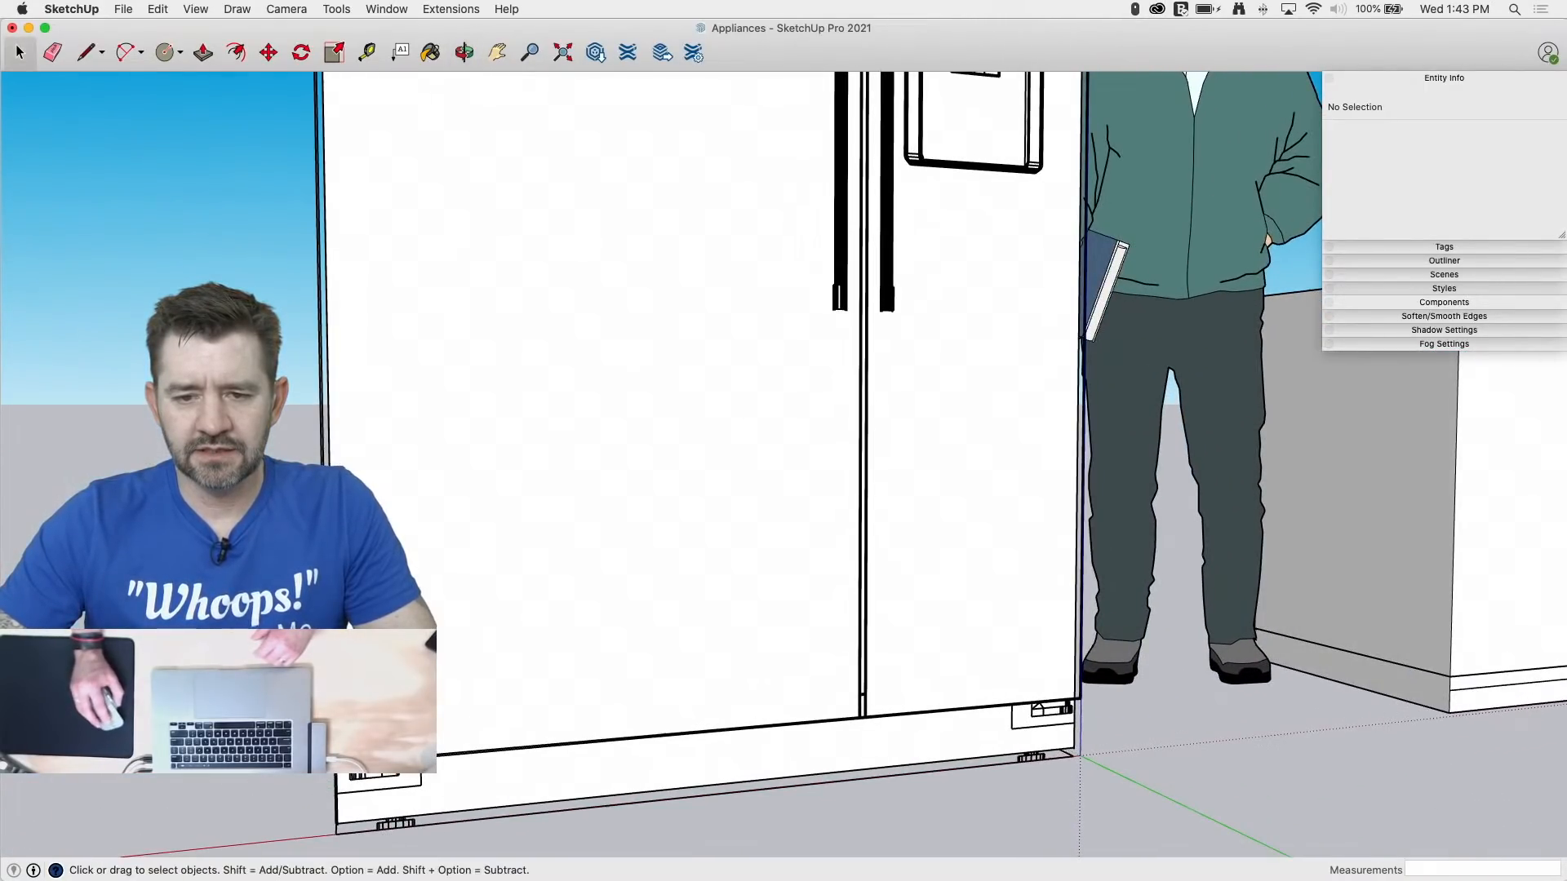
pyautogui.moveTo(849, 480); pyautogui.dragTo(640, 712, button='middle')
pyautogui.scroll(5, 811, 161)
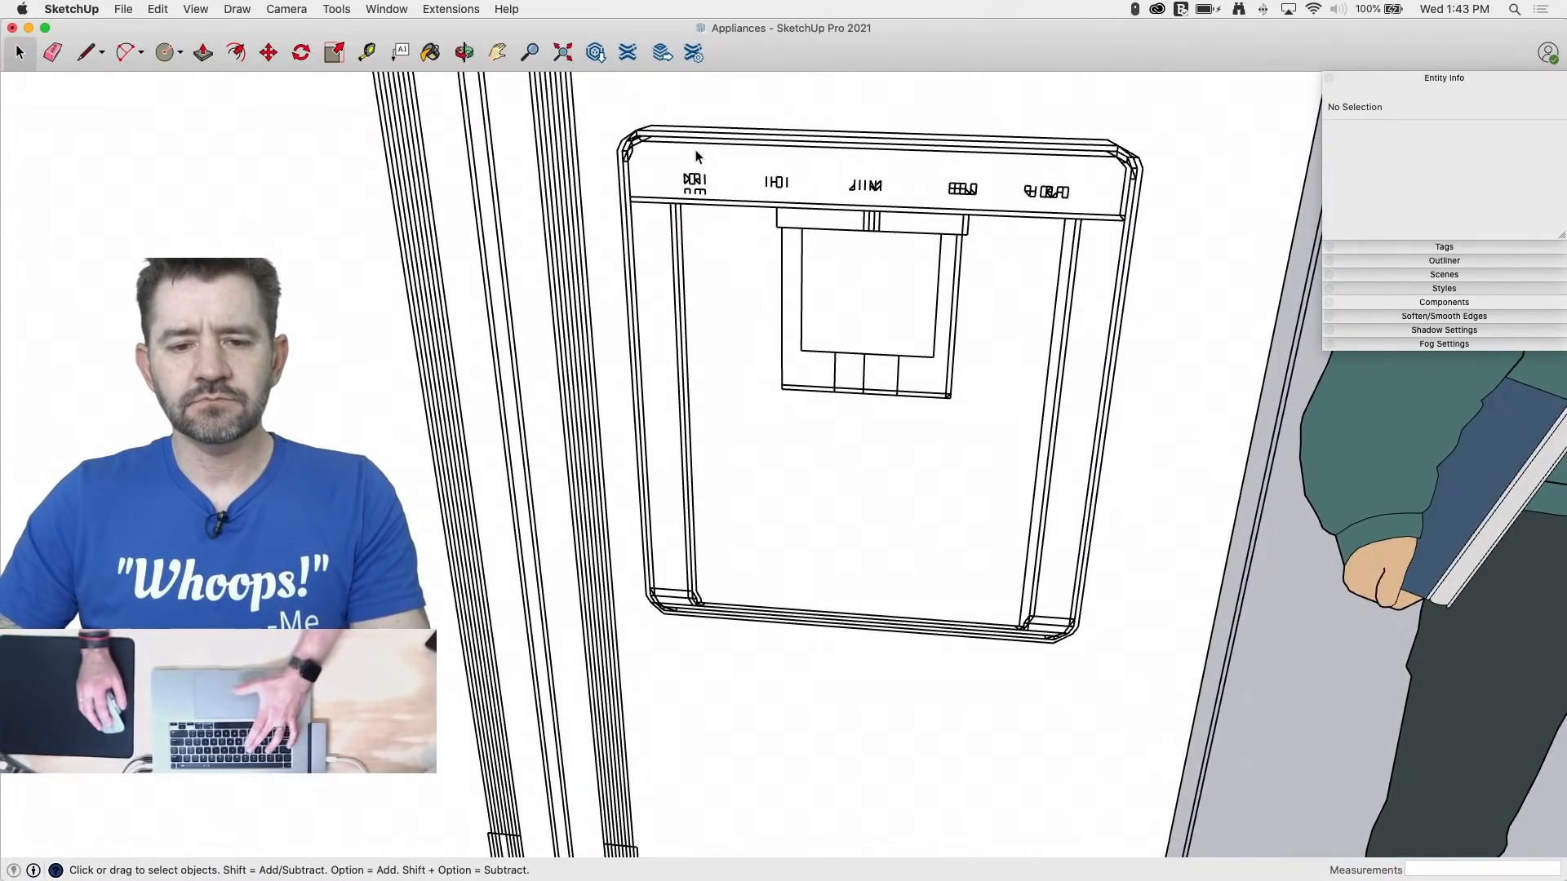
pyautogui.press('r')
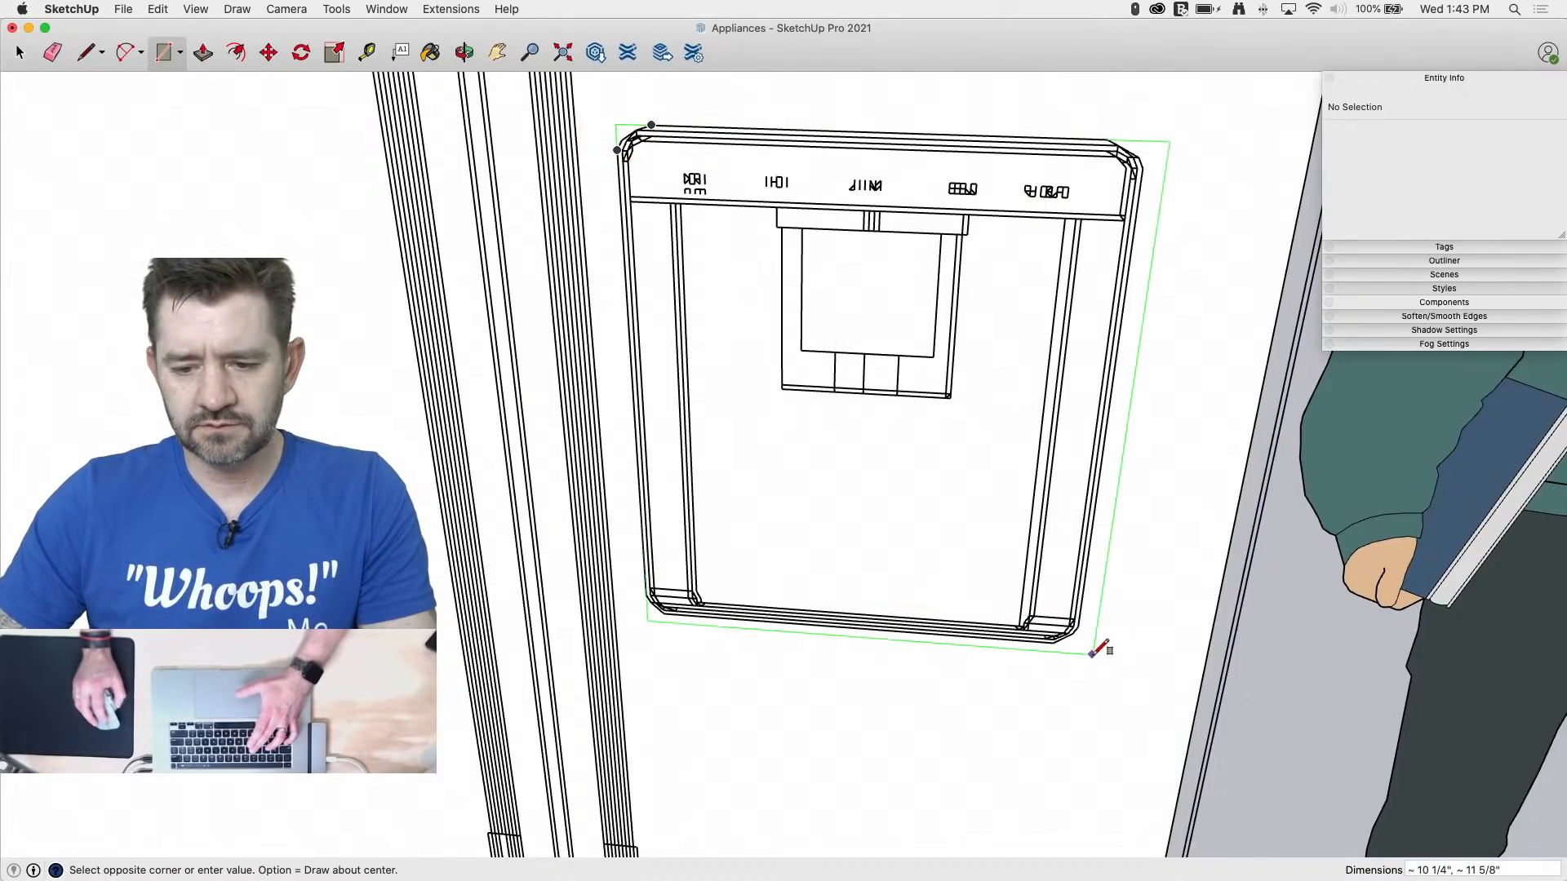
pyautogui.scroll(3, 1092, 655)
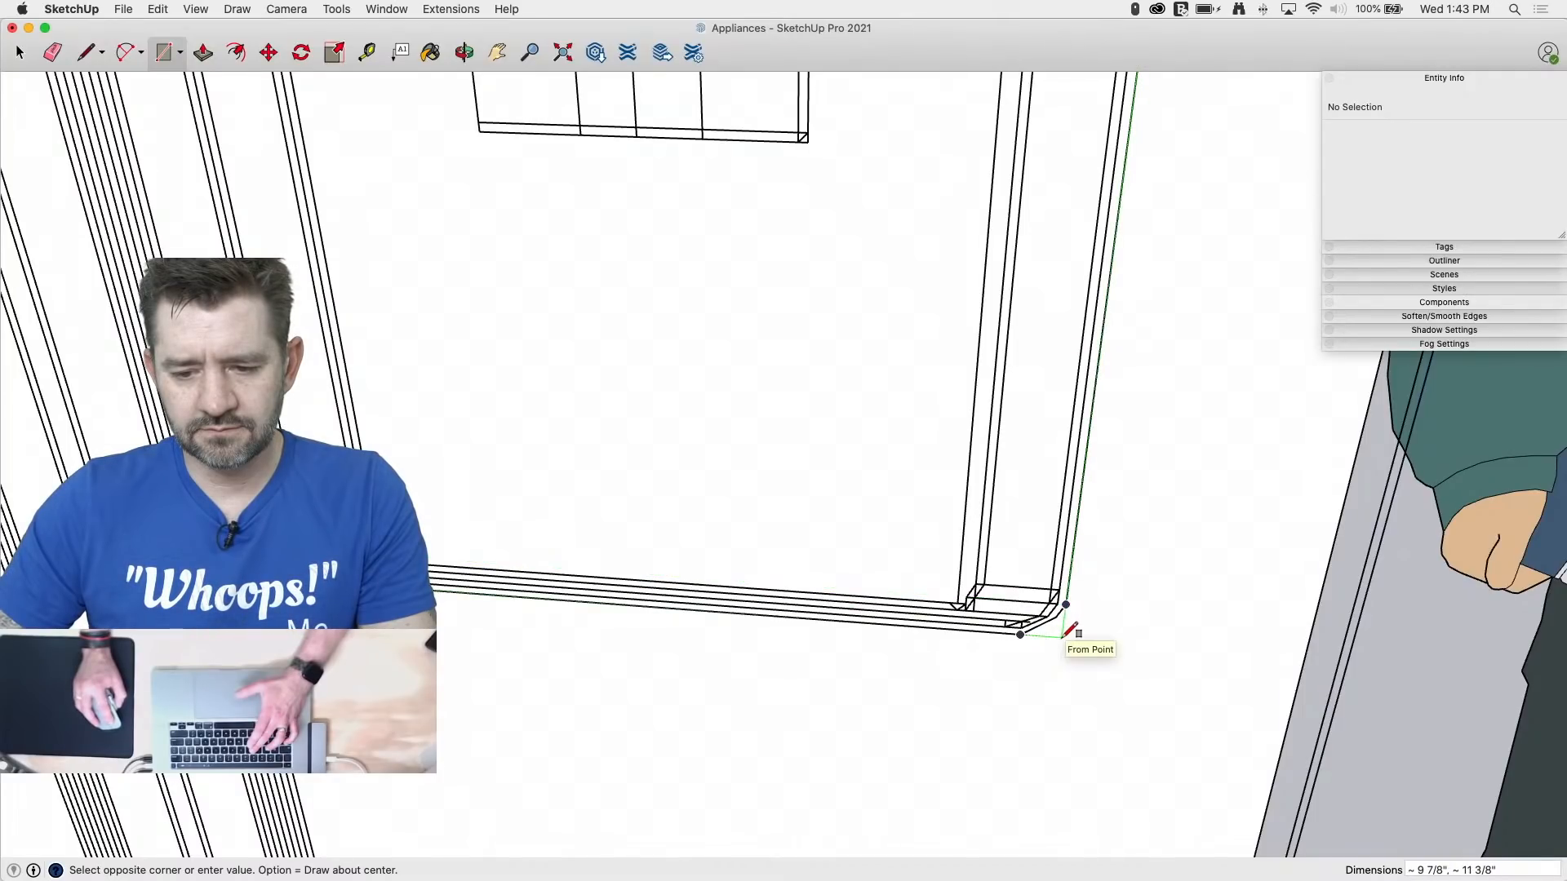
pyautogui.click(1066, 634)
pyautogui.scroll(-5, 1182, 604)
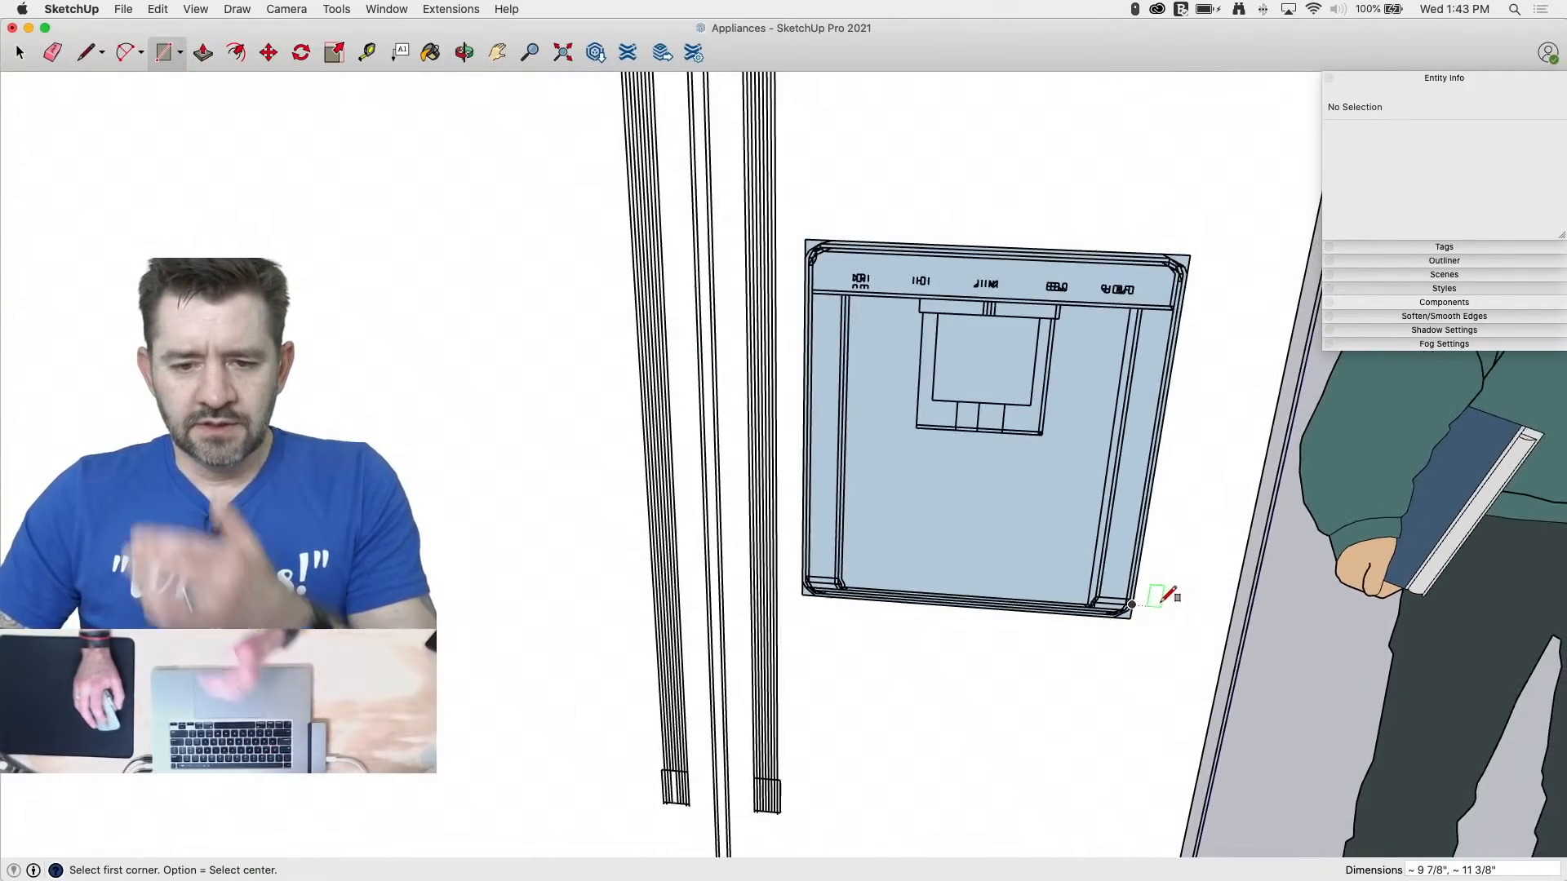
# Step: Draw a line about 9 7/8" long across the dispenser rectangle along the lower edge of its control strip
pyautogui.scroll(5, 848, 285)
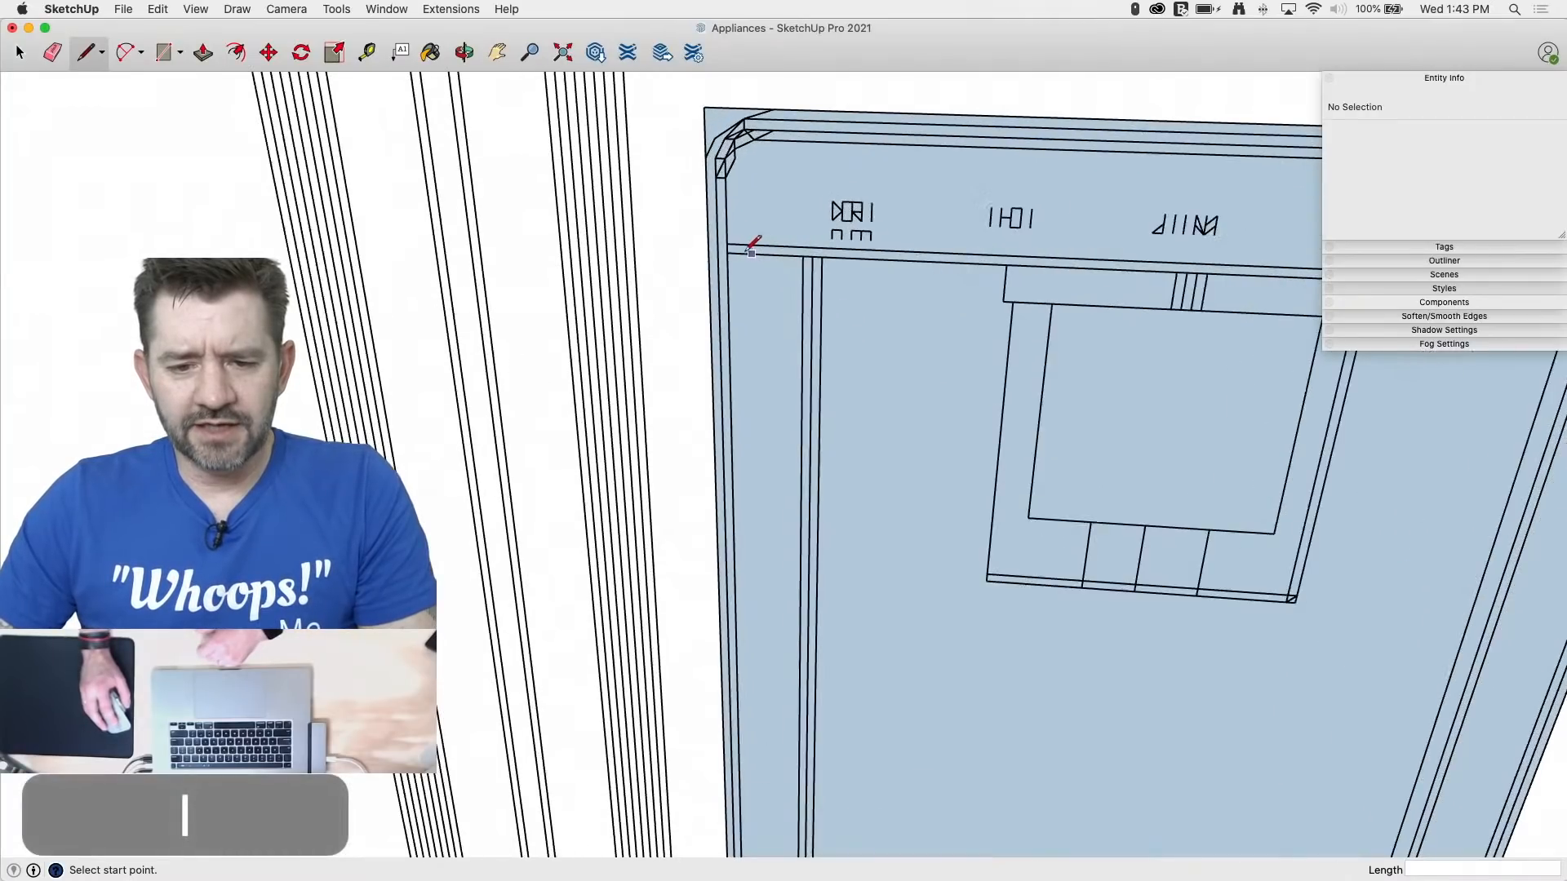
pyautogui.click(709, 250)
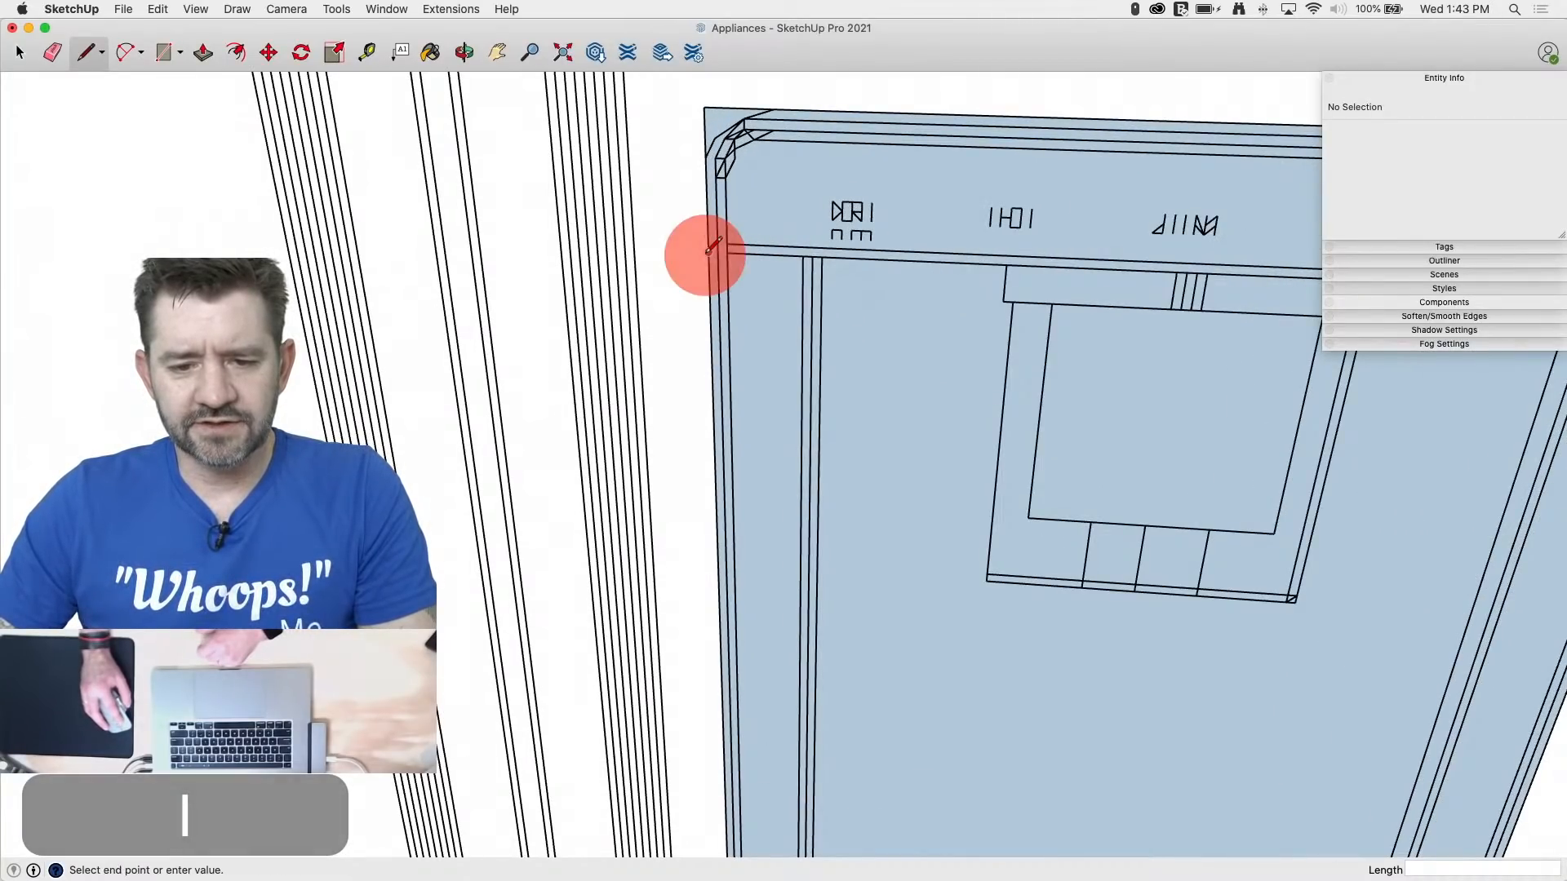
pyautogui.scroll(-4, 706, 250)
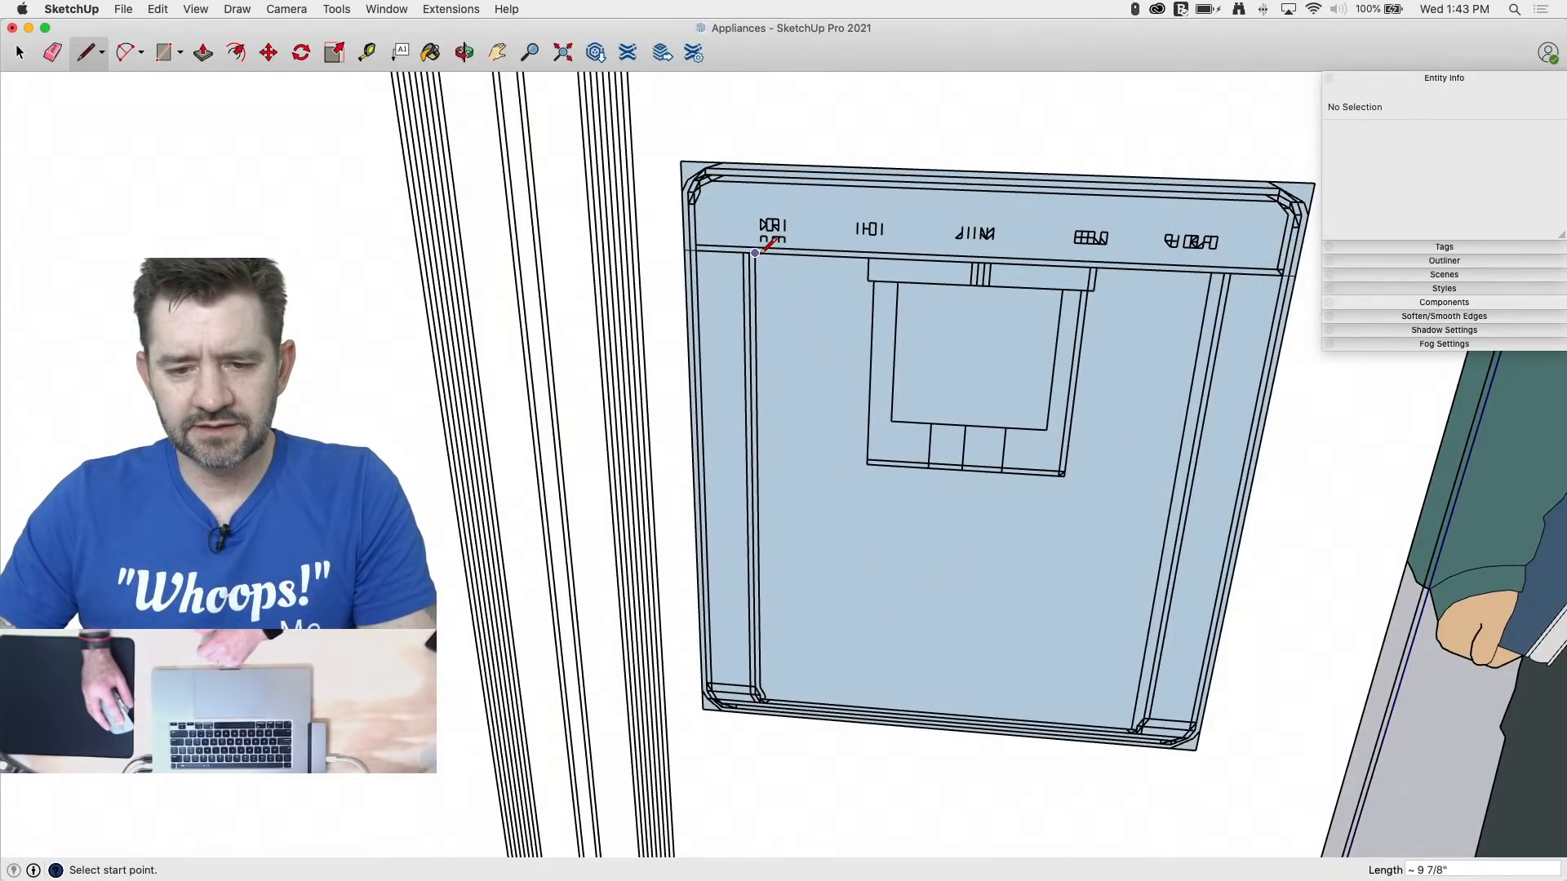
# Step: Trace the dispenser recess below the control strip, about 7 1/2" by 9 11/16", and draw rectangles over the spout strip and nested paddle outlines
pyautogui.click(768, 699)
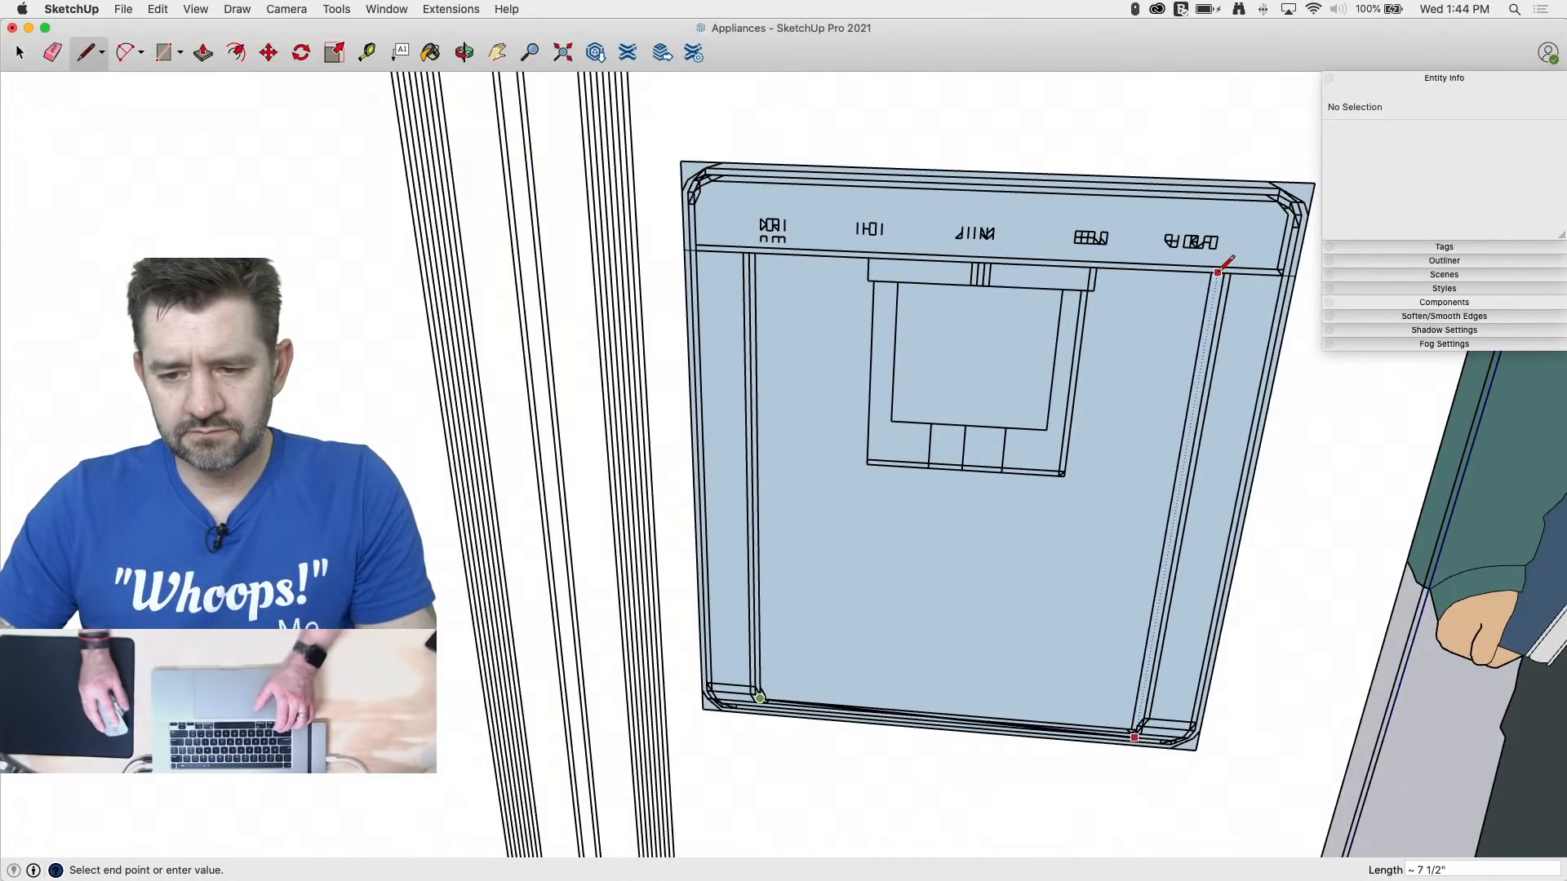
pyautogui.click(1220, 273)
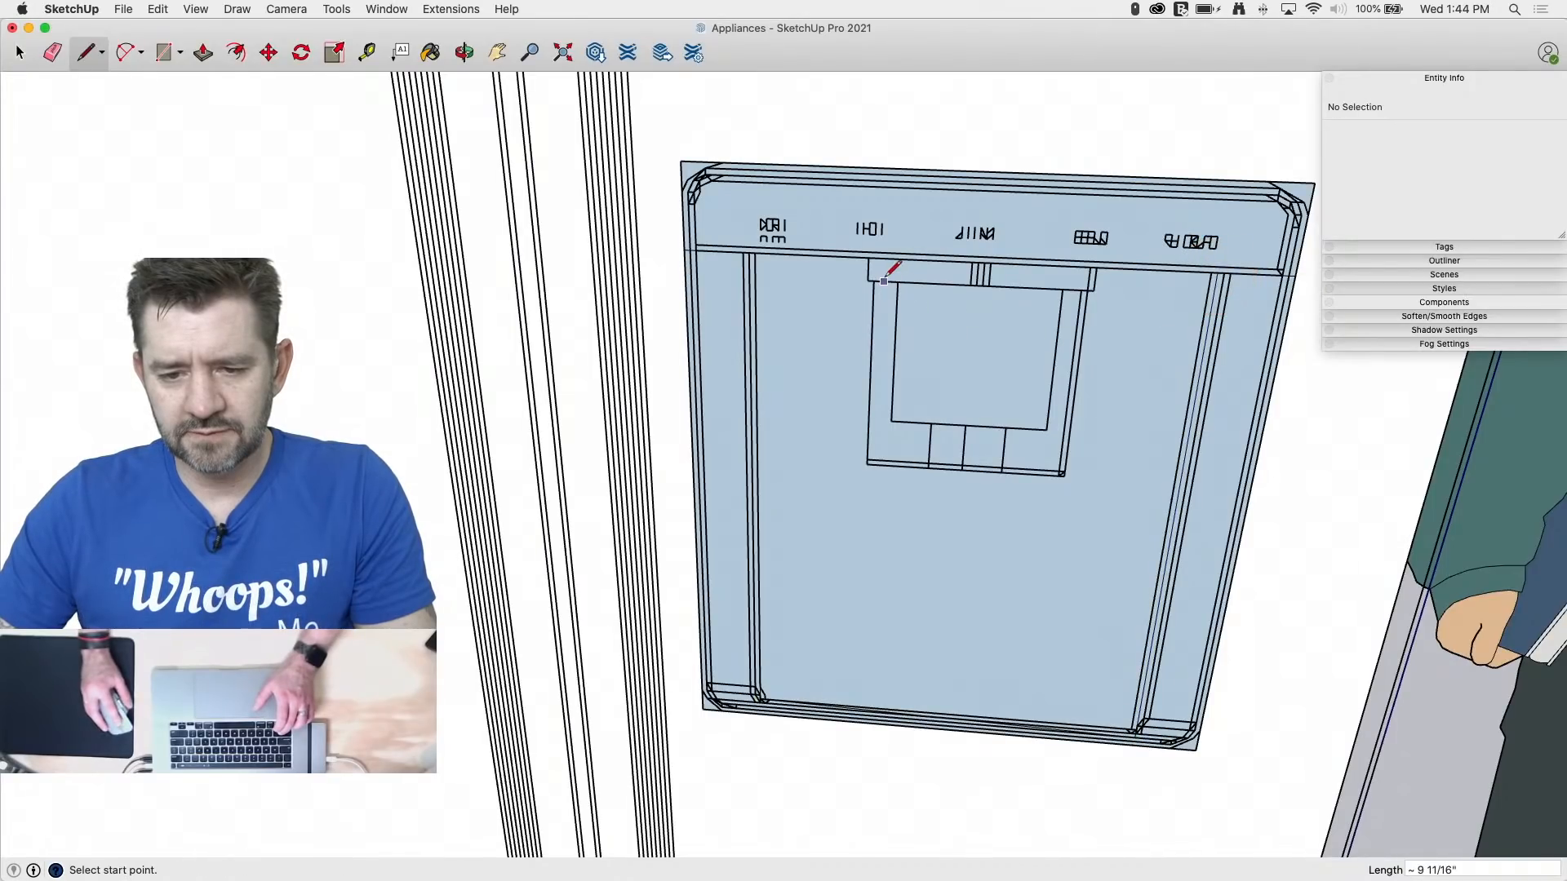
pyautogui.press('r')
pyautogui.click(868, 258)
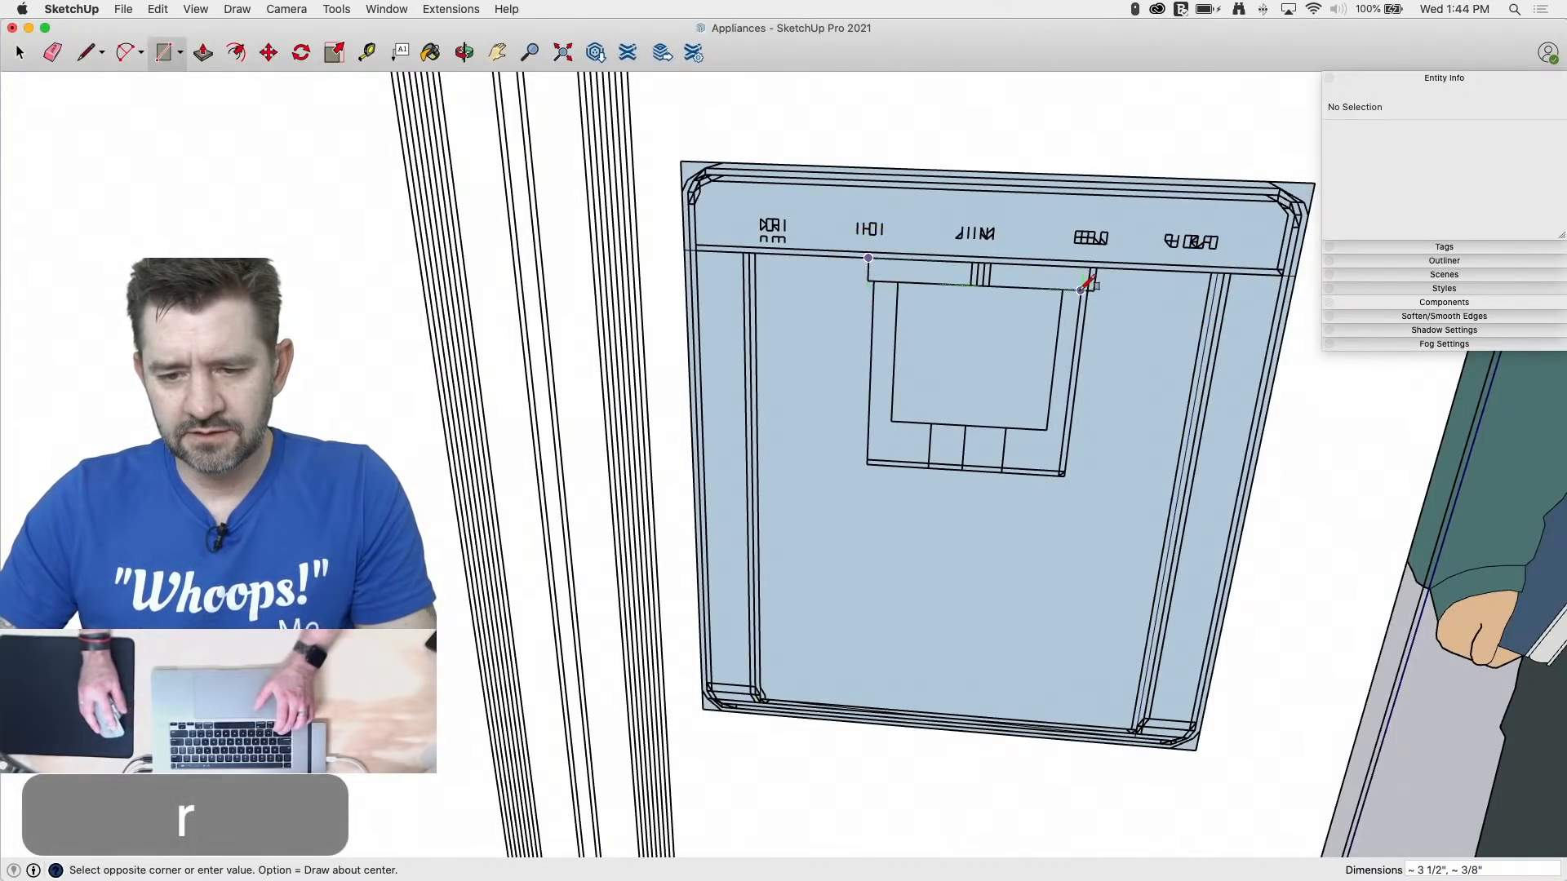
pyautogui.click(1093, 289)
pyautogui.click(873, 280)
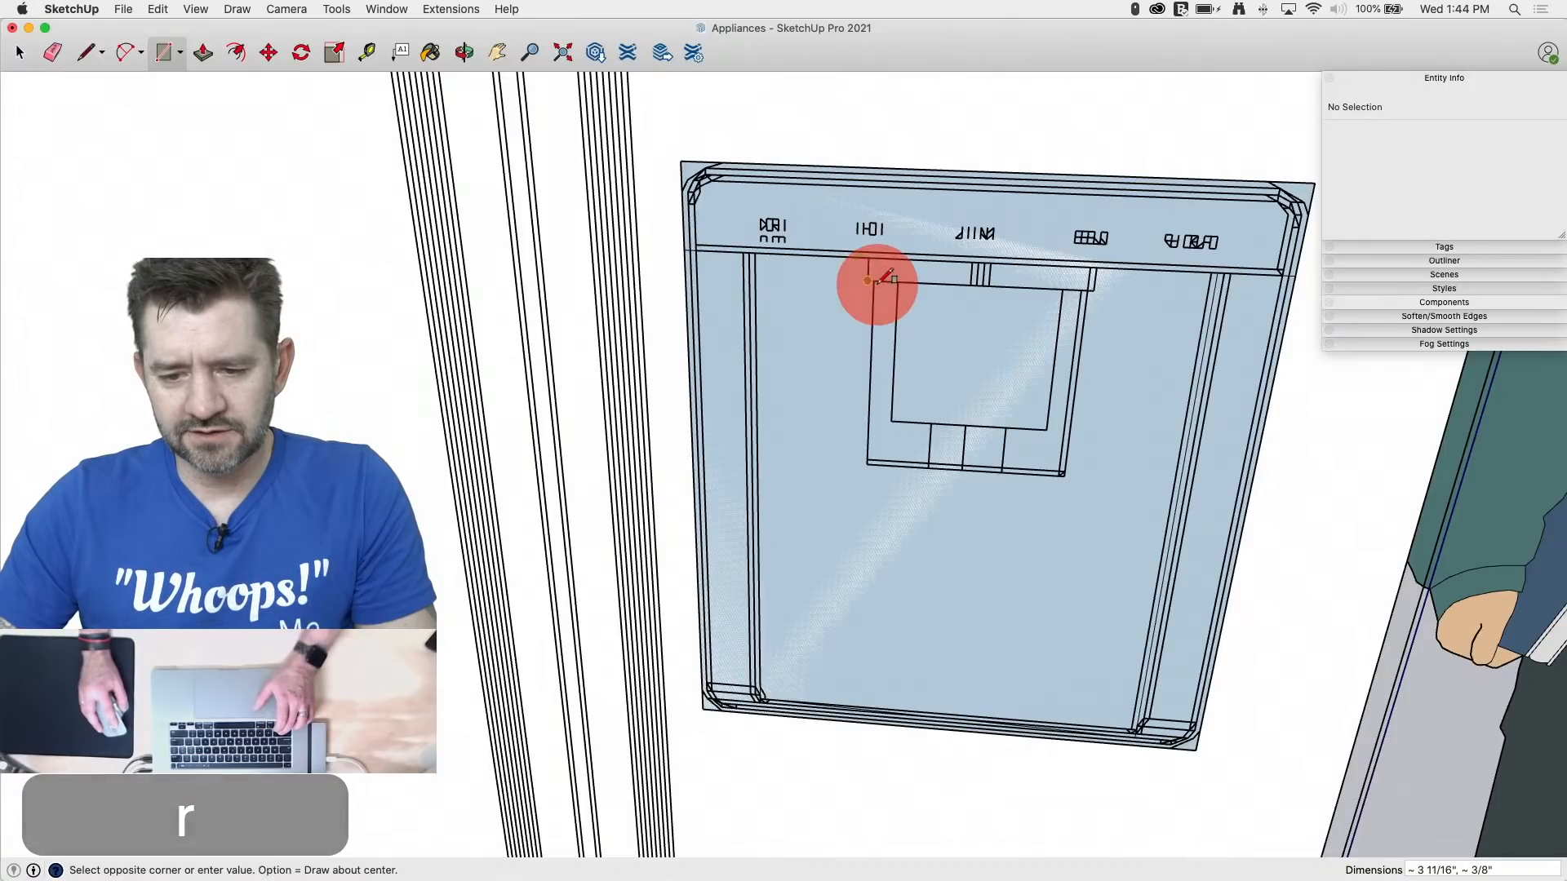
pyautogui.click(1065, 473)
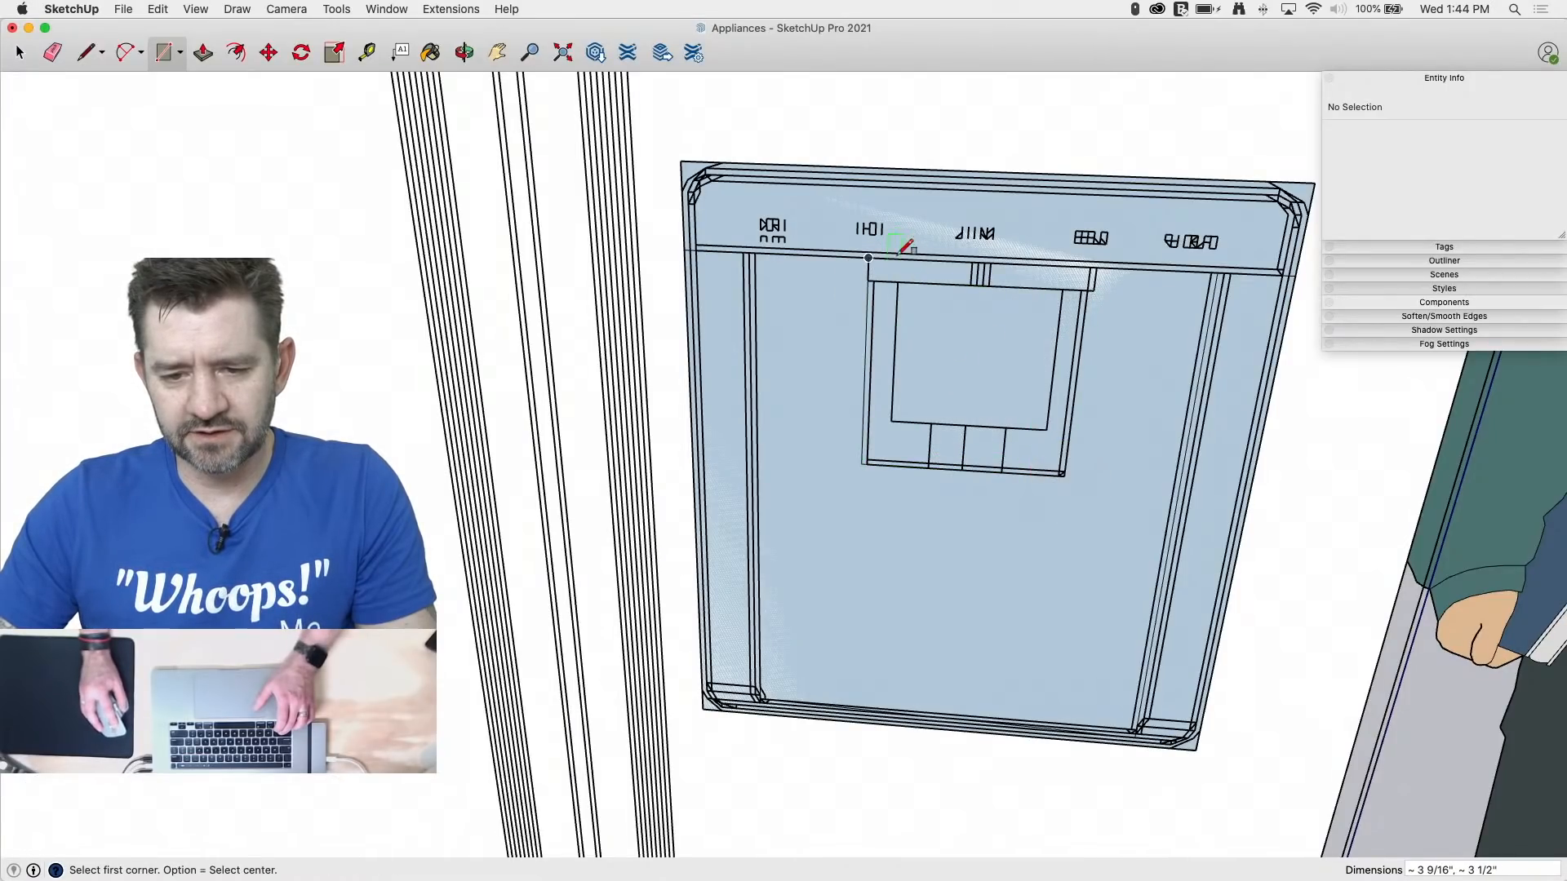
pyautogui.click(1047, 429)
# Step: Move all the traced dispenser faces about 2' 1 13/16" along the green axis onto the front of the narrower refrigerator door
pyautogui.press('space')
pyautogui.tripleClick(1138, 415)
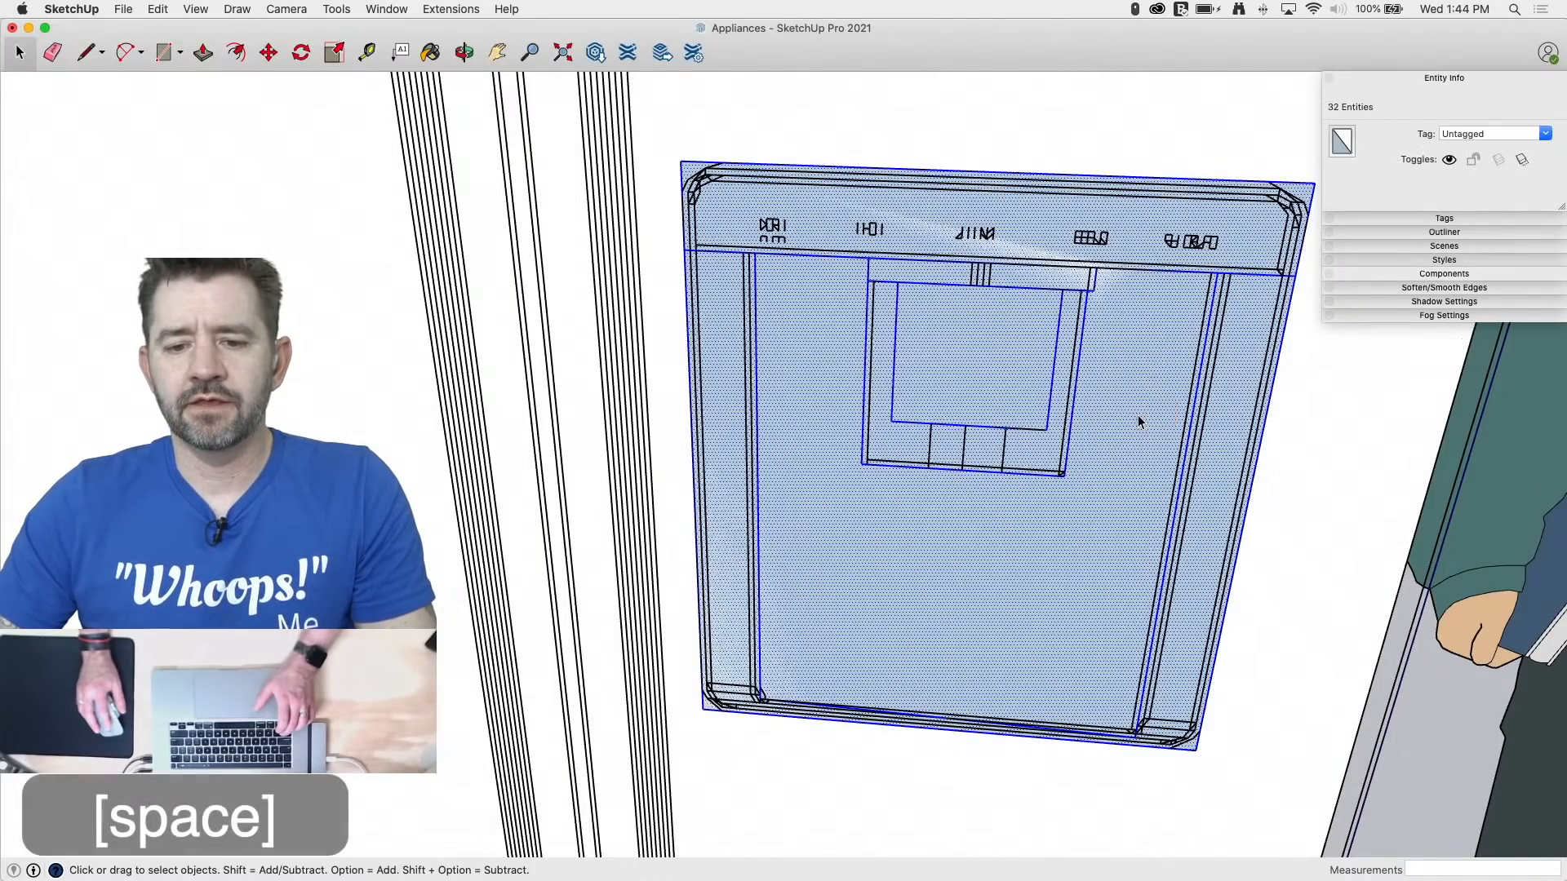
pyautogui.press('m')
pyautogui.scroll(-3, 1015, 682)
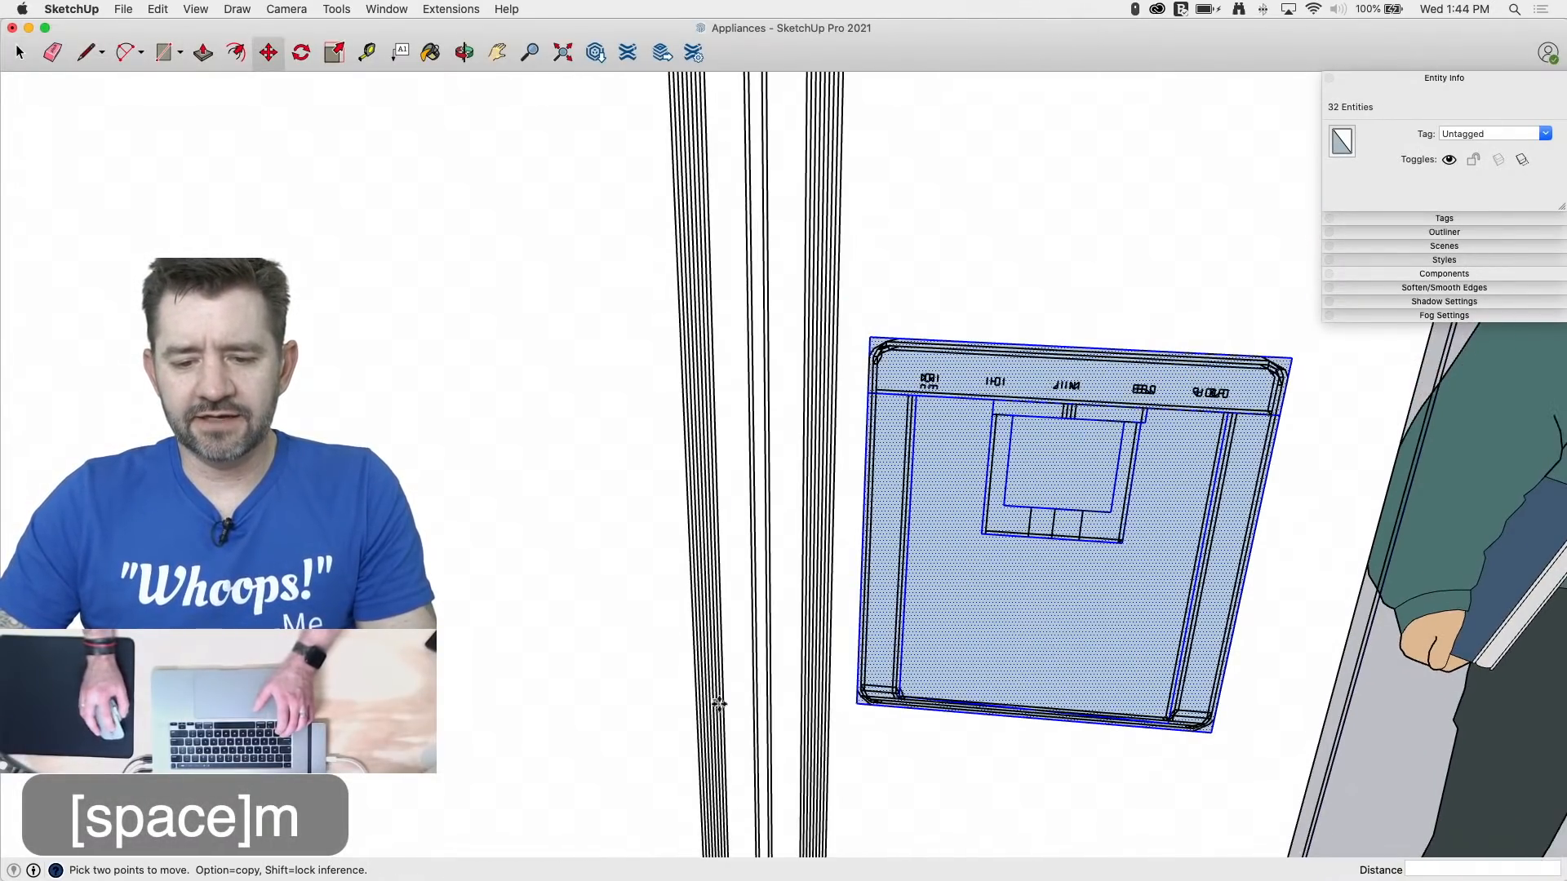
pyautogui.click(857, 703)
pyautogui.moveTo(682, 634); pyautogui.dragTo(1387, 649, button='middle')
pyautogui.scroll(-5, 1391, 648)
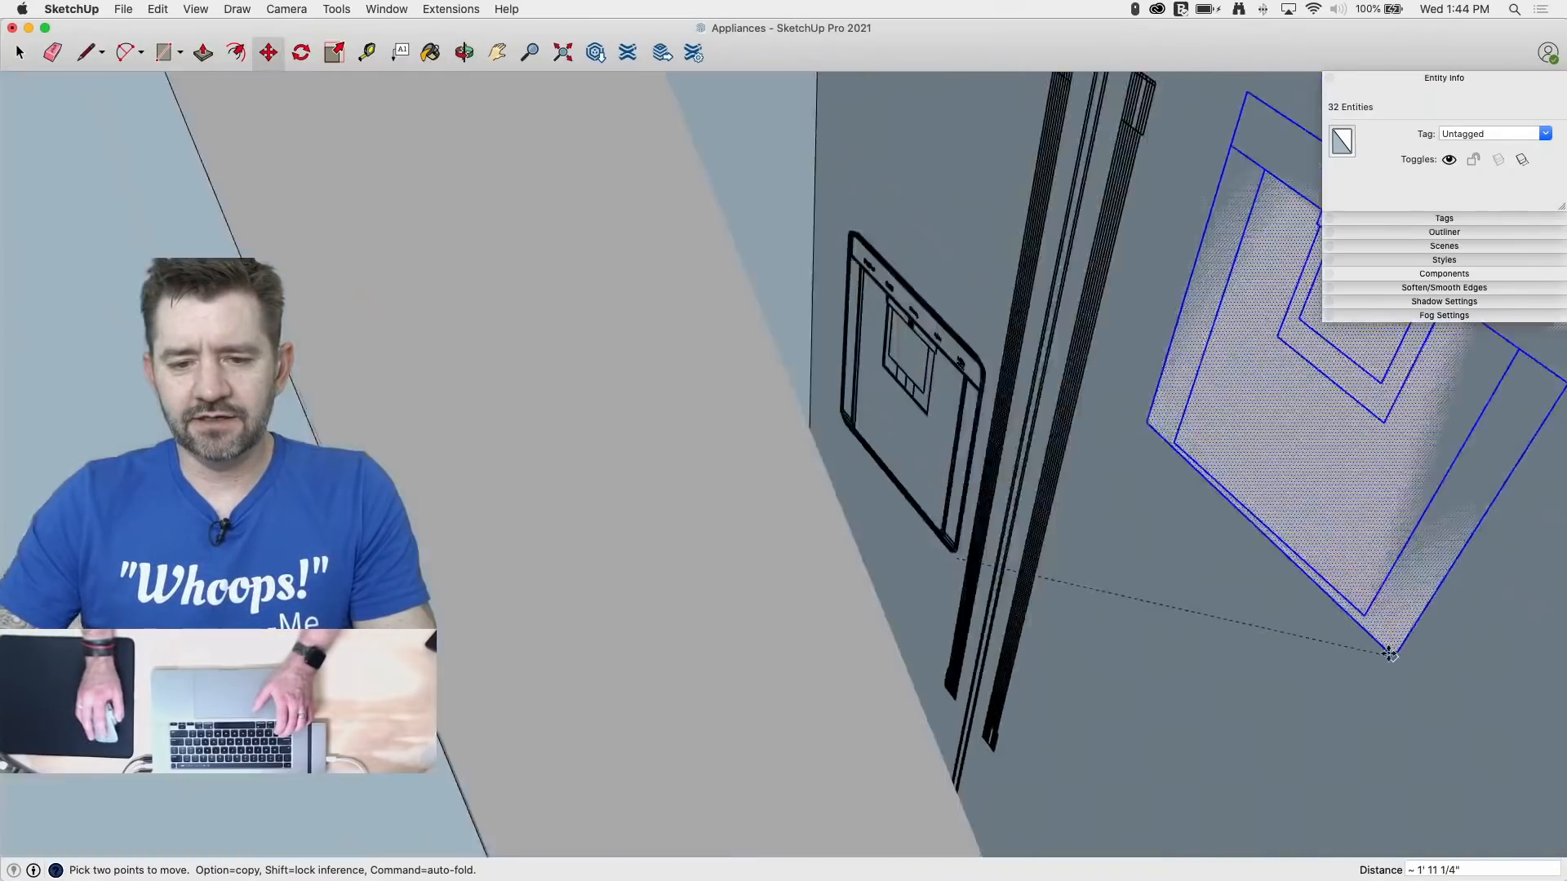
pyautogui.scroll(-10, 1374, 622)
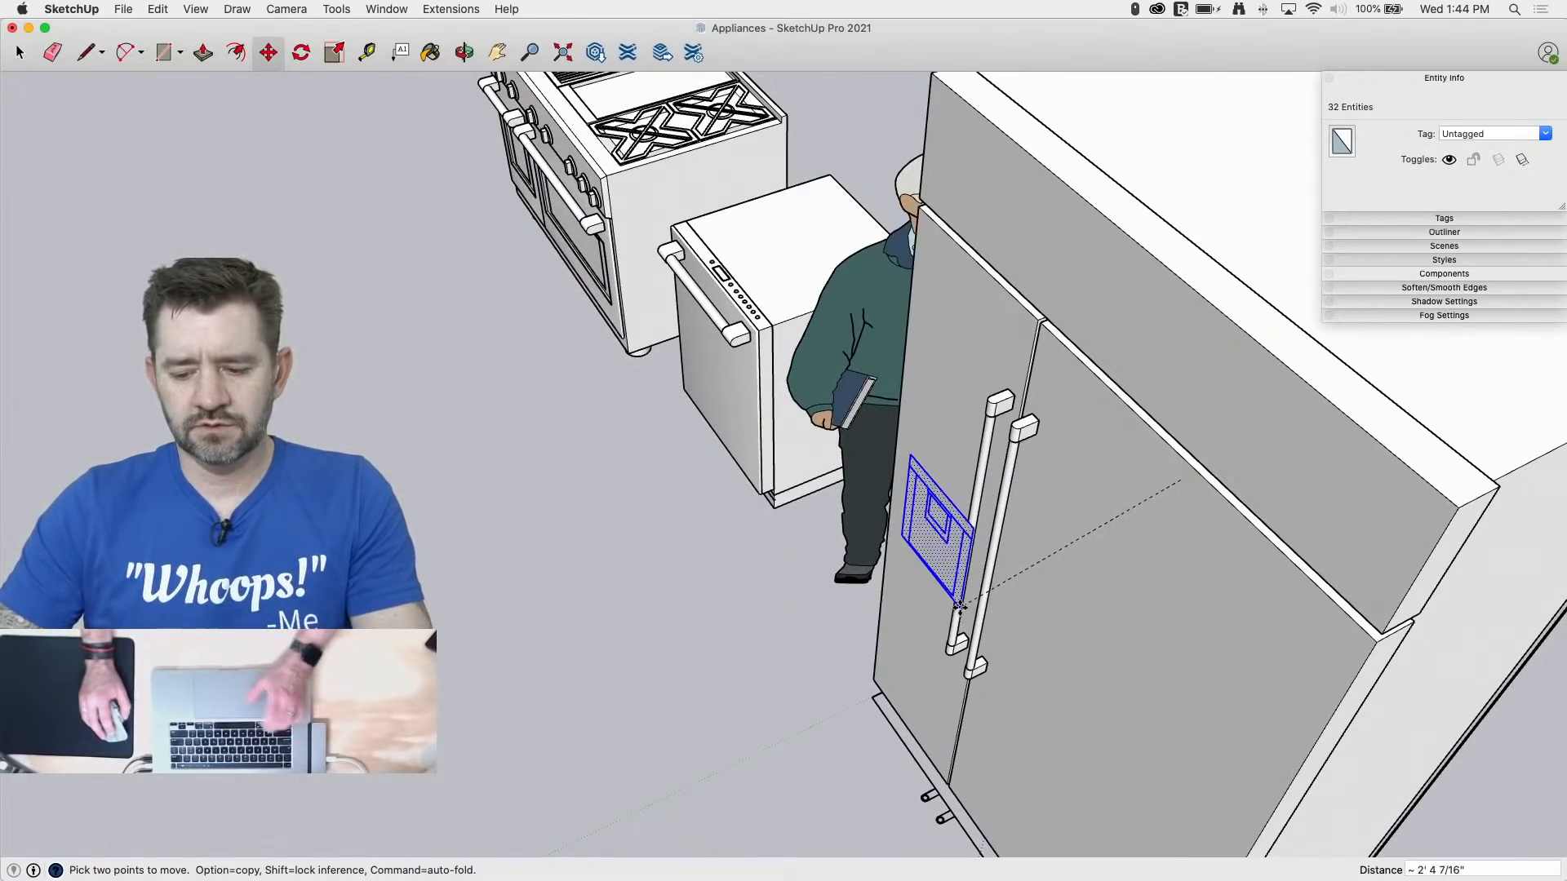
pyautogui.press('Left')
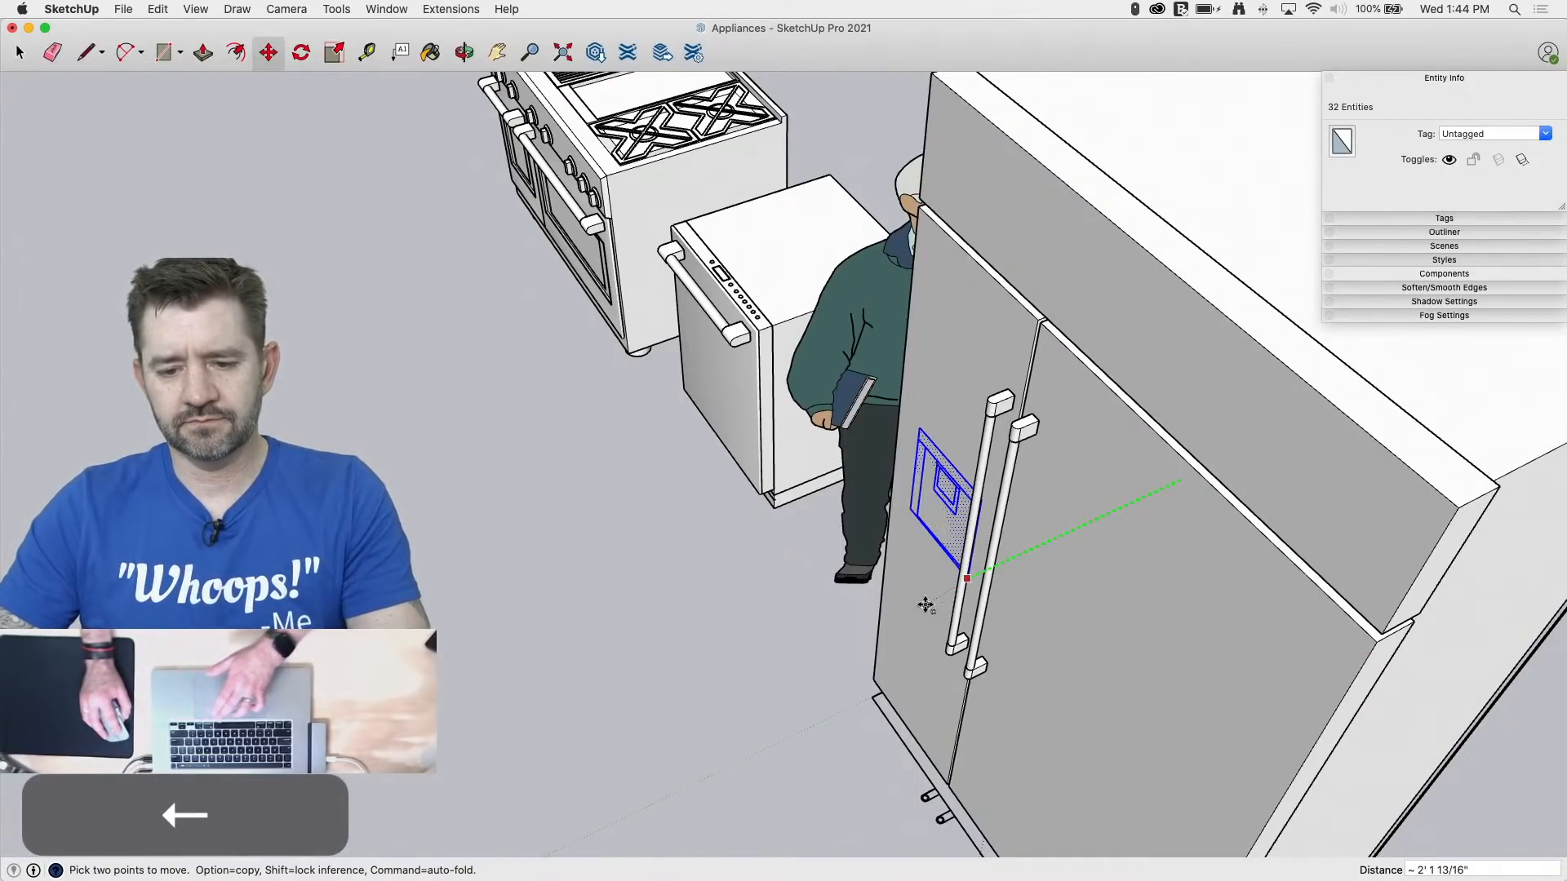
pyautogui.click(894, 548)
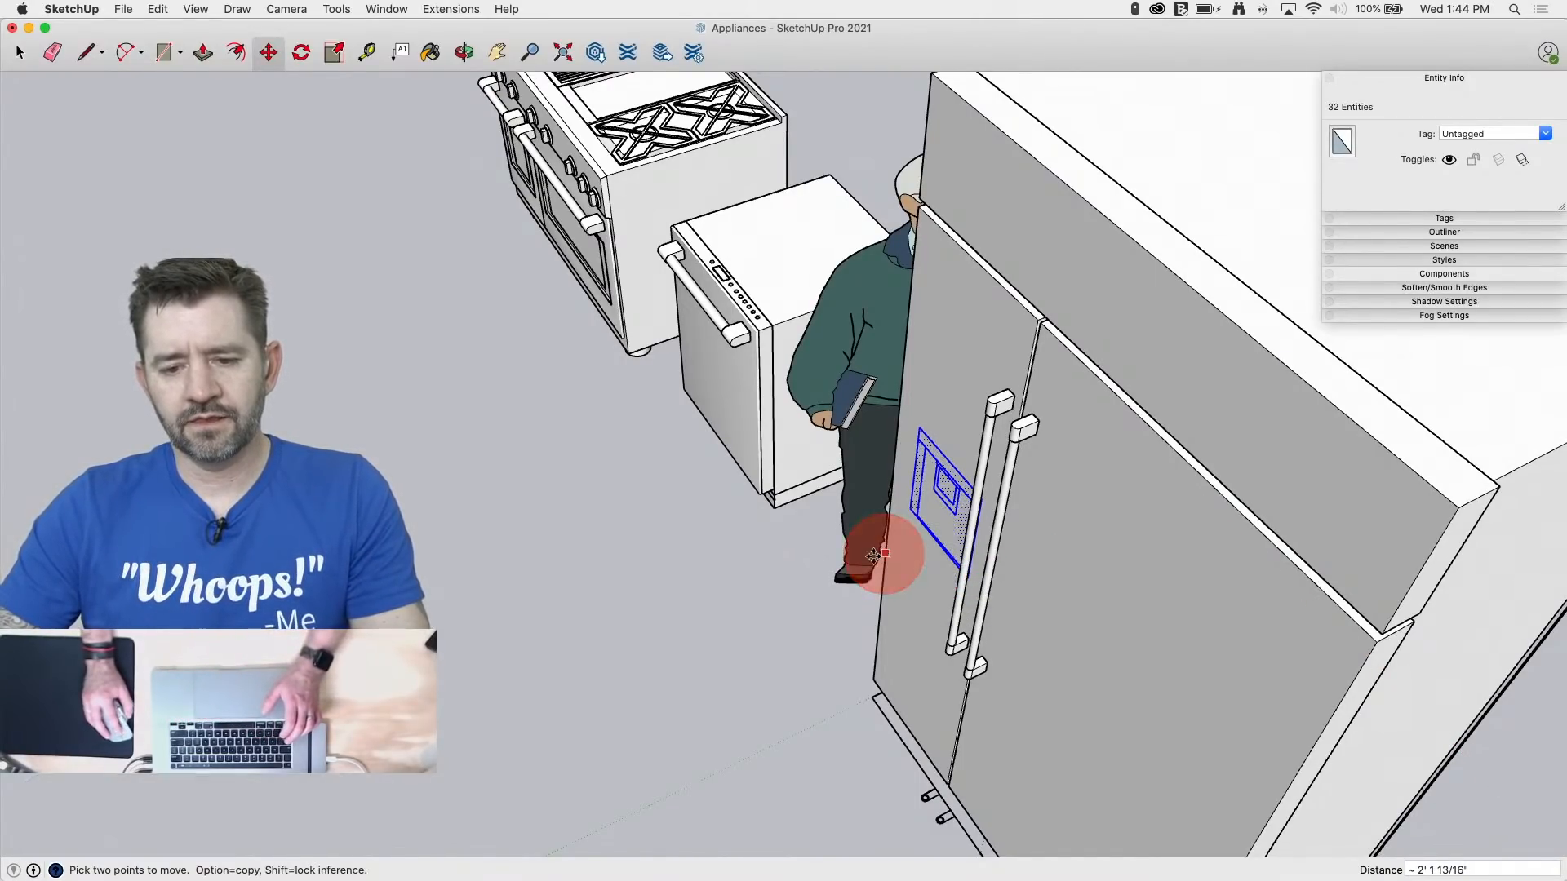
pyautogui.moveTo(894, 548); pyautogui.dragTo(1053, 499, button='middle')
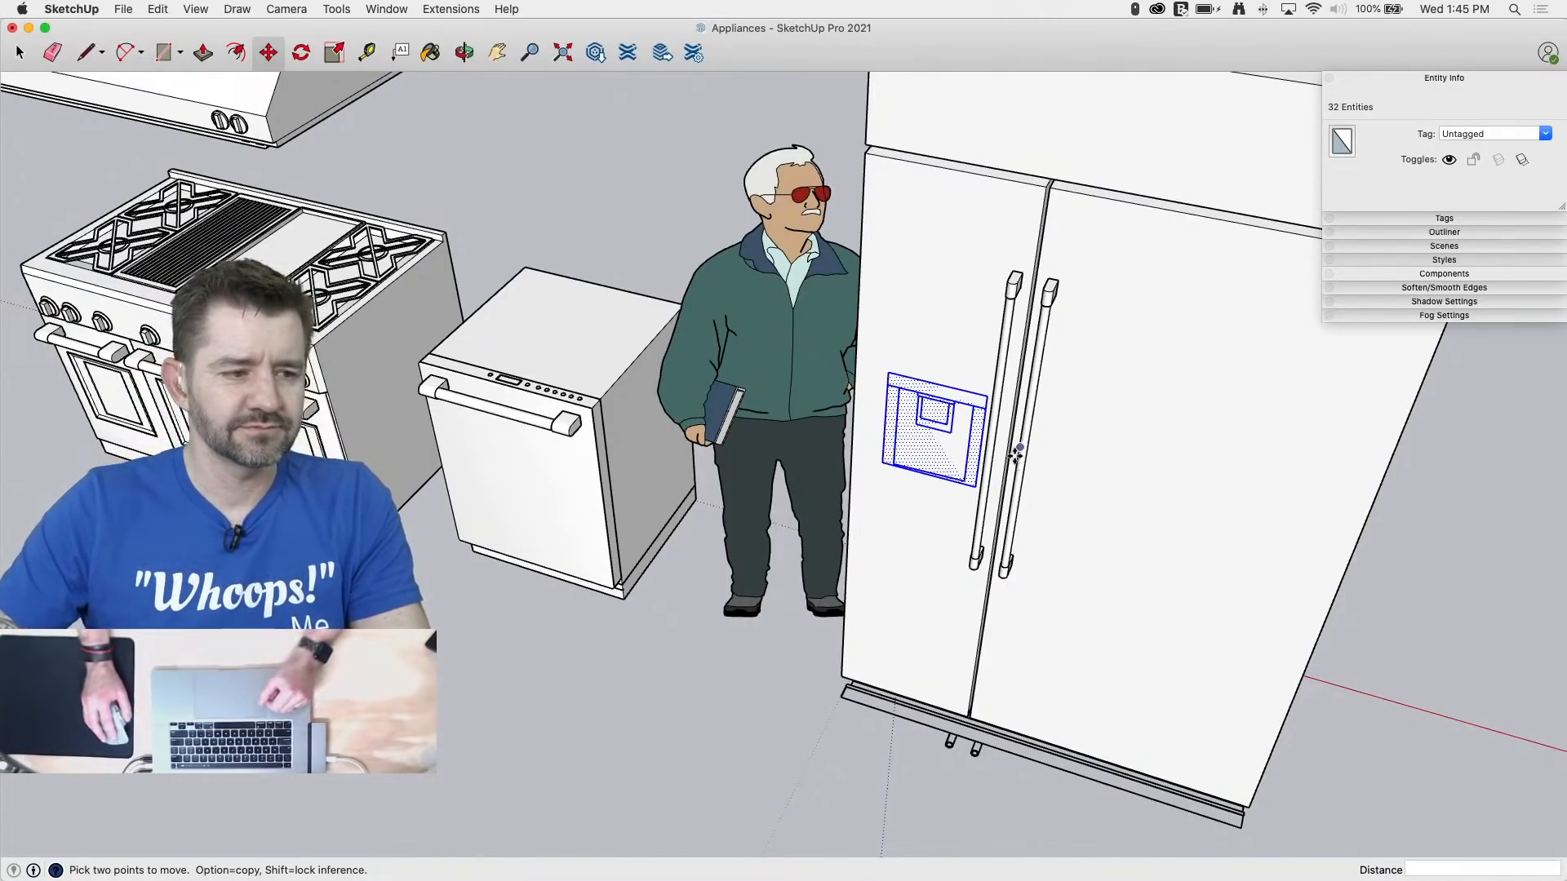
pyautogui.moveTo(1016, 453)
pyautogui.mouseDown(button='middle')
pyautogui.moveTo(1228, 475)
pyautogui.moveTo(1161, 399)
pyautogui.mouseUp(button='middle')
pyautogui.scroll(5, 980, 393)
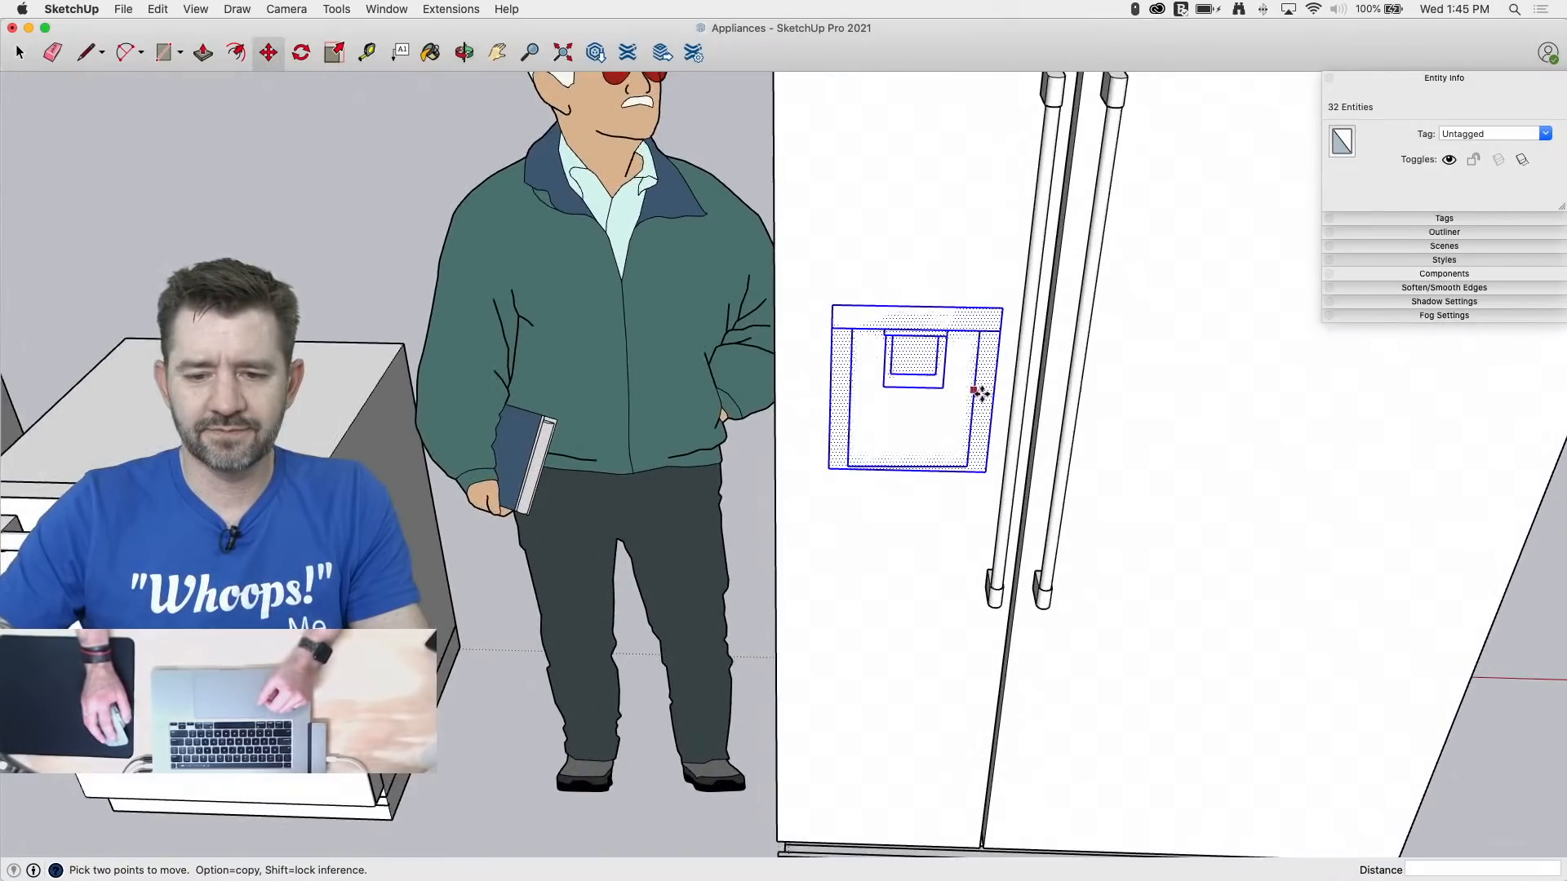
pyautogui.moveTo(988, 364); pyautogui.dragTo(949, 311, button='middle')
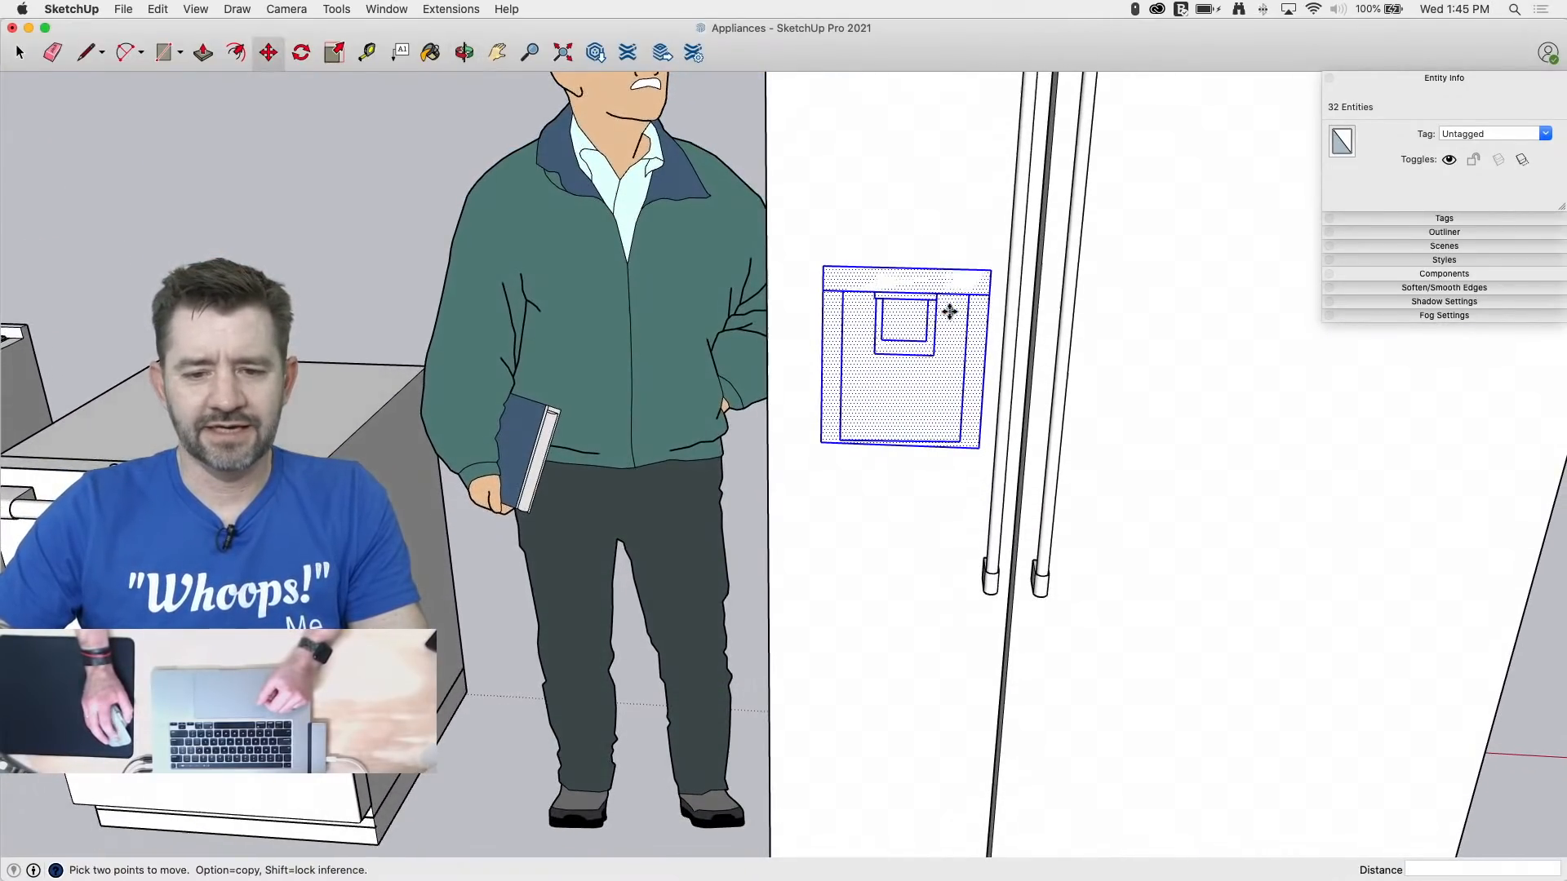
pyautogui.scroll(5, 814, 280)
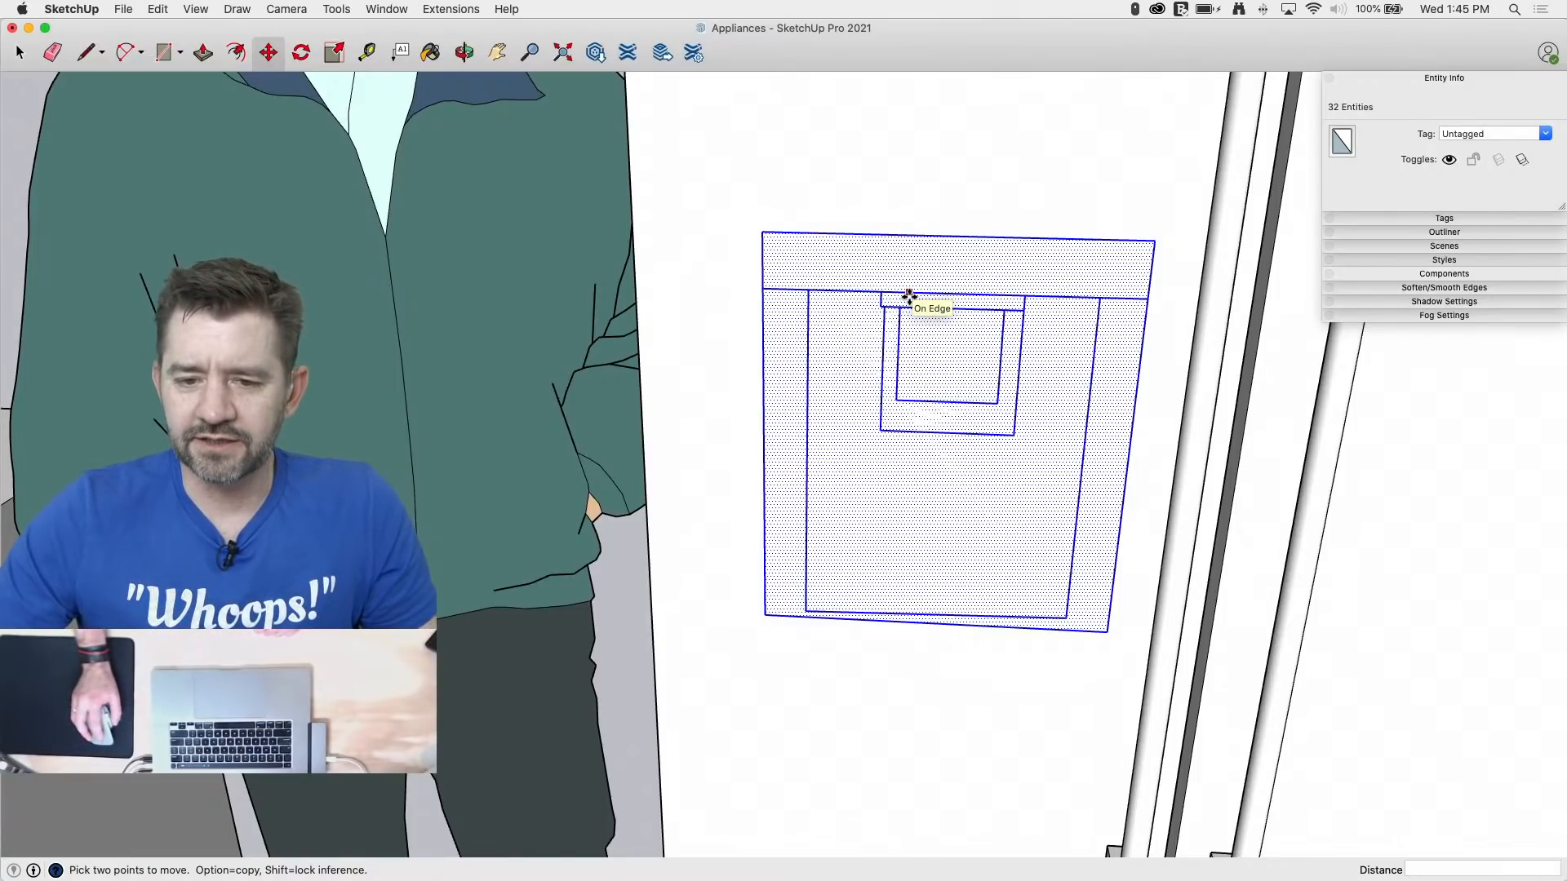
pyautogui.press('l')
pyautogui.click(868, 234)
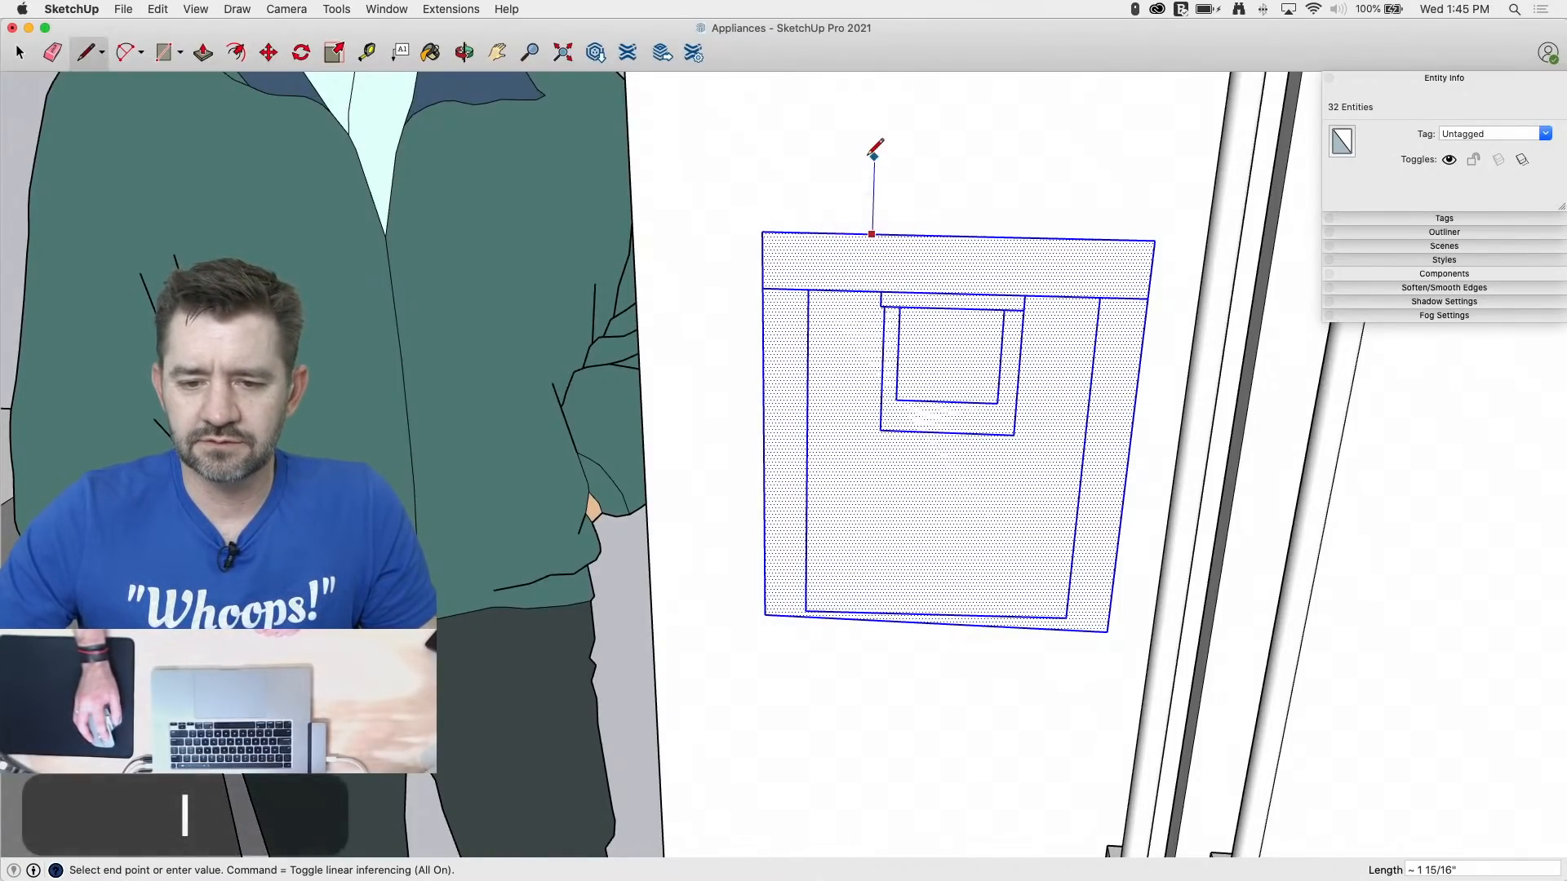
pyautogui.press('Right')
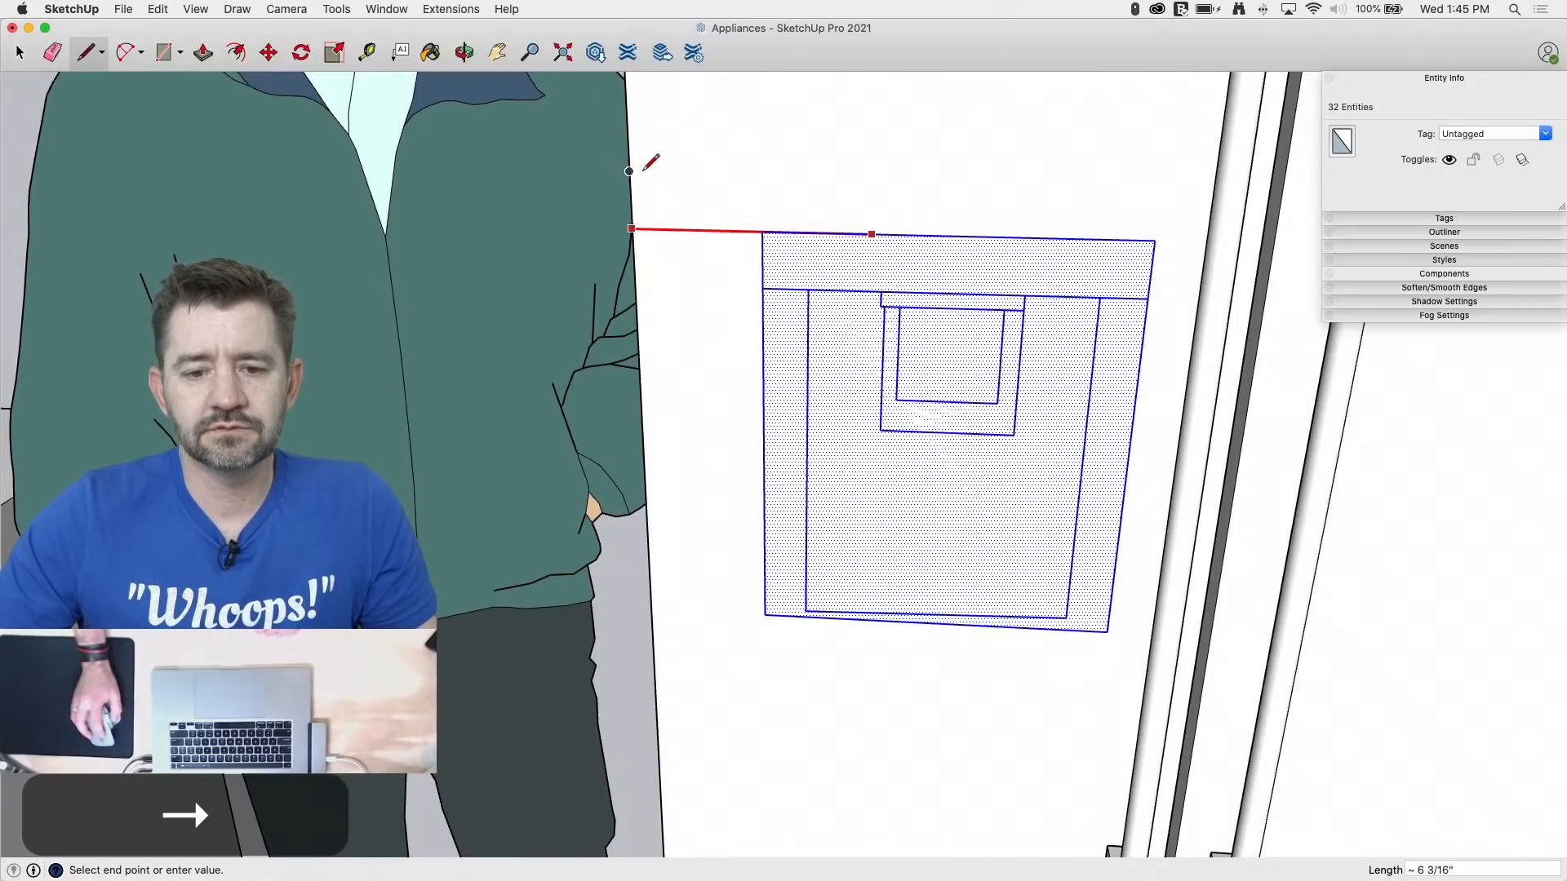
pyautogui.press('Escape')
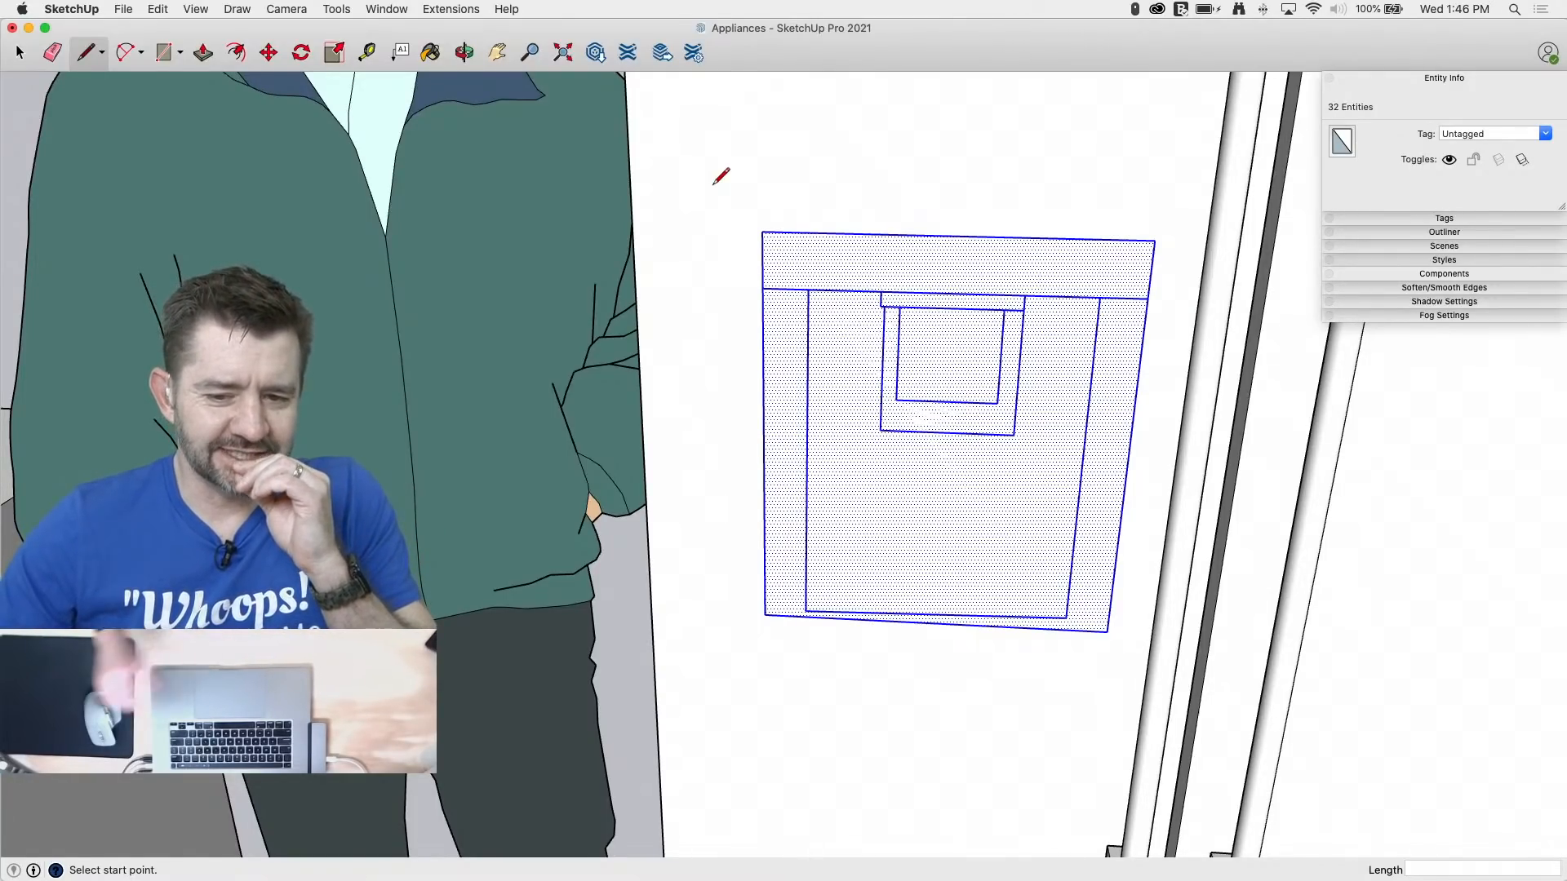
# Step: Draw a new lower edge across the dispenser recess and erase the crooked edge and leftover stub beneath it
pyautogui.moveTo(882, 578)
pyautogui.mouseDown(button='middle')
pyautogui.moveTo(896, 376)
pyautogui.moveTo(904, 391)
pyautogui.mouseUp(button='middle')
pyautogui.scroll(3, 1071, 701)
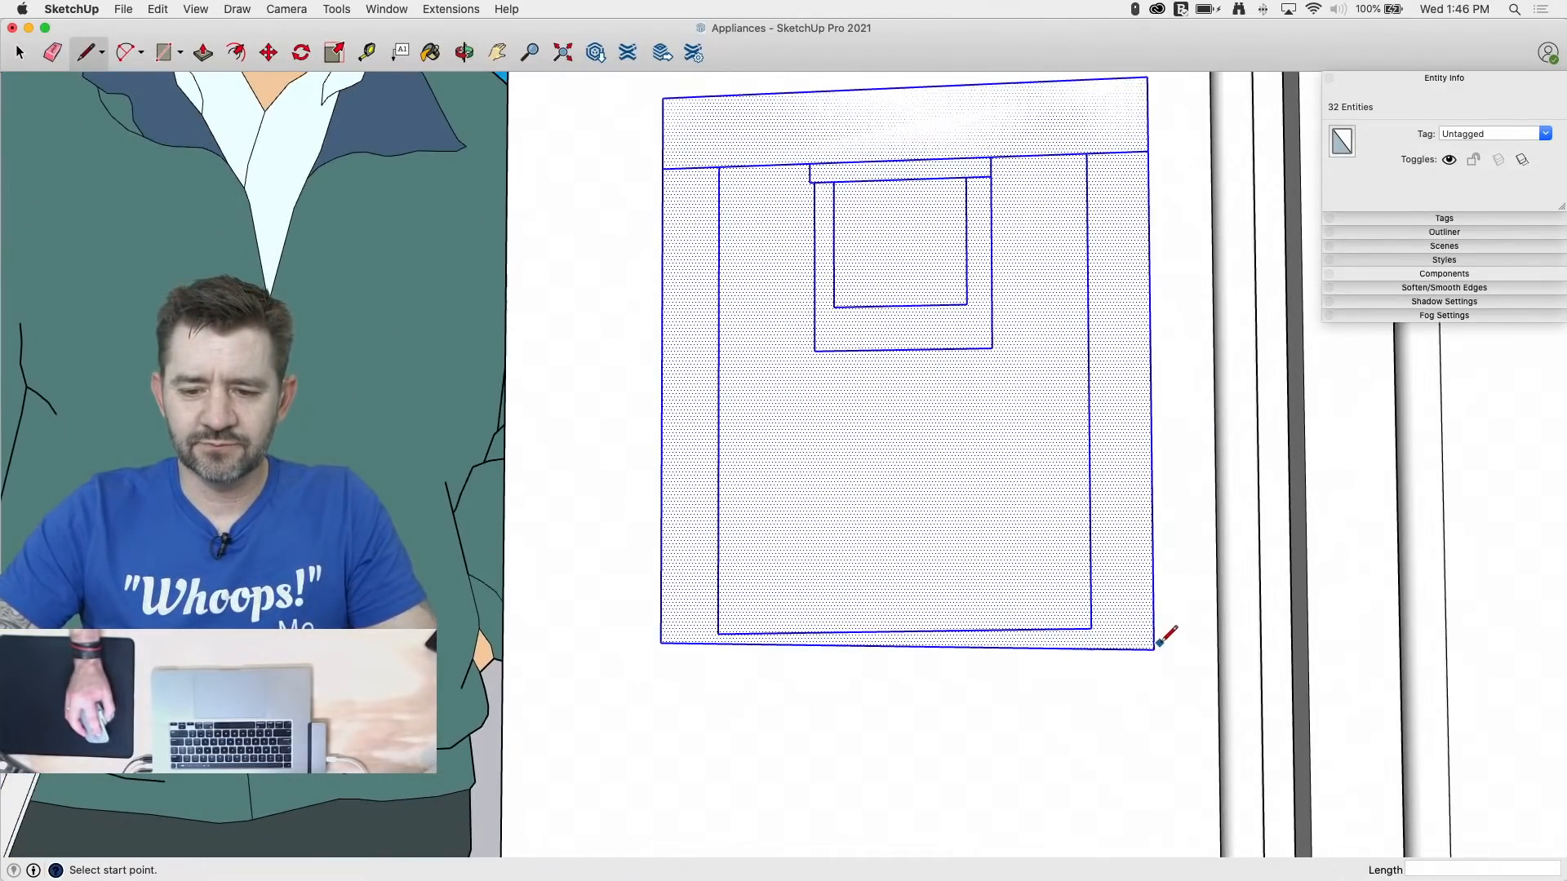
pyautogui.click(1153, 650)
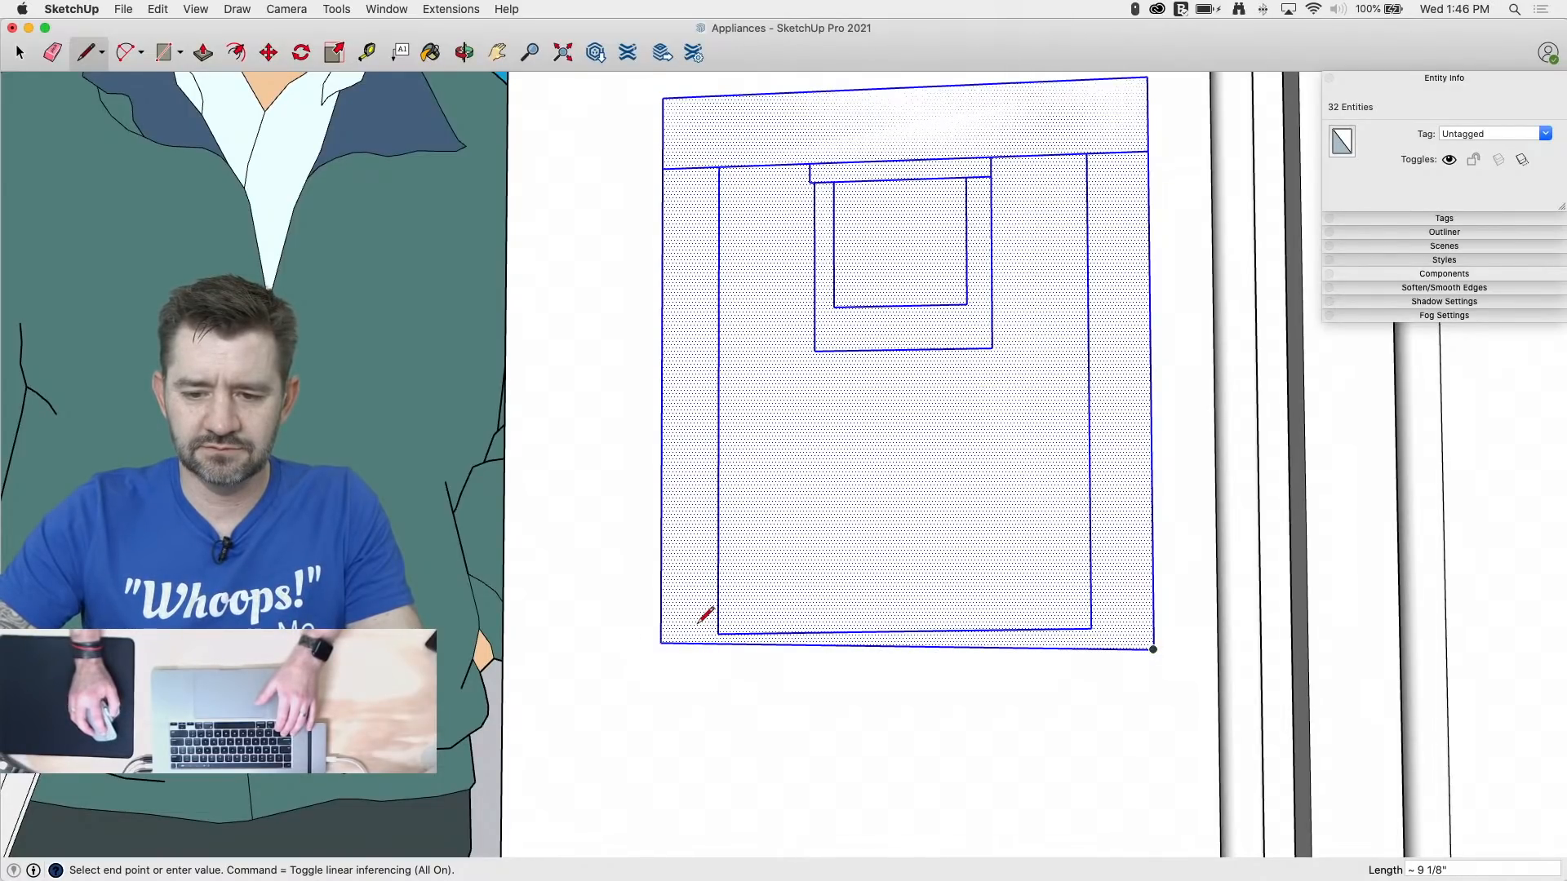
pyautogui.press('Escape')
pyautogui.click(1091, 628)
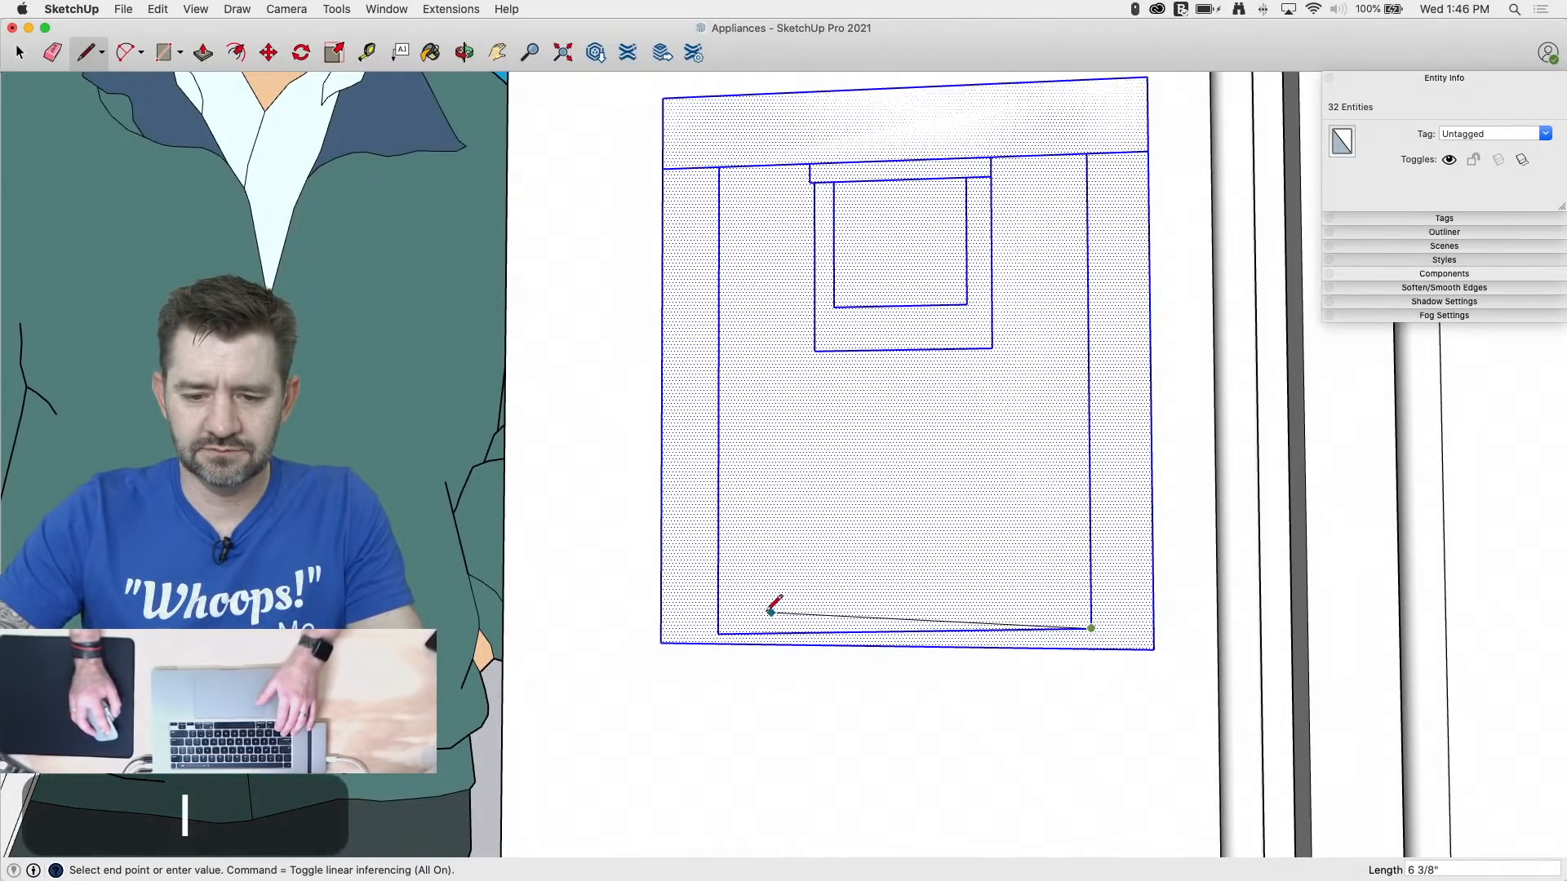
pyautogui.click(718, 628)
pyautogui.press('e')
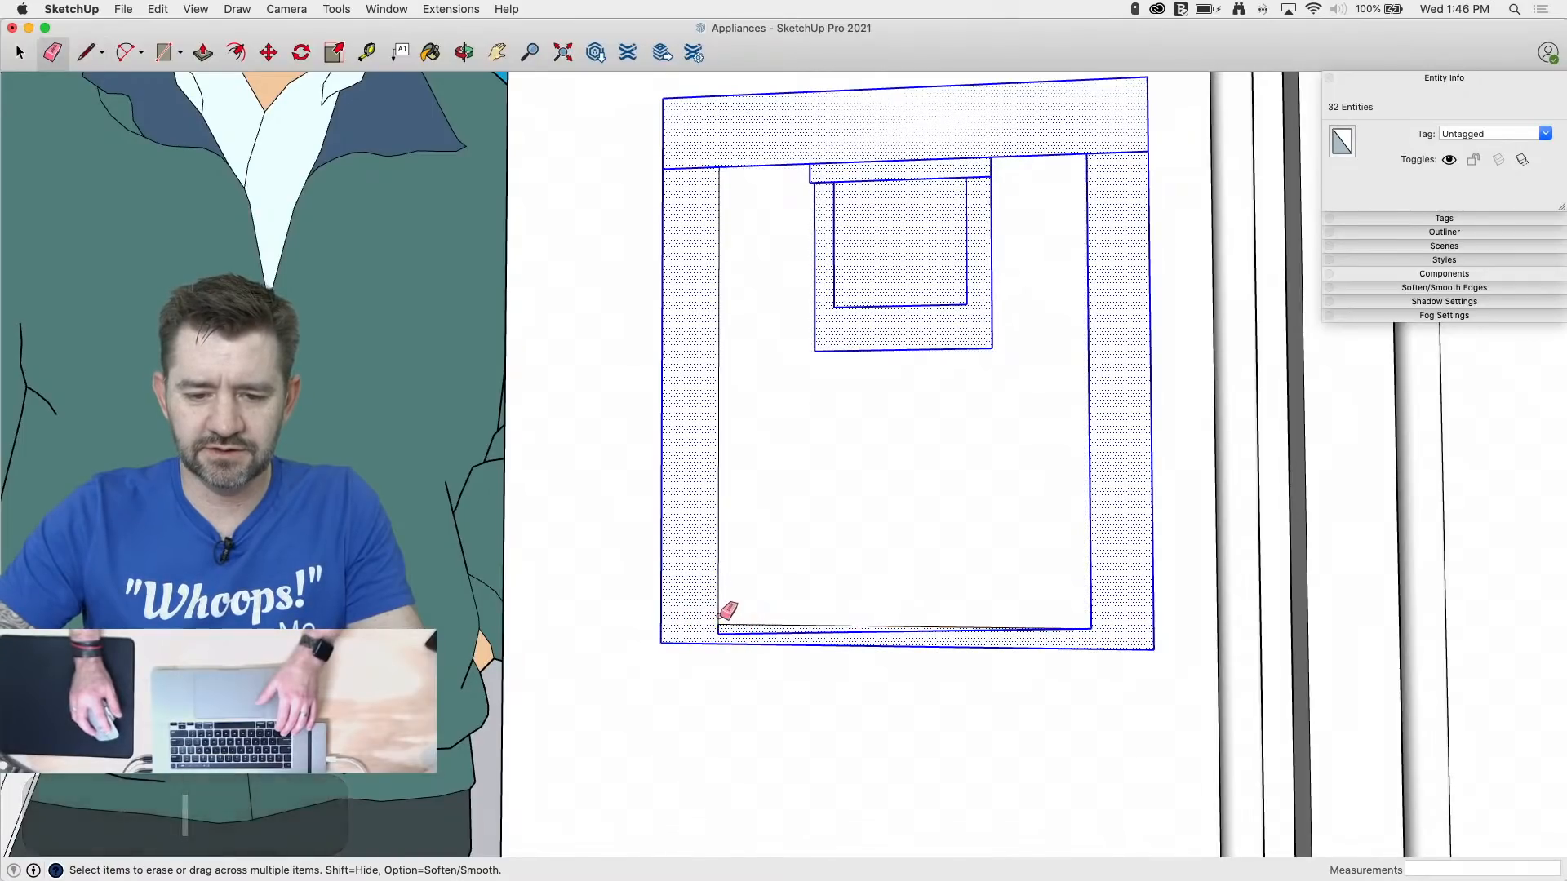
pyautogui.click(720, 633)
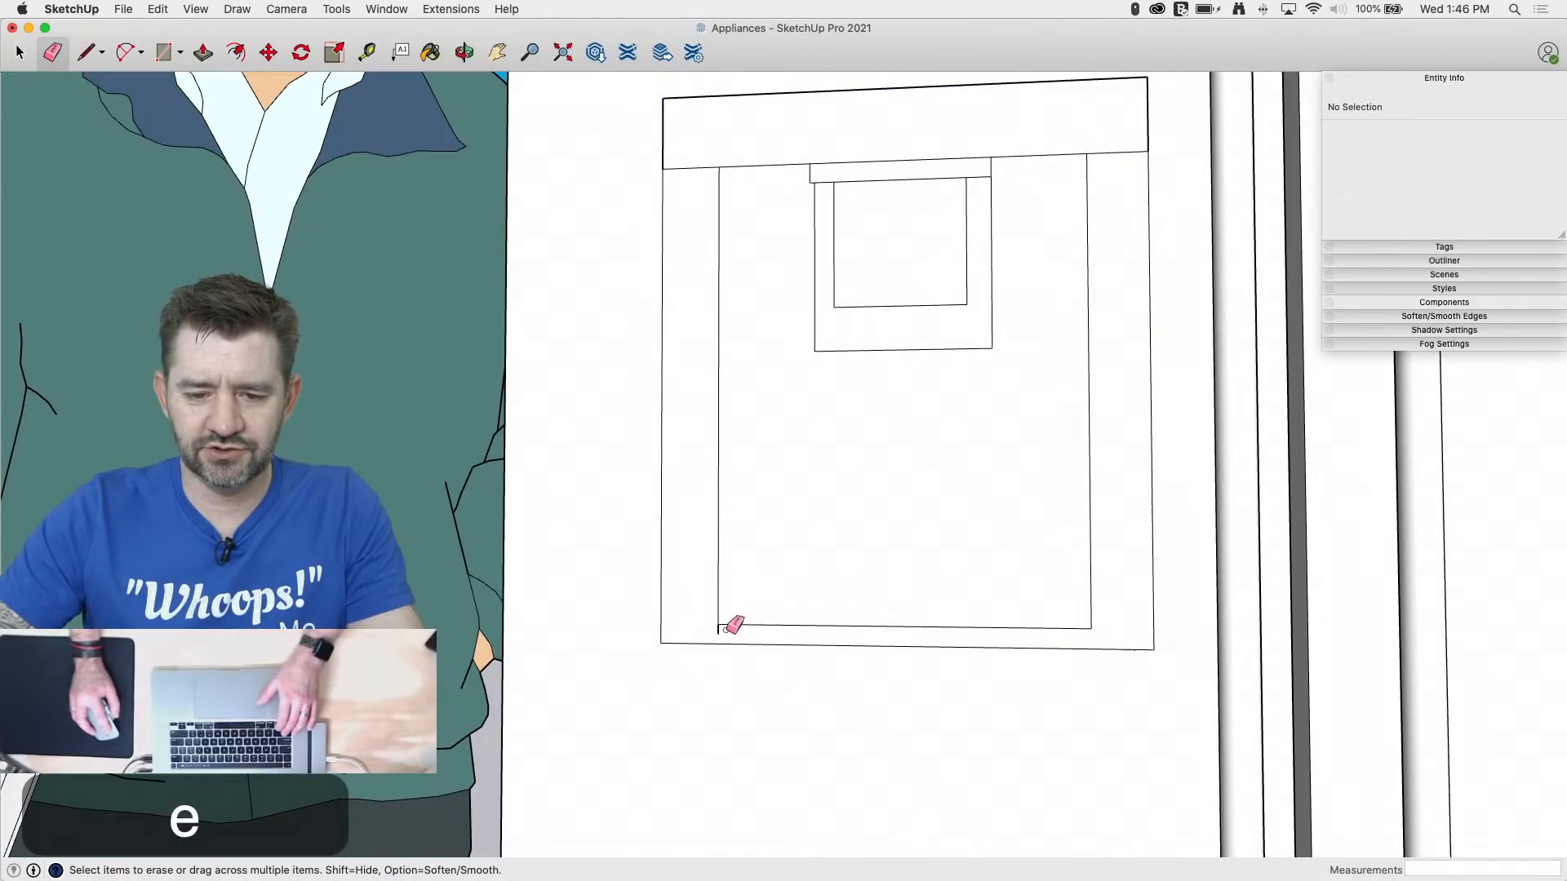
pyautogui.click(719, 634)
pyautogui.moveTo(717, 636); pyautogui.dragTo(726, 703, button='middle')
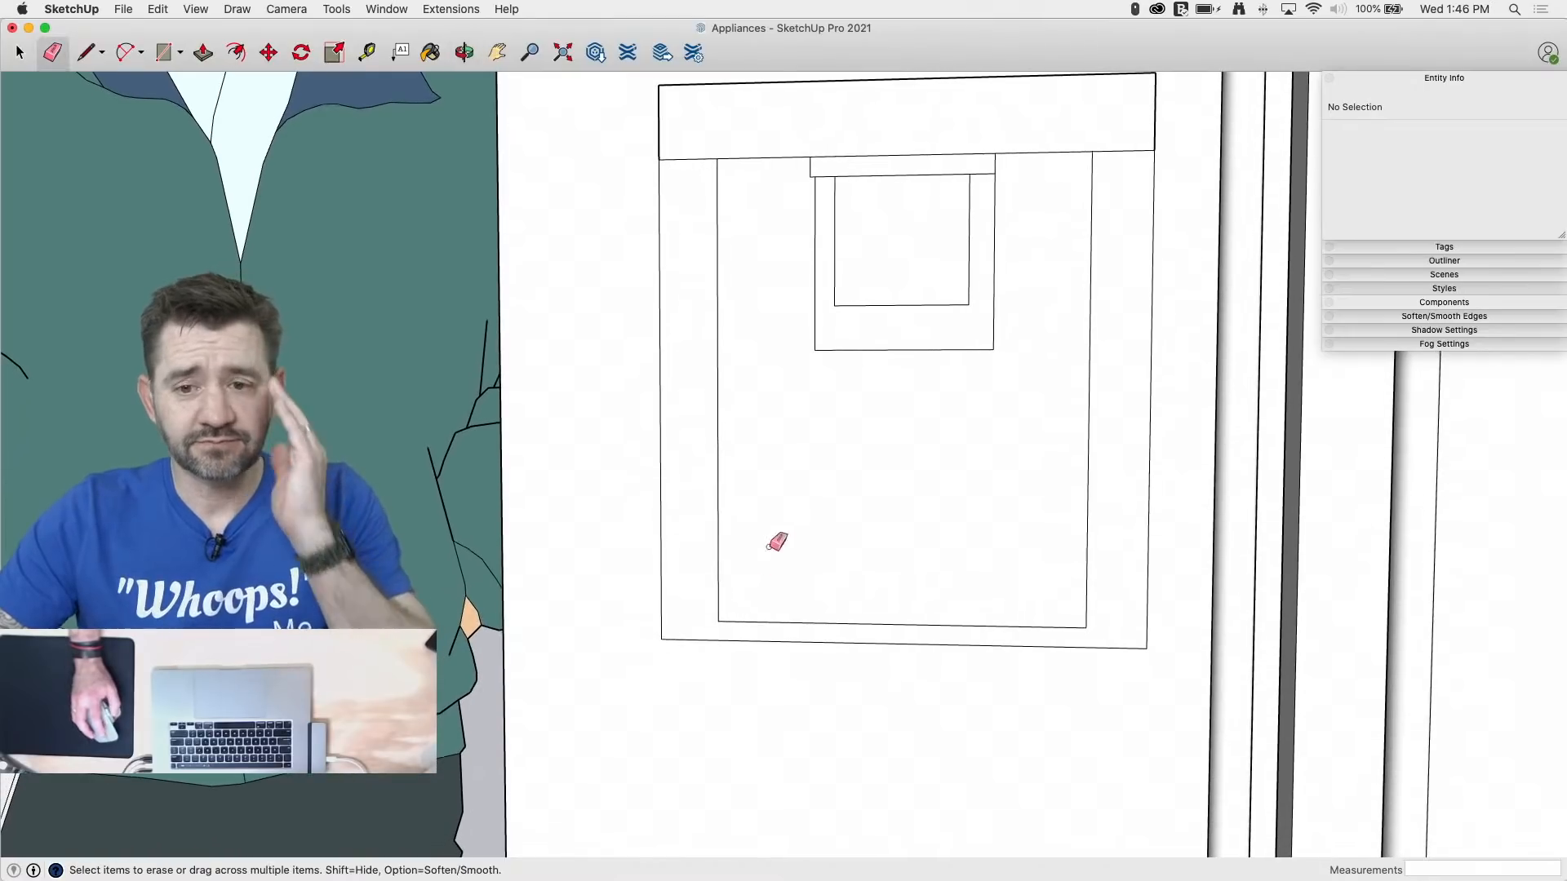
# Step: Retrace the control strip's short vertical edge farthest from the handles, about 1 1/2" long, and select the recess face to check it
pyautogui.press('l')
pyautogui.click(659, 160)
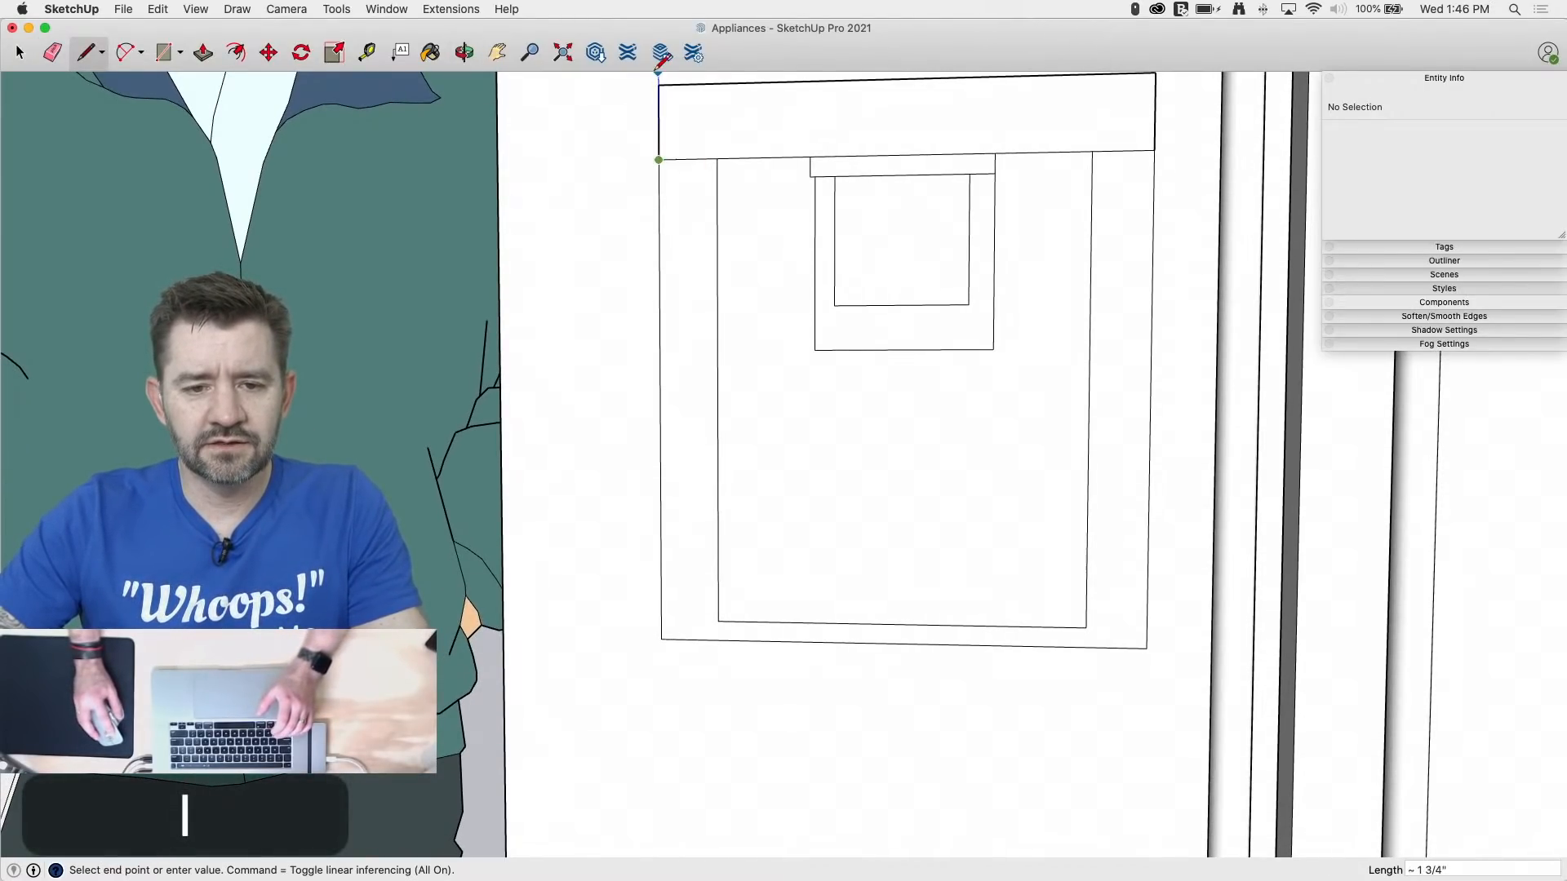
pyautogui.click(660, 84)
pyautogui.scroll(-2, 920, 460)
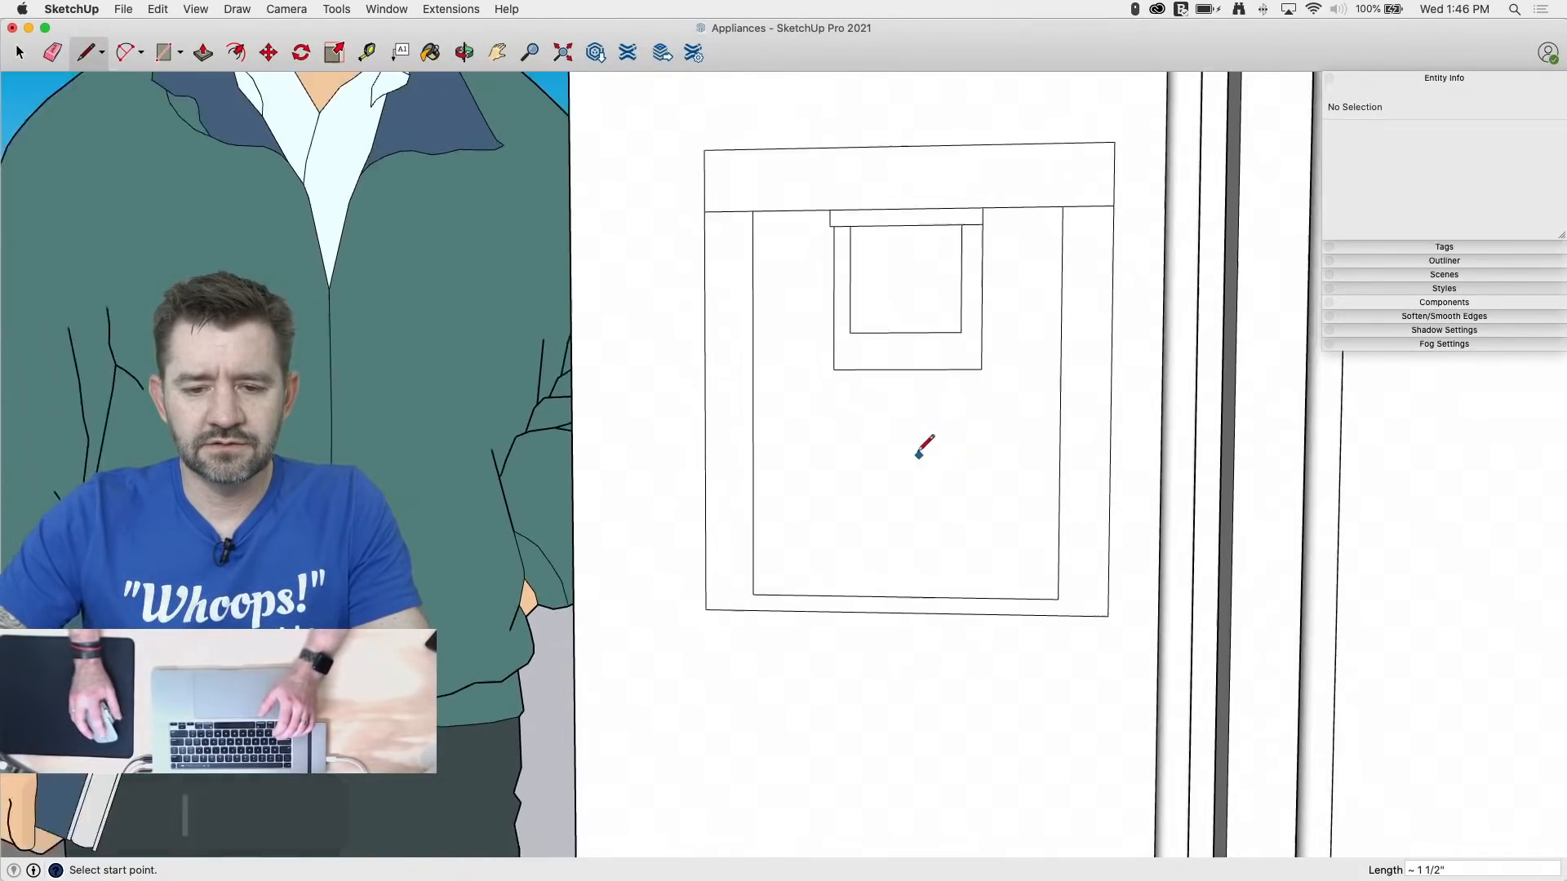
pyautogui.press('space')
pyautogui.click(912, 467)
# Step: Make the wider refrigerator door a group and the panel above both doors a separate group
pyautogui.scroll(-3, 908, 462)
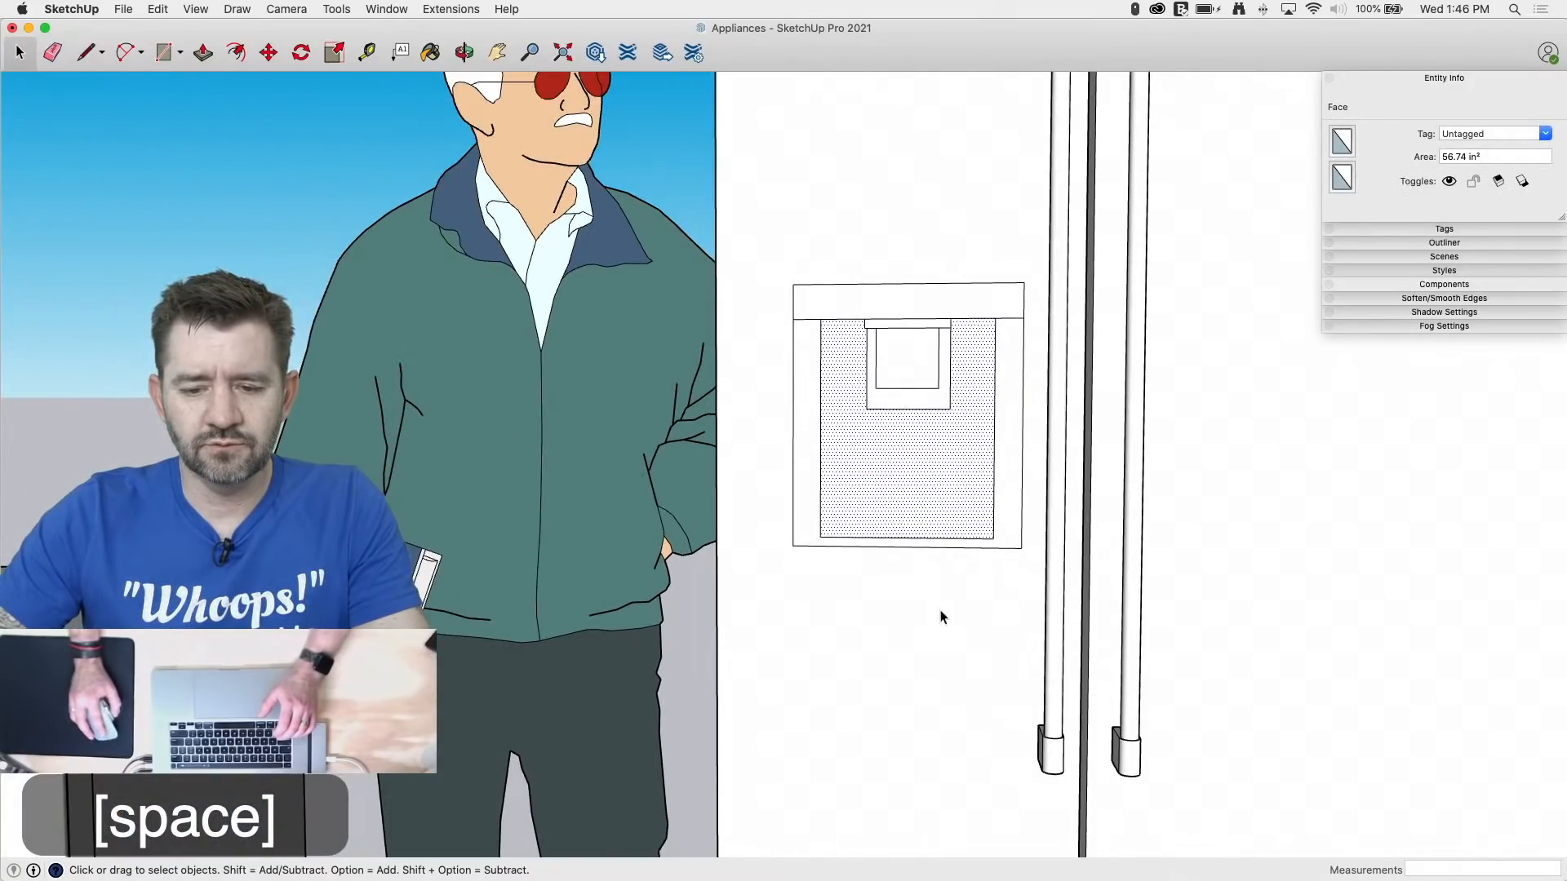
pyautogui.scroll(-3, 938, 620)
pyautogui.tripleClick(1216, 483)
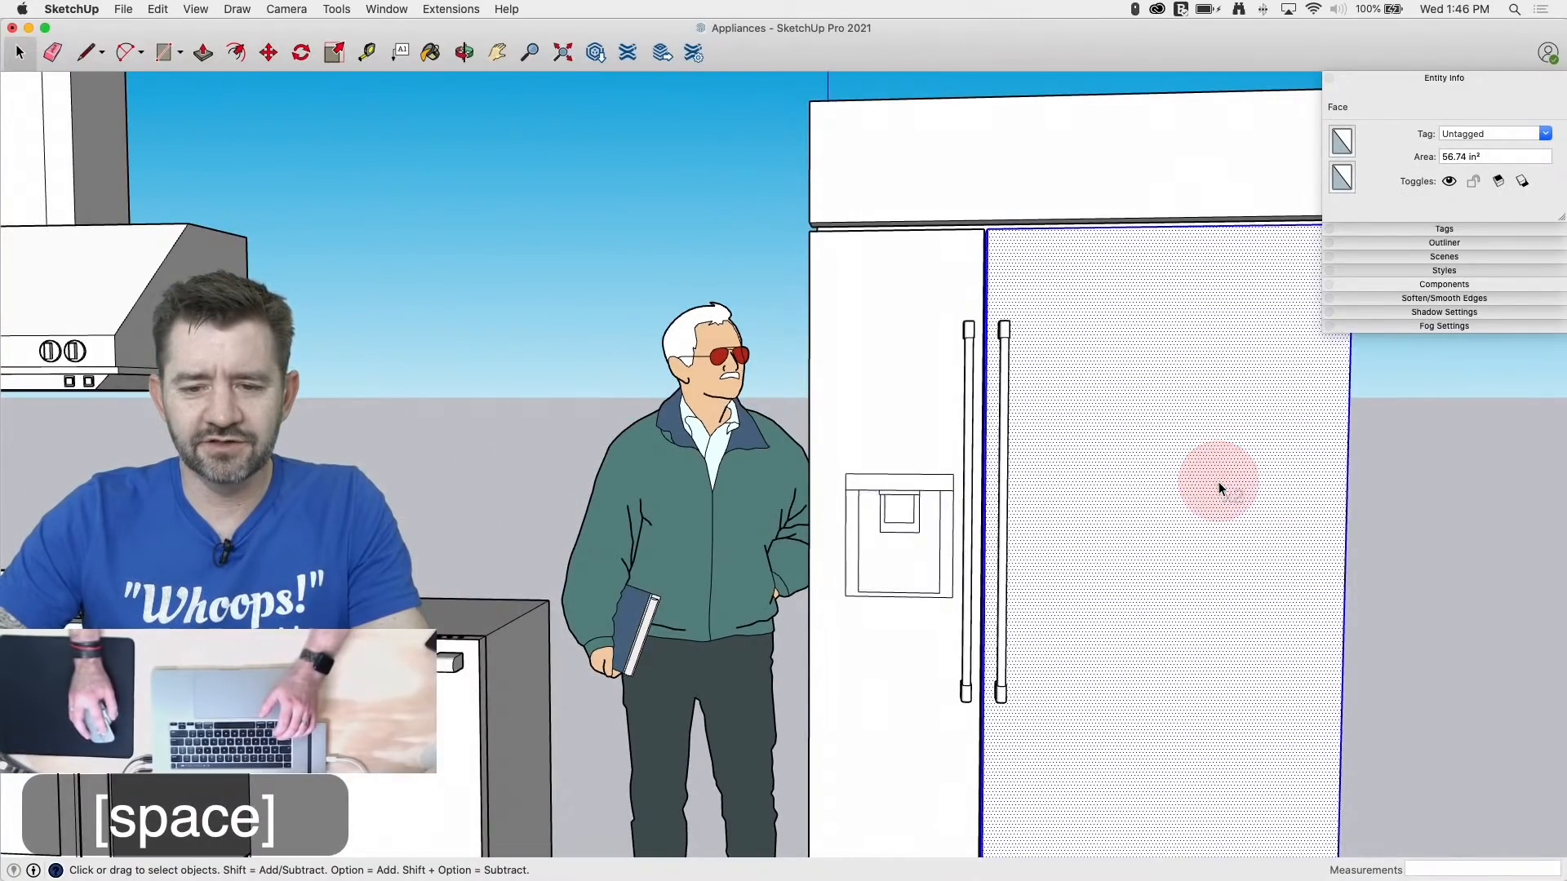
pyautogui.rightClick(1104, 326)
pyautogui.click(1151, 450)
pyautogui.tripleClick(1065, 144)
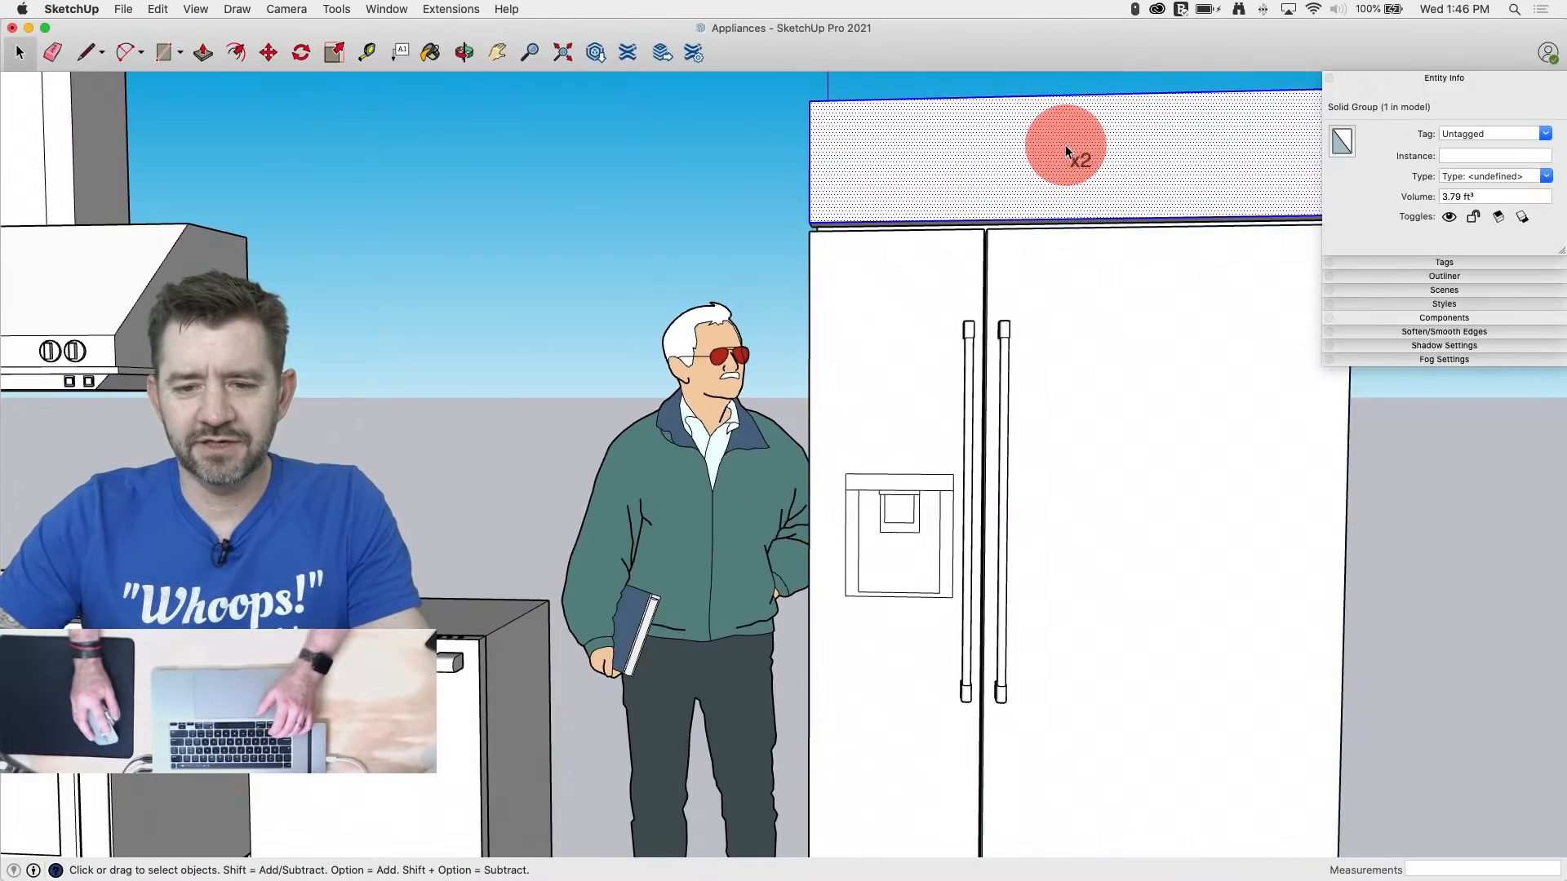
pyautogui.rightClick(1065, 145)
pyautogui.click(1103, 267)
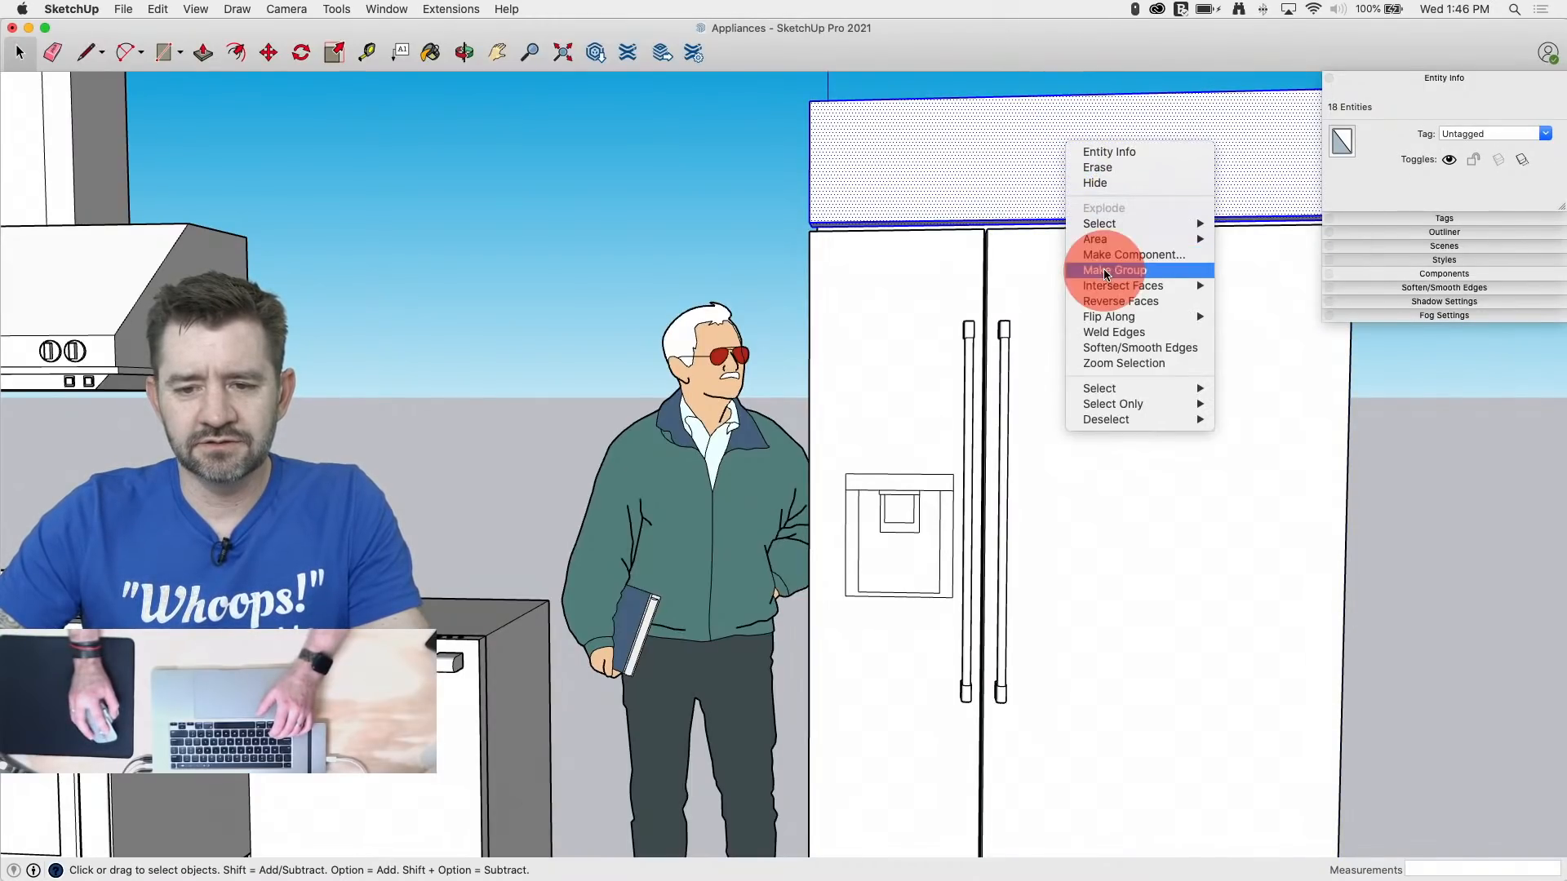
# Step: Group the narrower refrigerator door together with its dispenser outlines
pyautogui.doubleClick(933, 297)
pyautogui.click(933, 297)
pyautogui.rightClick(930, 301)
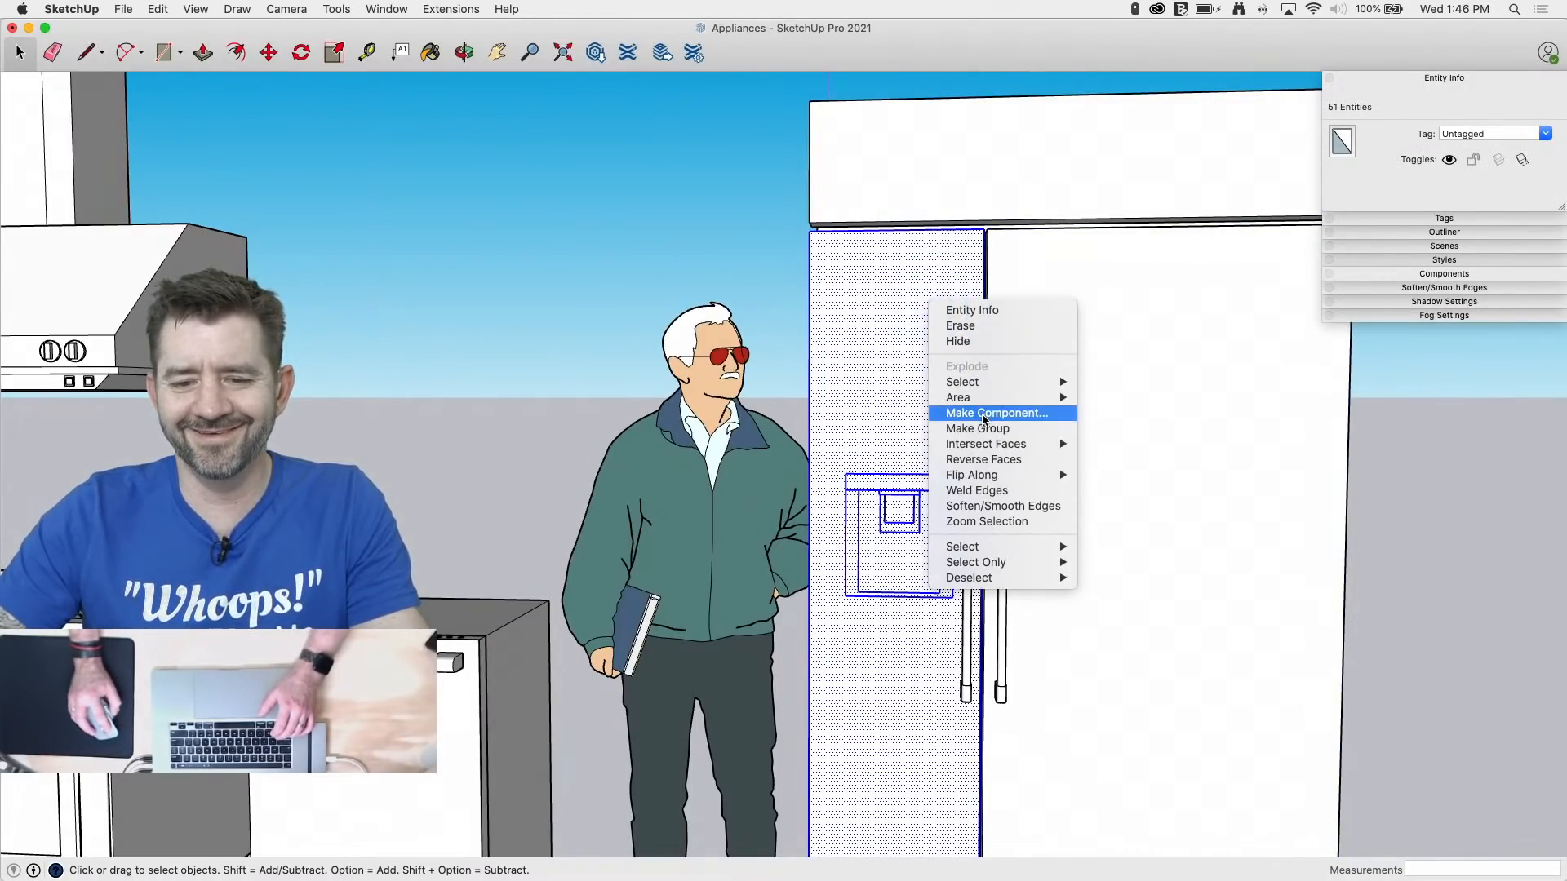
pyautogui.click(984, 439)
# Step: Open the narrower door's group and round the dispenser outline's lower outer corner farthest from the handles with a tangent arc
pyautogui.scroll(6, 898, 657)
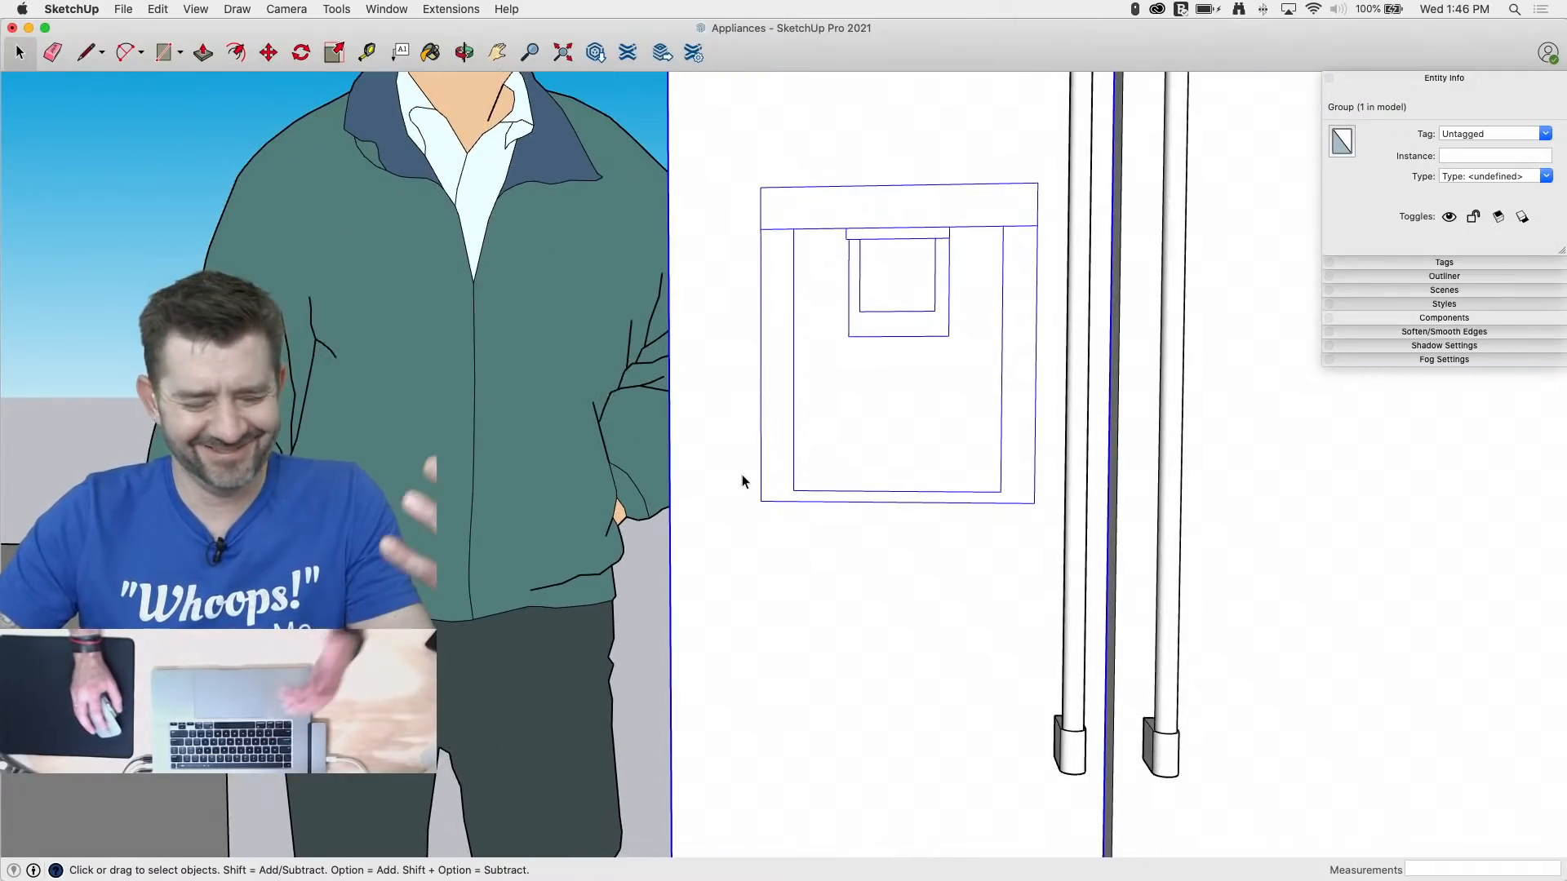
pyautogui.doubleClick(788, 465)
pyautogui.scroll(5, 787, 546)
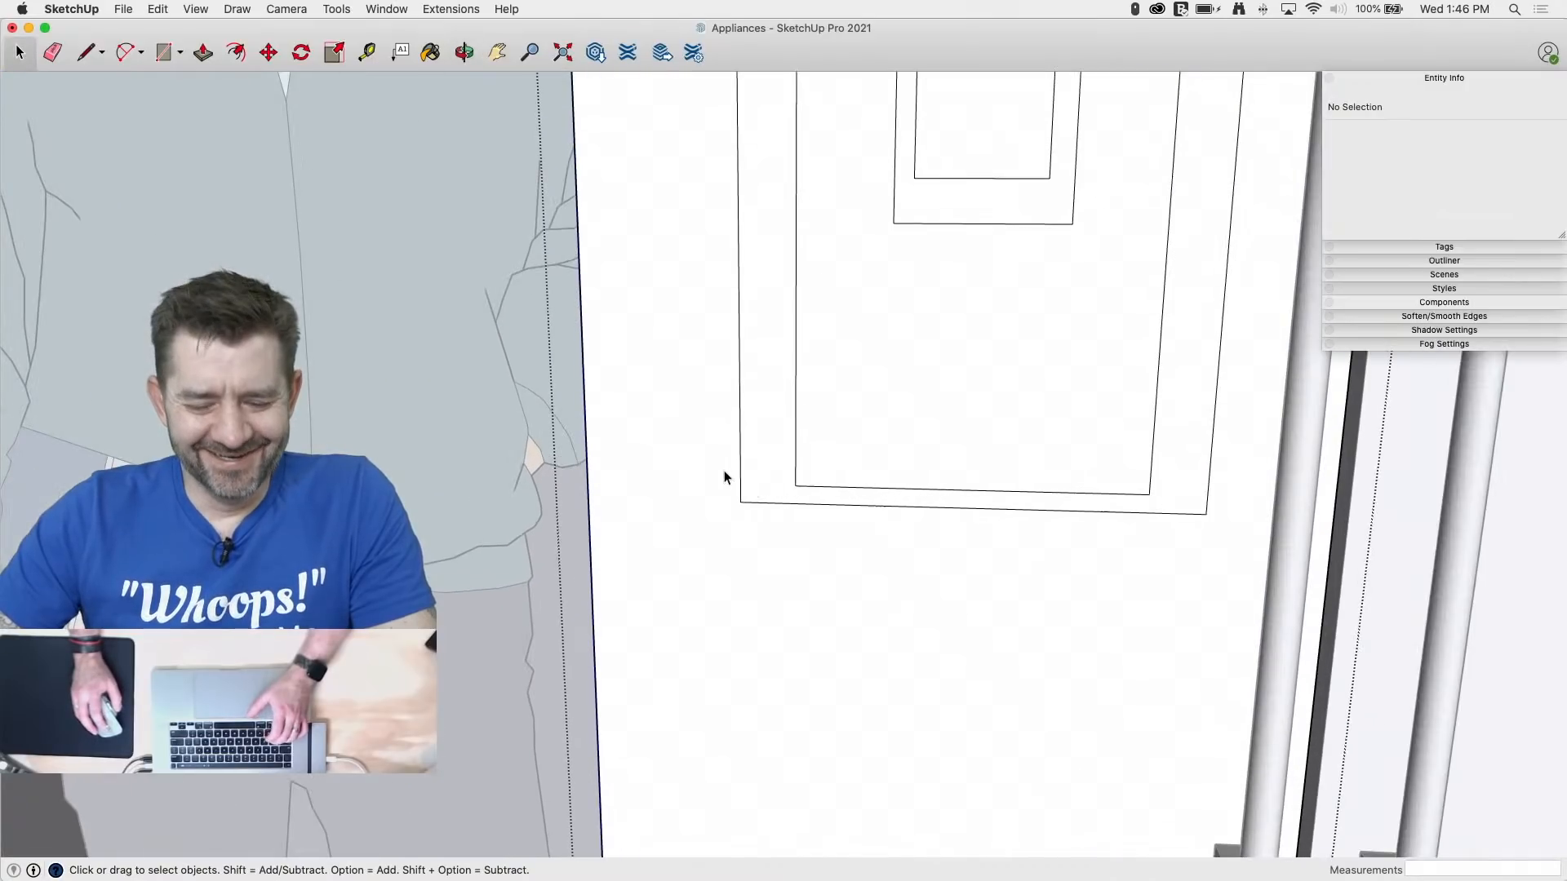
pyautogui.press('l')
pyautogui.press('a')
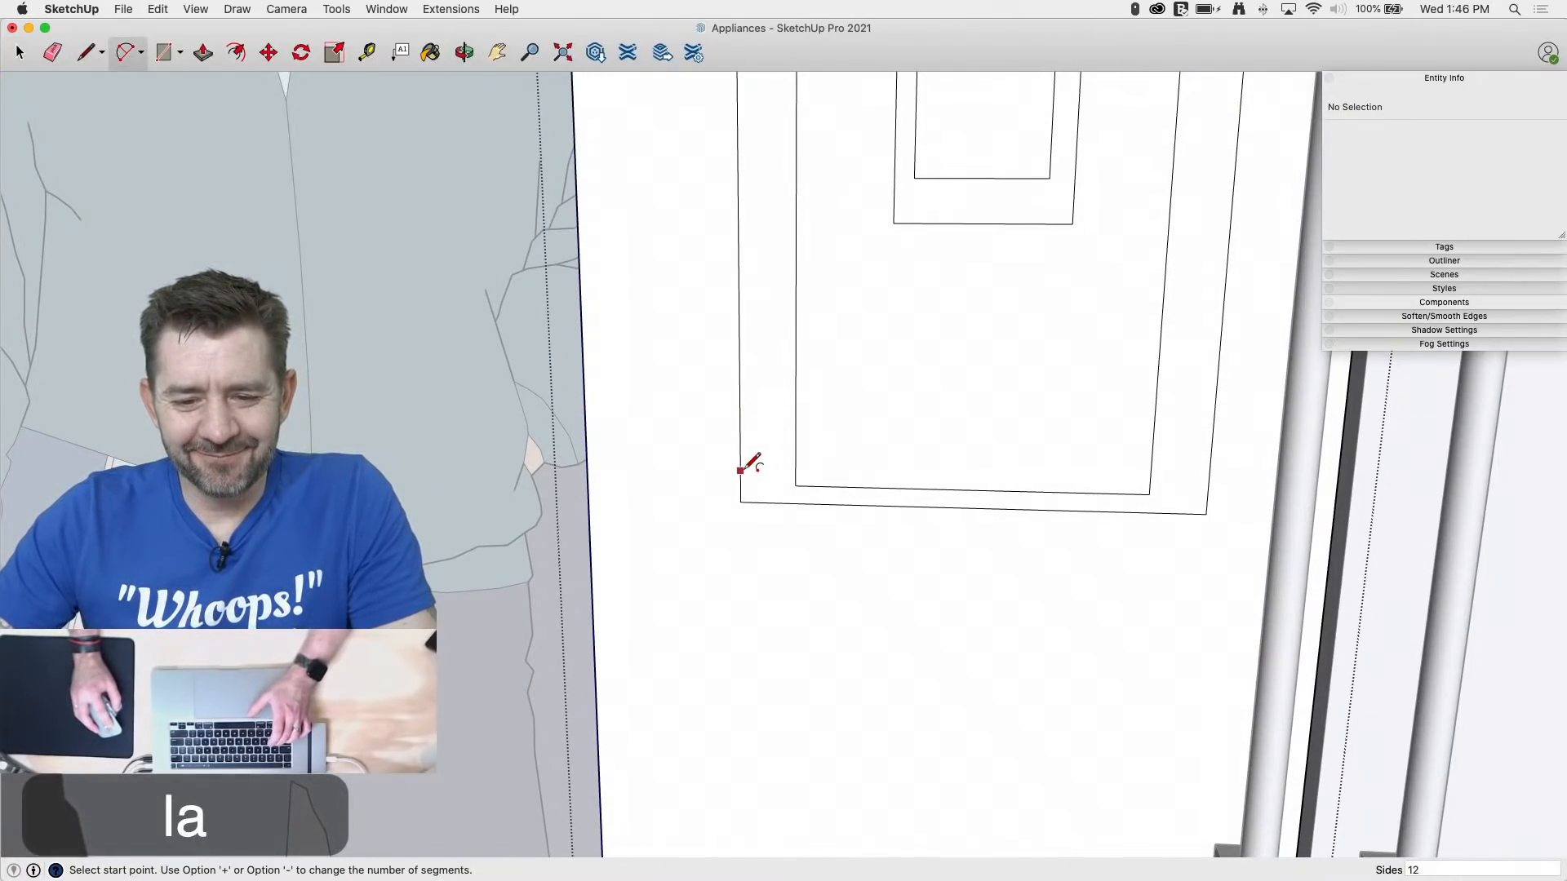
pyautogui.click(740, 470)
pyautogui.click(773, 501)
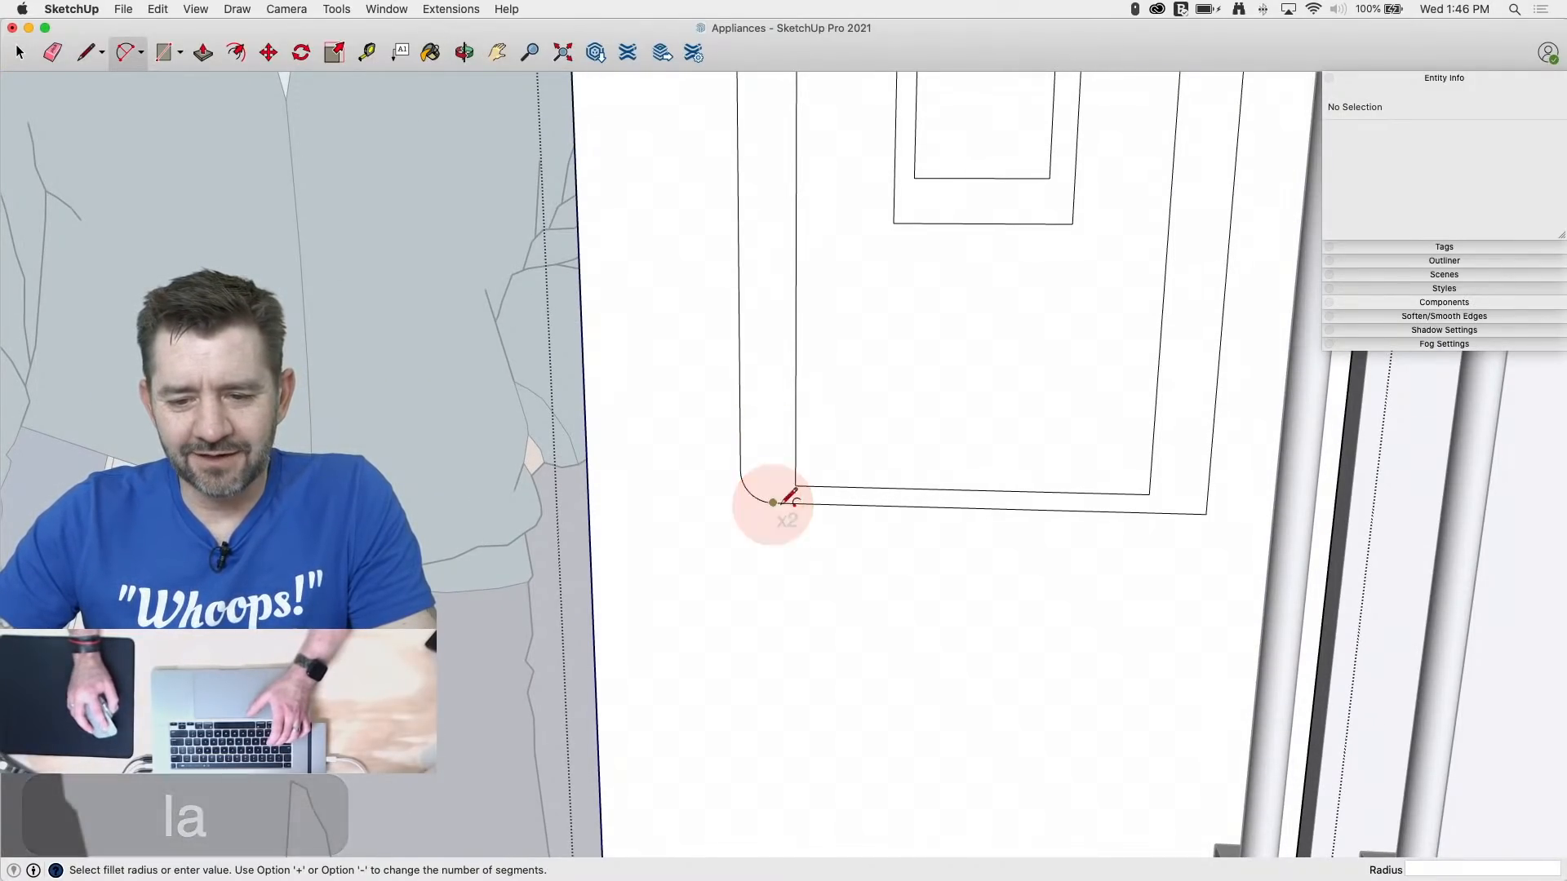
# Step: Round the dispenser outline's three remaining outer corners with tangent arcs matching the one already filleted
pyautogui.doubleClick(1196, 487)
pyautogui.scroll(-3, 968, 771)
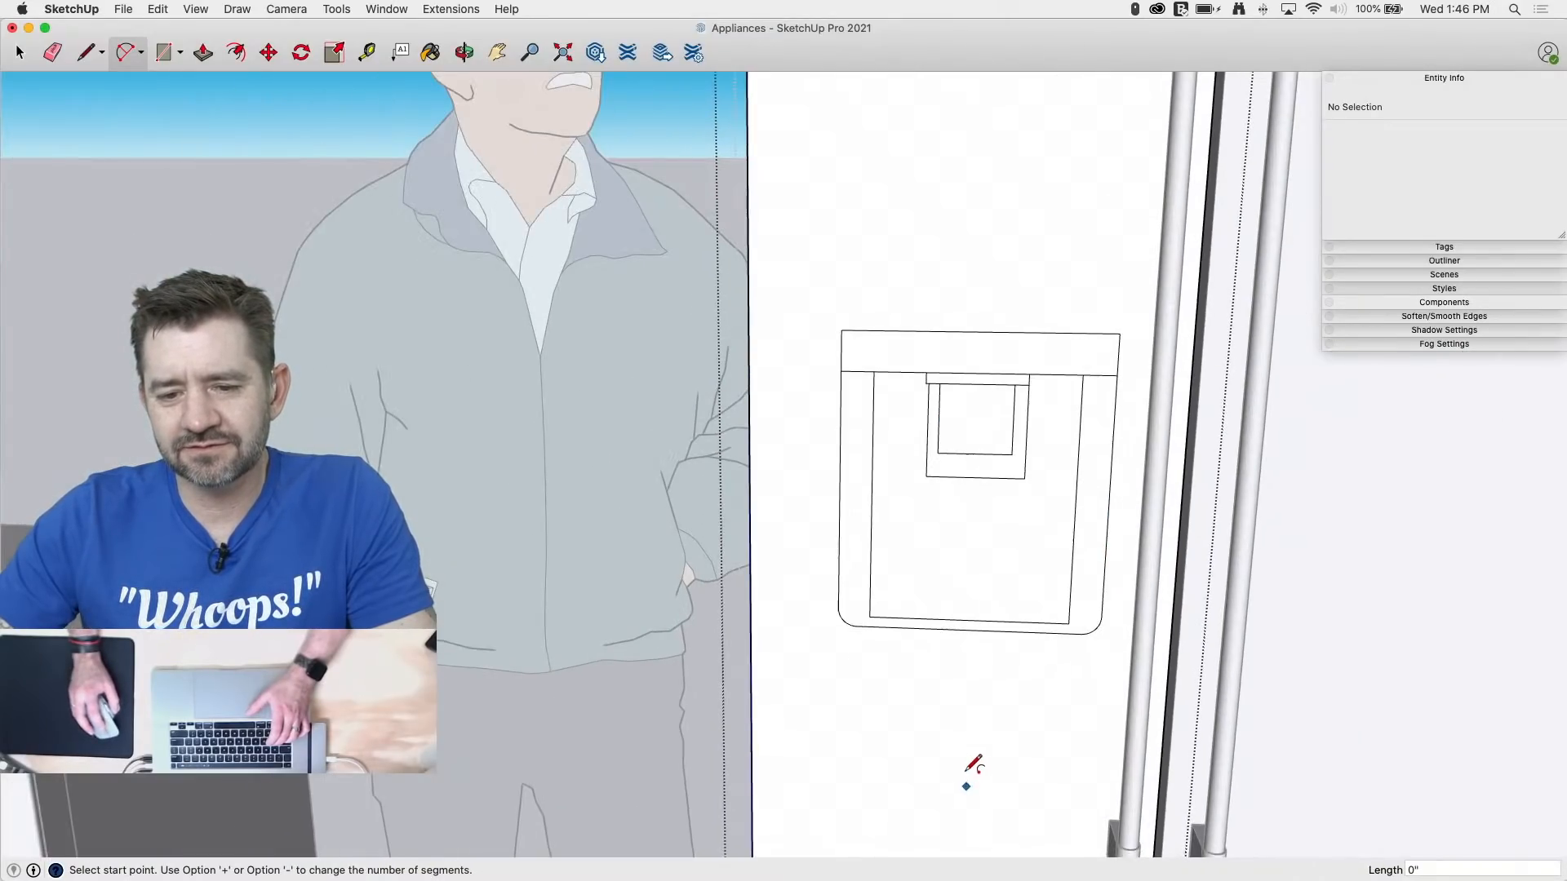
pyautogui.doubleClick(853, 338)
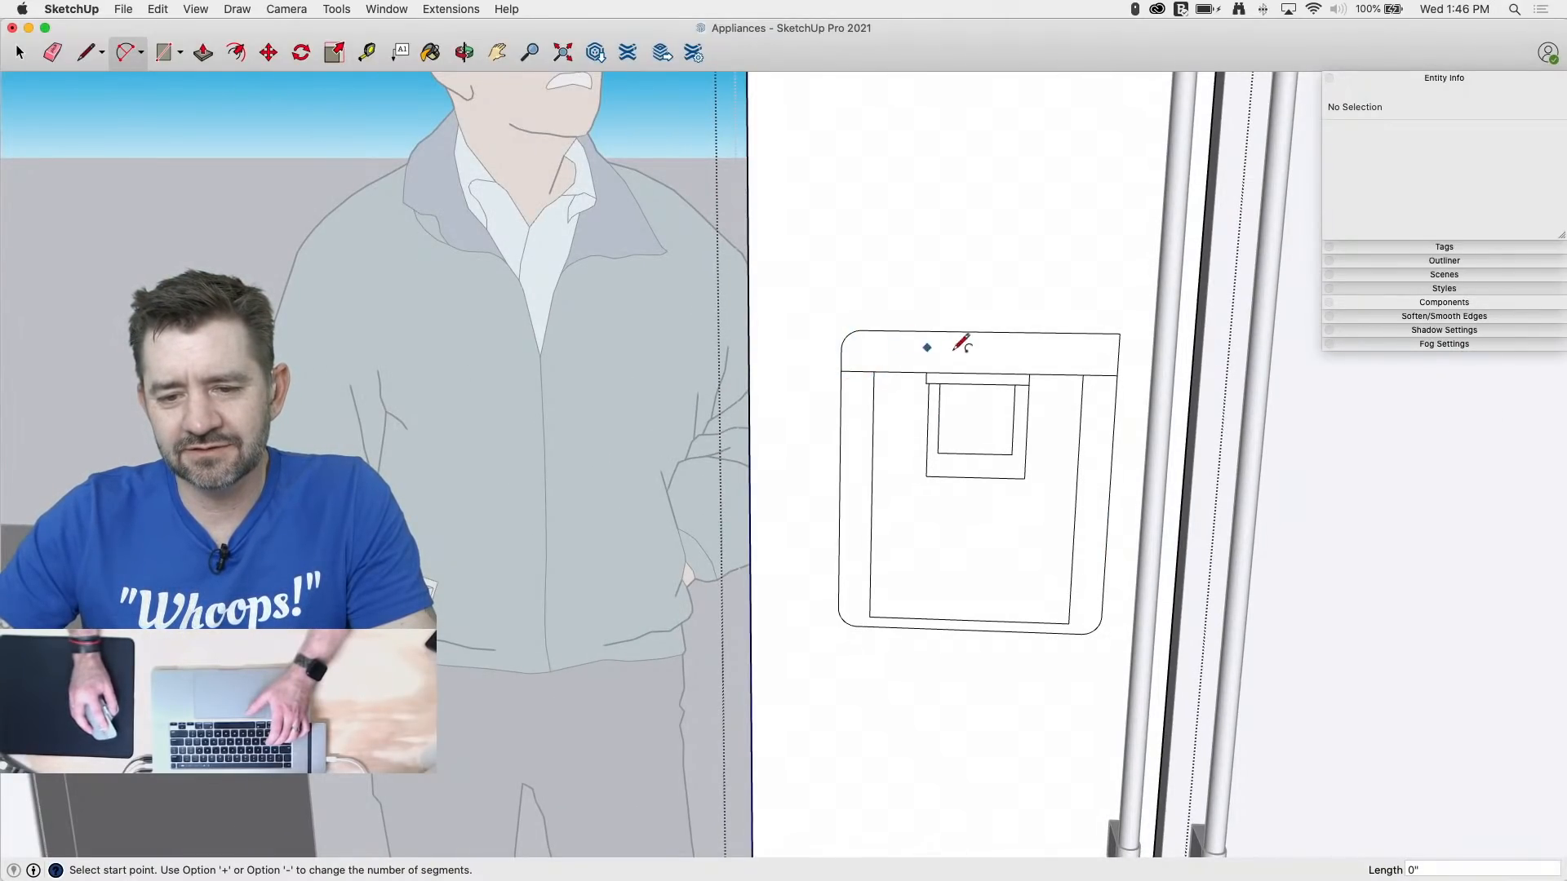
pyautogui.doubleClick(1103, 343)
# Step: Pull the U-shaped frame around the dispenser recess out from the door about 3/16"
pyautogui.moveTo(1025, 448); pyautogui.dragTo(812, 455, button='middle')
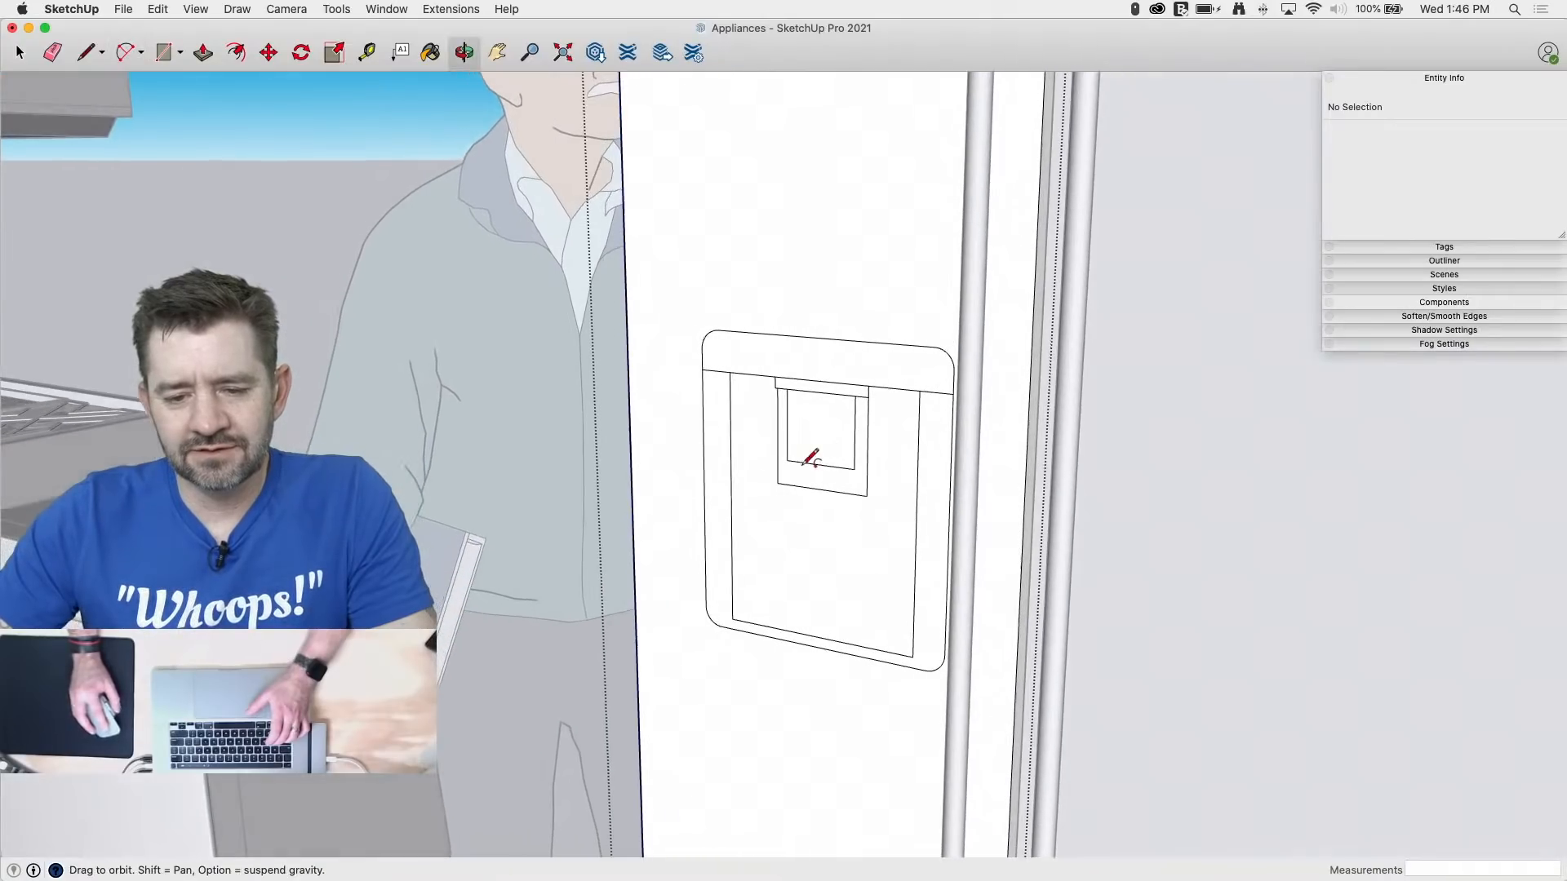
pyautogui.press('p')
pyautogui.scroll(3, 752, 620)
pyautogui.click(689, 583)
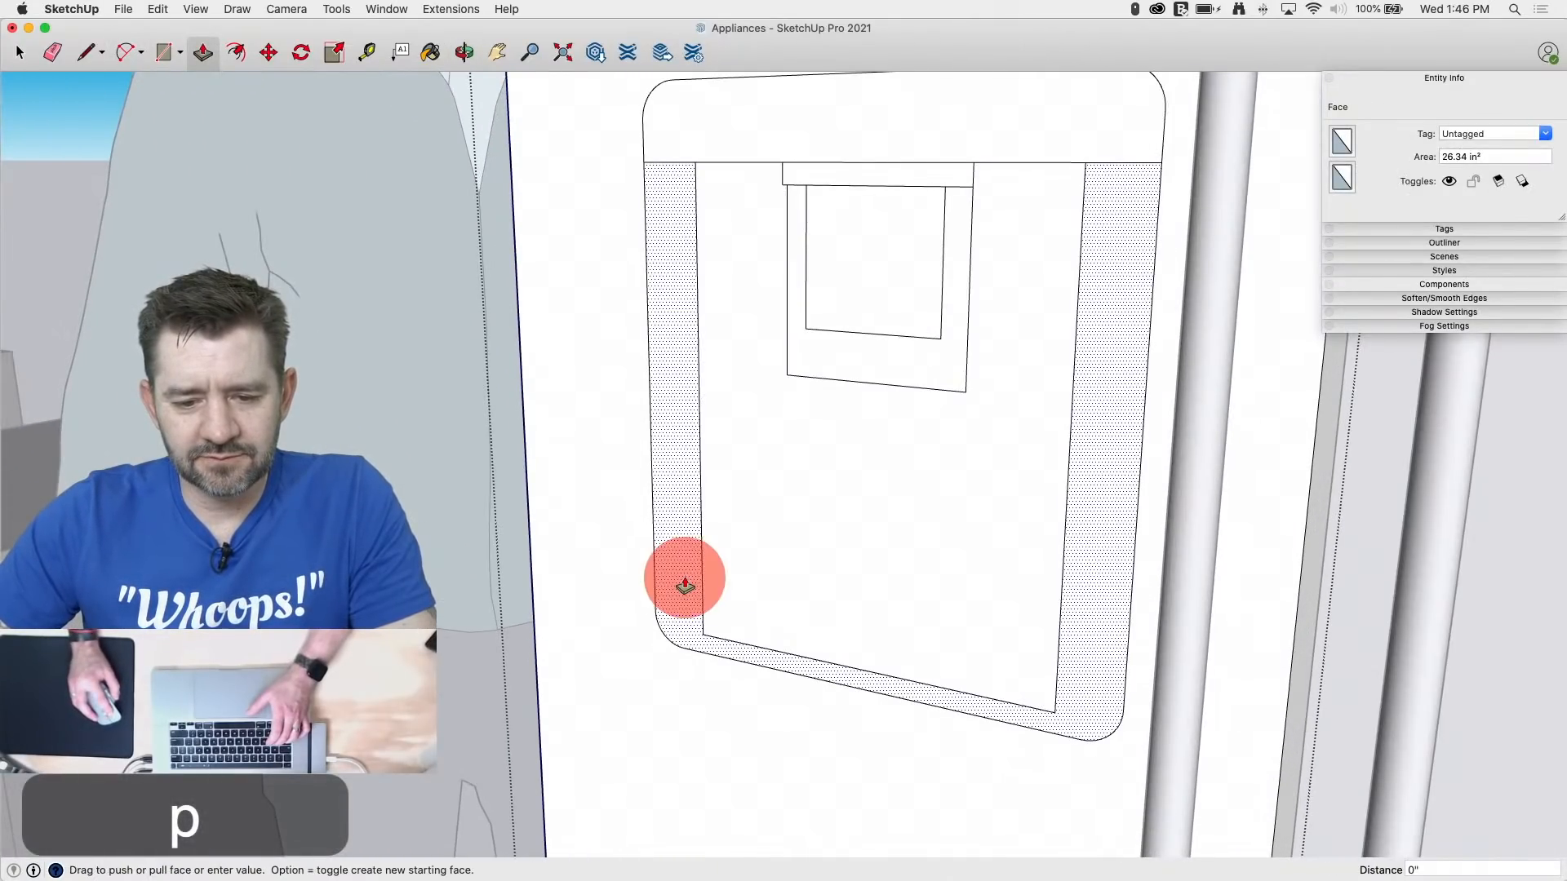
pyautogui.click(682, 586)
# Step: Draw a line about 7 1/2" long between the recess's upper corners to separate the recess face from the control strip
pyautogui.moveTo(686, 584); pyautogui.dragTo(829, 650, button='middle')
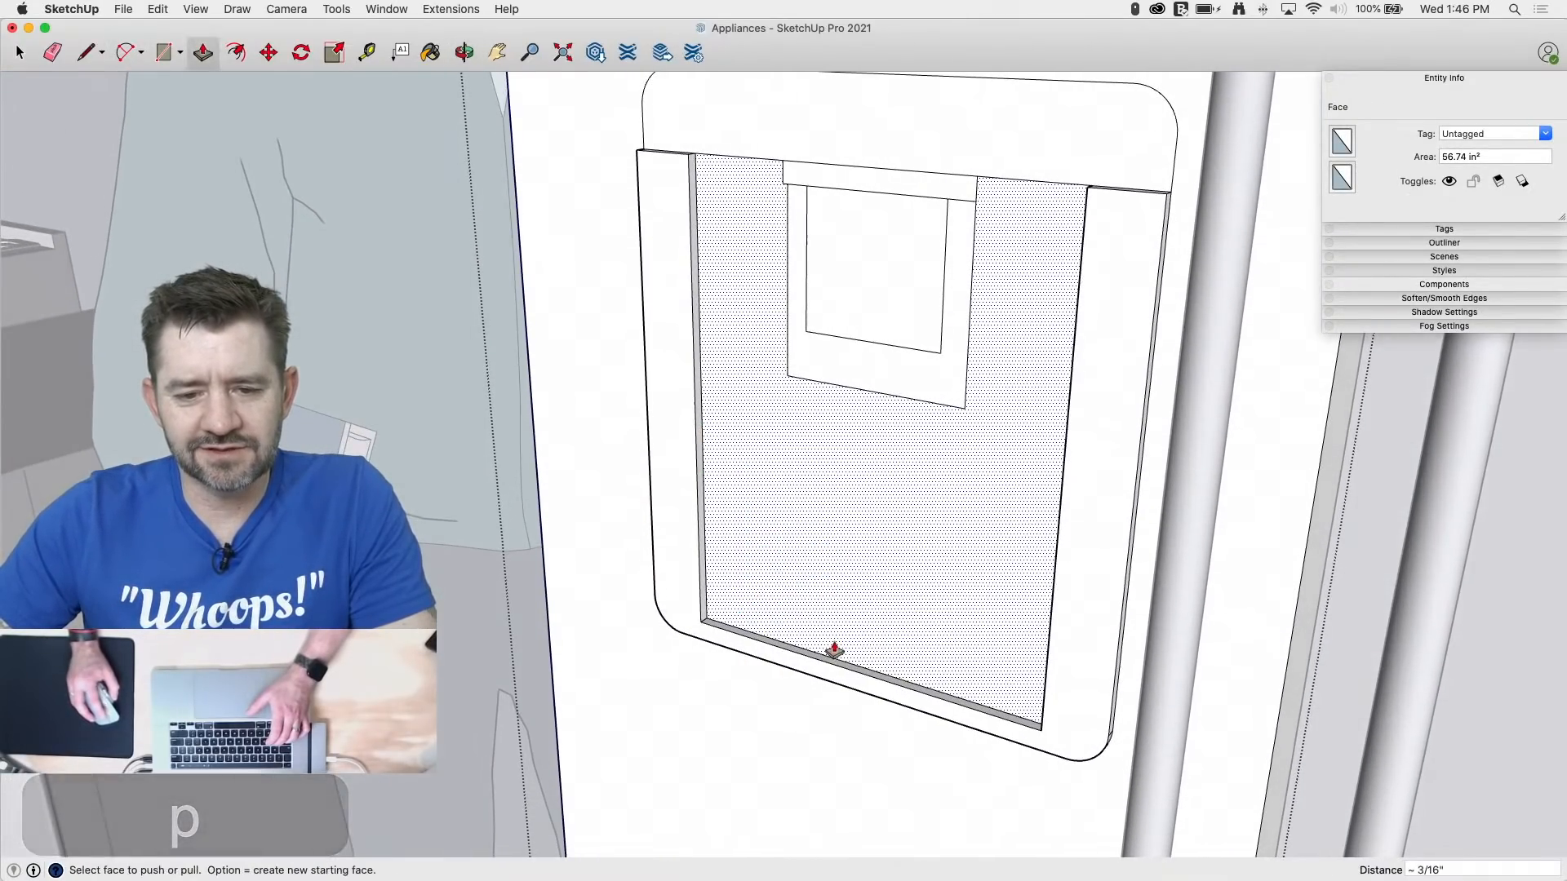
pyautogui.moveTo(801, 471); pyautogui.dragTo(822, 465)
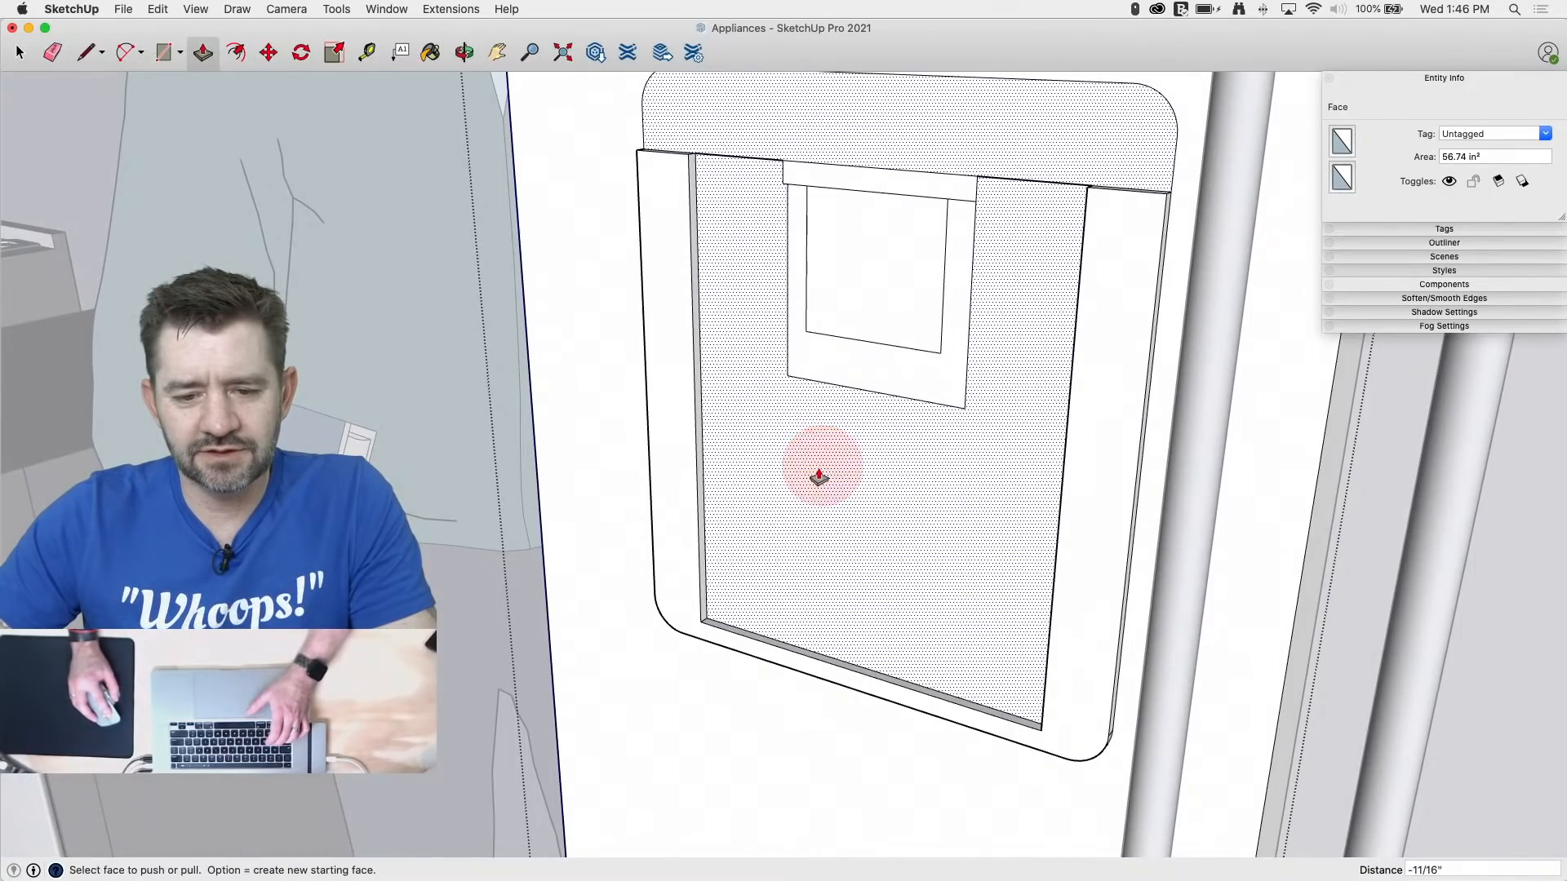
pyautogui.click(771, 495)
pyautogui.press('l')
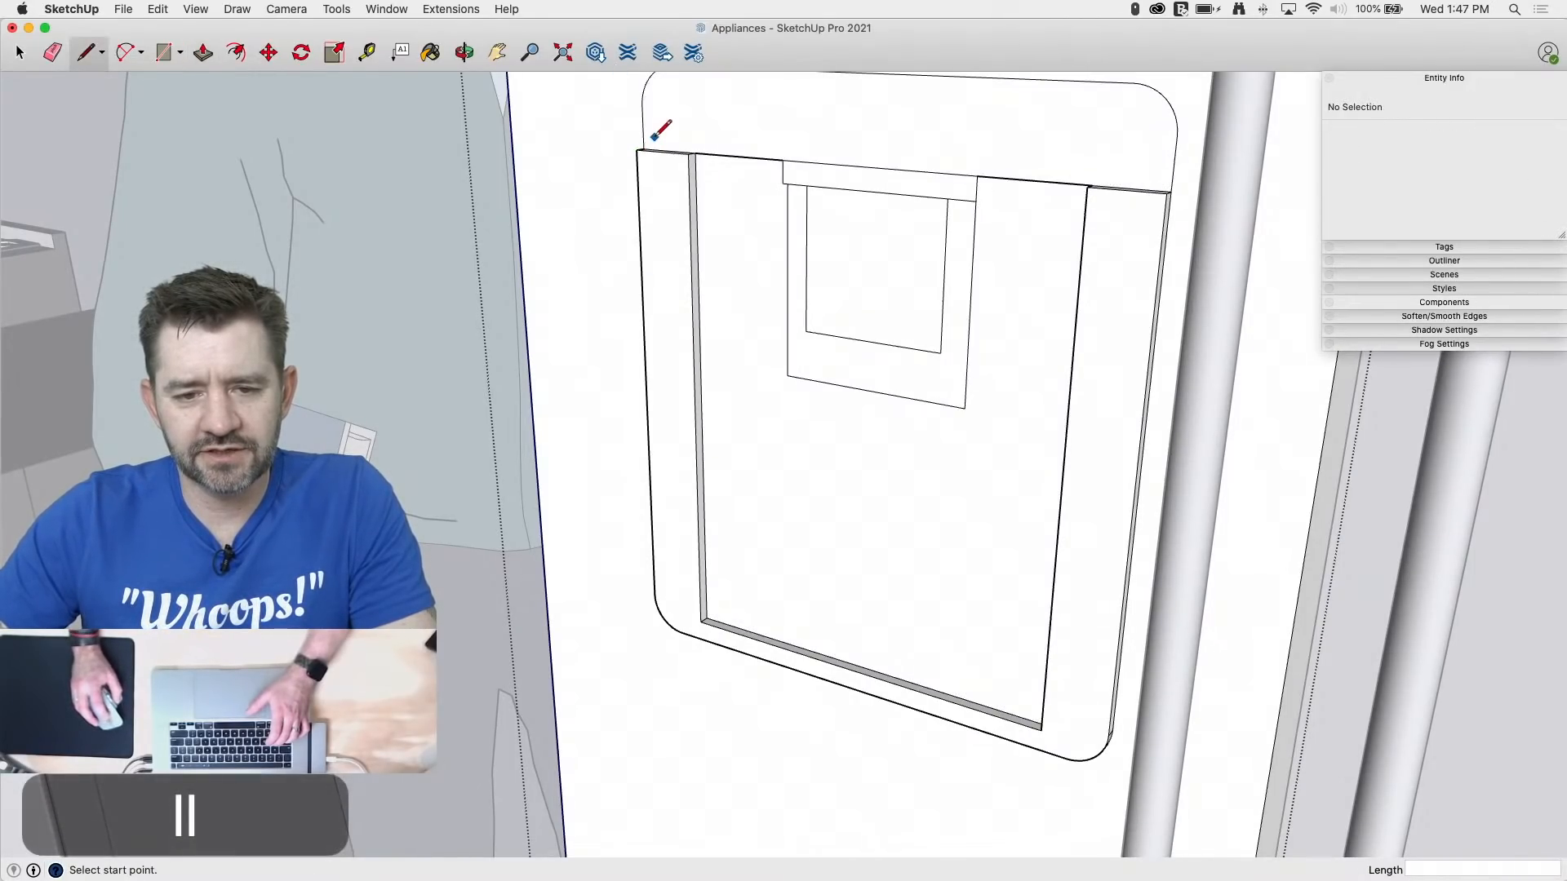
pyautogui.click(694, 152)
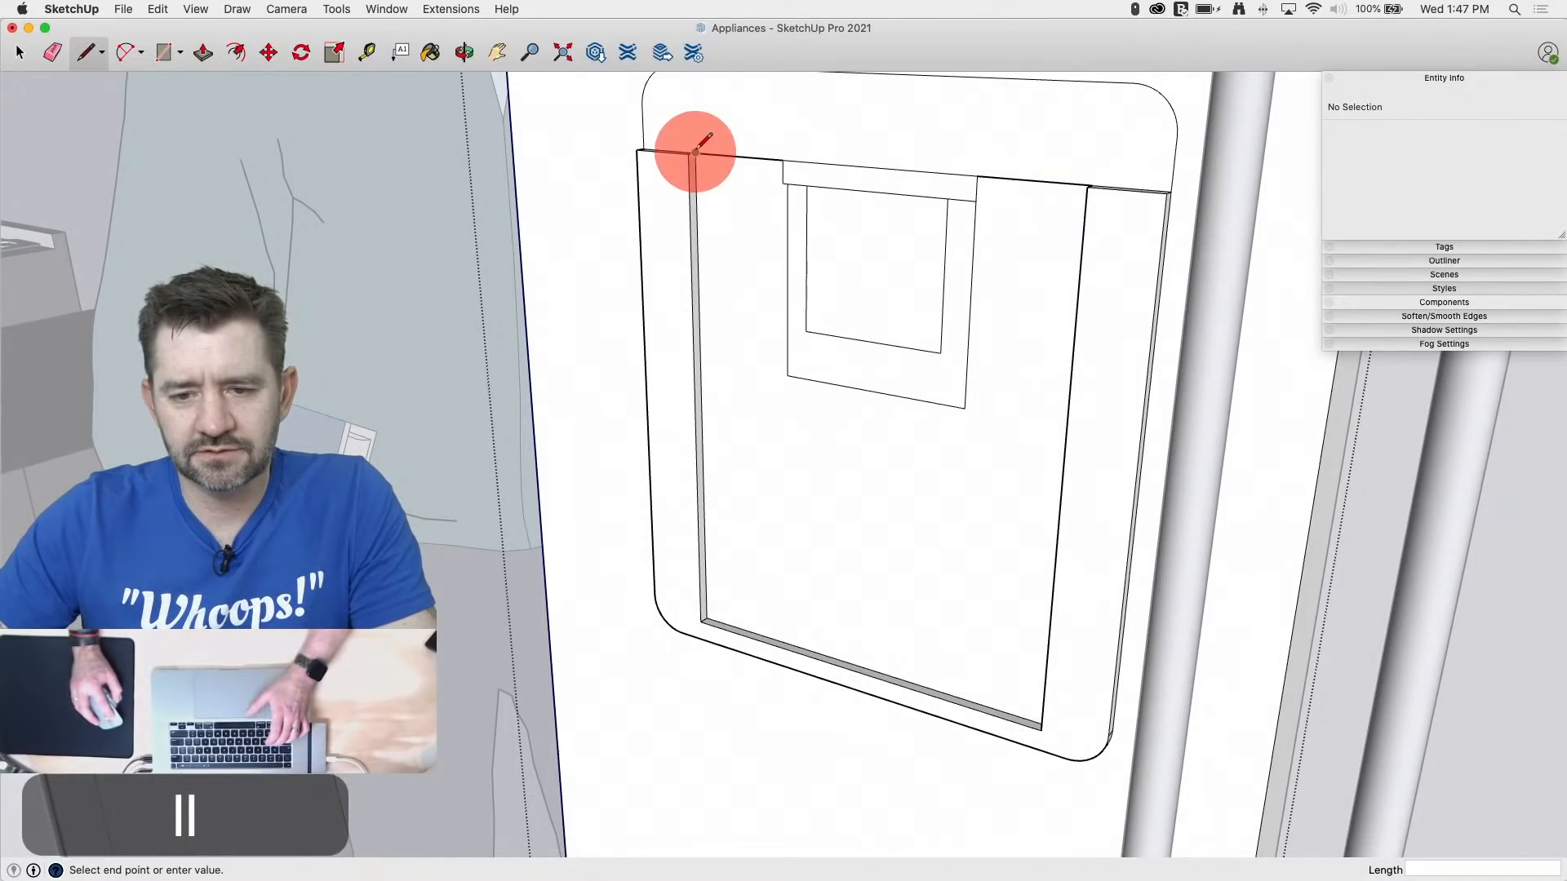
pyautogui.click(1092, 185)
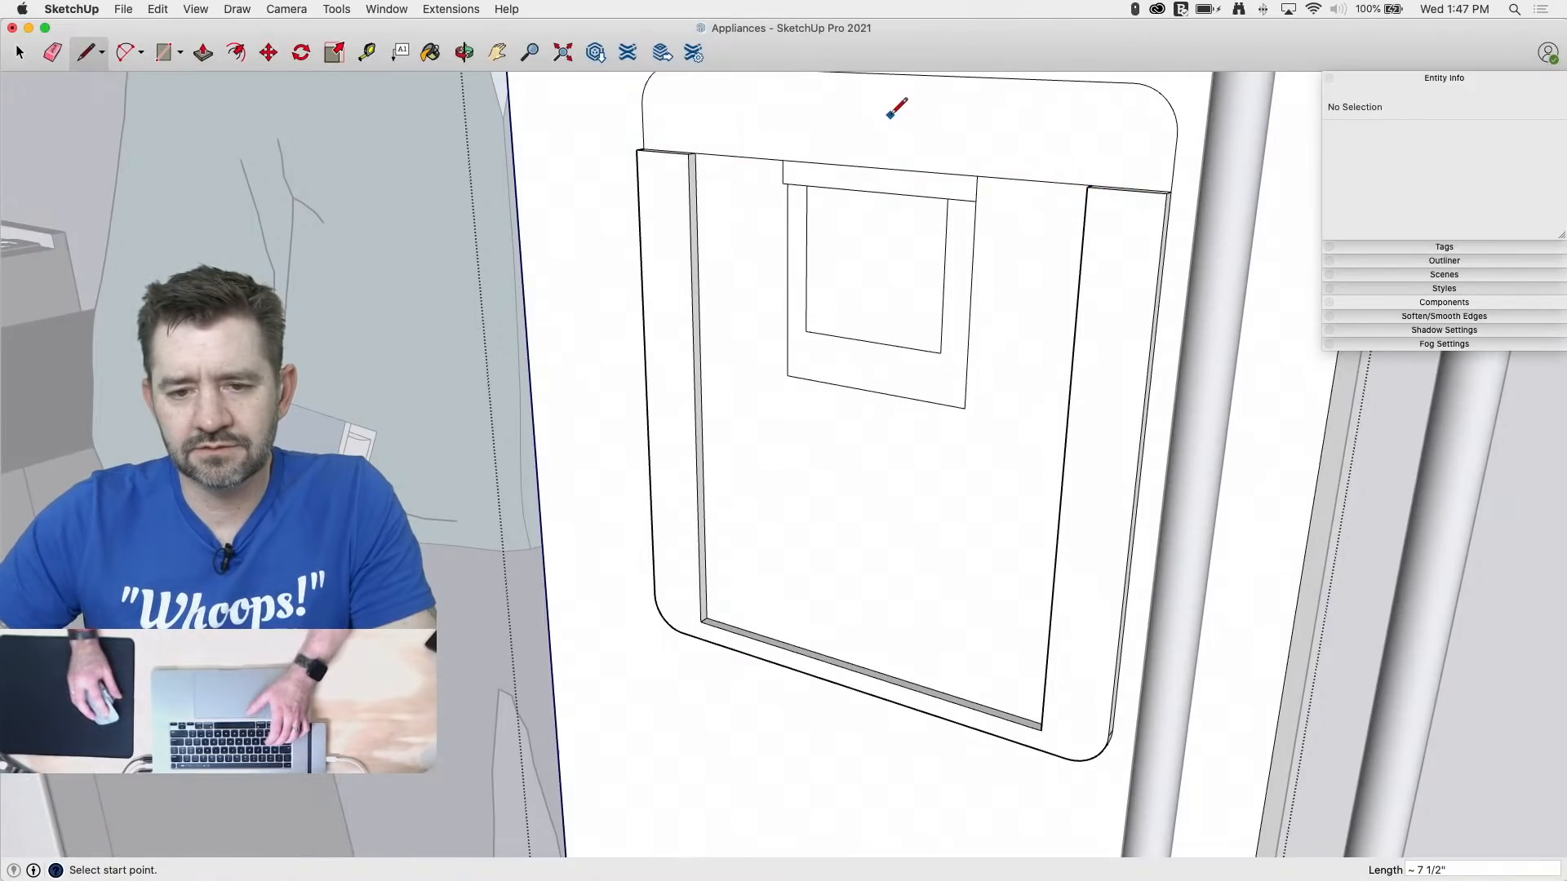
# Step: Pull the control strip out about 3/8" and push the recess face back about 11/16" into the door
pyautogui.press('p')
pyautogui.moveTo(889, 131); pyautogui.dragTo(879, 144)
pyautogui.moveTo(983, 281)
pyautogui.mouseDown(button='middle')
pyautogui.moveTo(923, 199)
pyautogui.moveTo(832, 168)
pyautogui.mouseUp(button='middle')
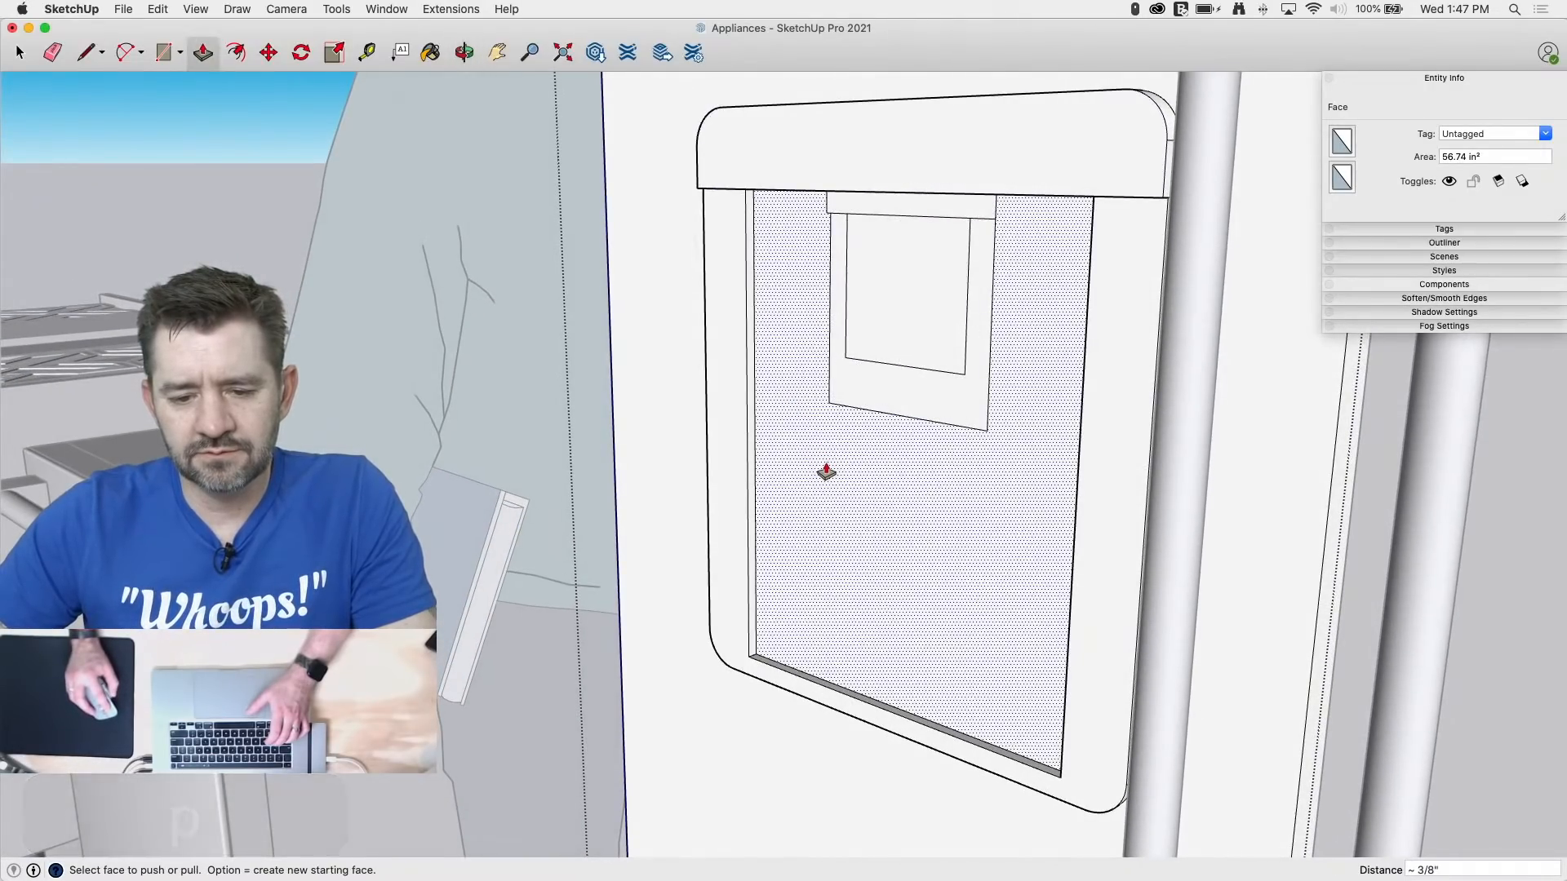
pyautogui.moveTo(825, 472); pyautogui.dragTo(849, 465)
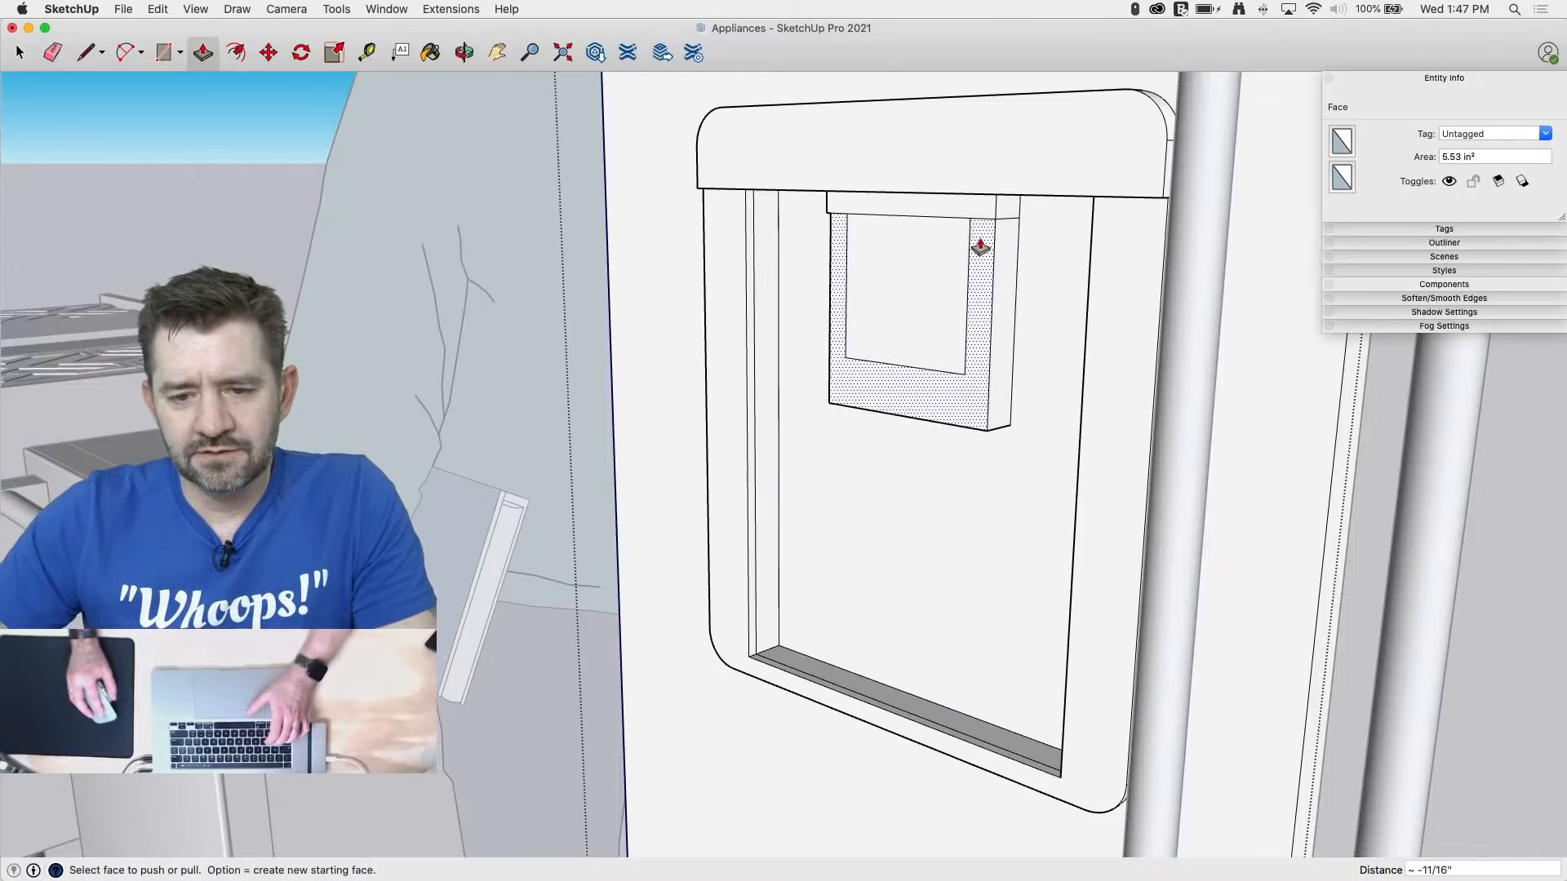
# Step: Push the paddle's surrounding plate back toward the recess face, then push its inner panel back slightly less
pyautogui.moveTo(983, 245); pyautogui.dragTo(989, 315, button='middle')
pyautogui.moveTo(991, 314); pyautogui.dragTo(1007, 315)
pyautogui.moveTo(947, 265); pyautogui.dragTo(965, 256)
pyautogui.moveTo(909, 361); pyautogui.dragTo(885, 507, button='middle')
pyautogui.moveTo(906, 559)
pyautogui.mouseDown()
pyautogui.moveTo(933, 557)
pyautogui.moveTo(857, 577)
pyautogui.moveTo(898, 584)
pyautogui.mouseUp()
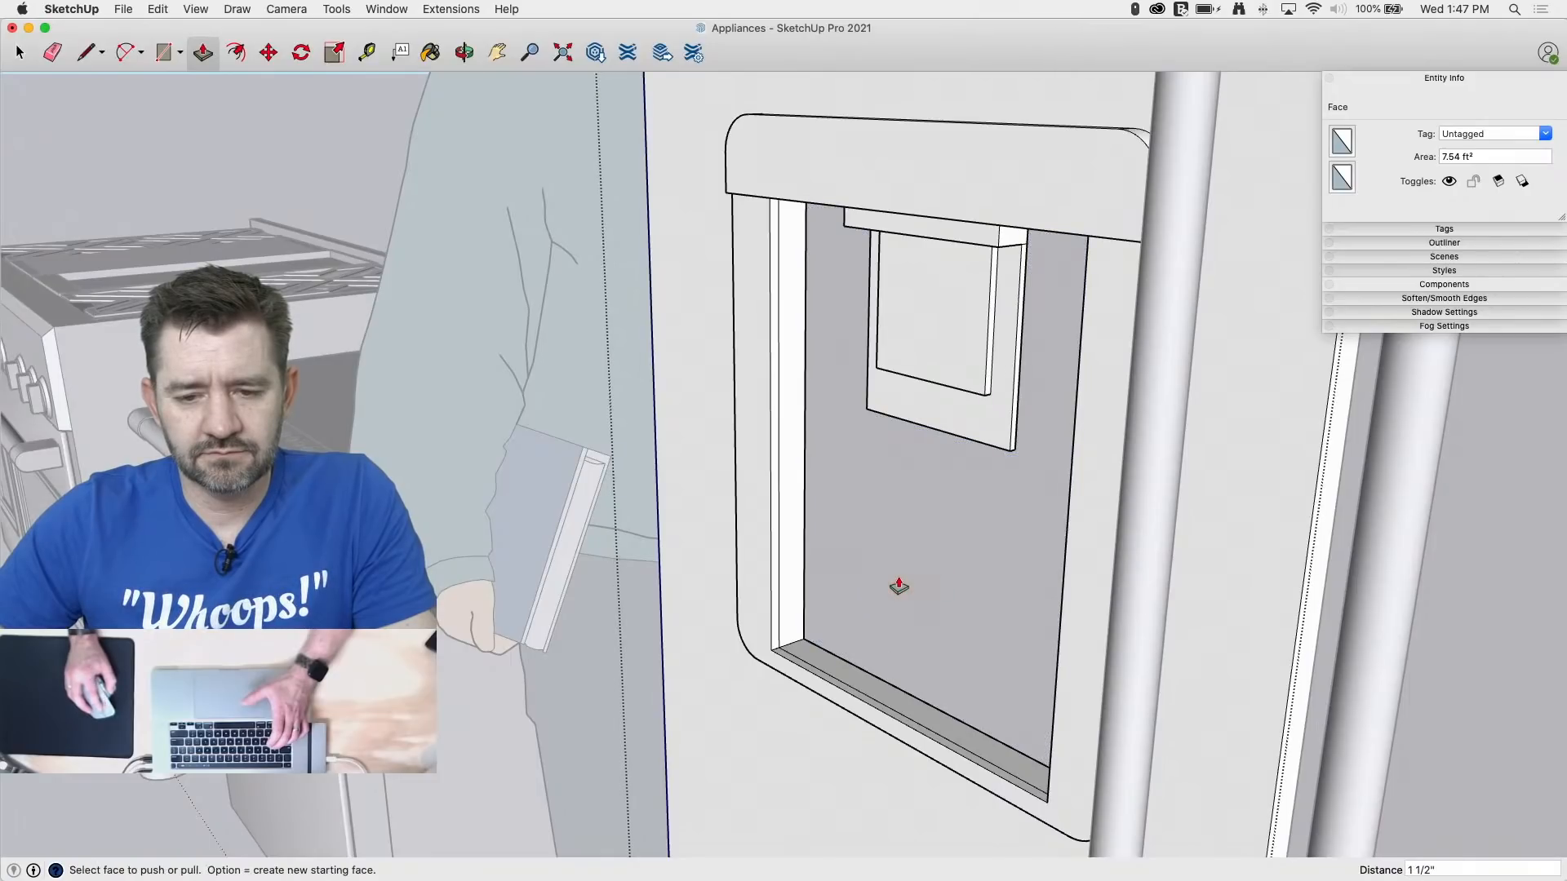
pyautogui.moveTo(899, 584); pyautogui.dragTo(840, 588, button='middle')
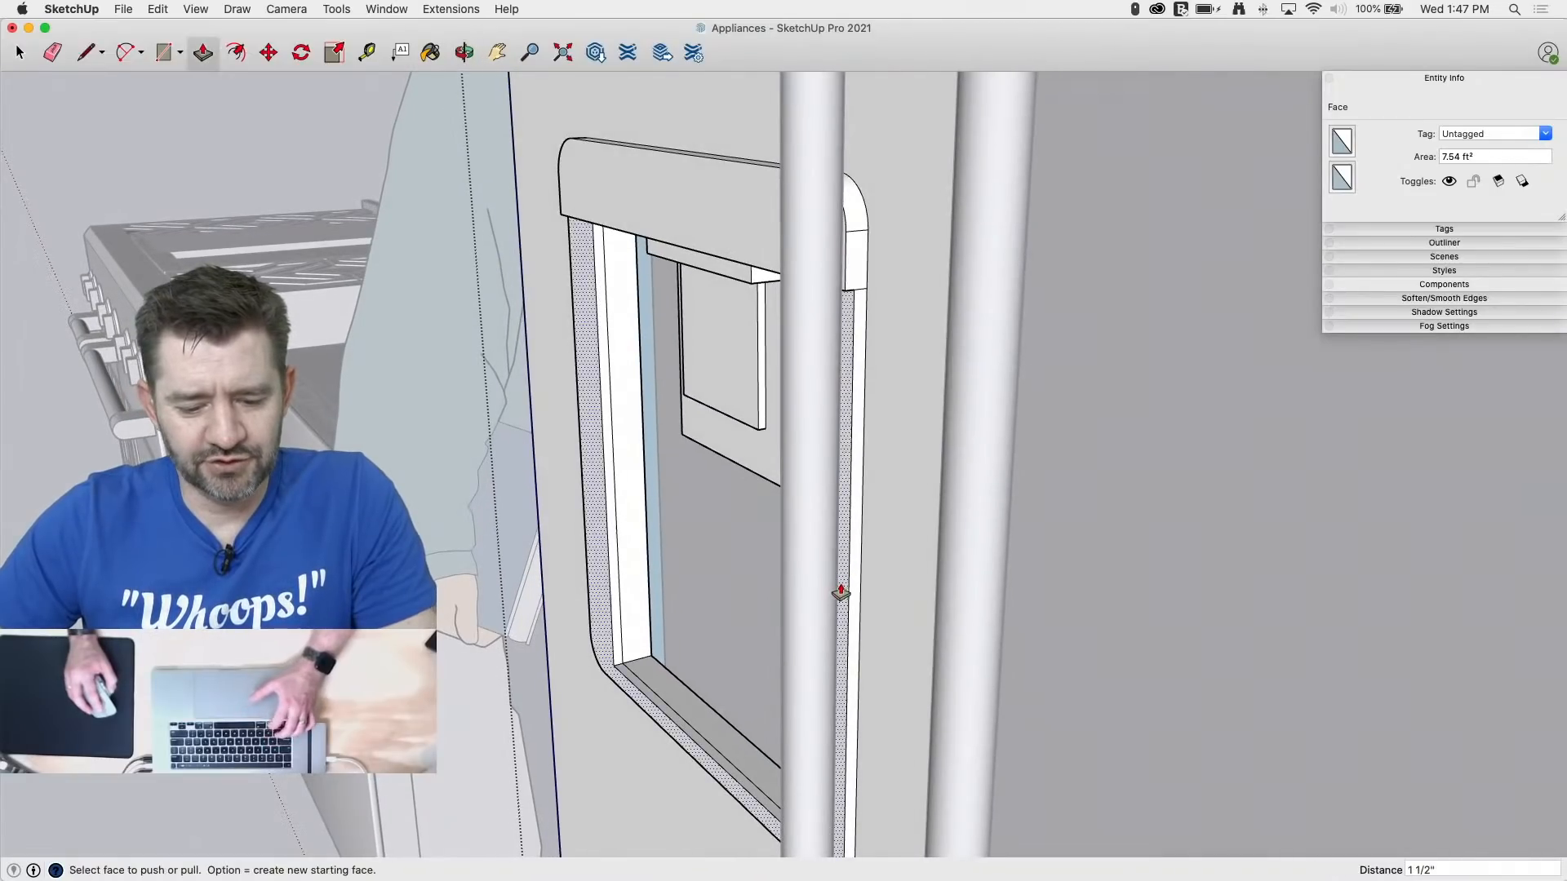
pyautogui.press('super+z')
pyautogui.press('super+z')
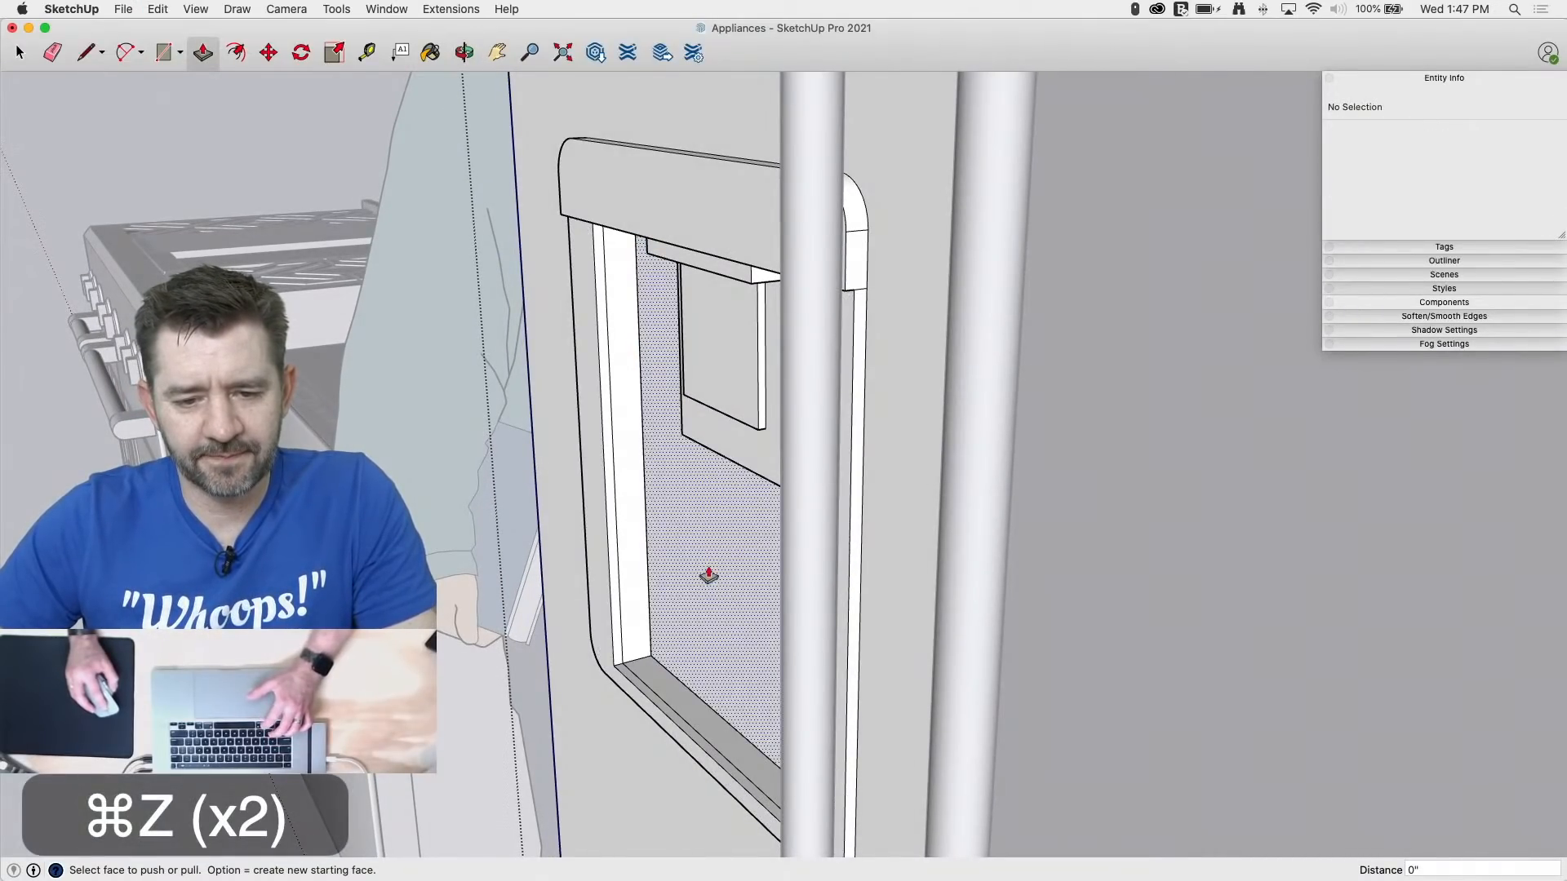
# Step: Erase the leftover seam edges running along the recess's floor and side walls
pyautogui.moveTo(707, 571); pyautogui.dragTo(783, 473, button='middle')
pyautogui.press('e')
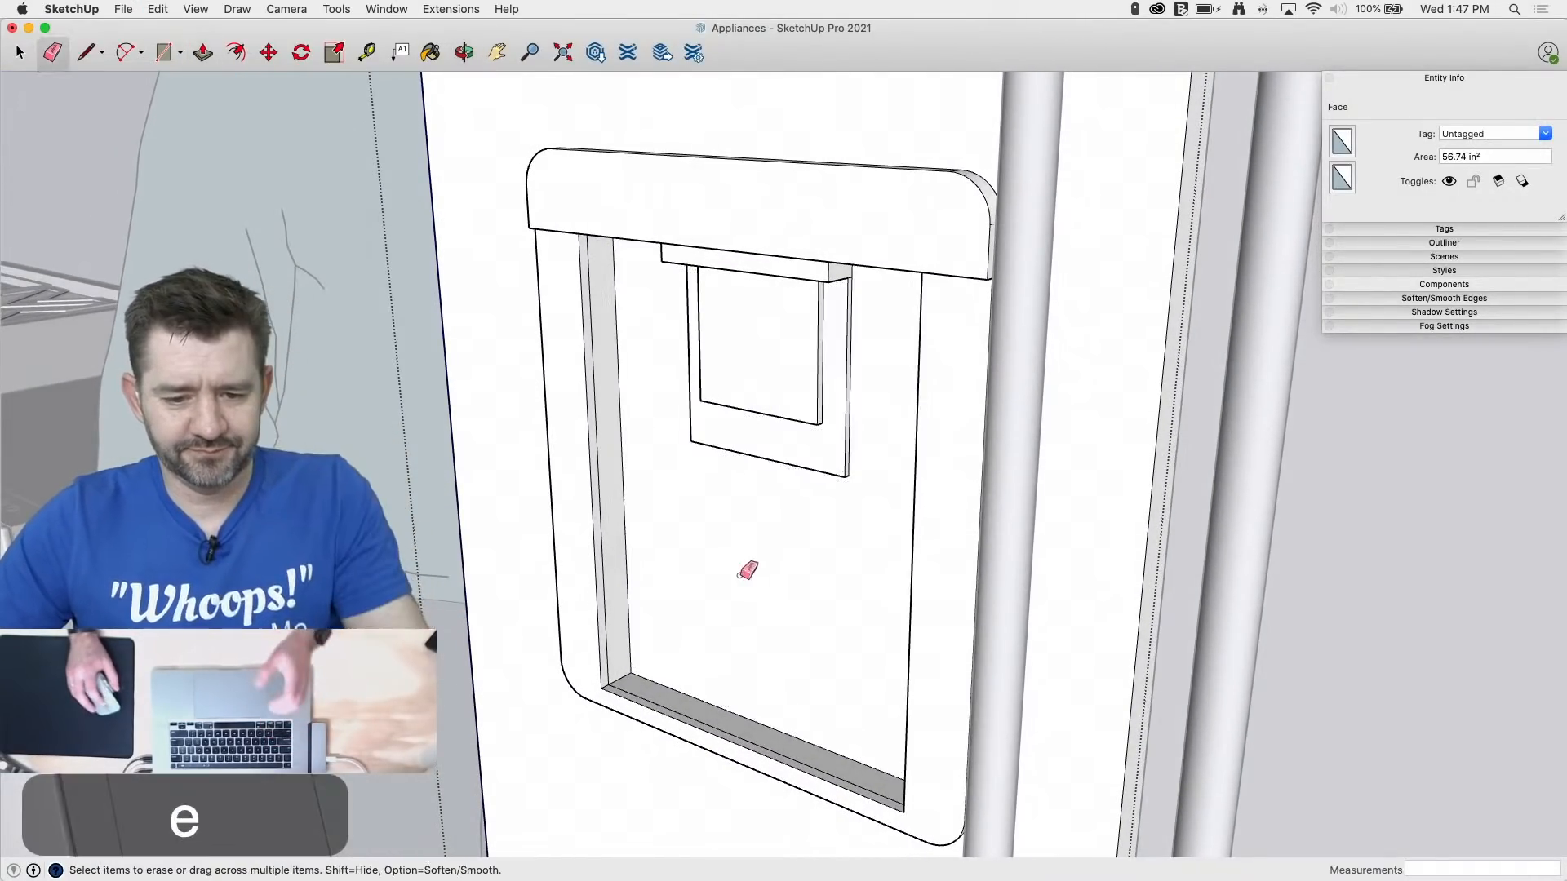
pyautogui.scroll(5, 633, 675)
pyautogui.click(666, 704)
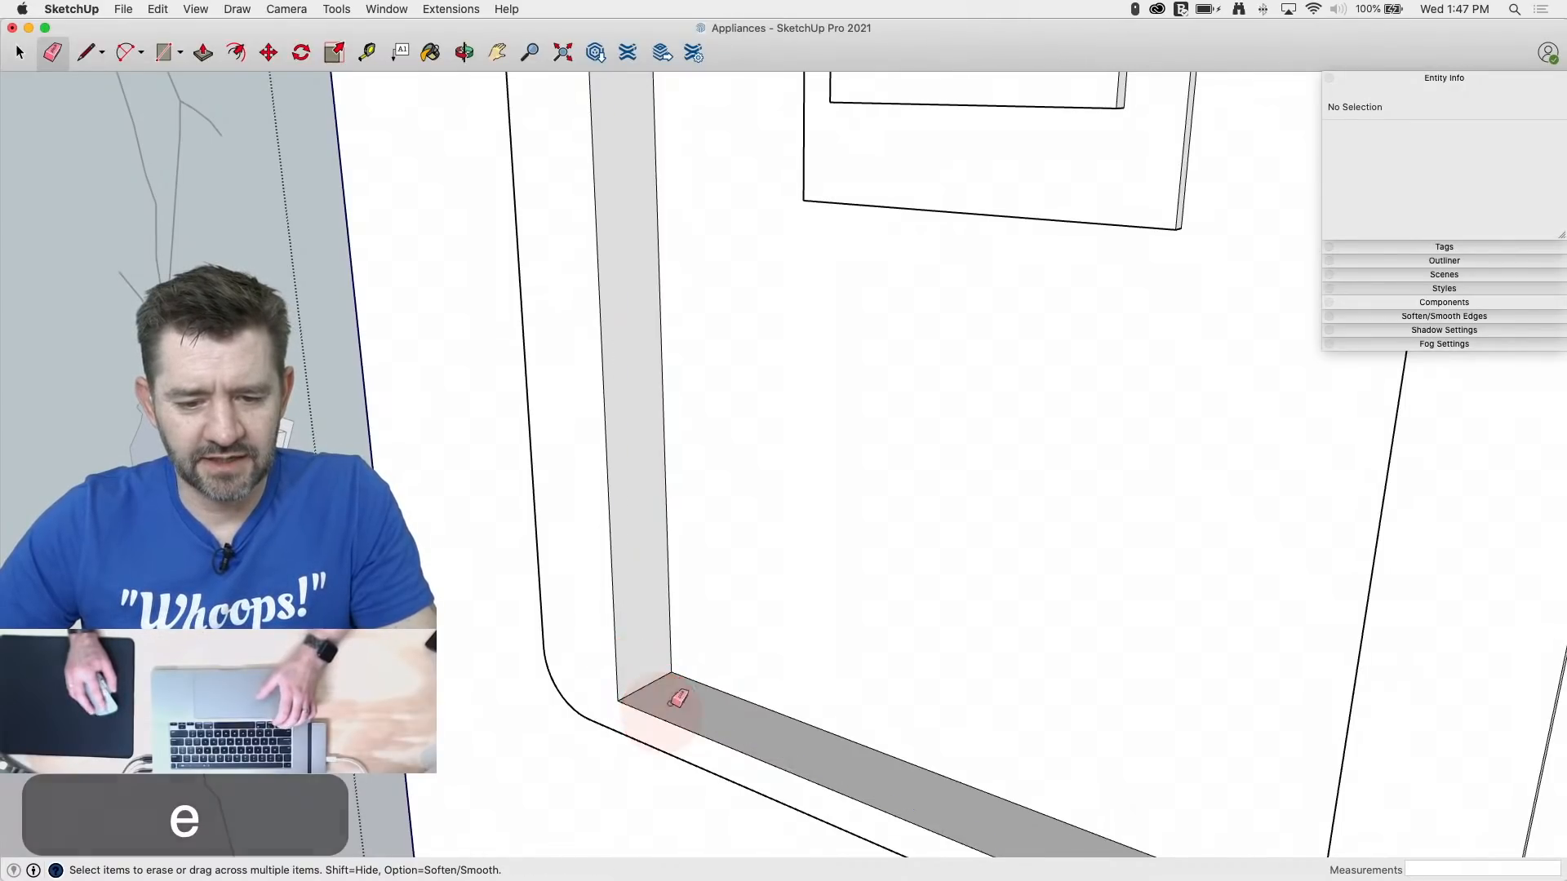
pyautogui.scroll(-8, 676, 693)
pyautogui.moveTo(762, 545); pyautogui.dragTo(1444, 611, button='middle')
pyautogui.scroll(8, 1052, 628)
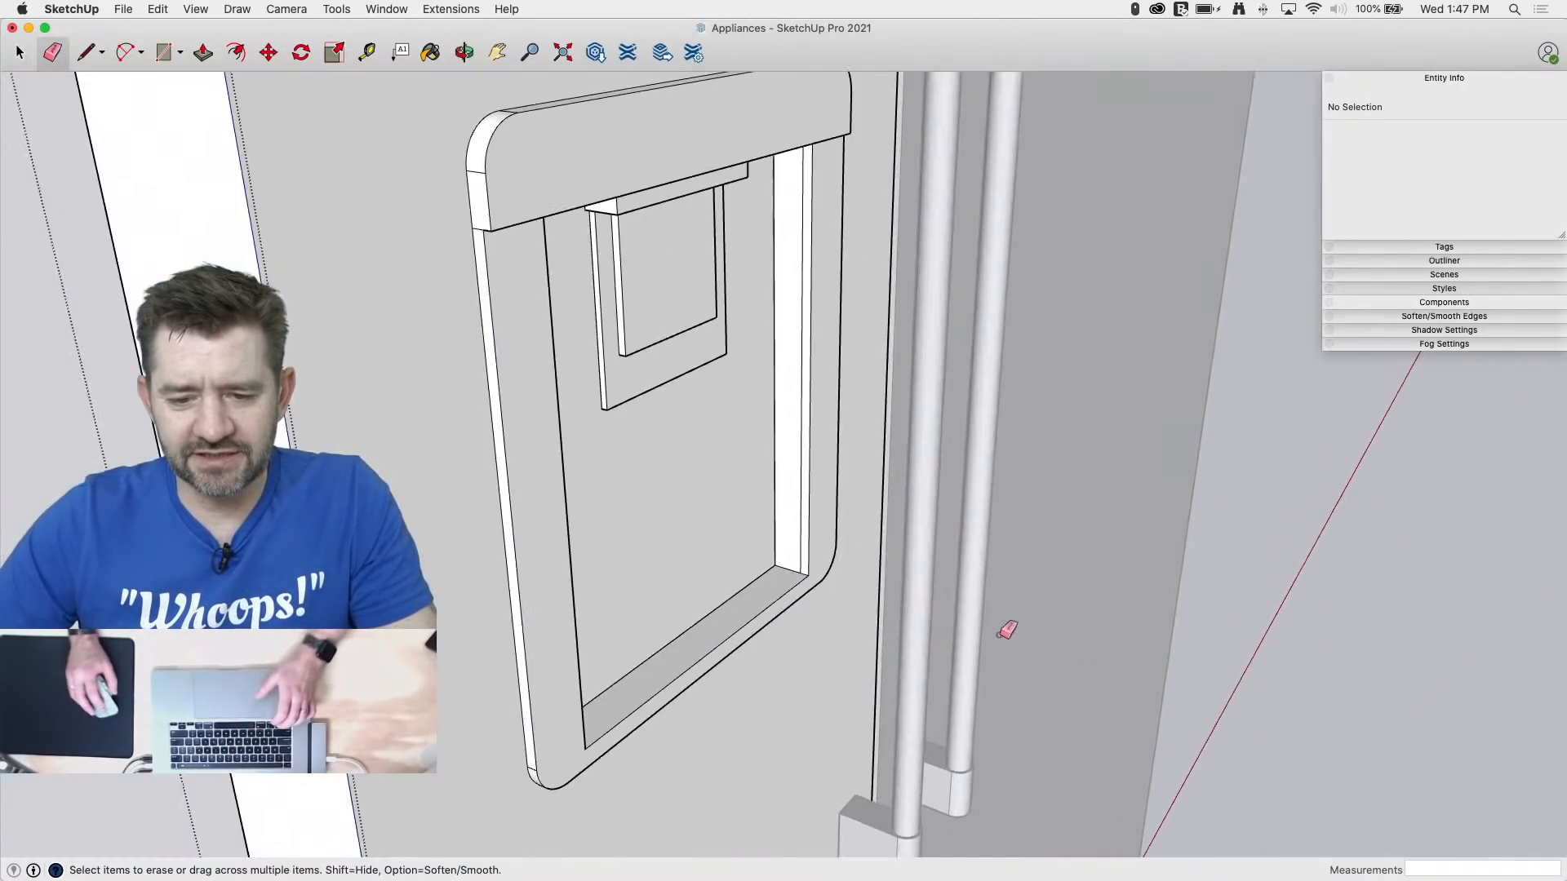
pyautogui.moveTo(777, 537); pyautogui.dragTo(779, 543)
pyautogui.scroll(-6, 751, 688)
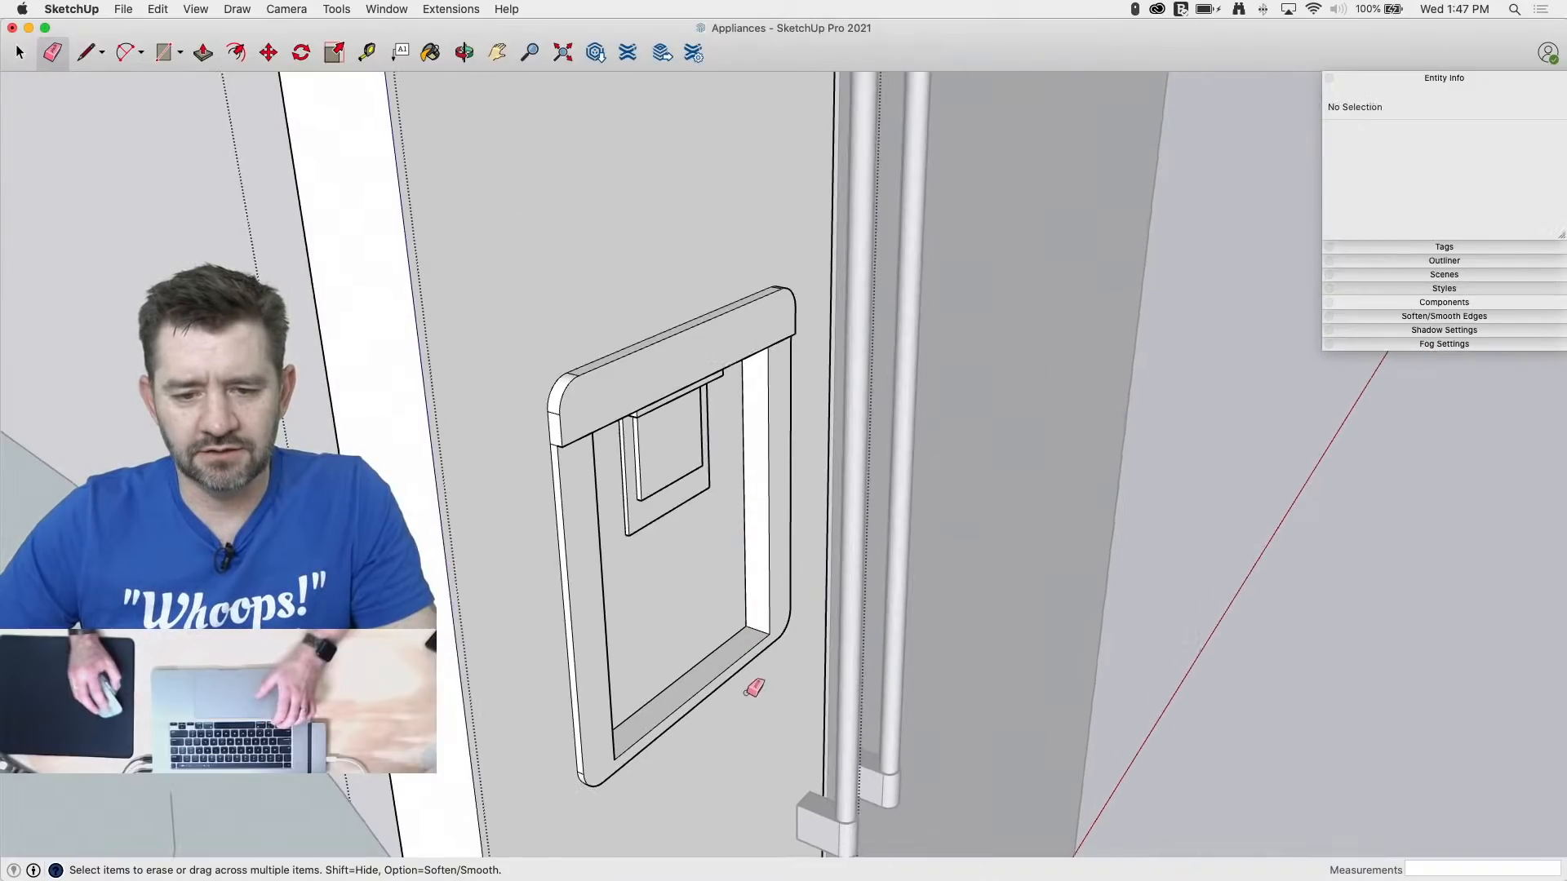
# Step: Erase the stray seam edges beneath the control strip and spout block at the end nearest the handles
pyautogui.moveTo(750, 687); pyautogui.dragTo(758, 175, button='middle')
pyautogui.scroll(8, 764, 133)
pyautogui.scroll(3, 725, 194)
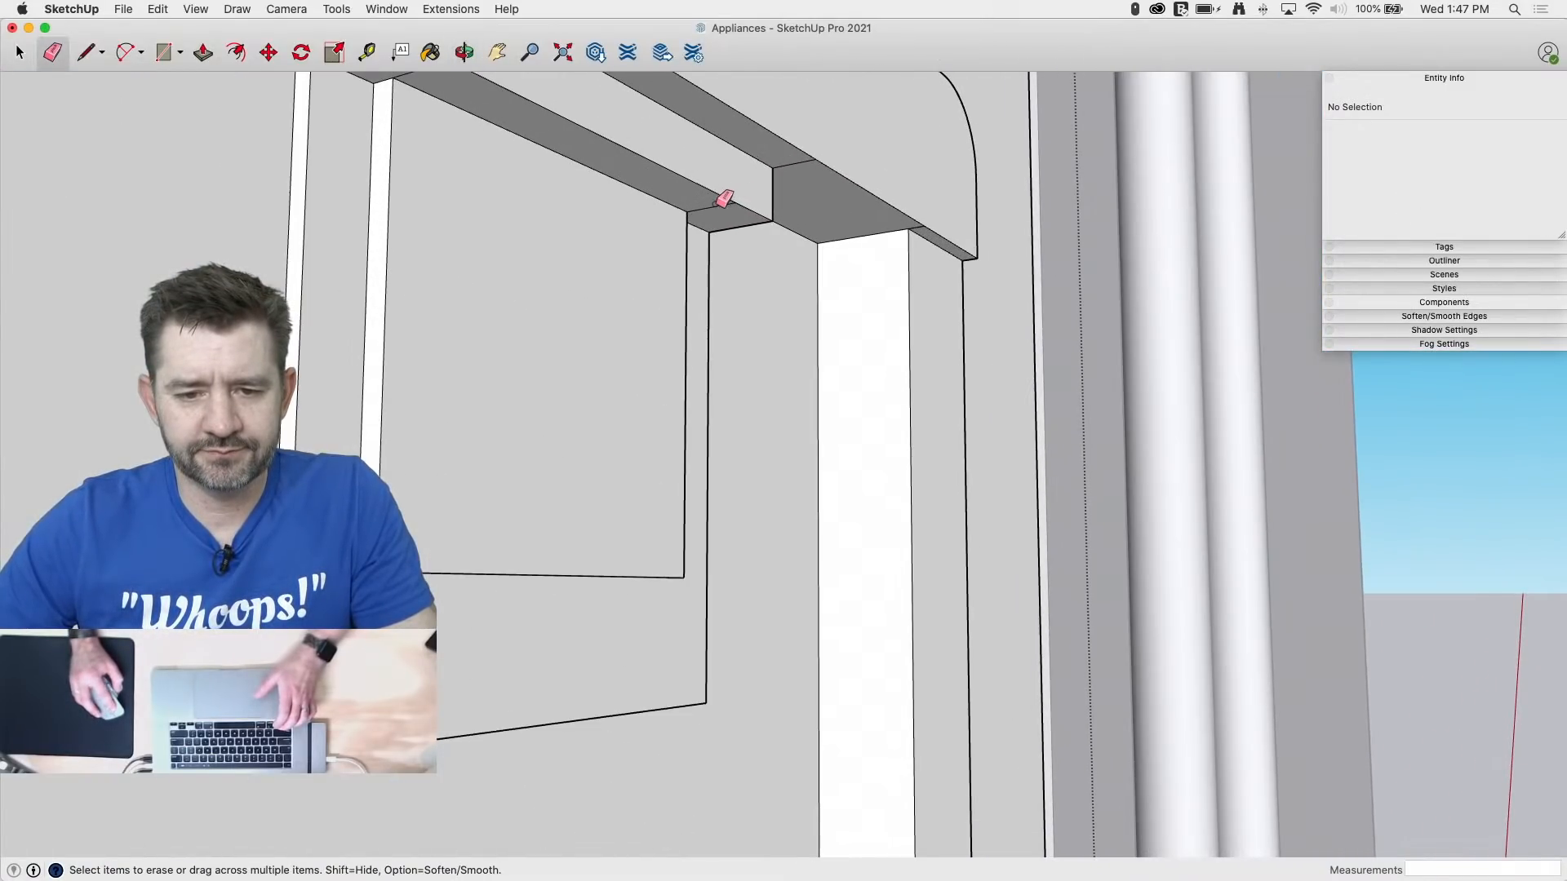
pyautogui.click(721, 200)
pyautogui.scroll(-2, 445, 108)
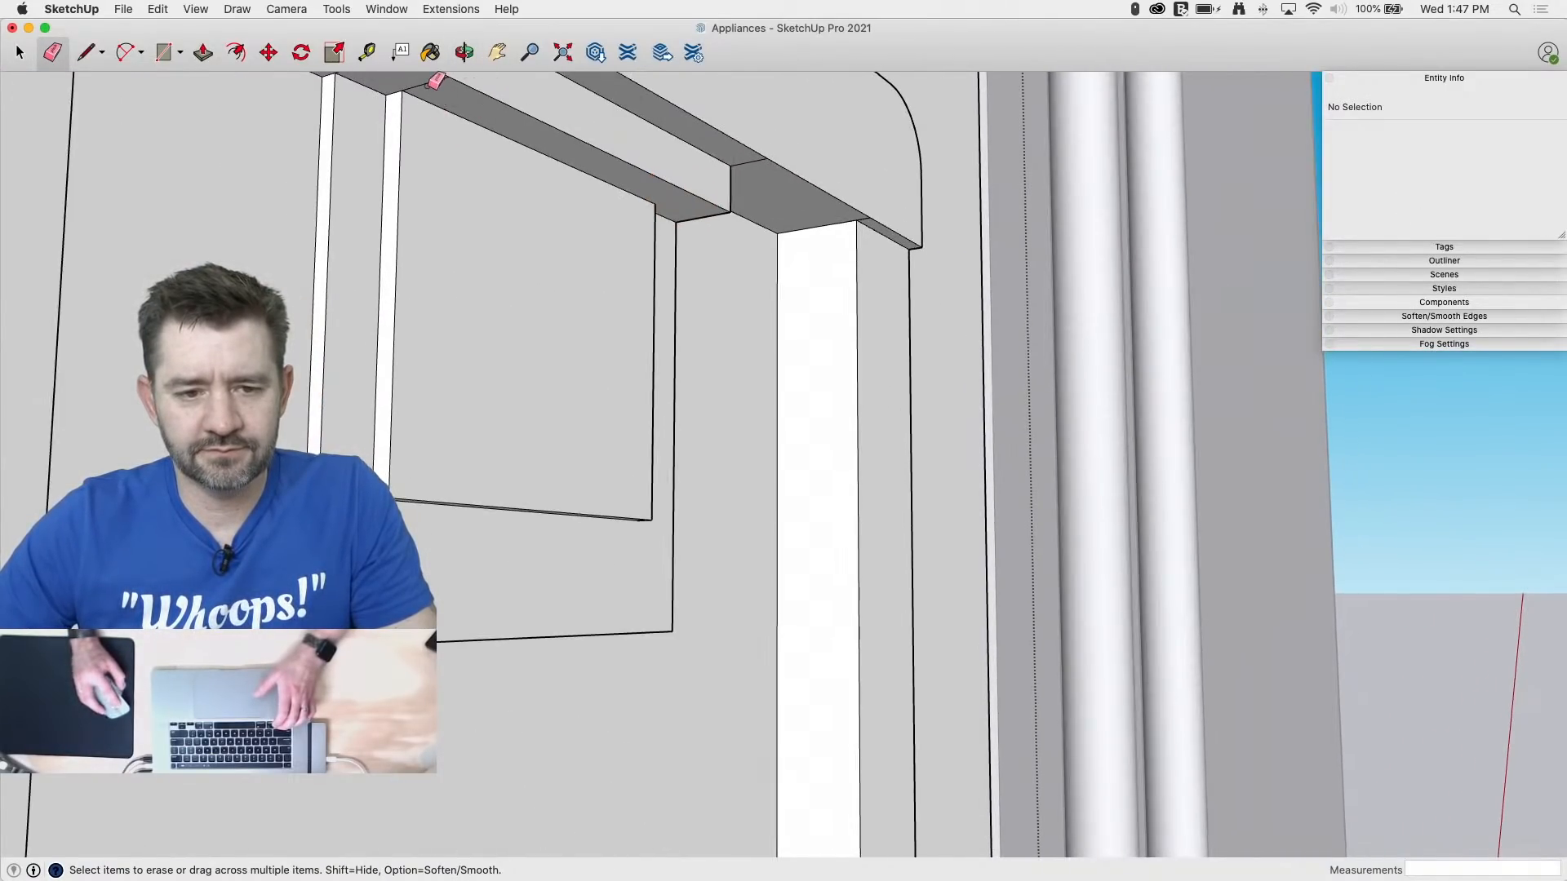
pyautogui.scroll(2, 879, 218)
pyautogui.click(864, 215)
# Step: Erase the stray seam edges beneath the control strip and spout block at the end farthest from the handles
pyautogui.moveTo(1020, 225); pyautogui.dragTo(799, 237, button='middle')
pyautogui.scroll(-4, 960, 228)
pyautogui.moveTo(600, 229); pyautogui.dragTo(331, 228, button='middle')
pyautogui.scroll(4, 405, 276)
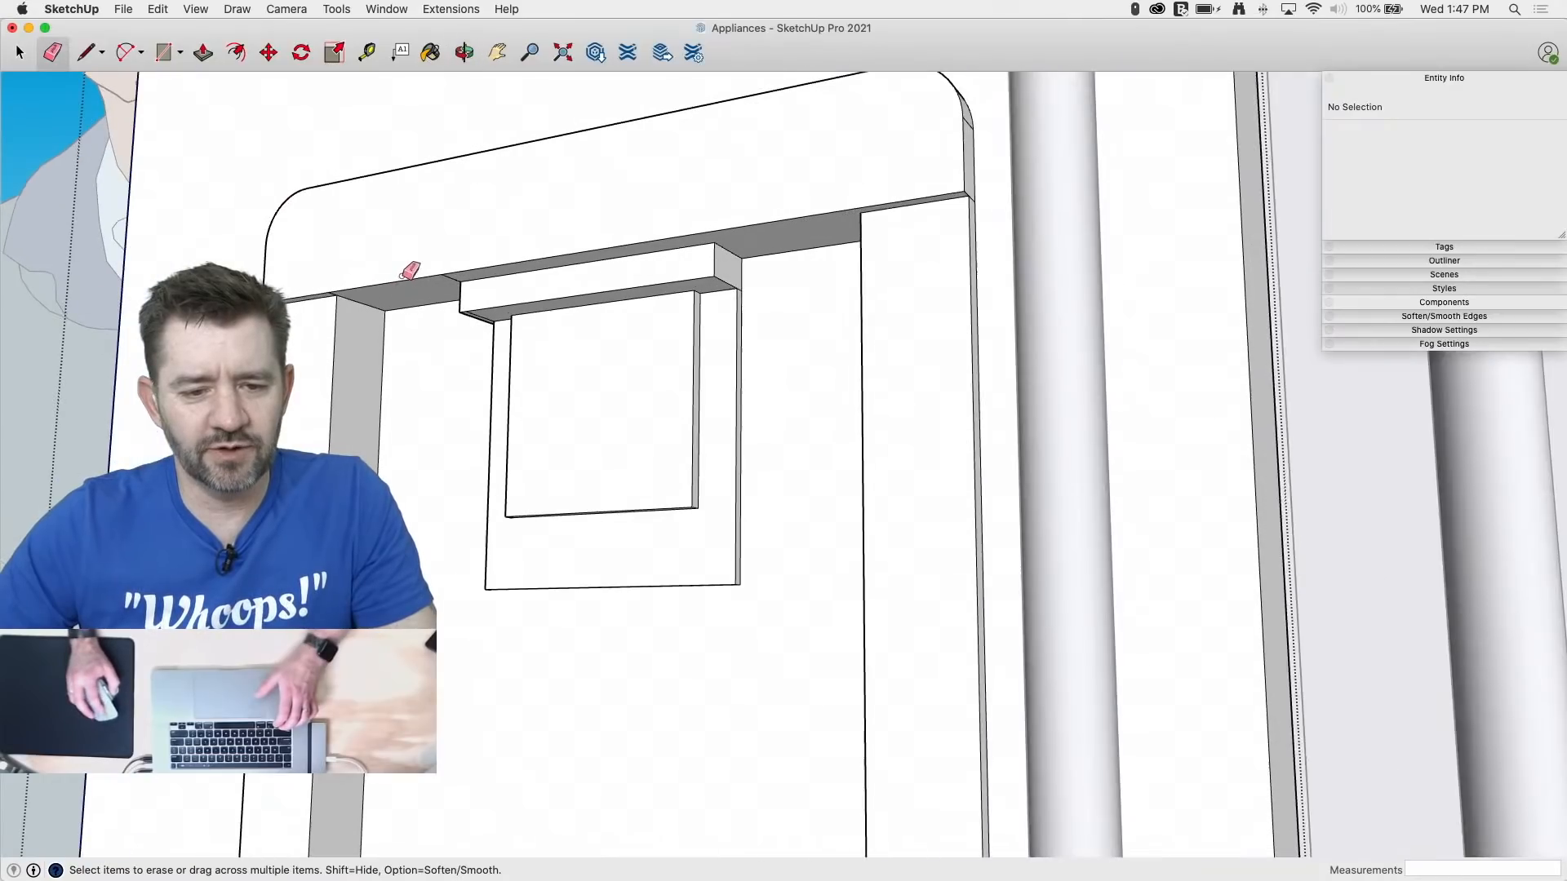
pyautogui.click(430, 277)
pyautogui.moveTo(448, 322); pyautogui.dragTo(494, 273, button='middle')
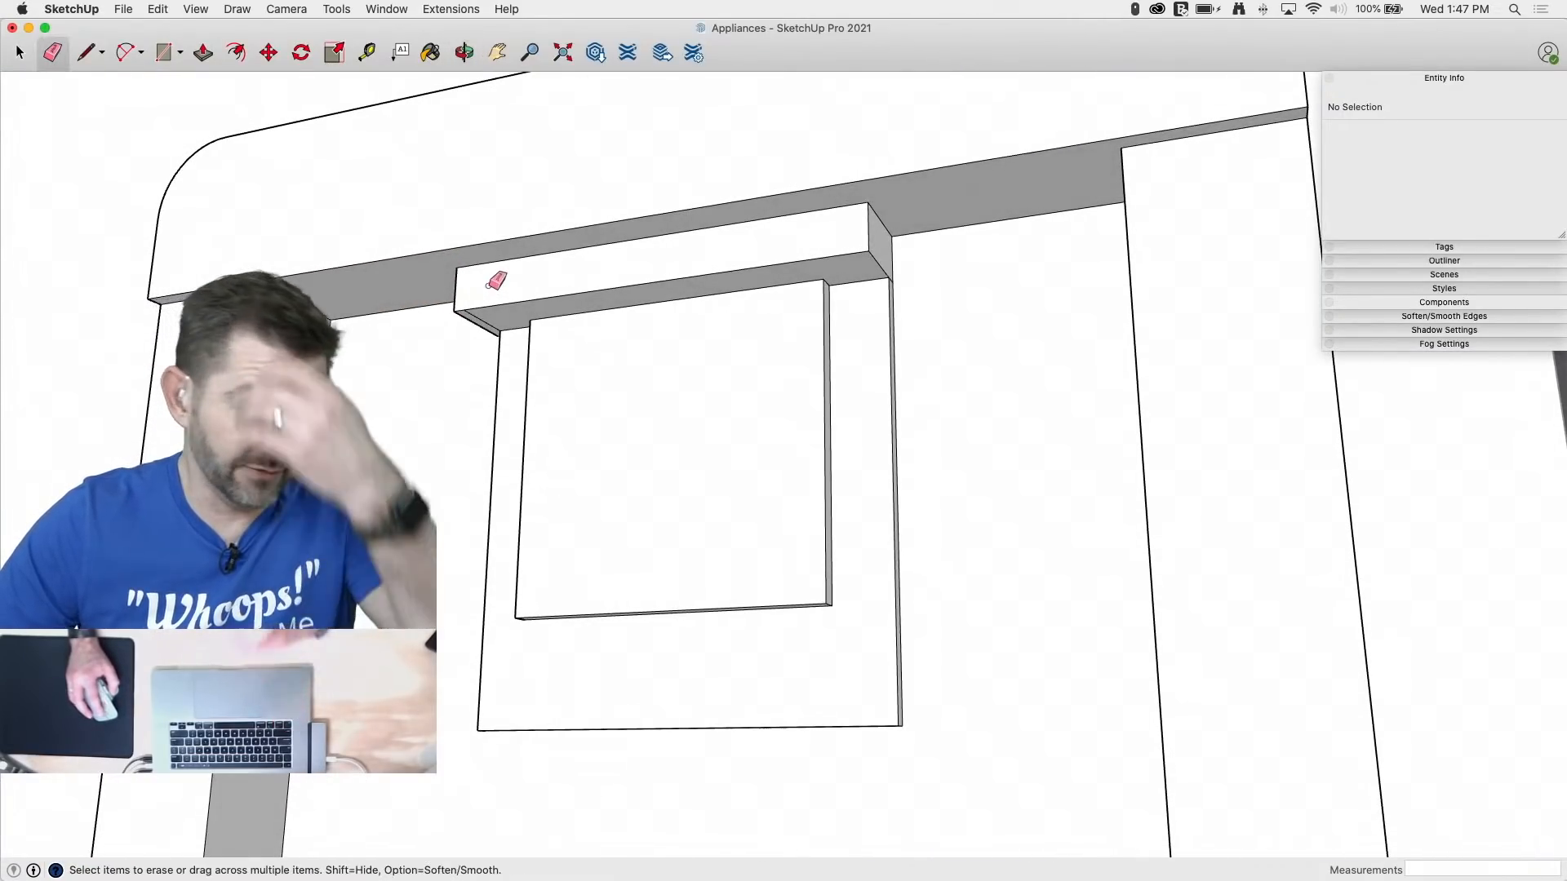
pyautogui.click(483, 320)
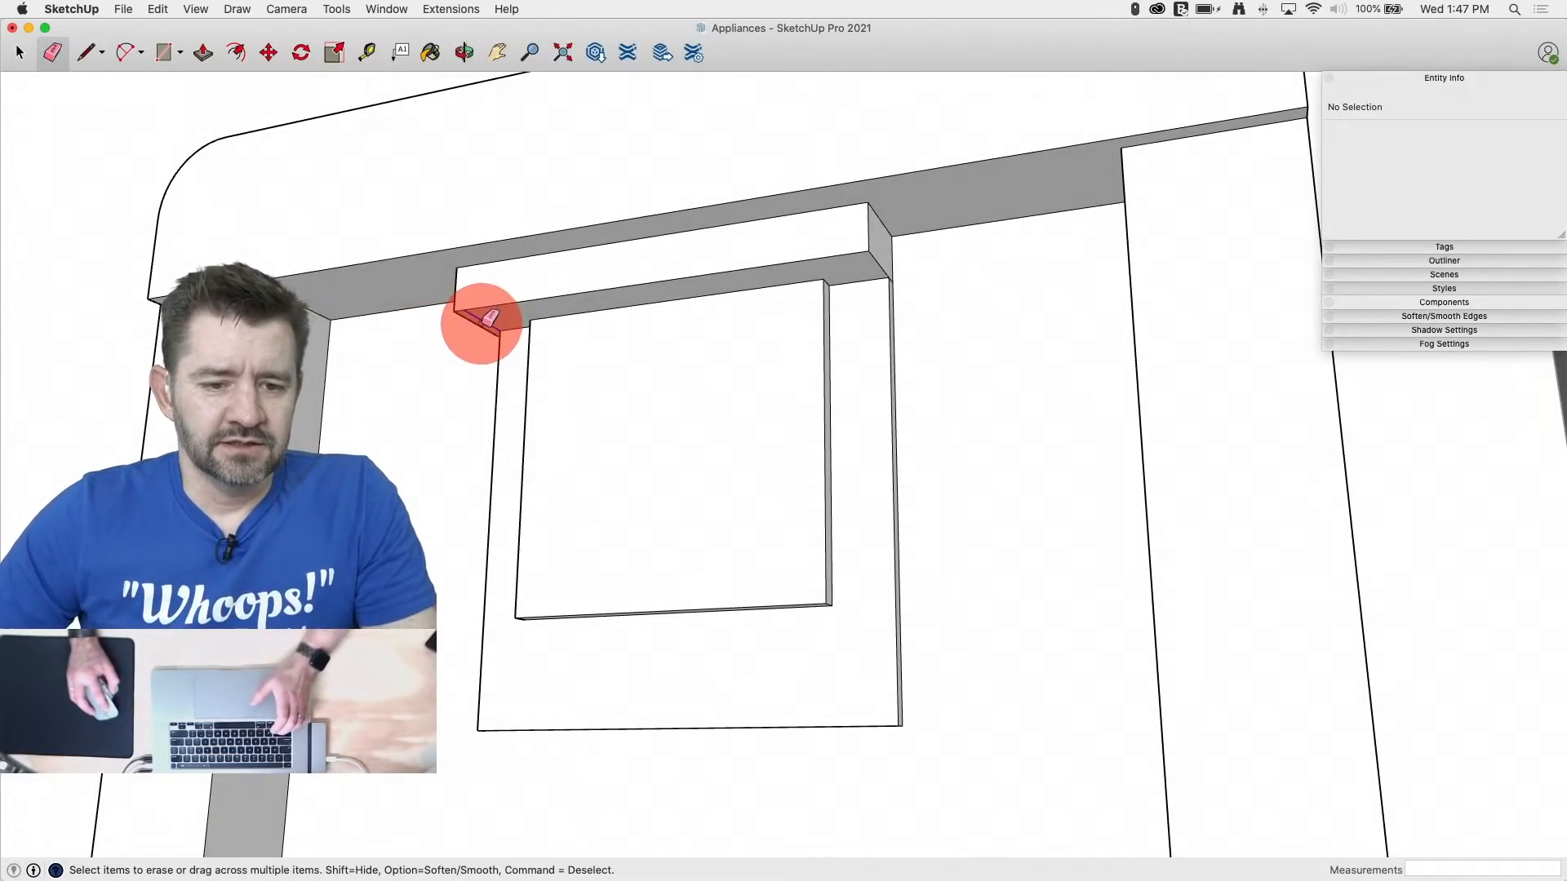
pyautogui.moveTo(862, 303); pyautogui.dragTo(819, 417, button='middle')
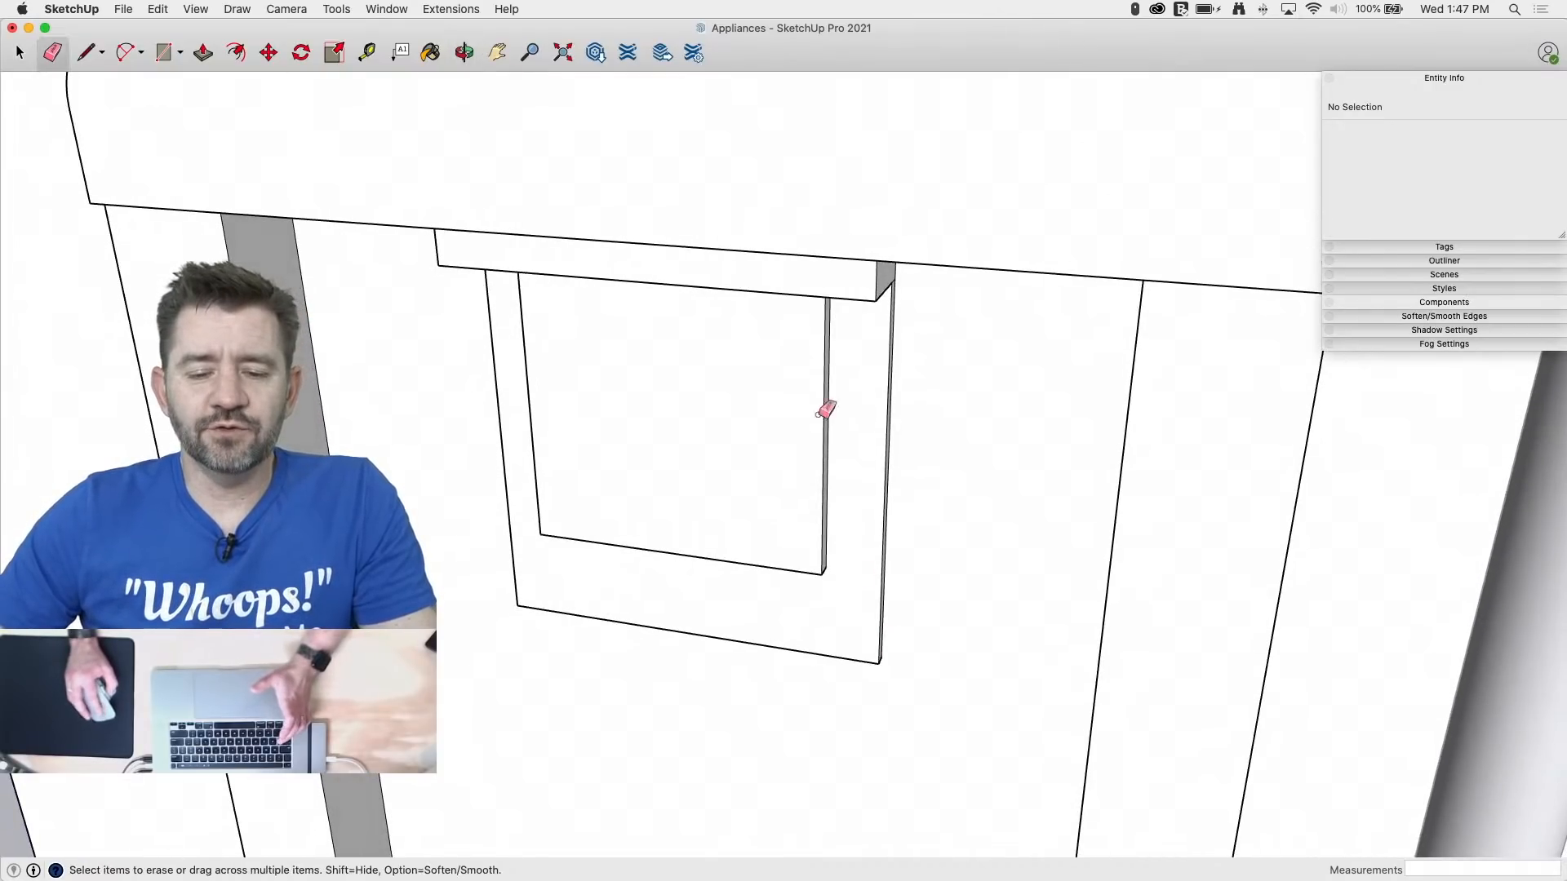
# Step: Draw a line across the recess back just above its floor and pull the strip below it out about 5/8" as a tray
pyautogui.scroll(-8, 806, 297)
pyautogui.scroll(1, 777, 451)
pyautogui.scroll(5, 684, 466)
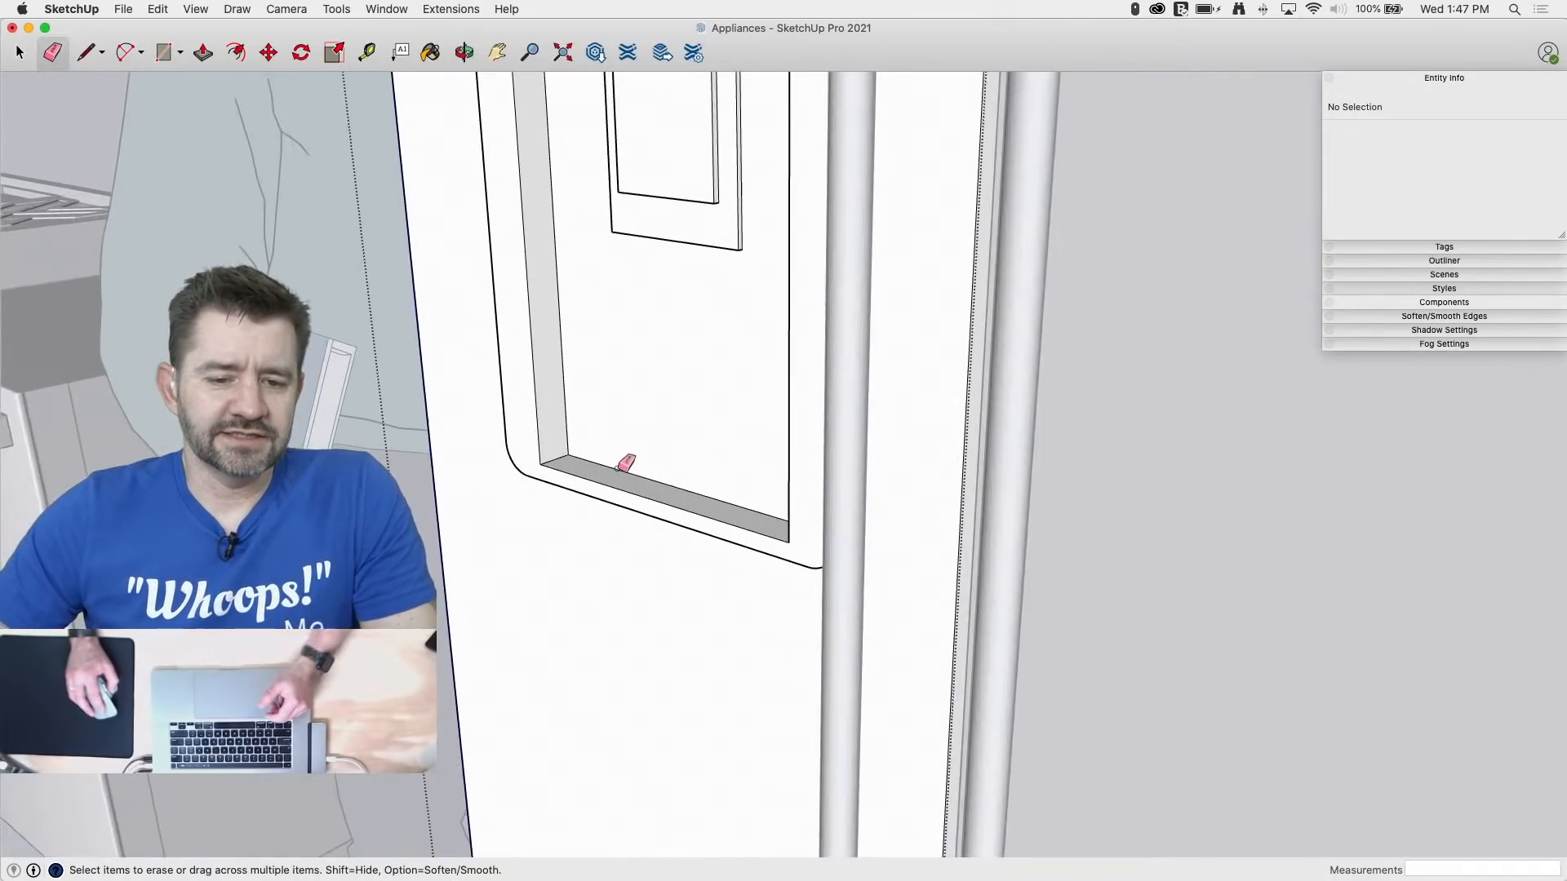
pyautogui.press('l')
pyautogui.scroll(4, 571, 472)
pyautogui.scroll(3, 581, 477)
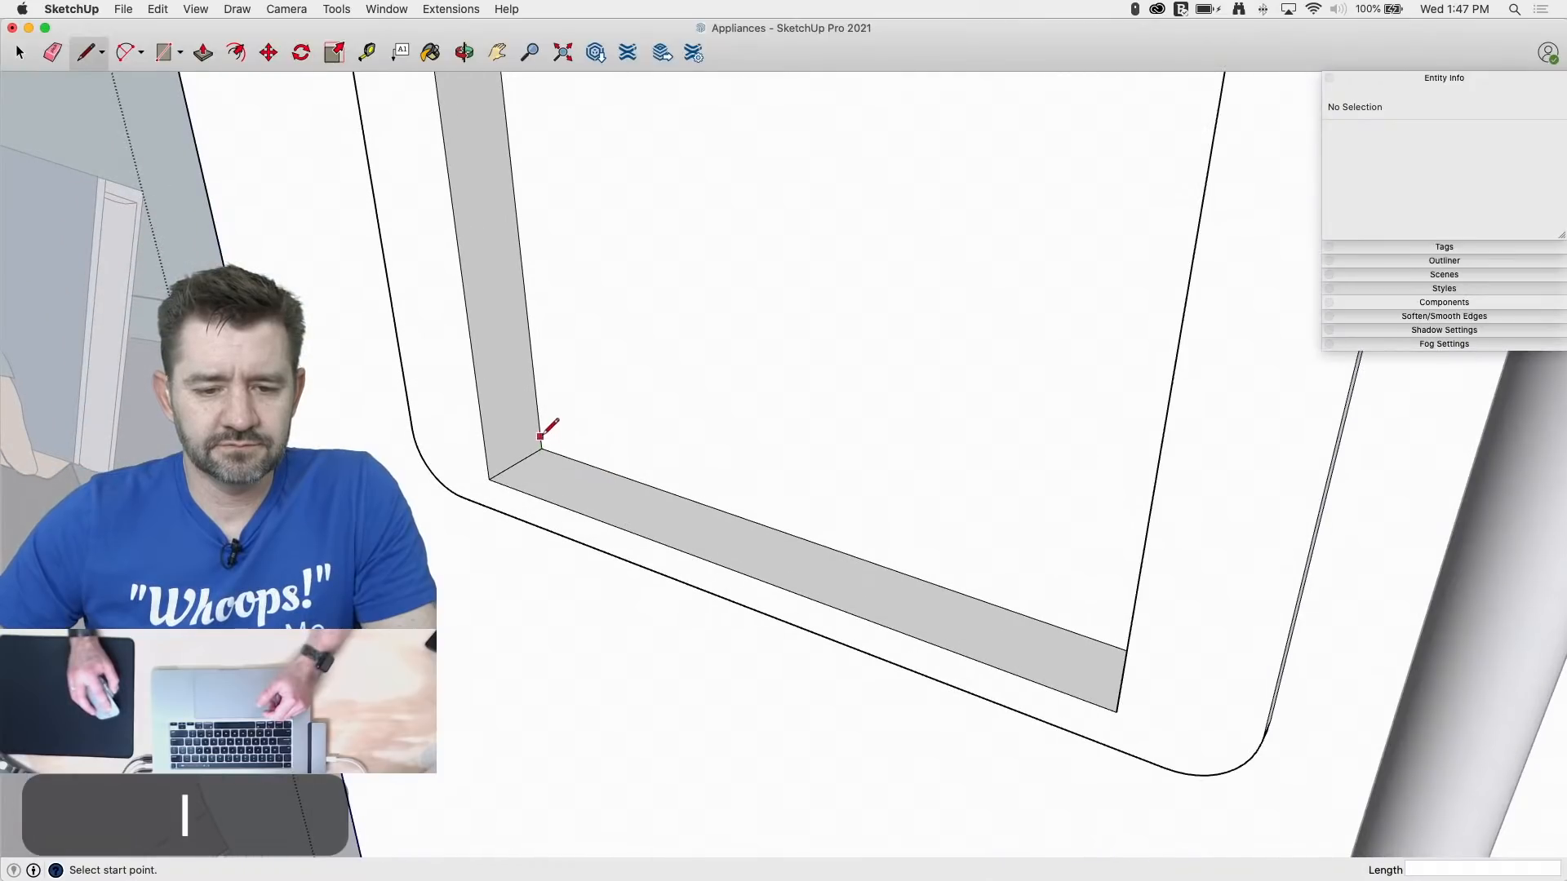
pyautogui.click(538, 412)
pyautogui.moveTo(692, 436); pyautogui.dragTo(1126, 433, button='middle')
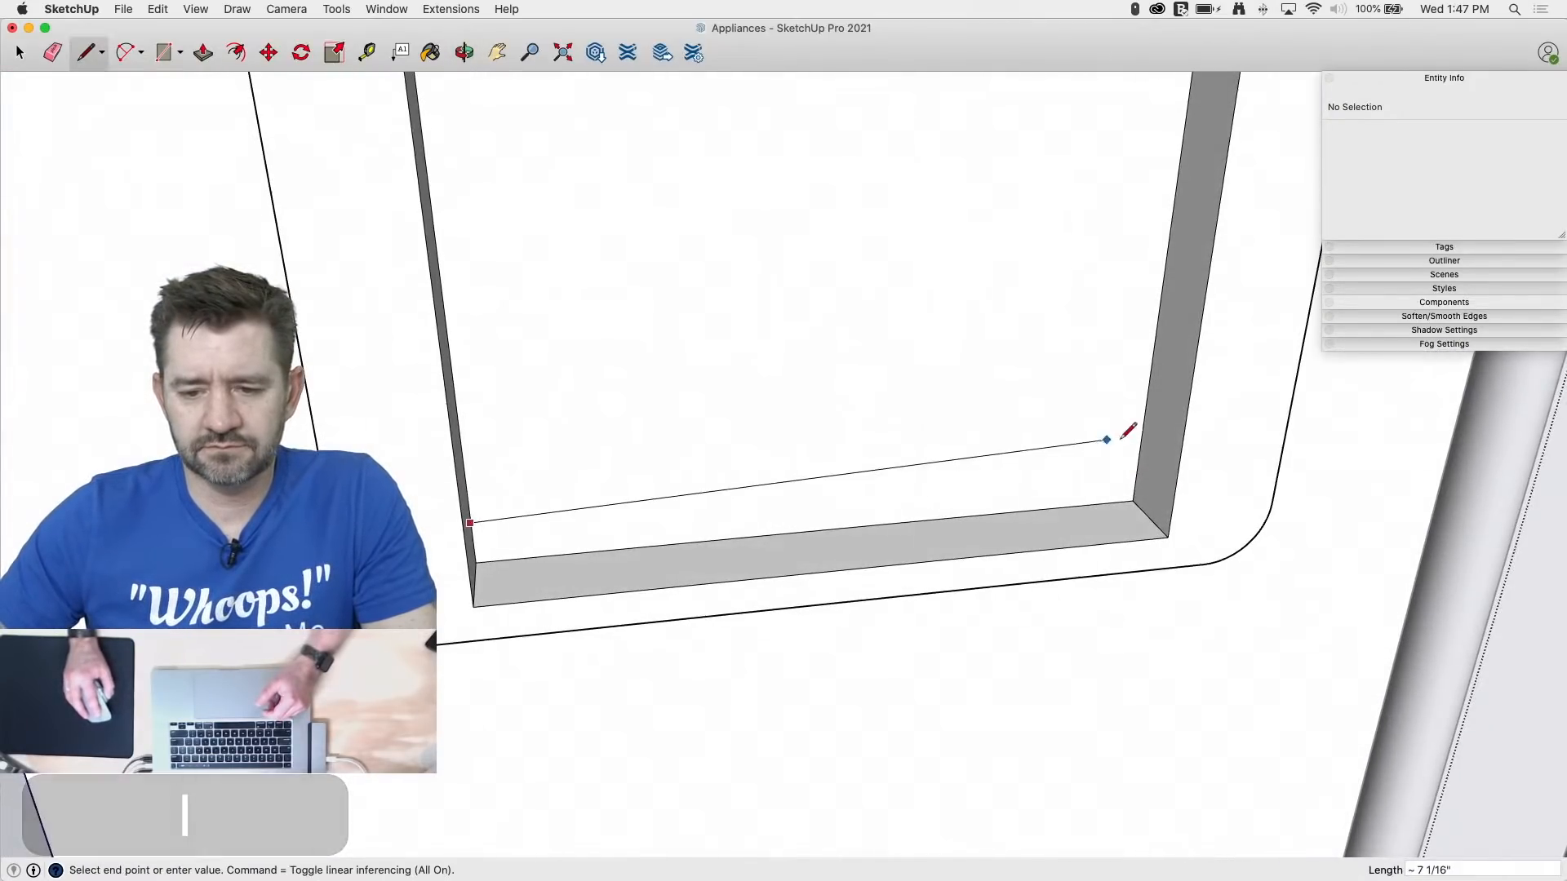
pyautogui.click(1138, 463)
pyautogui.press('p')
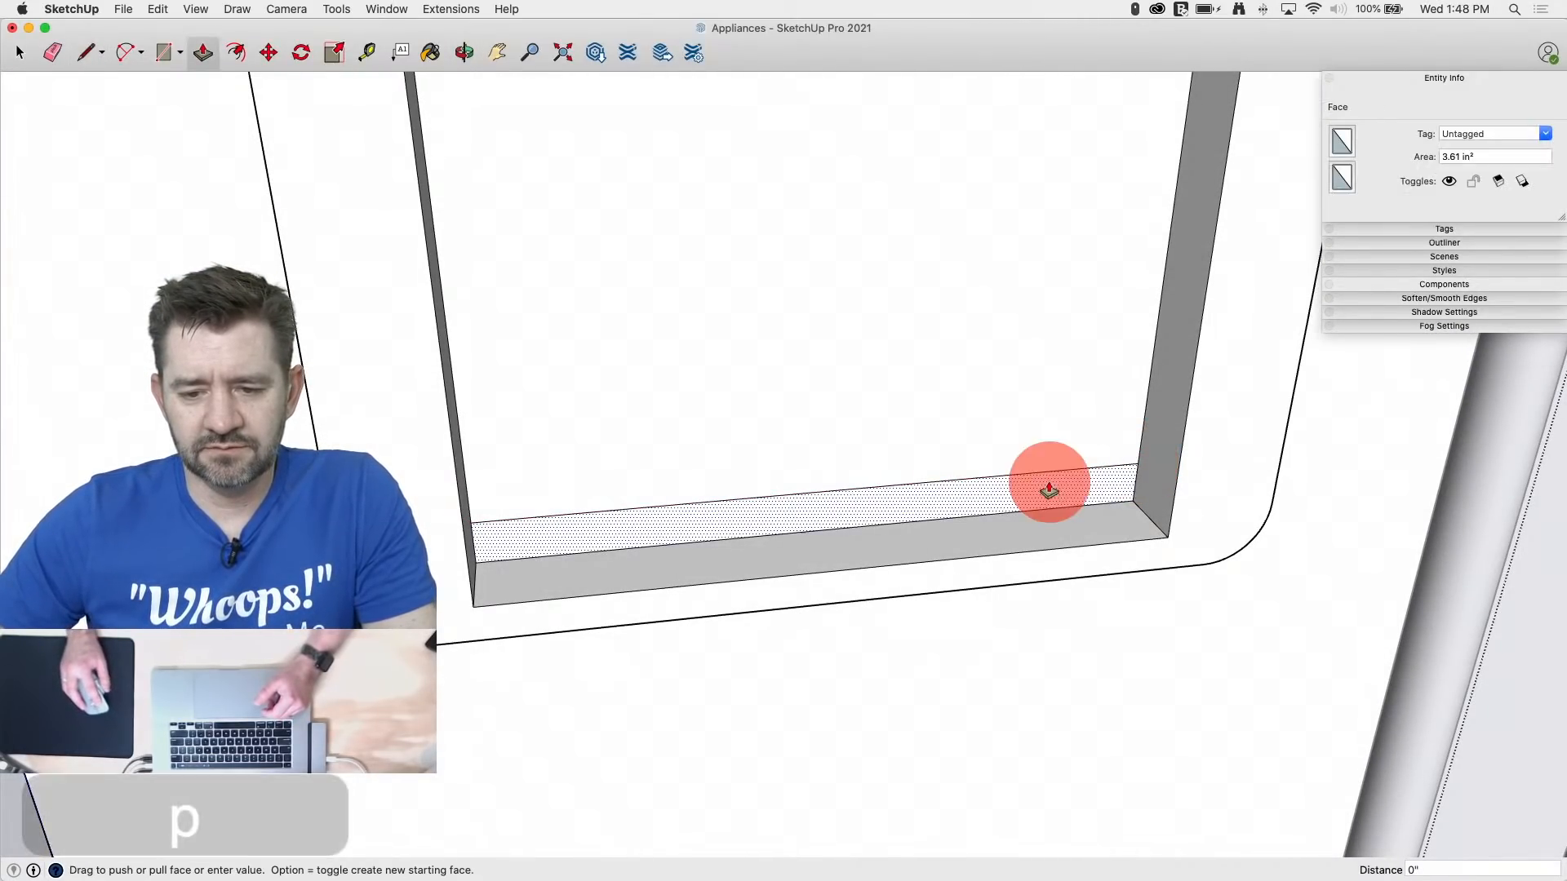
pyautogui.moveTo(1069, 545); pyautogui.dragTo(1136, 577)
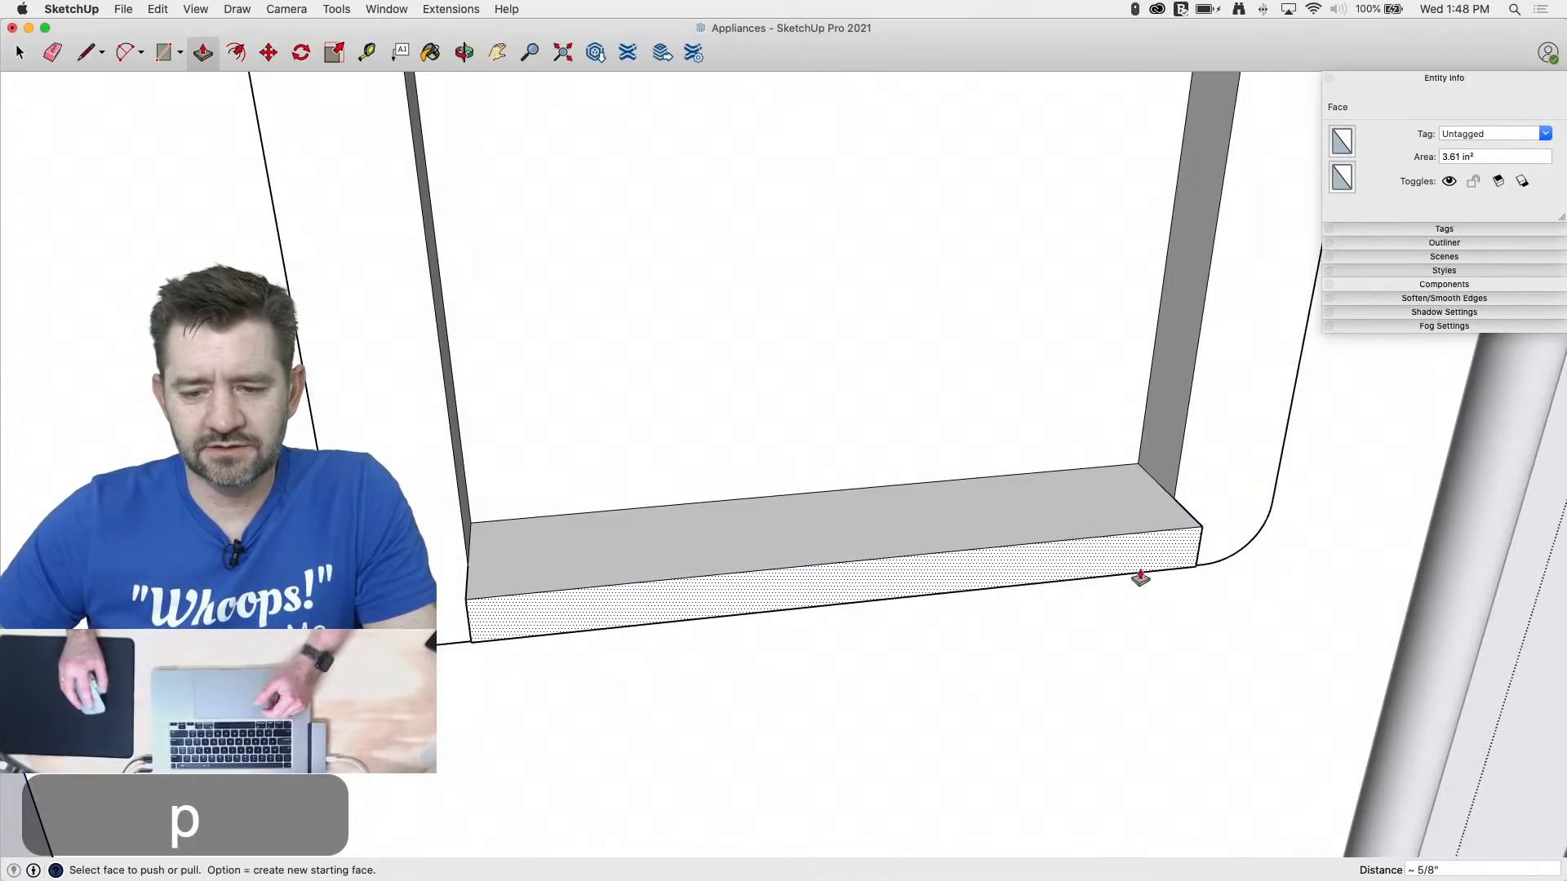
# Step: Pull the control strip out about another 1/4" and the spout block beneath it out about 1/2"
pyautogui.moveTo(1136, 577); pyautogui.dragTo(749, 413, button='middle')
pyautogui.click(712, 309)
pyautogui.moveTo(711, 309); pyautogui.dragTo(698, 319)
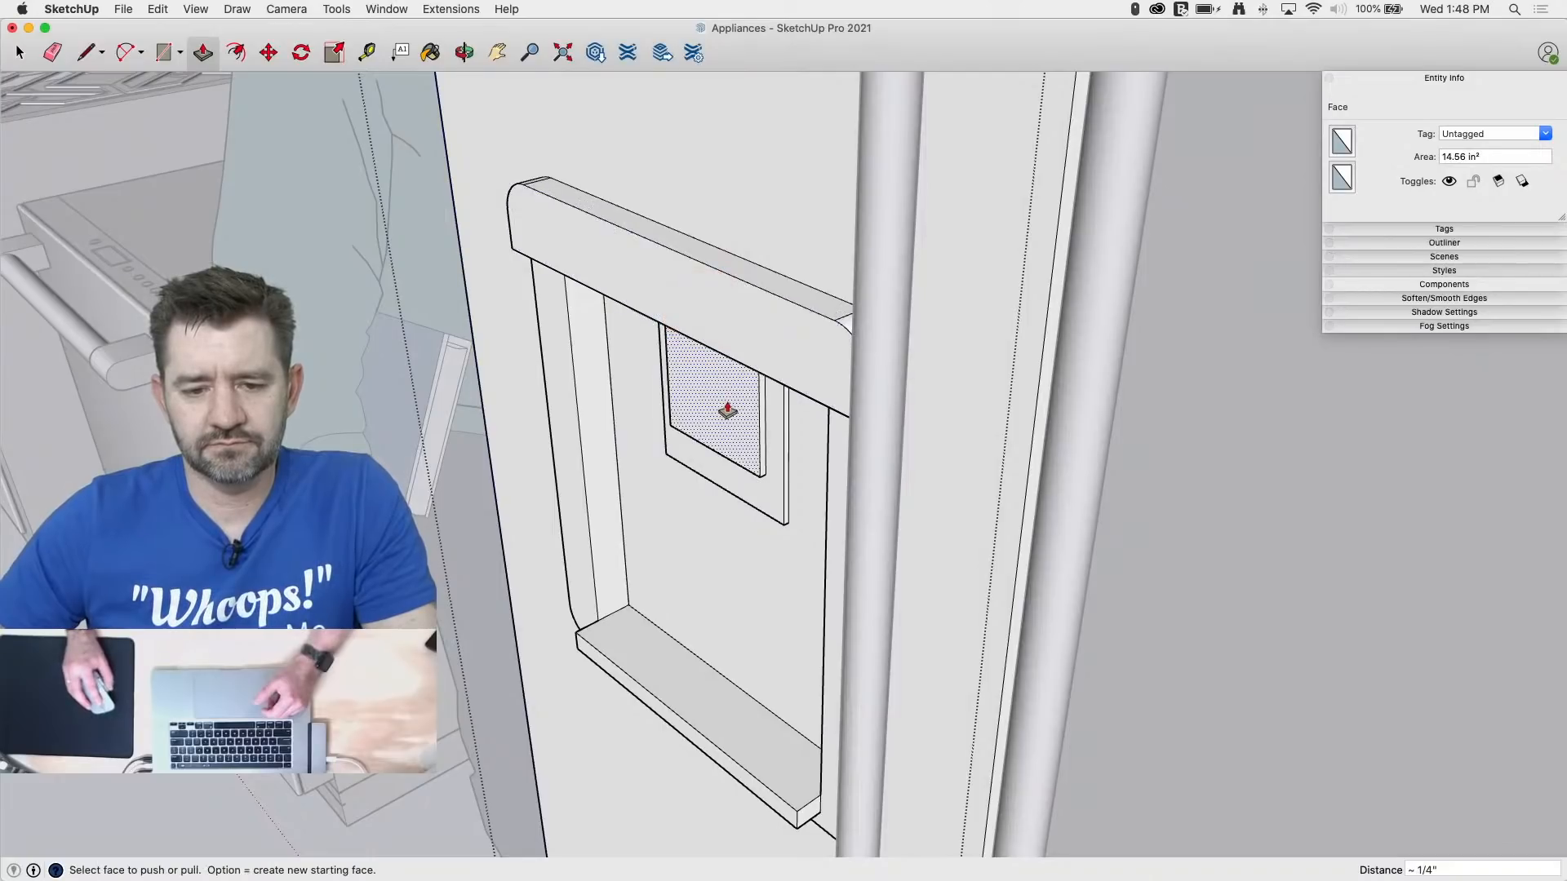
pyautogui.moveTo(727, 413); pyautogui.dragTo(780, 241, button='middle')
pyautogui.moveTo(733, 336); pyautogui.dragTo(712, 334)
# Step: Pull the paddle's inner panel out about 1/4" and leave the door group's editing mode
pyautogui.moveTo(739, 488); pyautogui.dragTo(759, 229, button='middle')
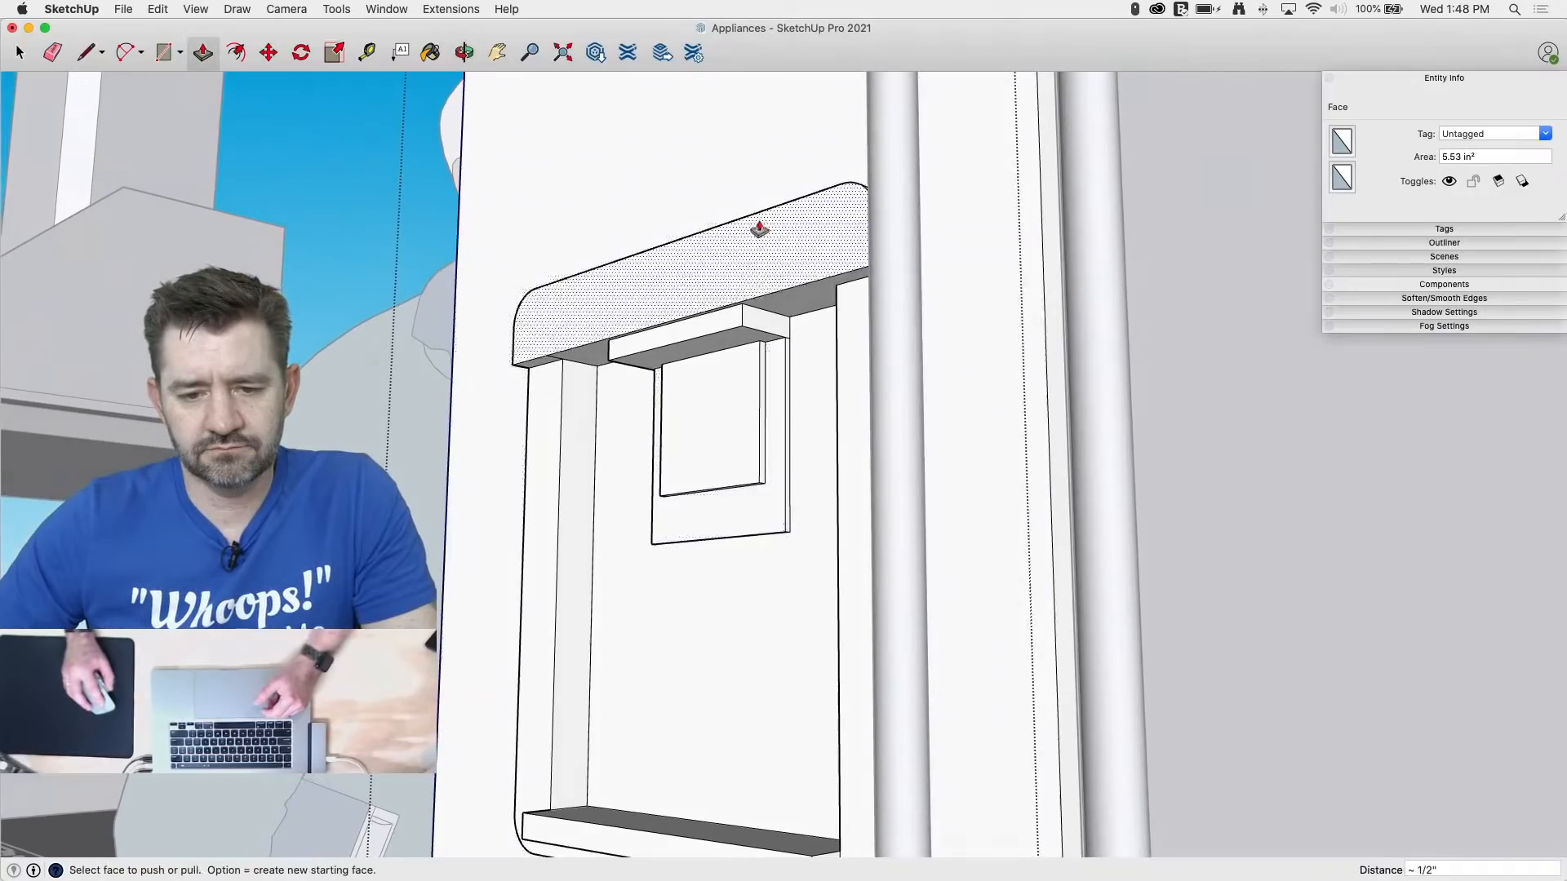
pyautogui.moveTo(759, 391); pyautogui.dragTo(745, 386)
pyautogui.moveTo(633, 408); pyautogui.dragTo(694, 534, button='middle')
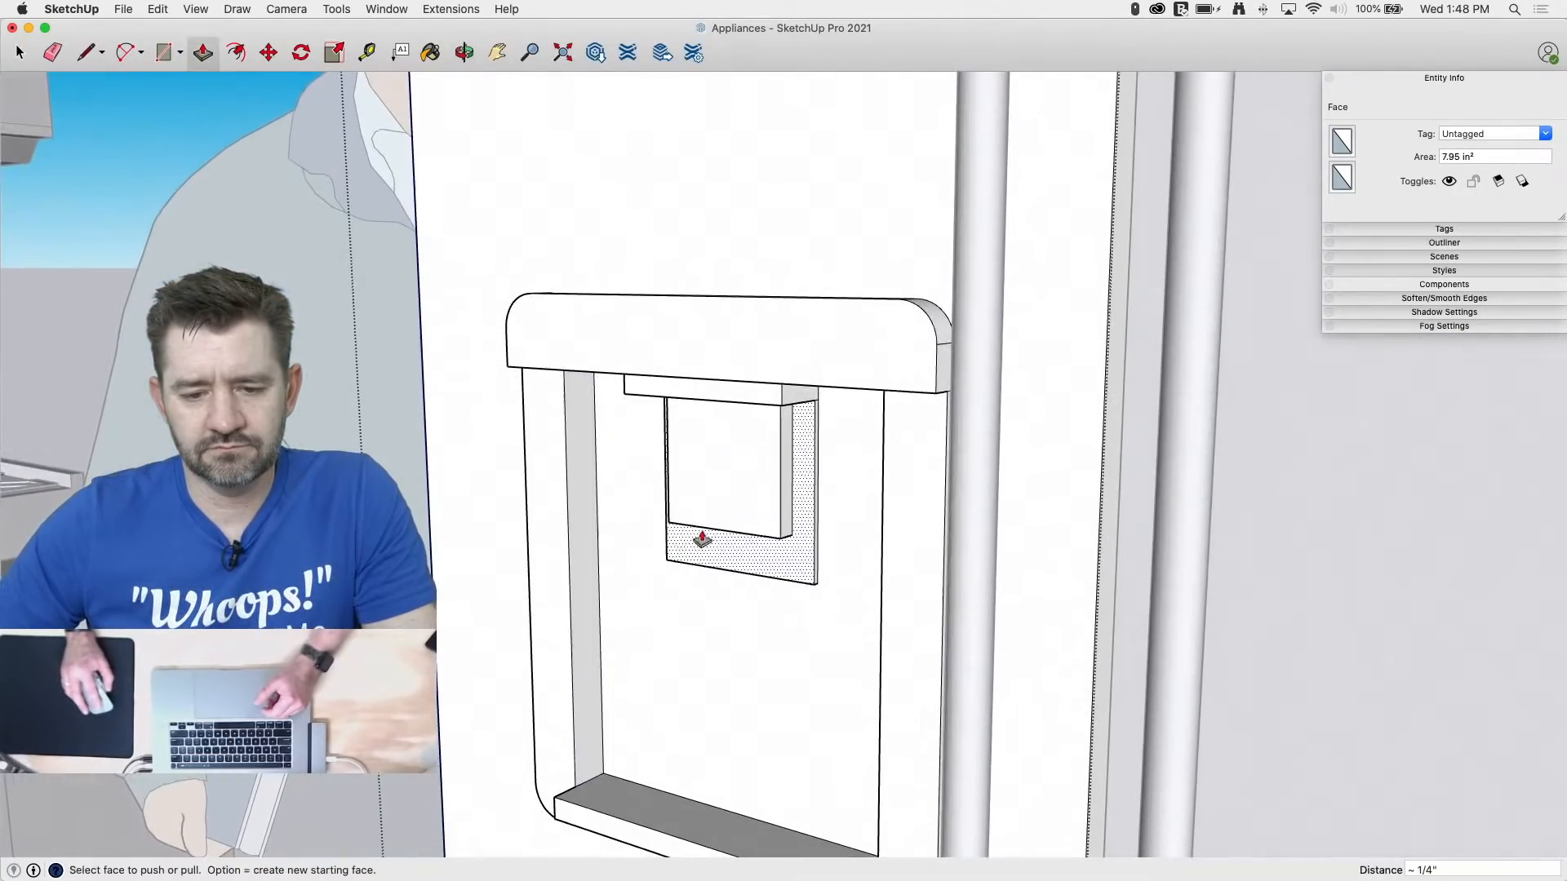
pyautogui.scroll(-5, 957, 383)
pyautogui.moveTo(703, 385); pyautogui.dragTo(619, 446, button='middle')
pyautogui.press('space')
pyautogui.click(512, 251)
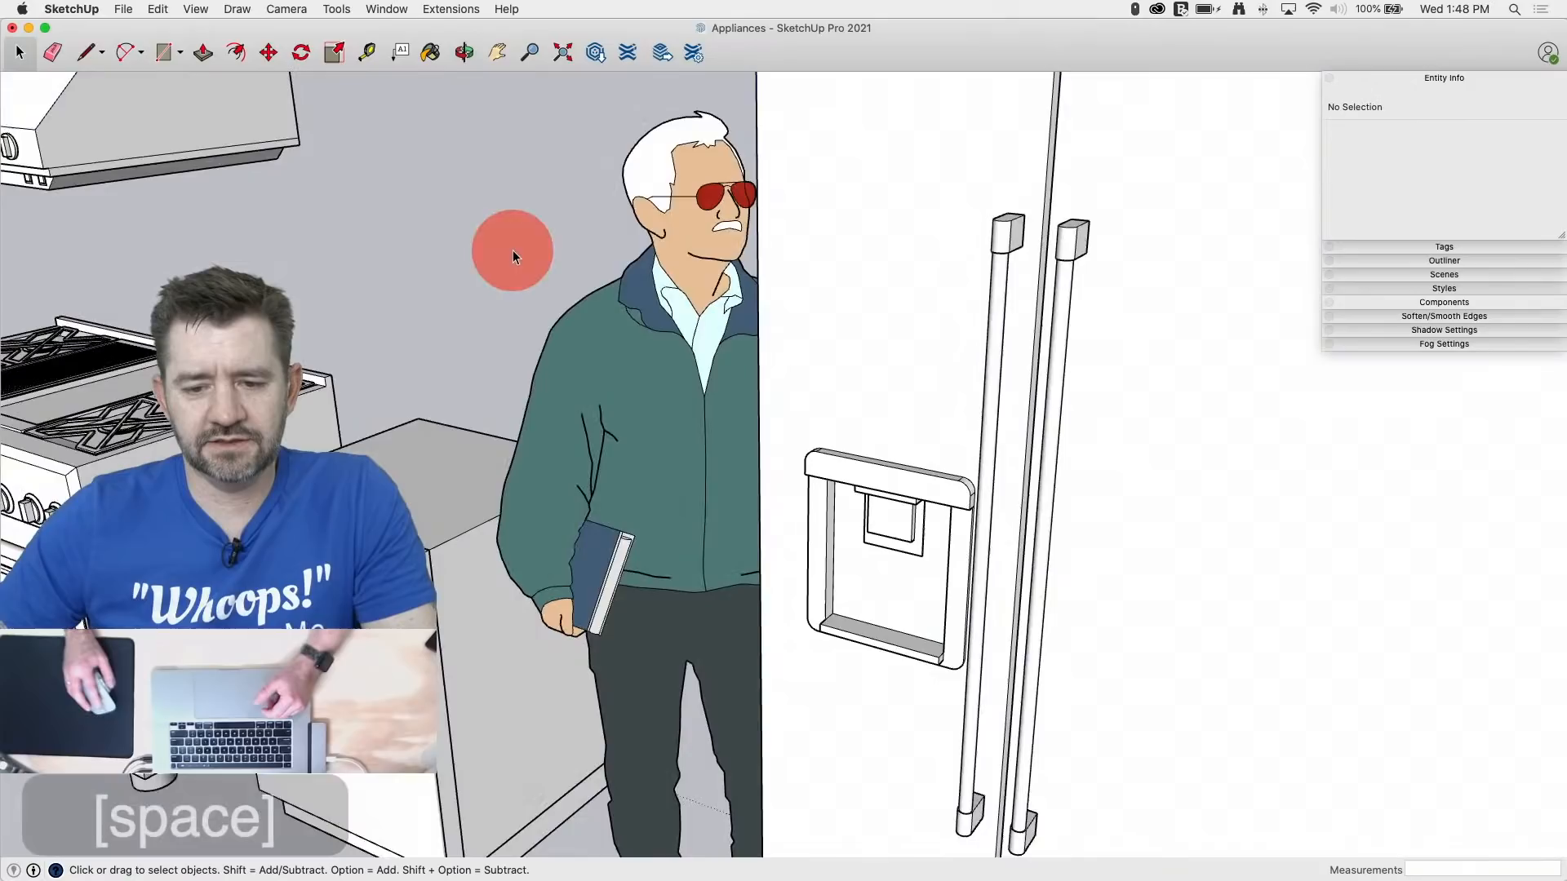
# Step: Draw a guide line about 4 3/4" long out from the foot linework at the refrigerator's front corner, with a short line across its end
pyautogui.scroll(-6, 513, 251)
pyautogui.moveTo(595, 325); pyautogui.dragTo(571, 179, button='middle')
pyautogui.moveTo(1092, 683); pyautogui.dragTo(729, 705, button='middle')
pyautogui.scroll(5, 684, 562)
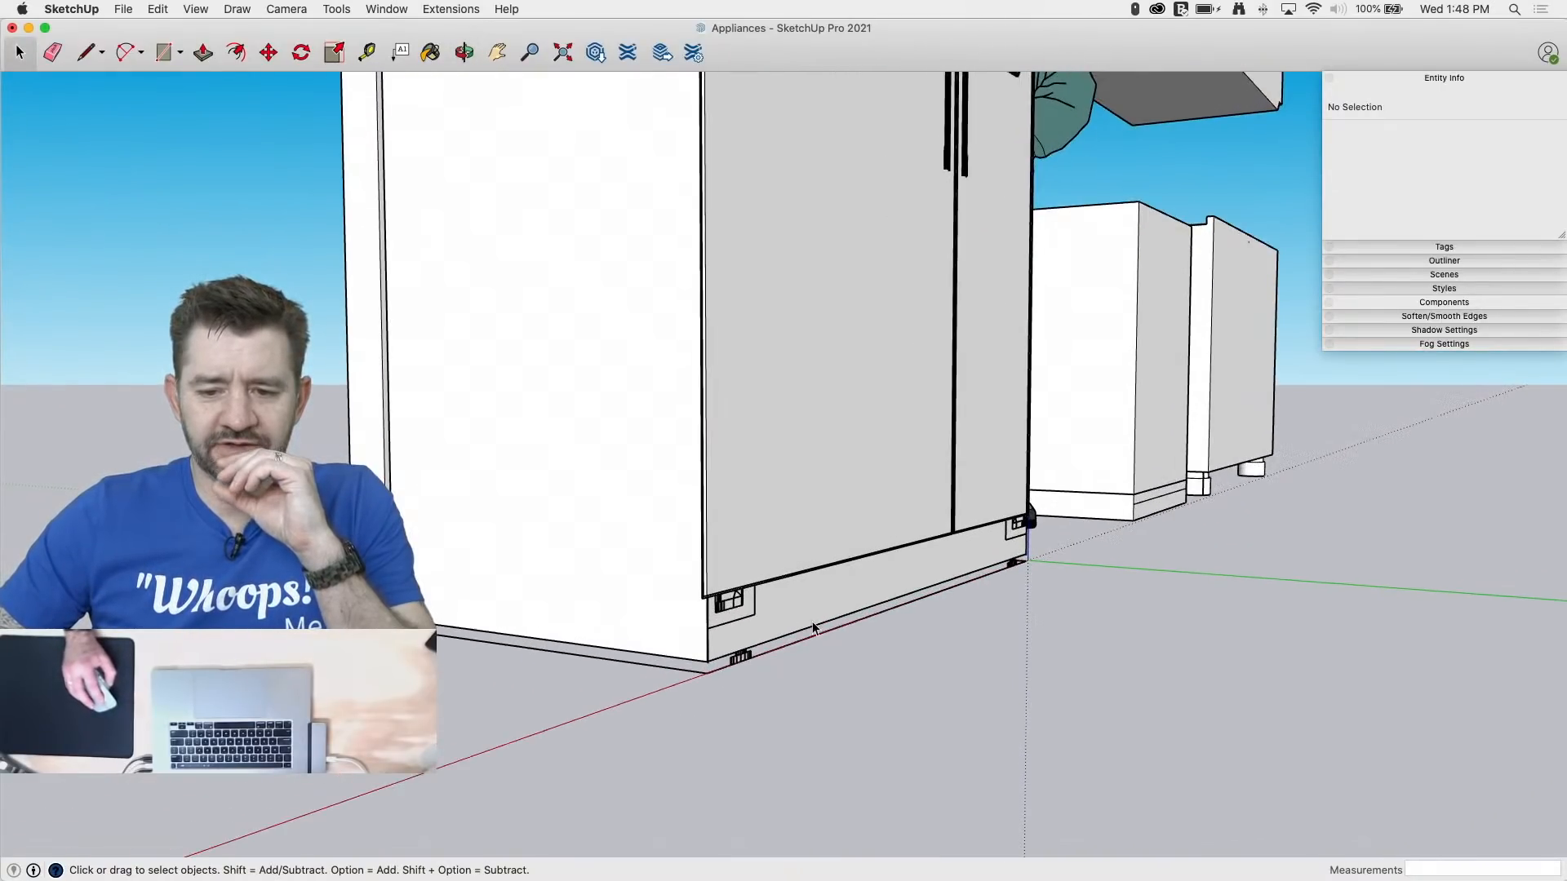
pyautogui.moveTo(684, 562); pyautogui.dragTo(513, 565, button='middle')
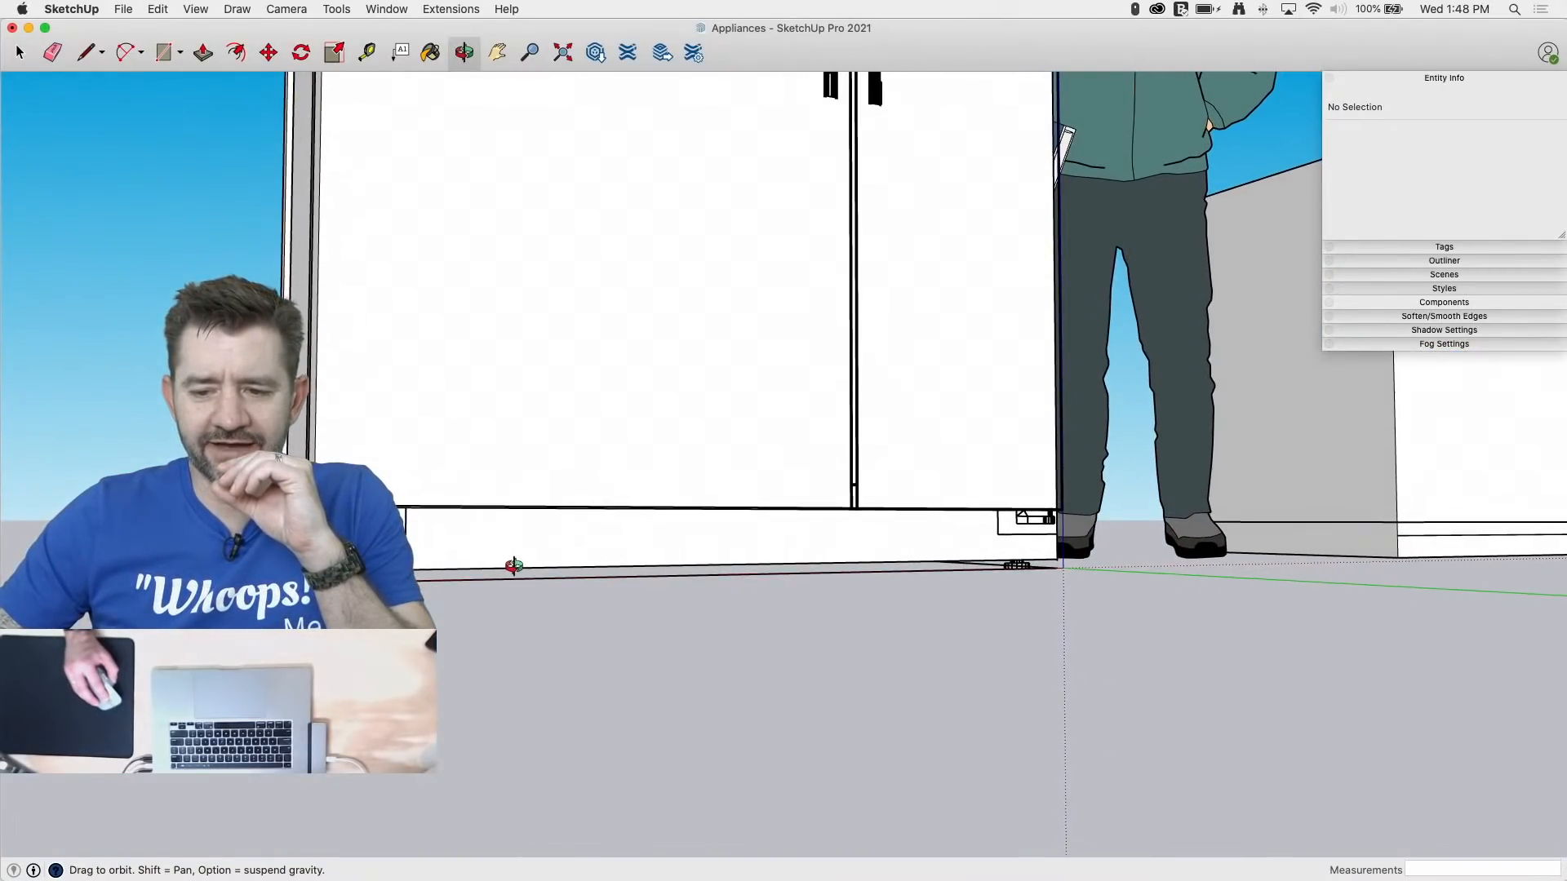
pyautogui.scroll(8, 372, 610)
pyautogui.moveTo(371, 610); pyautogui.dragTo(376, 653, button='middle')
pyautogui.press('l')
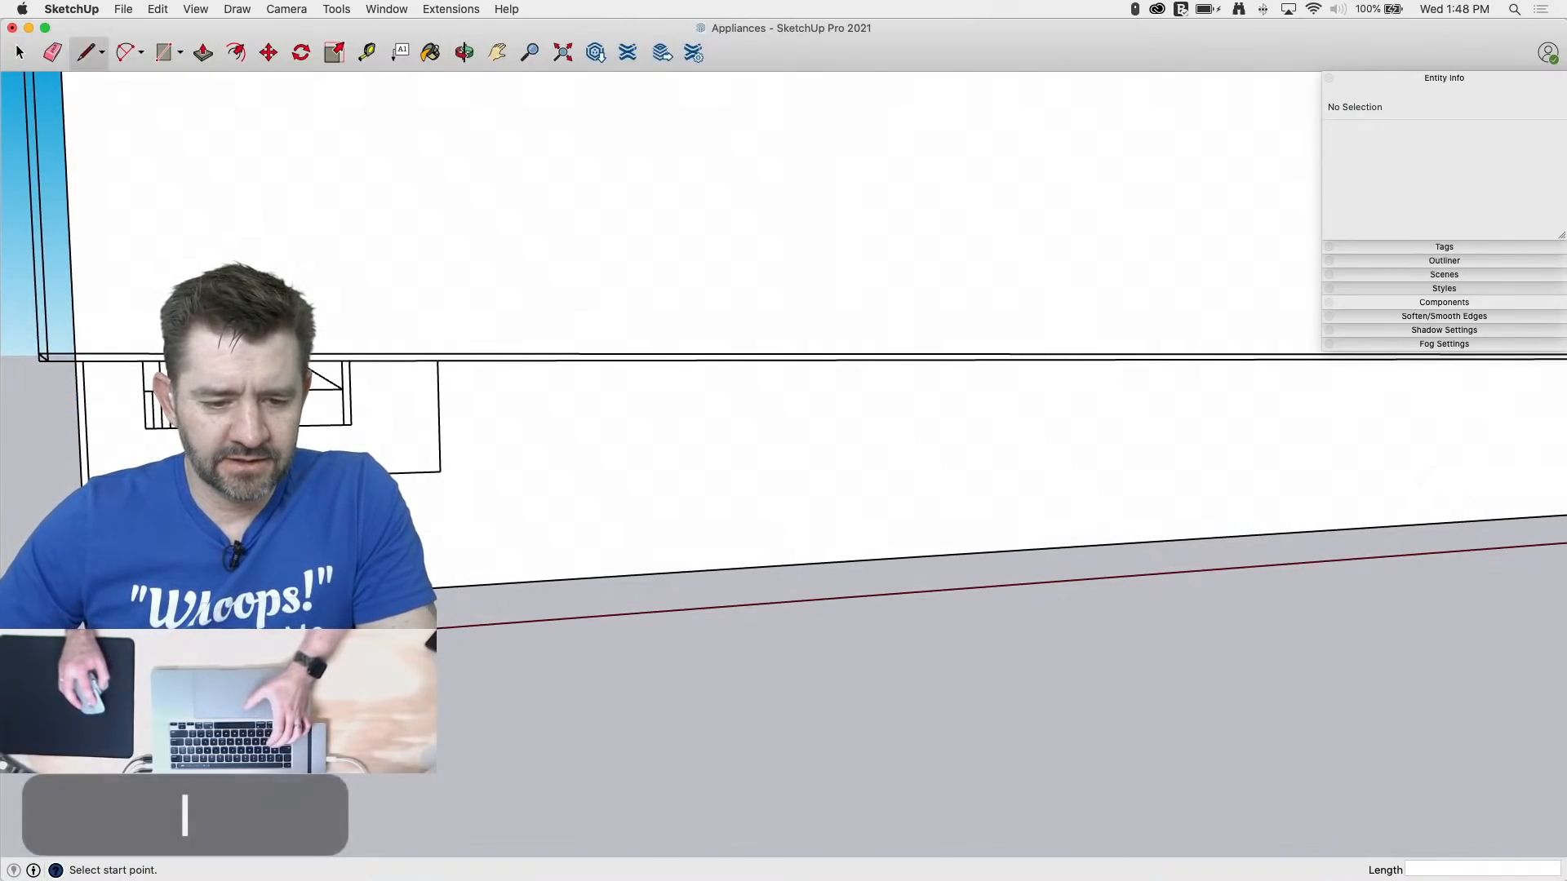
pyautogui.moveTo(306, 384)
pyautogui.mouseDown(button='middle')
pyautogui.moveTo(293, 444)
pyautogui.moveTo(332, 369)
pyautogui.mouseUp(button='middle')
pyautogui.scroll(-3, 335, 365)
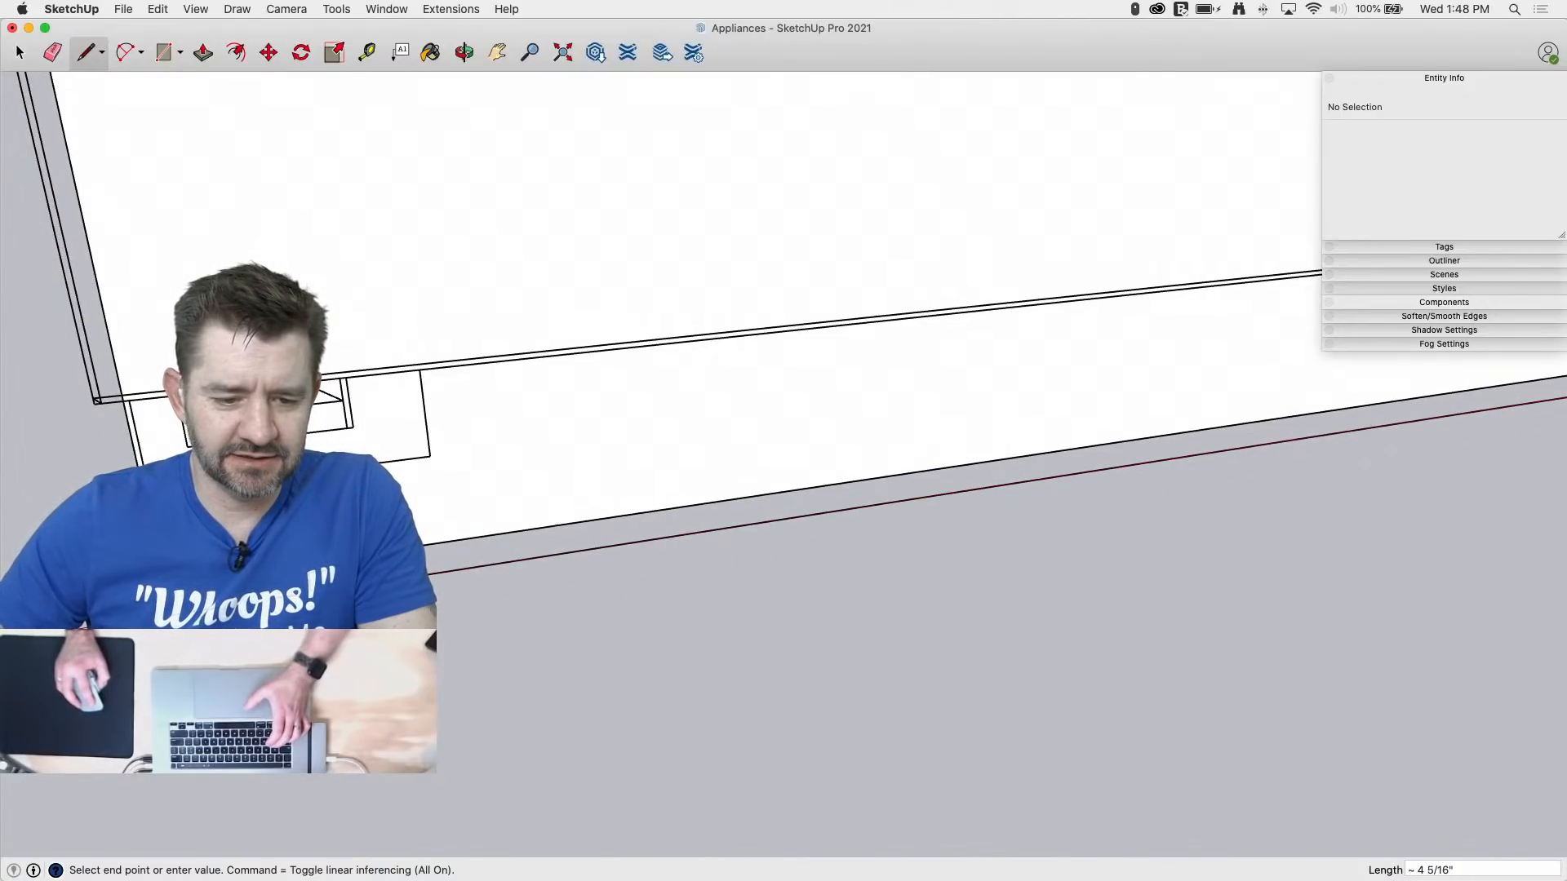
pyautogui.press('l')
pyautogui.click(435, 560)
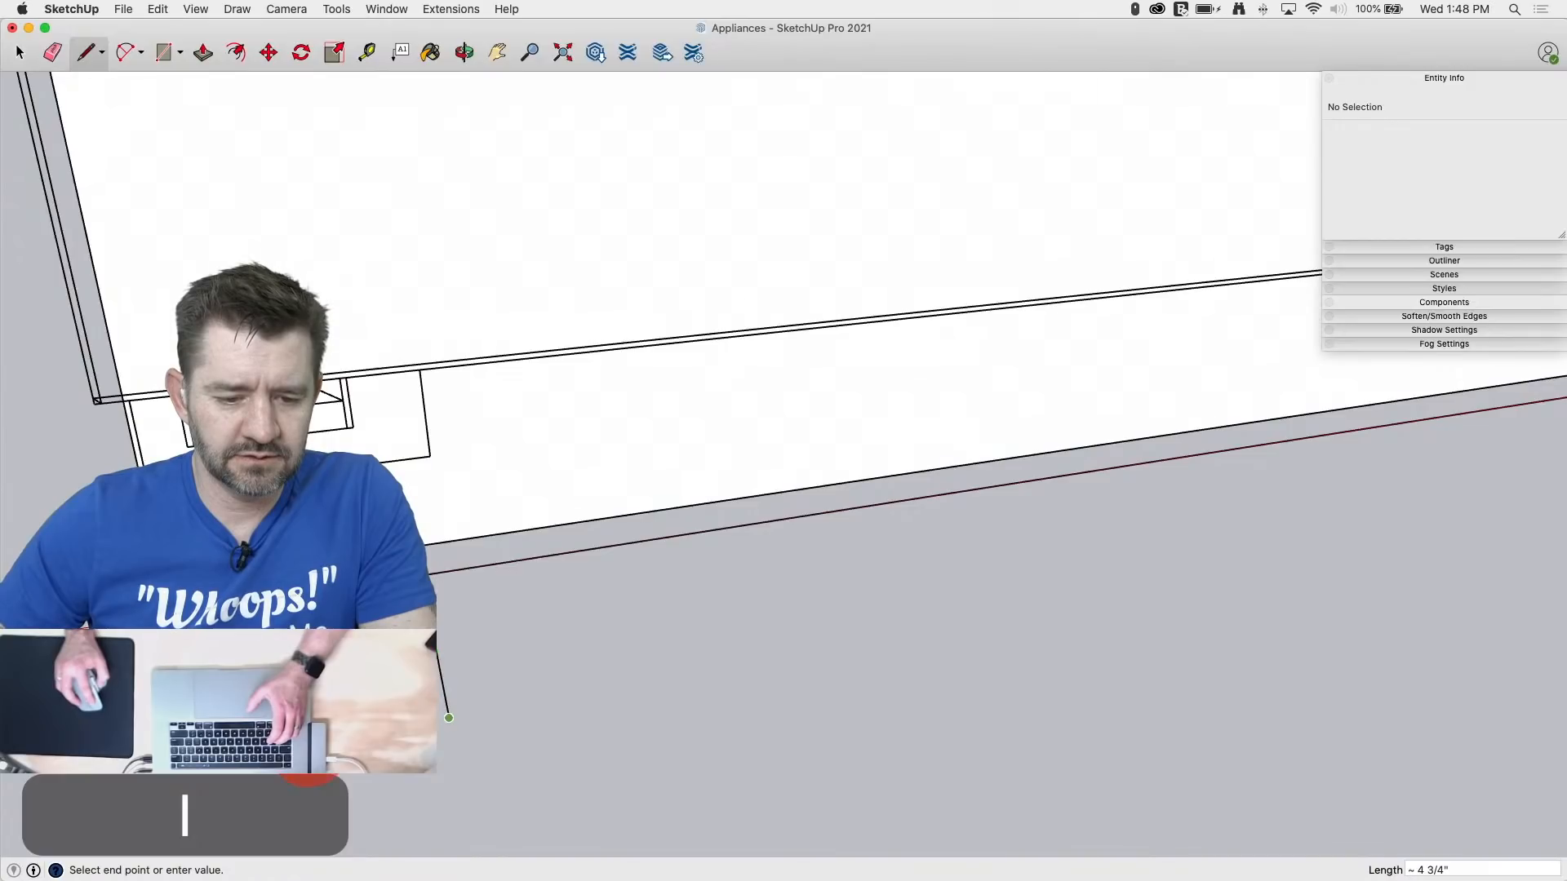
pyautogui.click(449, 718)
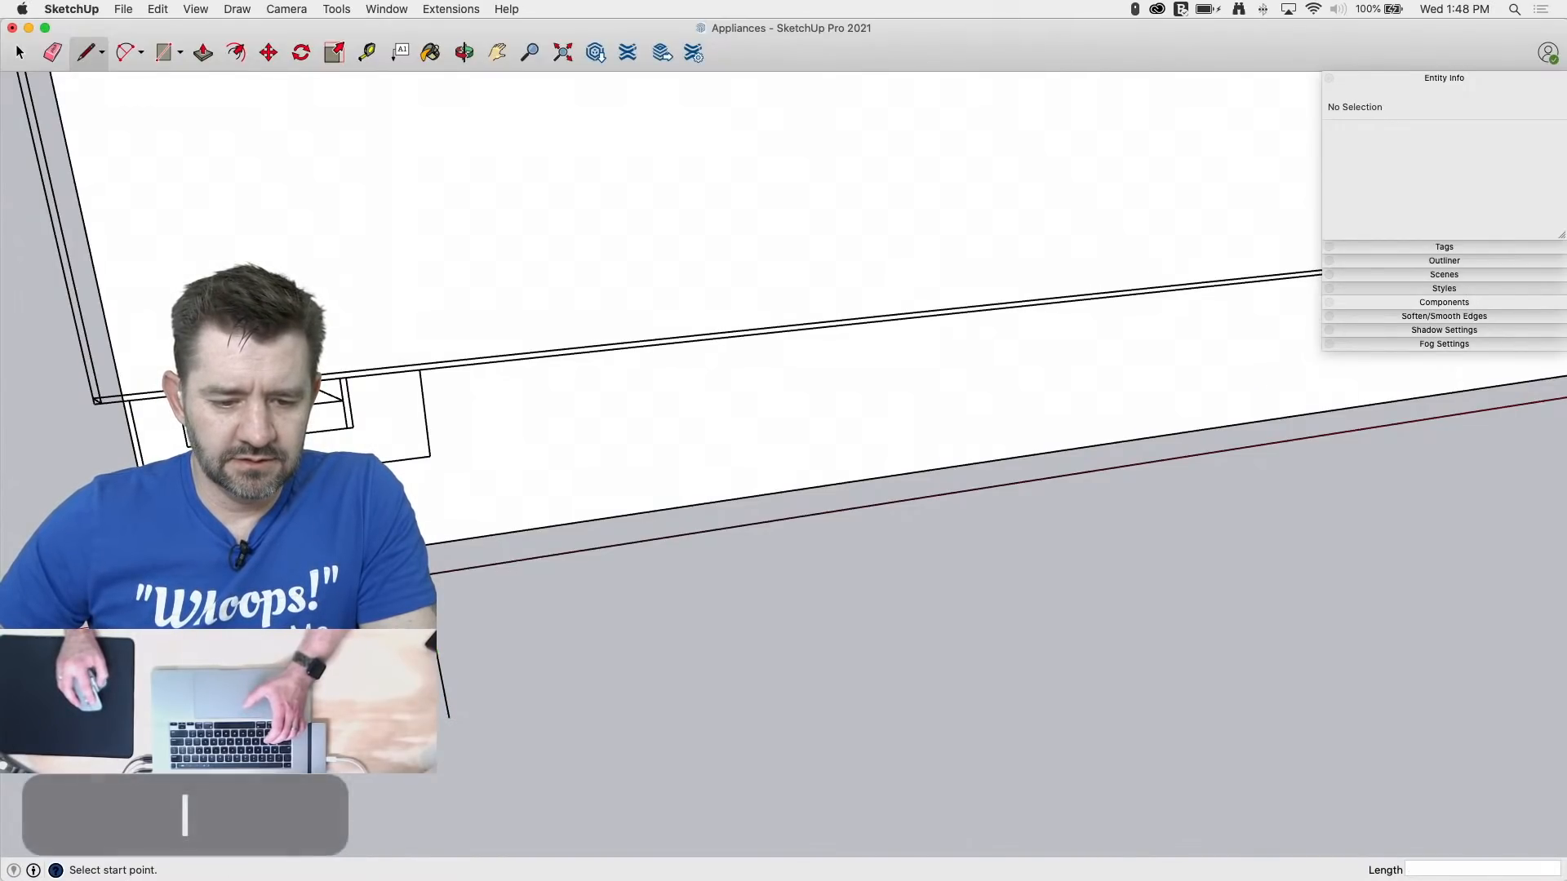
pyautogui.click(449, 718)
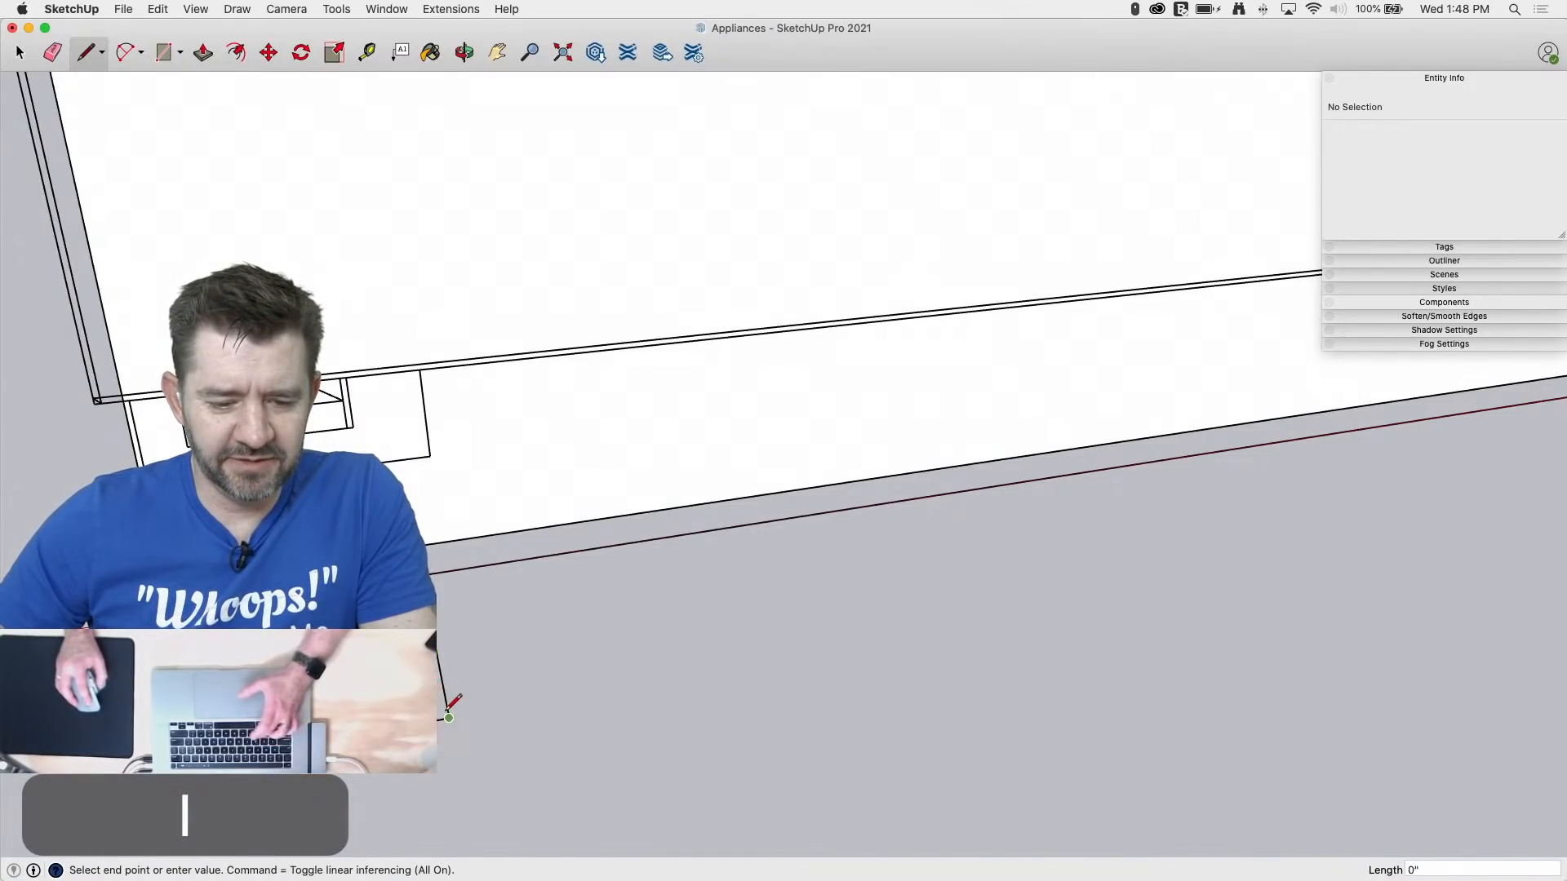
# Step: Draw a circle of about 1" radius at the end of the guide line and erase the guide edges
pyautogui.press('c')
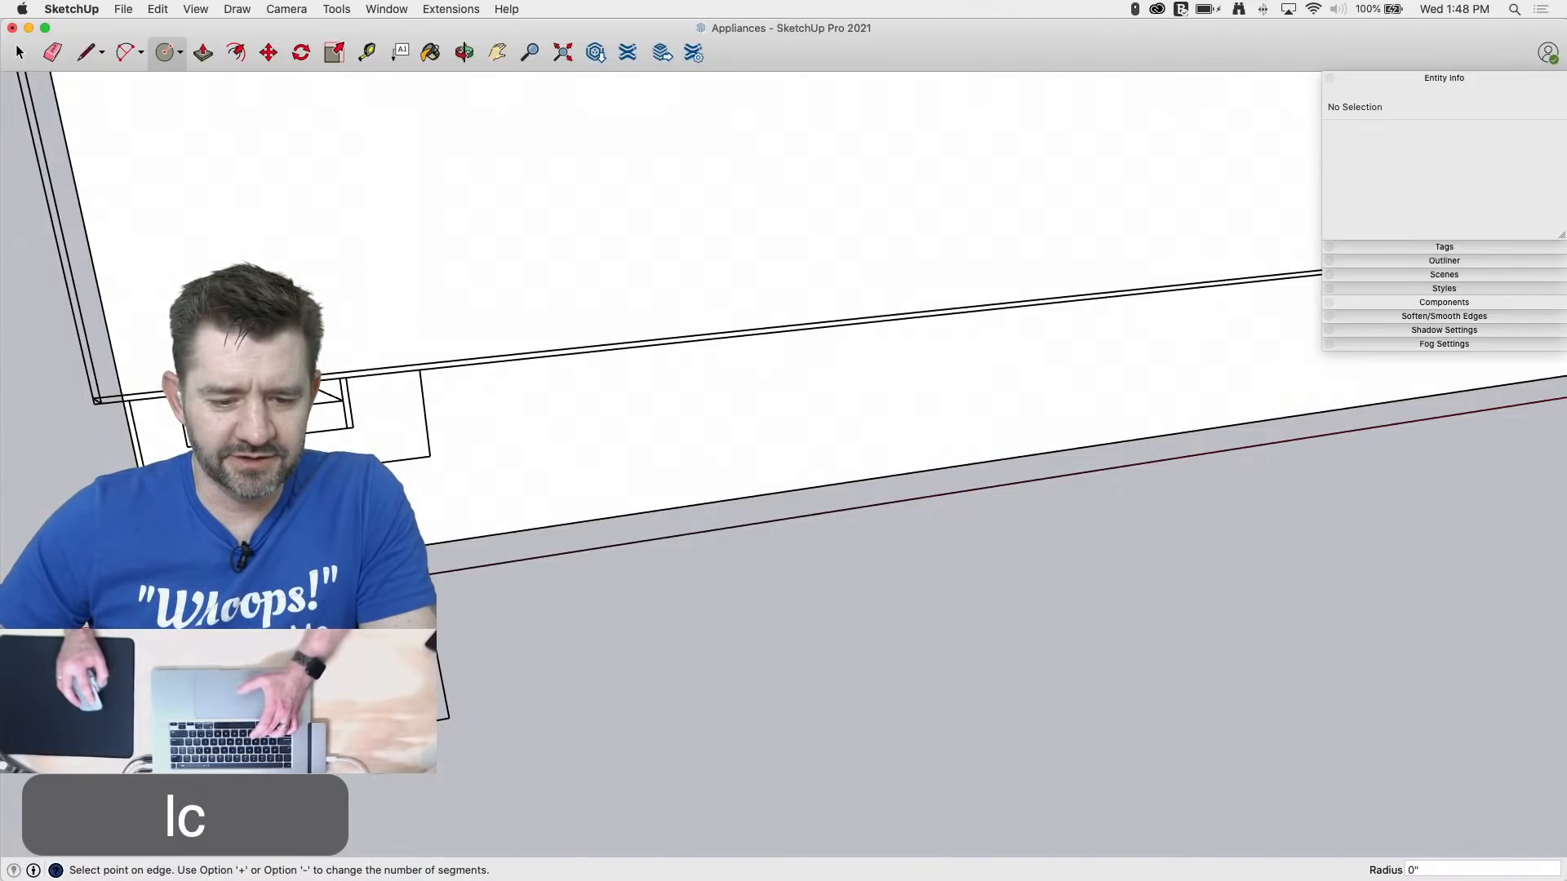
pyautogui.click(454, 716)
pyautogui.press('e')
pyautogui.click(351, 774)
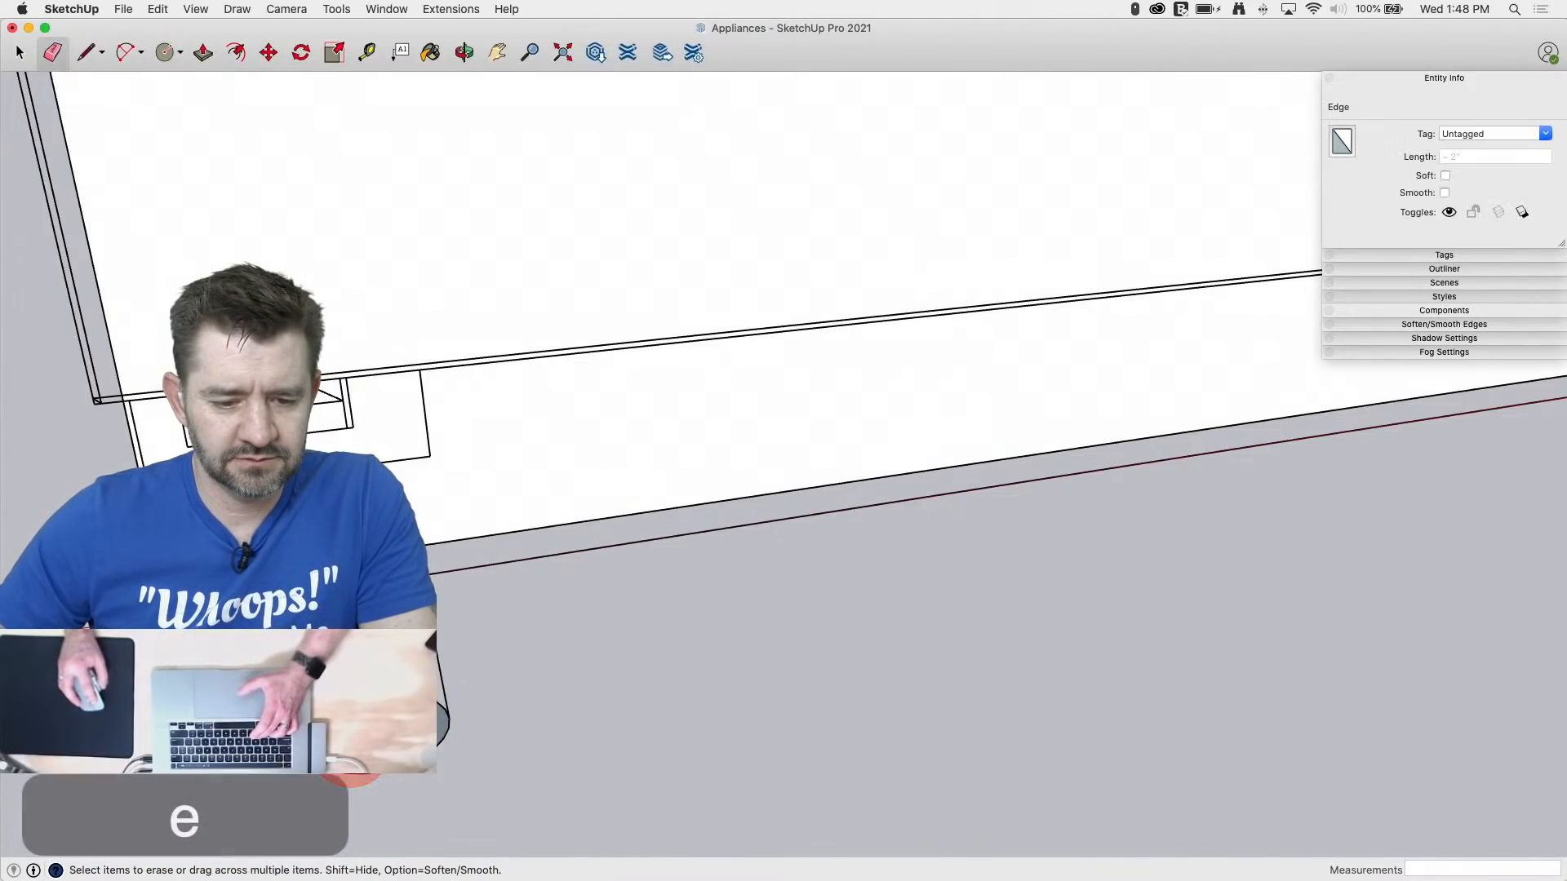
pyautogui.click(450, 630)
# Step: Raise the circle about 3/8" into a disc, offset its top edge inward and raise the inner circle about 3/16"
pyautogui.press('p')
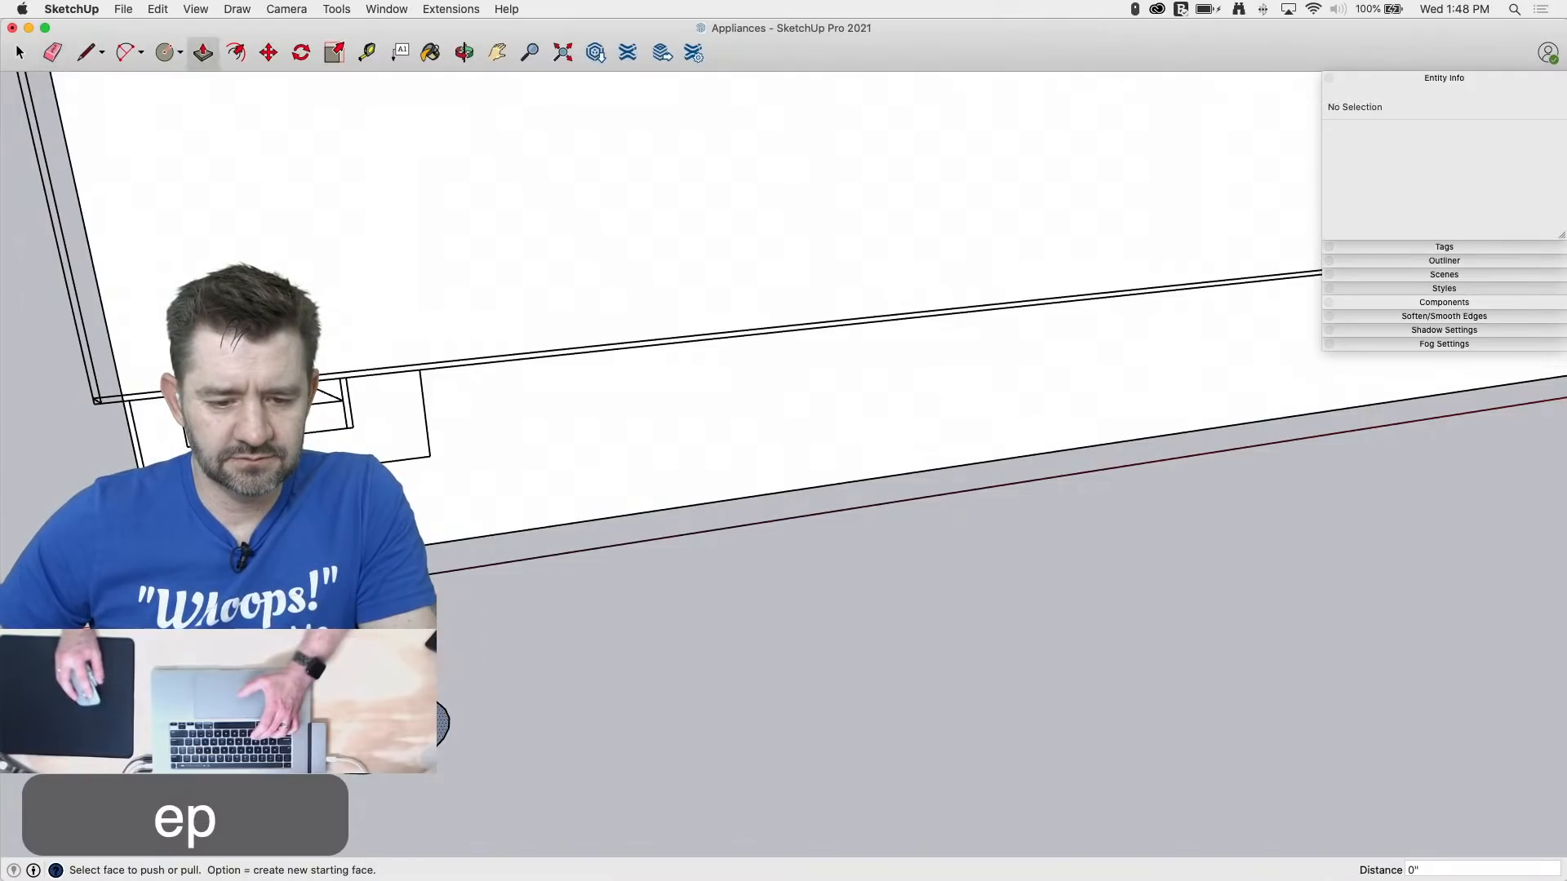
pyautogui.click(454, 572)
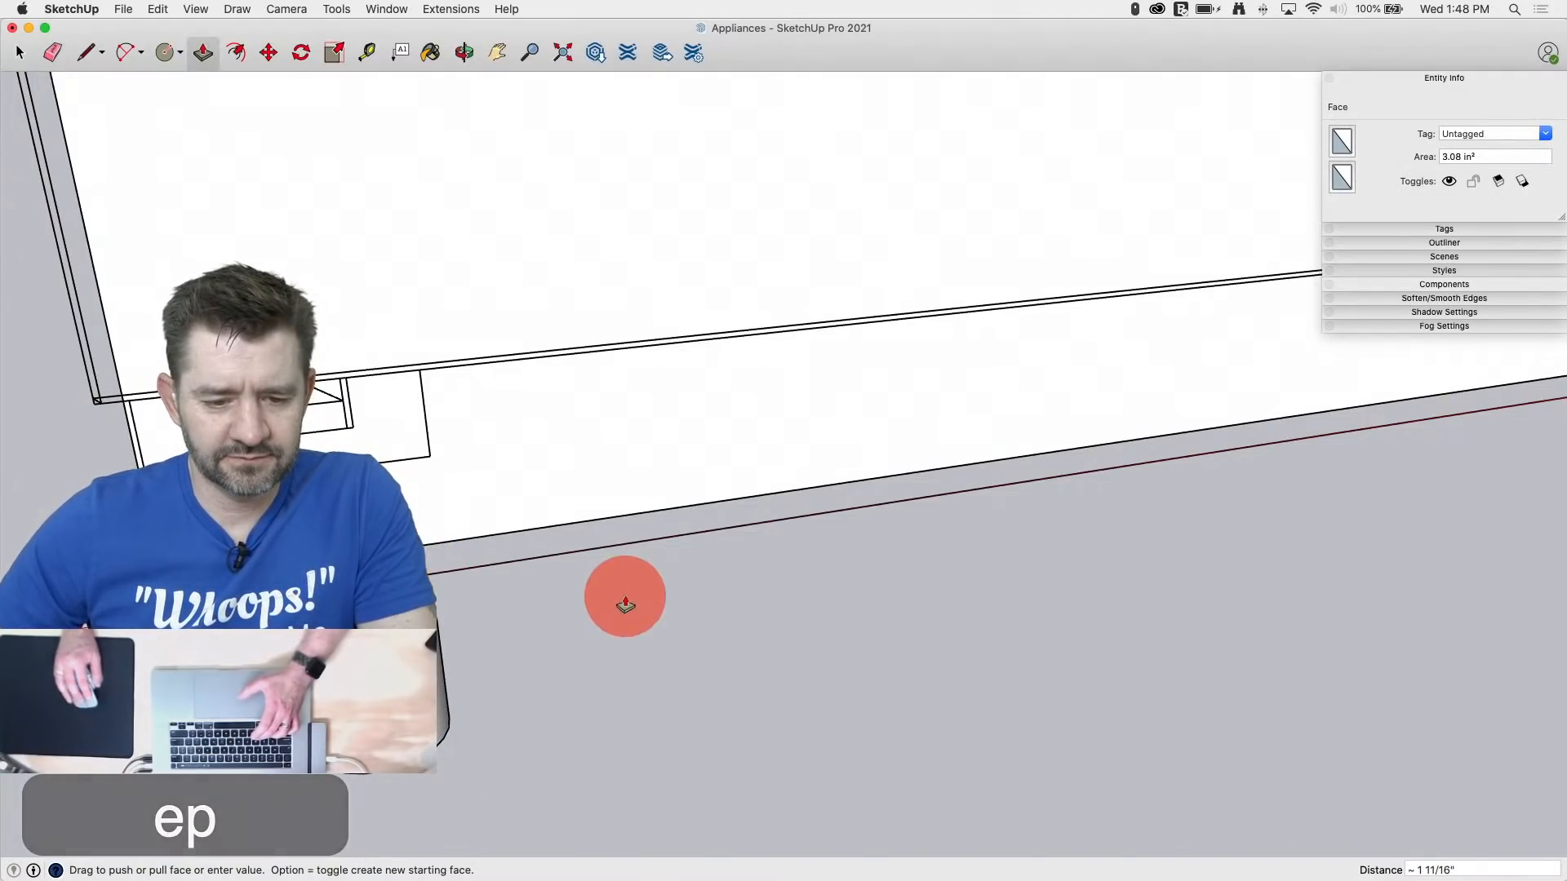
pyautogui.moveTo(624, 596); pyautogui.dragTo(175, 444, button='middle')
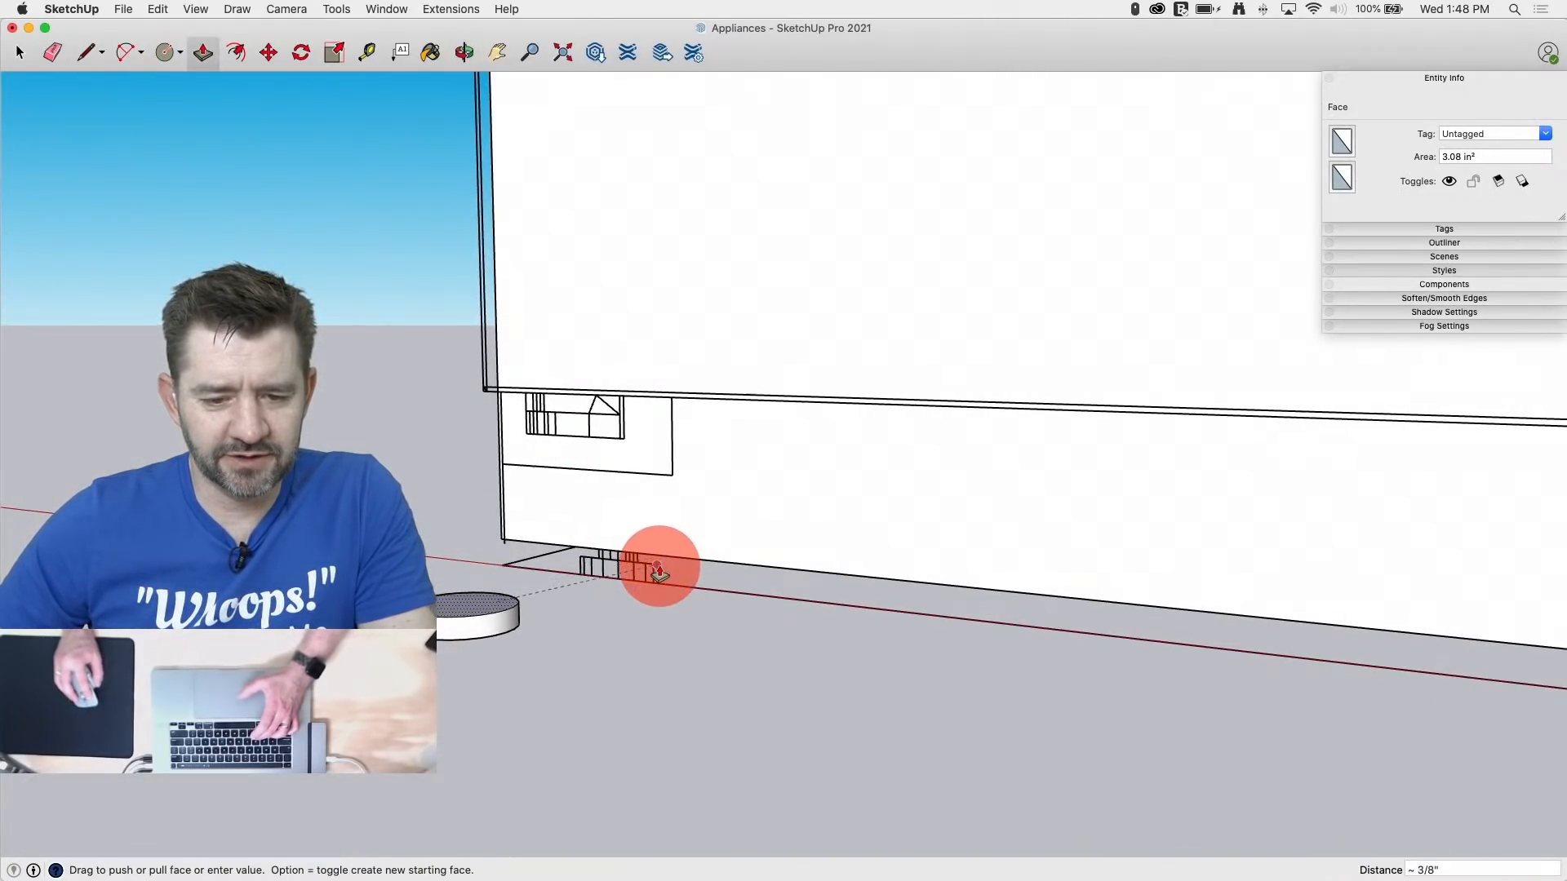
pyautogui.moveTo(659, 573)
pyautogui.mouseDown(button='middle')
pyautogui.moveTo(457, 620)
pyautogui.moveTo(442, 689)
pyautogui.moveTo(428, 563)
pyautogui.mouseUp(button='middle')
pyautogui.press('f')
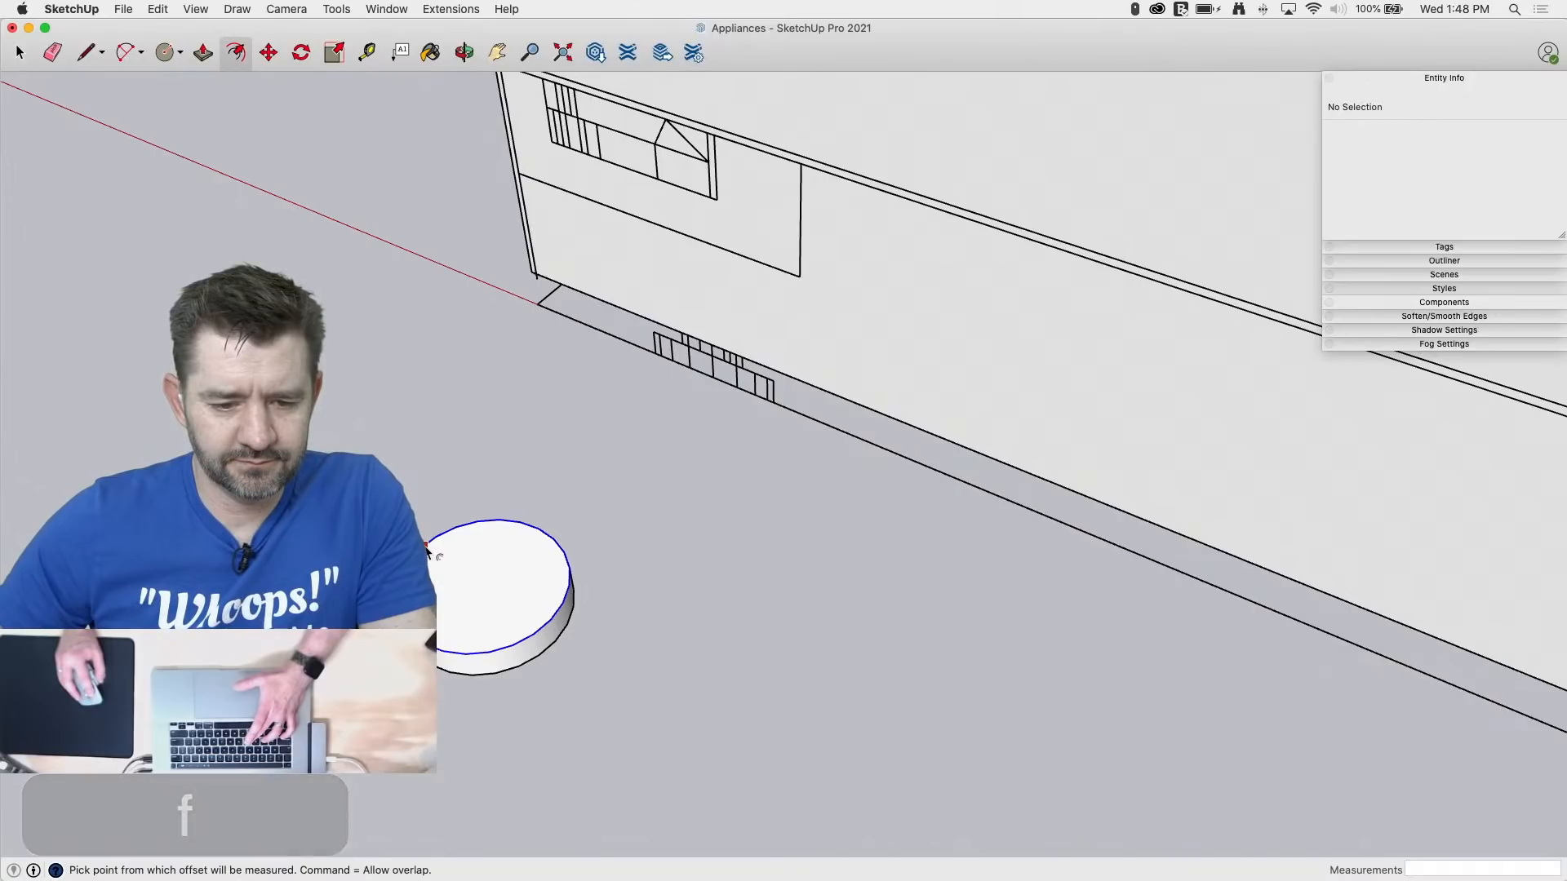
pyautogui.moveTo(426, 552); pyautogui.dragTo(684, 404)
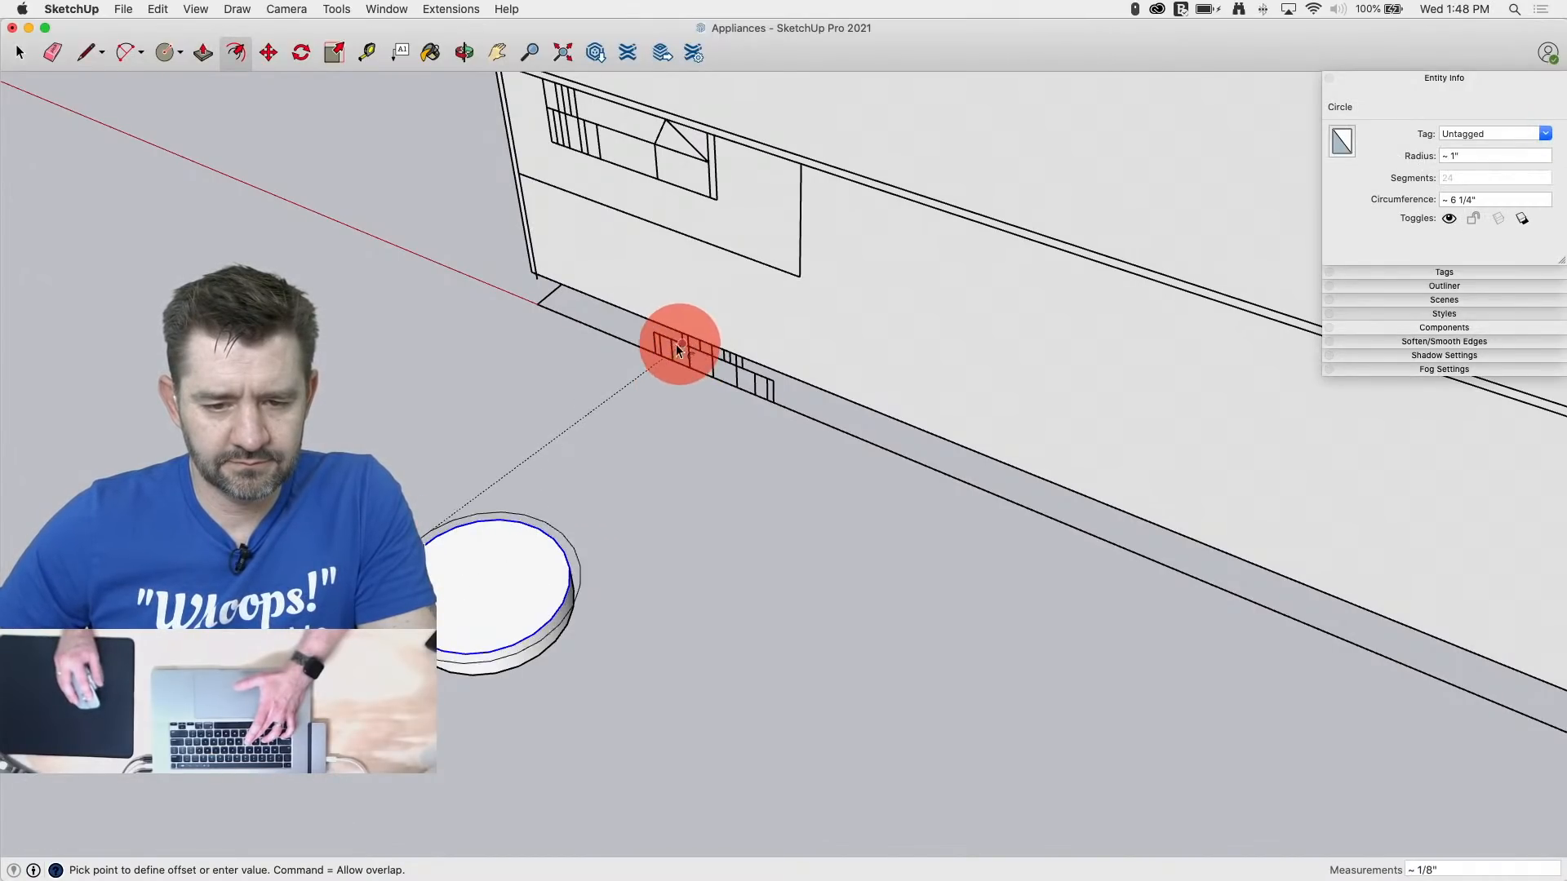
pyautogui.moveTo(676, 345); pyautogui.dragTo(707, 350)
pyautogui.press('p')
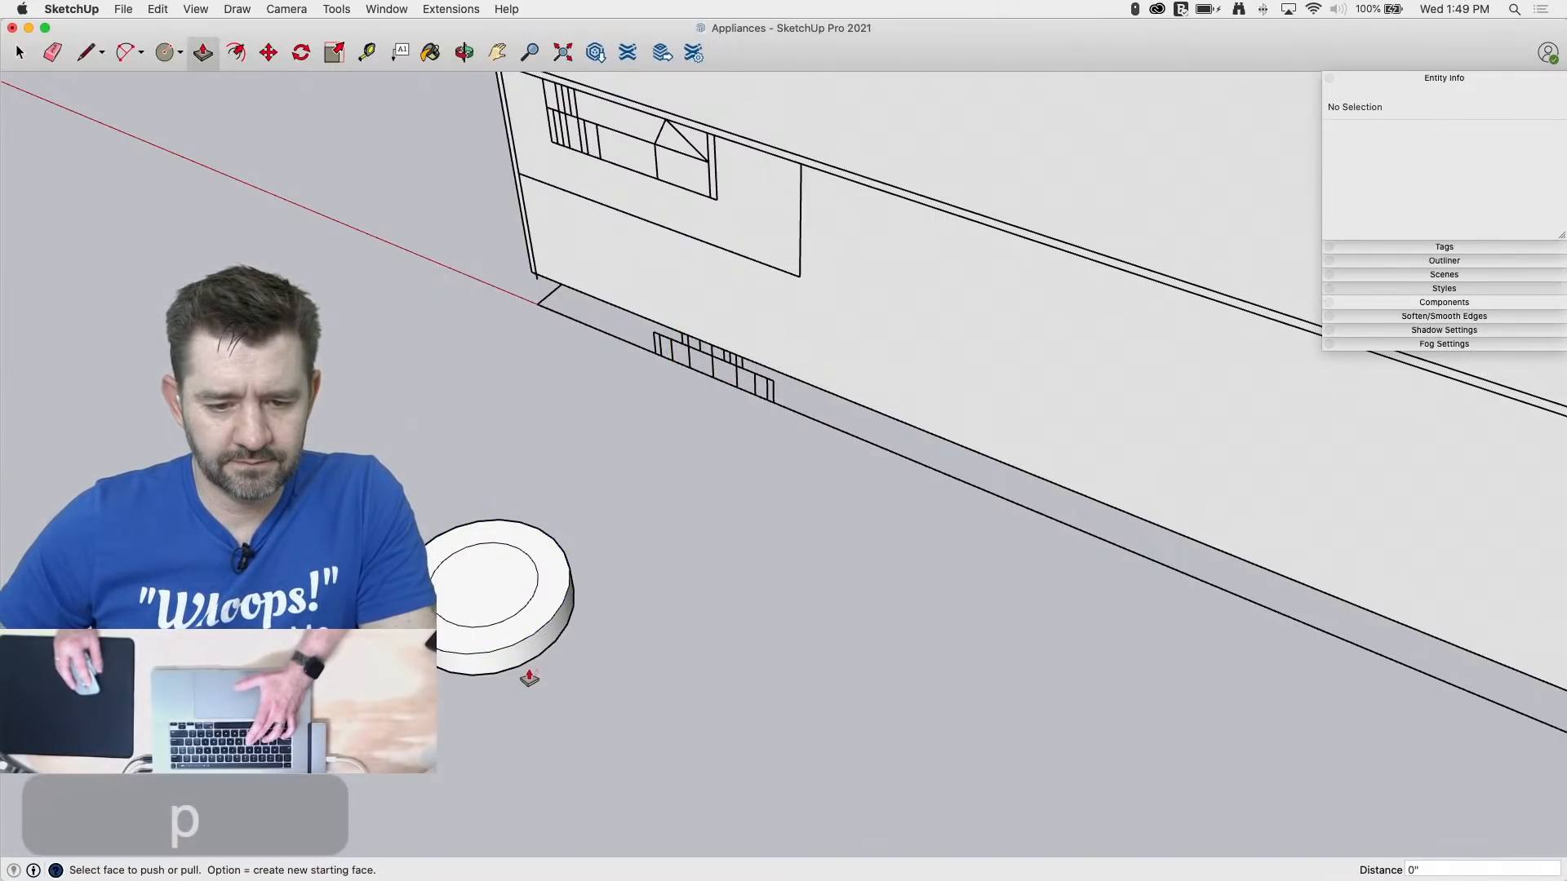
pyautogui.moveTo(490, 561); pyautogui.dragTo(861, 416)
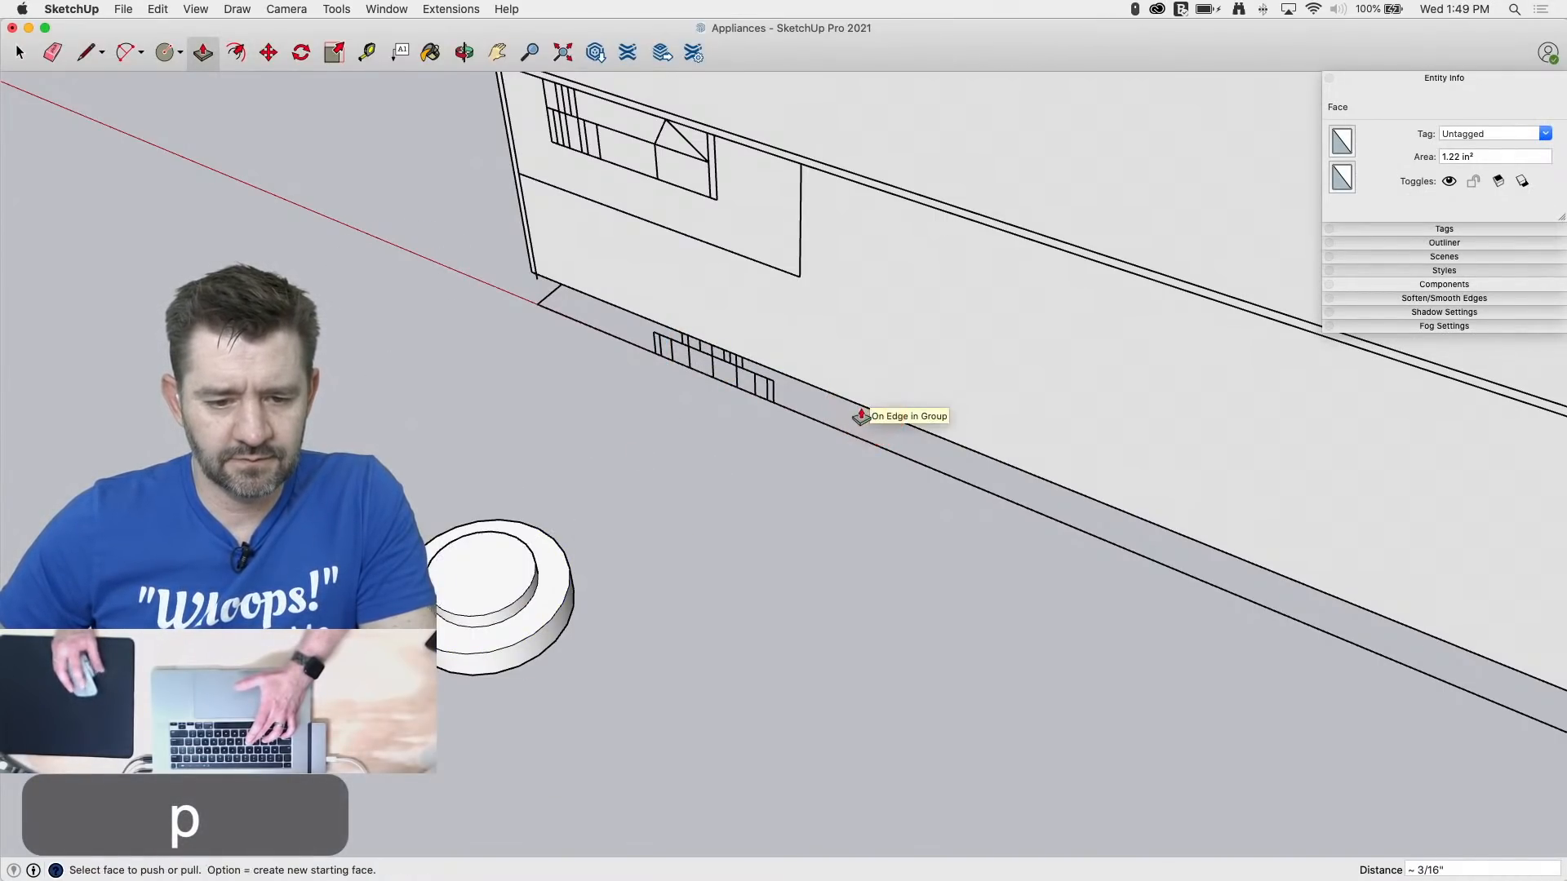
# Step: Make the stepped foot a component with the definition name UniversalFoot
pyautogui.press('space')
pyautogui.moveTo(435, 487); pyautogui.dragTo(699, 724)
pyautogui.rightClick(496, 540)
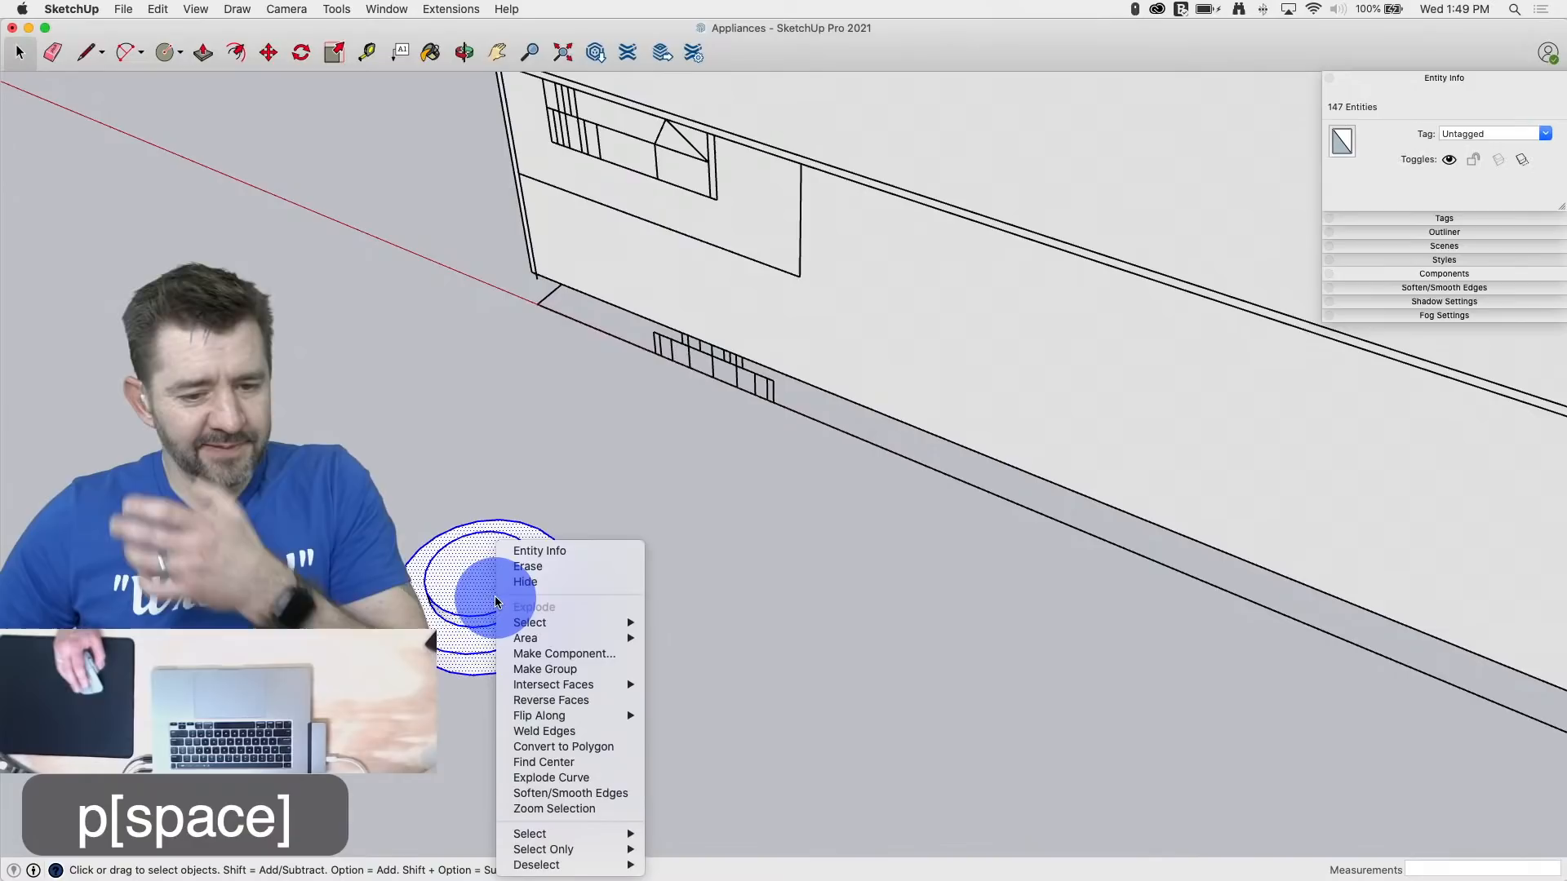
pyautogui.click(585, 655)
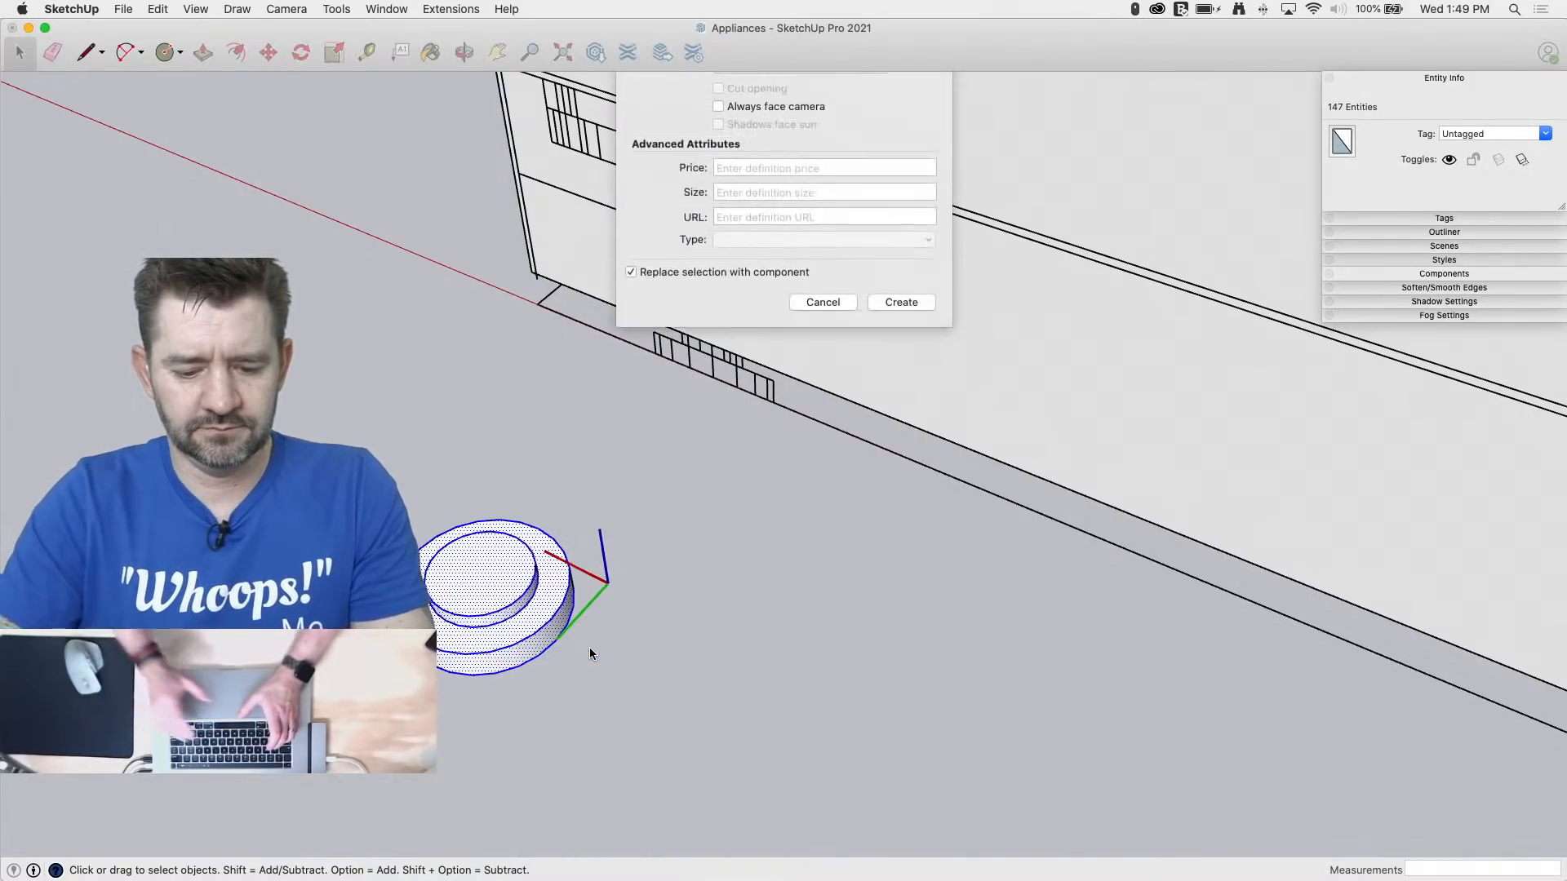
pyautogui.write('Foot')
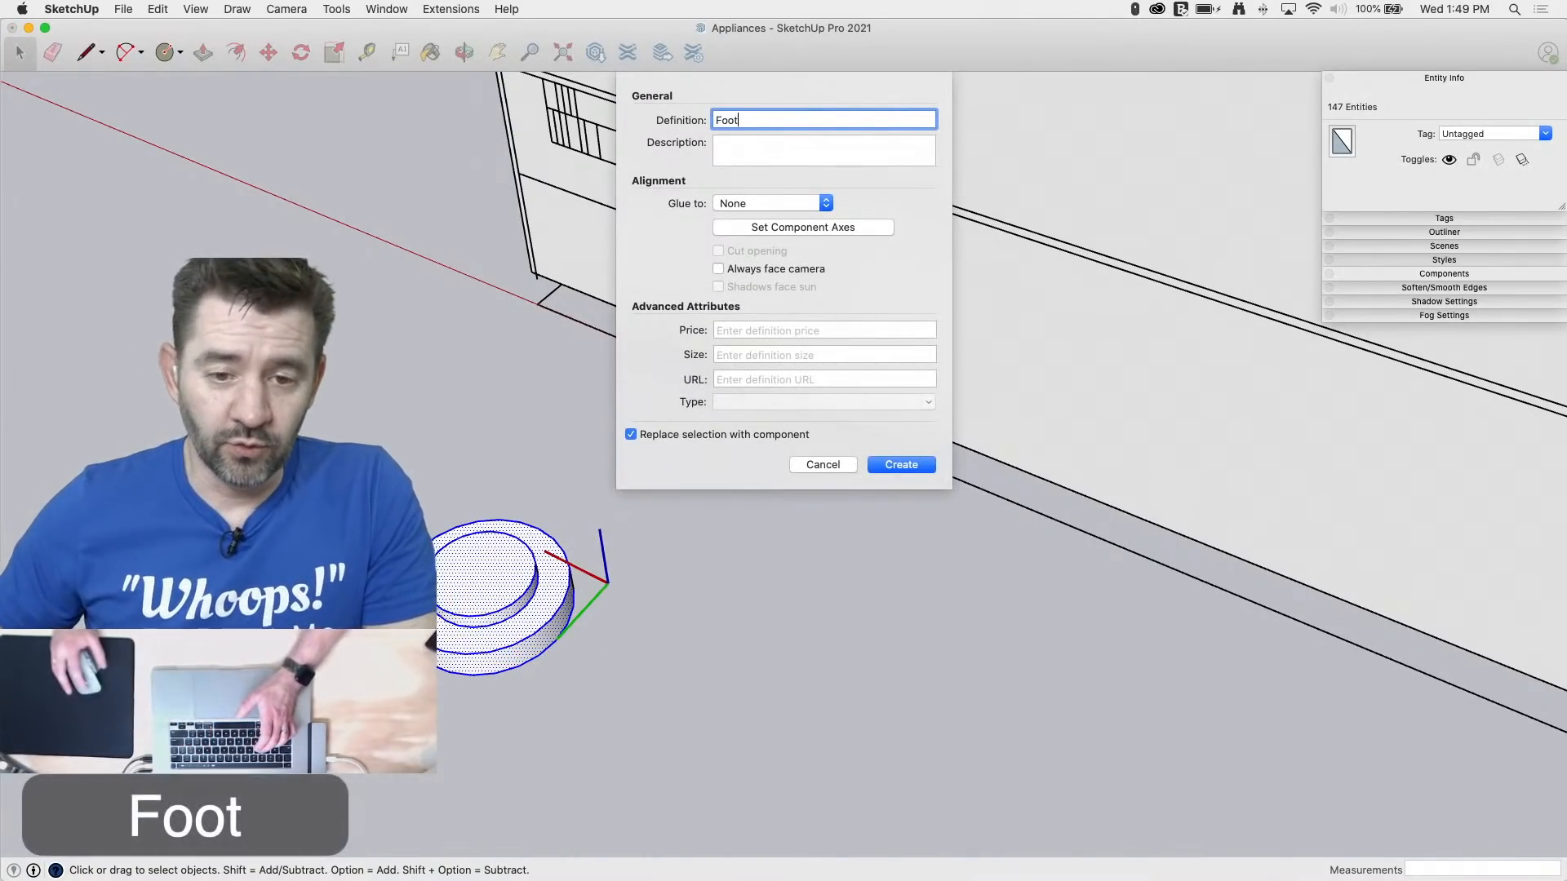
pyautogui.click(716, 118)
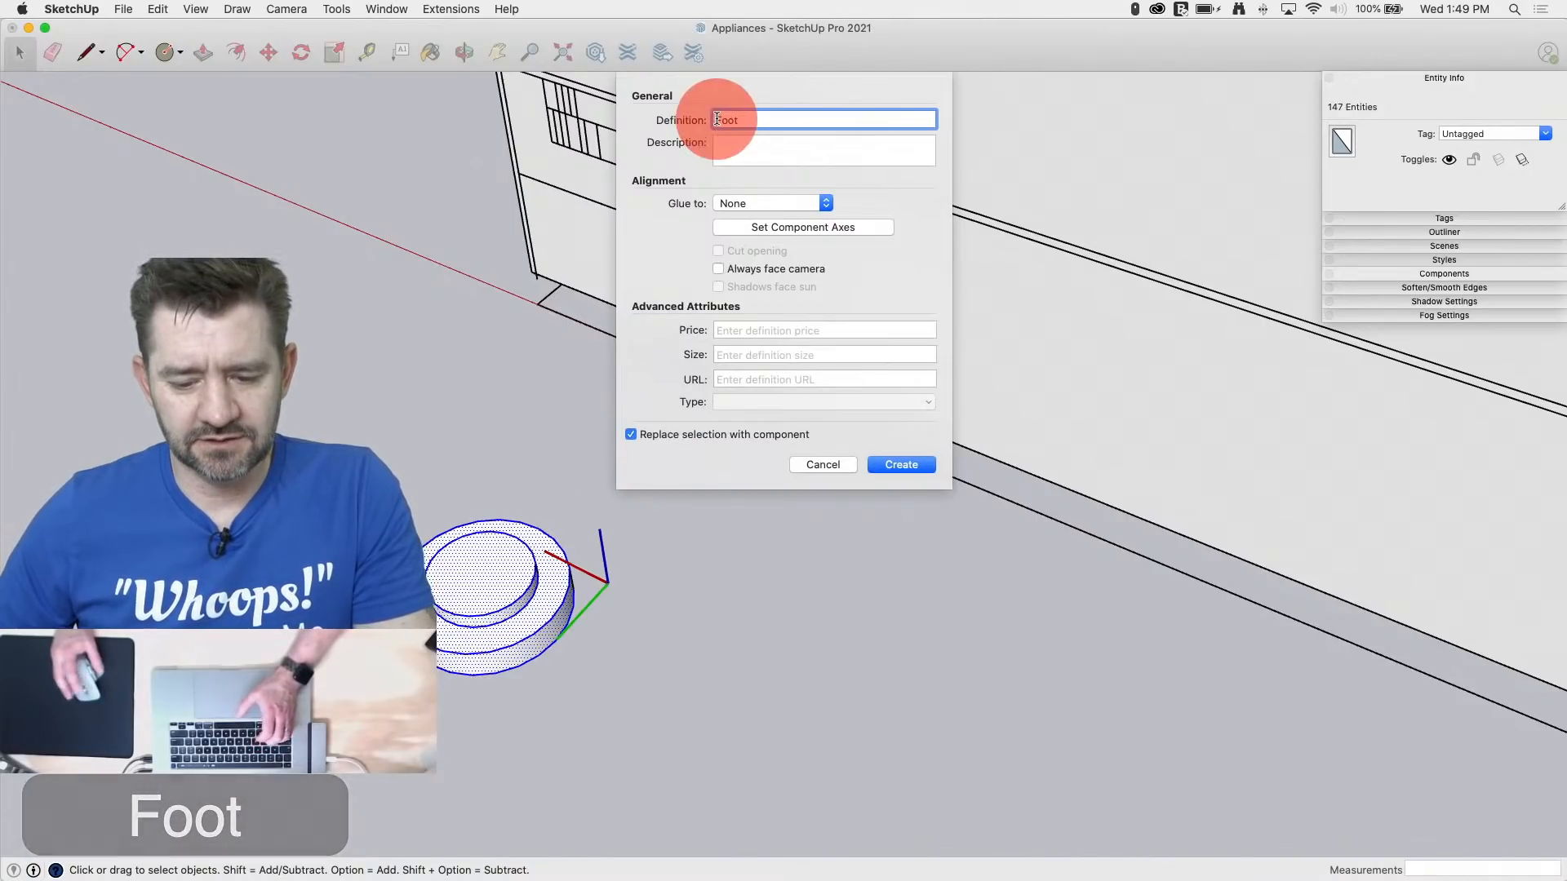
pyautogui.write('Universal')
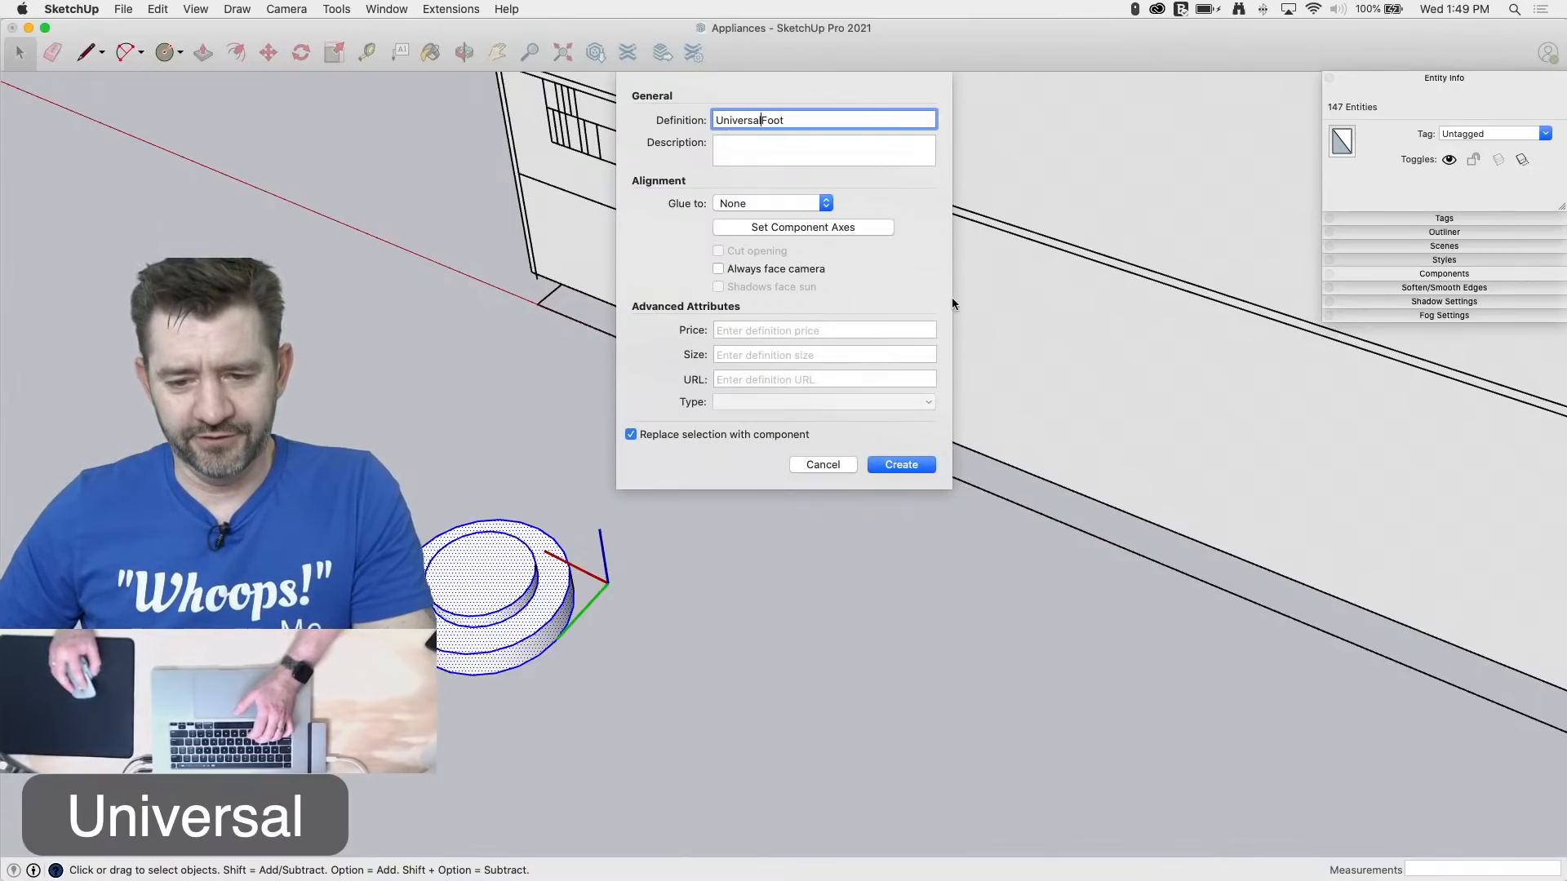
pyautogui.click(920, 465)
# Step: Move the foot beneath the refrigerator, just behind its front corner
pyautogui.moveTo(657, 564); pyautogui.dragTo(1530, 539, button='middle')
pyautogui.press('m')
pyautogui.click(1290, 745)
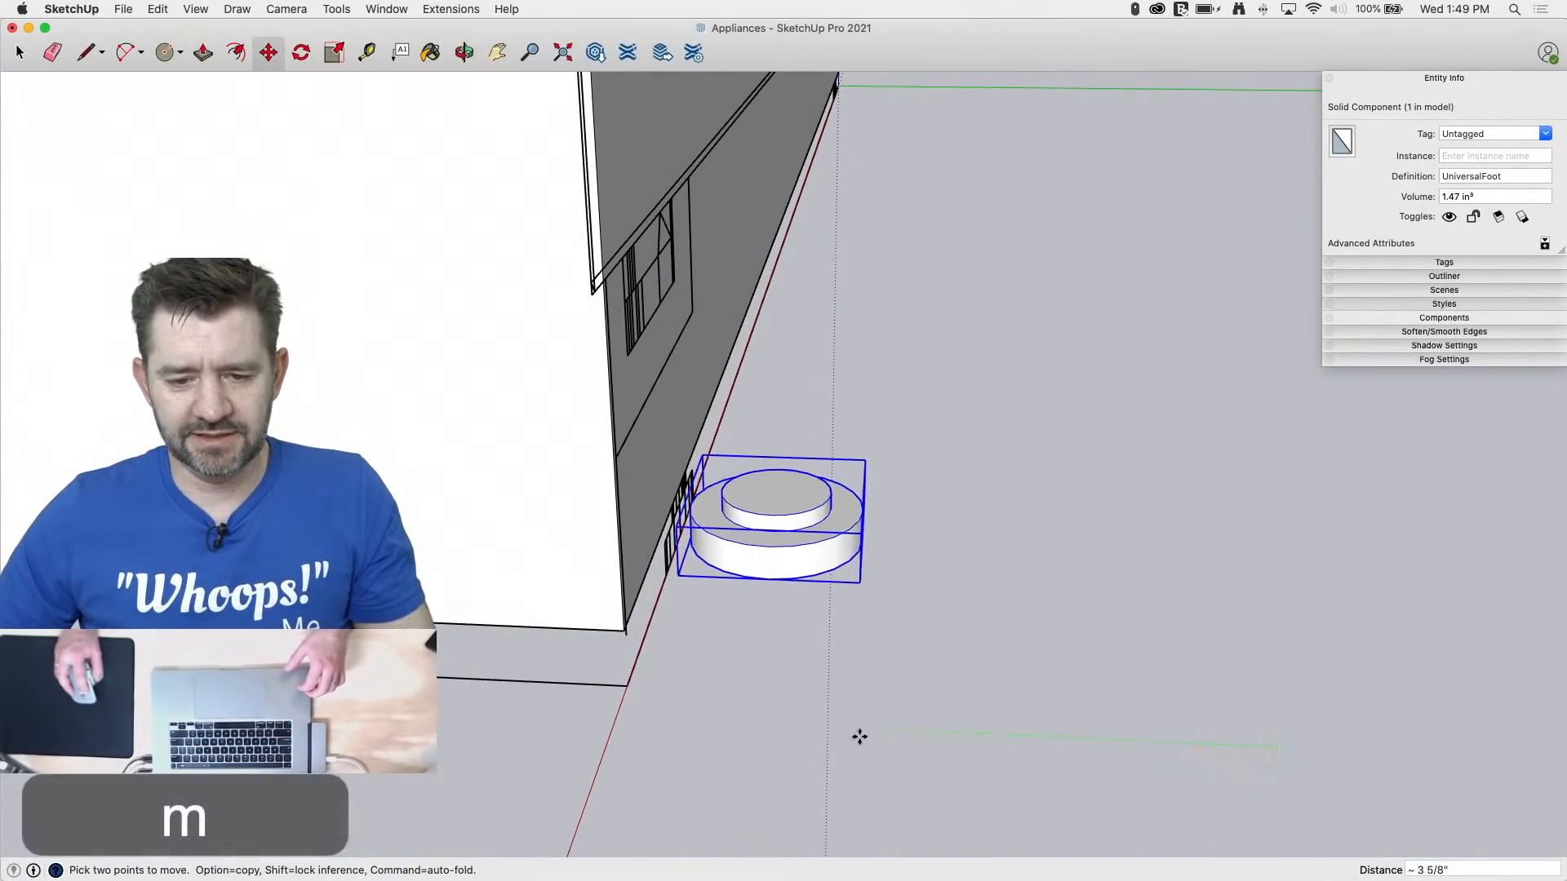
pyautogui.click(557, 711)
pyautogui.moveTo(560, 710); pyautogui.dragTo(1077, 512, button='middle')
pyautogui.scroll(-1, 1000, 486)
pyautogui.scroll(-4, 1088, 448)
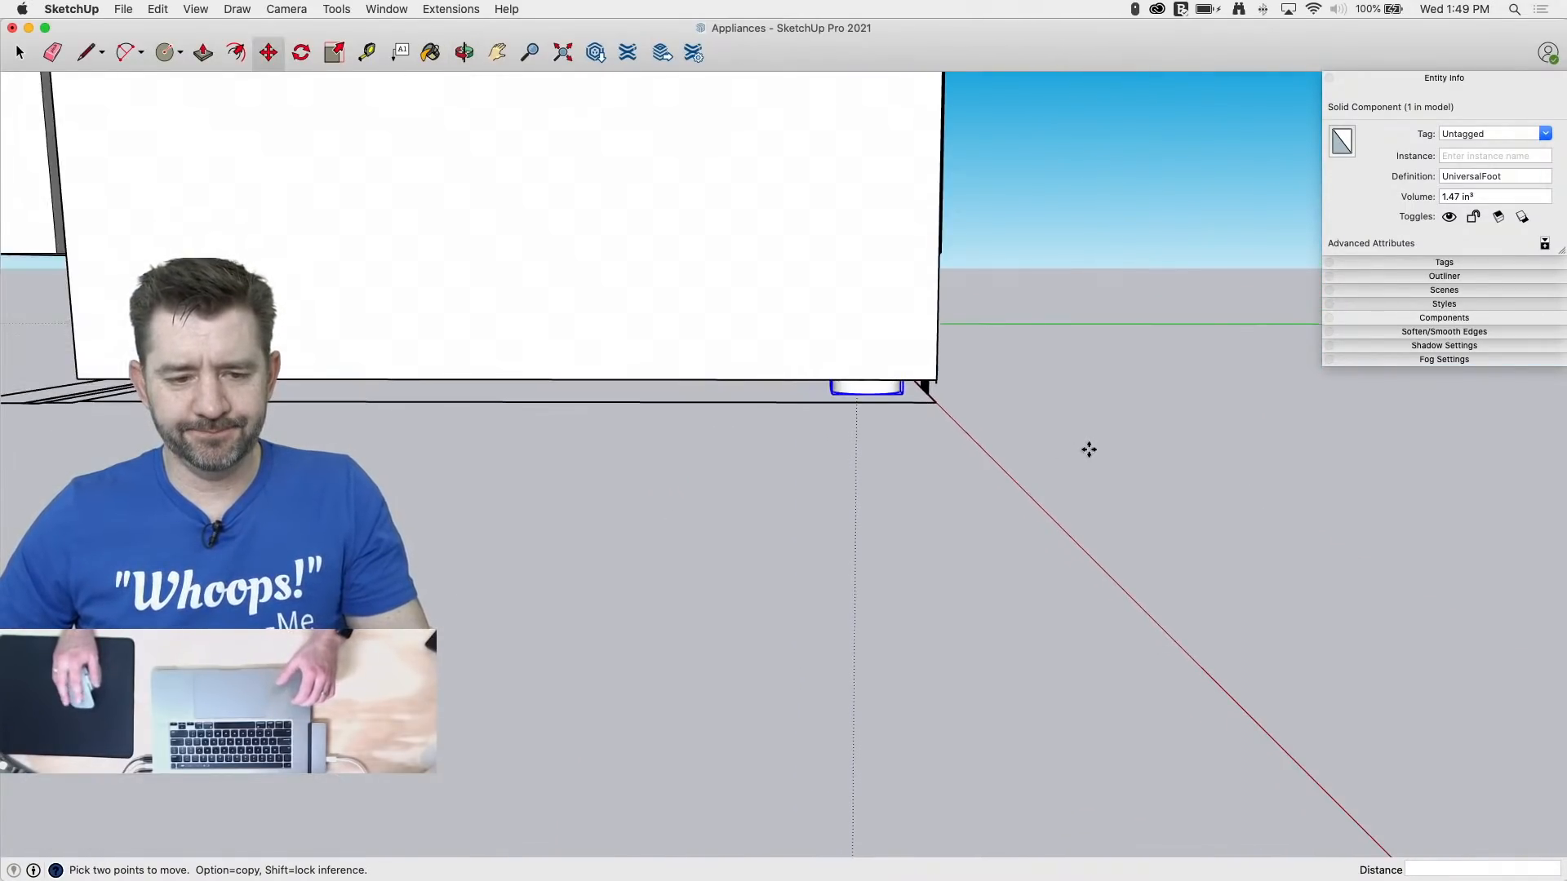
# Step: Copy the foot straight back beneath the refrigerator's rear corner on the same side
pyautogui.press('m')
pyautogui.click(1057, 443)
pyautogui.press('alt')
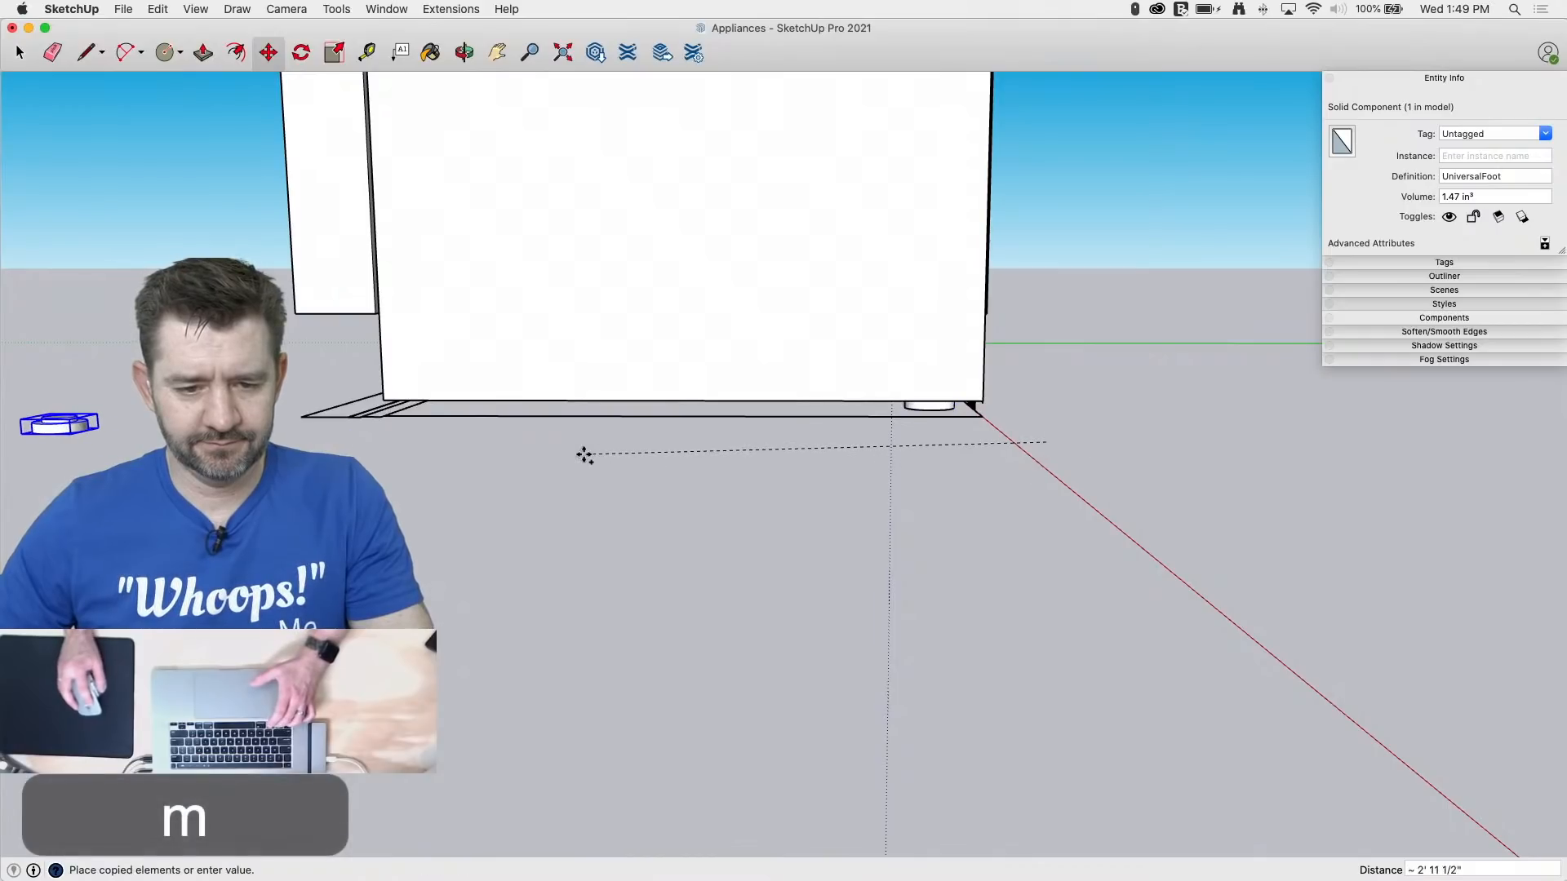
pyautogui.click(785, 441)
# Step: Select the front and rear feet together and copy the pair to the opposite side of the refrigerator
pyautogui.moveTo(785, 441); pyautogui.dragTo(364, 441, button='middle')
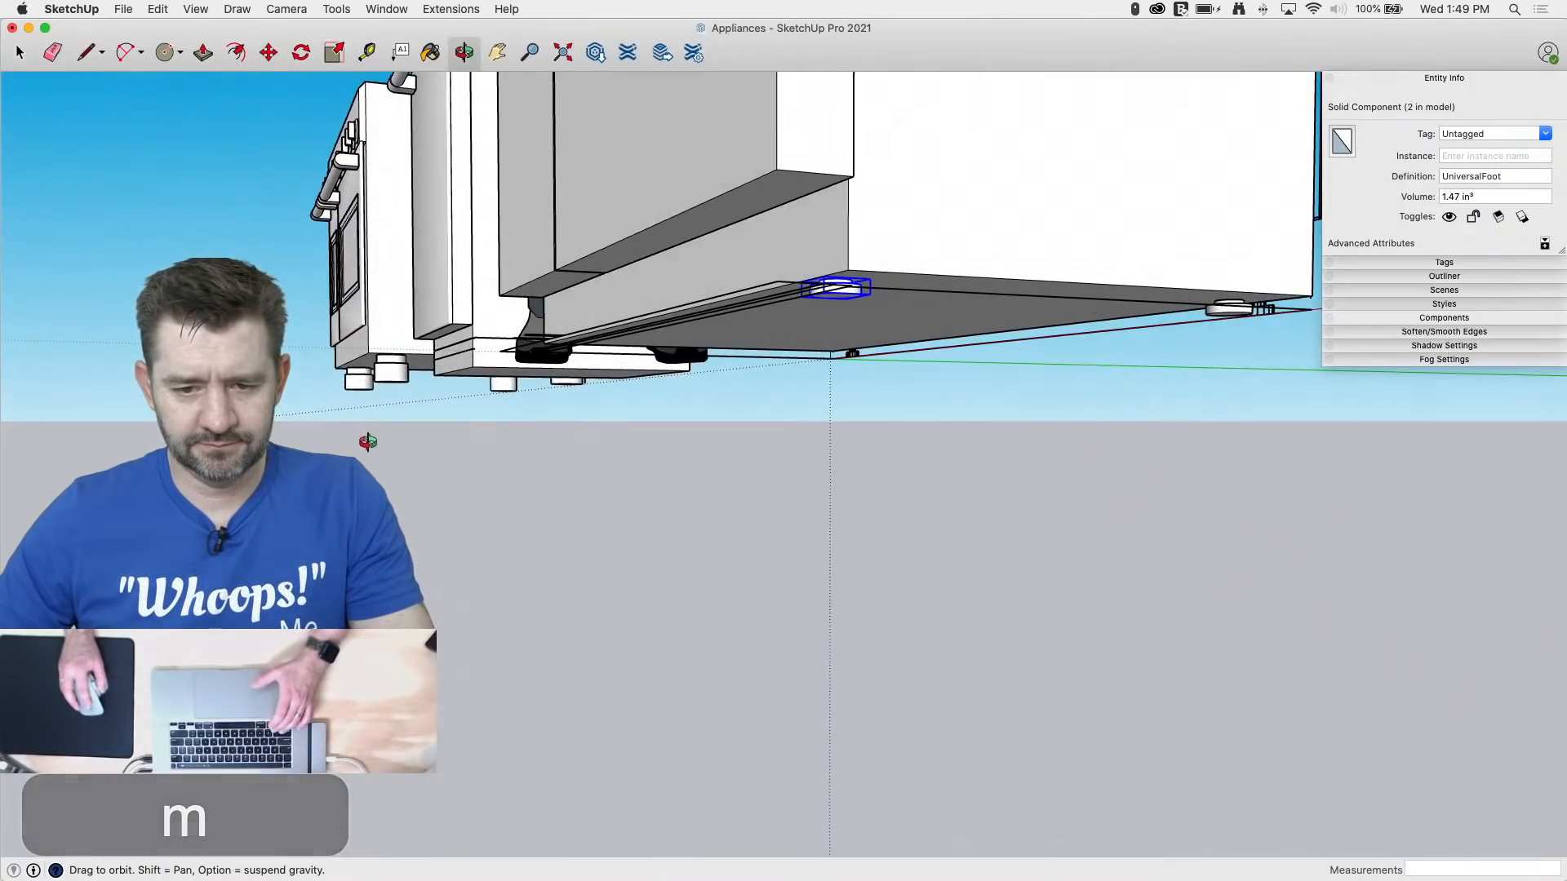
pyautogui.press('space')
pyautogui.keyDown('shift'); pyautogui.click(1230, 313); pyautogui.keyUp('shift')
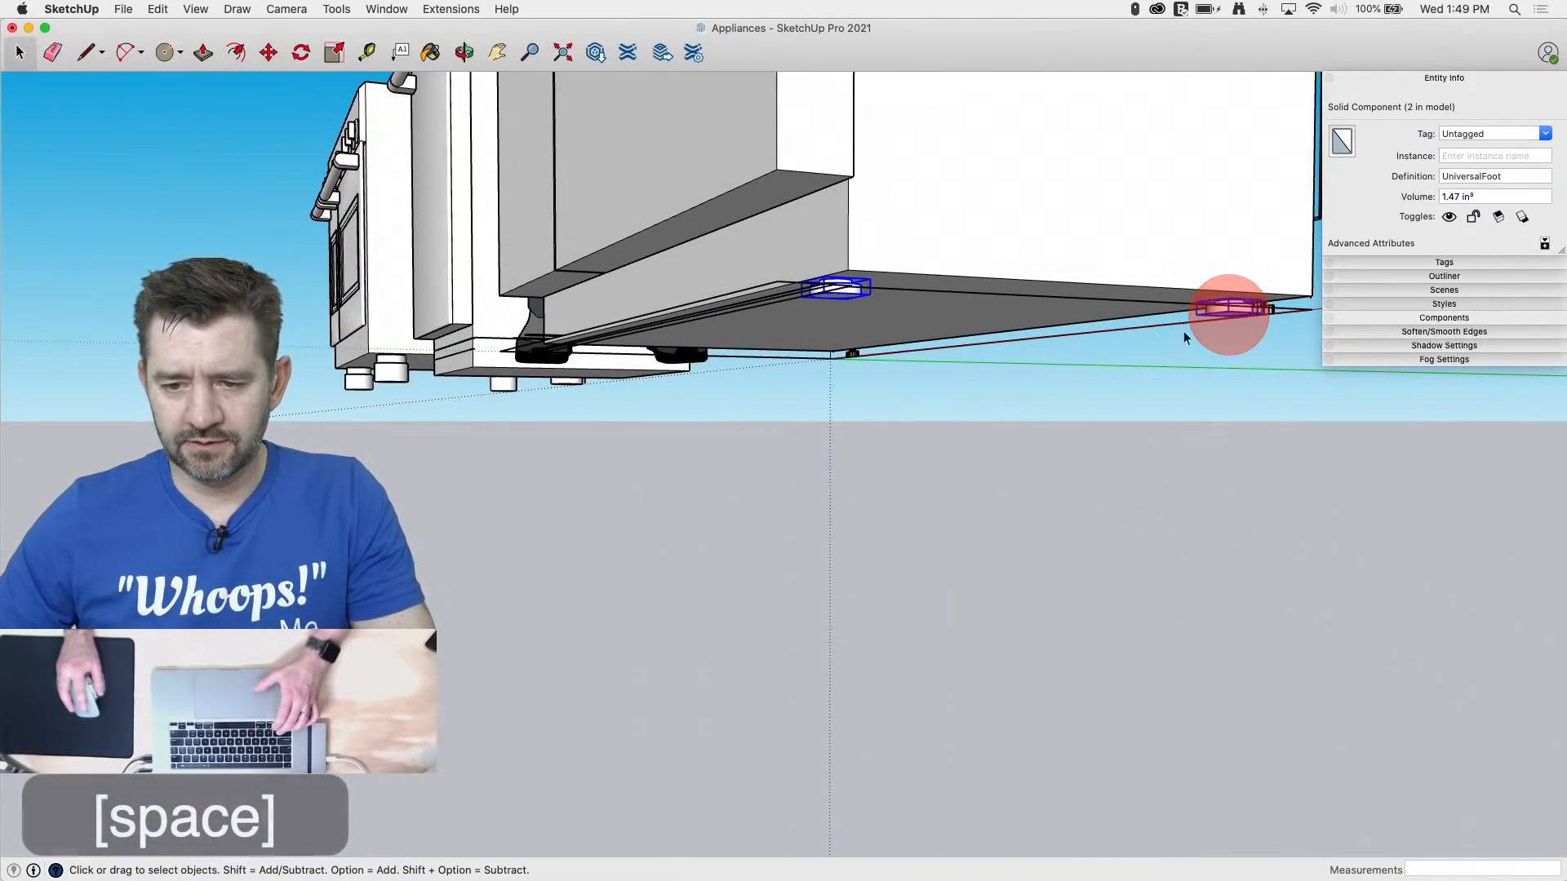
pyautogui.moveTo(865, 444); pyautogui.dragTo(1141, 463, button='middle')
pyautogui.press('m')
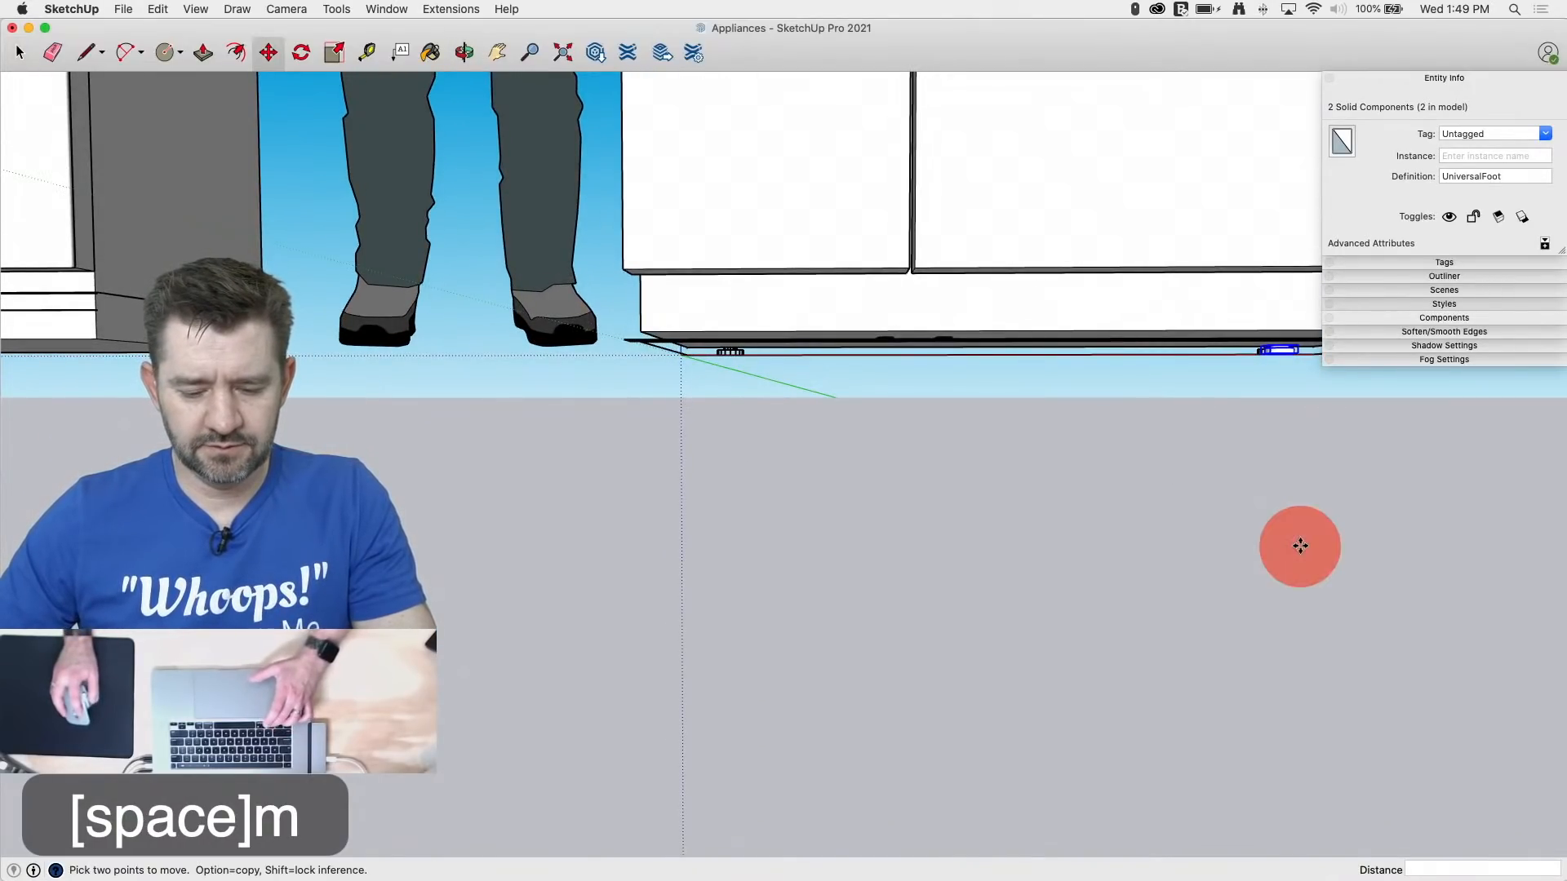
pyautogui.click(758, 545)
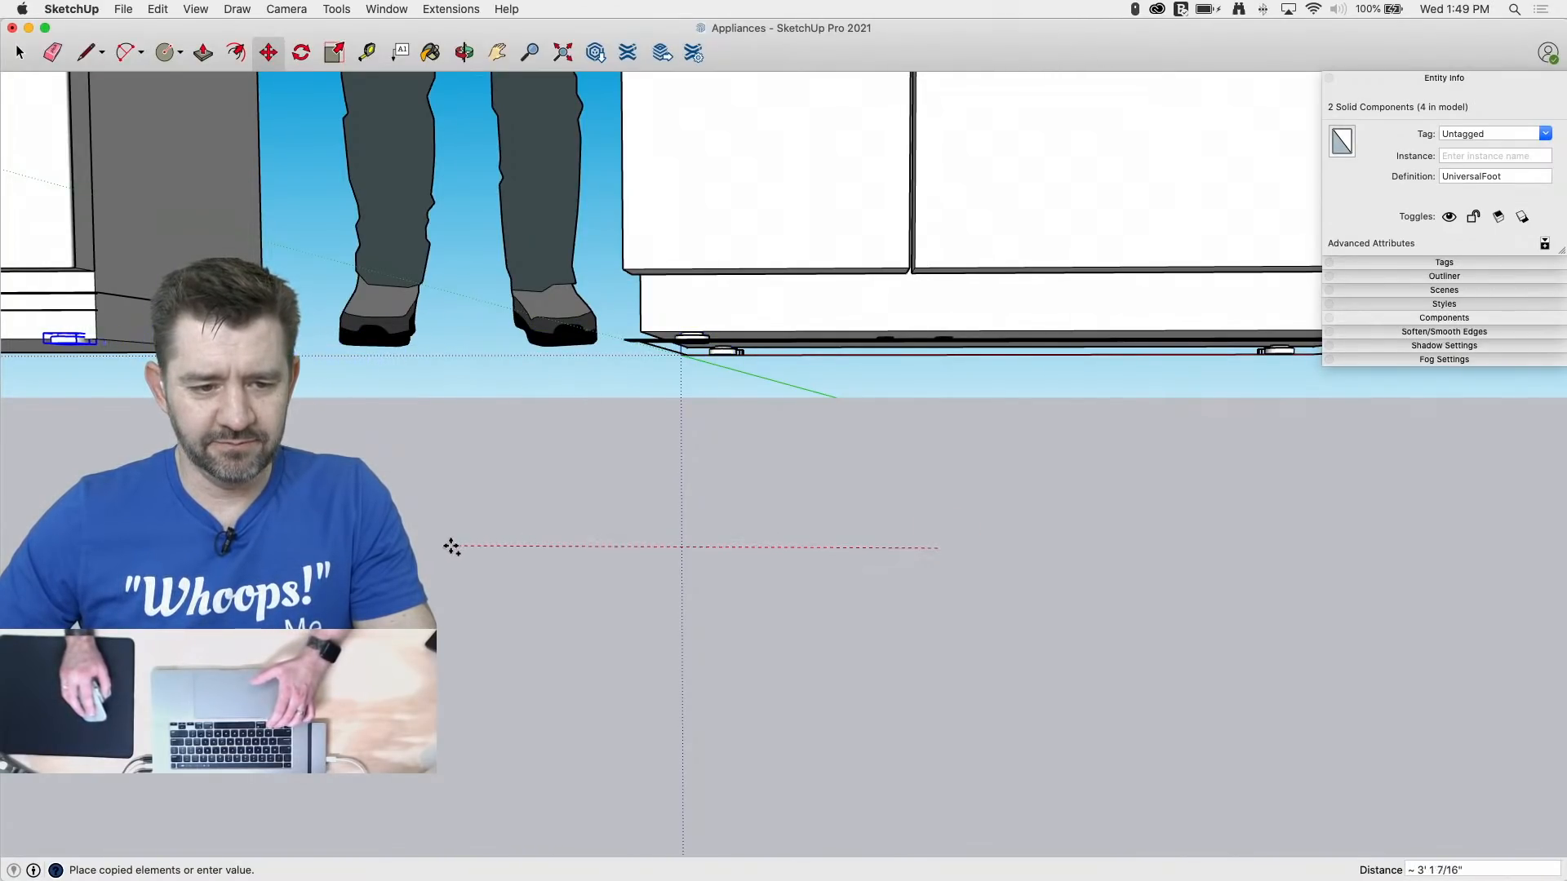
# Step: Copy the pair of feet beneath the adjacent appliance and shift the protruding foot inward about 1 5/8"
pyautogui.moveTo(0, 392); pyautogui.dragTo(479, 344, button='middle')
pyautogui.scroll(3, 335, 290)
pyautogui.press('space')
pyautogui.click(670, 353)
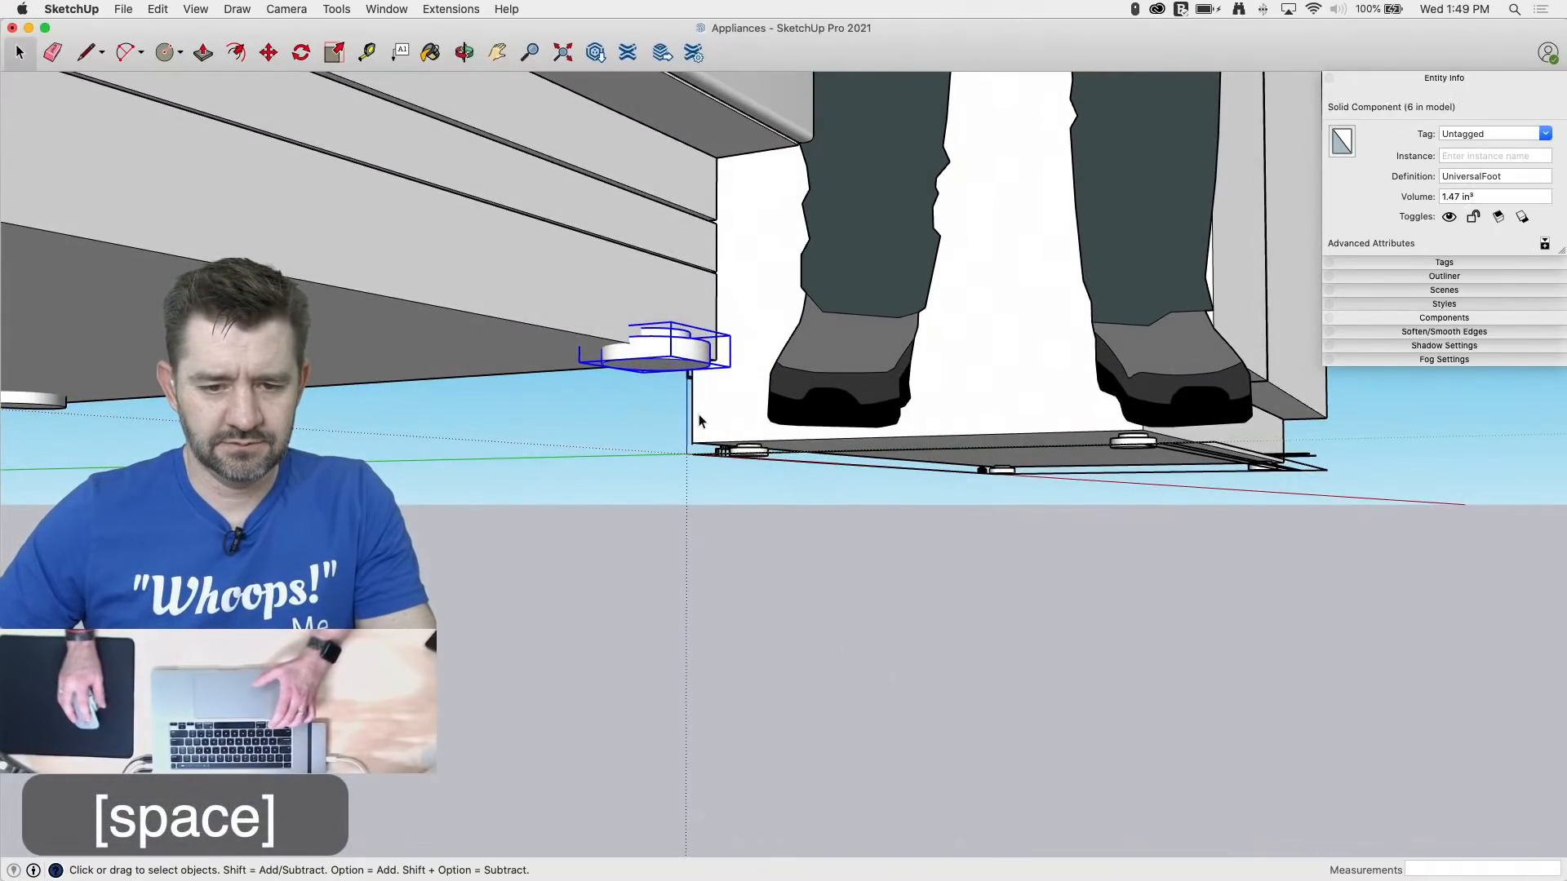
pyautogui.press('m')
pyautogui.click(1218, 630)
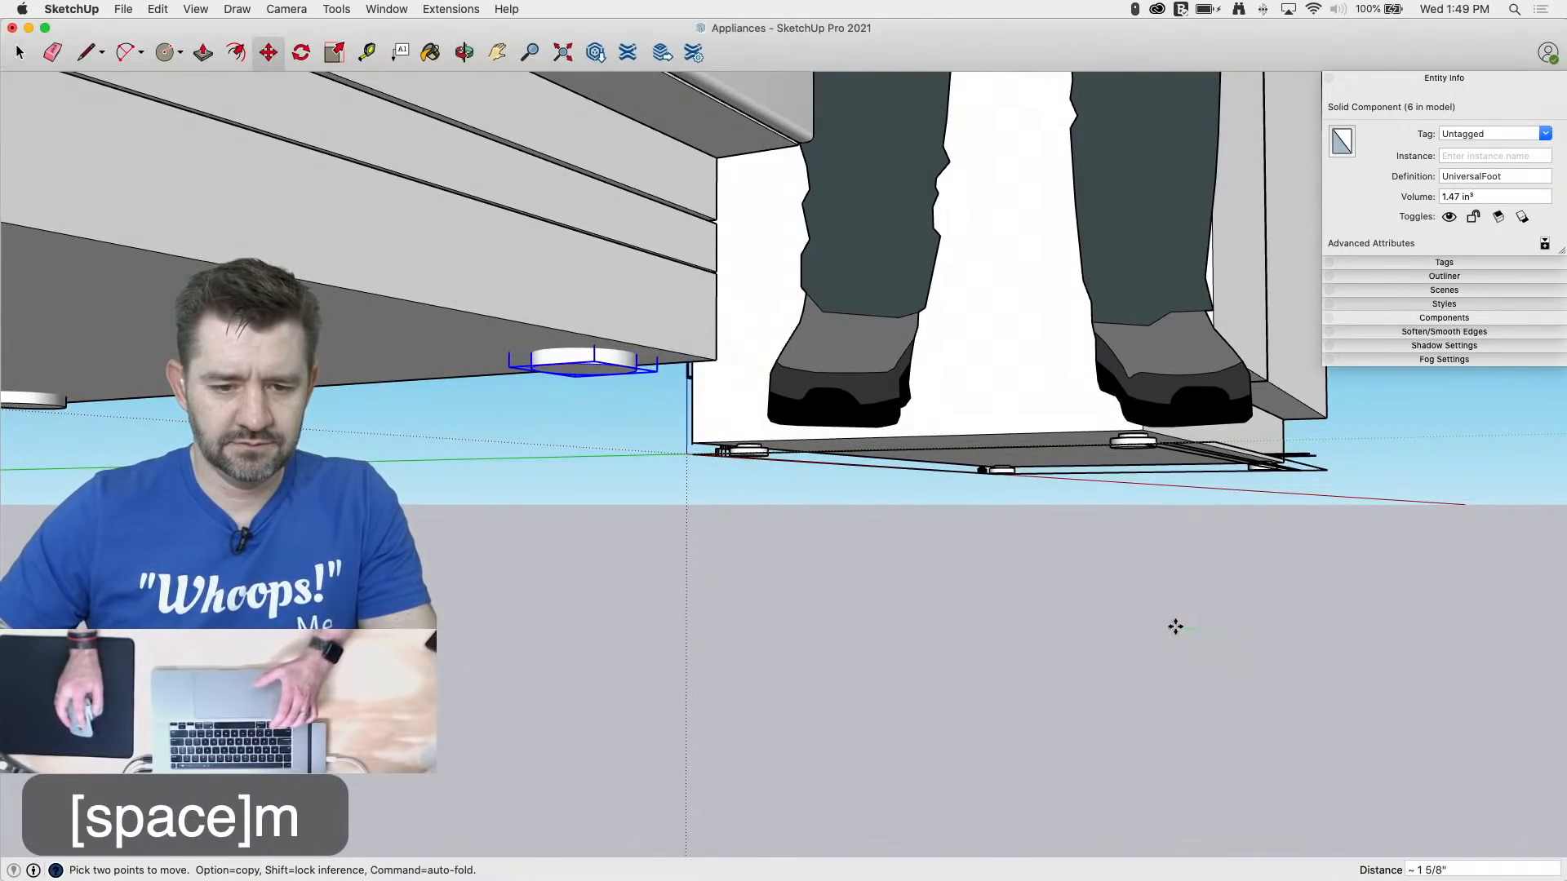
# Step: Open the adjacent toe-kick appliance's group for editing from its underside
pyautogui.moveTo(849, 681); pyautogui.dragTo(506, 726, button='middle')
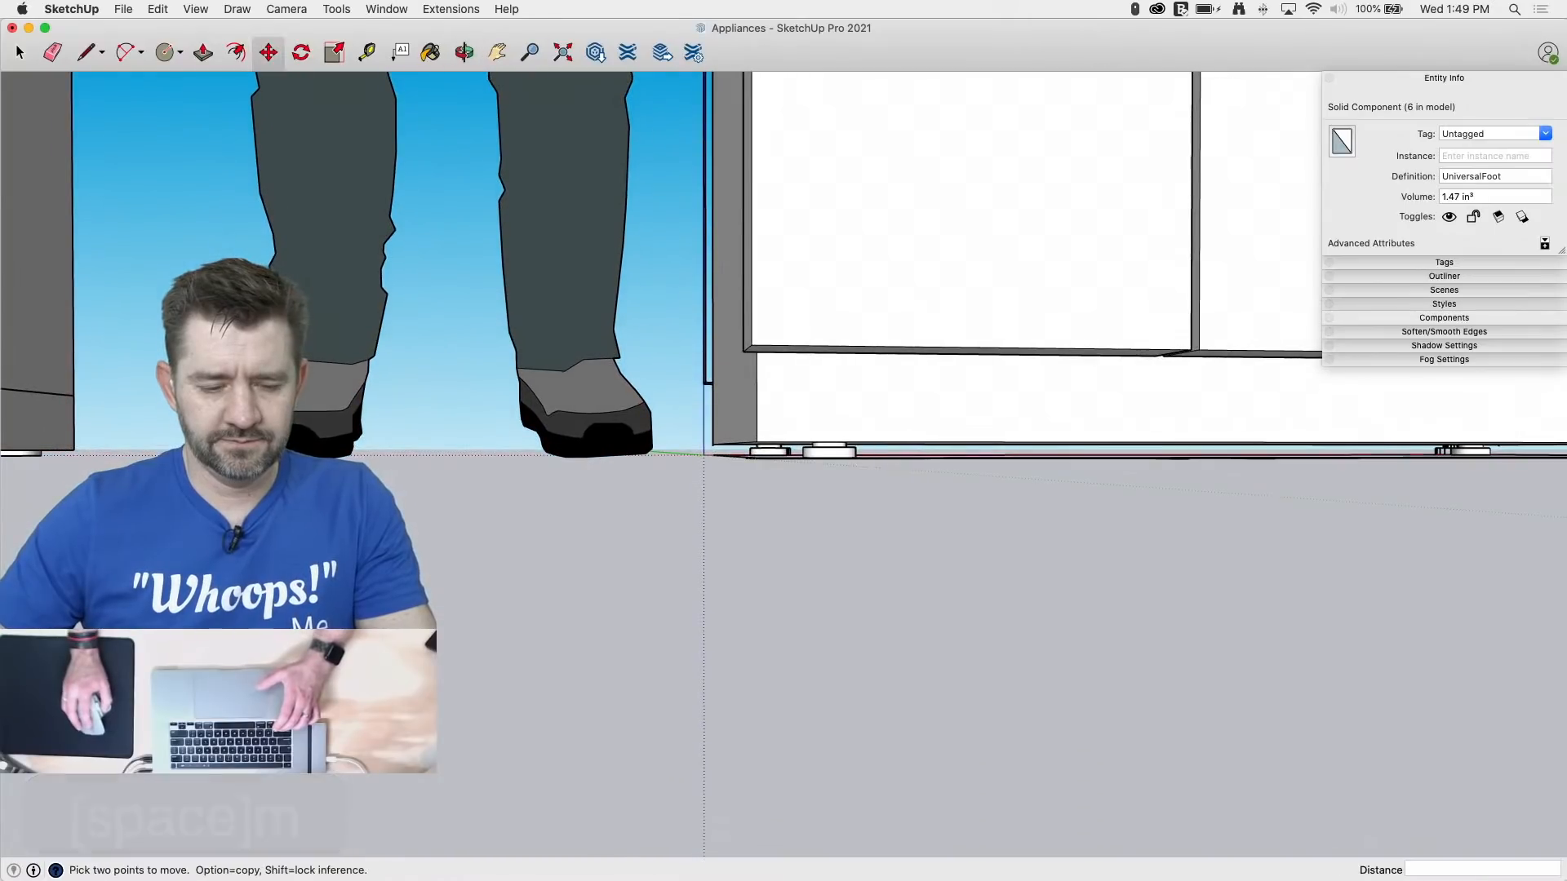
pyautogui.scroll(-2, 506, 710)
pyautogui.scroll(-4, 1100, 338)
pyautogui.moveTo(1100, 338); pyautogui.dragTo(457, 298, button='middle')
pyautogui.press('space')
pyautogui.click(578, 394)
pyautogui.press('l')
pyautogui.click(469, 313)
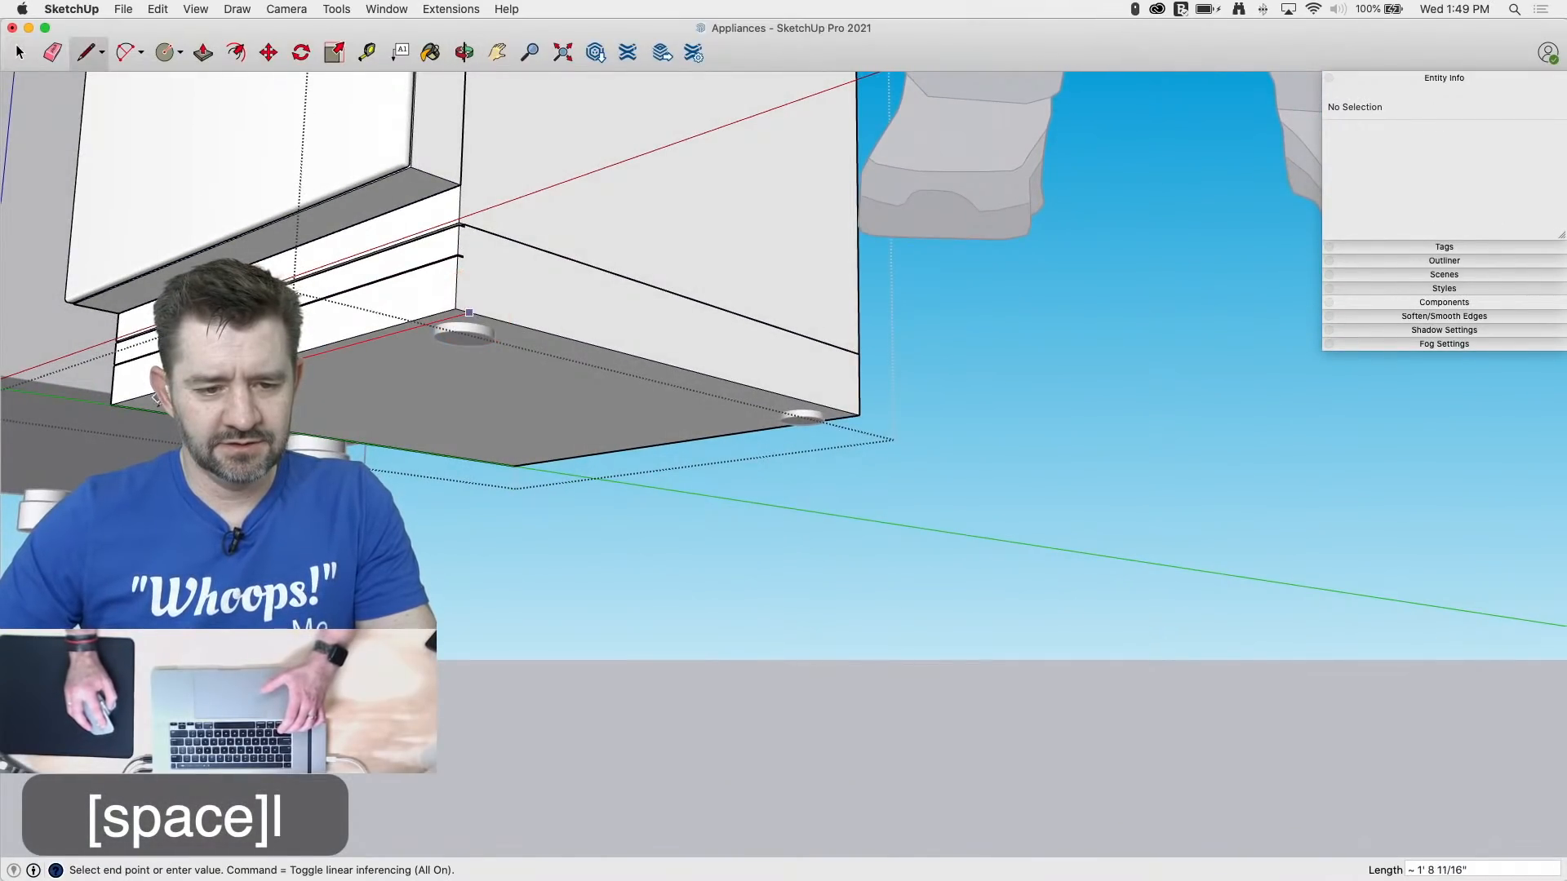
pyautogui.press('p')
pyautogui.press('space')
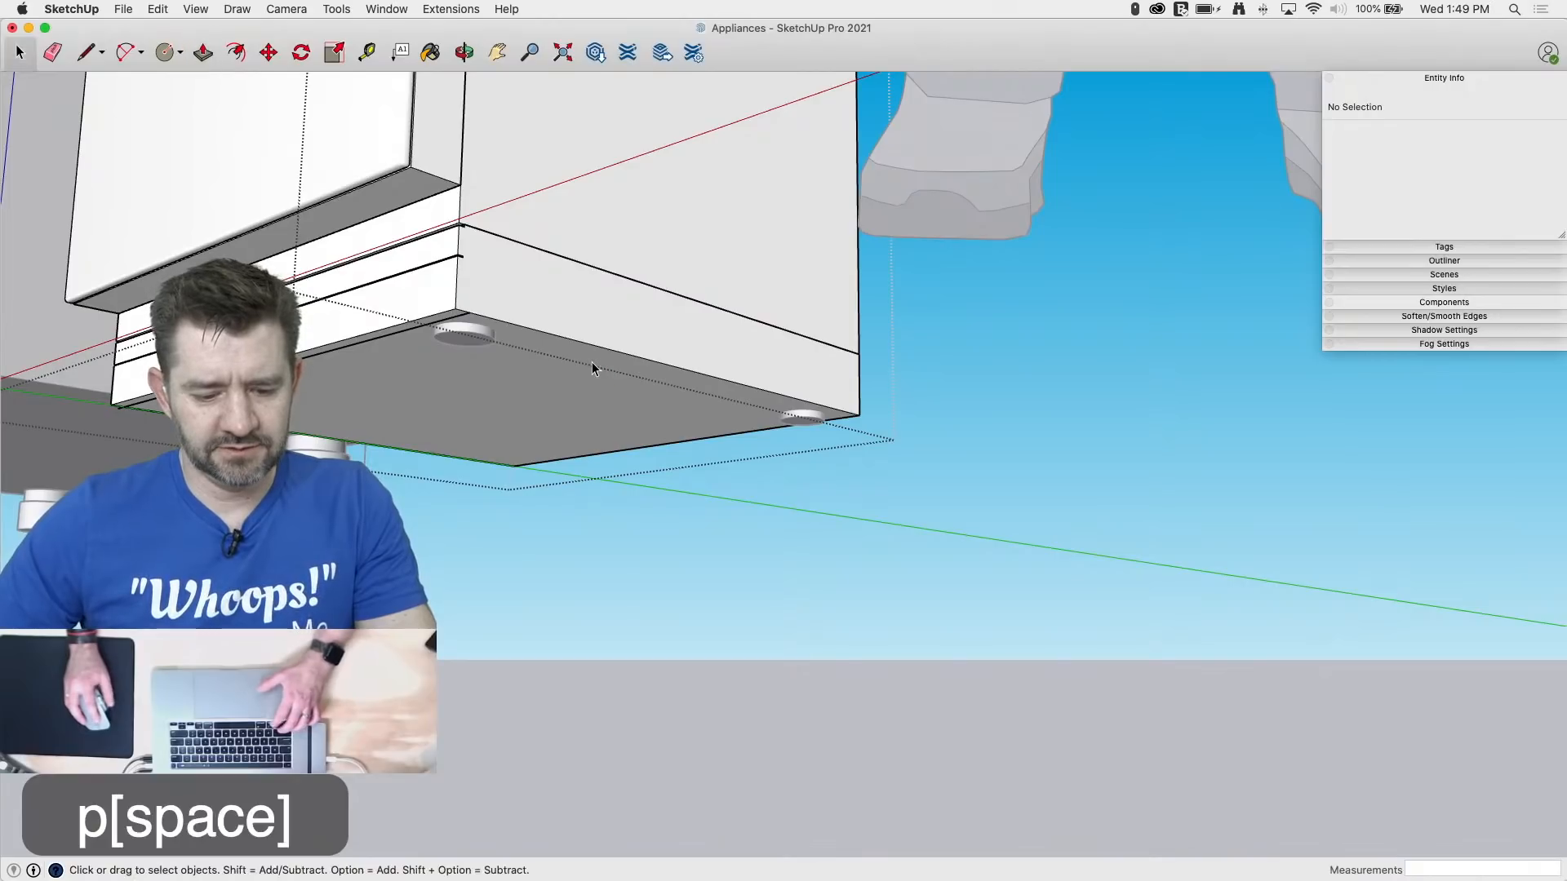
pyautogui.press('super+z')
# Step: Draw a line across the underside just behind the toe-kick front and push the larger bottom face up about 1/8" to expose the feet
pyautogui.press('space')
pyautogui.press('l')
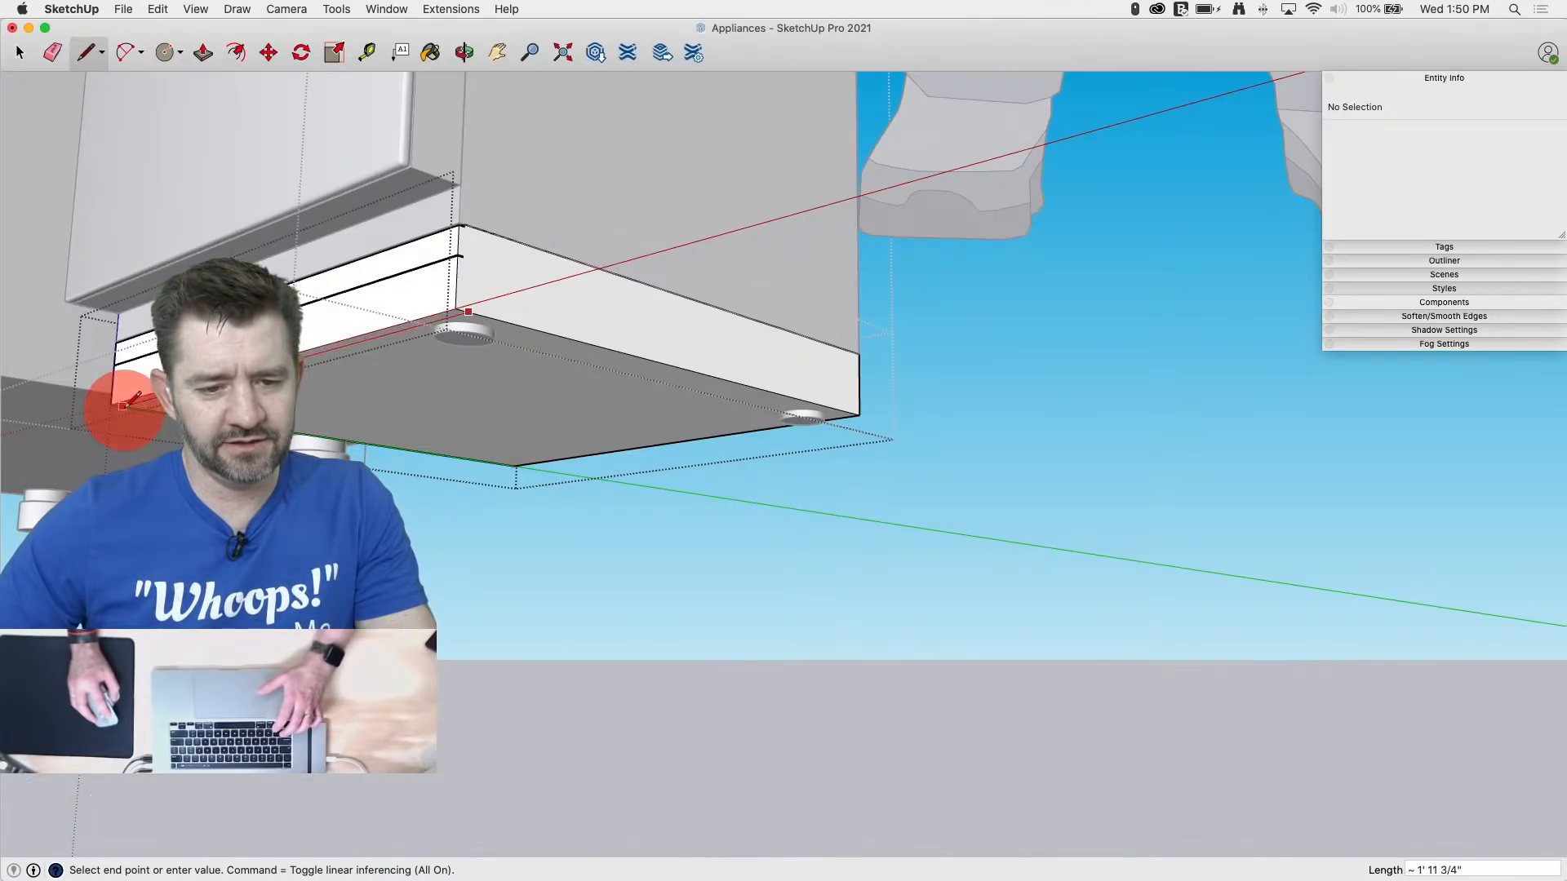
pyautogui.press('p')
pyautogui.moveTo(480, 360); pyautogui.dragTo(474, 325)
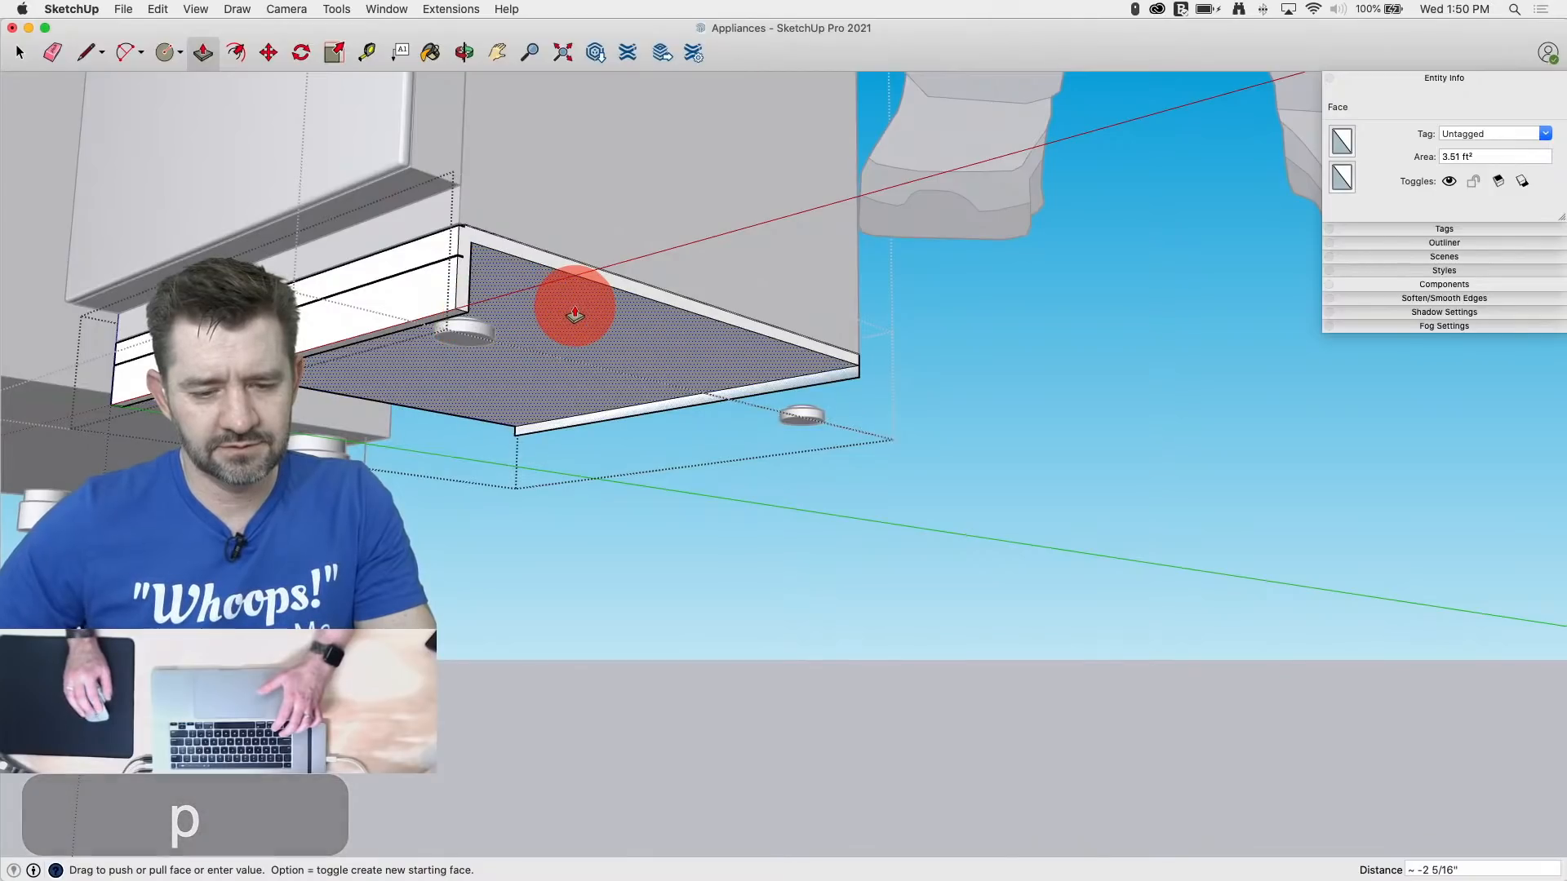
pyautogui.moveTo(573, 316); pyautogui.dragTo(479, 199, button='middle')
pyautogui.scroll(5, 400, 397)
pyautogui.click(464, 260)
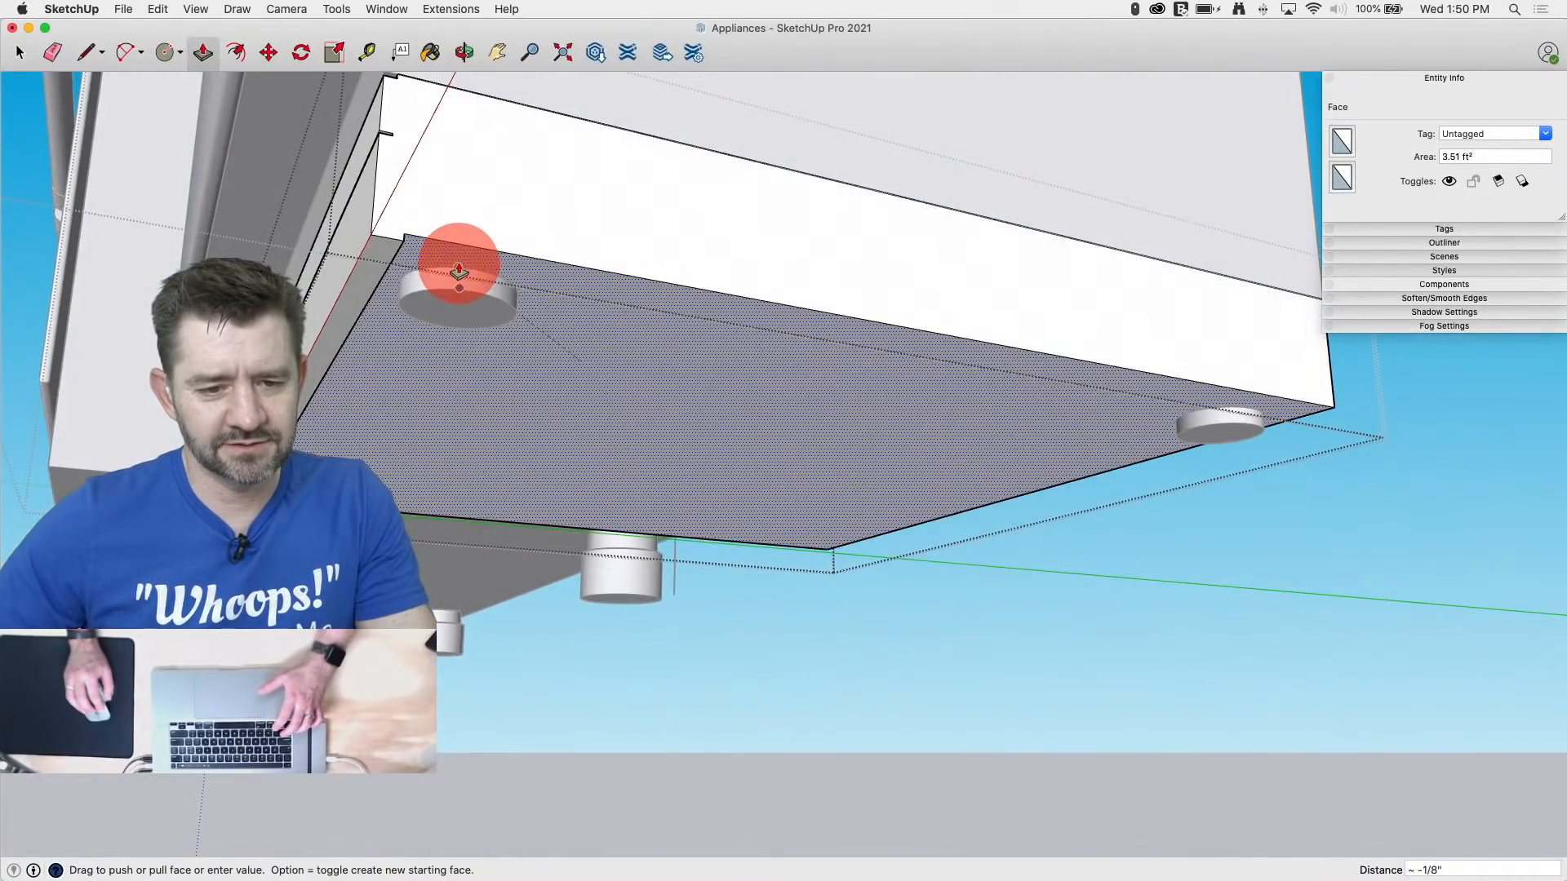
# Step: Select the appliance's front and rear feet together and copy the pair across to the opposite side of its underside
pyautogui.moveTo(503, 317); pyautogui.dragTo(1080, 340, button='middle')
pyautogui.press('space')
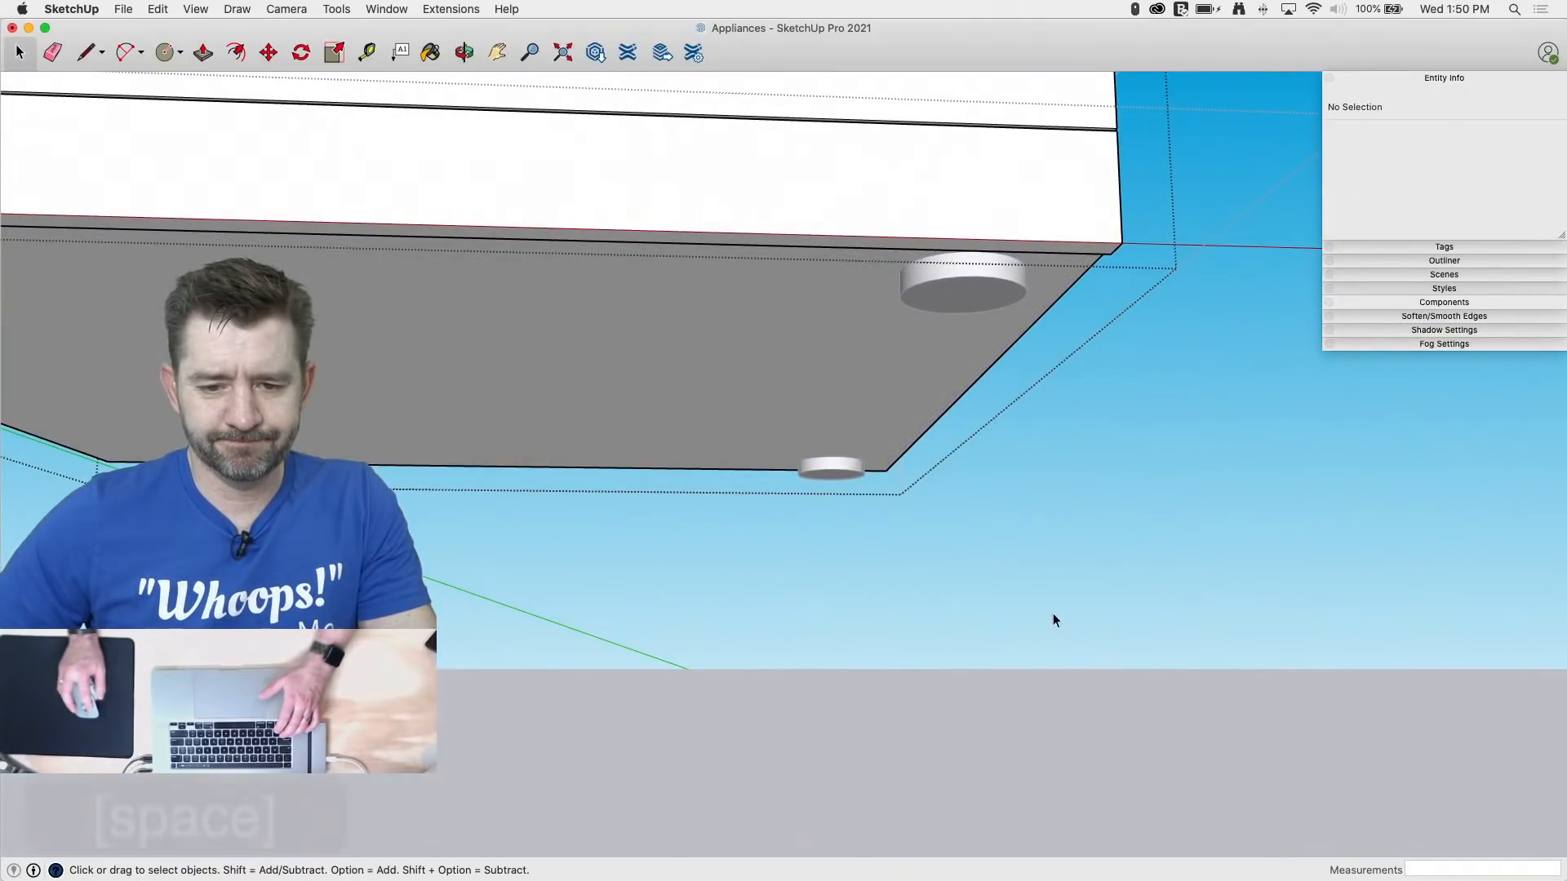
pyautogui.click(984, 286)
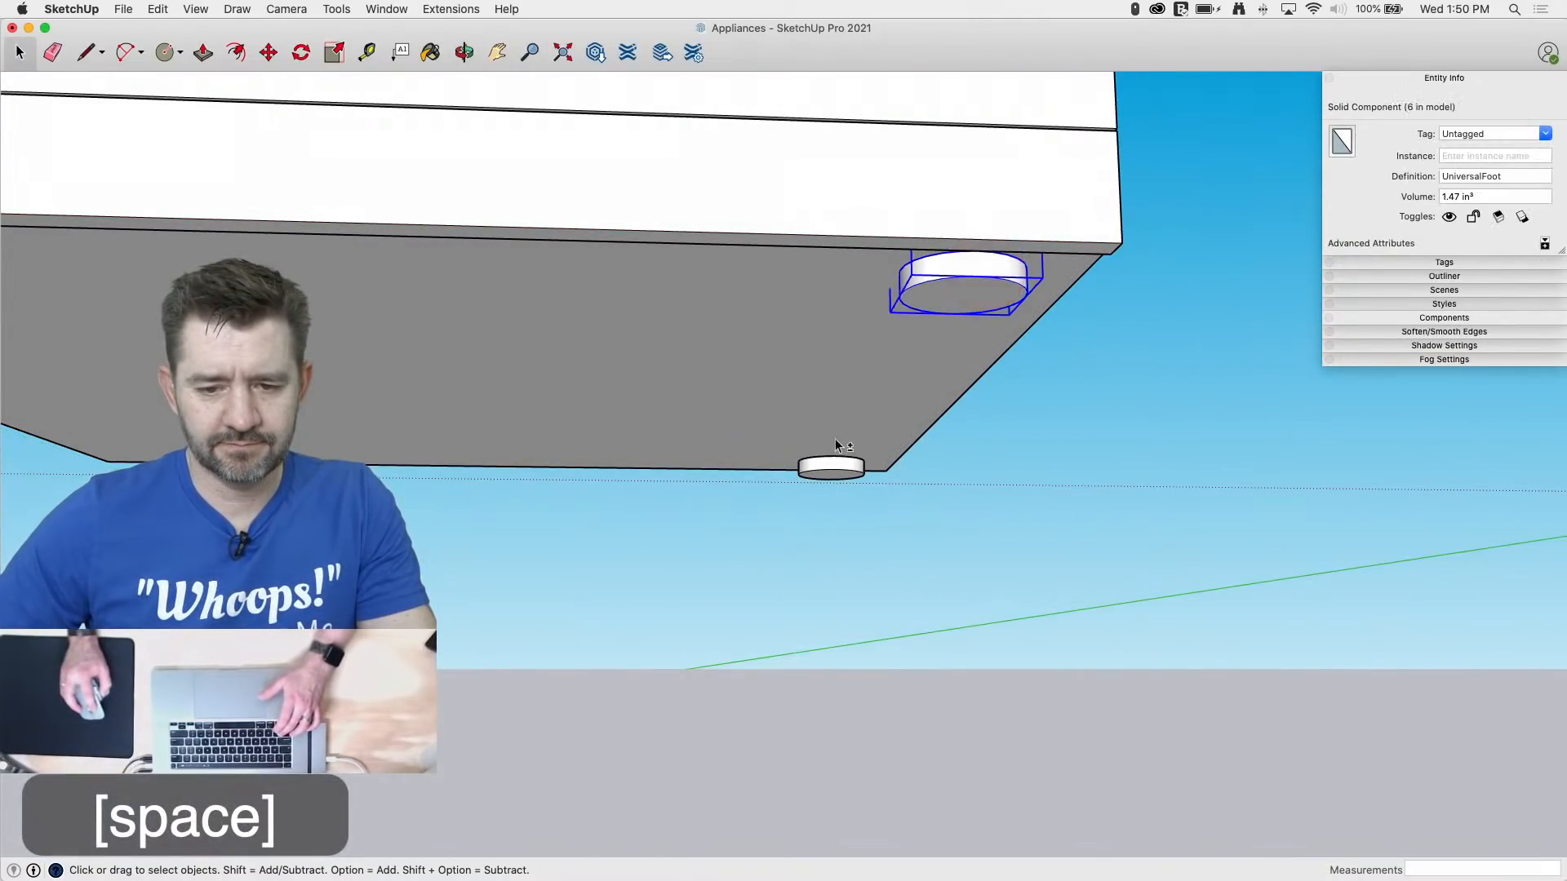
pyautogui.keyDown('shift'); pyautogui.click(822, 475); pyautogui.keyUp('shift')
pyautogui.press('m')
pyautogui.scroll(3, 958, 493)
pyautogui.scroll(-5, 990, 492)
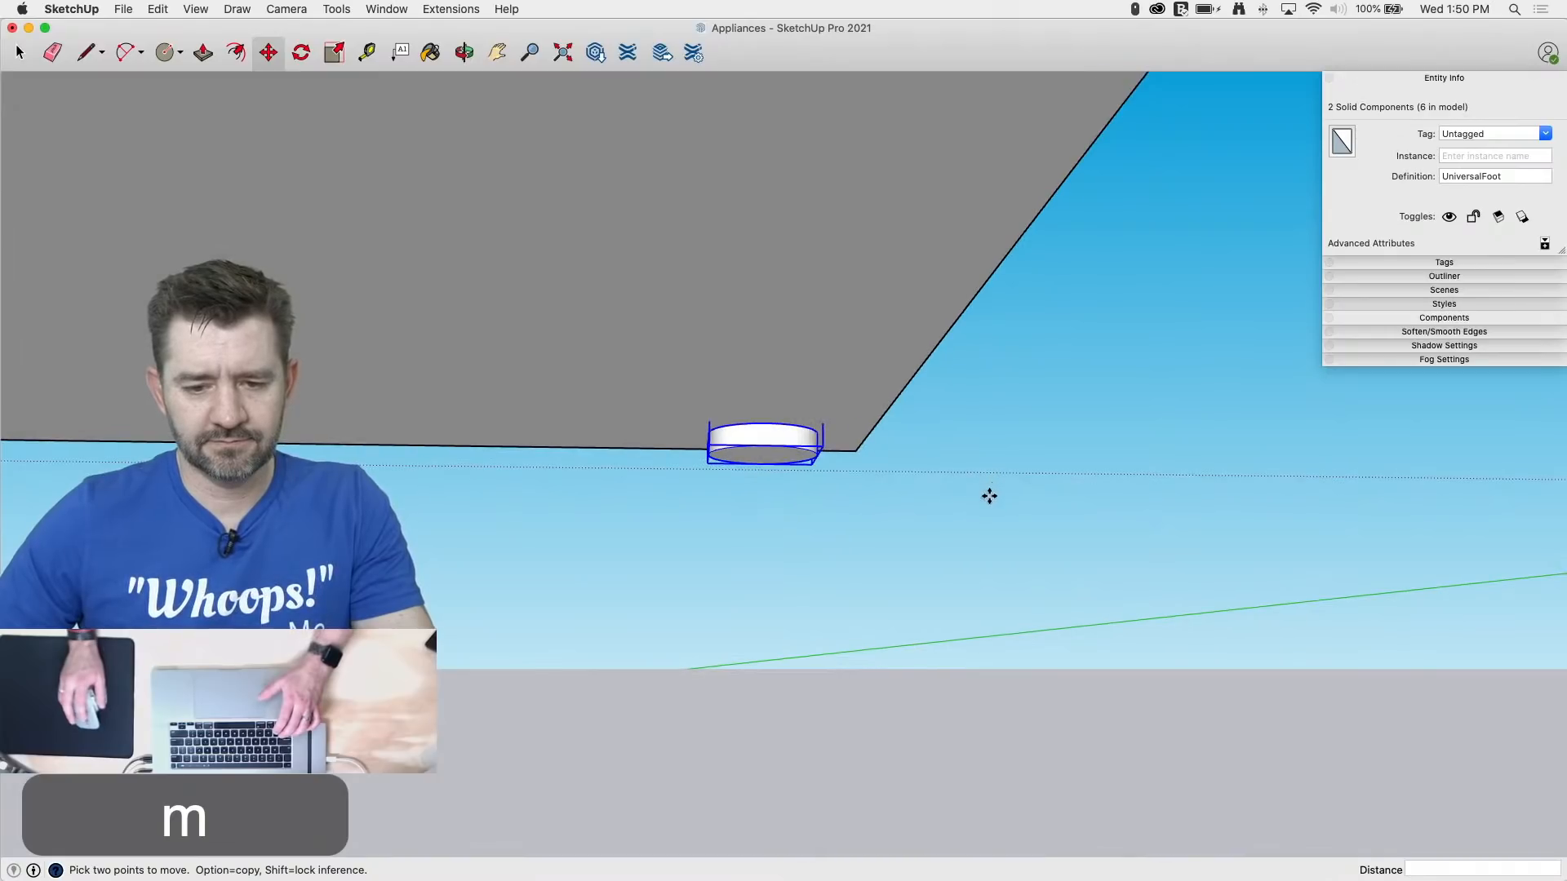
pyautogui.press('alt')
pyautogui.click(995, 622)
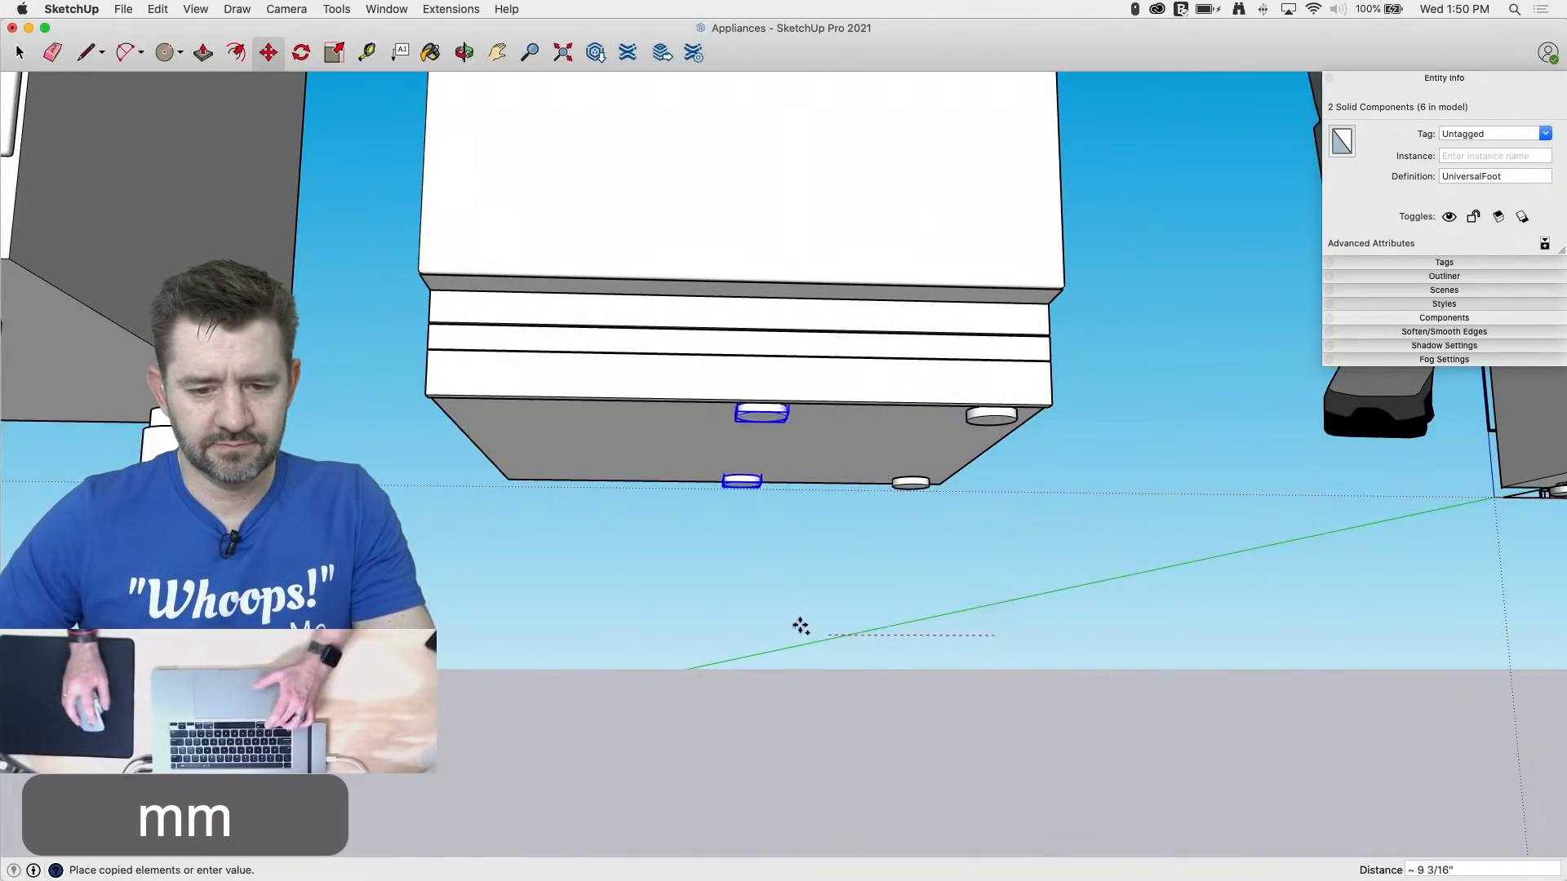
pyautogui.click(638, 637)
pyautogui.press('space')
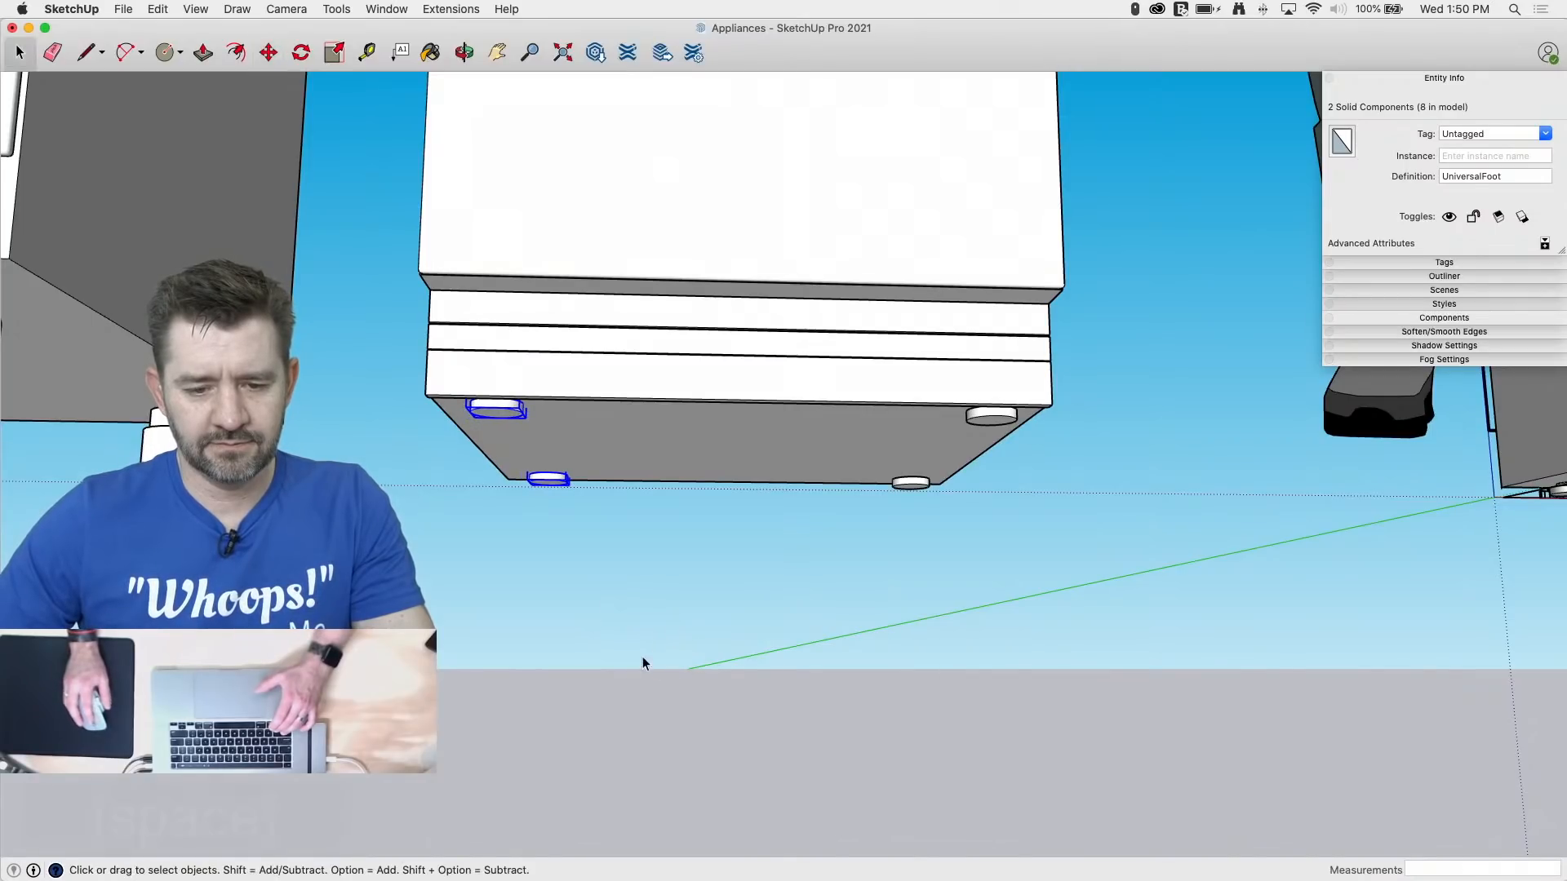
pyautogui.scroll(-3, 638, 656)
pyautogui.click(638, 655)
# Step: Select the whole toe-kick appliance with its handle and four feet and make it one group
pyautogui.scroll(-3, 620, 658)
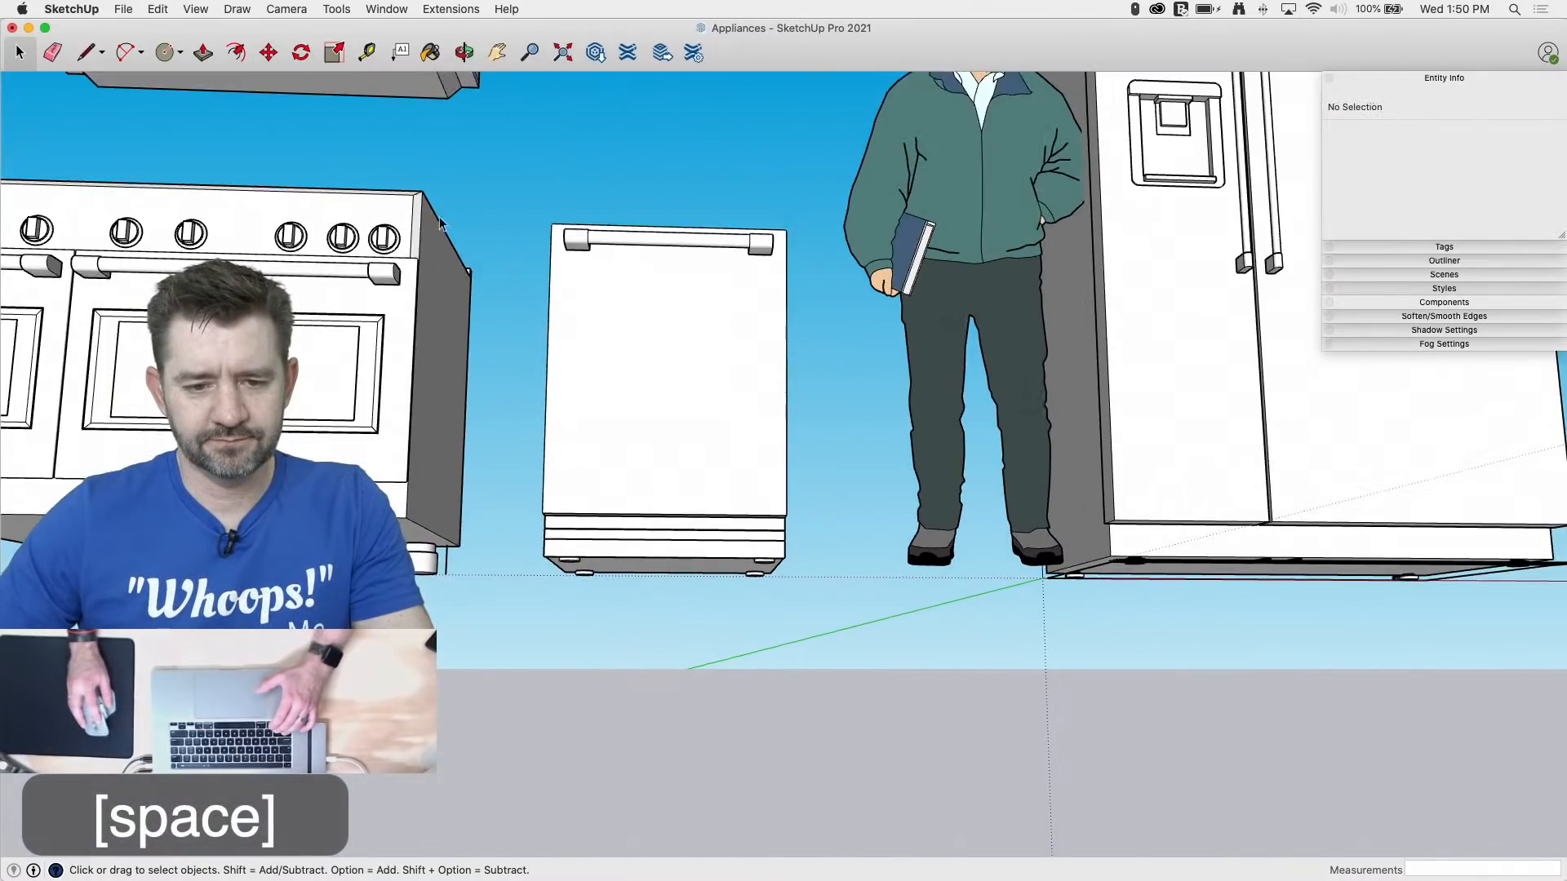
pyautogui.moveTo(488, 147); pyautogui.dragTo(855, 676)
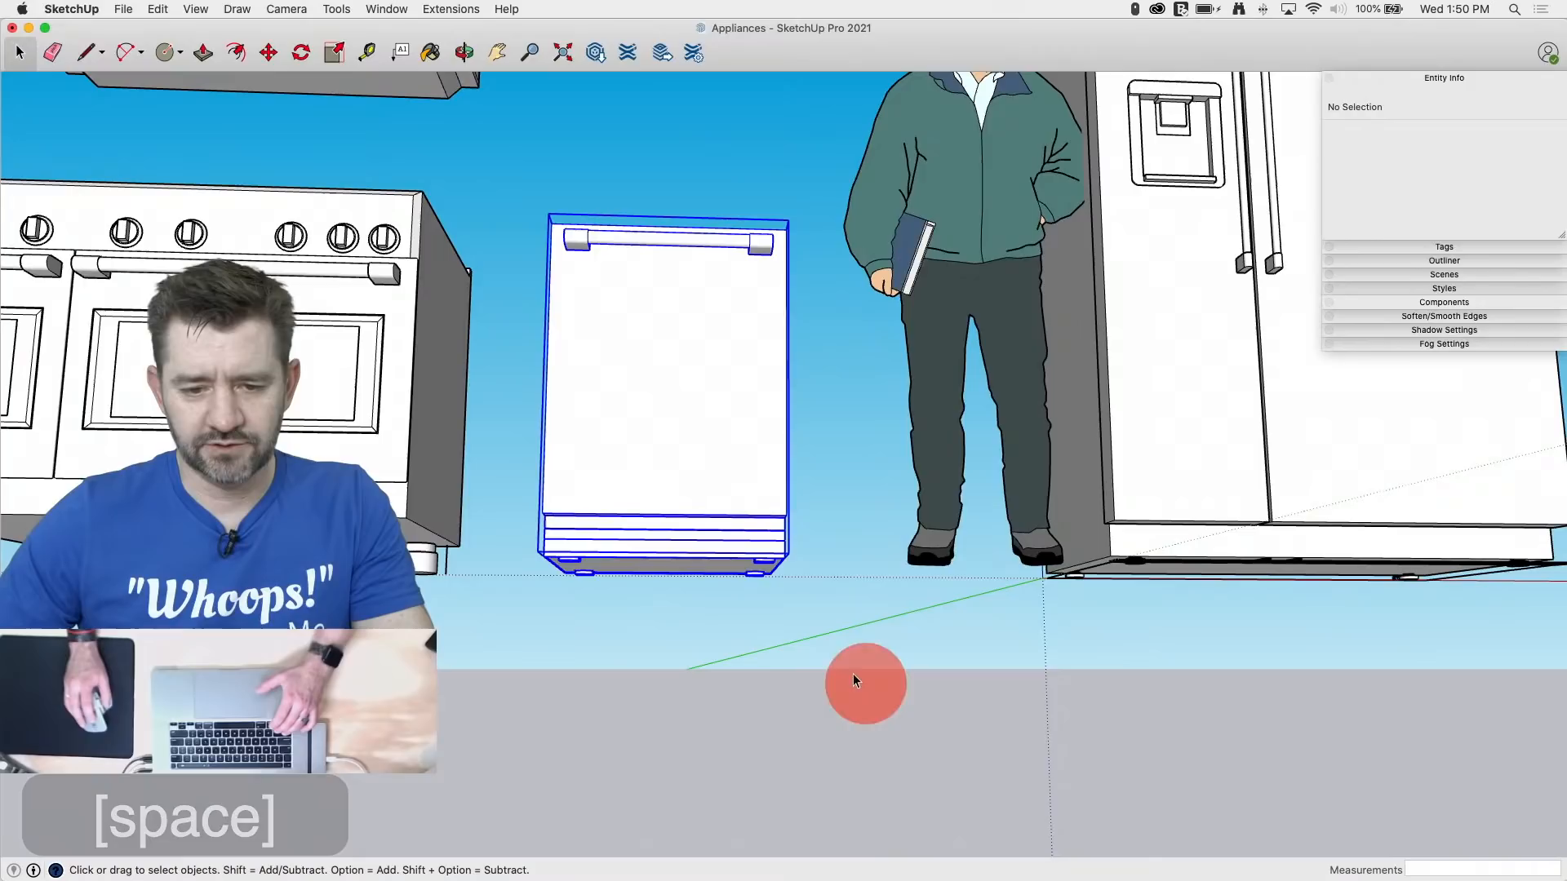
pyautogui.rightClick(679, 523)
pyautogui.click(707, 659)
# Step: Open the new appliance group, explode the groups nested inside it, and close the group
pyautogui.doubleClick(659, 424)
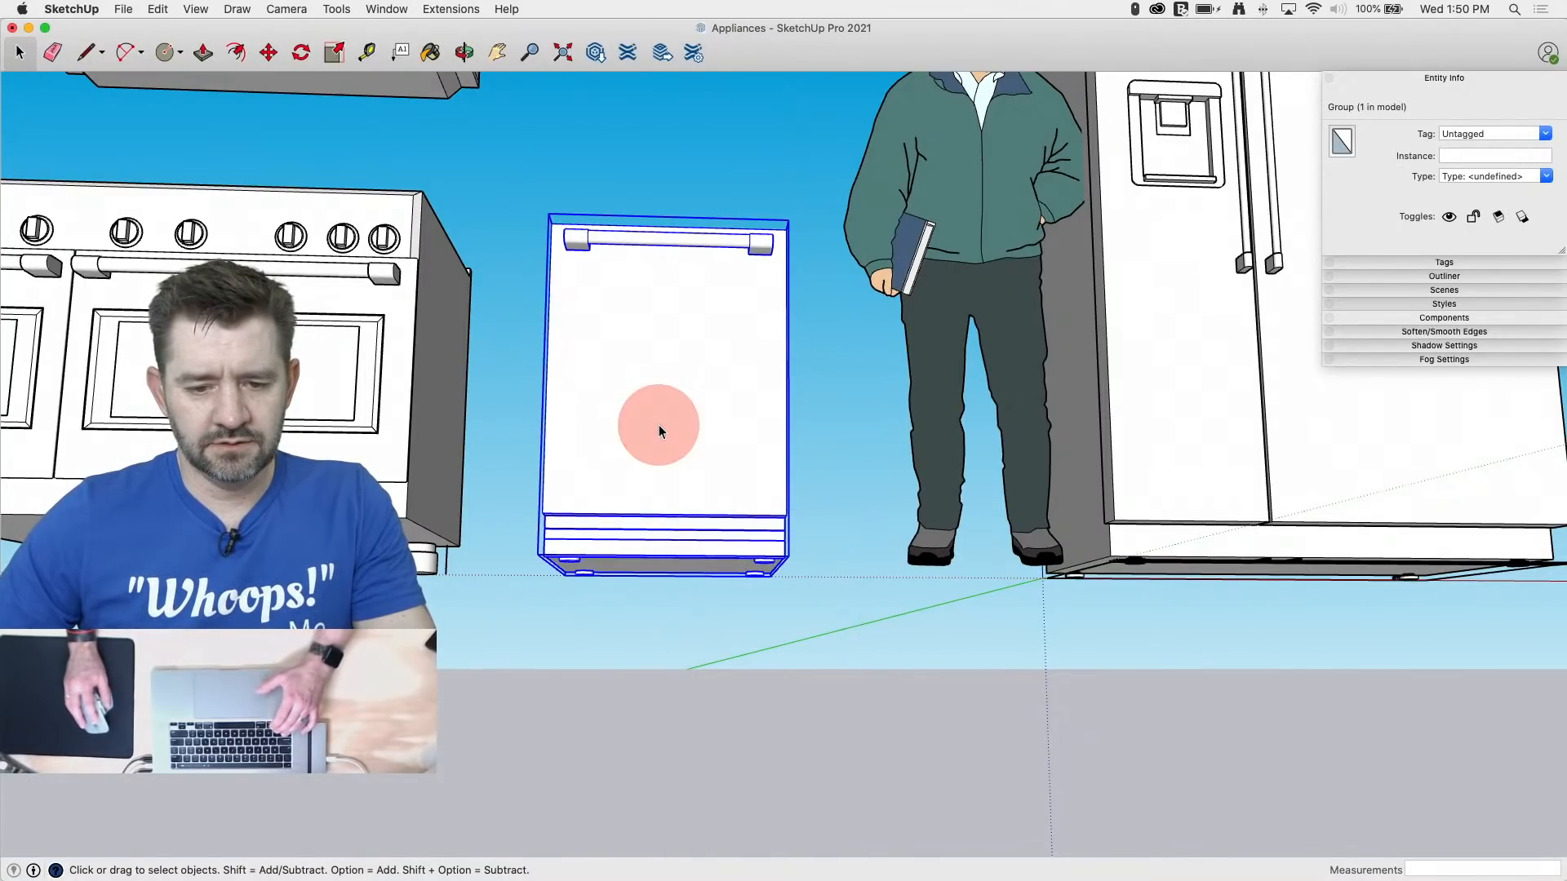
pyautogui.rightClick(659, 424)
pyautogui.click(698, 544)
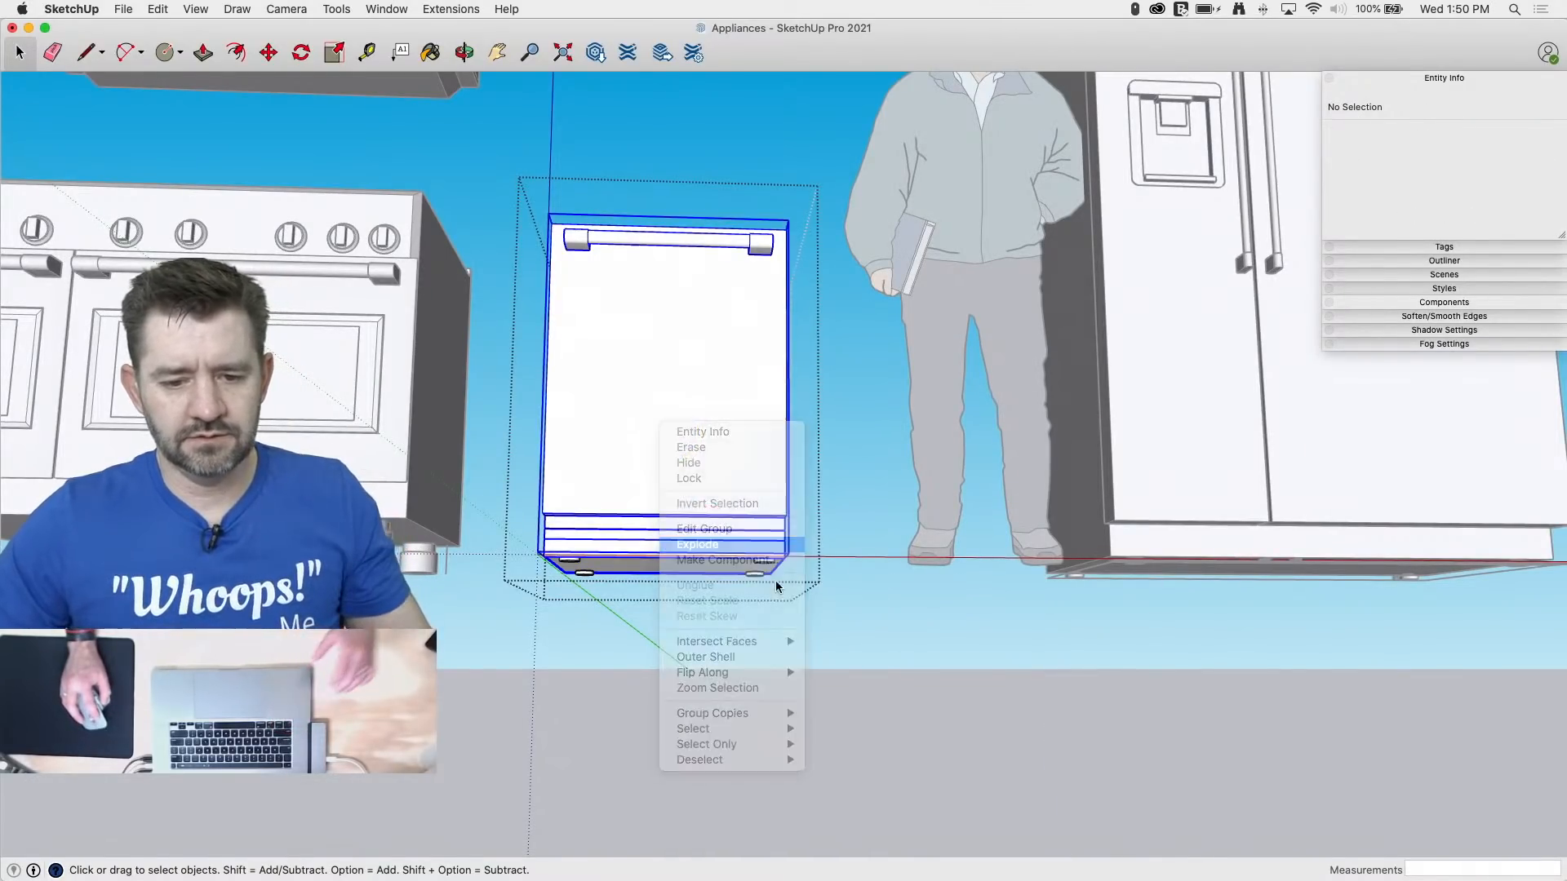
pyautogui.click(754, 694)
# Step: Select the neighbouring range at its rear foot
pyautogui.moveTo(756, 699); pyautogui.dragTo(567, 668, button='middle')
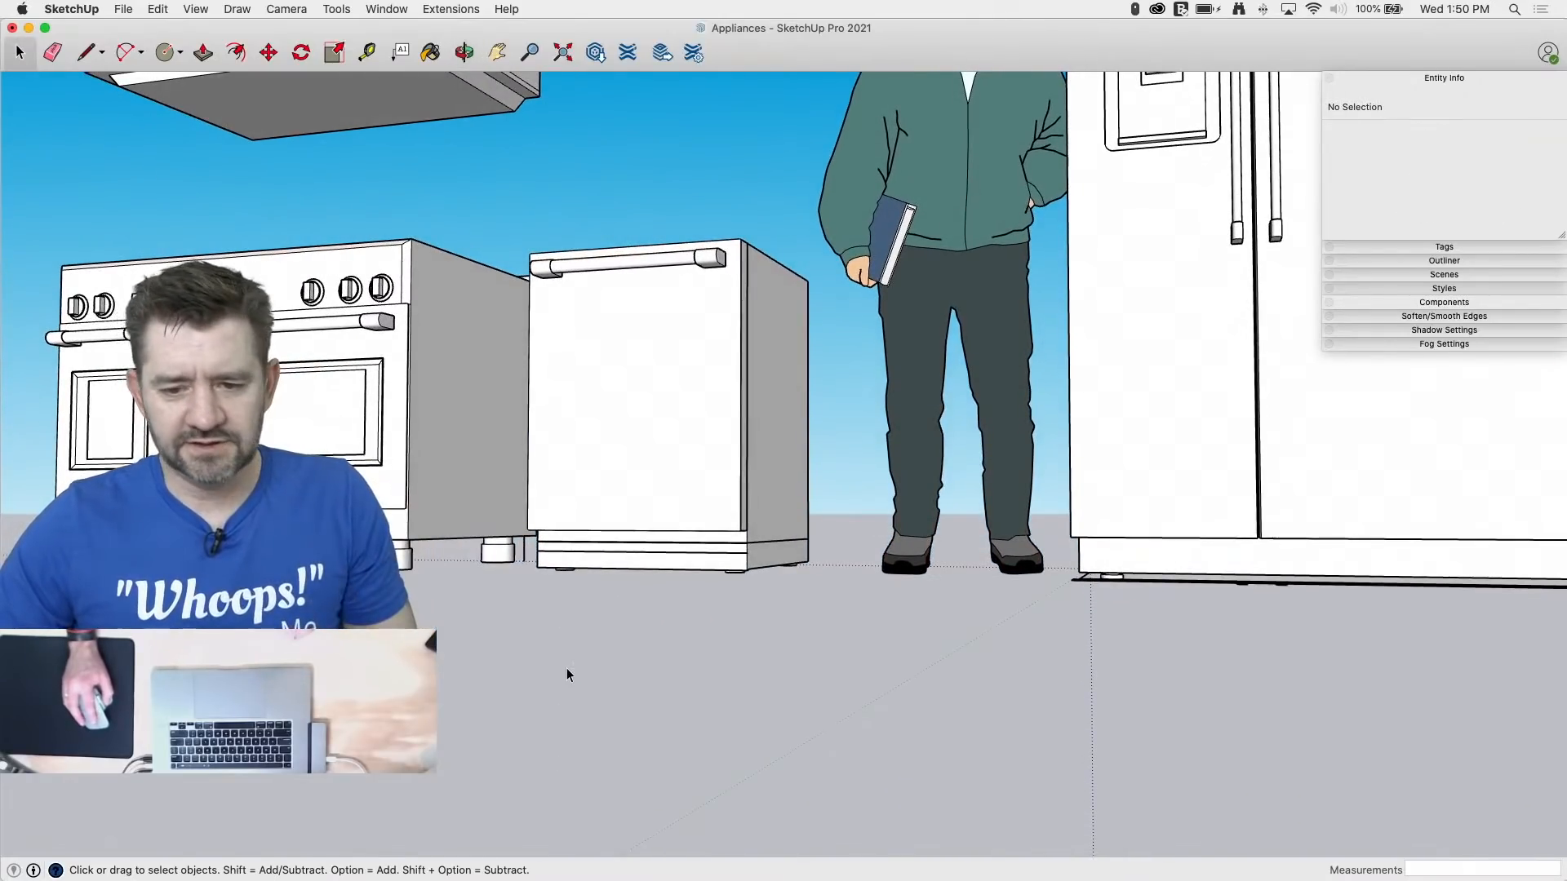
pyautogui.scroll(-4, 586, 685)
pyautogui.scroll(2, 494, 591)
pyautogui.scroll(3, 496, 591)
pyautogui.click(514, 553)
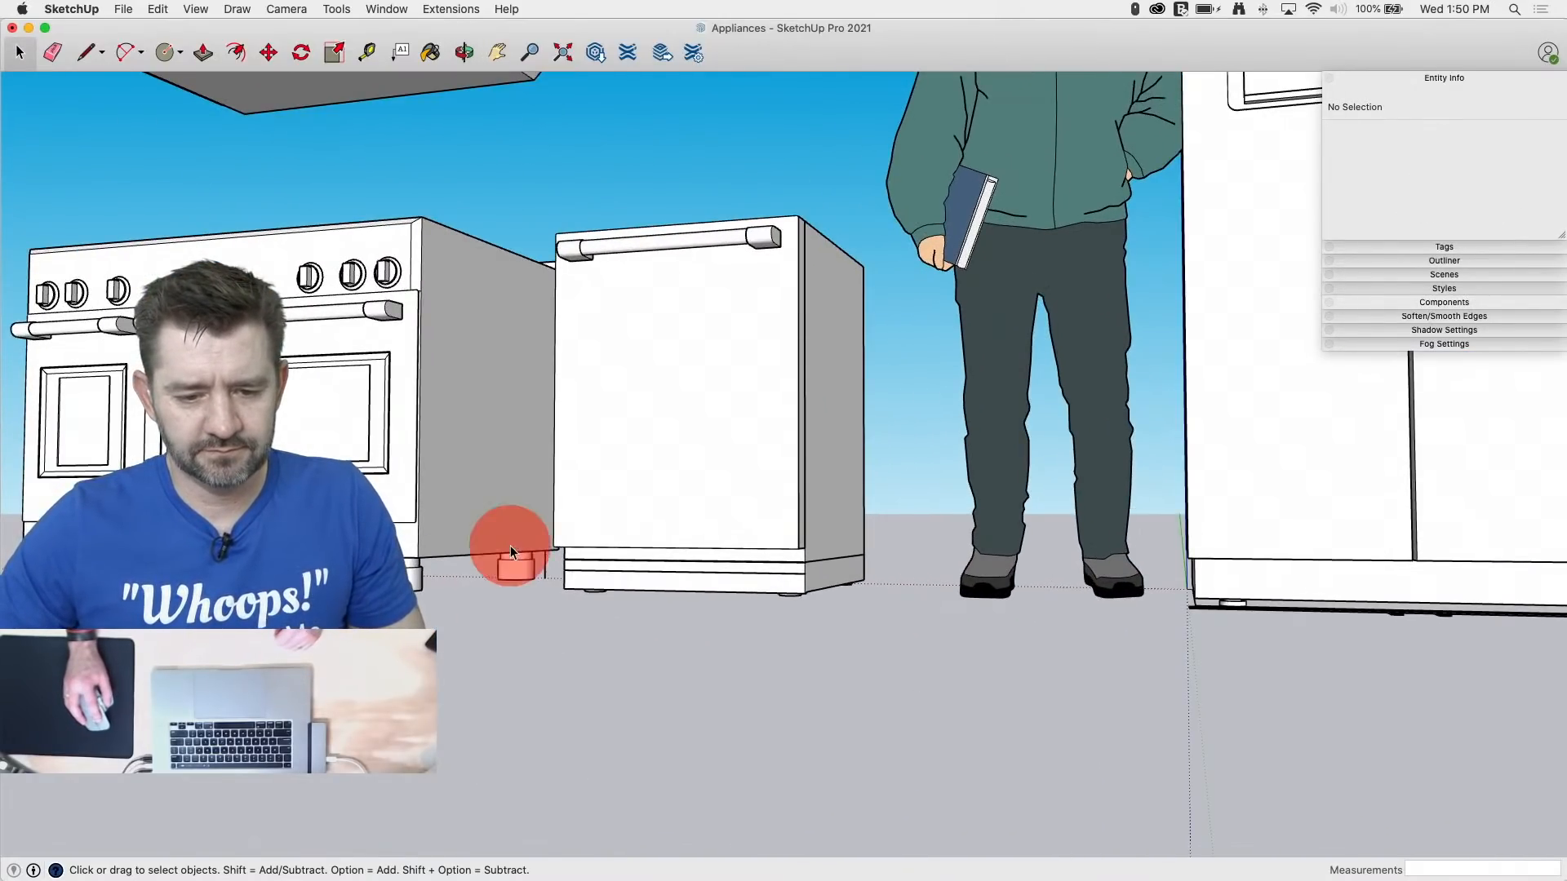
# Step: Open the range's nested group, delete the stray vertical edge beside its rear foot, and close the group
pyautogui.doubleClick(546, 572)
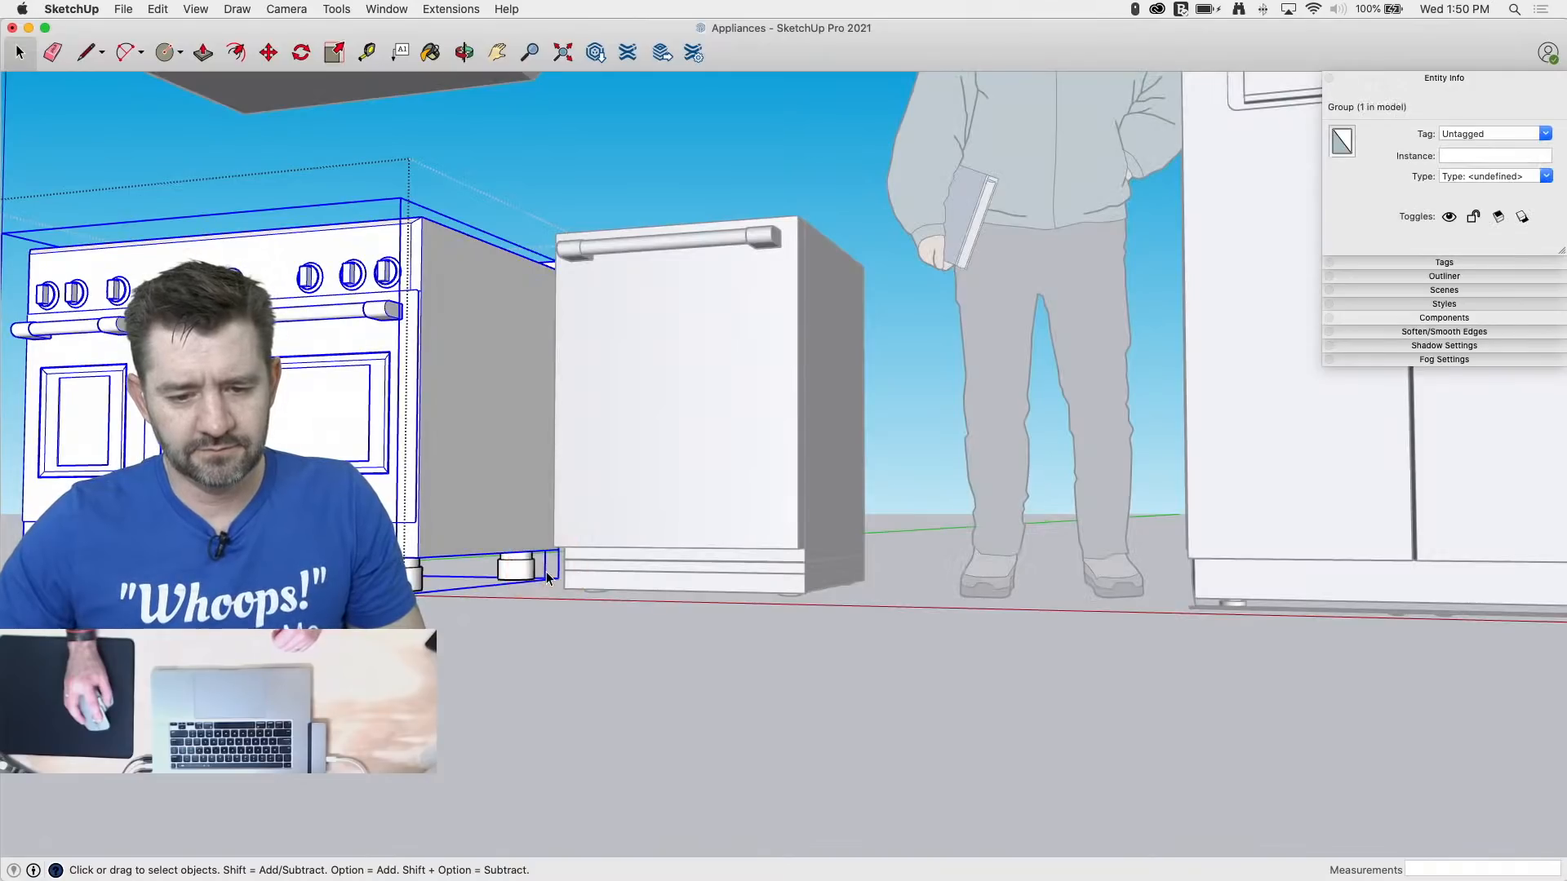
pyautogui.doubleClick(546, 571)
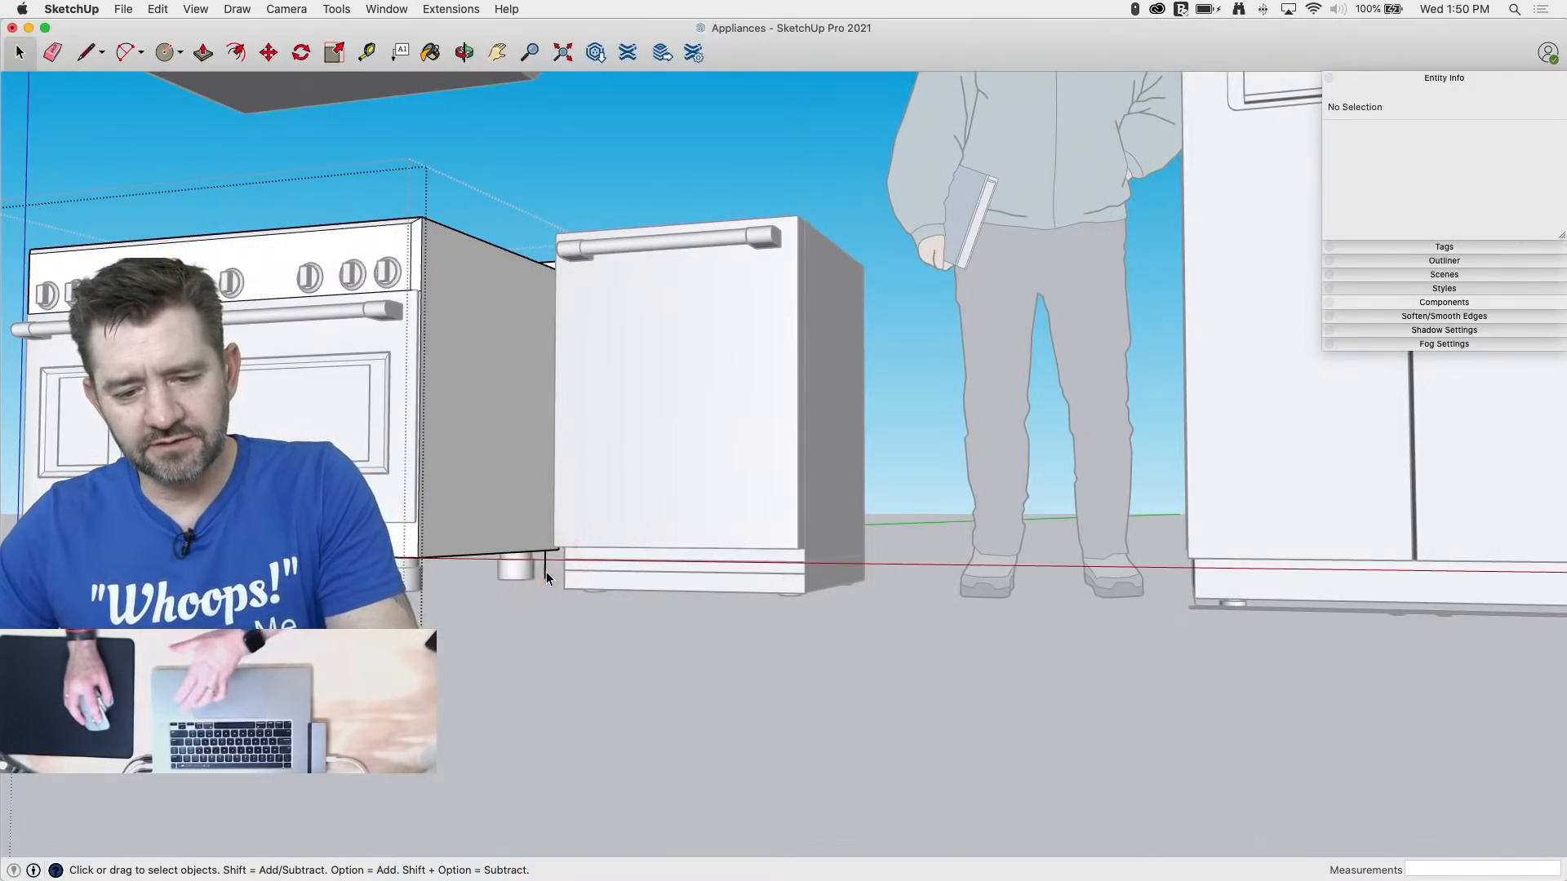
pyautogui.press('super+a')
pyautogui.click(546, 571)
pyautogui.press('BackSpace')
pyautogui.click(561, 644)
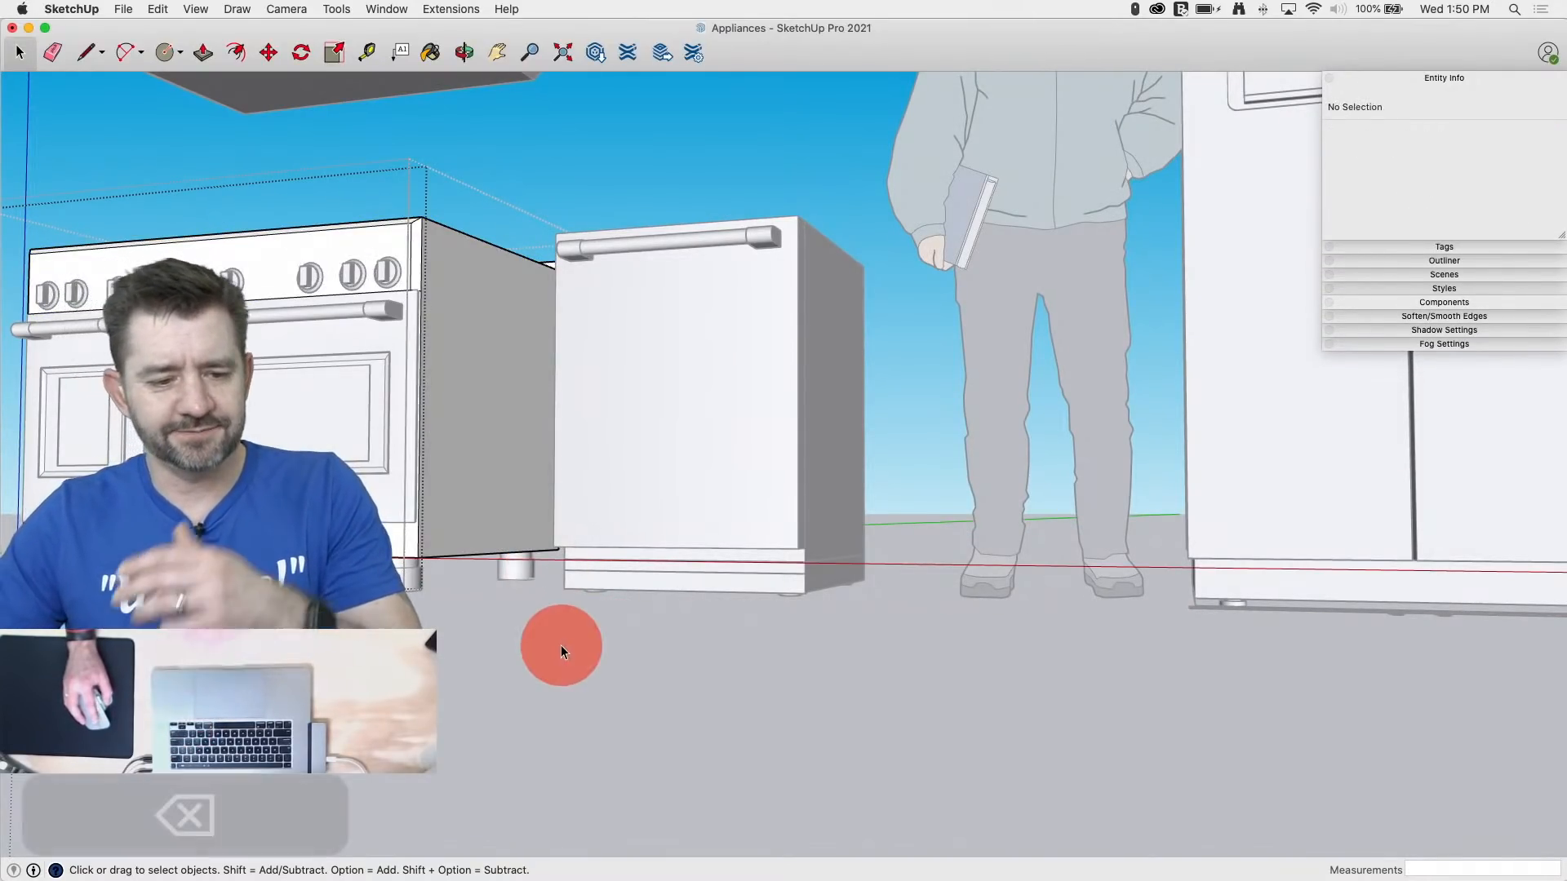
pyautogui.moveTo(561, 645); pyautogui.dragTo(536, 771, button='middle')
pyautogui.click(645, 682)
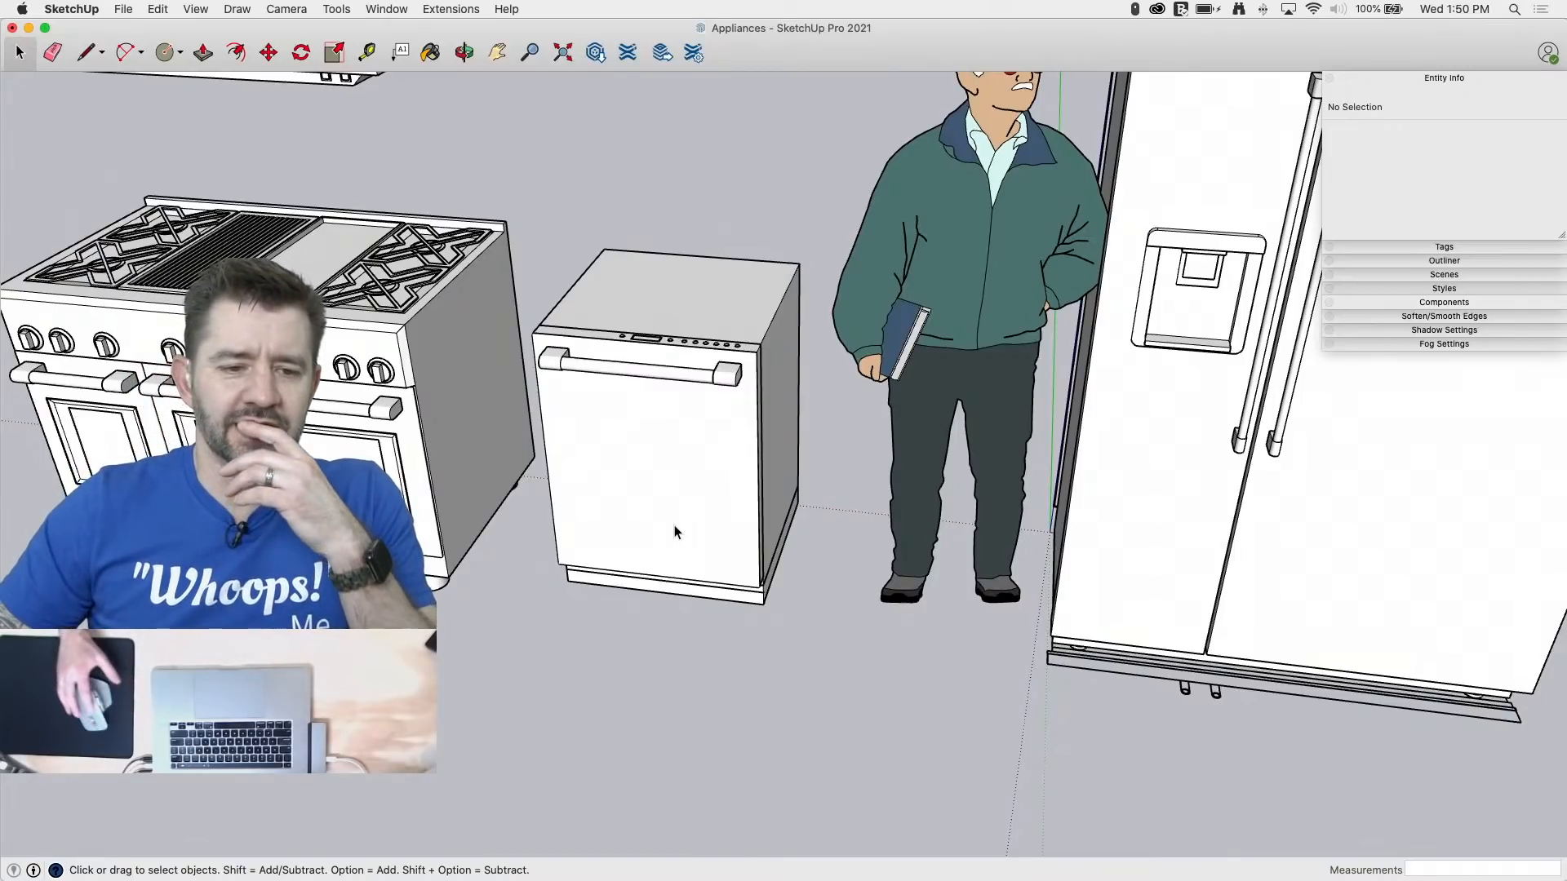
# Step: Erase the stray flat piece beneath the base of the refrigerator
pyautogui.scroll(-5, 508, 792)
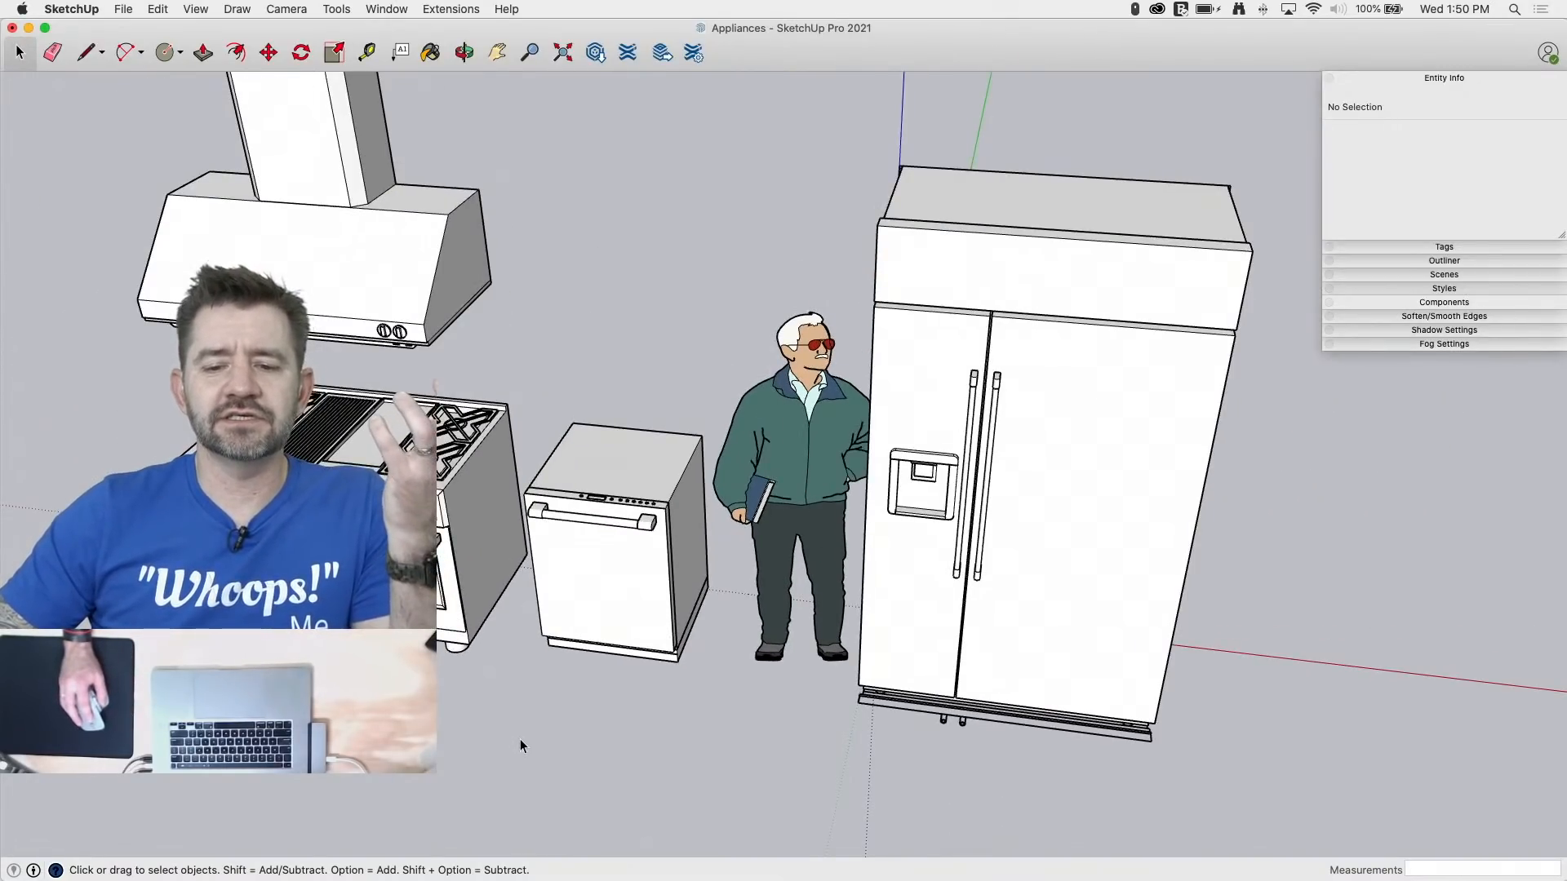
pyautogui.moveTo(936, 734); pyautogui.dragTo(511, 435, button='middle')
pyautogui.press('e')
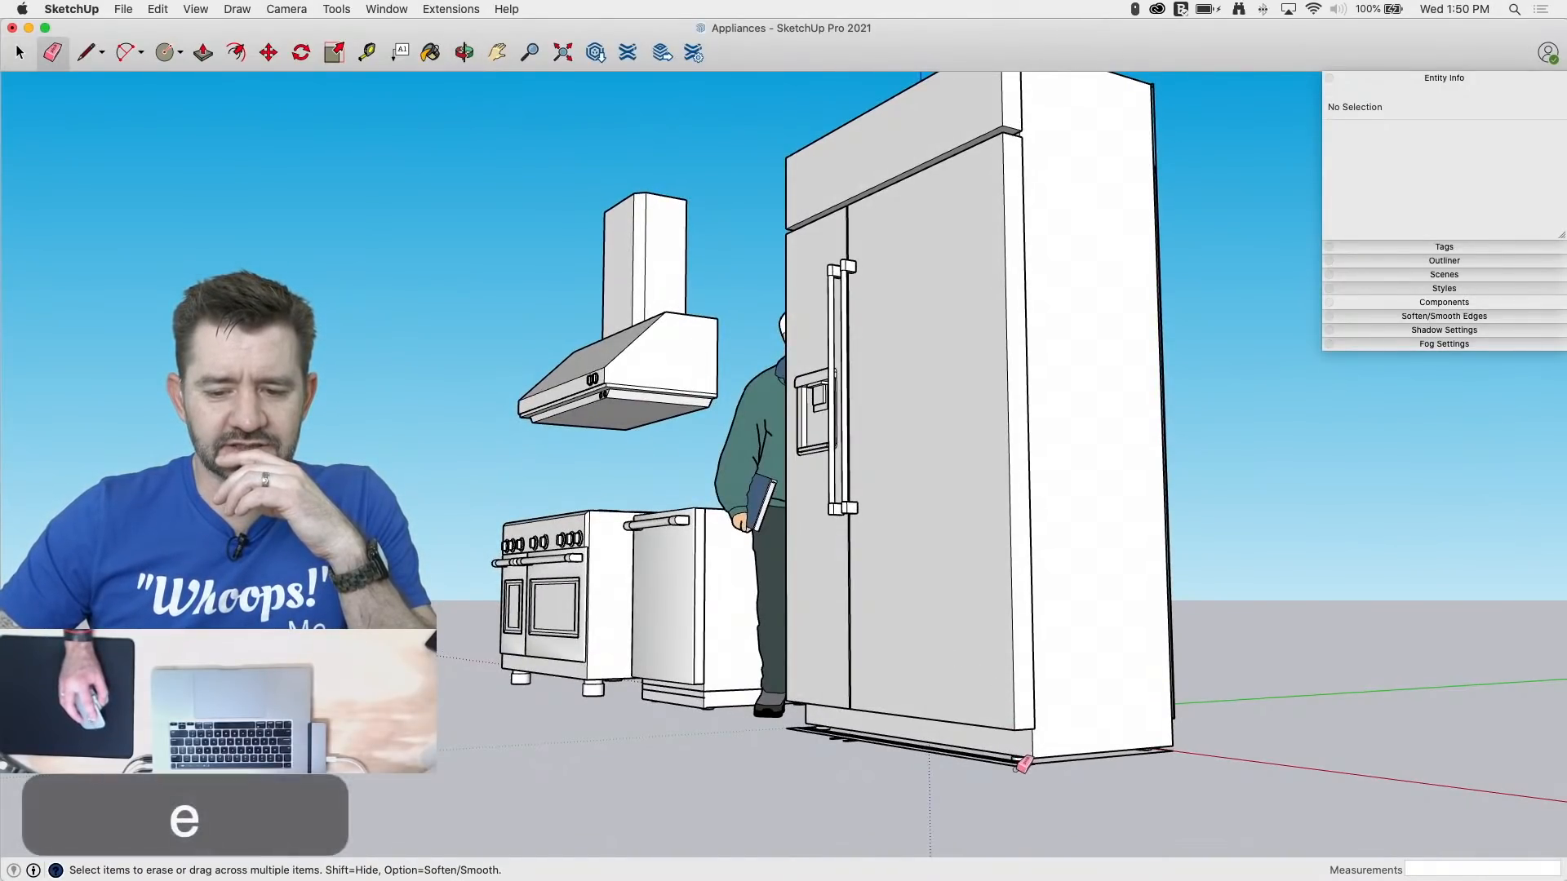
pyautogui.click(997, 761)
pyautogui.moveTo(1331, 668)
pyautogui.mouseDown(button='middle')
pyautogui.moveTo(1120, 770)
pyautogui.moveTo(1326, 817)
pyautogui.mouseUp(button='middle')
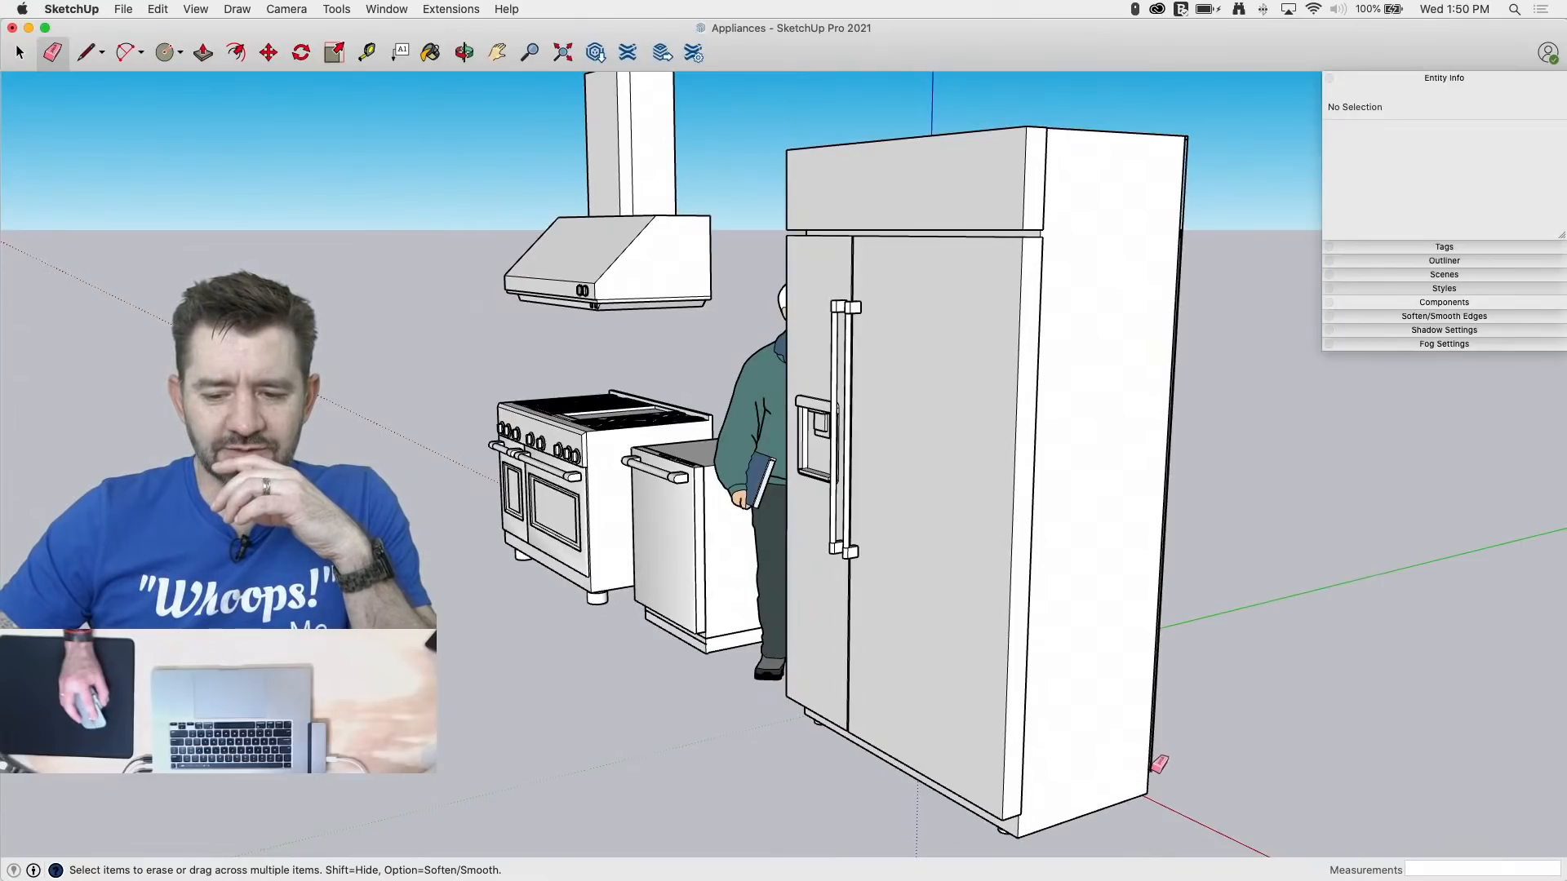
pyautogui.moveTo(1213, 743)
pyautogui.mouseDown(button='middle')
pyautogui.moveTo(1248, 700)
pyautogui.moveTo(1412, 771)
pyautogui.mouseUp(button='middle')
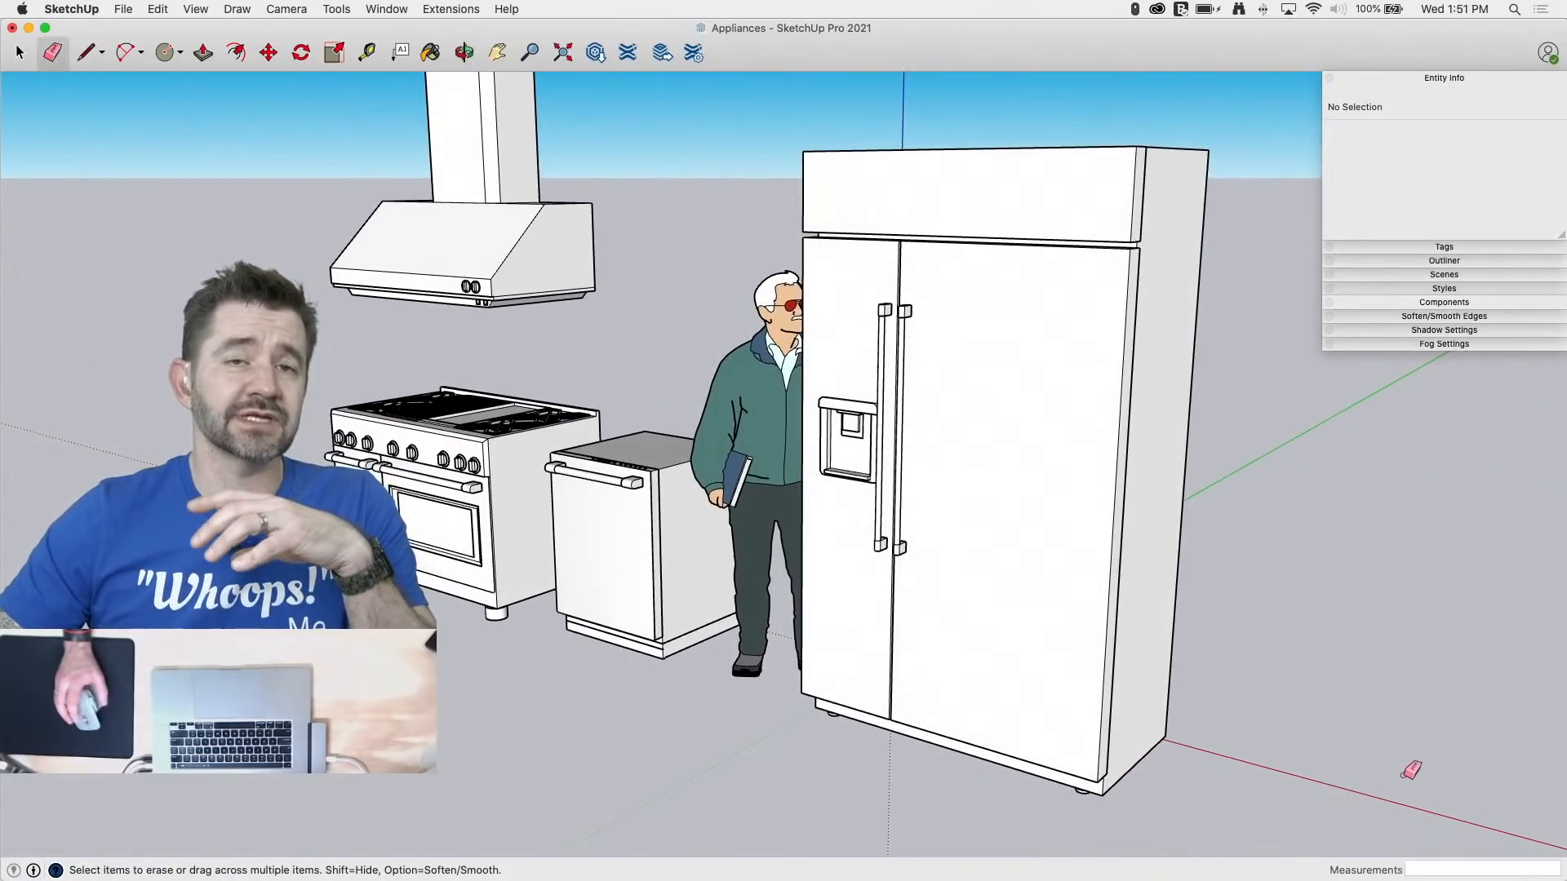
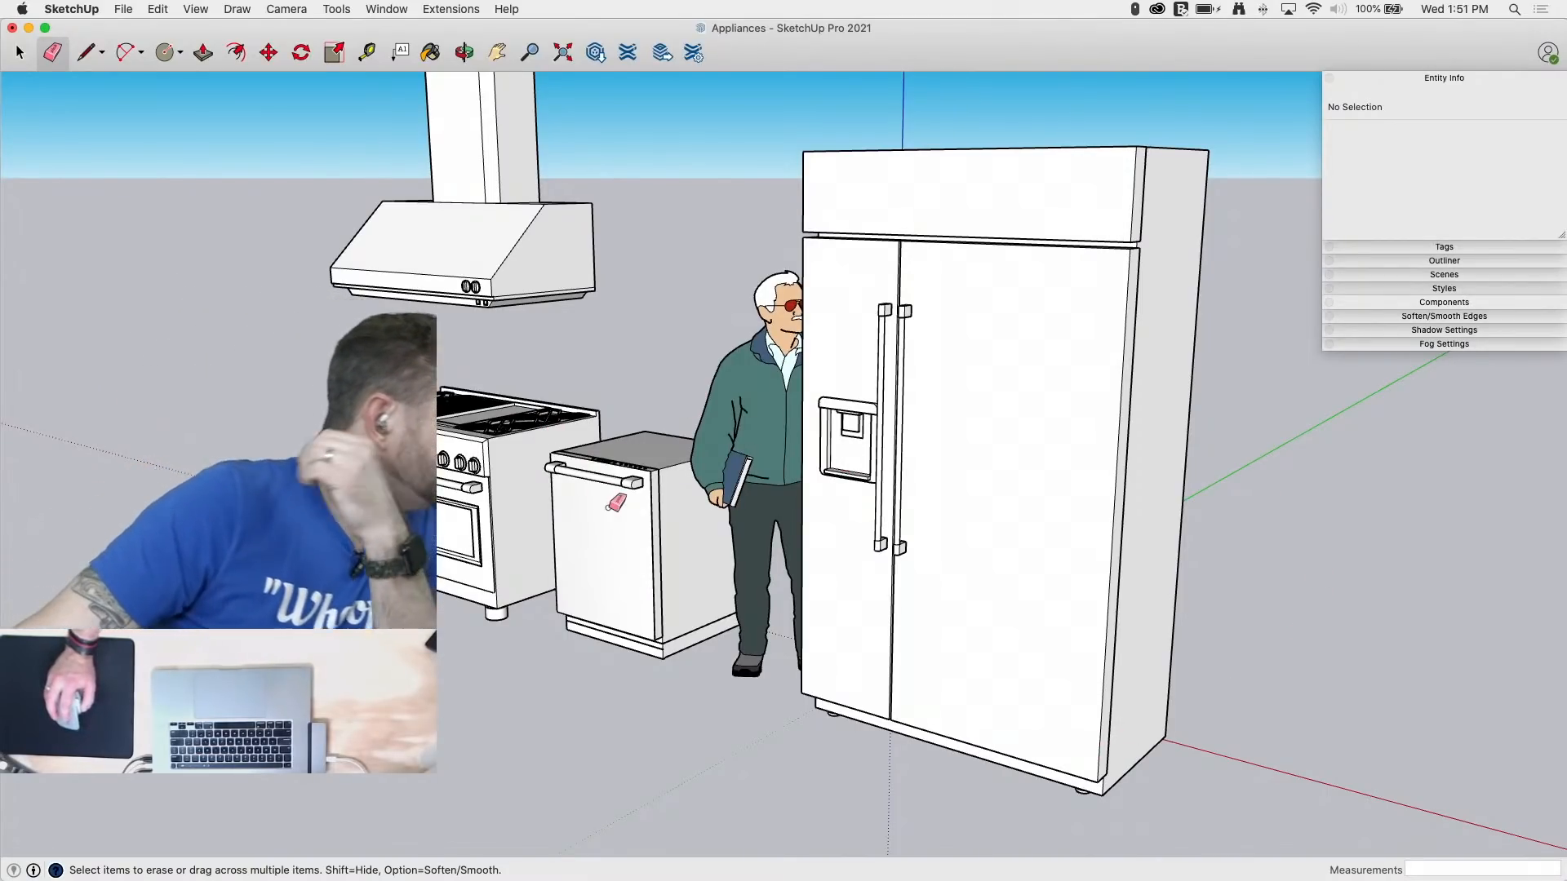
# Step: Open the refrigerator's dispenser door for editing and hide the rest of the model
pyautogui.scroll(5, 722, 541)
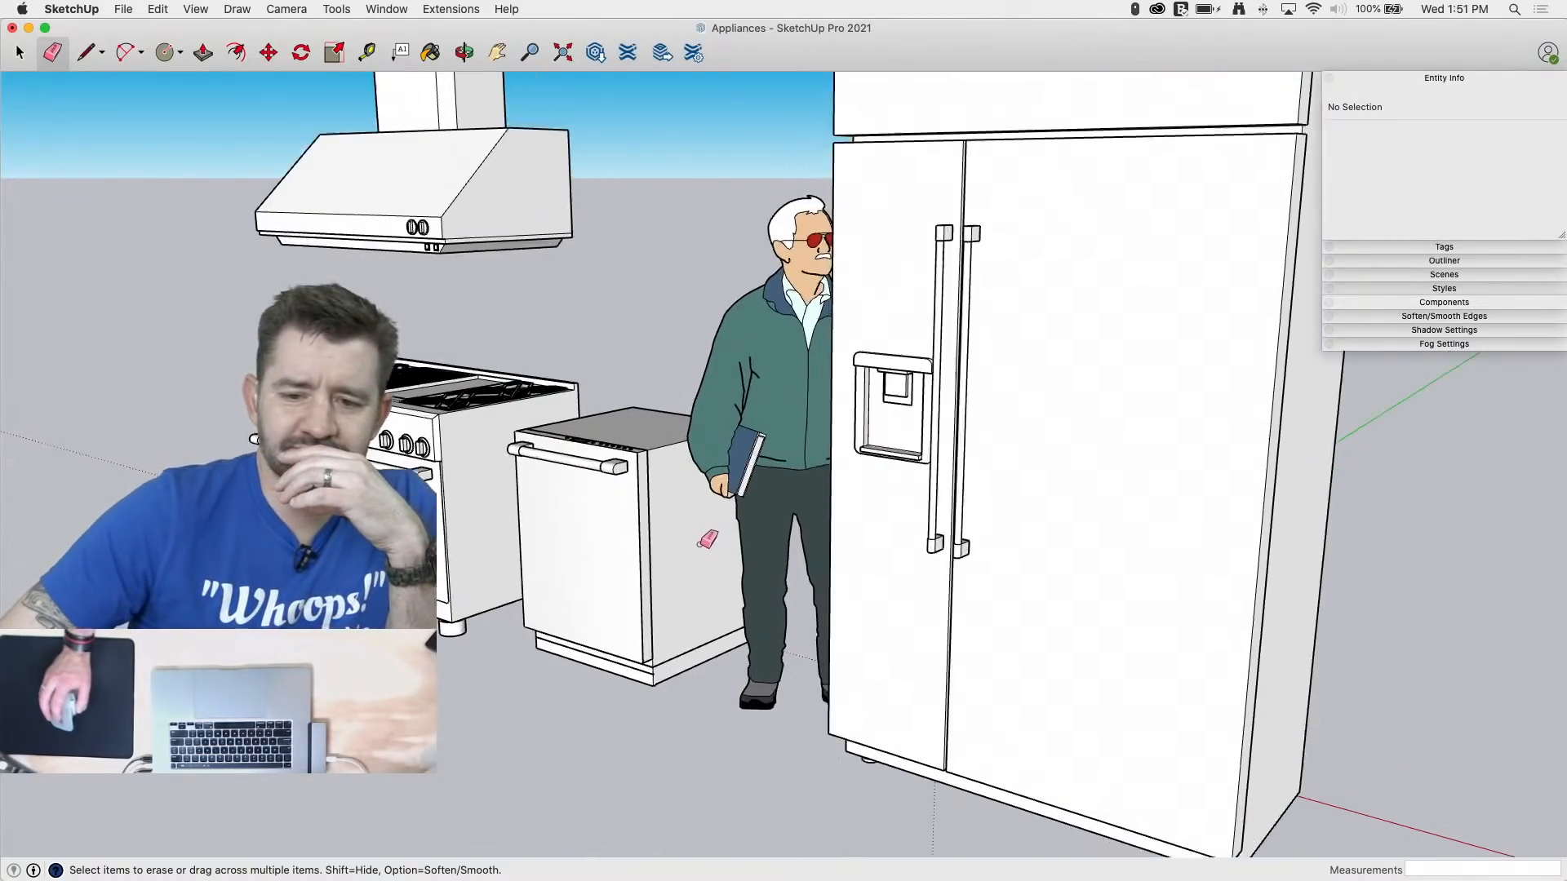
pyautogui.press('o')
pyautogui.scroll(5, 1140, 355)
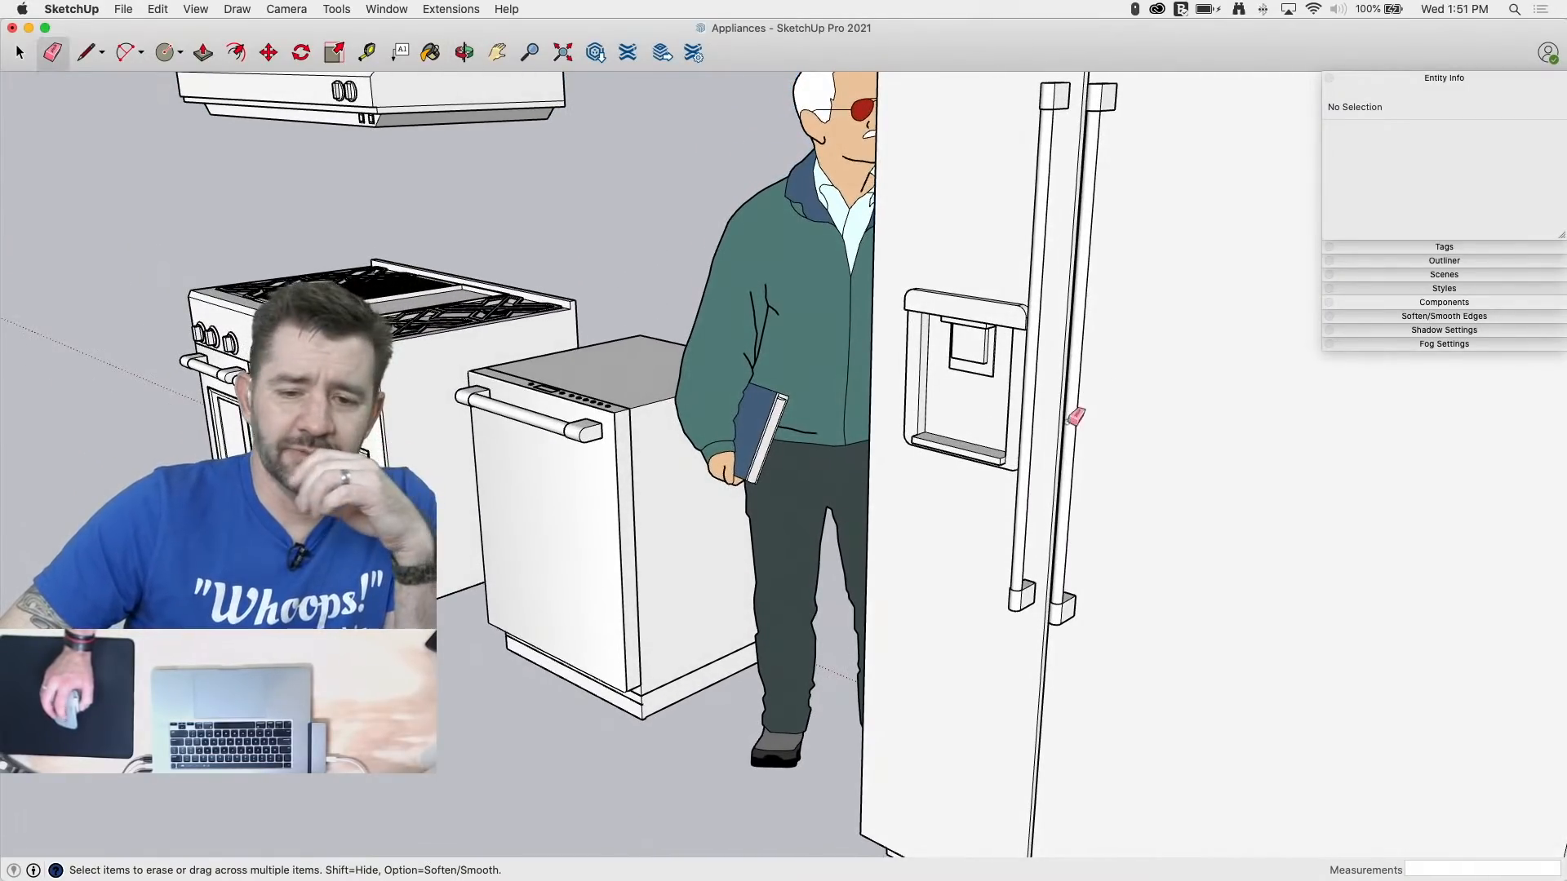
pyautogui.scroll(10, 903, 468)
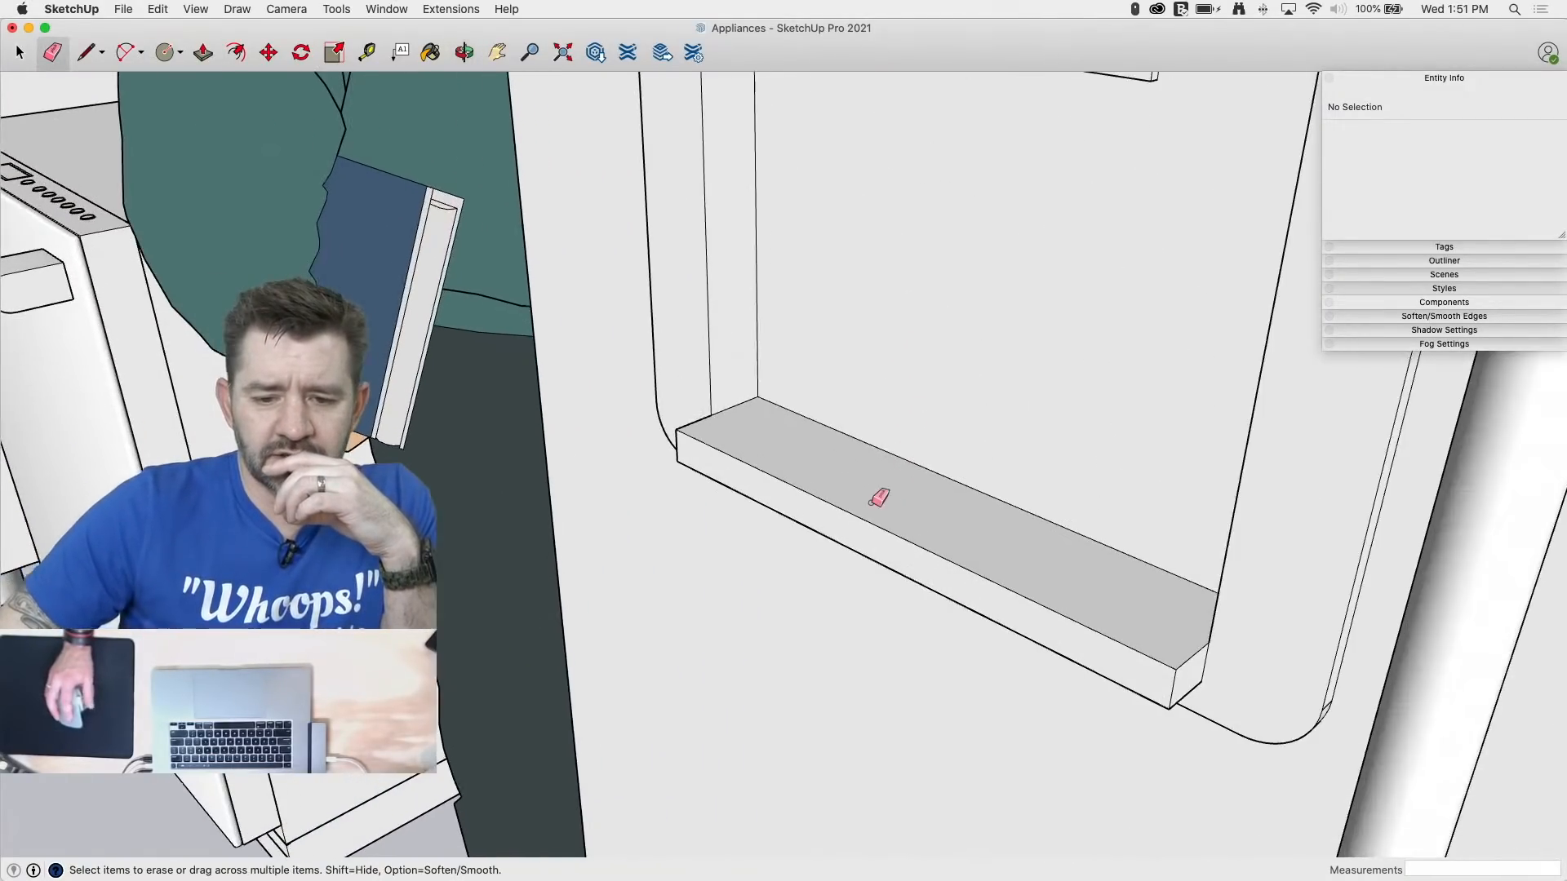
pyautogui.press('p')
pyautogui.press('space')
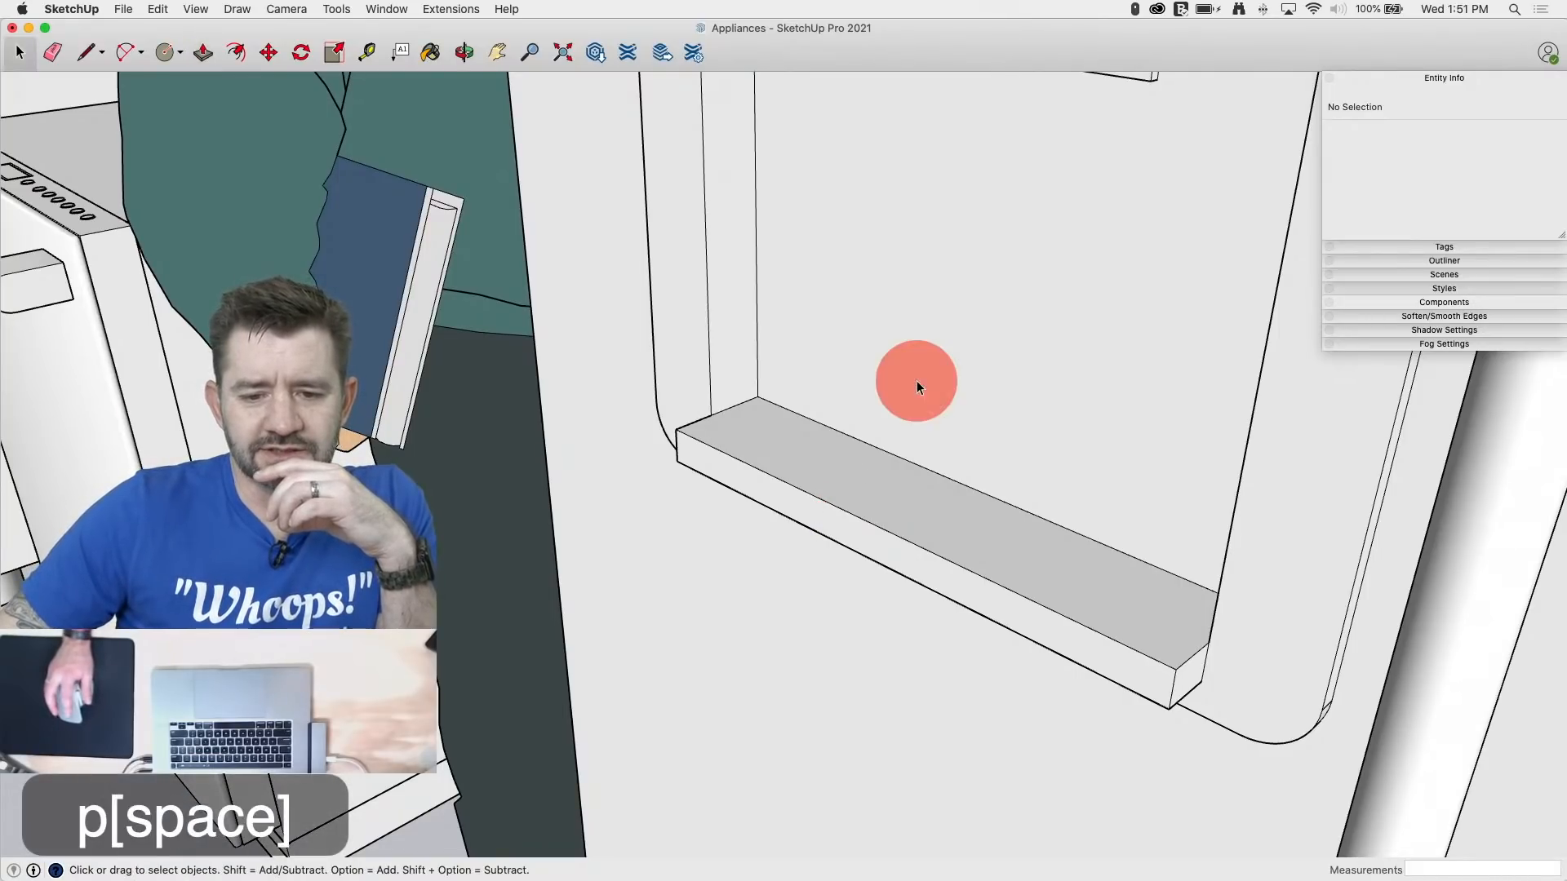
pyautogui.scroll(-5, 890, 403)
pyautogui.scroll(-3, 894, 398)
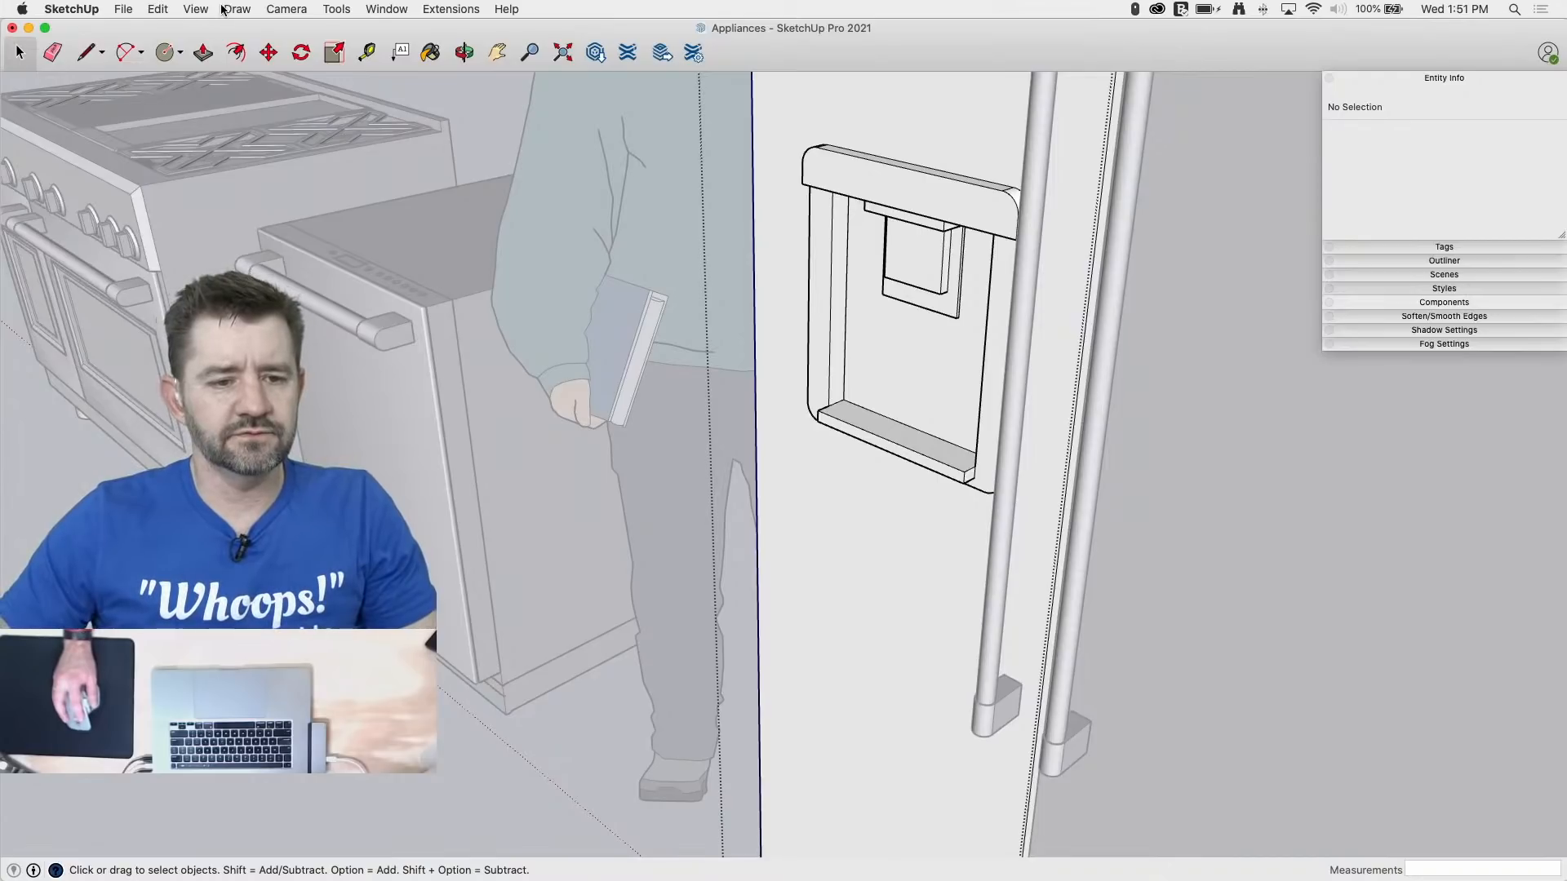
pyautogui.click(196, 9)
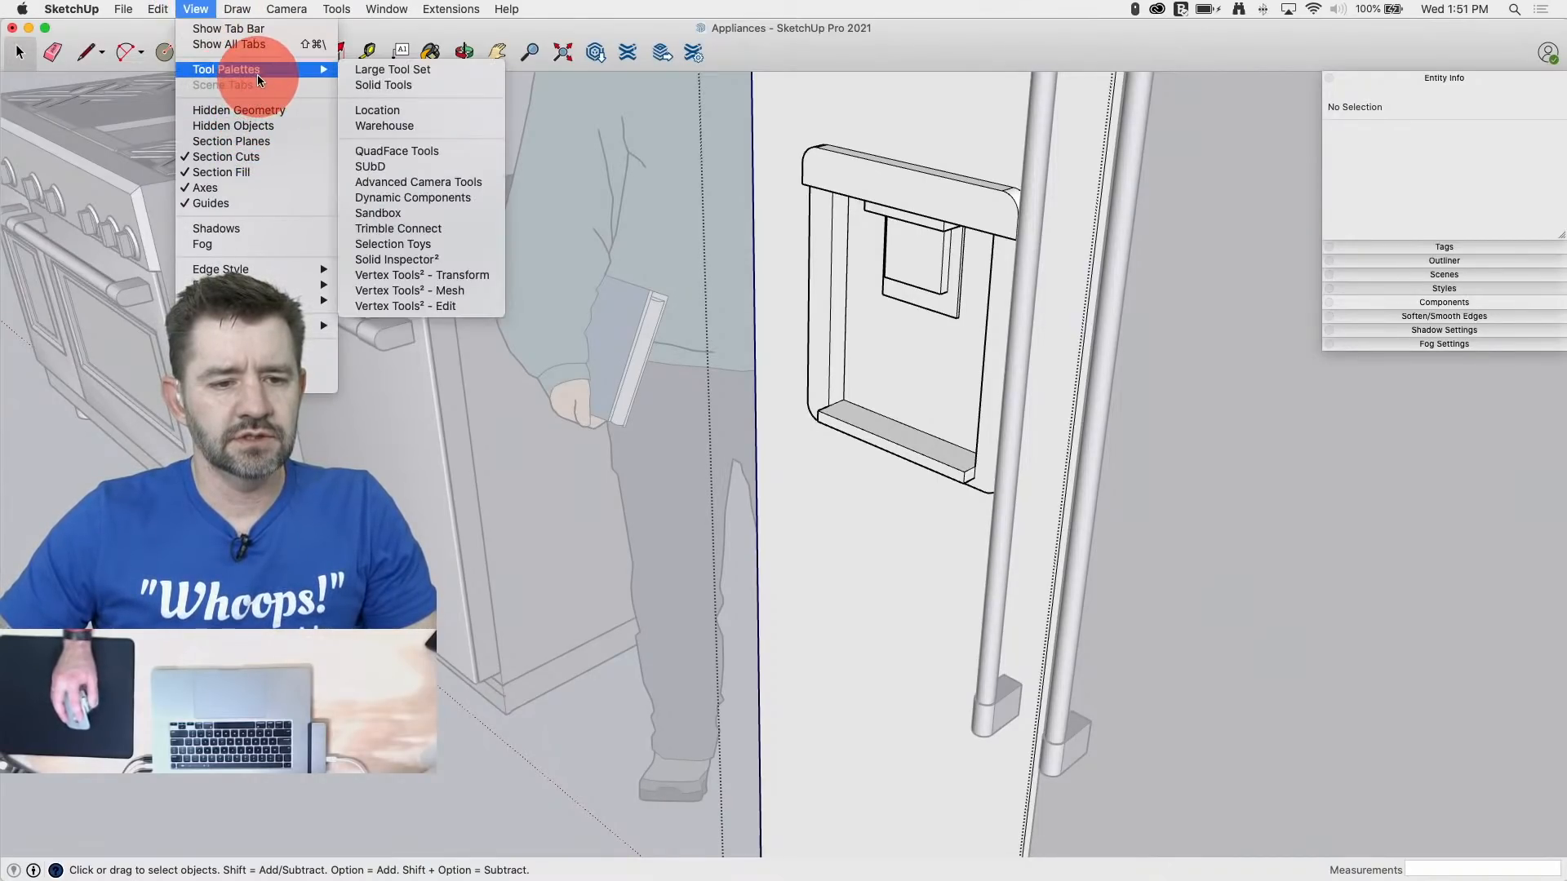
pyautogui.moveTo(261, 300)
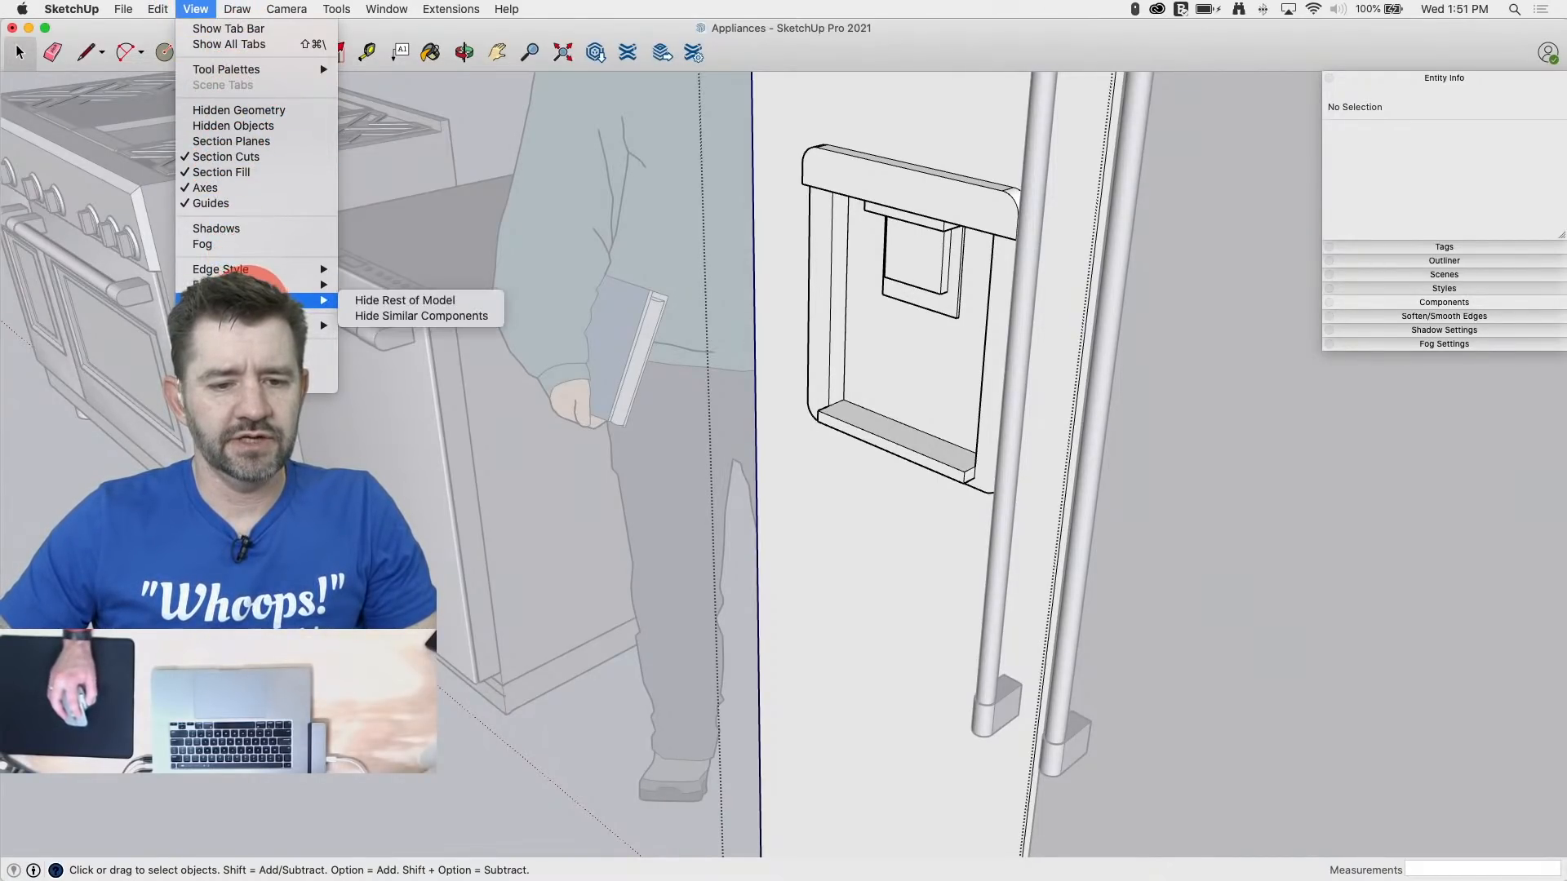
pyautogui.click(391, 301)
# Step: Draw a rectangle about 1' 1 15/16" by 1' 13/16" on the door's back and extrude it outward about 8 3/16"
pyautogui.moveTo(849, 373); pyautogui.dragTo(650, 353, button='middle')
pyautogui.press('r')
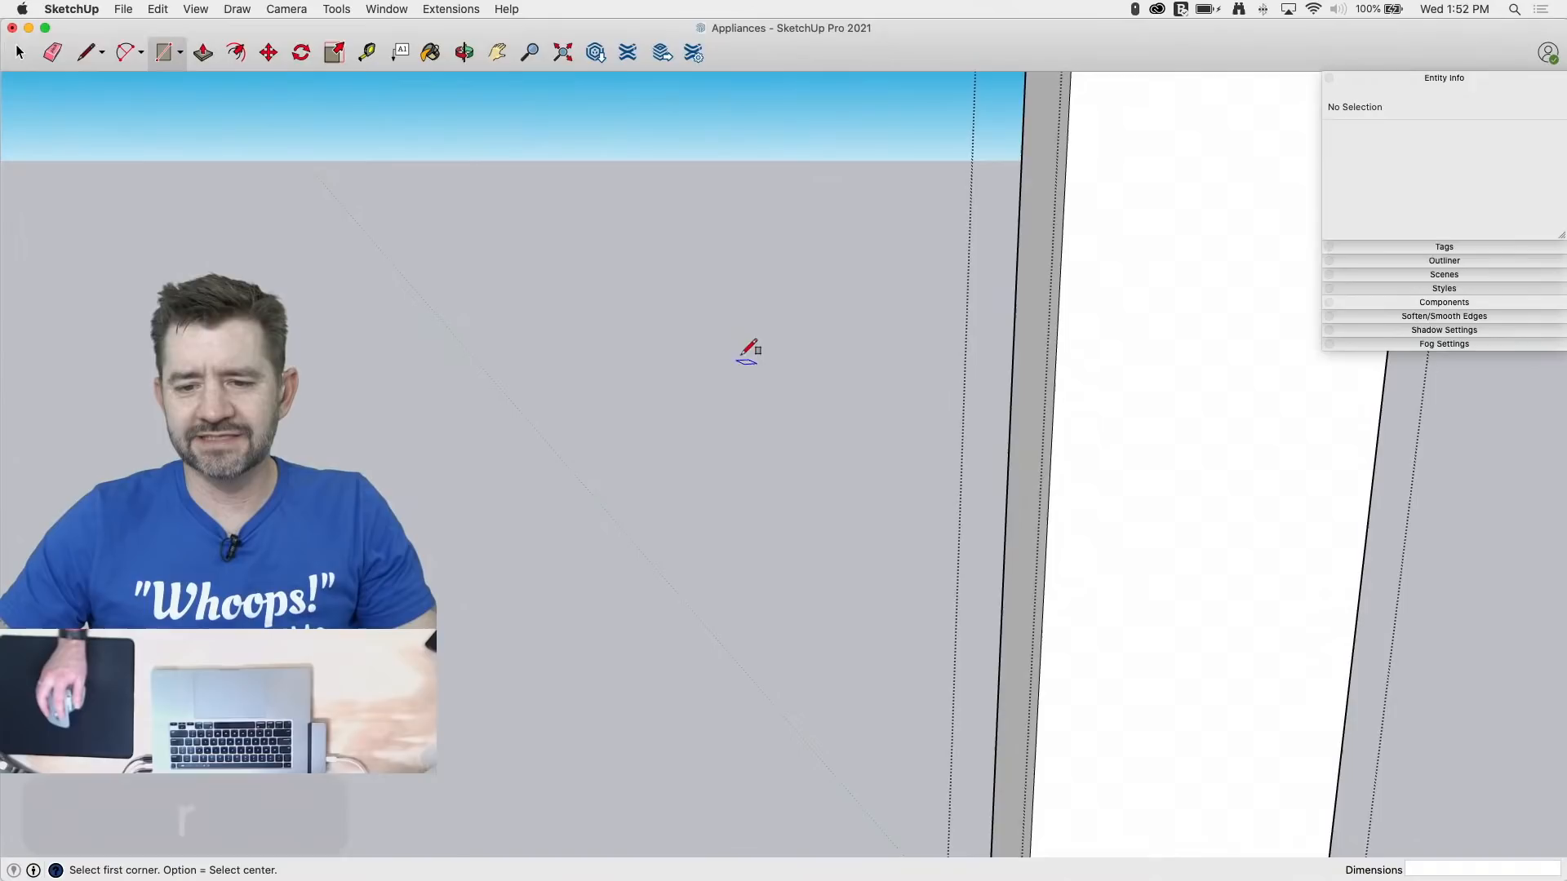
pyautogui.click(1100, 278)
pyautogui.click(1338, 594)
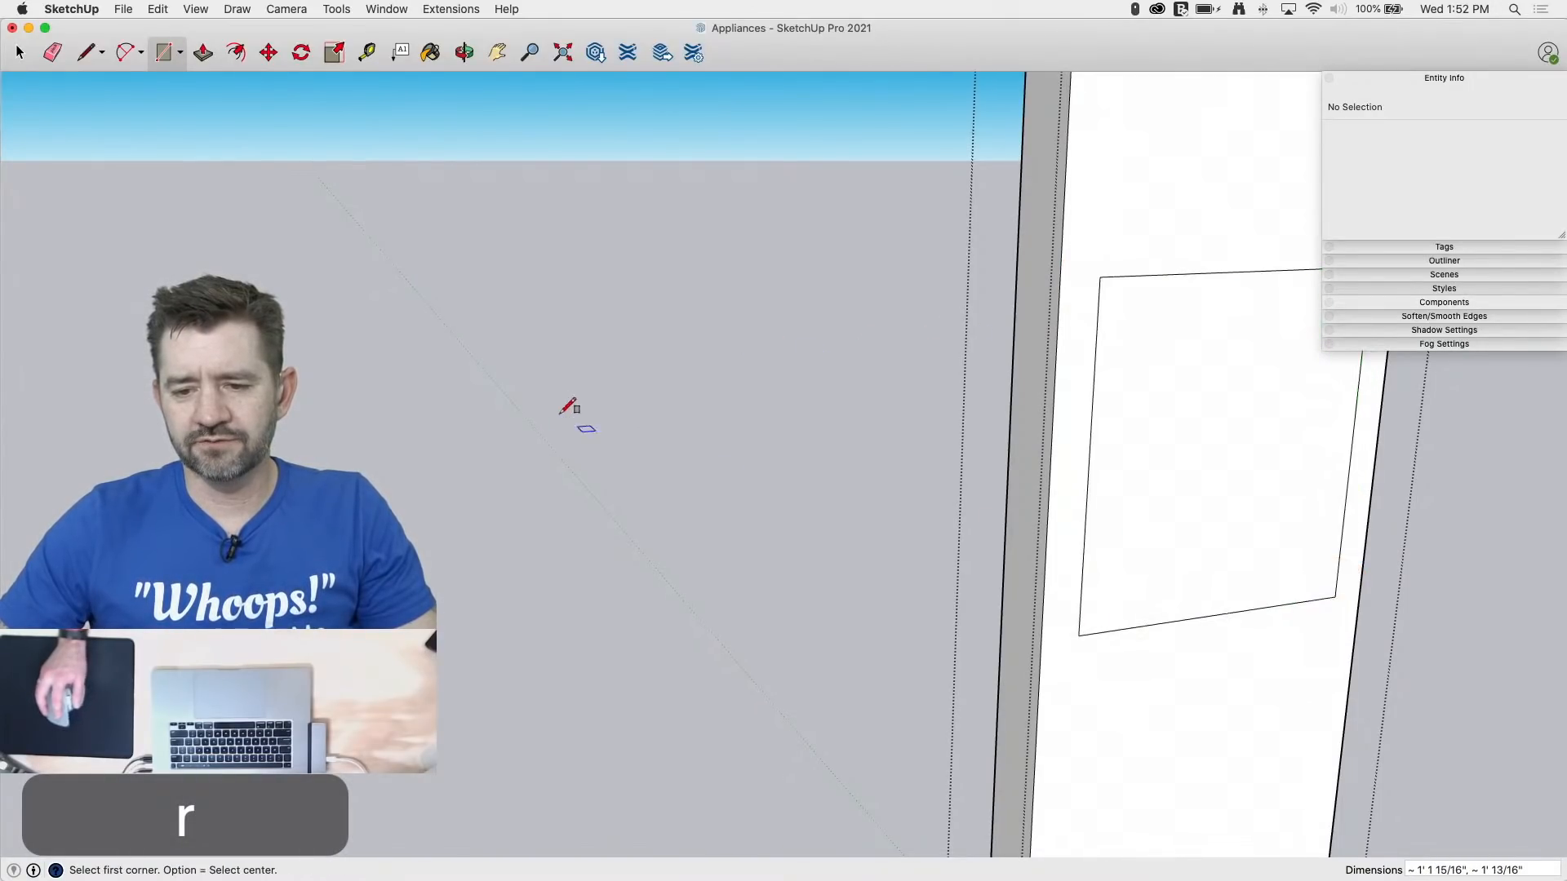
pyautogui.press('p')
pyautogui.moveTo(1112, 406); pyautogui.dragTo(1248, 496)
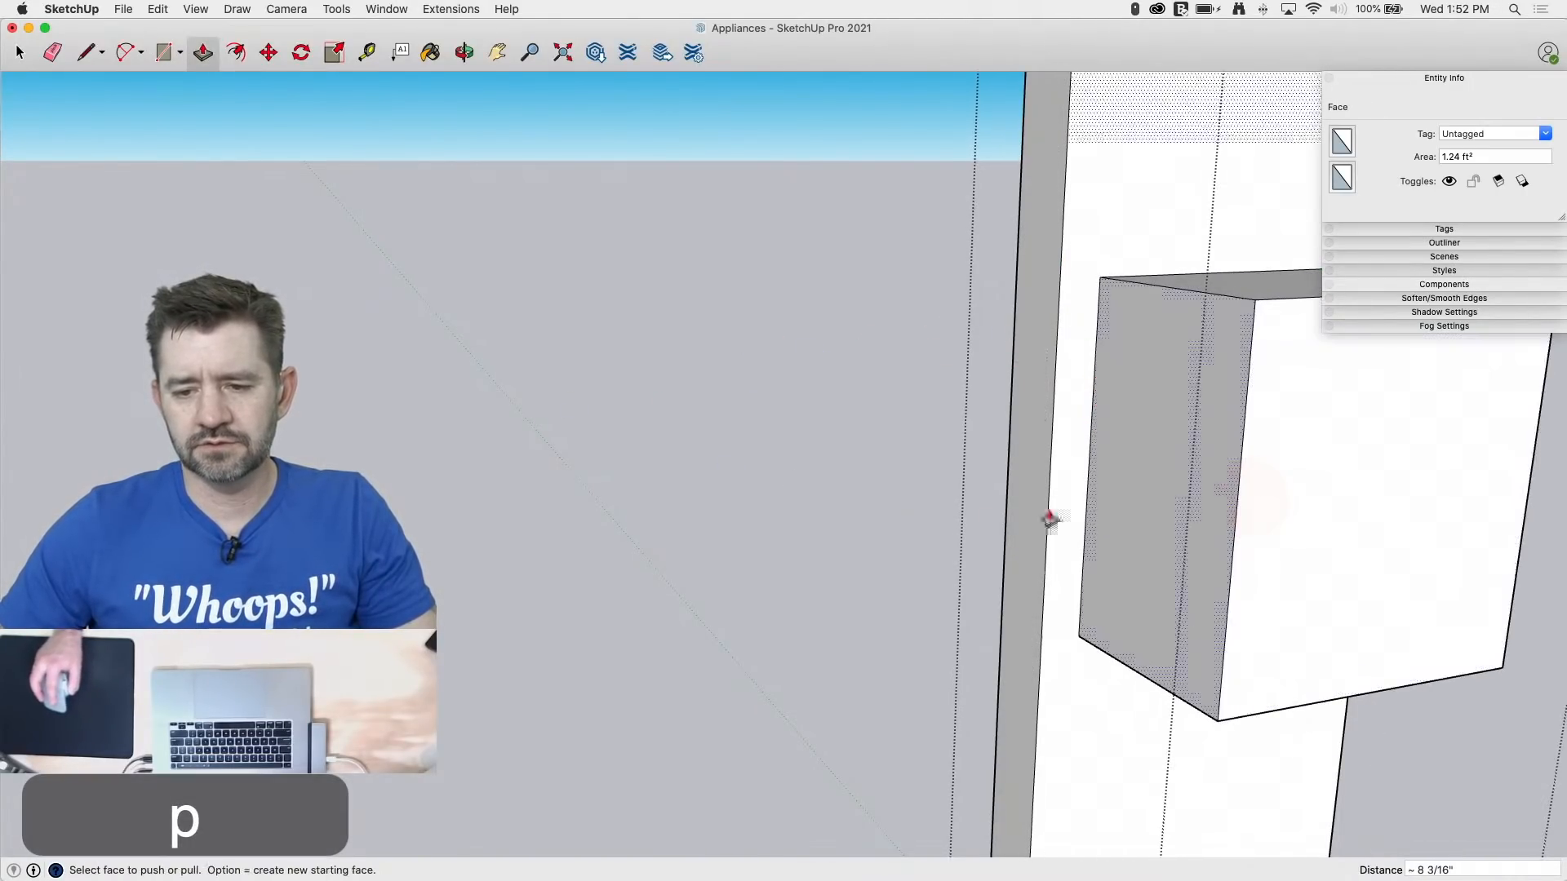
# Step: Pull the box's underside downward and push its top face down about 2 9/16"
pyautogui.moveTo(1050, 519); pyautogui.dragTo(1087, 229, button='middle')
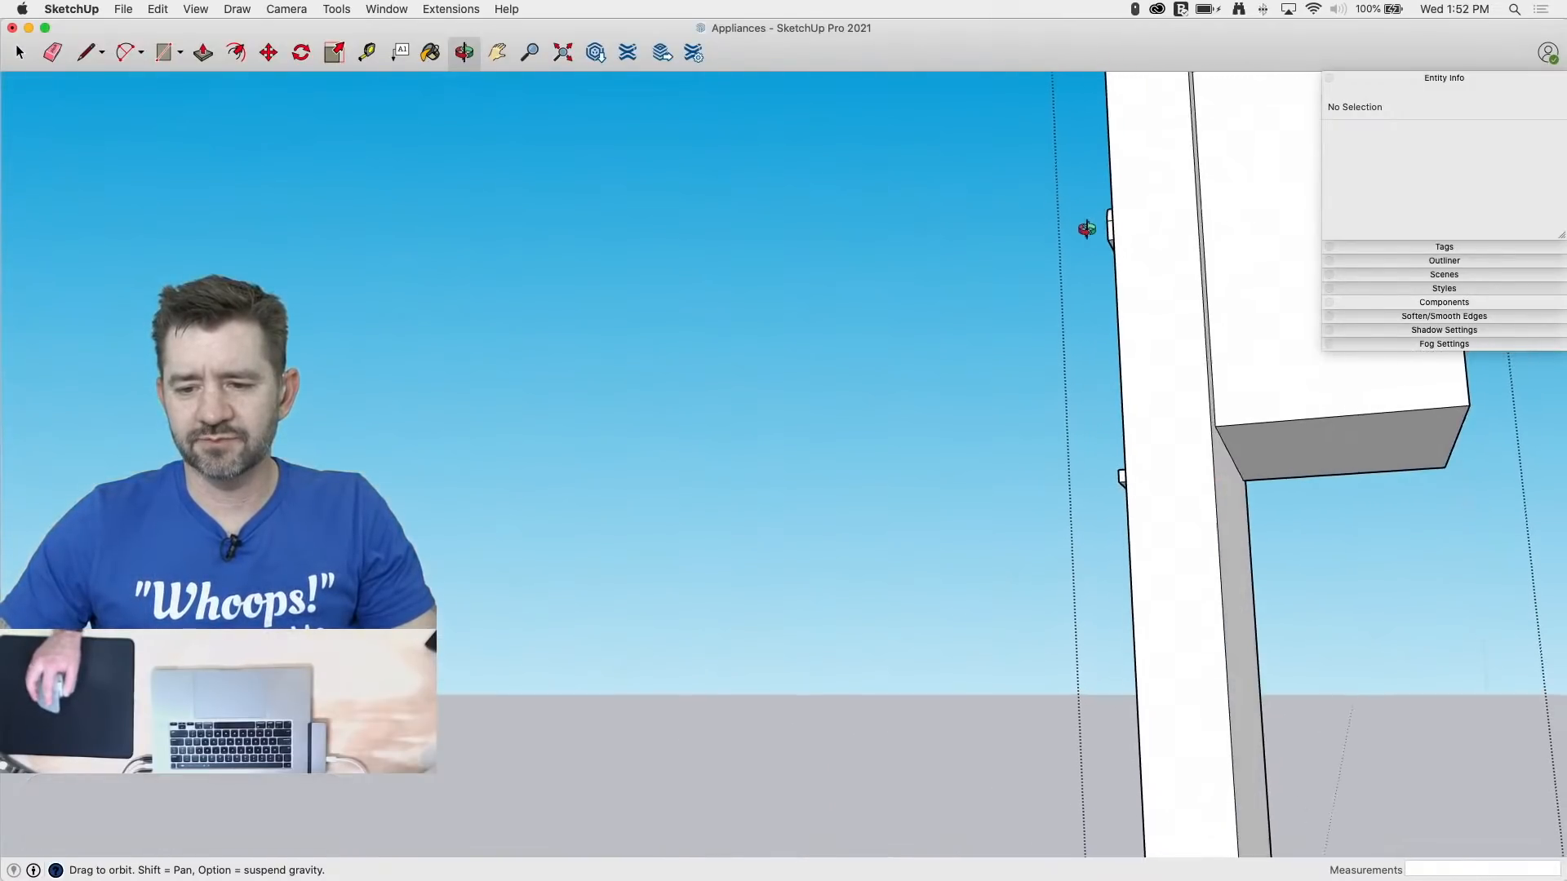
pyautogui.moveTo(1315, 435); pyautogui.dragTo(1315, 516)
pyautogui.moveTo(1007, 298); pyautogui.dragTo(871, 510, button='middle')
pyautogui.moveTo(1224, 227); pyautogui.dragTo(1214, 283)
# Step: Push the ledge at the bottom of the dispenser recess back until it is removed, and erase the leftover corner edge
pyautogui.moveTo(785, 296); pyautogui.dragTo(1020, 383, button='middle')
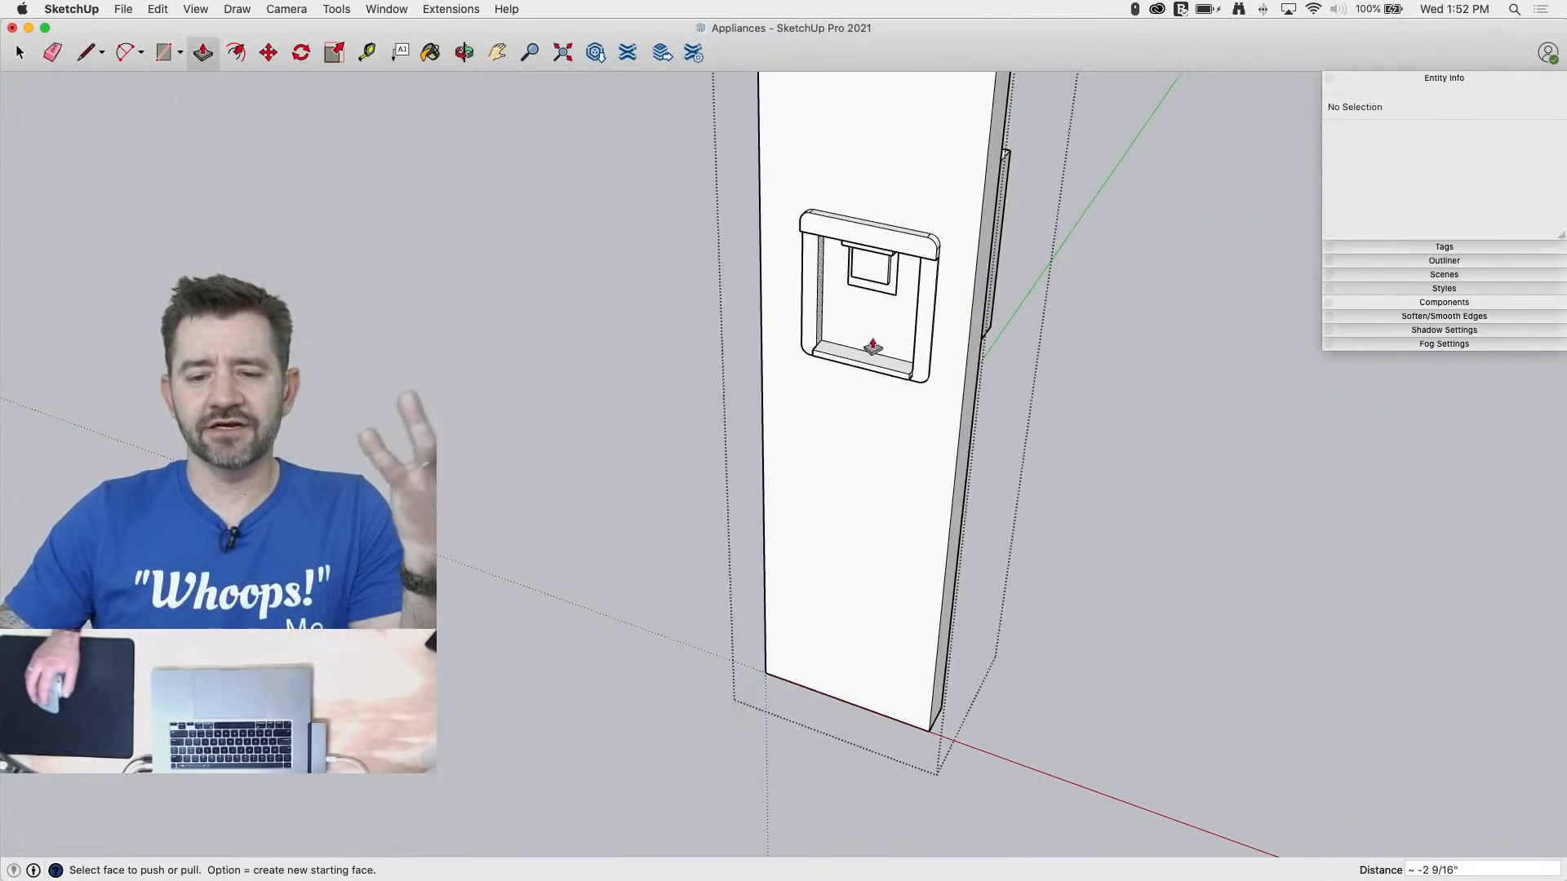
pyautogui.scroll(6, 872, 346)
pyautogui.press('p')
pyautogui.click(795, 371)
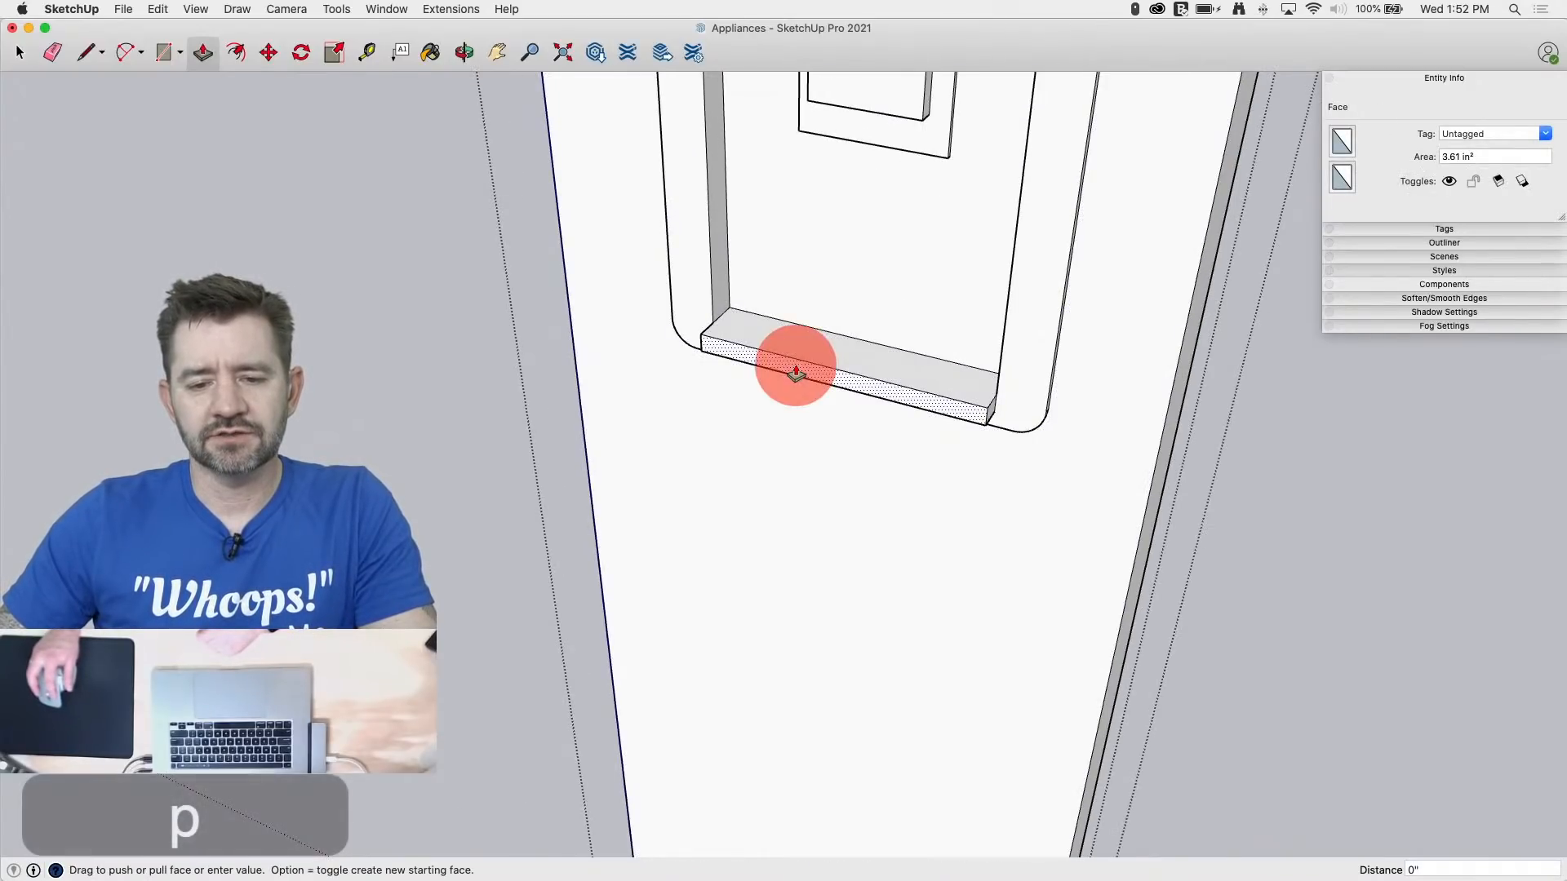
pyautogui.click(787, 330)
pyautogui.press('e')
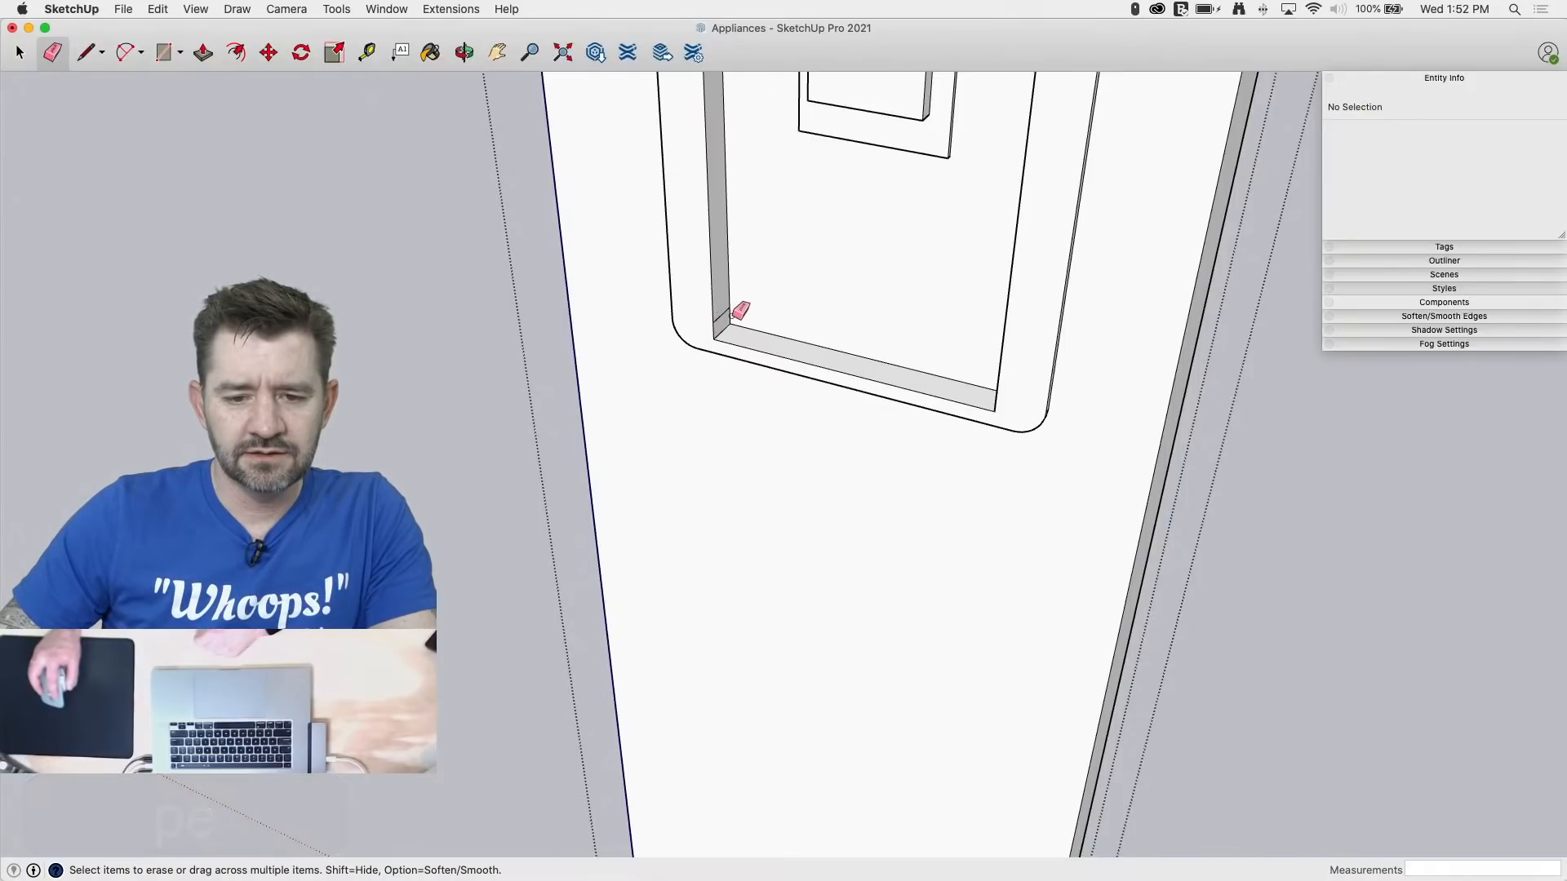
pyautogui.scroll(-3, 722, 342)
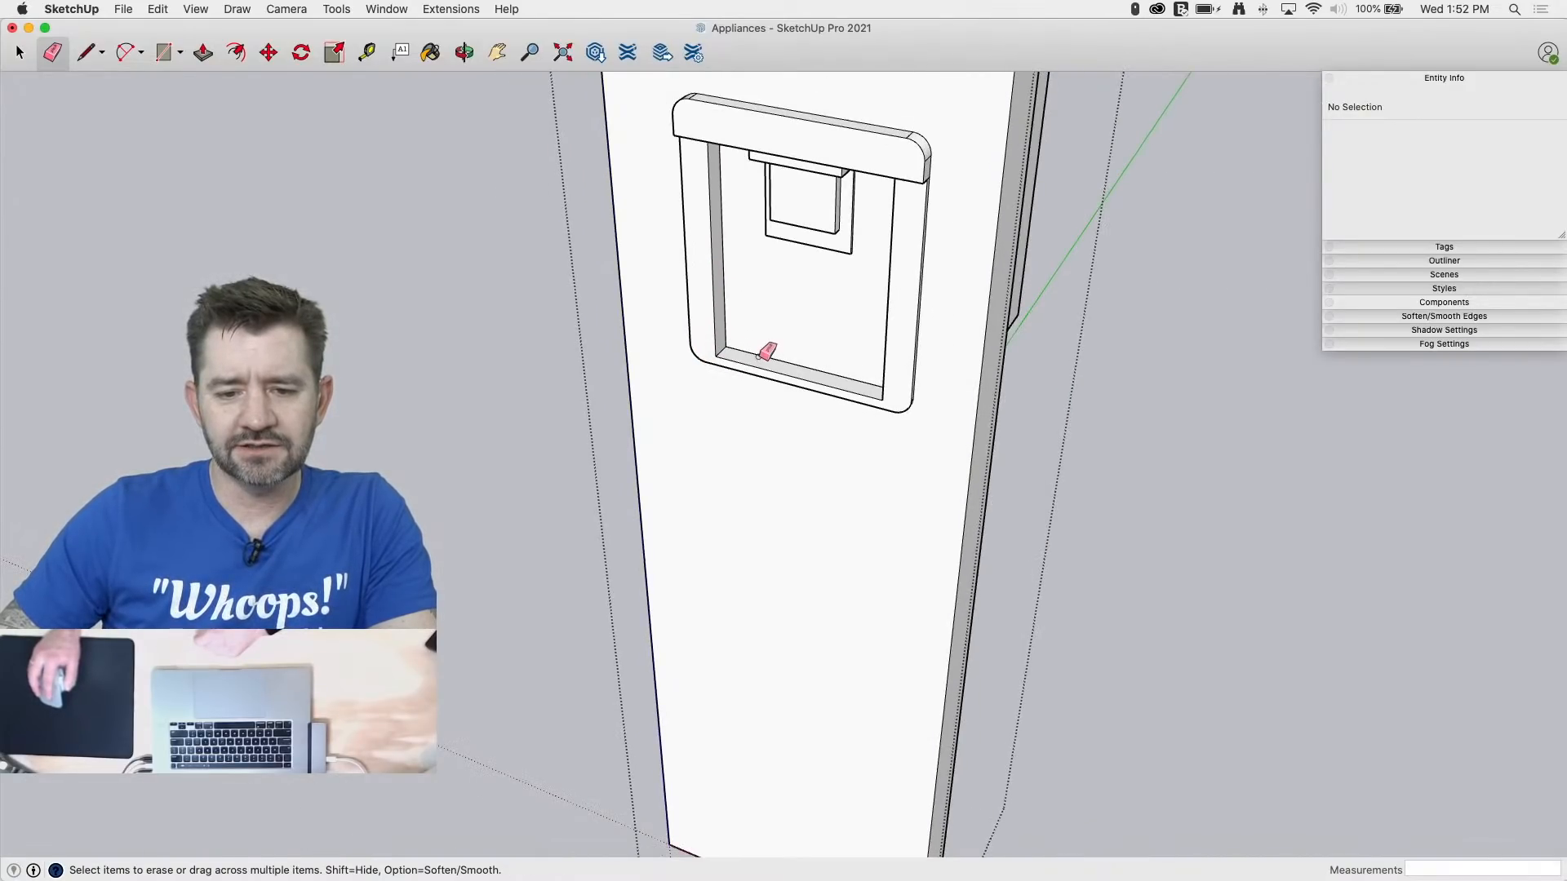
pyautogui.moveTo(759, 356); pyautogui.dragTo(724, 350, button='middle')
pyautogui.scroll(5, 745, 342)
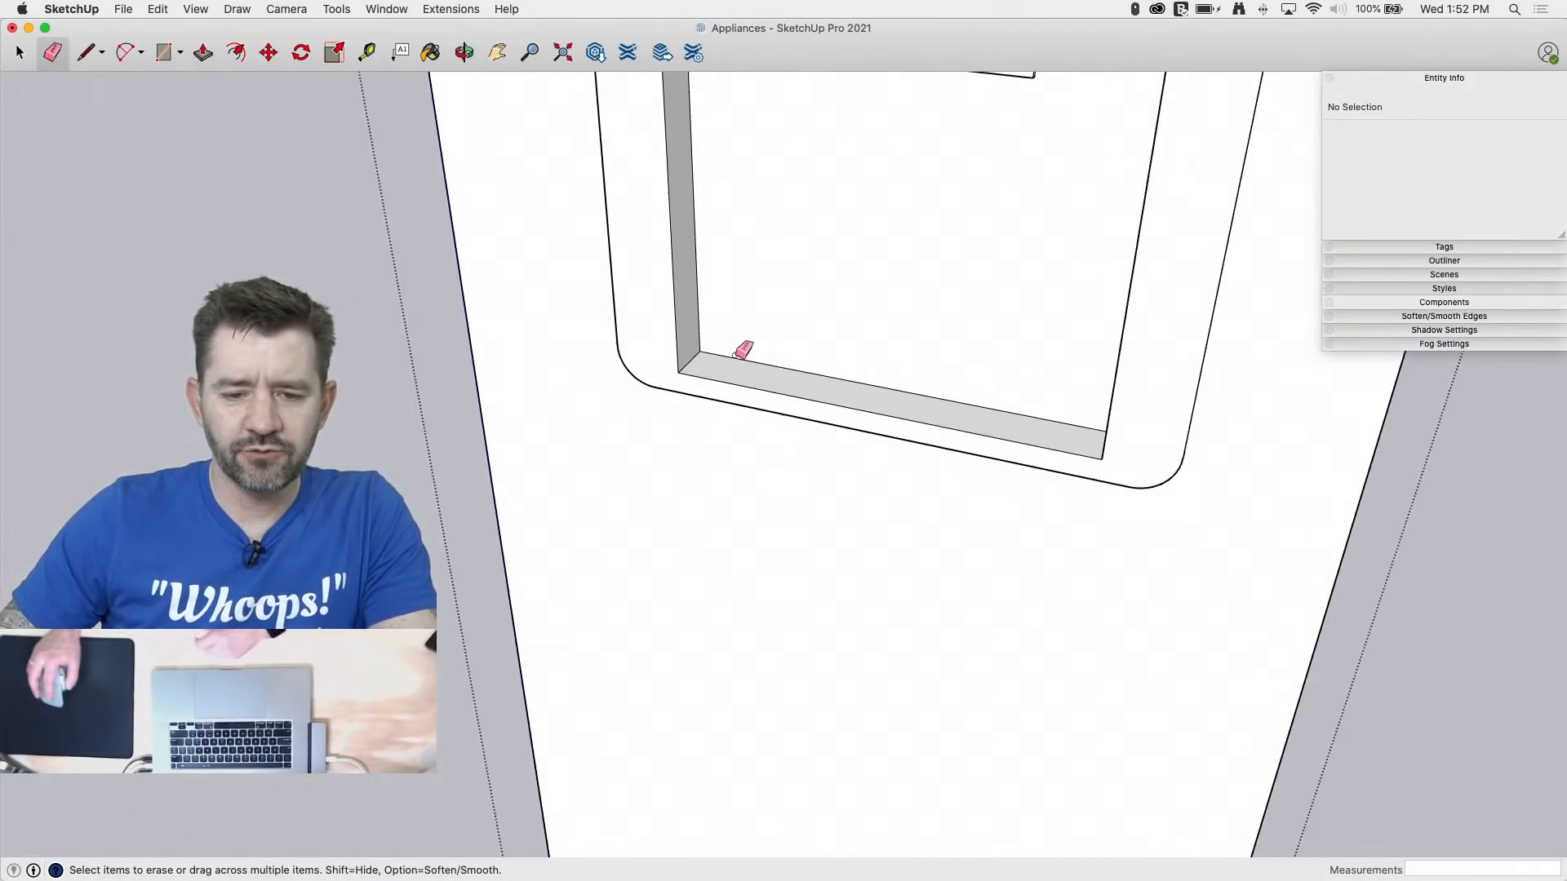
# Step: Draw matching fillet arcs in the two lower corners of the dispenser recess's back face
pyautogui.press('a')
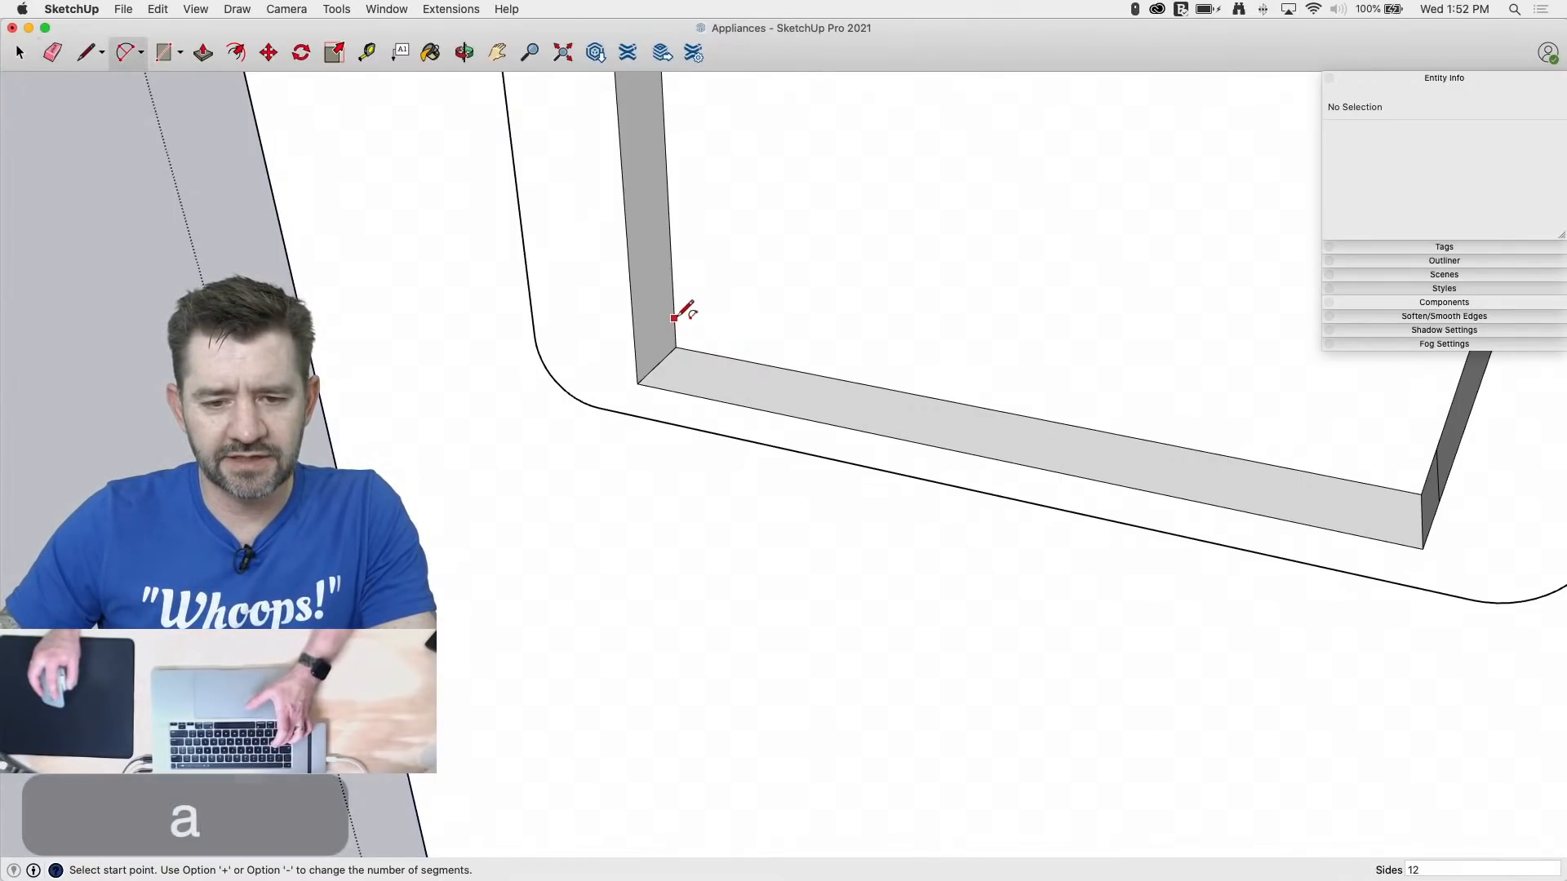
pyautogui.click(675, 318)
pyautogui.doubleClick(703, 354)
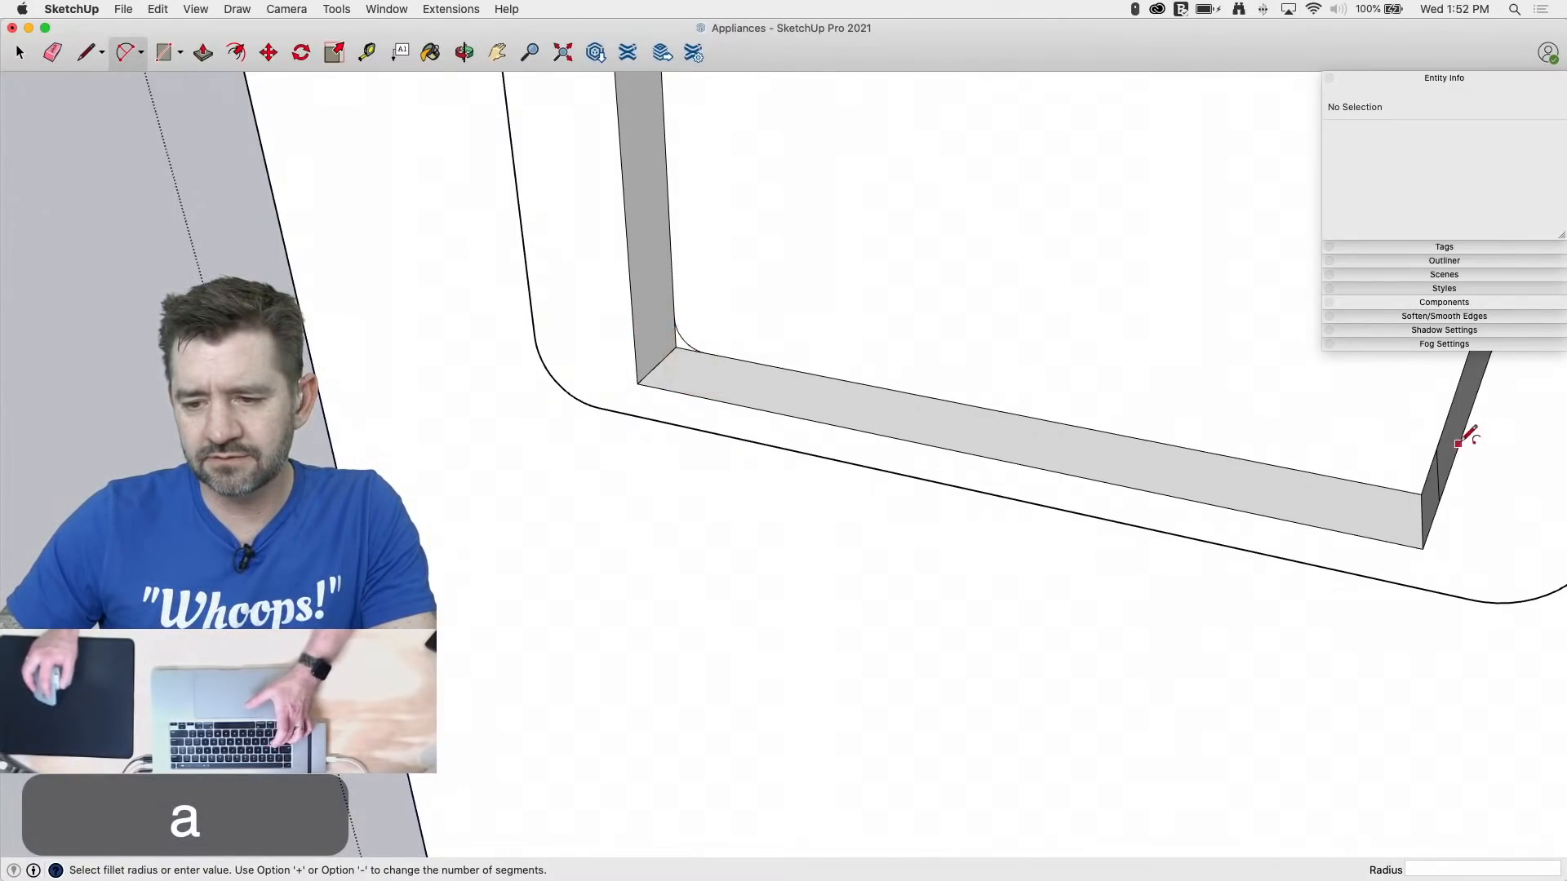
pyautogui.doubleClick(1407, 471)
# Step: Extrude both corner pieces through to the front of the recess to round the lower corners, and erase the leftover edges
pyautogui.press('p')
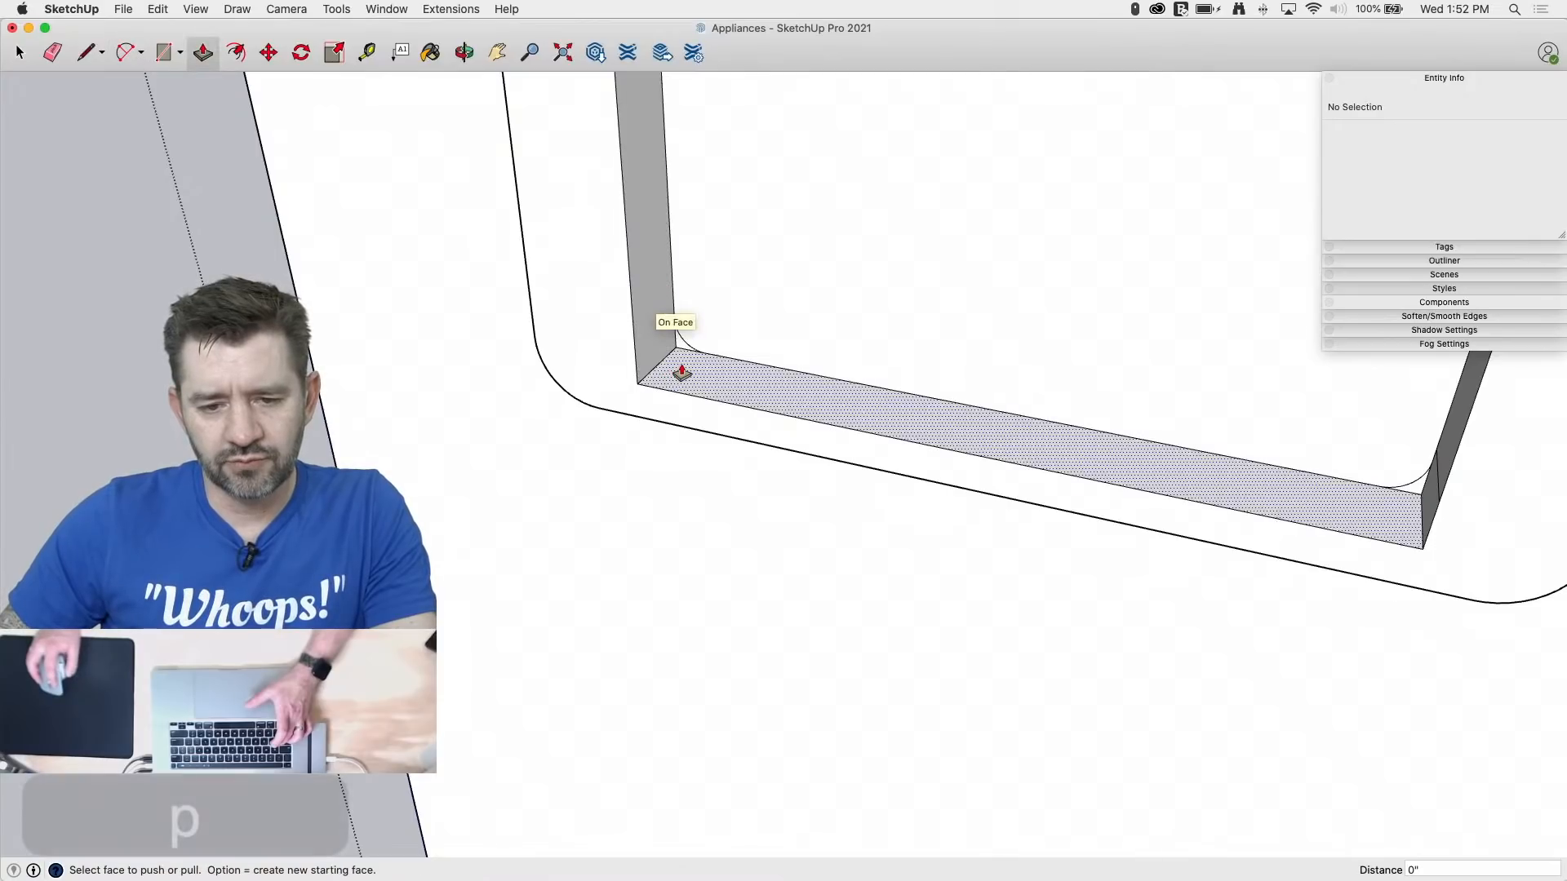
pyautogui.moveTo(678, 354); pyautogui.dragTo(612, 409)
pyautogui.press('e')
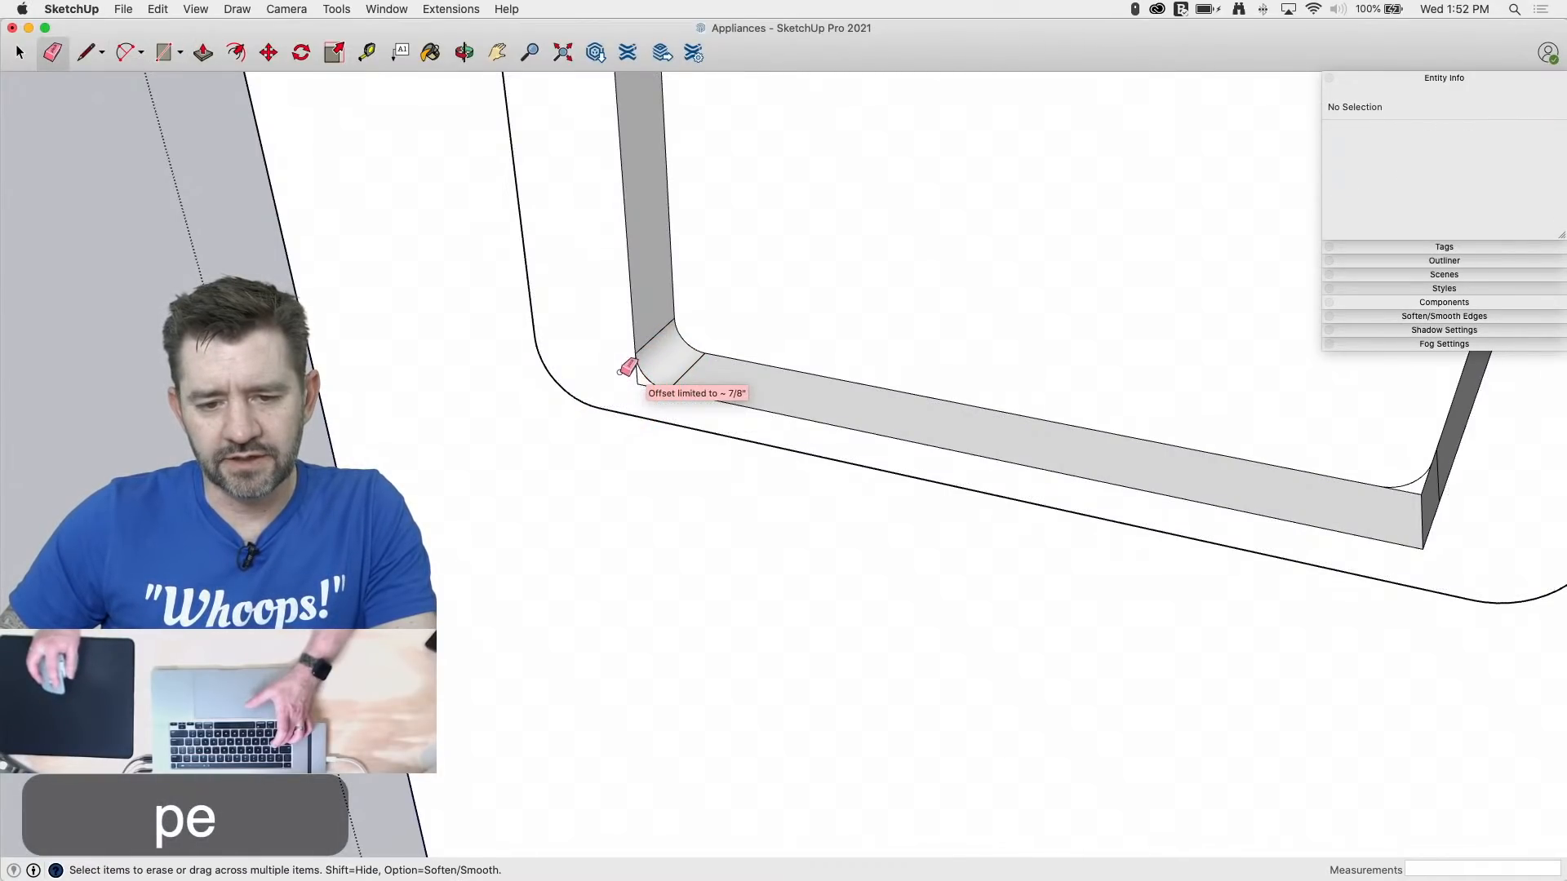
pyautogui.click(641, 382)
pyautogui.press('p')
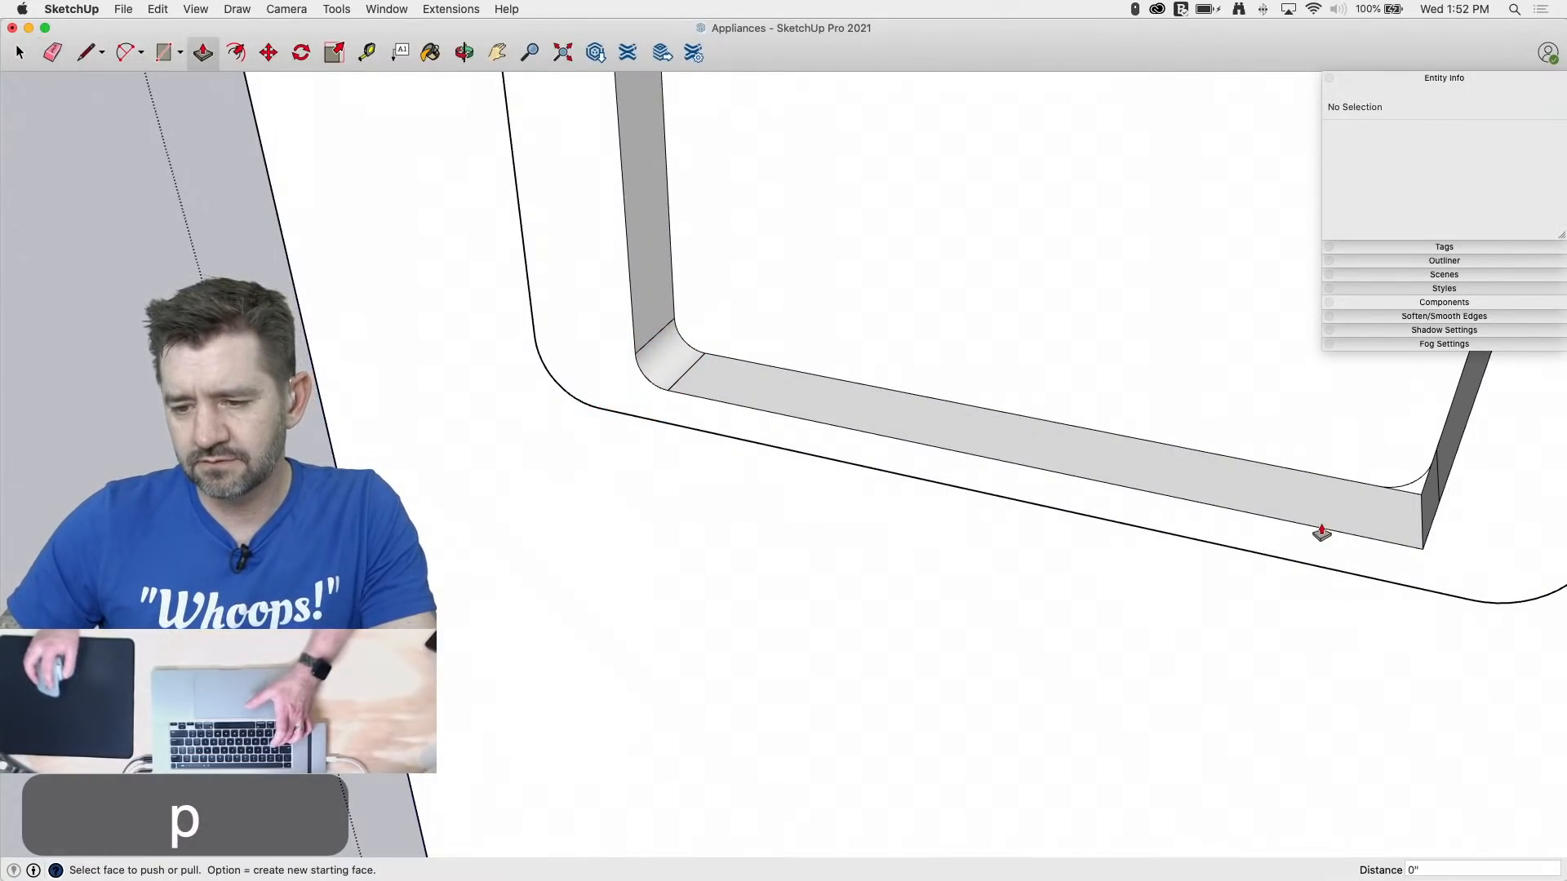
pyautogui.moveTo(1417, 496); pyautogui.dragTo(1409, 500)
pyautogui.press('e')
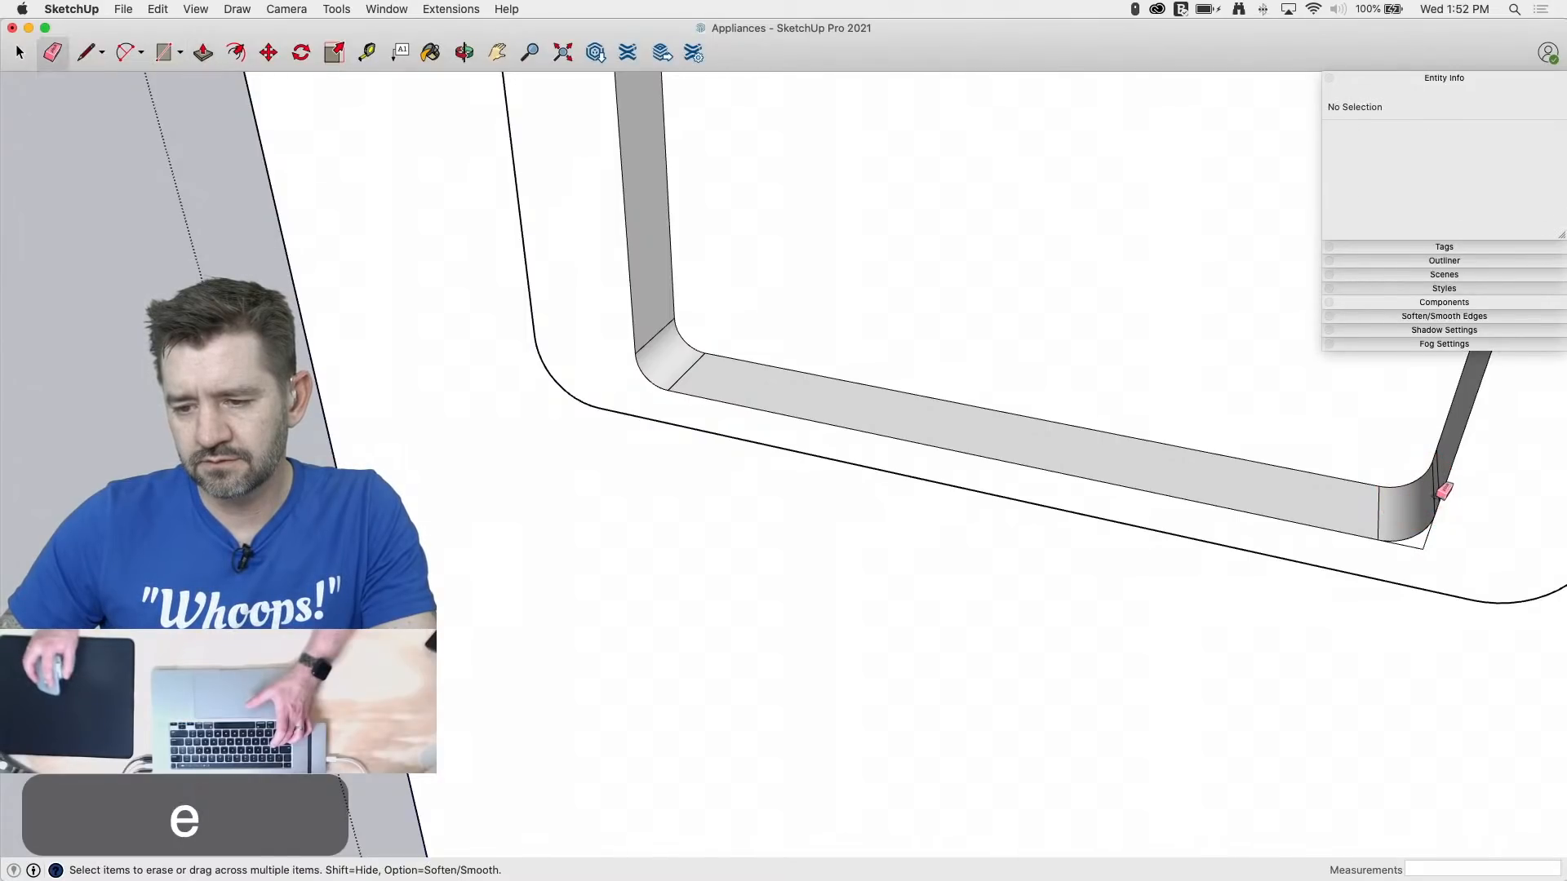
pyautogui.click(1428, 544)
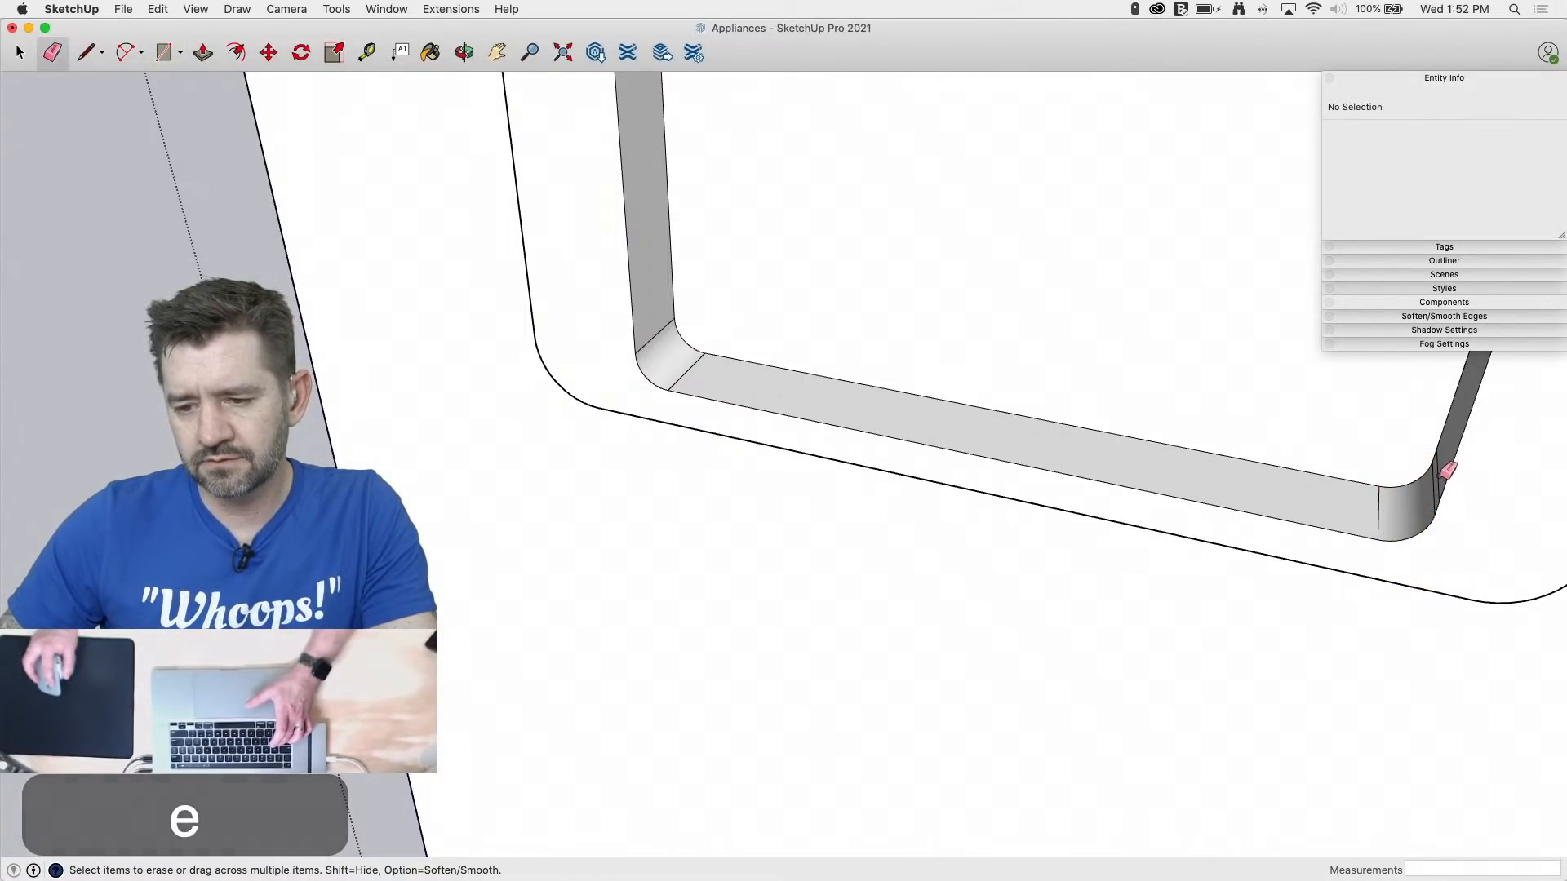
pyautogui.click(1443, 475)
pyautogui.moveTo(1094, 486)
pyautogui.mouseDown(button='middle')
pyautogui.moveTo(962, 434)
pyautogui.moveTo(867, 353)
pyautogui.moveTo(644, 273)
pyautogui.moveTo(686, 234)
pyautogui.mouseUp(button='middle')
pyautogui.press('p')
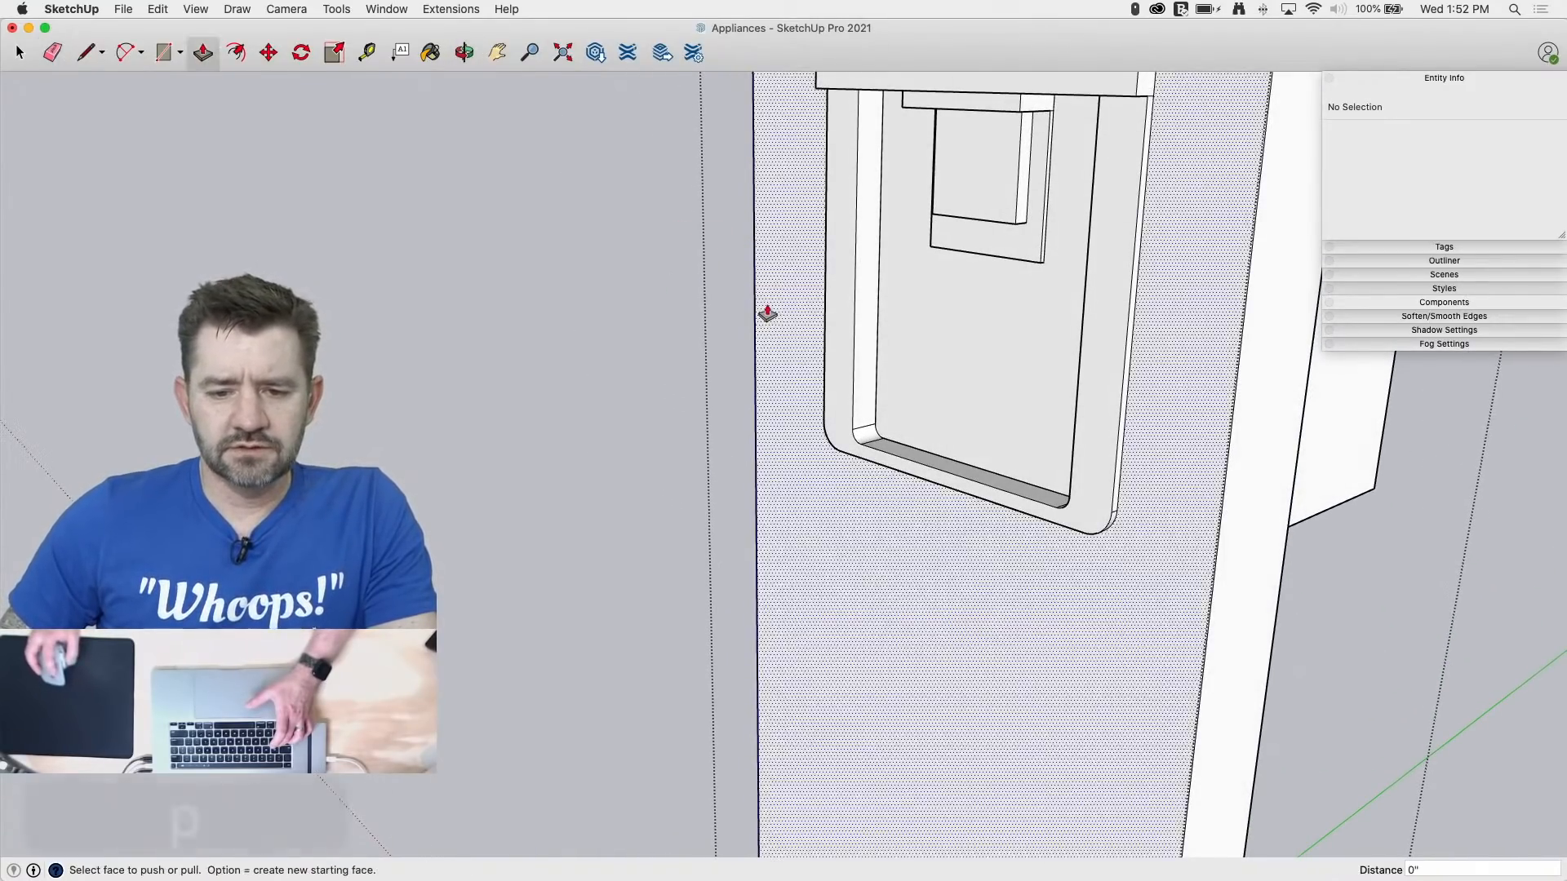
pyautogui.click(971, 380)
pyautogui.moveTo(981, 377)
pyautogui.mouseDown()
pyautogui.moveTo(875, 394)
pyautogui.moveTo(974, 377)
pyautogui.moveTo(944, 395)
pyautogui.moveTo(958, 397)
pyautogui.mouseUp()
pyautogui.click(1026, 374)
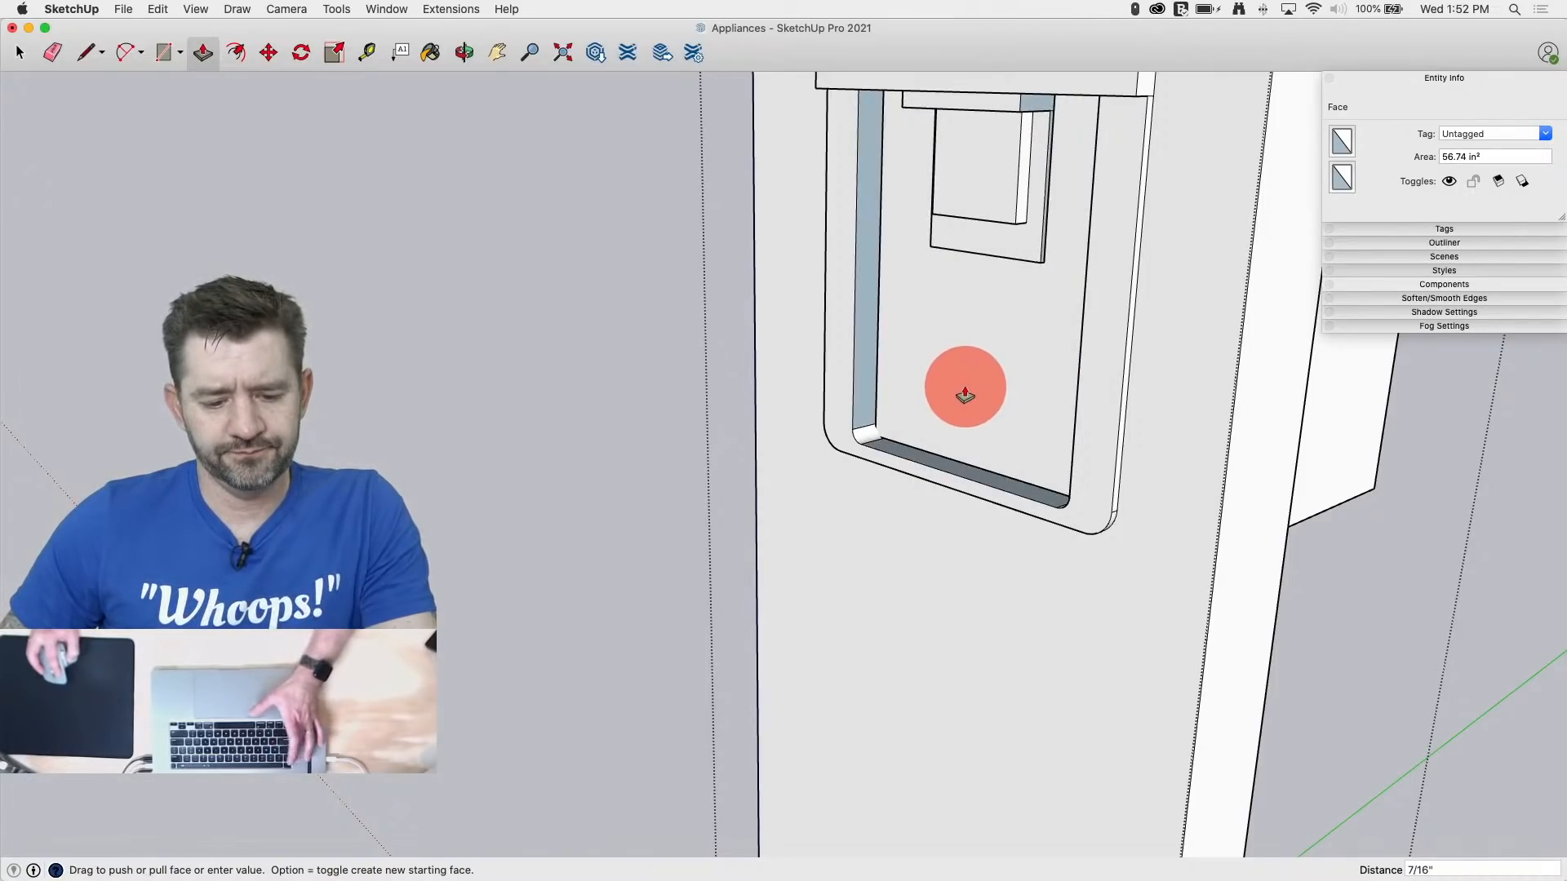
pyautogui.press('Escape')
# Step: Delete the back face of the rear housing behind the door to open it up, and collapse the entity information
pyautogui.press('space')
pyautogui.moveTo(1118, 322); pyautogui.dragTo(1211, 426, button='middle')
pyautogui.click(1199, 326)
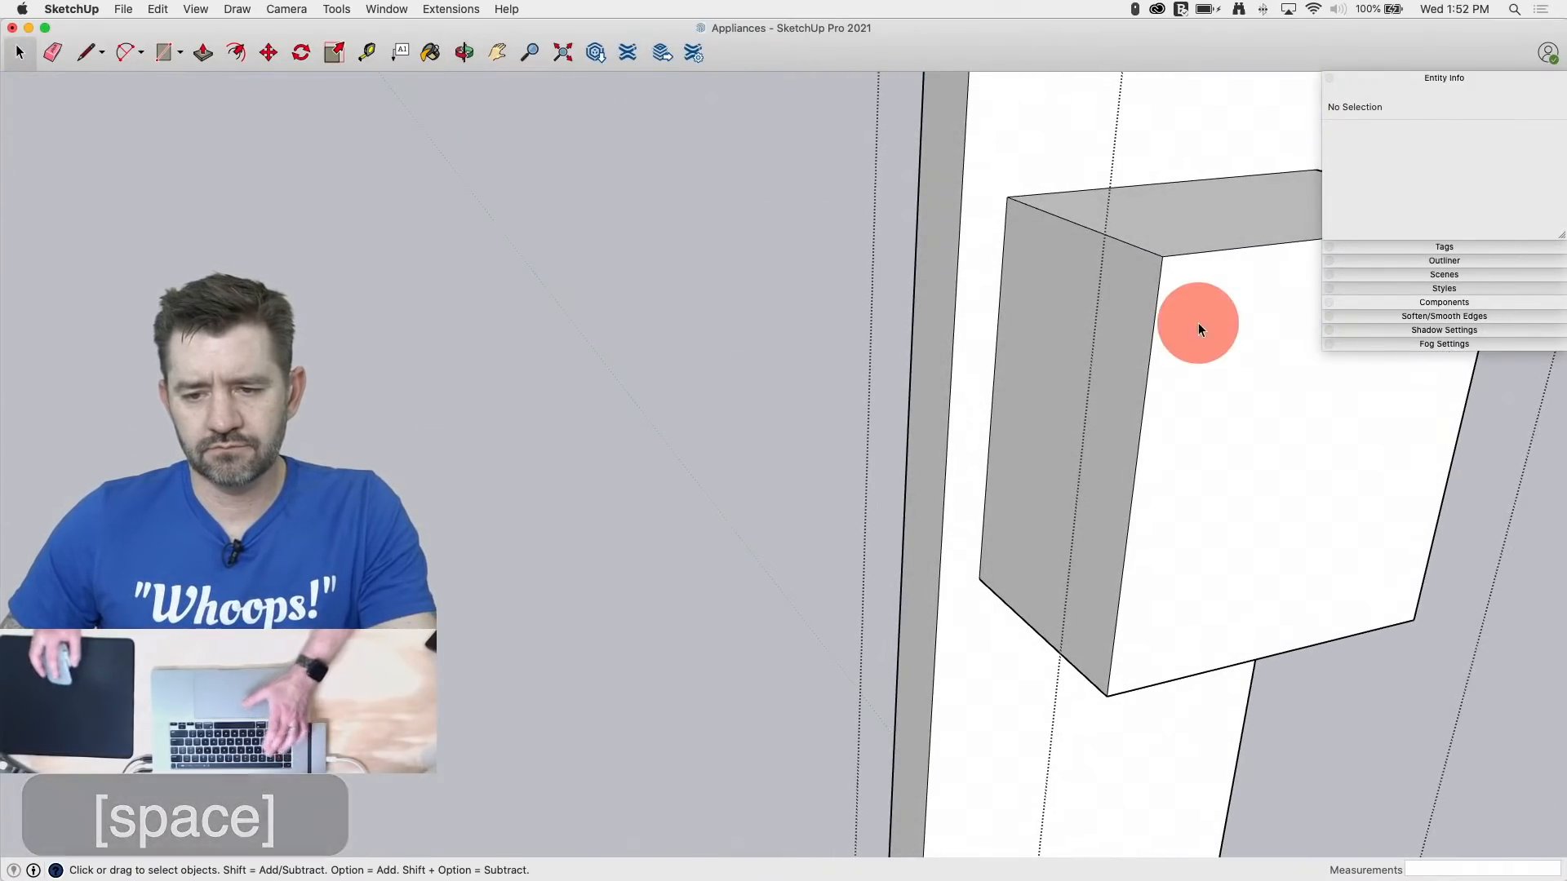
pyautogui.press('BackSpace')
pyautogui.click(1468, 78)
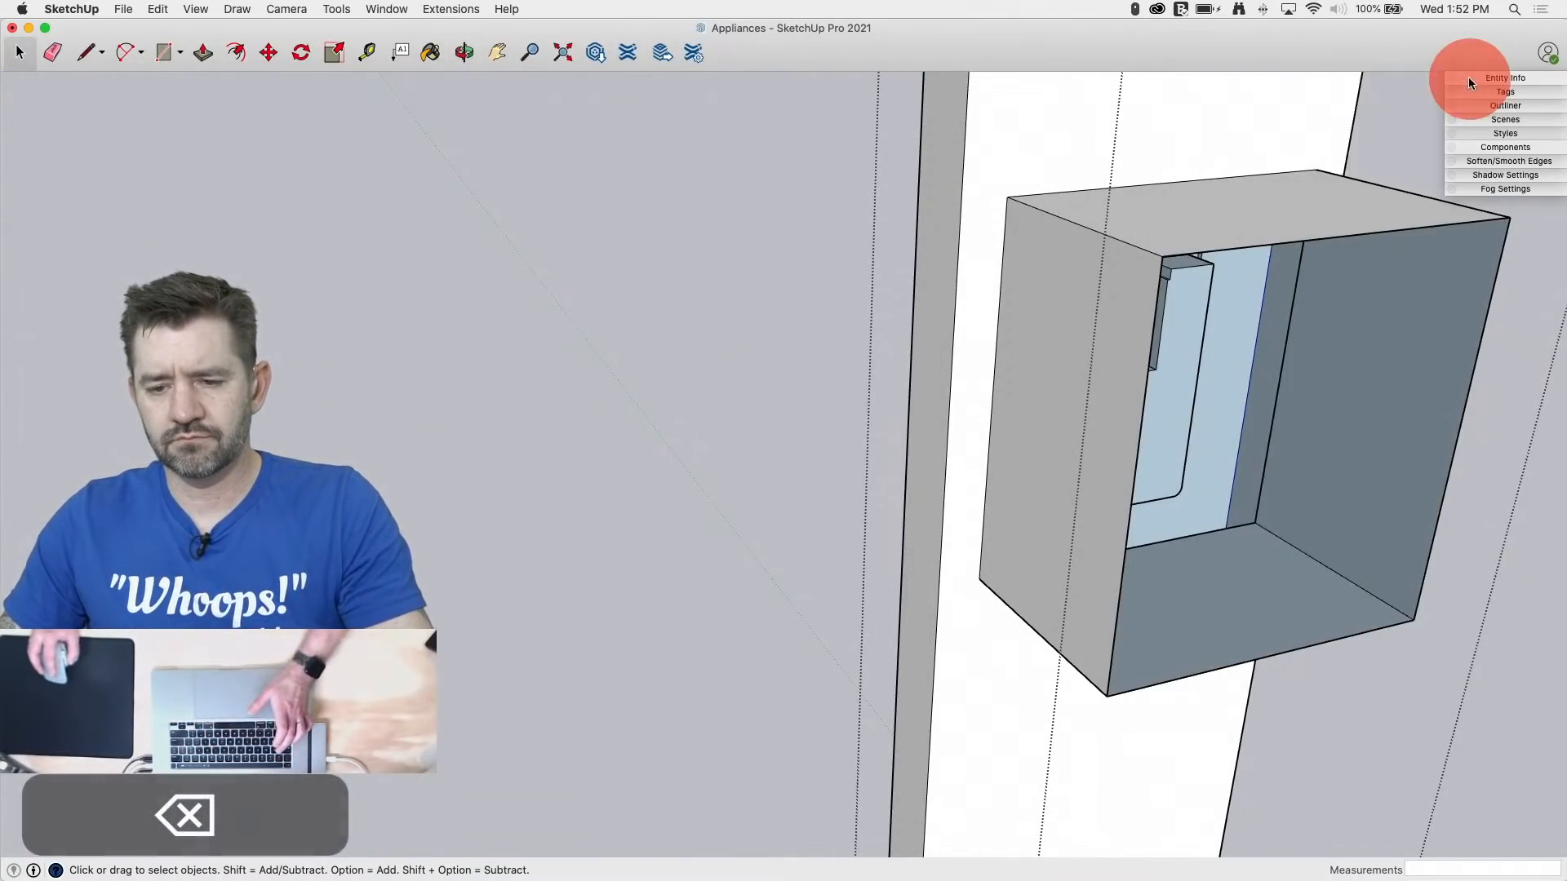
# Step: Extend the dispenser recess's back face deeper into the rear housing and erase the leftover edges on the outside of its walls
pyautogui.moveTo(1306, 343); pyautogui.dragTo(756, 418, button='middle')
pyautogui.press('p')
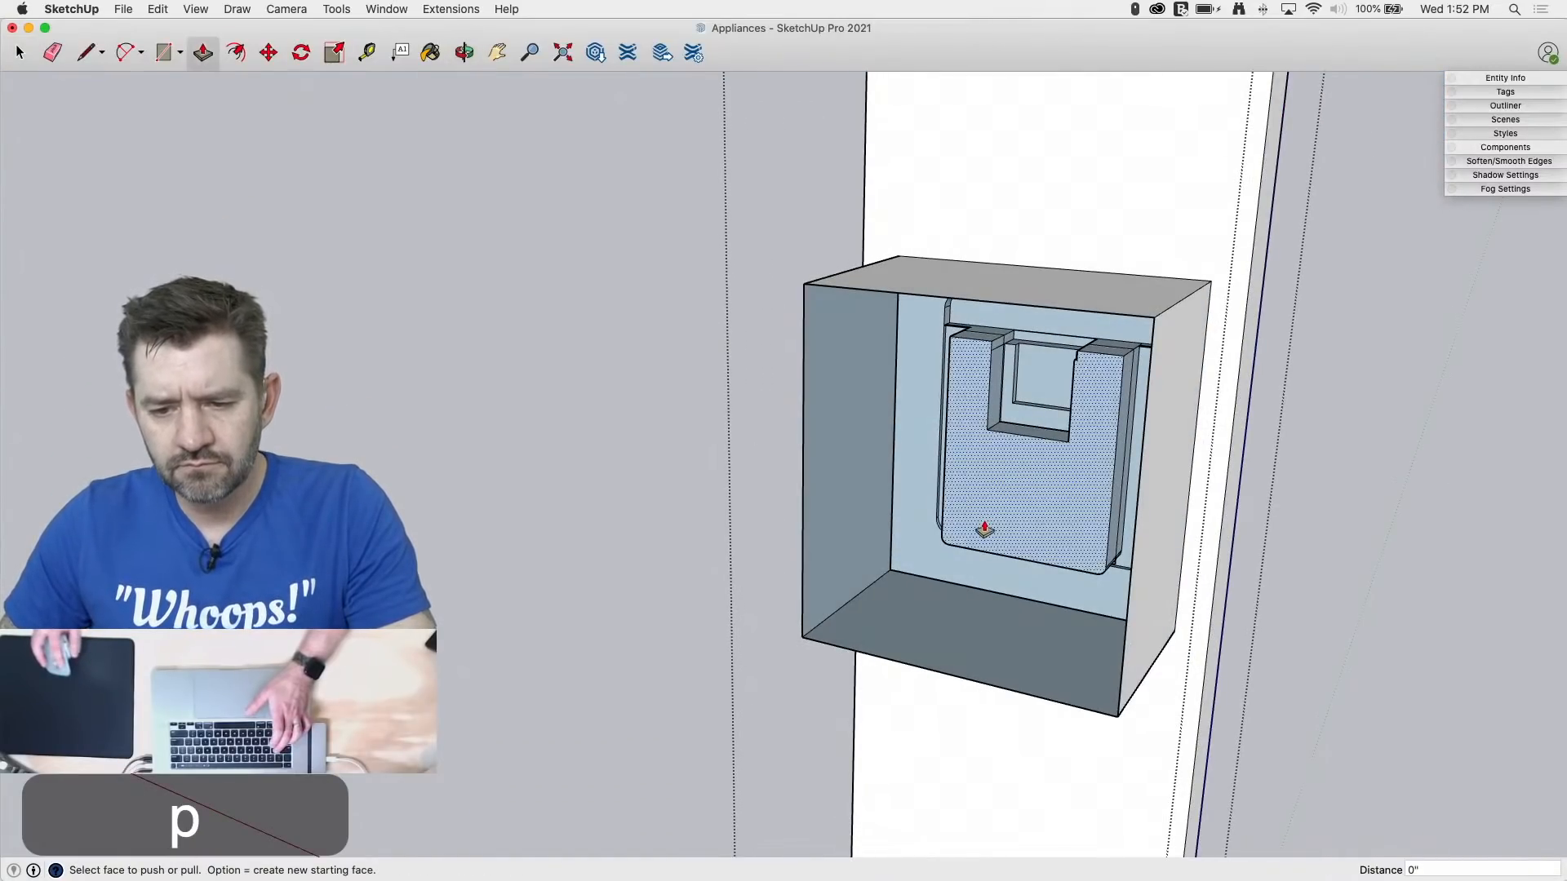
pyautogui.moveTo(985, 529); pyautogui.dragTo(959, 555)
pyautogui.scroll(5, 979, 351)
pyautogui.press('e')
pyautogui.click(1001, 316)
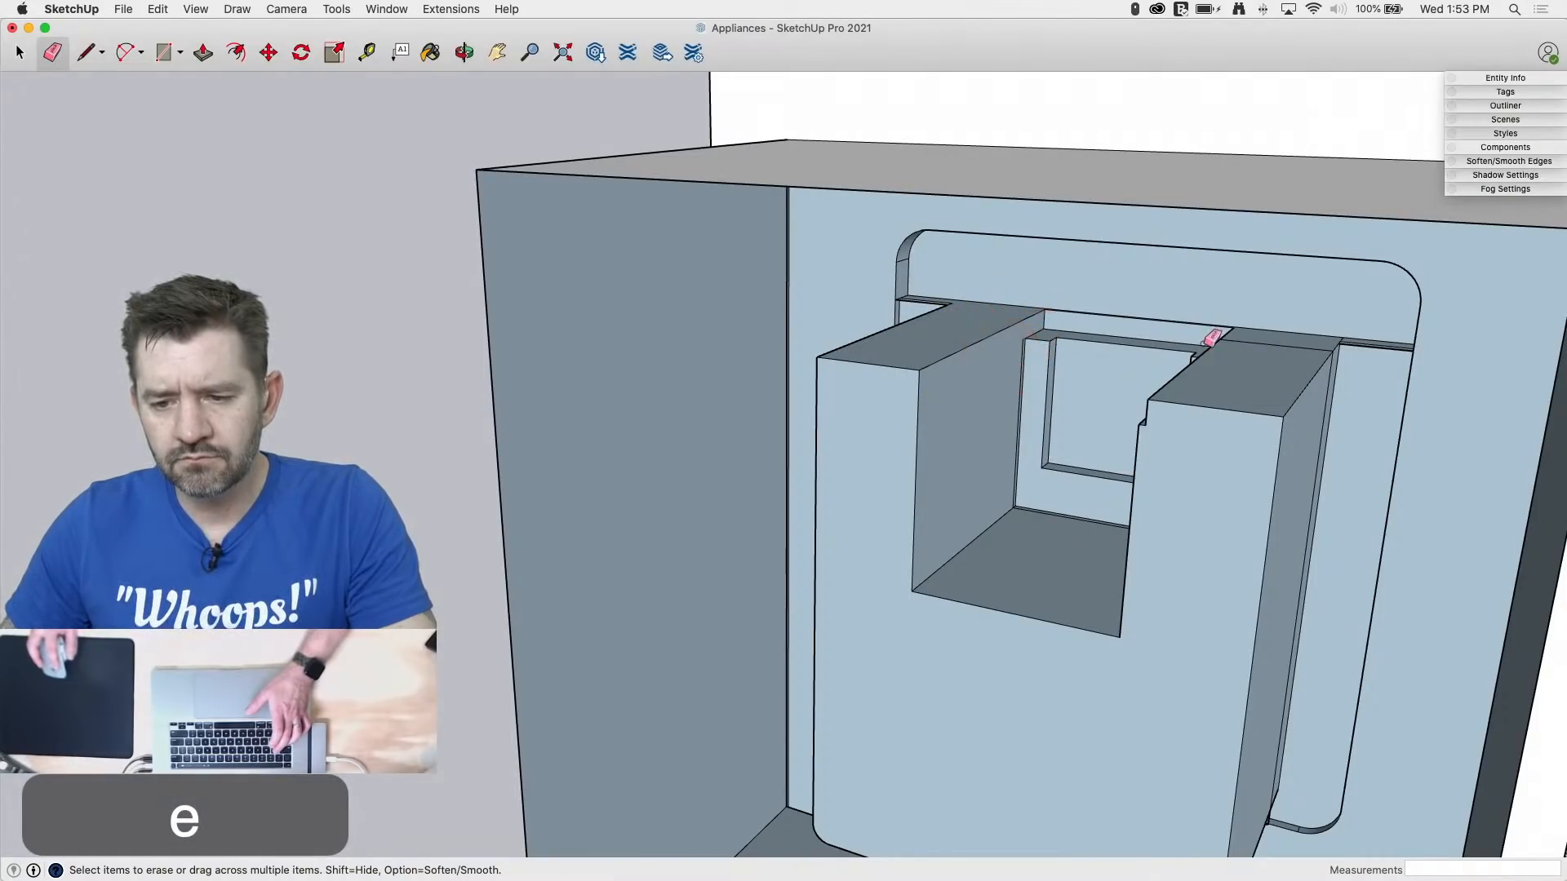
pyautogui.click(1248, 340)
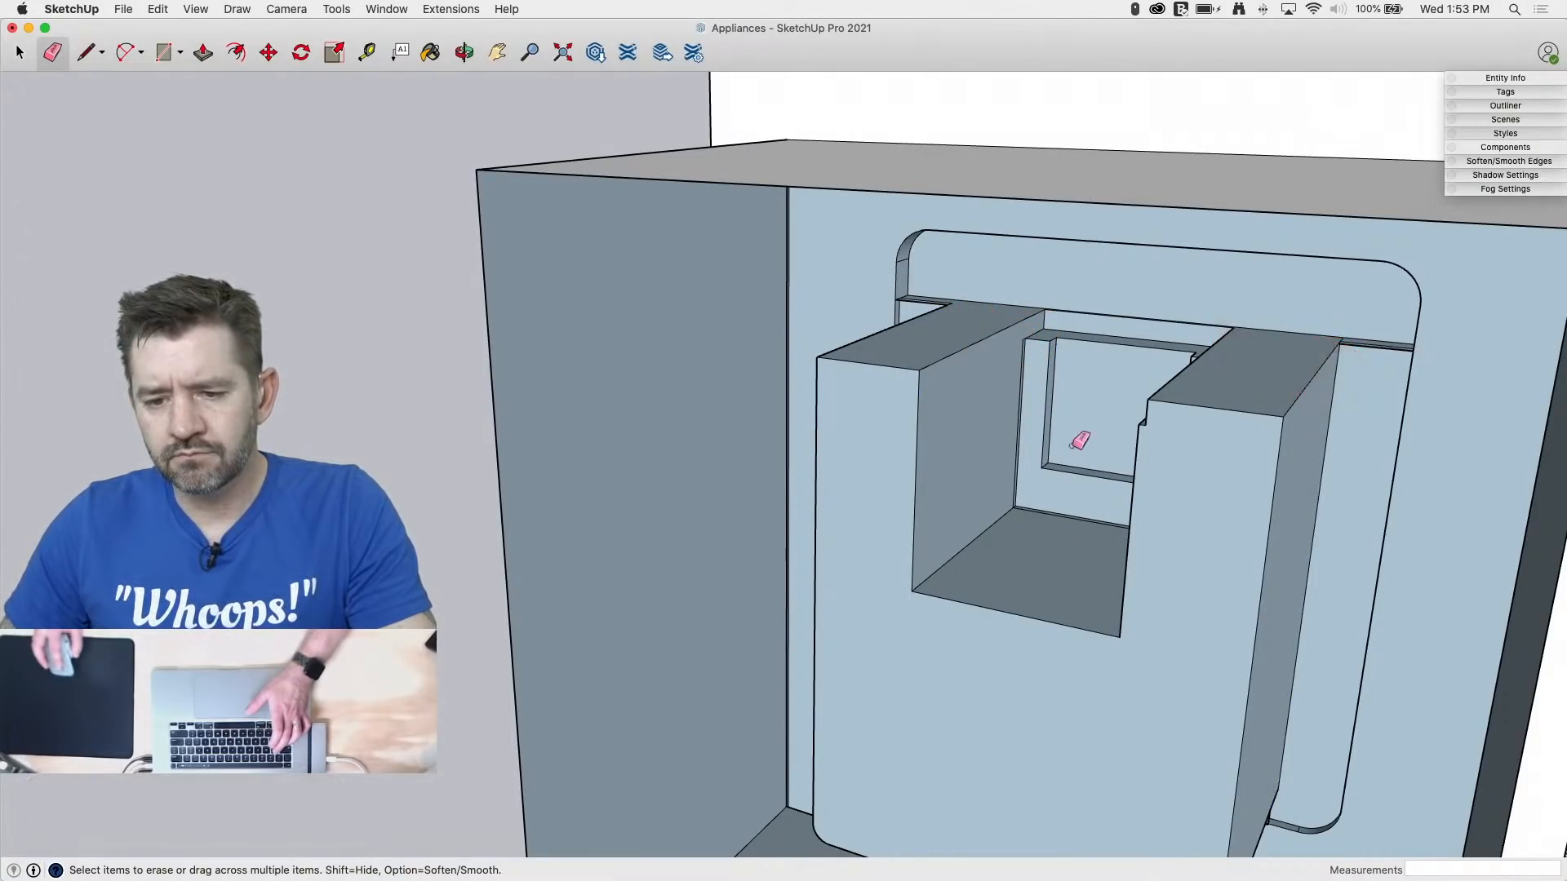
# Step: Erase the leftover edge on the recess's left wall and the leftover line running across its floor
pyautogui.moveTo(726, 387); pyautogui.dragTo(1060, 472, button='middle')
pyautogui.moveTo(906, 429); pyautogui.dragTo(1257, 377, button='middle')
pyautogui.scroll(-5, 1257, 376)
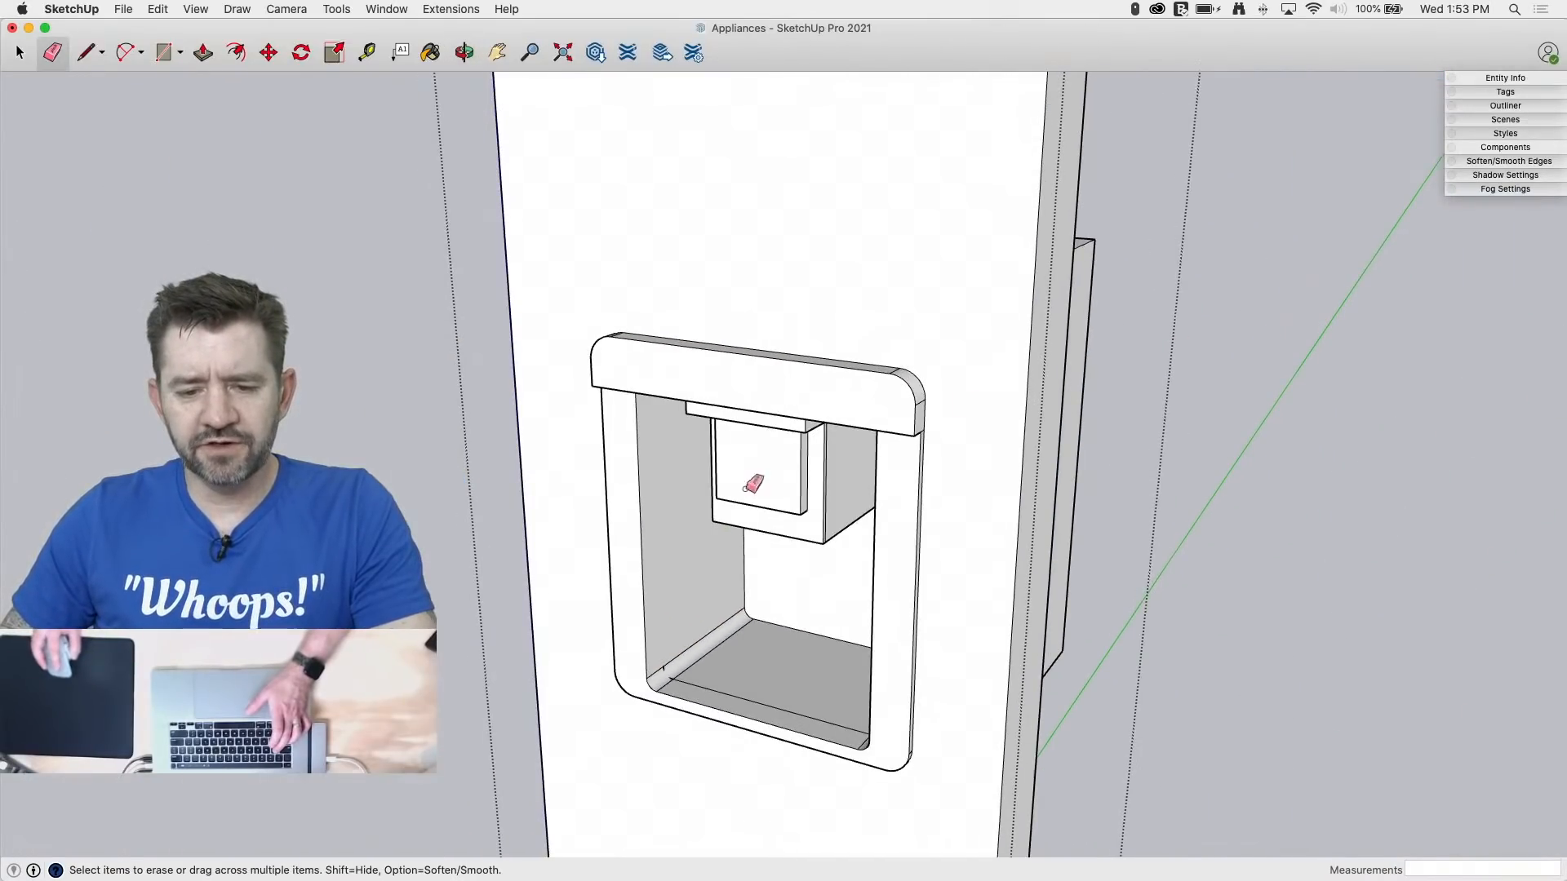
pyautogui.moveTo(752, 484); pyautogui.dragTo(717, 350, button='middle')
pyautogui.scroll(2, 724, 465)
pyautogui.scroll(5, 693, 696)
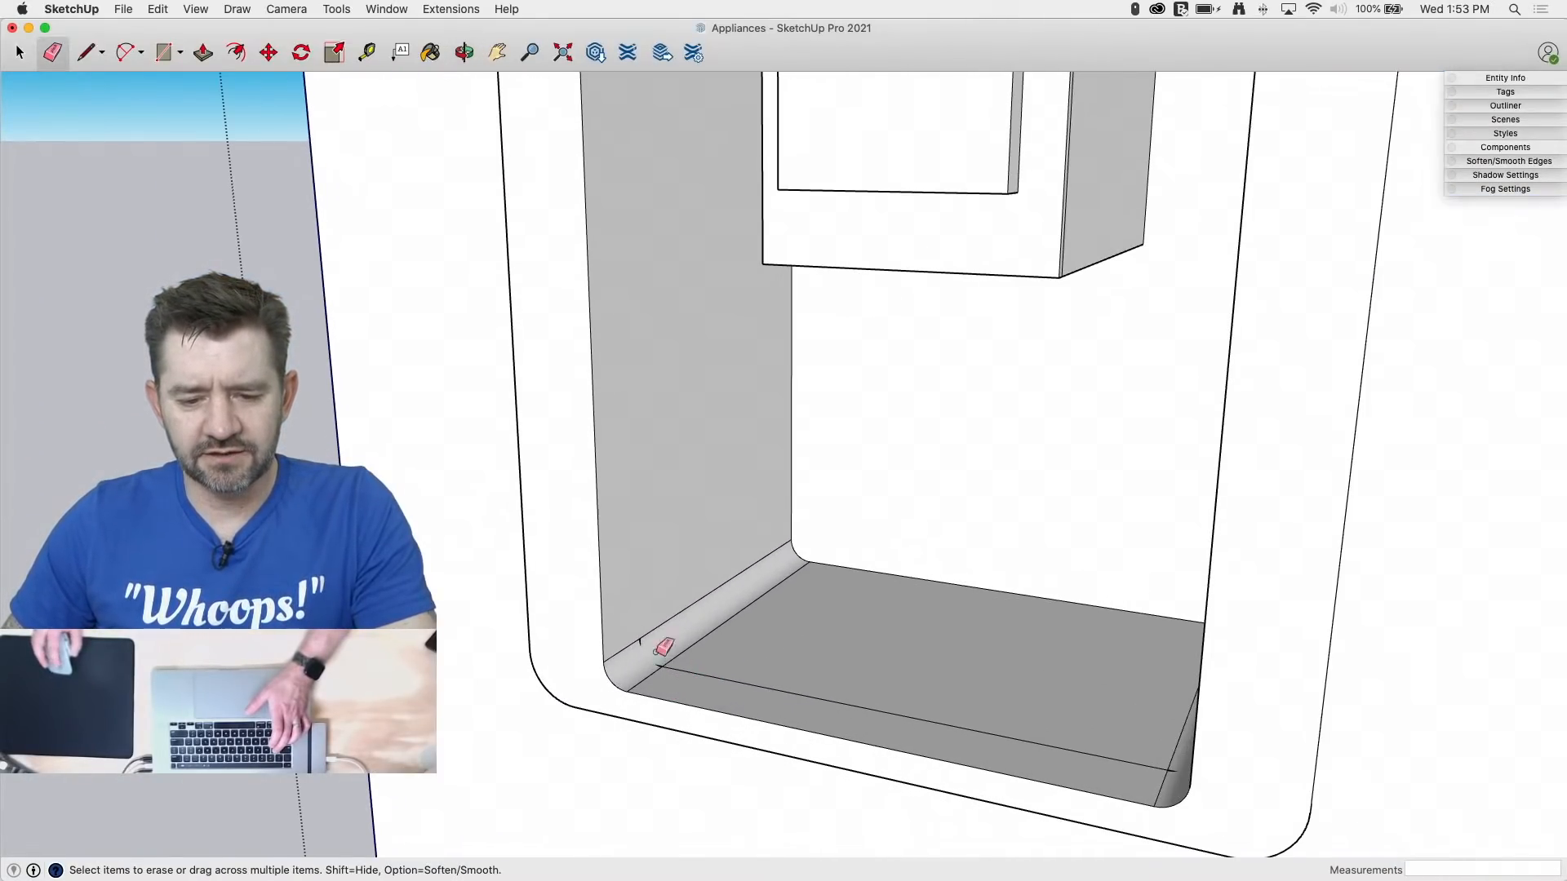
pyautogui.scroll(3, 663, 648)
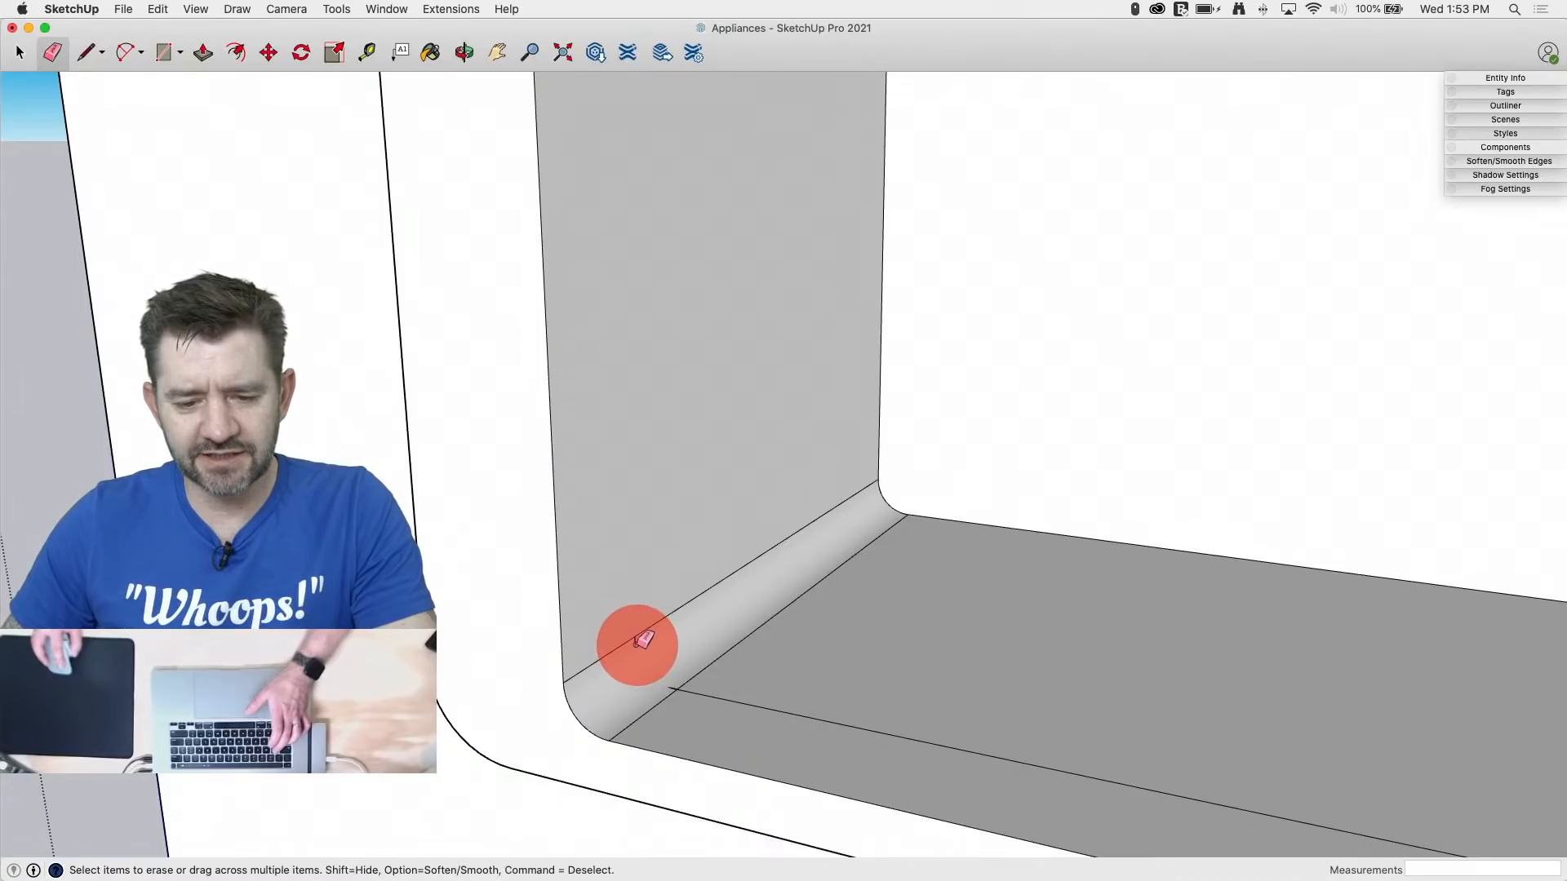
pyautogui.moveTo(679, 686); pyautogui.dragTo(722, 695)
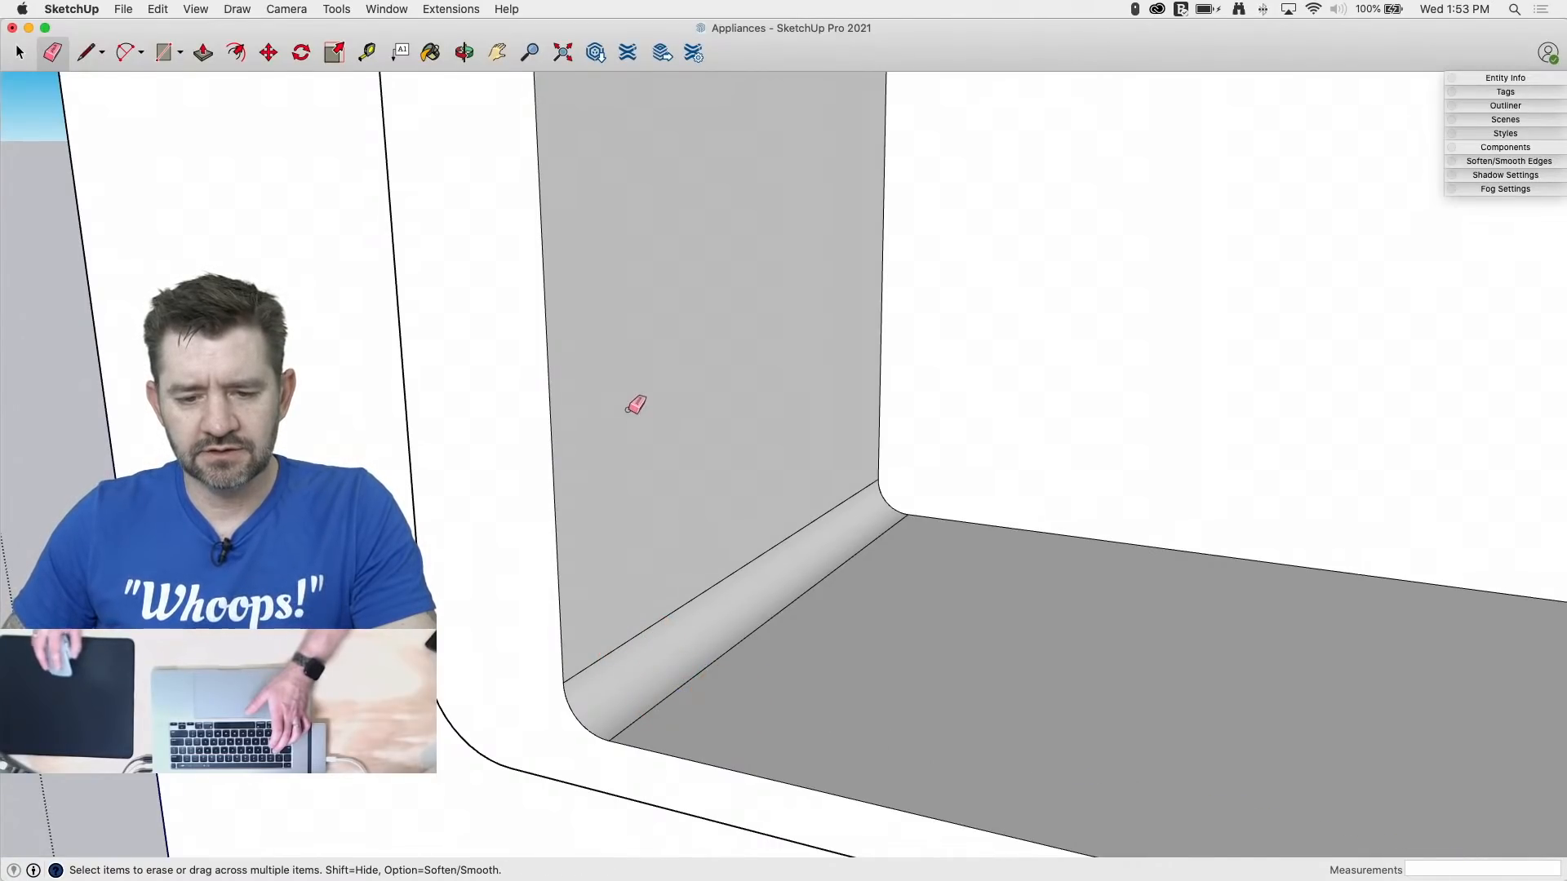
# Step: Erase the leftover vertical line on the recess's right wall near the front opening
pyautogui.scroll(-5, 840, 448)
pyautogui.moveTo(839, 448); pyautogui.dragTo(1181, 539, button='middle')
pyautogui.scroll(3, 1236, 535)
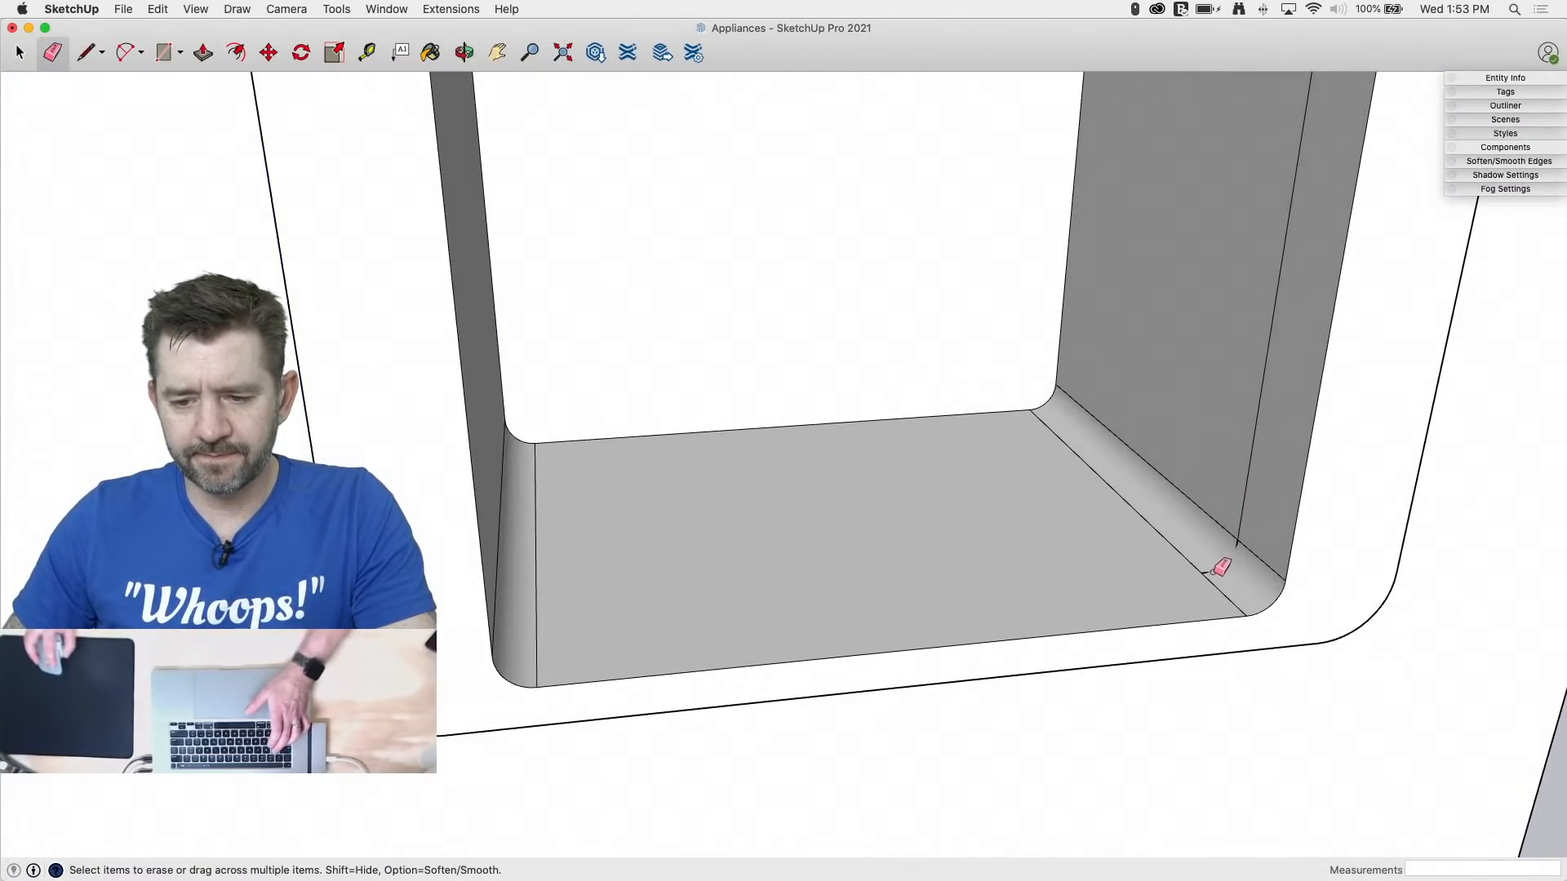
pyautogui.moveTo(1243, 546); pyautogui.dragTo(1255, 488)
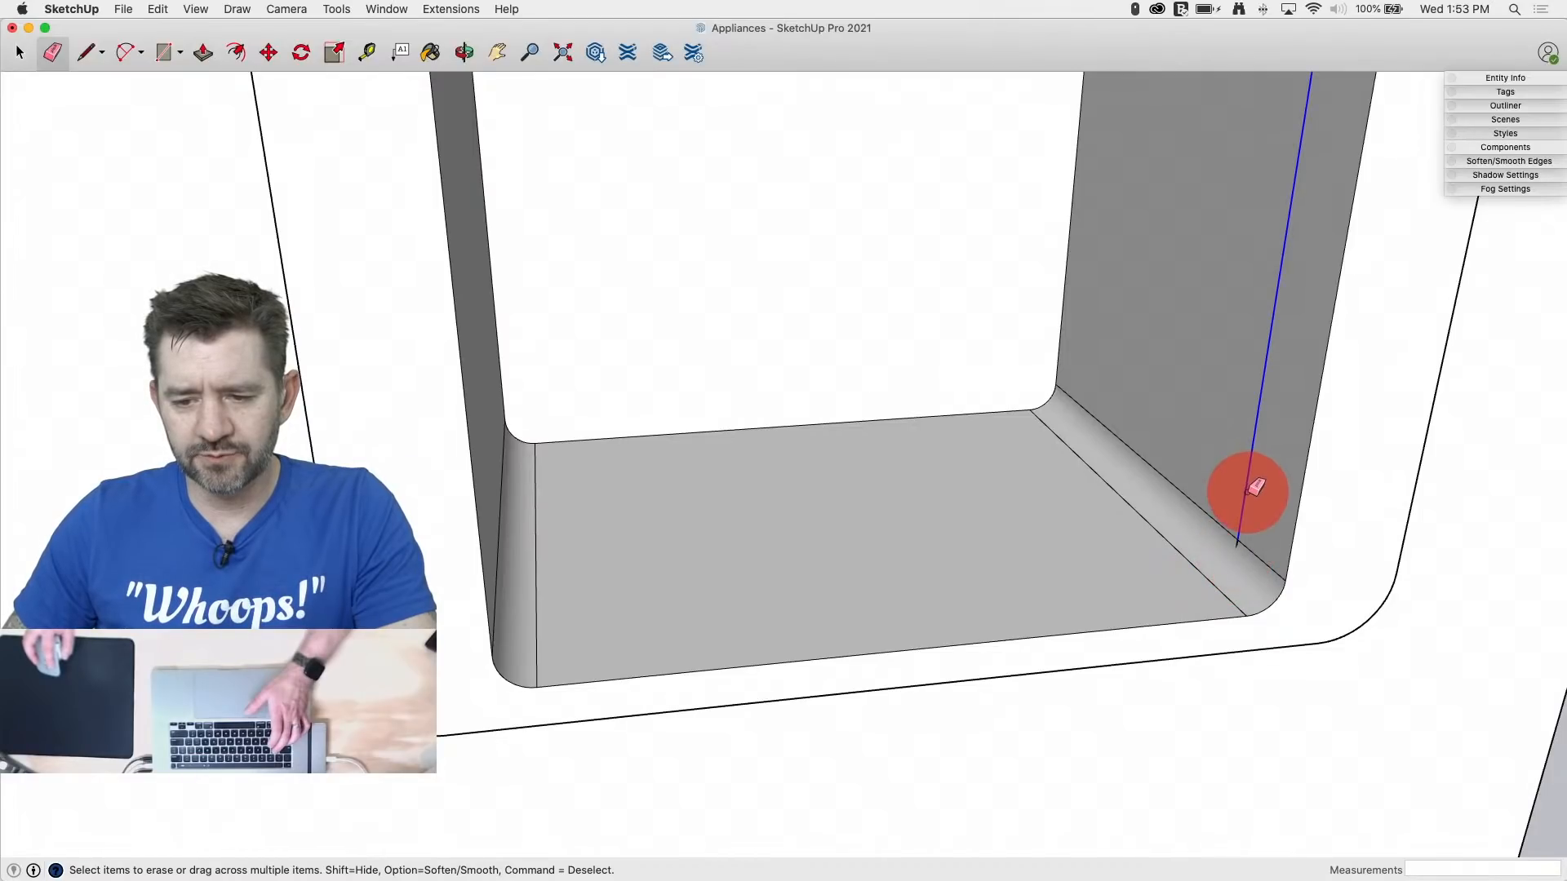
pyautogui.scroll(-5, 1198, 610)
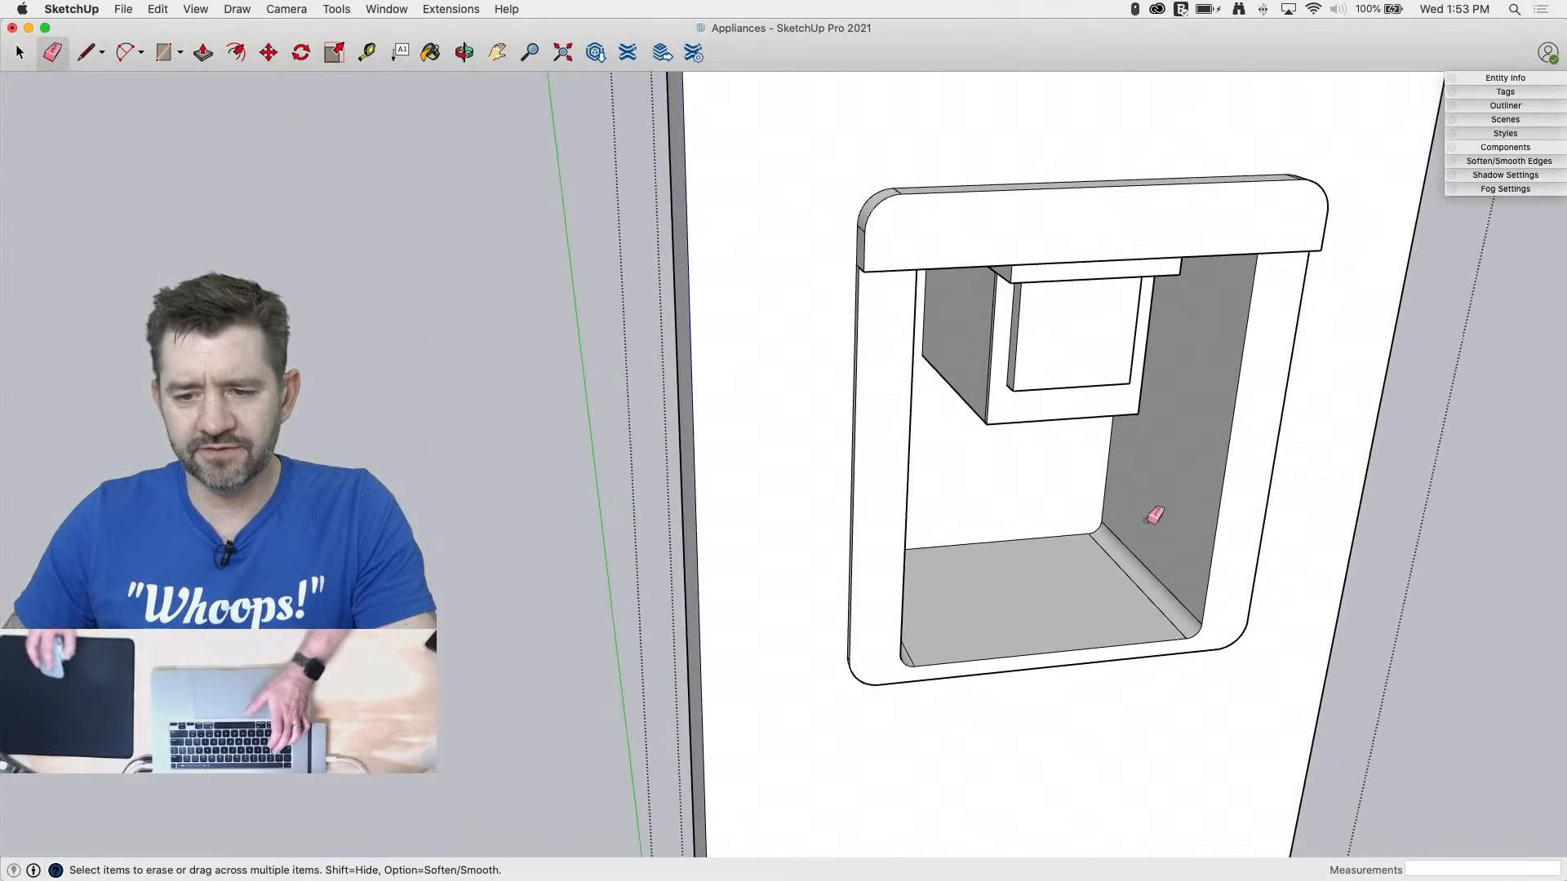
# Step: Pull the back face of the dispenser recess forward about 1 1/4"
pyautogui.moveTo(1154, 517)
pyautogui.mouseDown(button='middle')
pyautogui.moveTo(962, 206)
pyautogui.moveTo(734, 223)
pyautogui.moveTo(923, 298)
pyautogui.mouseUp(button='middle')
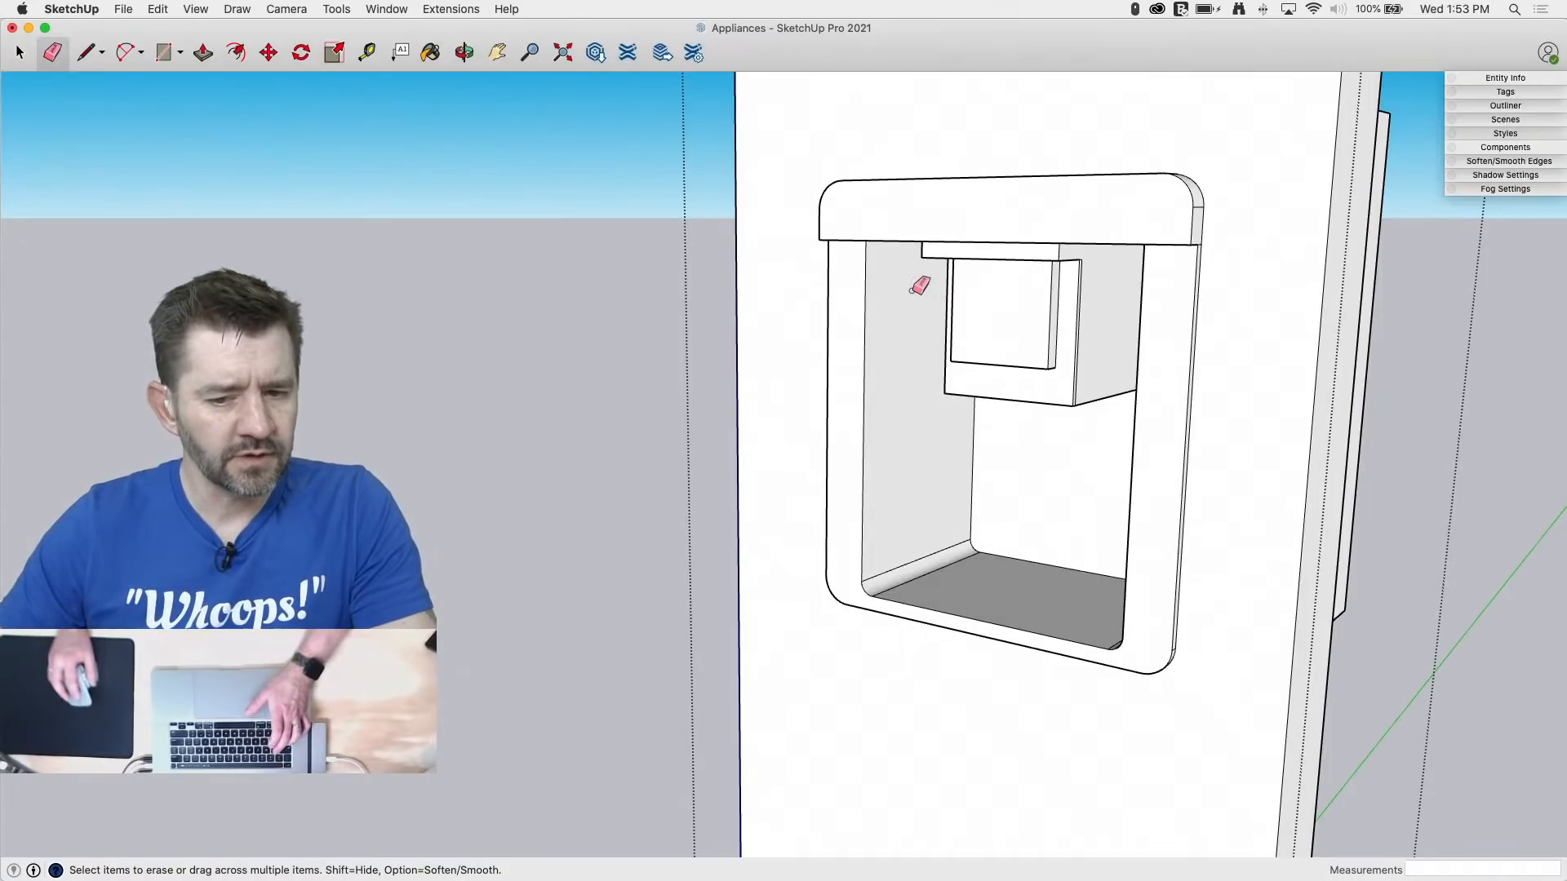
pyautogui.moveTo(1104, 565)
pyautogui.mouseDown(button='middle')
pyautogui.moveTo(1007, 622)
pyautogui.moveTo(1069, 570)
pyautogui.mouseUp(button='middle')
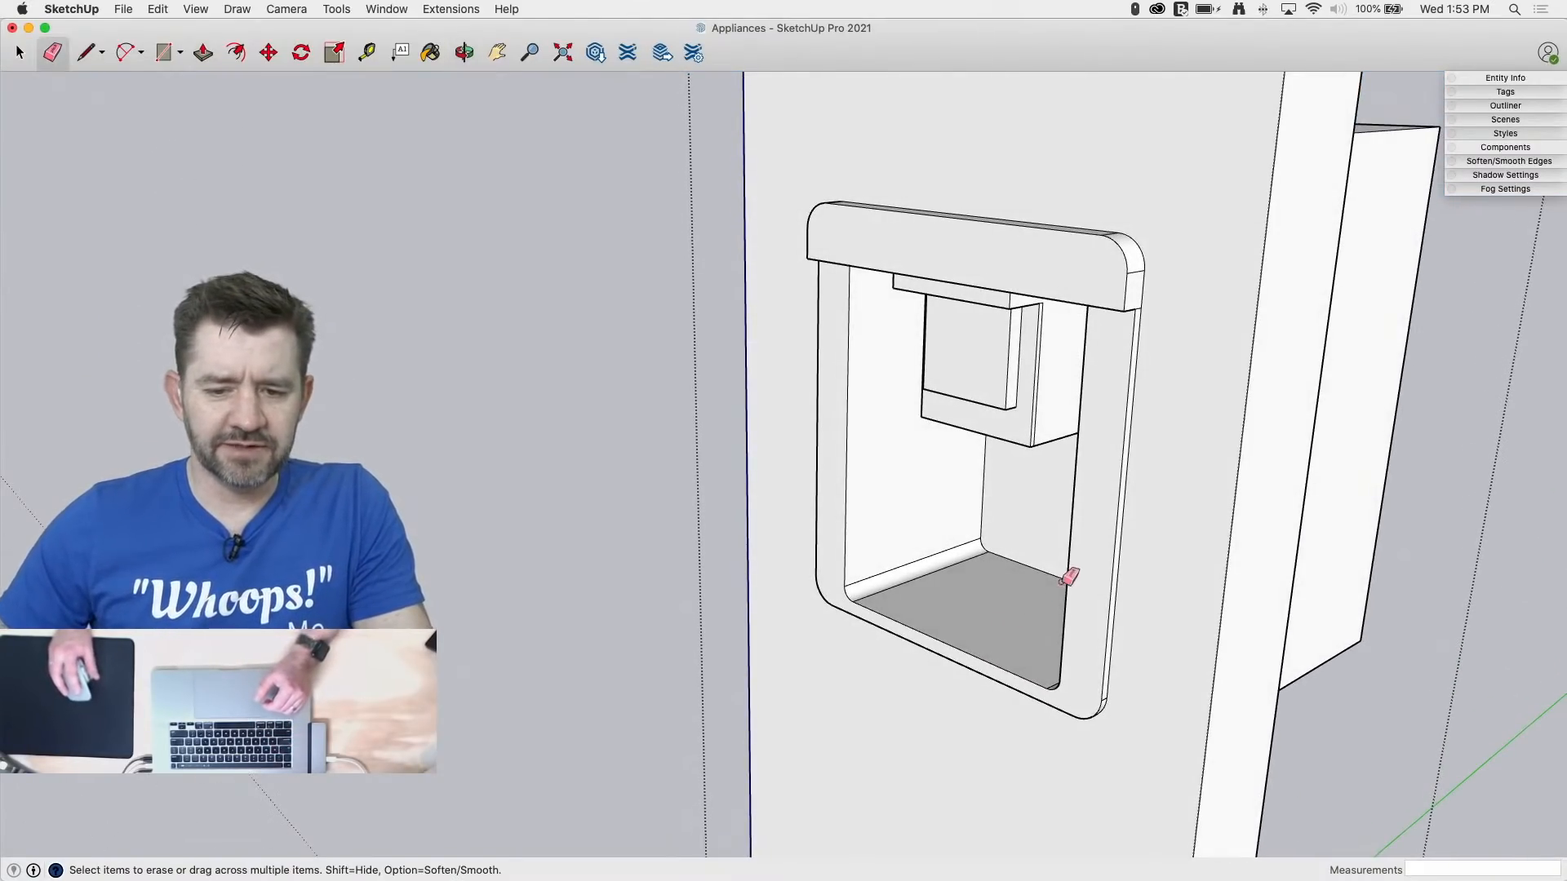
pyautogui.press('p')
pyautogui.click(1020, 563)
pyautogui.click(1060, 570)
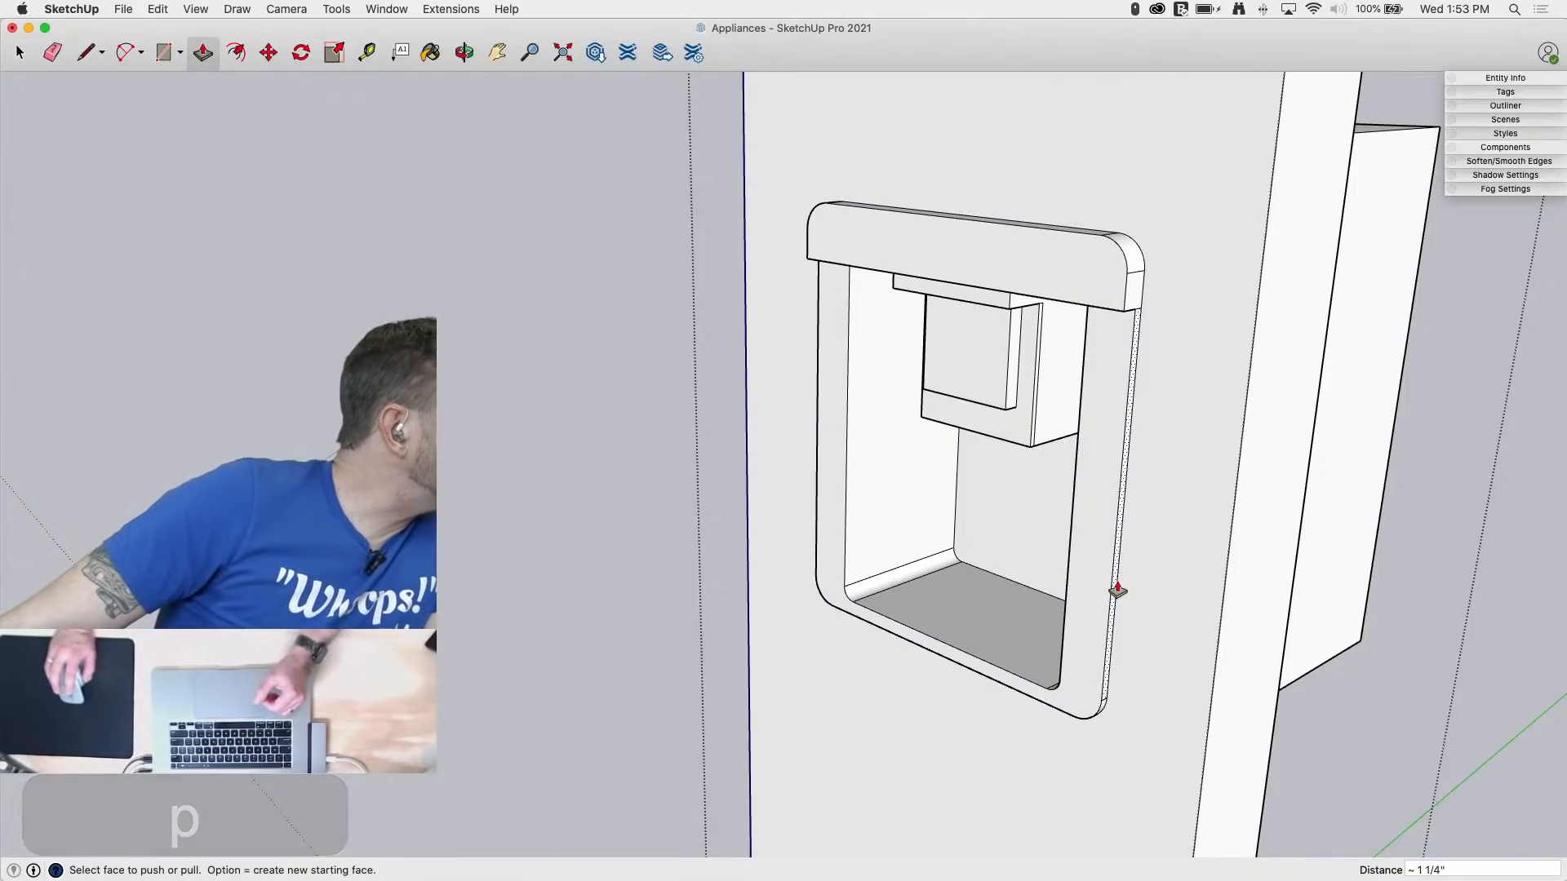
# Step: Push the square panel under the dispenser lip back about 4 3/16" and the frame face around it back about 1 5/8"
pyautogui.moveTo(1027, 464); pyautogui.dragTo(1007, 360, button='middle')
pyautogui.scroll(2, 1012, 351)
pyautogui.press('p')
pyautogui.moveTo(1005, 339); pyautogui.dragTo(1050, 467)
pyautogui.moveTo(918, 388); pyautogui.dragTo(1026, 512)
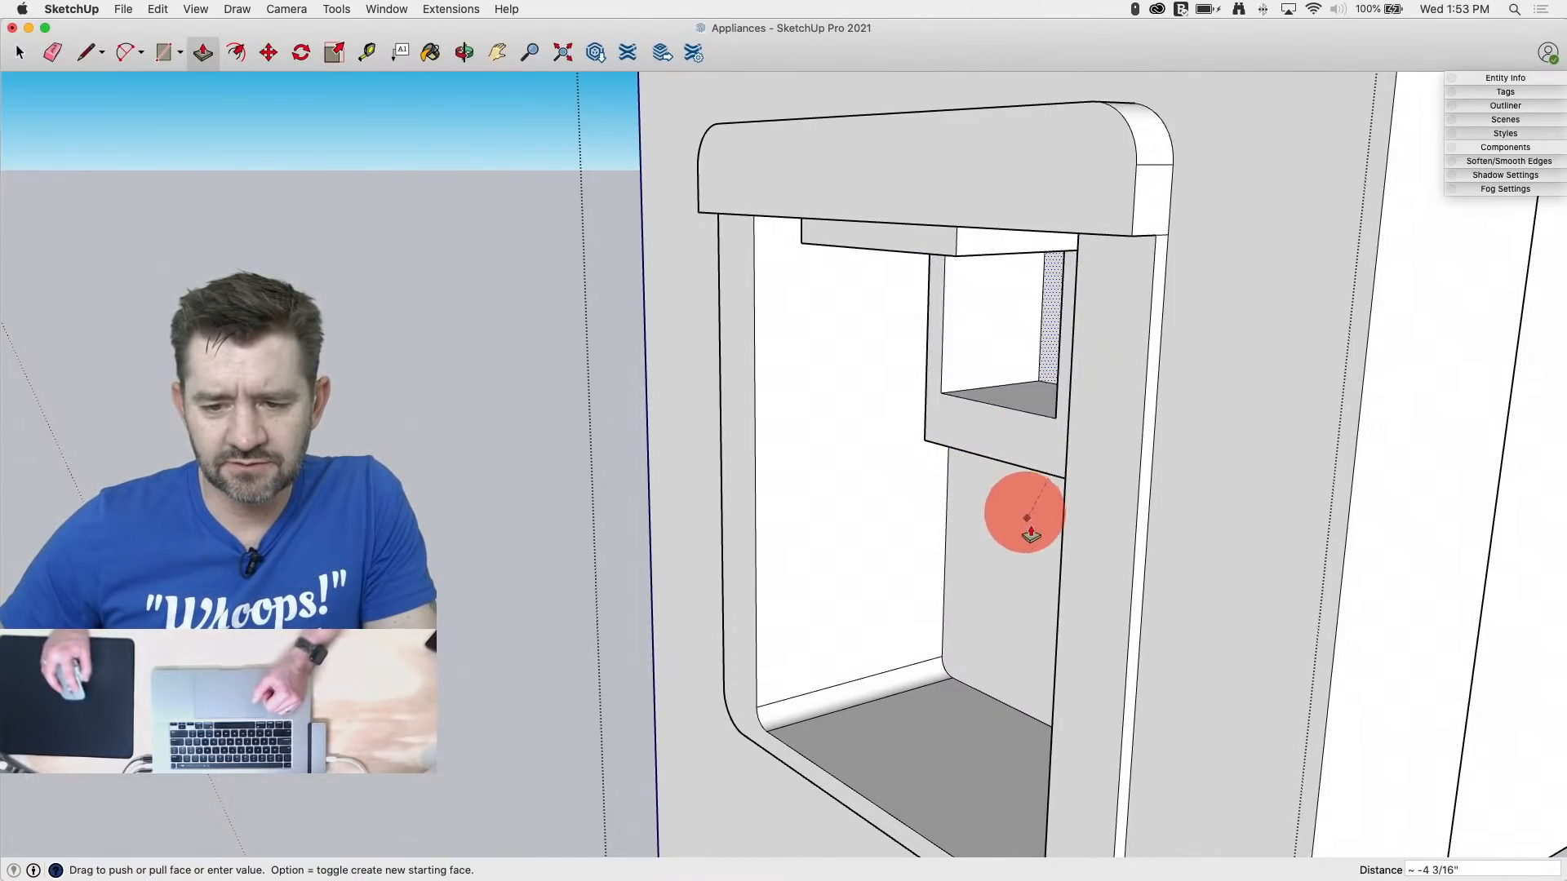
pyautogui.moveTo(1032, 534); pyautogui.dragTo(1042, 416, button='middle')
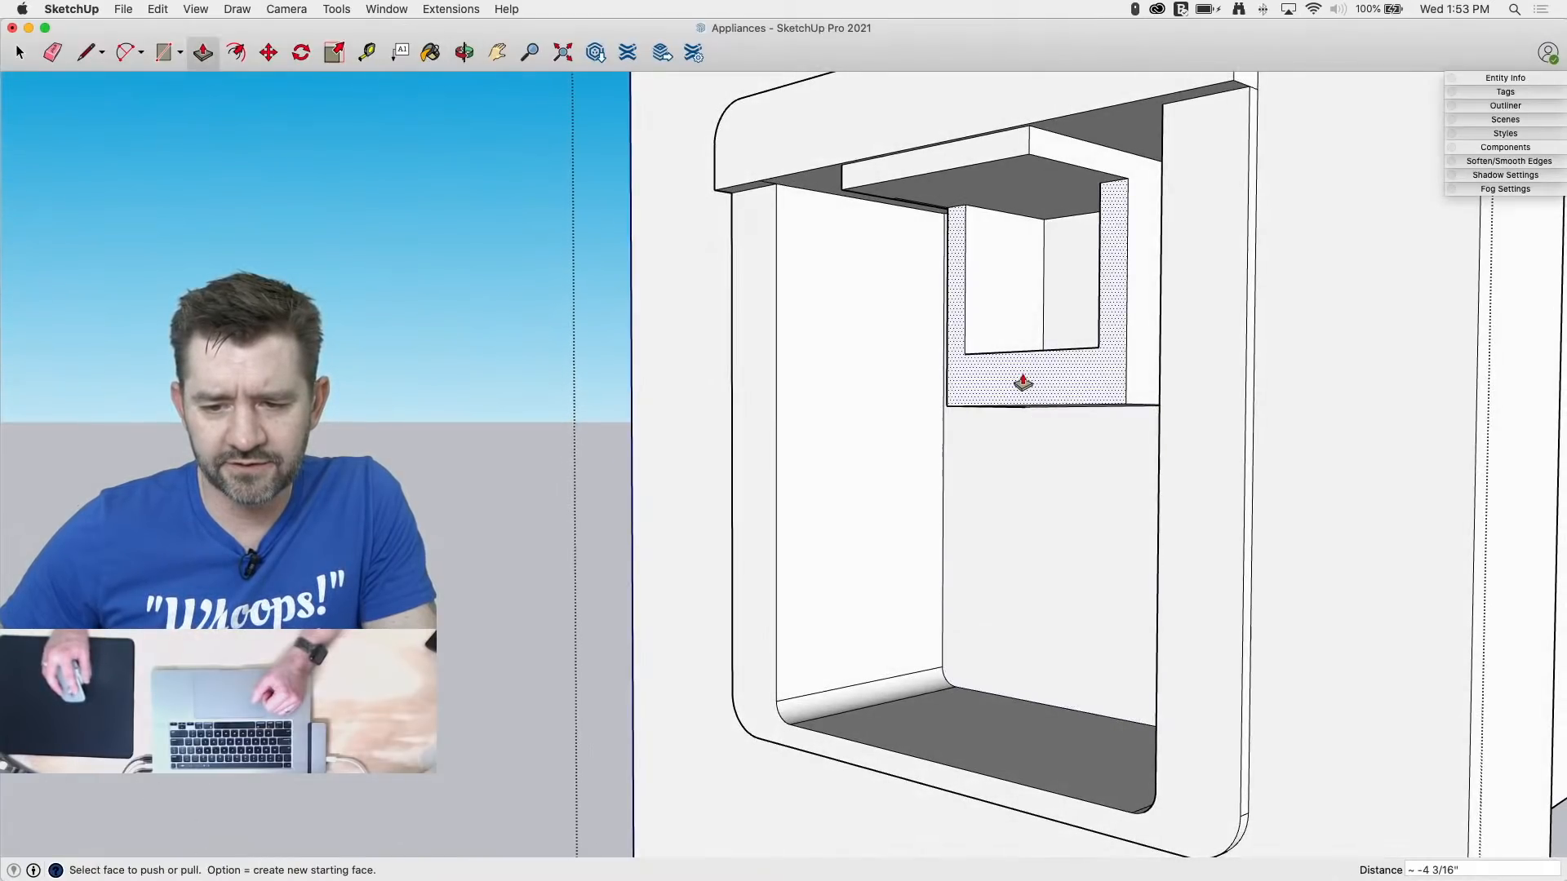
pyautogui.moveTo(1017, 476); pyautogui.dragTo(1080, 403)
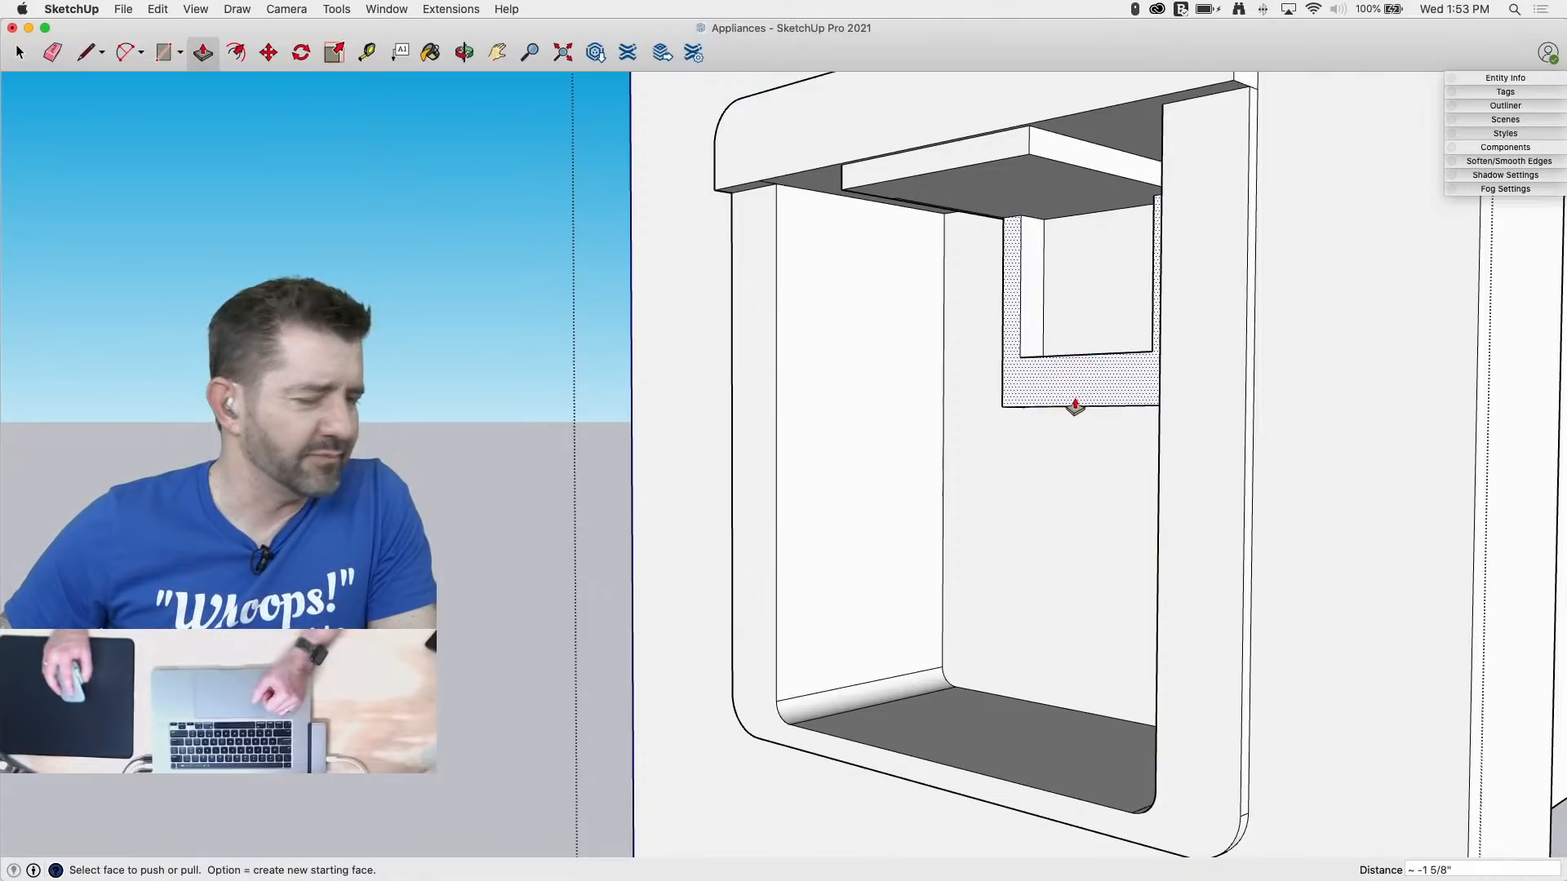
# Step: Push the dispenser header's front face back about 5/16" and another 3/16", and set back the front of the lip below it
pyautogui.moveTo(1074, 405); pyautogui.dragTo(761, 441, button='middle')
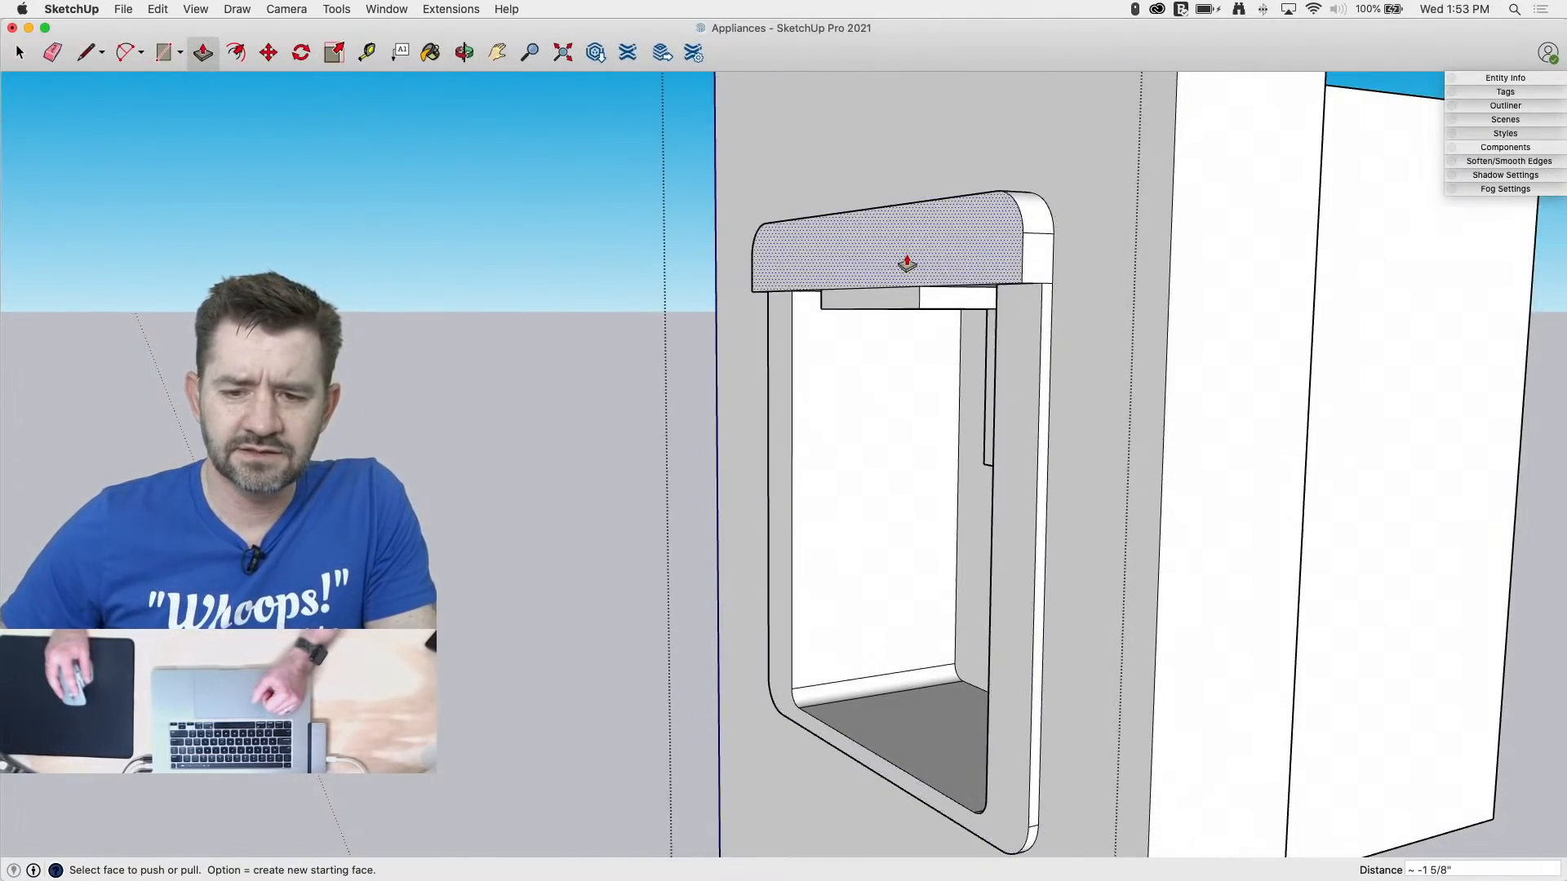
pyautogui.moveTo(909, 258)
pyautogui.mouseDown()
pyautogui.moveTo(977, 257)
pyautogui.moveTo(918, 254)
pyautogui.moveTo(934, 245)
pyautogui.mouseUp()
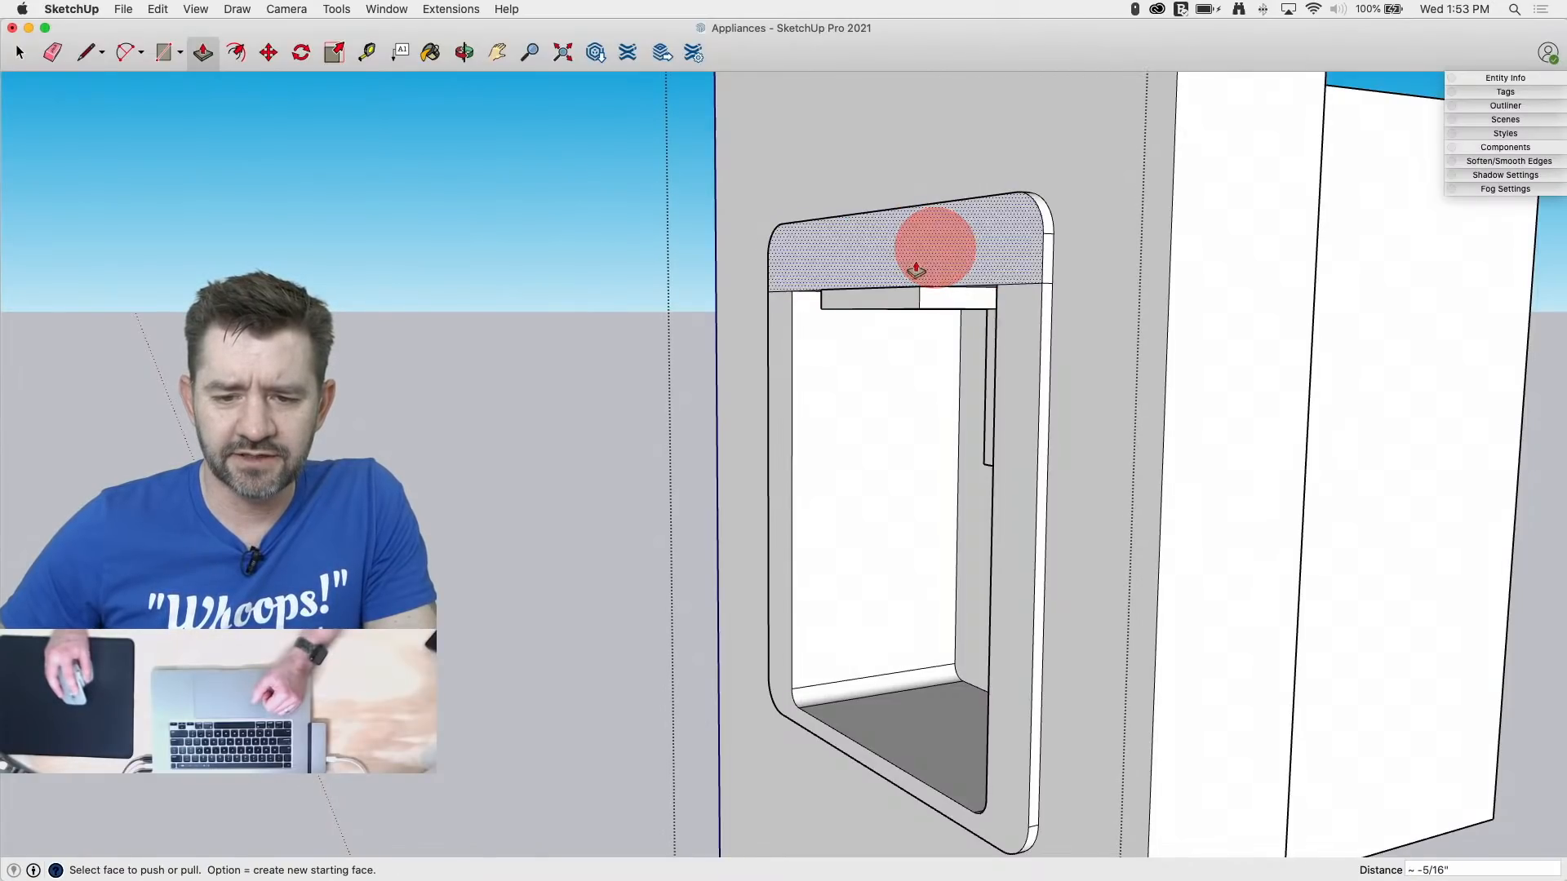
pyautogui.moveTo(878, 304); pyautogui.dragTo(875, 252)
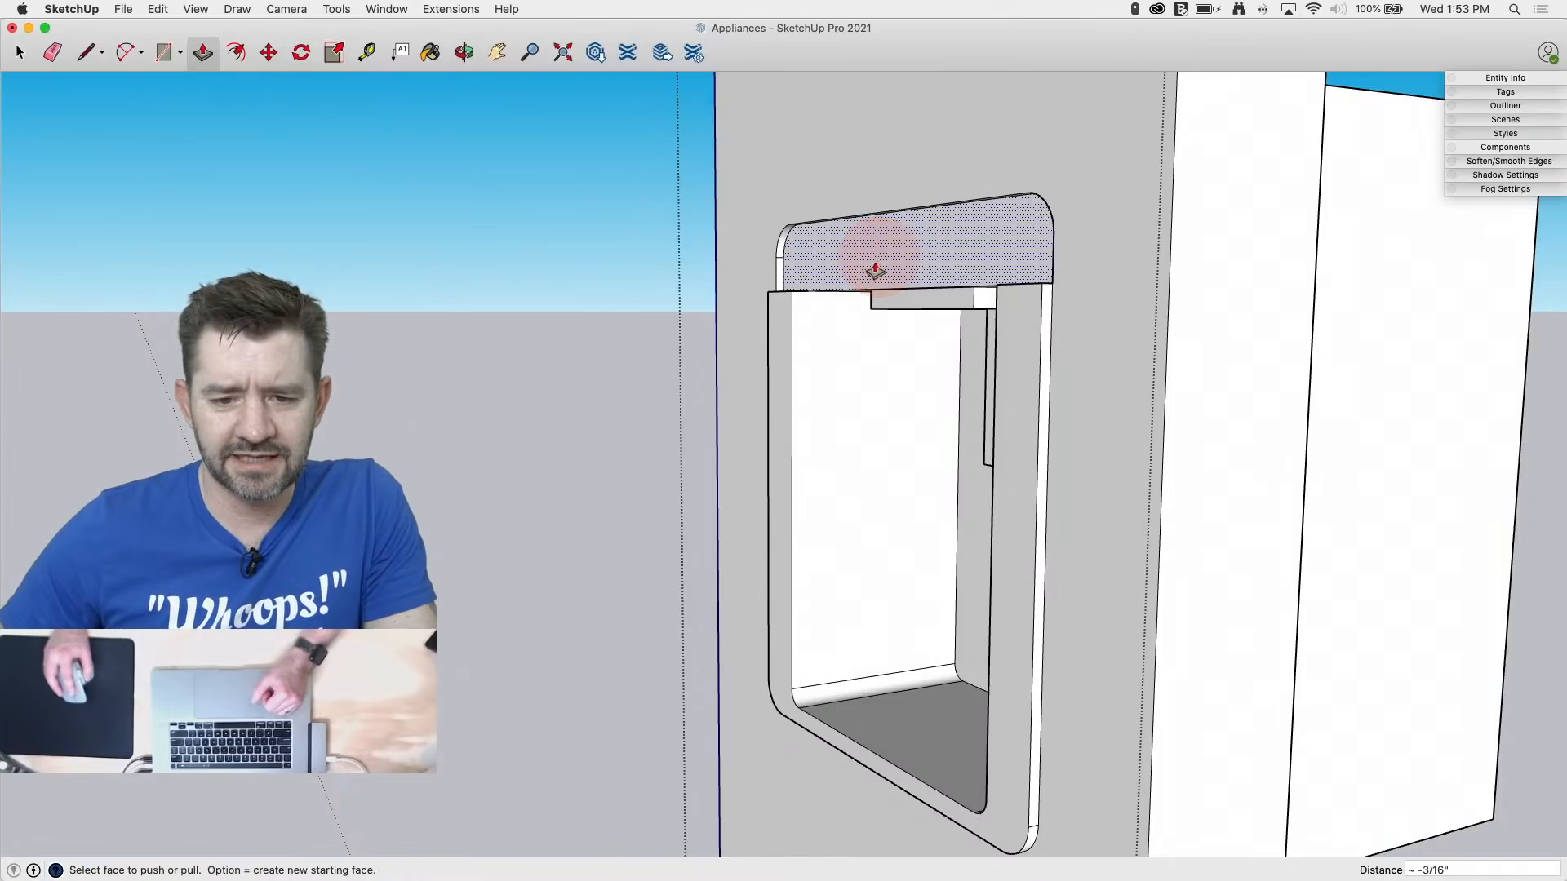
# Step: Try to move the recess opening's left front edge and lower corner arc outward about 1 1/16", and undo the move
pyautogui.moveTo(875, 252); pyautogui.dragTo(1178, 504, button='middle')
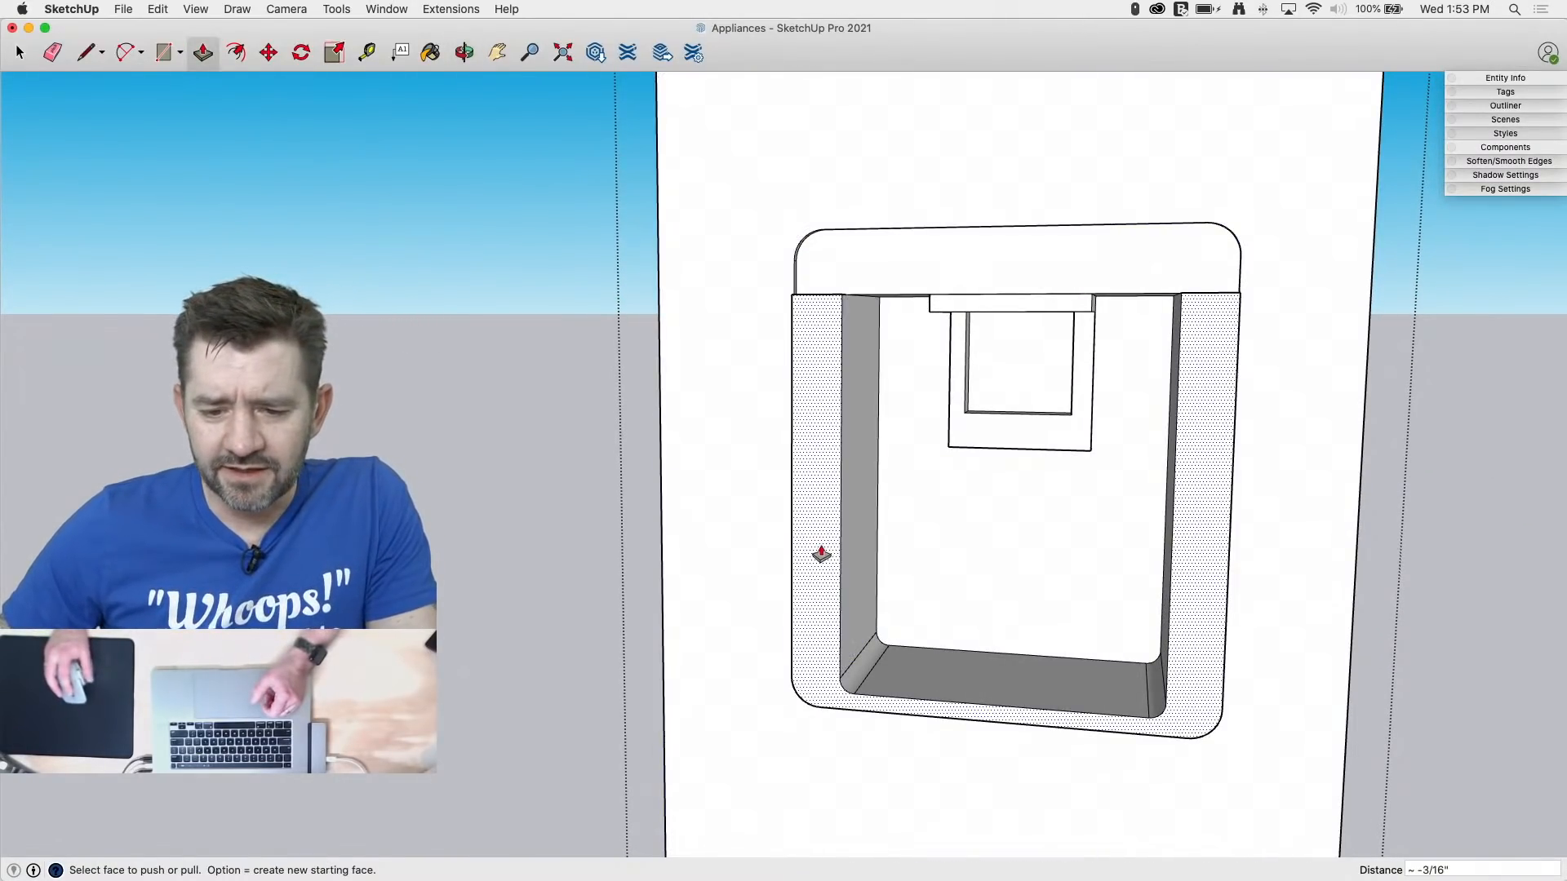
pyautogui.press('space')
pyautogui.scroll(3, 838, 626)
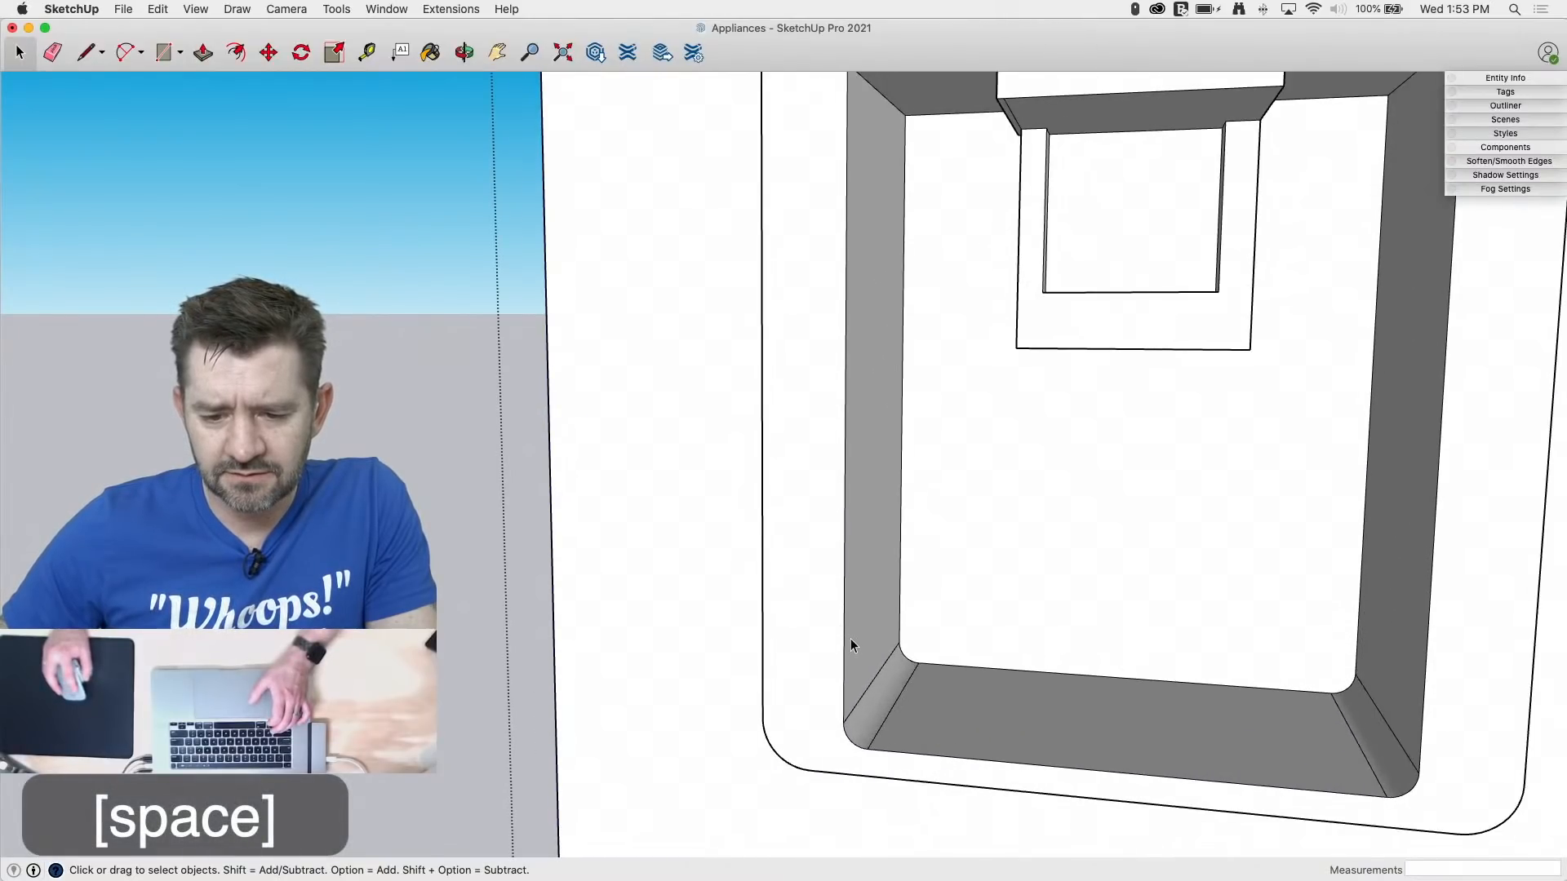
pyautogui.click(843, 640)
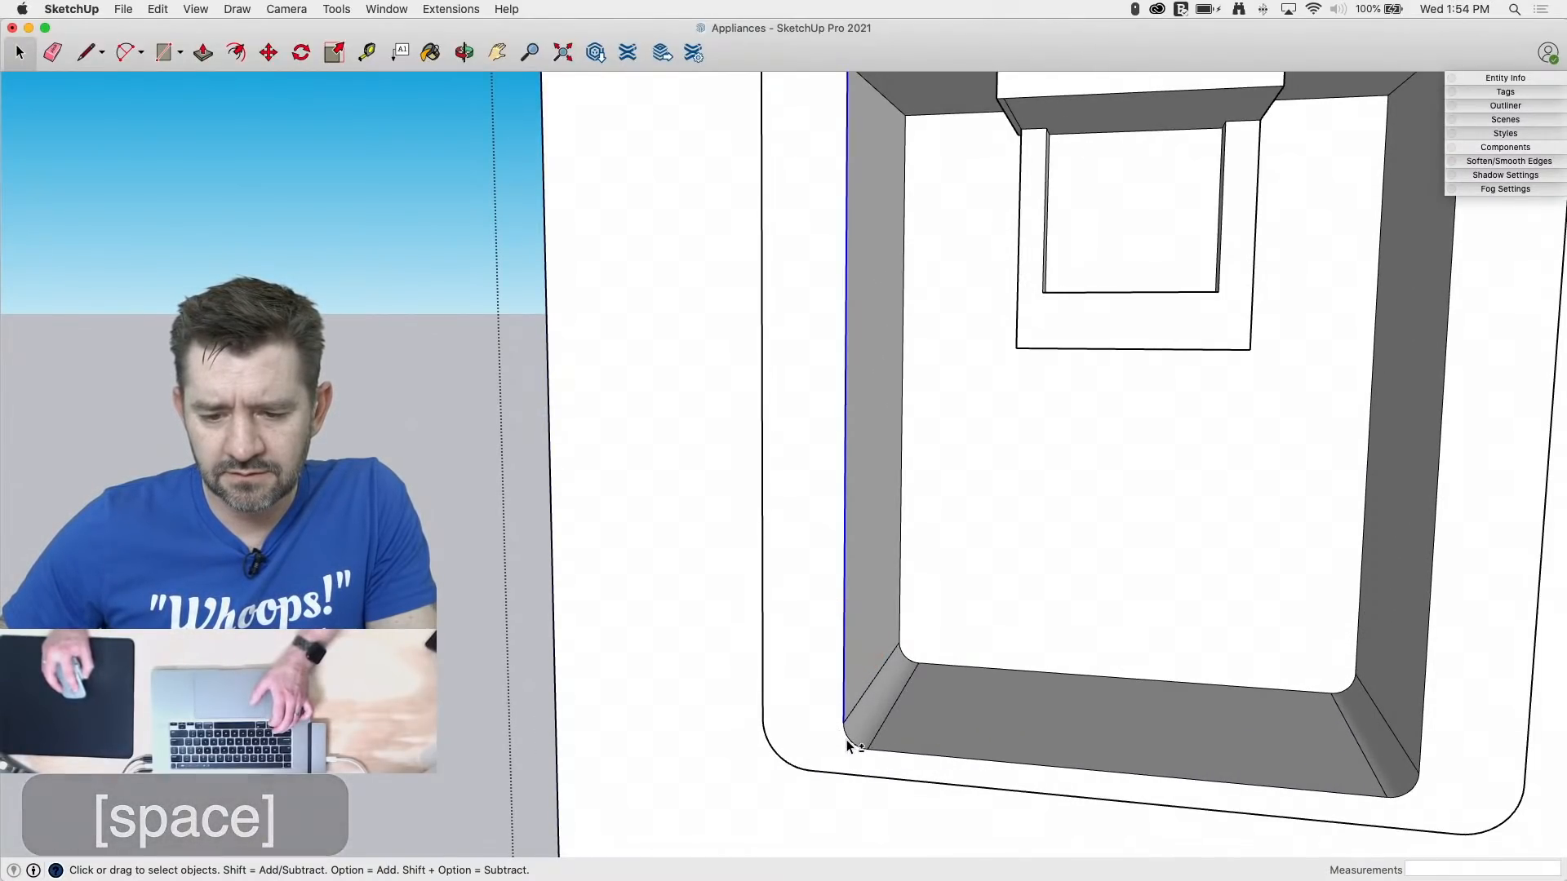
pyautogui.keyDown('shift'); pyautogui.click(850, 742); pyautogui.keyUp('shift')
pyautogui.press('m')
pyautogui.click(841, 676)
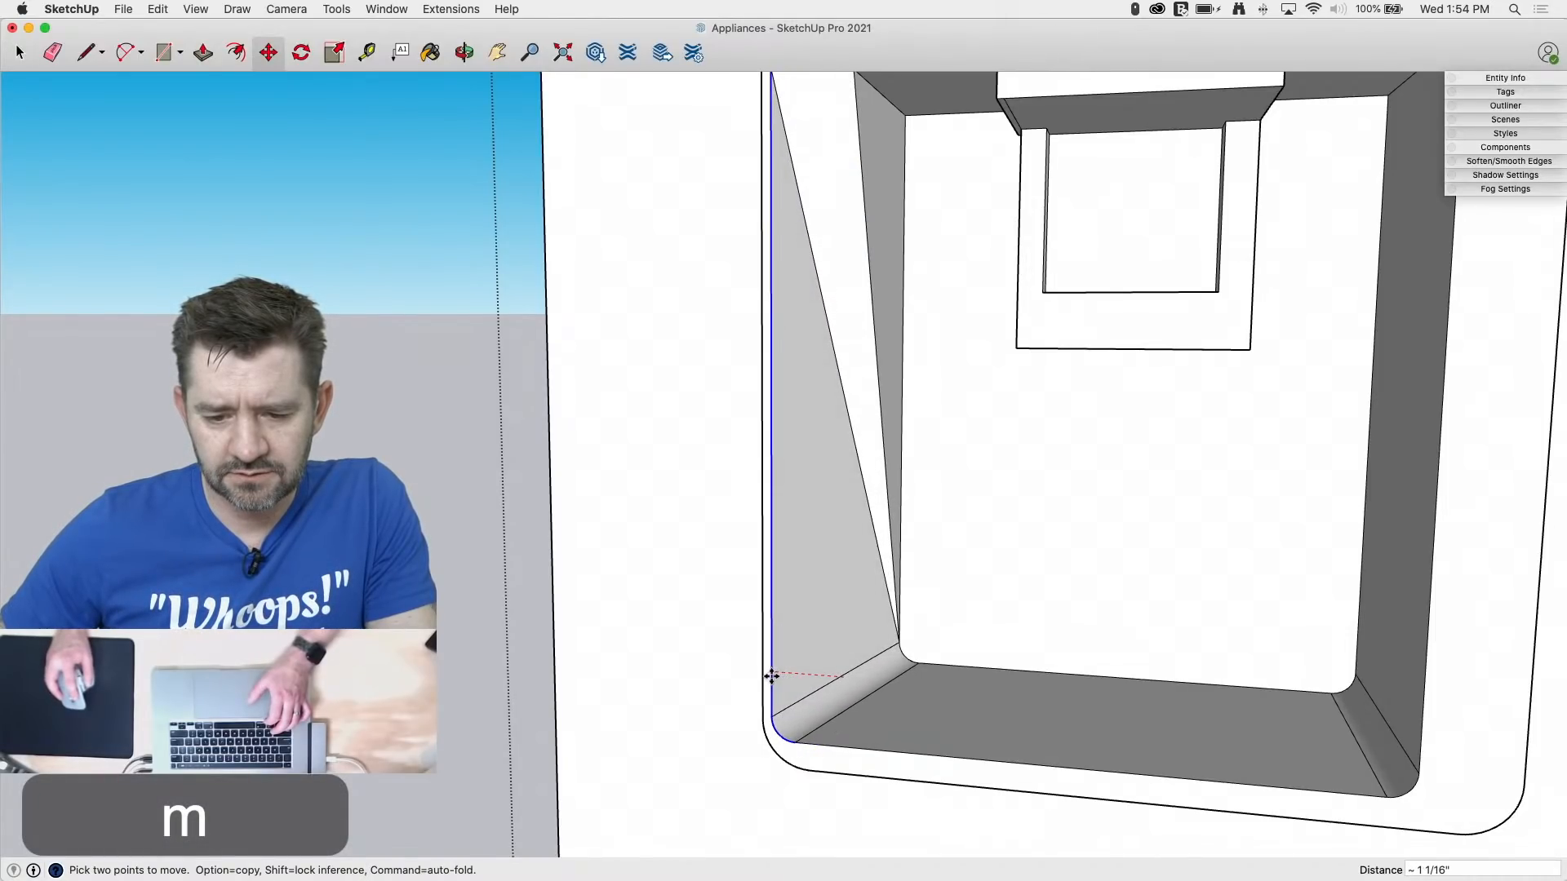
pyautogui.click(771, 676)
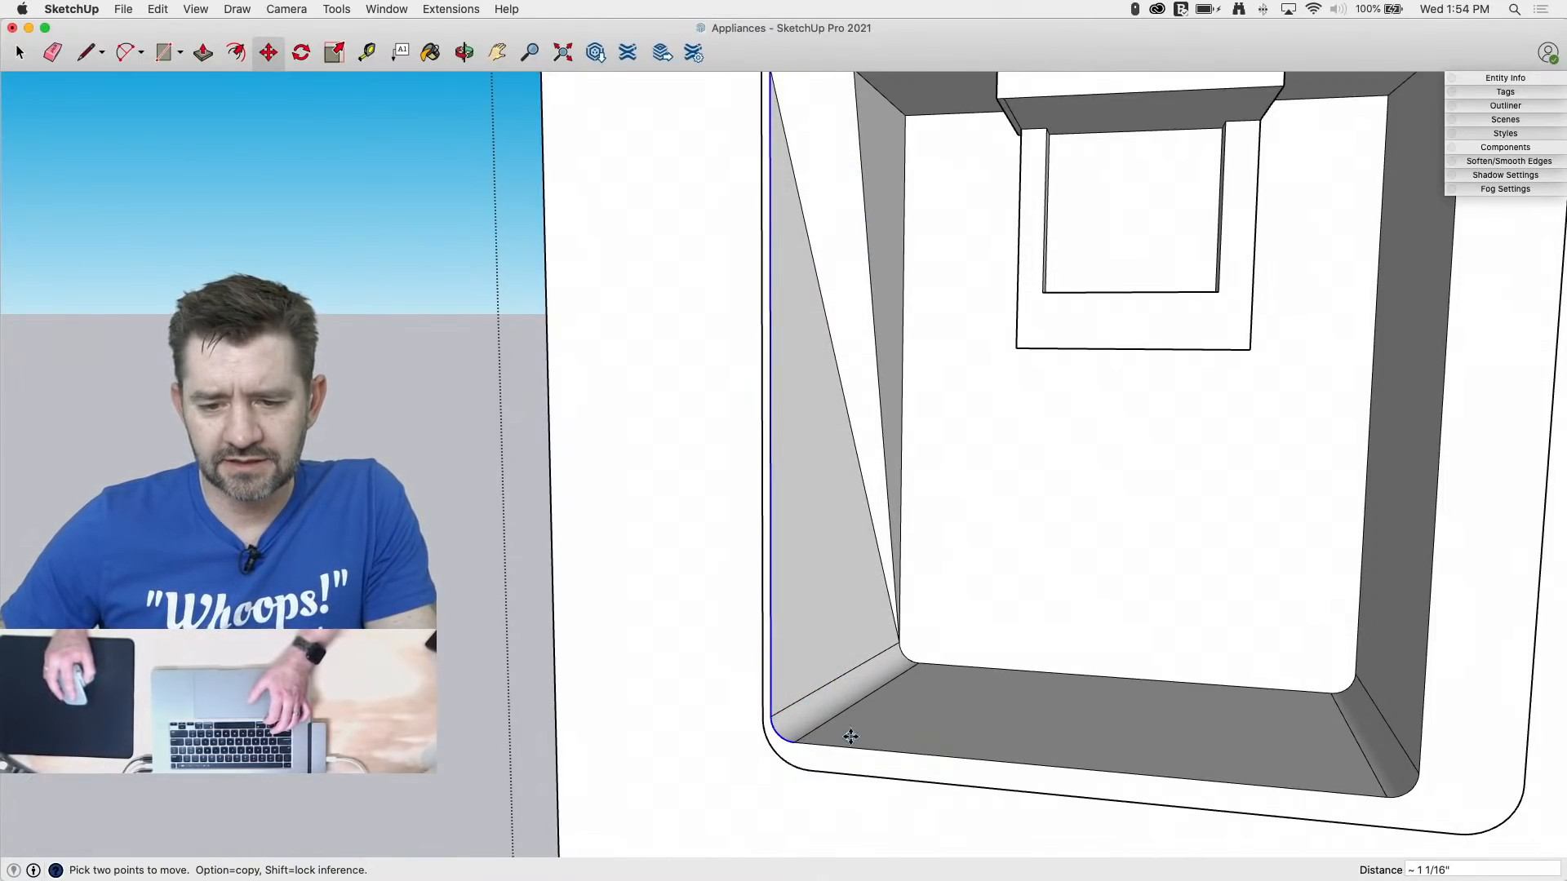
pyautogui.scroll(-6, 851, 737)
pyautogui.moveTo(798, 776); pyautogui.dragTo(1077, 647, button='middle')
pyautogui.scroll(6, 805, 378)
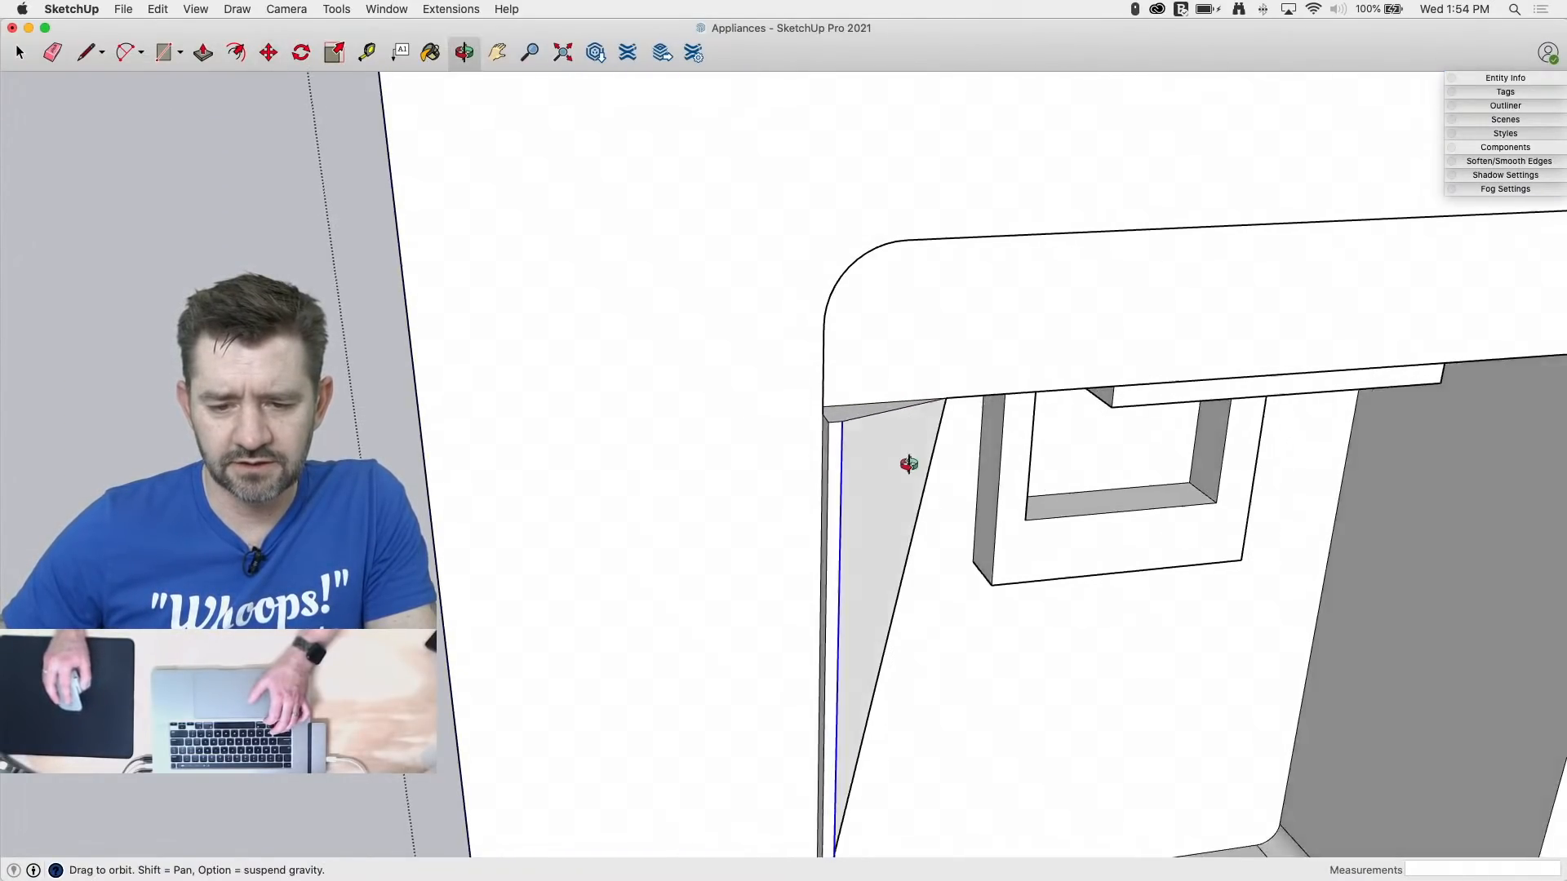
pyautogui.moveTo(908, 464); pyautogui.dragTo(1007, 452, button='middle')
pyautogui.press('super+z')
# Step: Push the front face of the frame around the recess back about 3/16" until it is flush with the header
pyautogui.press('p')
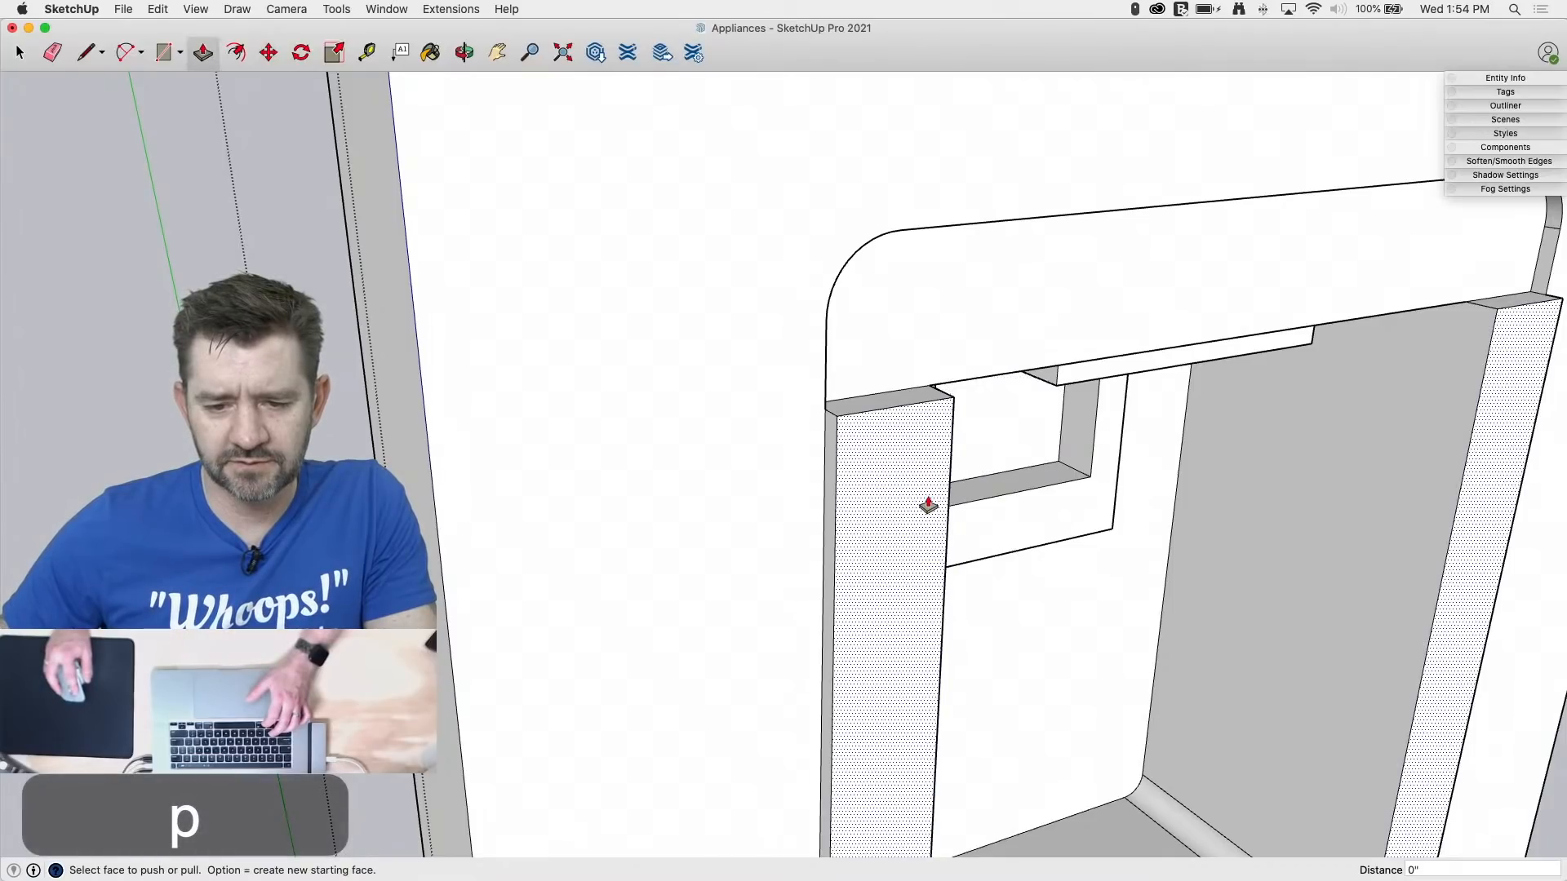
pyautogui.moveTo(895, 484); pyautogui.dragTo(815, 489)
pyautogui.moveTo(973, 517); pyautogui.dragTo(716, 484, button='middle')
pyautogui.scroll(-5, 717, 433)
pyautogui.scroll(2, 700, 665)
pyautogui.scroll(2, 700, 675)
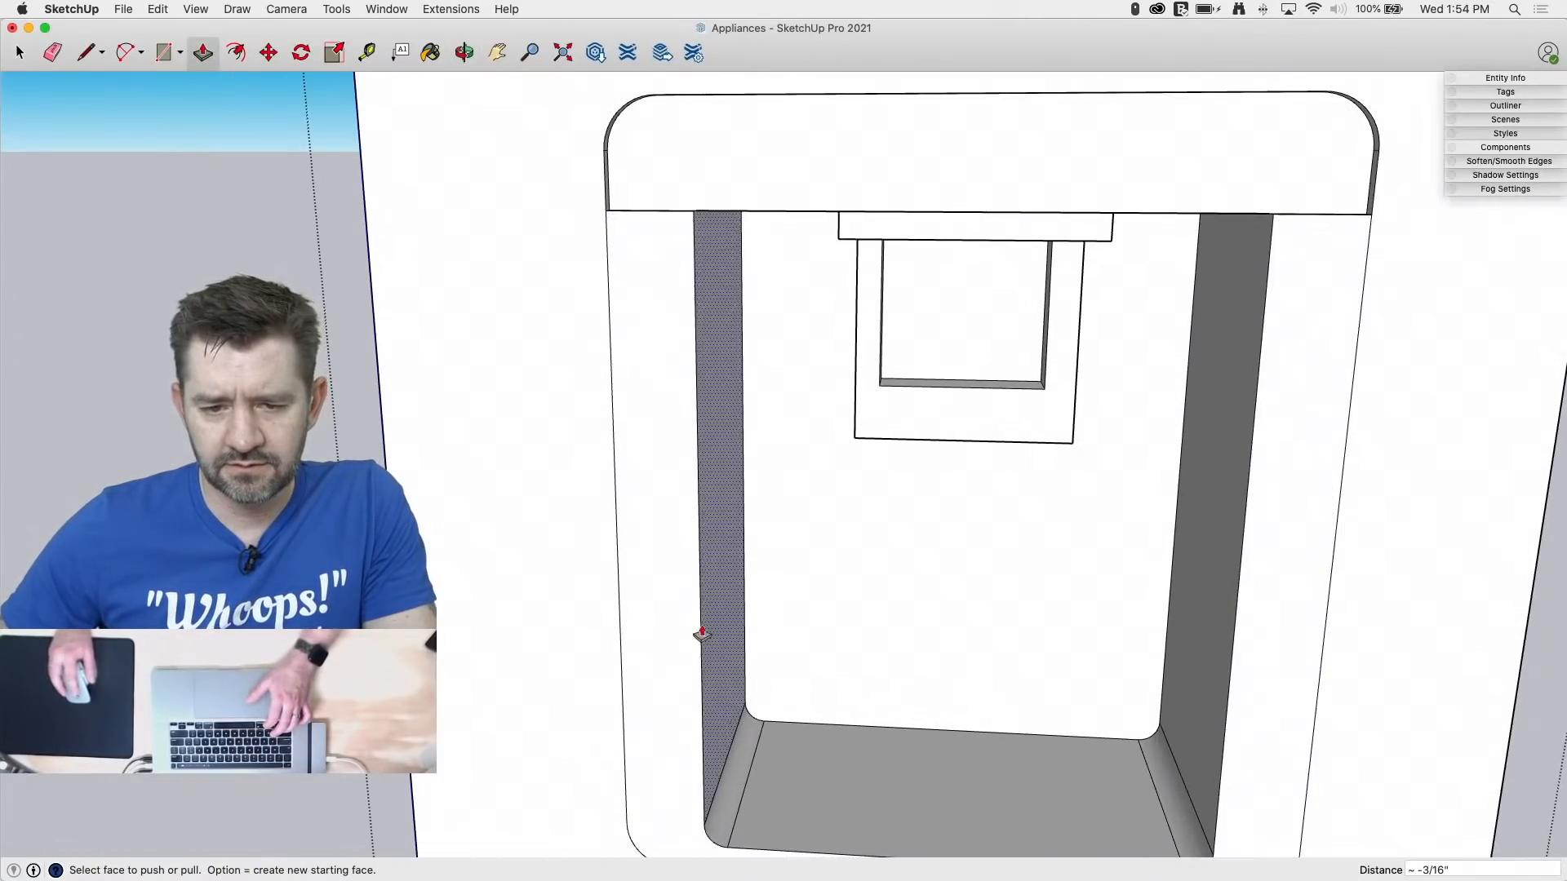
# Step: Move the recess opening's left front edge and lower corner arc outward about 1 1/16" to flare the left wall
pyautogui.moveTo(699, 636); pyautogui.dragTo(629, 335, button='middle')
pyautogui.moveTo(1268, 285)
pyautogui.mouseDown()
pyautogui.moveTo(1295, 269)
pyautogui.moveTo(1384, 272)
pyautogui.moveTo(1388, 395)
pyautogui.moveTo(1274, 310)
pyautogui.mouseUp()
pyautogui.moveTo(1274, 310); pyautogui.dragTo(1074, 454, button='middle')
pyautogui.press('space')
pyautogui.click(790, 448)
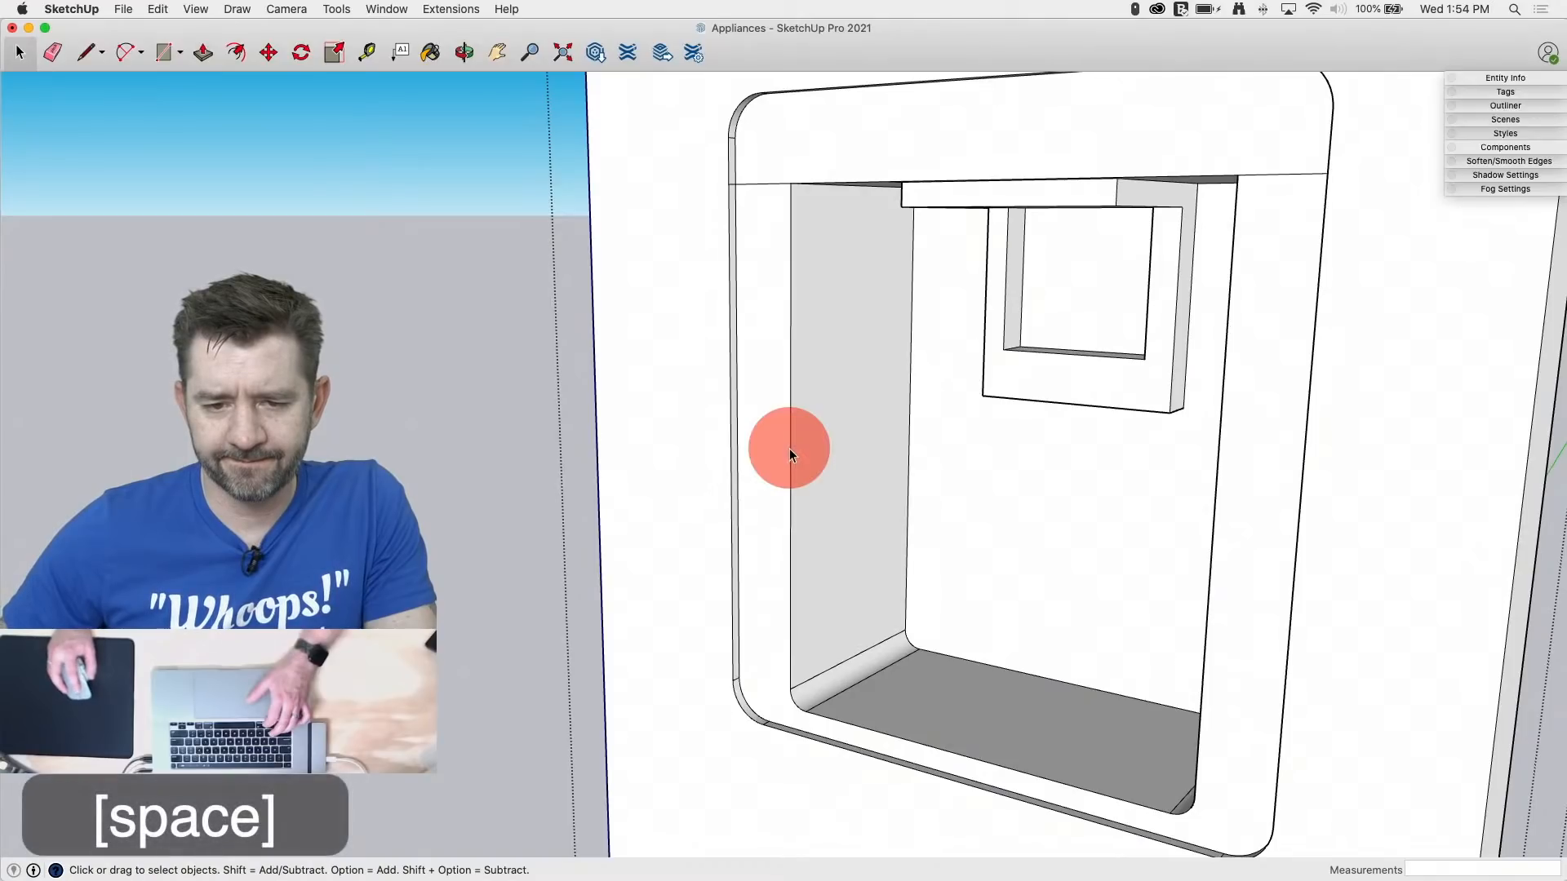
pyautogui.keyDown('shift'); pyautogui.click(794, 703); pyautogui.keyUp('shift')
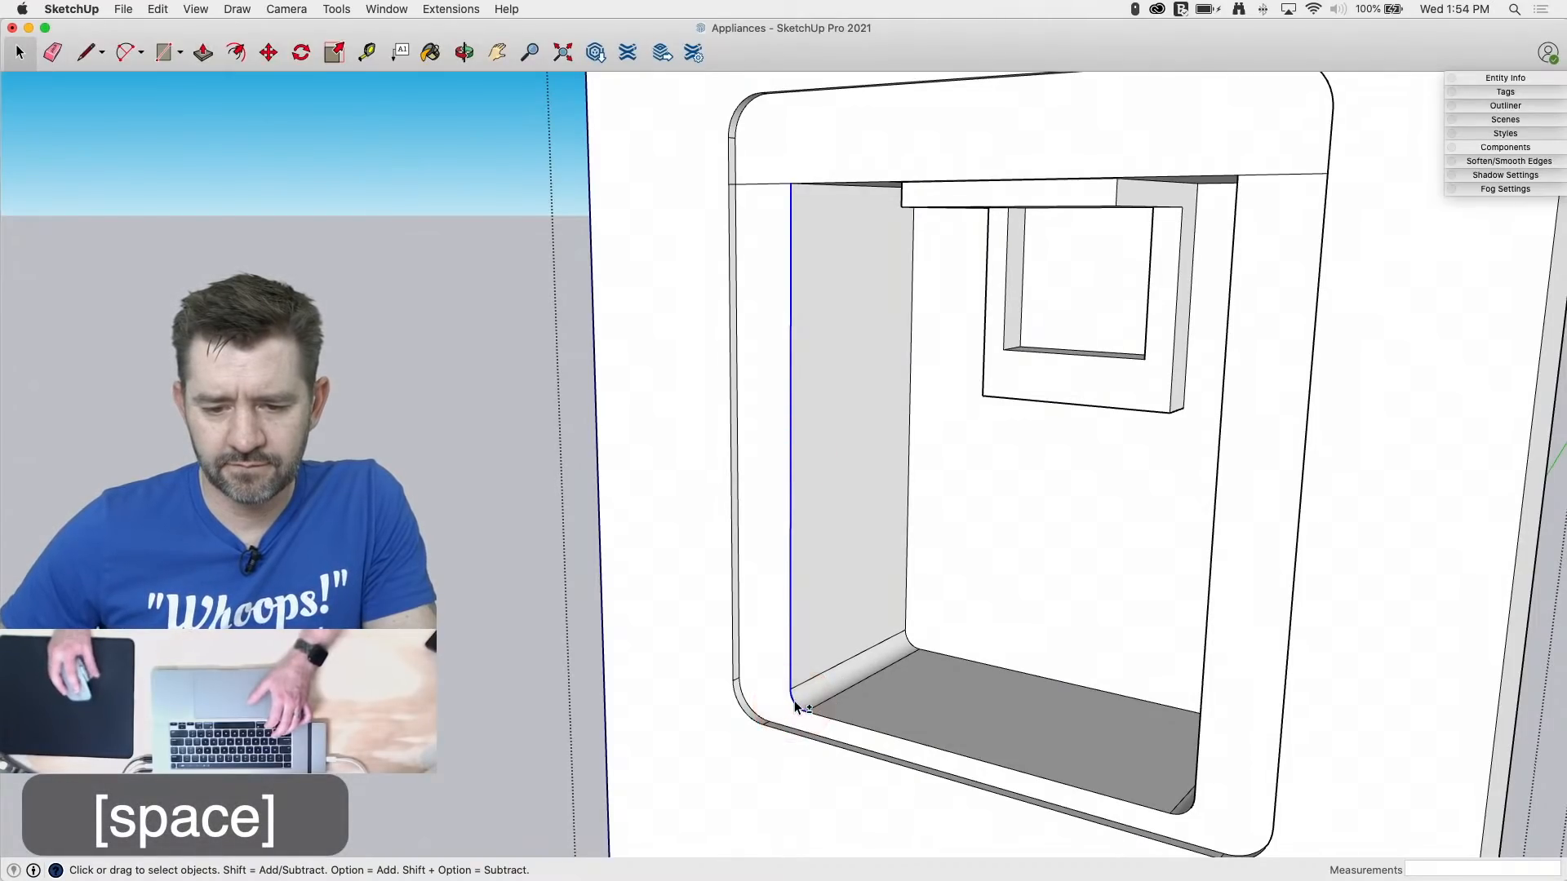
pyautogui.press('m')
pyautogui.click(786, 188)
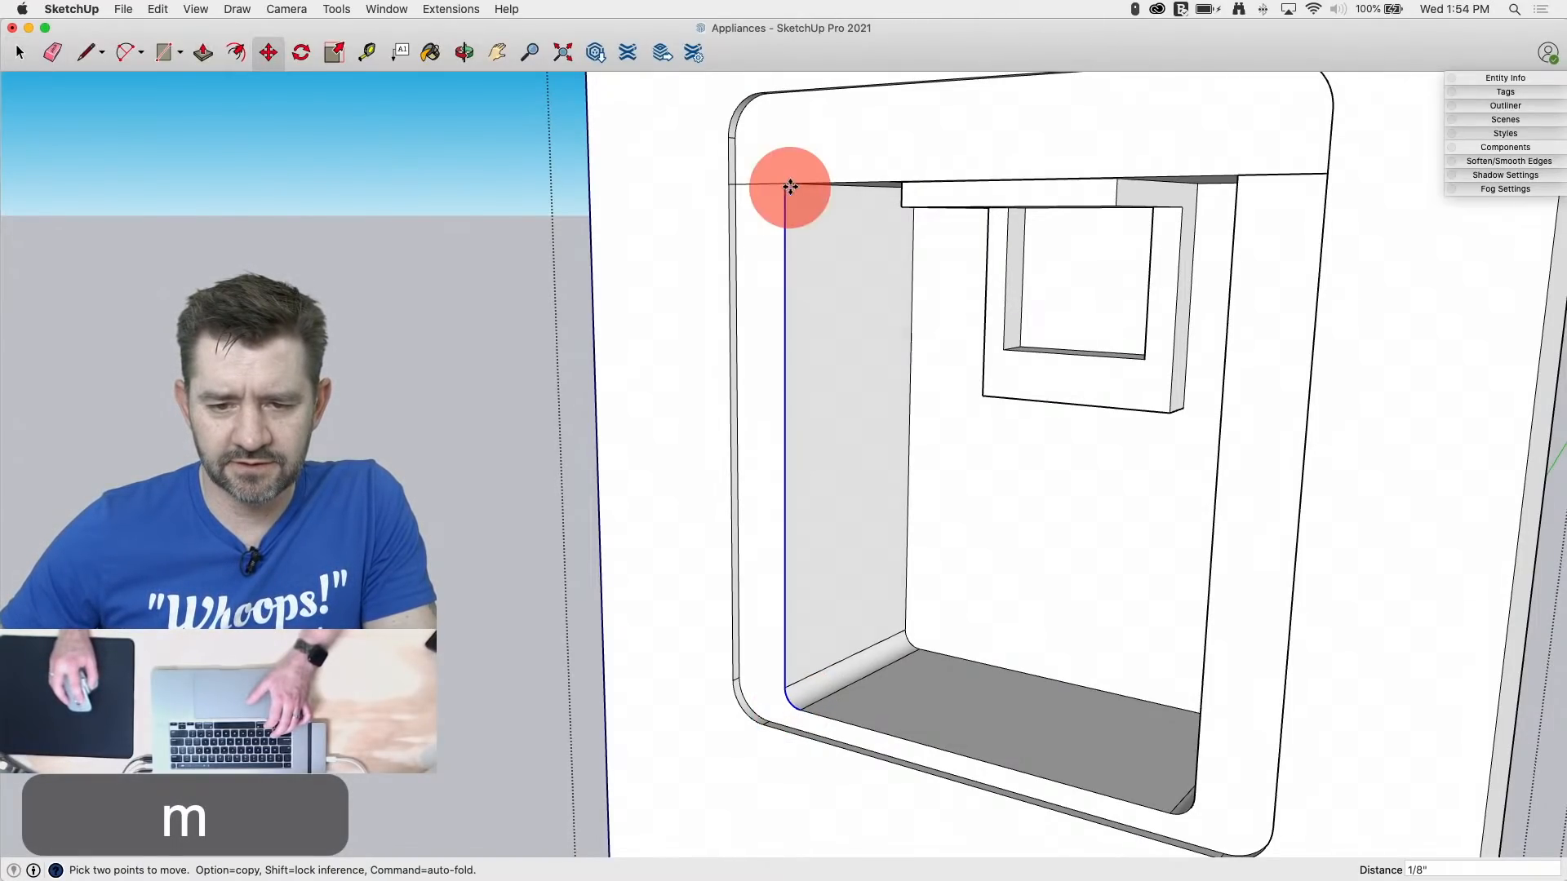
pyautogui.click(742, 186)
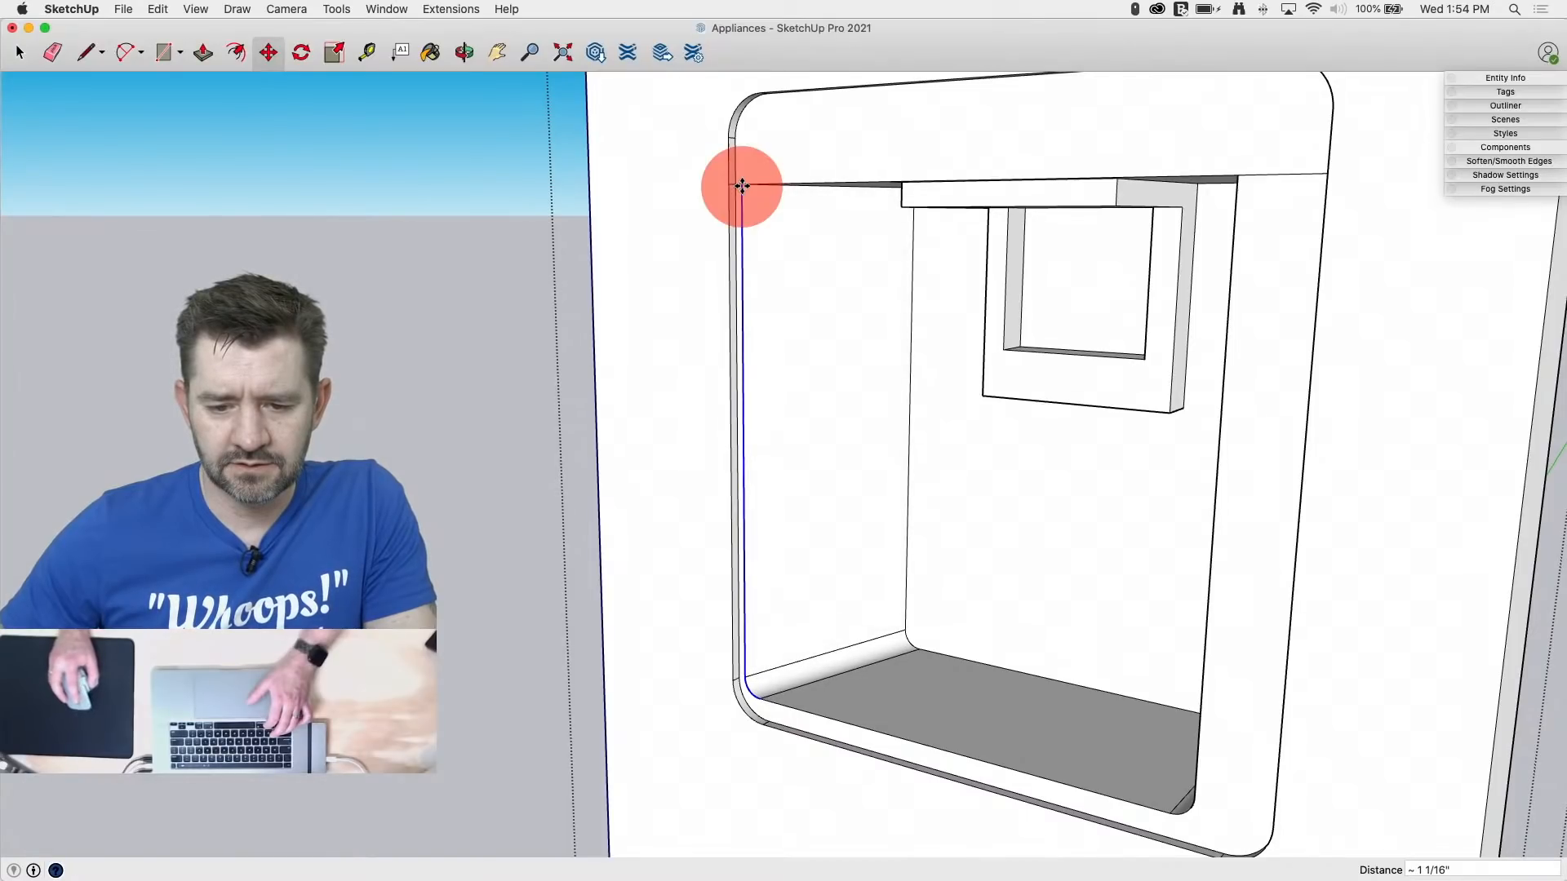
# Step: Move the recess opening's right front edge and lower corner arc outward, with a final adjustment of about 1/16", to flare the right wall
pyautogui.moveTo(857, 343); pyautogui.dragTo(1297, 557, button='middle')
pyautogui.press('space')
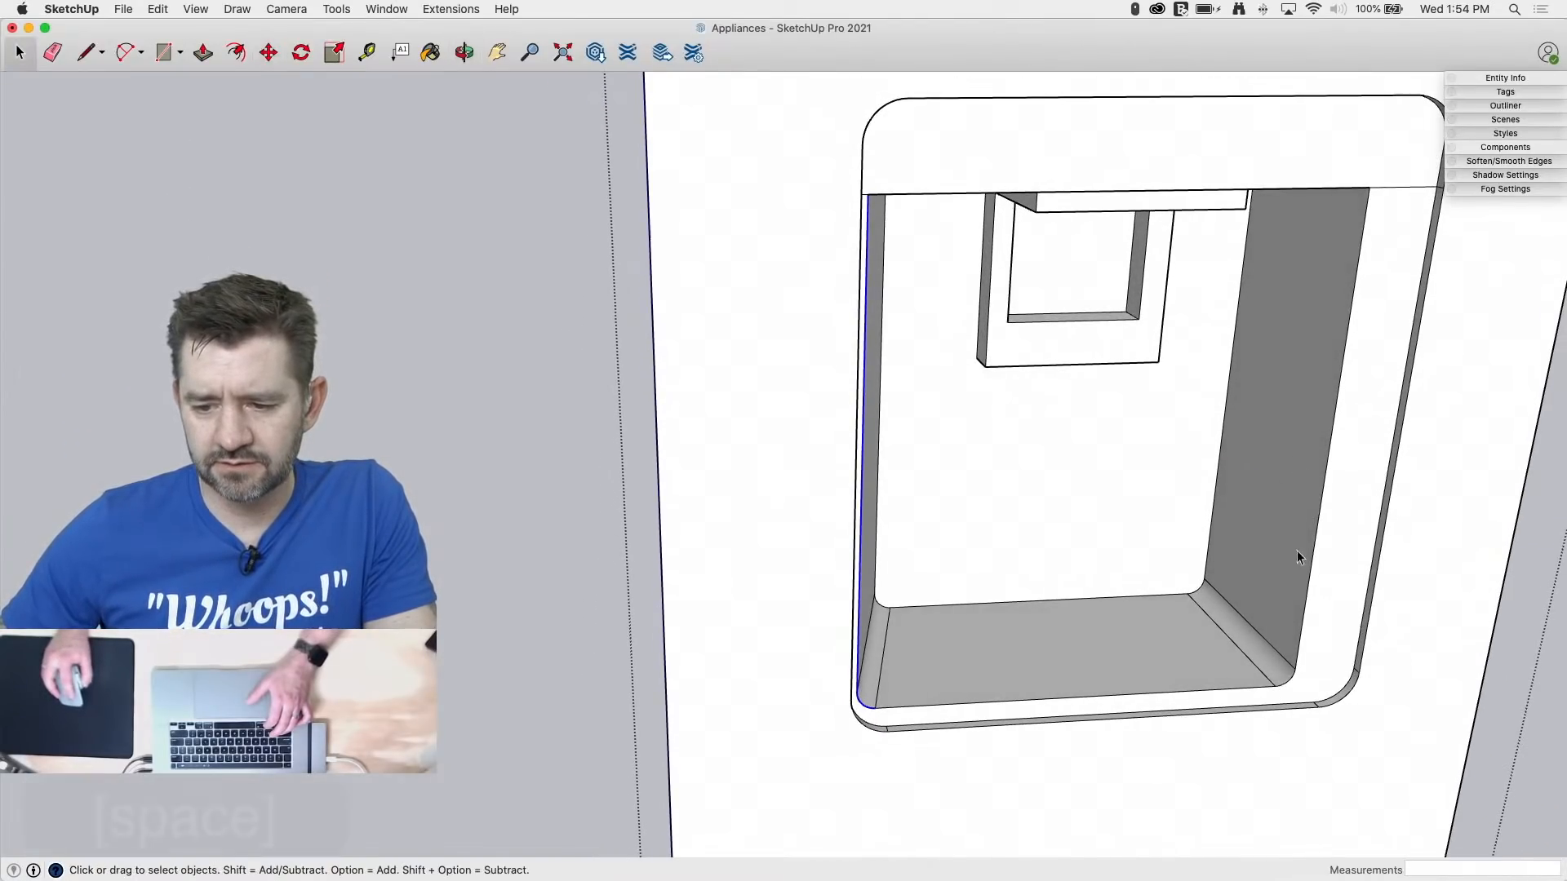
pyautogui.click(1289, 682)
pyautogui.keyDown('shift'); pyautogui.click(1303, 640); pyautogui.keyUp('shift')
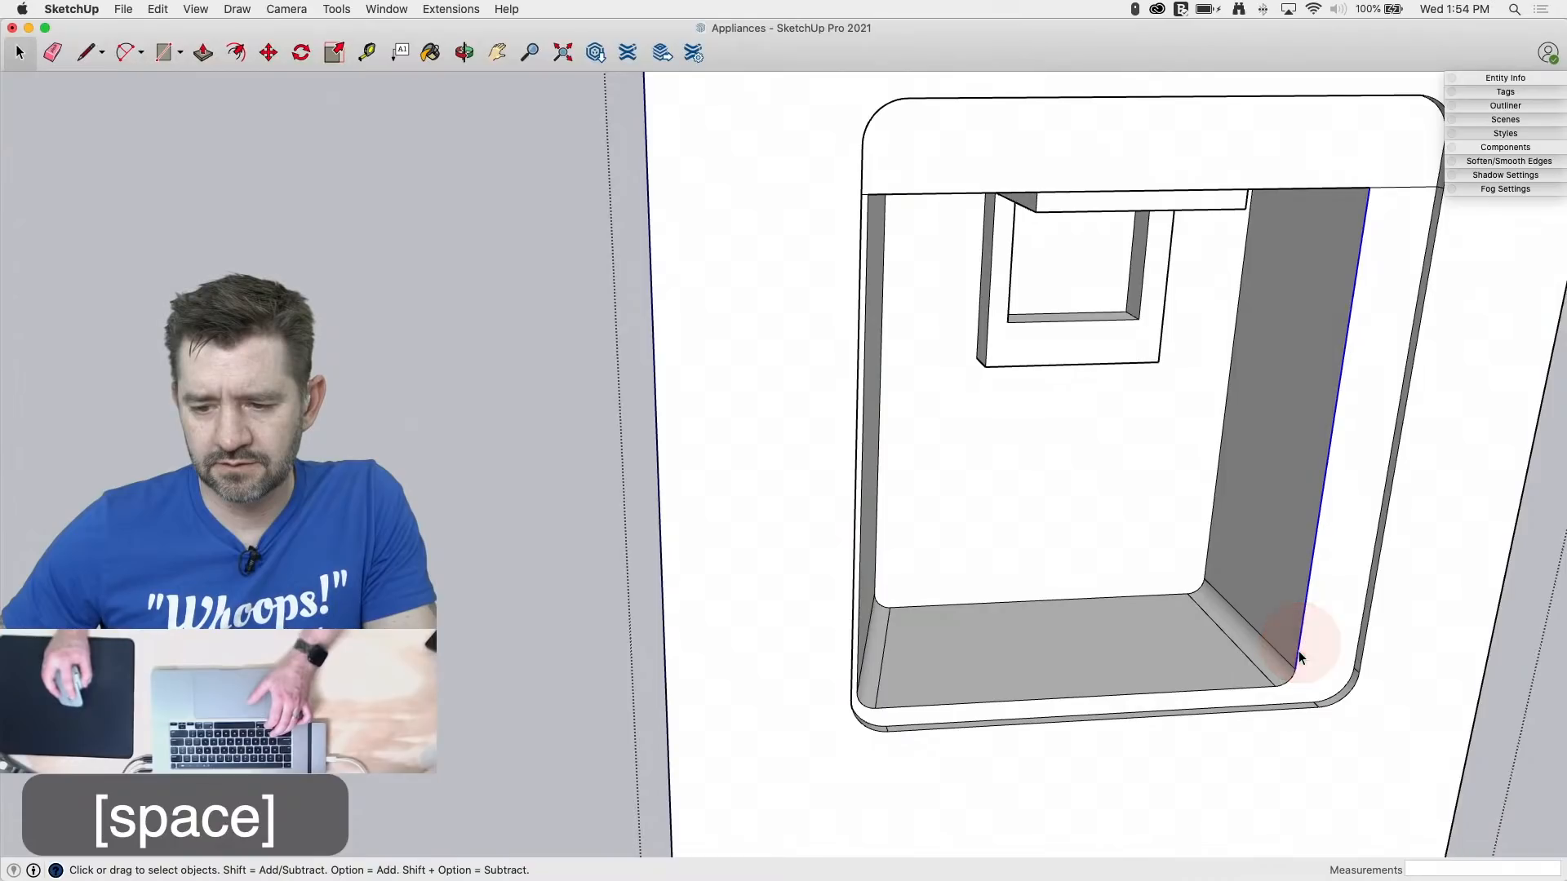
pyautogui.keyDown('shift'); pyautogui.click(1293, 678); pyautogui.keyUp('shift')
pyautogui.press('m')
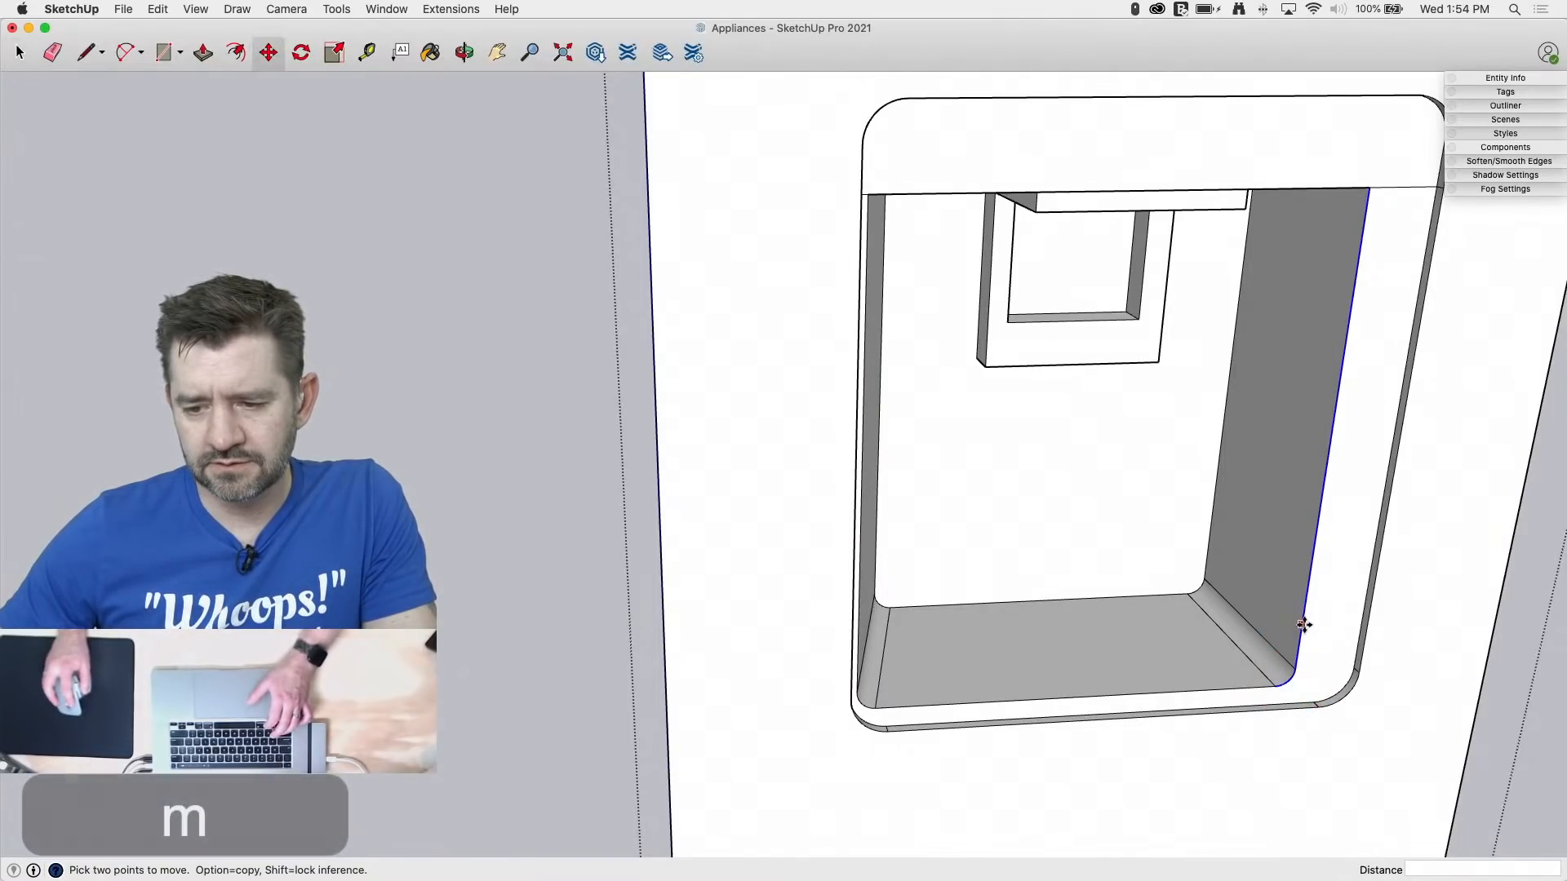
pyautogui.moveTo(1314, 628); pyautogui.dragTo(1354, 628)
pyautogui.moveTo(1410, 626); pyautogui.dragTo(1232, 578, button='middle')
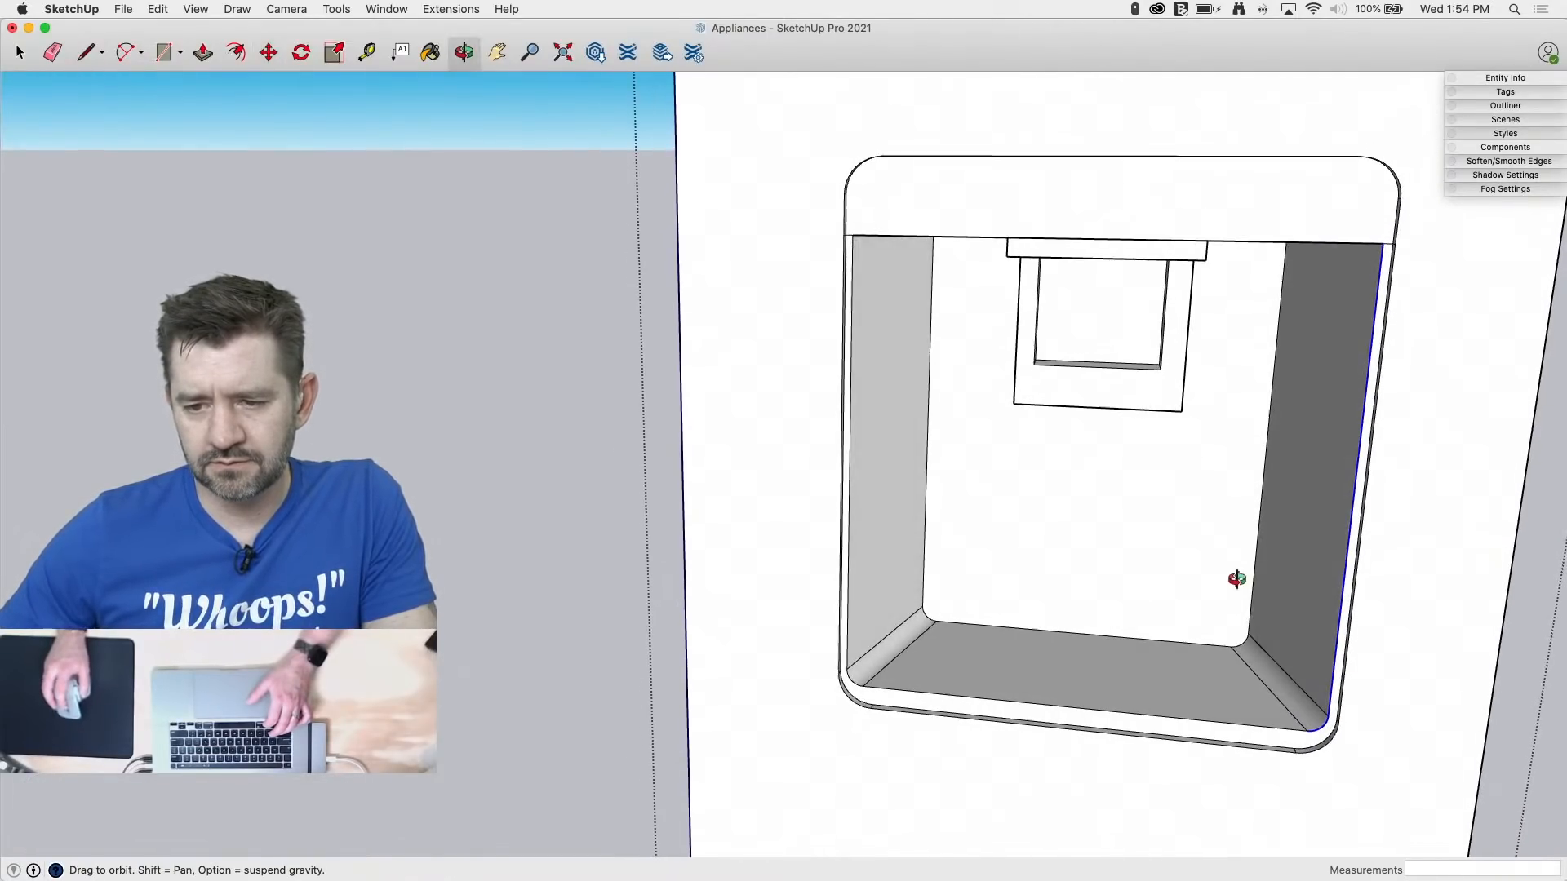
pyautogui.scroll(8, 1355, 253)
pyautogui.click(1351, 251)
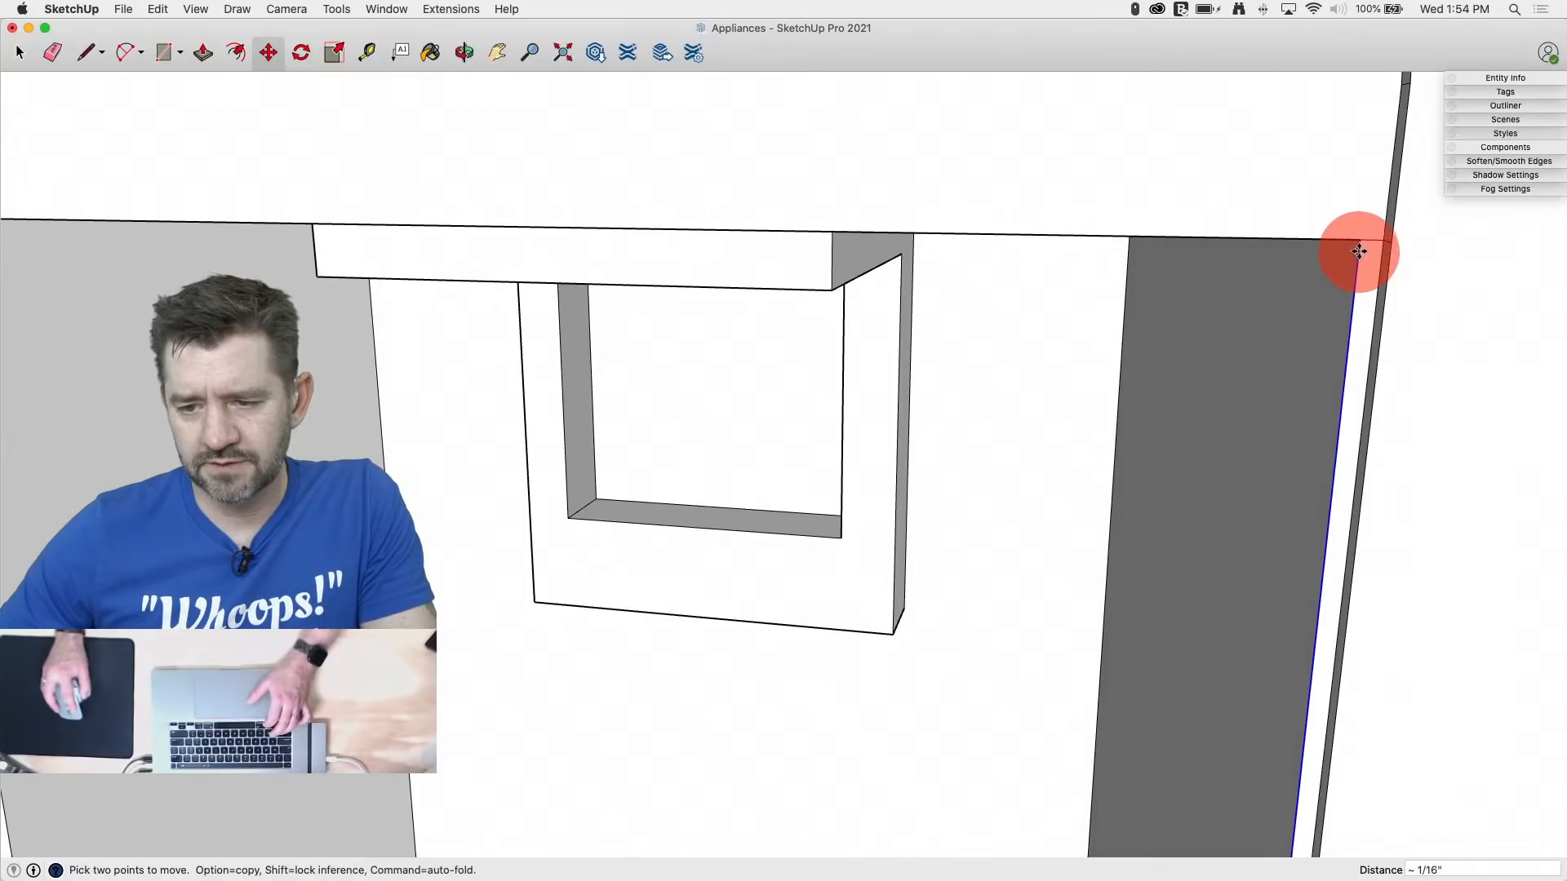
pyautogui.scroll(-5, 1375, 261)
pyautogui.scroll(-2, 1387, 243)
# Step: Erase the stray edges at the left end of the lip beneath the dispenser header
pyautogui.moveTo(1212, 418); pyautogui.dragTo(1140, 329, button='middle')
pyautogui.scroll(-5, 1141, 328)
pyautogui.scroll(4, 1049, 242)
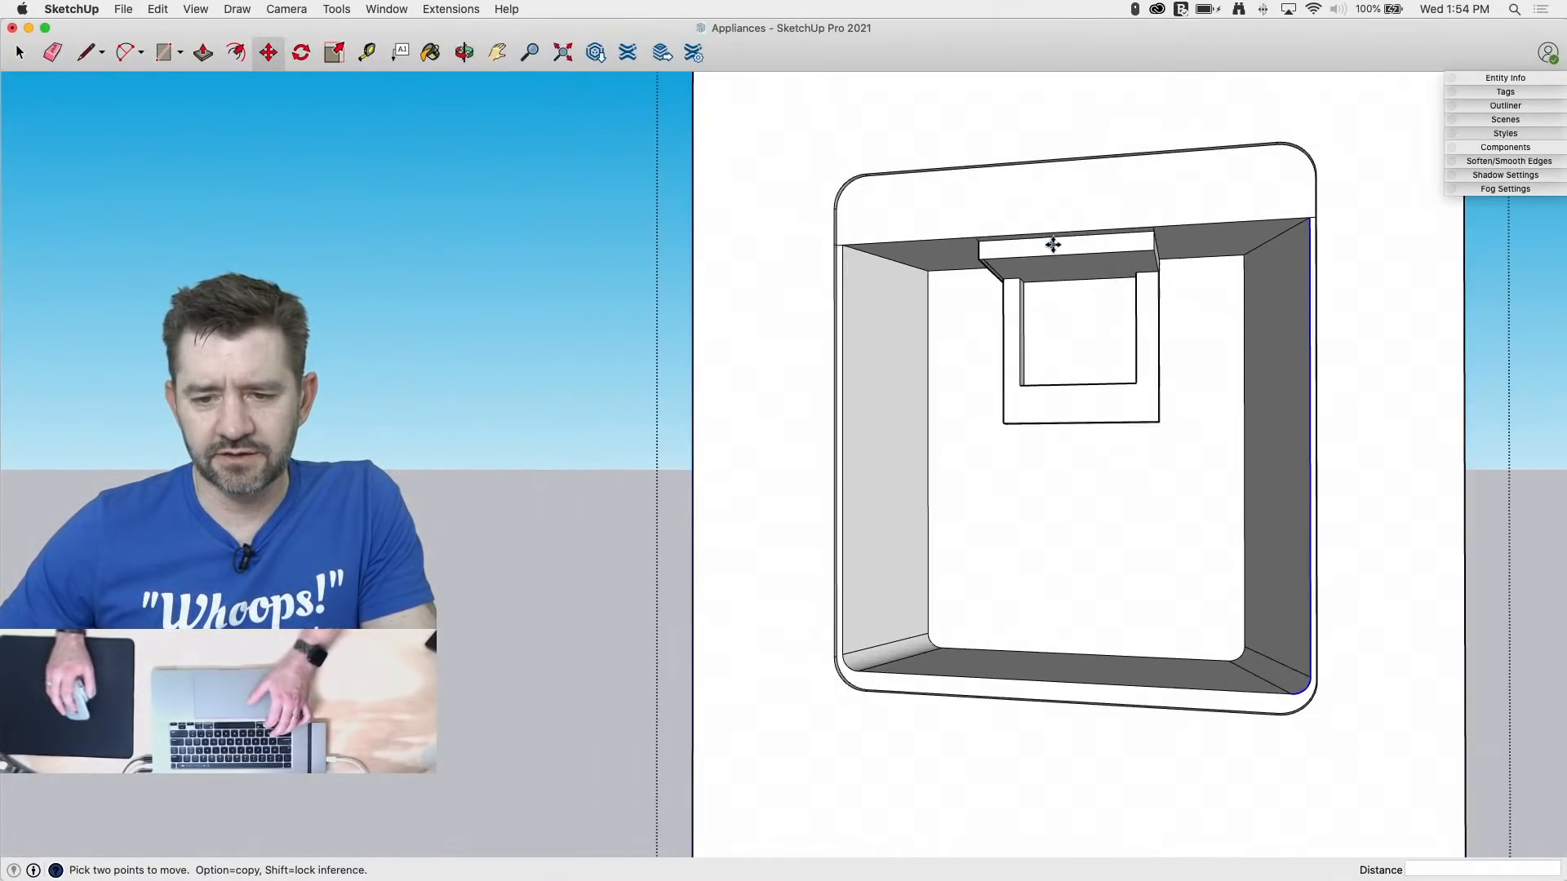
pyautogui.press('e')
pyautogui.scroll(5, 973, 264)
pyautogui.click(965, 271)
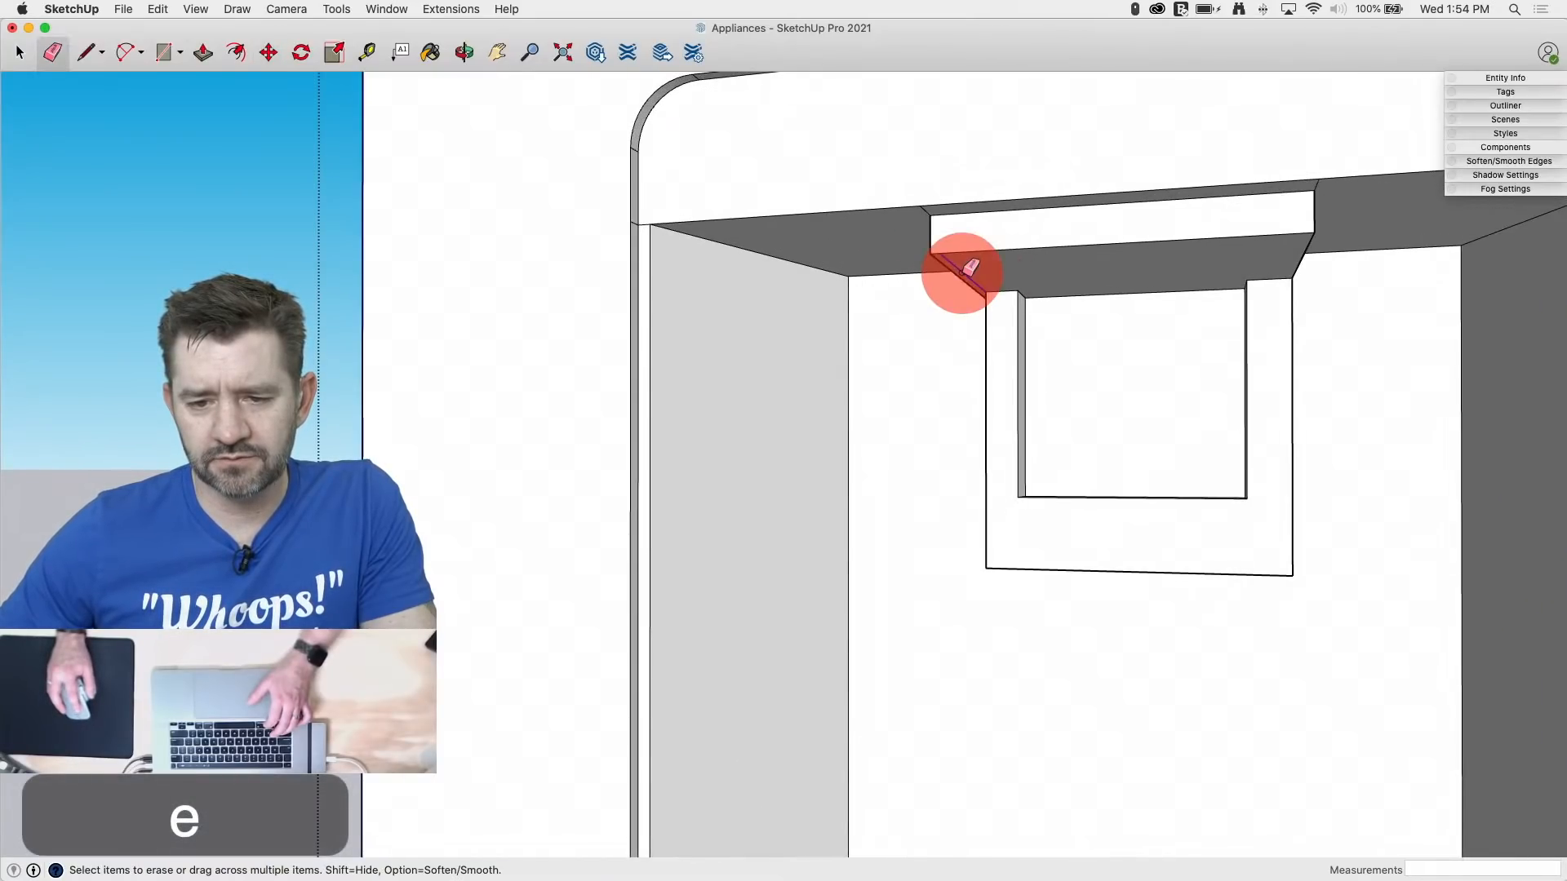
pyautogui.scroll(3, 936, 212)
pyautogui.click(933, 212)
pyautogui.click(932, 203)
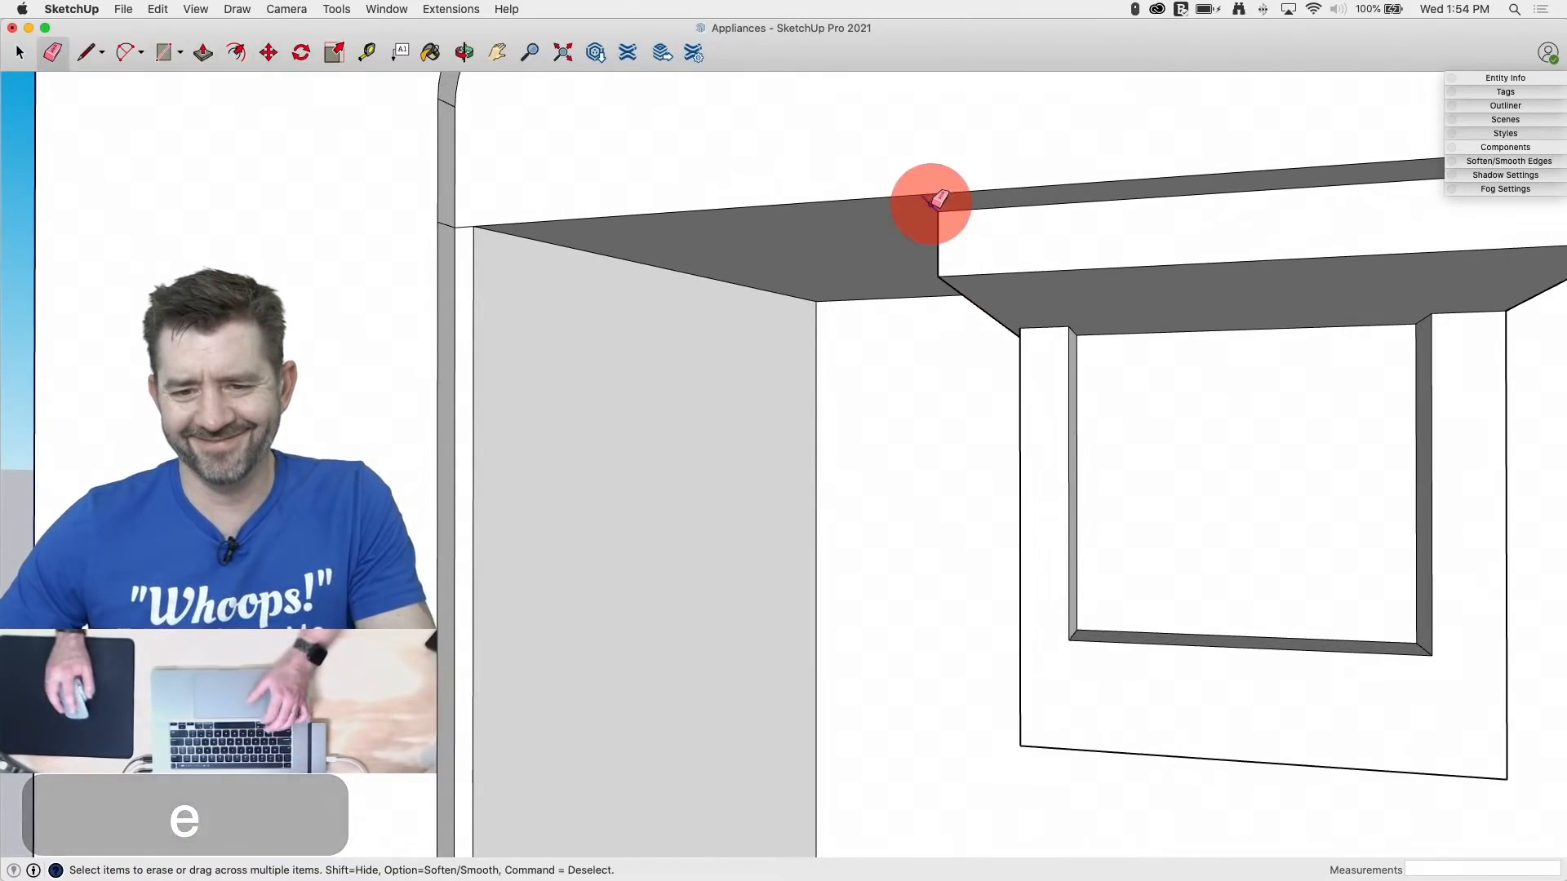
# Step: Push the bottom face of the dispenser paddle's square opening up about 5/16"
pyautogui.scroll(-5, 949, 363)
pyautogui.moveTo(1092, 408); pyautogui.dragTo(917, 553, button='middle')
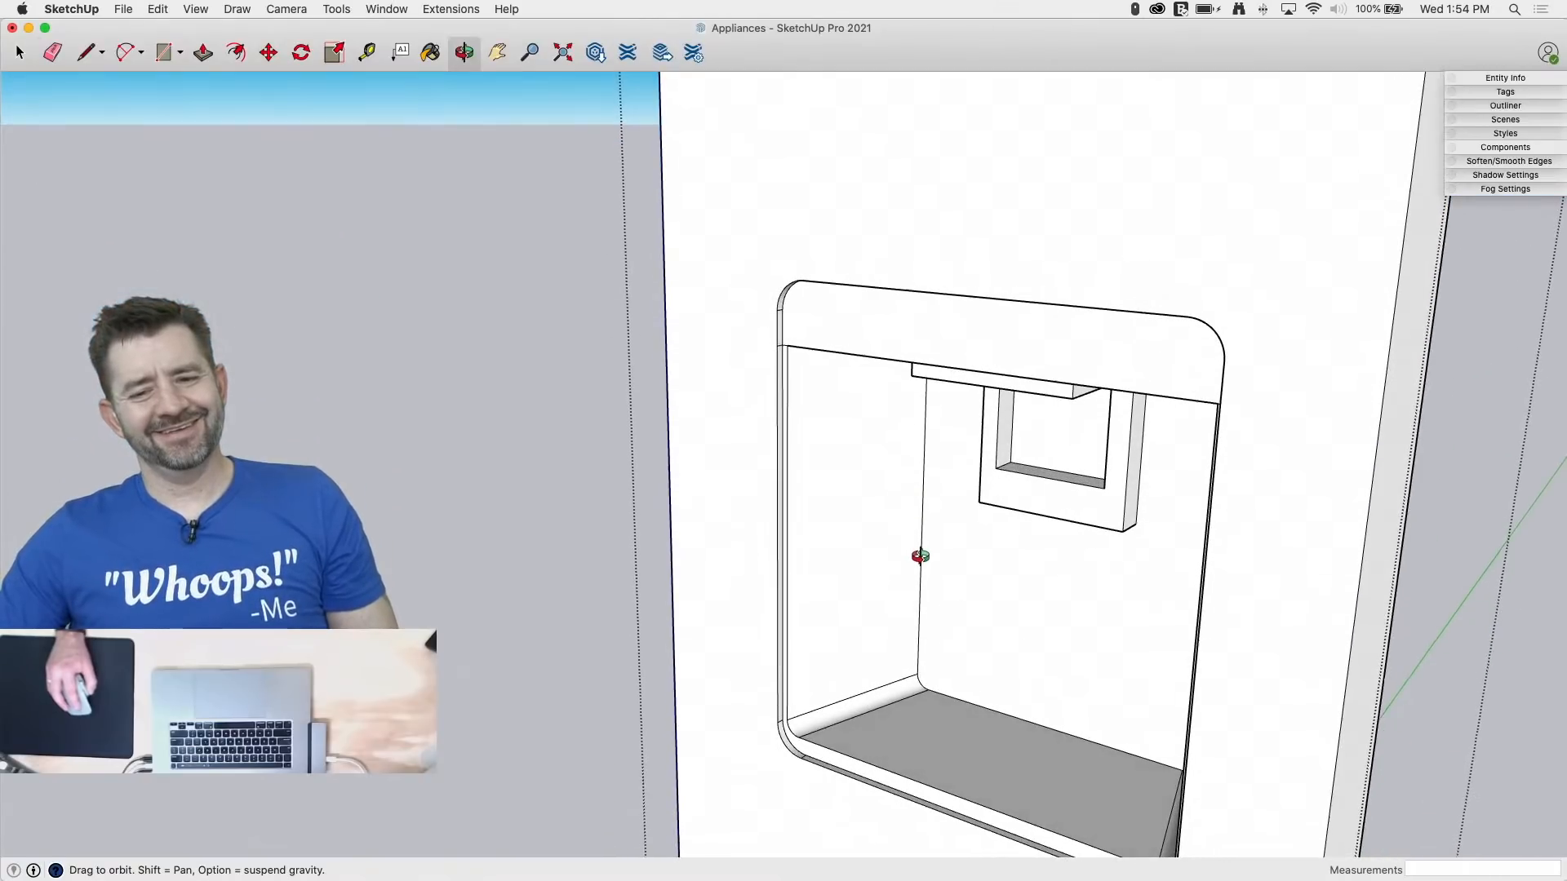
pyautogui.press('p')
pyautogui.moveTo(1049, 471); pyautogui.dragTo(1050, 459)
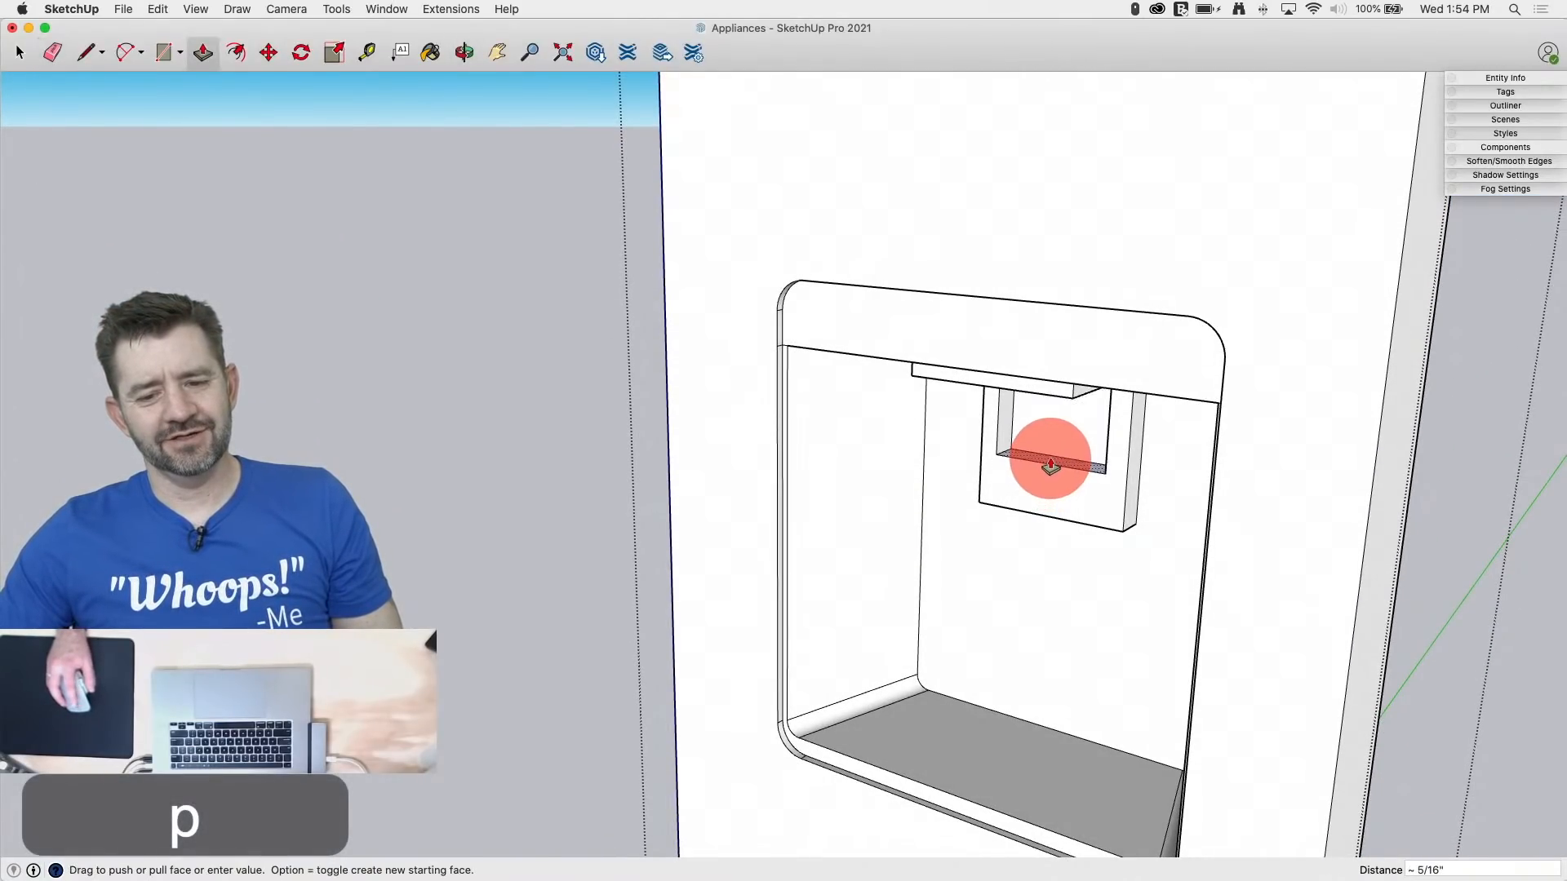
pyautogui.scroll(-3, 1087, 463)
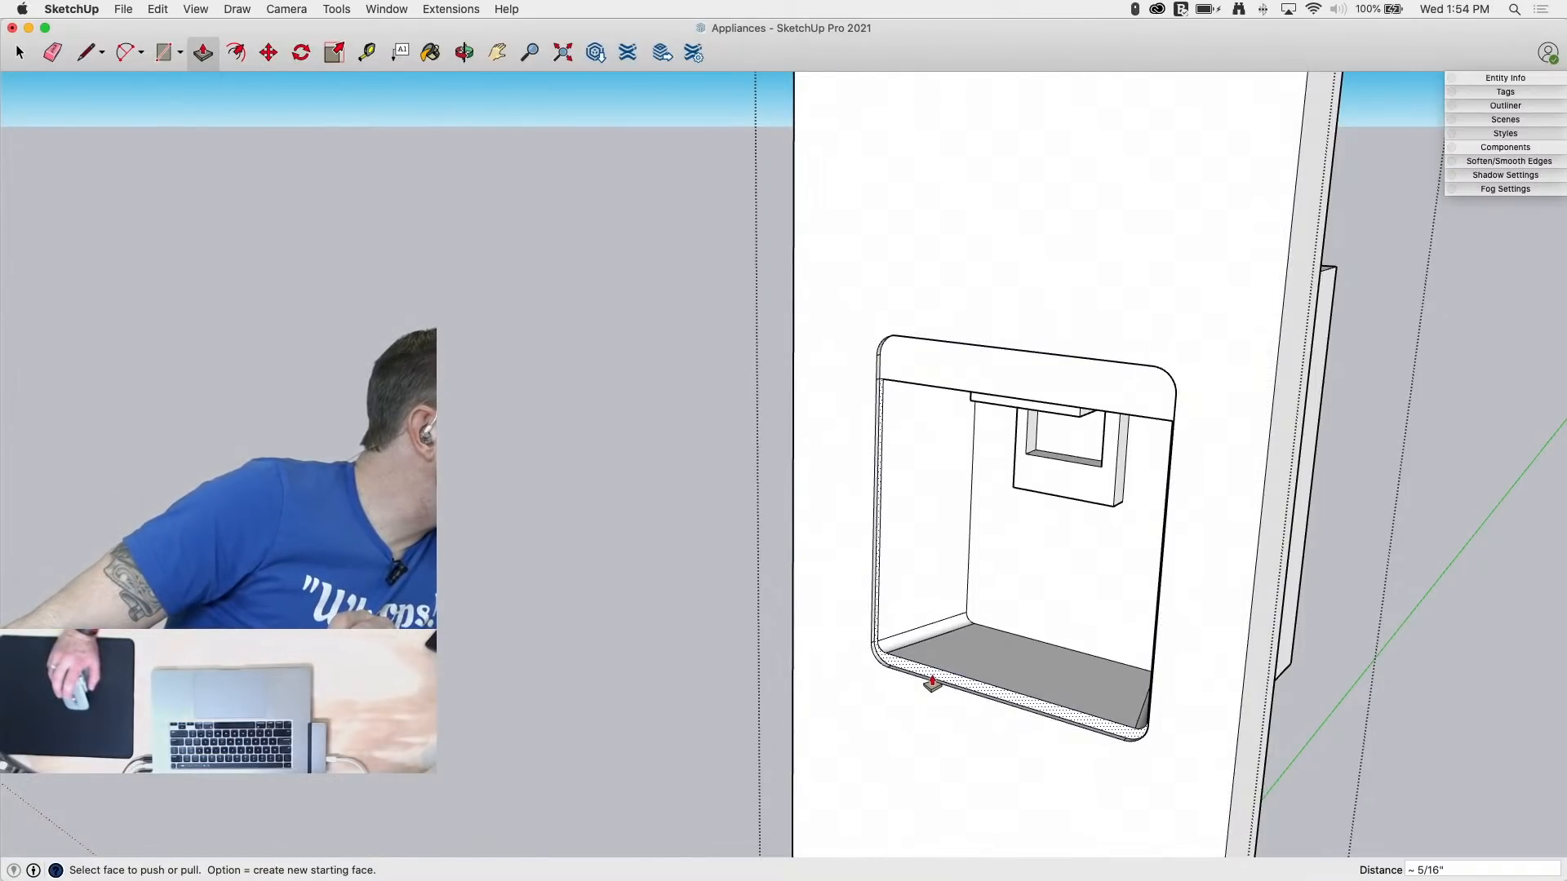
# Step: Move the recess opening's bottom front edge and both corner arcs down 1/8" along the blue axis
pyautogui.scroll(3, 959, 710)
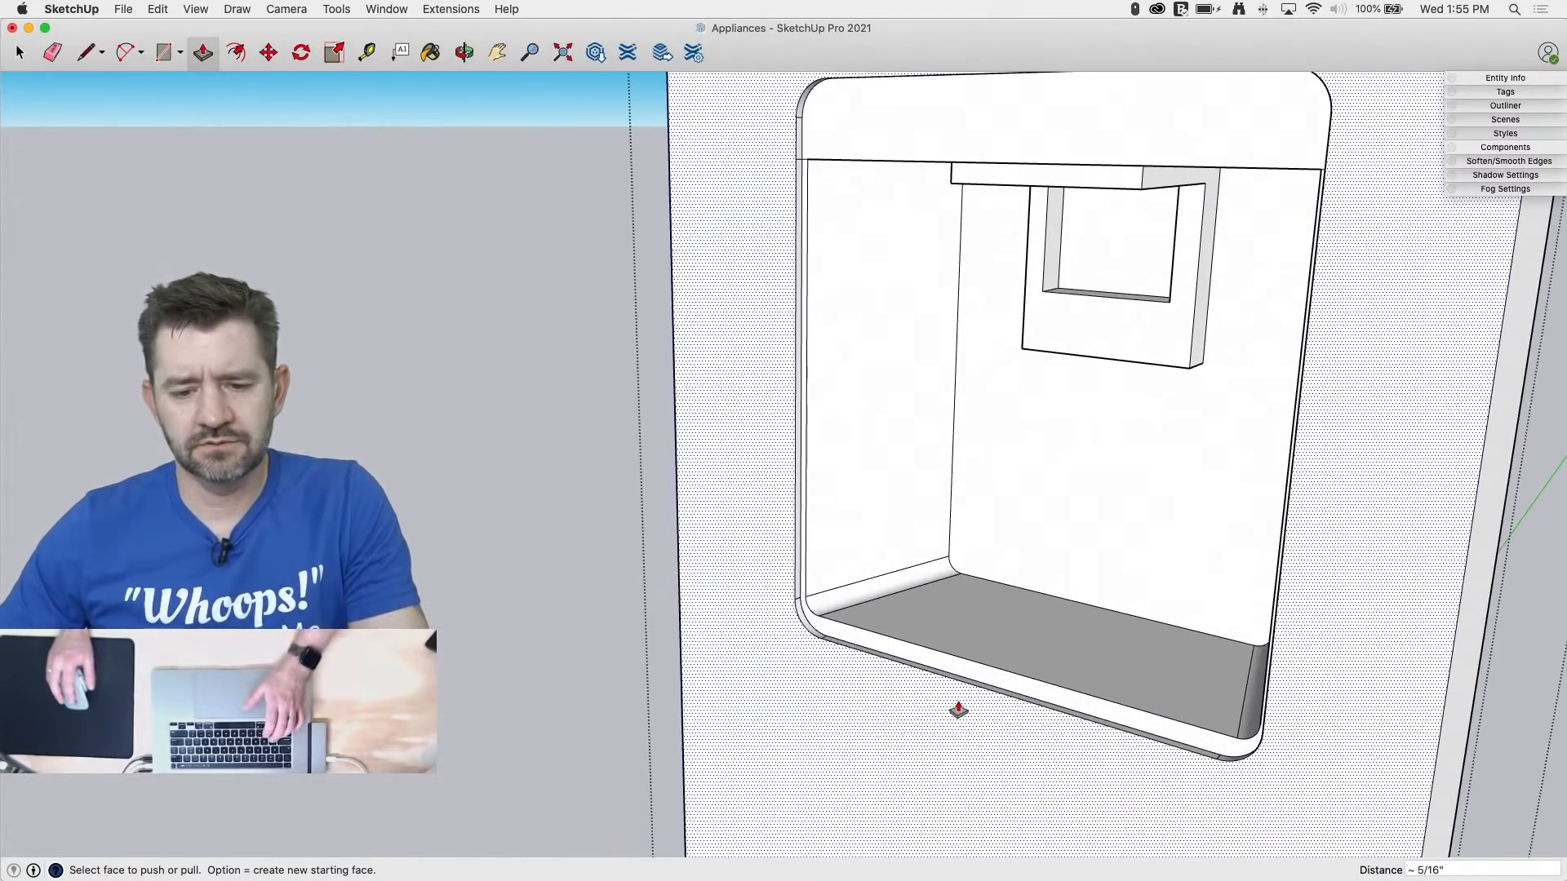
pyautogui.scroll(3, 959, 710)
pyautogui.press('space')
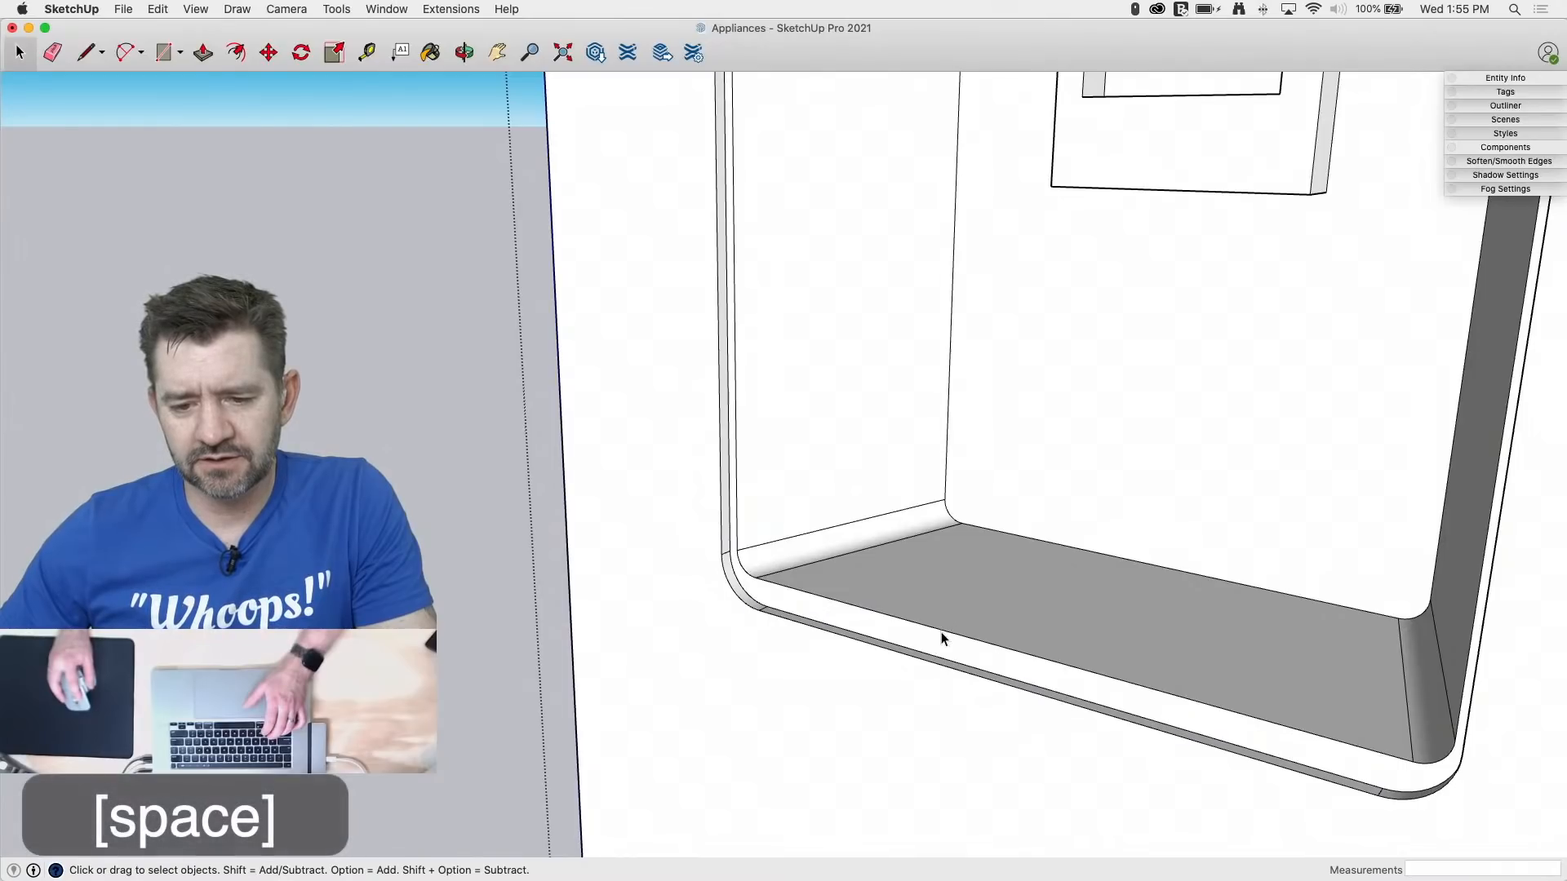
pyautogui.click(942, 632)
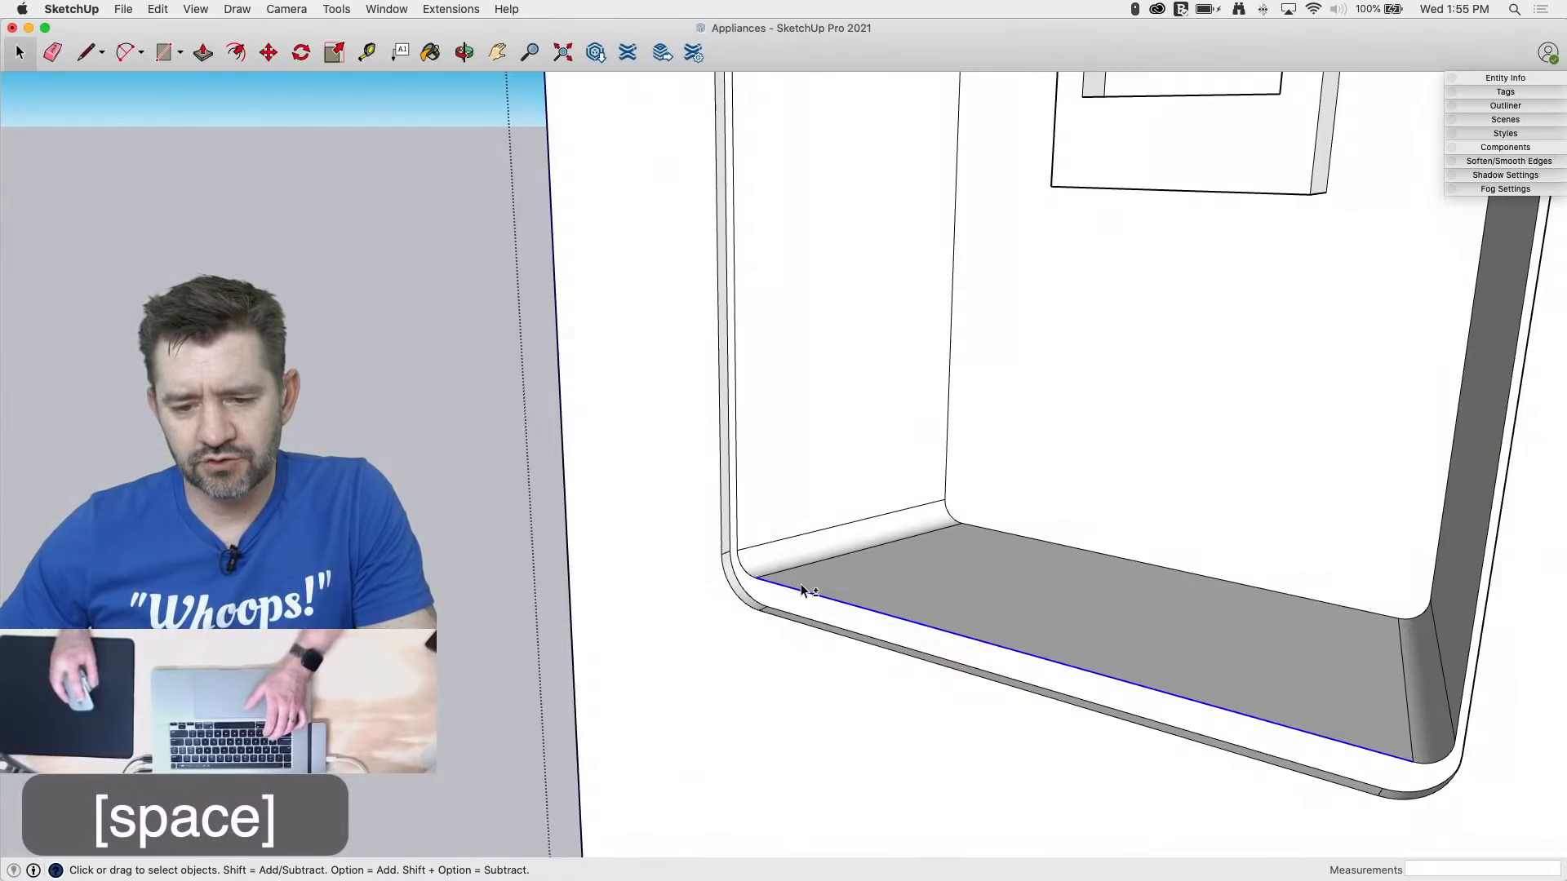
pyautogui.keyDown('shift'); pyautogui.click(1430, 764); pyautogui.keyUp('shift')
pyautogui.press('m')
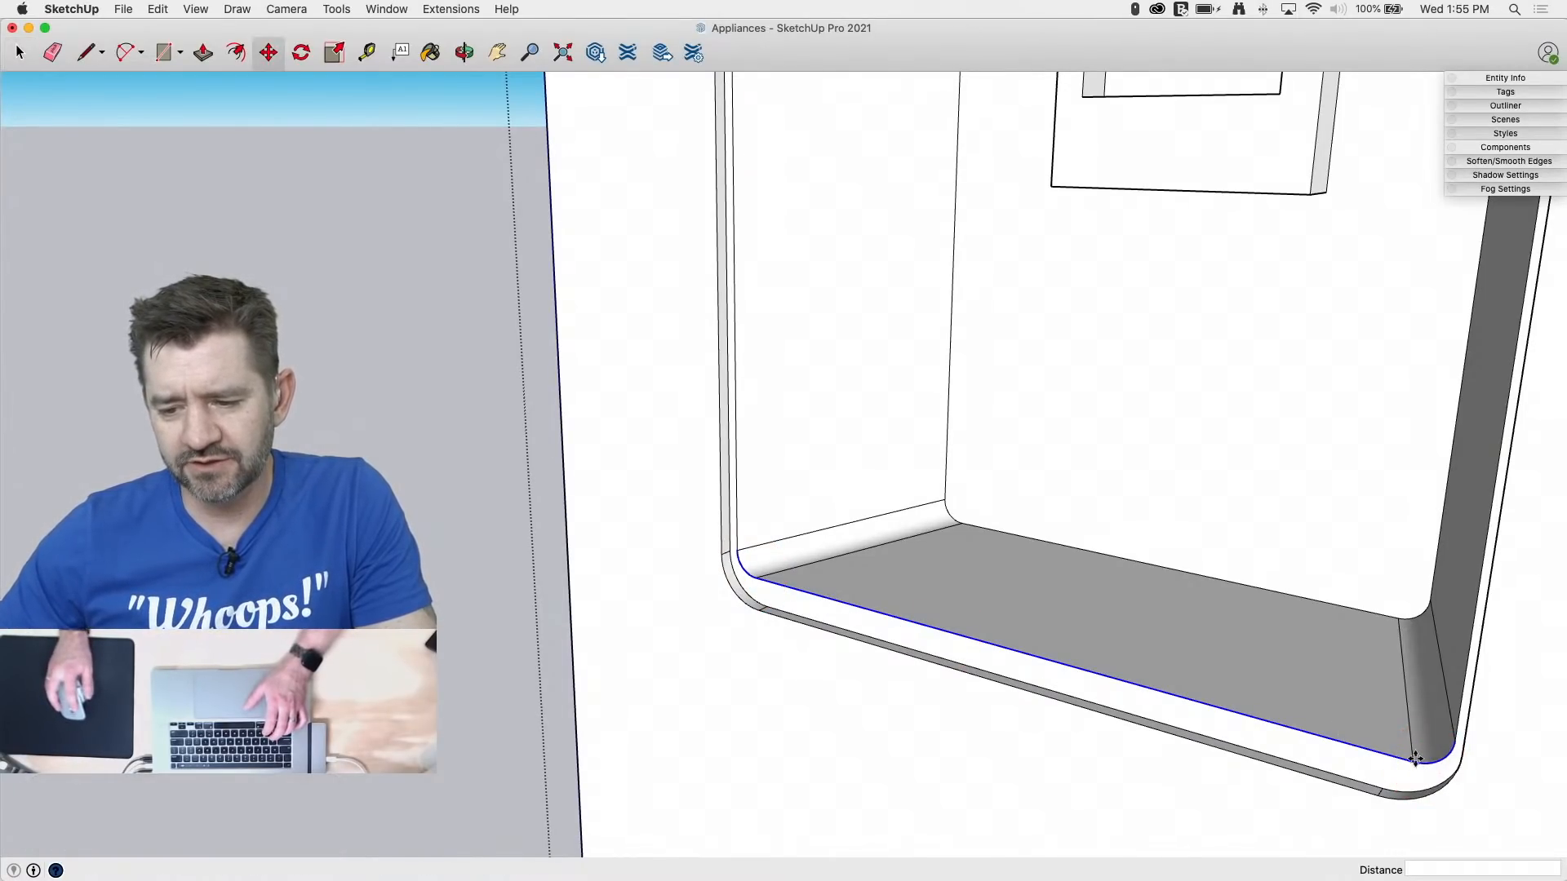
pyautogui.click(1352, 755)
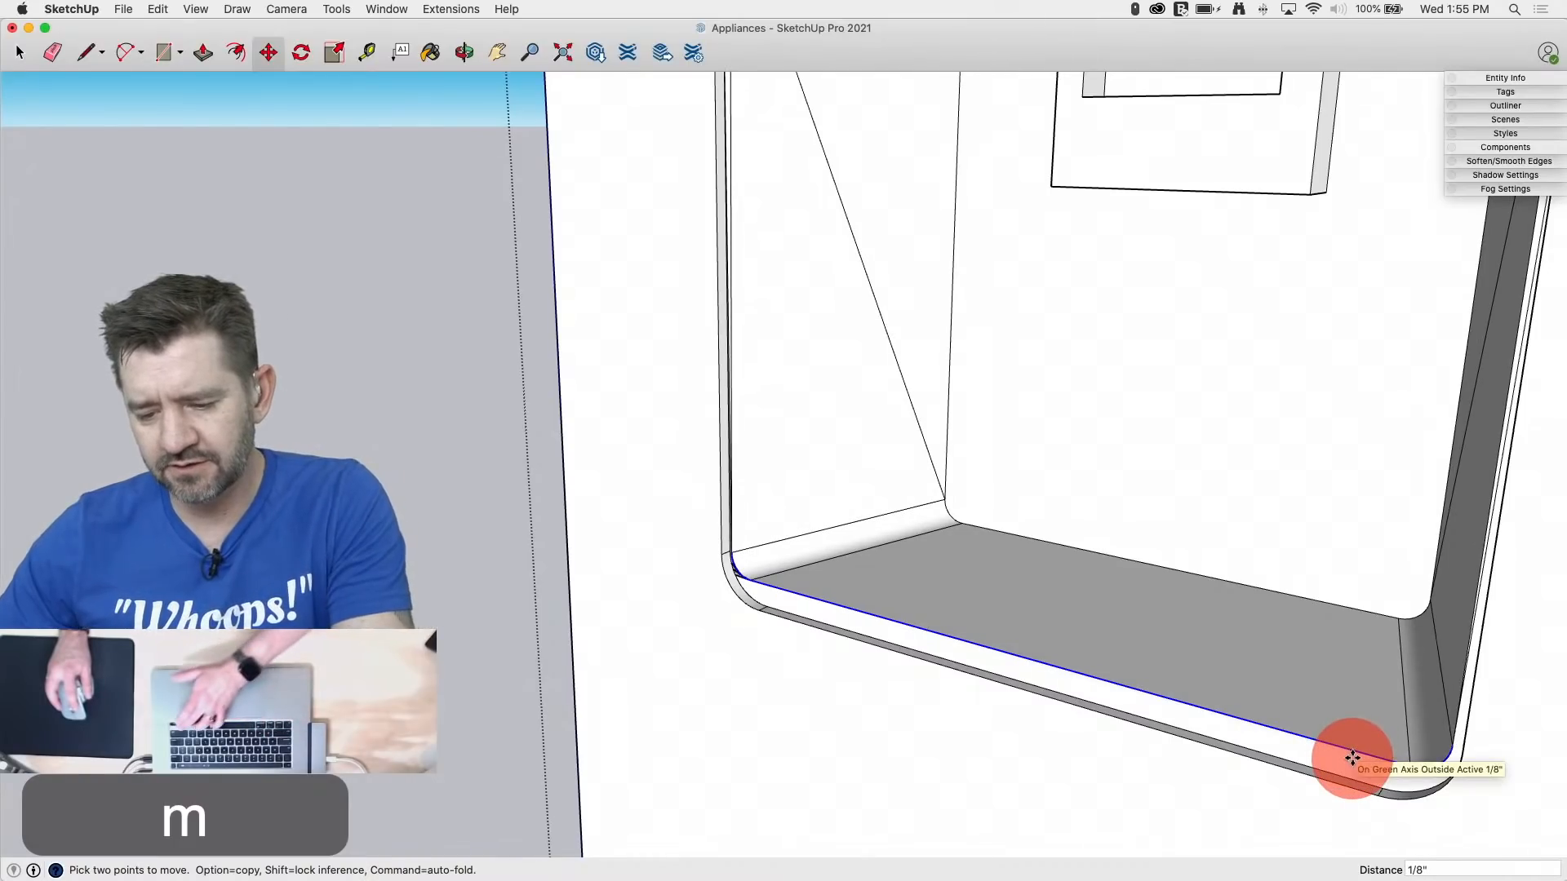
pyautogui.press('Up')
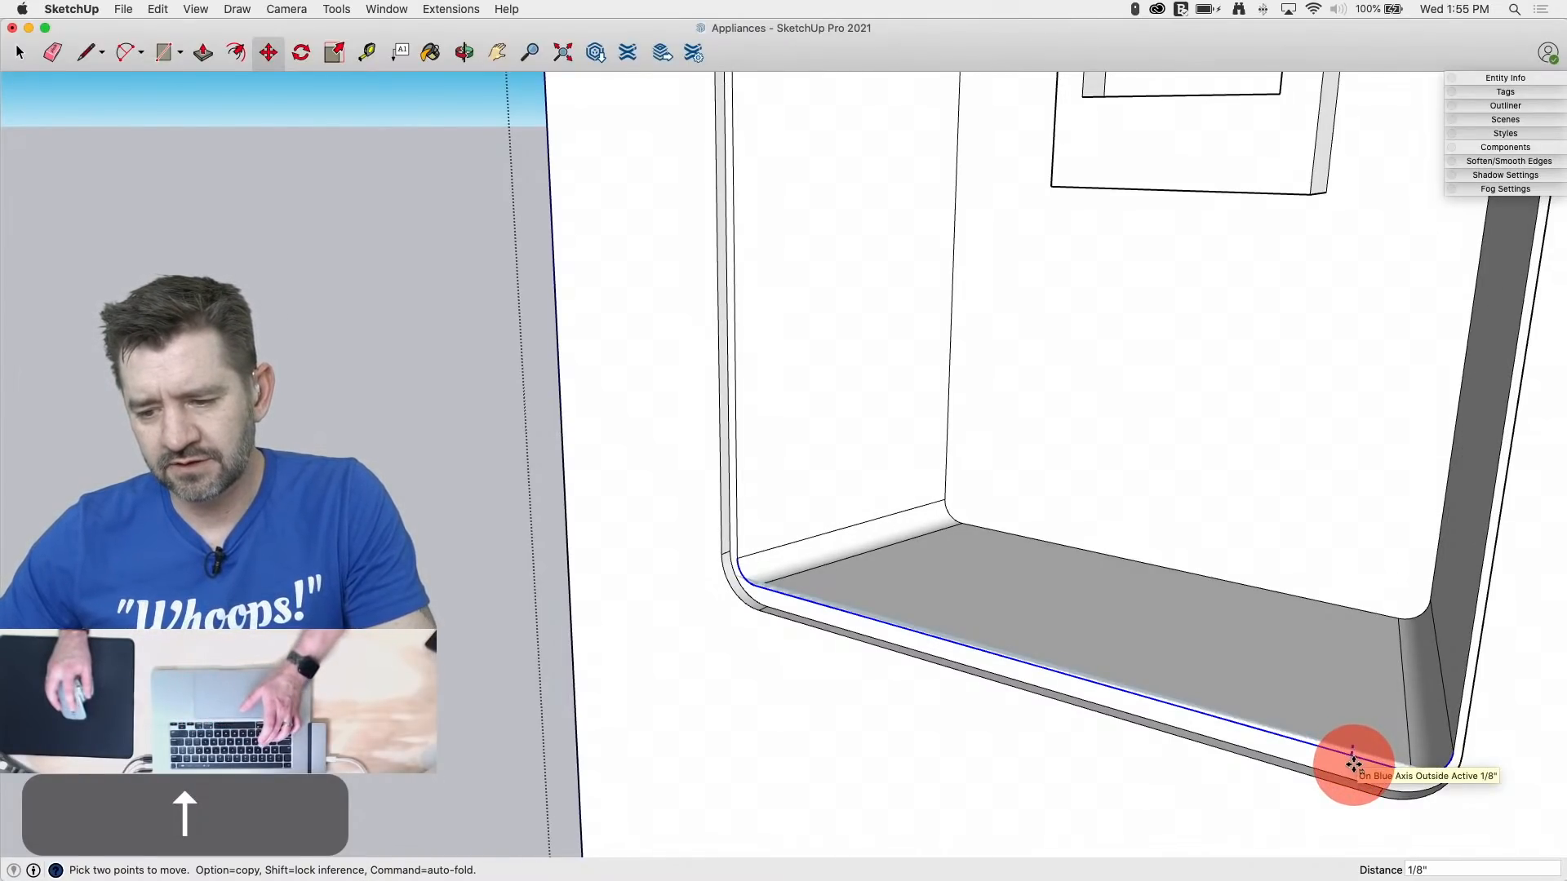
pyautogui.click(1353, 763)
pyautogui.press('space')
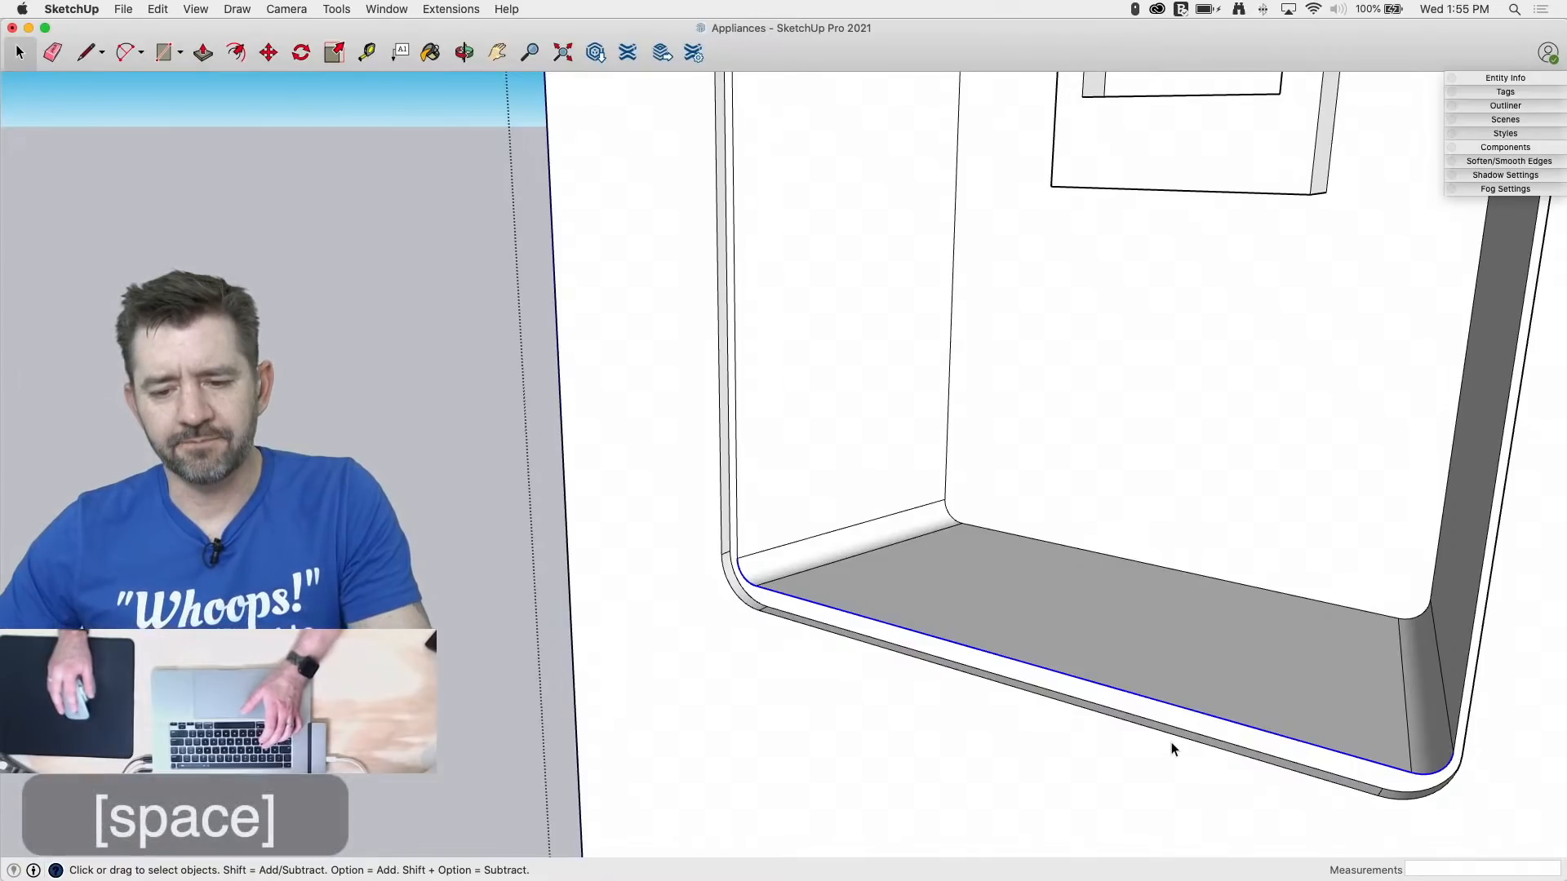
pyautogui.scroll(-5, 1172, 743)
pyautogui.moveTo(971, 653); pyautogui.dragTo(980, 522, button='middle')
pyautogui.scroll(-4, 645, 443)
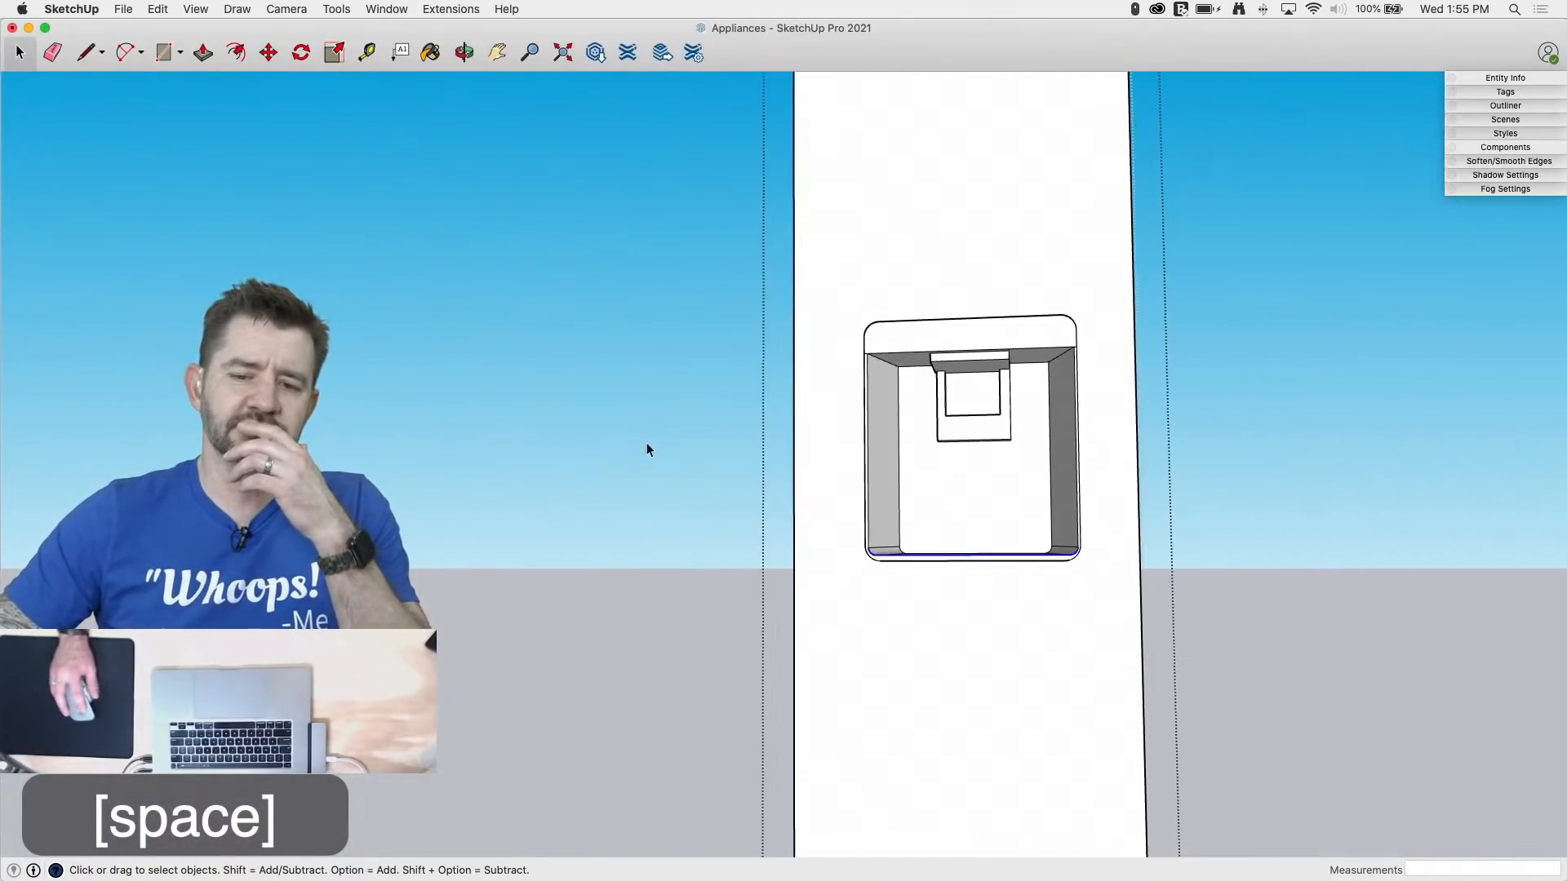
# Step: Draw a rectangle on the refrigerator body's front face behind the dispenser and push it inward to clear the recess
pyautogui.scroll(-3, 641, 476)
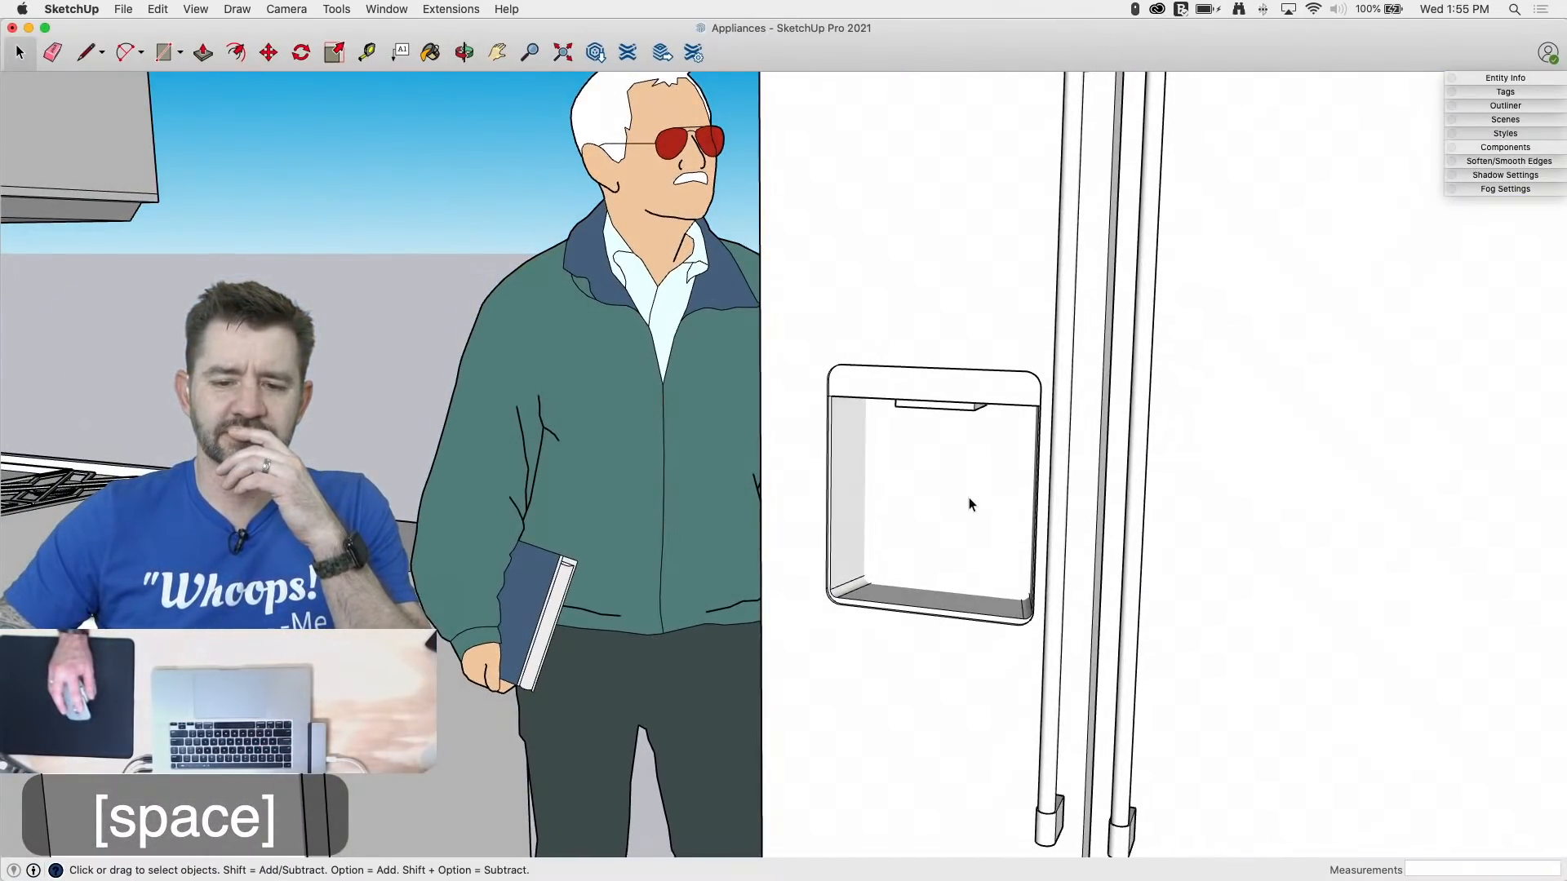
pyautogui.moveTo(969, 498); pyautogui.dragTo(1026, 487, button='middle')
pyautogui.scroll(-2, 343, 490)
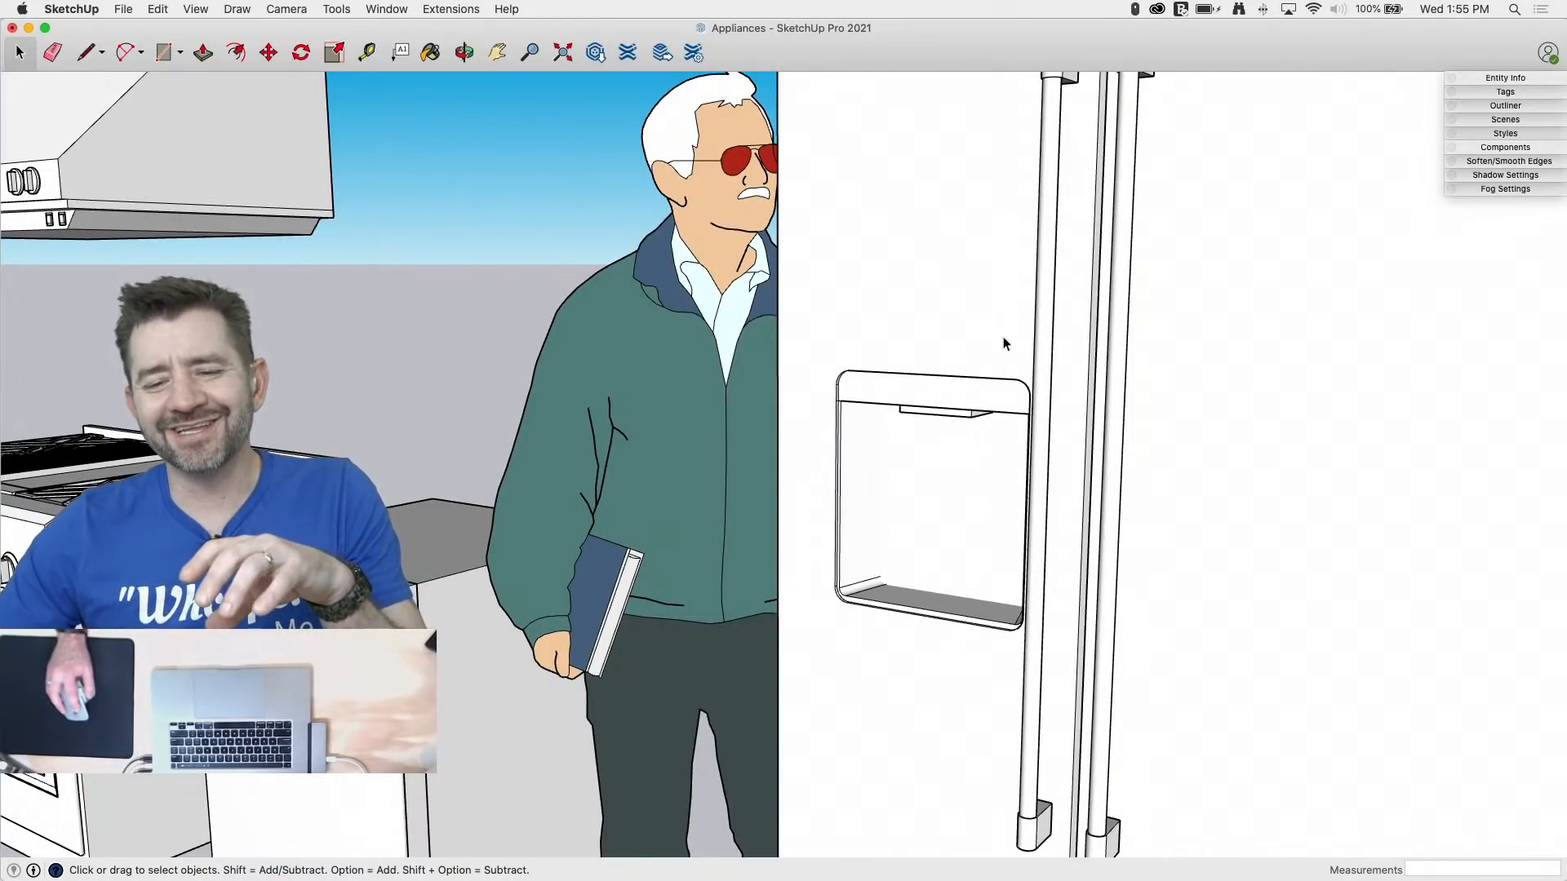
pyautogui.scroll(5, 958, 483)
pyautogui.press('r')
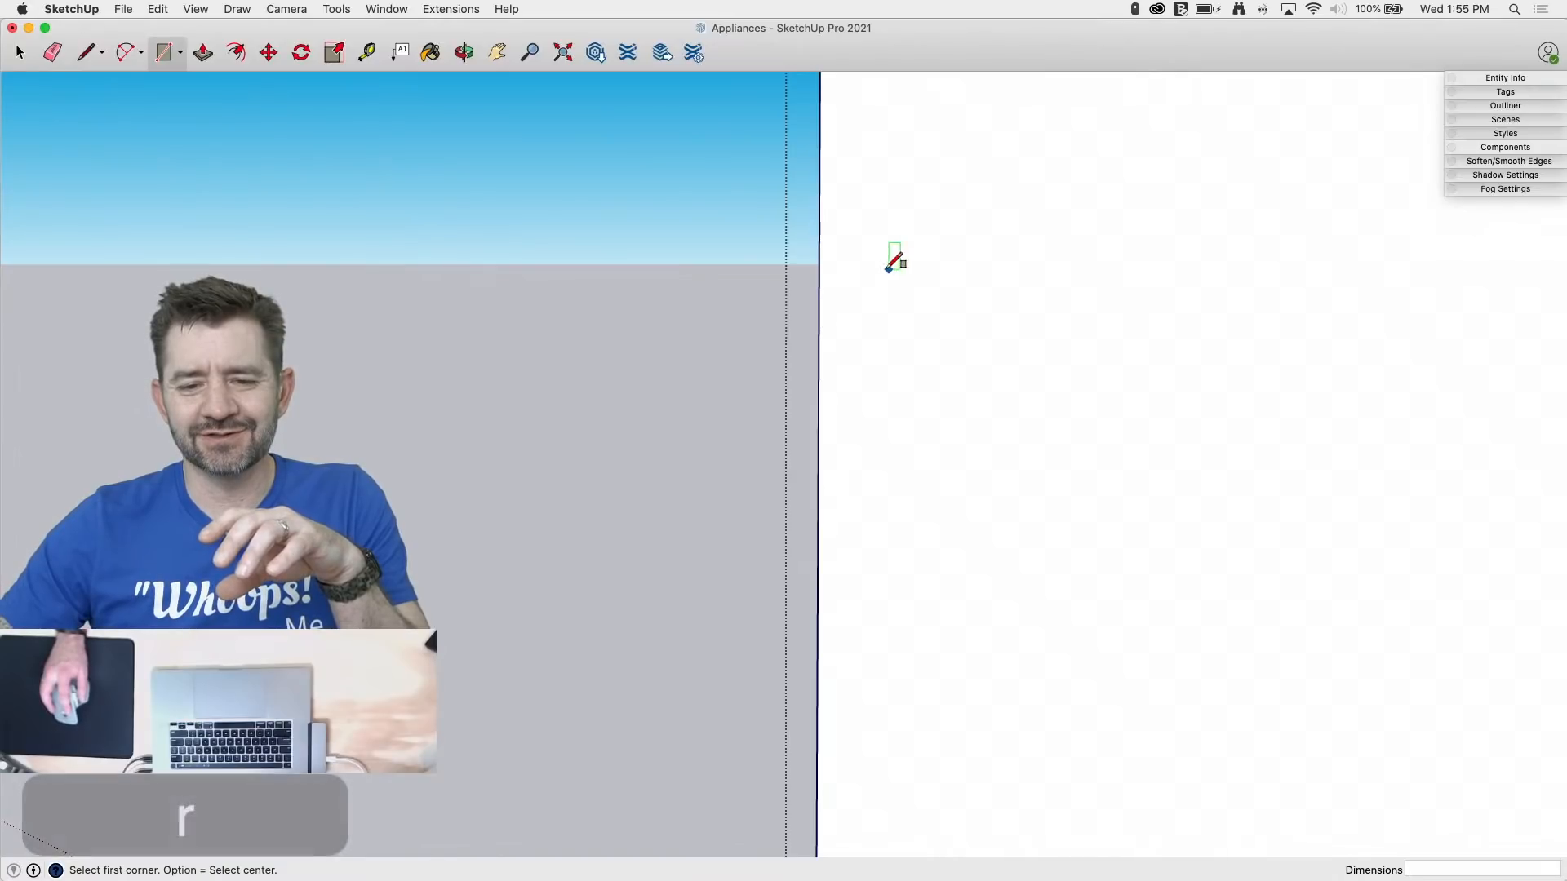
pyautogui.click(848, 263)
pyautogui.click(1120, 710)
pyautogui.press('p')
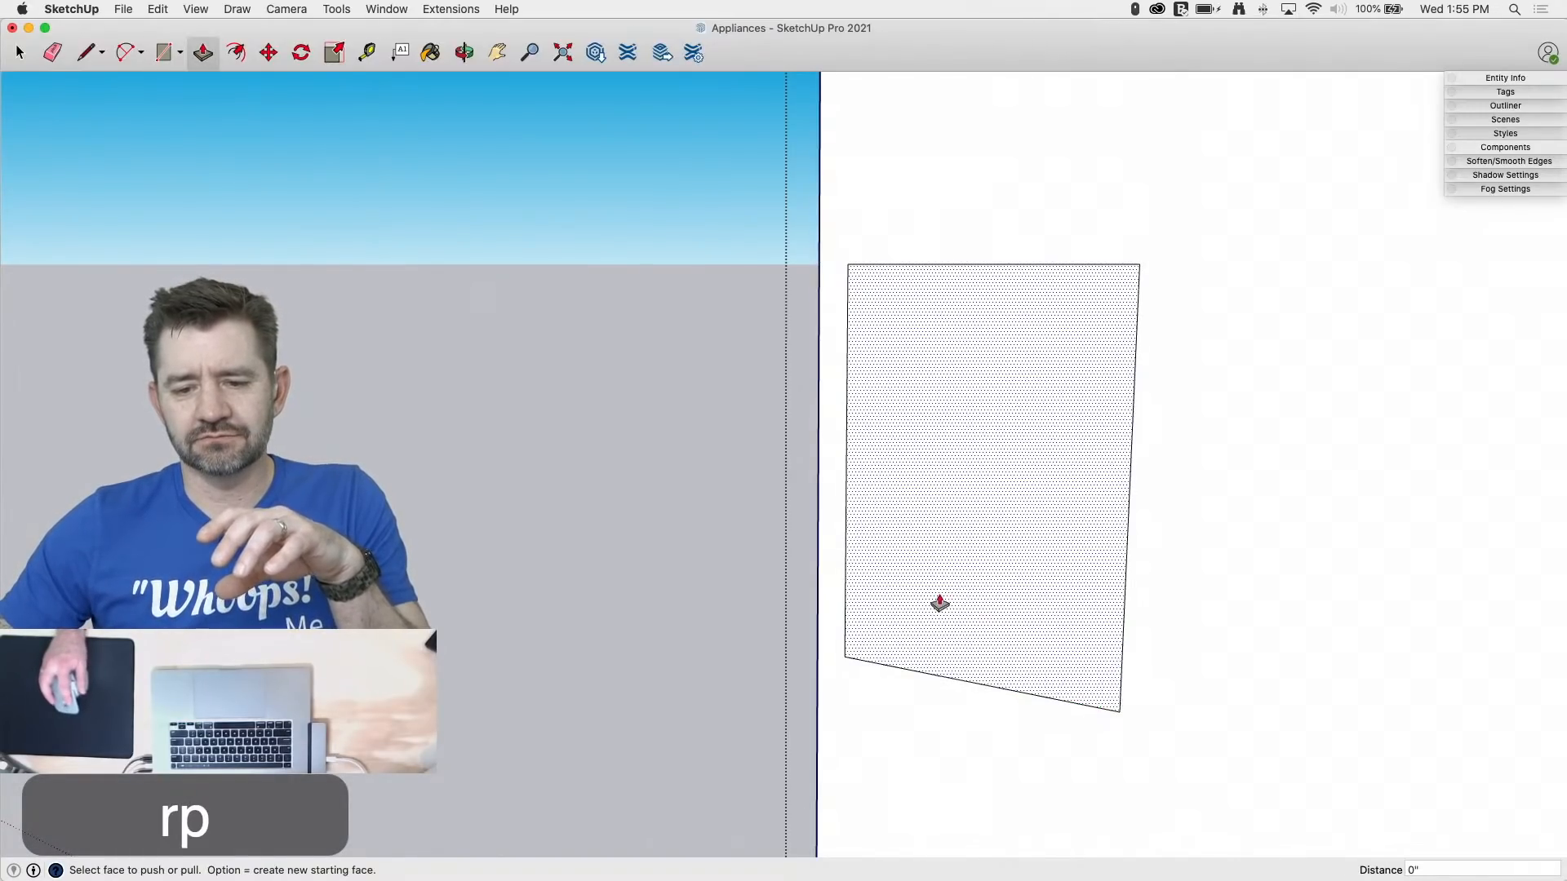
pyautogui.click(937, 601)
pyautogui.click(1040, 564)
pyautogui.press('space')
pyautogui.click(589, 486)
pyautogui.scroll(-3, 591, 488)
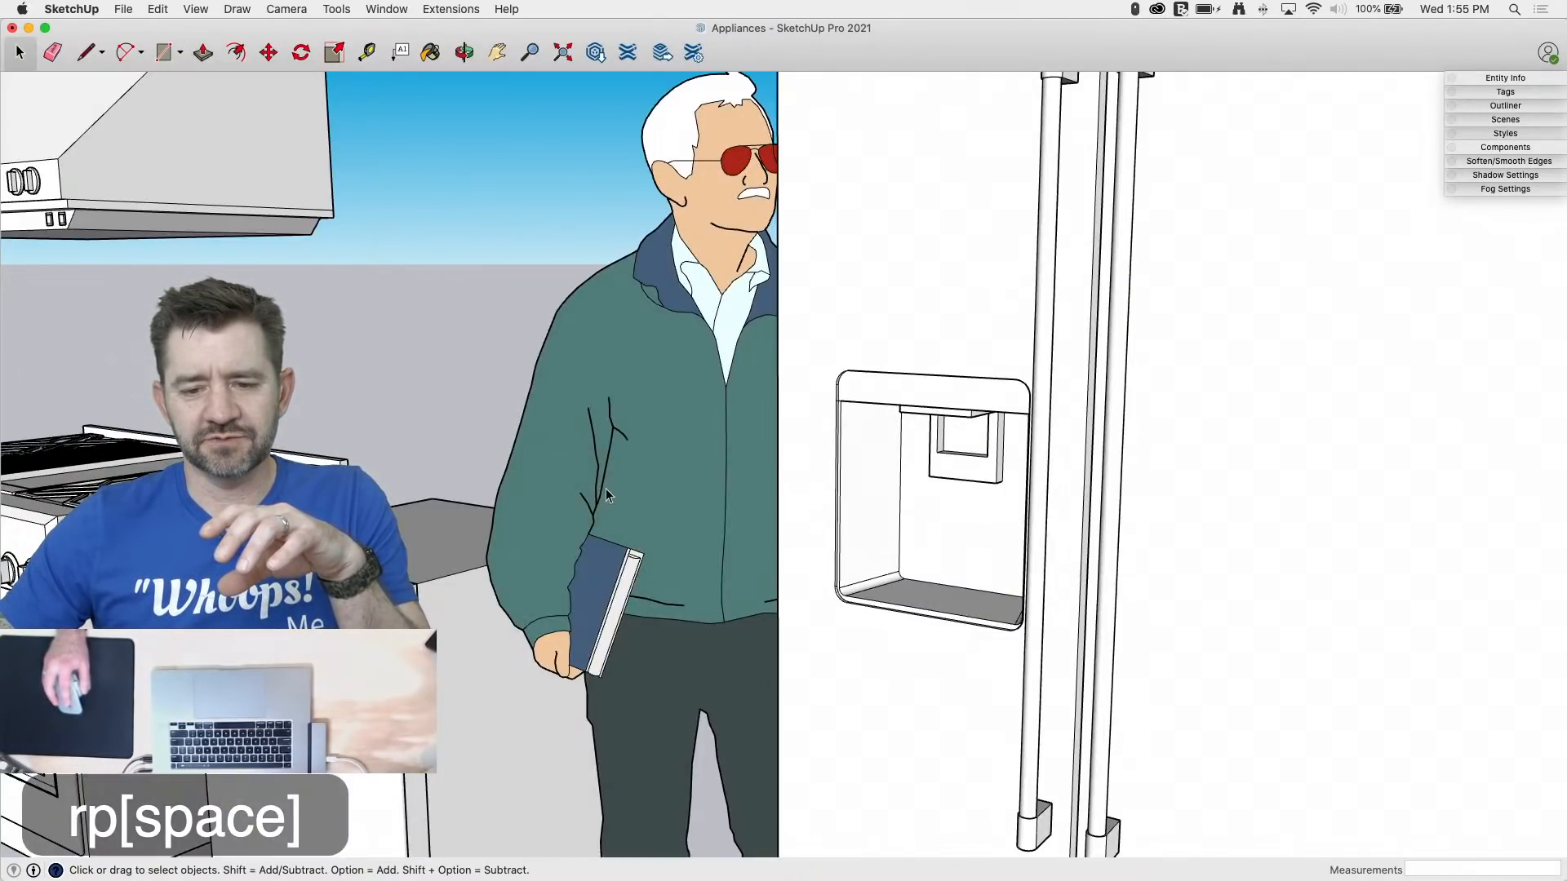
# Step: Group all the refrigerator's parts, leaving the standing figure out of the selection
pyautogui.moveTo(606, 488); pyautogui.dragTo(752, 495, button='middle')
pyautogui.scroll(-6, 752, 494)
pyautogui.moveTo(1329, 542); pyautogui.dragTo(1450, 524, button='middle')
pyautogui.moveTo(1191, 181); pyautogui.dragTo(937, 630)
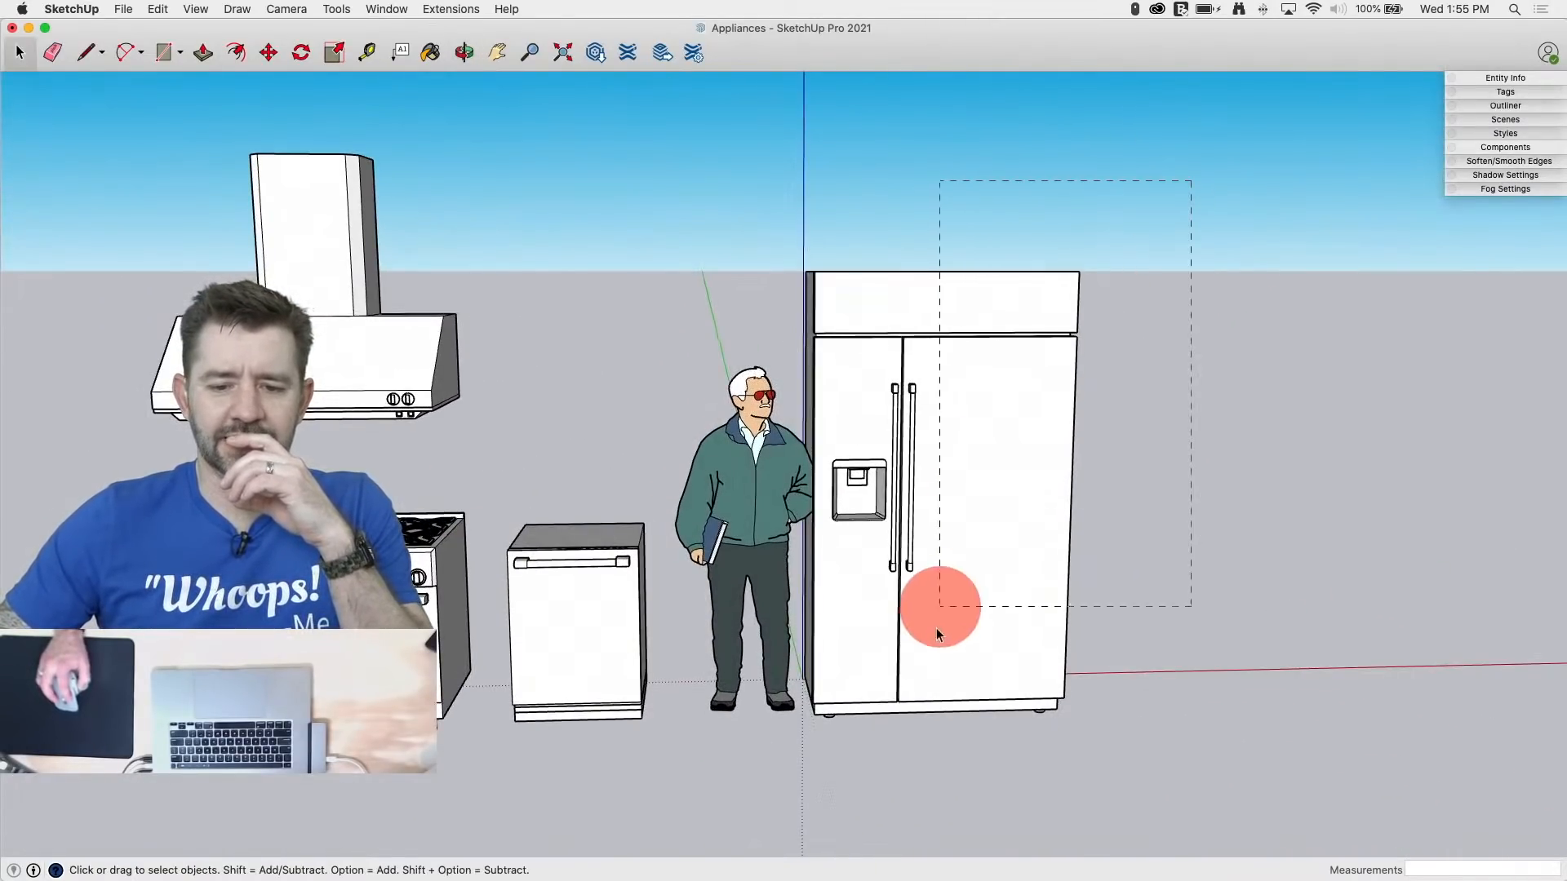
pyautogui.moveTo(865, 758); pyautogui.dragTo(780, 779)
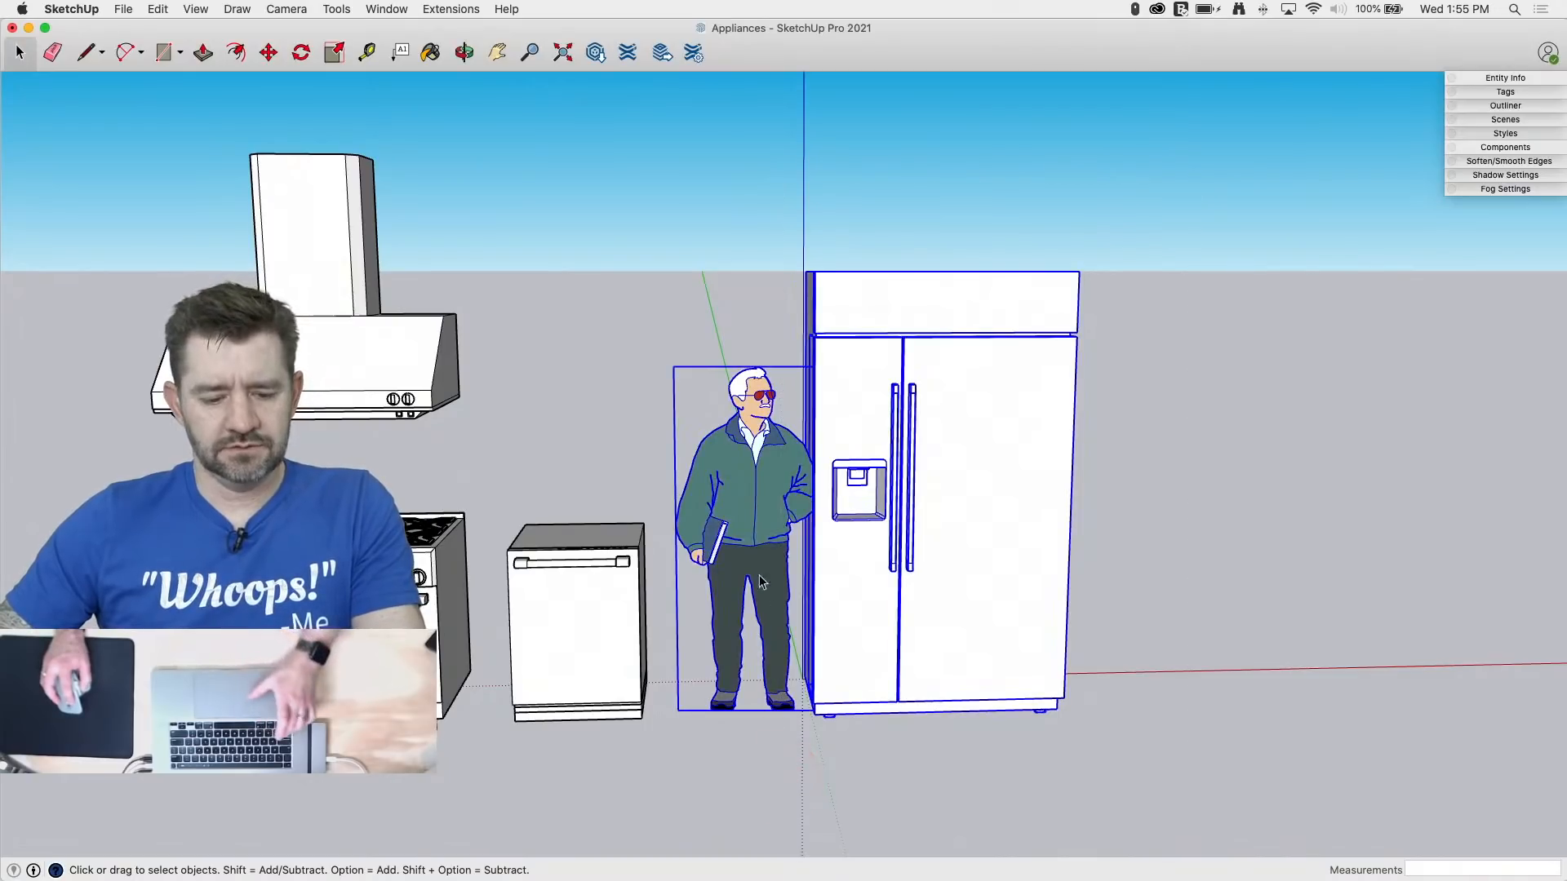
pyautogui.keyDown('shift'); pyautogui.click(742, 519); pyautogui.keyUp('shift')
pyautogui.rightClick(895, 496)
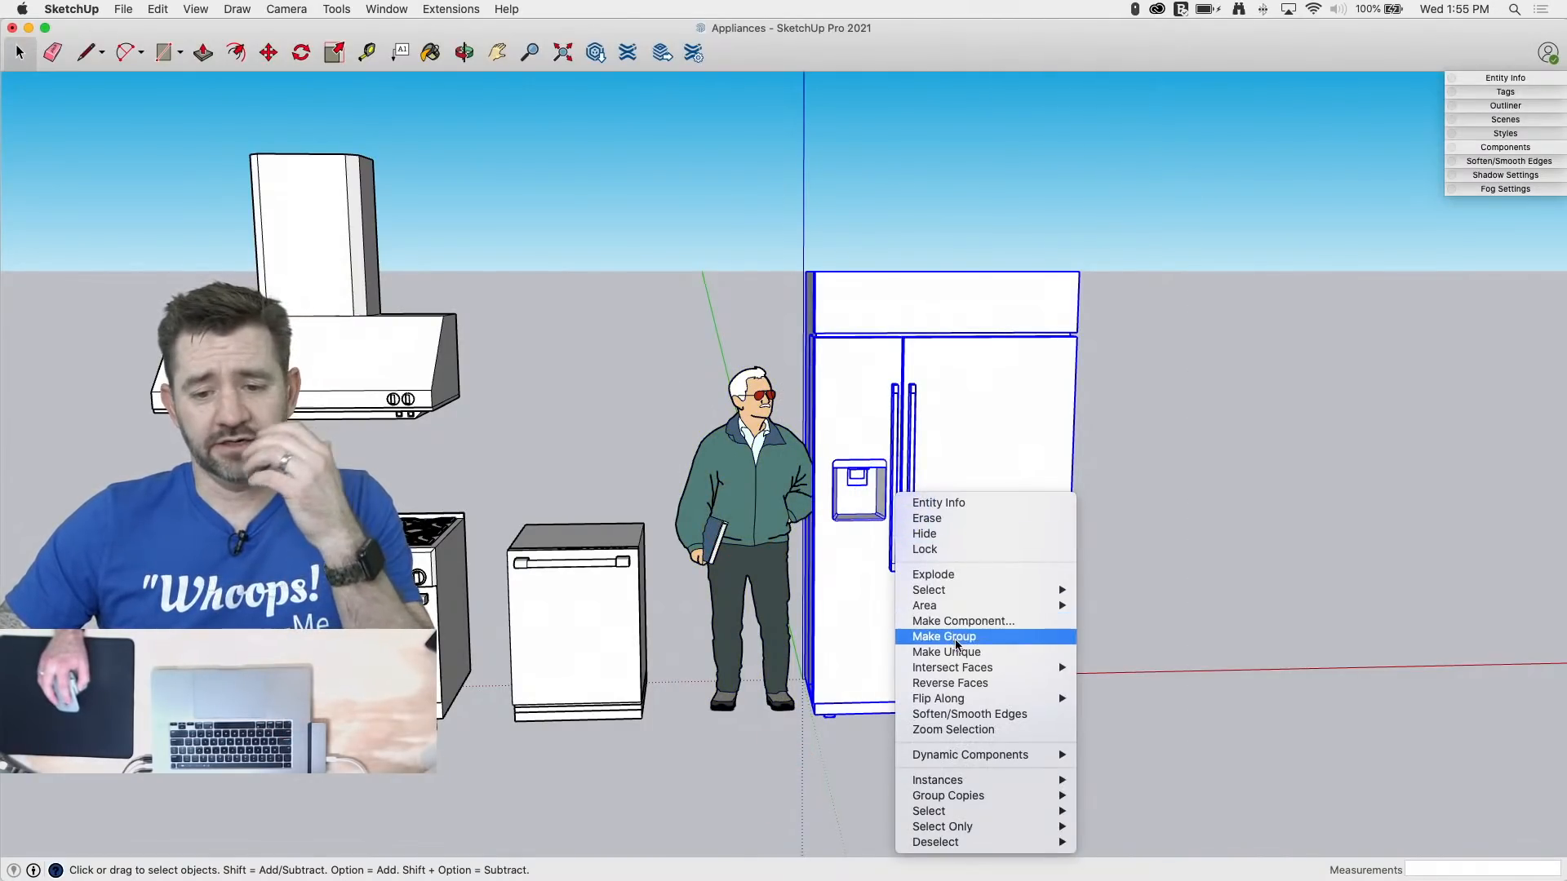
pyautogui.click(993, 645)
# Step: Move the refrigerator group to the far side of the range and hood, away from the figure, and deselect it
pyautogui.press('m')
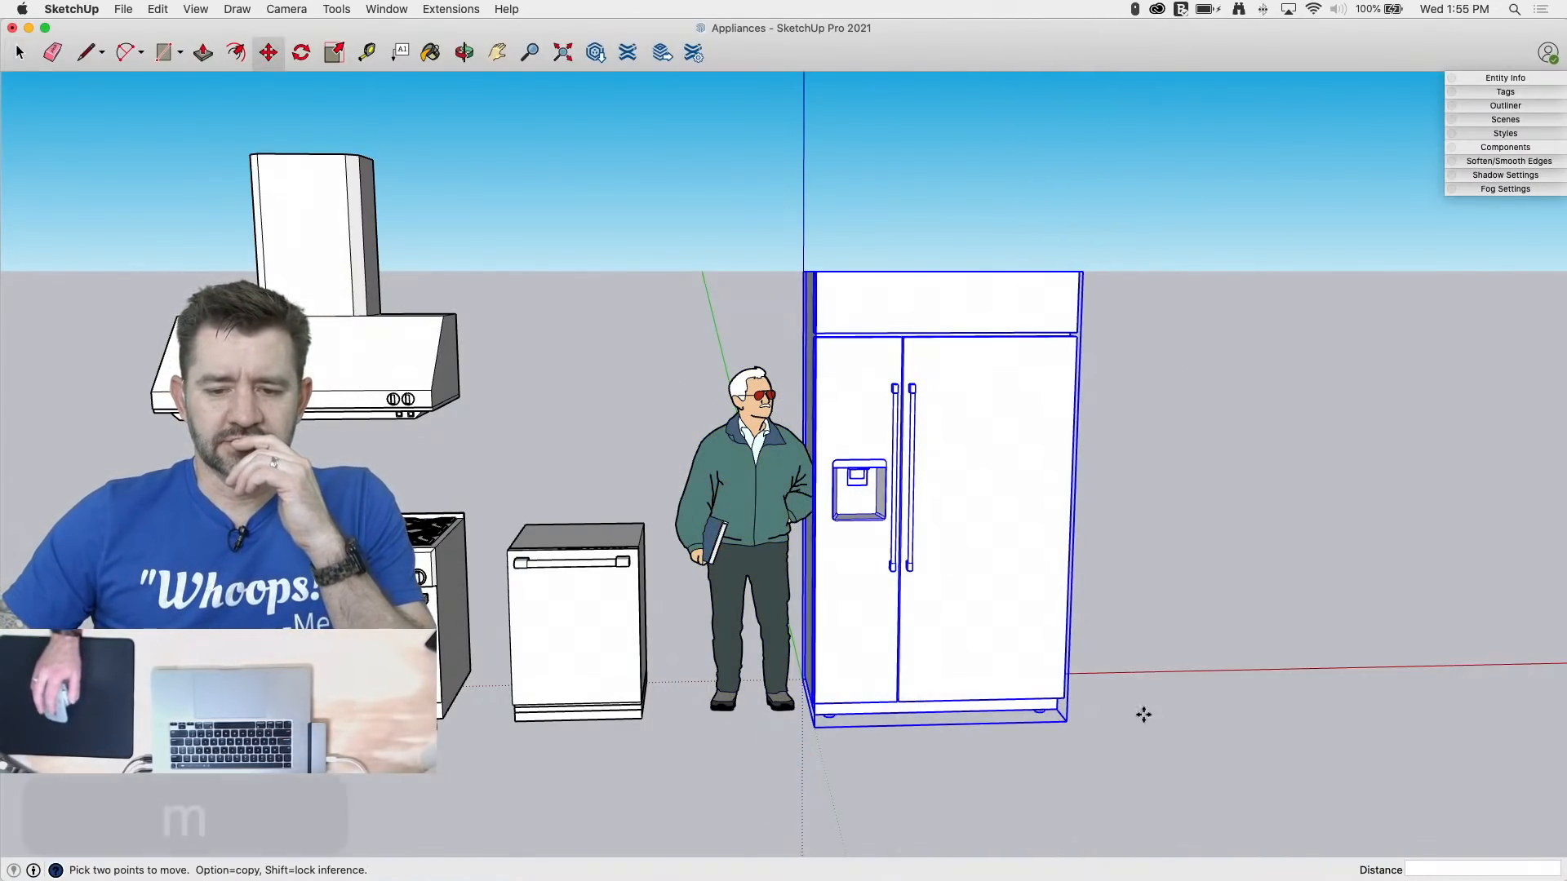
pyautogui.scroll(-3, 1140, 714)
pyautogui.moveTo(1256, 737); pyautogui.dragTo(683, 745)
pyautogui.click(683, 746)
pyautogui.moveTo(734, 797); pyautogui.dragTo(633, 759, button='middle')
pyautogui.scroll(4, 650, 770)
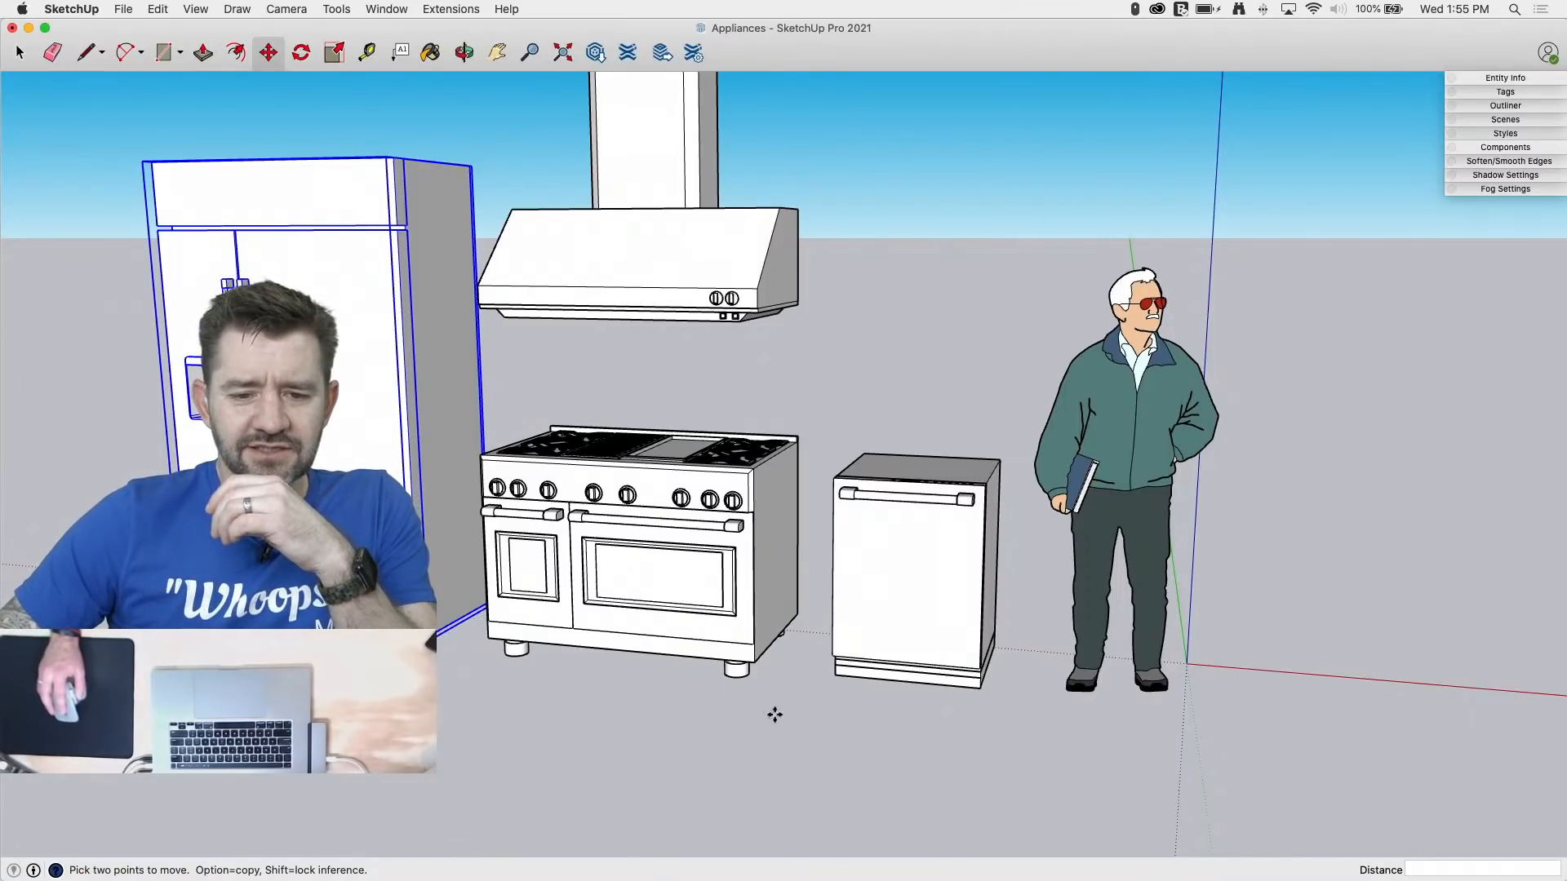
pyautogui.moveTo(774, 715); pyautogui.dragTo(644, 815, button='middle')
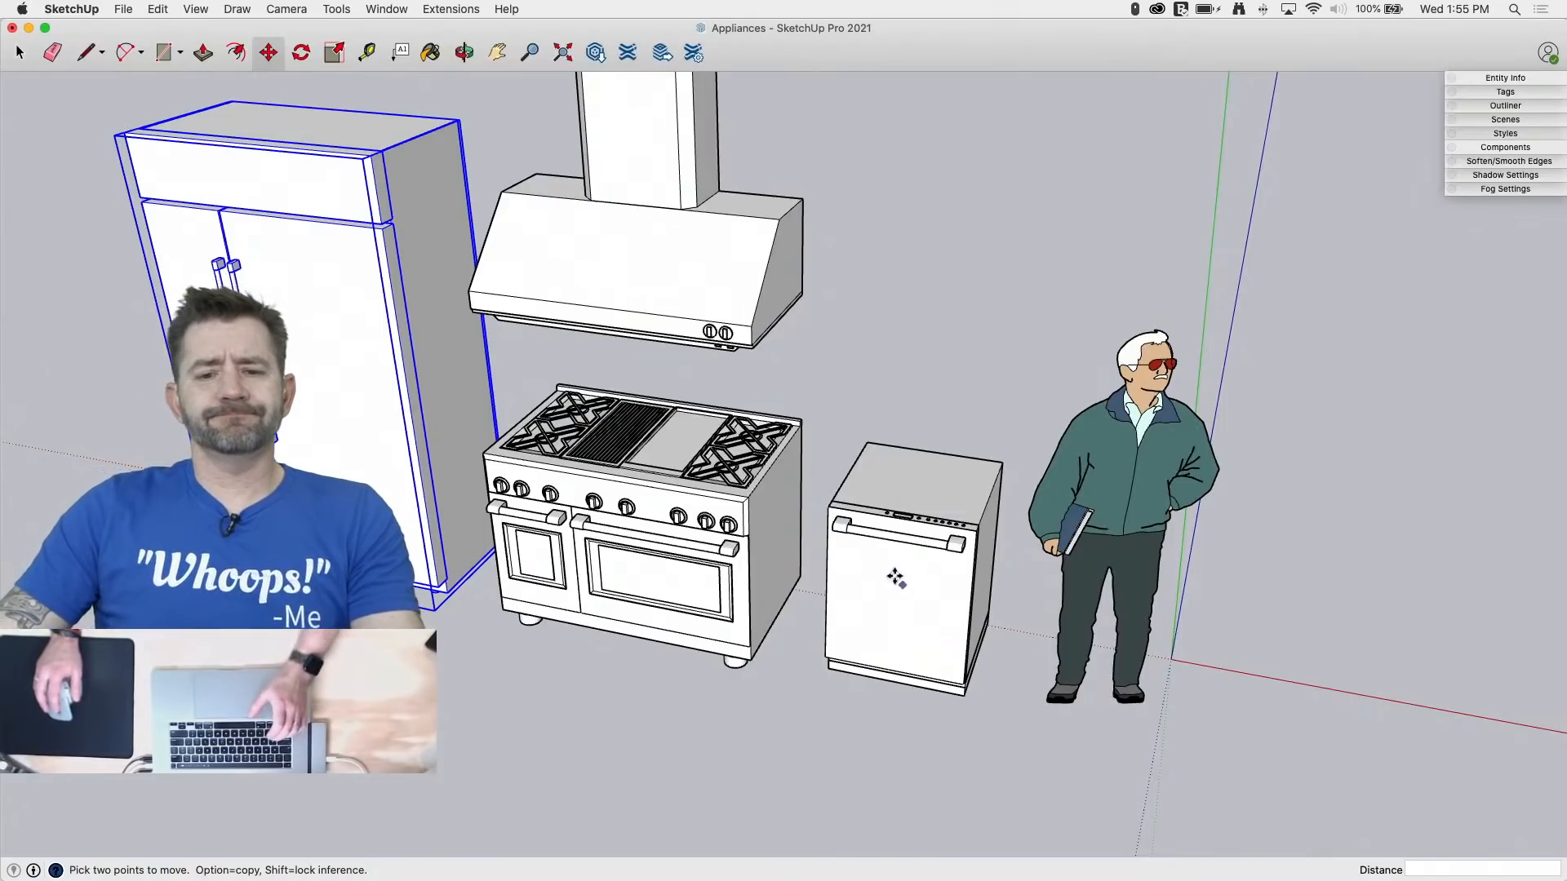
pyautogui.moveTo(911, 612); pyautogui.dragTo(1098, 433, button='middle')
pyautogui.press('space')
pyautogui.click(825, 344)
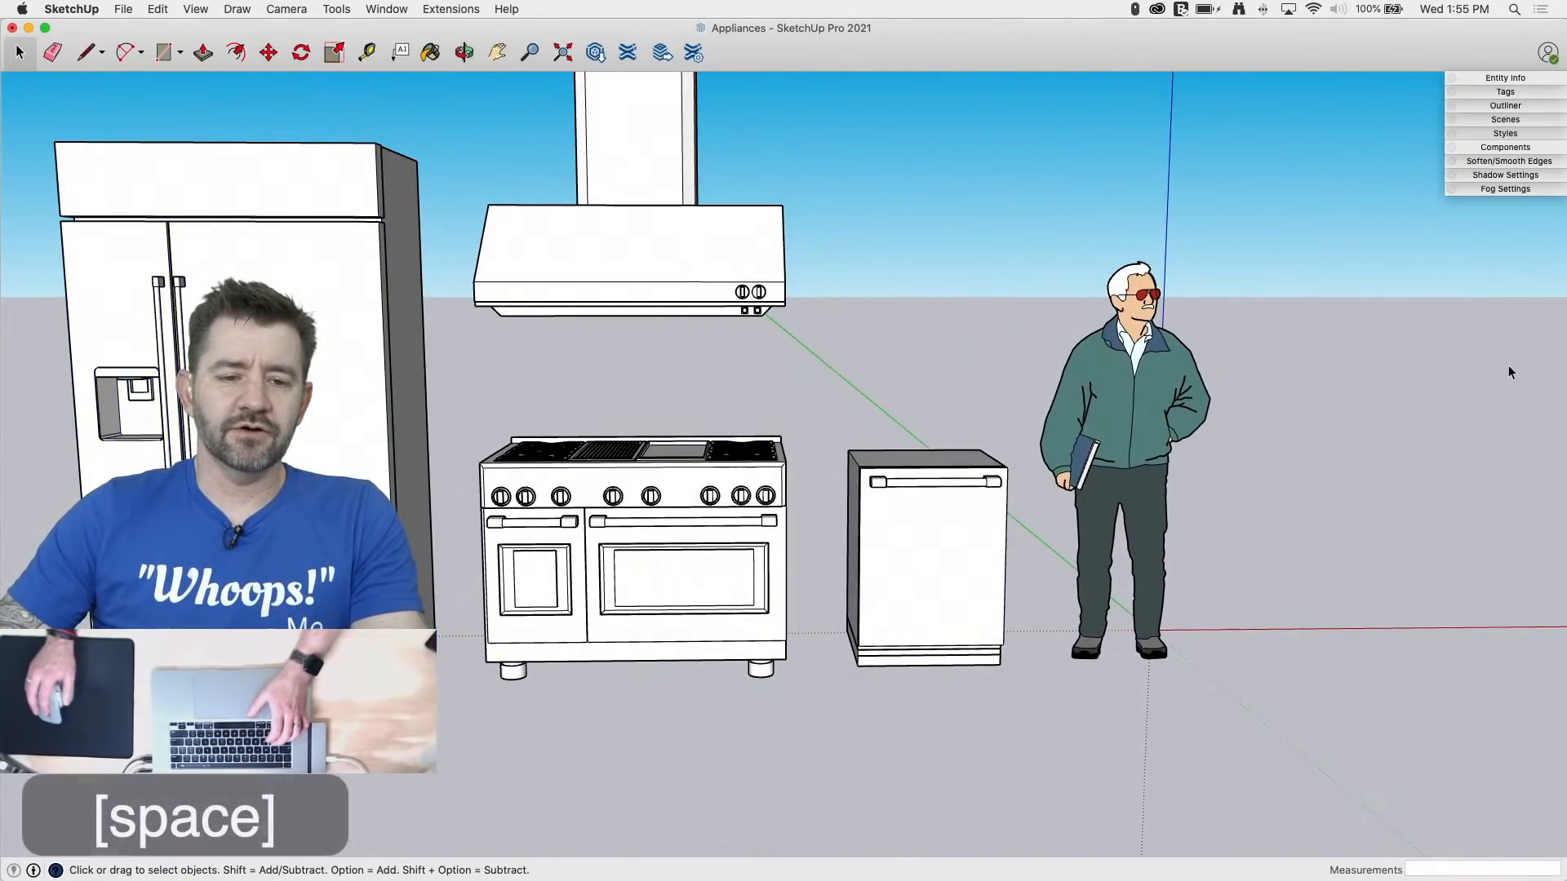
# Step: Turn off Profiles in the edge settings of the Simple Style
pyautogui.scroll(-3, 1469, 375)
pyautogui.scroll(3, 246, 124)
pyautogui.moveTo(1095, 312); pyautogui.dragTo(1012, 304, button='middle')
pyautogui.scroll(-2, 596, 261)
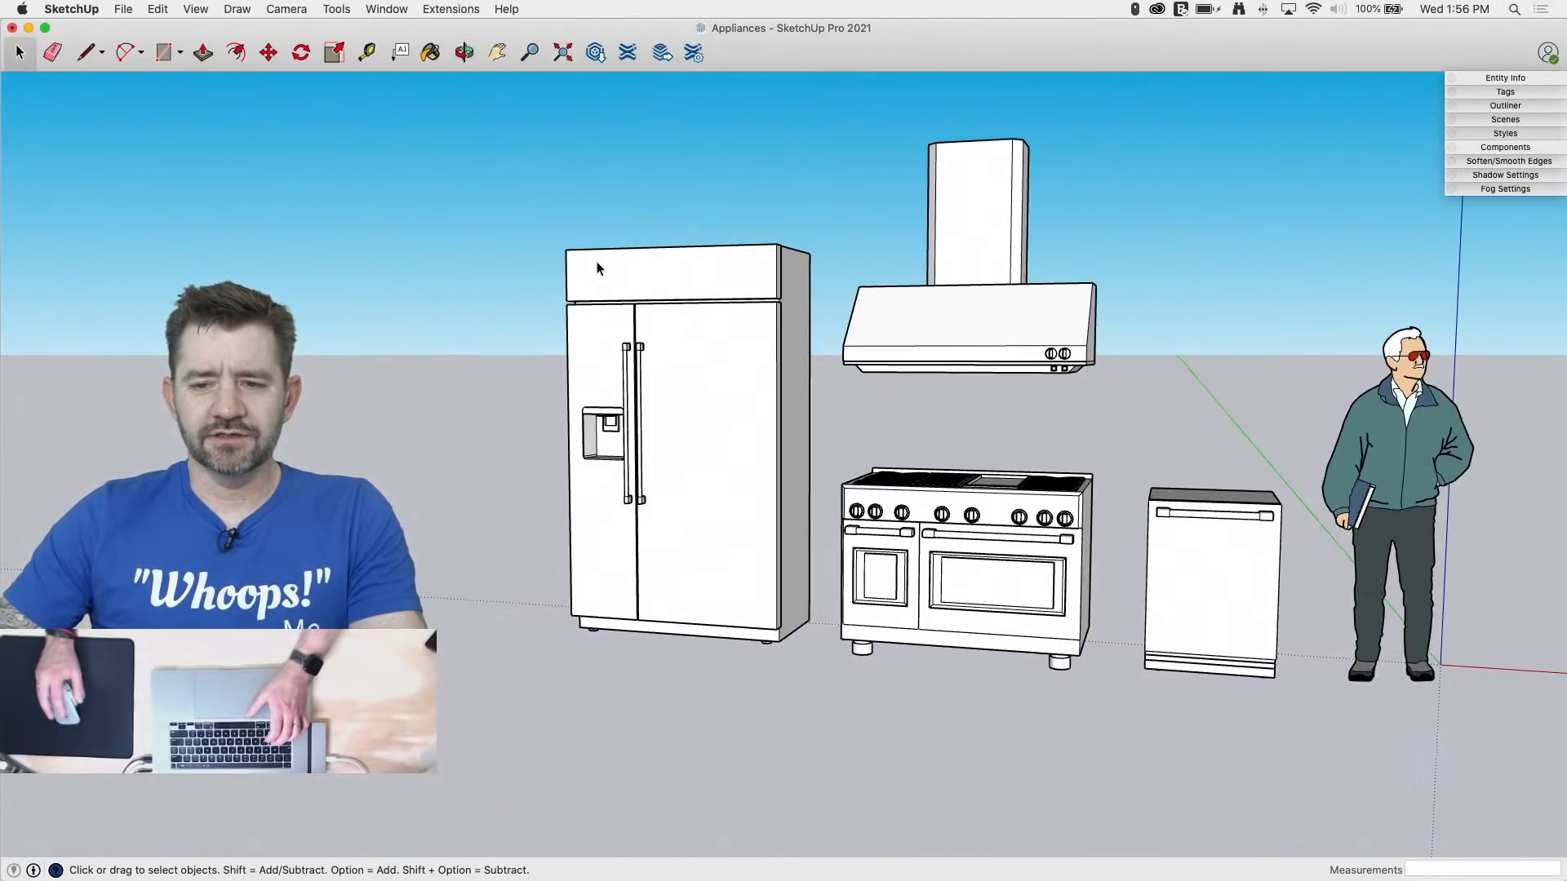
pyautogui.scroll(1, 571, 152)
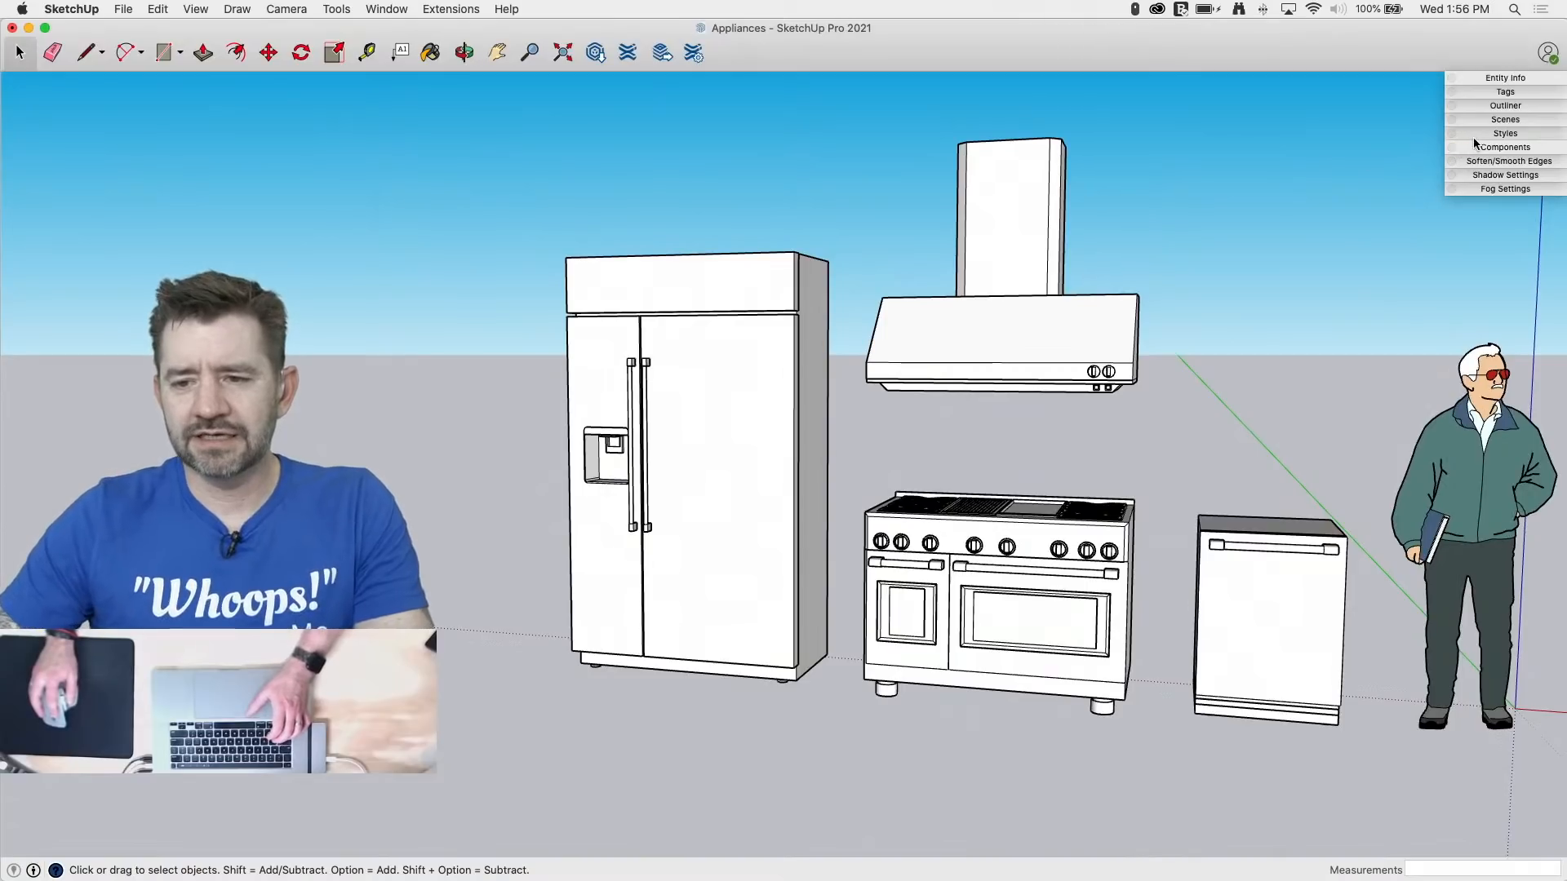
pyautogui.click(1494, 136)
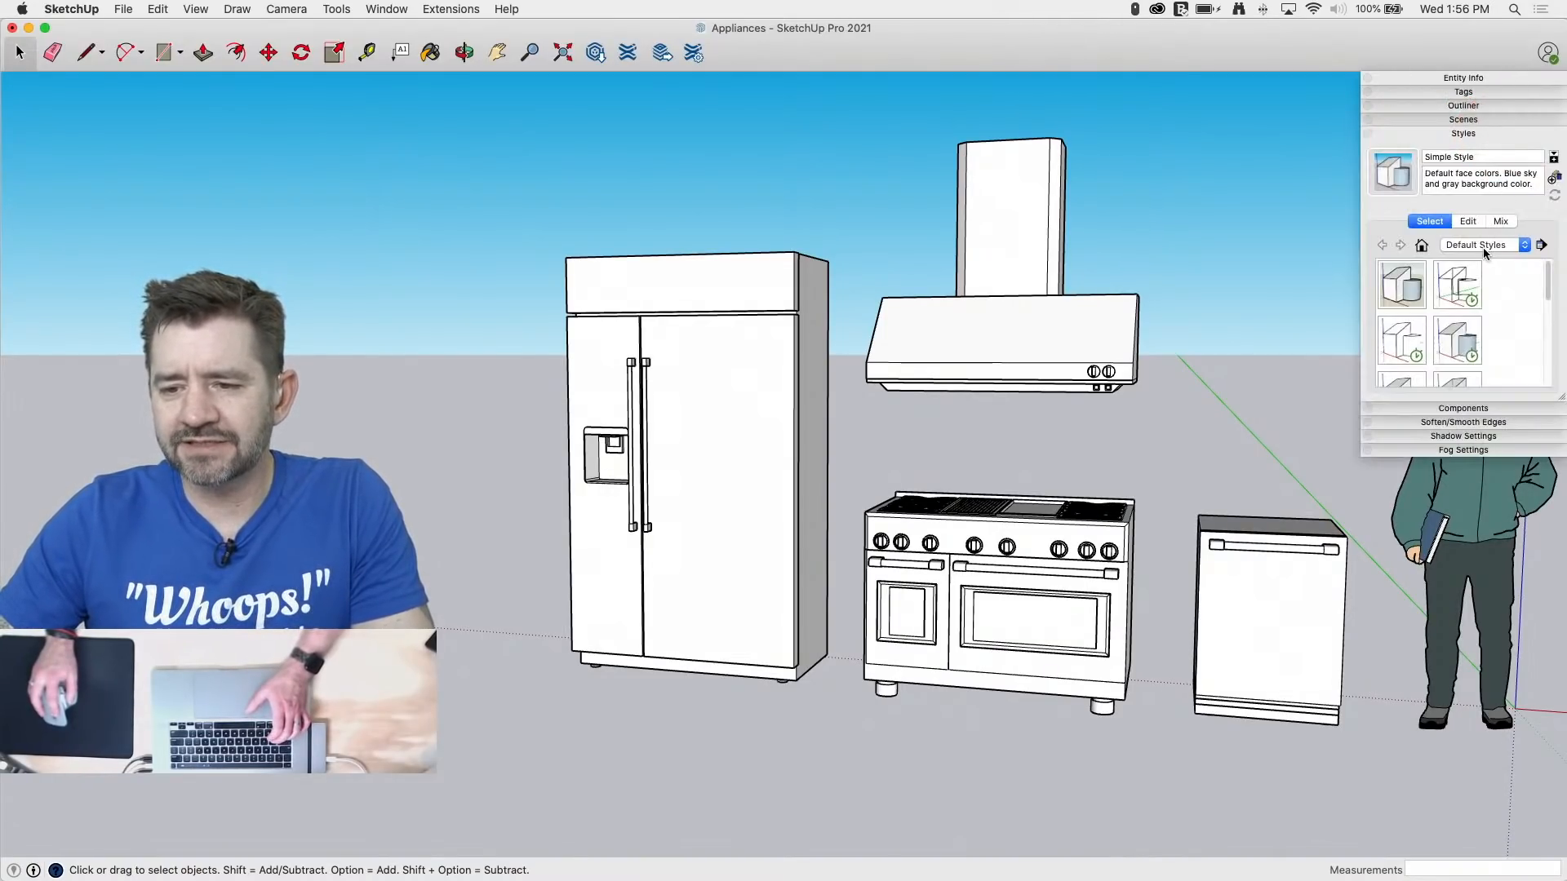
pyautogui.click(1467, 222)
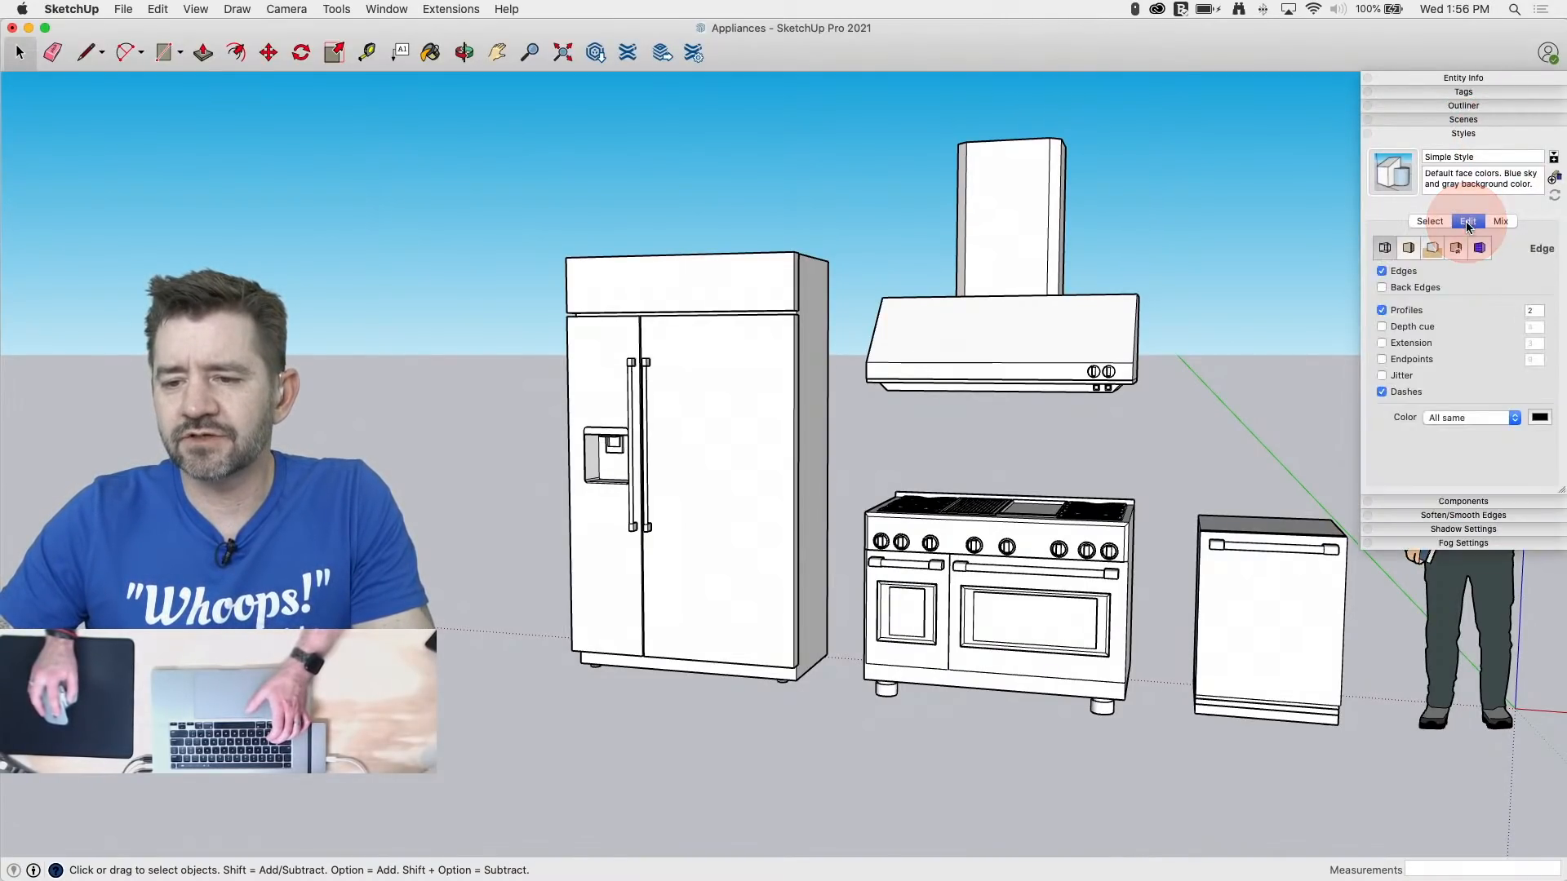
pyautogui.click(1382, 310)
# Step: Open the dishwasher group and its nested front door panel for editing
pyautogui.moveTo(1262, 251); pyautogui.dragTo(1231, 345, button='middle')
pyautogui.scroll(4, 1231, 344)
pyautogui.scroll(-1, 1232, 345)
pyautogui.scroll(-1, 1232, 344)
pyautogui.scroll(1, 1374, 702)
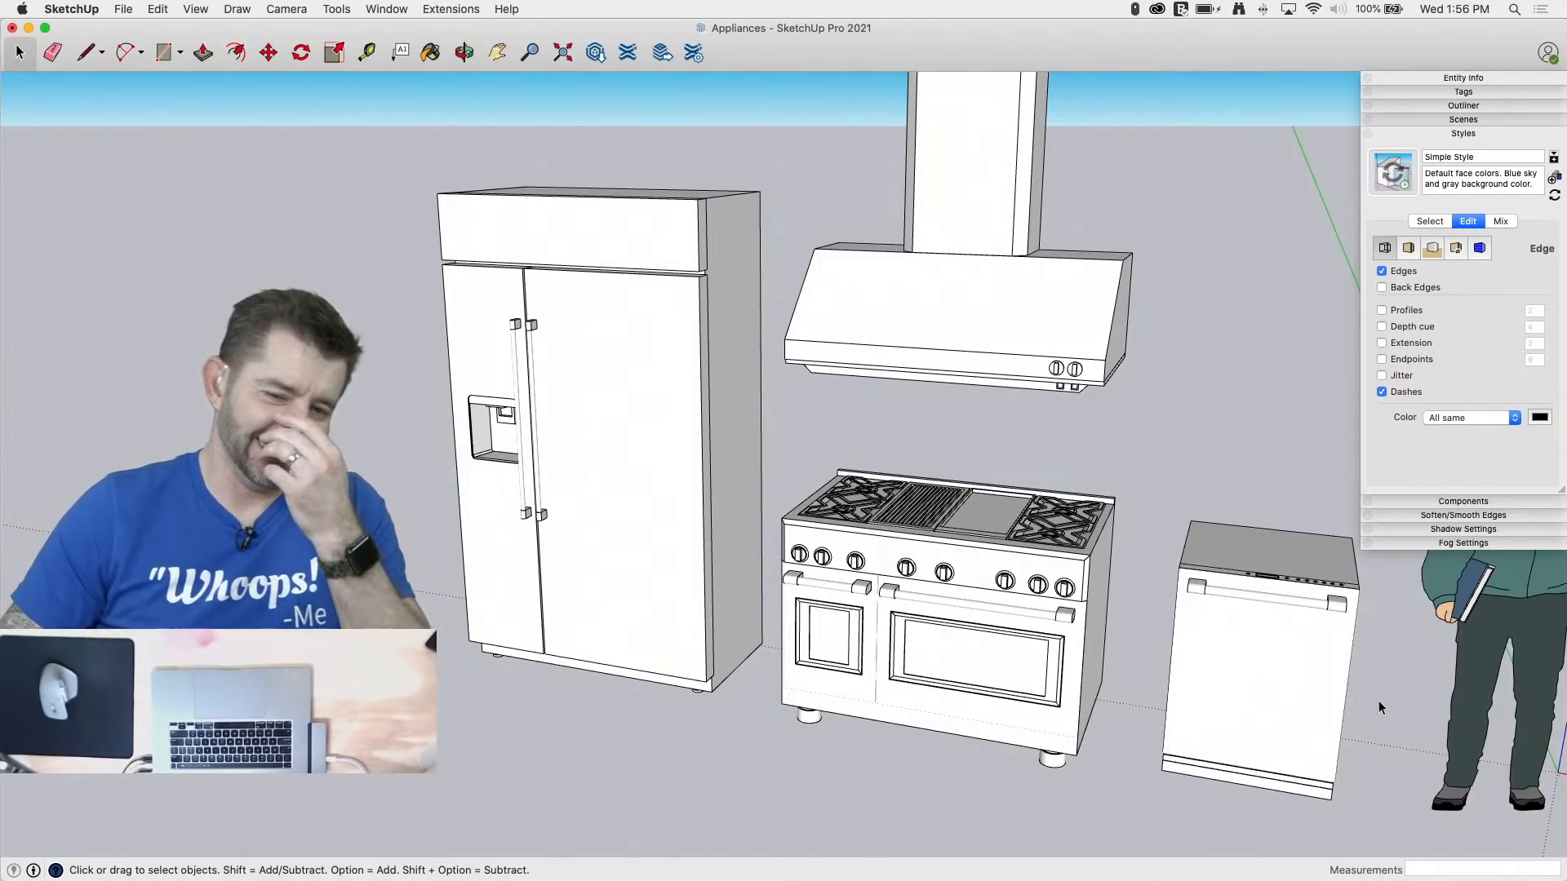
pyautogui.moveTo(818, 732); pyautogui.dragTo(818, 699, button='middle')
pyautogui.scroll(-3, 793, 680)
pyautogui.scroll(6, 1056, 689)
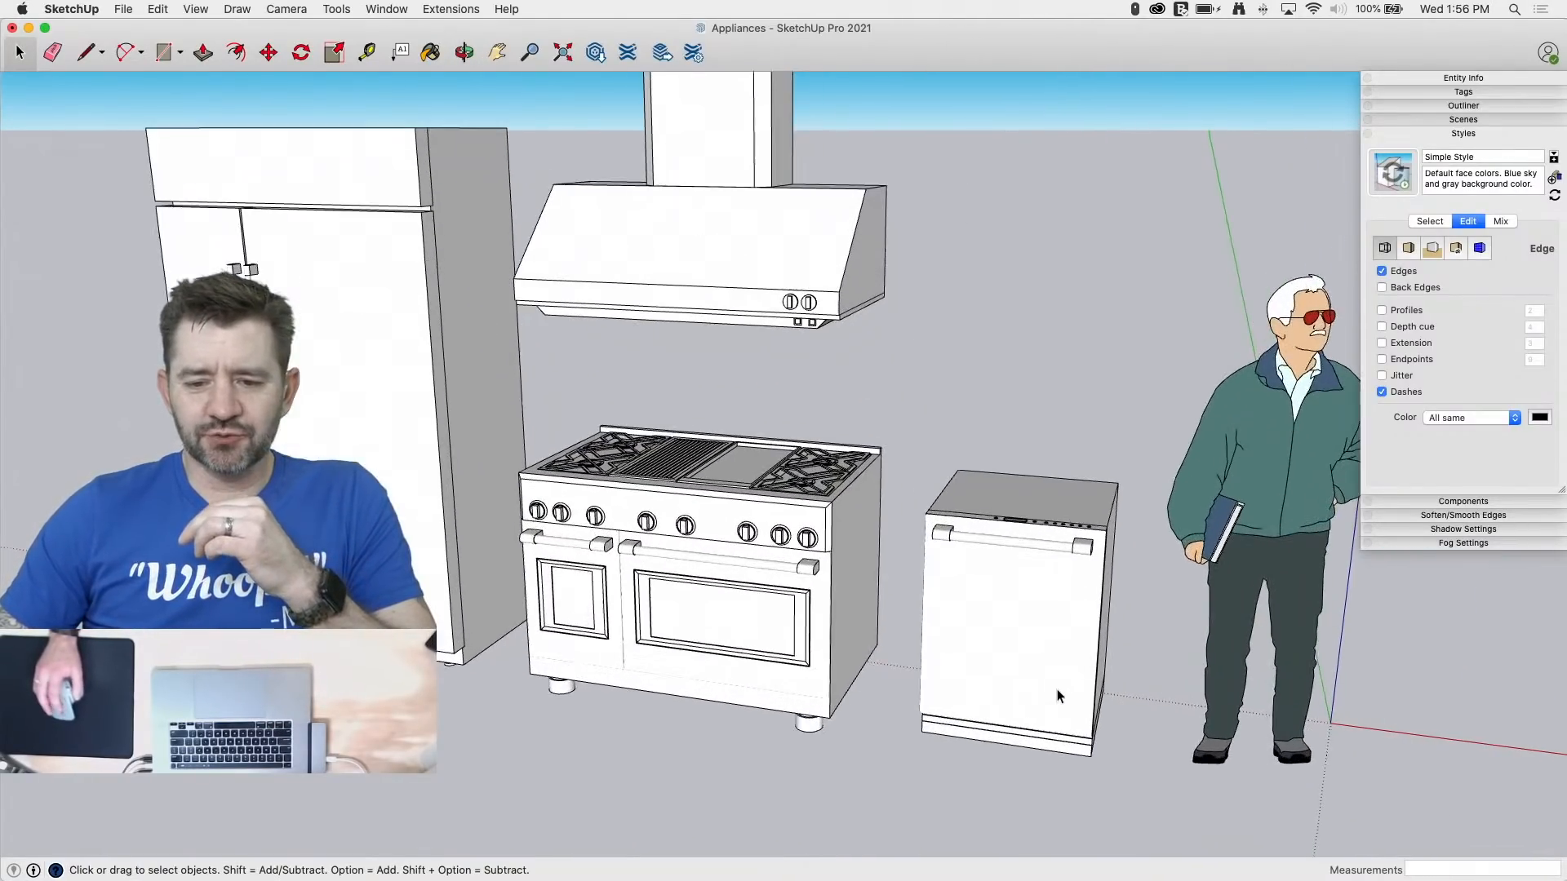
pyautogui.click(1054, 682)
pyautogui.doubleClick(1037, 650)
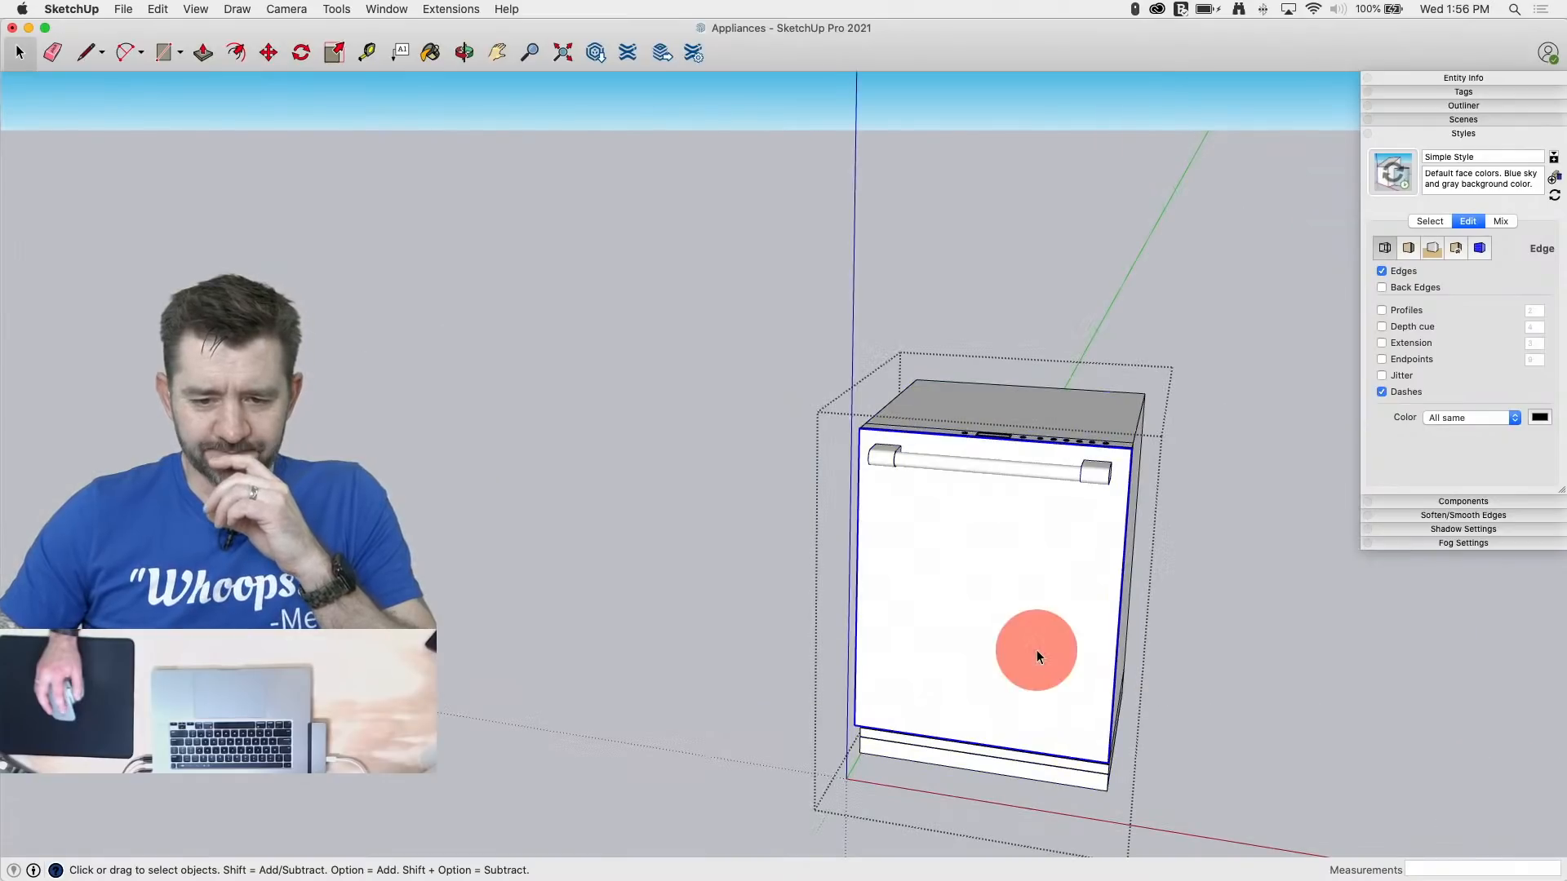
pyautogui.moveTo(1037, 650); pyautogui.dragTo(955, 660, button='middle')
pyautogui.doubleClick(1025, 664)
pyautogui.scroll(1, 954, 659)
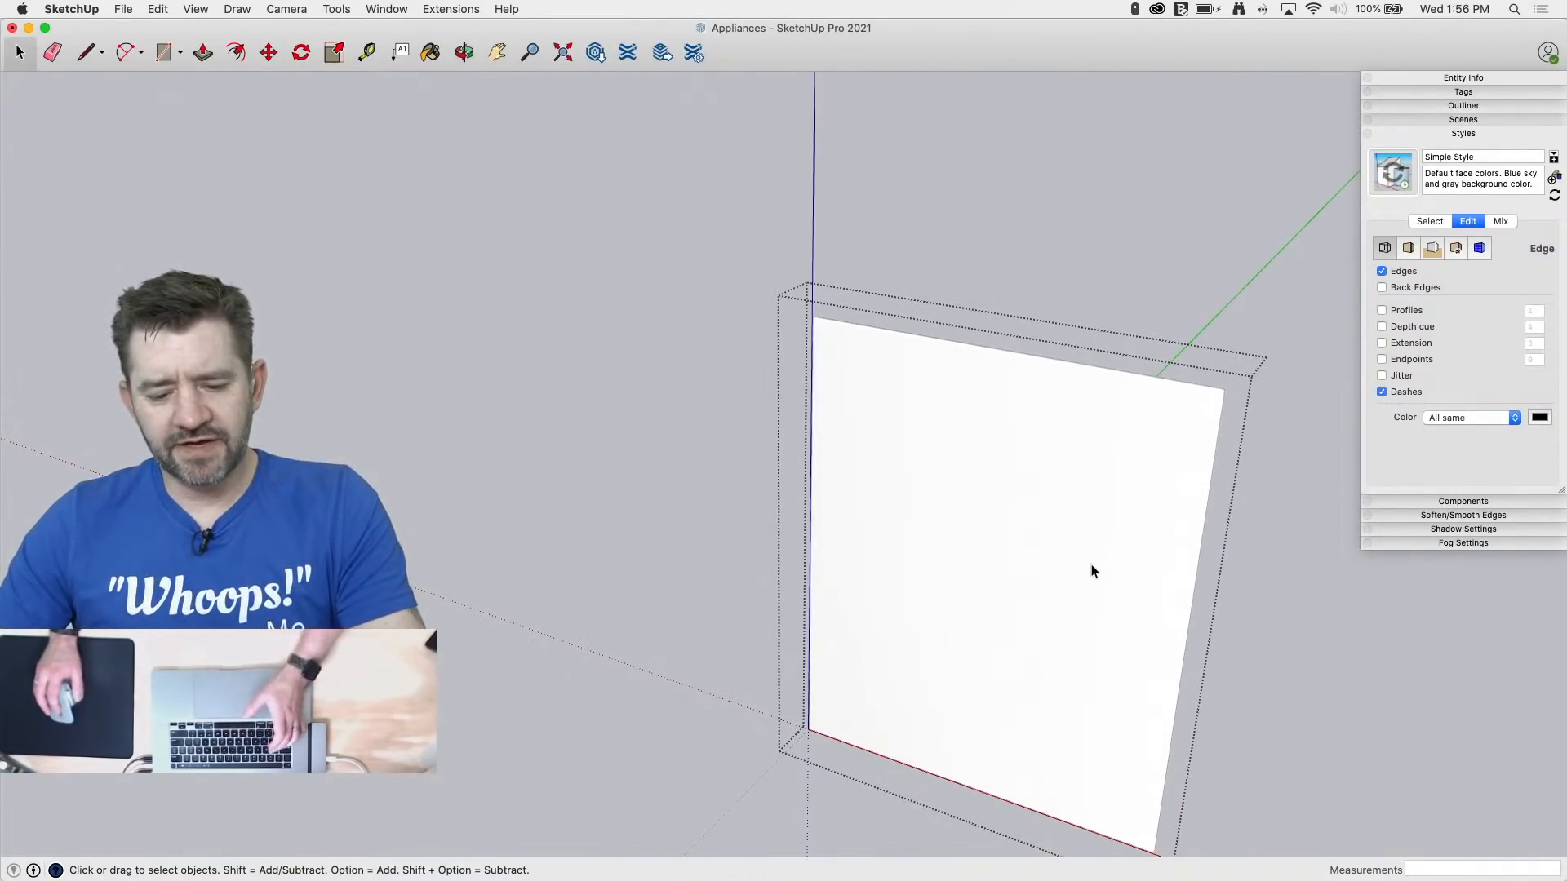
# Step: Display the Colors In Model materials and purge unused items from the model statistics
pyautogui.press('b')
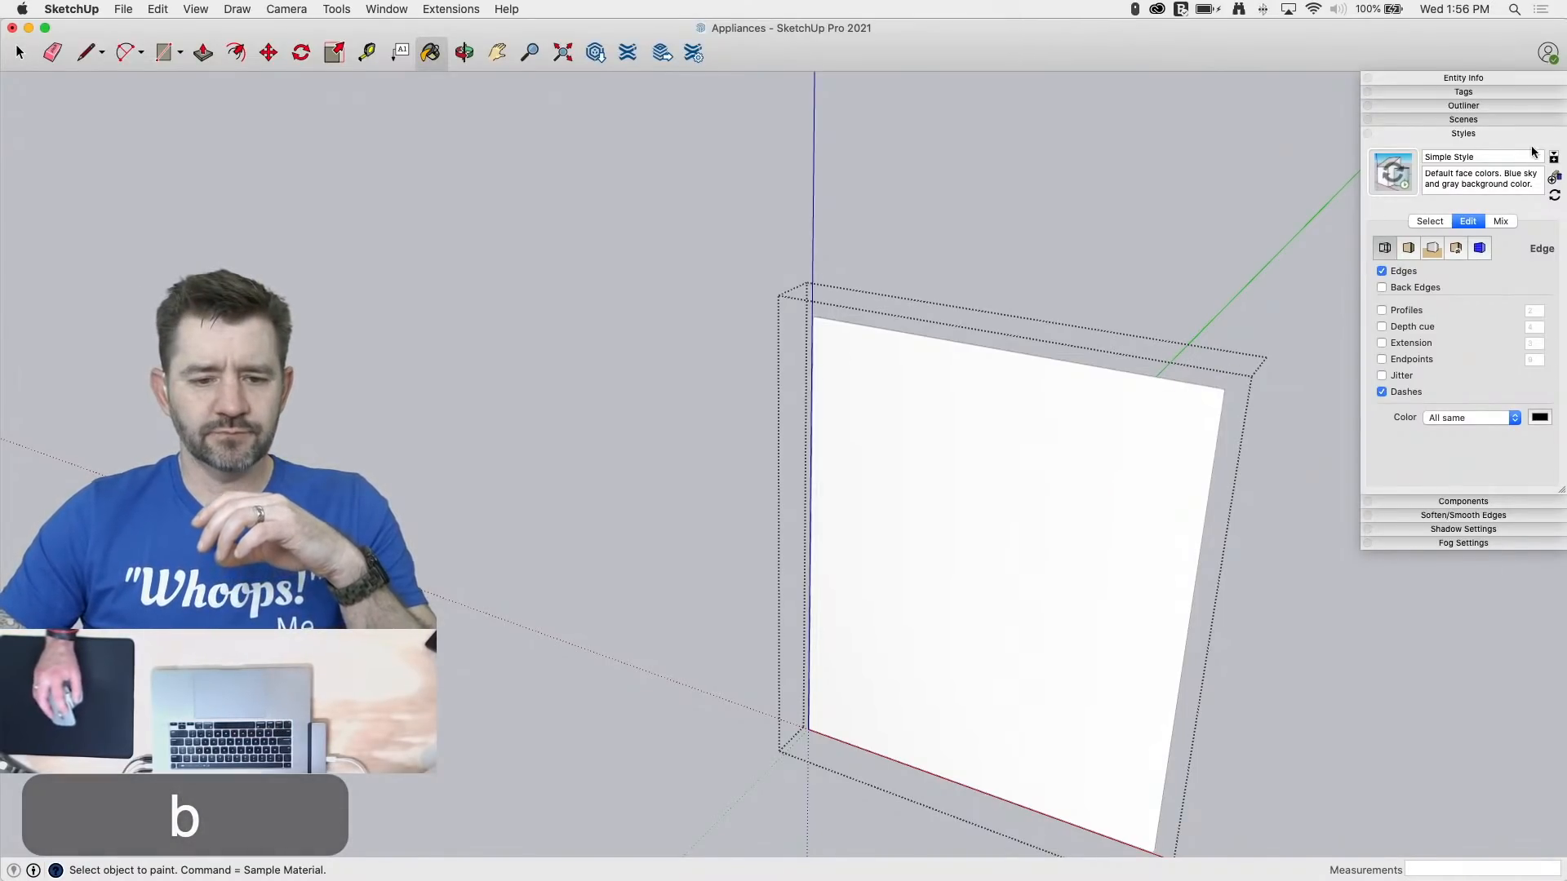
pyautogui.moveTo(253, 44); pyautogui.dragTo(620, 152)
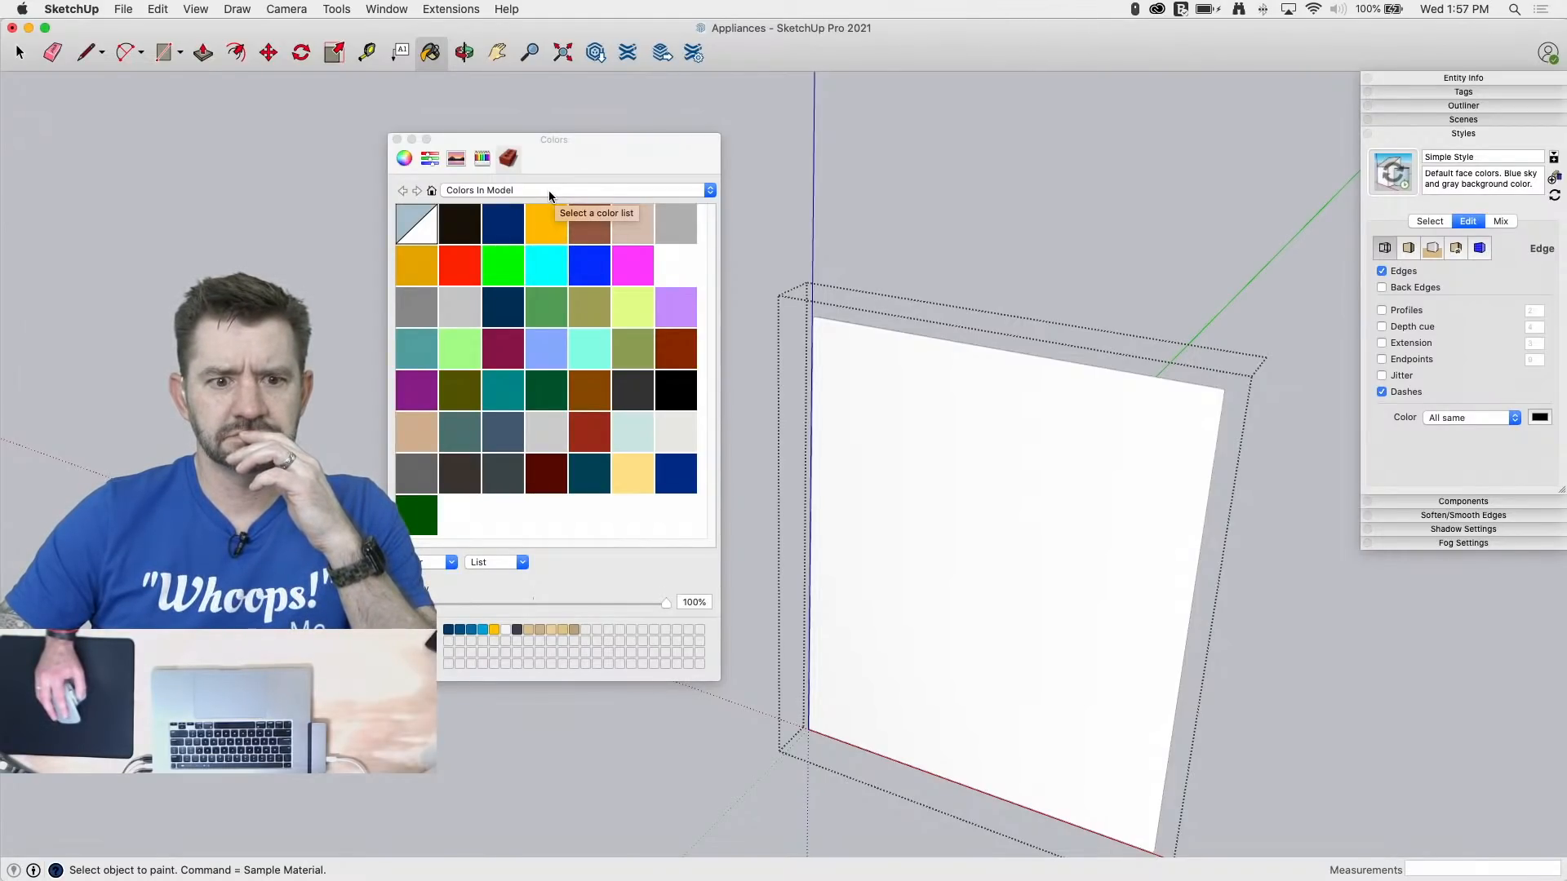
pyautogui.click(388, 9)
pyautogui.click(412, 212)
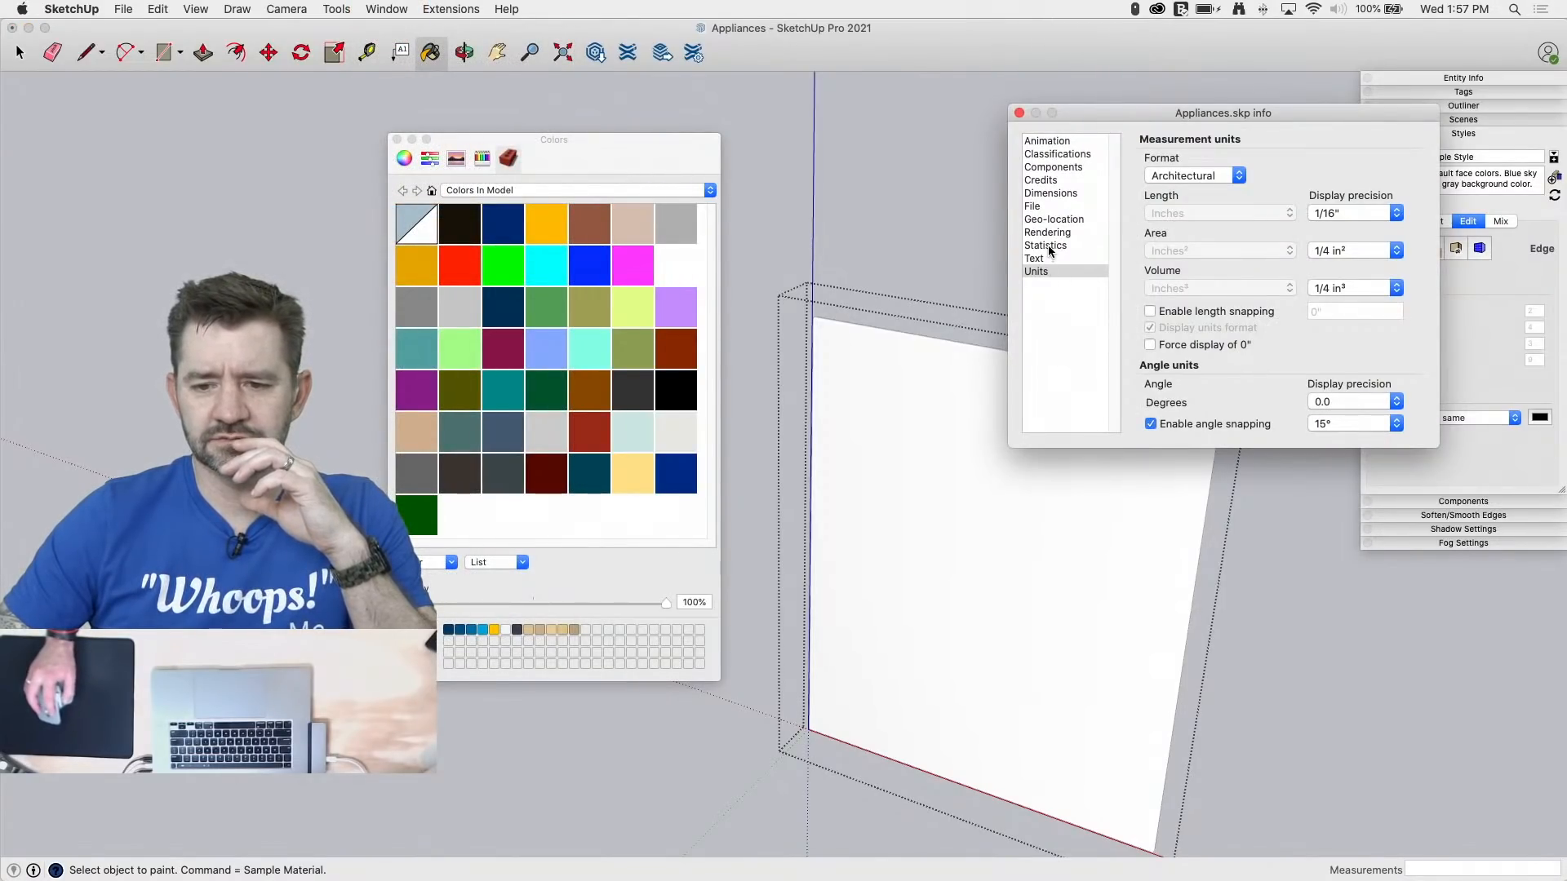
pyautogui.click(1048, 246)
pyautogui.click(1283, 406)
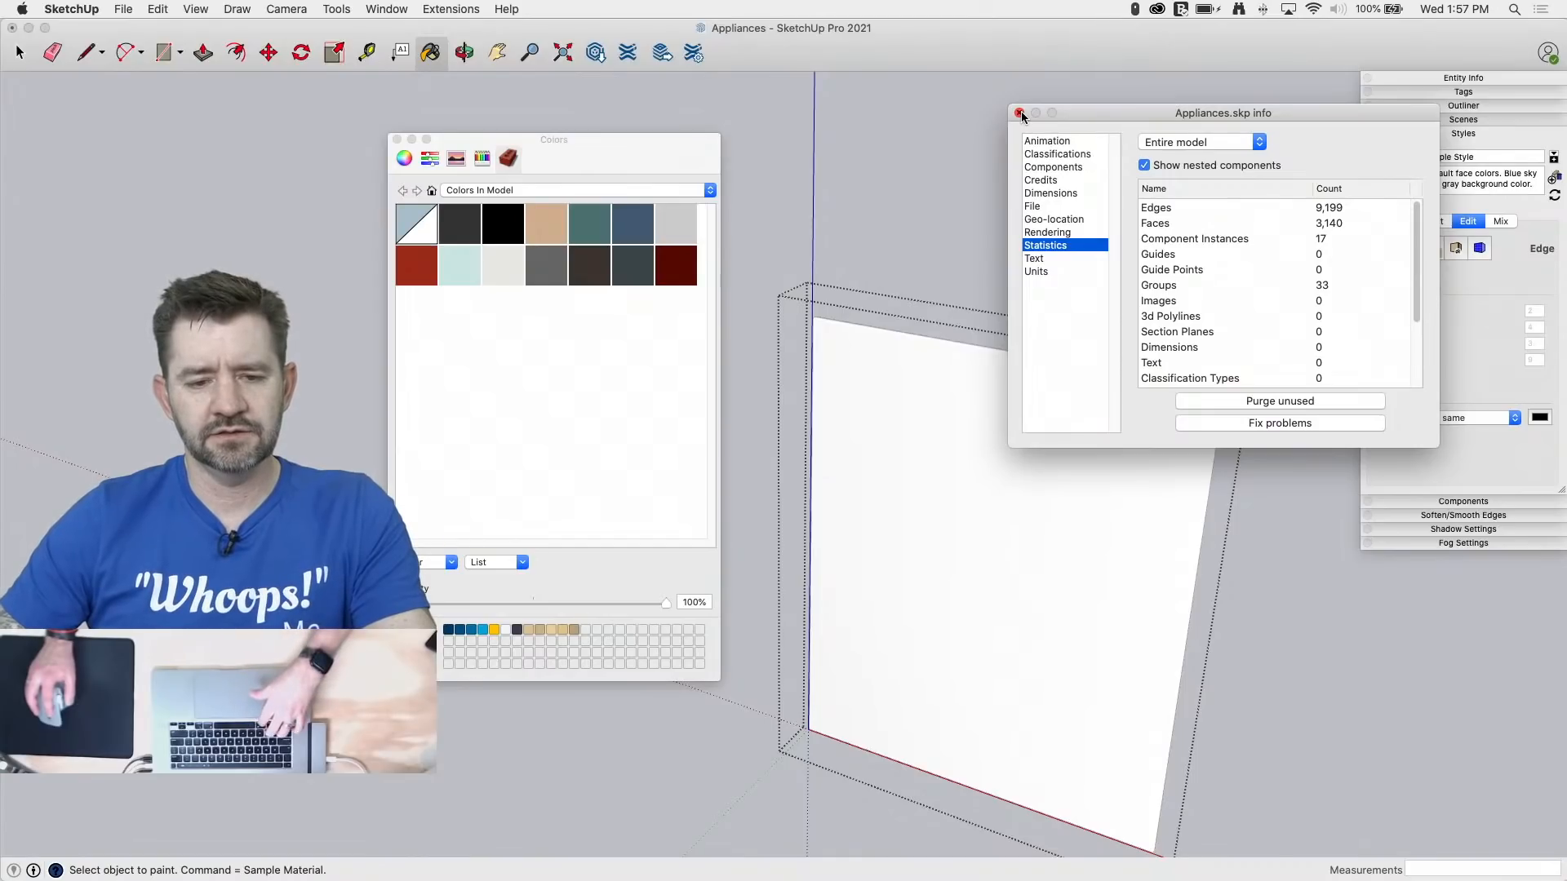
pyautogui.press('super+z')
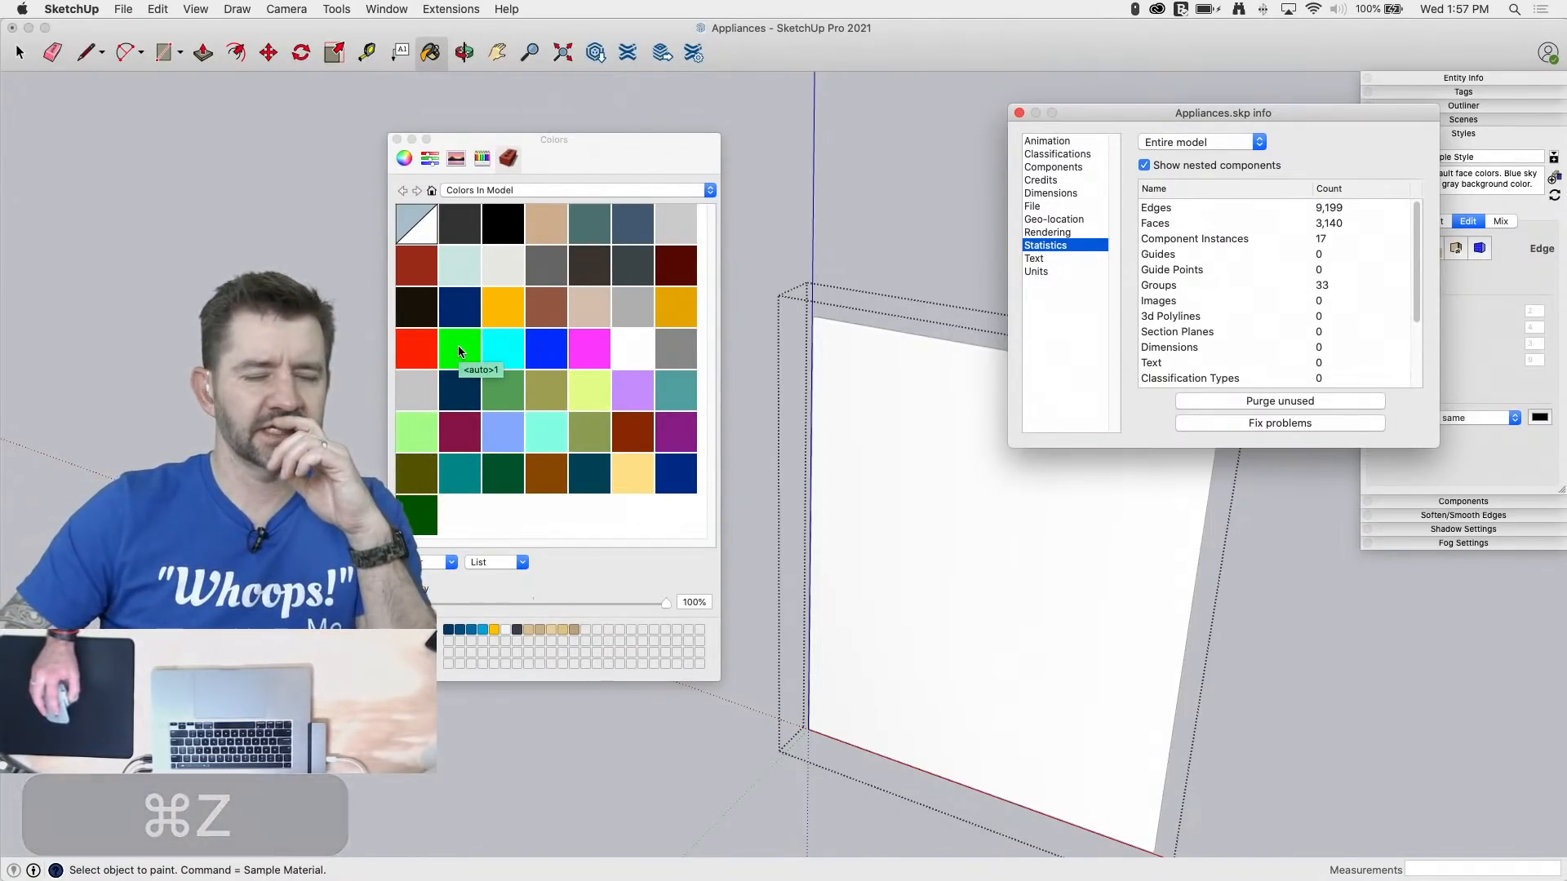
pyautogui.click(1232, 400)
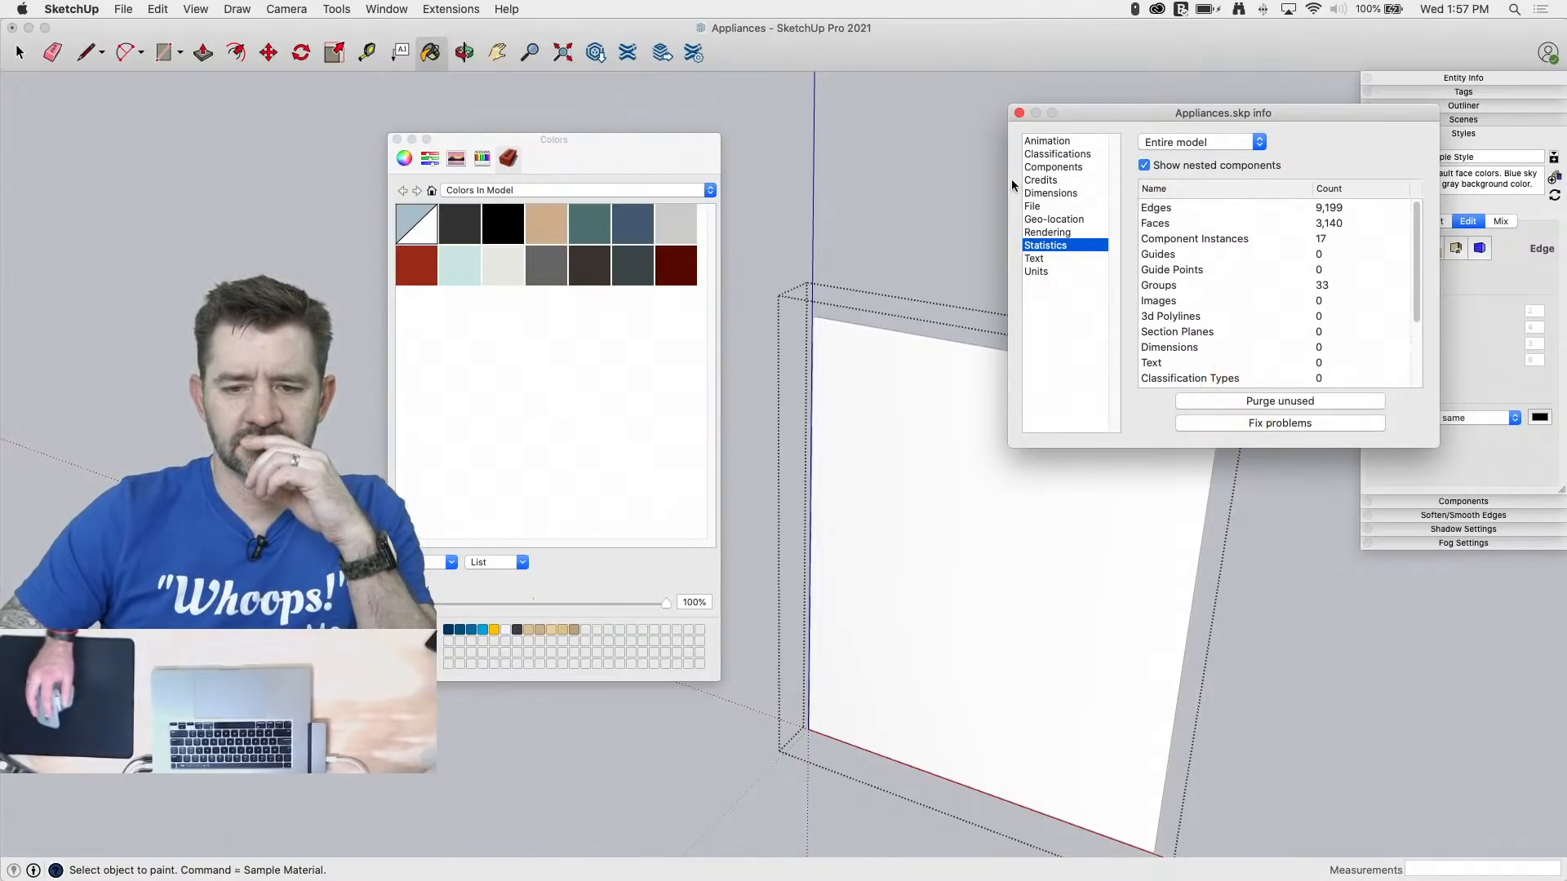
pyautogui.click(1018, 112)
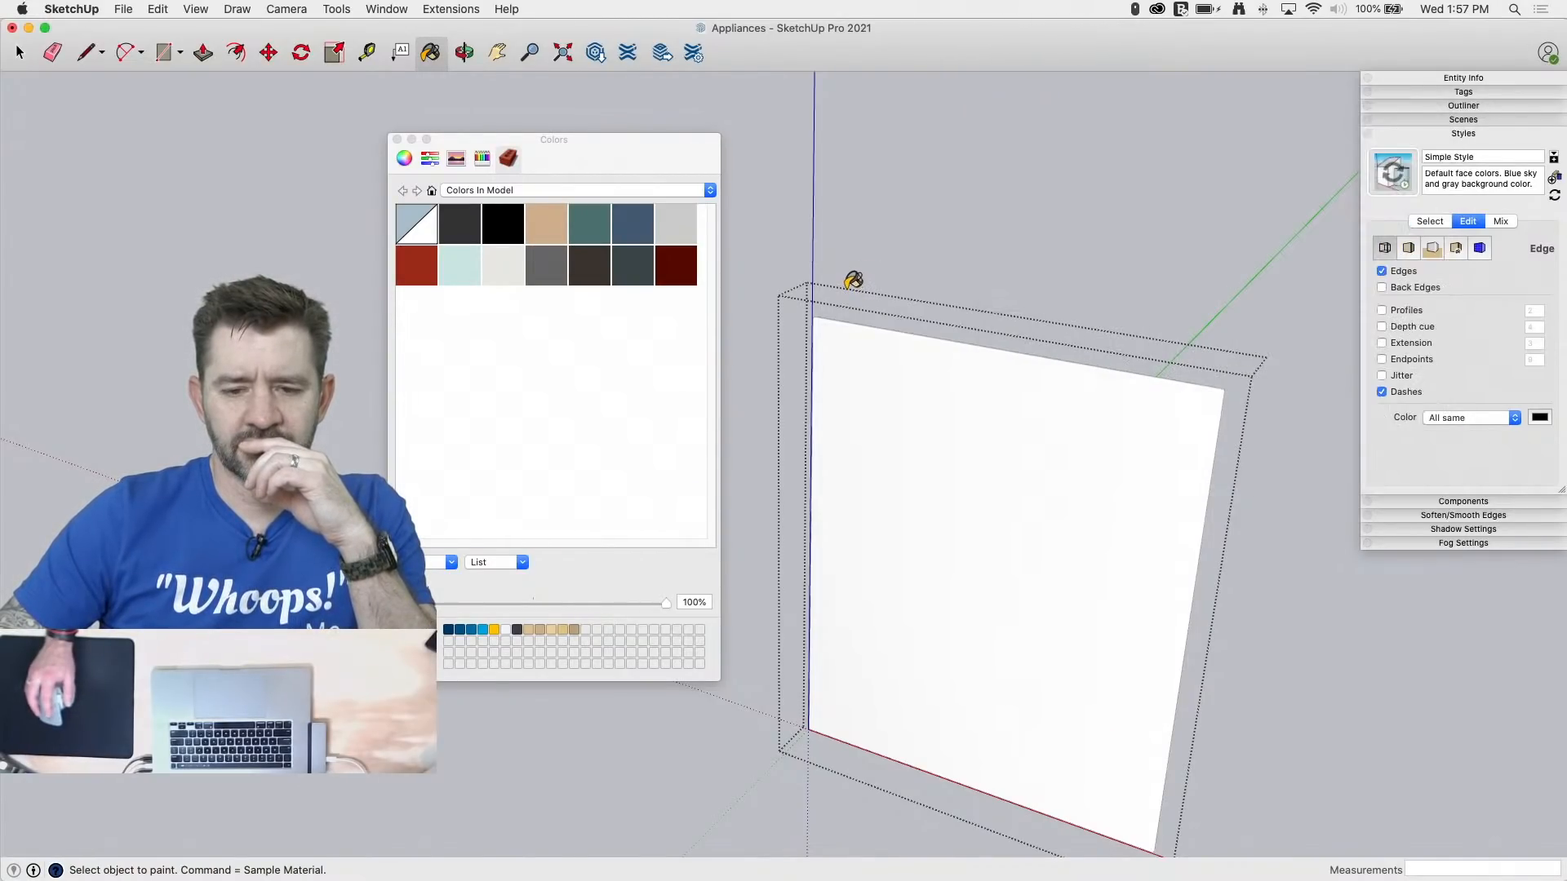
# Step: Paint the dishwasher door's front face with the shiny vertically banded texture from the Metal materials, then close the materials window
pyautogui.click(473, 192)
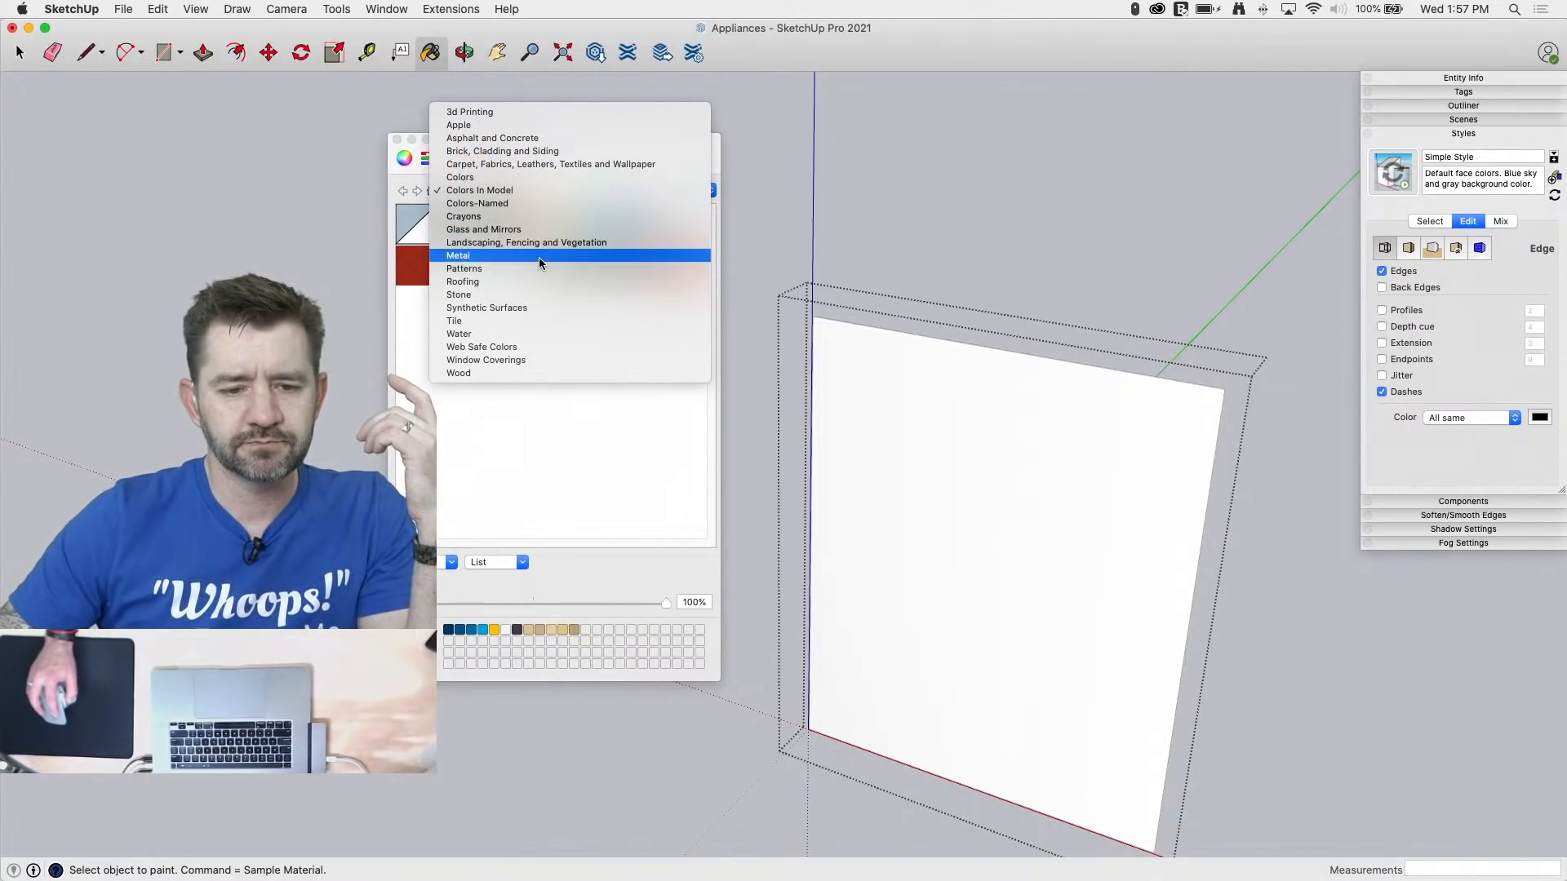
pyautogui.press('Escape')
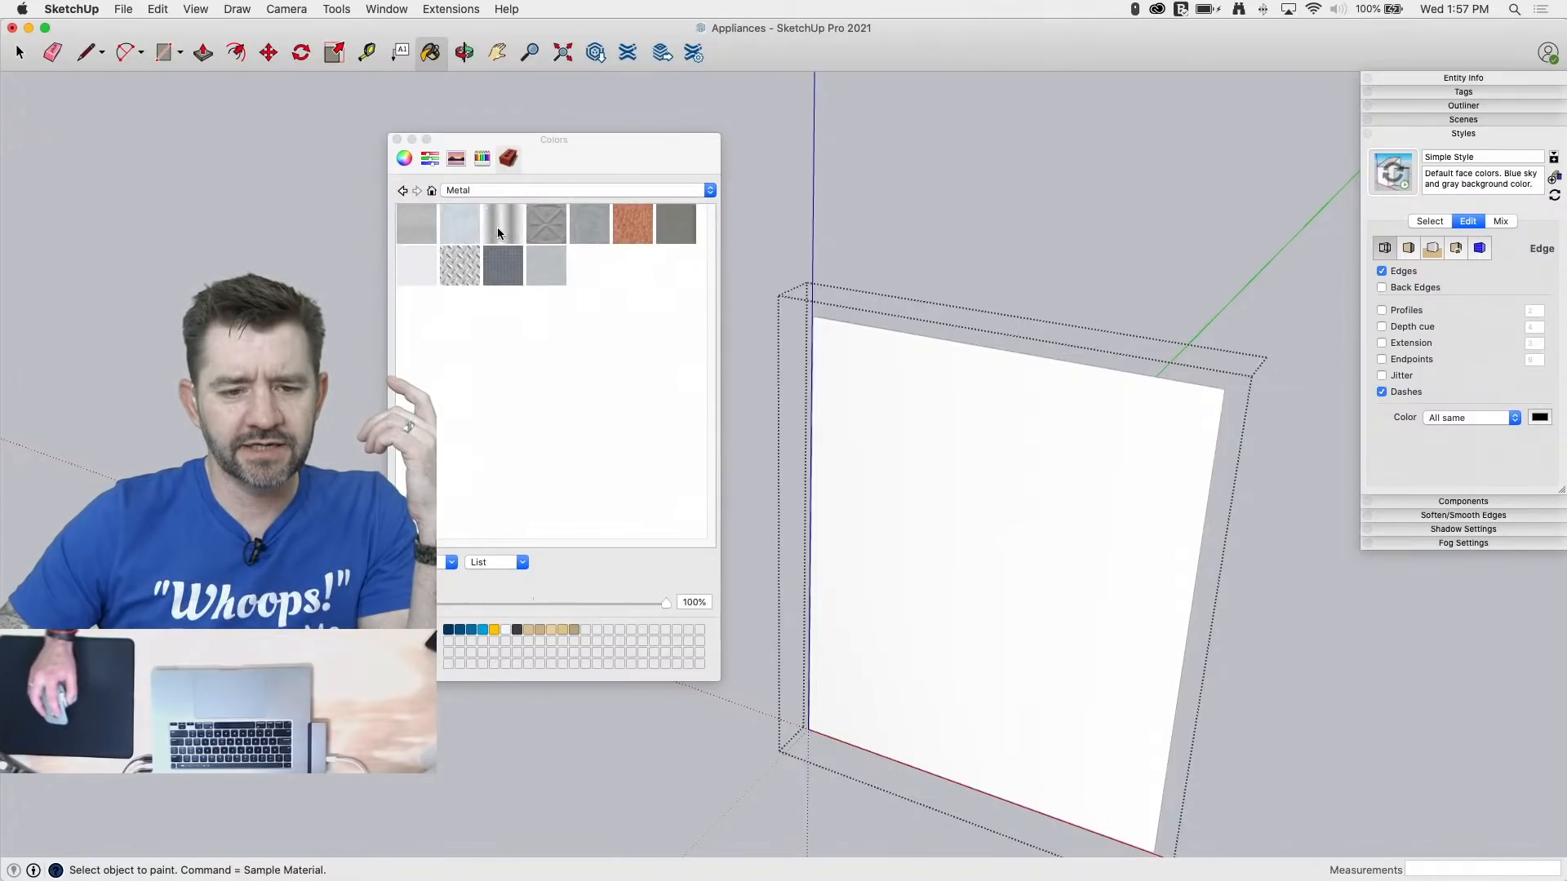
pyautogui.click(498, 228)
pyautogui.click(1016, 502)
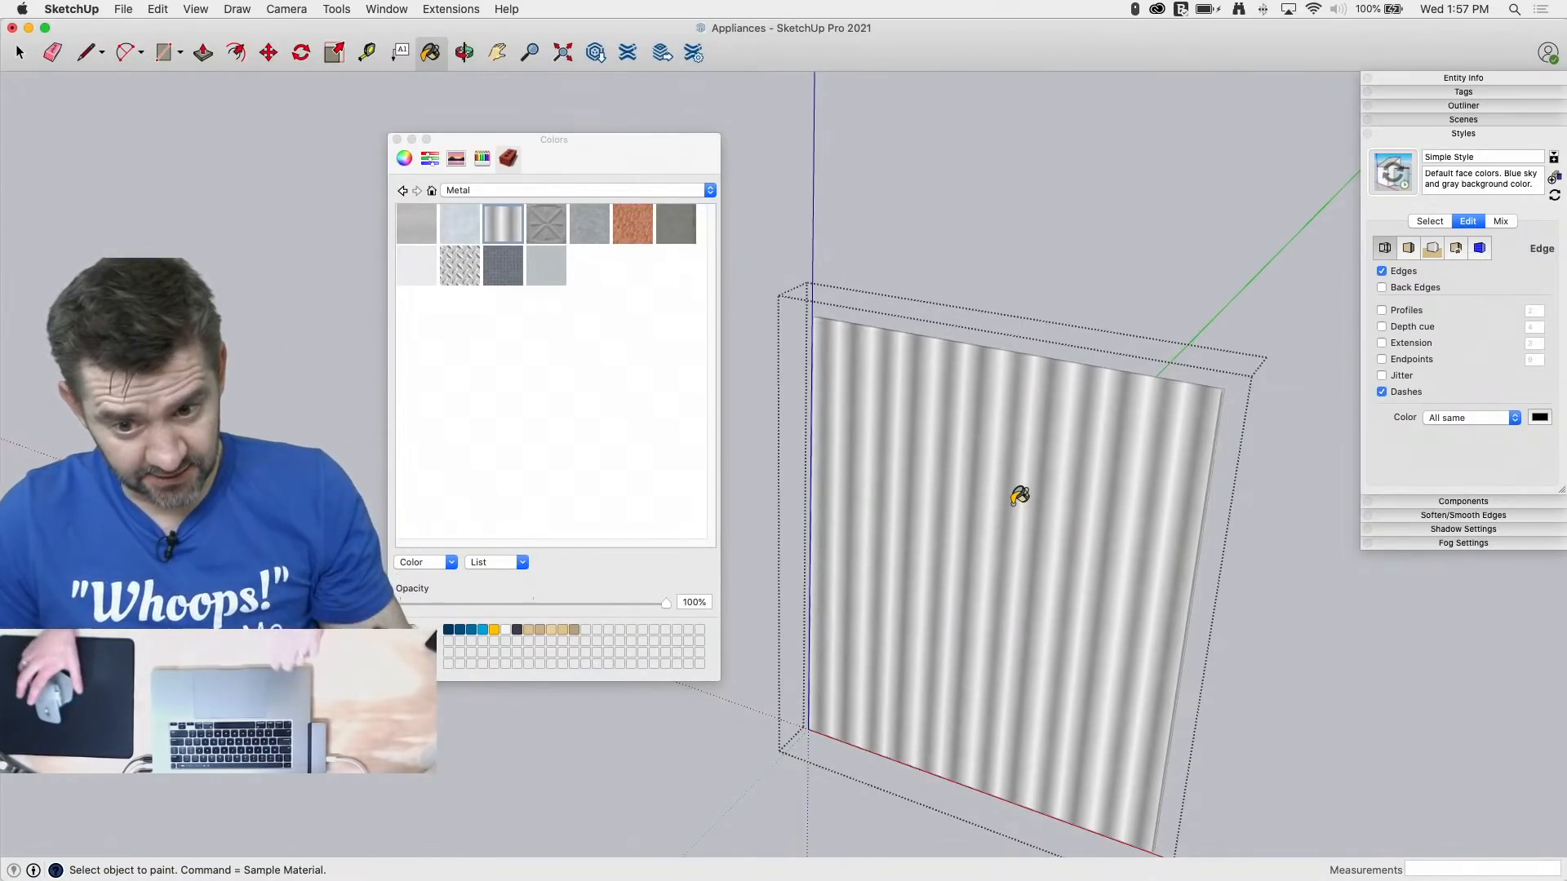
pyautogui.scroll(-2, 971, 631)
pyautogui.moveTo(970, 631)
pyautogui.mouseDown(button='middle')
pyautogui.moveTo(1129, 633)
pyautogui.moveTo(1172, 531)
pyautogui.moveTo(1249, 455)
pyautogui.moveTo(475, 421)
pyautogui.moveTo(647, 414)
pyautogui.moveTo(938, 438)
pyautogui.moveTo(775, 342)
pyautogui.mouseUp(button='middle')
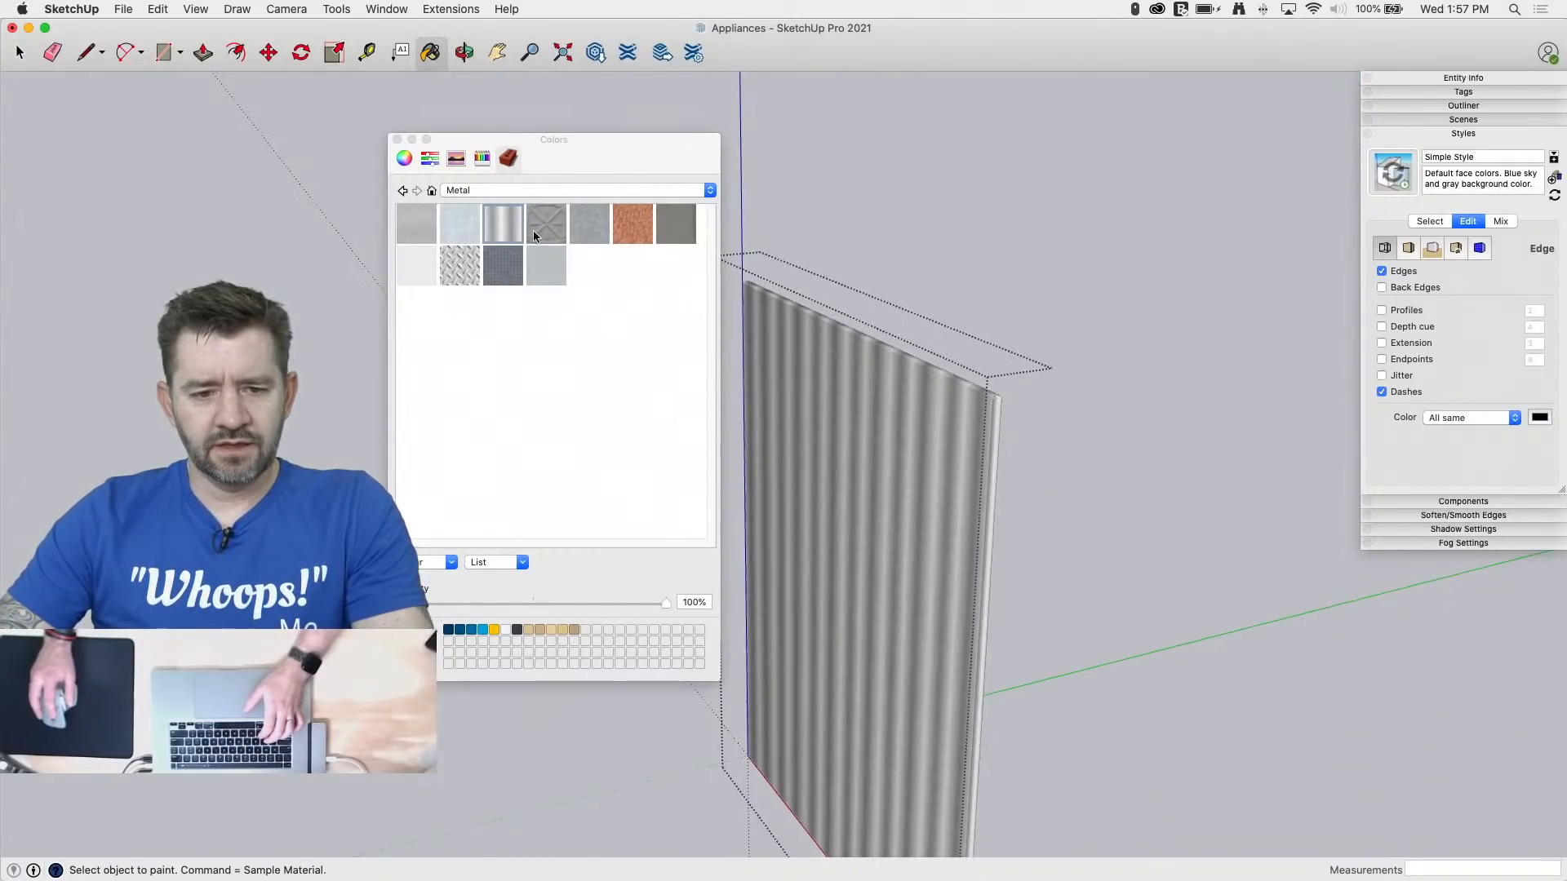
pyautogui.click(399, 139)
pyautogui.moveTo(718, 657); pyautogui.dragTo(1018, 629, button='middle')
pyautogui.scroll(-5, 882, 571)
pyautogui.moveTo(867, 547); pyautogui.dragTo(976, 645, button='middle')
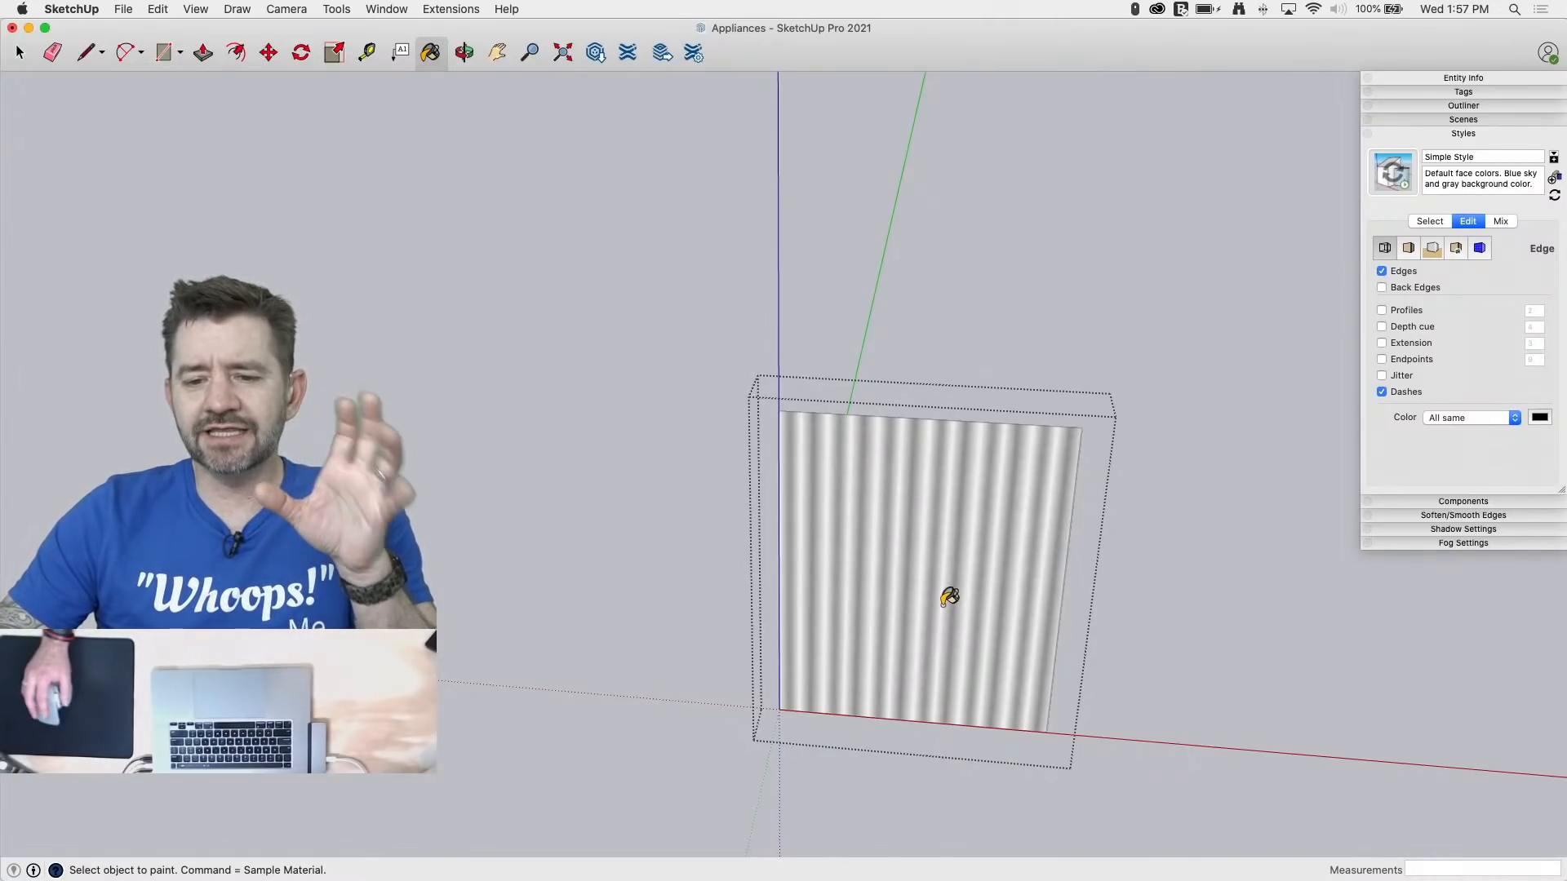
# Step: Close the door panel and dishwasher groups to return to the full appliance lineup
pyautogui.press('space')
pyautogui.moveTo(1138, 574); pyautogui.dragTo(910, 571, button='middle')
pyautogui.scroll(-3, 878, 560)
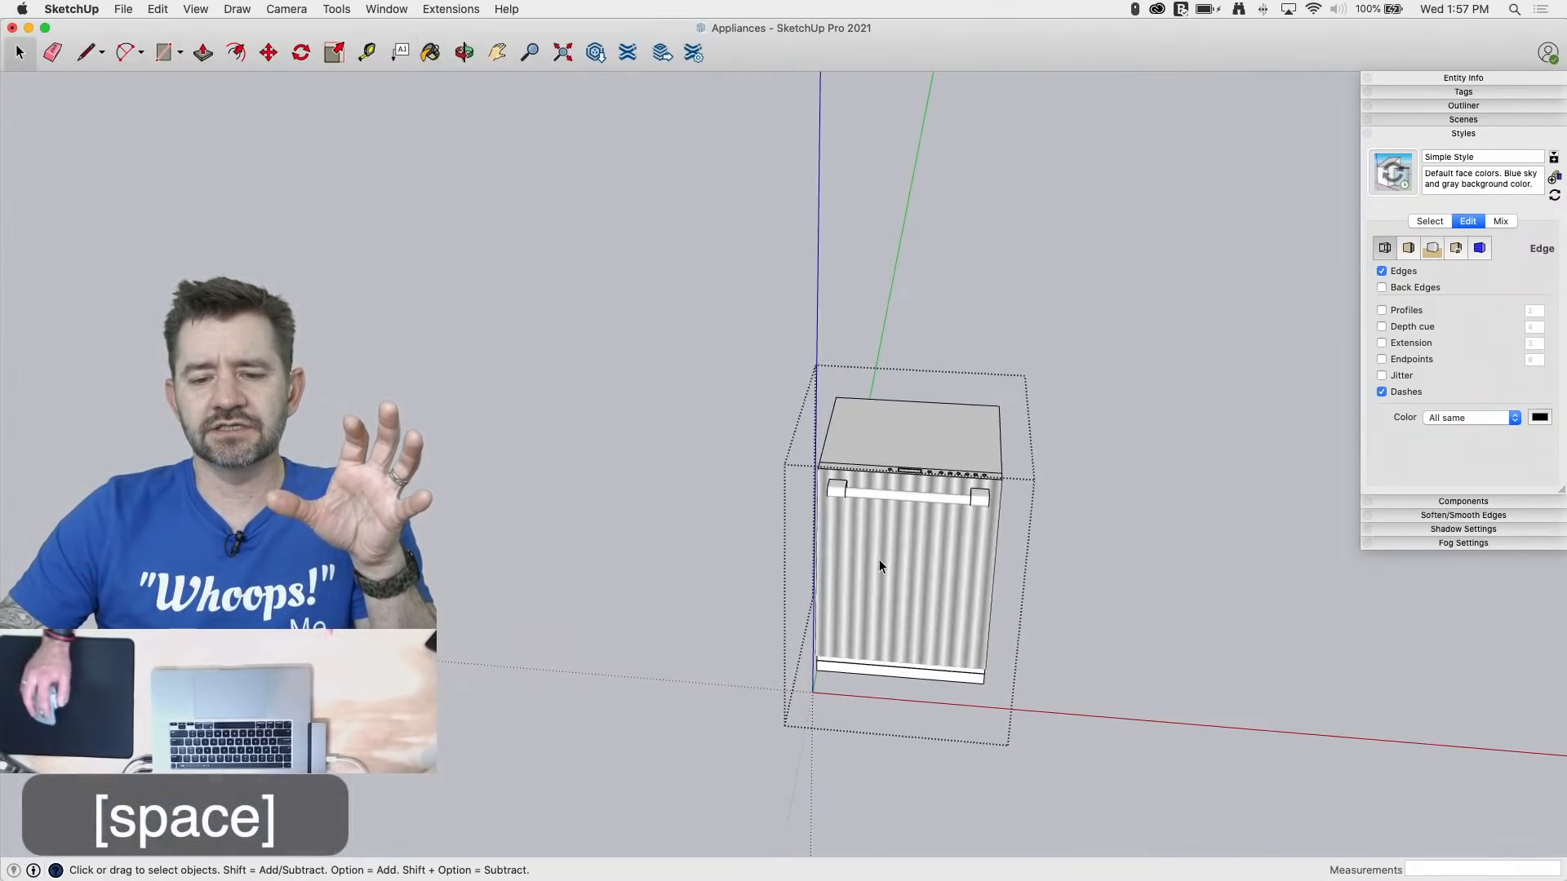
pyautogui.click(1204, 622)
pyautogui.click(1068, 602)
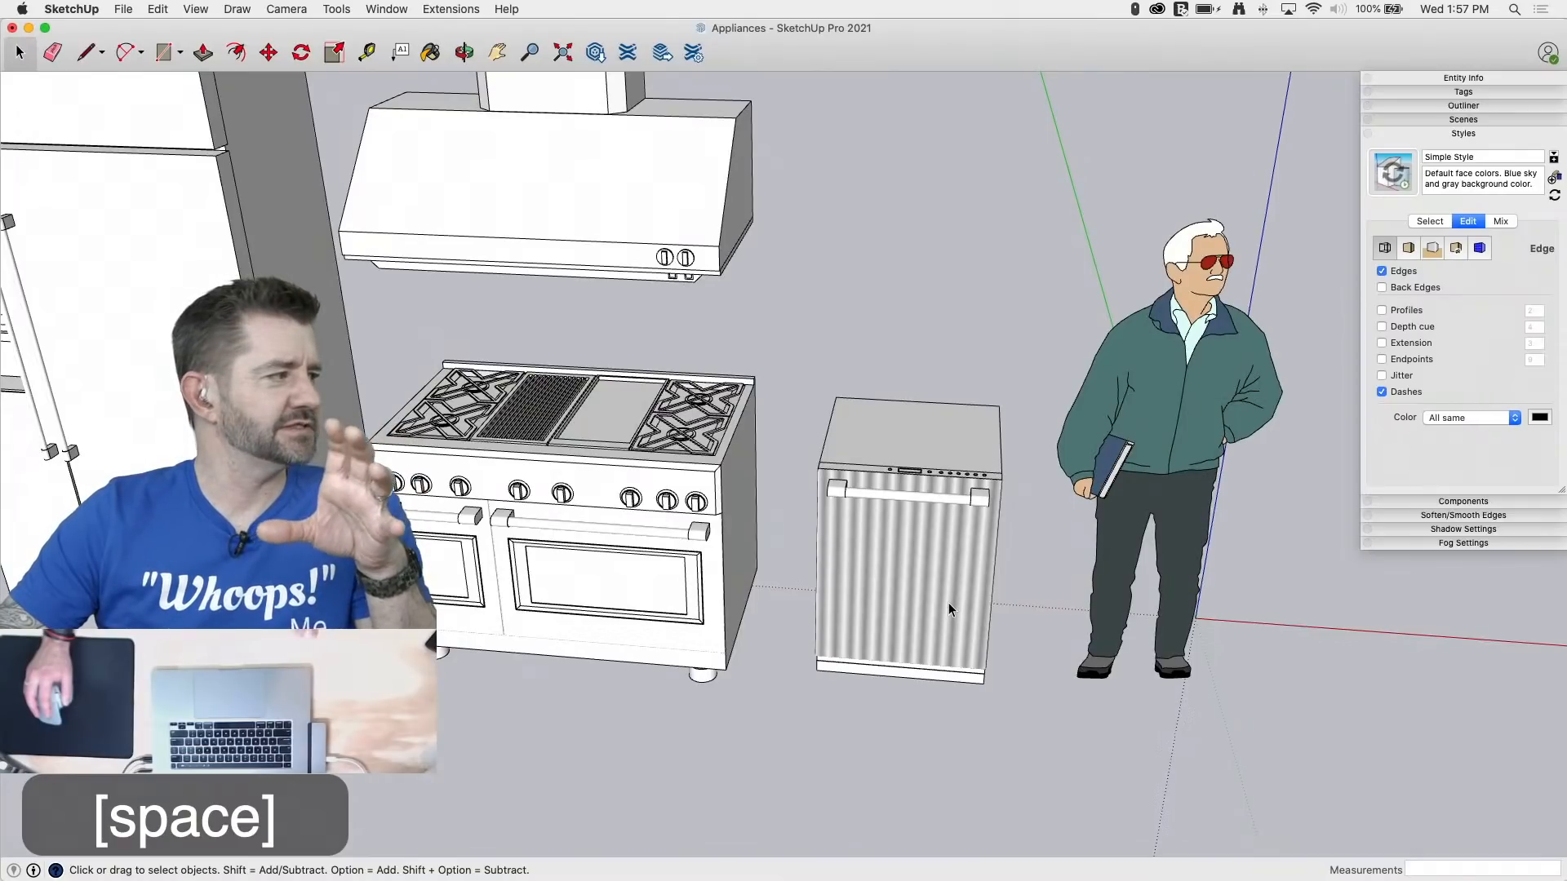
# Step: Reopen the dishwasher group, select its door panel and turn on Hidden Geometry
pyautogui.scroll(2, 948, 604)
pyautogui.doubleClick(920, 582)
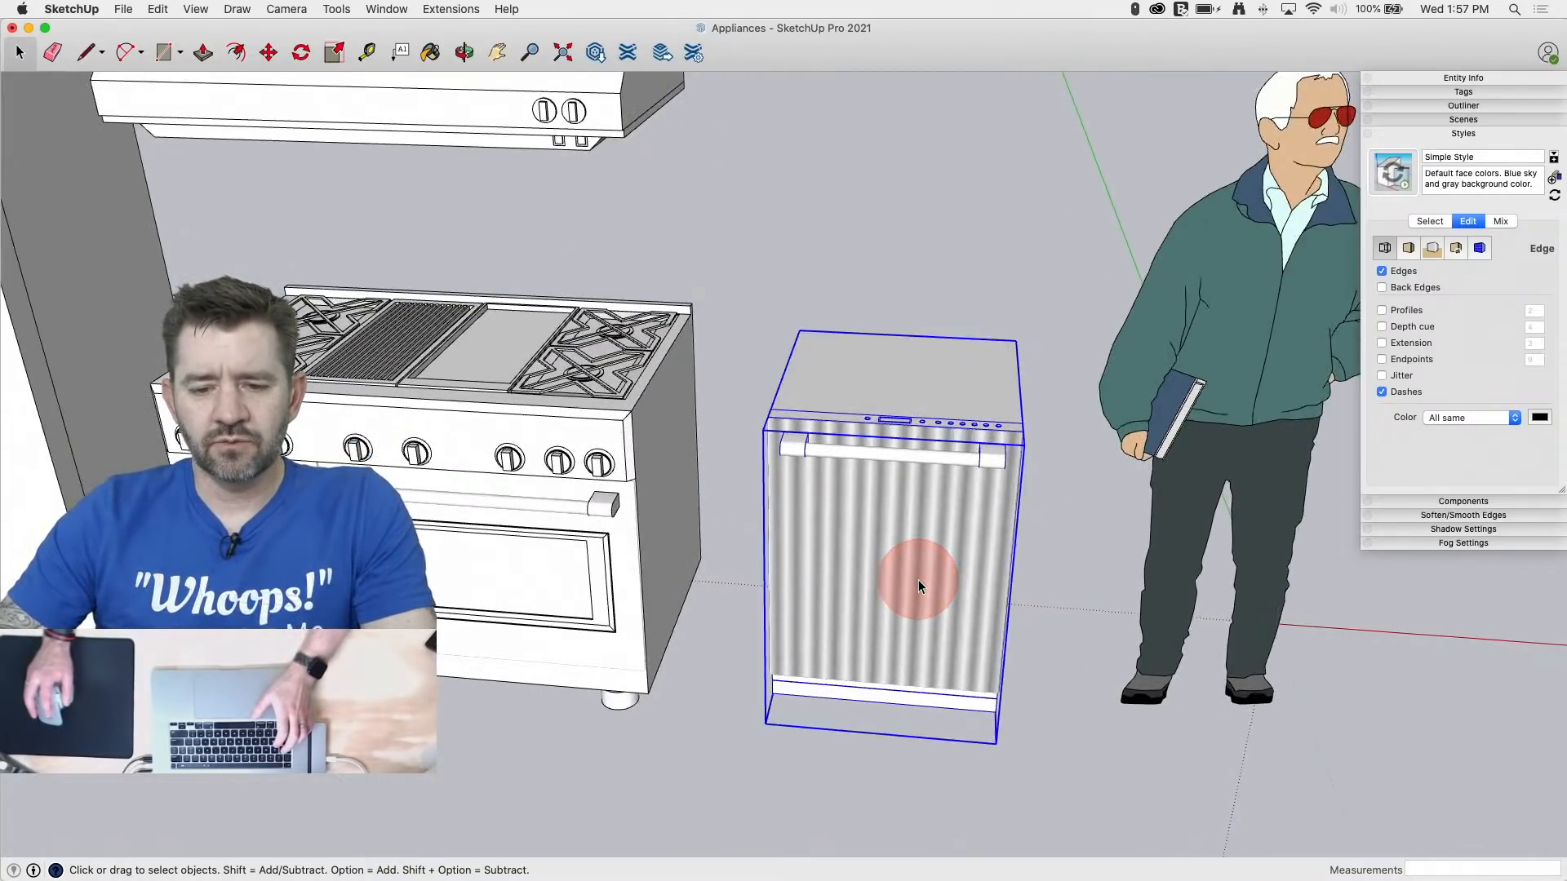
pyautogui.moveTo(979, 582); pyautogui.dragTo(887, 534, button='middle')
pyautogui.click(888, 534)
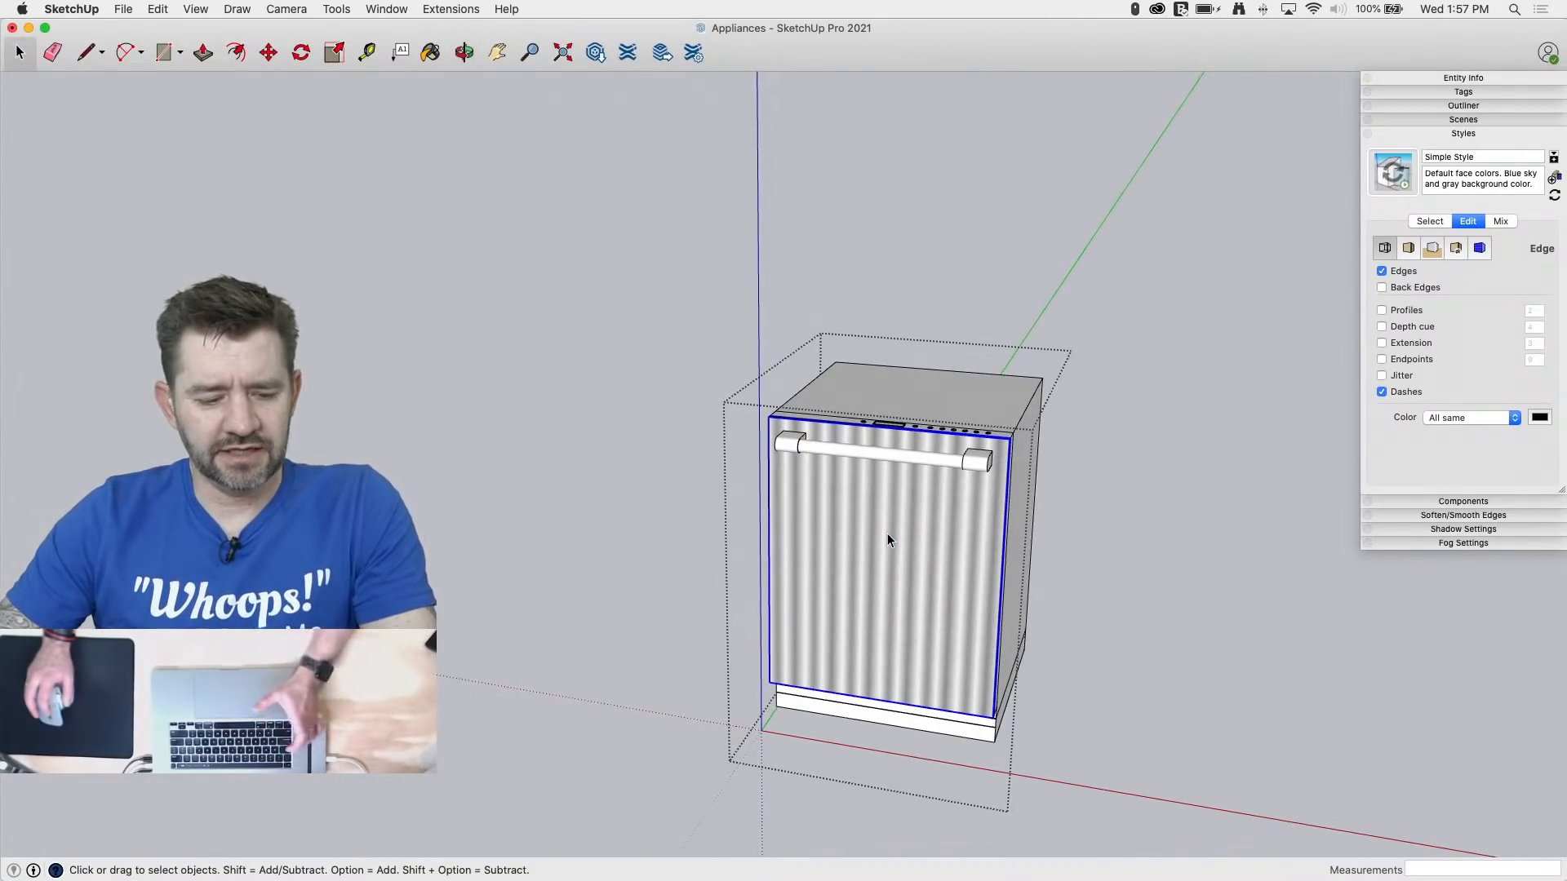
pyautogui.click(194, 9)
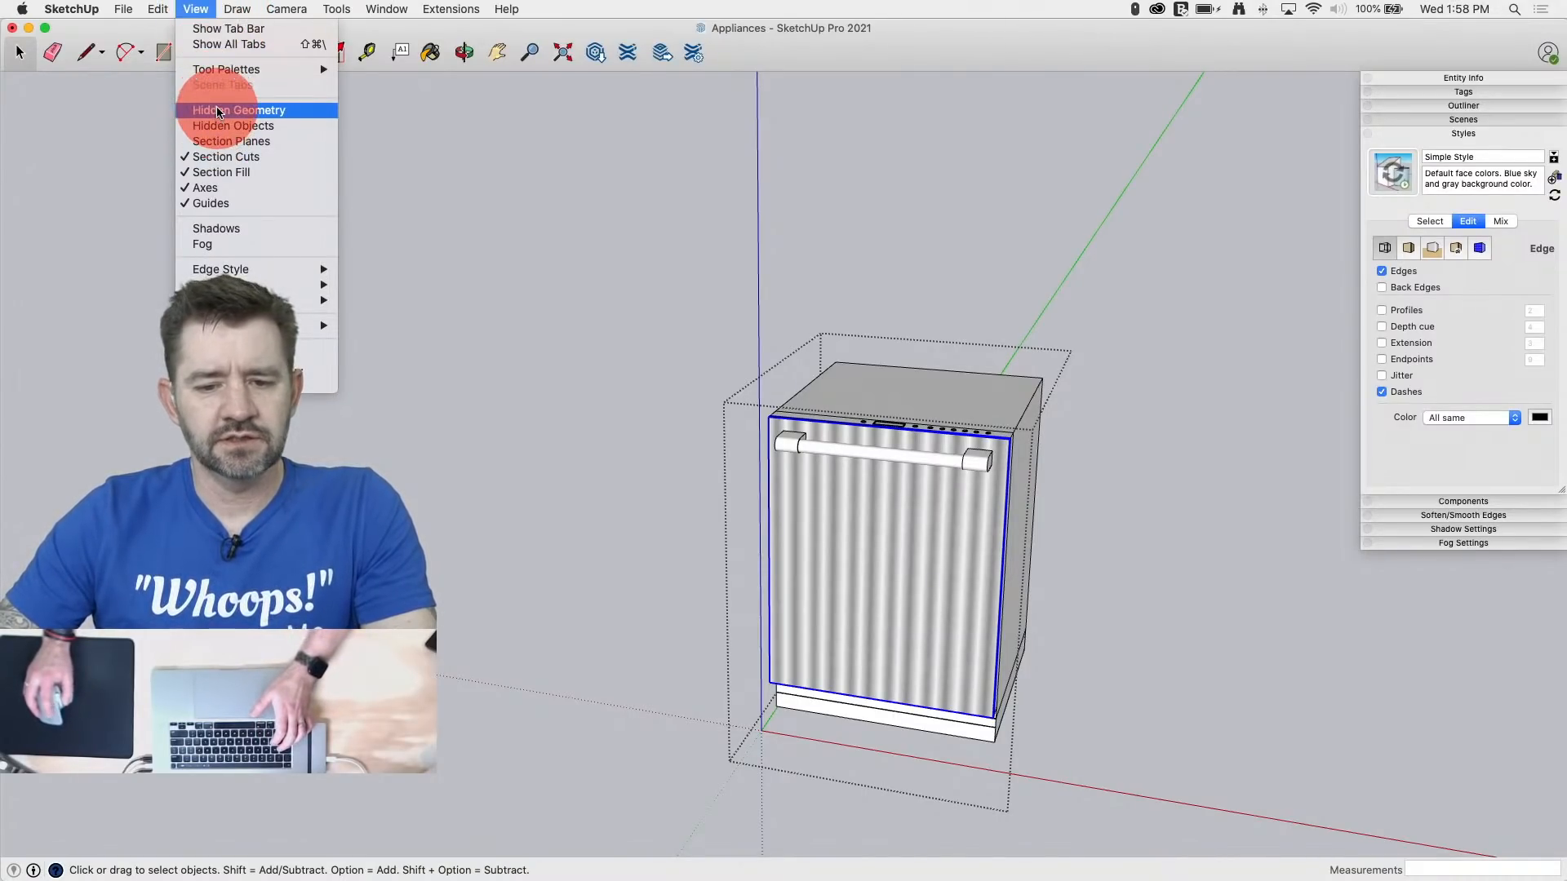
pyautogui.click(219, 111)
# Step: Open the door panel and enlarge the metal texture on its front face so broad soft bands span the door, then leave the panel
pyautogui.scroll(3, 910, 512)
pyautogui.click(809, 468)
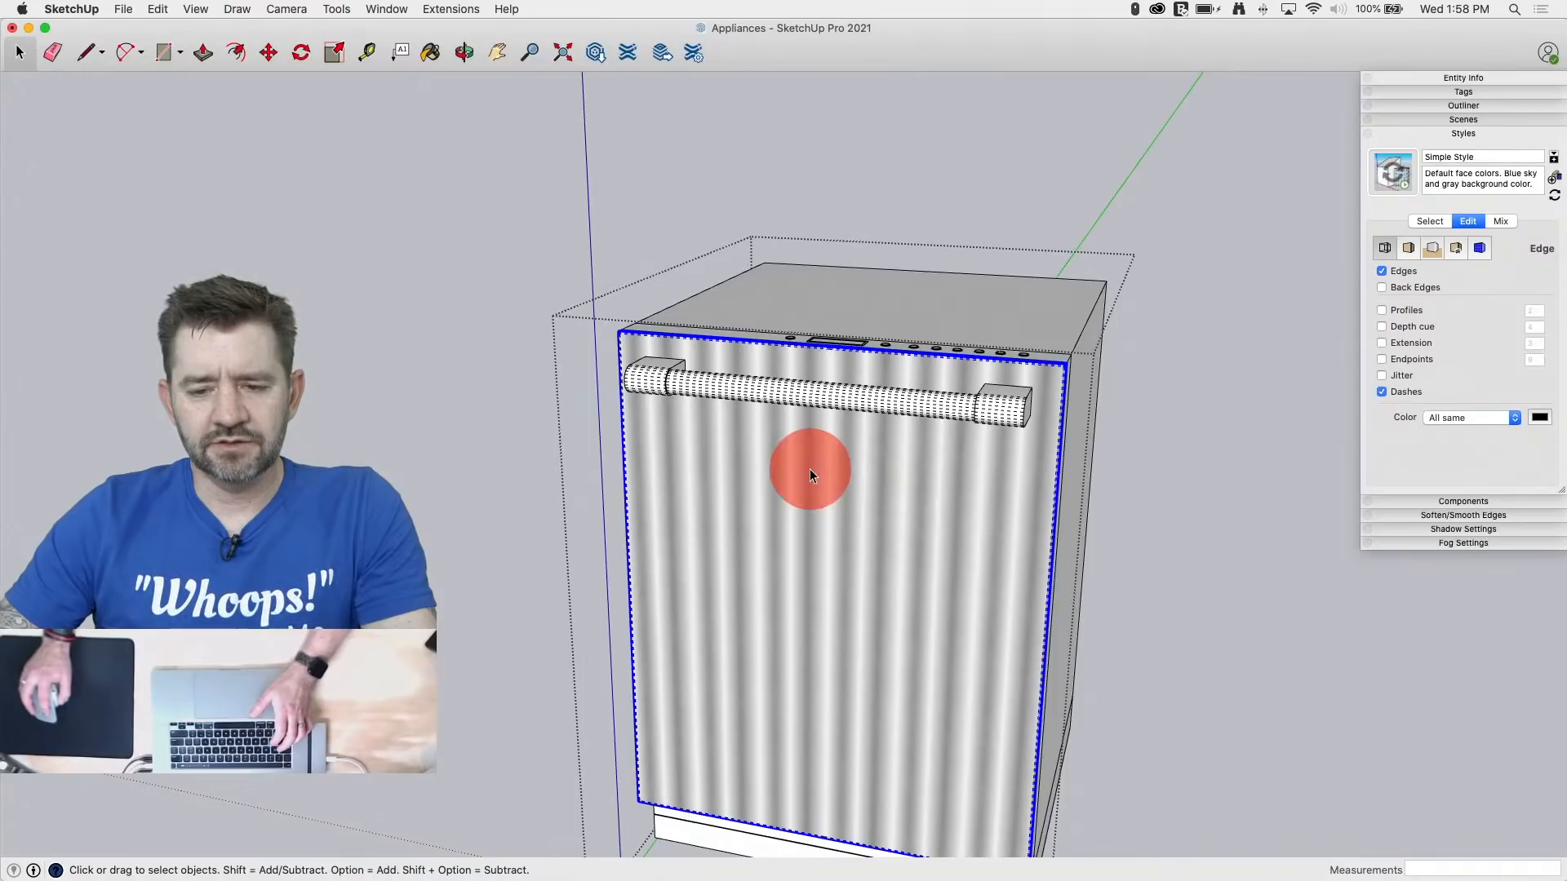
pyautogui.doubleClick(862, 481)
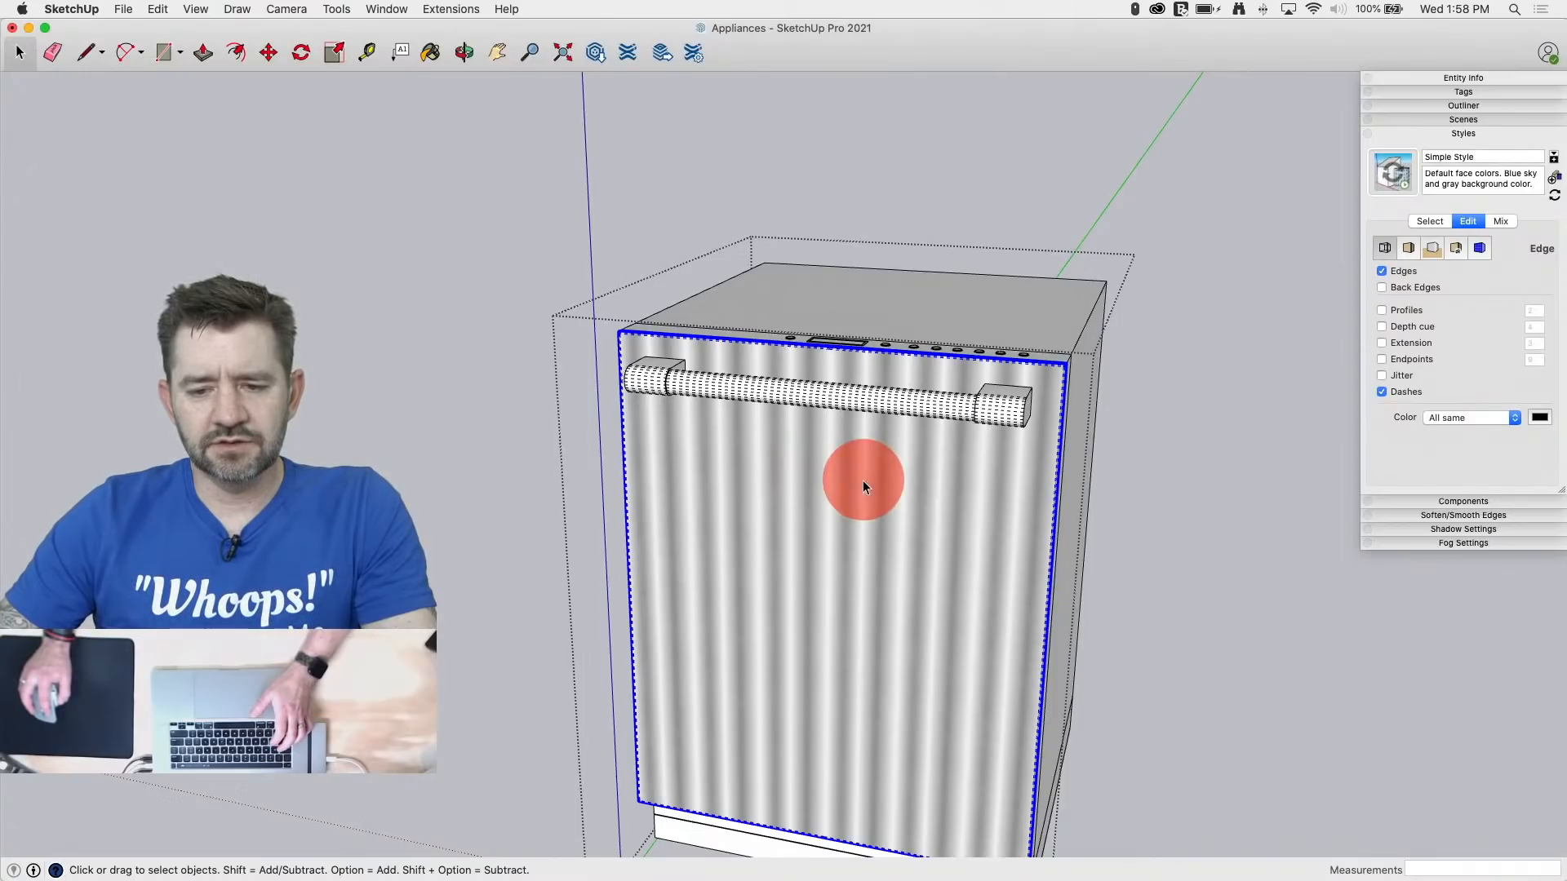
pyautogui.rightClick(815, 479)
pyautogui.moveTo(911, 662)
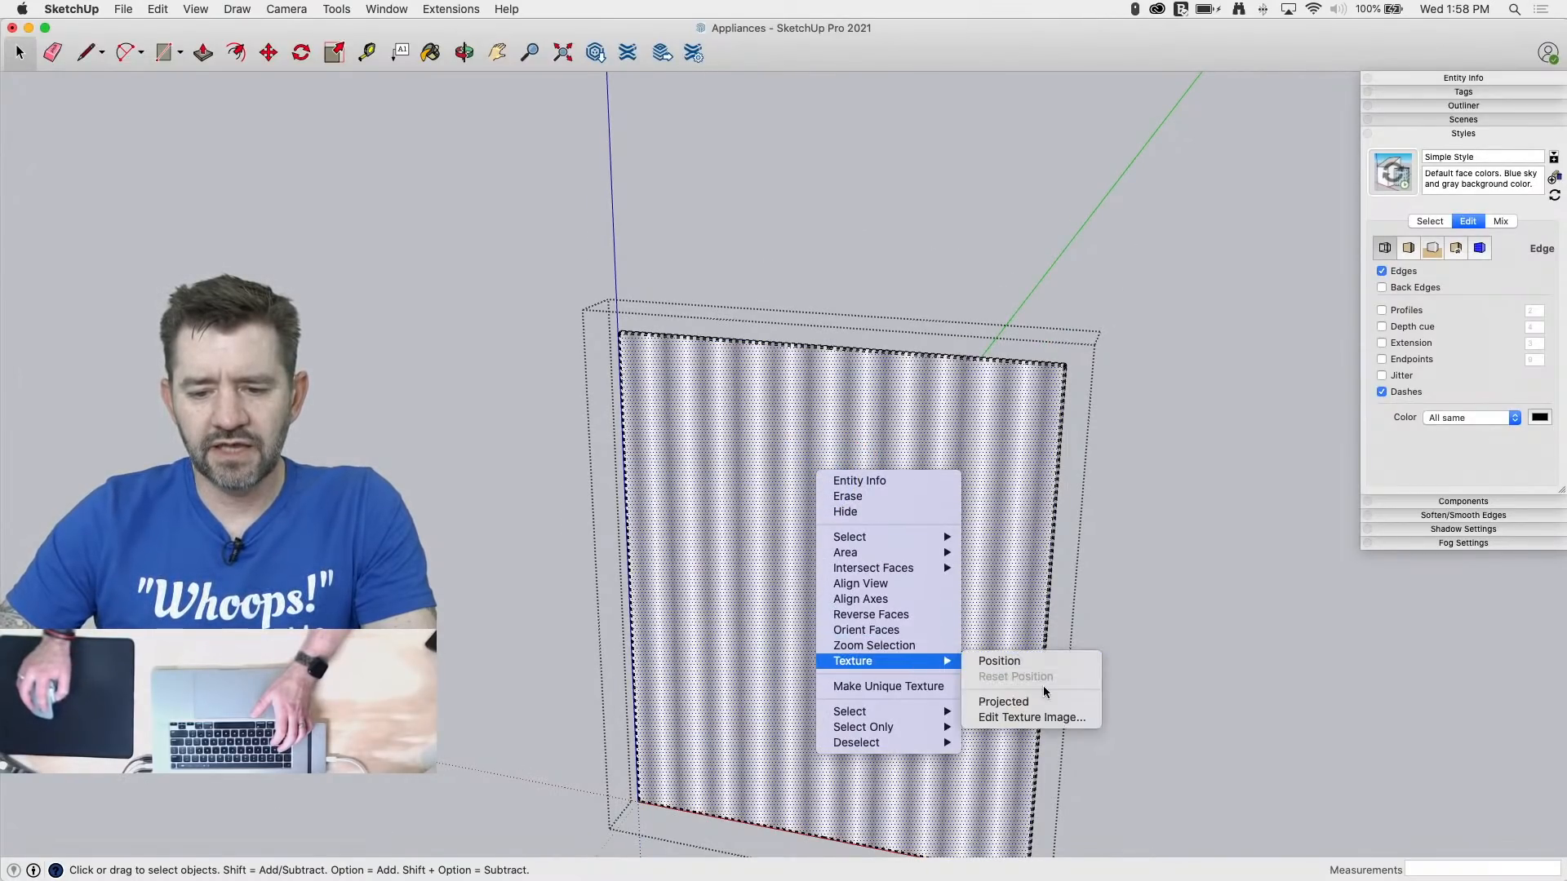
pyautogui.click(1025, 664)
pyautogui.scroll(-3, 633, 395)
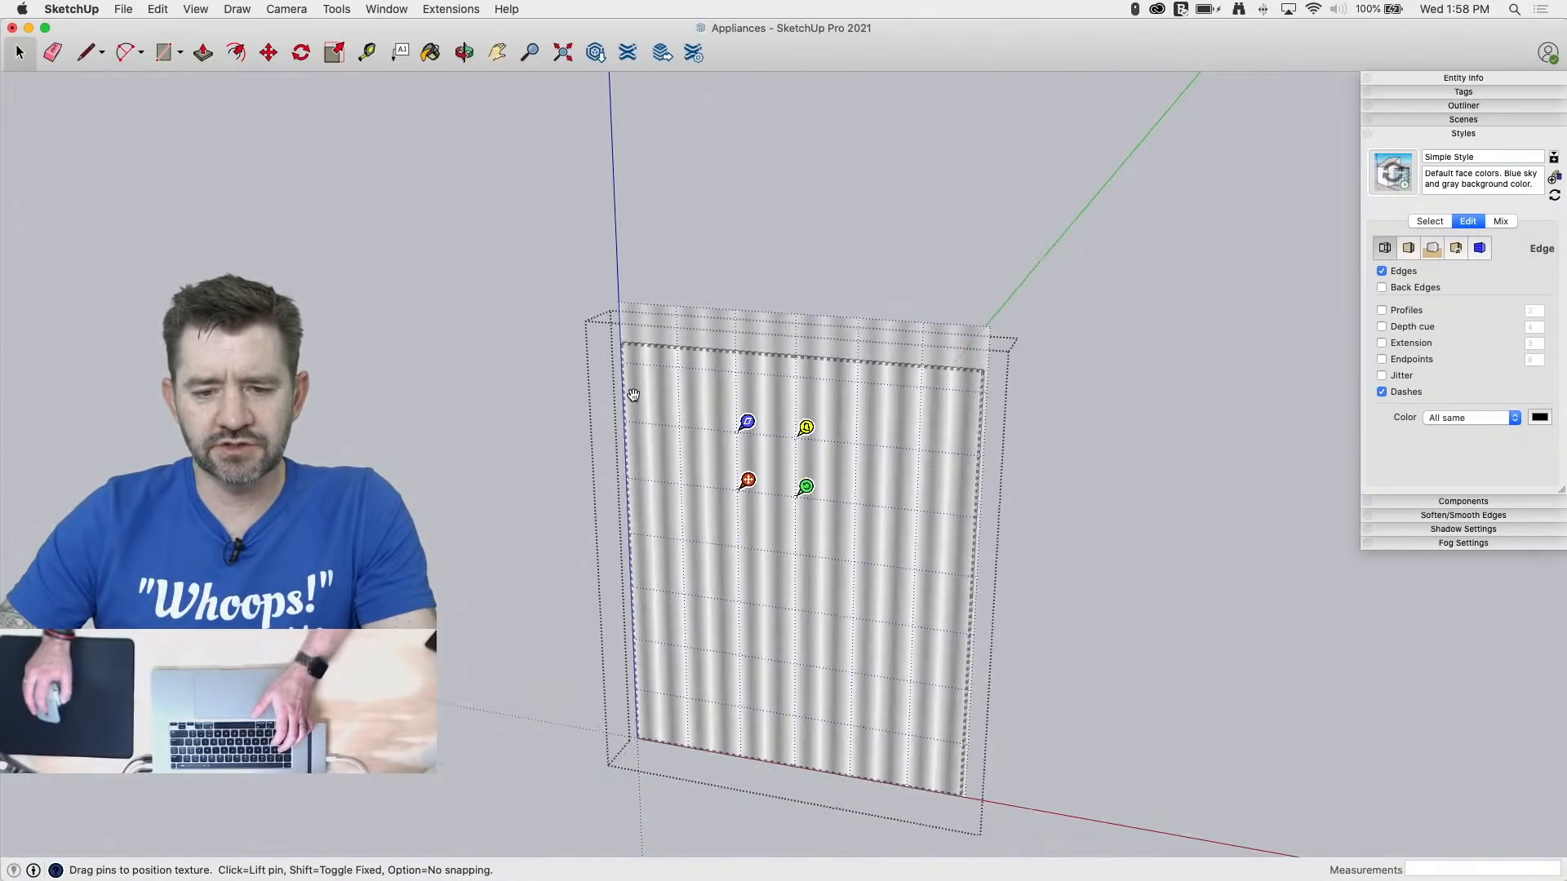
pyautogui.moveTo(791, 478); pyautogui.dragTo(1298, 521)
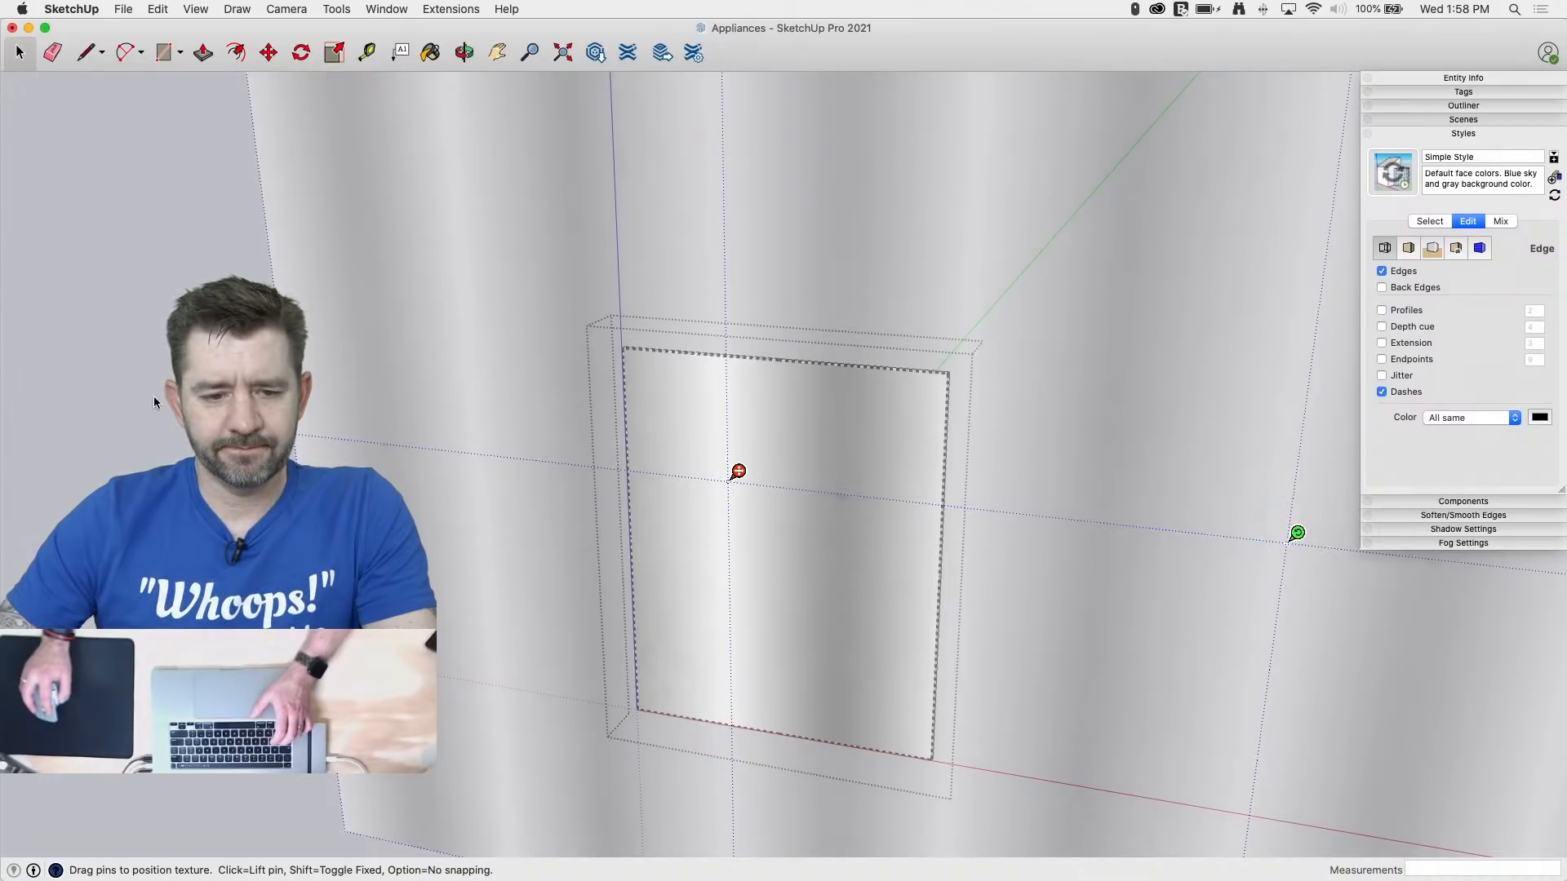
pyautogui.click(117, 399)
pyautogui.press('Escape')
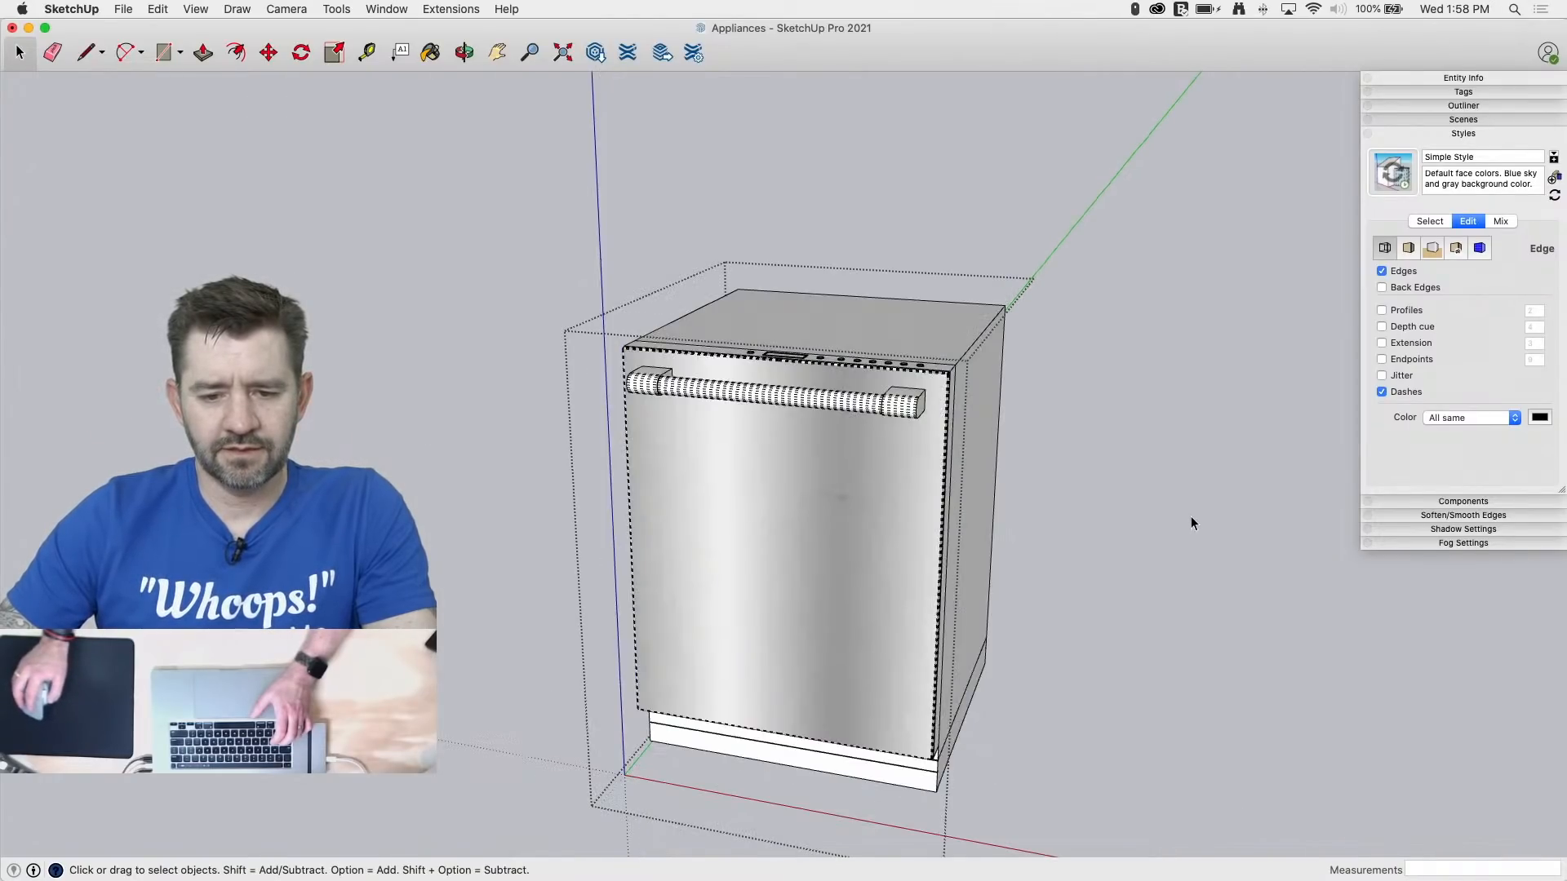
# Step: Close the dishwasher group and turn off Hidden Geometry
pyautogui.moveTo(1189, 521); pyautogui.dragTo(1038, 535, button='middle')
pyautogui.scroll(5, 994, 442)
pyautogui.click(1319, 392)
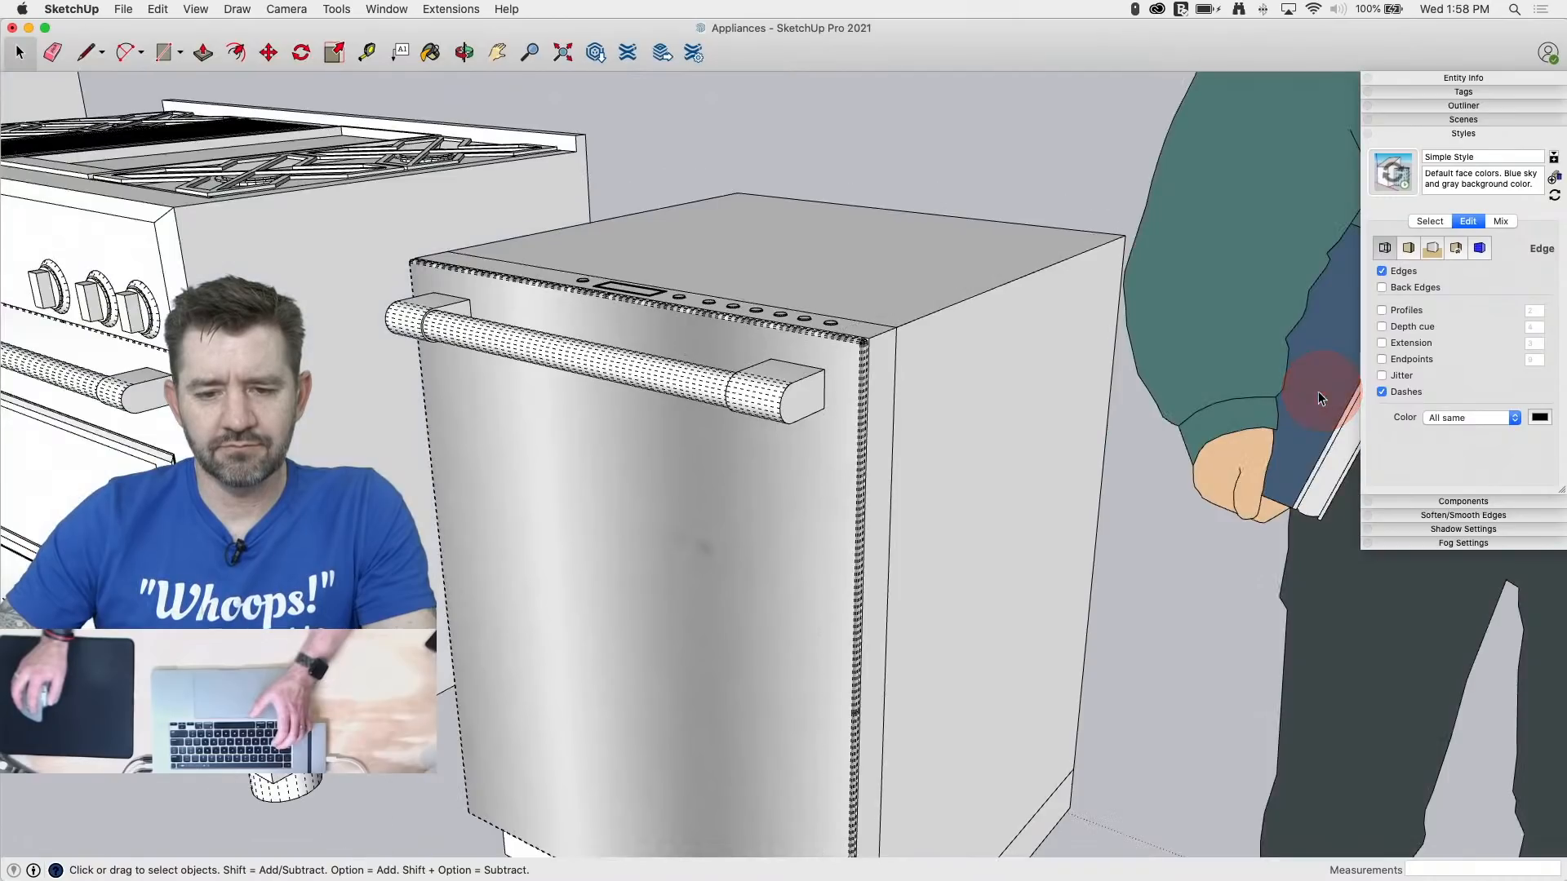
pyautogui.click(157, 9)
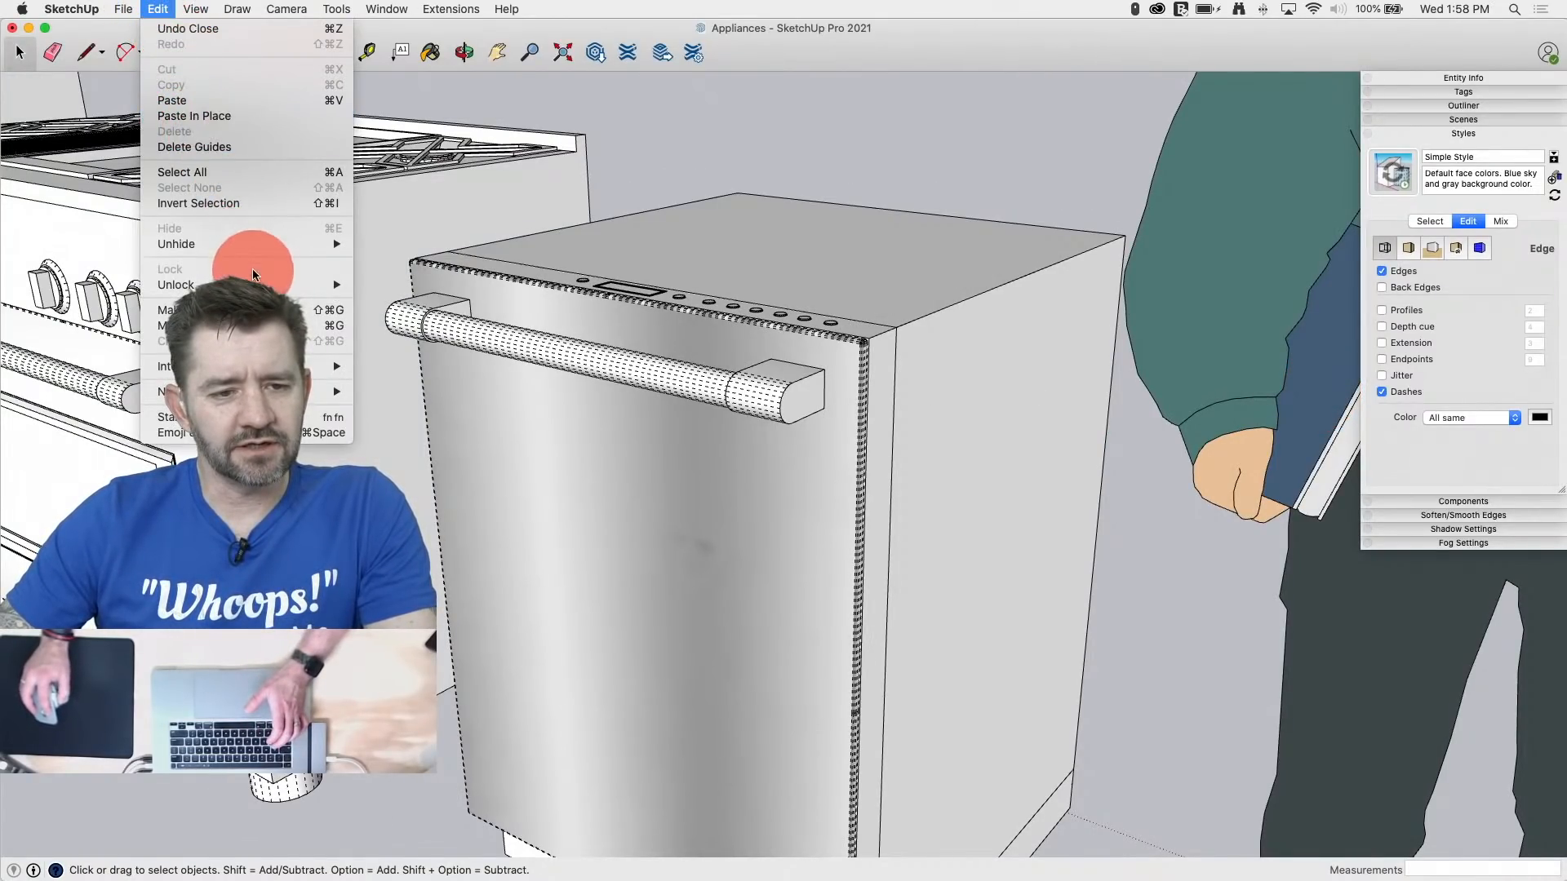
pyautogui.moveTo(179, 5)
pyautogui.click(214, 110)
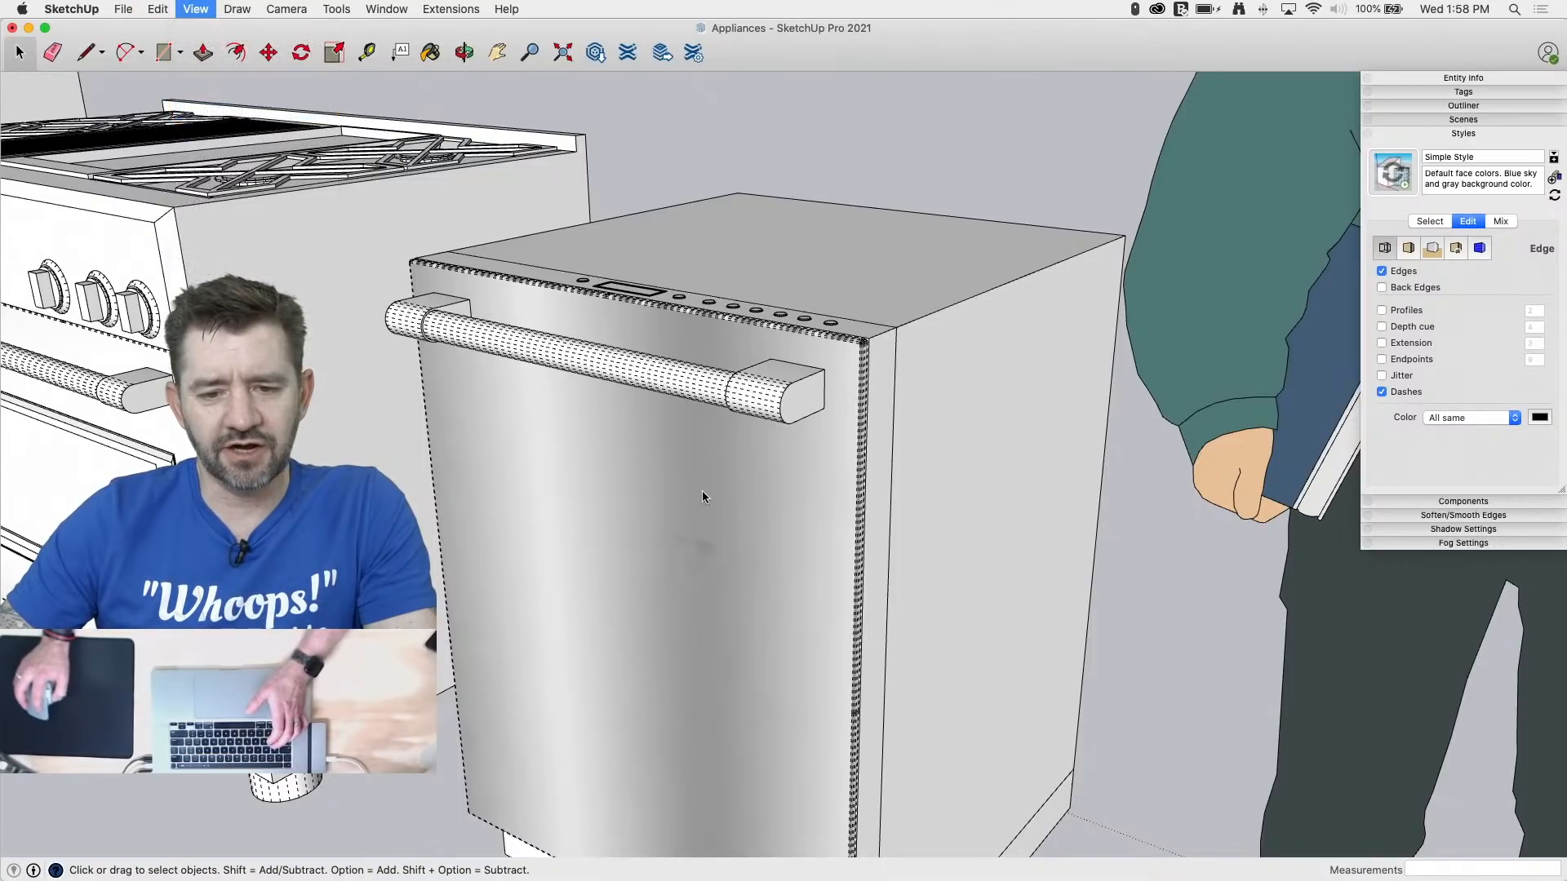
# Step: Open the dishwasher group, move the materials window clear of the model and sample the metal texture from the door's front face
pyautogui.doubleClick(771, 523)
pyautogui.press('b')
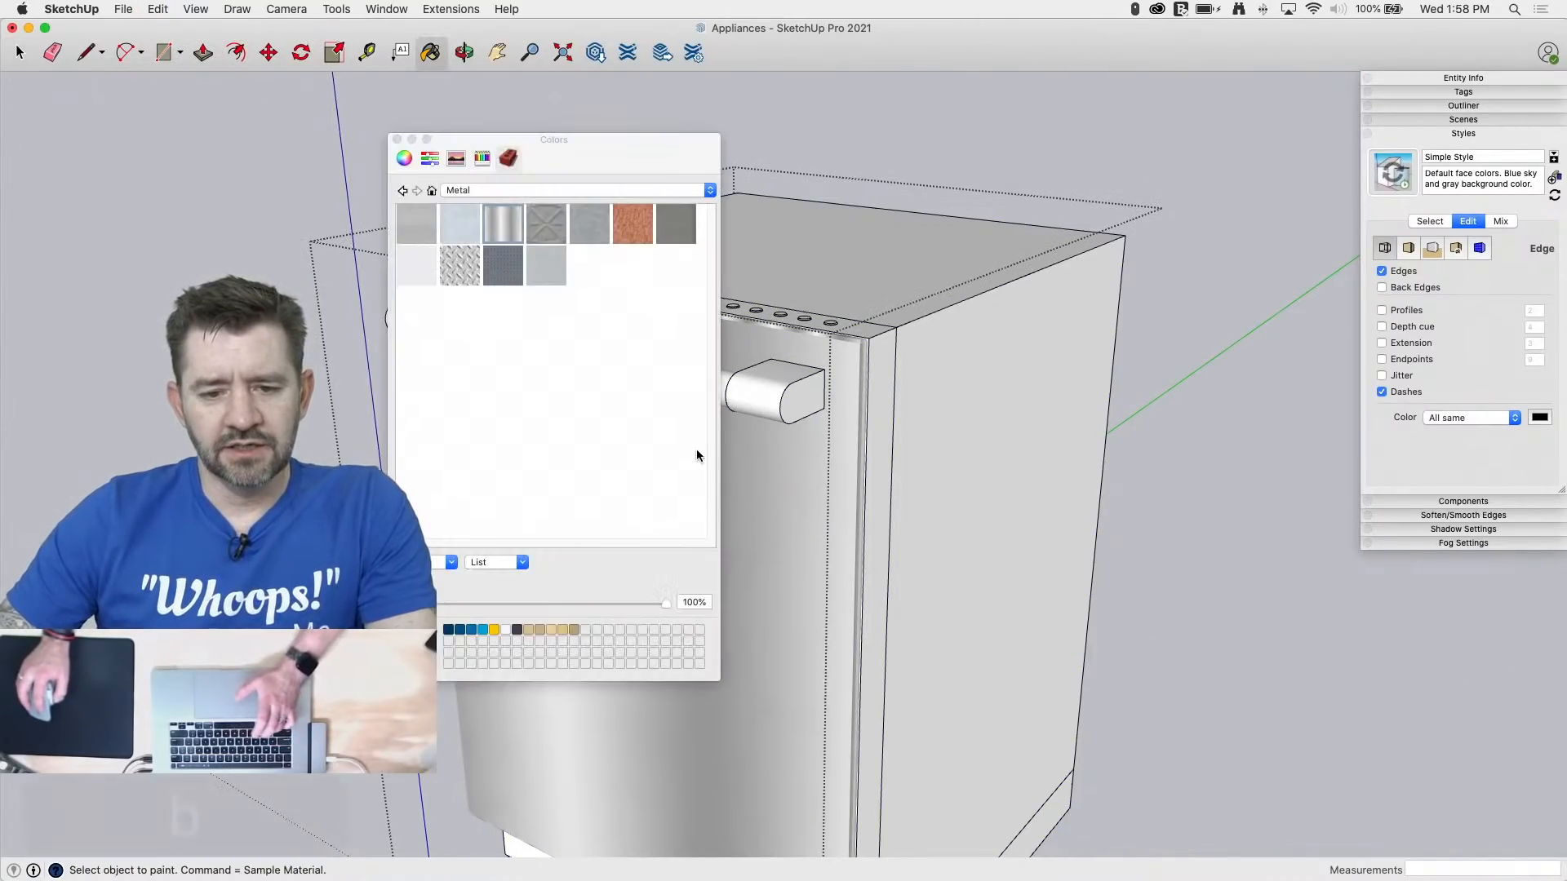
pyautogui.moveTo(626, 140); pyautogui.dragTo(266, 138)
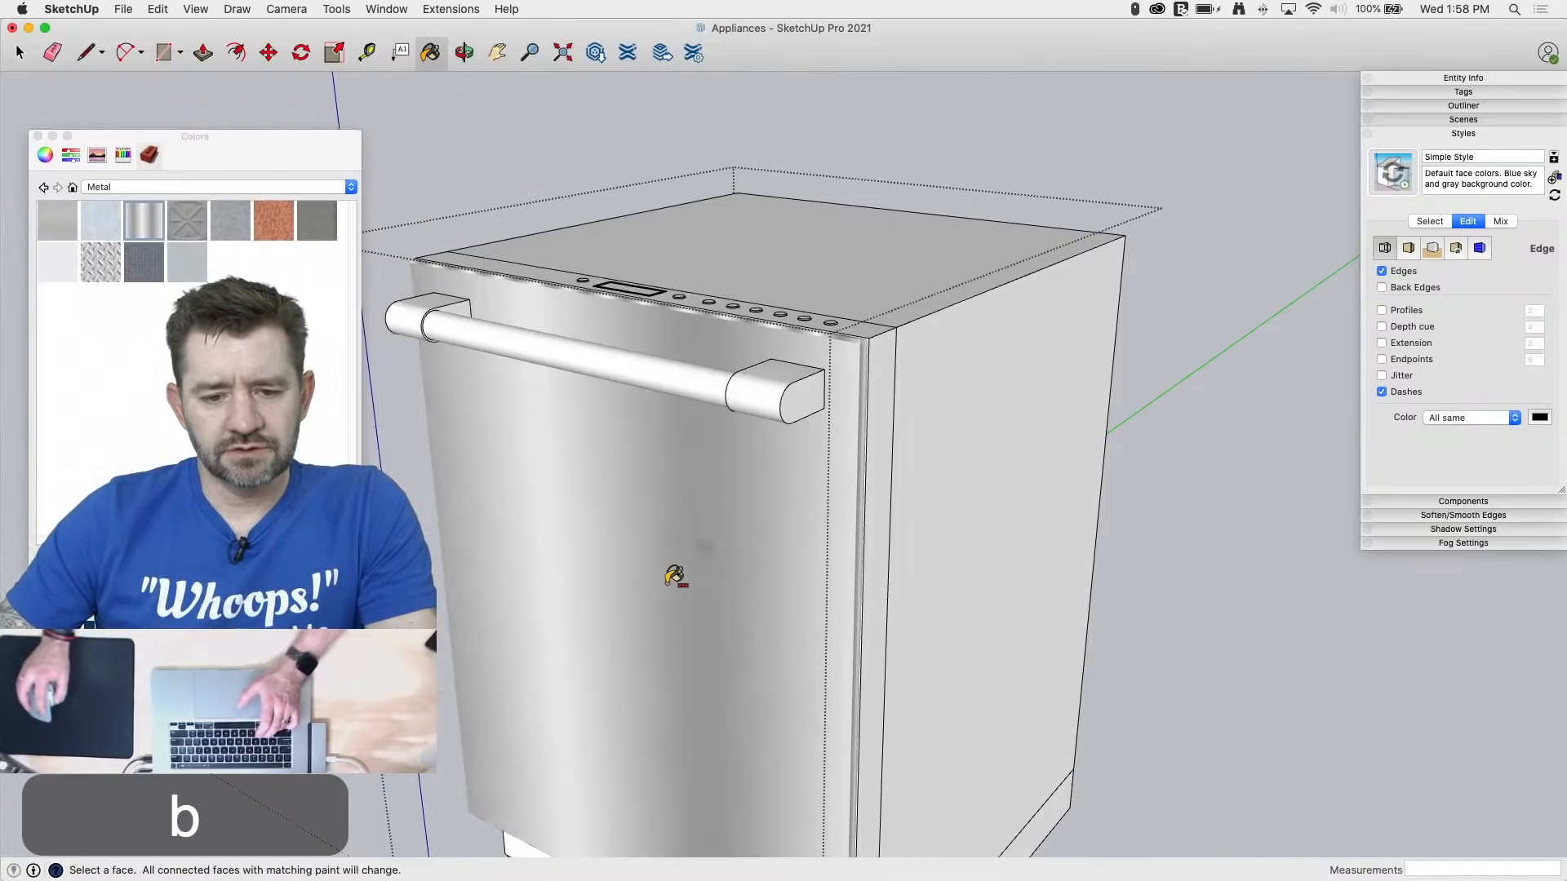
pyautogui.click(657, 539)
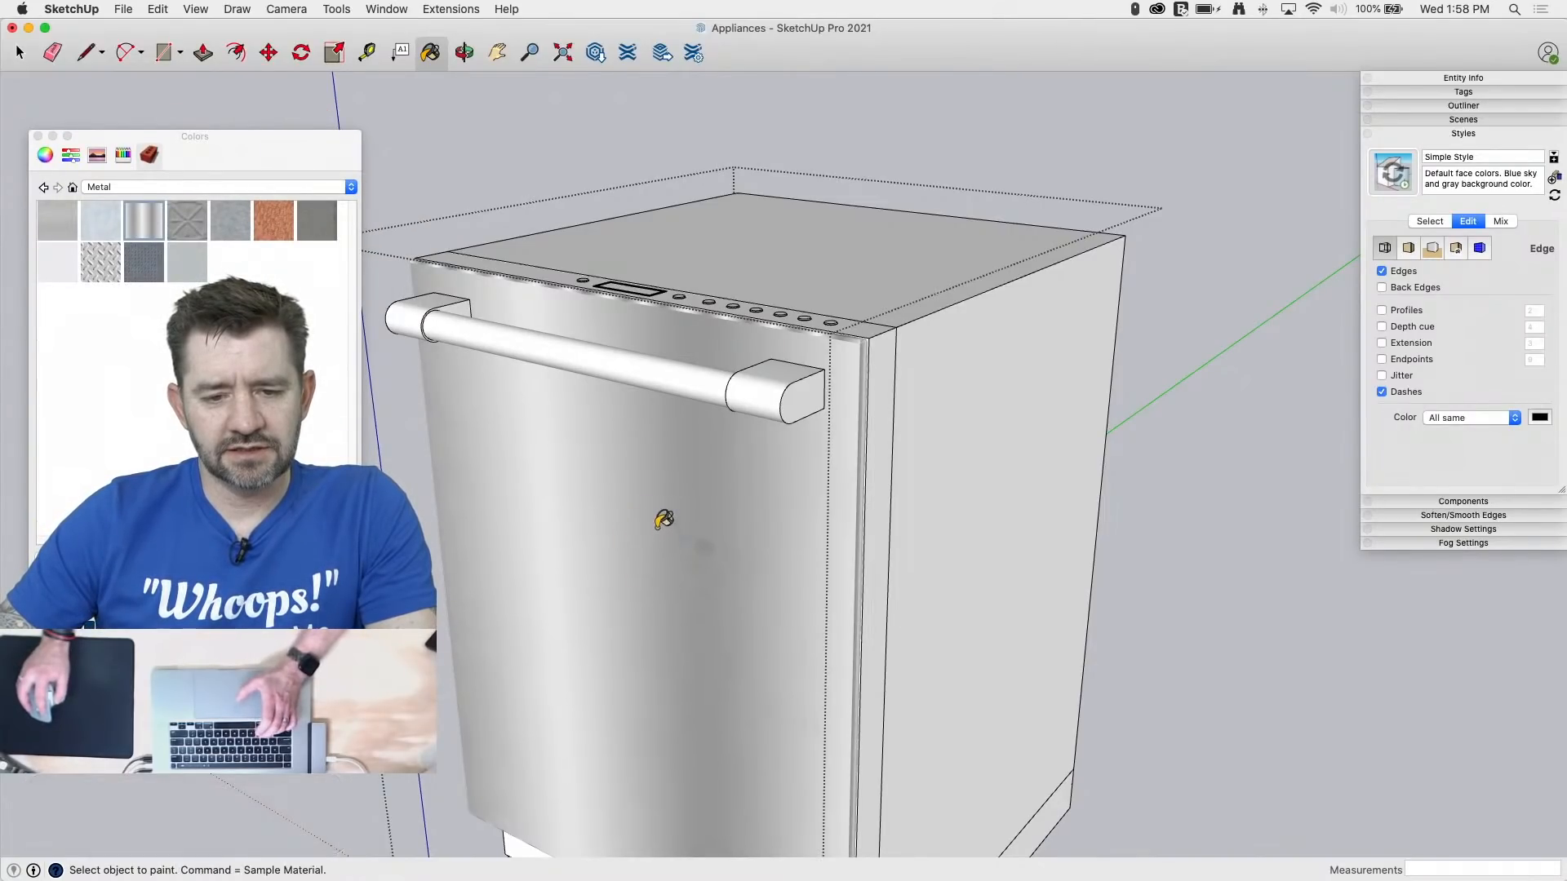
# Step: Open the door panel, select all its geometry and paint it with the sampled metal, then close the panel and dishwasher groups
pyautogui.press('space')
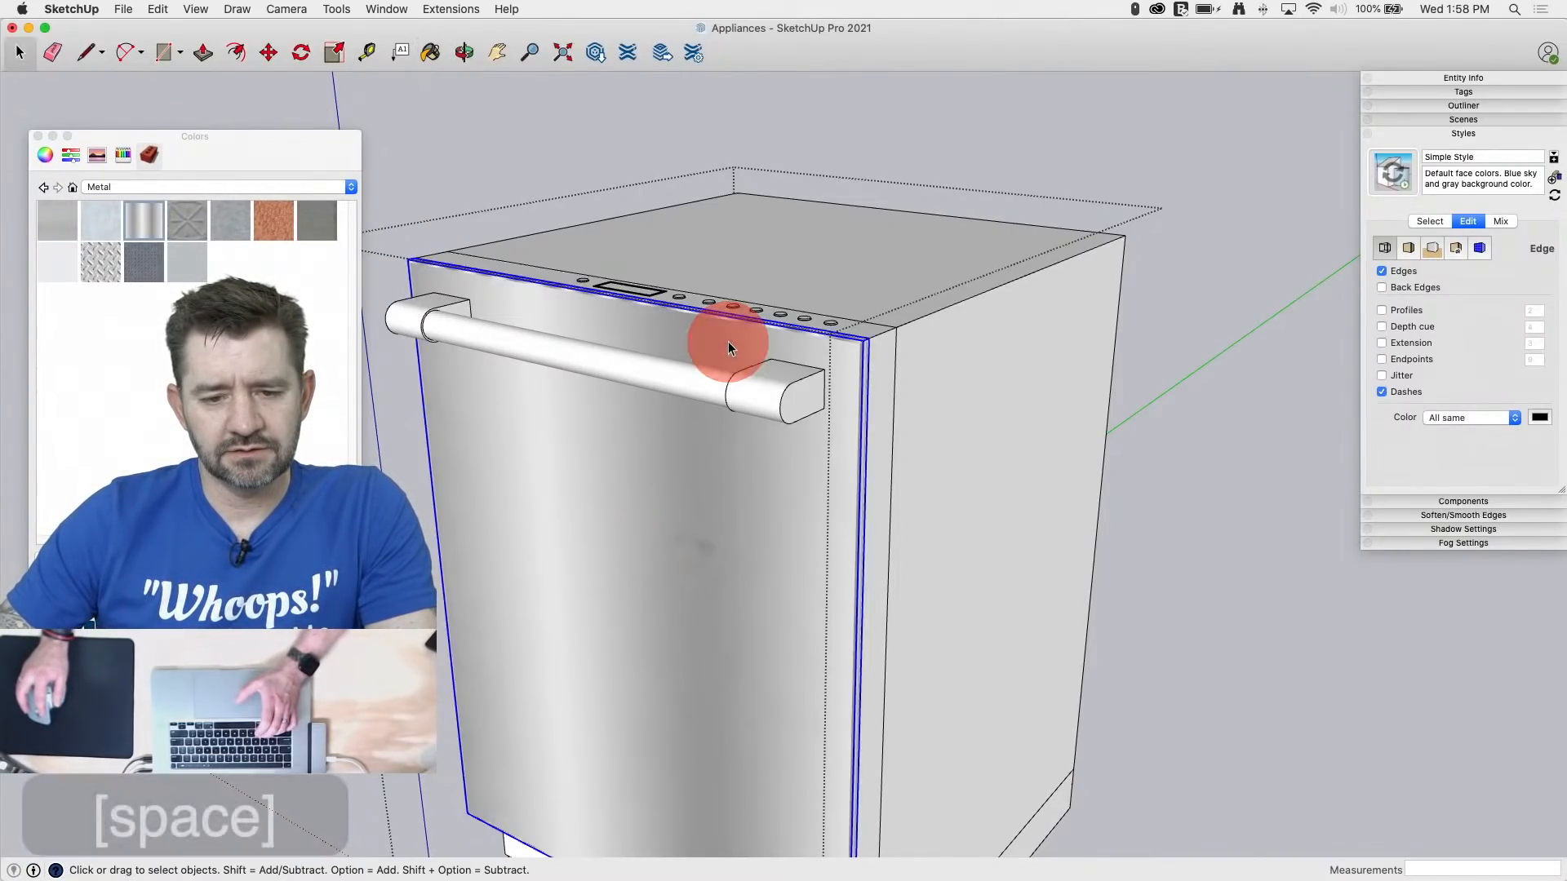
pyautogui.doubleClick(728, 341)
pyautogui.click(728, 341)
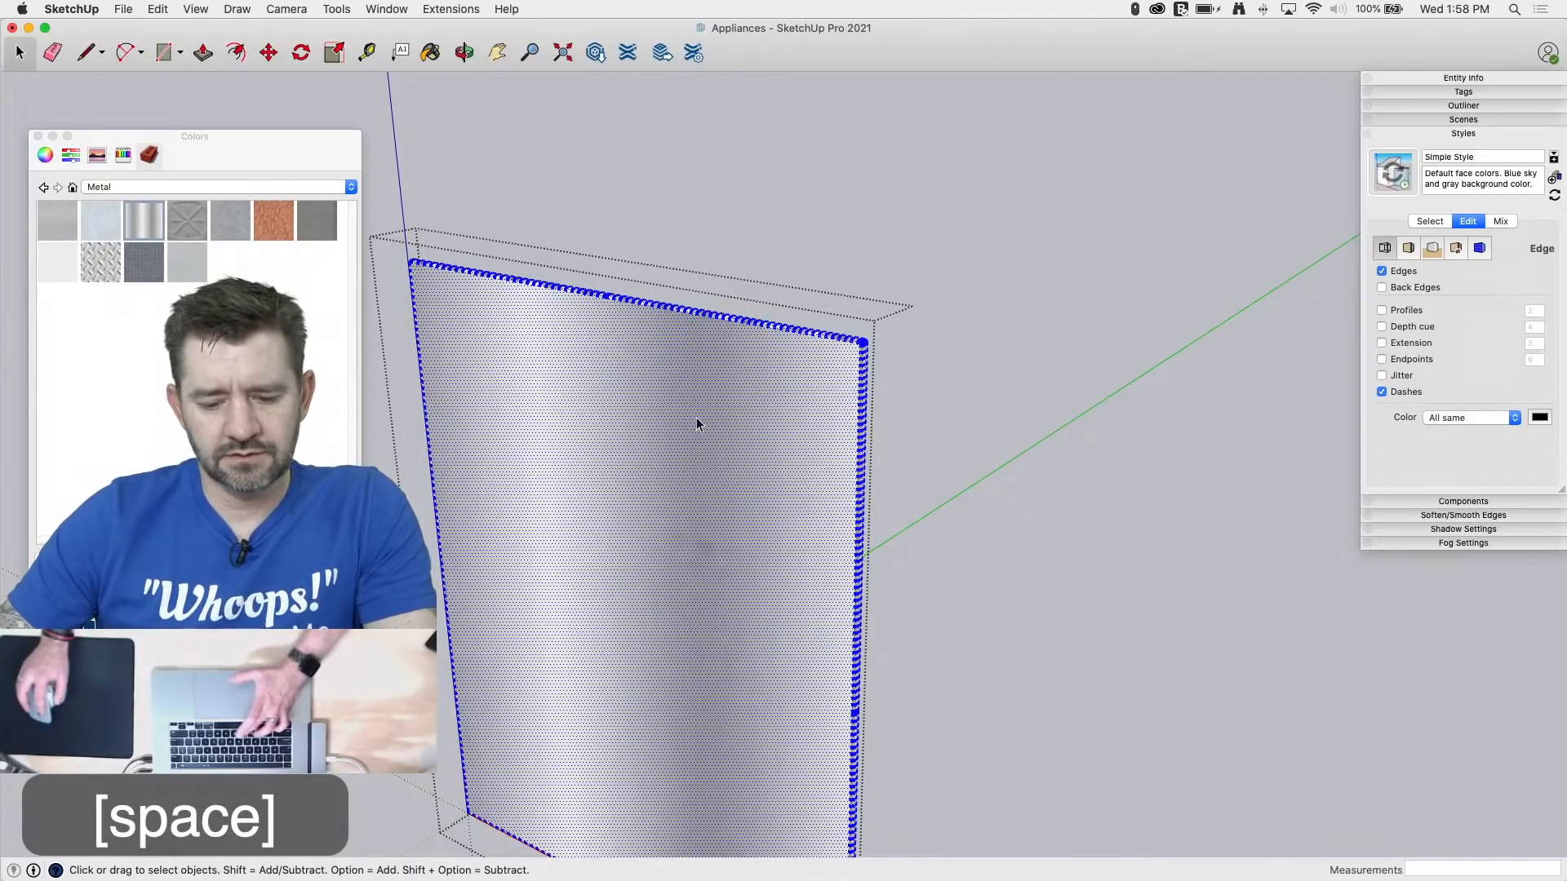
pyautogui.press('b')
pyautogui.click(669, 410)
pyautogui.press('space')
pyautogui.click(1024, 363)
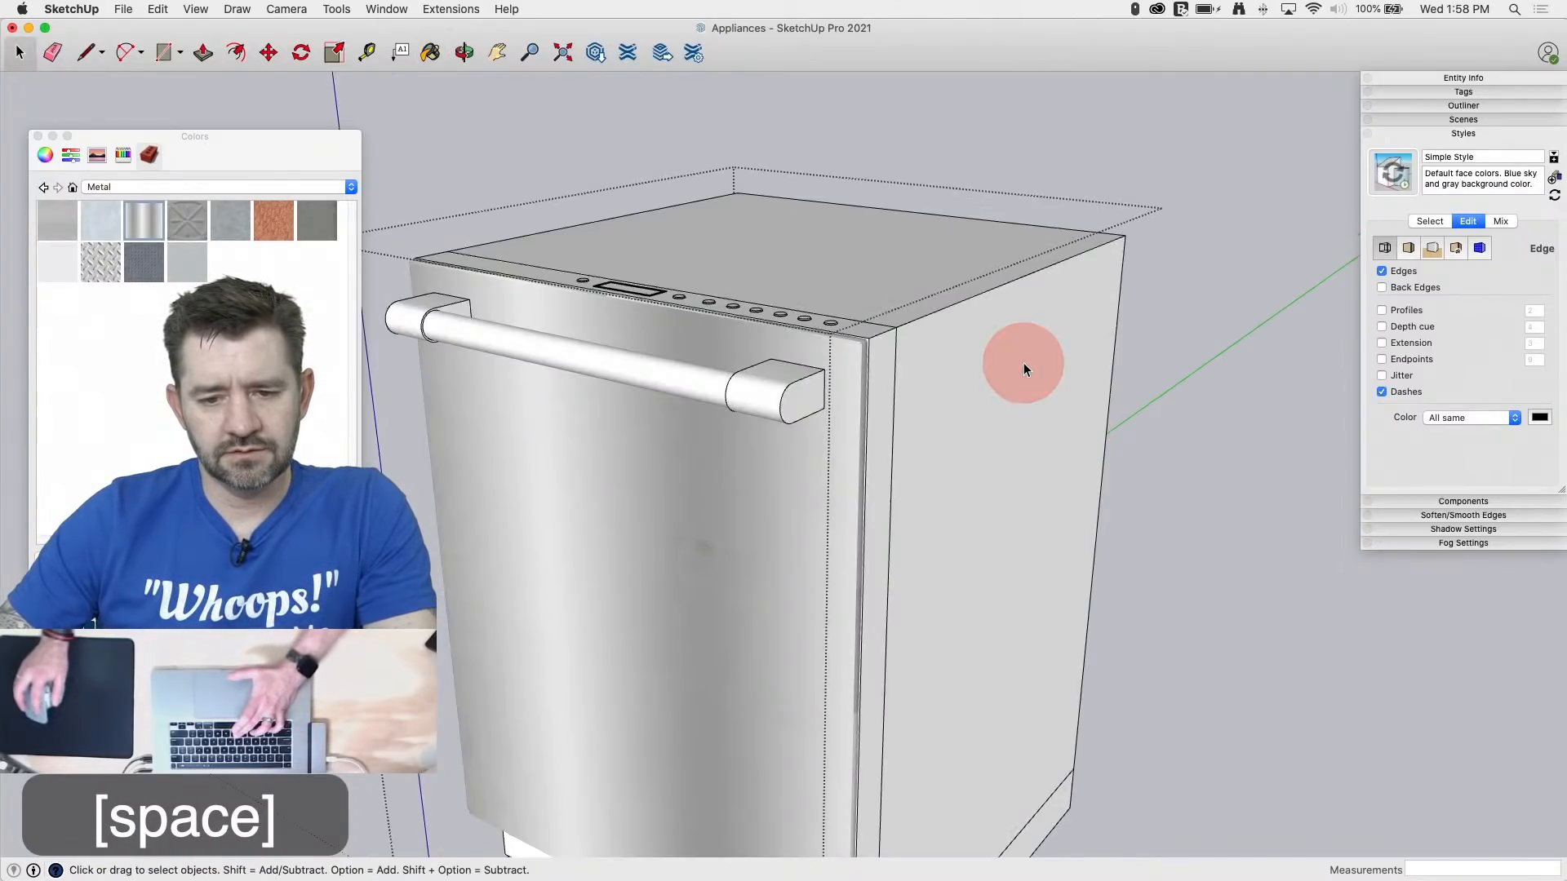
pyautogui.click(1179, 385)
pyautogui.moveTo(1122, 385); pyautogui.dragTo(1067, 248, button='middle')
pyautogui.scroll(-3, 1143, 278)
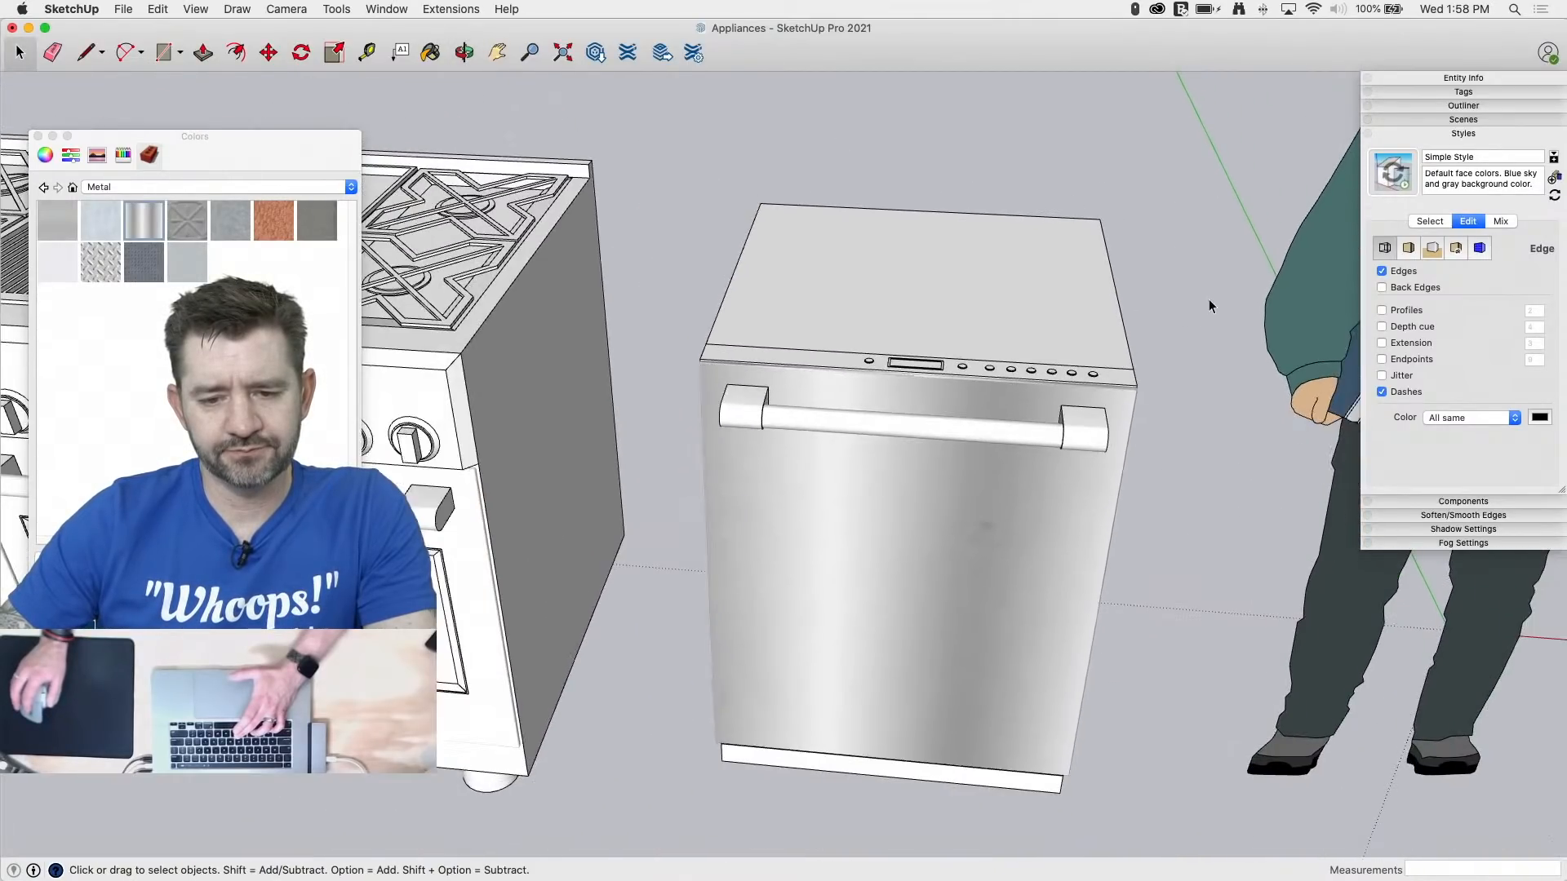
# Step: Reopen the dishwasher, enter the control slab behind the door and paint its side, front and top faces with the sampled metal
pyautogui.doubleClick(1042, 326)
pyautogui.moveTo(1042, 326); pyautogui.dragTo(682, 245, button='middle')
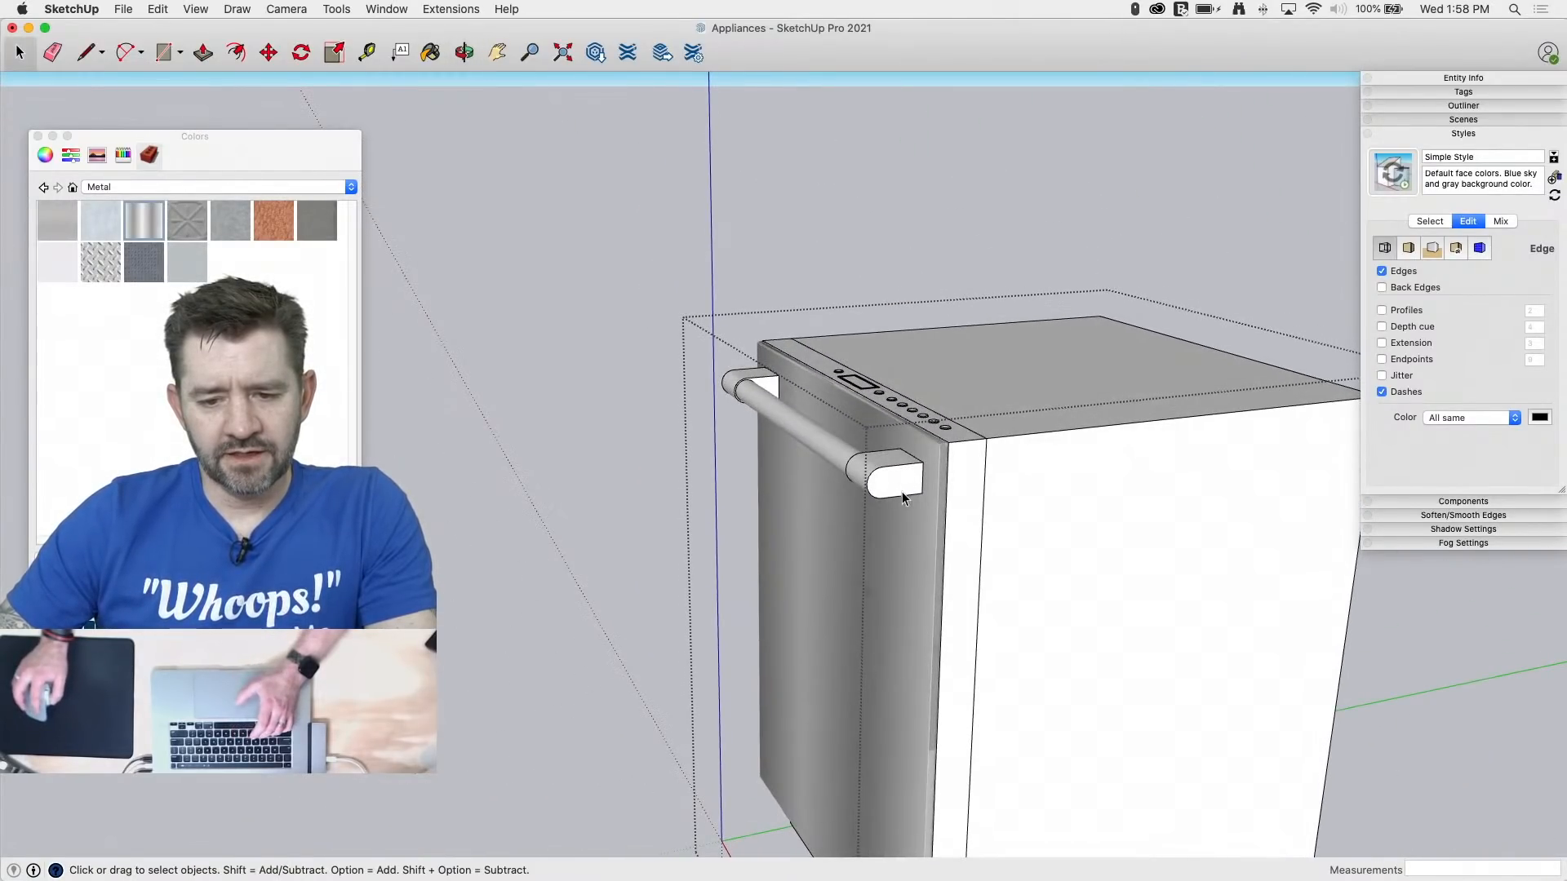
pyautogui.doubleClick(961, 498)
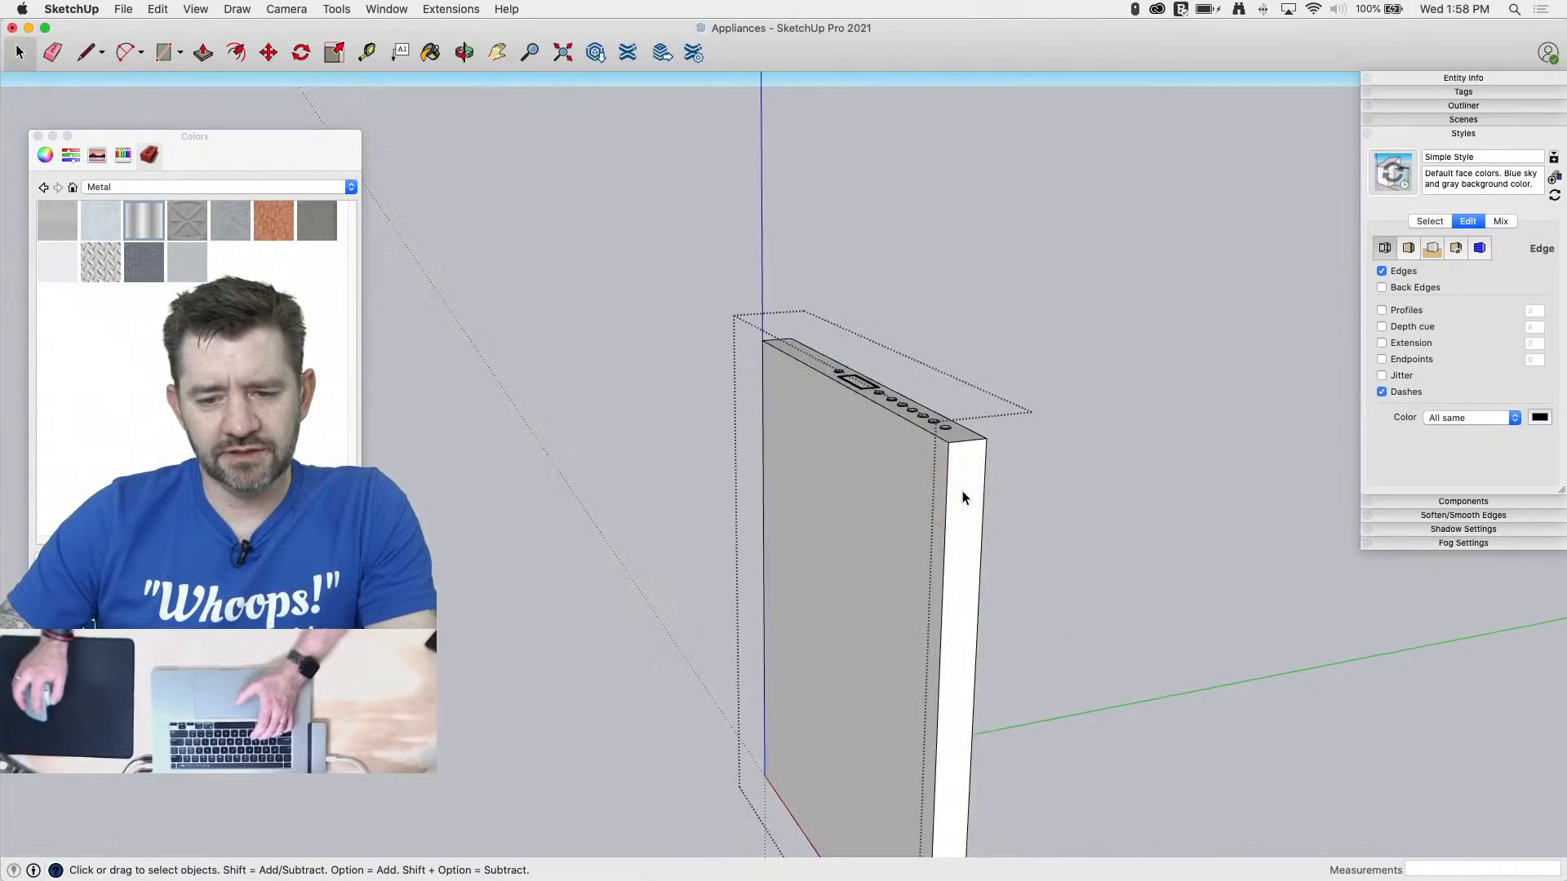
pyautogui.click(964, 491)
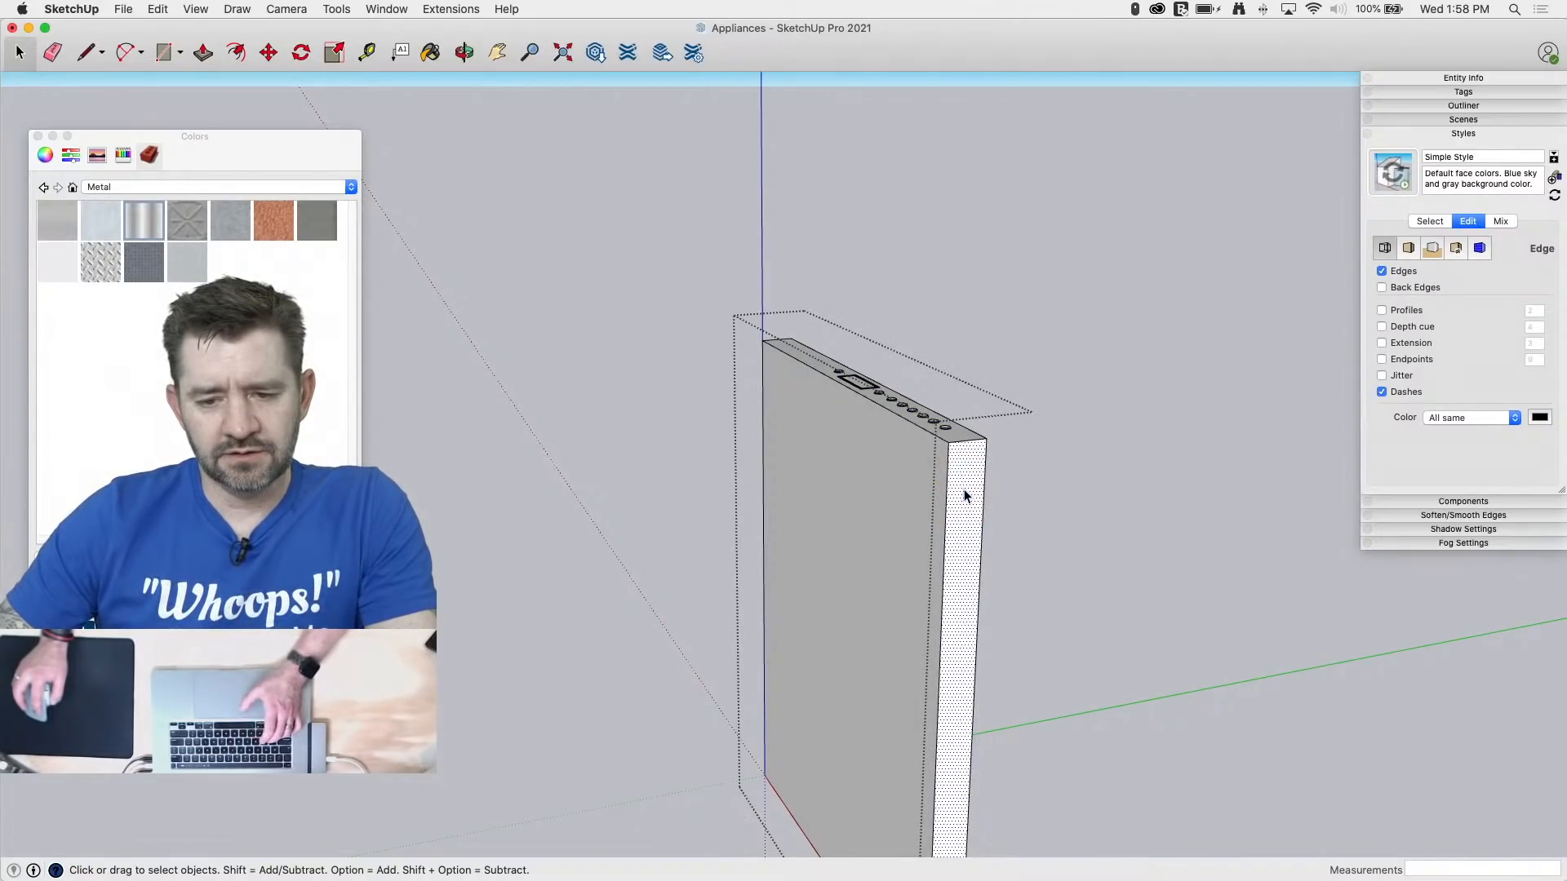
pyautogui.press('b')
pyautogui.click(962, 479)
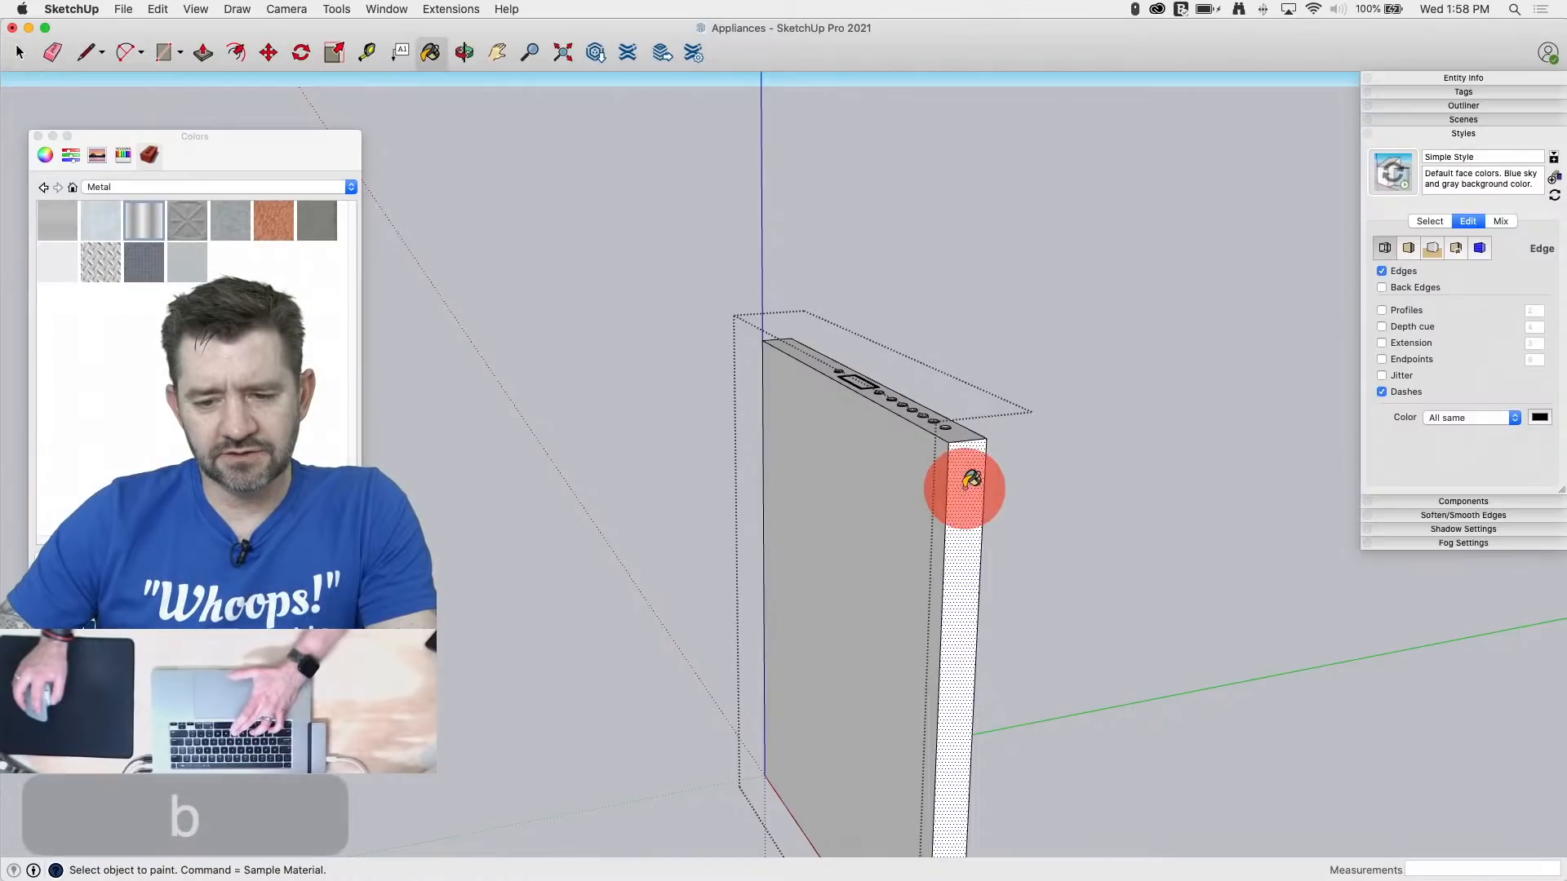
pyautogui.click(927, 479)
pyautogui.click(964, 431)
# Step: Paint the remaining outer face at the lower end of the control slab with the metal and leave the slab
pyautogui.moveTo(821, 711); pyautogui.dragTo(994, 231, button='middle')
pyautogui.moveTo(919, 841); pyautogui.dragTo(971, 710, button='middle')
pyautogui.click(954, 827)
pyautogui.moveTo(963, 818); pyautogui.dragTo(562, 569, button='middle')
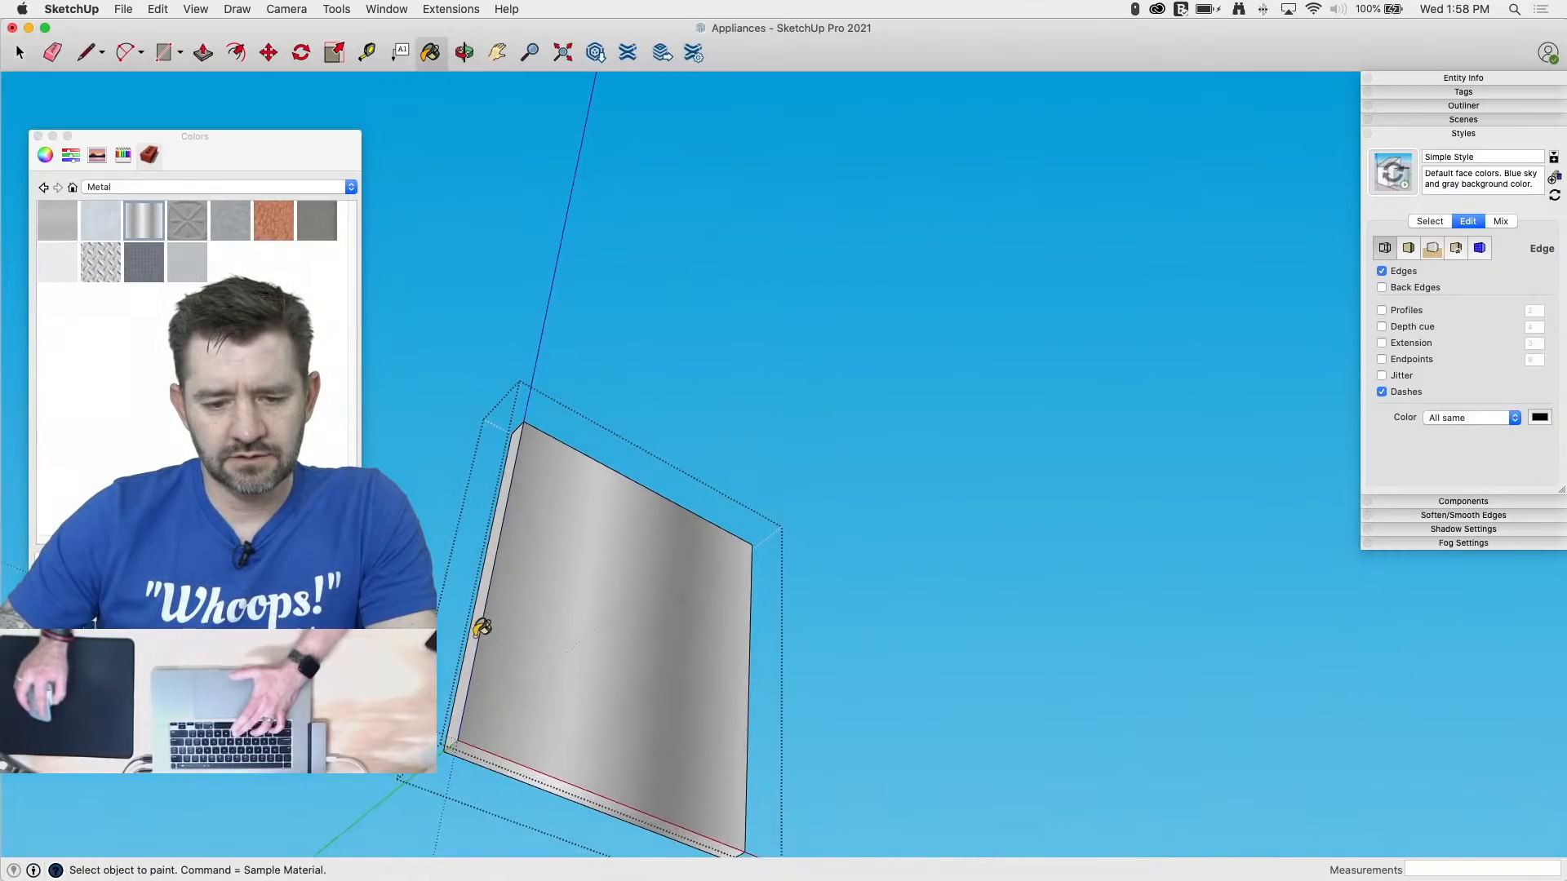
pyautogui.press('space')
pyautogui.click(797, 535)
# Step: Open the dishwasher's base group, paint its front face with the sampled metal and leave the group
pyautogui.moveTo(1005, 465)
pyautogui.mouseDown(button='middle')
pyautogui.moveTo(640, 798)
pyautogui.moveTo(888, 577)
pyautogui.moveTo(766, 635)
pyautogui.mouseUp(button='middle')
pyautogui.moveTo(762, 534); pyautogui.dragTo(876, 413, button='middle')
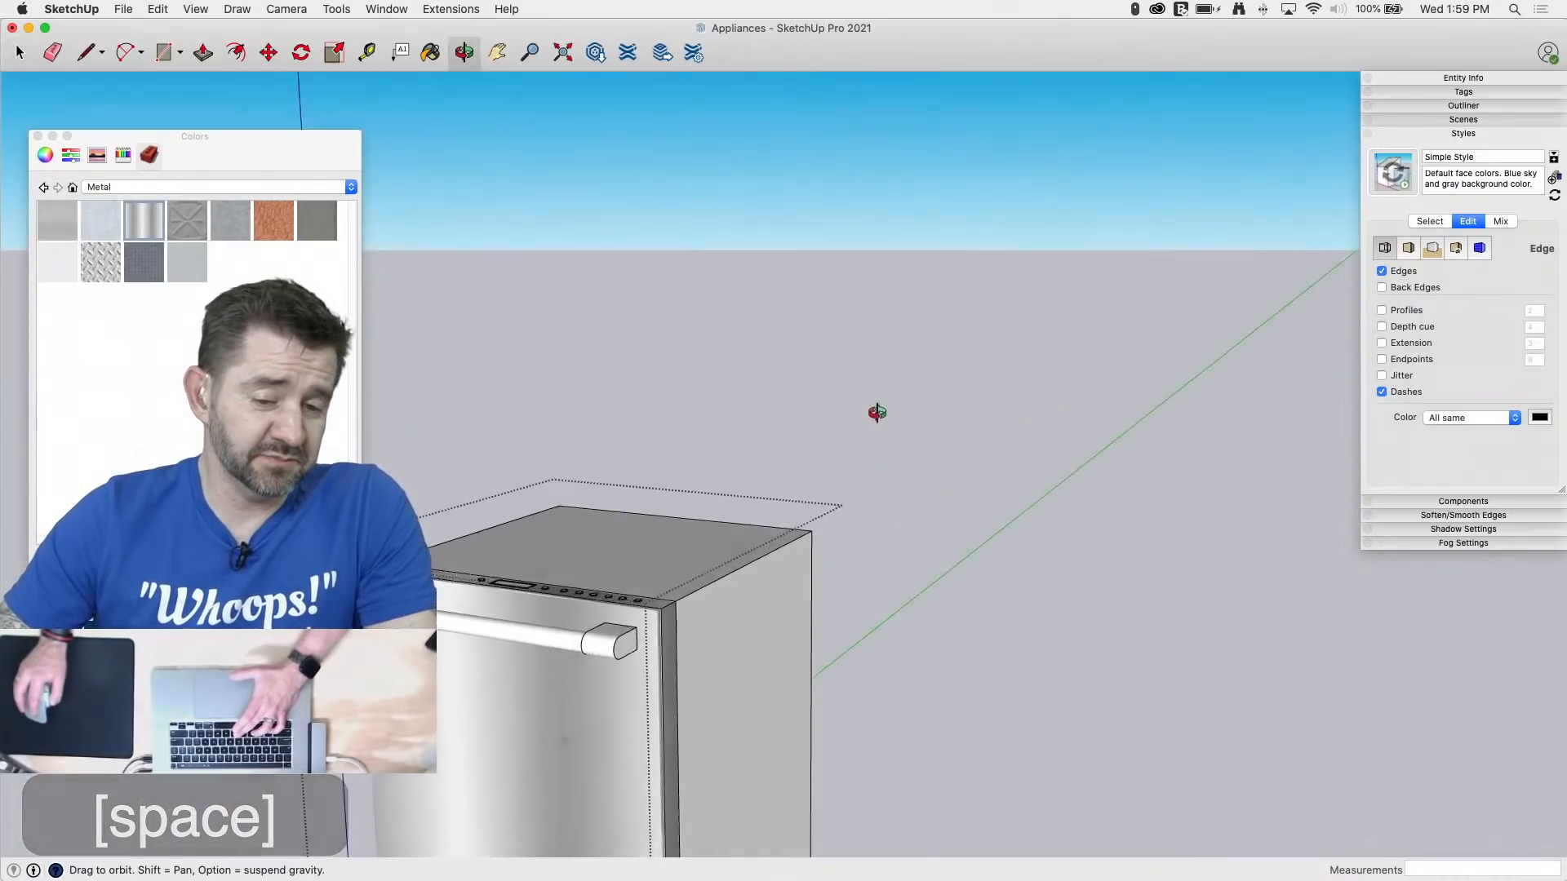
pyautogui.scroll(-5, 891, 425)
pyautogui.scroll(10, 744, 775)
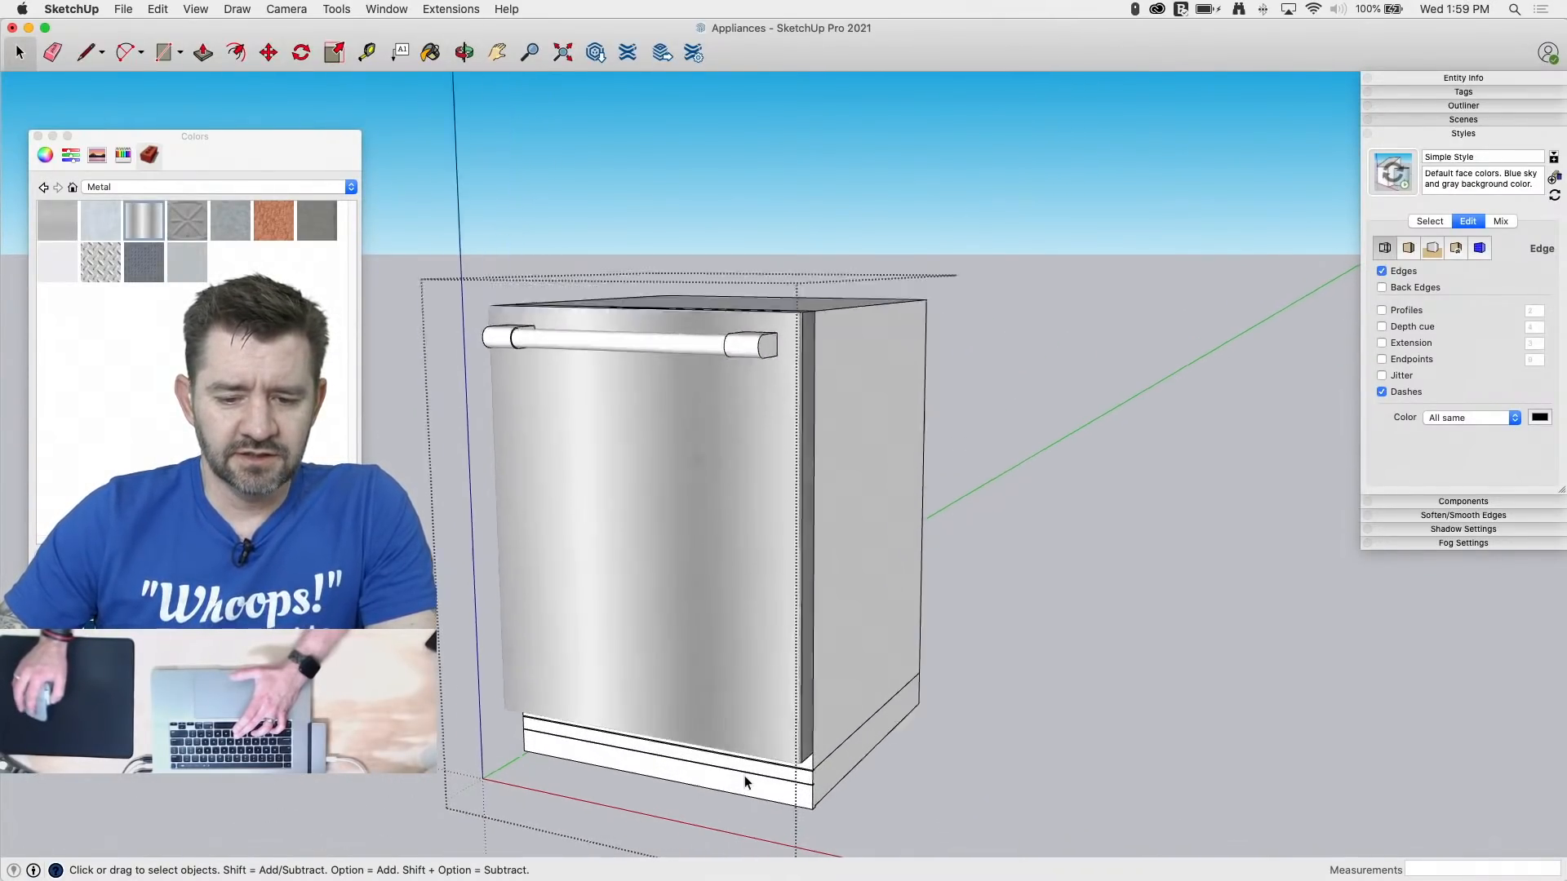
pyautogui.doubleClick(807, 803)
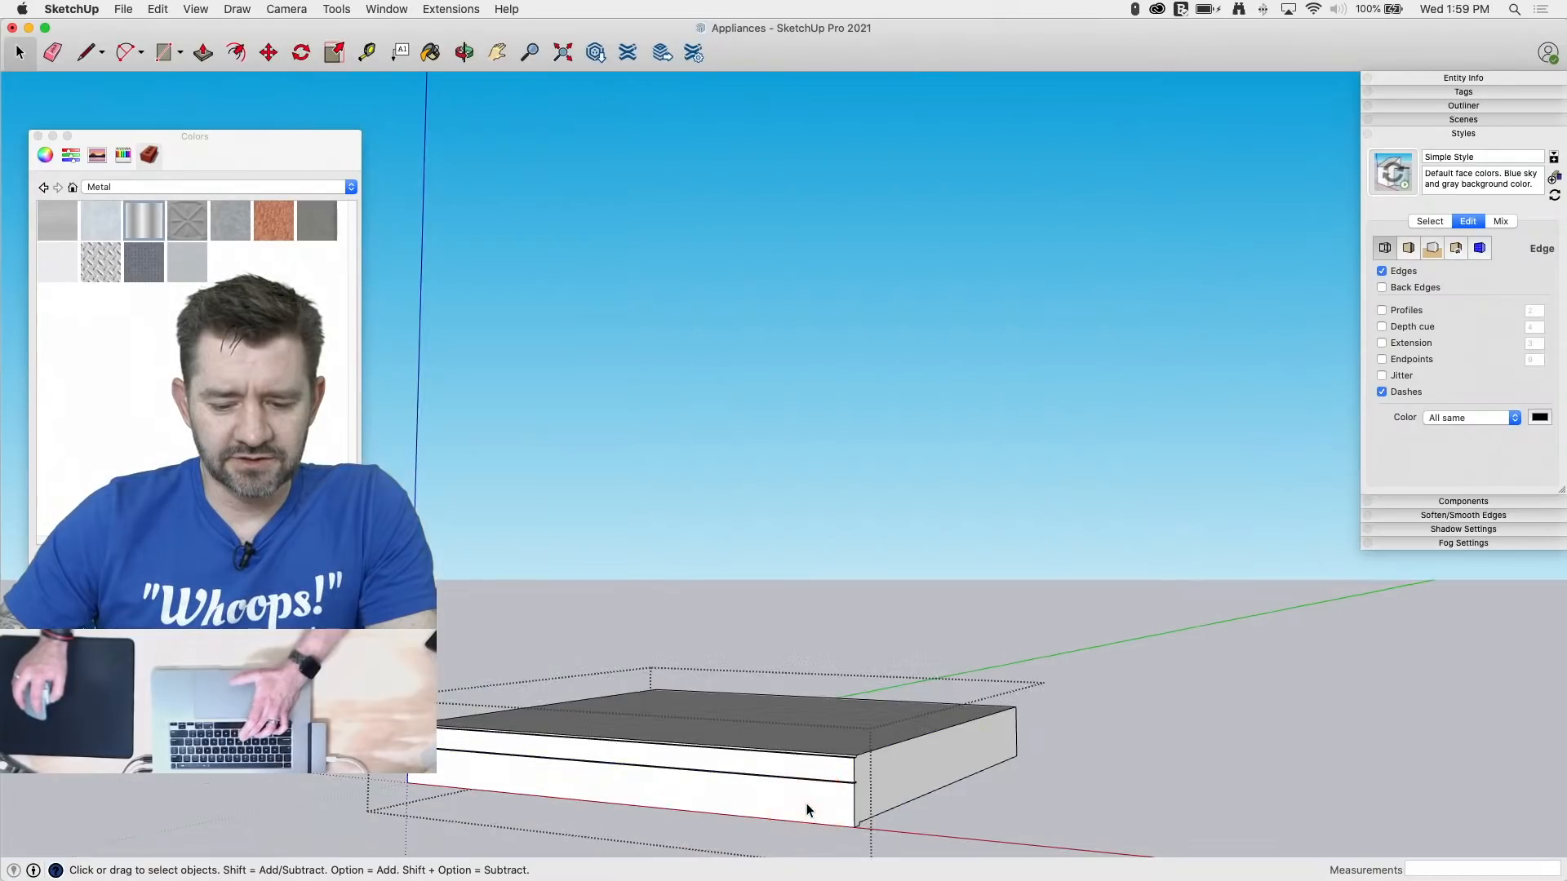
pyautogui.press('b')
pyautogui.click(806, 803)
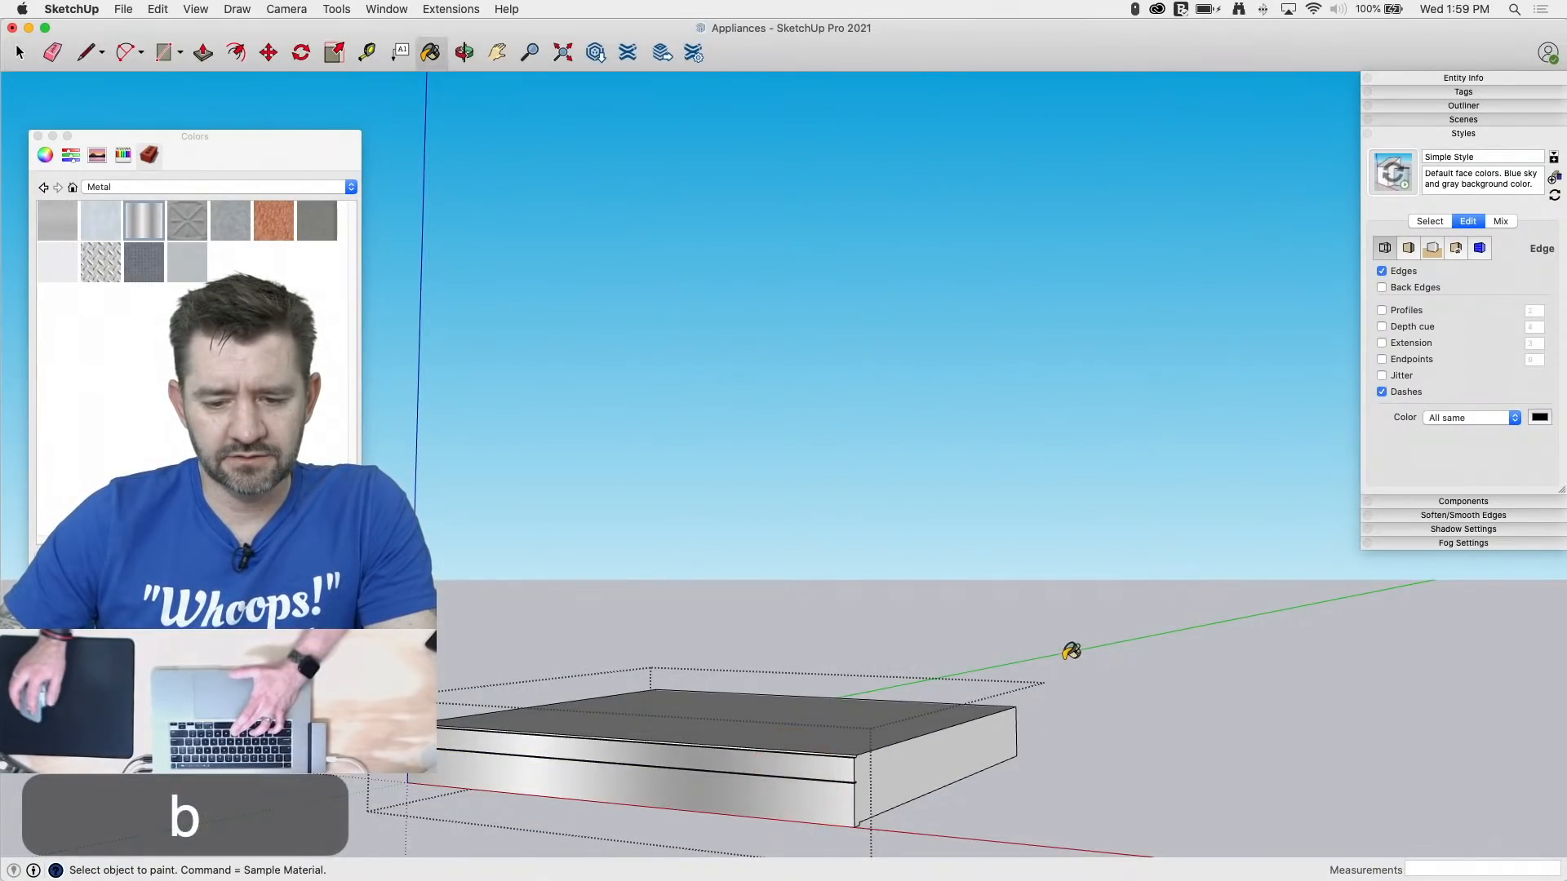
pyautogui.press('space')
pyautogui.click(1049, 686)
# Step: Open the dishwasher's main body box, paint its front face with the sampled metal and leave the box
pyautogui.doubleClick(823, 746)
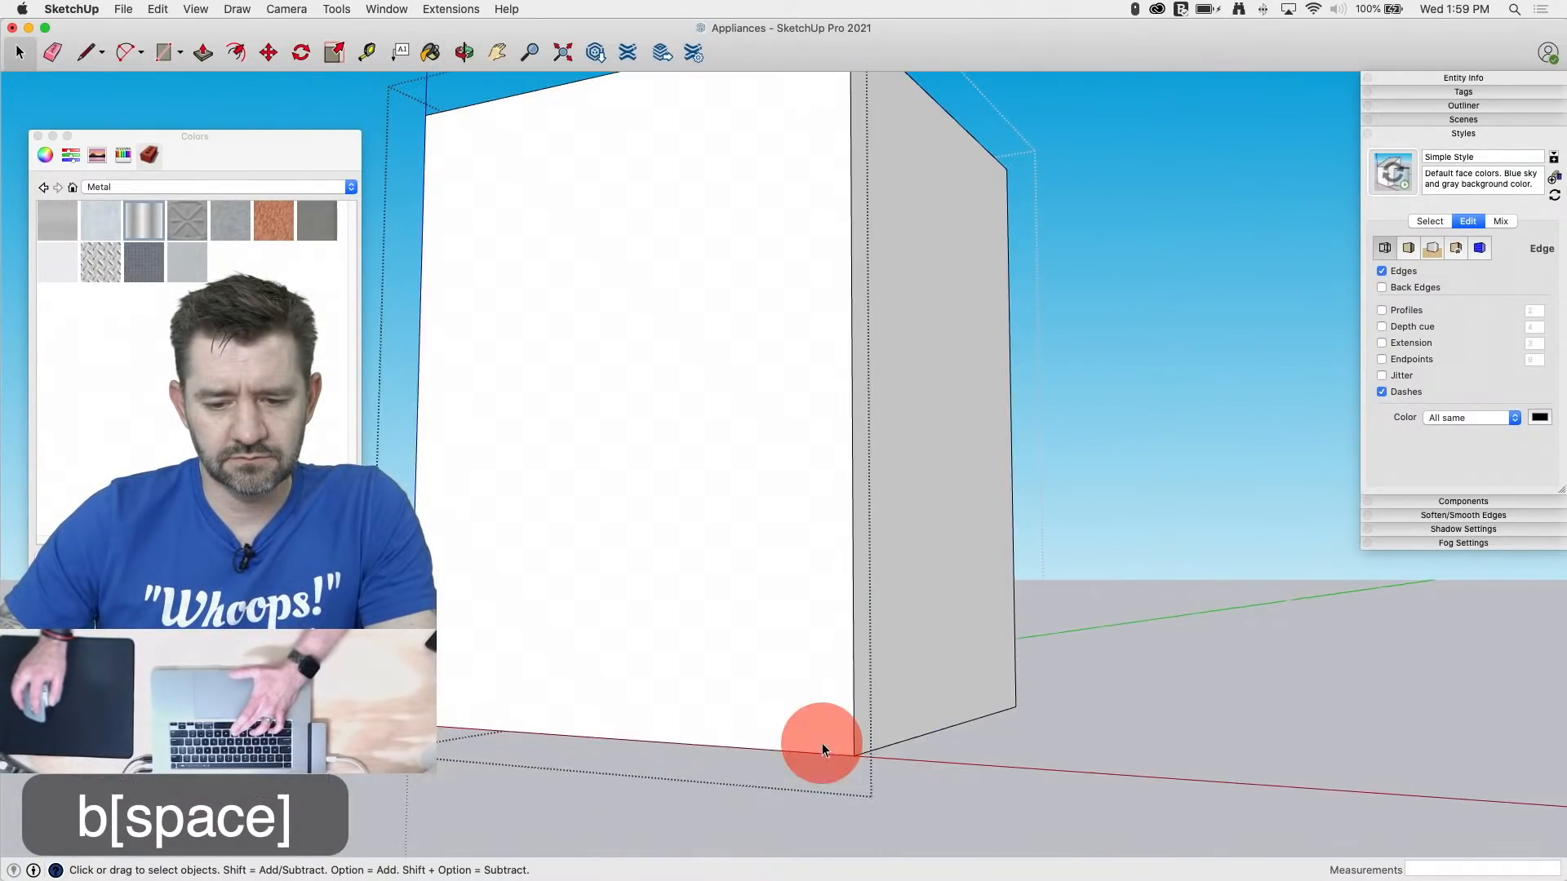
pyautogui.press('b')
pyautogui.click(829, 734)
pyautogui.press('space')
pyautogui.click(1045, 785)
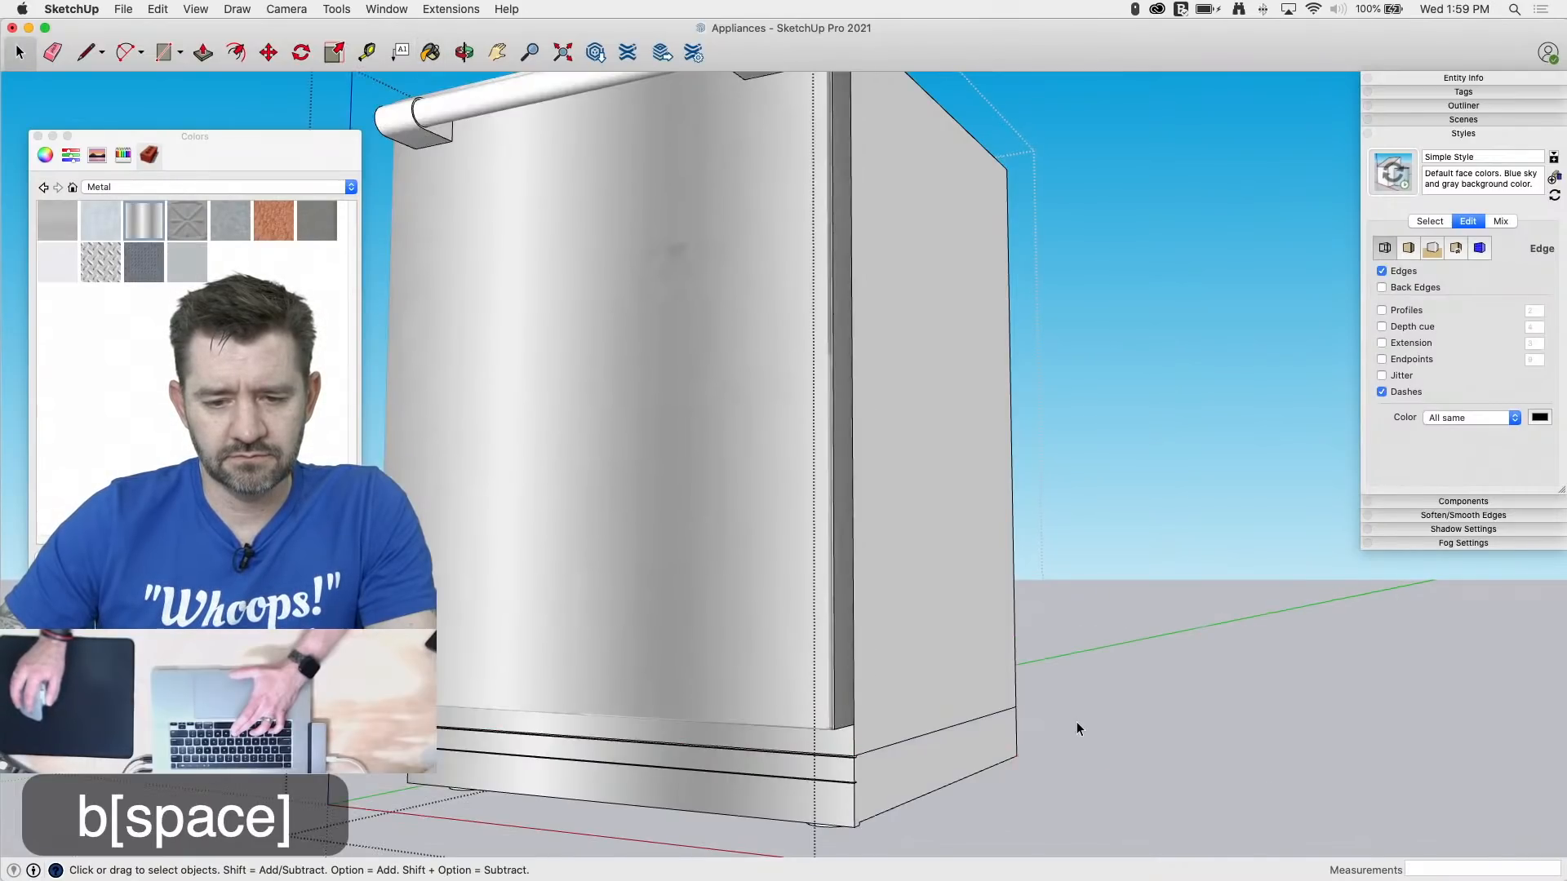
# Step: Open the door handle group, paint the bar and both end brackets with the sampled metal and leave the group
pyautogui.moveTo(1075, 721); pyautogui.dragTo(1041, 819, button='middle')
pyautogui.scroll(-4, 1043, 816)
pyautogui.moveTo(874, 368); pyautogui.dragTo(857, 683, button='middle')
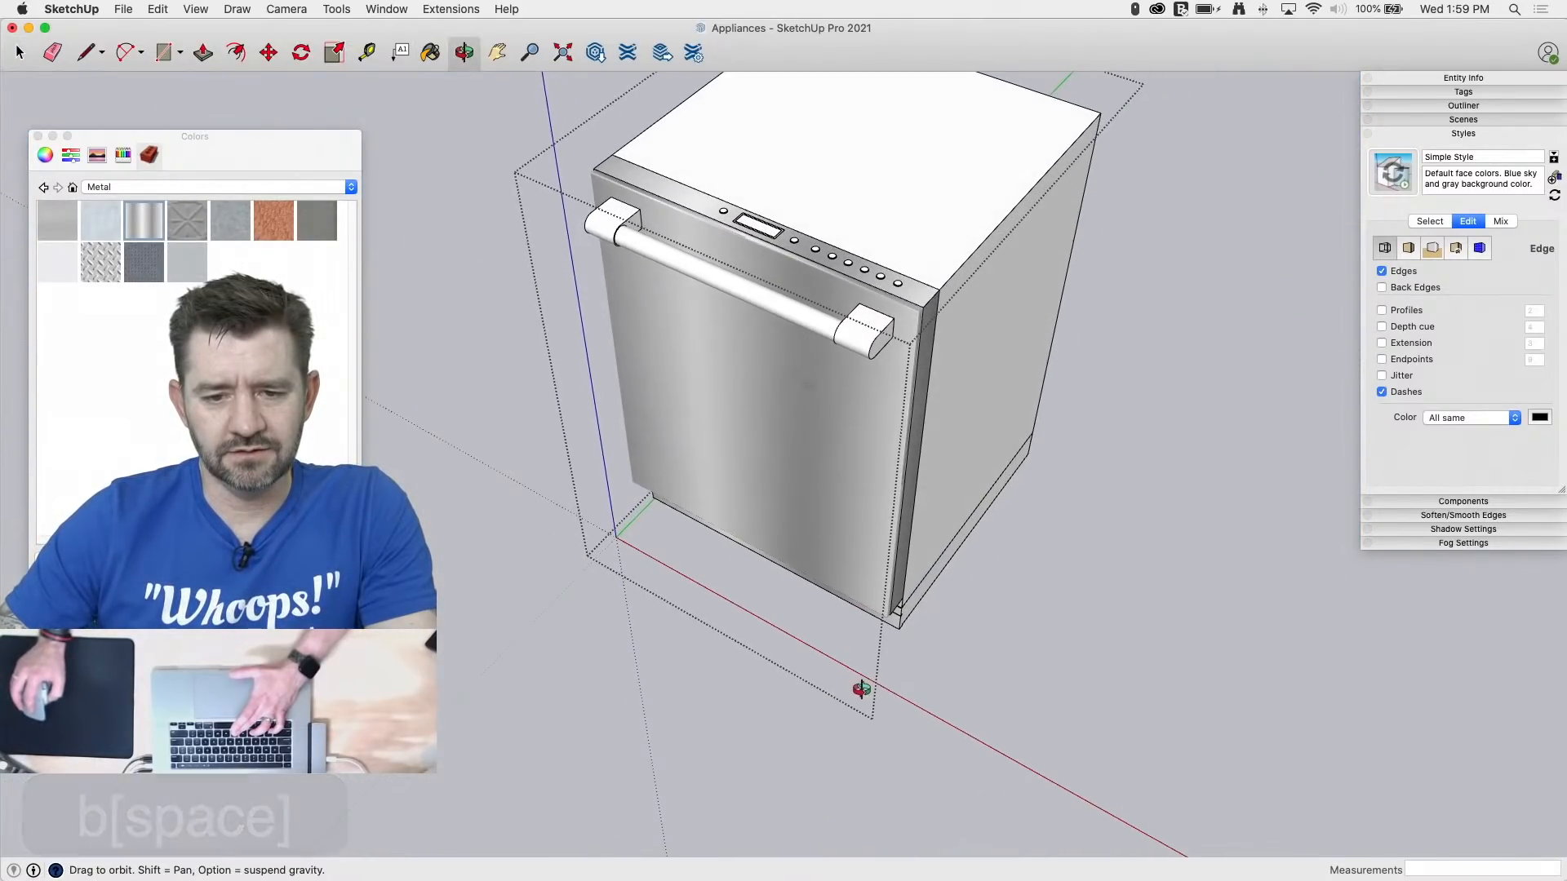
pyautogui.scroll(3, 869, 394)
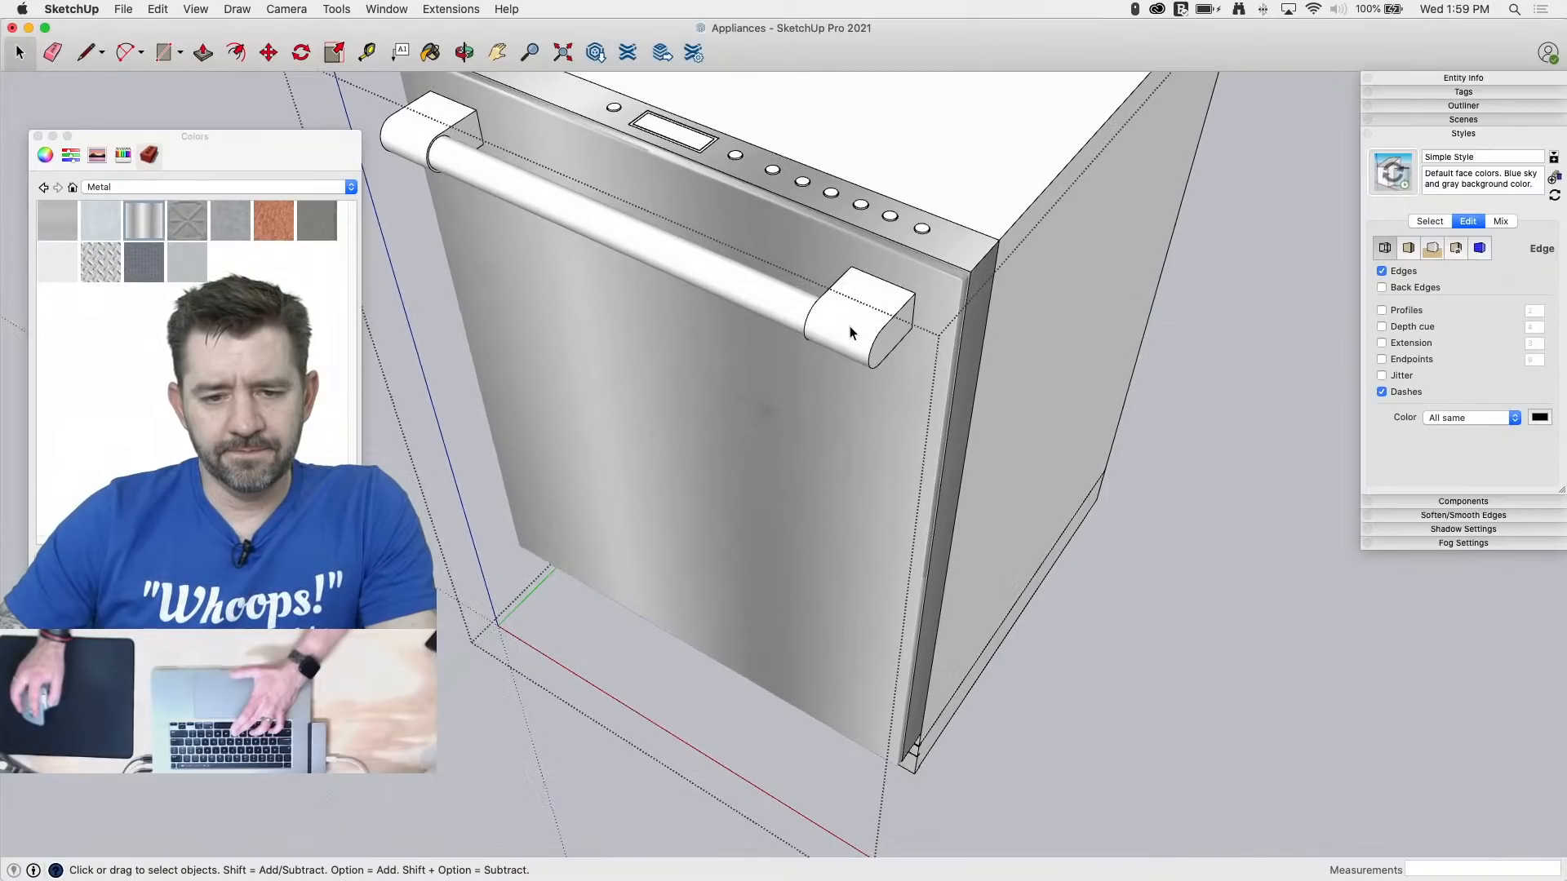
pyautogui.doubleClick(856, 333)
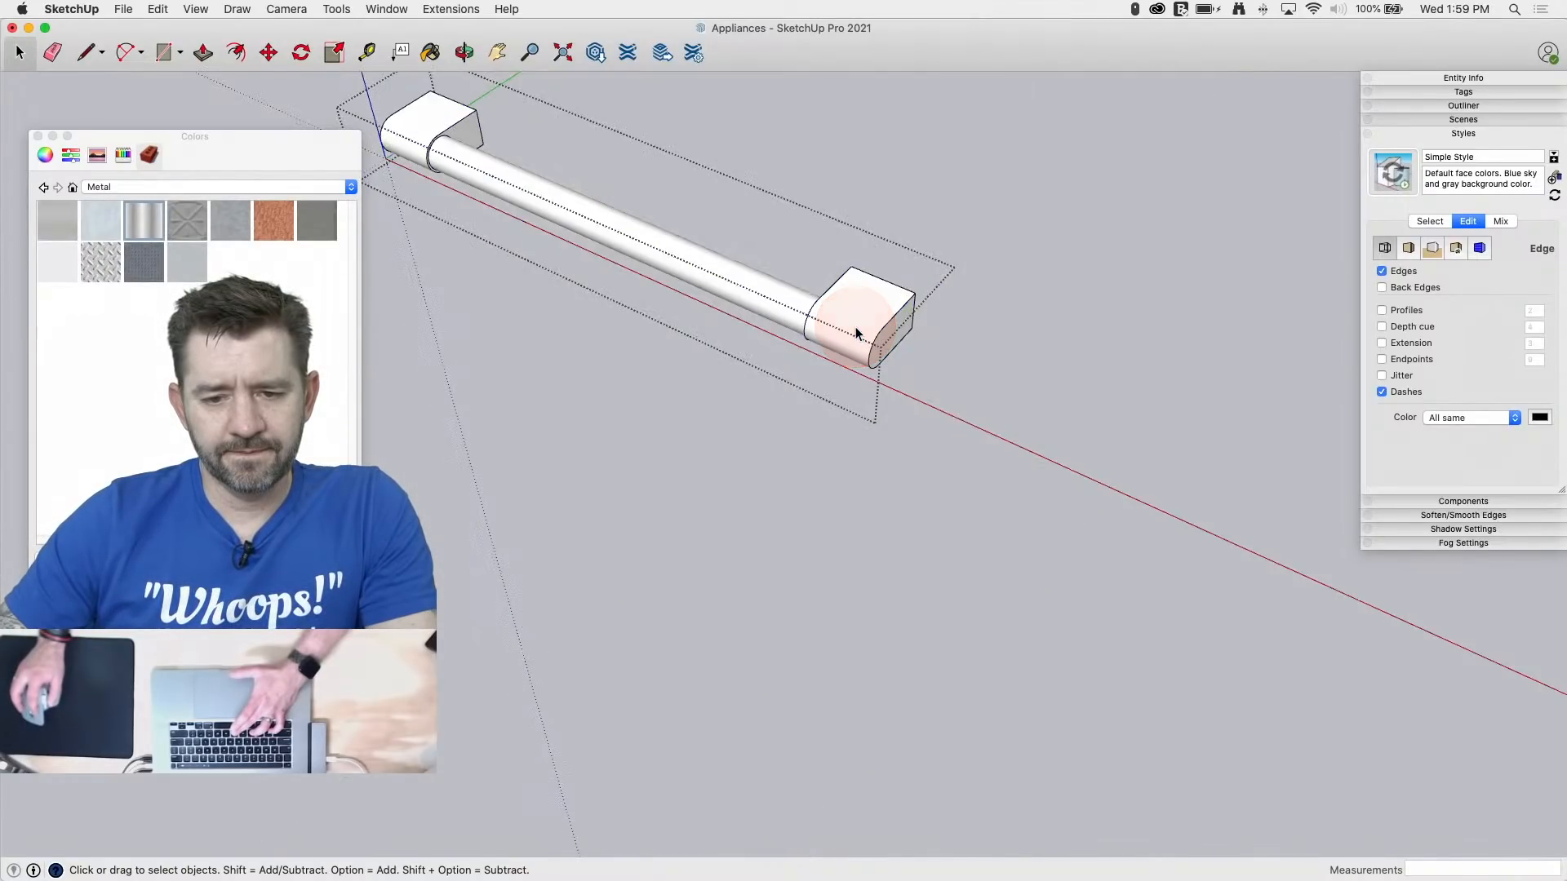
pyautogui.press('b')
pyautogui.click(770, 287)
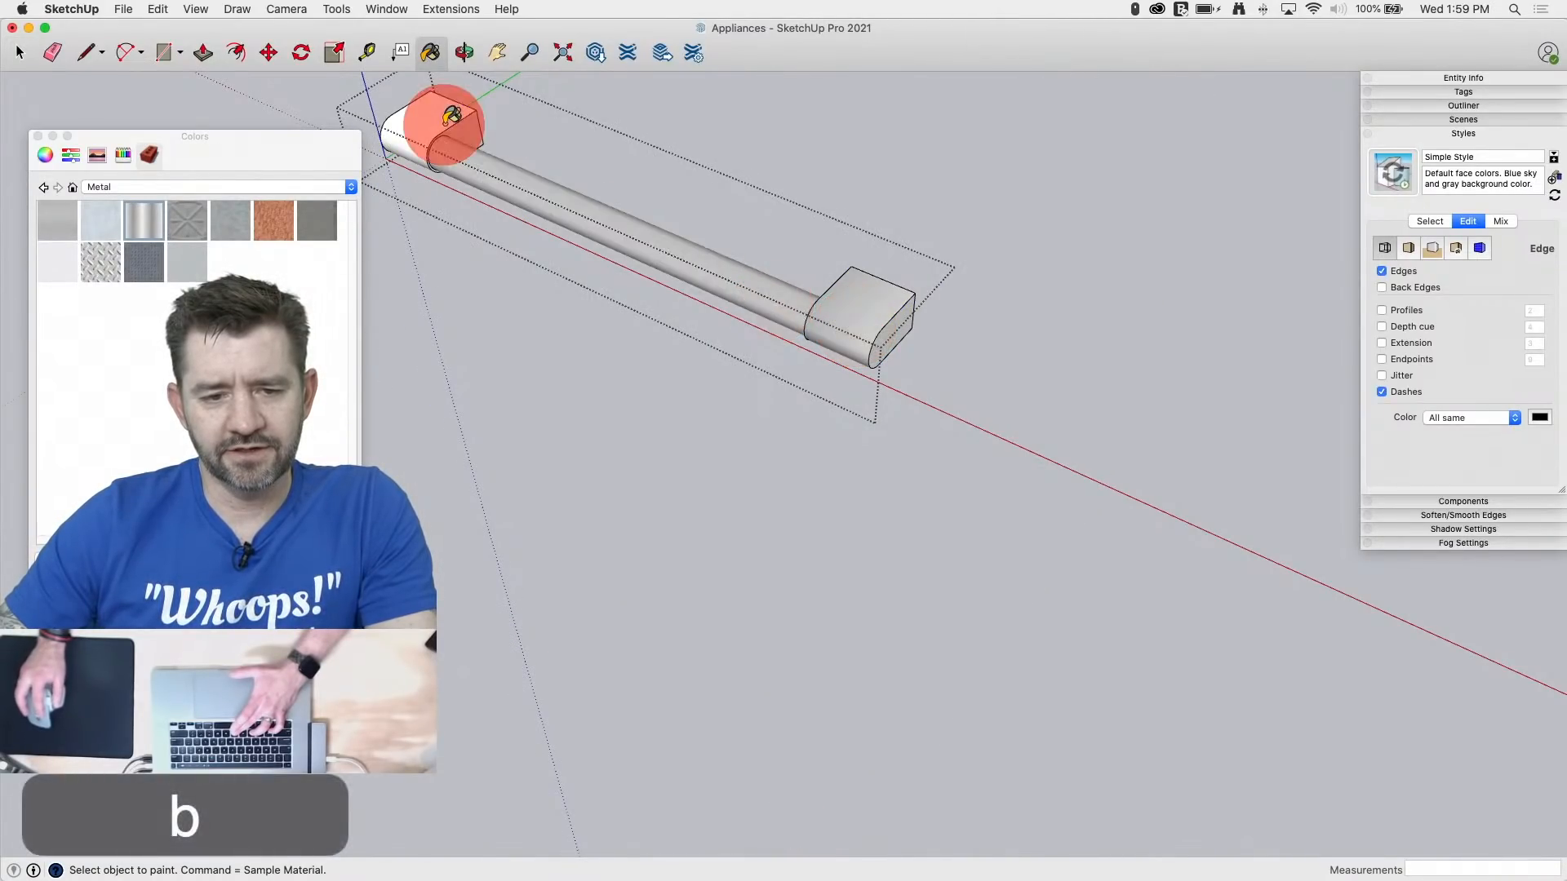
pyautogui.moveTo(791, 287); pyautogui.dragTo(917, 349, button='middle')
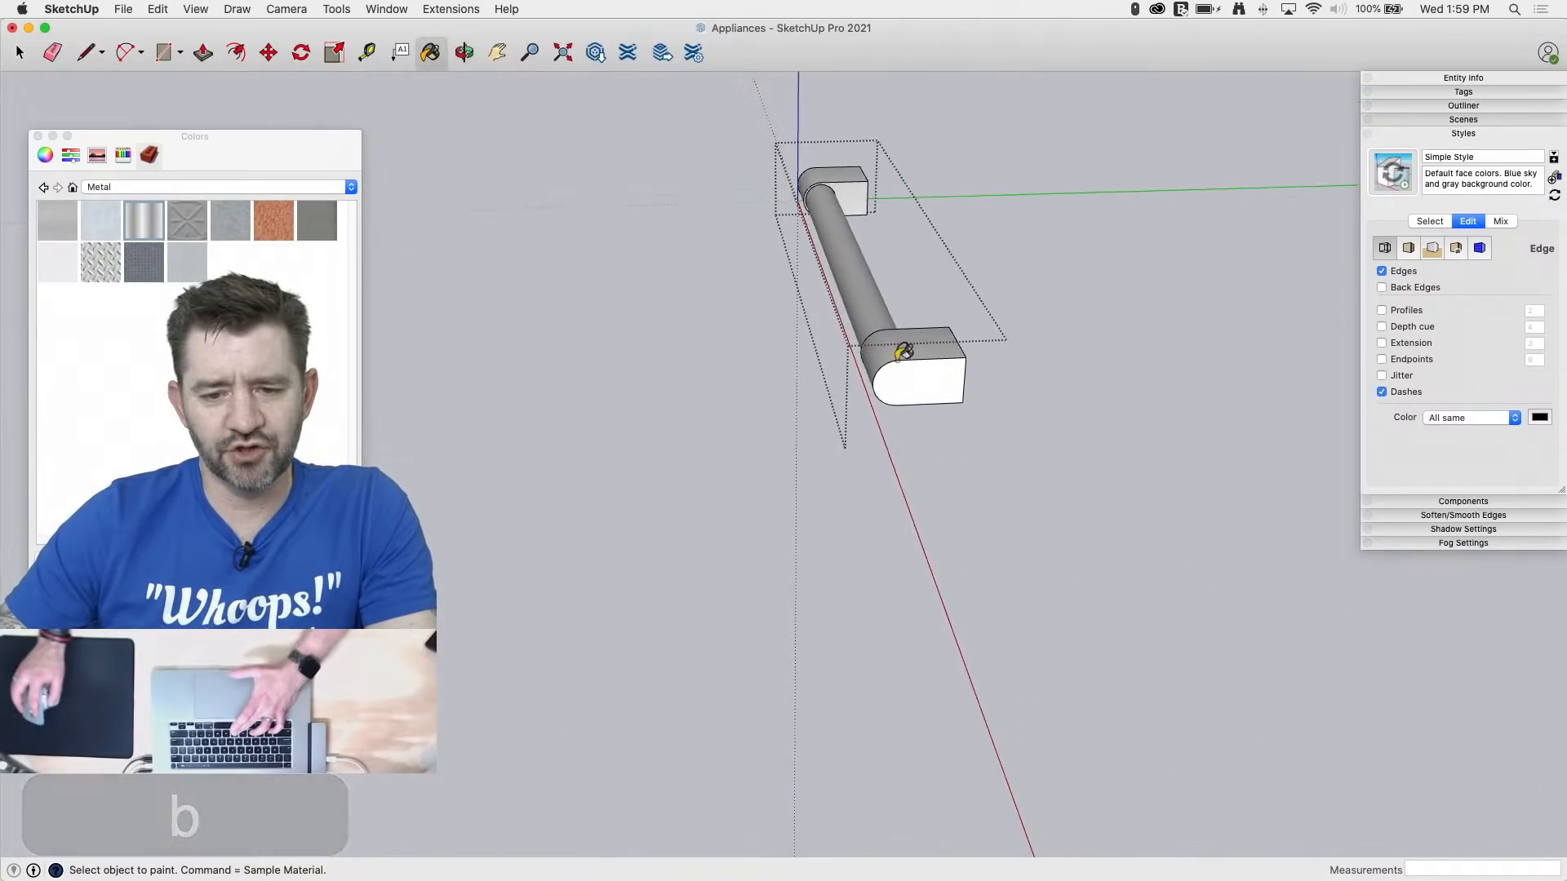
pyautogui.moveTo(598, 284); pyautogui.dragTo(1159, 262, button='middle')
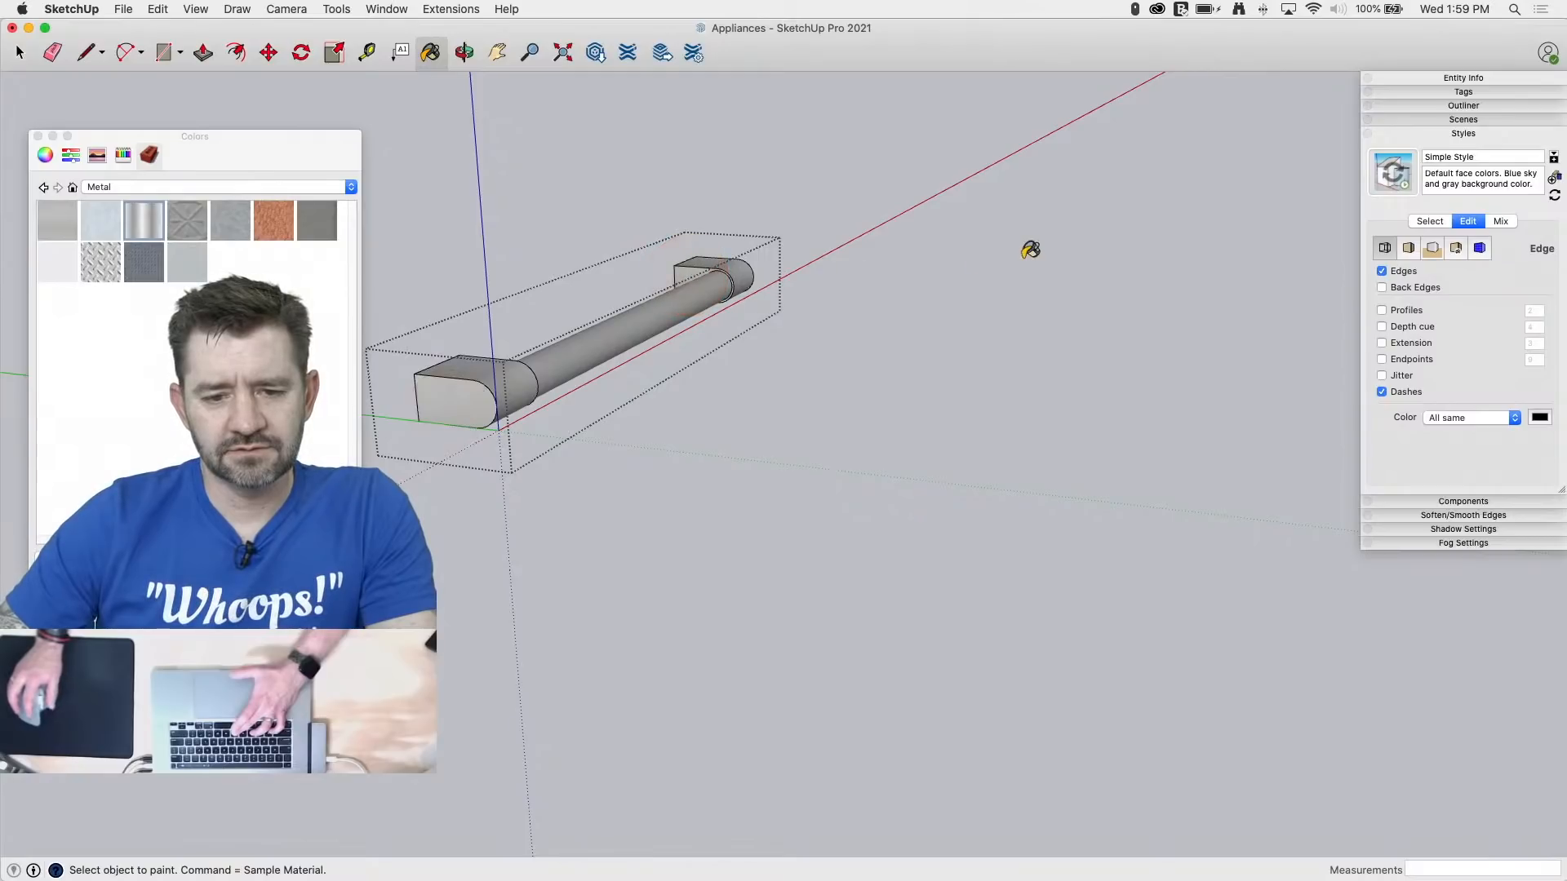
pyautogui.press('space')
pyautogui.click(965, 318)
# Step: Enter the control slab again and start painting the round buttons along its top edge with the sampled metal
pyautogui.moveTo(994, 390); pyautogui.dragTo(587, 528, button='middle')
pyautogui.scroll(-4, 587, 528)
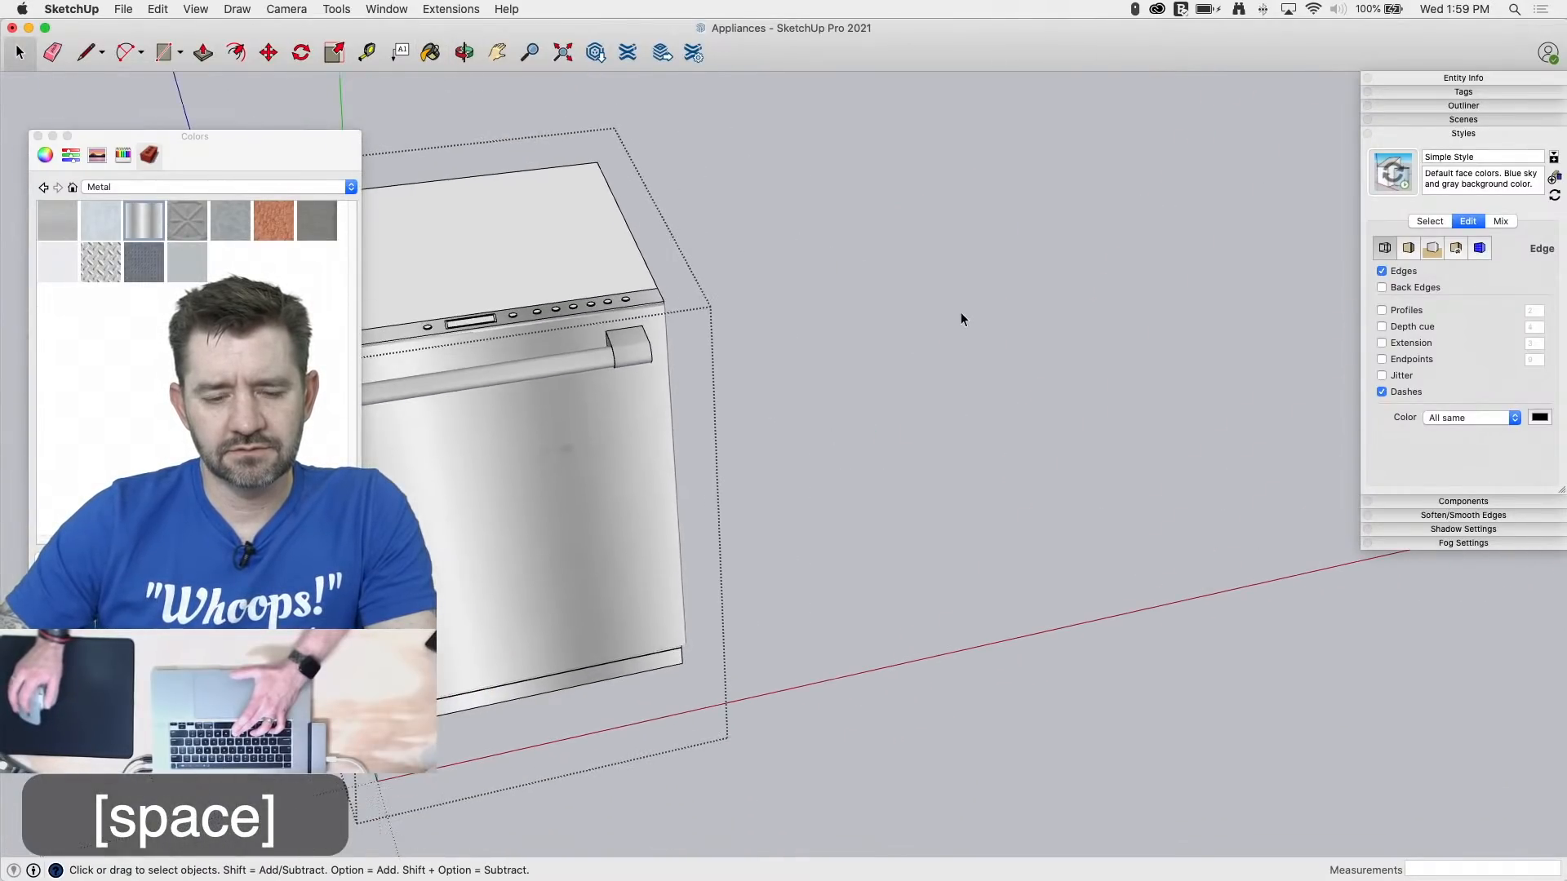
pyautogui.moveTo(961, 318); pyautogui.dragTo(1094, 357, button='middle')
pyautogui.scroll(5, 678, 266)
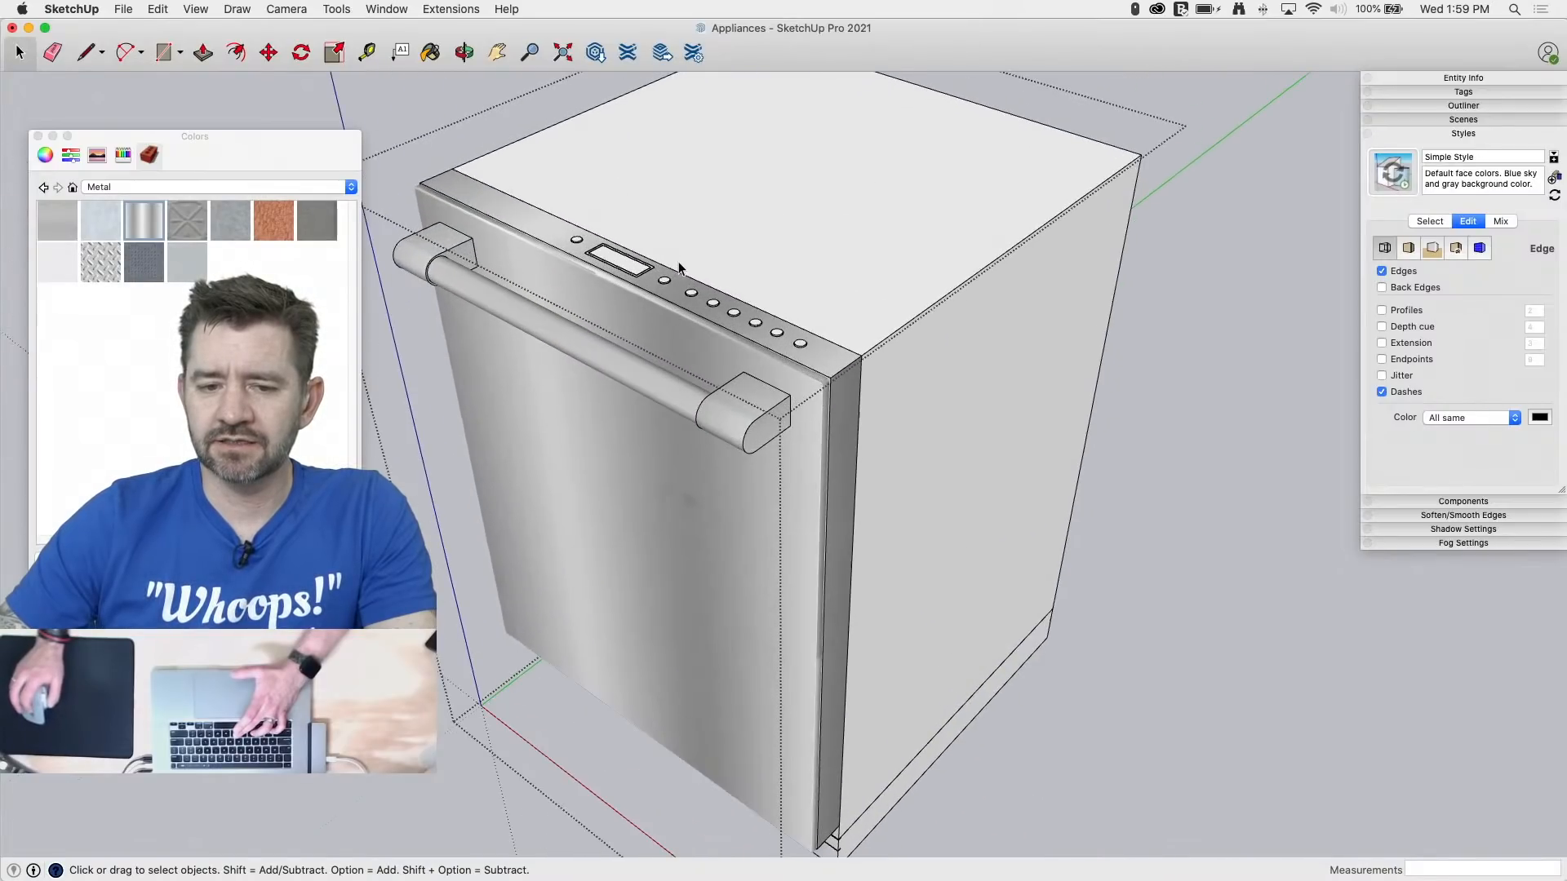
pyautogui.scroll(4, 679, 261)
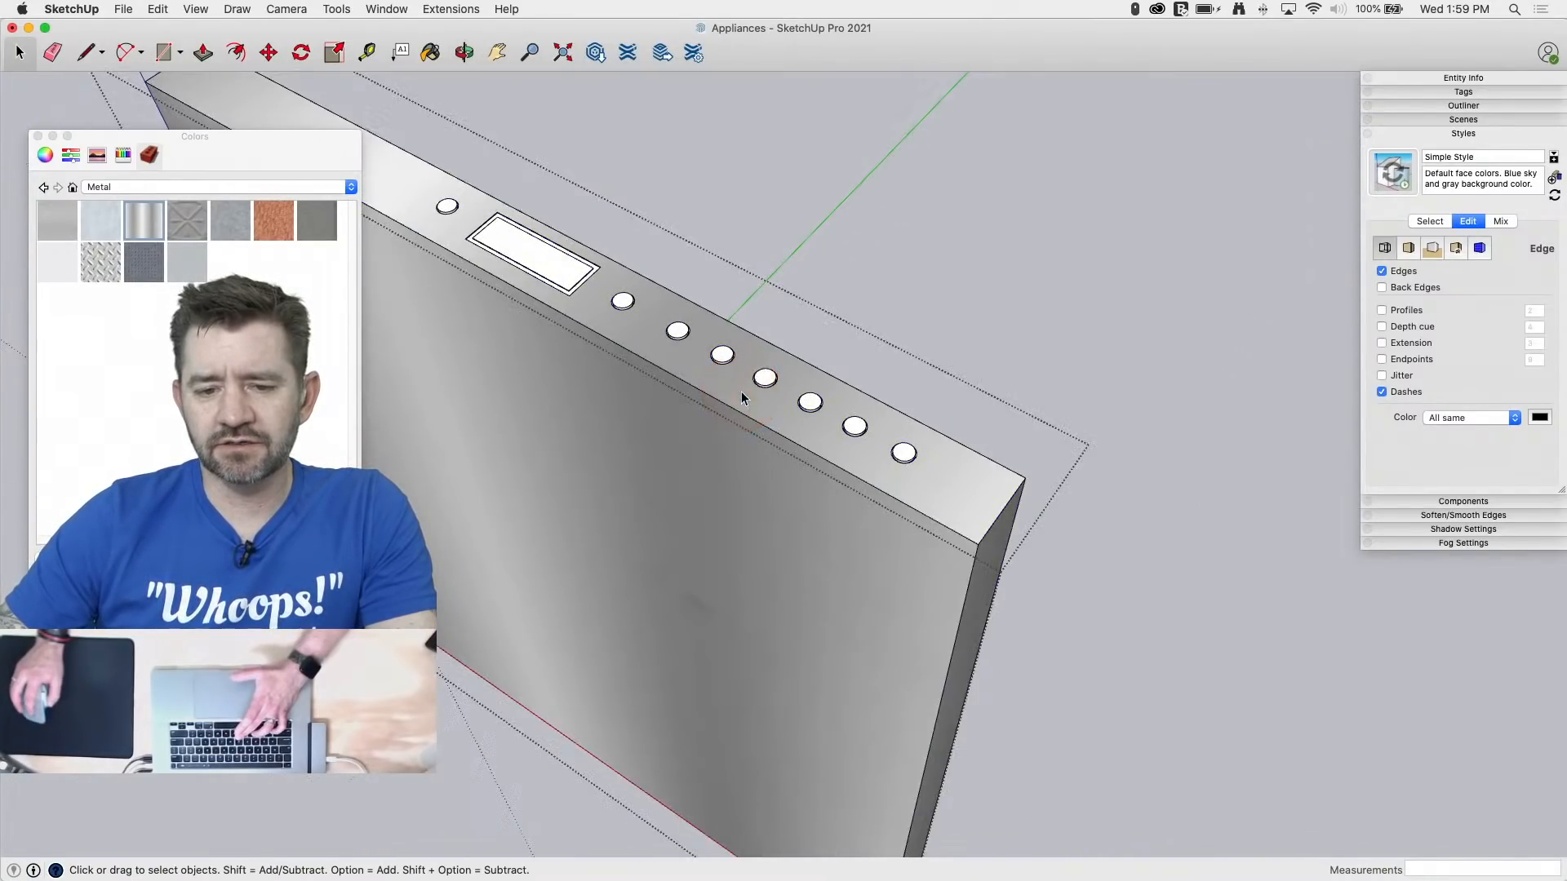
pyautogui.moveTo(741, 390); pyautogui.dragTo(716, 370, button='middle')
pyautogui.scroll(5, 716, 371)
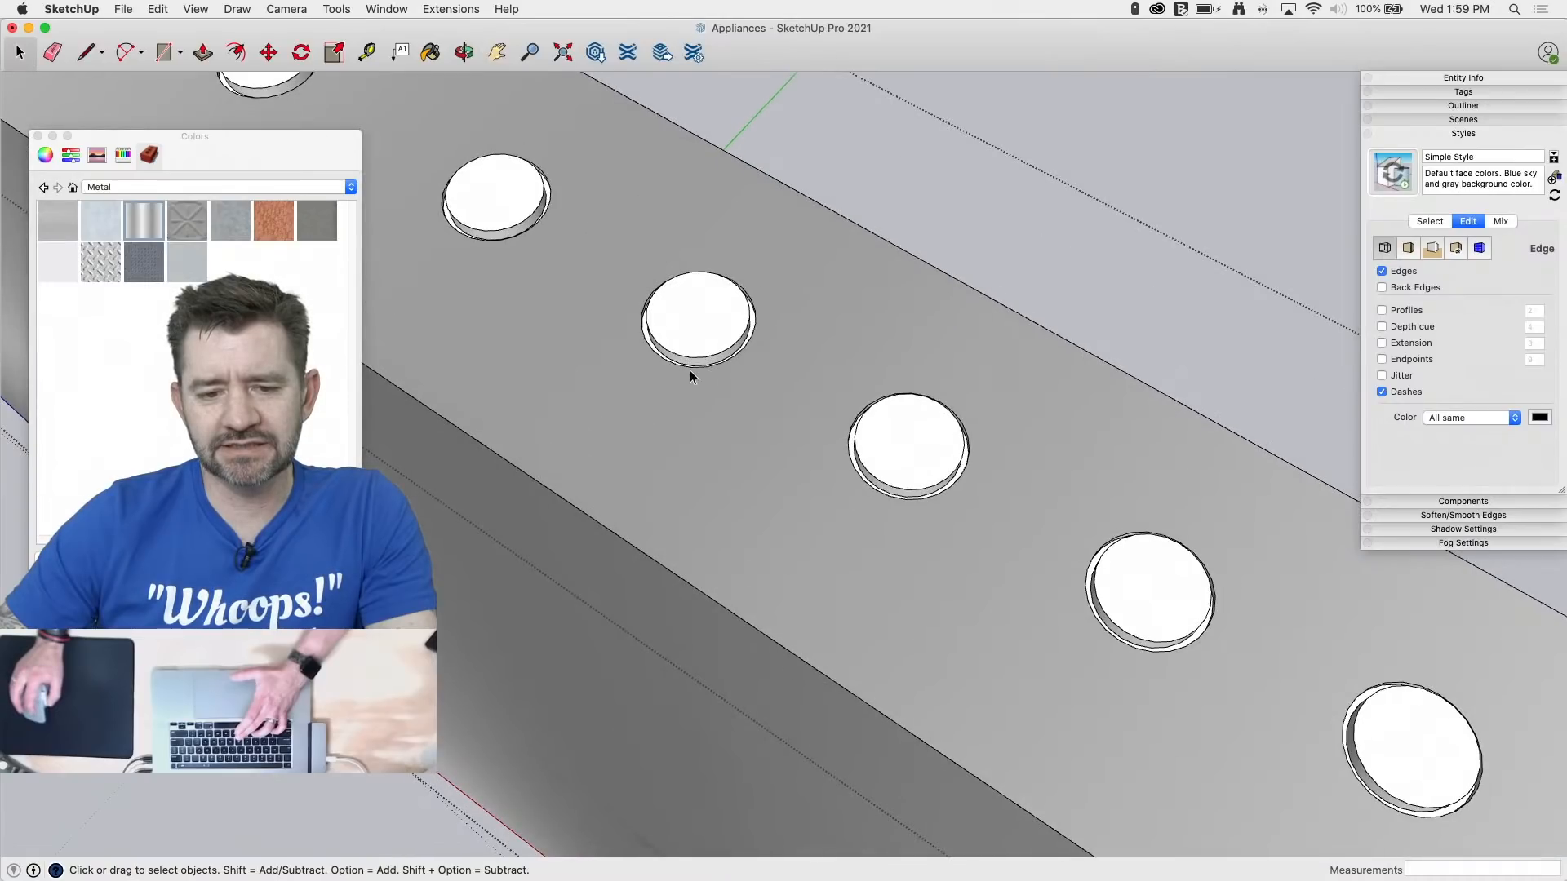
pyautogui.scroll(2, 690, 375)
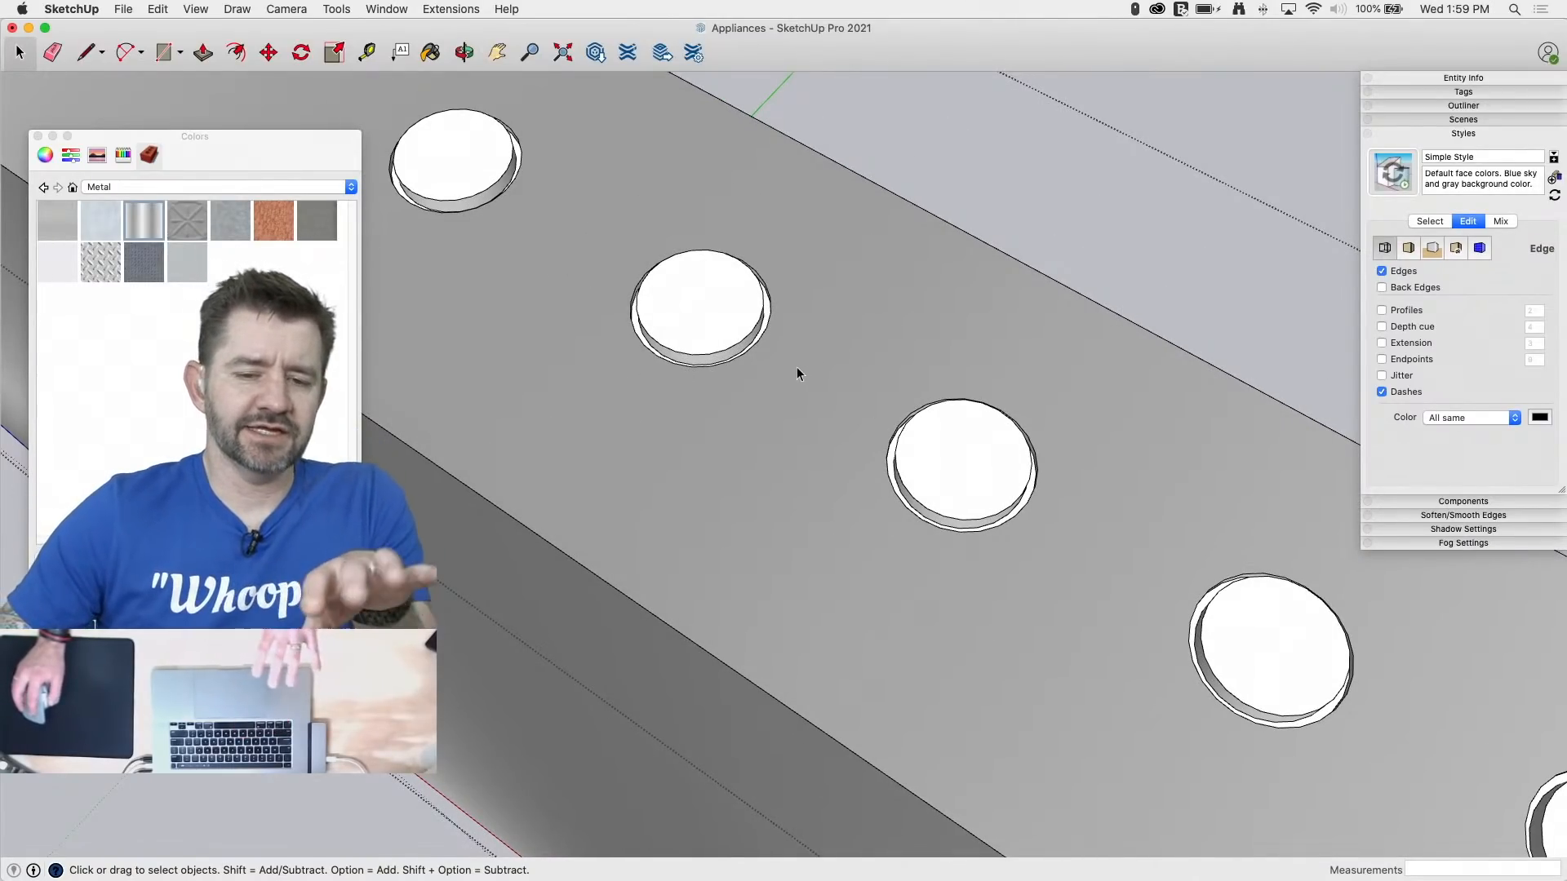
pyautogui.moveTo(797, 373); pyautogui.dragTo(762, 300, button='middle')
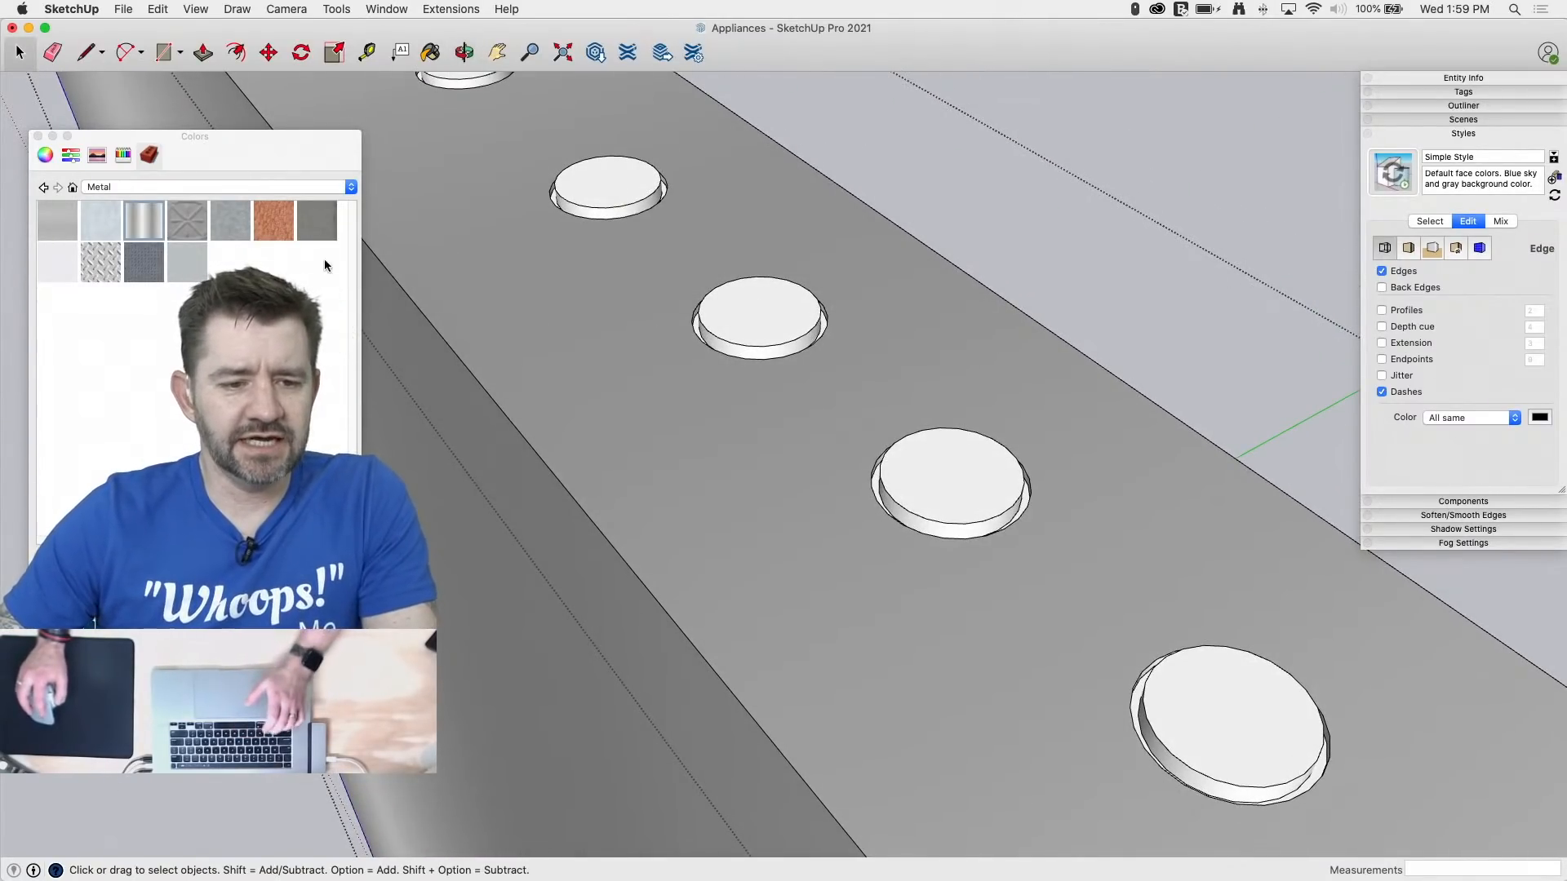
pyautogui.click(905, 519)
pyautogui.click(919, 495)
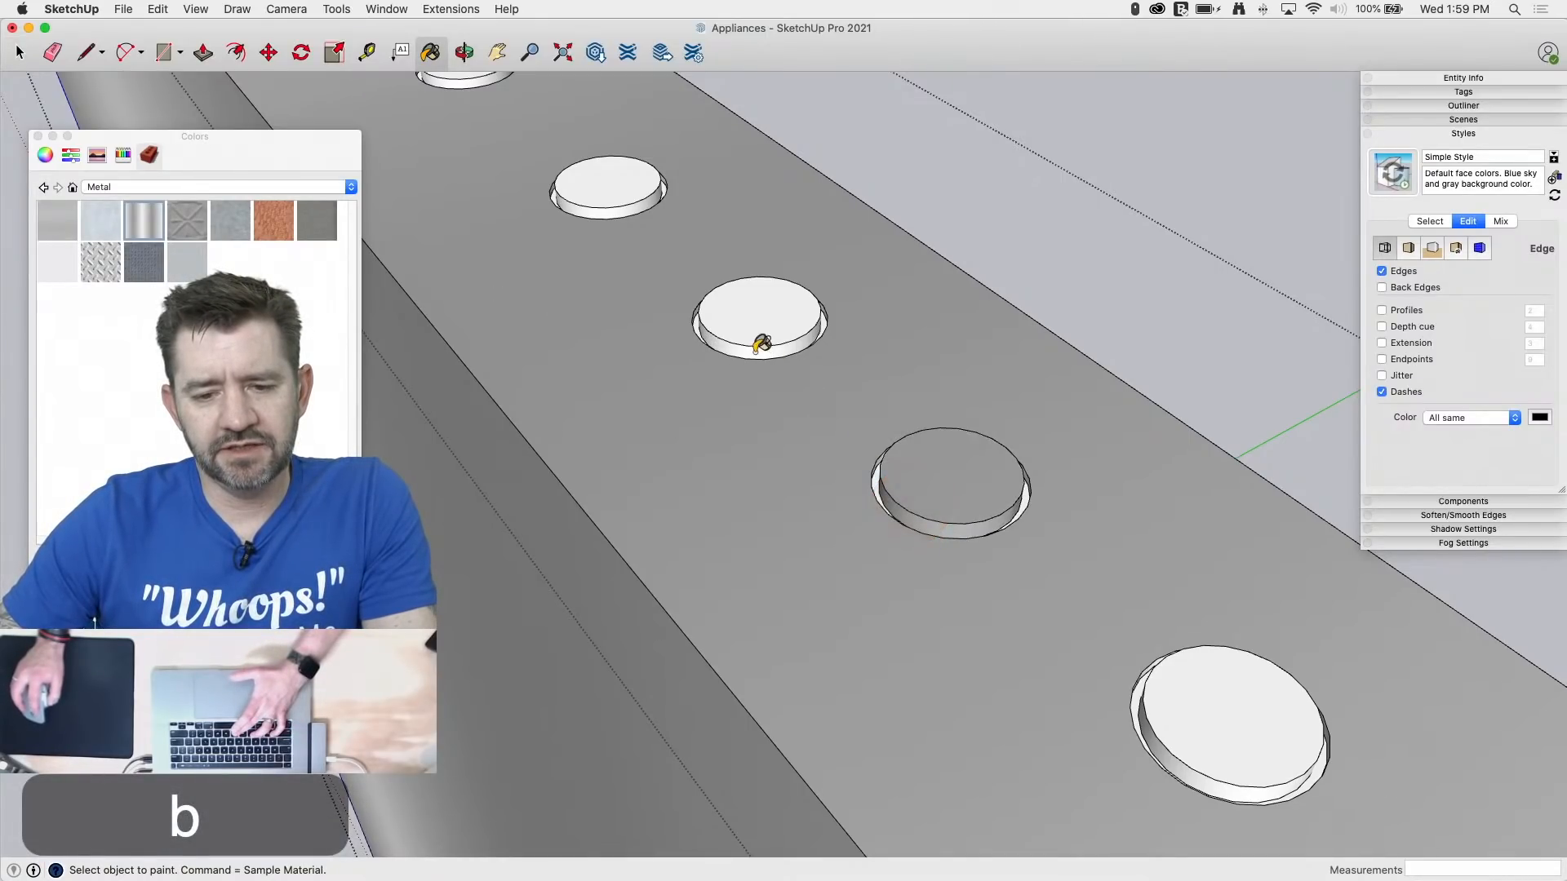
pyautogui.click(746, 341)
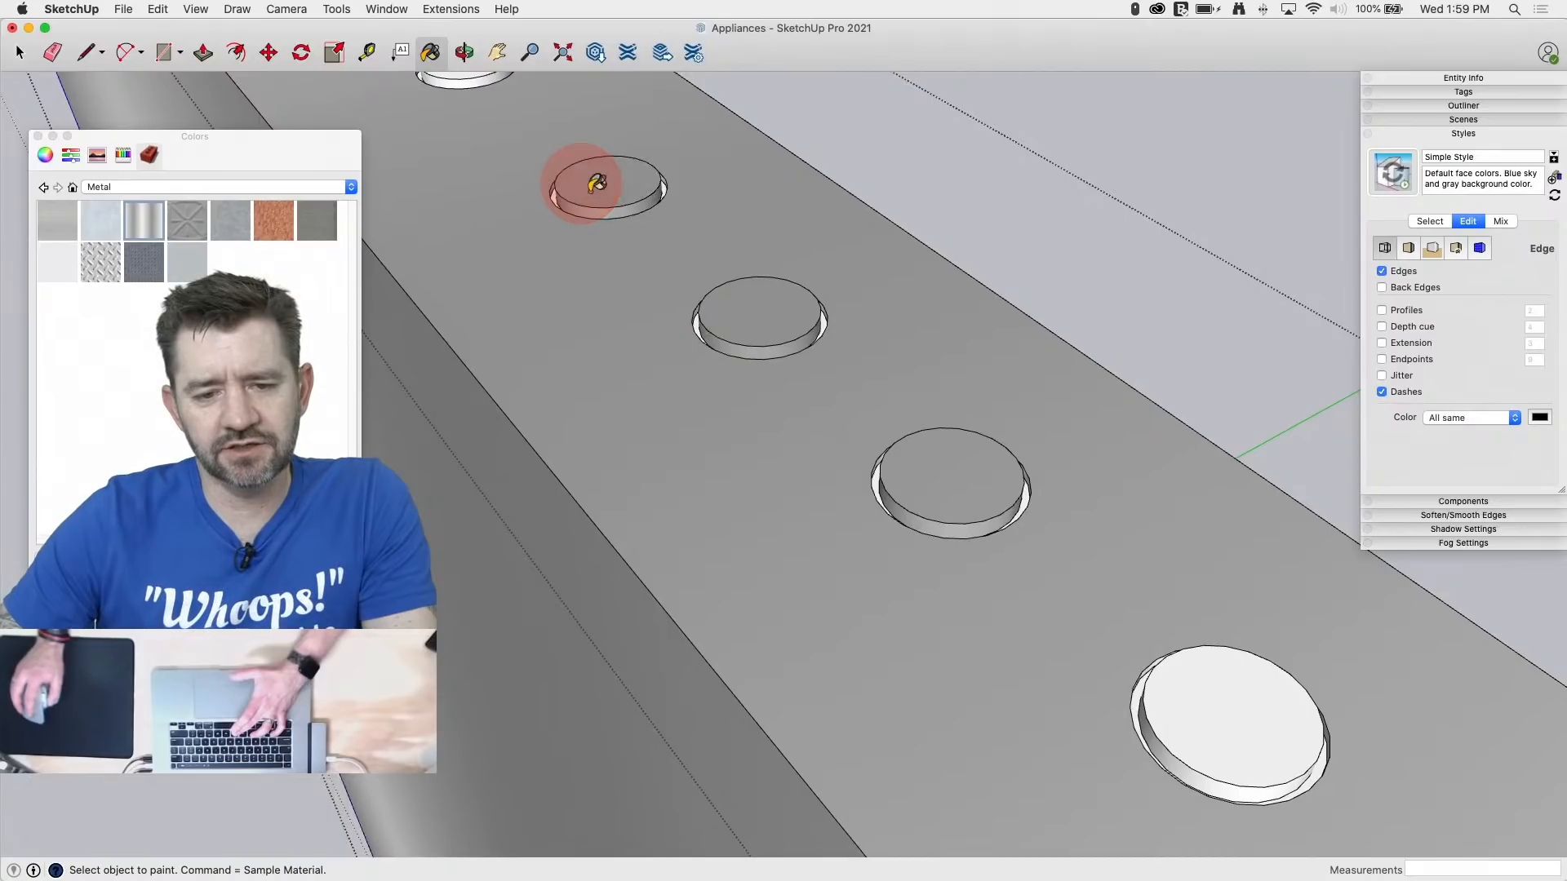
# Step: Paint the remaining white round buttons on the control slab, on both sides of the display, with the sampled metal
pyautogui.scroll(-3, 571, 184)
pyautogui.scroll(3, 864, 457)
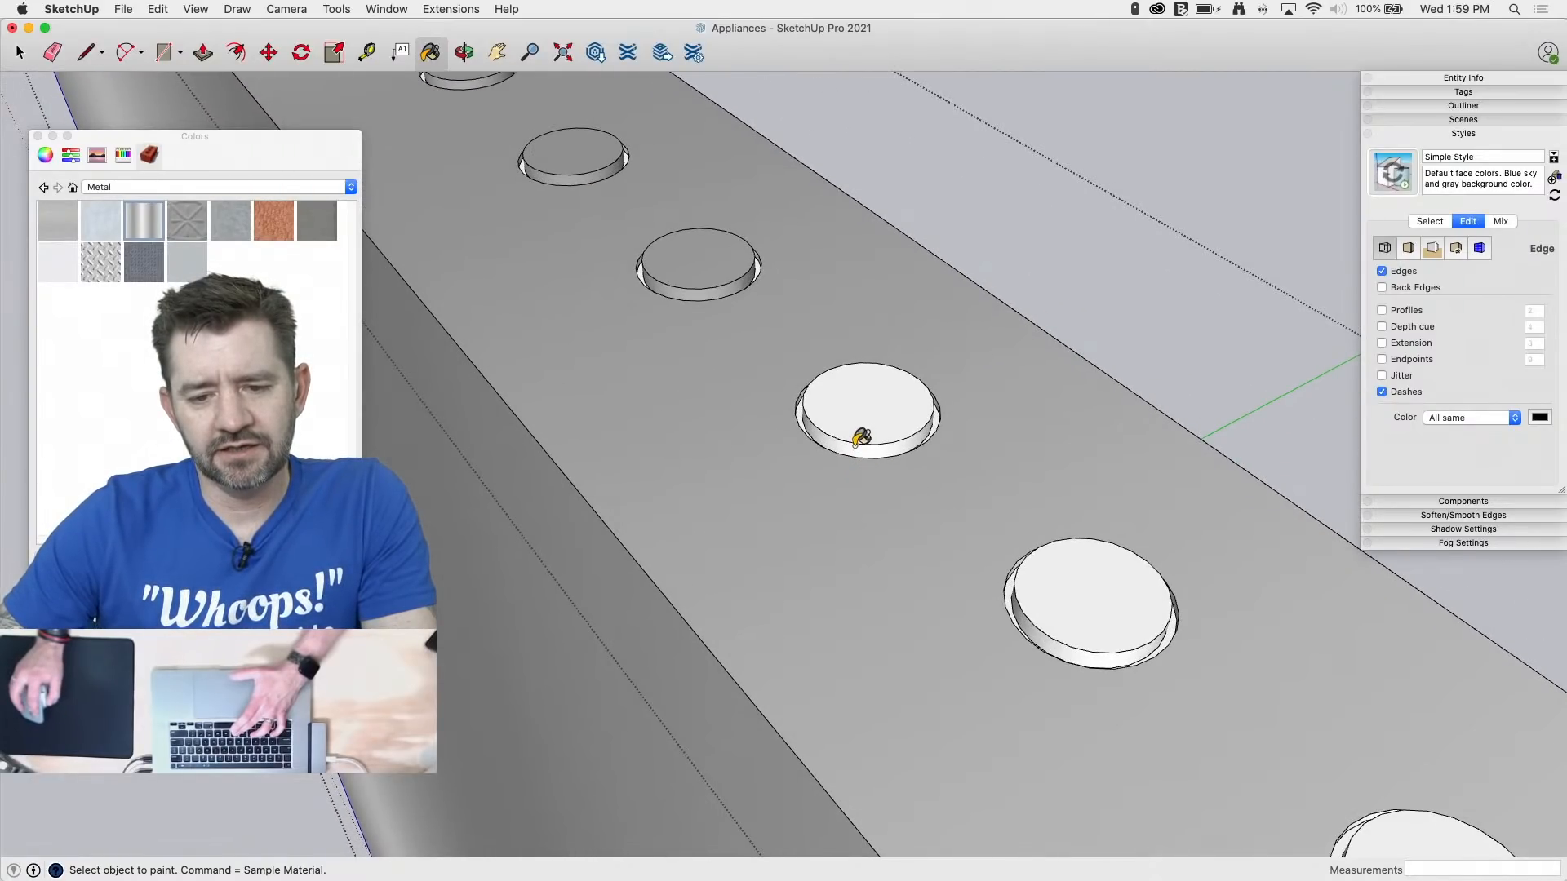
pyautogui.click(859, 433)
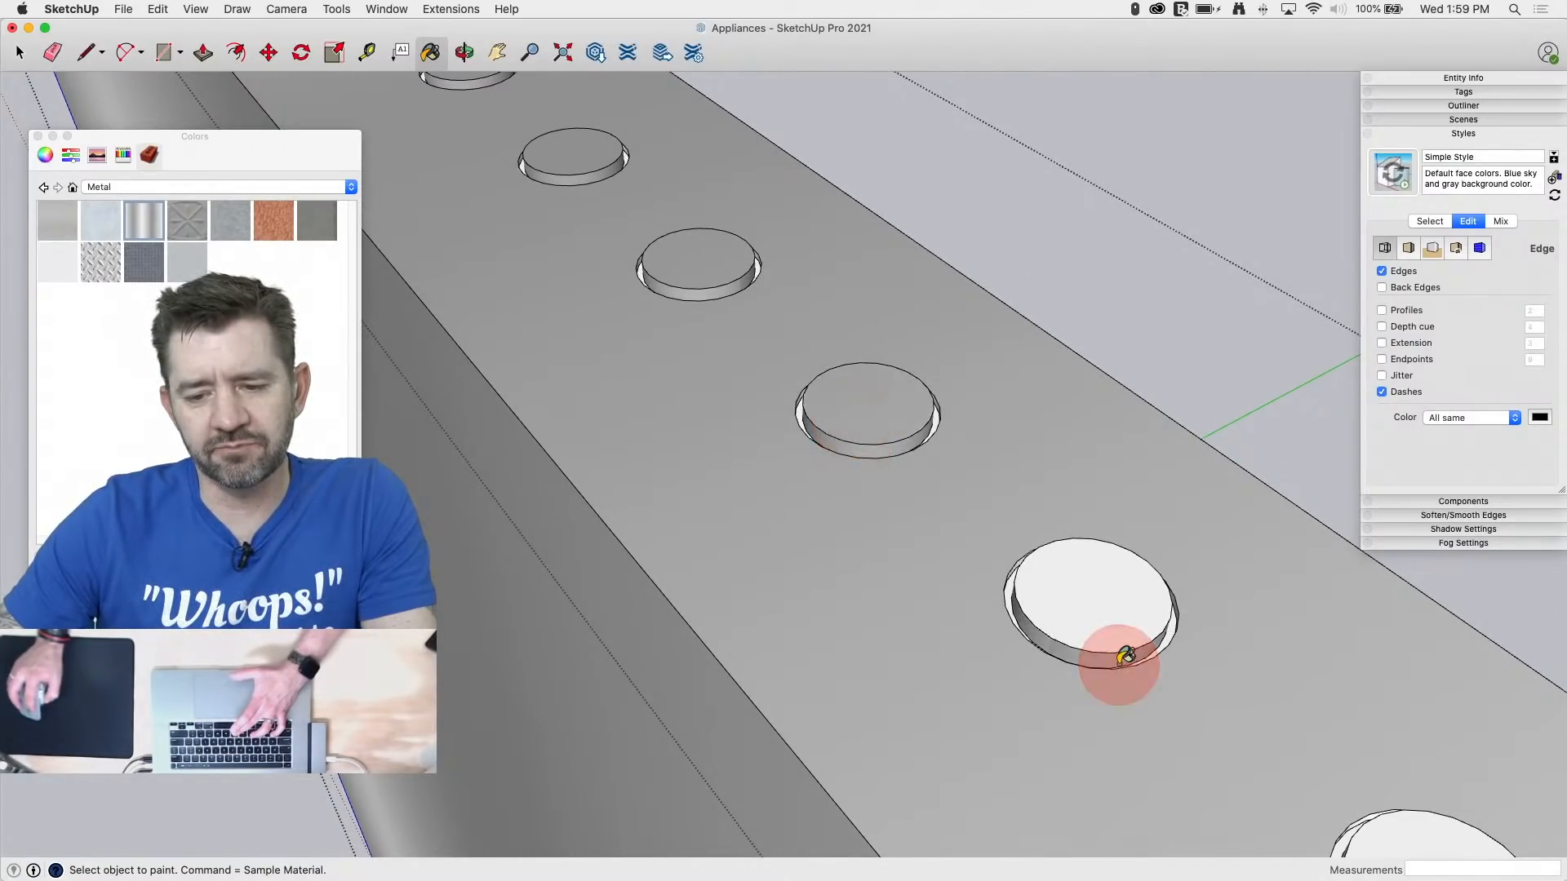
pyautogui.scroll(-3, 1102, 621)
pyautogui.scroll(3, 1068, 657)
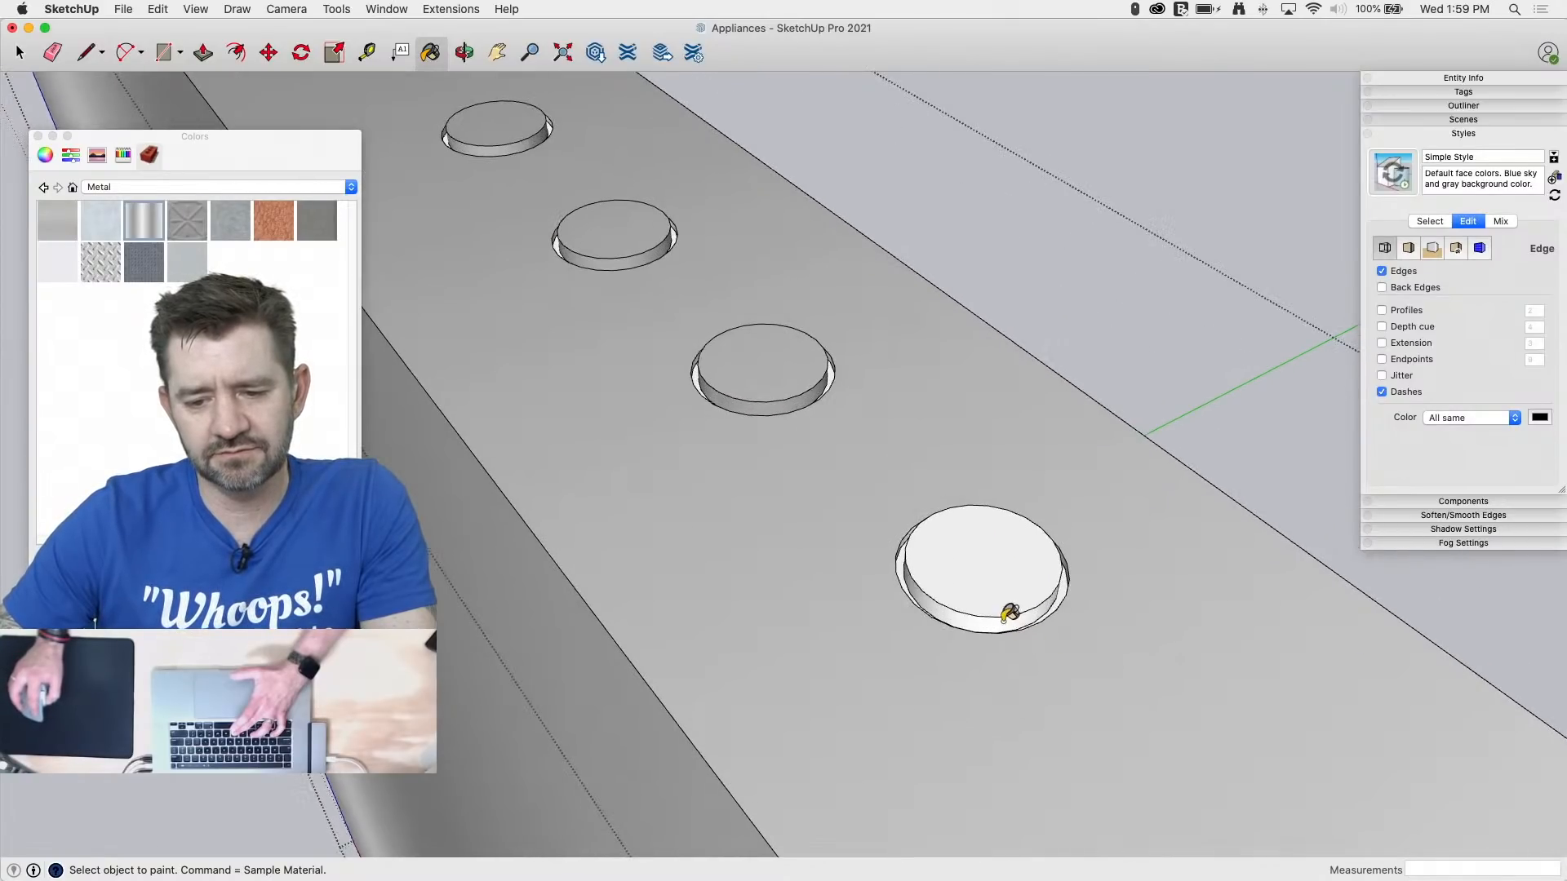
pyautogui.click(999, 578)
pyautogui.scroll(-6, 1347, 745)
pyautogui.scroll(6, 825, 332)
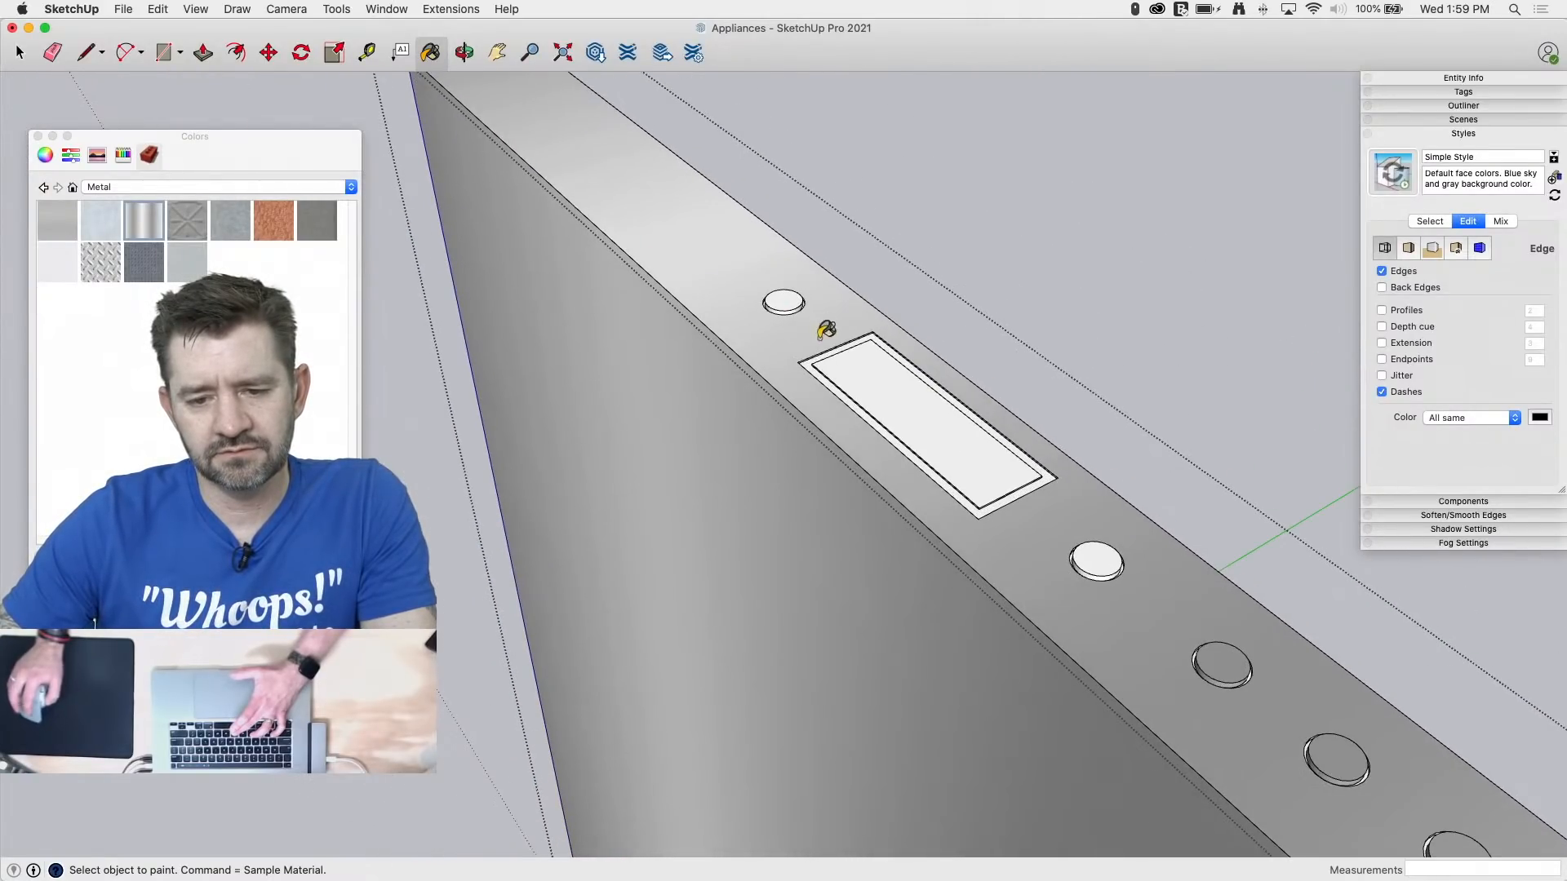
pyautogui.scroll(1, 784, 338)
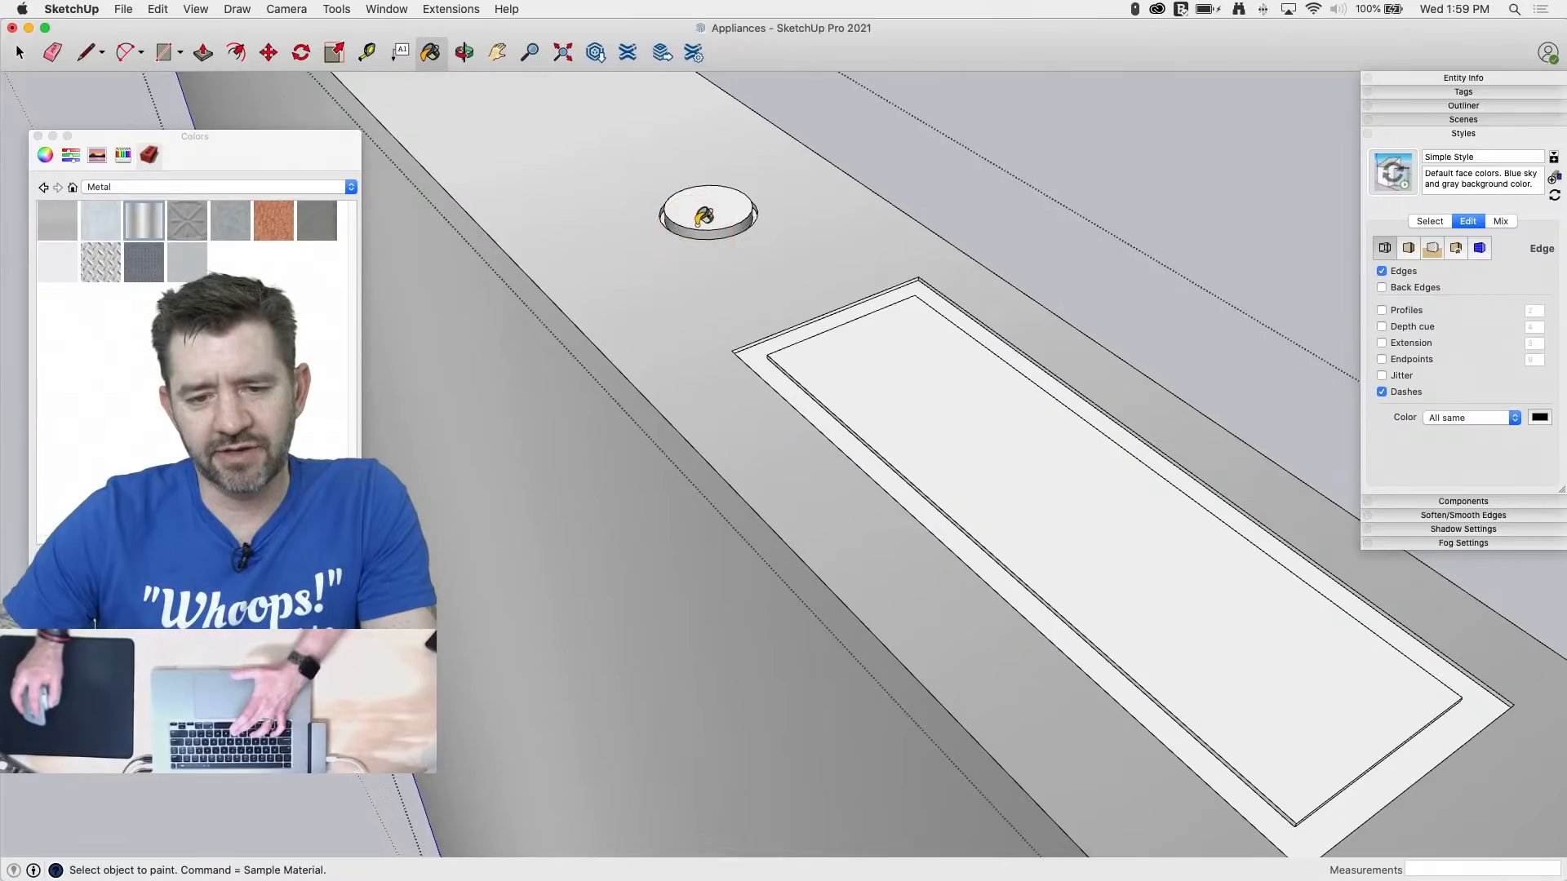
pyautogui.scroll(-3, 590, 131)
pyautogui.scroll(3, 1003, 473)
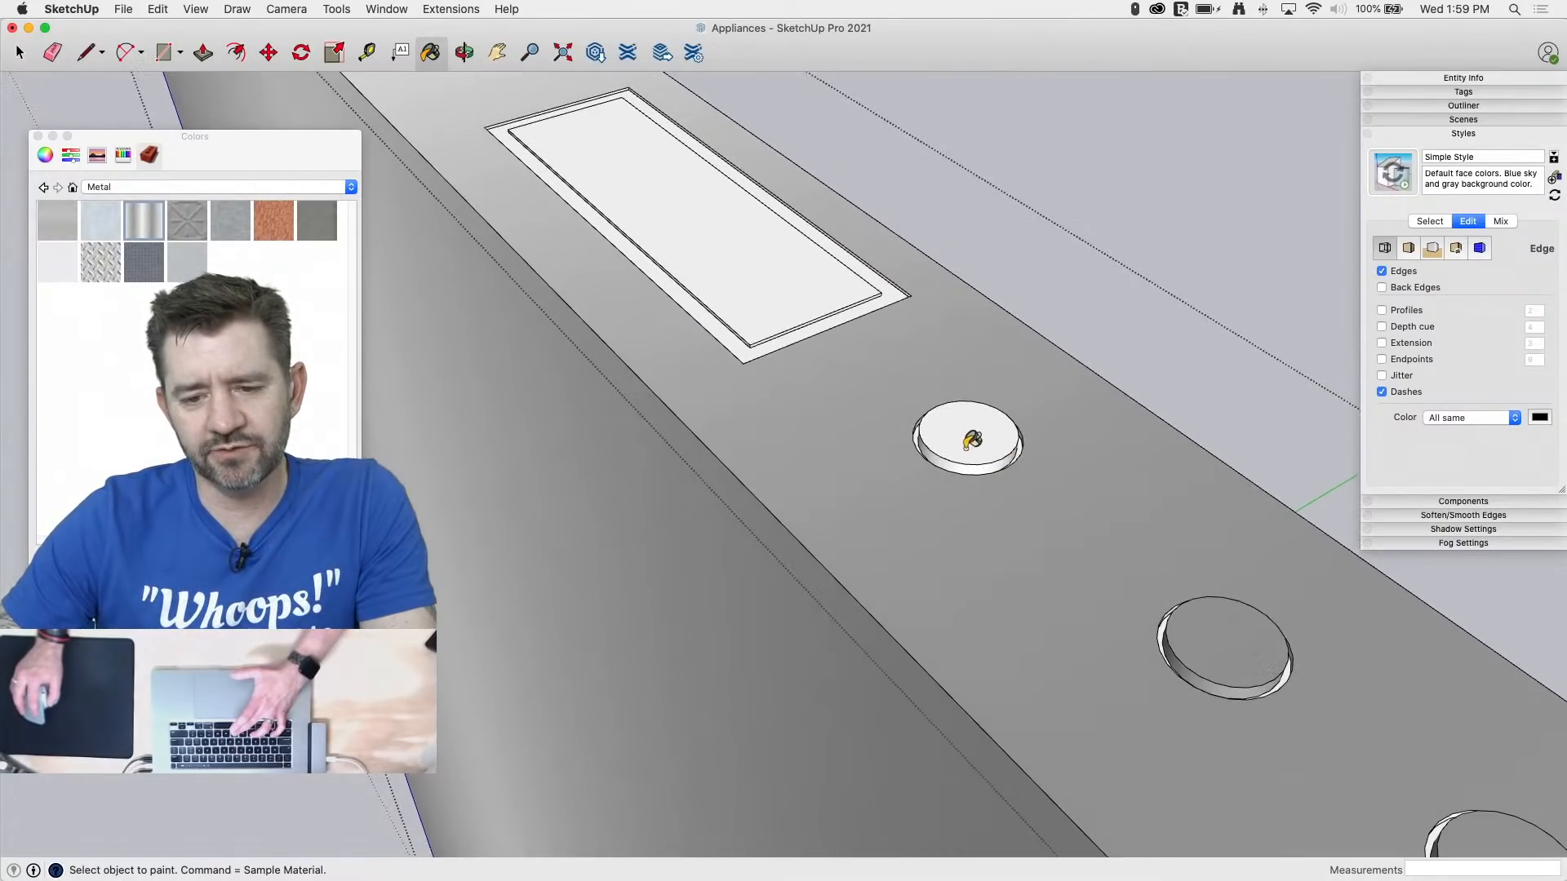
pyautogui.click(949, 447)
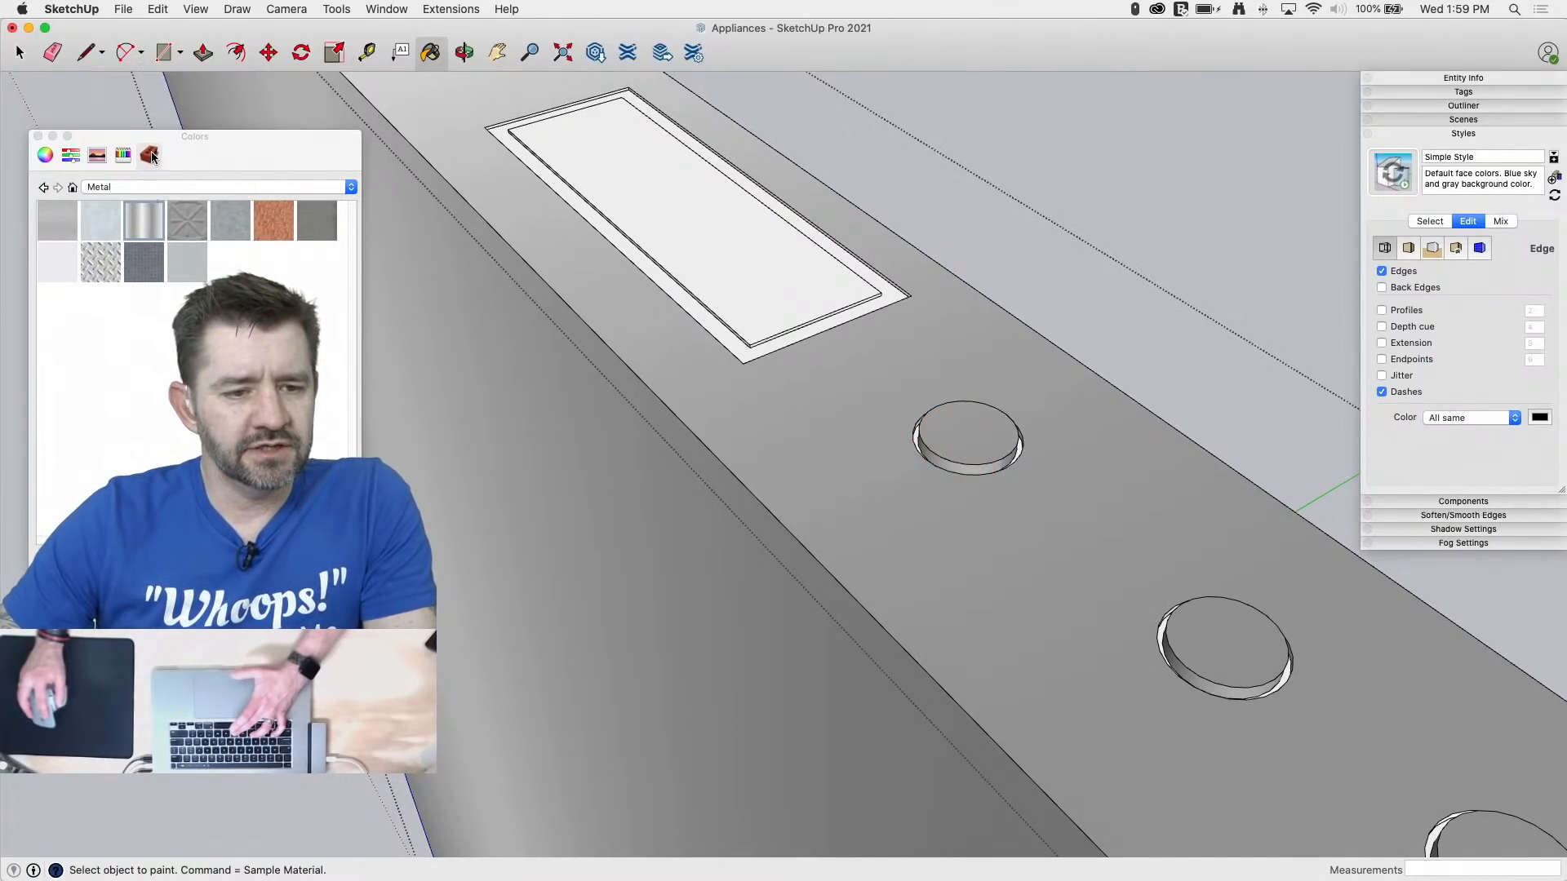
# Step: Pick the Tungsten colour and paint the recess wall around the single button beyond the display
pyautogui.click(124, 156)
pyautogui.click(114, 273)
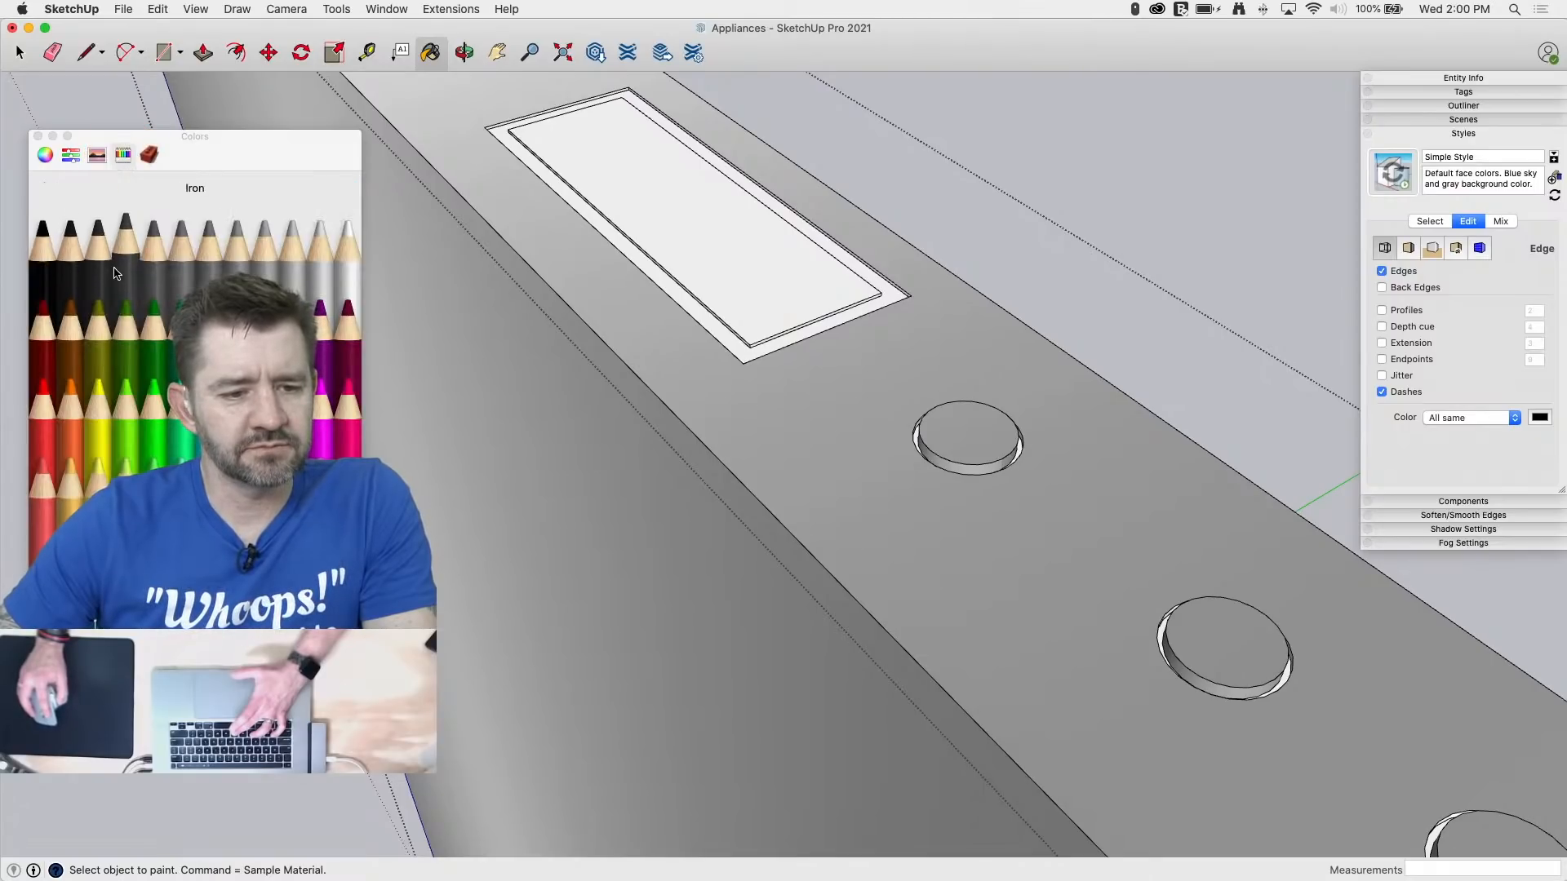
pyautogui.scroll(-3, 1103, 530)
pyautogui.scroll(6, 791, 297)
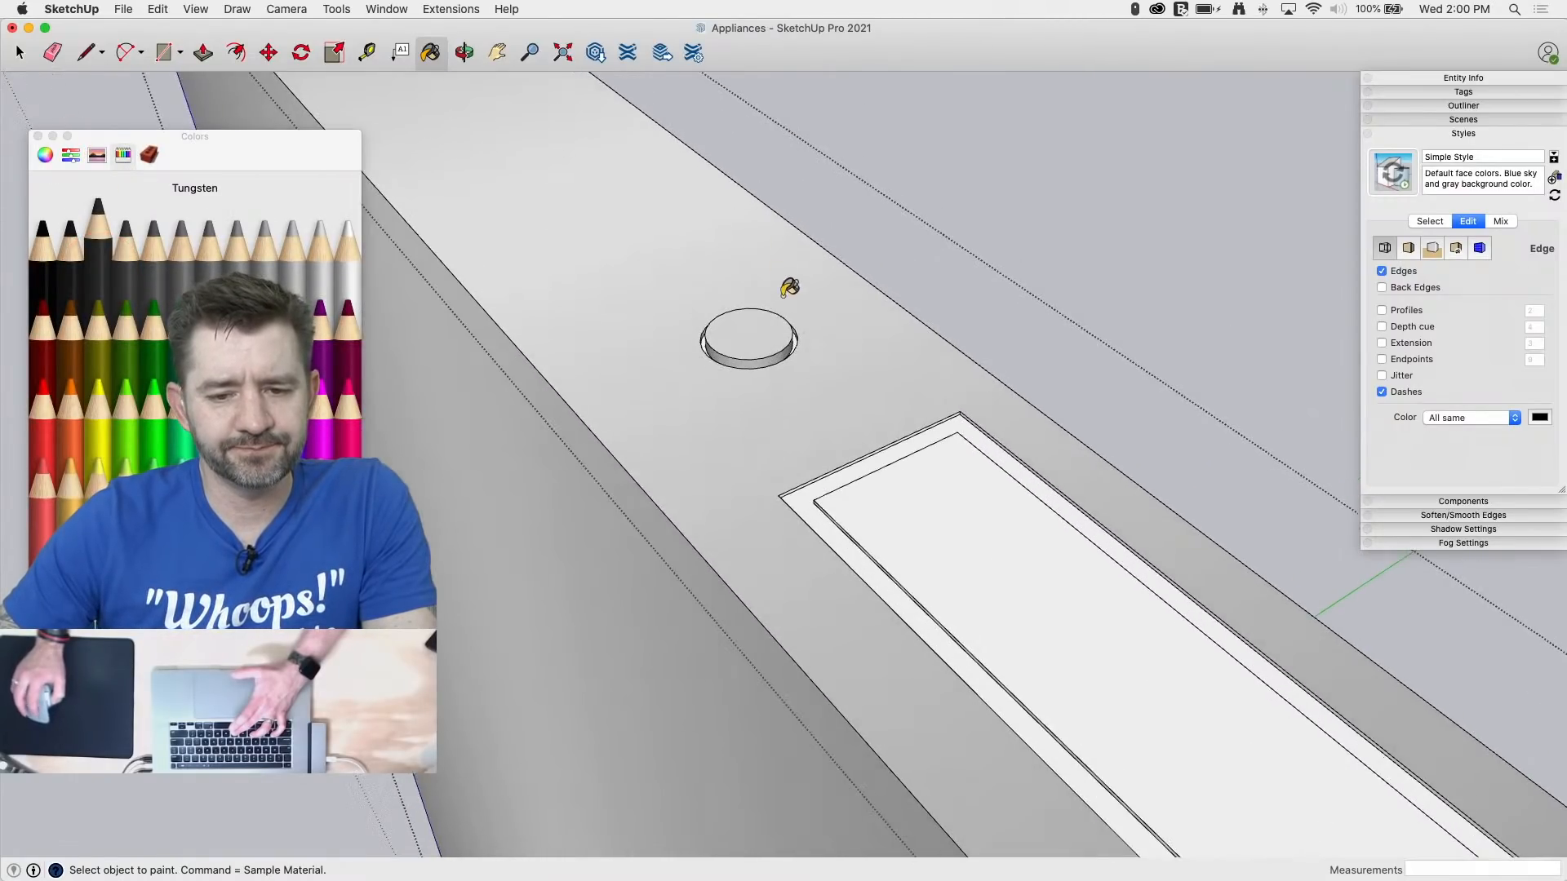
pyautogui.click(835, 347)
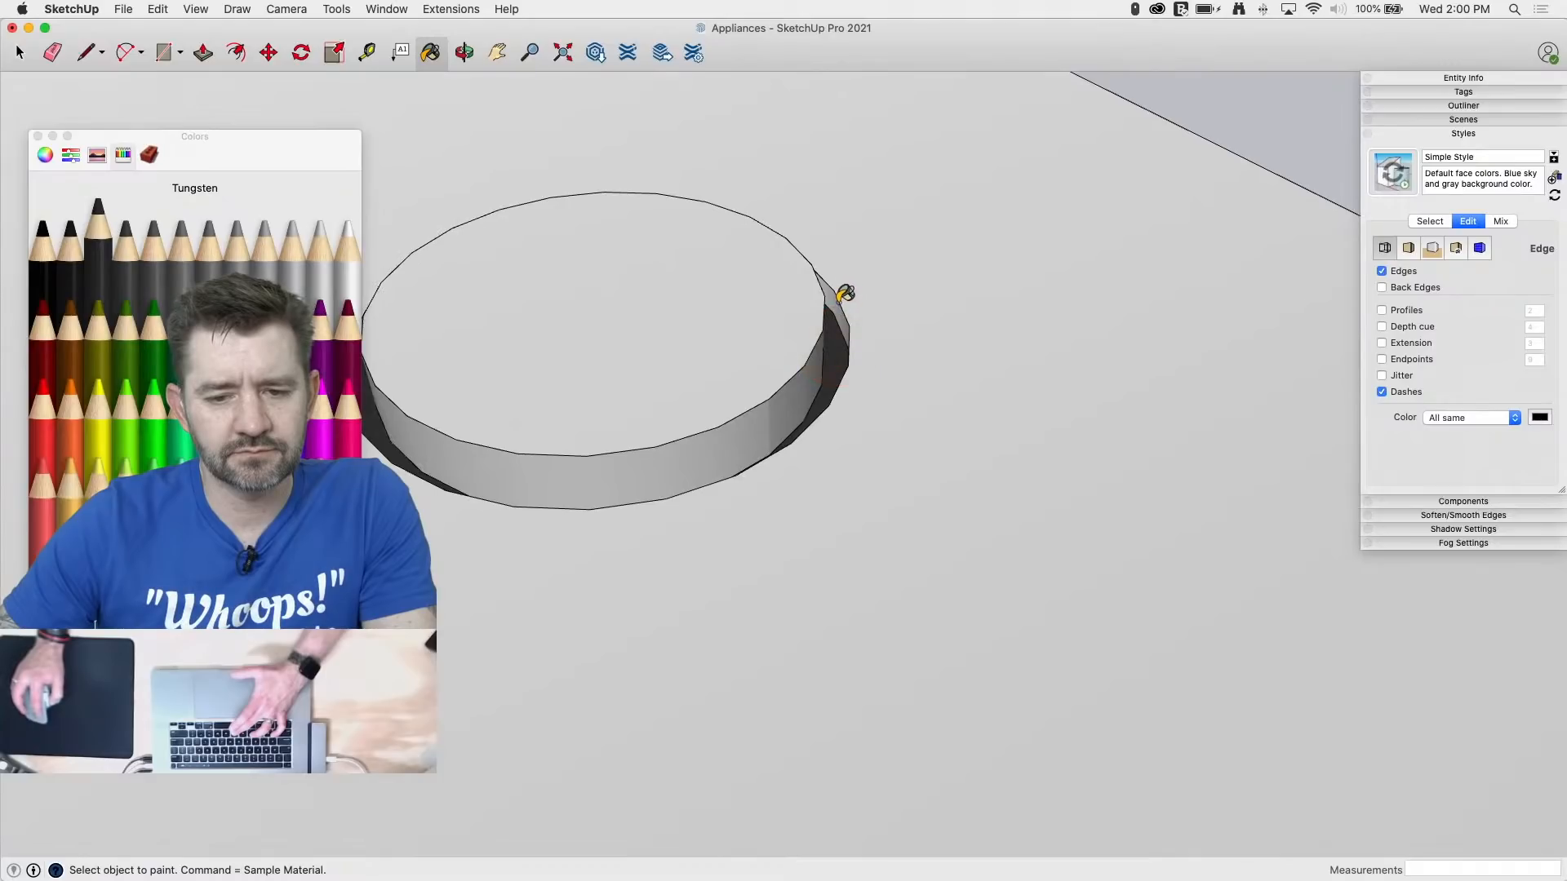
# Step: Paint the end wall beside the single button and the adjoining rear wall of the display recess in Tungsten
pyautogui.scroll(-3, 840, 289)
pyautogui.scroll(8, 941, 451)
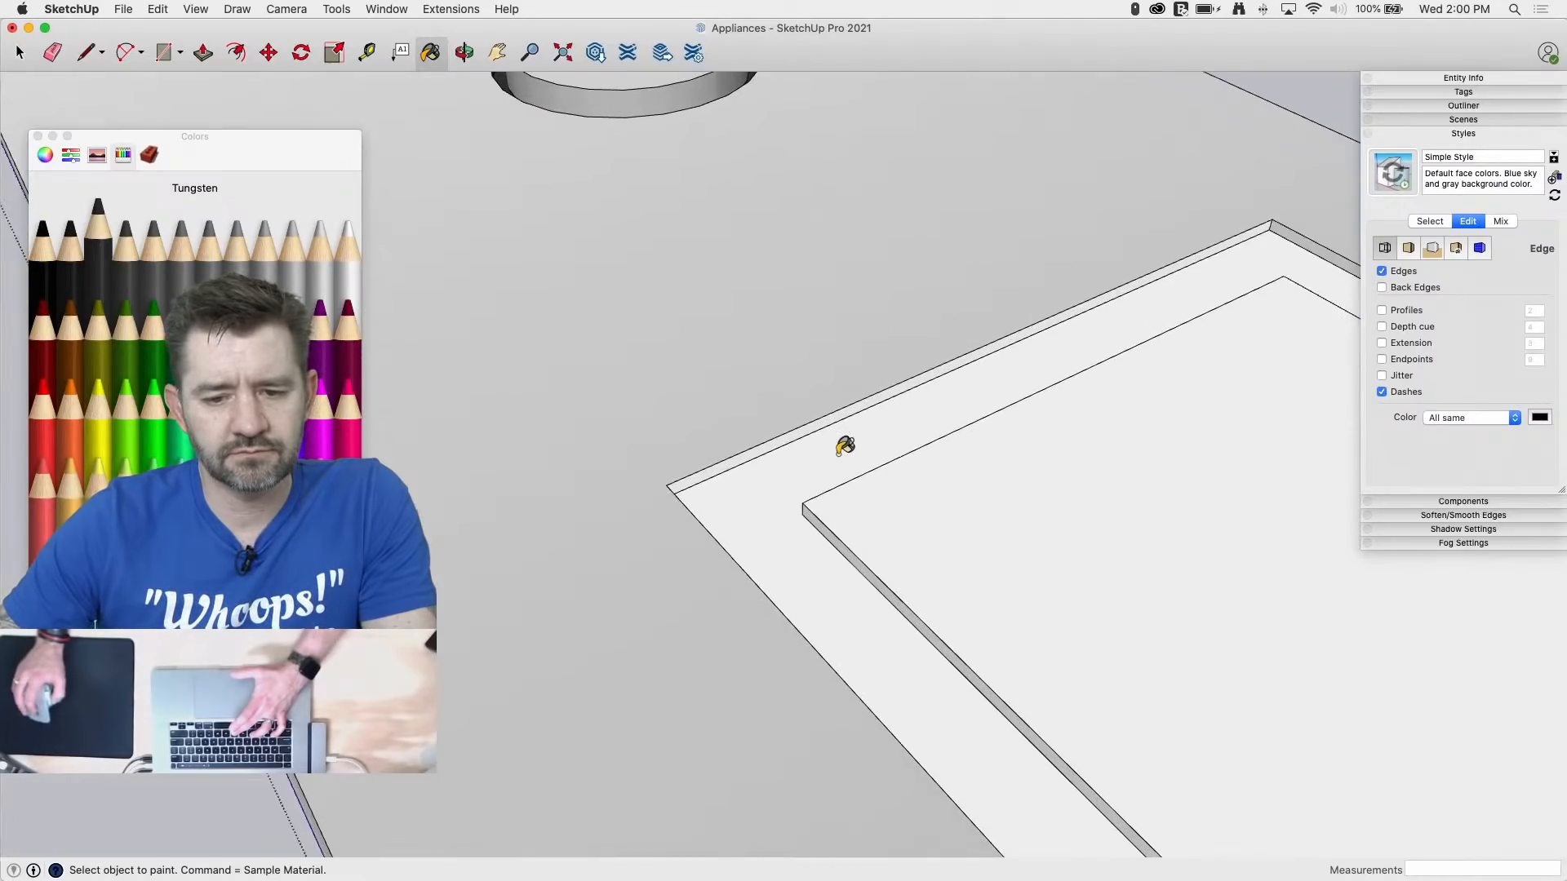
pyautogui.click(788, 432)
pyautogui.scroll(-3, 496, 209)
pyautogui.scroll(4, 774, 215)
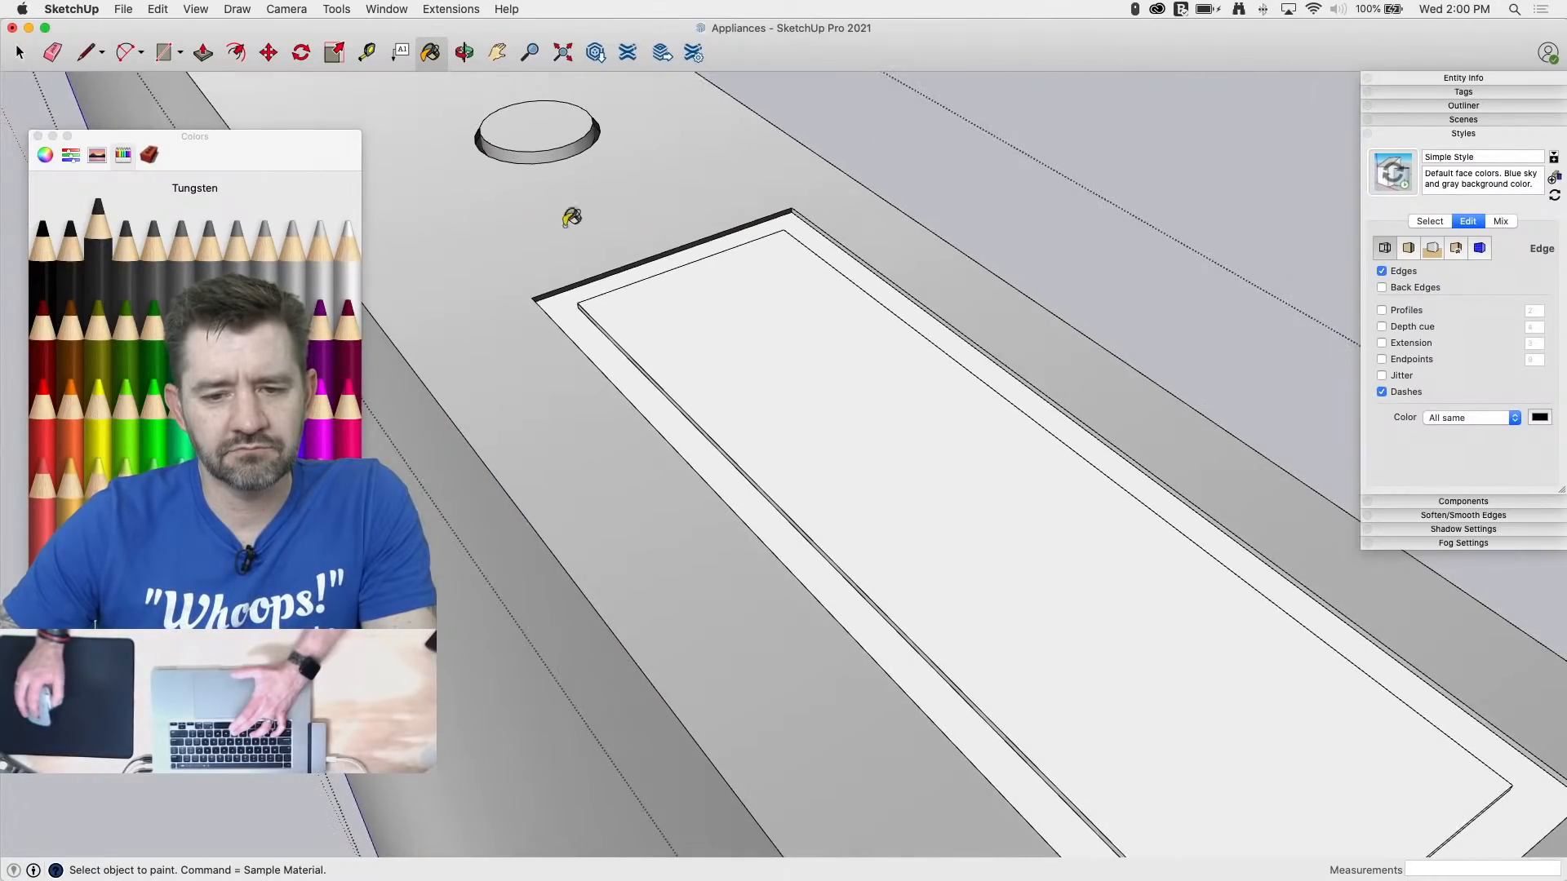
pyautogui.scroll(2, 768, 222)
pyautogui.click(759, 221)
pyautogui.scroll(-5, 966, 219)
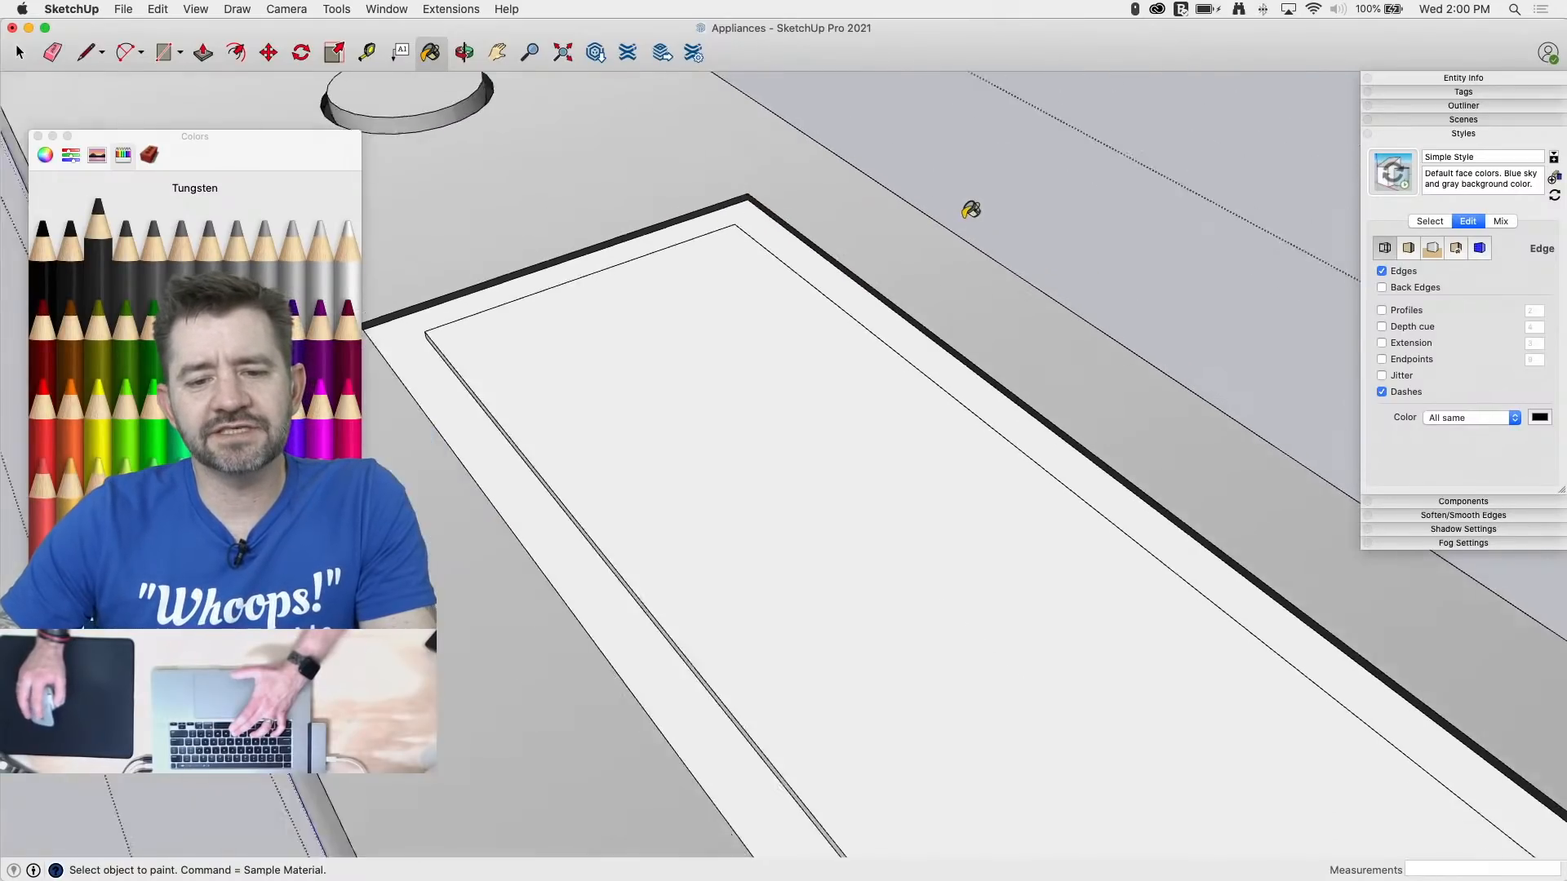
# Step: Paint the other two side walls of the rectangular display recess in Tungsten from the opposite viewing direction
pyautogui.moveTo(781, 231); pyautogui.dragTo(1298, 239, button='middle')
pyautogui.moveTo(831, 173); pyautogui.dragTo(1350, 187, button='middle')
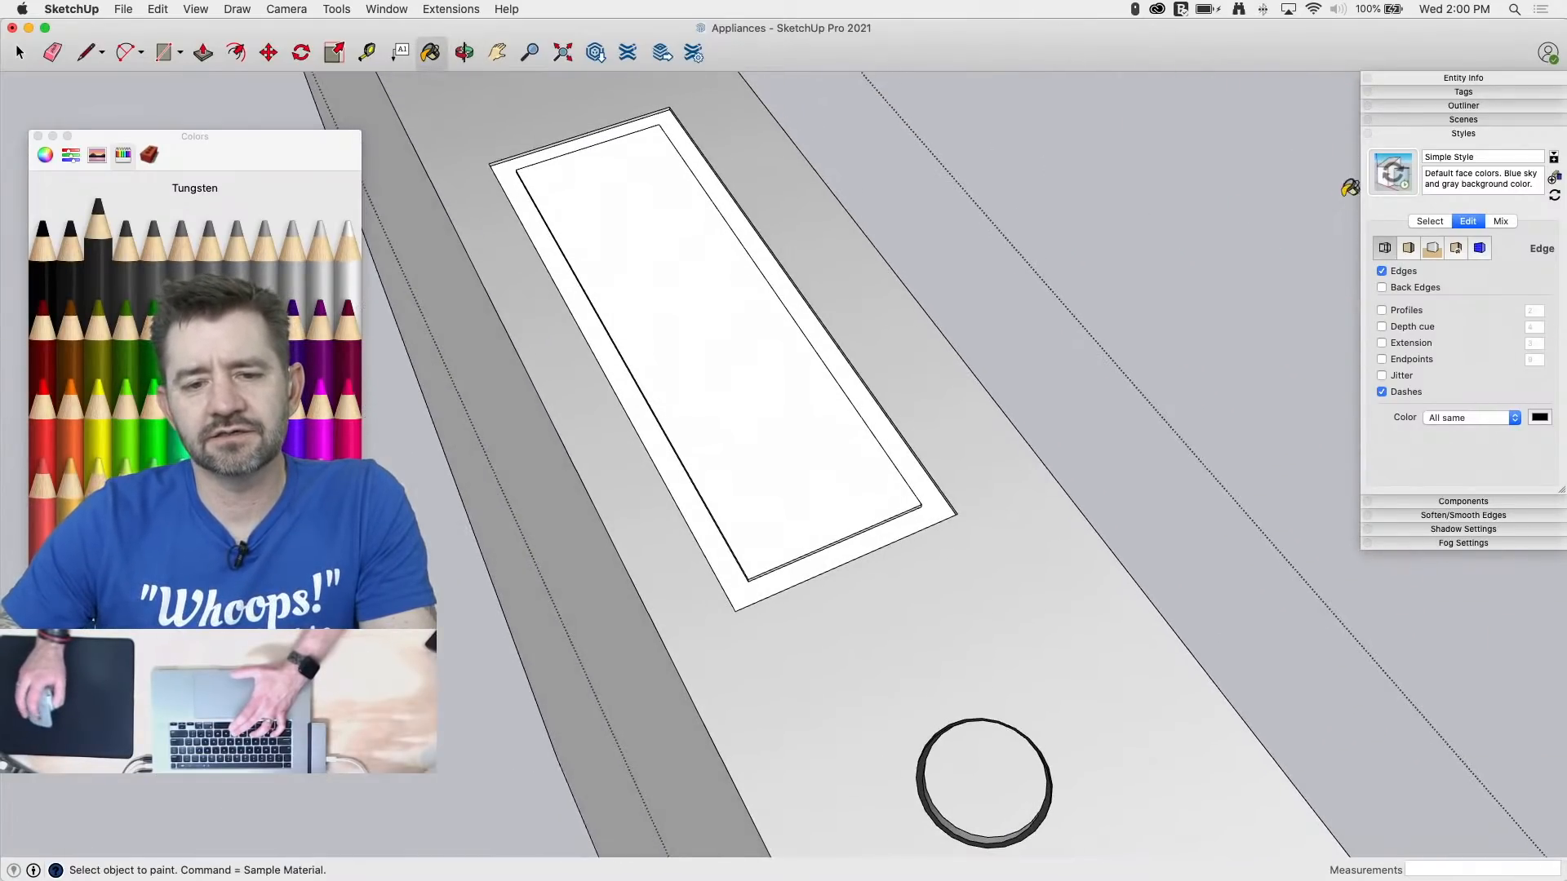
pyautogui.scroll(5, 510, 115)
pyautogui.scroll(6, 726, 116)
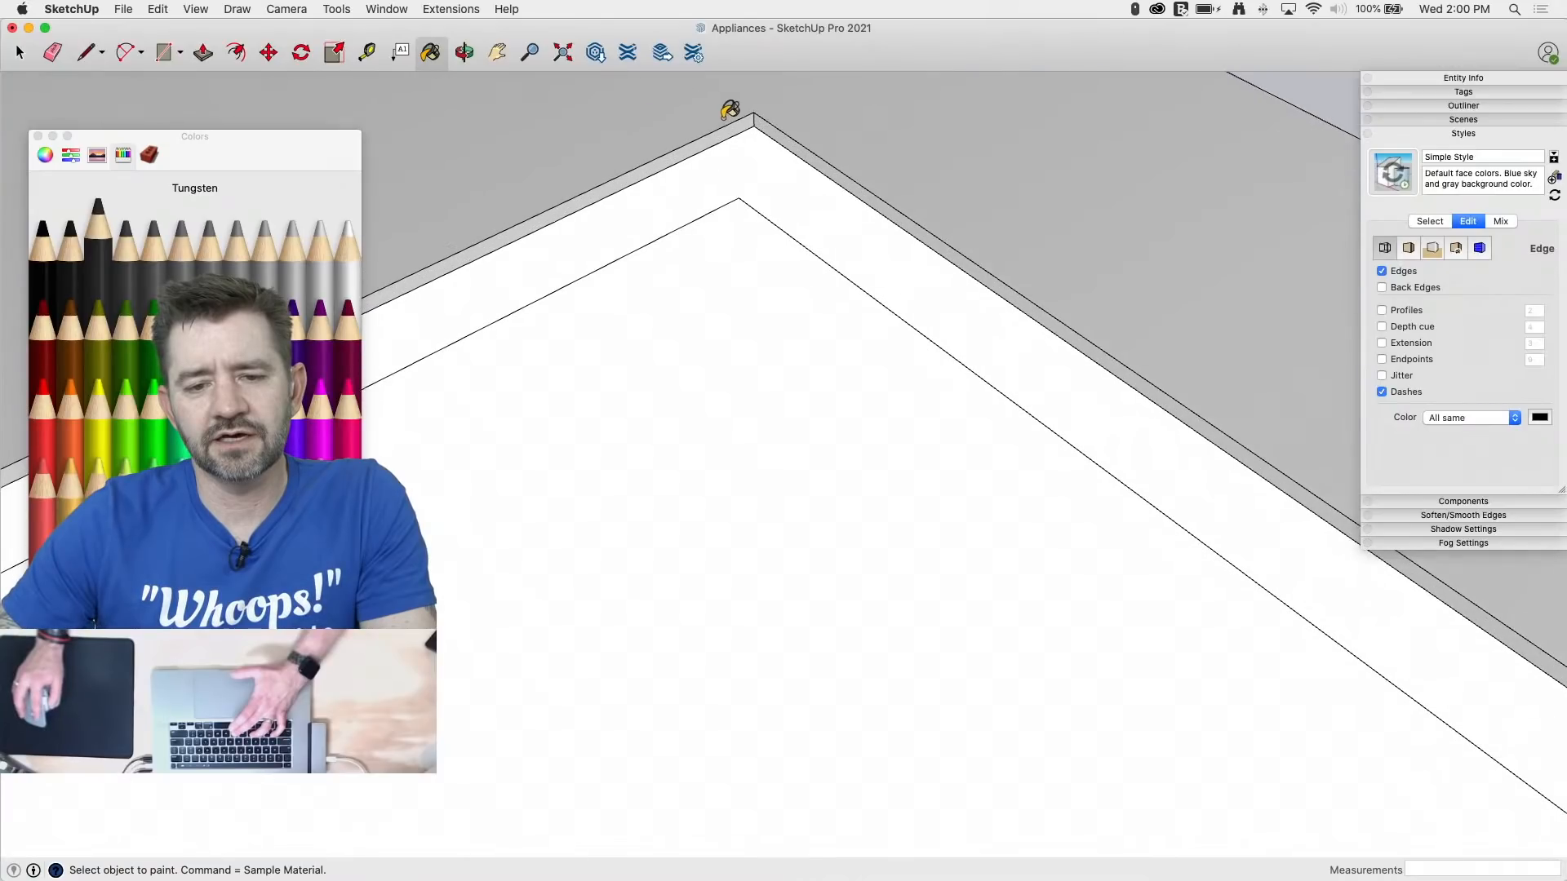
pyautogui.click(742, 121)
pyautogui.click(769, 123)
# Step: Paint the recess walls around the first round buttons beside the display in Tungsten
pyautogui.moveTo(903, 160)
pyautogui.mouseDown(button='middle')
pyautogui.moveTo(542, 273)
pyautogui.moveTo(869, 333)
pyautogui.mouseUp(button='middle')
pyautogui.scroll(-5, 871, 332)
pyautogui.scroll(10, 990, 256)
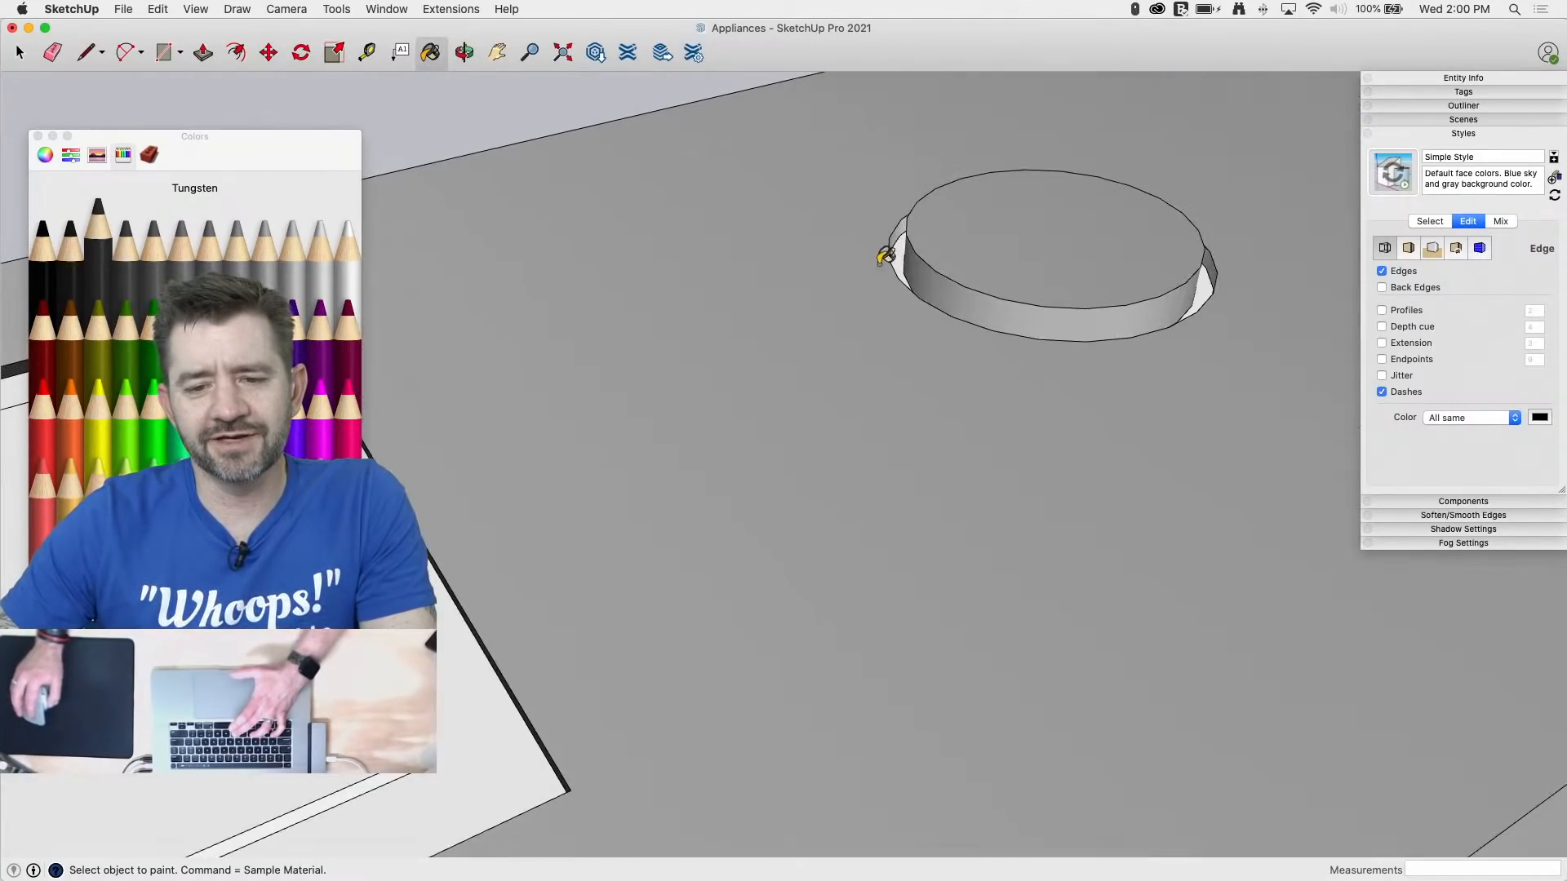
pyautogui.scroll(-5, 898, 247)
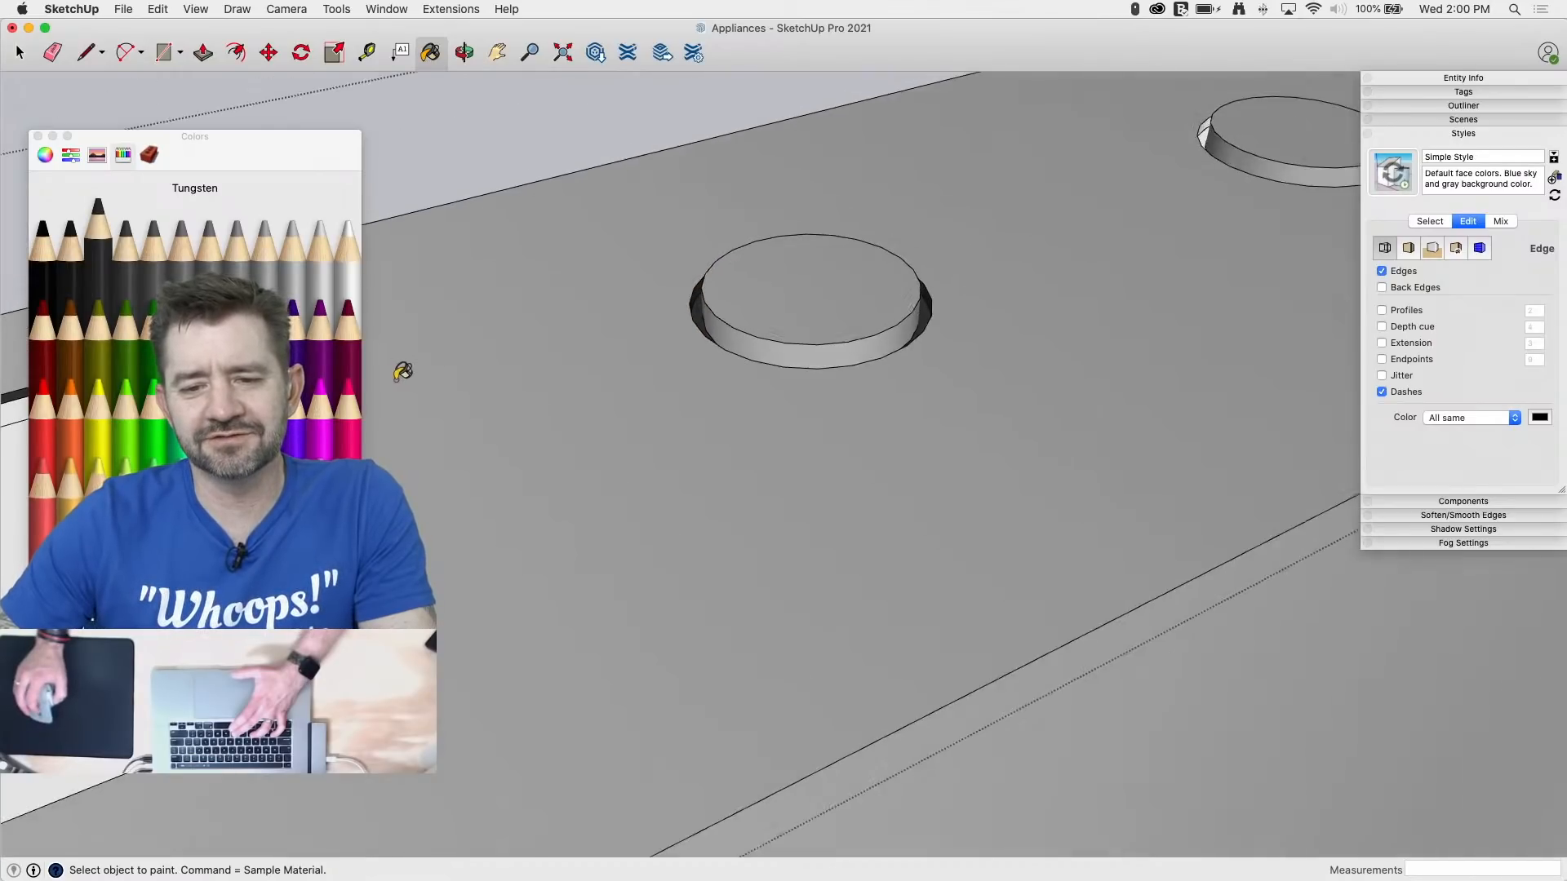
pyautogui.scroll(8, 829, 291)
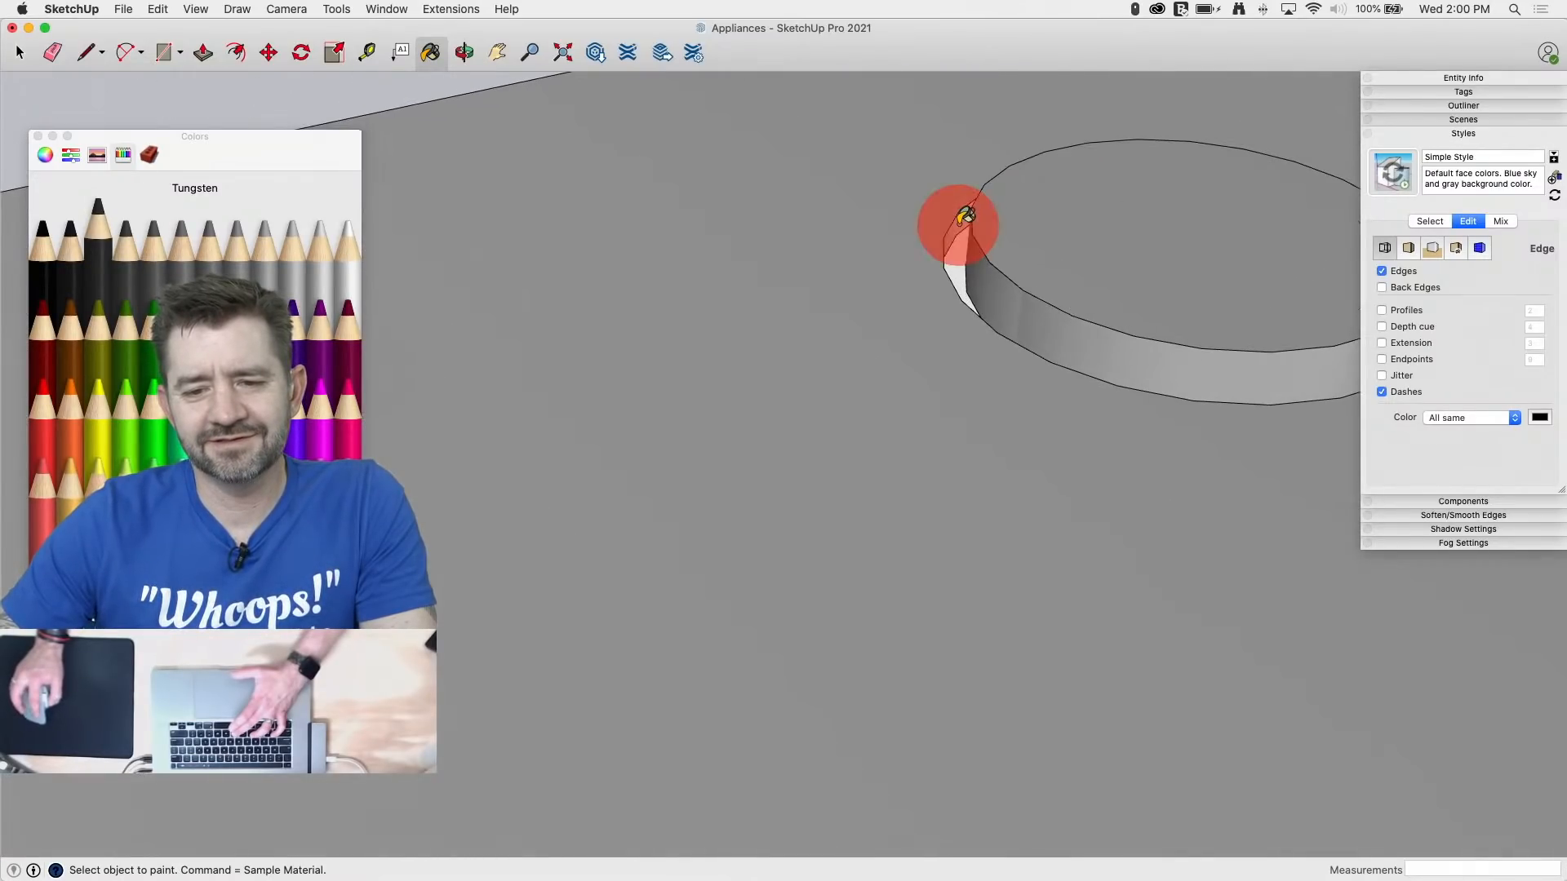
pyautogui.scroll(-5, 710, 357)
pyautogui.scroll(8, 1044, 262)
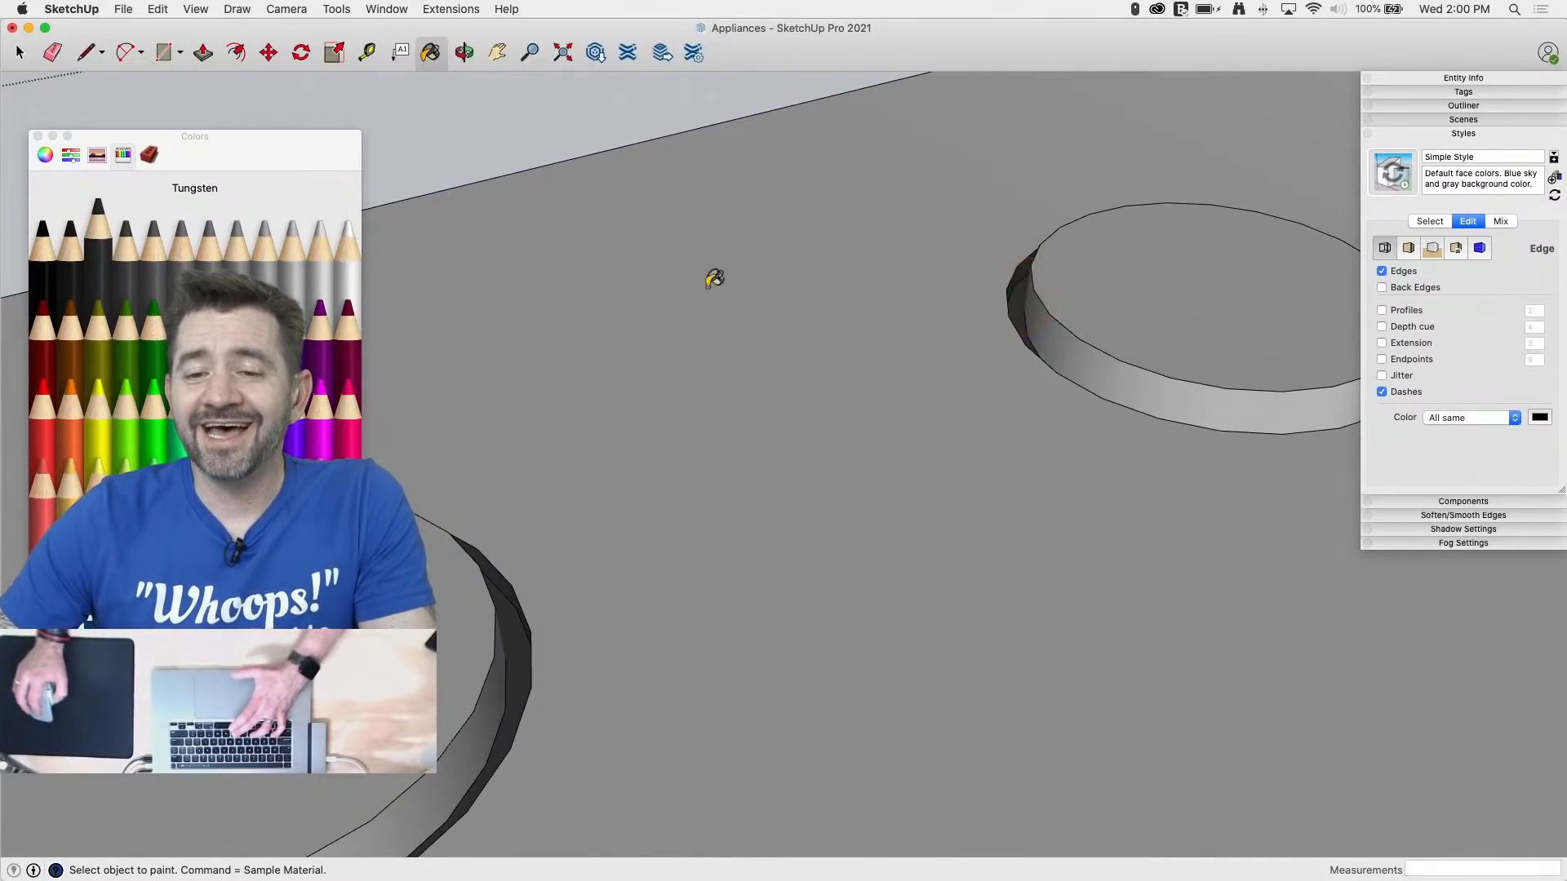
pyautogui.scroll(-5, 714, 279)
pyautogui.scroll(8, 1178, 182)
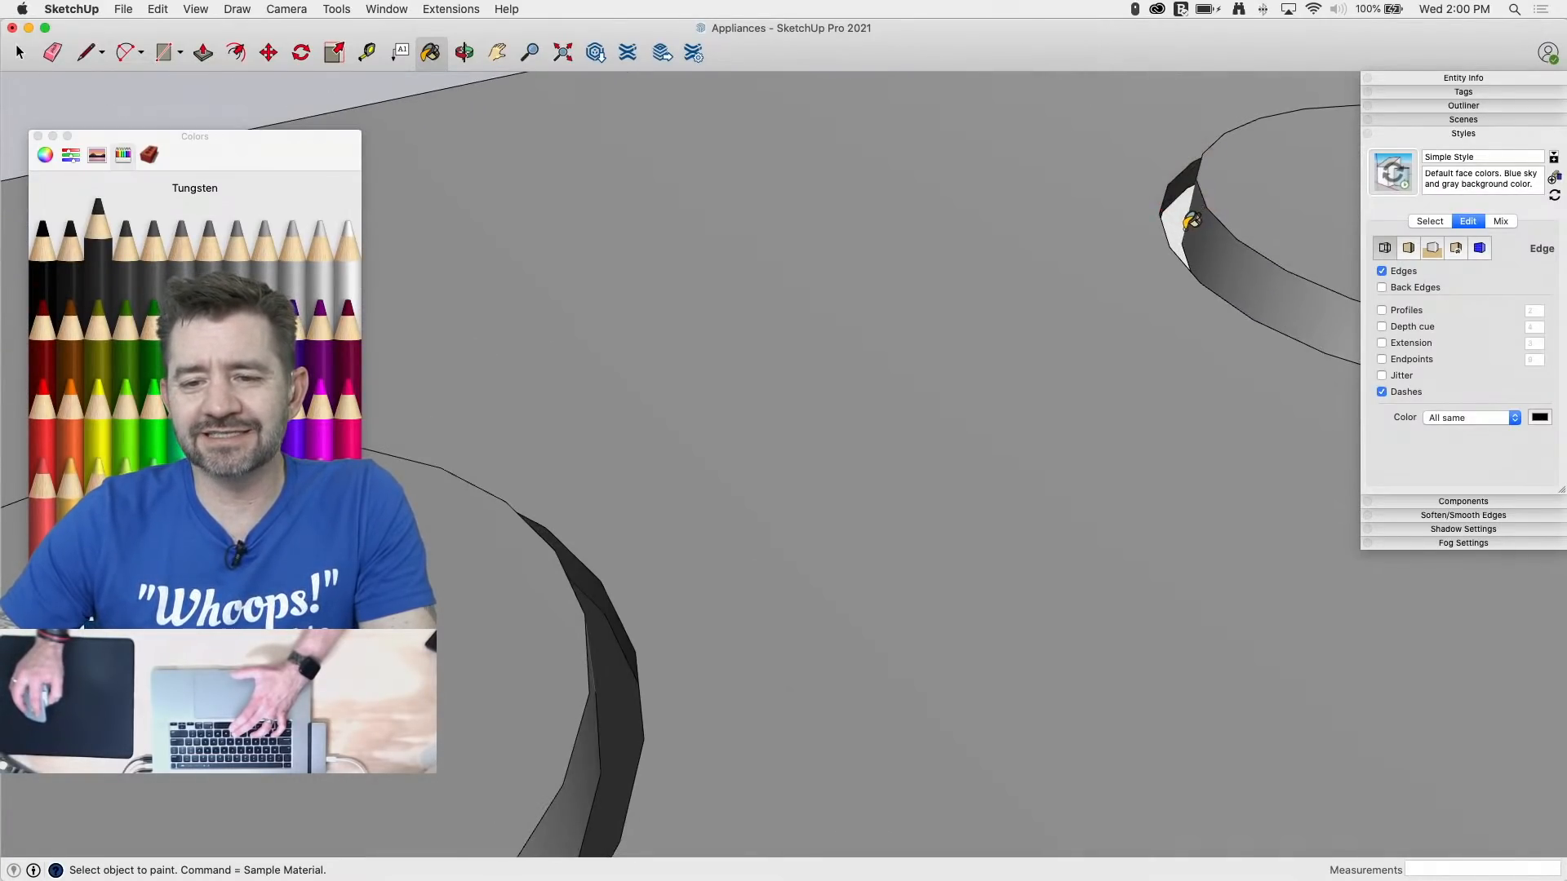
pyautogui.click(1191, 222)
pyautogui.press('super+z')
pyautogui.press('super+z')
pyautogui.press('super+z')
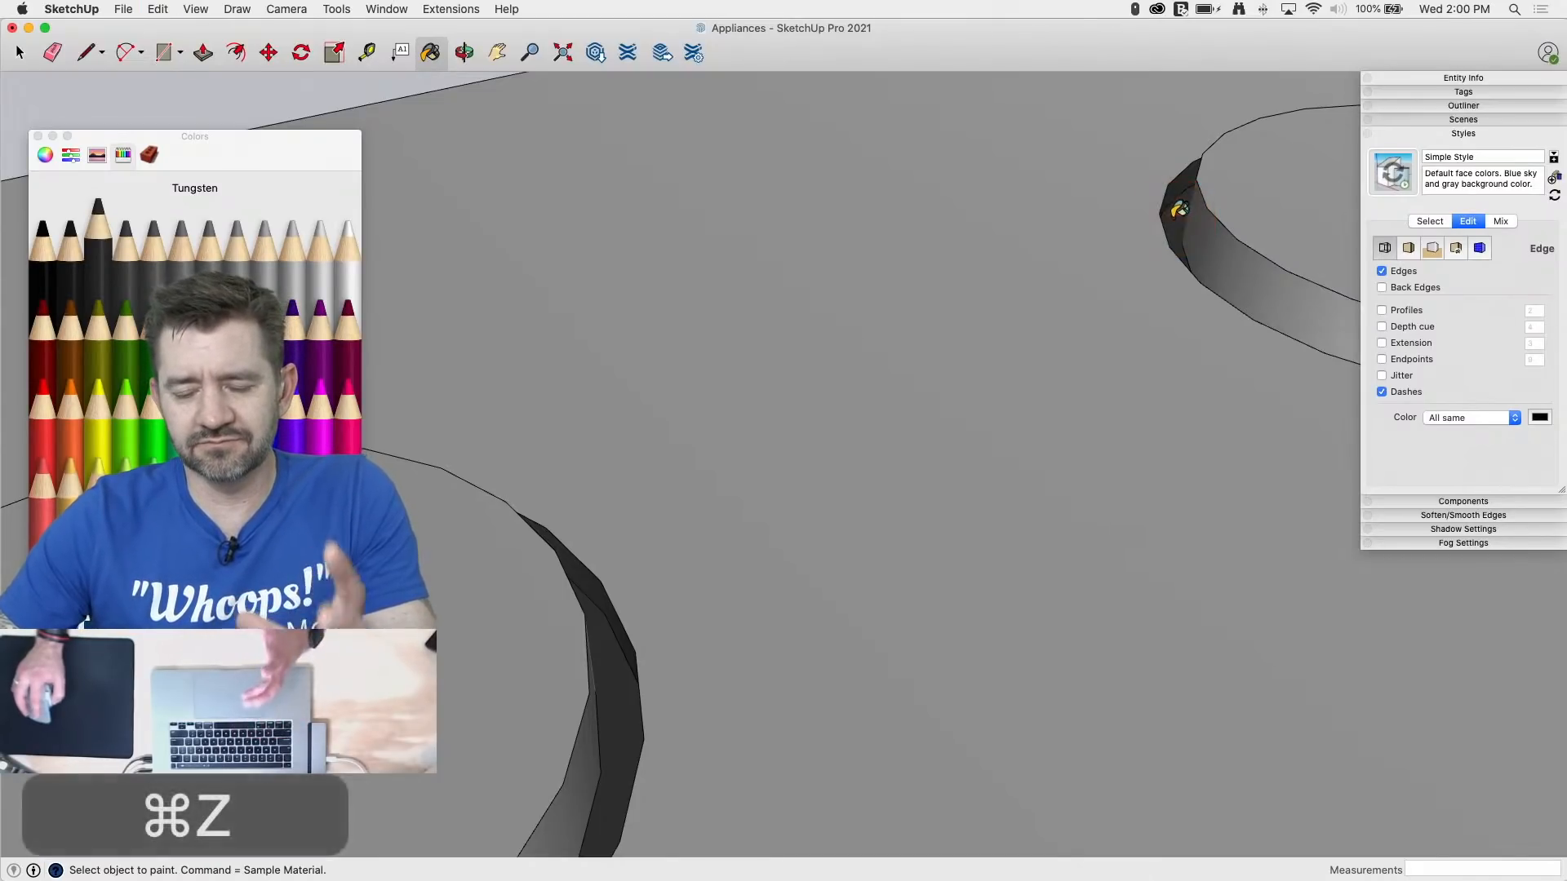
# Step: Paint the recess walls around the remaining buttons in the row in Tungsten
pyautogui.scroll(8, 1074, 158)
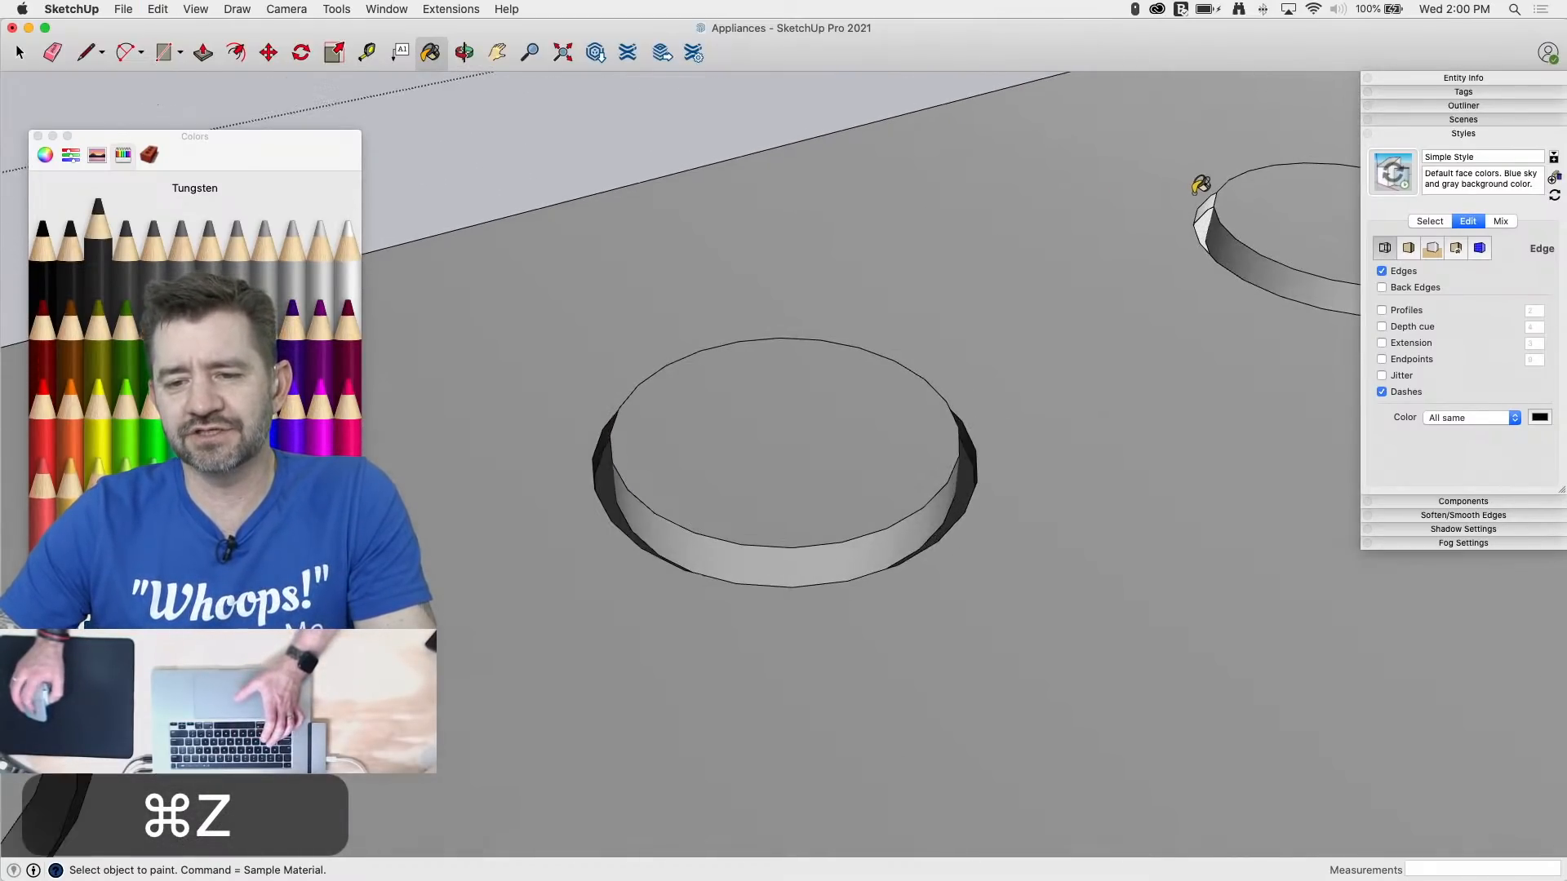
pyautogui.click(1212, 195)
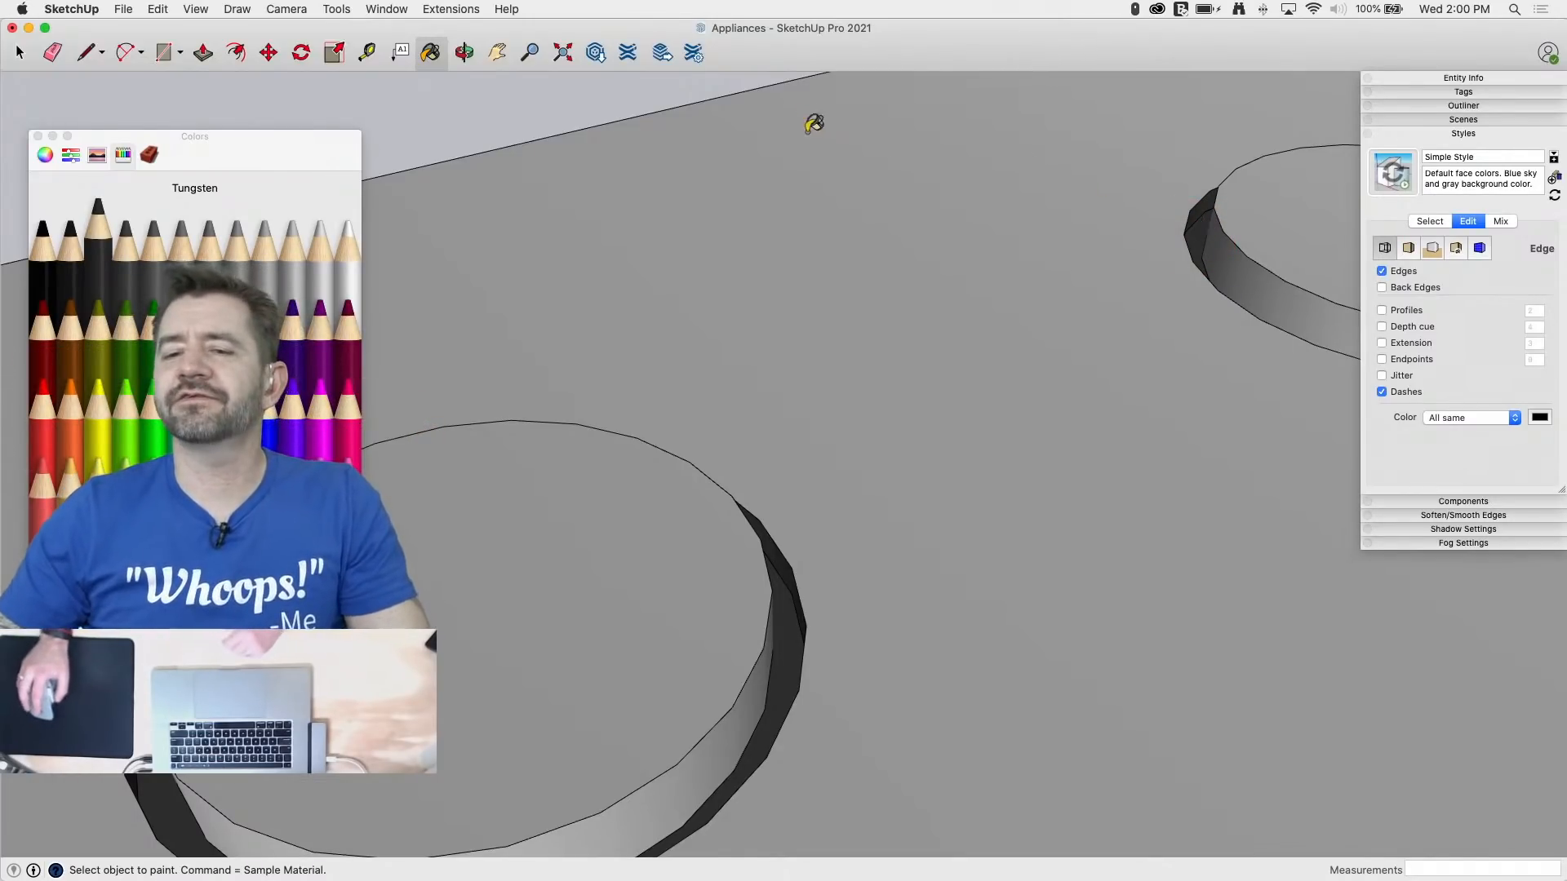
pyautogui.scroll(-5, 549, 602)
pyautogui.scroll(5, 1153, 455)
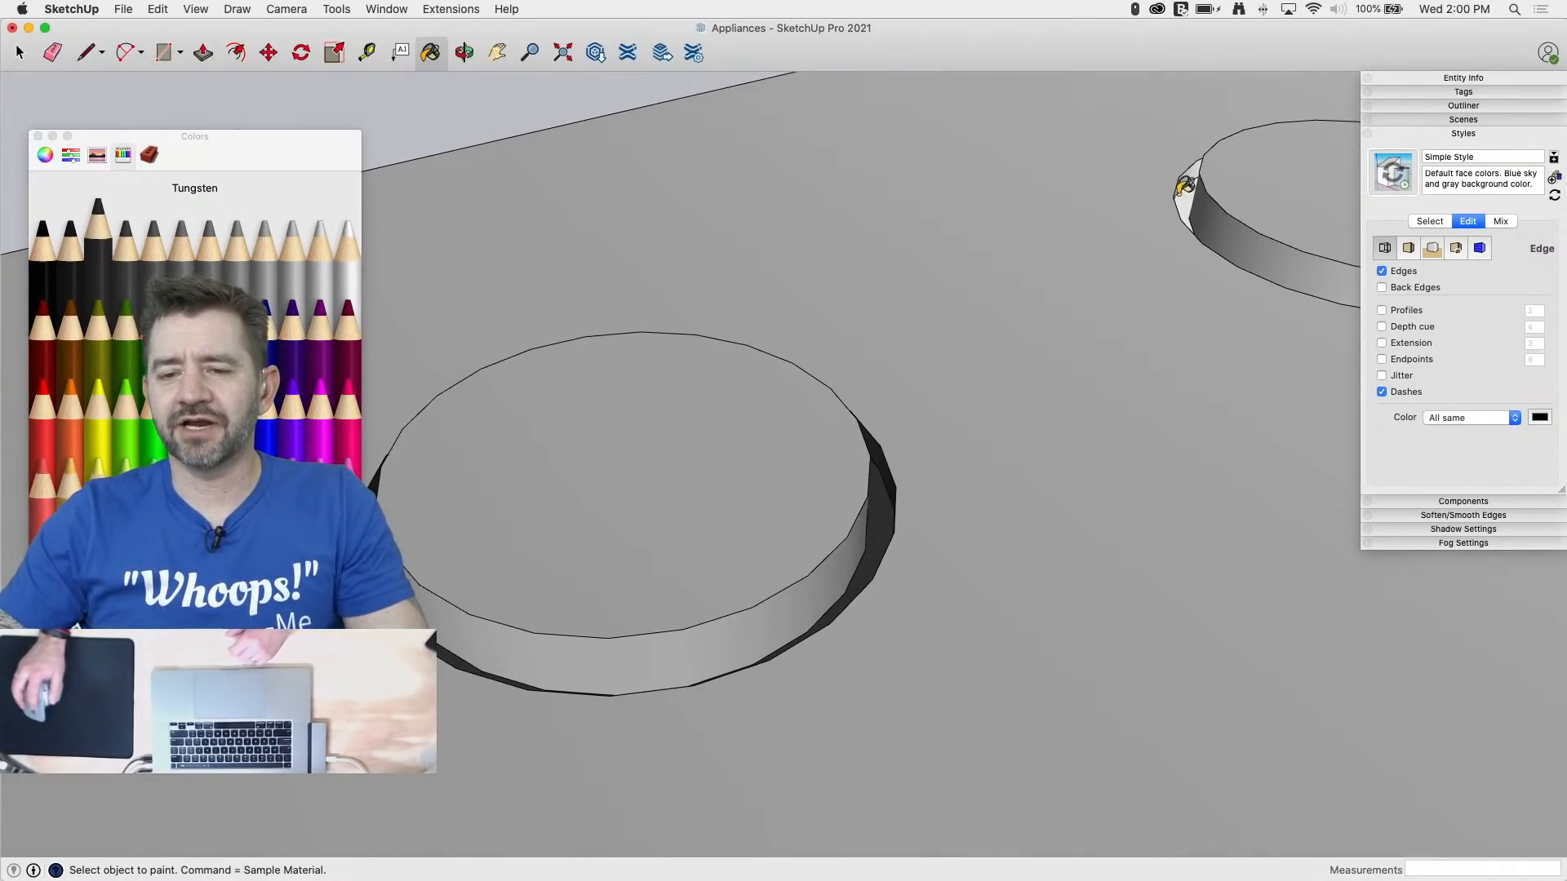
pyautogui.scroll(-4, 678, 482)
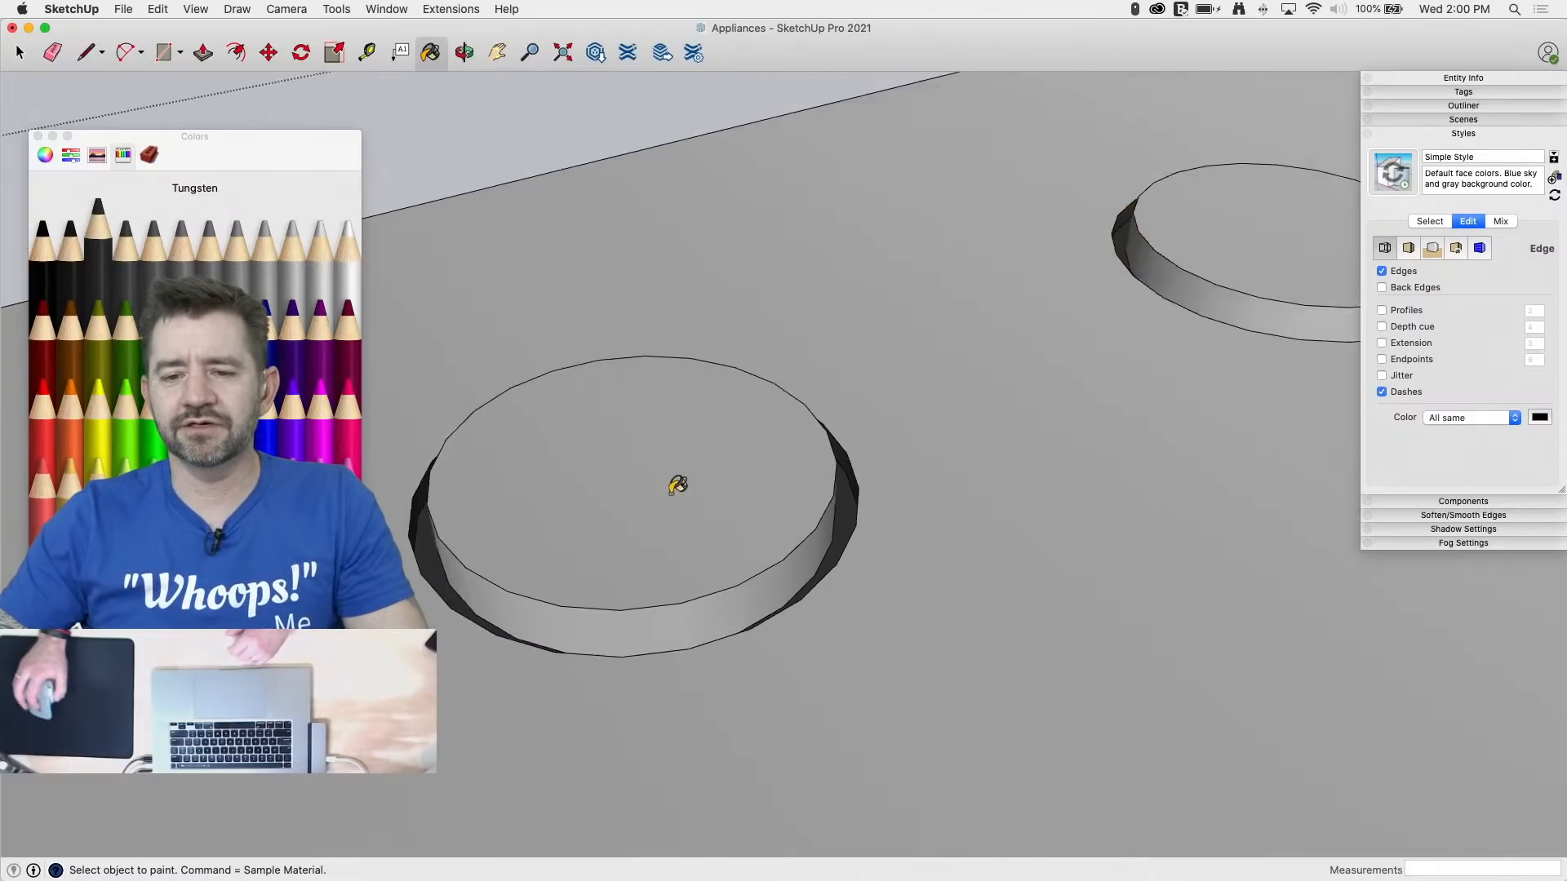
pyautogui.scroll(4, 1088, 315)
pyautogui.scroll(2, 1004, 298)
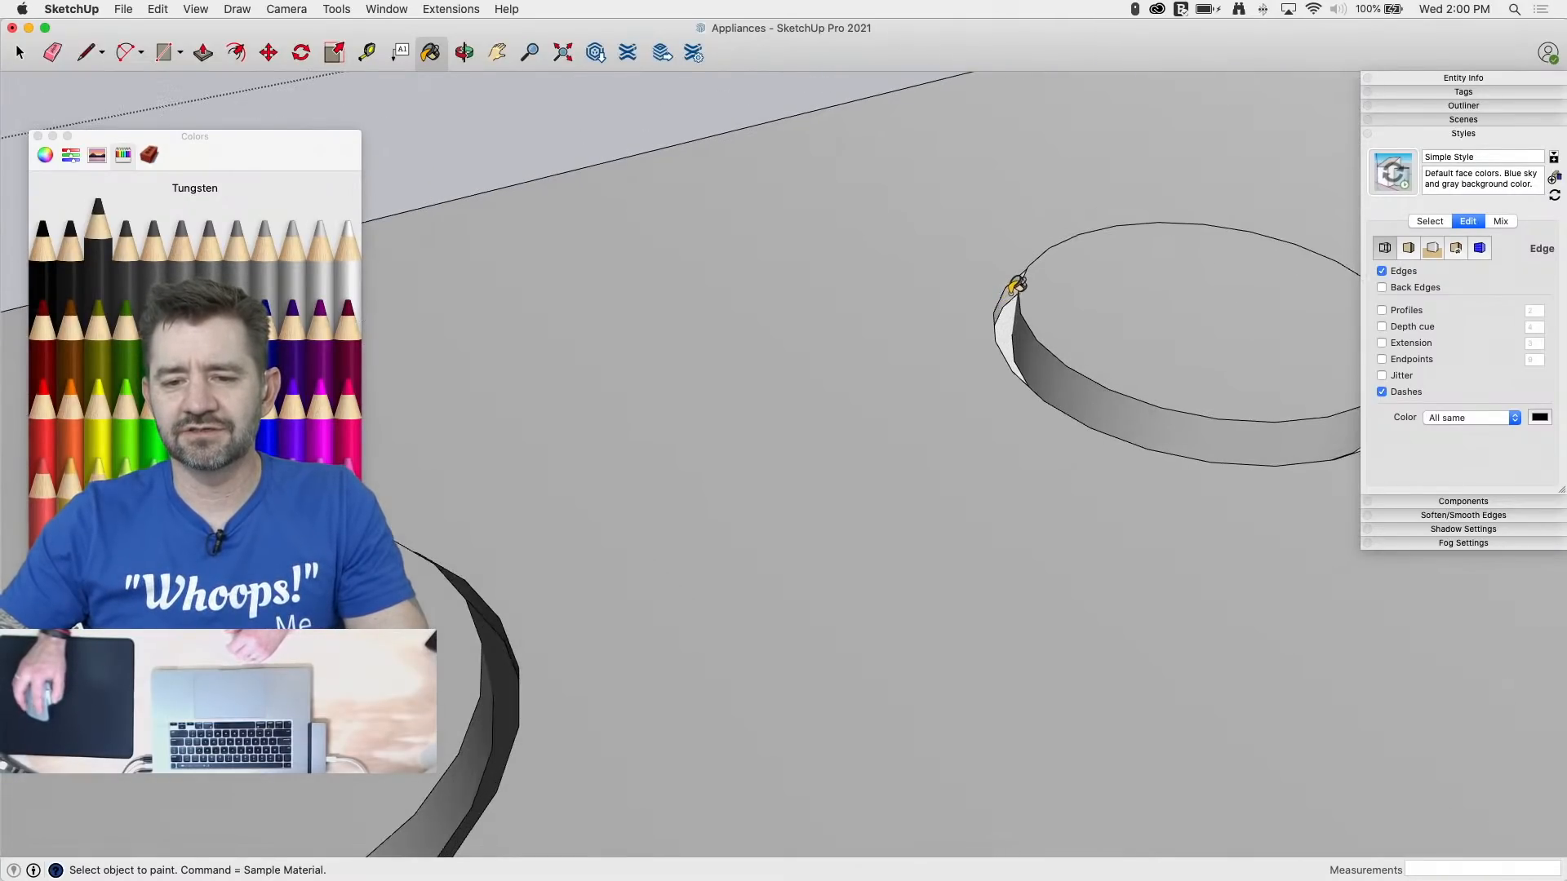
pyautogui.scroll(-6, 1012, 320)
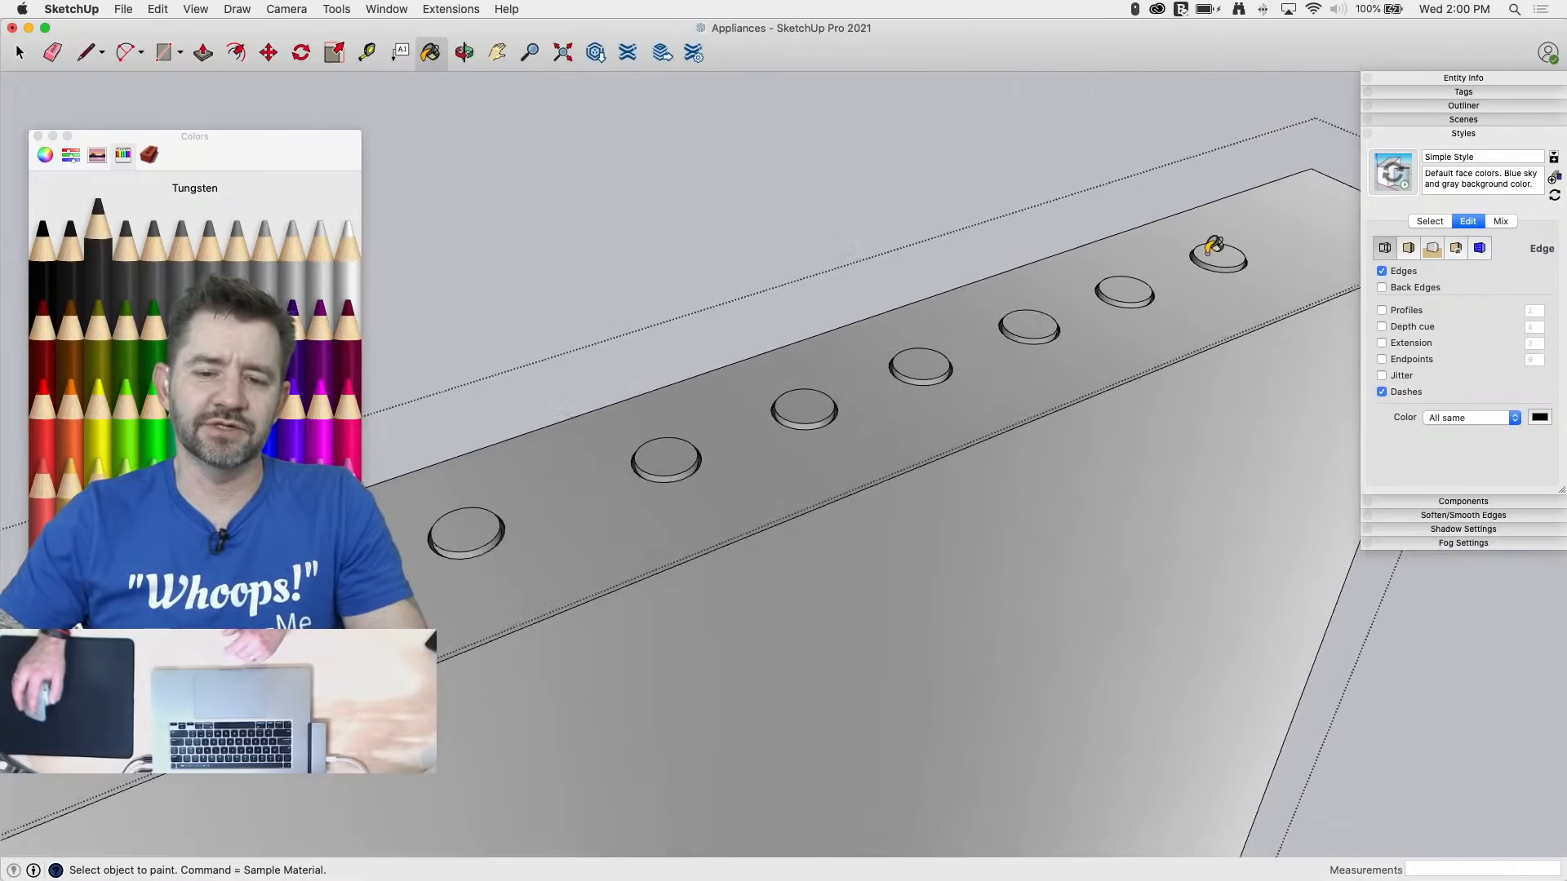
# Step: Paint the recess floor that frames the raised display panel in Tungsten
pyautogui.moveTo(1213, 248); pyautogui.dragTo(1098, 262, button='middle')
pyautogui.scroll(-3, 1202, 270)
pyautogui.moveTo(672, 273); pyautogui.dragTo(706, 374, button='middle')
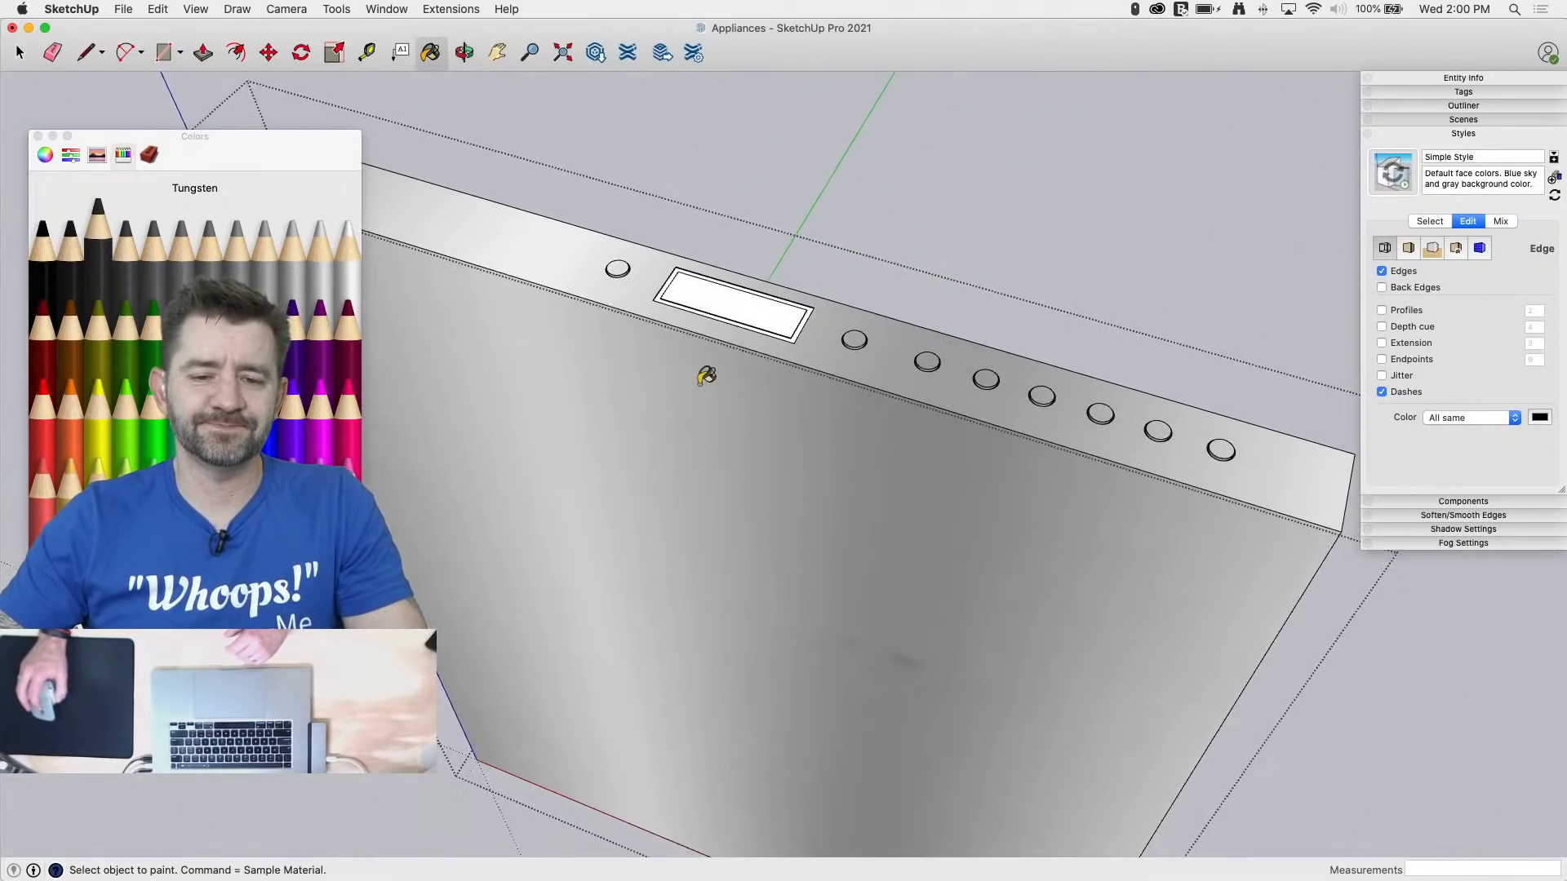
pyautogui.scroll(7, 685, 325)
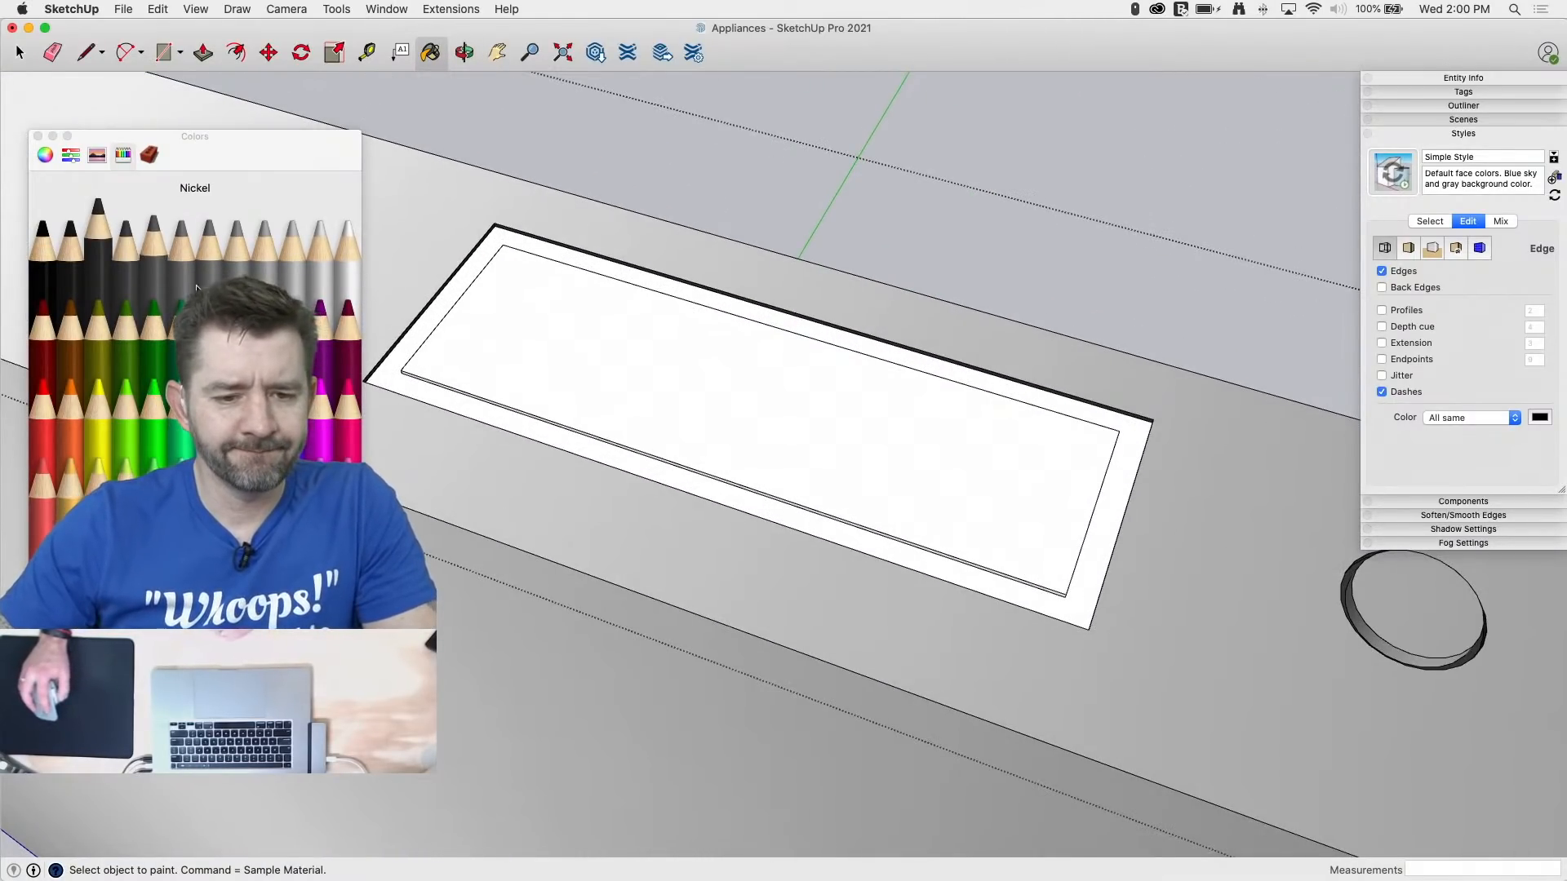
pyautogui.click(447, 299)
pyautogui.scroll(4, 437, 384)
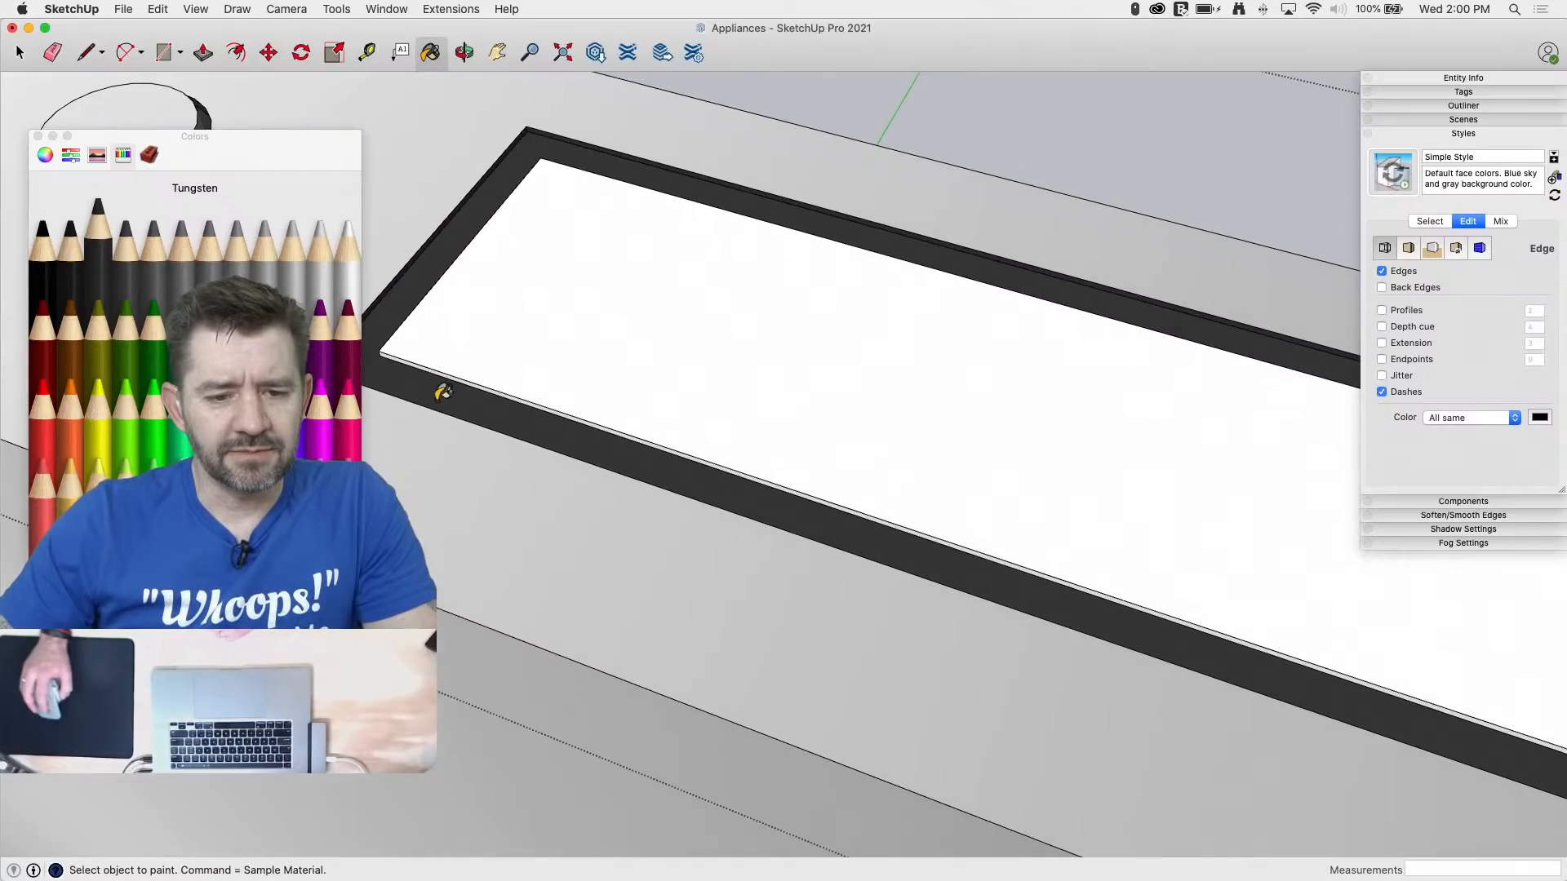
pyautogui.scroll(-6, 612, 330)
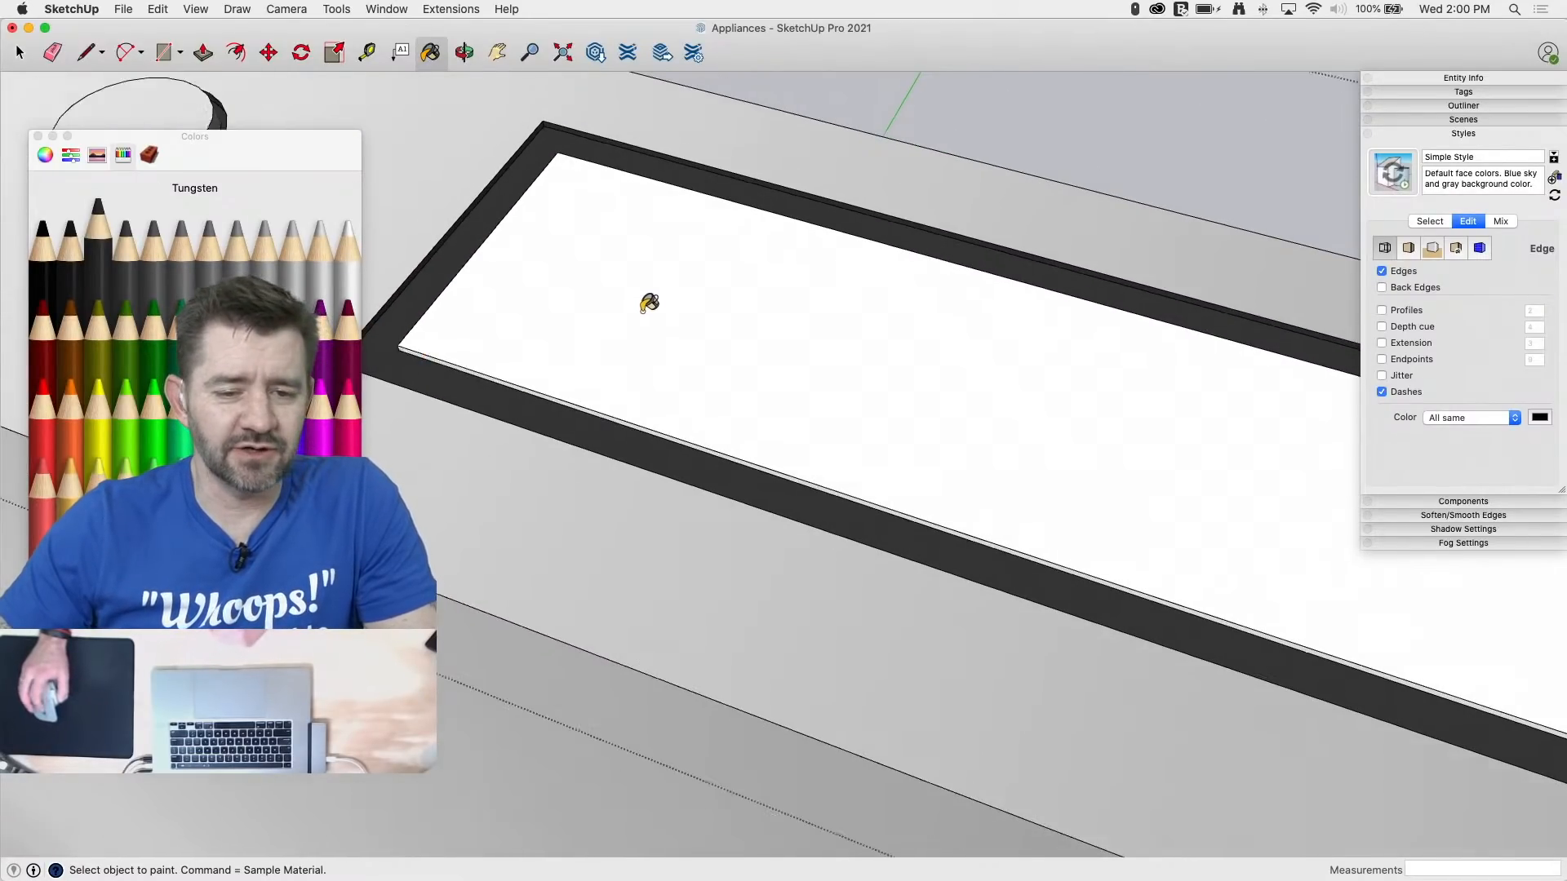
# Step: Leave the control slab and the dishwasher component and bring the range and hood beside it into view
pyautogui.press('space')
pyautogui.scroll(-8, 890, 179)
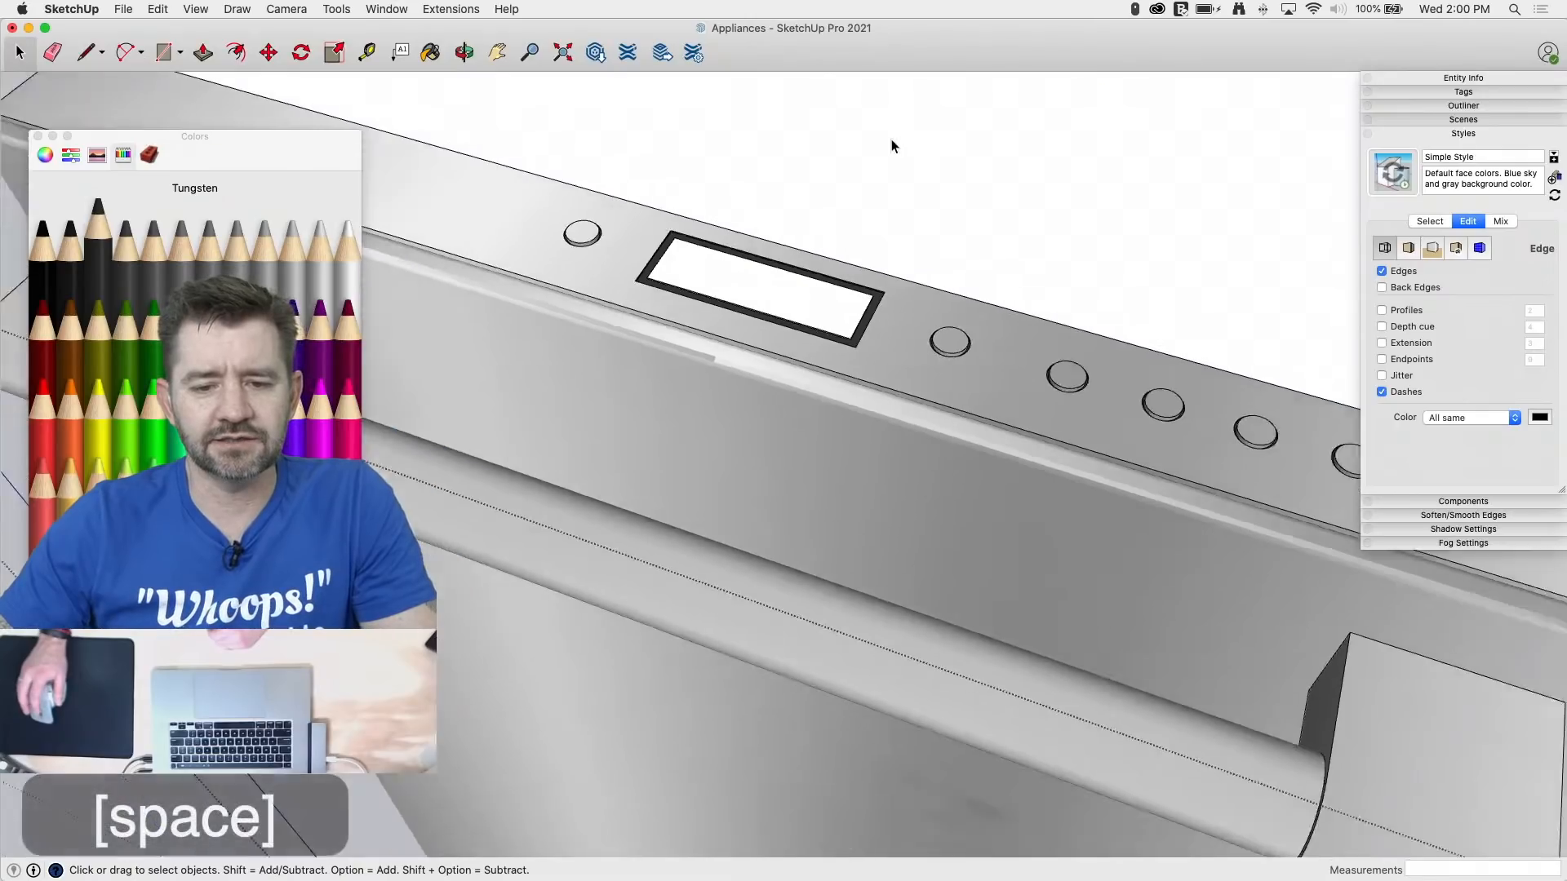
pyautogui.moveTo(896, 142); pyautogui.dragTo(1167, 678, button='middle')
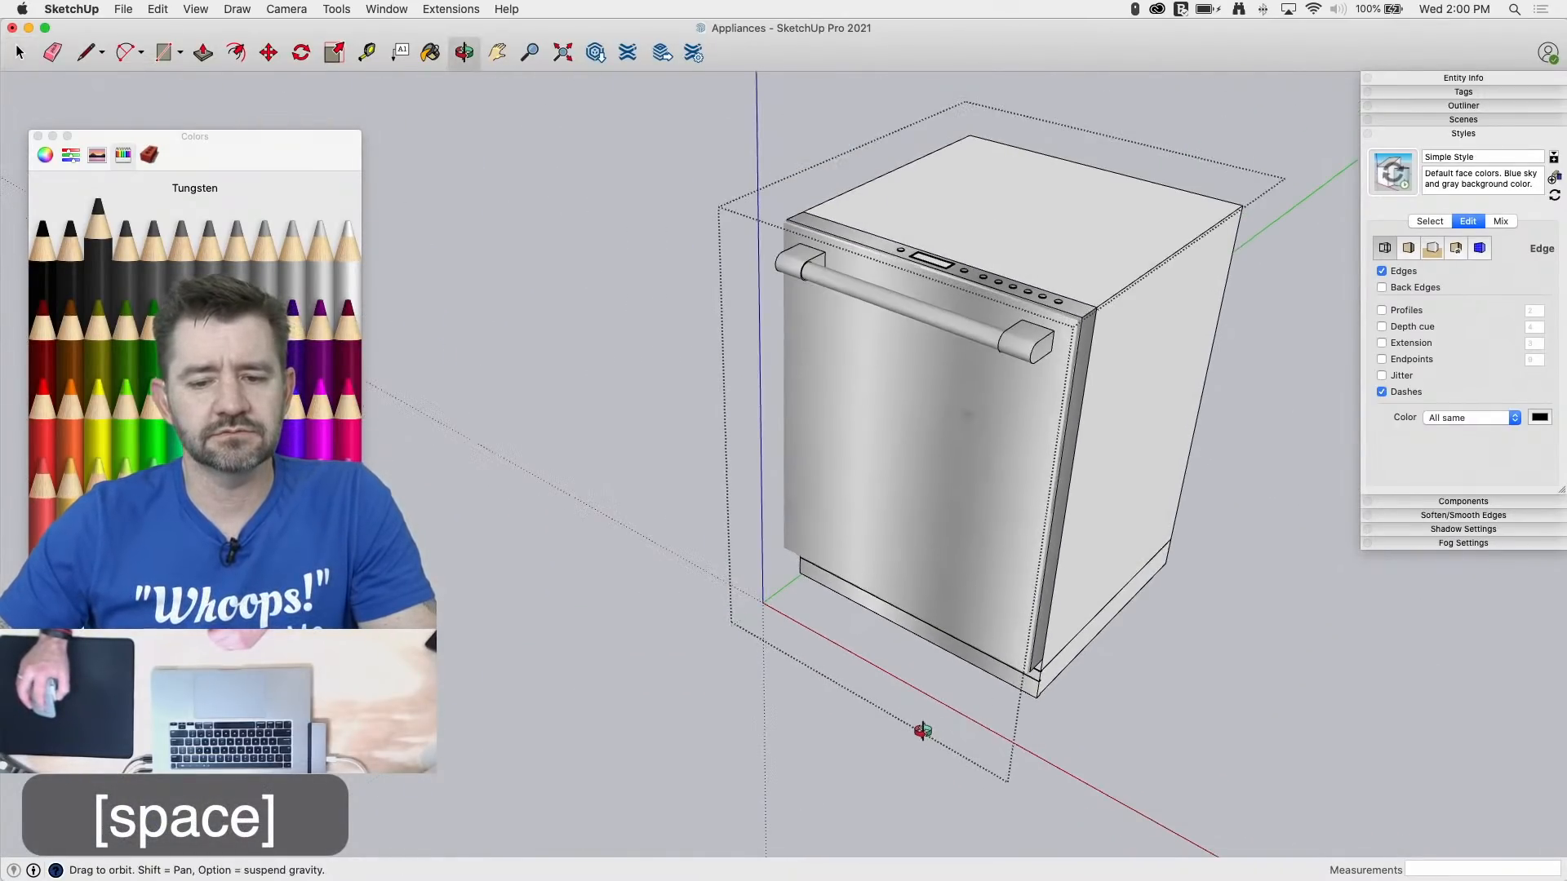
pyautogui.click(636, 713)
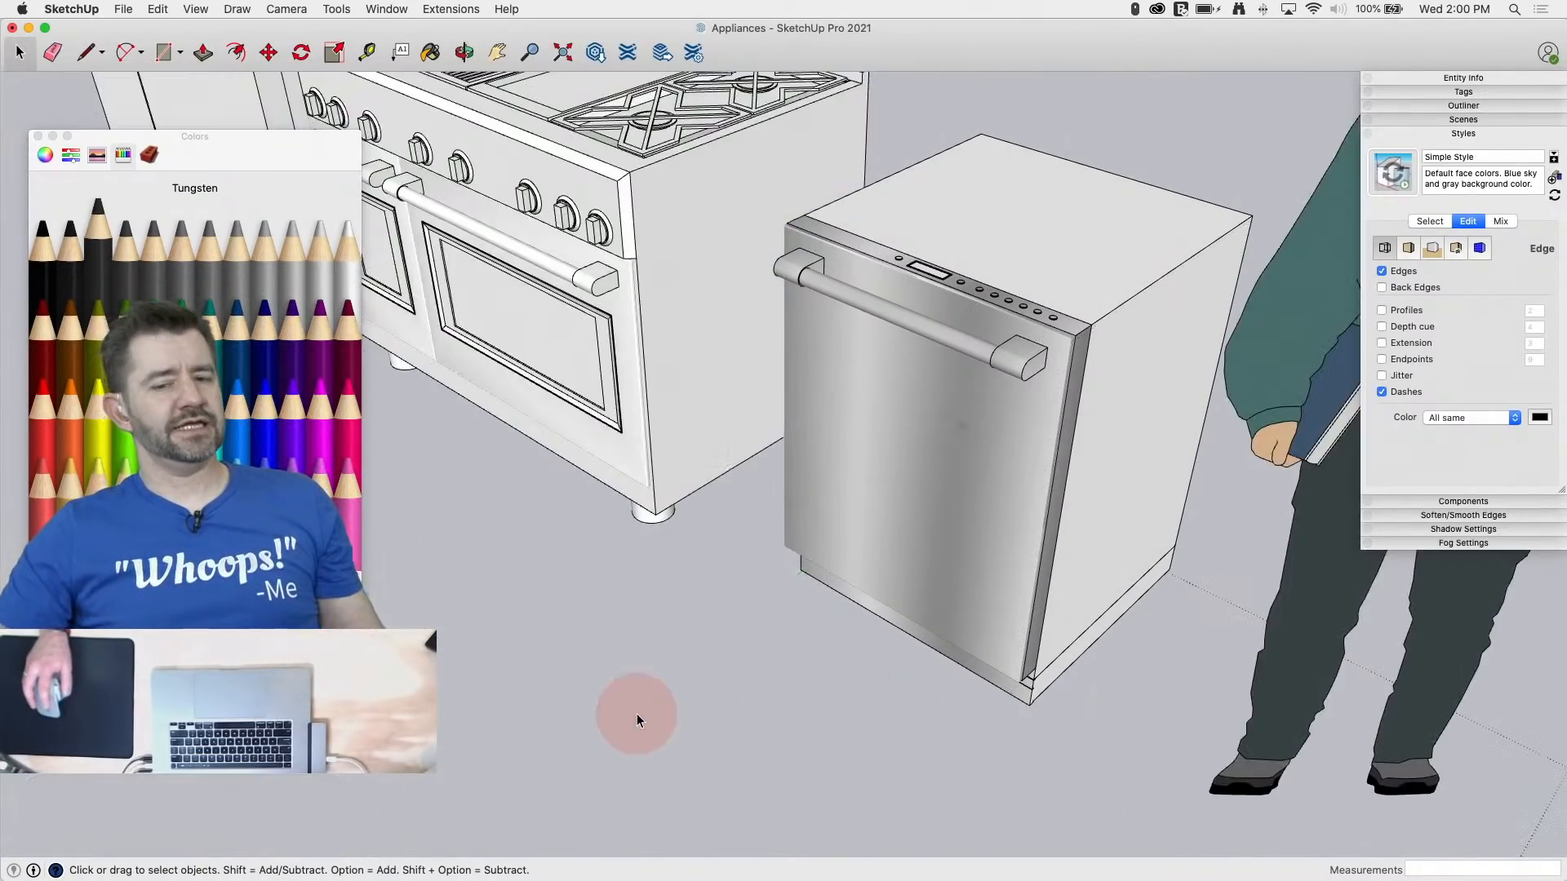
pyautogui.moveTo(637, 721); pyautogui.dragTo(1172, 658, button='middle')
pyautogui.scroll(-4, 1172, 658)
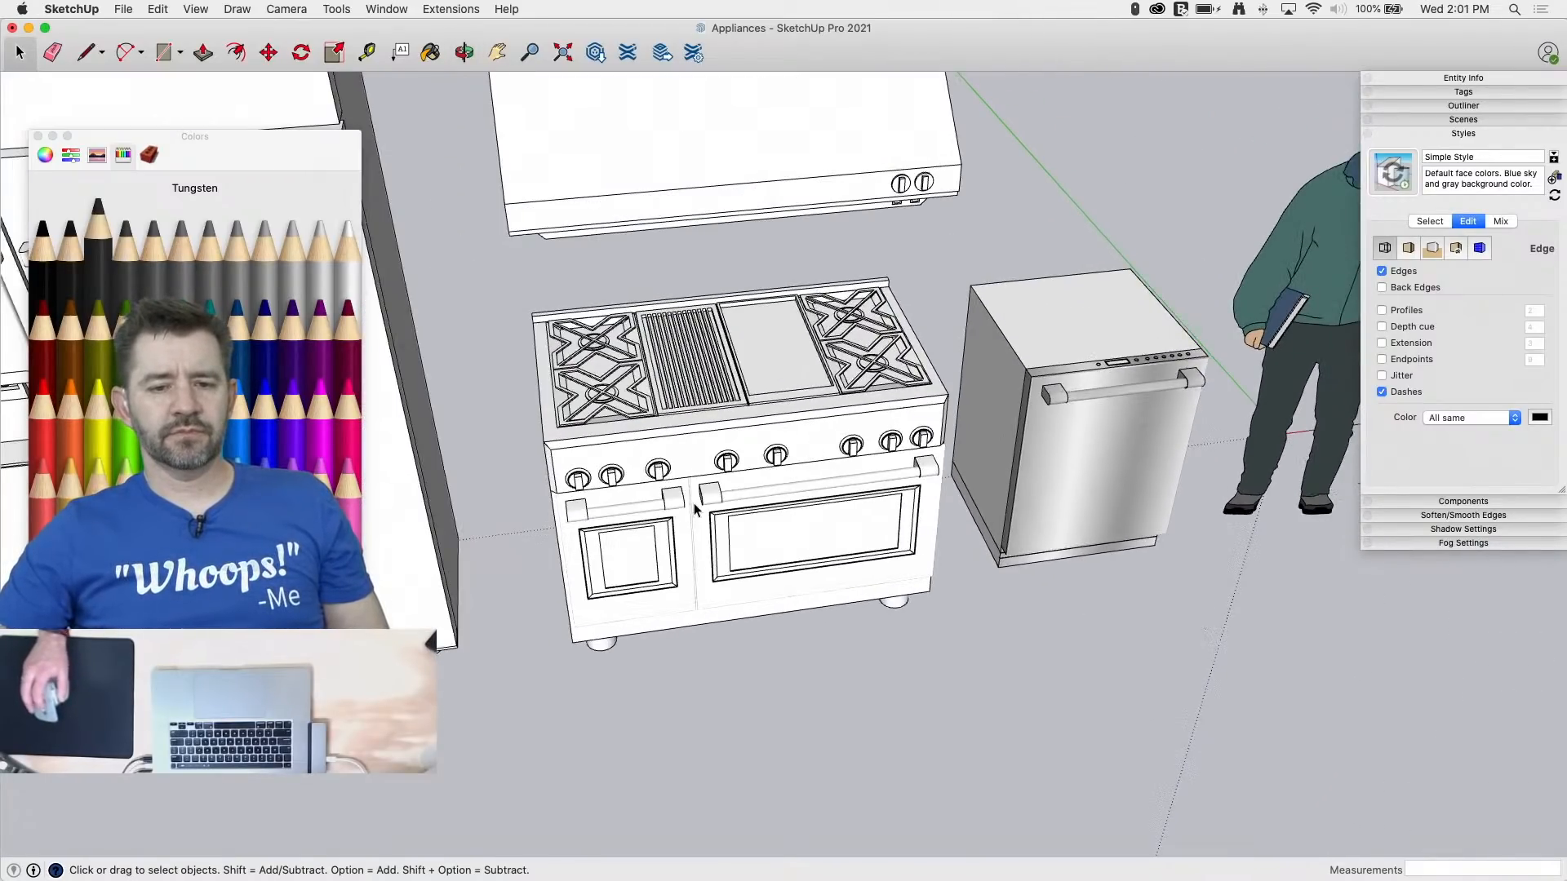
# Step: Open the range hood component and try to paint its body in Tungsten
pyautogui.doubleClick(719, 133)
pyautogui.moveTo(854, 650); pyautogui.dragTo(929, 292, button='middle')
pyautogui.scroll(3, 780, 254)
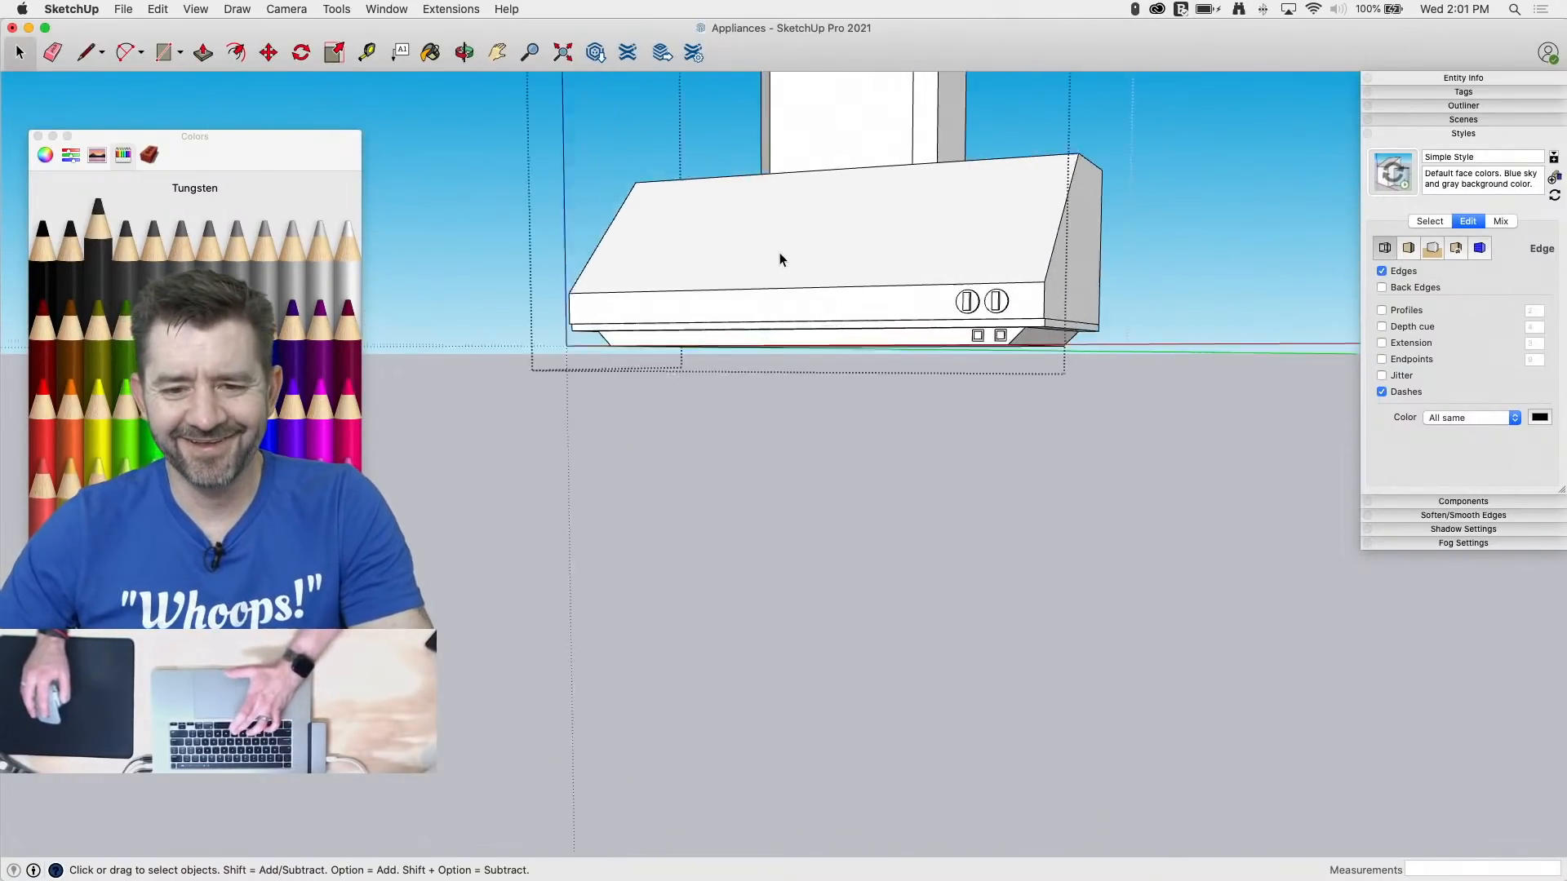
pyautogui.press('b')
pyautogui.click(792, 237)
pyautogui.press('super+z')
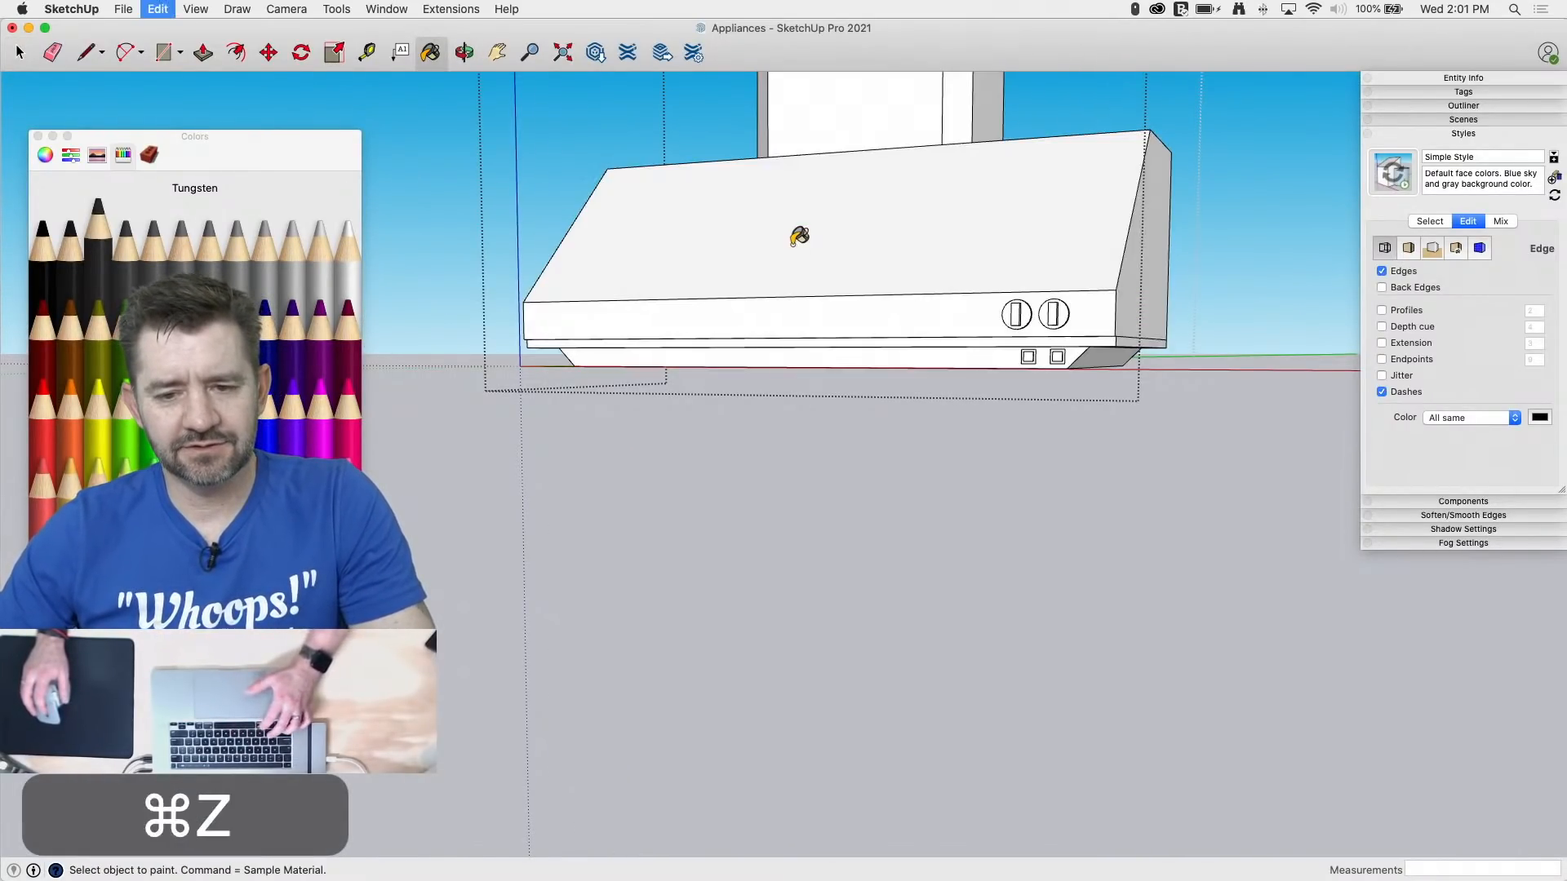
pyautogui.press('space')
pyautogui.click(211, 8)
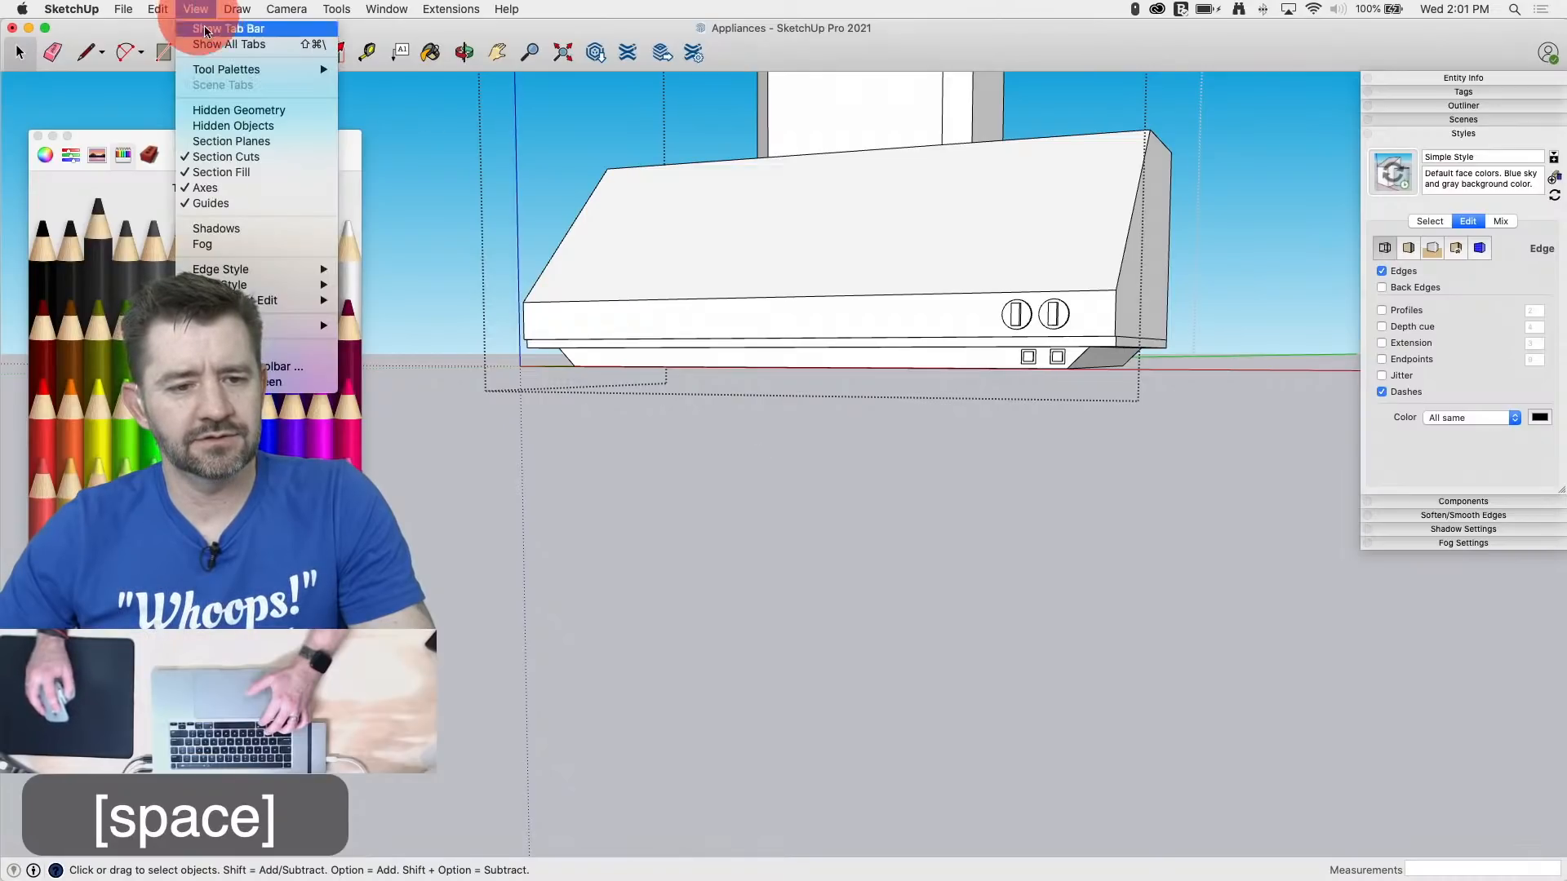
pyautogui.click(335, 112)
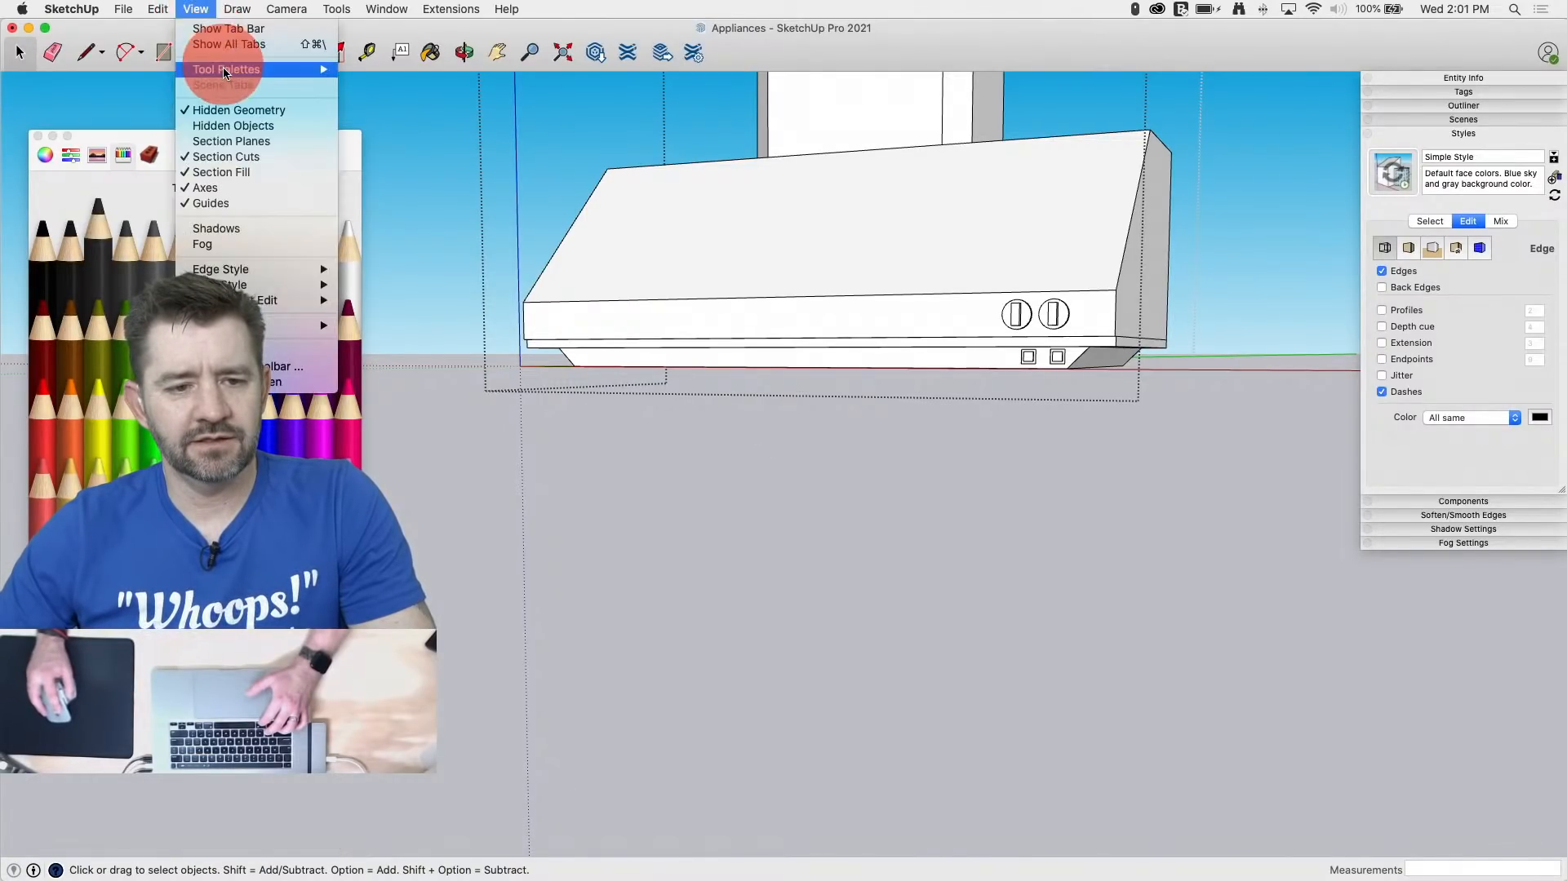
pyautogui.click(228, 111)
pyautogui.click(196, 10)
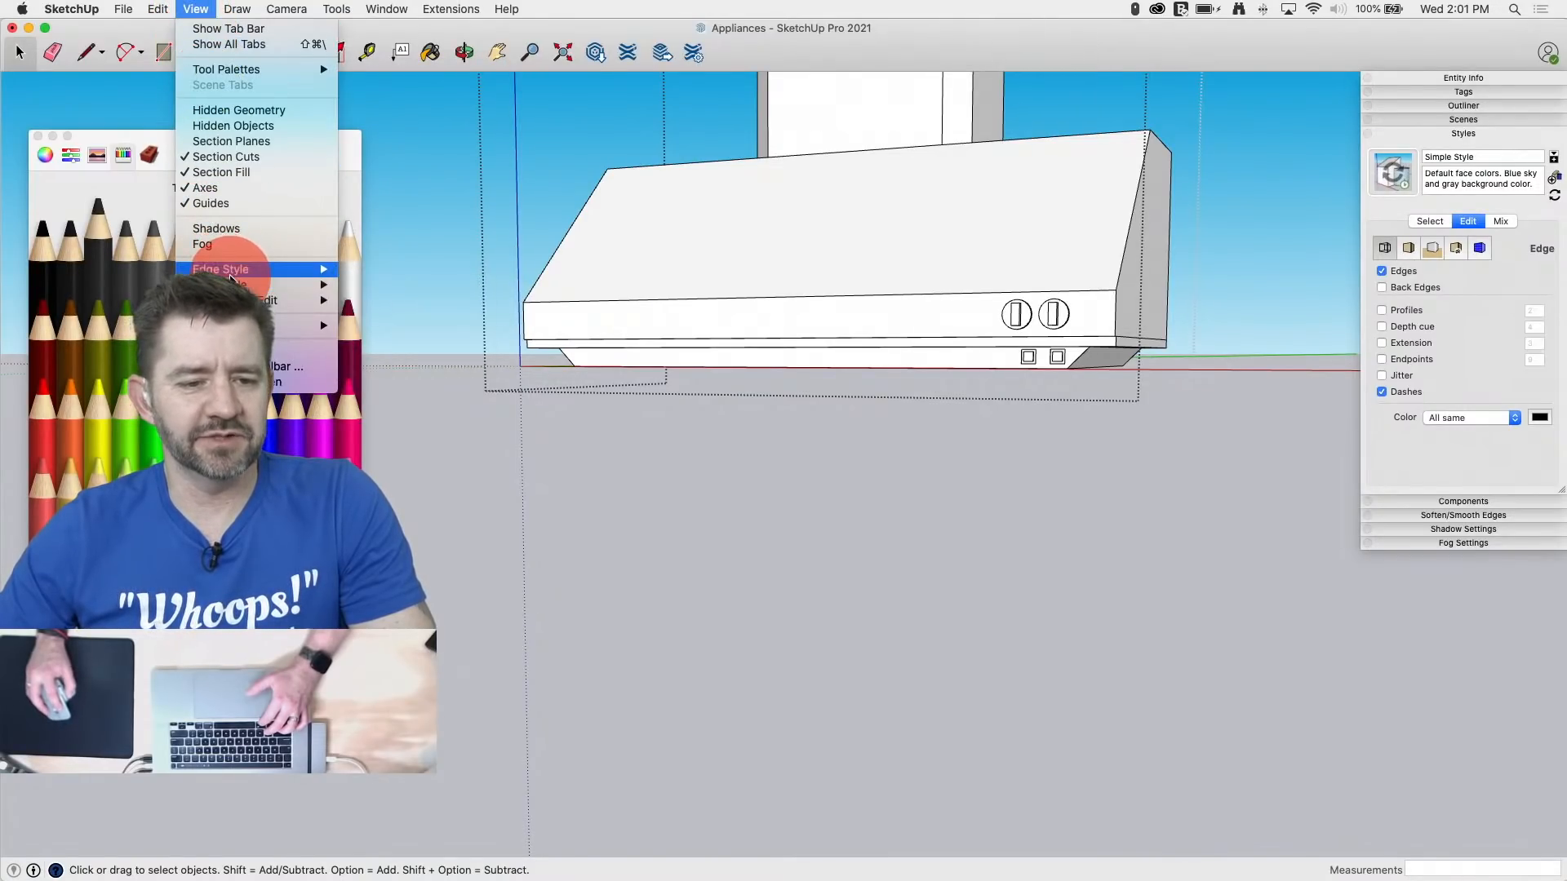
pyautogui.moveTo(260, 300)
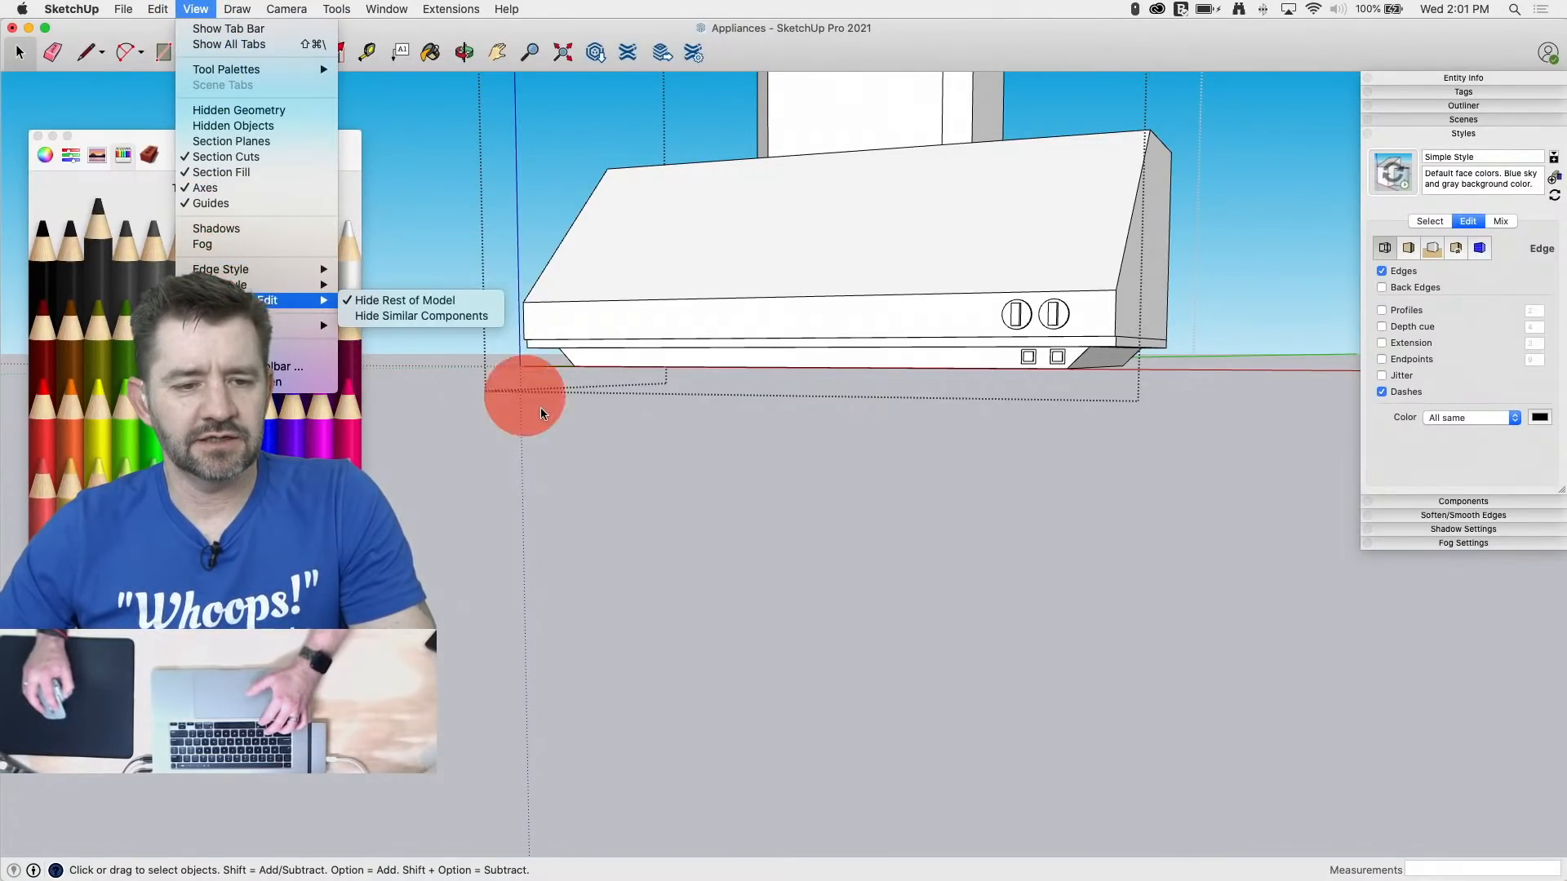
# Step: Paint the hood's body with the striped metal texture from the materials already used in the model
pyautogui.click(140, 161)
pyautogui.click(147, 155)
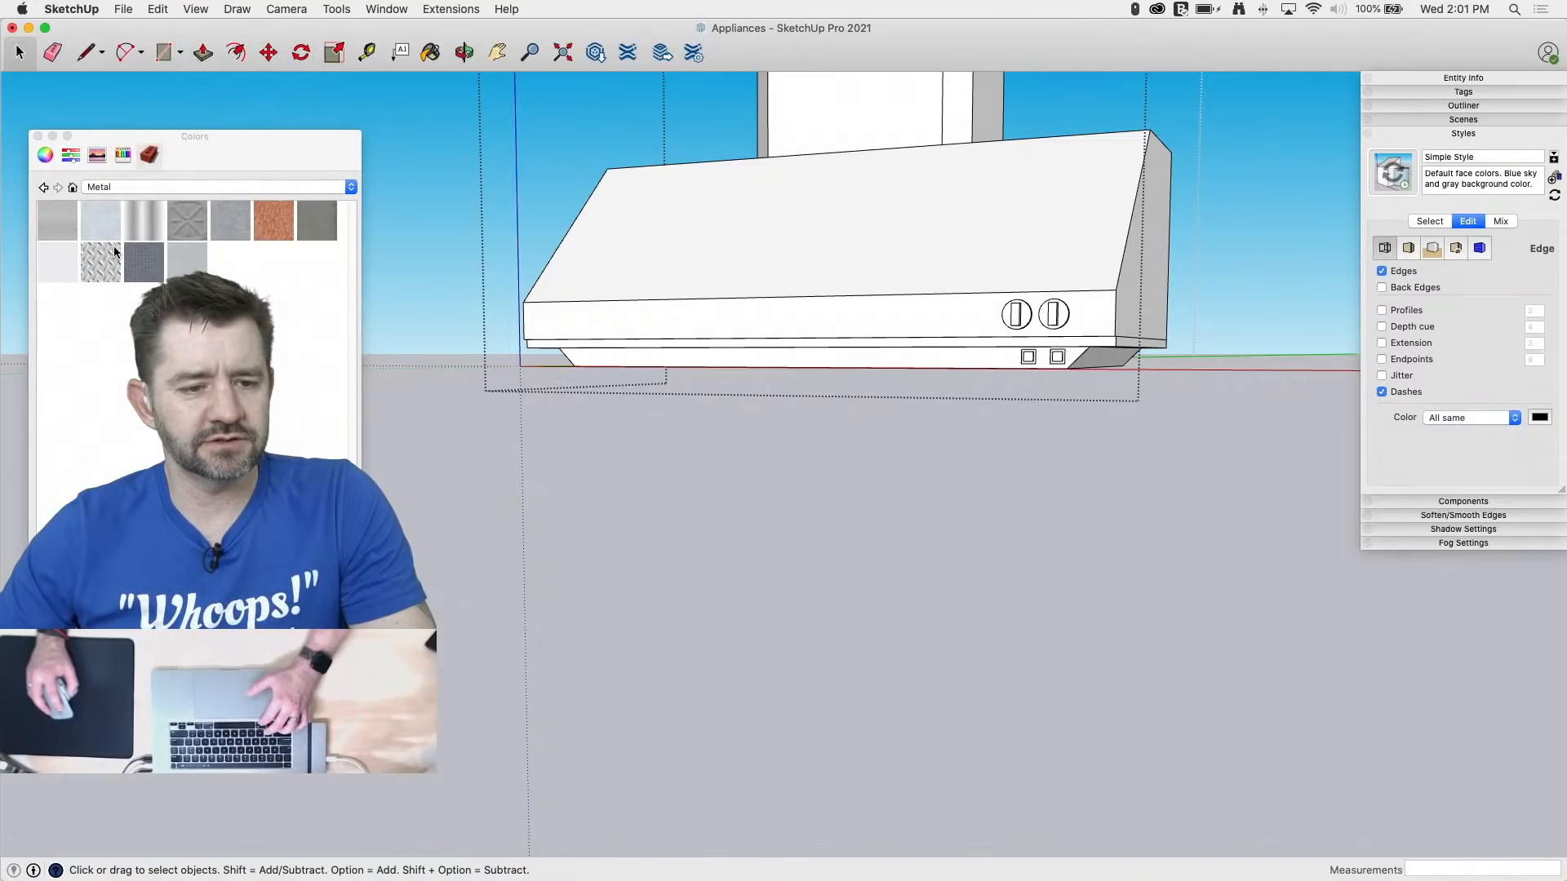
pyautogui.click(84, 188)
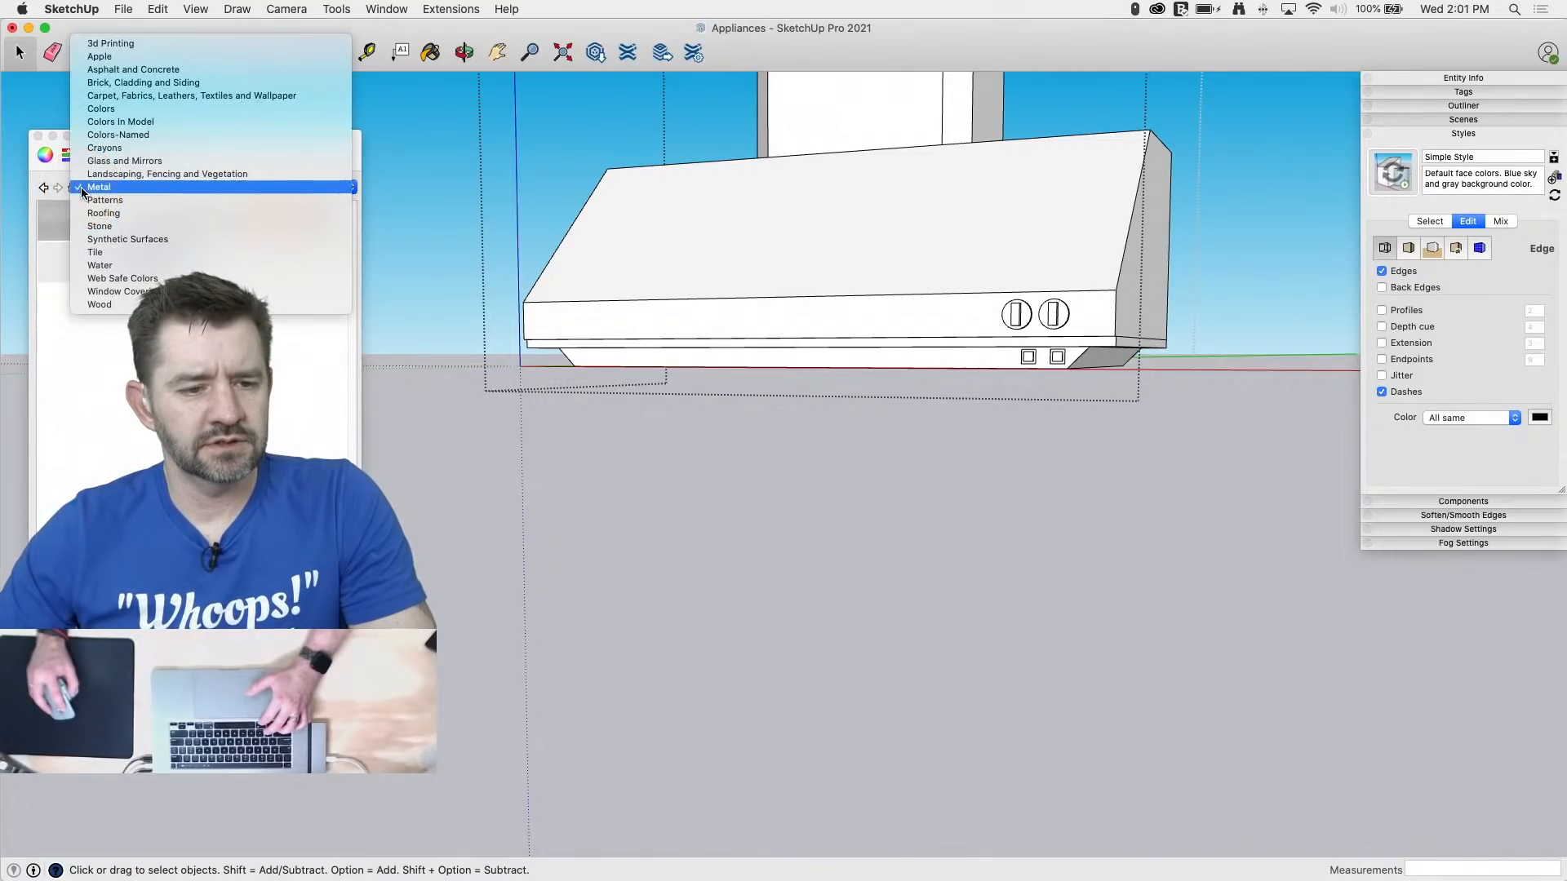
pyautogui.click(72, 187)
pyautogui.click(74, 188)
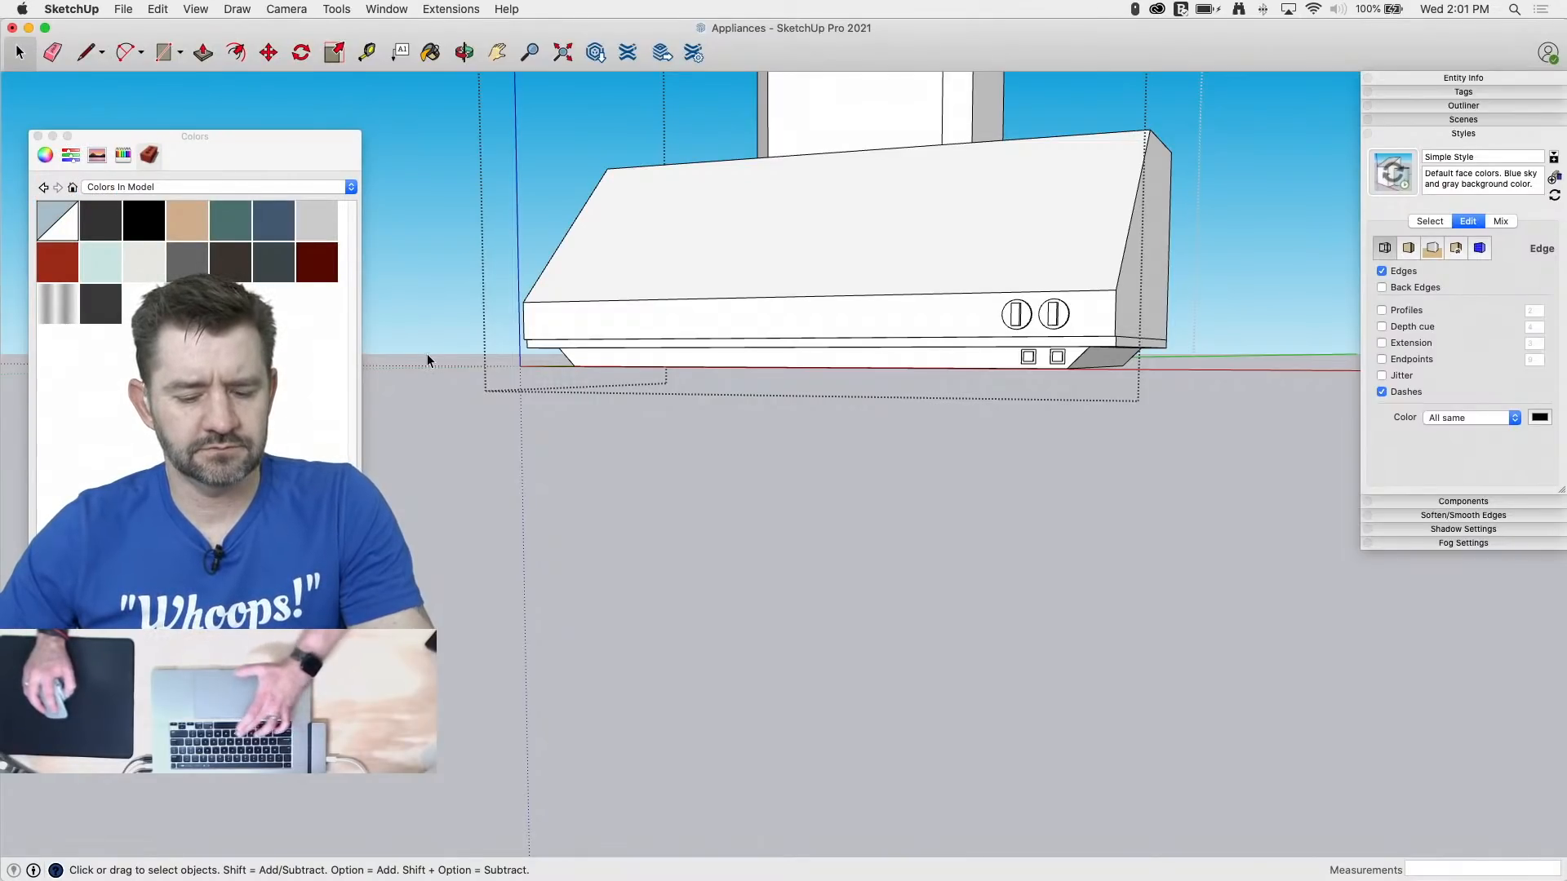
pyautogui.press('b')
pyautogui.press('b')
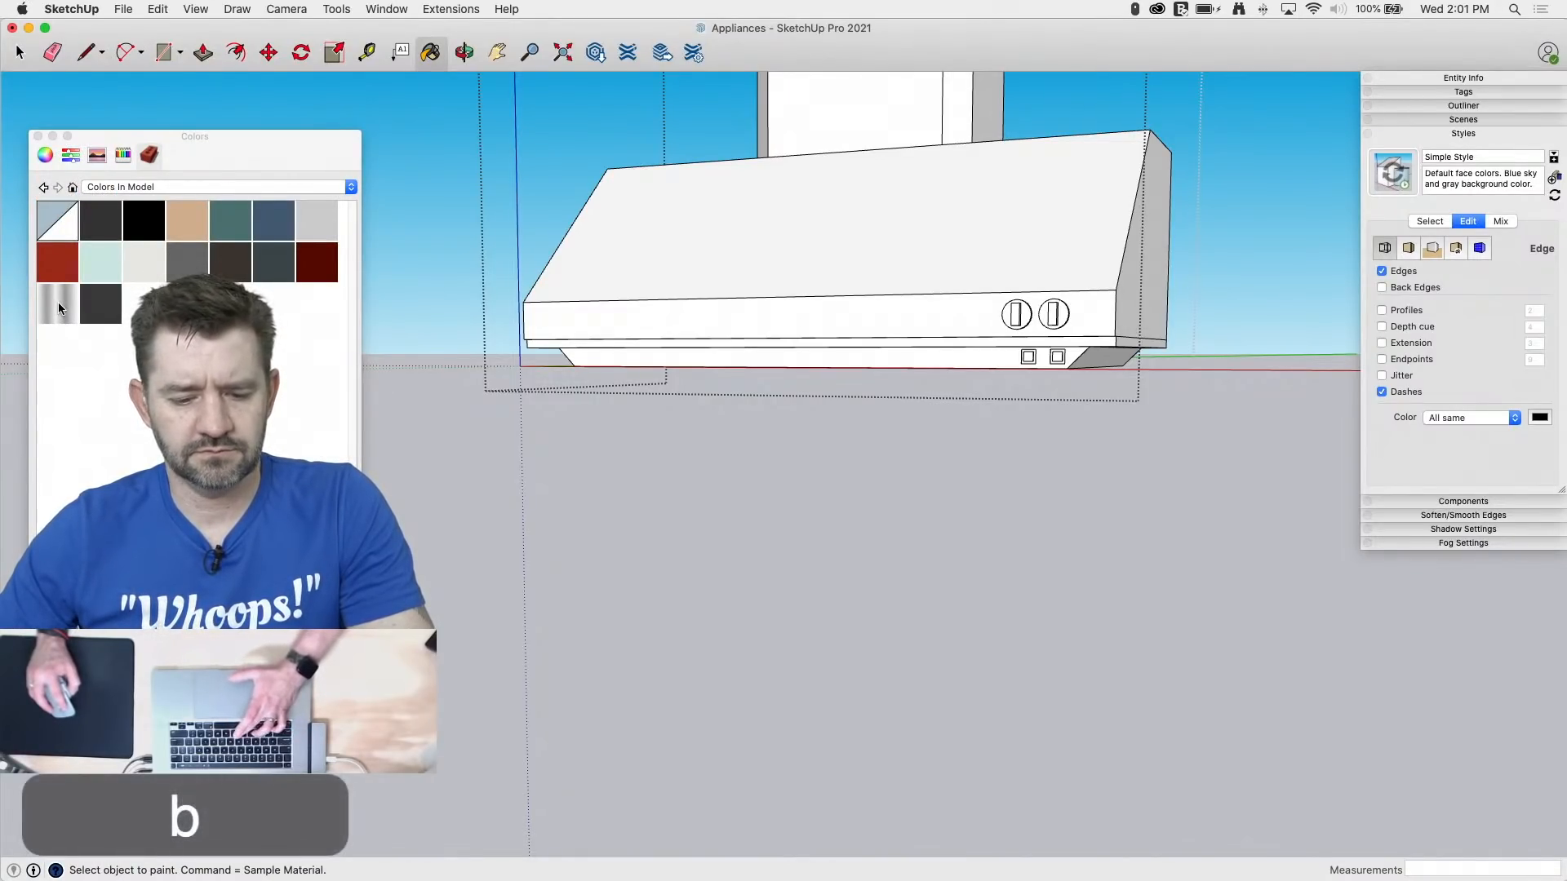
pyautogui.press('b')
pyautogui.click(57, 303)
pyautogui.click(866, 220)
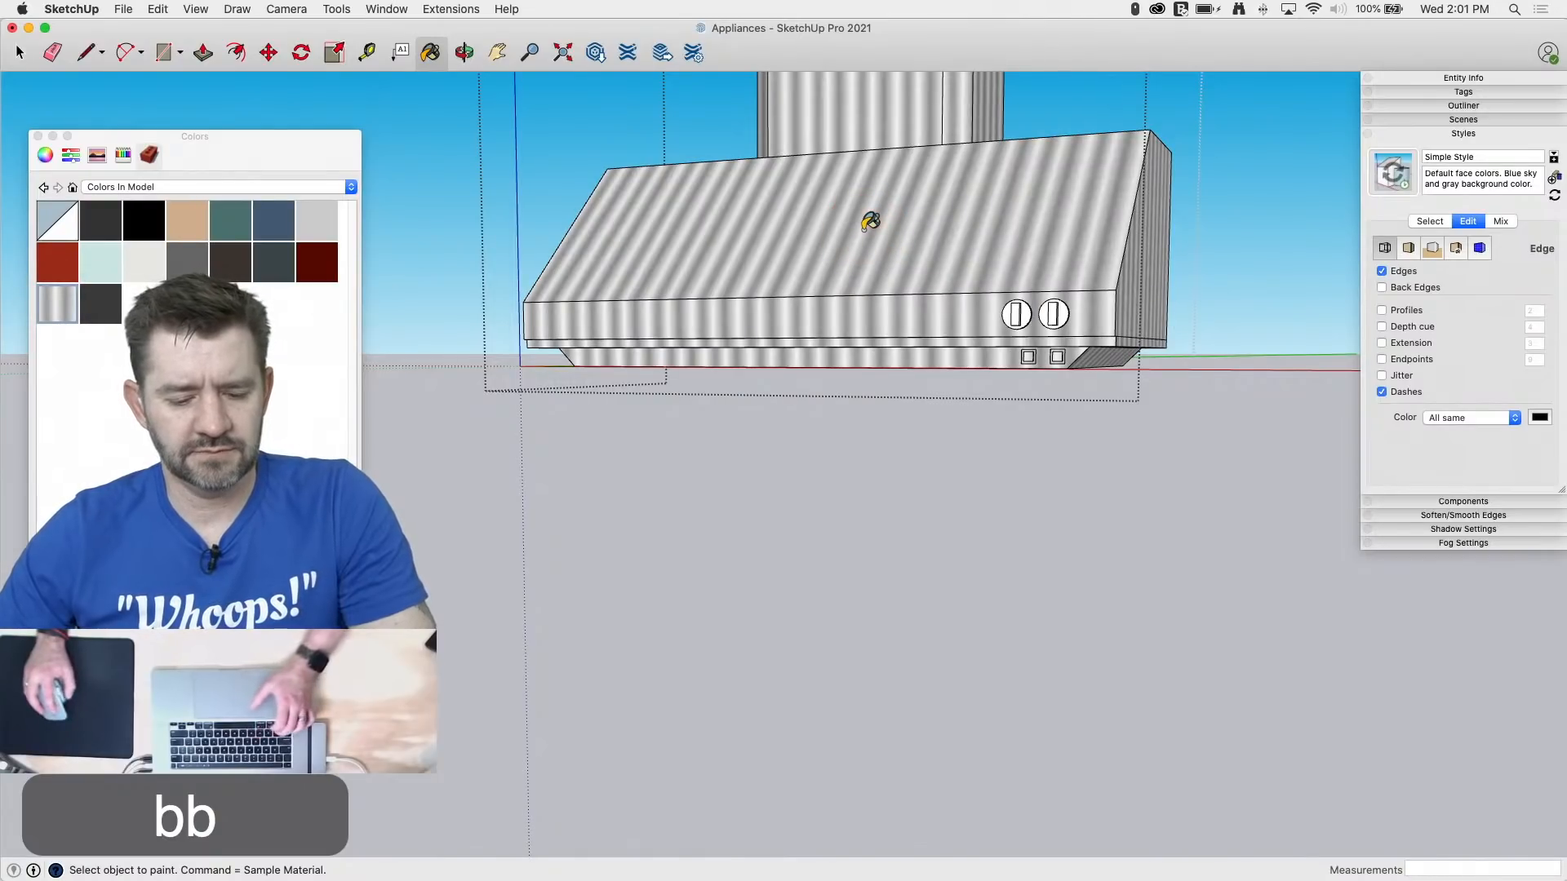
# Step: Repaint the hood's body in the model's light grey color and leave the hood component
pyautogui.click(317, 220)
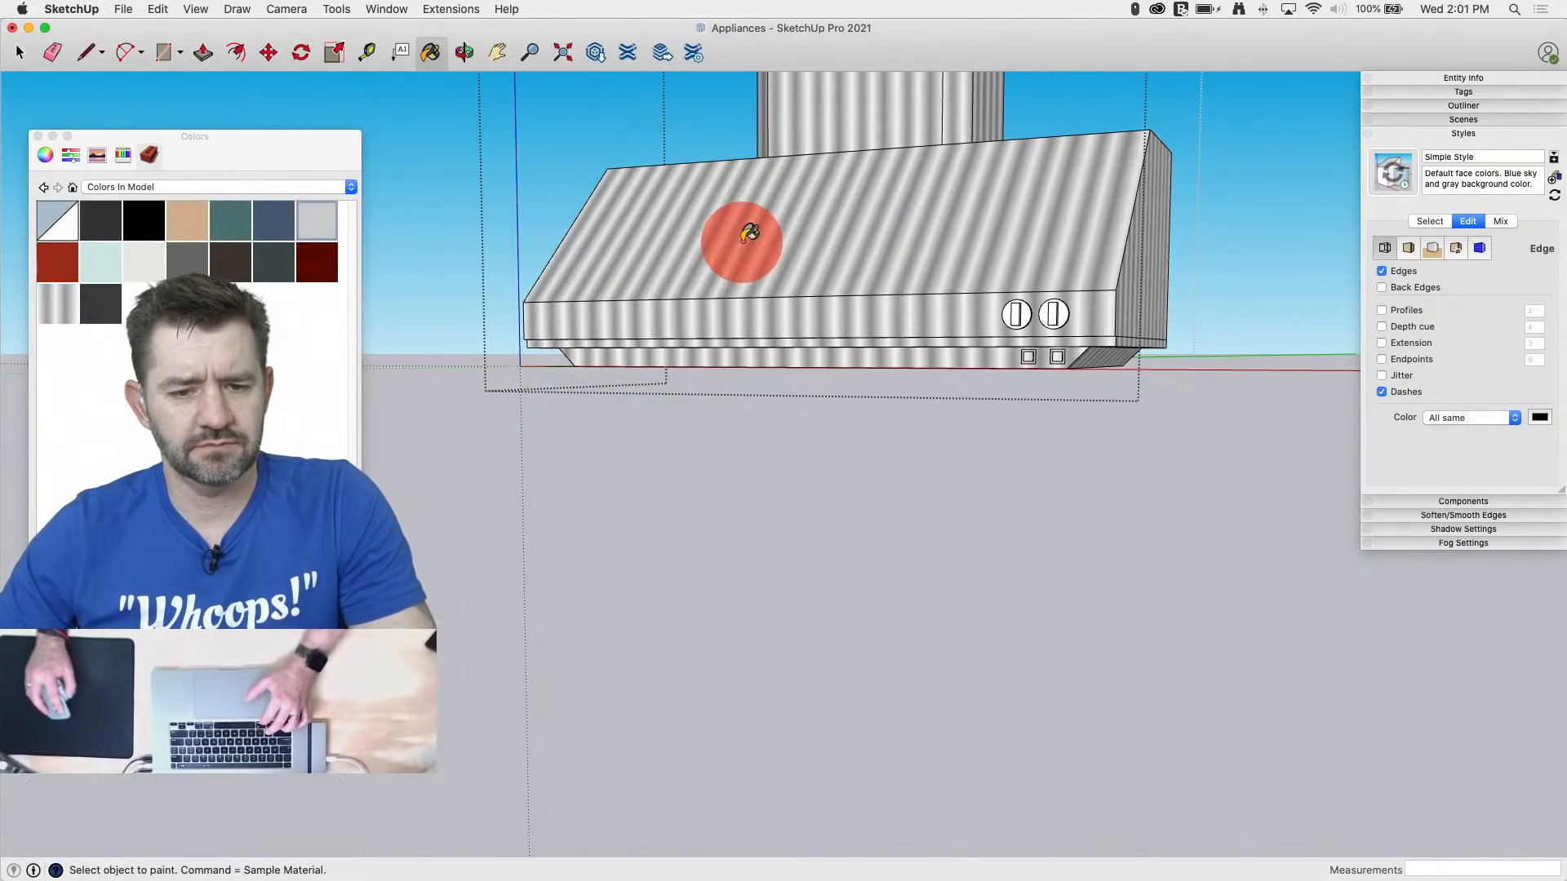
pyautogui.click(734, 234)
pyautogui.scroll(-5, 571, 256)
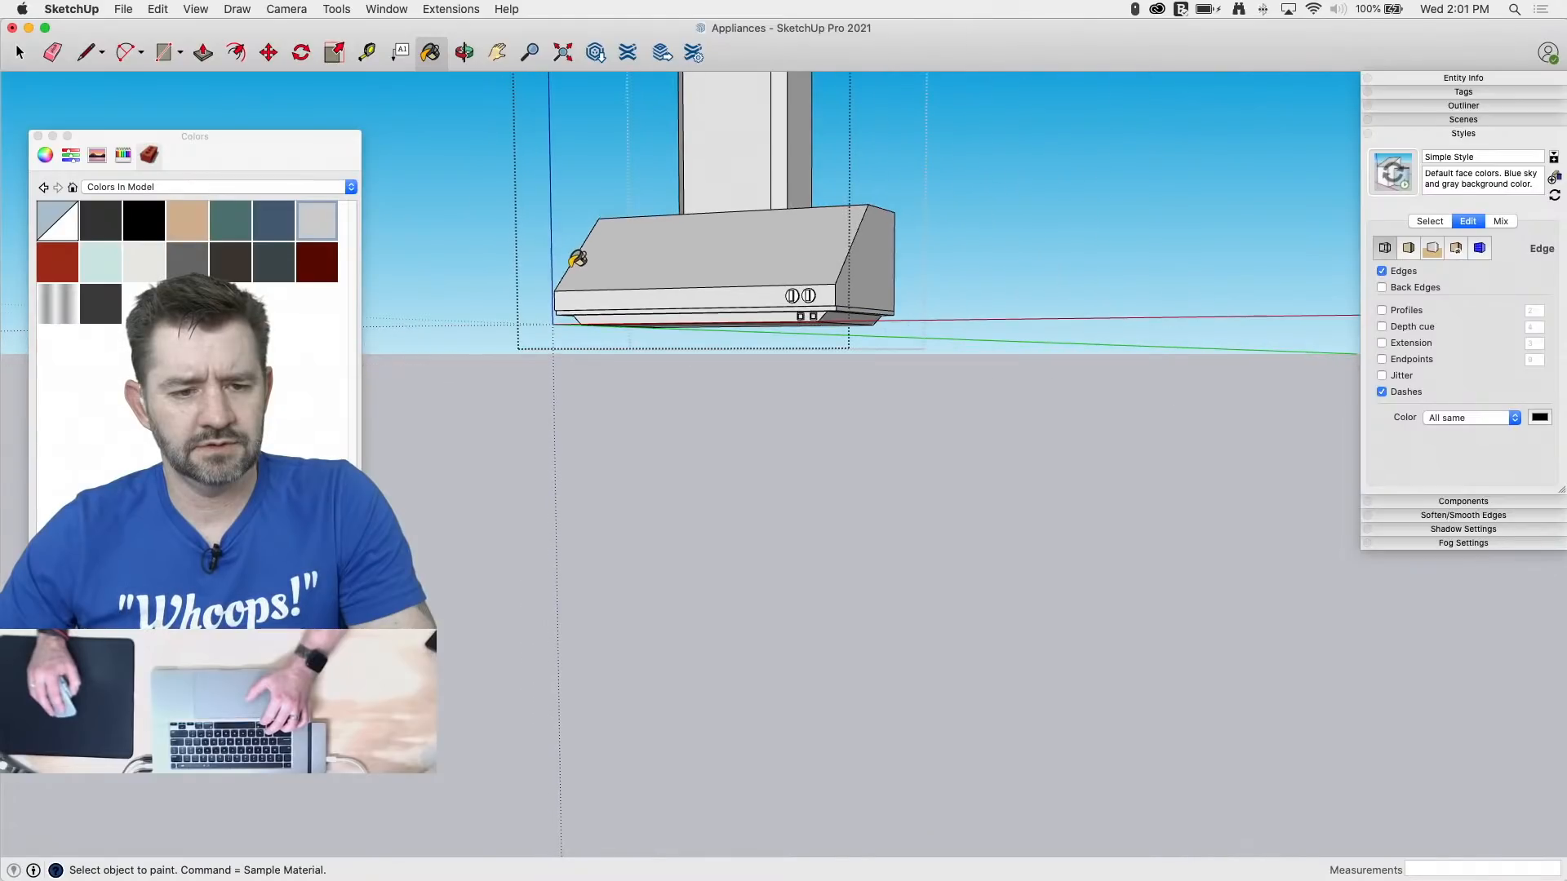
pyautogui.moveTo(571, 255); pyautogui.dragTo(508, 318, button='middle')
pyautogui.press('space')
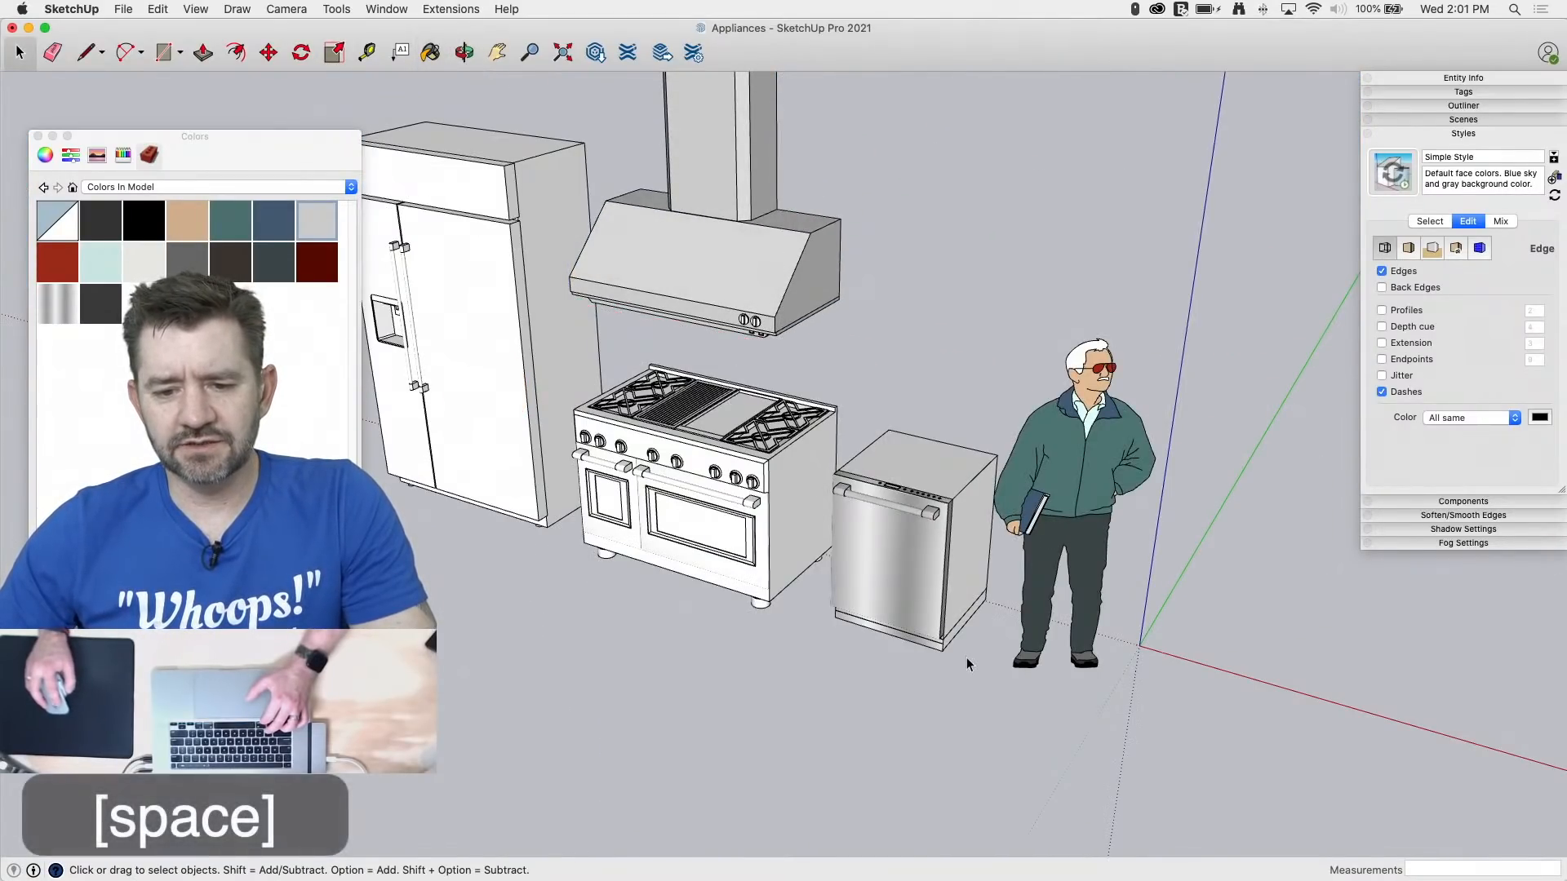
# Step: Sample the metal texture from the dishwasher door and paint the body inside the hood component with it
pyautogui.doubleClick(886, 571)
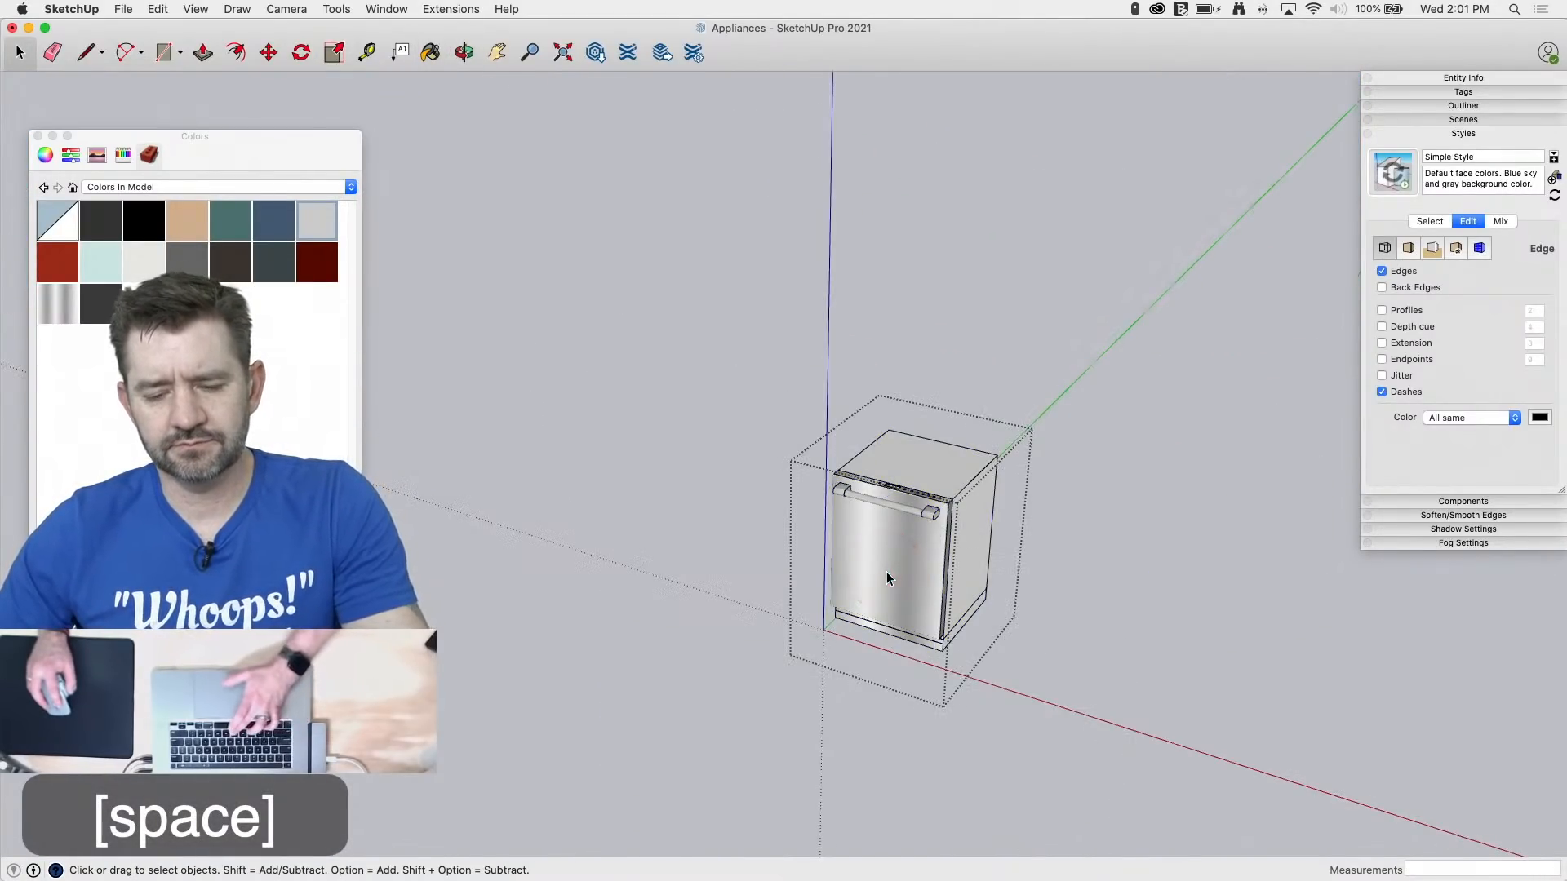
pyautogui.press('b')
pyautogui.keyDown('super'); pyautogui.click(889, 562); pyautogui.keyUp('super')
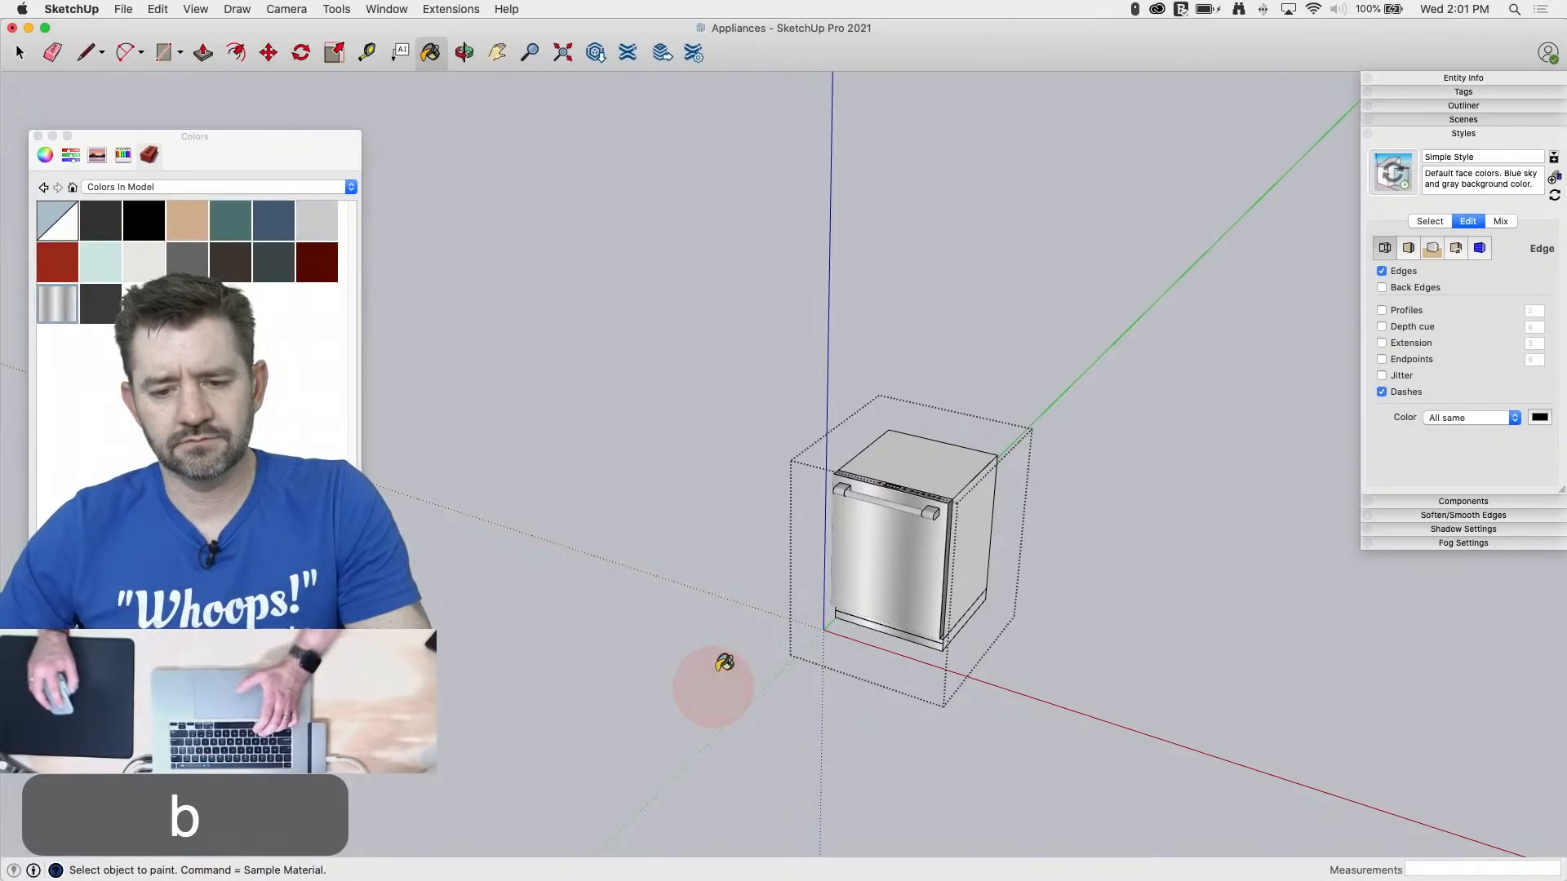
pyautogui.press('space')
pyautogui.click(690, 635)
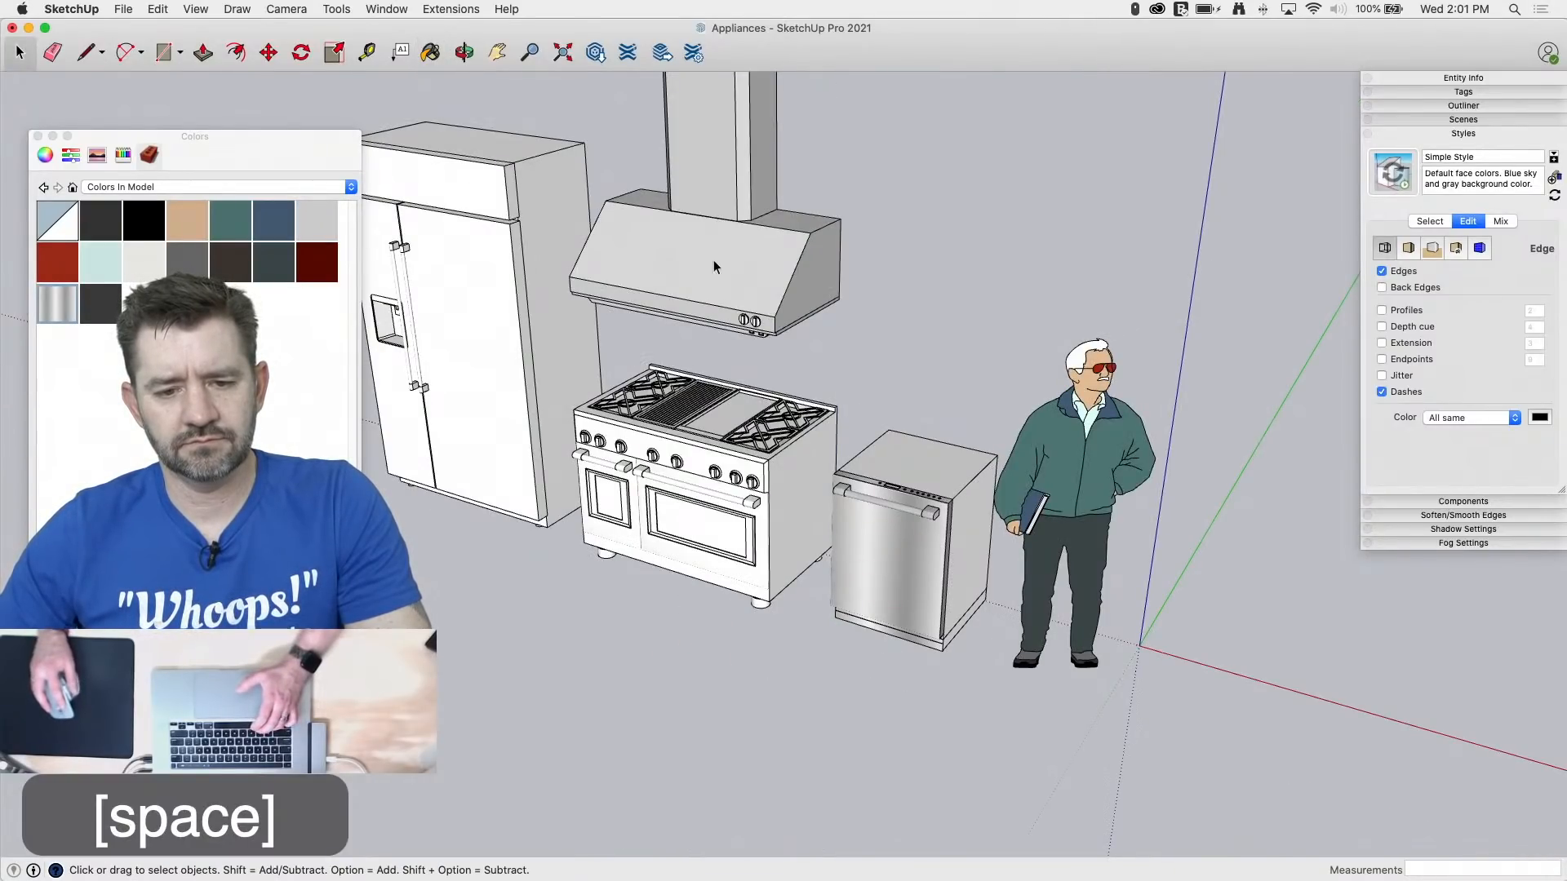
pyautogui.doubleClick(713, 261)
pyautogui.press('b')
pyautogui.click(716, 255)
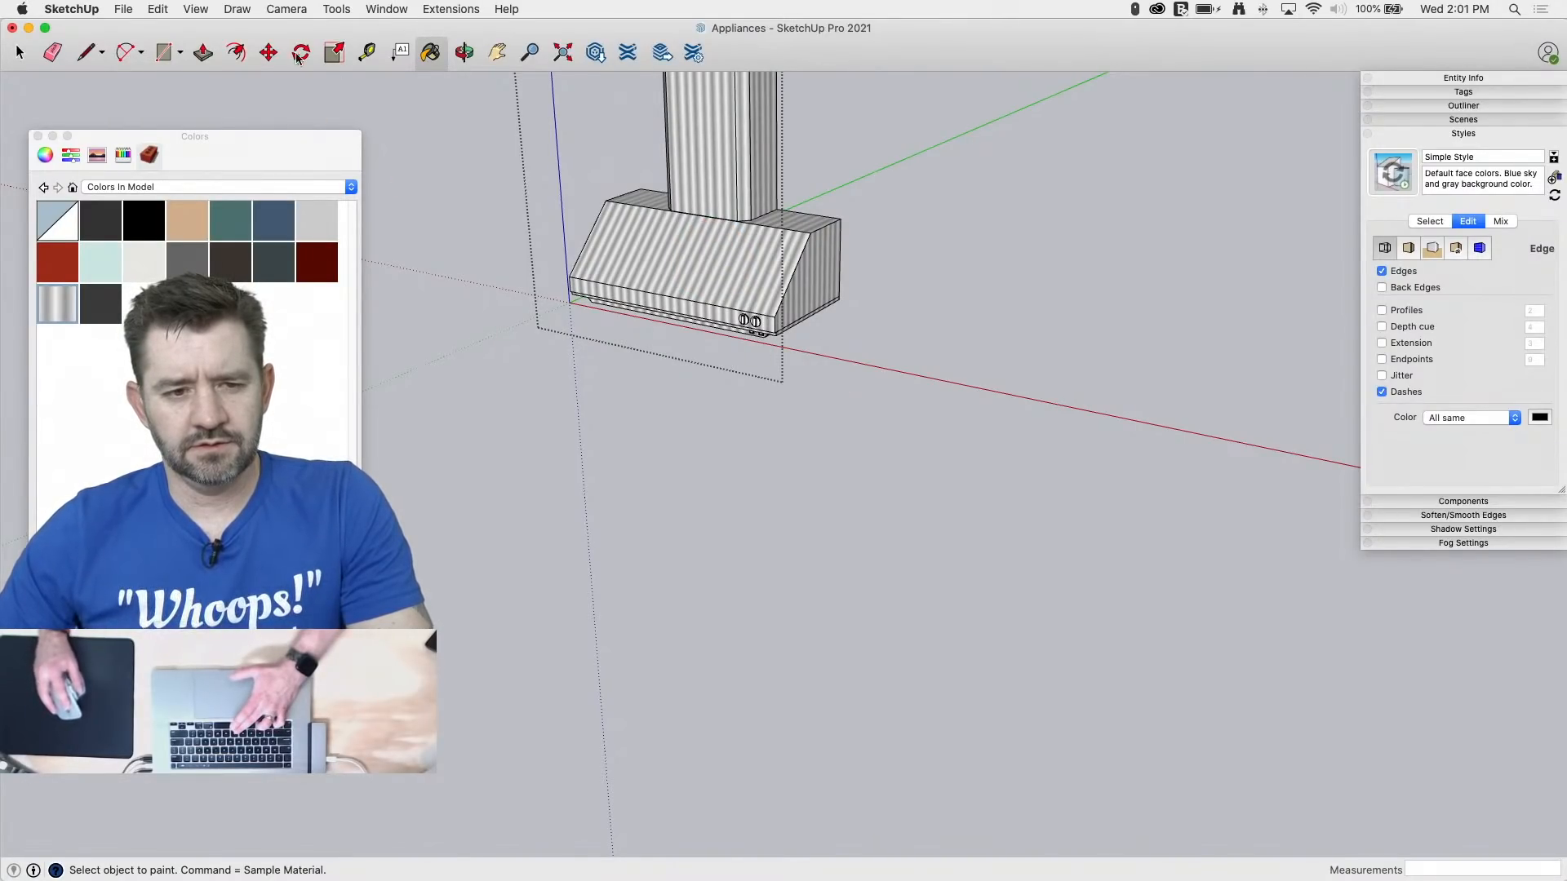
# Step: Turn off Hide Rest of Model for component editing, sample the dishwasher door's metal and apply it to the hood
pyautogui.click(195, 9)
pyautogui.click(269, 300)
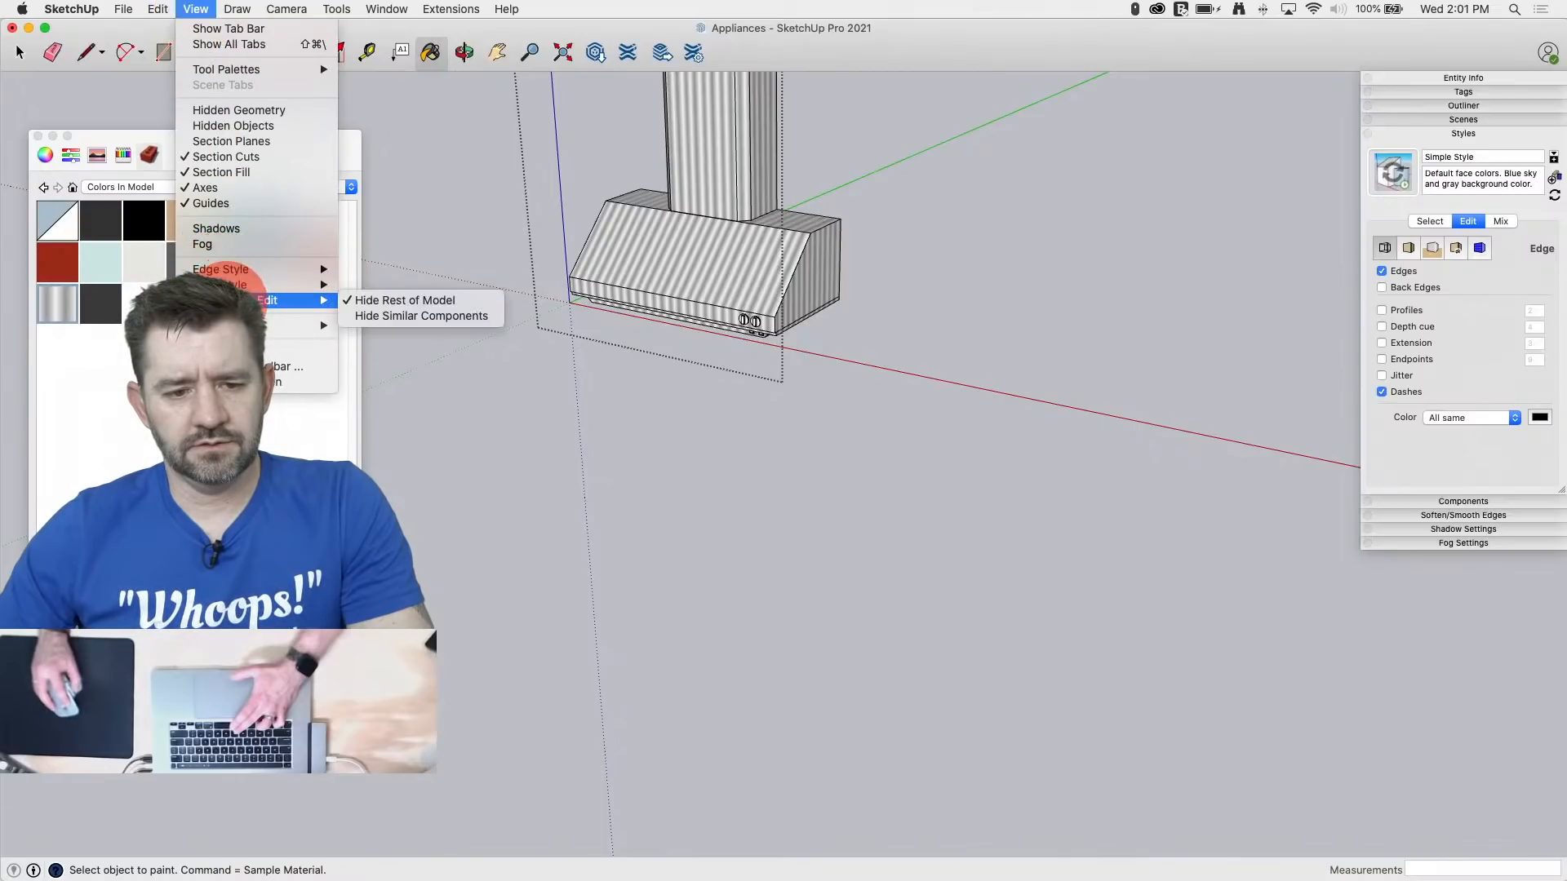
pyautogui.click(435, 301)
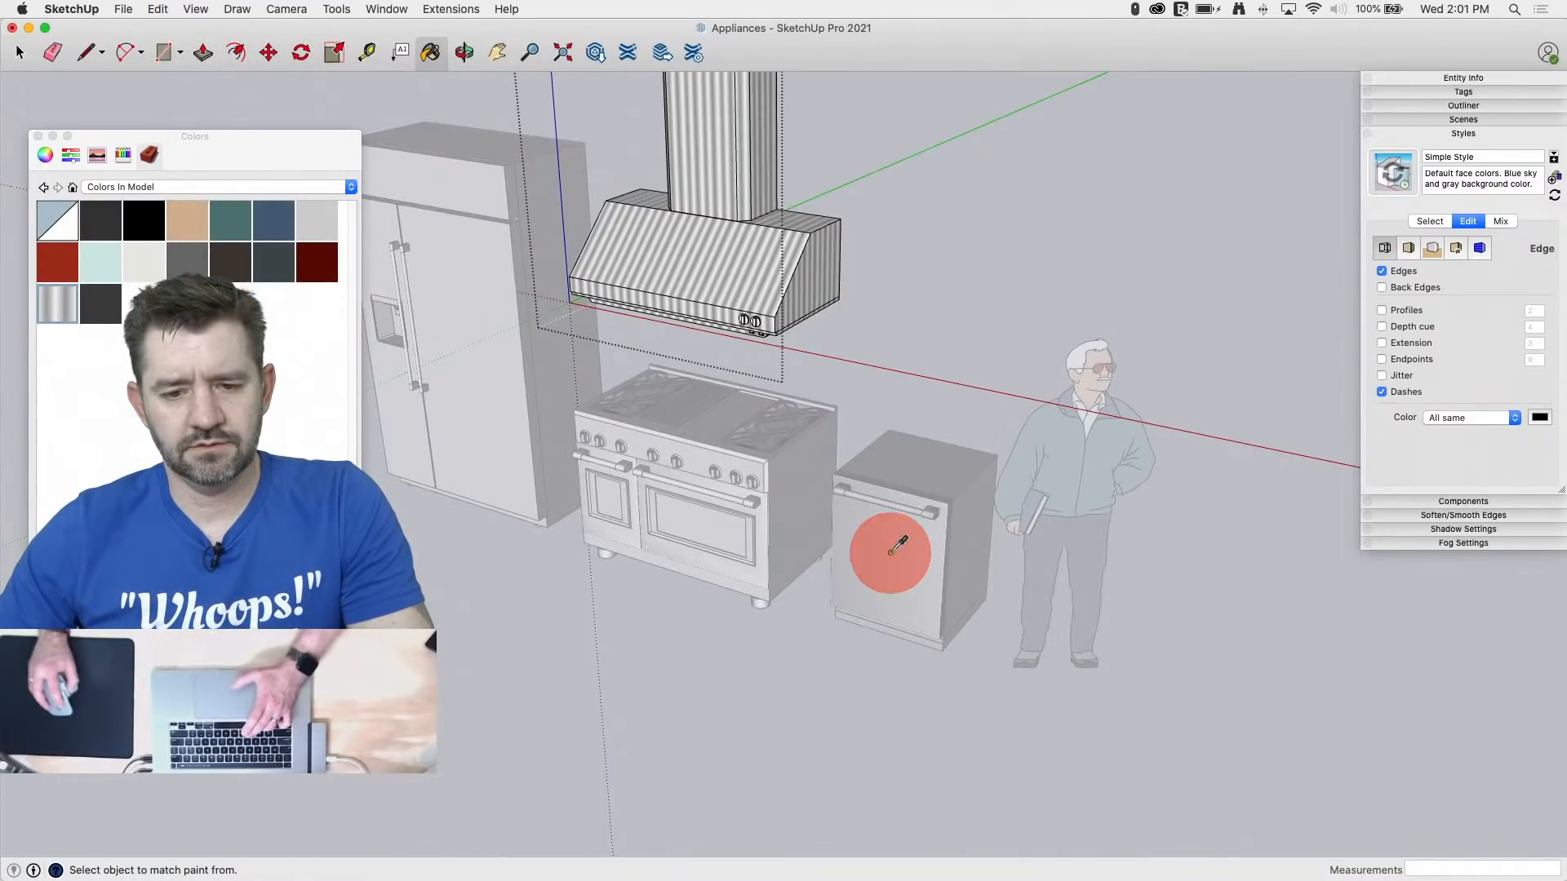
pyautogui.click(702, 253)
pyautogui.scroll(5, 702, 253)
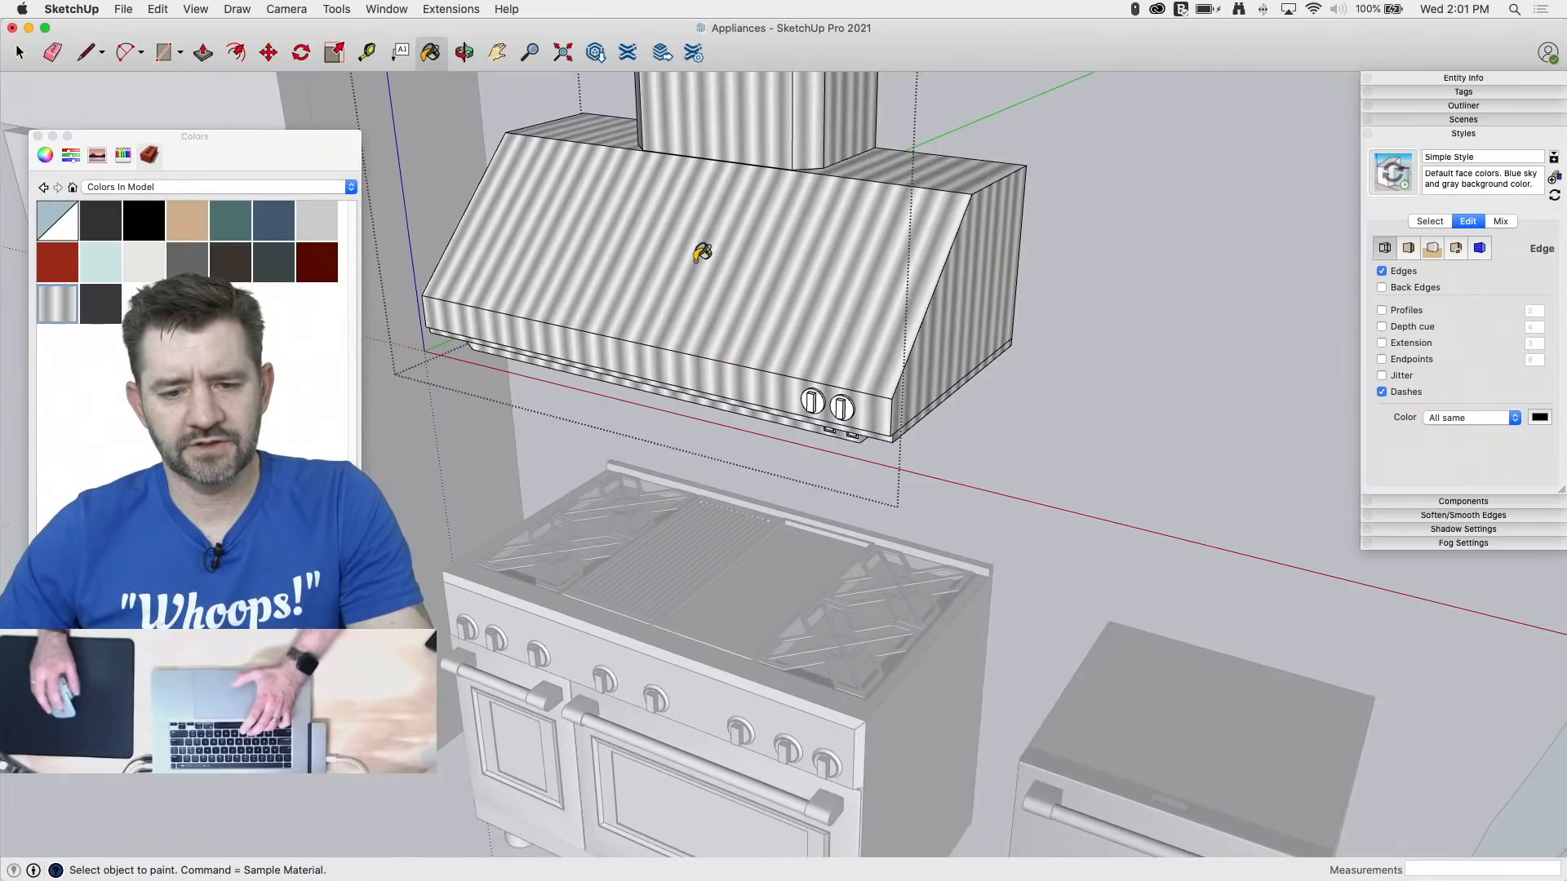
# Step: Paint all faces inside the hood's body group with the sampled metal texture and leave the group
pyautogui.press('space')
pyautogui.click(678, 274)
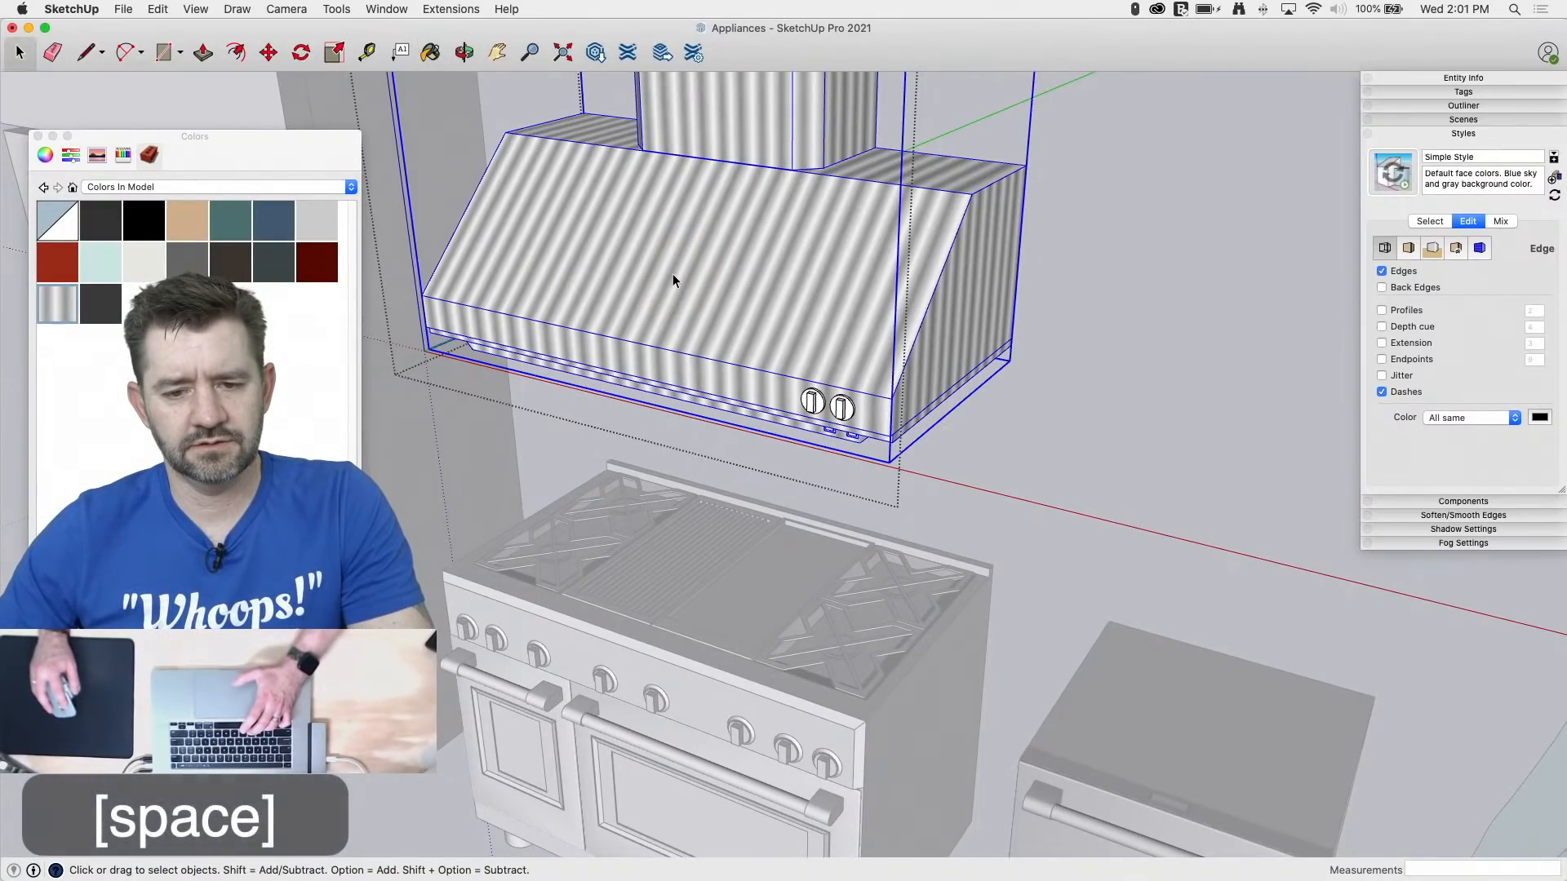
pyautogui.doubleClick(673, 274)
pyautogui.tripleClick(672, 274)
pyautogui.press('b')
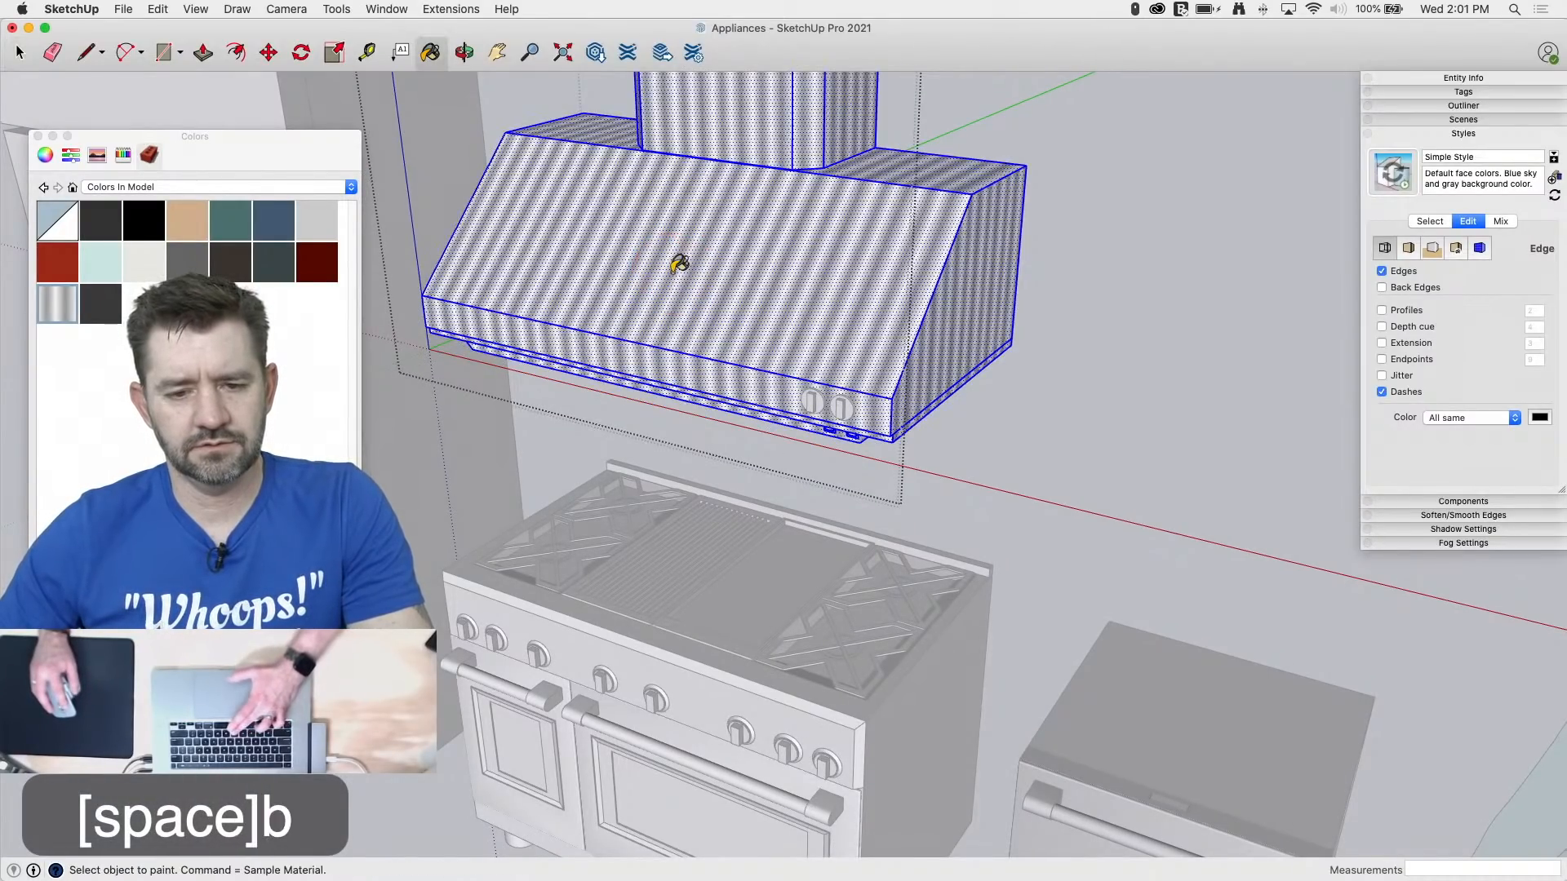
pyautogui.click(676, 268)
pyautogui.scroll(-1, 1101, 322)
pyautogui.scroll(-1, 1142, 441)
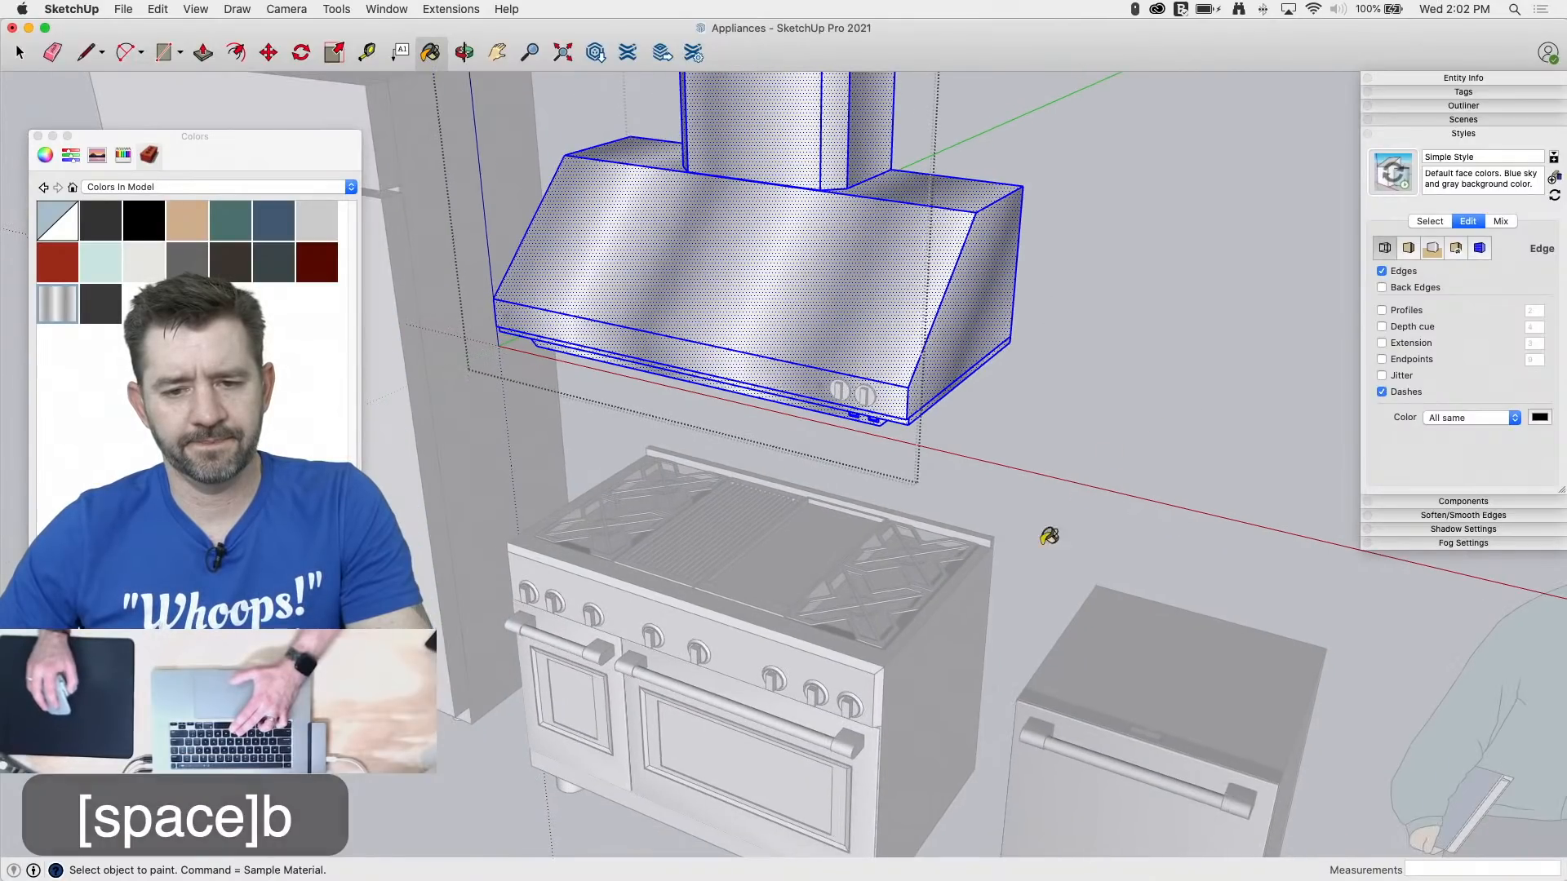
pyautogui.press('space')
pyautogui.click(994, 431)
# Step: Open the group holding the hood's two round knobs and paint the first knob with the metal texture
pyautogui.moveTo(995, 435); pyautogui.dragTo(897, 272, button='middle')
pyautogui.scroll(5, 897, 272)
pyautogui.scroll(4, 908, 310)
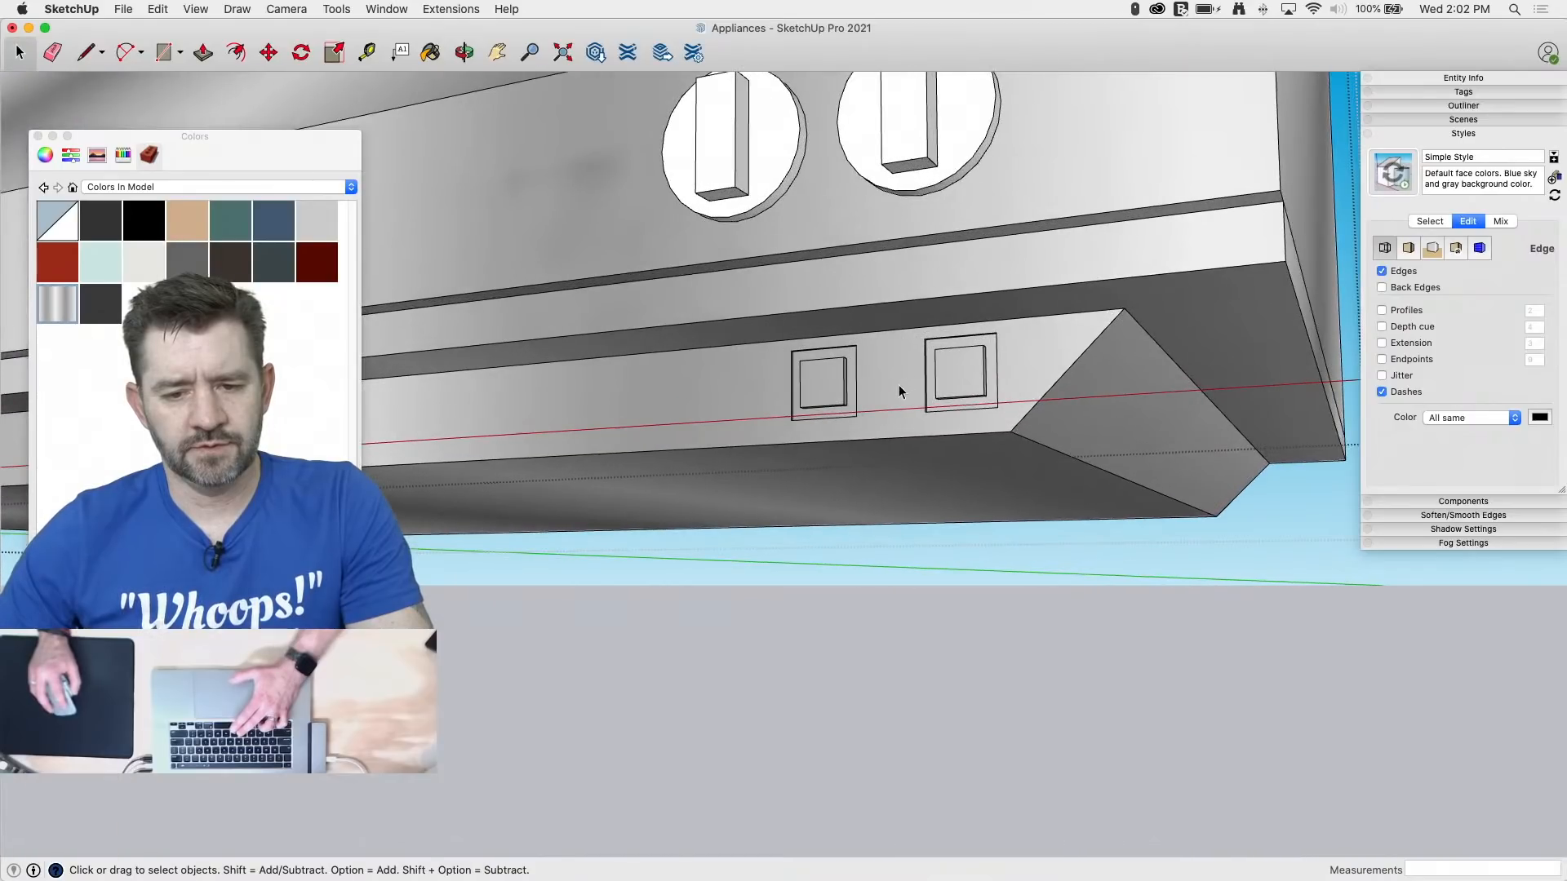
pyautogui.scroll(2, 792, 384)
pyautogui.scroll(-2, 801, 380)
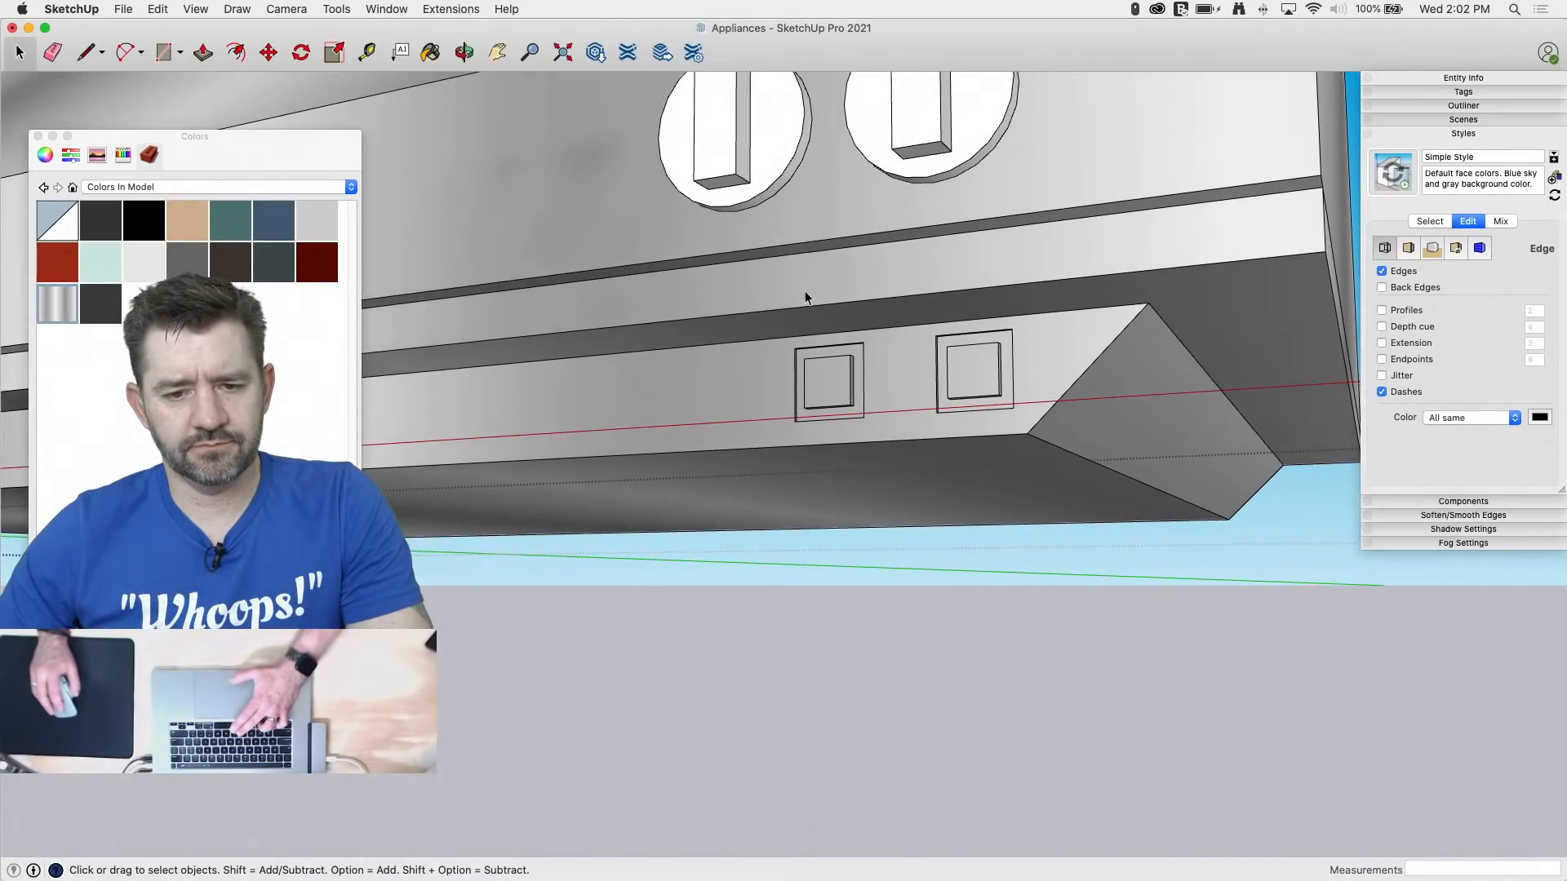
pyautogui.doubleClick(764, 171)
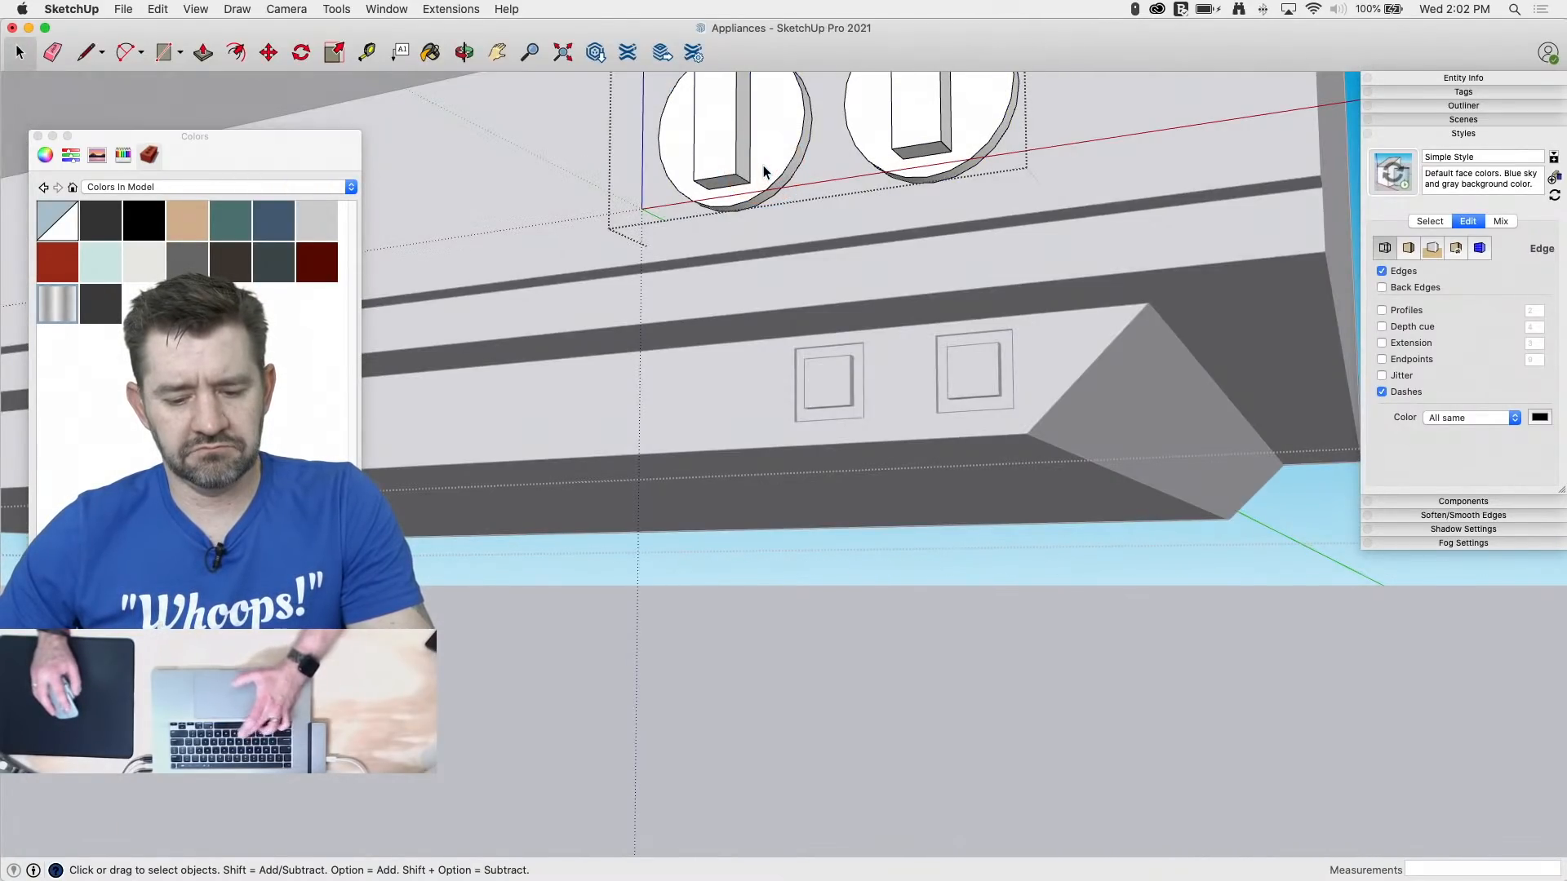
pyautogui.press('b')
pyautogui.click(732, 143)
pyautogui.click(737, 147)
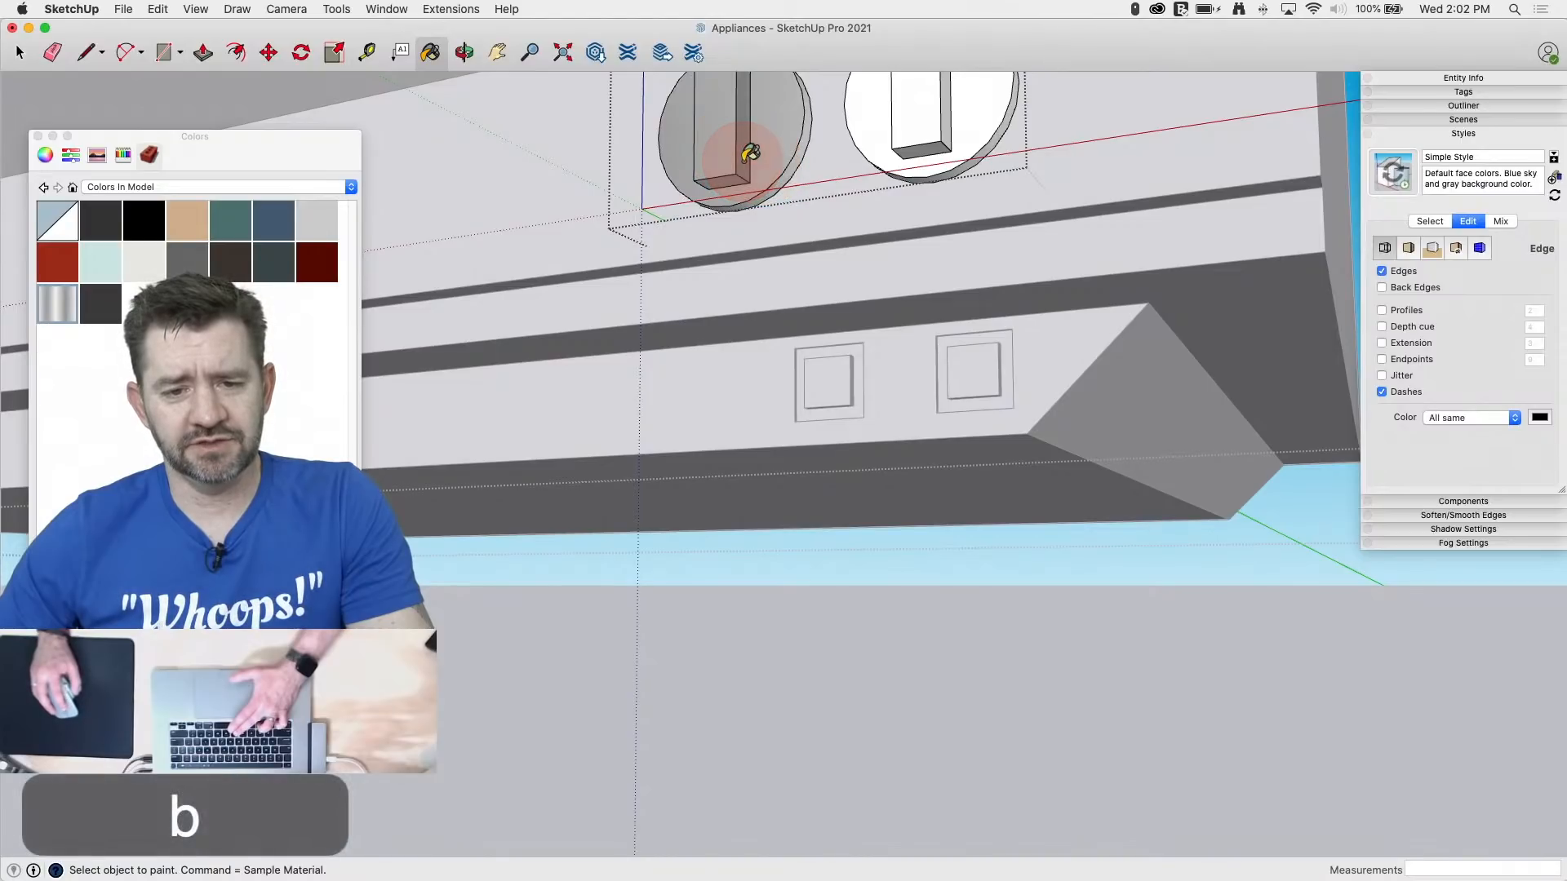
# Step: Select both round knobs on the hood, paint them with the metal texture and leave their group
pyautogui.moveTo(749, 155); pyautogui.dragTo(781, 327, button='middle')
pyautogui.scroll(-5, 775, 220)
pyautogui.press('space')
pyautogui.moveTo(648, 84); pyautogui.dragTo(987, 288)
pyautogui.press('b')
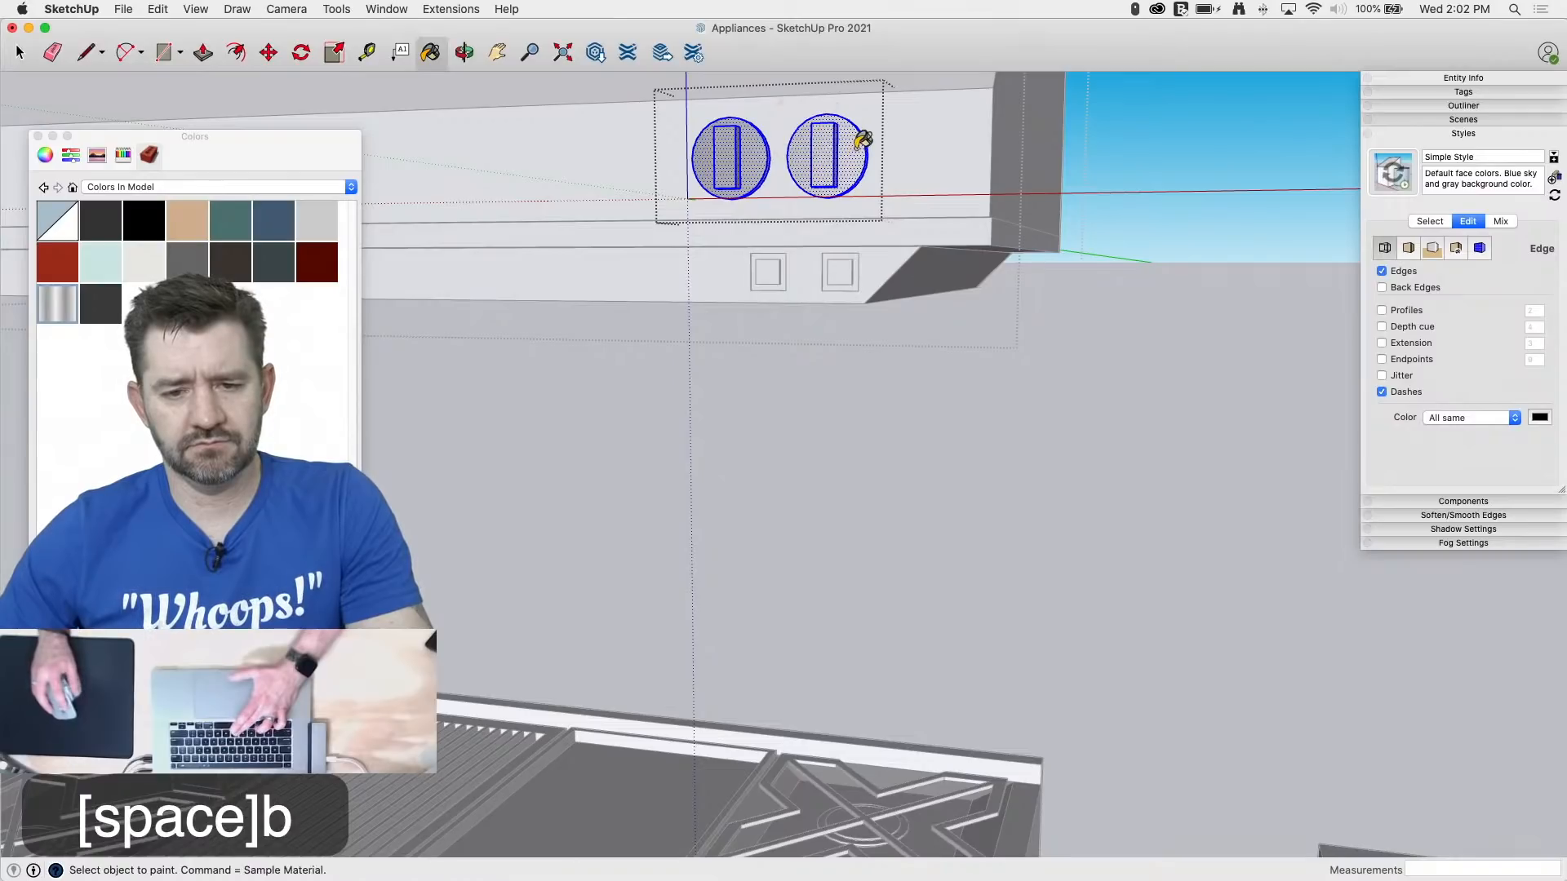
pyautogui.press('space')
pyautogui.click(998, 374)
pyautogui.scroll(-10, 998, 374)
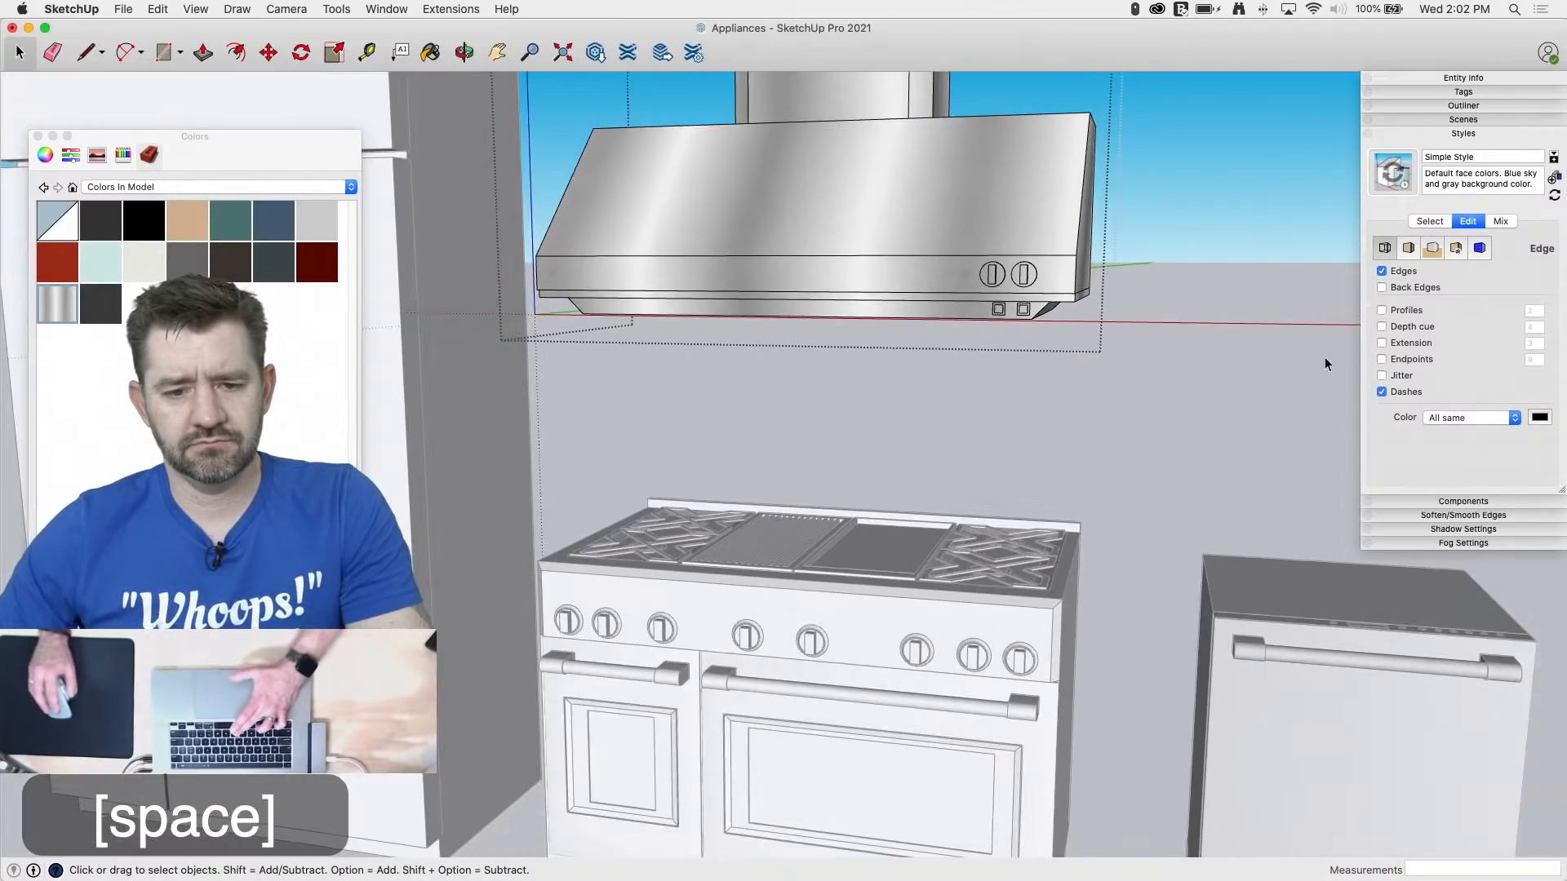
pyautogui.moveTo(1328, 359); pyautogui.dragTo(1017, 511, button='middle')
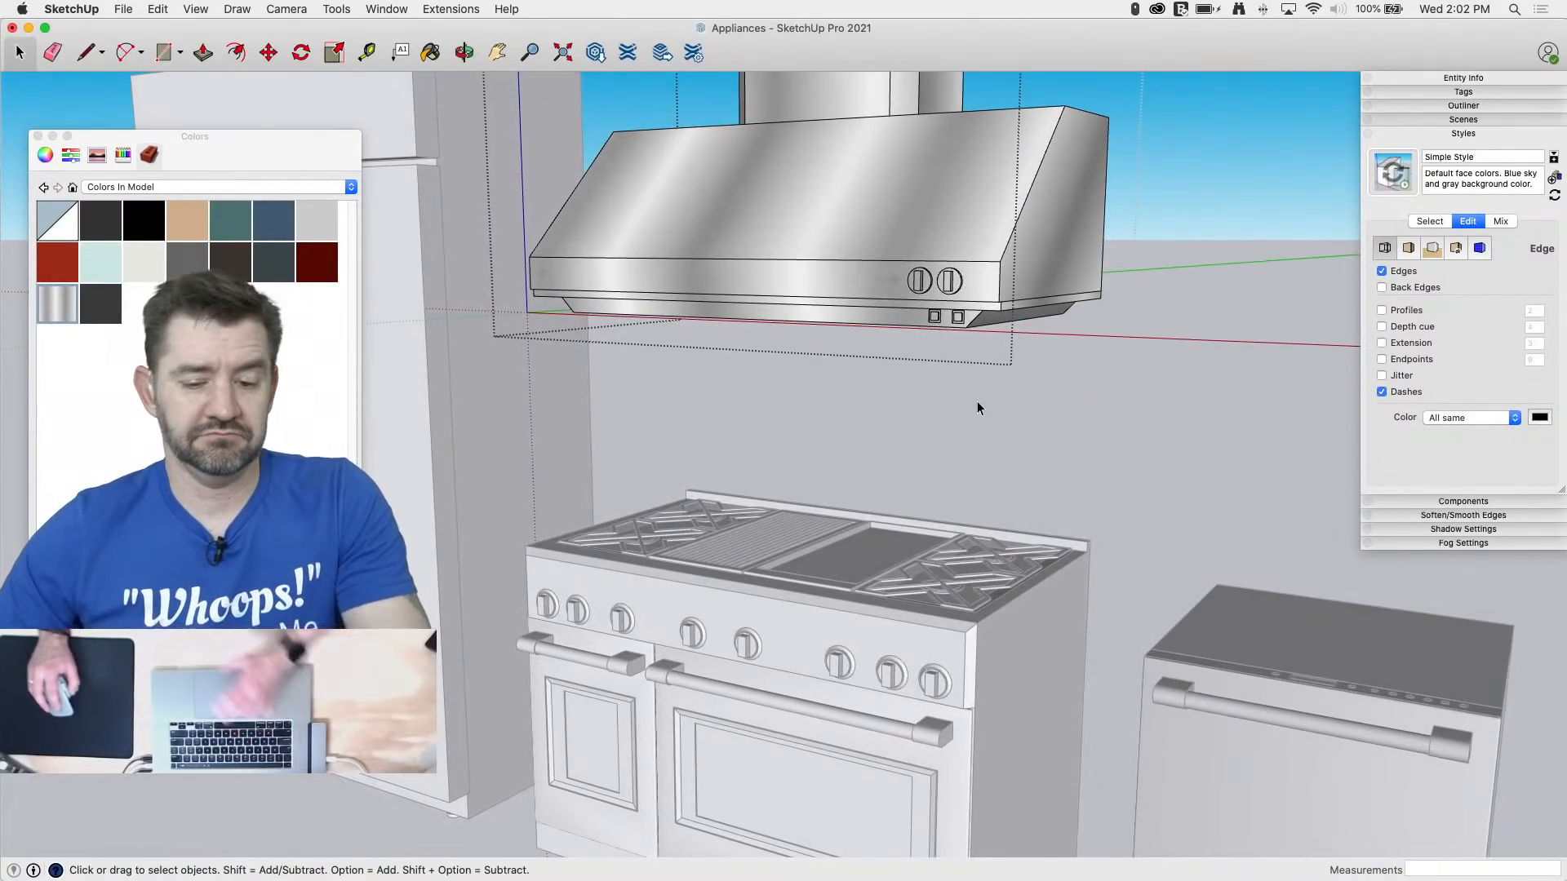
# Step: Paint both square switches on the hood's lower front strip with the Iron color
pyautogui.moveTo(2, 403)
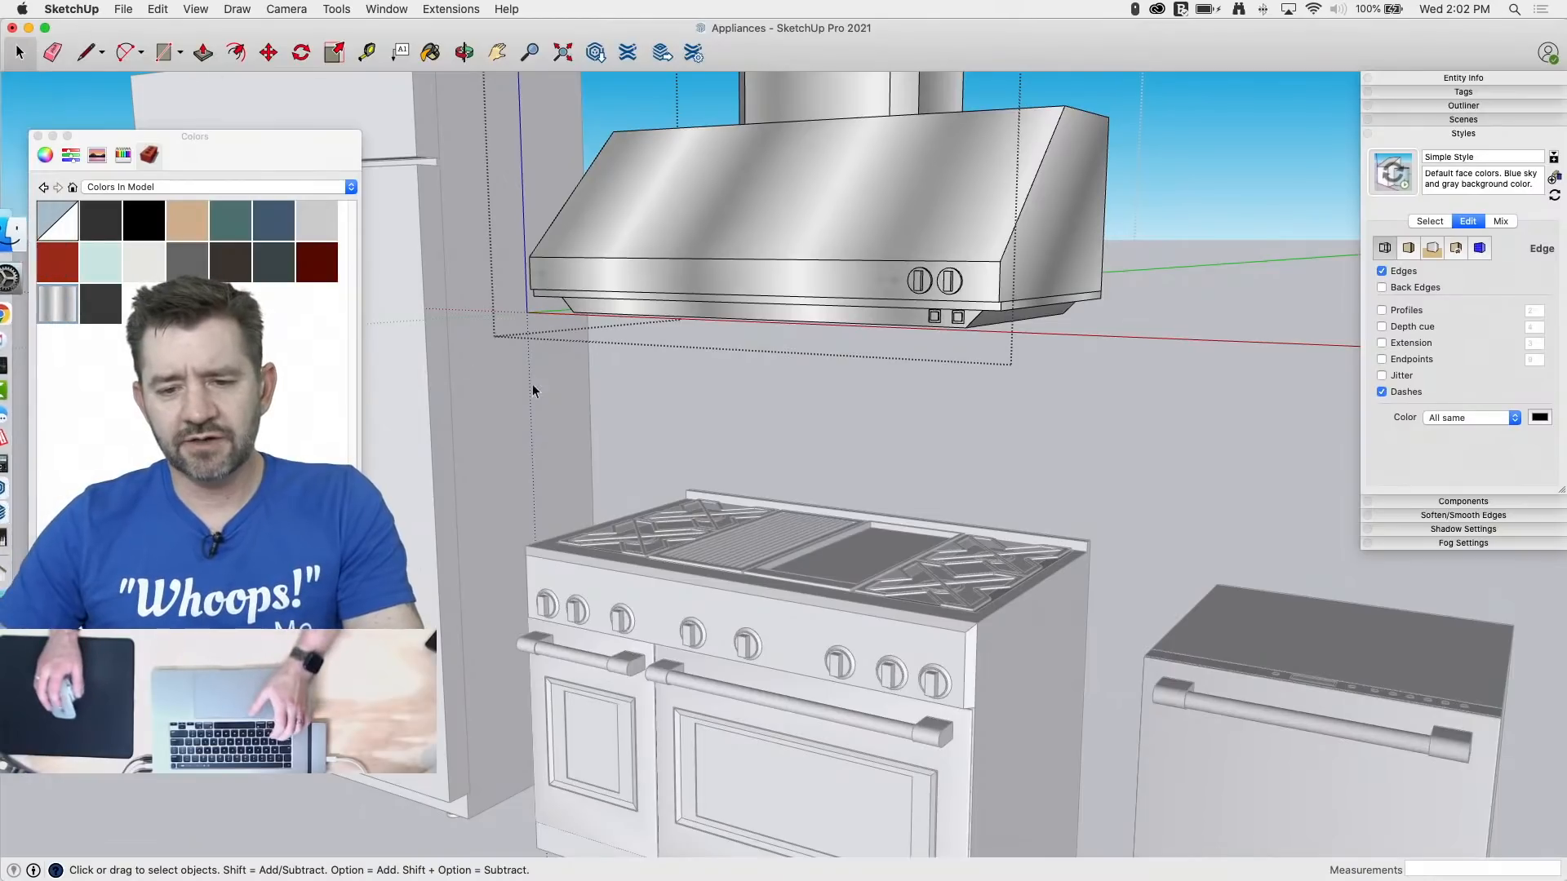
pyautogui.scroll(6, 922, 317)
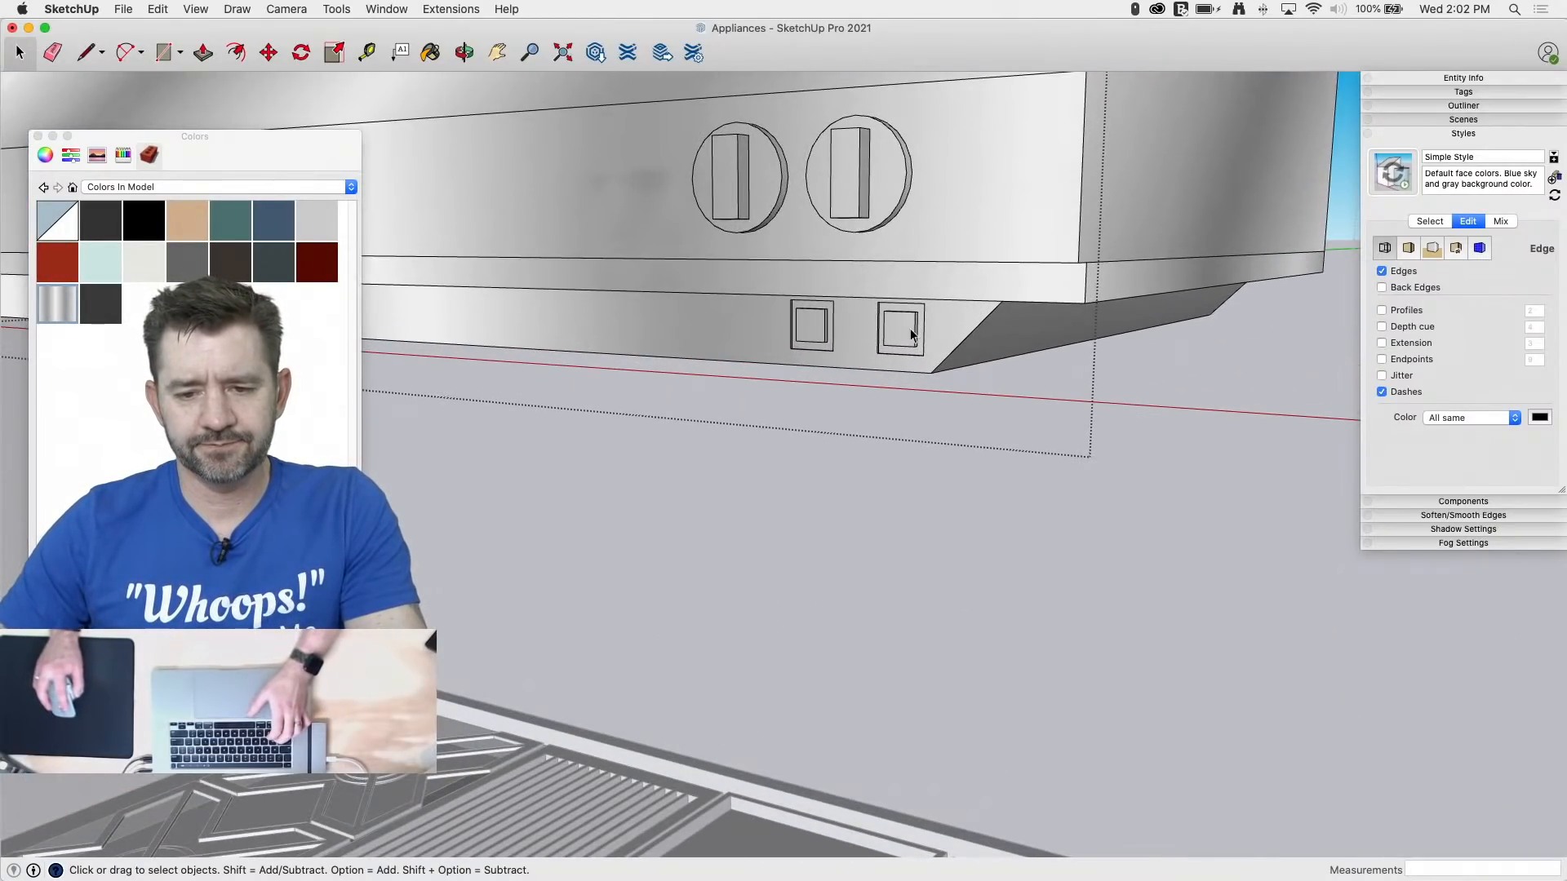
pyautogui.scroll(3, 898, 329)
pyautogui.moveTo(895, 330); pyautogui.dragTo(820, 241, button='middle')
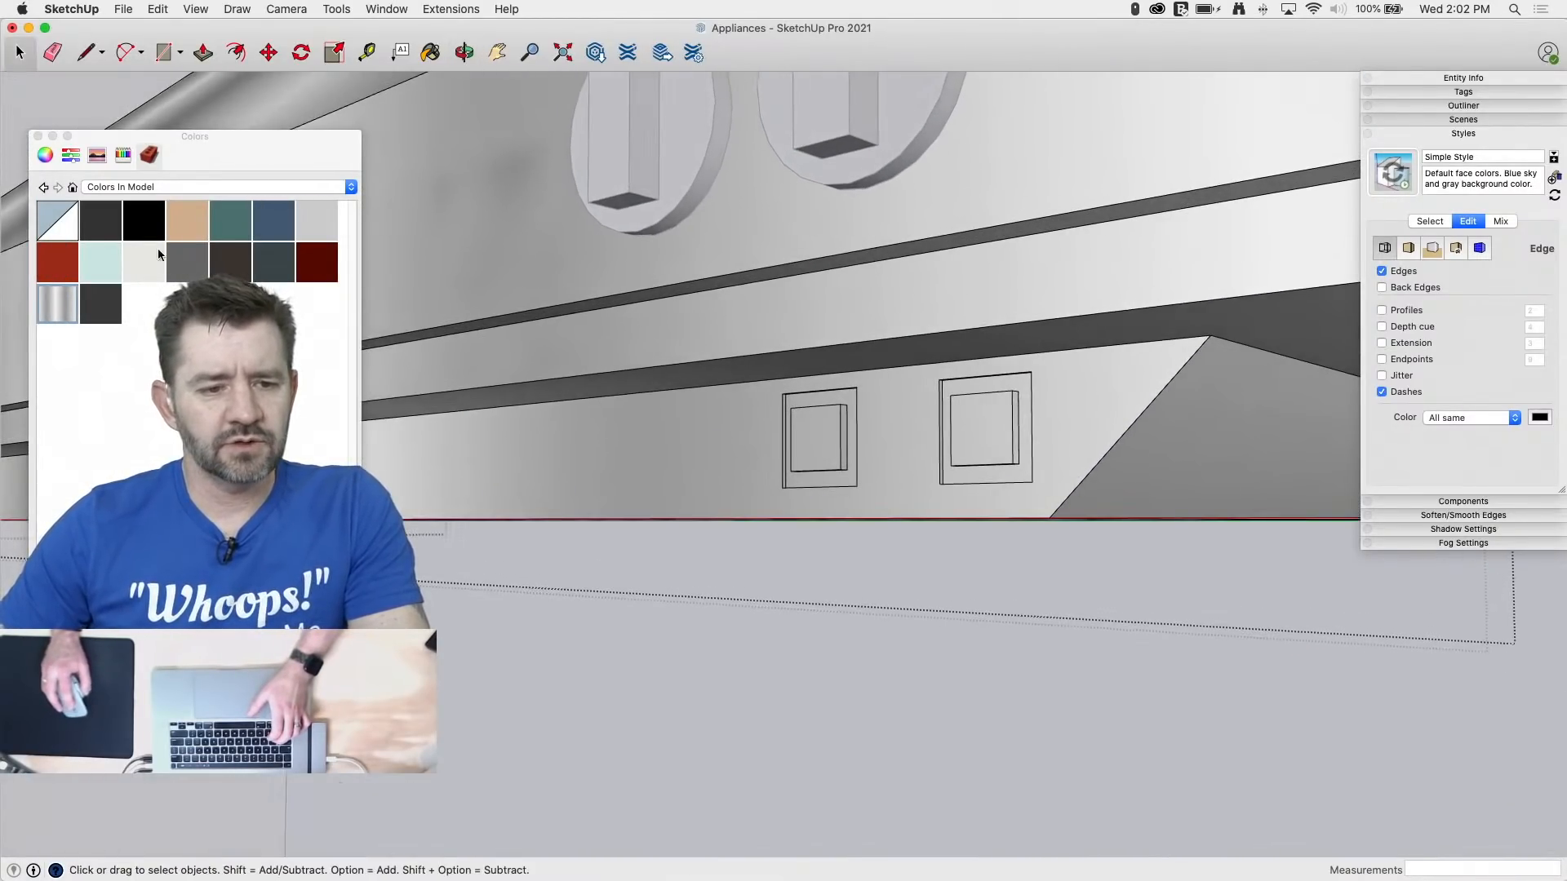
pyautogui.click(126, 154)
pyautogui.click(124, 249)
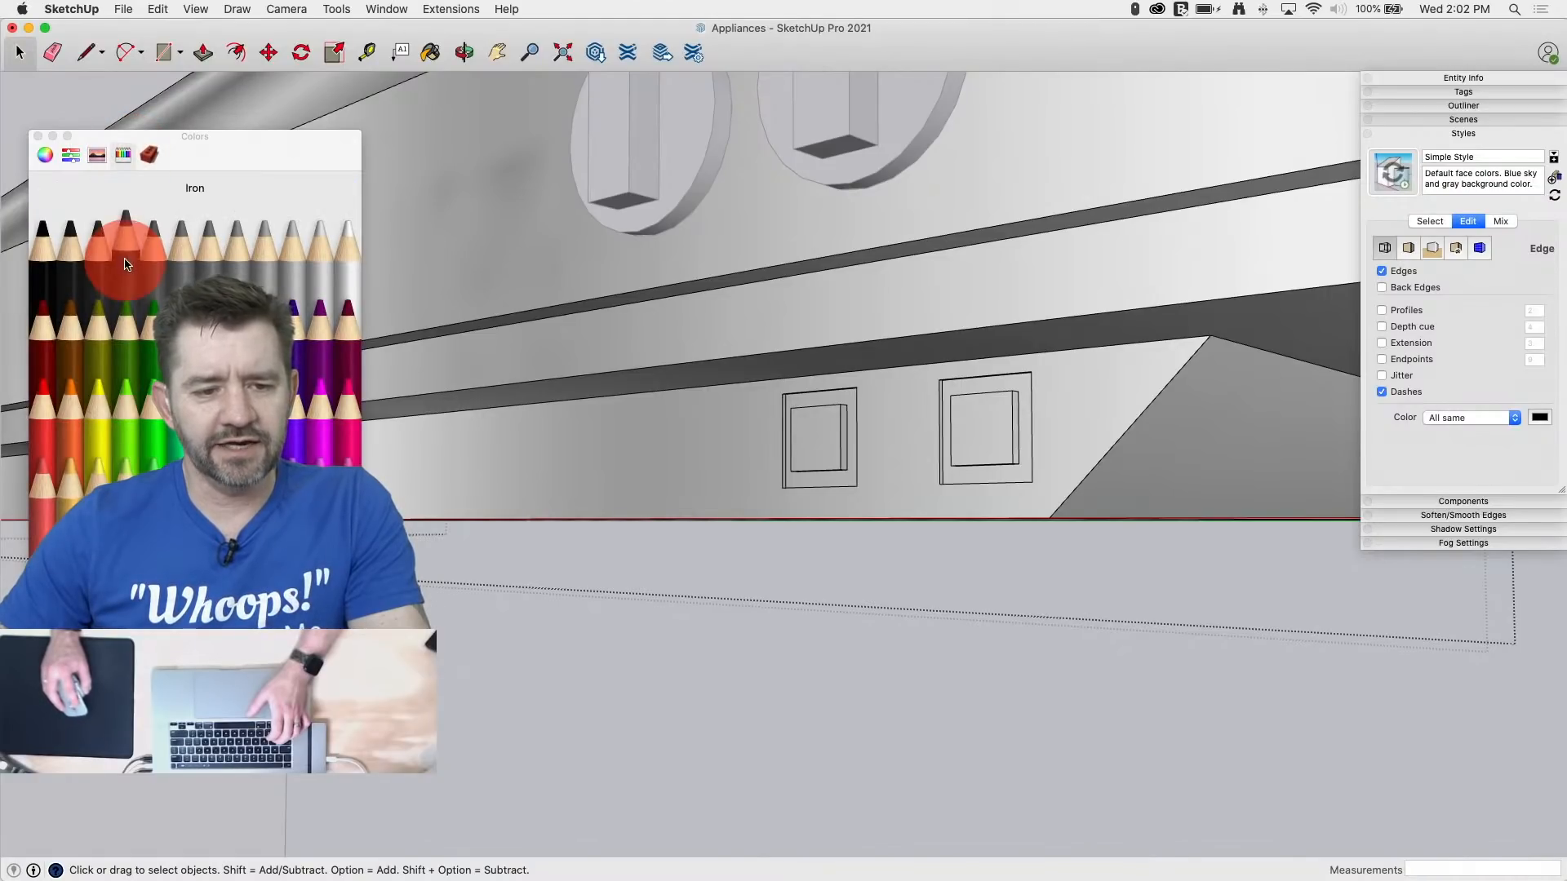
pyautogui.scroll(3, 1025, 443)
pyautogui.scroll(3, 718, 351)
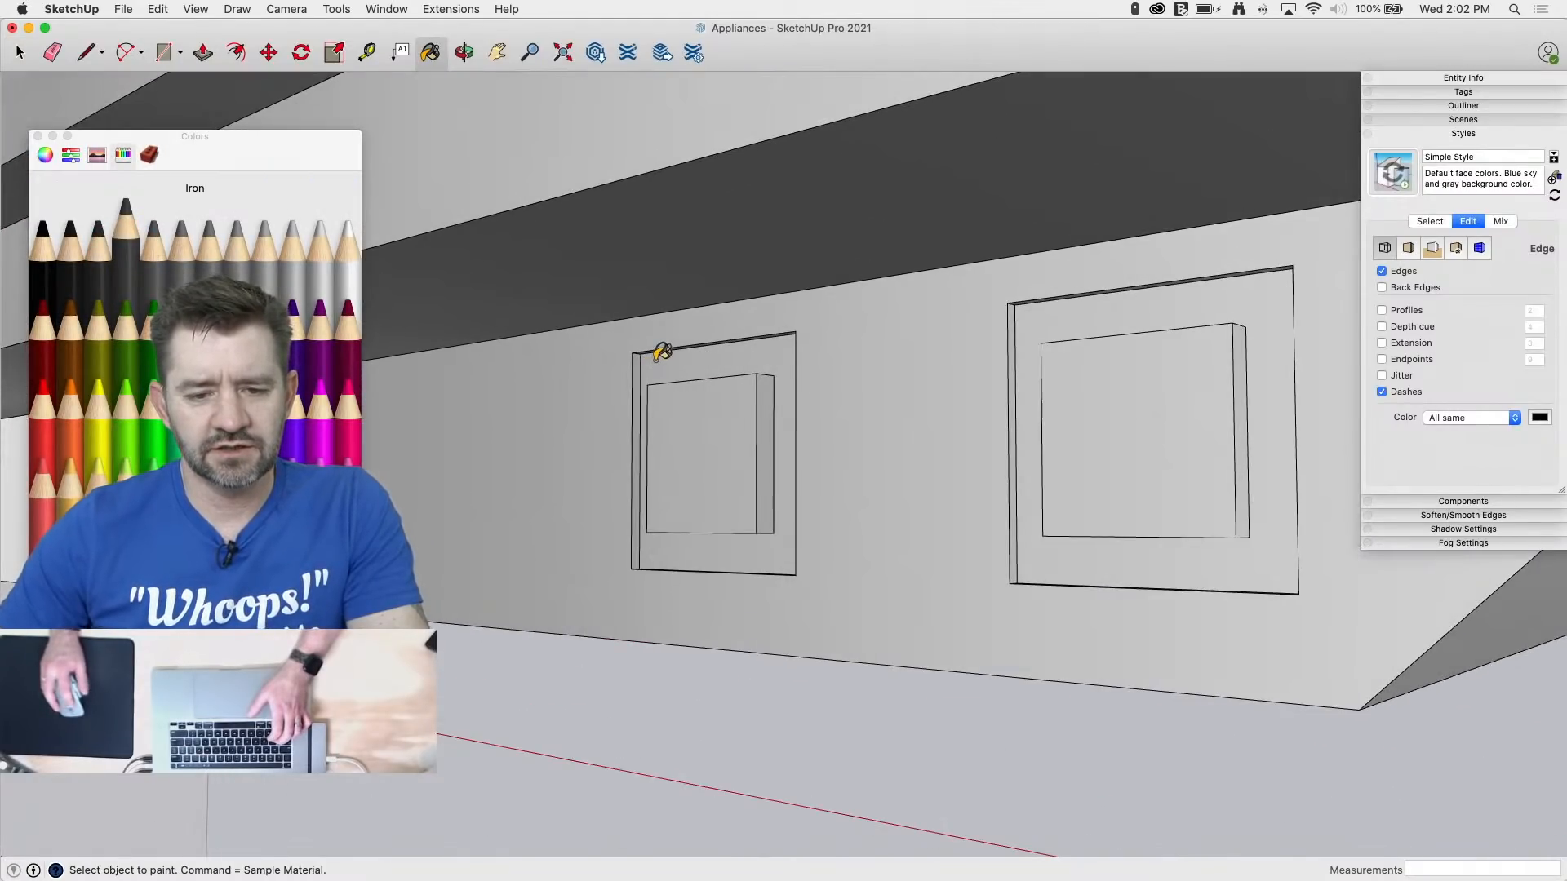
pyautogui.press('space')
pyautogui.moveTo(521, 171)
pyautogui.mouseDown()
pyautogui.moveTo(1414, 703)
pyautogui.moveTo(1371, 692)
pyautogui.mouseUp()
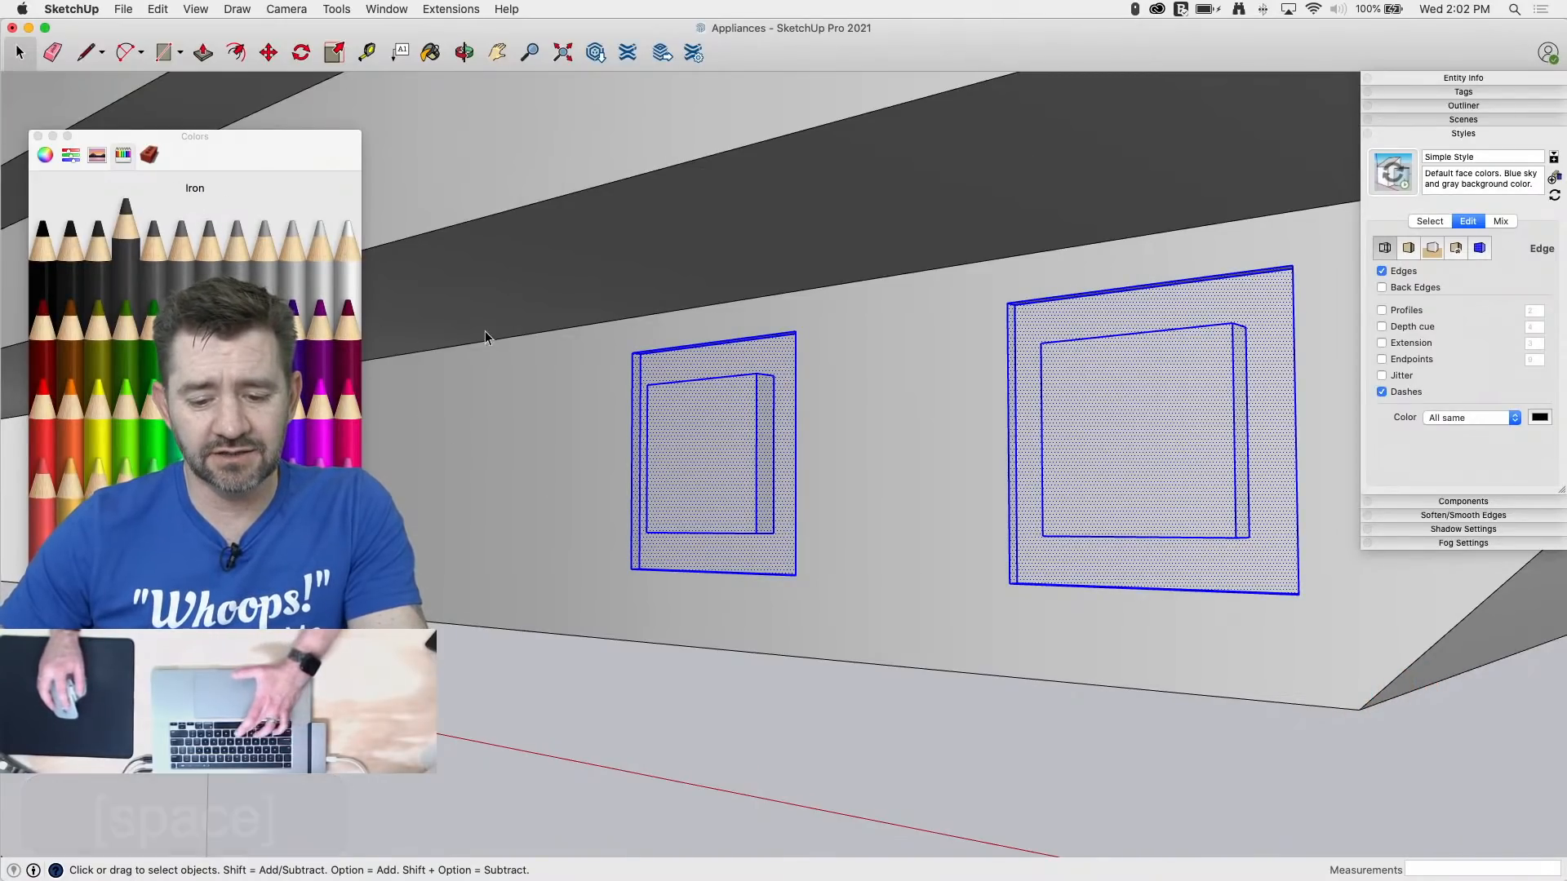
pyautogui.press('b')
pyautogui.click(703, 359)
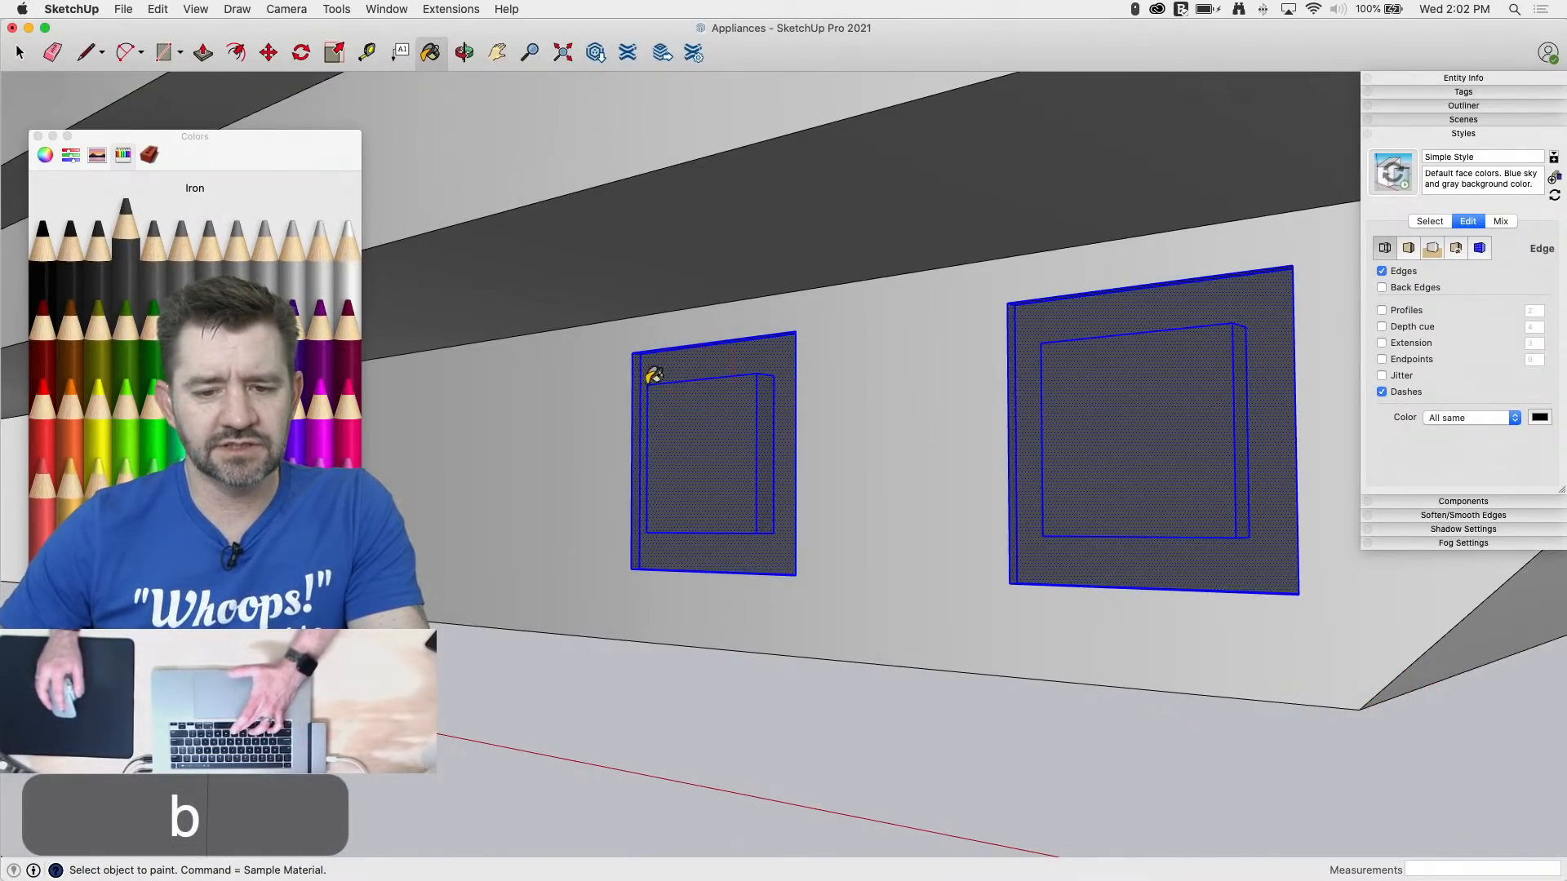
pyautogui.moveTo(654, 376)
pyautogui.mouseDown(button='middle')
pyautogui.moveTo(600, 421)
pyautogui.moveTo(560, 343)
pyautogui.moveTo(598, 419)
pyautogui.moveTo(587, 393)
pyautogui.mouseUp(button='middle')
pyautogui.press('space')
pyautogui.click(713, 669)
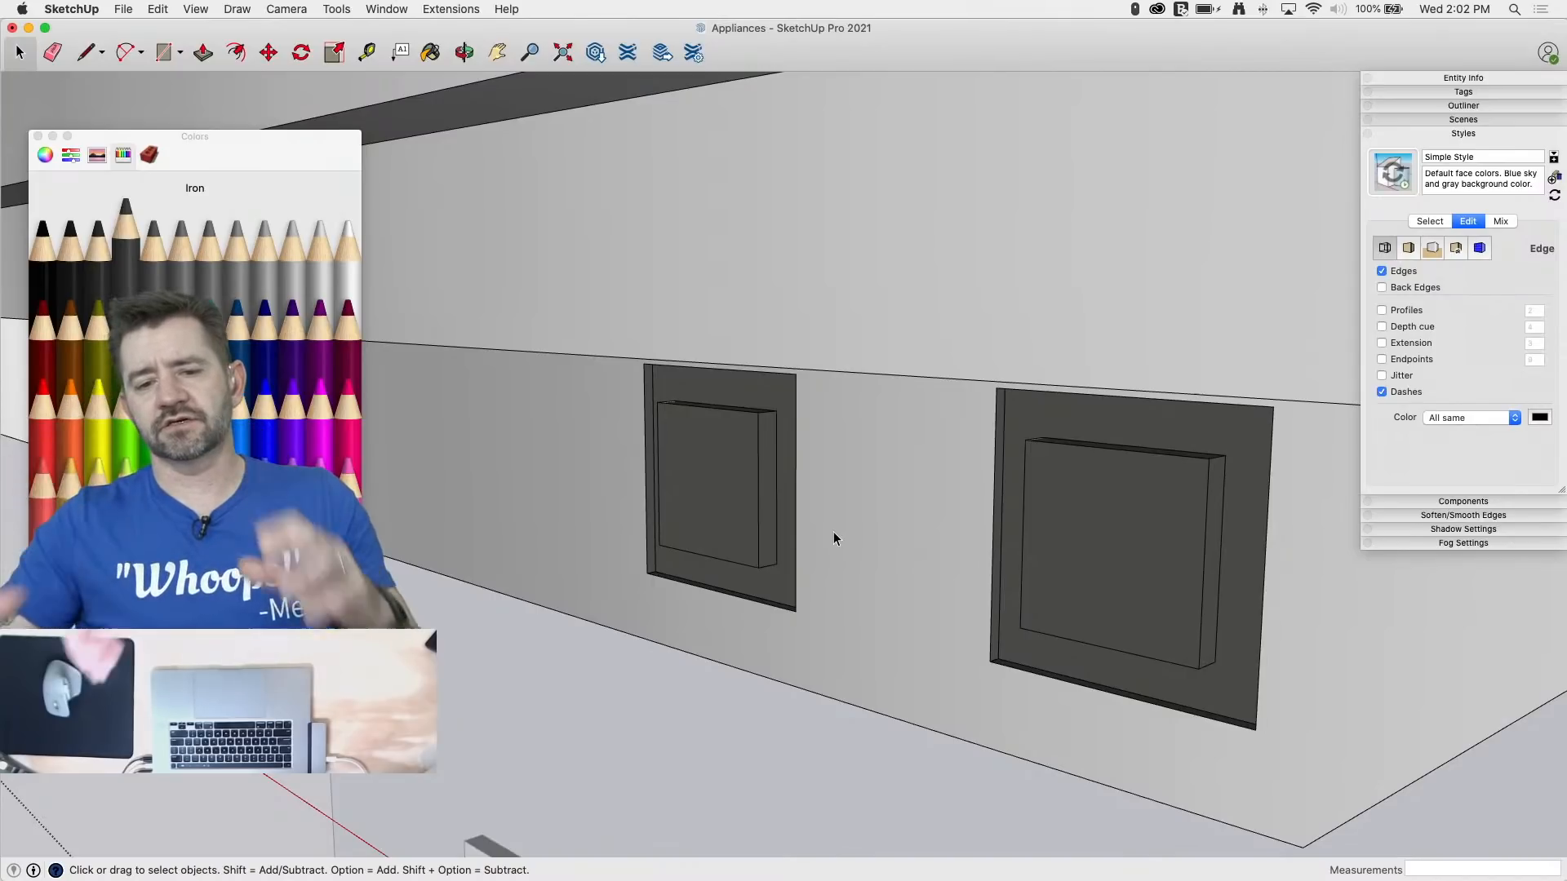
# Step: Select both square switches on the hood and repaint them with the Licorice color
pyautogui.scroll(-3, 815, 430)
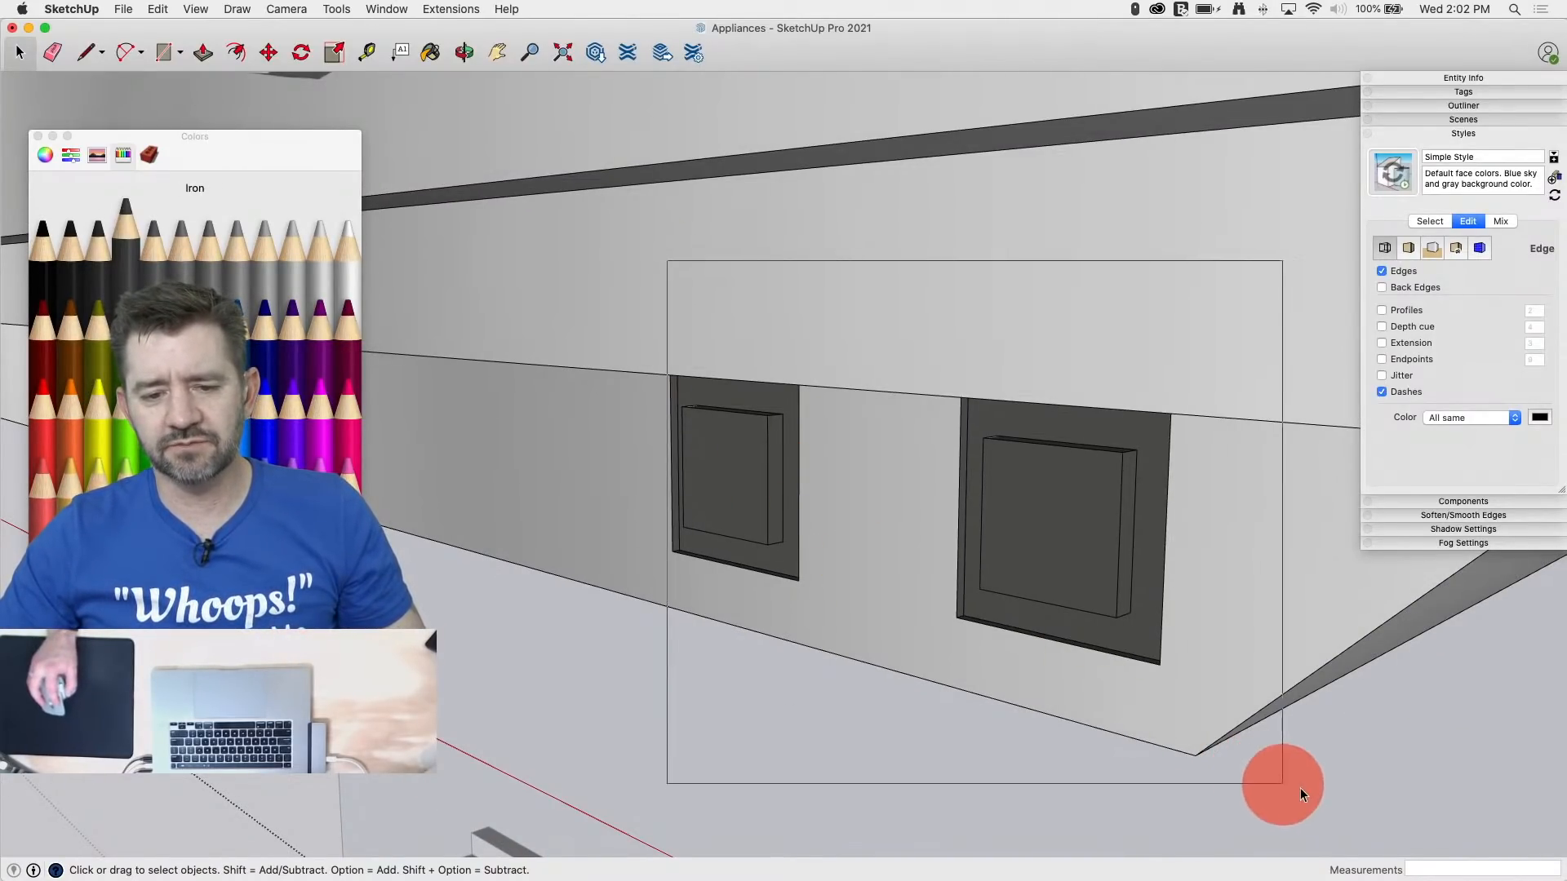
pyautogui.moveTo(1300, 786); pyautogui.dragTo(1300, 787)
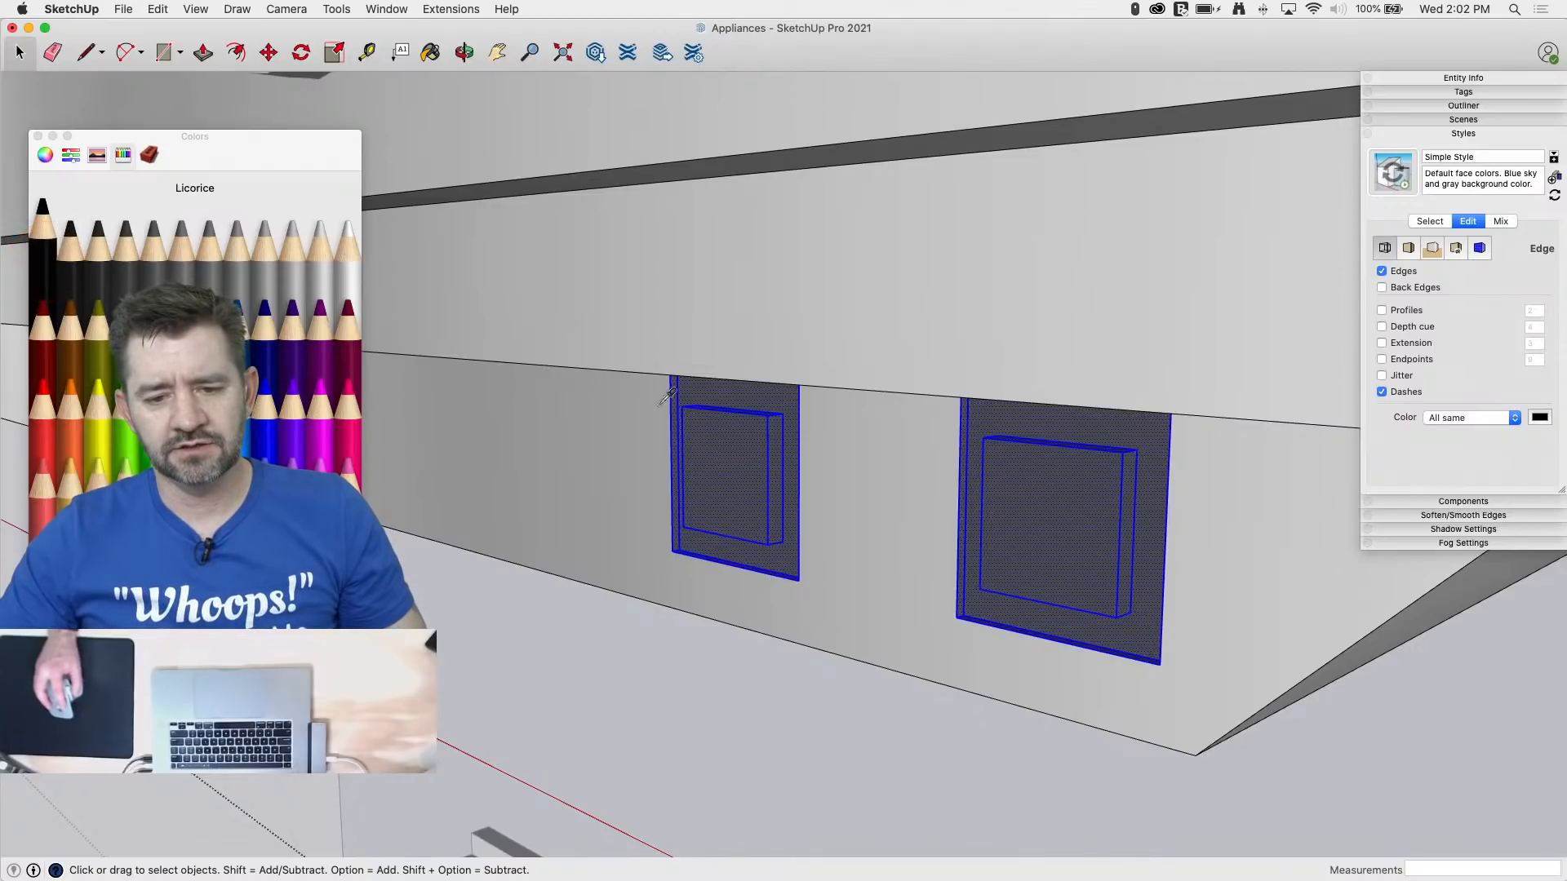
pyautogui.click(726, 417)
pyautogui.press('space')
pyautogui.click(731, 674)
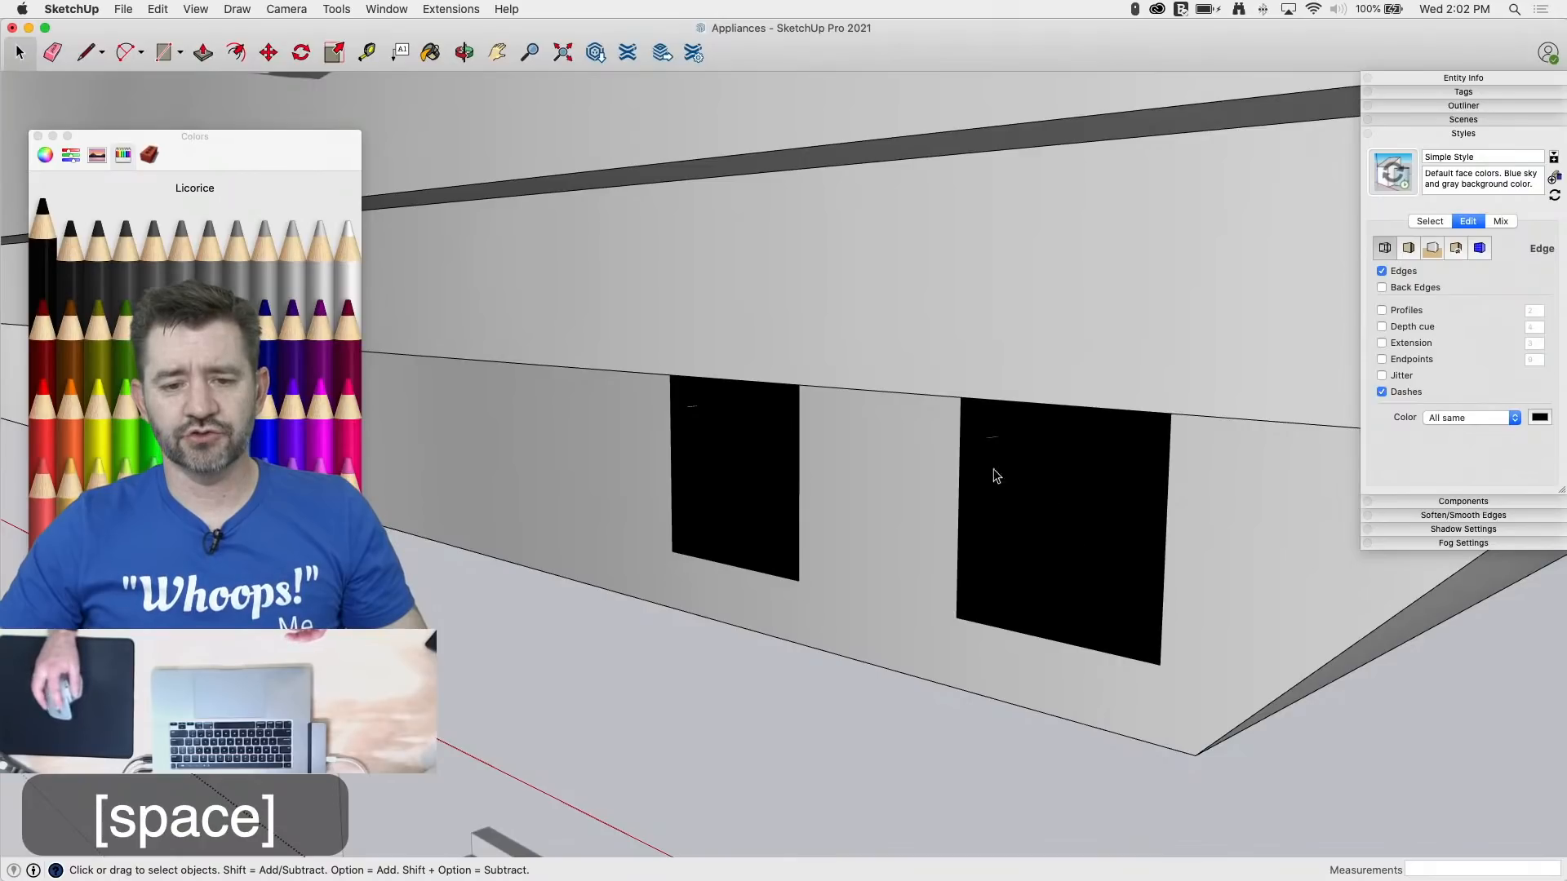
# Step: Repaint both square hood switches with Iron and finally with Tungsten, and leave the hood component
pyautogui.moveTo(549, 305); pyautogui.dragTo(1256, 746)
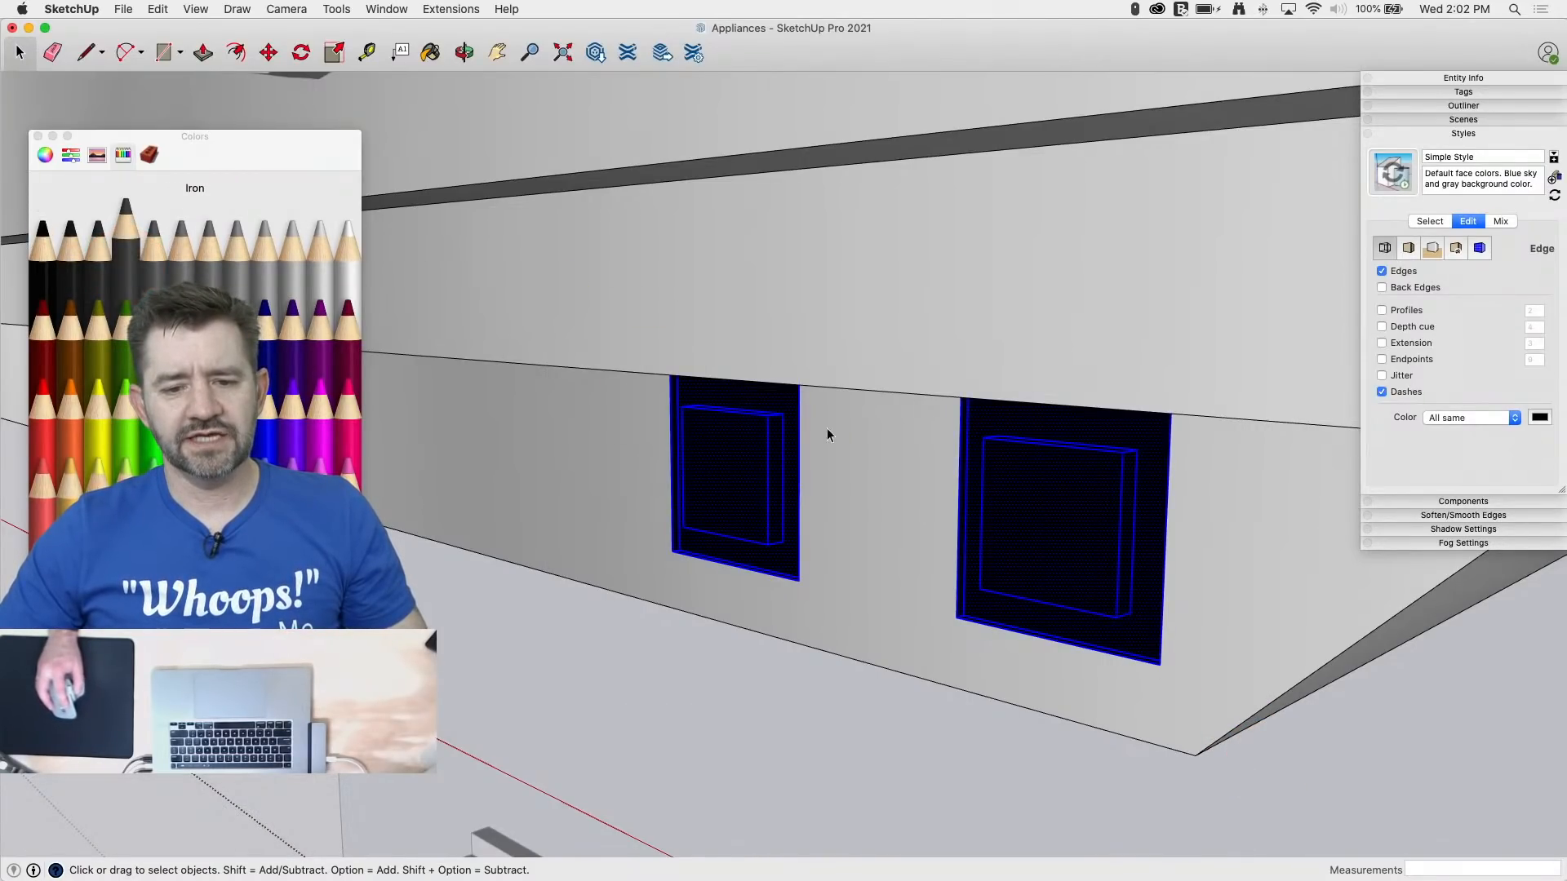
pyautogui.press('b')
pyautogui.click(731, 441)
pyautogui.press('space')
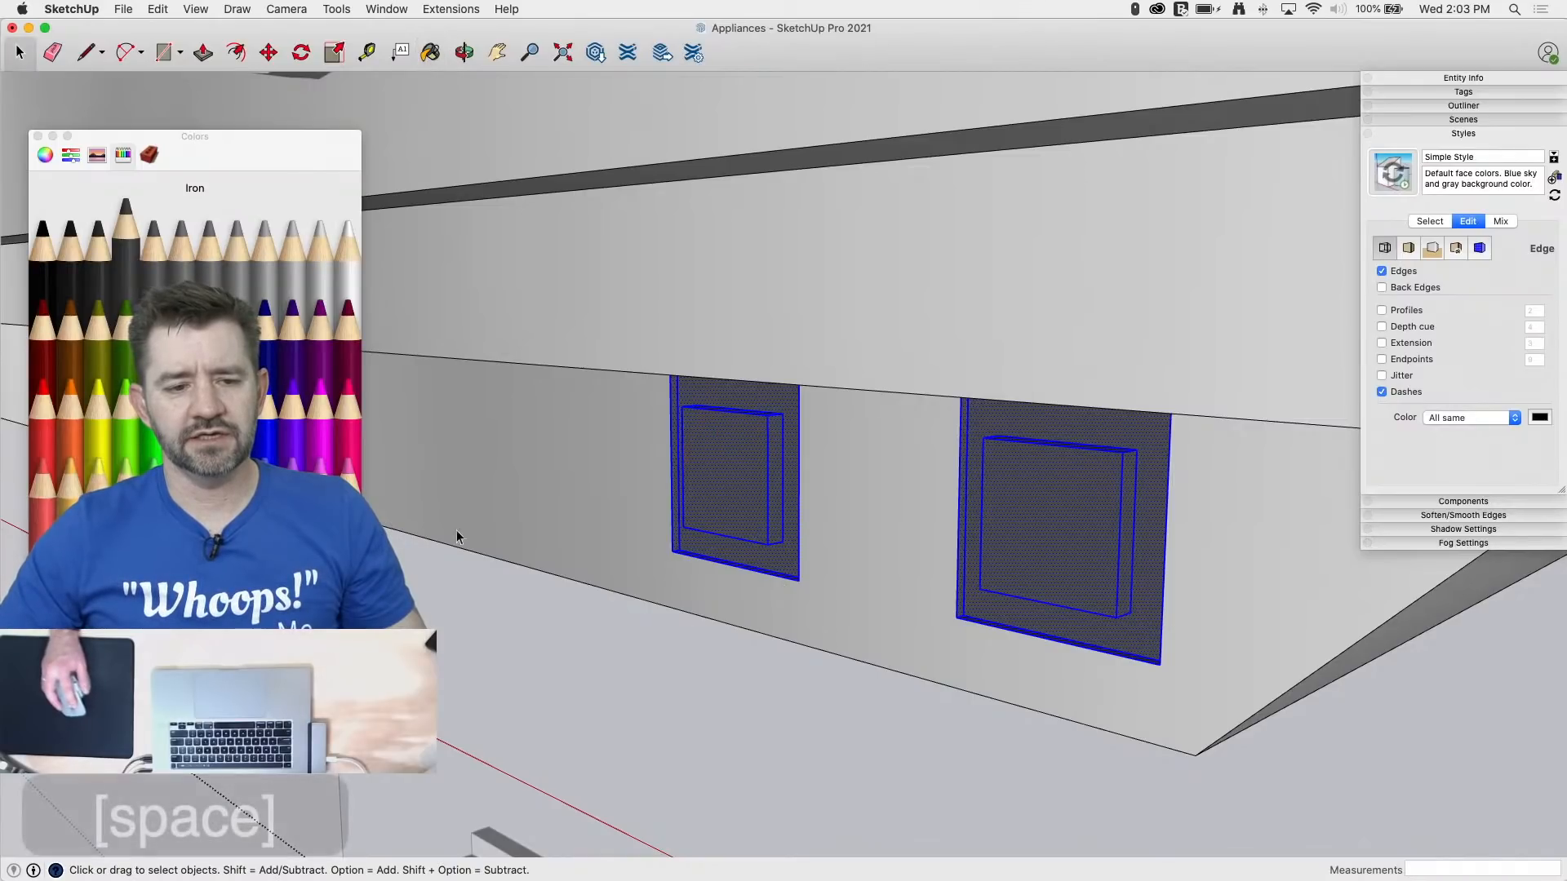
pyautogui.click(98, 263)
pyautogui.click(733, 414)
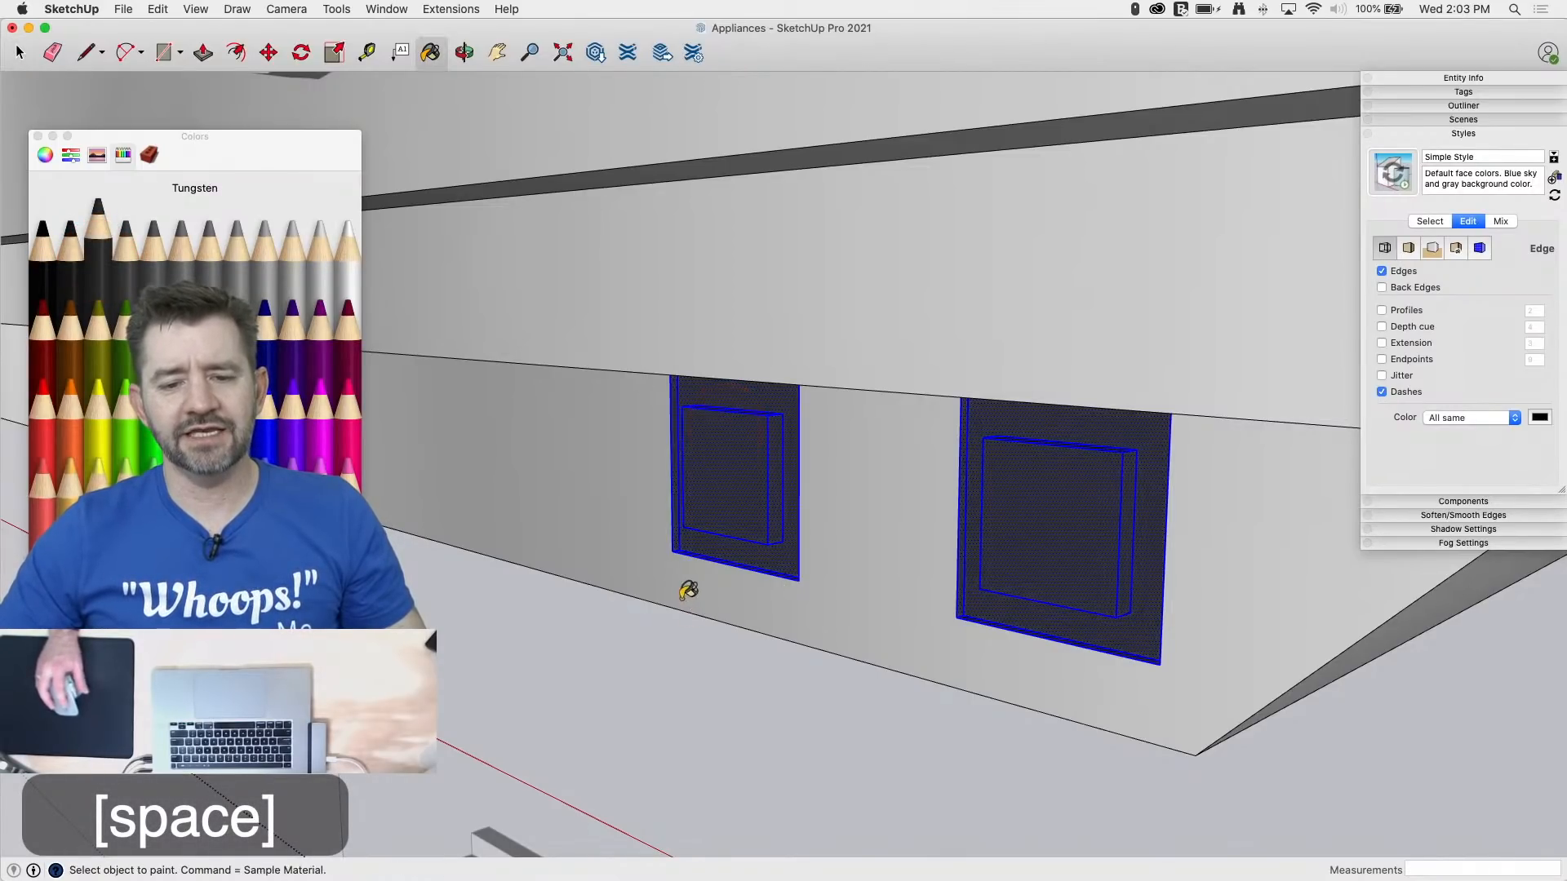
pyautogui.moveTo(887, 554)
pyautogui.mouseDown(button='middle')
pyautogui.moveTo(766, 378)
pyautogui.moveTo(840, 413)
pyautogui.mouseUp(button='middle')
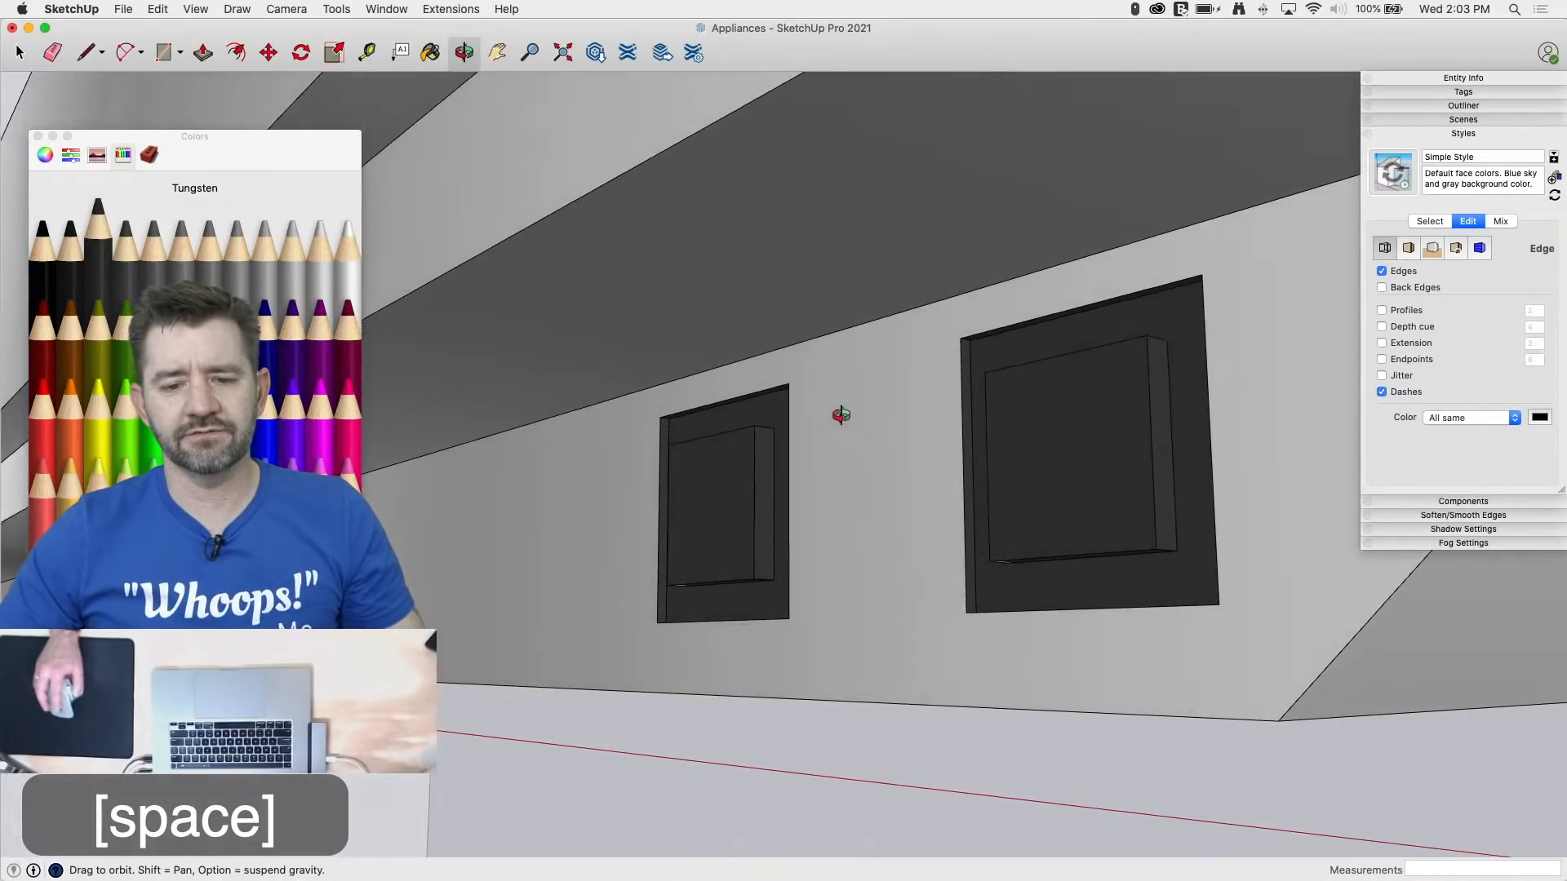
pyautogui.scroll(-4, 1142, 489)
pyautogui.moveTo(1140, 510); pyautogui.dragTo(1147, 439, button='middle')
pyautogui.scroll(-6, 1151, 439)
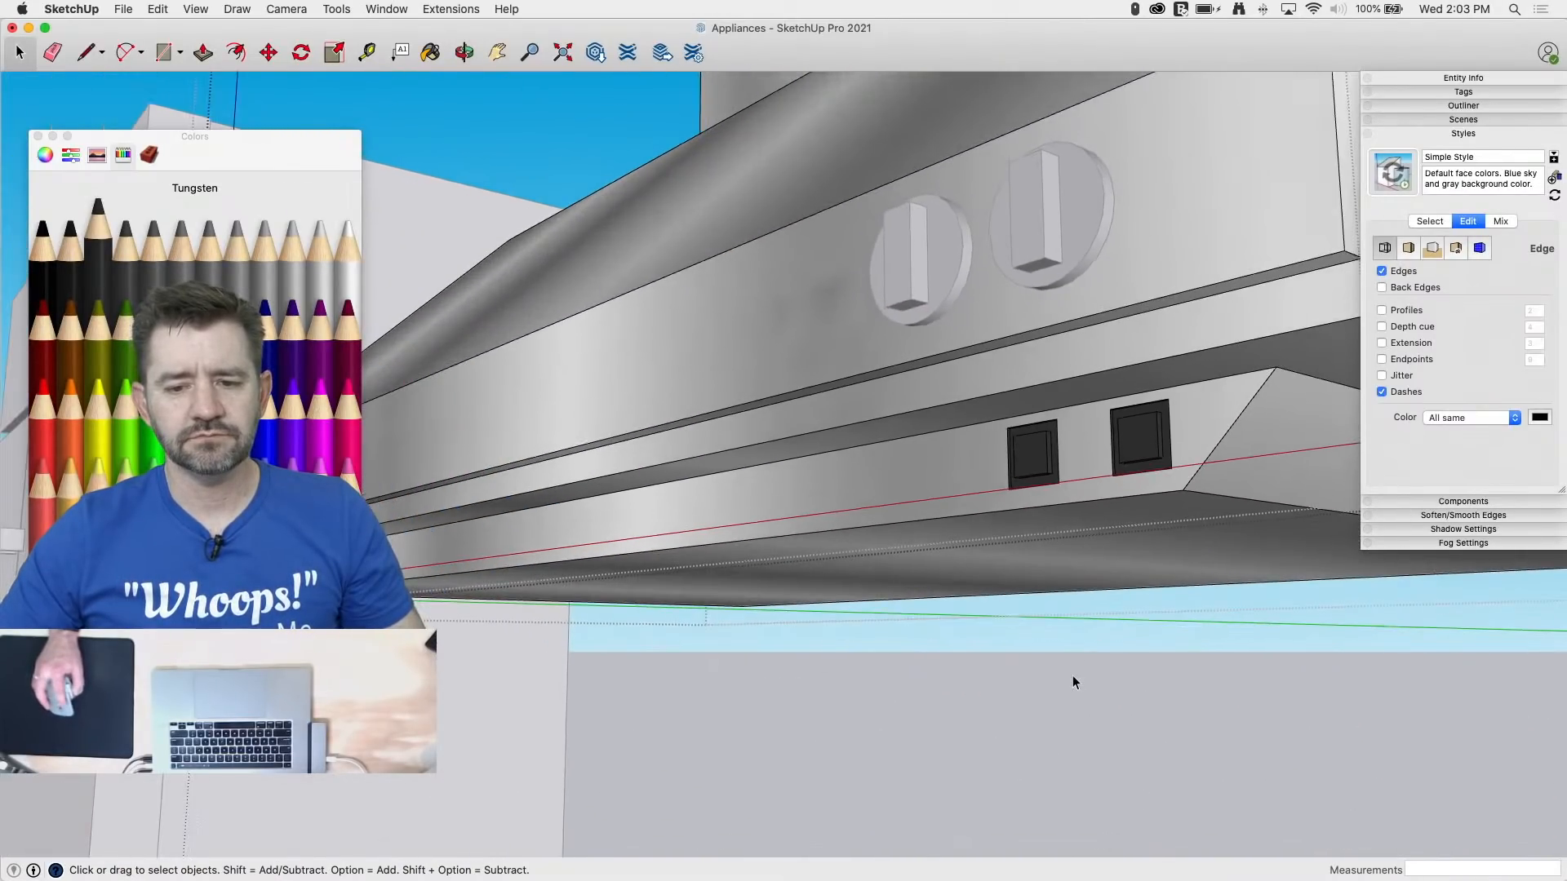
pyautogui.moveTo(954, 566); pyautogui.dragTo(1016, 547, button='middle')
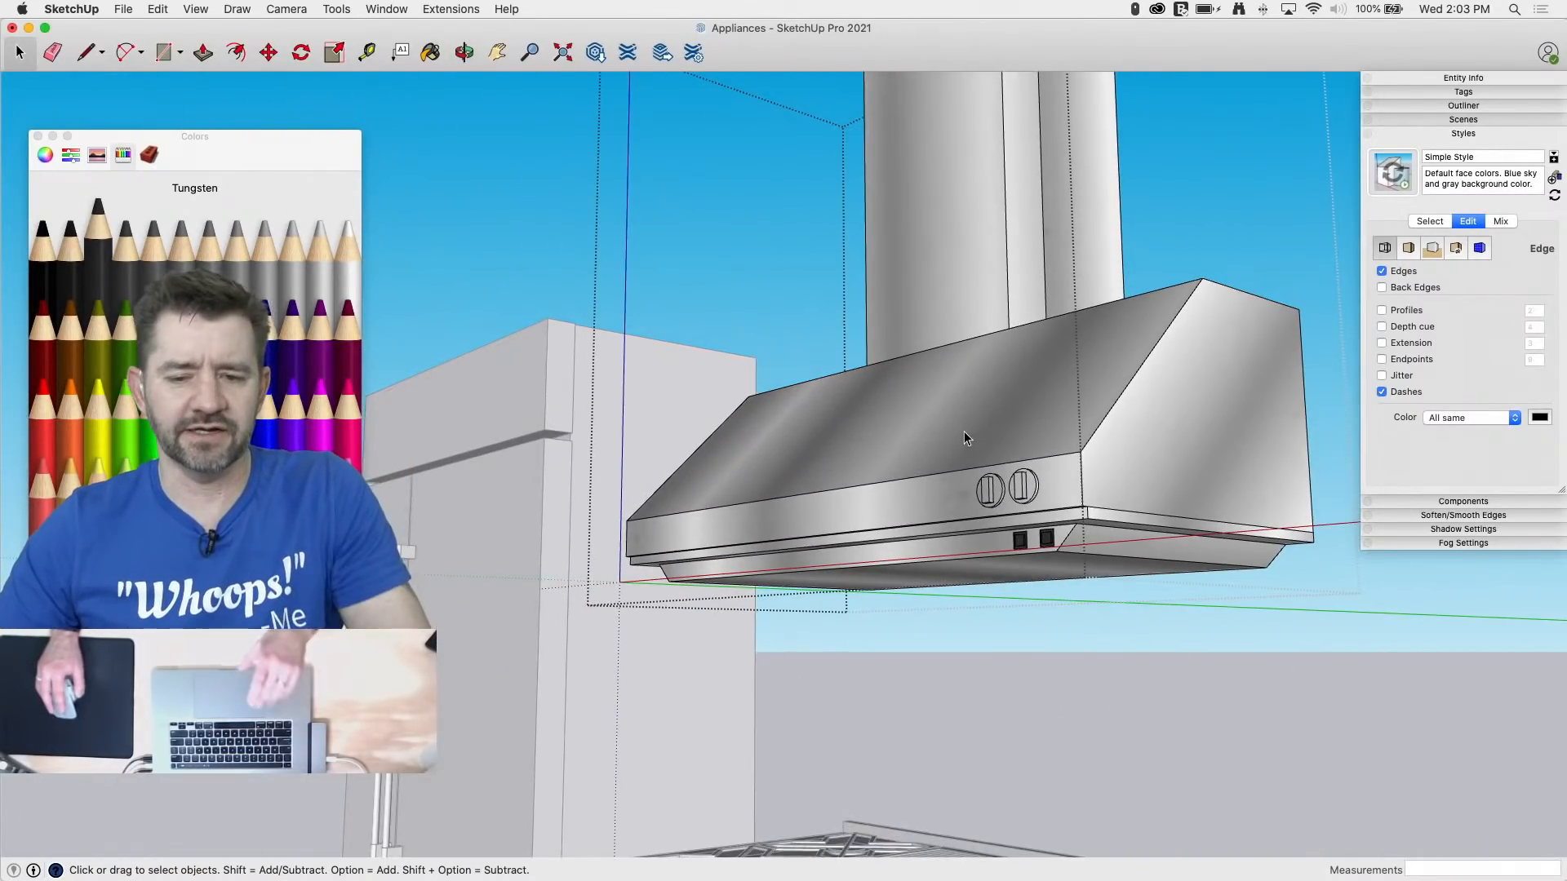
pyautogui.moveTo(963, 431)
pyautogui.mouseDown(button='middle')
pyautogui.moveTo(1023, 629)
pyautogui.moveTo(1017, 469)
pyautogui.mouseUp(button='middle')
pyautogui.scroll(-6, 1022, 457)
pyautogui.click(1248, 571)
# Step: Open the refrigerator's wide right door, sample the hood's metal texture and paint the whole door with it
pyautogui.scroll(-3, 1017, 477)
pyautogui.scroll(6, 1016, 486)
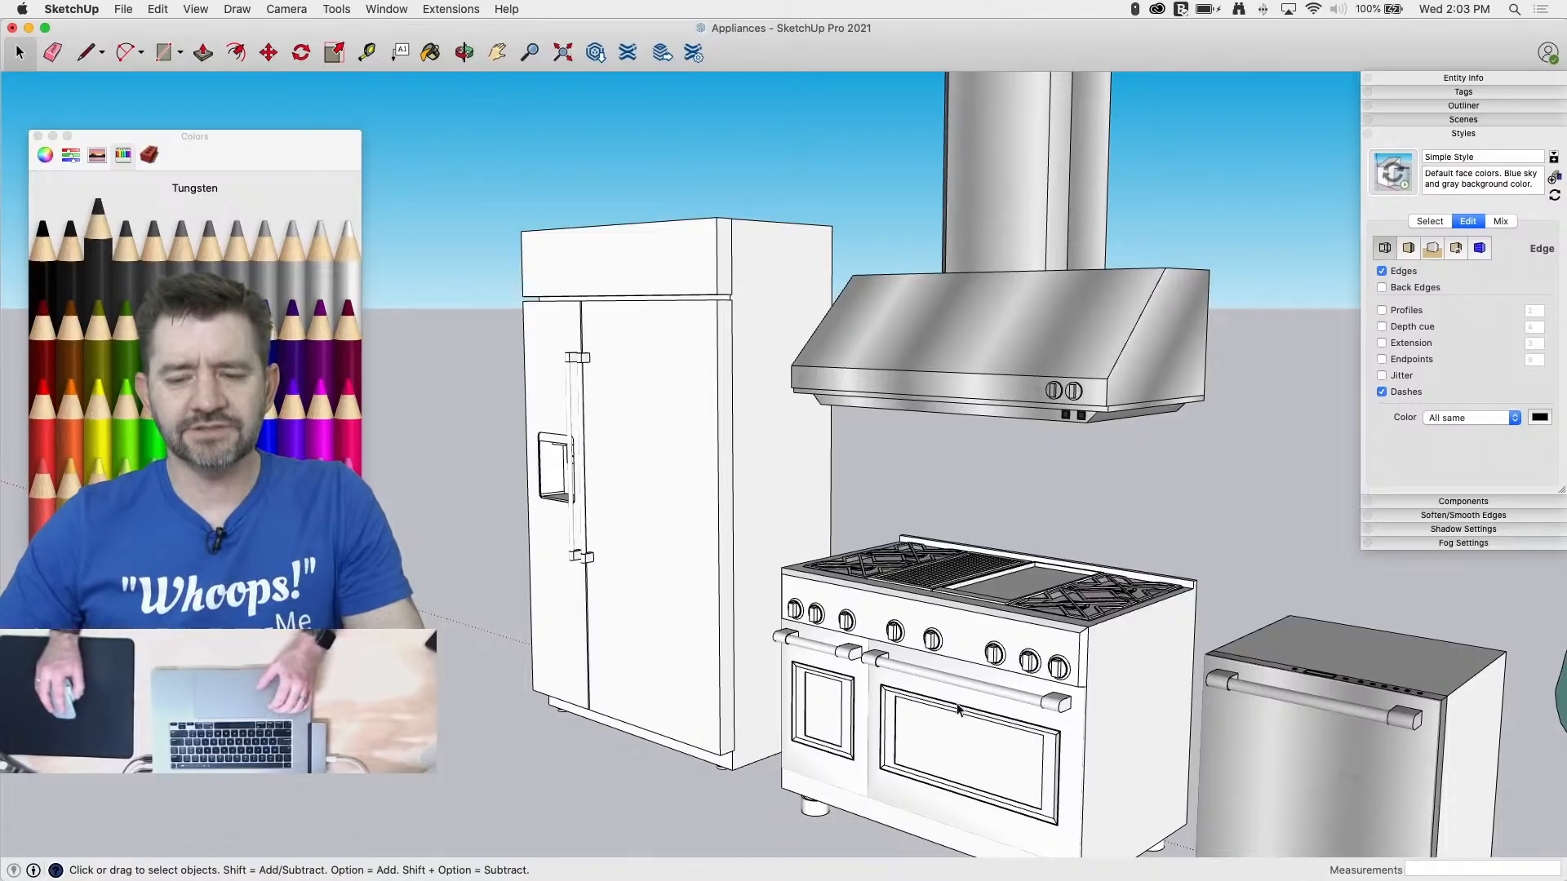
pyautogui.moveTo(991, 731); pyautogui.dragTo(800, 686, button='middle')
pyautogui.doubleClick(580, 628)
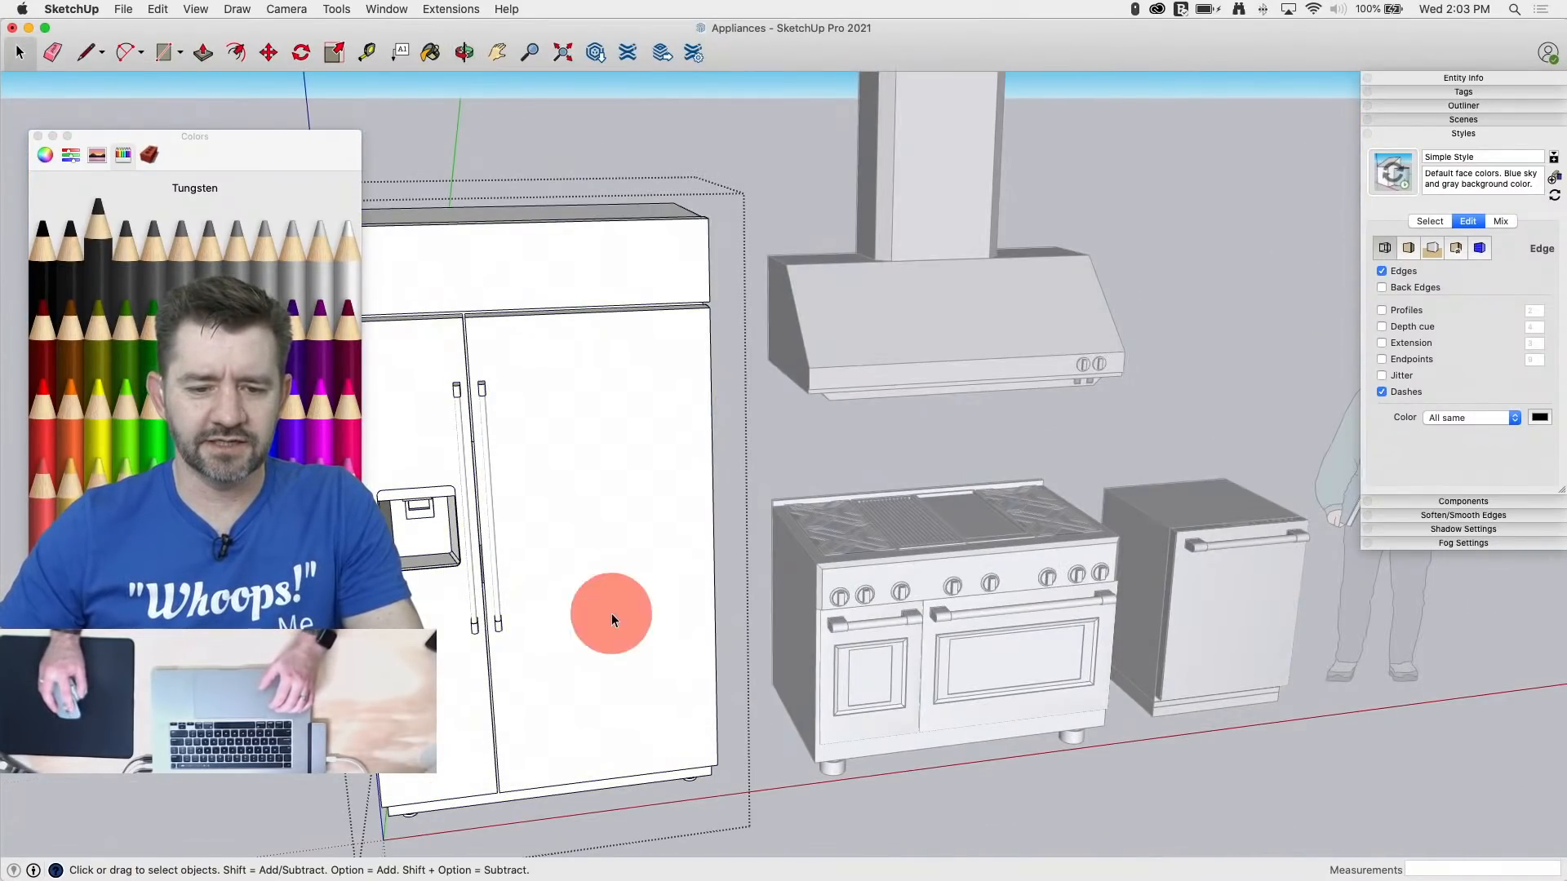
pyautogui.doubleClick(610, 614)
pyautogui.press('b')
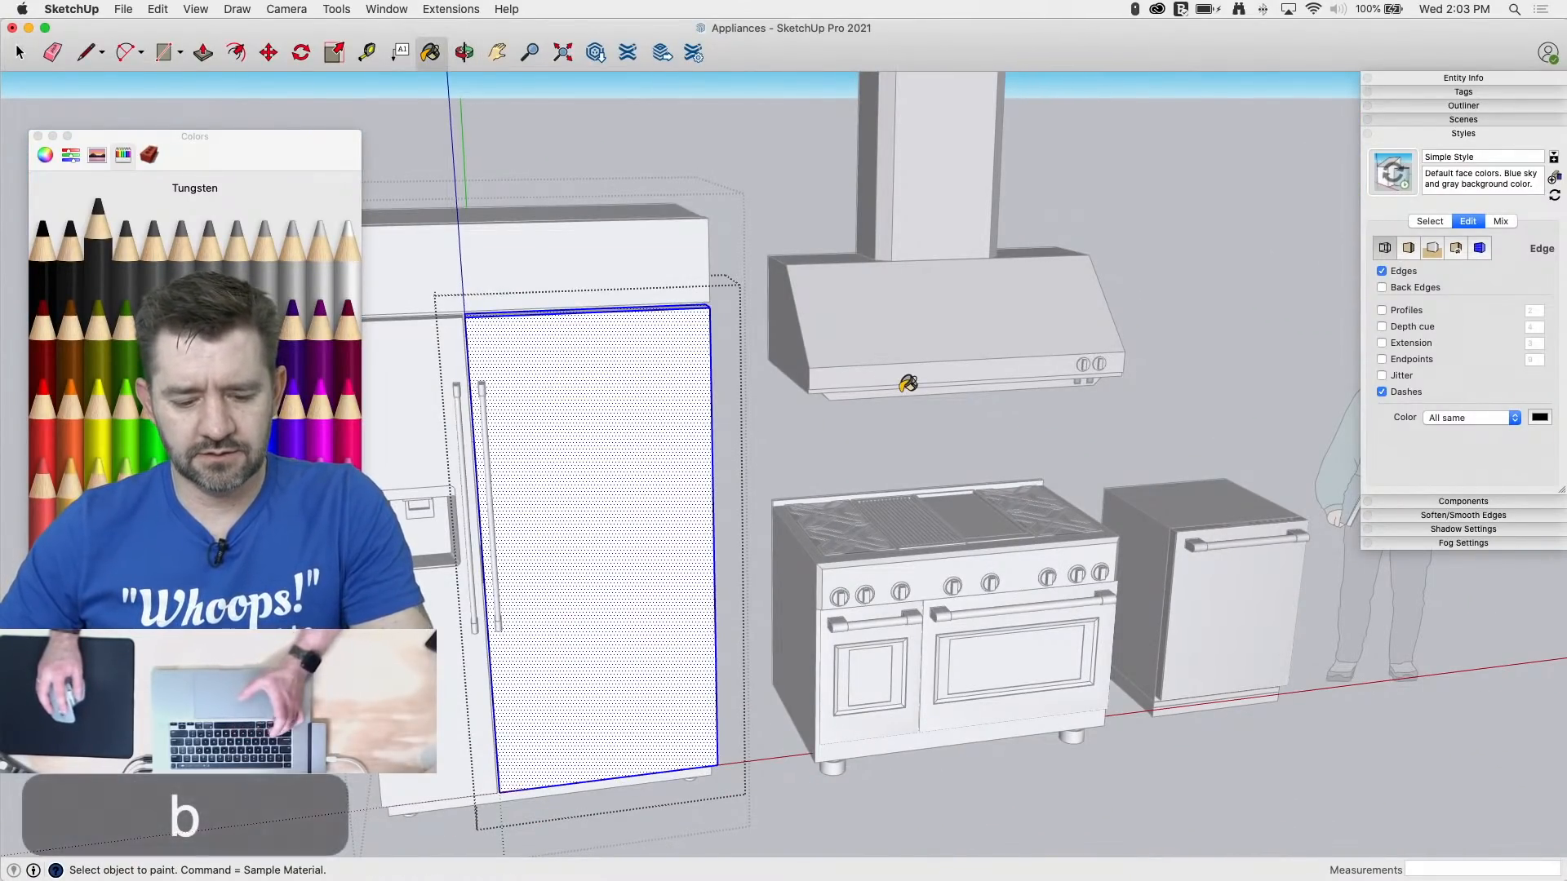
pyautogui.press('alt')
pyautogui.click(604, 509)
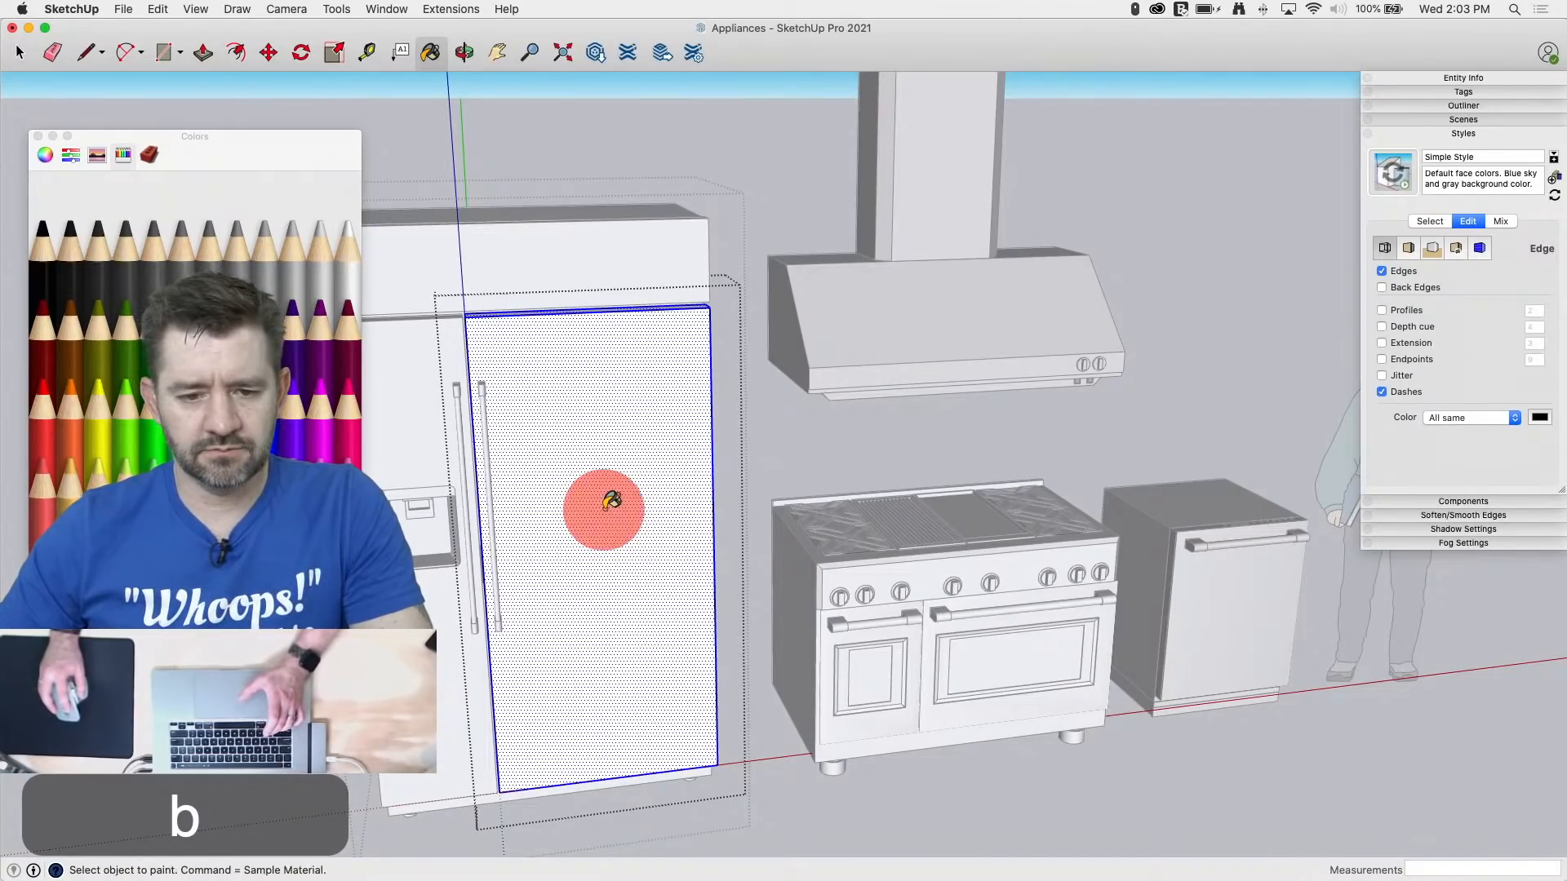
pyautogui.moveTo(725, 487); pyautogui.dragTo(829, 465, button='middle')
pyautogui.press('space')
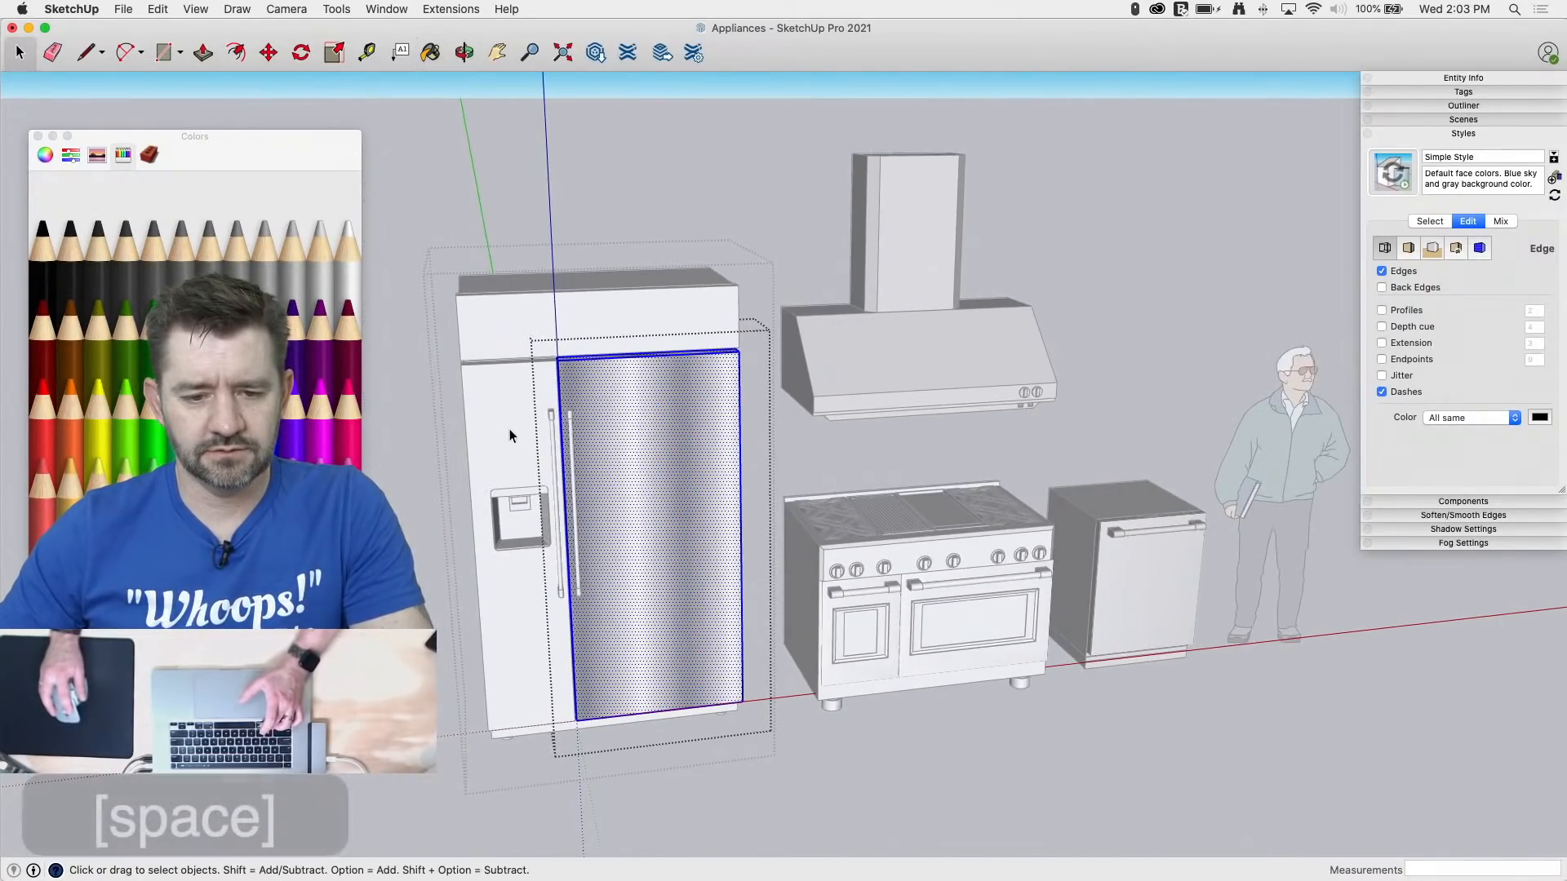
# Step: Paint the front face of the refrigerator's narrow left door with the metal texture, leaving the dispenser recess unpainted
pyautogui.tripleClick(509, 430)
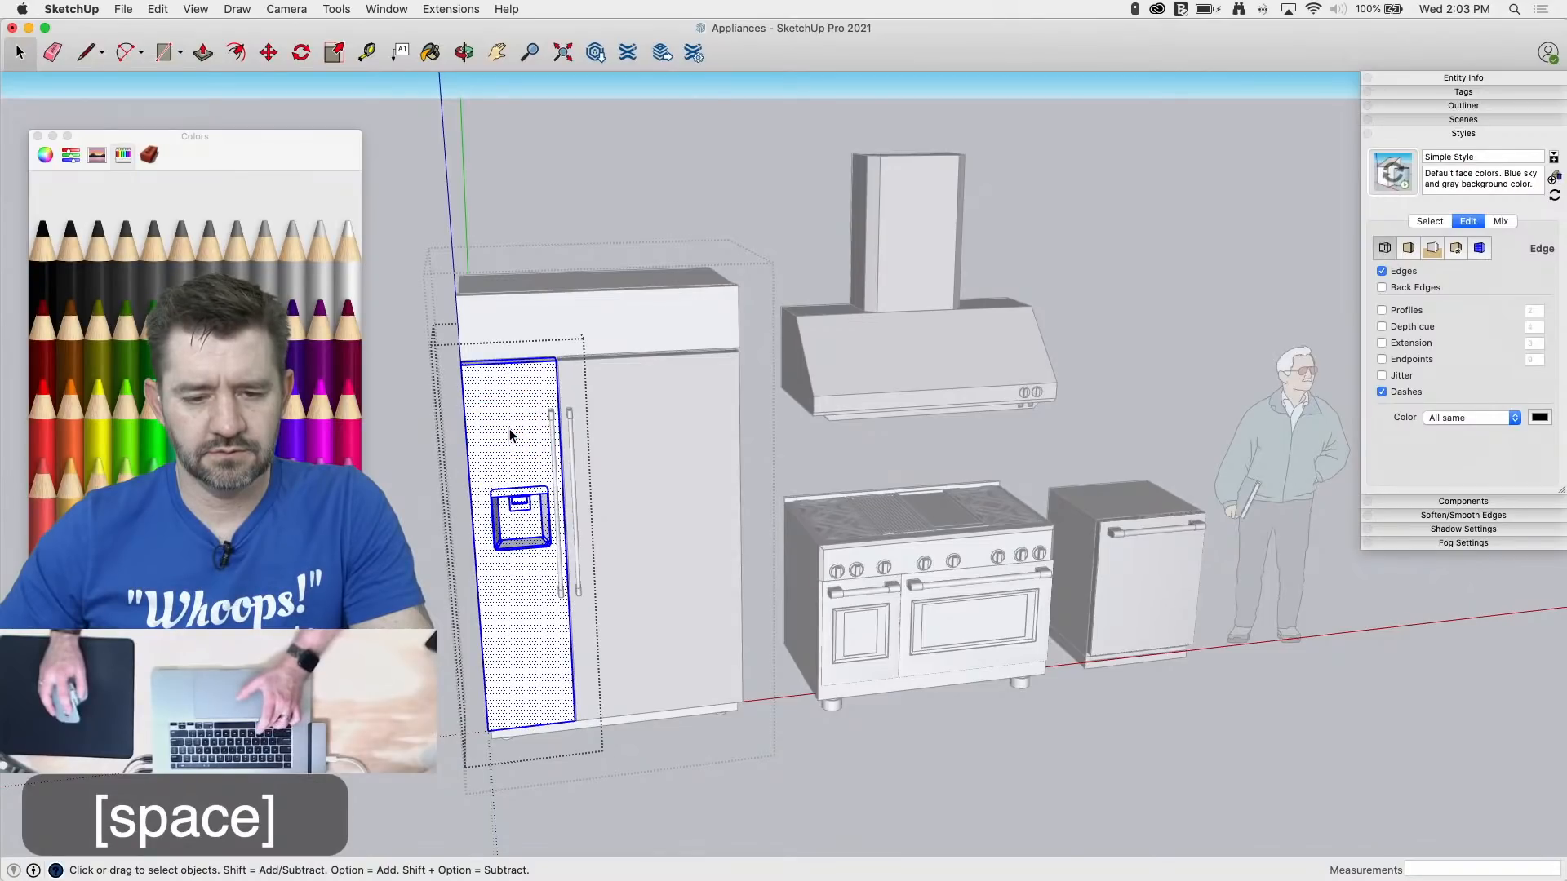
pyautogui.click(509, 428)
pyautogui.press('b')
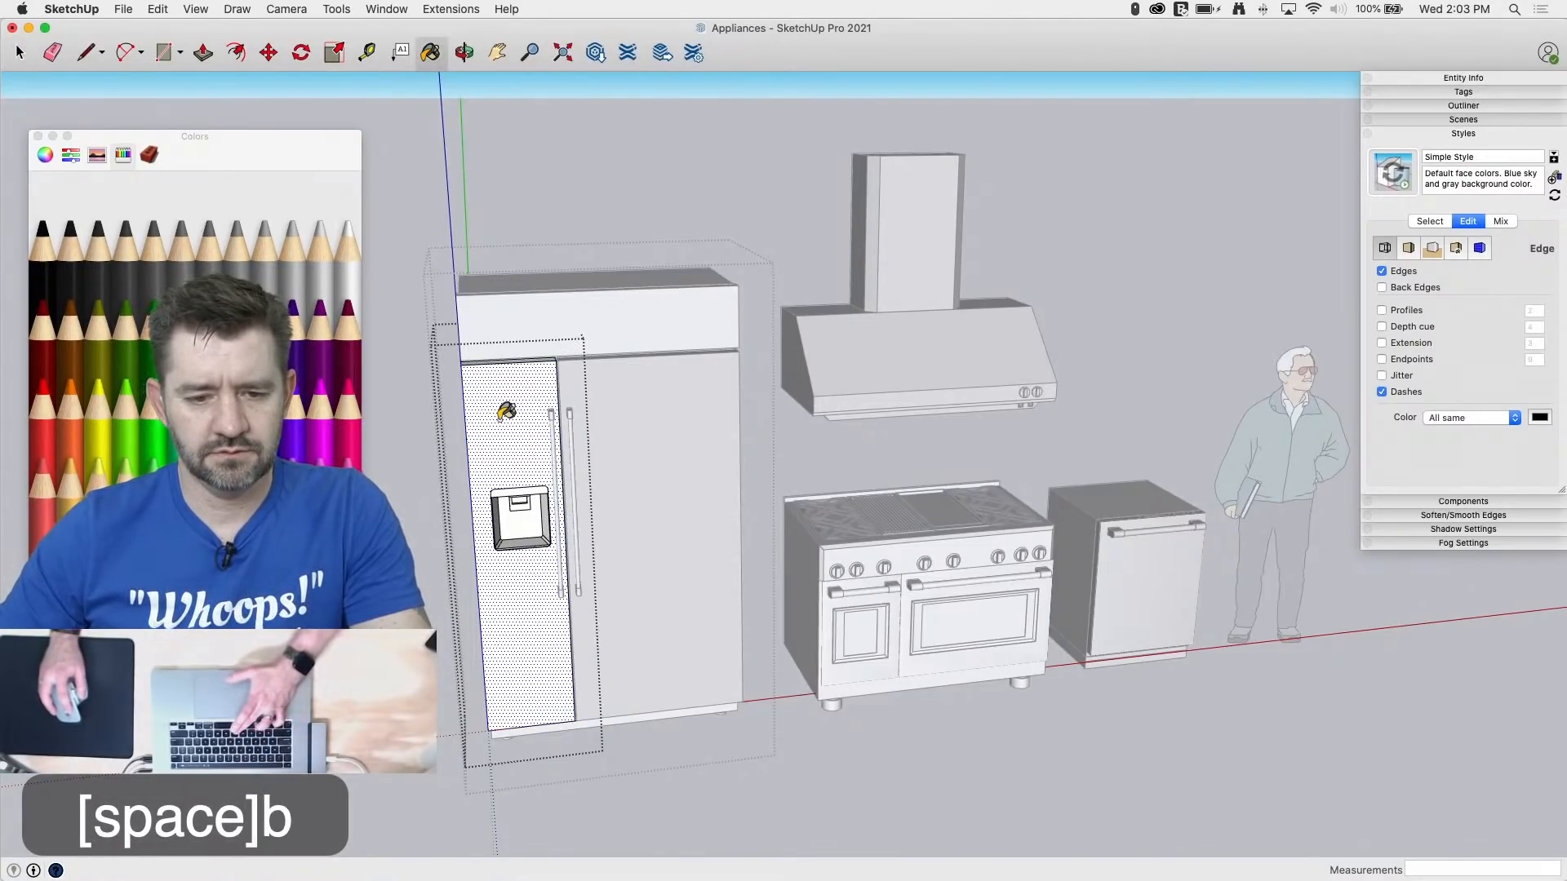
pyautogui.click(502, 424)
pyautogui.press('space')
# Step: Open the refrigerator's upper front panel and paint all its faces with the metal texture
pyautogui.doubleClick(542, 338)
pyautogui.click(543, 338)
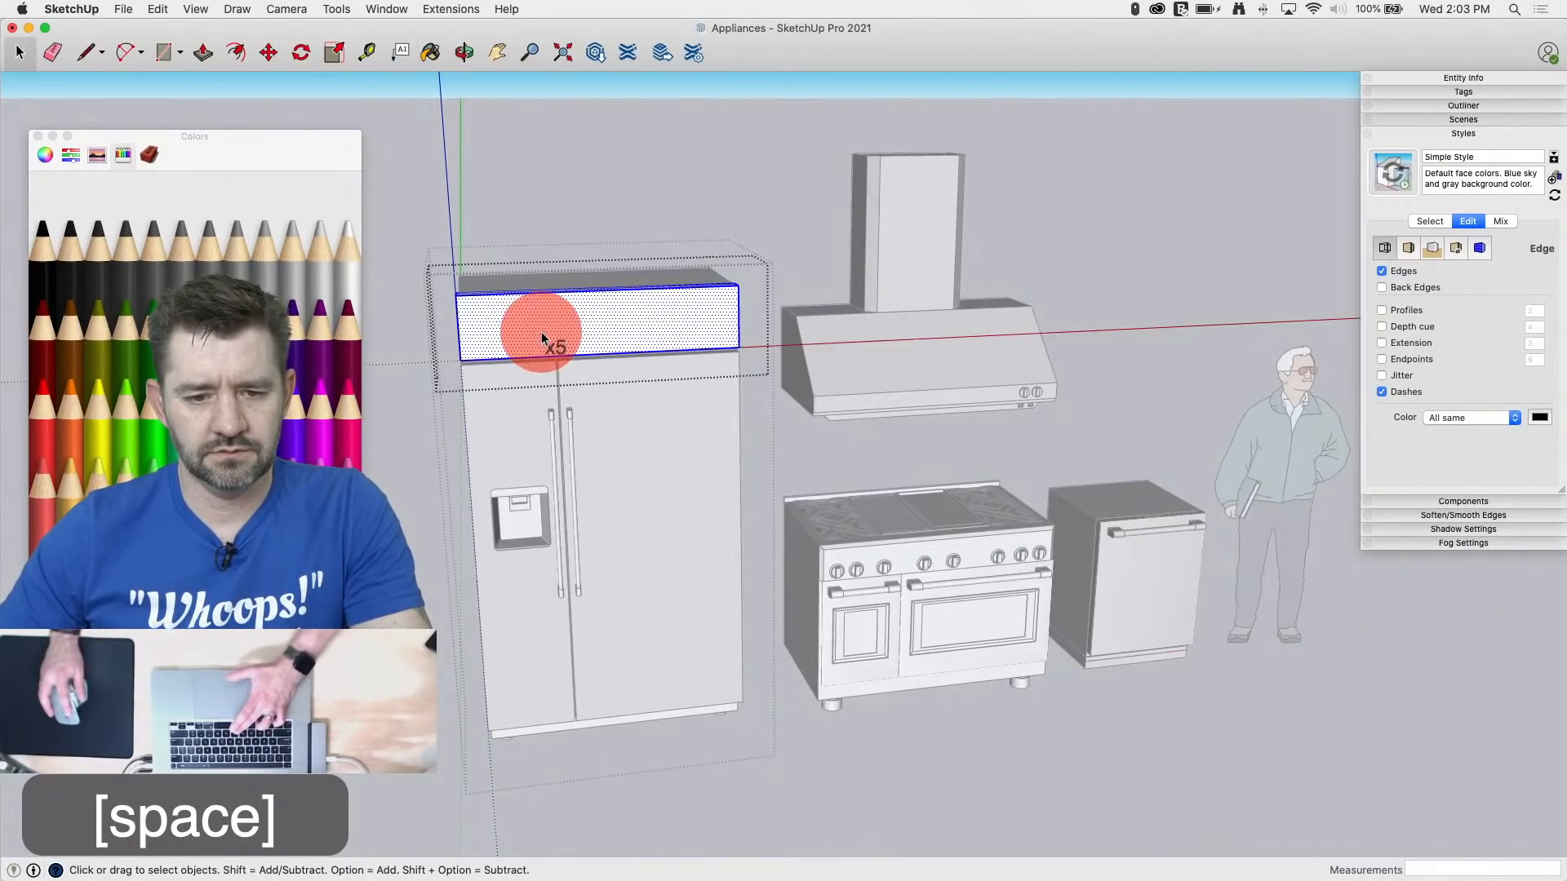
pyautogui.press('b')
pyautogui.click(545, 330)
pyautogui.press('space')
# Step: Paint all faces of the refrigerator's cabinet body with the metal texture and leave its group
pyautogui.moveTo(545, 331); pyautogui.dragTo(770, 448, button='middle')
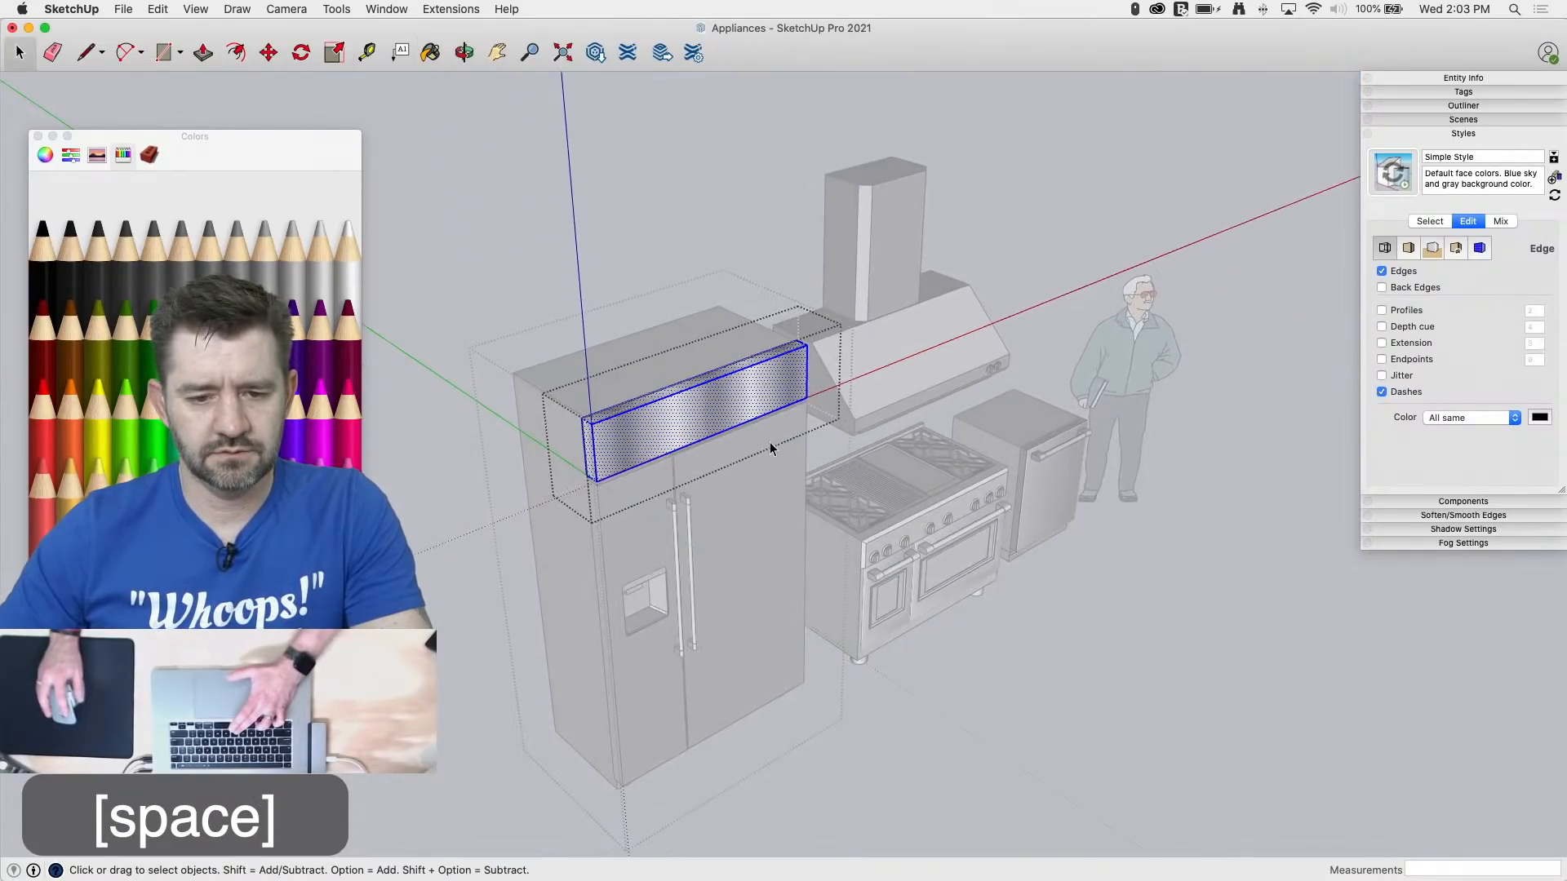
pyautogui.click(610, 366)
pyautogui.doubleClick(601, 377)
pyautogui.tripleClick(600, 377)
pyautogui.press('b')
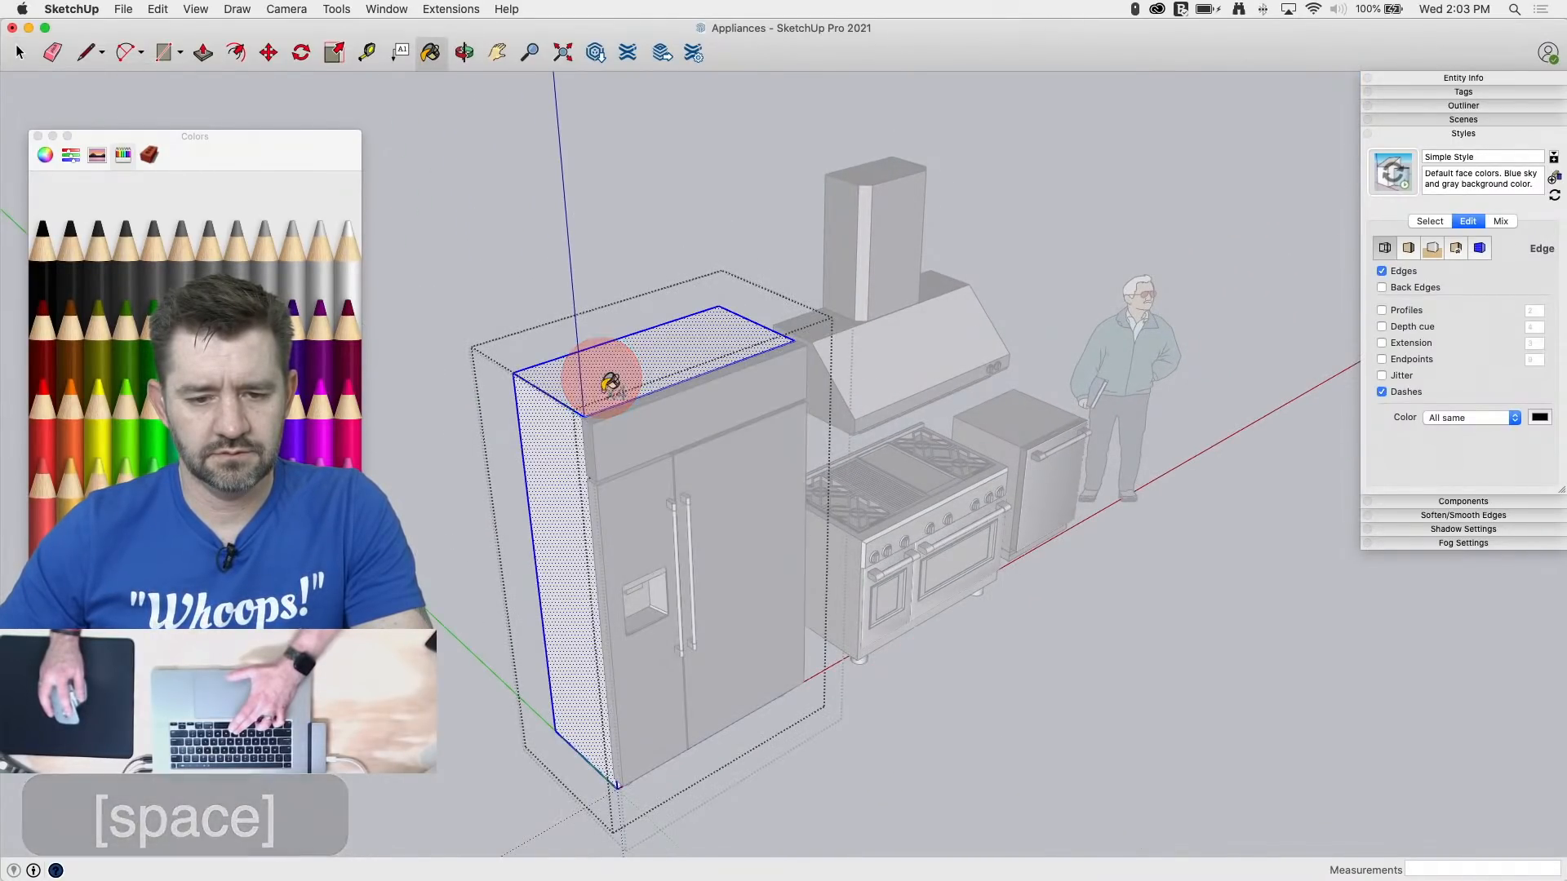
pyautogui.click(601, 377)
pyautogui.press('space')
pyautogui.click(752, 766)
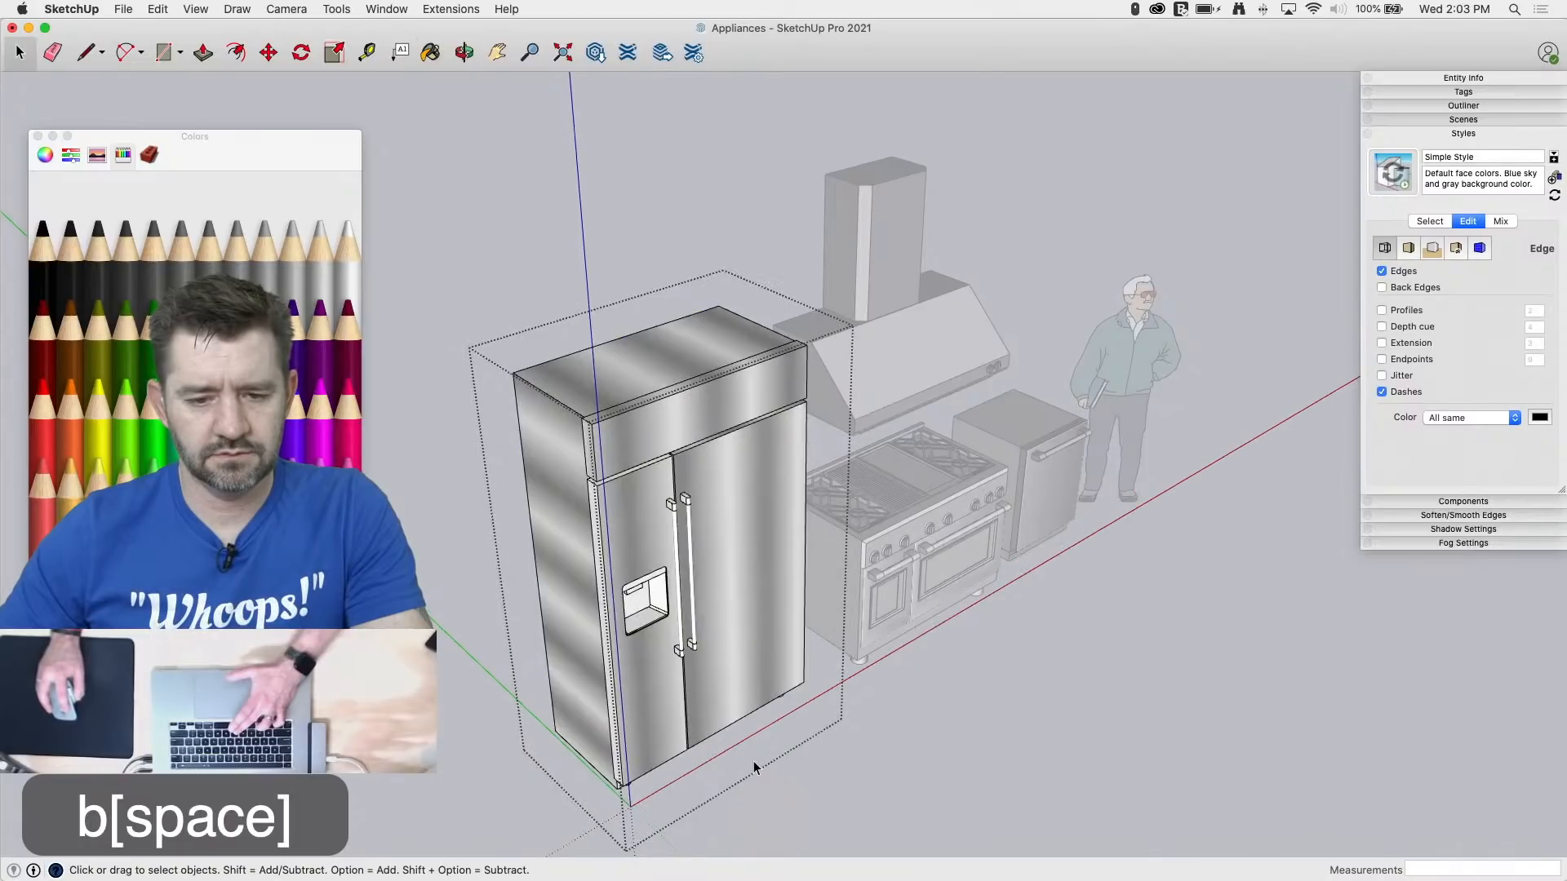
# Step: Open the refrigerator's left door handle, paint all of it with the metal texture and leave its group
pyautogui.moveTo(809, 762); pyautogui.dragTo(780, 482, button='middle')
pyautogui.scroll(5, 638, 681)
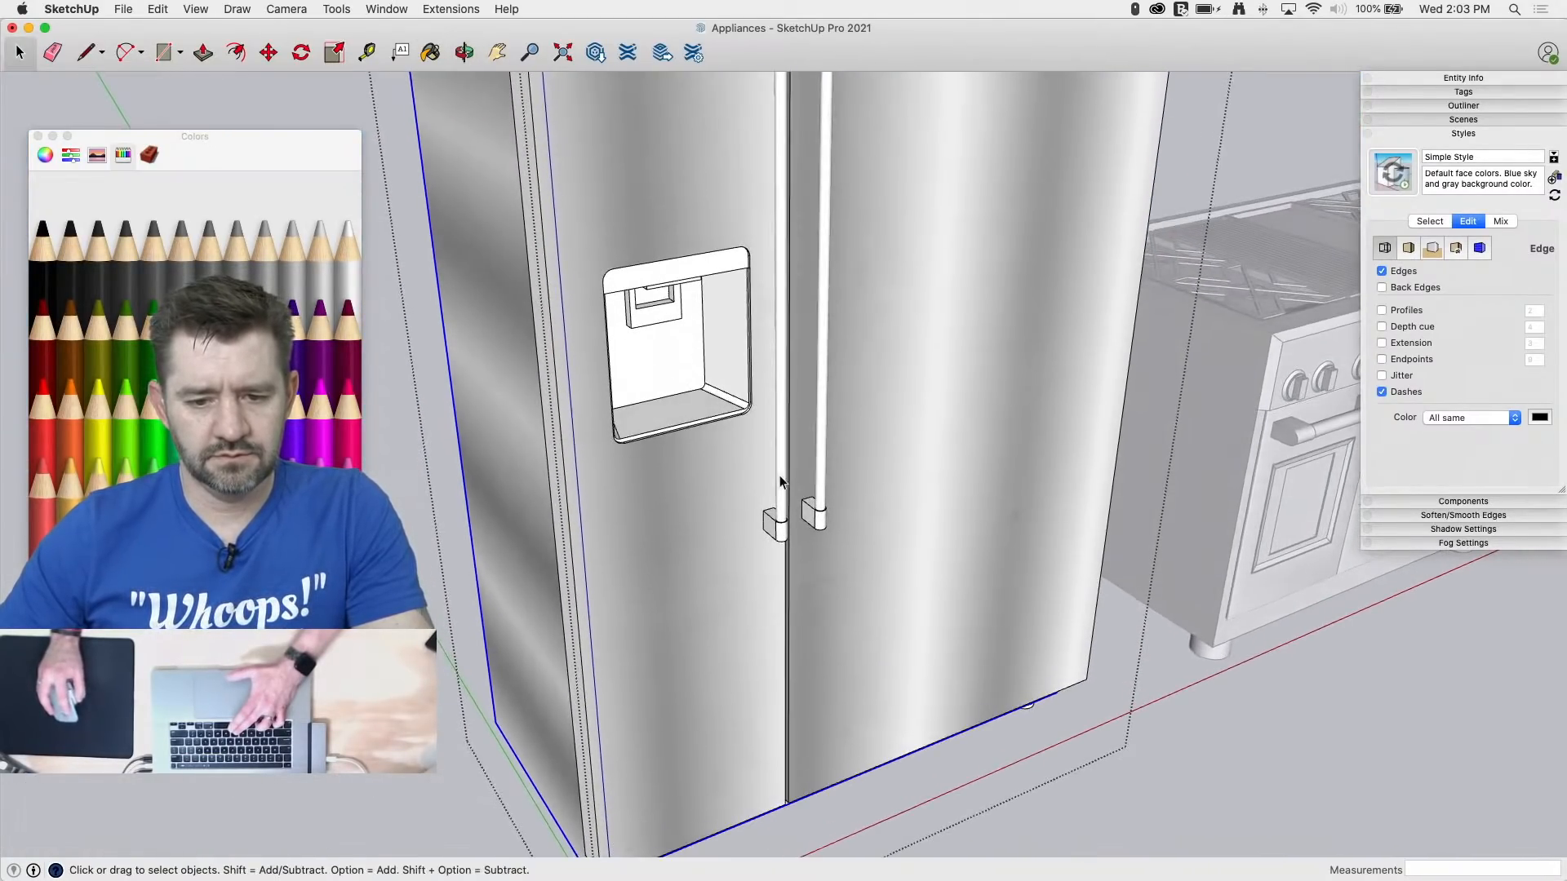
pyautogui.doubleClick(780, 503)
pyautogui.click(778, 536)
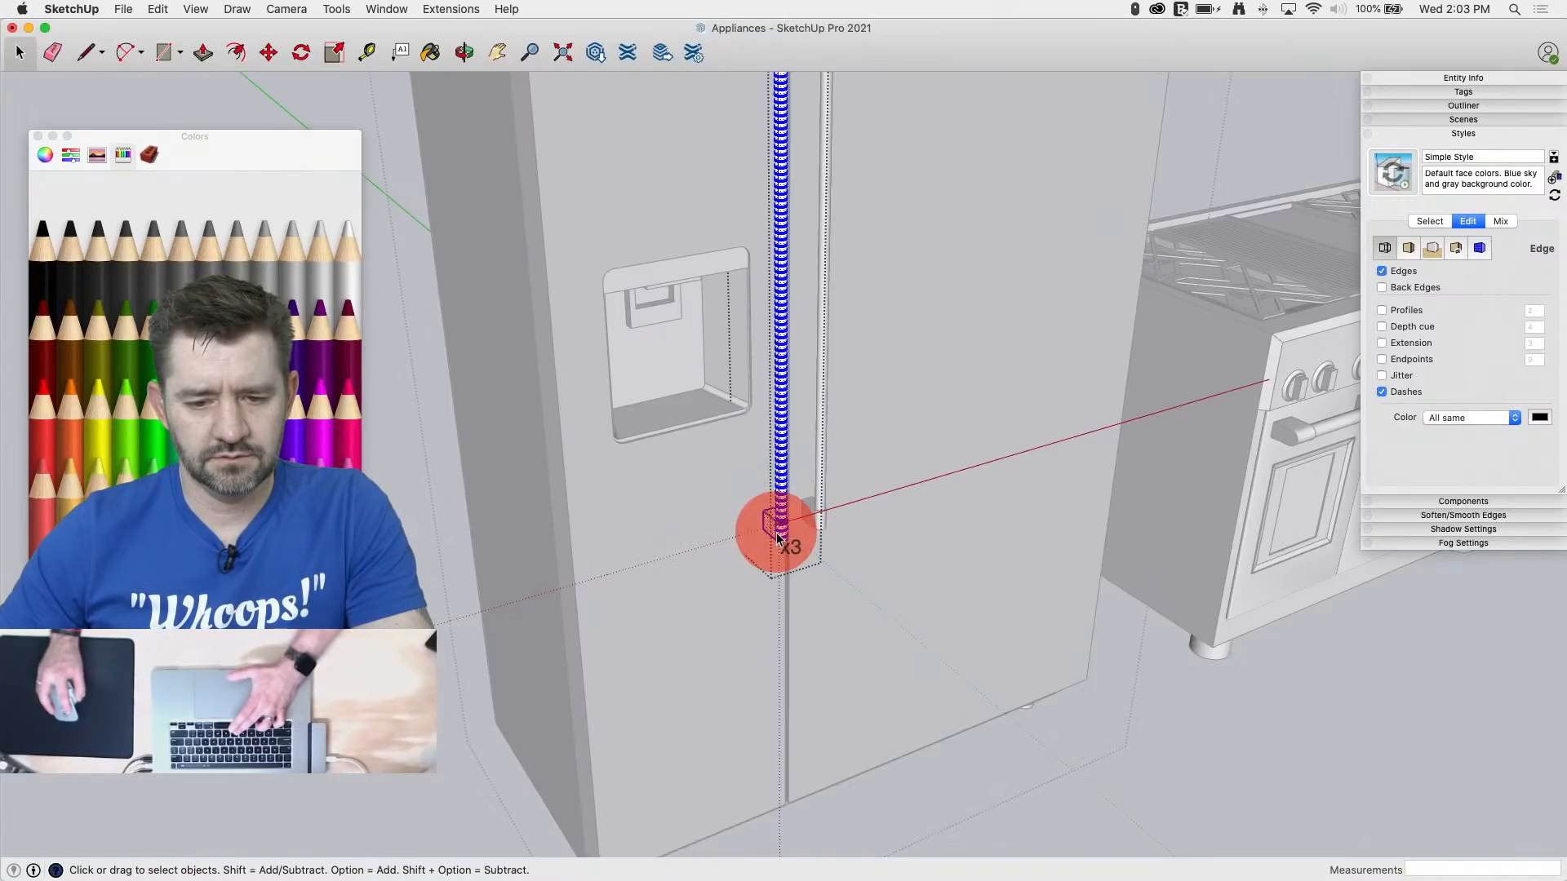
pyautogui.click(776, 531)
pyautogui.press('b')
pyautogui.press('space')
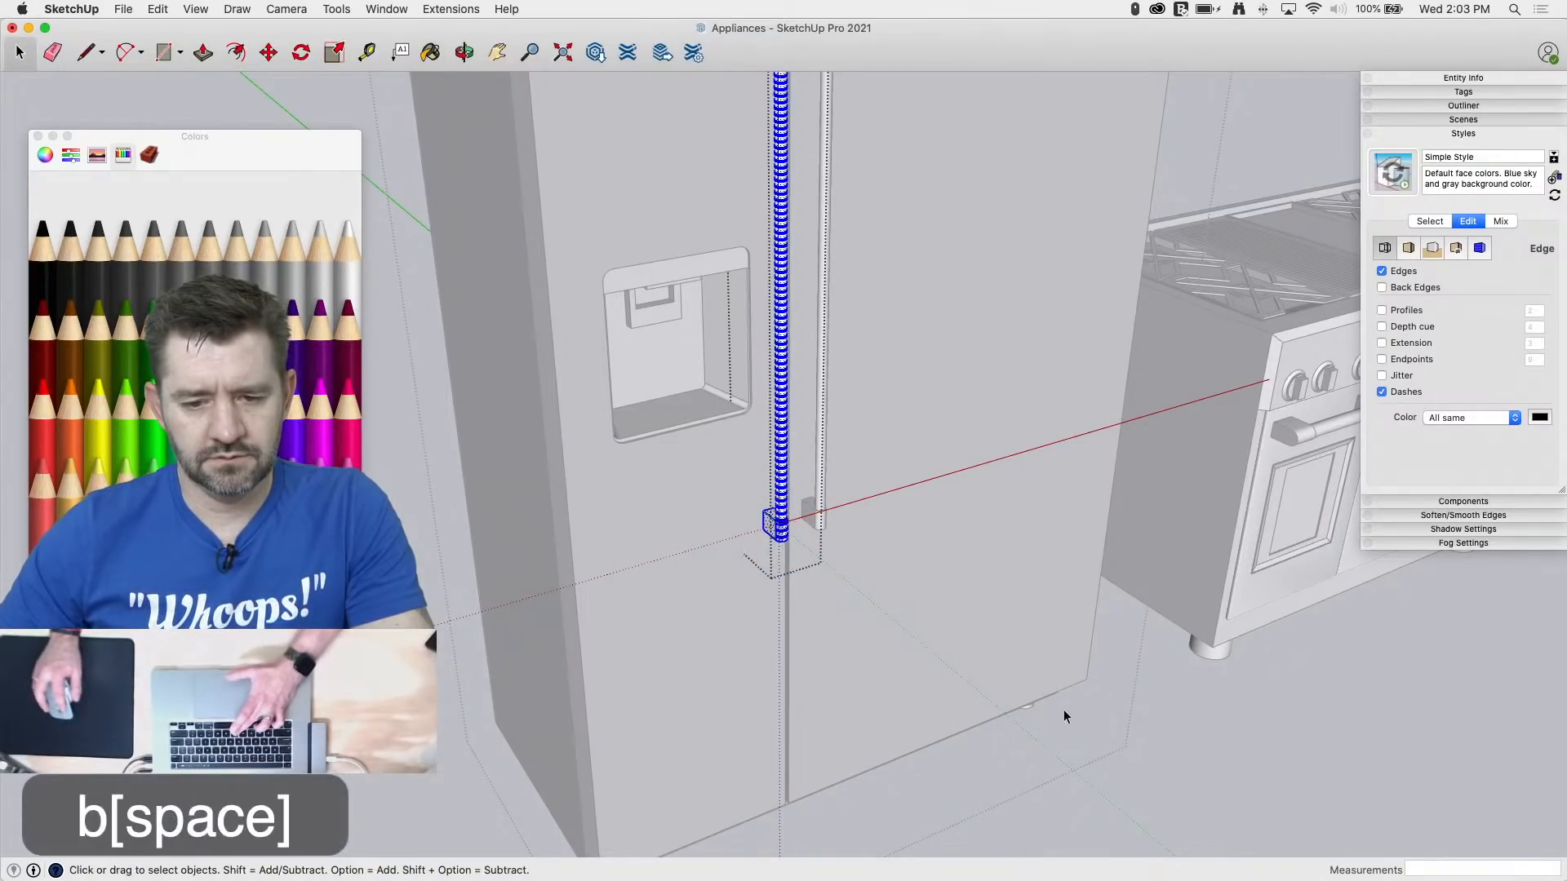
pyautogui.click(1071, 767)
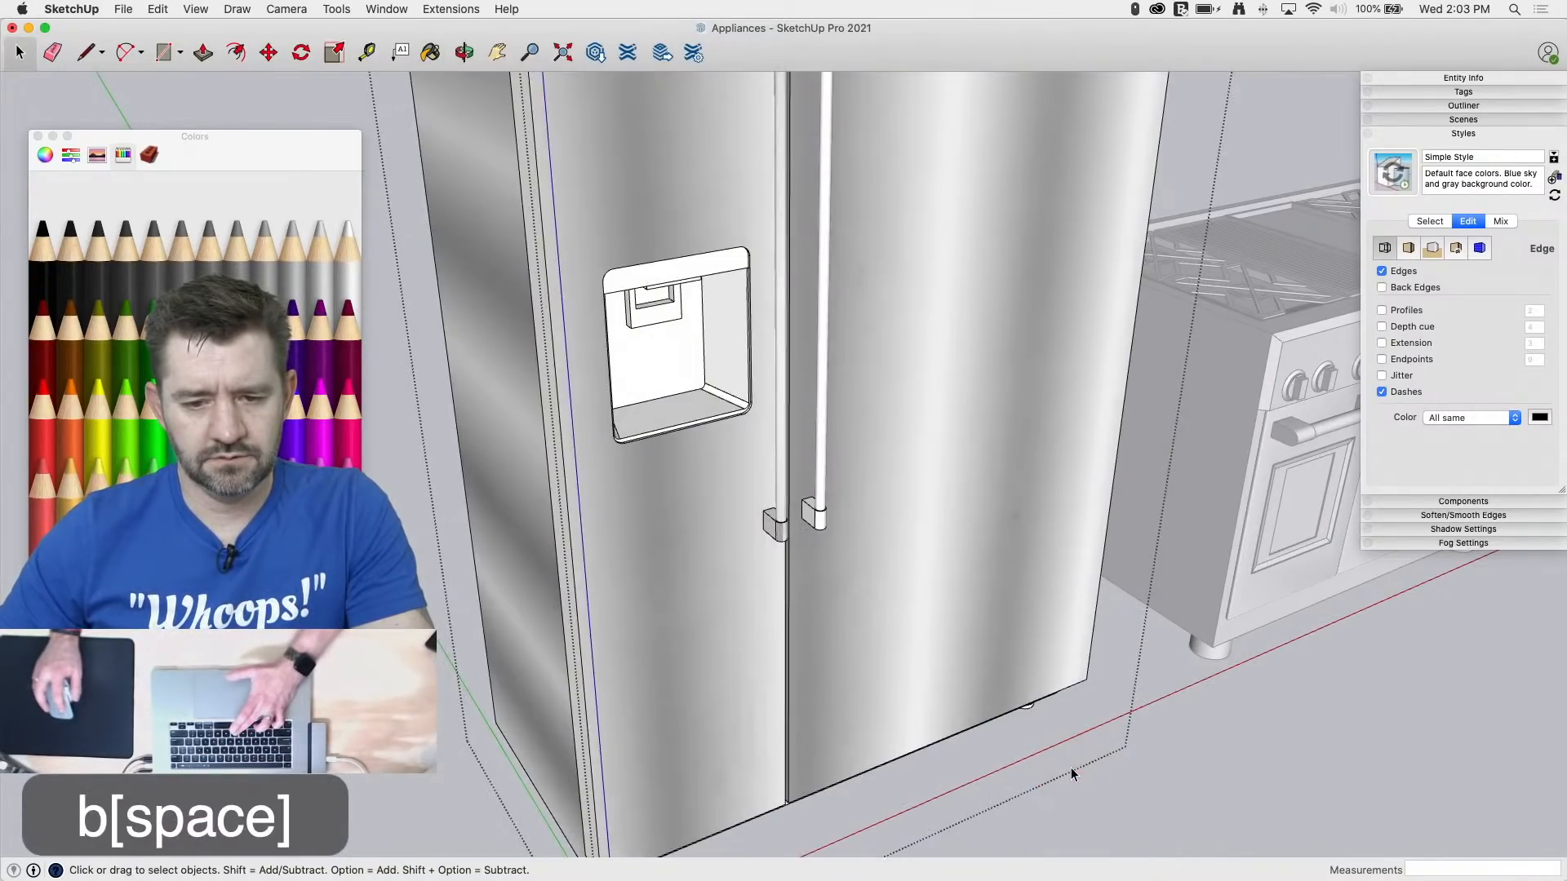
# Step: Paint the refrigerator's right door handle with the metal texture and leave its group
pyautogui.tripleClick(822, 502)
pyautogui.press('b')
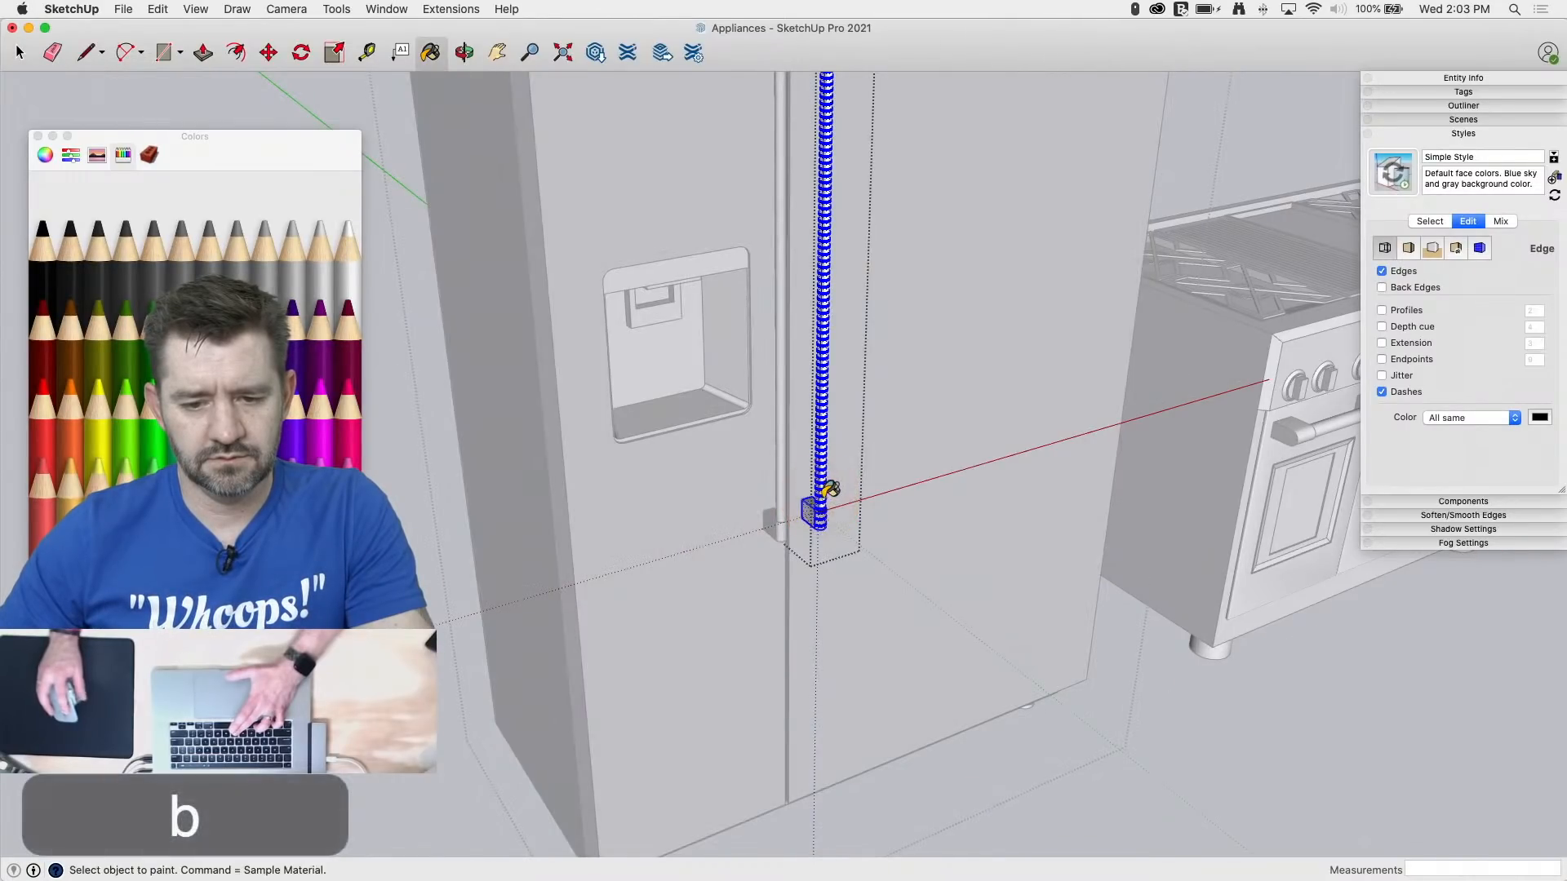
pyautogui.press('space')
pyautogui.click(1029, 718)
pyautogui.scroll(5, 951, 658)
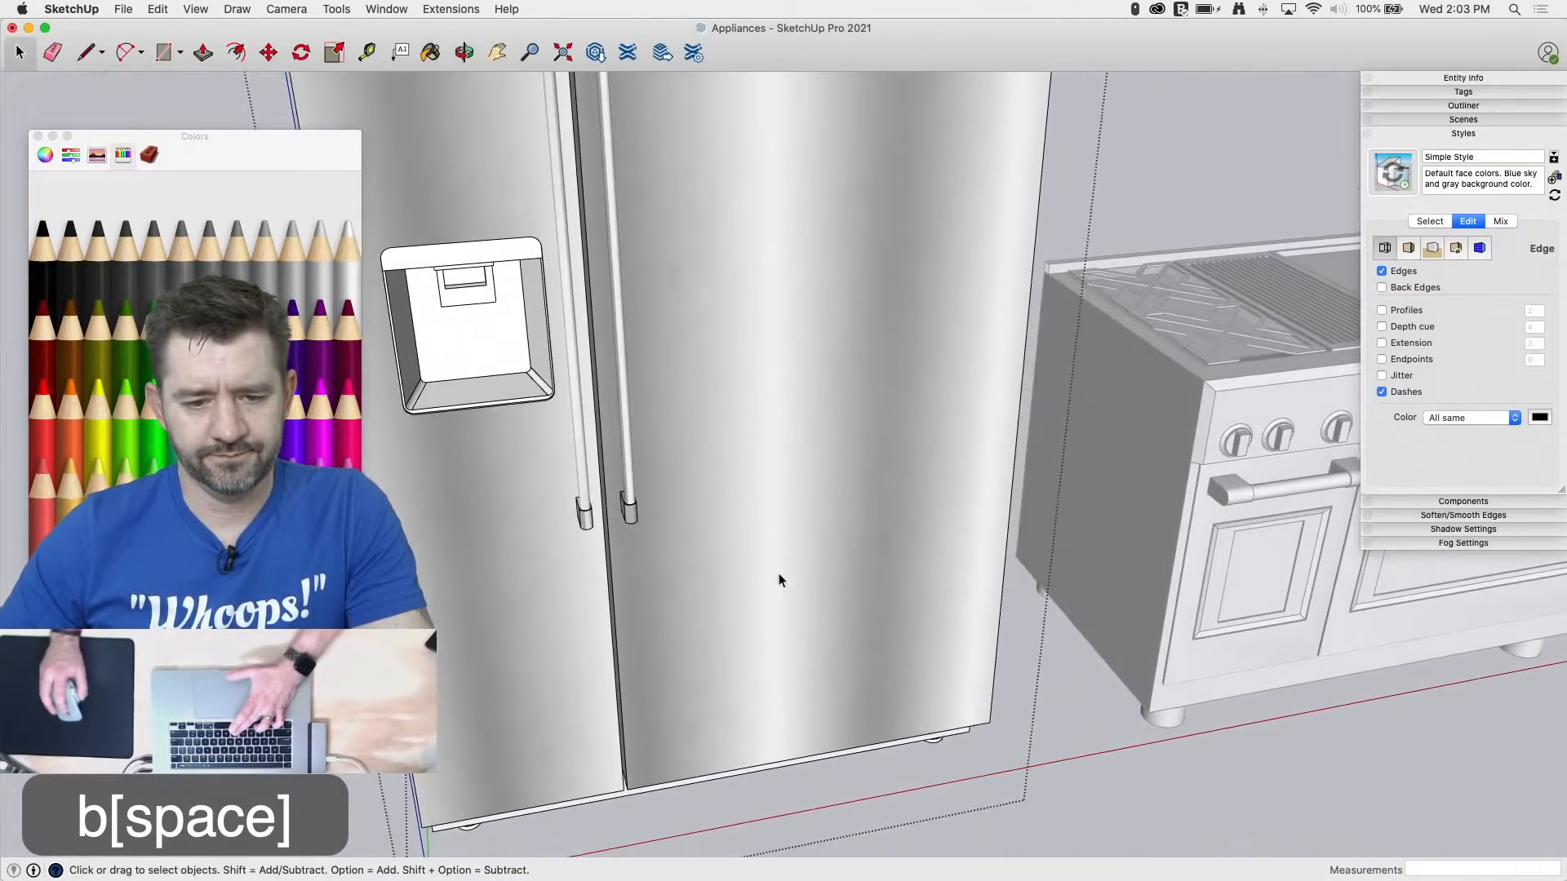
pyautogui.scroll(5, 431, 337)
pyautogui.moveTo(444, 344); pyautogui.dragTo(766, 473, button='middle')
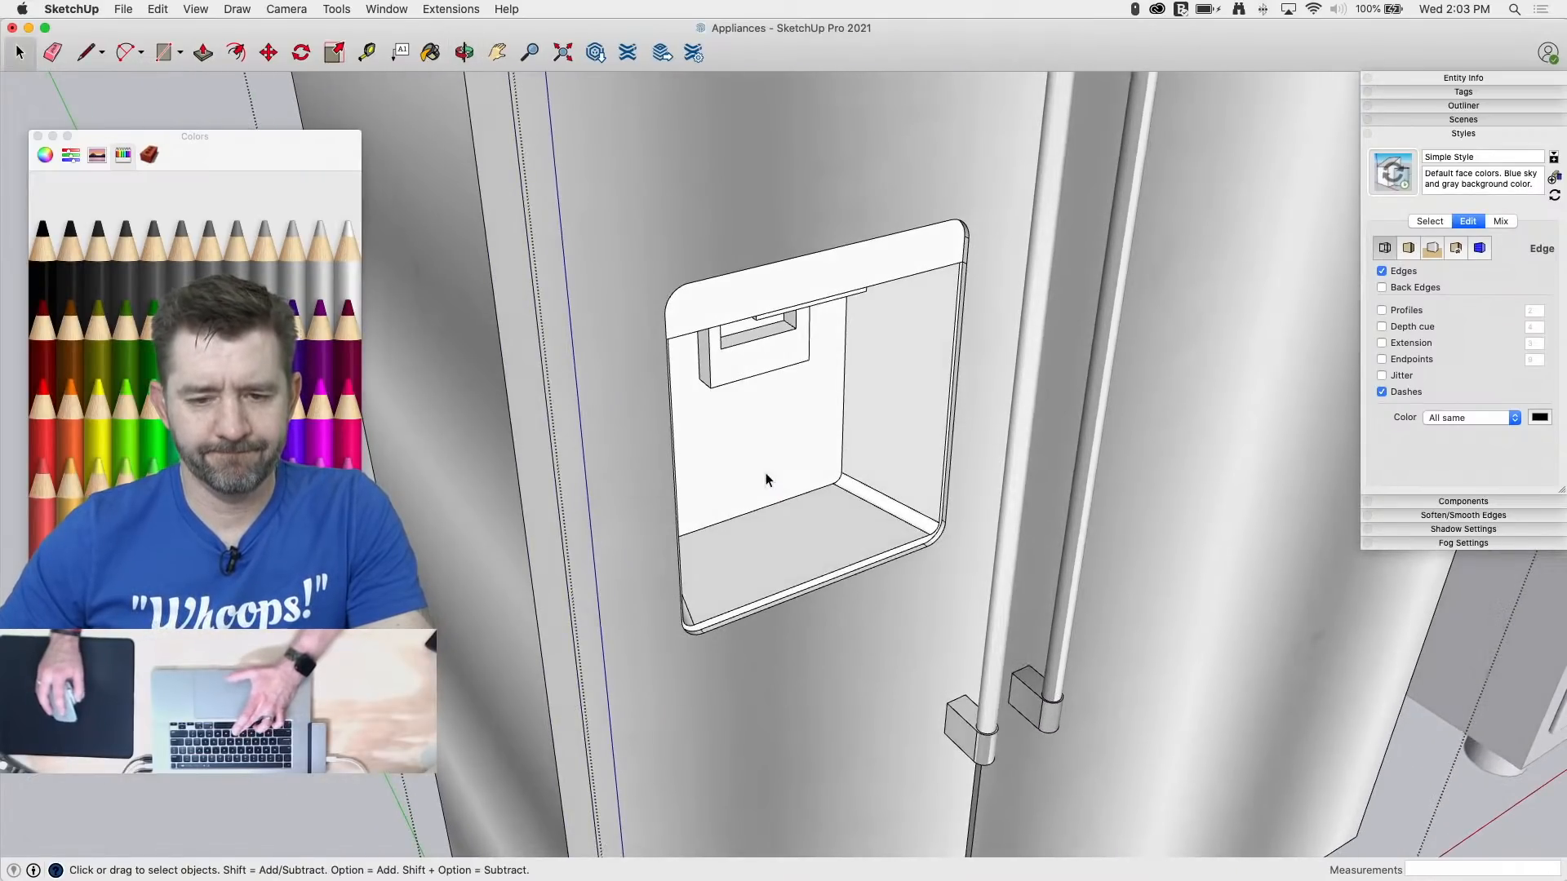
# Step: Open the refrigerator's left door, paint the entire recessed dispenser with the metal texture and leave the group
pyautogui.moveTo(506, 97); pyautogui.dragTo(1056, 708)
pyautogui.doubleClick(886, 651)
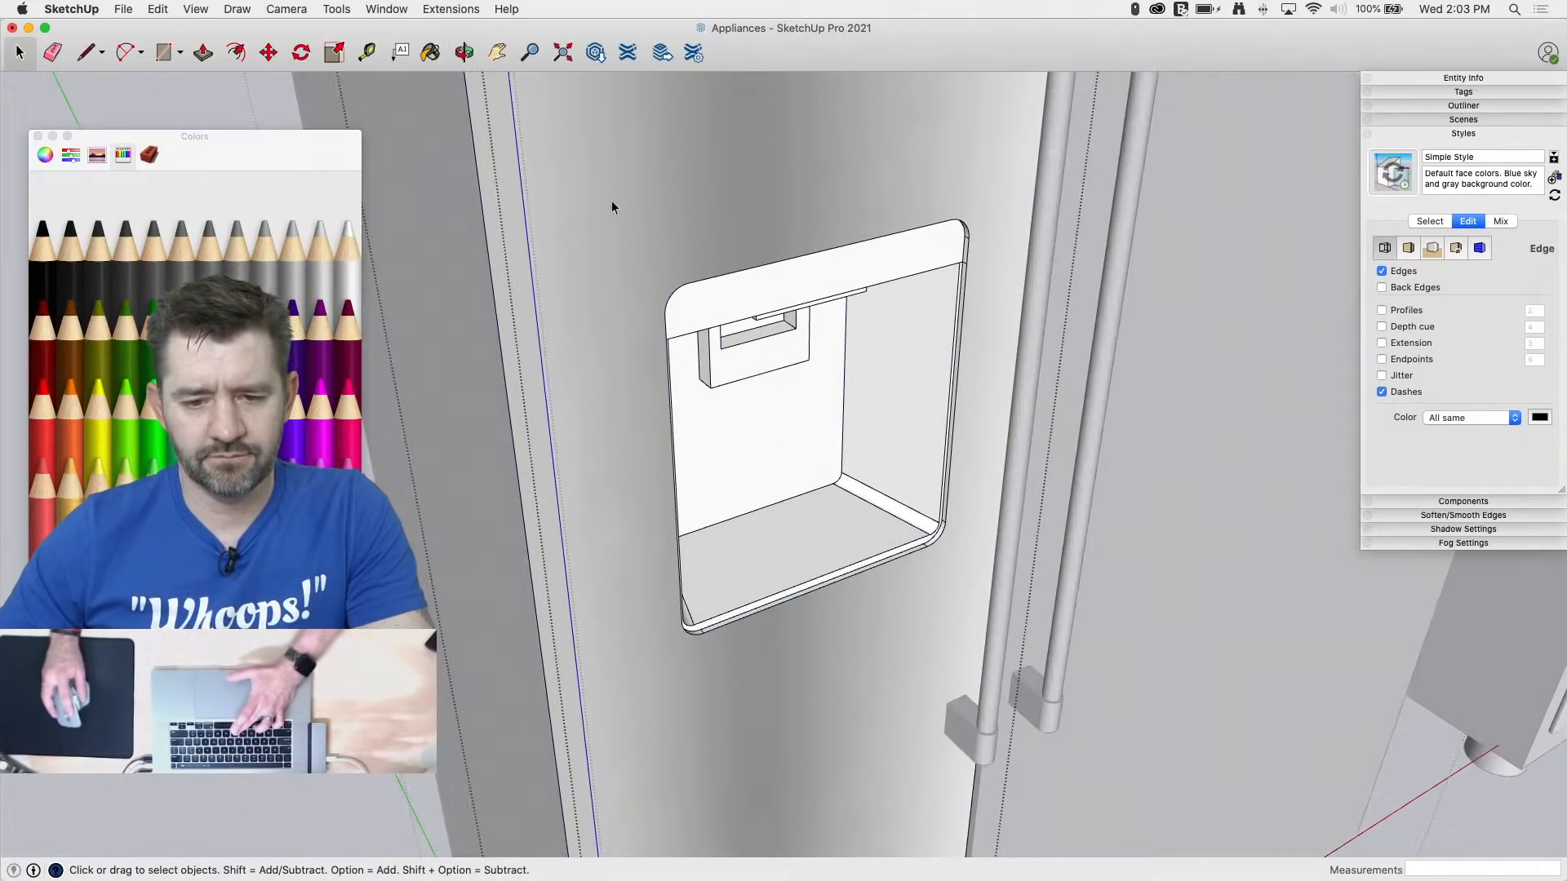
pyautogui.moveTo(511, 104); pyautogui.dragTo(1069, 709)
pyautogui.press('b')
pyautogui.click(798, 470)
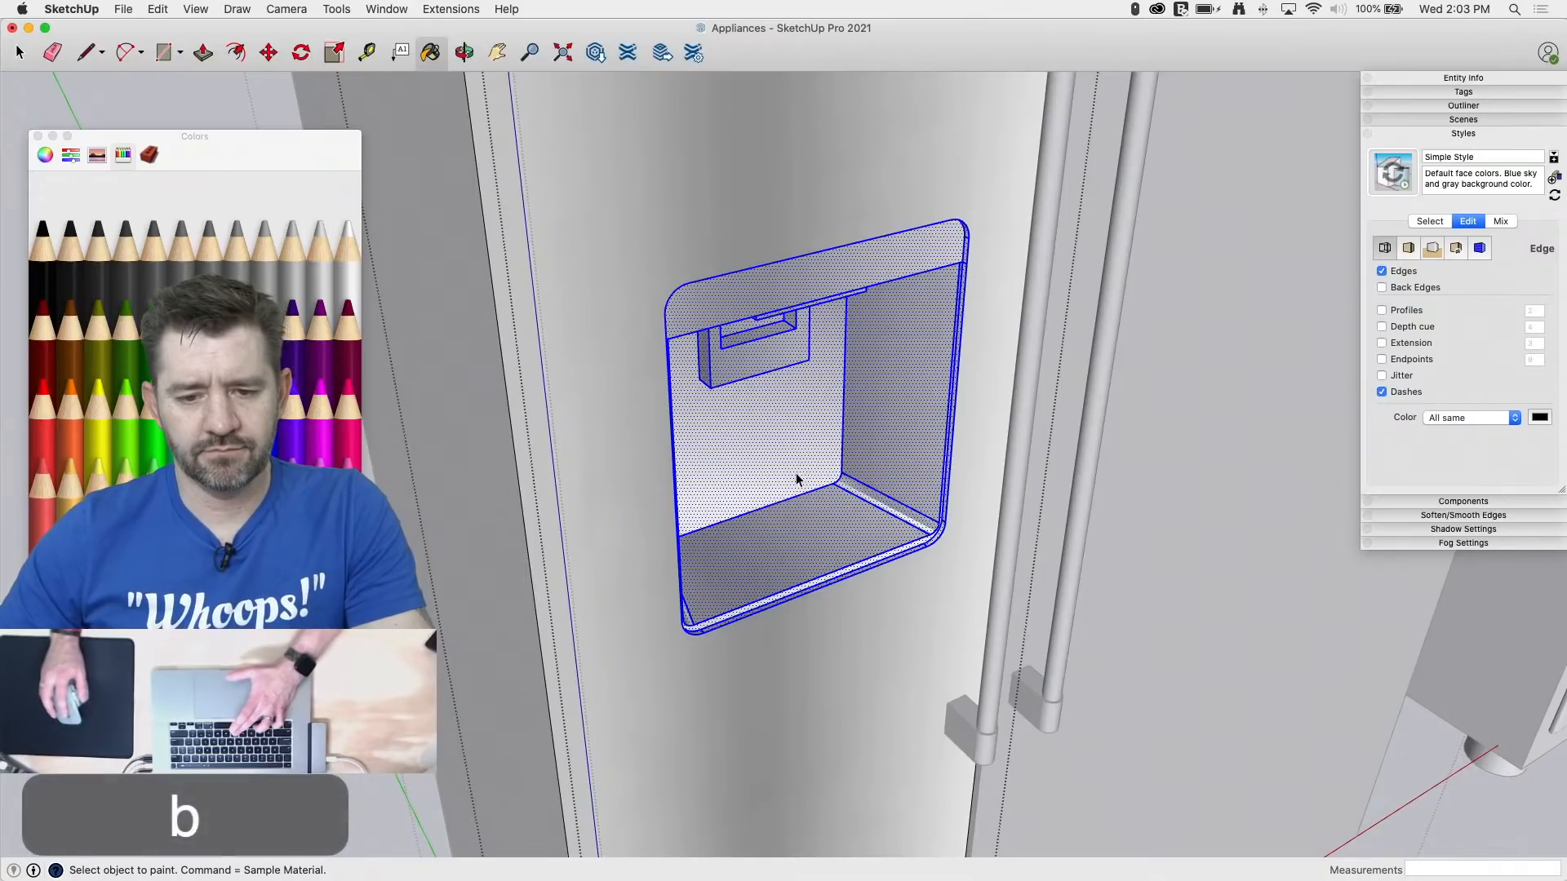
pyautogui.press('space')
pyautogui.click(463, 722)
# Step: Open the range's large right oven door and paint its front face with the metal texture
pyautogui.scroll(-8, 531, 628)
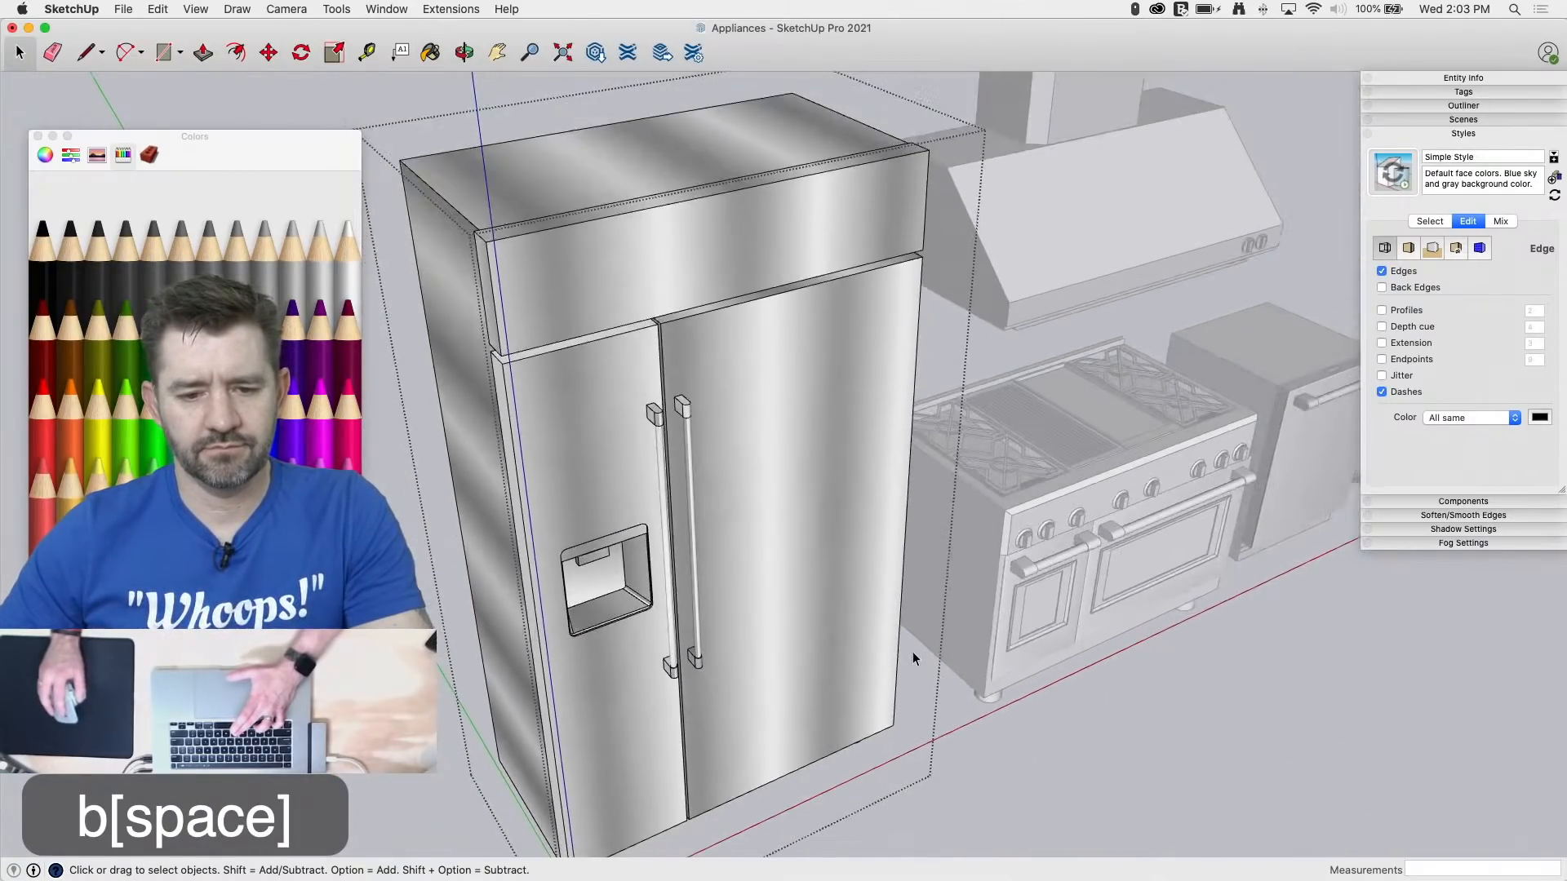
pyautogui.moveTo(912, 651)
pyautogui.mouseDown(button='middle')
pyautogui.moveTo(798, 536)
pyautogui.moveTo(864, 877)
pyautogui.mouseUp(button='middle')
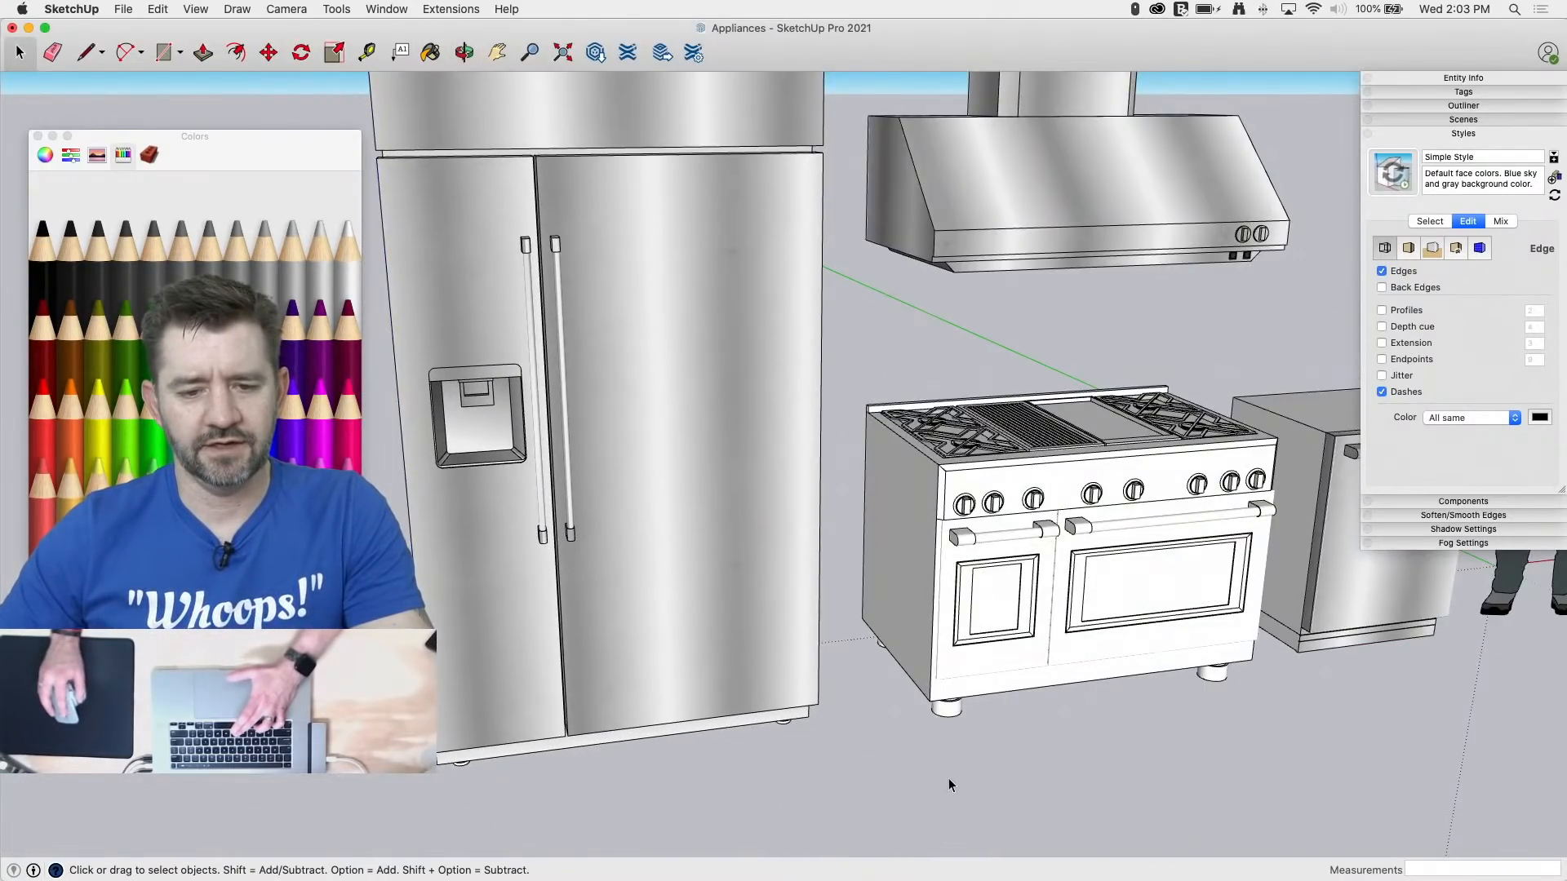
pyautogui.moveTo(948, 777); pyautogui.dragTo(636, 603, button='middle')
pyautogui.scroll(-6, 699, 724)
pyautogui.moveTo(606, 683); pyautogui.dragTo(811, 738, button='middle')
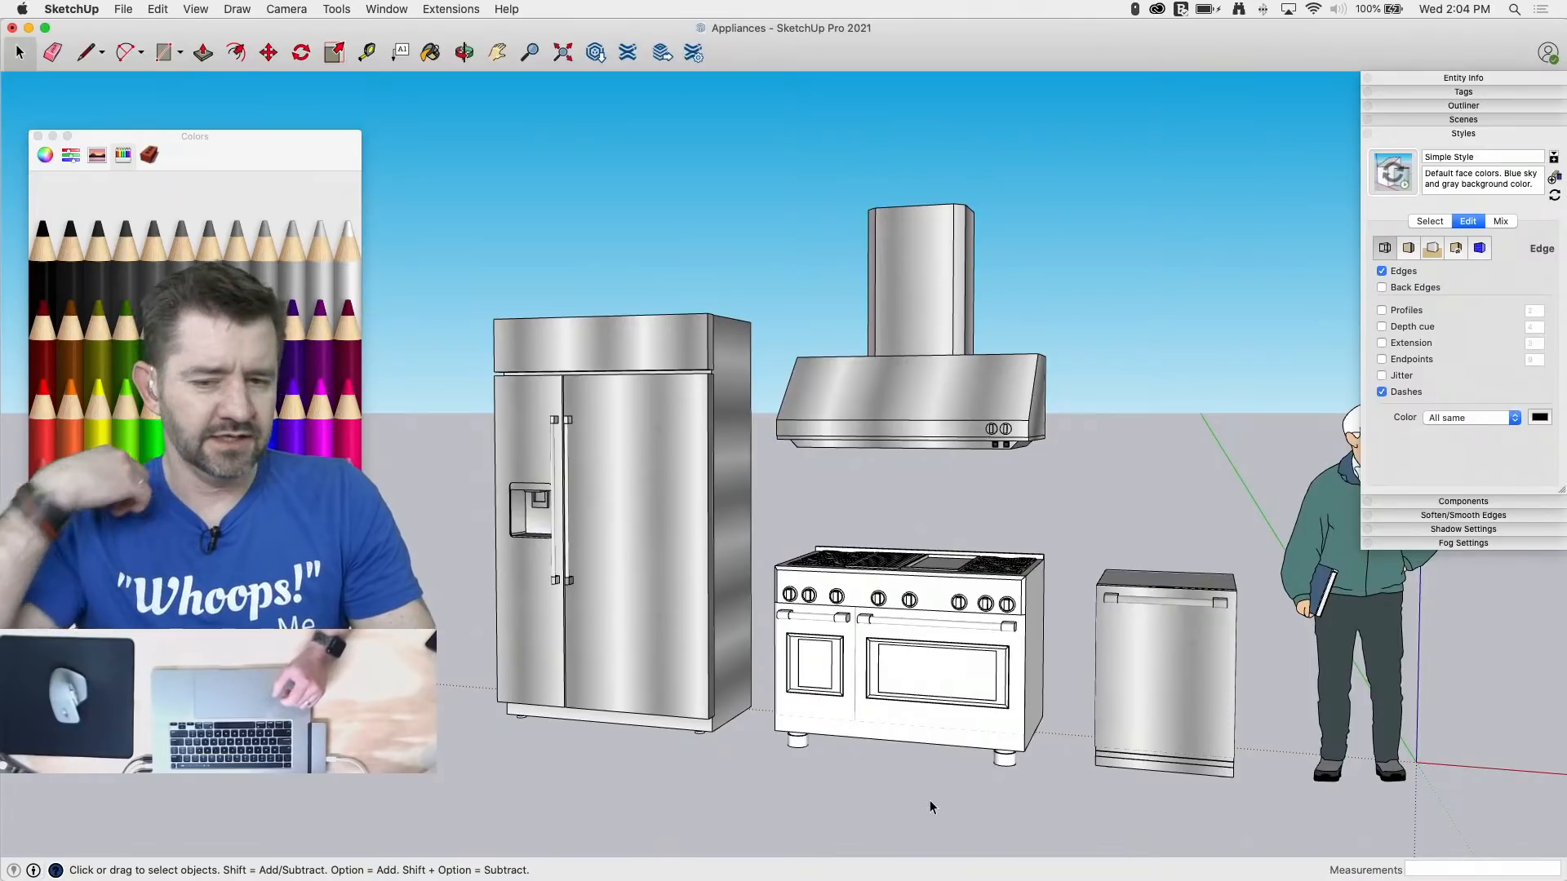
pyautogui.click(917, 718)
pyautogui.scroll(6, 968, 721)
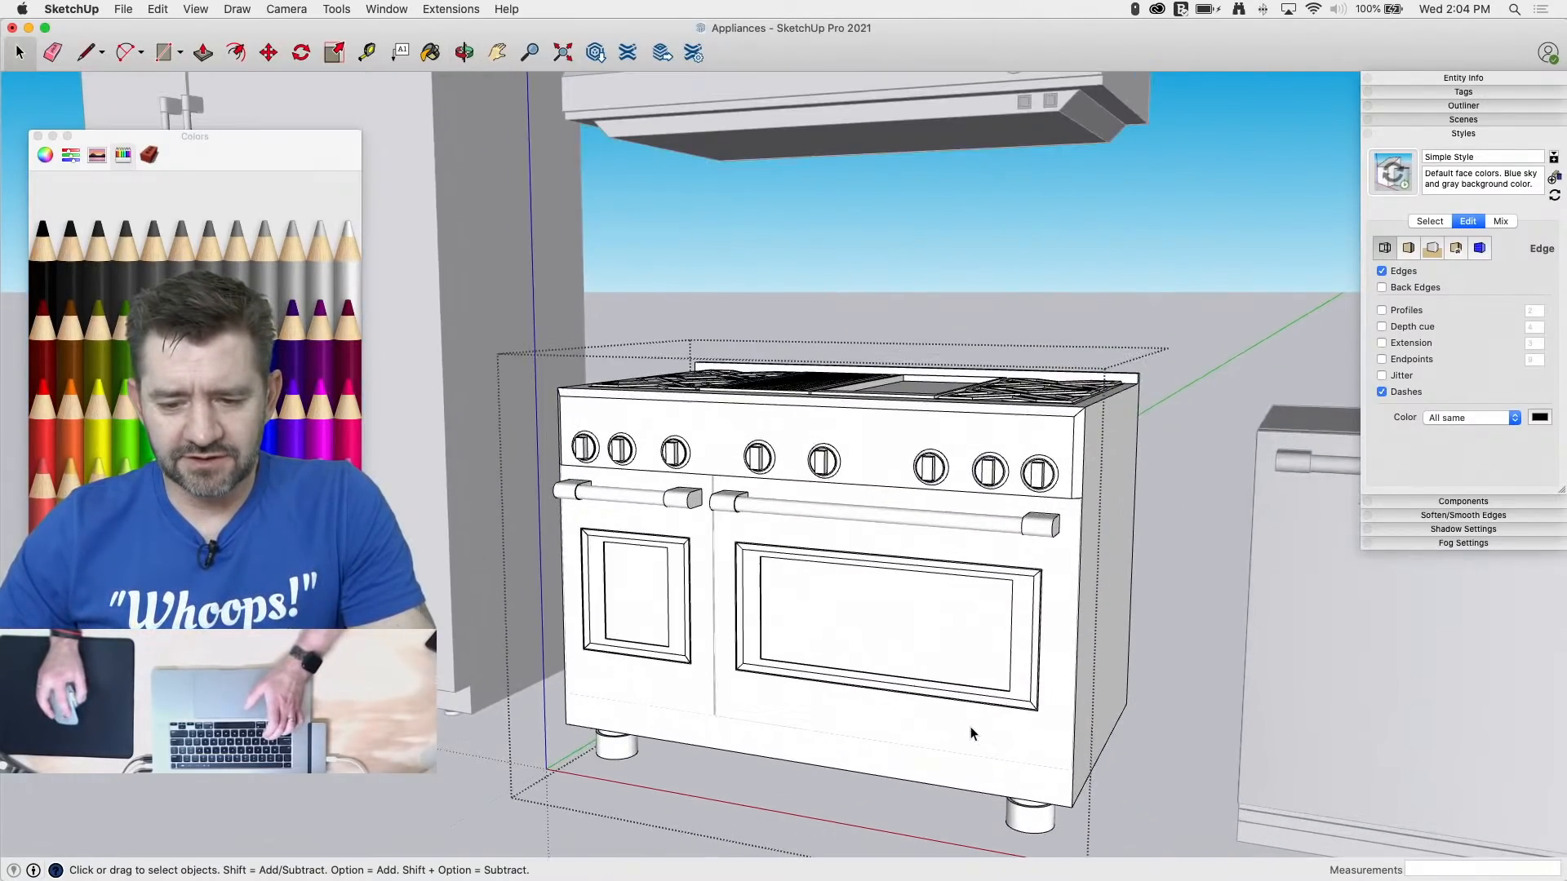
pyautogui.doubleClick(980, 732)
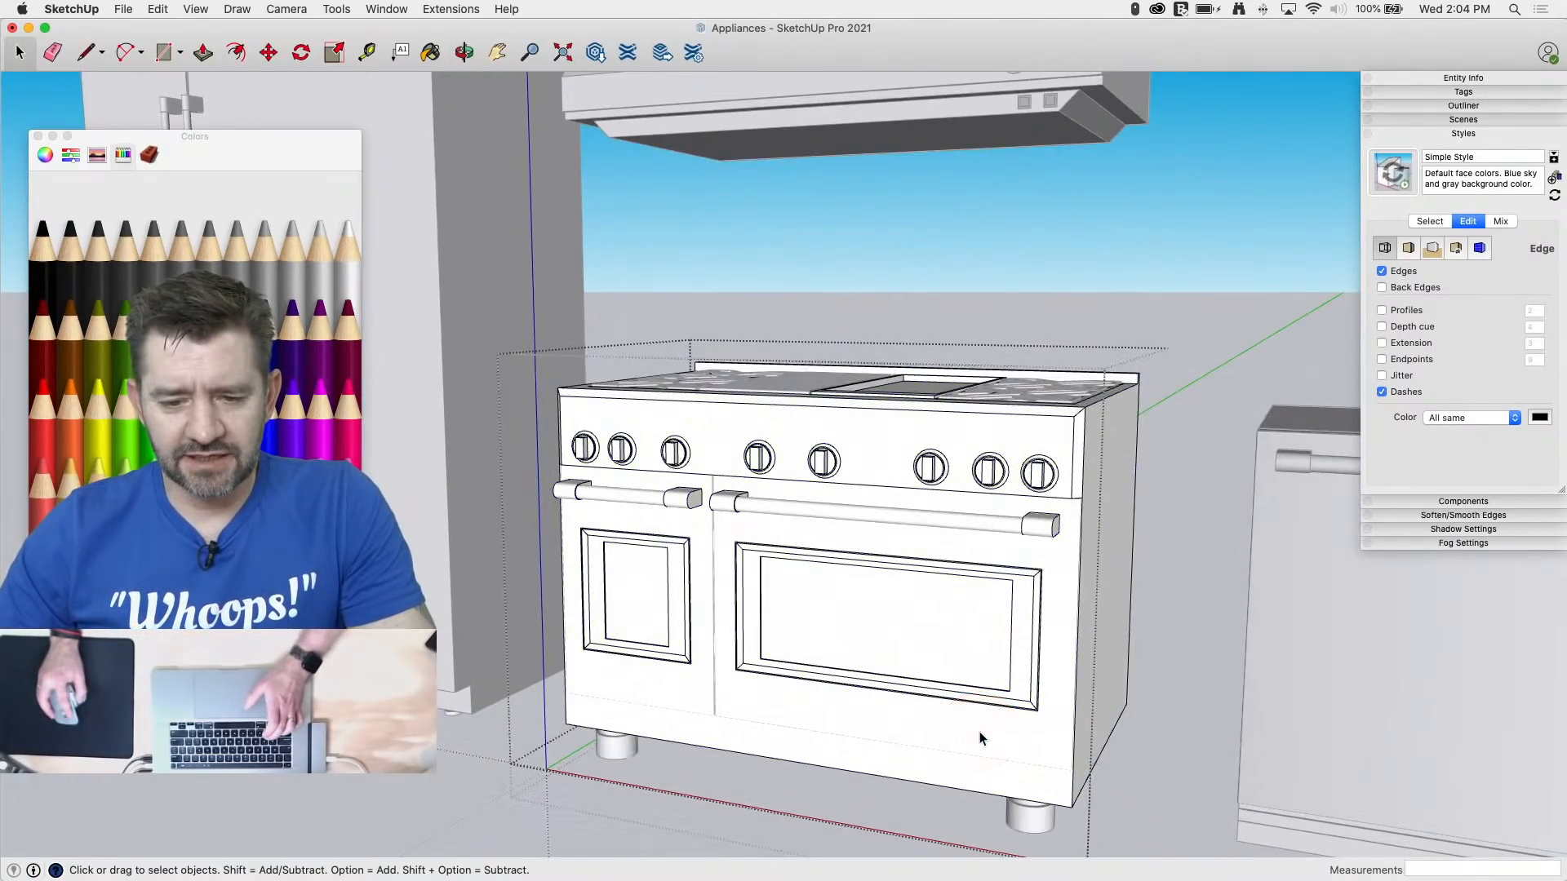
pyautogui.click(979, 732)
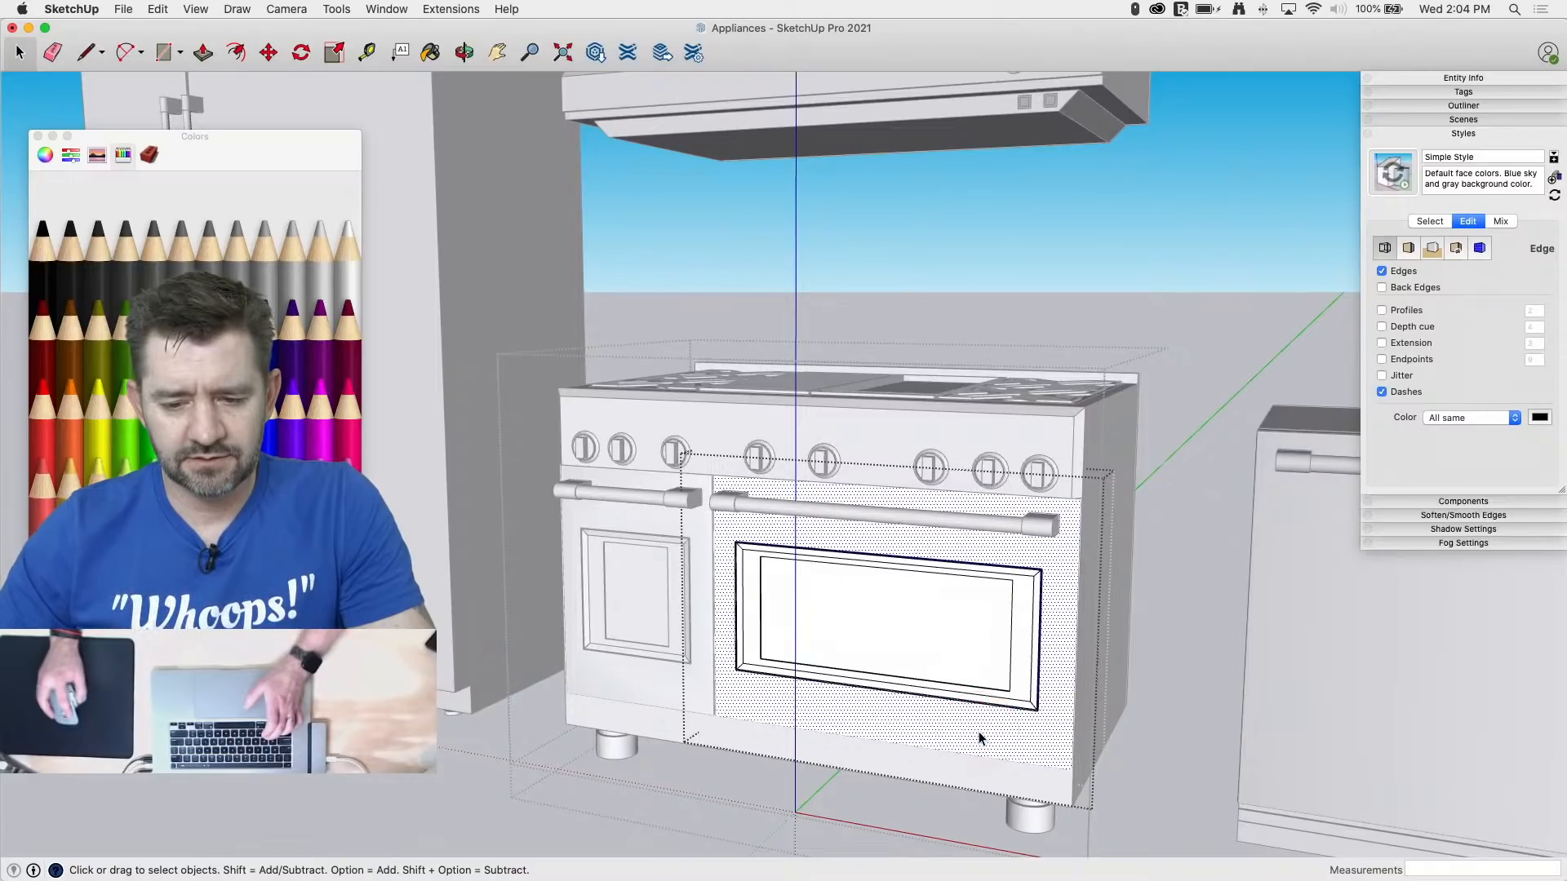
pyautogui.press('b')
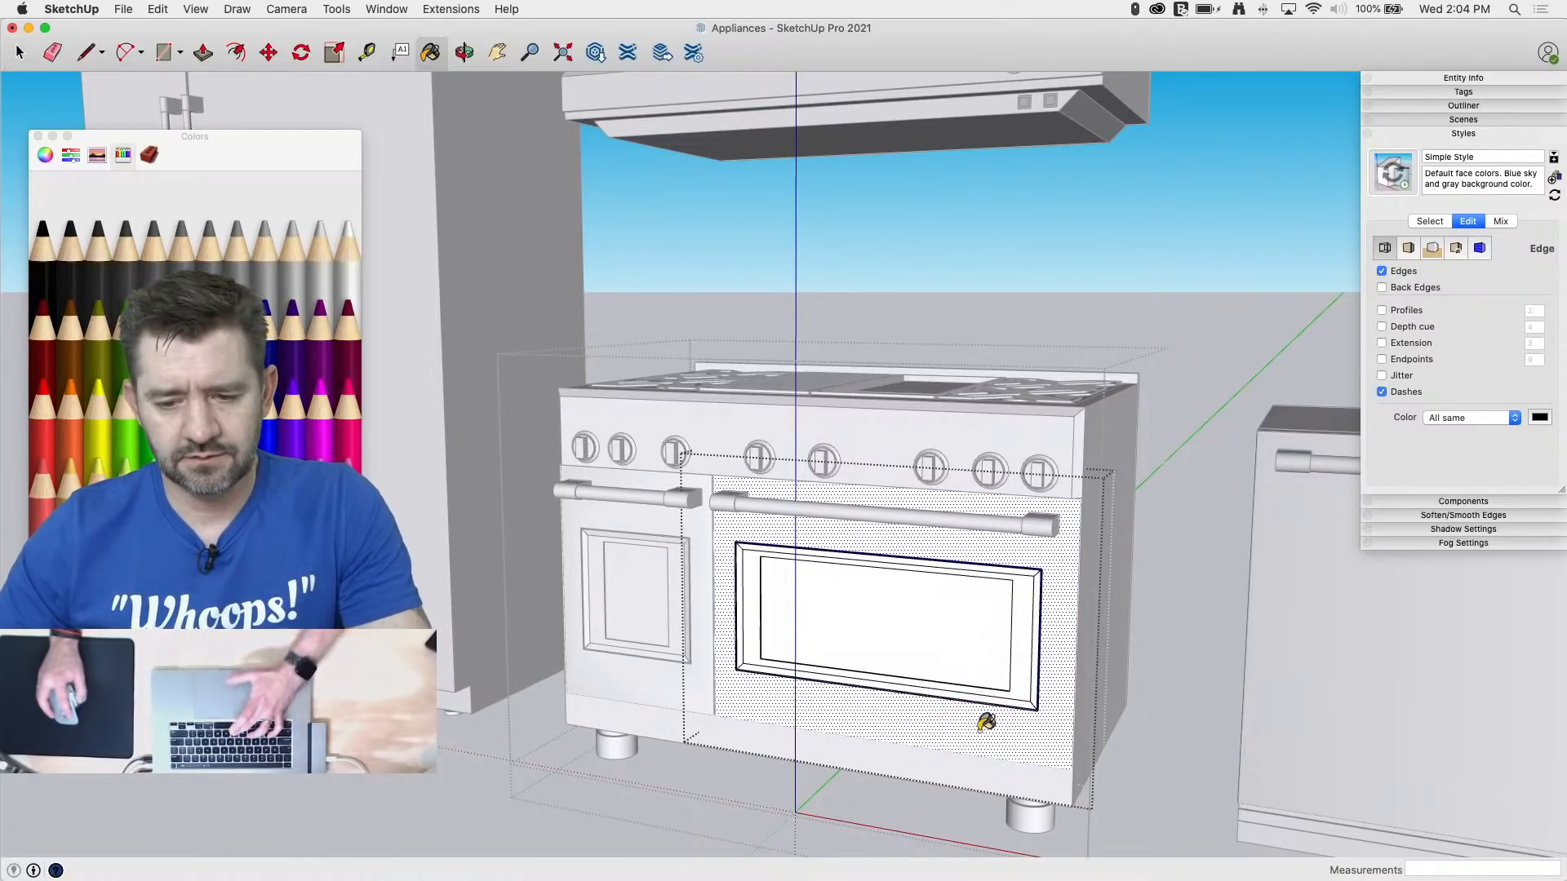
pyautogui.scroll(3, 961, 718)
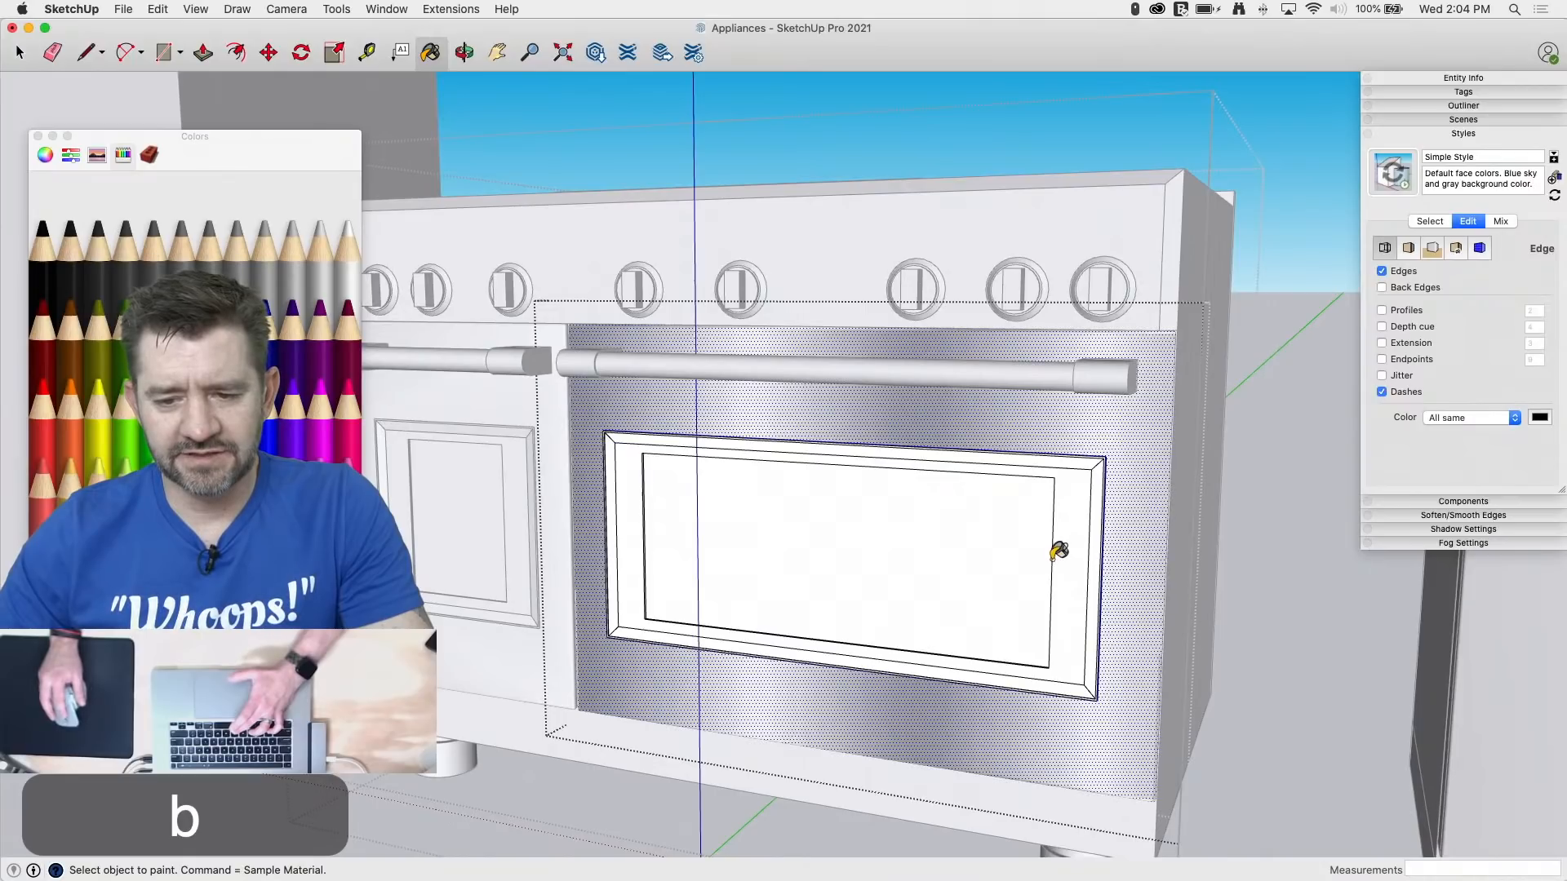
# Step: Open the range's small left oven door and paint its front face with the metal texture
pyautogui.moveTo(1059, 552); pyautogui.dragTo(1026, 594, button='middle')
pyautogui.press('space')
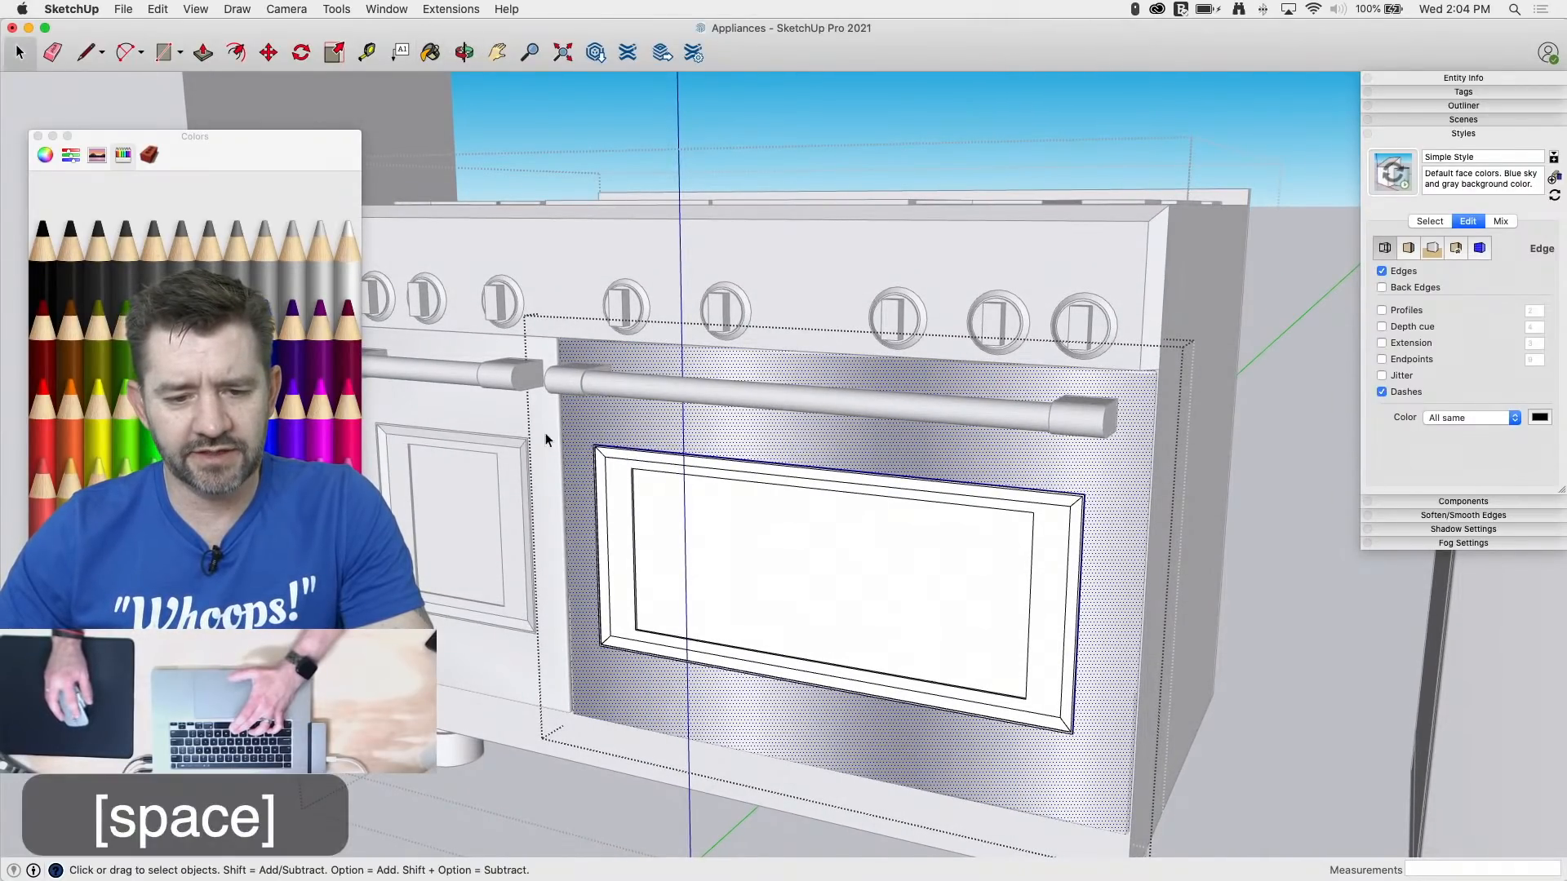
pyautogui.click(519, 418)
pyautogui.tripleClick(518, 418)
pyautogui.doubleClick(518, 418)
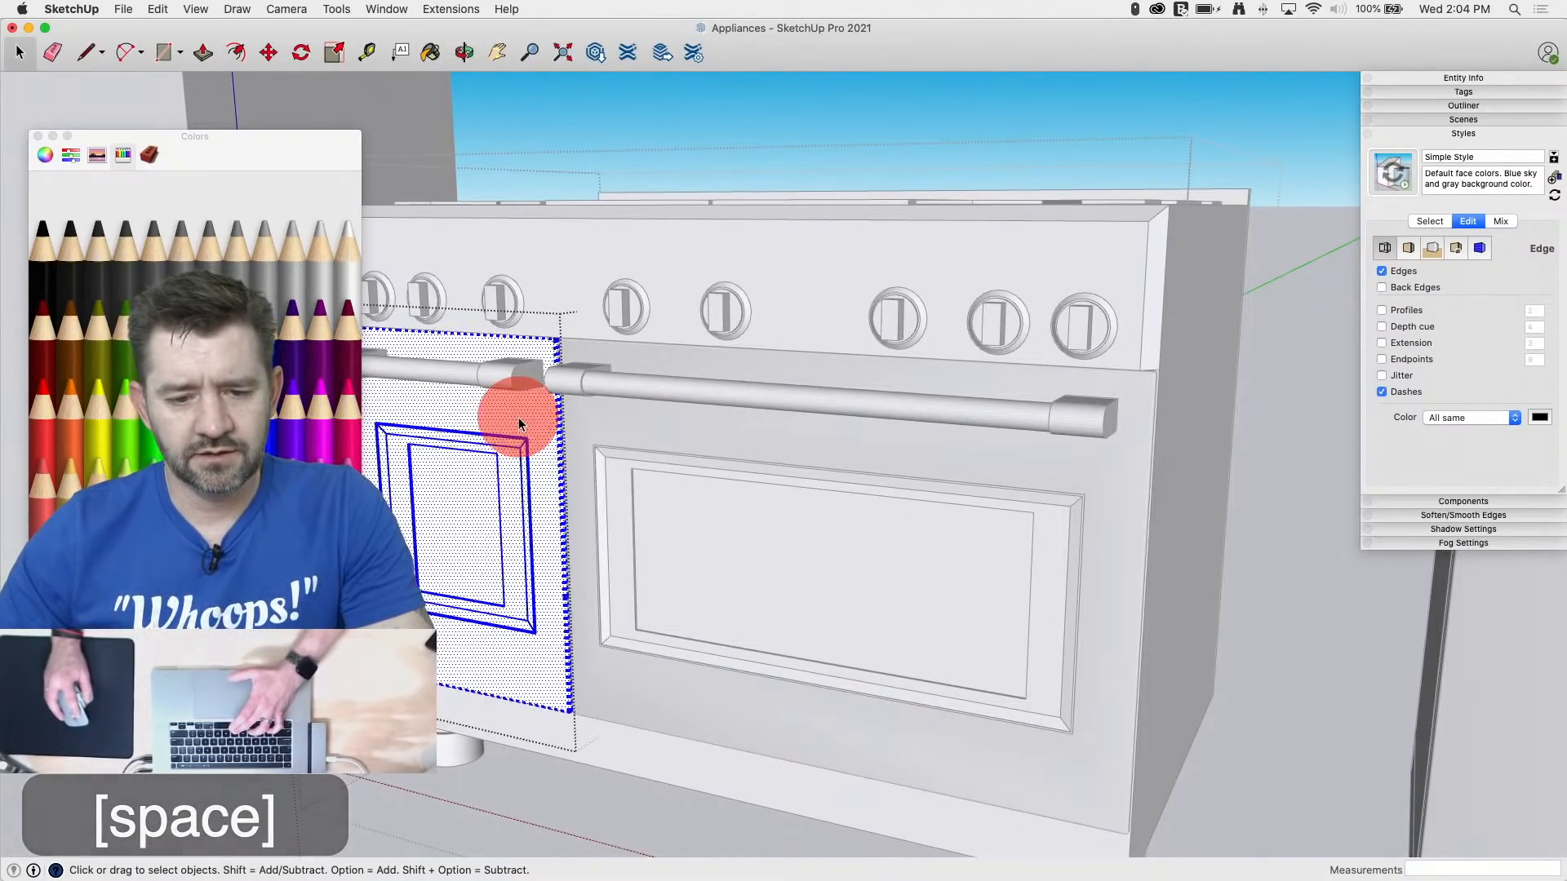
pyautogui.press('b')
pyautogui.click(518, 417)
pyautogui.press('space')
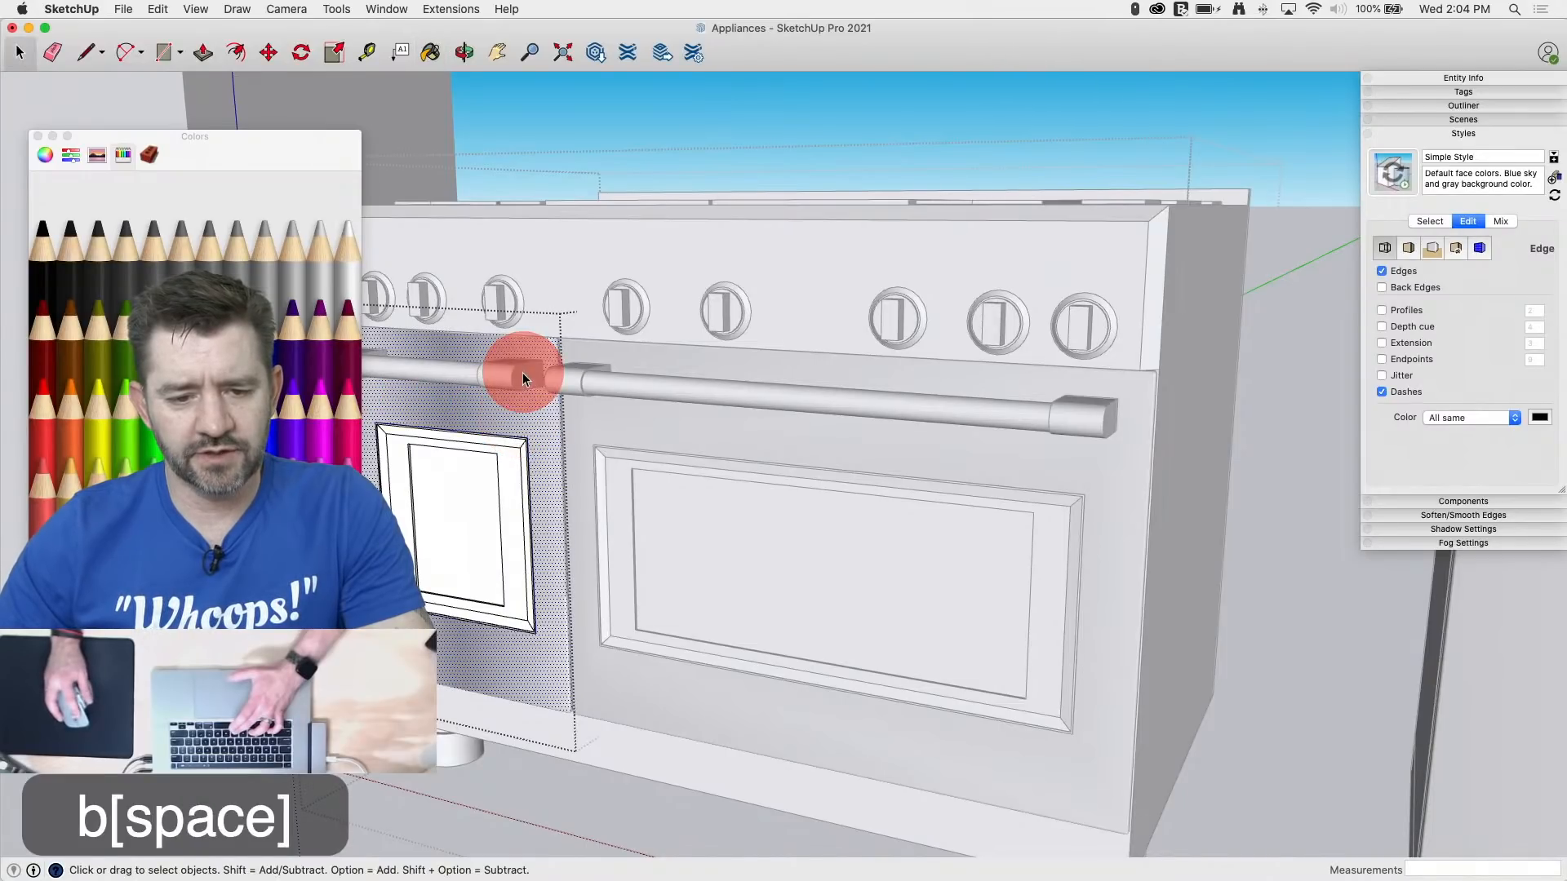
# Step: Paint the handles of both the small and large oven doors with the metal texture
pyautogui.click(522, 372)
pyautogui.press('b')
pyautogui.press('space')
pyautogui.click(573, 394)
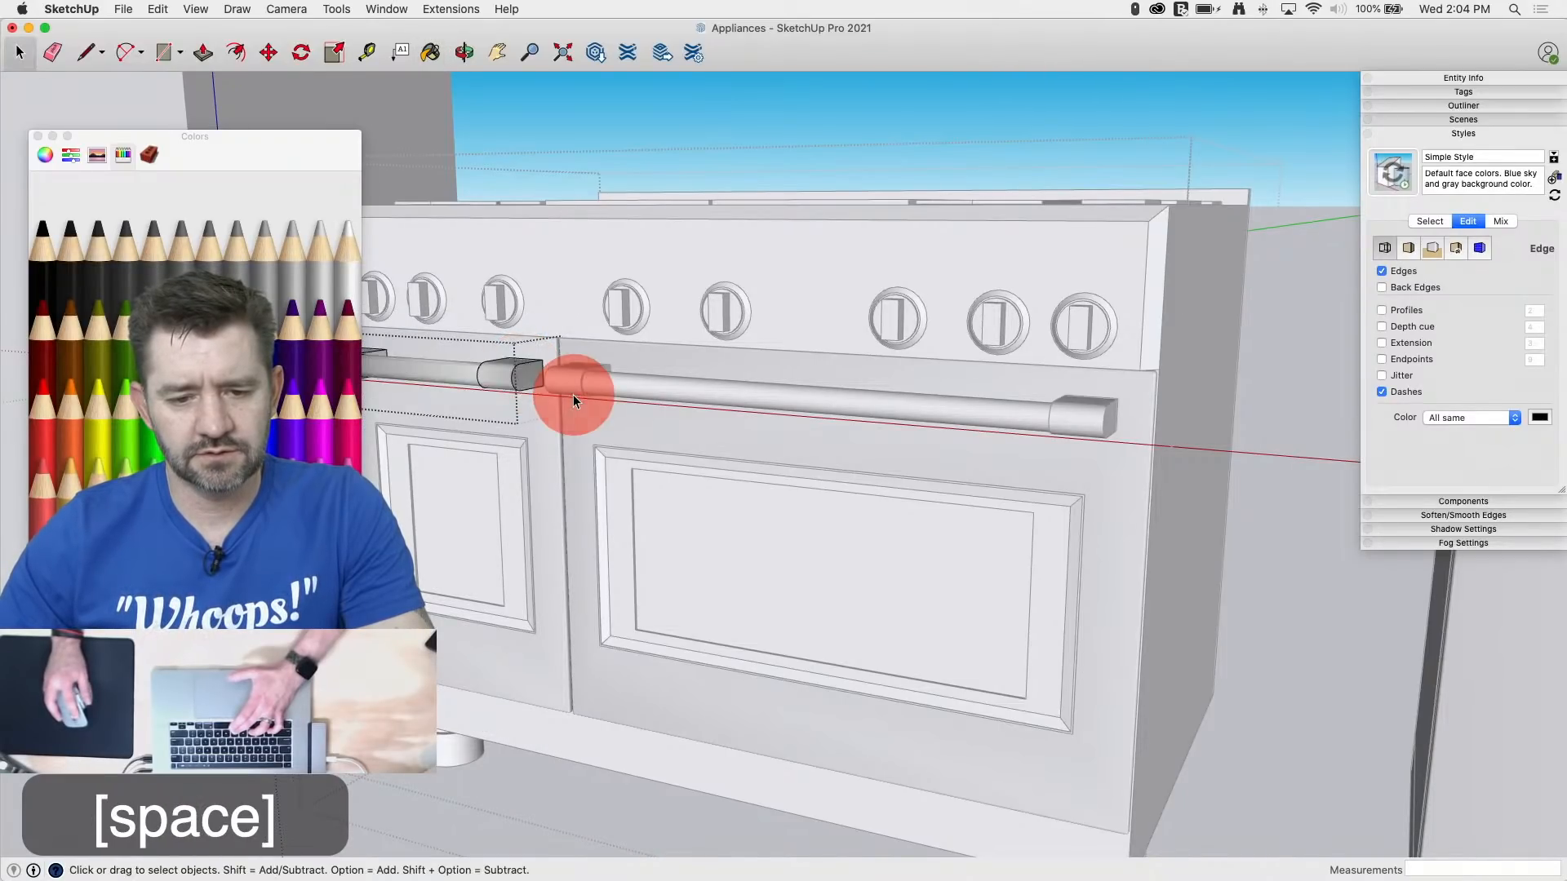
pyautogui.press('b')
pyautogui.click(576, 385)
pyautogui.press('space')
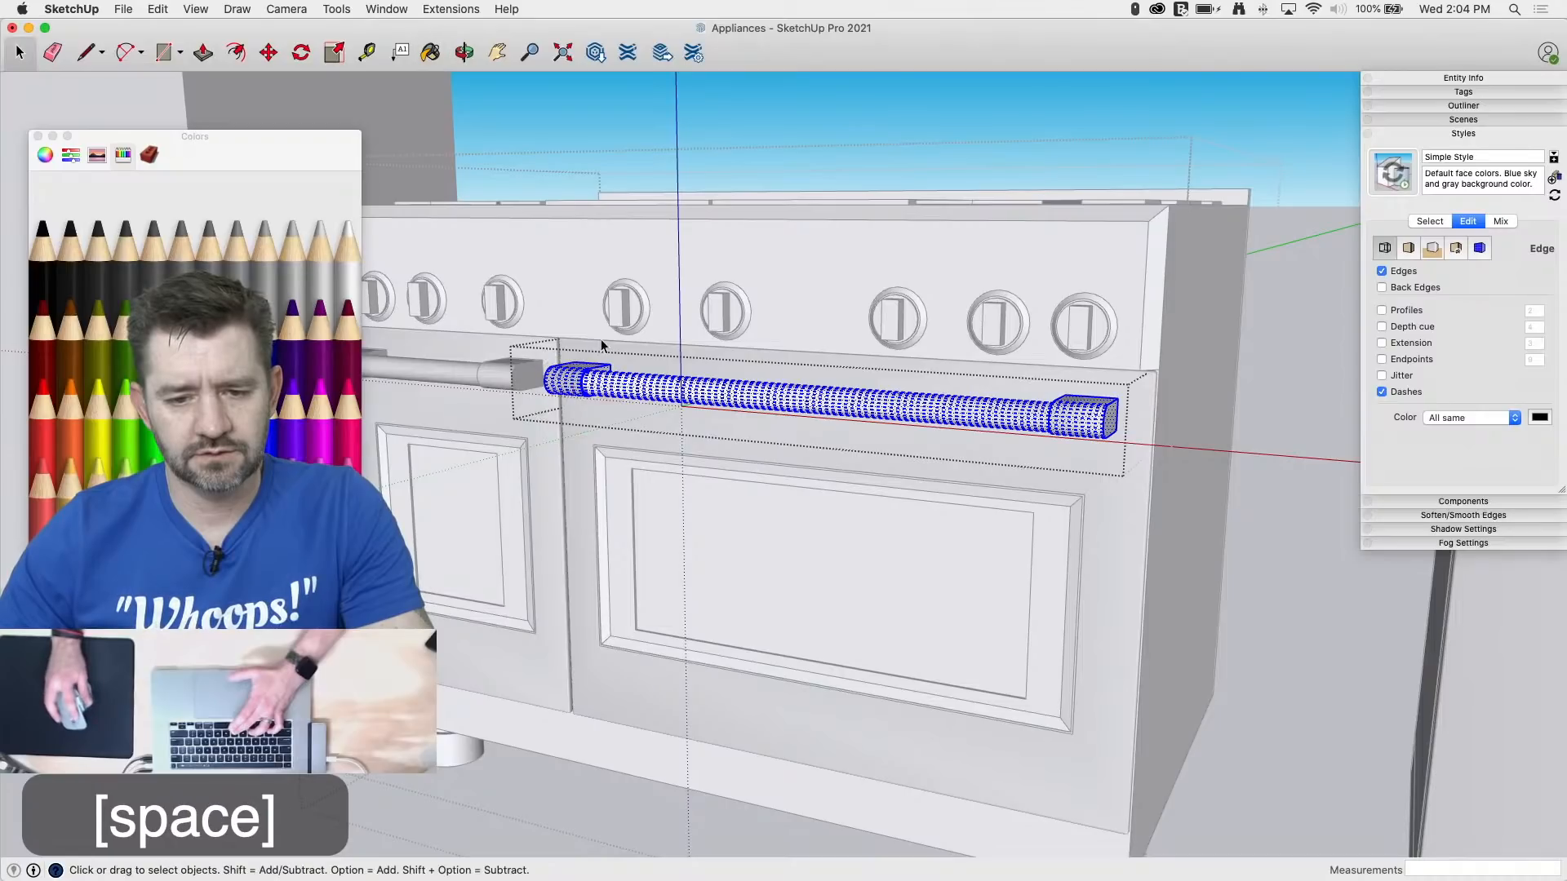
# Step: Open the range body and paint its control panel, top rim, back guard and right side with the metal texture
pyautogui.click(581, 245)
pyautogui.press('b')
pyautogui.click(582, 246)
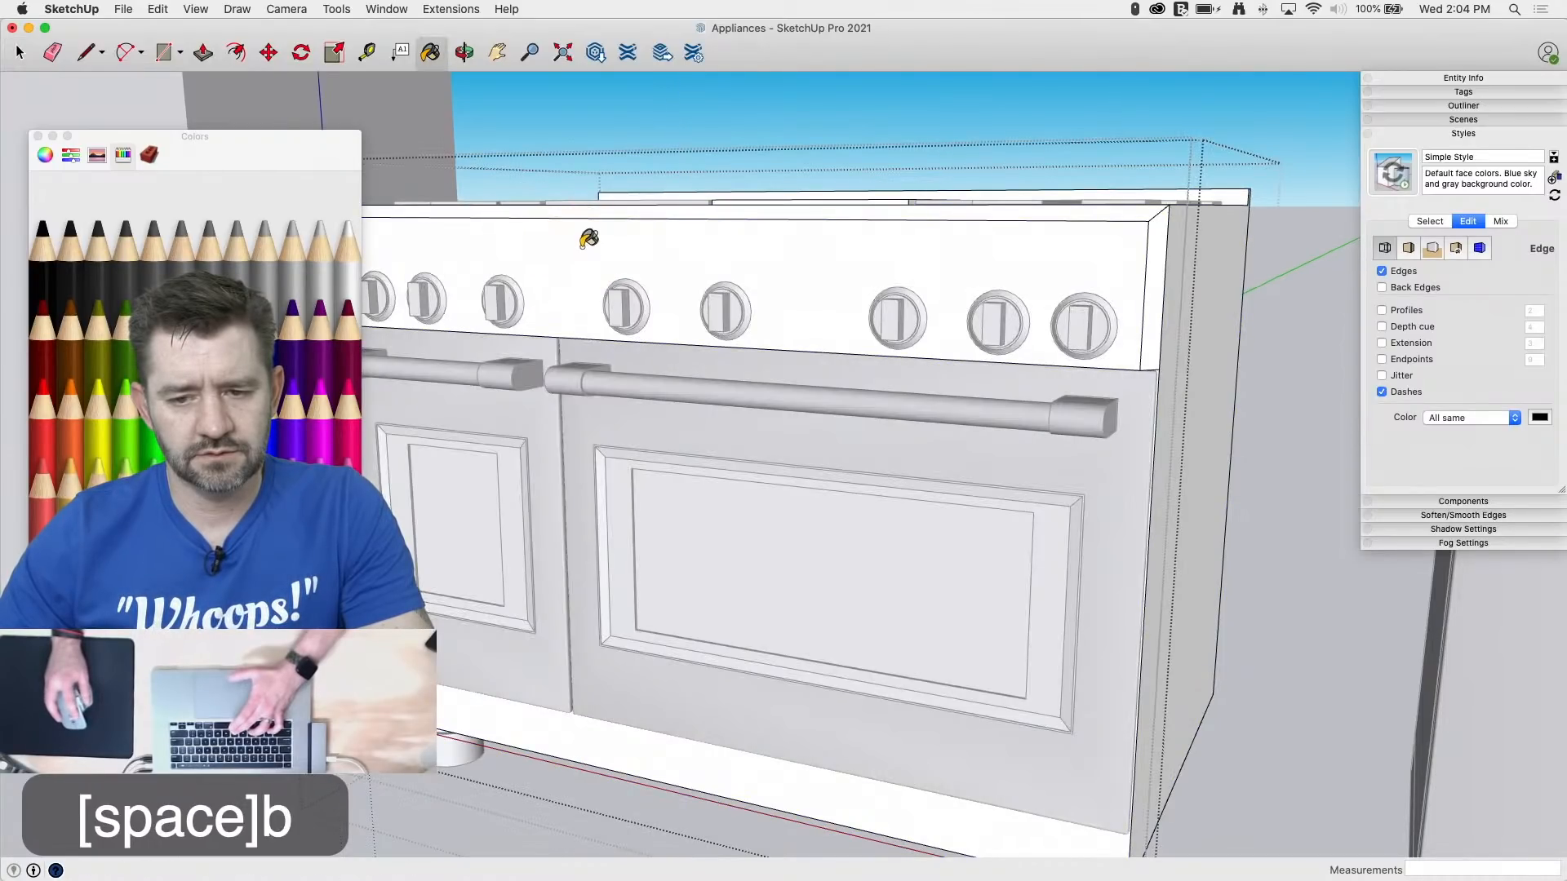
pyautogui.click(954, 255)
pyautogui.click(1166, 229)
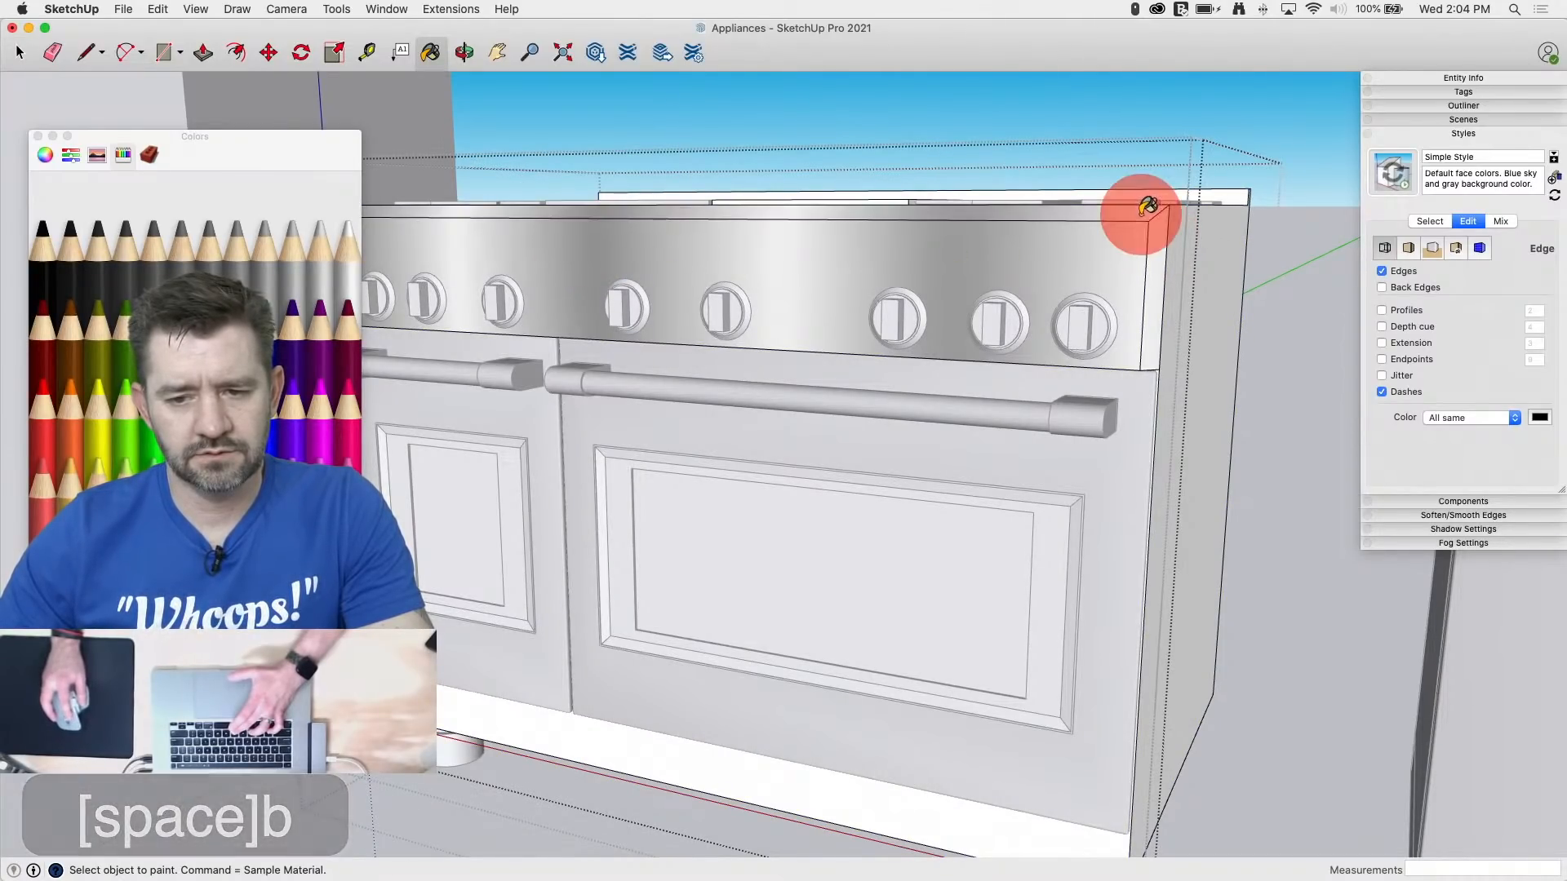
pyautogui.moveTo(1136, 217); pyautogui.dragTo(874, 594, button='middle')
pyautogui.click(819, 636)
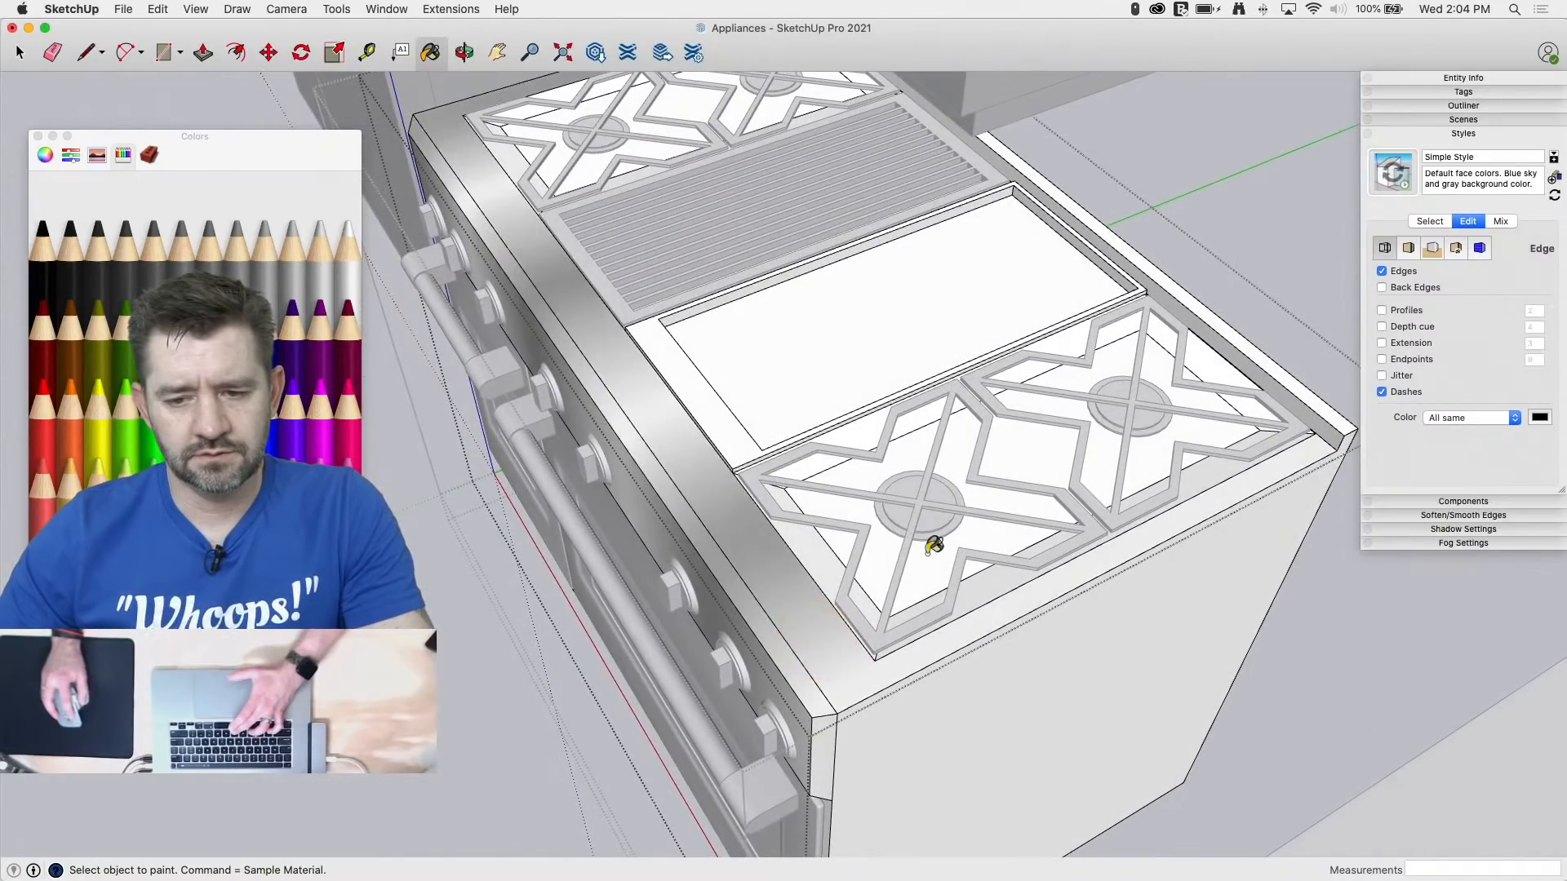
pyautogui.click(1235, 351)
pyautogui.click(1247, 347)
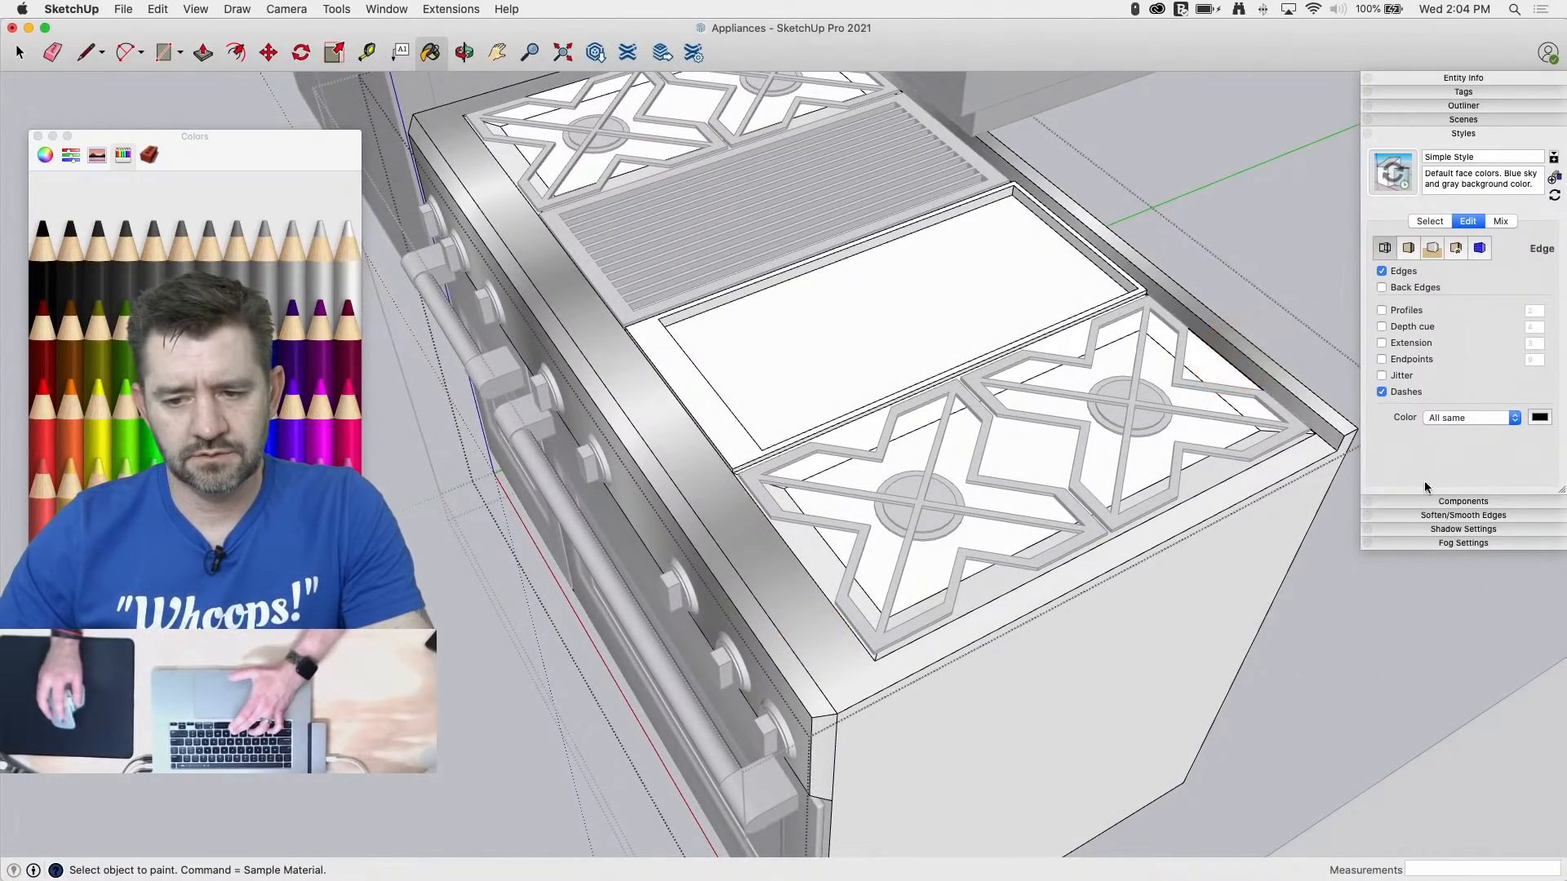
pyautogui.moveTo(1309, 441); pyautogui.dragTo(1145, 417, button='middle')
pyautogui.click(1176, 539)
# Step: Paint the range body's left front corner bevel and left side with the metal texture
pyautogui.moveTo(551, 453); pyautogui.dragTo(1066, 485, button='middle')
pyautogui.scroll(-5, 1067, 485)
pyautogui.moveTo(500, 516)
pyautogui.mouseDown(button='middle')
pyautogui.moveTo(916, 483)
pyautogui.moveTo(881, 480)
pyautogui.mouseUp(button='middle')
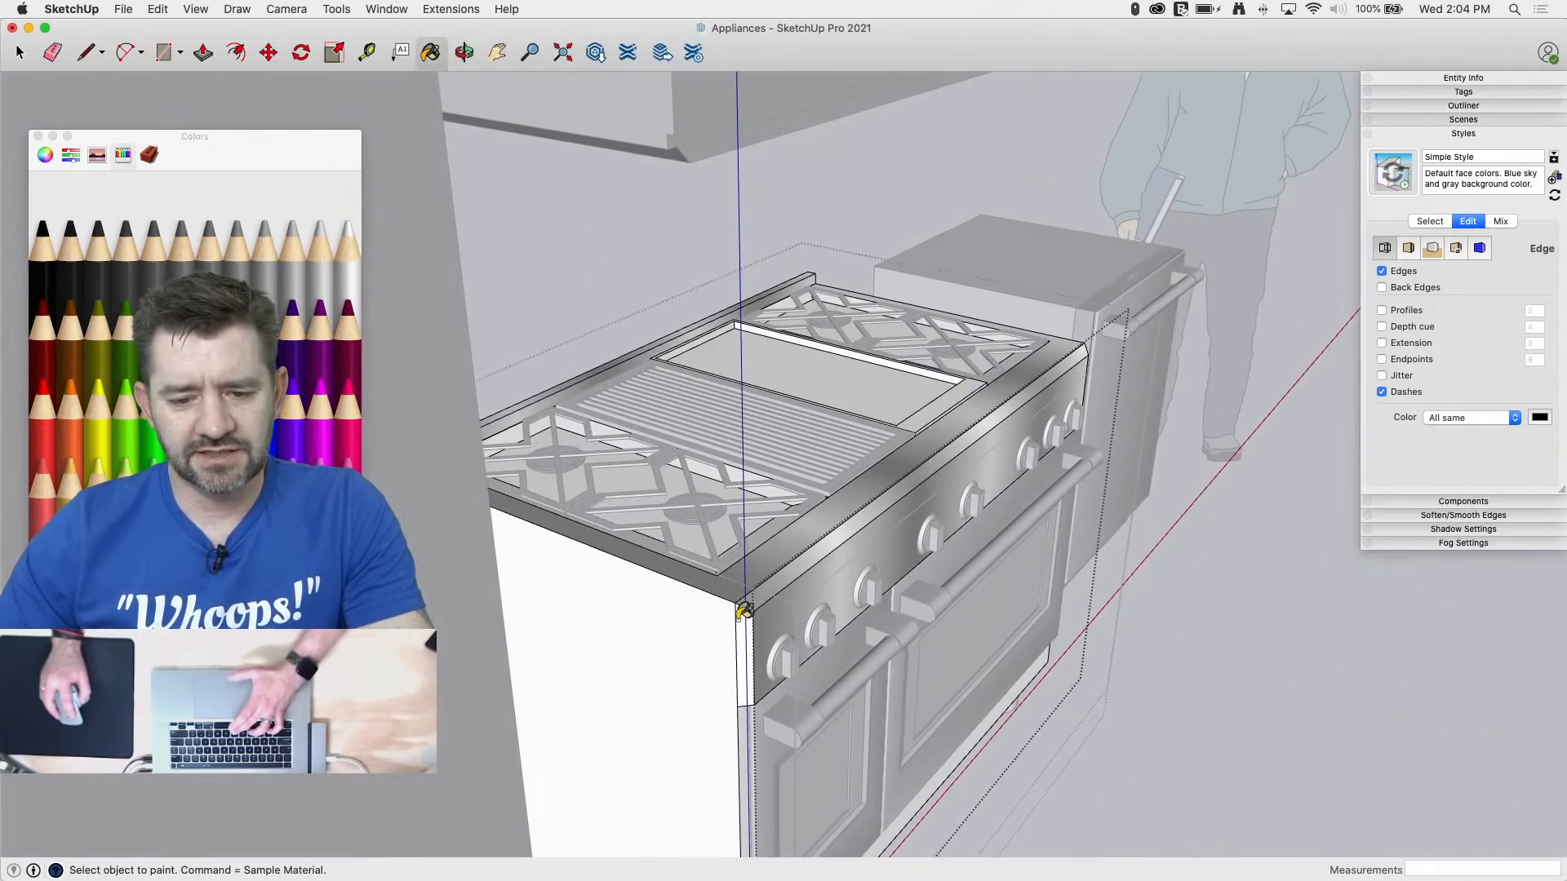
pyautogui.click(744, 626)
pyautogui.click(687, 642)
# Step: Paint the front strip below the oven doors with the metal texture and leave the range body's group
pyautogui.moveTo(717, 522)
pyautogui.mouseDown(button='middle')
pyautogui.moveTo(580, 542)
pyautogui.moveTo(490, 435)
pyautogui.mouseUp(button='middle')
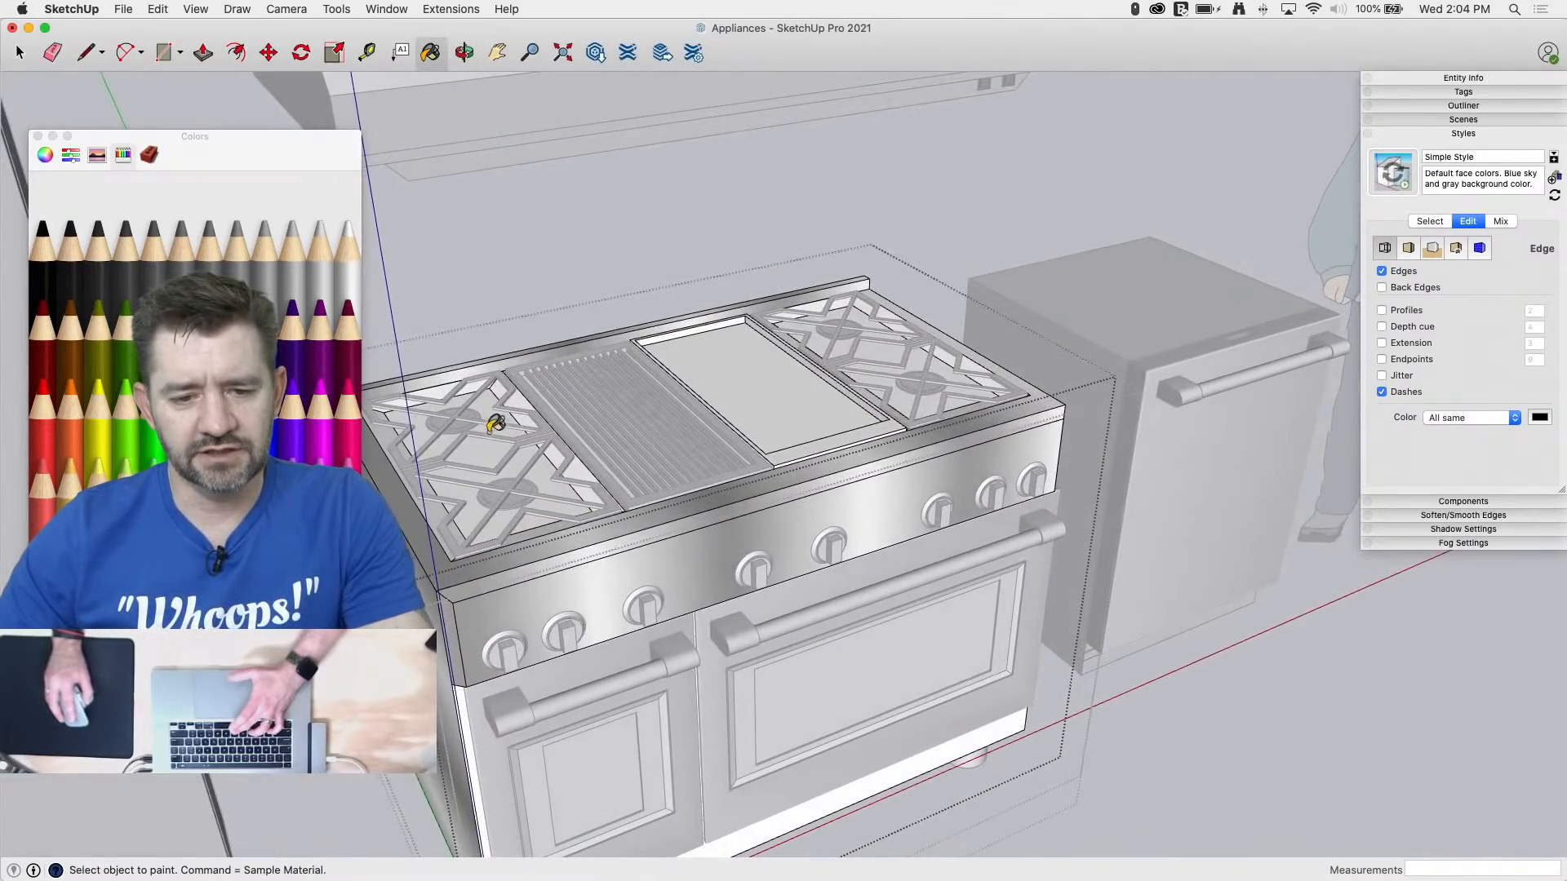
pyautogui.moveTo(554, 379); pyautogui.dragTo(606, 387, button='middle')
pyautogui.scroll(-4, 622, 413)
pyautogui.scroll(3, 525, 772)
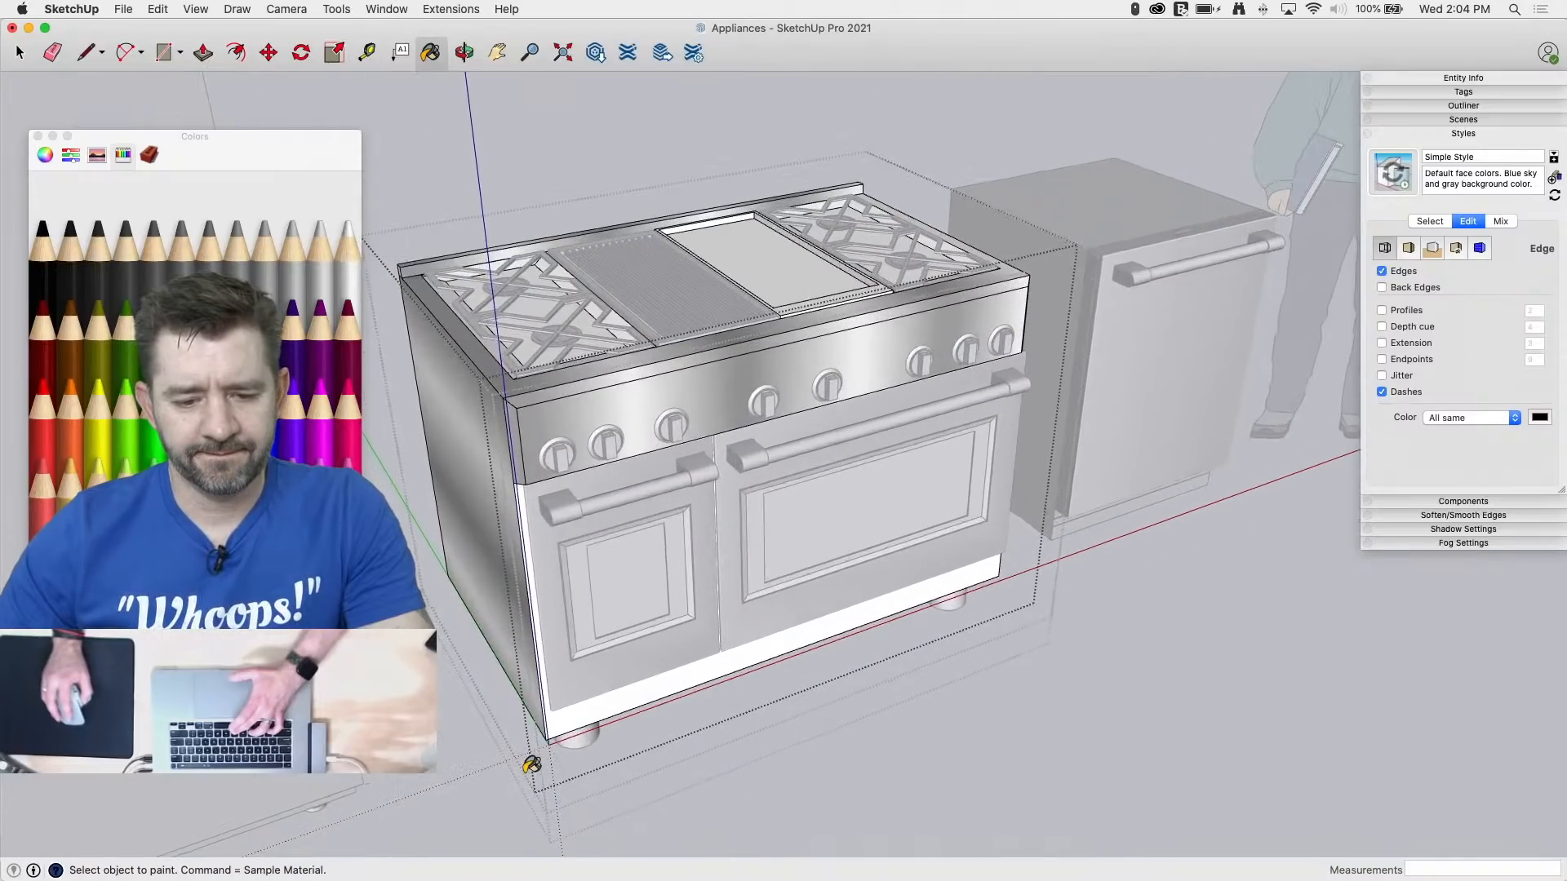
pyautogui.click(641, 688)
pyautogui.moveTo(747, 696); pyautogui.dragTo(467, 636, button='middle')
pyautogui.moveTo(761, 634)
pyautogui.mouseDown(button='middle')
pyautogui.moveTo(821, 595)
pyautogui.moveTo(936, 692)
pyautogui.moveTo(721, 569)
pyautogui.moveTo(725, 756)
pyautogui.moveTo(666, 659)
pyautogui.mouseUp(button='middle')
pyautogui.click(801, 556)
pyautogui.press('space')
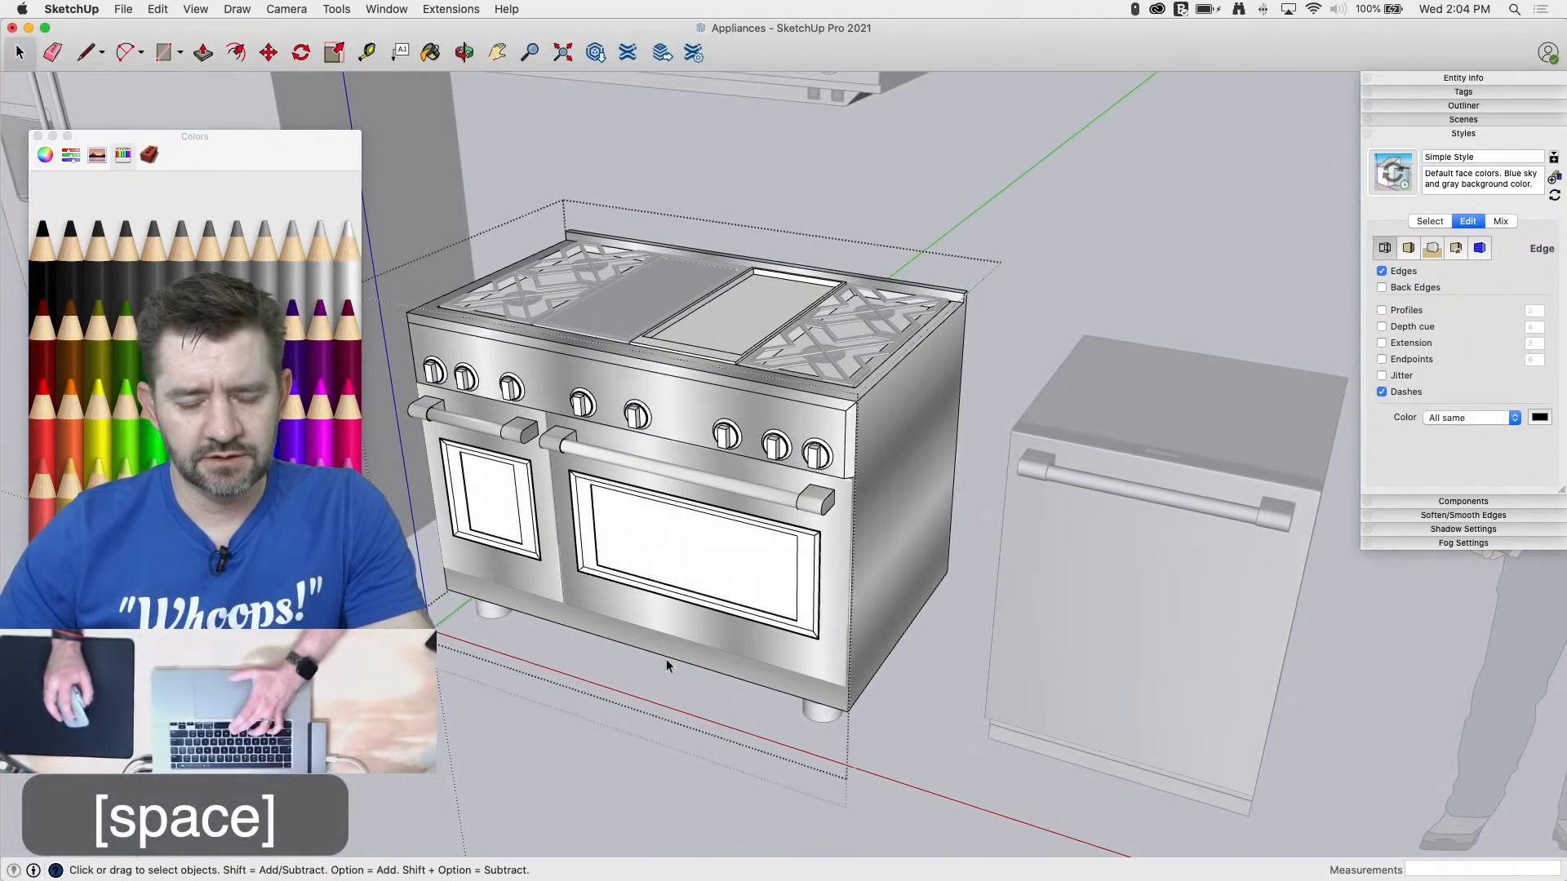
# Step: Open the range body again and paint the recessed griddle face on the cooktop with the Tin color
pyautogui.scroll(5, 548, 437)
pyautogui.moveTo(961, 402); pyautogui.dragTo(903, 455, button='middle')
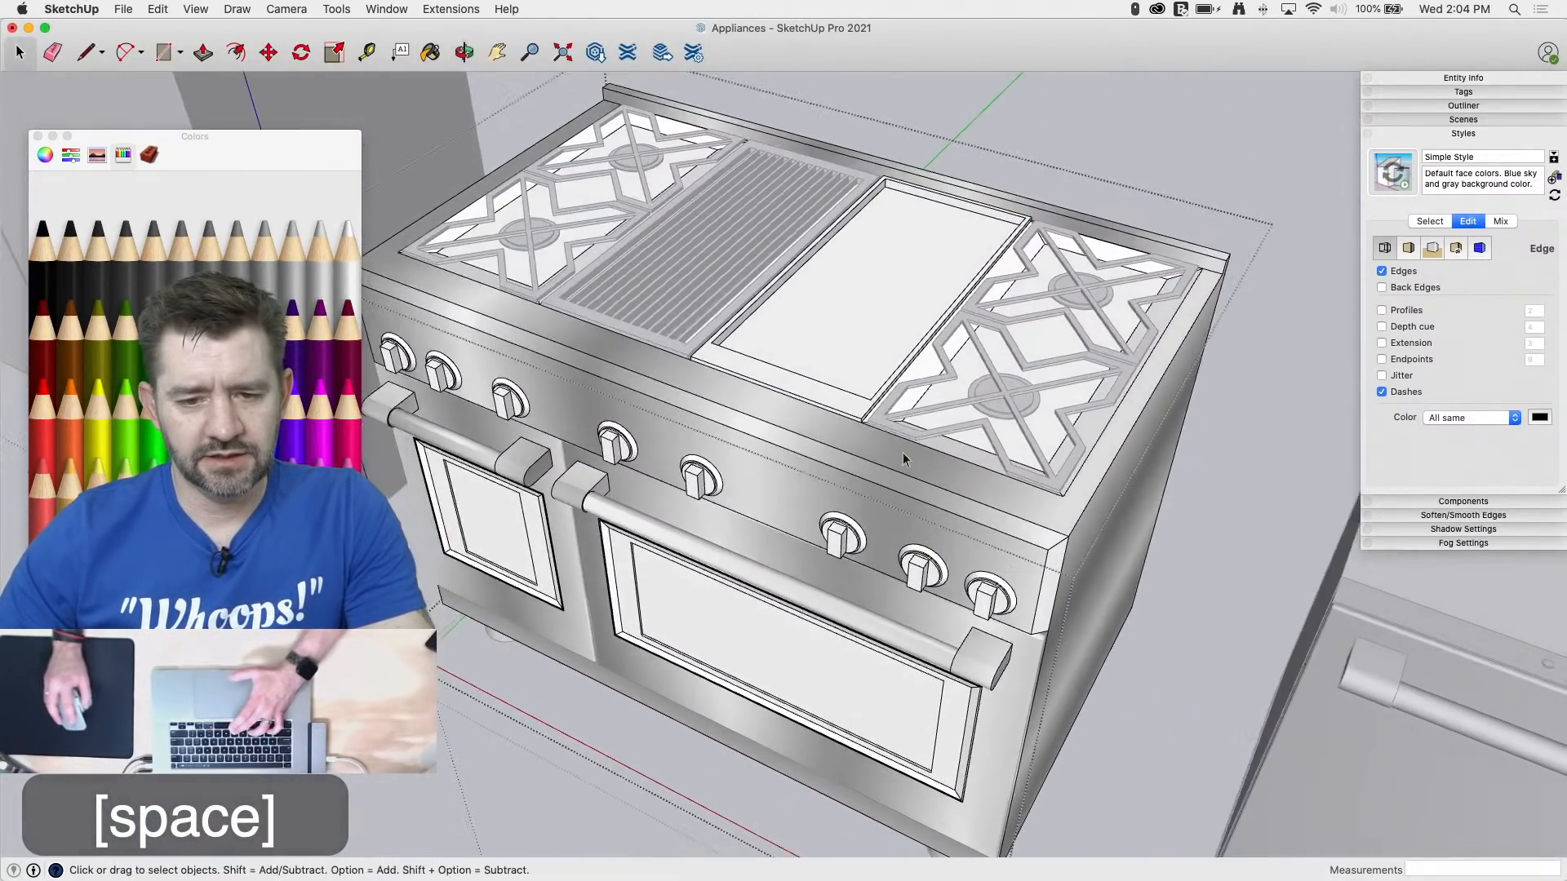
pyautogui.doubleClick(854, 381)
pyautogui.tripleClick(854, 381)
pyautogui.click(855, 381)
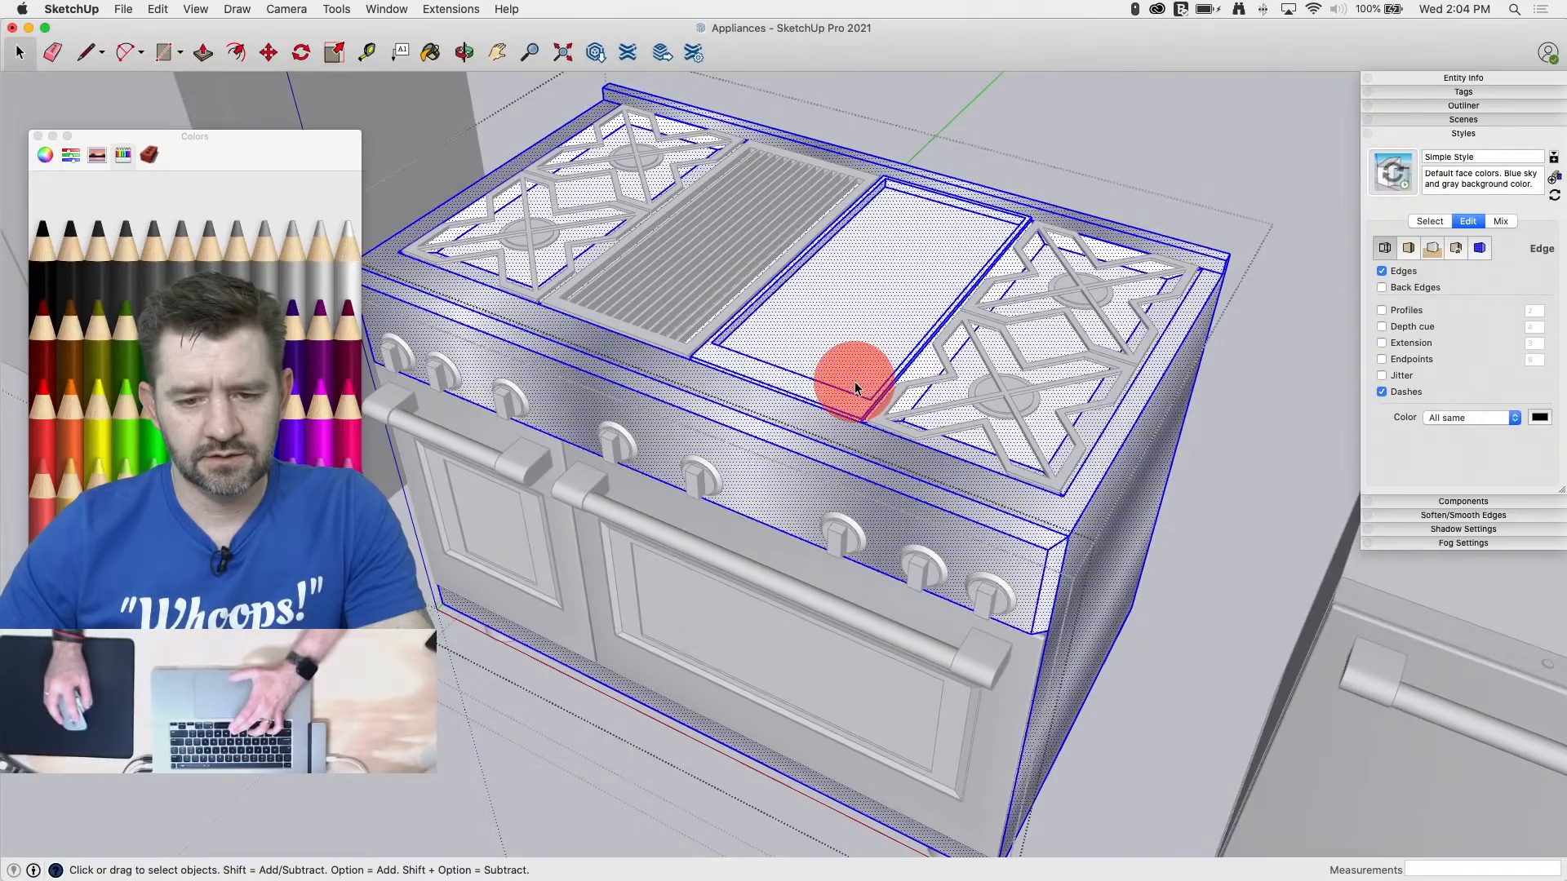
pyautogui.scroll(1, 834, 381)
pyautogui.moveTo(814, 364); pyautogui.dragTo(818, 424, button='middle')
pyautogui.scroll(3, 834, 388)
pyautogui.scroll(-4, 932, 406)
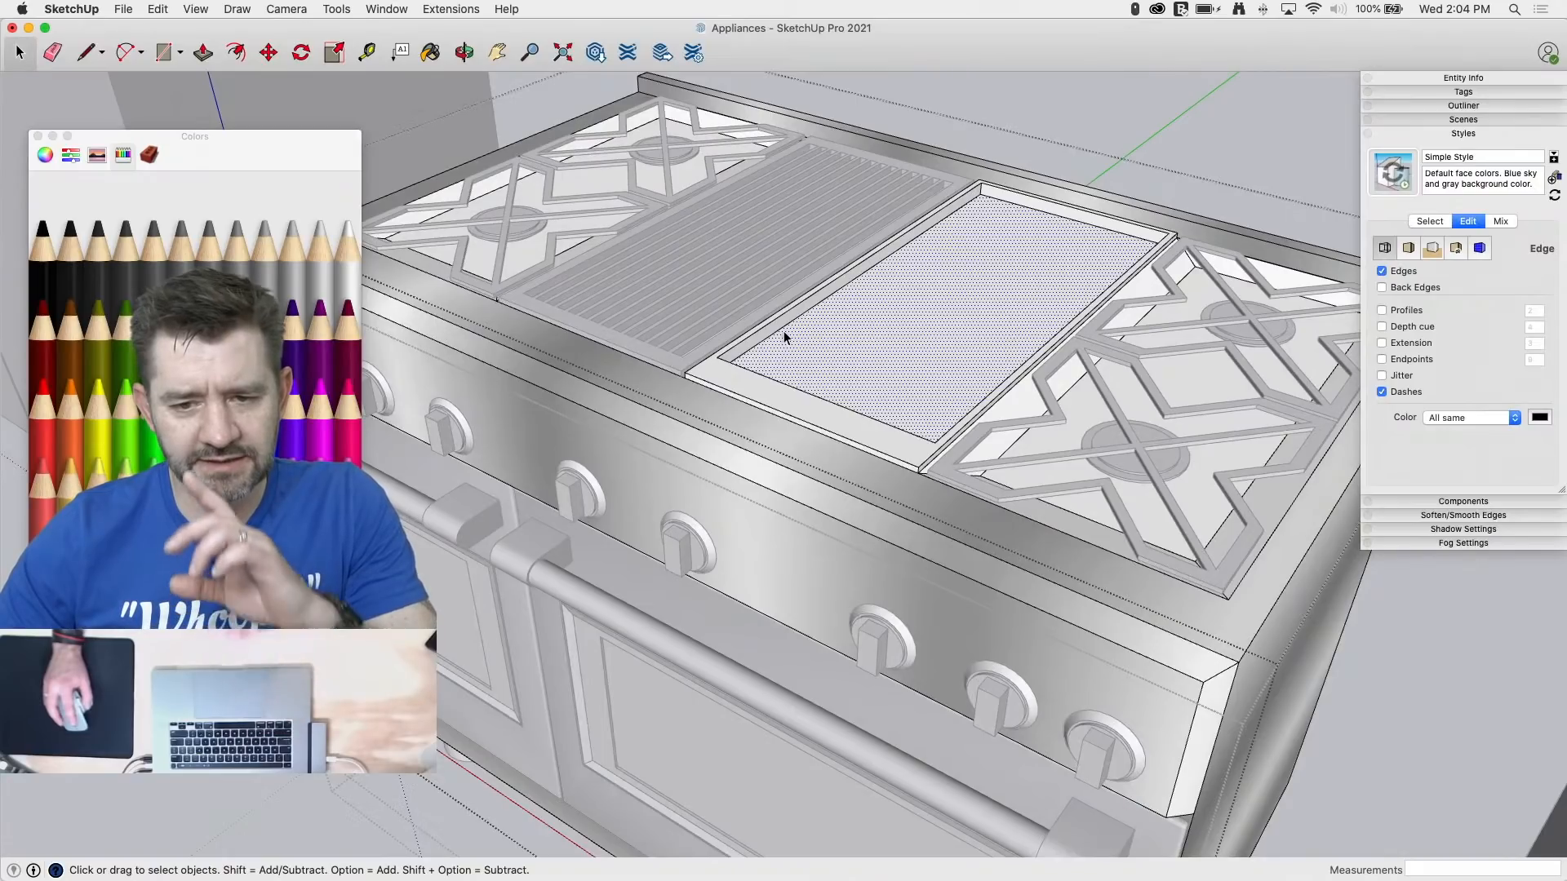
pyautogui.moveTo(783, 336); pyautogui.dragTo(878, 392, button='middle')
pyautogui.click(150, 262)
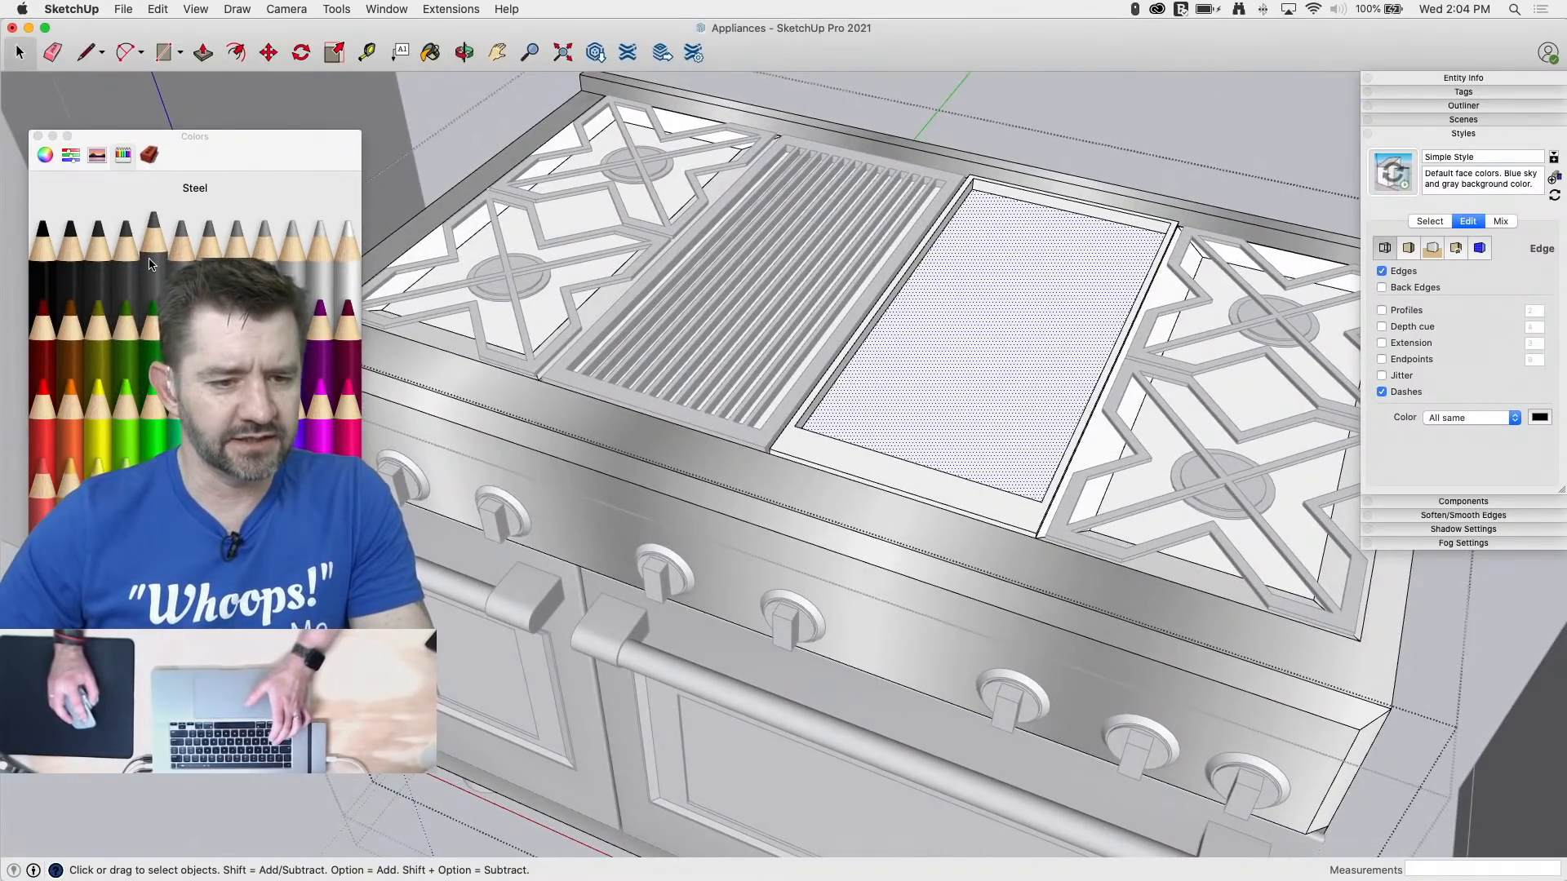
pyautogui.click(174, 261)
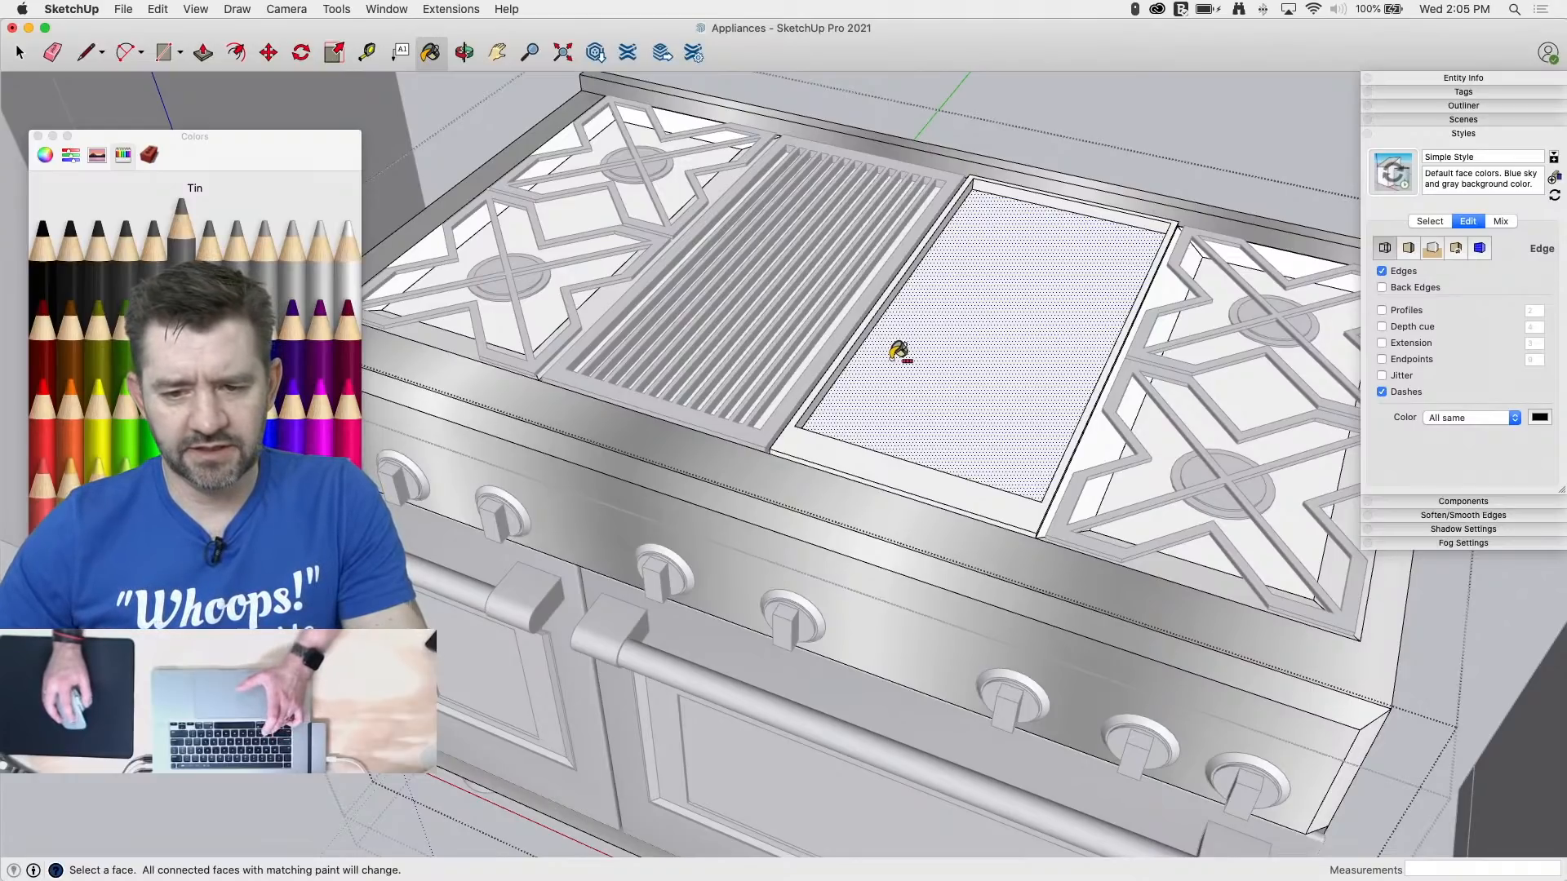
pyautogui.press('alt')
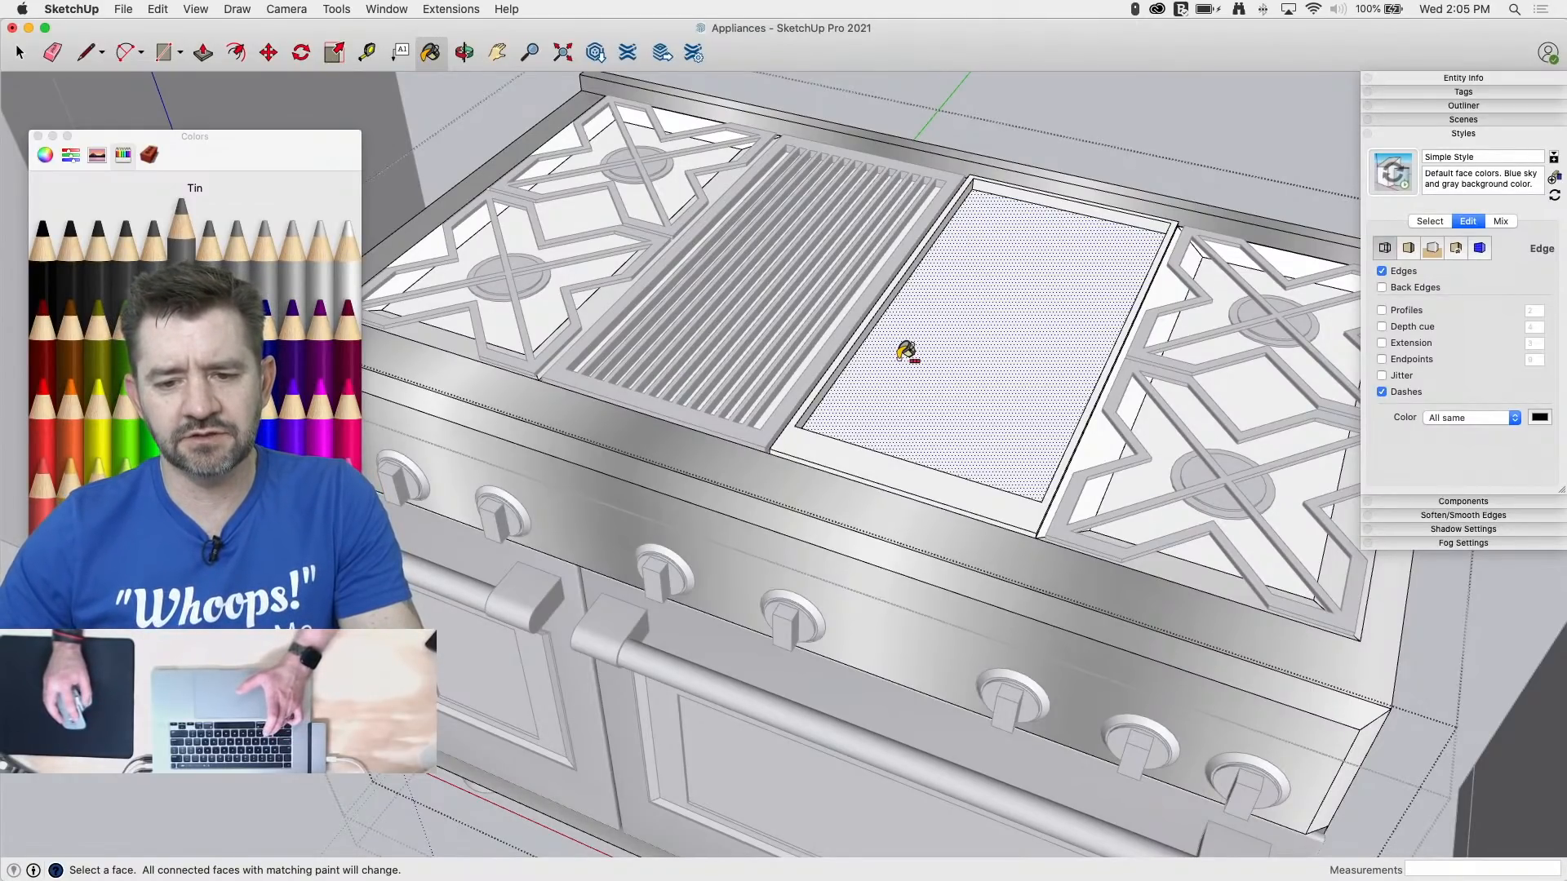
pyautogui.keyDown('alt'); pyautogui.click(902, 356); pyautogui.keyUp('alt')
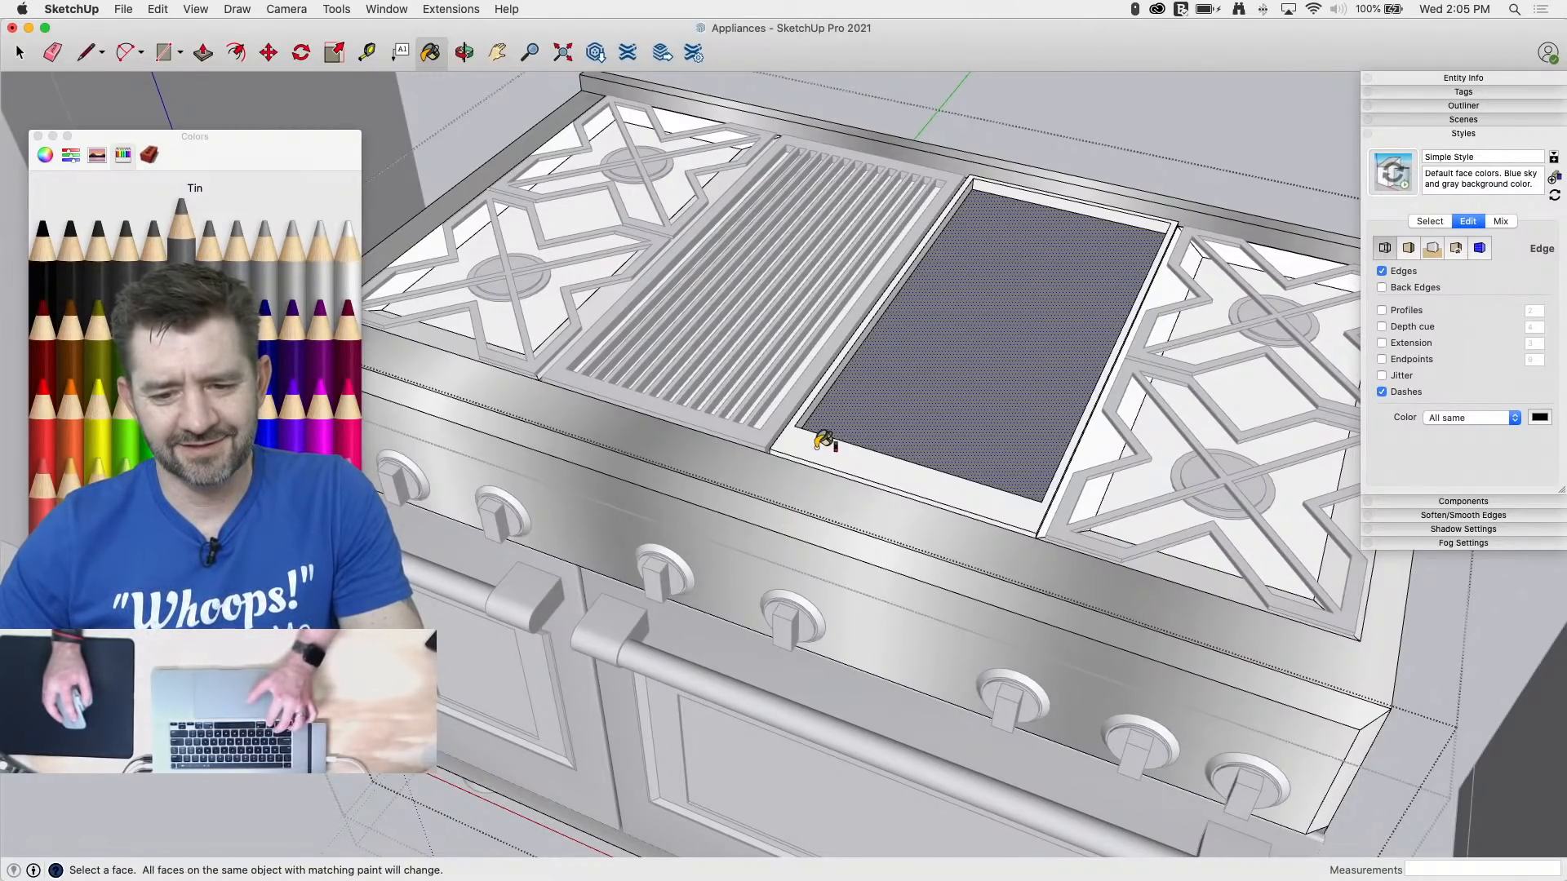
# Step: Paint all remaining unpainted cooktop faces around the griddle and under the burners Tin, and leave the range body's group
pyautogui.keyDown('alt'); pyautogui.click(822, 441); pyautogui.keyUp('alt')
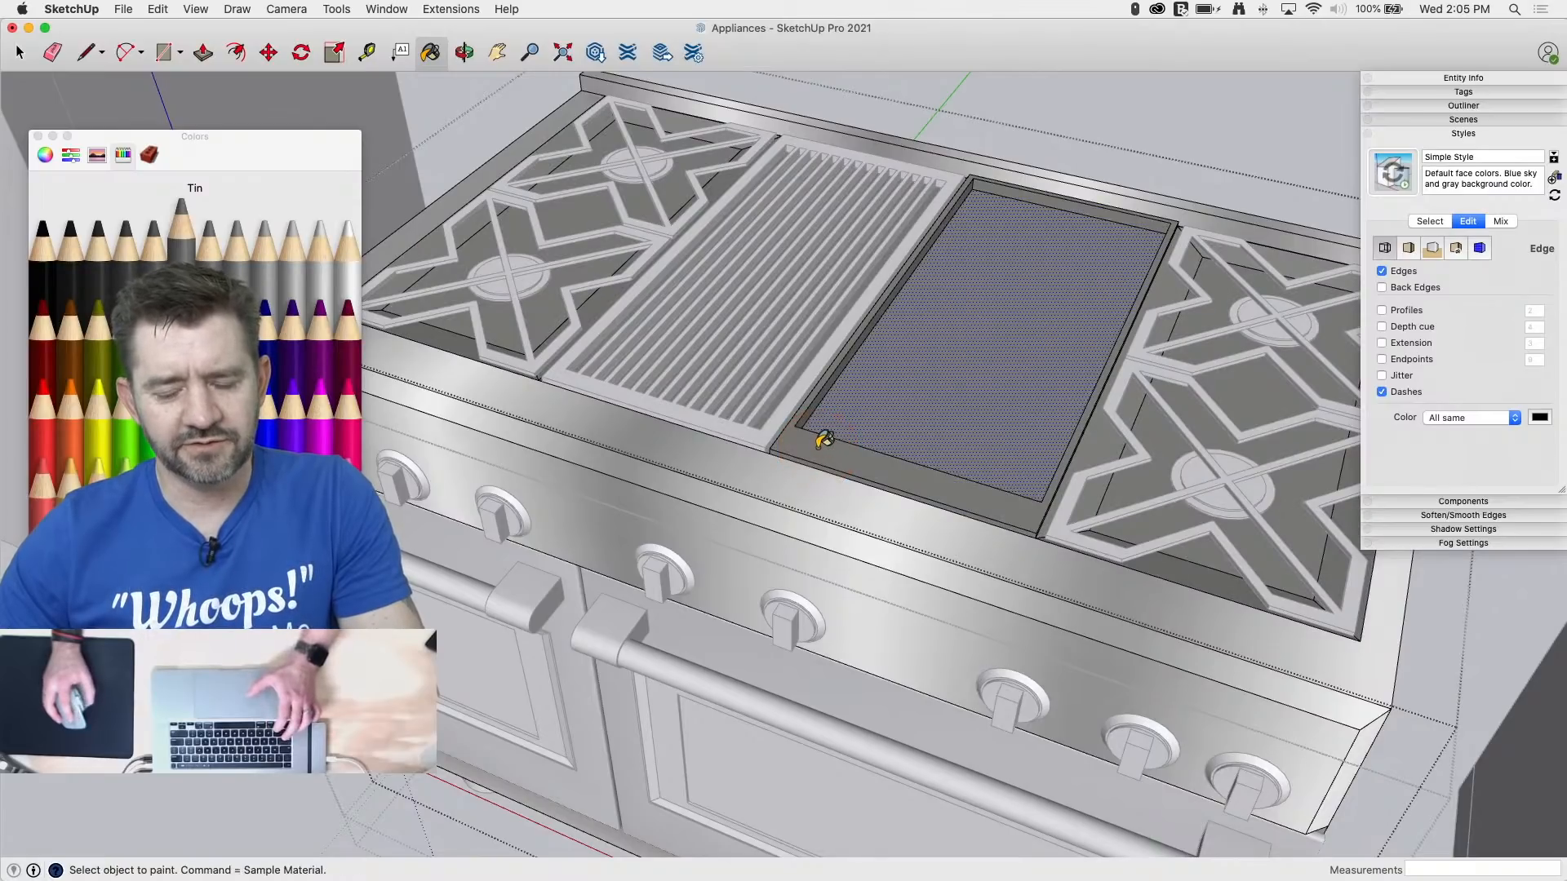
pyautogui.moveTo(798, 370)
pyautogui.mouseDown(button='middle')
pyautogui.moveTo(766, 357)
pyautogui.moveTo(891, 333)
pyautogui.moveTo(853, 420)
pyautogui.mouseUp(button='middle')
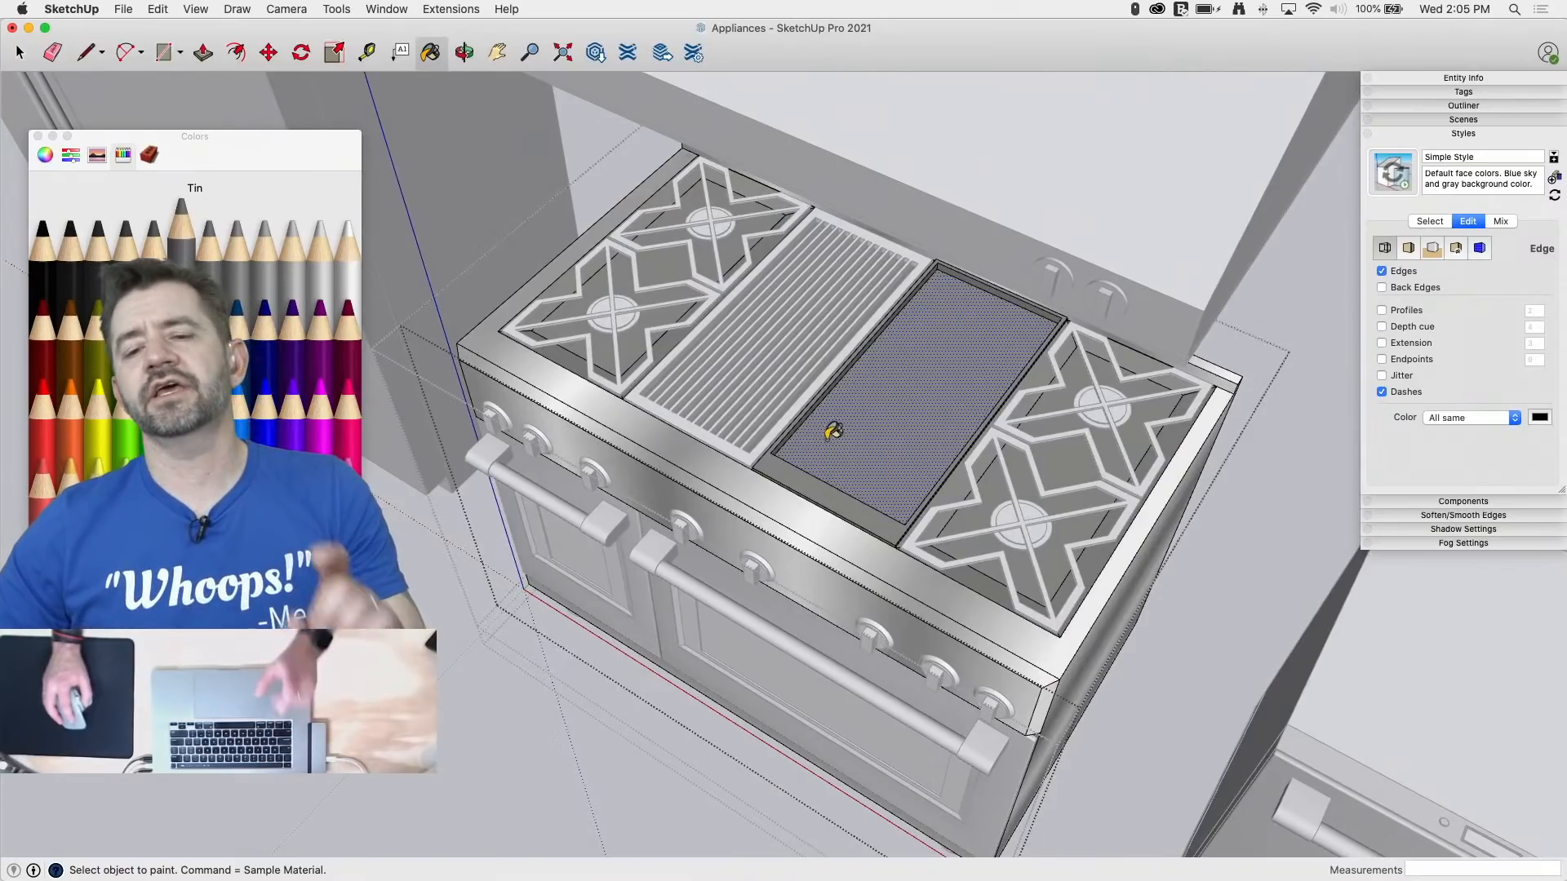
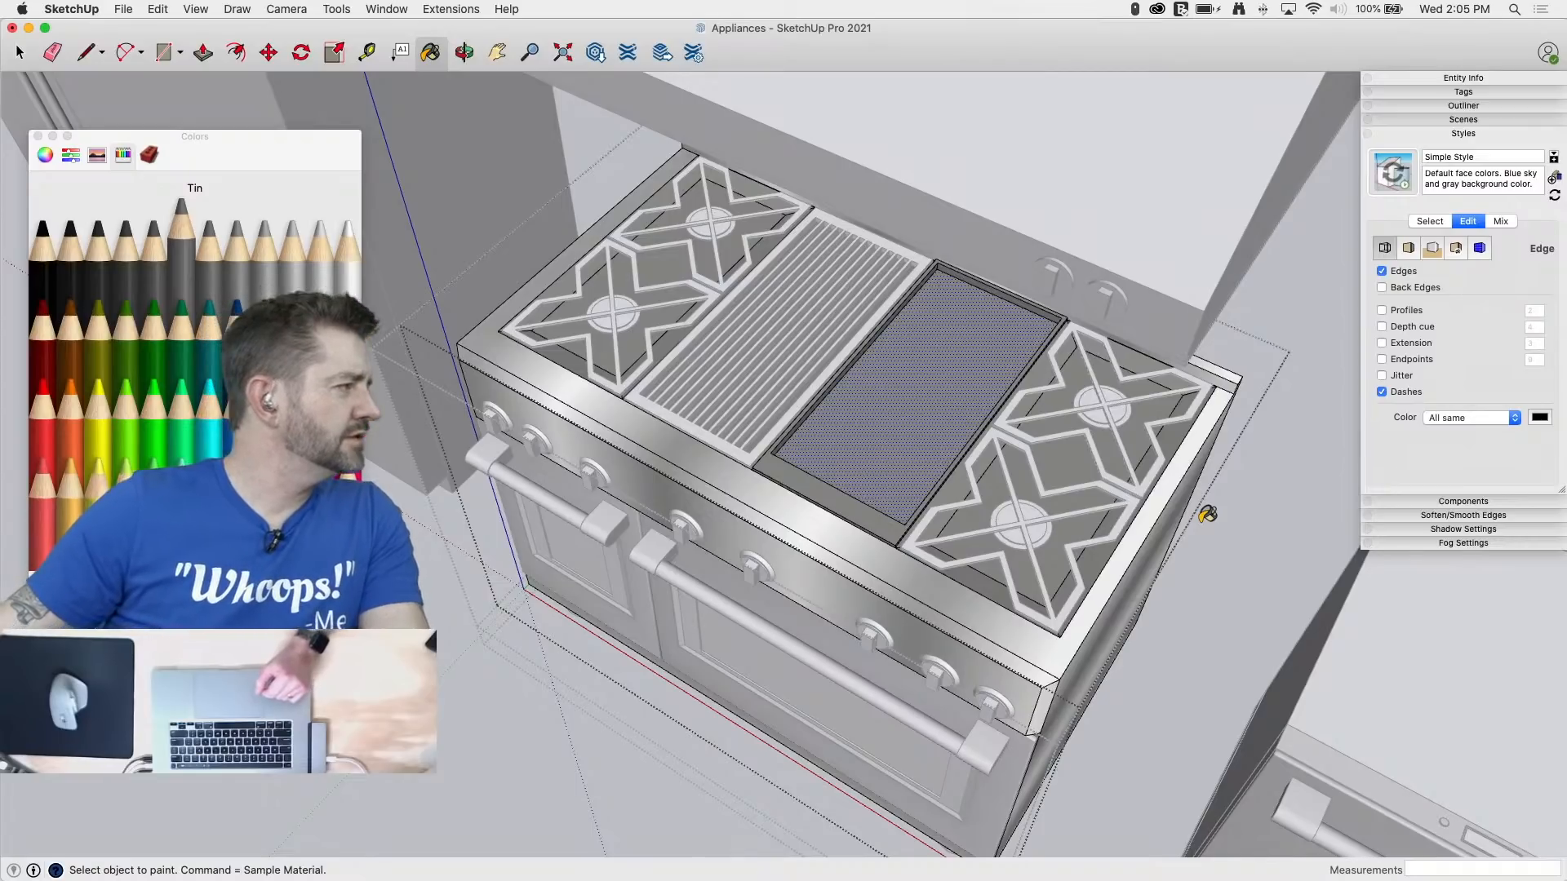
pyautogui.moveTo(1047, 429); pyautogui.dragTo(1196, 278, button='middle')
pyautogui.press('space')
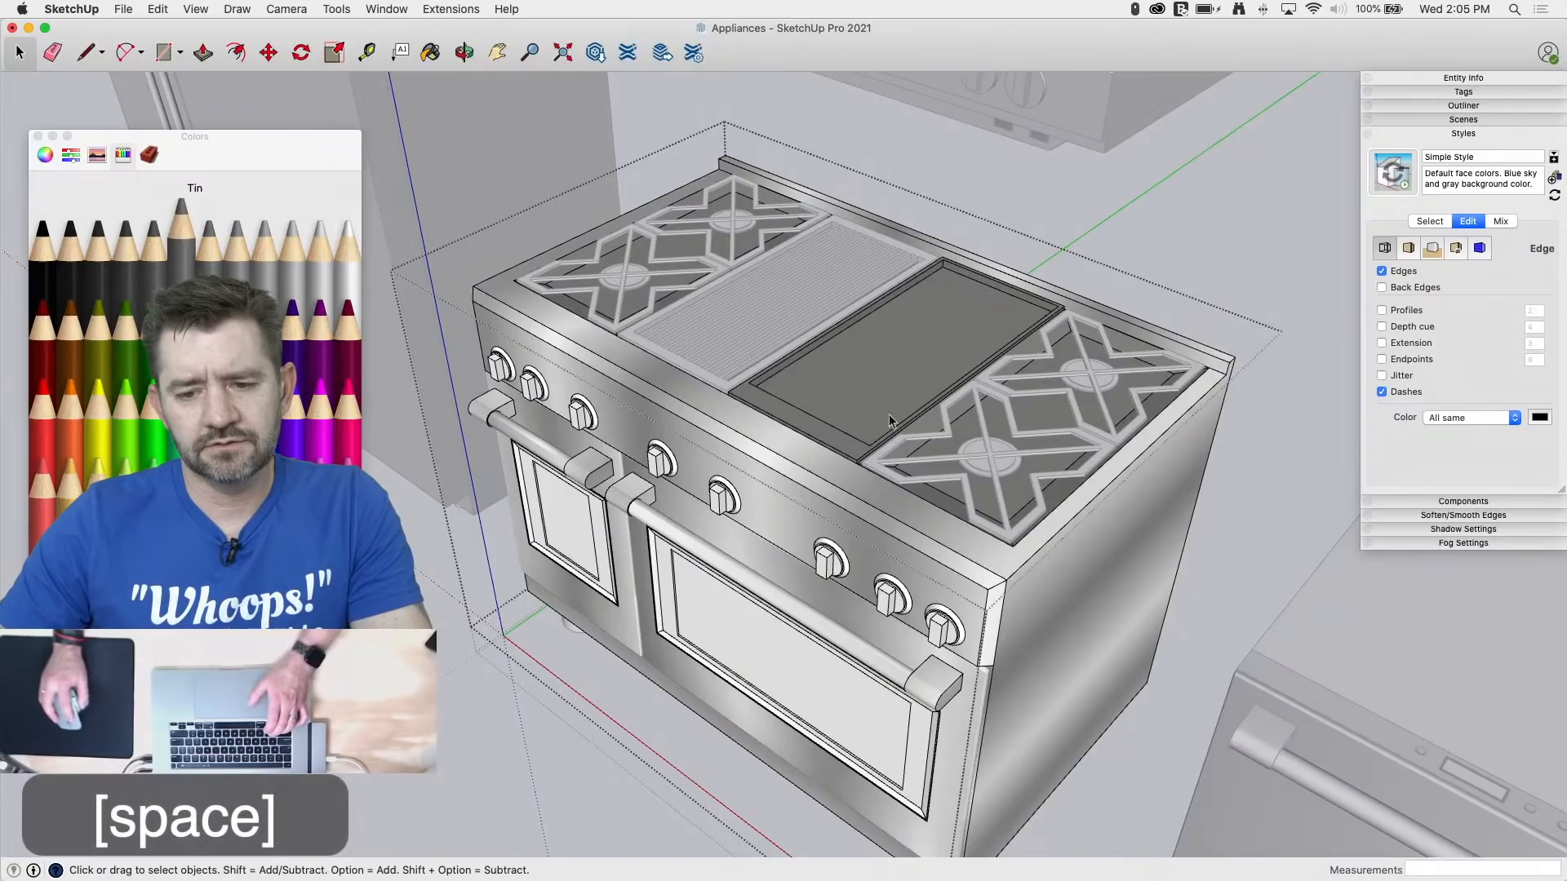
pyautogui.click(1231, 256)
pyautogui.scroll(4, 893, 396)
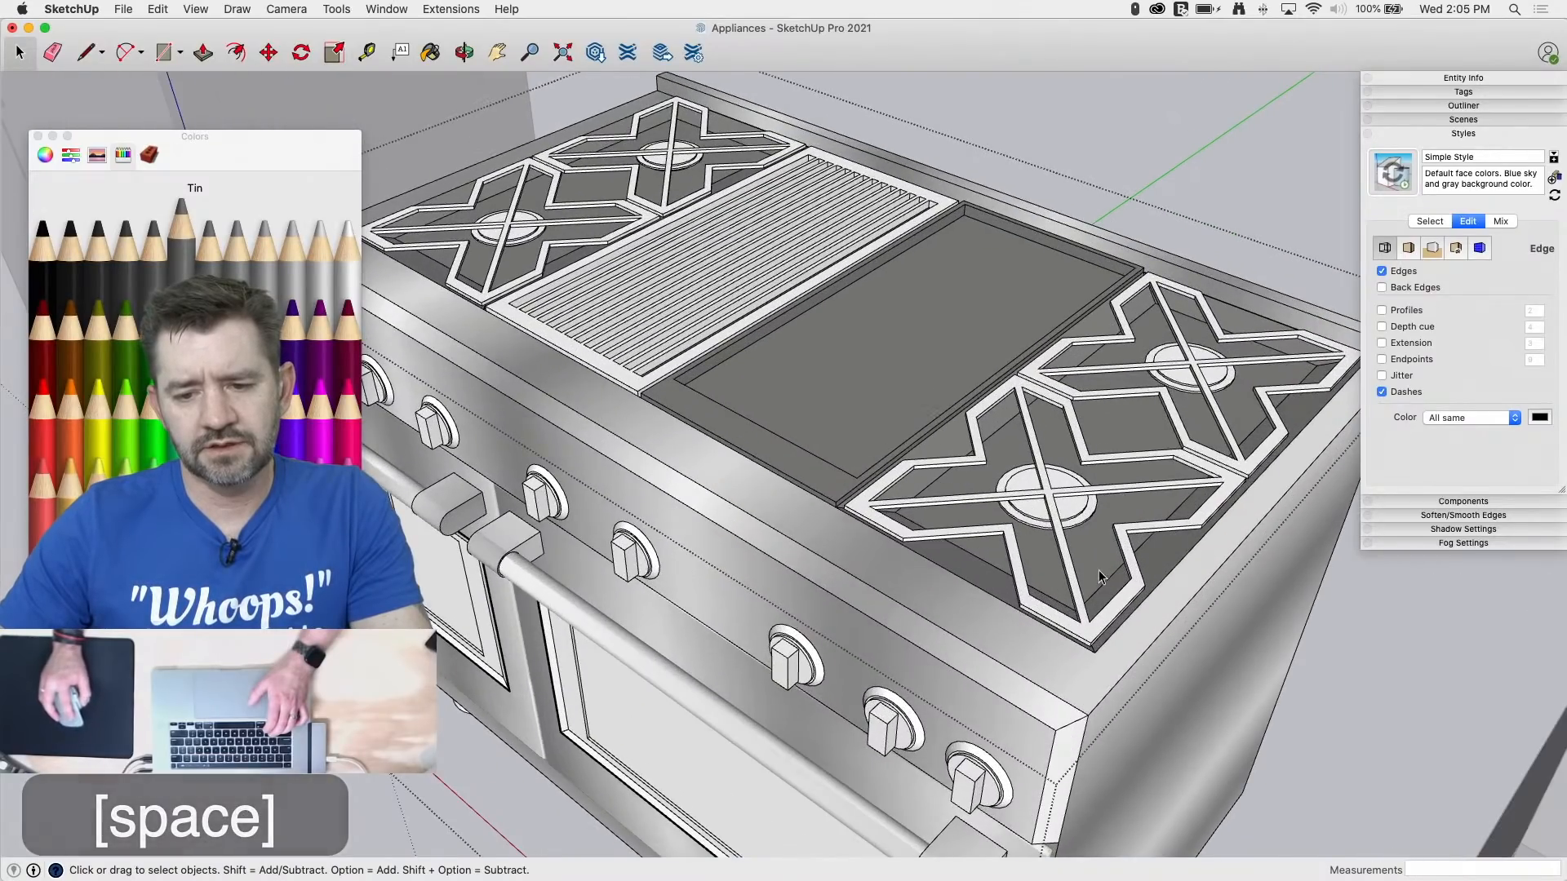
# Step: Open the right burner pair's group and paint the whole front right burner disc with the Iron color
pyautogui.doubleClick(1037, 514)
pyautogui.click(1037, 516)
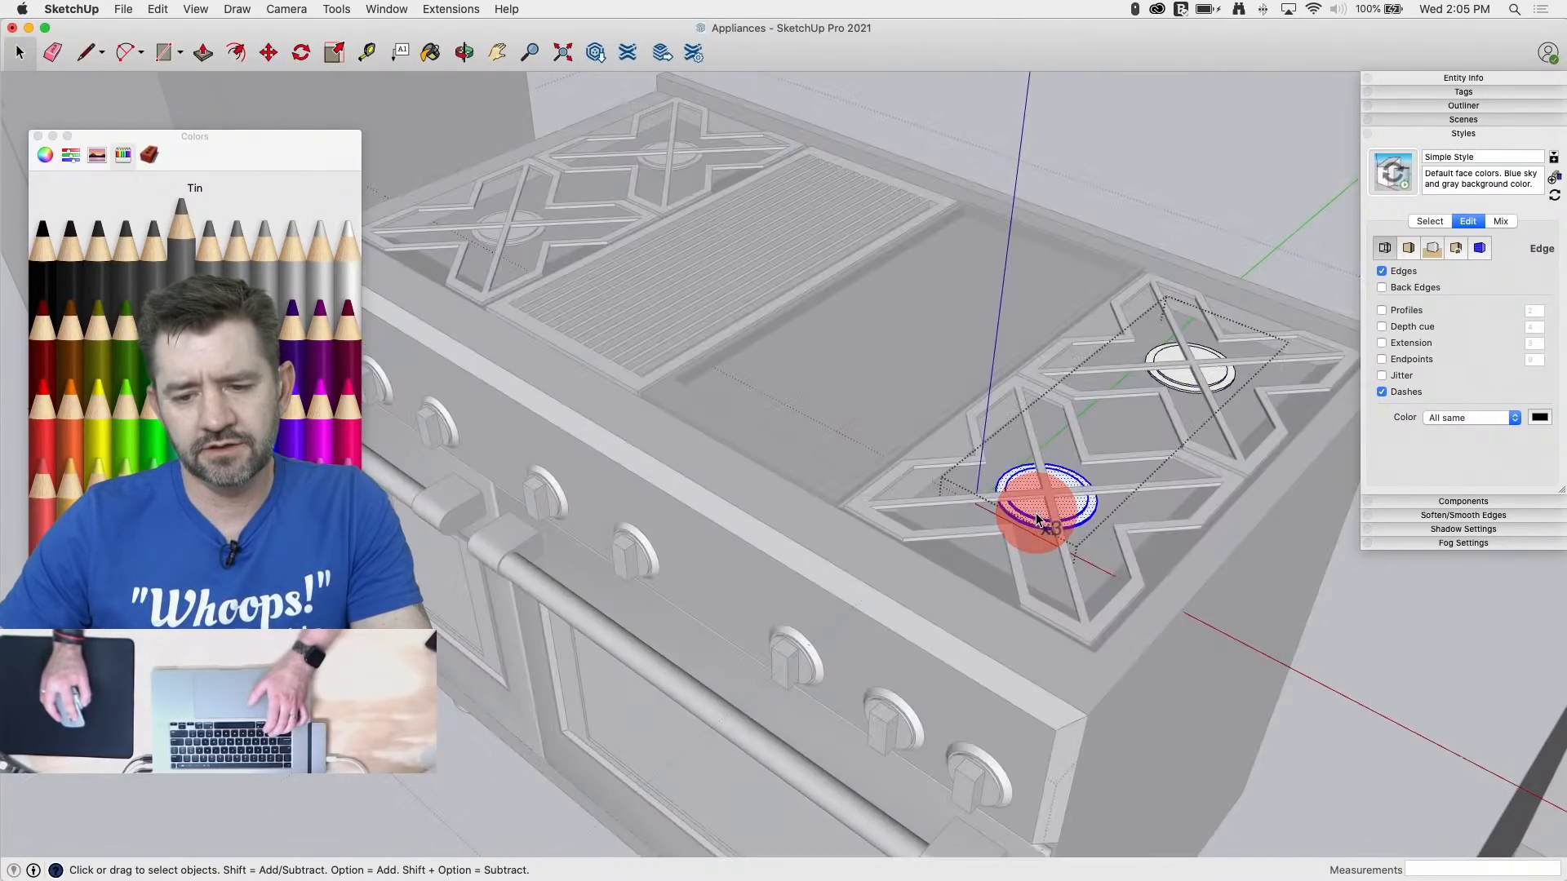
pyautogui.press('b')
pyautogui.click(115, 307)
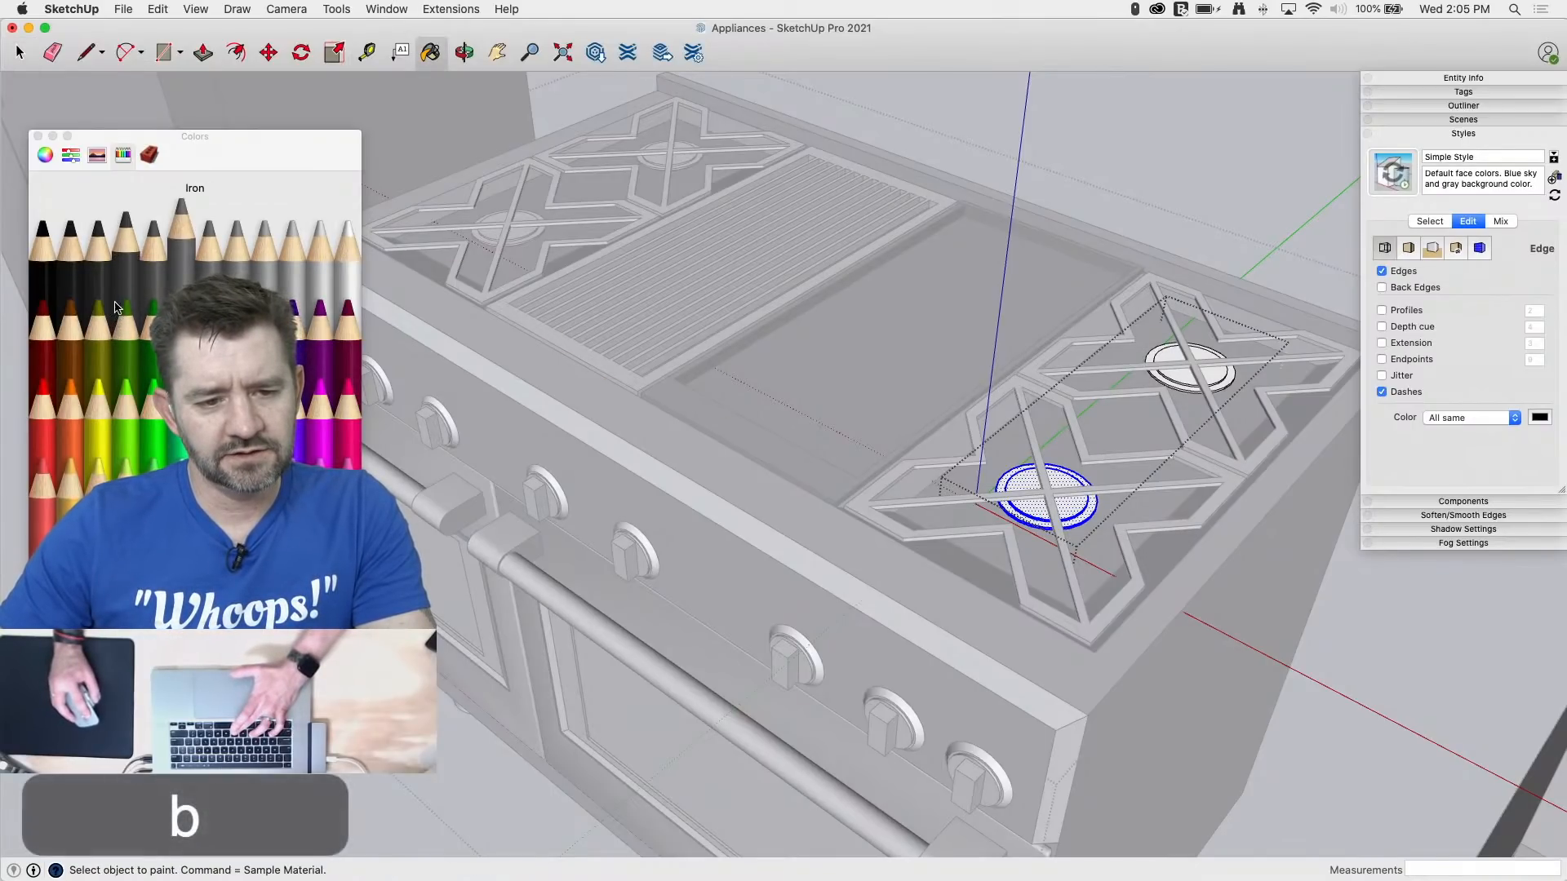
pyautogui.click(1065, 494)
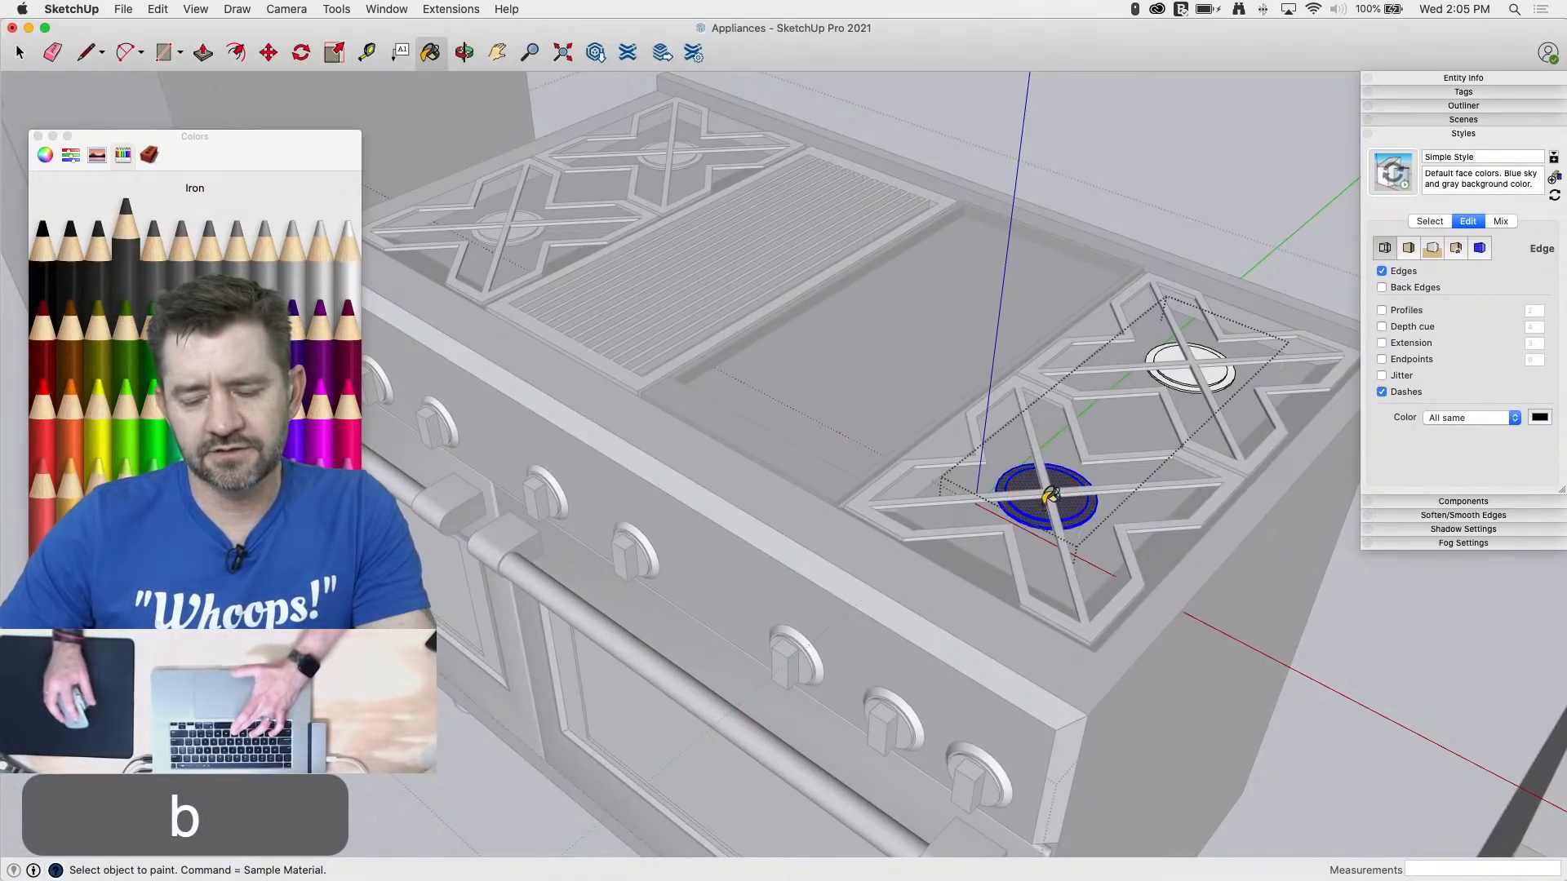
# Step: Paint the entire rear right burner disc with the Iron color
pyautogui.press('space')
pyautogui.click(1201, 380)
pyautogui.press('b')
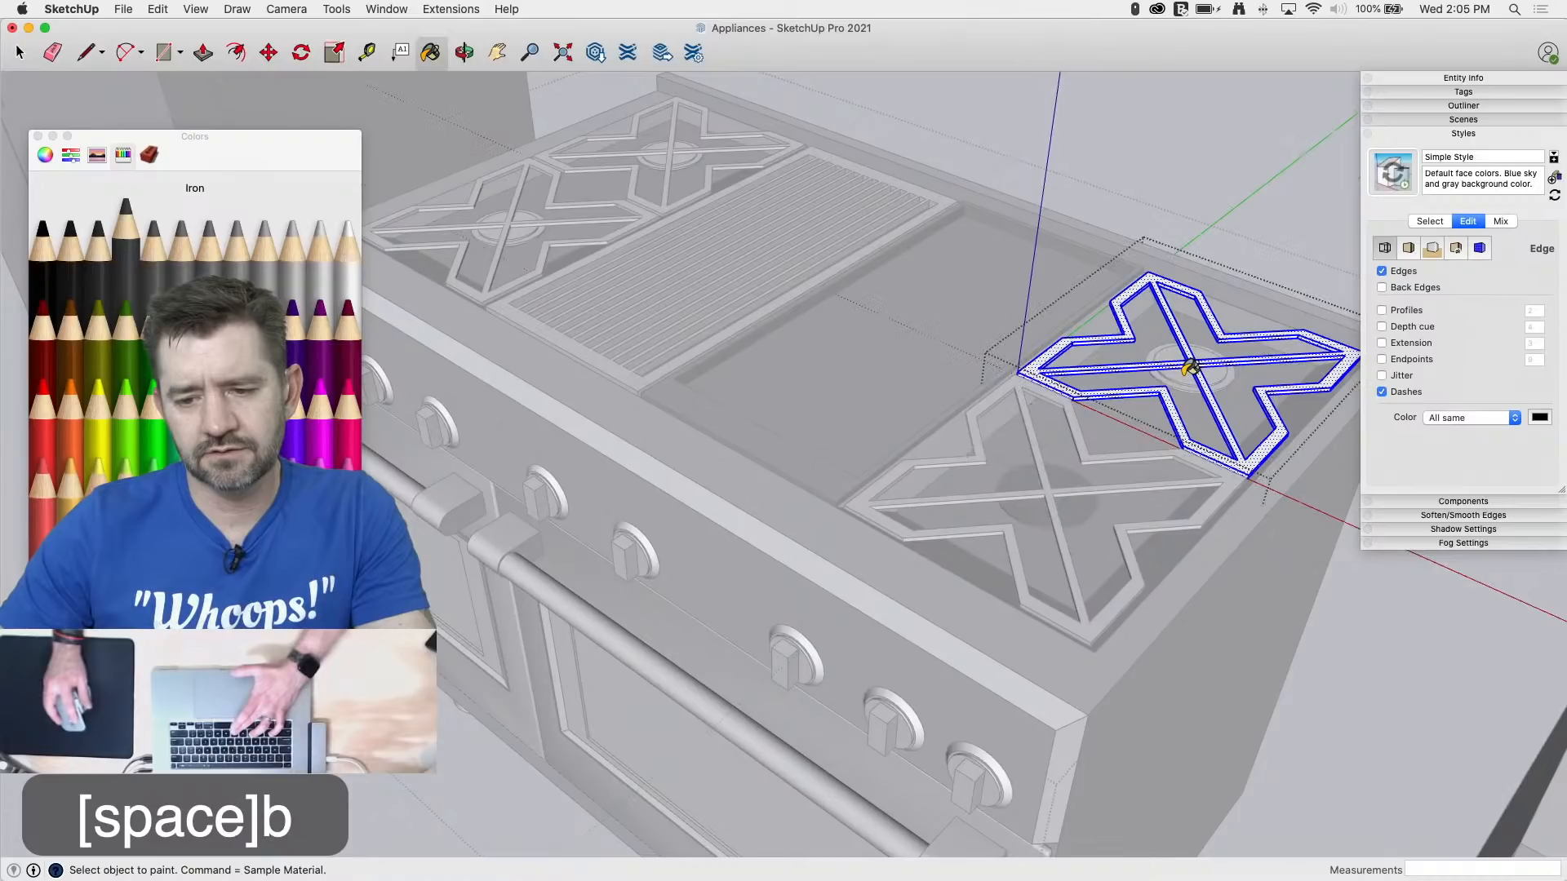
pyautogui.press('space')
pyautogui.tripleClick(1191, 388)
pyautogui.press('b')
pyautogui.click(1193, 383)
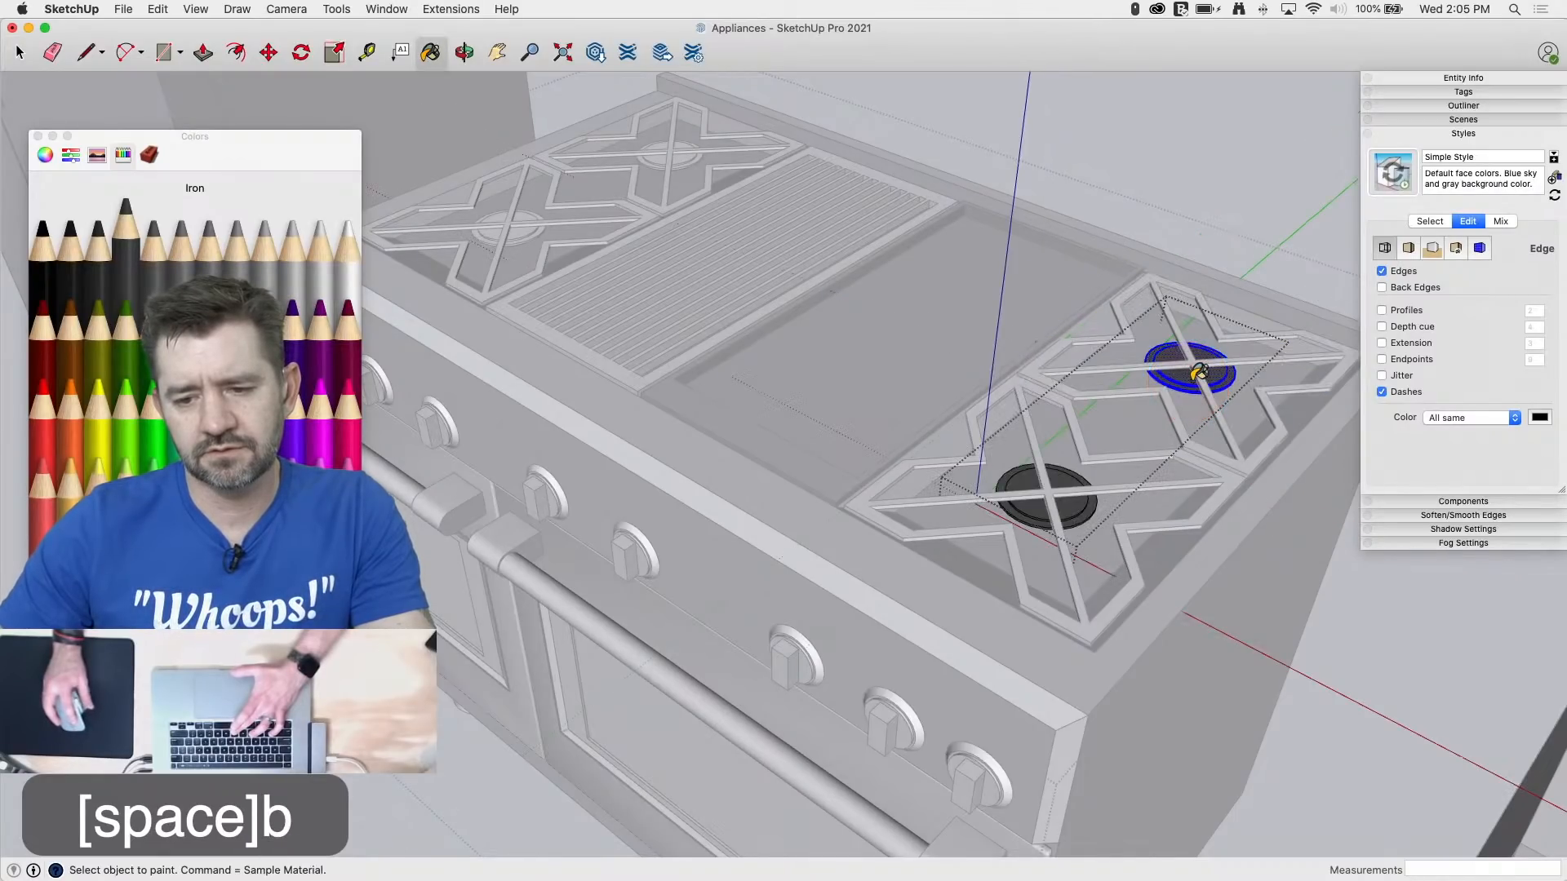
# Step: Paint the cross-shaped grate over the rear right burner with the Iron color
pyautogui.press('space')
pyautogui.click(1208, 401)
pyautogui.press('b')
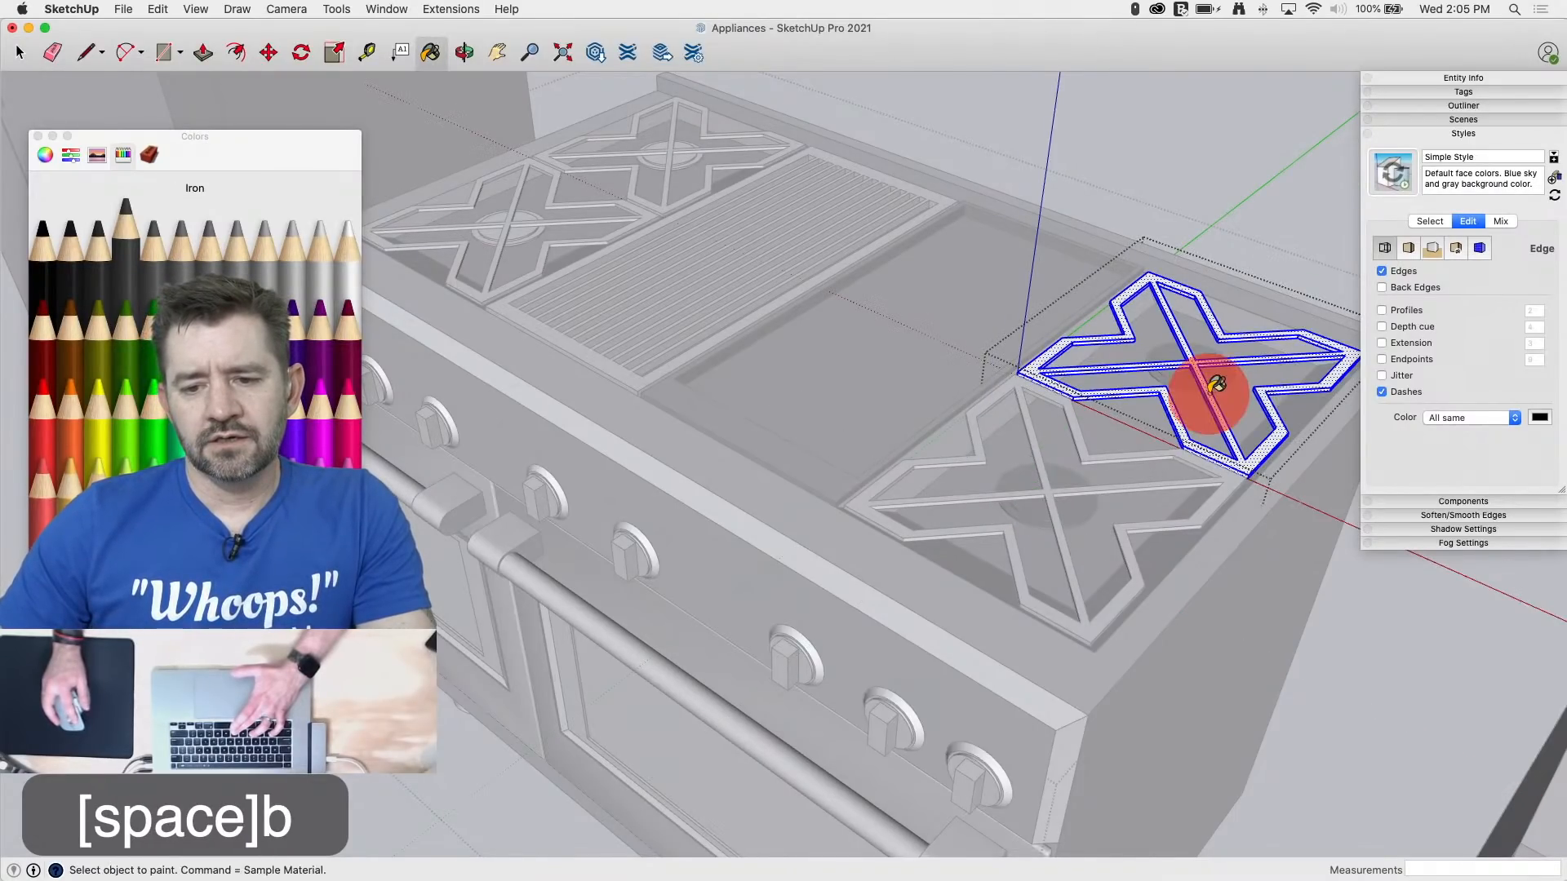
pyautogui.click(1207, 400)
pyautogui.press('space')
# Step: Open the grate over the front right burner and paint all of its faces with the Iron color
pyautogui.tripleClick(1053, 493)
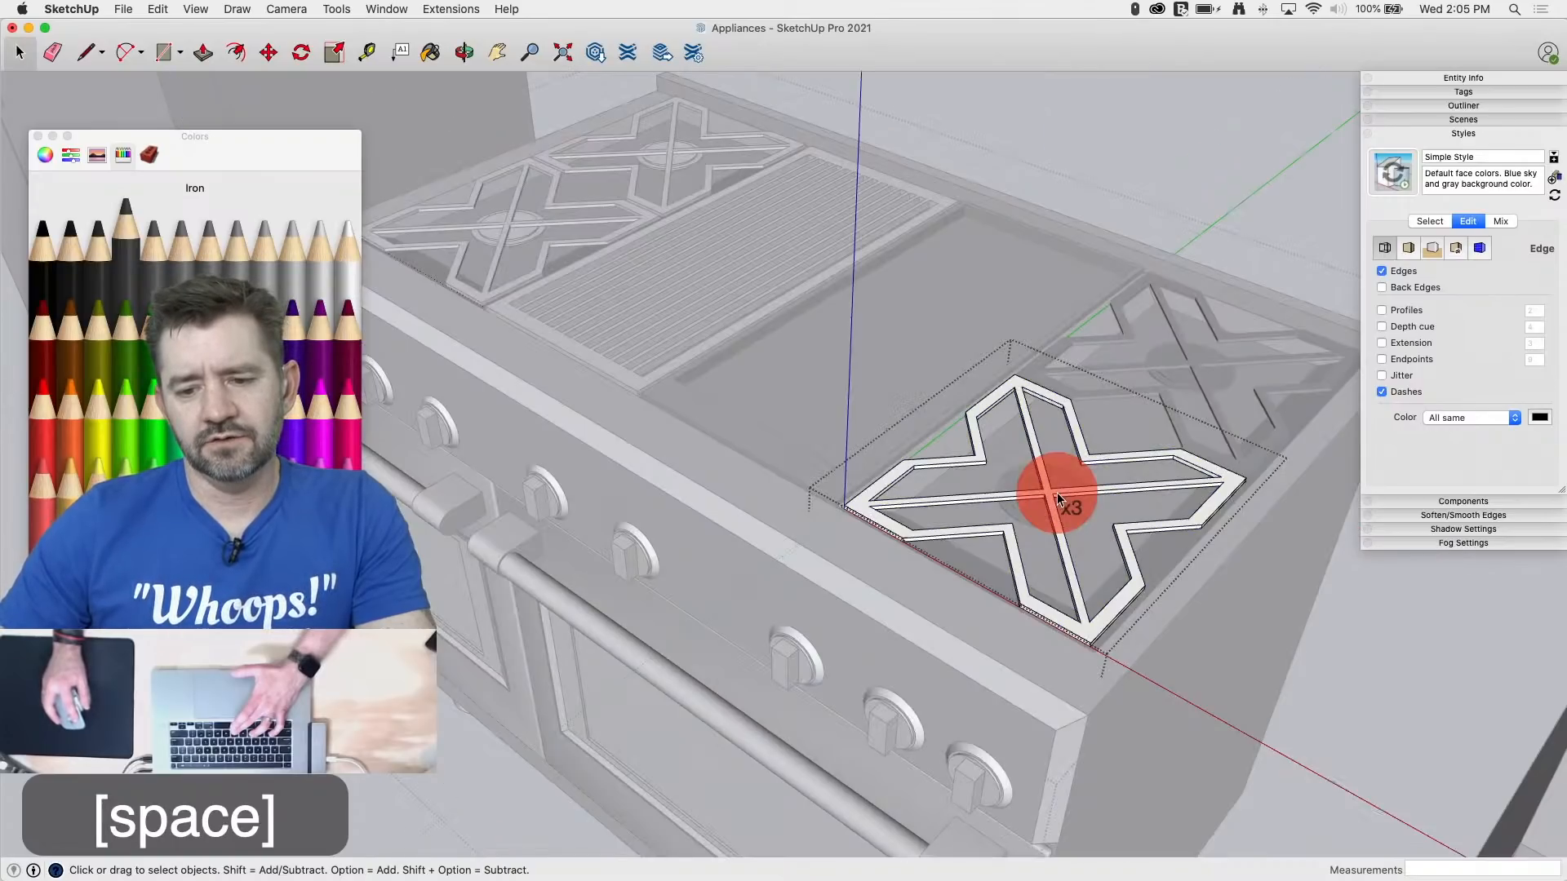
pyautogui.press('b')
pyautogui.click(1059, 483)
pyautogui.press('space')
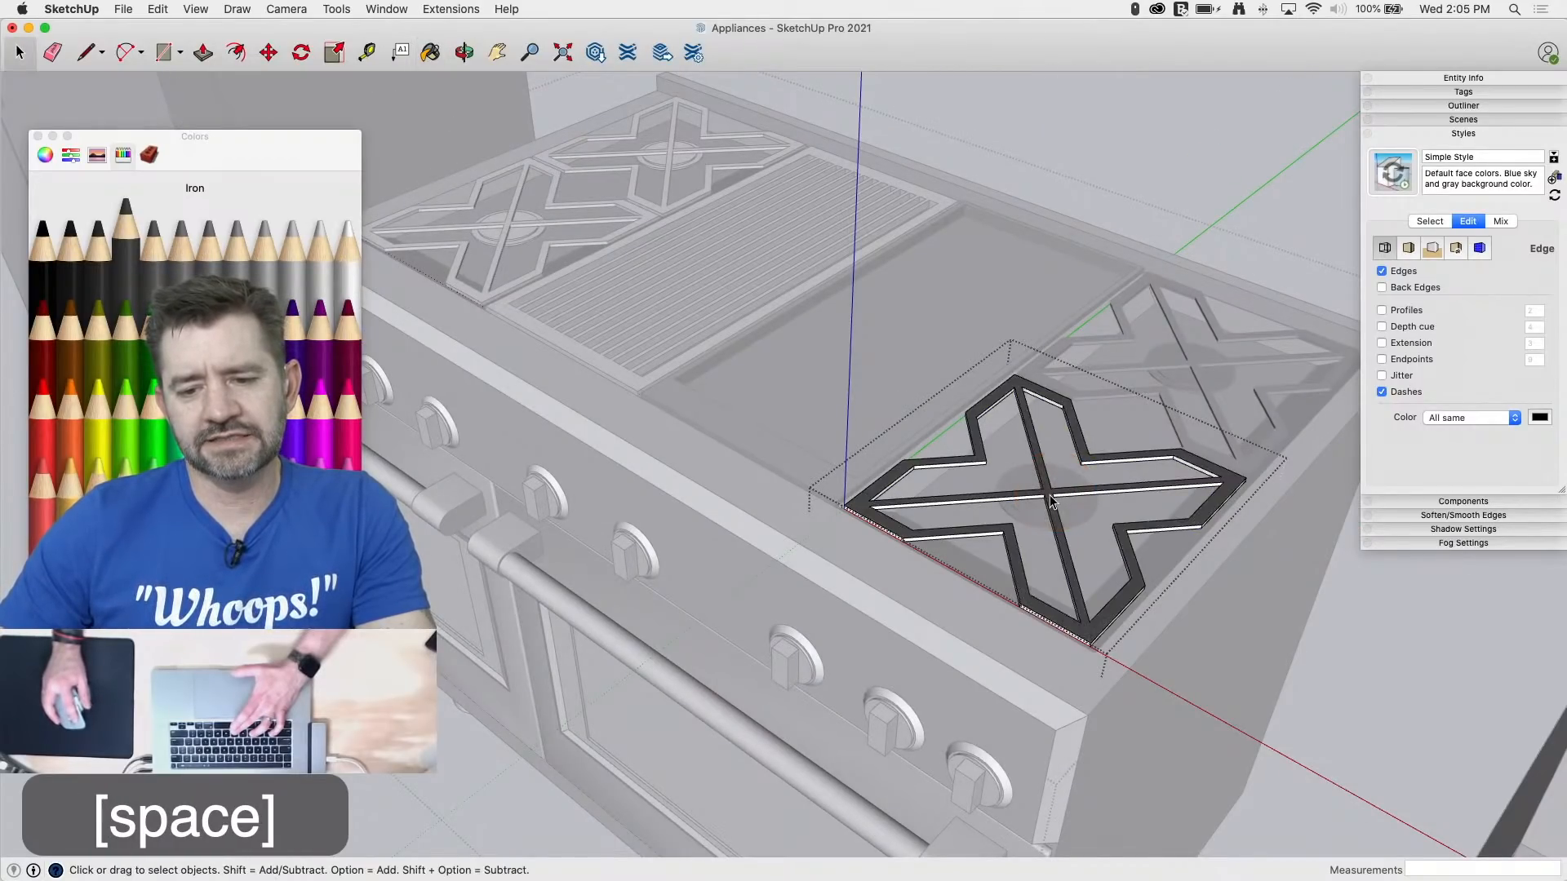
pyautogui.click(1039, 493)
pyautogui.press('b')
# Step: Open the grate over the front left burner and paint all its geometry with the Iron color
pyautogui.moveTo(1039, 493)
pyautogui.mouseDown(button='middle')
pyautogui.moveTo(1275, 521)
pyautogui.moveTo(772, 294)
pyautogui.mouseUp(button='middle')
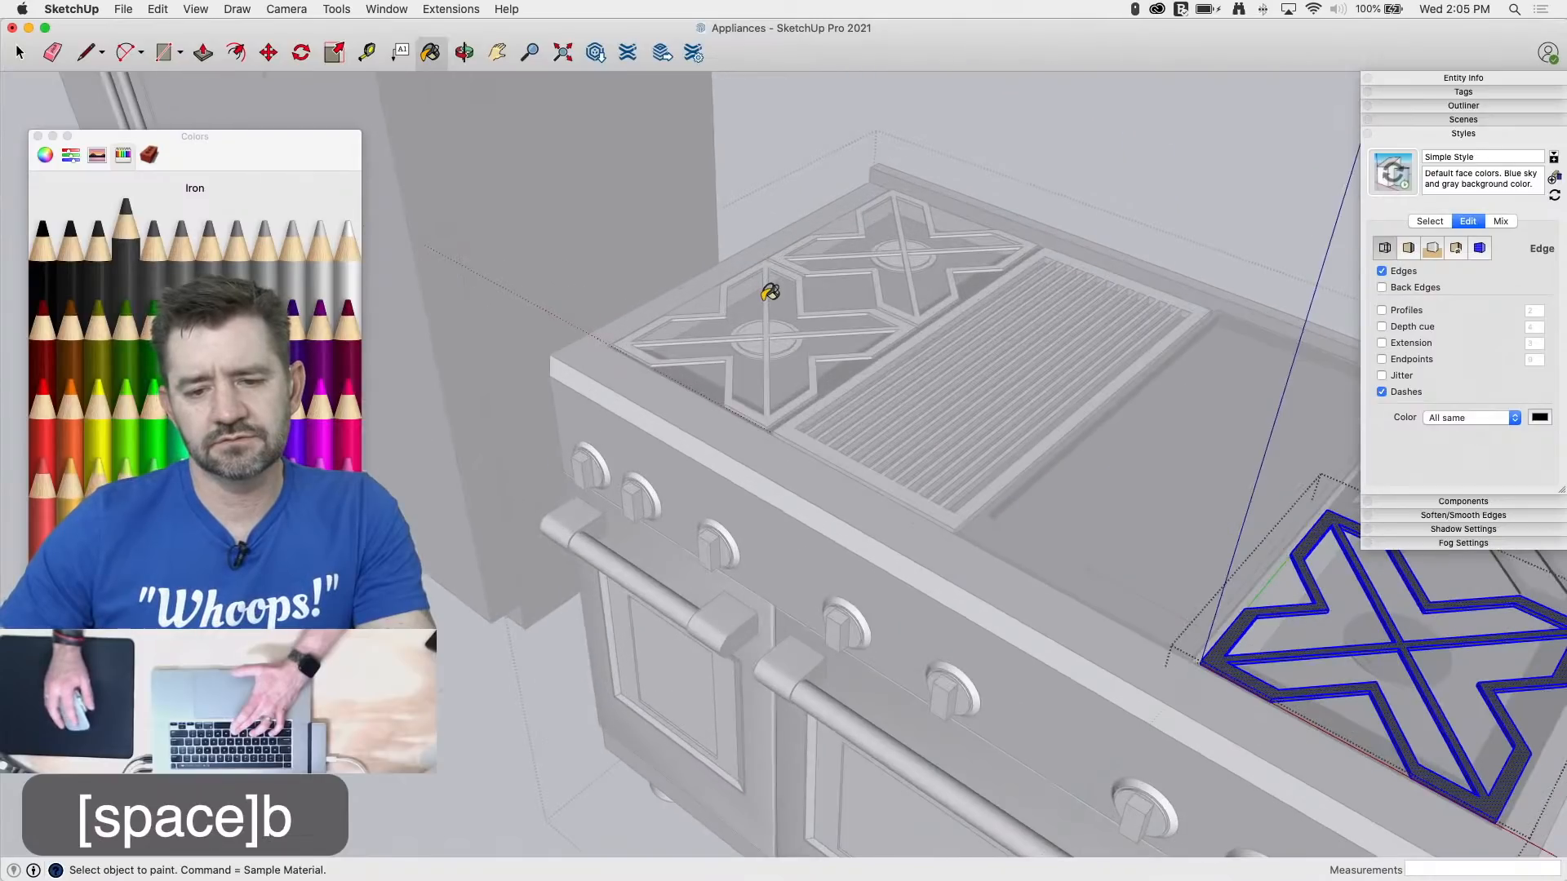
pyautogui.press('space')
pyautogui.tripleClick(769, 335)
pyautogui.press('b')
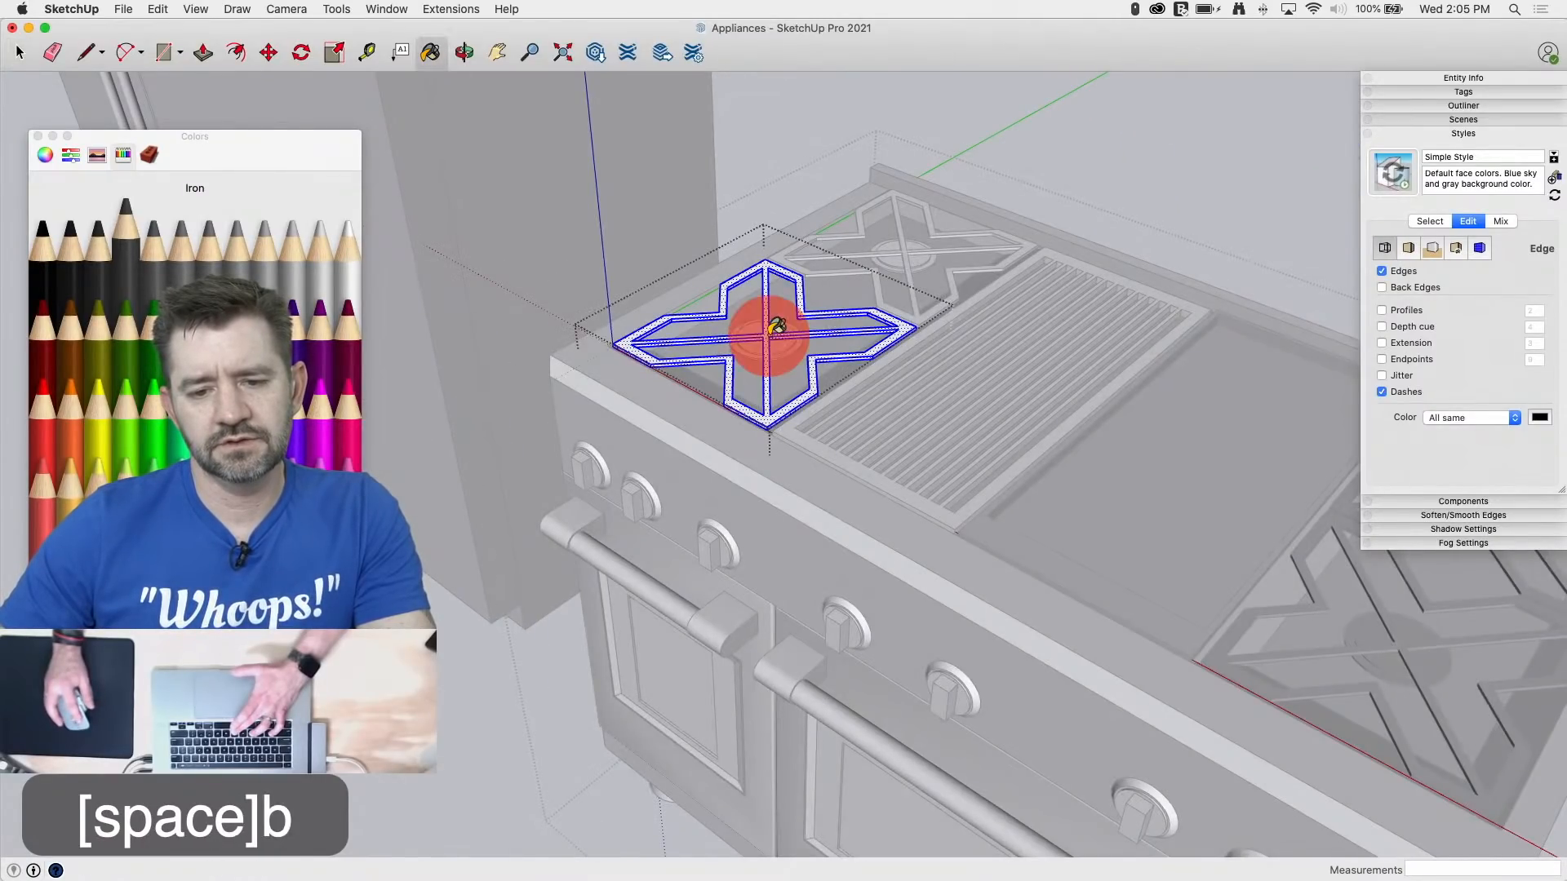
pyautogui.click(767, 330)
pyautogui.press('space')
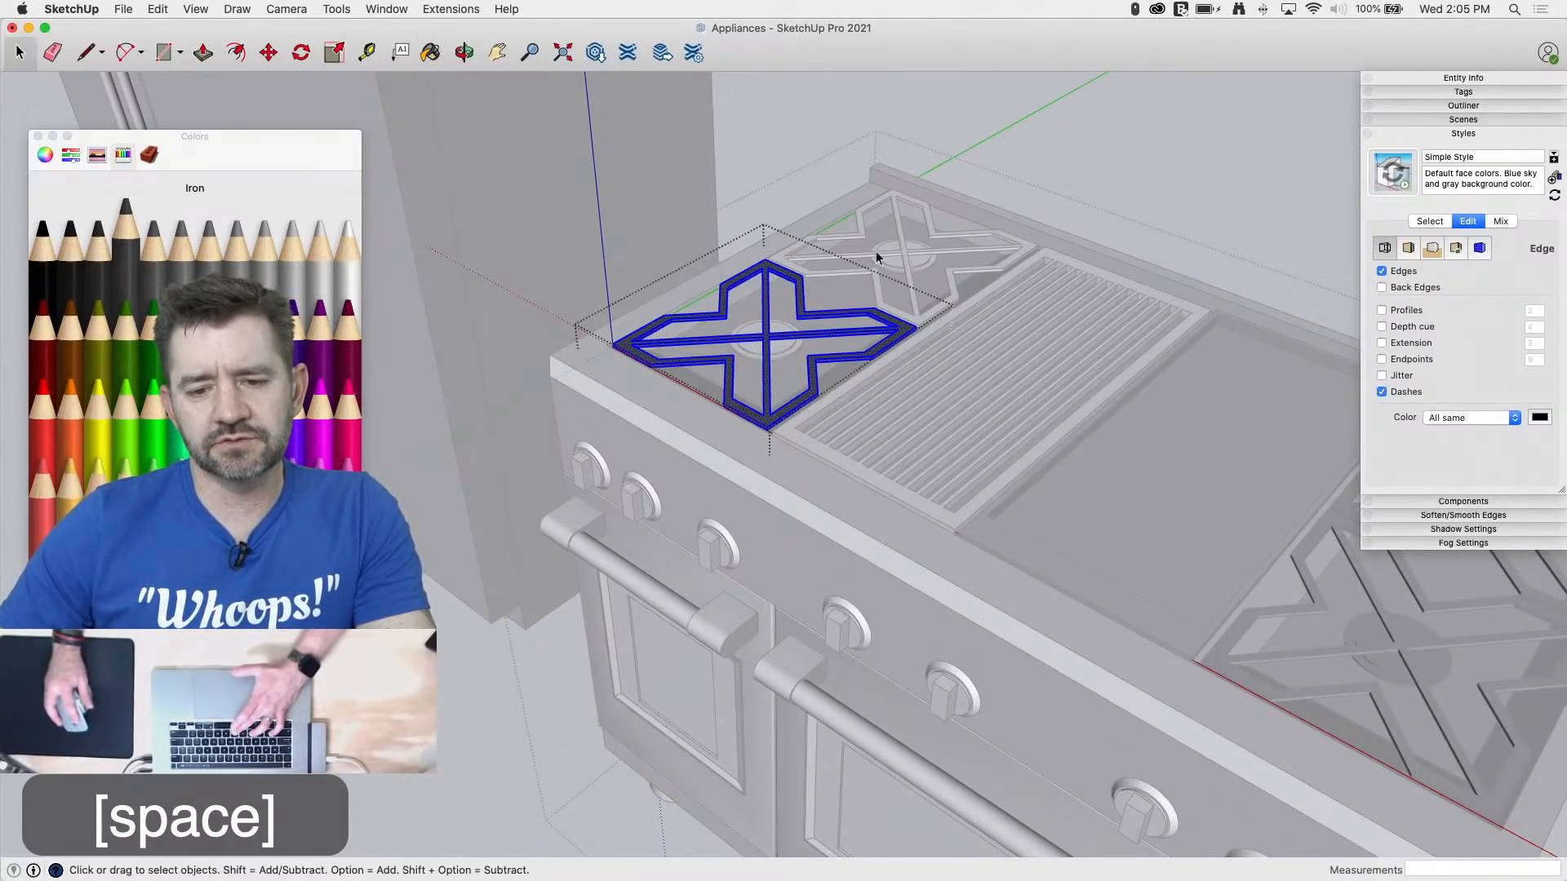
# Step: Paint the whole grate over the rear left burner with the Iron color
pyautogui.tripleClick(877, 308)
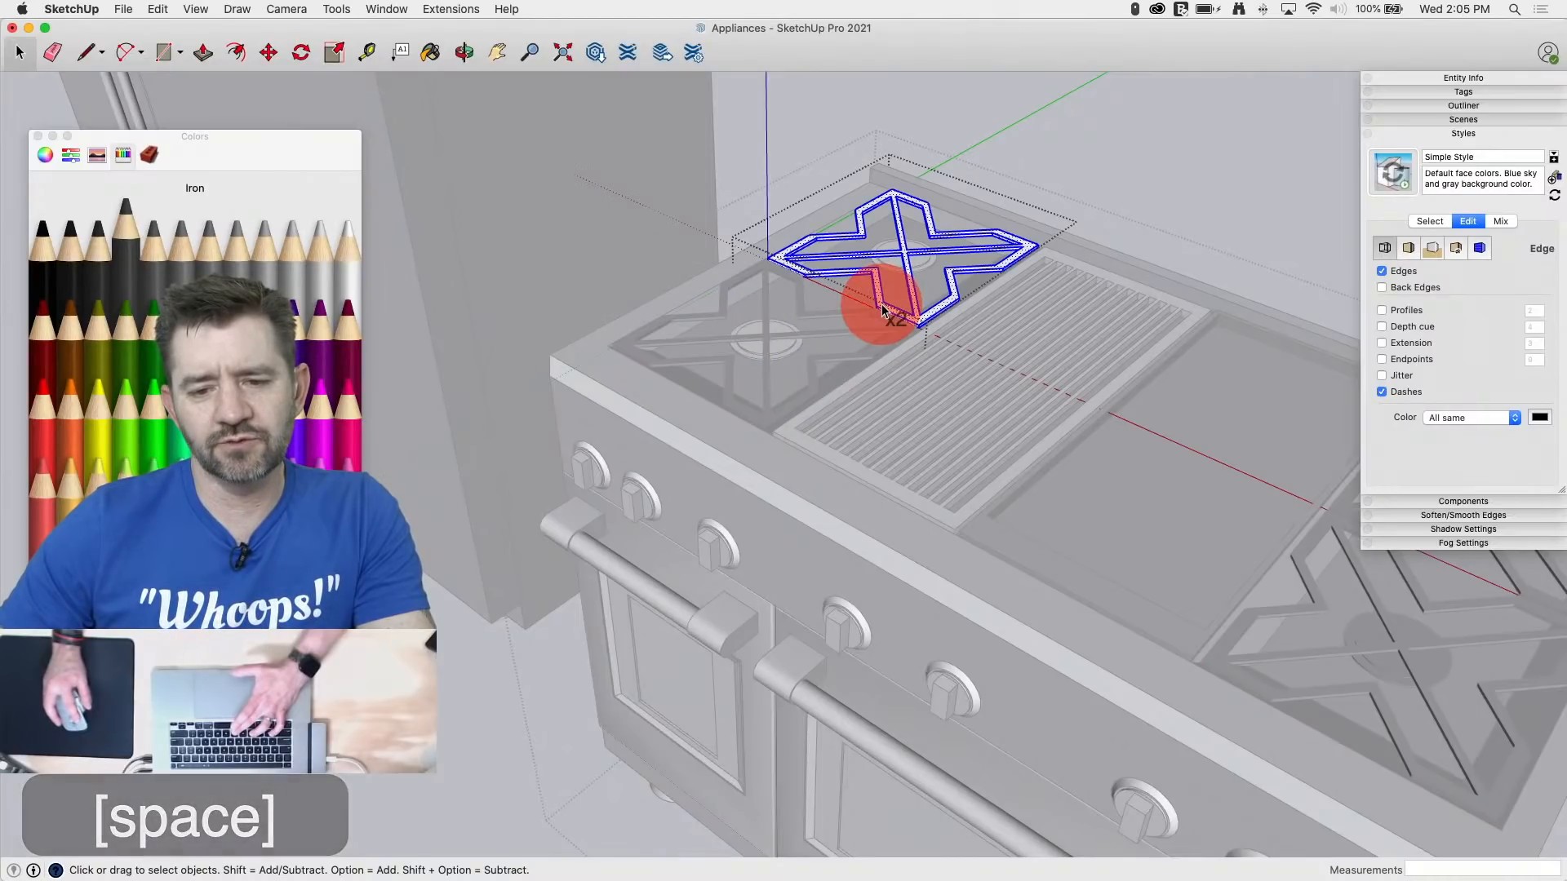
pyautogui.press('b')
pyautogui.click(885, 298)
pyautogui.press('space')
# Step: Paint the front left and rear left burner discs with the Iron color
pyautogui.doubleClick(788, 335)
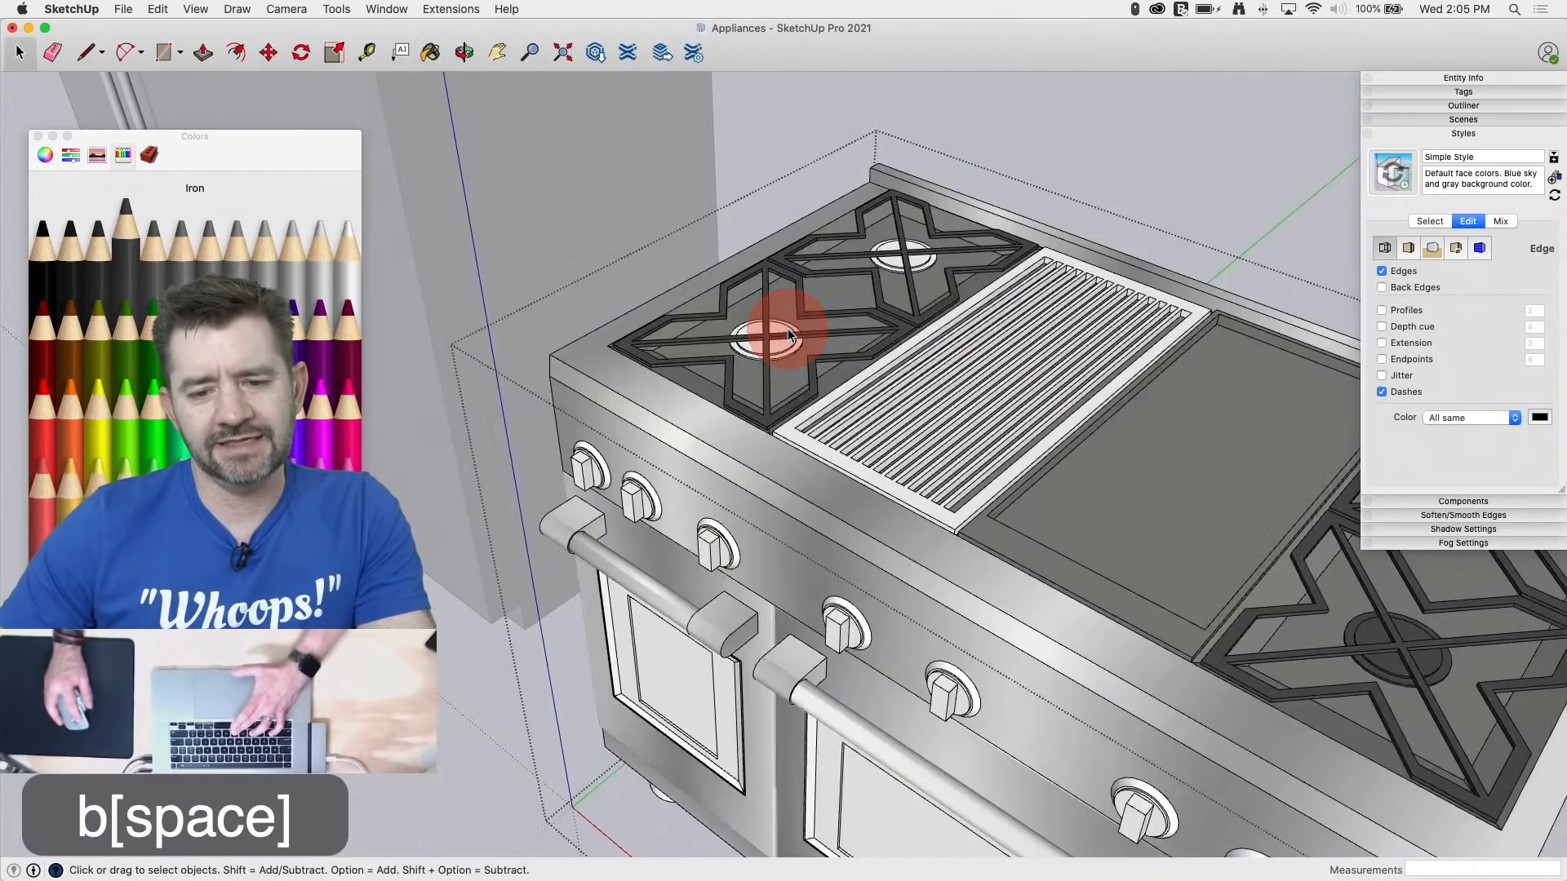
pyautogui.press('b')
pyautogui.click(788, 334)
pyautogui.press('space')
pyautogui.click(897, 253)
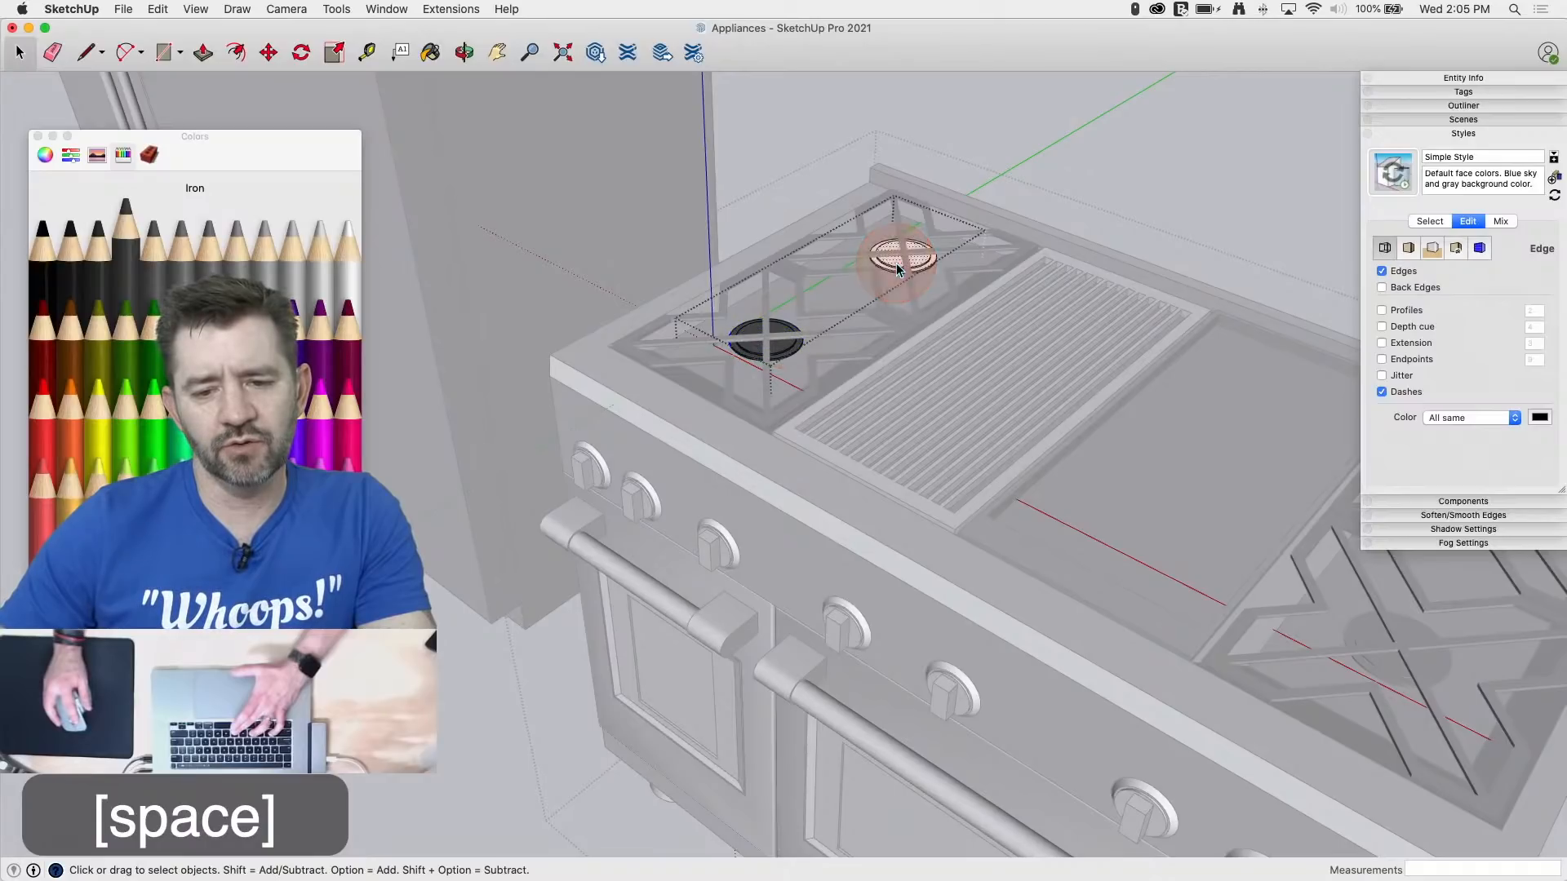
pyautogui.press('b')
pyautogui.click(903, 254)
pyautogui.press('space')
# Step: Paint the slatted grill grate between the left burners and the griddle Iron, and leave the range's group
pyautogui.click(1013, 408)
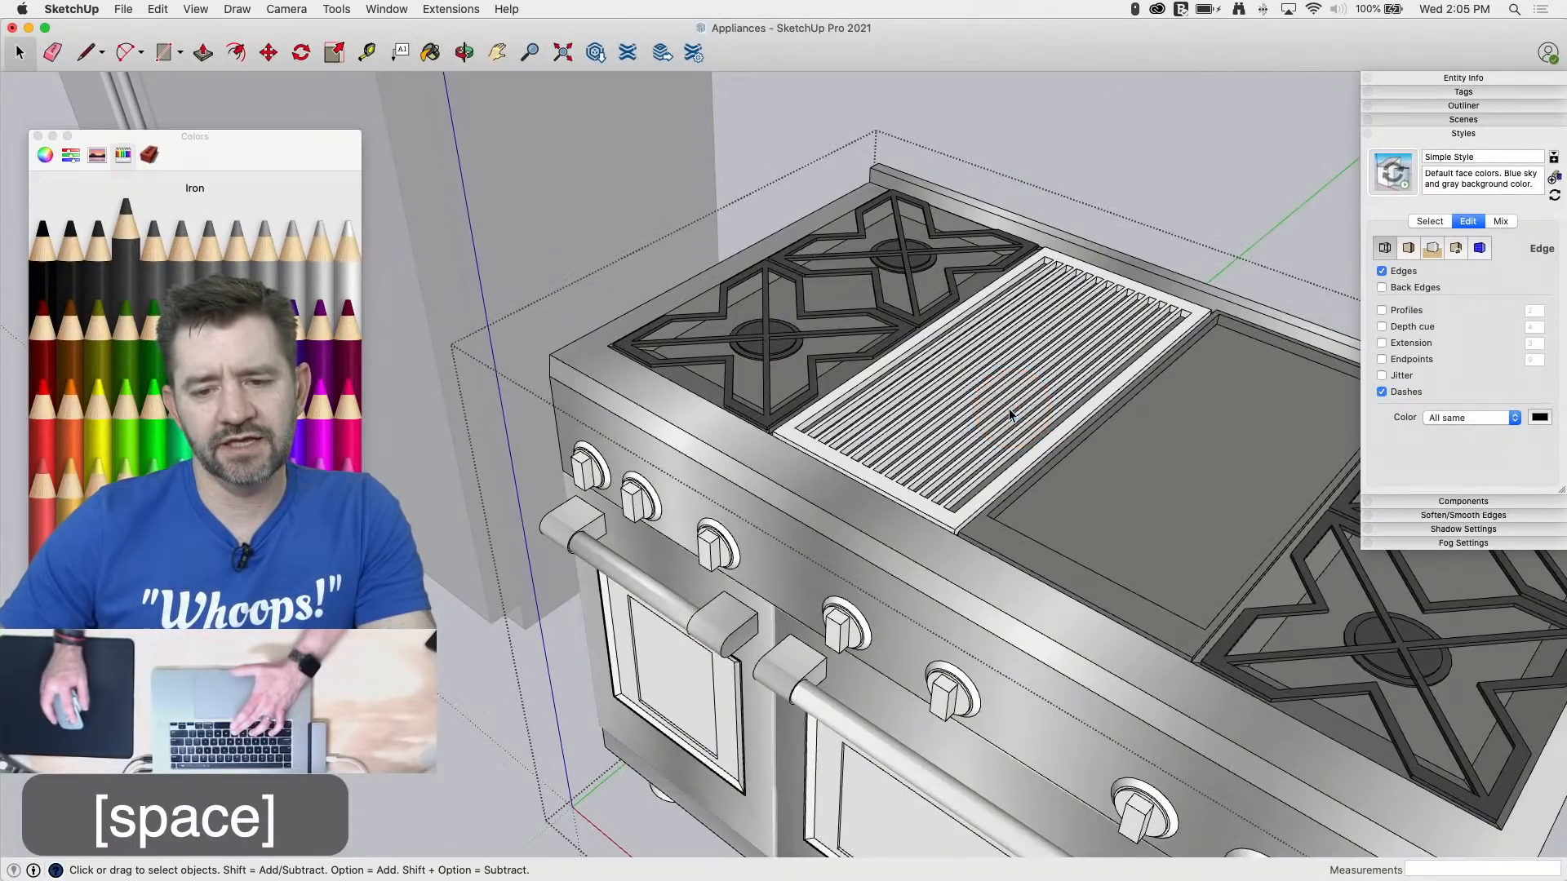
pyautogui.tripleClick(1009, 410)
pyautogui.press('b')
pyautogui.click(1011, 408)
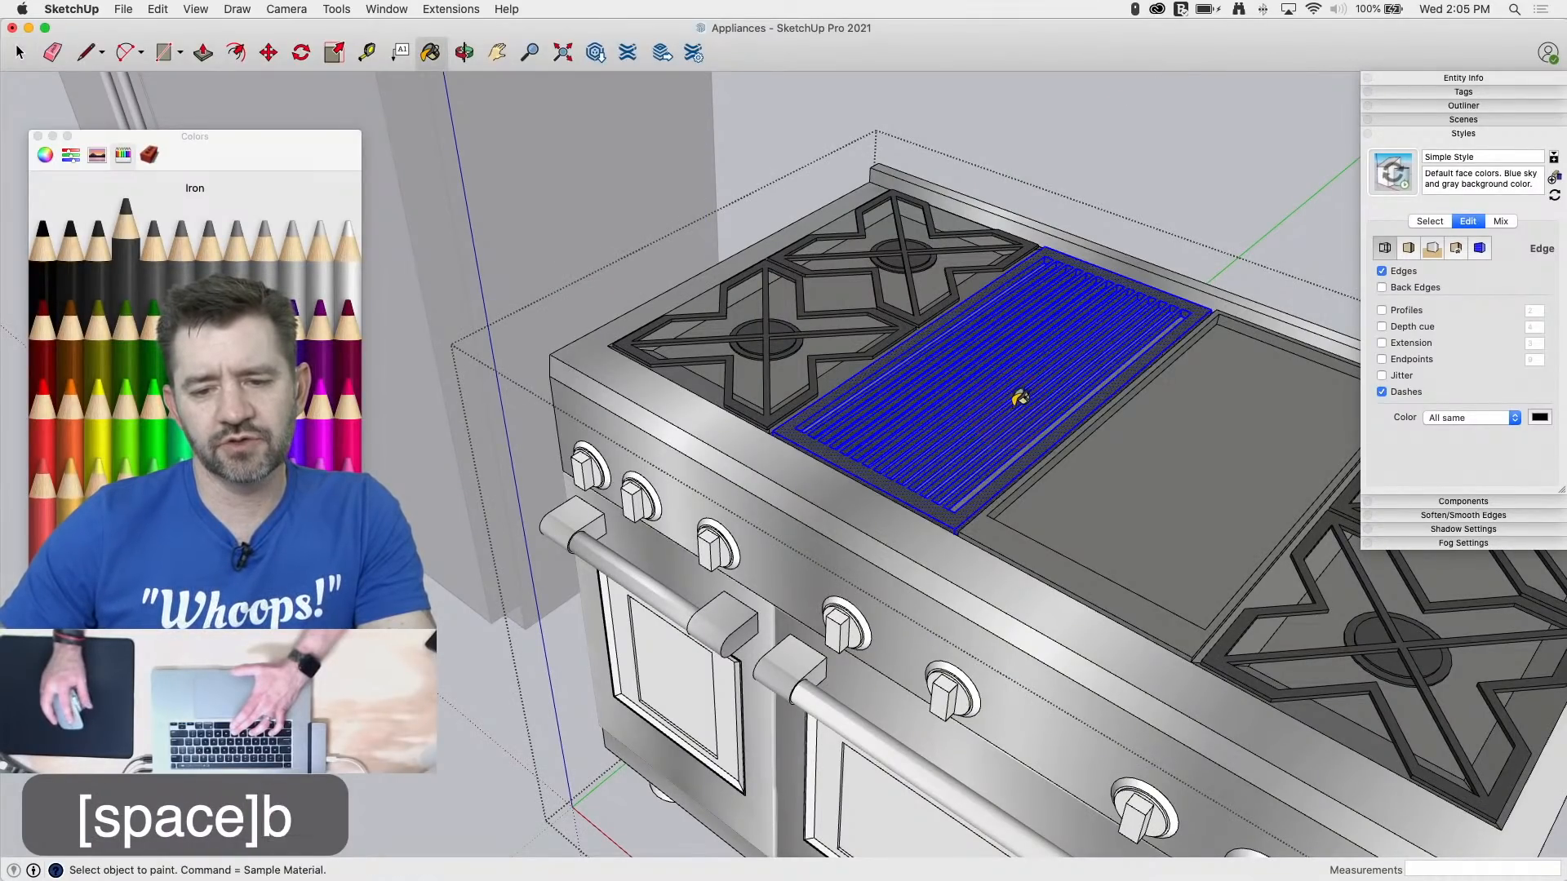
pyautogui.press('space')
pyautogui.click(1031, 175)
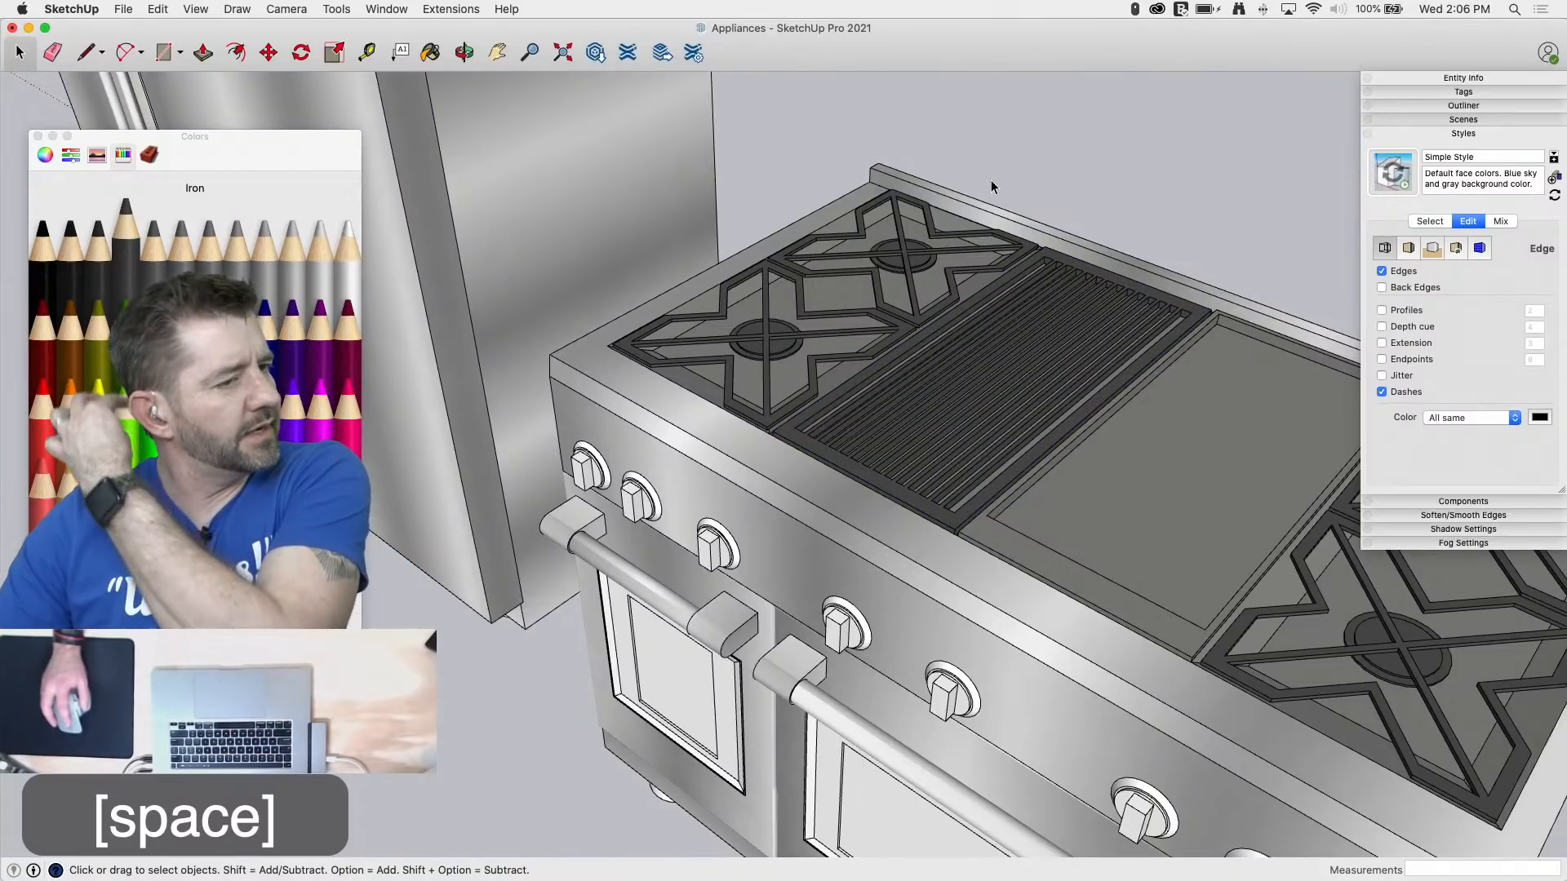
# Step: Examine the painted cooktop and the range front from several angles
pyautogui.moveTo(991, 179); pyautogui.dragTo(837, 386, button='middle')
pyautogui.scroll(-5, 785, 300)
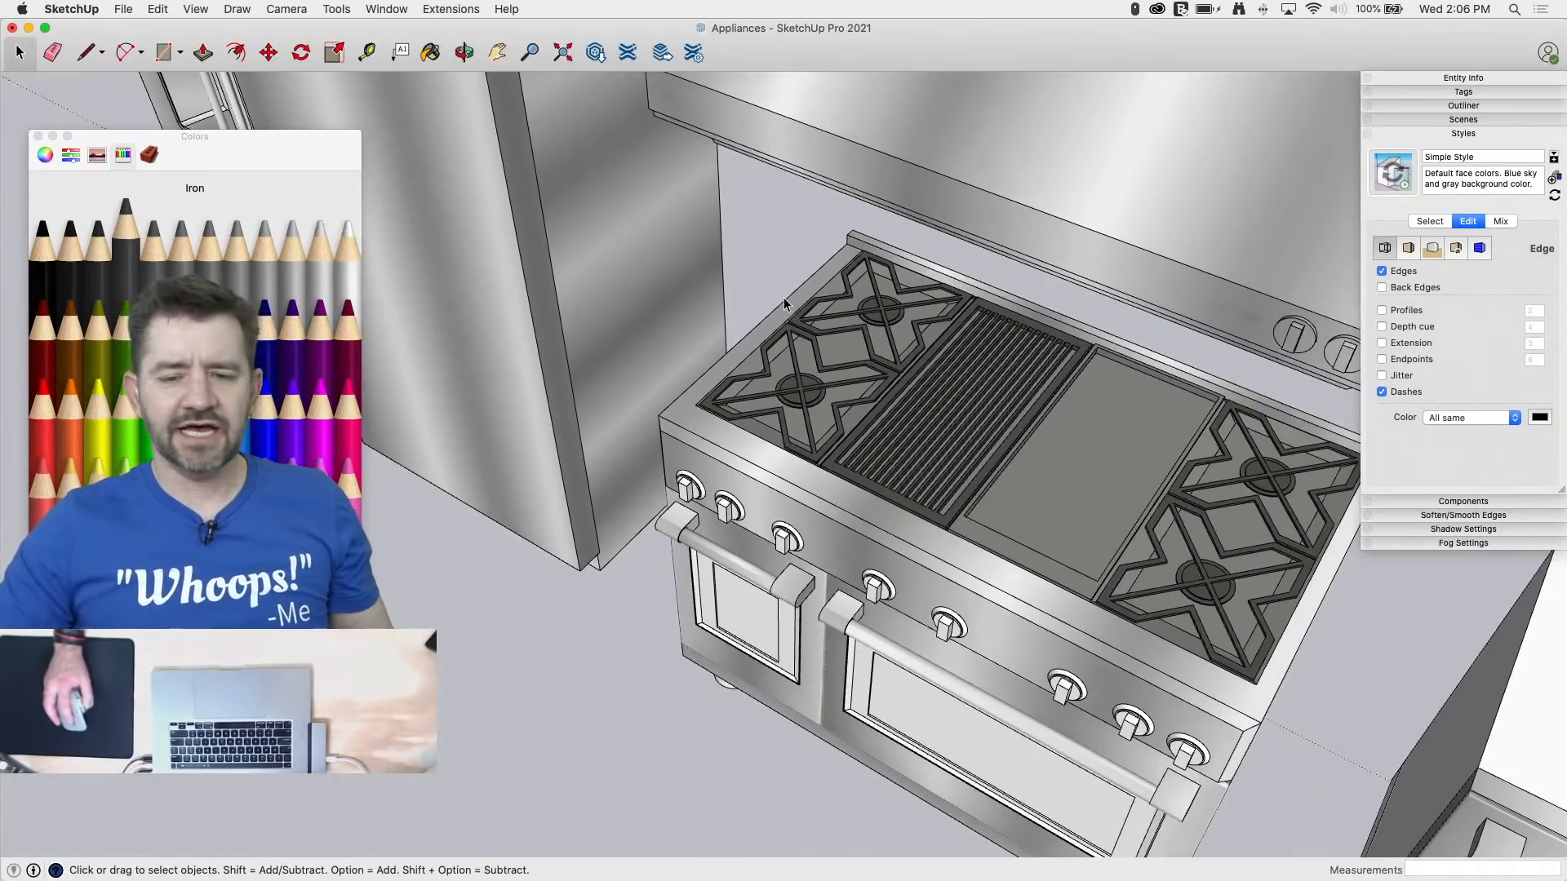
pyautogui.moveTo(780, 600); pyautogui.dragTo(756, 399, button='middle')
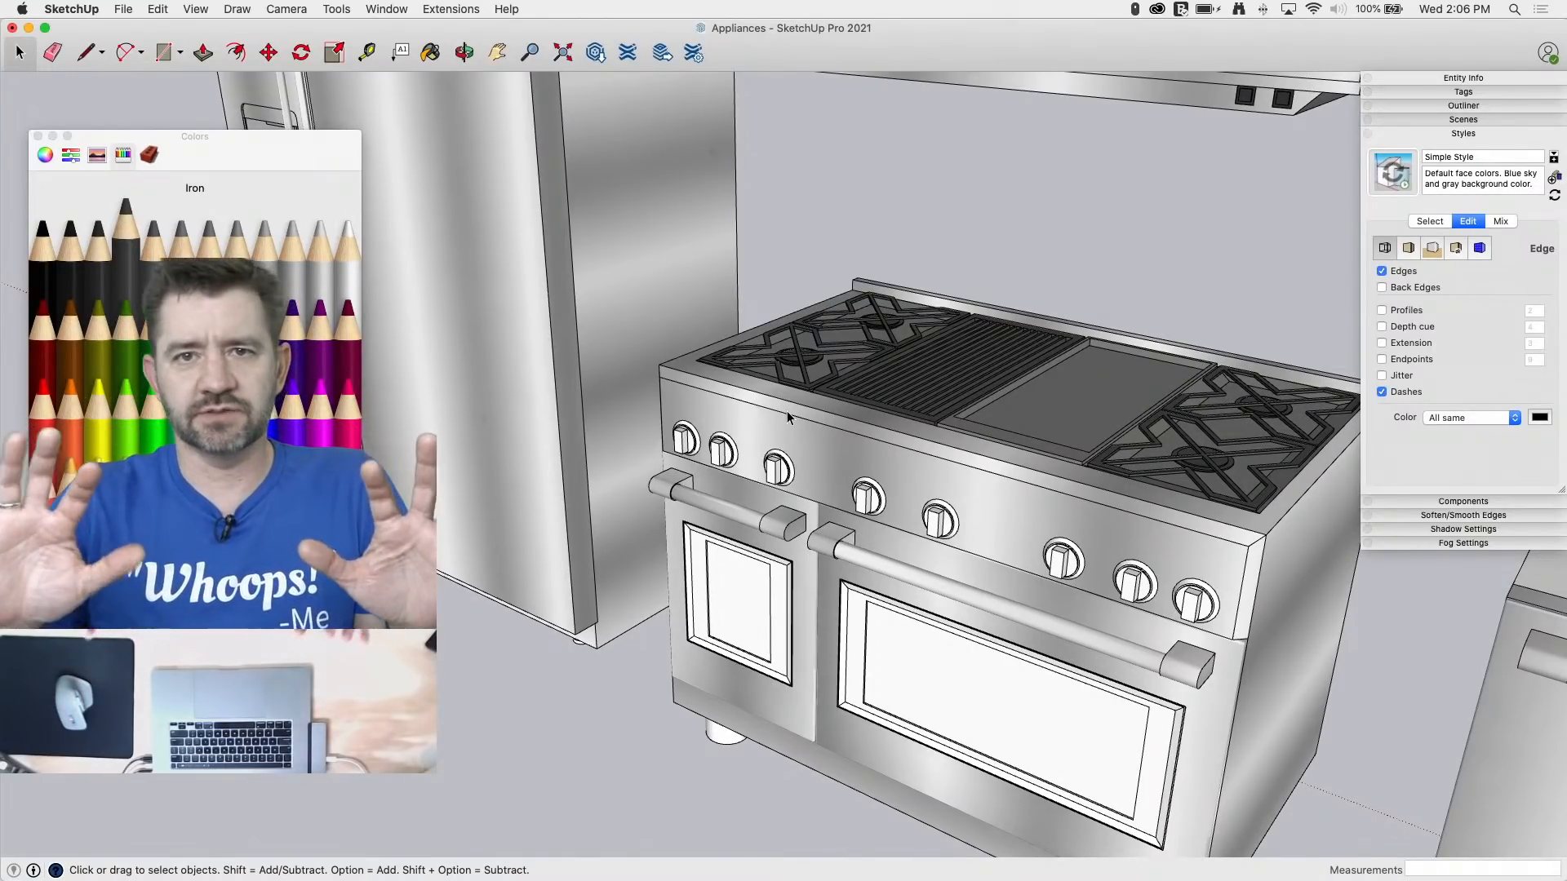
pyautogui.moveTo(757, 369); pyautogui.dragTo(773, 530, button='middle')
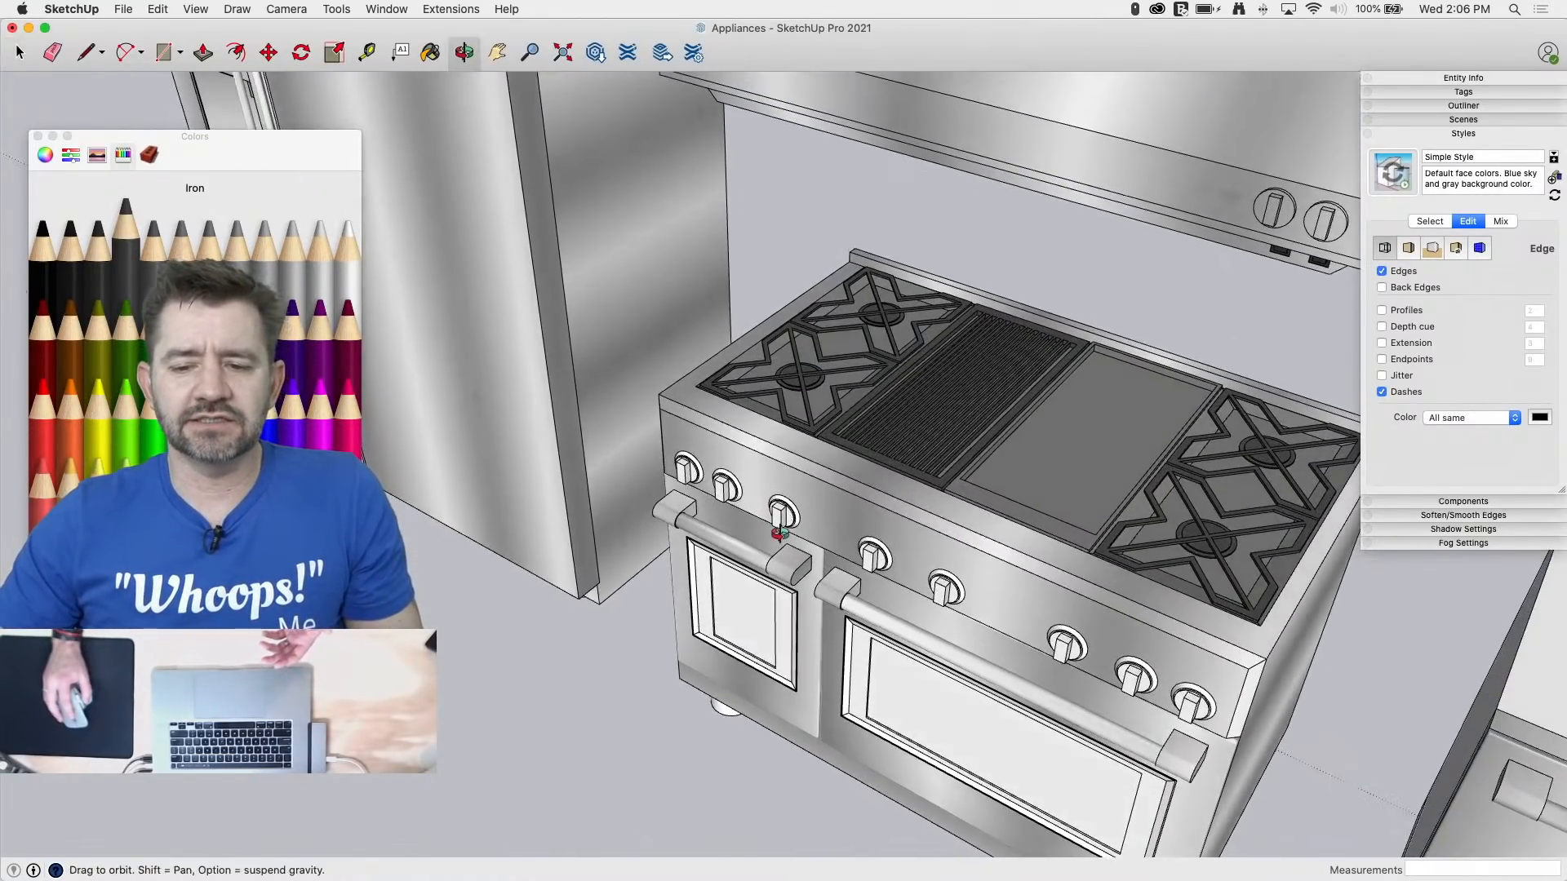
pyautogui.scroll(-3, 754, 534)
pyautogui.scroll(4, 904, 705)
pyautogui.scroll(2, 1106, 512)
pyautogui.moveTo(787, 396); pyautogui.dragTo(689, 459, button='middle')
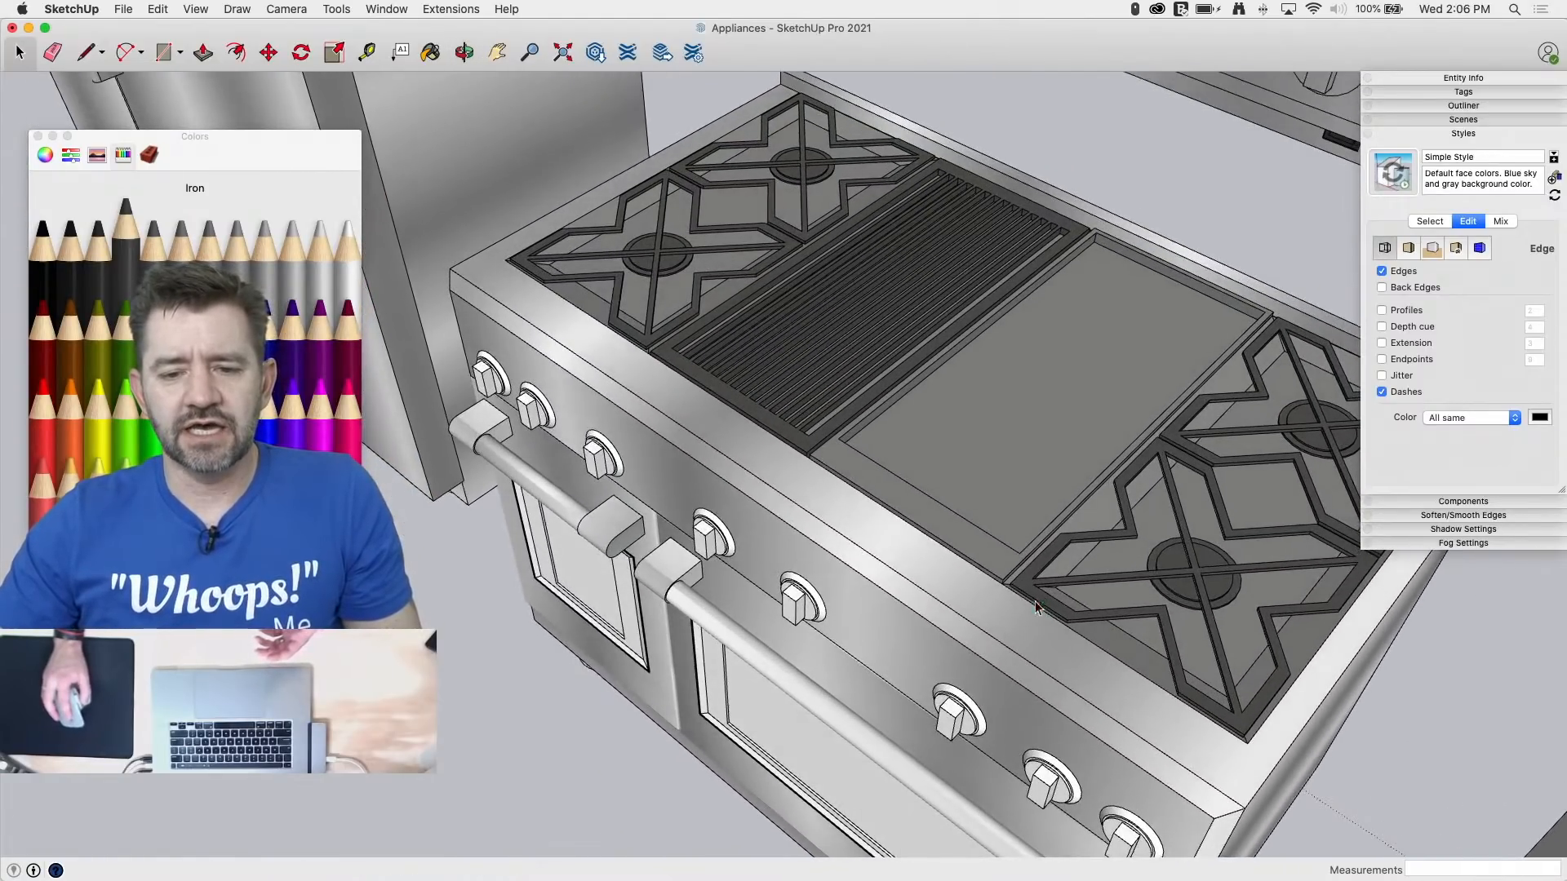
pyautogui.moveTo(728, 258); pyautogui.dragTo(746, 355, button='middle')
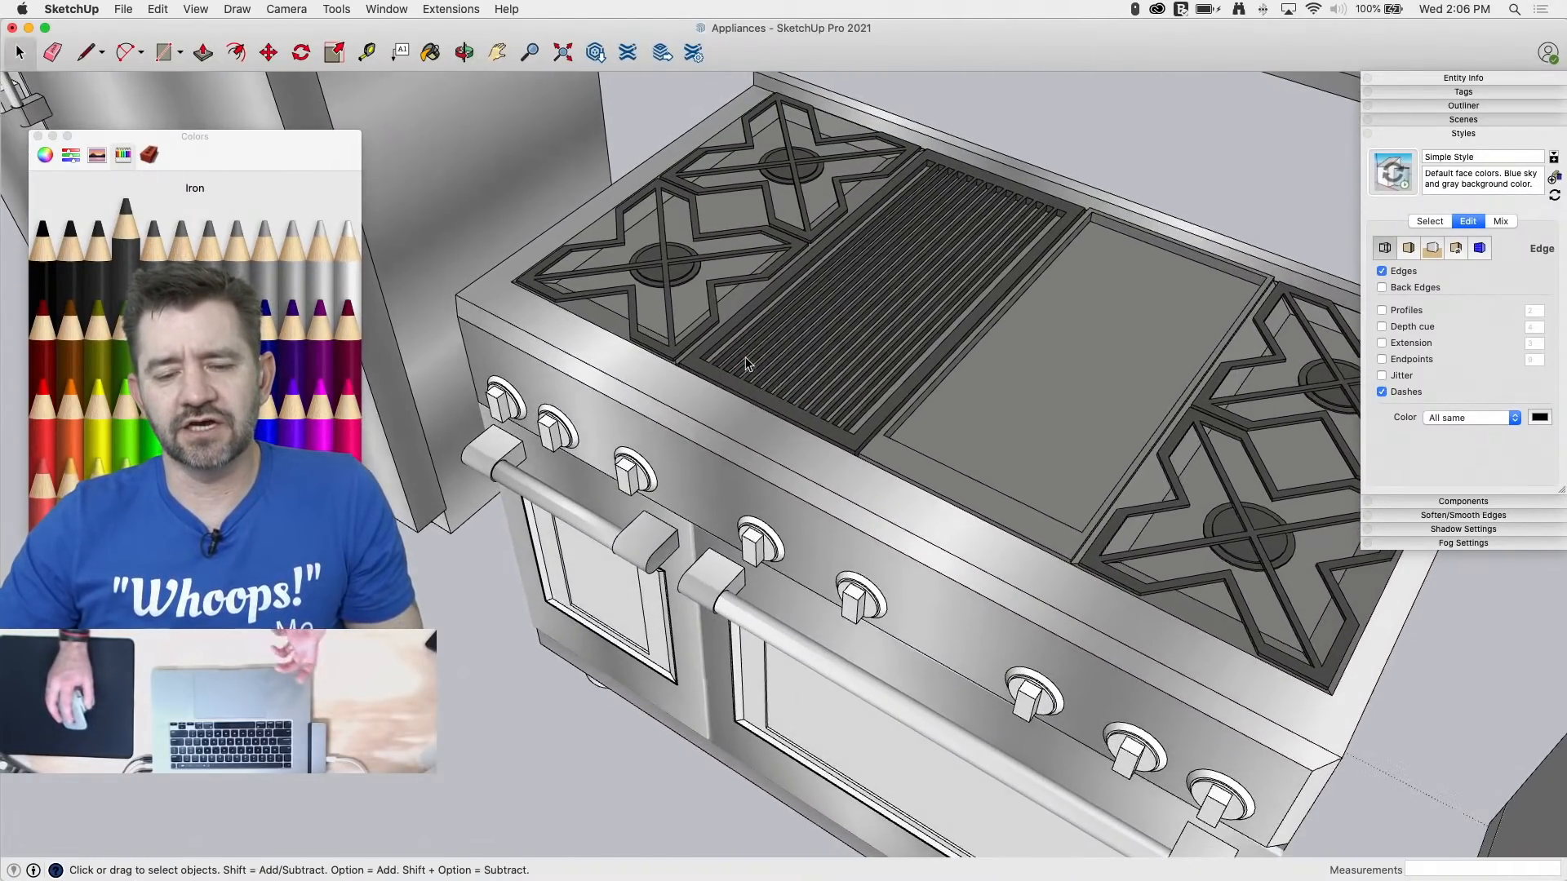
# Step: Open the front left burner grate's group up close to examine its painted geometry
pyautogui.scroll(6, 734, 334)
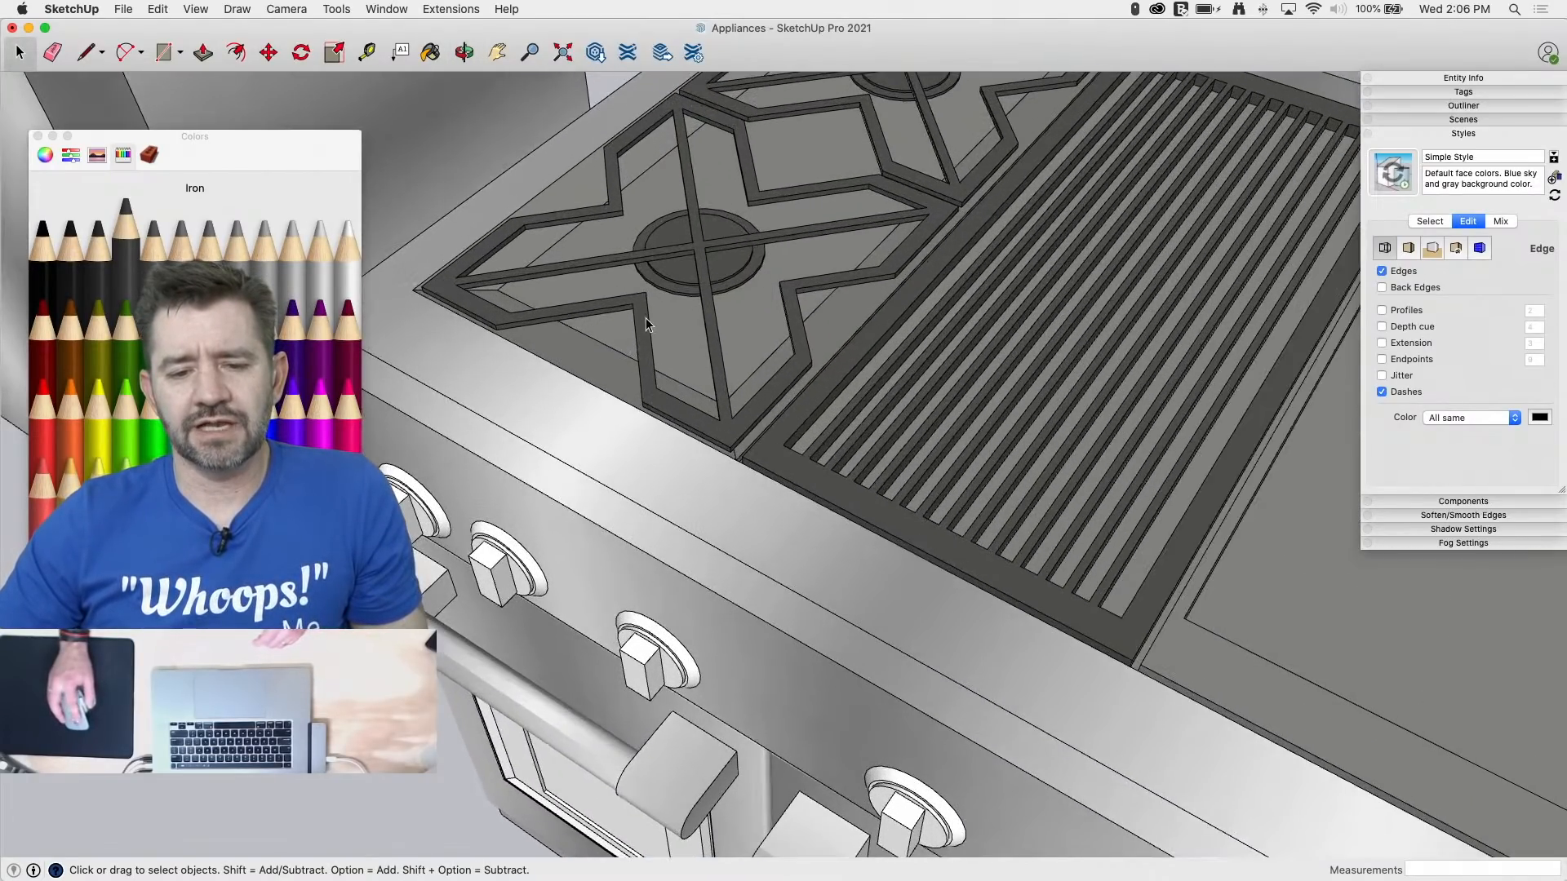
pyautogui.click(644, 321)
pyautogui.doubleClick(644, 327)
pyautogui.click(644, 327)
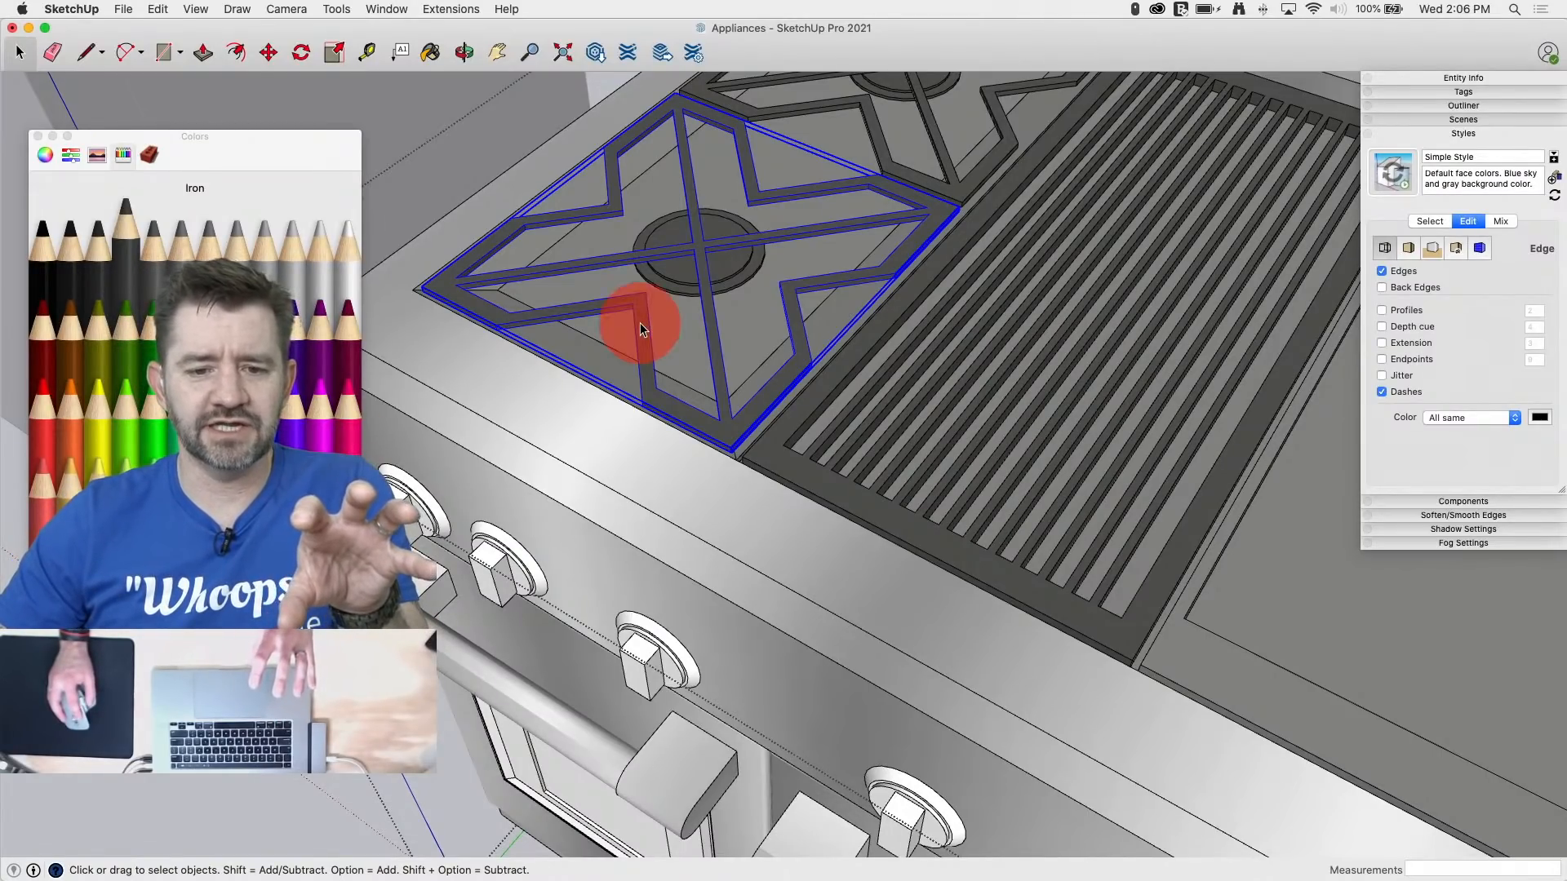
pyautogui.doubleClick(640, 321)
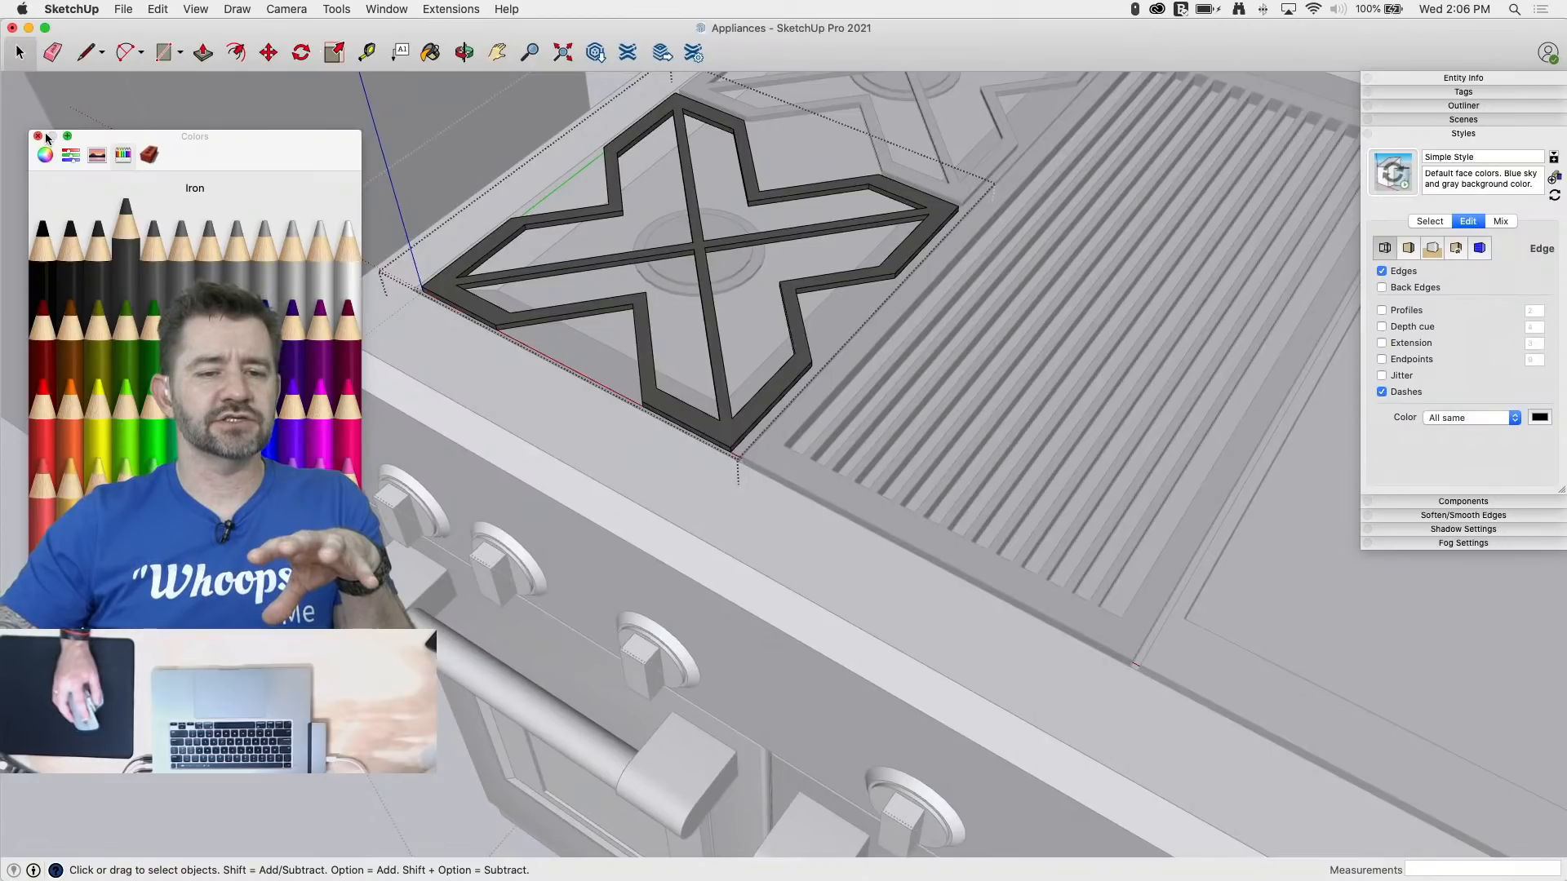
# Step: Move the color palette off the area beside the range and leave the grate's group
pyautogui.moveTo(175, 137); pyautogui.dragTo(1382, 326)
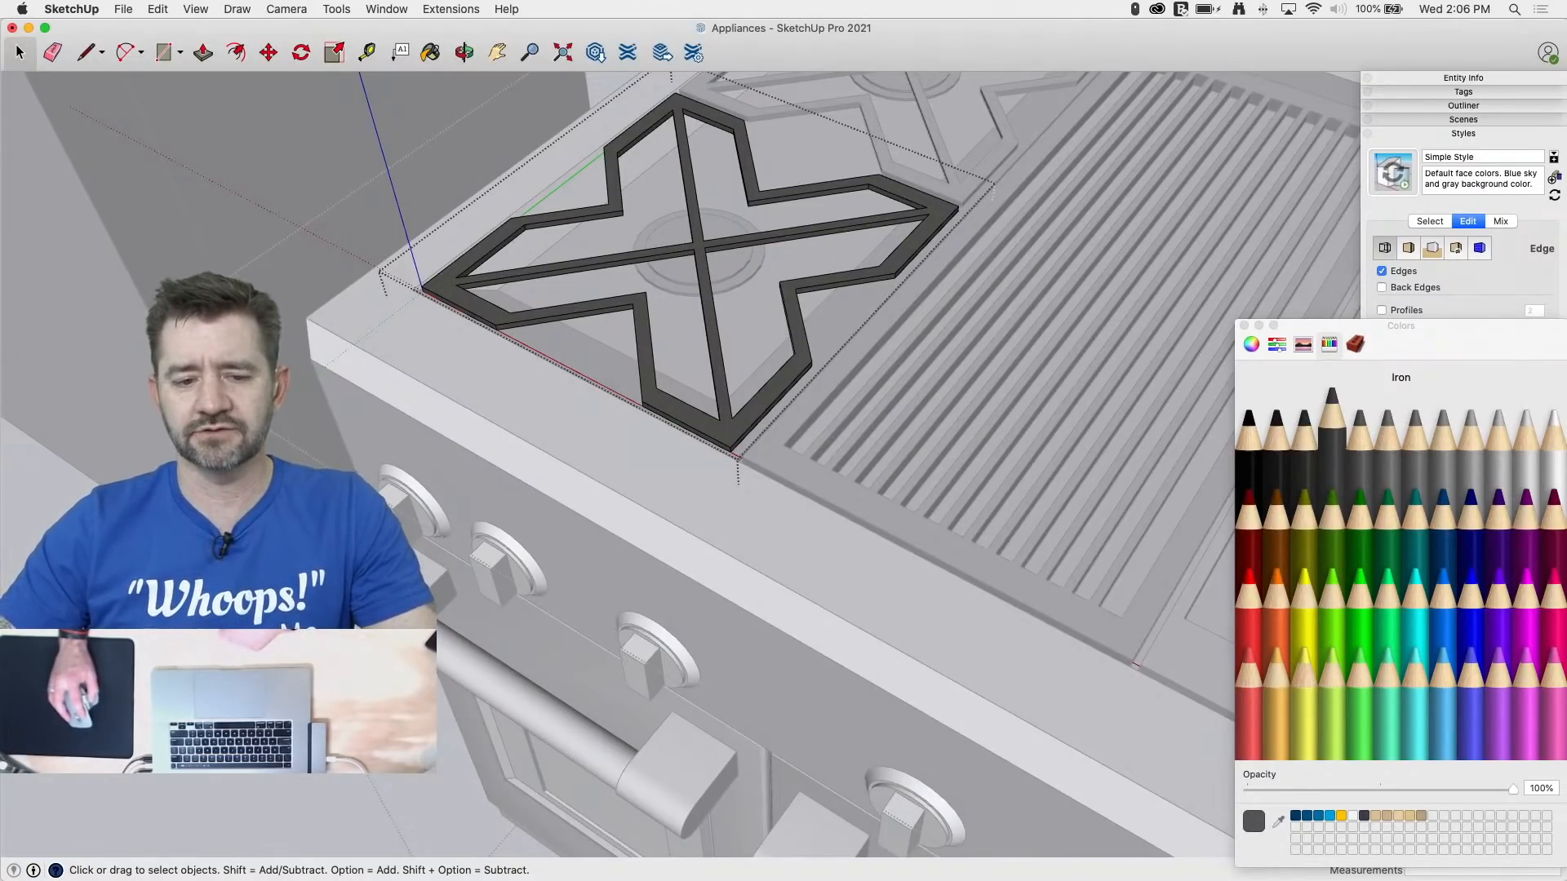
pyautogui.click(664, 517)
pyautogui.scroll(-5, 600, 429)
pyautogui.moveTo(646, 685); pyautogui.dragTo(624, 522, button='middle')
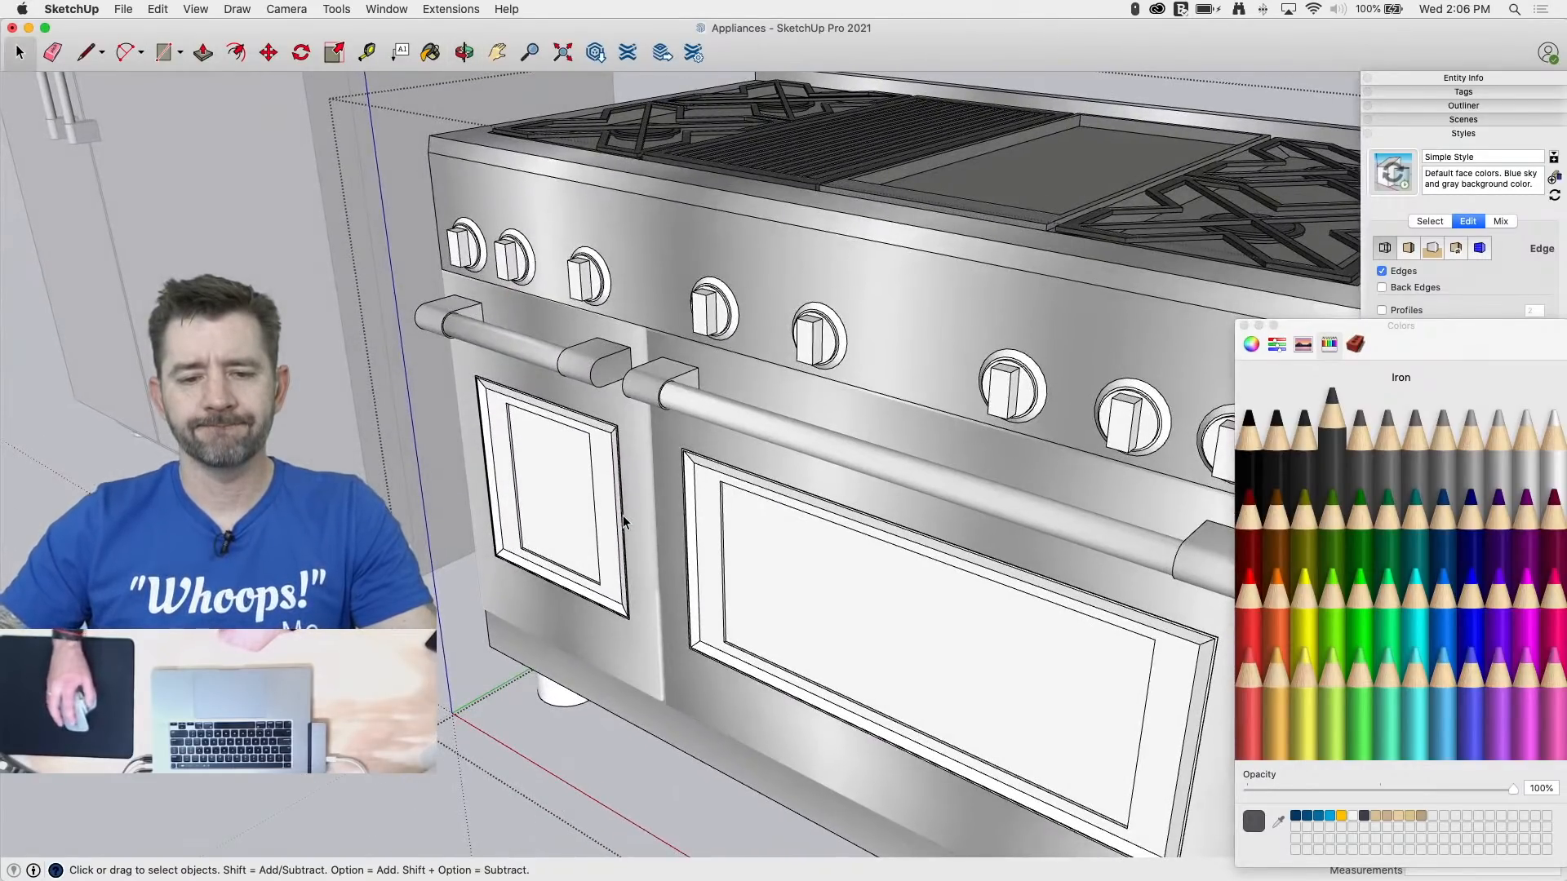
# Step: Open the control knob component, paint its whole geometry with the metal texture, and leave the component
pyautogui.doubleClick(464, 238)
pyautogui.click(463, 237)
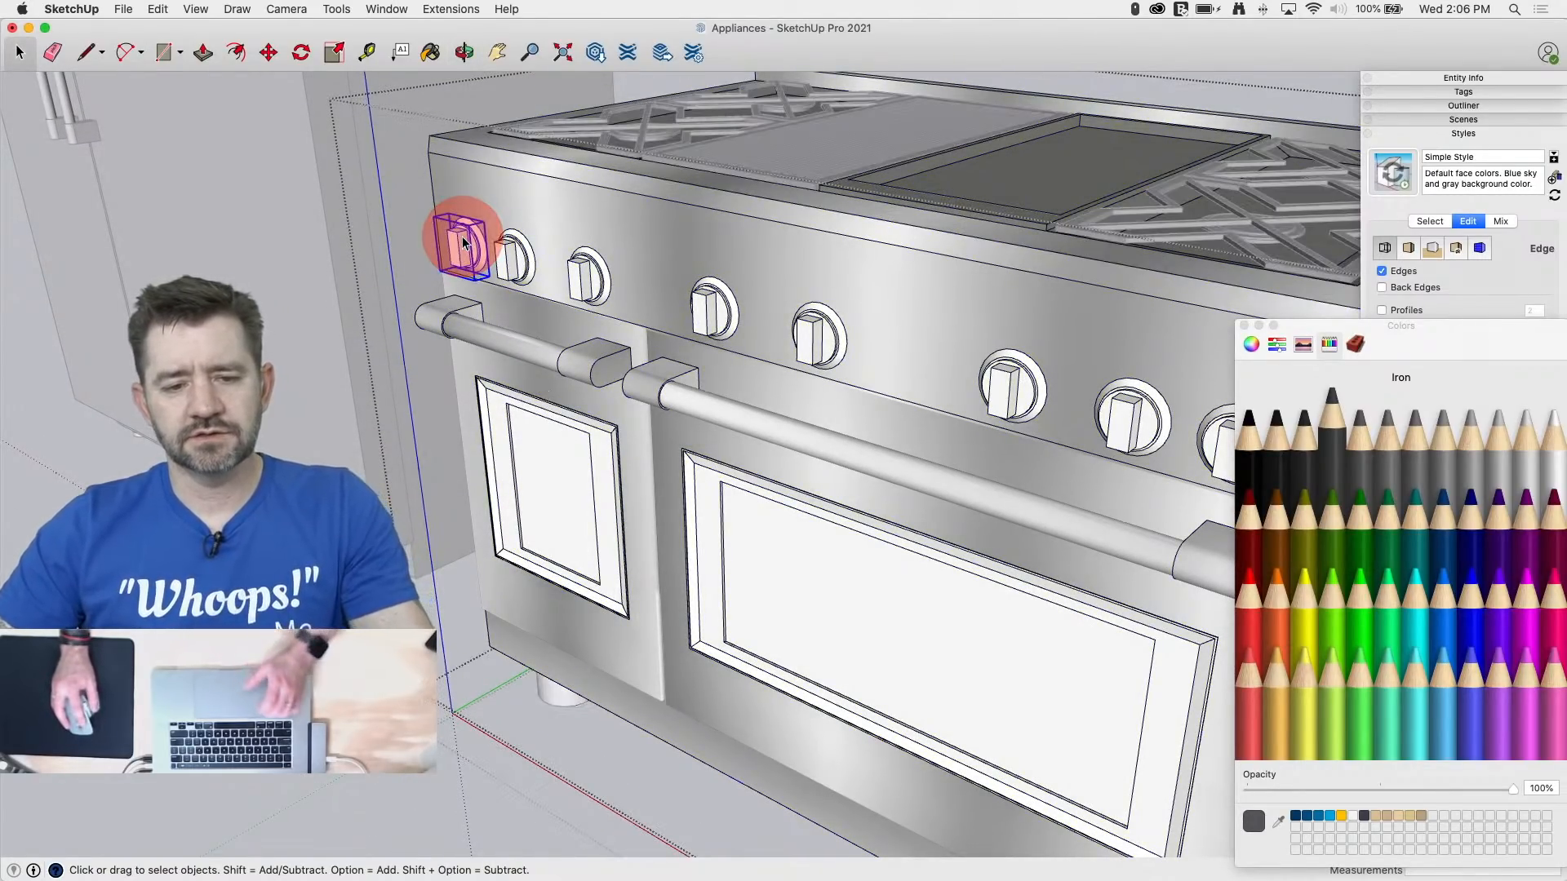
pyautogui.tripleClick(463, 241)
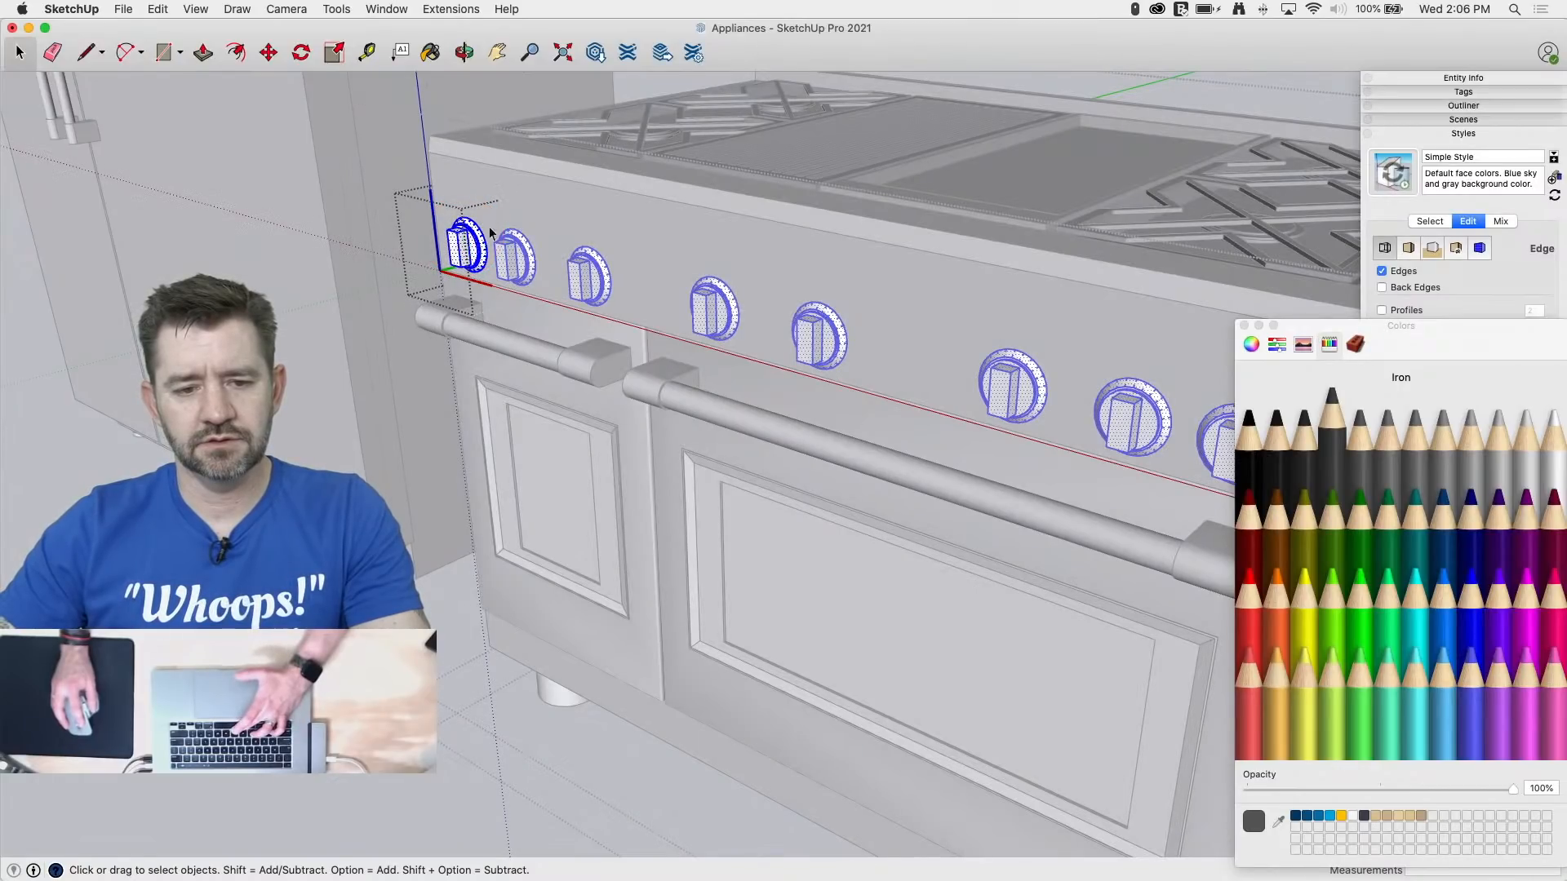
pyautogui.press('b')
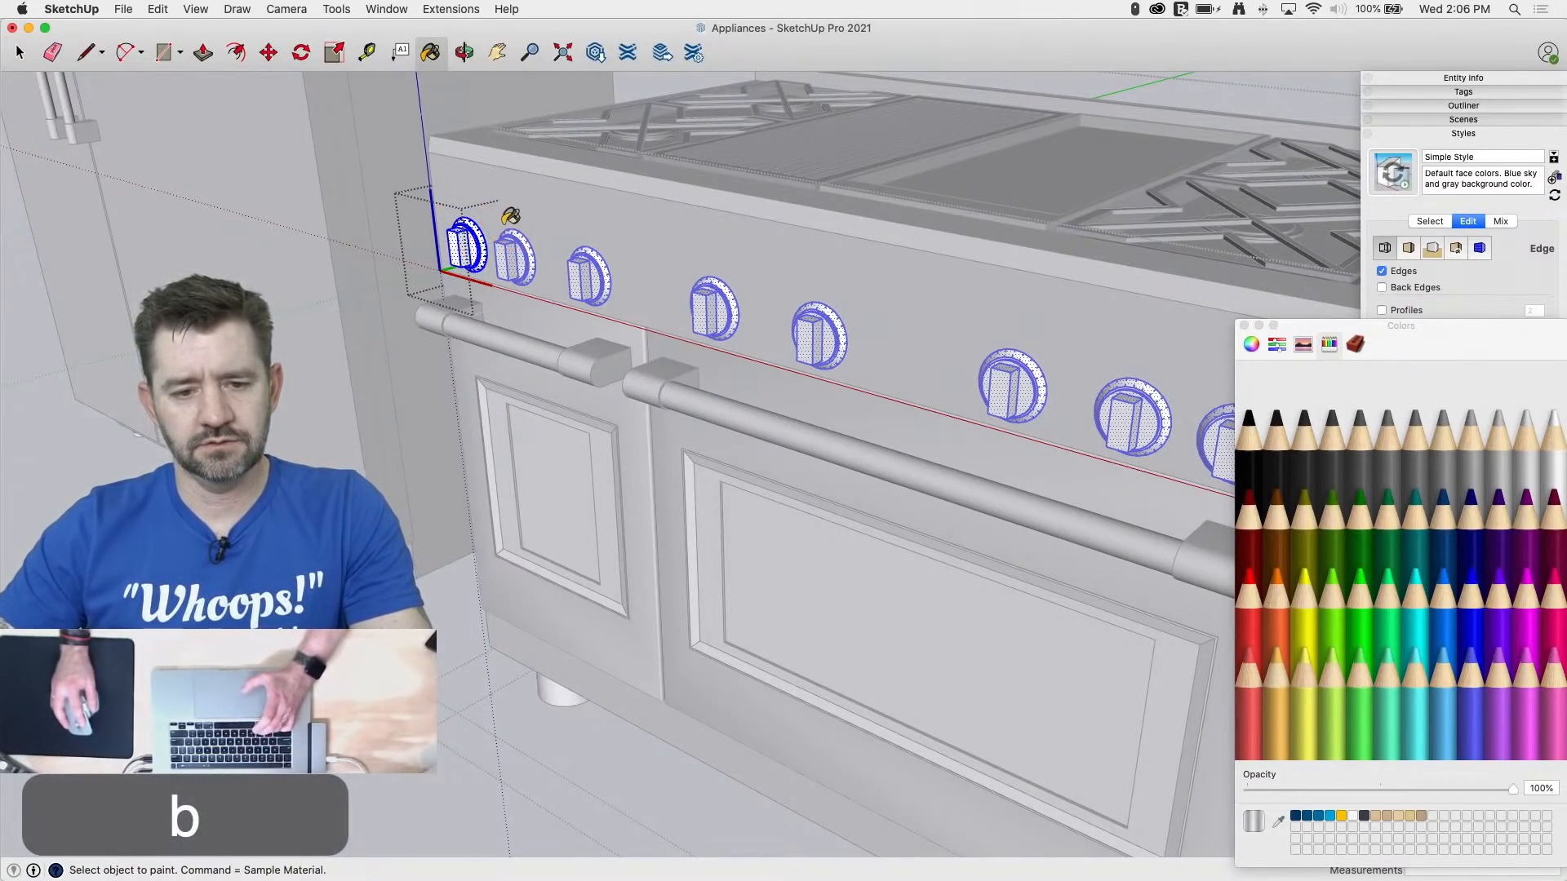
pyautogui.press('space')
pyautogui.doubleClick(443, 566)
# Step: Open the left oven door and paint its window and surrounding recessed frame with the Steel color
pyautogui.scroll(8, 482, 476)
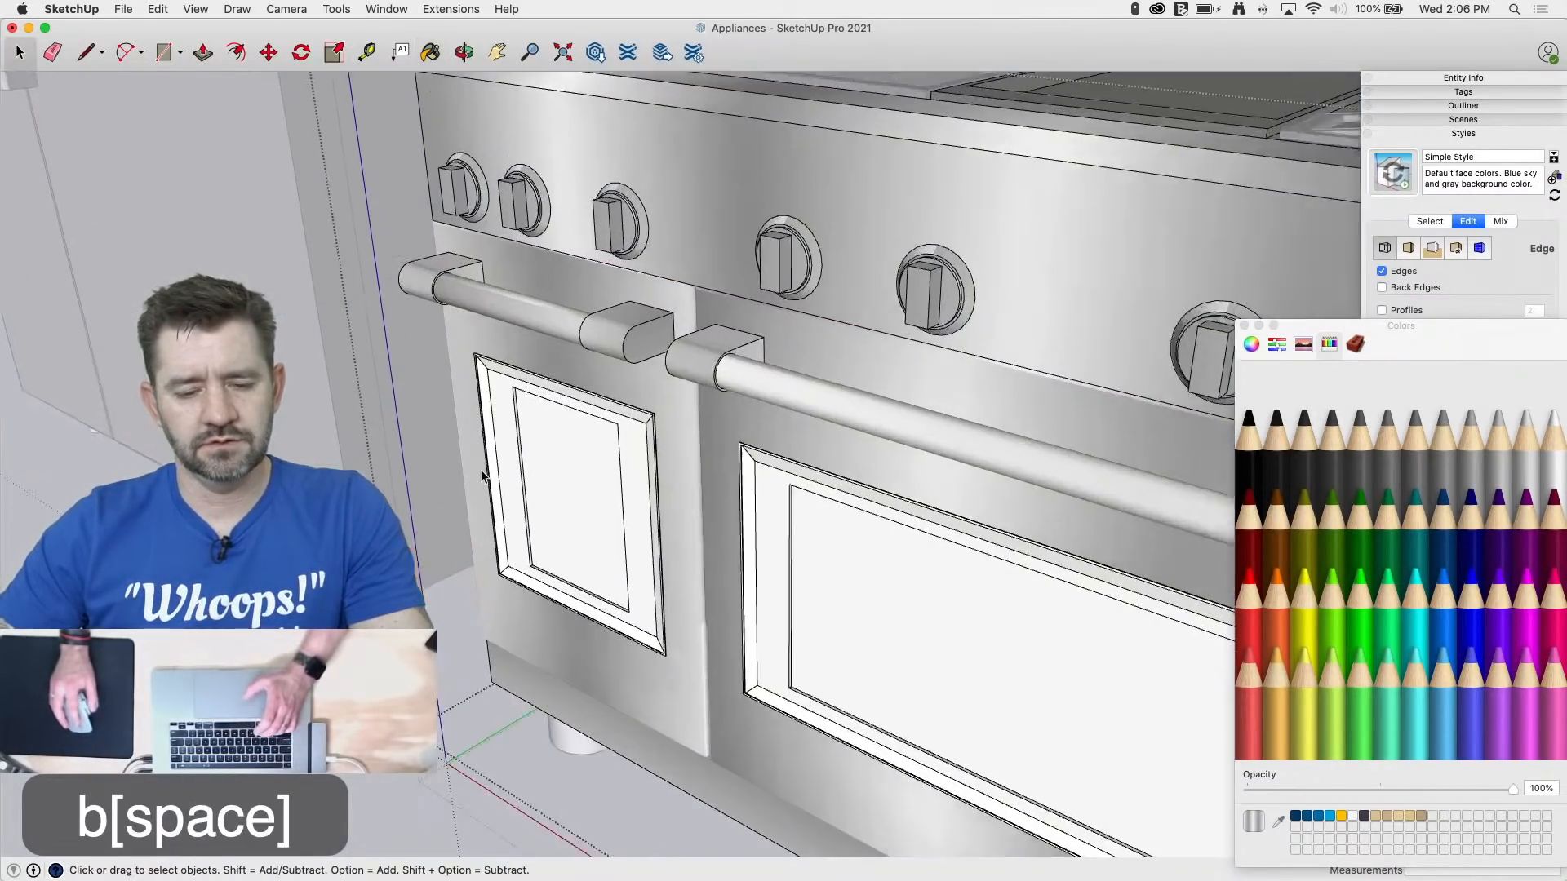
pyautogui.moveTo(500, 470); pyautogui.dragTo(623, 343, button='middle')
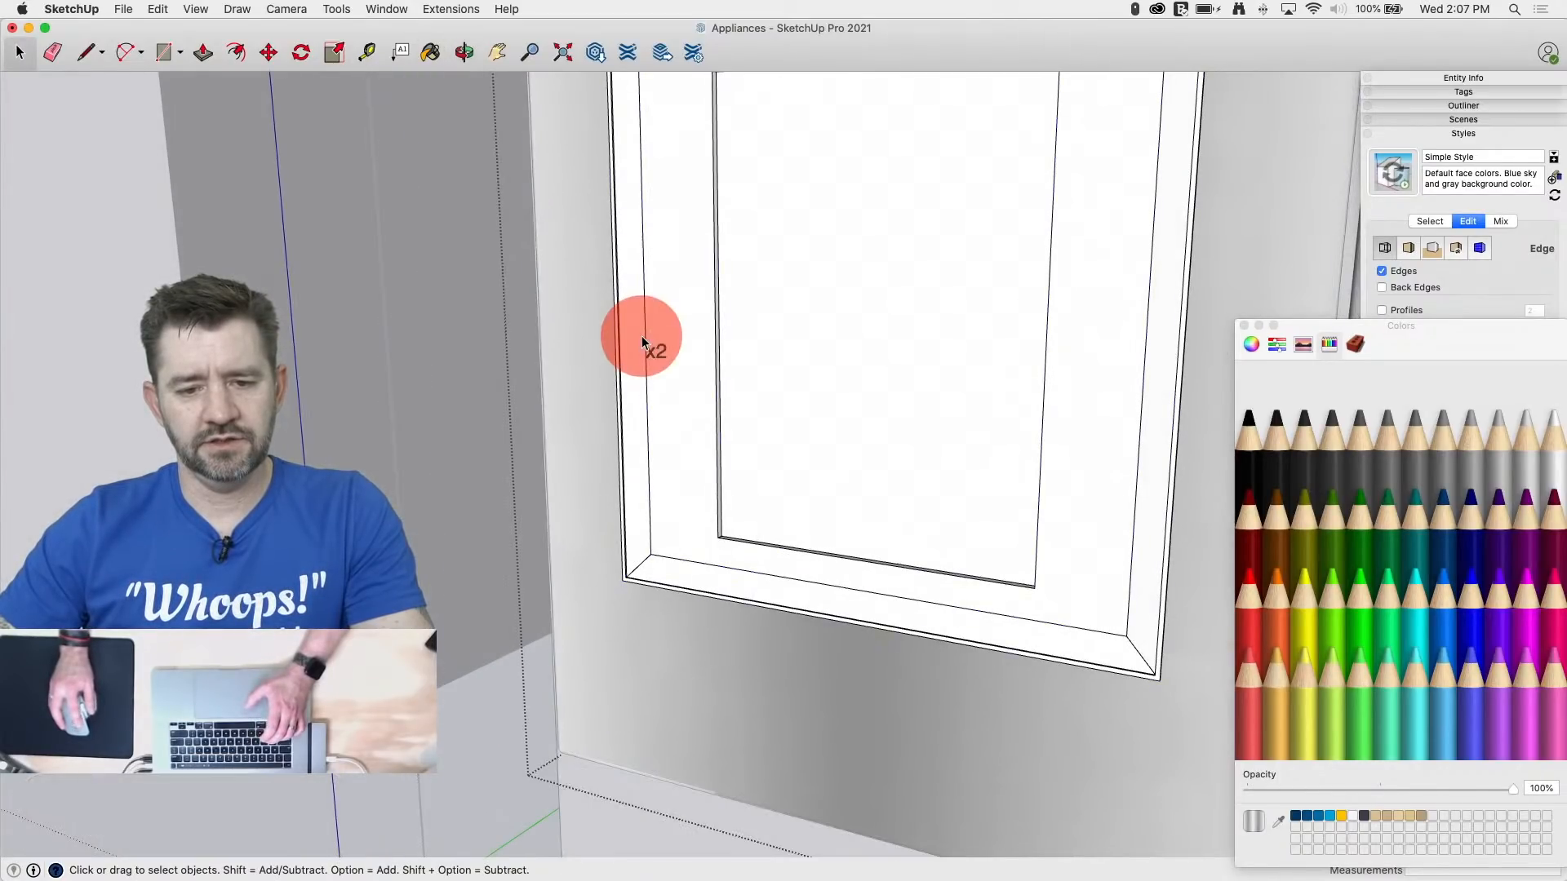
pyautogui.scroll(-5, 641, 335)
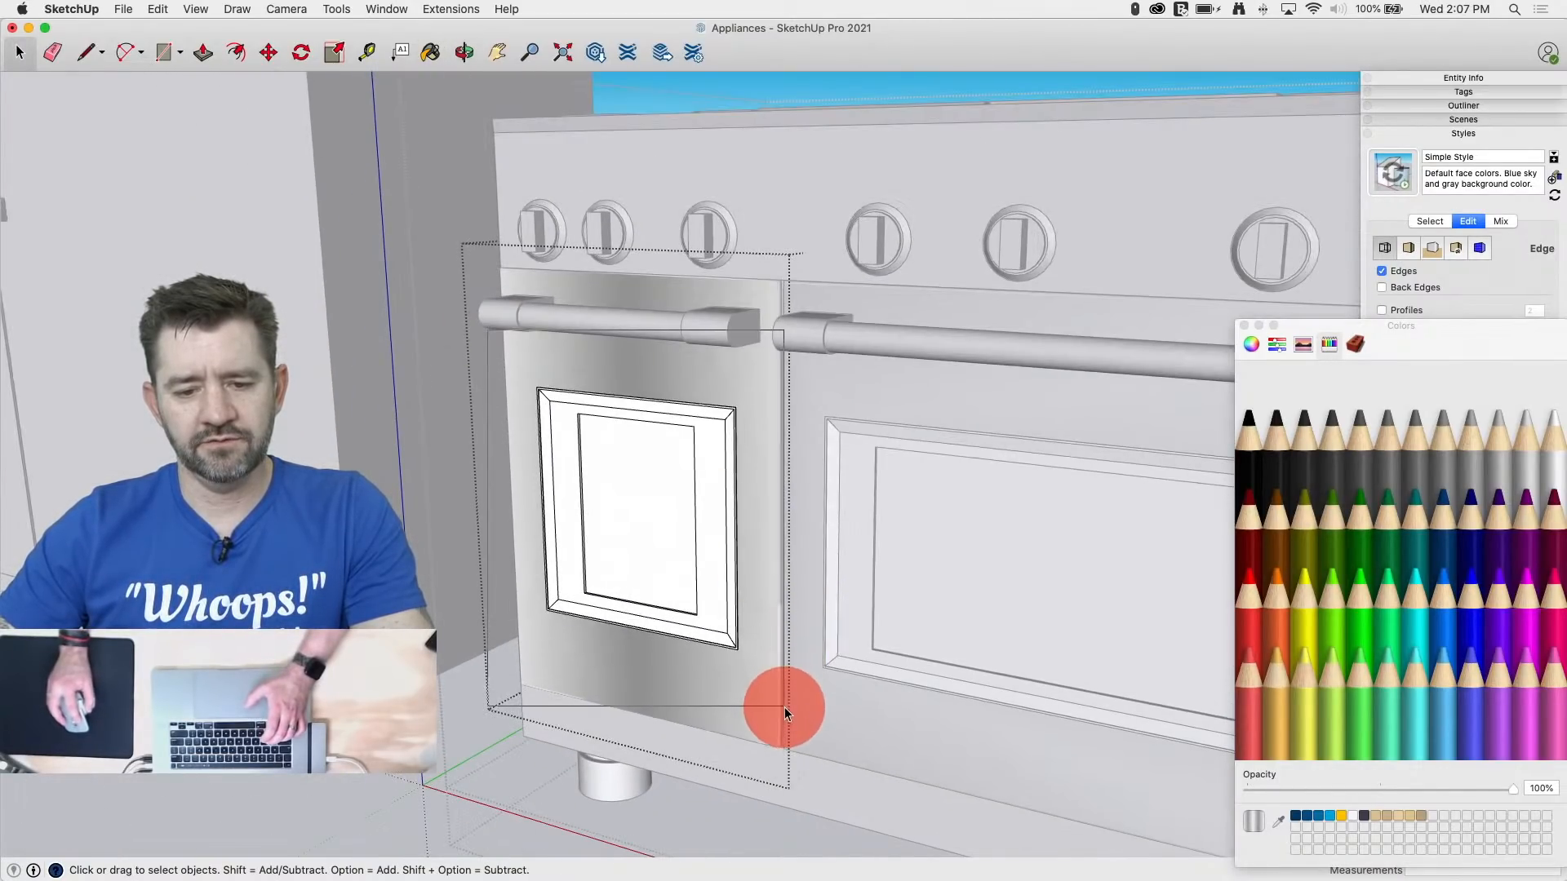
pyautogui.moveTo(488, 331); pyautogui.dragTo(785, 707)
pyautogui.press('b')
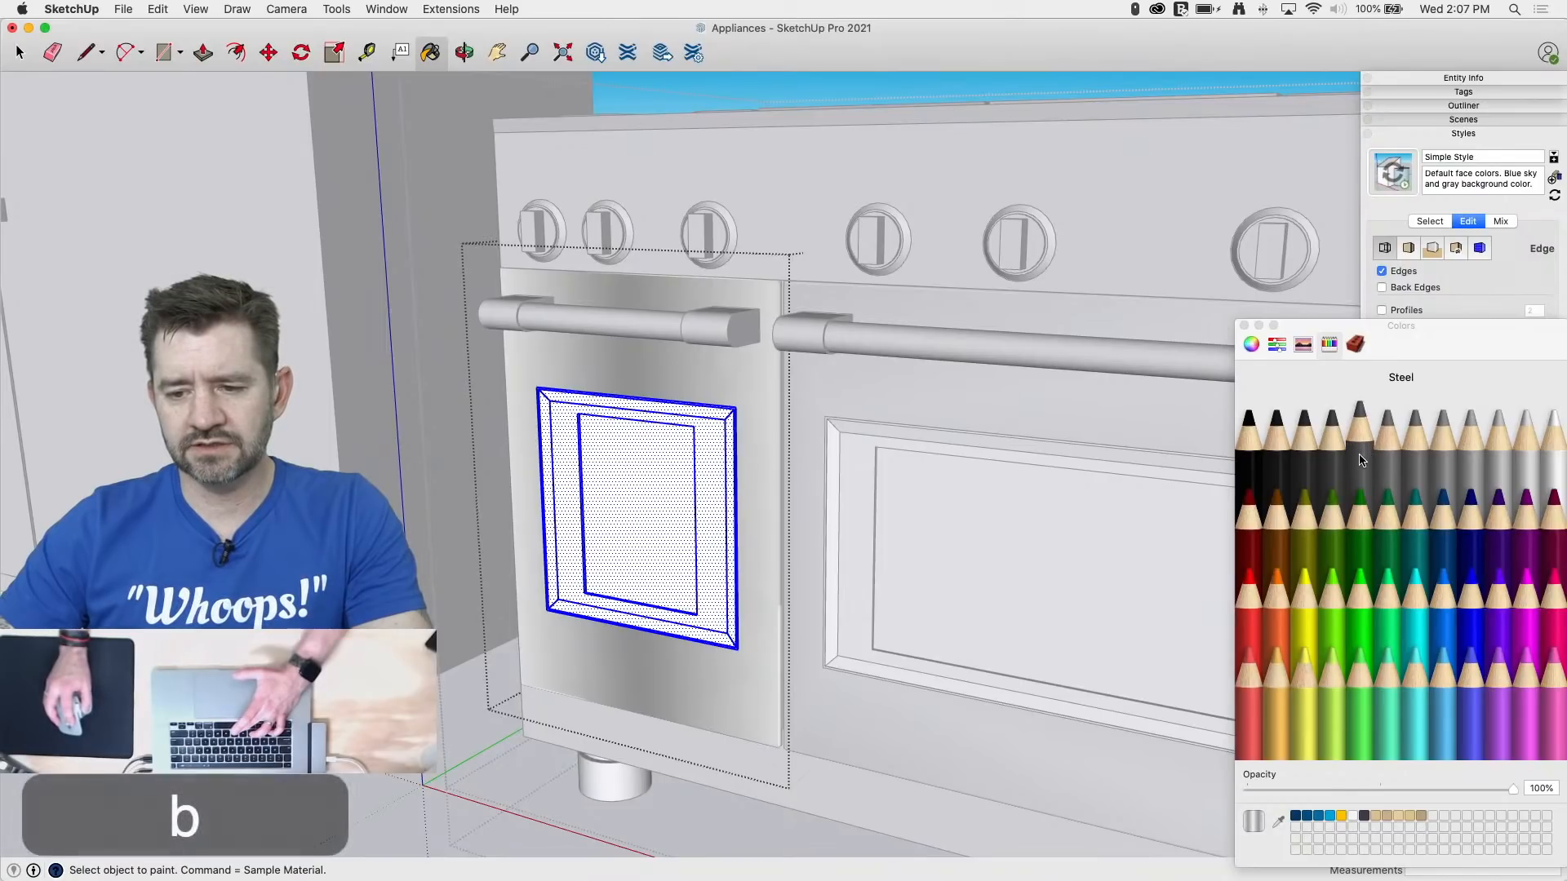
pyautogui.click(1359, 416)
pyautogui.click(673, 487)
pyautogui.press('space')
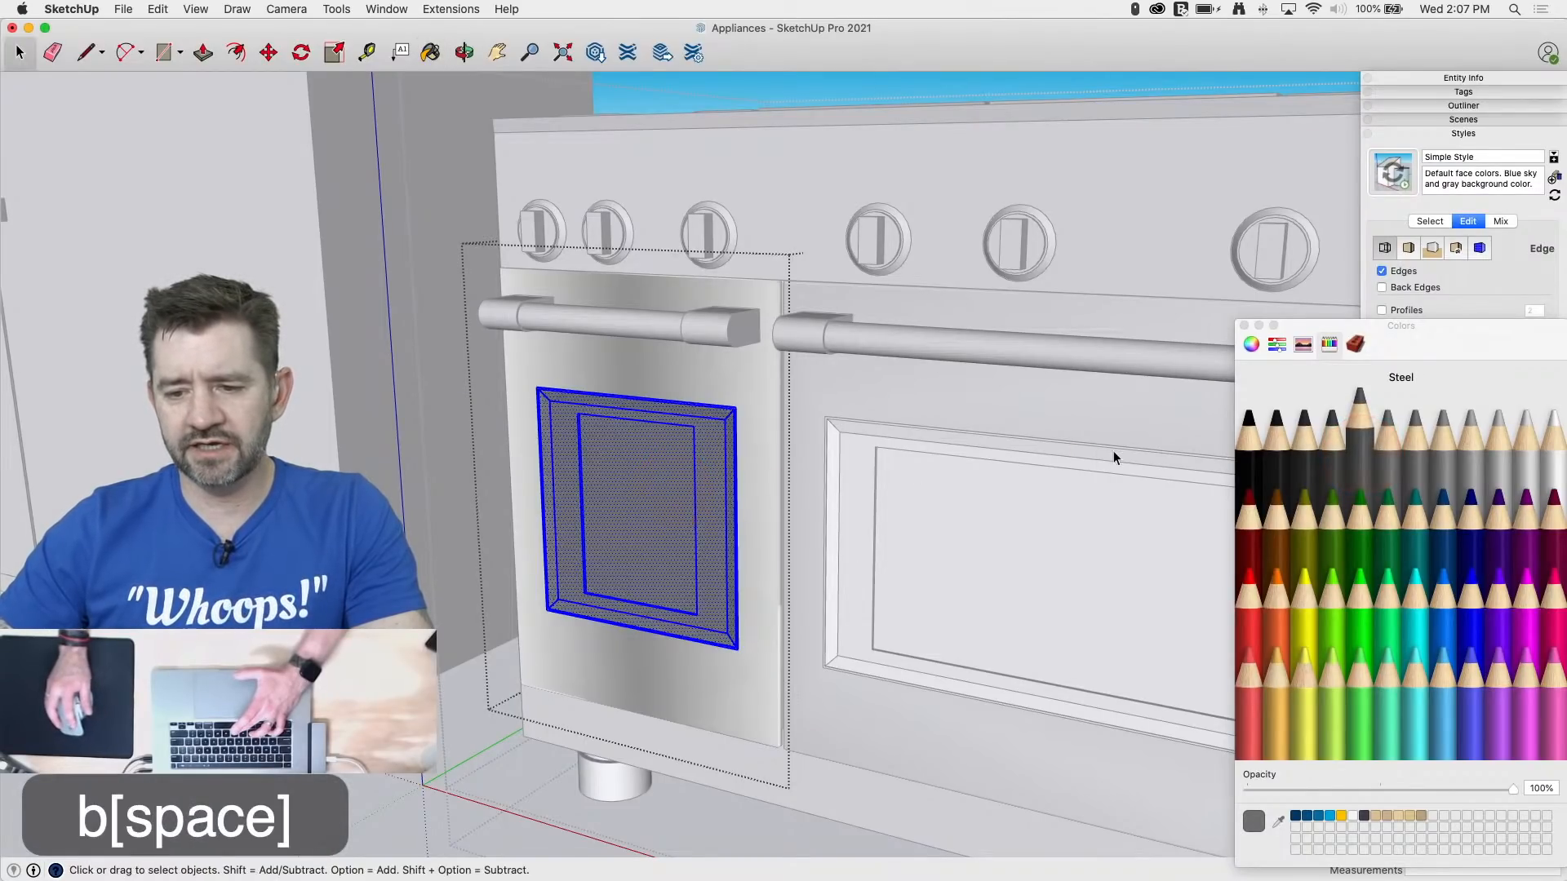
# Step: Paint the inner glass face of the left oven door's window with the Licorice color and leave the door
pyautogui.click(1250, 469)
pyautogui.press('Escape')
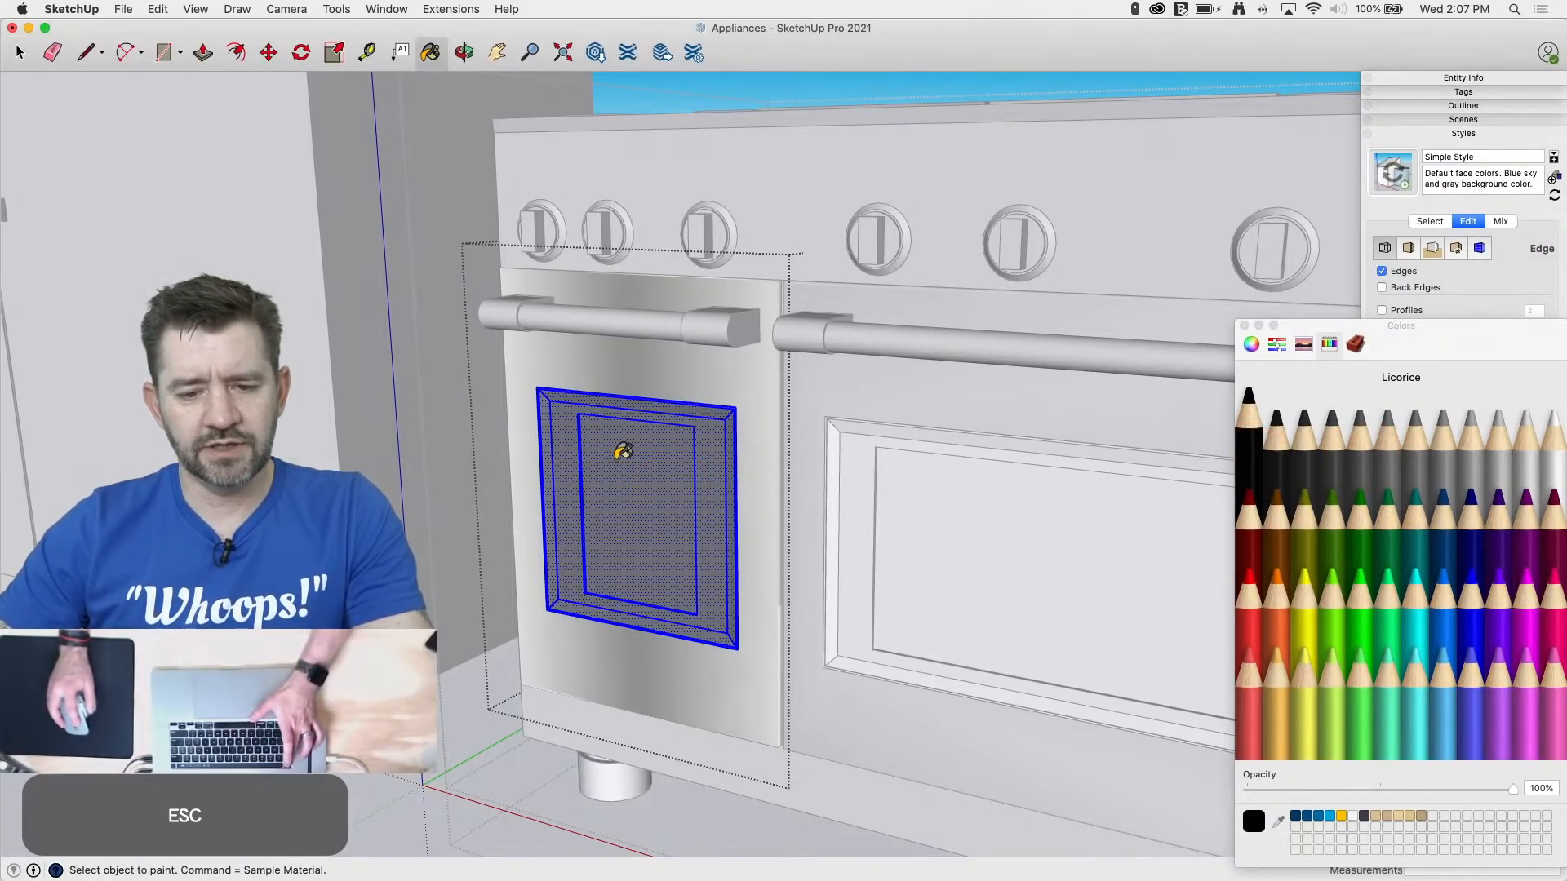
pyautogui.press('space')
pyautogui.click(638, 485)
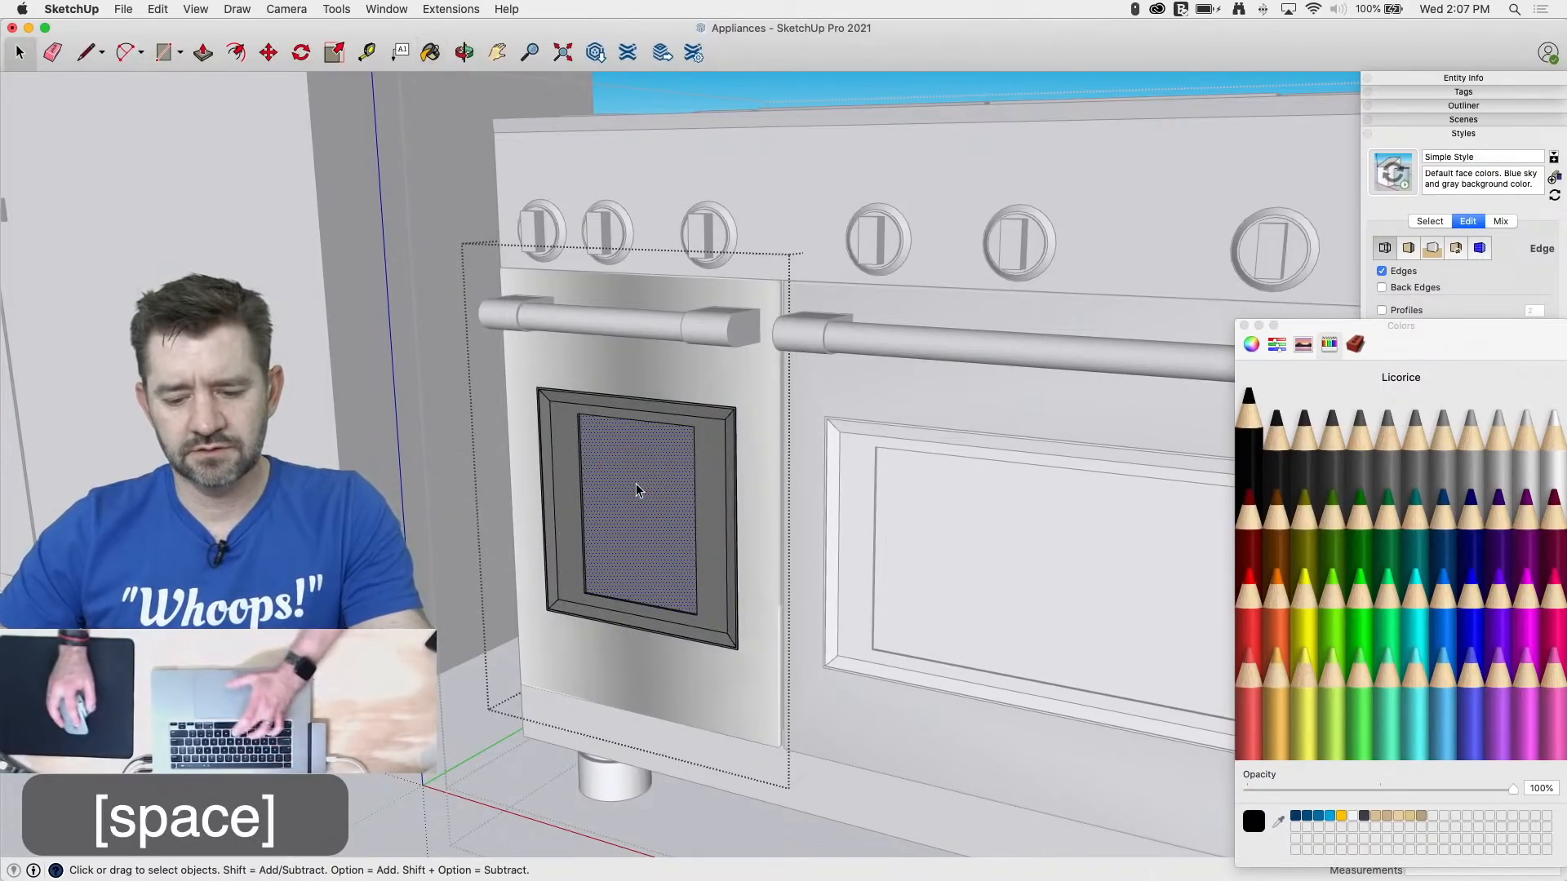
pyautogui.press('b')
pyautogui.click(641, 479)
pyautogui.press('space')
pyautogui.click(426, 544)
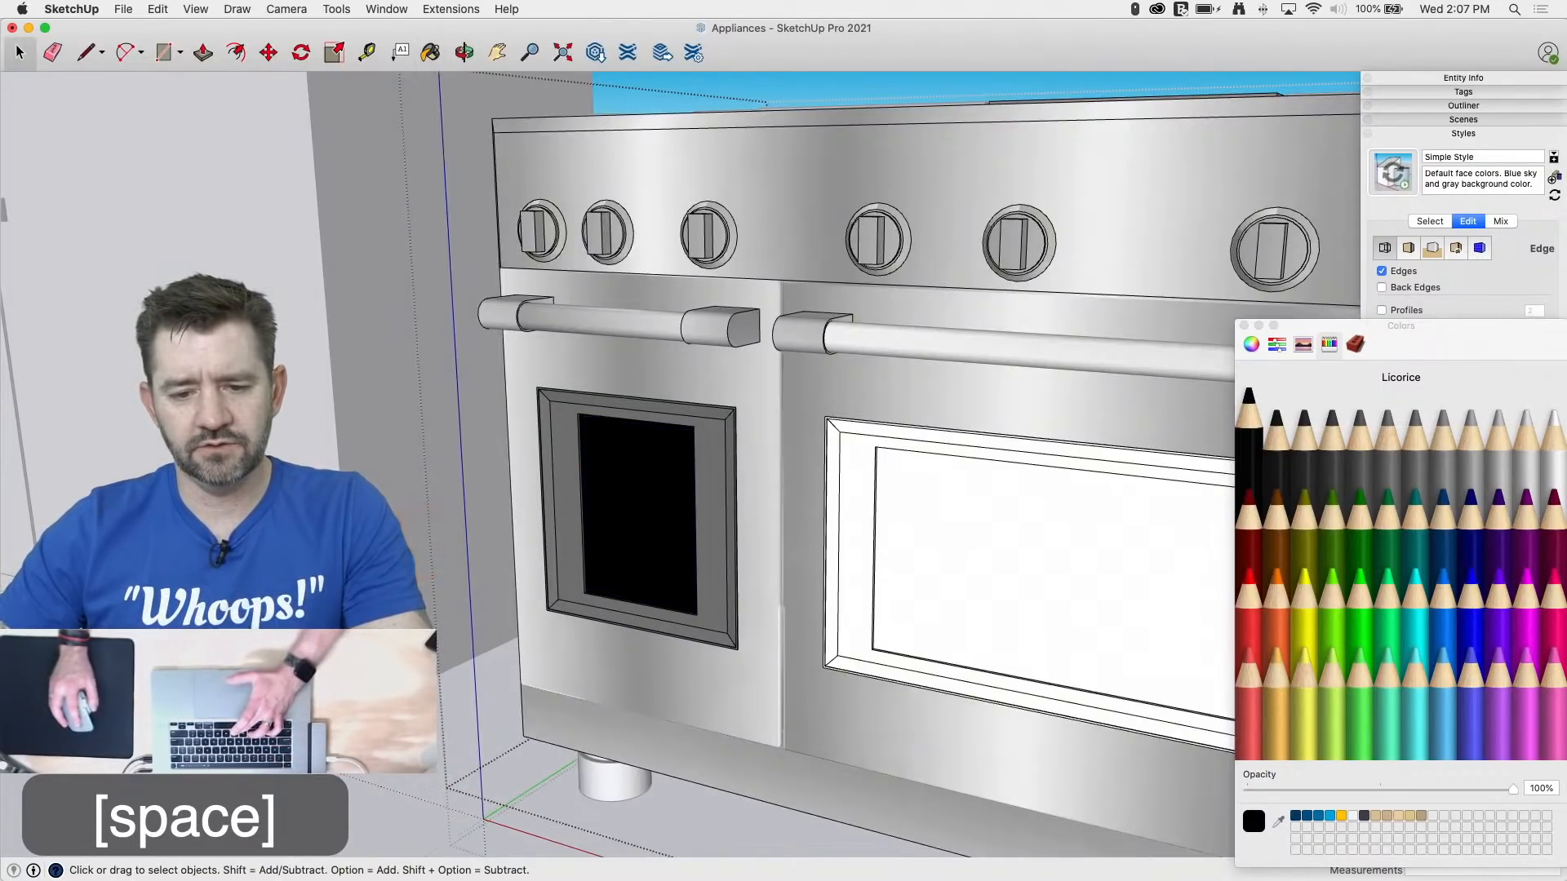
# Step: Open the right oven door and paint its window and recessed frame with the Steel color sampled from the left door
pyautogui.click(987, 579)
pyautogui.tripleClick(987, 575)
pyautogui.click(983, 576)
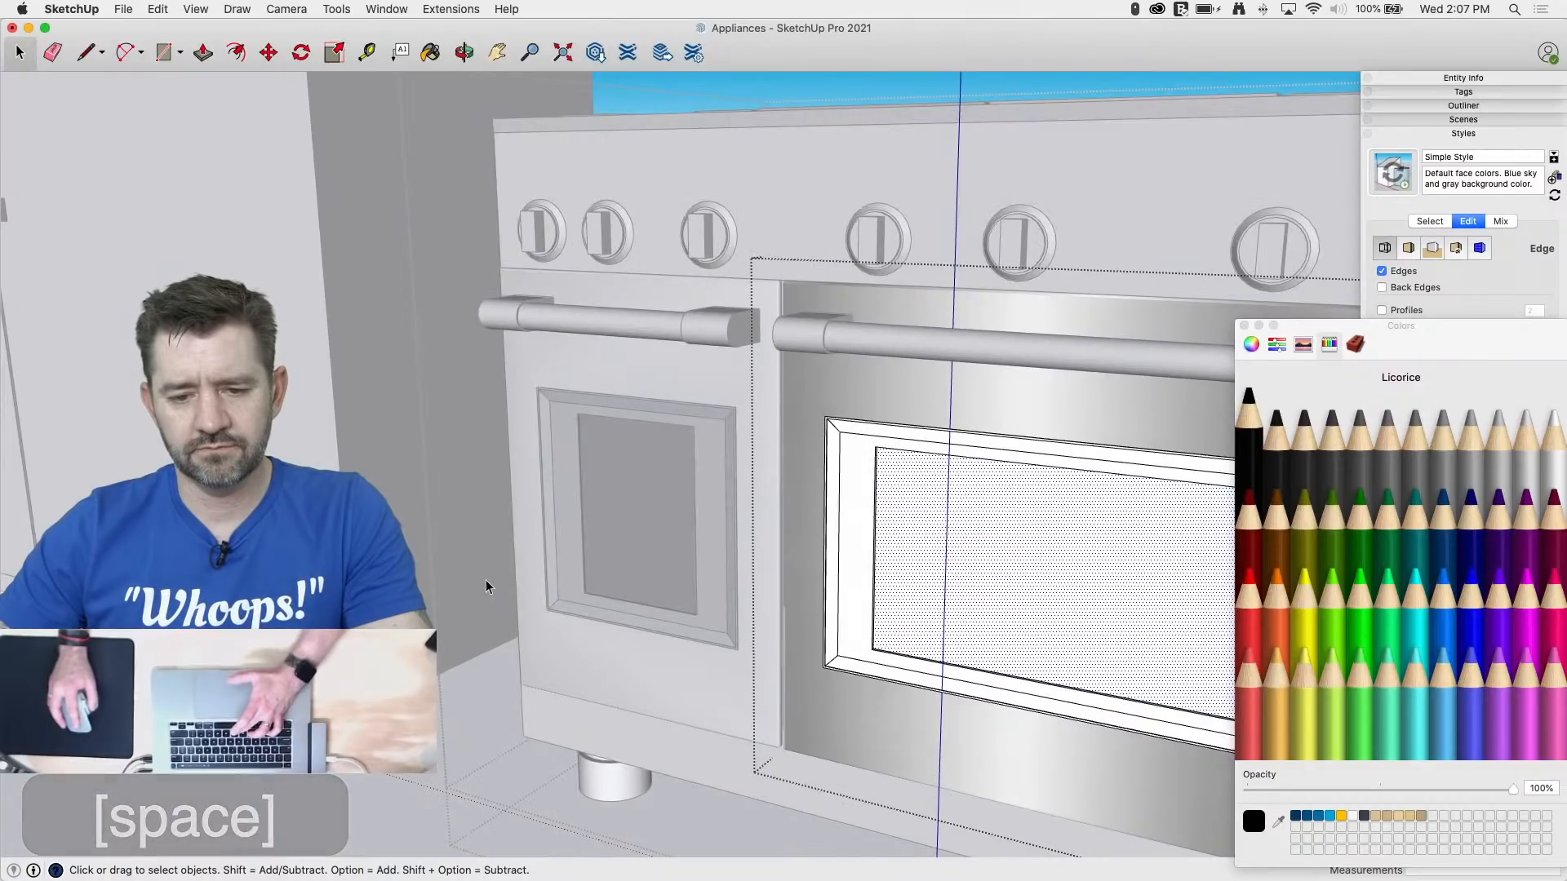
pyautogui.scroll(-4, 486, 584)
pyautogui.moveTo(688, 449); pyautogui.dragTo(1172, 768)
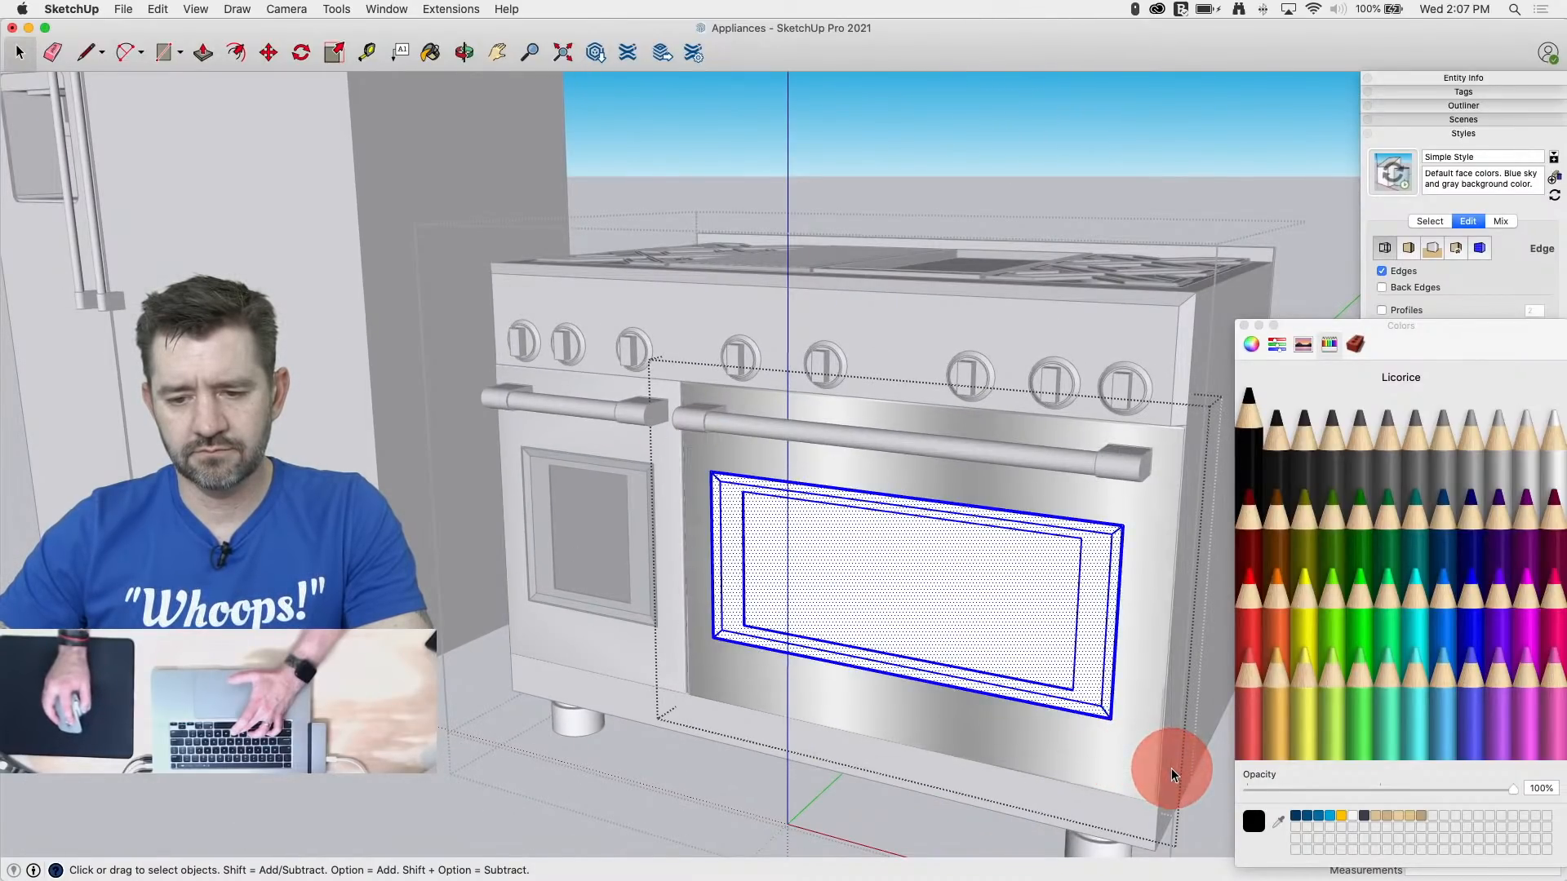
pyautogui.press('b')
pyautogui.click(1086, 650)
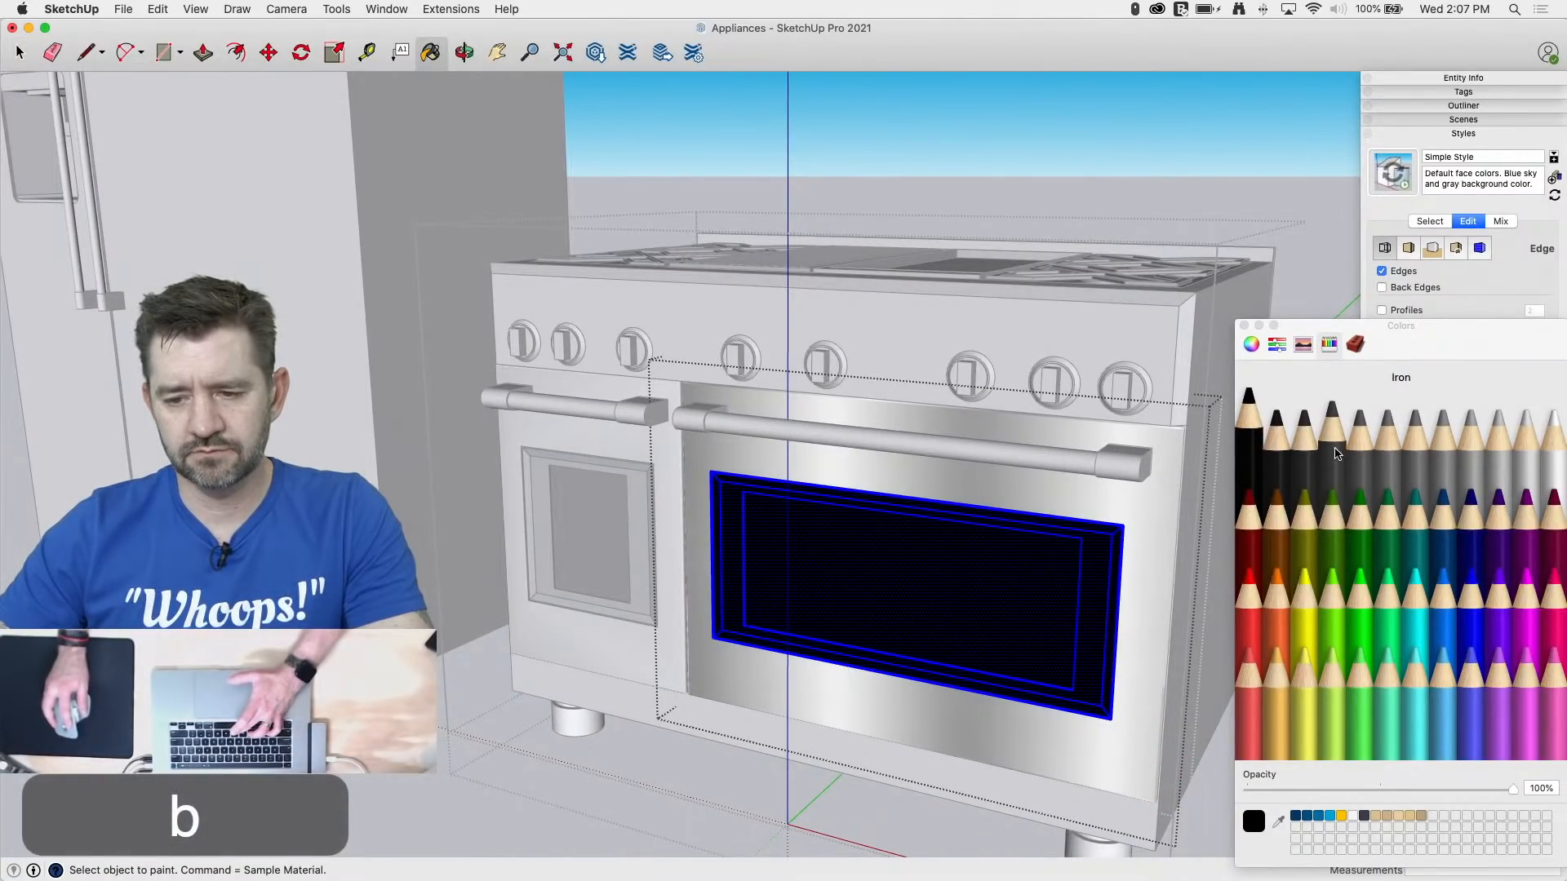
pyautogui.keyDown('super'); pyautogui.click(647, 513); pyautogui.keyUp('super')
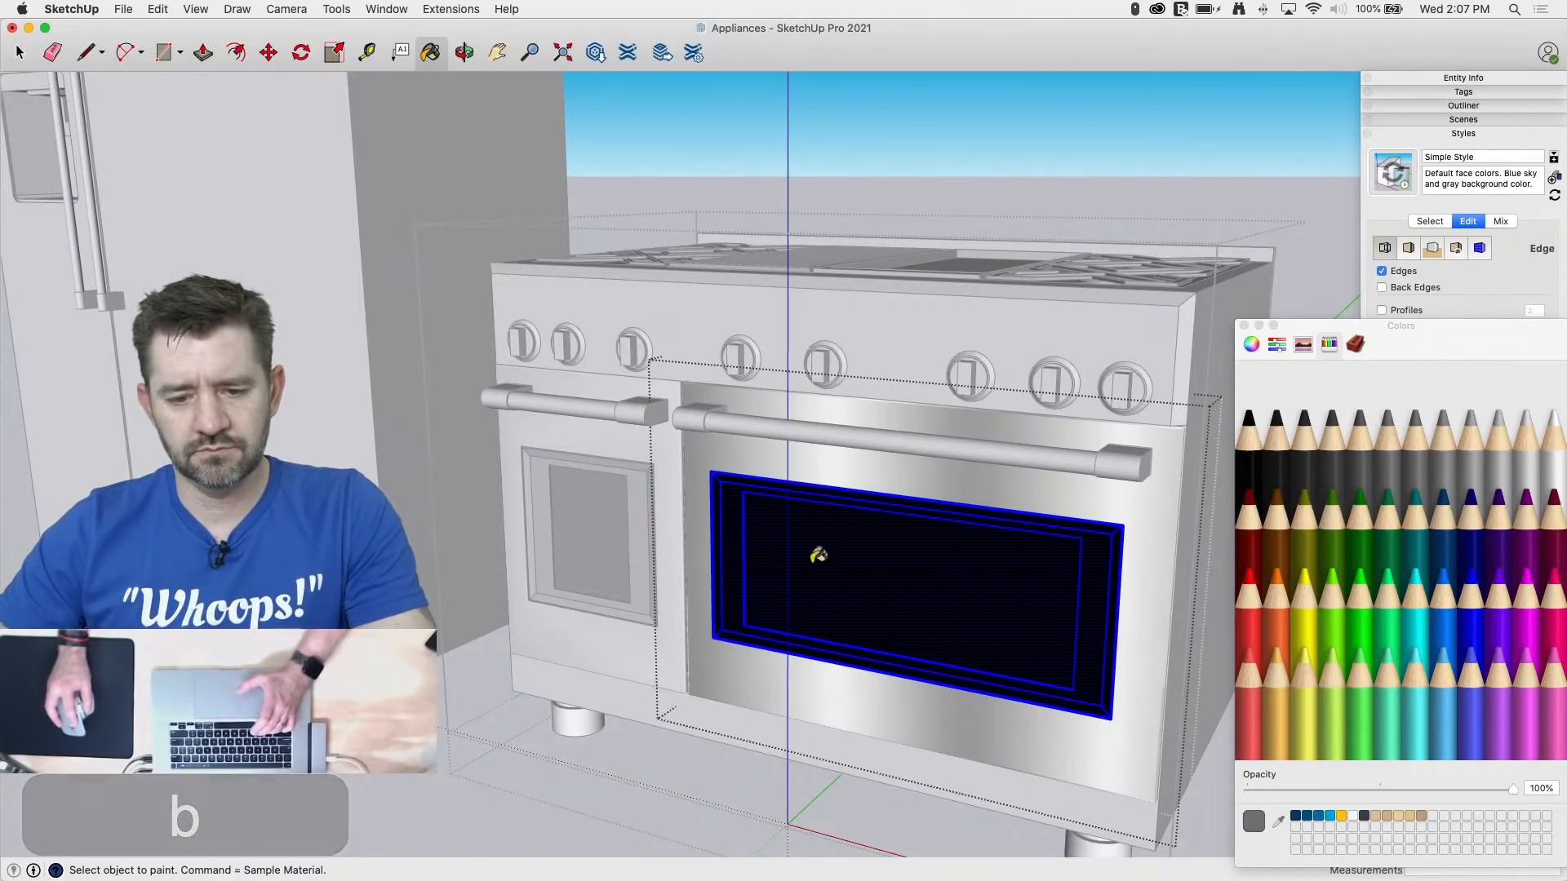
pyautogui.click(843, 568)
# Step: Sample the Licorice color from the left window, apply it to the right oven door's inner glass, and leave the door
pyautogui.keyDown('super'); pyautogui.click(598, 545); pyautogui.keyUp('super')
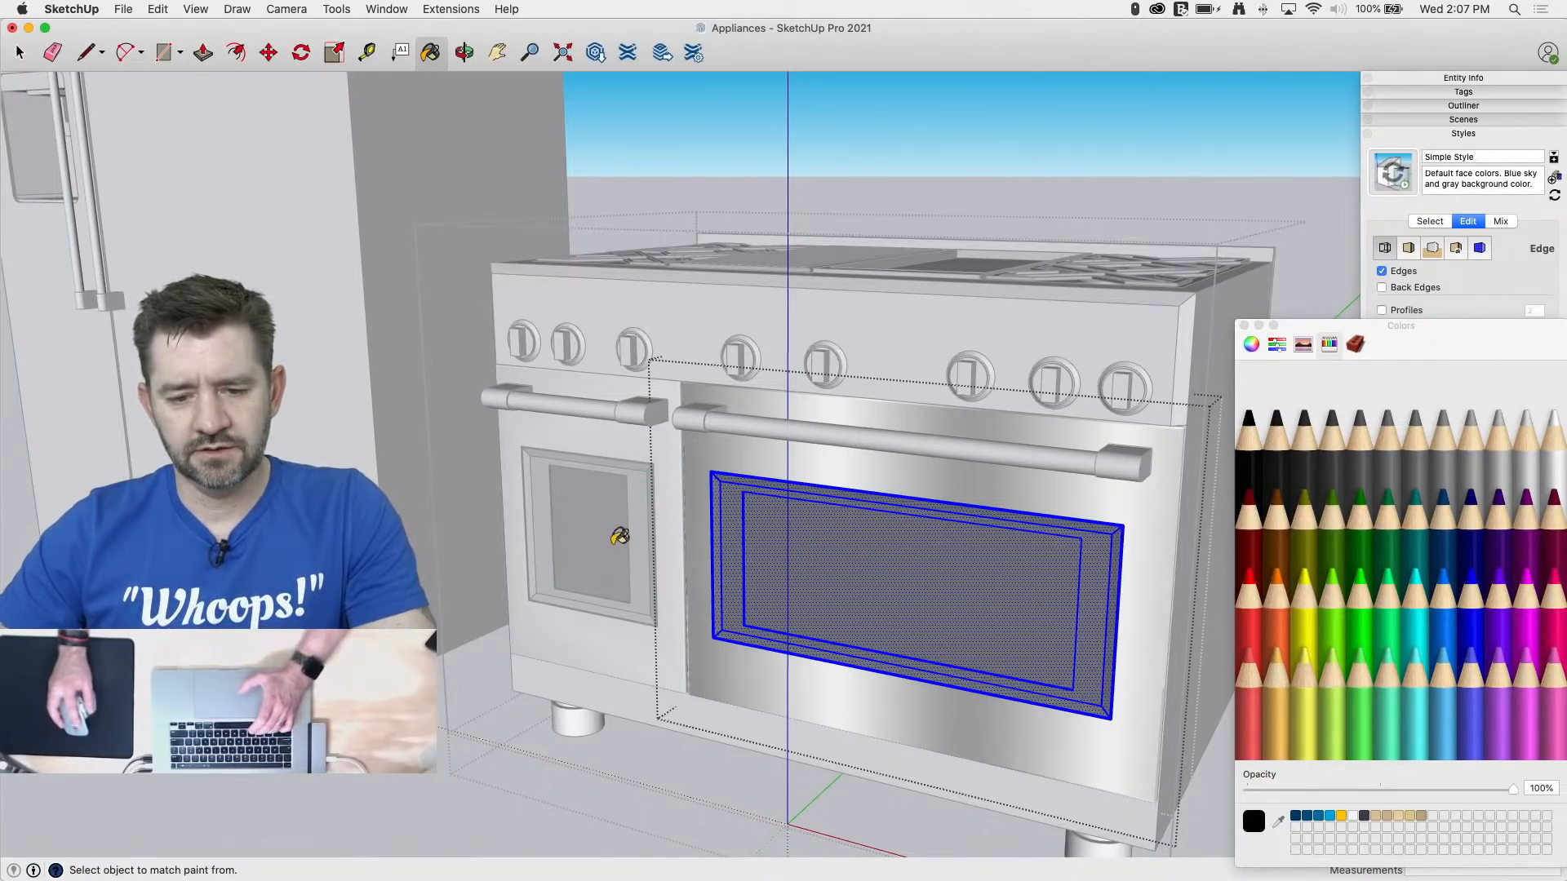
pyautogui.press('space')
pyautogui.click(787, 569)
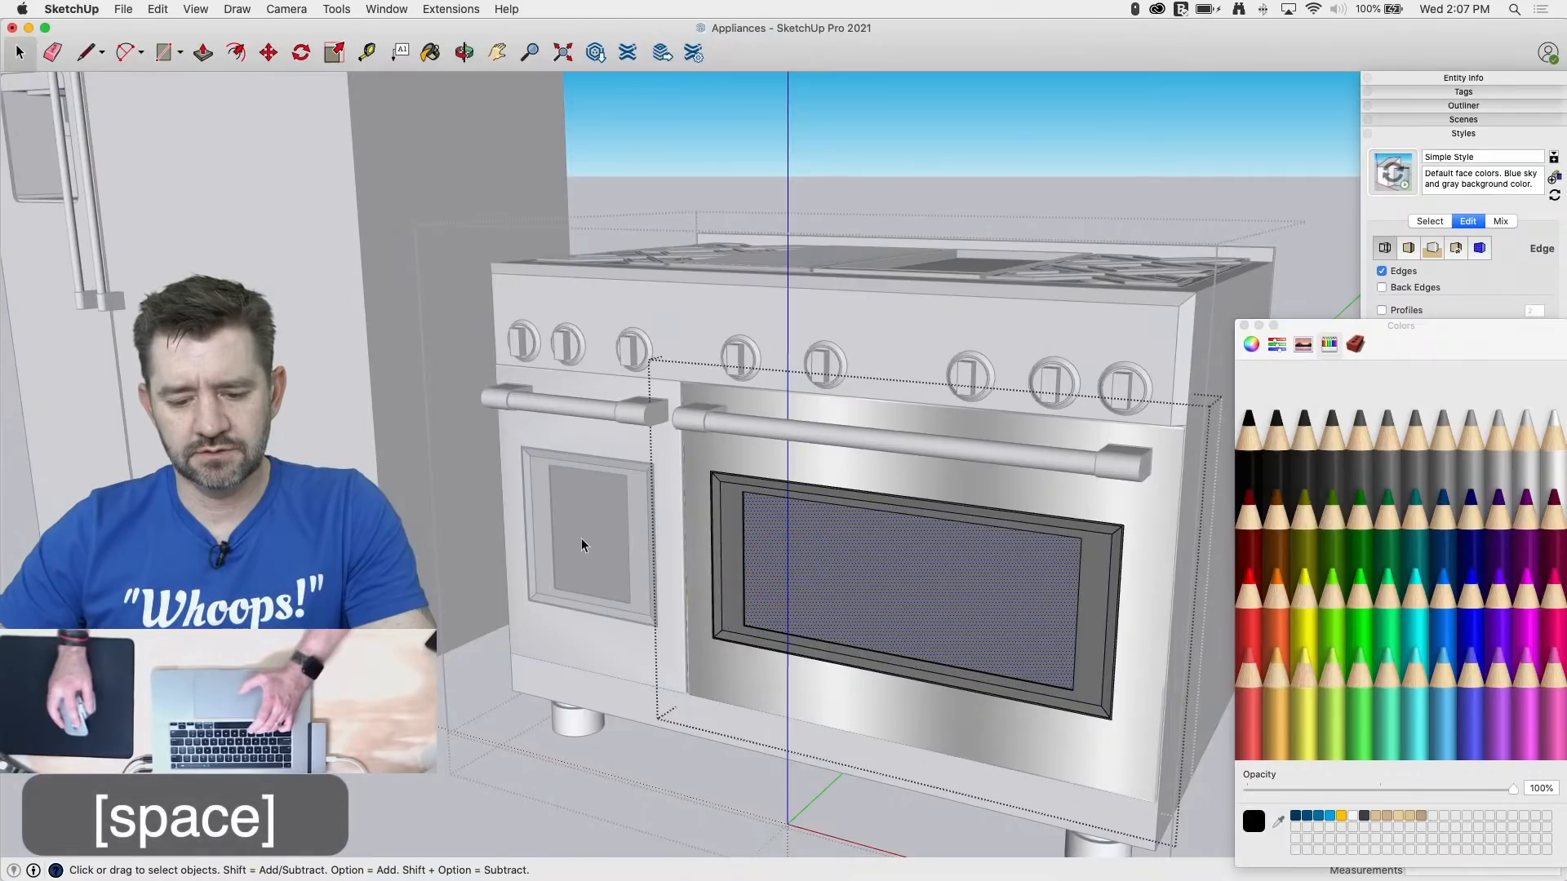
pyautogui.press('b')
pyautogui.click(846, 547)
pyautogui.press('space')
pyautogui.click(575, 778)
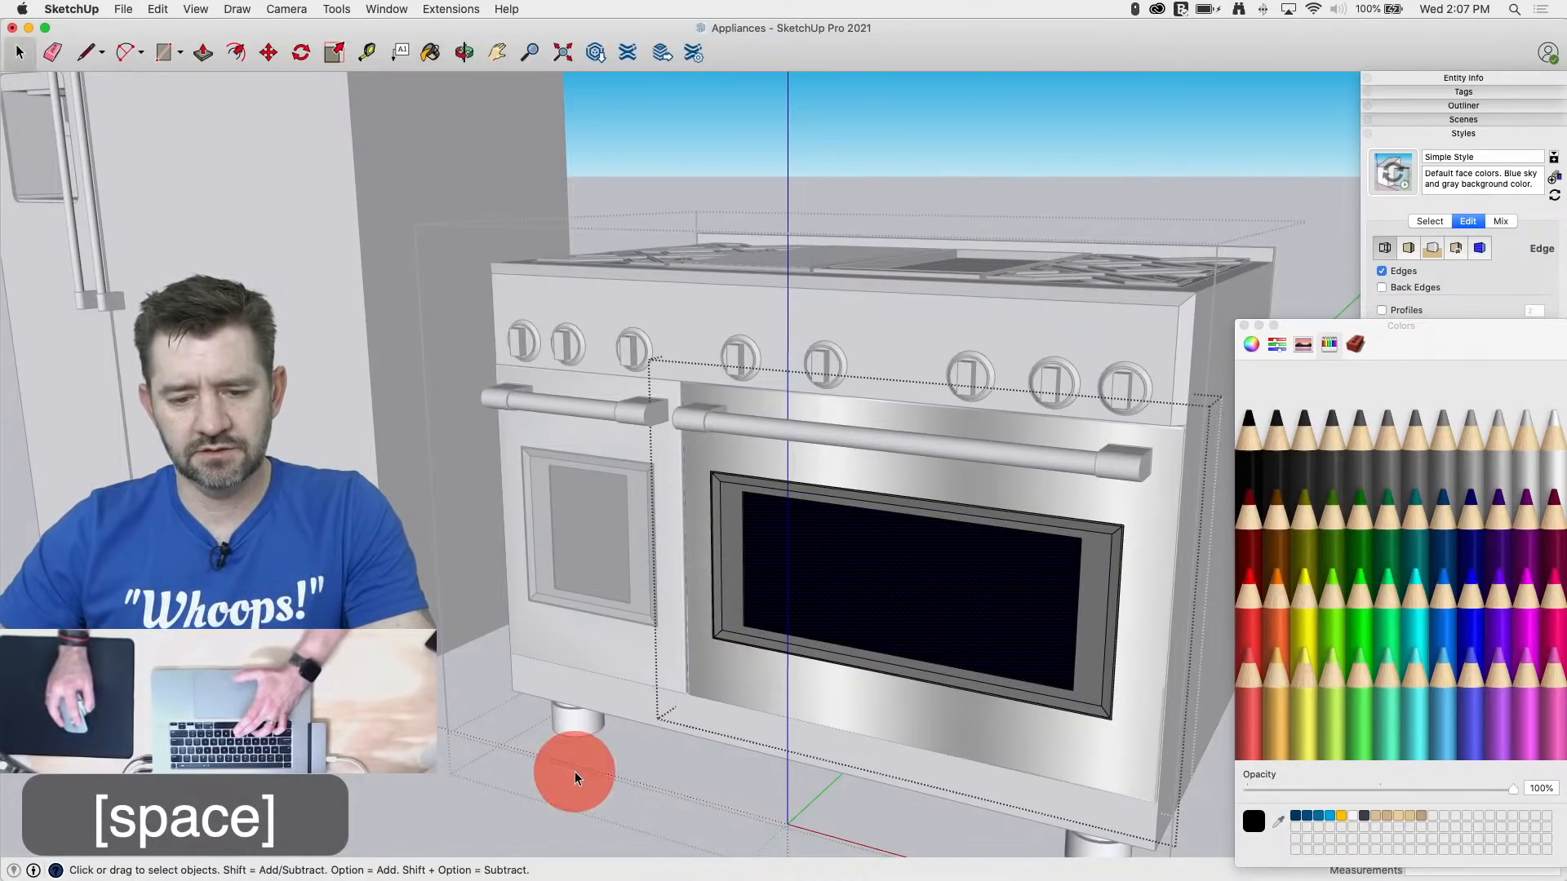
# Step: Close the color palette, open the range, and paint its front left foot with the Tungsten color
pyautogui.click(1243, 326)
pyautogui.moveTo(1304, 206); pyautogui.dragTo(1122, 342, button='middle')
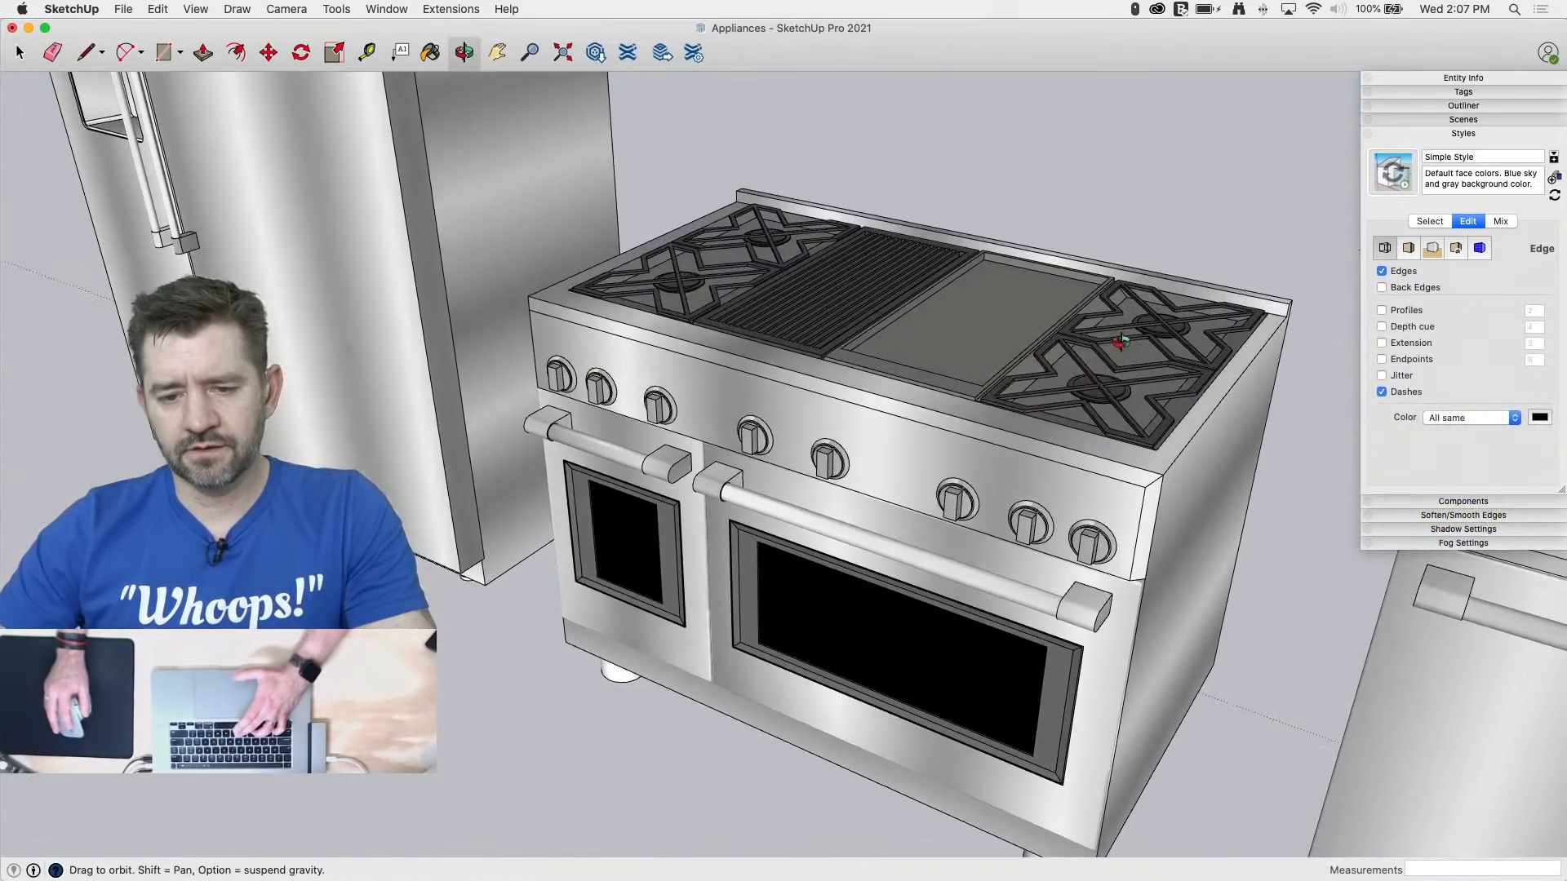
pyautogui.scroll(-8, 1122, 341)
pyautogui.scroll(-1, 701, 457)
pyautogui.scroll(5, 909, 488)
pyautogui.moveTo(923, 482); pyautogui.dragTo(837, 509, button='middle')
pyautogui.scroll(3, 837, 509)
pyautogui.doubleClick(845, 561)
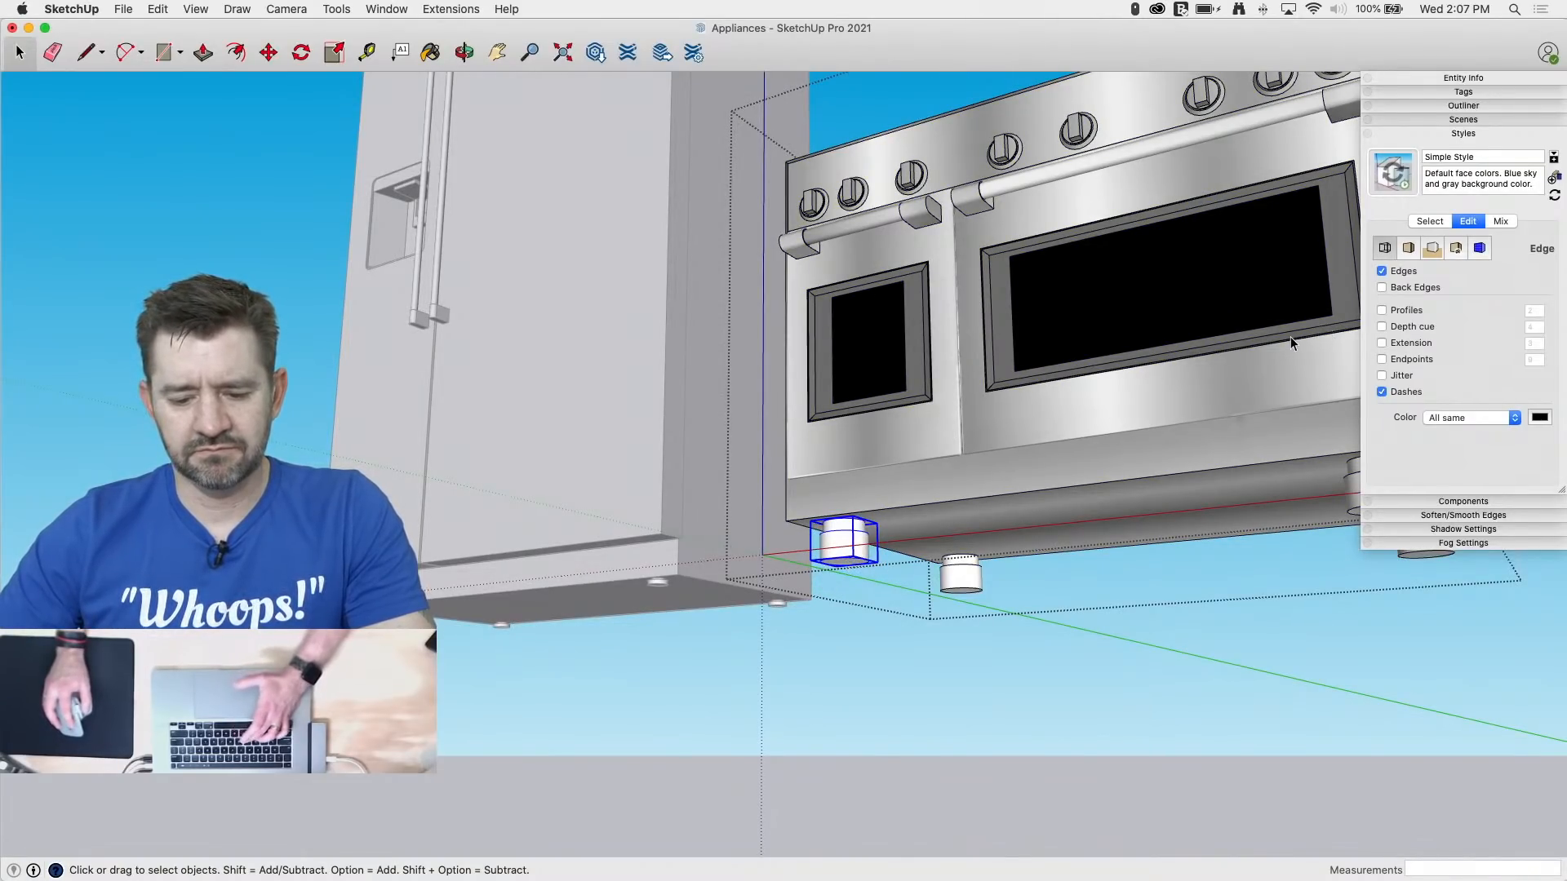
pyautogui.press('b')
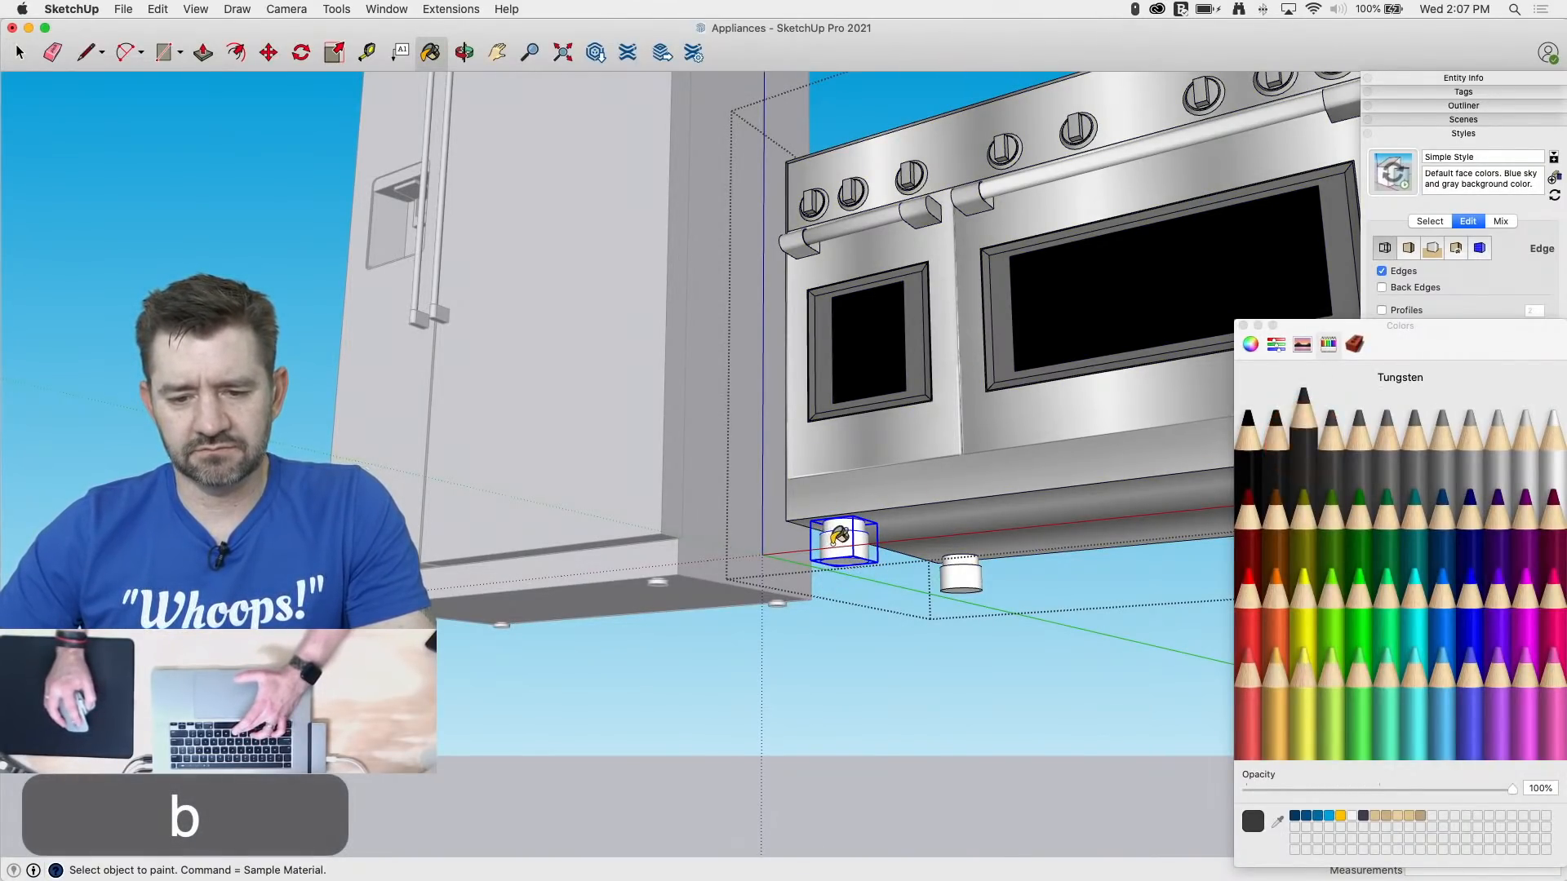
pyautogui.press('space')
# Step: Open the range's back left foot and paint all of its geometry with the Tungsten color
pyautogui.doubleClick(967, 575)
pyautogui.press('b')
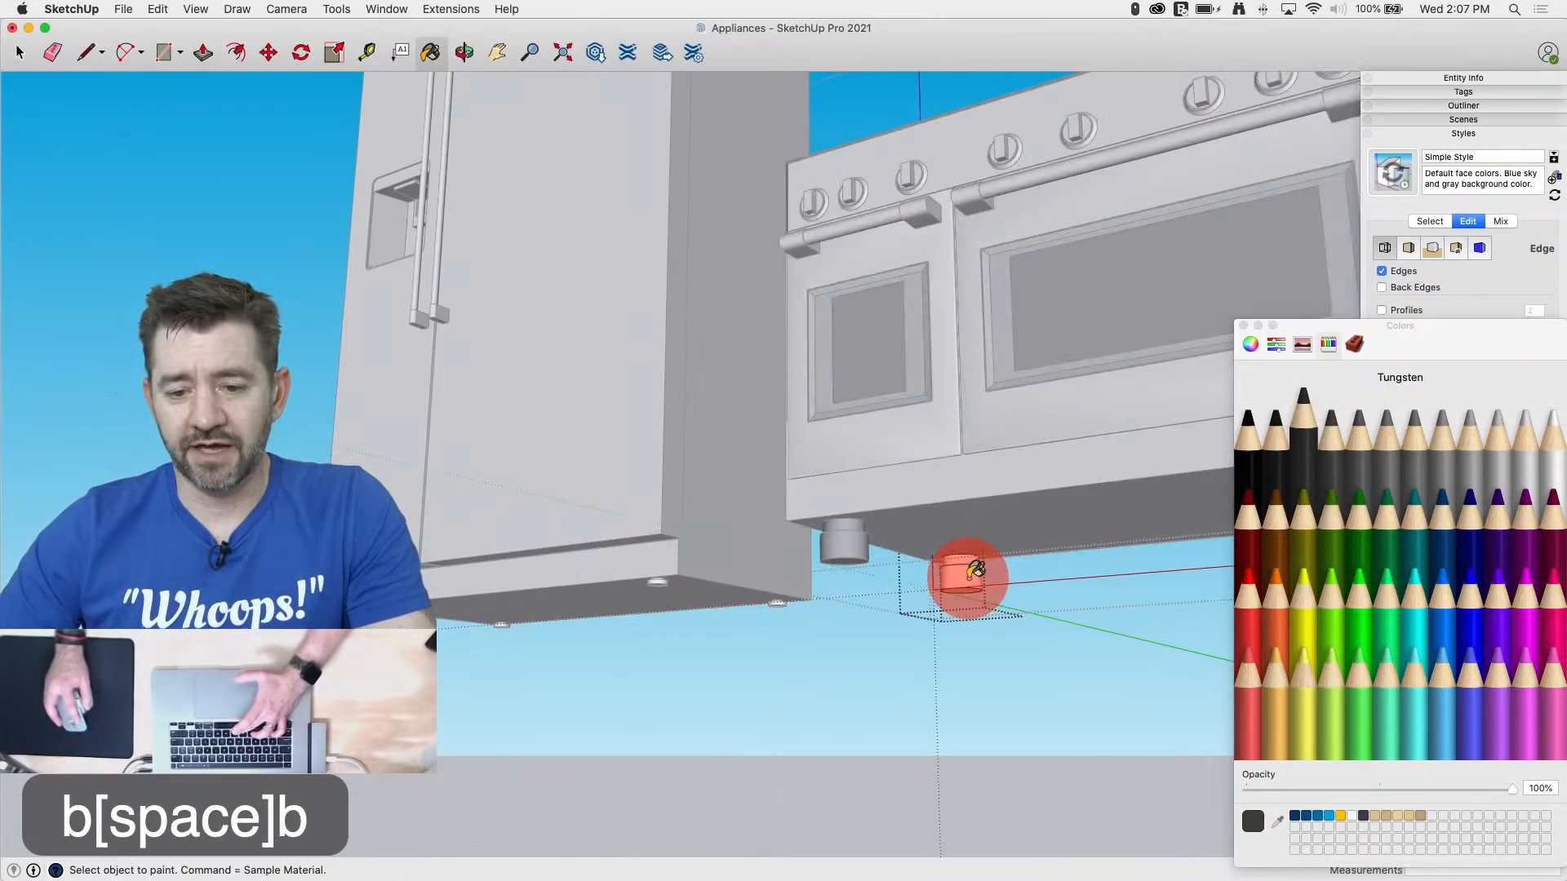
pyautogui.click(974, 572)
pyautogui.press('space')
pyautogui.click(952, 584)
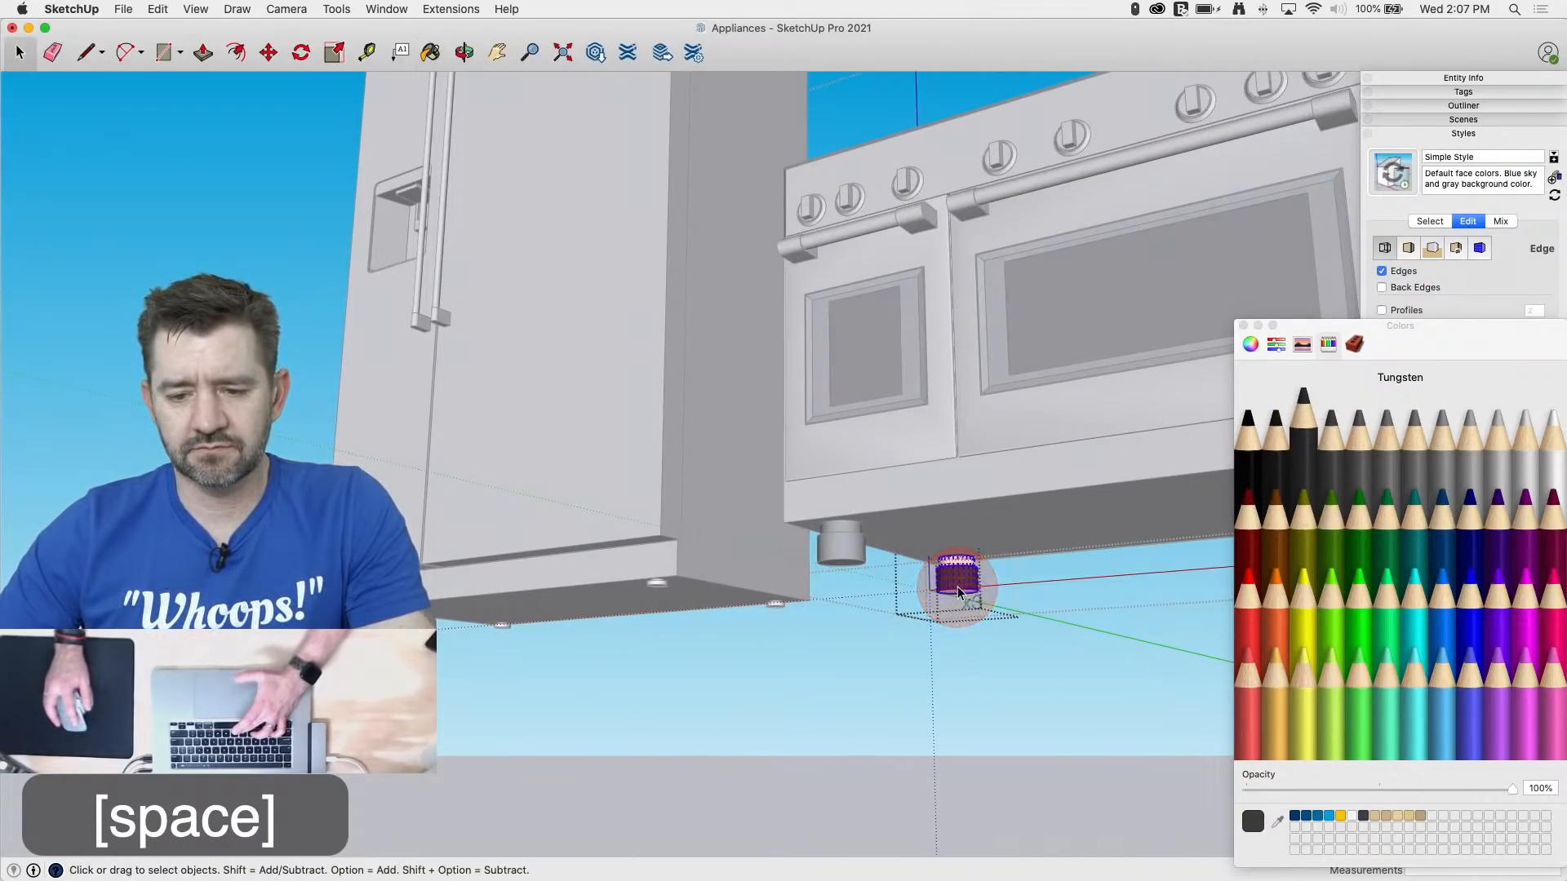
pyautogui.press('b')
pyautogui.click(951, 577)
pyautogui.scroll(-5, 359, 579)
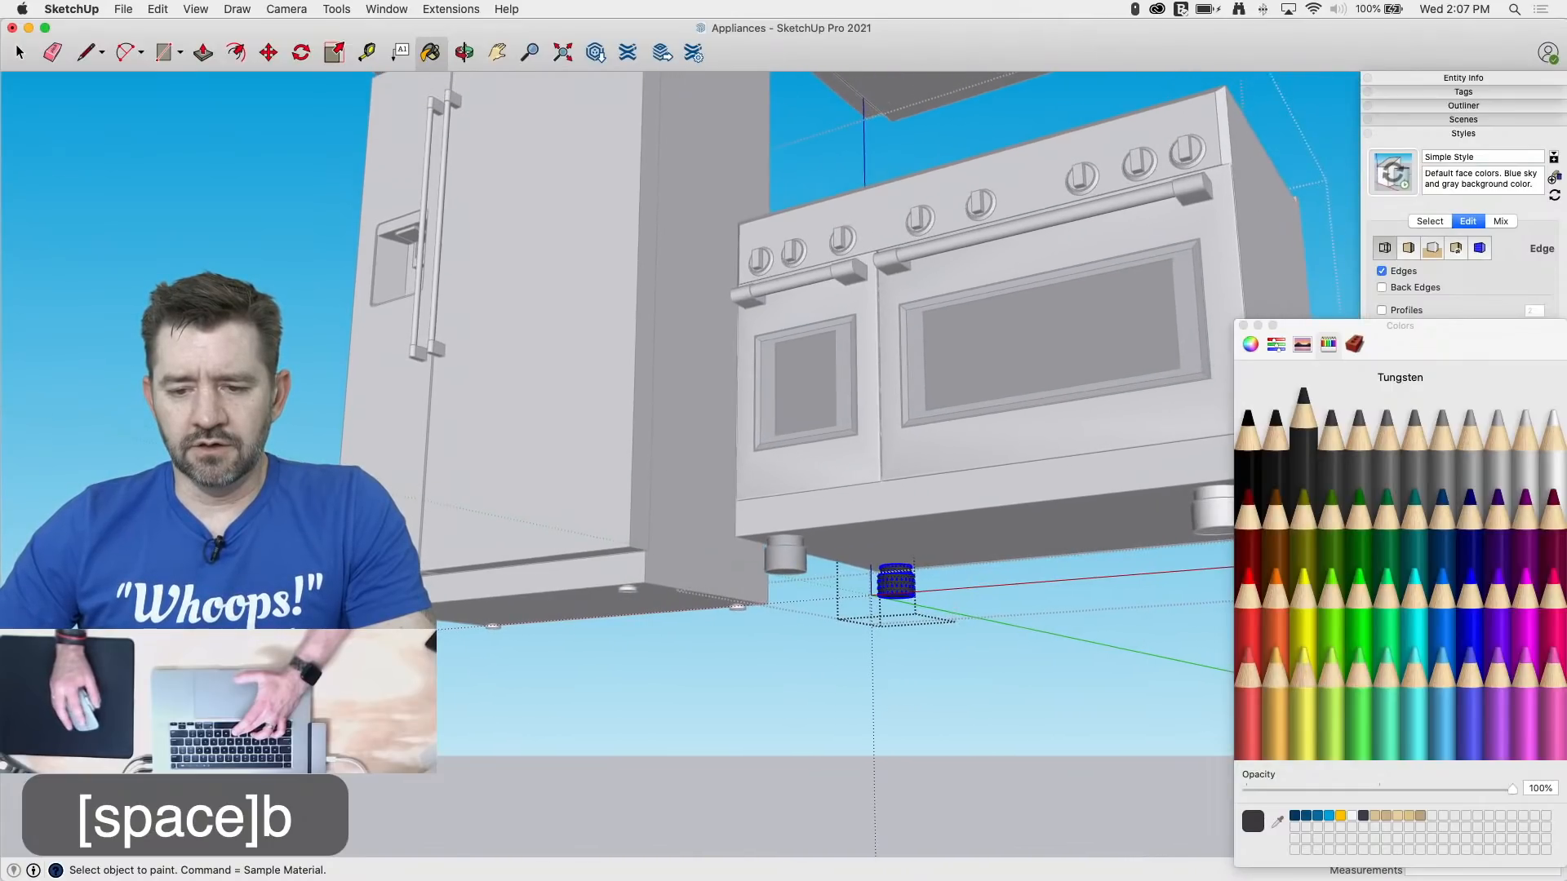
# Step: Move the palette out of the way, open the range's front right foot, and paint its geometry Tungsten
pyautogui.click(1243, 326)
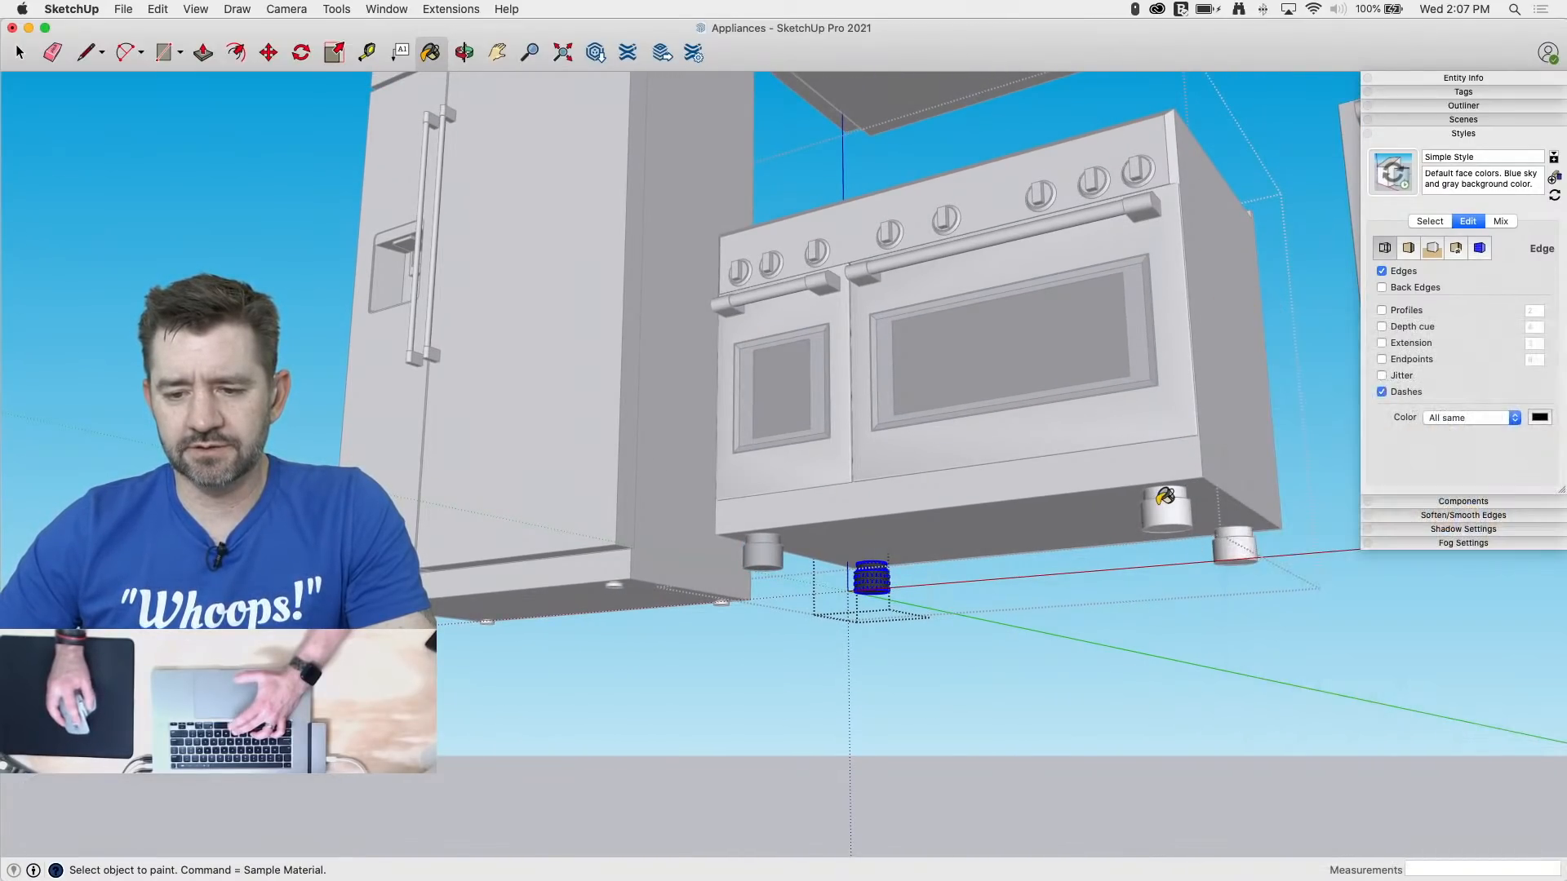
pyautogui.press('space')
pyautogui.click(1170, 512)
pyautogui.tripleClick(1171, 513)
pyautogui.press('b')
pyautogui.click(1171, 512)
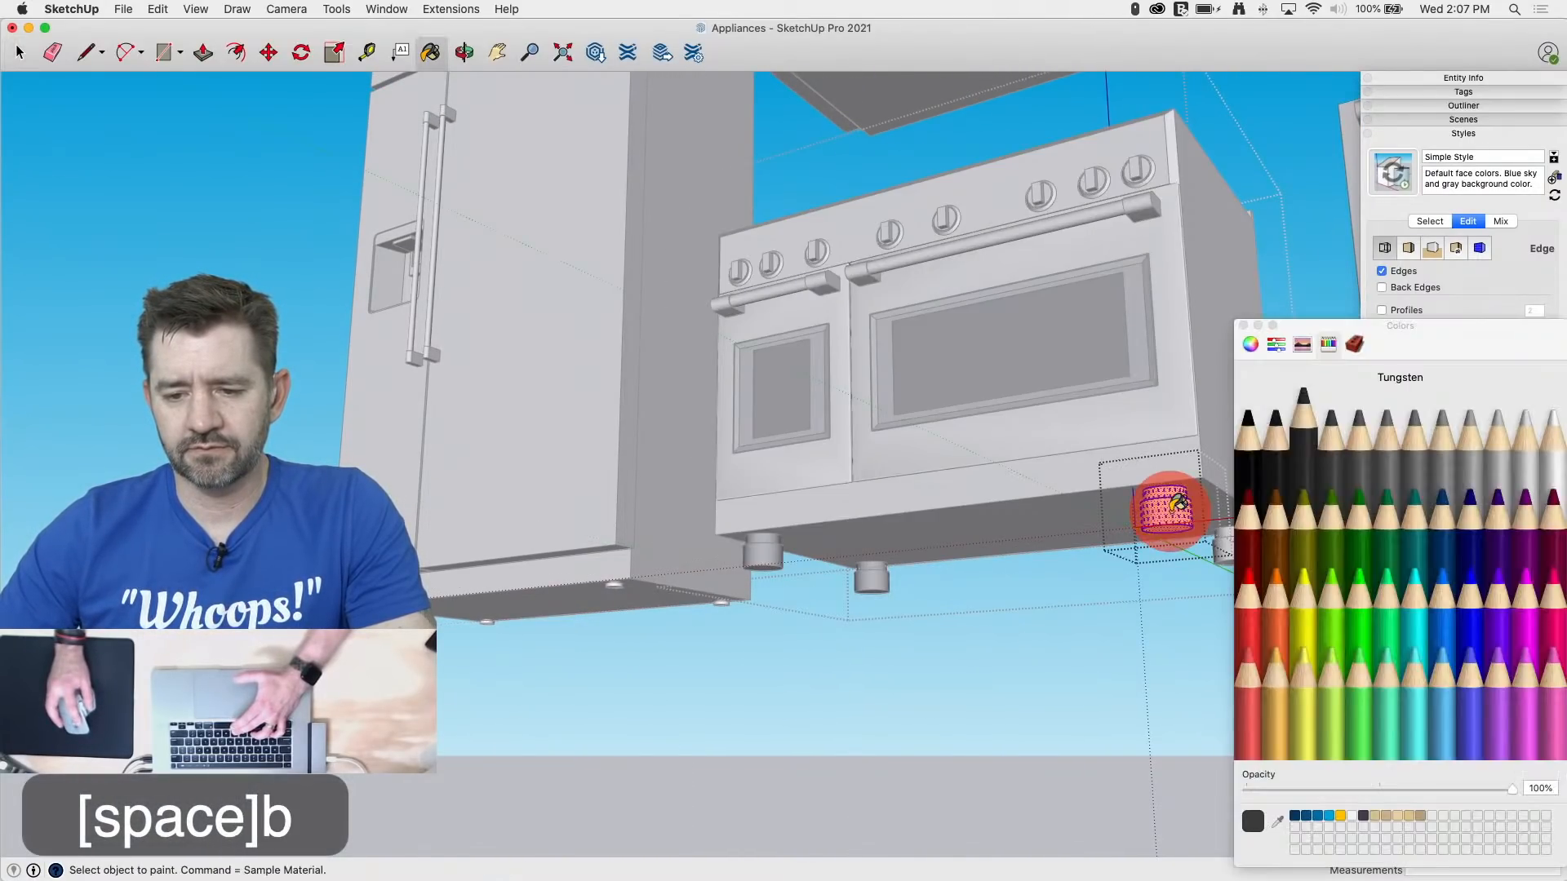
# Step: Open the range's back right foot and paint its whole geometry with the Tungsten color
pyautogui.press('space')
pyautogui.click(1228, 551)
pyautogui.press('b')
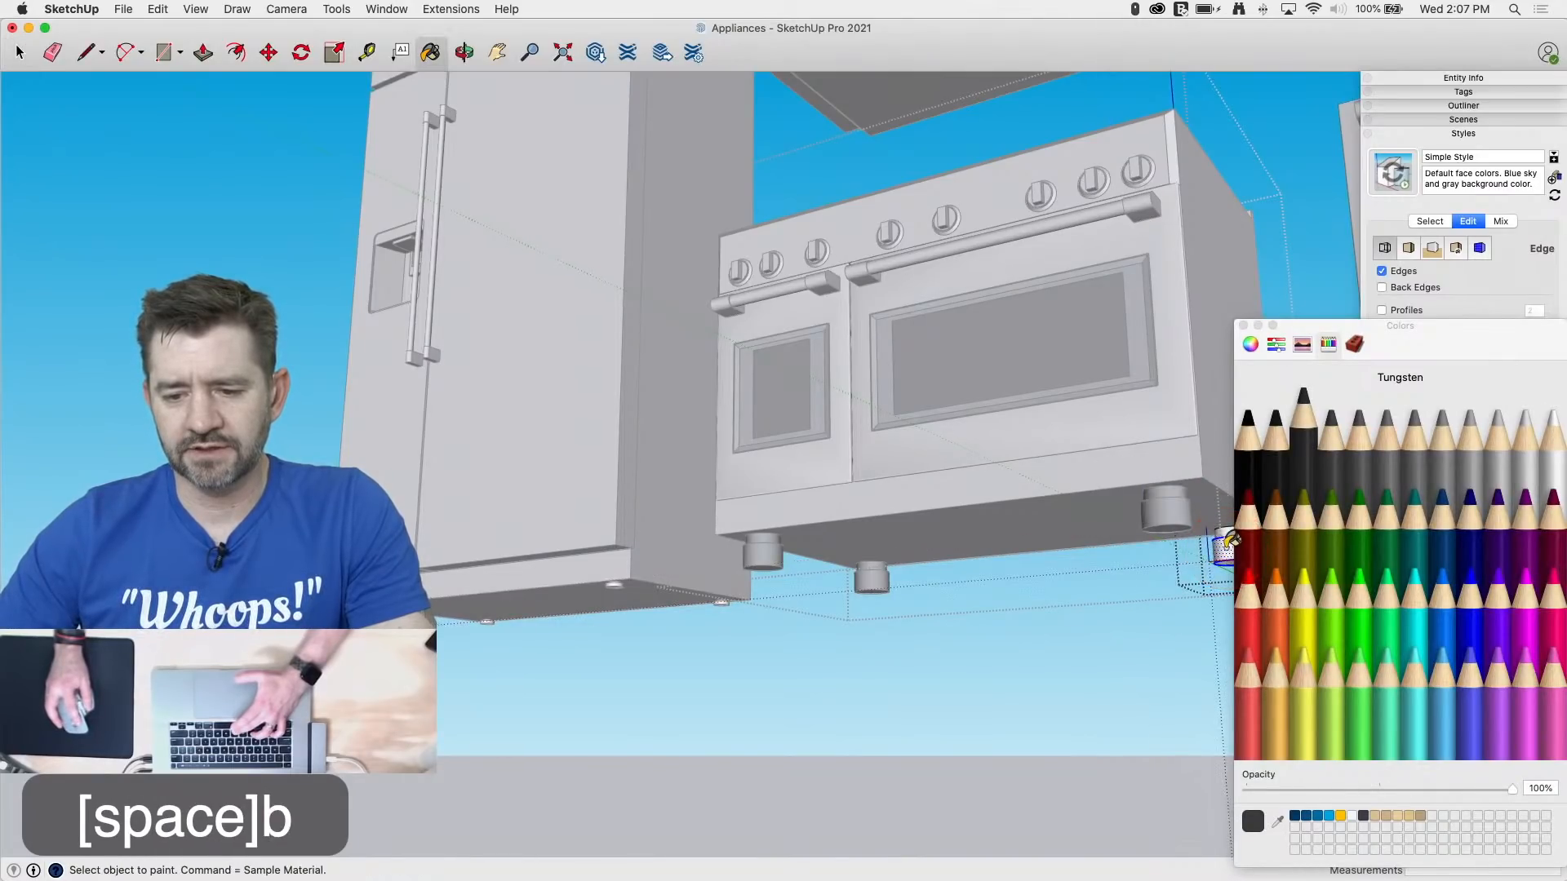
pyautogui.click(1220, 549)
pyautogui.press('space')
pyautogui.tripleClick(1221, 550)
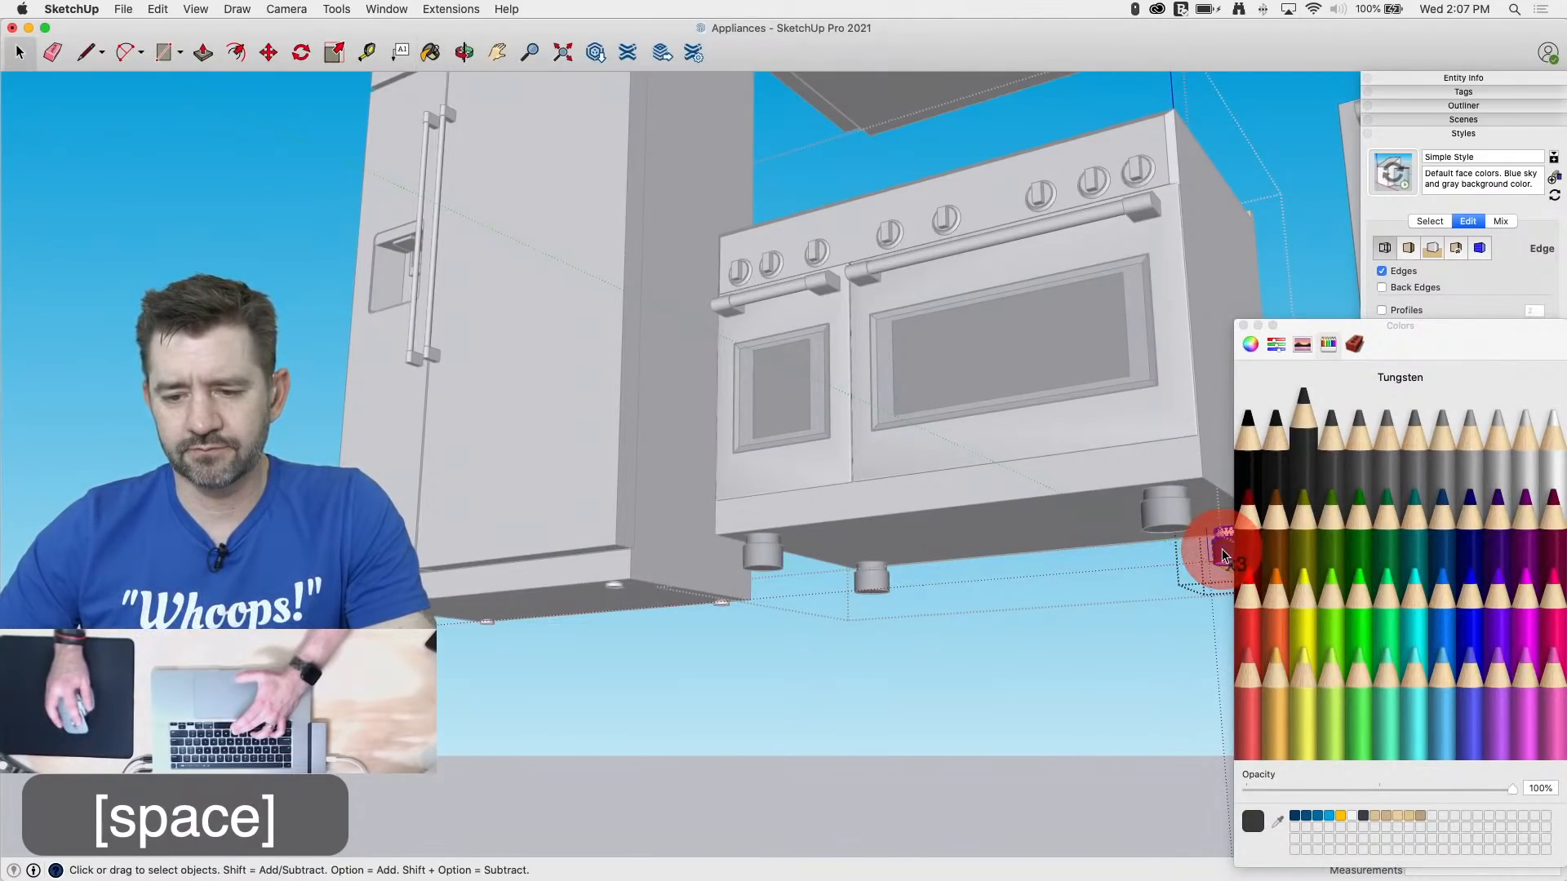
pyautogui.press('b')
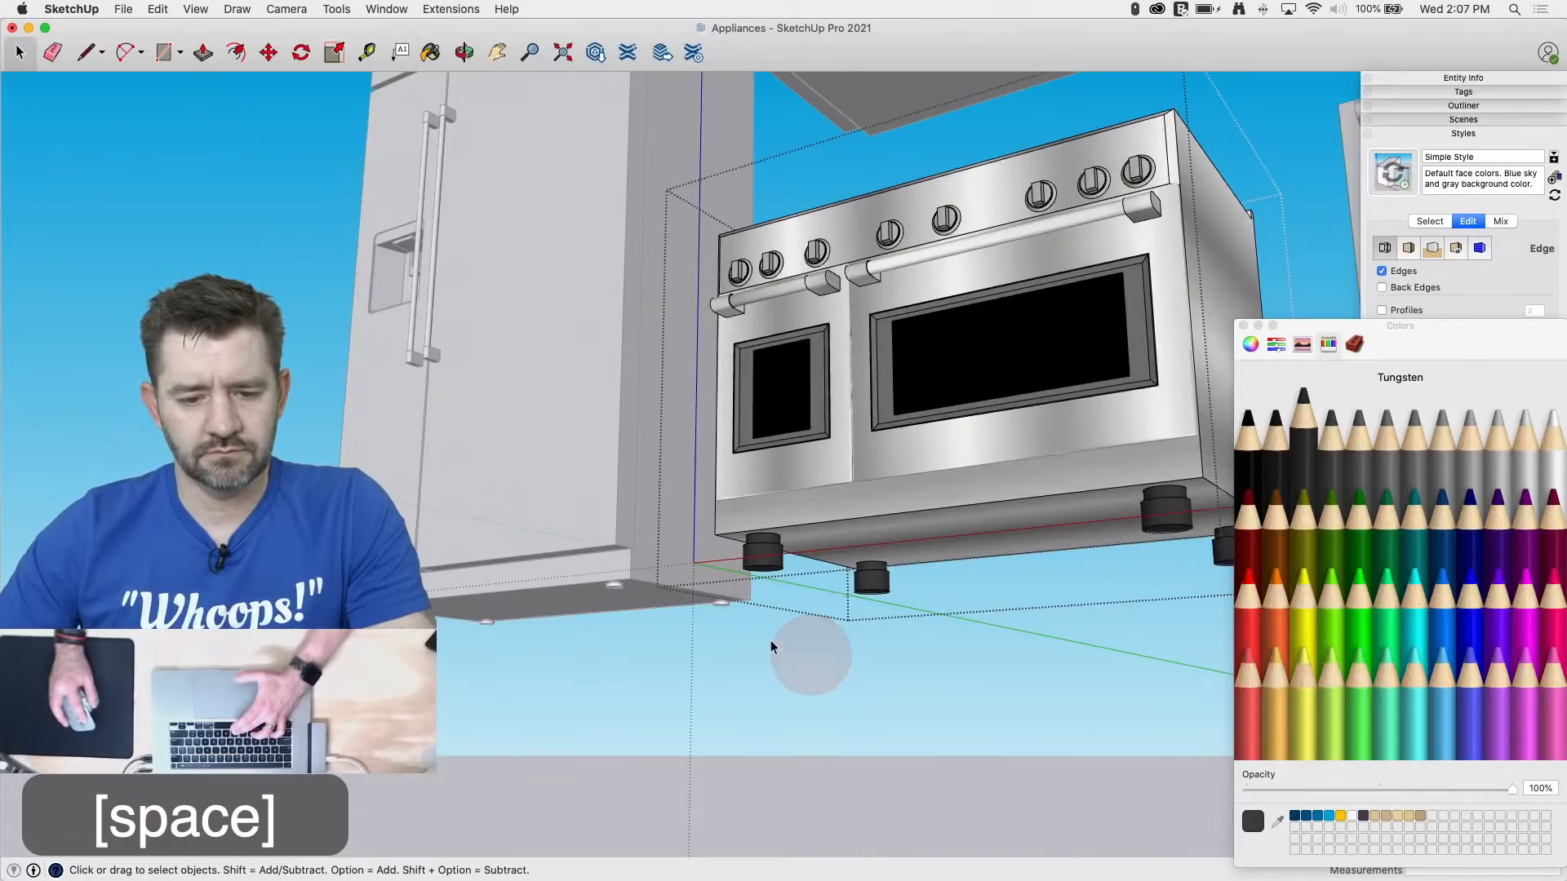
# Step: Open the refrigerator's foot component and paint its geometry with the Tungsten color
pyautogui.click(614, 587)
pyautogui.doubleClick(613, 587)
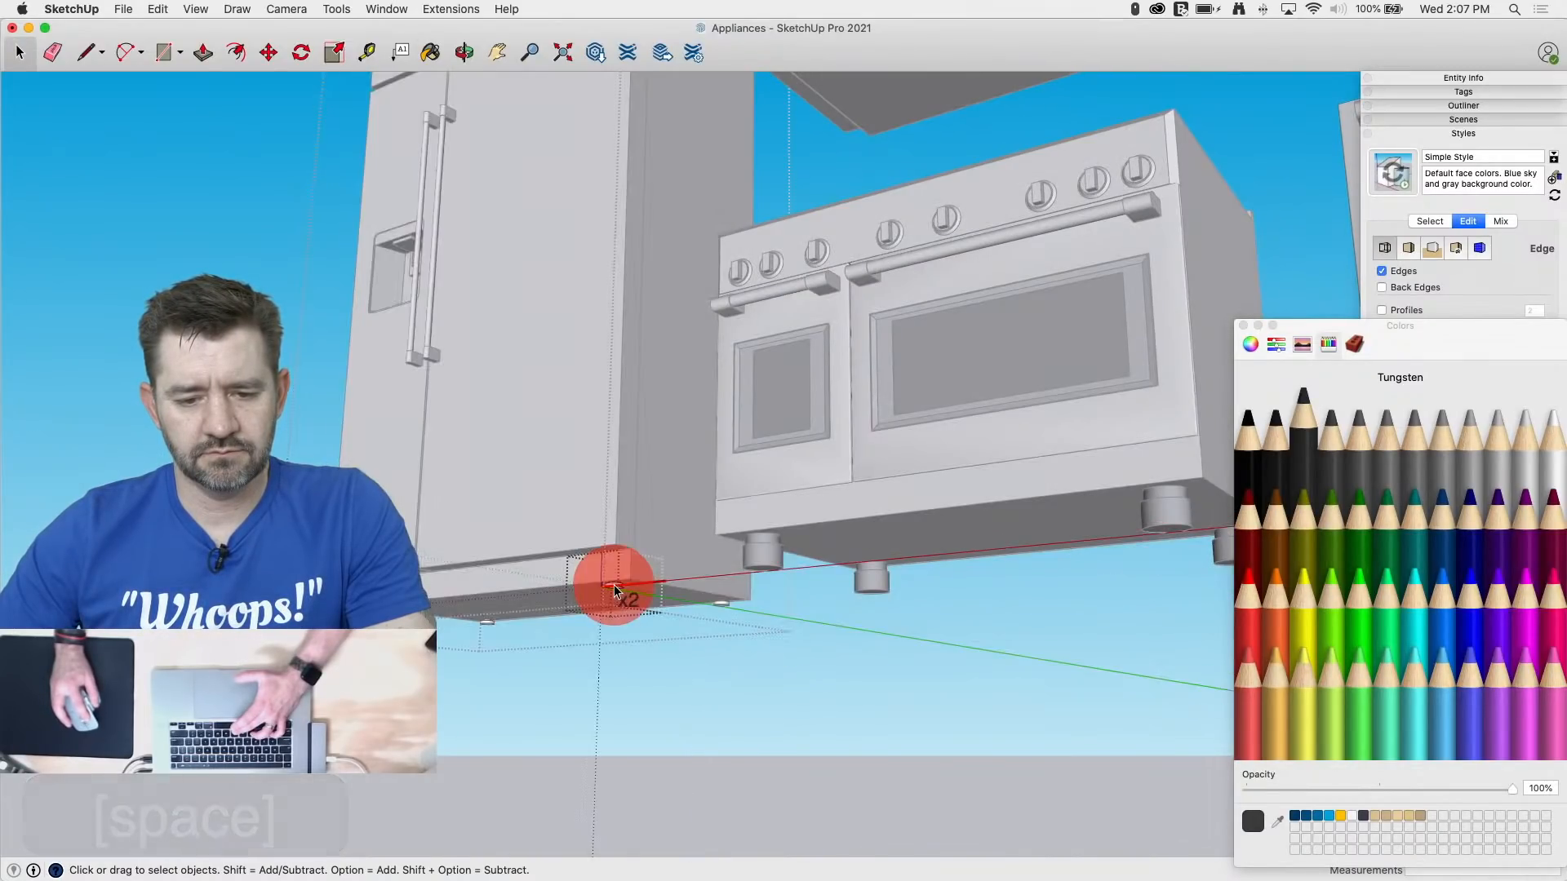
pyautogui.press('b')
pyautogui.click(620, 580)
pyautogui.press('space')
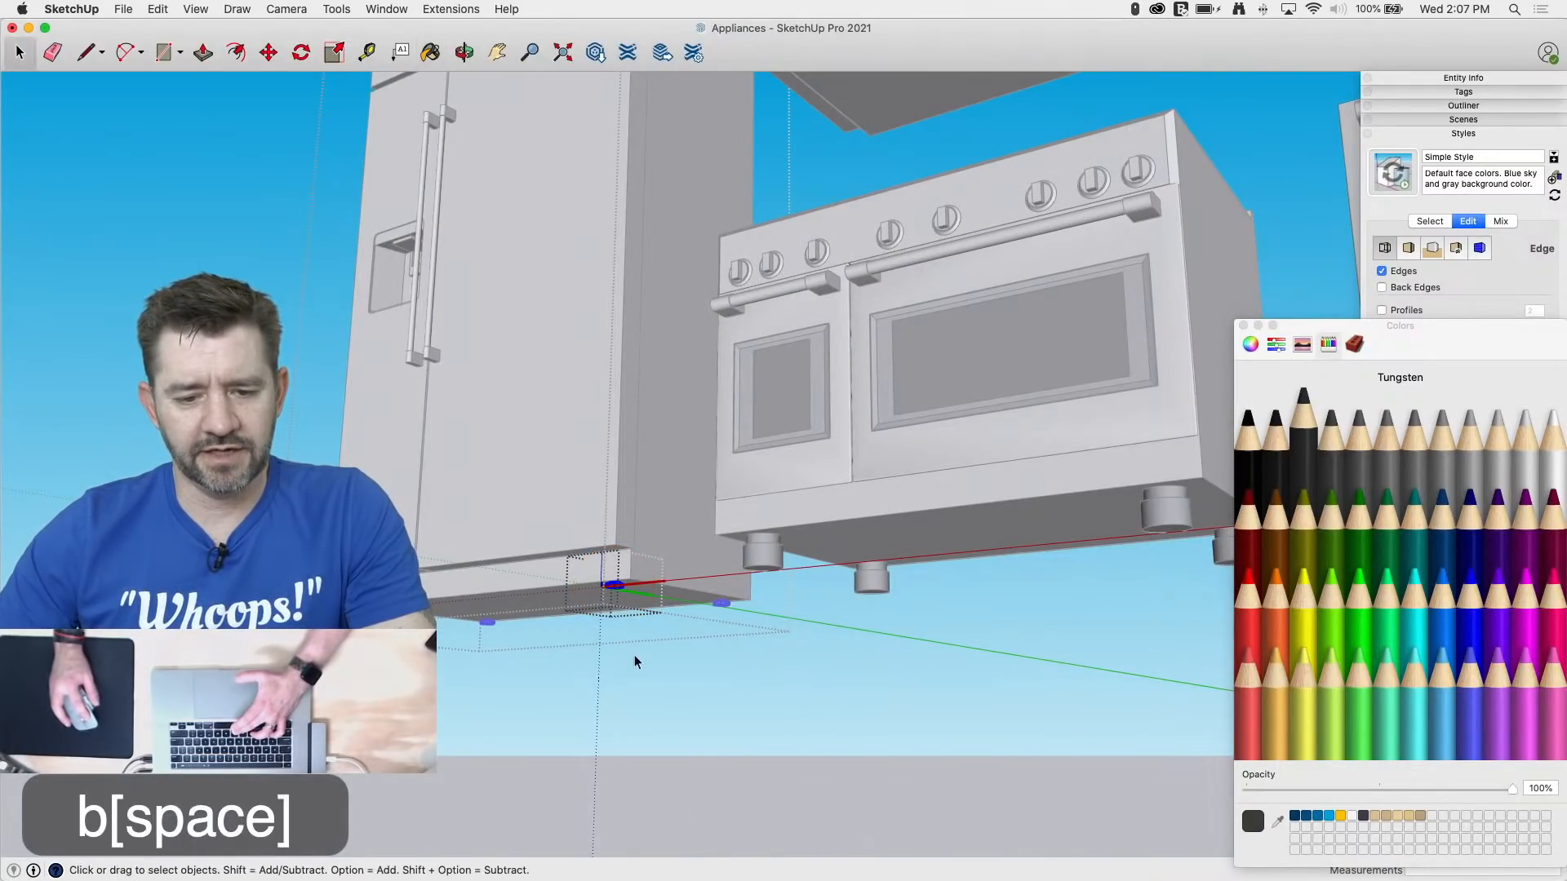
# Step: Open the dishwasher to check the color of its feet from below and close the color palette
pyautogui.scroll(-10, 634, 657)
pyautogui.scroll(10, 963, 641)
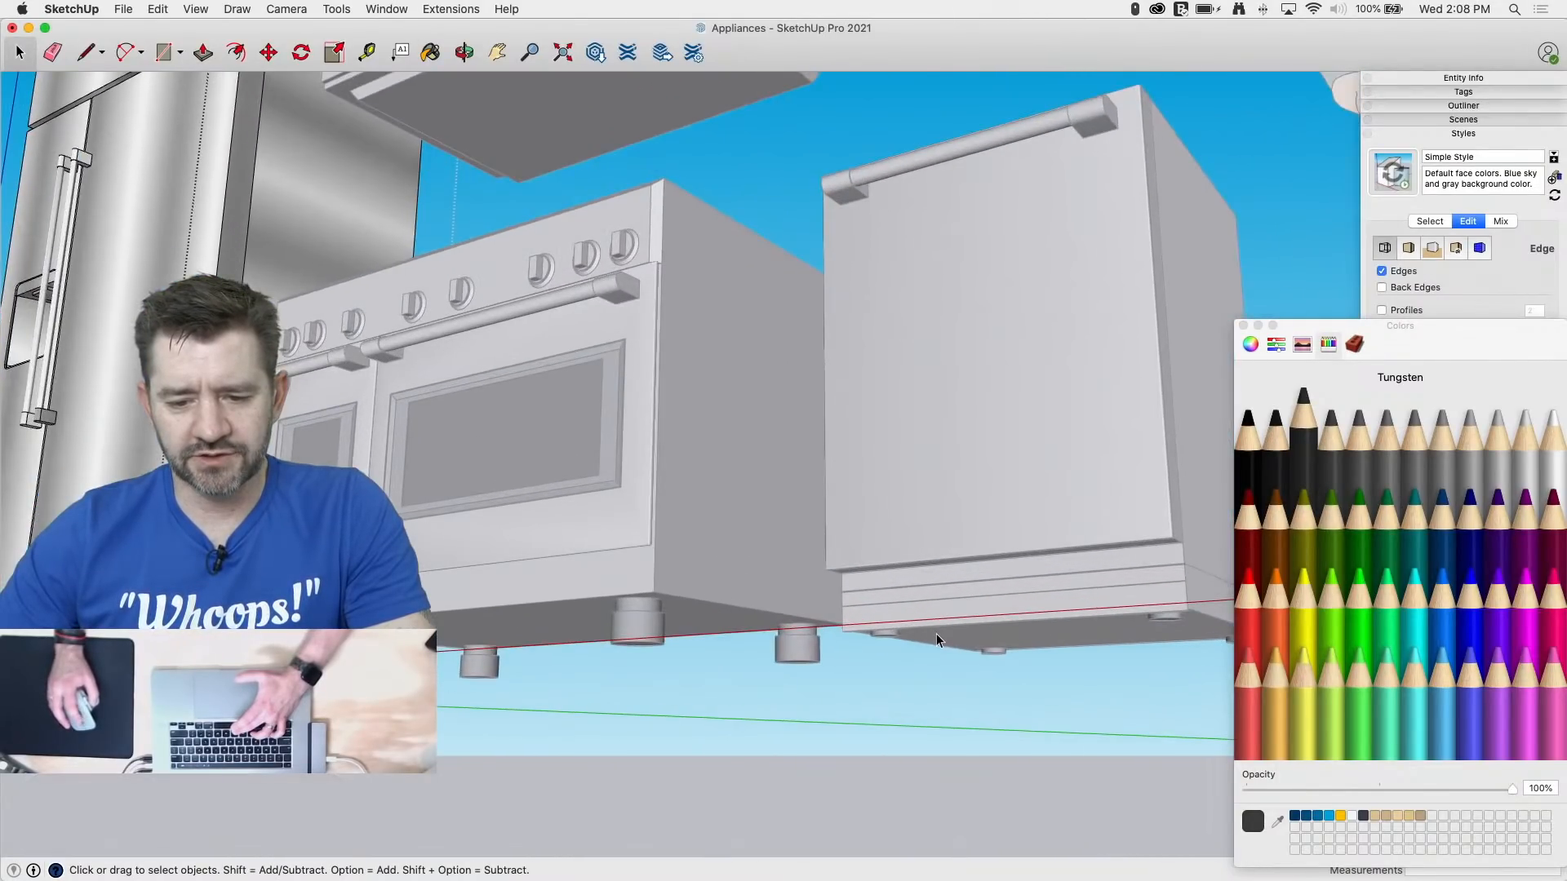
pyautogui.moveTo(937, 634); pyautogui.dragTo(825, 581, button='middle')
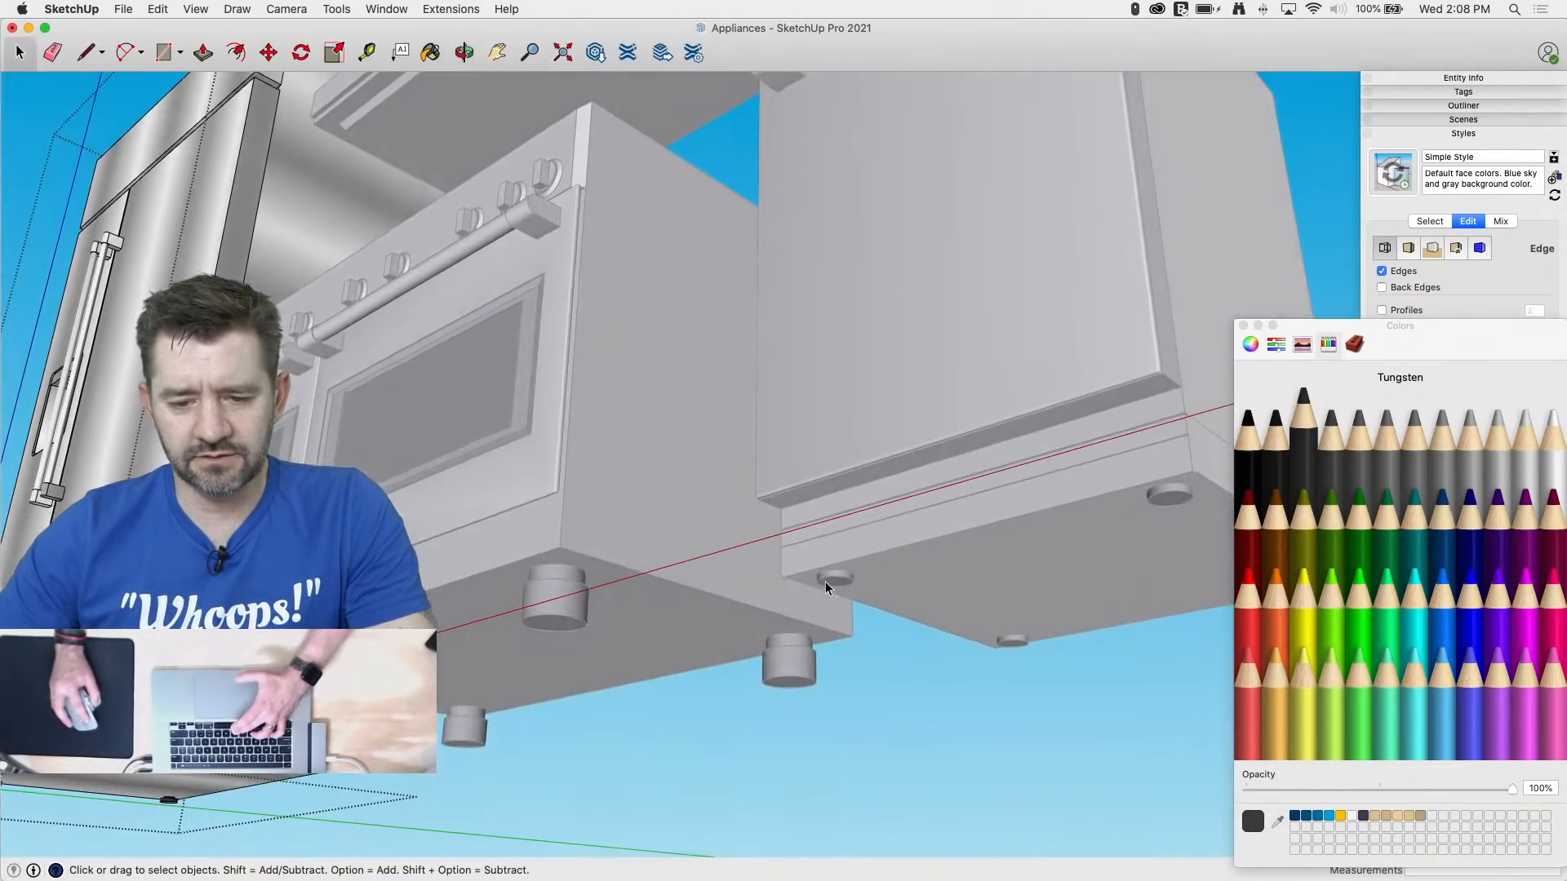
pyautogui.doubleClick(835, 574)
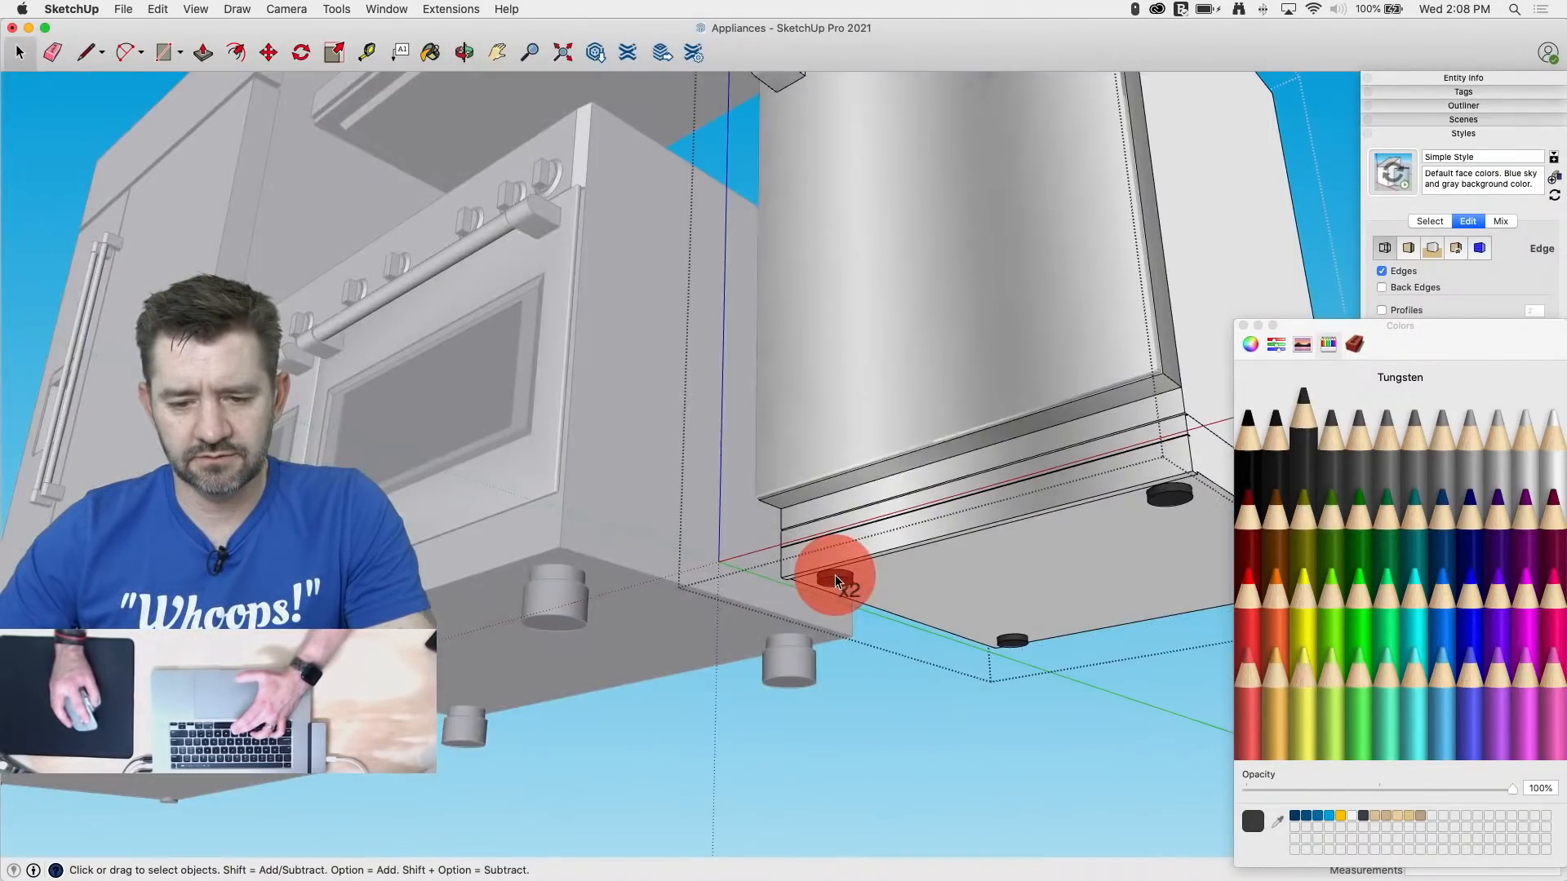
pyautogui.click(1243, 326)
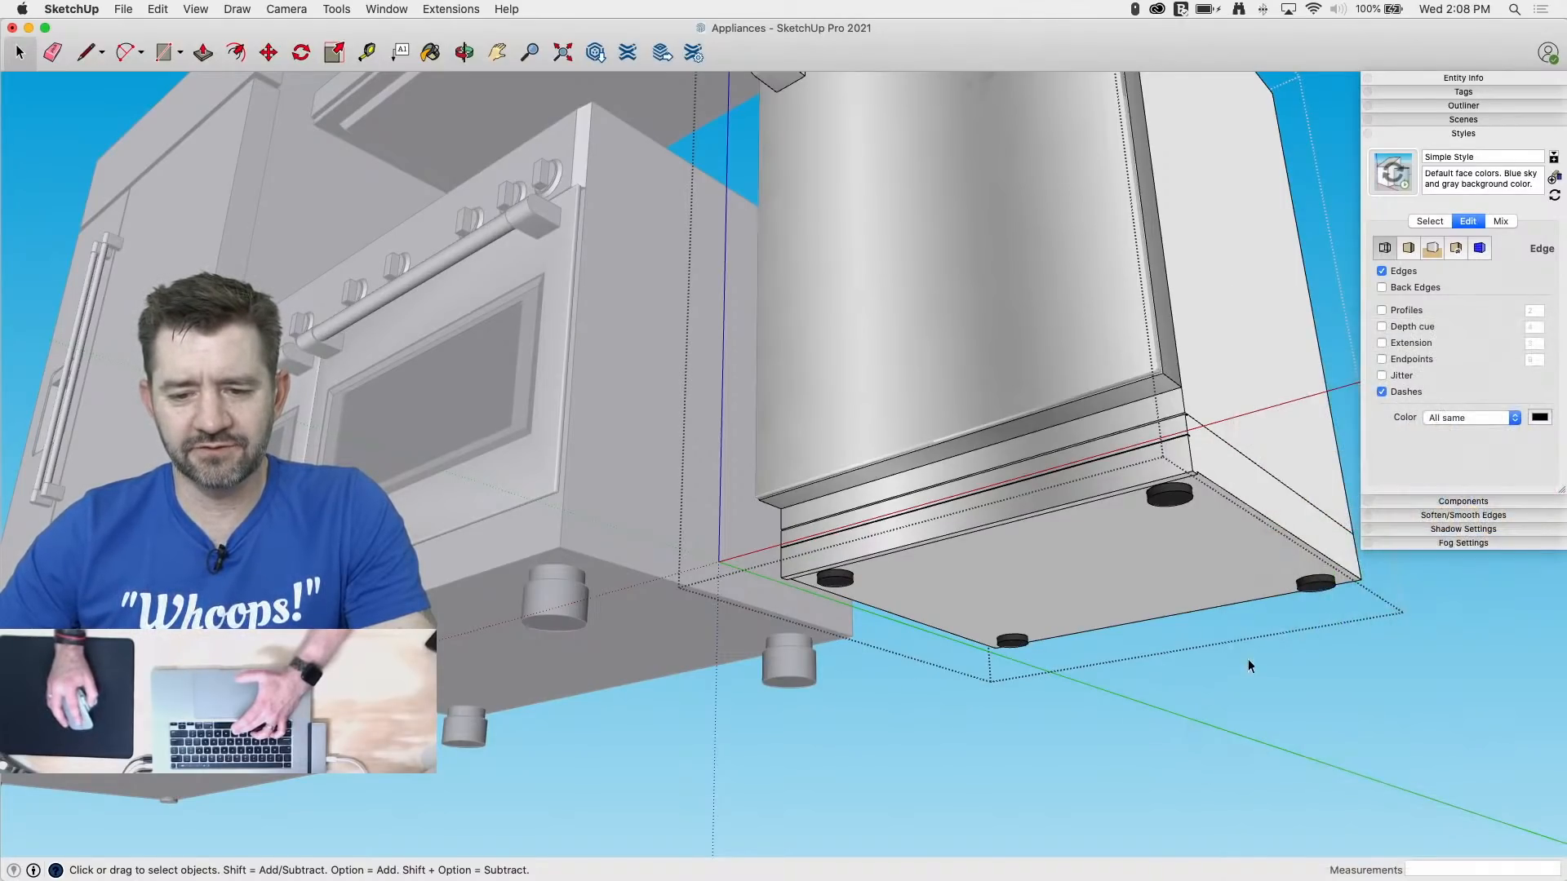
# Step: Examine the textured refrigerator, hood, range and dishwasher together from several angles
pyautogui.moveTo(1247, 666); pyautogui.dragTo(1029, 599, button='middle')
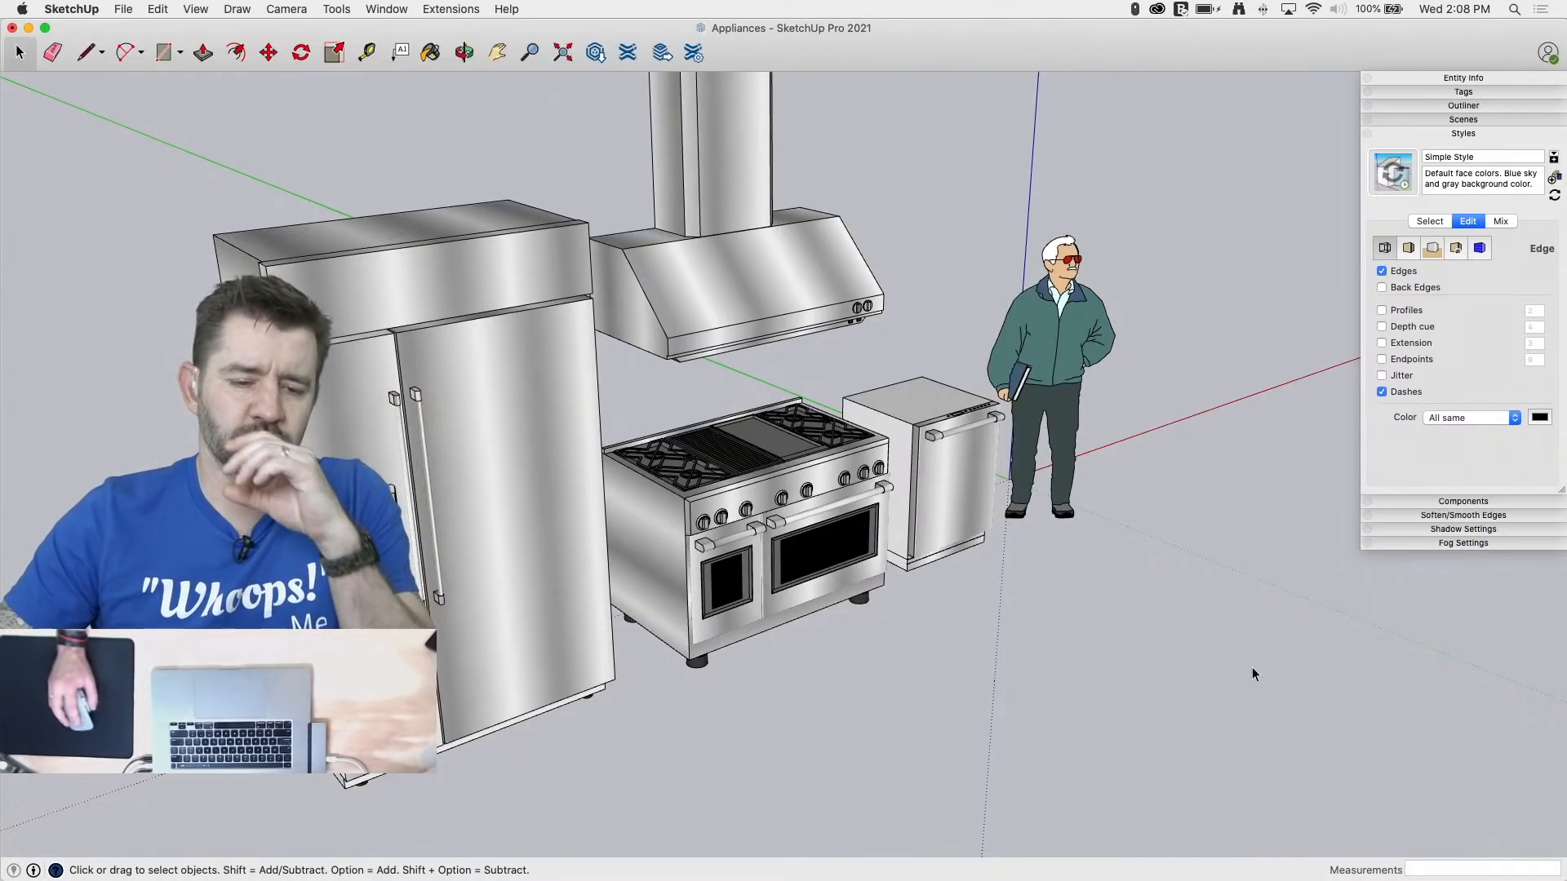
pyautogui.moveTo(1252, 674); pyautogui.dragTo(590, 696, button='middle')
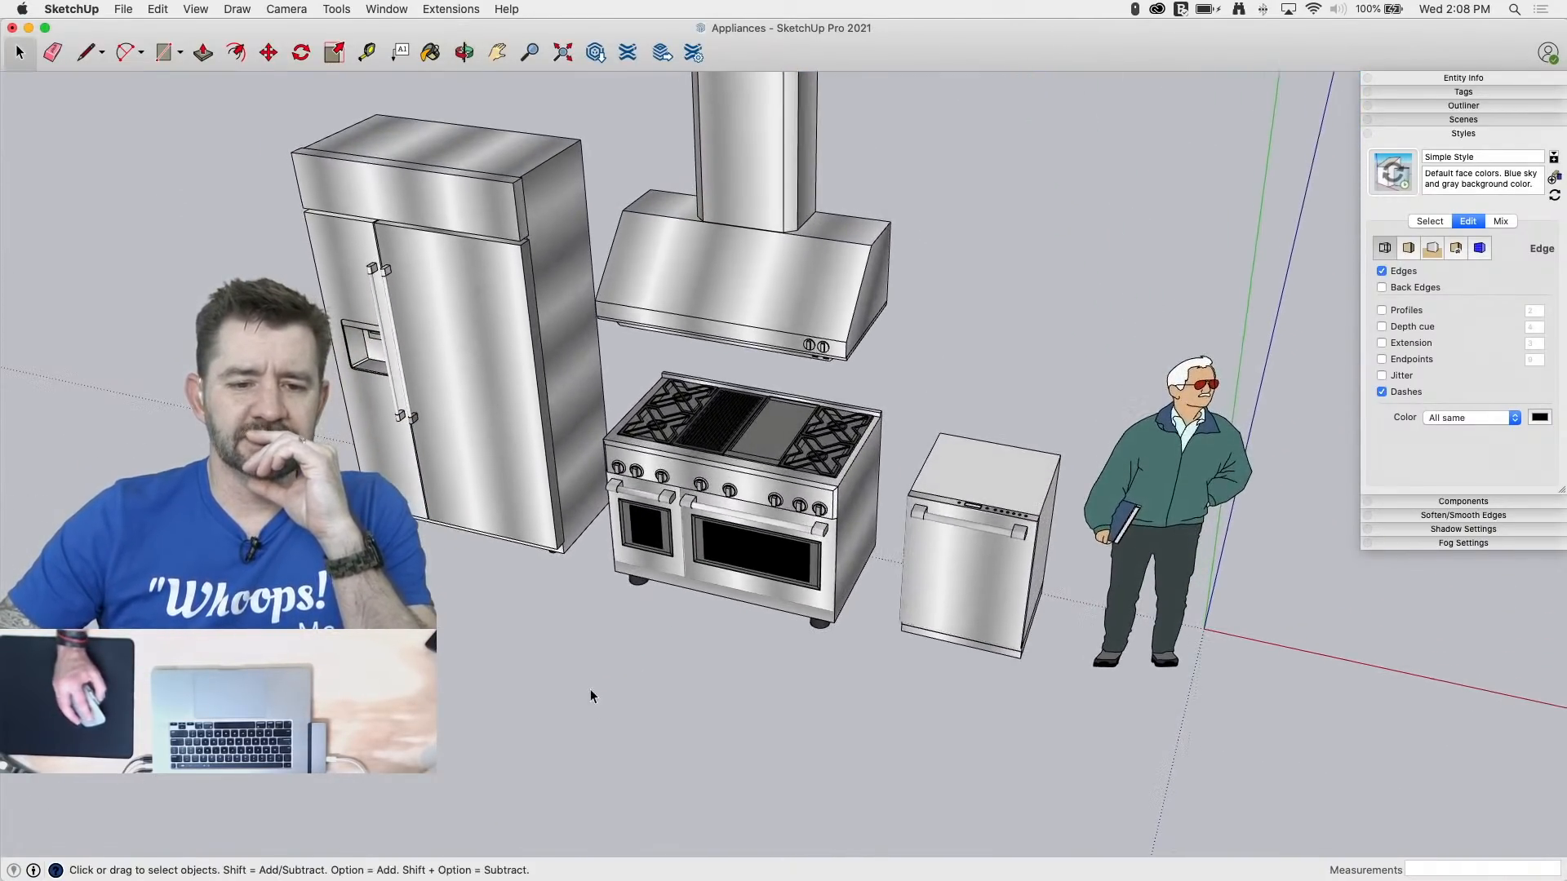
pyautogui.moveTo(587, 613); pyautogui.dragTo(874, 319, button='middle')
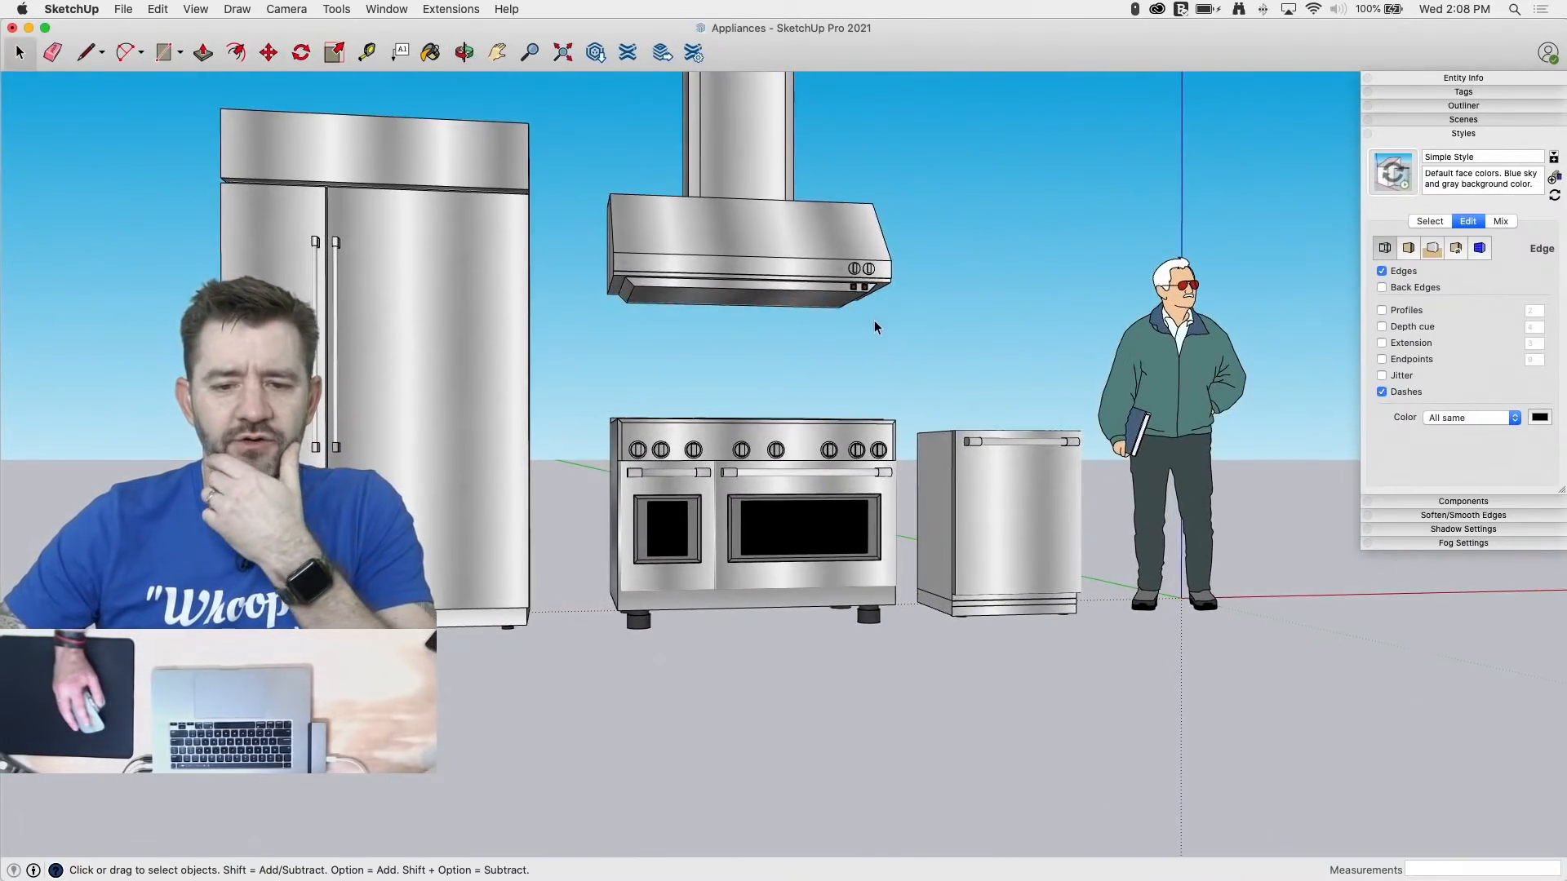
pyautogui.moveTo(971, 367); pyautogui.dragTo(920, 437, button='middle')
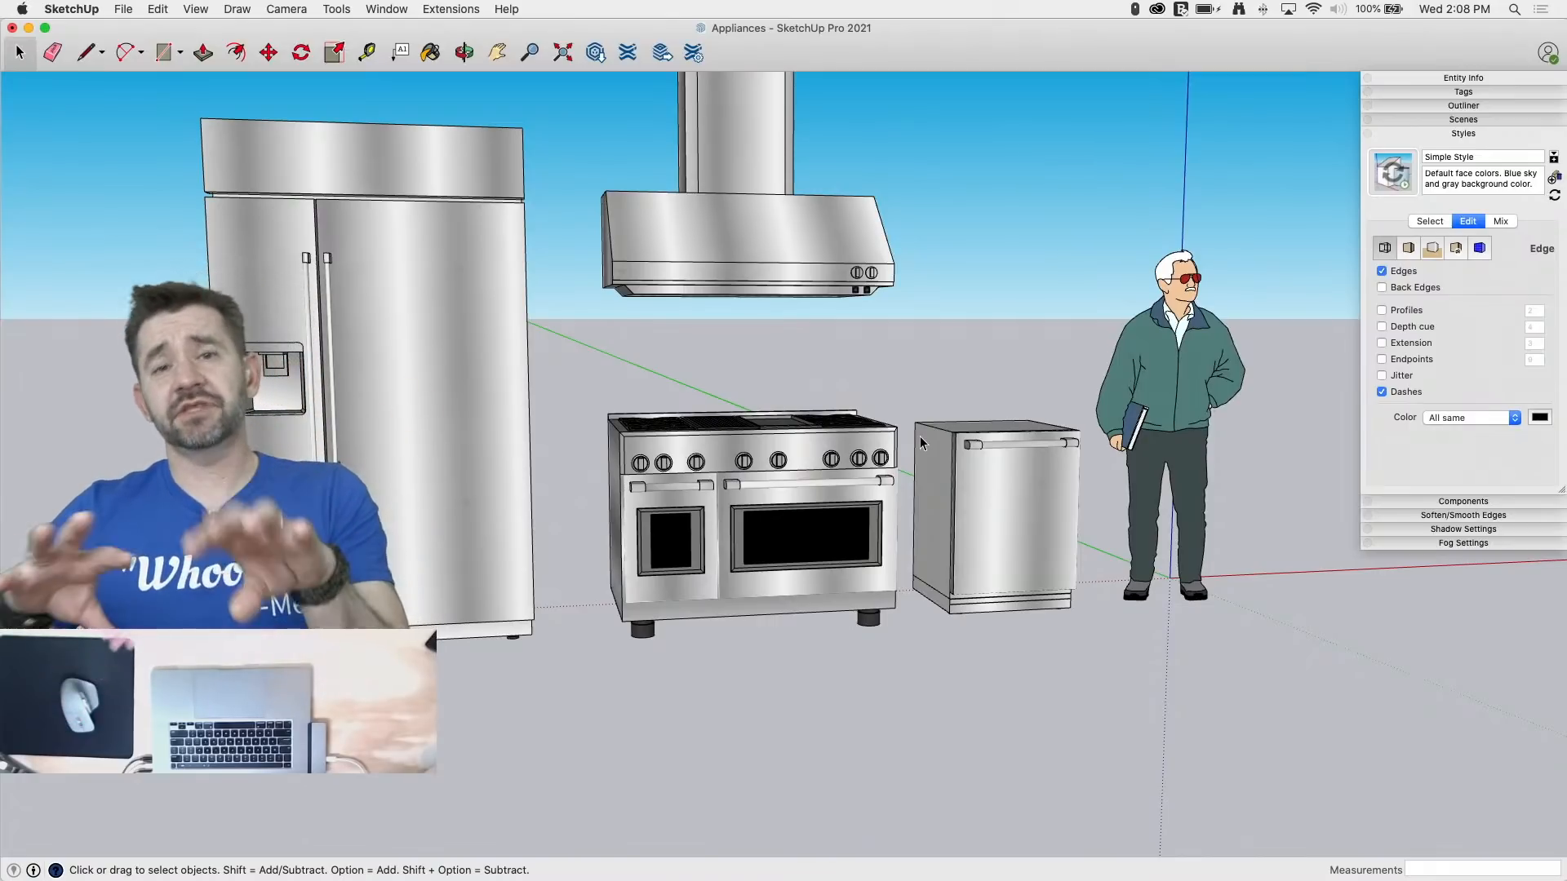
pyautogui.moveTo(868, 392); pyautogui.dragTo(755, 529, button='middle')
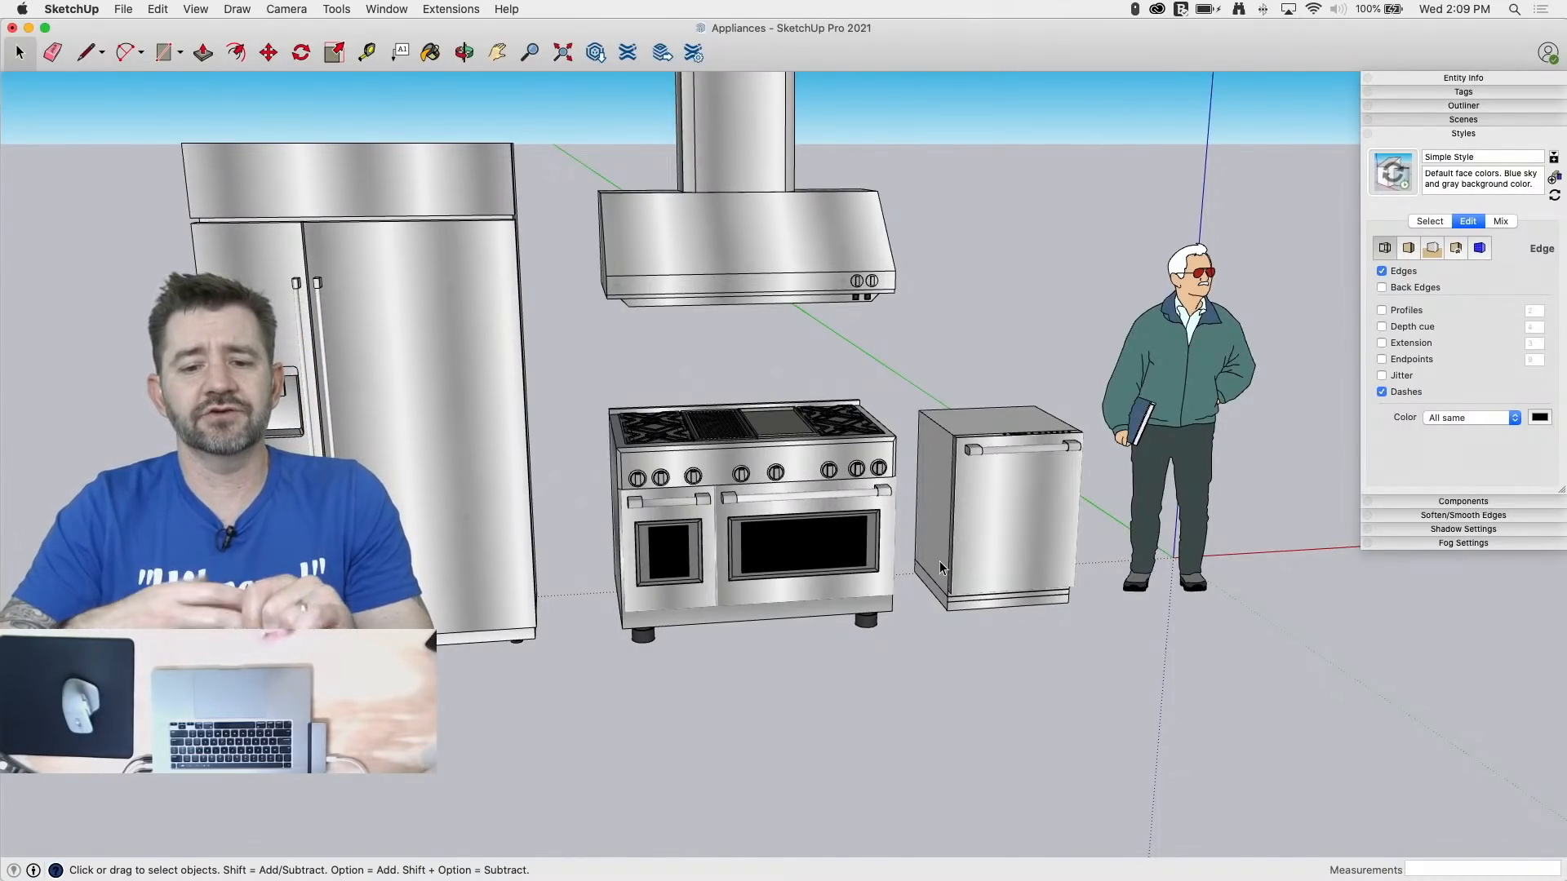
pyautogui.moveTo(896, 752); pyautogui.dragTo(662, 749, button='middle')
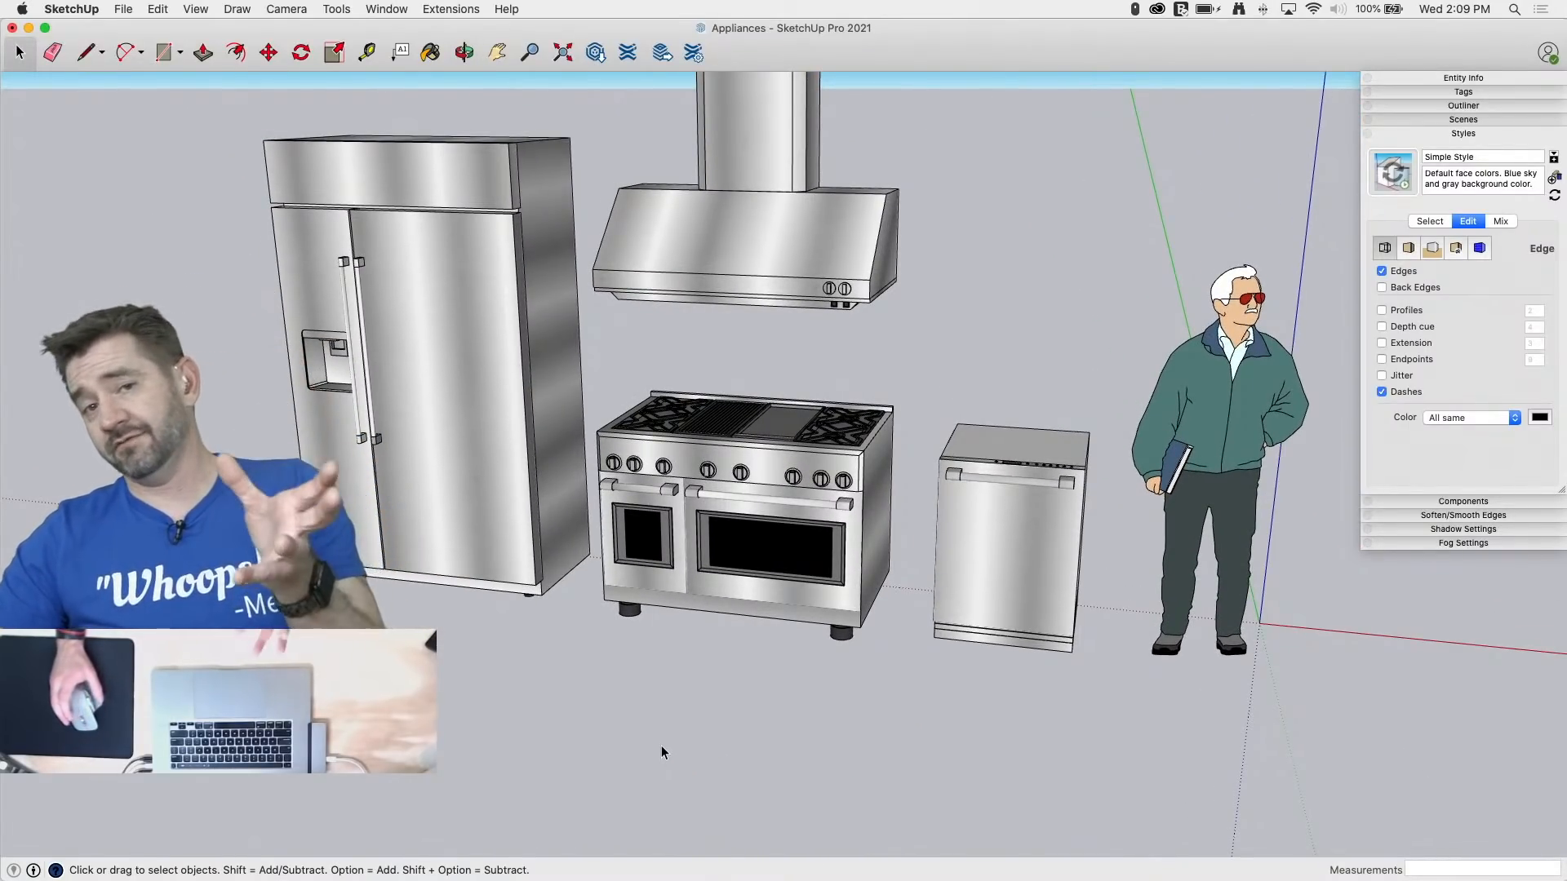
pyautogui.moveTo(668, 736); pyautogui.dragTo(1053, 783, button='middle')
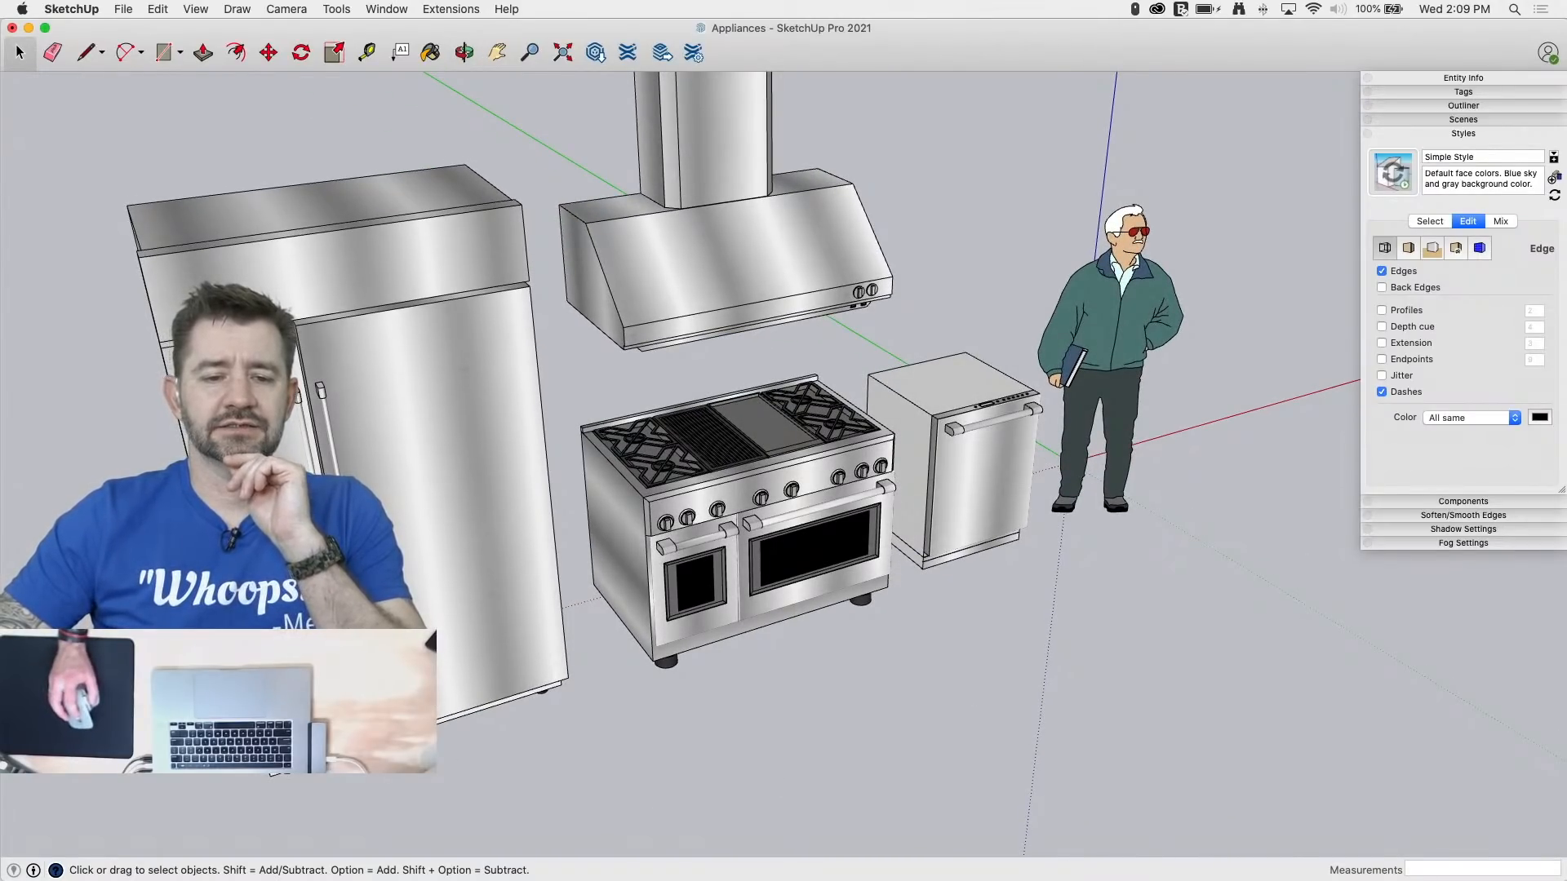
pyautogui.scroll(-3, 1062, 765)
pyautogui.scroll(5, 375, 771)
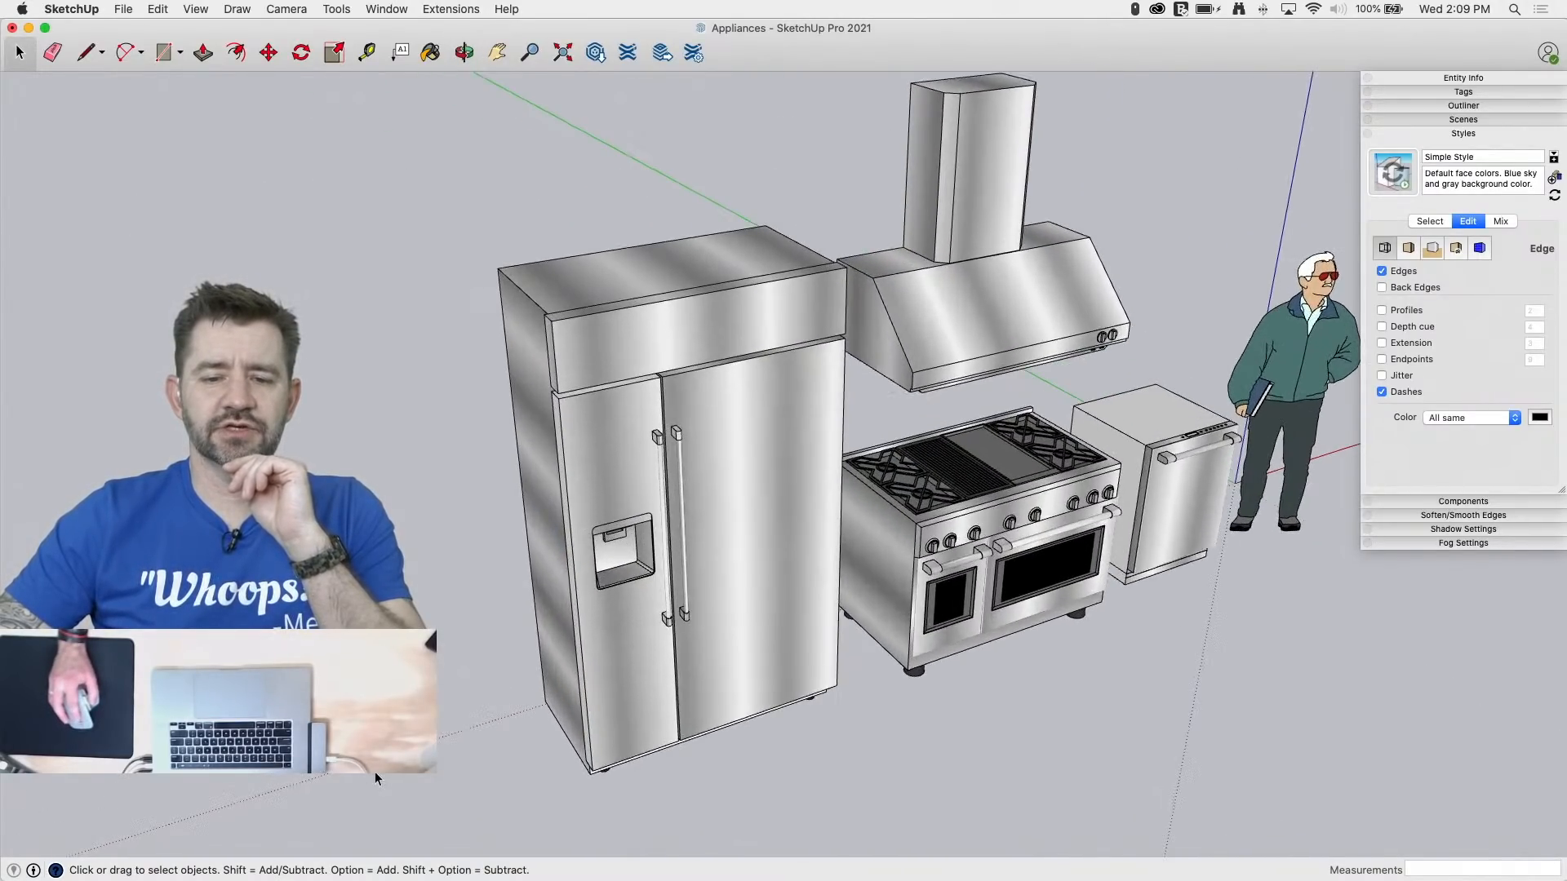
# Step: Review the whole appliance lineup beside the scale figure from both front corners and at eye level, and collapse the Styles settings
pyautogui.moveTo(692, 816); pyautogui.dragTo(891, 806, button='middle')
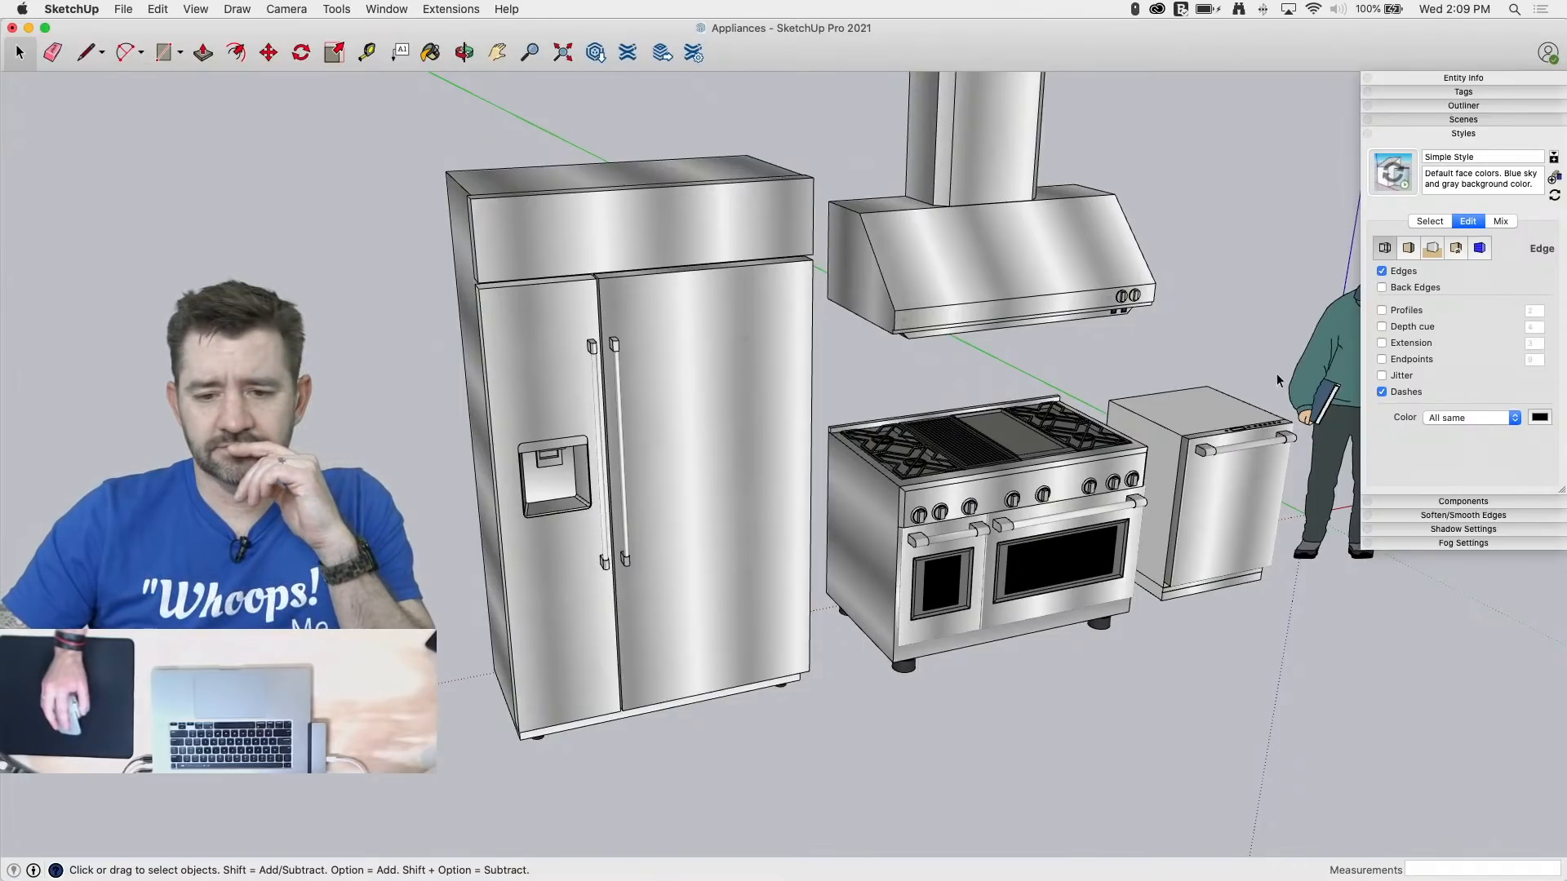
pyautogui.moveTo(1192, 303); pyautogui.dragTo(669, 304, button='middle')
pyautogui.scroll(-5, 668, 303)
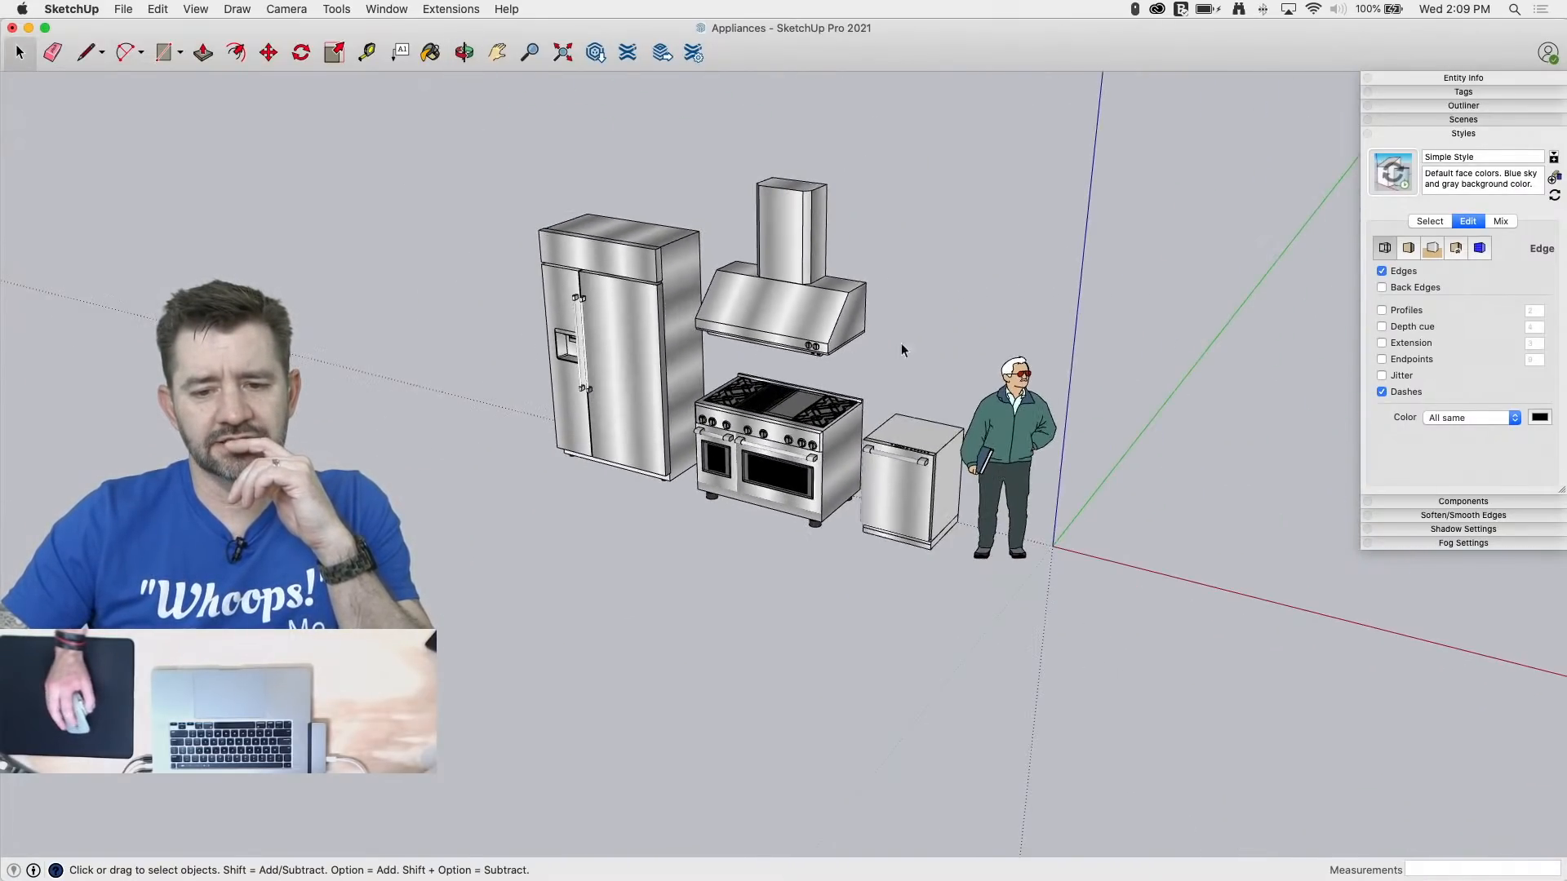
pyautogui.moveTo(901, 349); pyautogui.dragTo(1011, 286, button='middle')
pyautogui.scroll(3, 702, 308)
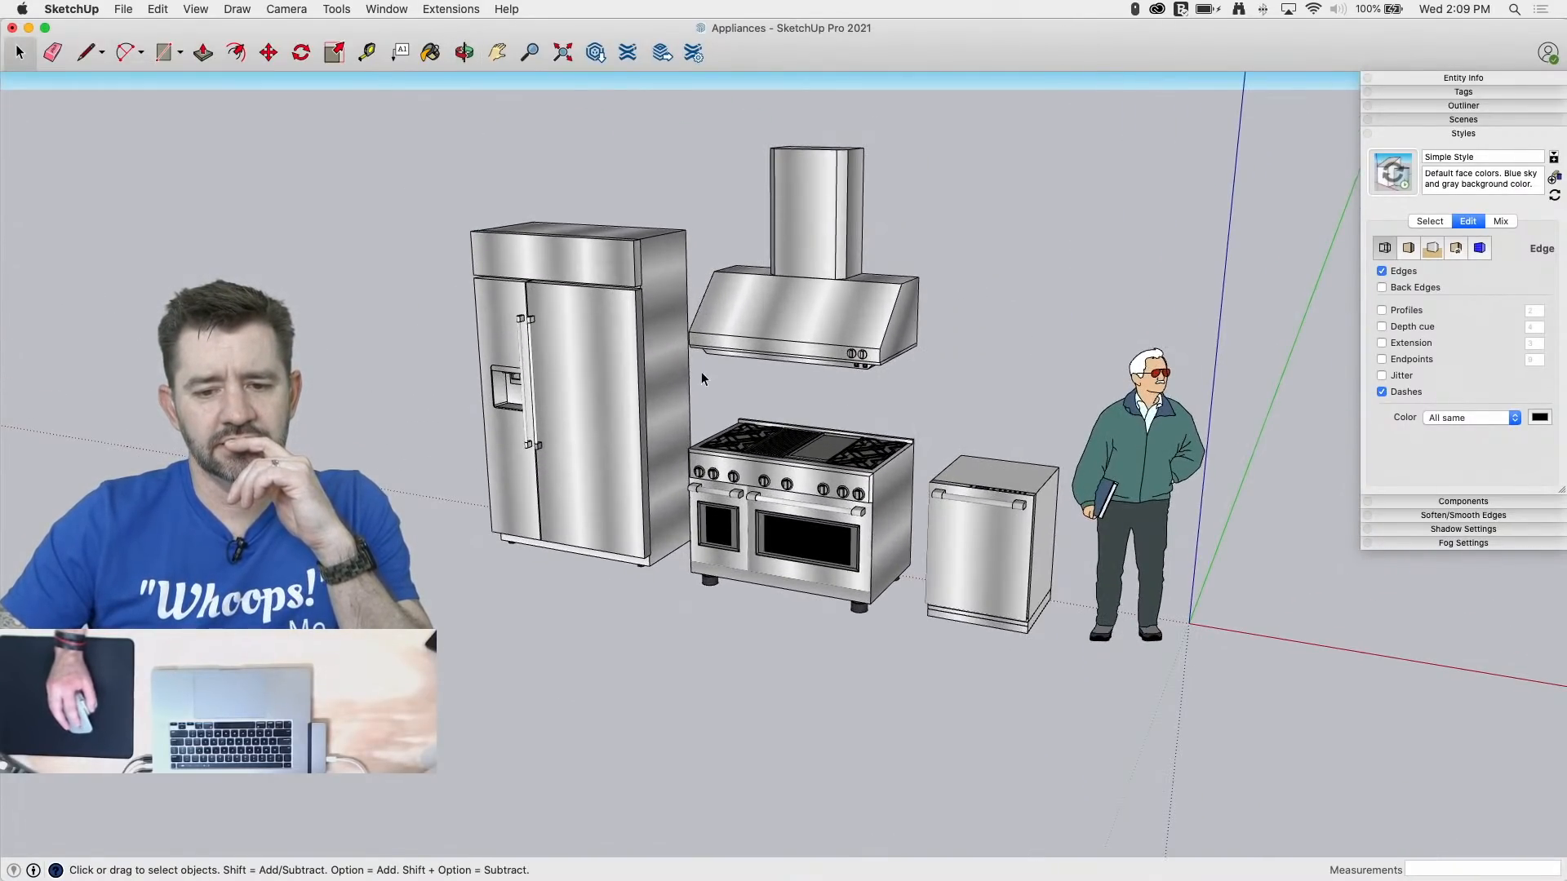
pyautogui.moveTo(702, 373); pyautogui.dragTo(1094, 318, button='middle')
pyautogui.scroll(-3, 1235, 346)
pyautogui.scroll(3, 584, 619)
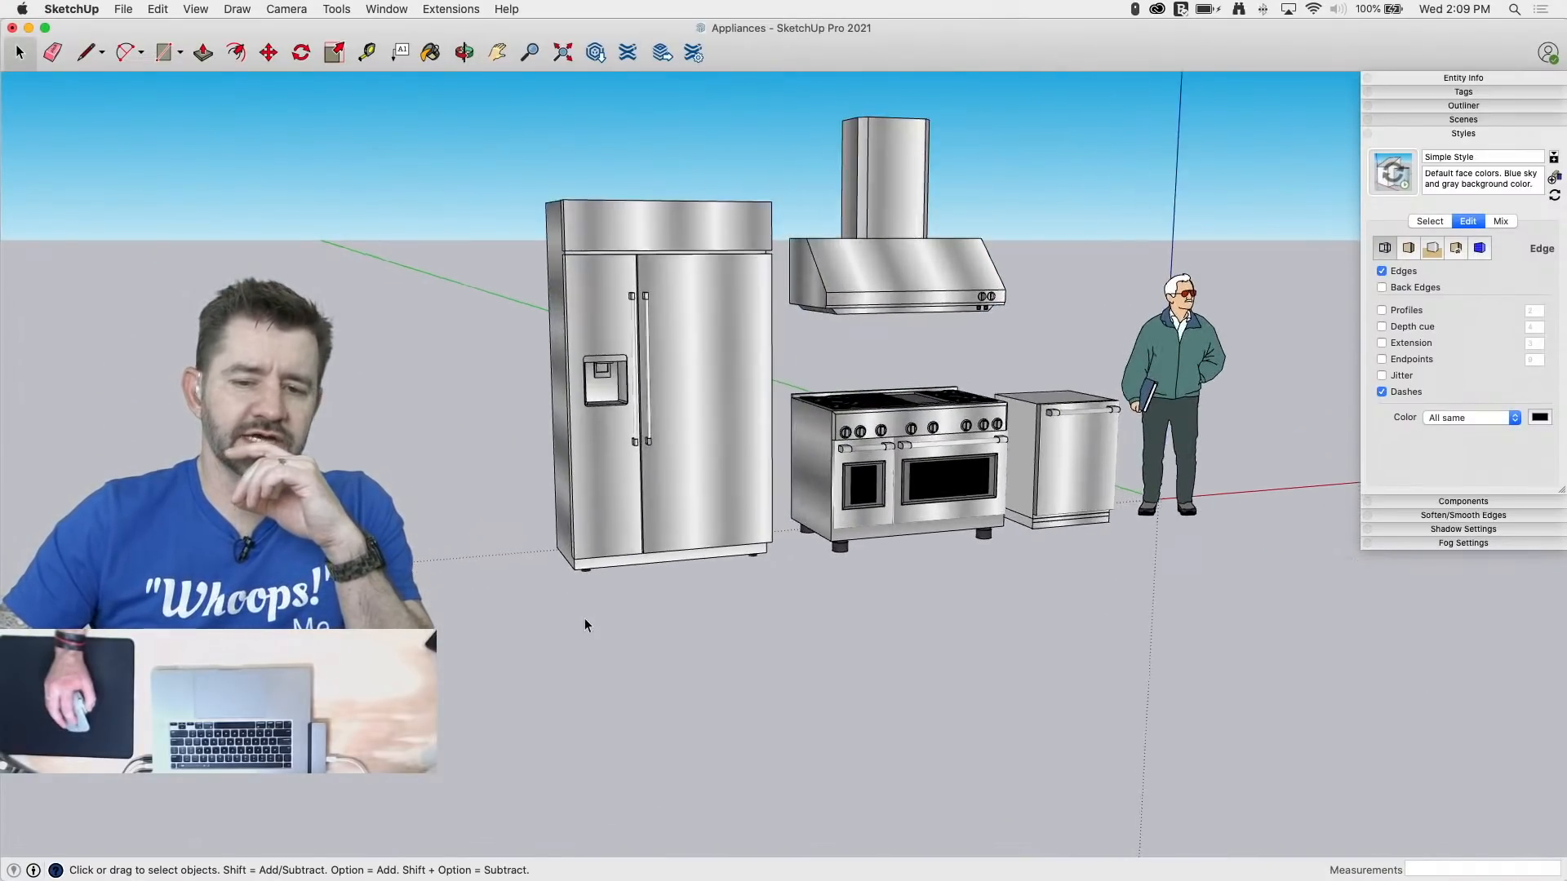
pyautogui.scroll(2, 586, 615)
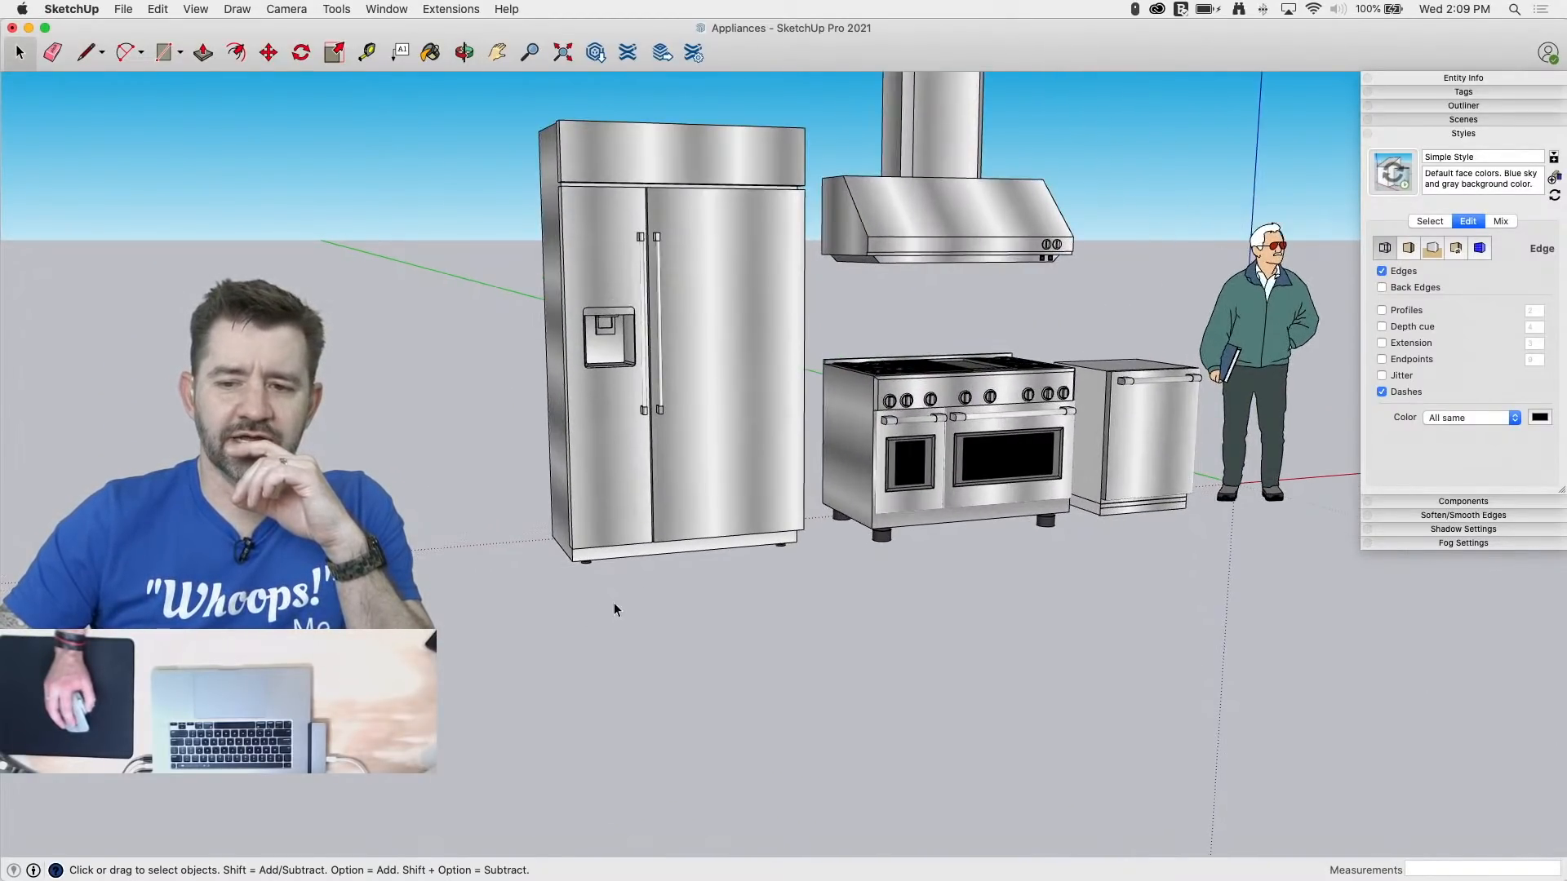
pyautogui.click(1452, 135)
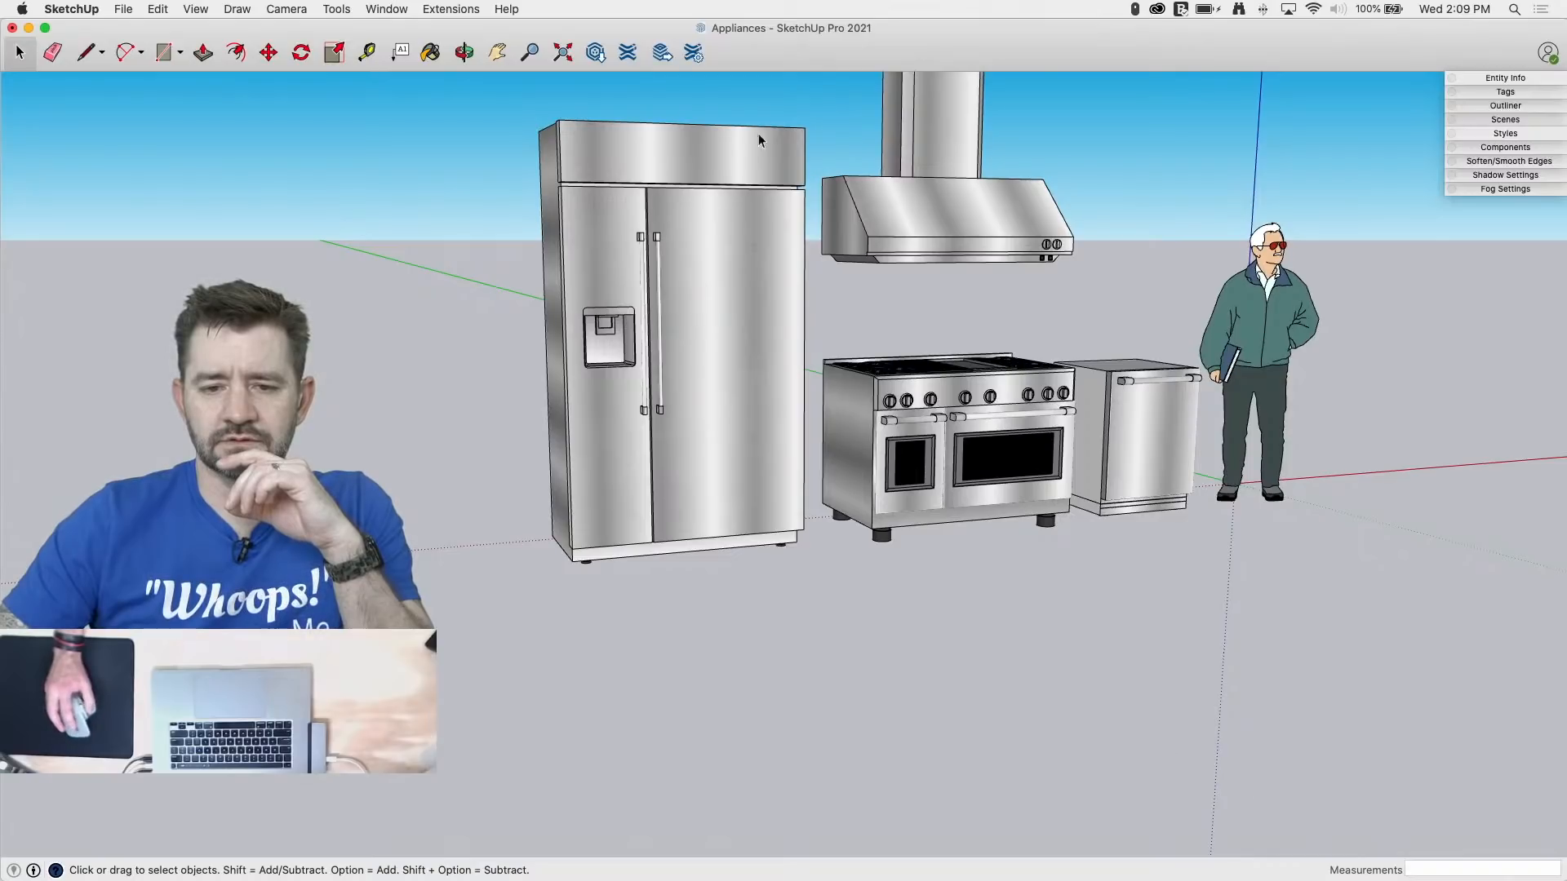
# Step: Inspect the finished appliances closer up, from the refrigerator's front around to the dishwasher end of the row
pyautogui.scroll(3, 527, 81)
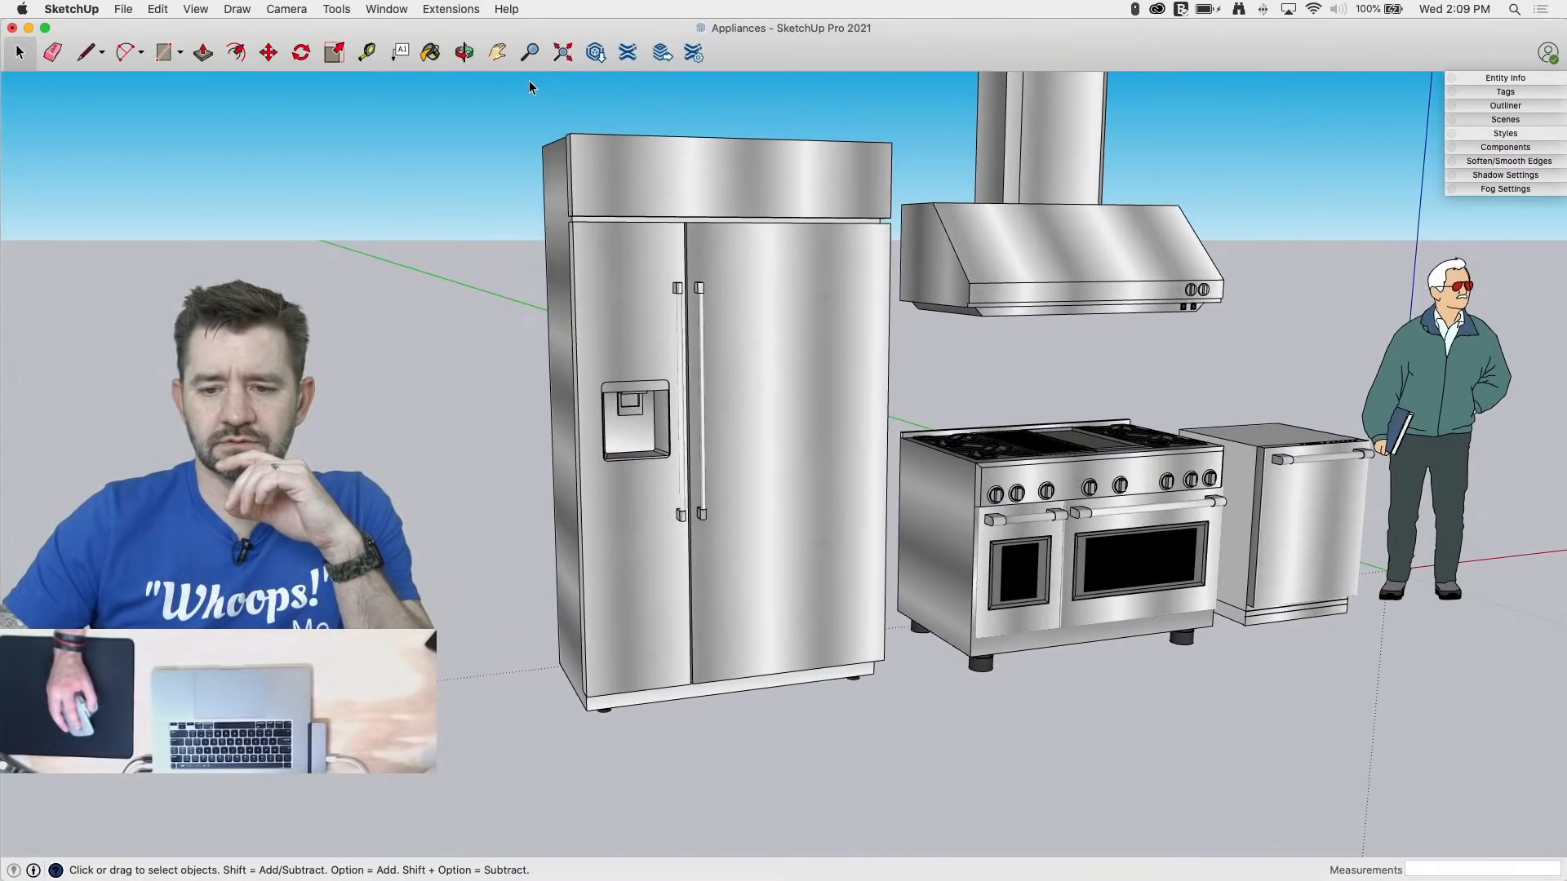
pyautogui.moveTo(1039, 385); pyautogui.dragTo(1037, 420, button='middle')
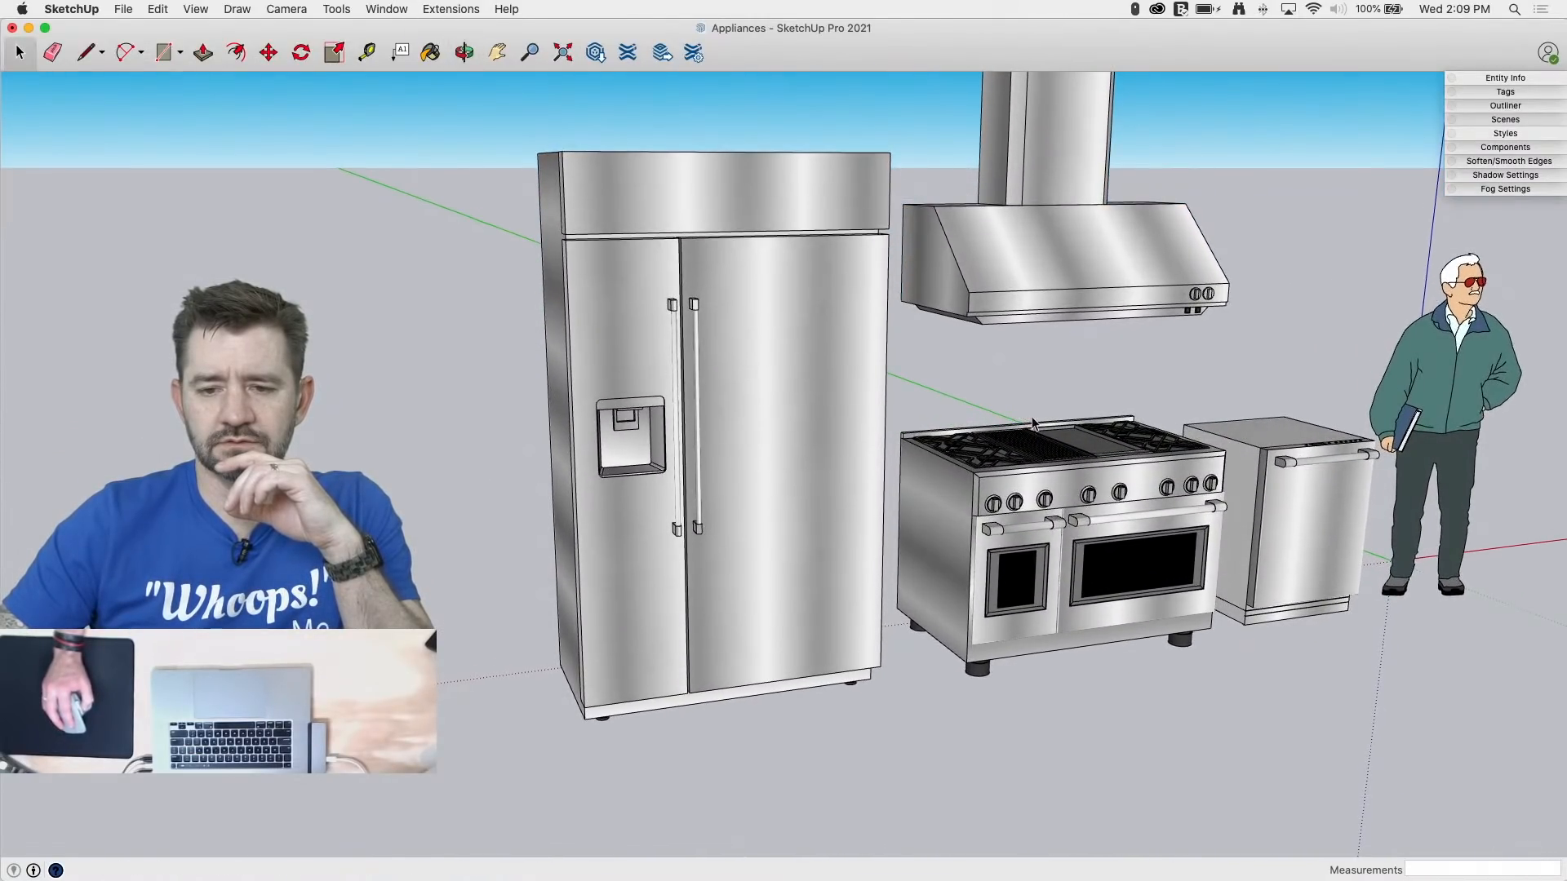
pyautogui.scroll(-1, 1026, 480)
pyautogui.scroll(1, 728, 83)
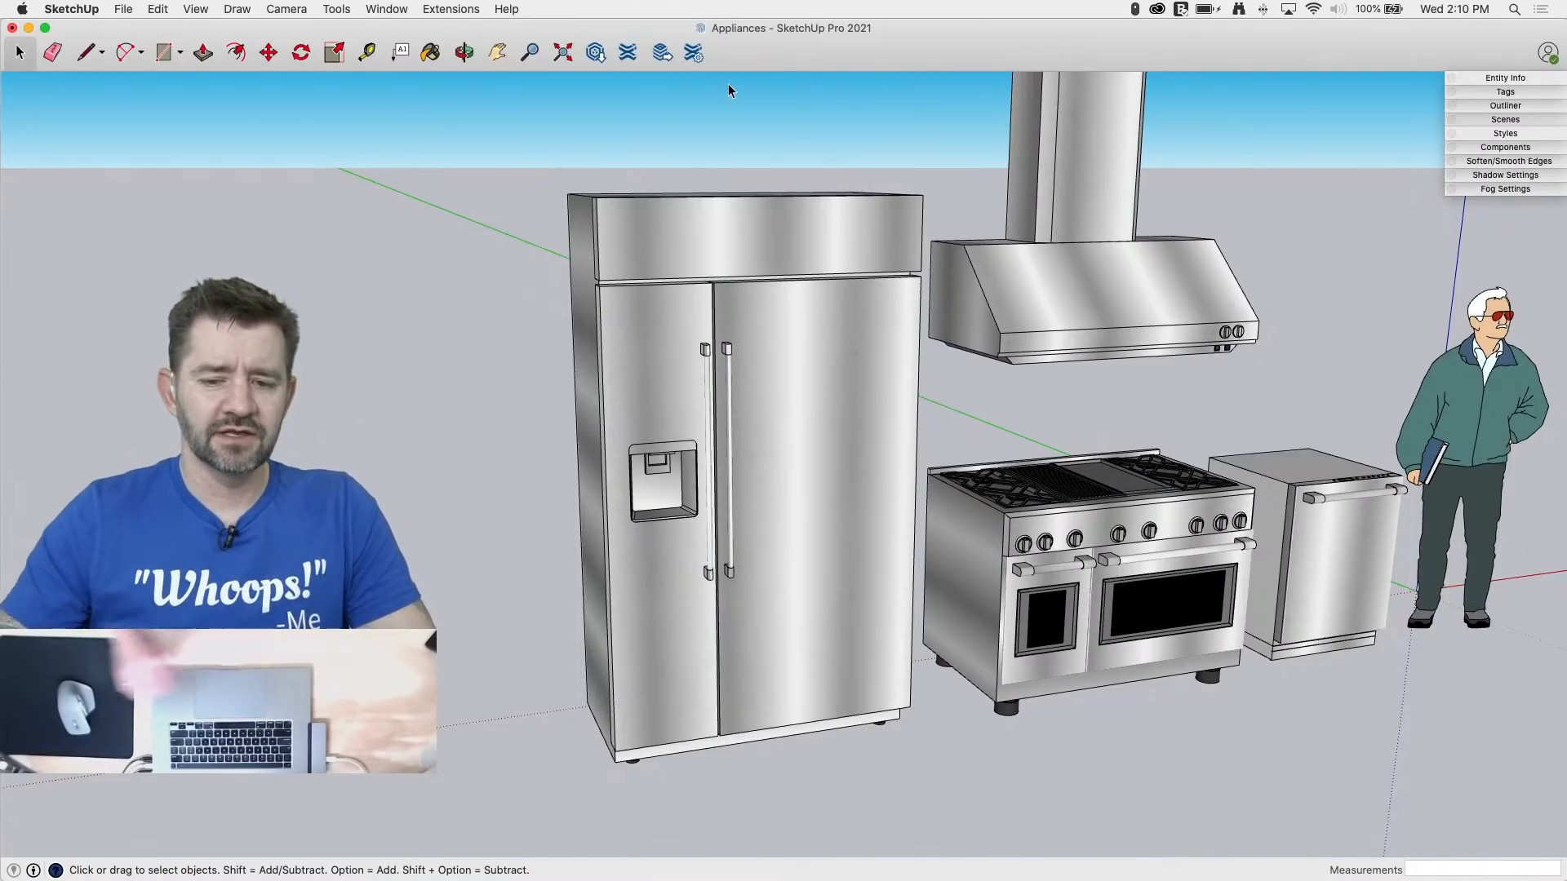
pyautogui.moveTo(1280, 408); pyautogui.dragTo(1221, 576, button='middle')
pyautogui.scroll(-3, 1028, 367)
pyautogui.scroll(3, 1221, 575)
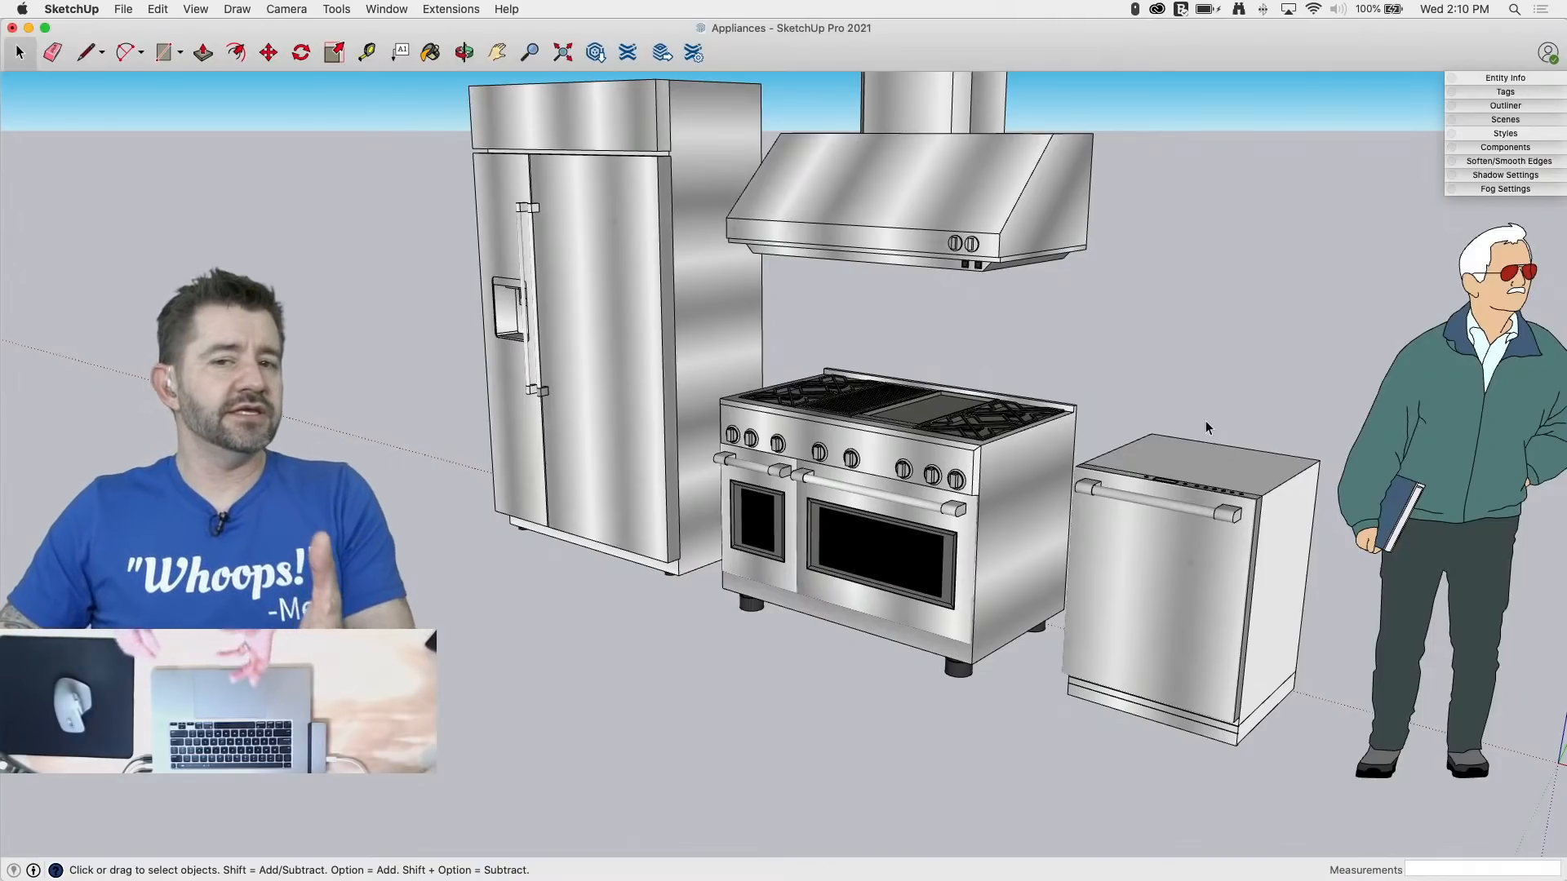
pyautogui.scroll(-2, 997, 726)
pyautogui.scroll(2, 1039, 354)
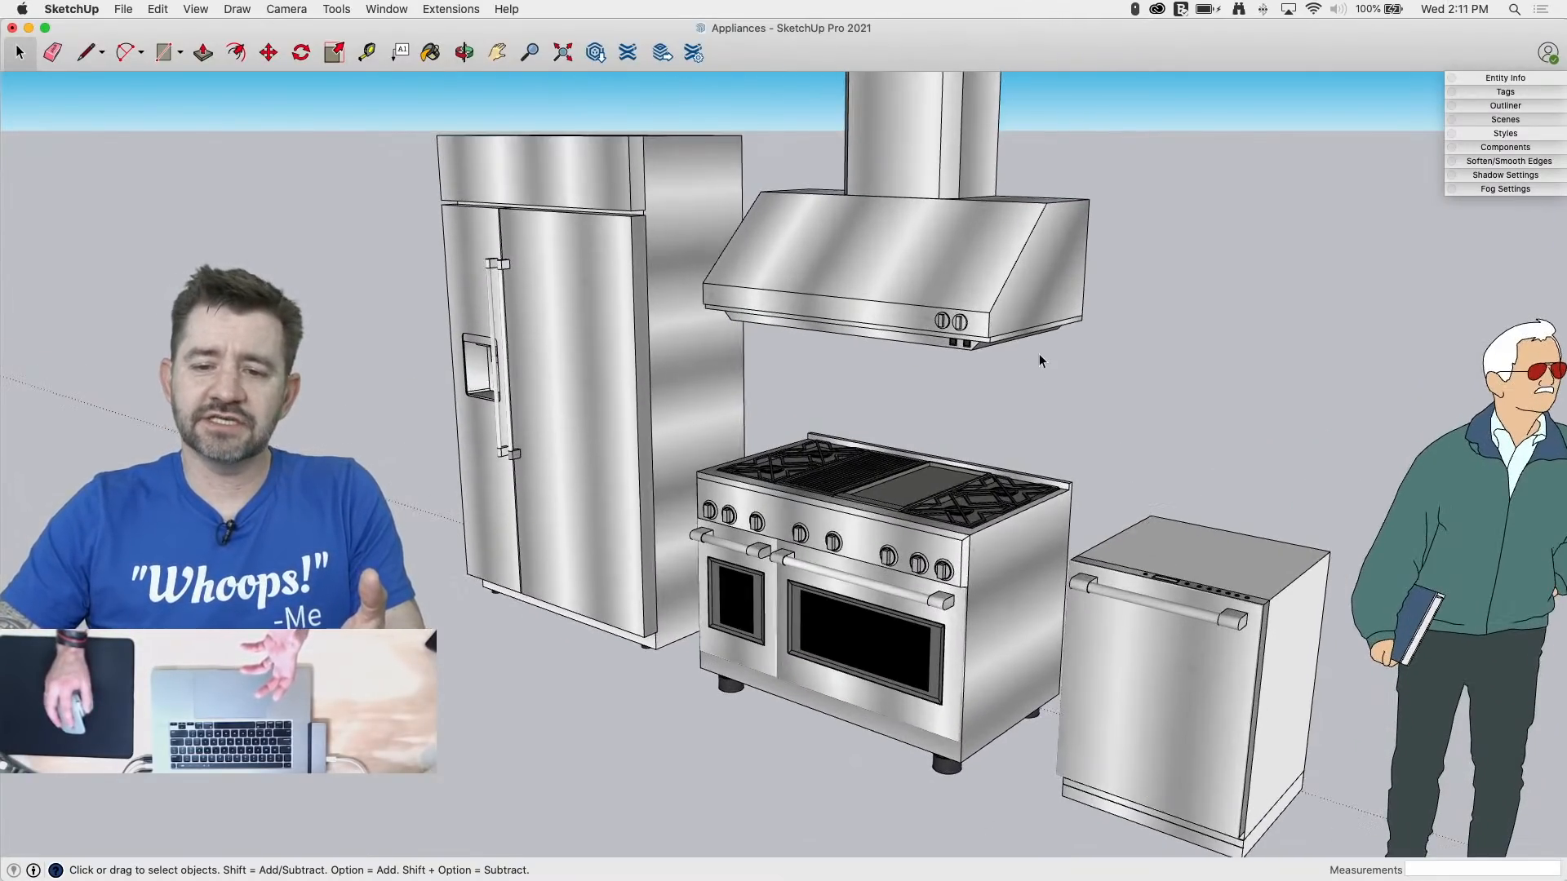
pyautogui.scroll(-1, 1040, 354)
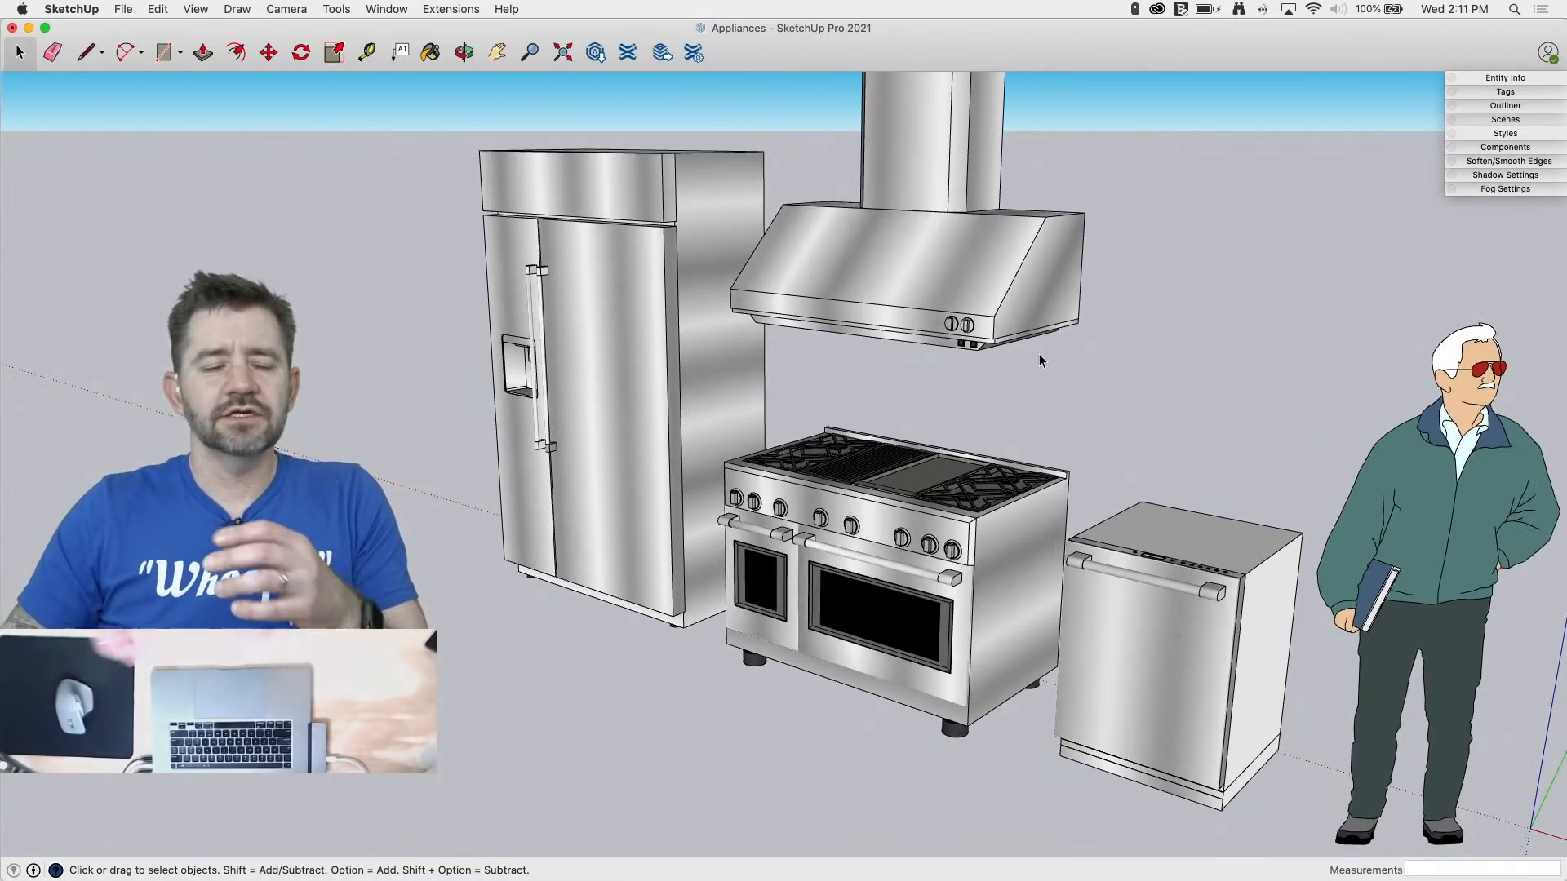